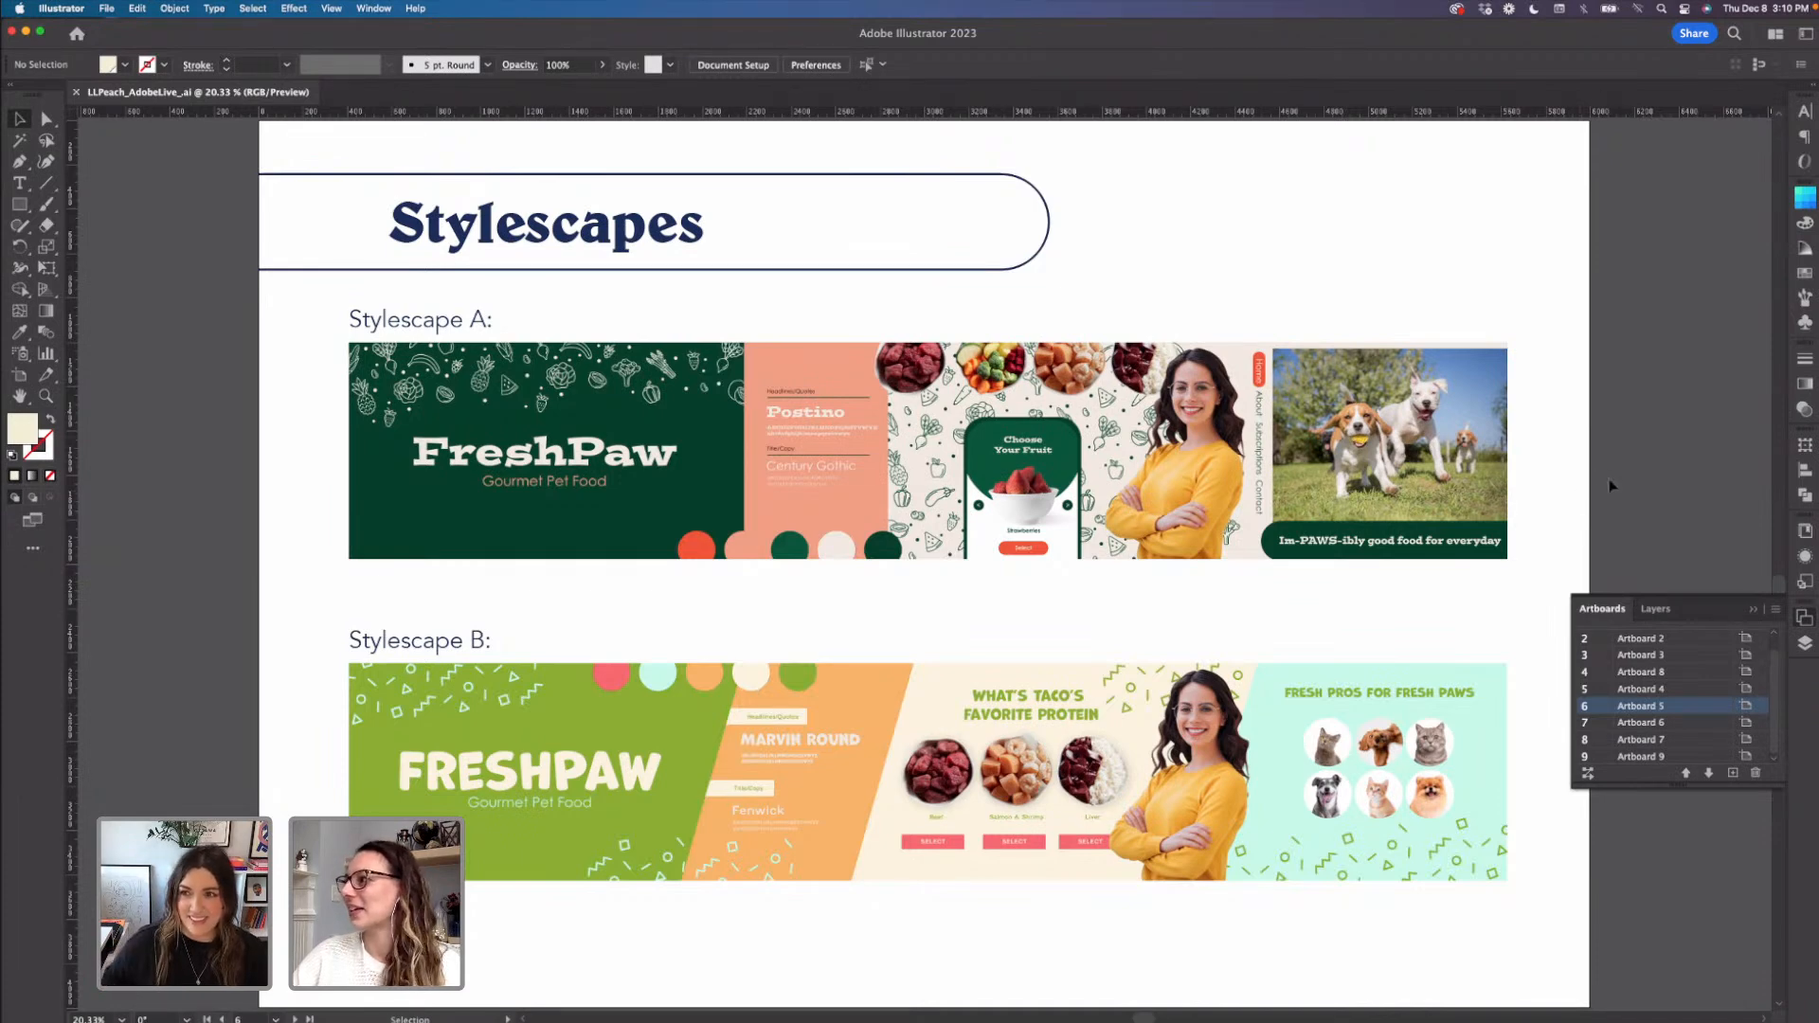
- Bring the Logo Sketches artboard into view, followed by the Logo Construction artboard
drag(1591, 467, 1326, 500)
double_click(1679, 721)
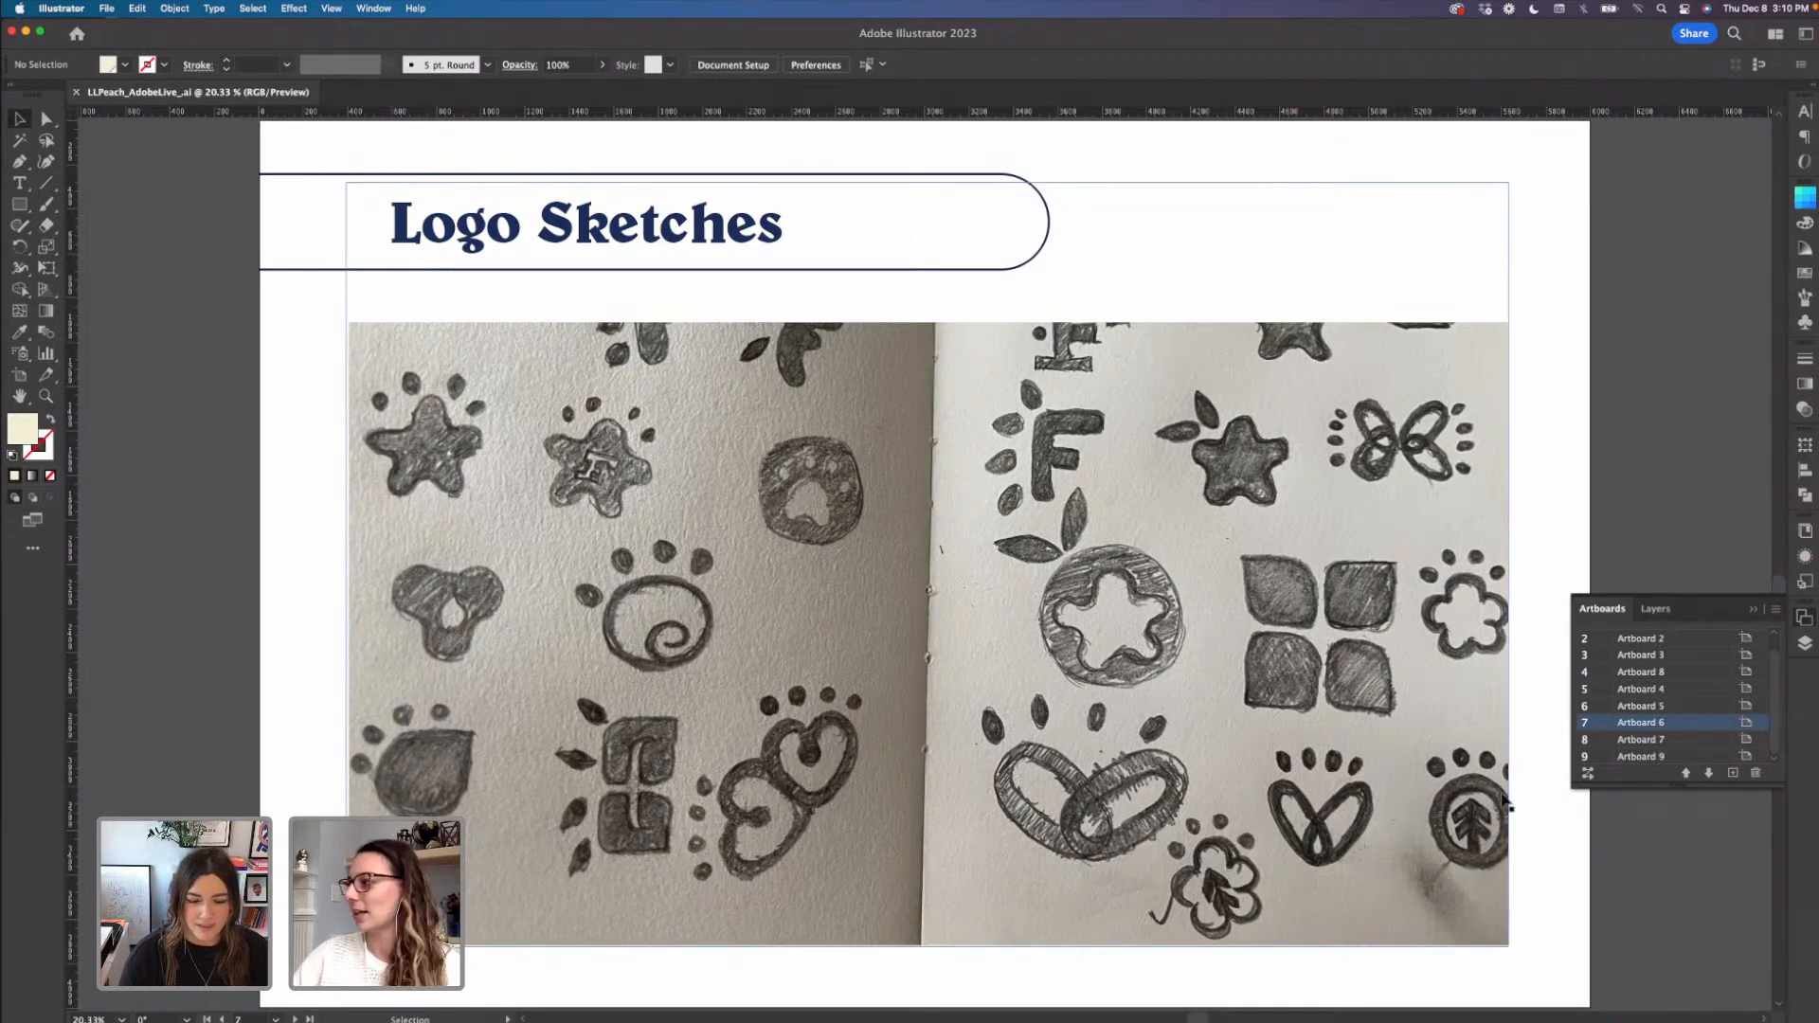
double_click(1675, 742)
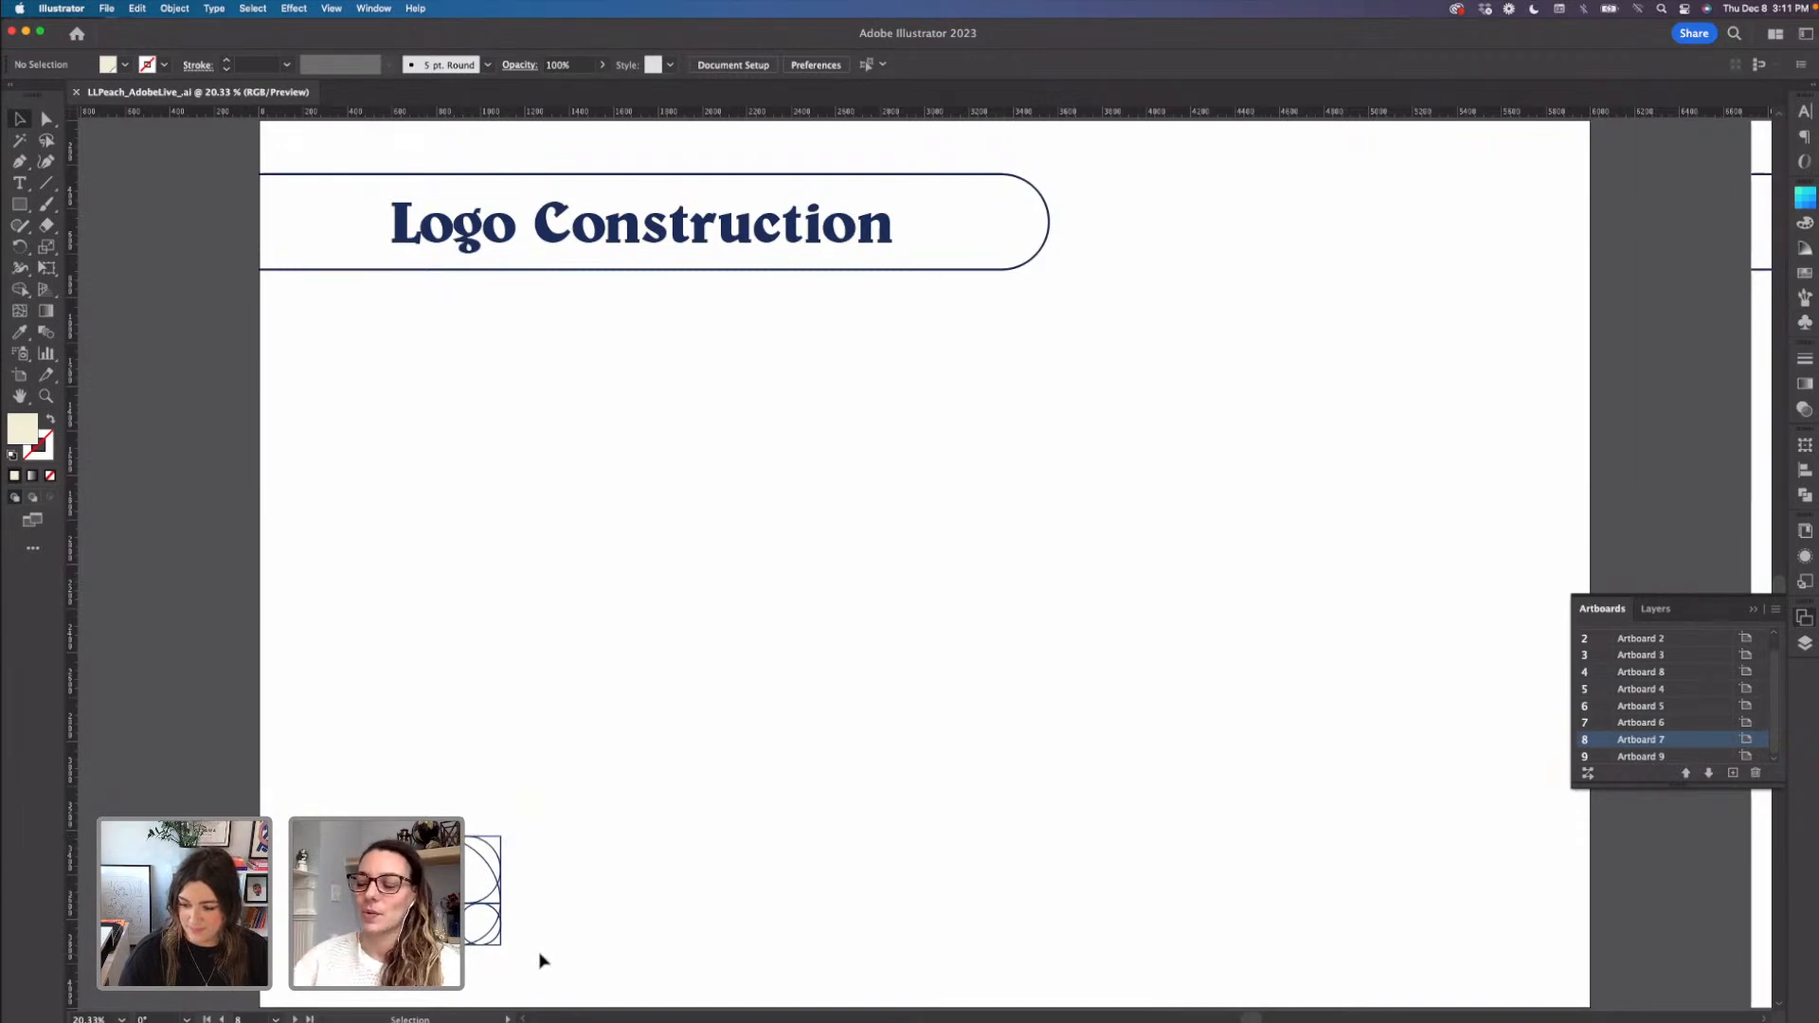
- Place a copy of the golden-ratio diagram on the empty canvas just below the Logo Construction artboard
drag(542, 961, 496, 792)
key(a)
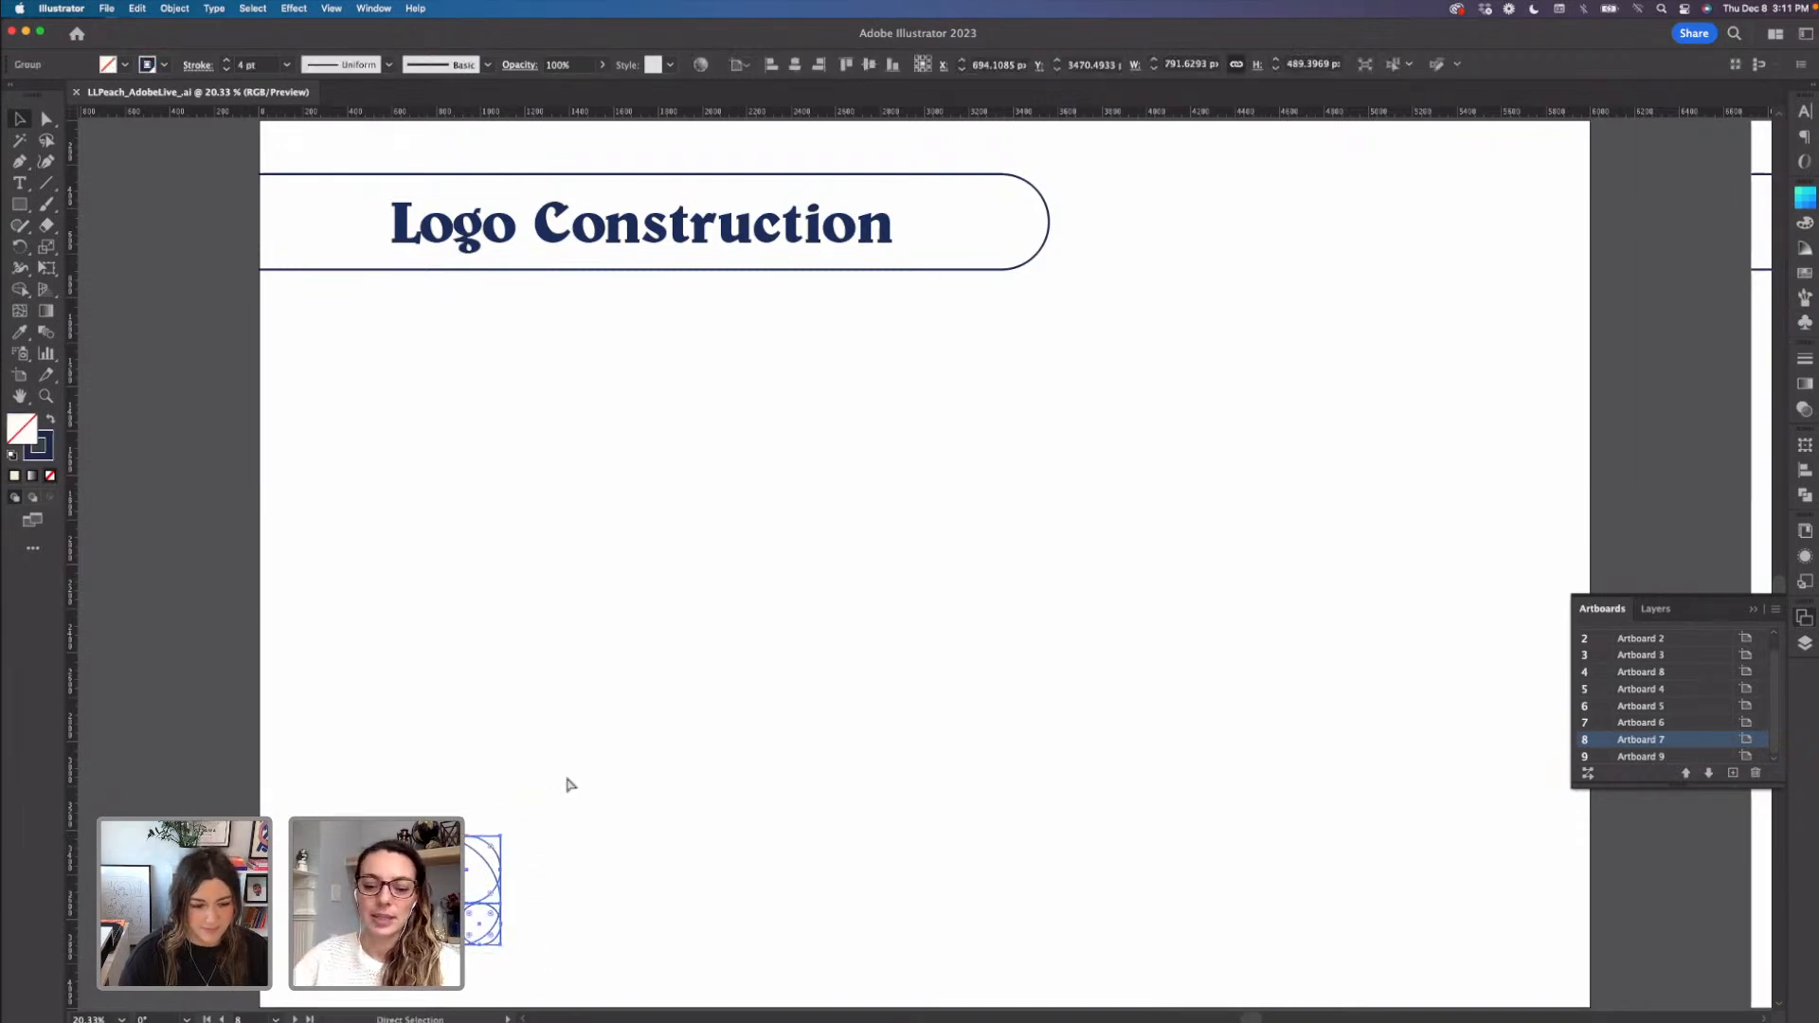
drag(678, 881, 741, 667)
scroll(741, 667, down, 3)
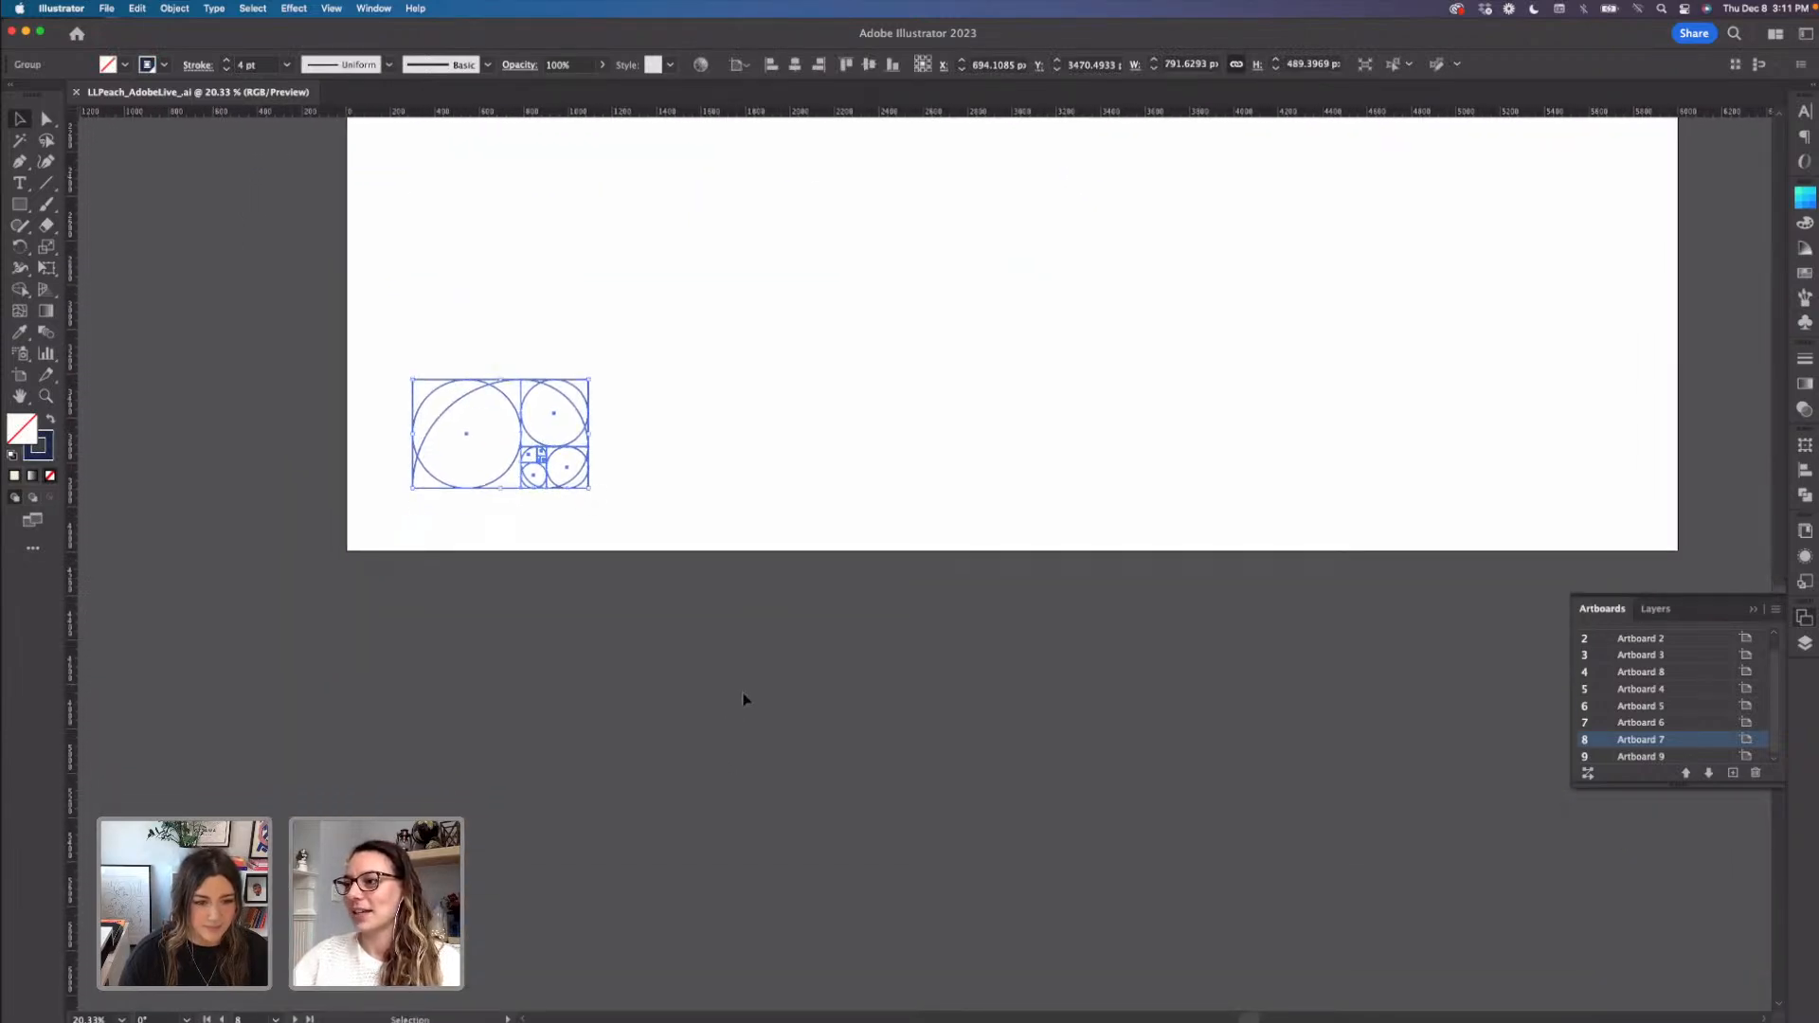
drag(474, 489, 426, 730)
drag(626, 802, 589, 684)
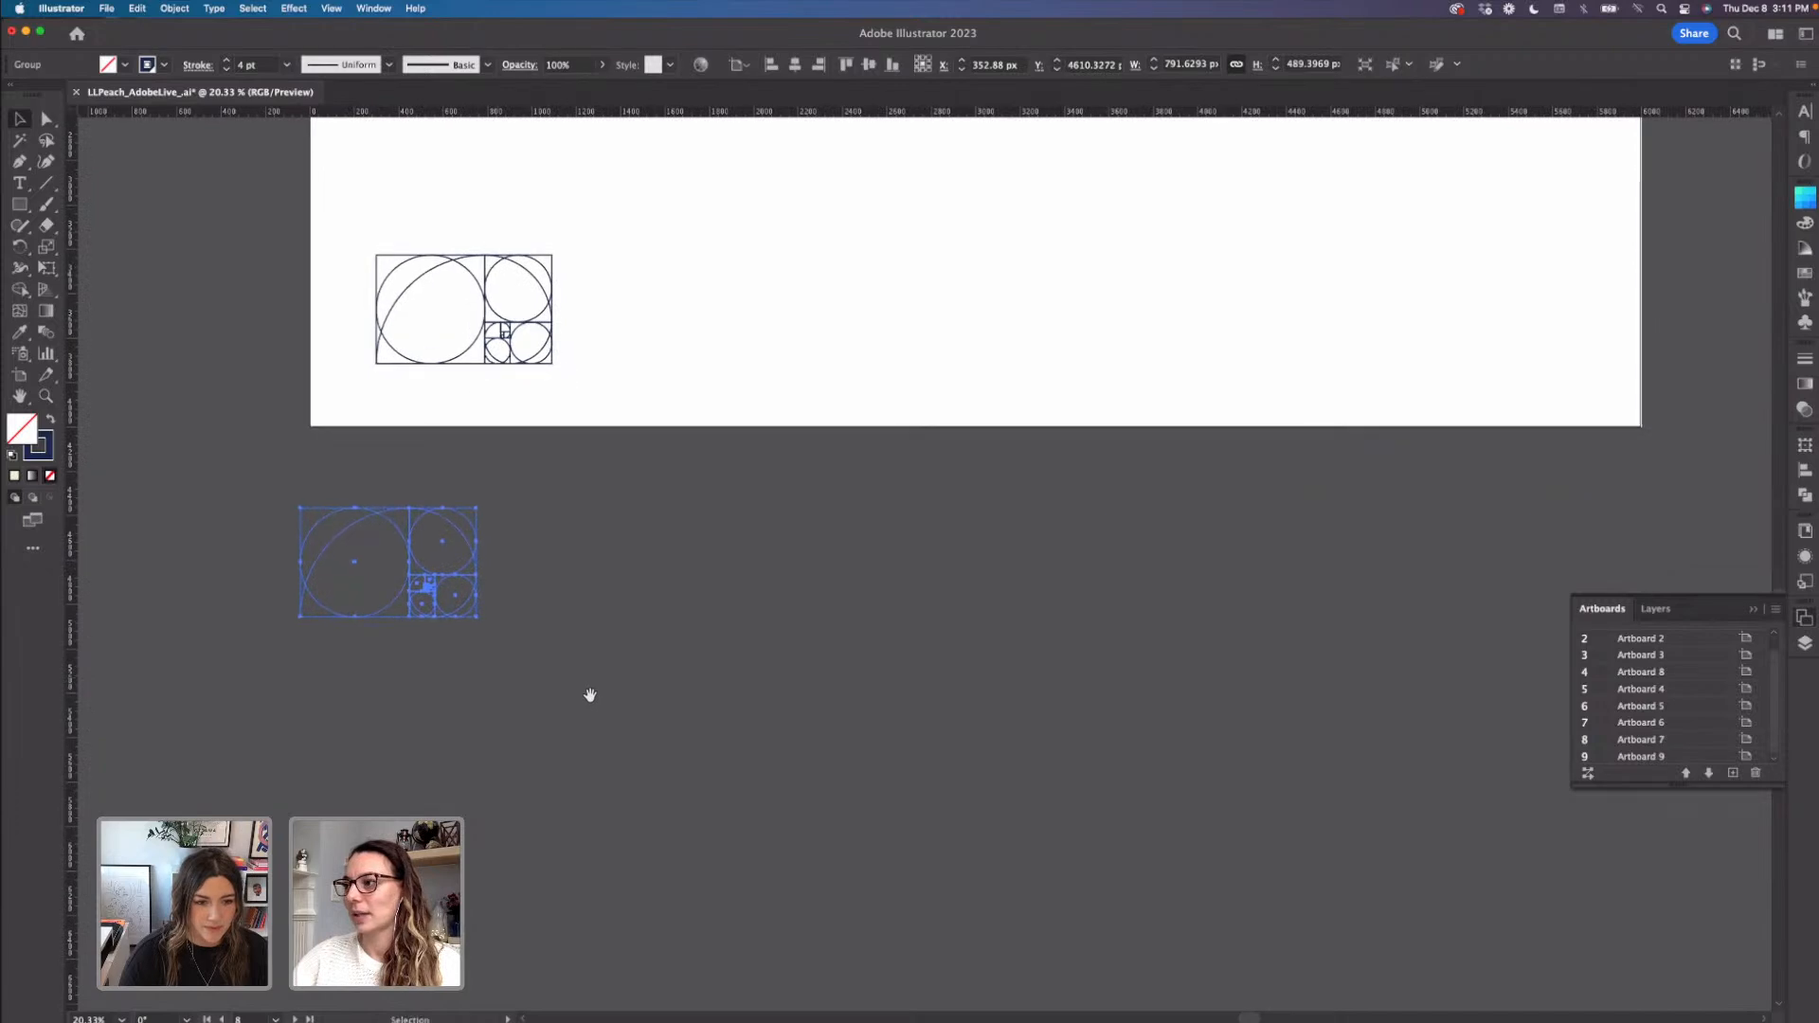
- Swap the copied diagram's fill and stroke colours and display the document in Outline view
click(52, 420)
click(537, 603)
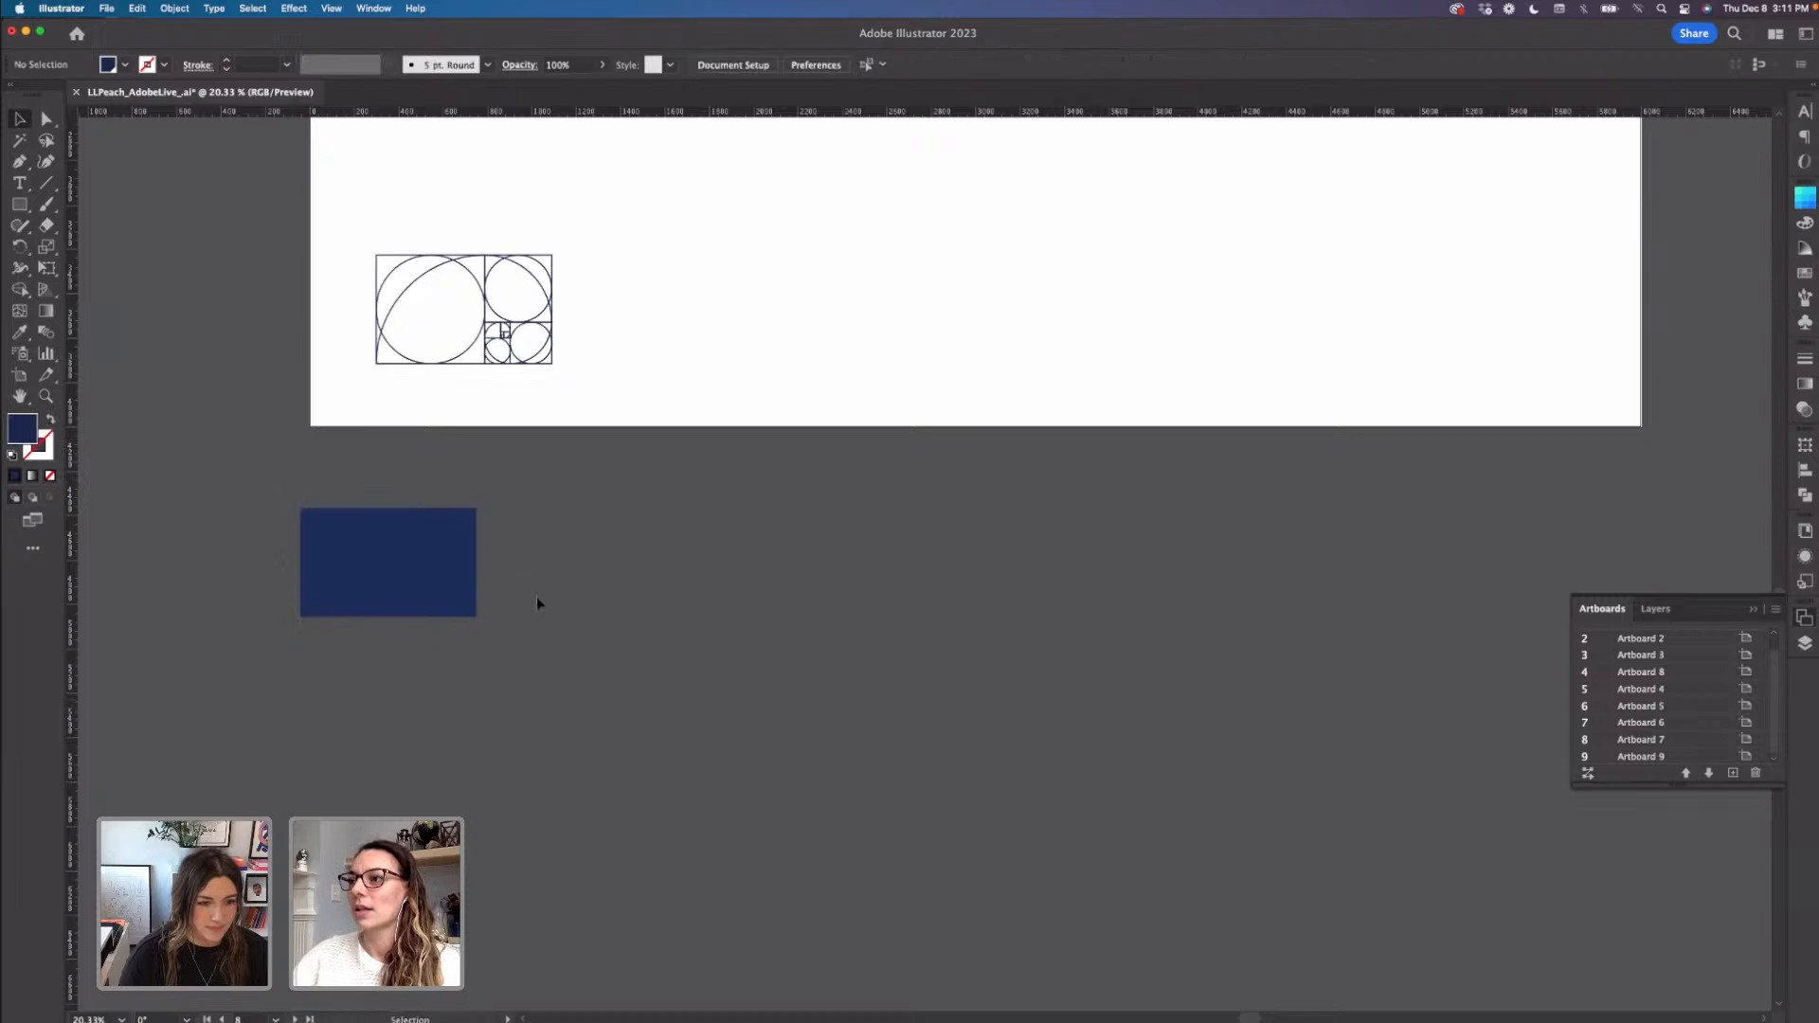
click(331, 9)
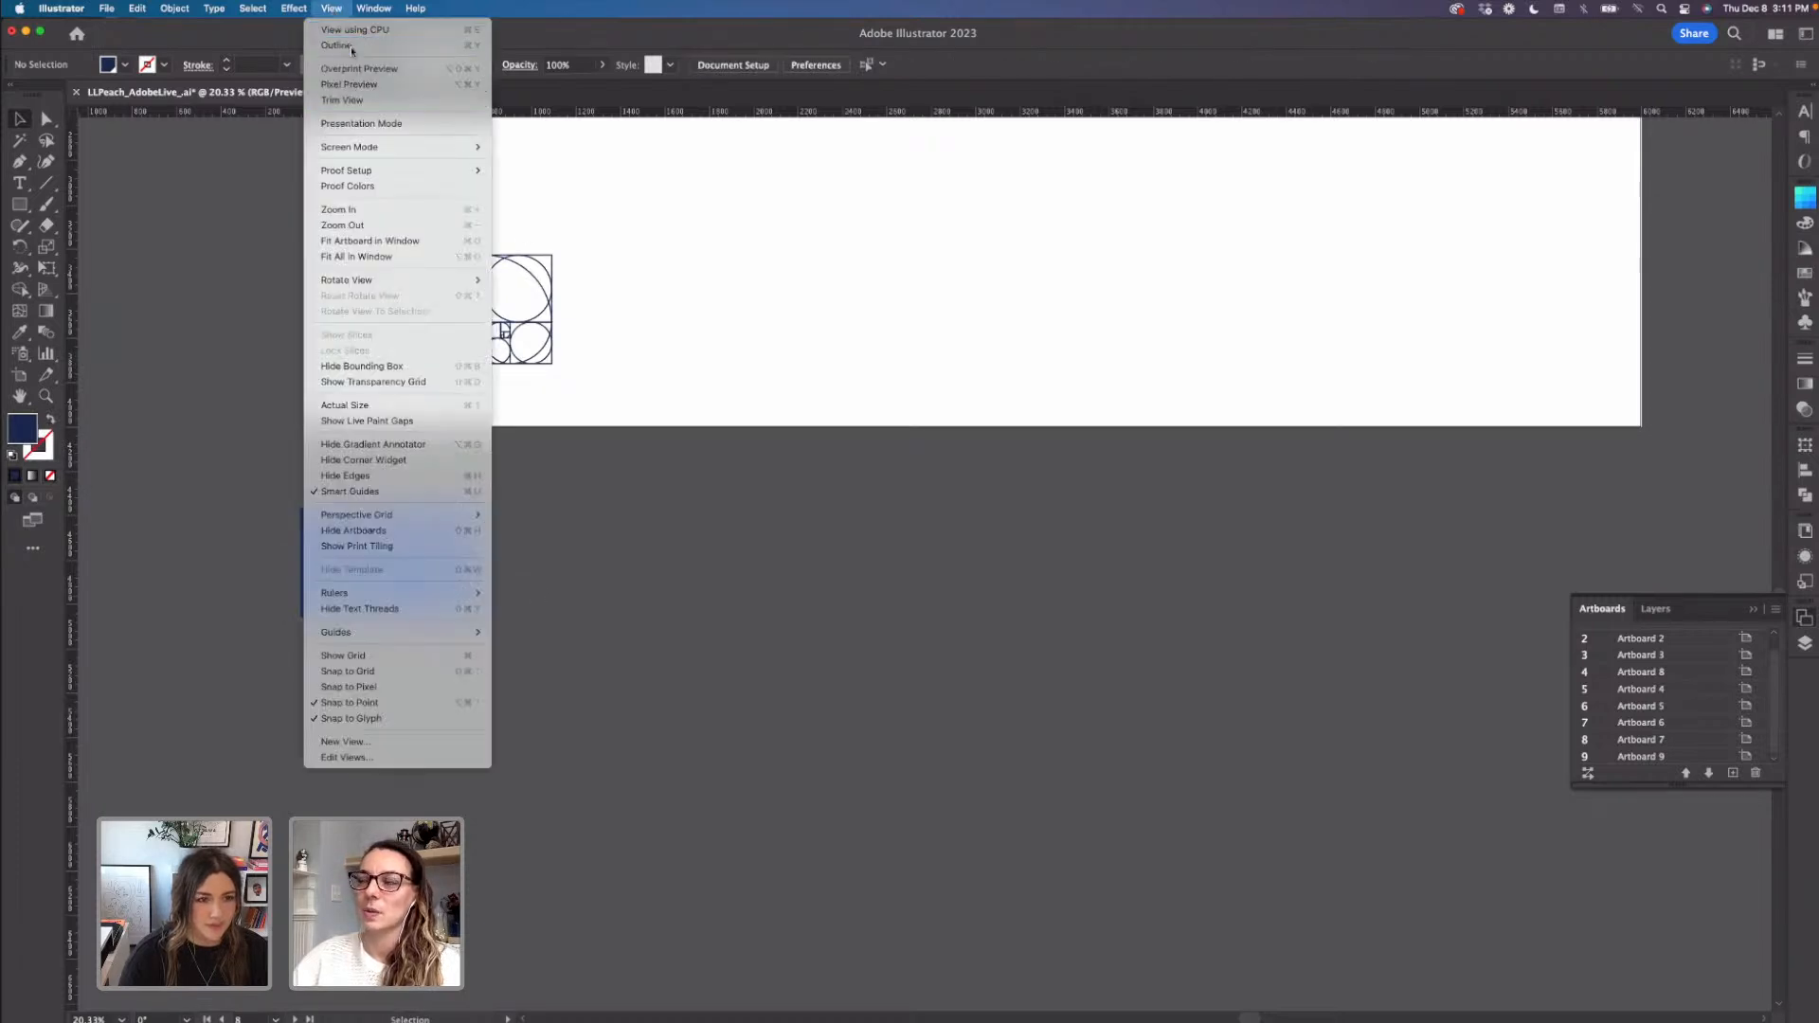
click(352, 48)
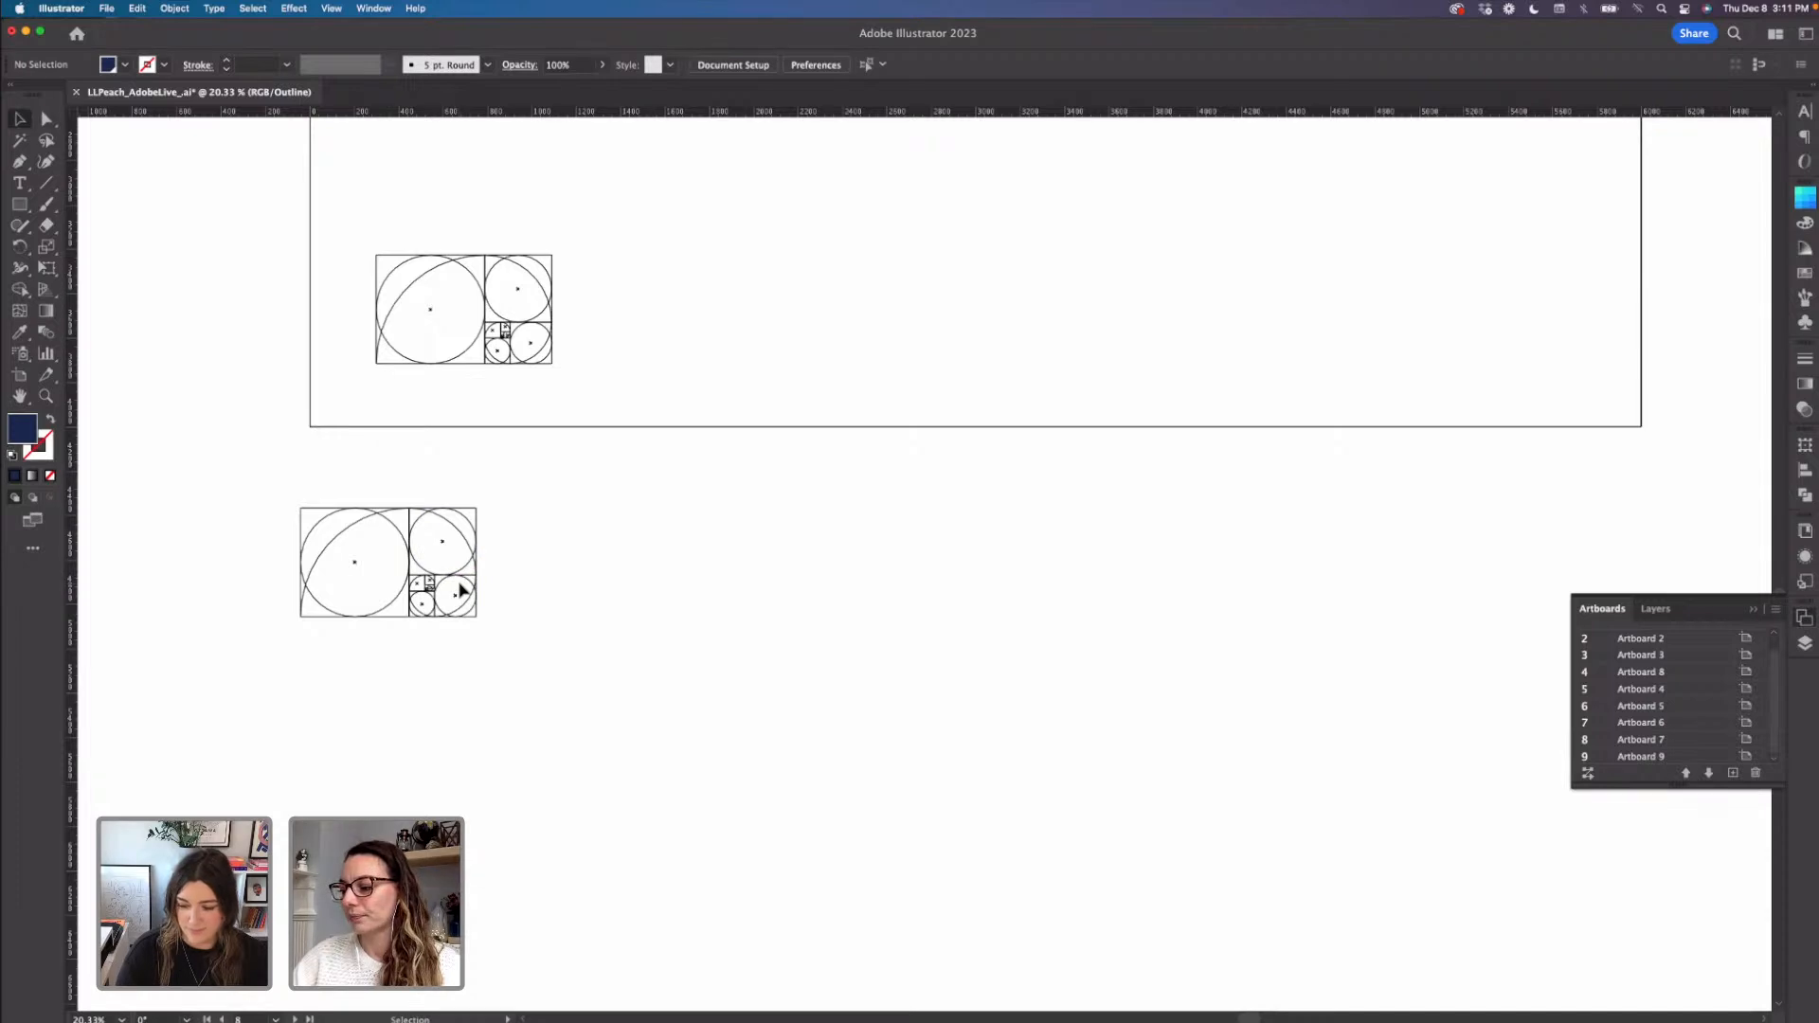
- Ungroup the copied golden-ratio diagram below the artboard and clear the selection
click(434, 601)
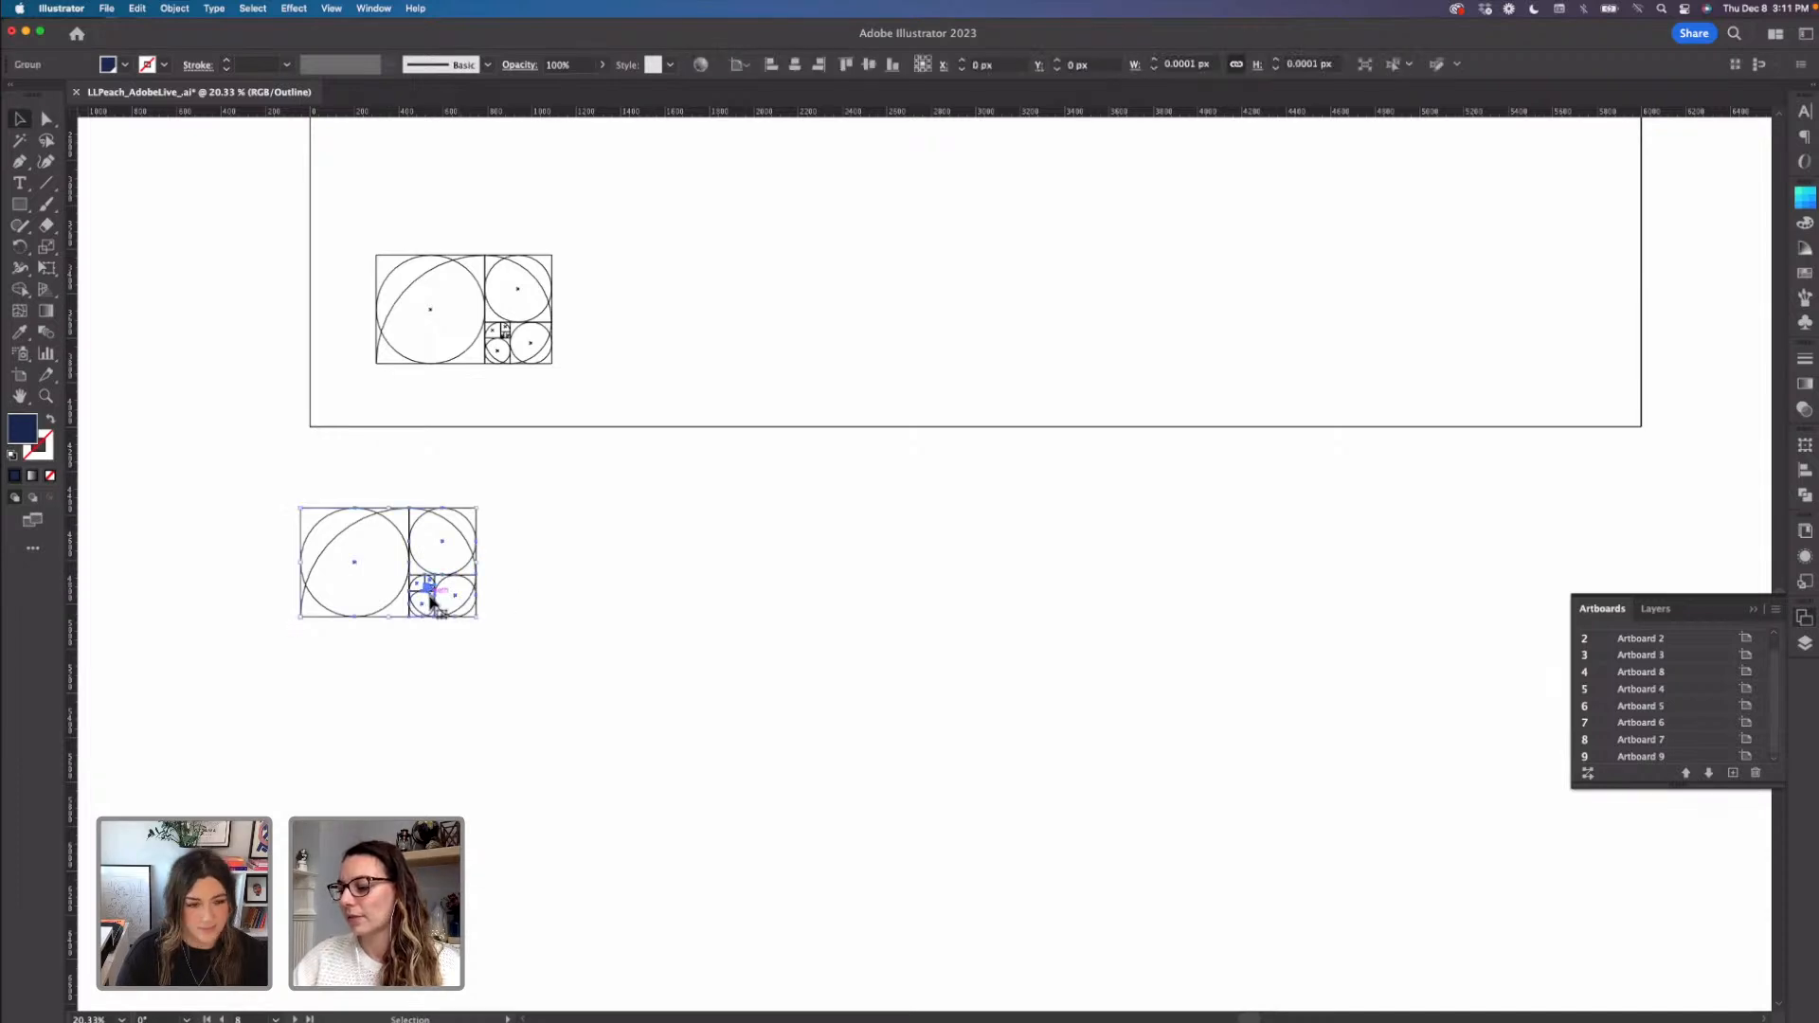
right_click(432, 610)
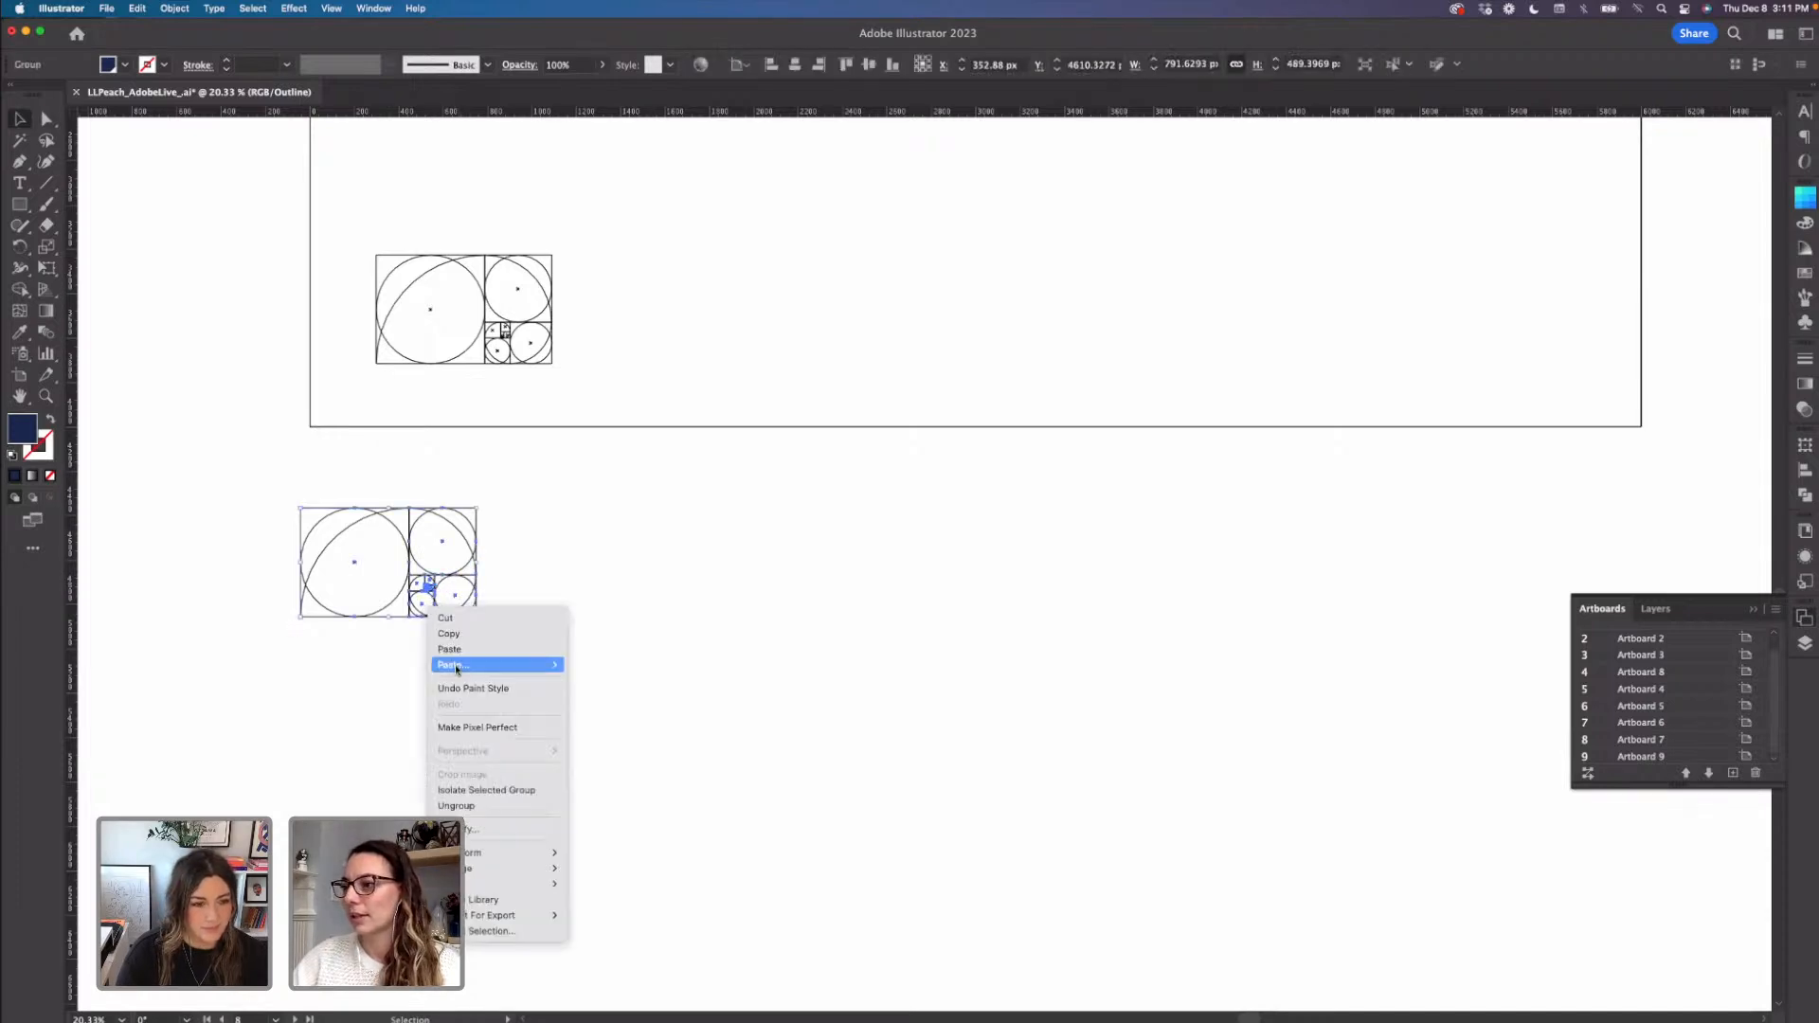
click(468, 805)
click(453, 597)
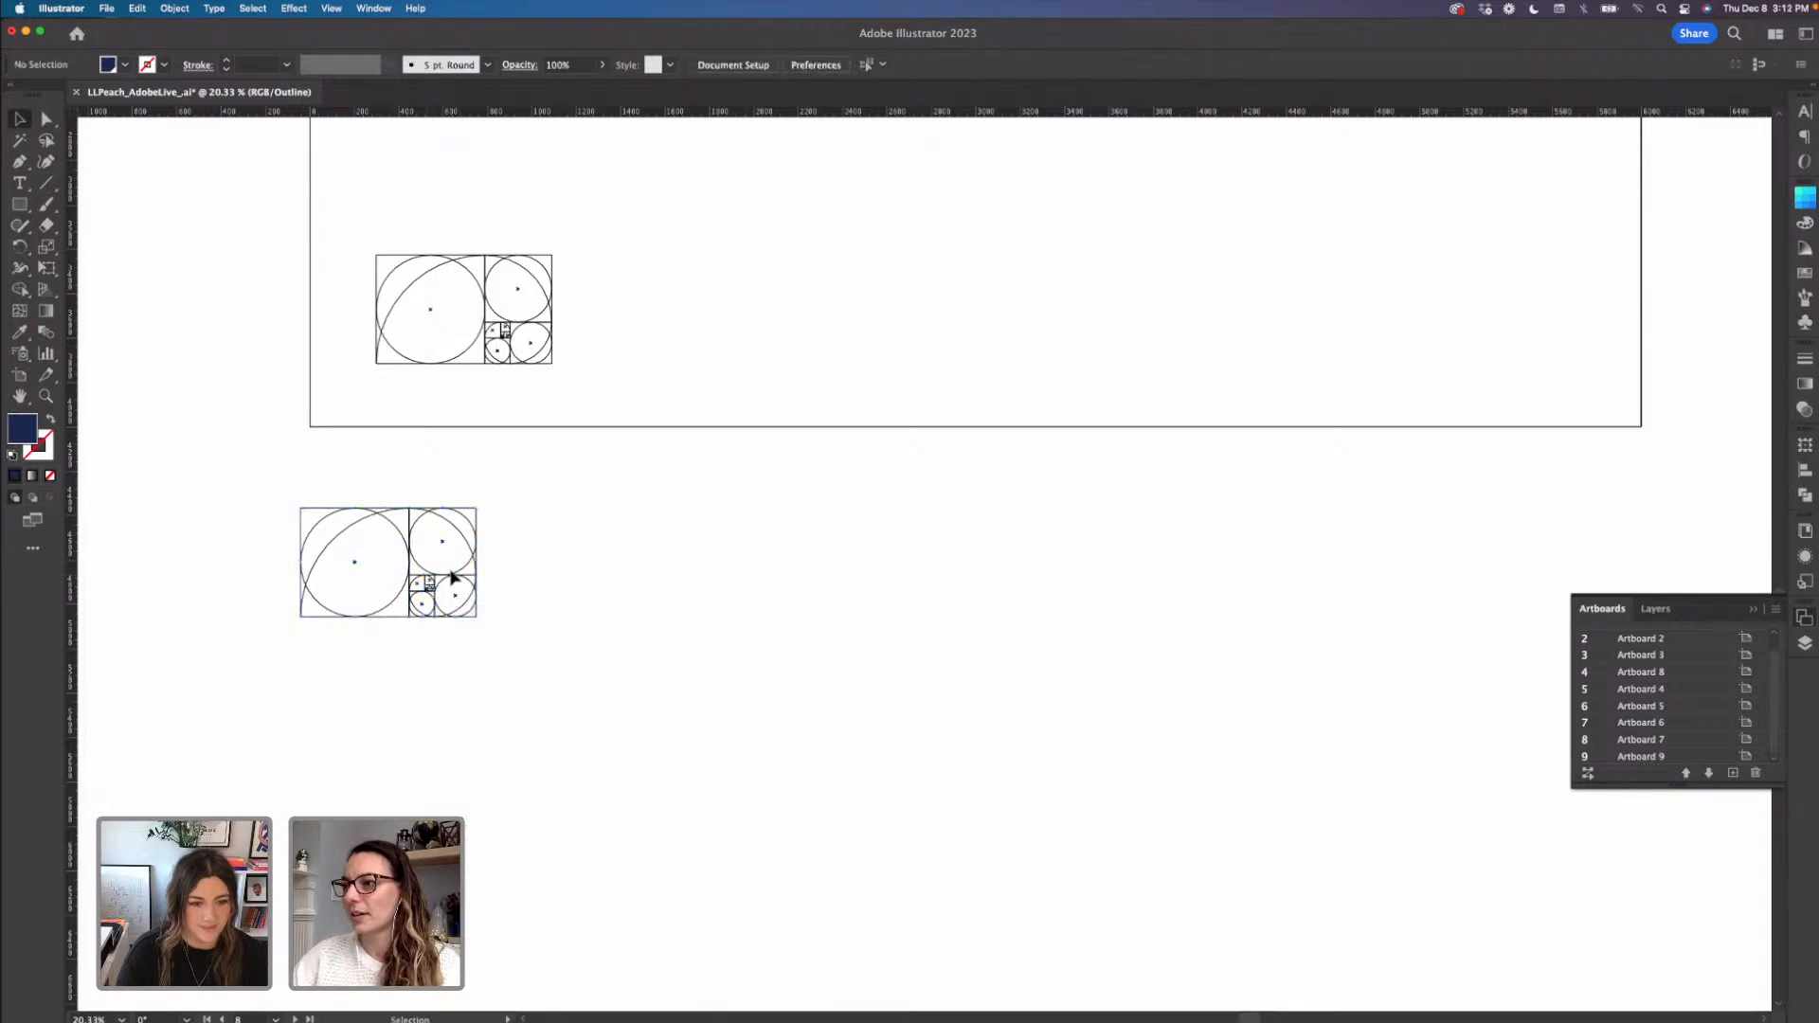
click(454, 574)
right_click(459, 572)
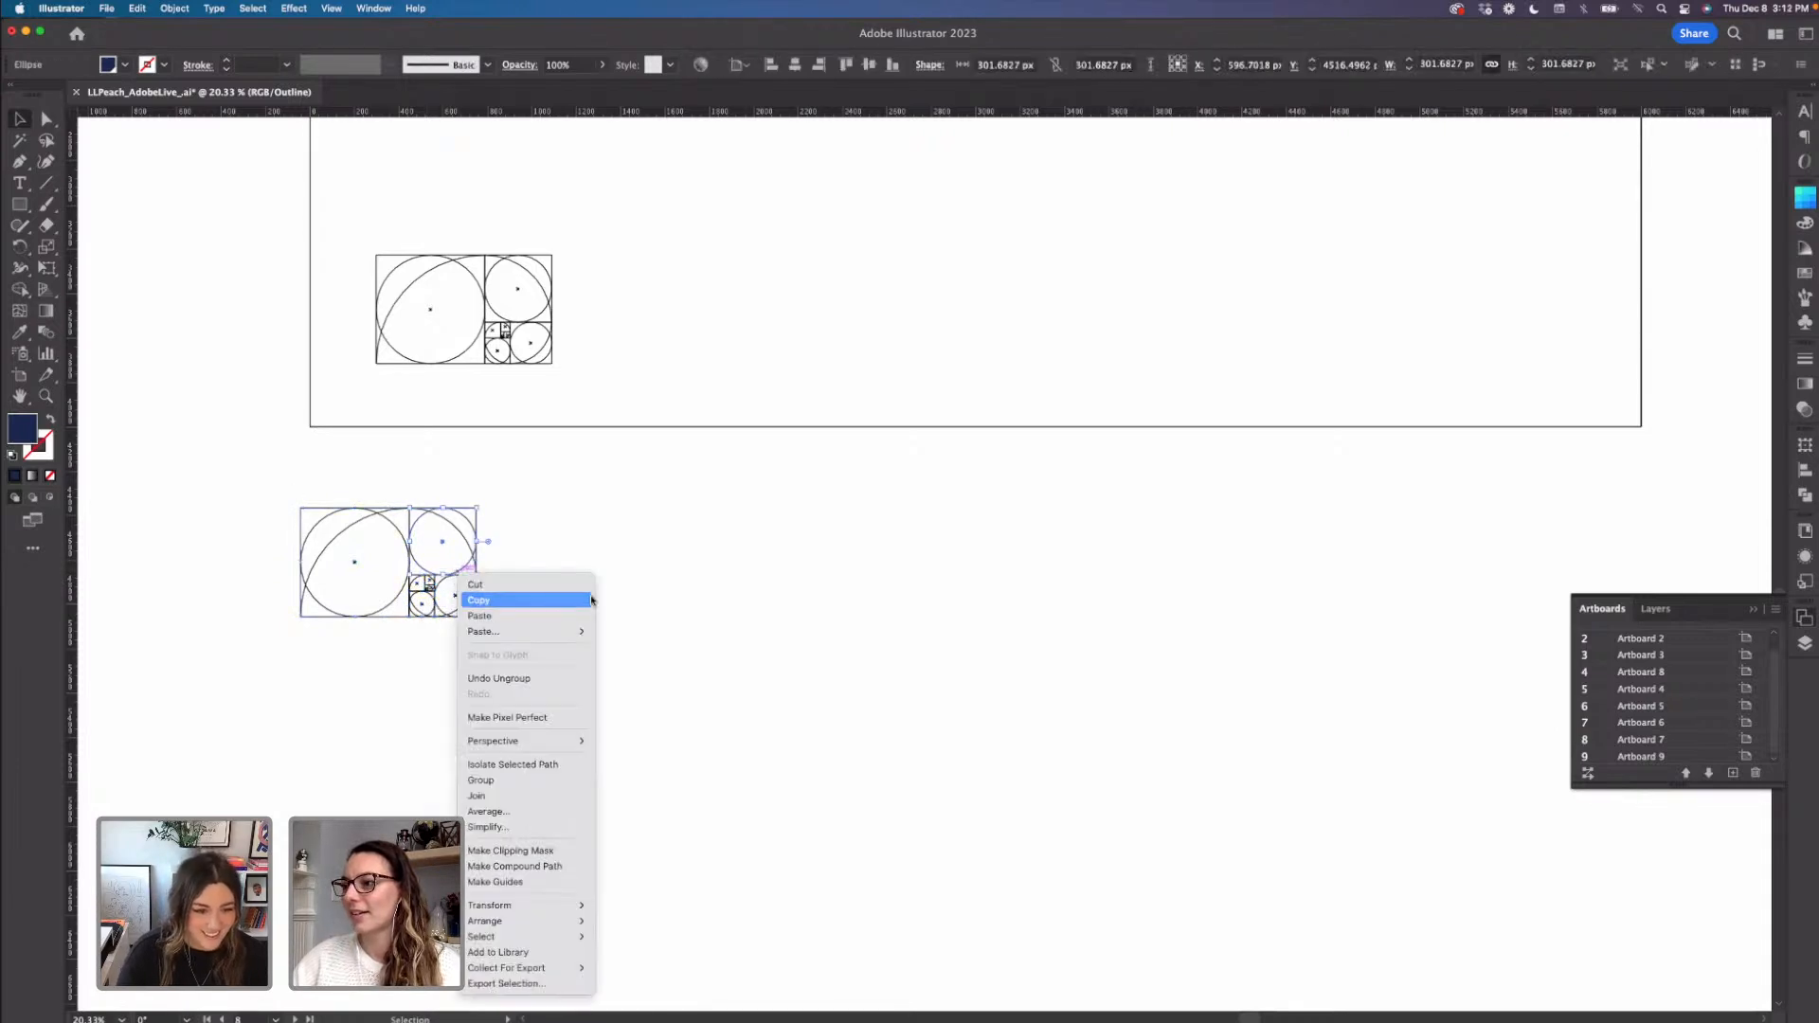
click(586, 601)
- Copy the diagram's 115 px circle and place the duplicate on the empty canvas to the right of the diagram
click(437, 613)
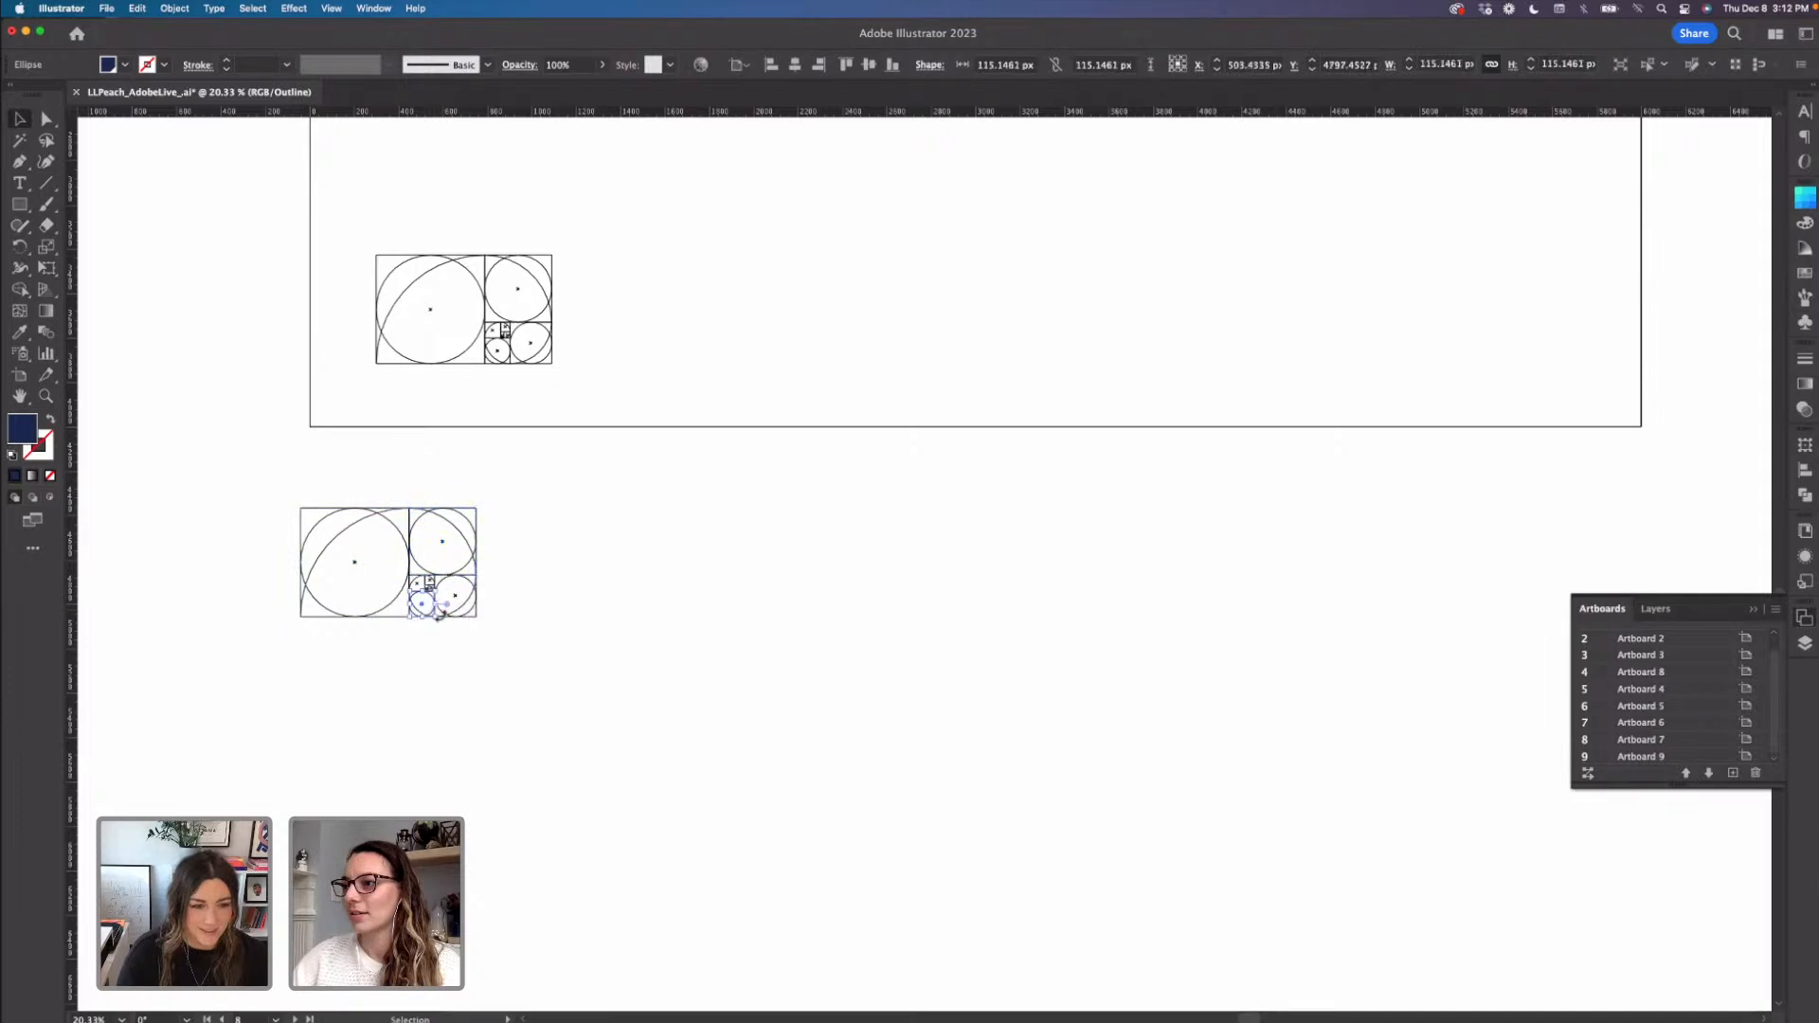
key(a)
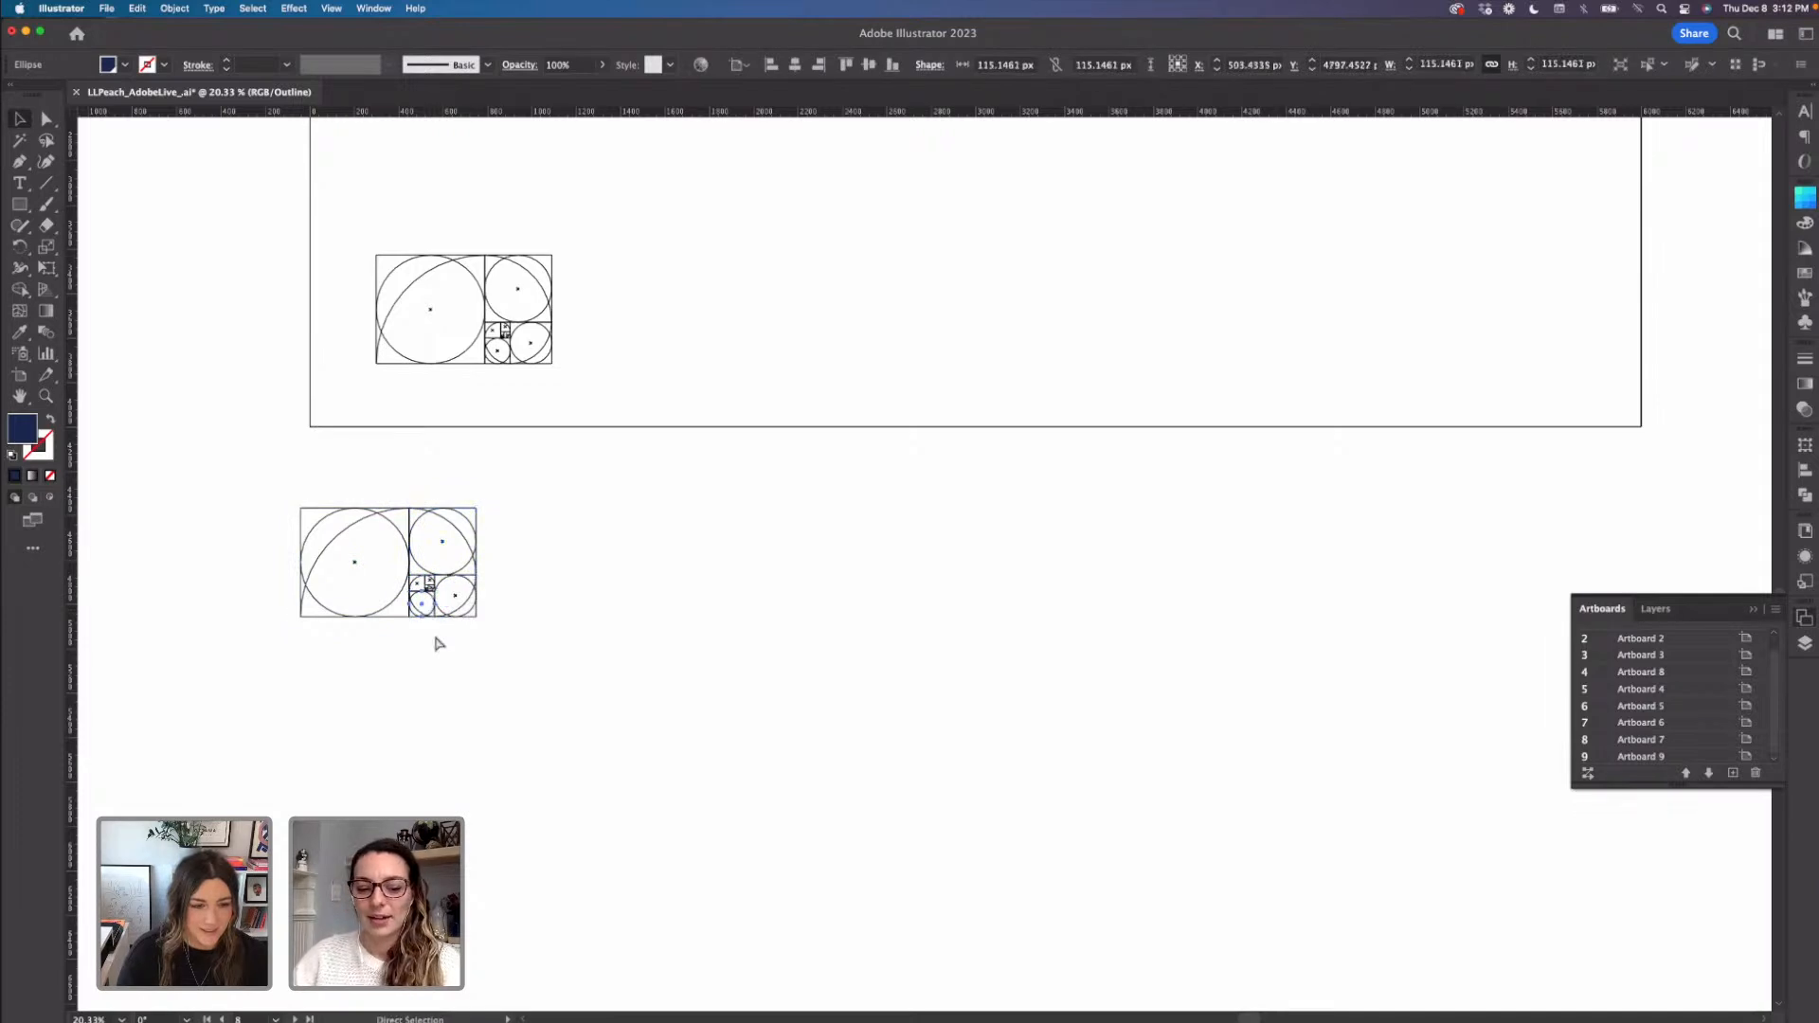
key(super+v)
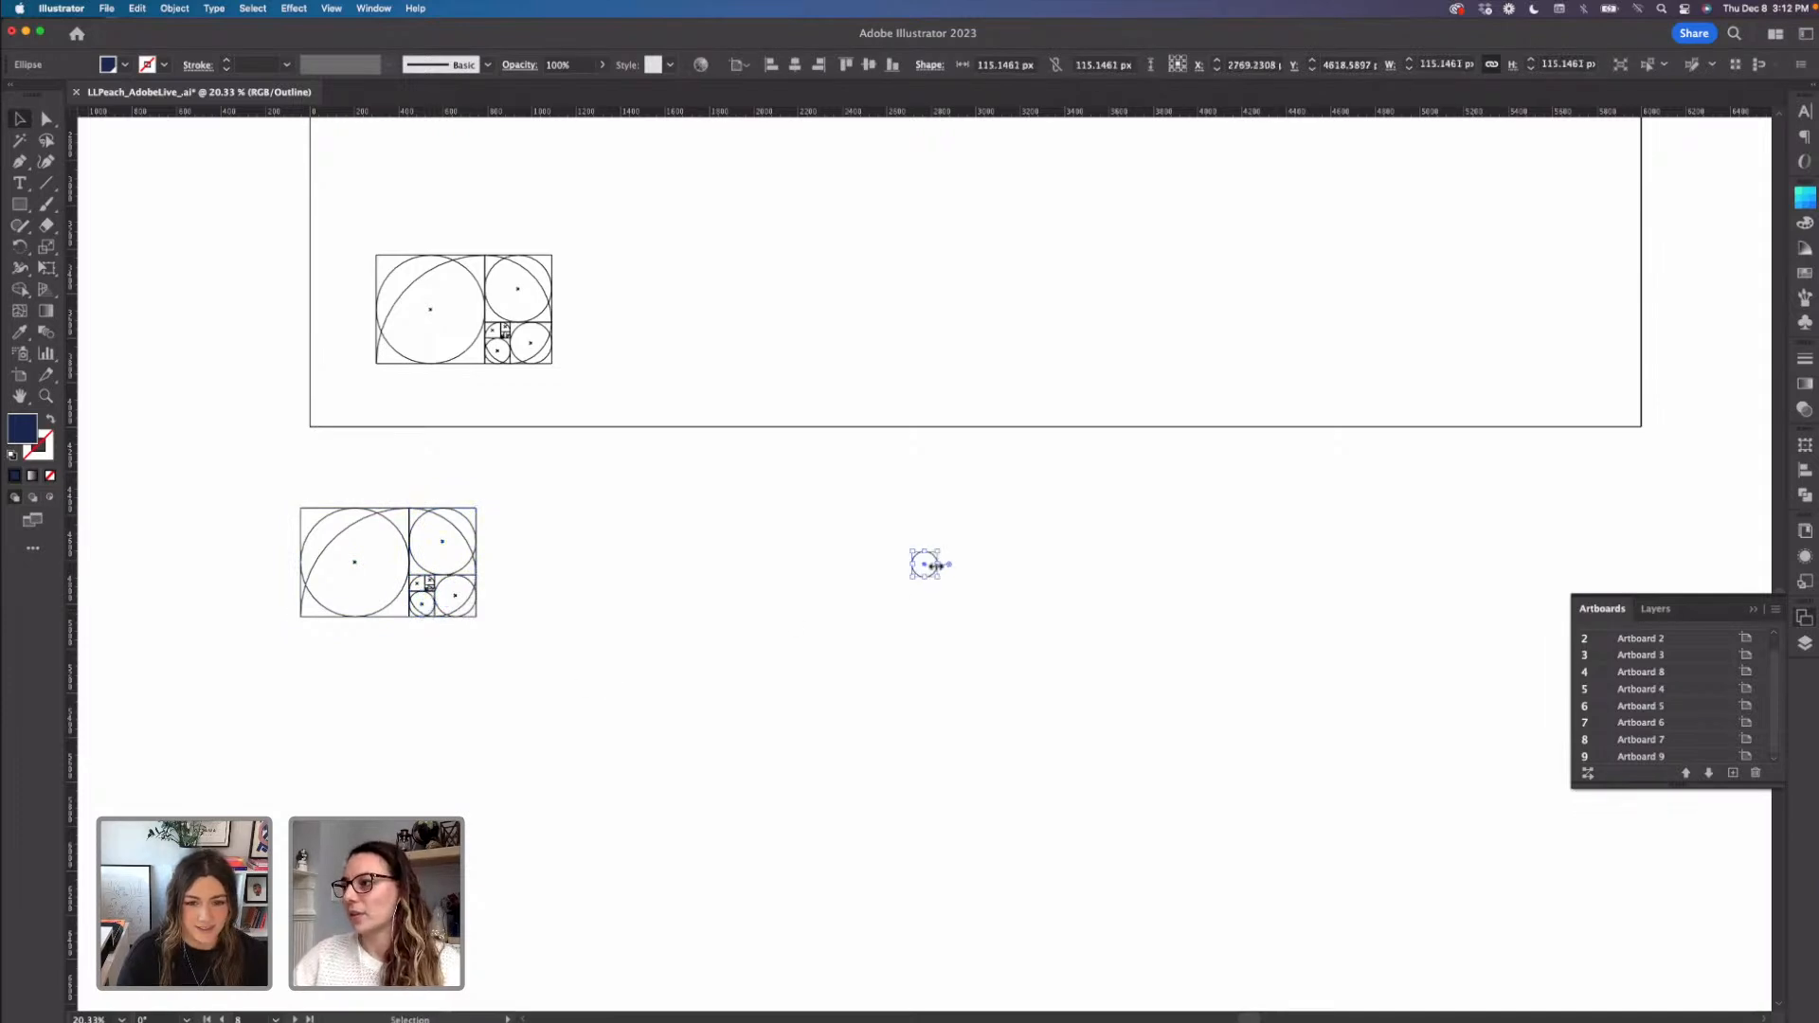
drag(926, 569, 660, 574)
key(super+equal)
key(super+equal)
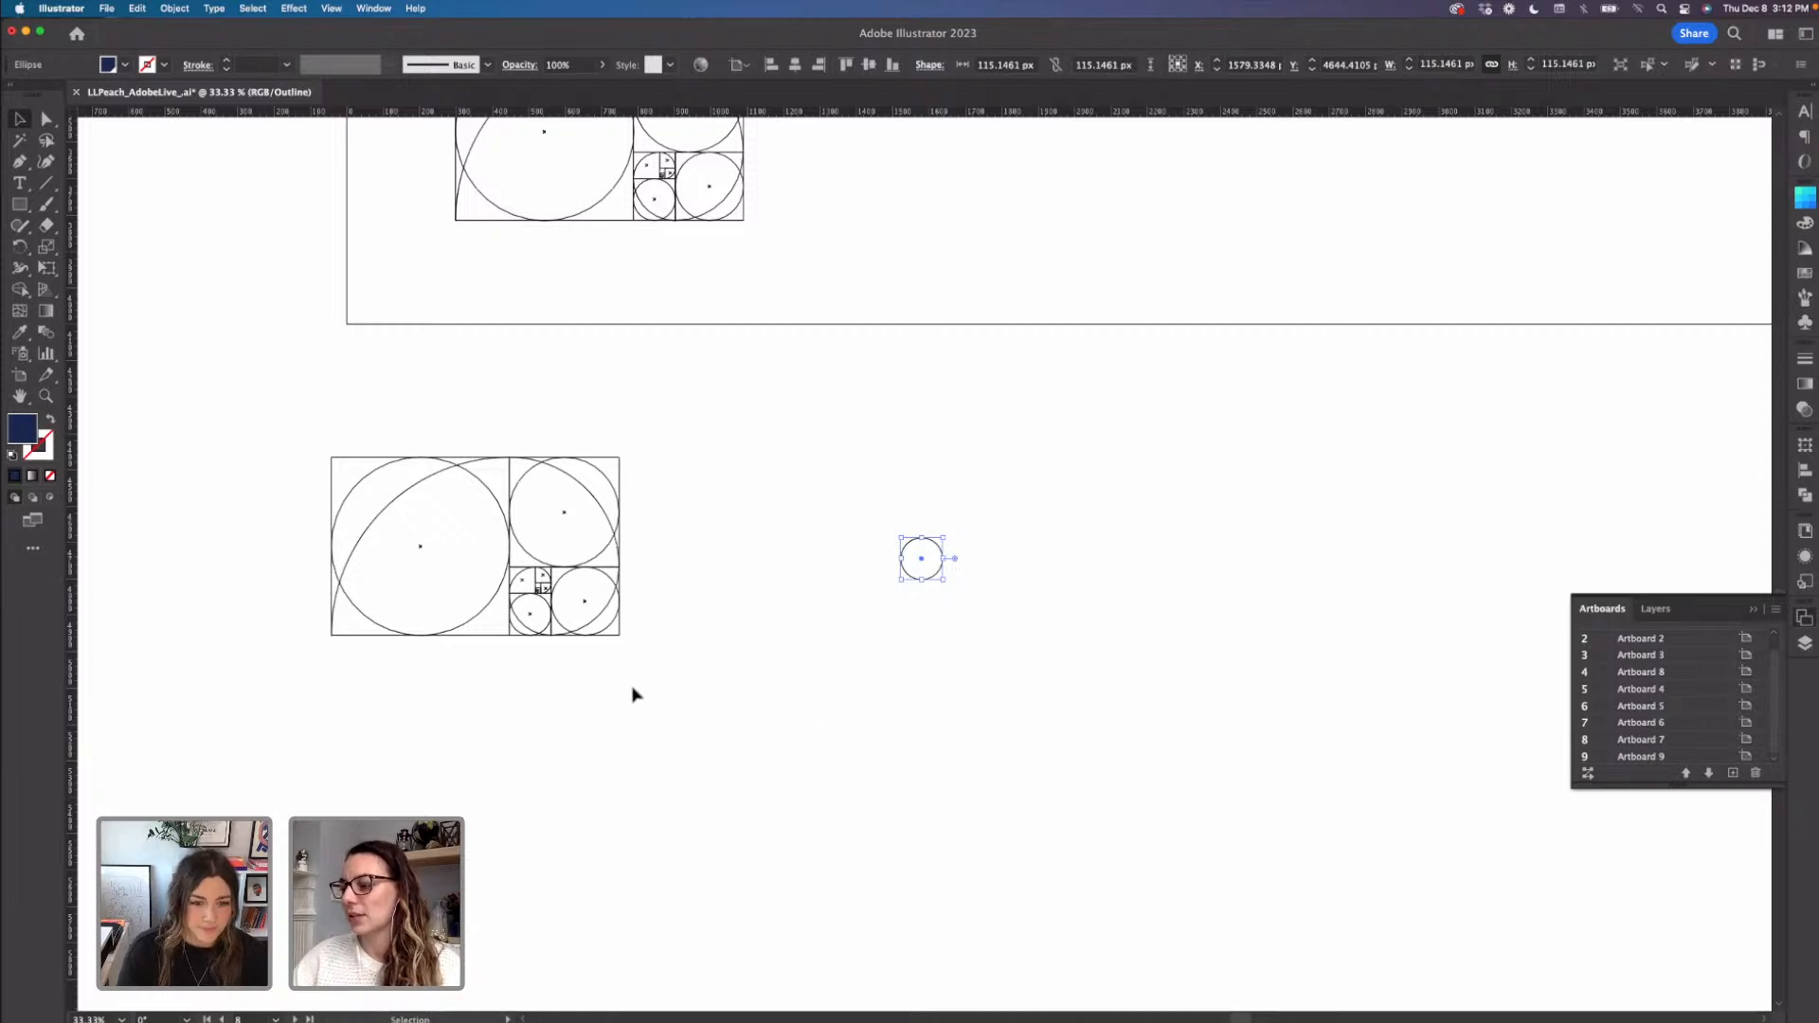
click(857, 638)
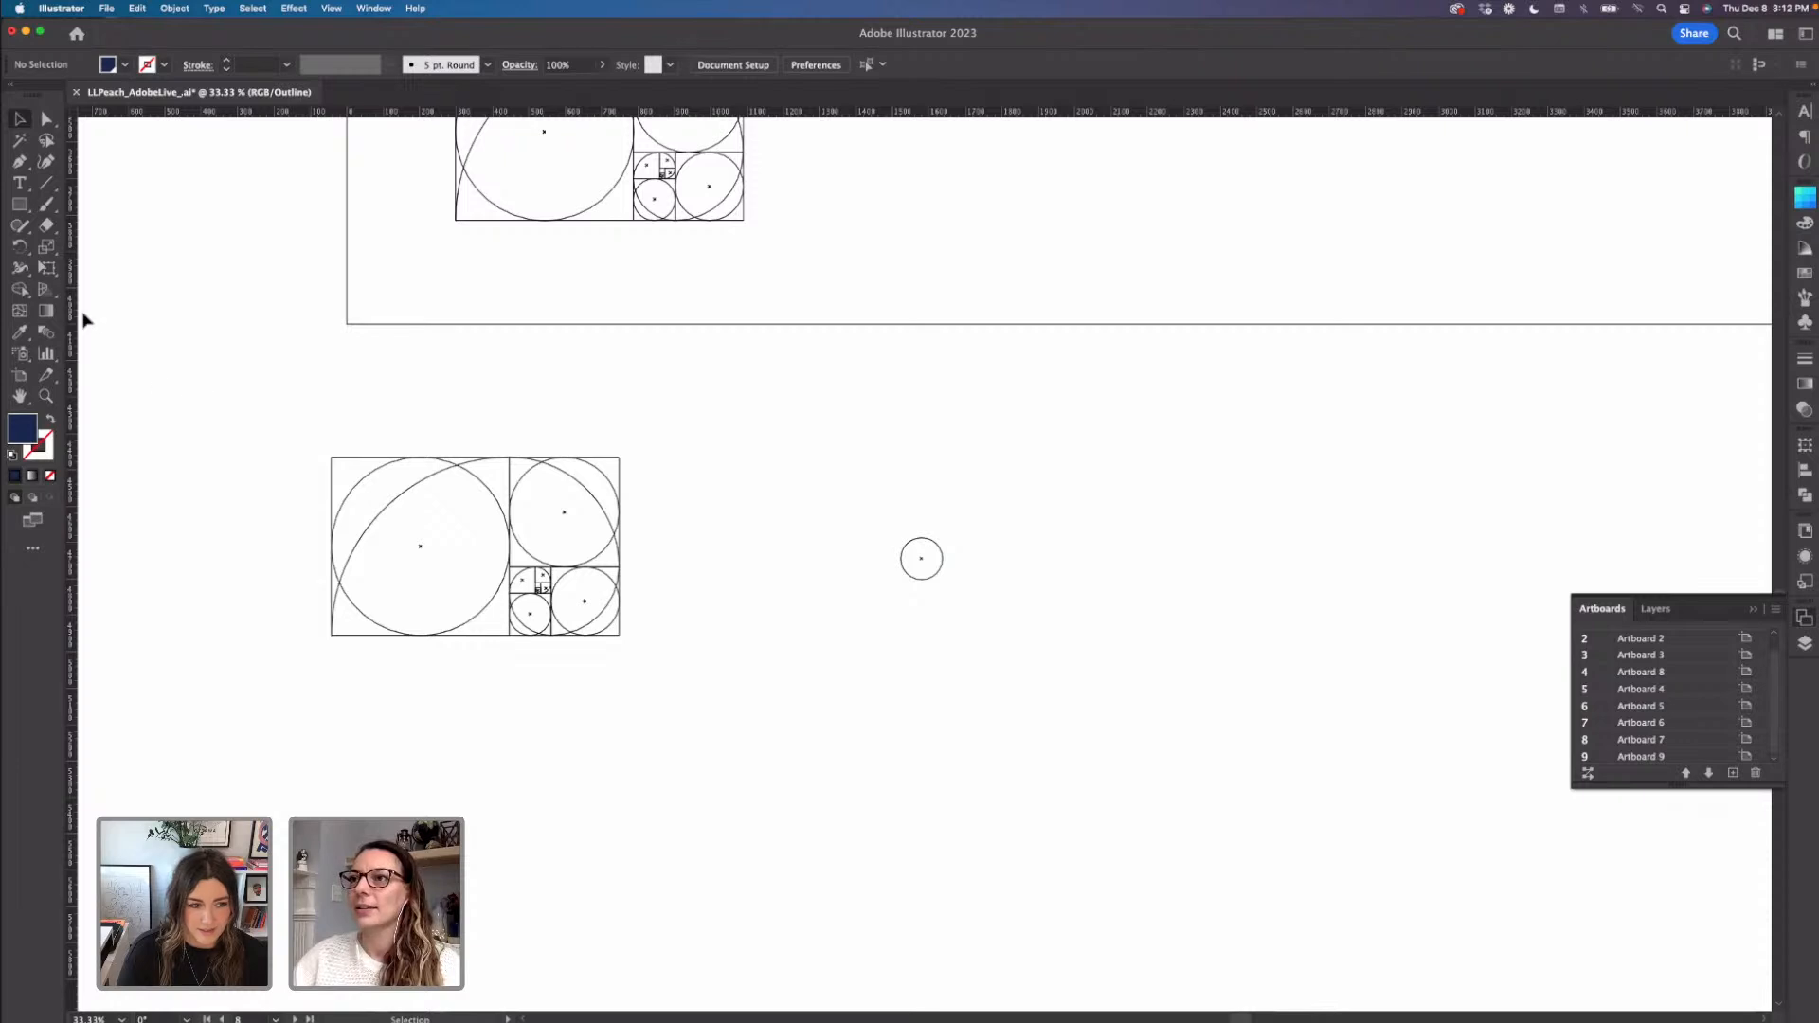
- Draw a vertical line about 524 px long through the circle's centre and add a copy rotated 45° and centred on the circle
click(45, 182)
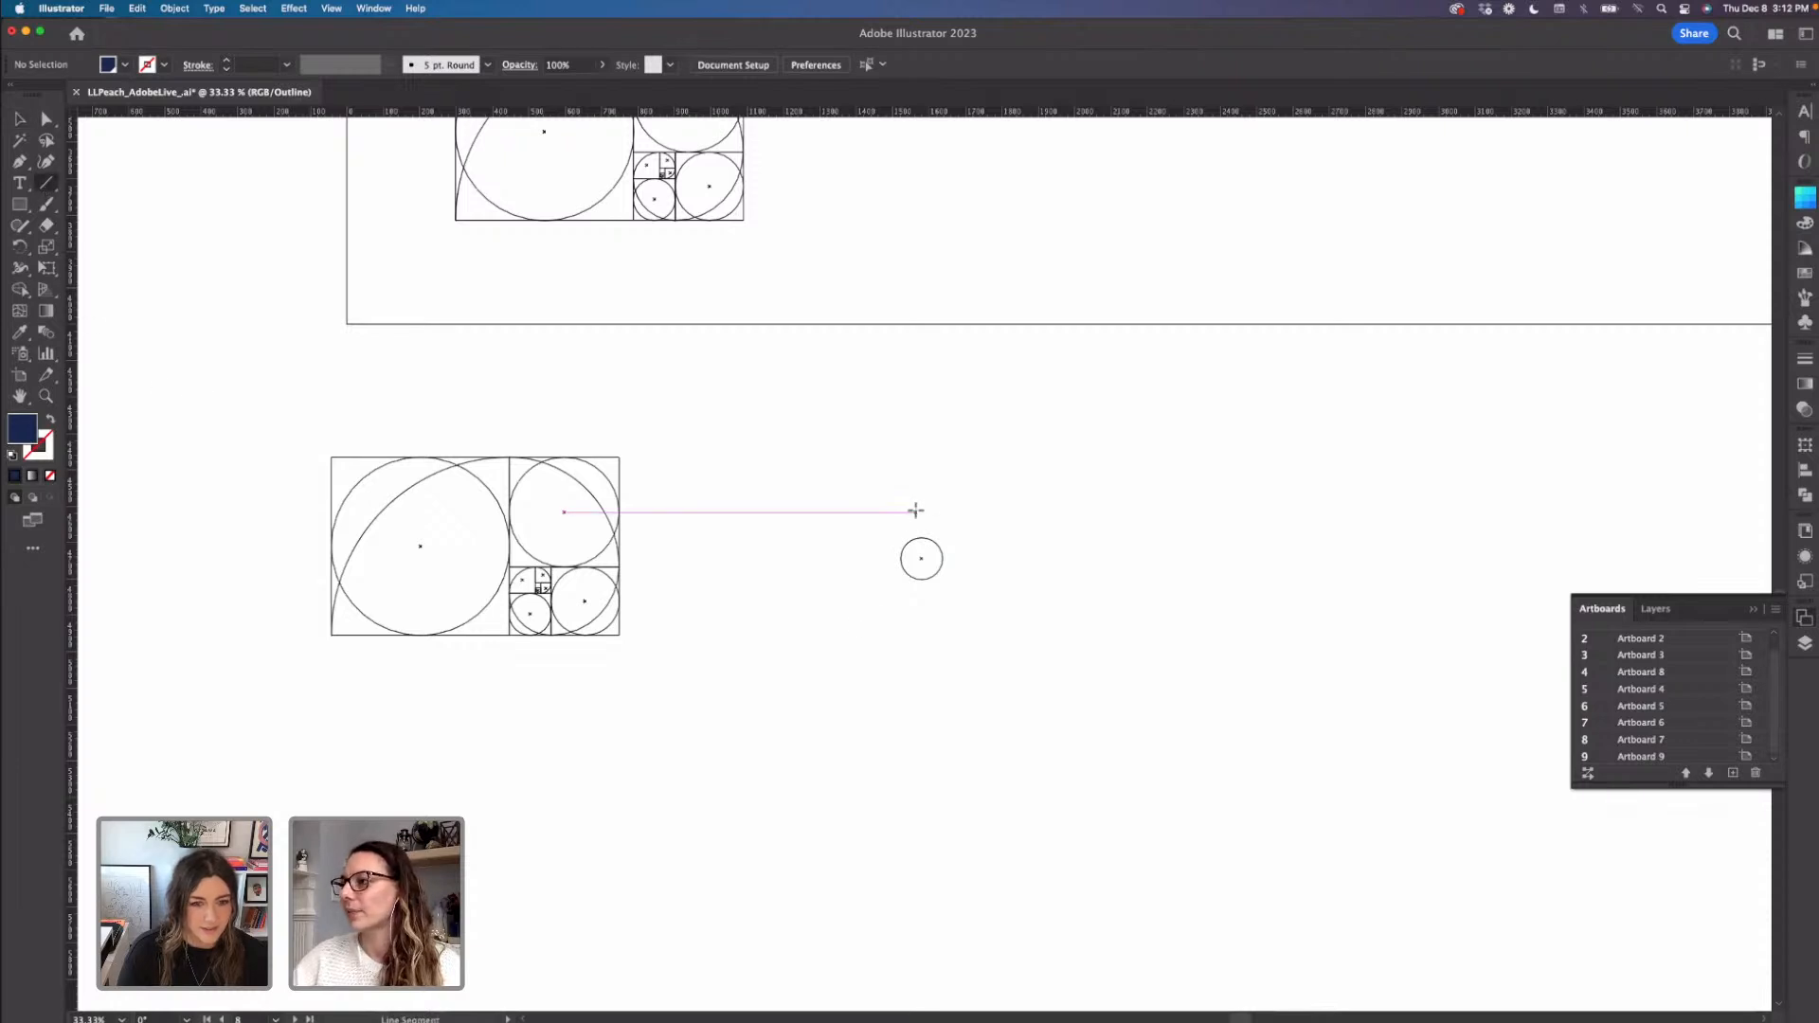
drag(921, 558, 921, 698)
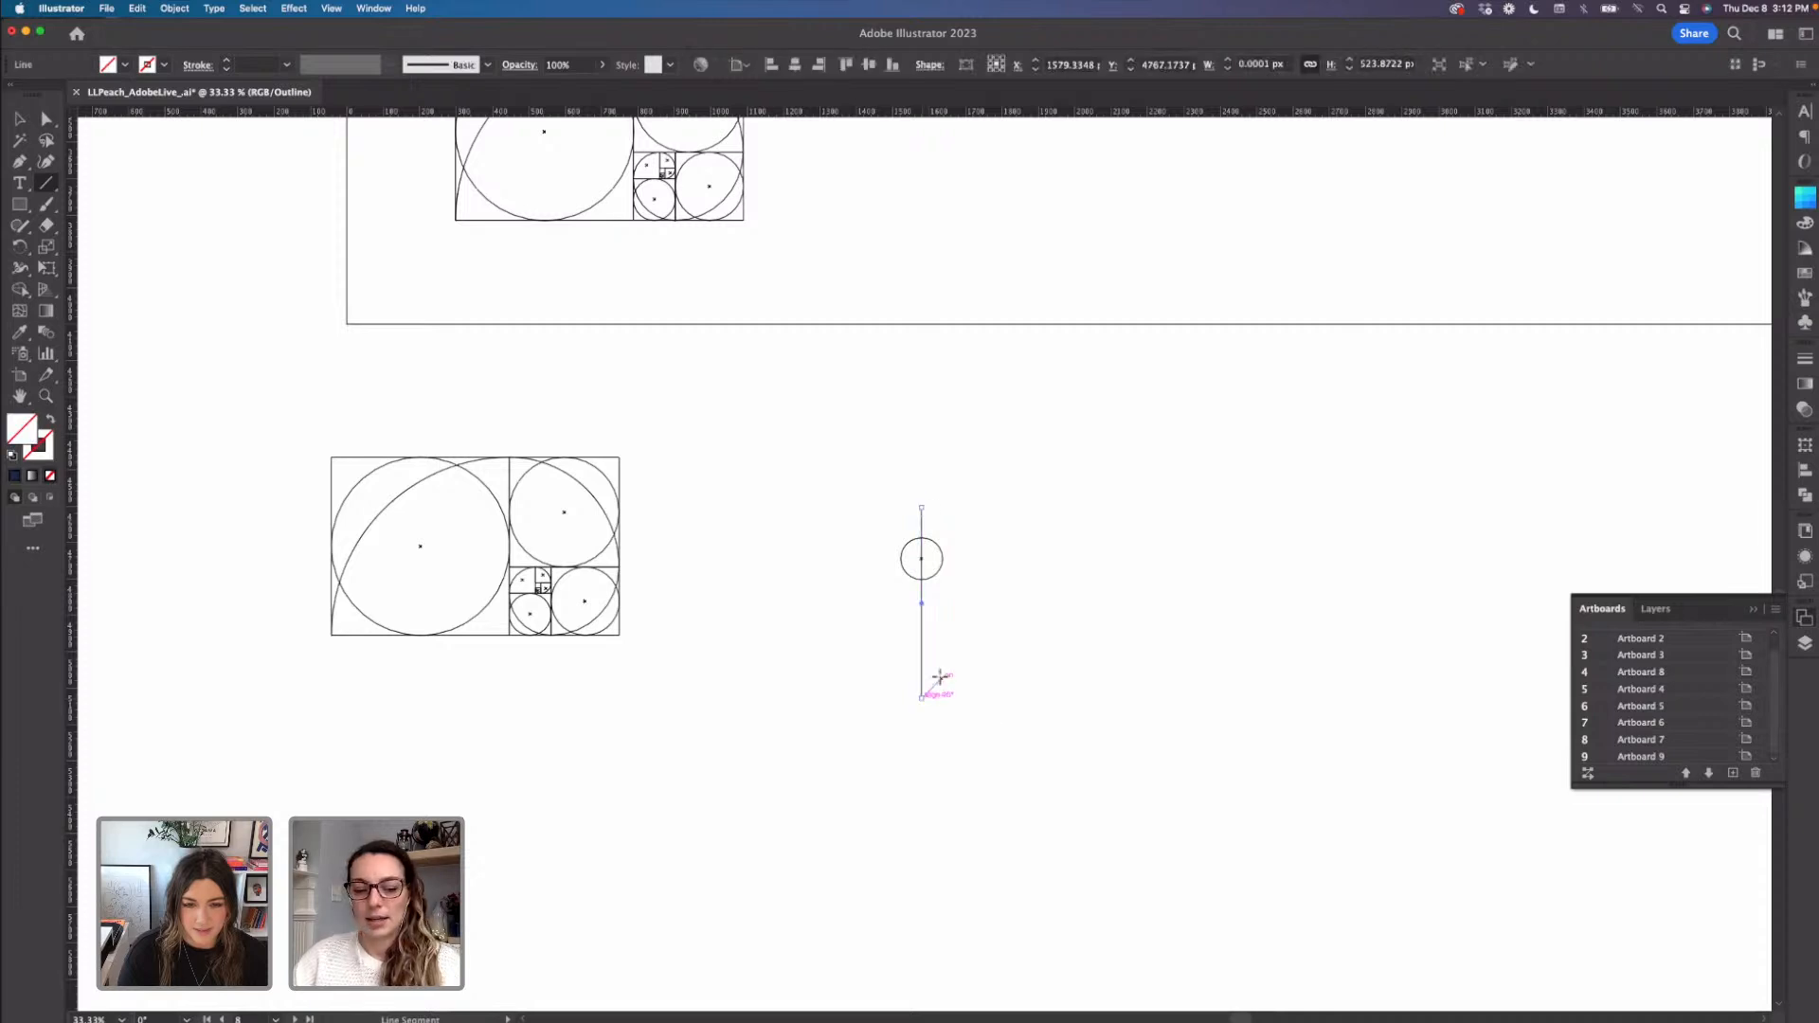
key(v)
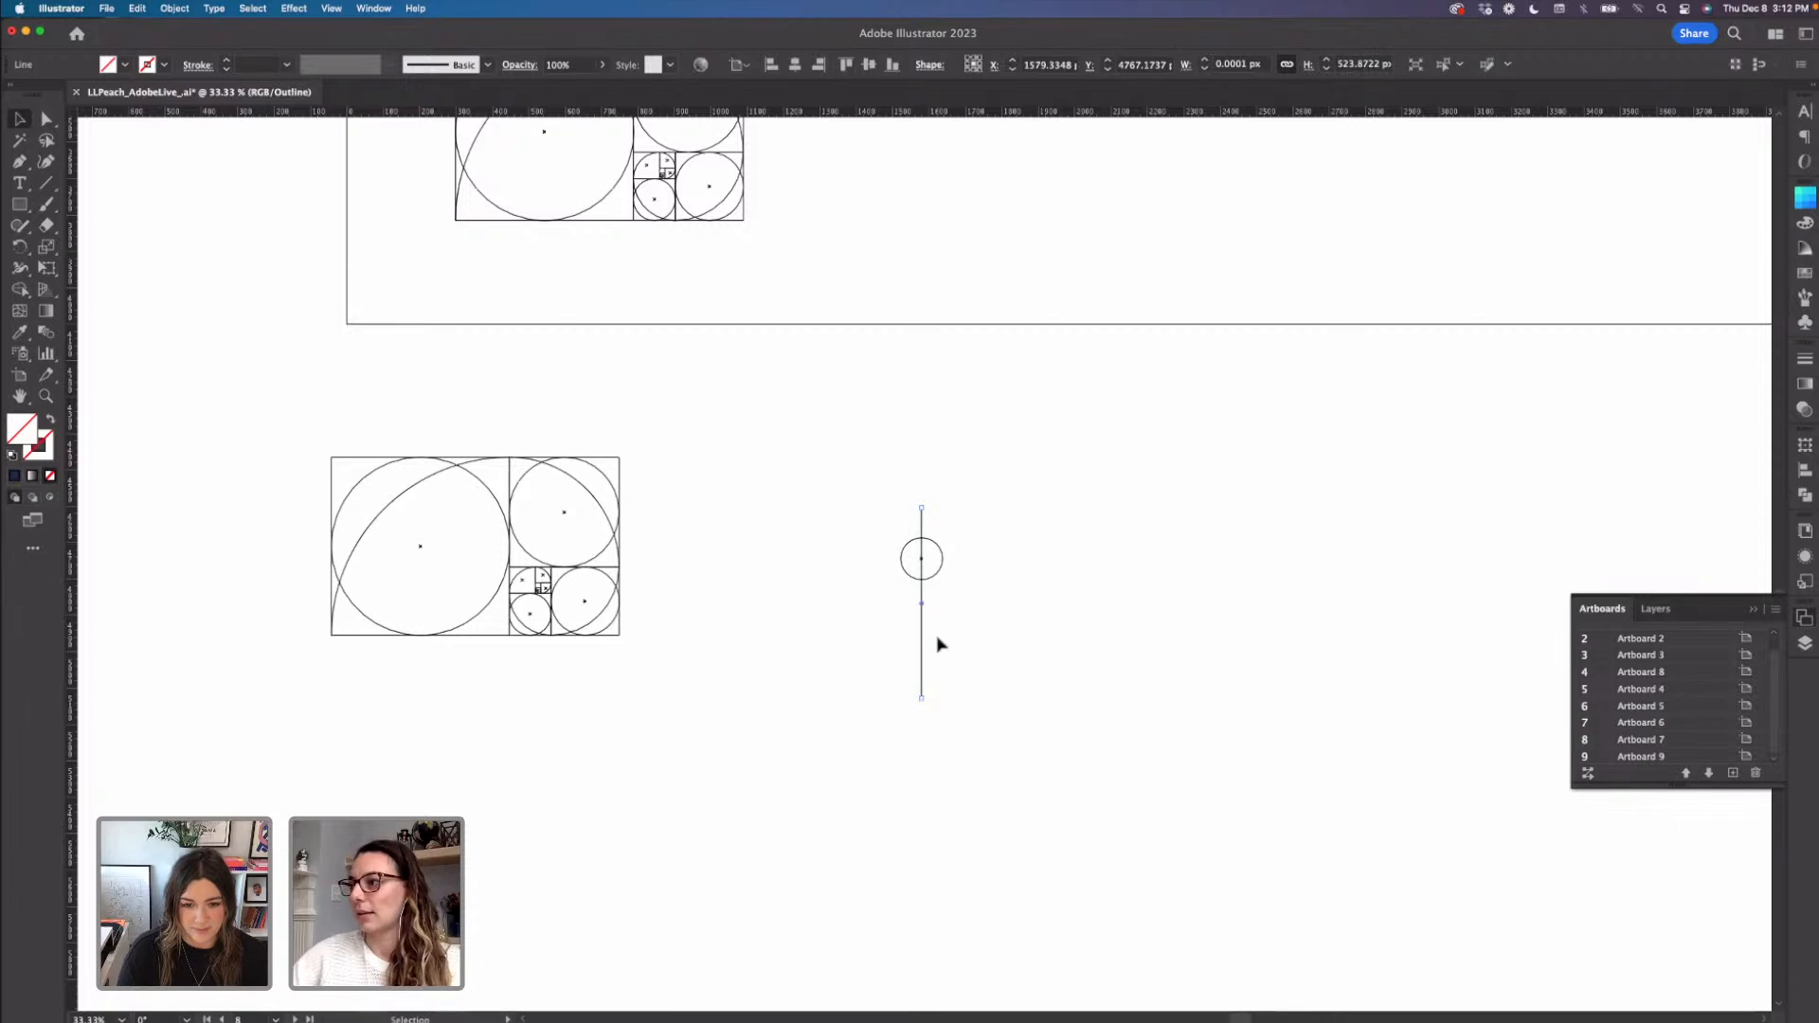
drag(936, 503, 963, 524)
click(971, 528)
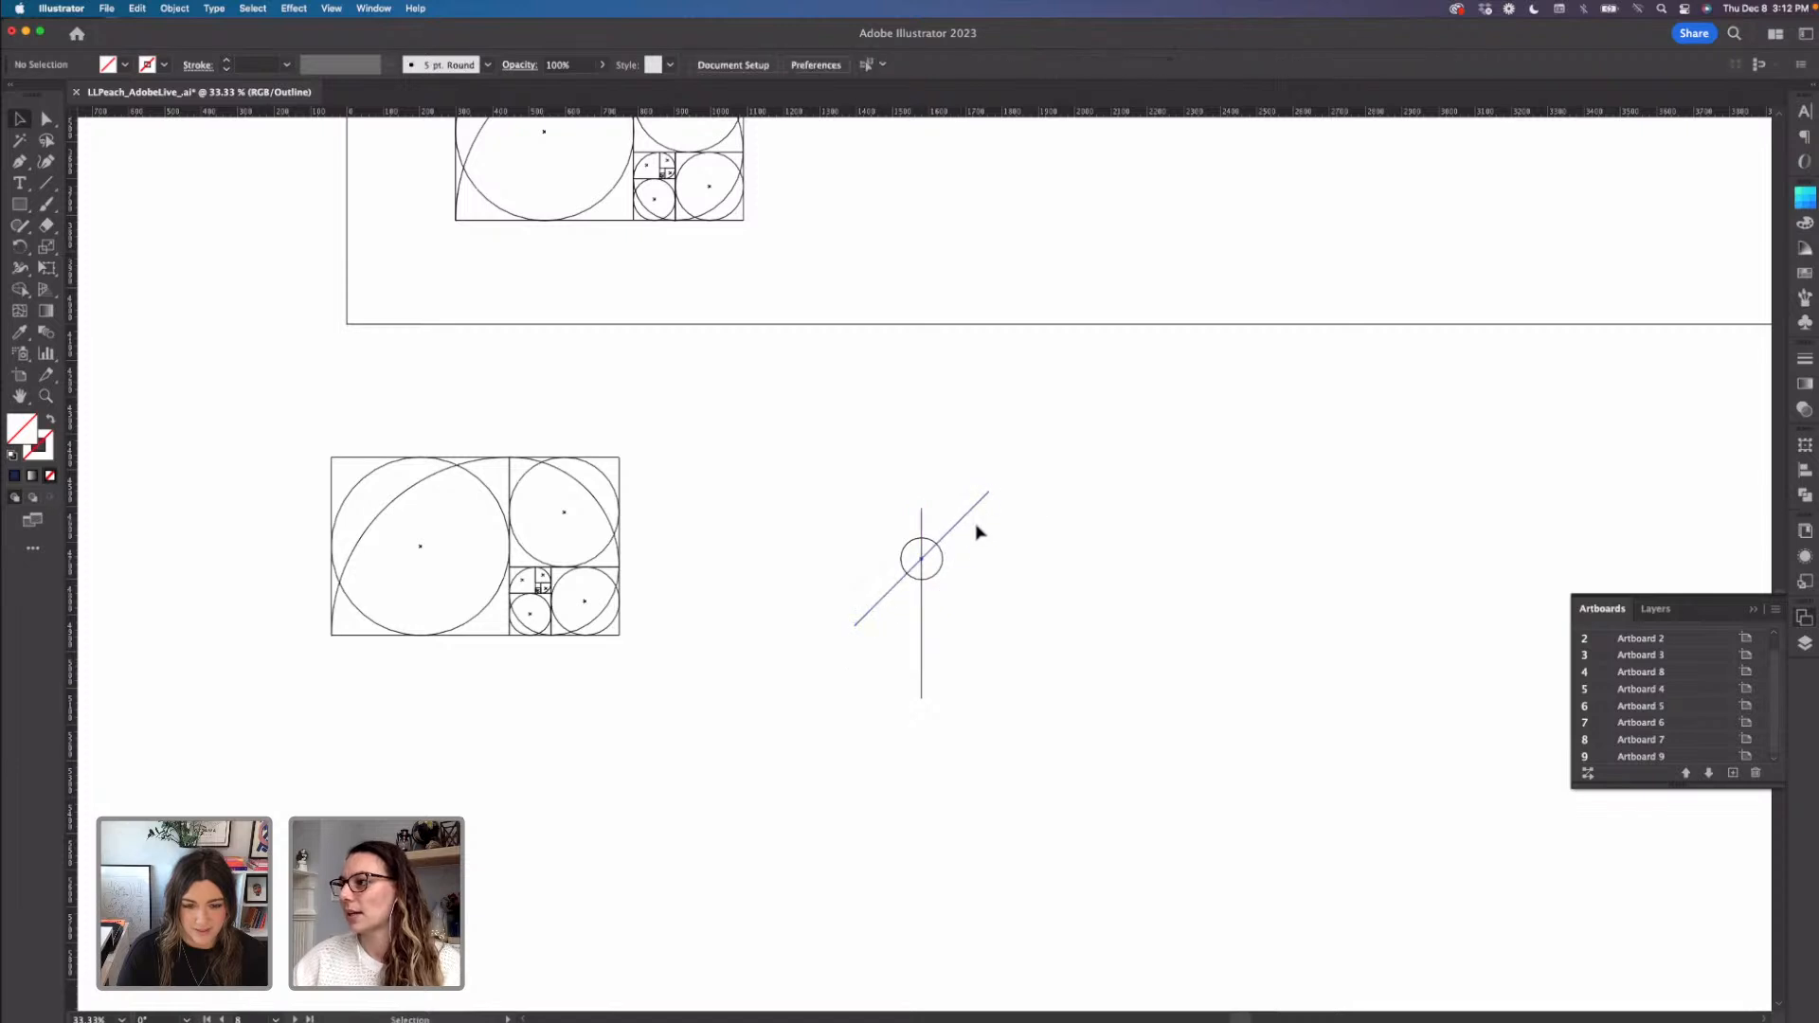
- Duplicate the diagonal line in place and reflect the copy so the two diagonals cross at the circle's centre
click(955, 511)
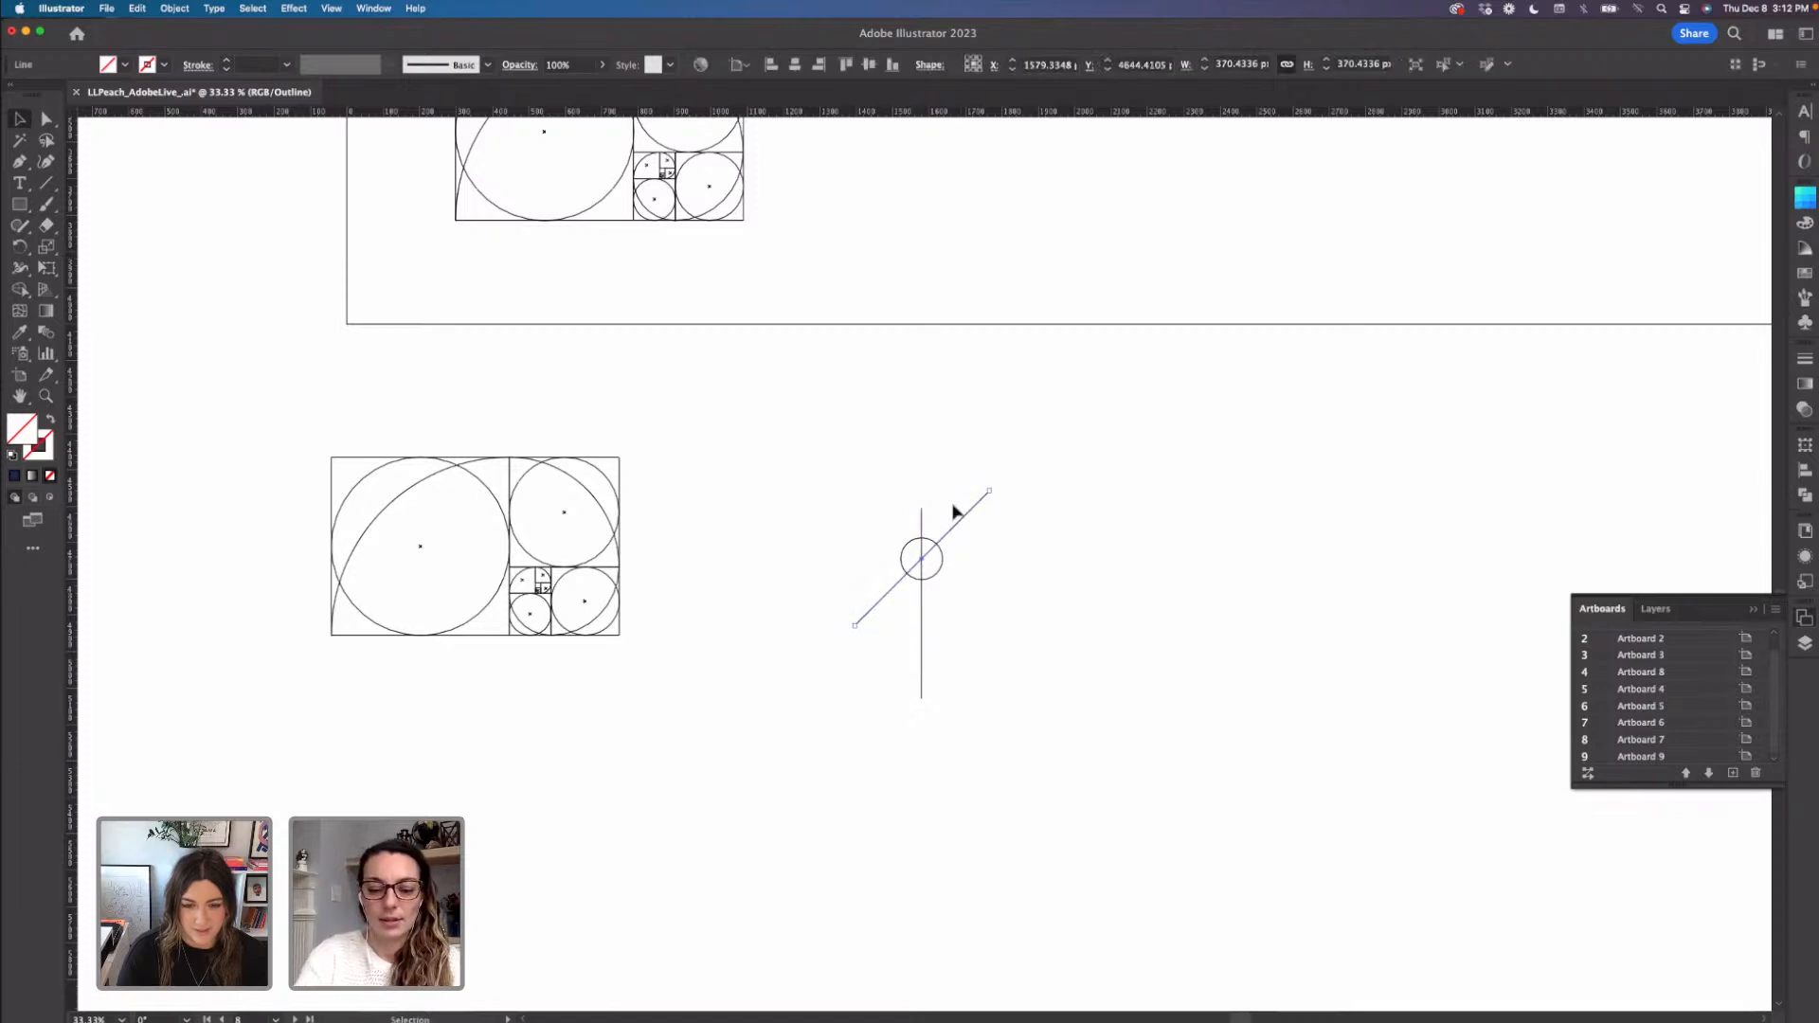
right_click(964, 519)
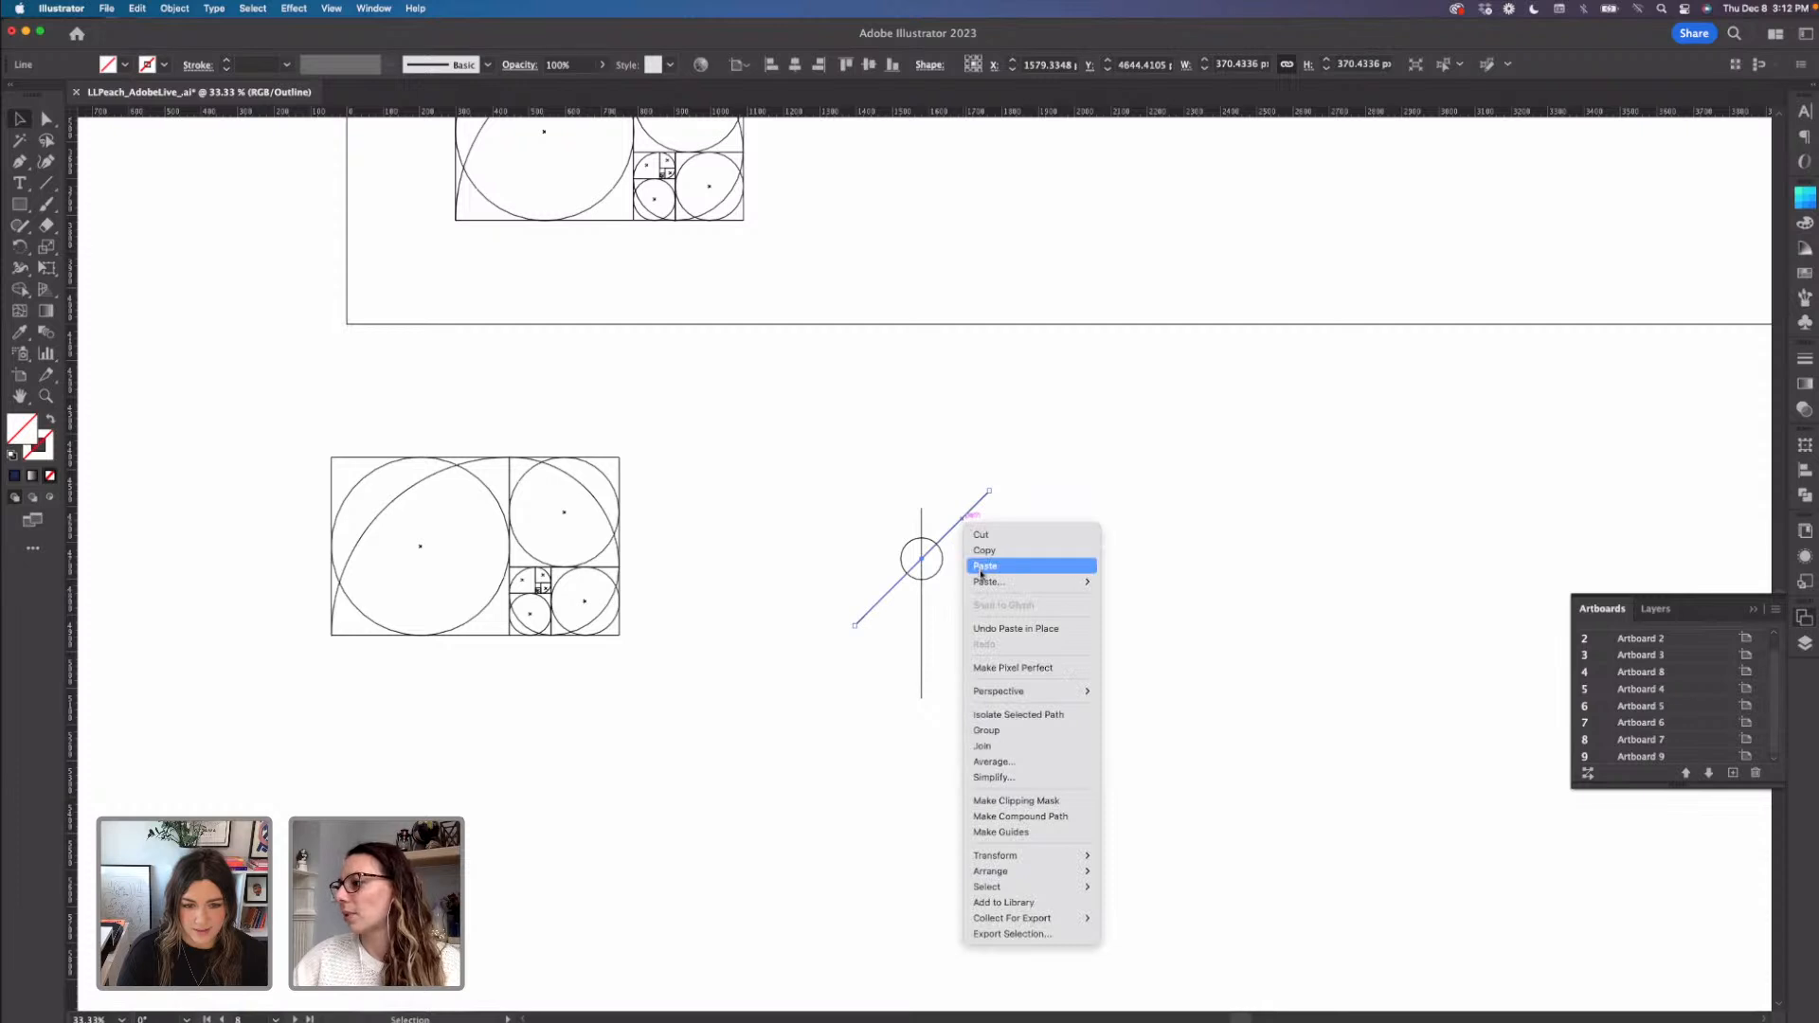
mouse_move(1061, 855)
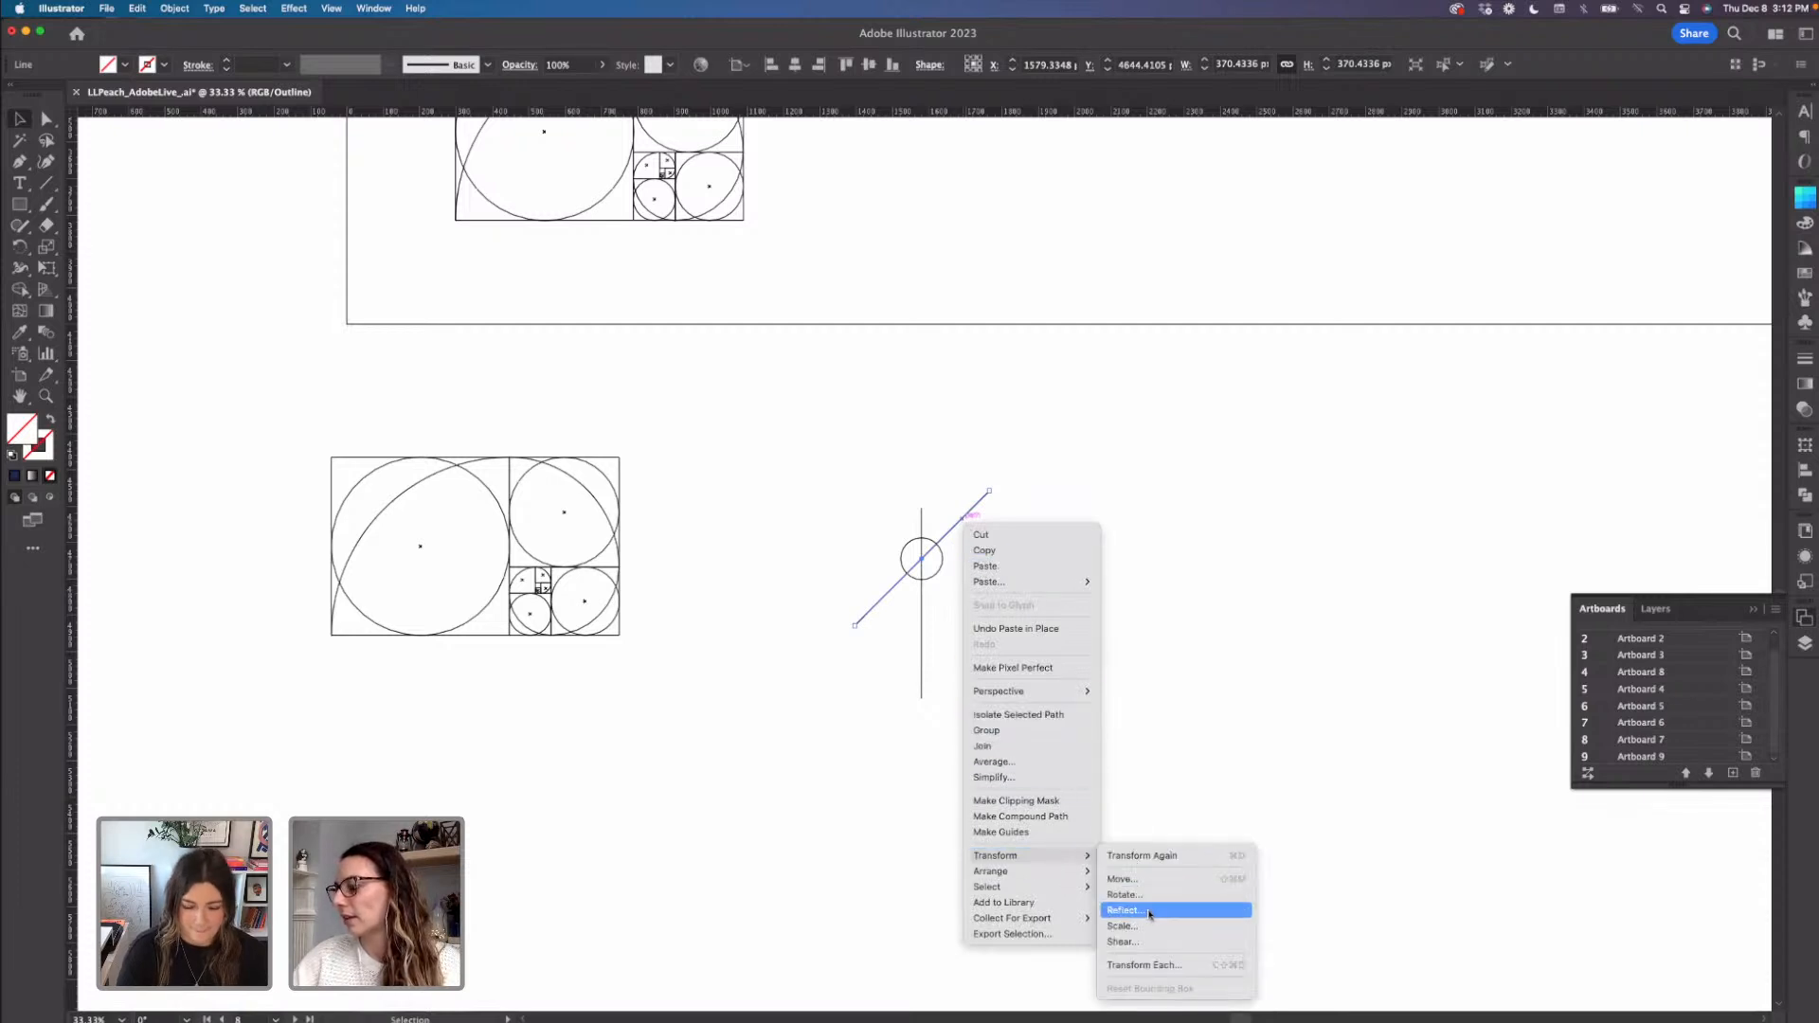
click(1141, 911)
click(1017, 654)
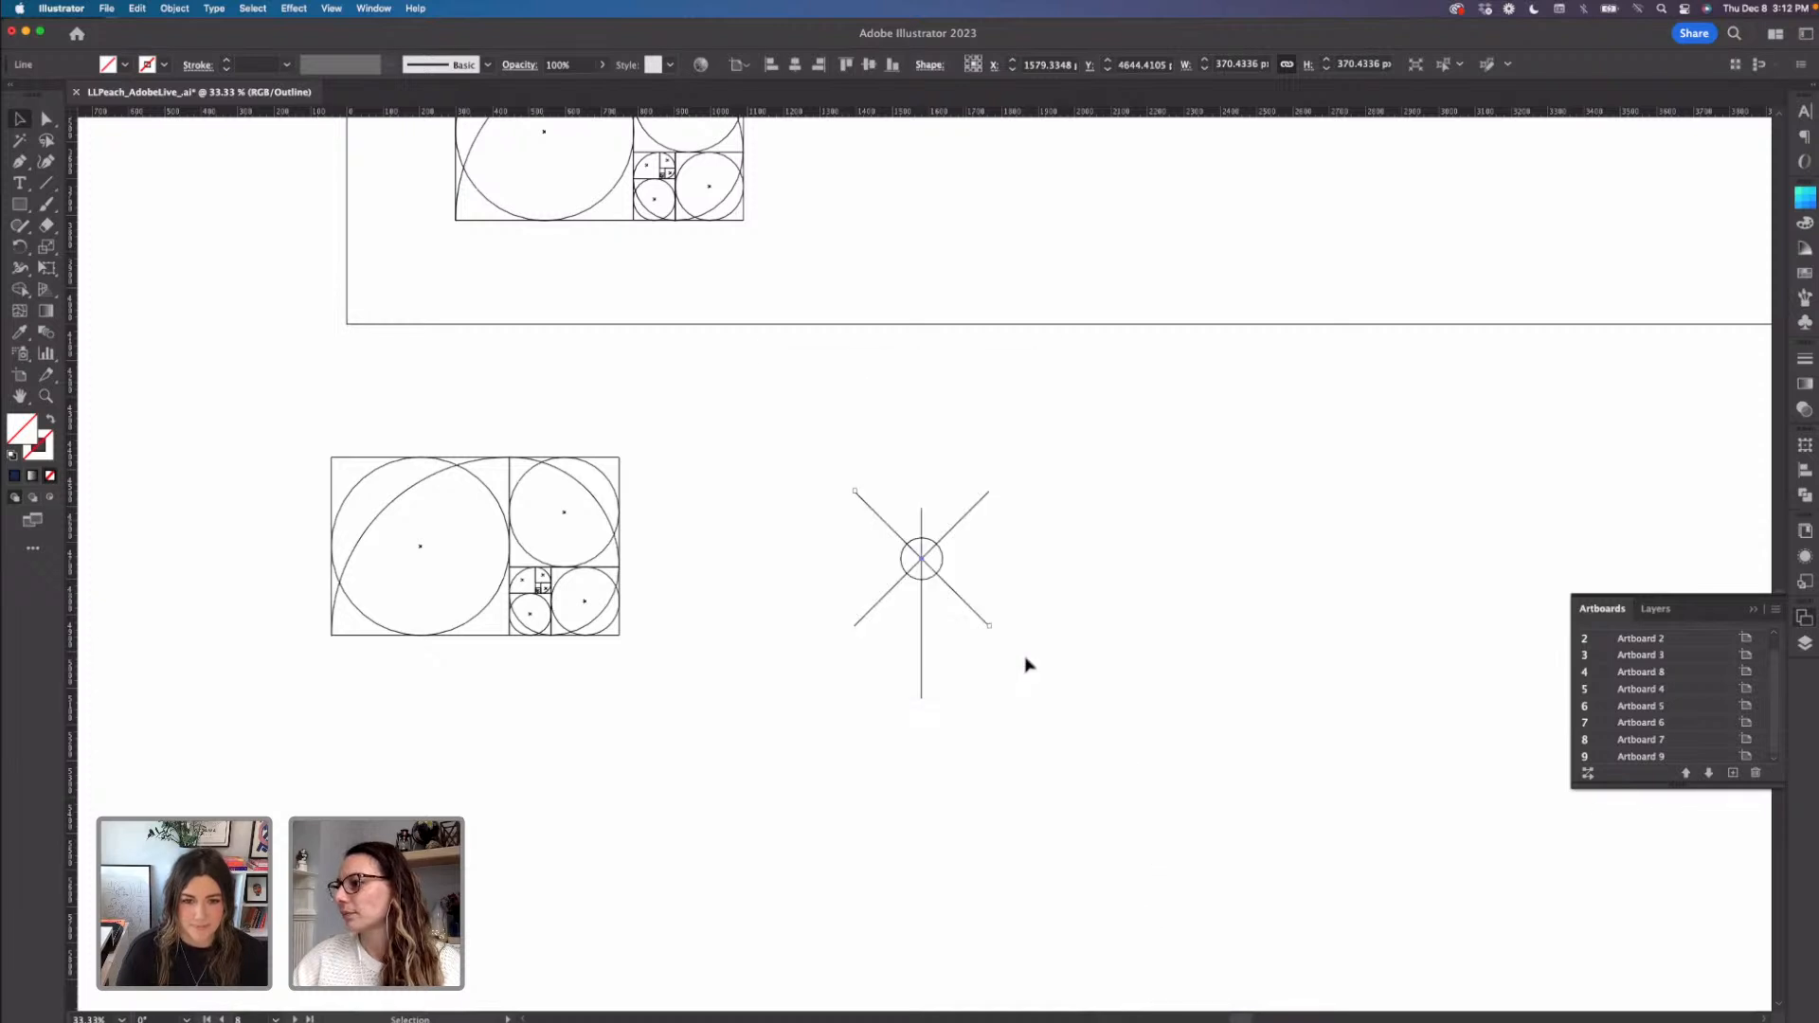
click(1057, 635)
- Ungroup the remaining nested group in the copied golden-ratio diagram and clear the selection
key(super+equal)
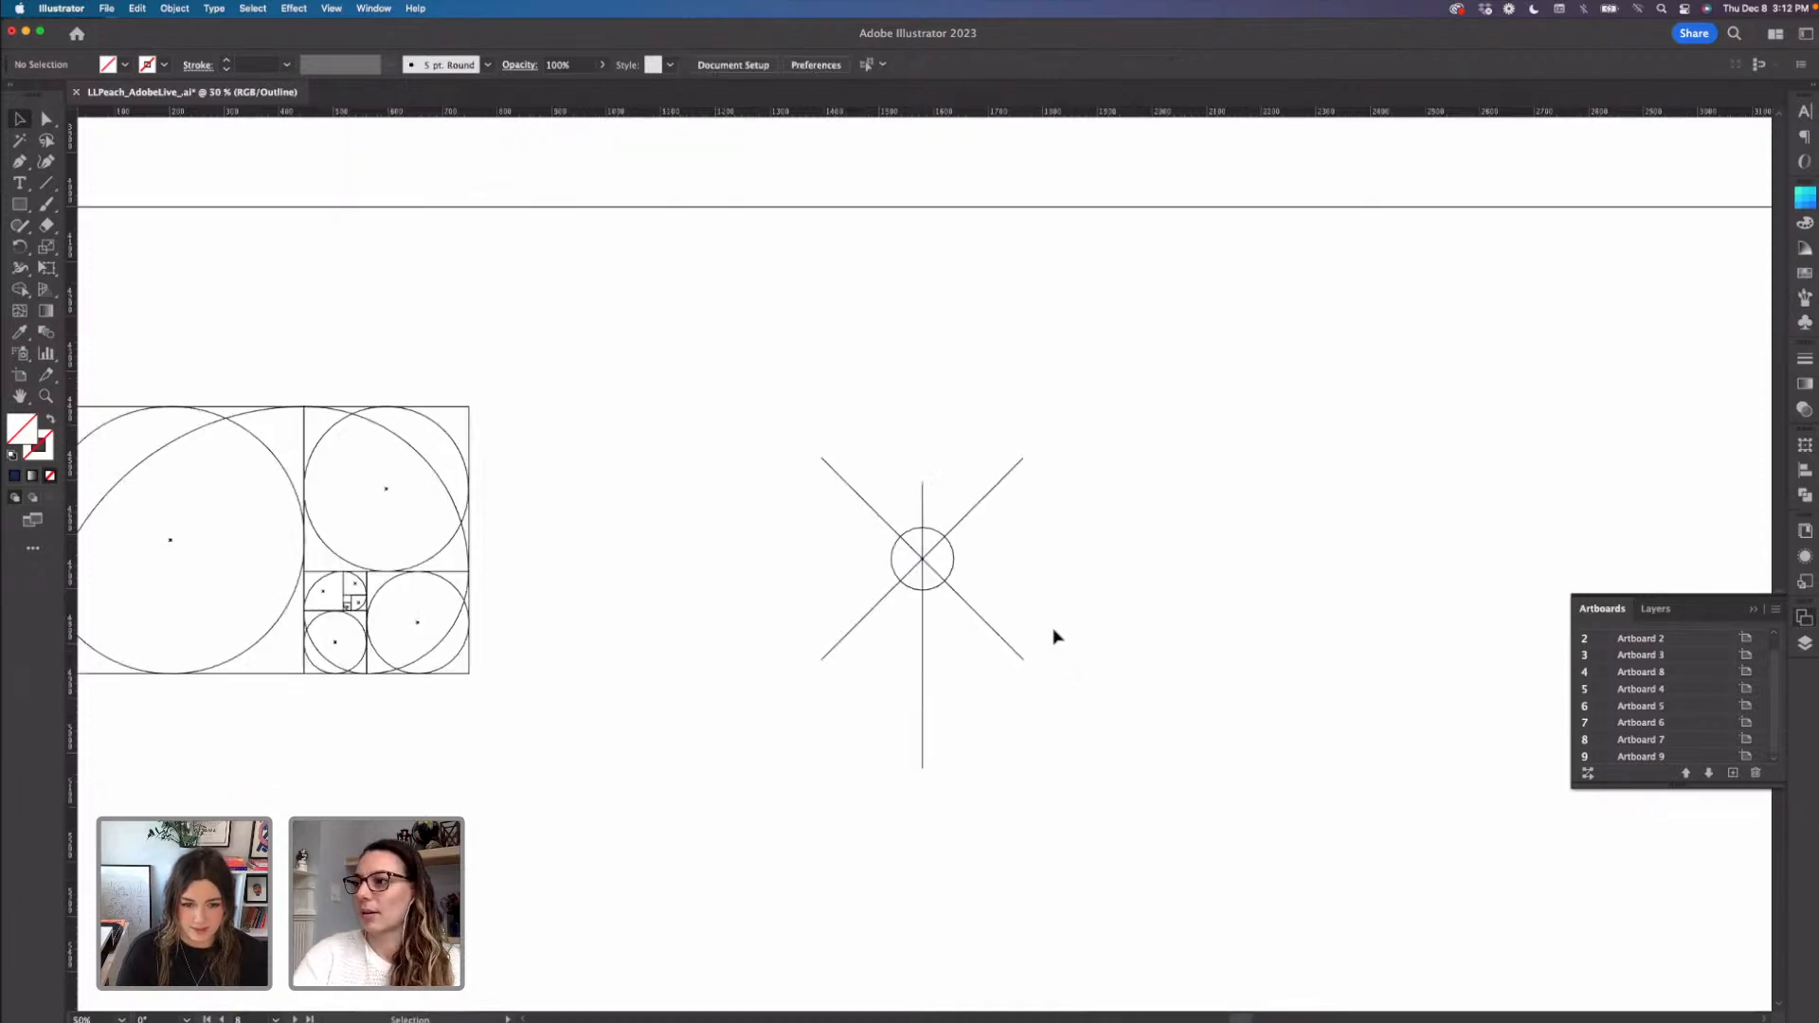
scroll(1052, 625, left, 2)
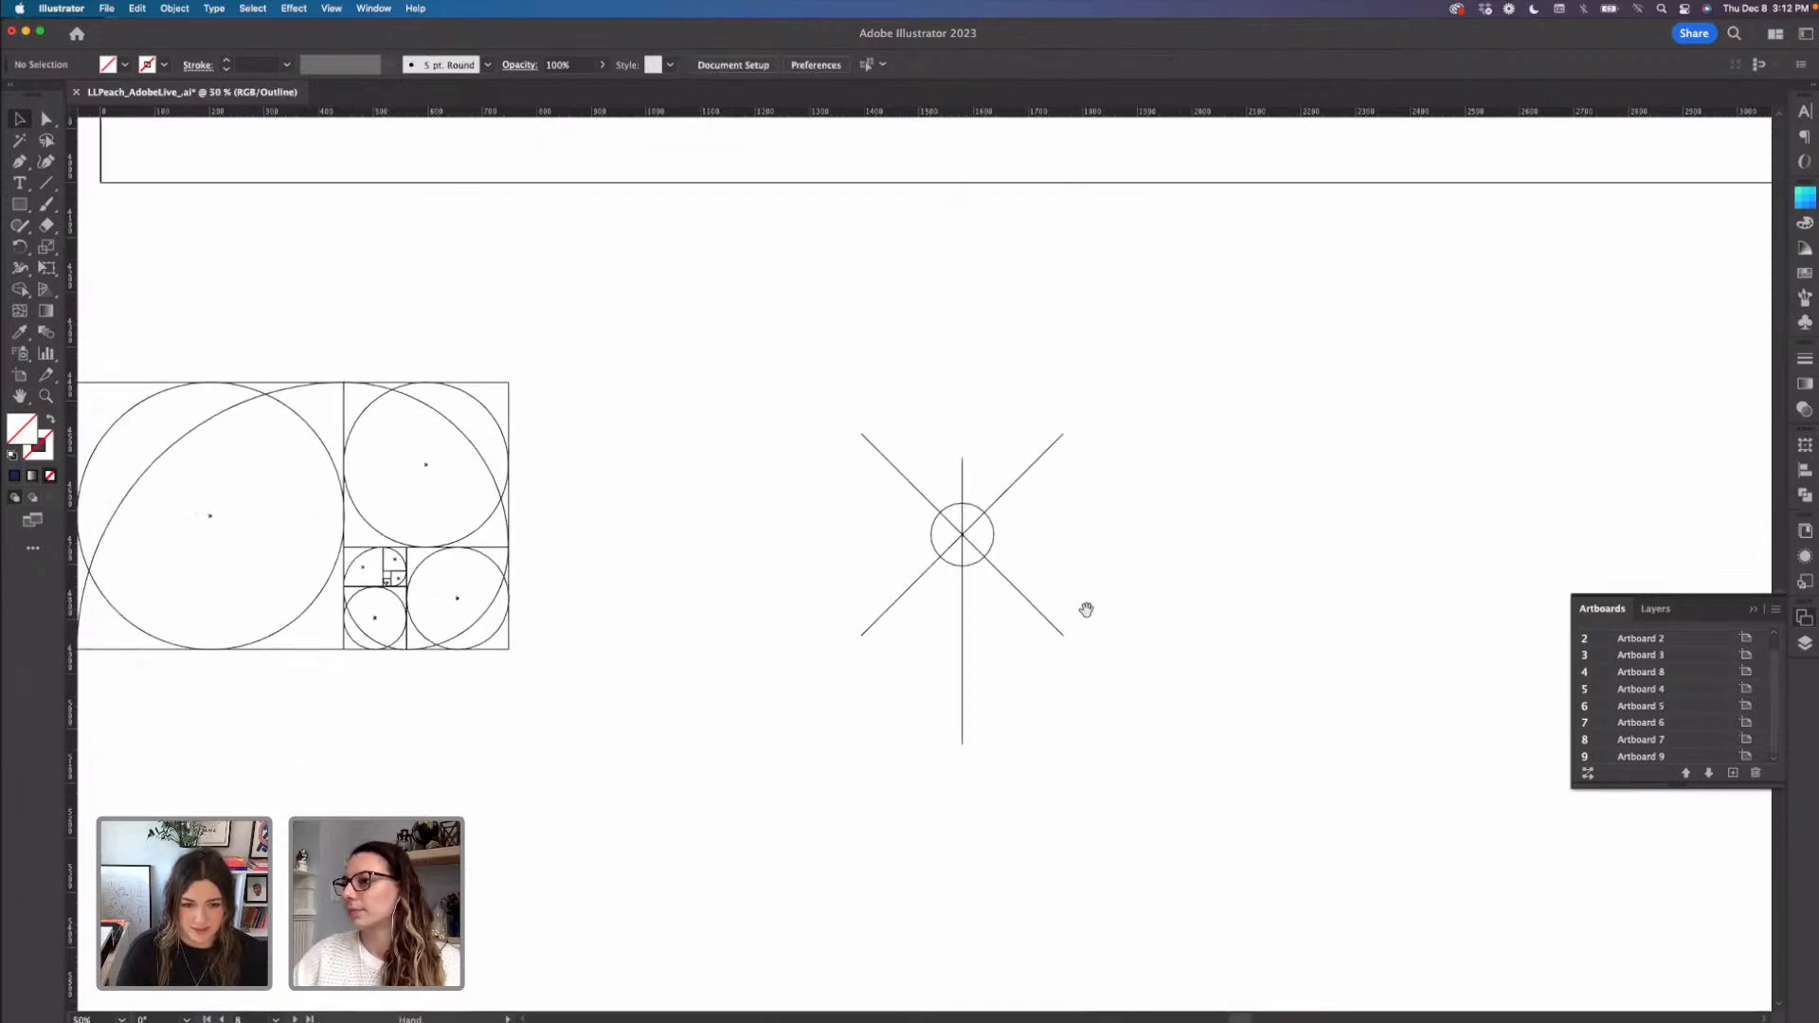
click(390, 588)
right_click(390, 585)
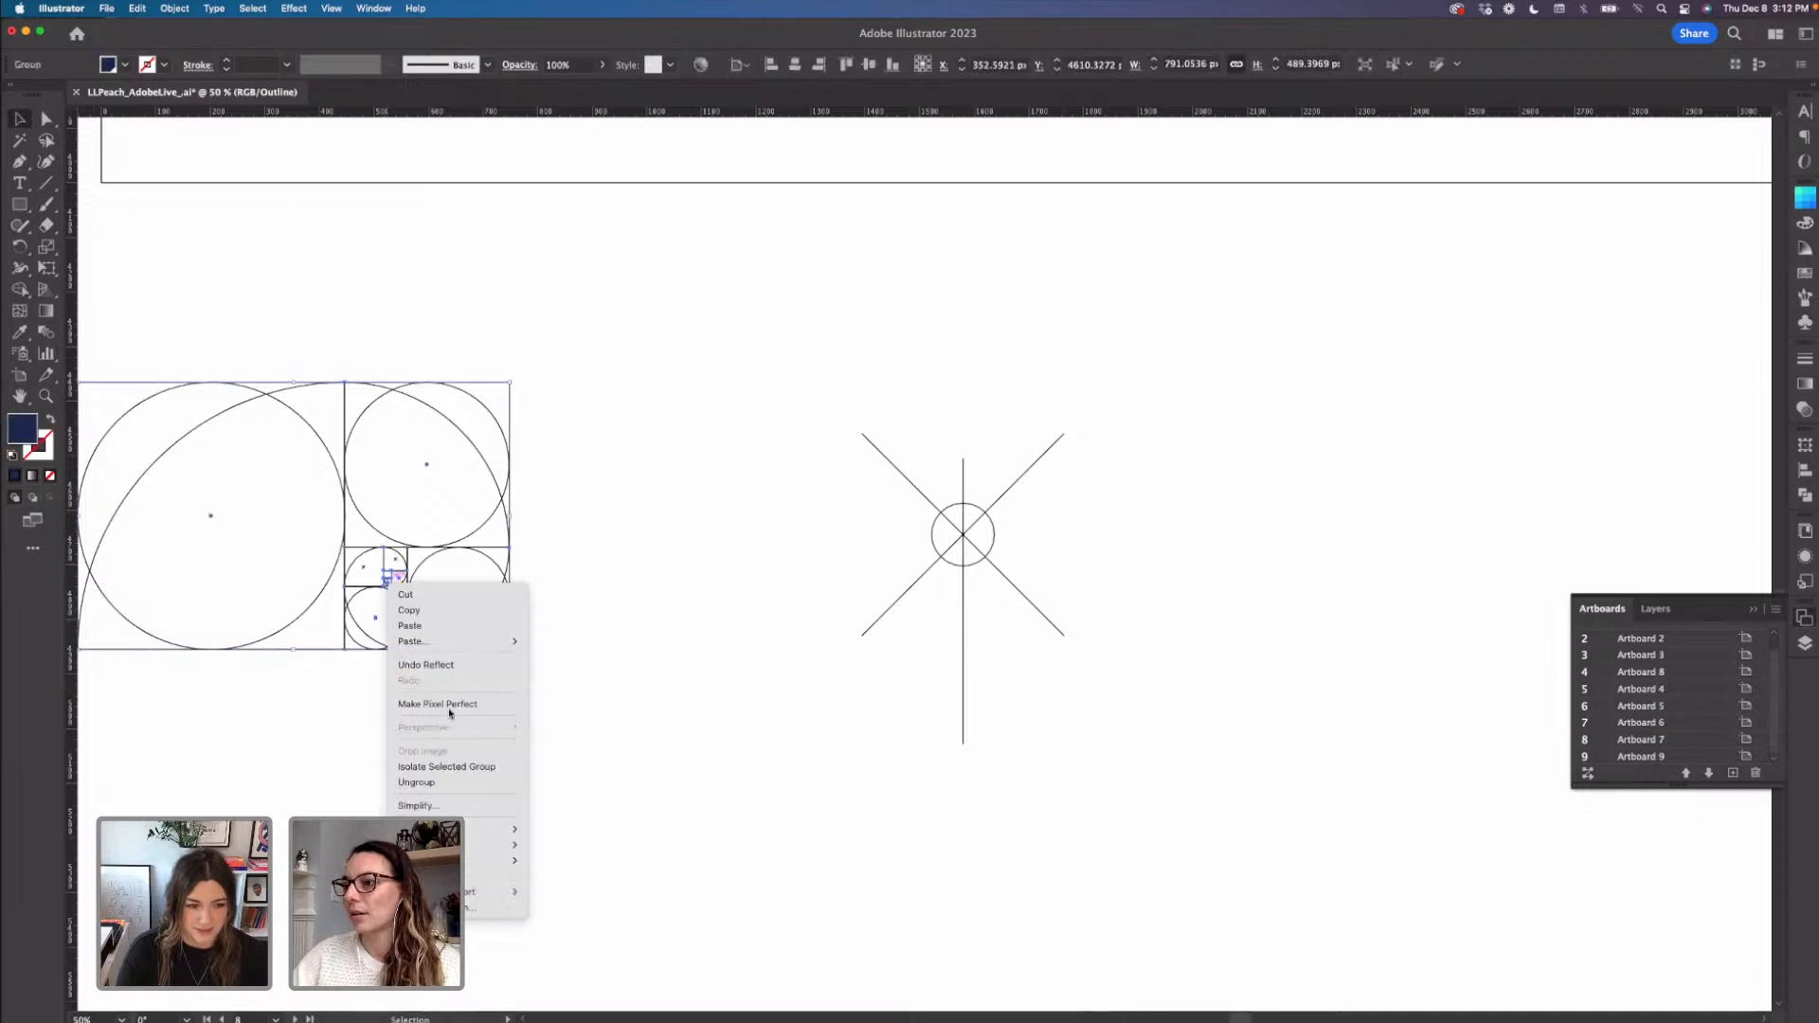
click(444, 782)
click(621, 670)
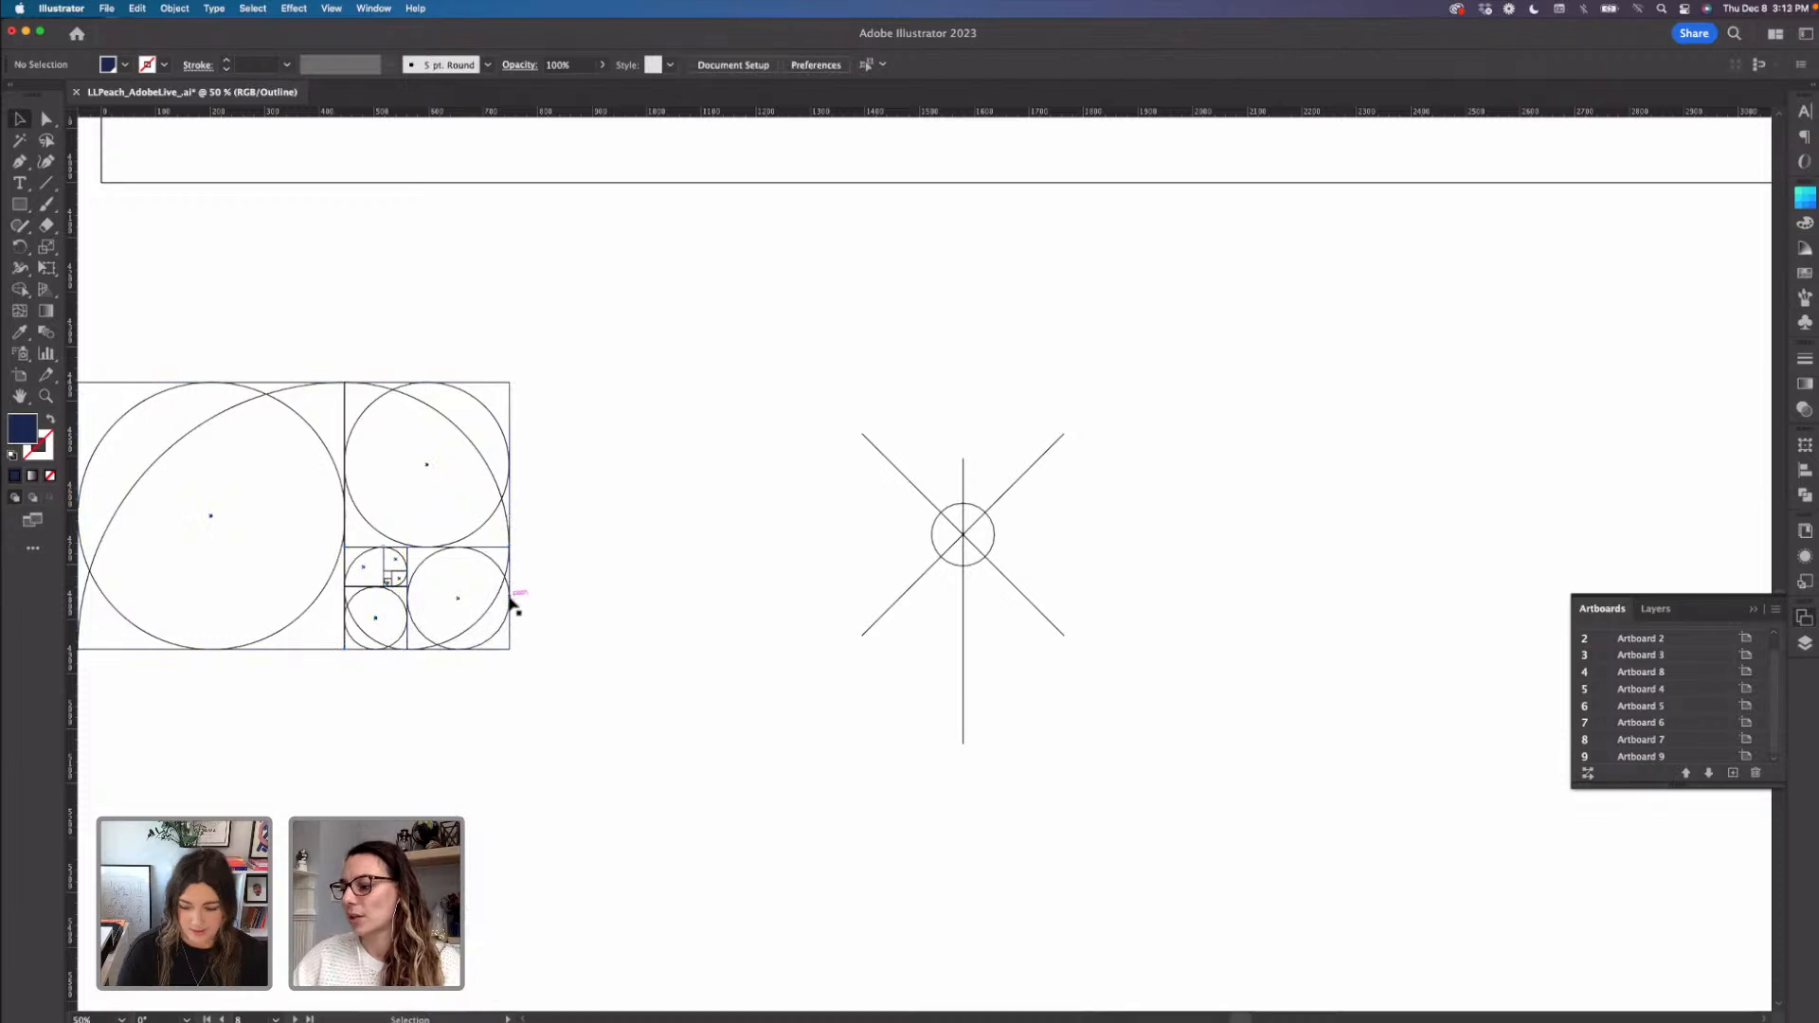
- Copy the diagram's tiny square of about 15 px and rest the duplicate on top of the circle, centred on the vertical line
click(389, 582)
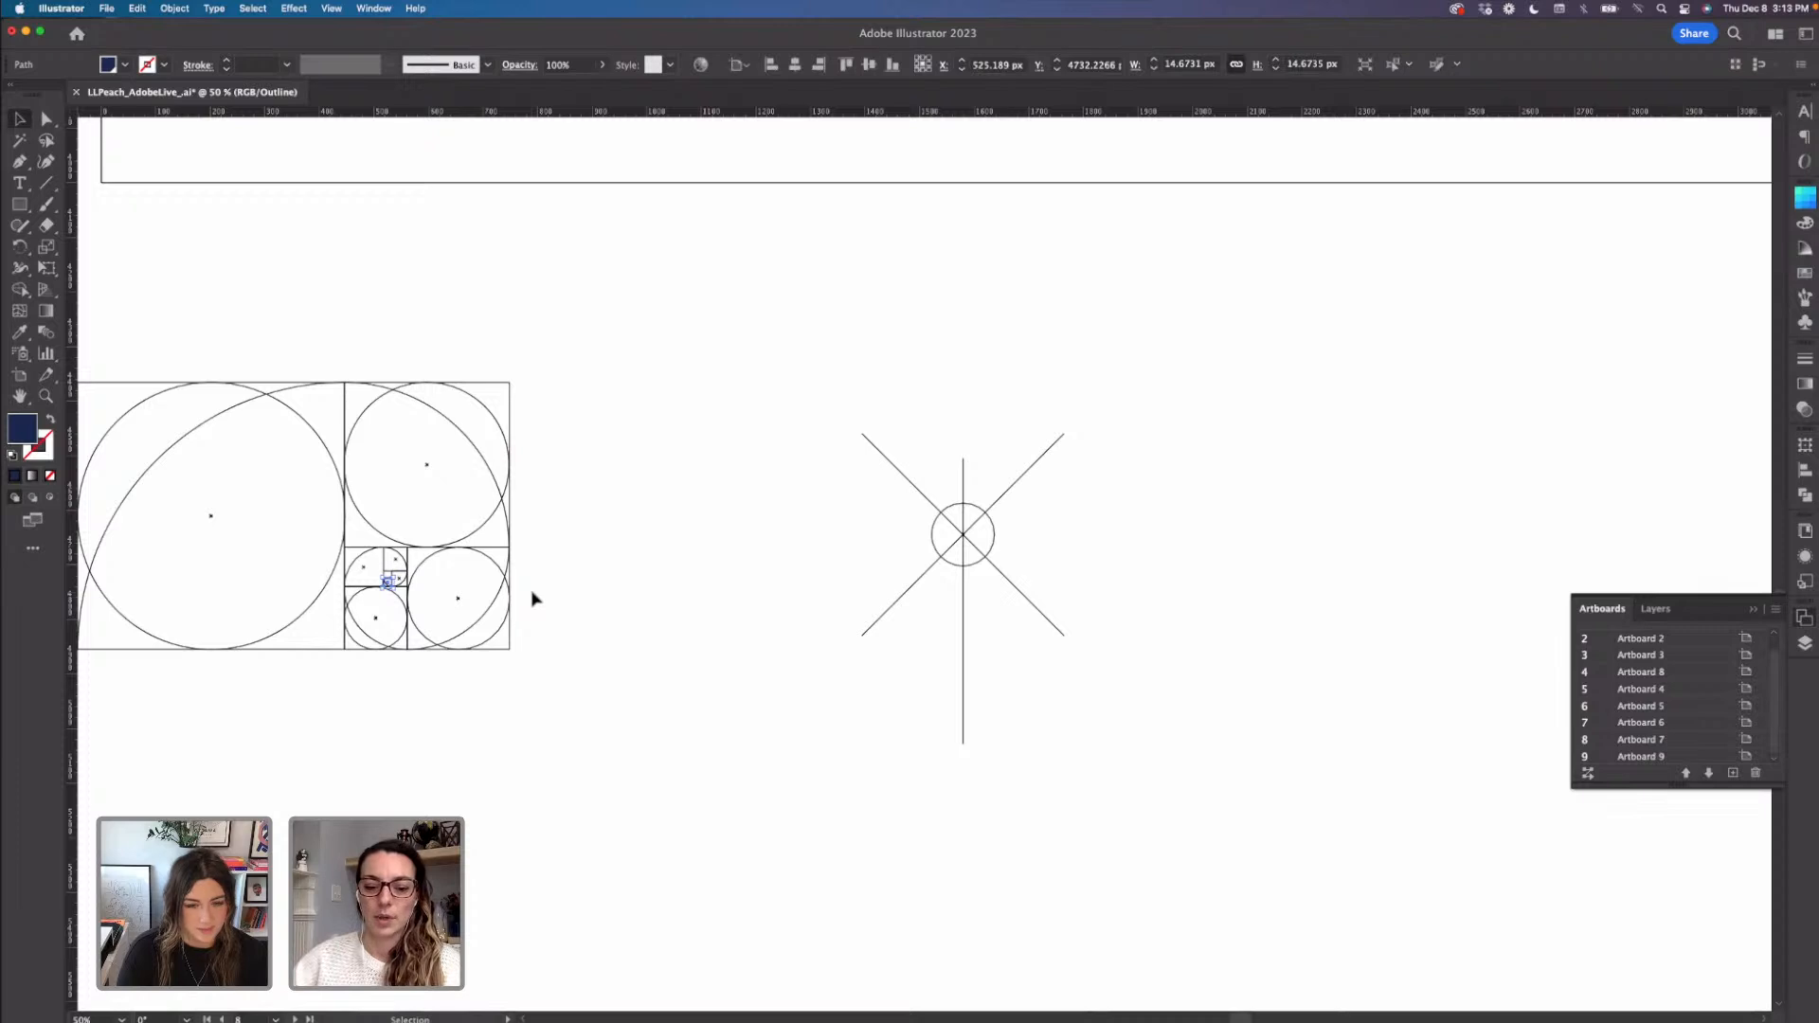
key(a)
key(super+v)
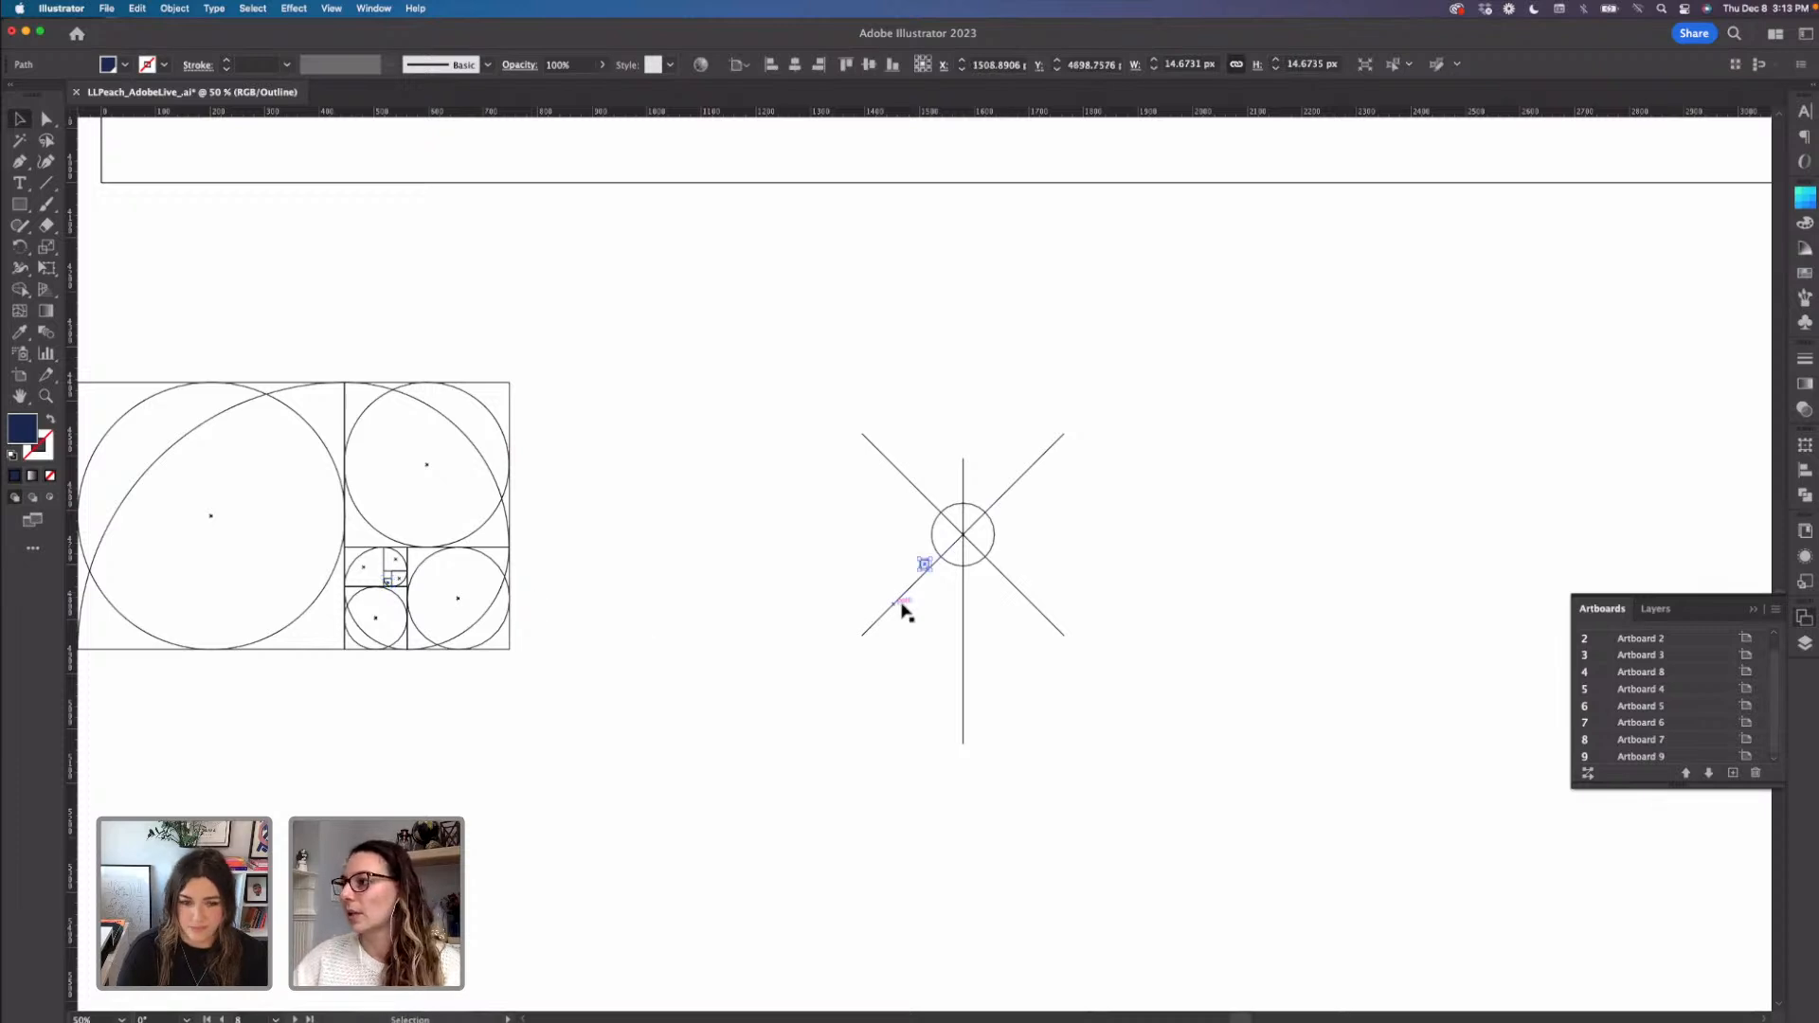
key(super+equal)
key(super+equal)
key(v)
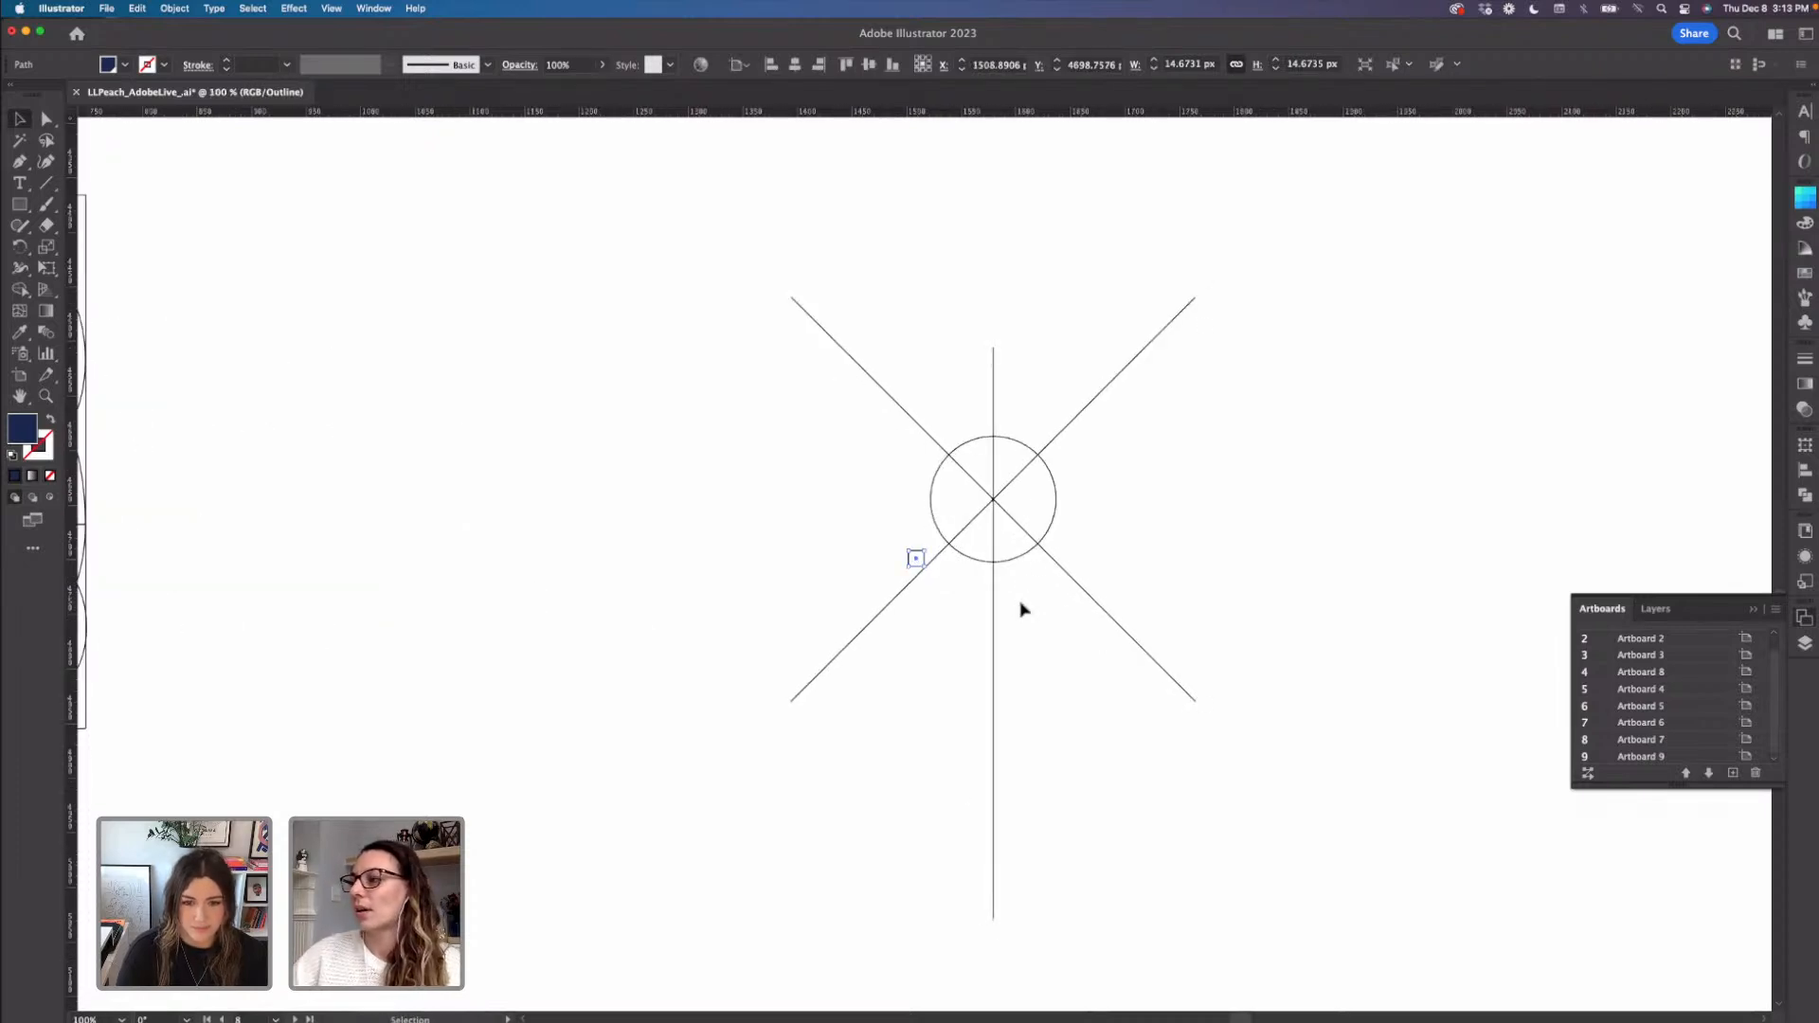
drag(916, 563, 994, 431)
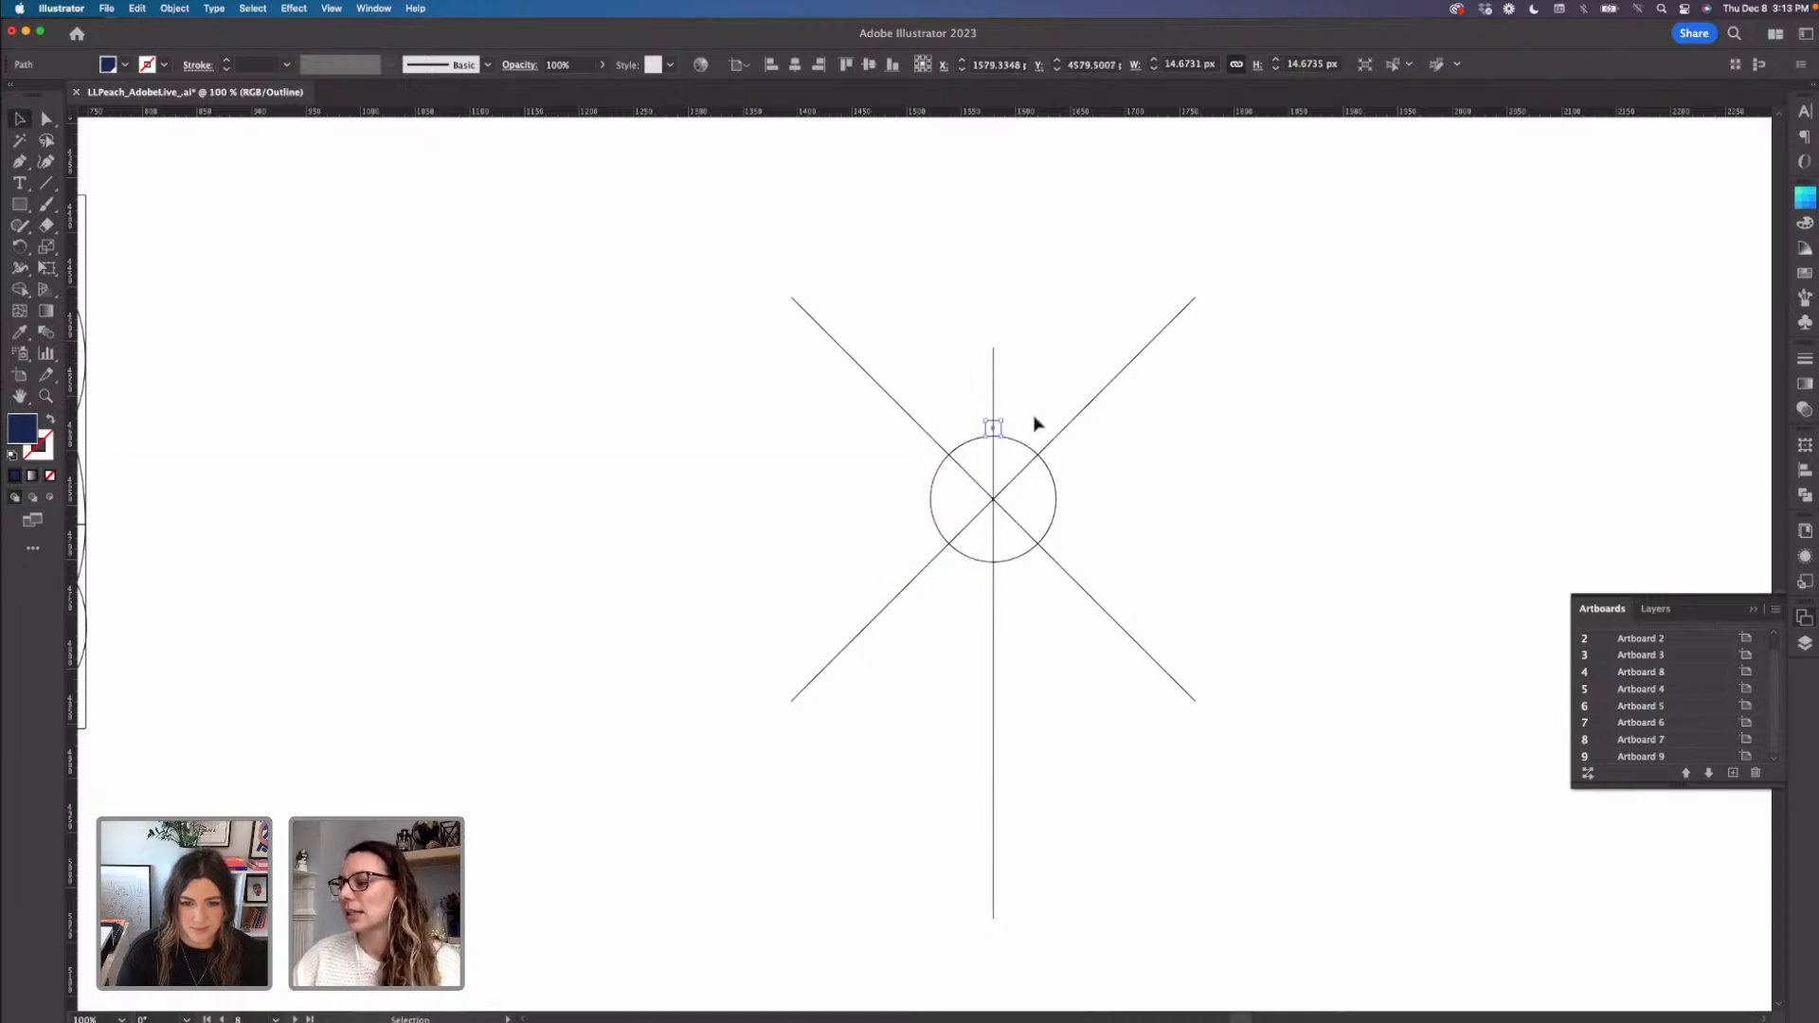
click(1035, 424)
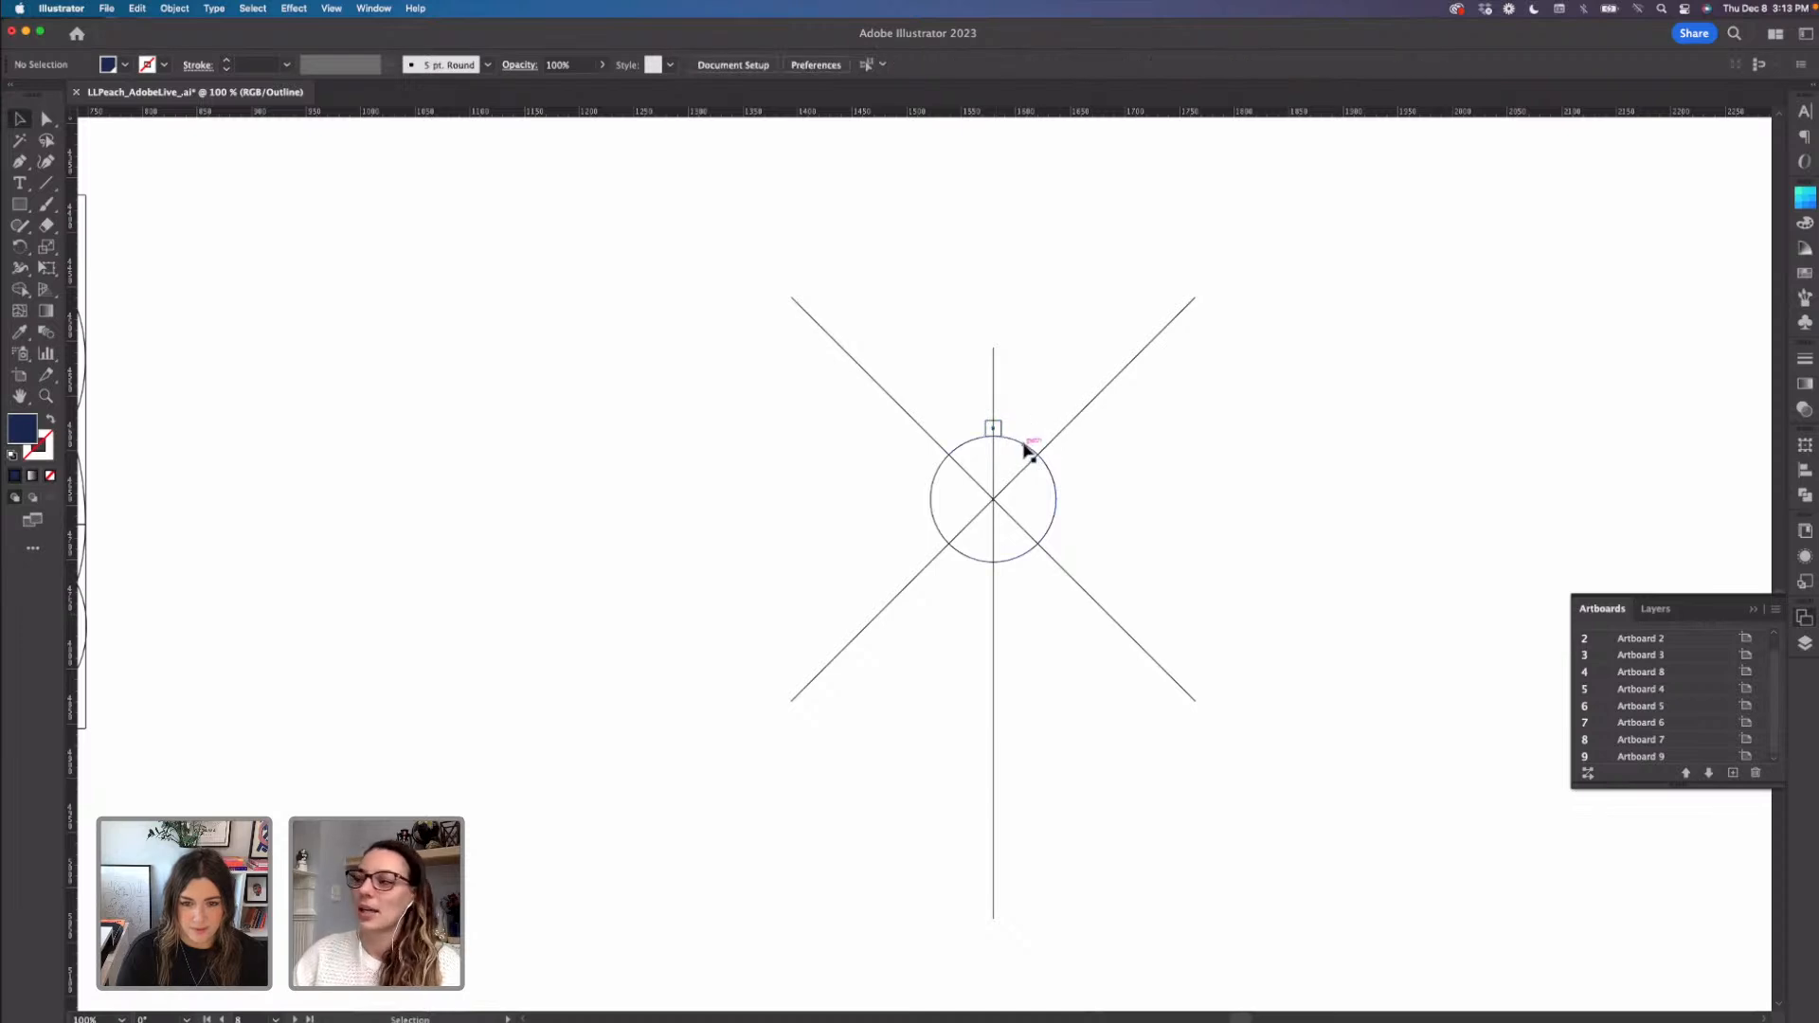
- Add a concentric copy of the circle, enlarged to about 144 px so it meets the small square's top edge
click(1026, 450)
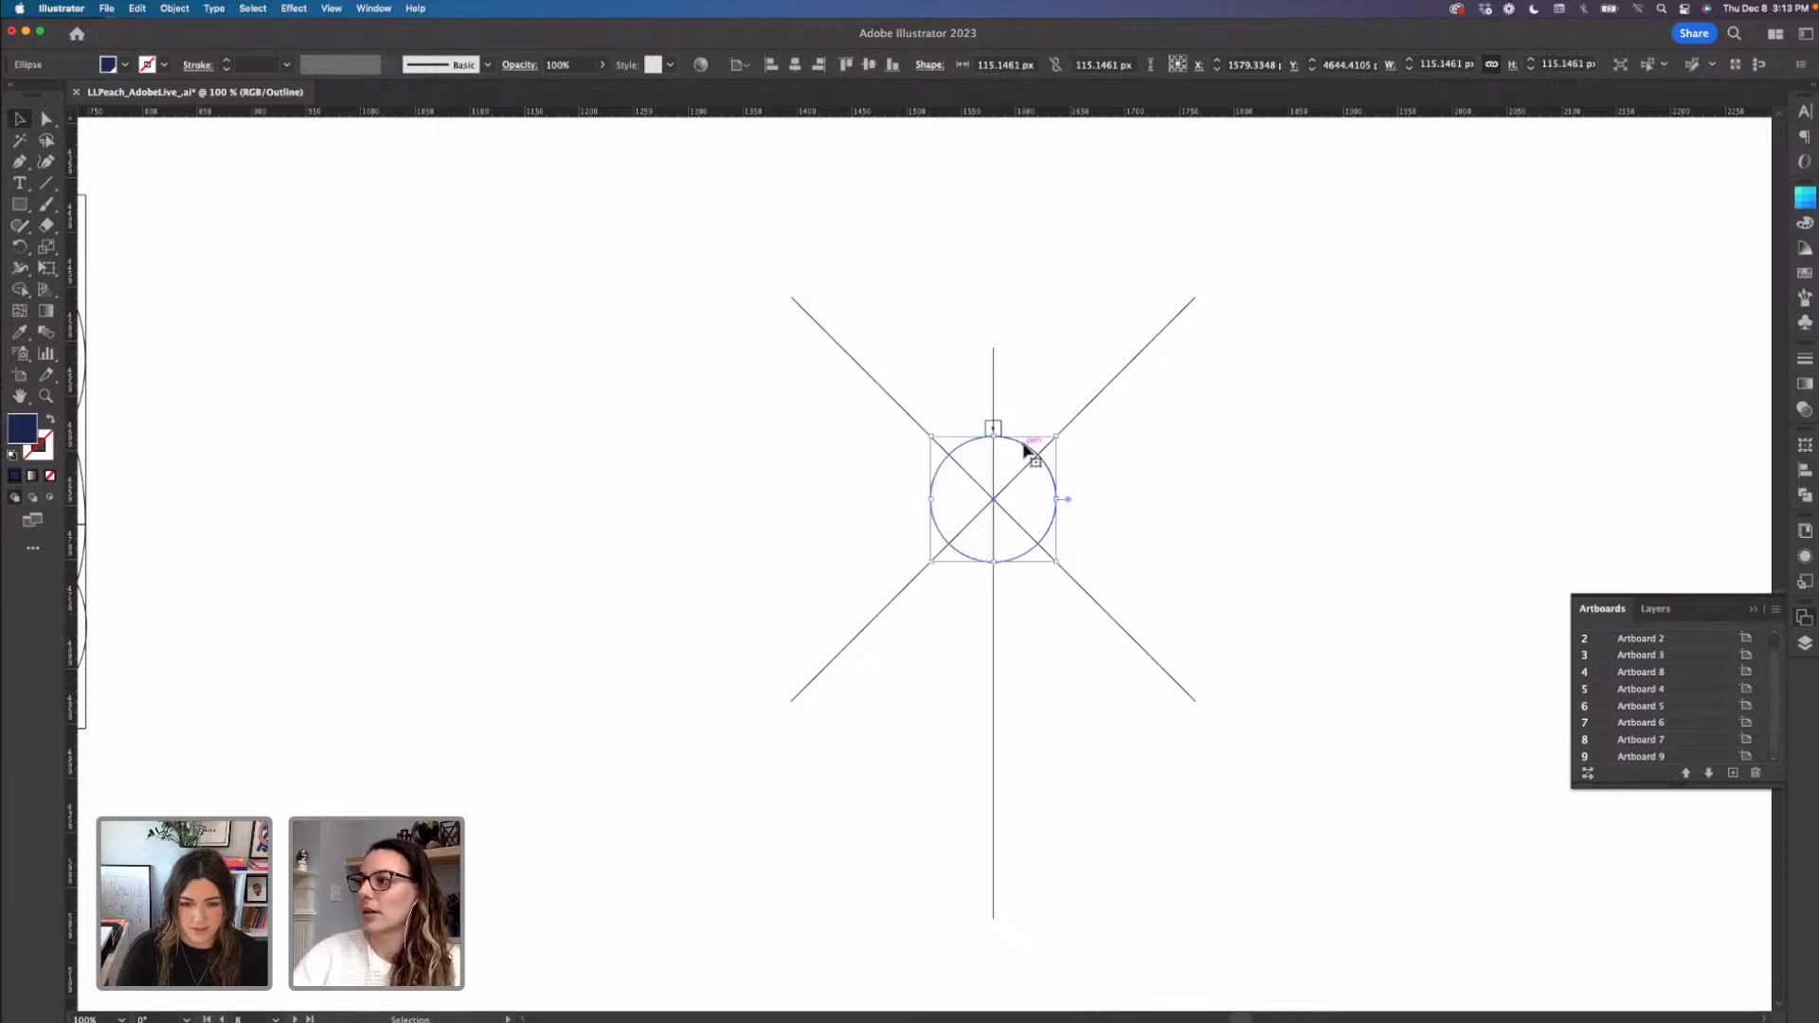
drag(993, 426, 999, 422)
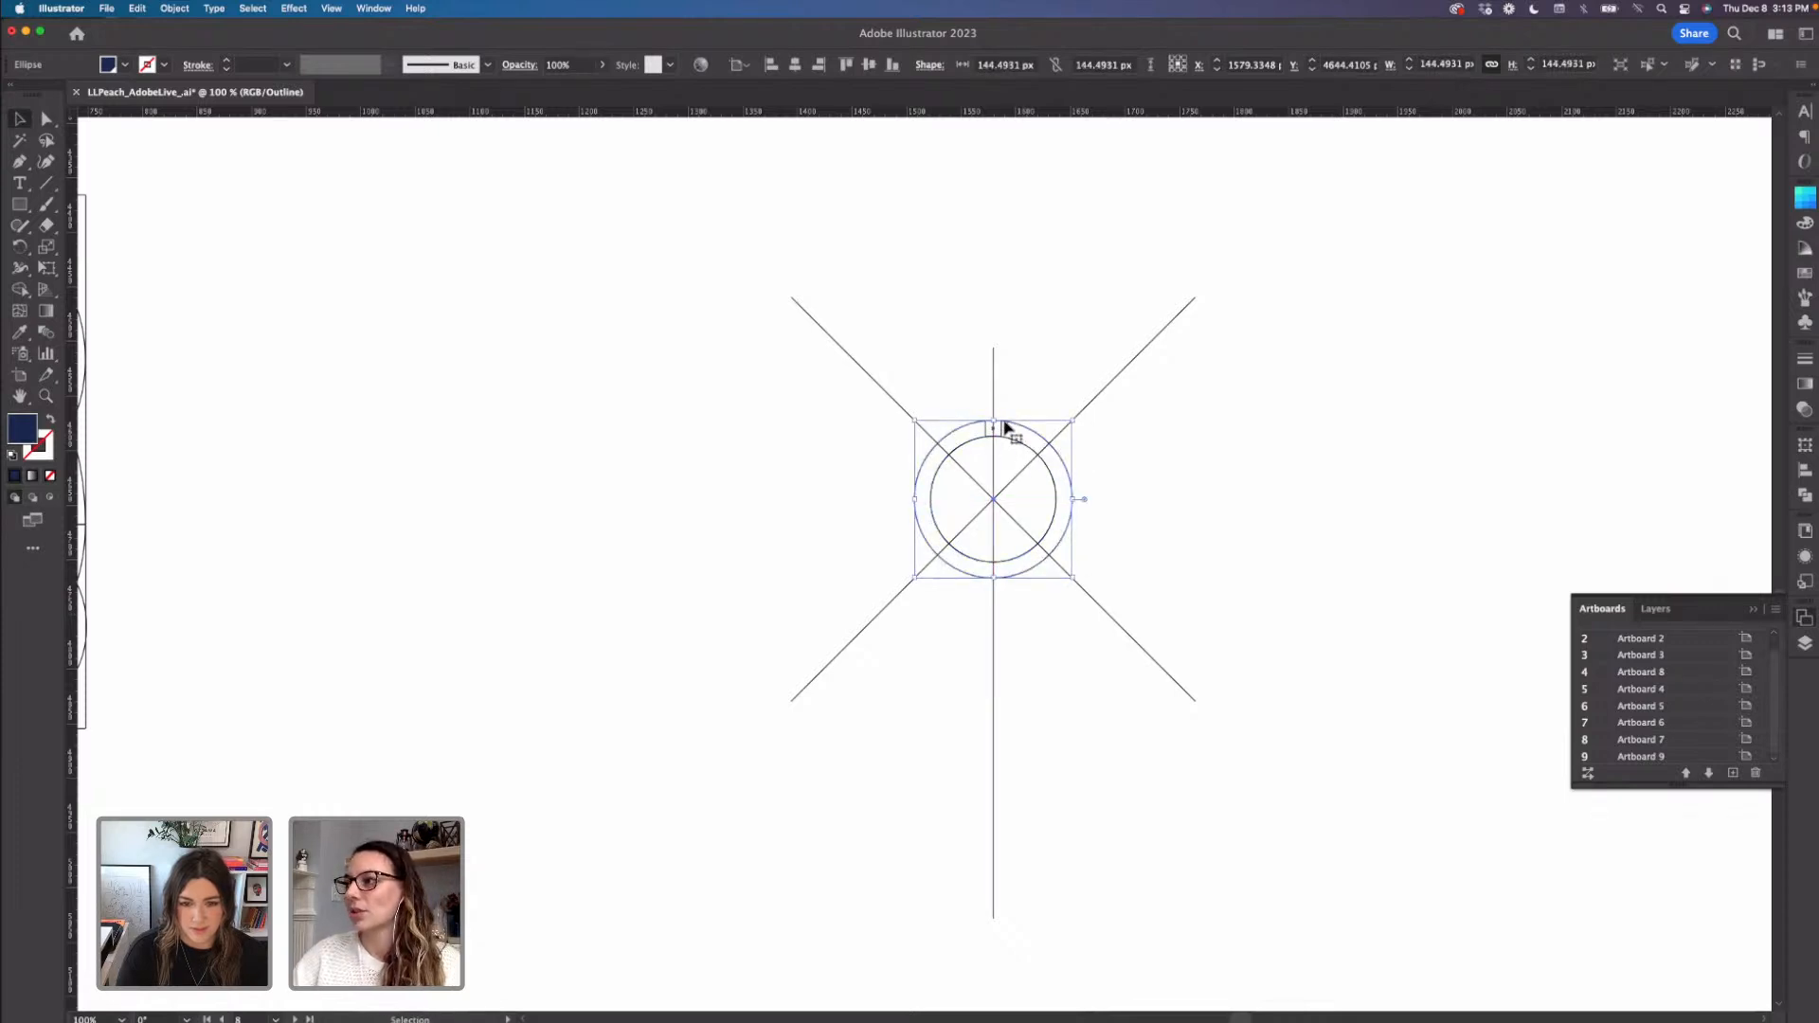
click(1180, 488)
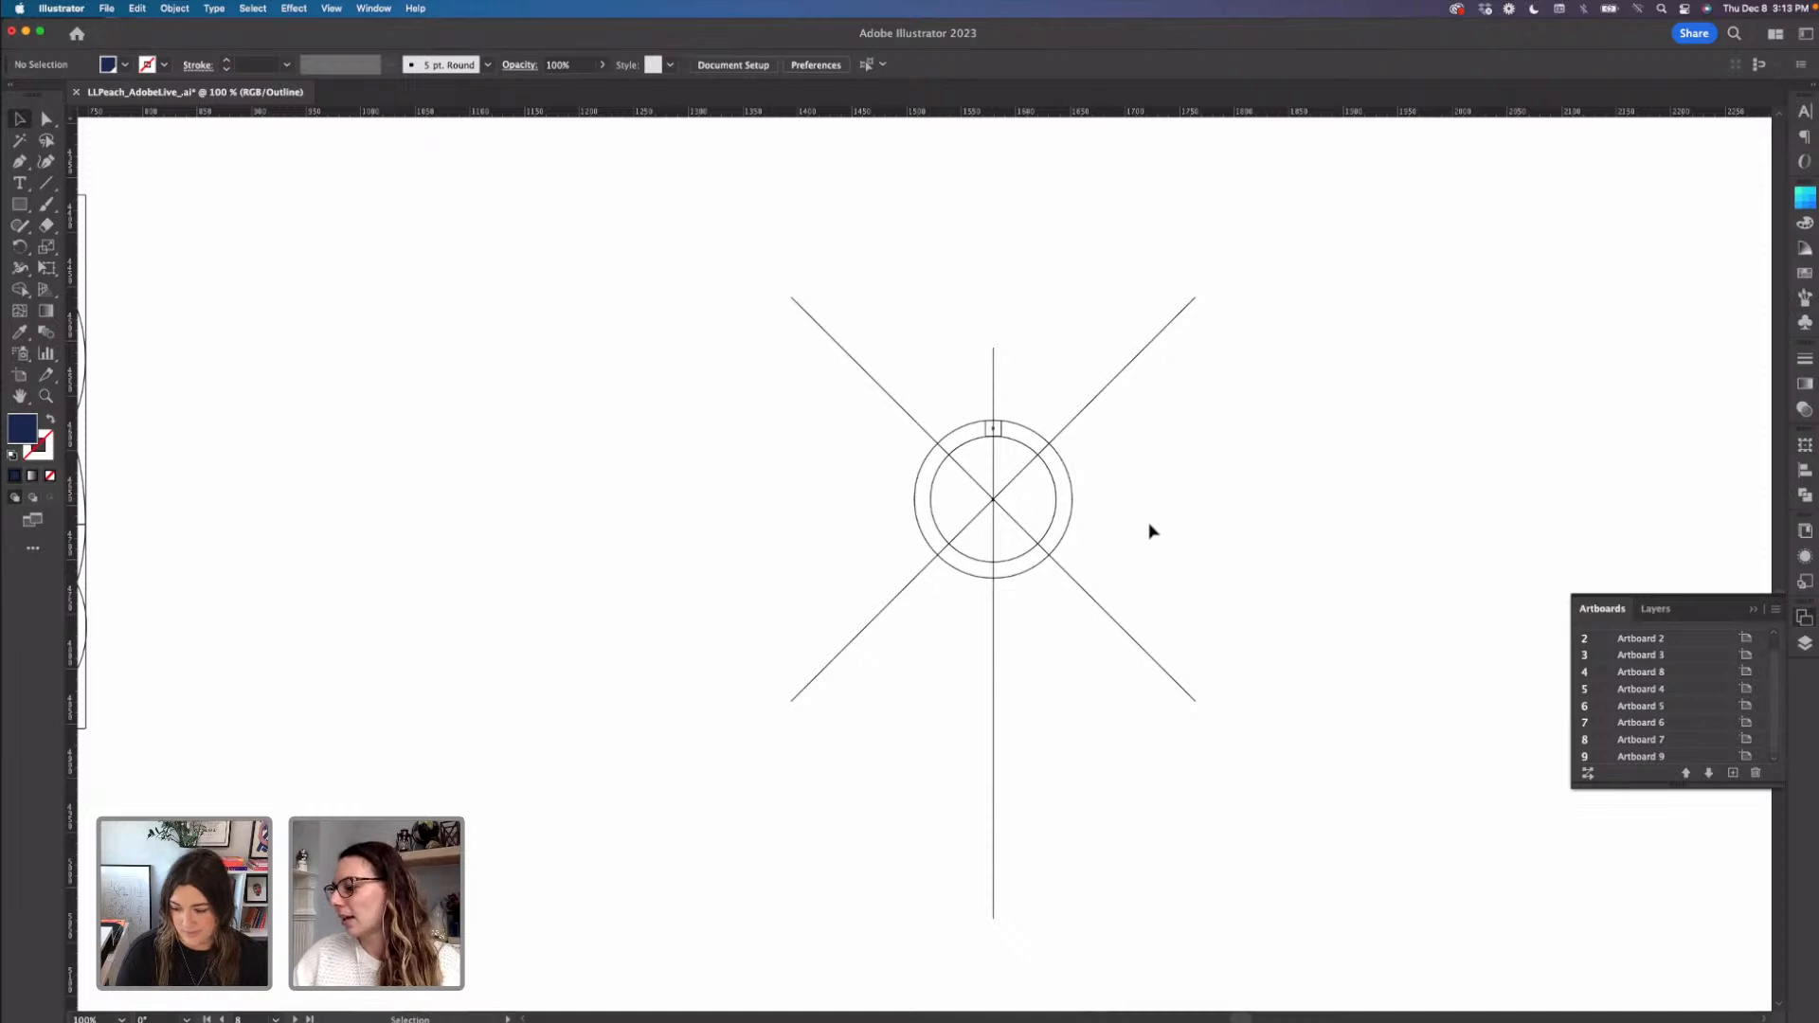
- Copy both concentric circles and place the duplicate pair on the lower-left arm of the diagonal guides
click(1071, 510)
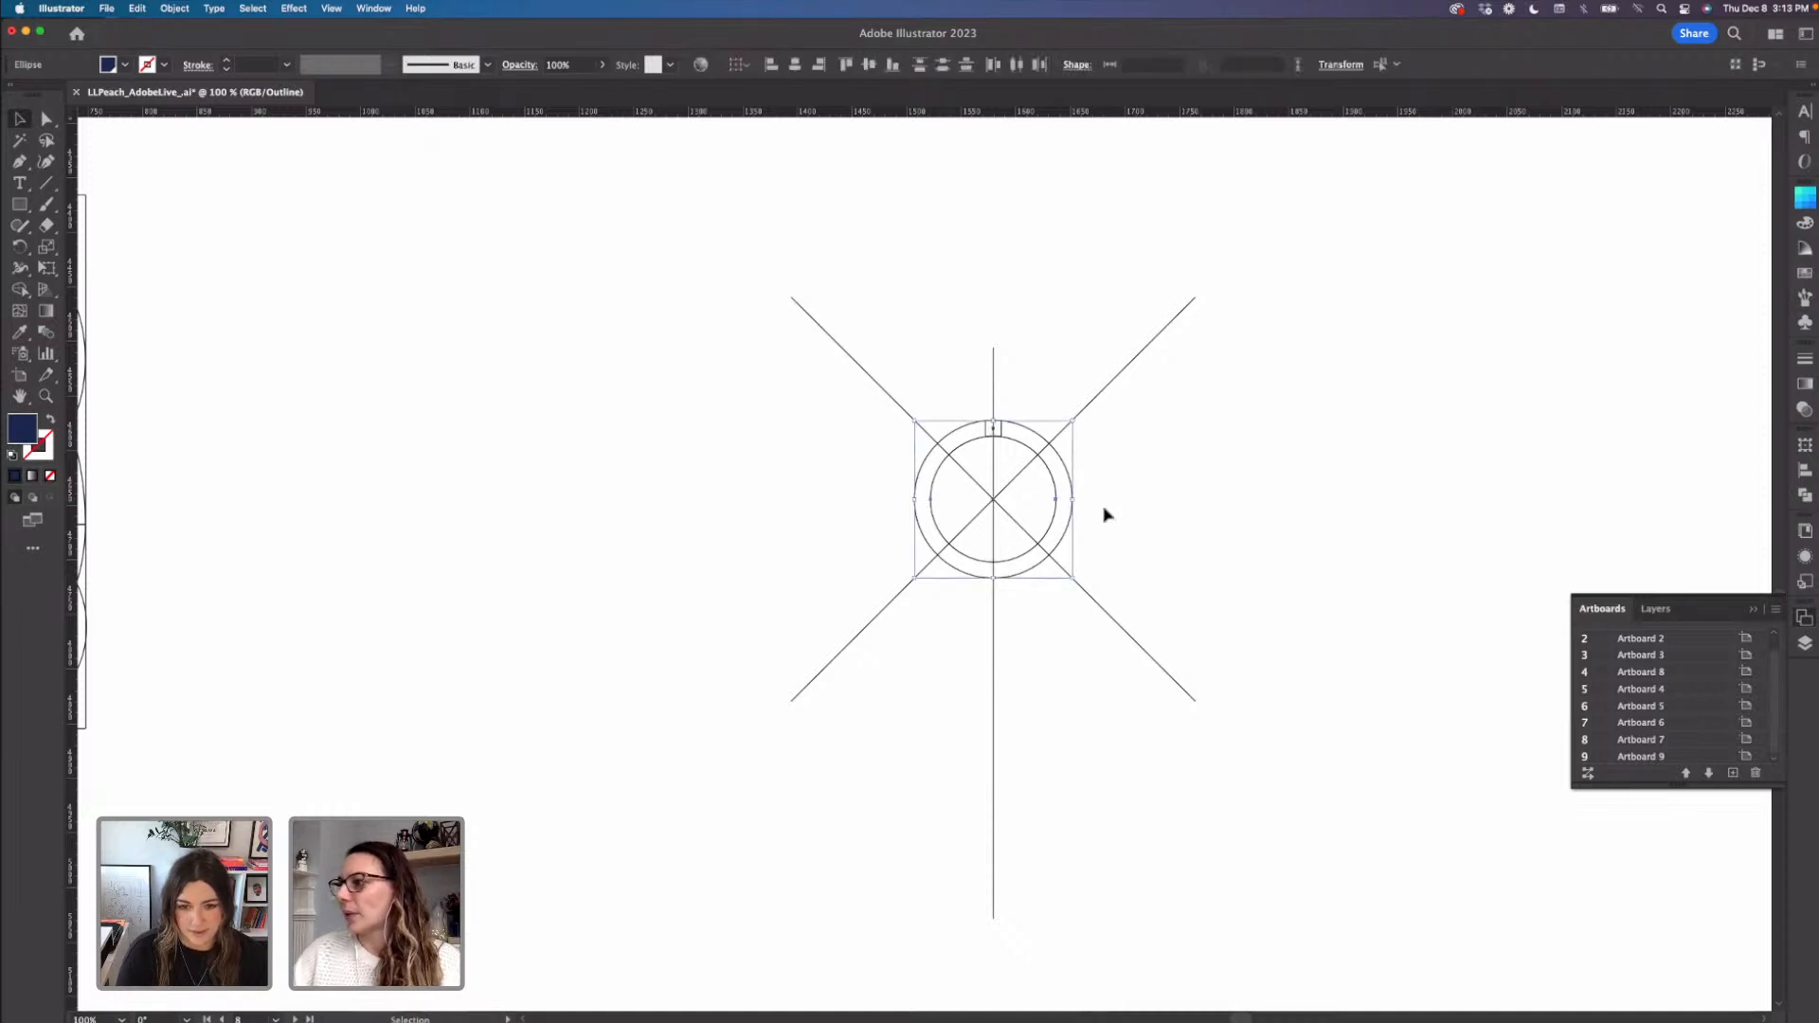
key(a)
key(v)
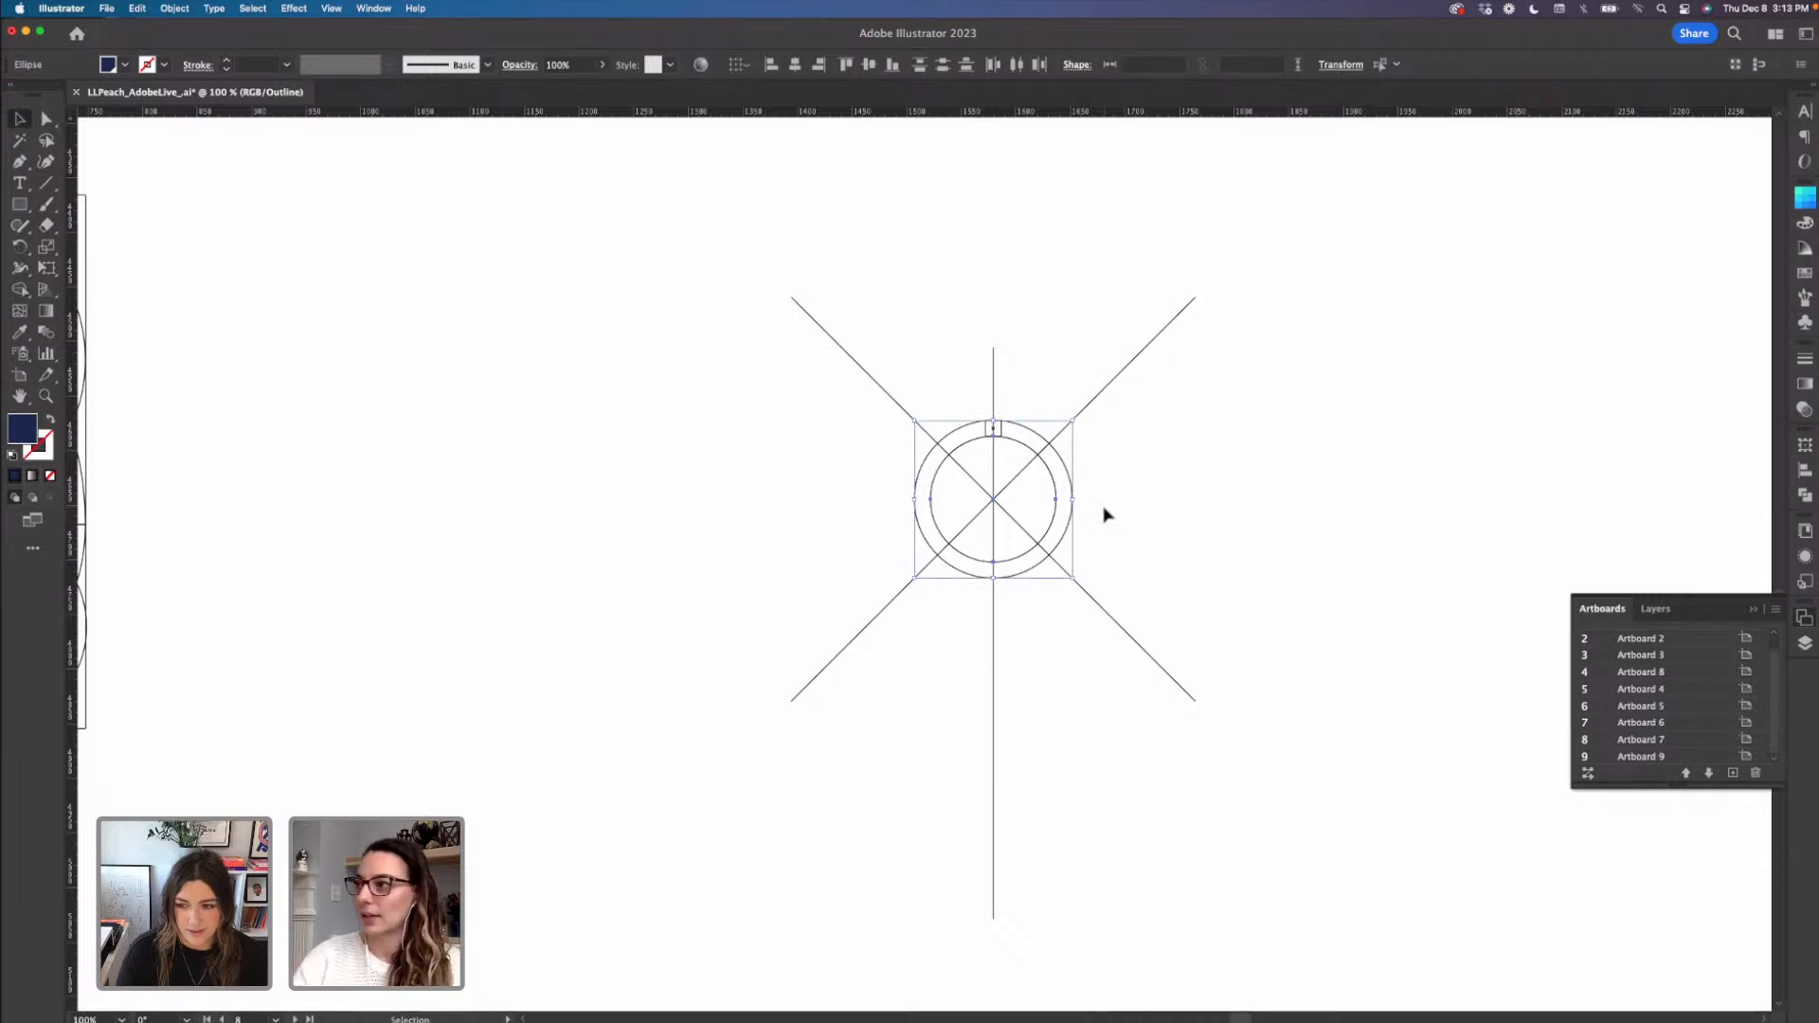
key(super+c)
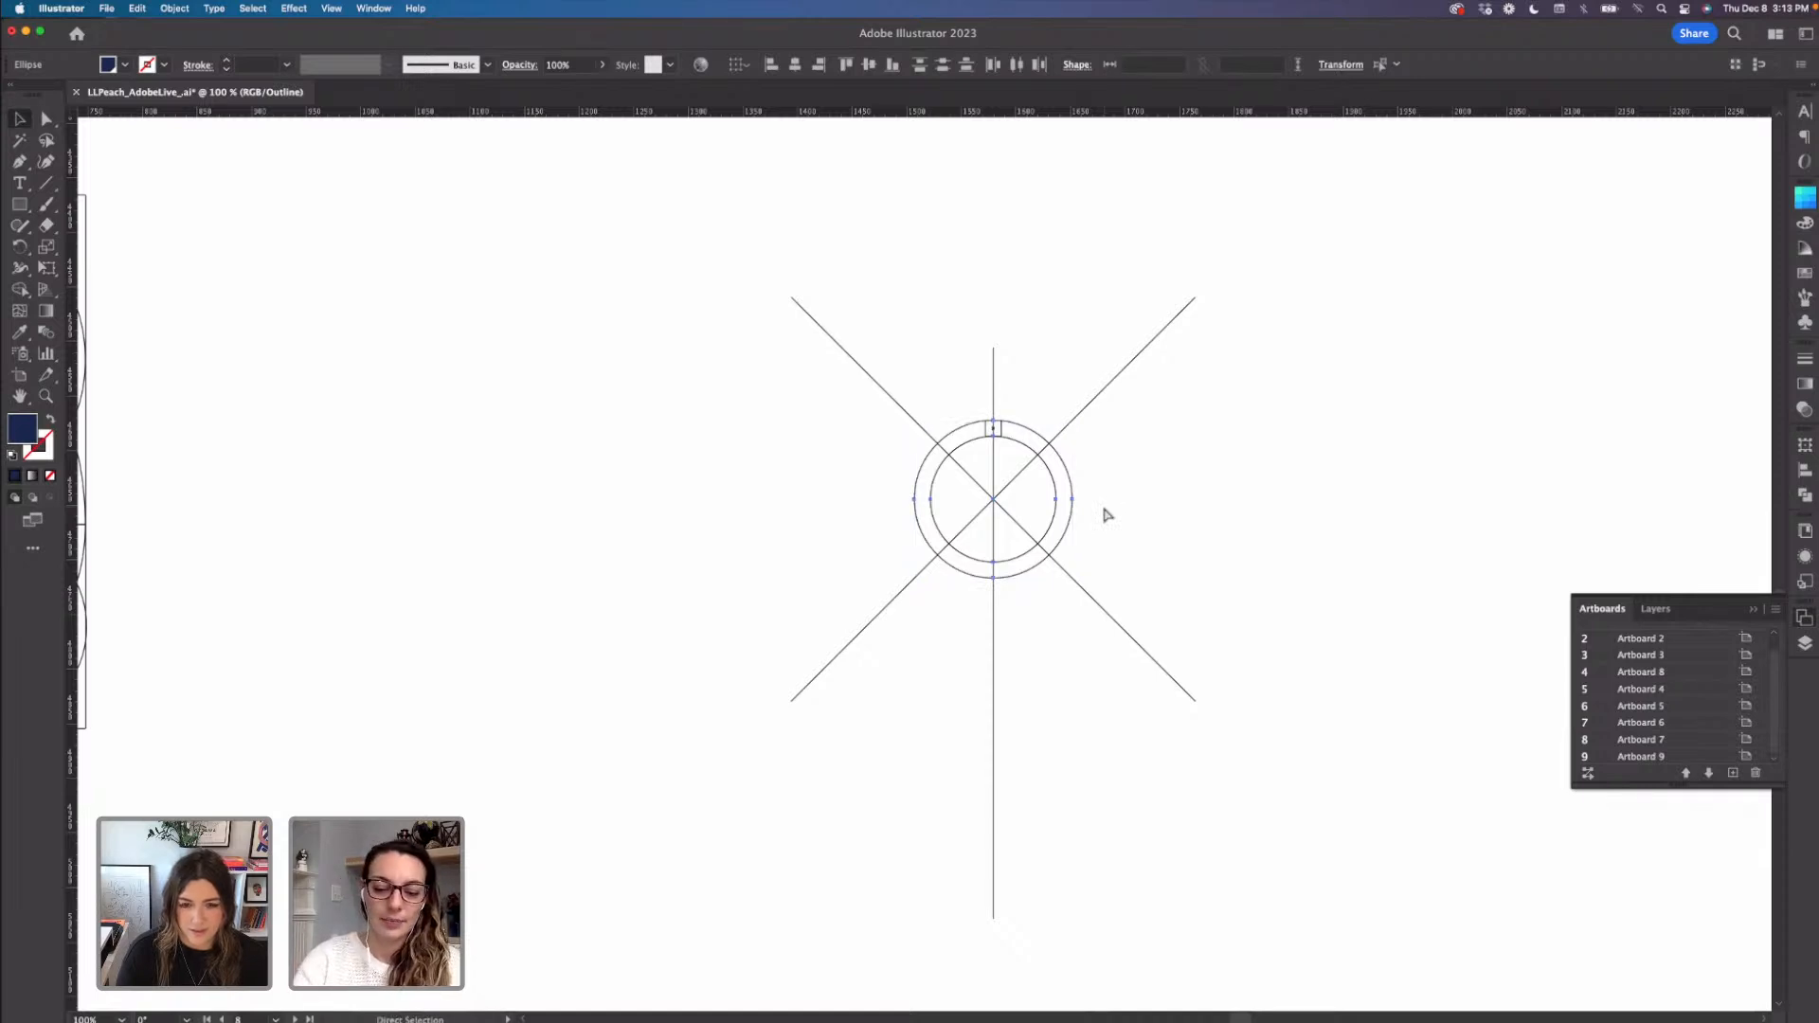
key(super+v)
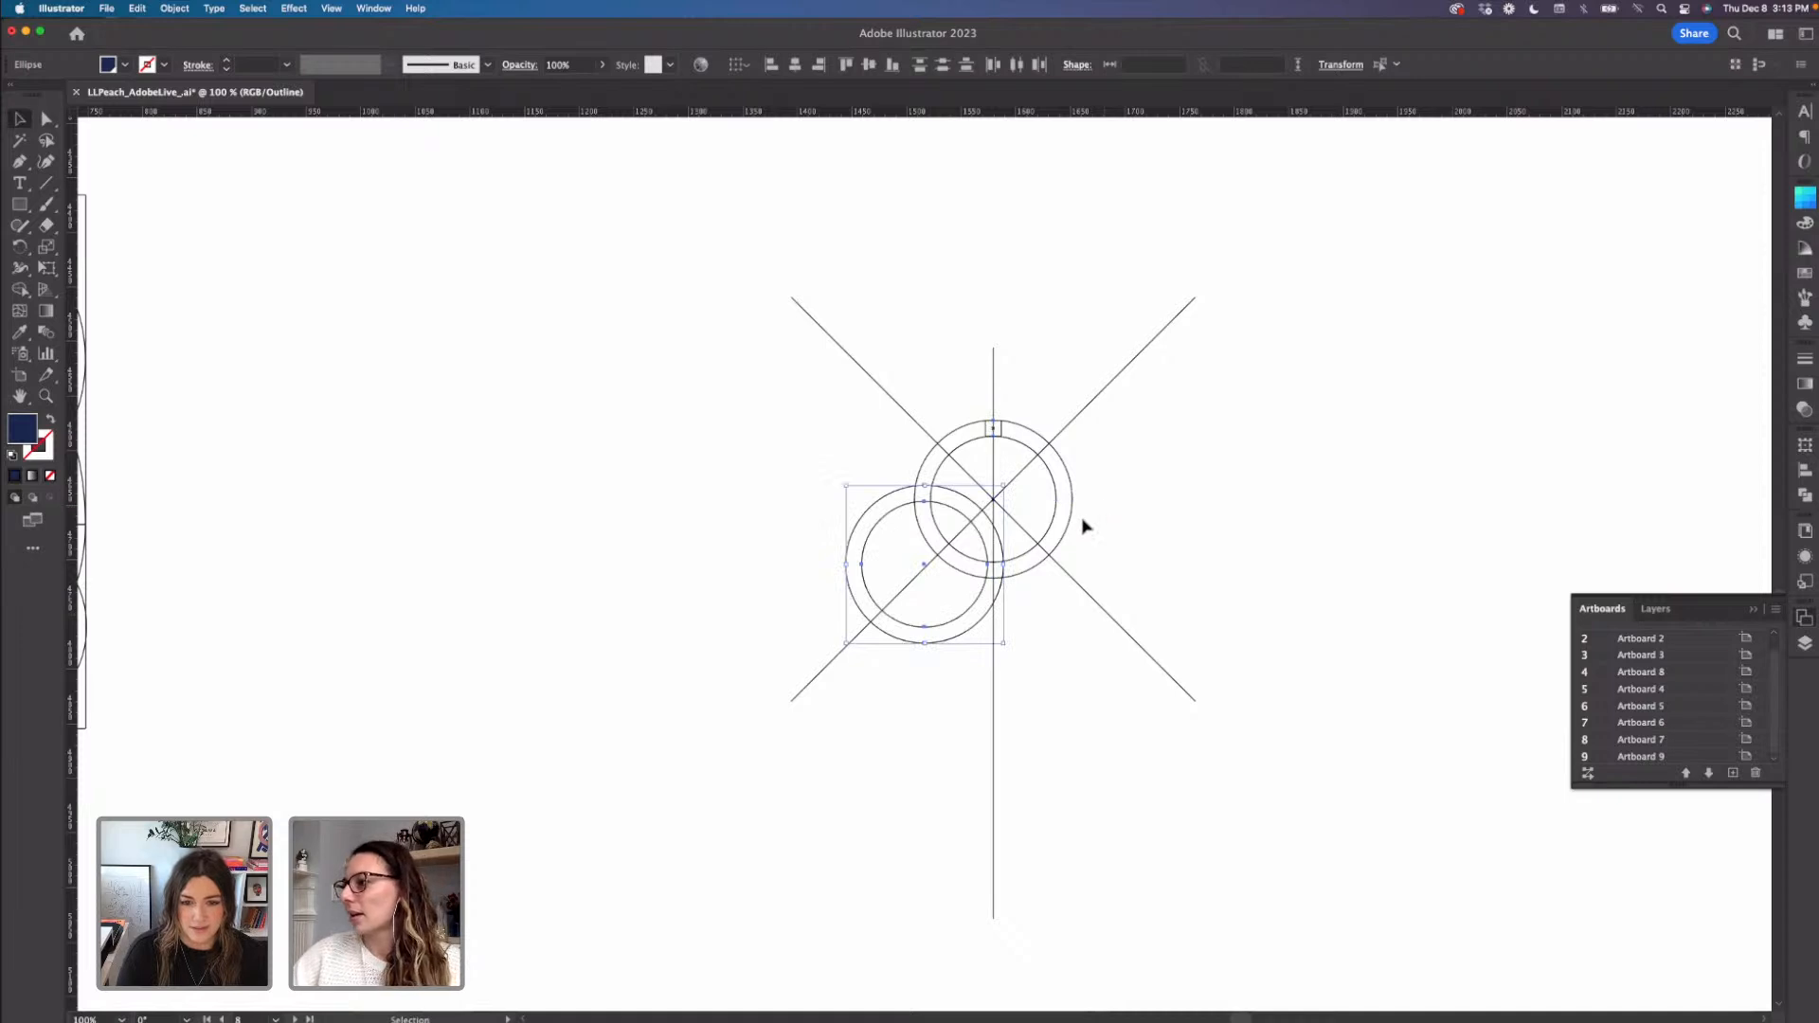
drag(901, 636, 881, 659)
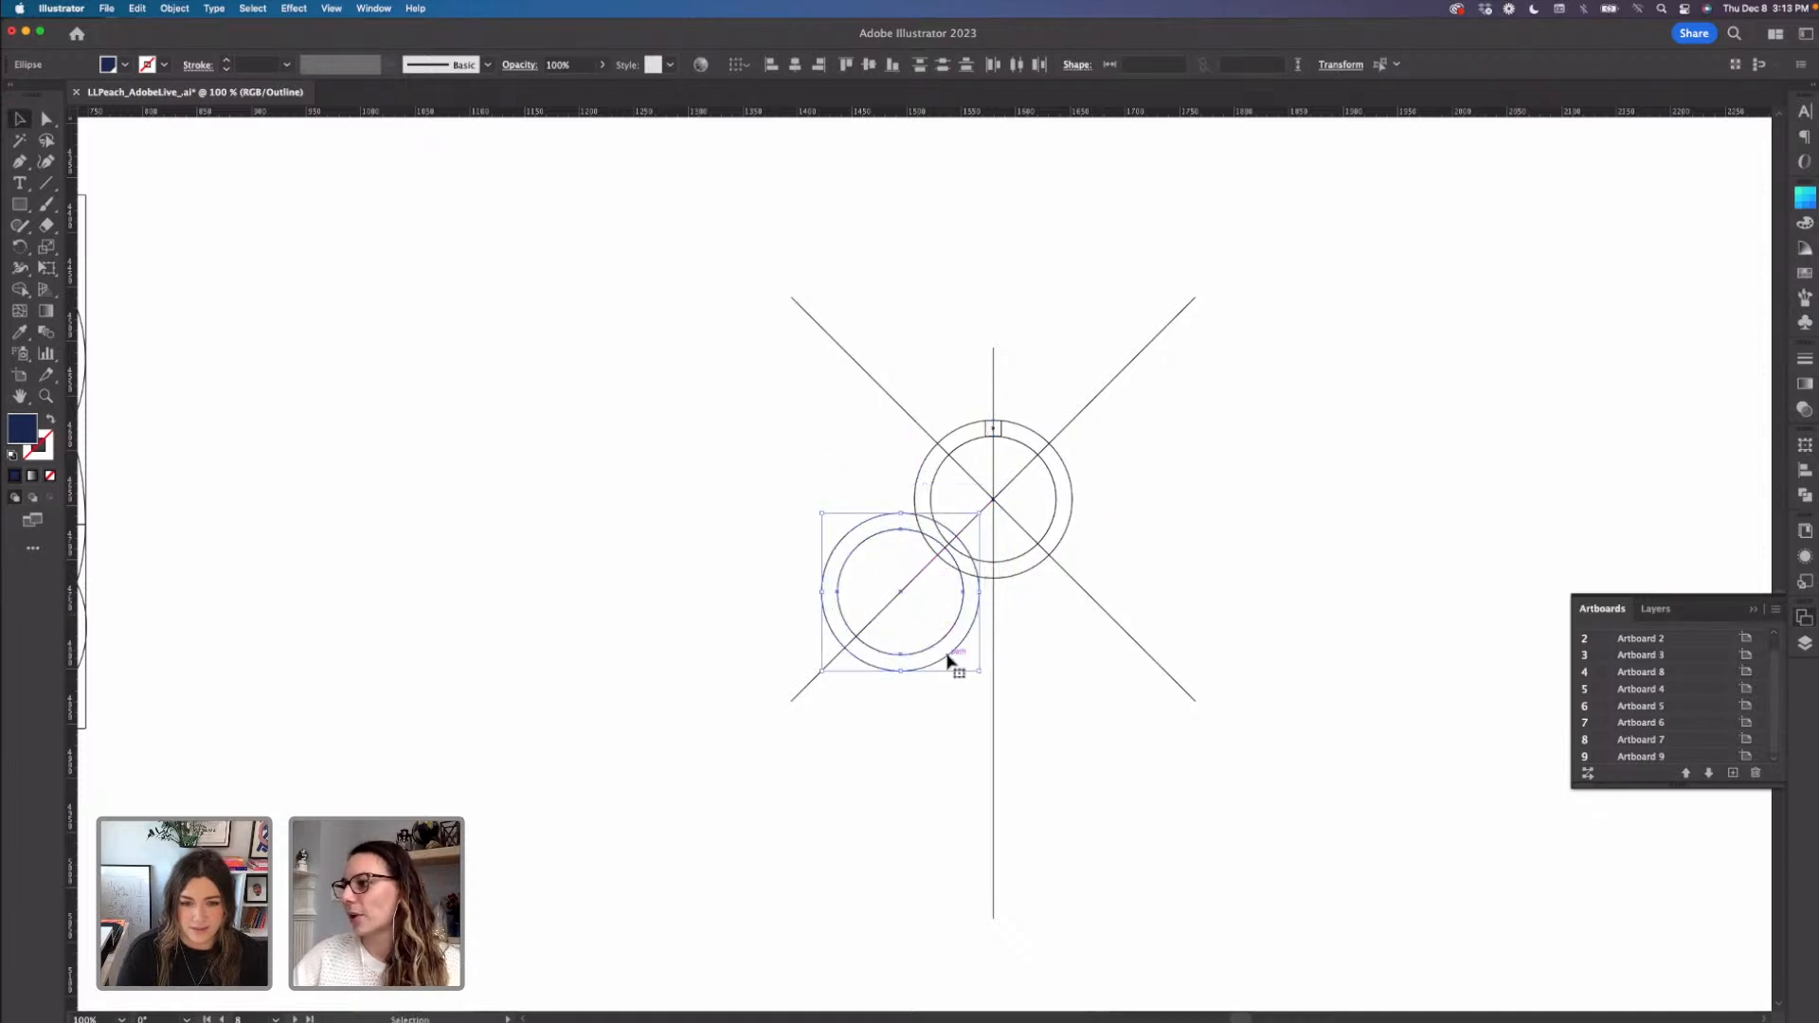
- Fine-tune the duplicate pair so it is centred on the diagonal and its inner circle just touches the original inner circle
key(super+equal)
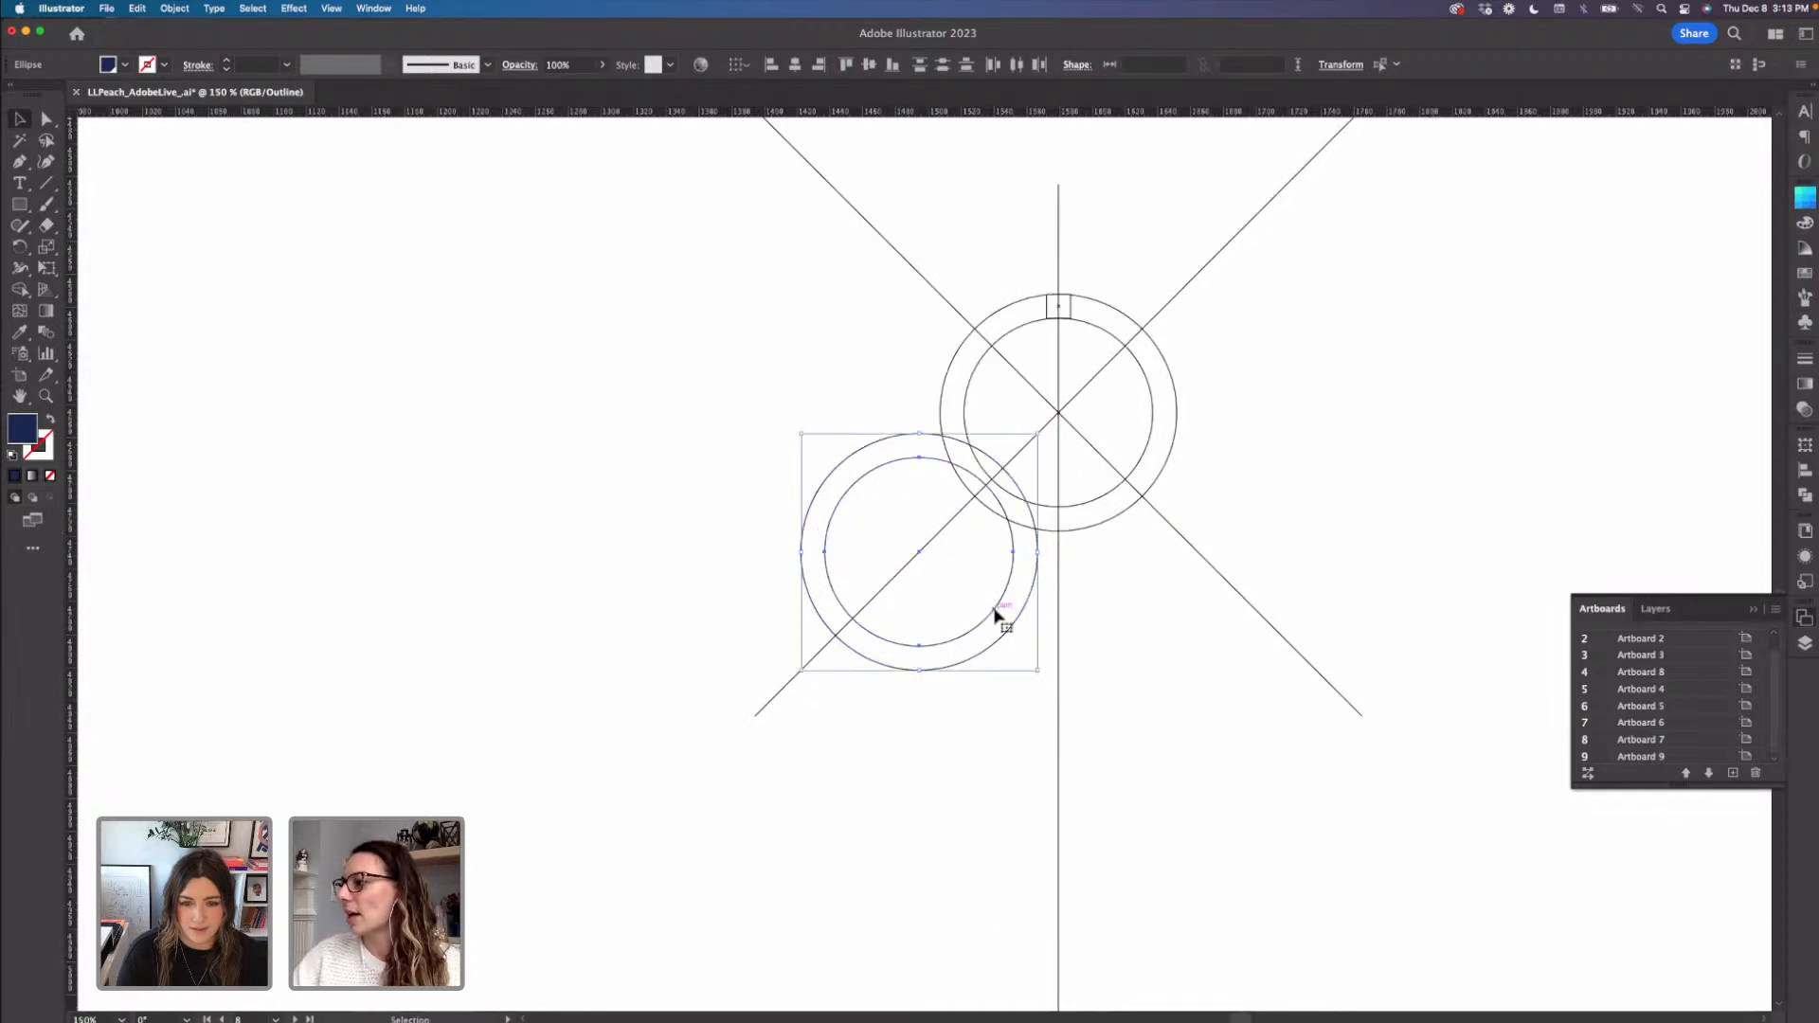
drag(995, 616, 1011, 613)
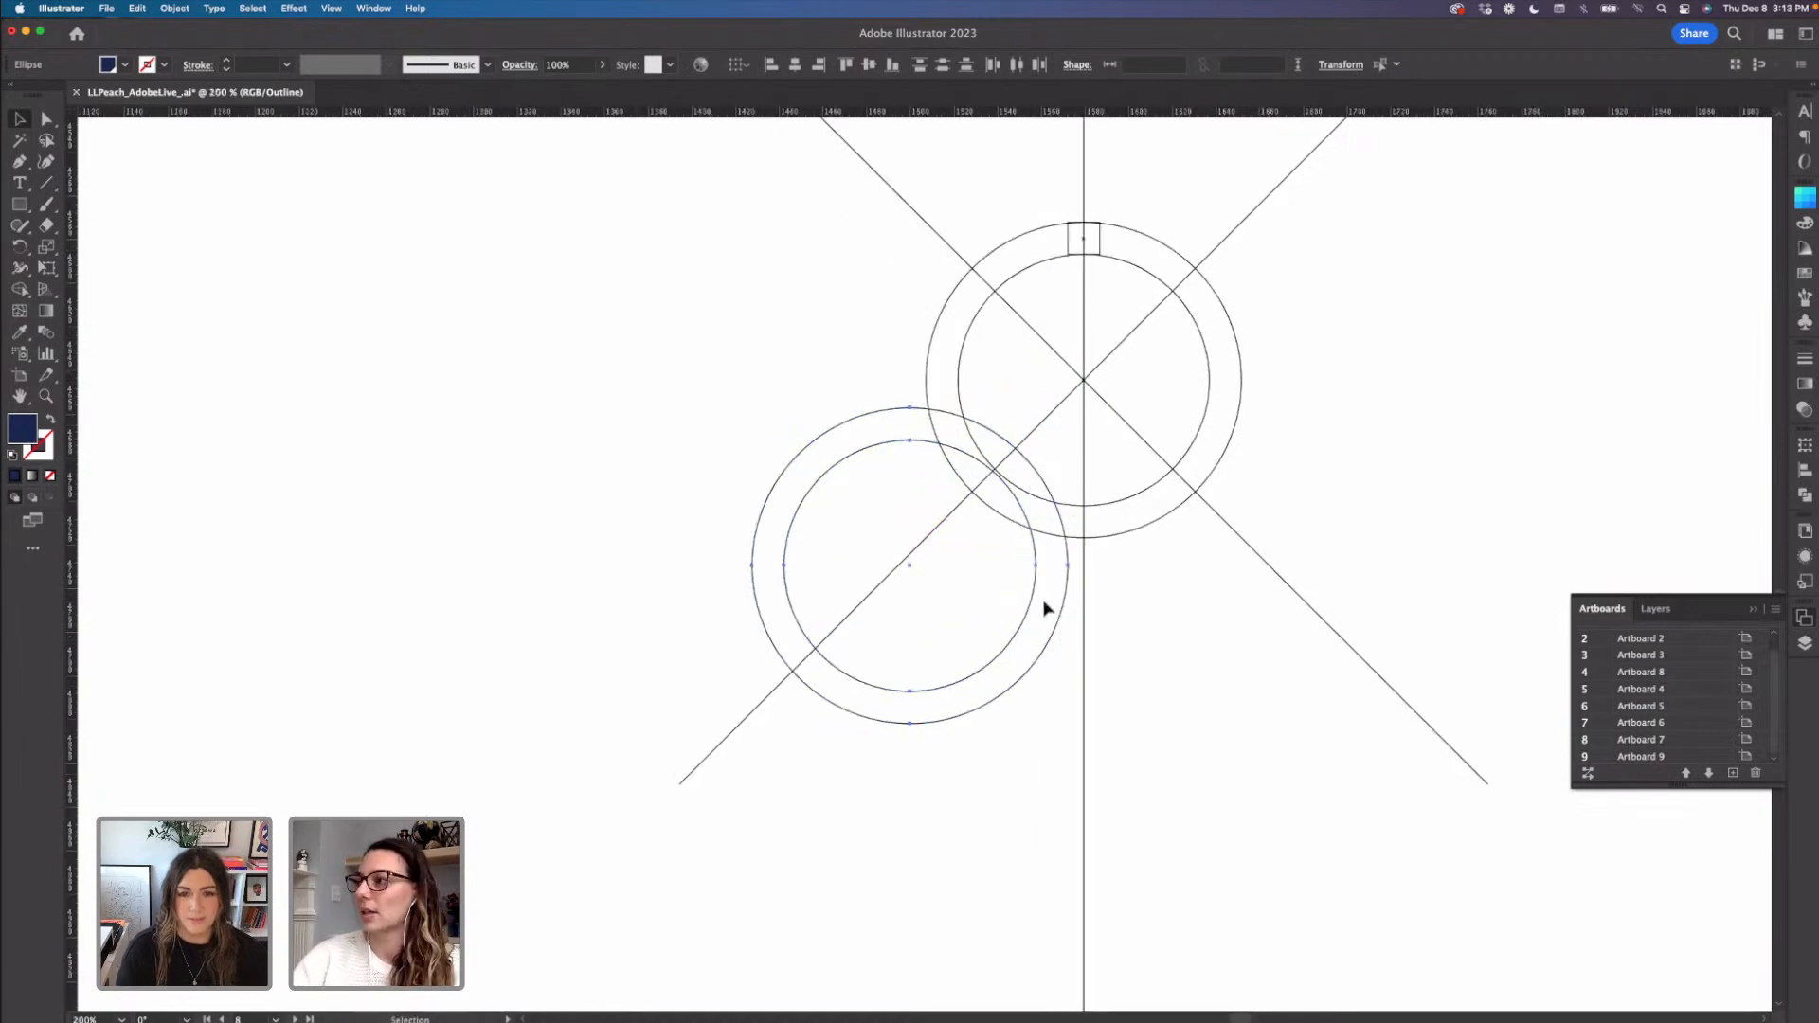
key(super+equal)
key(super+equal)
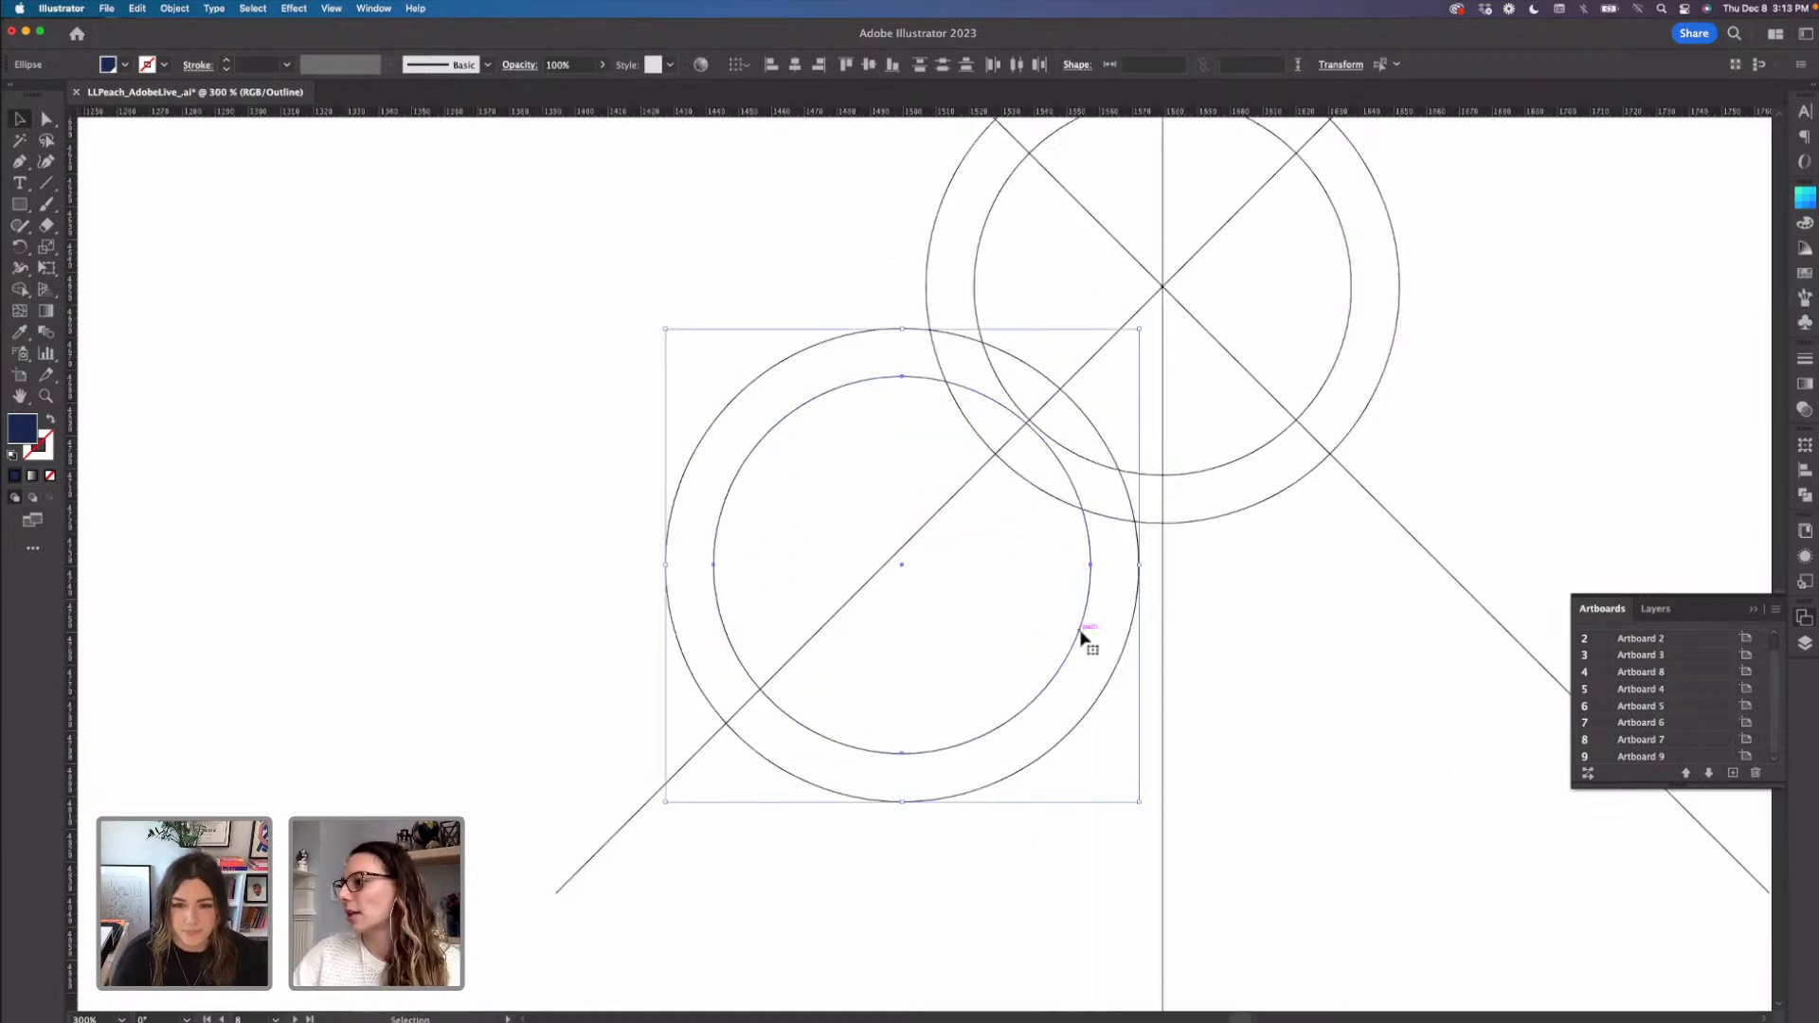
drag(1084, 627, 1077, 623)
key(a)
key(super+equal)
key(super+equal)
key(v)
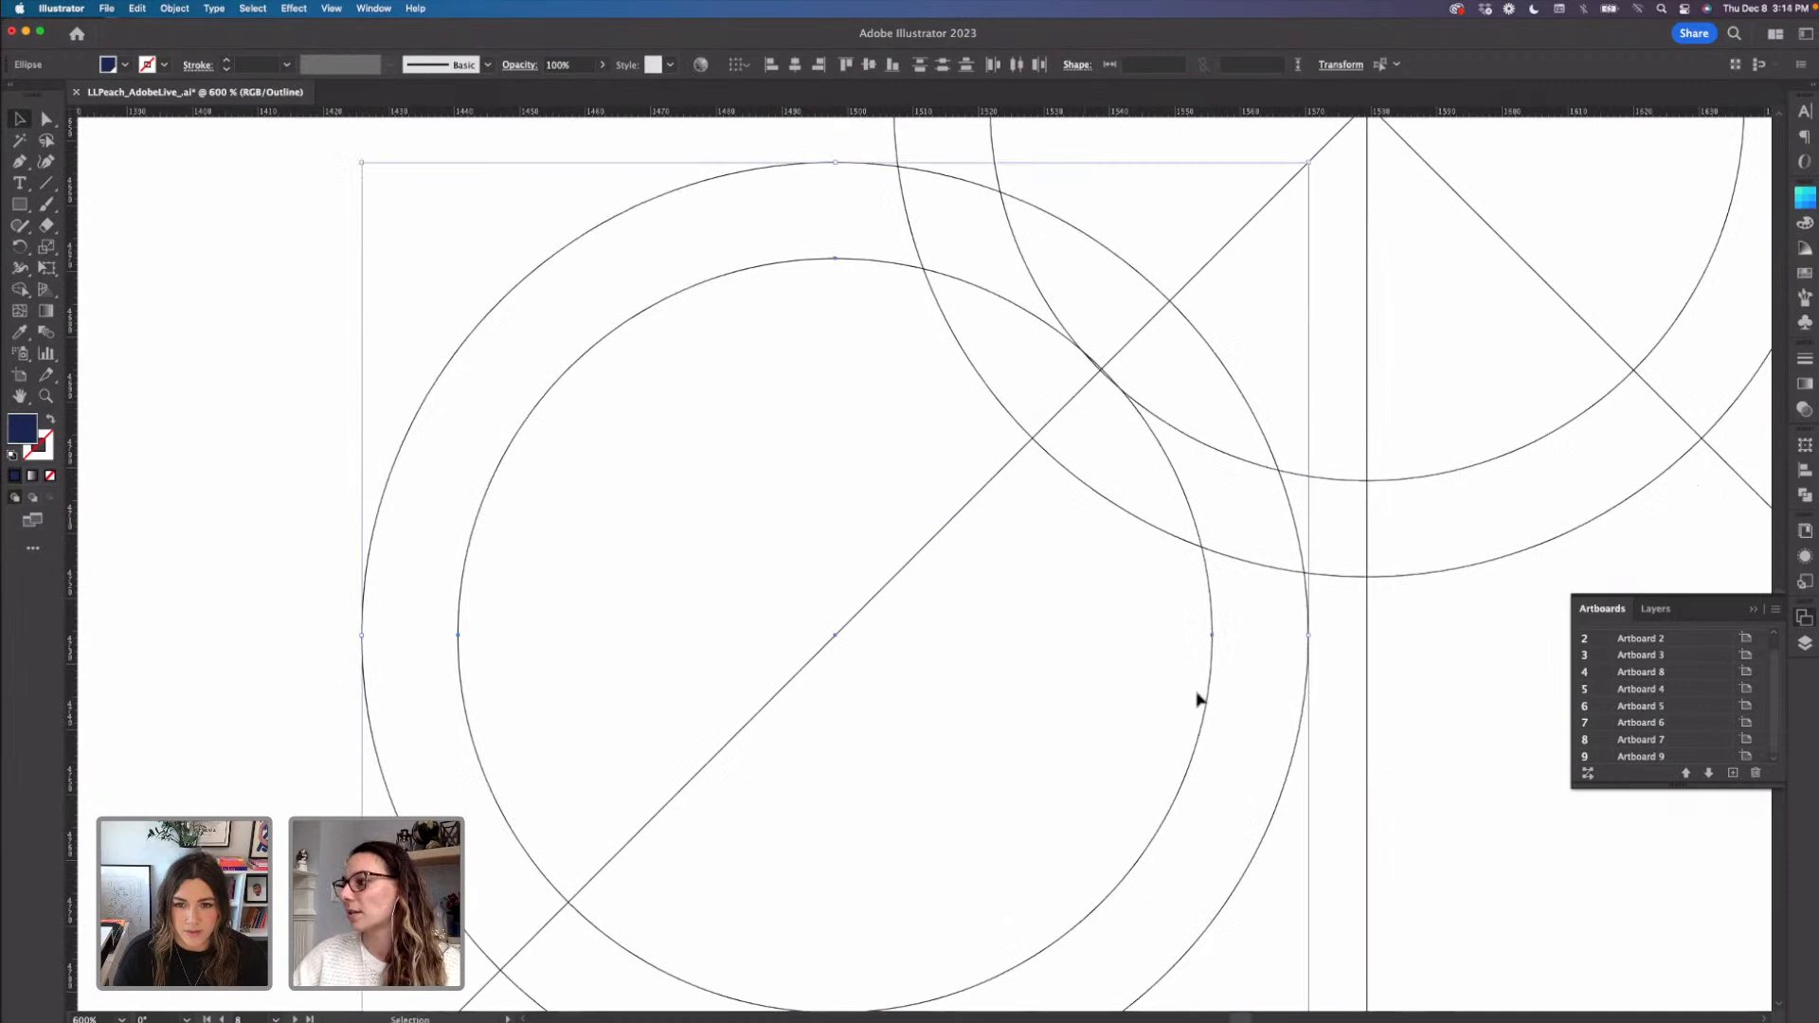
click(1210, 686)
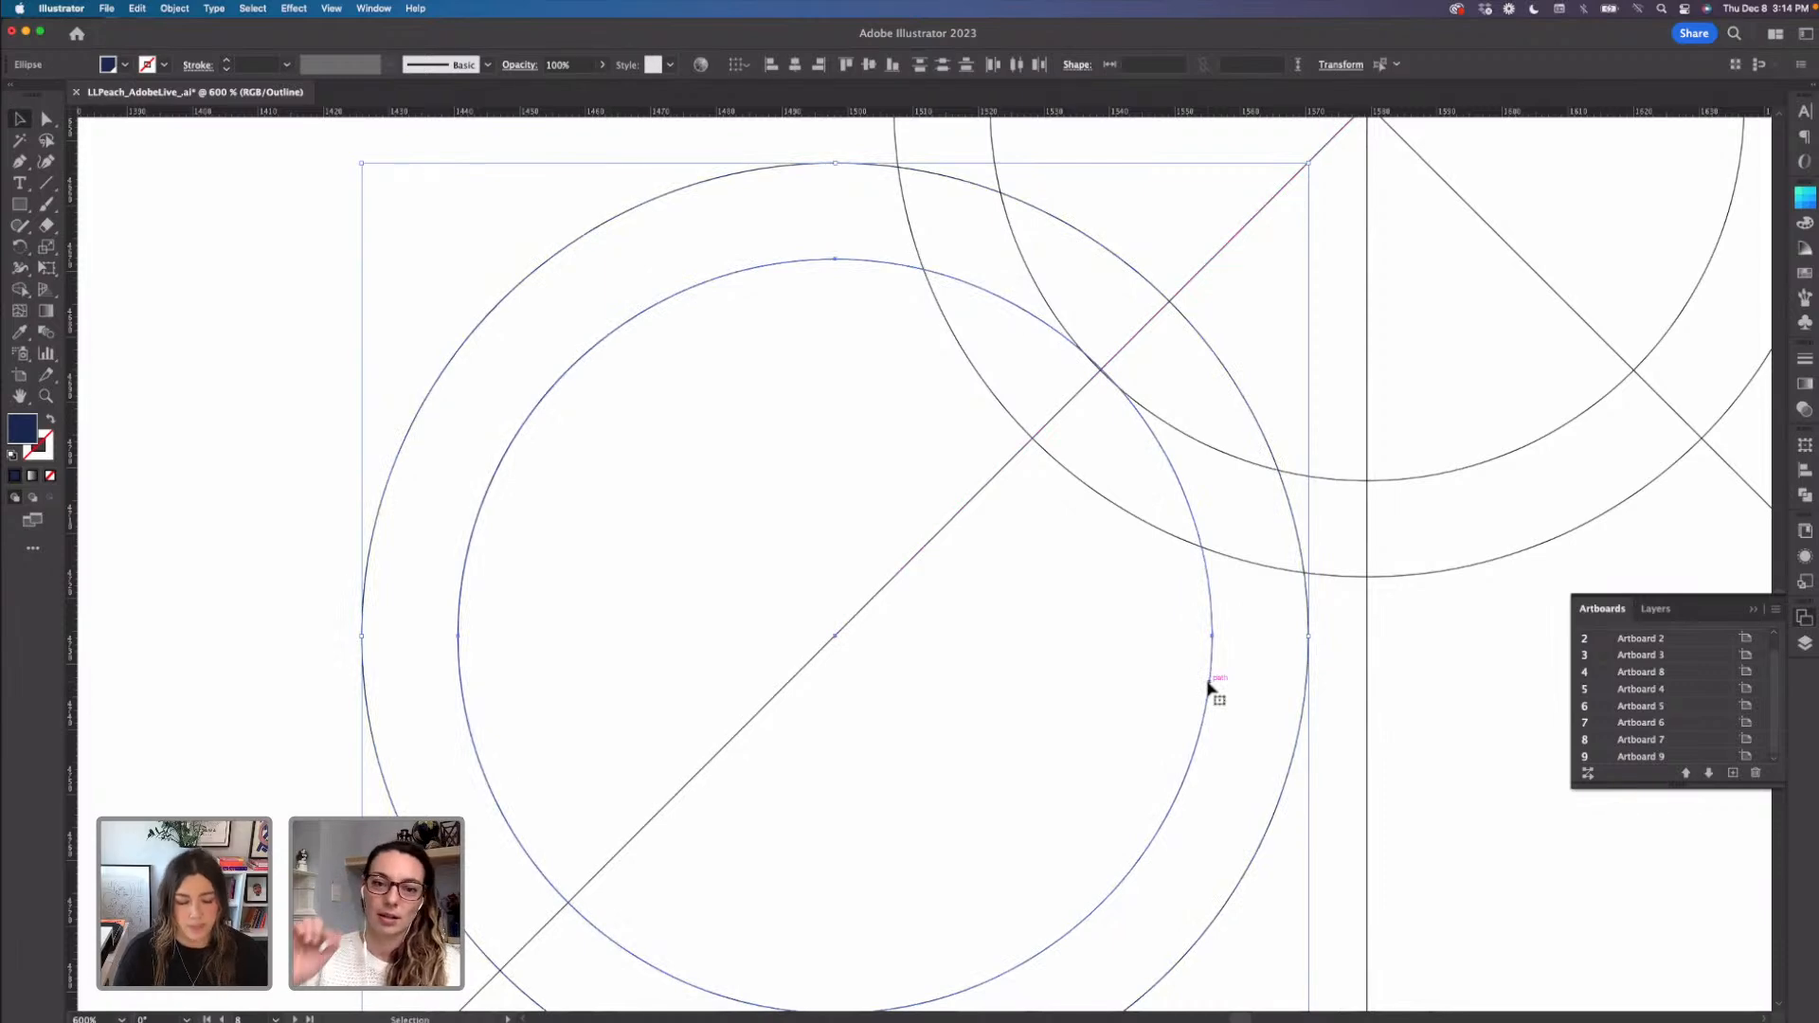
drag(1211, 684, 1212, 685)
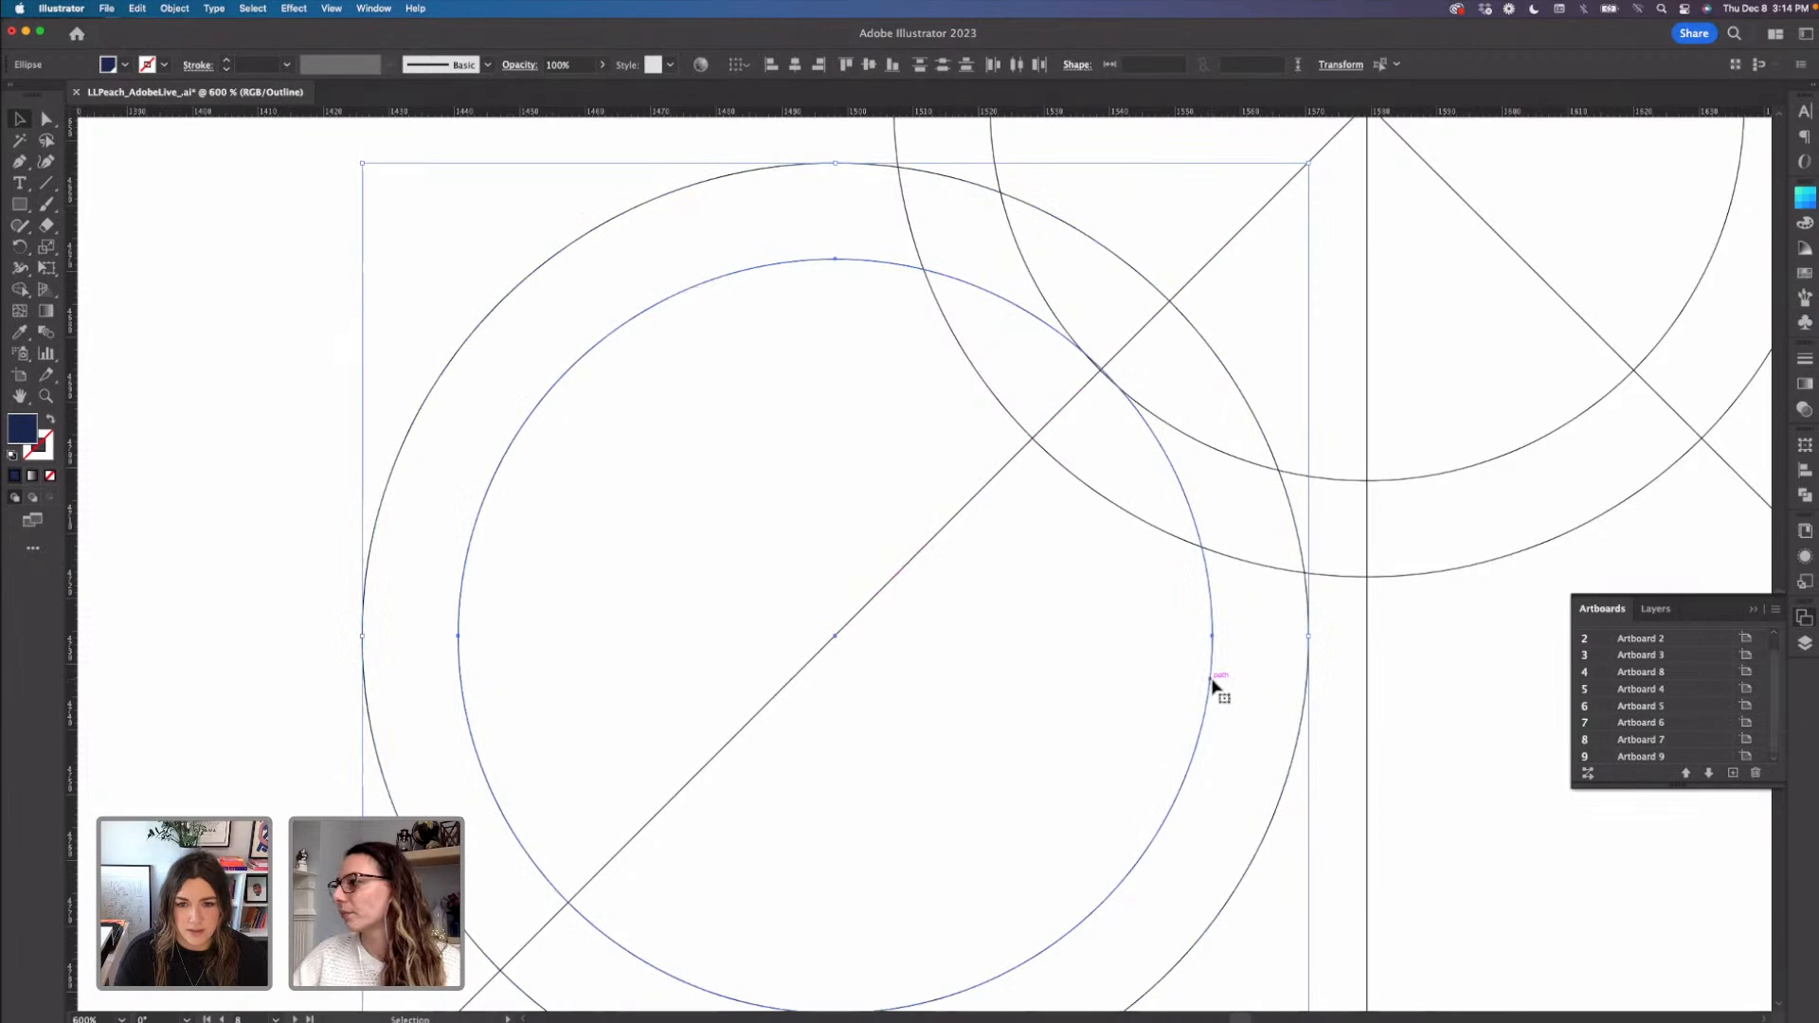
click(1451, 711)
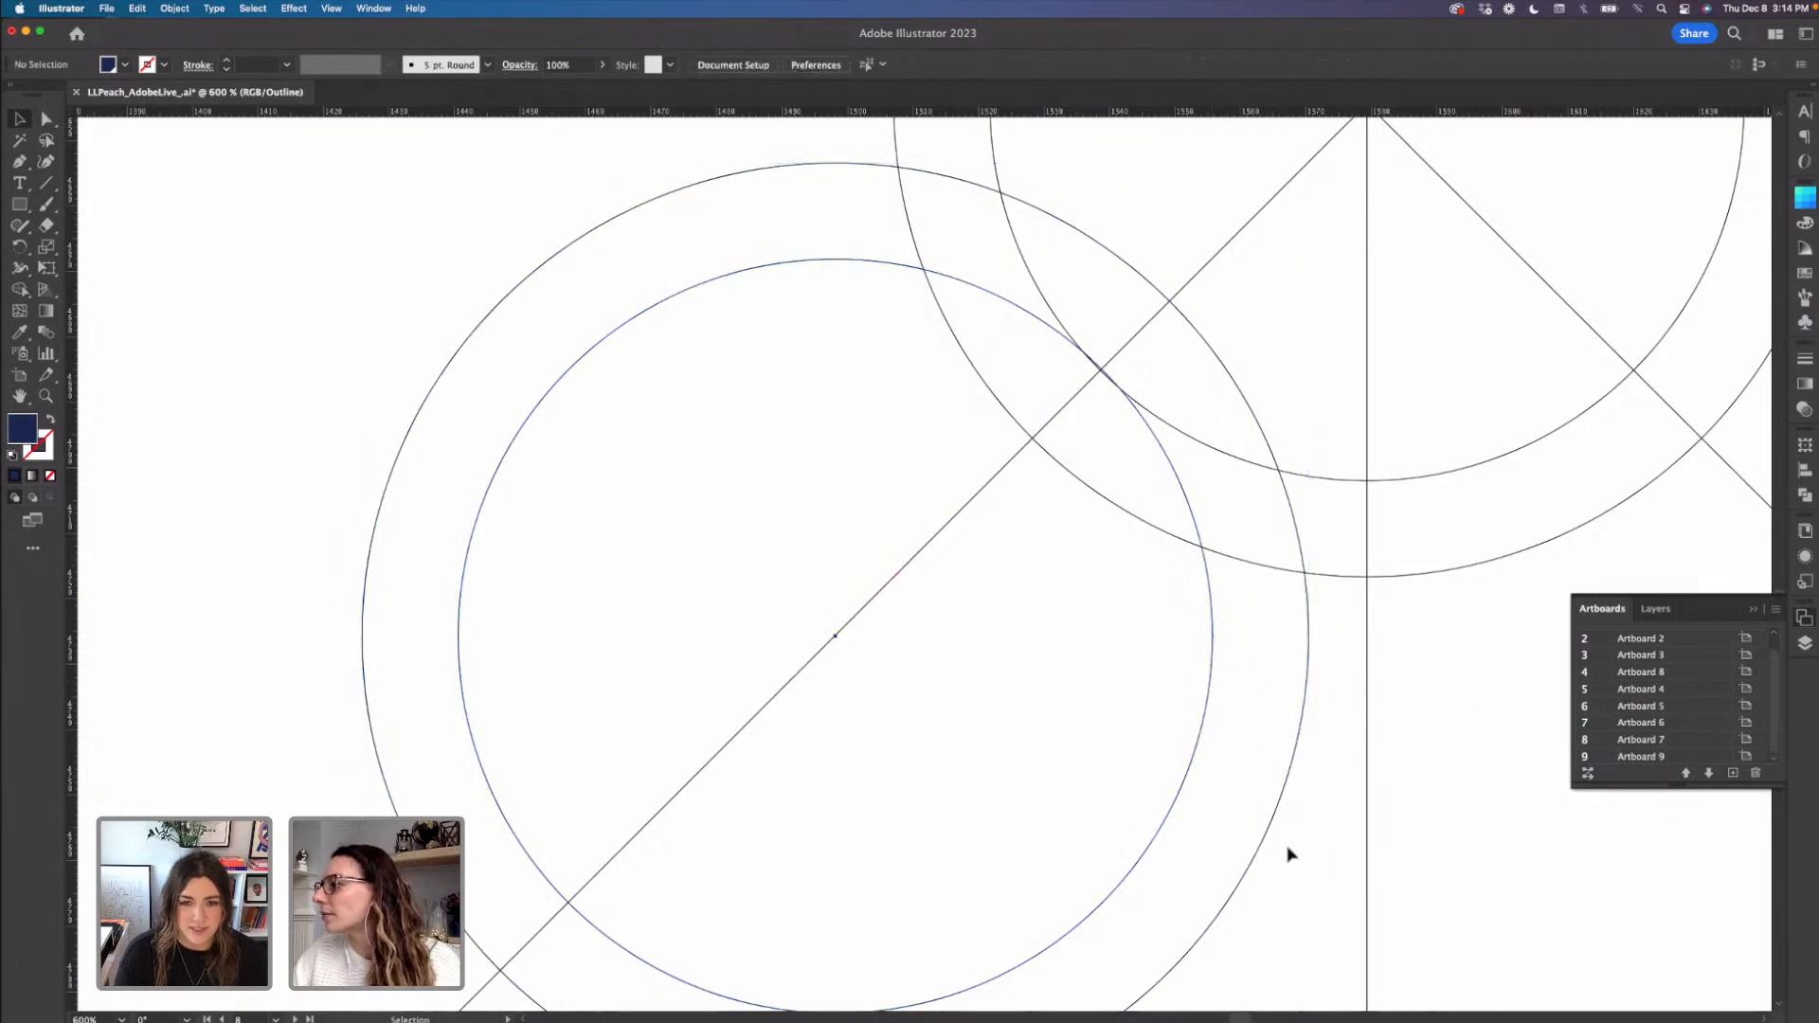
click(1191, 753)
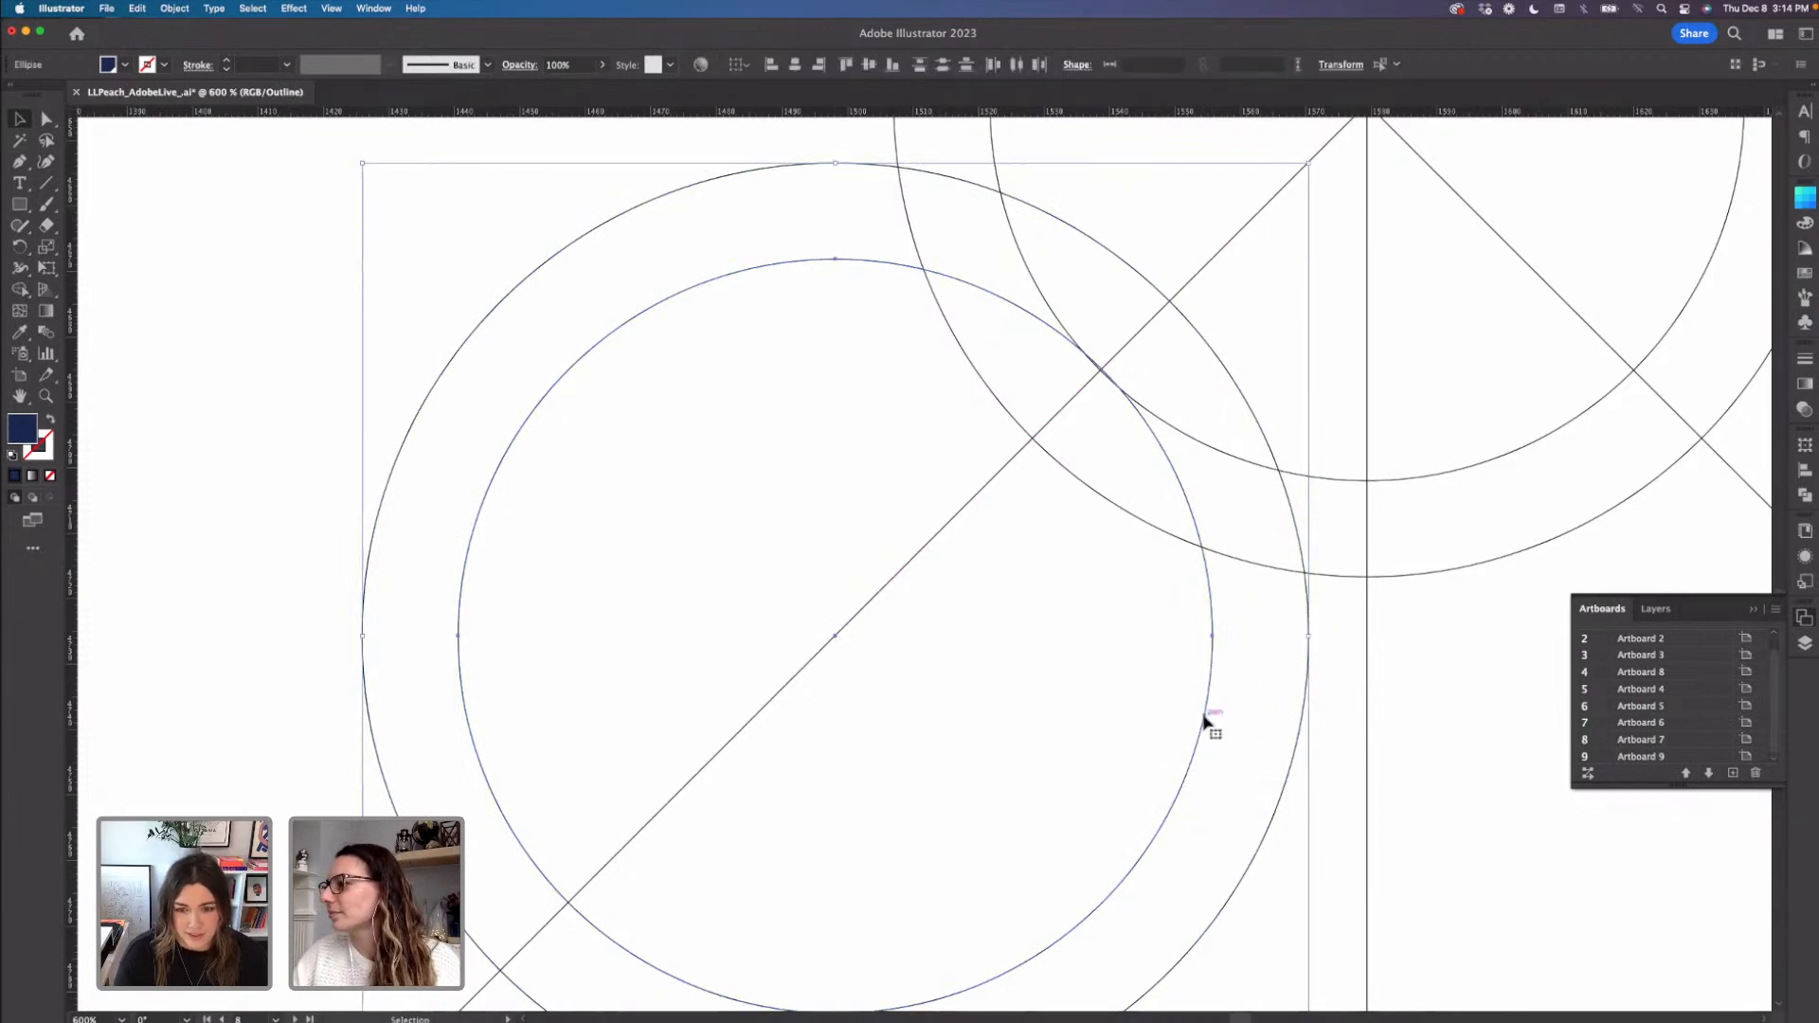
drag(1202, 720, 1203, 723)
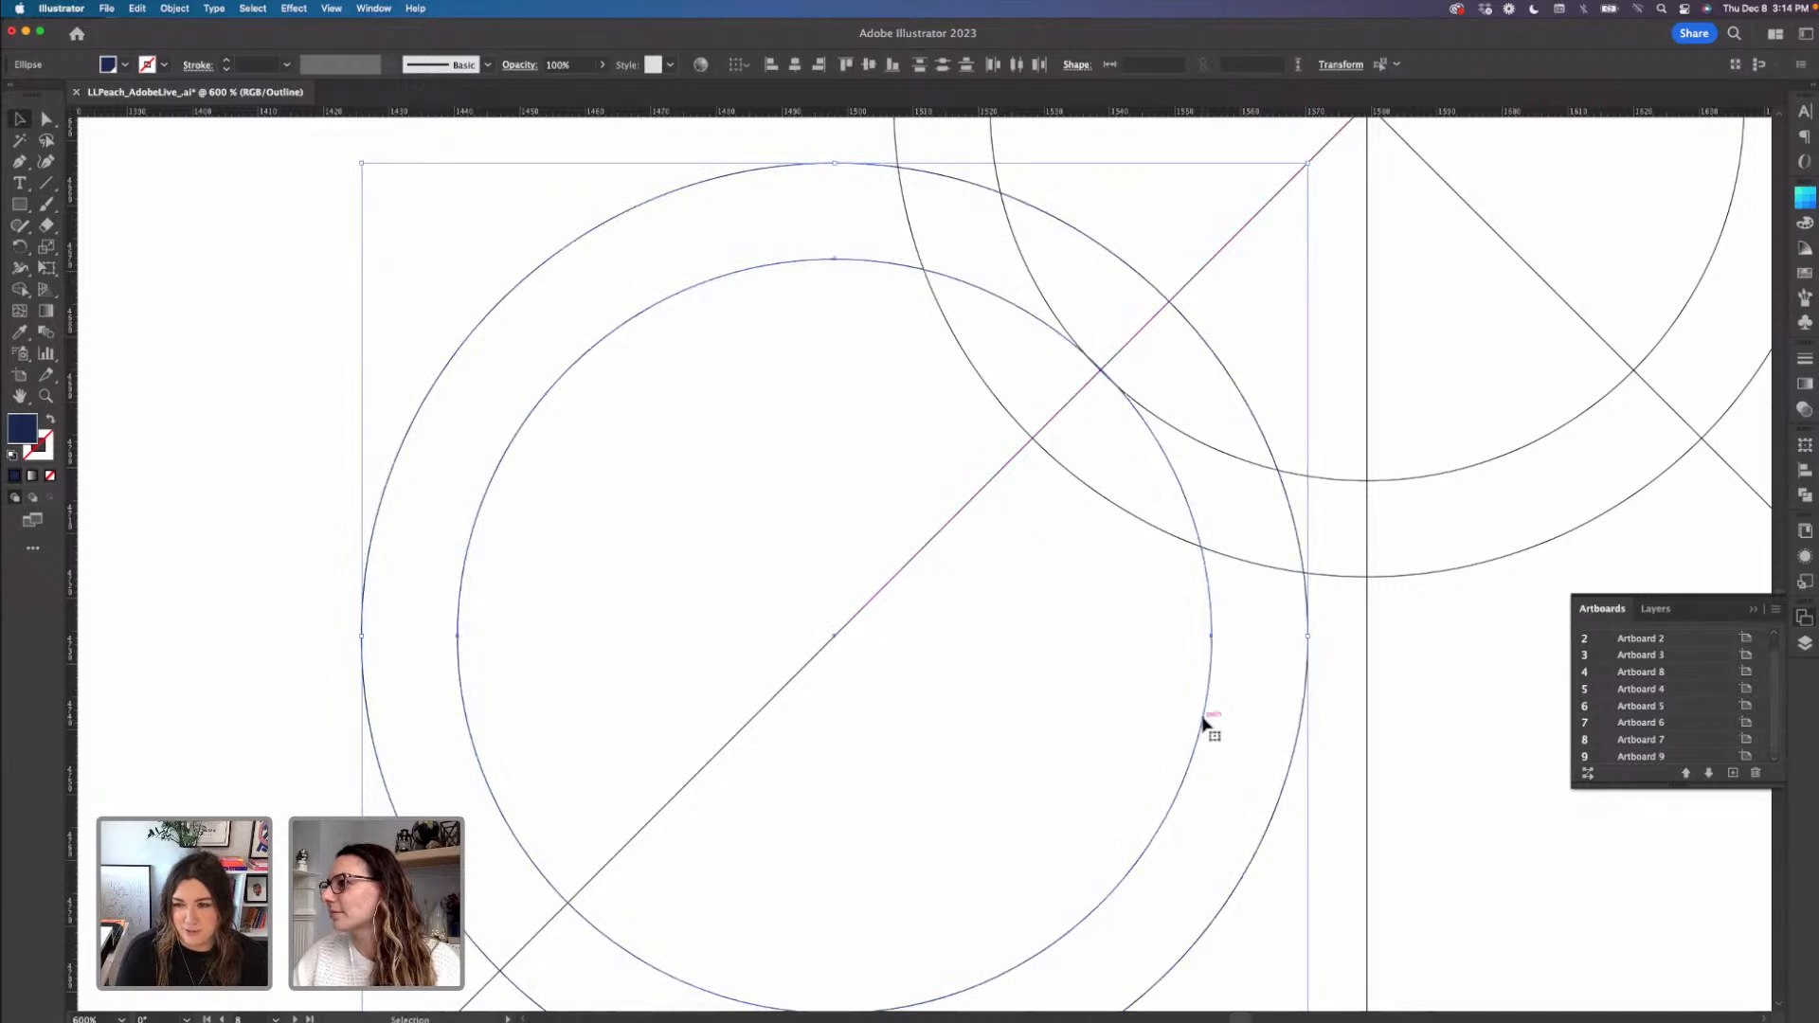
click(1411, 763)
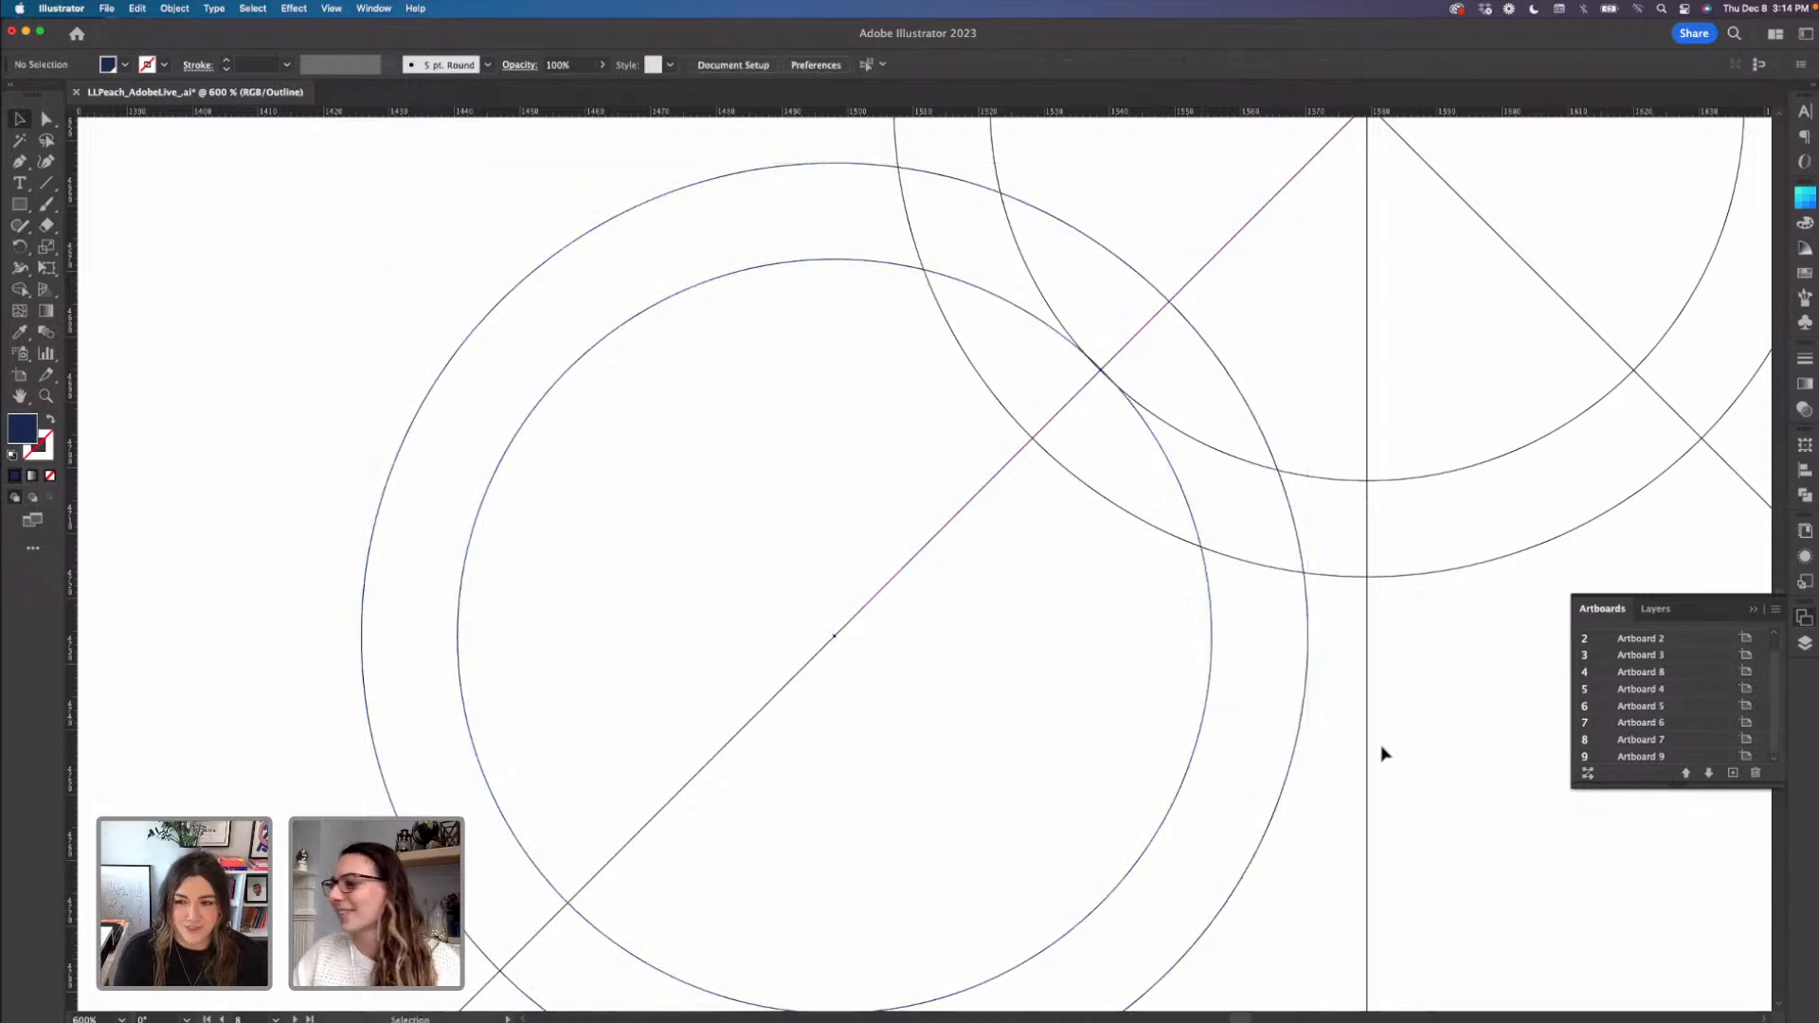
- Duplicate the lower-left circle pair horizontally so the copy is centred on the lower-right diagonal
key(super+minus)
key(super+minus)
key(super+minus)
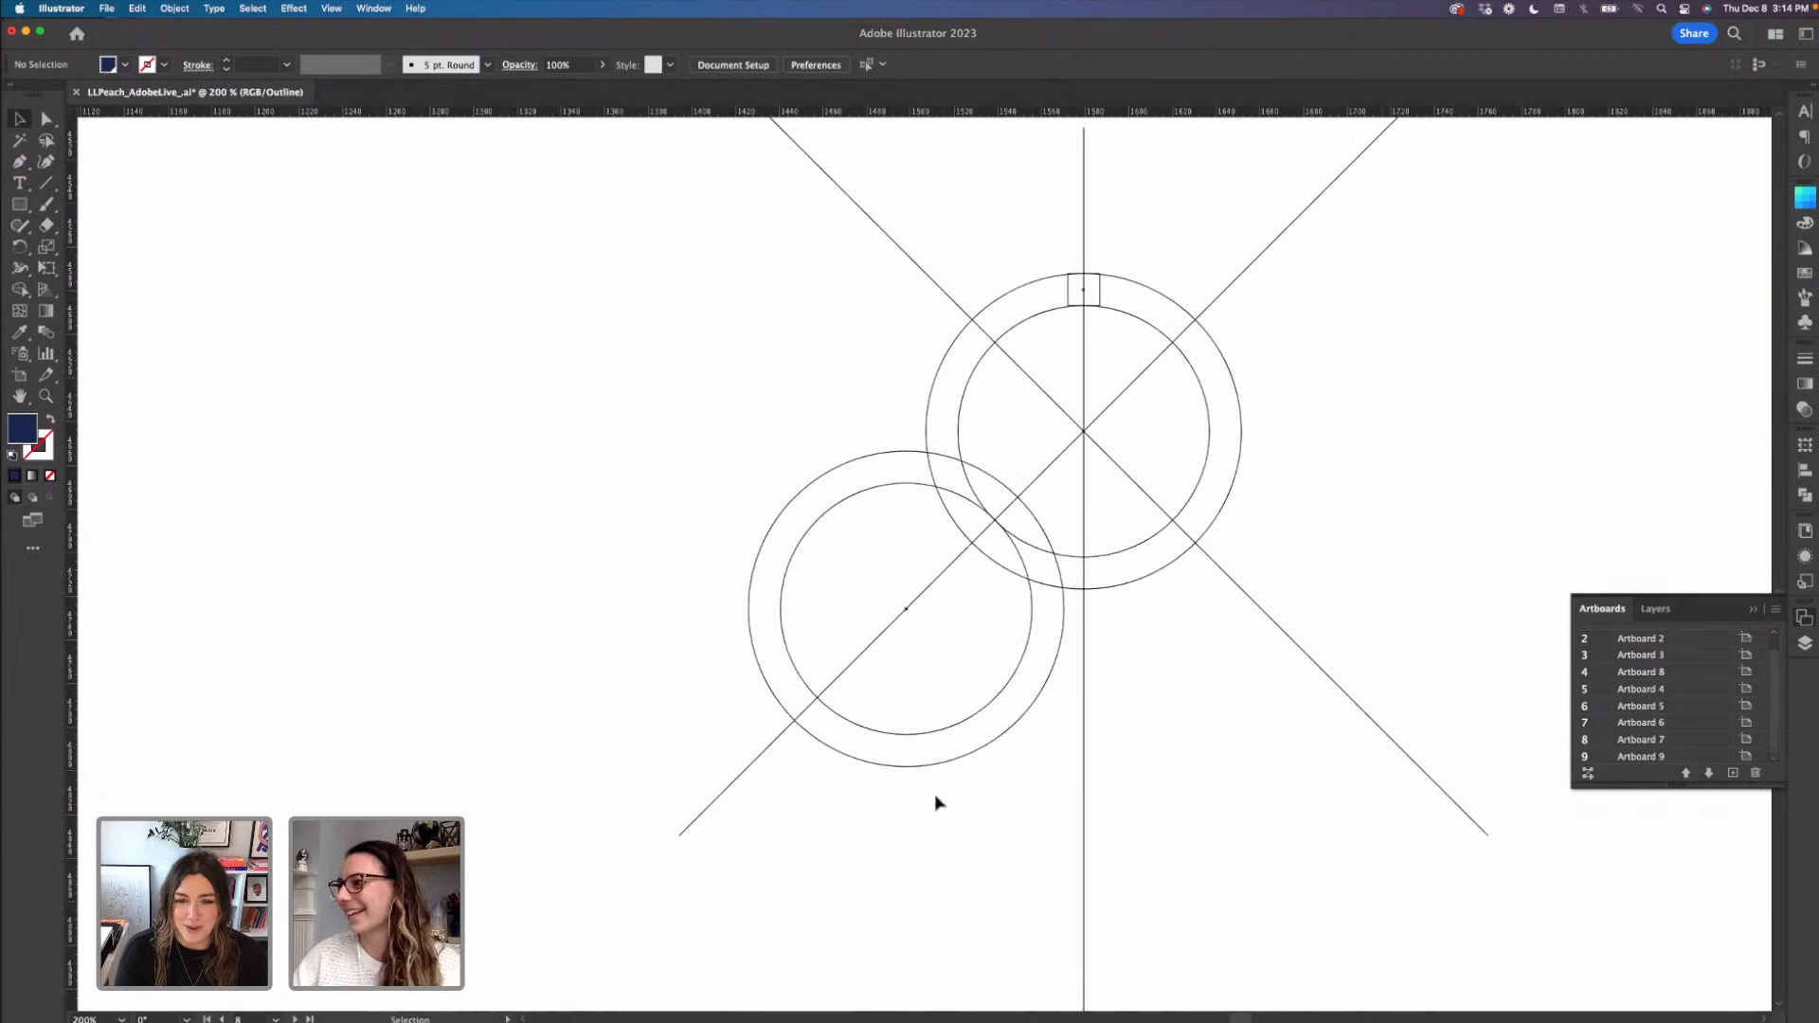
click(908, 717)
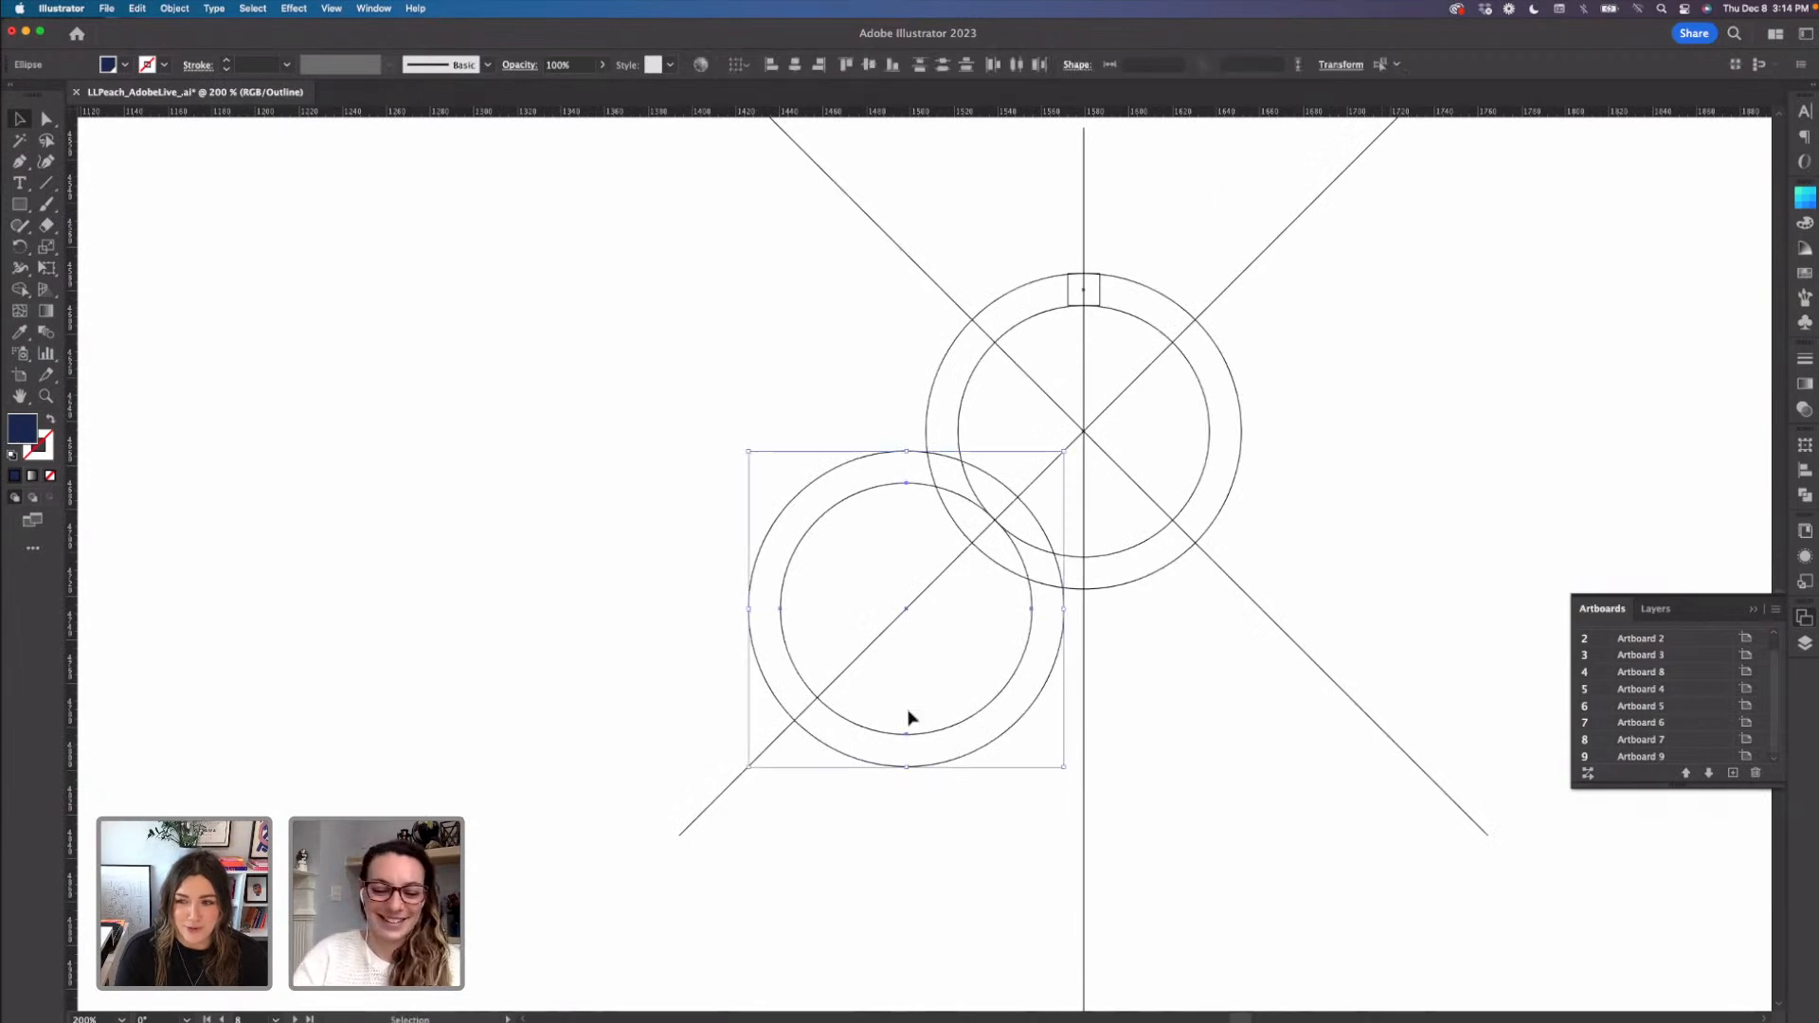
key(super)
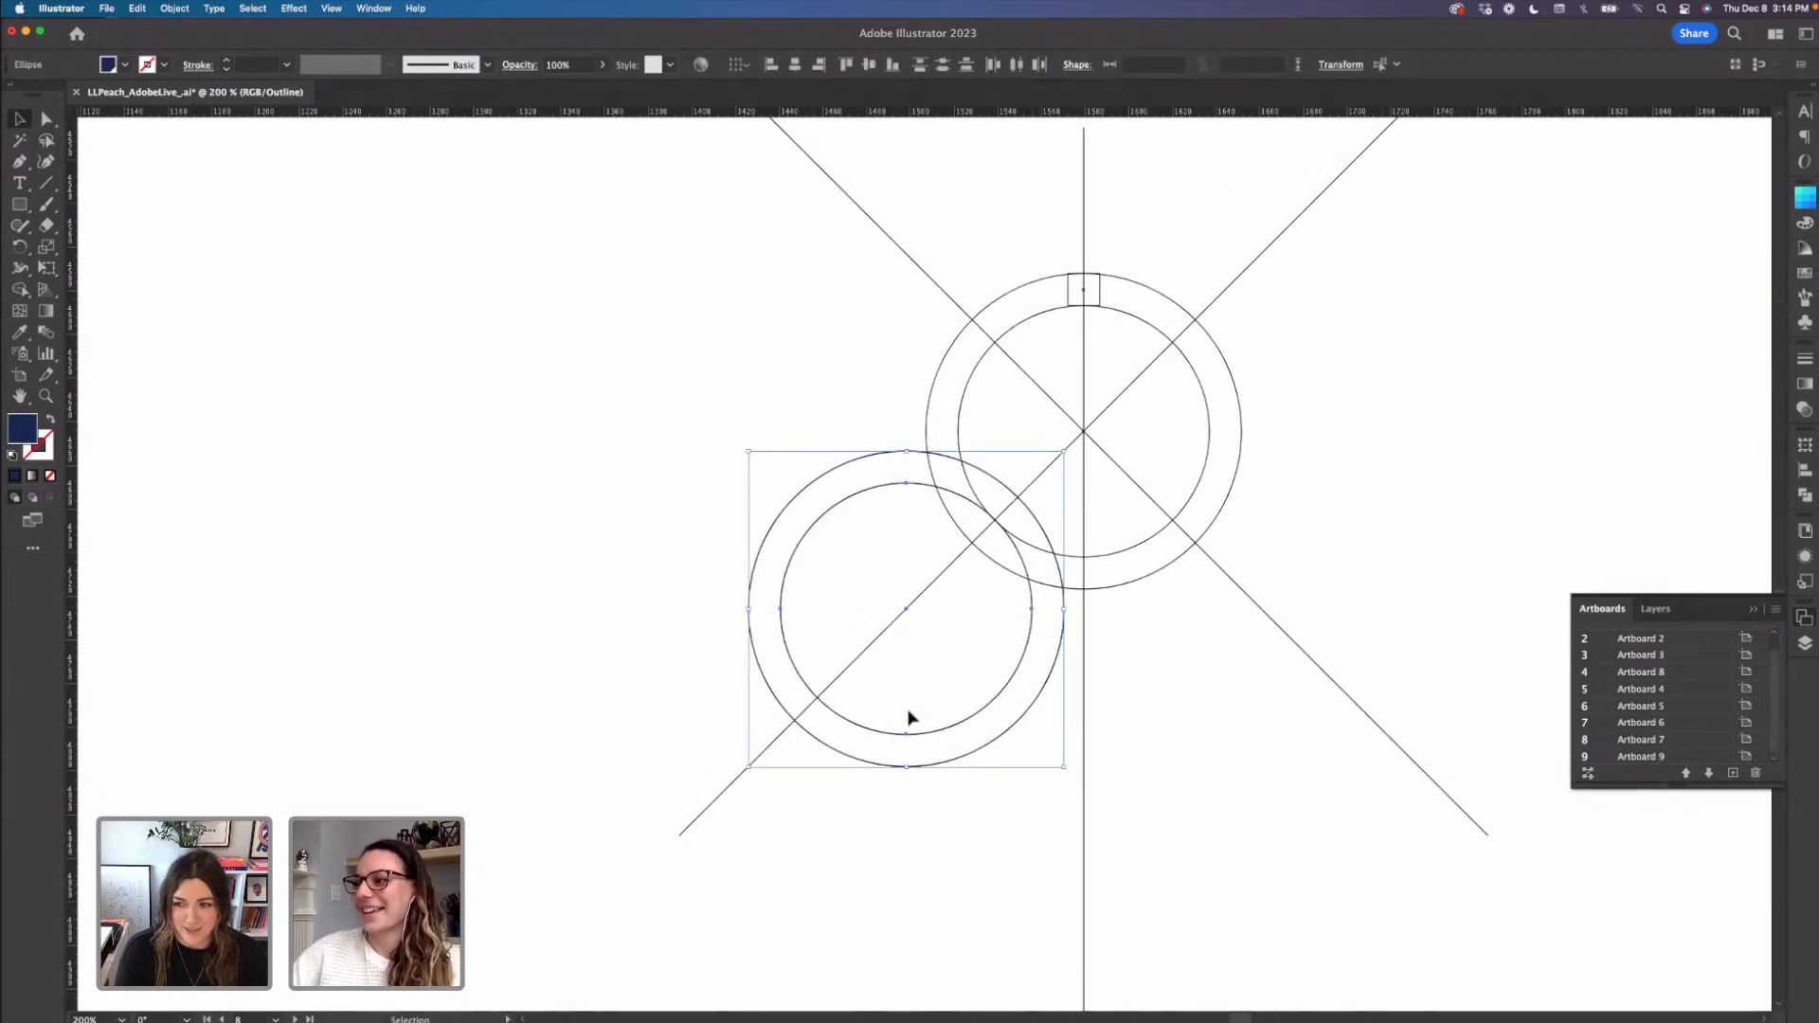
drag(930, 742, 1284, 746)
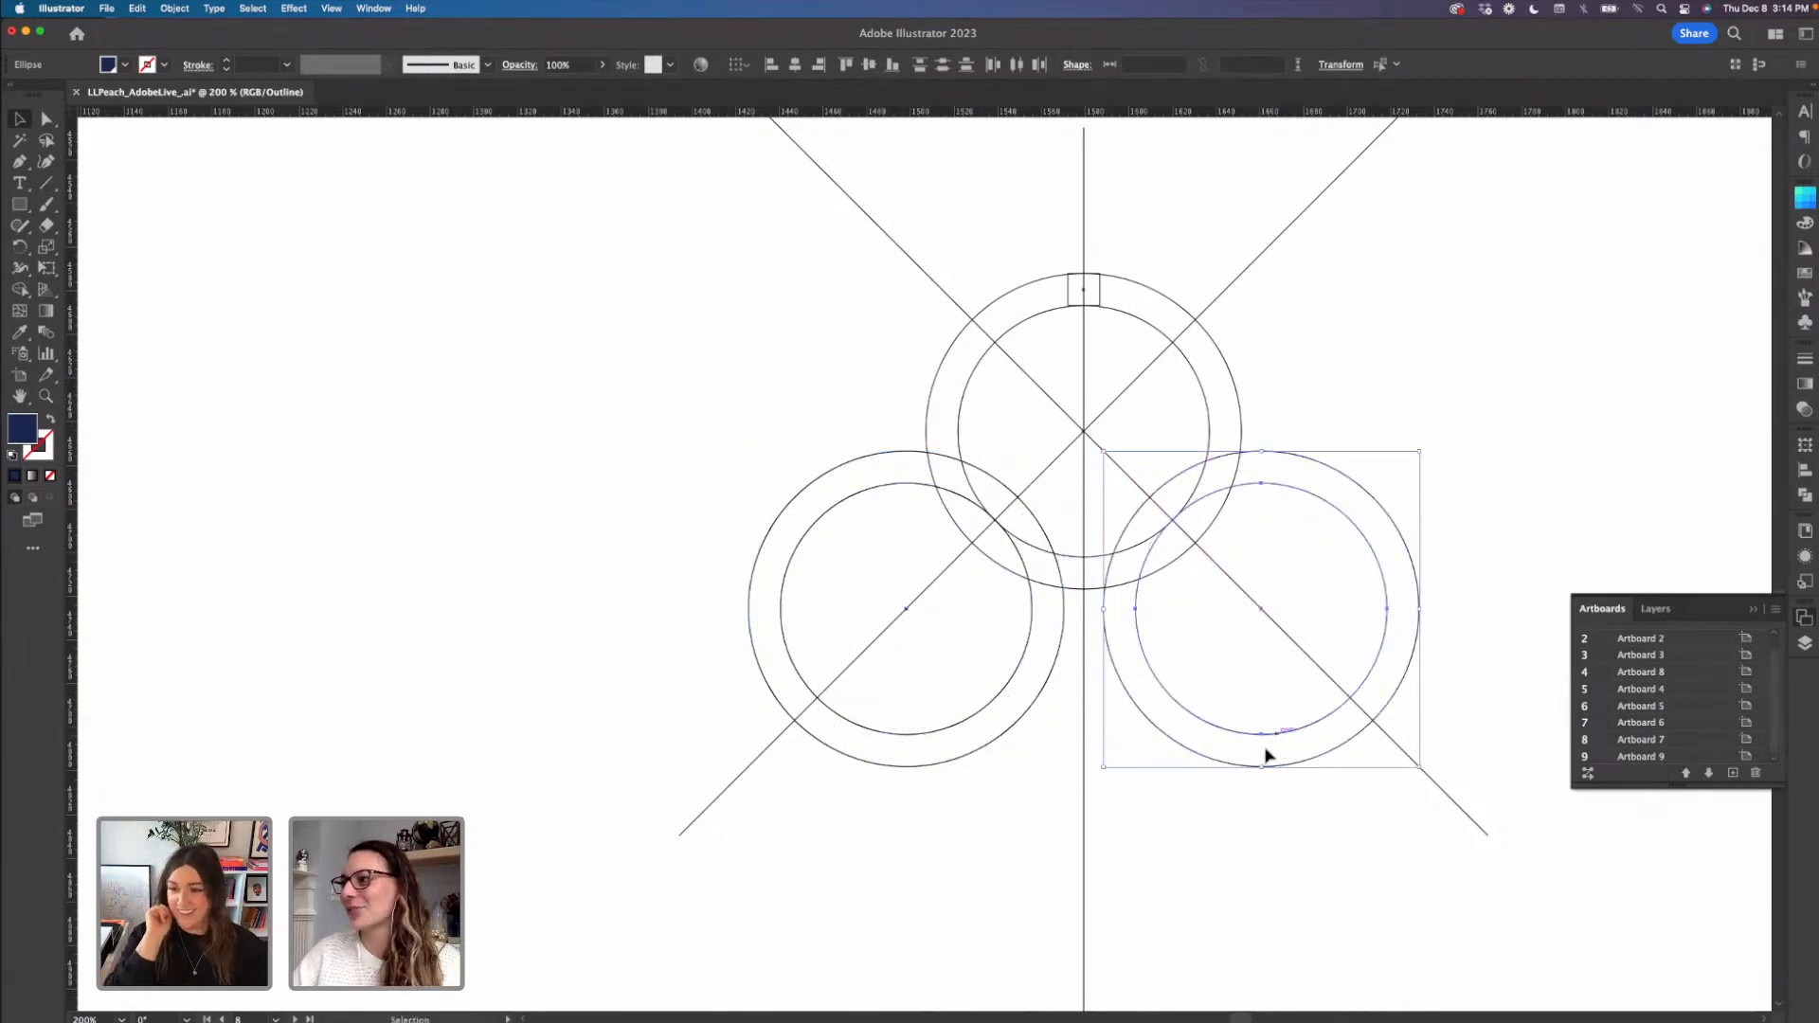
click(1234, 871)
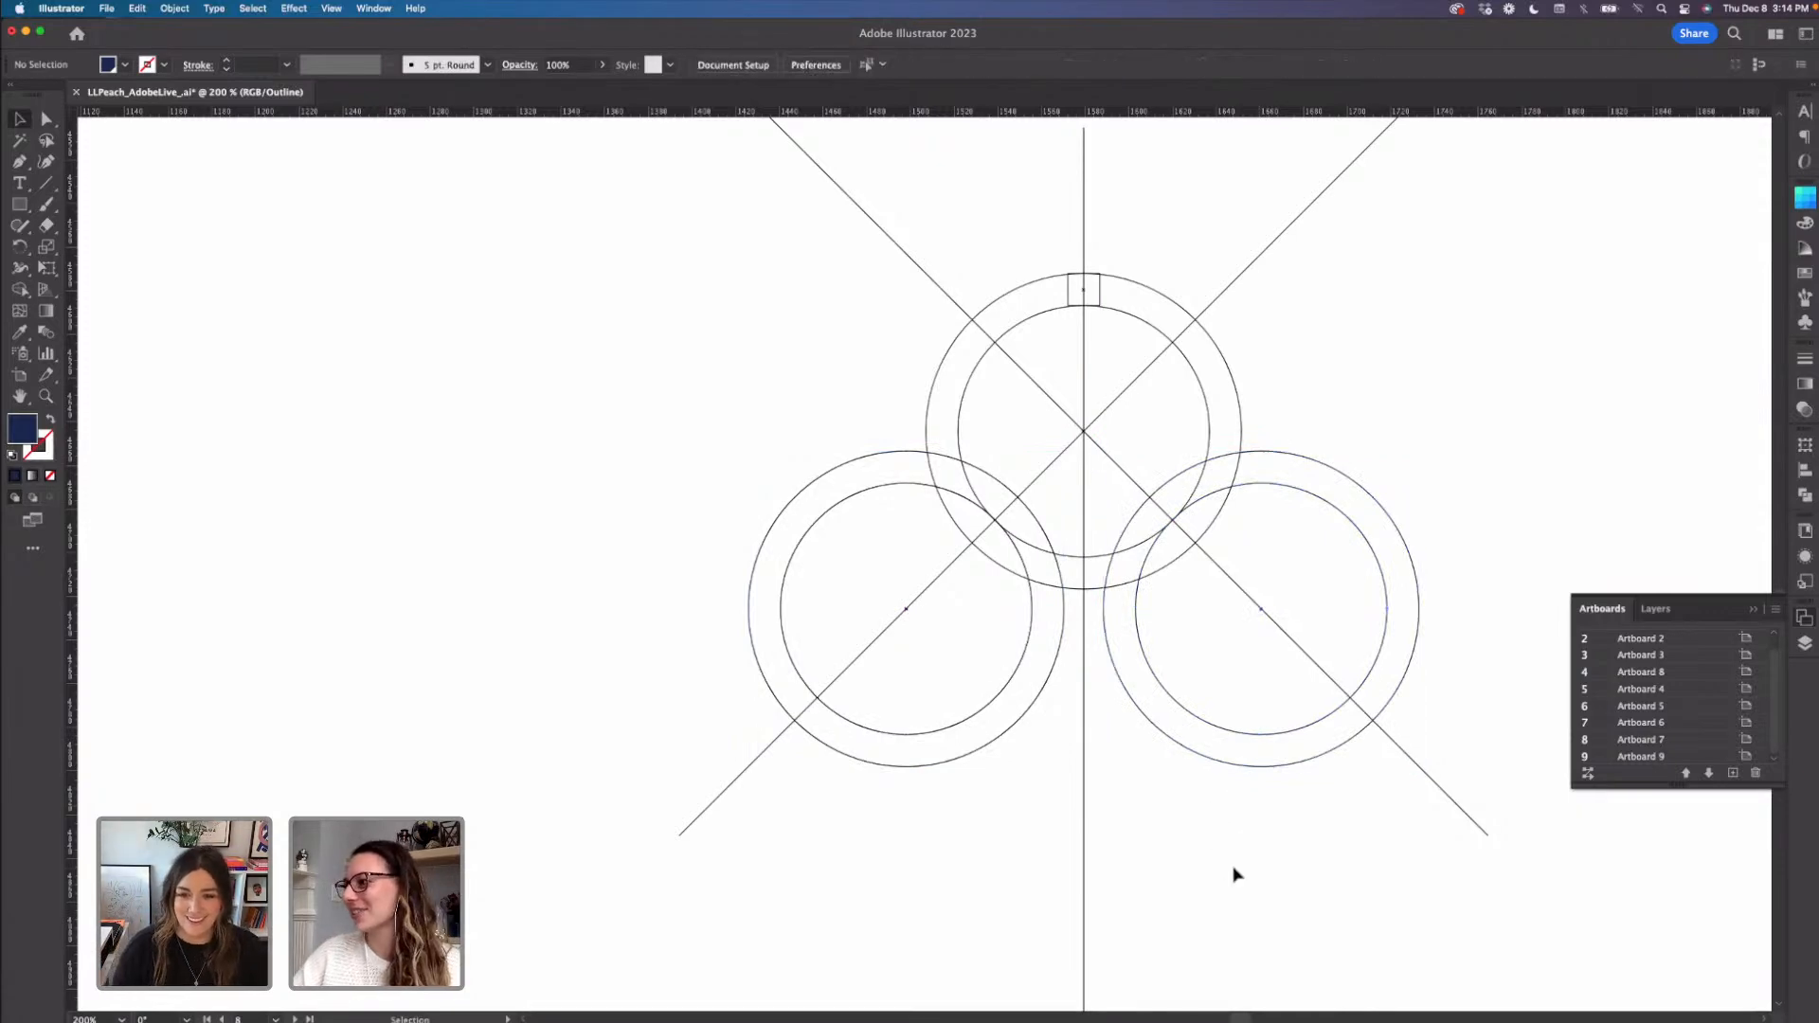
- Copy the left circle pair and place the duplicate below it, with its inner circle touching both the vertical line and the left inner circle
drag(1231, 865, 1190, 786)
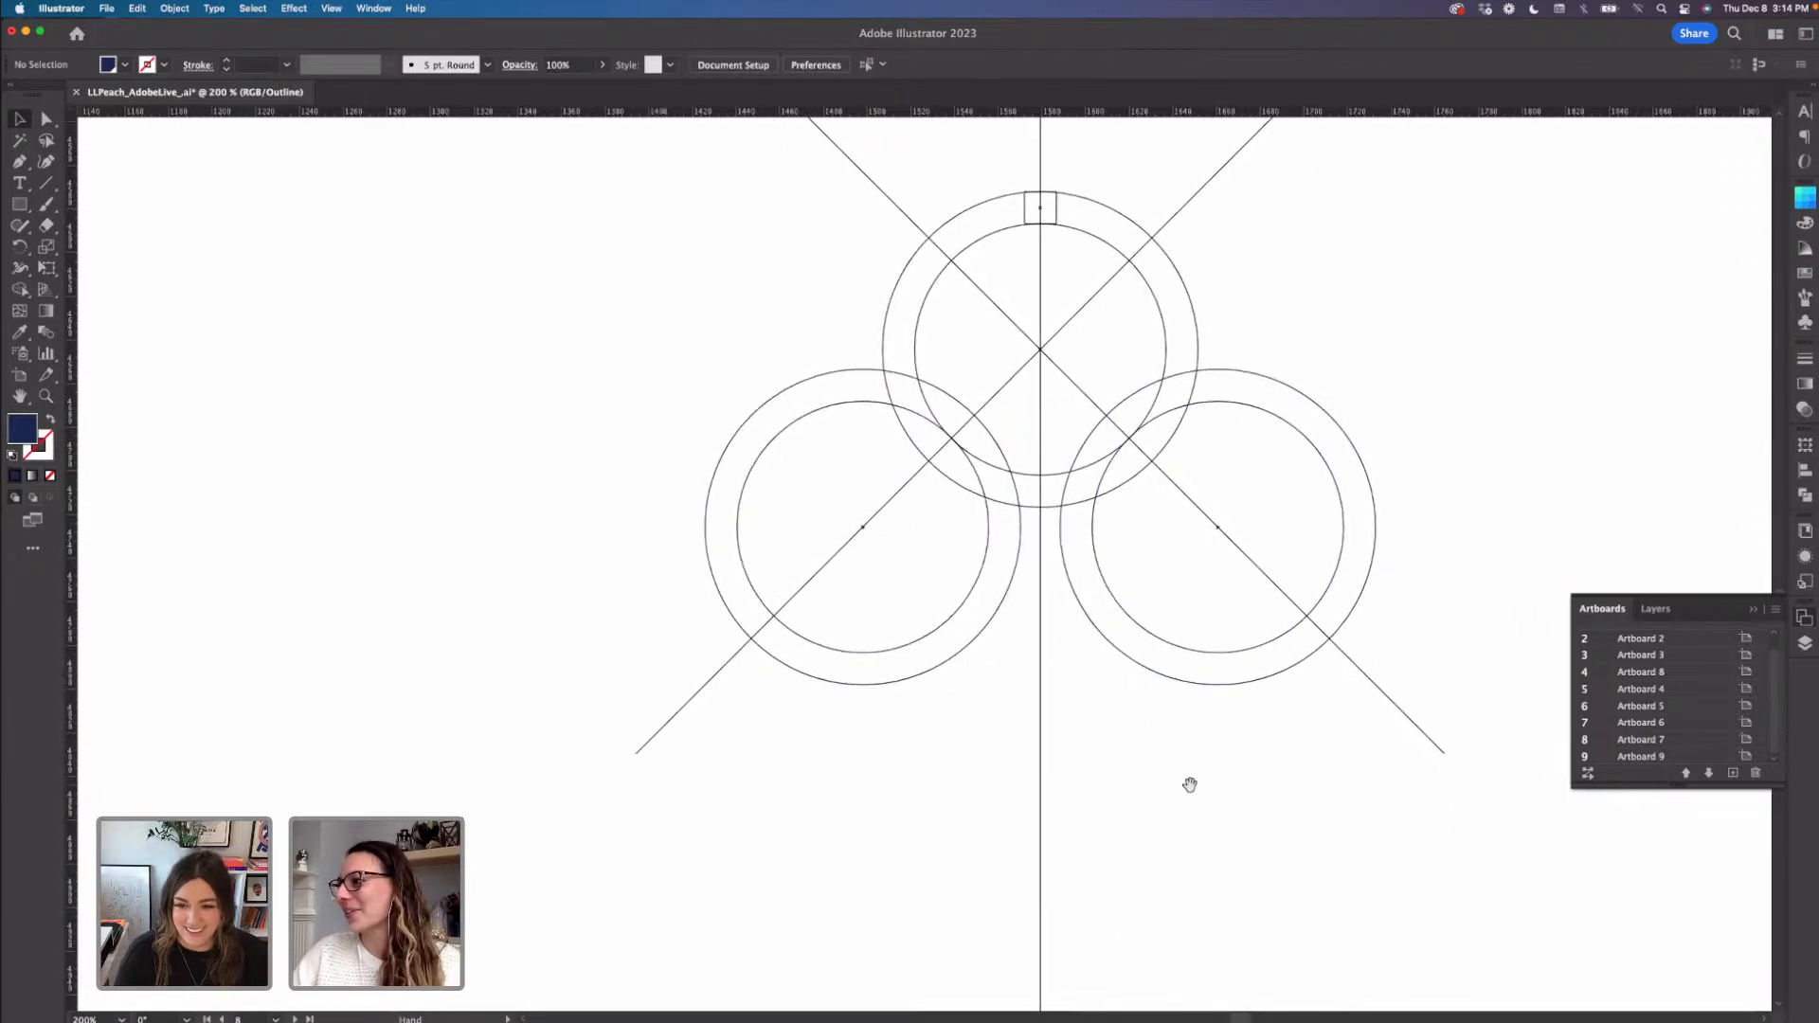
scroll(1177, 771, down, 3)
scroll(1177, 772, right, 2)
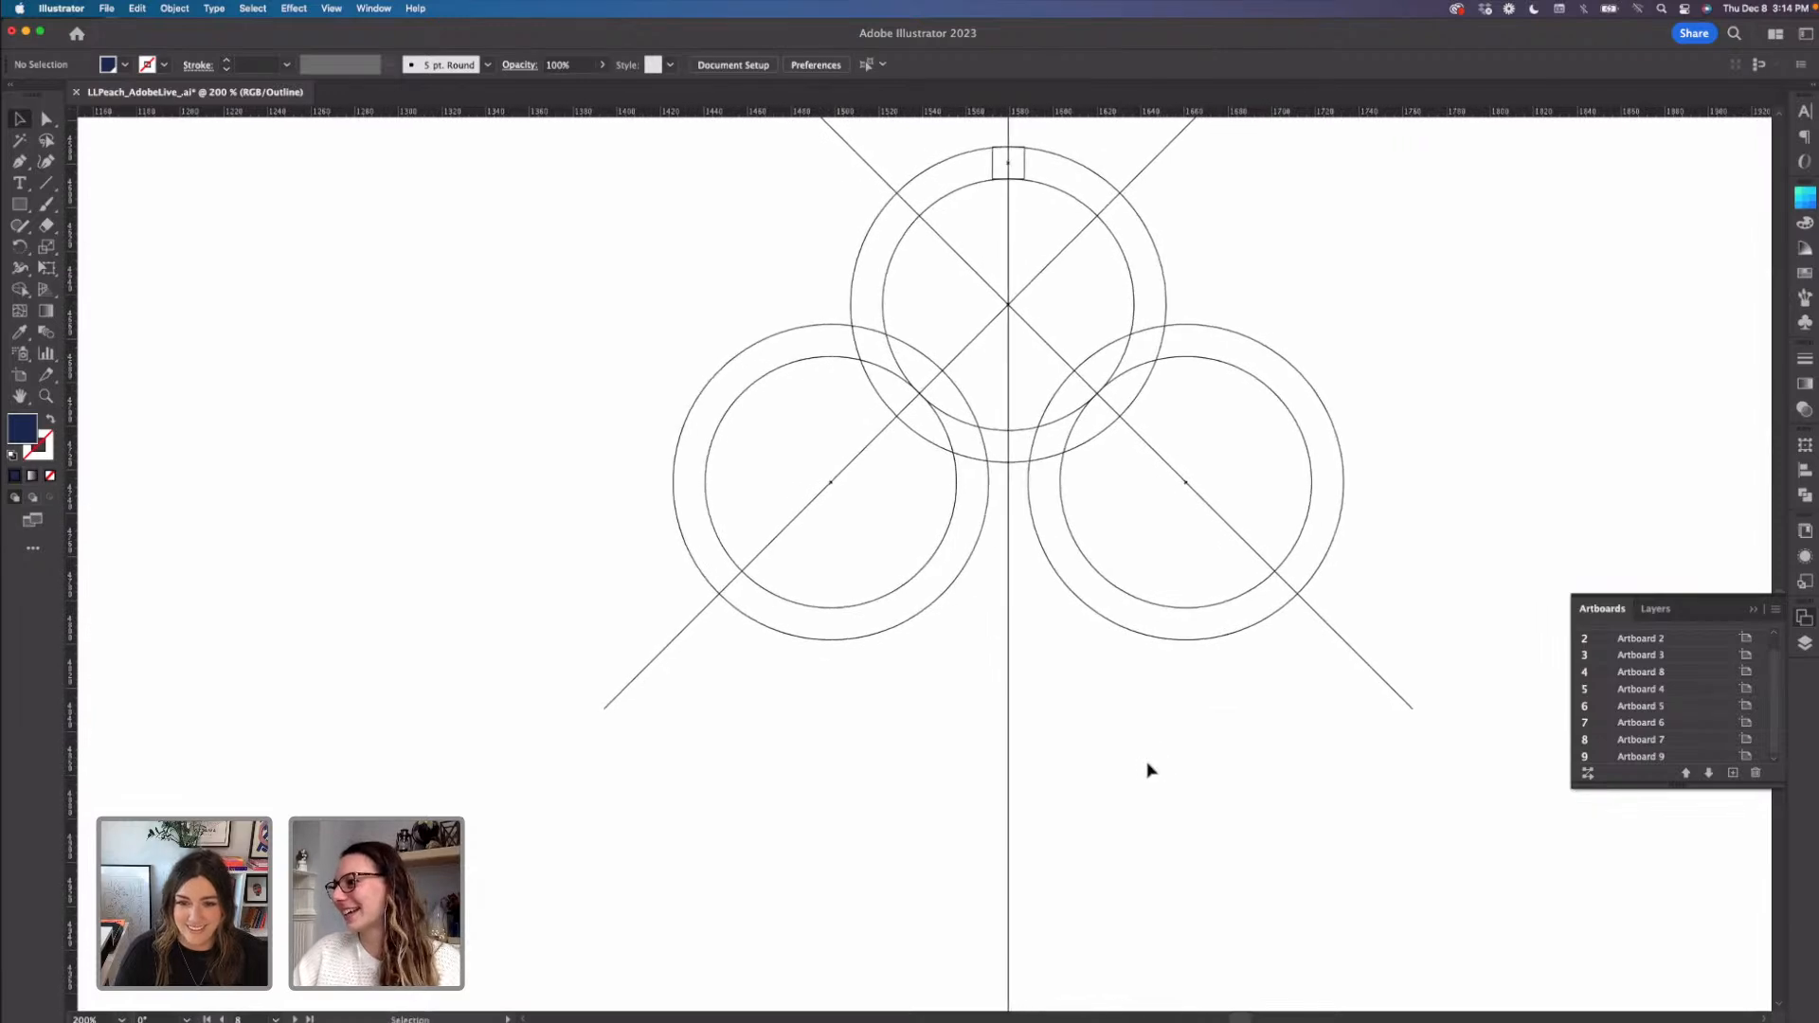
drag(930, 699, 861, 600)
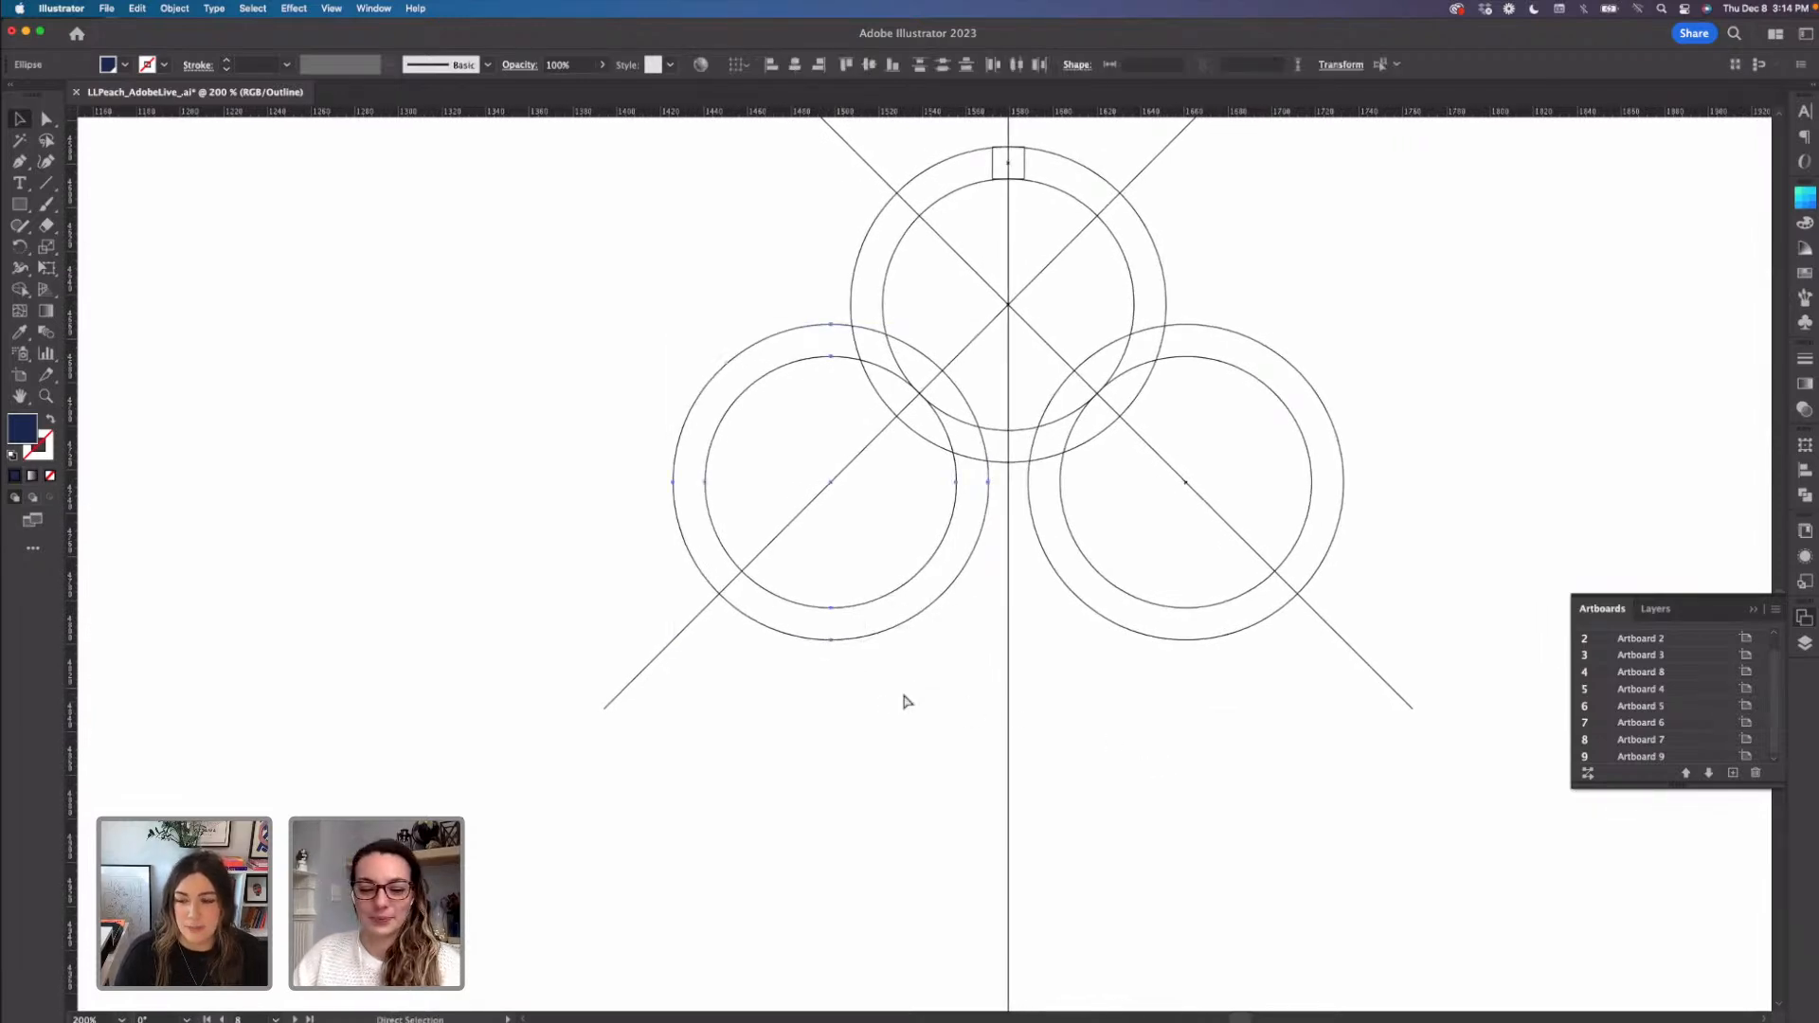
key(super+c)
key(super+v)
key(v)
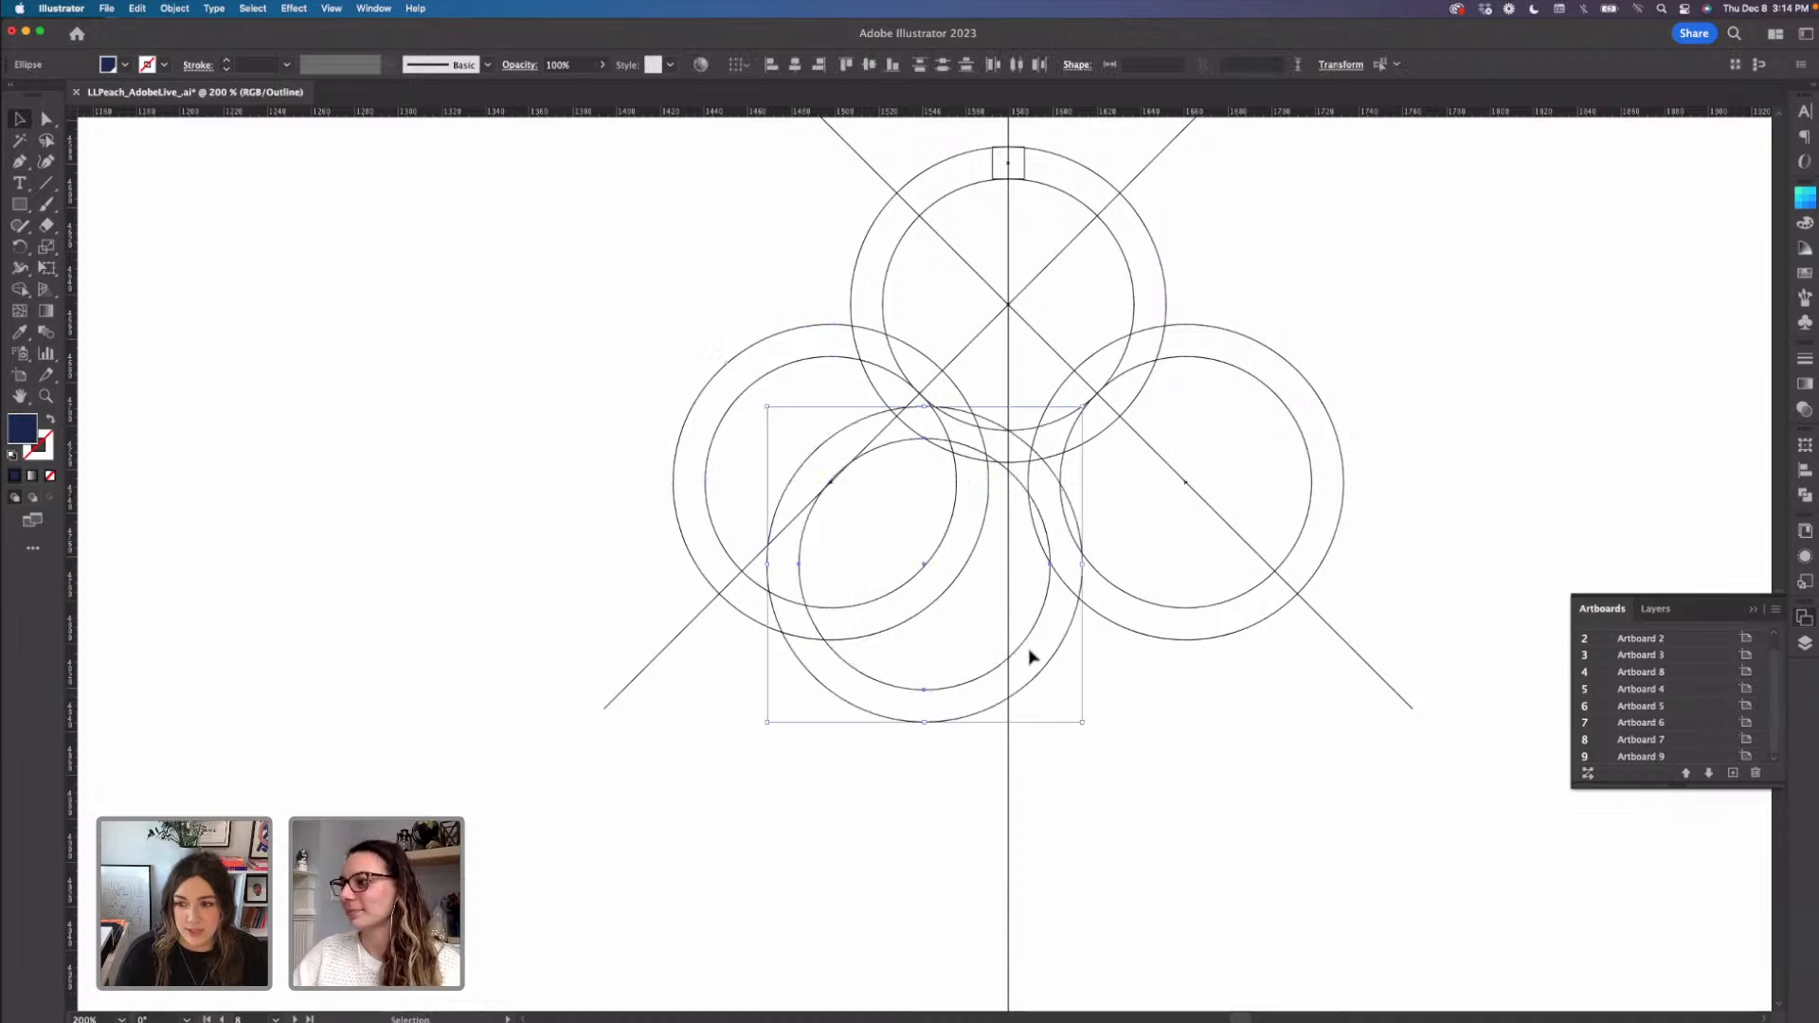
drag(1024, 647, 983, 810)
click(1149, 803)
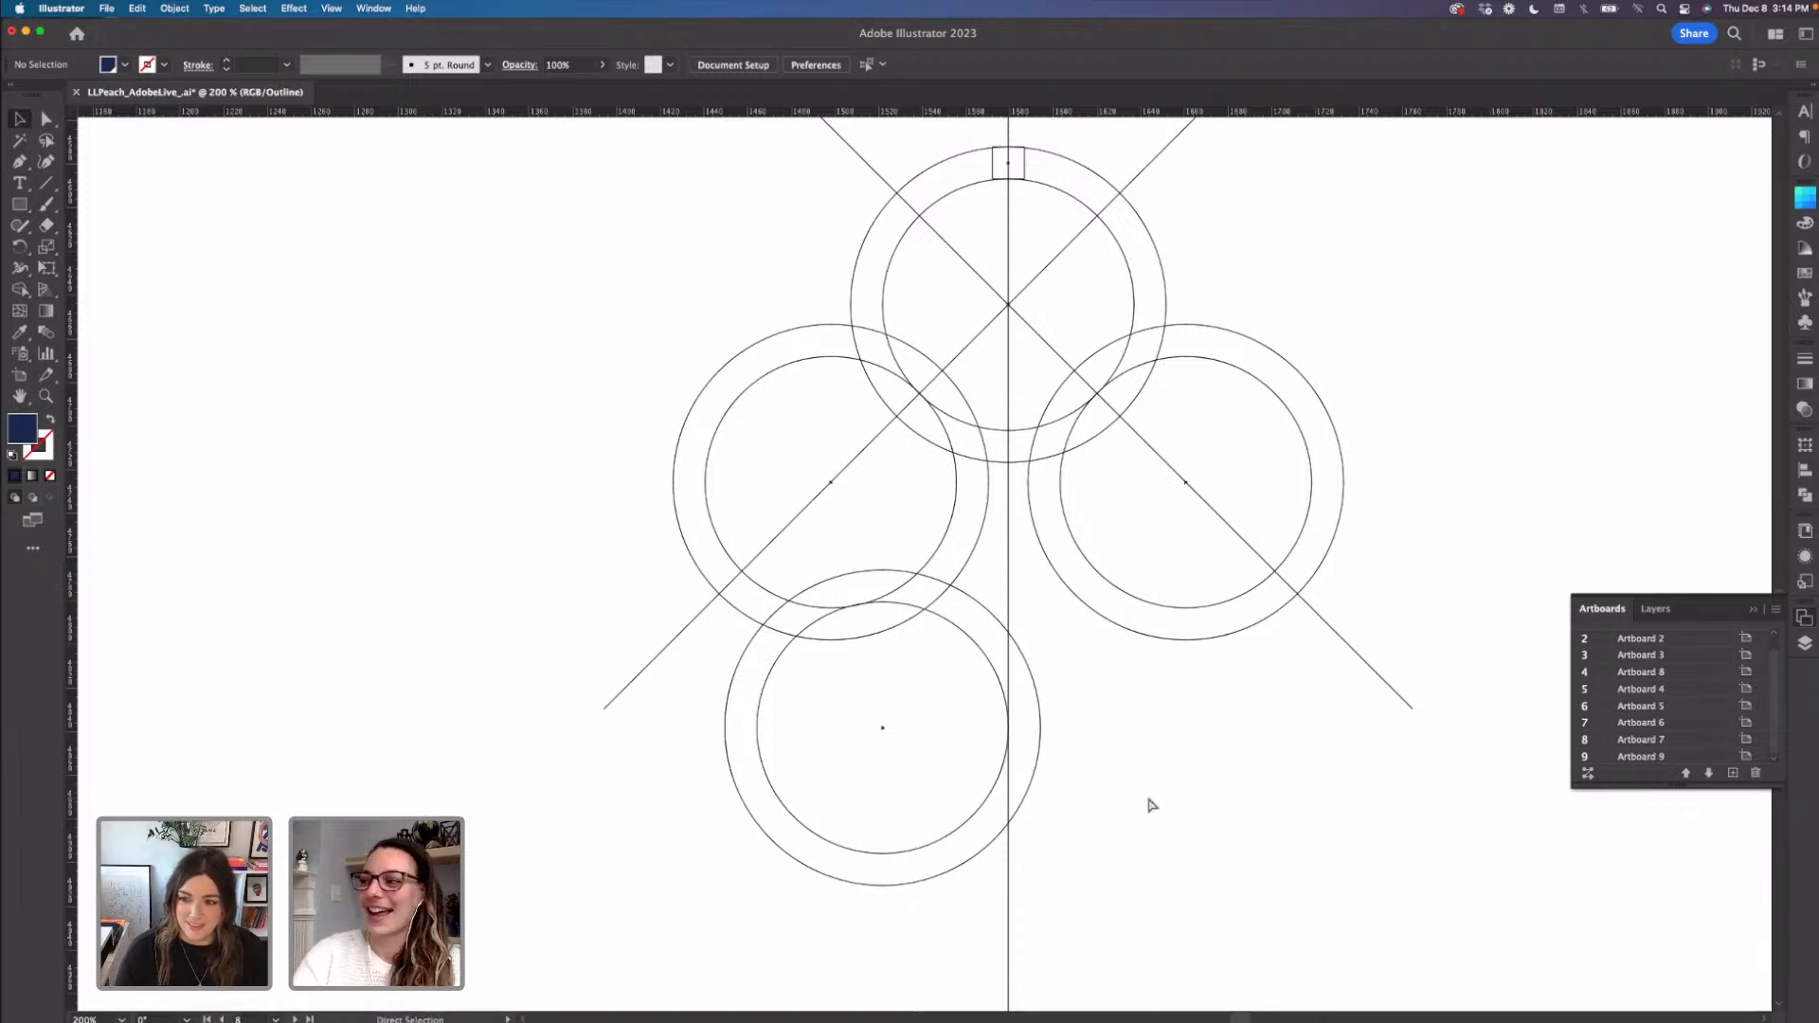
- Duplicate the bottom circle pair horizontally across the vertical line so the two inner circles touch on it
key(super+equal)
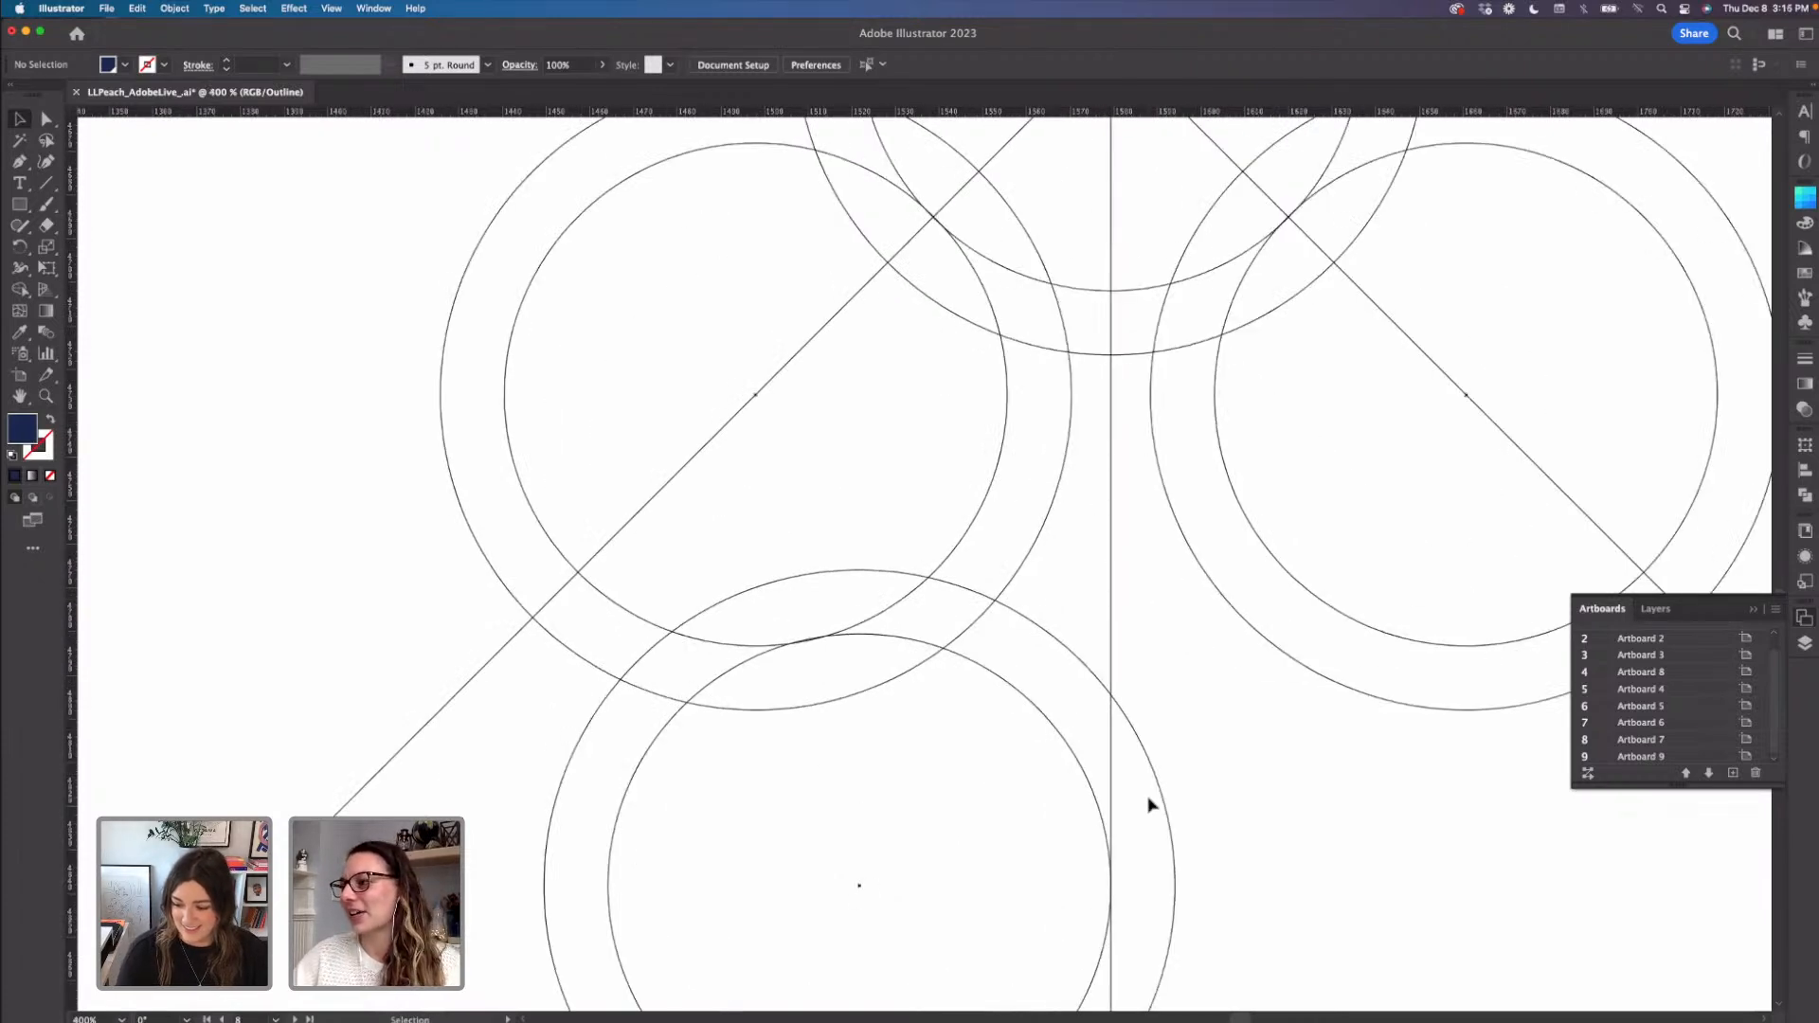
click(1062, 734)
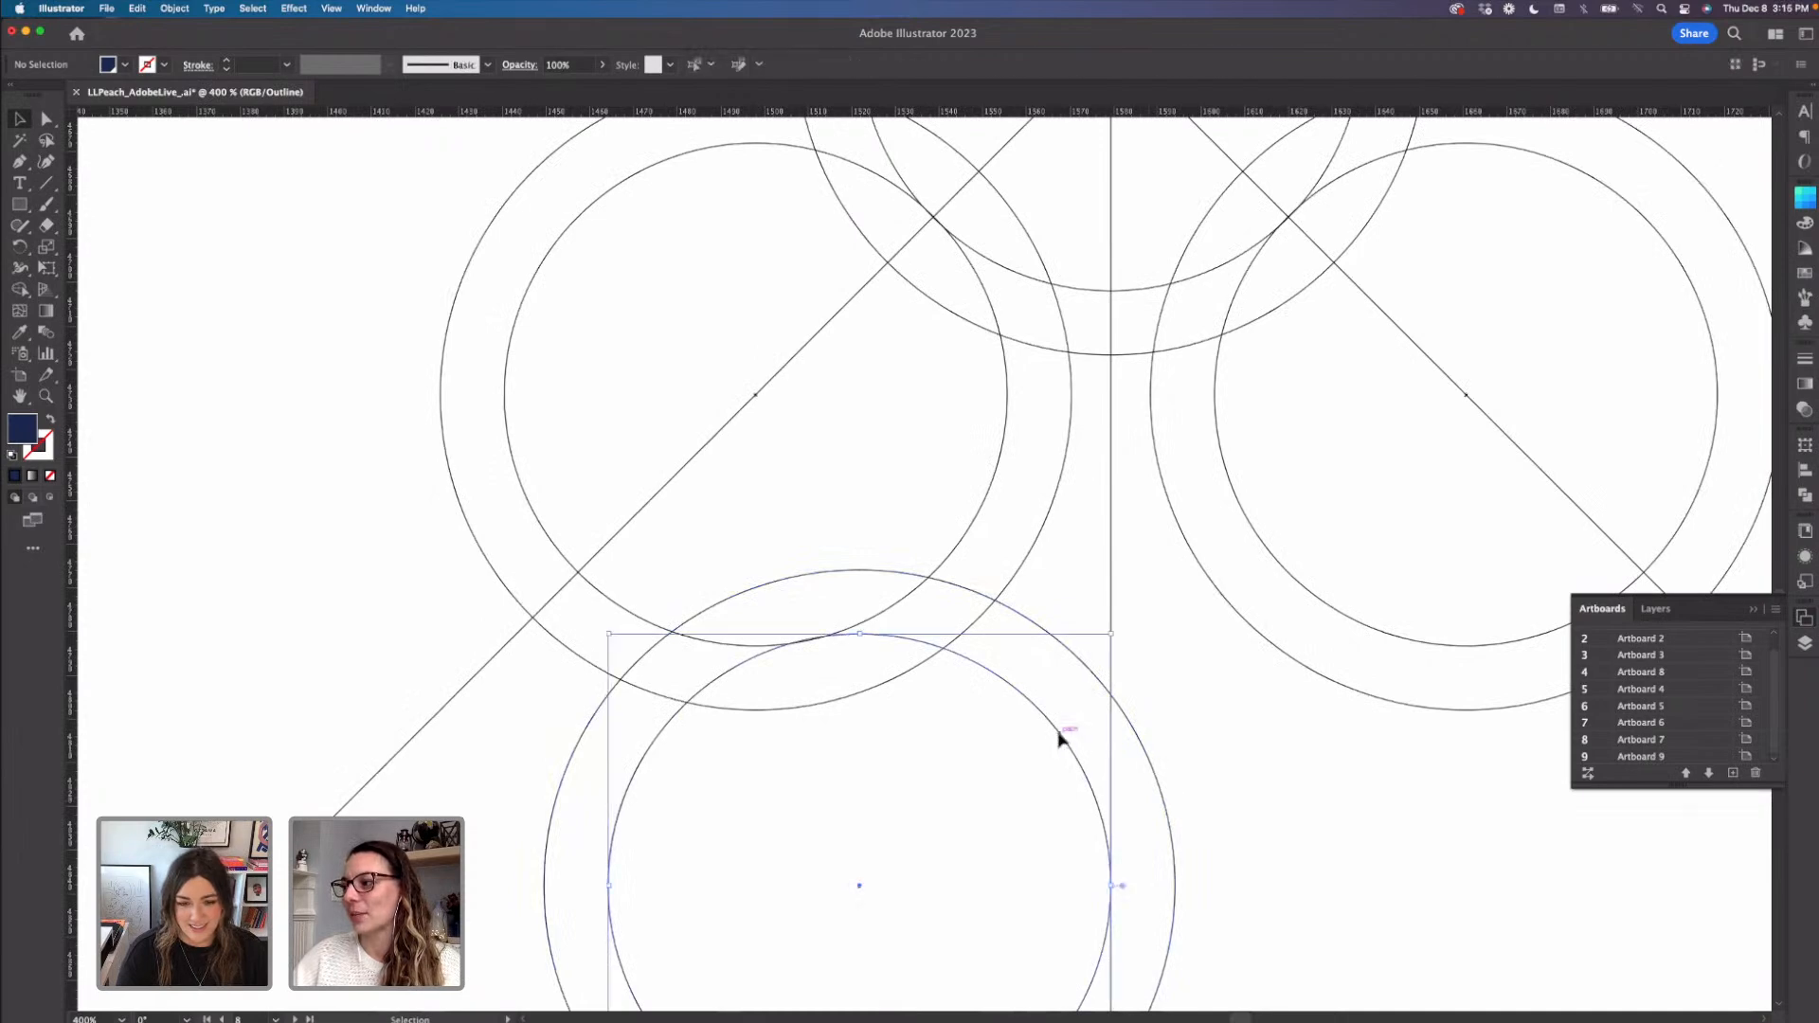
shift+click(1088, 679)
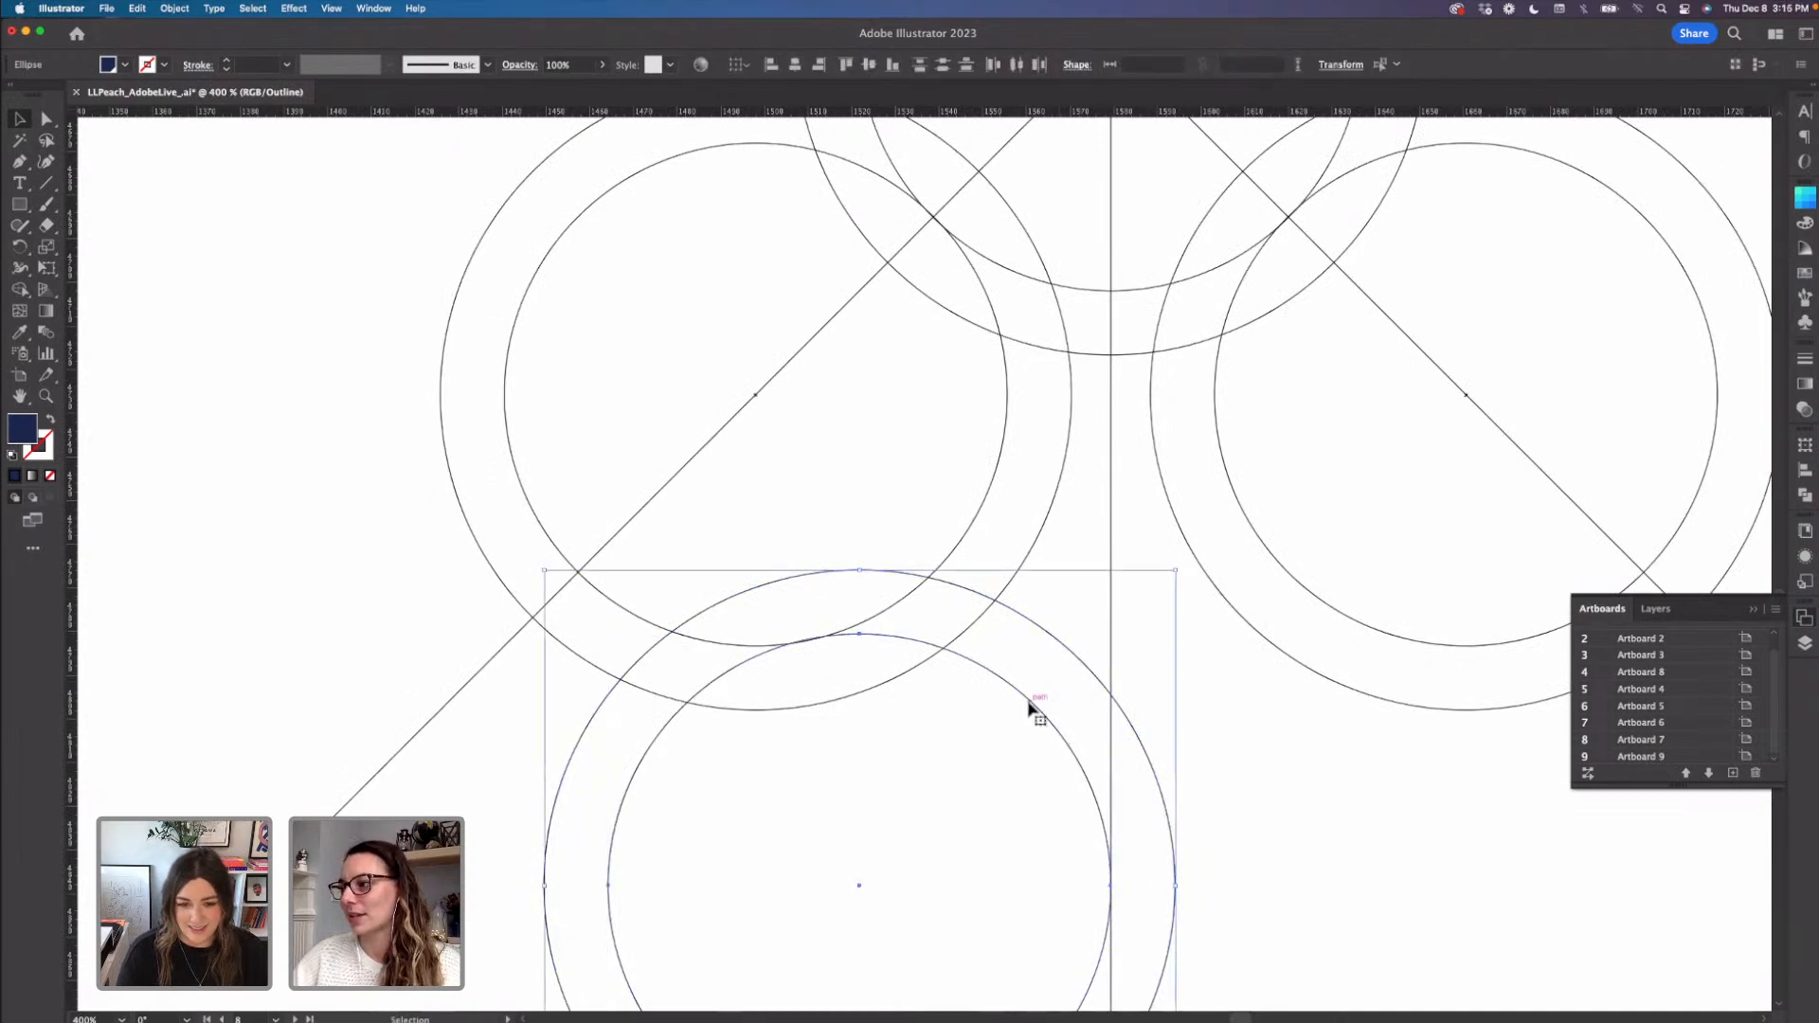
key(super+equal)
scroll(1036, 703, up, 4)
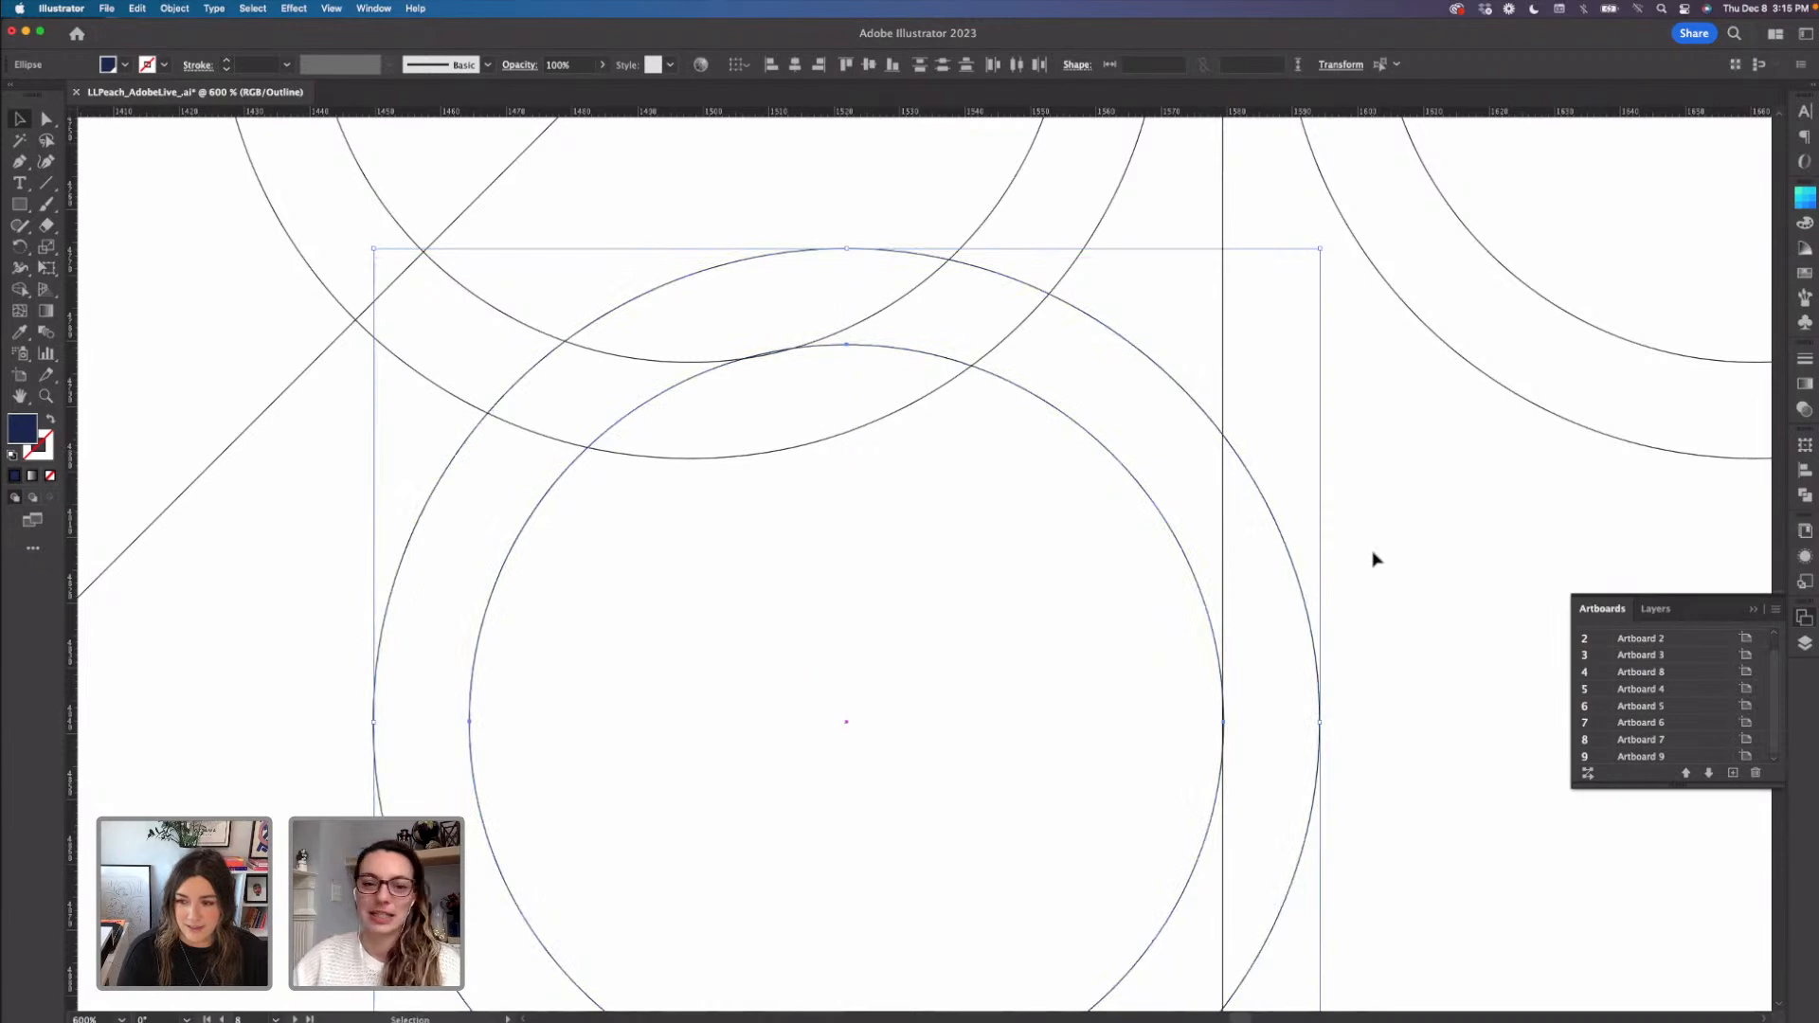
key(super+minus)
key(super+minus)
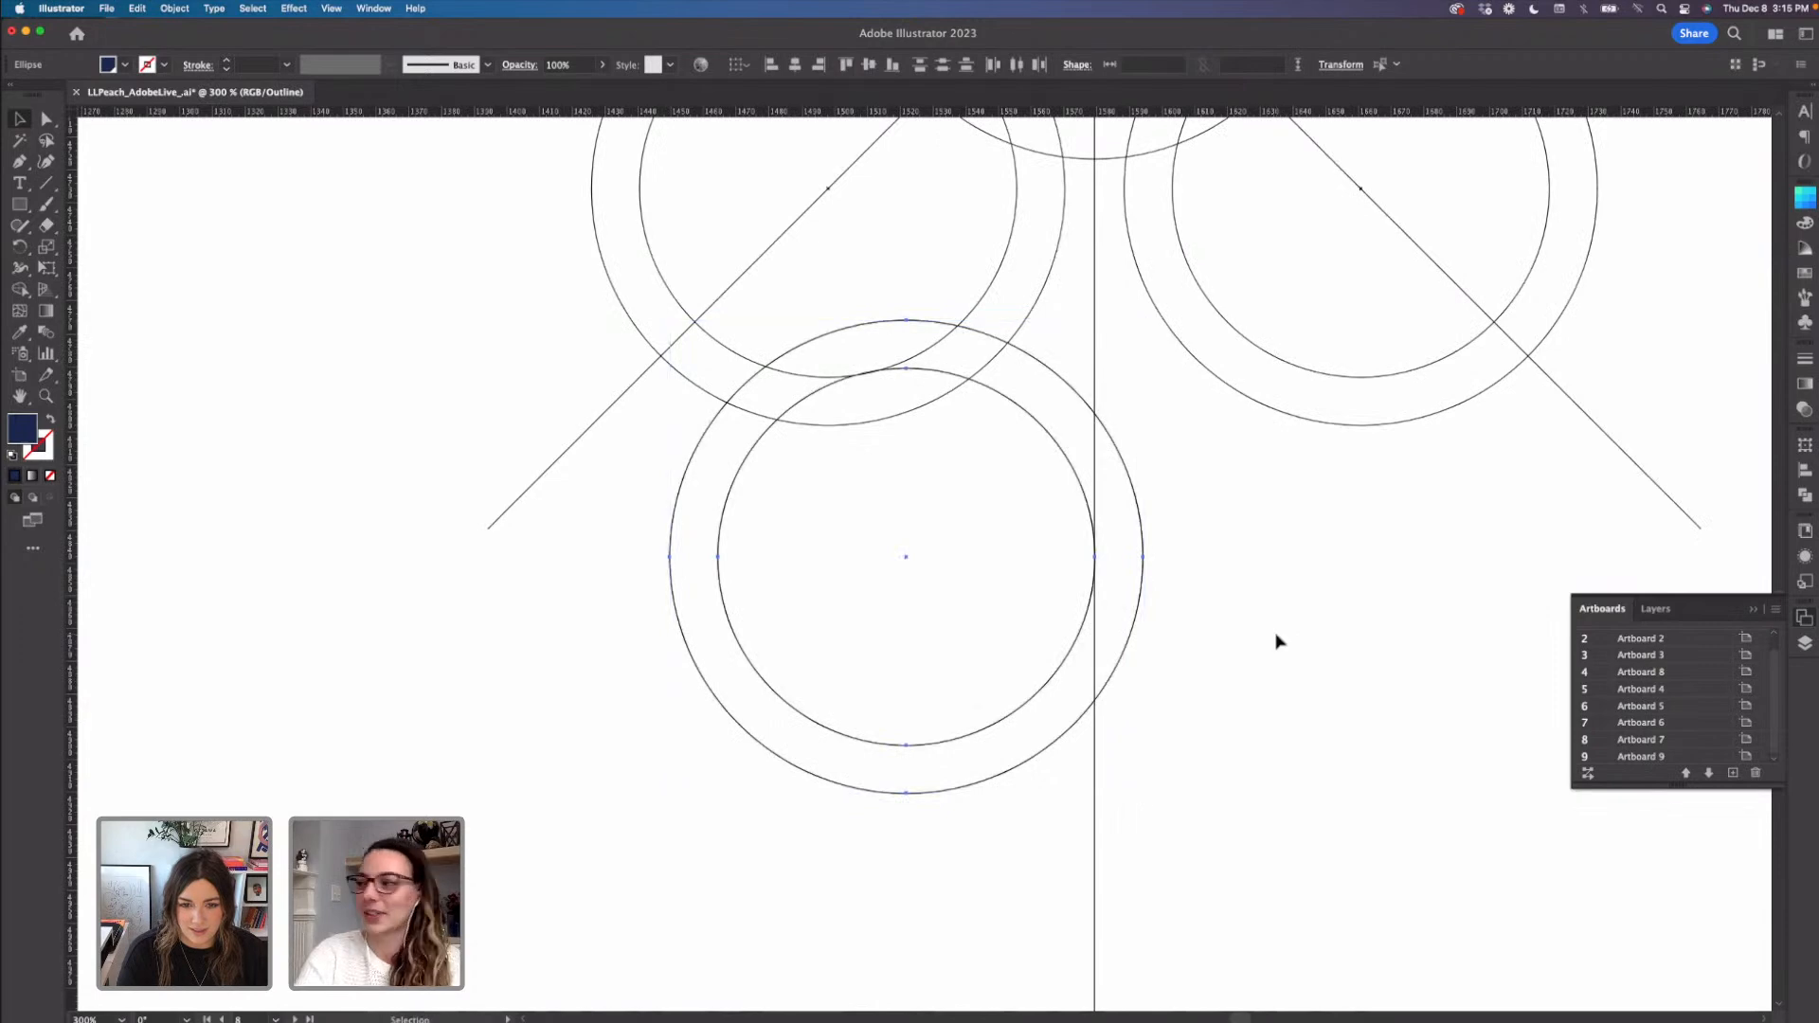
drag(1042, 694, 1417, 679)
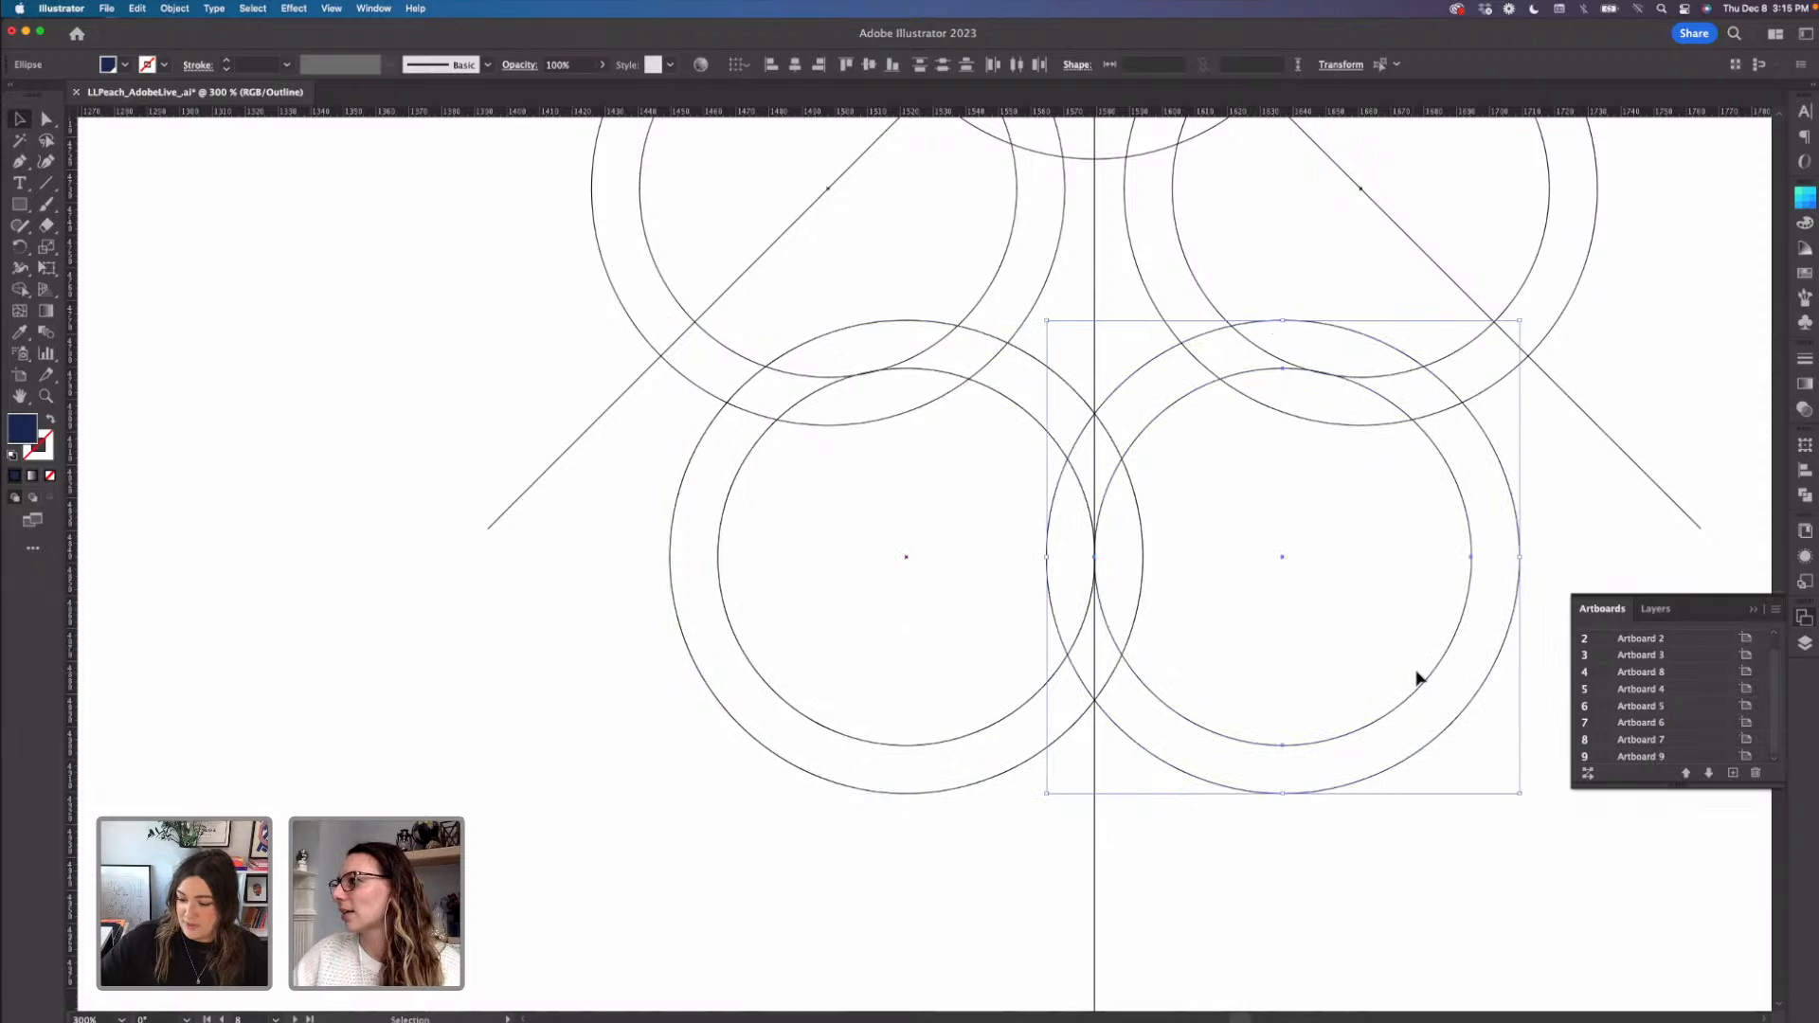
click(1189, 881)
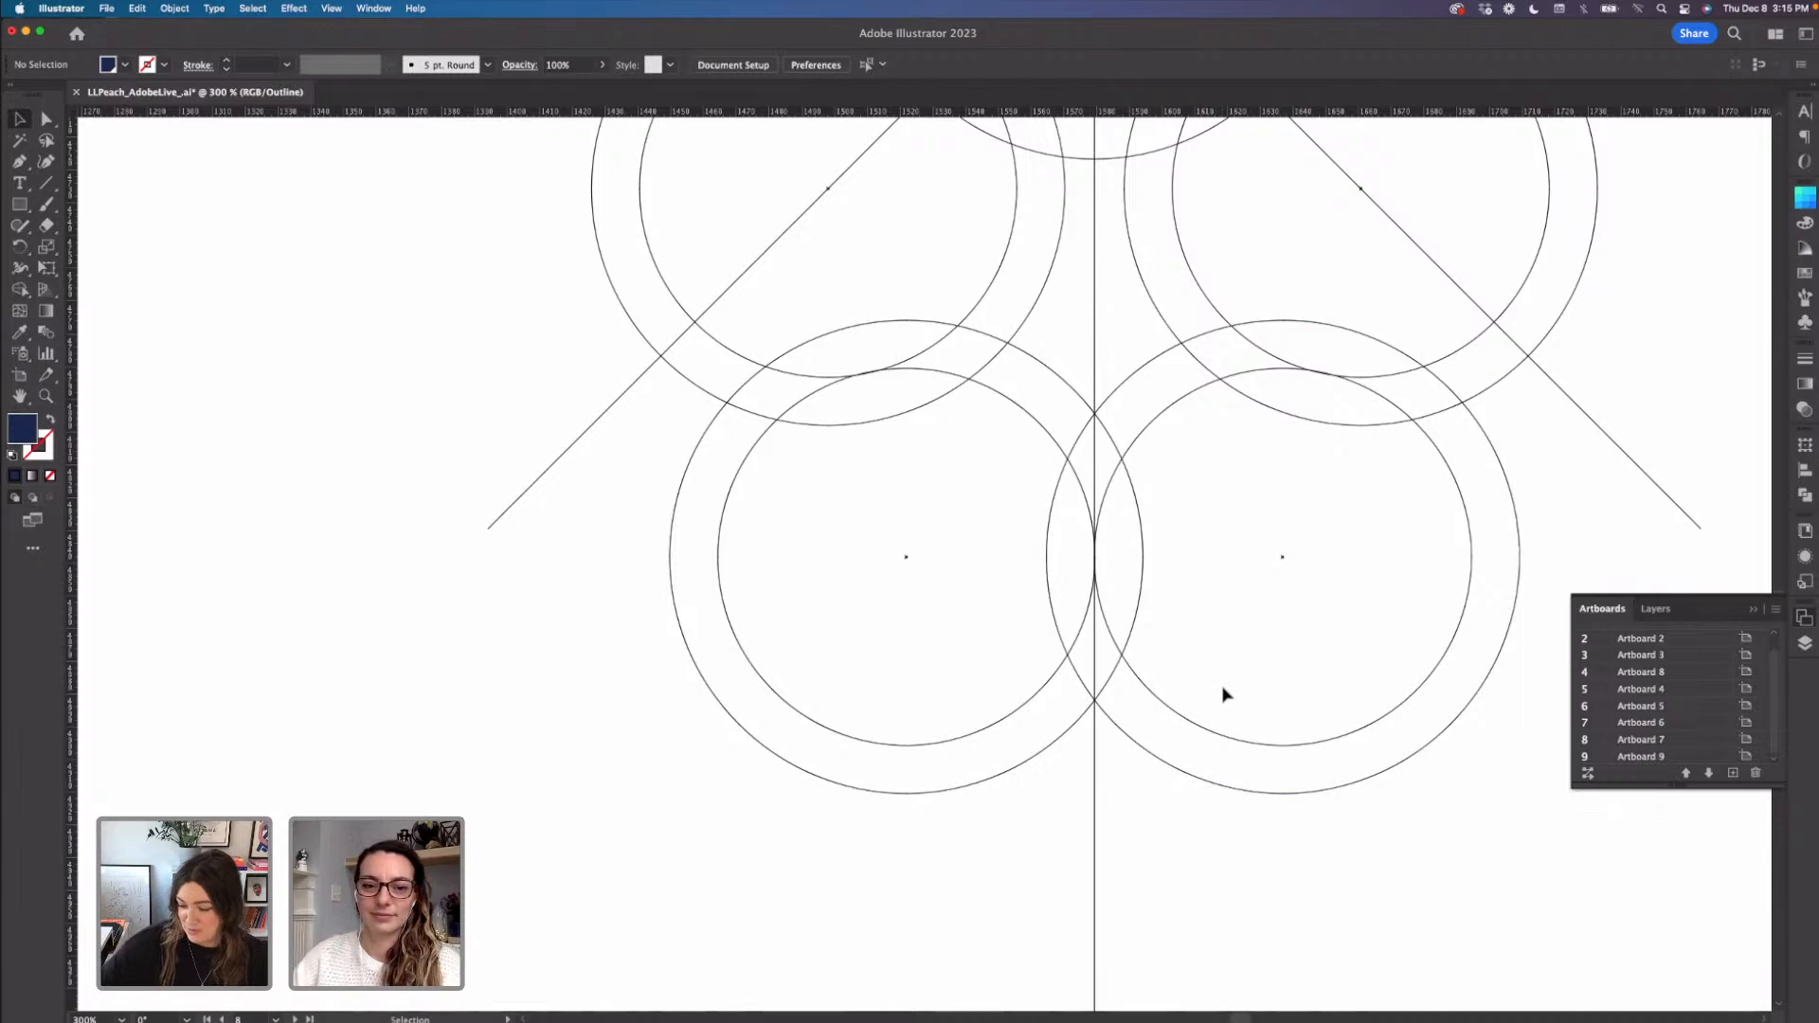
drag(1210, 661, 1033, 818)
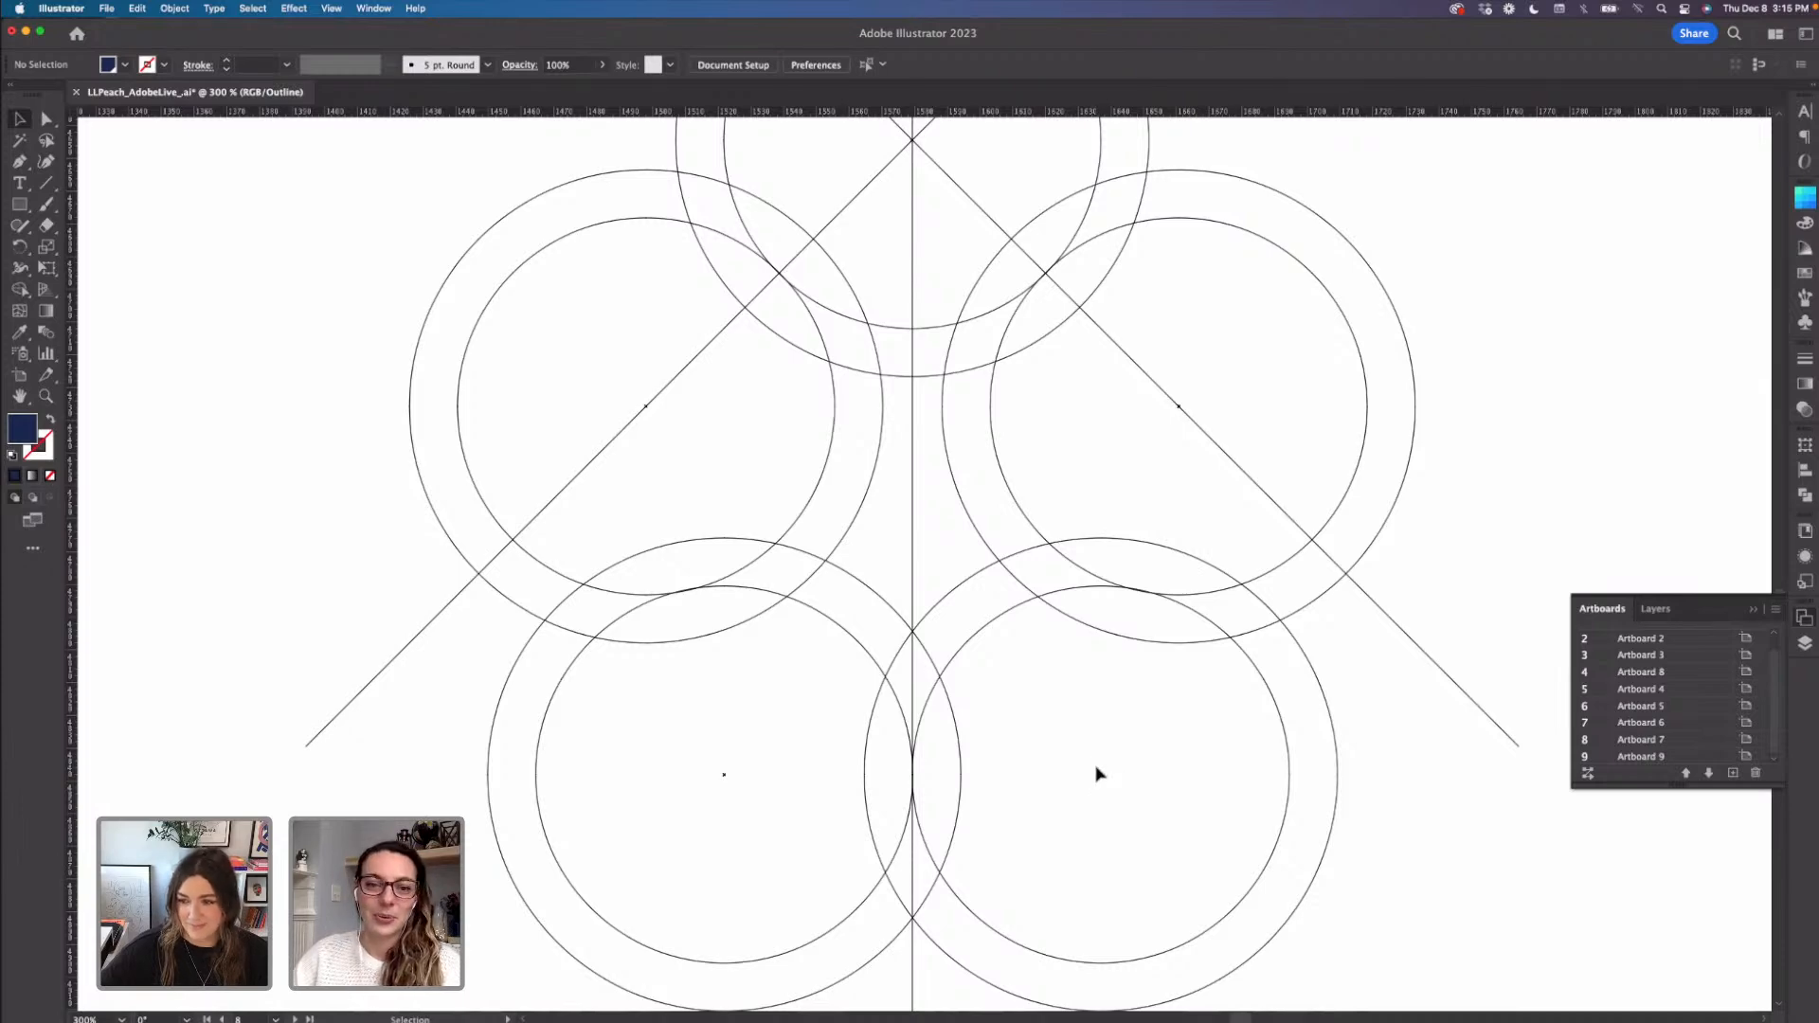
key(space)
drag(1174, 745, 1172, 744)
scroll(1172, 744, right, 3)
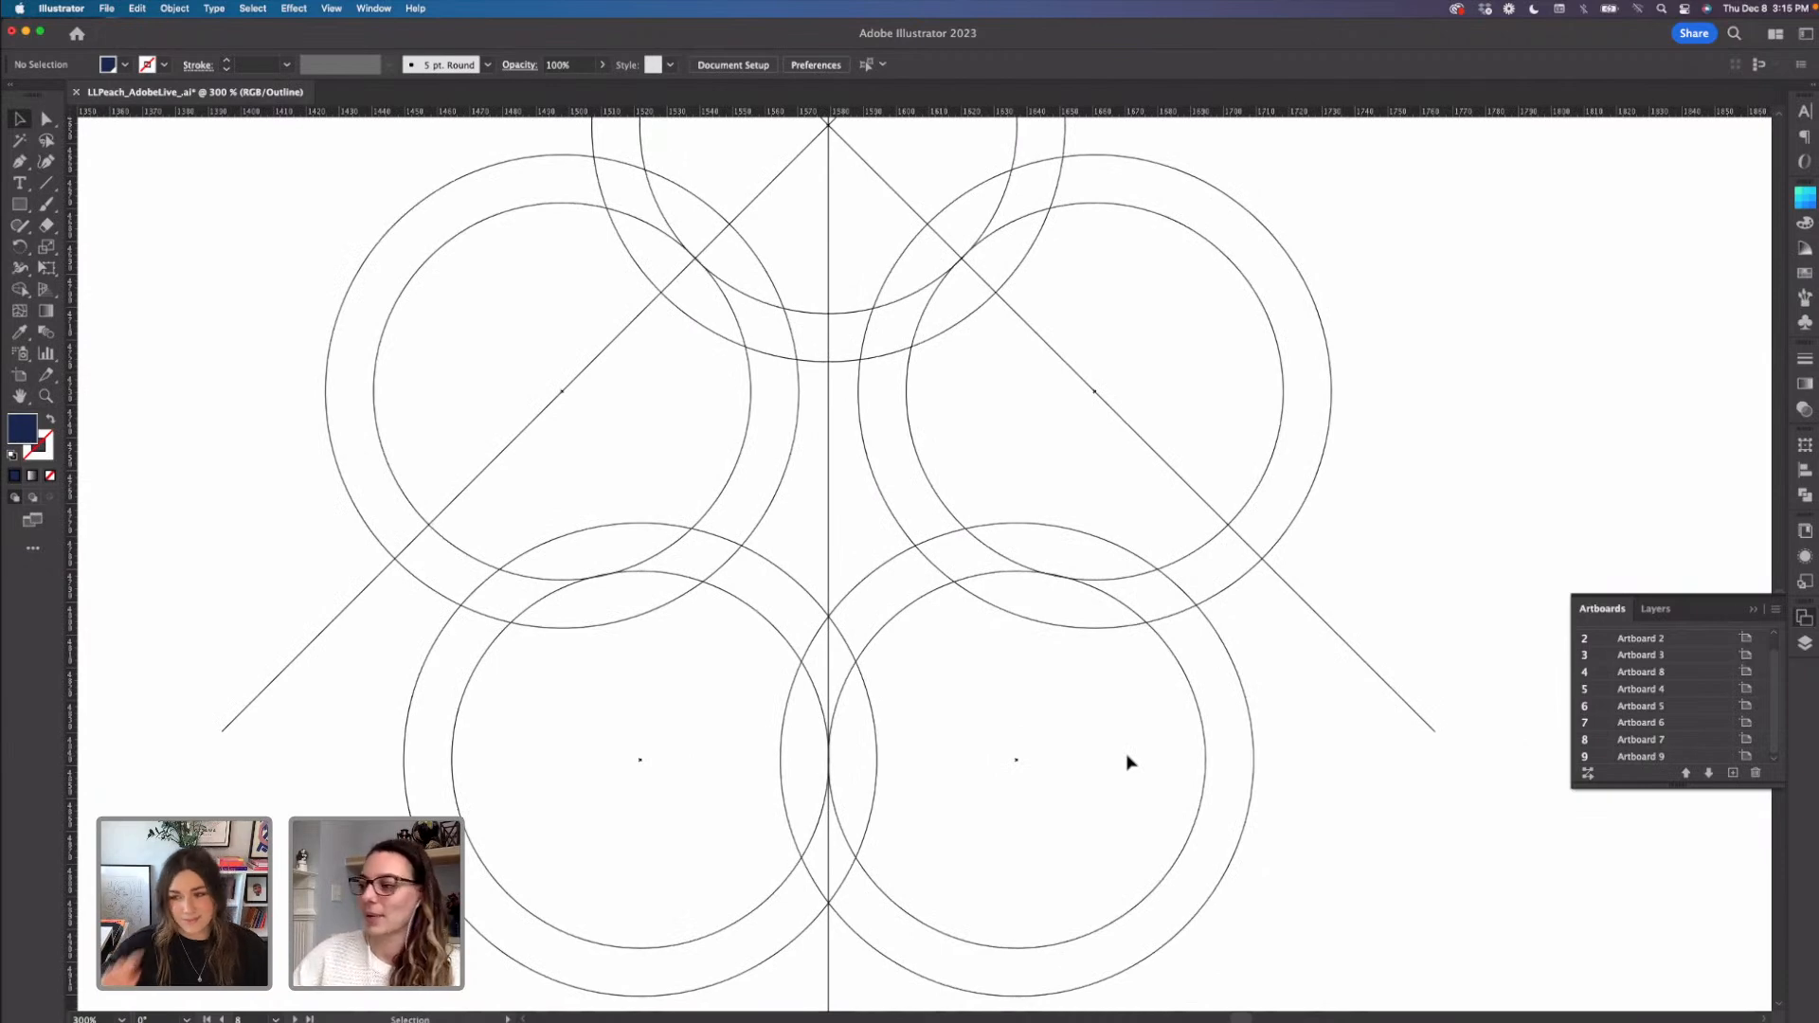
key(space)
- Move the whole circle construction with its guide lines closer to the golden-ratio diagram
scroll(657, 727, left, 10)
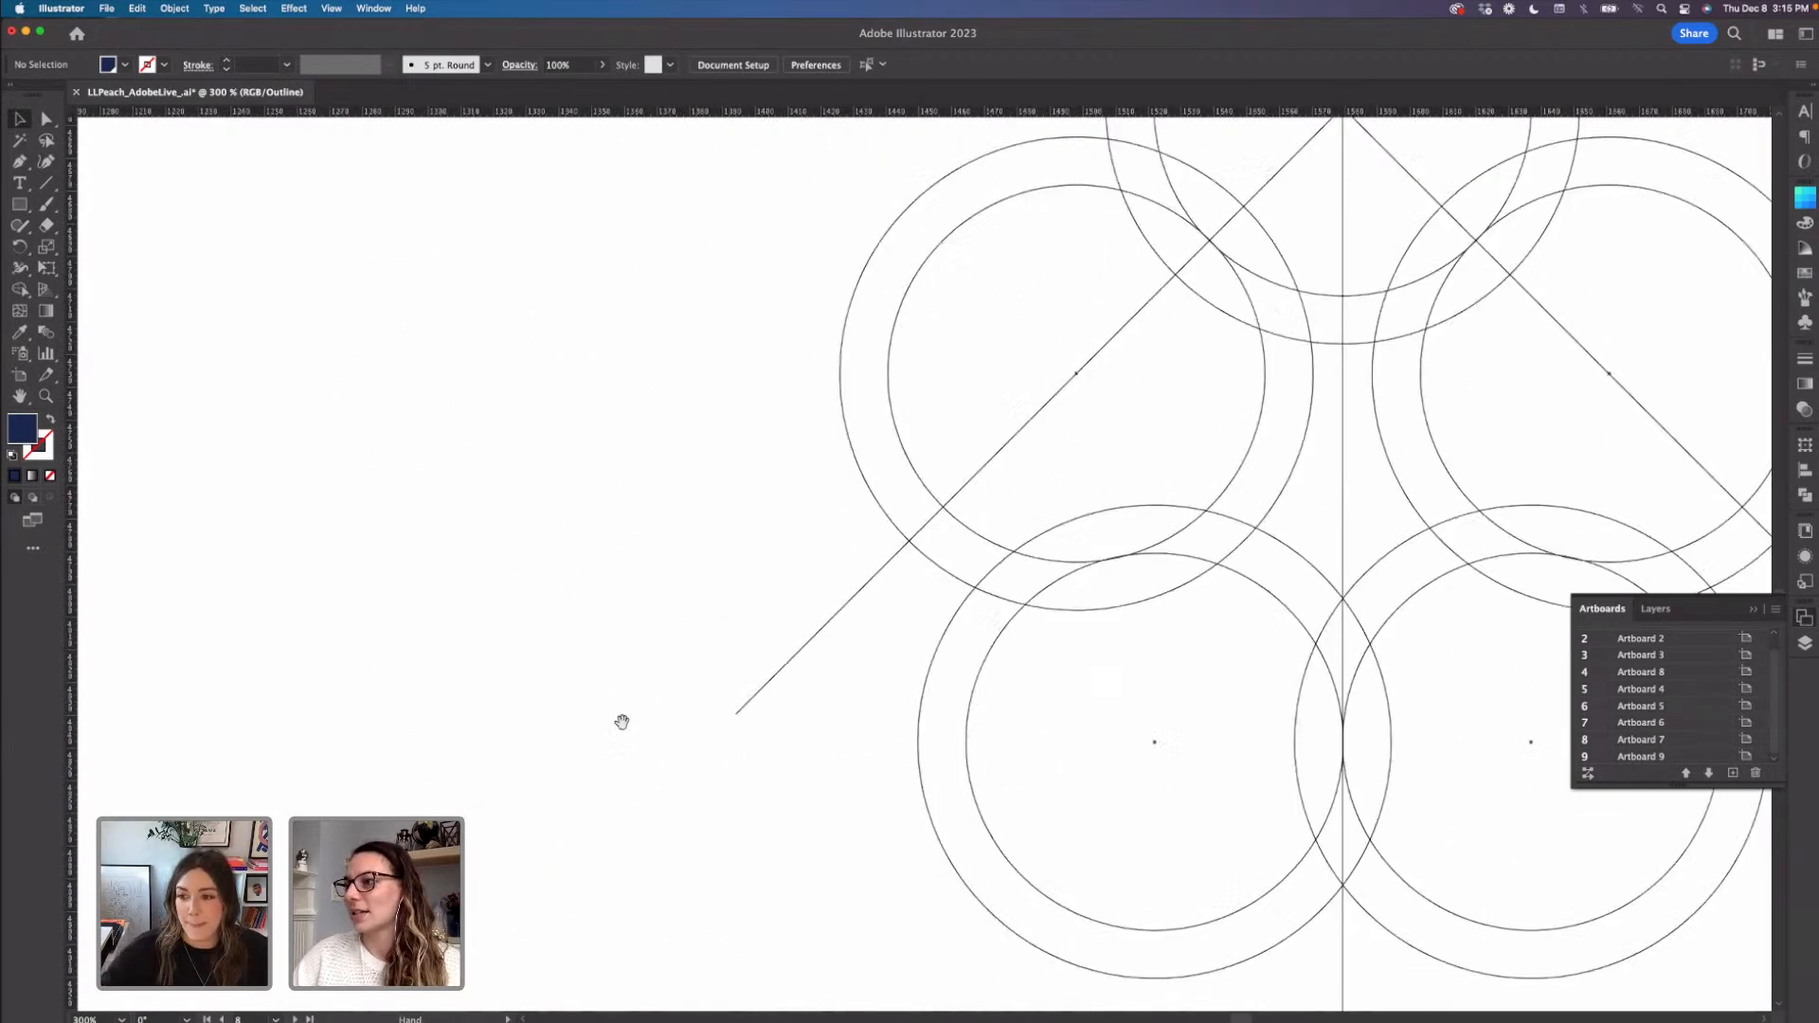
scroll(873, 706, left, 3)
key(super+minus)
key(super+minus)
key(super+minus)
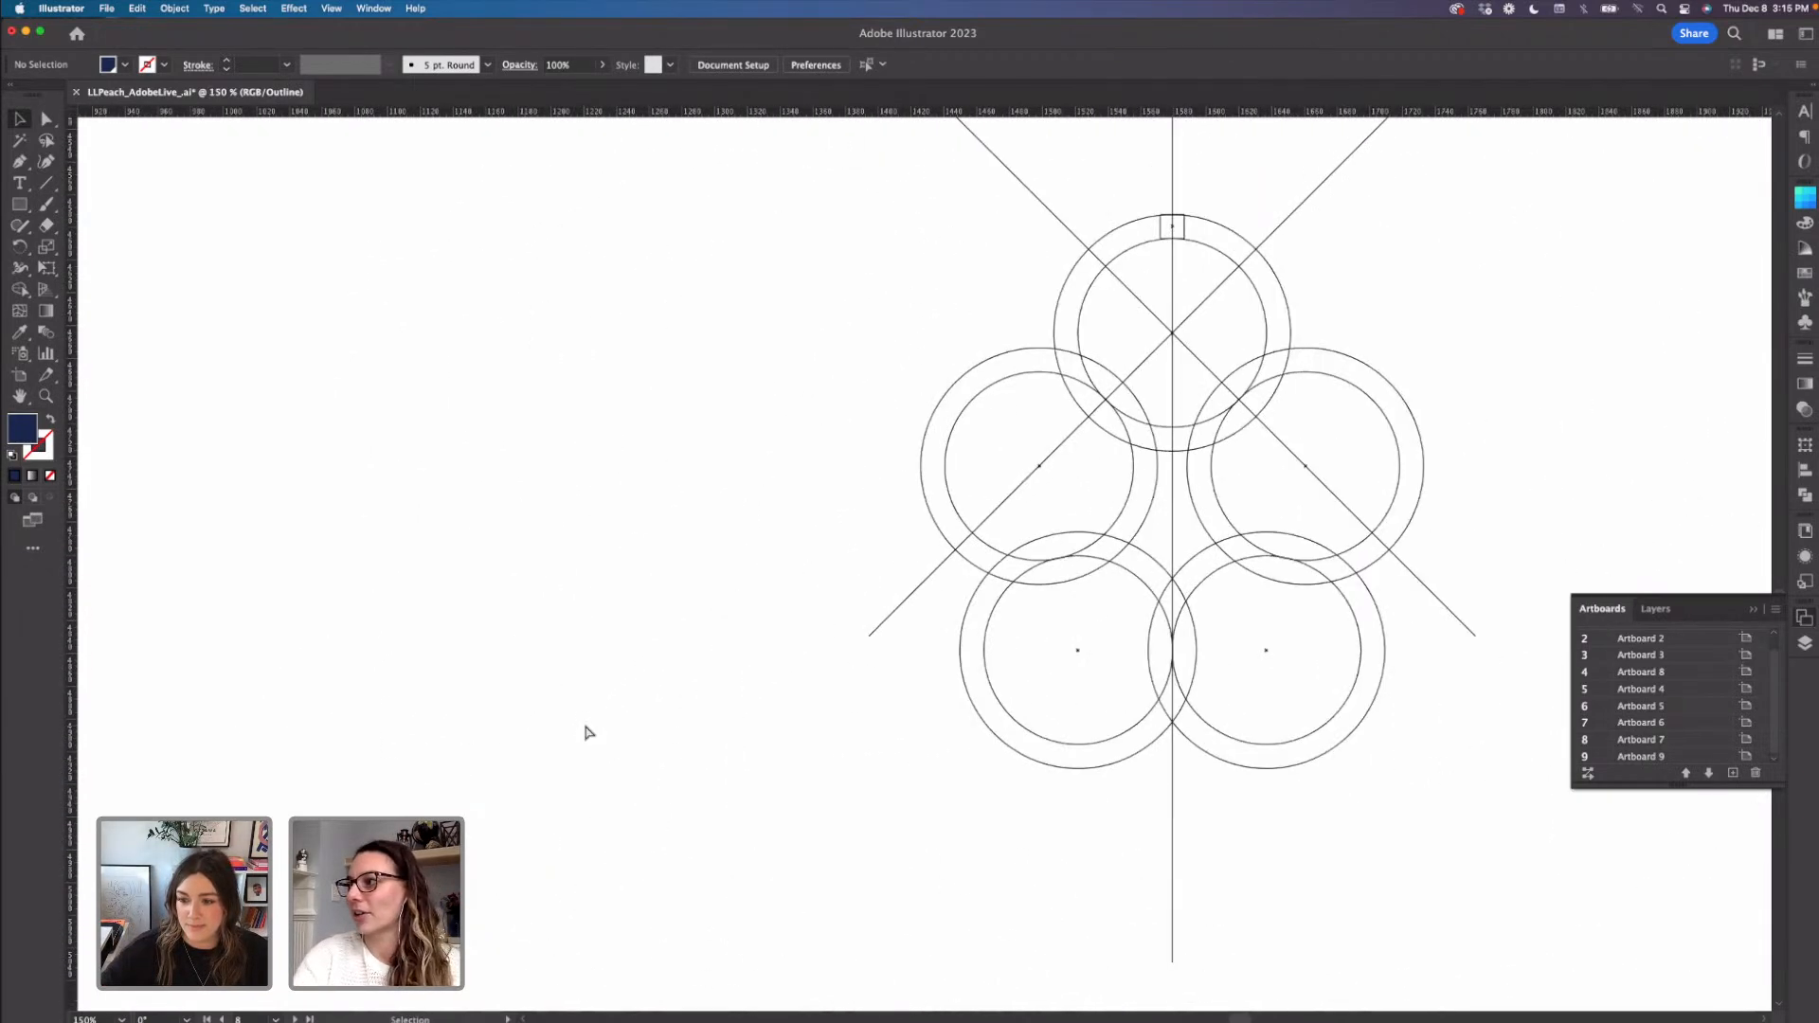
key(super+minus)
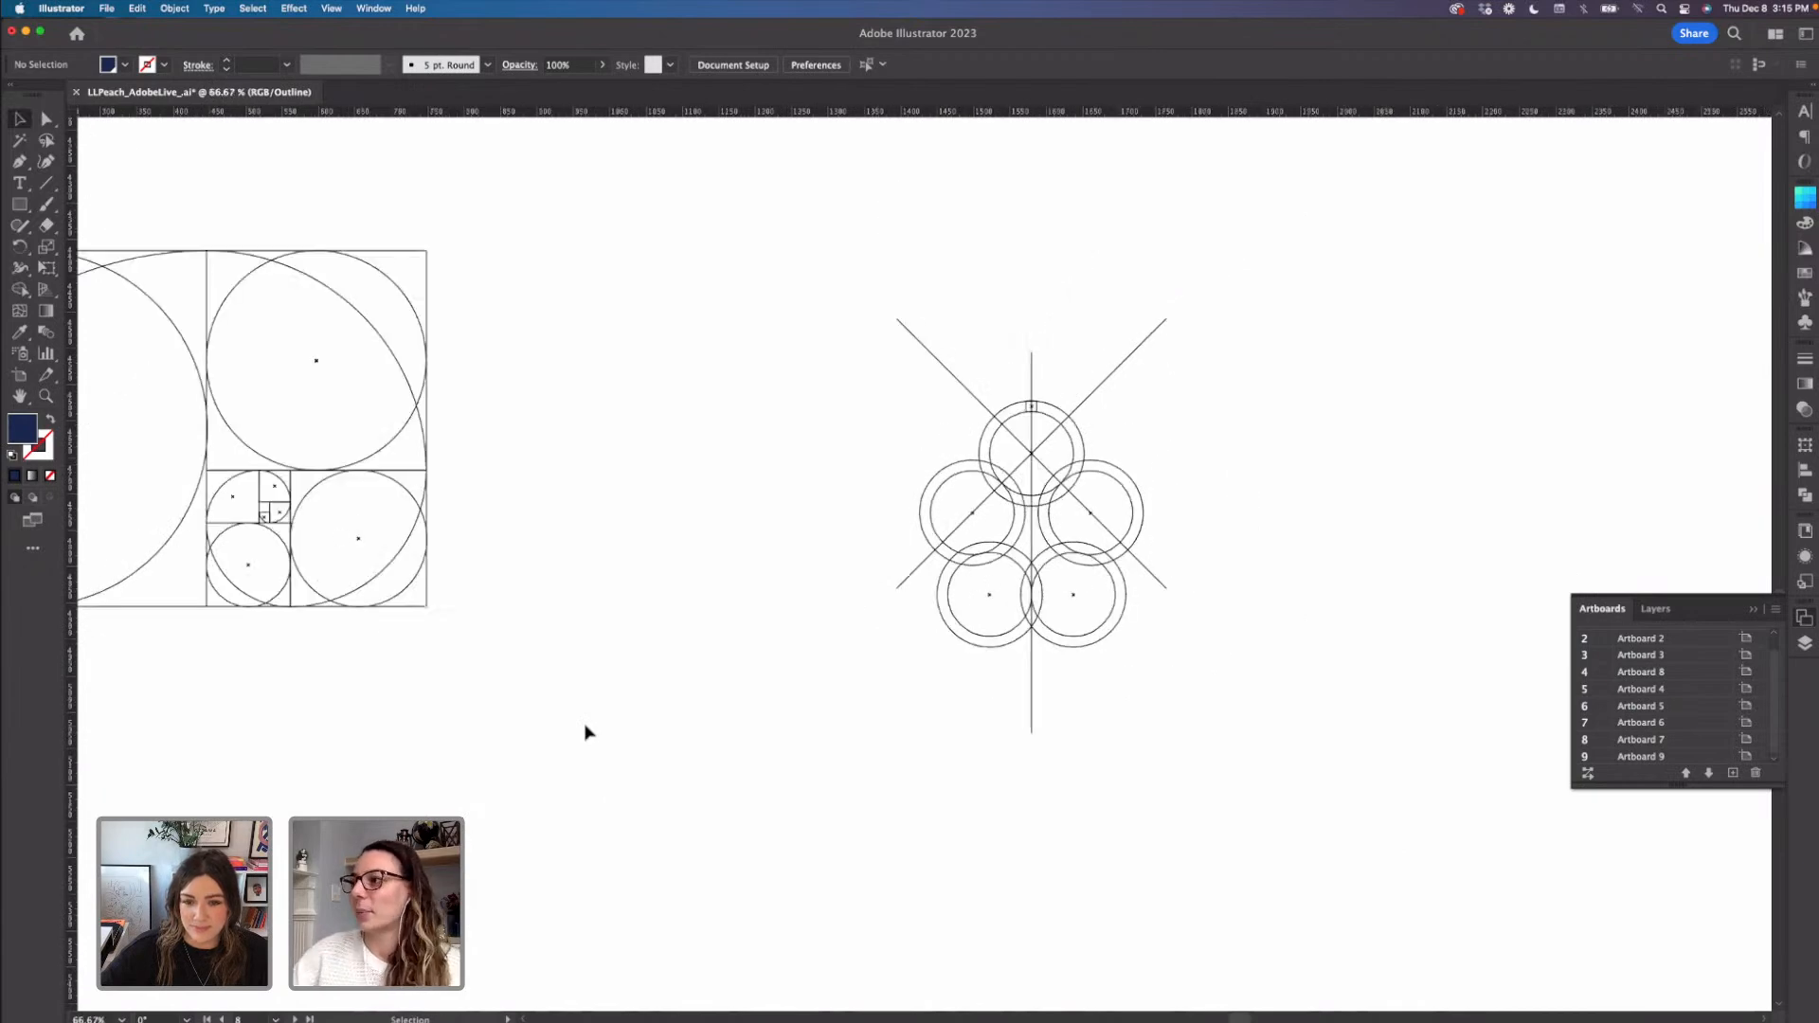
drag(881, 394, 690, 434)
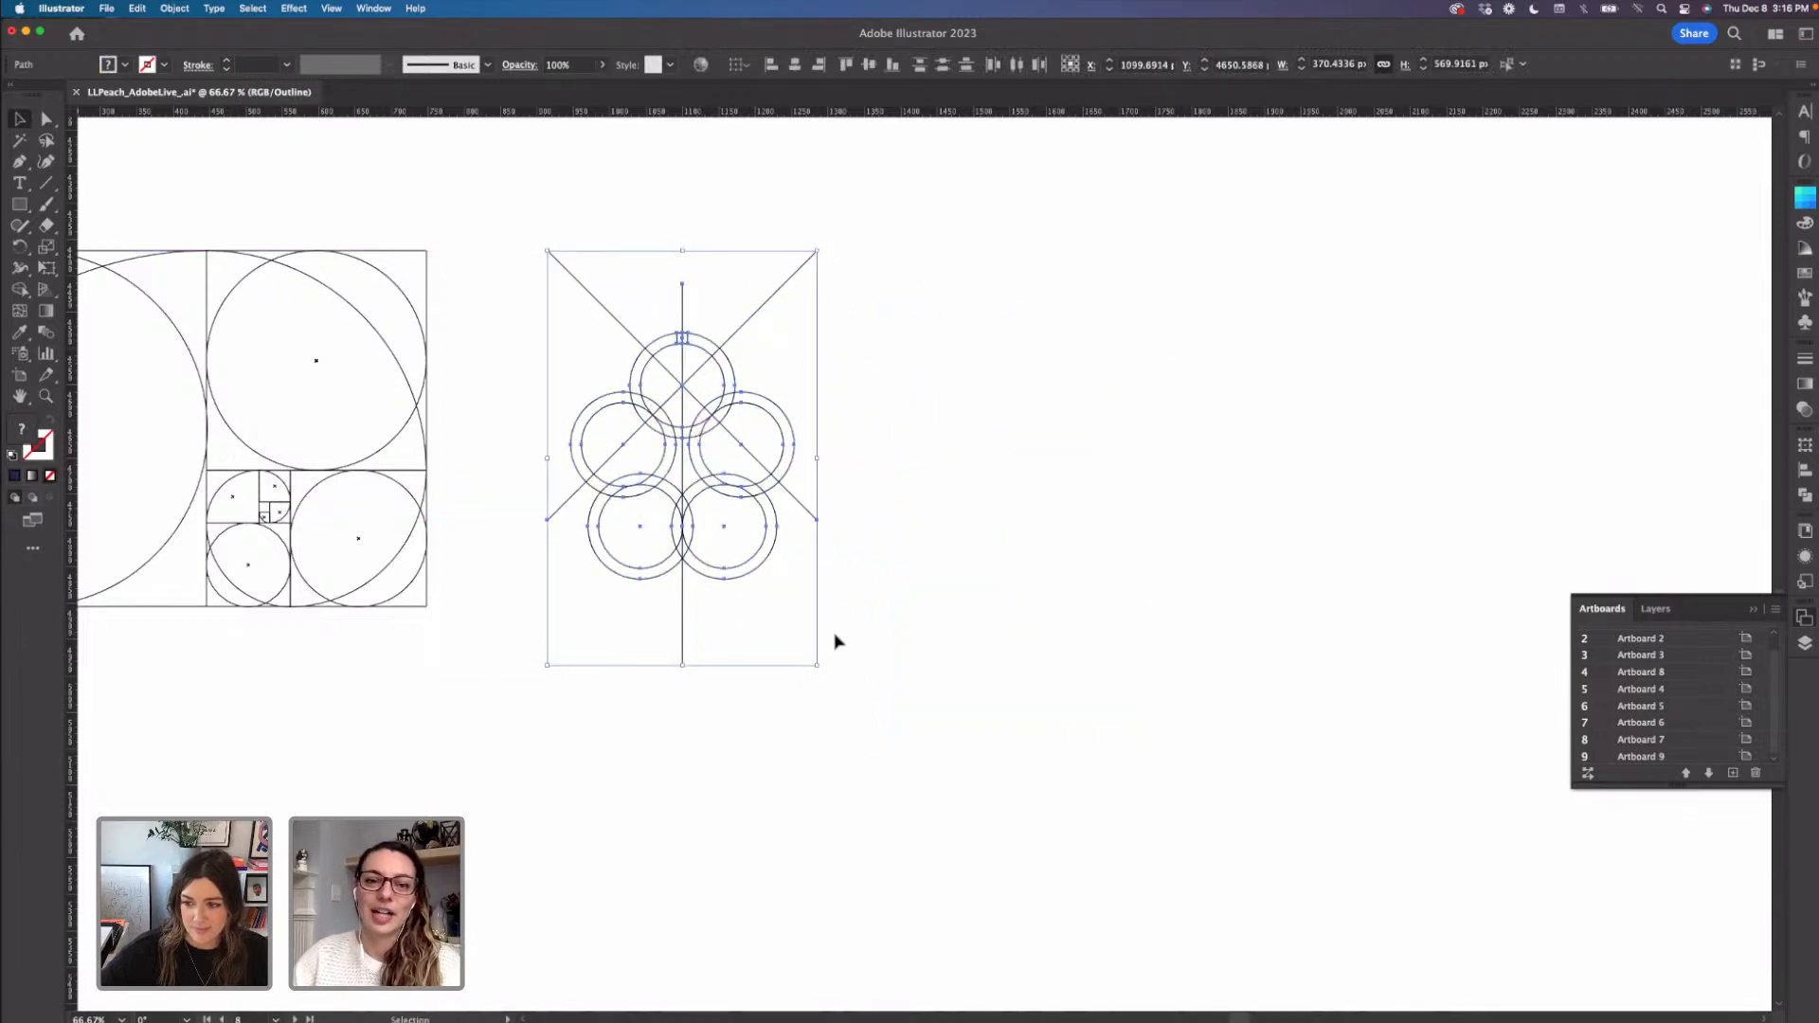
scroll(560, 702, left, 5)
scroll(560, 702, up, 2)
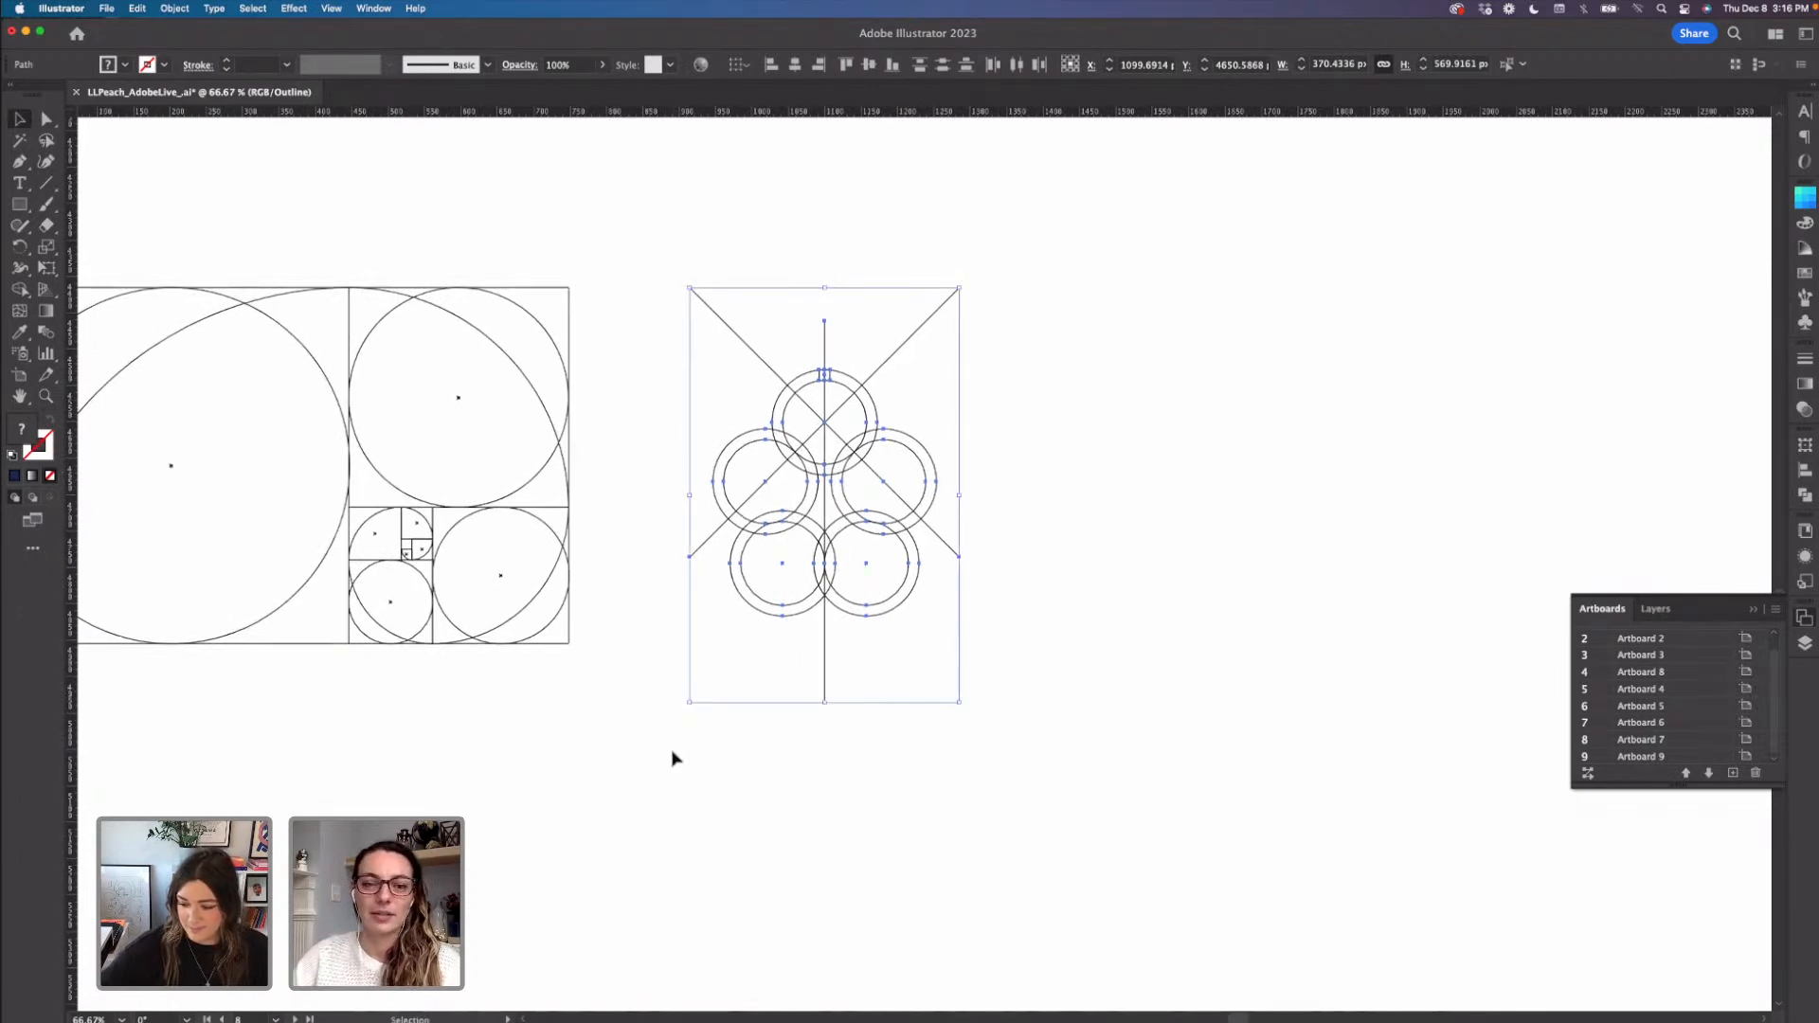
click(595, 739)
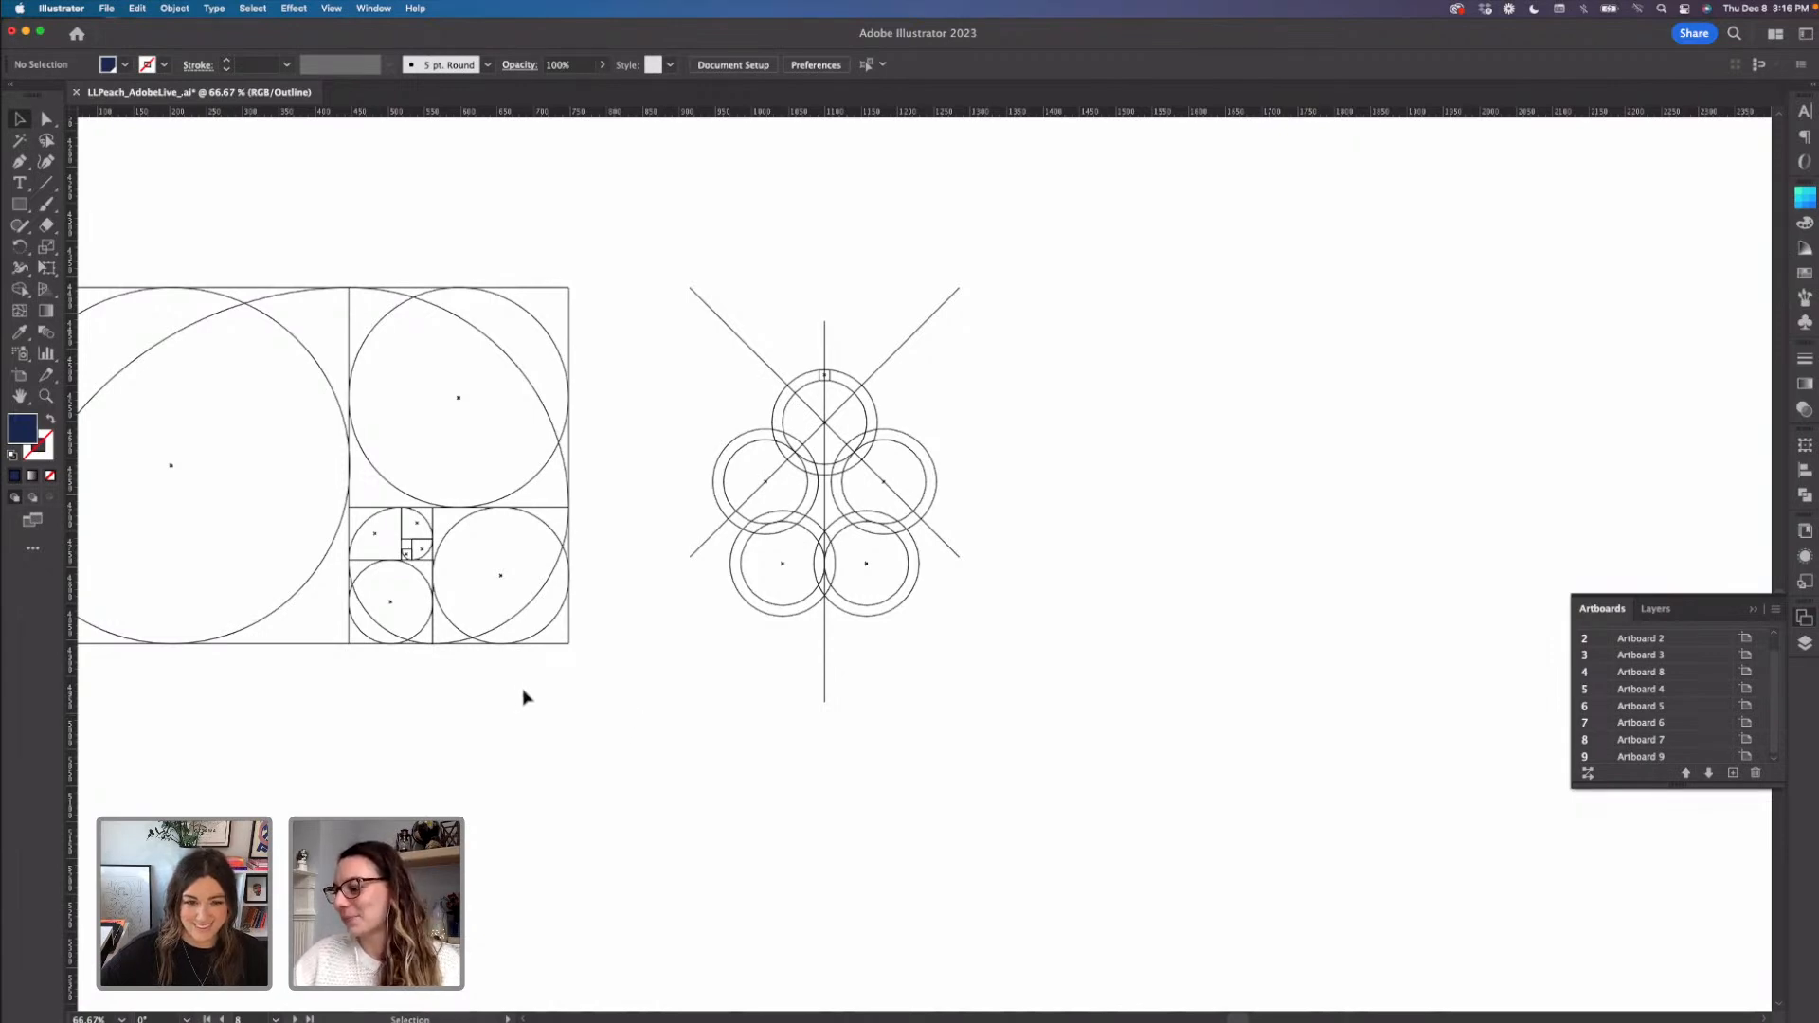
- Copy the golden-ratio diagram's lower-right square into the construction, centred on the vertical line with its bottom edge near the lower outer circles' intersection
click(551, 513)
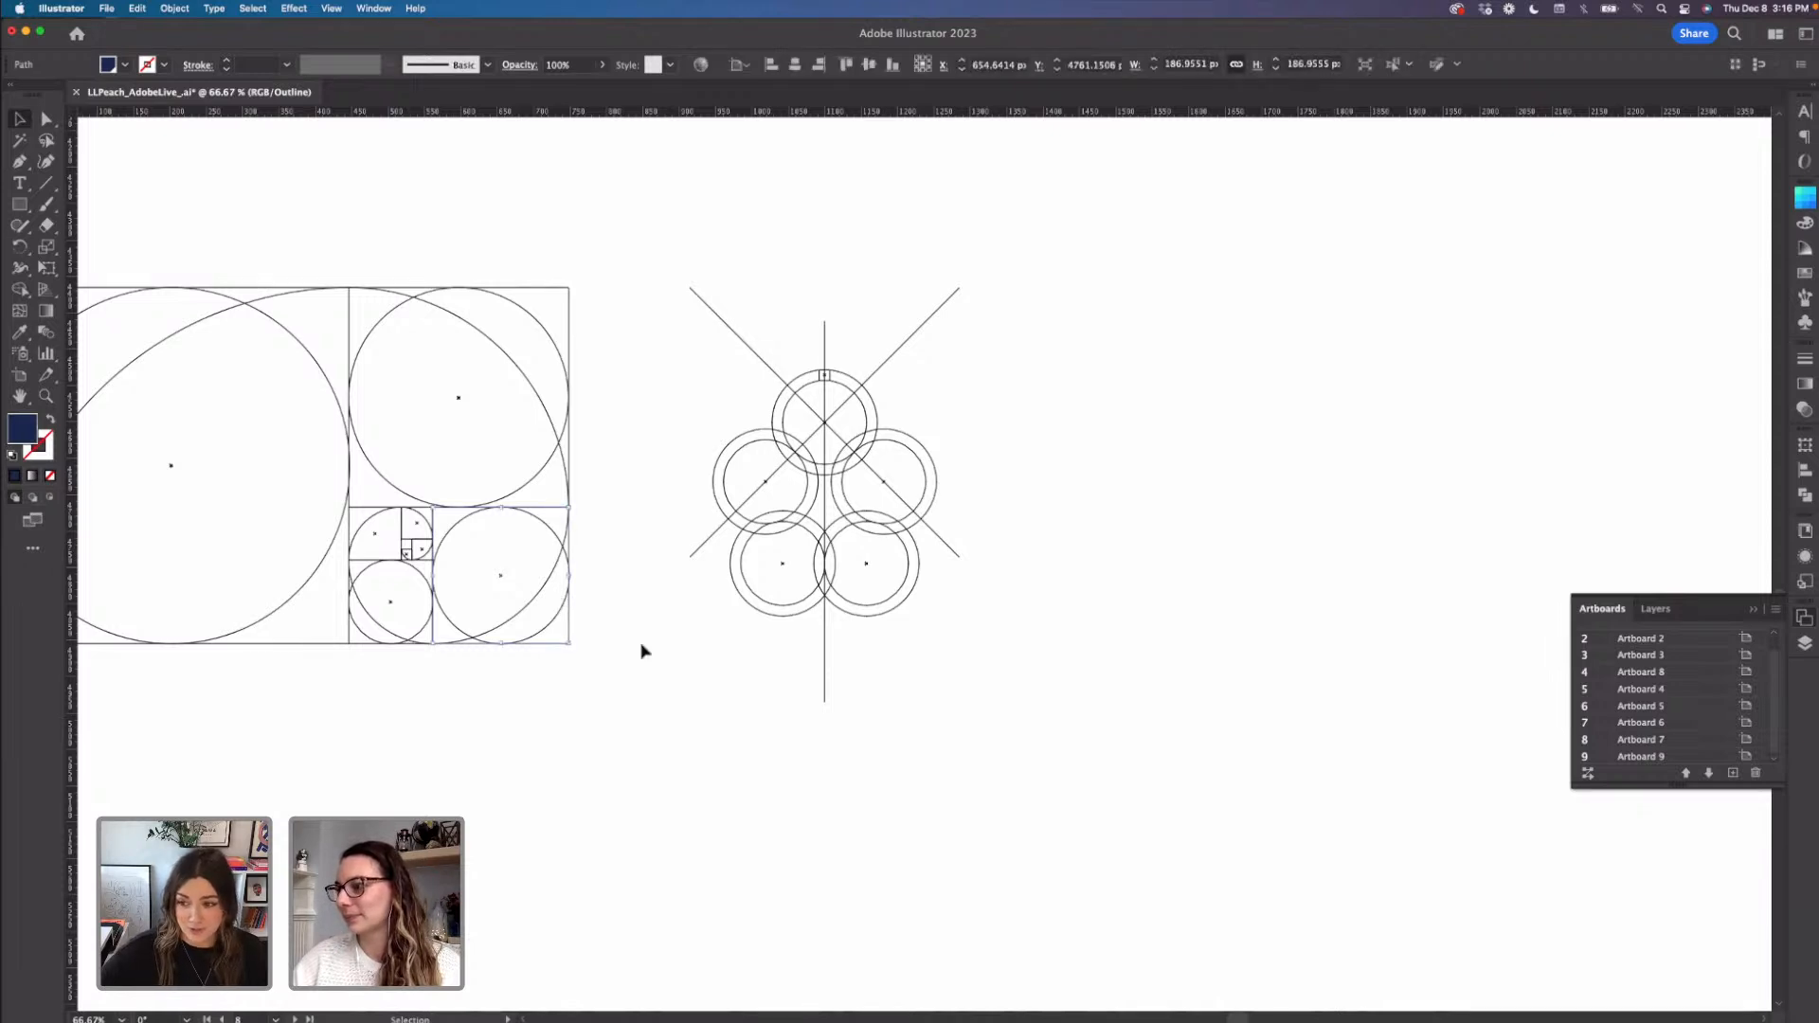
key(ctrl+v)
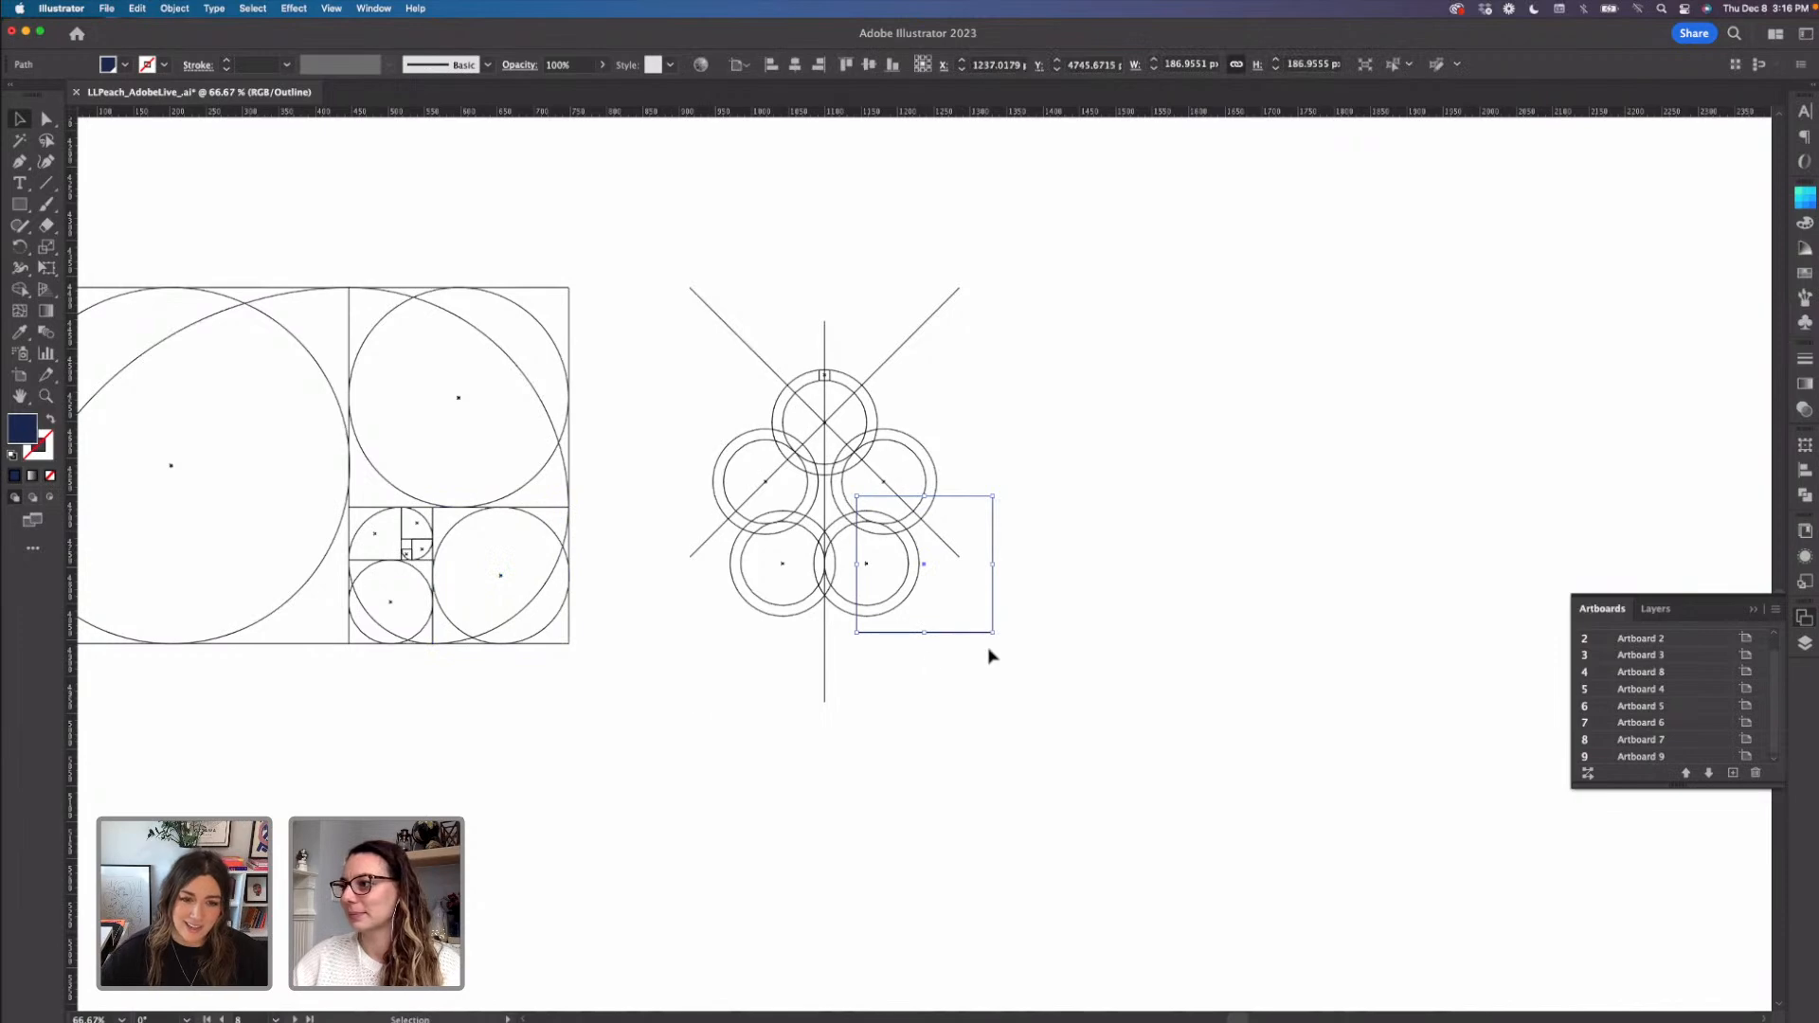
drag(970, 634, 873, 600)
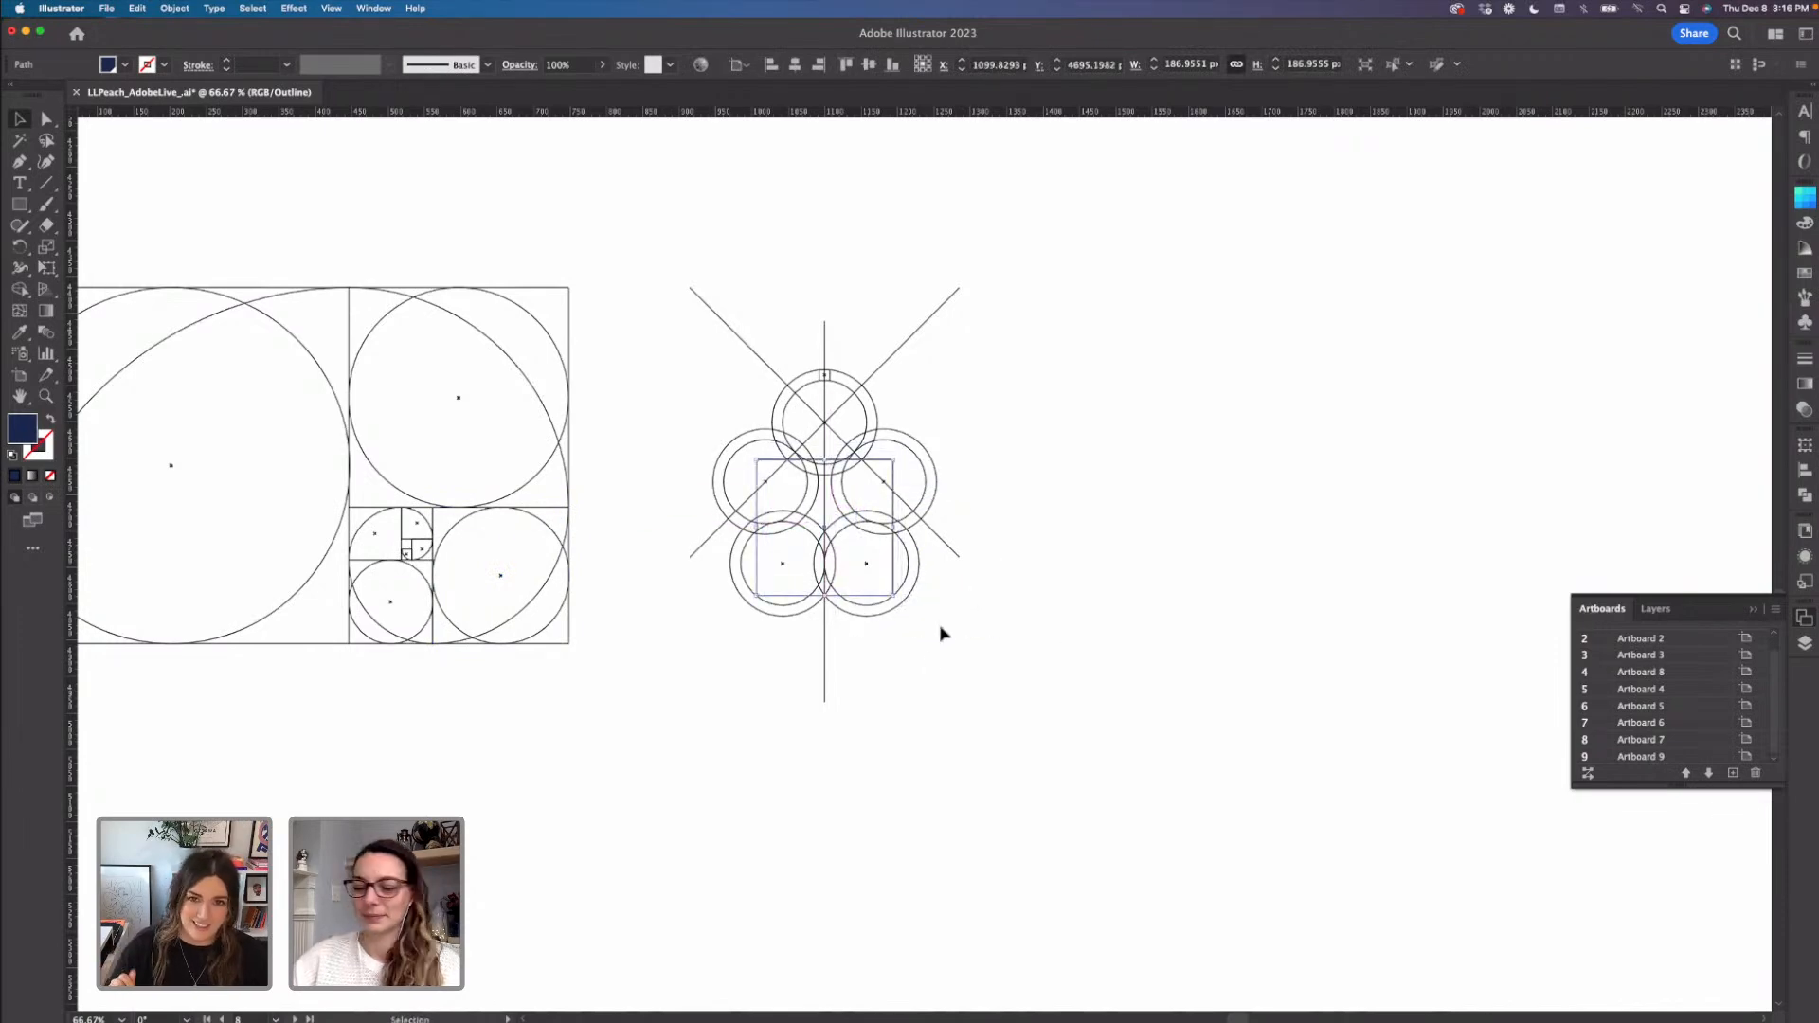
key(super+equal)
key(super+equal)
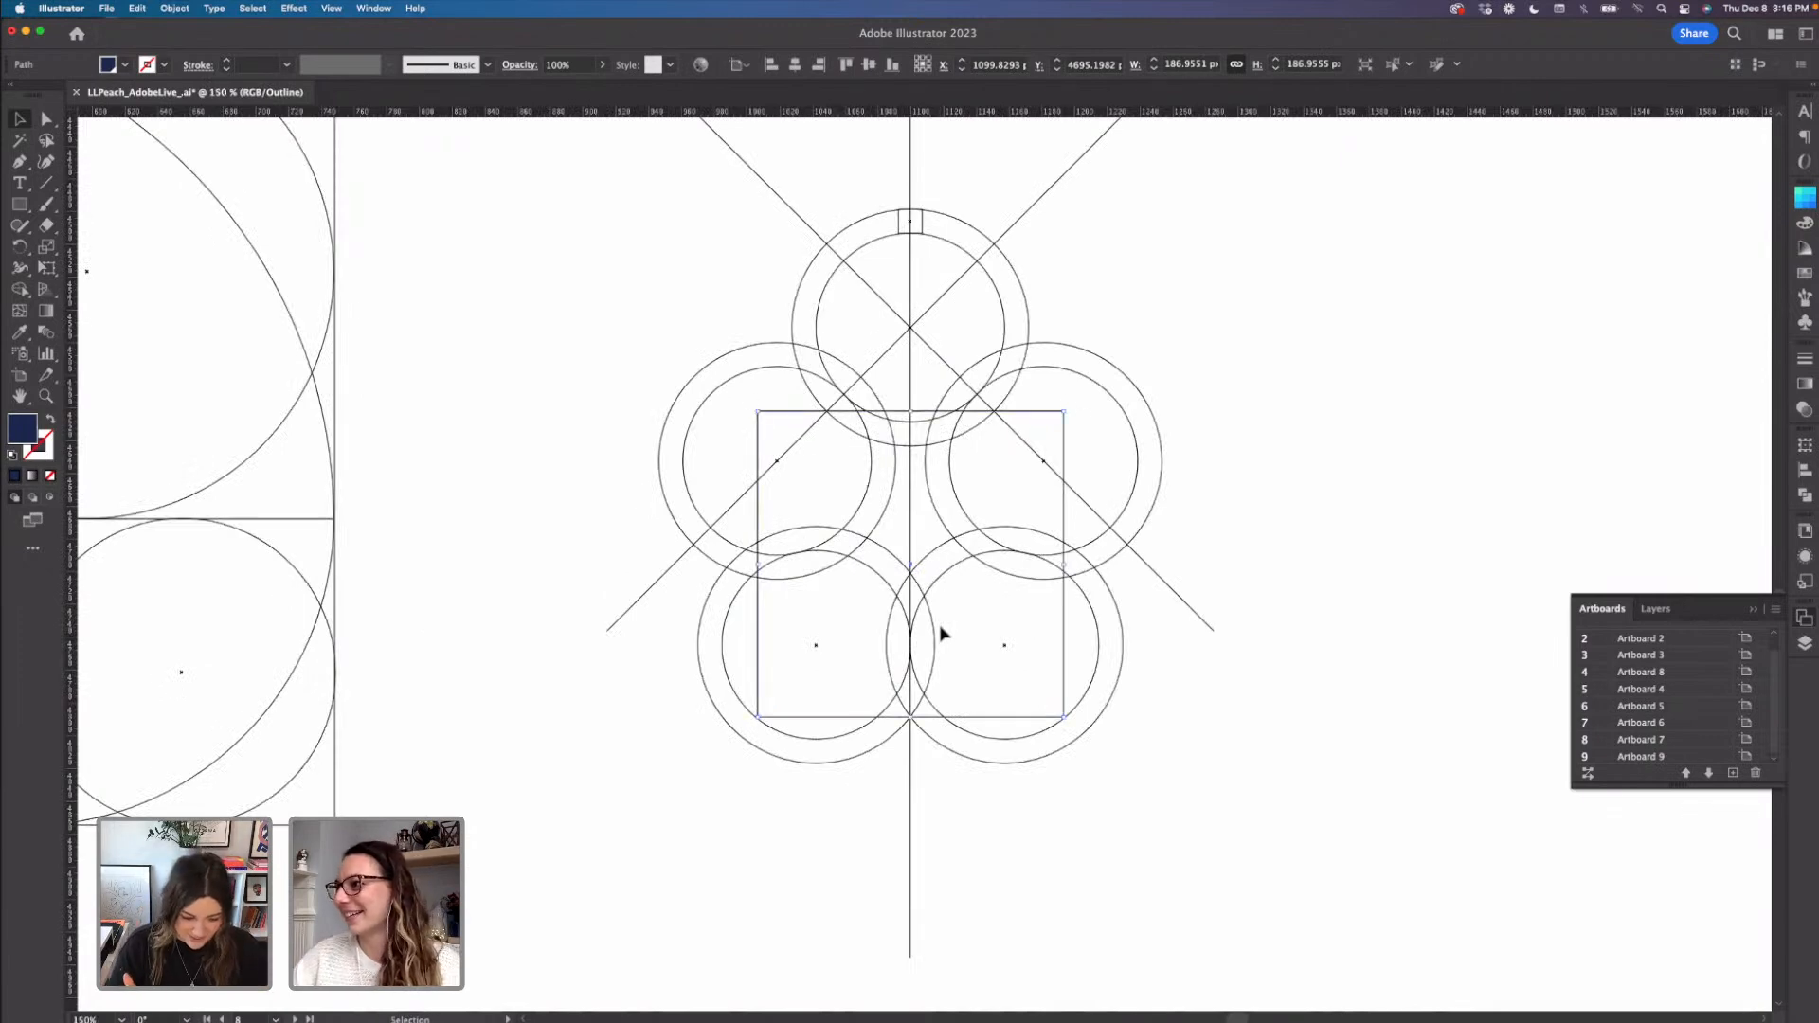
click(1190, 728)
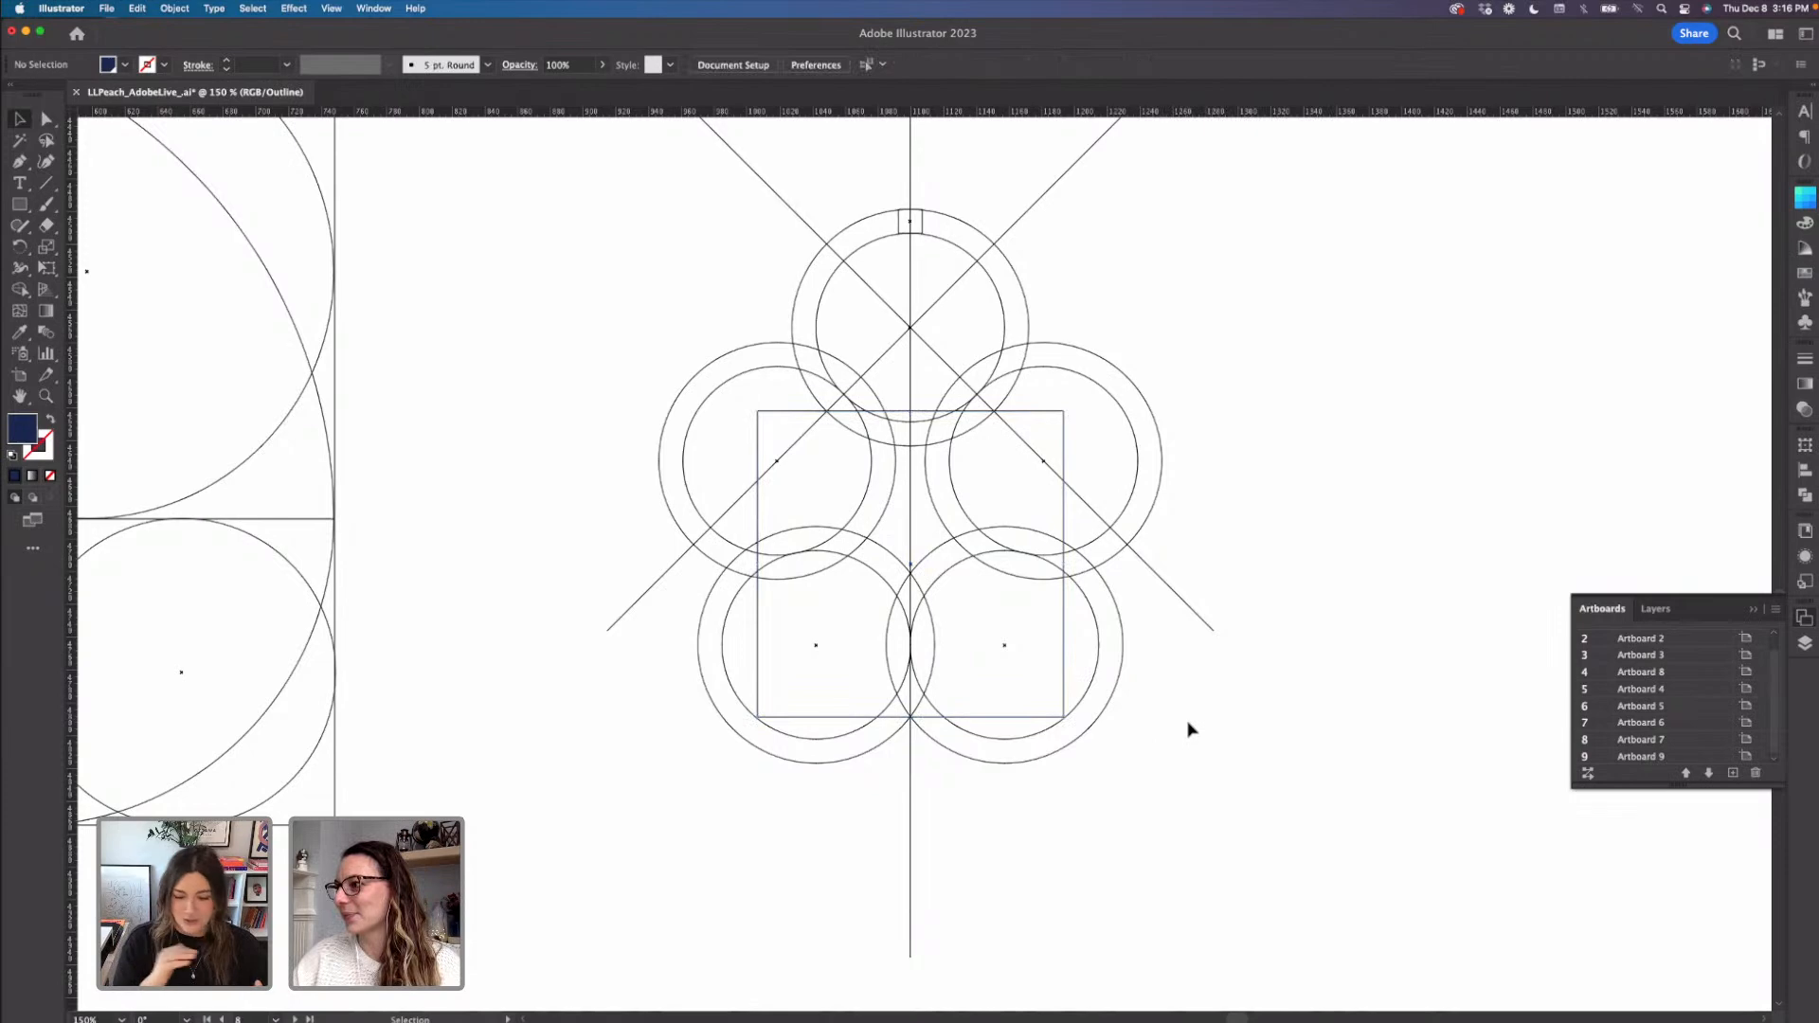
- Fine-tune the large square's vertical position so its bottom edge meets the point where the two lower outer circles cross
key(super+equal)
key(super+equal)
key(super+equal)
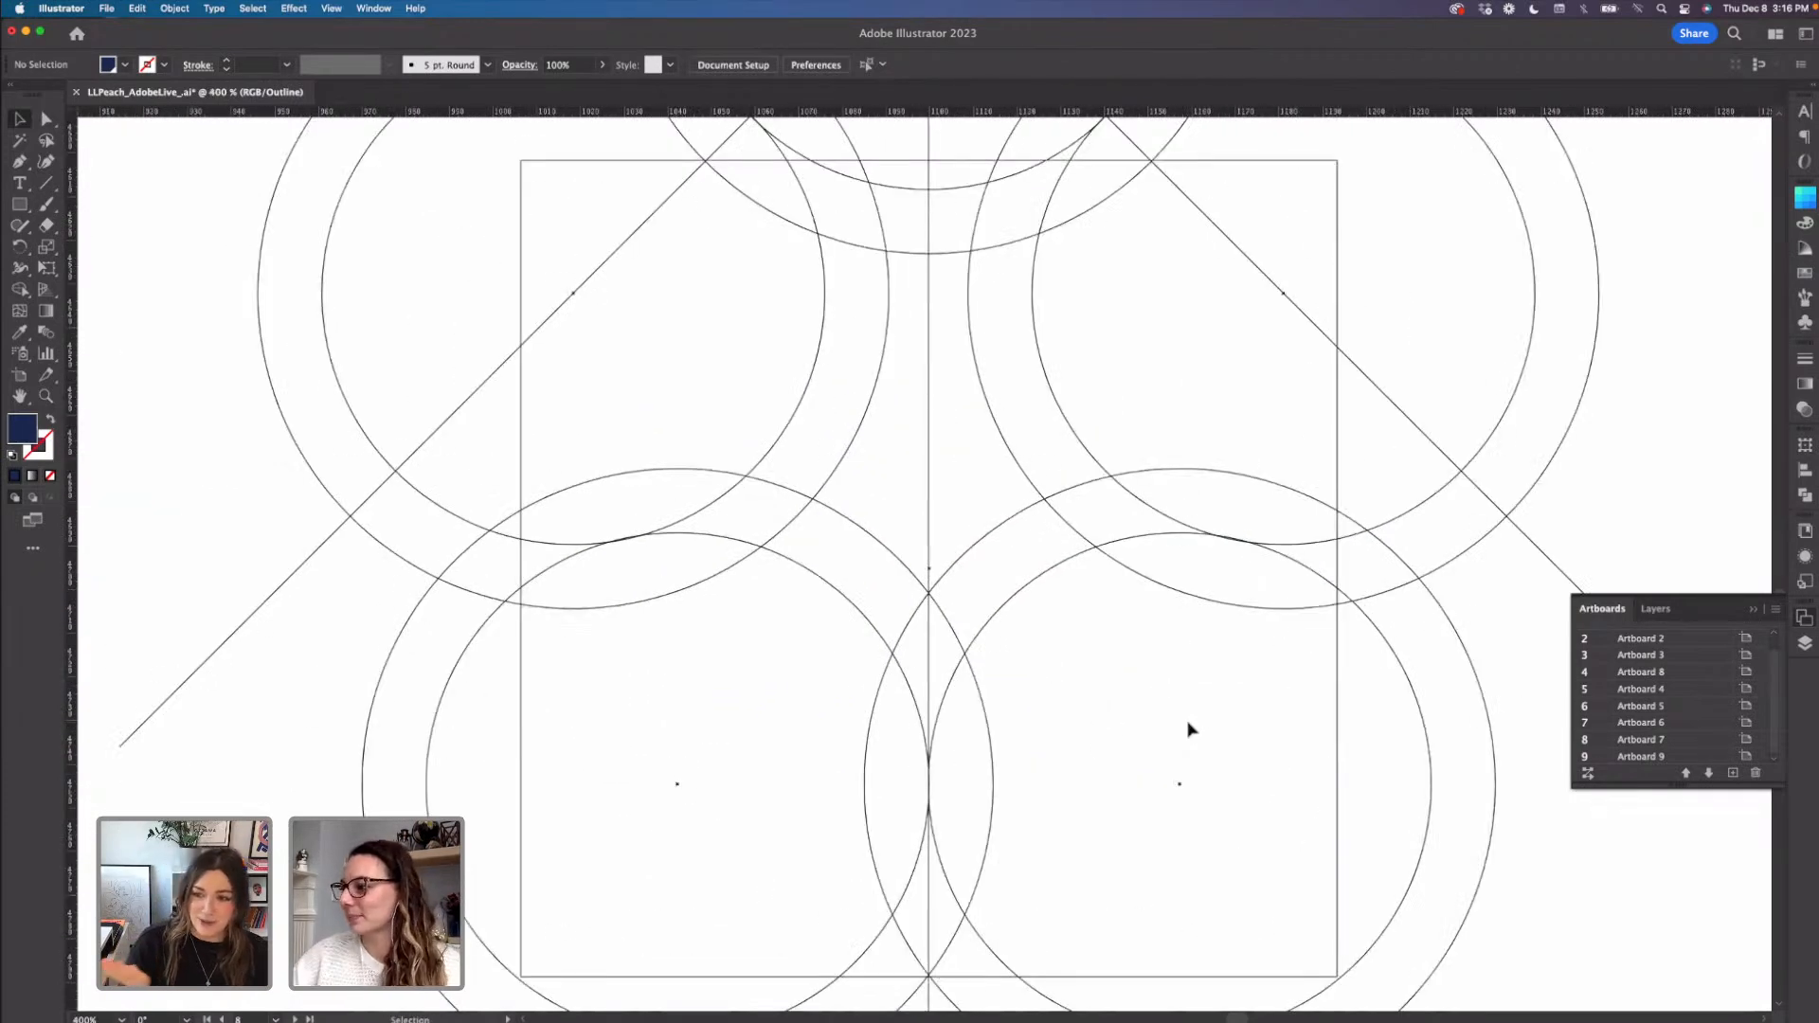
drag(1165, 764, 1160, 652)
drag(1089, 877, 1092, 877)
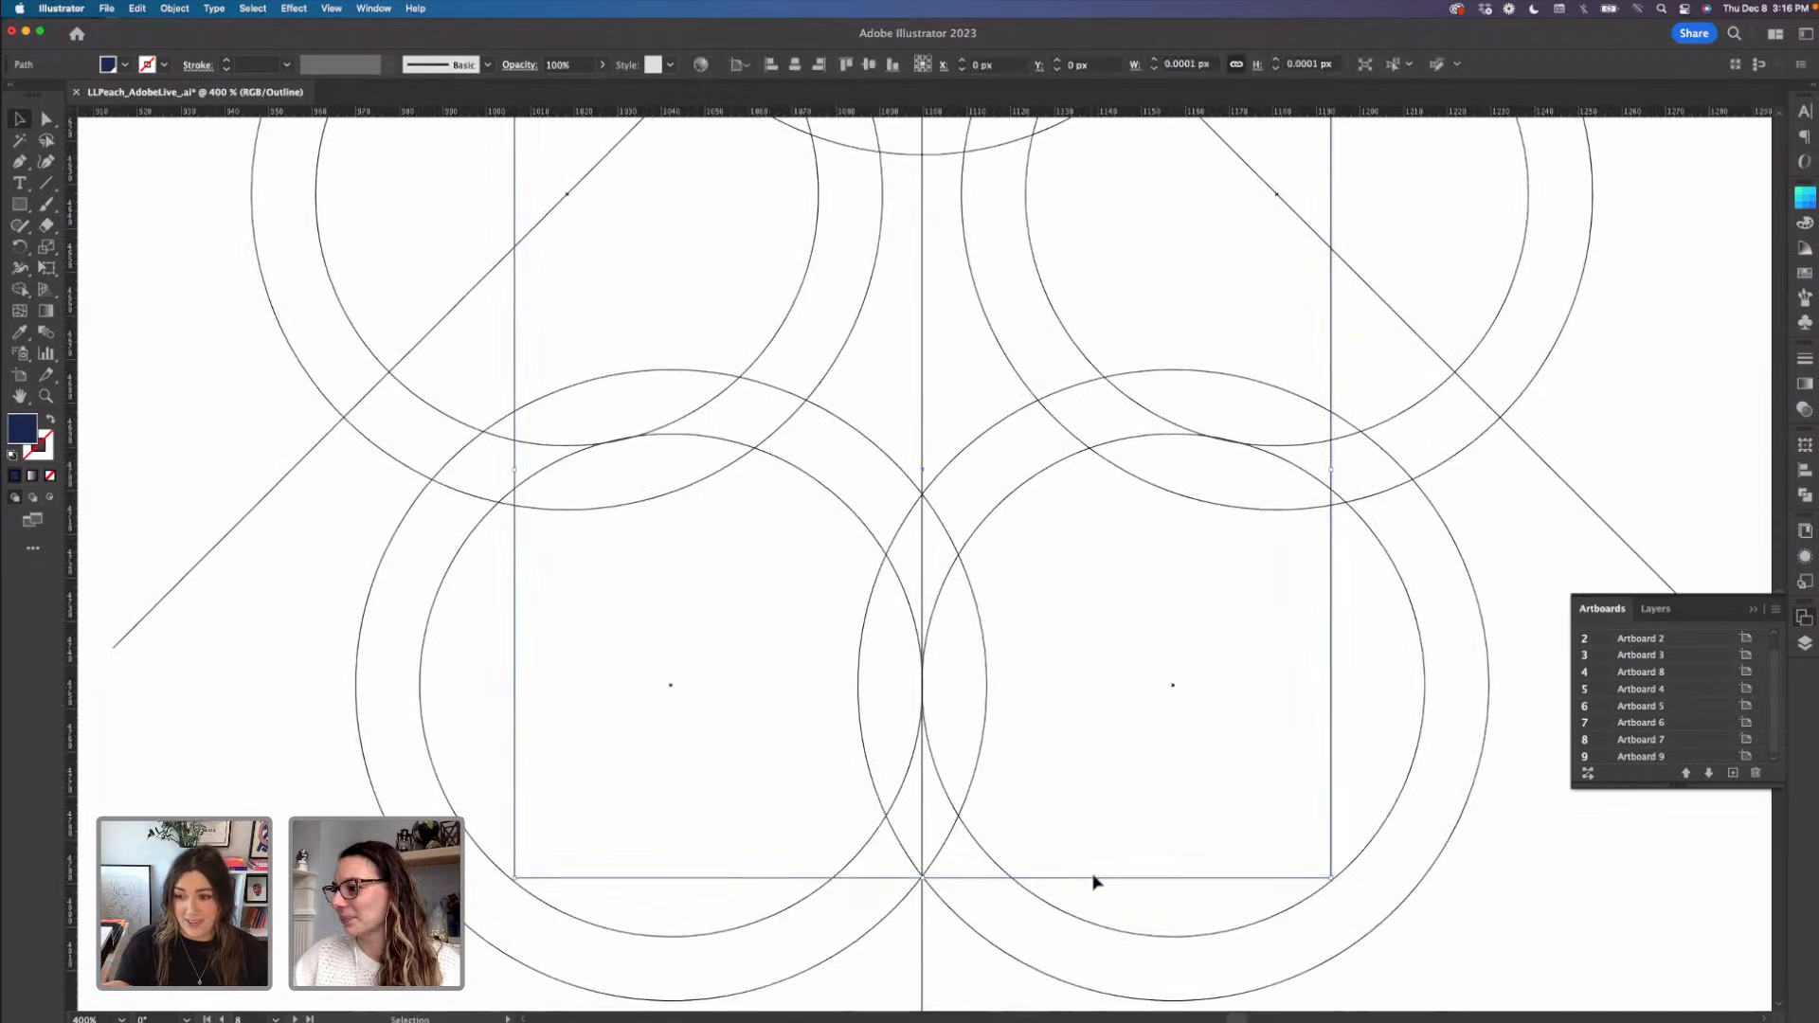
click(1503, 864)
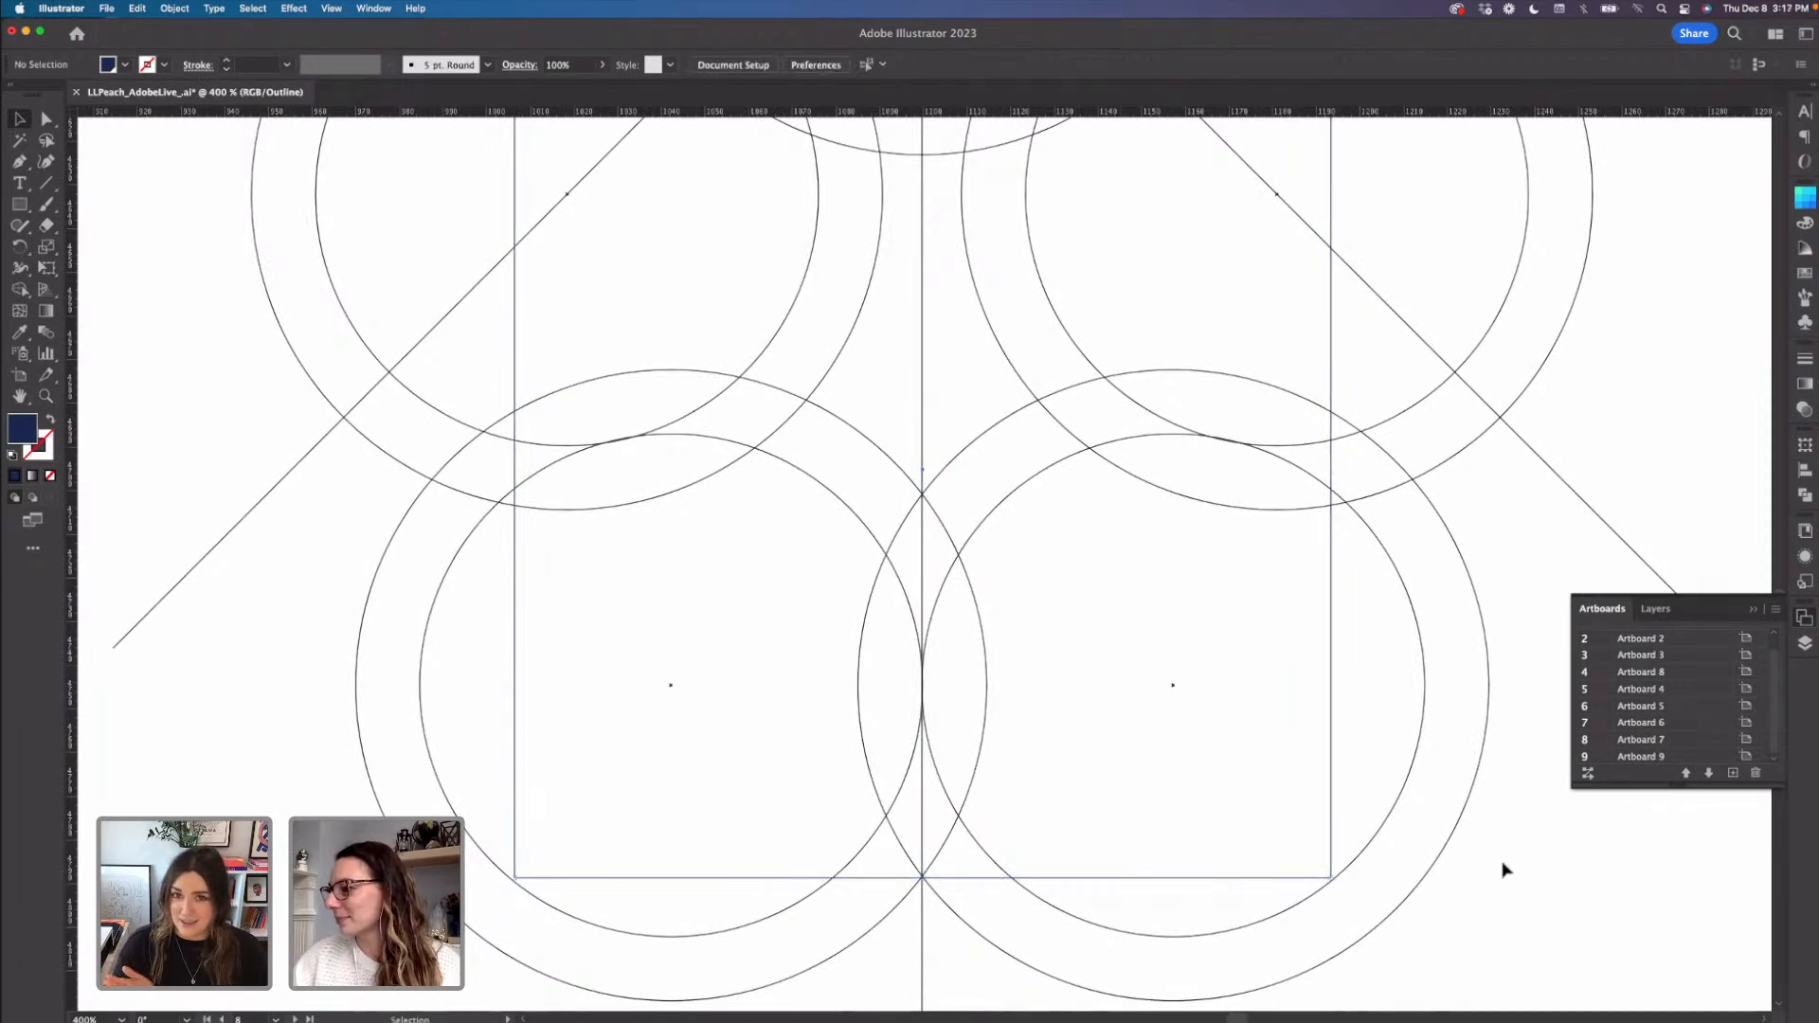
drag(1132, 879, 1133, 881)
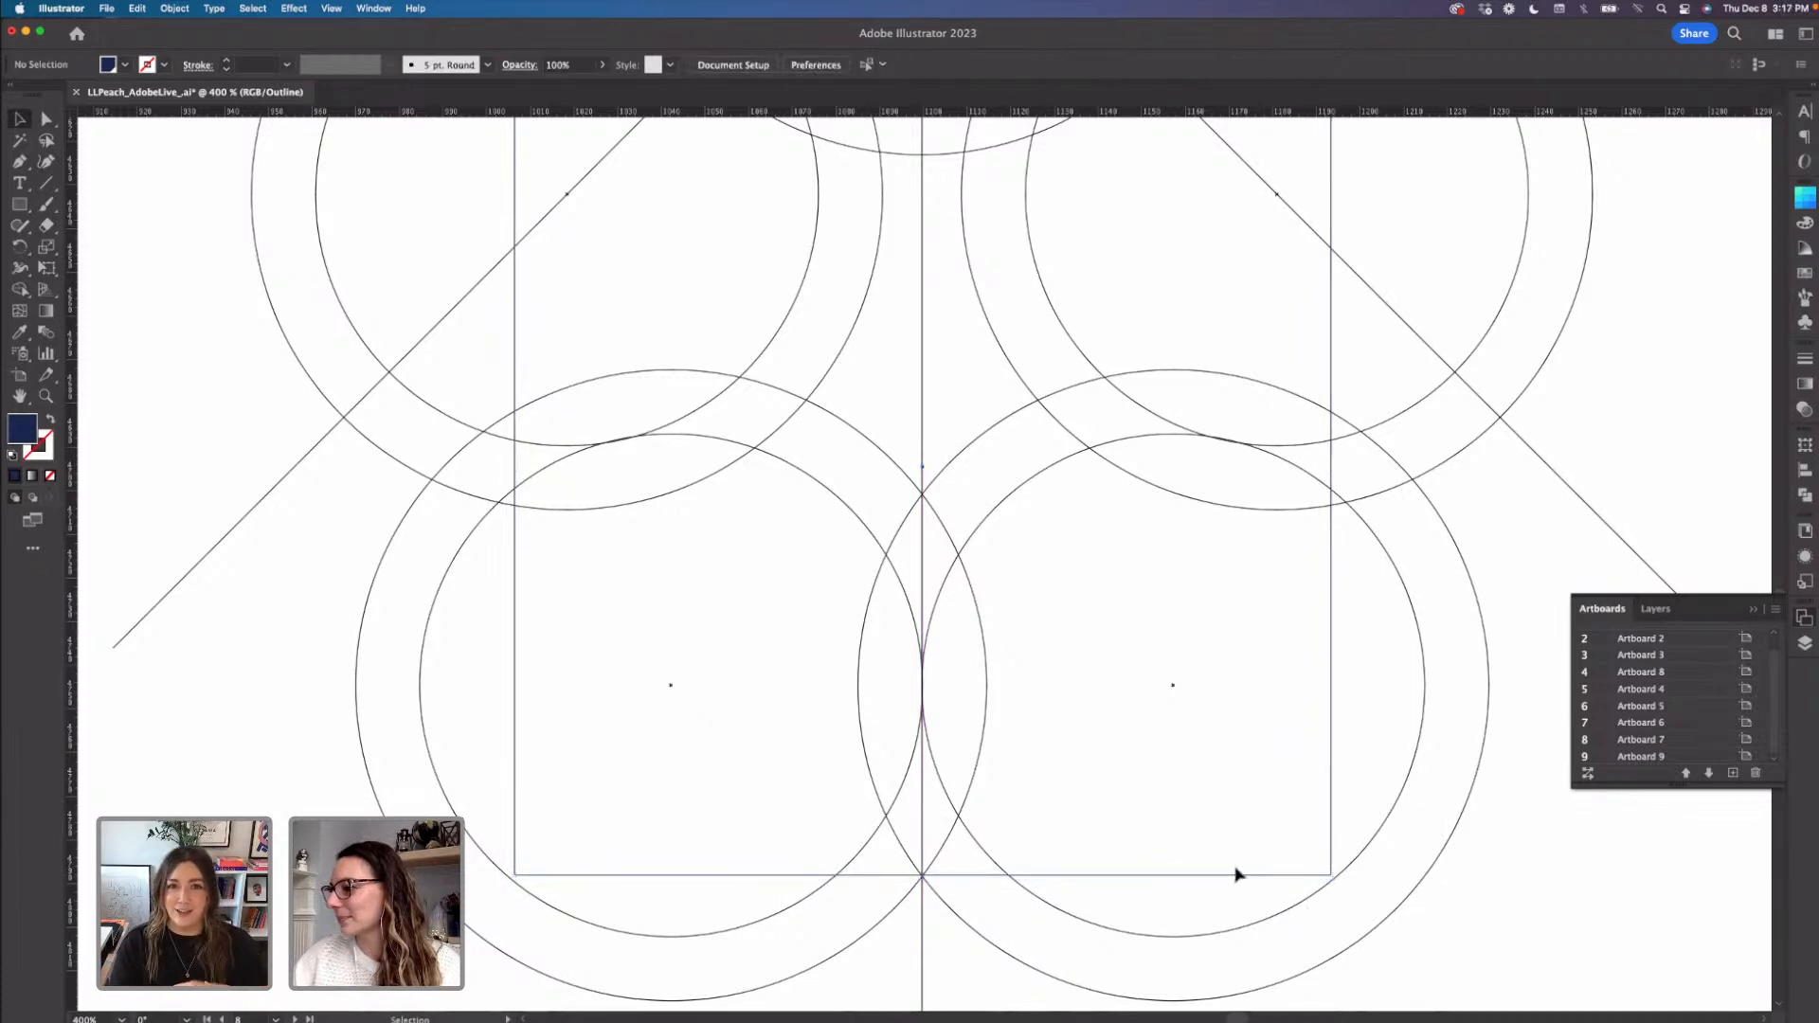
key(super+equal)
scroll(1237, 868, down, 8)
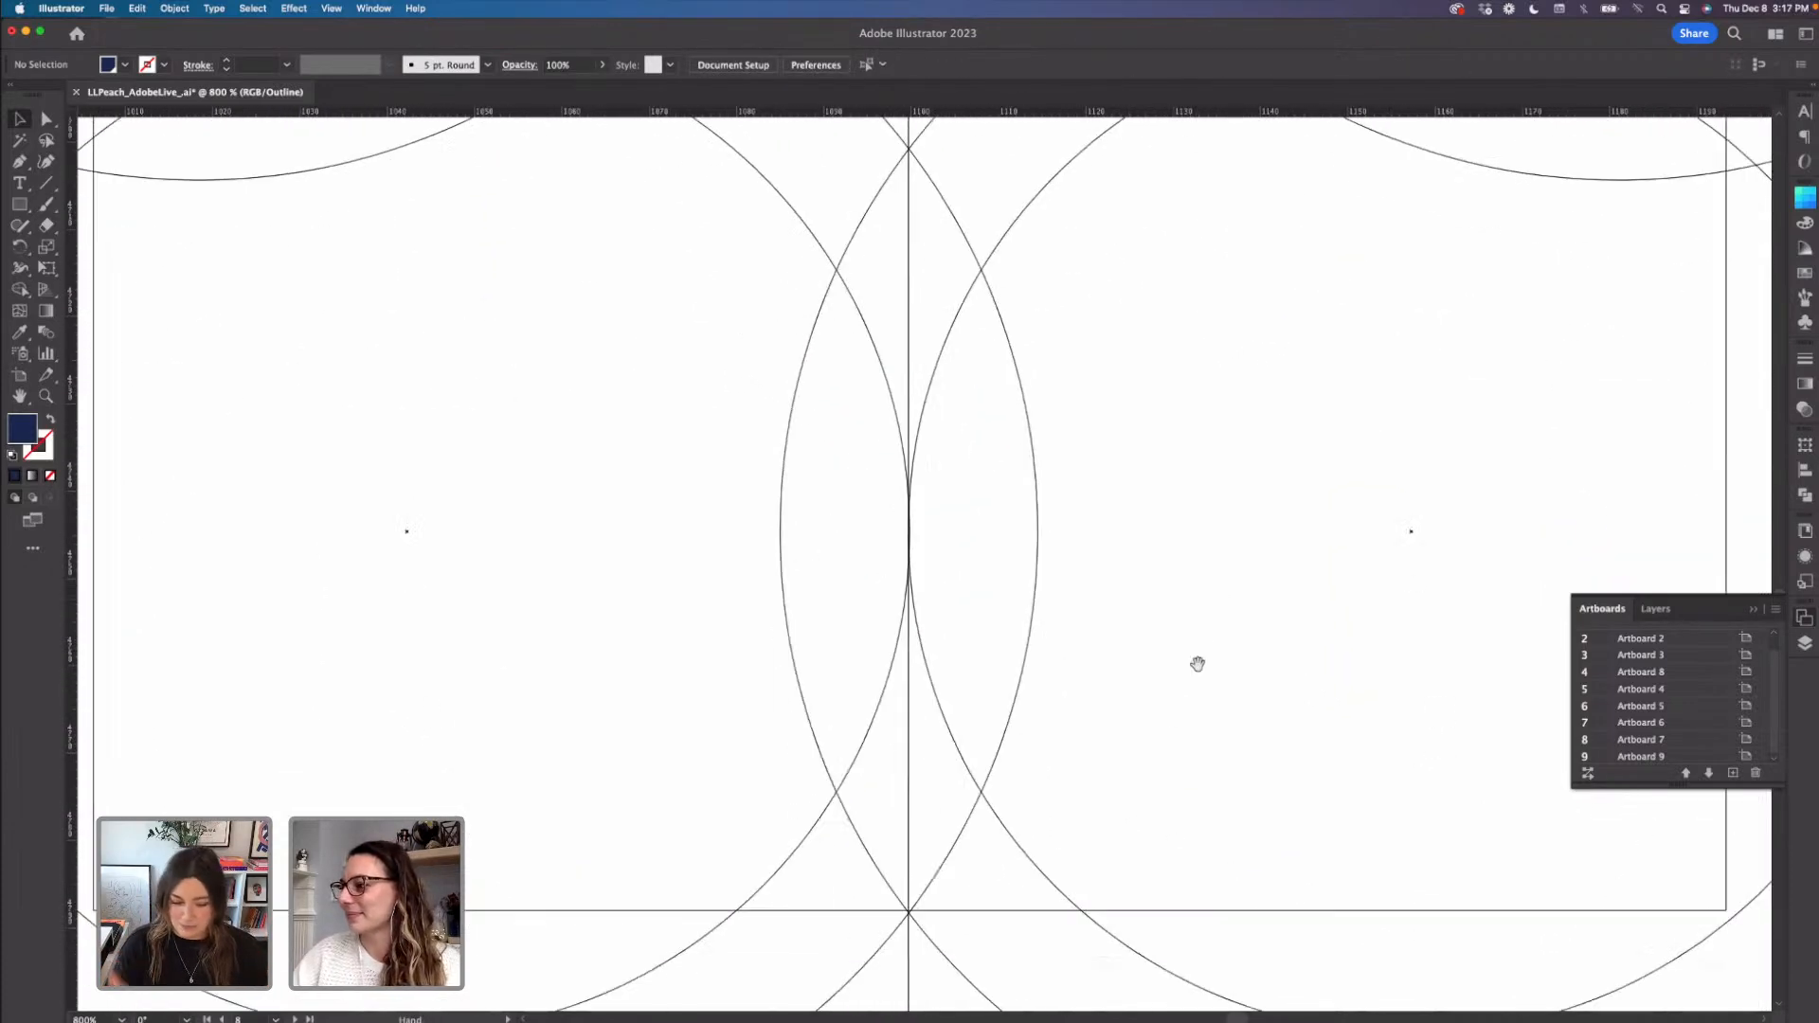
drag(996, 770, 995, 776)
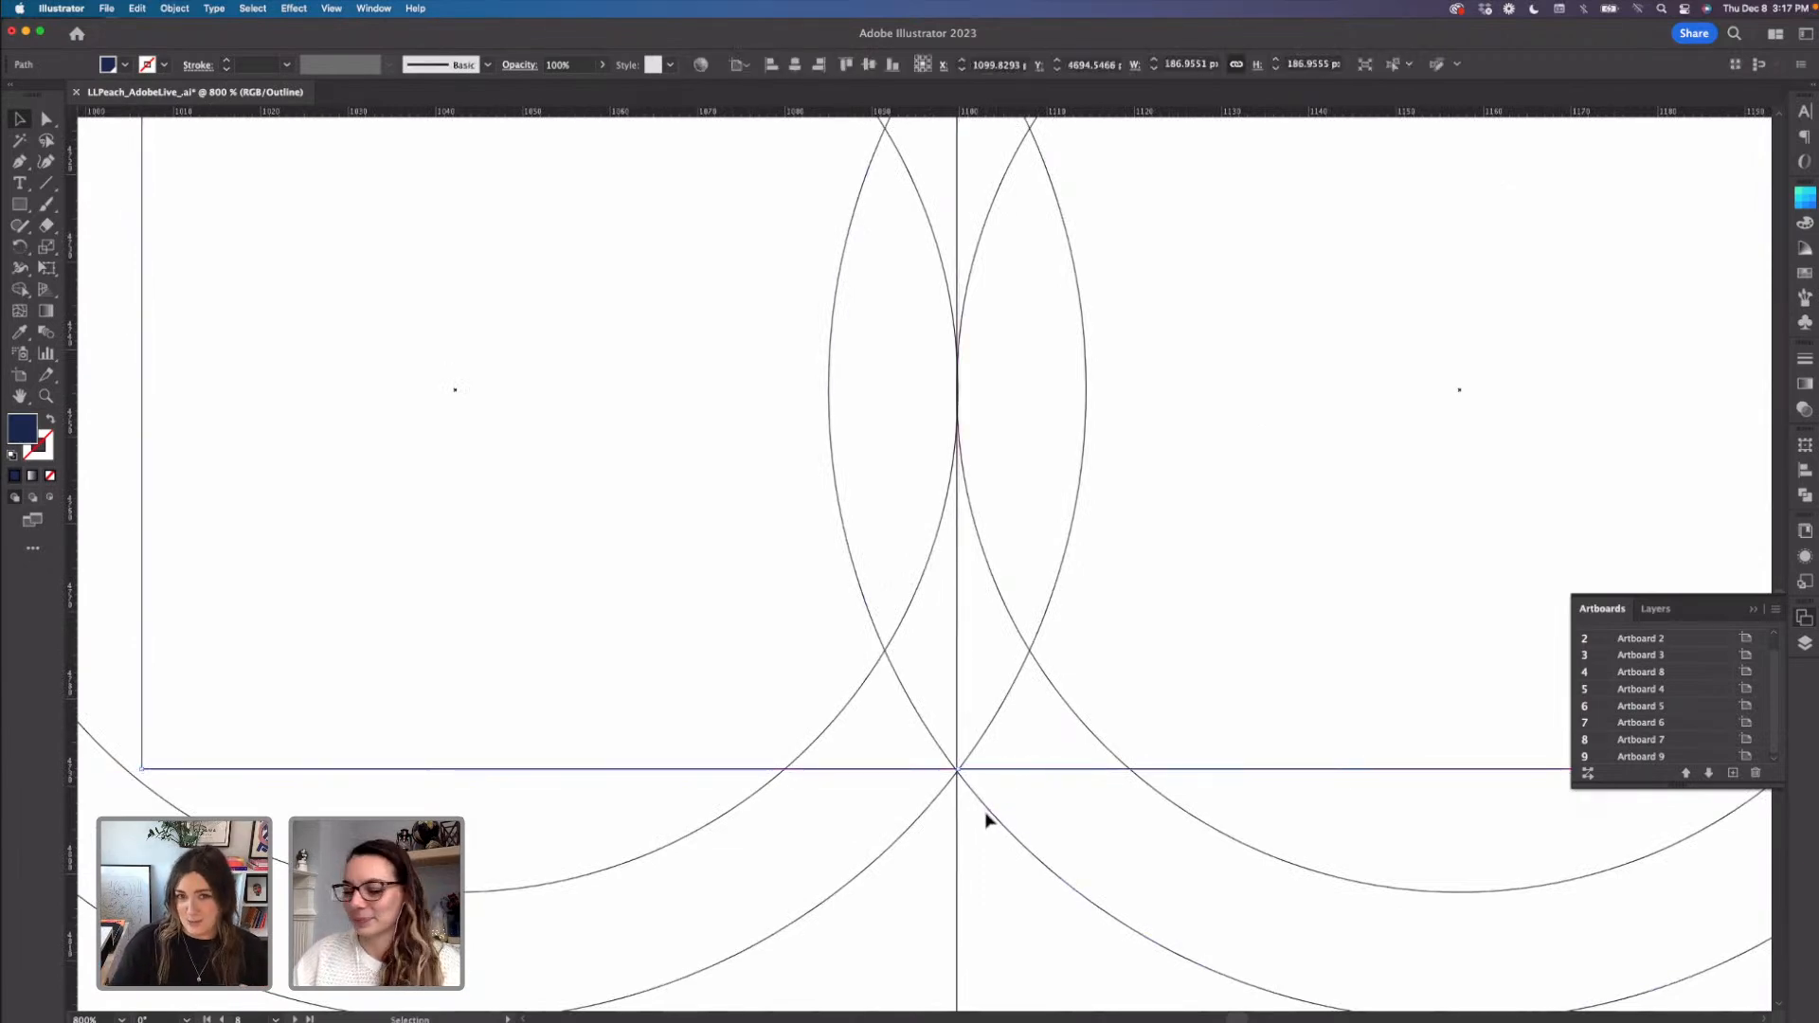
click(981, 842)
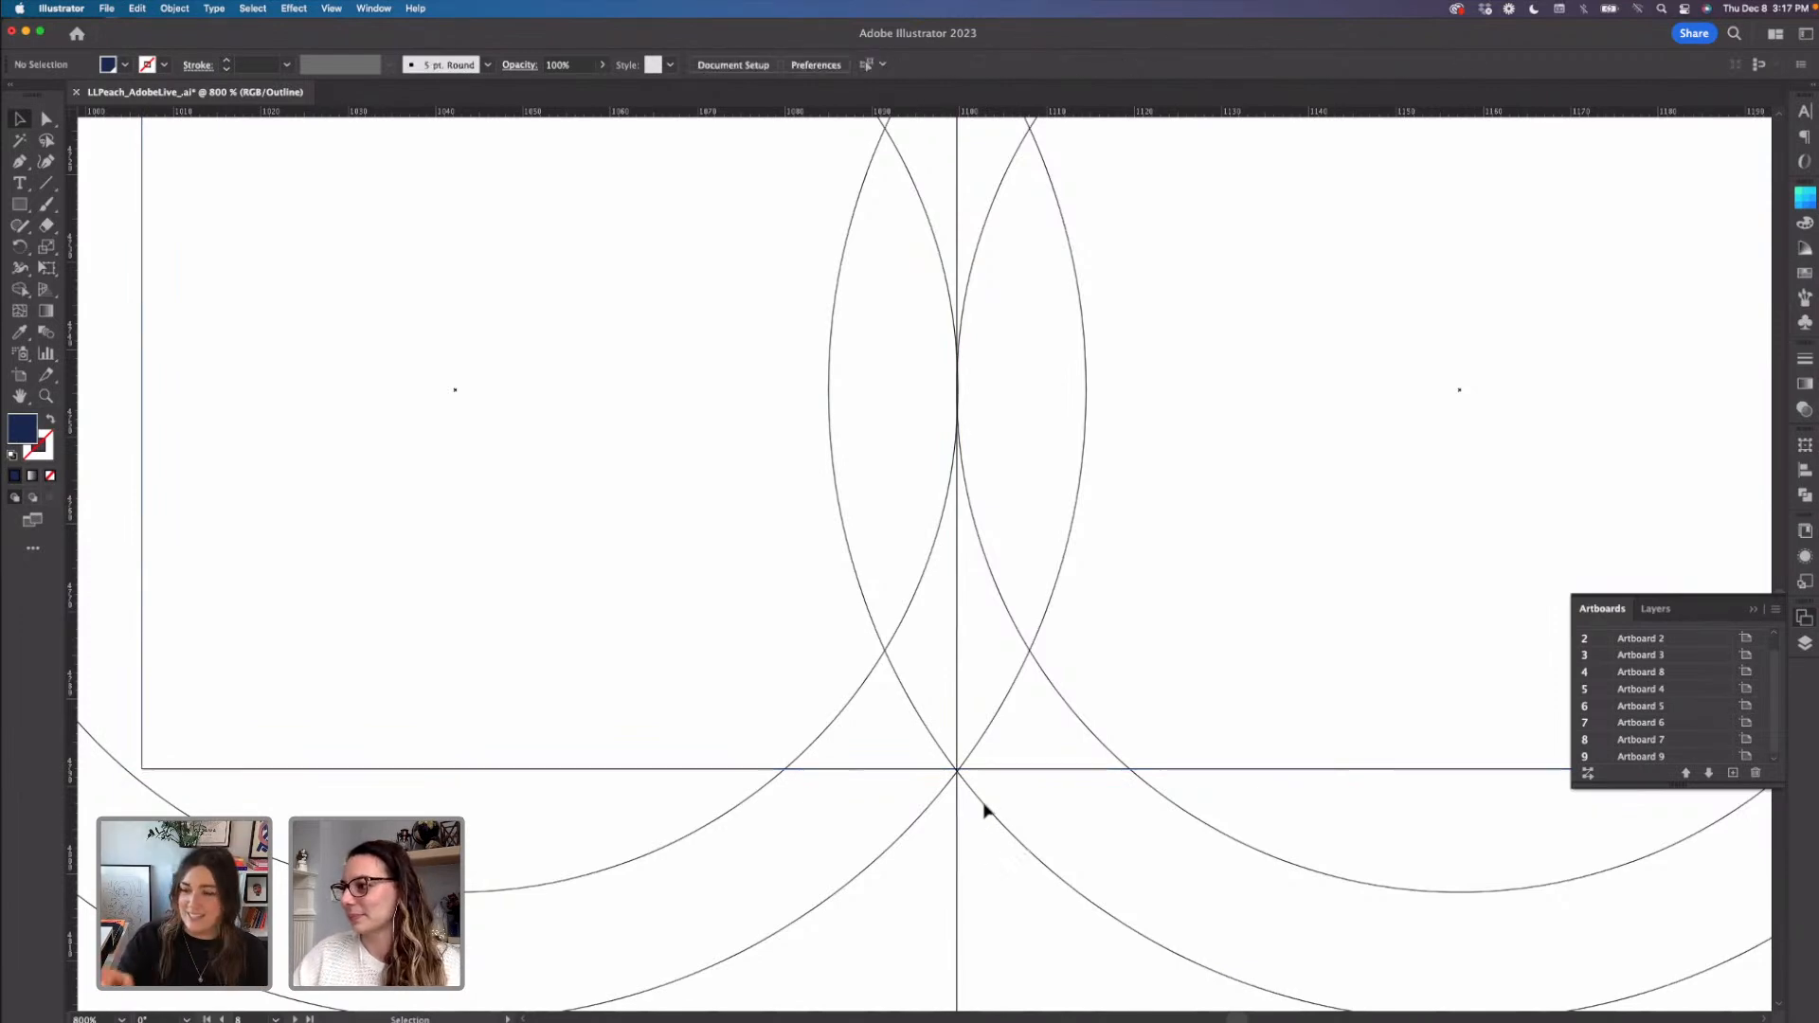
- Copy the top ring's small spacing square to the large square's bottom edge on the vertical line and stretch it up to the top edge
key(super+minus)
key(super+minus)
key(super+minus)
key(super+minus)
drag(1015, 740, 966, 946)
key(a)
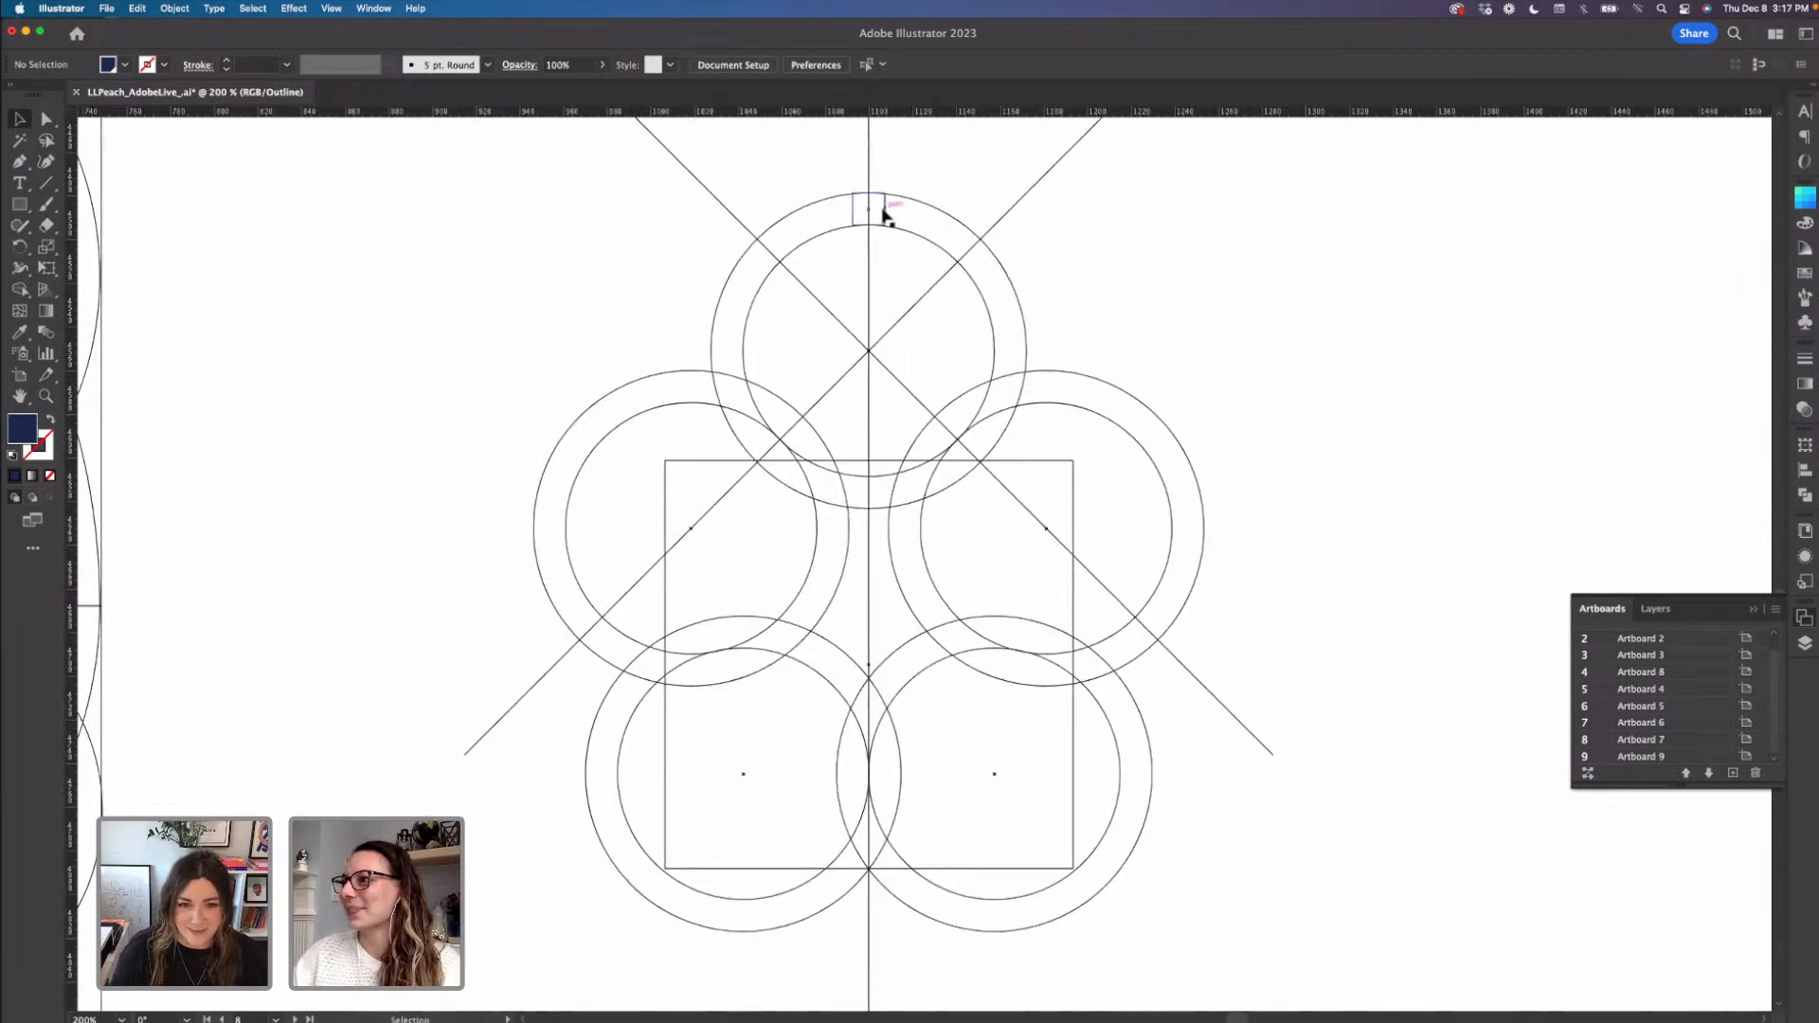
click(885, 211)
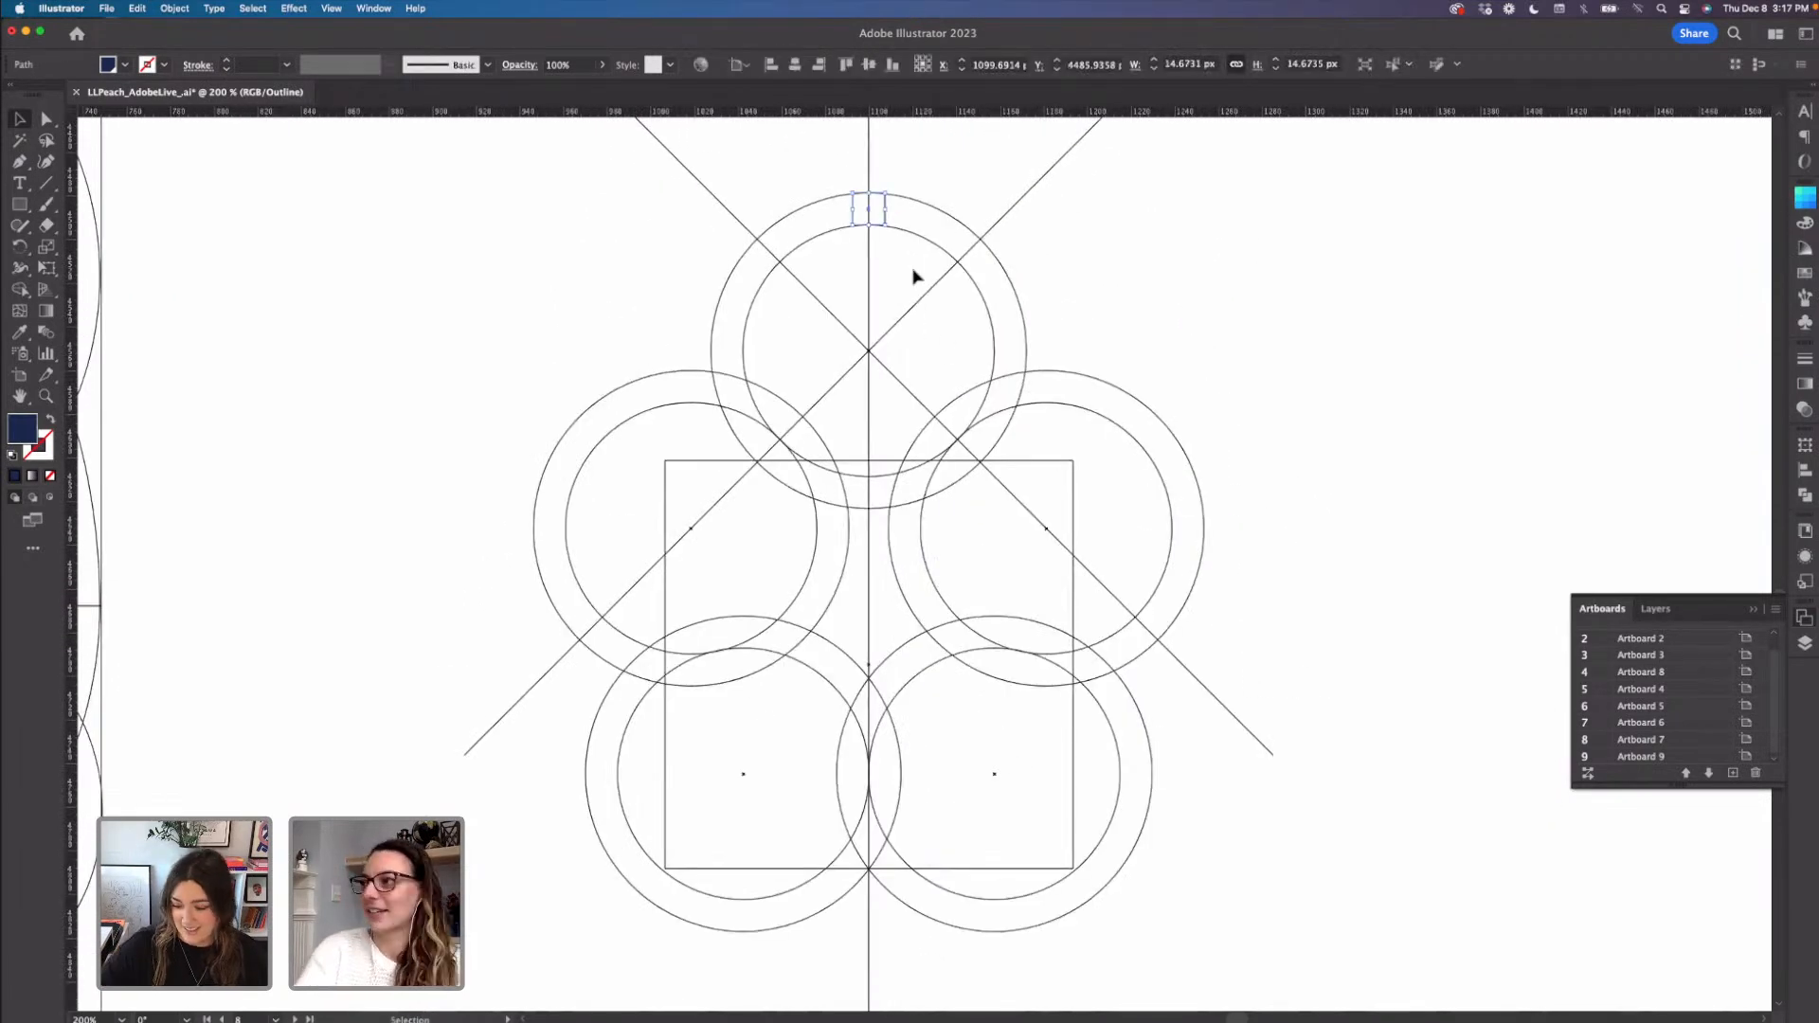
key(super+v)
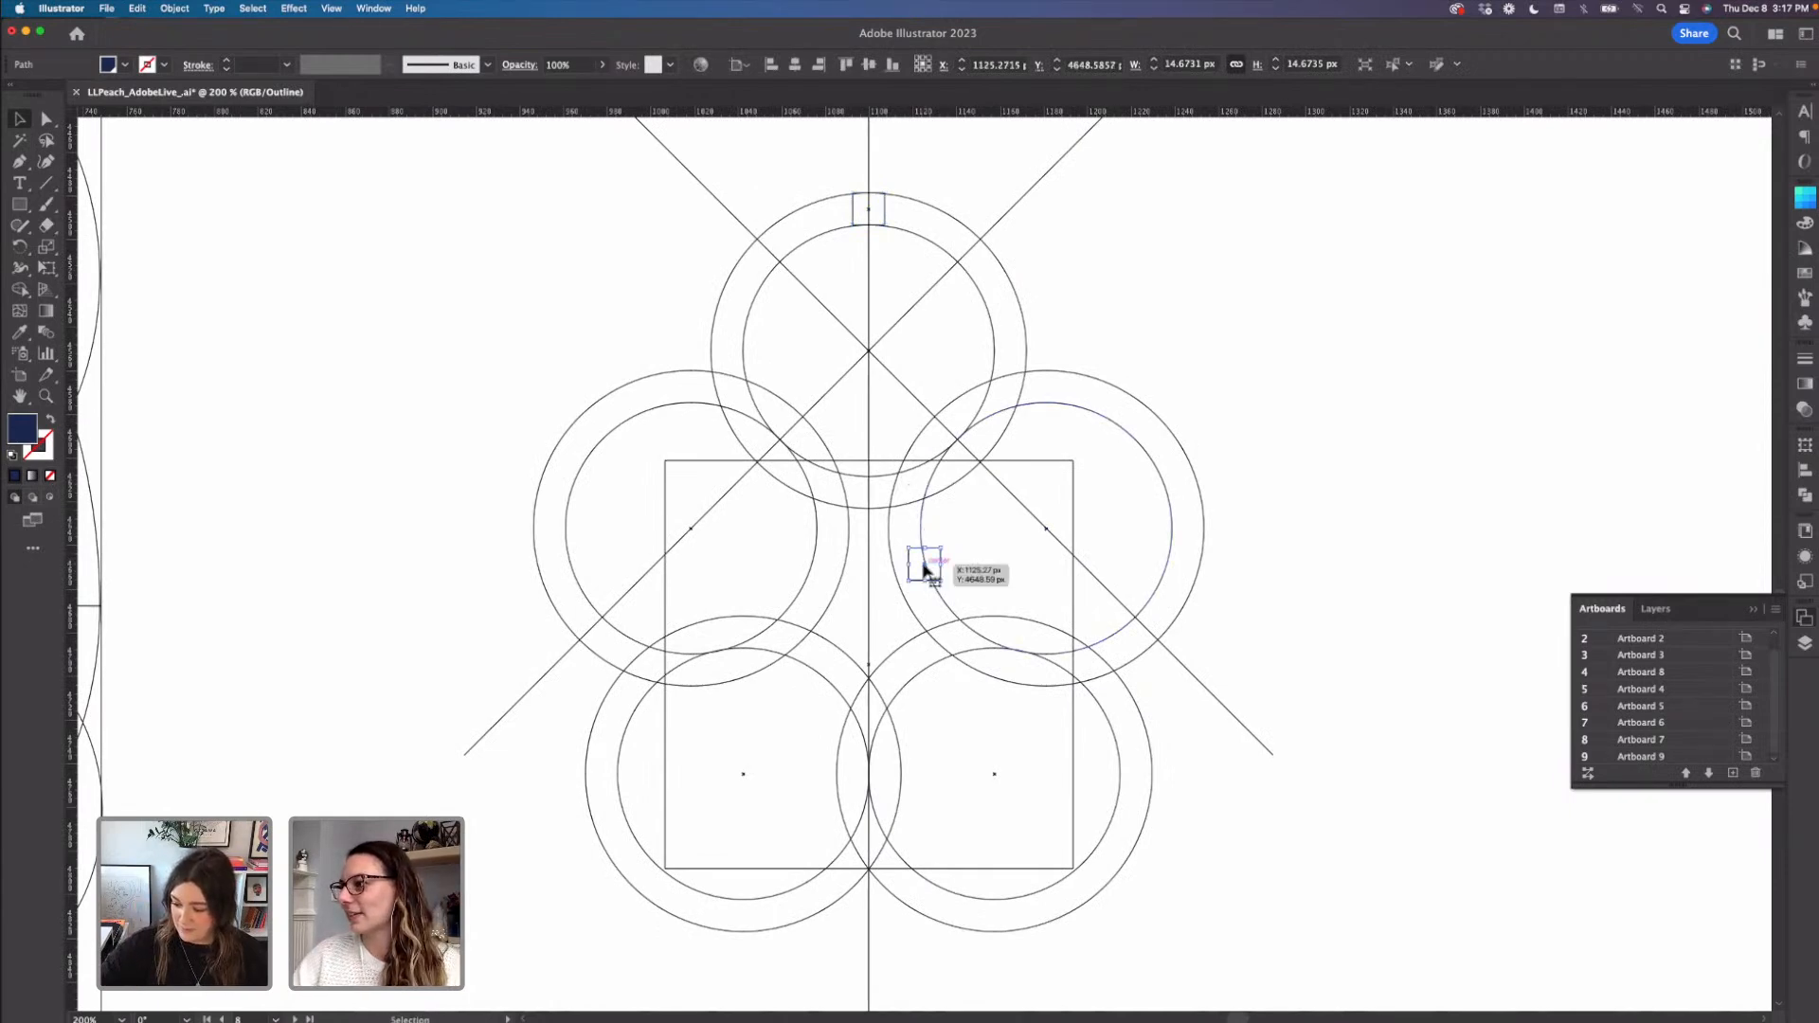
drag(925, 566, 869, 858)
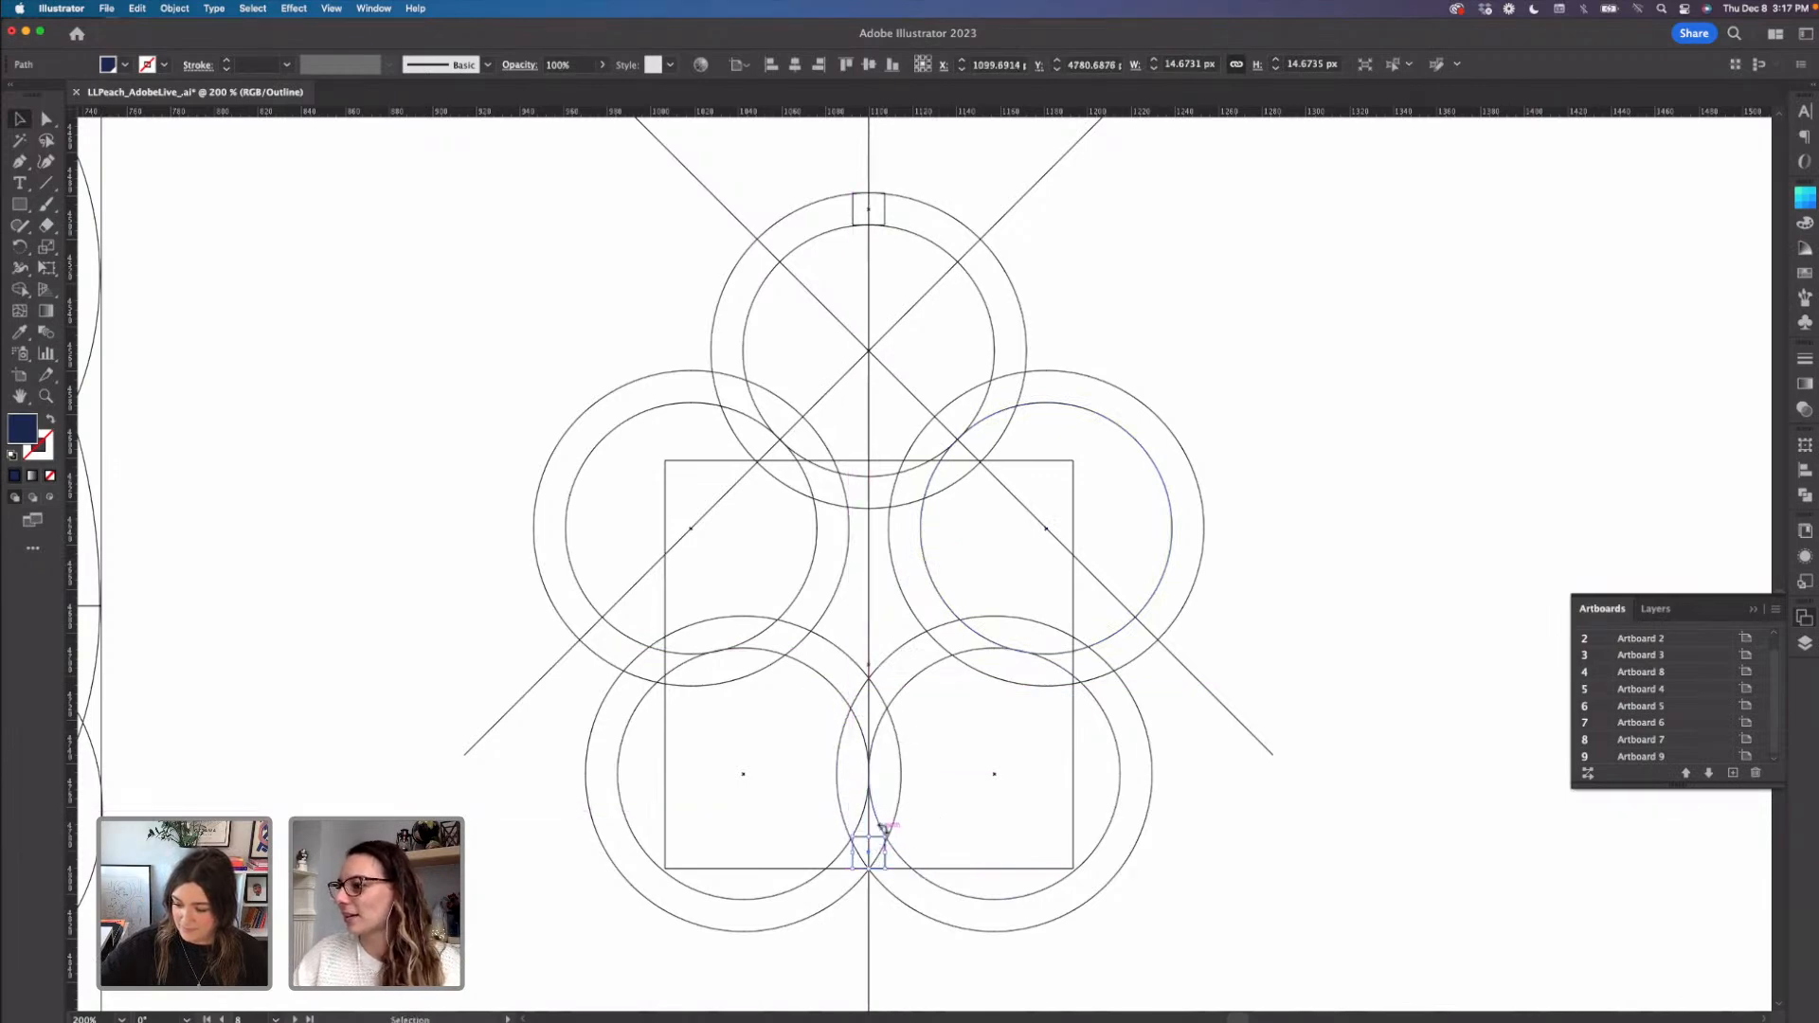
drag(867, 836, 874, 462)
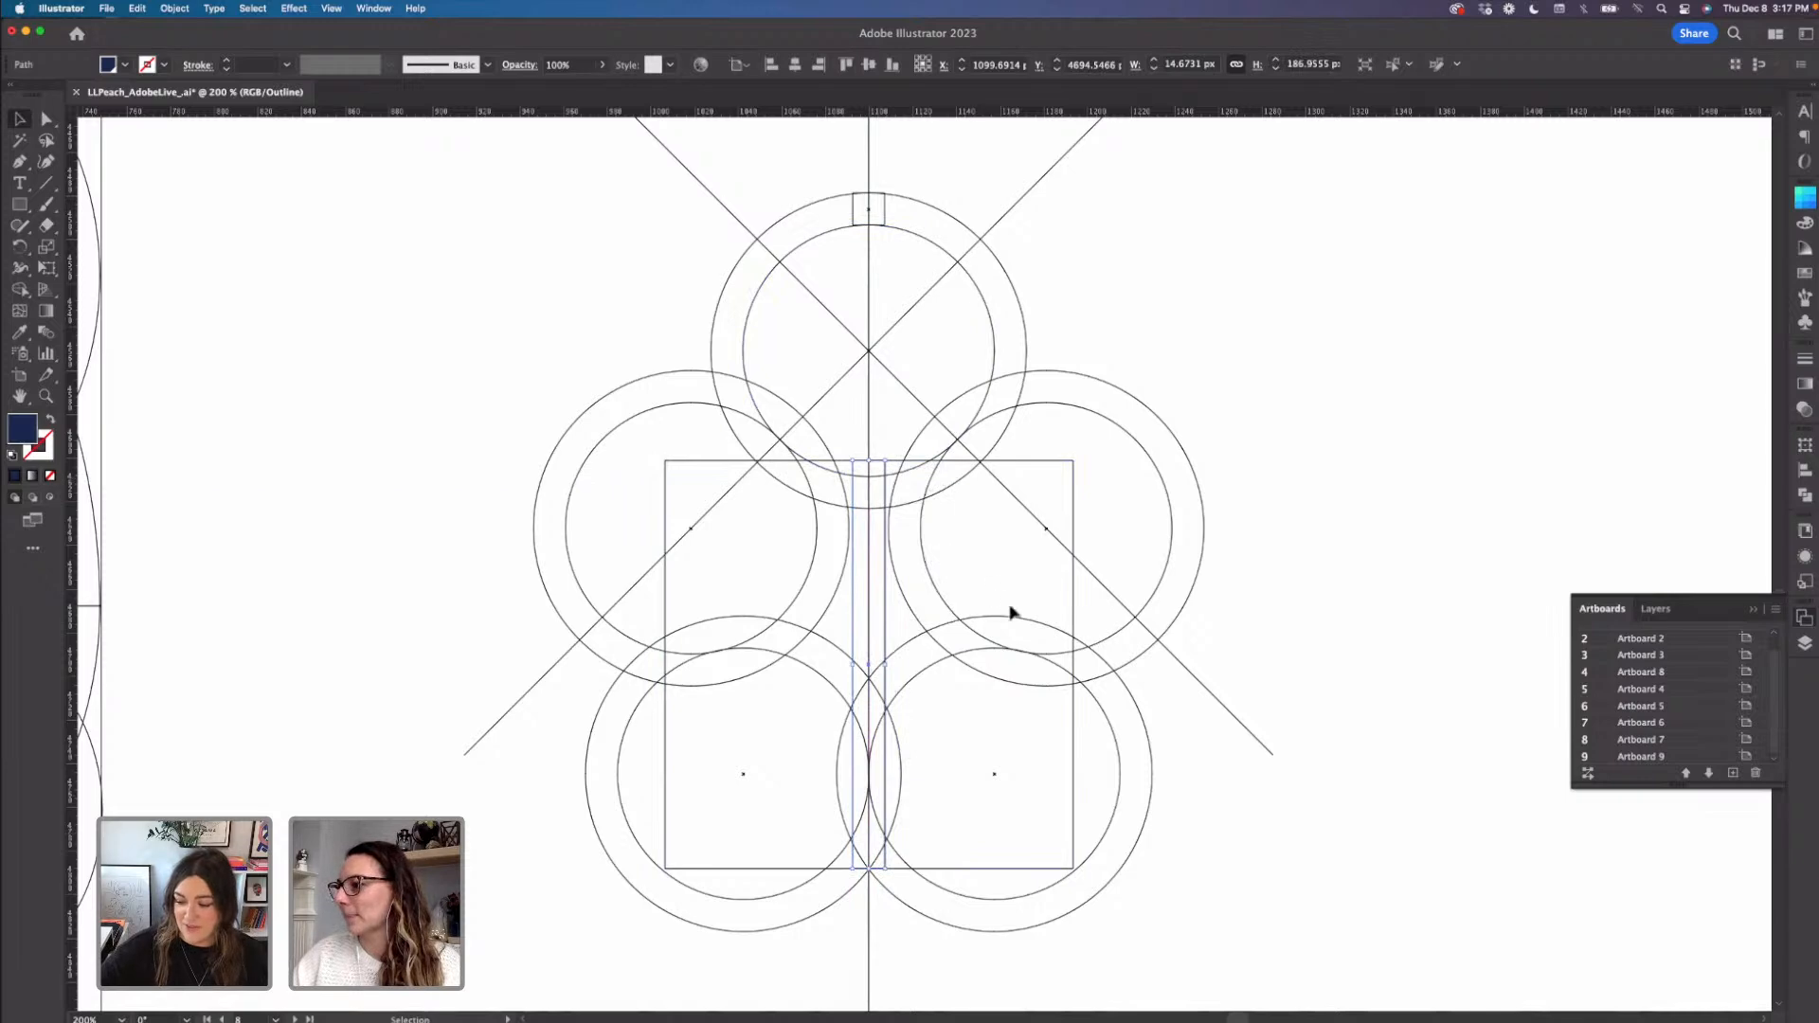
click(1324, 593)
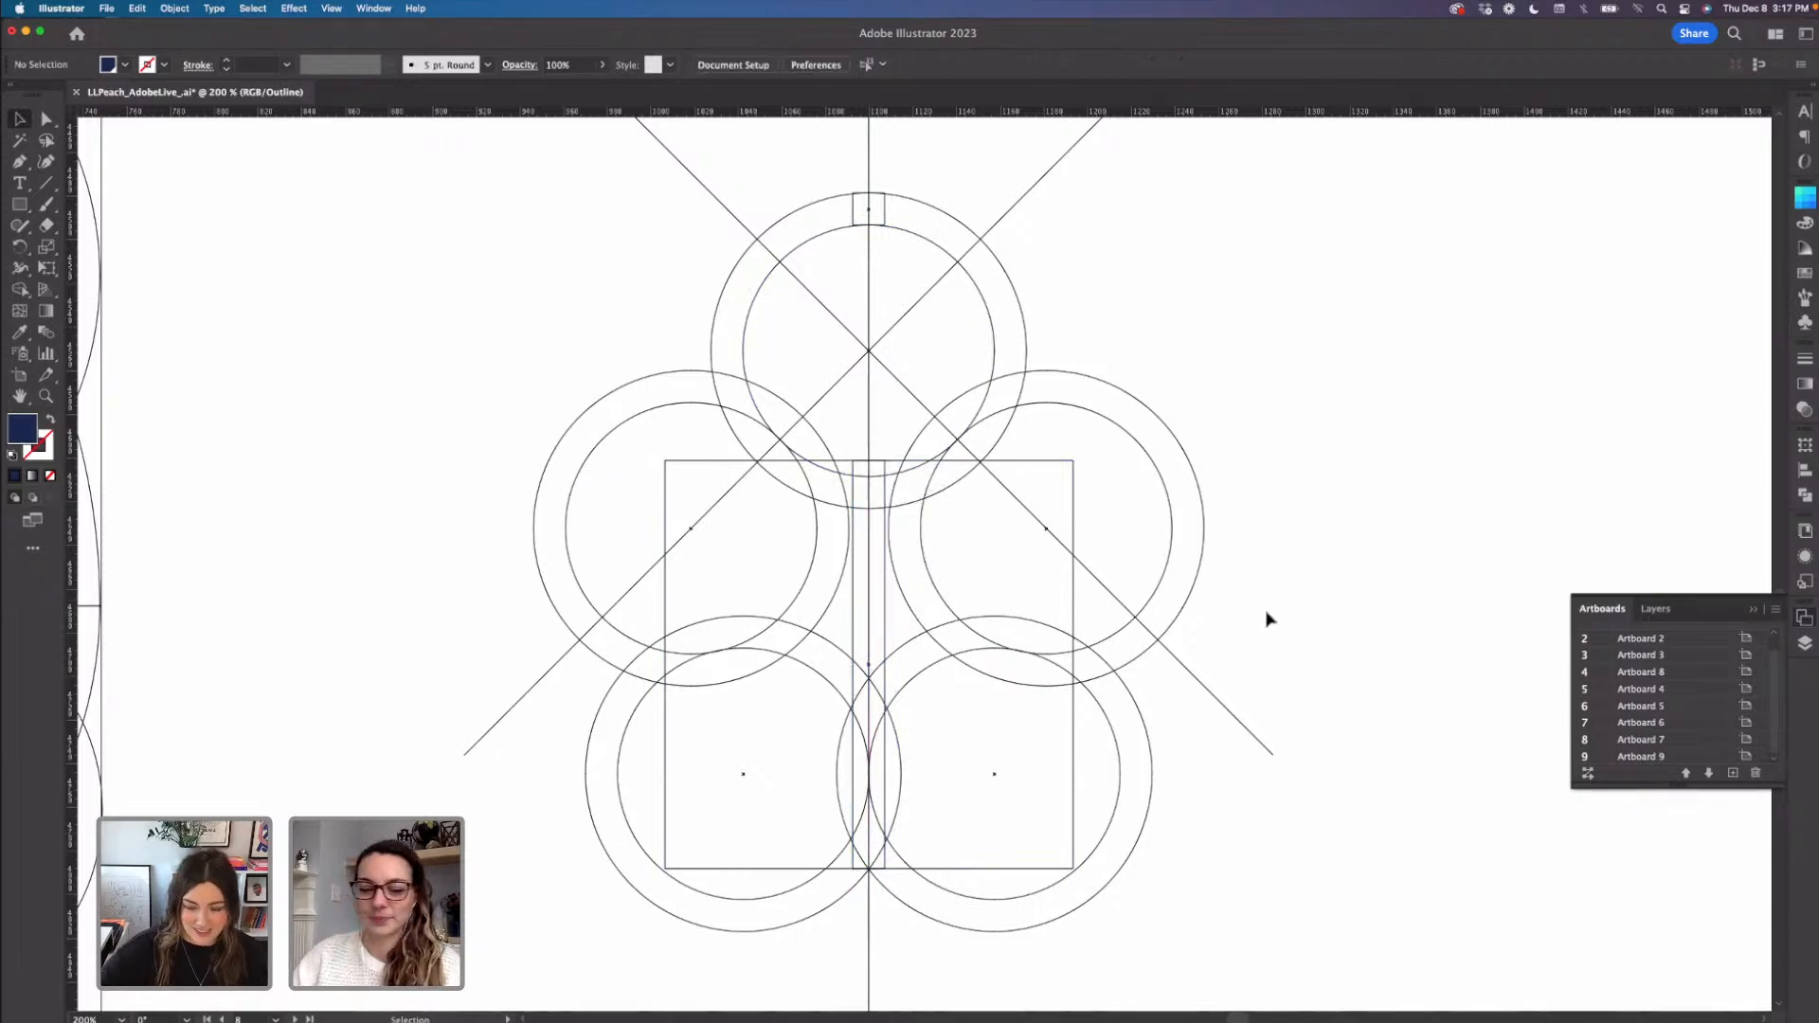
- Copy the 43.31 px golden-ratio square into the construction, rotated 45° and centred on the vertical line just below the large square's top edge
key(super+minus)
scroll(1194, 655, left, 5)
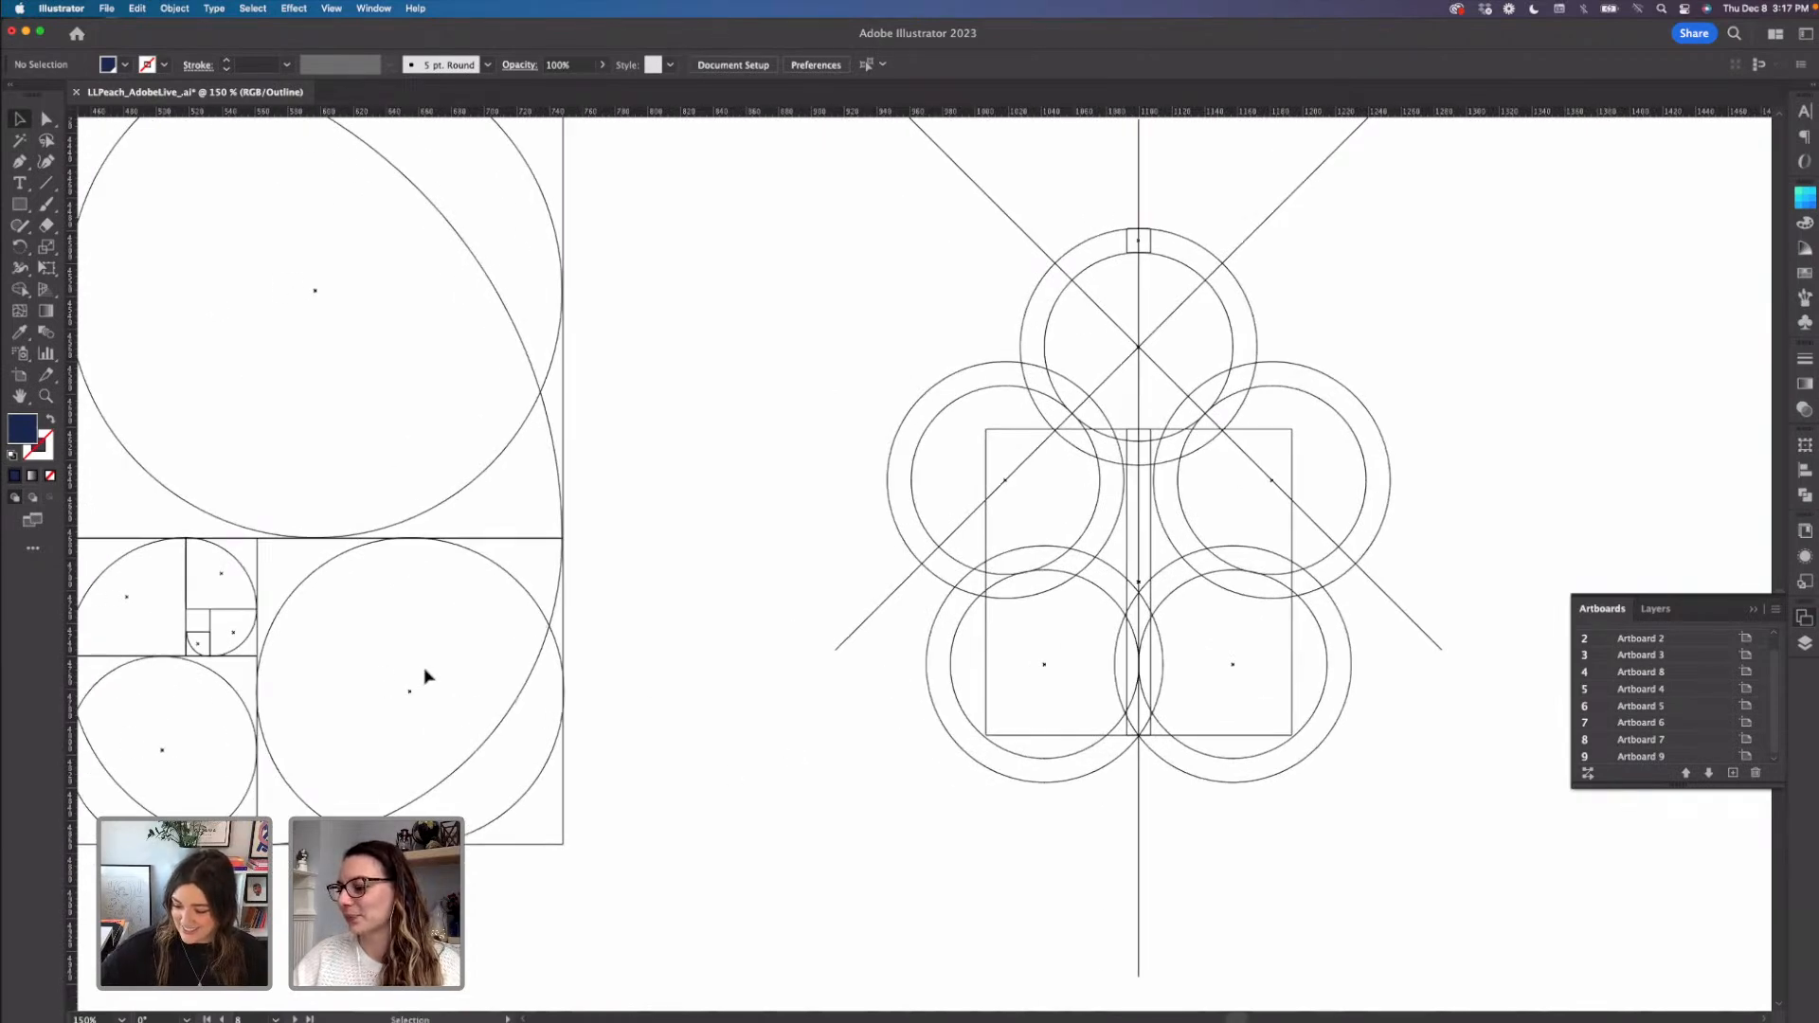
click(246, 544)
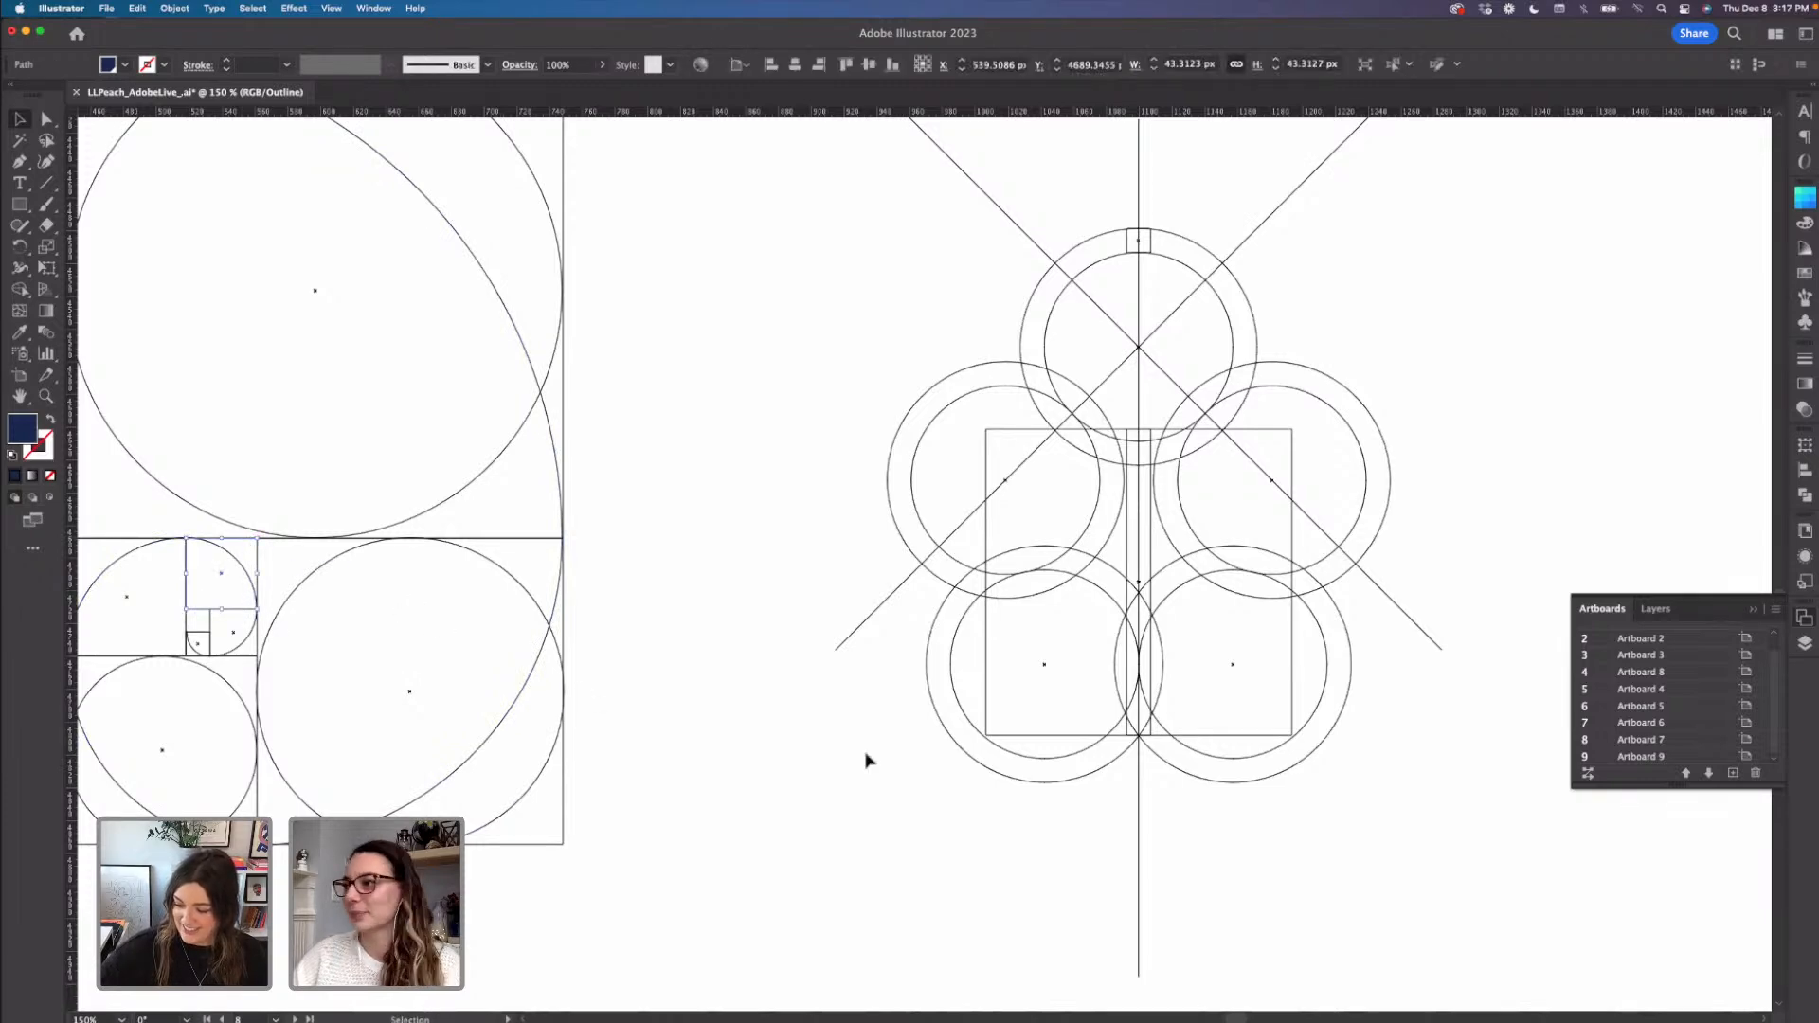
scroll(600, 780, right, 5)
key(ctrl+v)
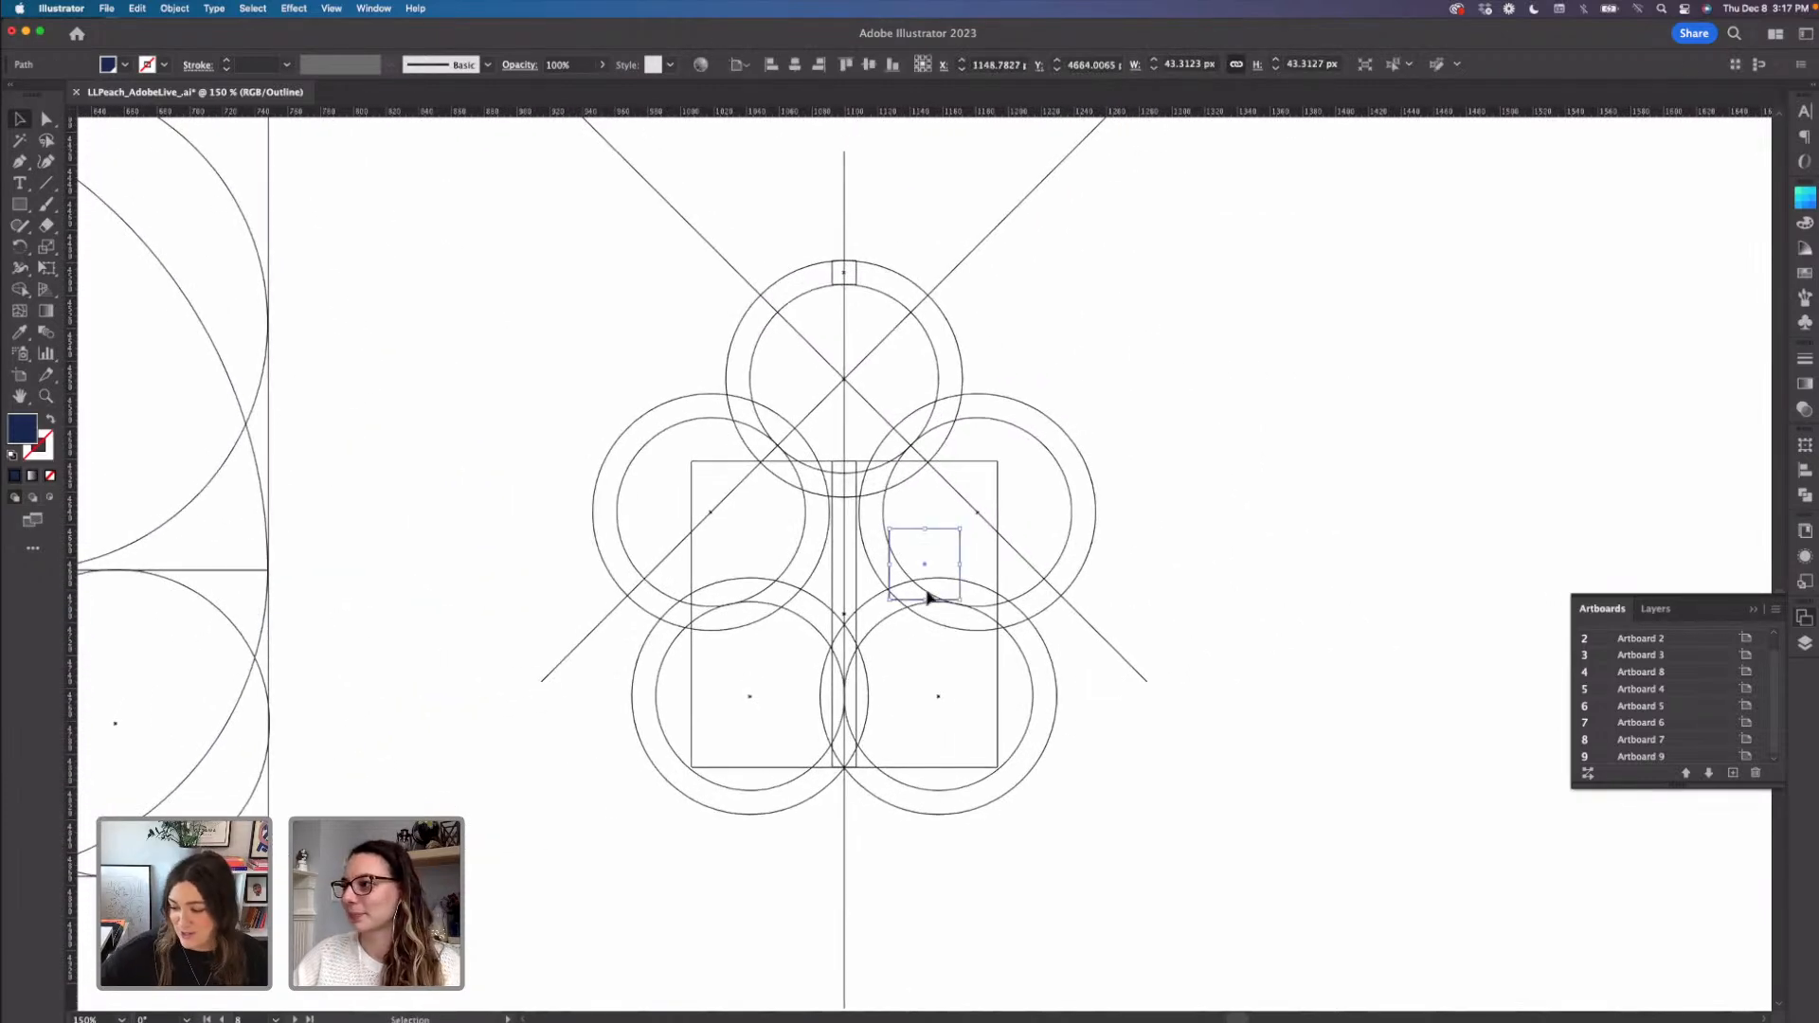
drag(966, 527, 886, 528)
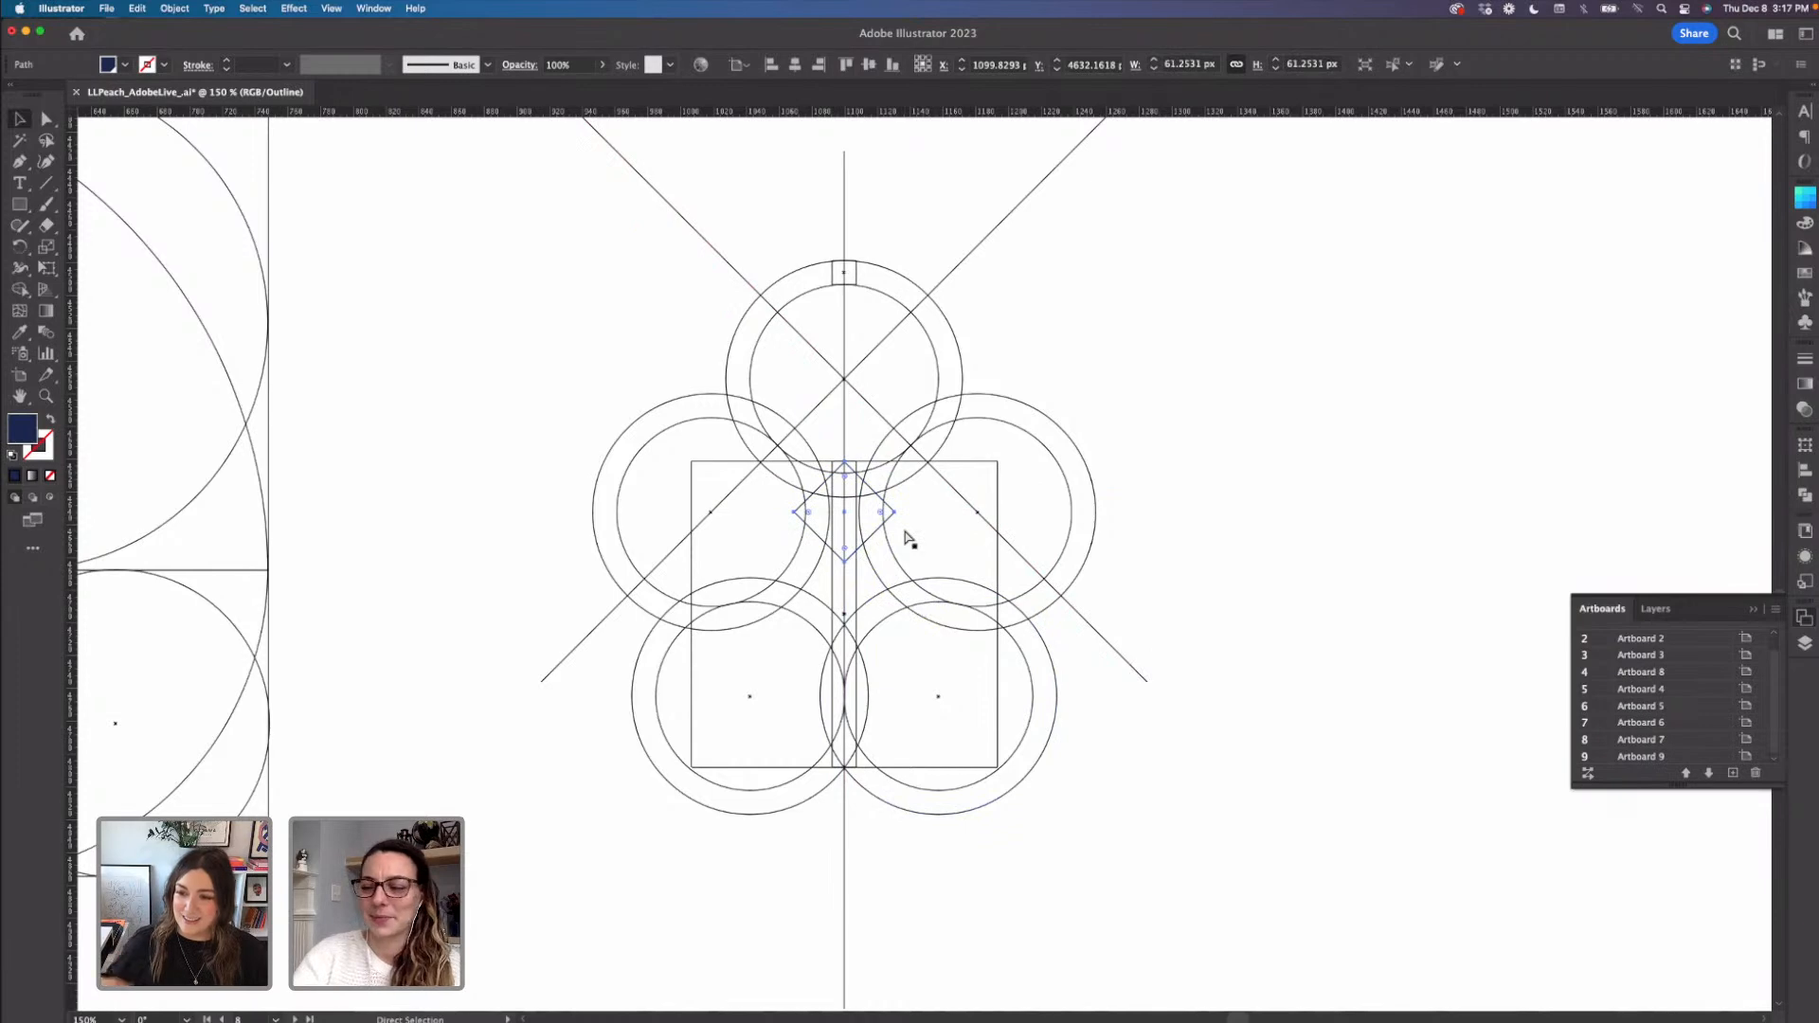
- Nudge the diamond up so its top corner meets the large square's top edge on the vertical line, and keep it selected
key(super+equal)
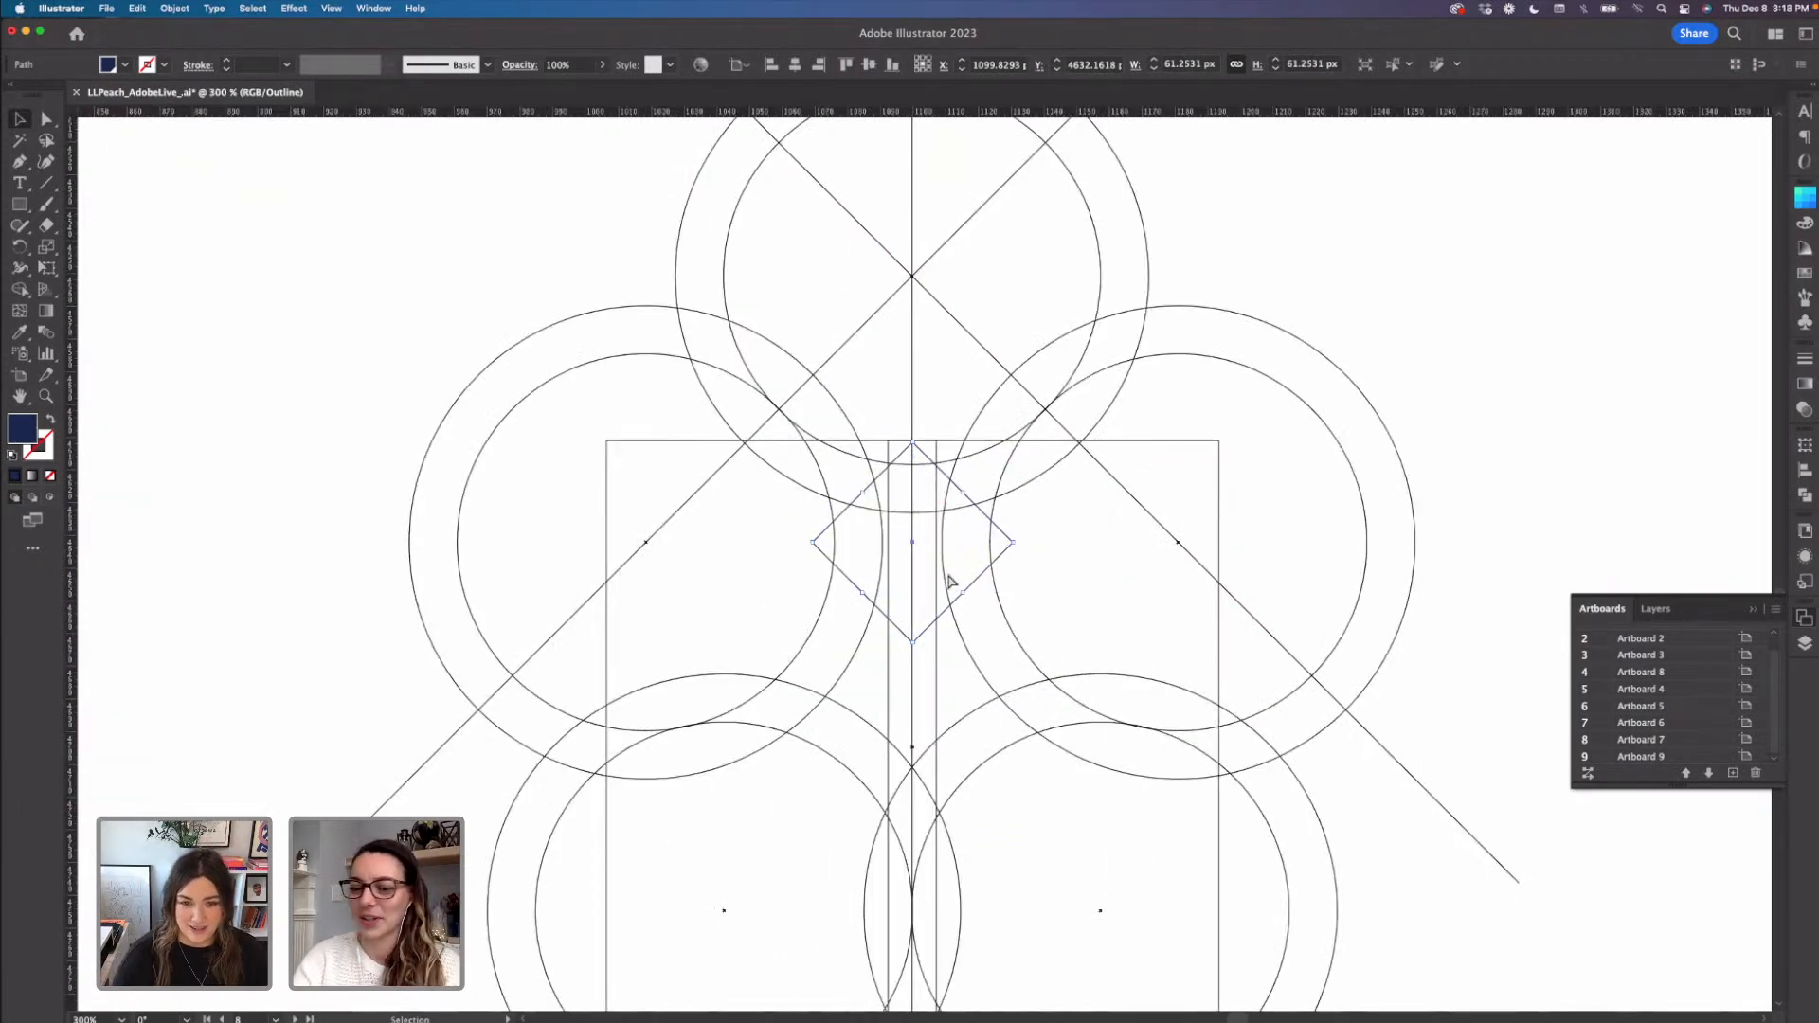
key(super+equal)
key(a)
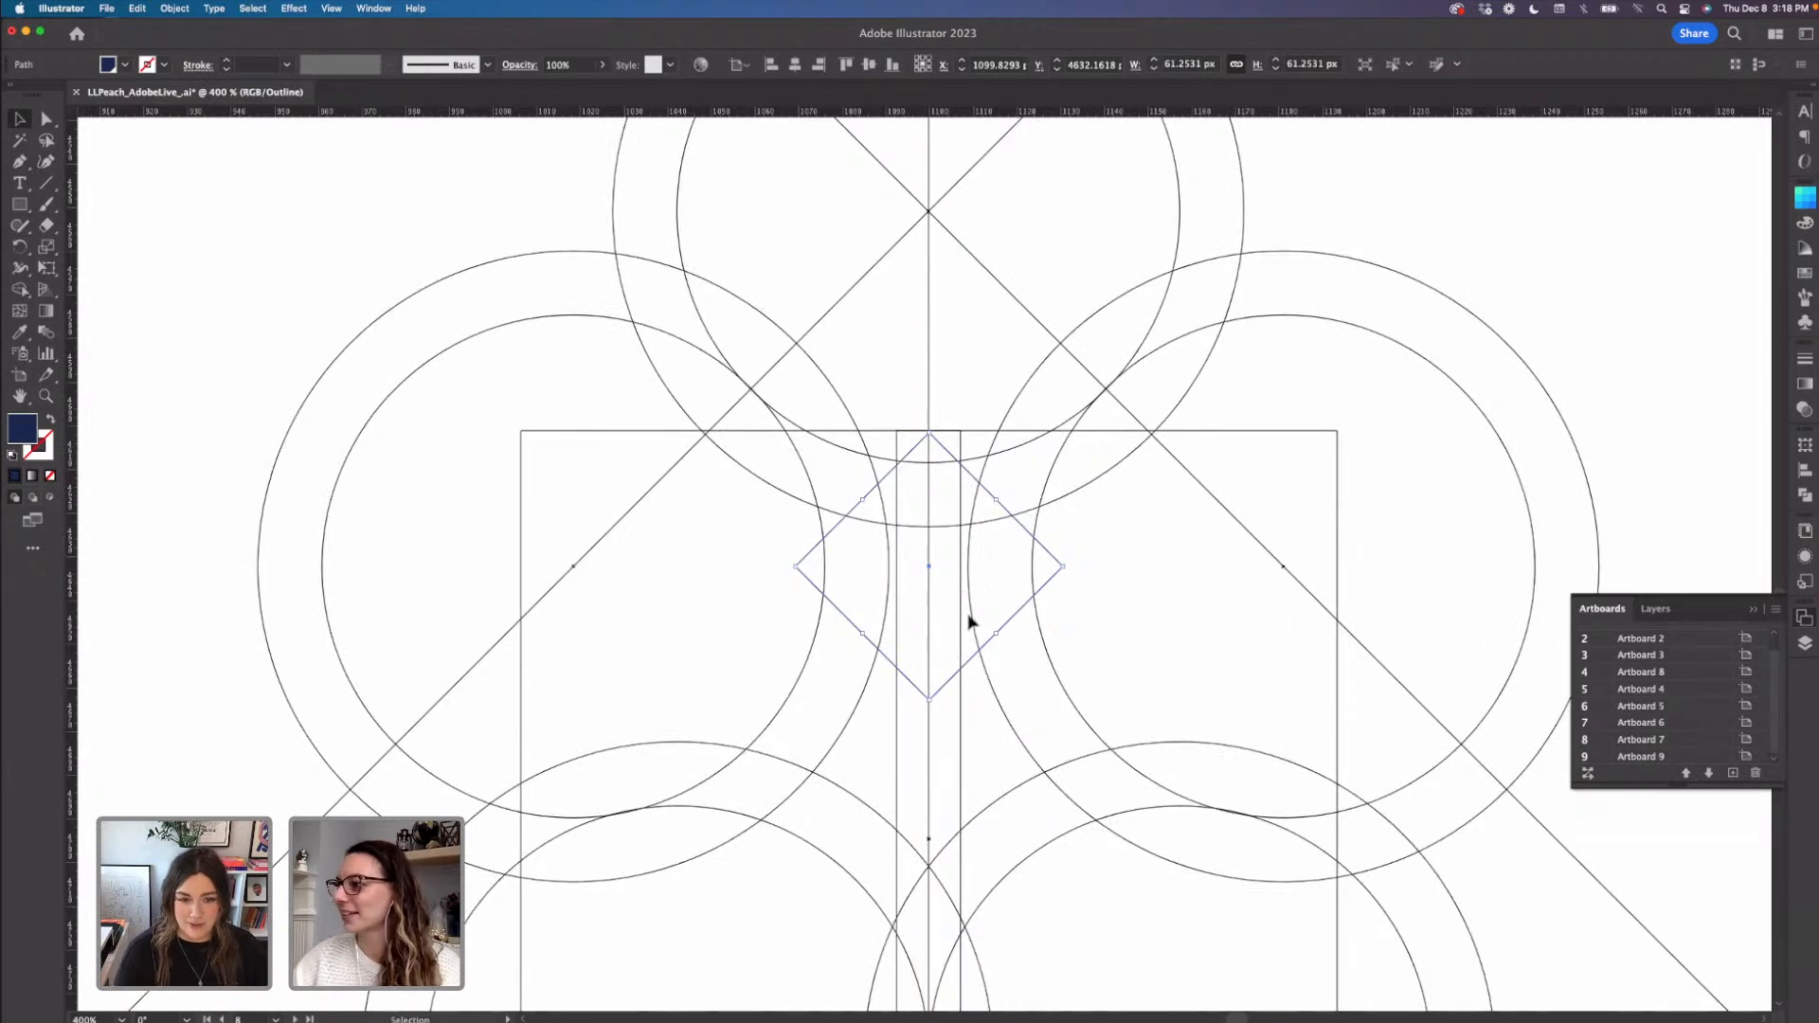
click(1117, 633)
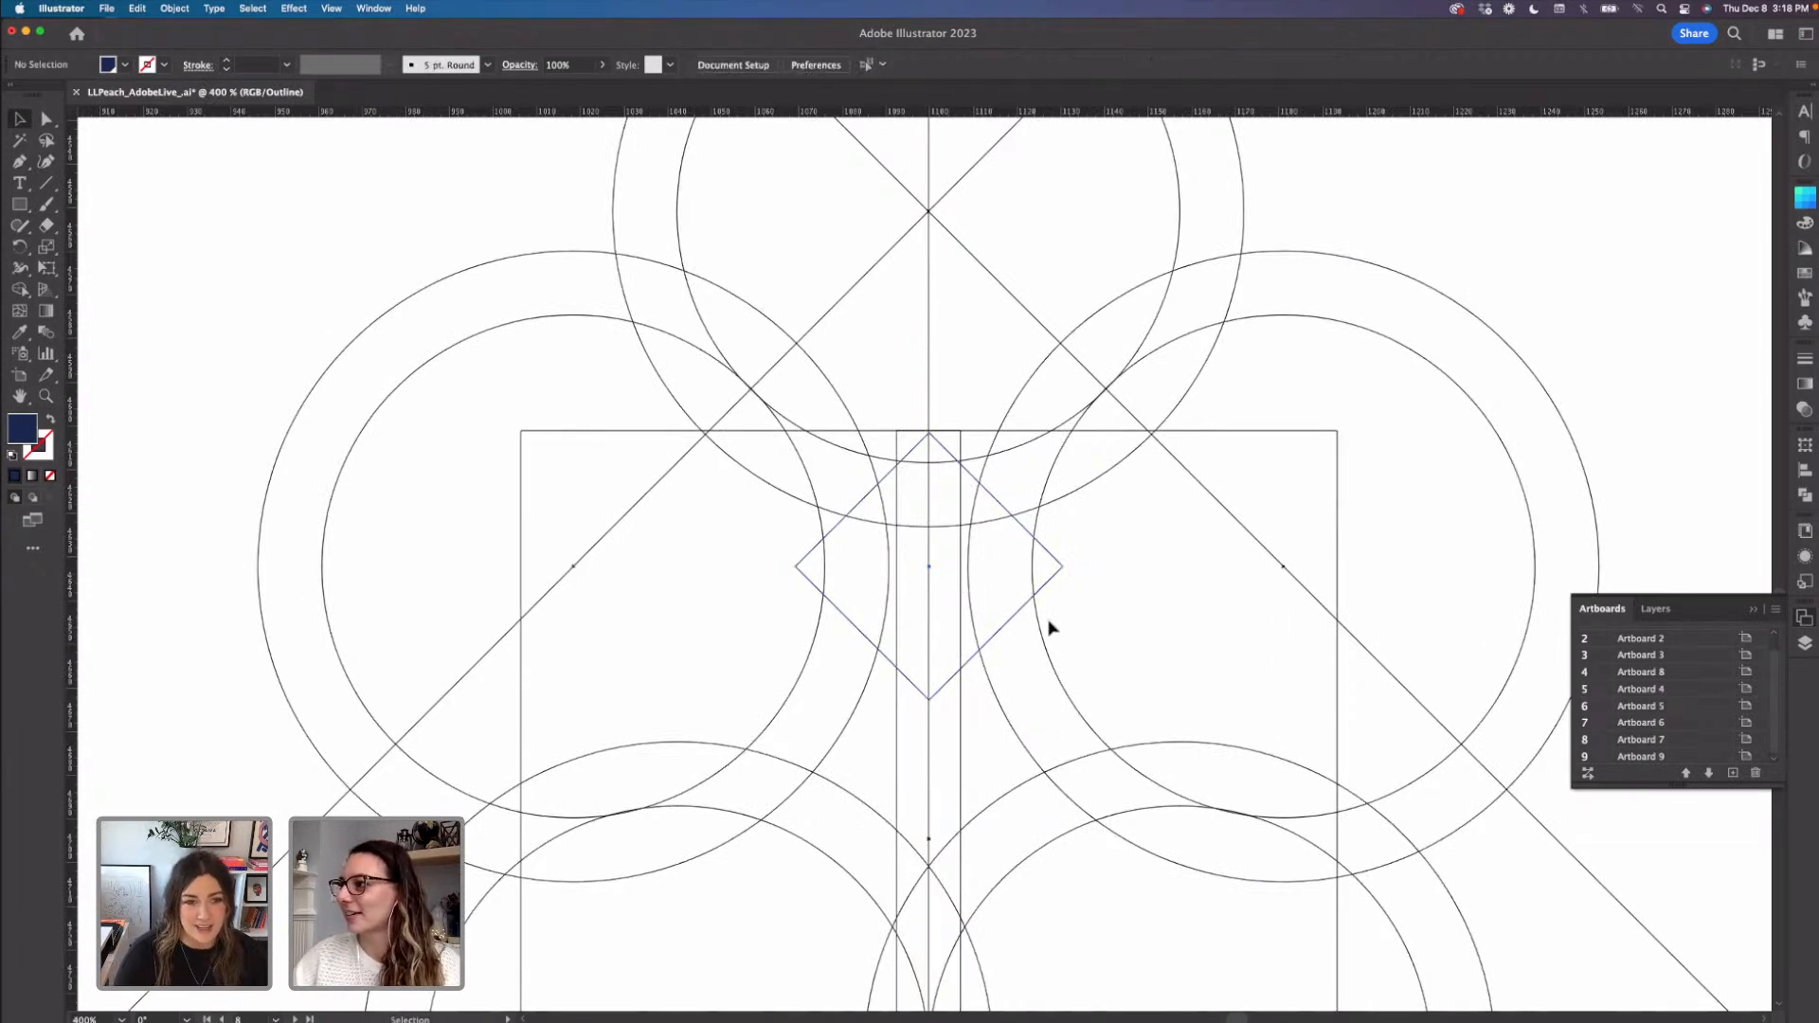
drag(999, 637, 998, 635)
click(1117, 616)
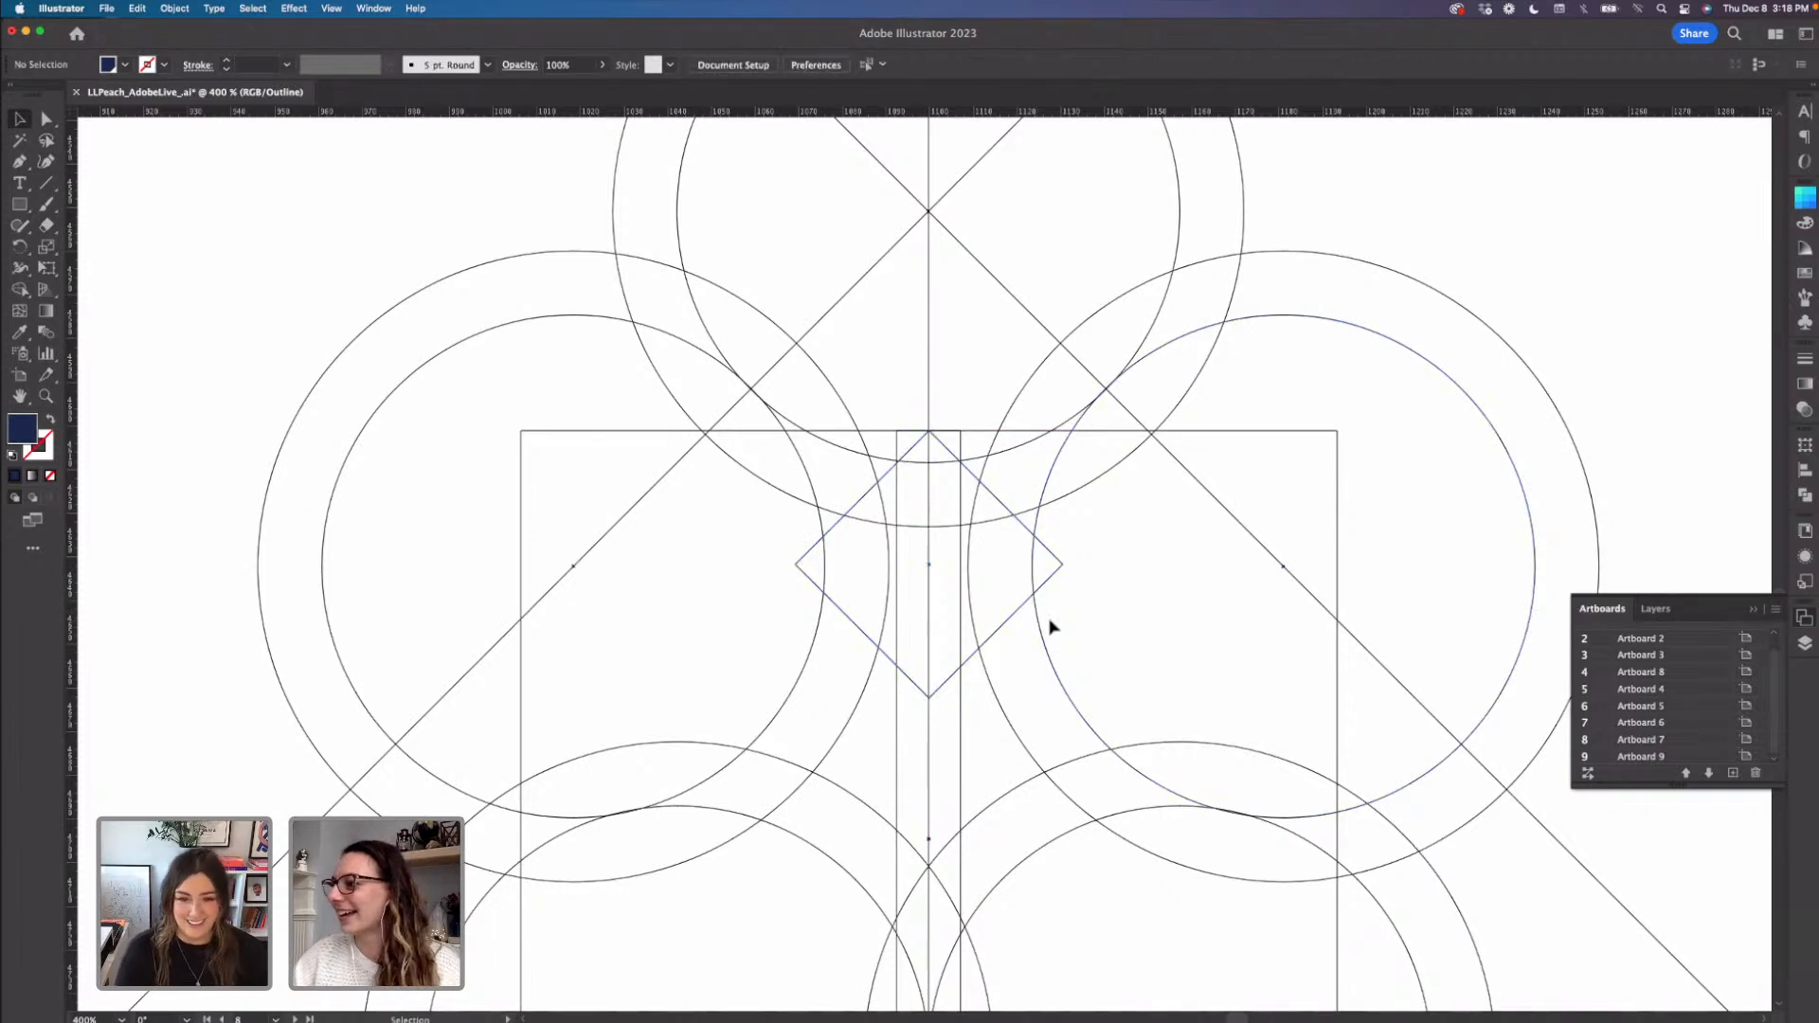
key(a)
click(1006, 623)
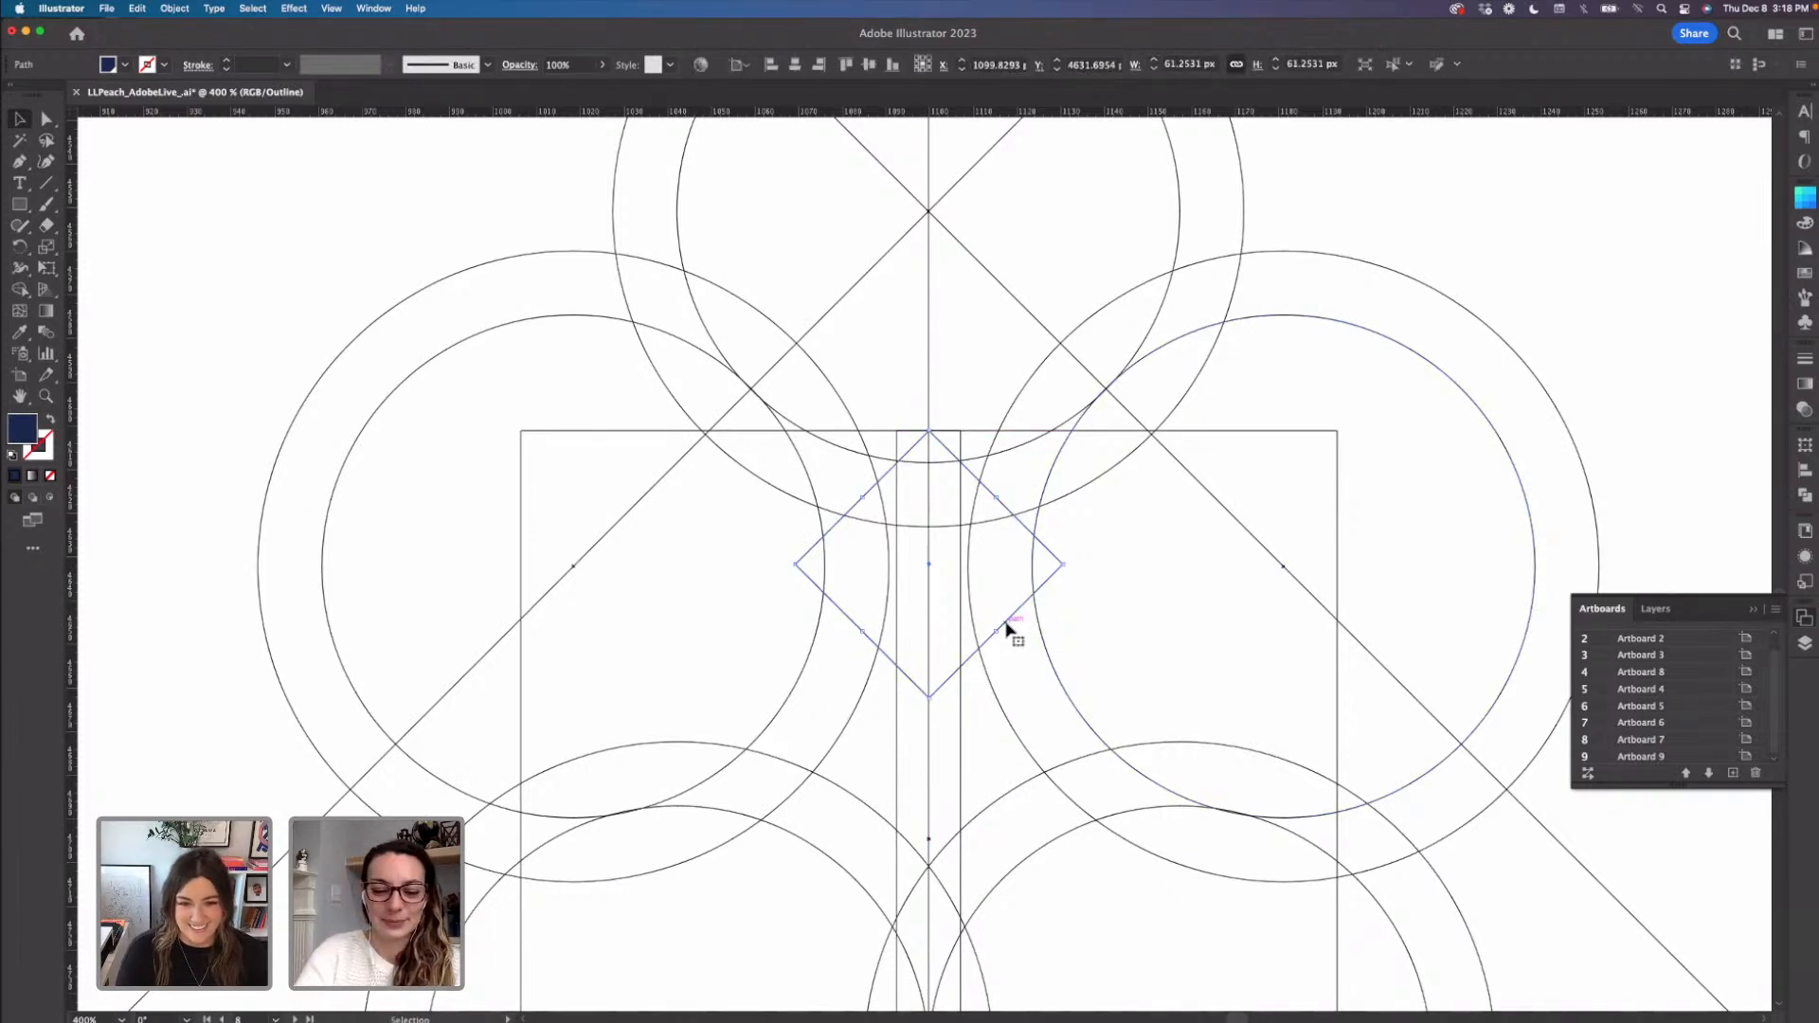
- Copy the diamond straight down the vertical line so the copy's top corner meets the original's bottom corner
drag(1006, 647, 968, 893)
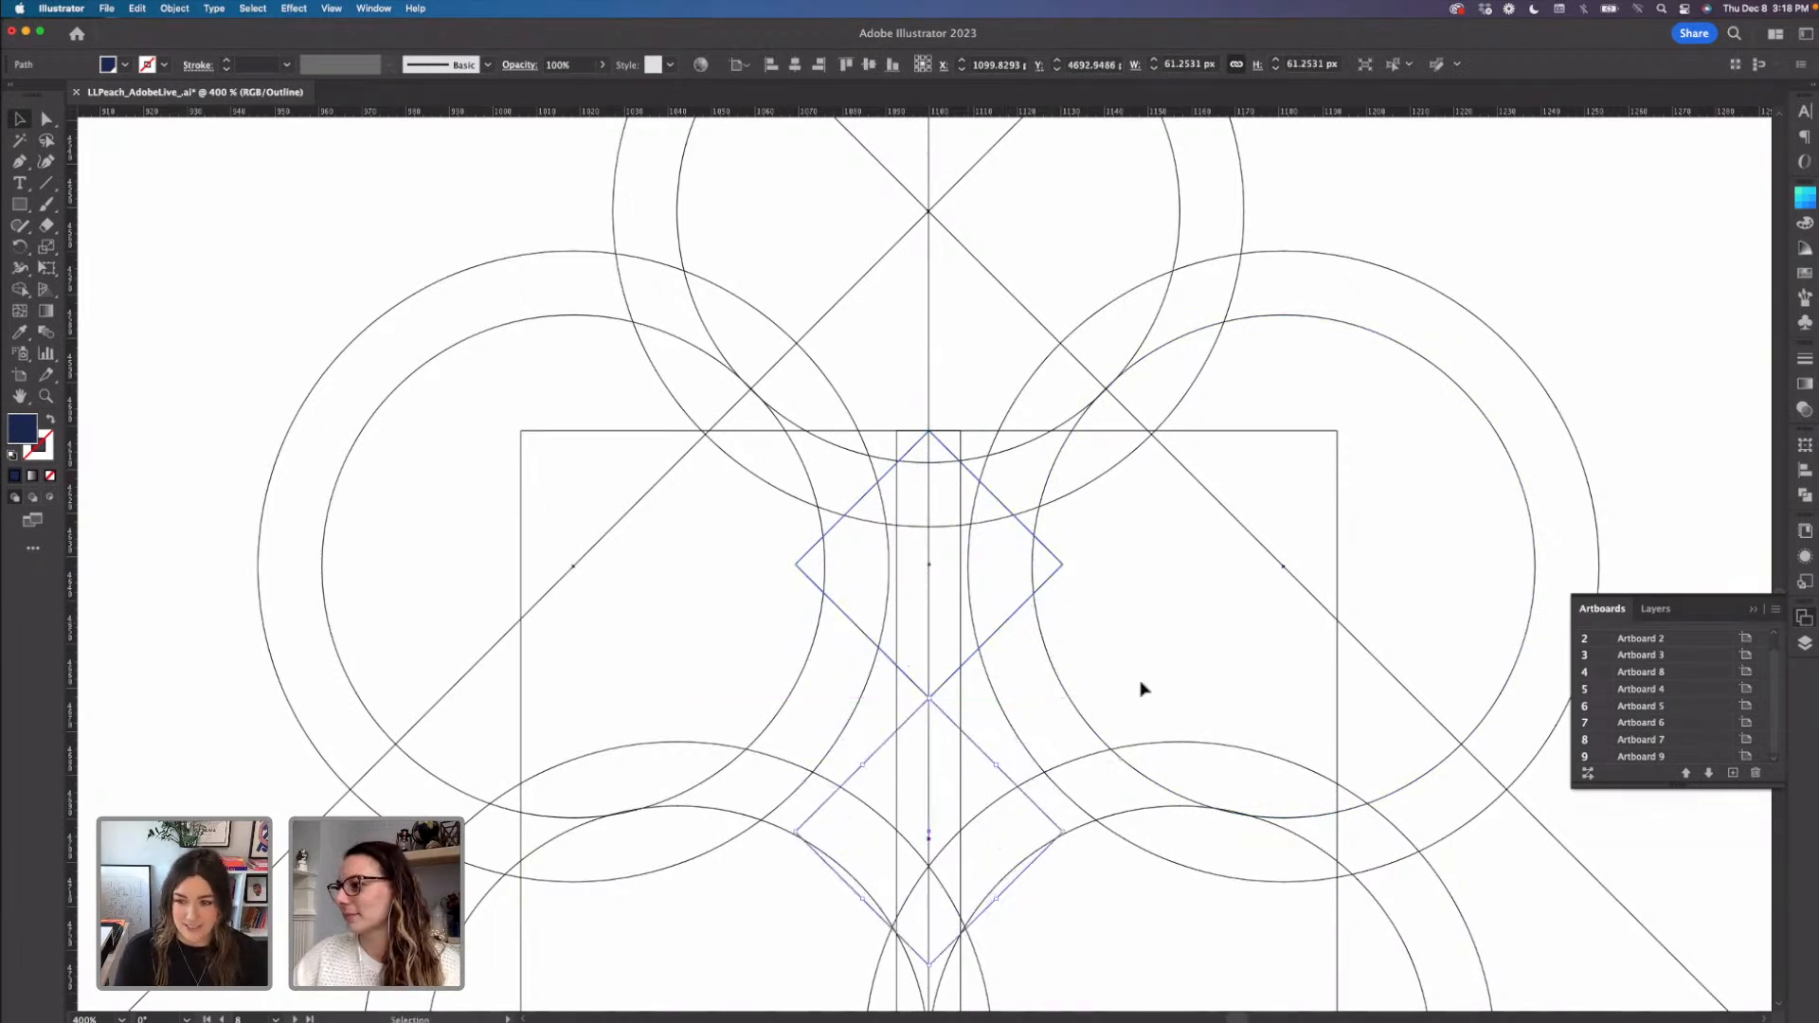
click(1142, 679)
key(super+minus)
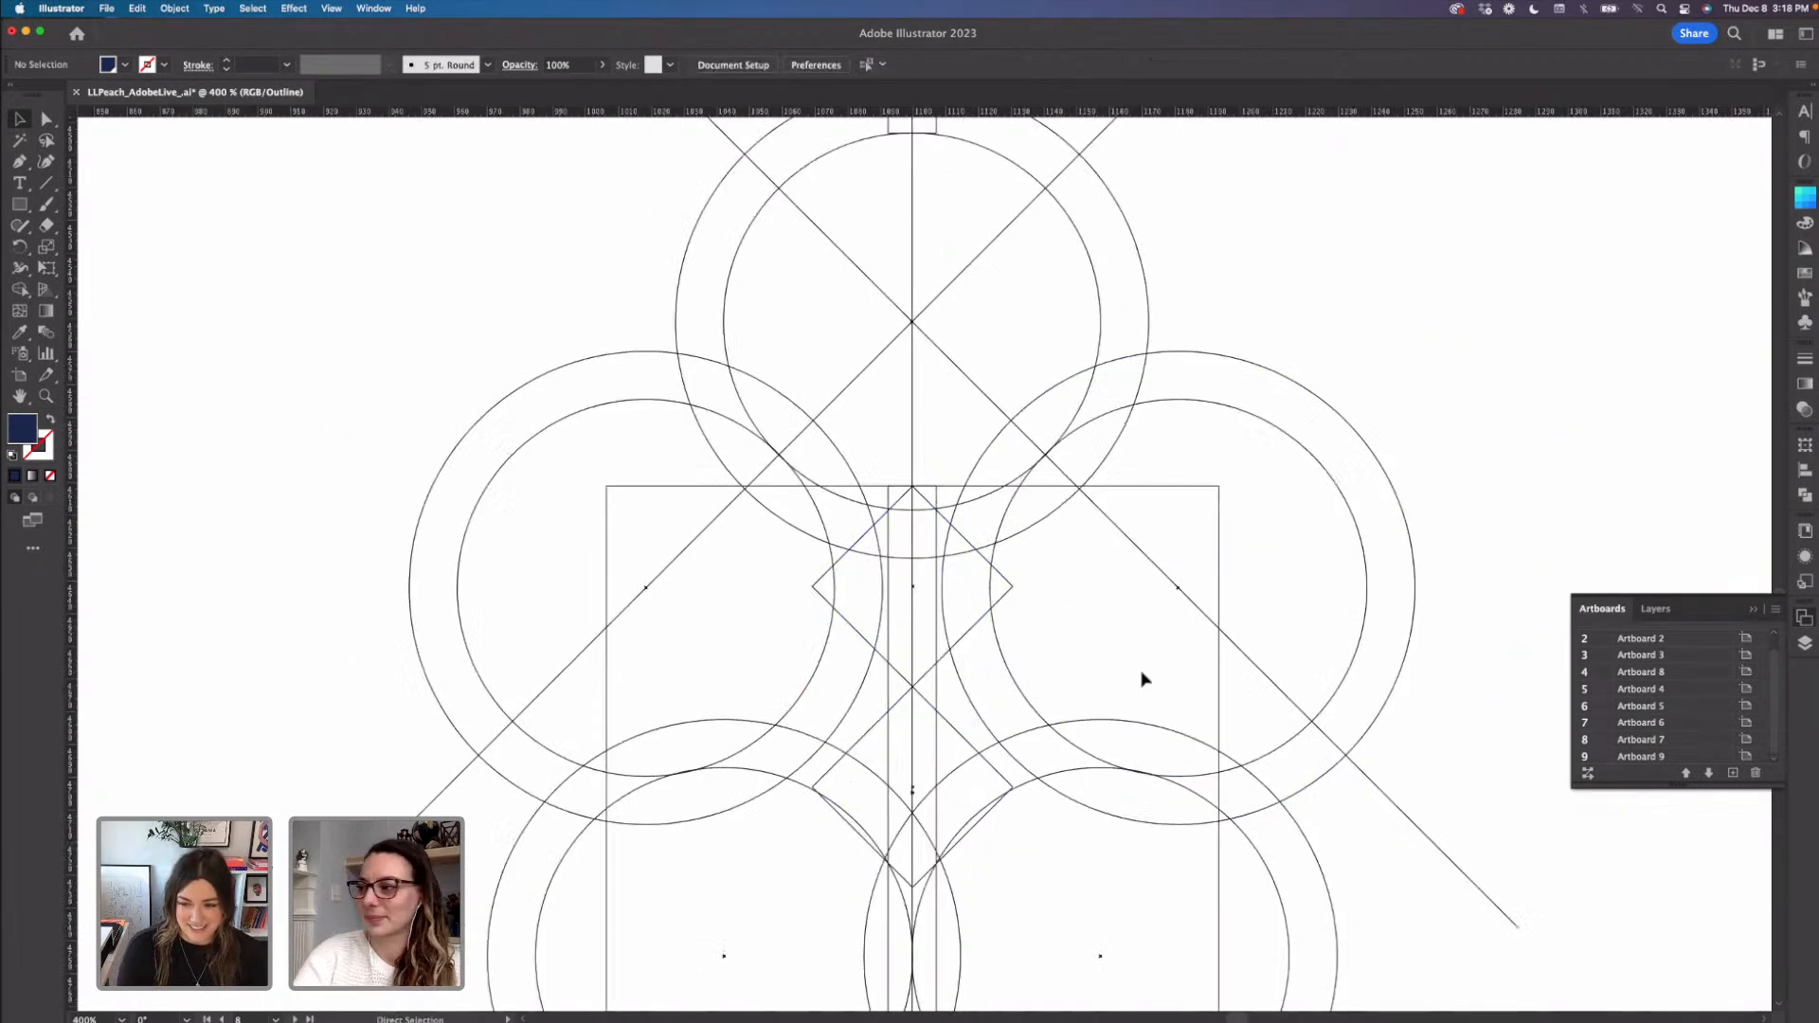
key(super+minus)
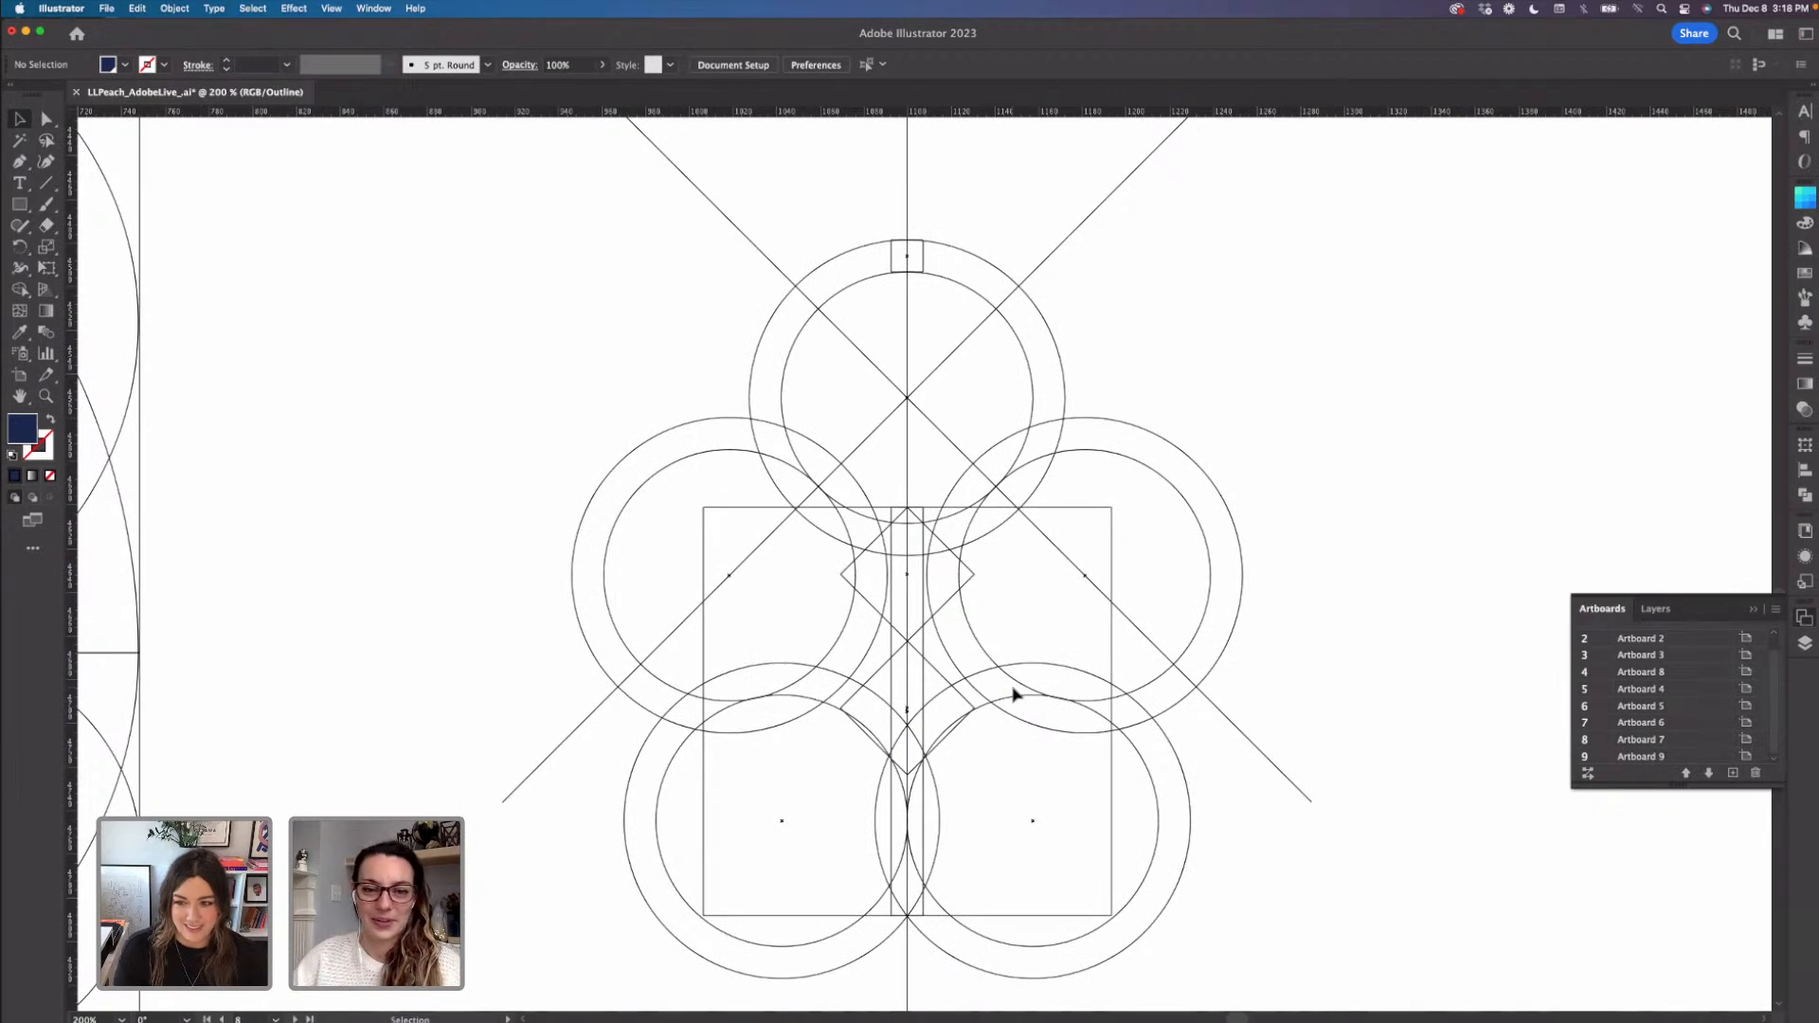
- Copy the second diamond straight down to stack a third diamond directly below it on the vertical line
key(super+plus)
key(super+plus)
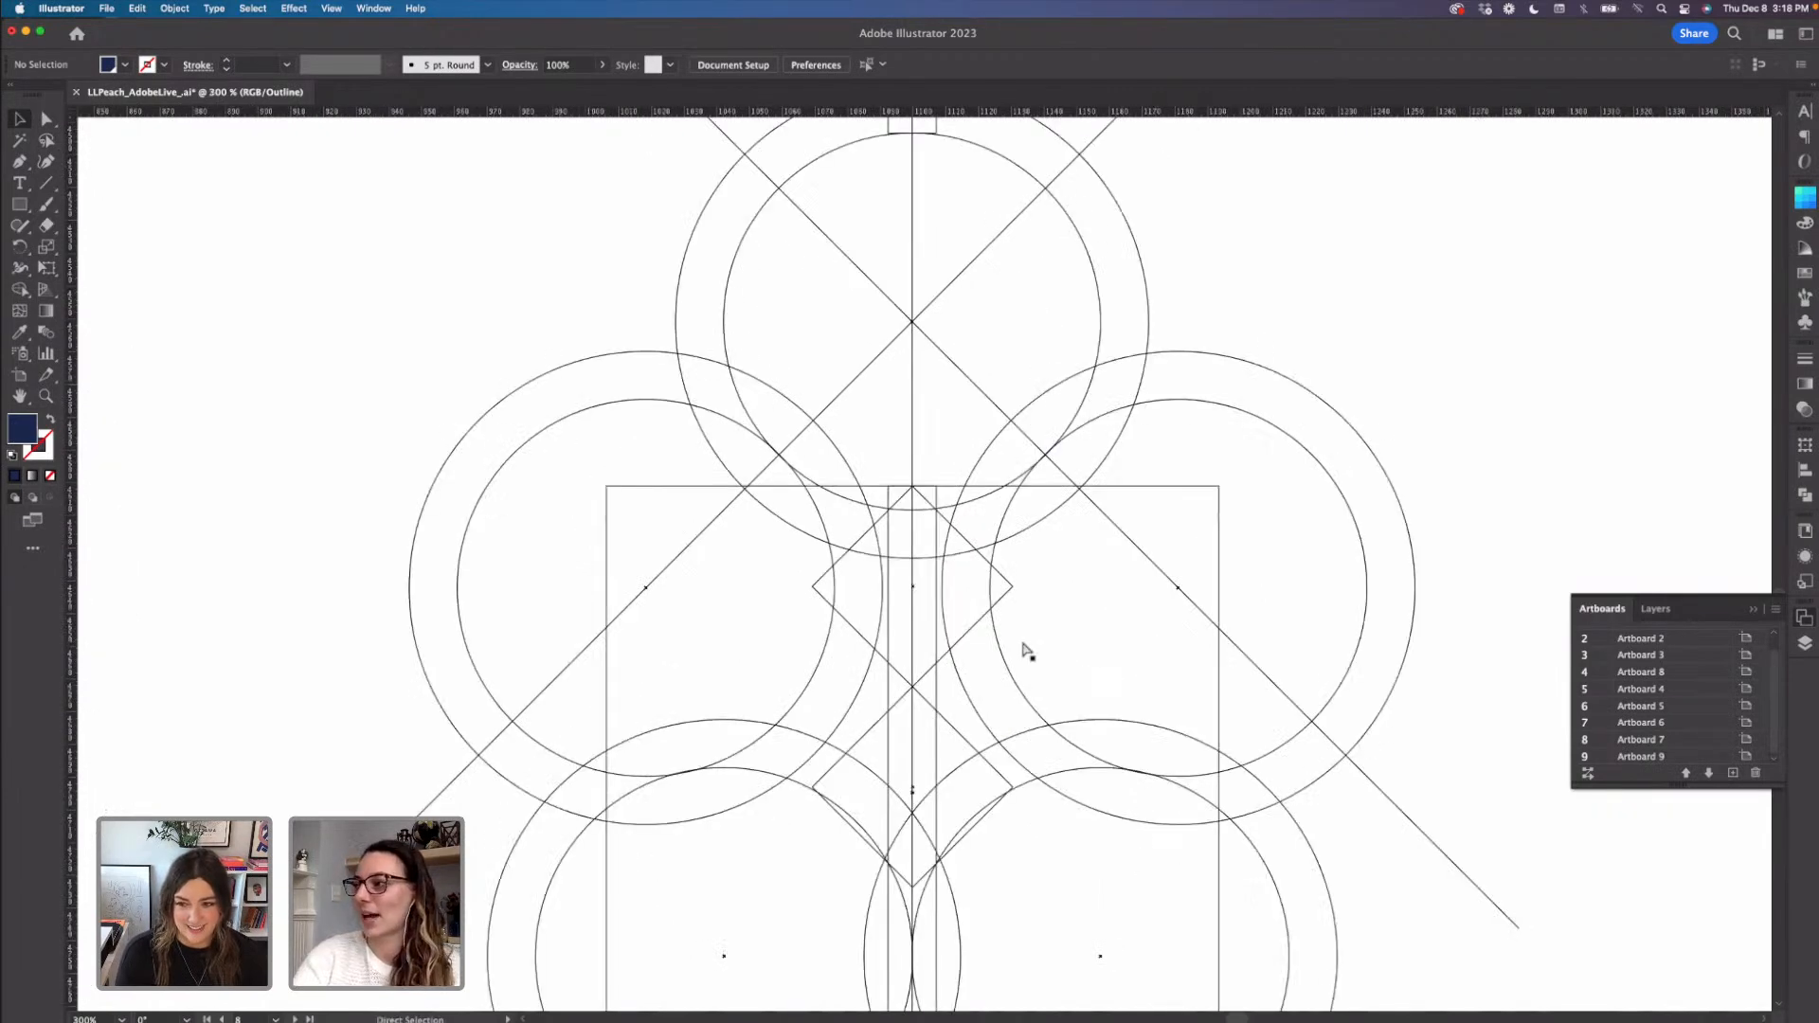
scroll(1030, 630, down, 3)
scroll(1033, 644, down, 3)
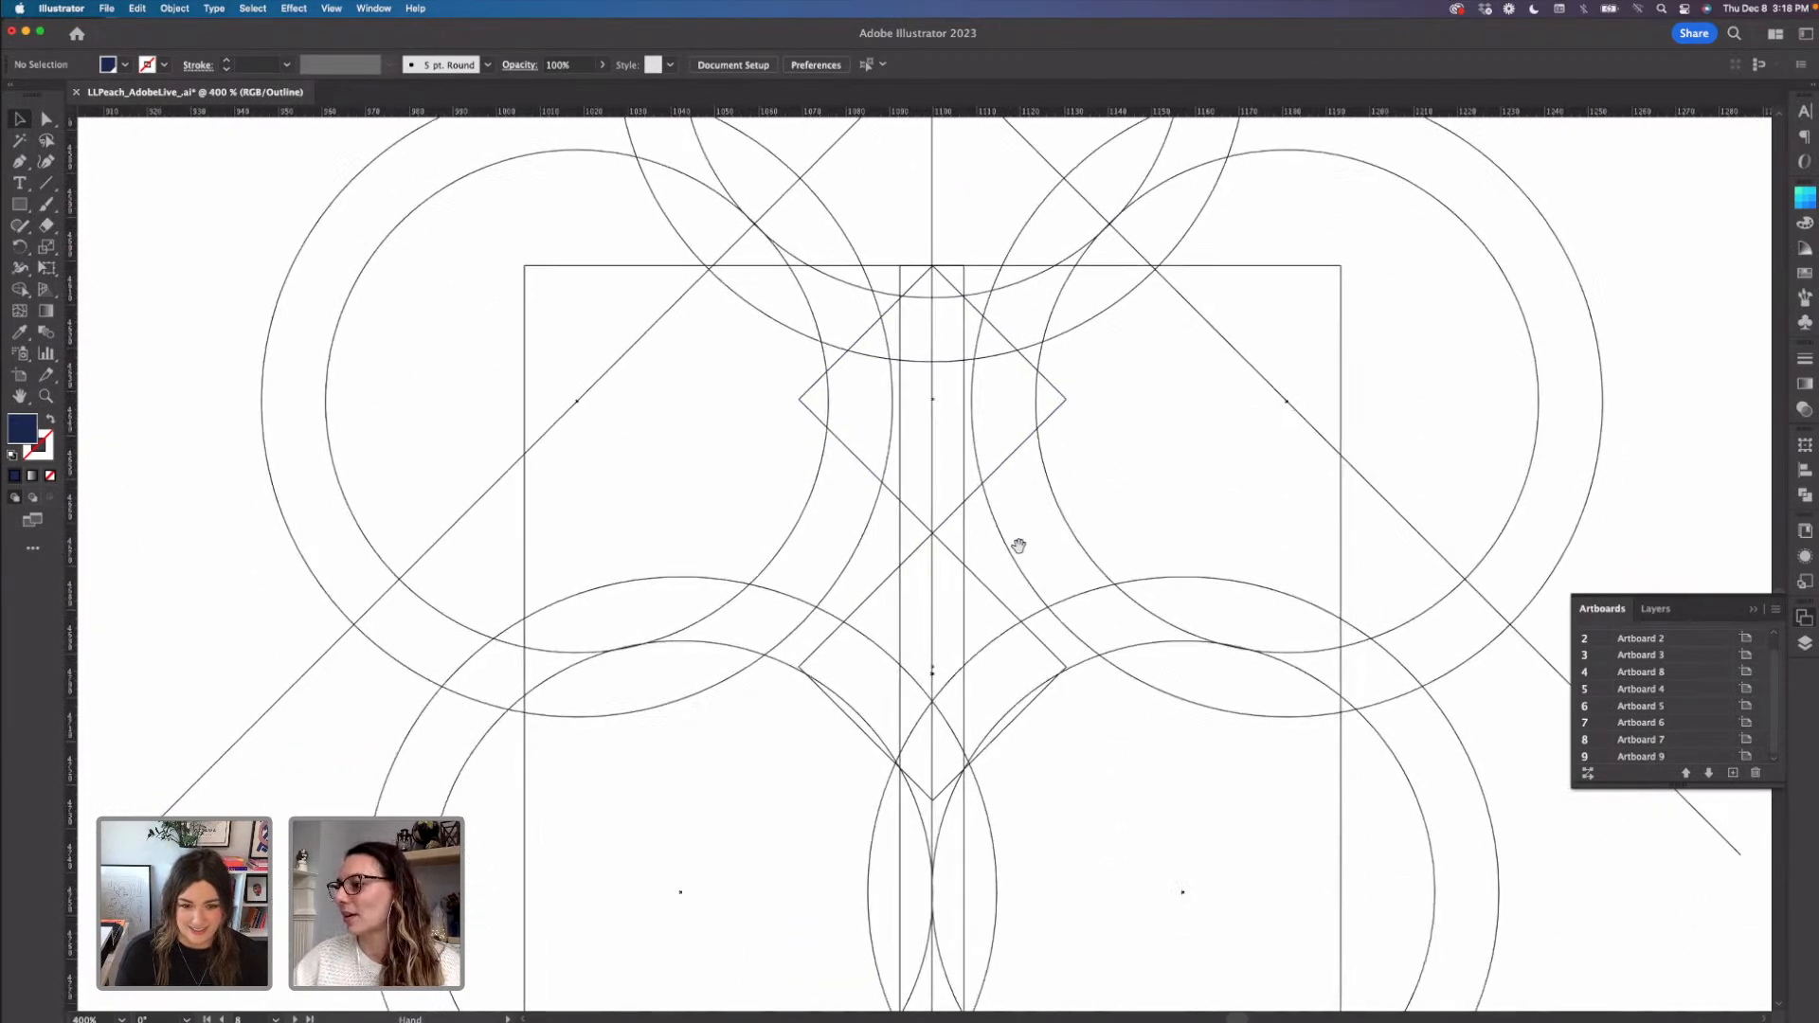
click(1032, 687)
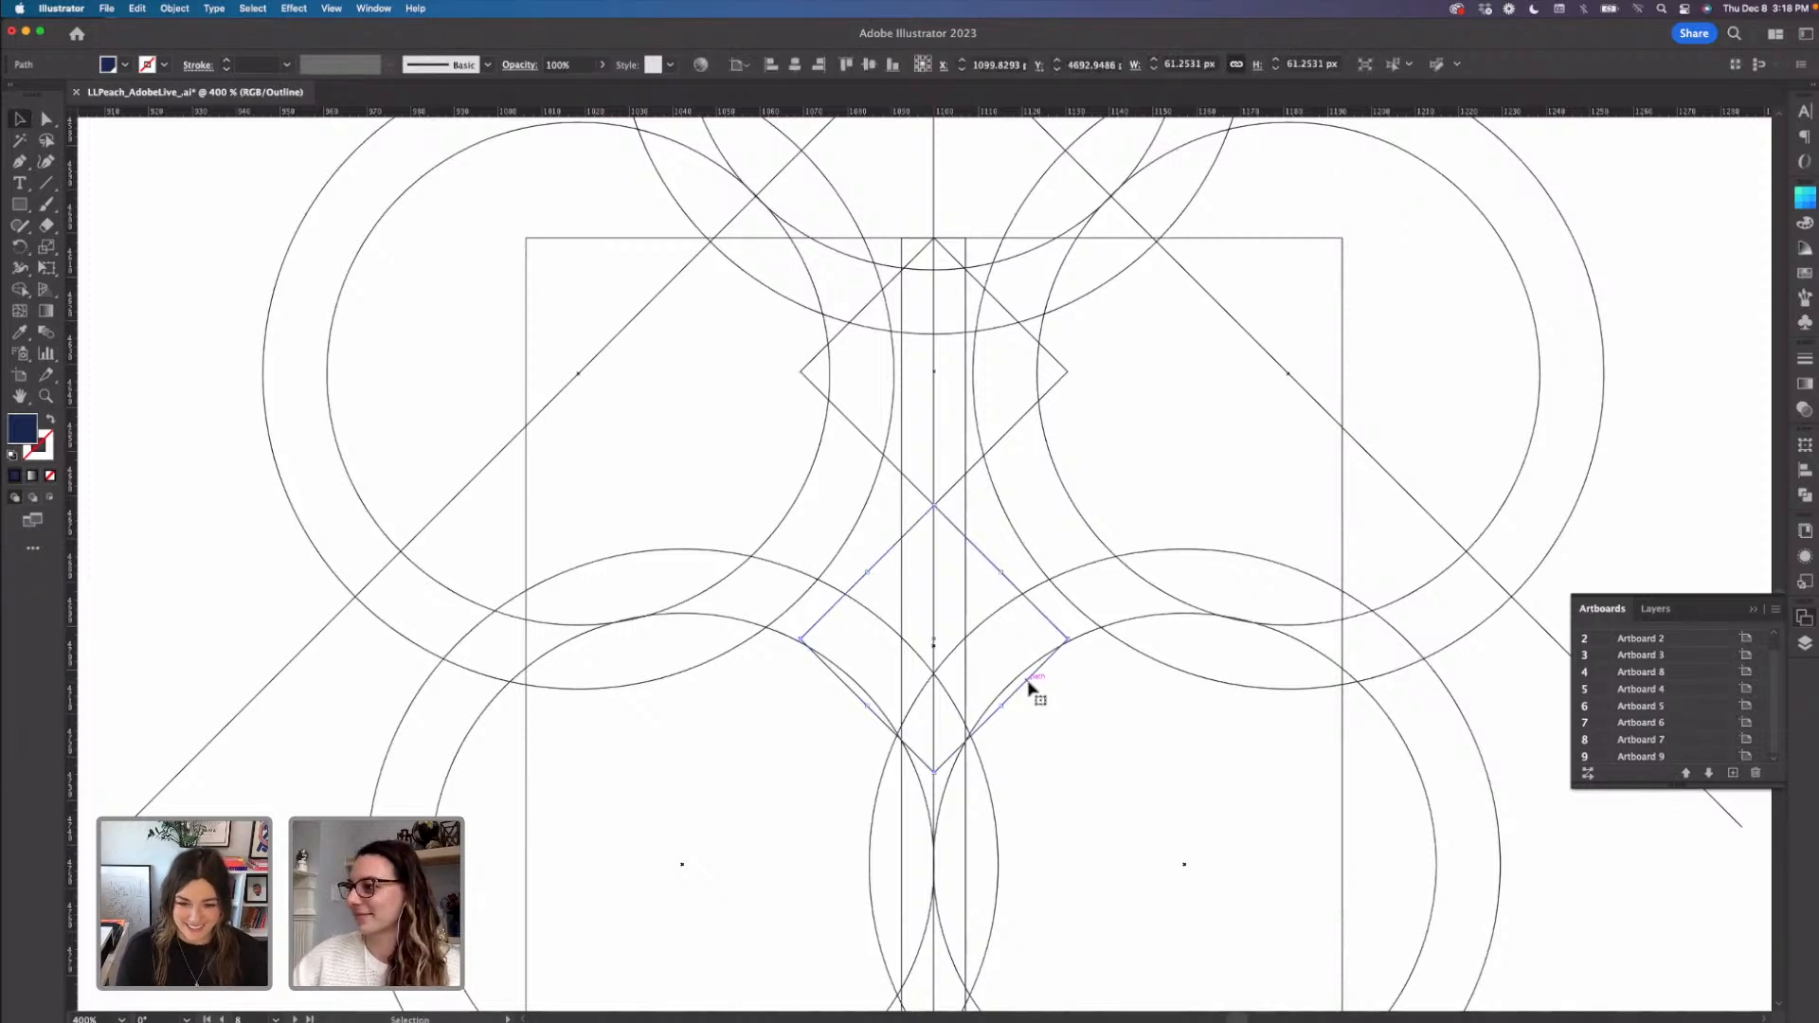
drag(1027, 683, 996, 810)
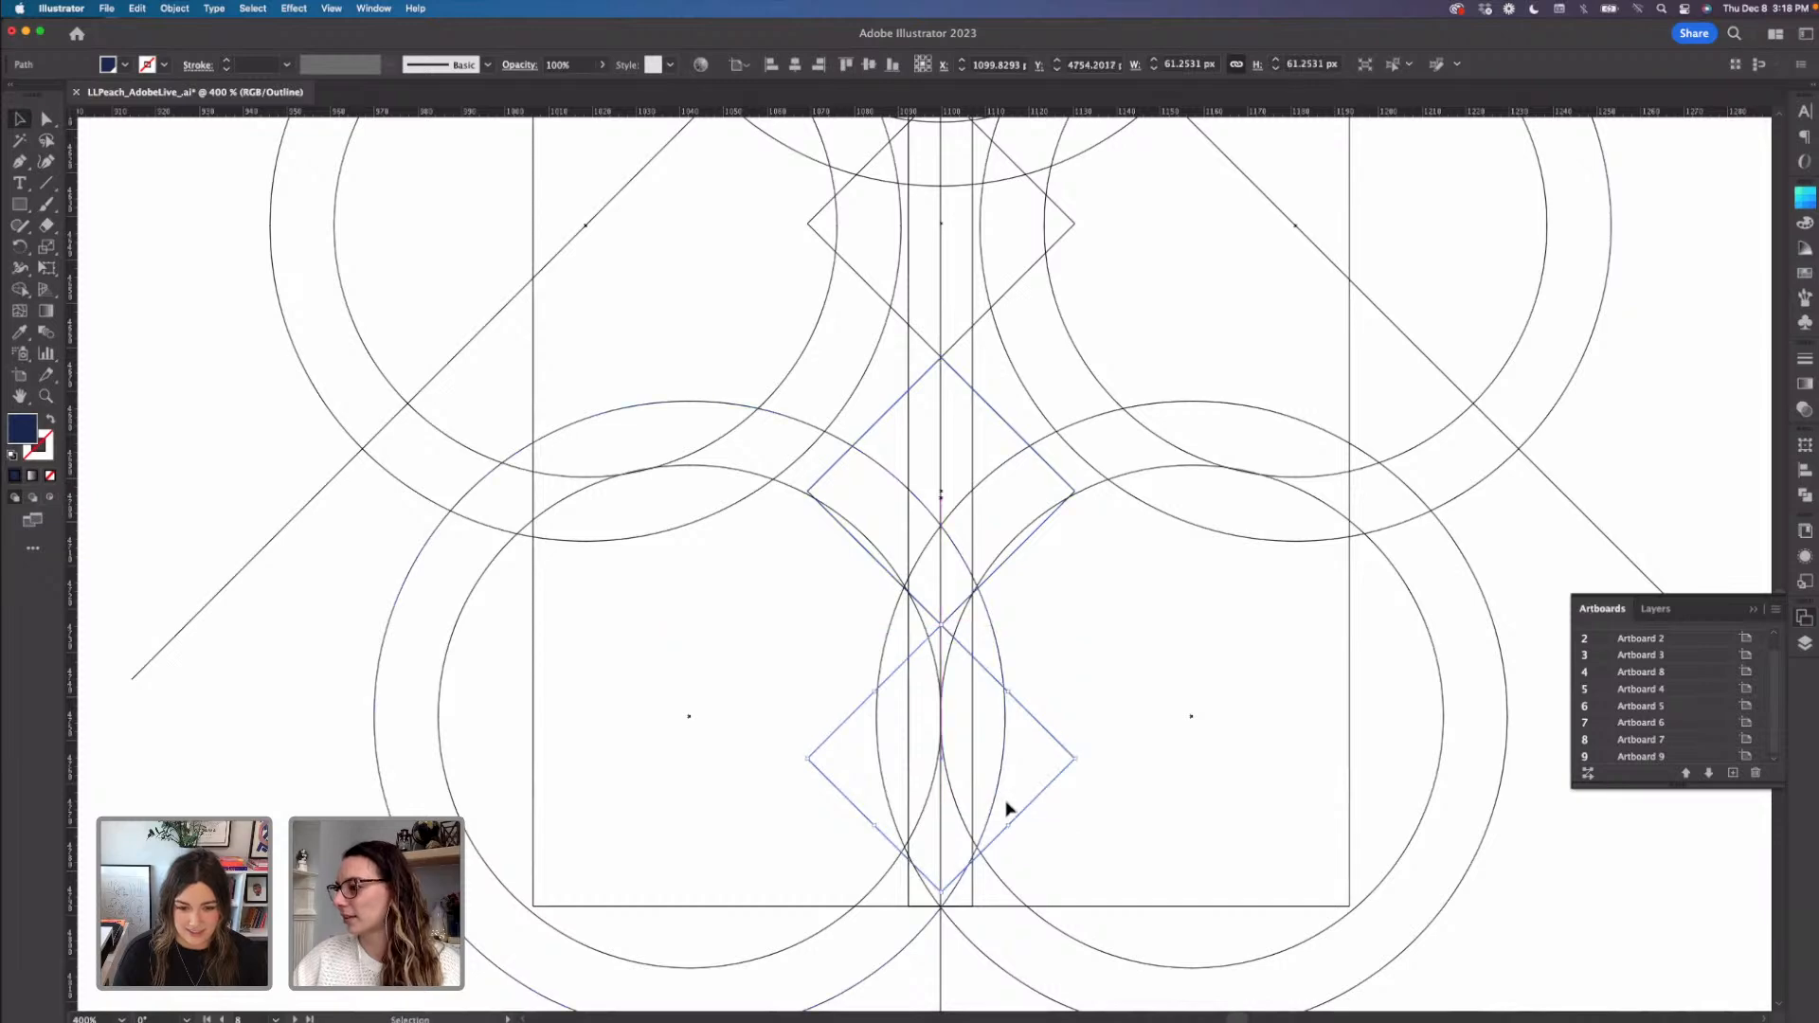
click(1424, 781)
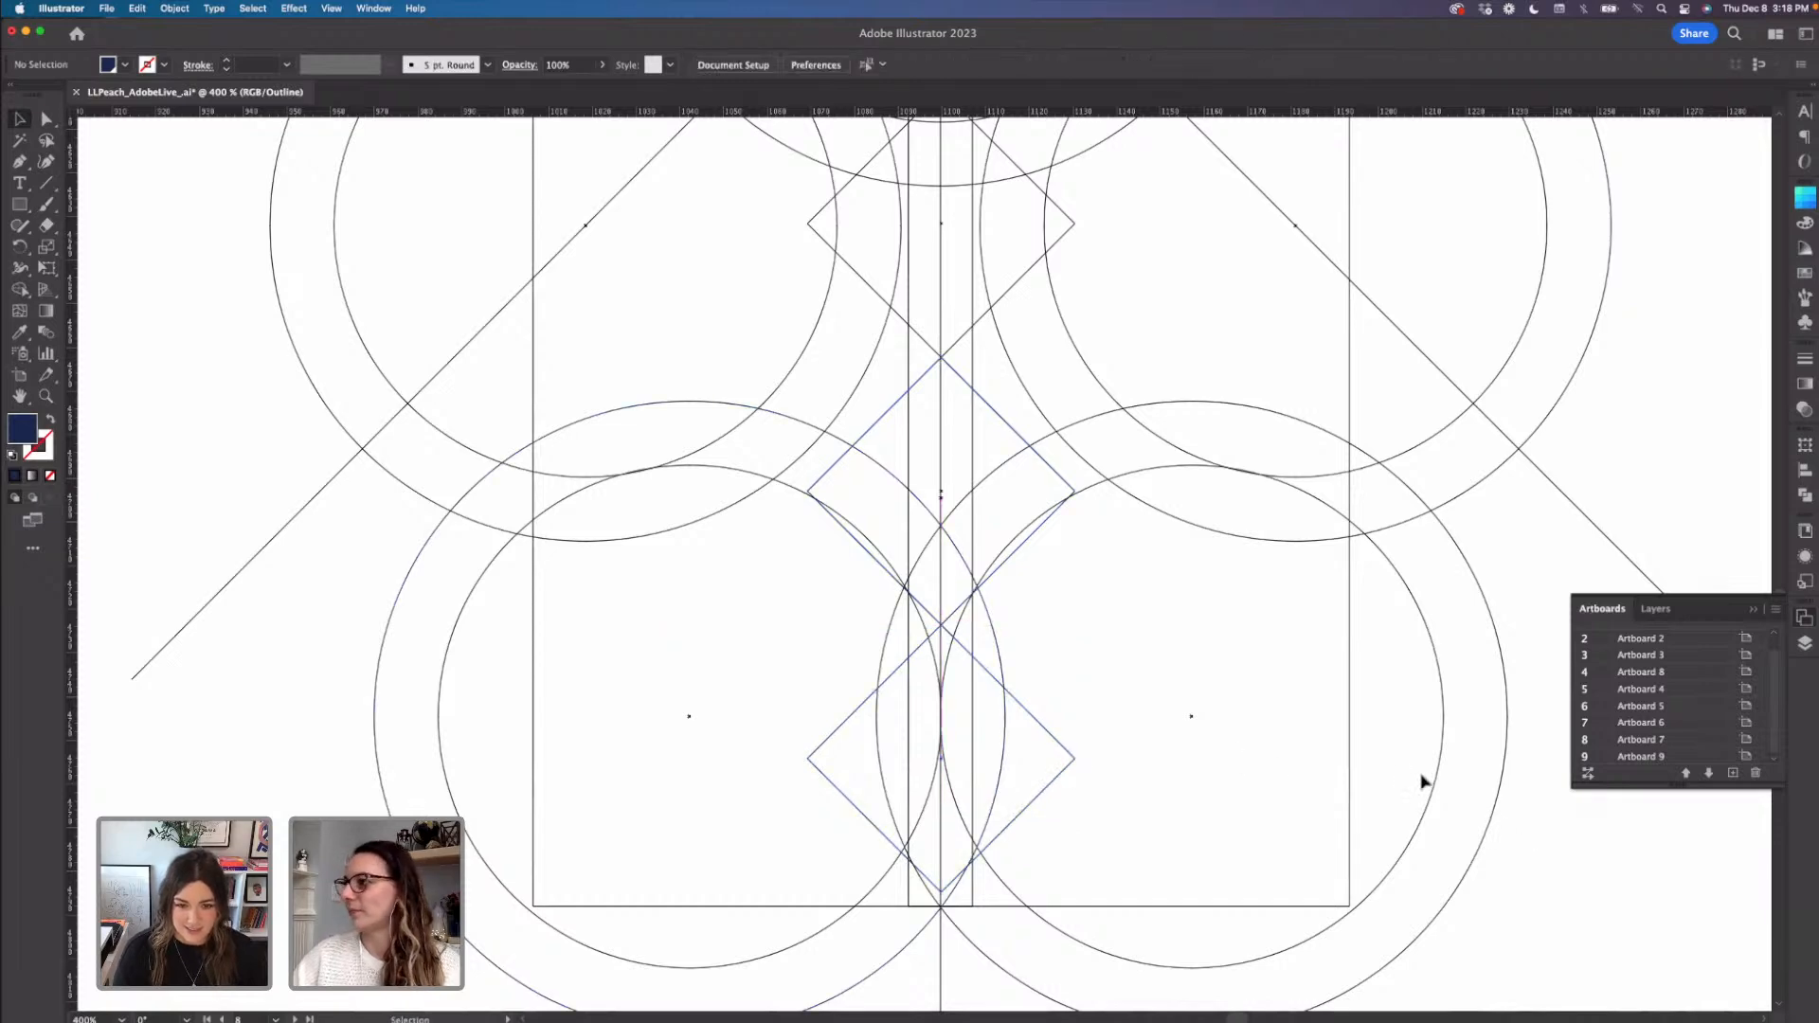
- Copy the top ring's small spacing square into the top diamond, rotated 45° with its top corner on the diamond's top corner
key(super+minus)
key(super+minus)
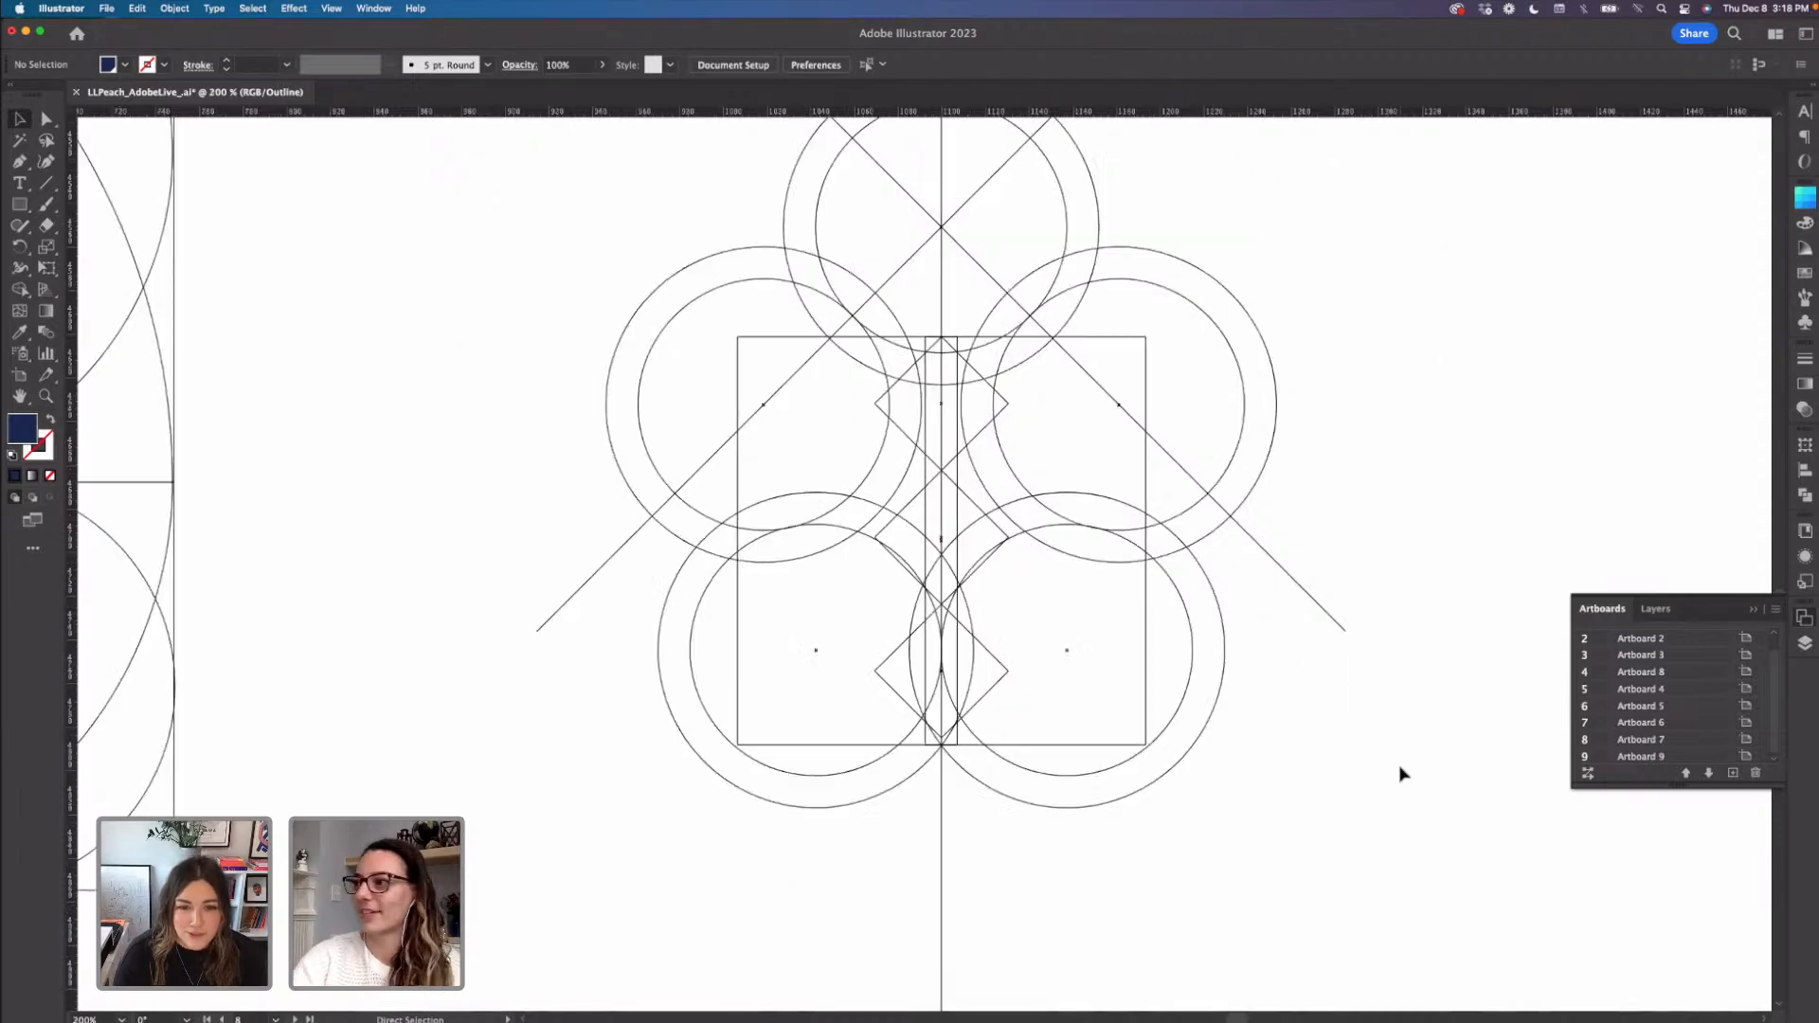
drag(1284, 729, 1361, 829)
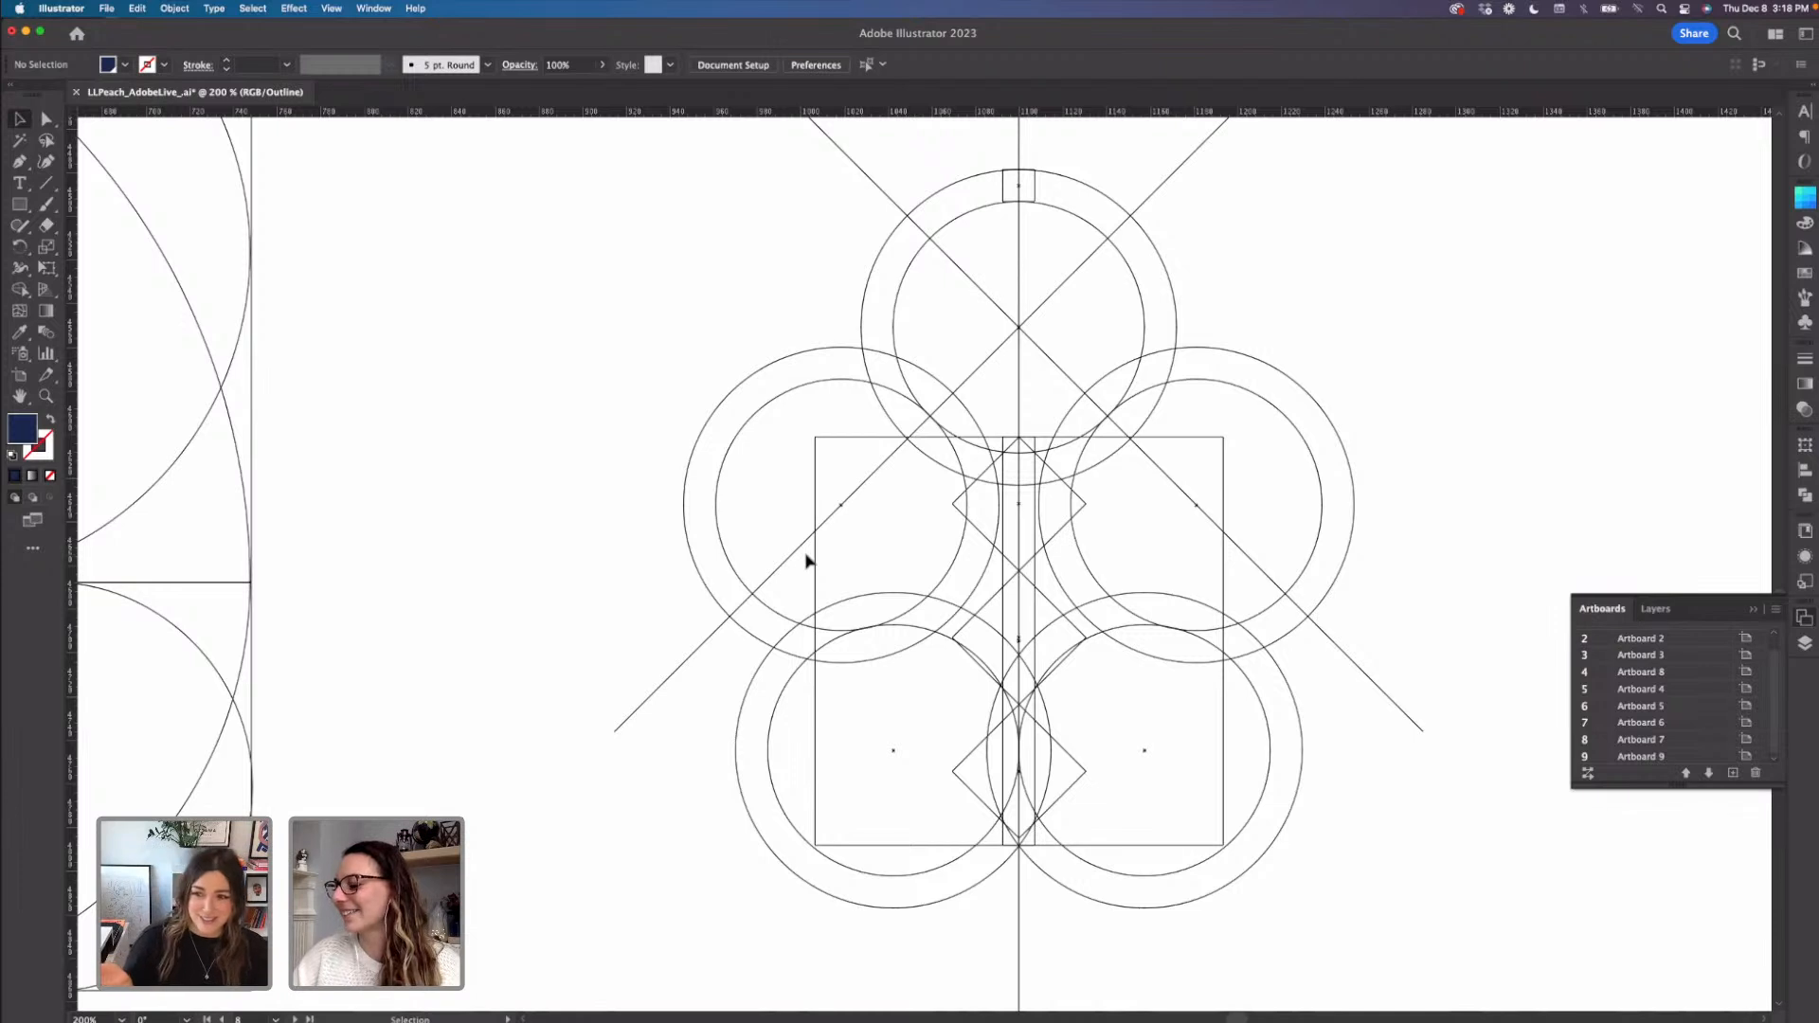
click(1034, 195)
key(a)
key(super+v)
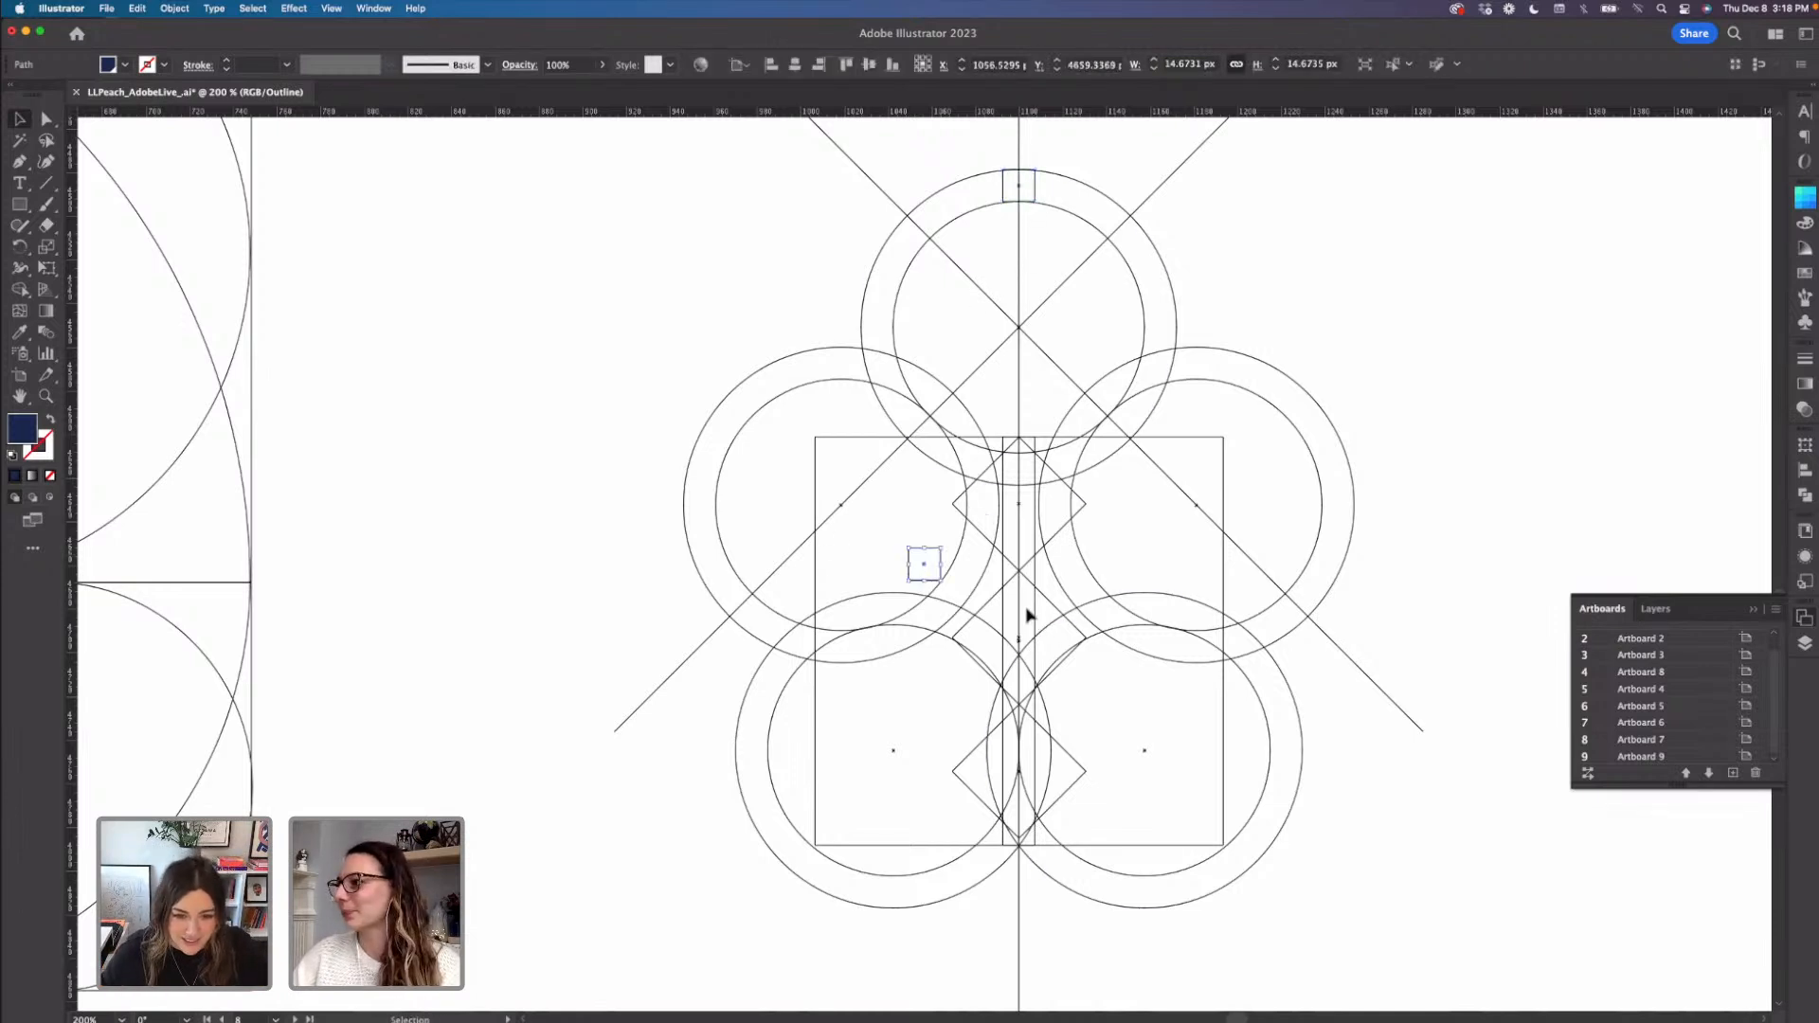
drag(926, 566, 1021, 465)
key(super+equal)
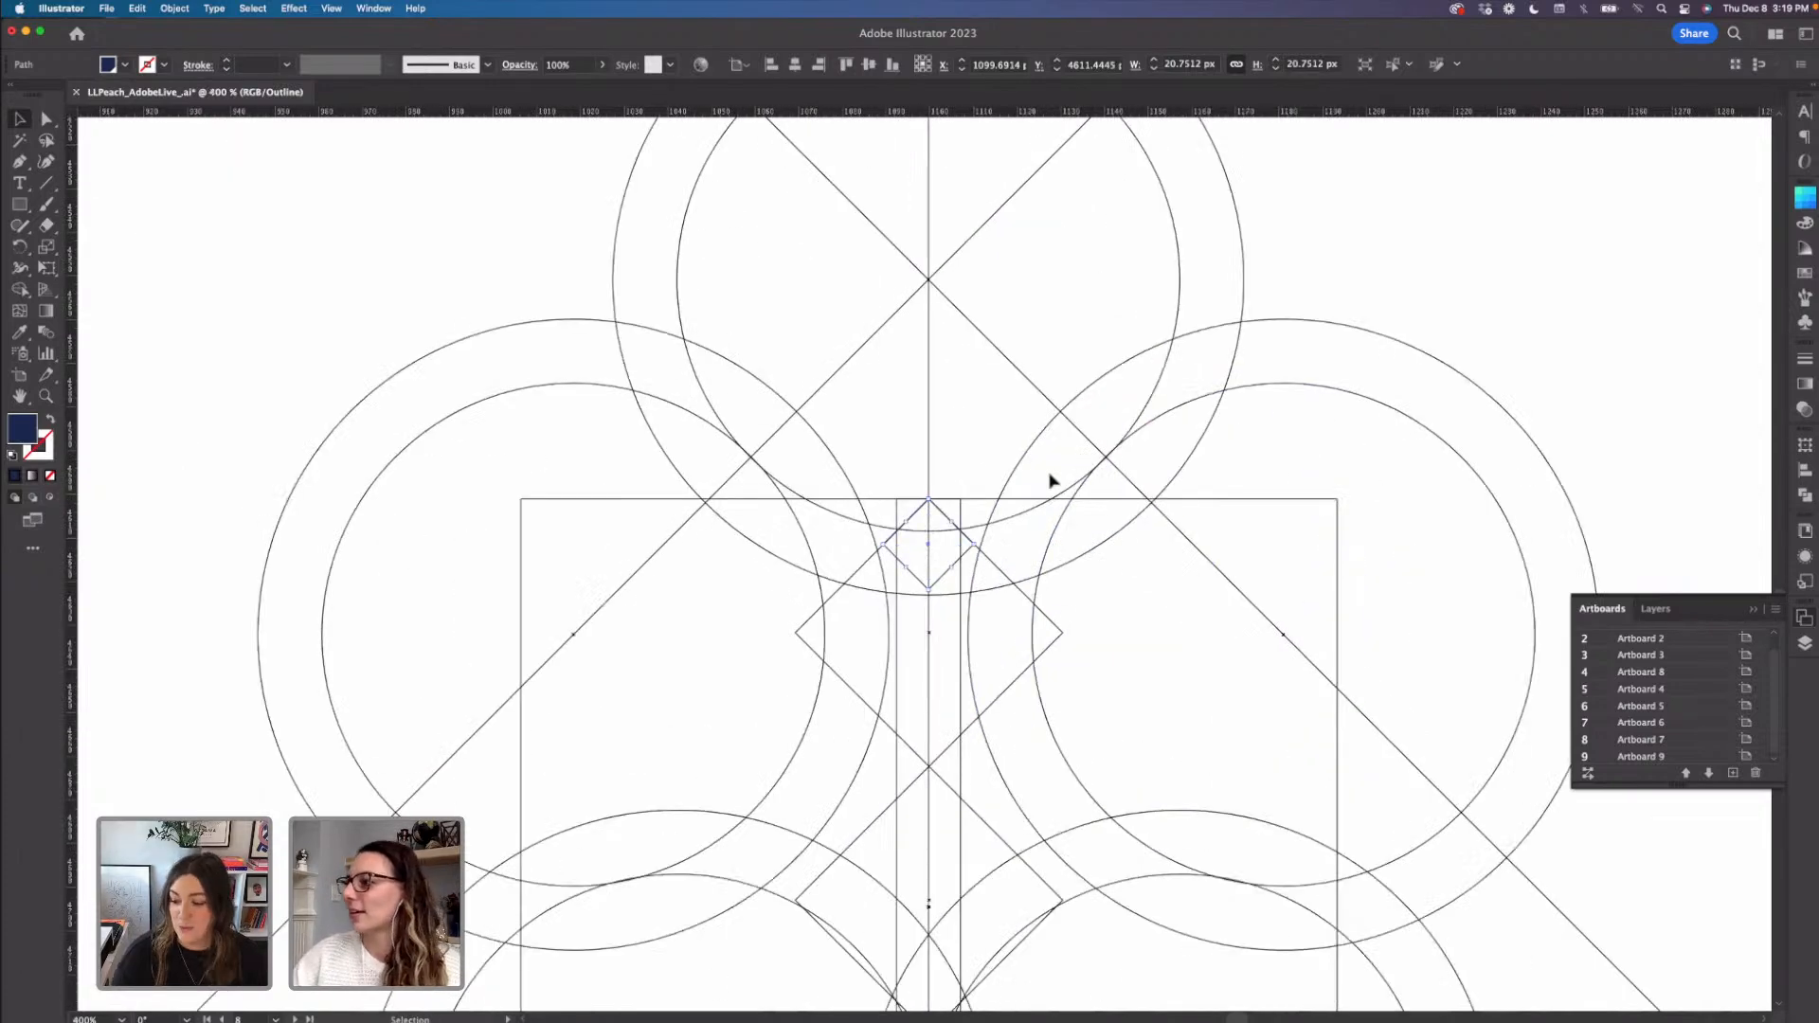
- Stretch the small rotated square into a bar along the top diamond's upper-left edge and copy the bar to the two diamonds below
drag(907, 570, 822, 654)
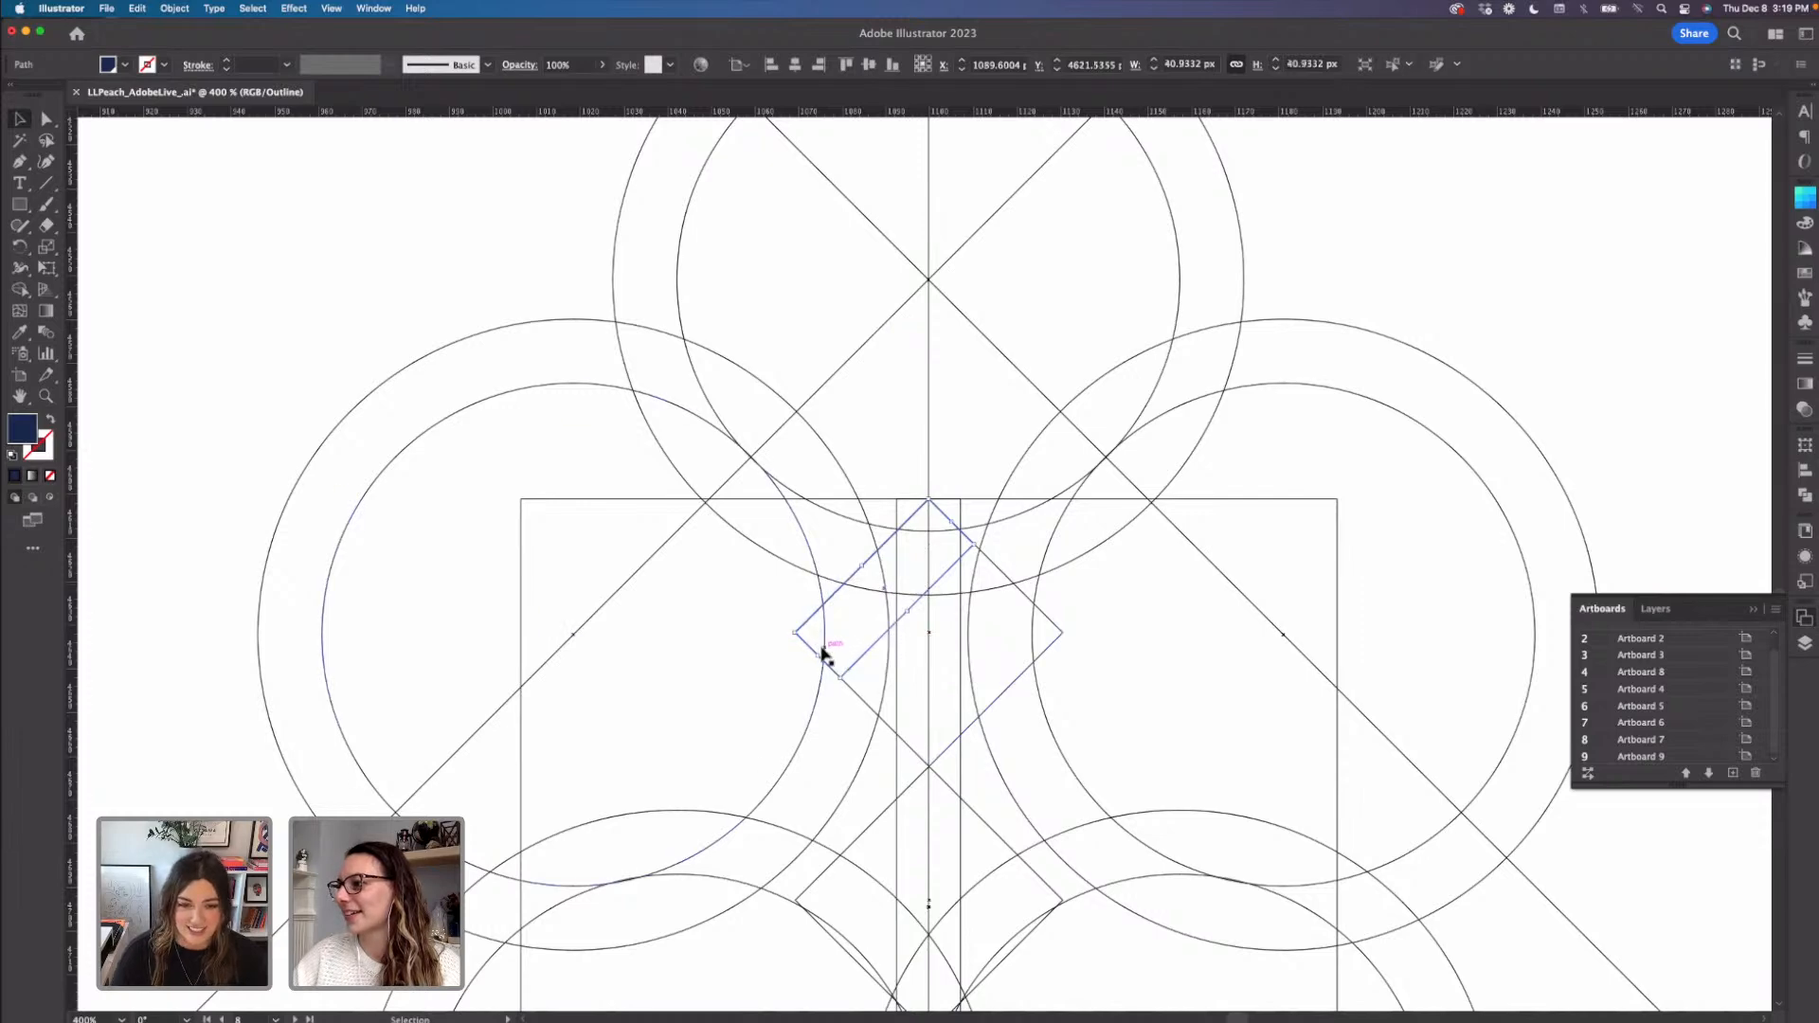
key(a)
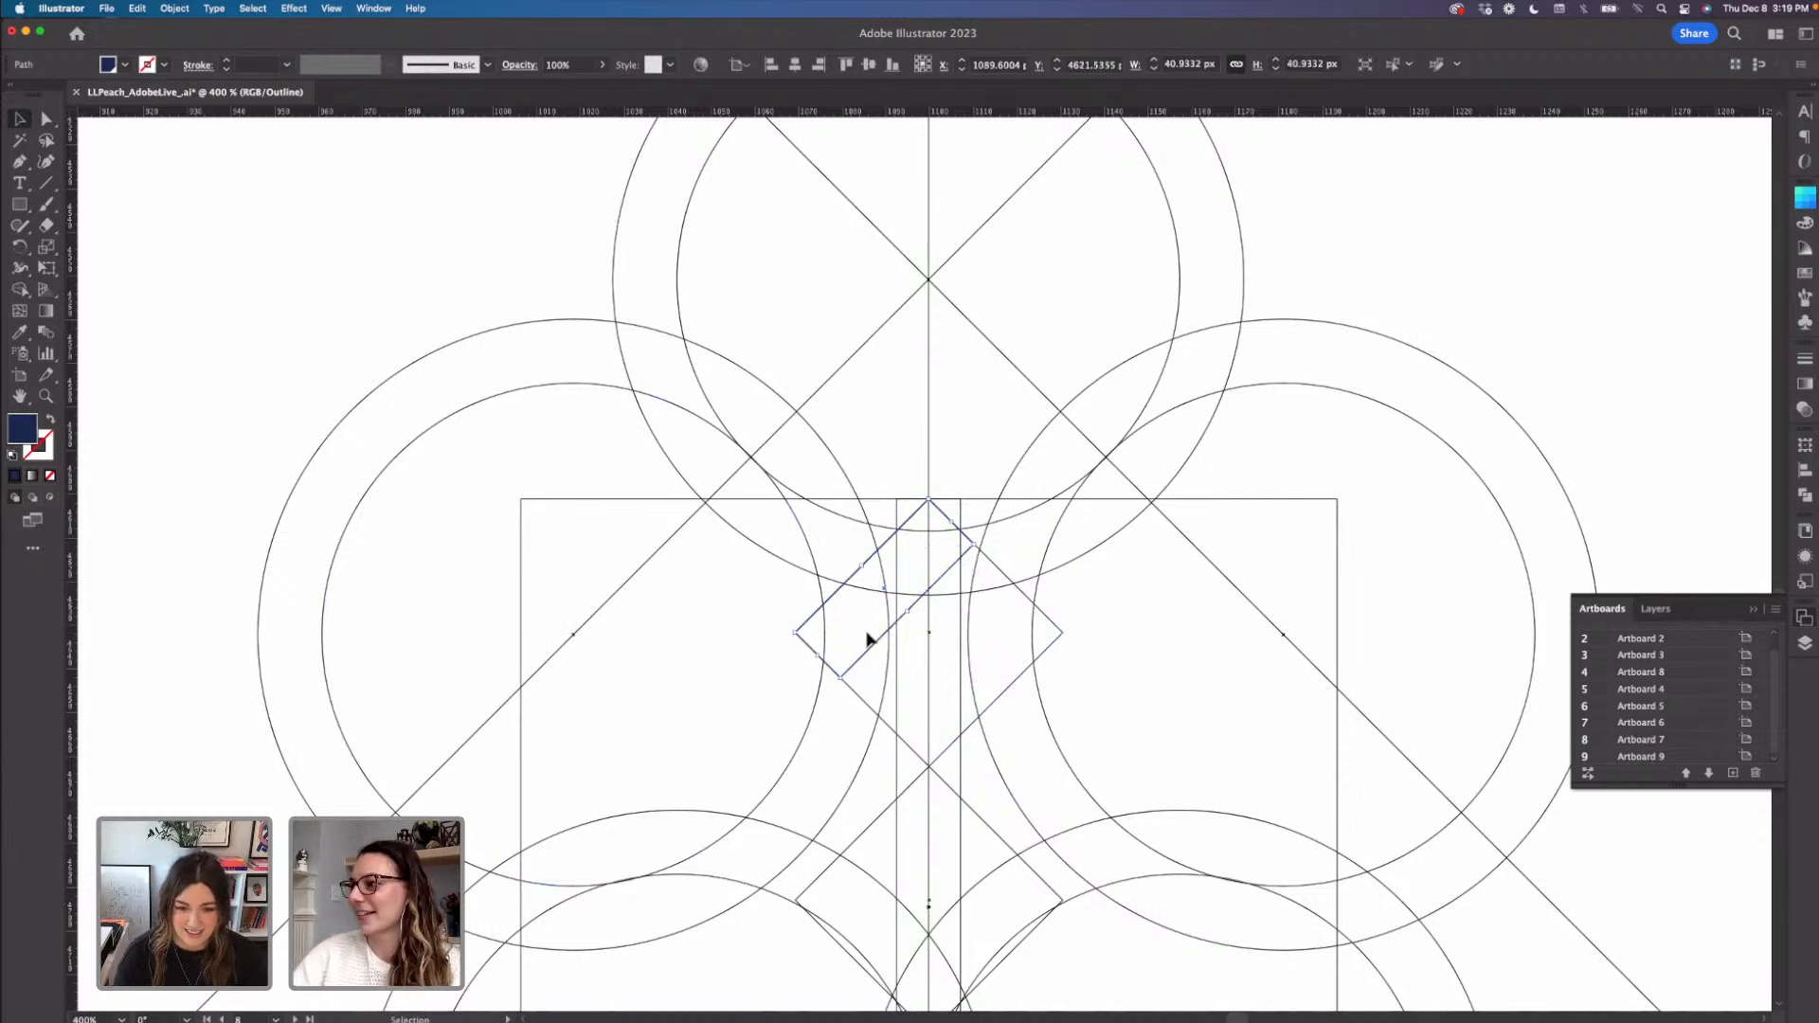
drag(866, 653, 927, 709)
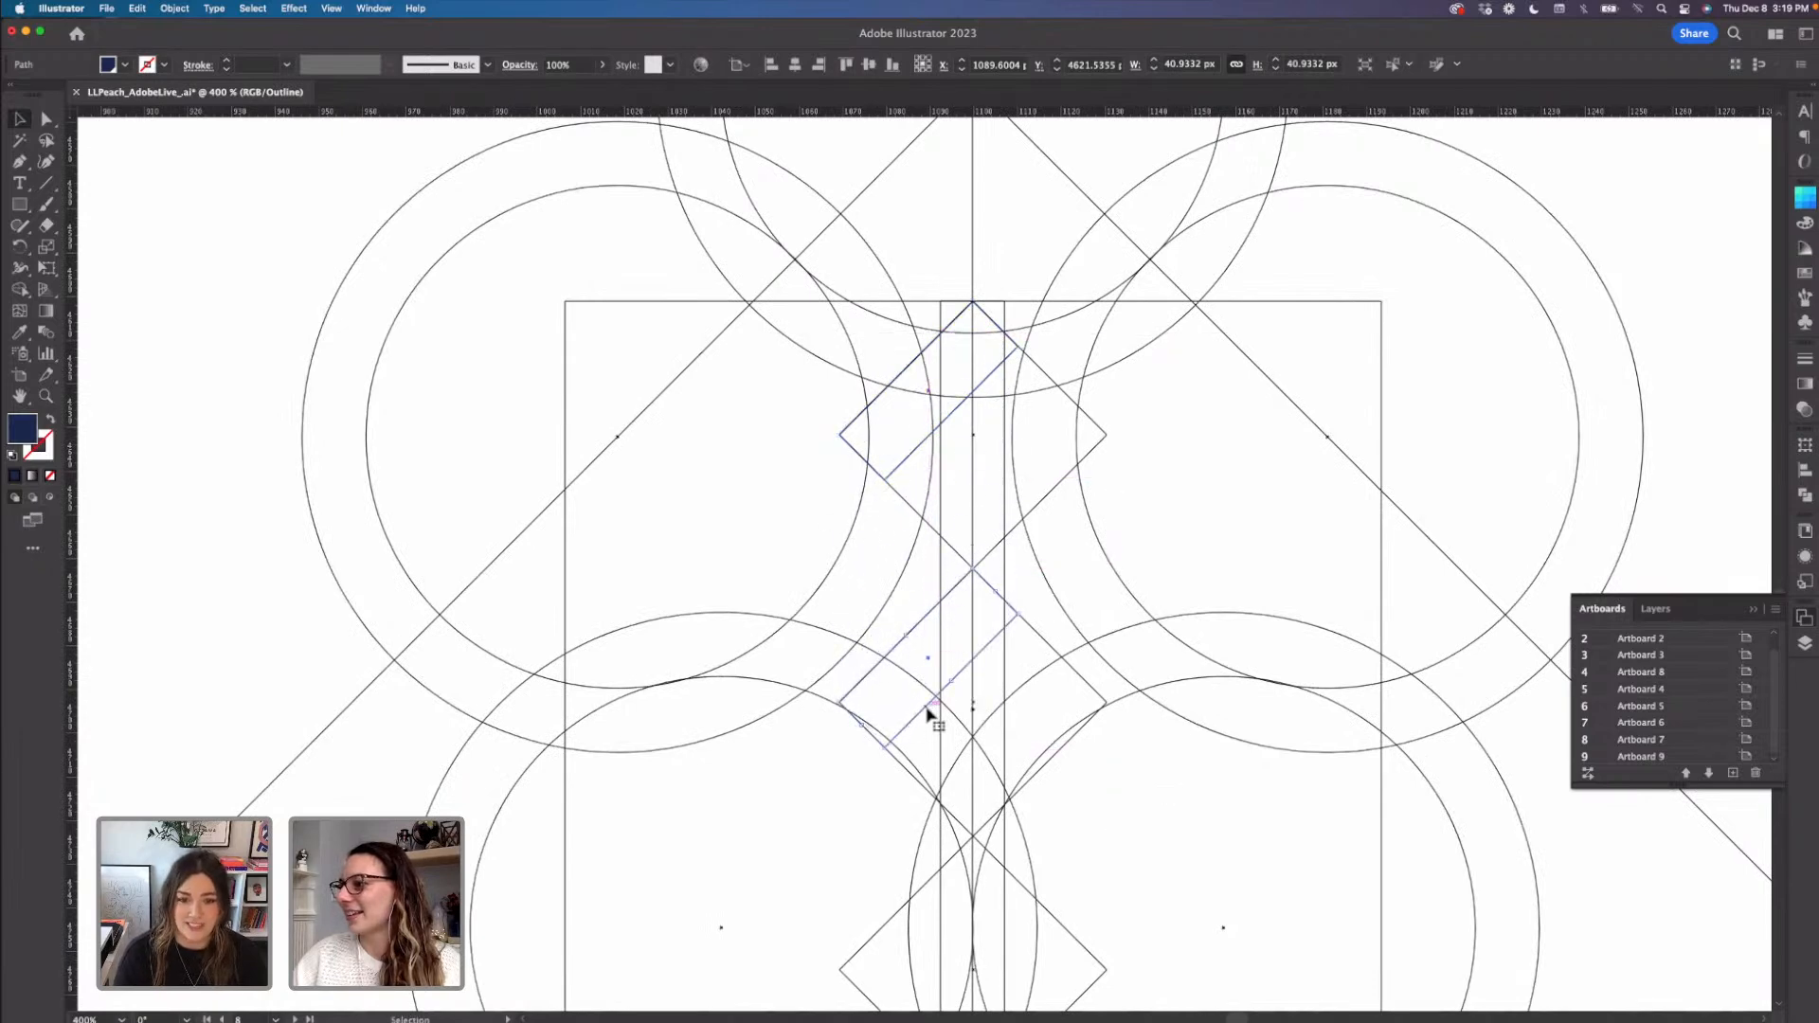
key(super+minus)
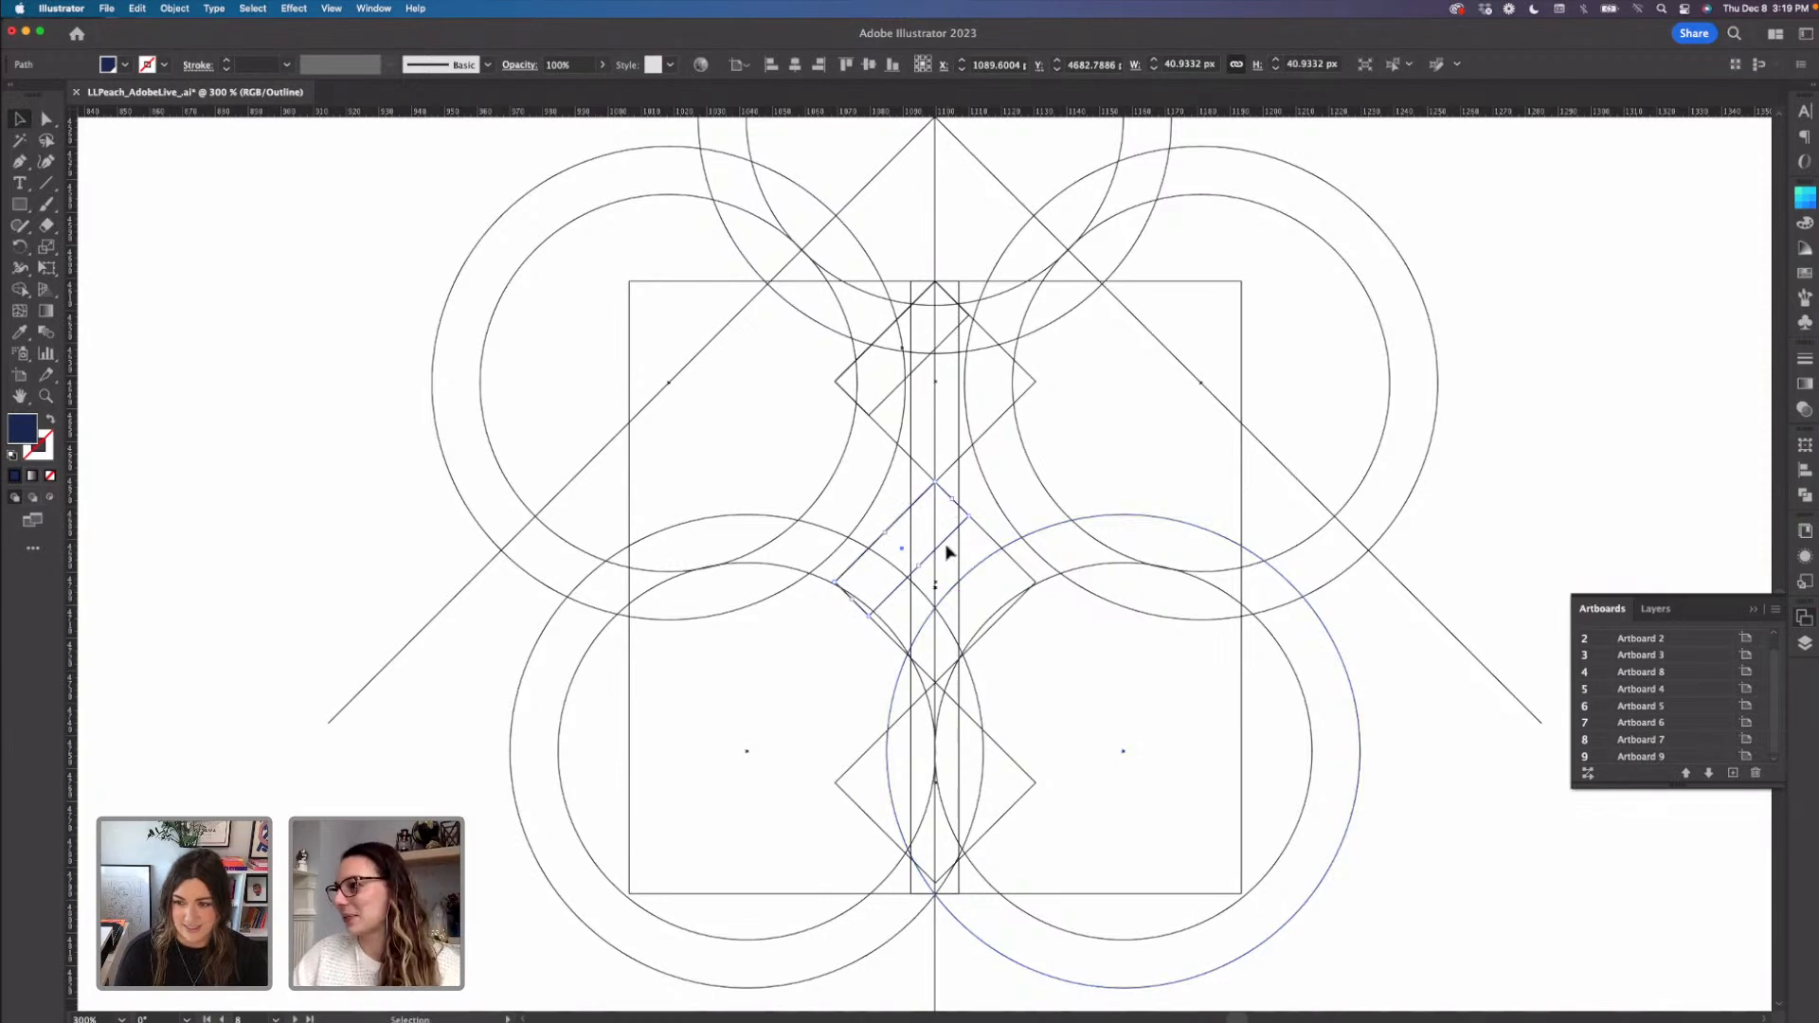
drag(948, 542, 950, 748)
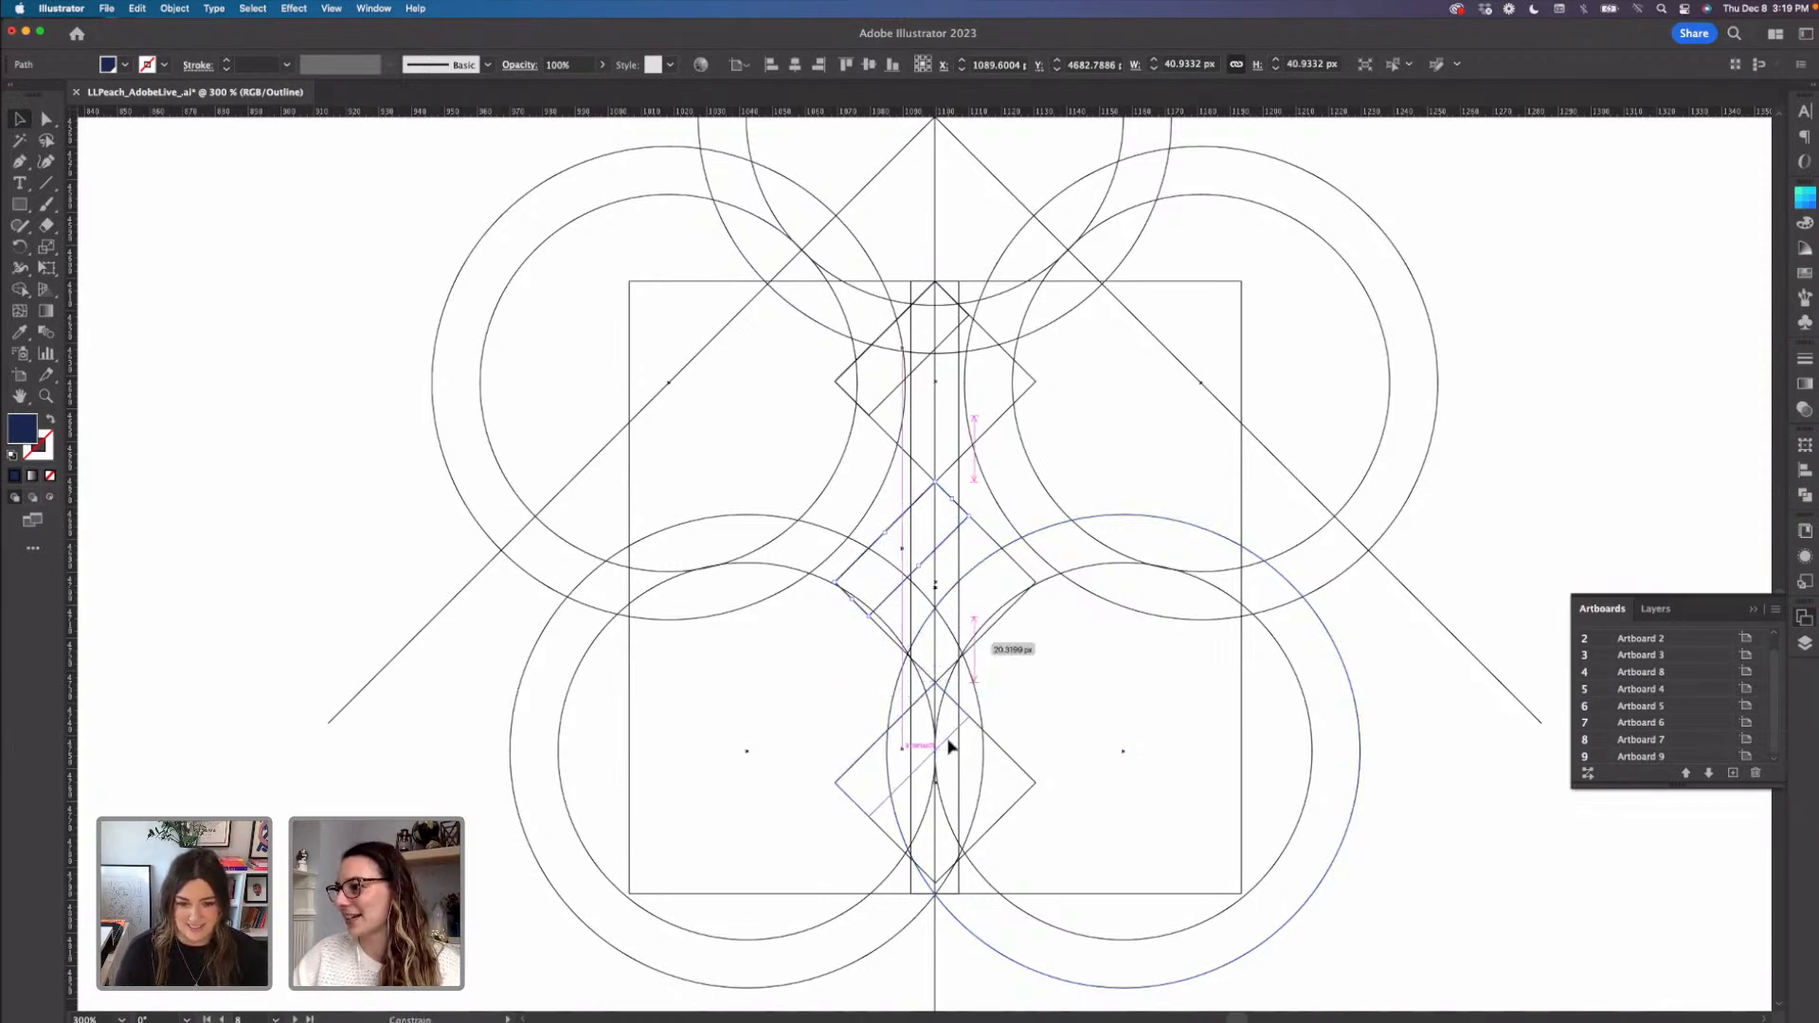
- Reflect duplicates of all three bars across the vertical axis and align them with the diamonds' upper-right edges
shift+click(891, 602)
shift+click(895, 398)
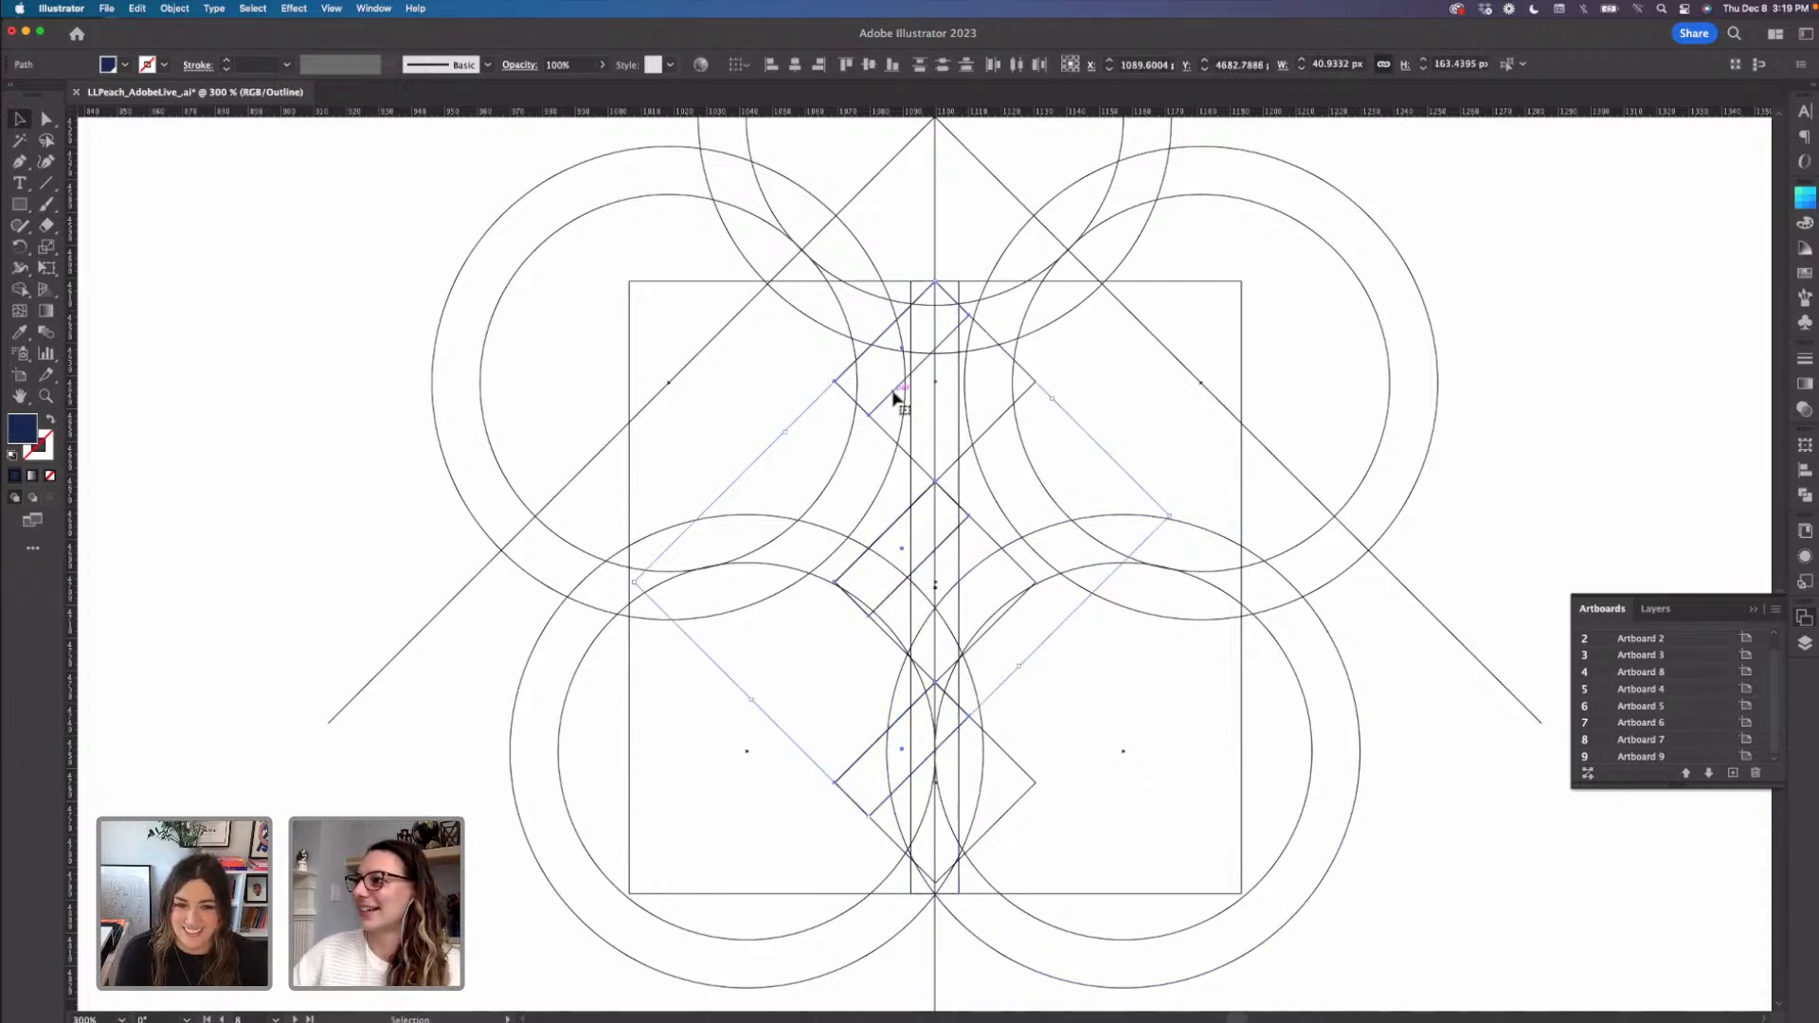
right_click(895, 398)
mouse_move(957, 689)
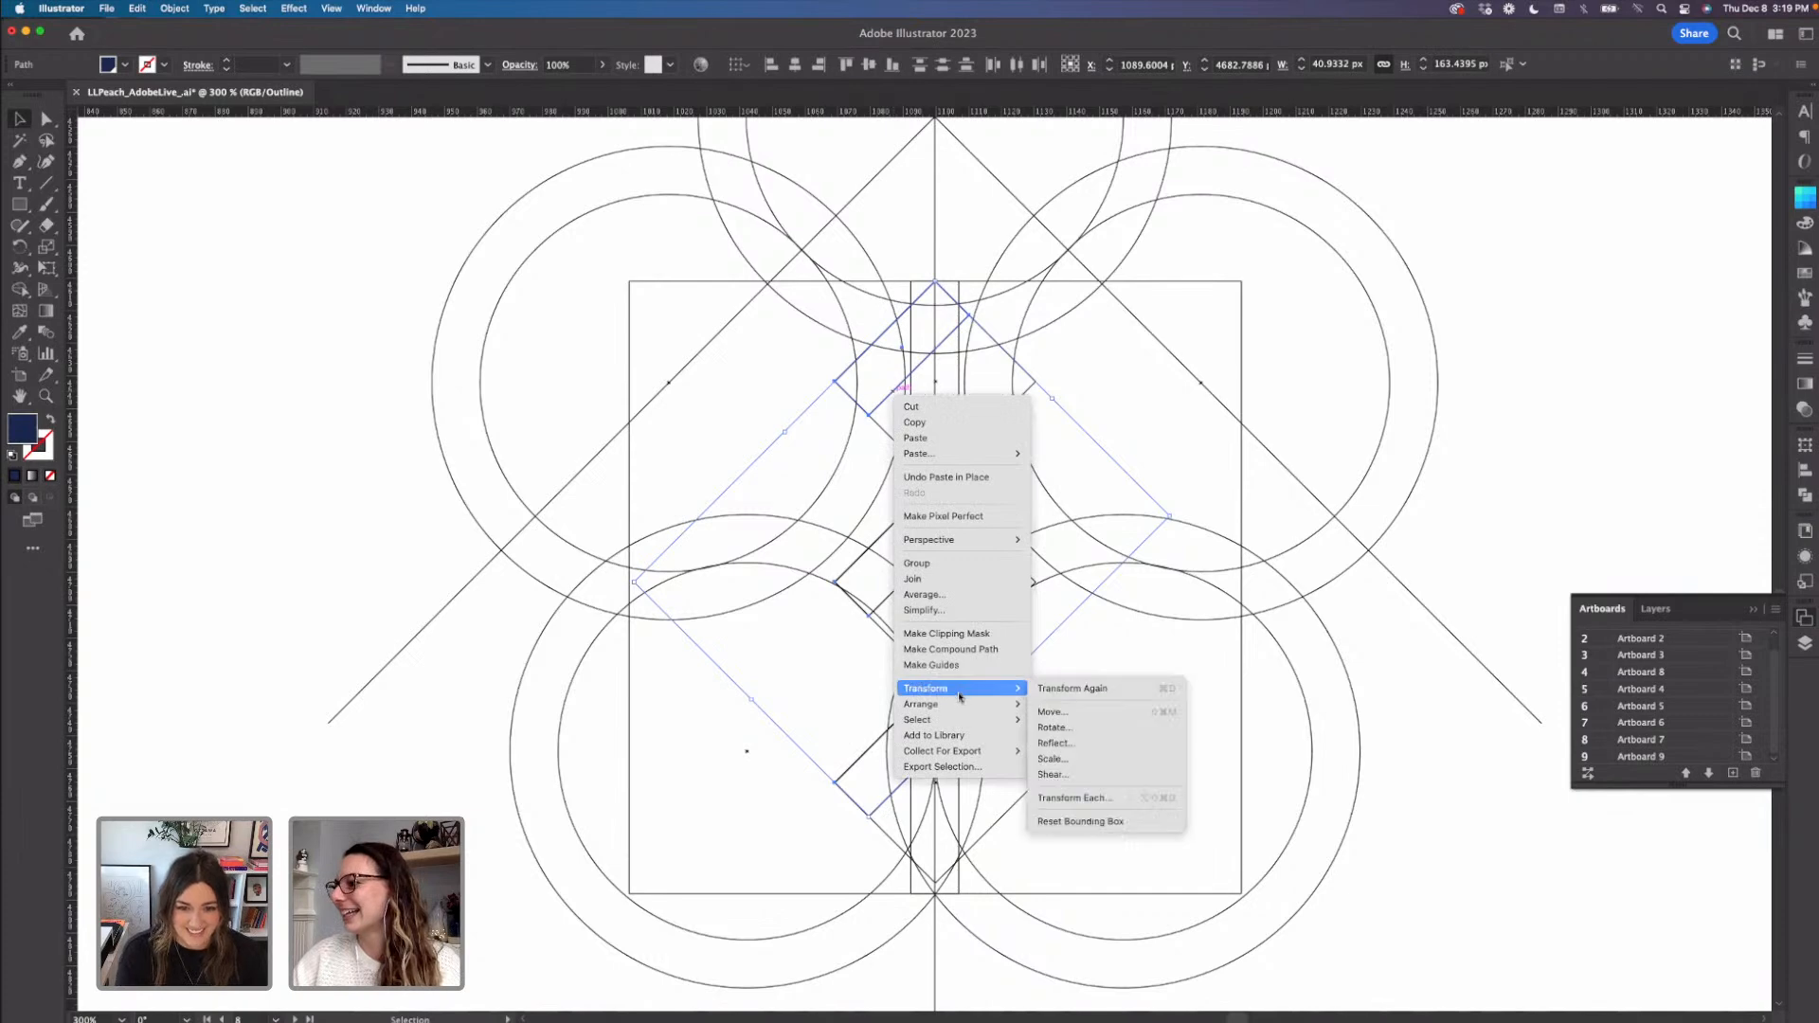
click(1054, 742)
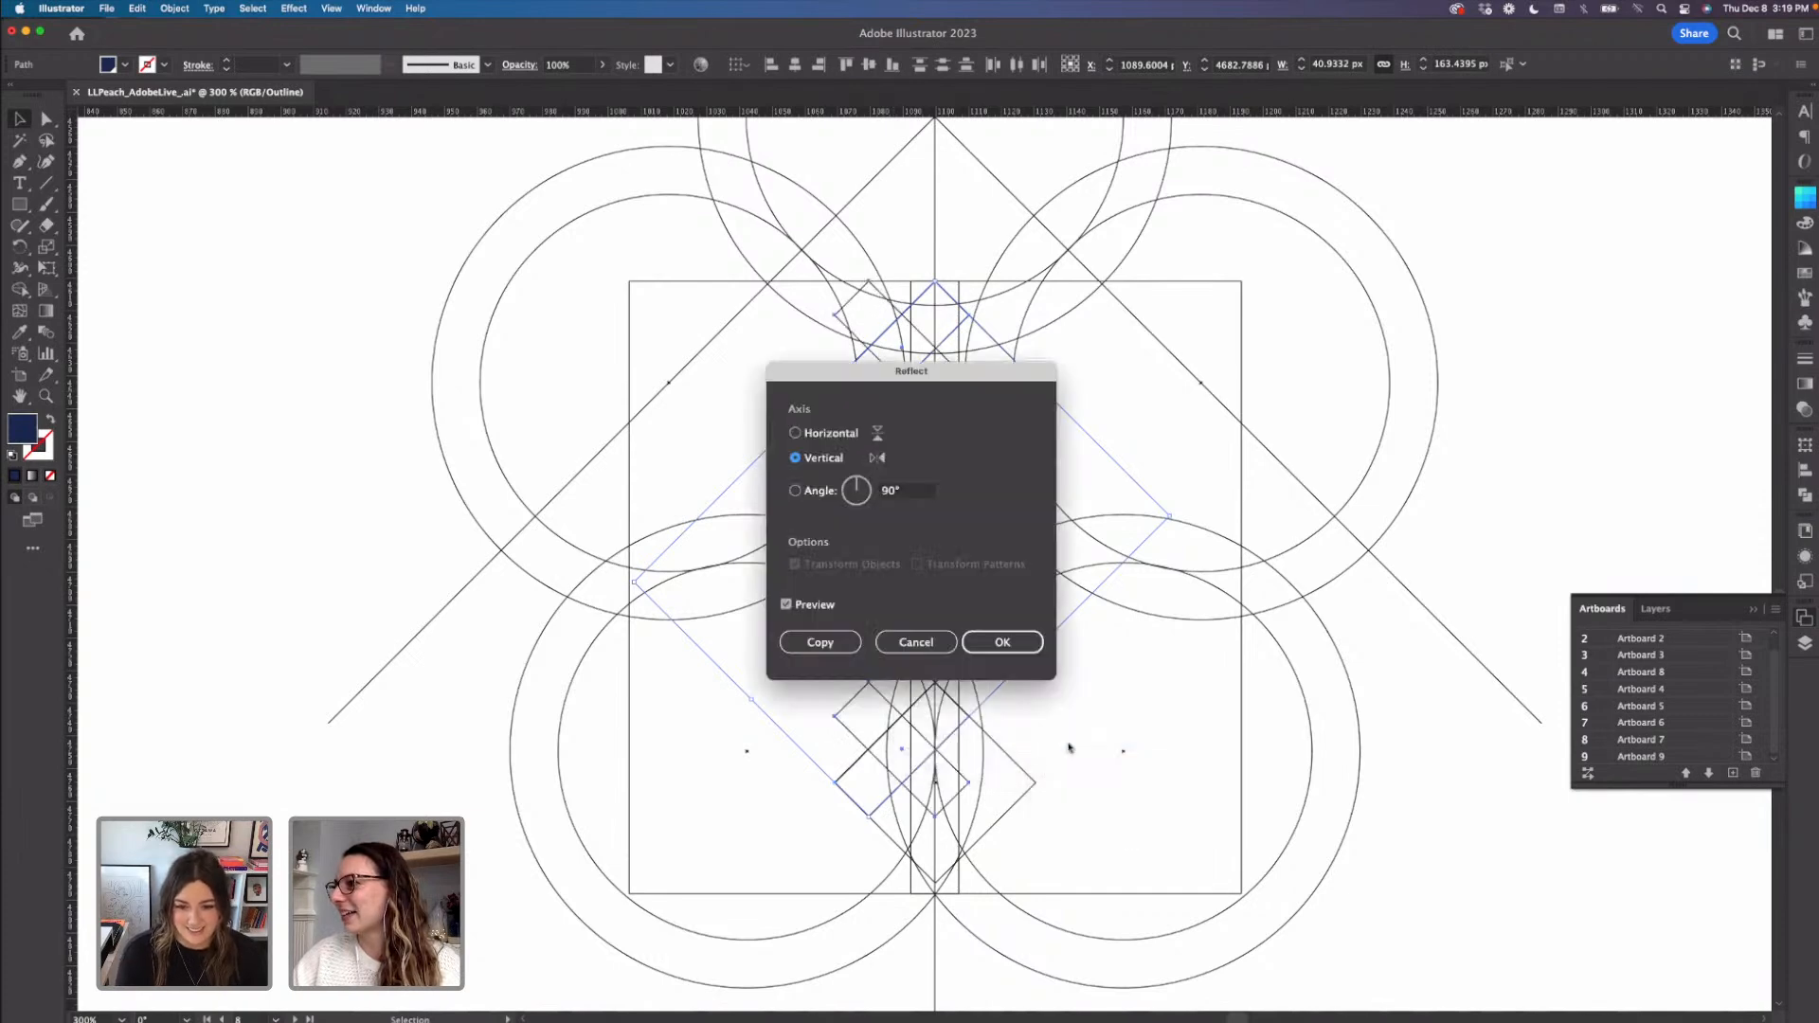
click(1005, 643)
drag(865, 751, 934, 766)
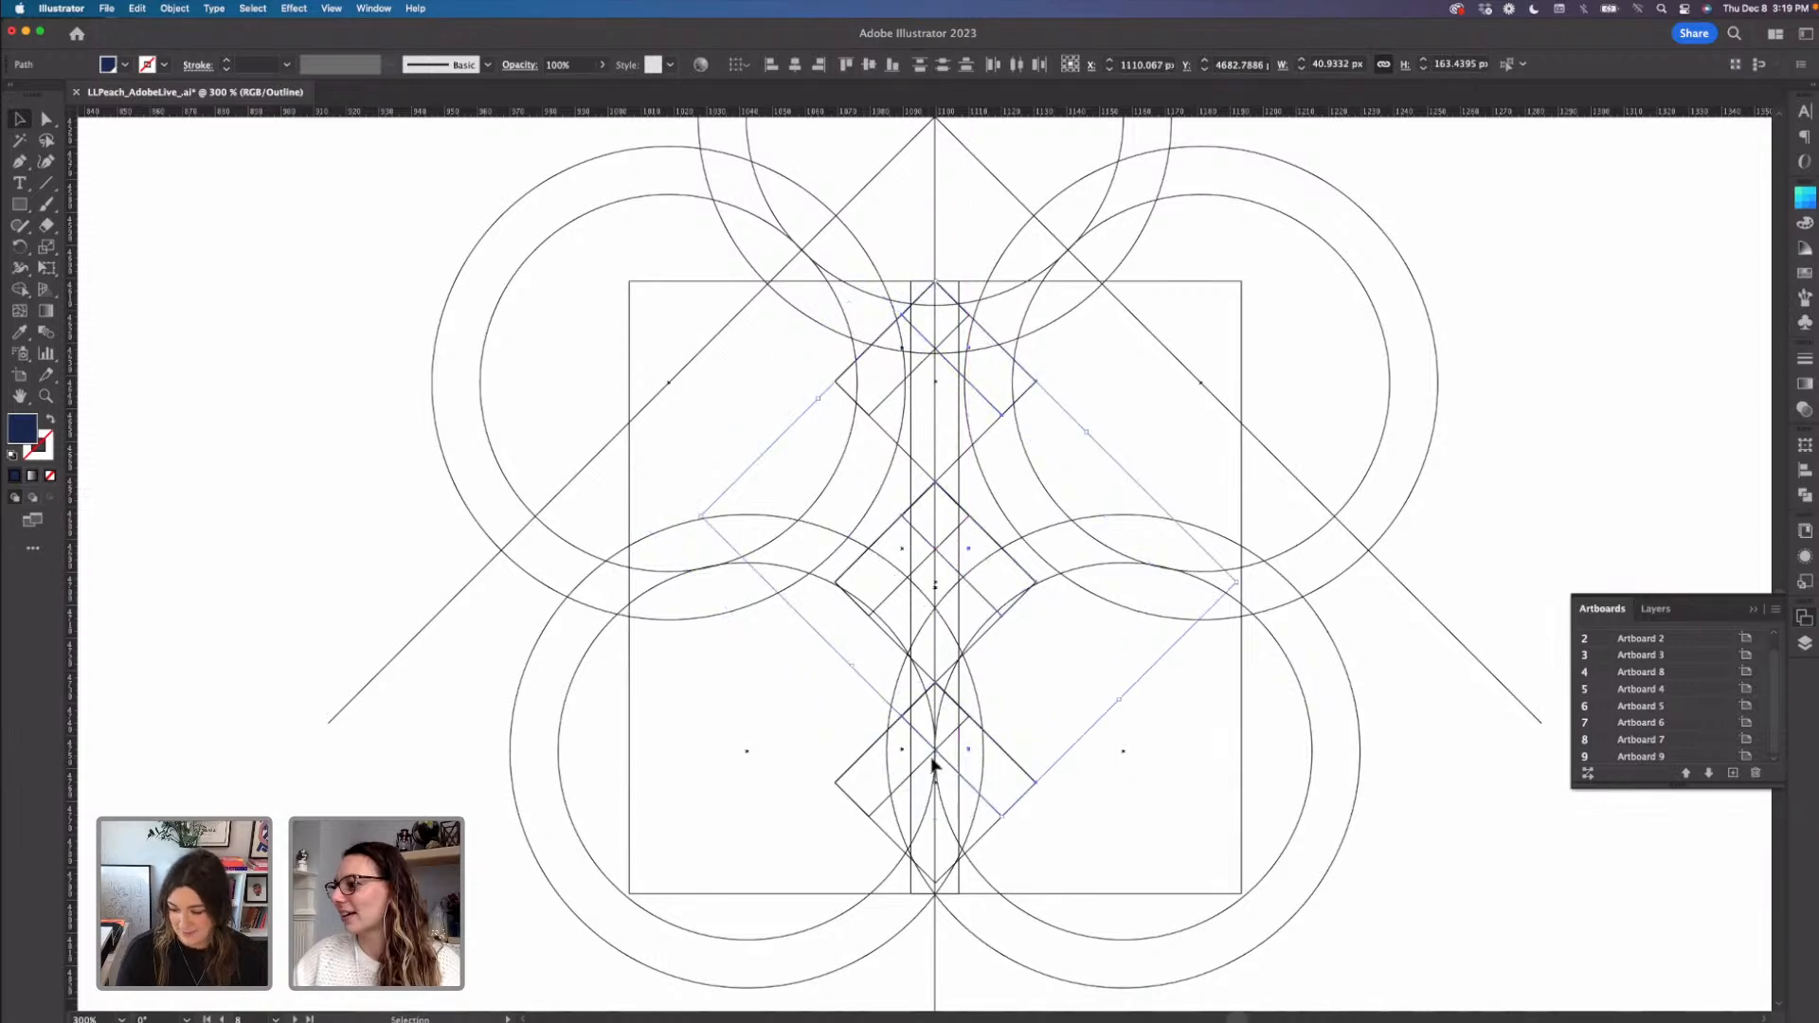
click(1453, 917)
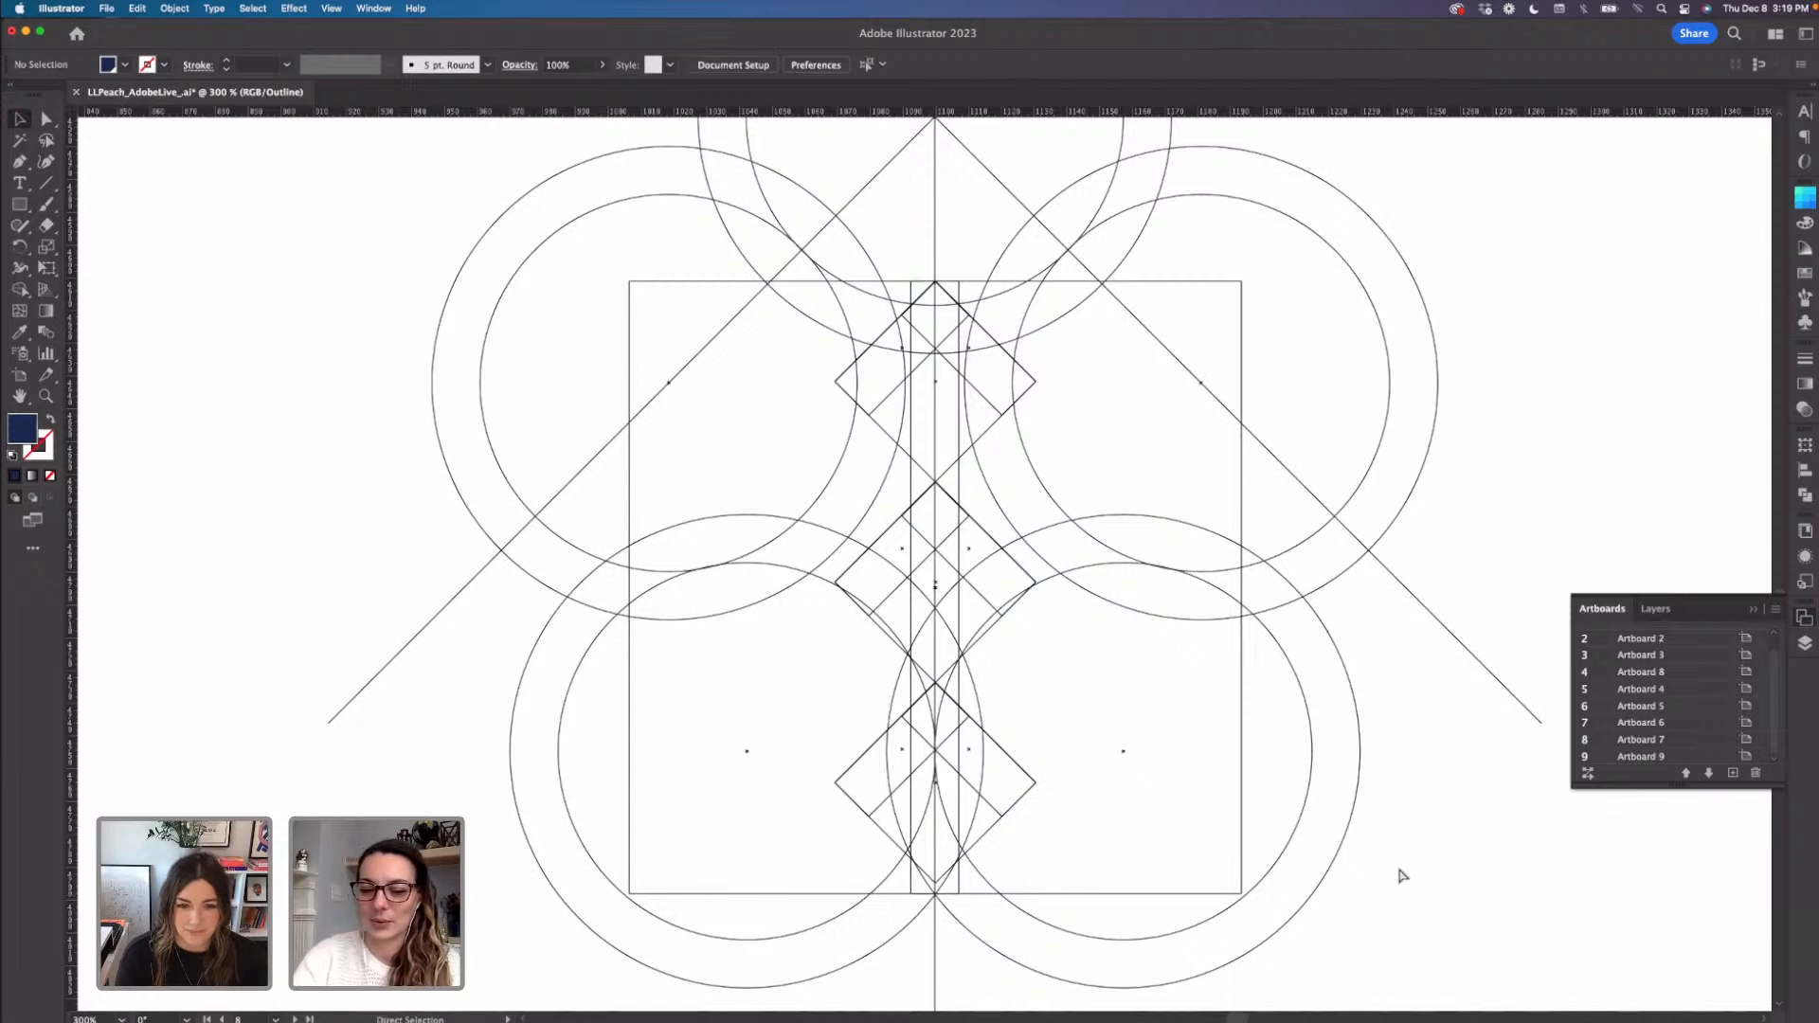
- Duplicate the whole construction with its guide lines and place the copy to the right of the original at the same height
key(super+1)
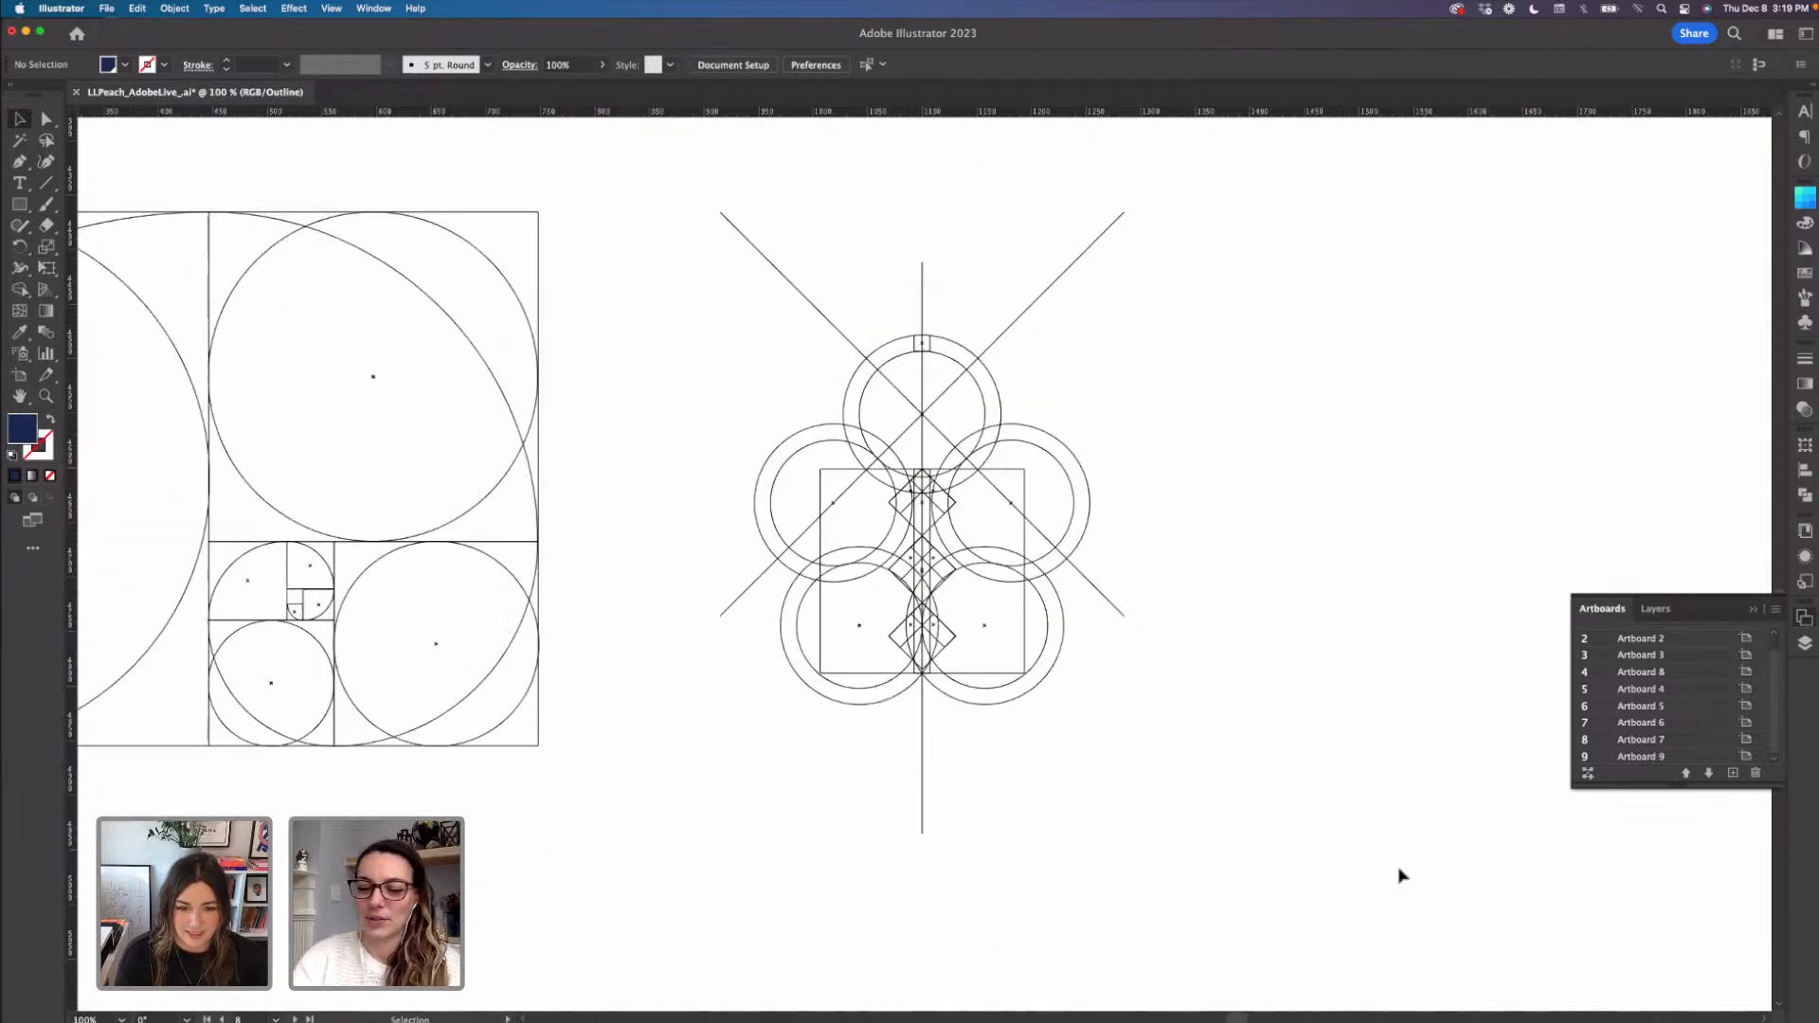
key(super+minus)
drag(1038, 721, 798, 401)
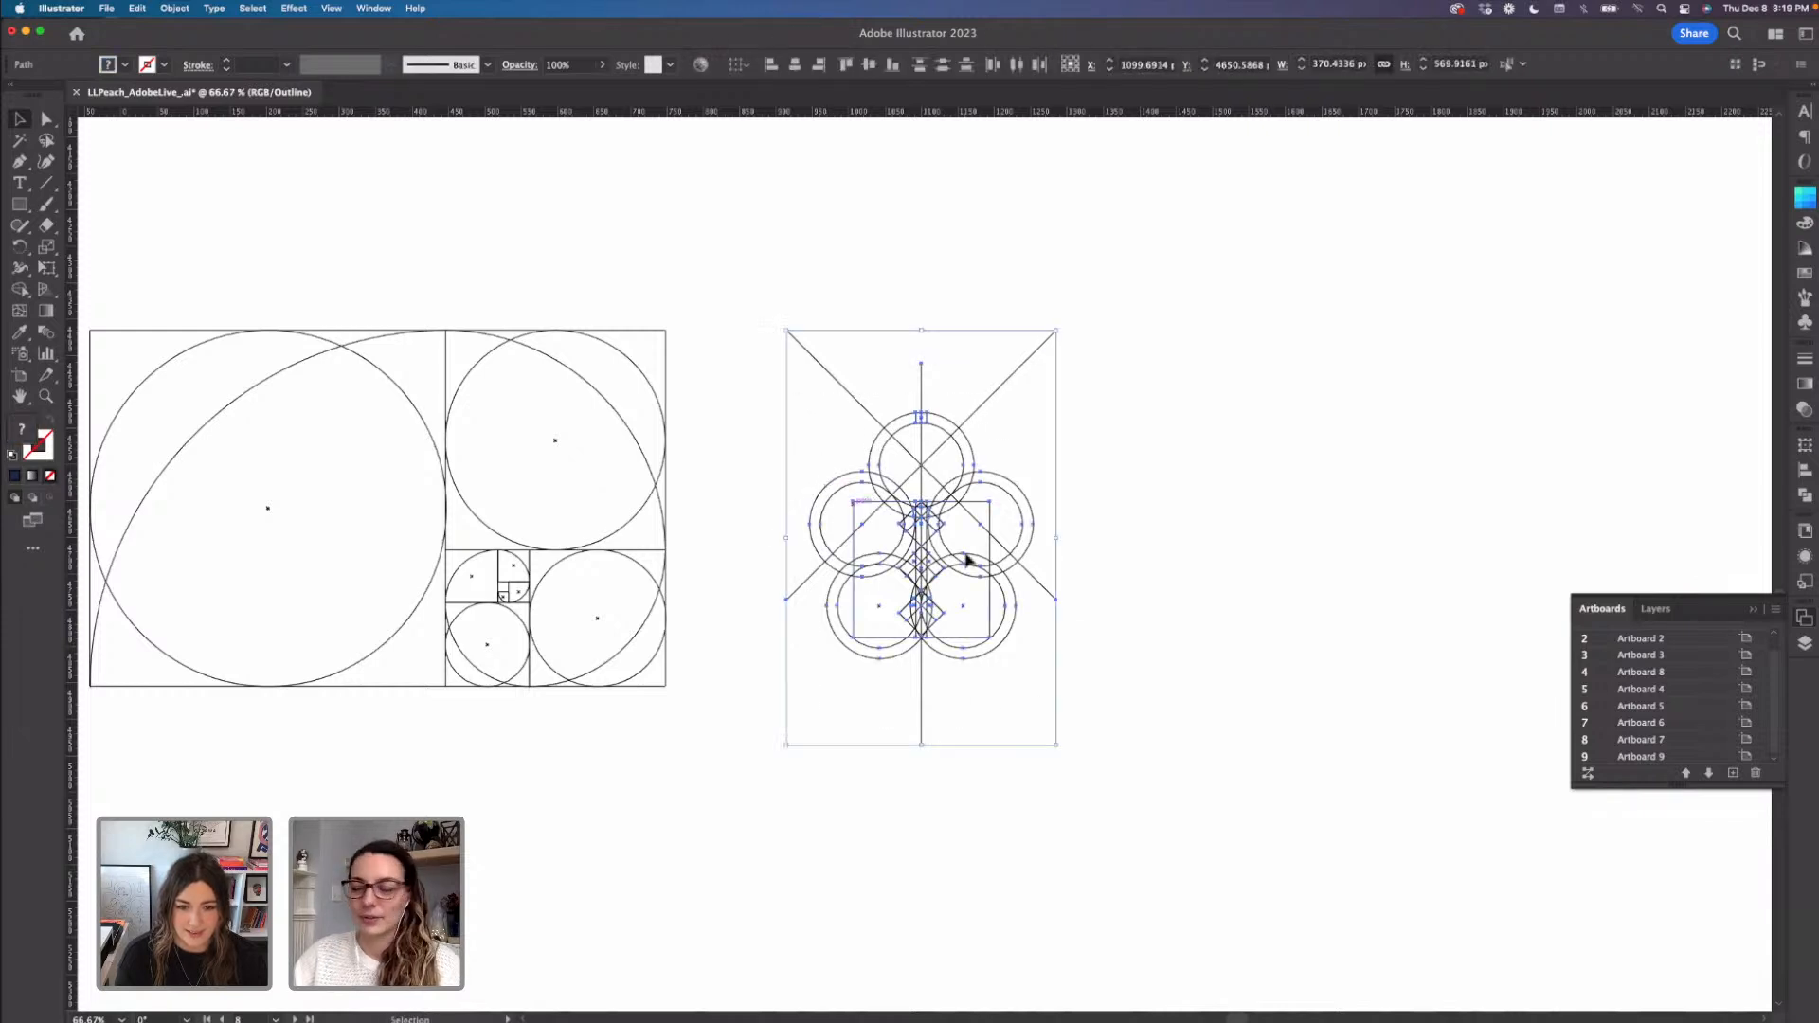
drag(1112, 580, 934, 577)
drag(1076, 596, 986, 588)
key(super+c)
key(super+v)
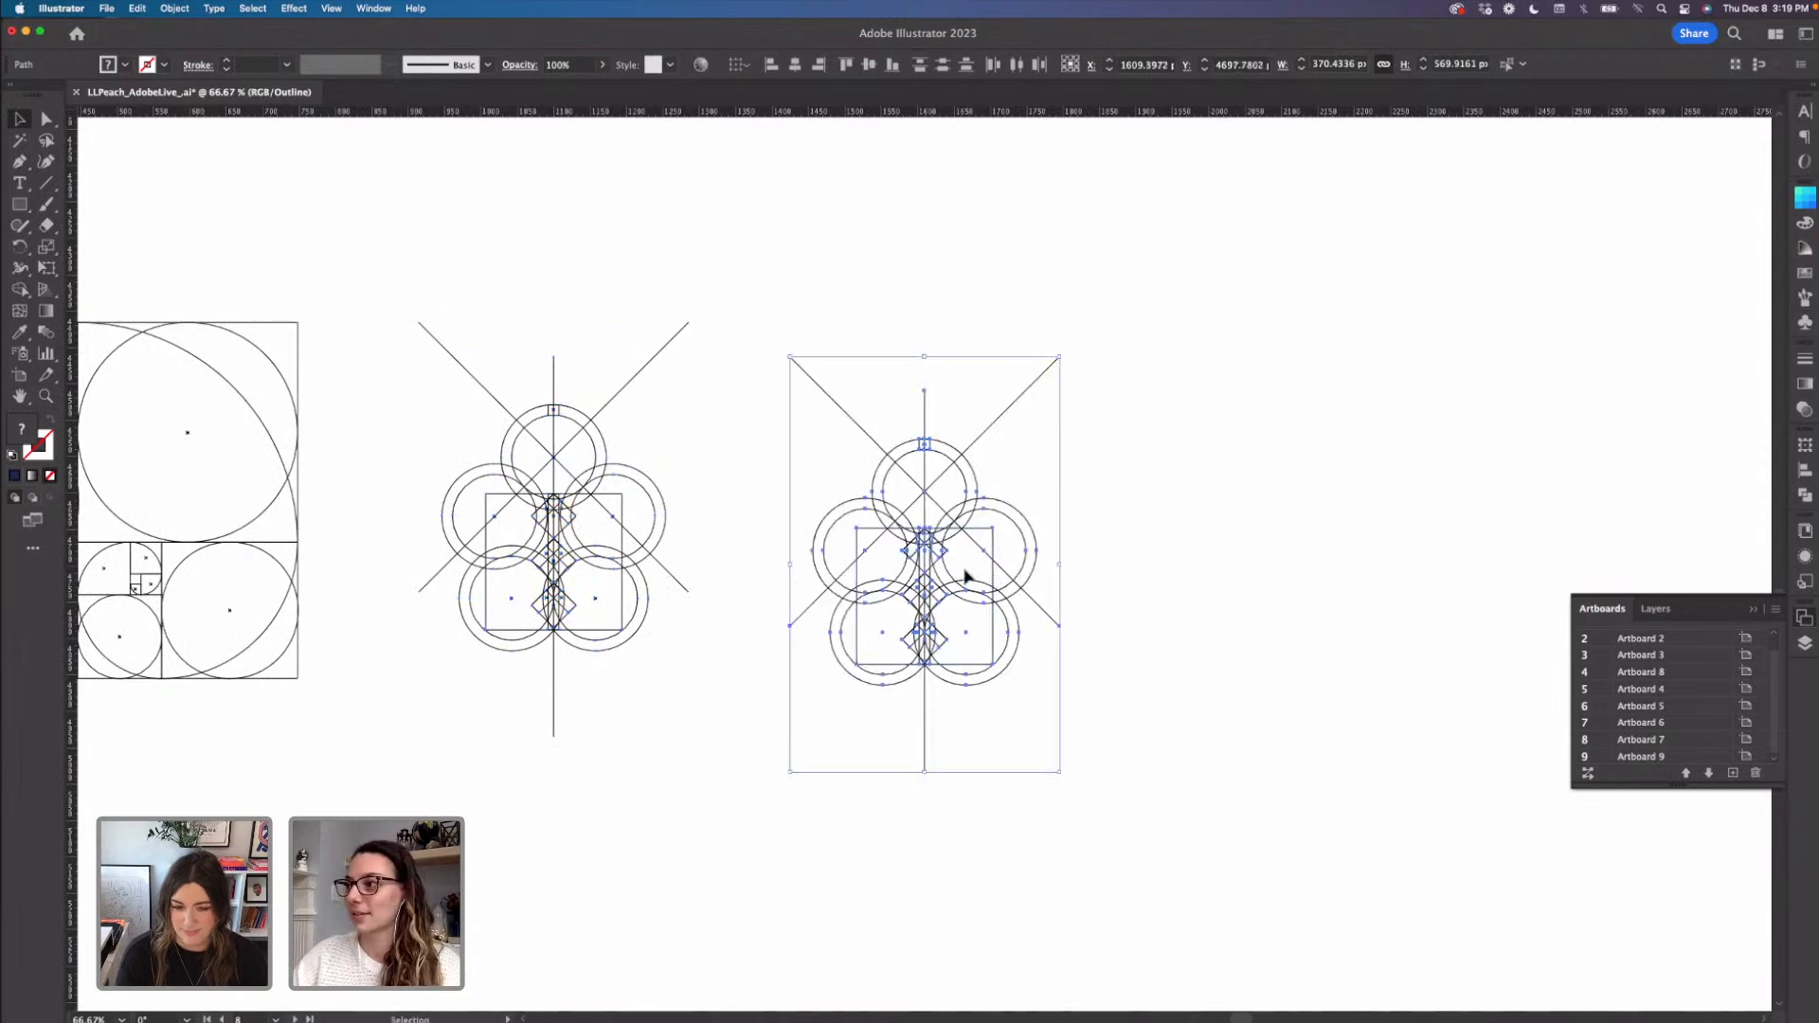
drag(942, 598, 892, 560)
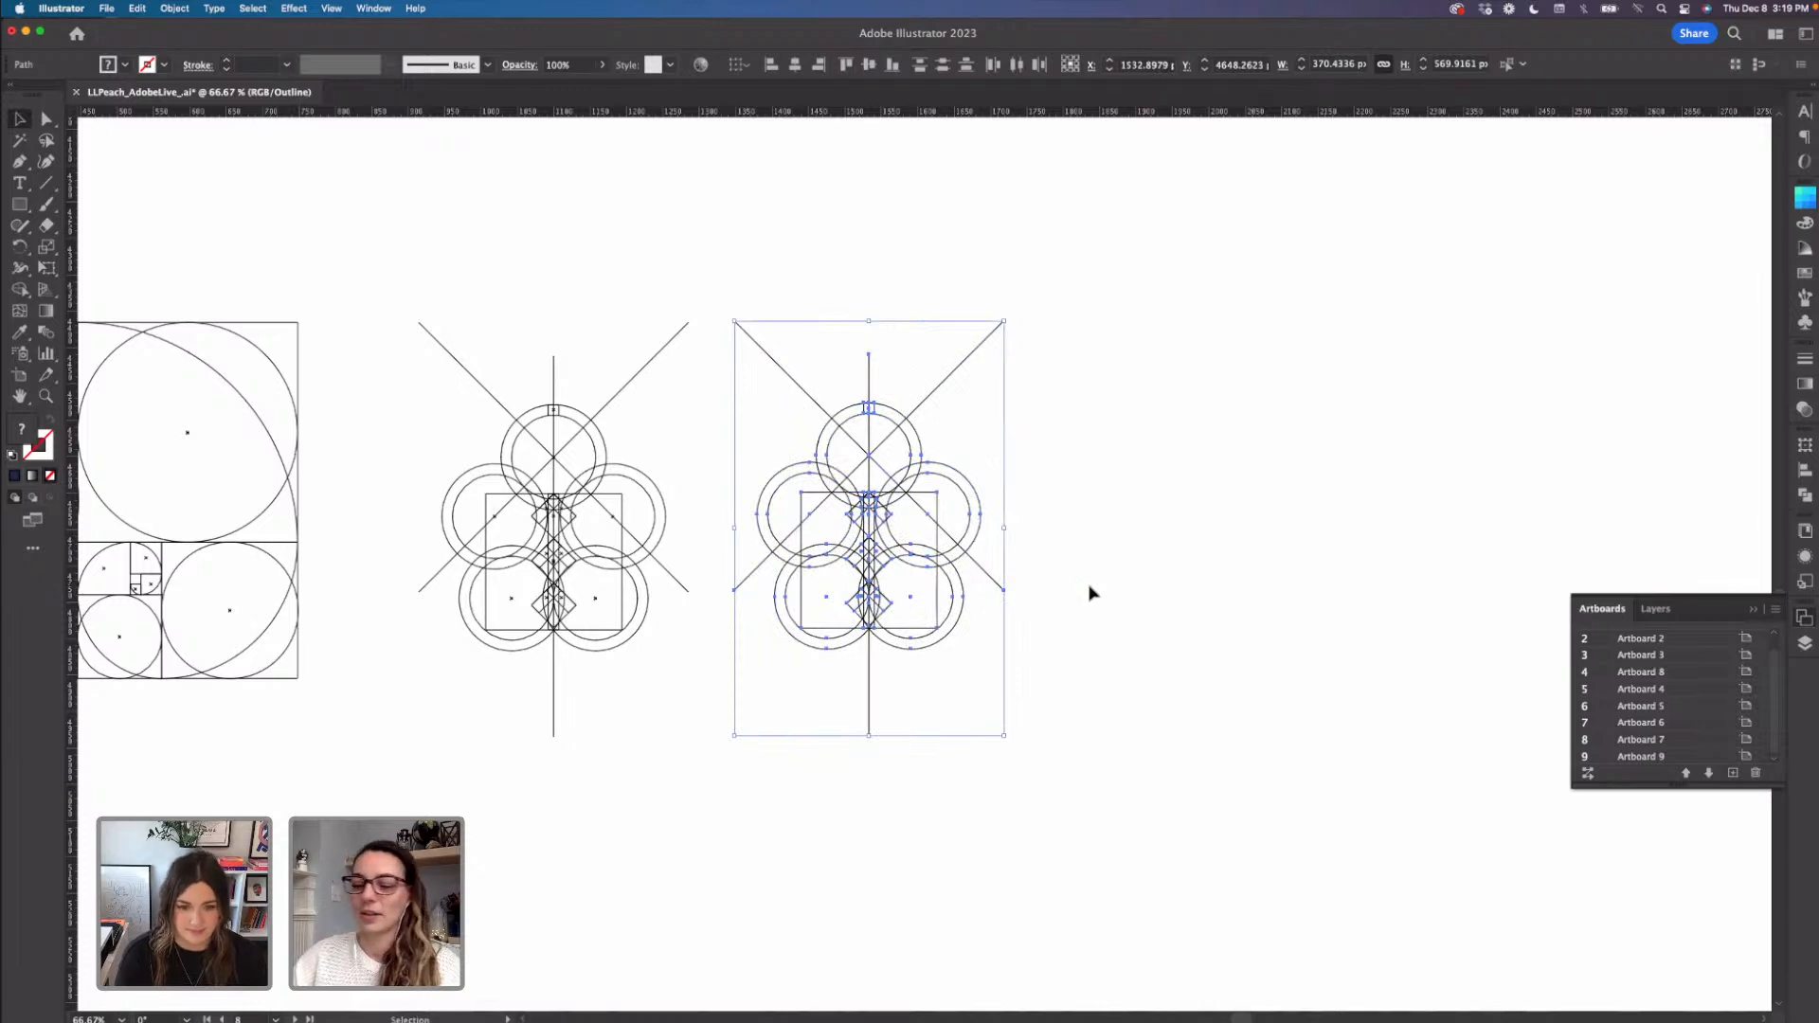
- With Shape Builder, merge the five rings' outer segments in the copy into one outline, including the lowest stem section and its two branches
key(super+equal)
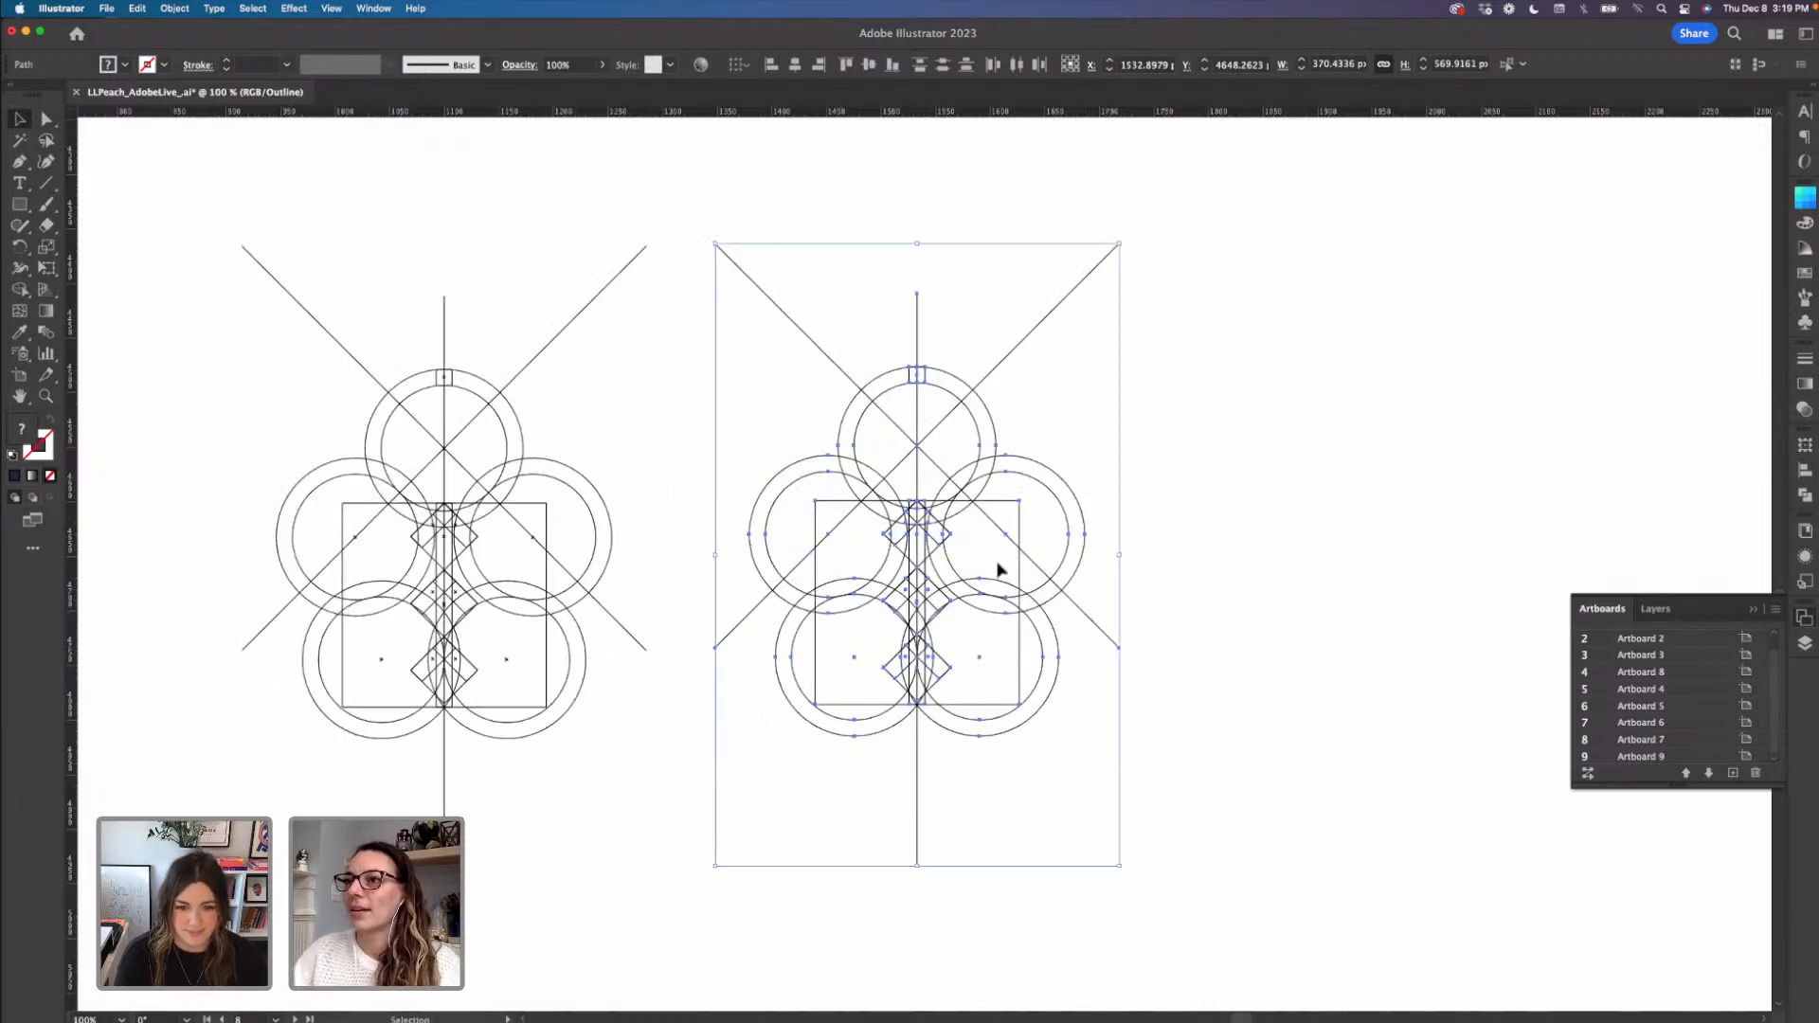
click(19, 289)
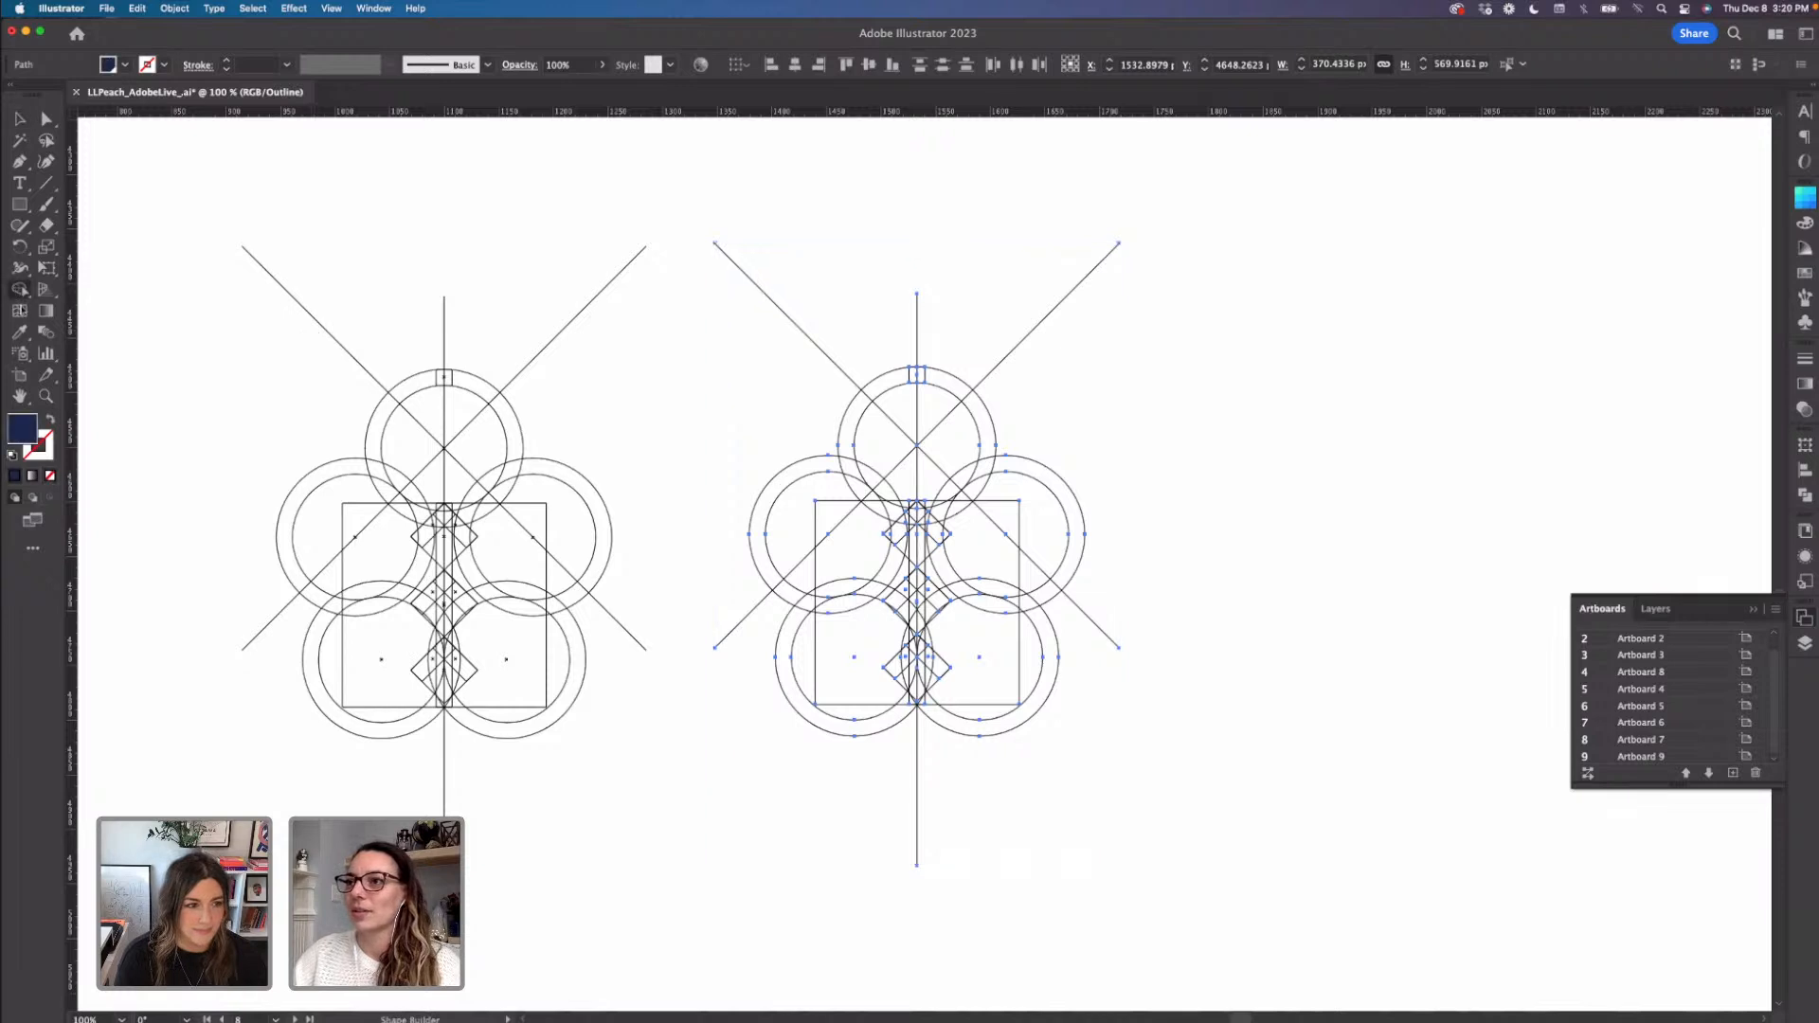
mouse_move(929, 378)
mouse_down()
mouse_move(866, 397)
mouse_move(849, 470)
mouse_up()
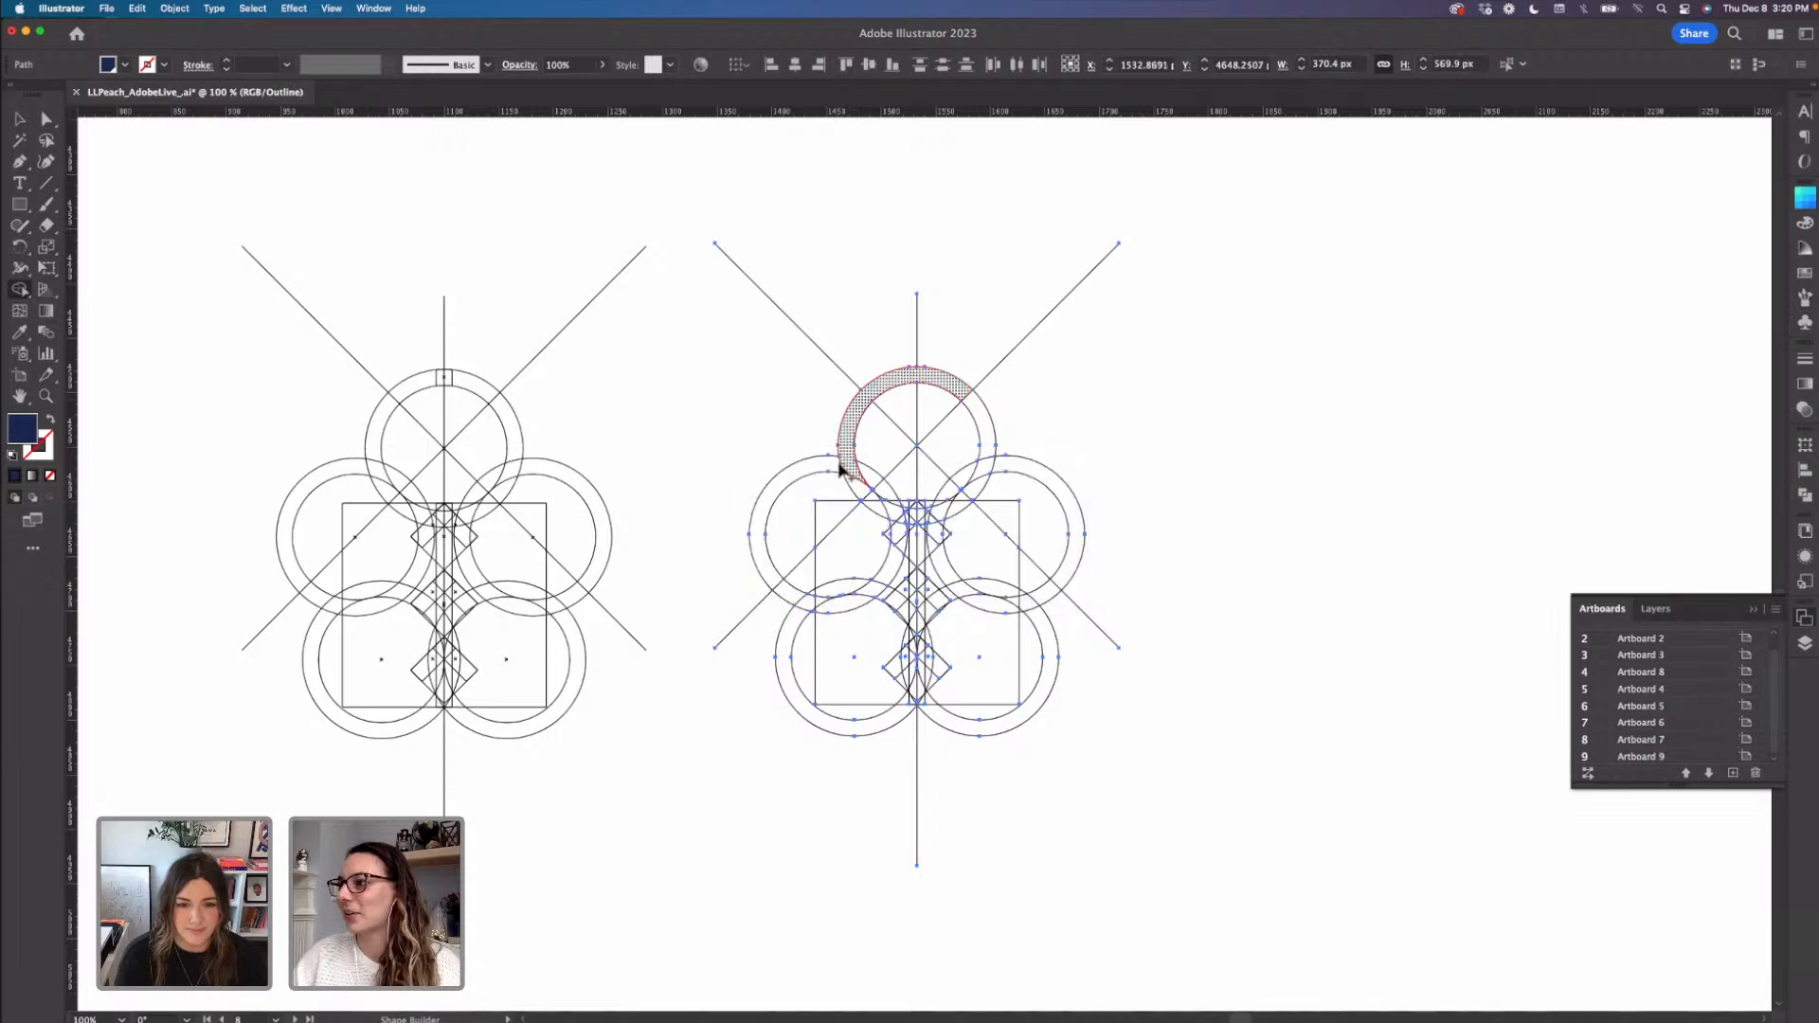
mouse_move(771, 520)
mouse_down()
mouse_move(779, 597)
mouse_move(815, 612)
mouse_move(816, 678)
mouse_up()
drag(903, 718, 927, 711)
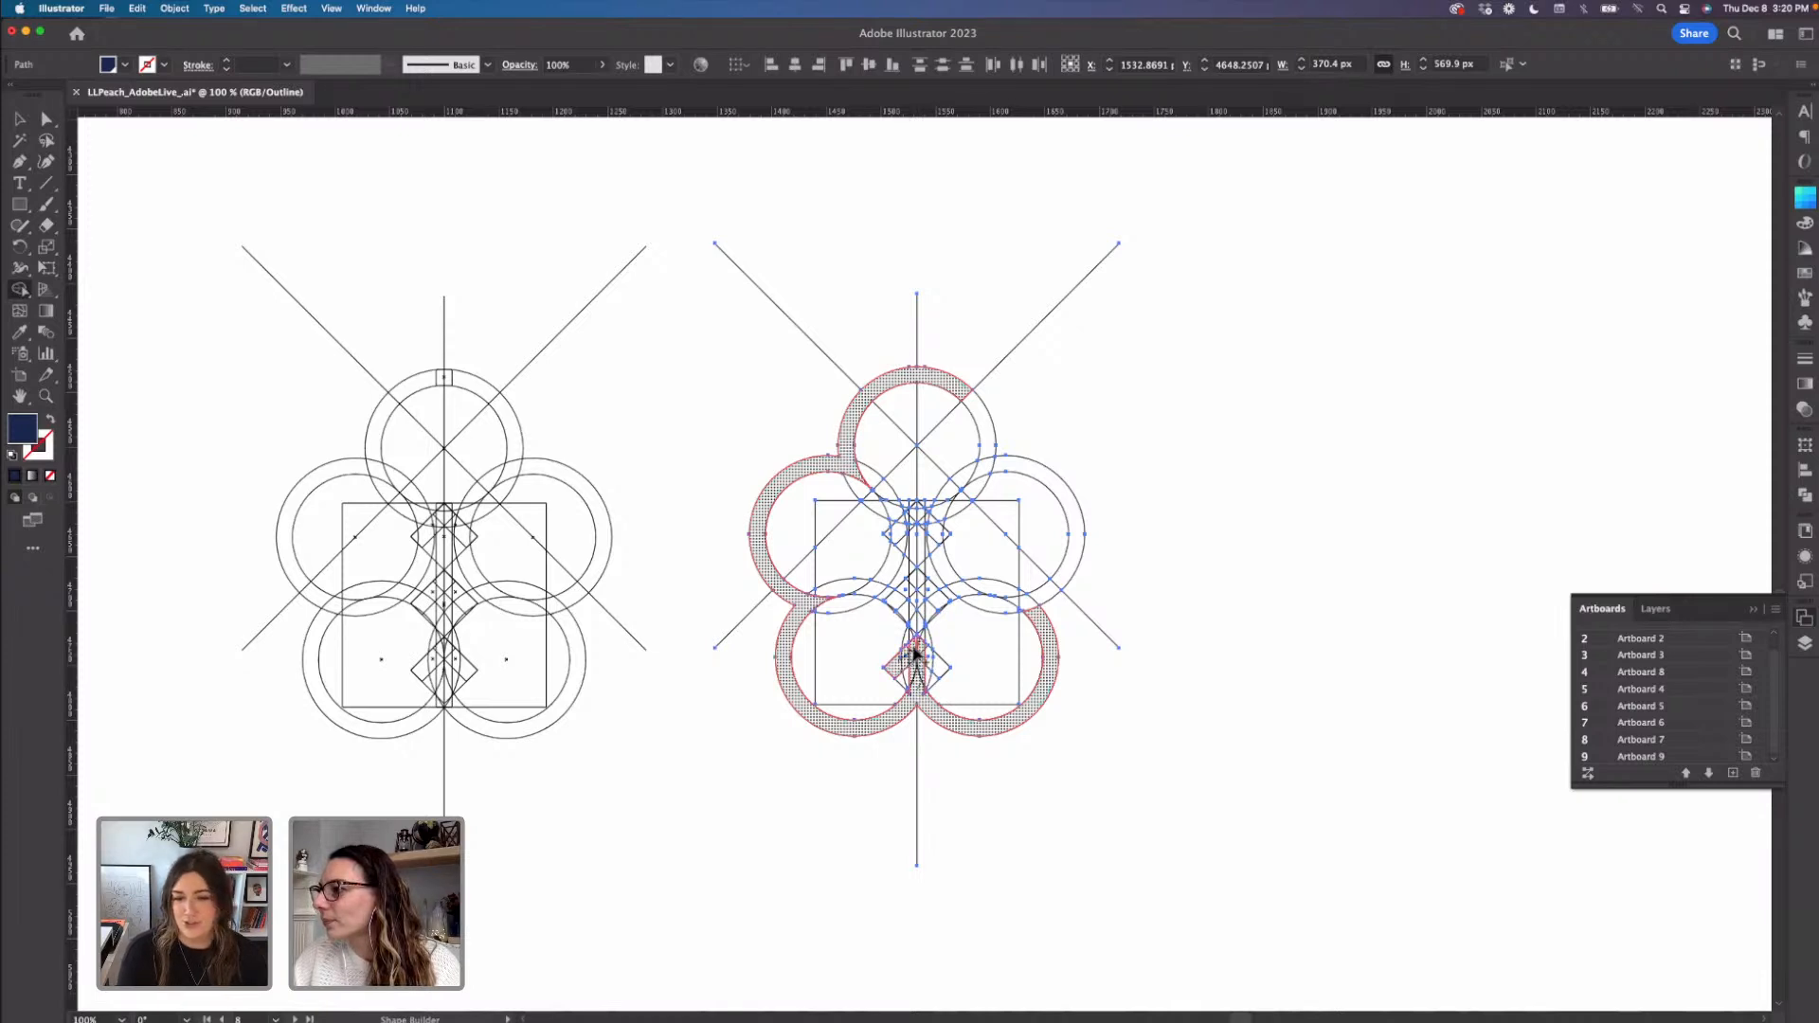
drag(938, 670, 930, 670)
mouse_move(1051, 671)
mouse_down()
mouse_move(1027, 605)
mouse_move(1061, 585)
mouse_move(1059, 487)
mouse_up()
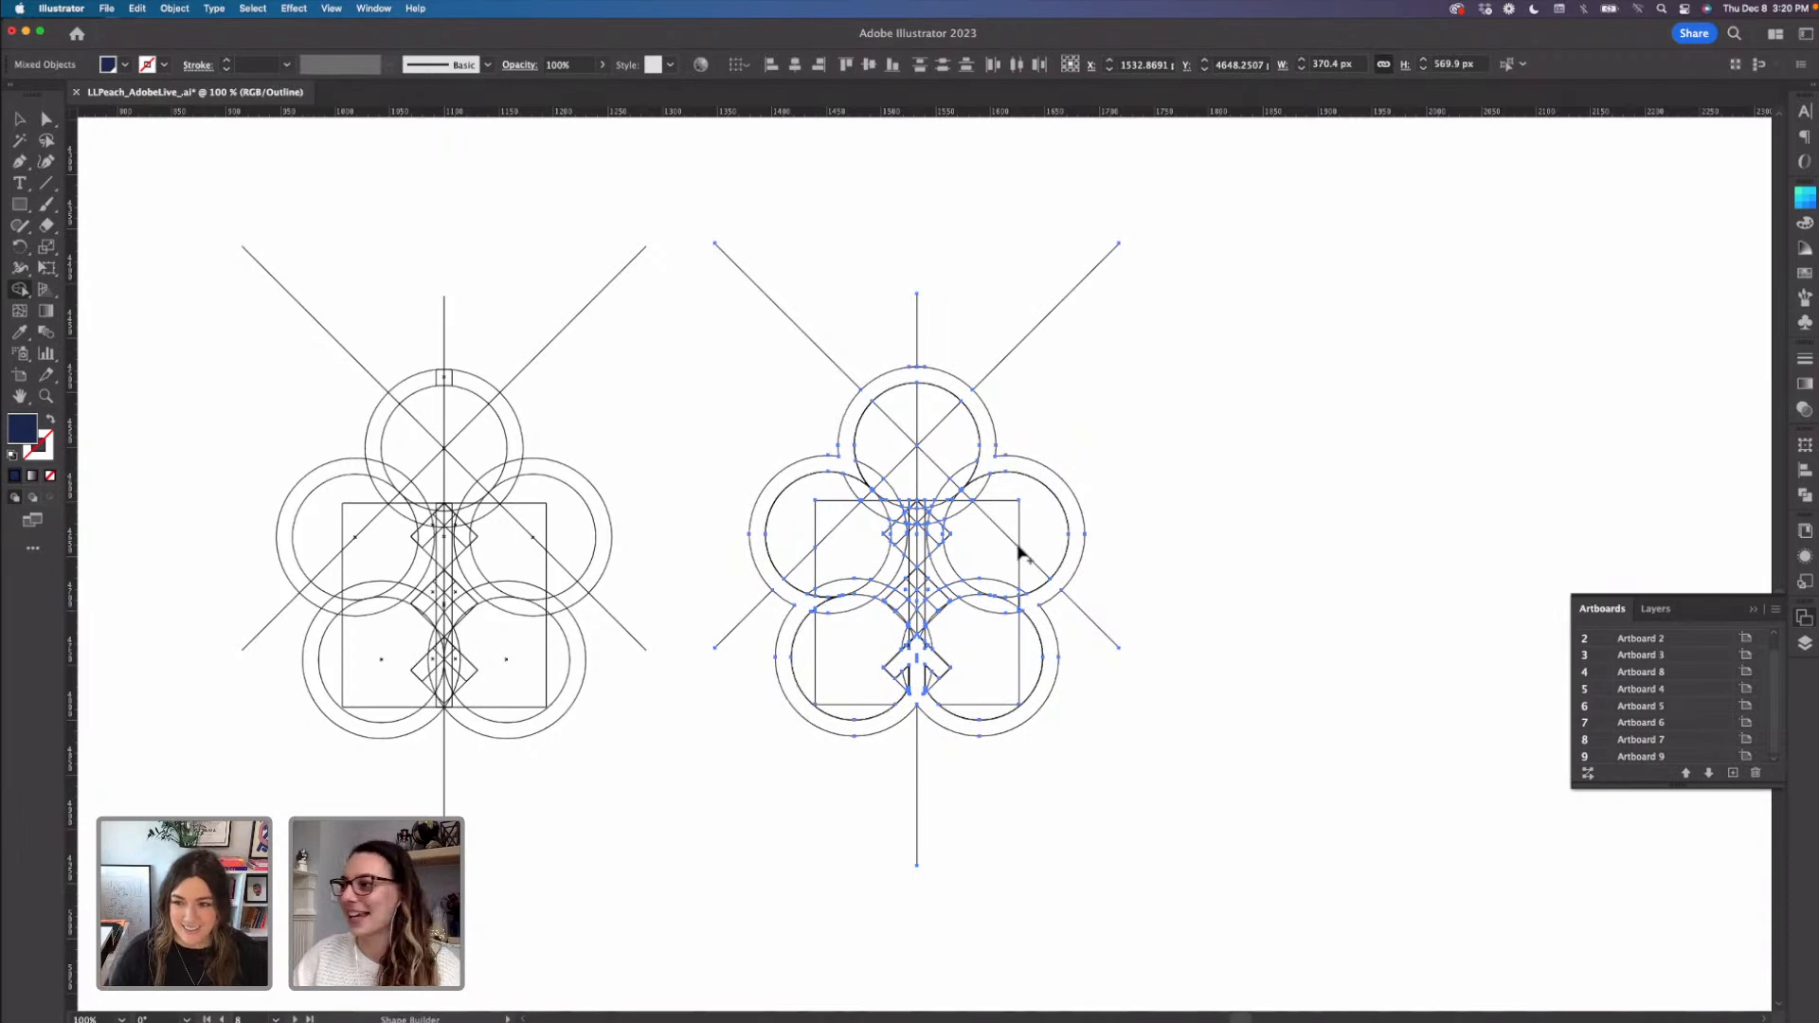
- Merge the next stem section and the middle diamond's two bars into the outline shape with Shape Builder
key(super)
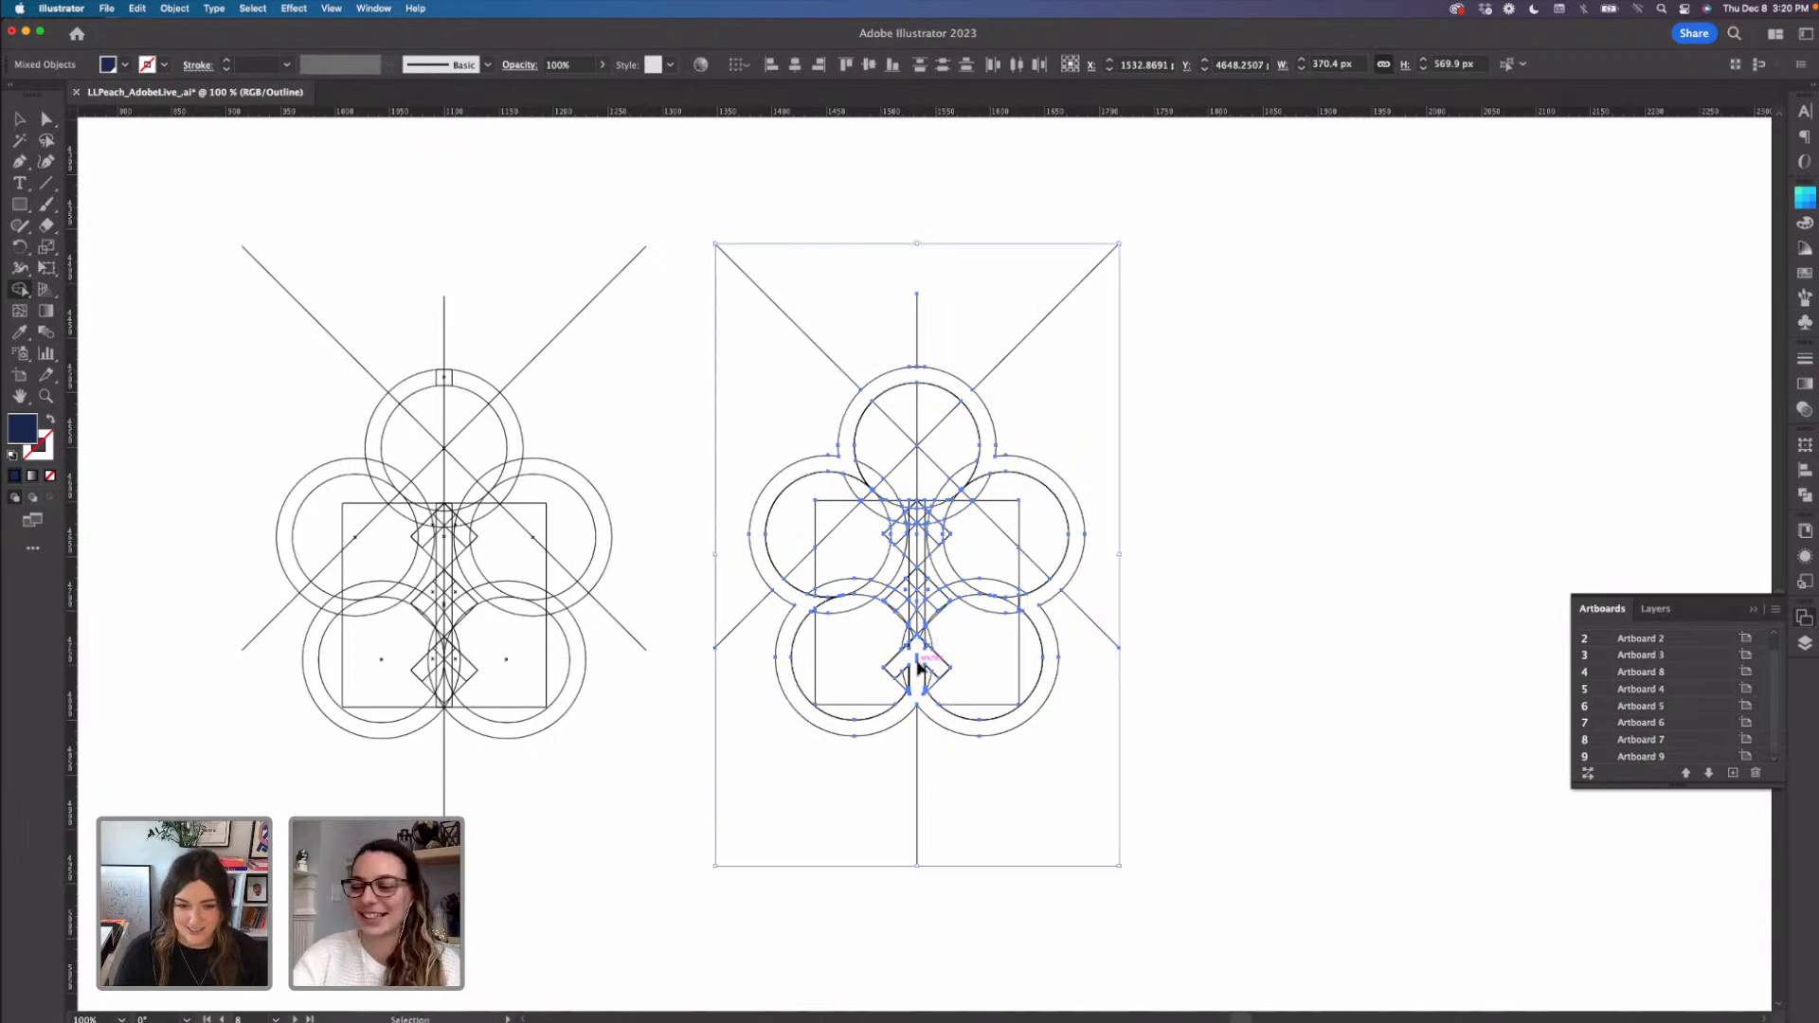
key(super+equal)
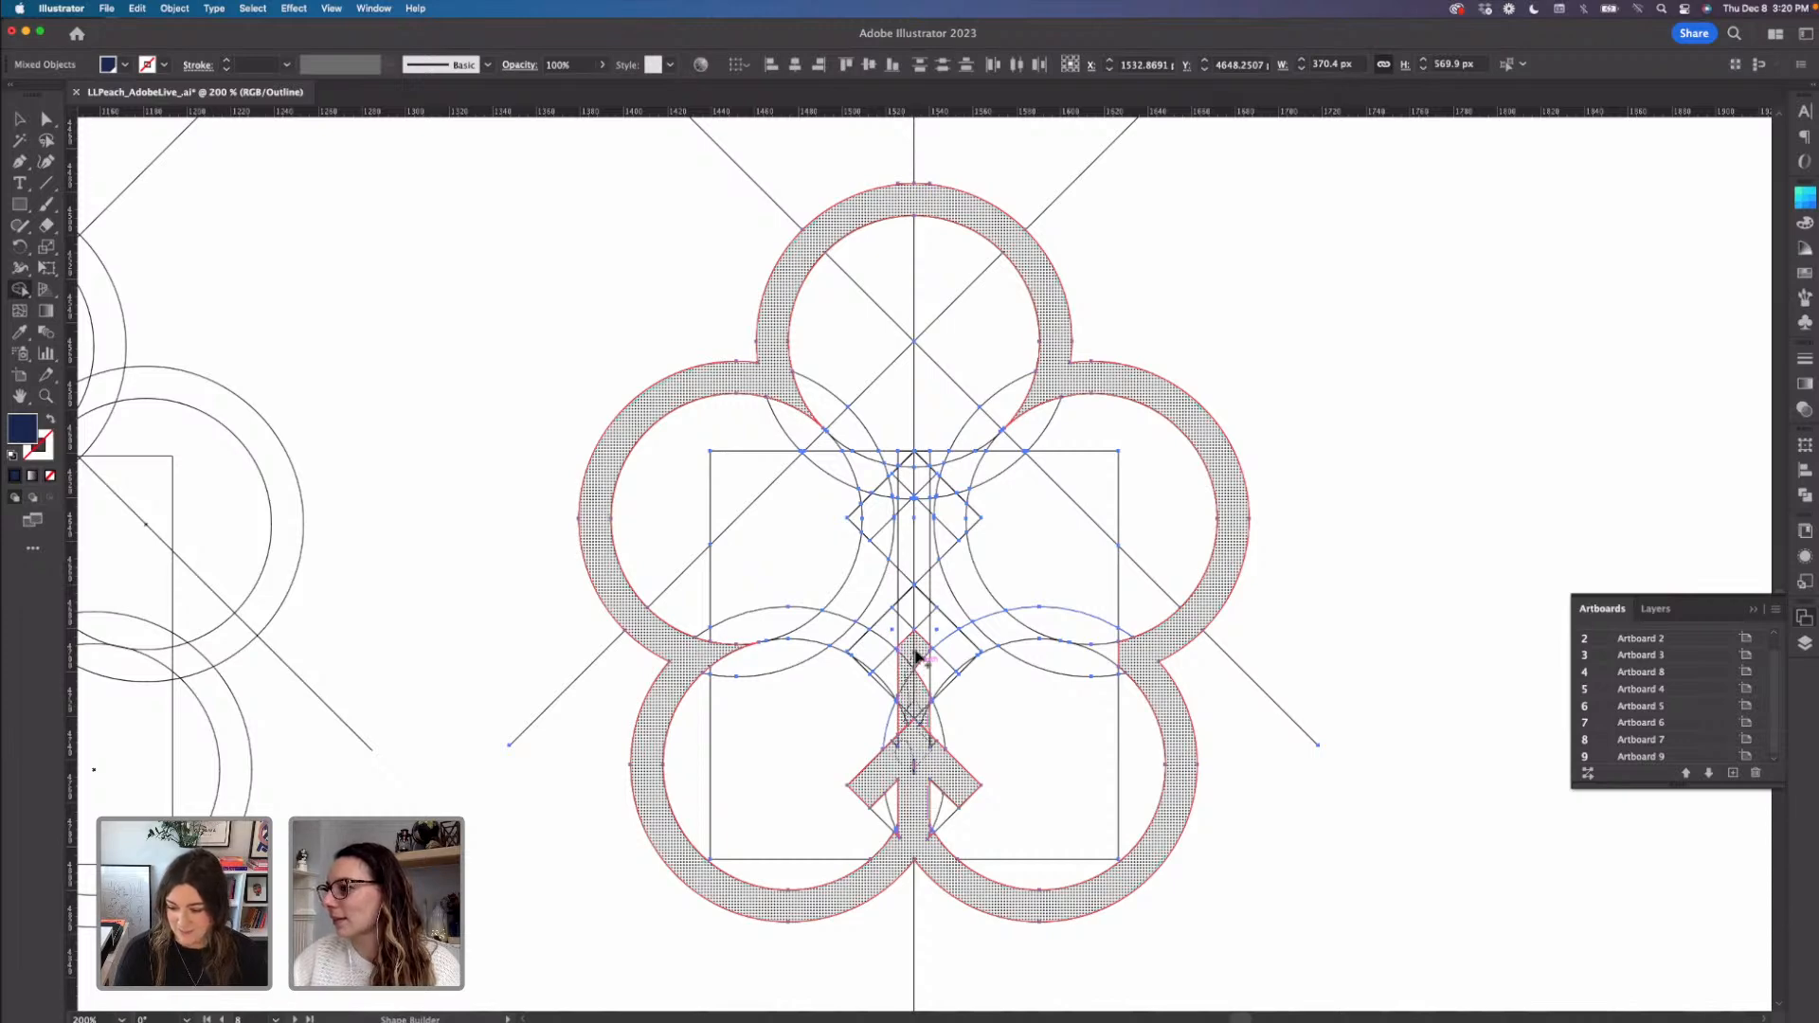
mouse_move(924, 660)
mouse_down()
mouse_move(912, 608)
mouse_move(865, 668)
mouse_move(898, 610)
mouse_move(931, 612)
mouse_move(960, 668)
mouse_up()
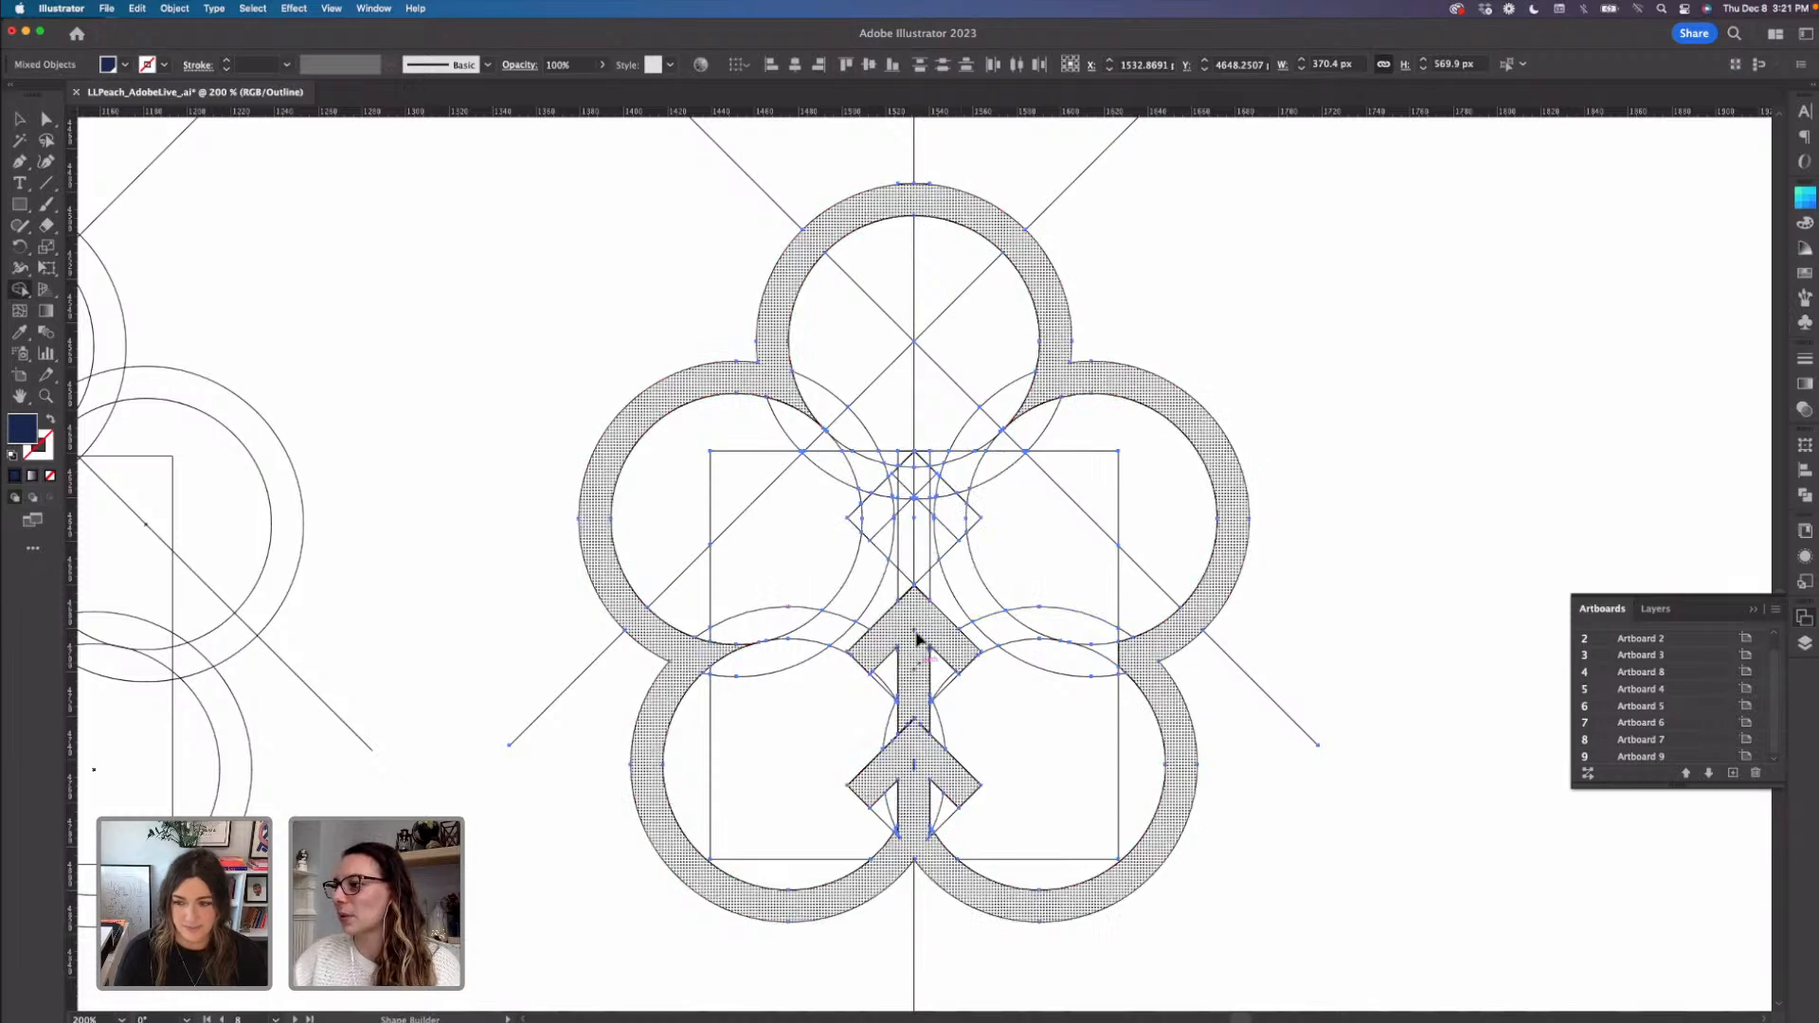
scroll(919, 682, up, 3)
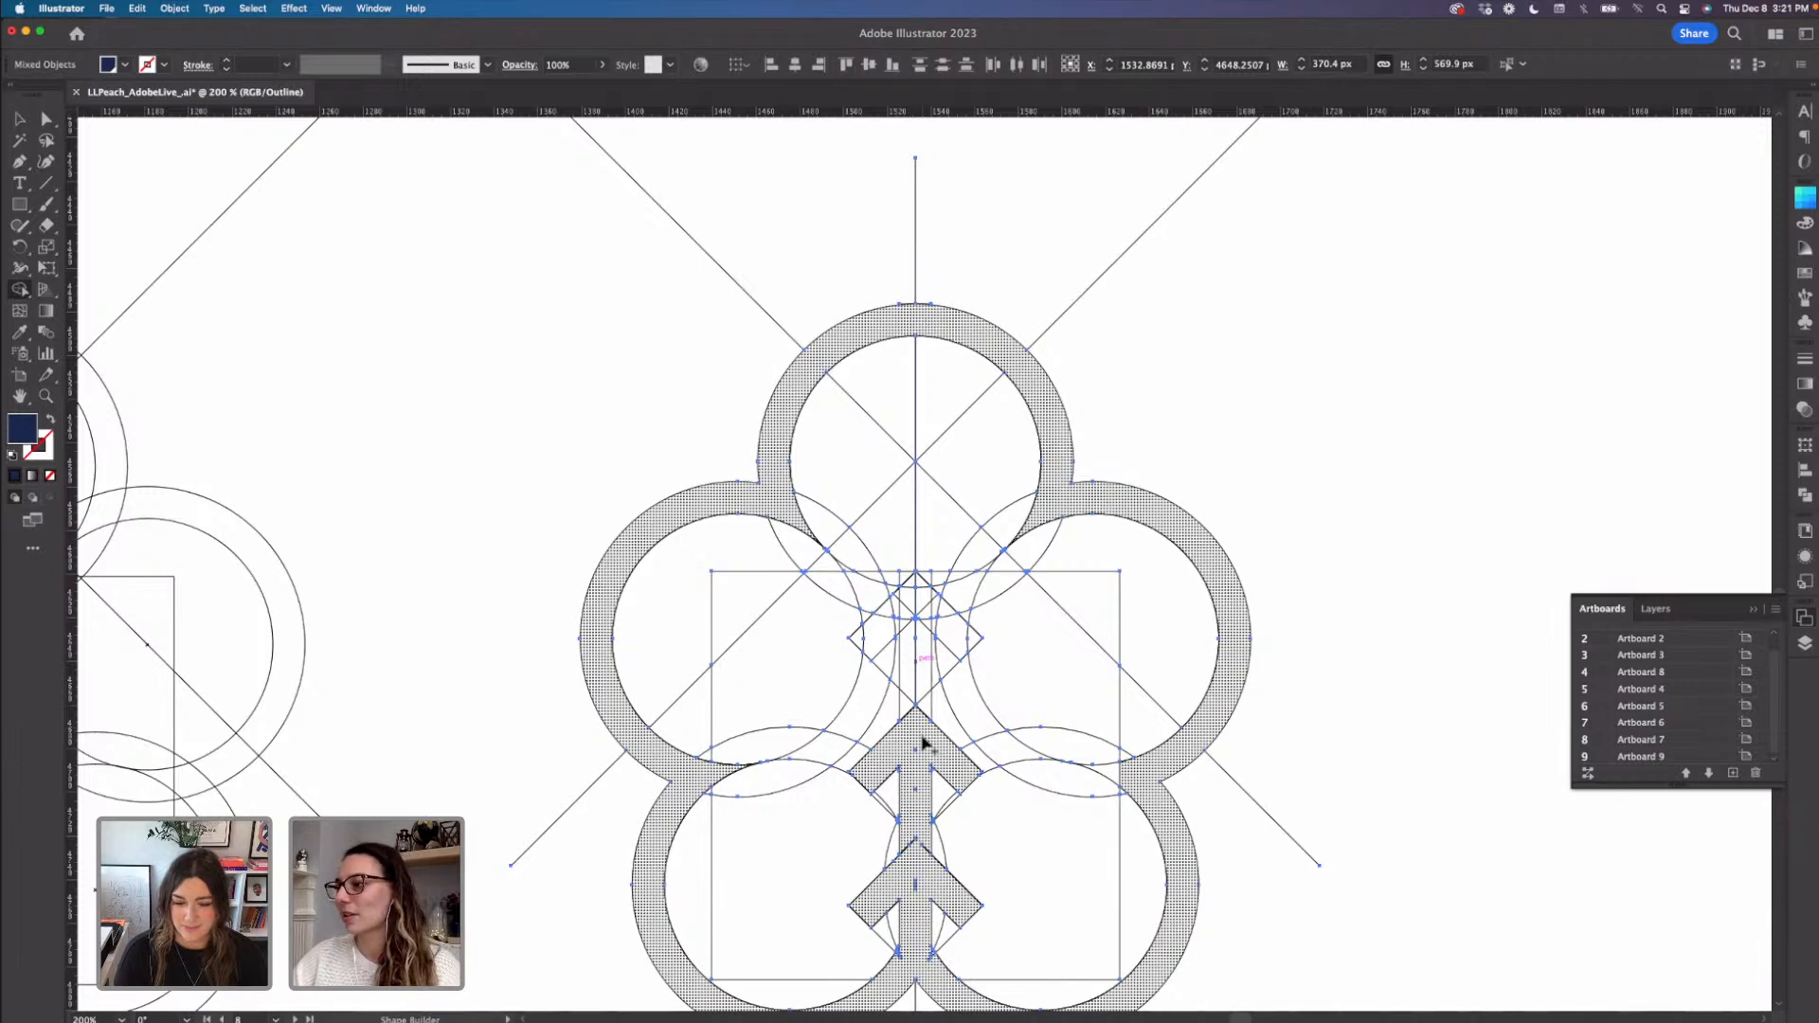
- Merge the upper stem section and the top diamond's two bars into the outline shape with Shape Builder
drag(918, 734, 917, 668)
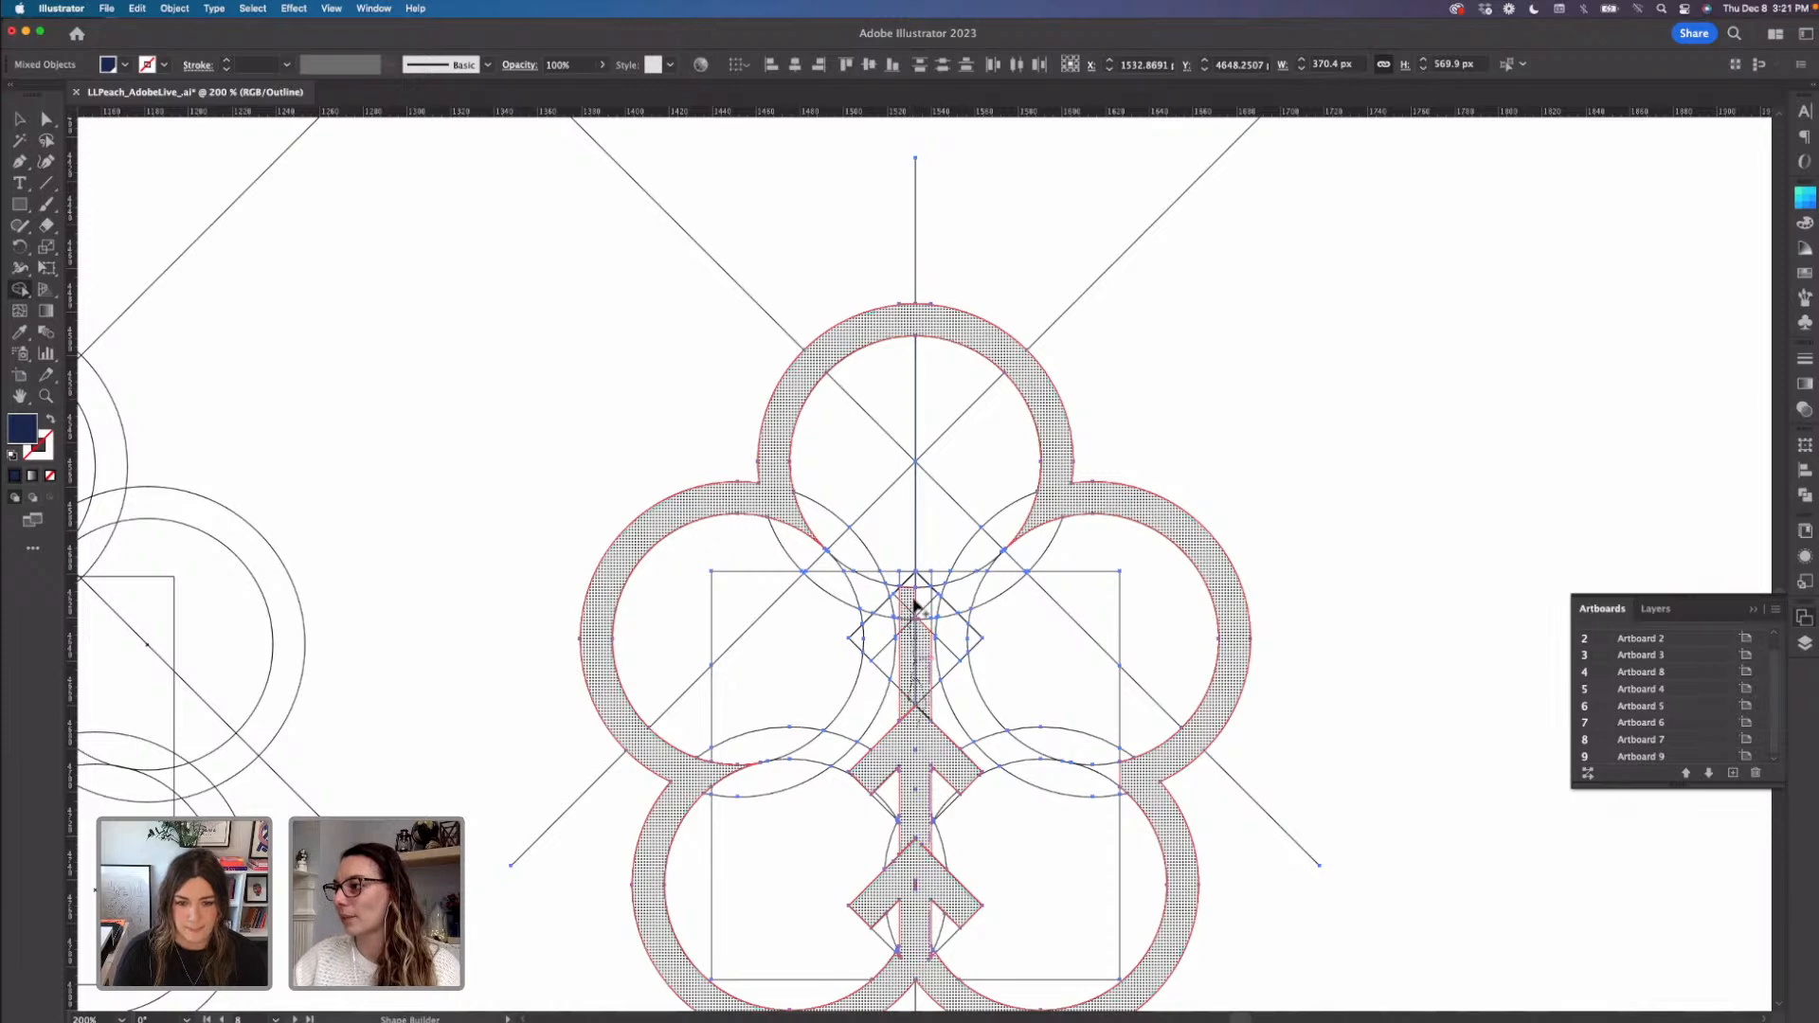
mouse_move(915, 594)
mouse_down()
mouse_move(943, 613)
mouse_move(969, 639)
mouse_move(913, 601)
mouse_up()
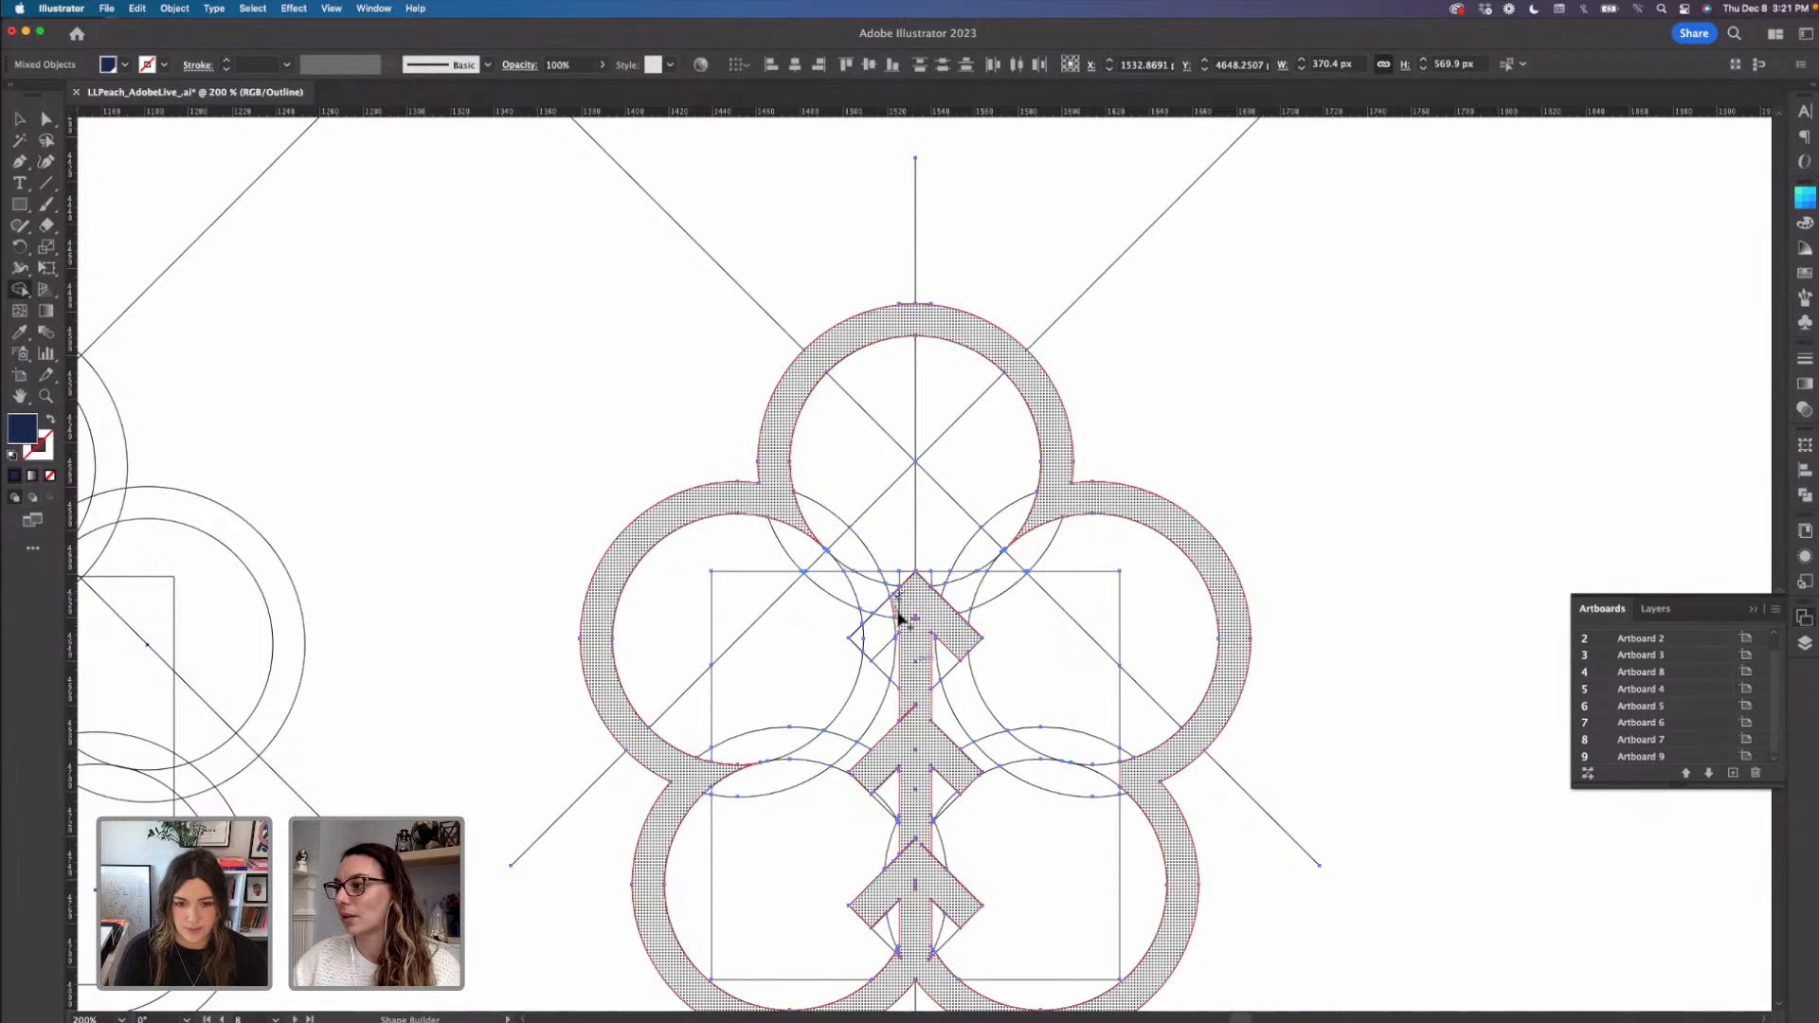
mouse_move(900, 630)
mouse_down()
mouse_move(865, 629)
mouse_move(907, 661)
mouse_up()
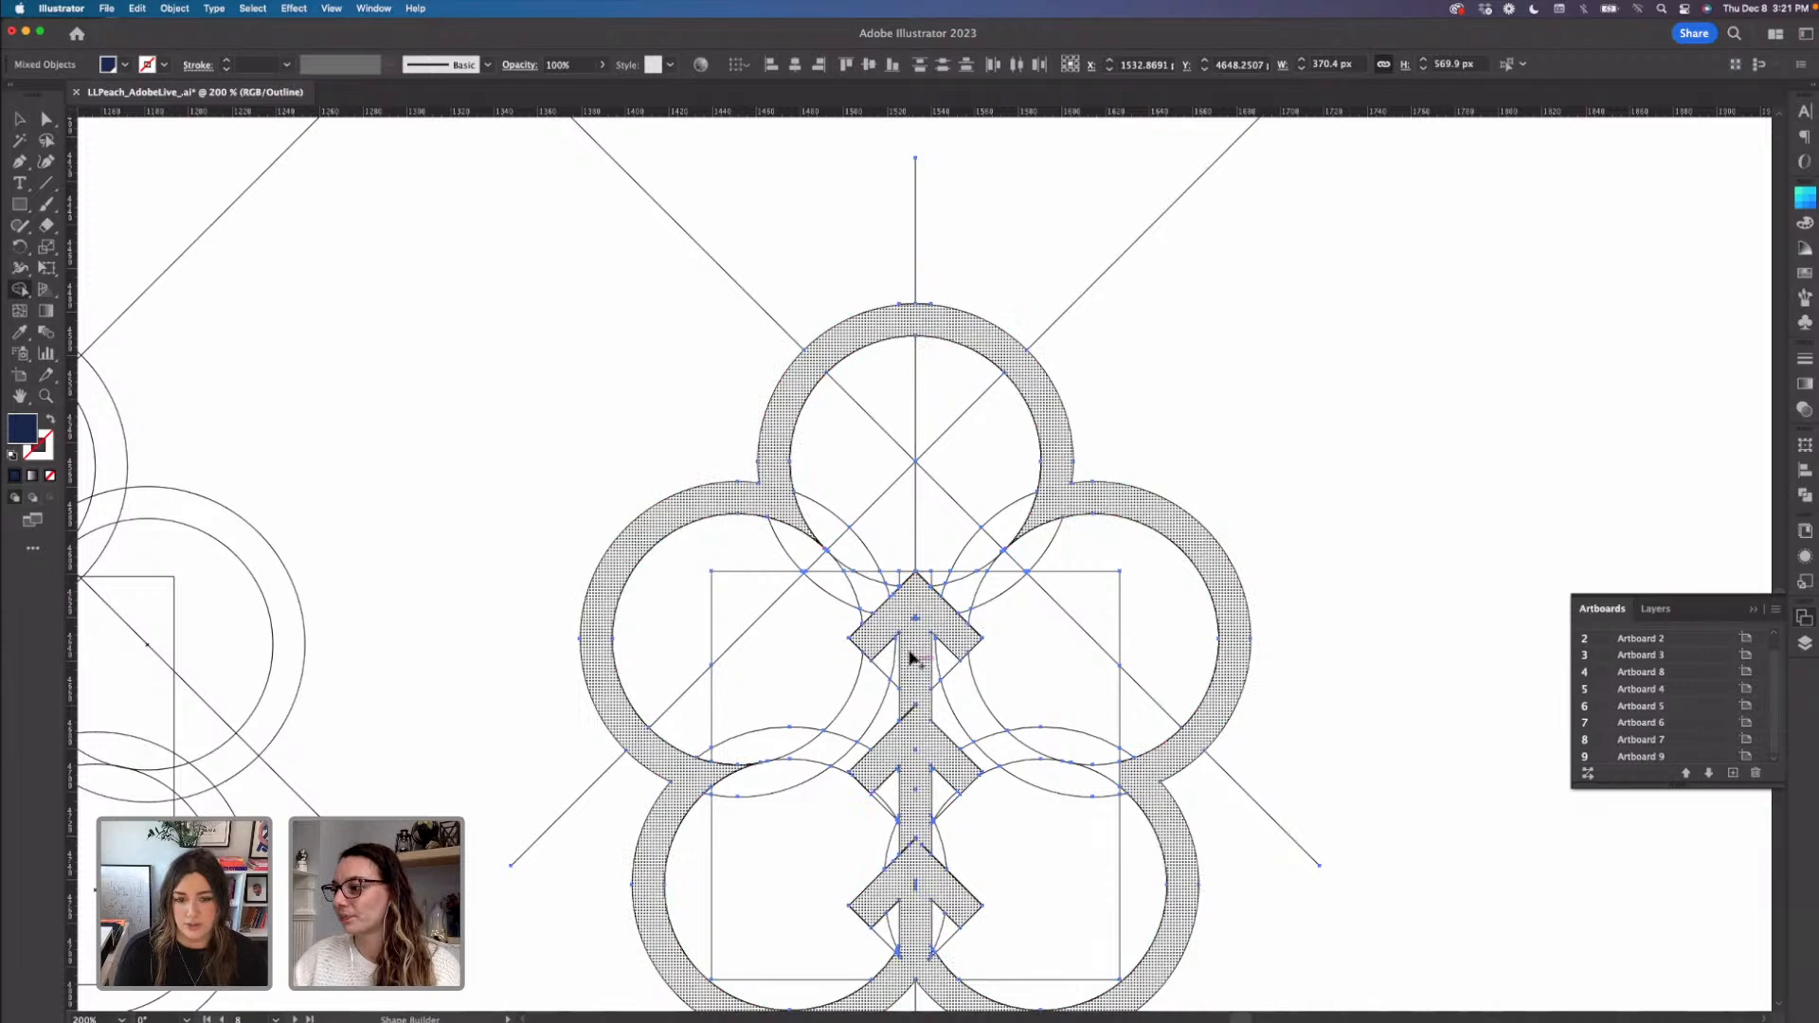
key(v)
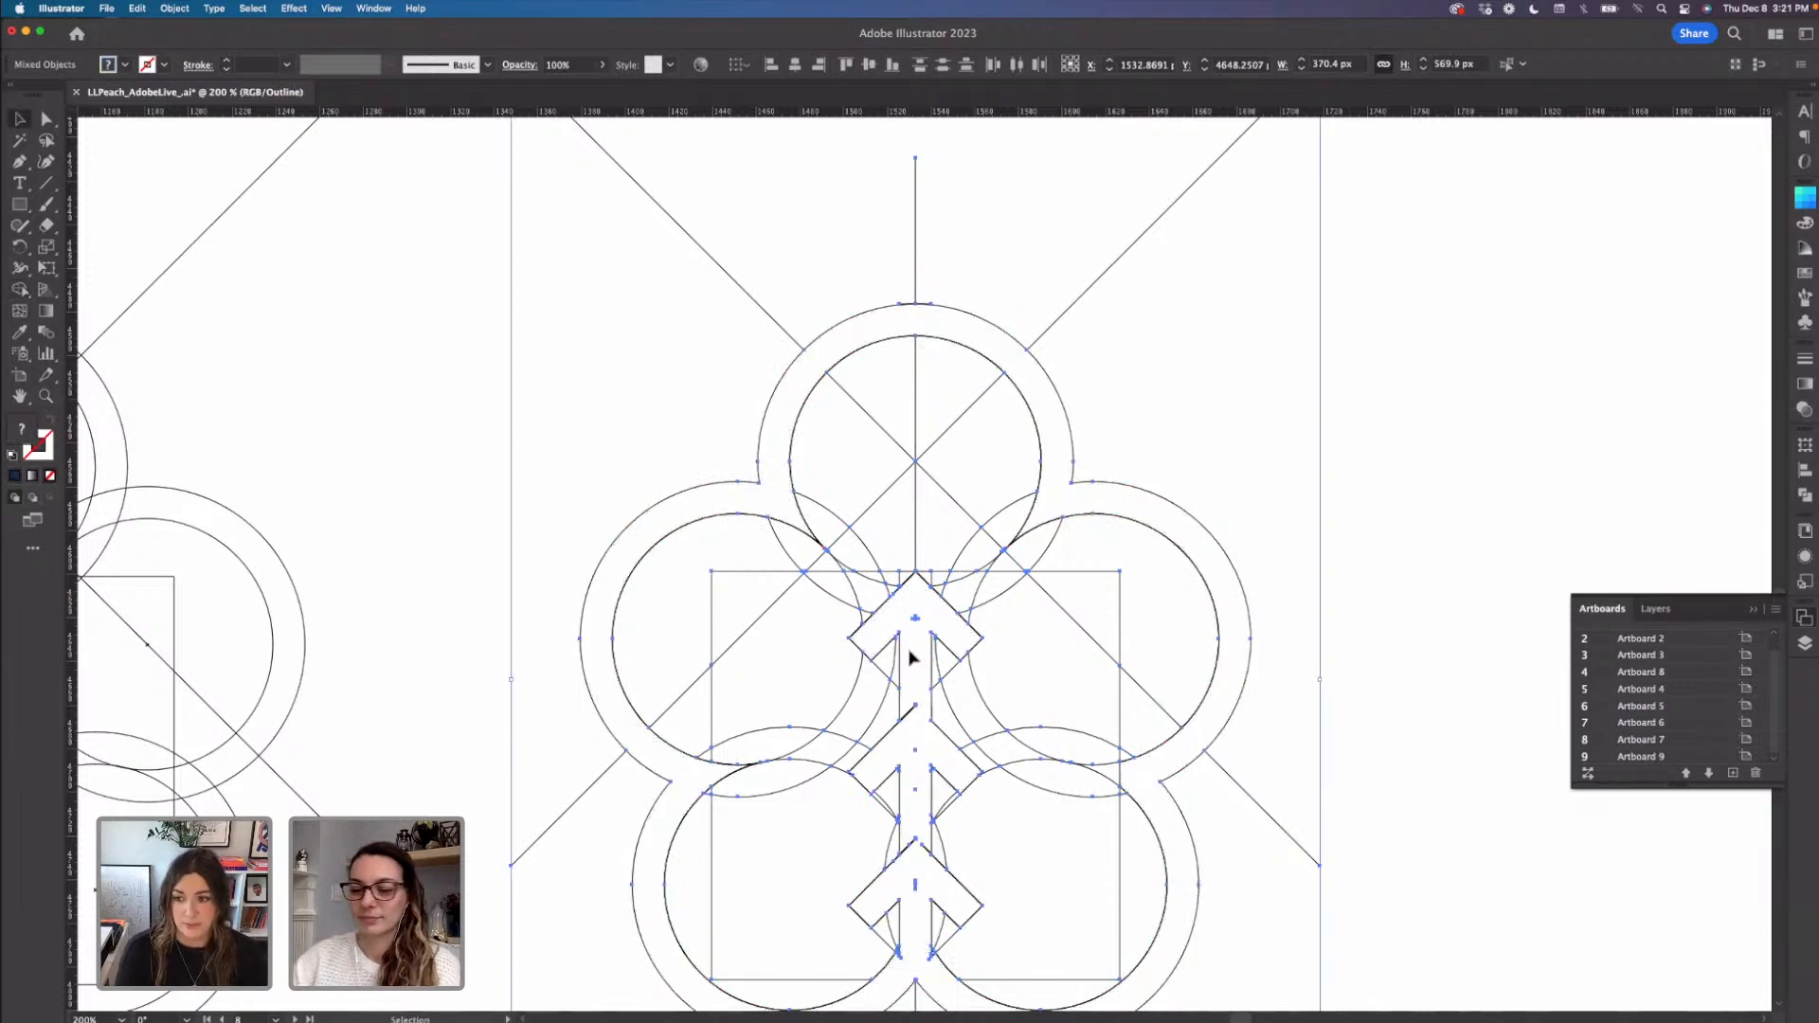
- Move the merged outline shape out of the construction copy, placing it to the right at the same height
key(super+minus)
key(super+minus)
key(super+minus)
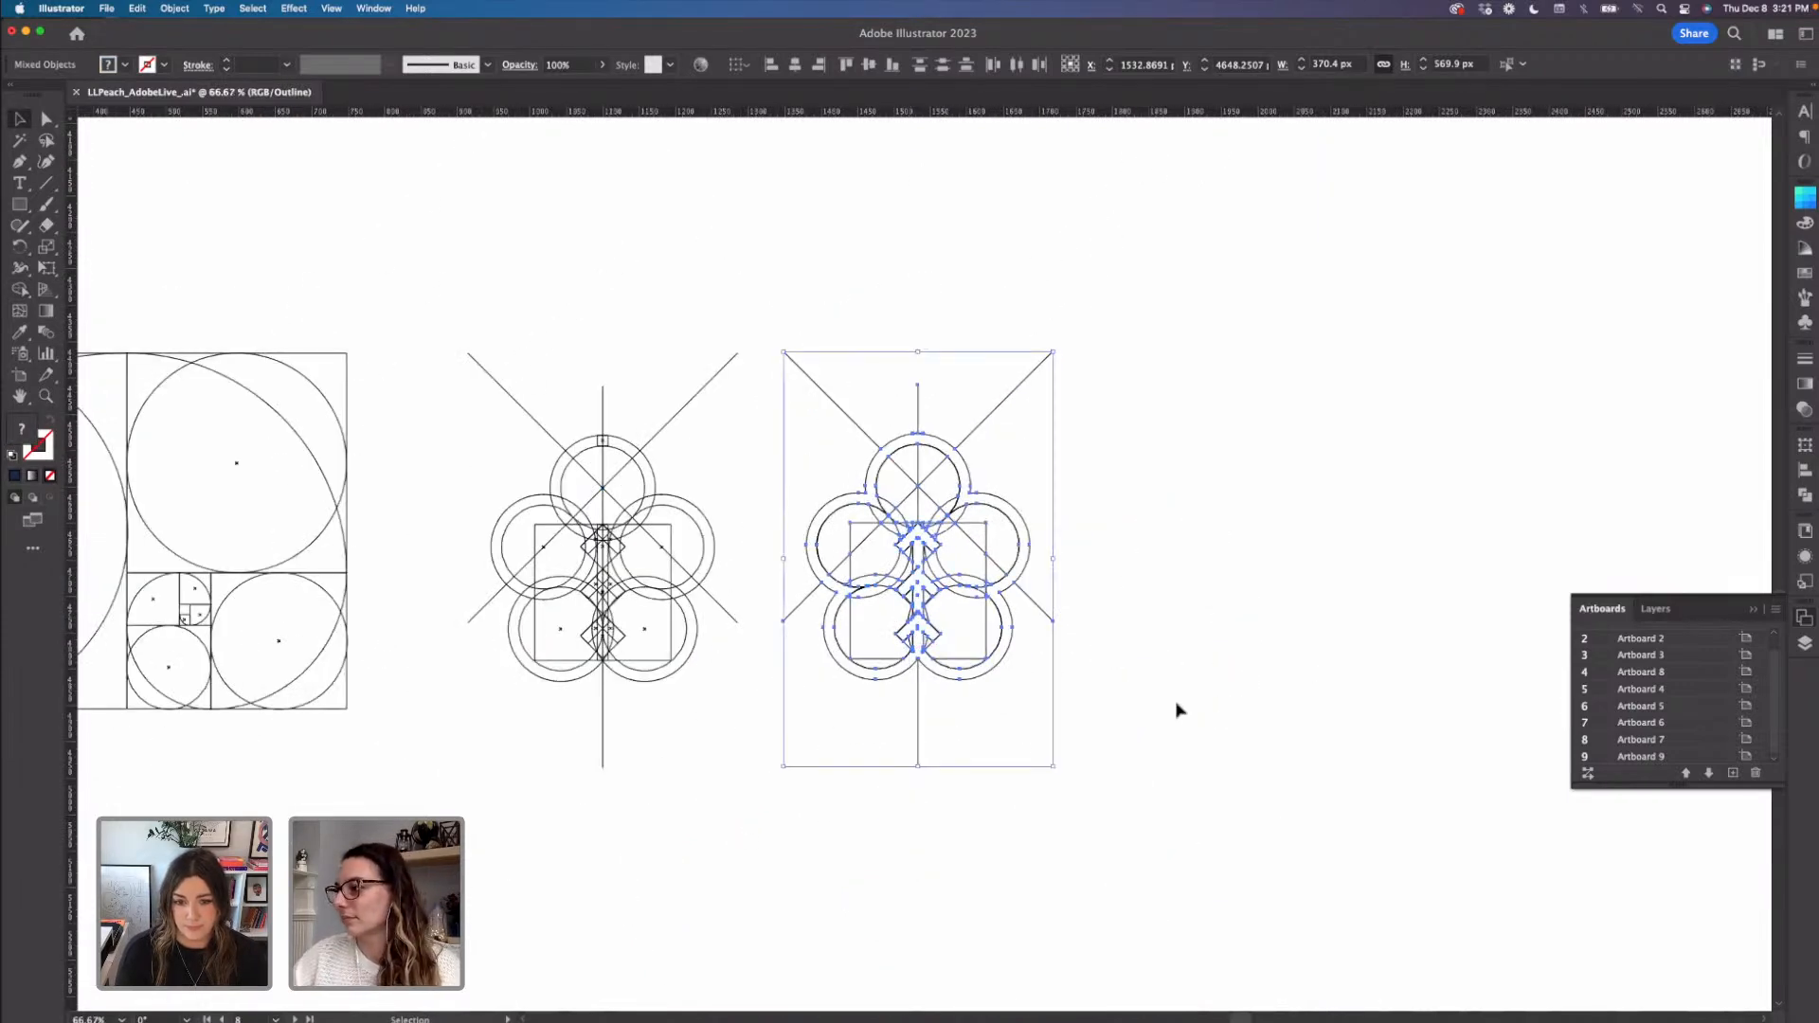
click(1178, 710)
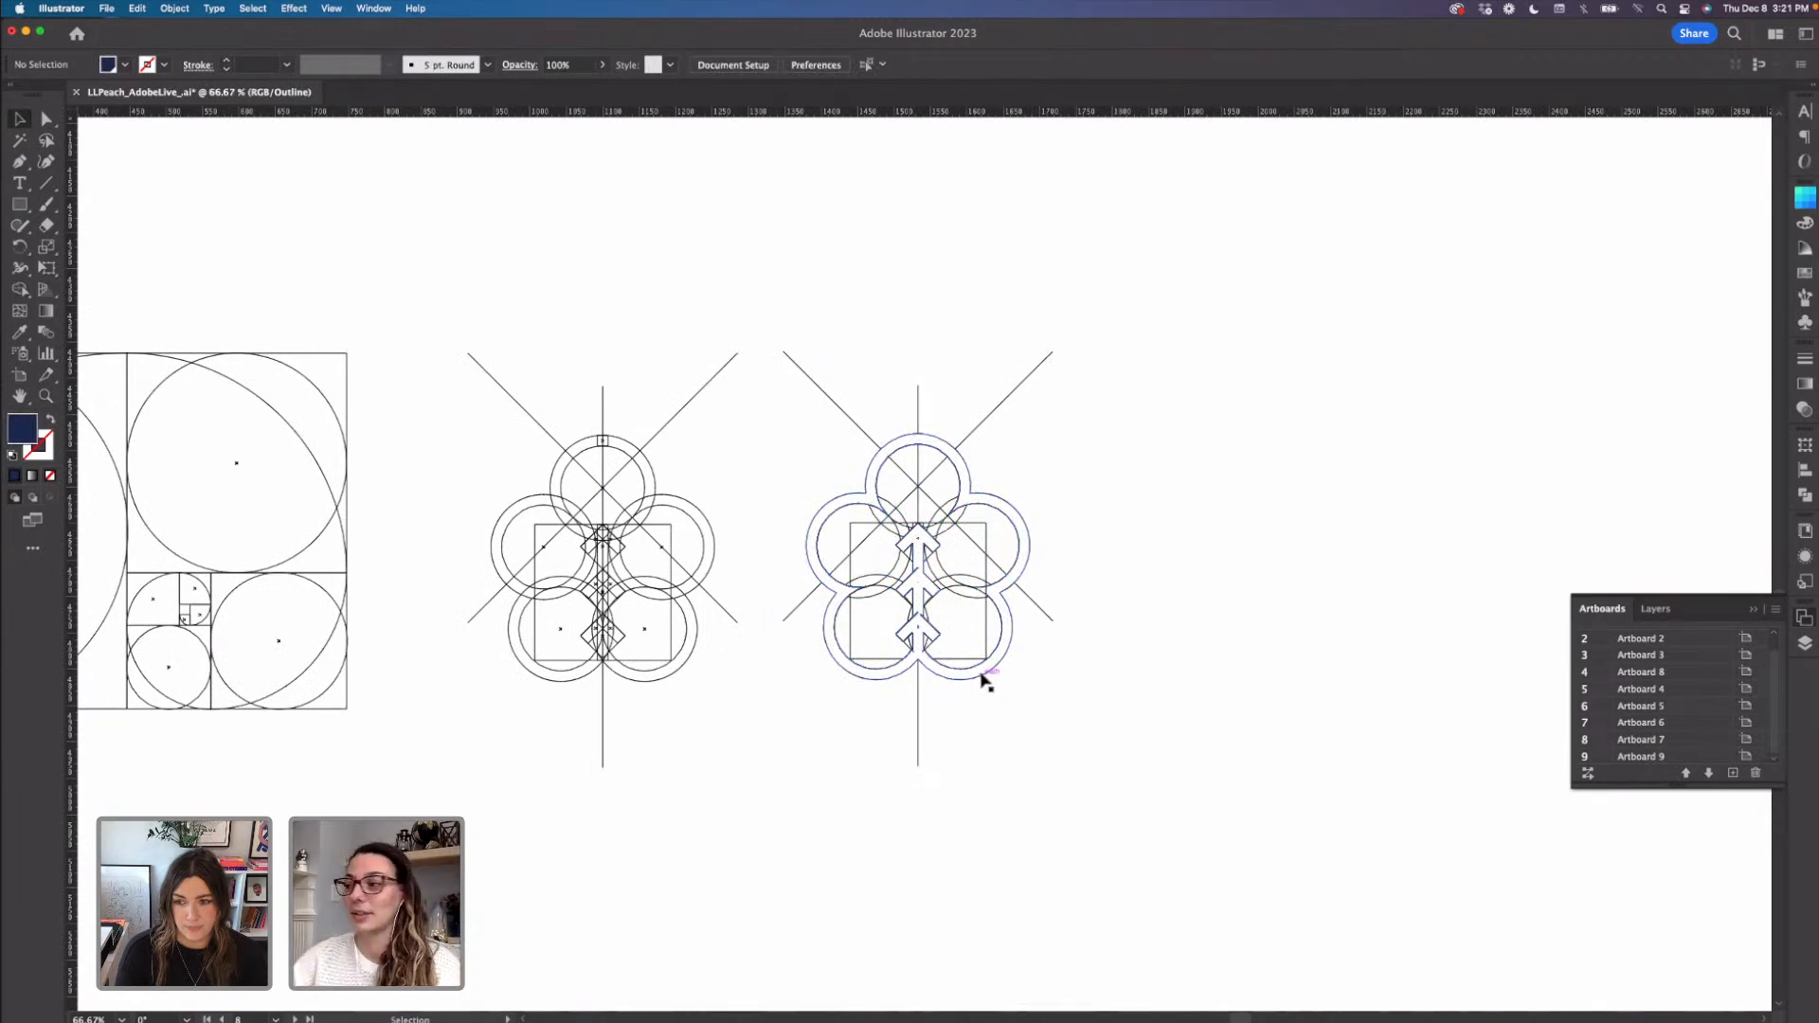
click(984, 679)
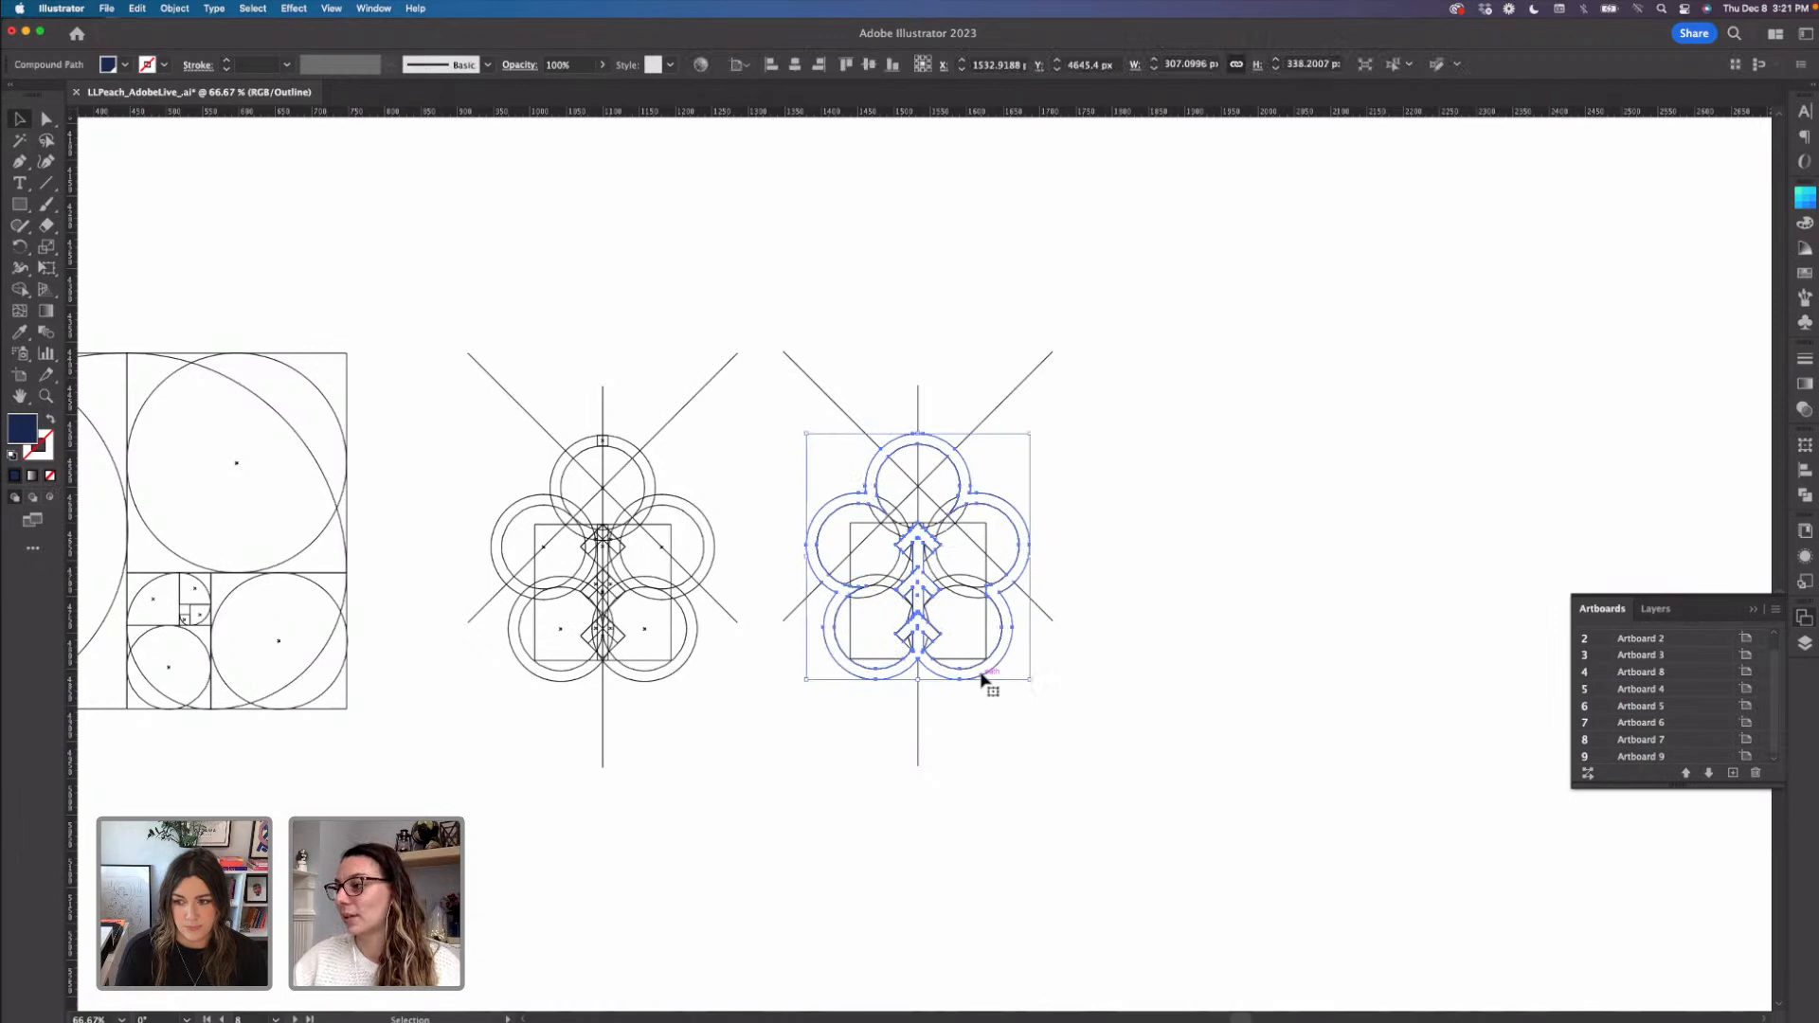
drag(983, 679, 1082, 756)
click(1211, 735)
click(1236, 712)
- Delete the stray anchor points on both sides of the stem's base, where it meets the two lower rings
key(super+equal)
key(super+equal)
key(super+equal)
scroll(1082, 756, right, 4)
scroll(1082, 756, down, 1)
key(super+equal)
key(super+equal)
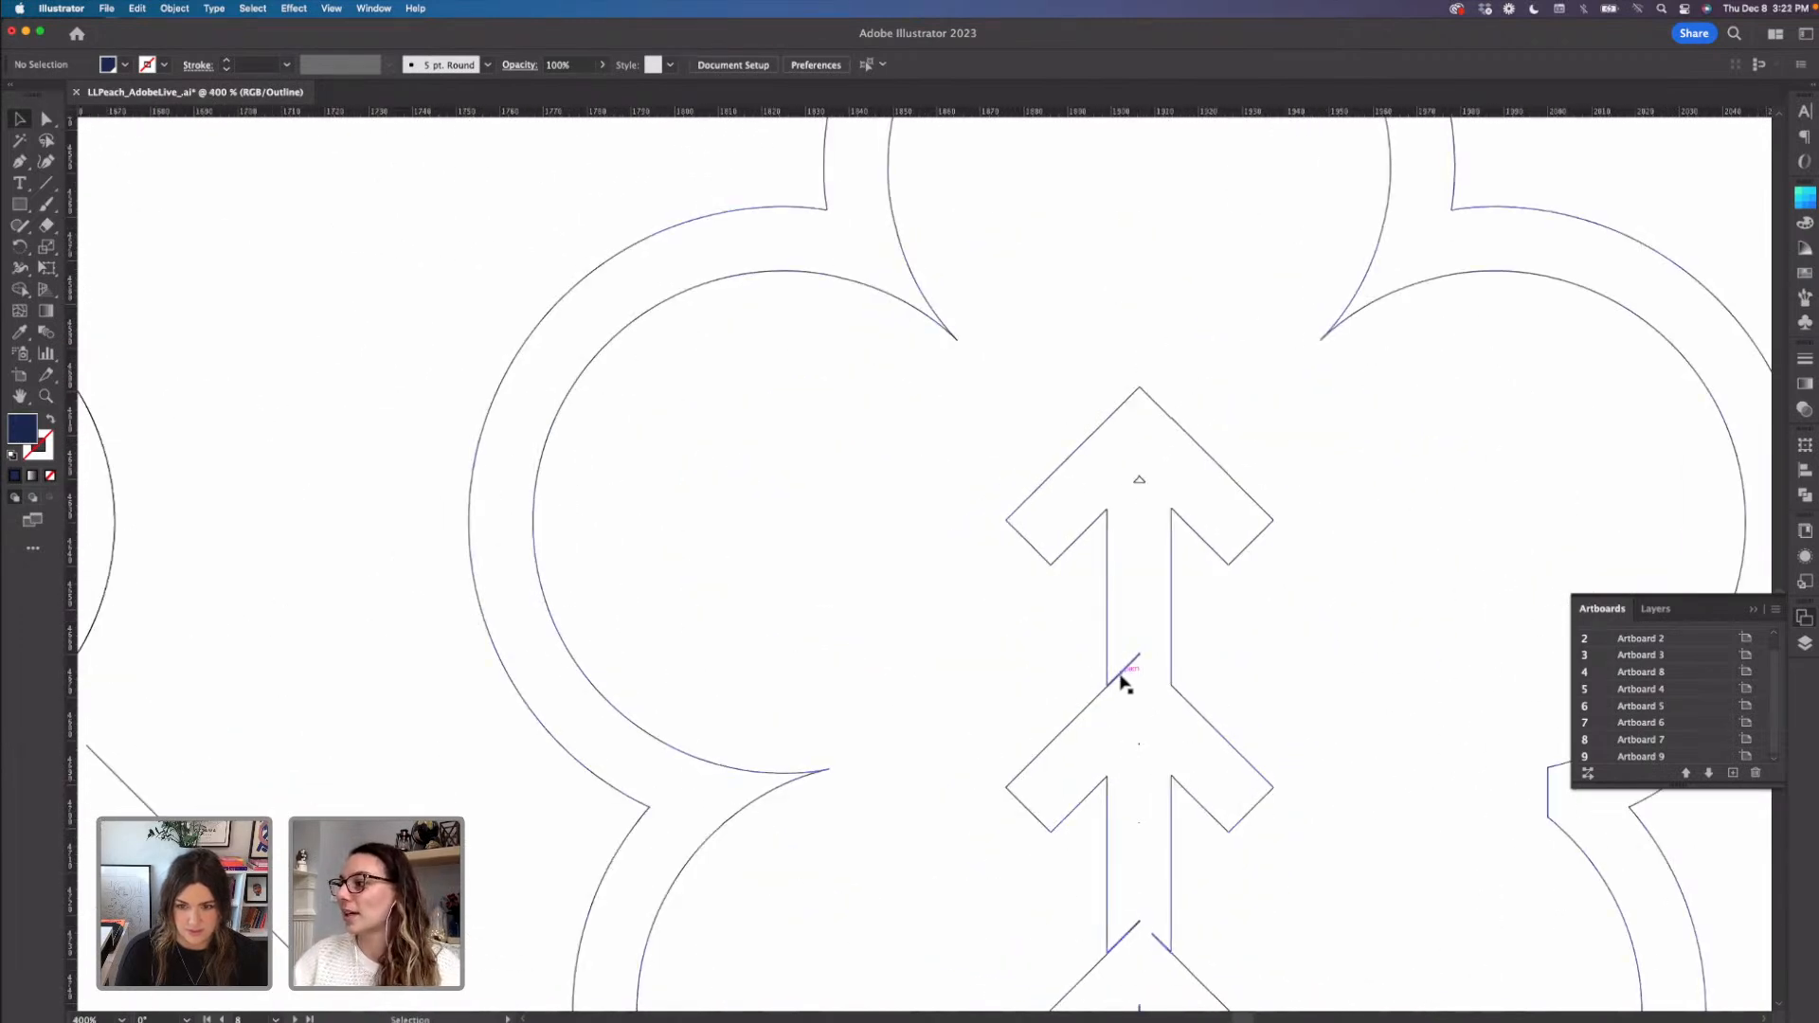
scroll(1113, 729, down, 3)
scroll(1108, 749, right, 1)
scroll(1105, 755, down, 3)
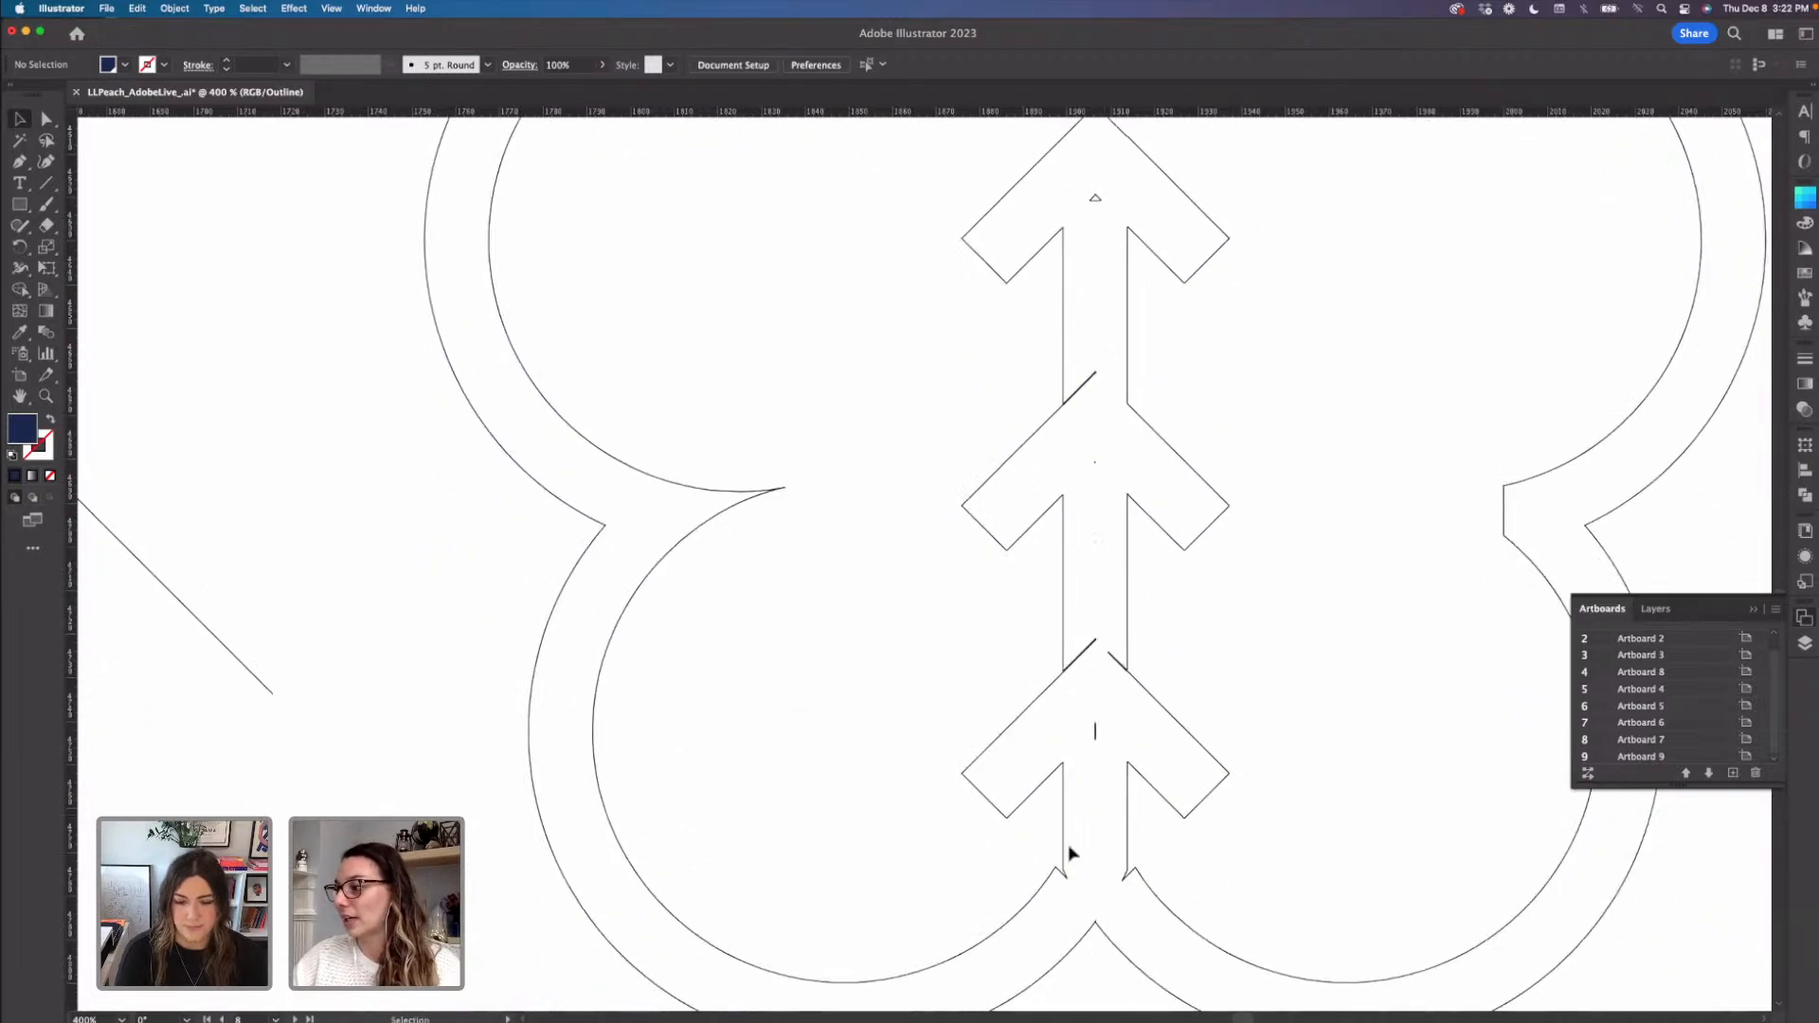
key(super+equal)
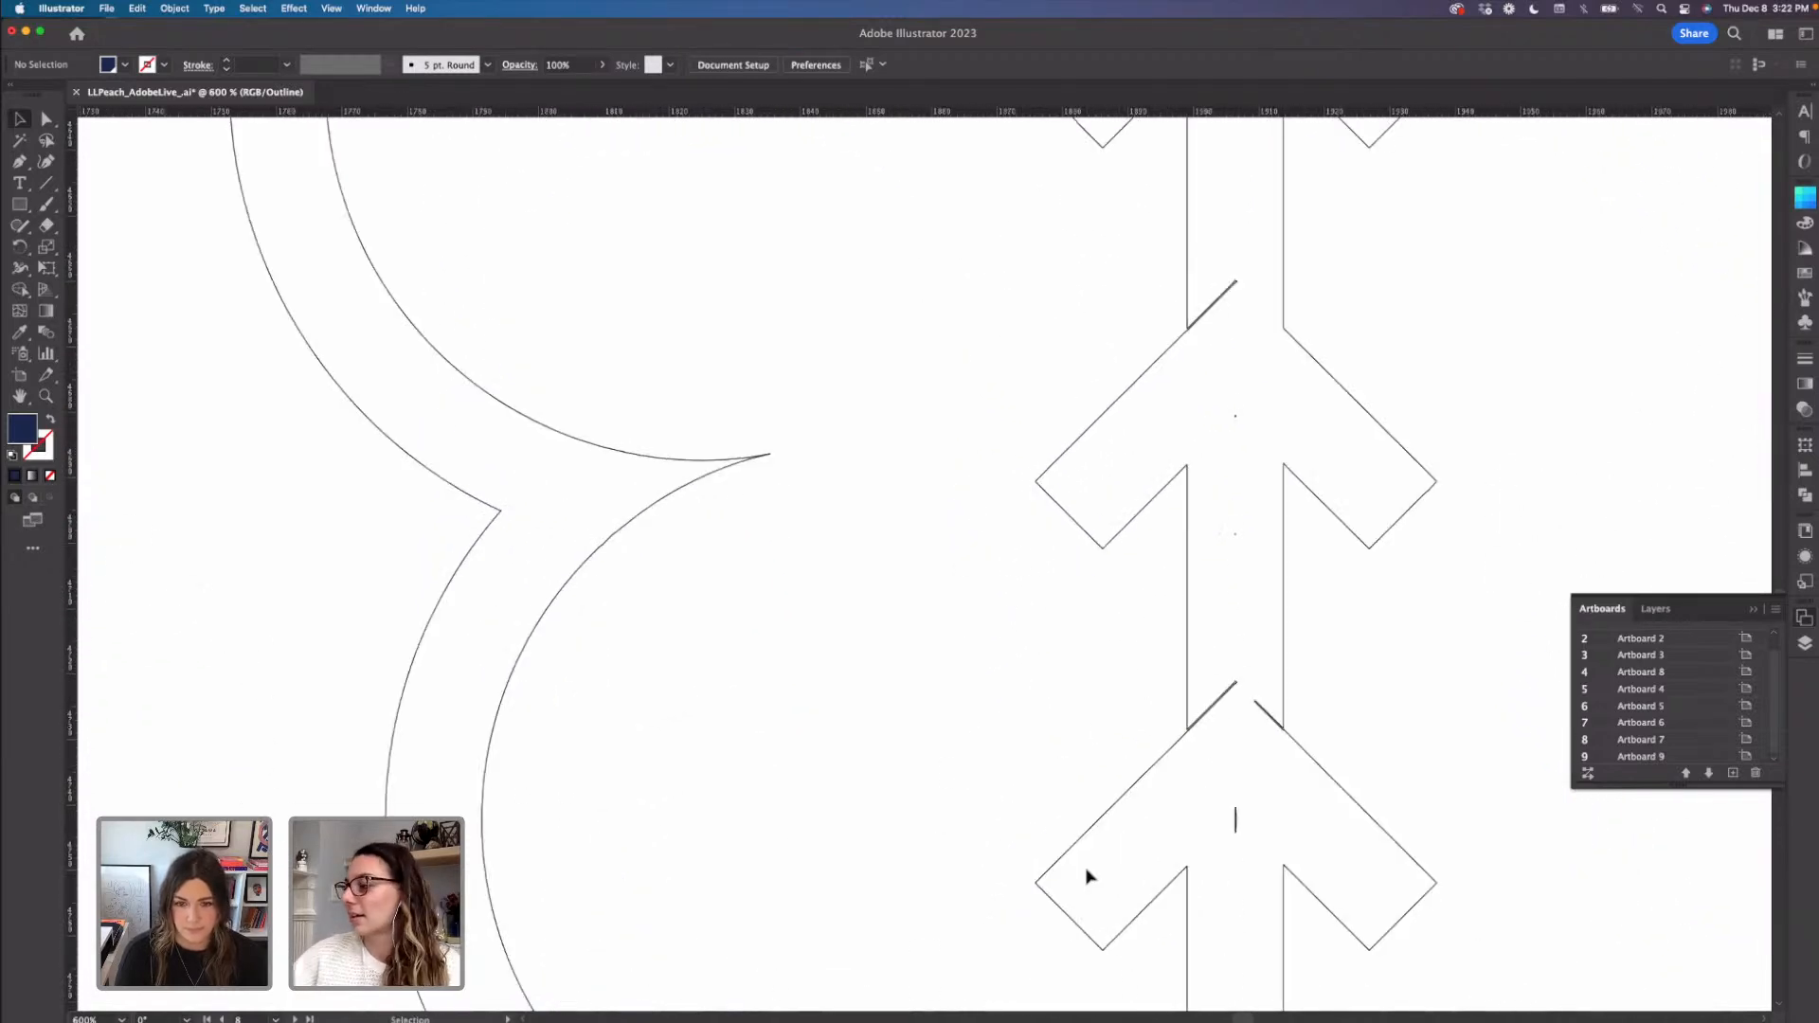
scroll(1192, 823, down, 9)
scroll(1192, 822, right, 1)
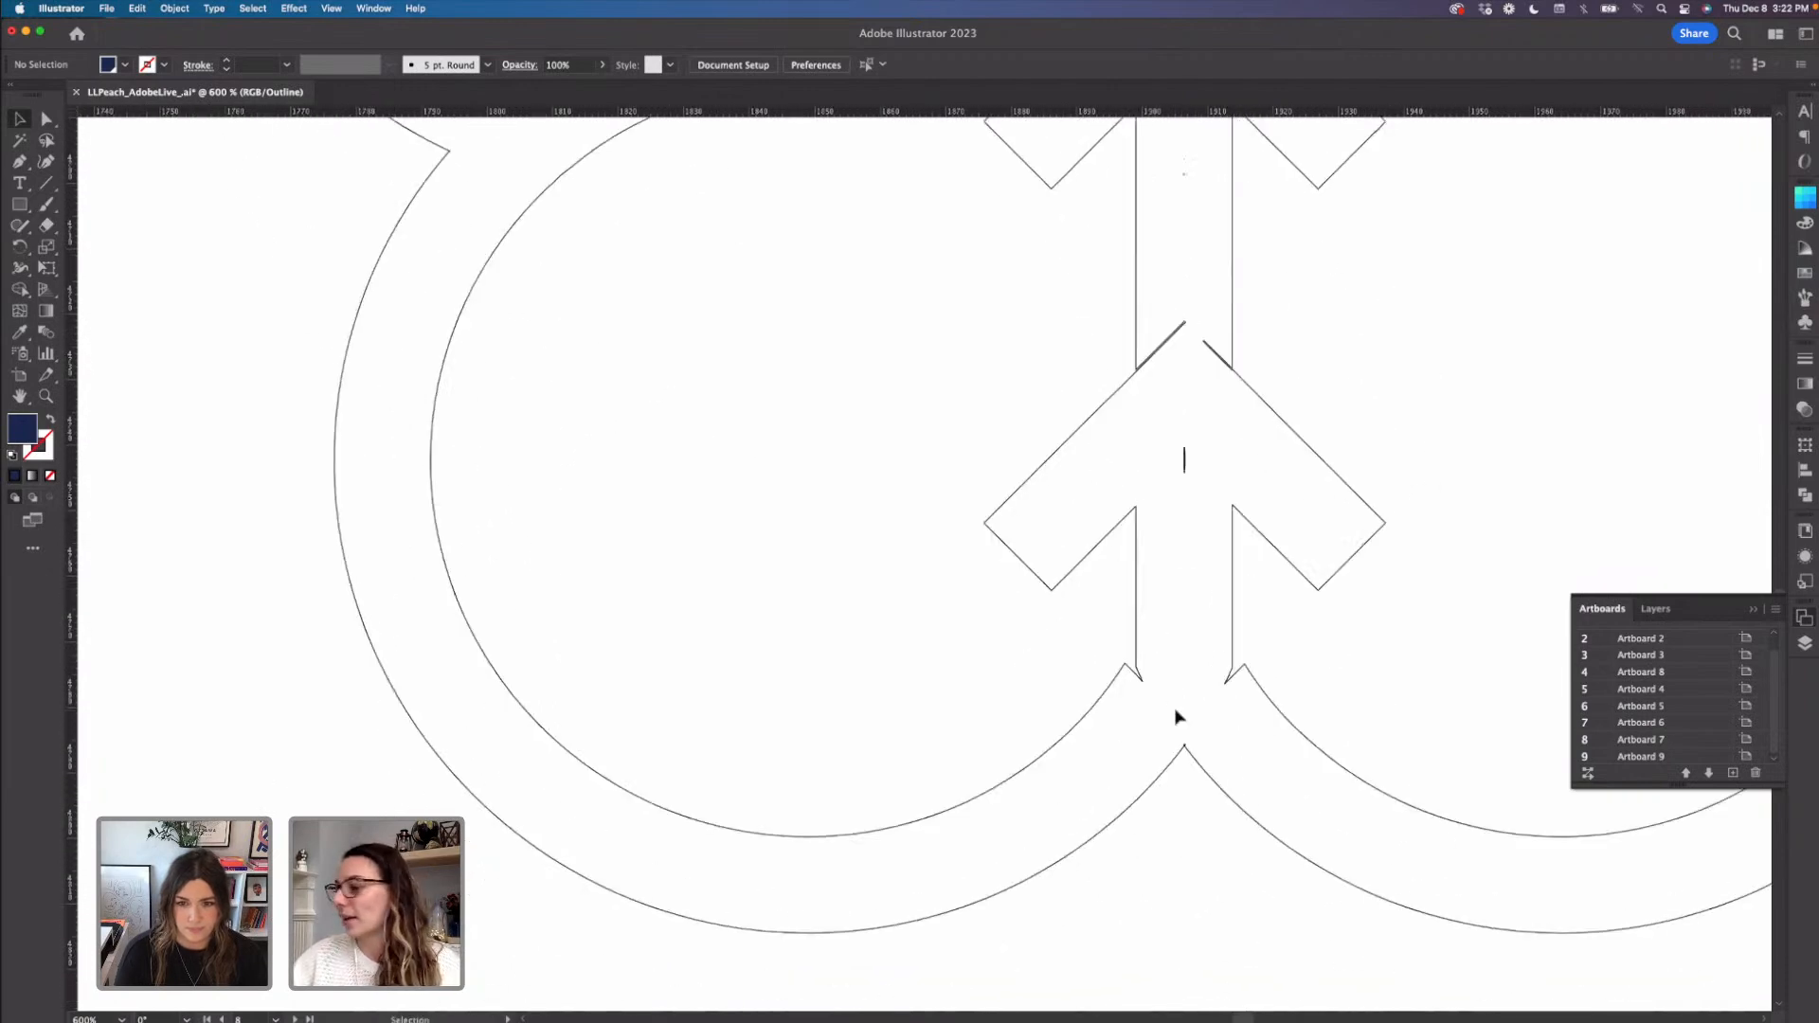
key(super+equal)
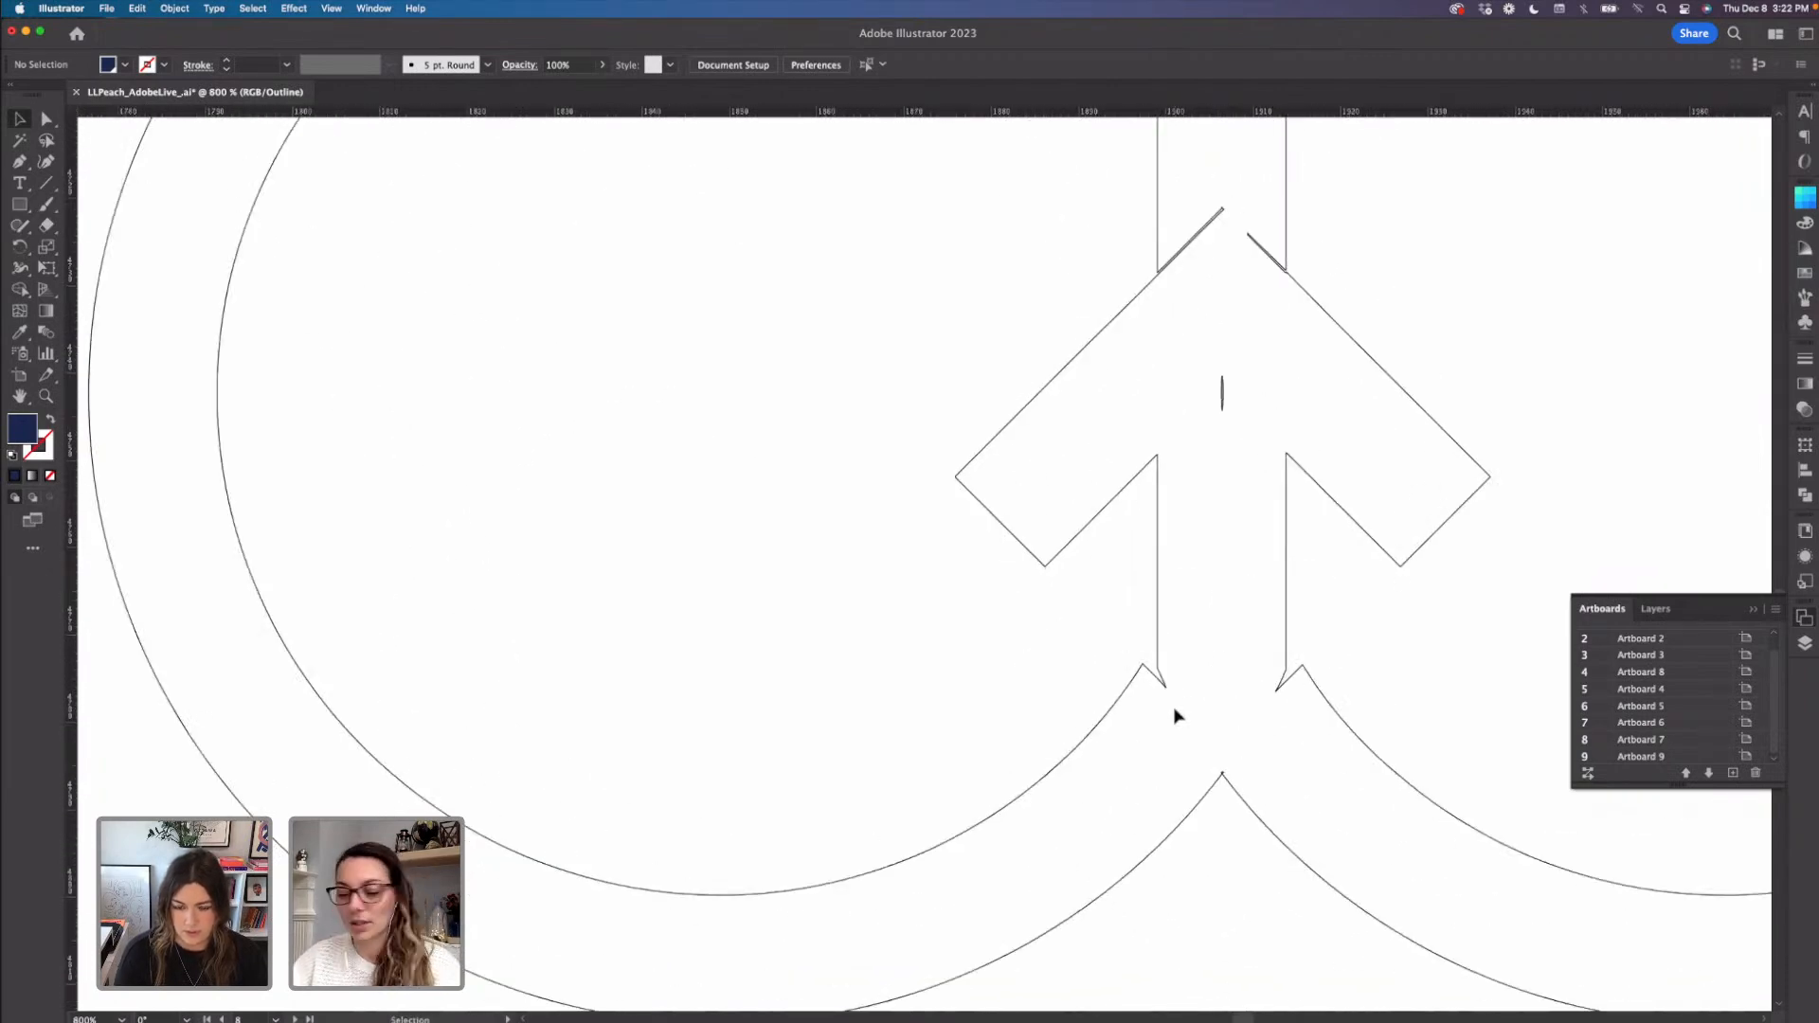
key(p)
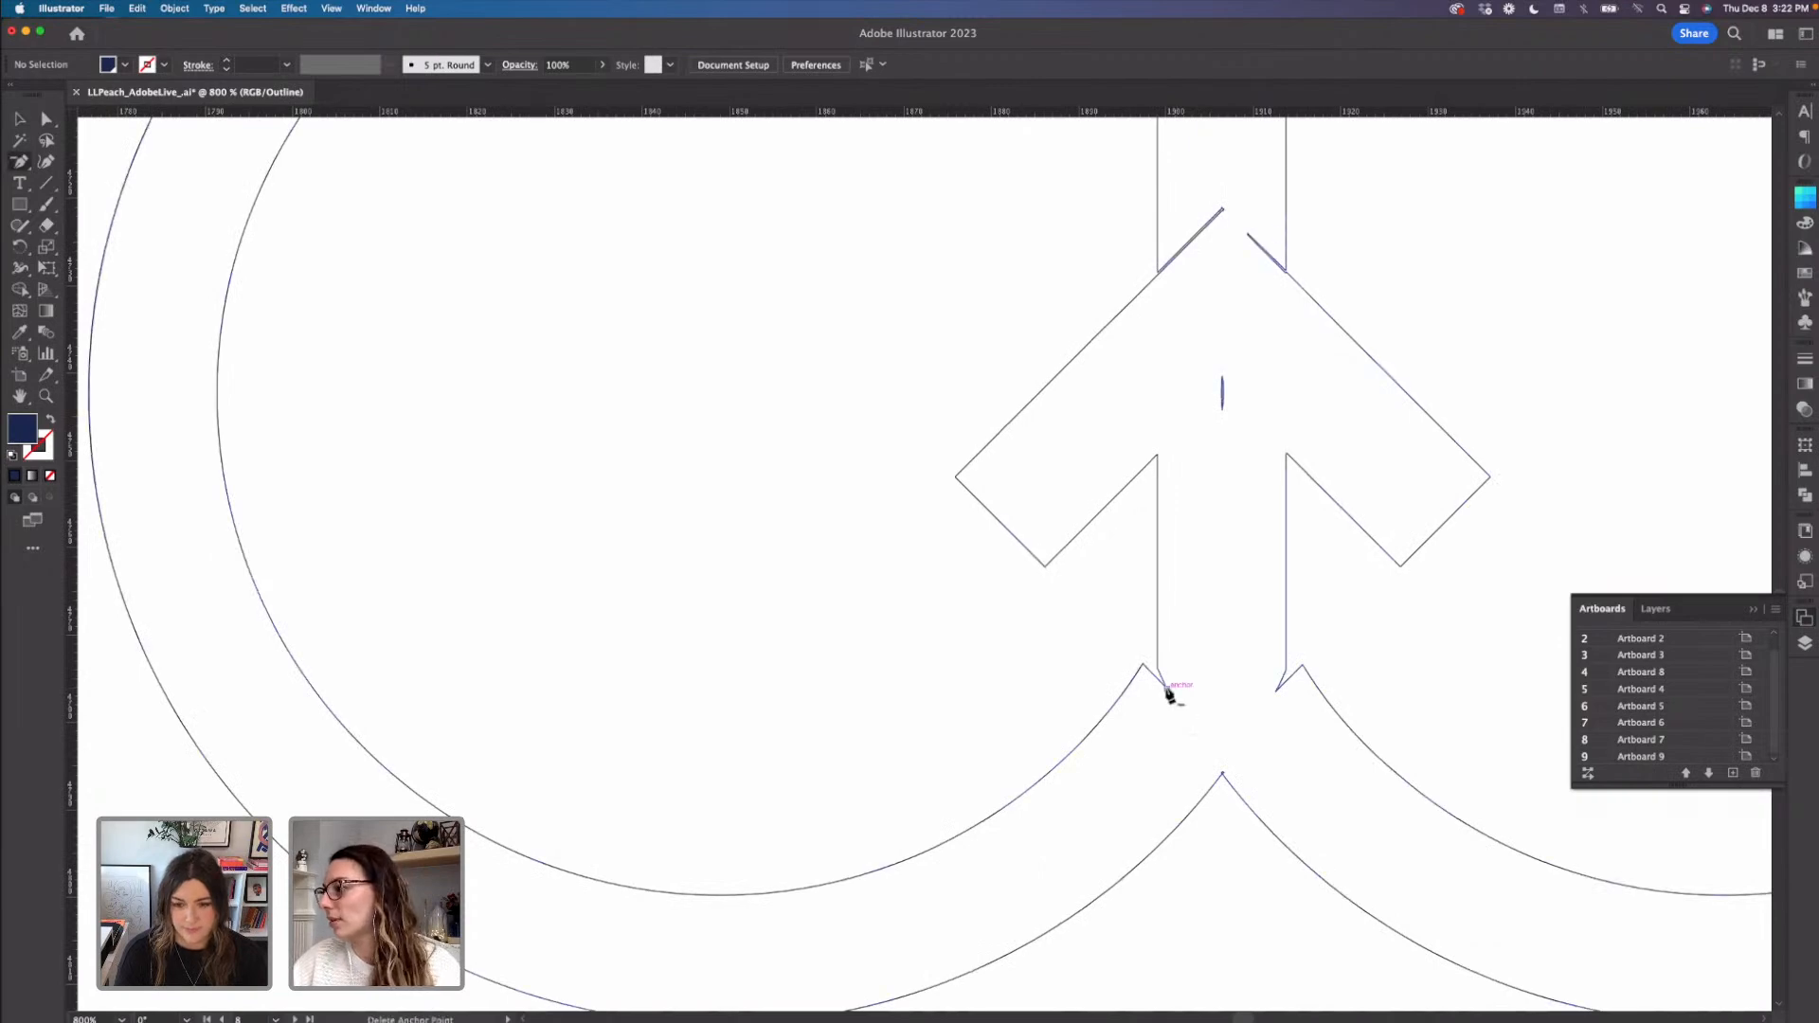
super+click(1169, 690)
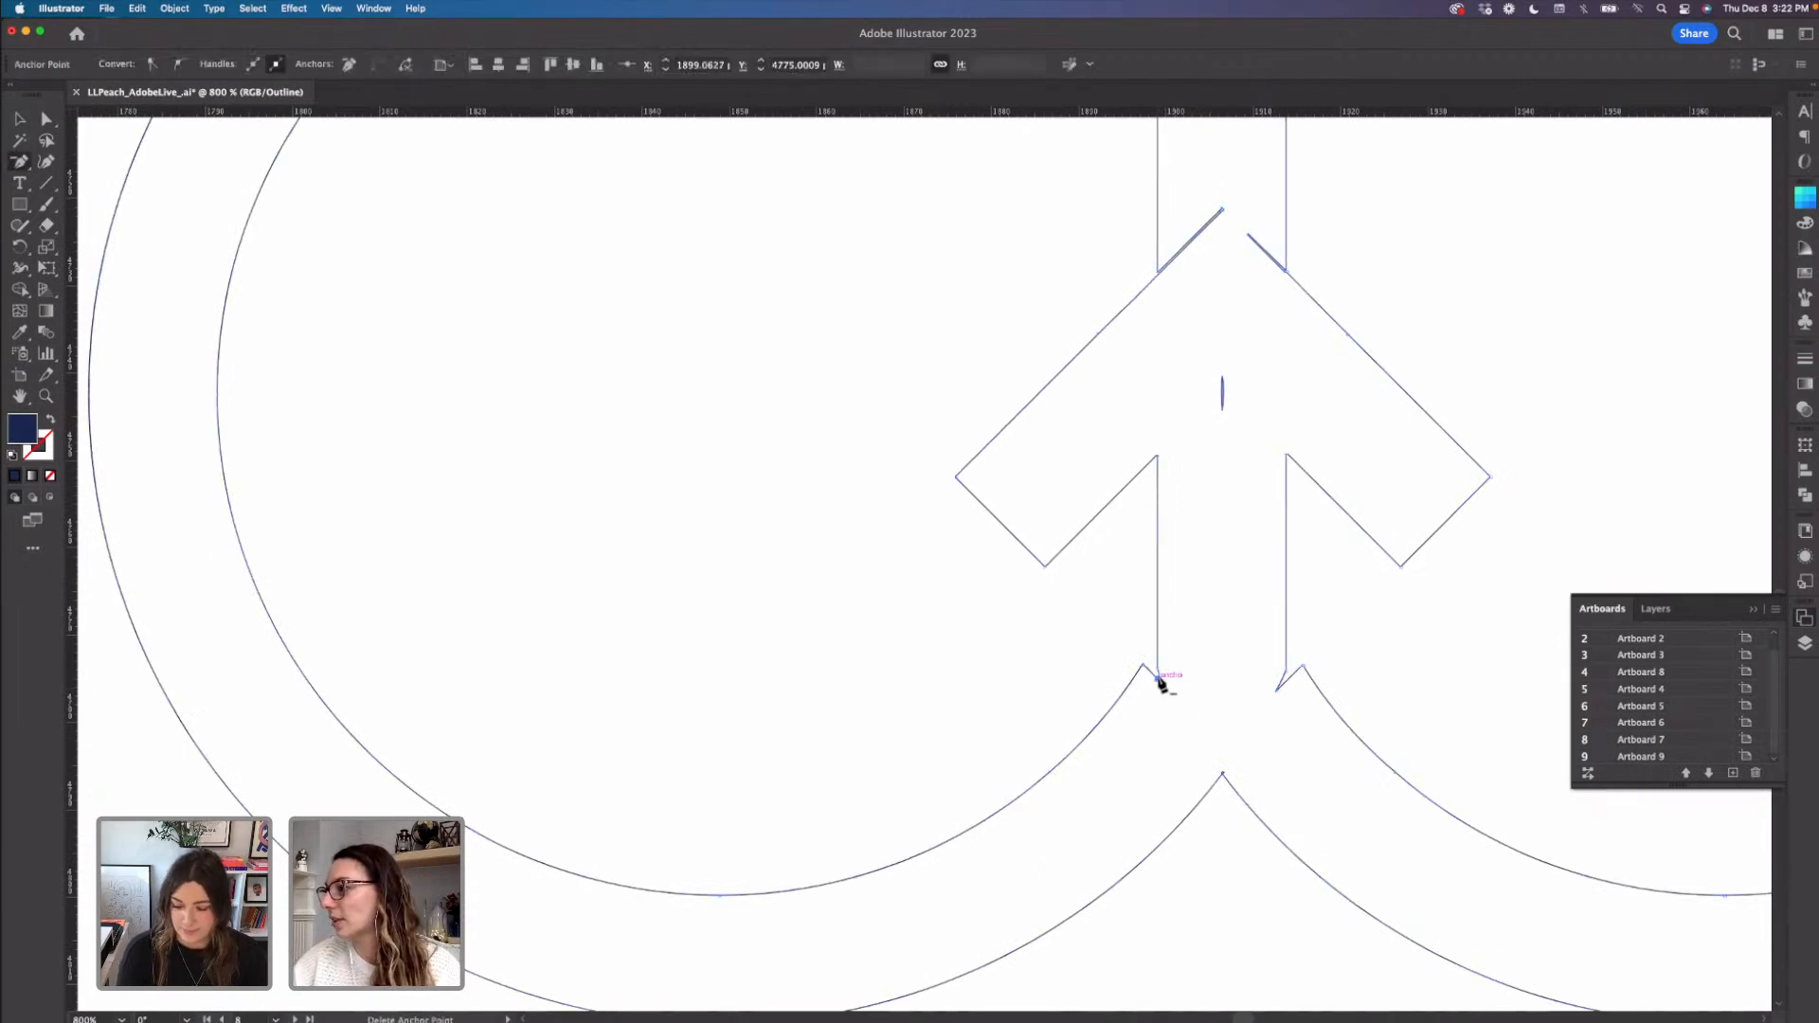
click(1159, 669)
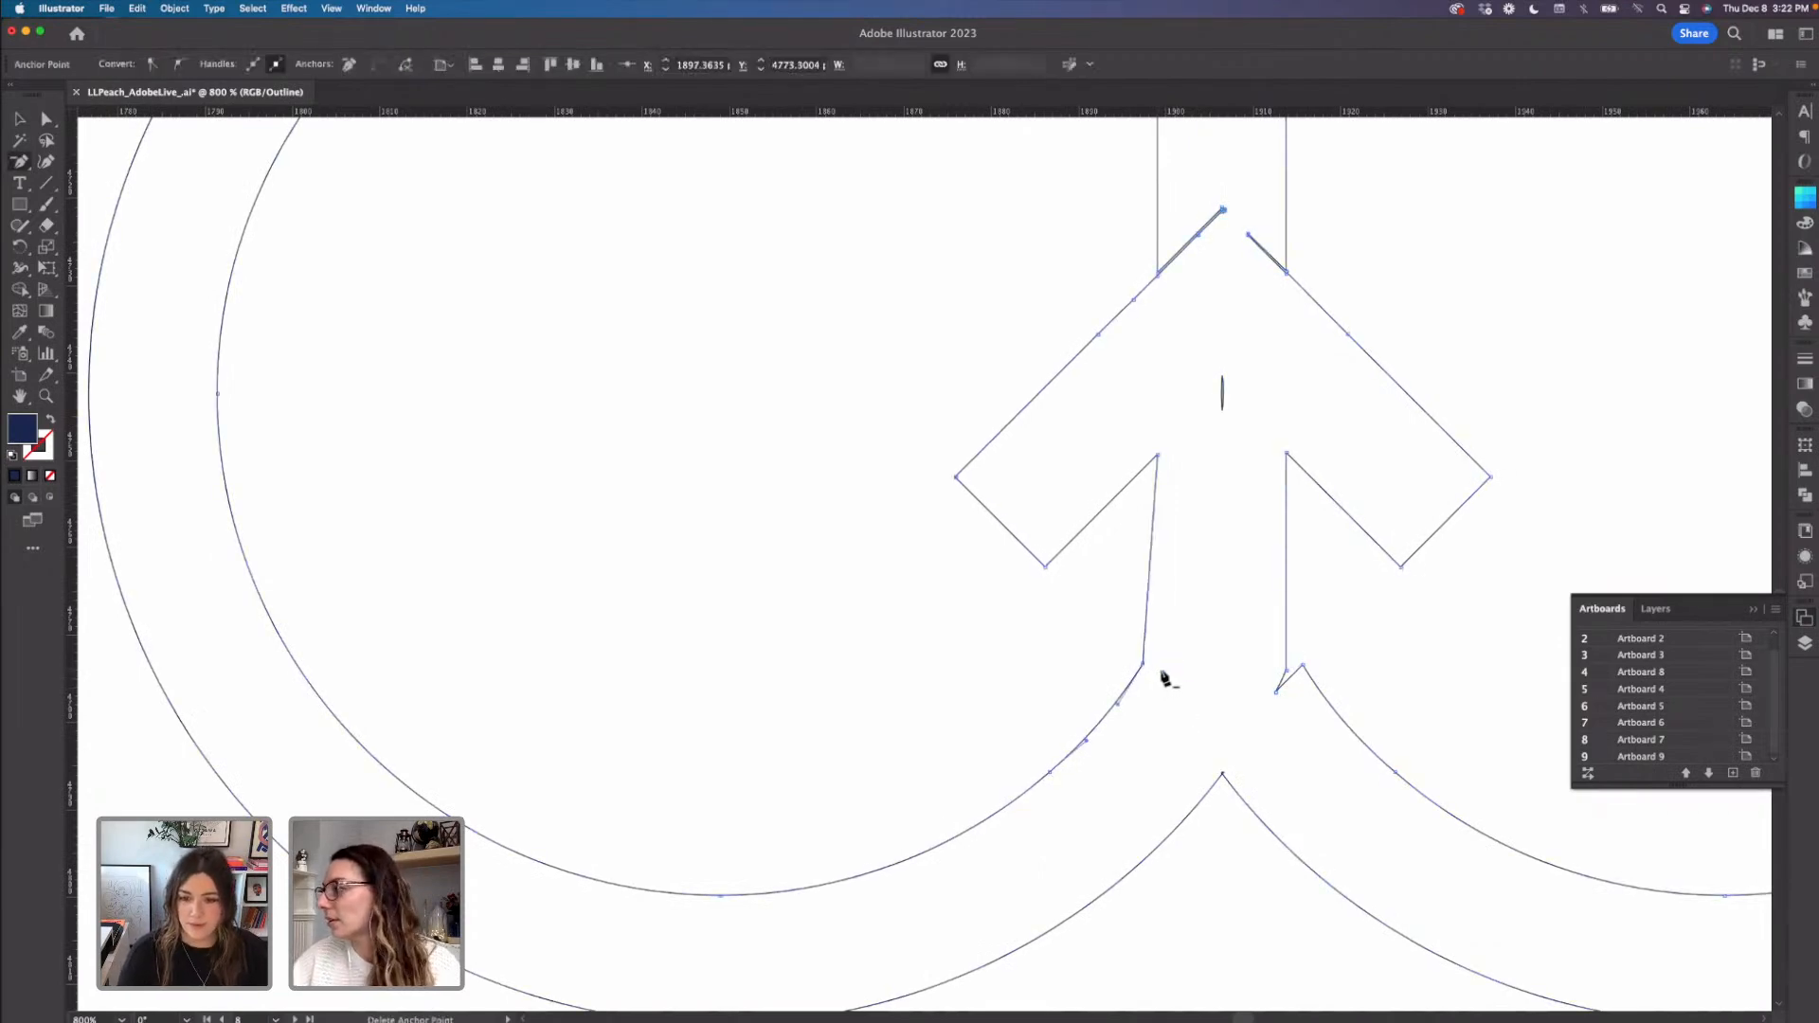
click(1276, 692)
click(1286, 670)
- Remove the small leftover vertical sliver inside the stem between the two lowest branches
drag(1229, 503, 1181, 696)
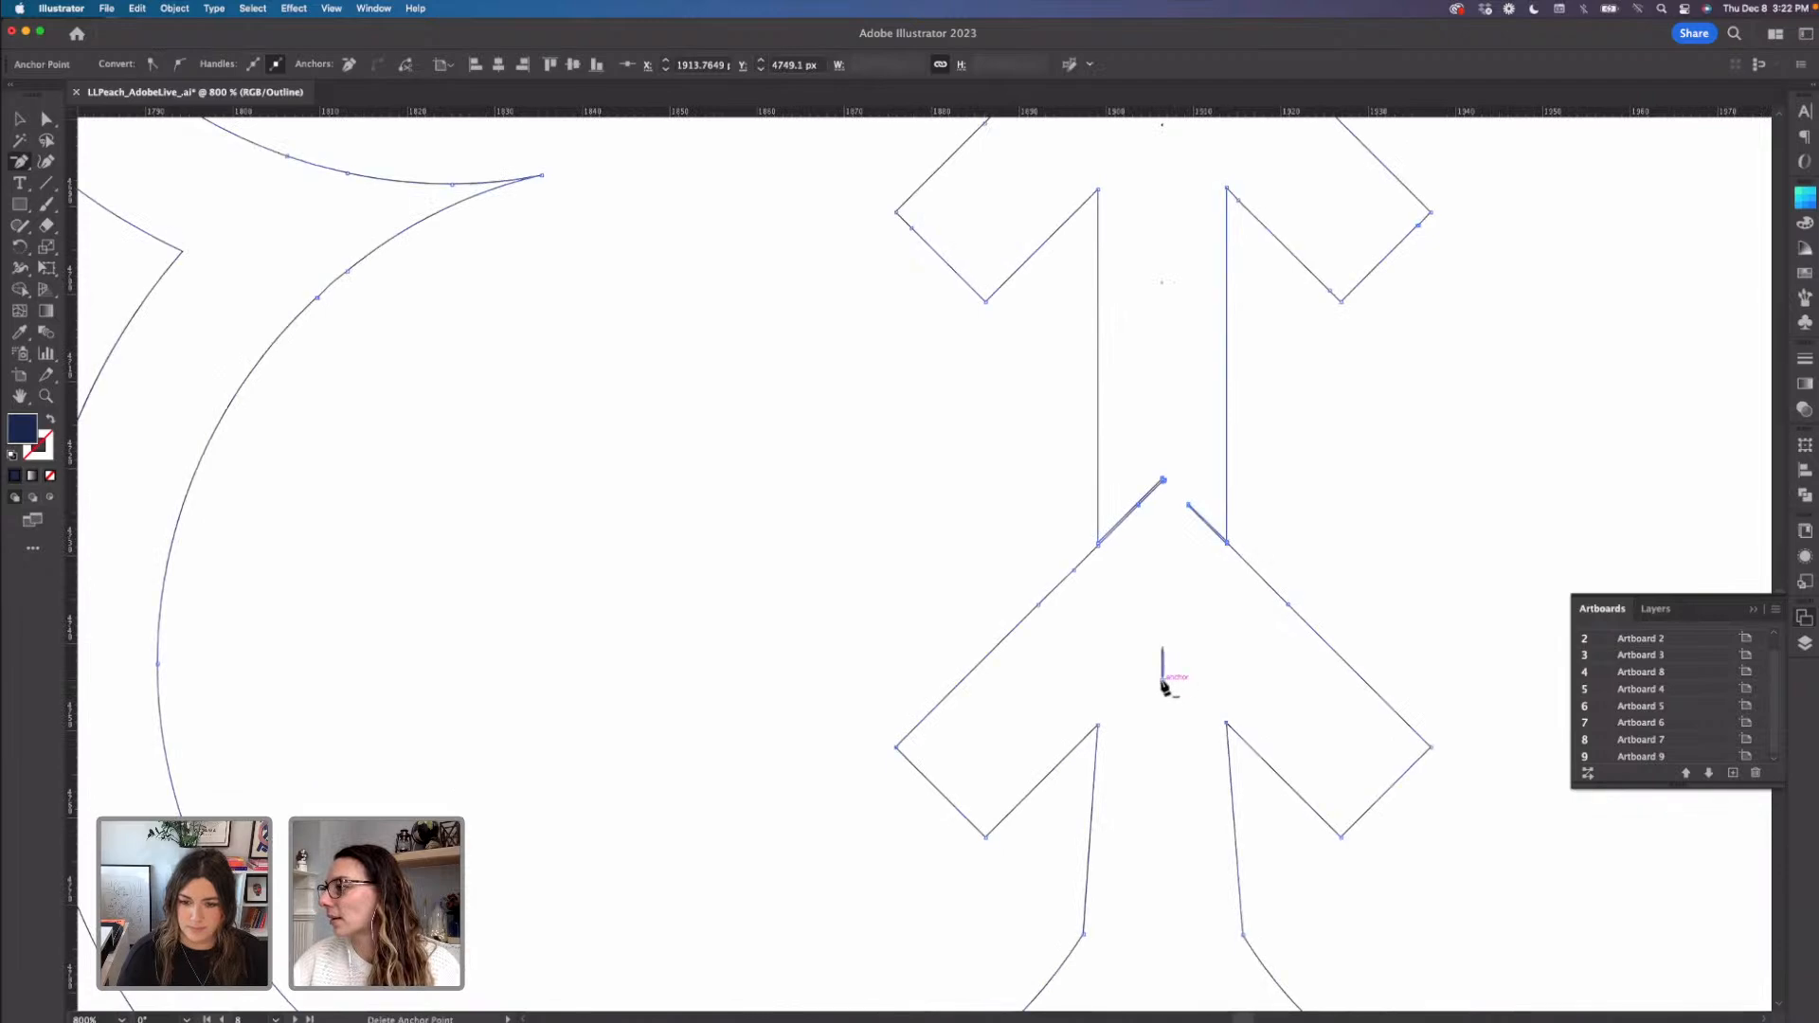
click(1163, 663)
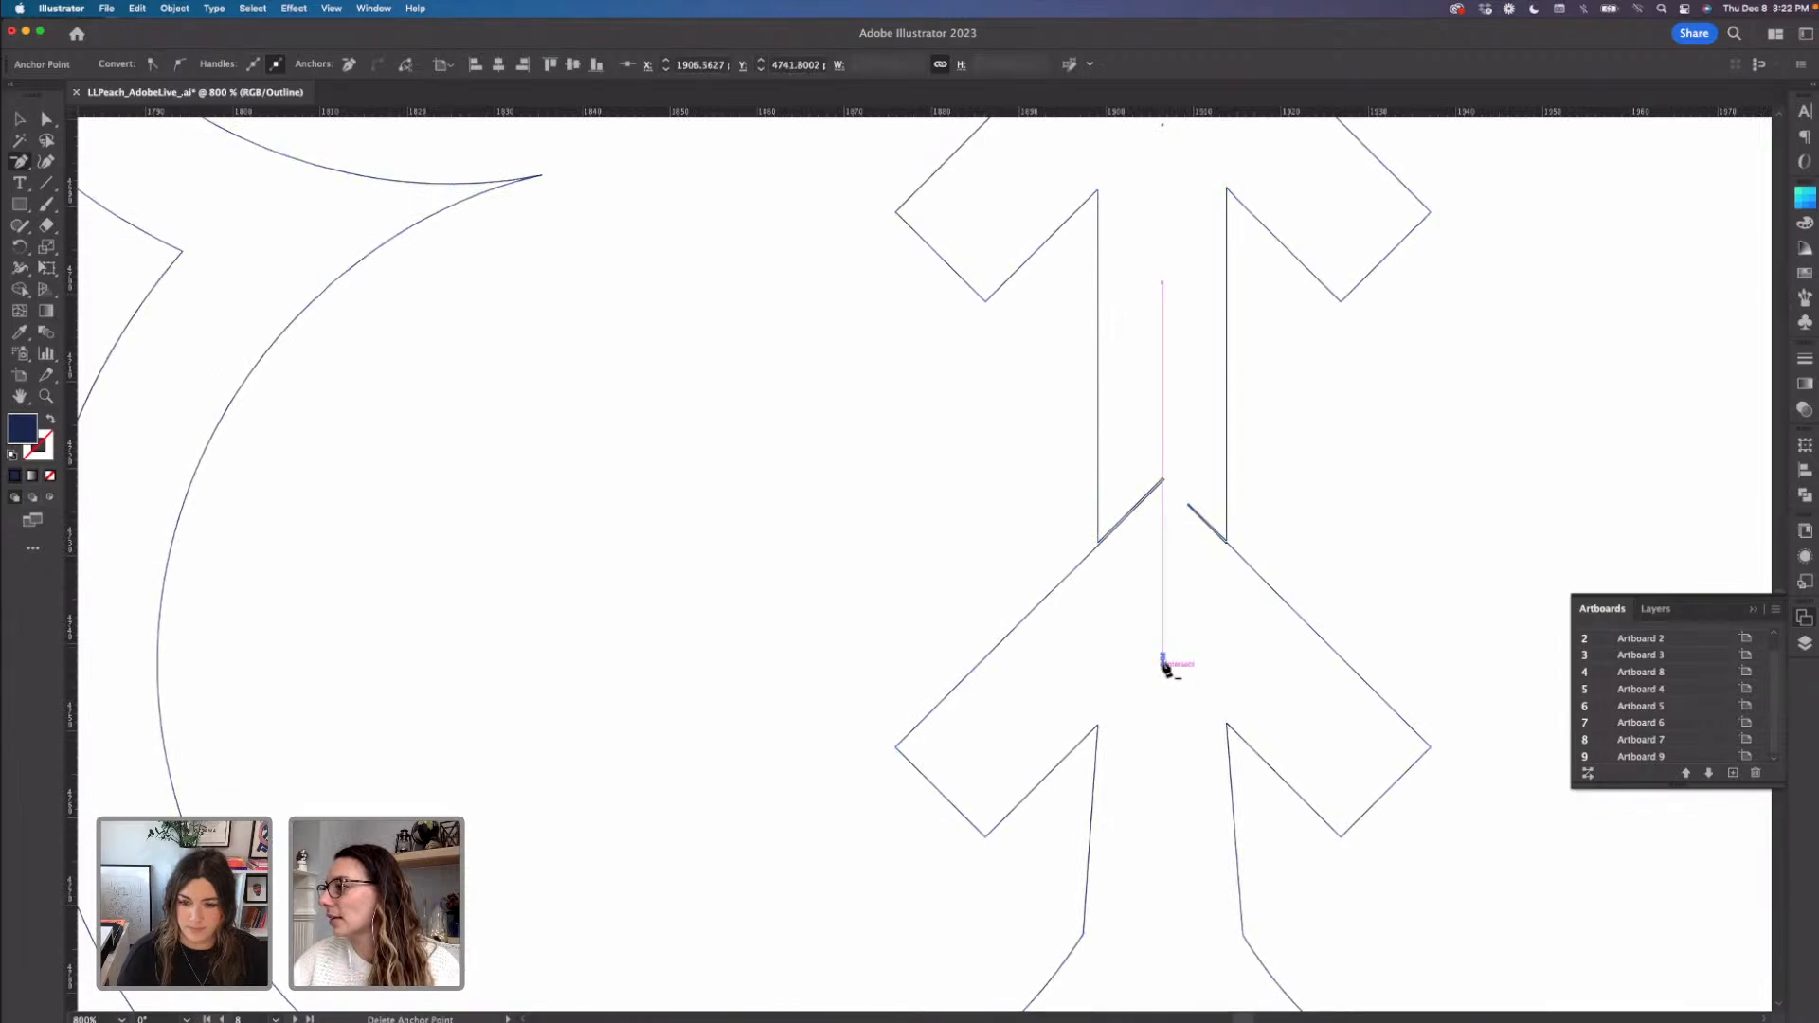
click(1164, 666)
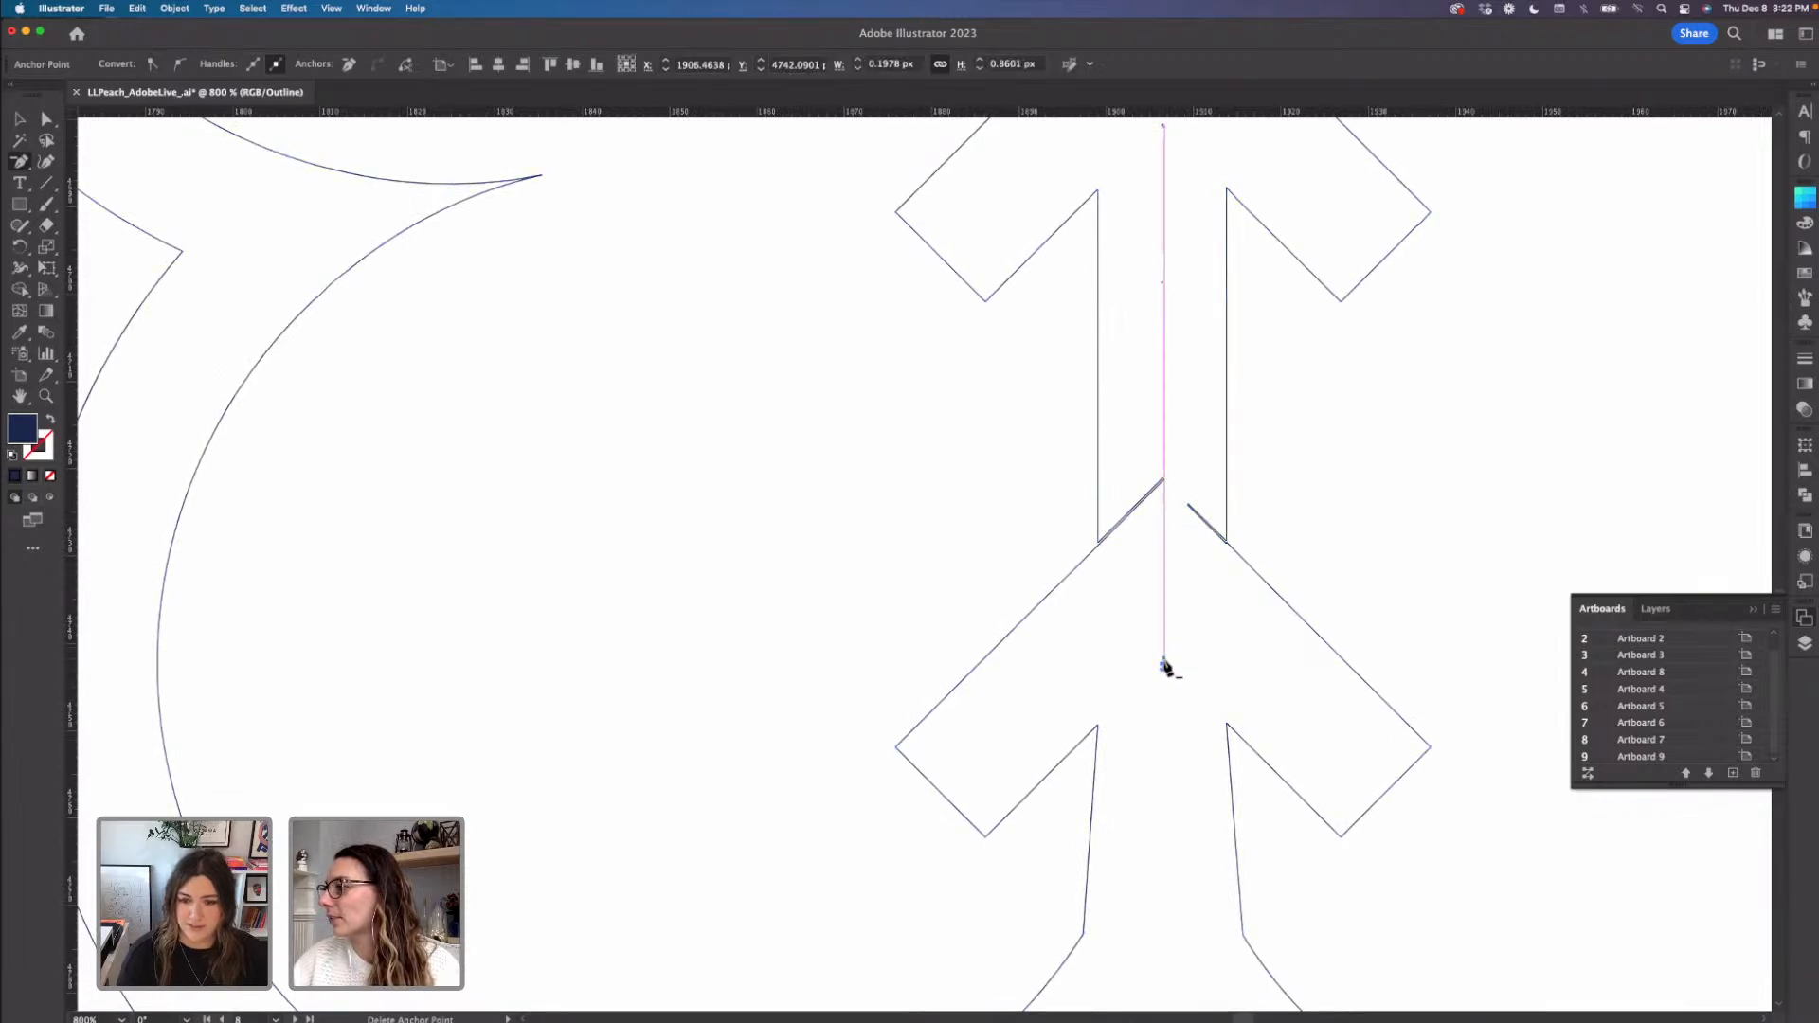
key(super+z)
key(super+z)
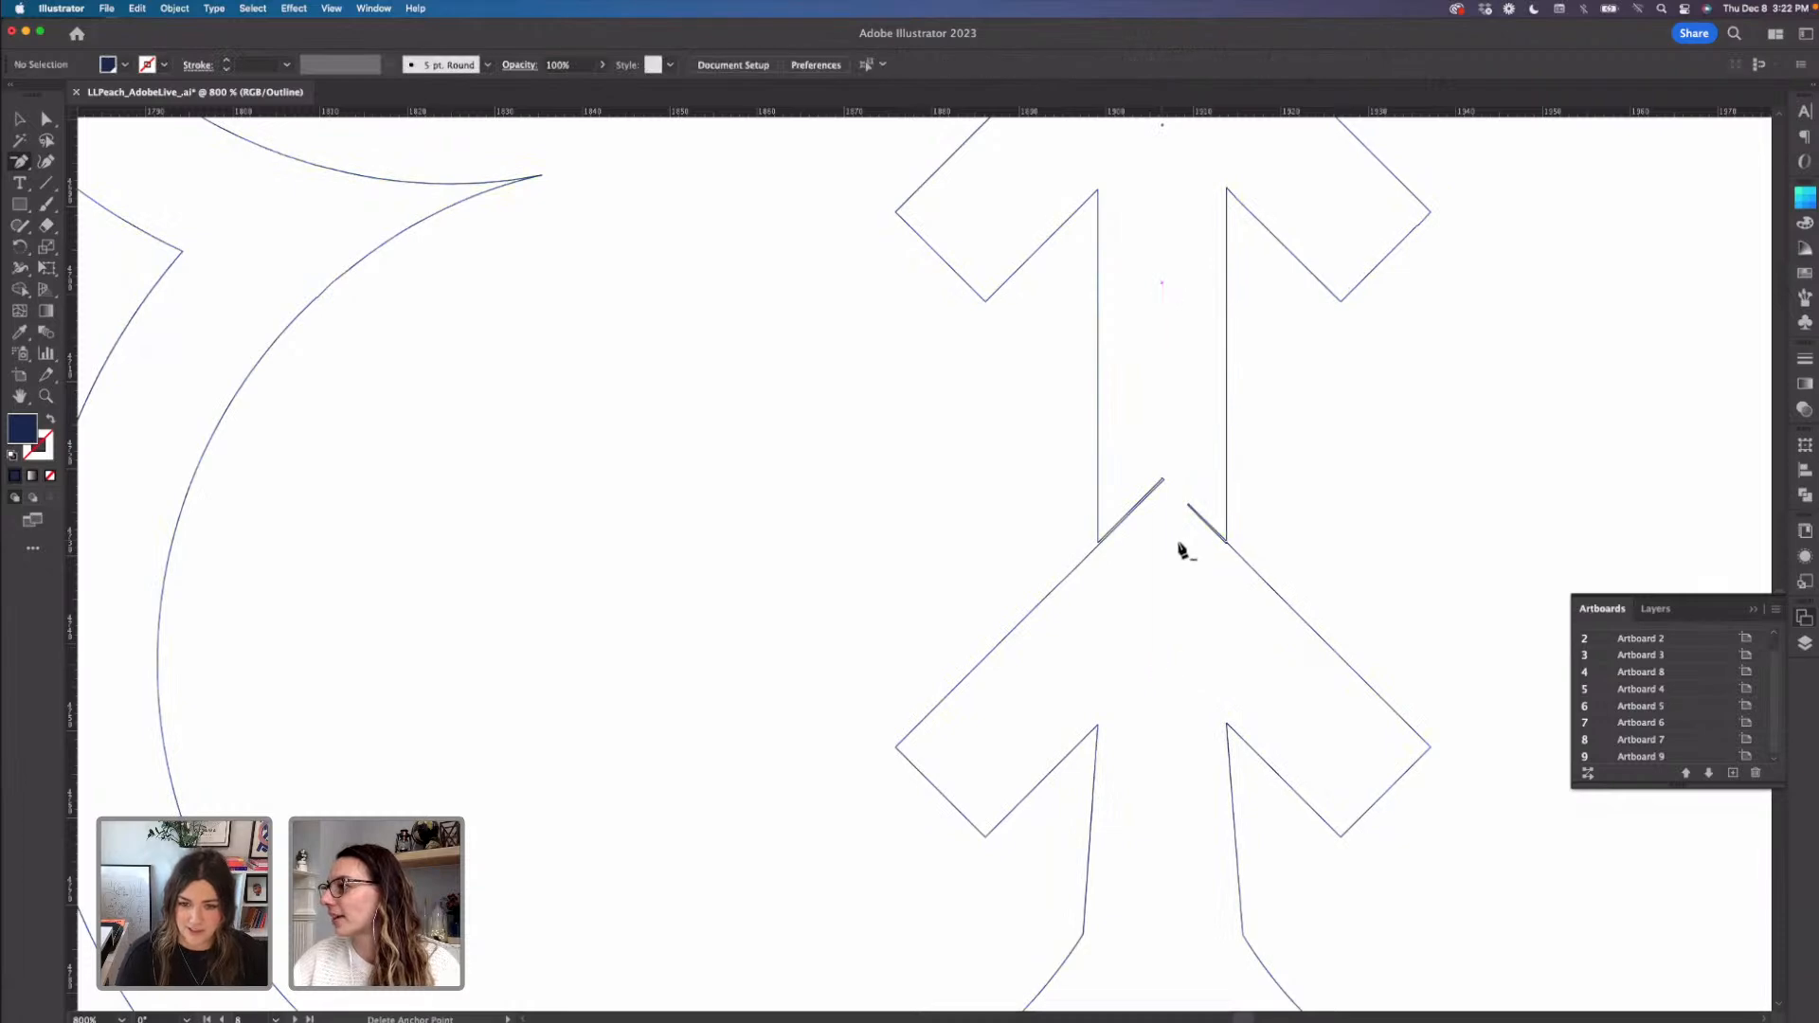
- Delete the anchor points forming the slivers above the lowest branches and the redundant points along those branches' upper edges
click(1165, 481)
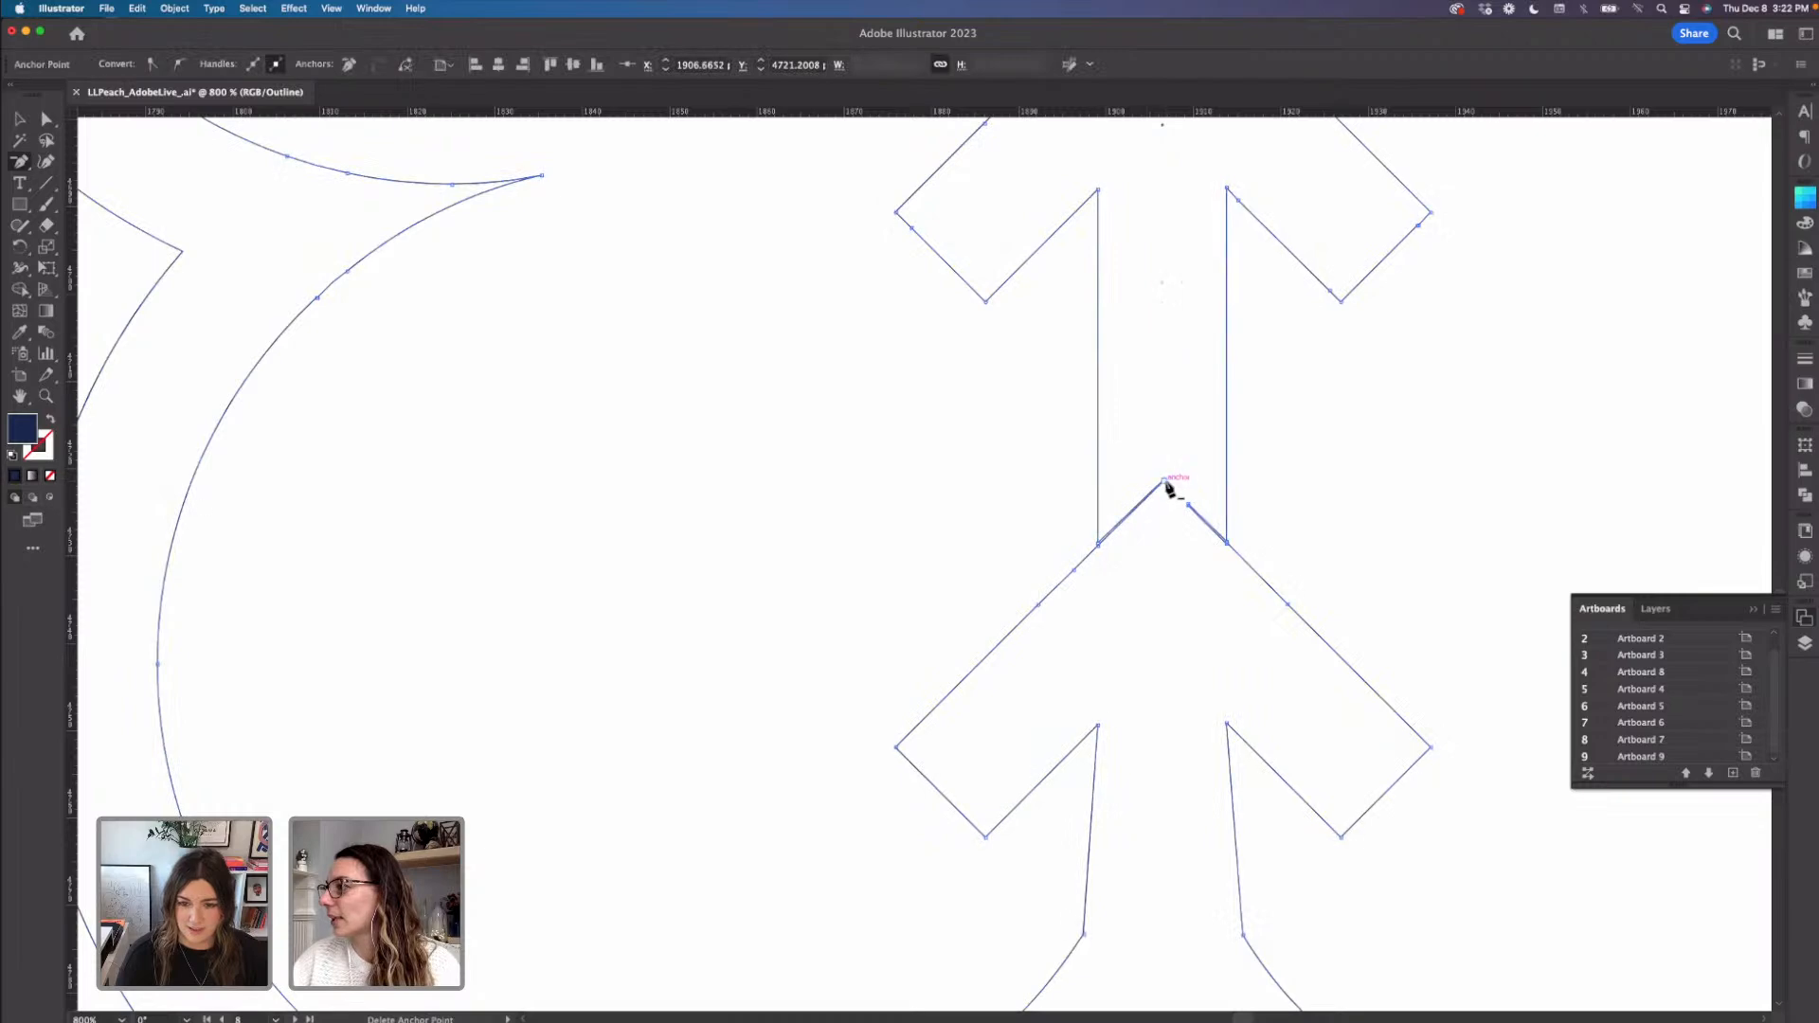
click(1164, 482)
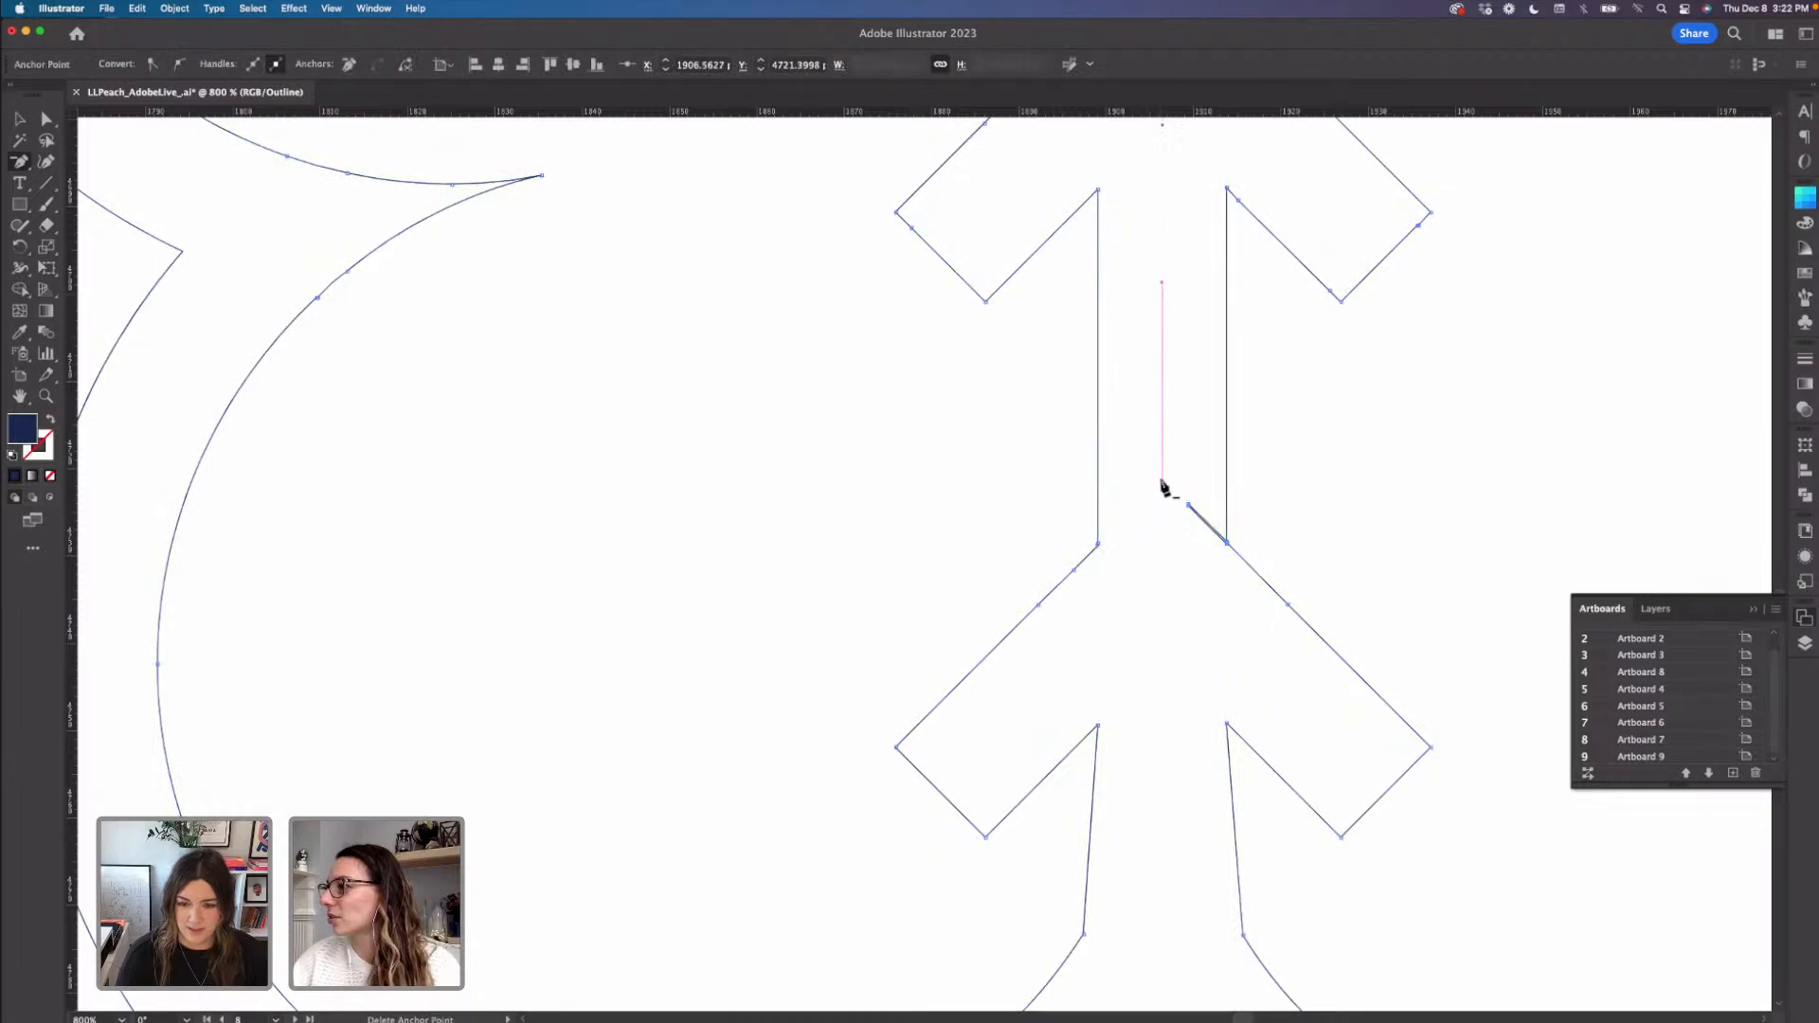
click(1188, 506)
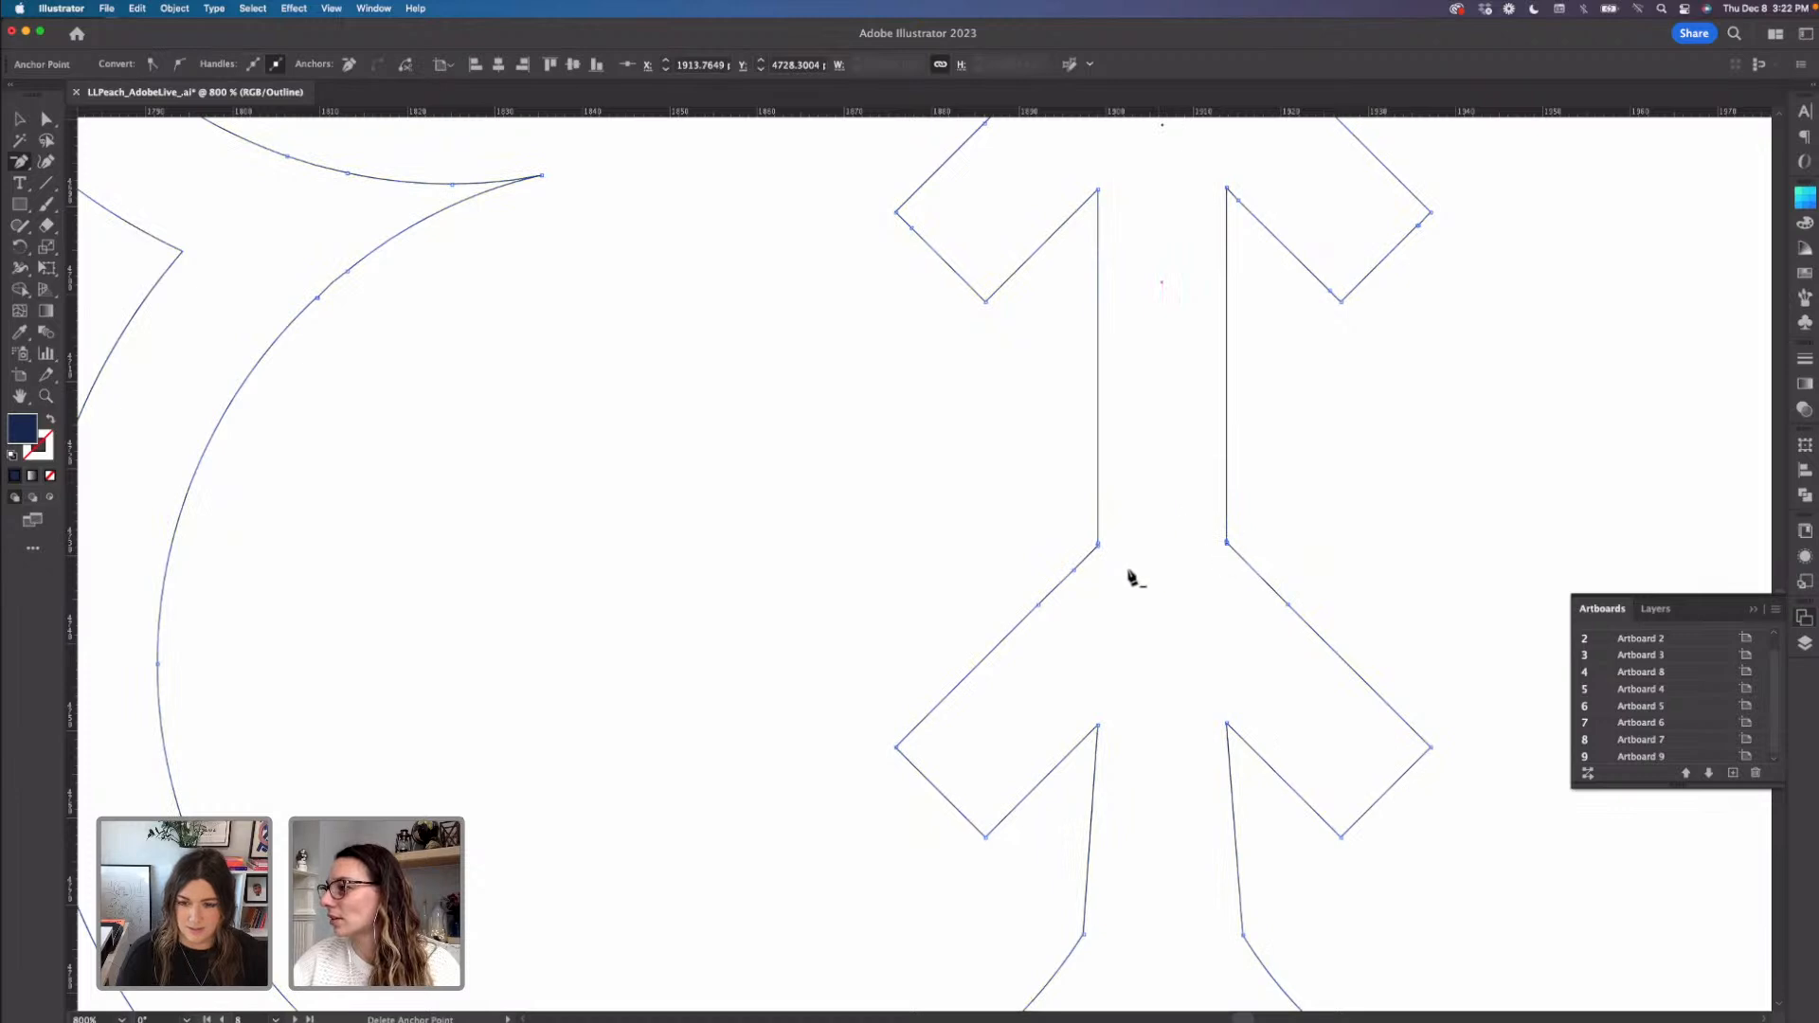
click(1072, 571)
click(1038, 604)
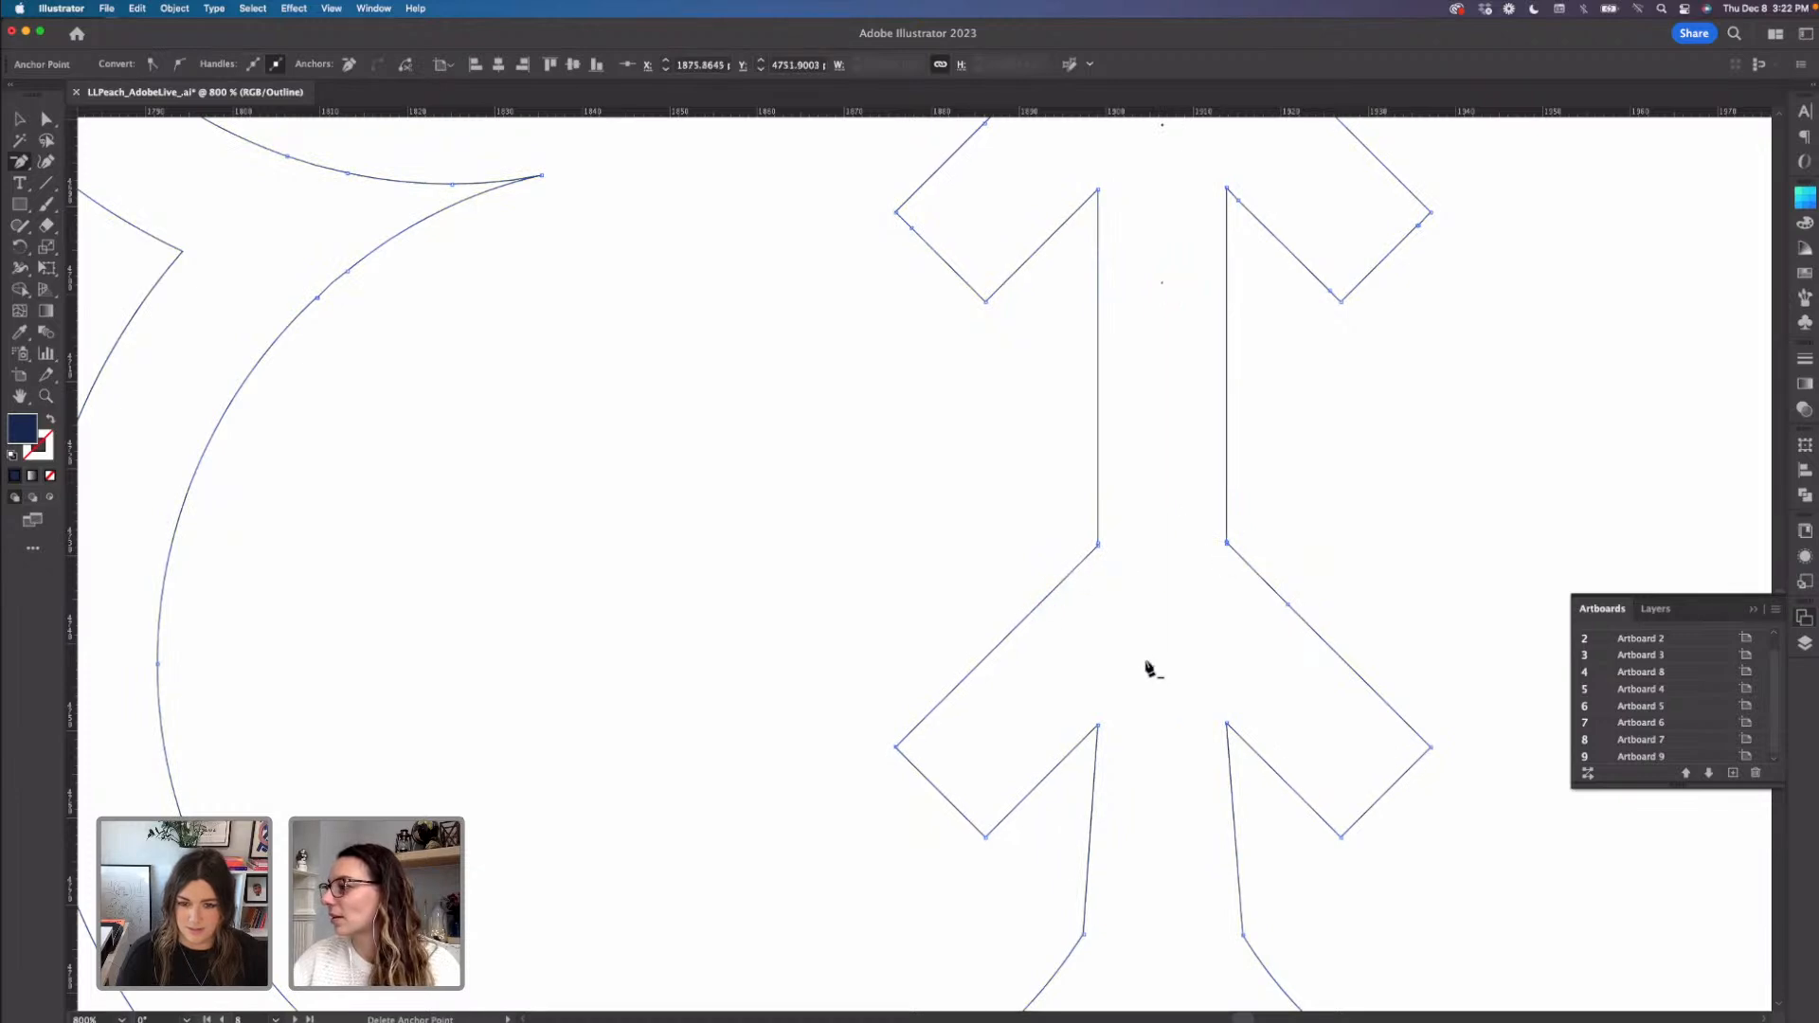
click(1288, 607)
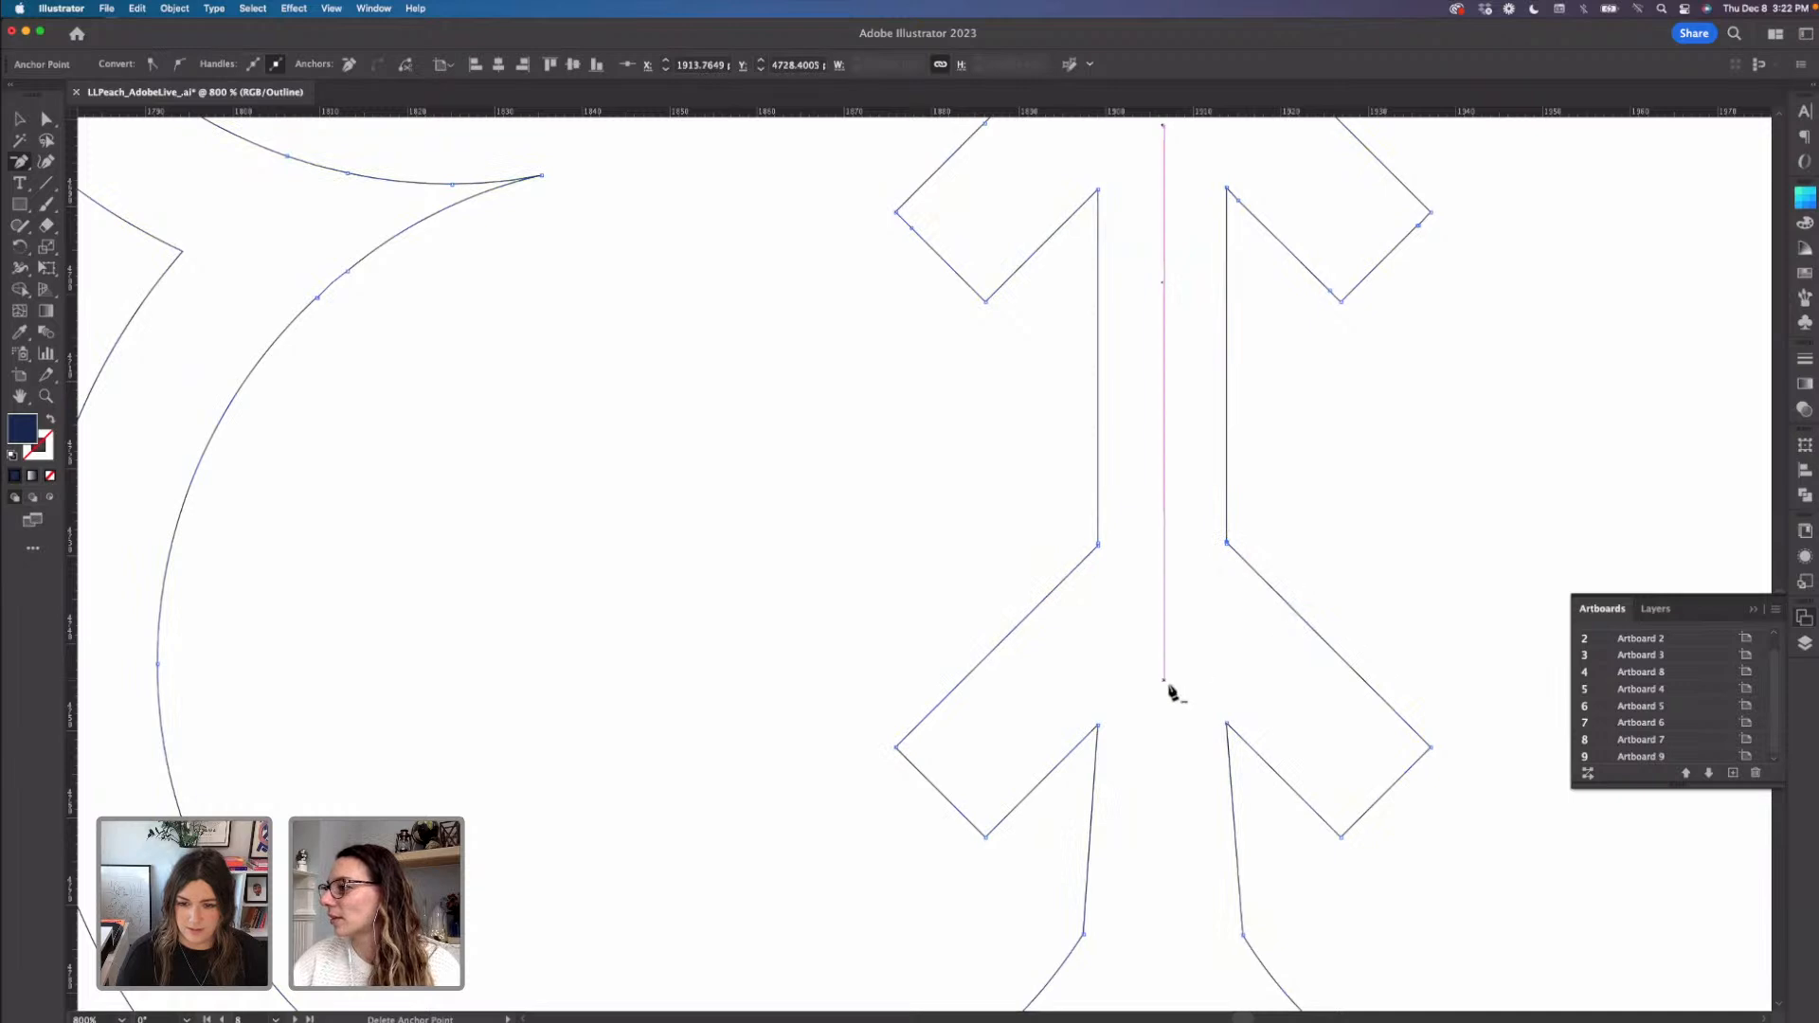
- Delete the sliver's anchor points at the middle branch joint and the redundant point on the left branch's upper edge, then deselect the shape
drag(1184, 667, 1117, 893)
drag(1113, 656, 1101, 881)
click(1086, 366)
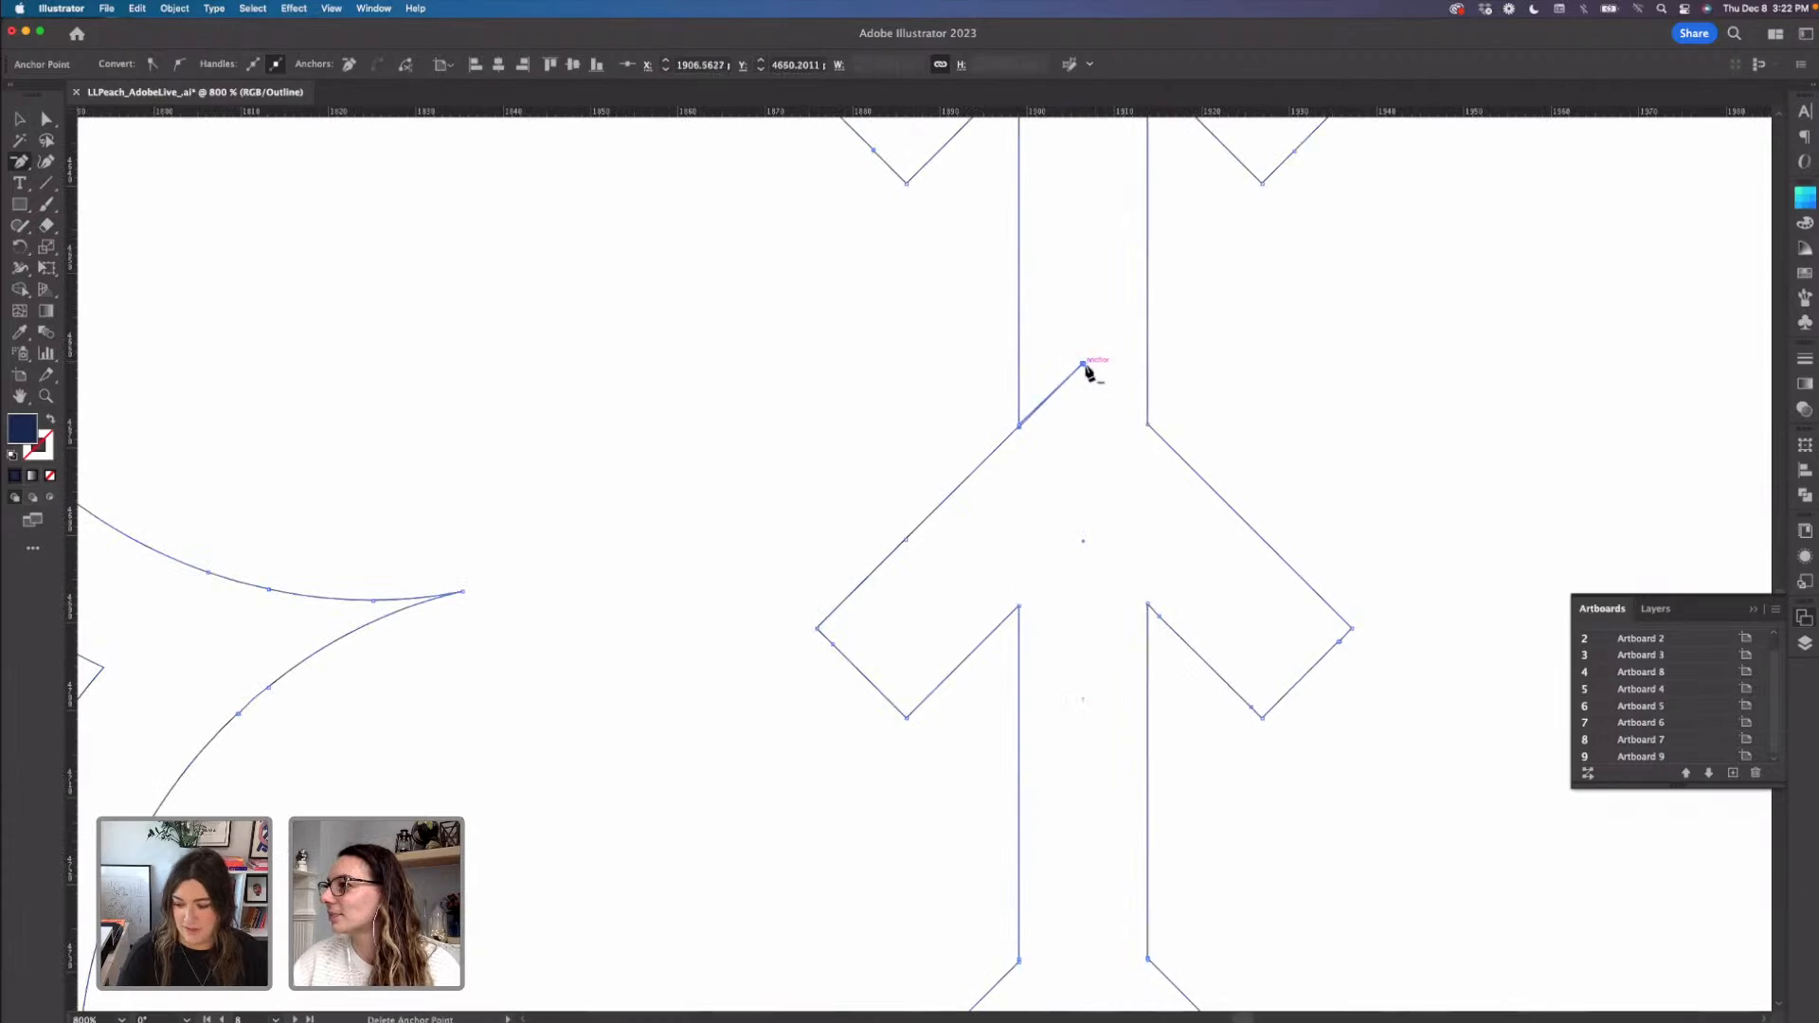
click(1086, 365)
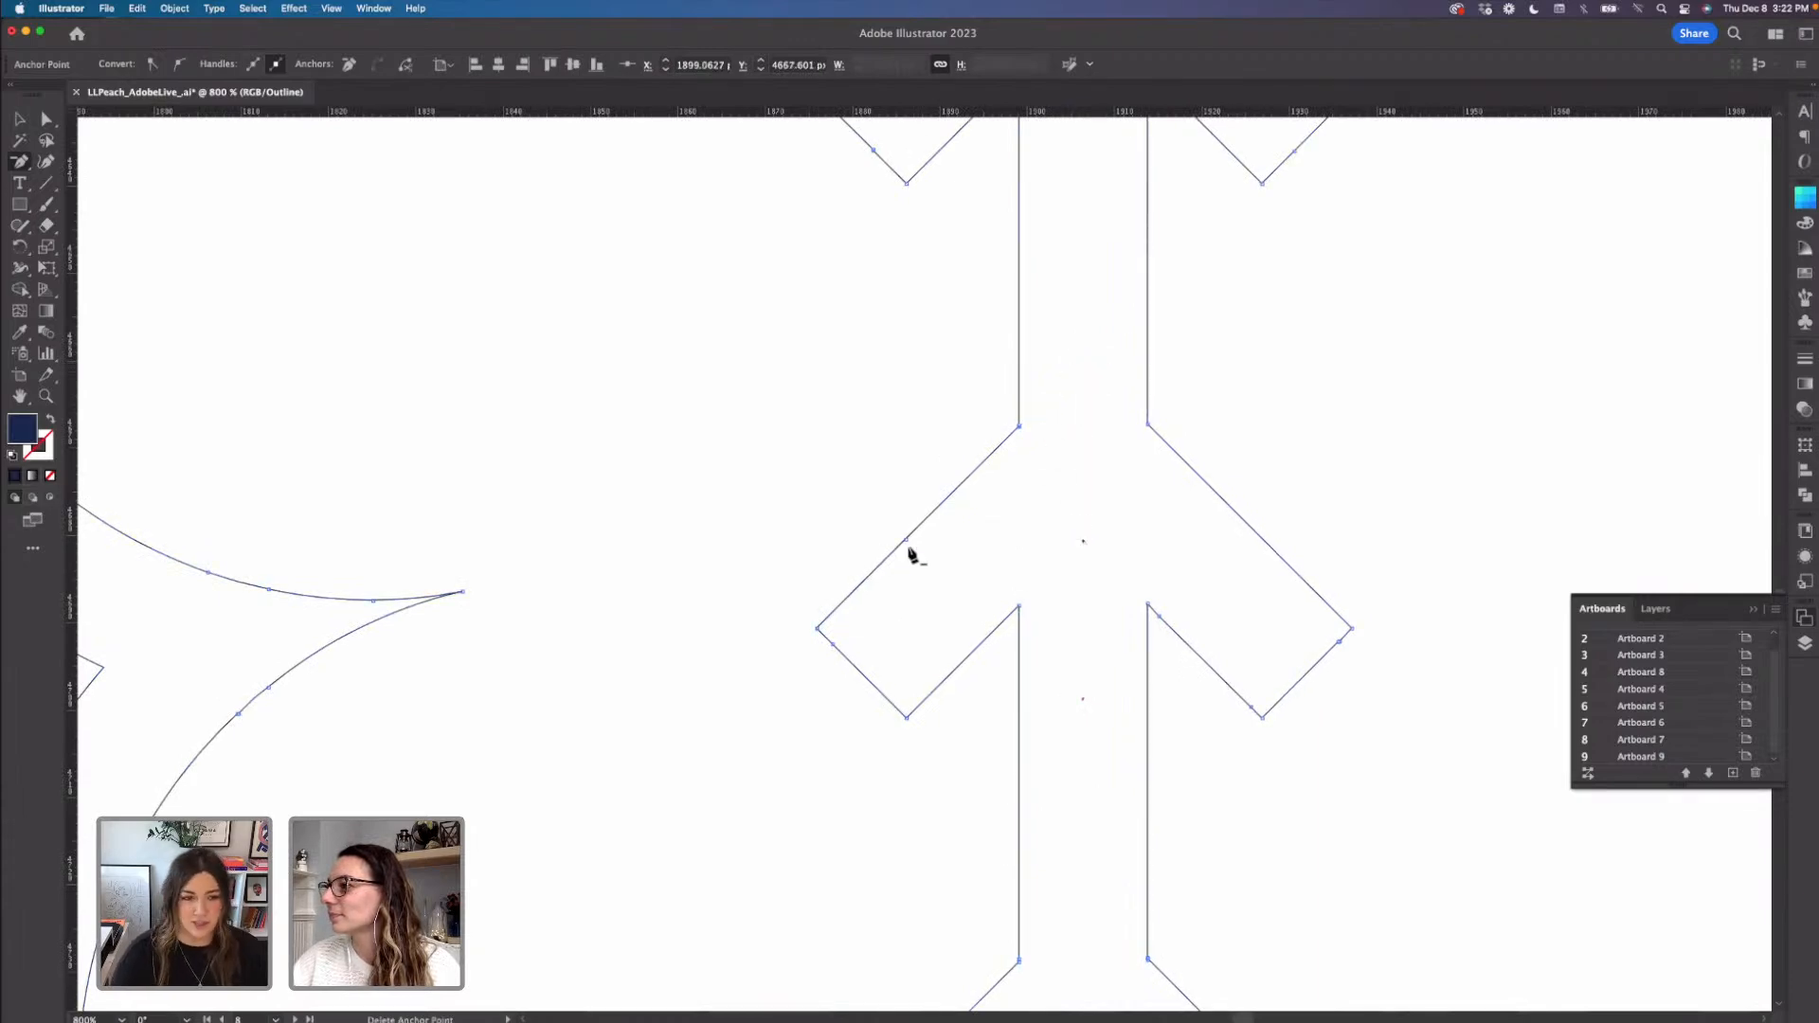
drag(1060, 690, 1056, 568)
scroll(1061, 689, down, 10)
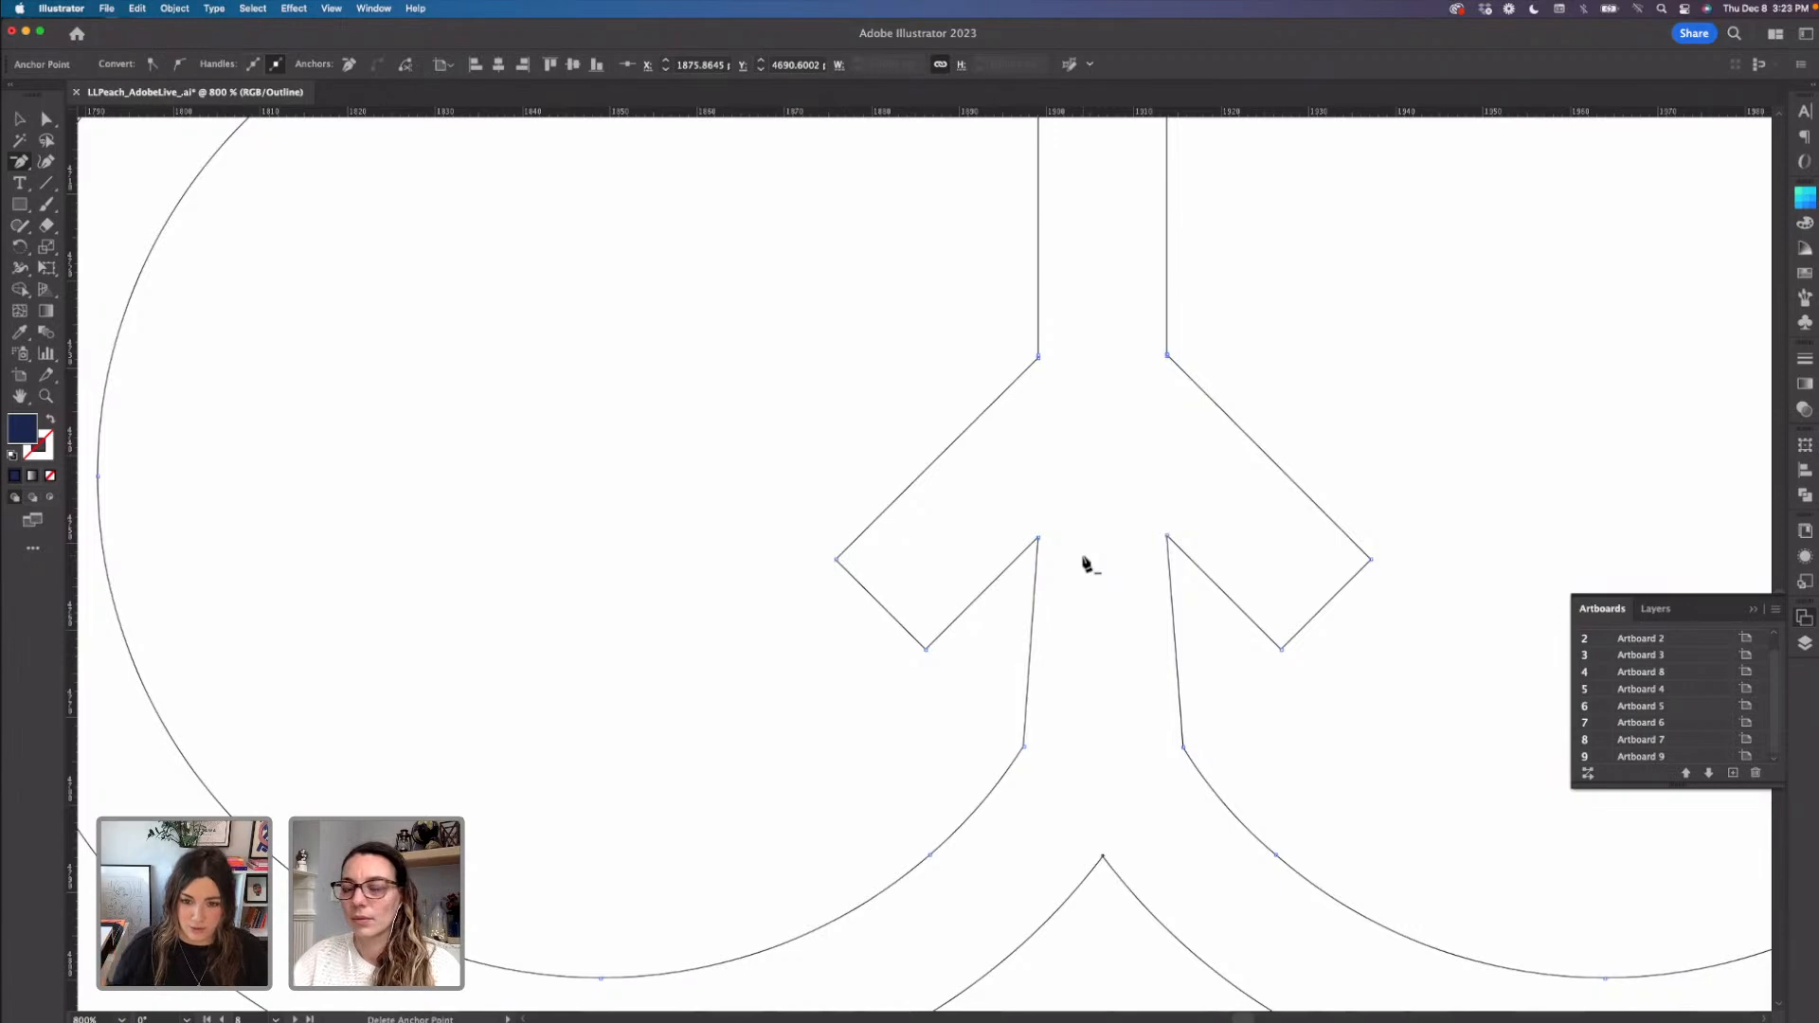
scroll(1087, 563, down, 5)
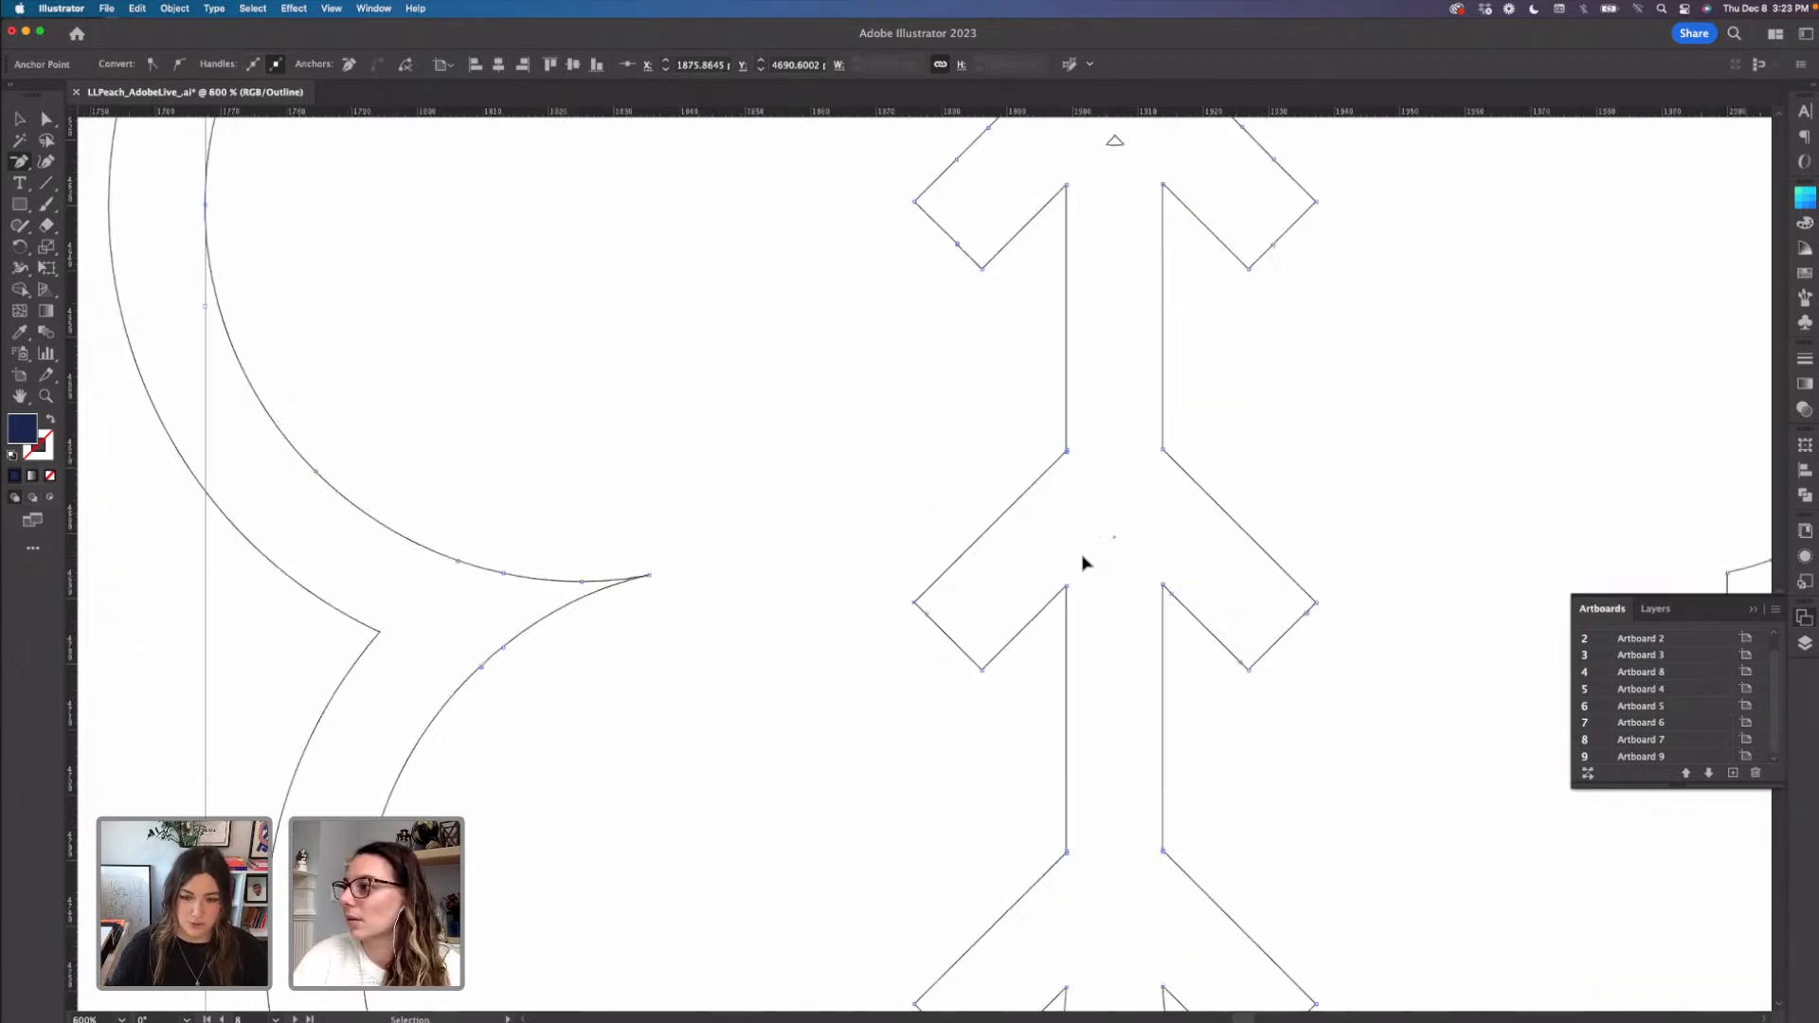
scroll(1087, 563, down, 2)
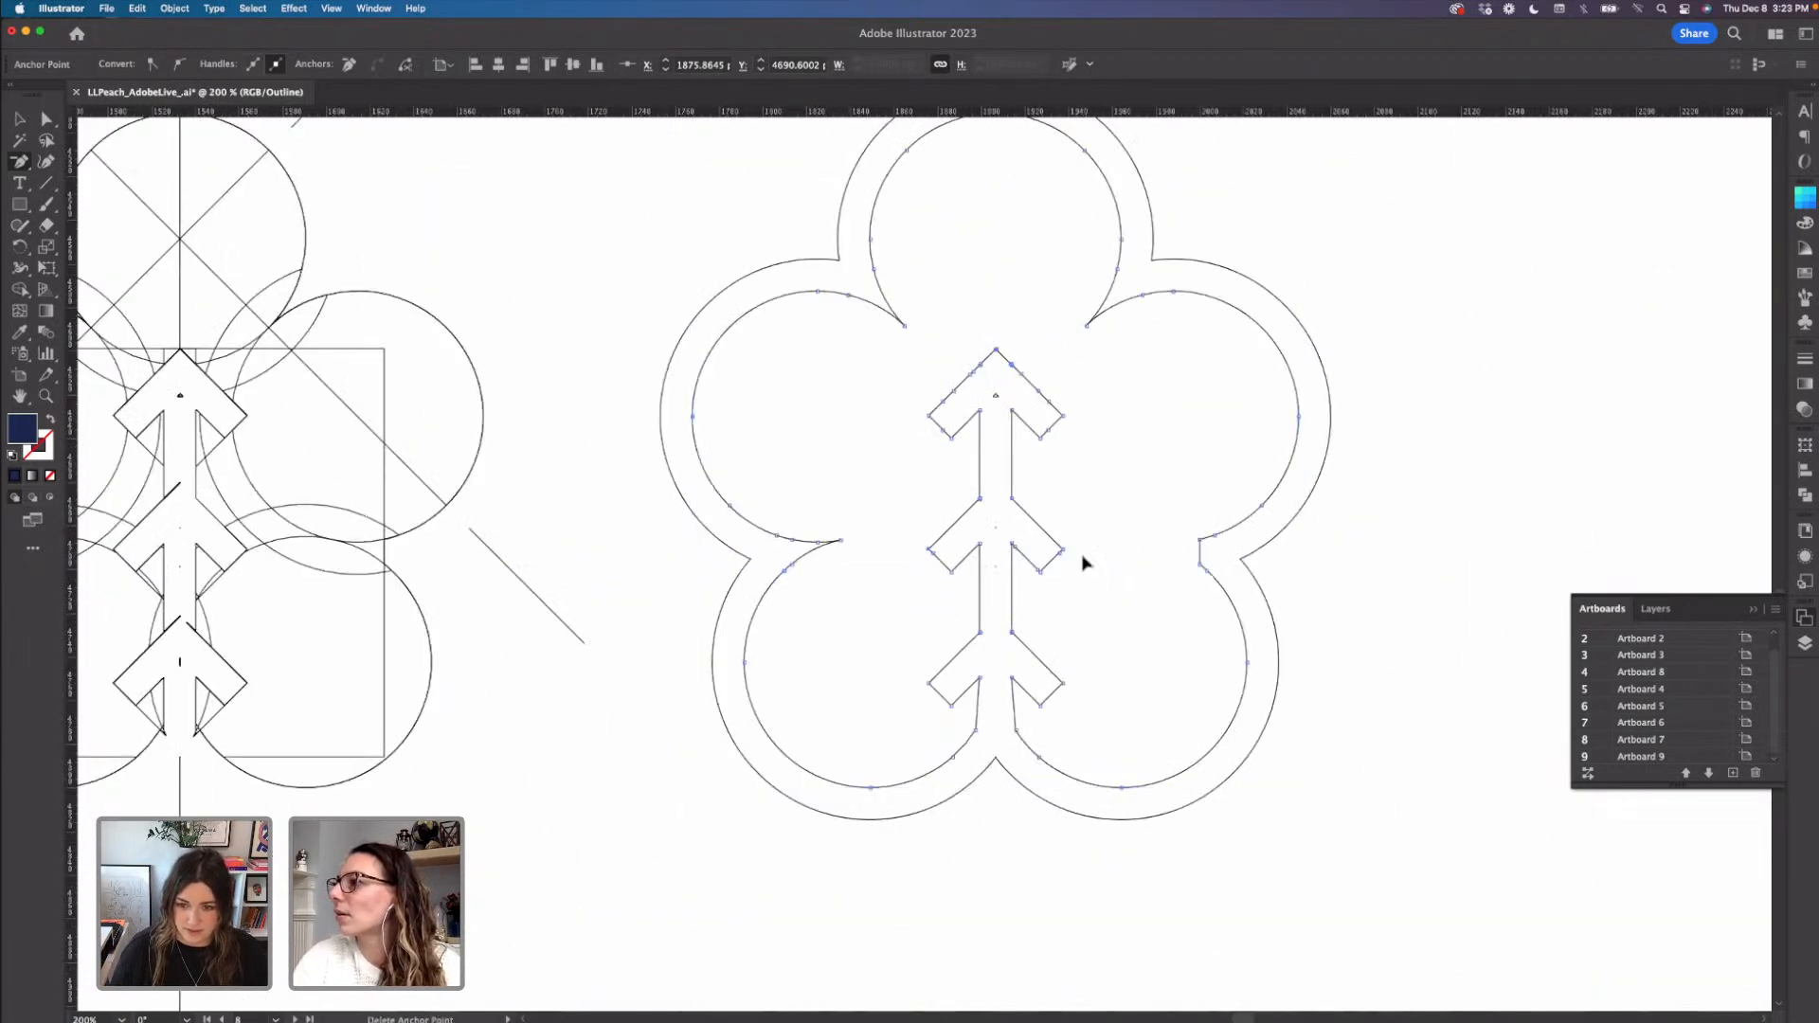
scroll(1086, 563, down, 2)
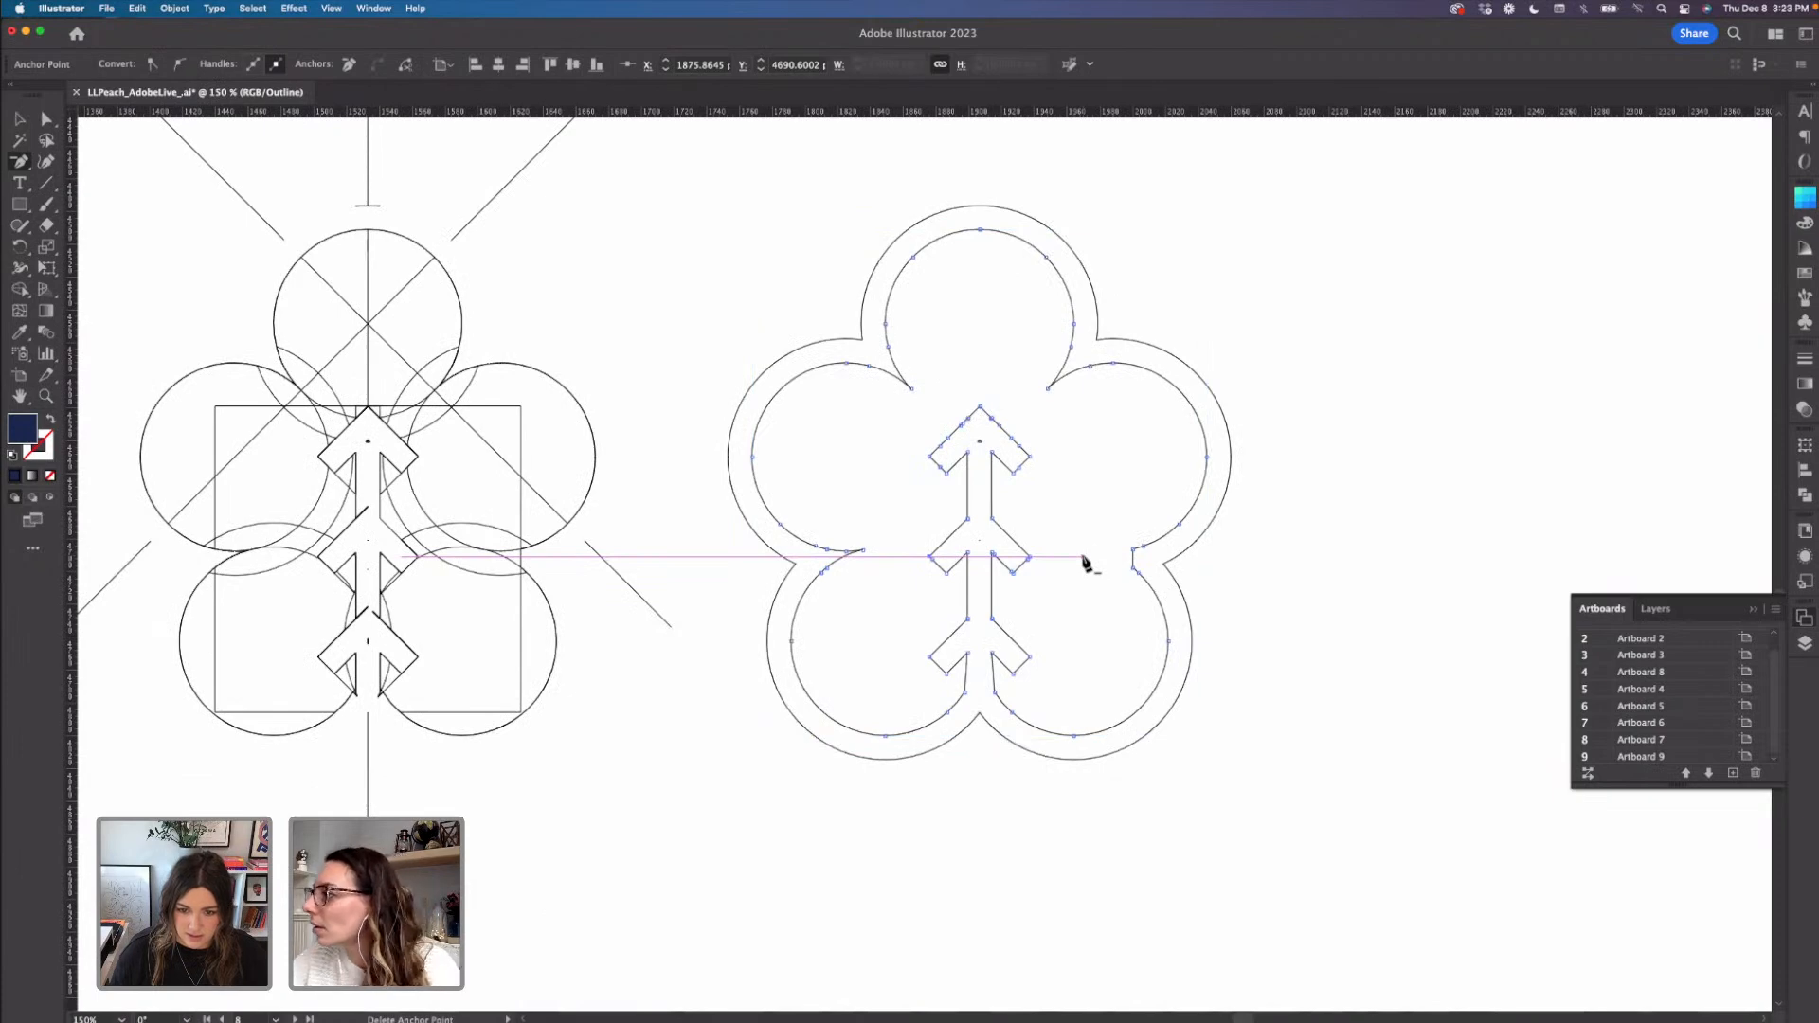
key(v)
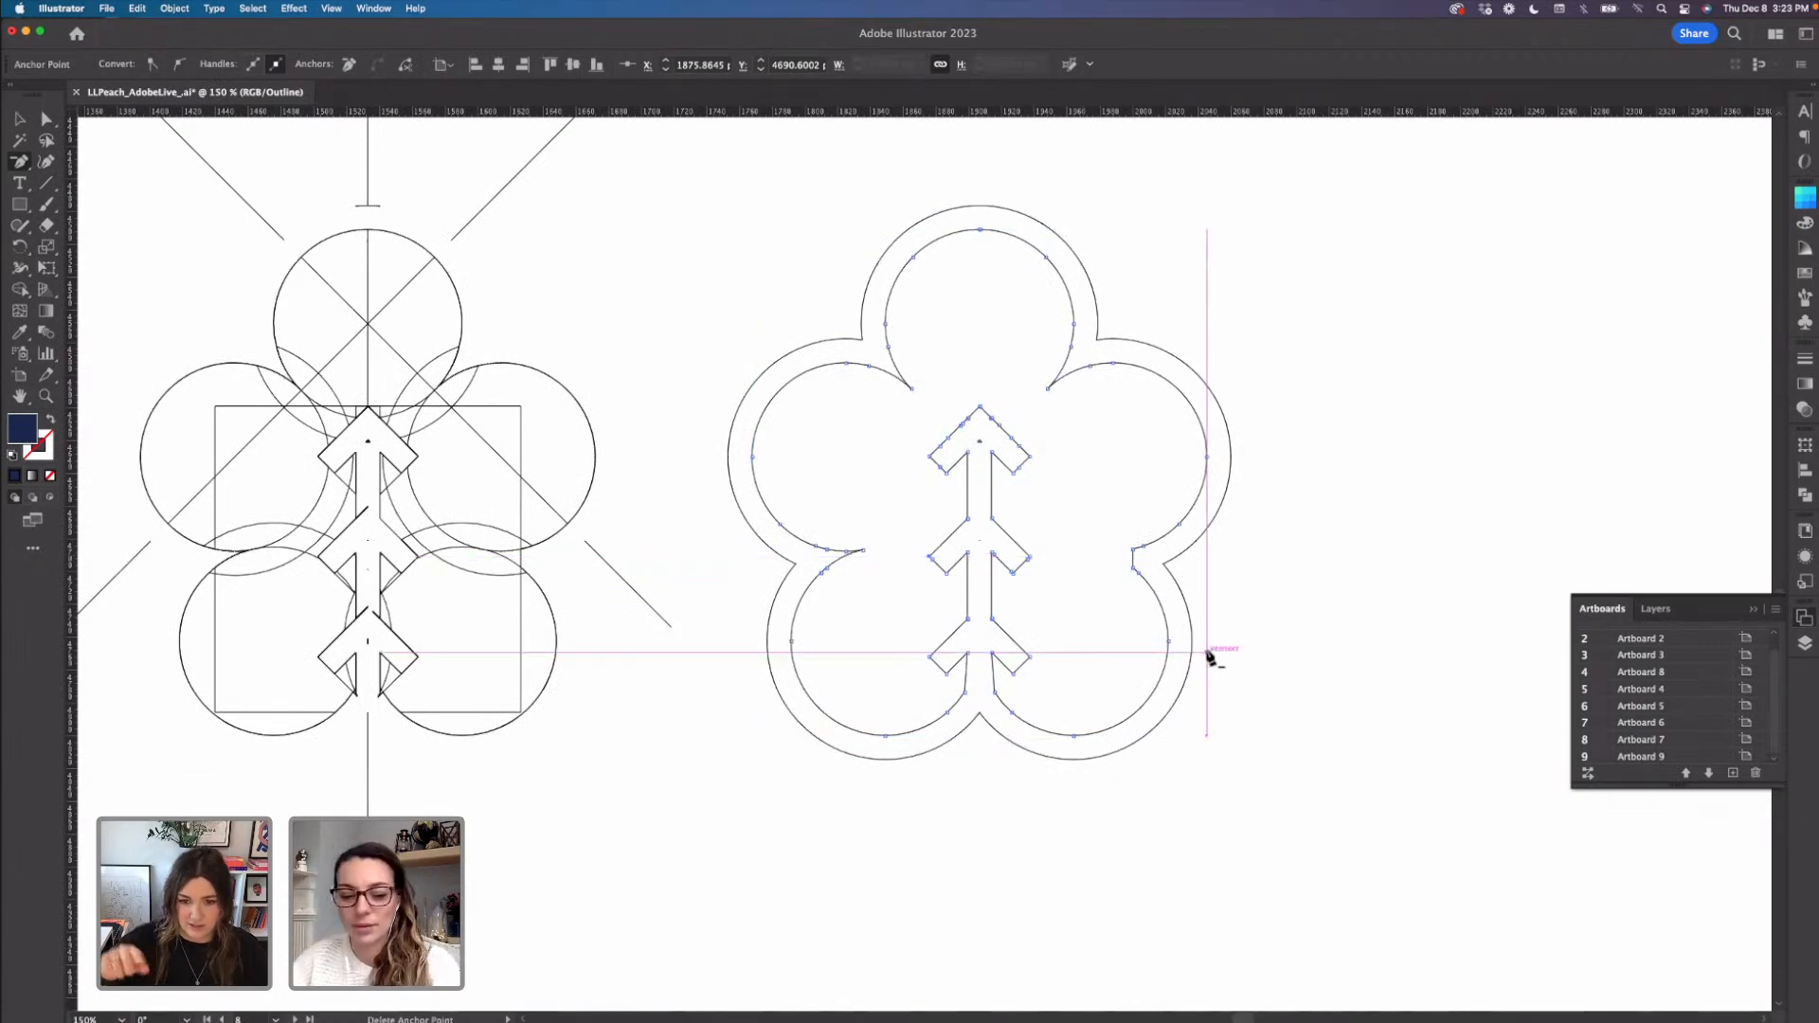
click(1286, 656)
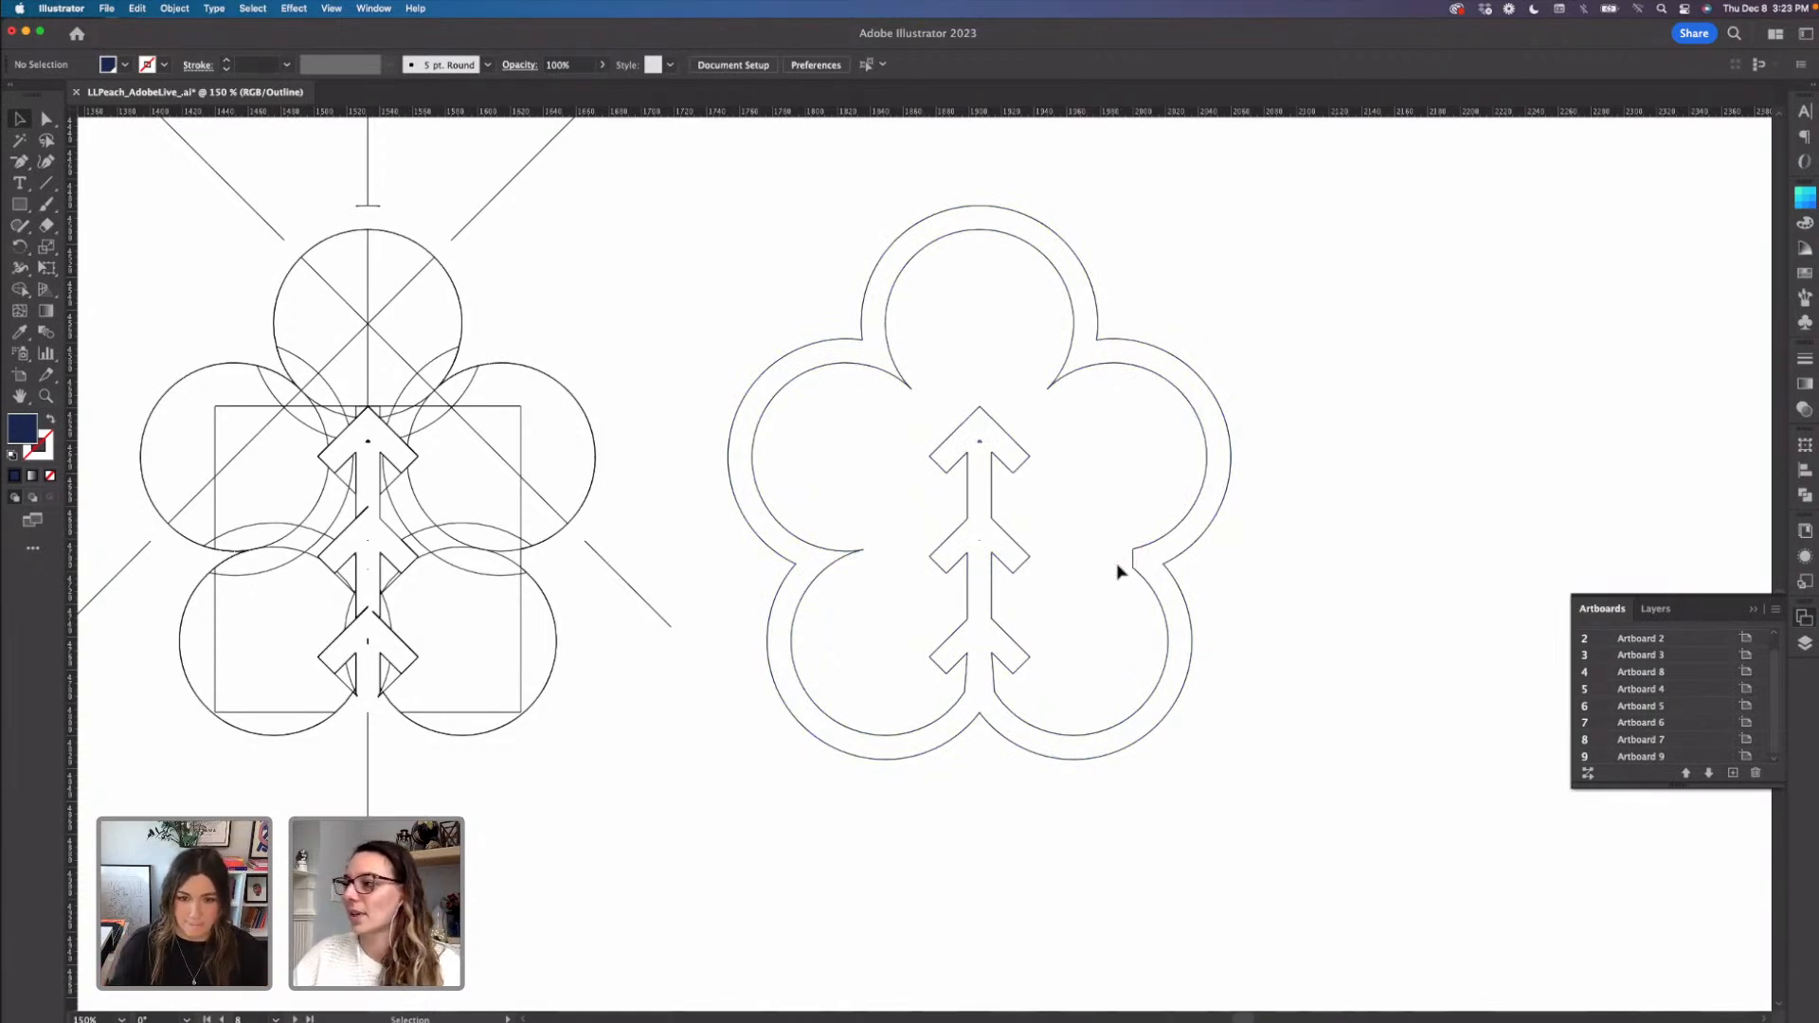
- Delete both the construction copy and the separated outline shape, keeping the original construction
key(super+minus)
key(super+minus)
key(super+minus)
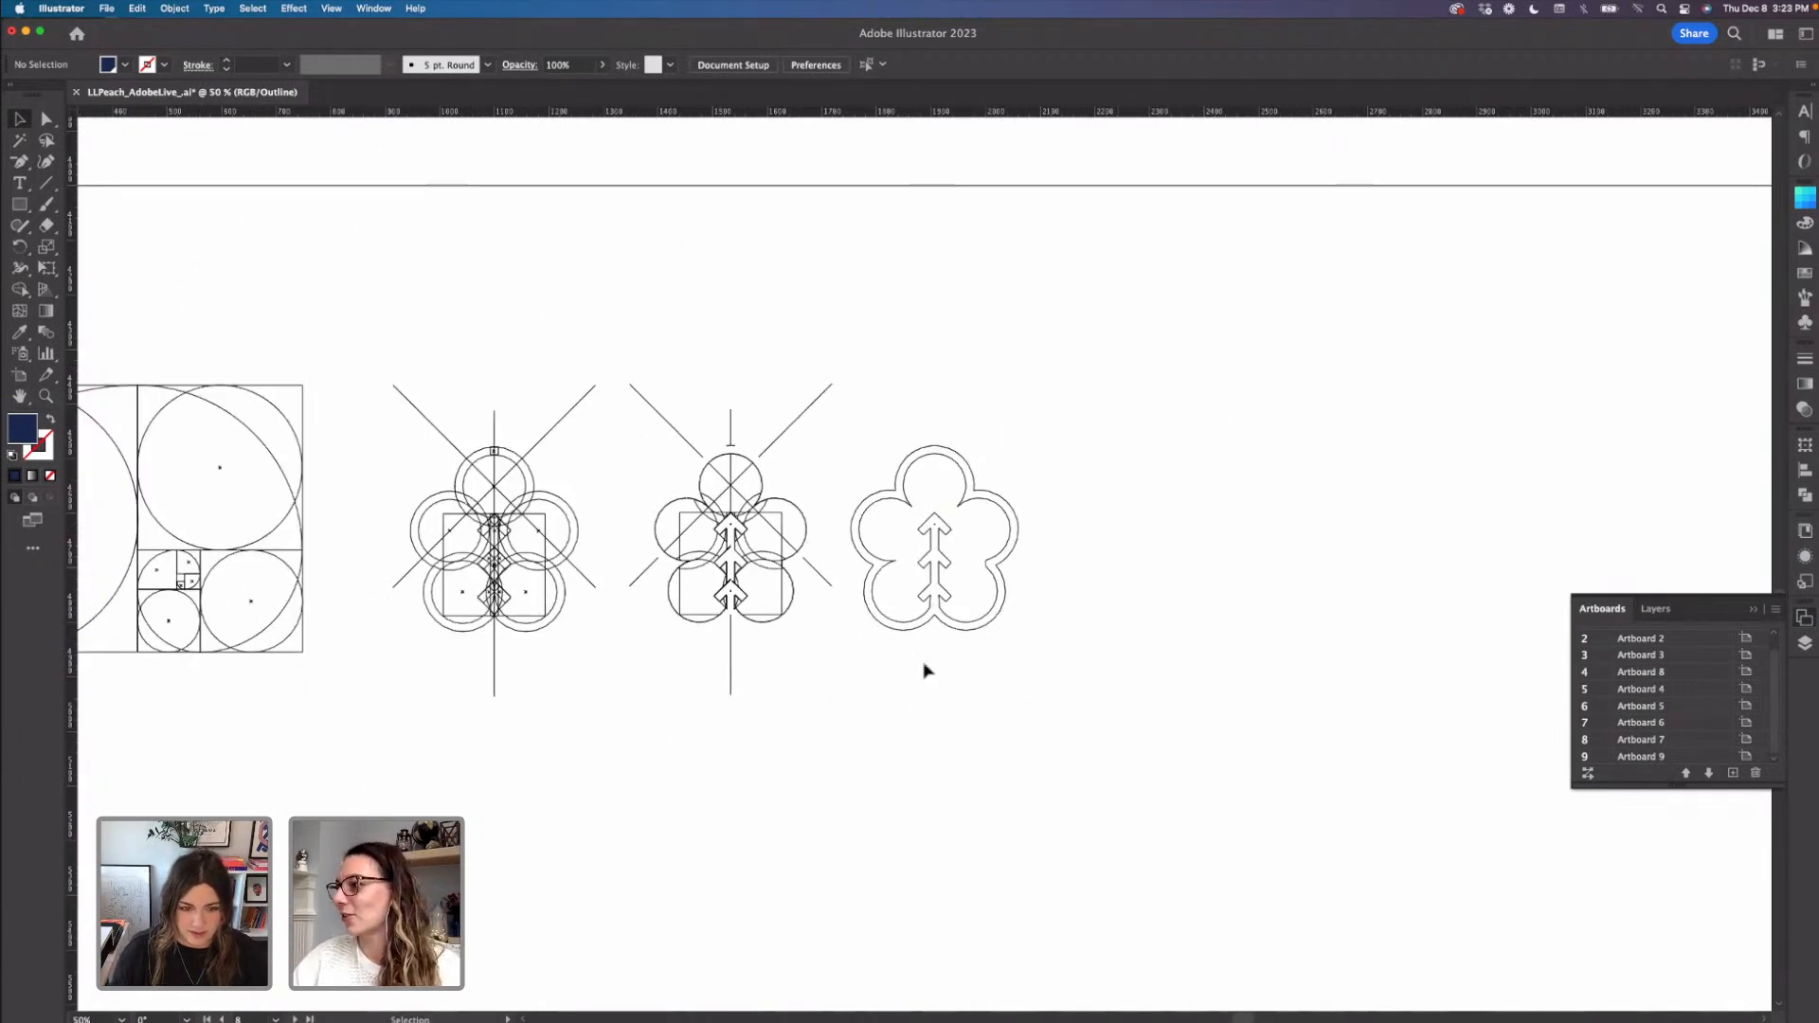
drag(1045, 756, 636, 375)
key(Delete)
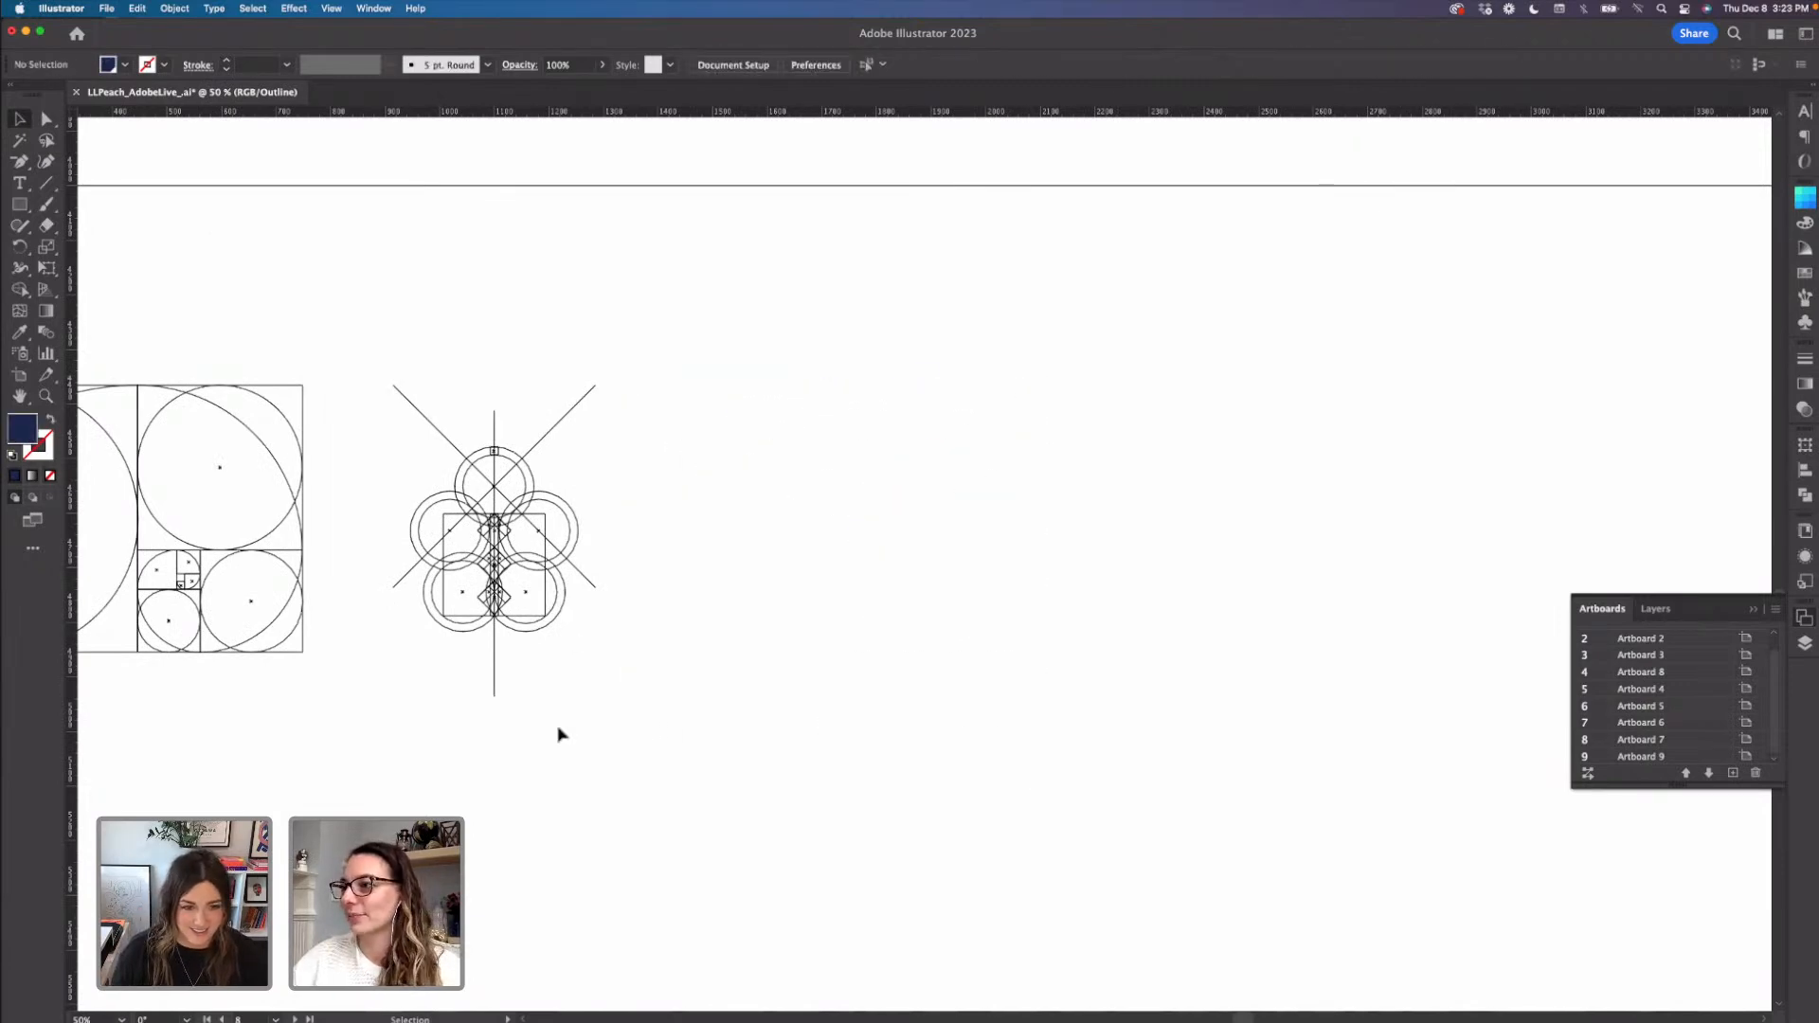
- Select the entire circle, square and diamond construction and place a duplicate to the right of the original
drag(606, 725, 465, 574)
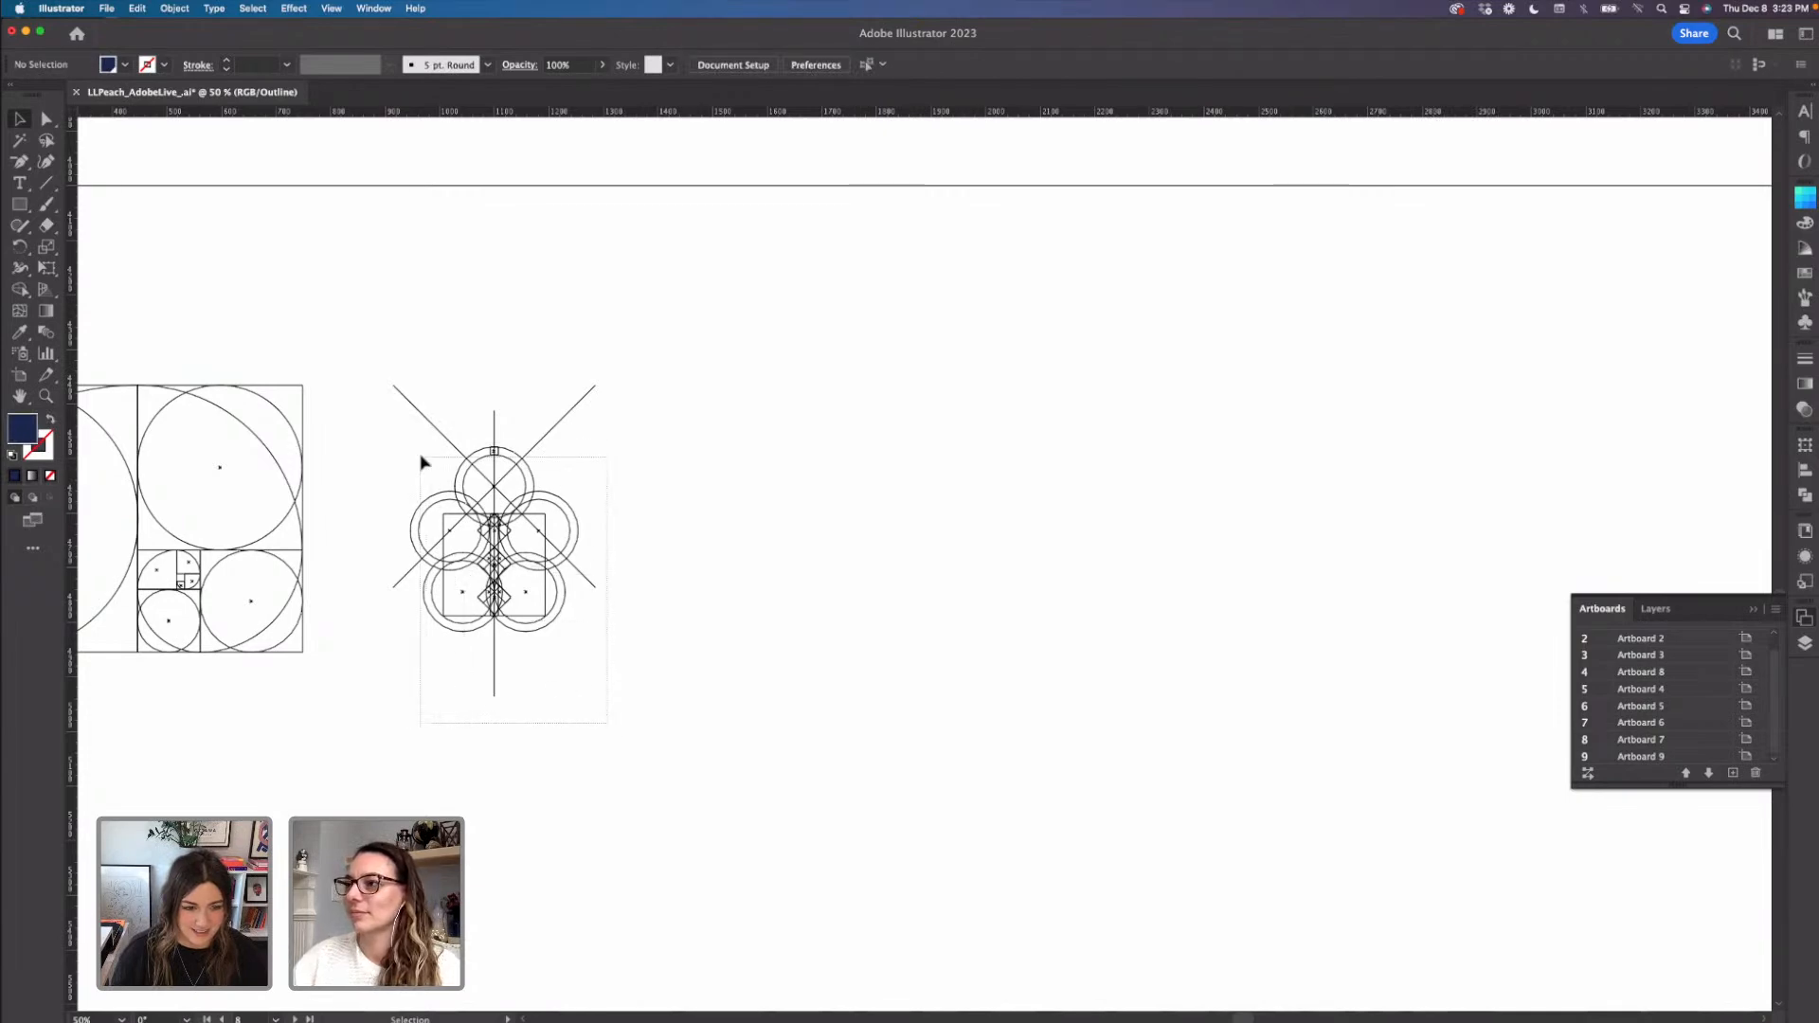
drag(421, 462, 409, 445)
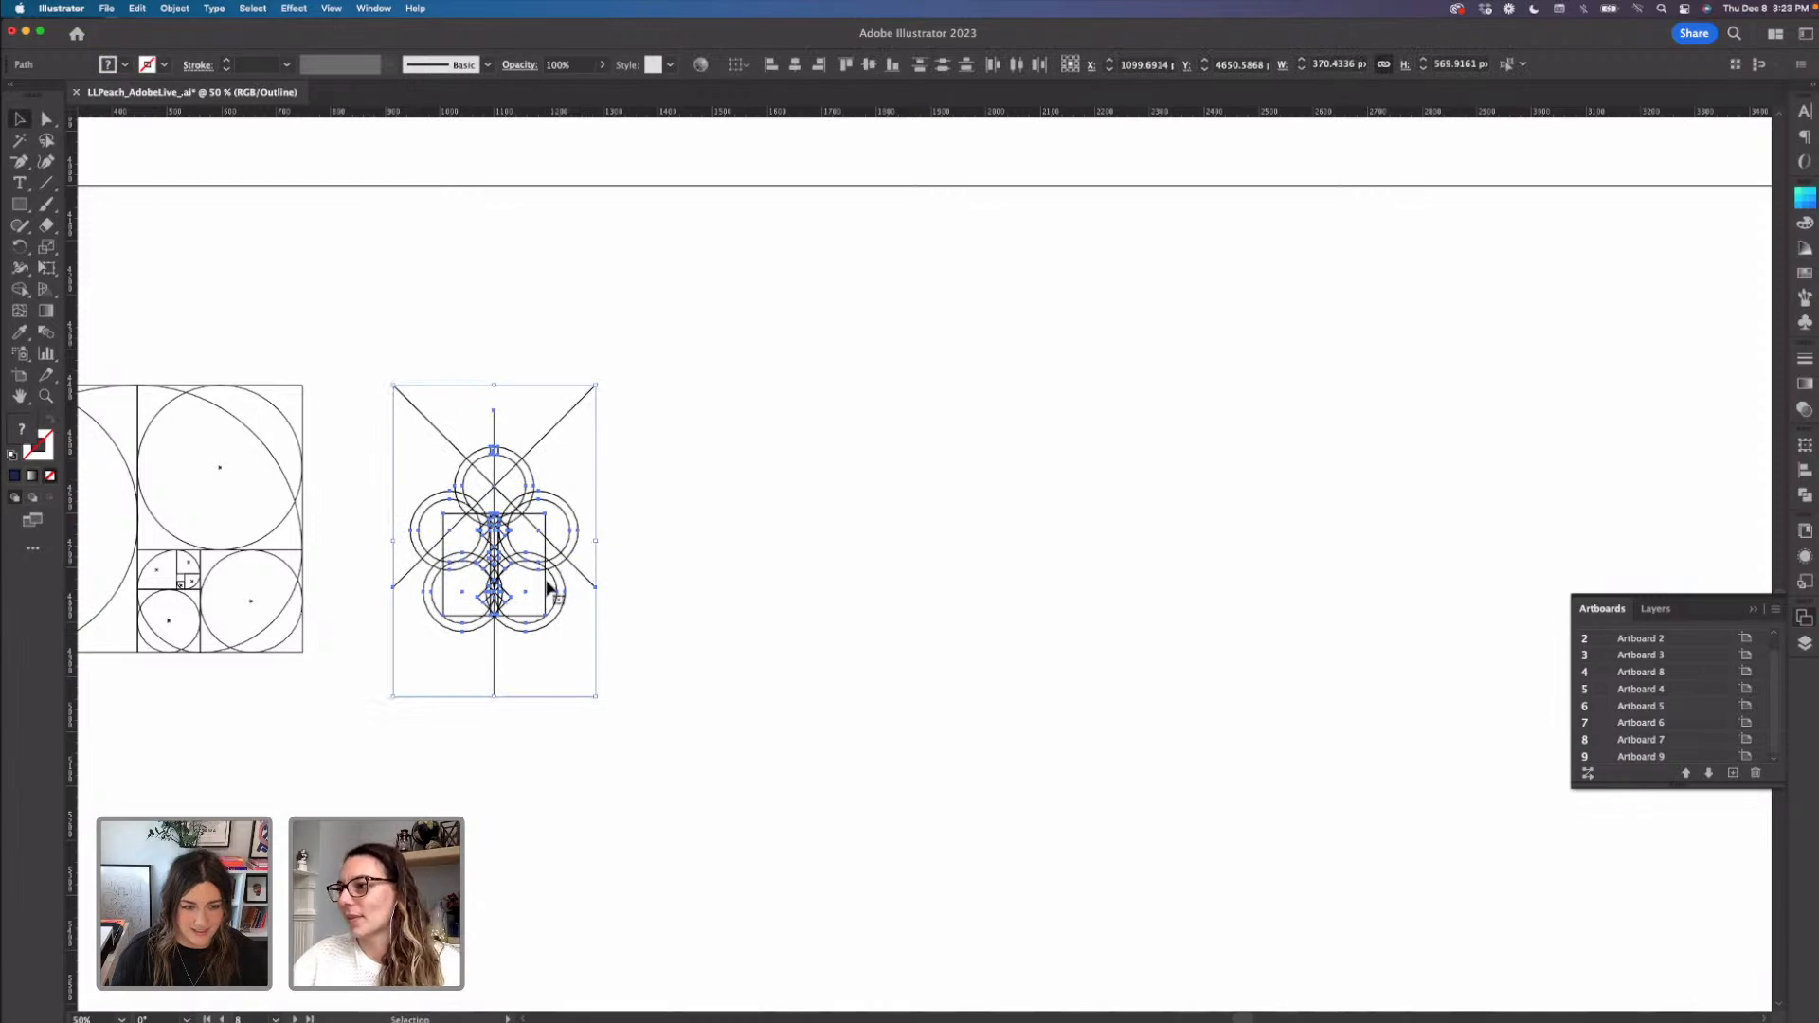
drag(550, 581, 772, 589)
- Merge the outer ring segments of all five circles in the copy into one continuous flower outline with the Shape Builder
key(super+equal)
key(super+equal)
key(super+equal)
key(super+equal)
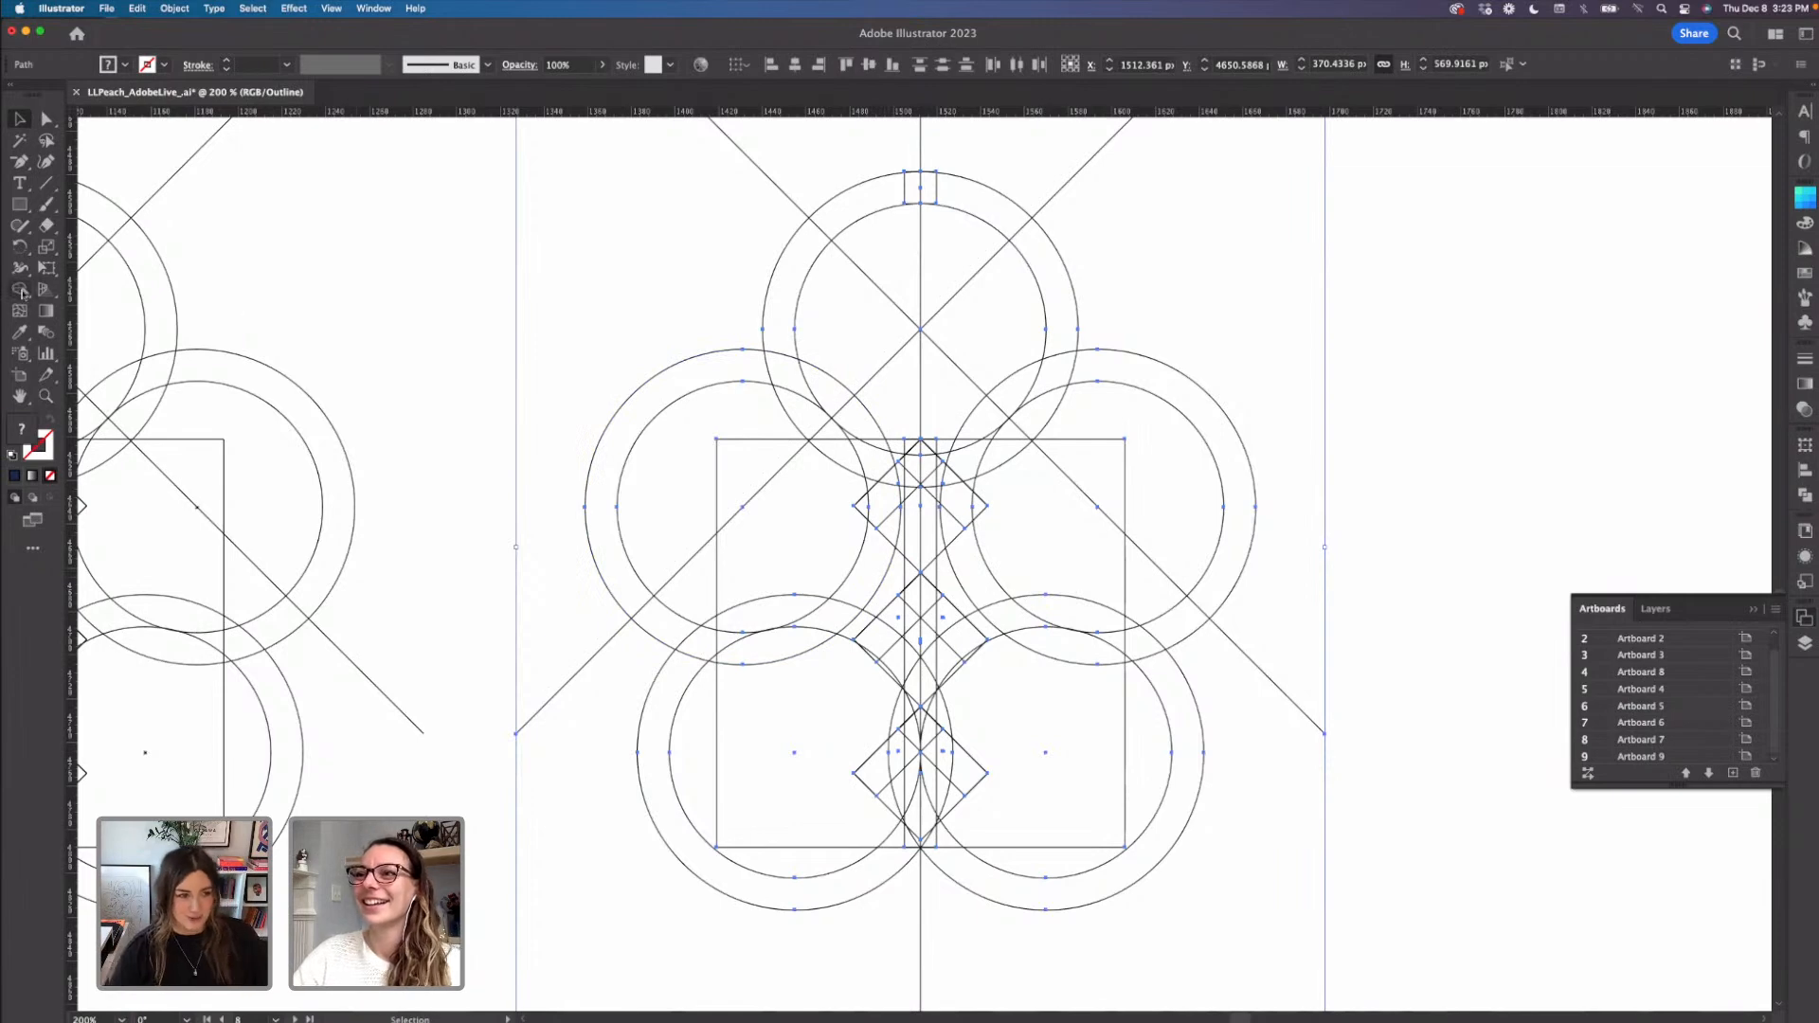
click(20, 291)
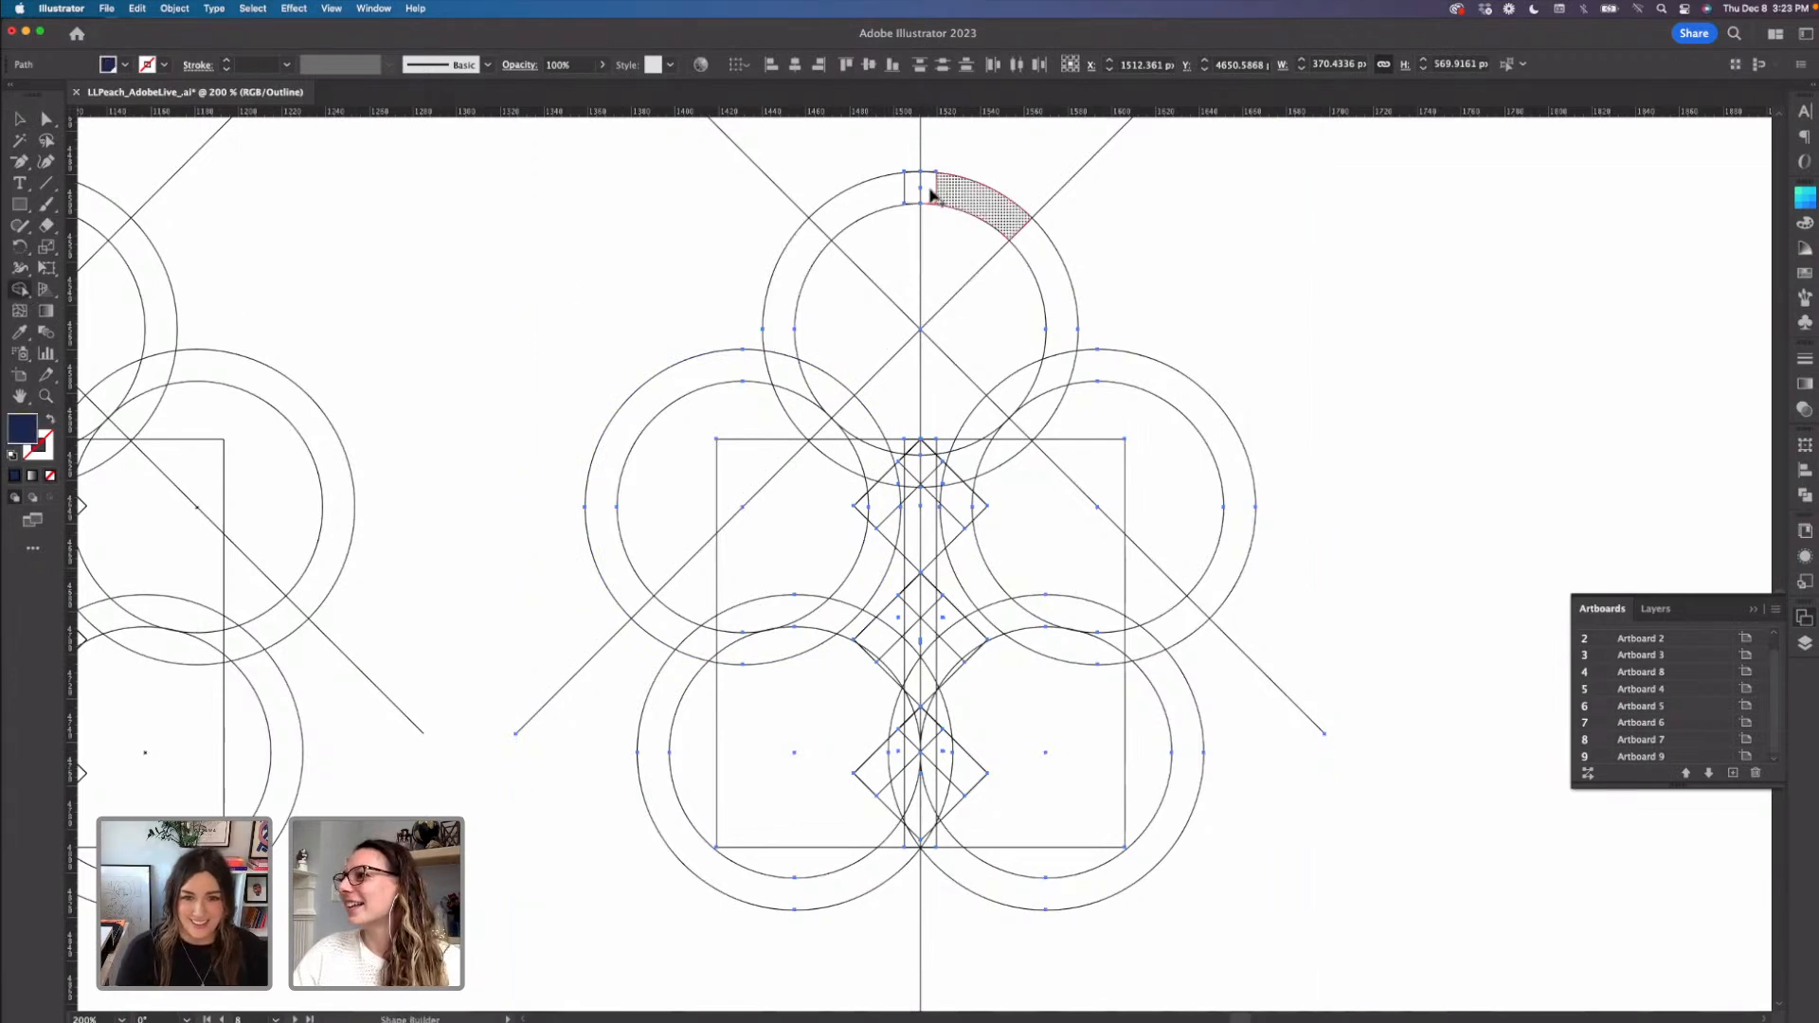
drag(943, 196, 900, 197)
mouse_move(817, 237)
mouse_down()
mouse_move(780, 373)
mouse_move(743, 366)
mouse_move(755, 347)
mouse_up()
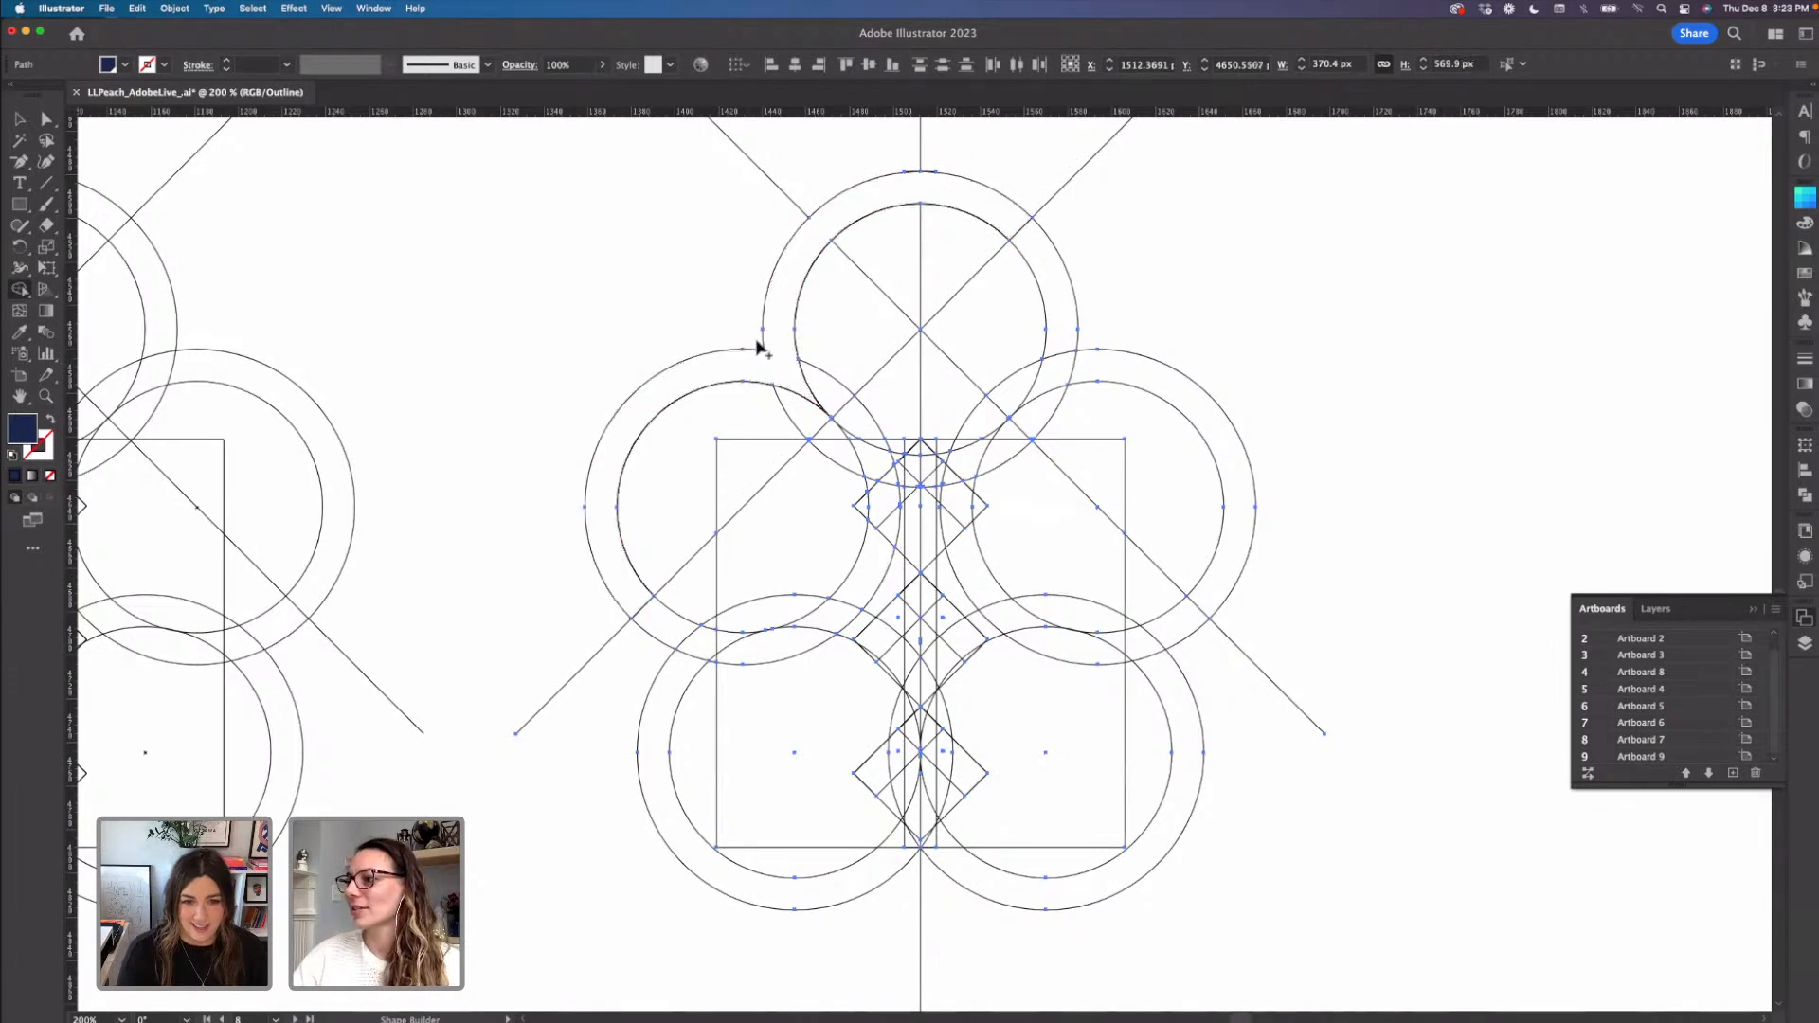
mouse_move(629, 597)
mouse_down()
mouse_move(722, 644)
mouse_move(670, 691)
mouse_move(670, 723)
mouse_move(853, 861)
mouse_move(887, 864)
mouse_move(924, 832)
mouse_up()
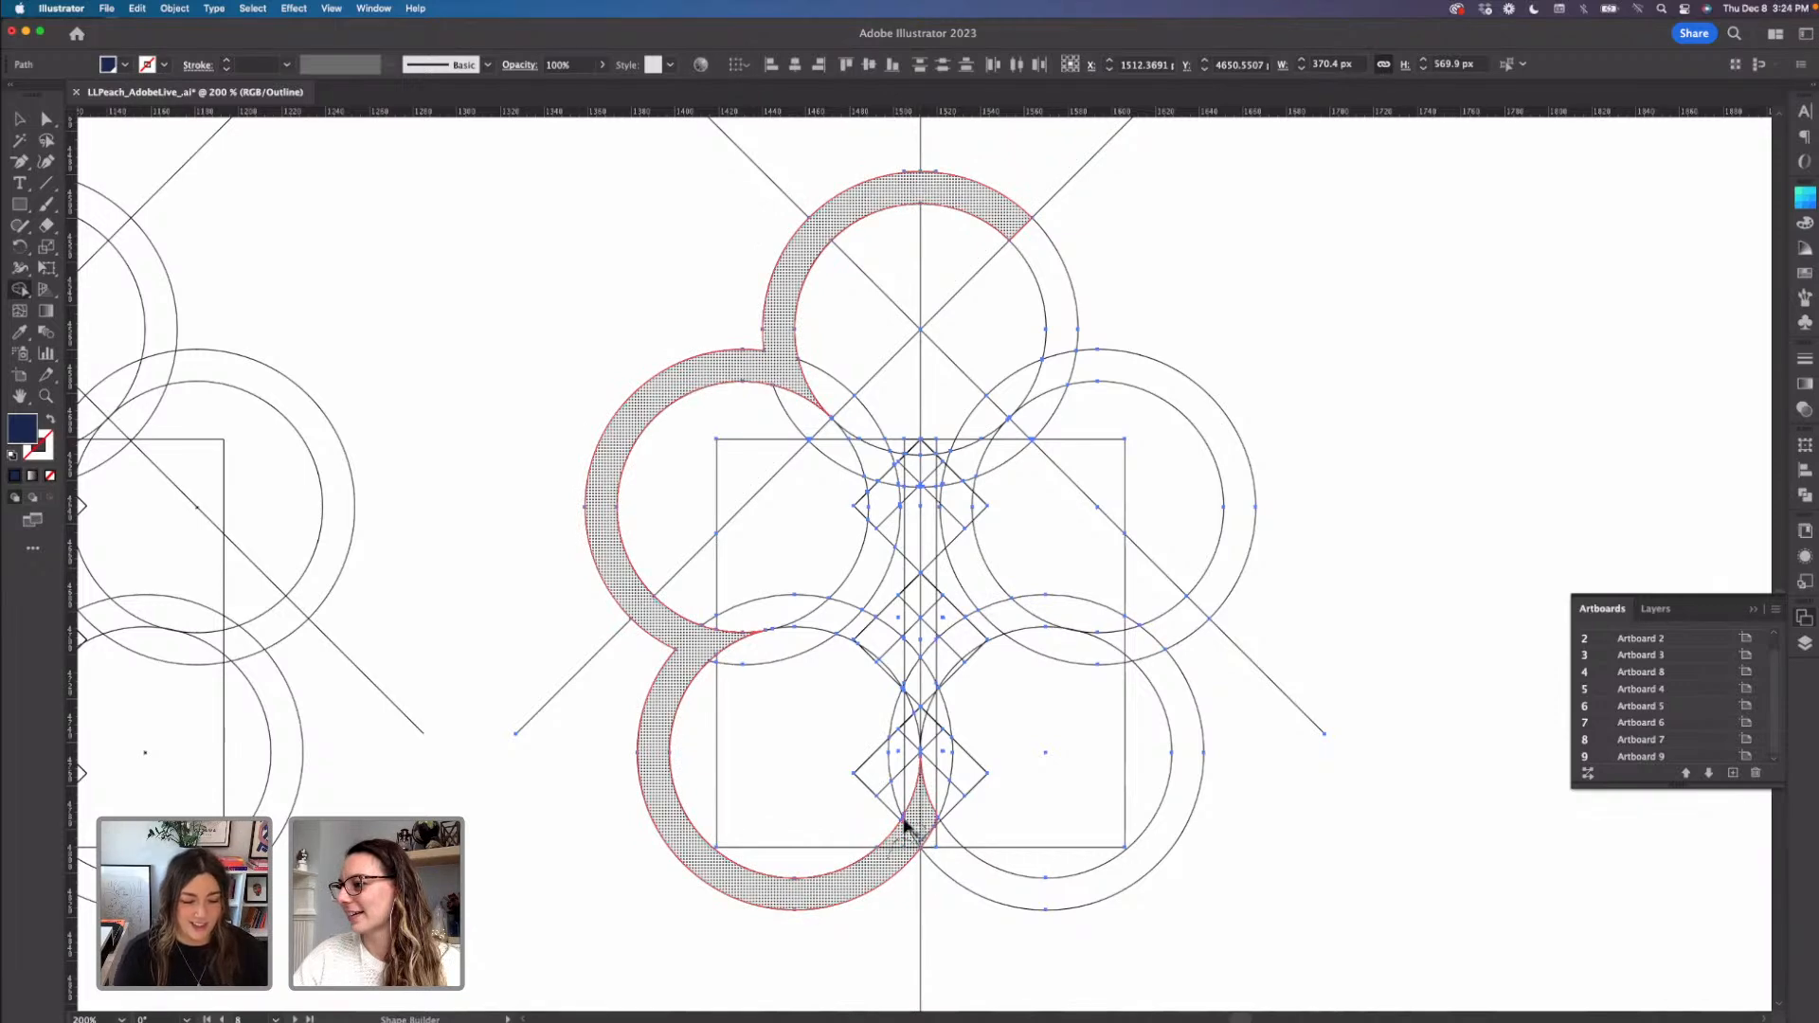
mouse_move(940, 827)
mouse_down()
mouse_move(1072, 852)
mouse_move(1159, 684)
mouse_move(1122, 640)
mouse_move(1217, 593)
mouse_move(1209, 420)
mouse_move(1116, 354)
mouse_move(1076, 373)
mouse_up()
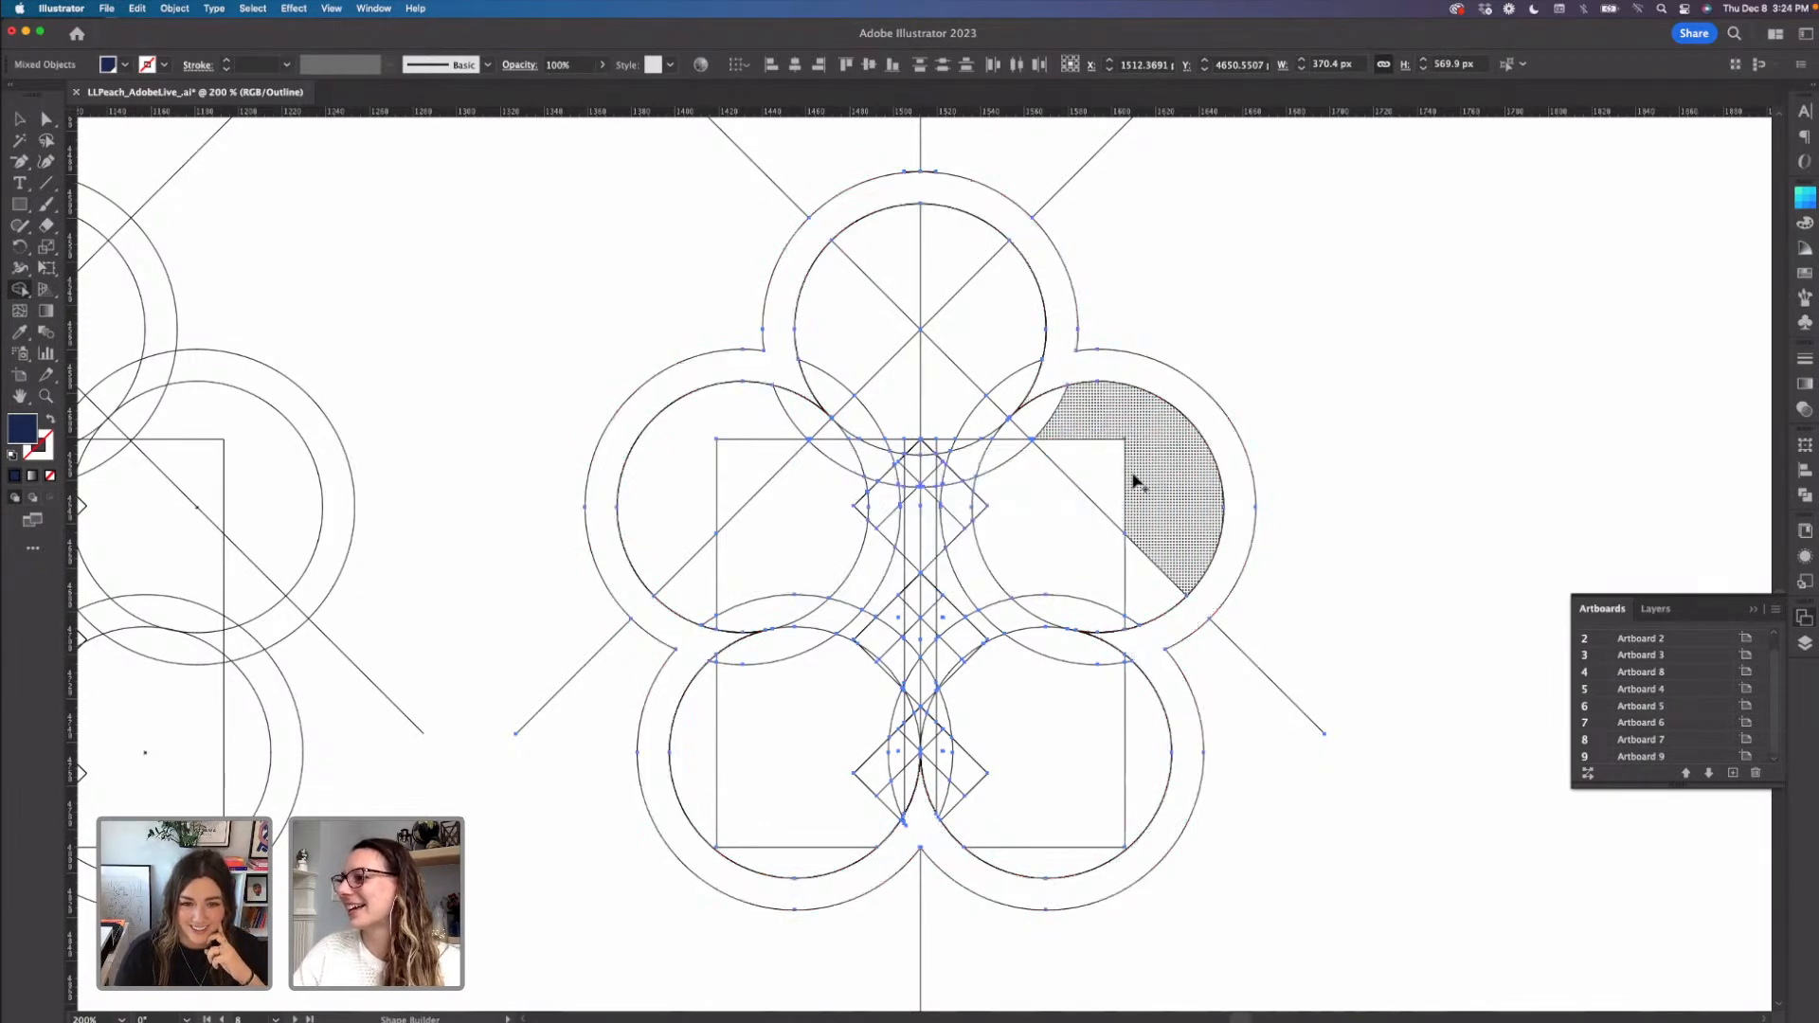
- Merge the lower stem and the lowest pair of branches into the flower outline
key(super+equal)
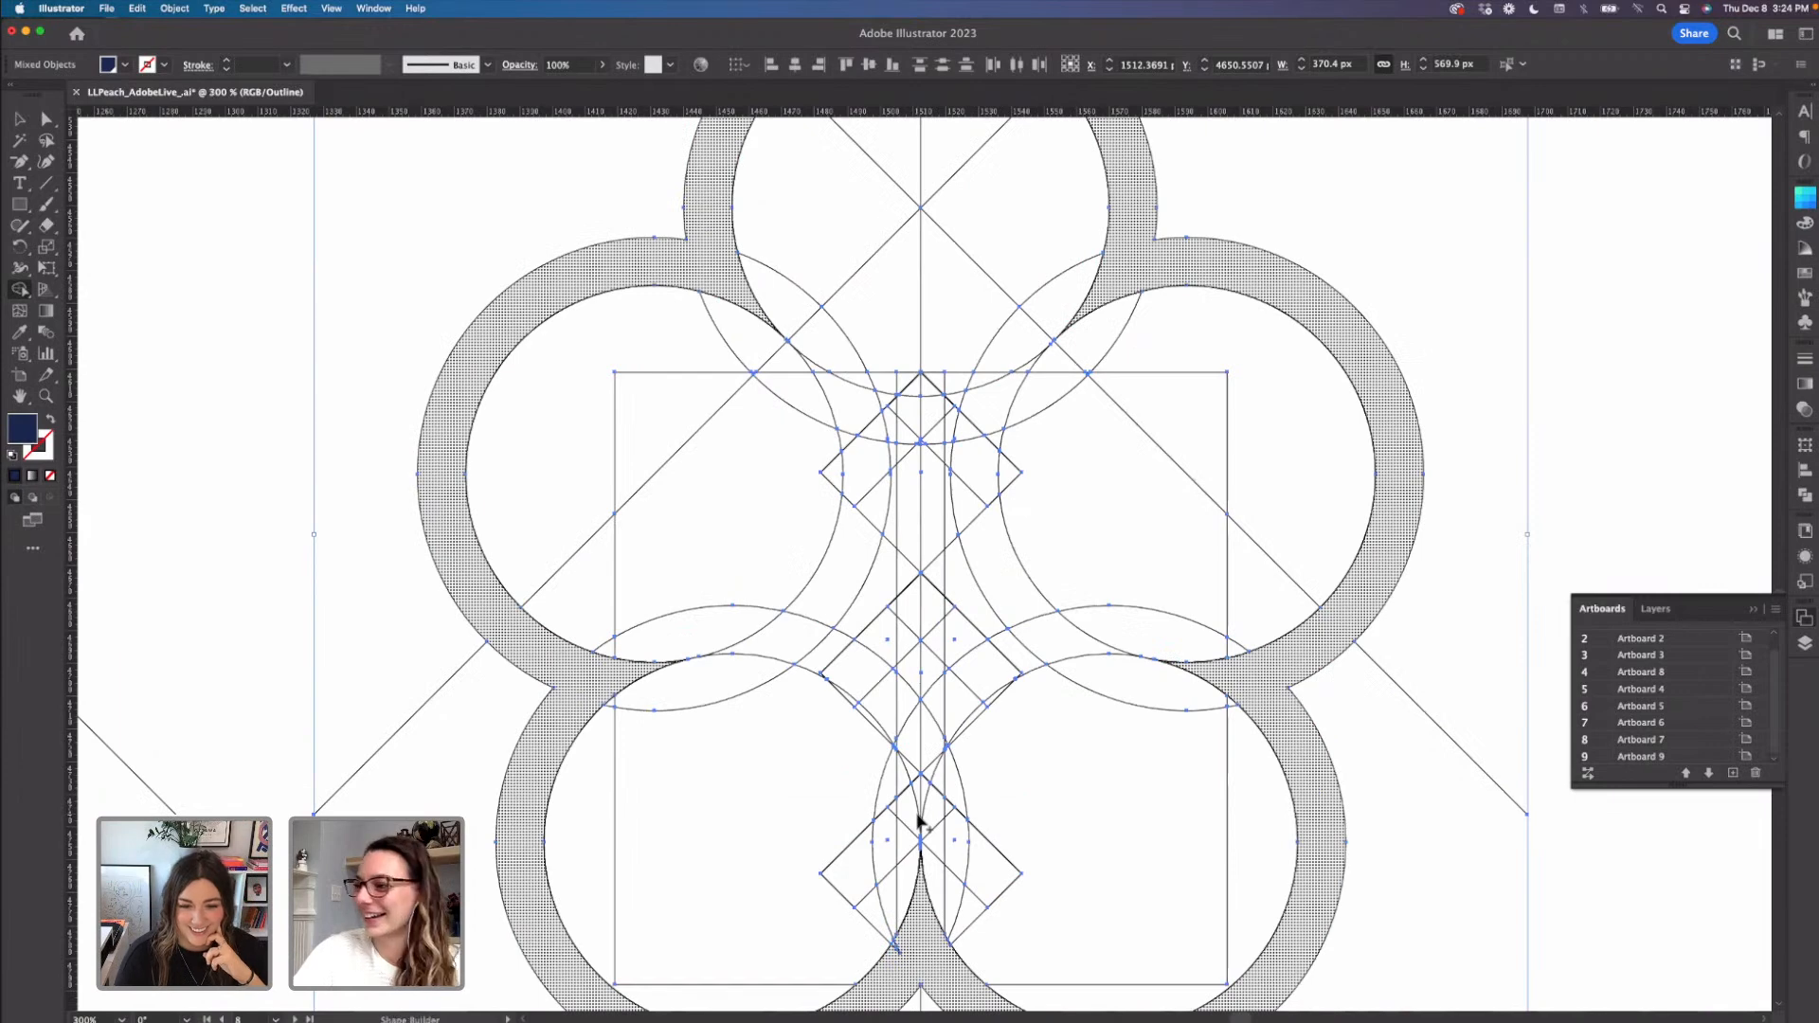
scroll(903, 928, down, 5)
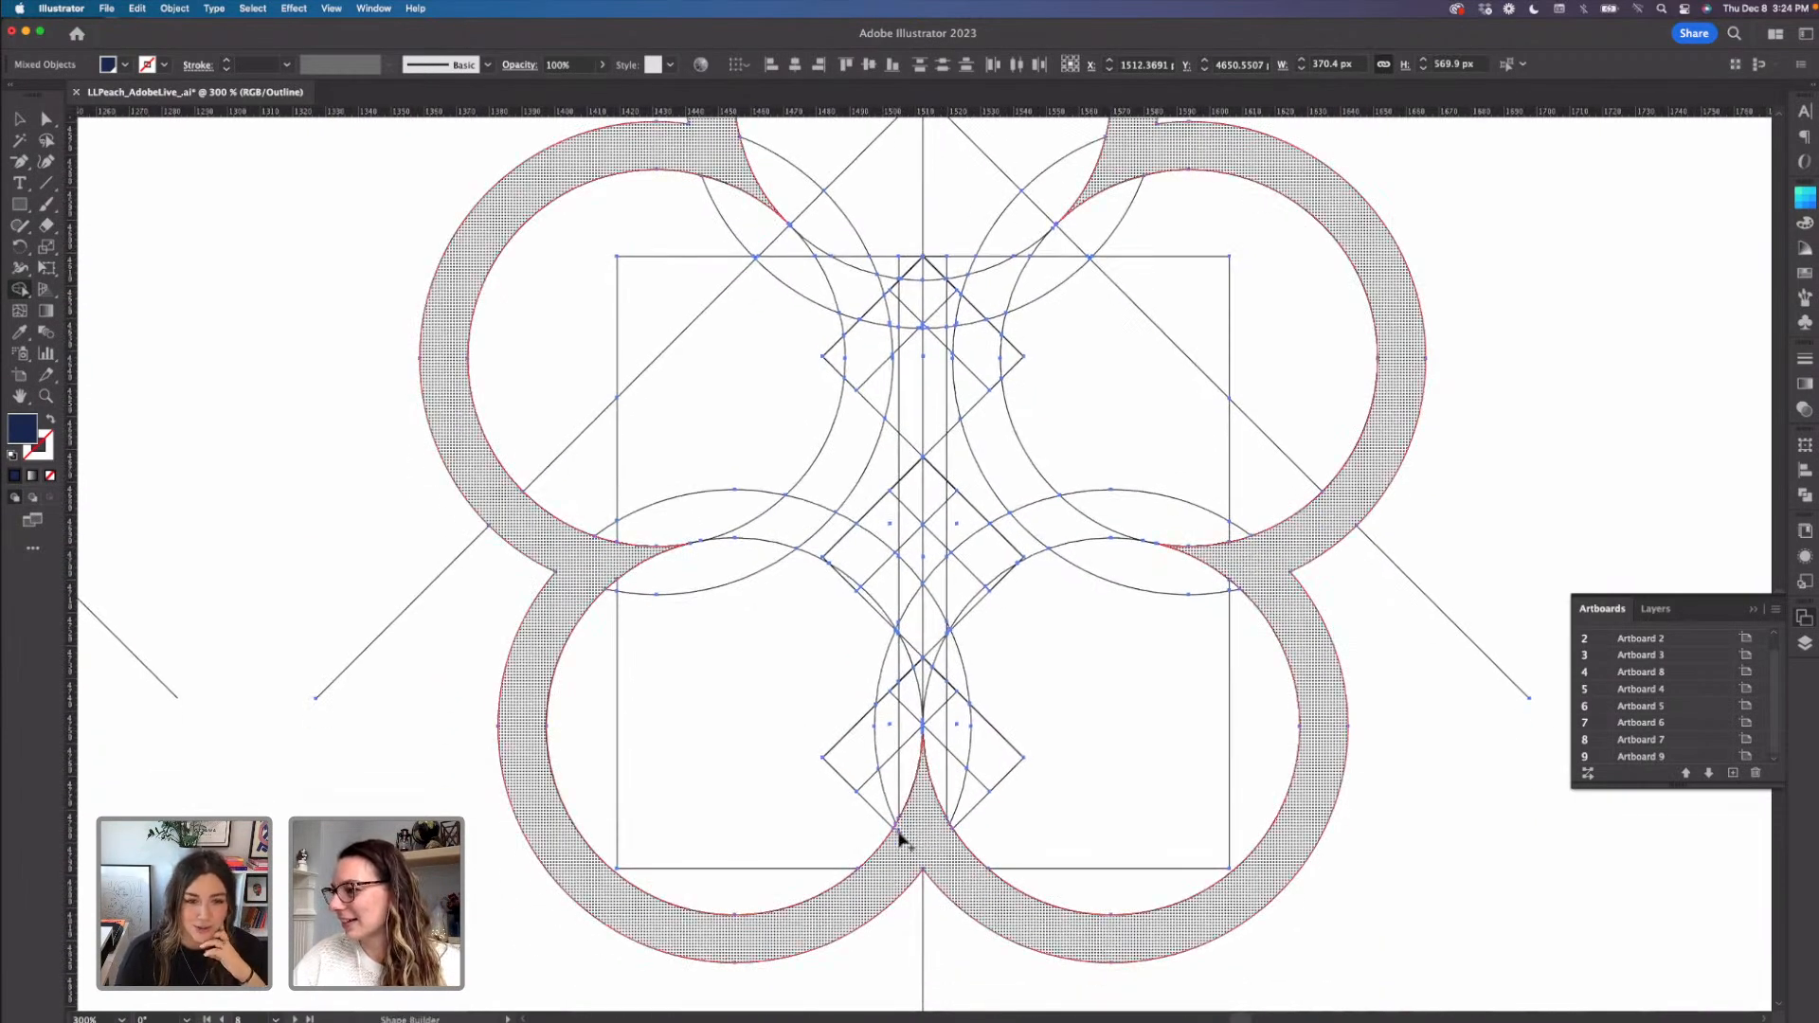
click(910, 846)
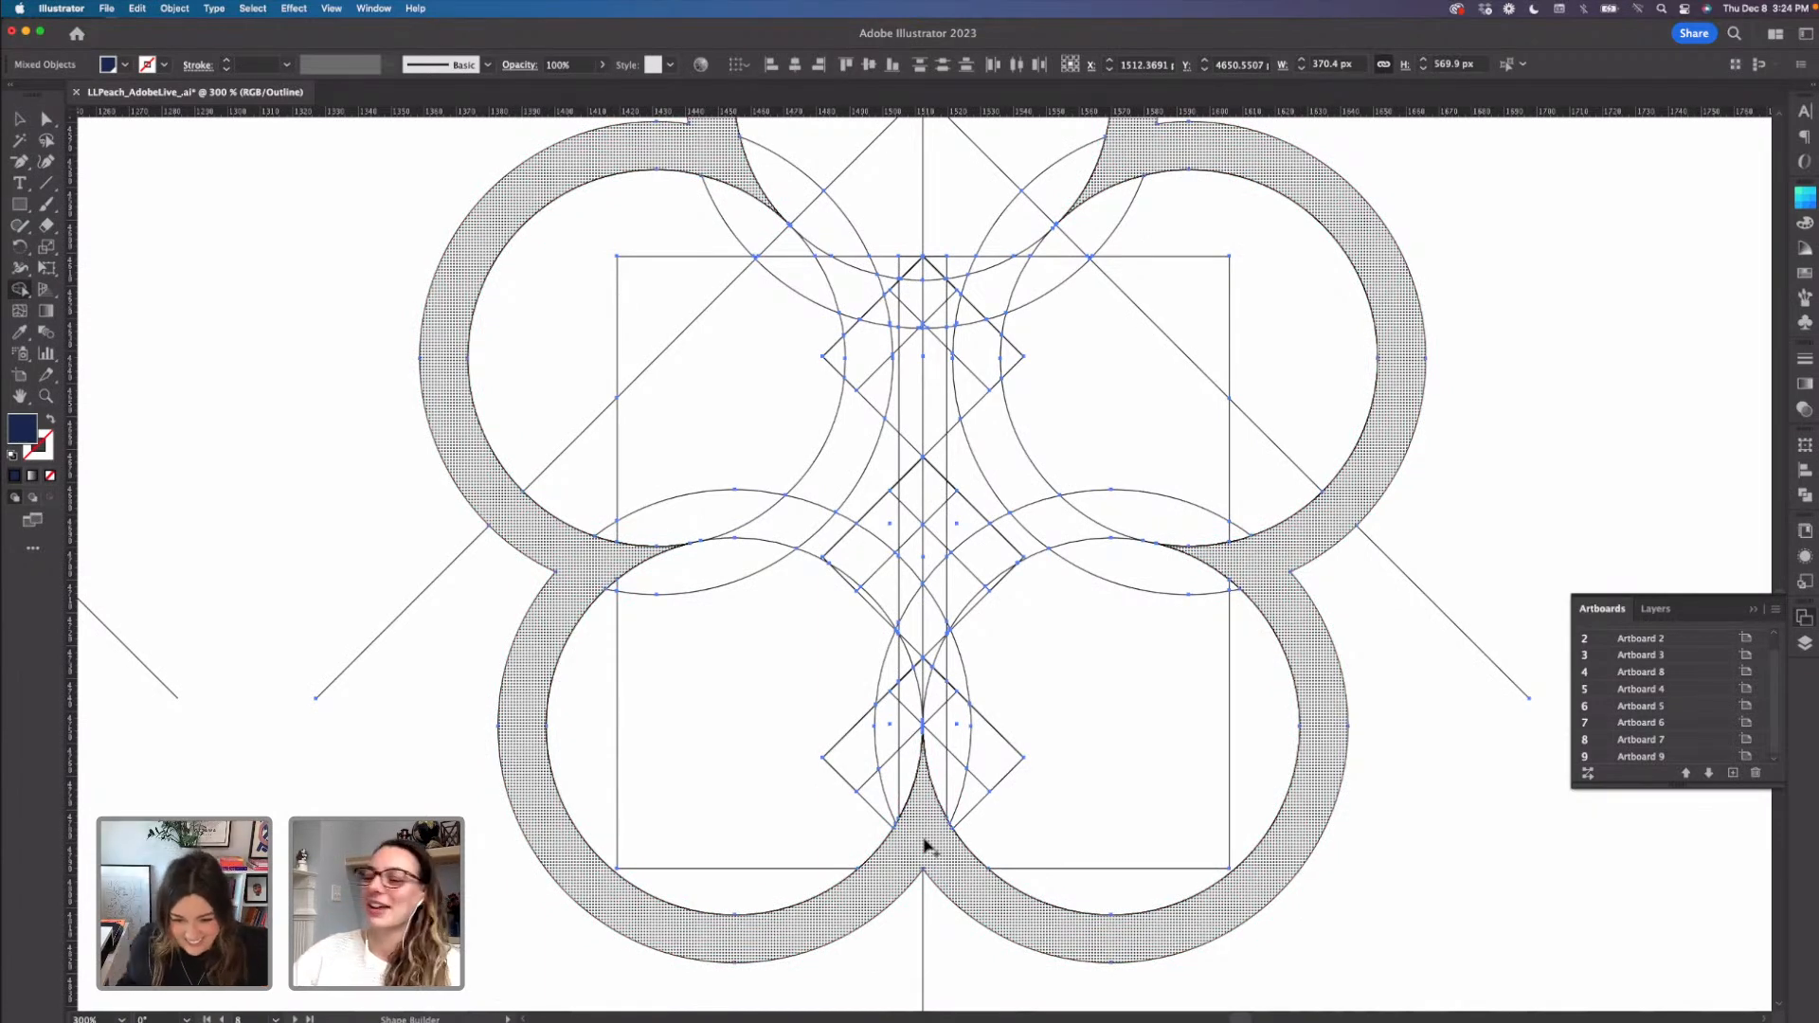
scroll(924, 844, up, 1)
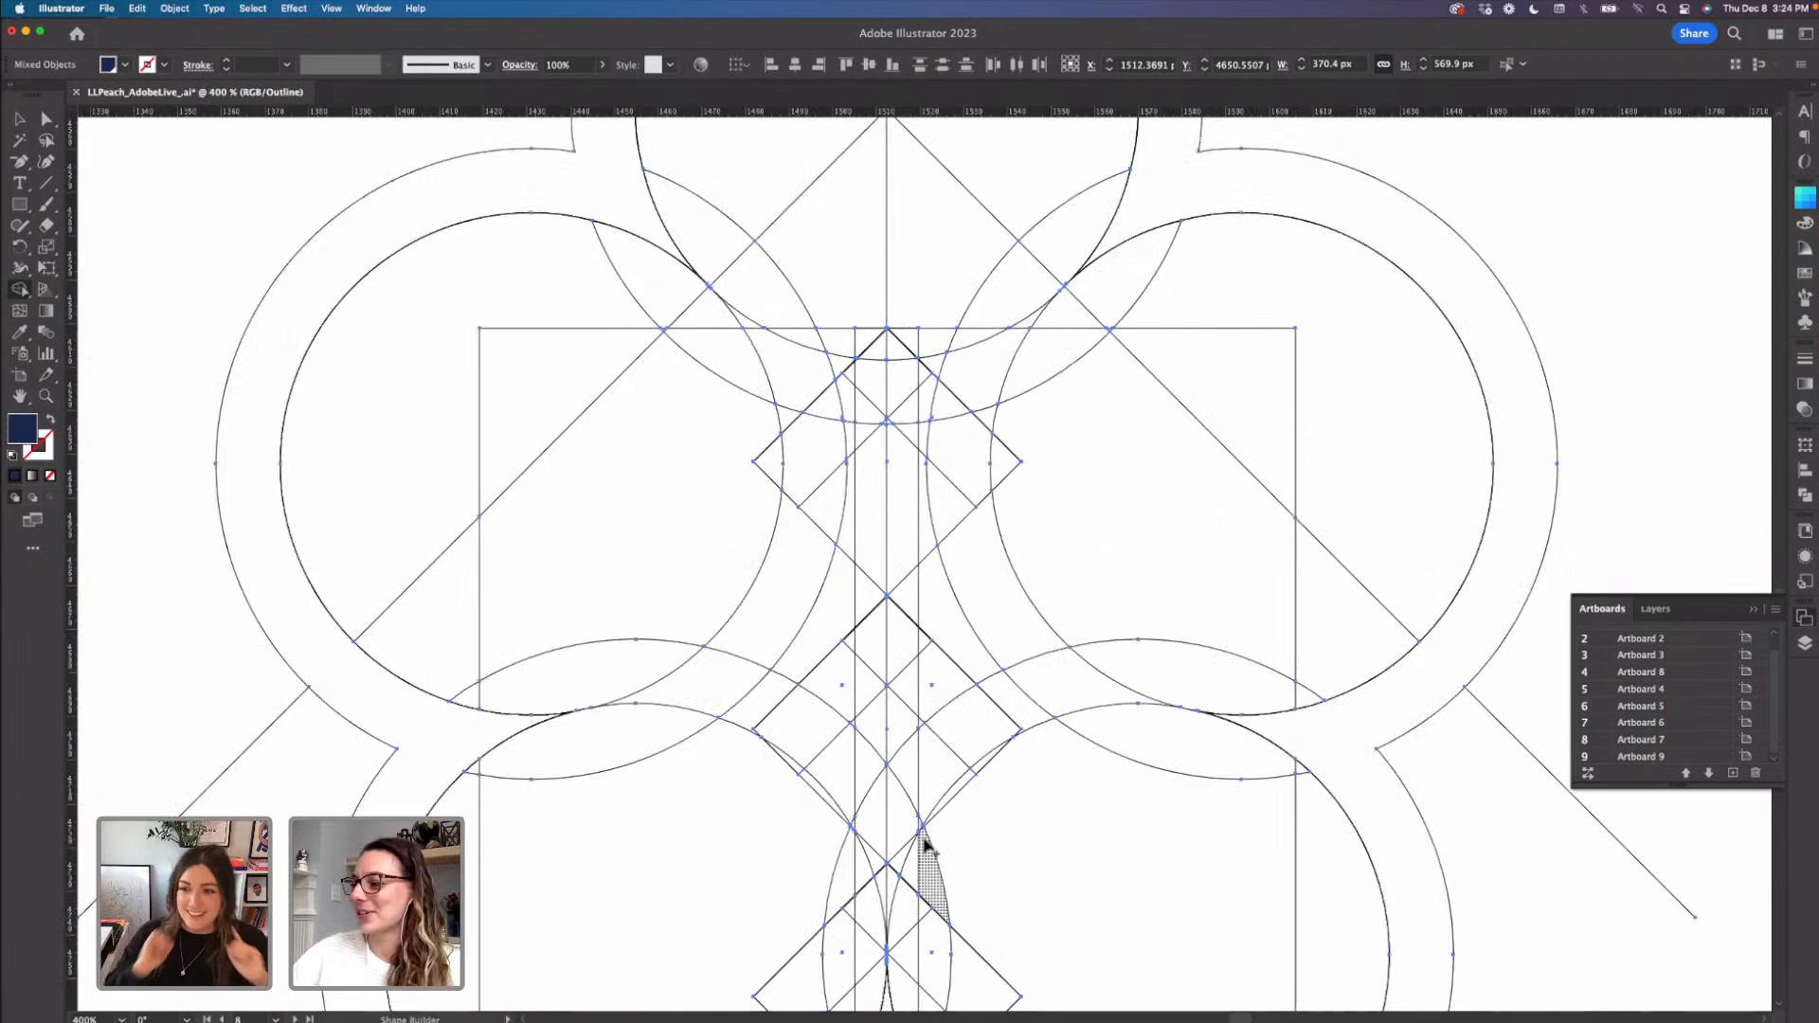
scroll(924, 839, down, 5)
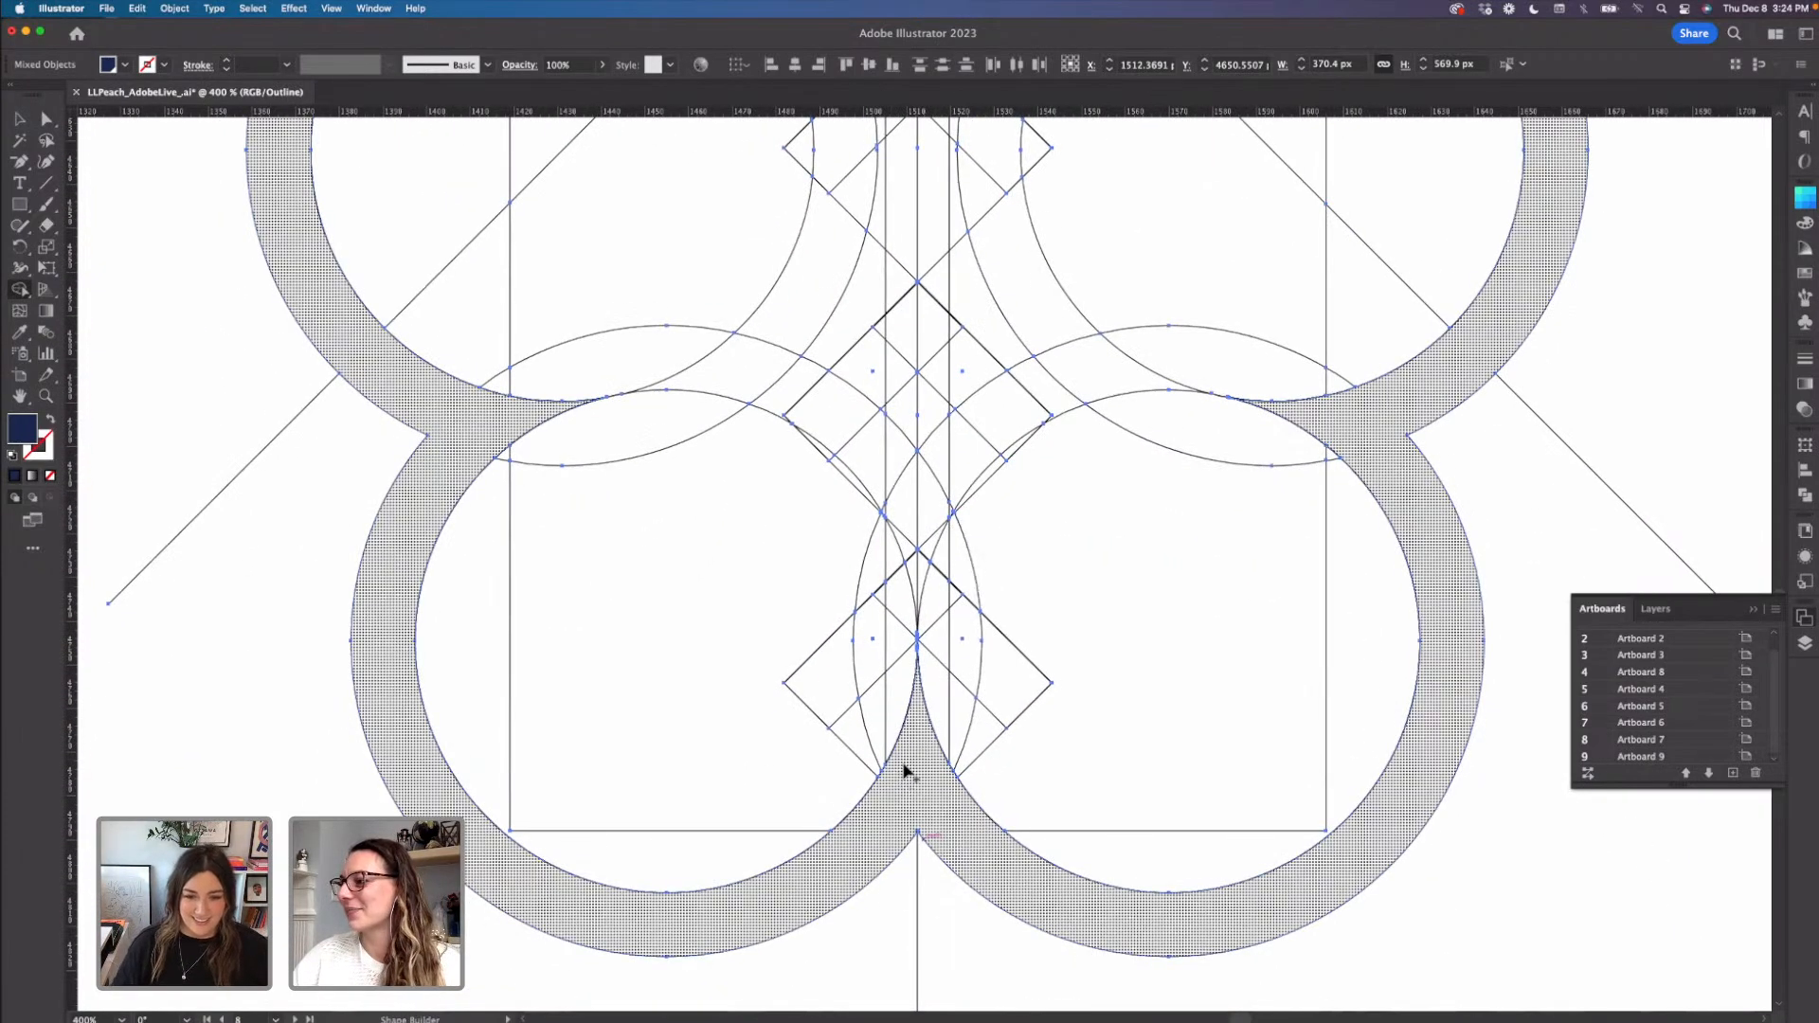
mouse_move(905, 730)
mouse_down()
mouse_move(935, 649)
mouse_move(923, 596)
mouse_move(849, 650)
mouse_move(916, 607)
mouse_move(963, 617)
mouse_move(985, 661)
mouse_move(969, 684)
mouse_move(915, 659)
mouse_move(922, 638)
mouse_up()
- Merge the stem regions between the lowest and middle branches into the shape
scroll(919, 682, up, 5)
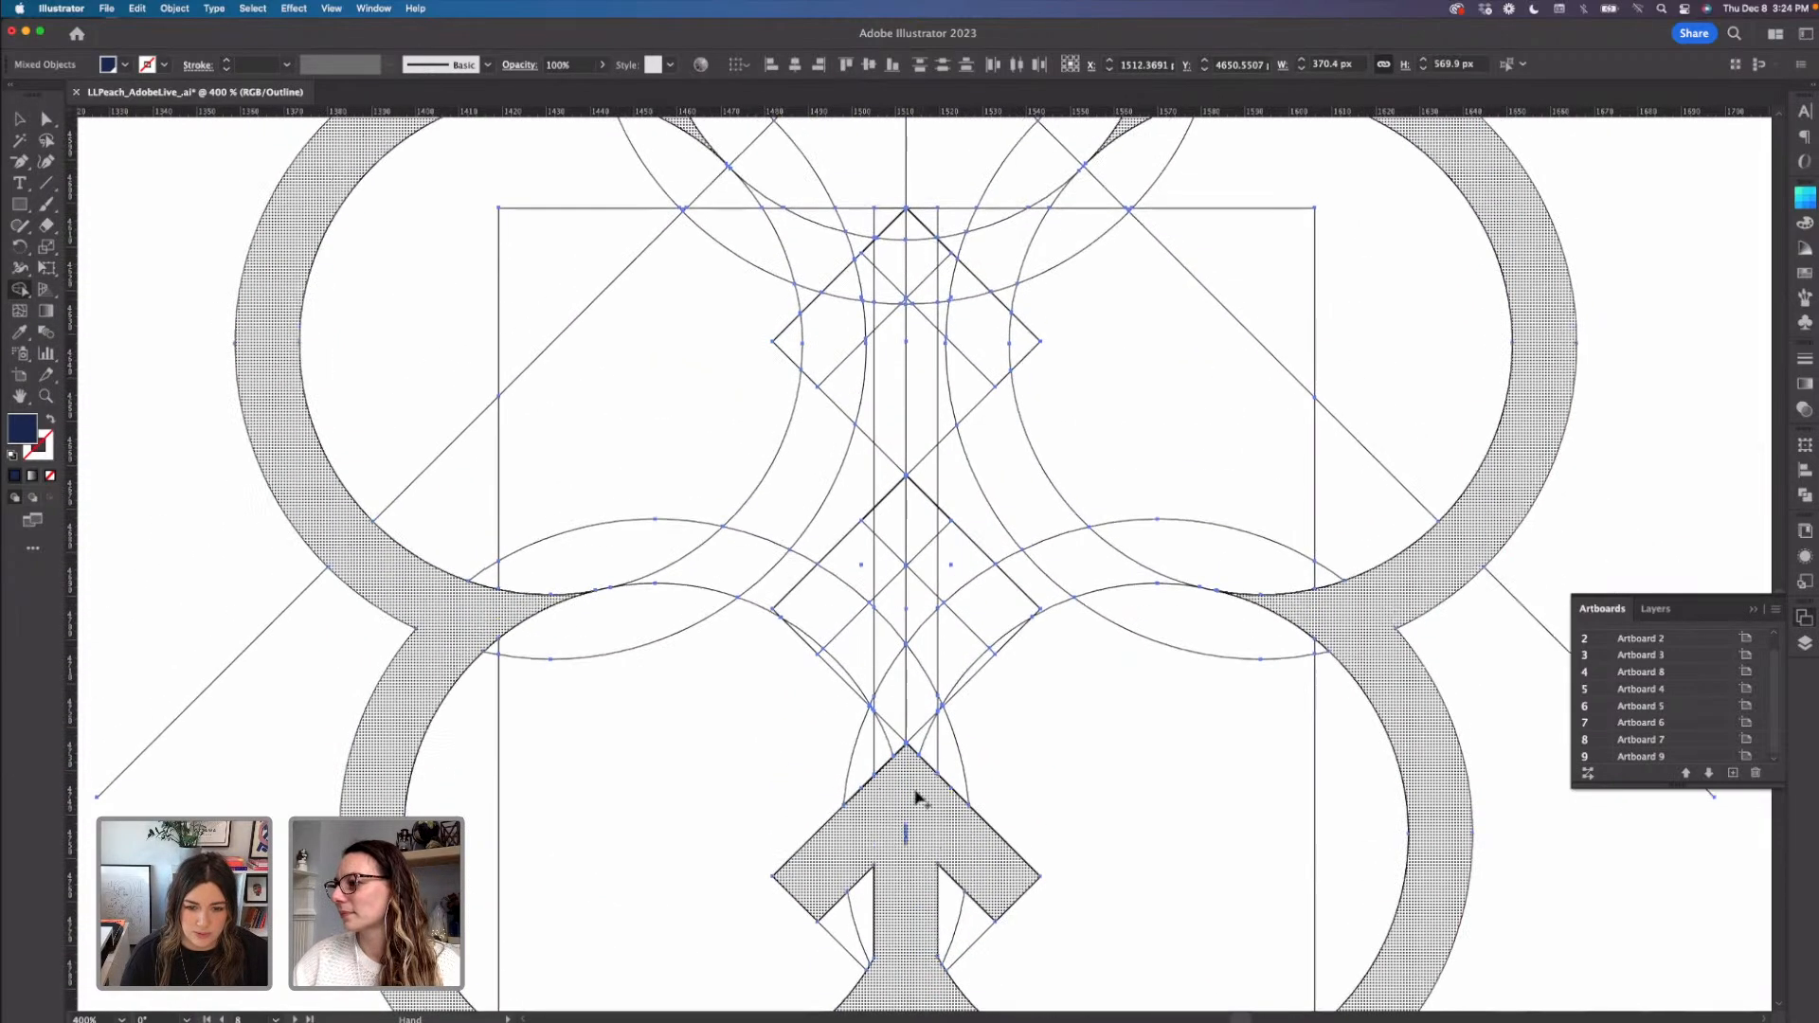
mouse_move(898, 772)
mouse_down()
mouse_move(885, 759)
mouse_move(906, 702)
mouse_move(927, 753)
mouse_up()
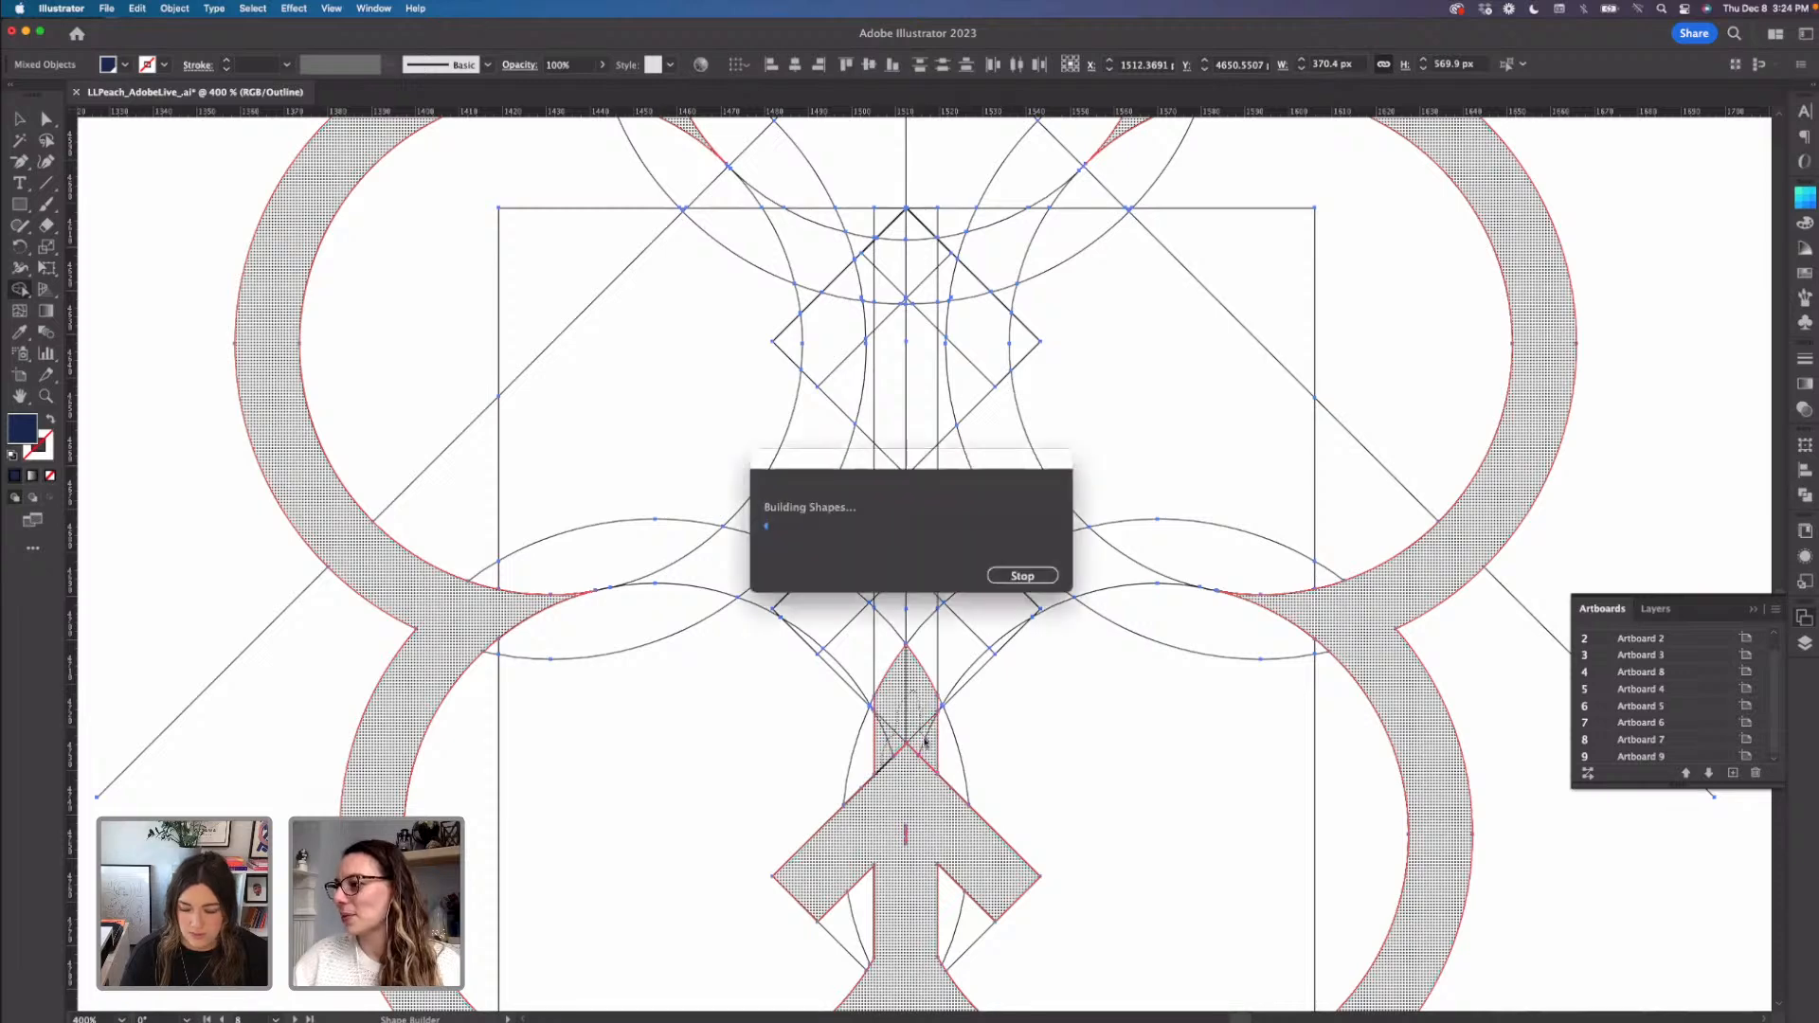
scroll(917, 711, up, 3)
drag(901, 853, 906, 872)
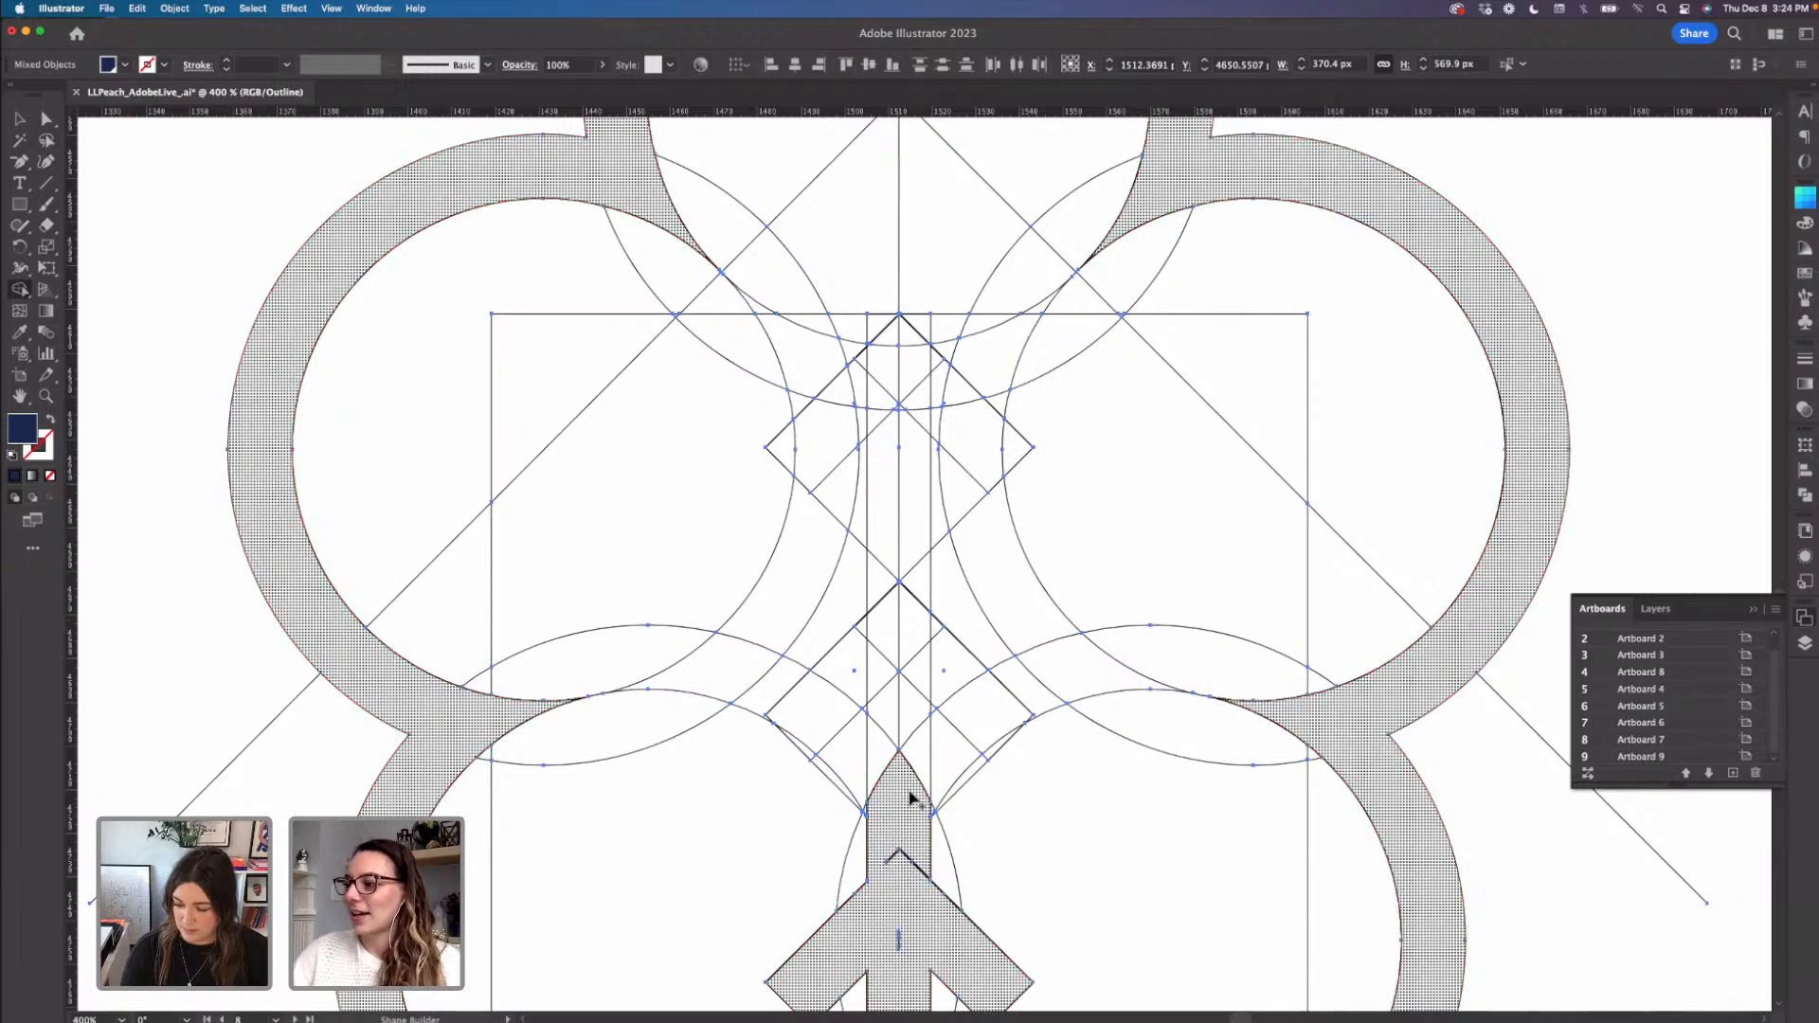
mouse_move(885, 792)
mouse_down()
mouse_move(904, 708)
mouse_move(905, 756)
mouse_up()
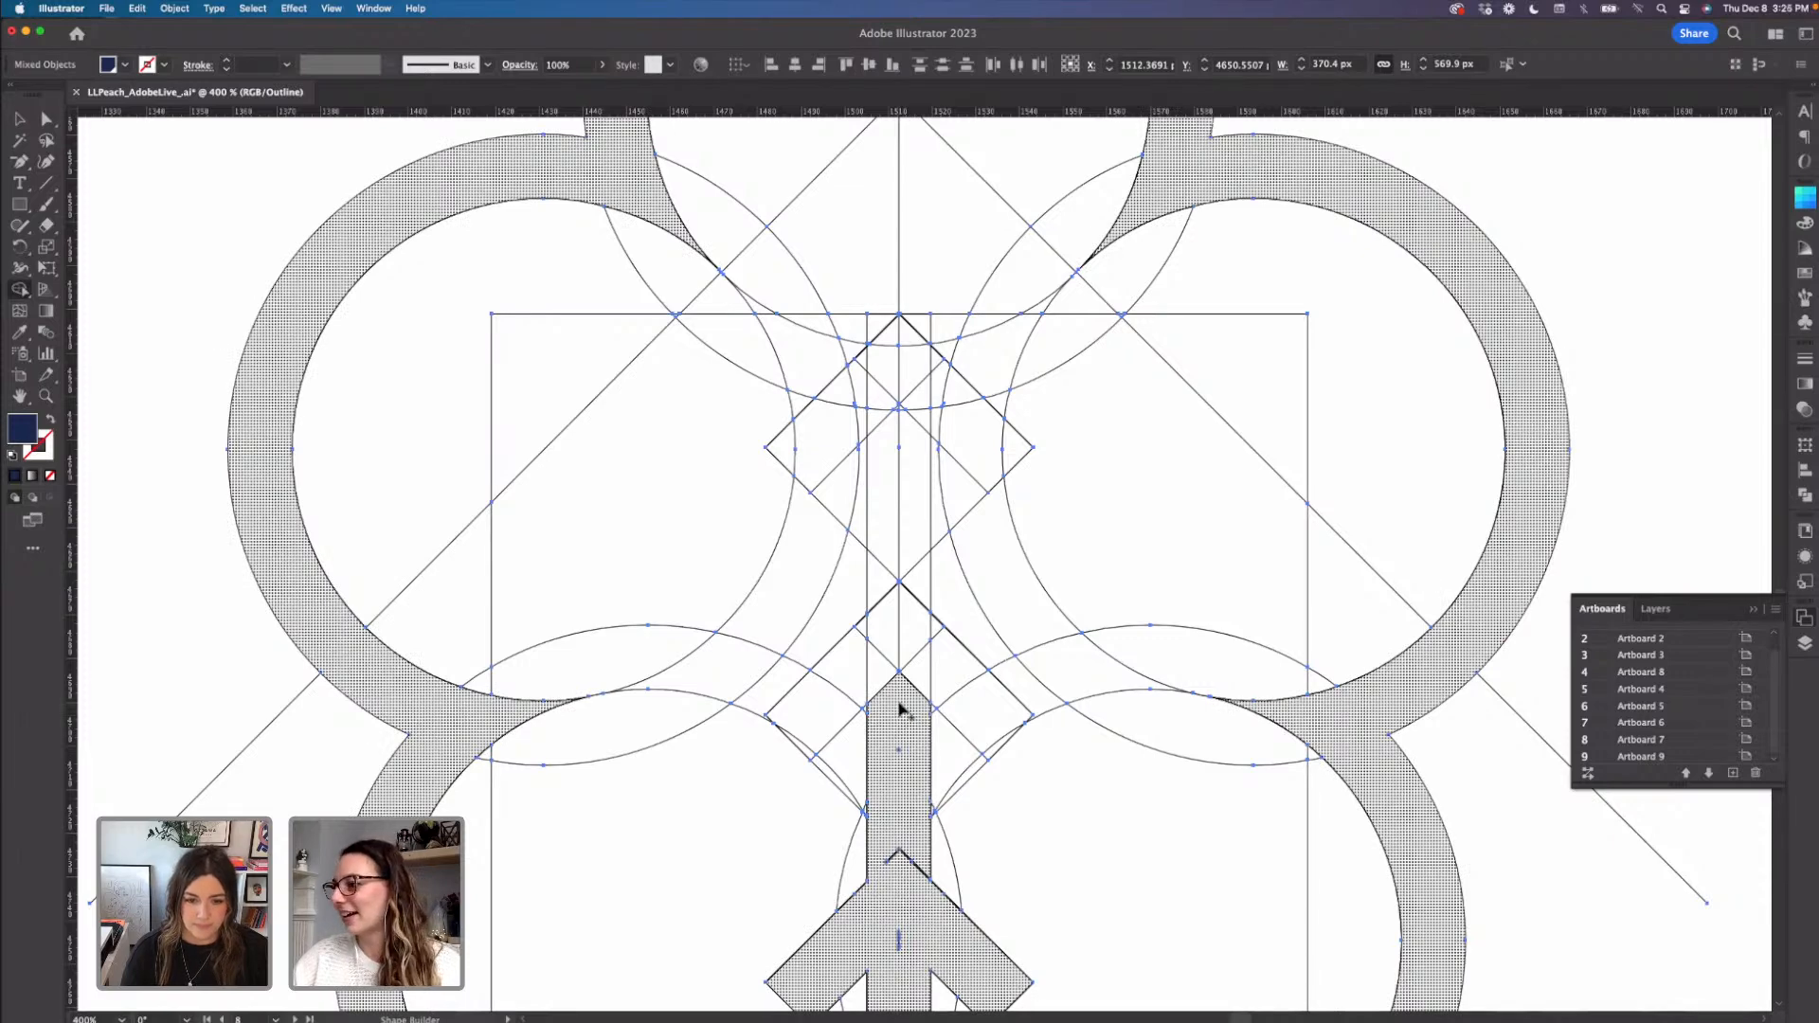
- Merge the left and right middle branches and their pointed tip into the stem
mouse_move(893, 702)
mouse_down()
mouse_move(887, 649)
mouse_move(914, 636)
mouse_move(916, 670)
mouse_move(878, 623)
mouse_move(855, 649)
mouse_move(866, 679)
mouse_move(815, 743)
mouse_up()
key(Return)
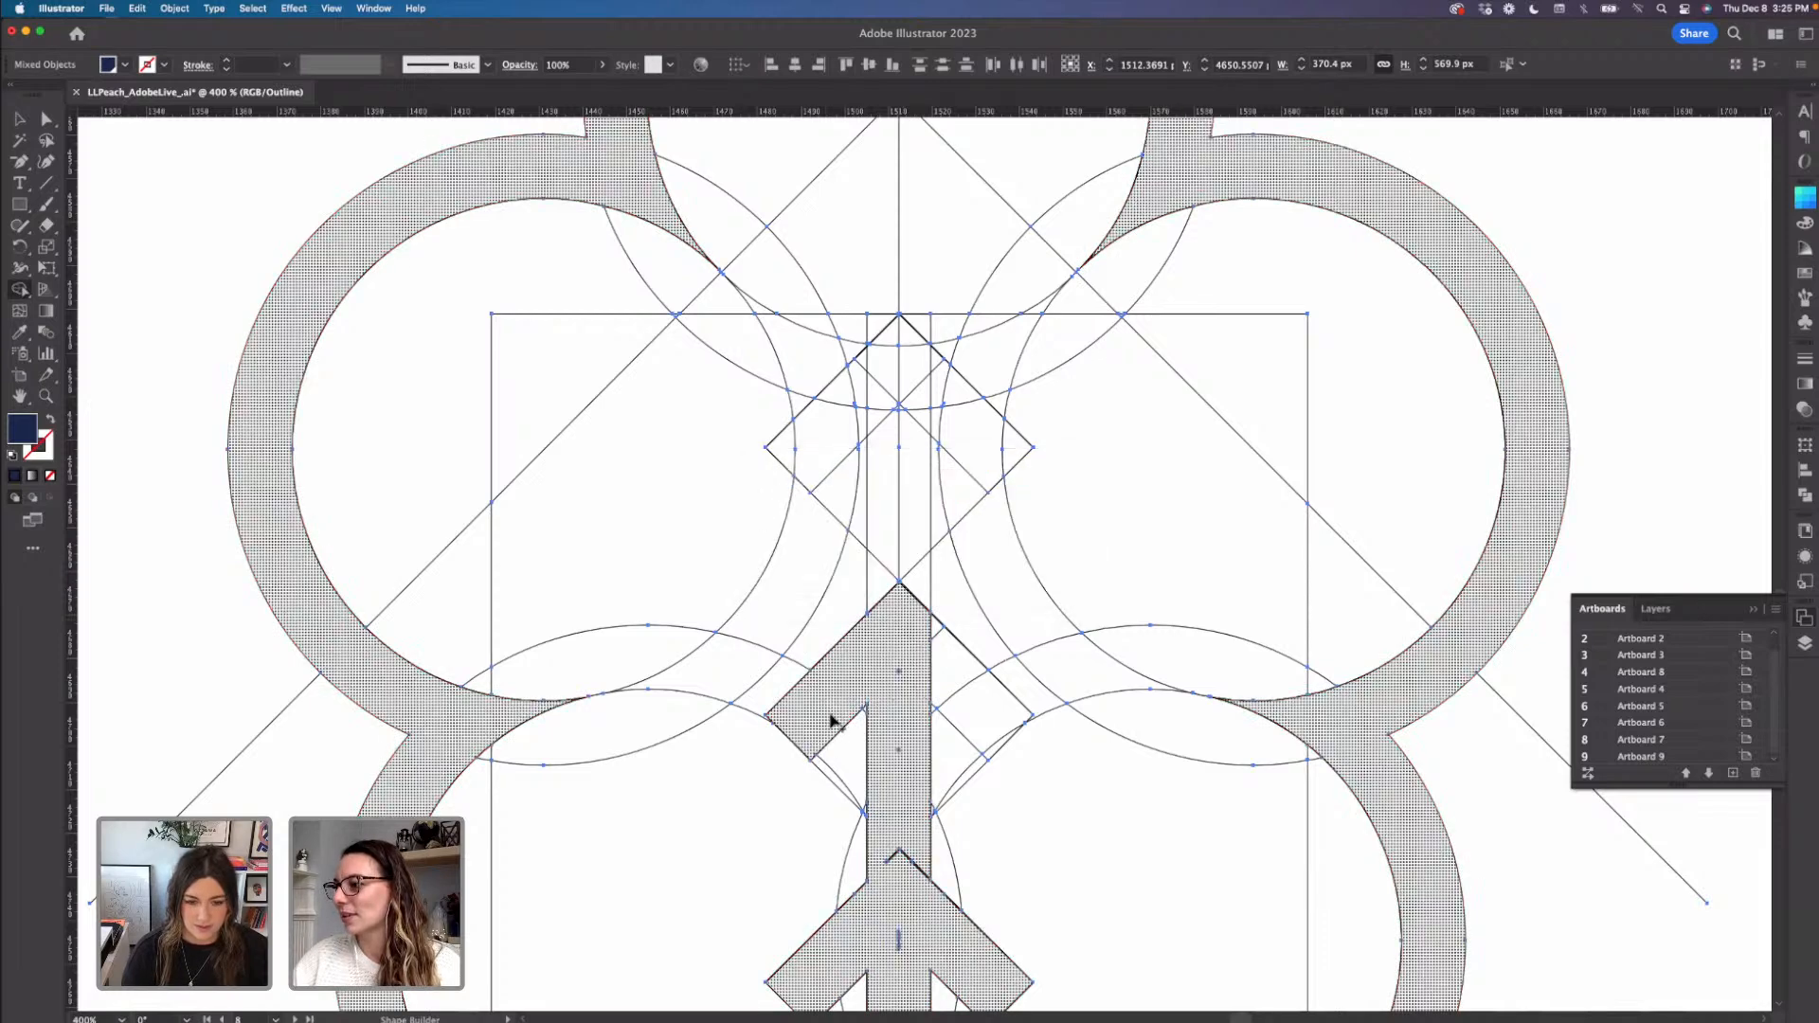
mouse_move(890, 637)
mouse_down()
mouse_move(938, 634)
mouse_move(939, 686)
mouse_move(993, 747)
mouse_up()
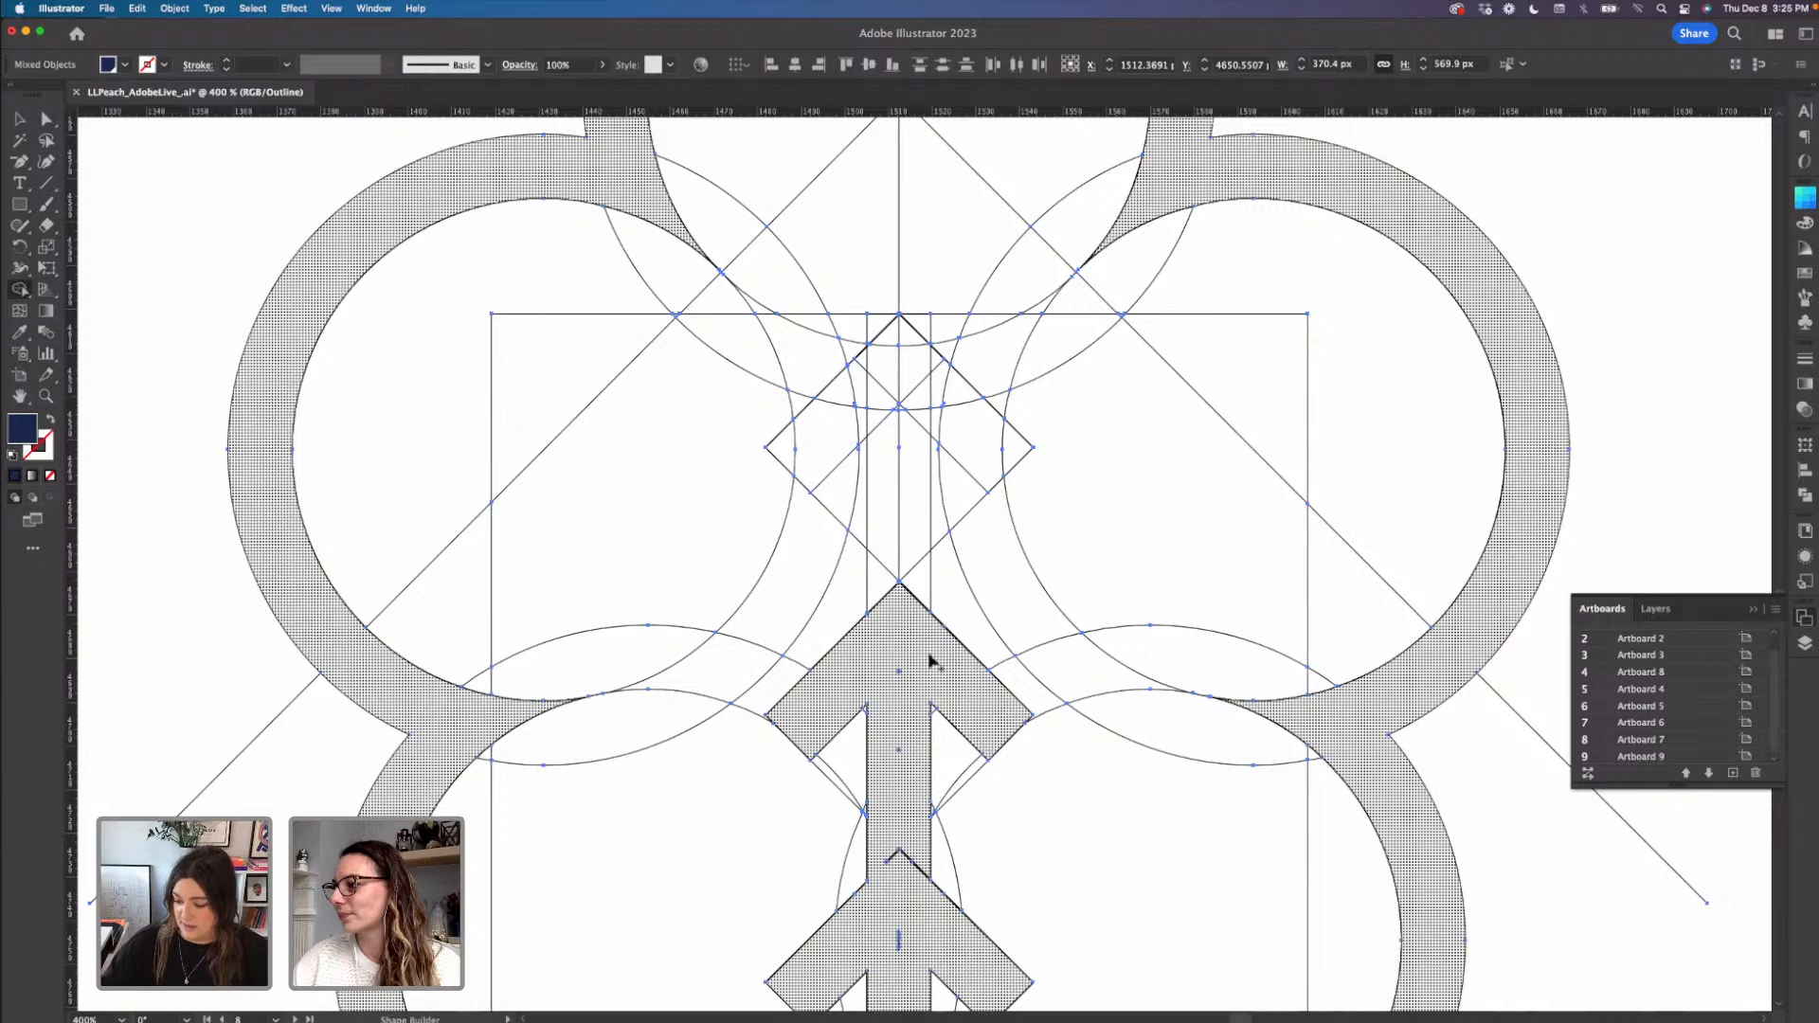
- Extend the merged stem up to the top diamond and add both top branches with their pointed tip
mouse_move(904, 627)
mouse_down()
mouse_move(897, 560)
mouse_move(885, 593)
mouse_move(905, 592)
mouse_up()
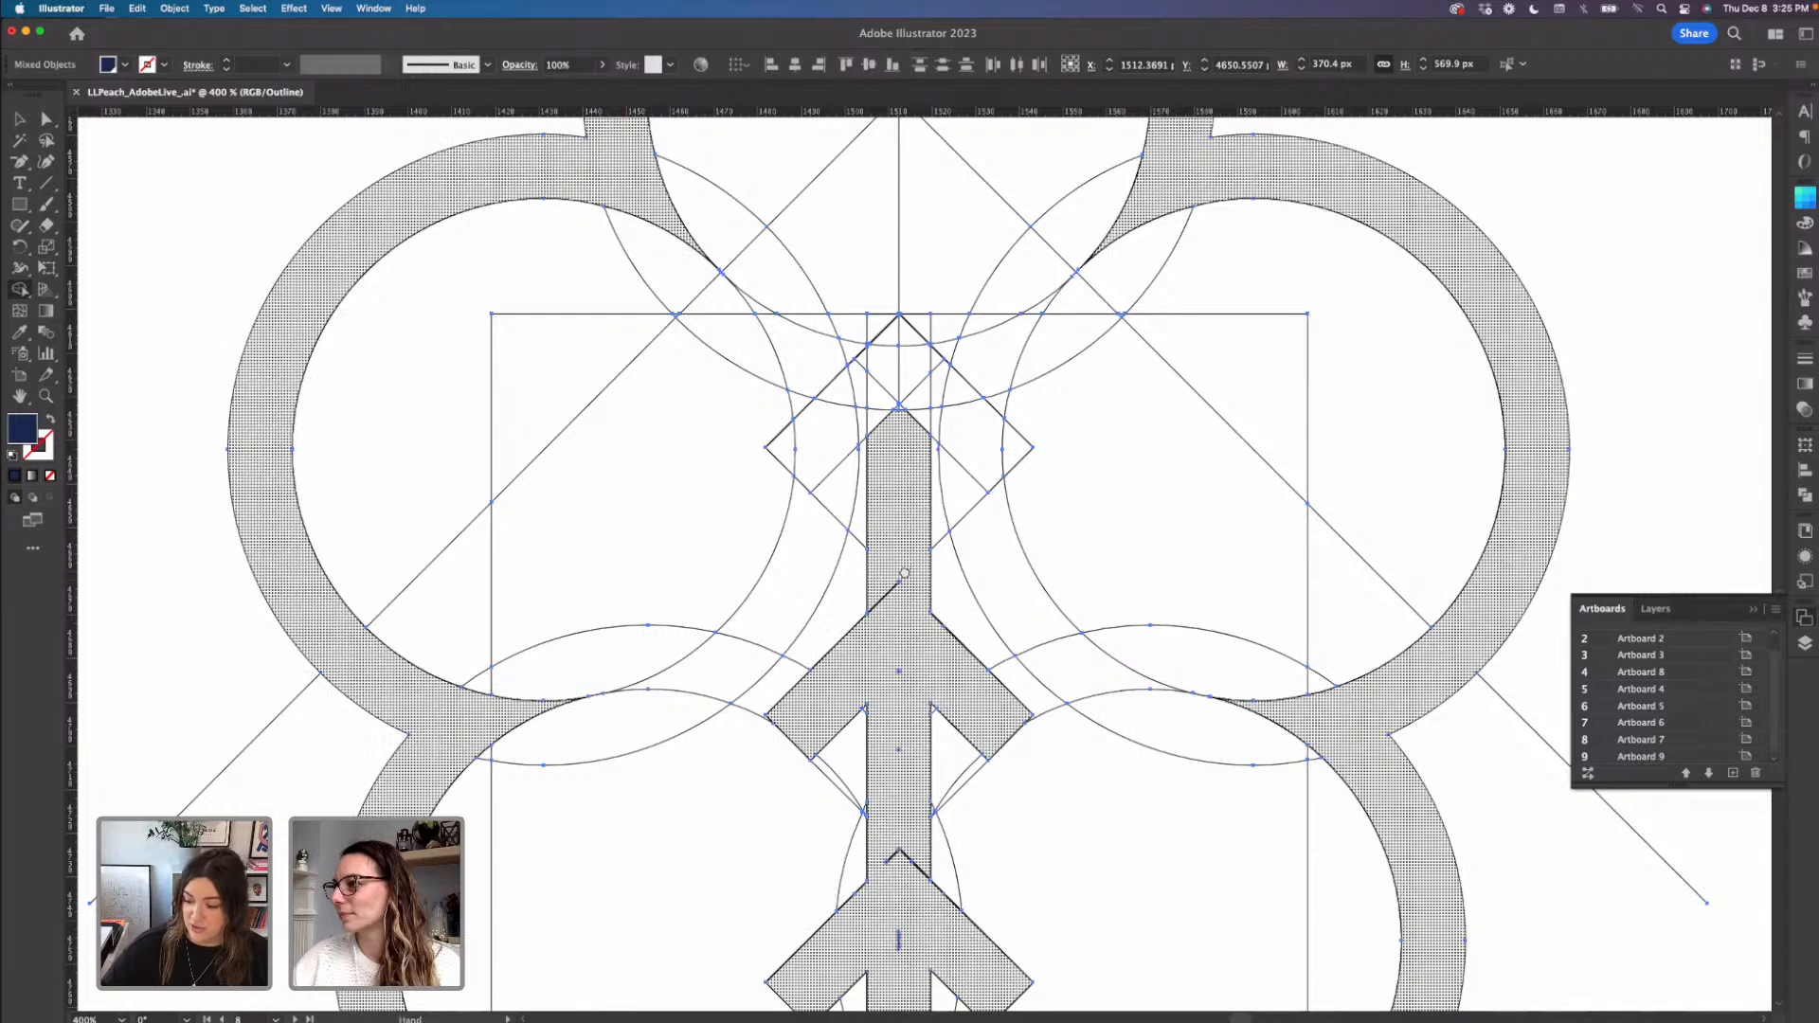
scroll(902, 596, up, 4)
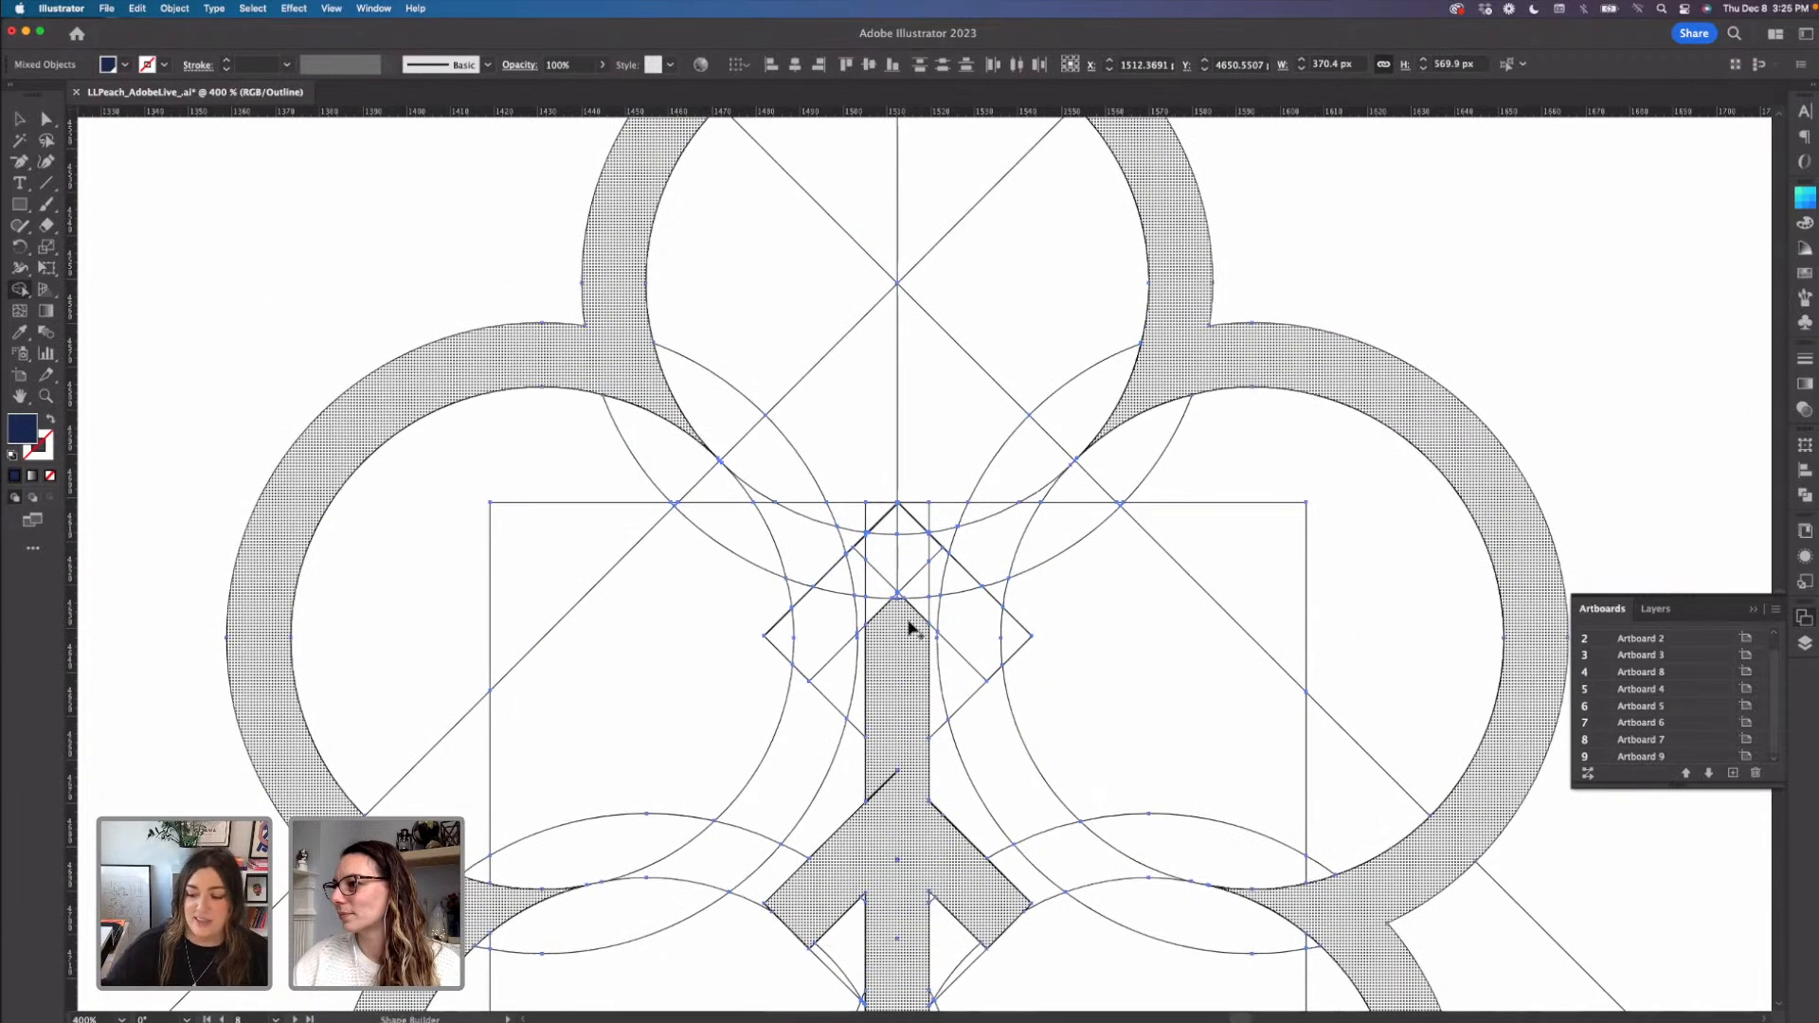
mouse_move(909, 627)
mouse_down()
mouse_move(913, 510)
mouse_move(918, 581)
mouse_up()
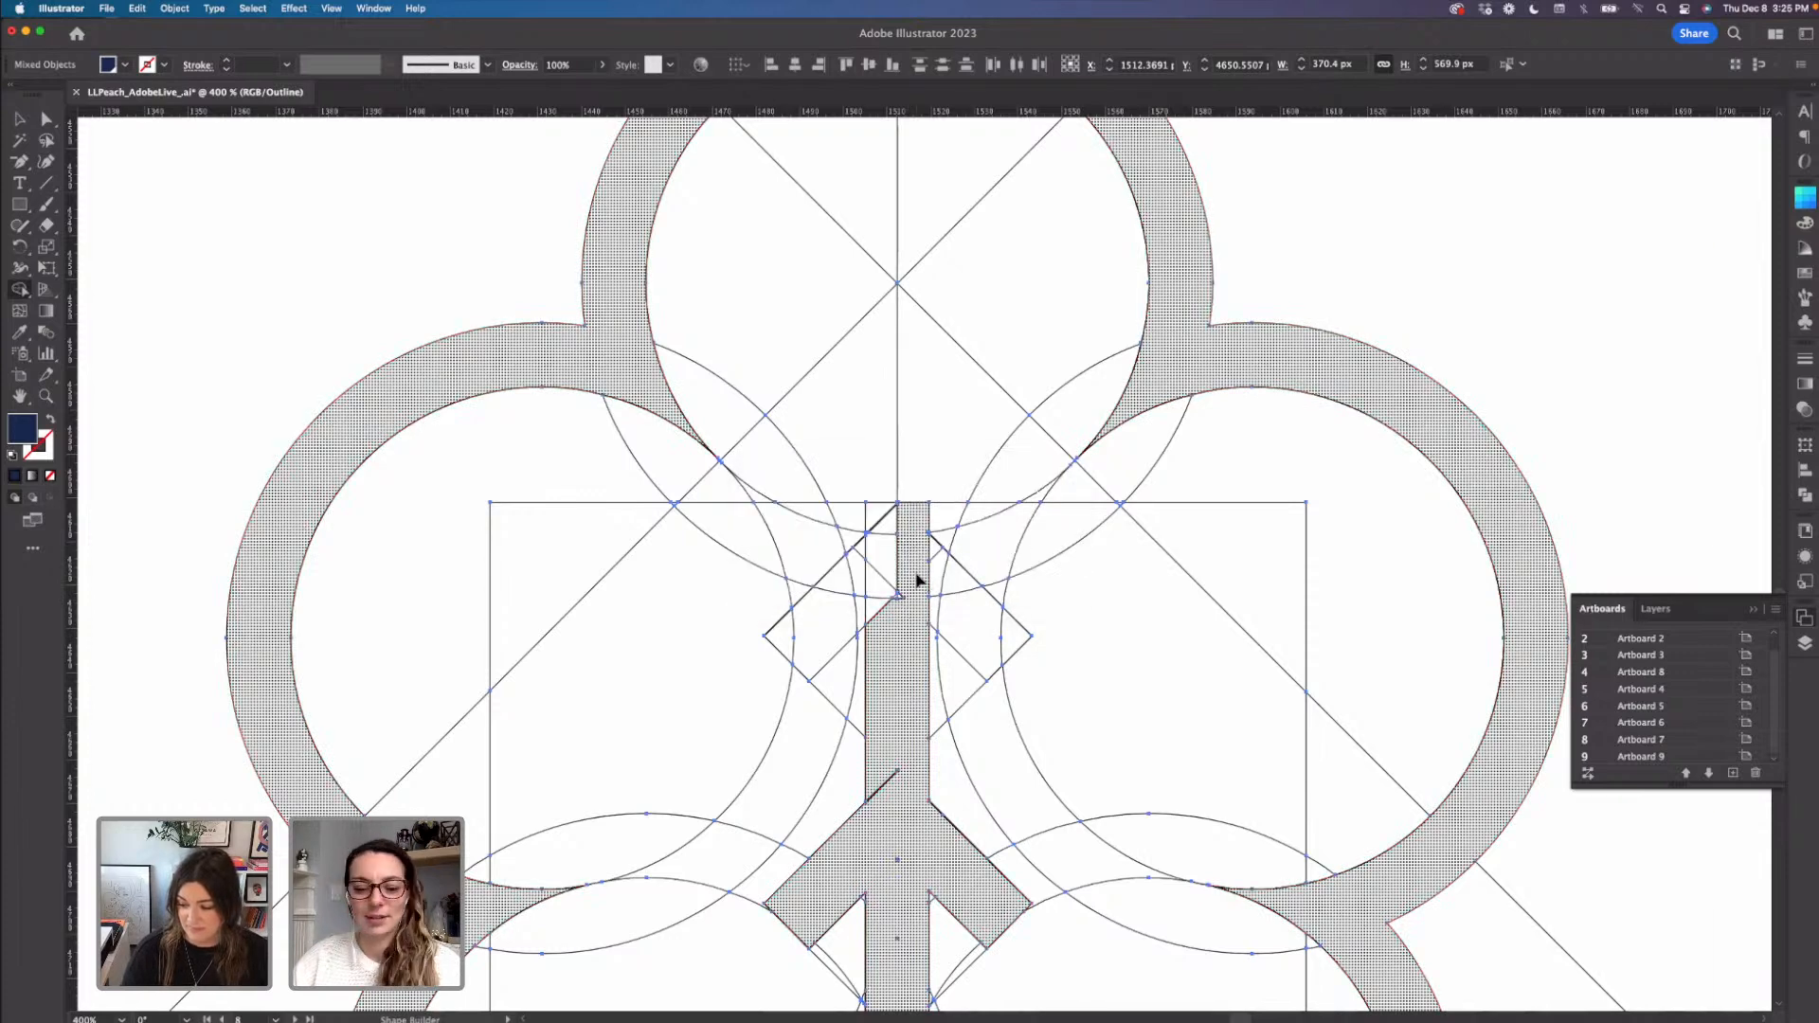
mouse_move(905, 661)
mouse_down()
mouse_move(913, 581)
mouse_move(893, 529)
mouse_move(879, 581)
mouse_move(859, 566)
mouse_move(878, 605)
mouse_move(848, 595)
mouse_move(796, 631)
mouse_up()
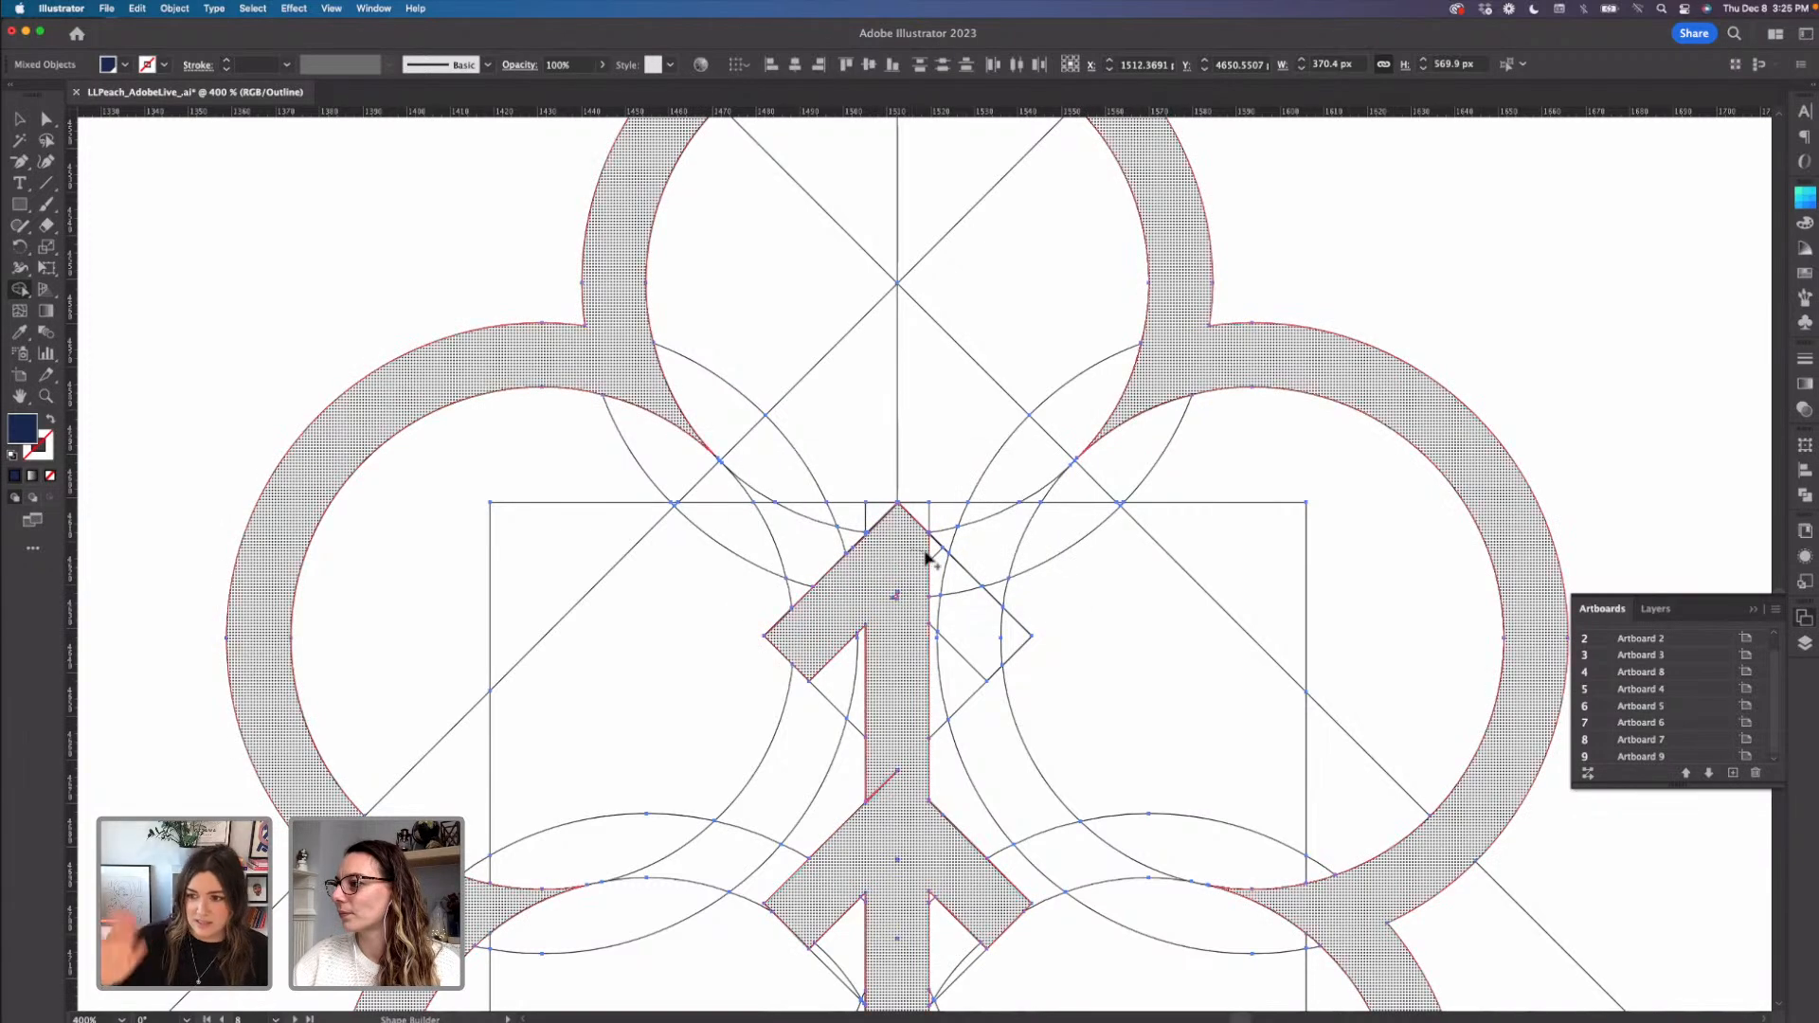
mouse_move(936, 559)
mouse_down()
mouse_move(1005, 636)
mouse_move(938, 609)
mouse_up()
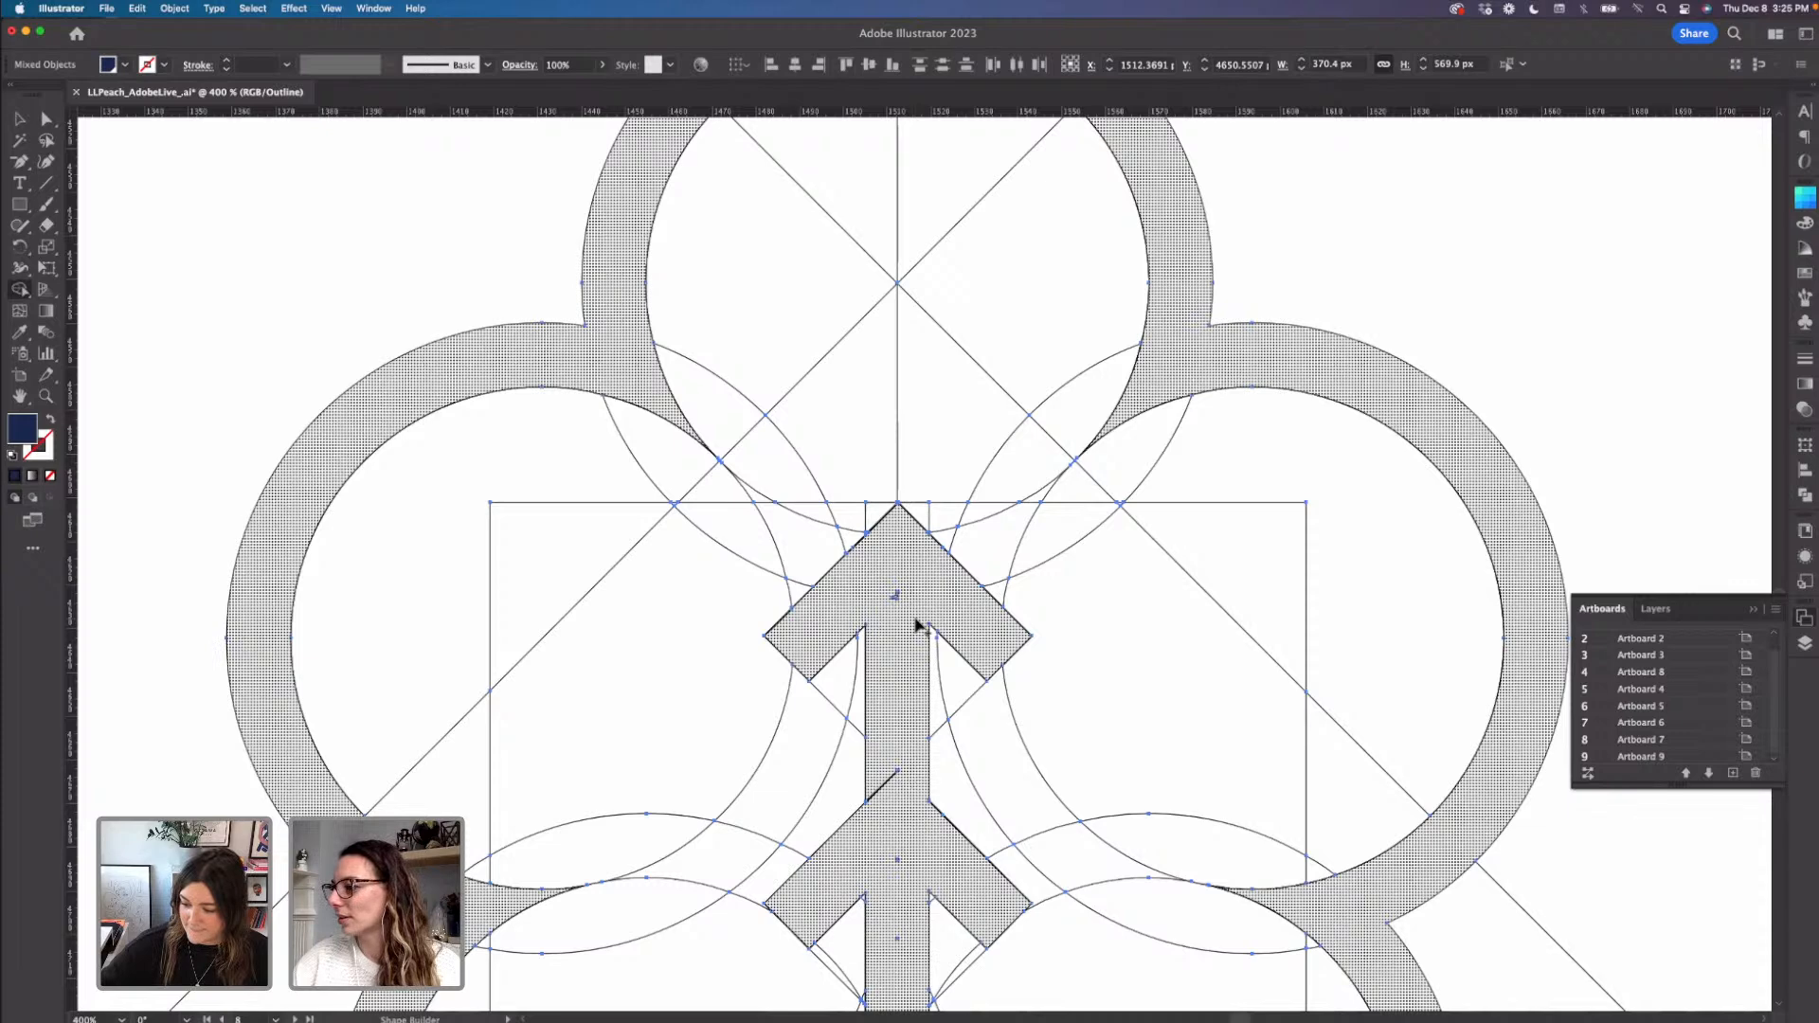
- Move the merged logo shape out of the construction copy to the empty area on its right and deselect it
key(super+minus)
key(super+minus)
key(super+minus)
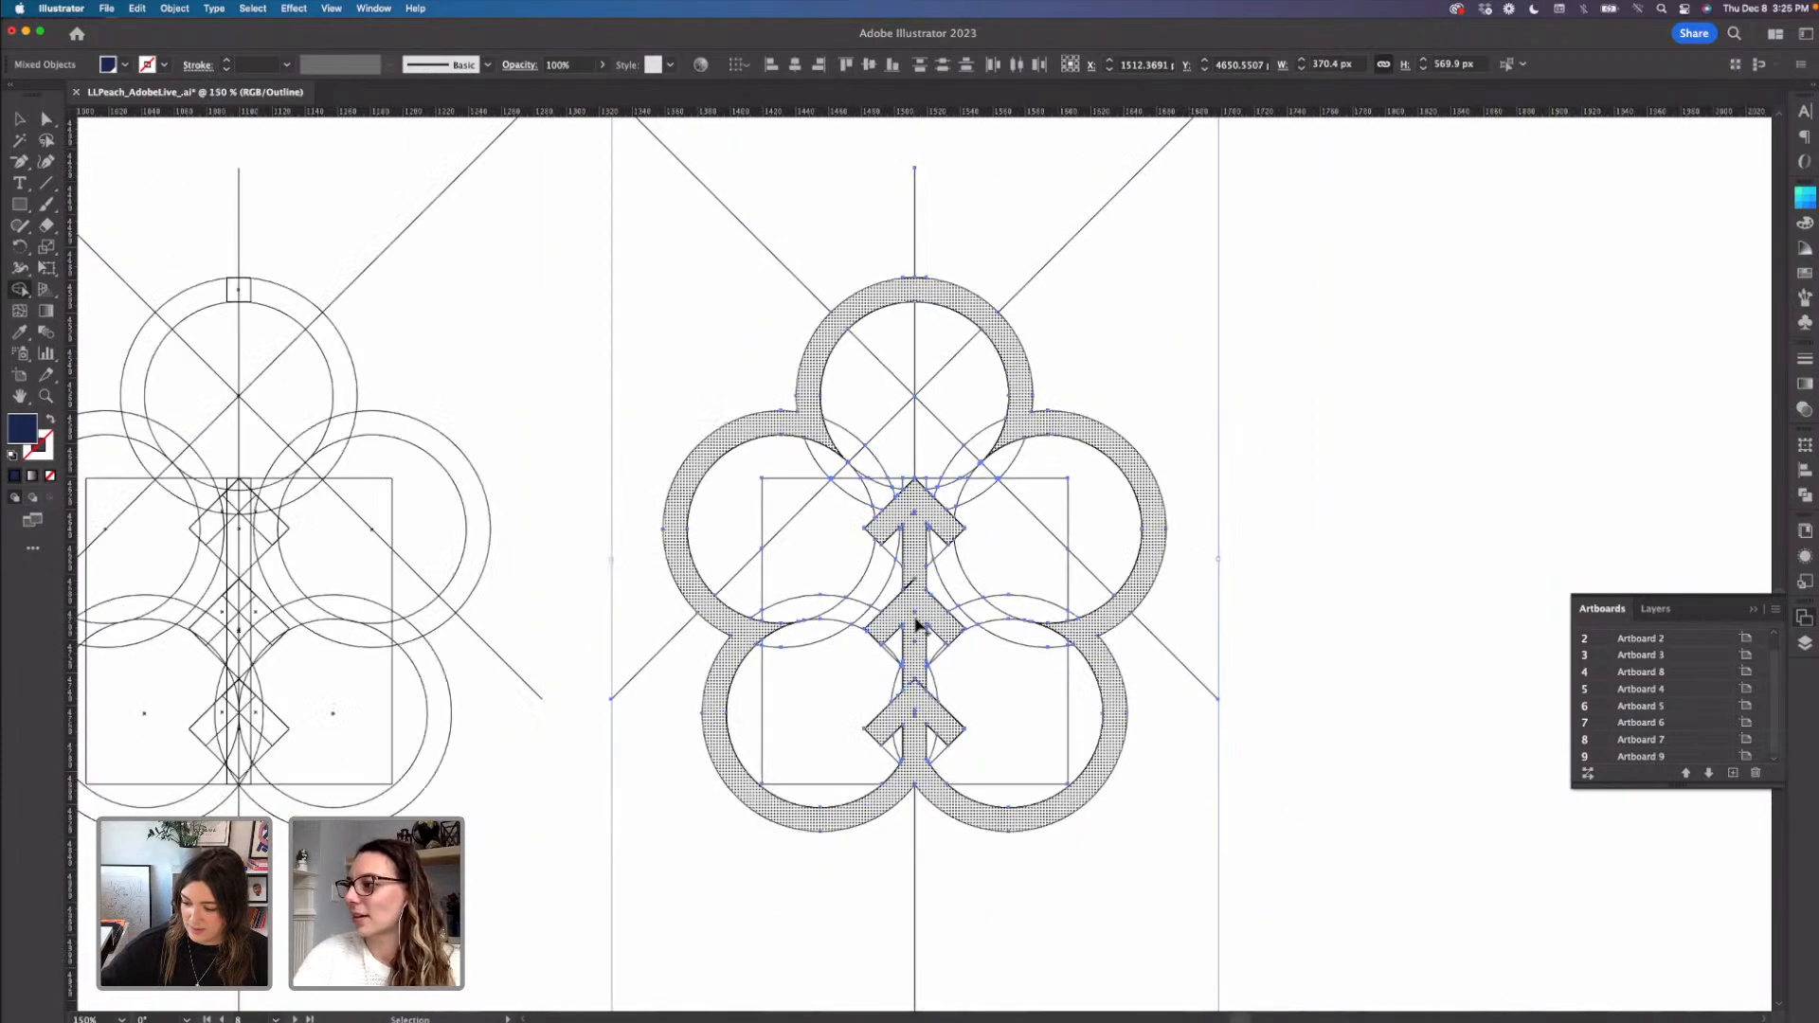
key(super+minus)
key(v)
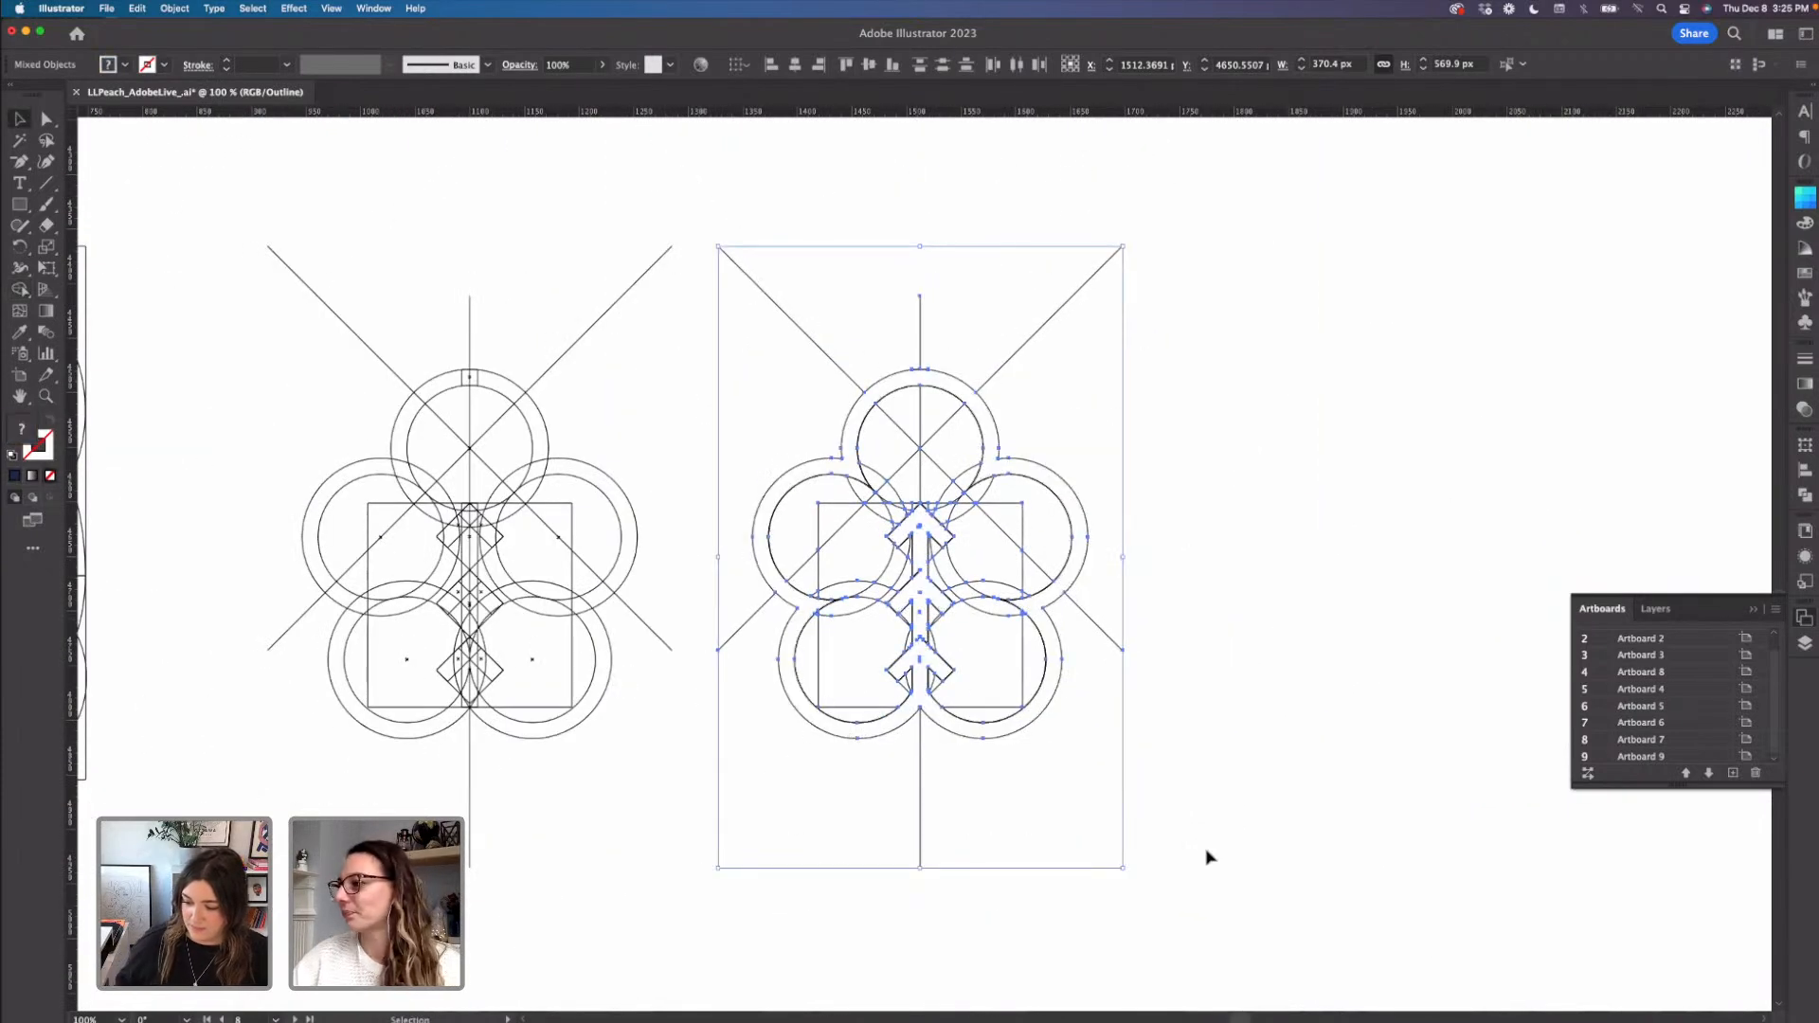
click(1206, 856)
drag(1011, 739, 1369, 731)
click(1322, 825)
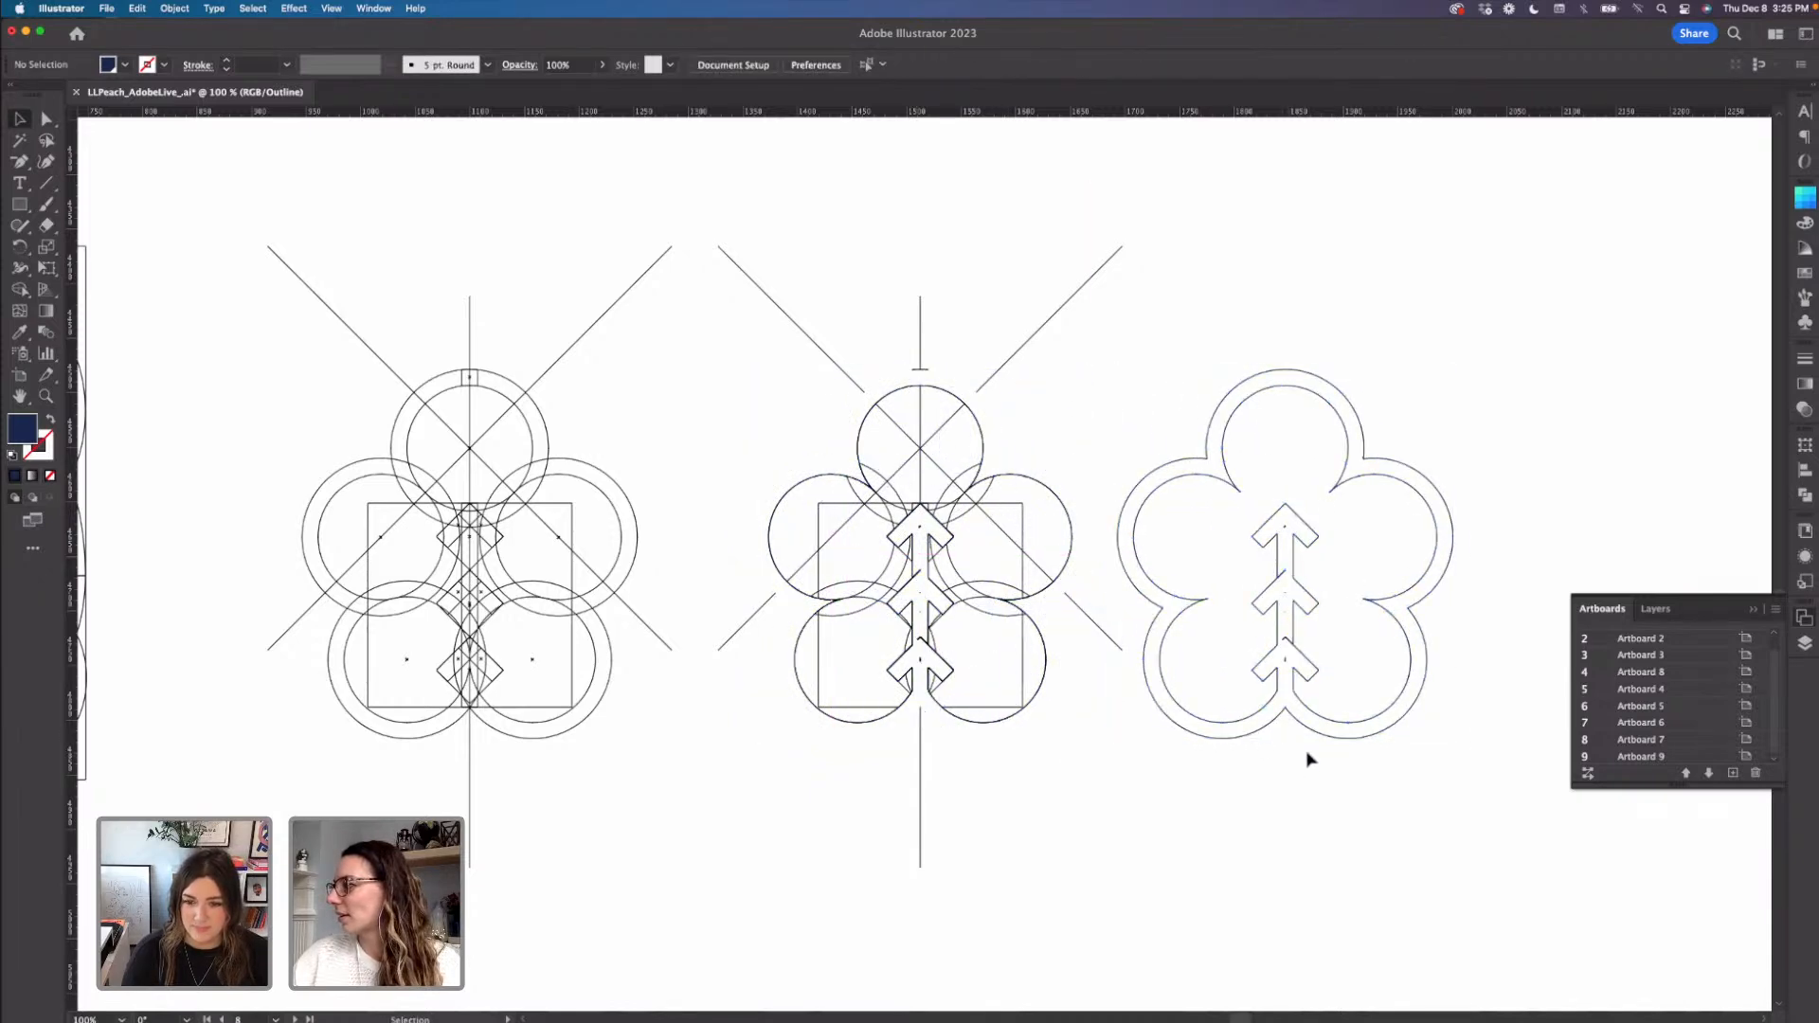
- Delete the anchor points of the stray vertical fragment inside the stem at the lowest branches of the separated logo shape
scroll(1310, 722, up, 5)
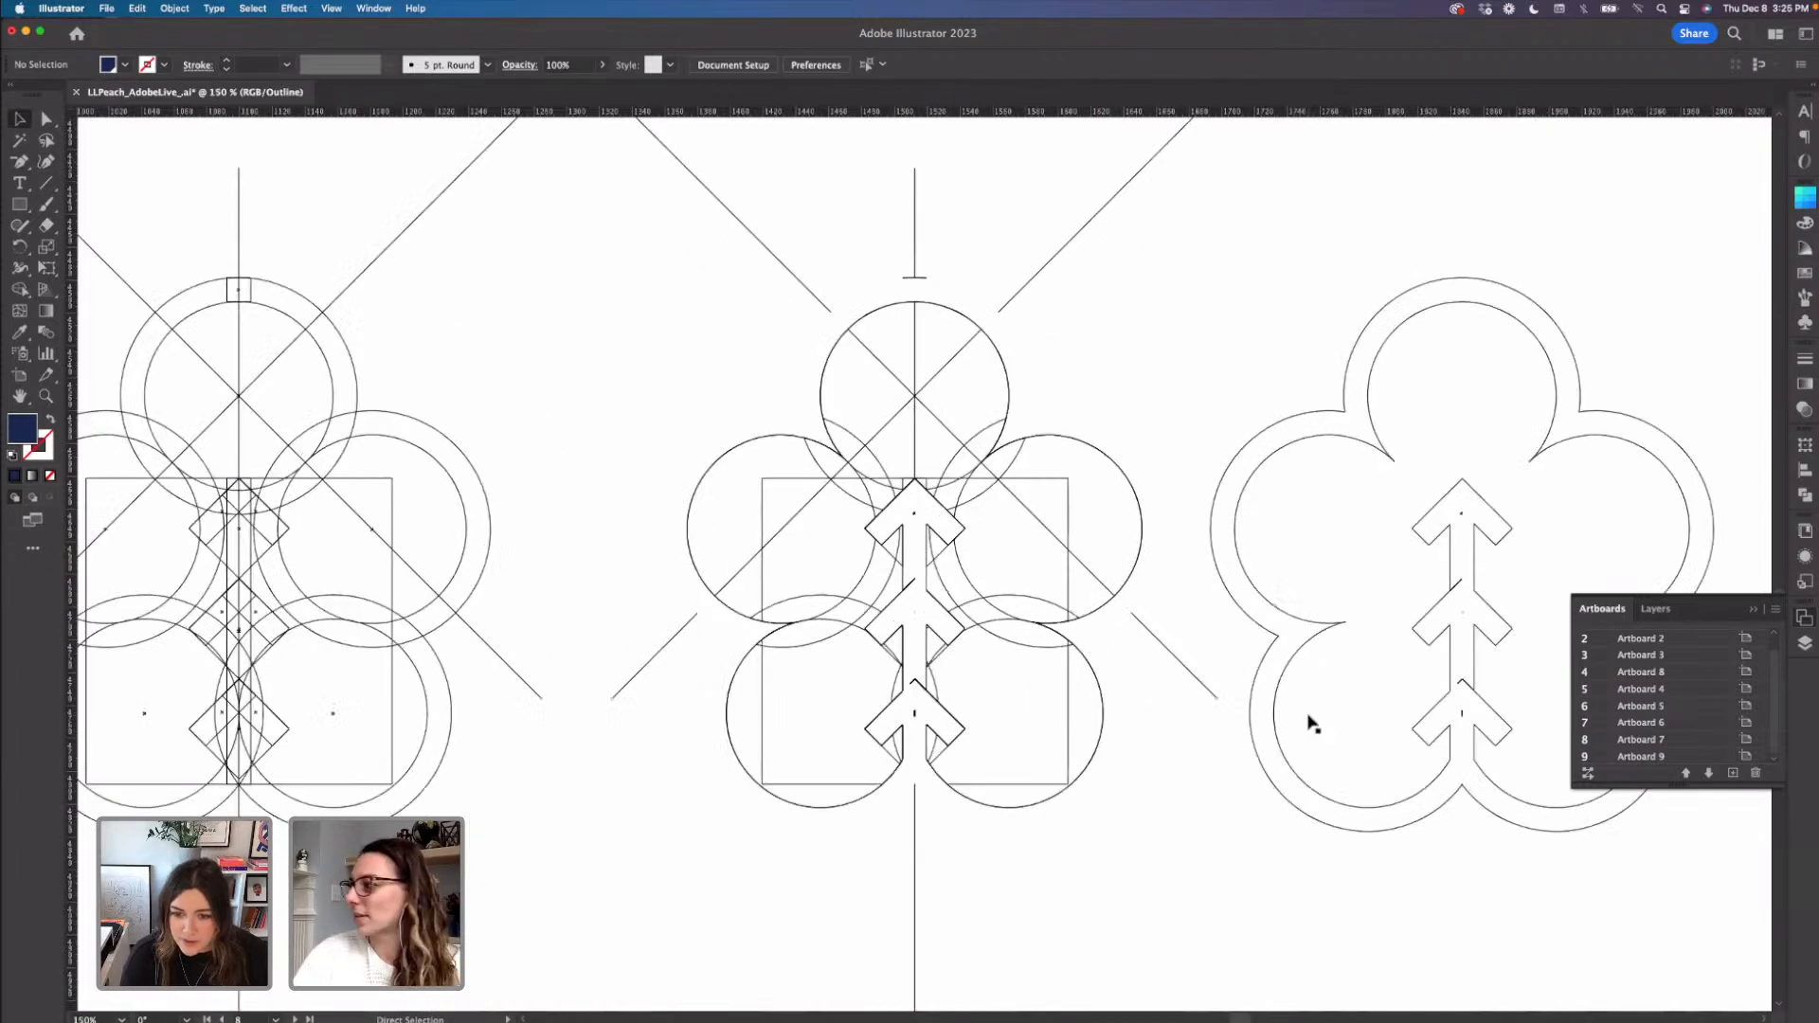
scroll(1246, 675, right, 8)
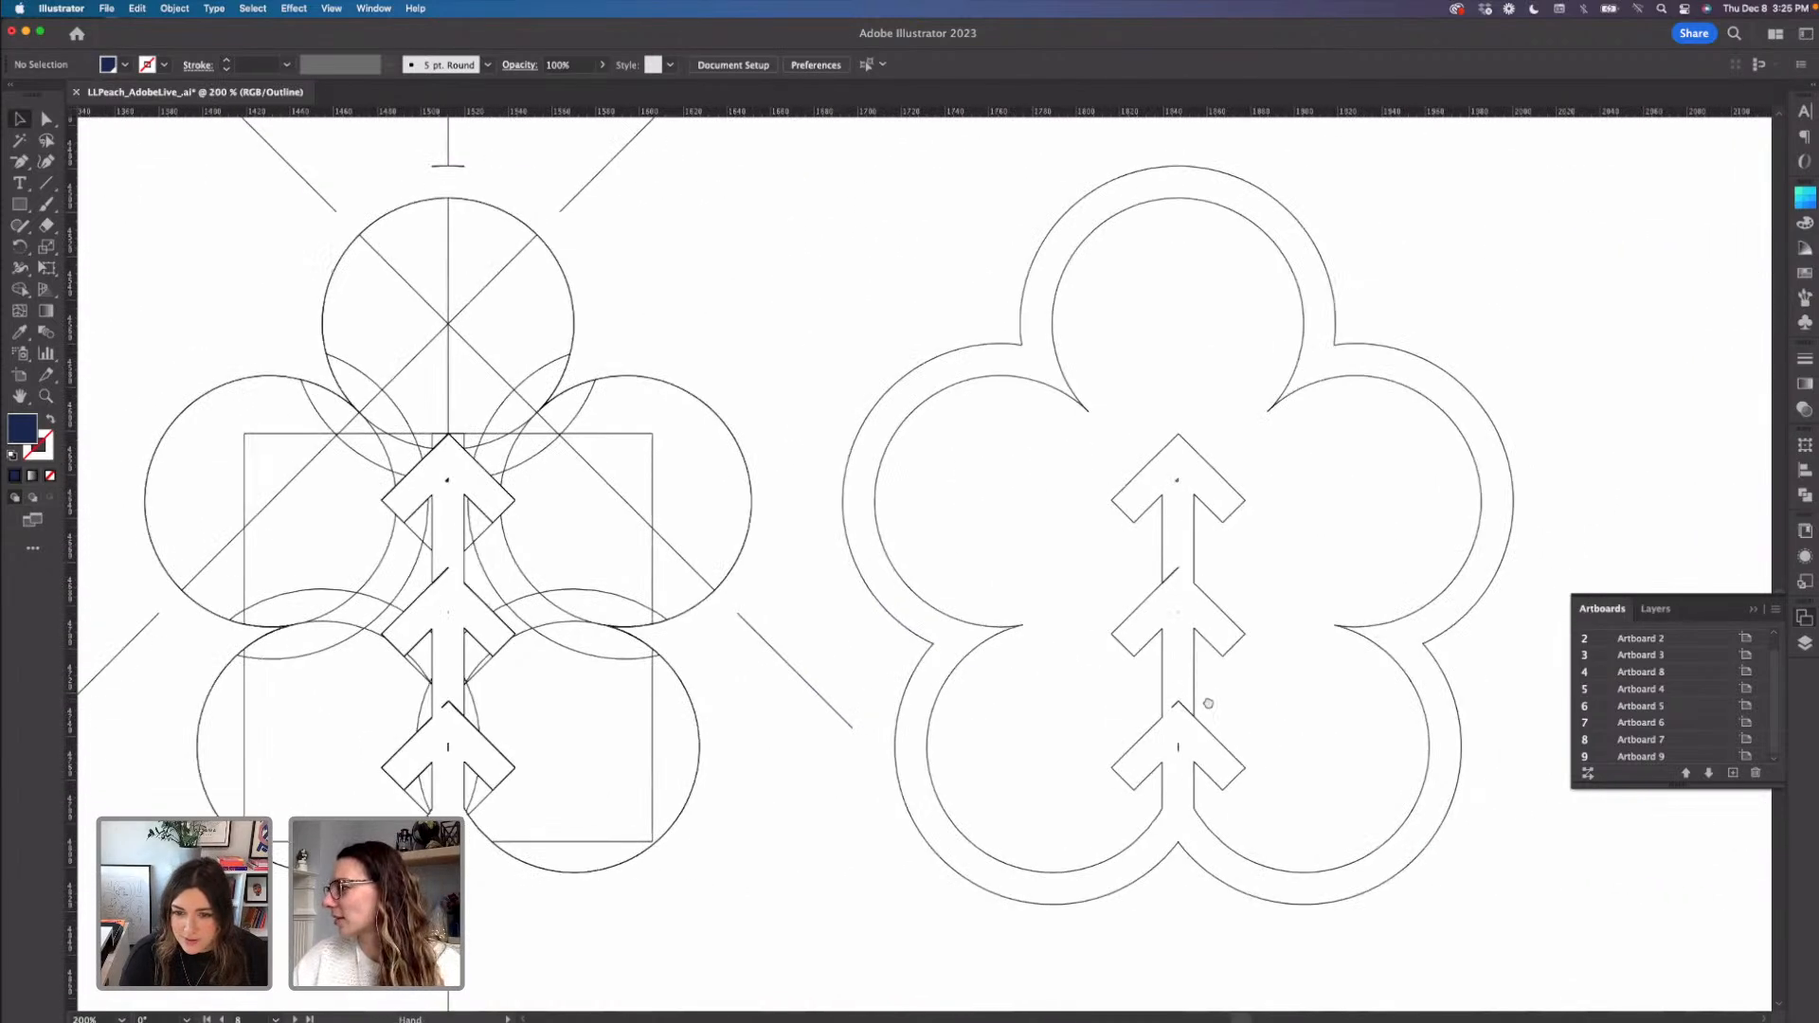
scroll(1040, 718, up, 3)
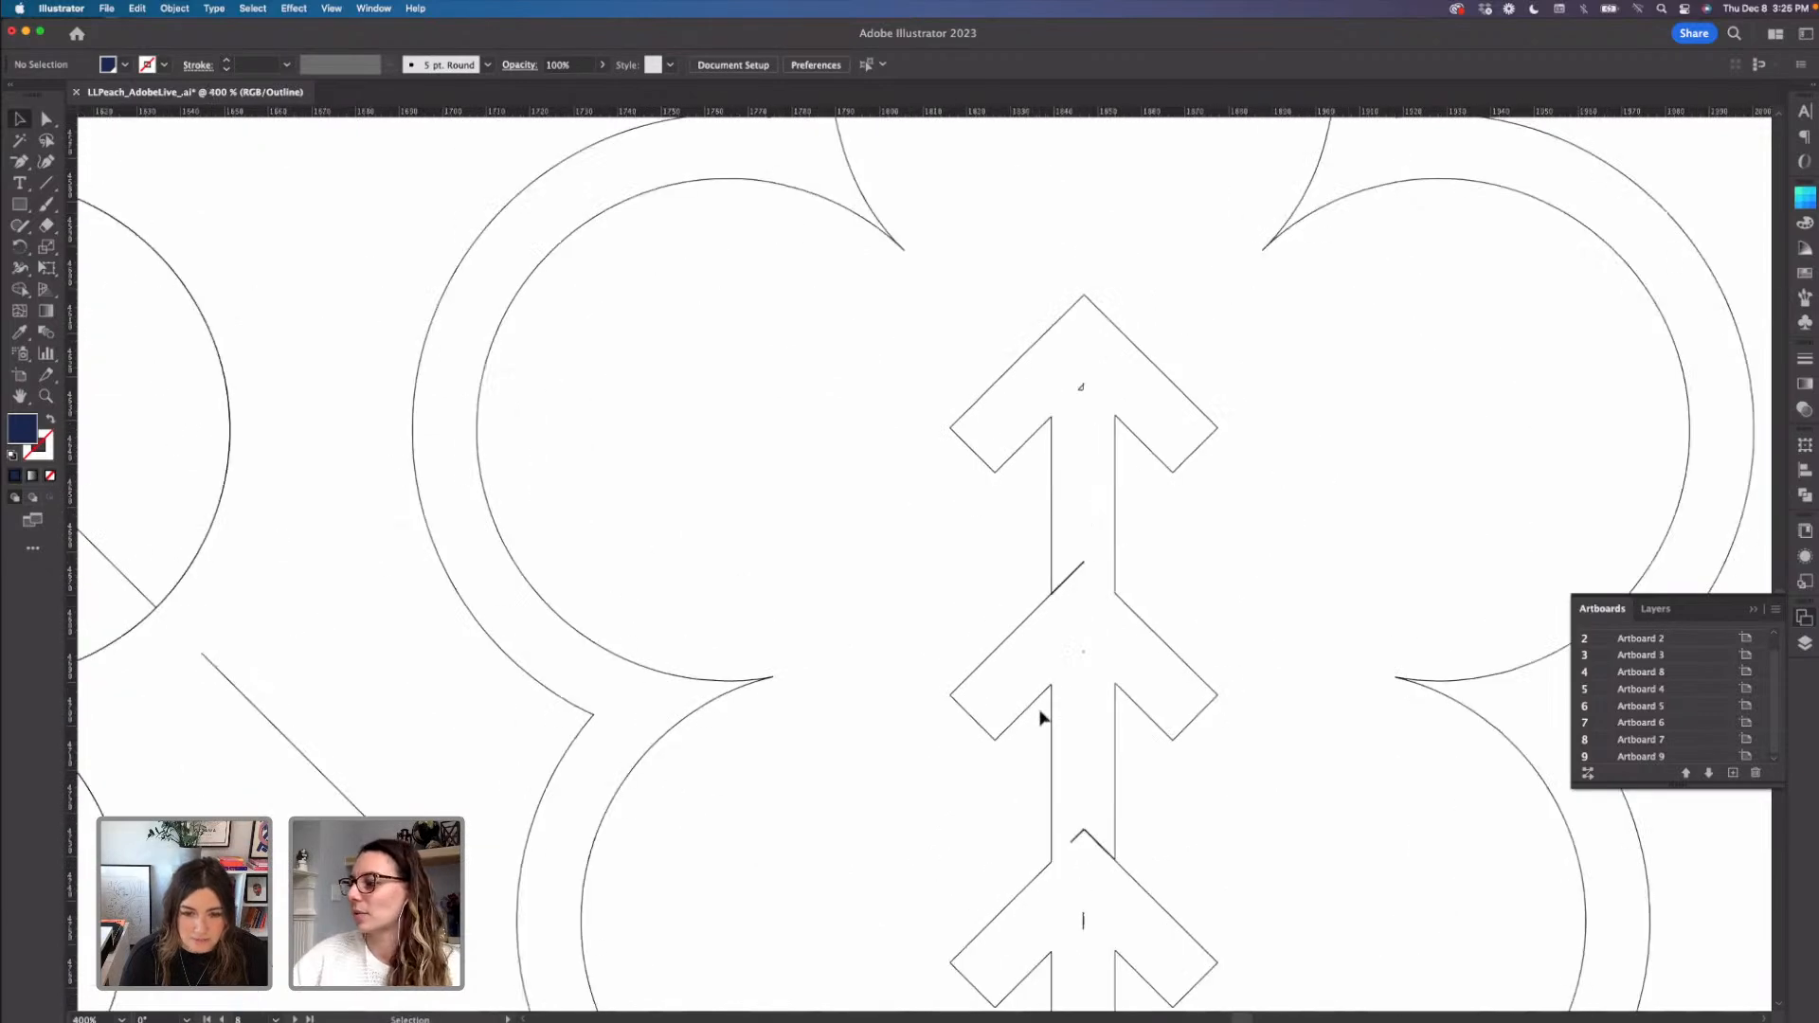
scroll(1061, 722, down, 5)
scroll(1061, 722, right, 3)
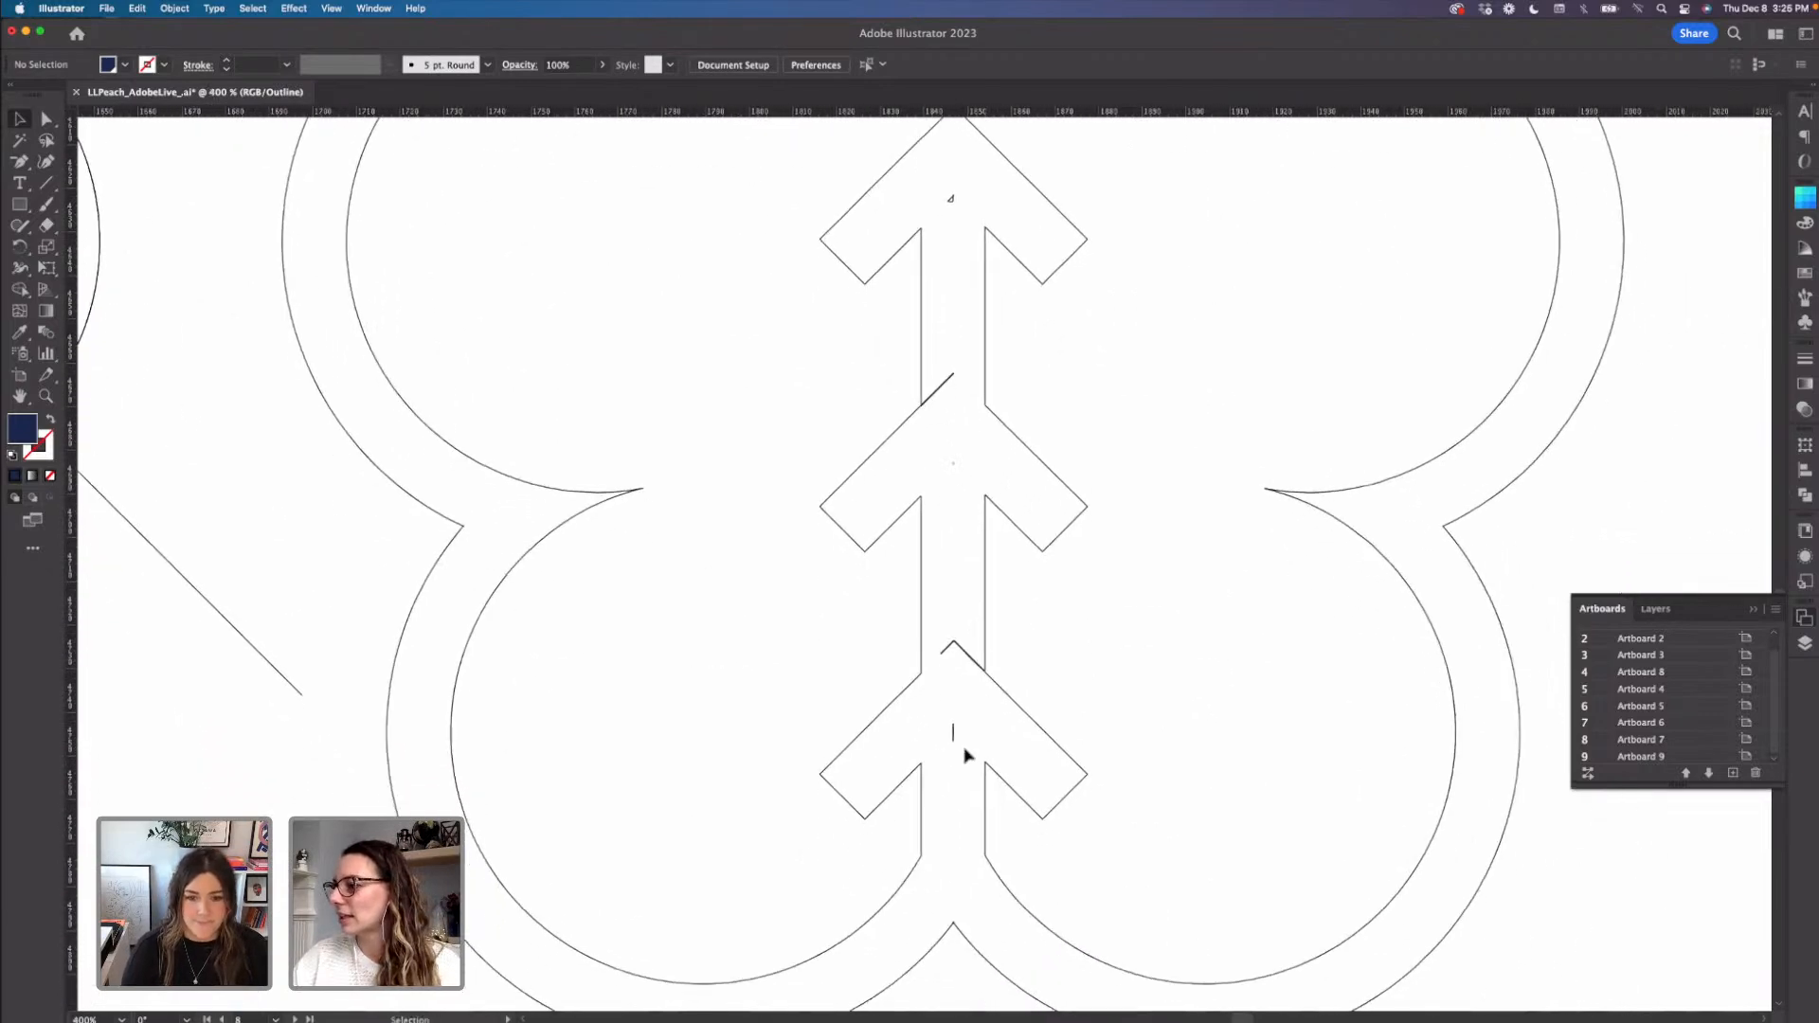
scroll(967, 755, up, 2)
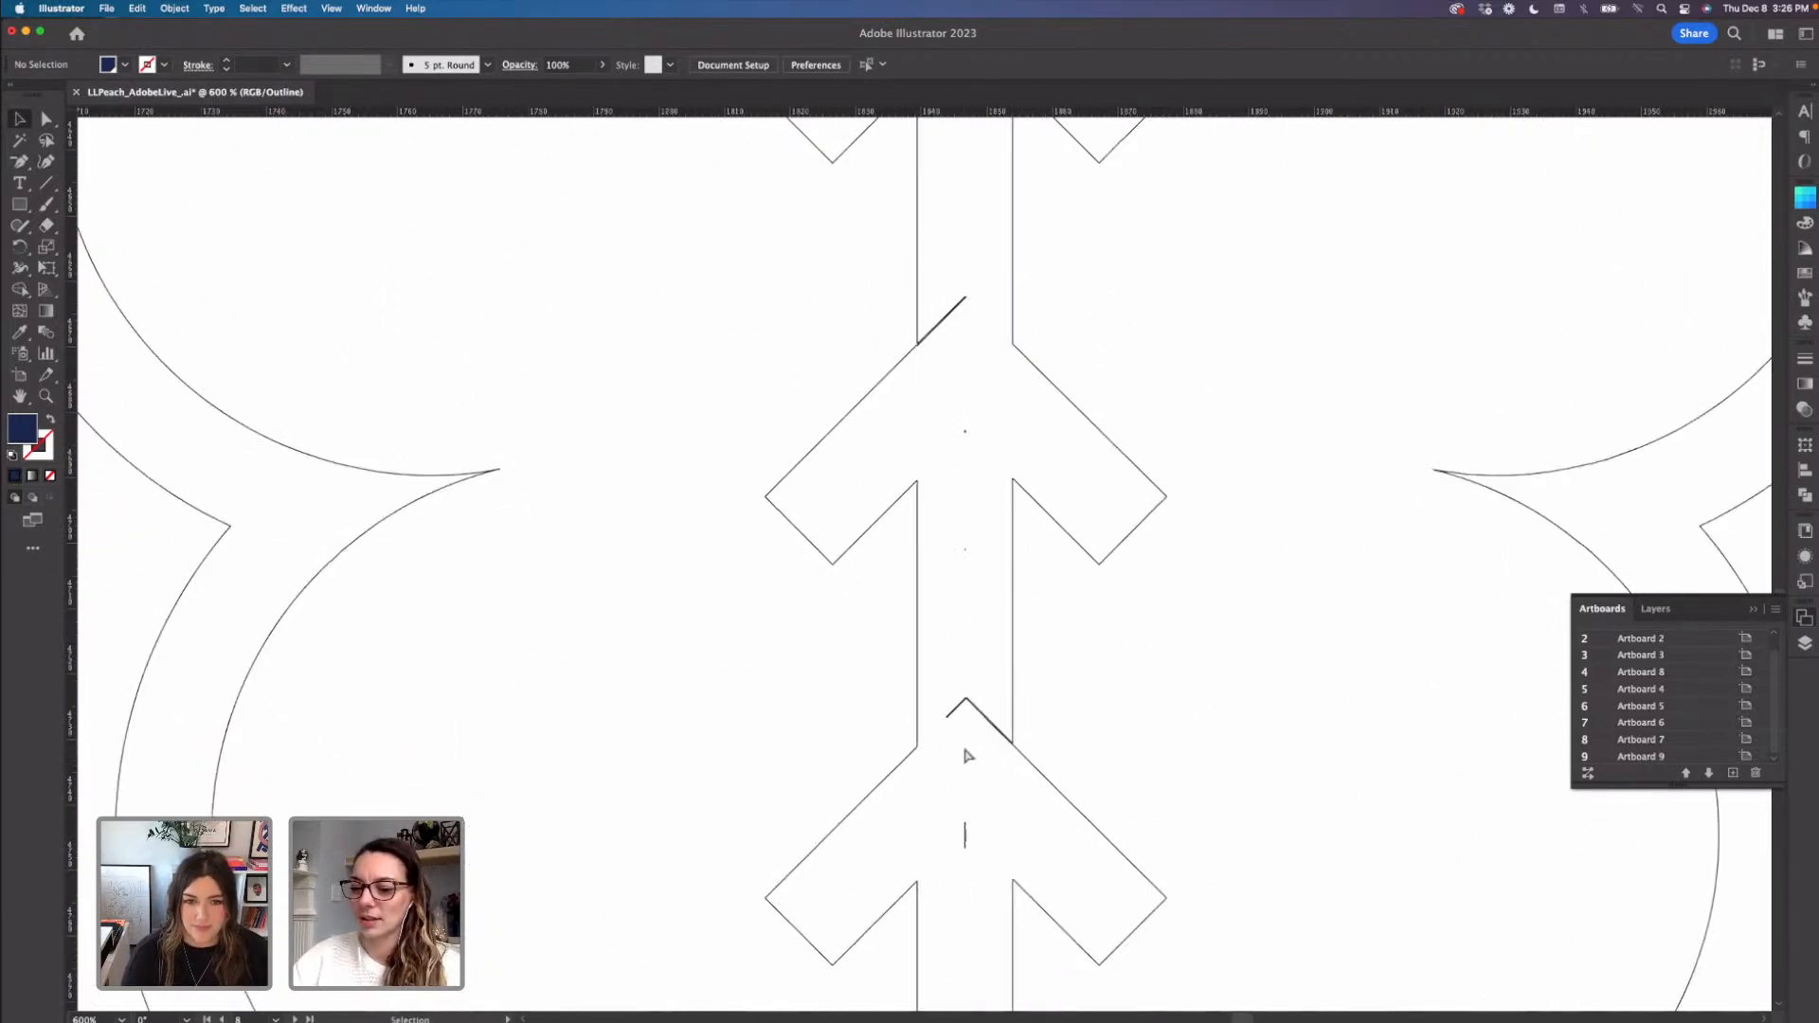
scroll(968, 755, up, 2)
drag(983, 777, 929, 606)
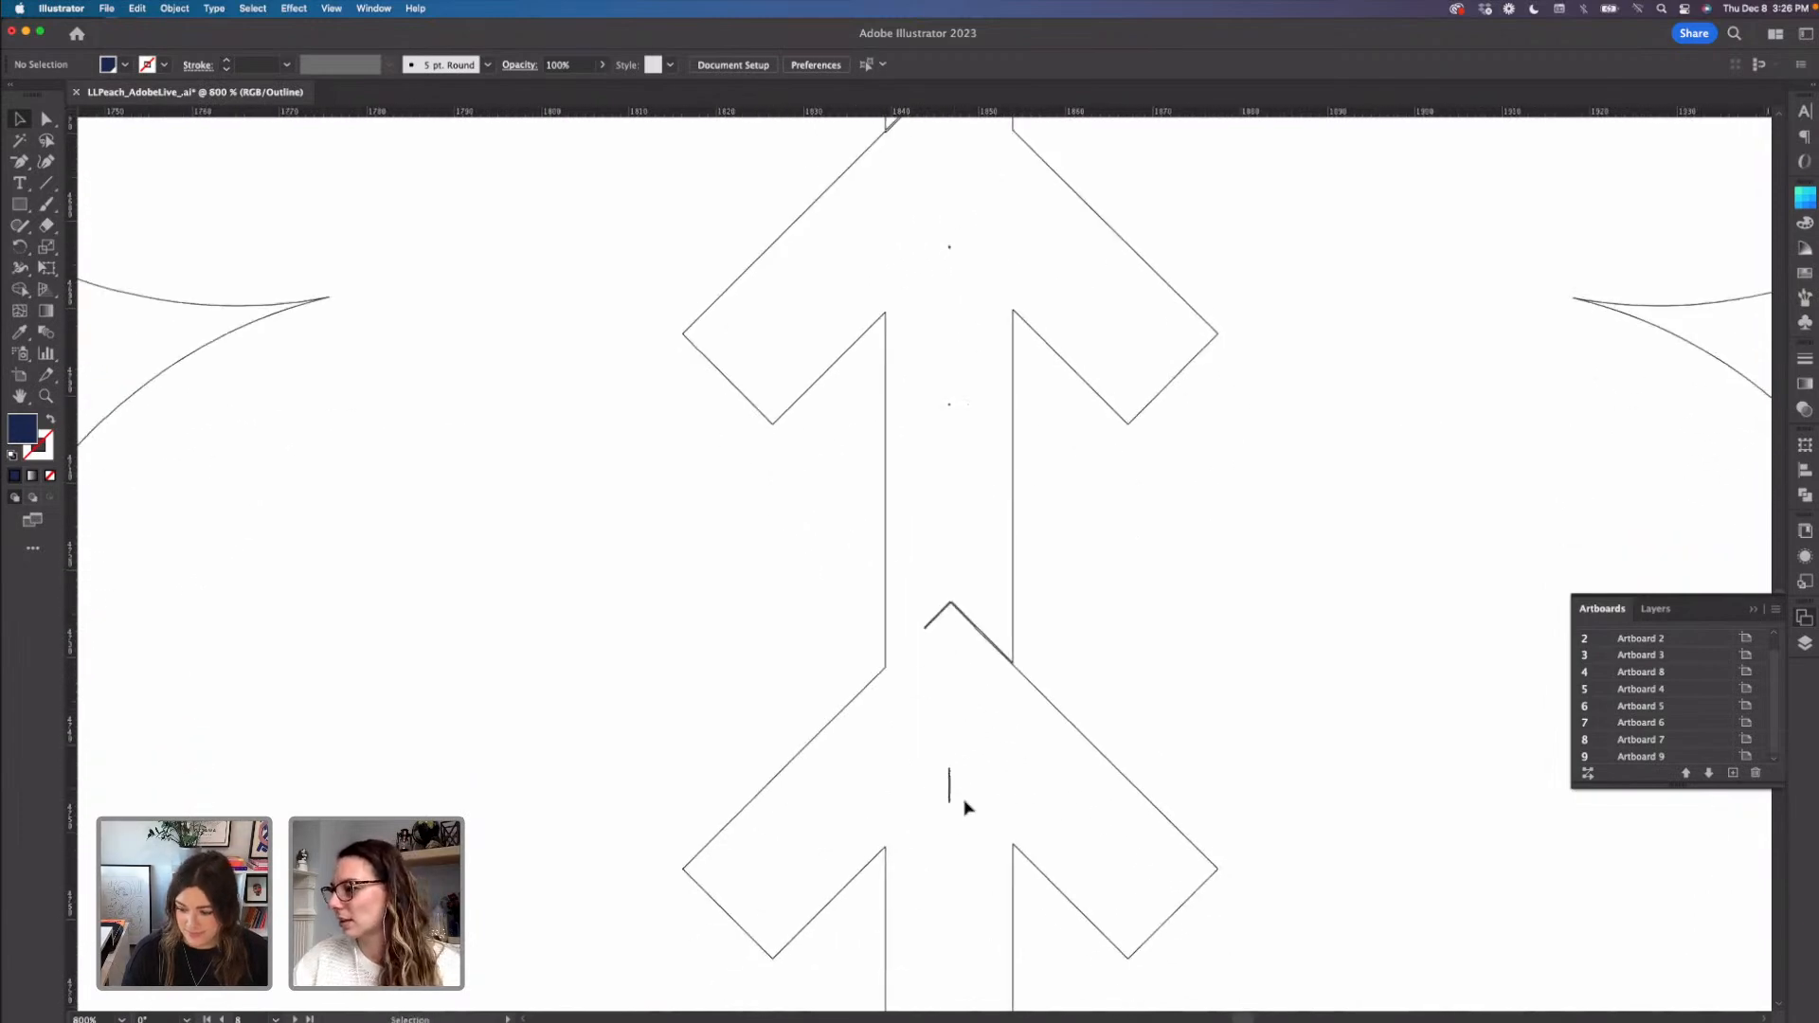
key(minus)
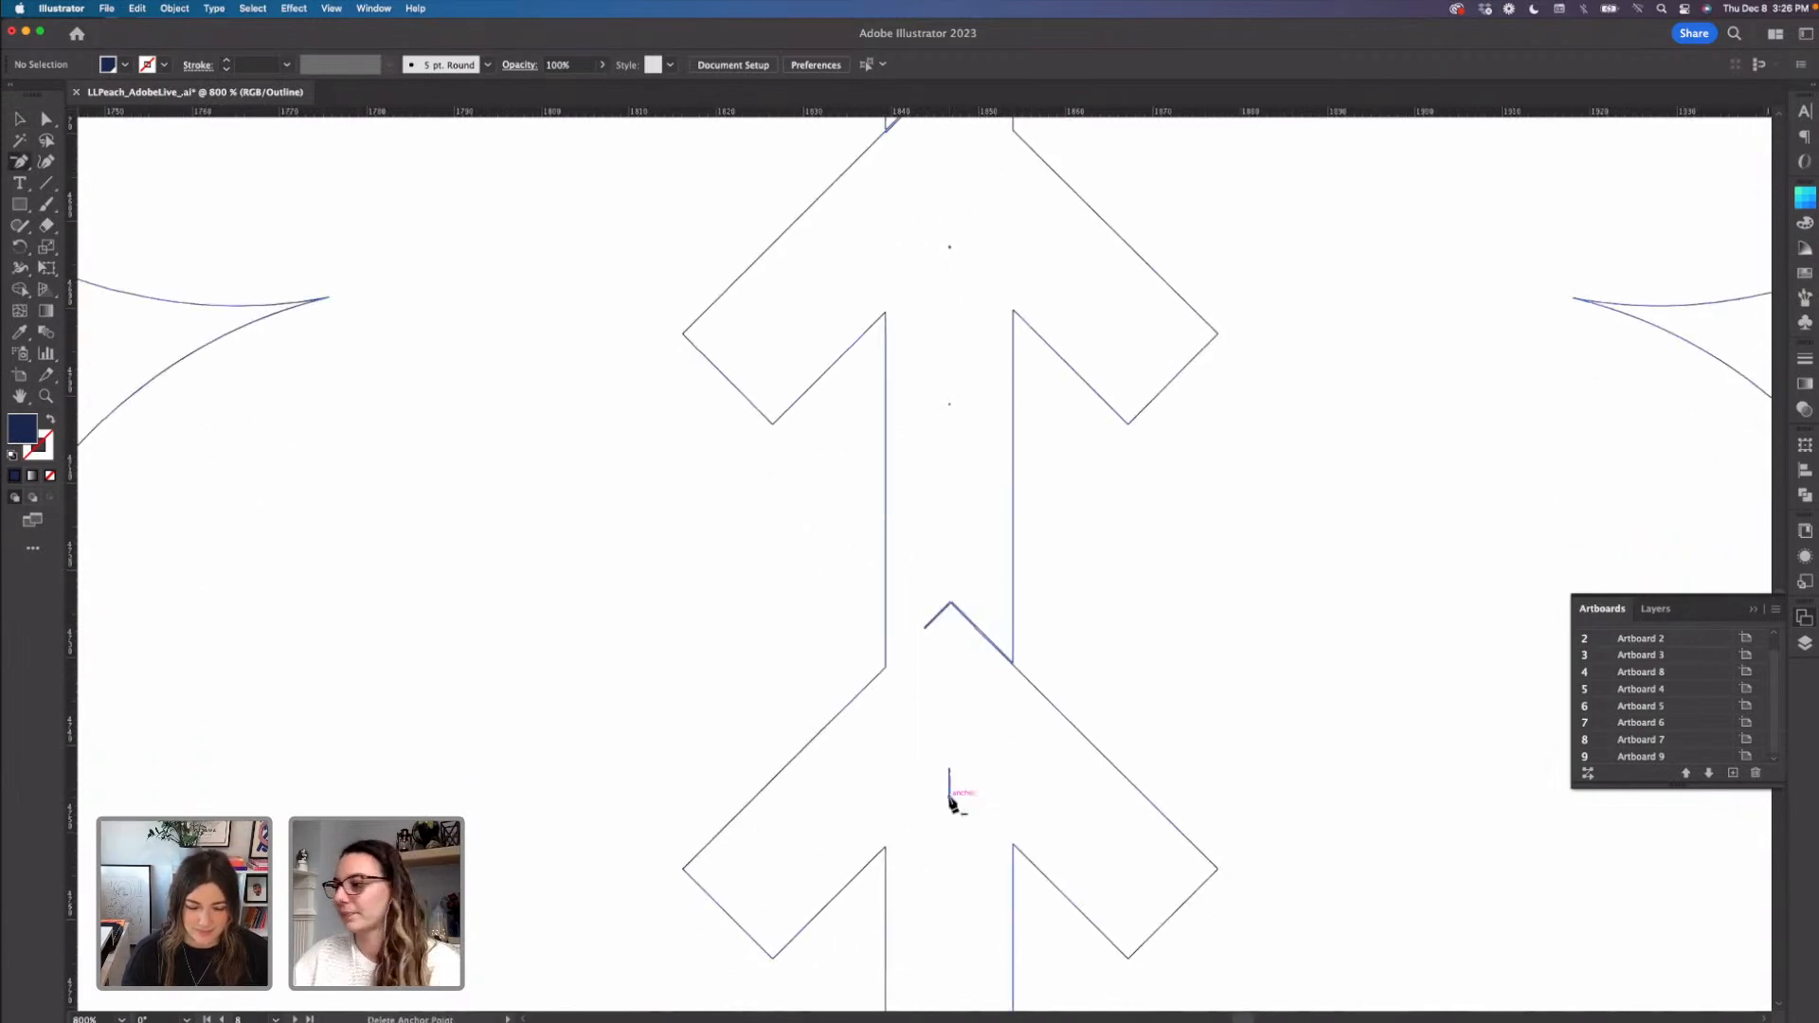
click(950, 801)
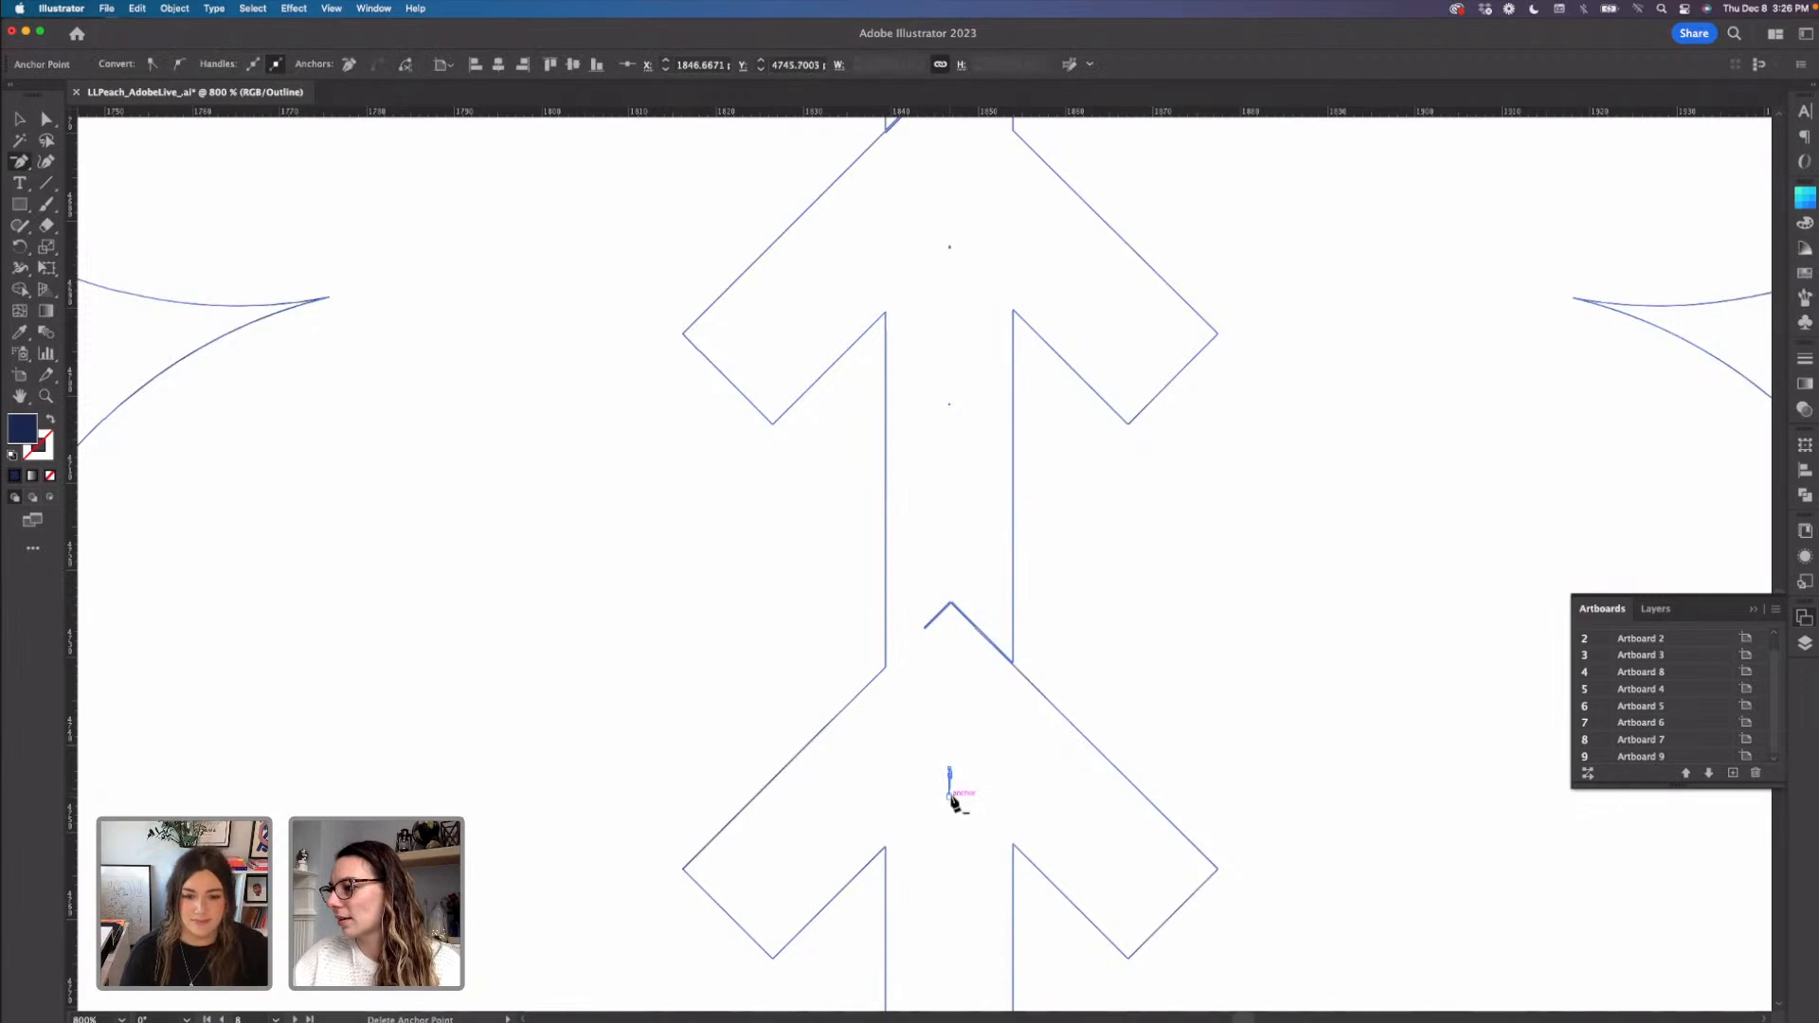
click(950, 767)
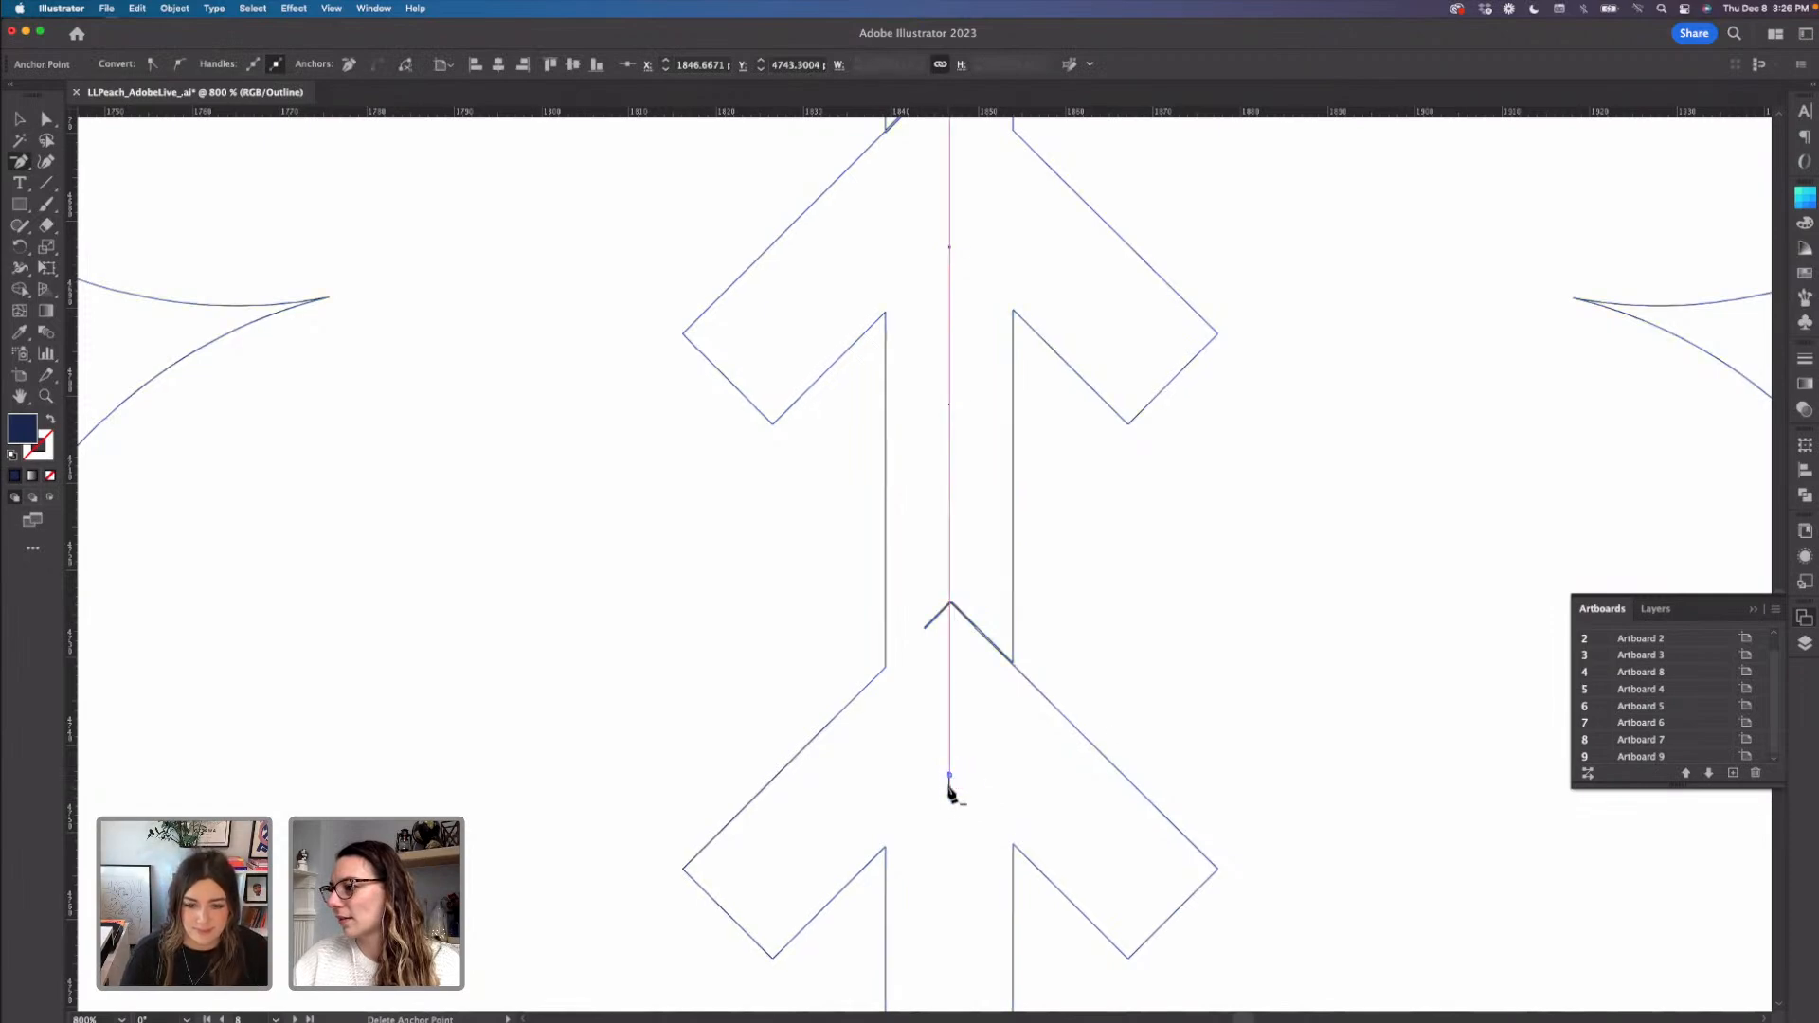
click(949, 775)
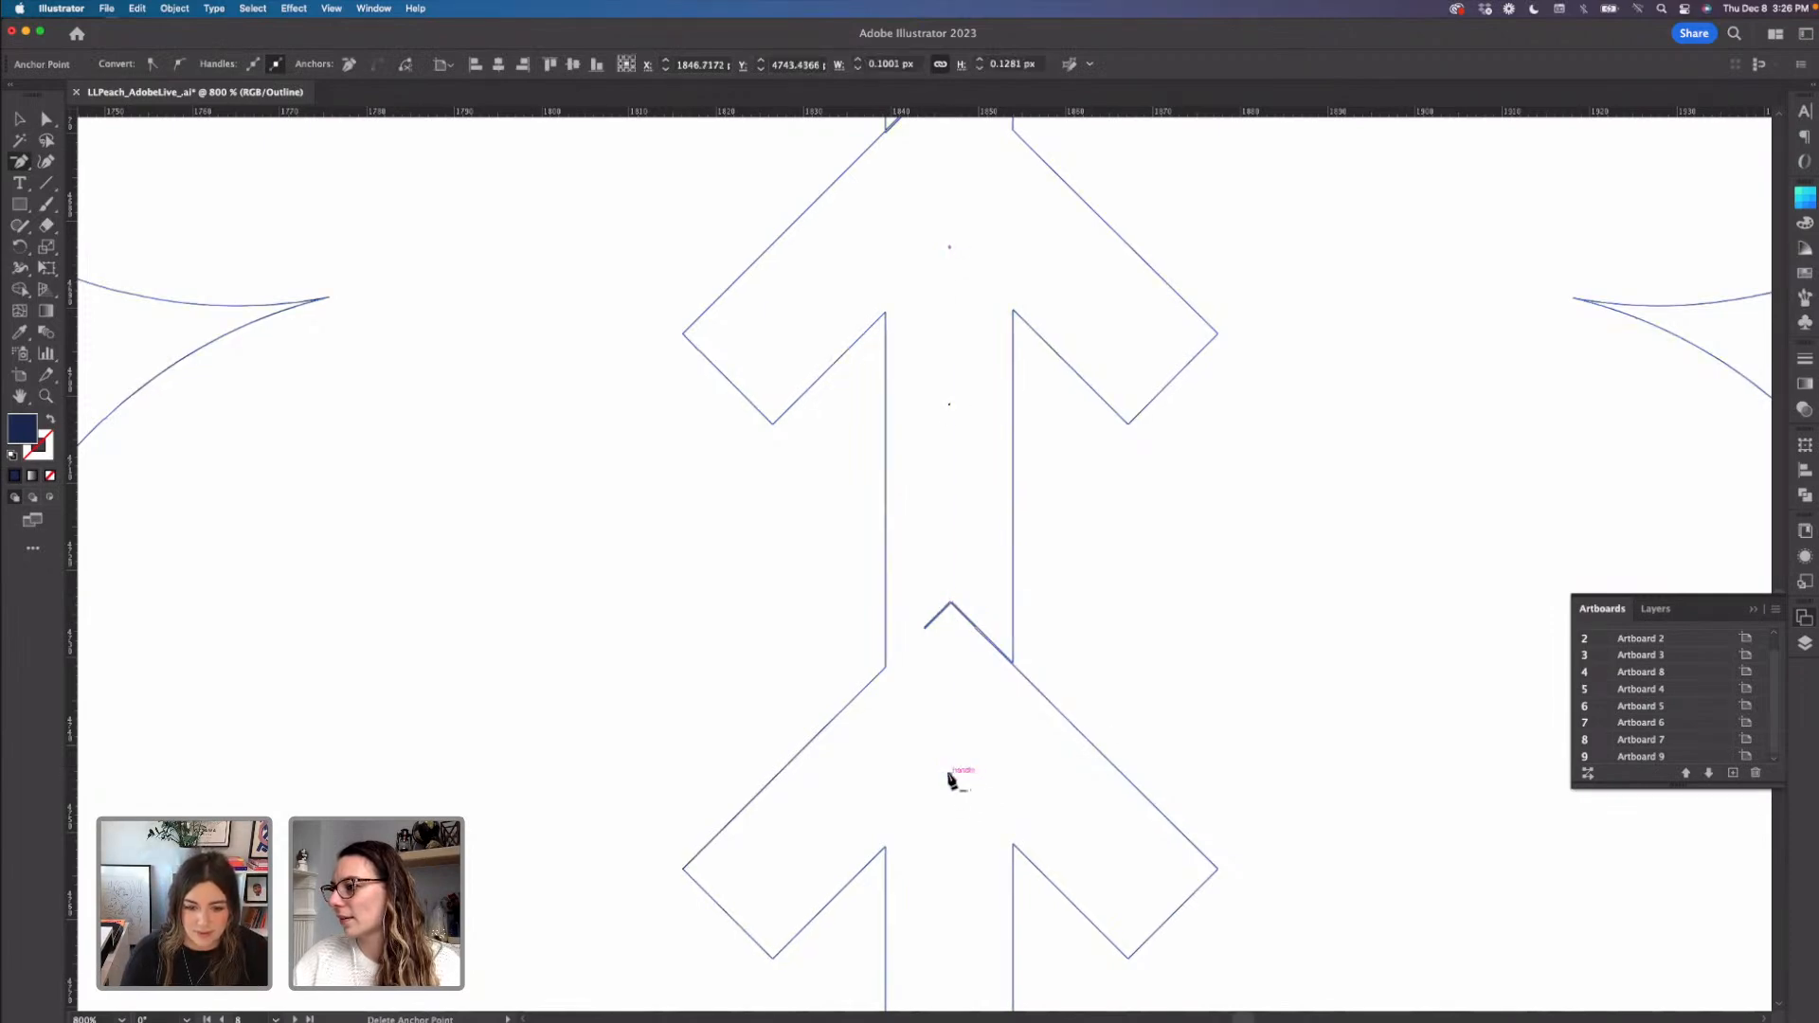
- Remove the stray pointed spike where the lowest branches meet the stem and the redundant anchor points along their upper edges
click(926, 629)
click(926, 630)
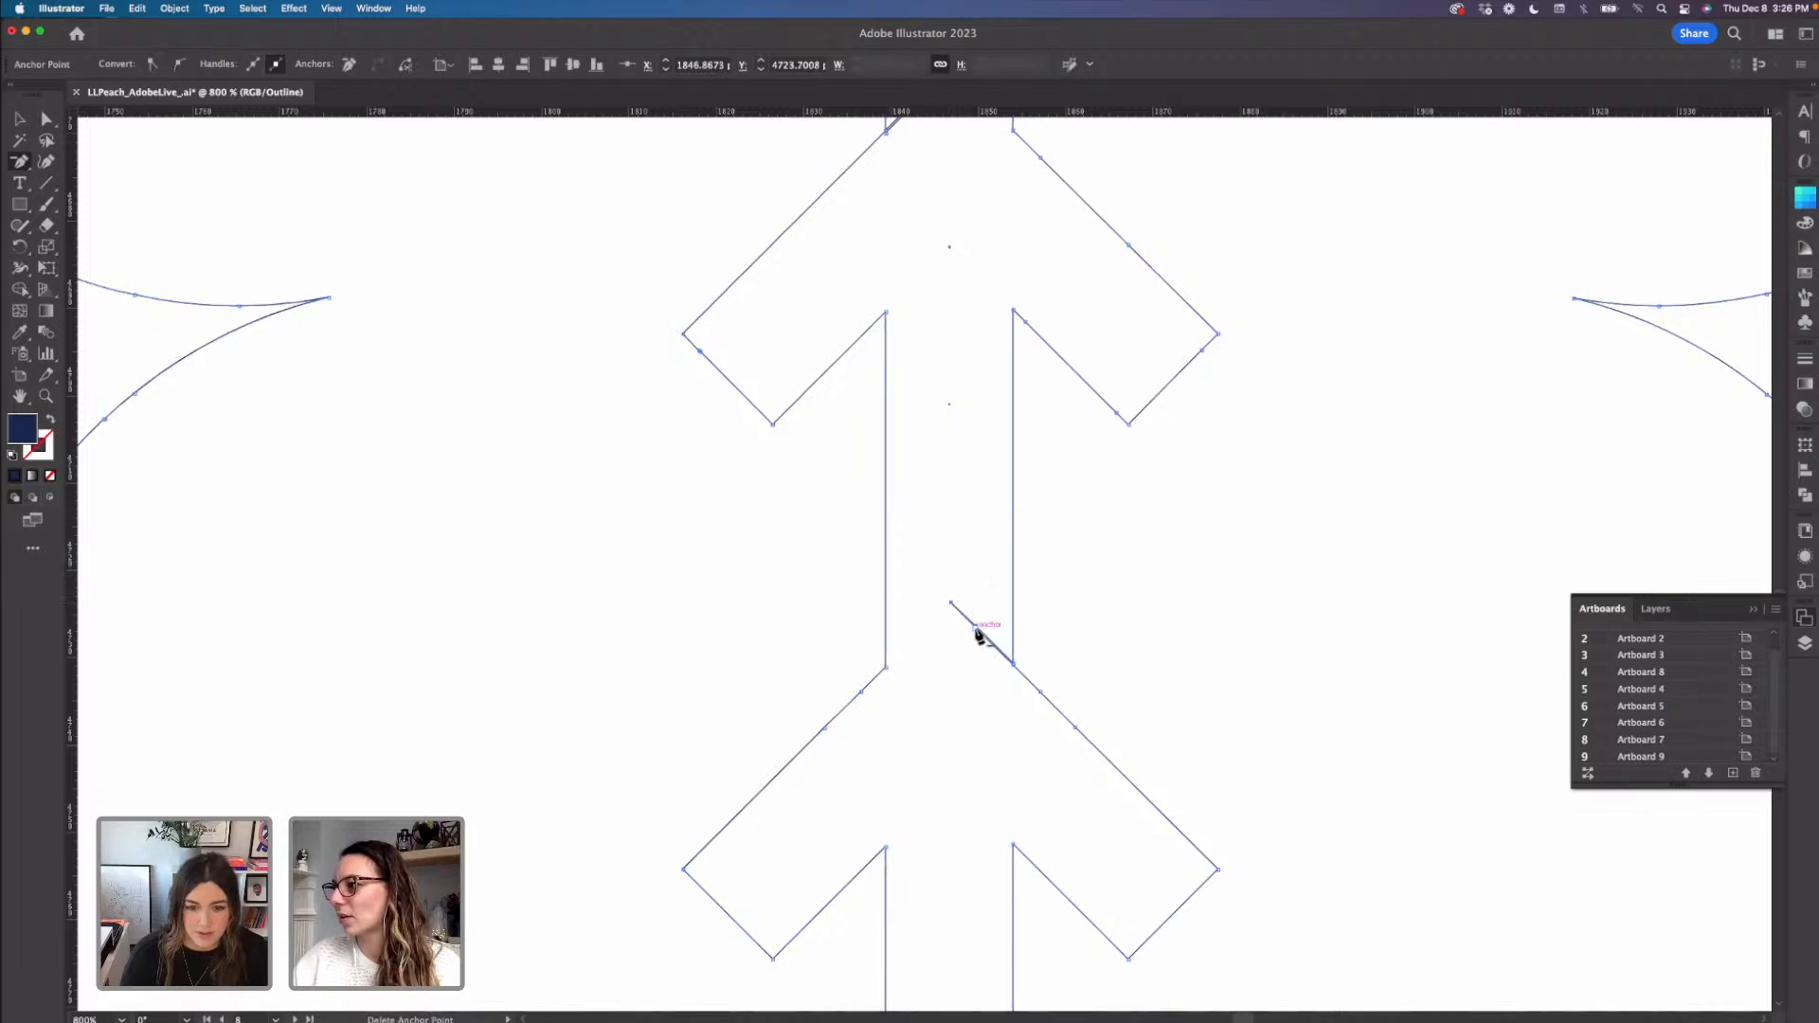
click(977, 631)
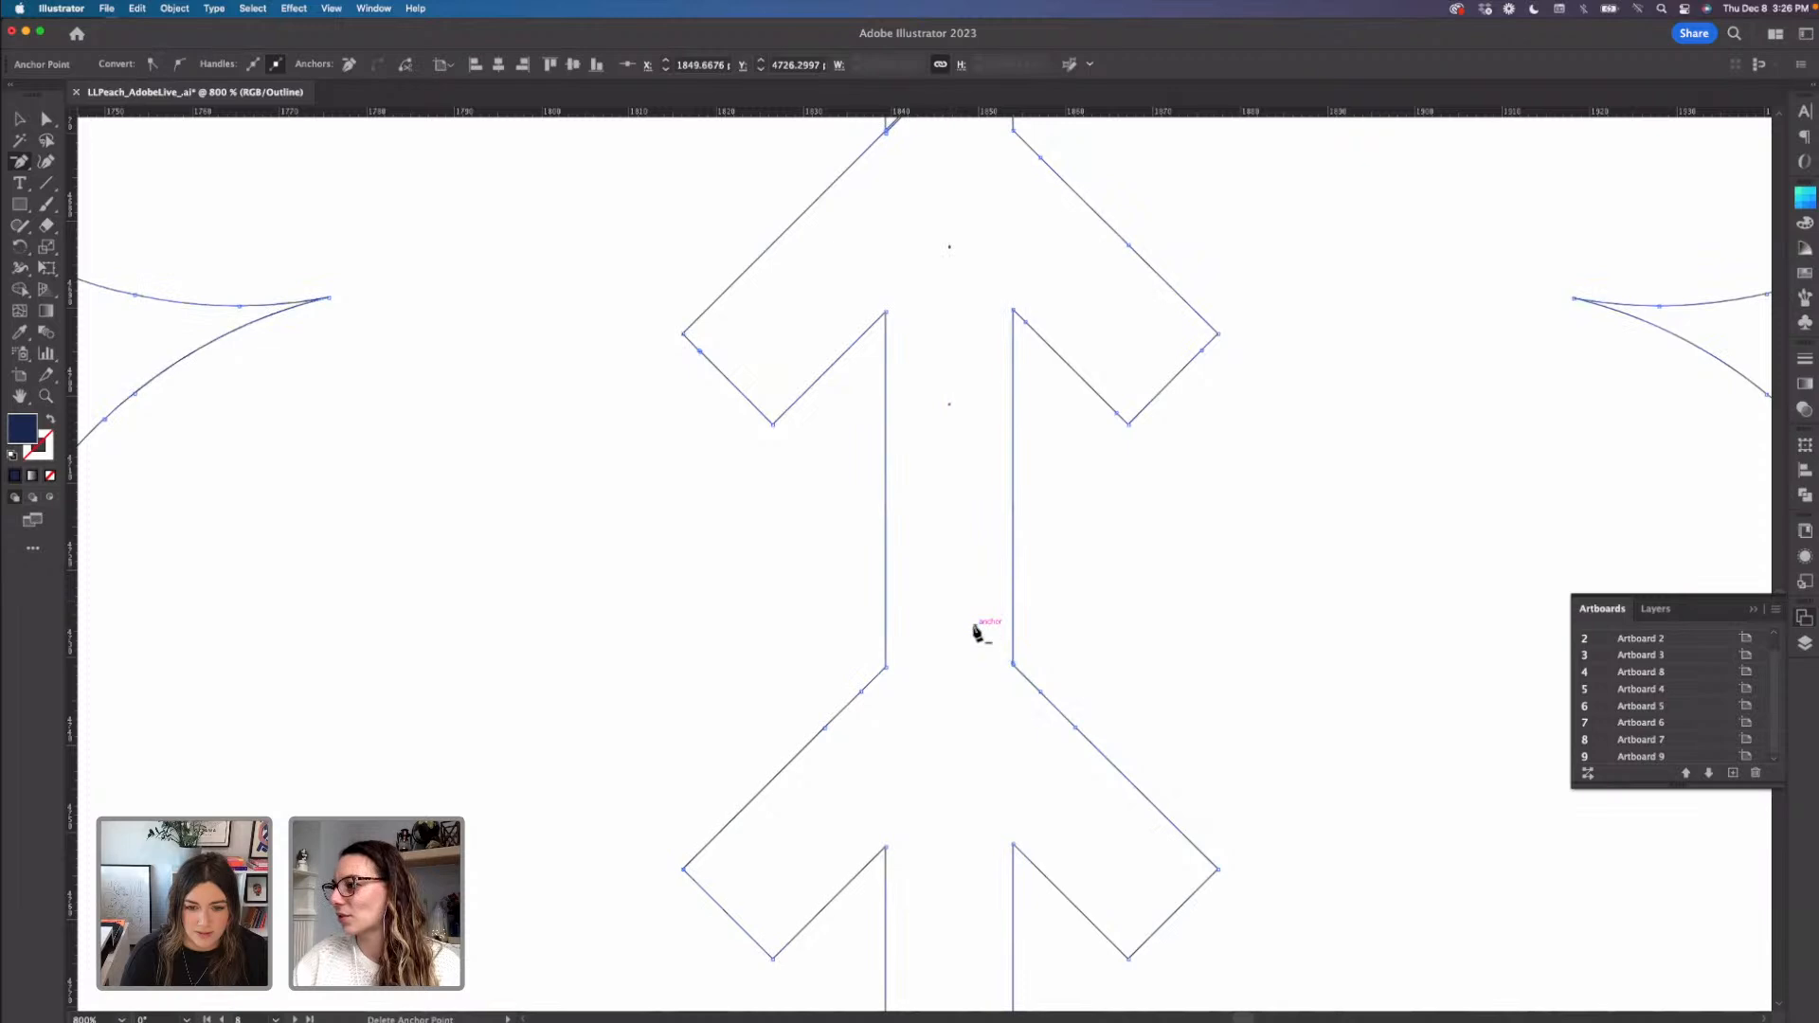
click(861, 693)
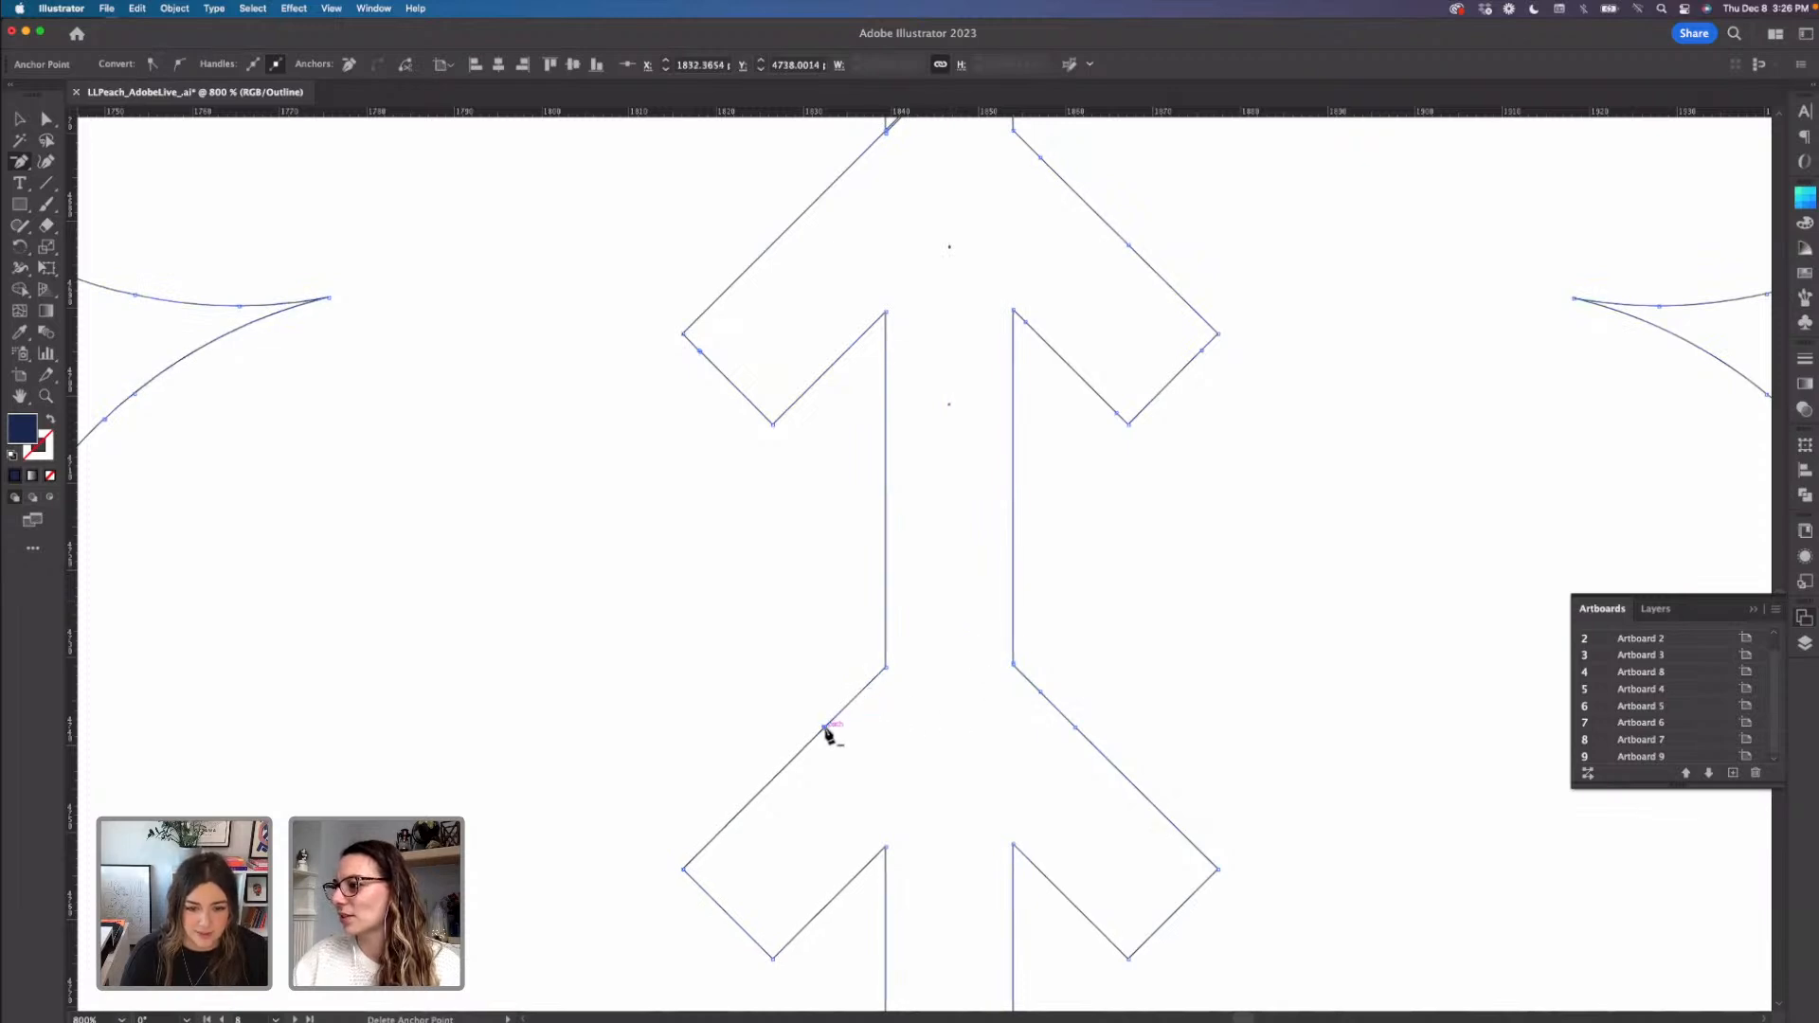
click(1040, 693)
click(1075, 729)
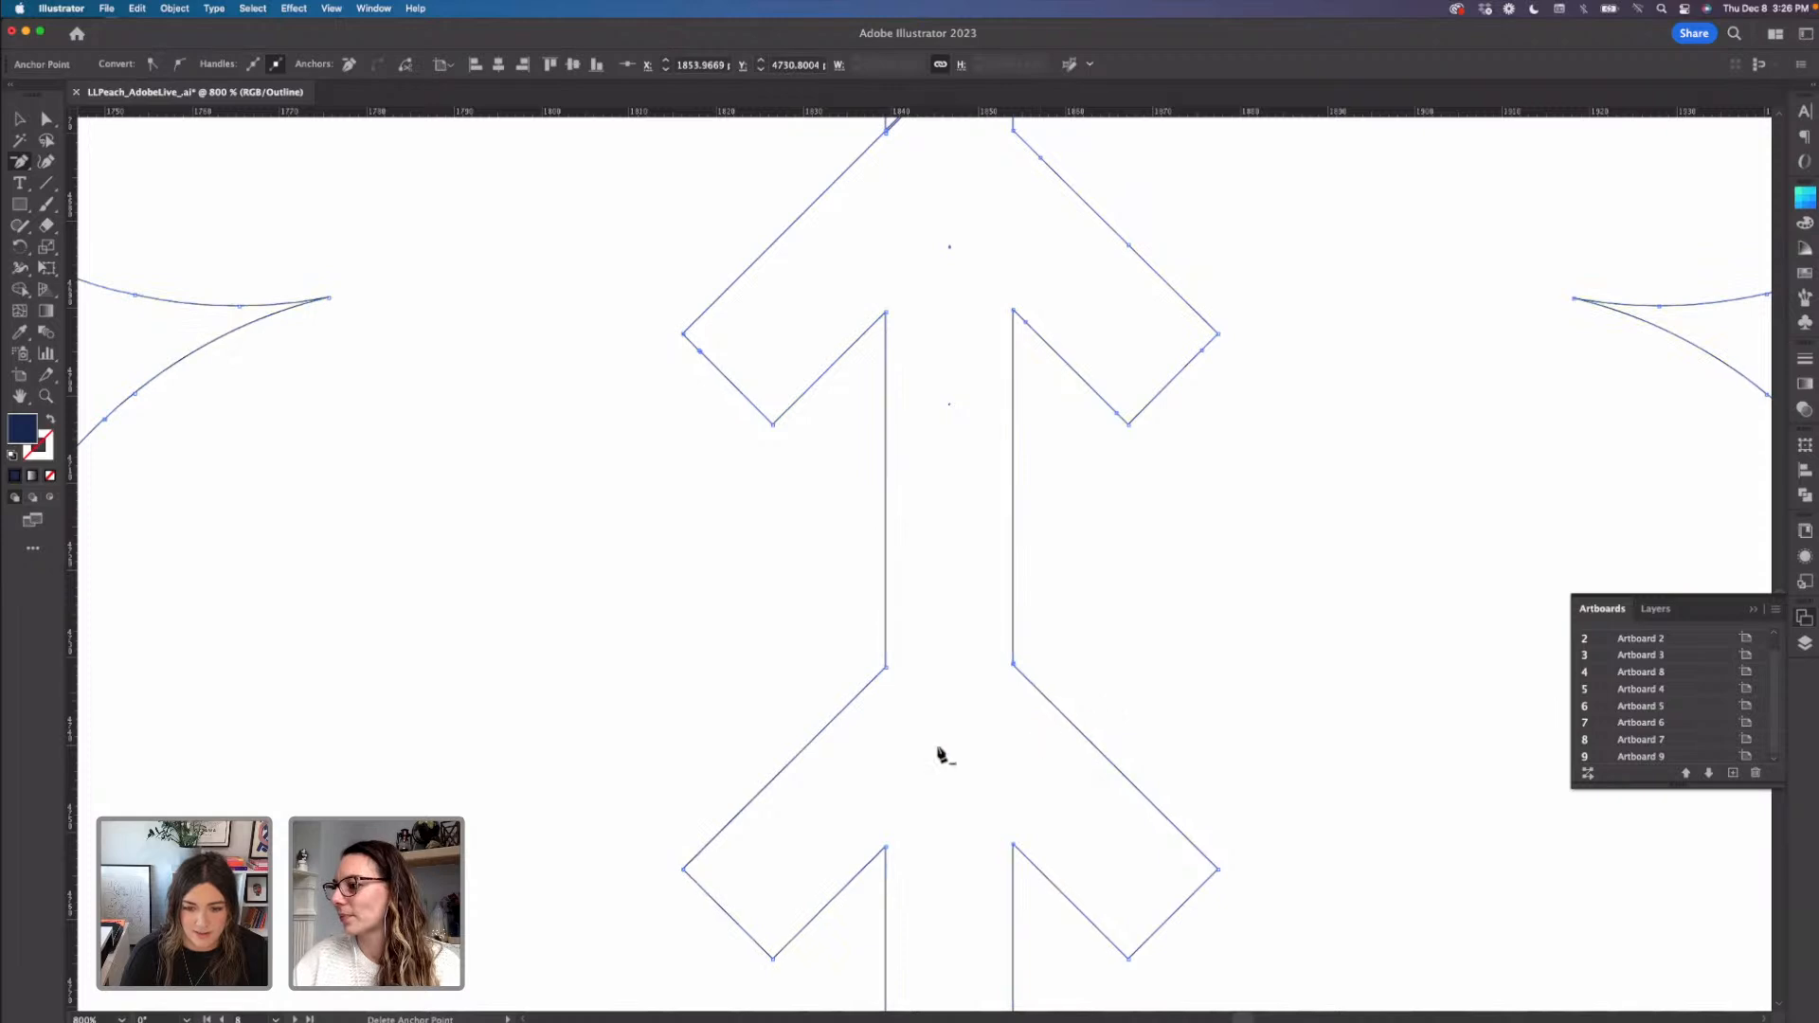
- Delete the two tiny stray fragments inside the stem at and just below the middle branches
drag(962, 718, 939, 933)
click(928, 618)
click(927, 618)
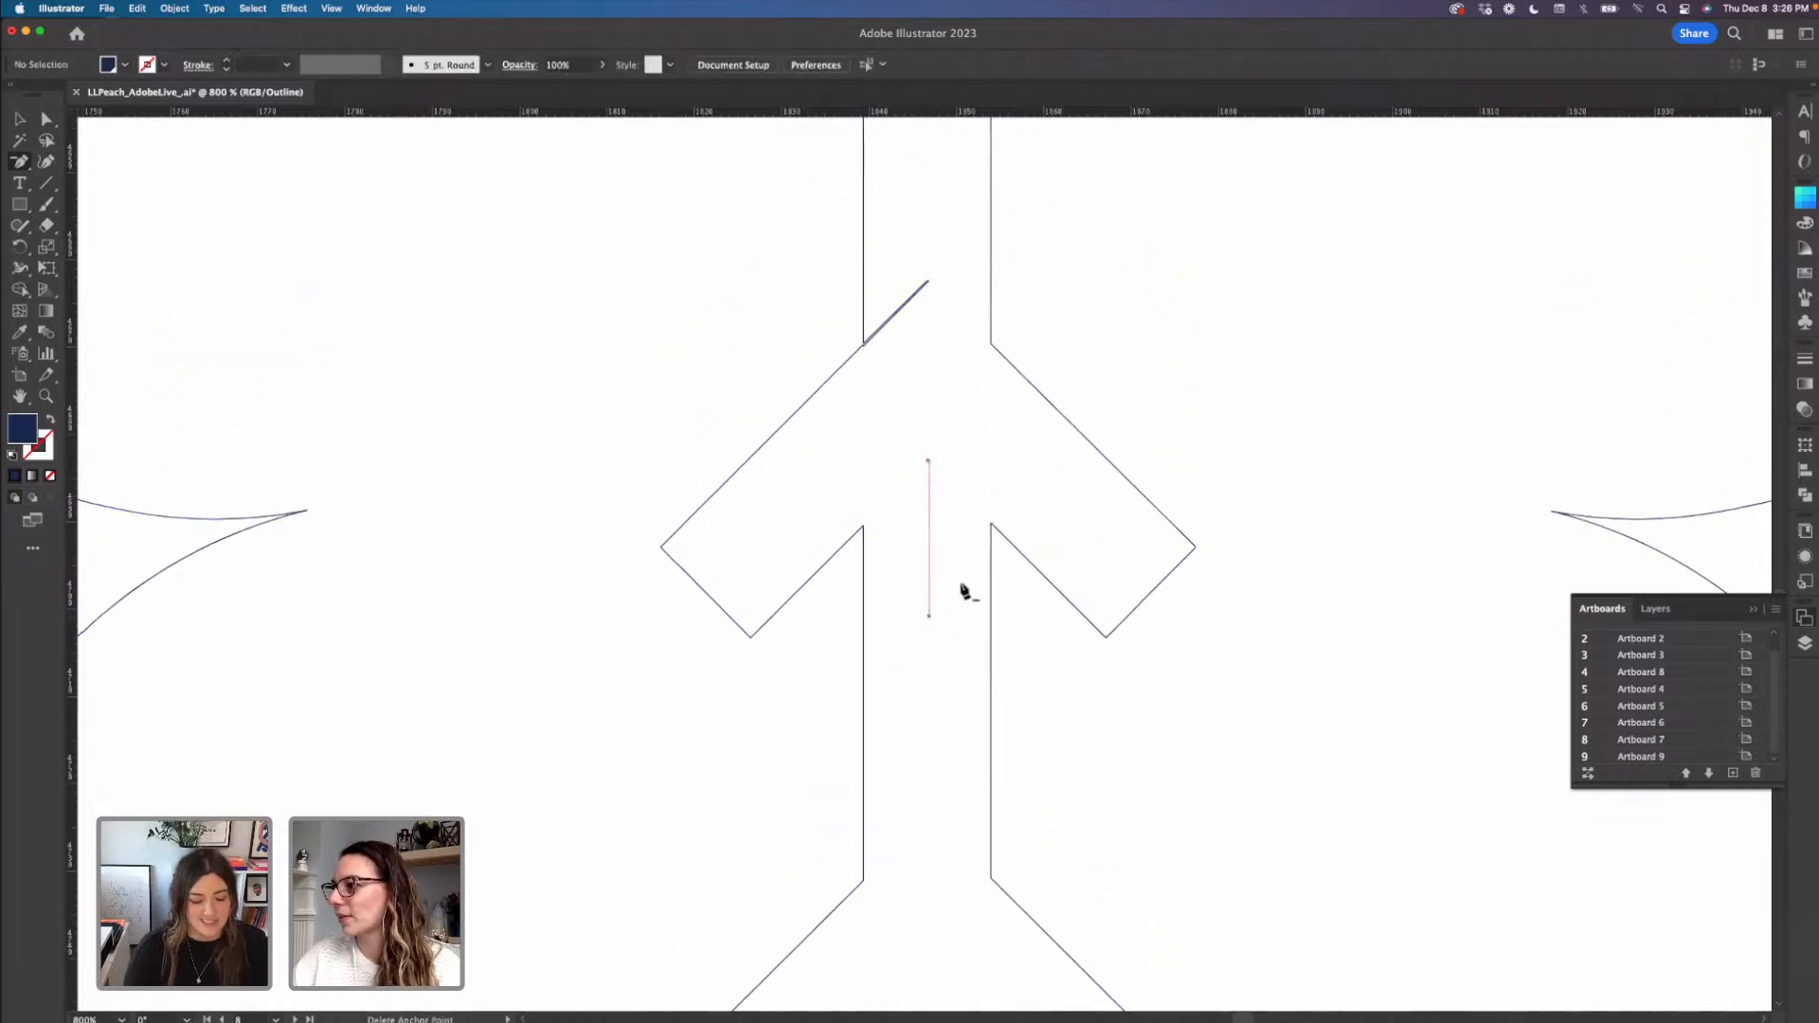
click(929, 465)
click(929, 464)
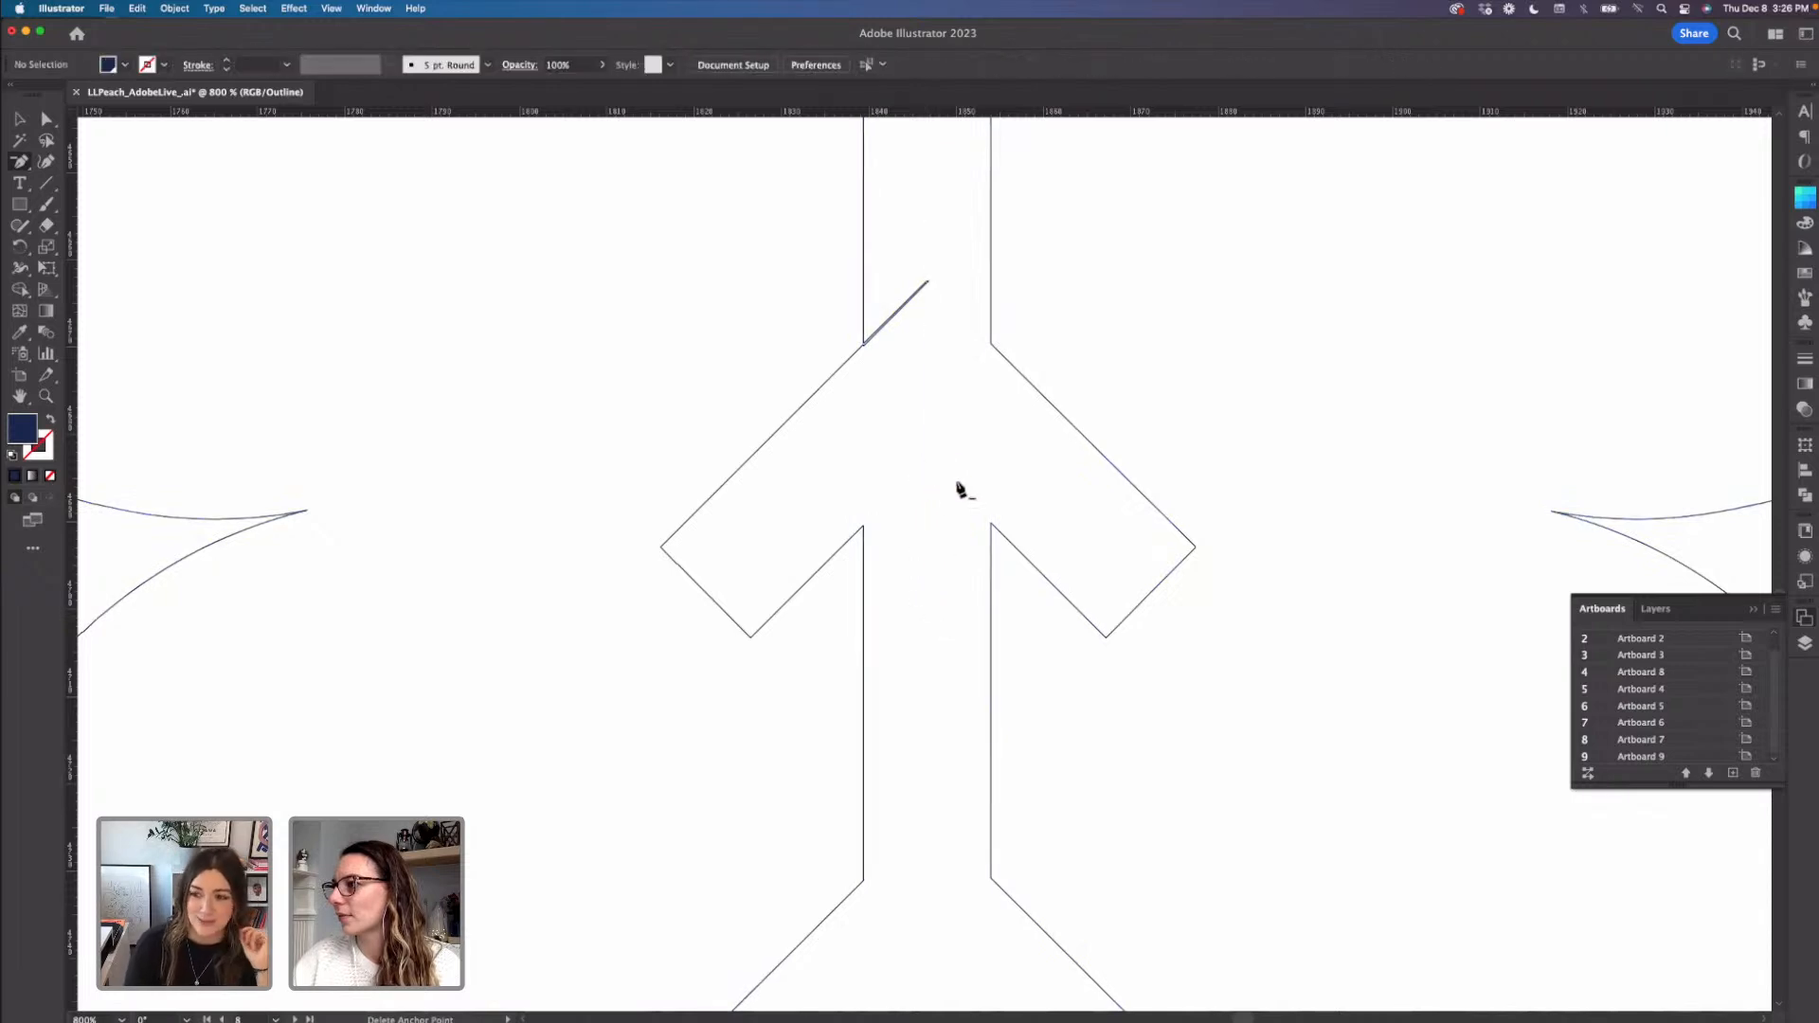
- Remove the stray diagonal spike where the middle-left branch joins the stem by deleting its tip anchor points
scroll(950, 517, up, 5)
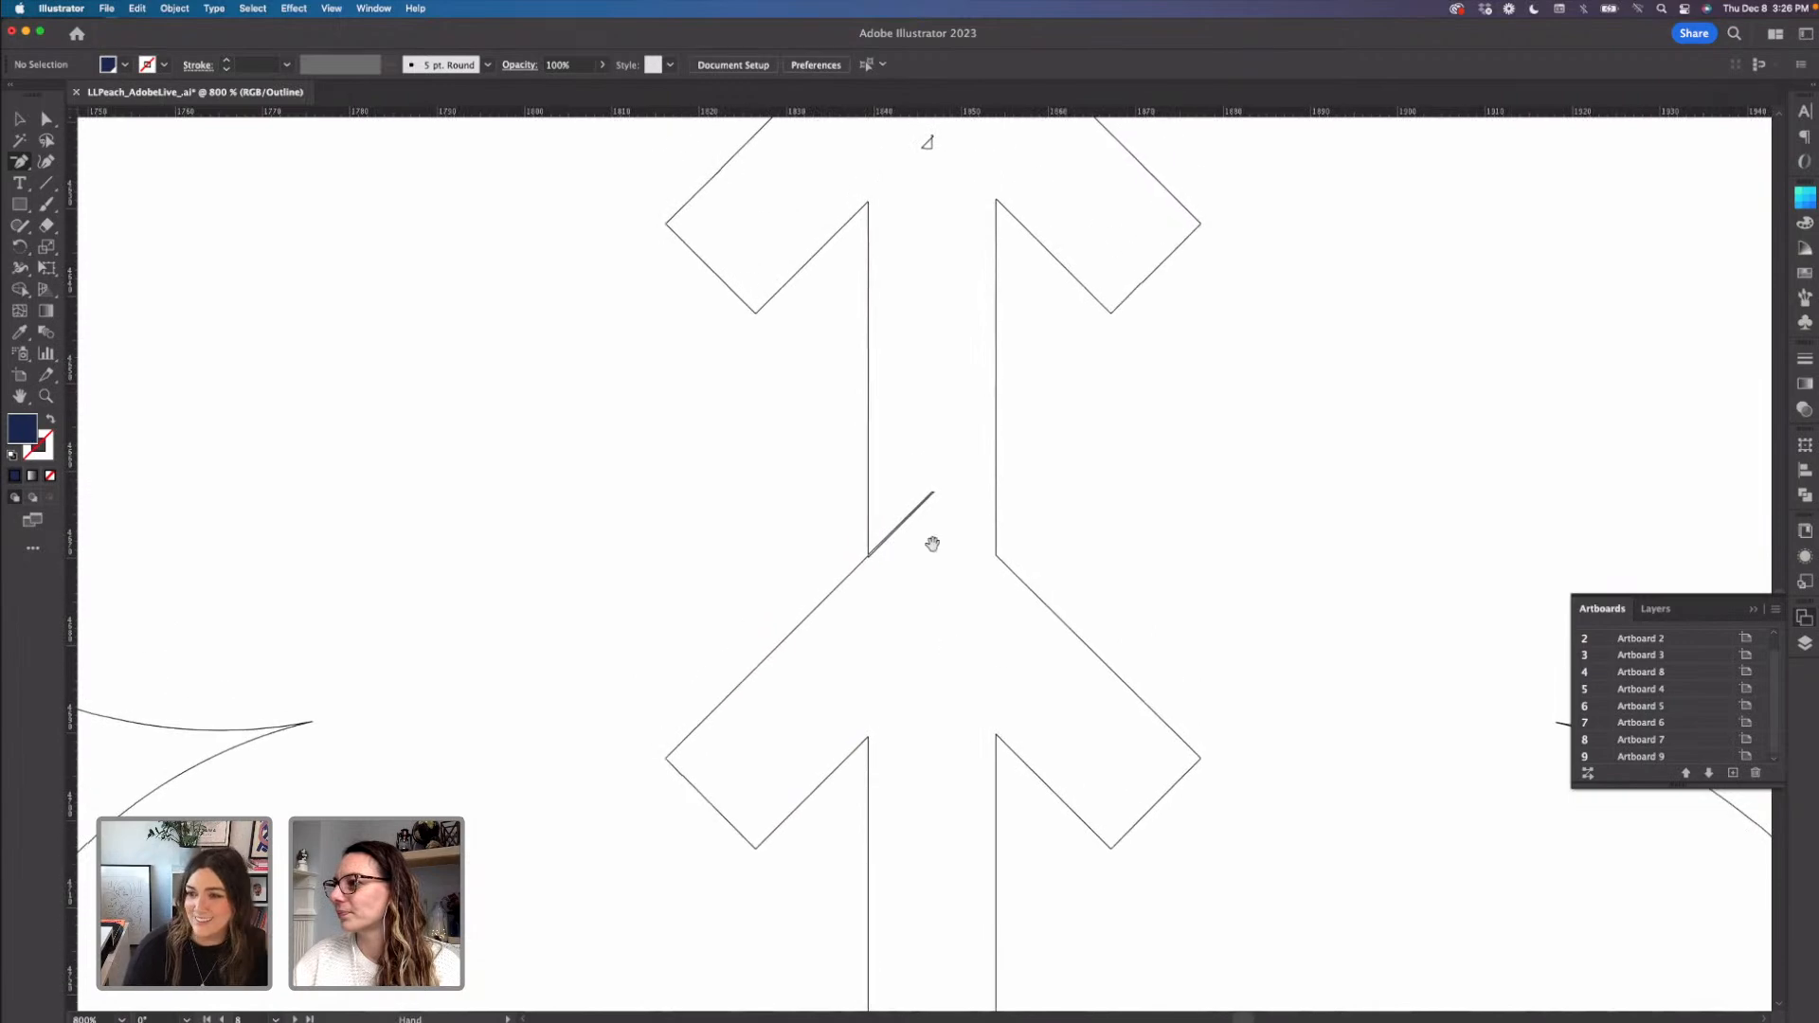
key(super+equal)
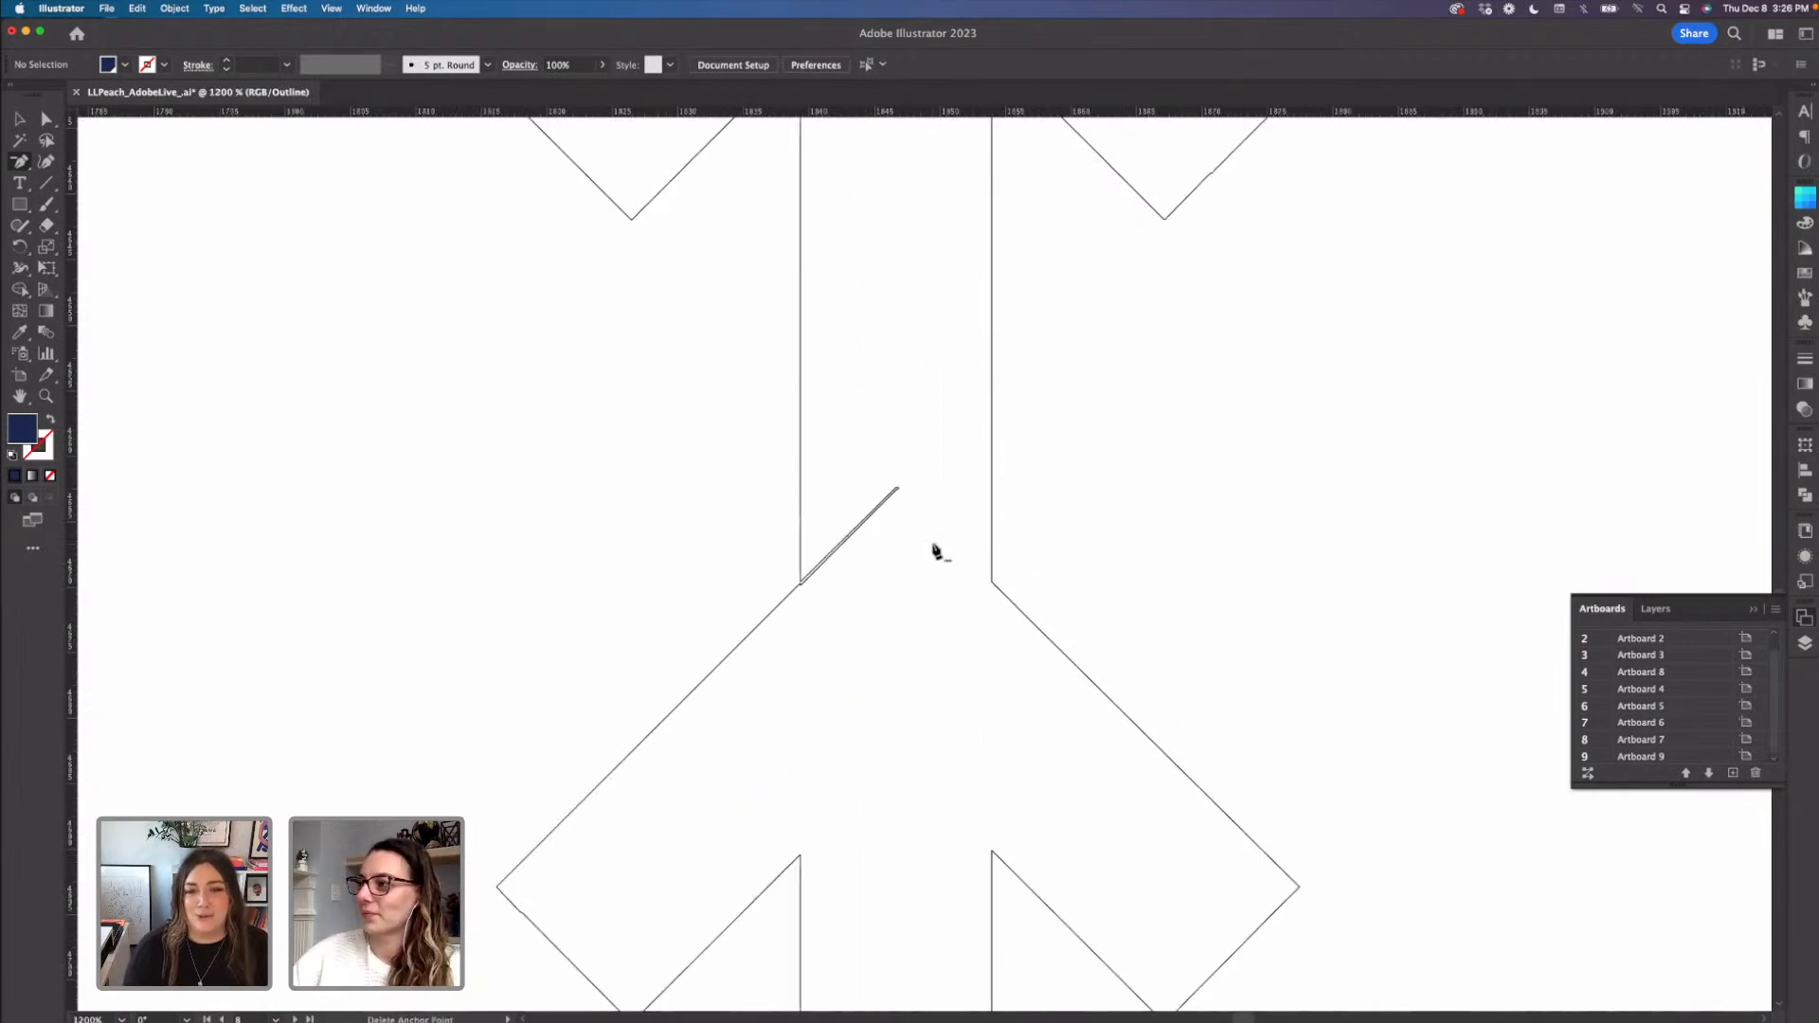
click(901, 491)
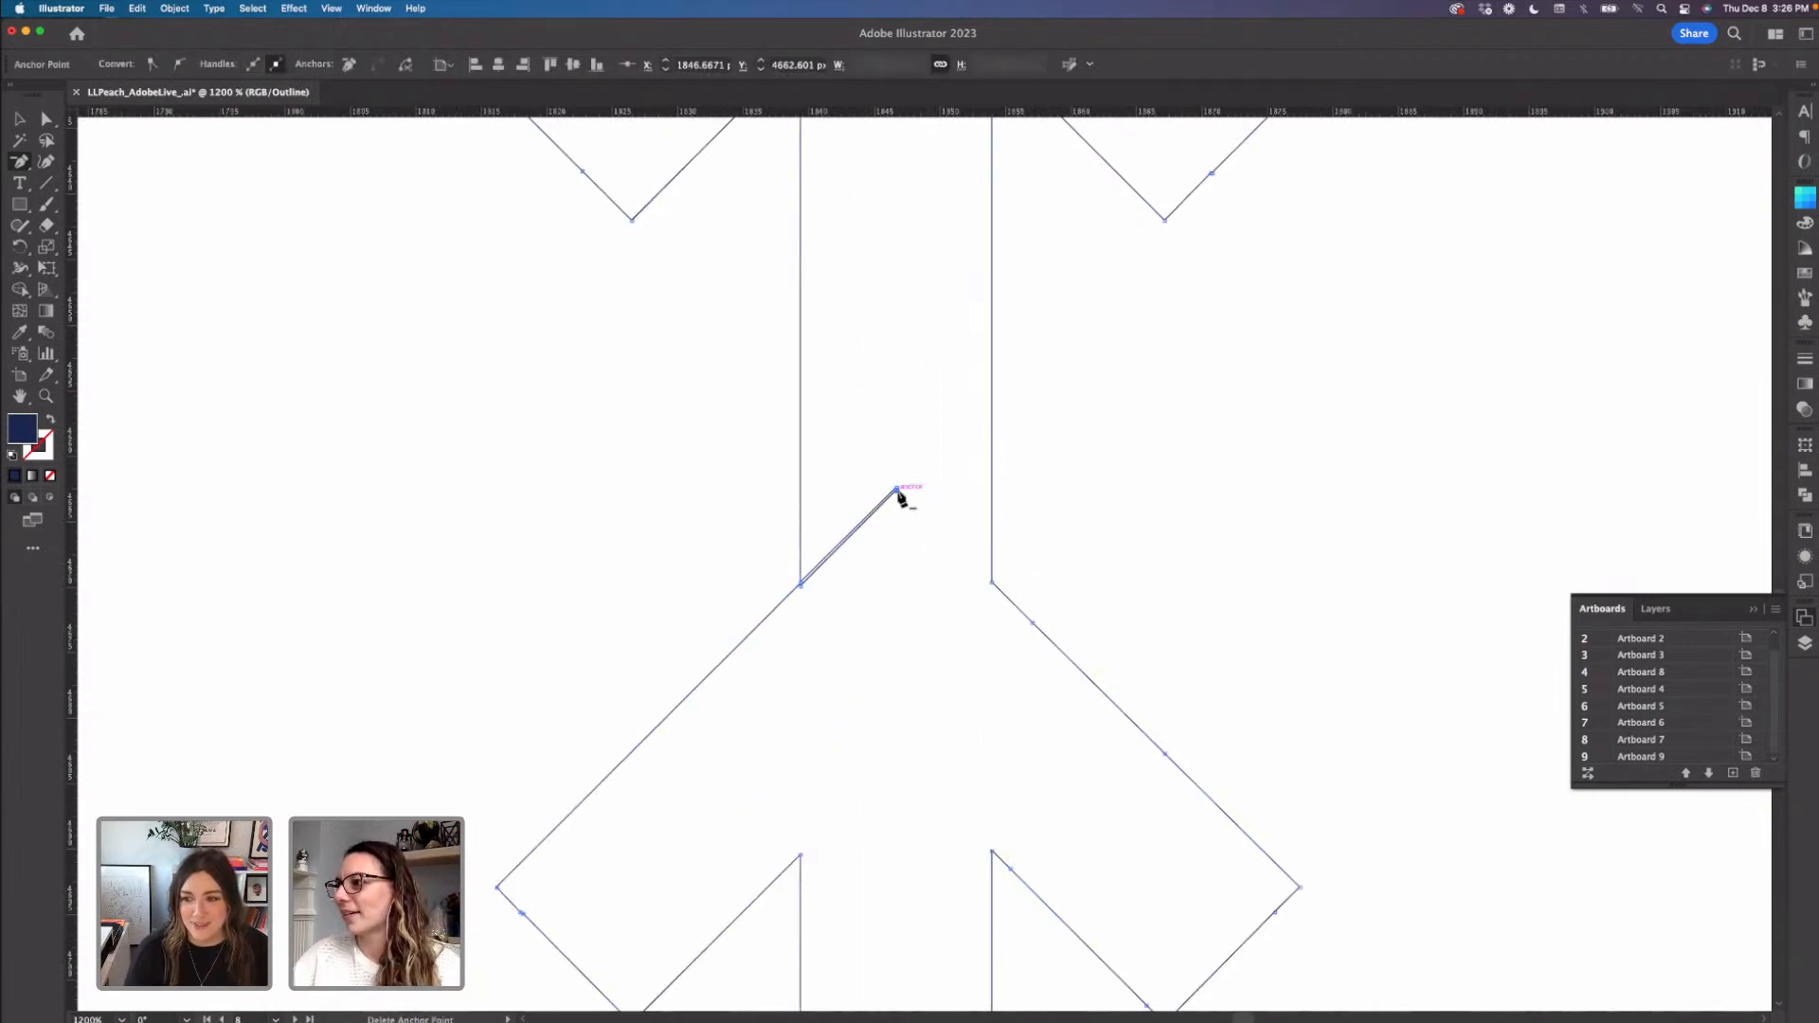
click(901, 491)
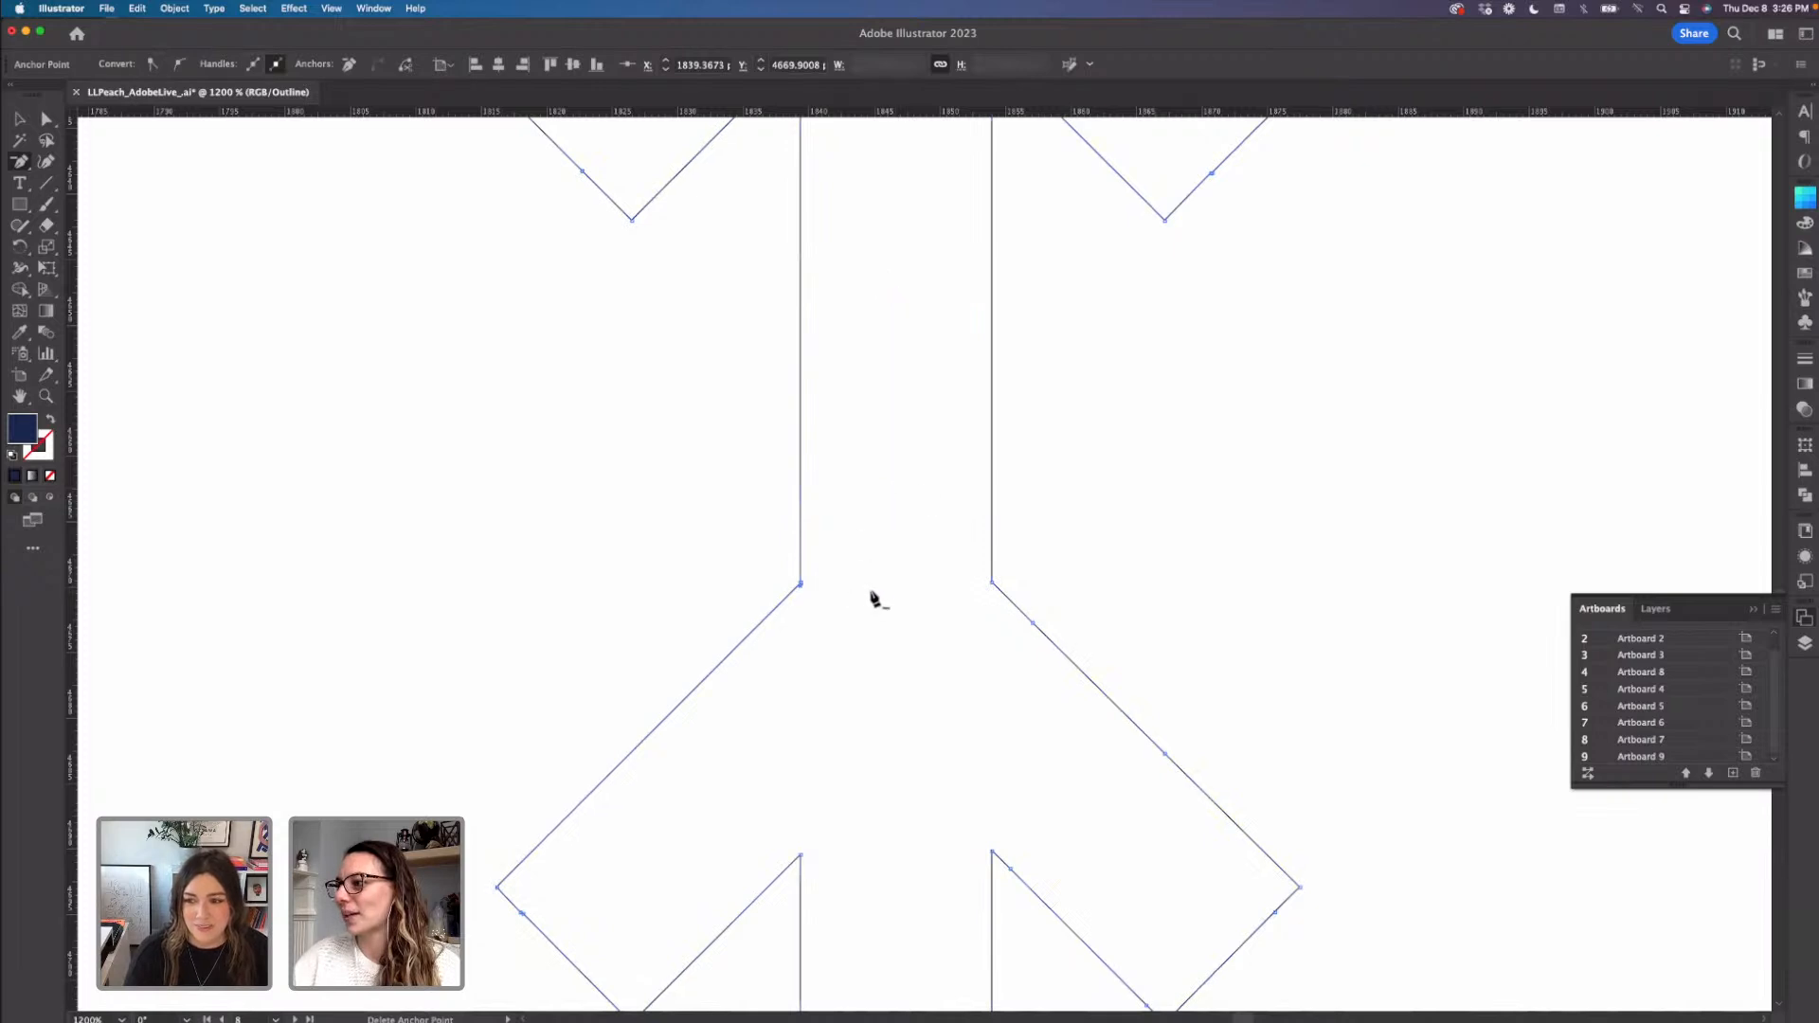
- Delete the redundant anchor points along the straight edges and end caps of the two middle branches
click(1032, 623)
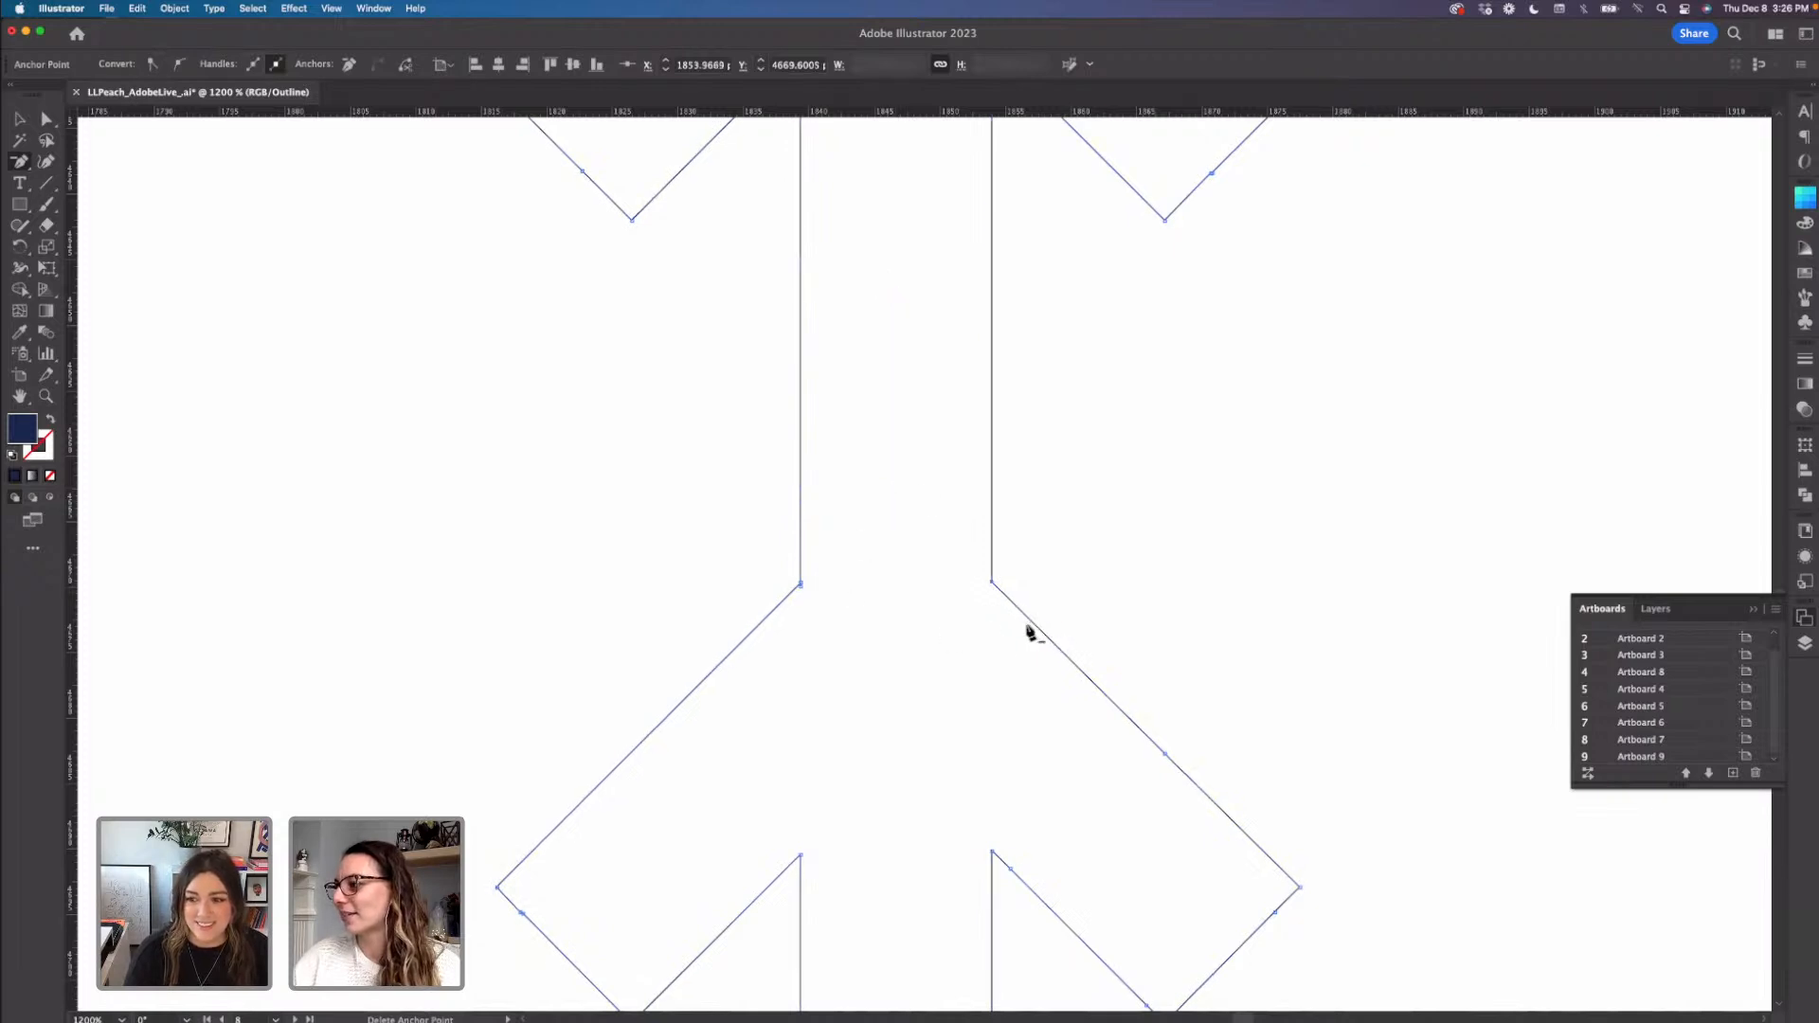
click(1165, 755)
drag(1094, 804, 1097, 628)
click(1283, 737)
click(1016, 692)
click(527, 736)
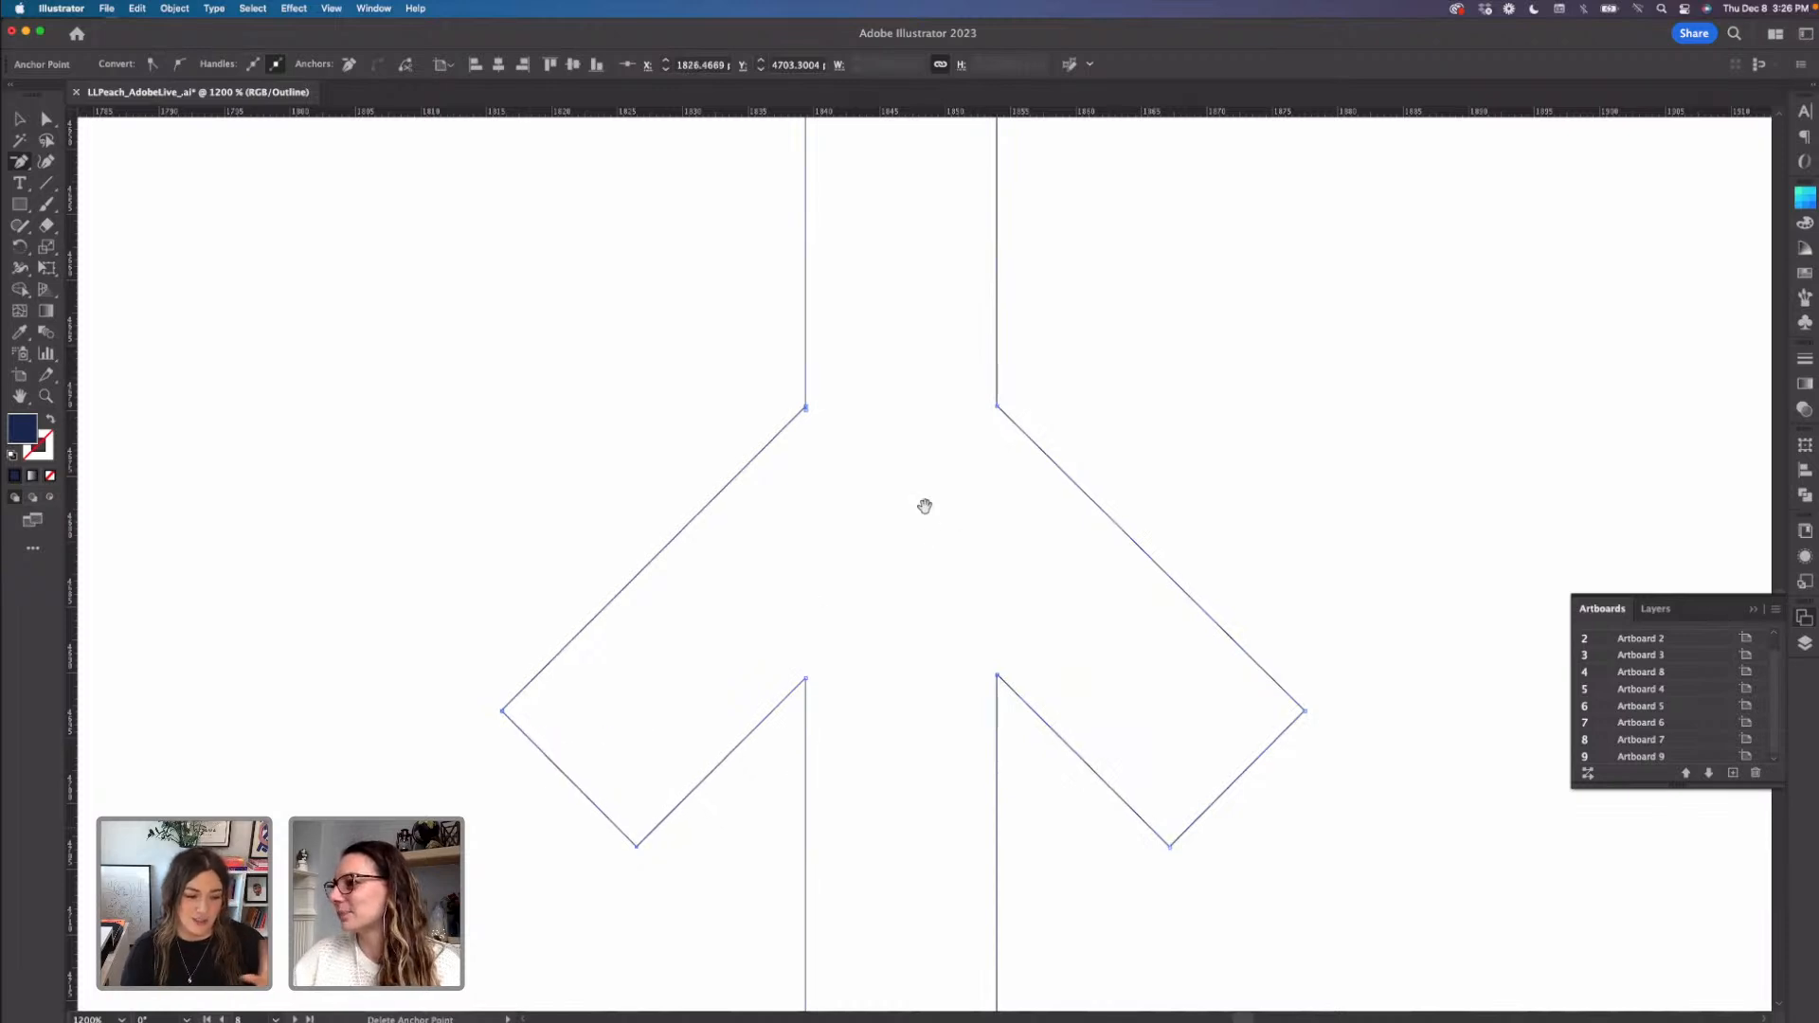
- Delete the duplicate anchor point at the corner where the middle-left branch's upper edge meets the stem
key(super+equal)
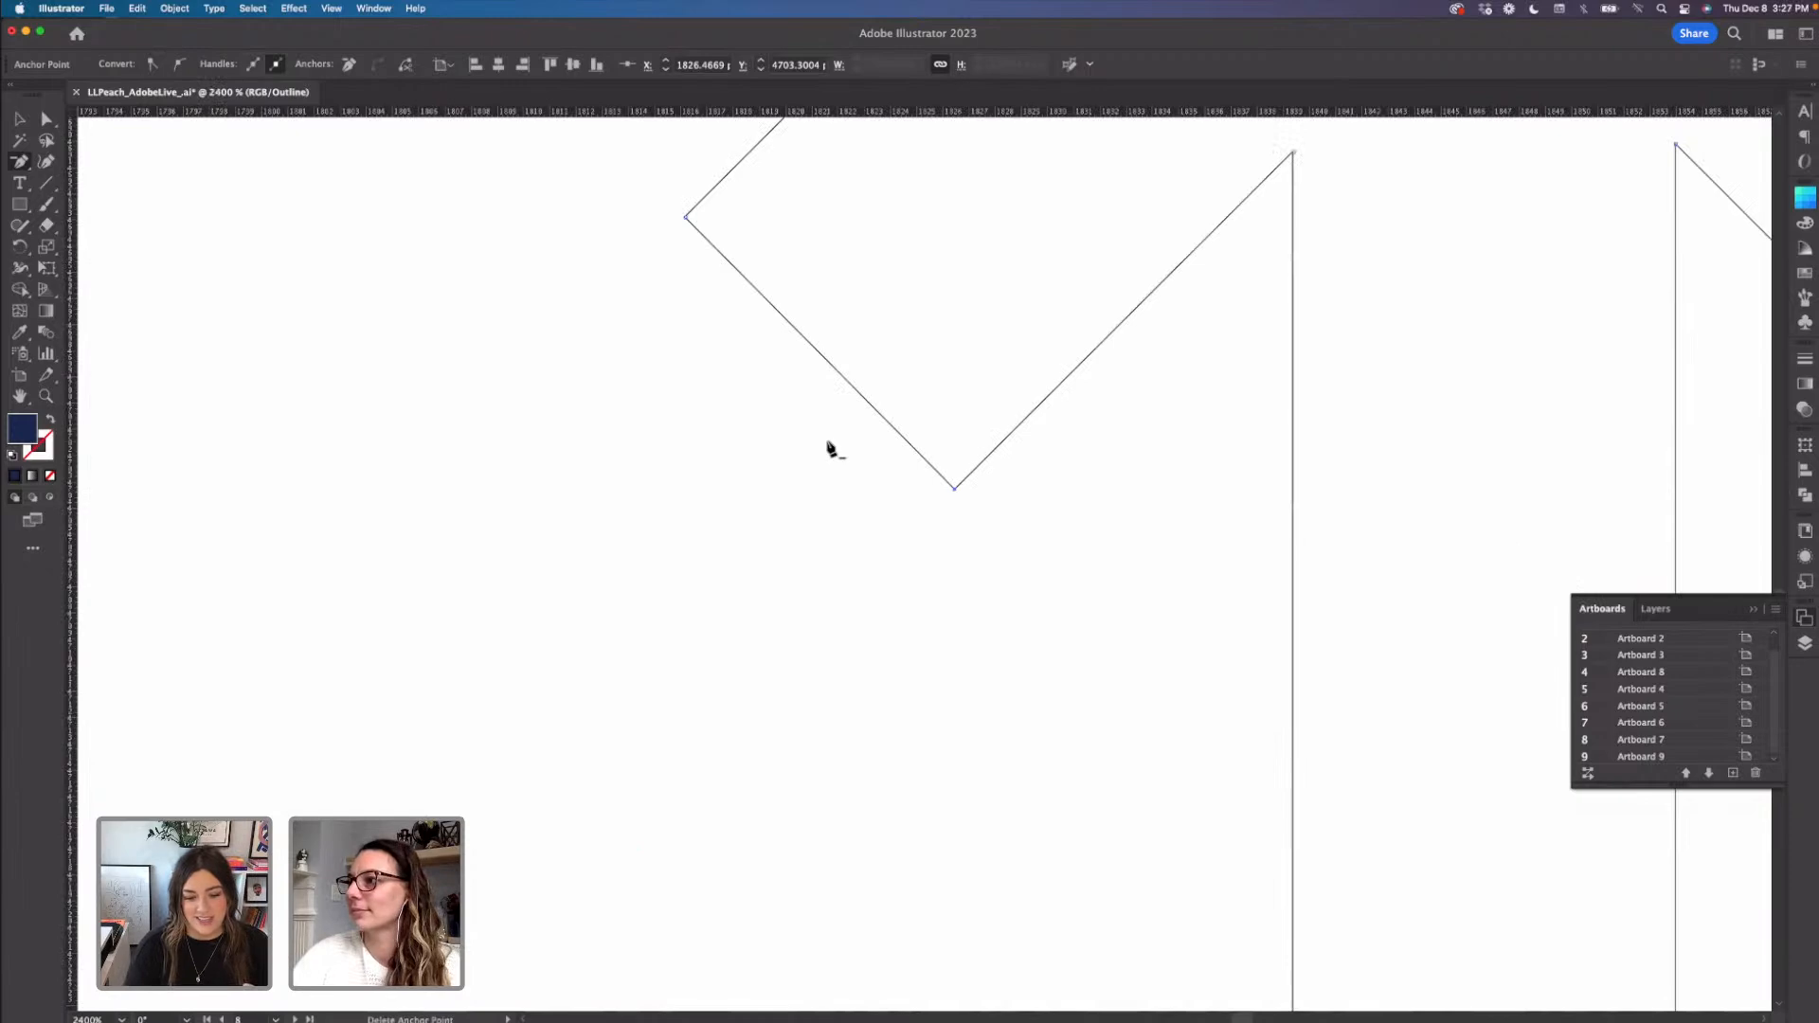
drag(1002, 414, 857, 677)
scroll(881, 637, up, 3)
key(super+equal)
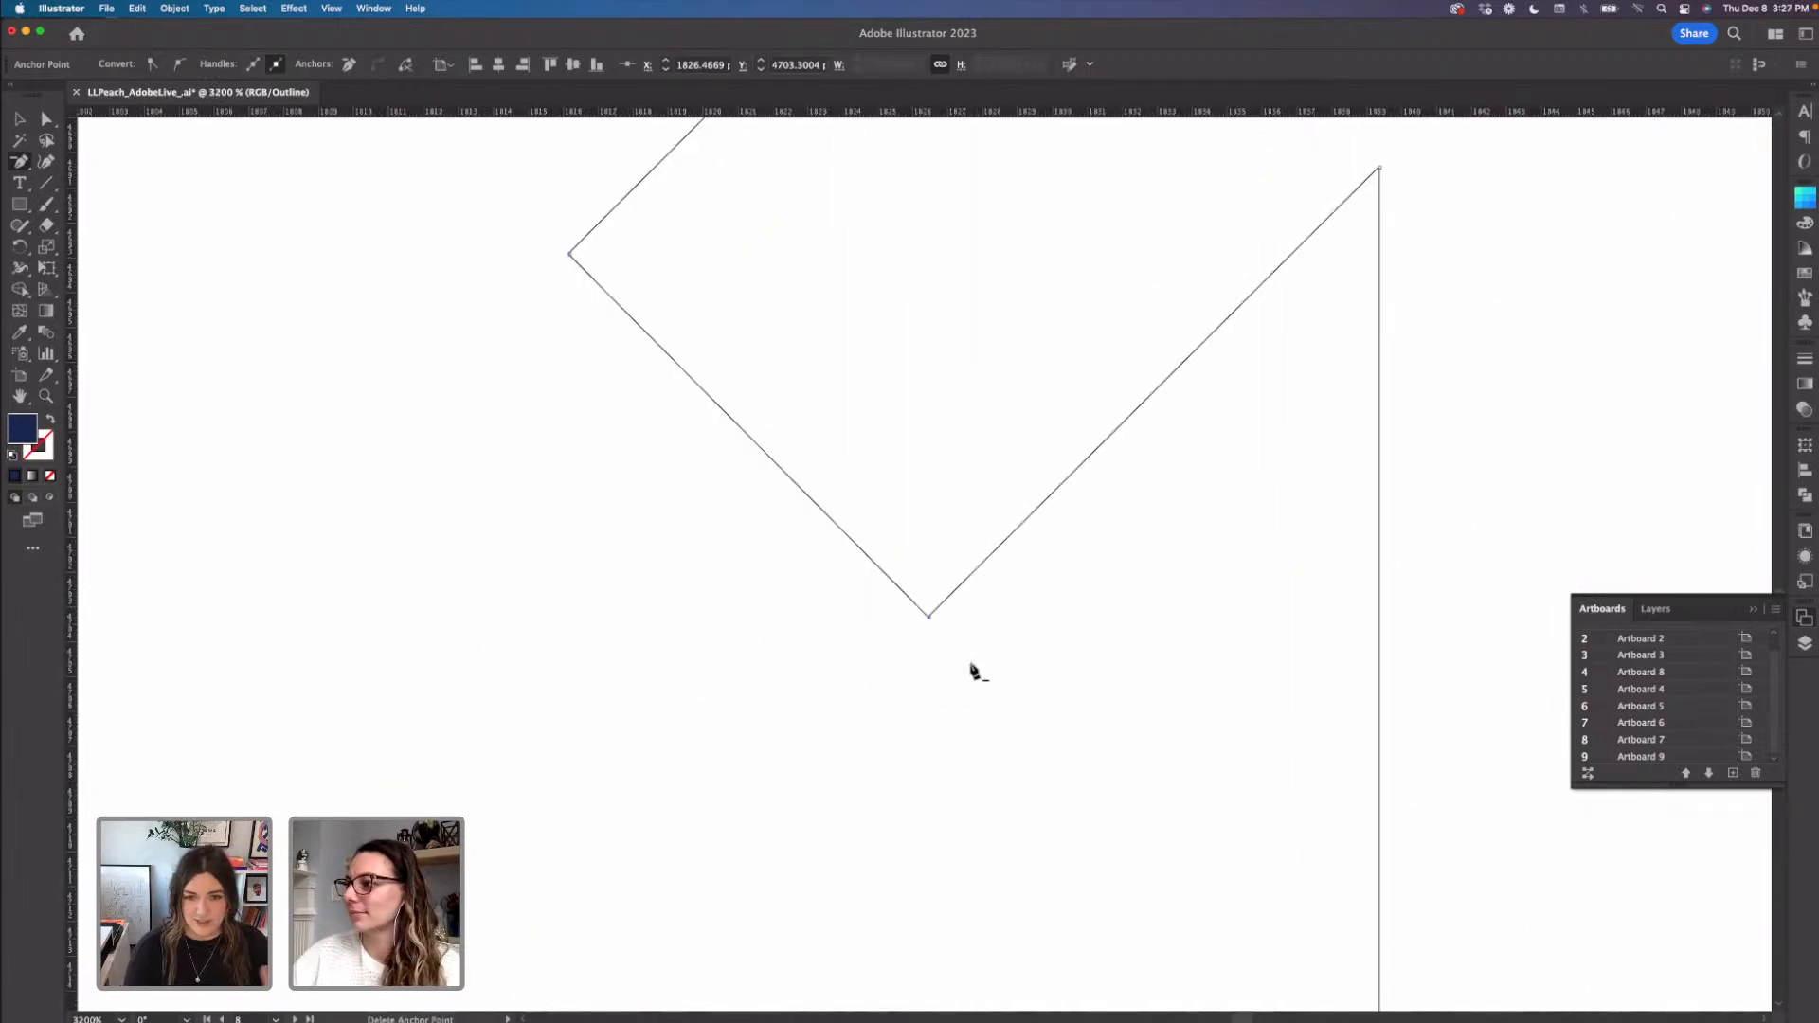
scroll(1133, 484, up, 6)
scroll(1133, 484, right, 5)
scroll(942, 378, down, 10)
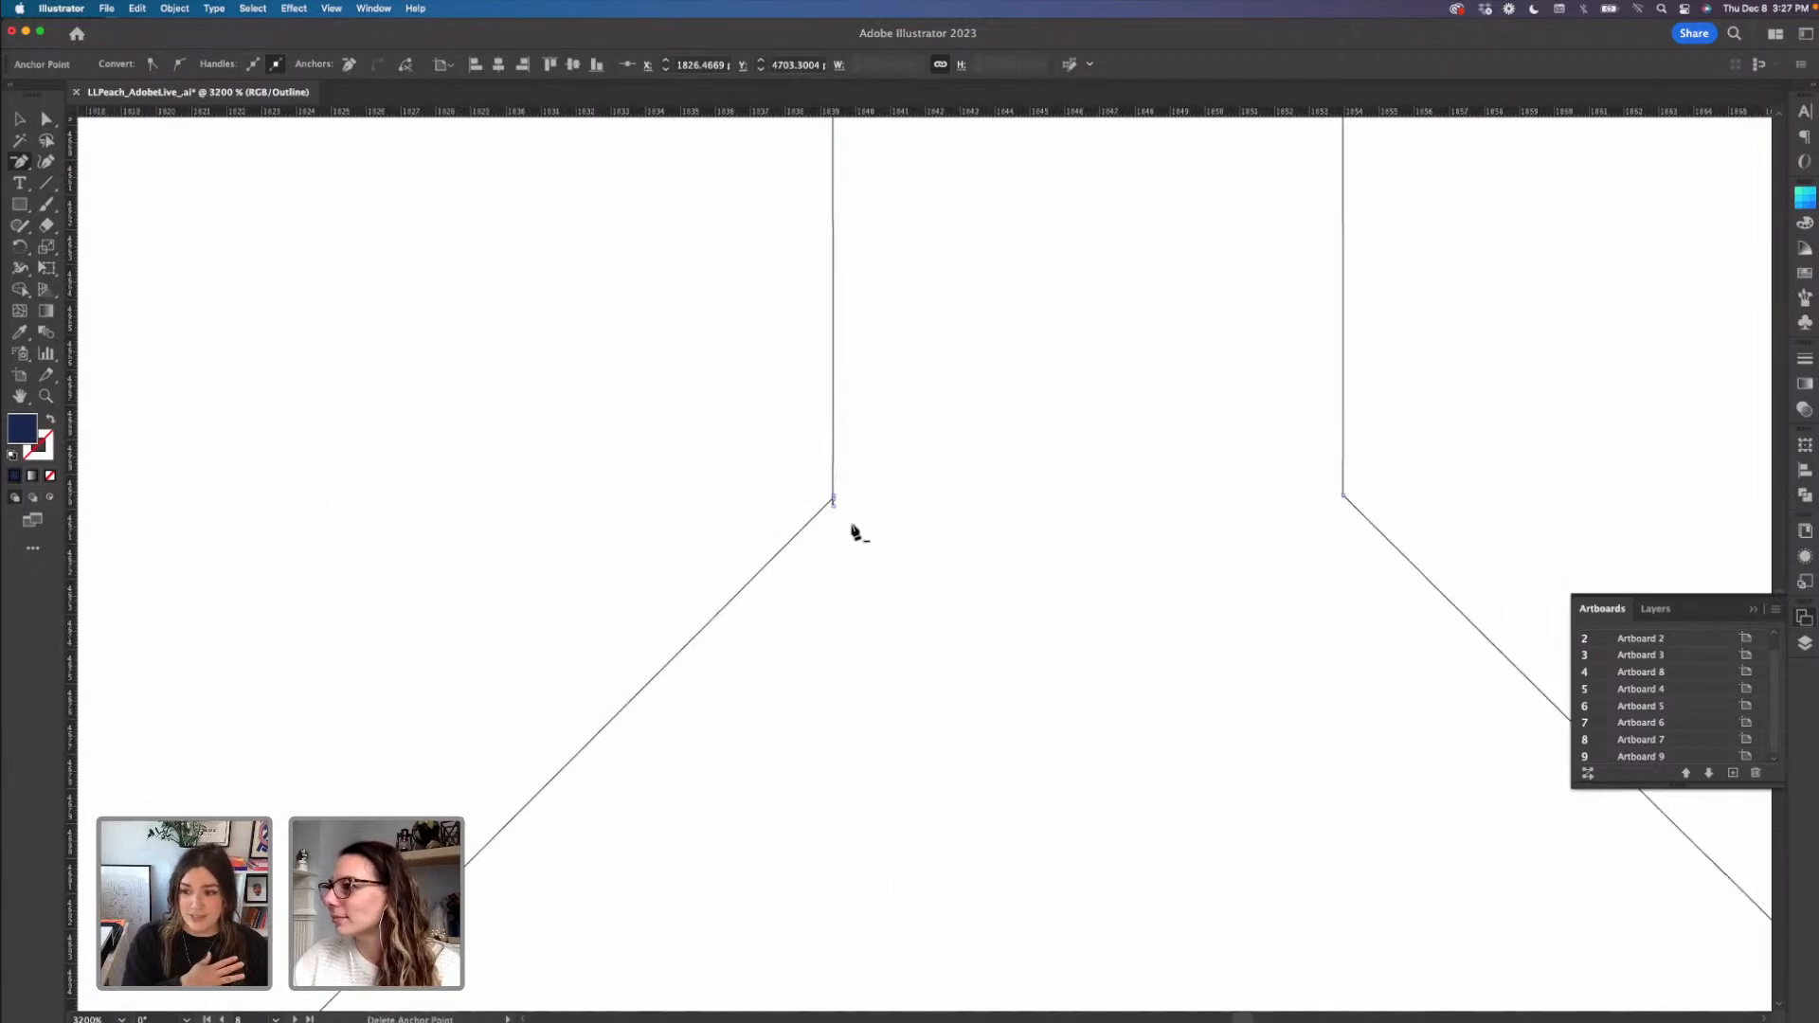
click(833, 502)
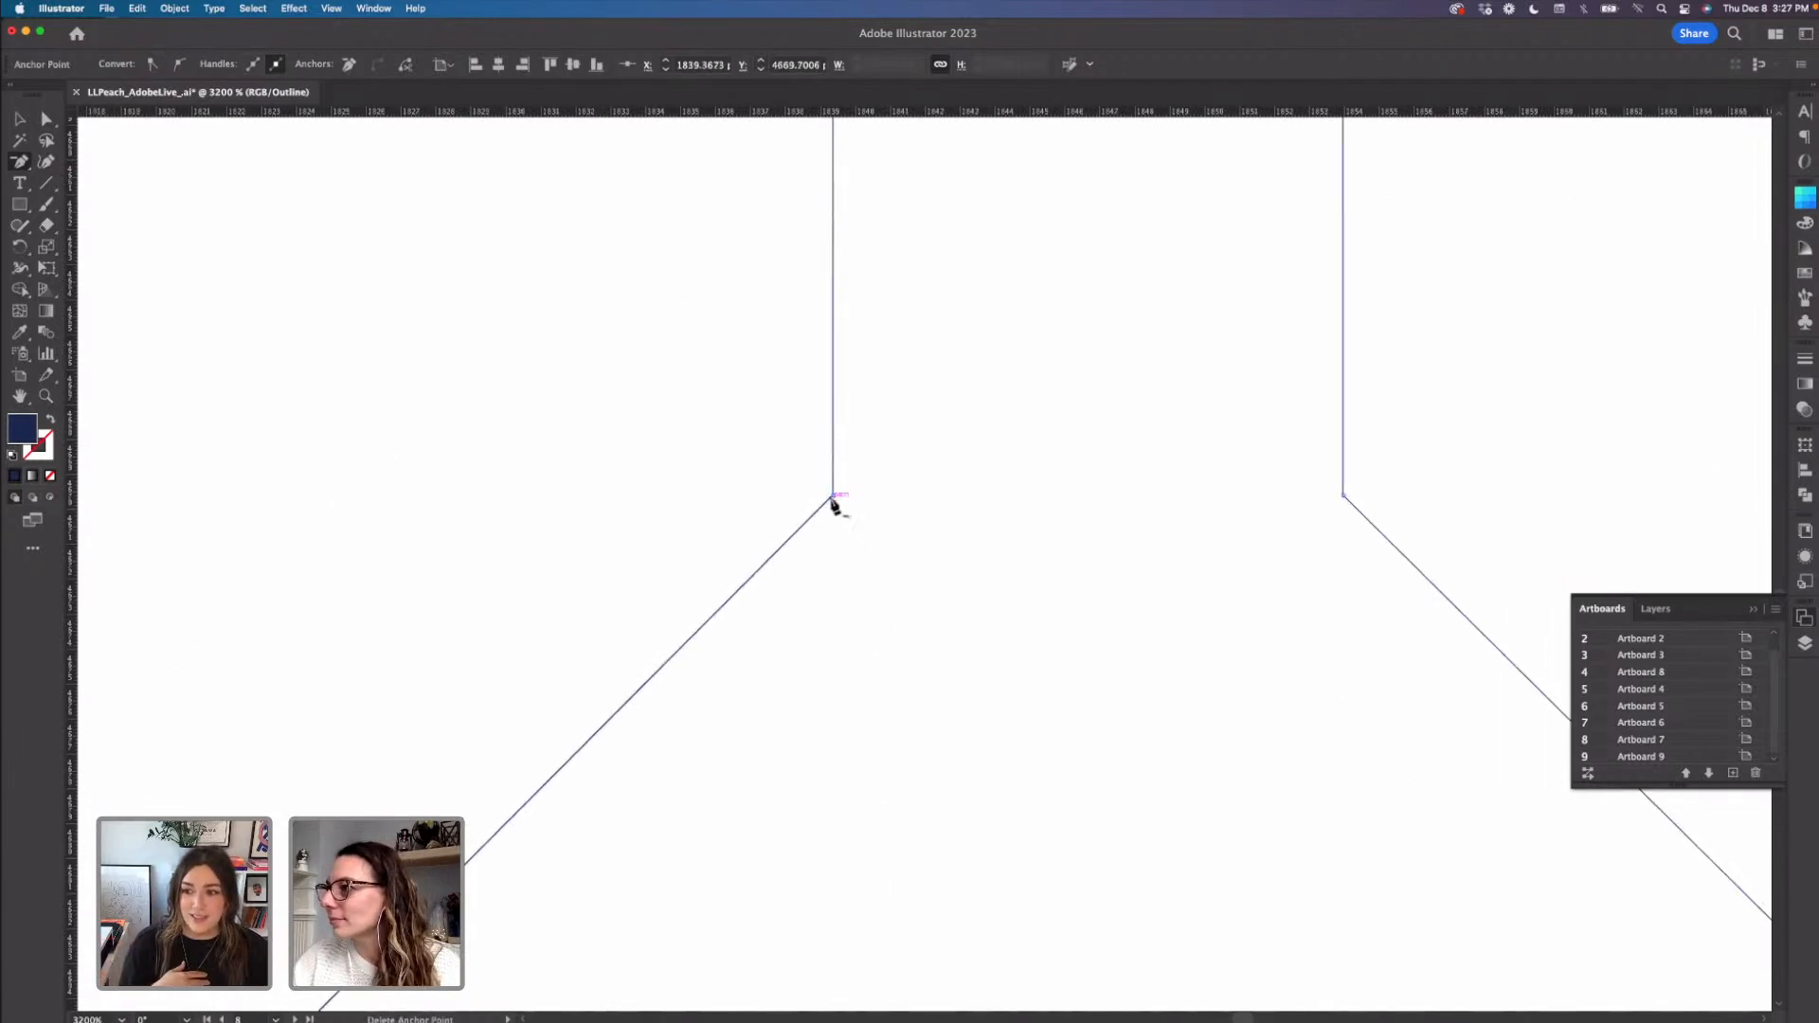
- Delete the anchor points of the small stray triangle inside the top branches
scroll(961, 621, down, 5)
scroll(957, 630, down, 10)
scroll(949, 914, up, 6)
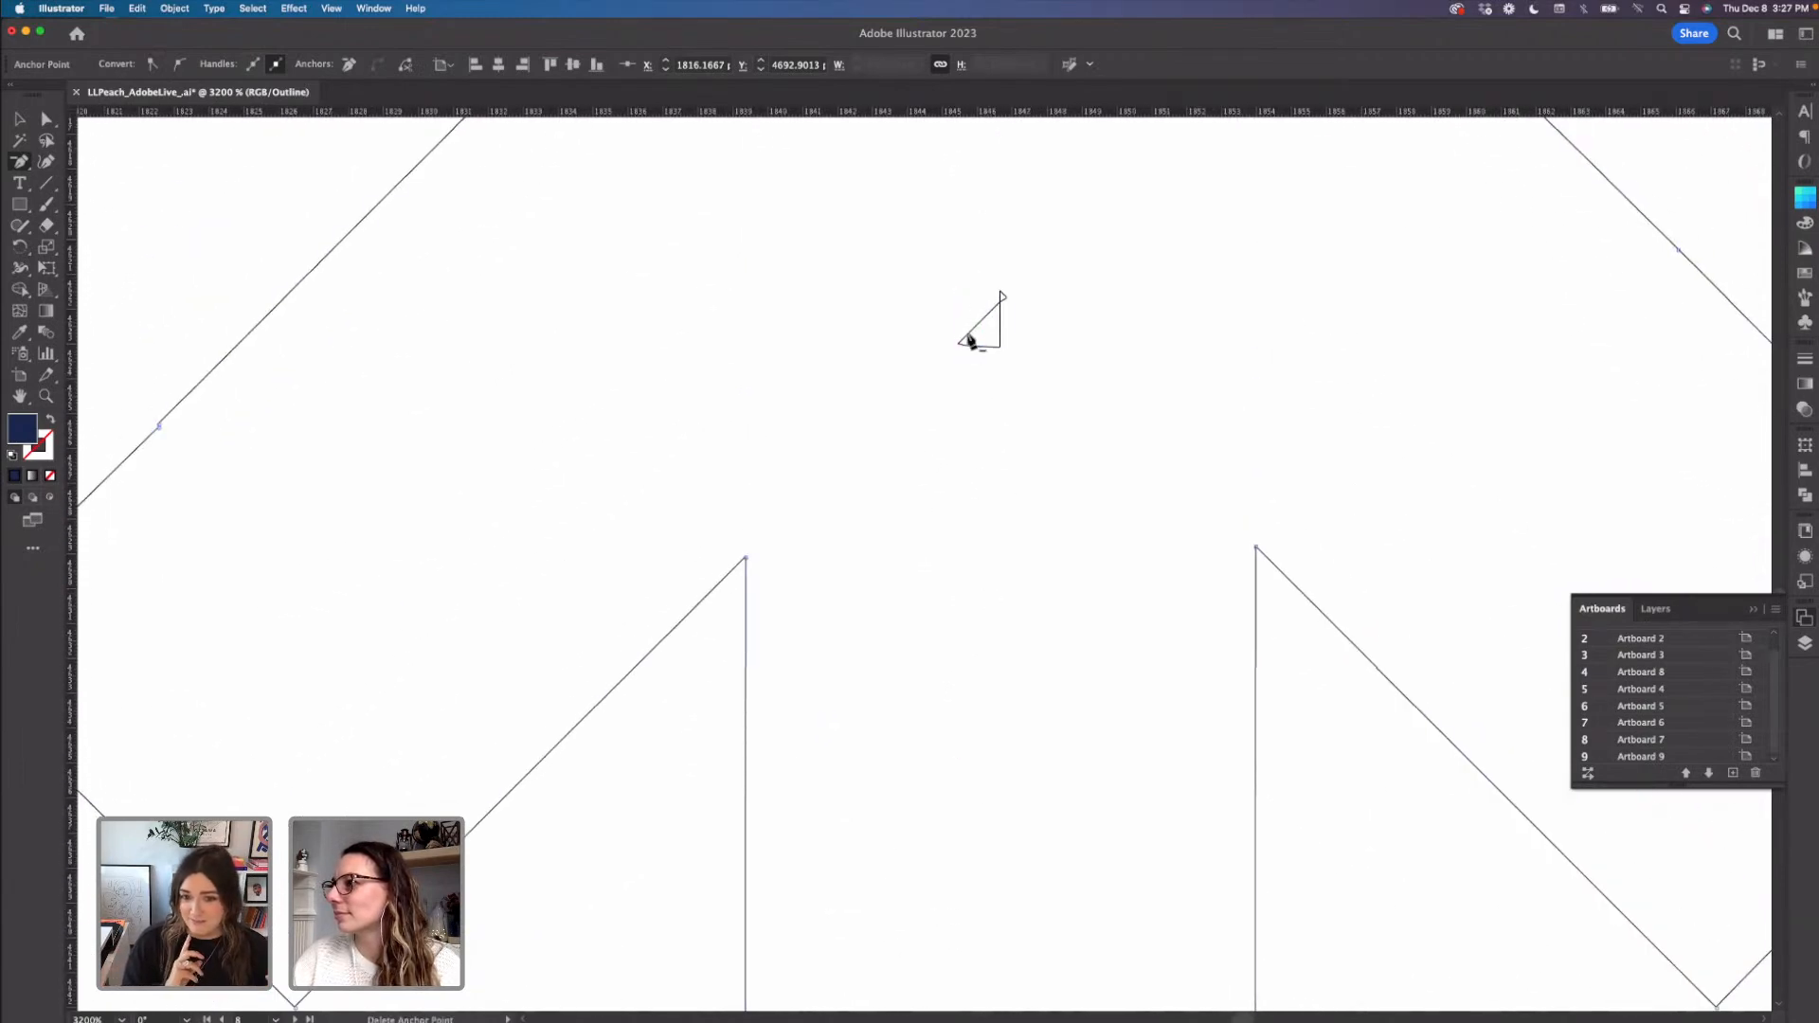
click(966, 343)
click(1001, 346)
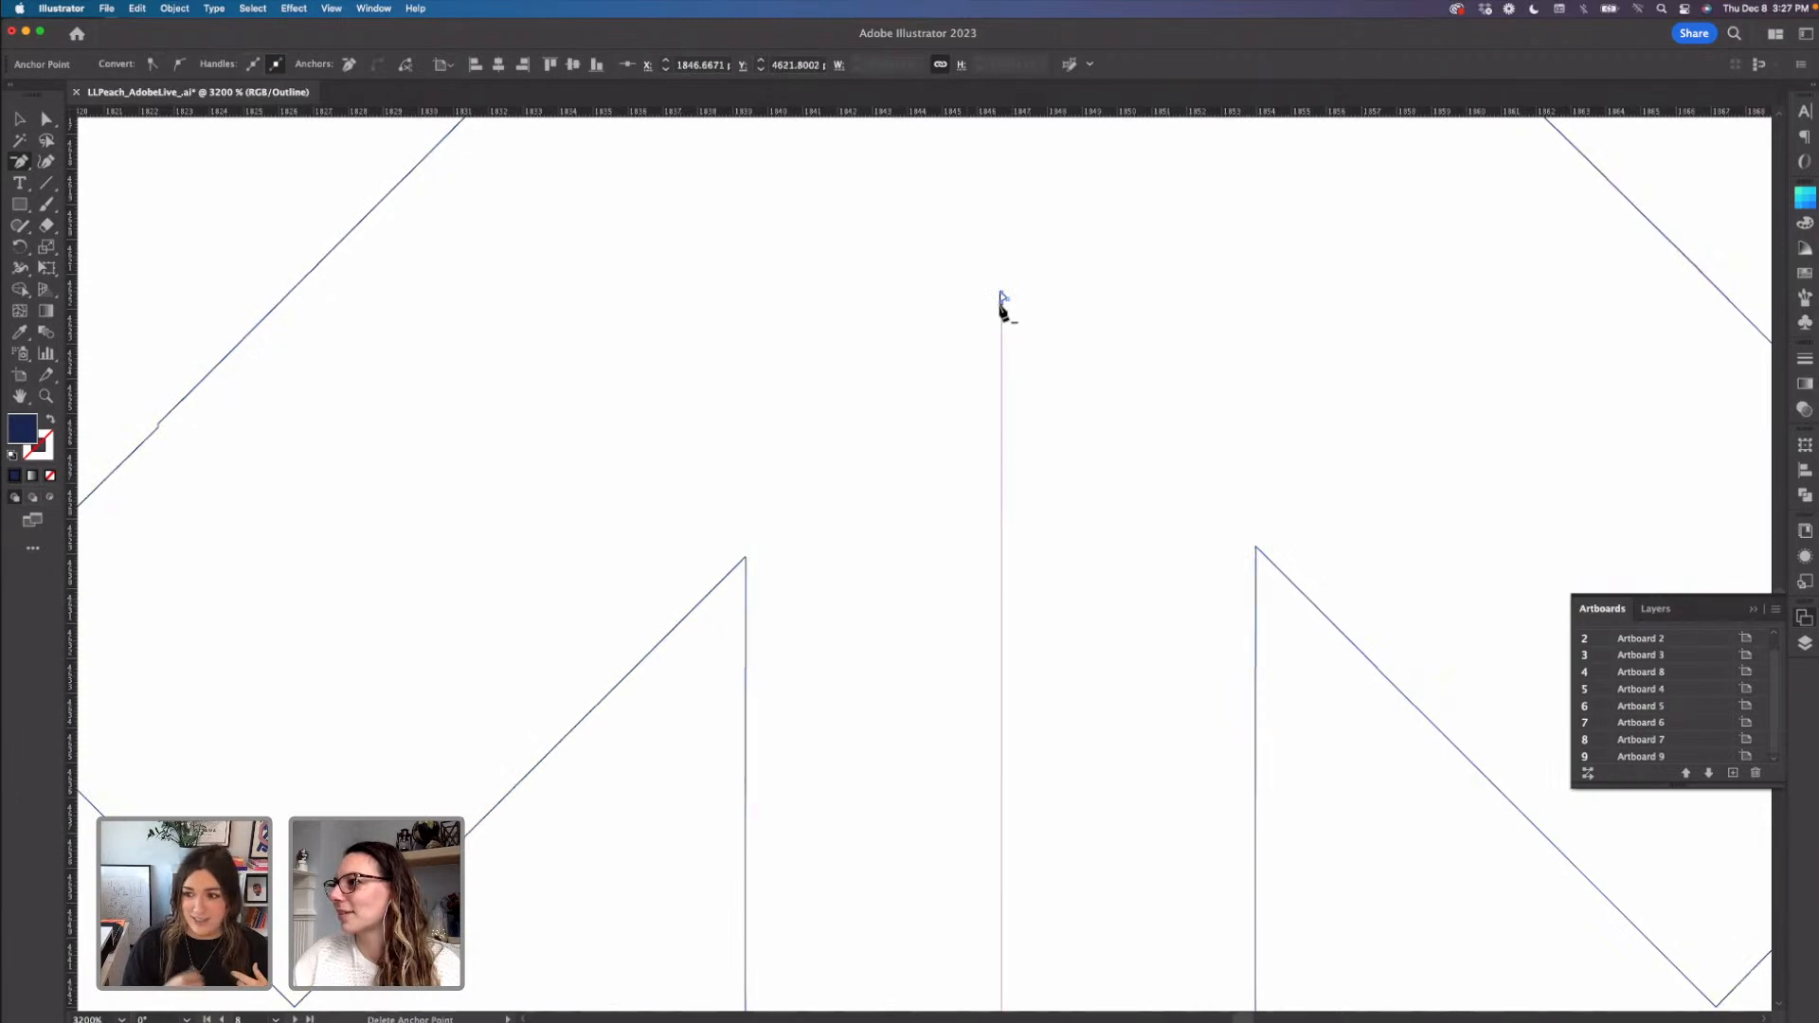
key(super+shift+a)
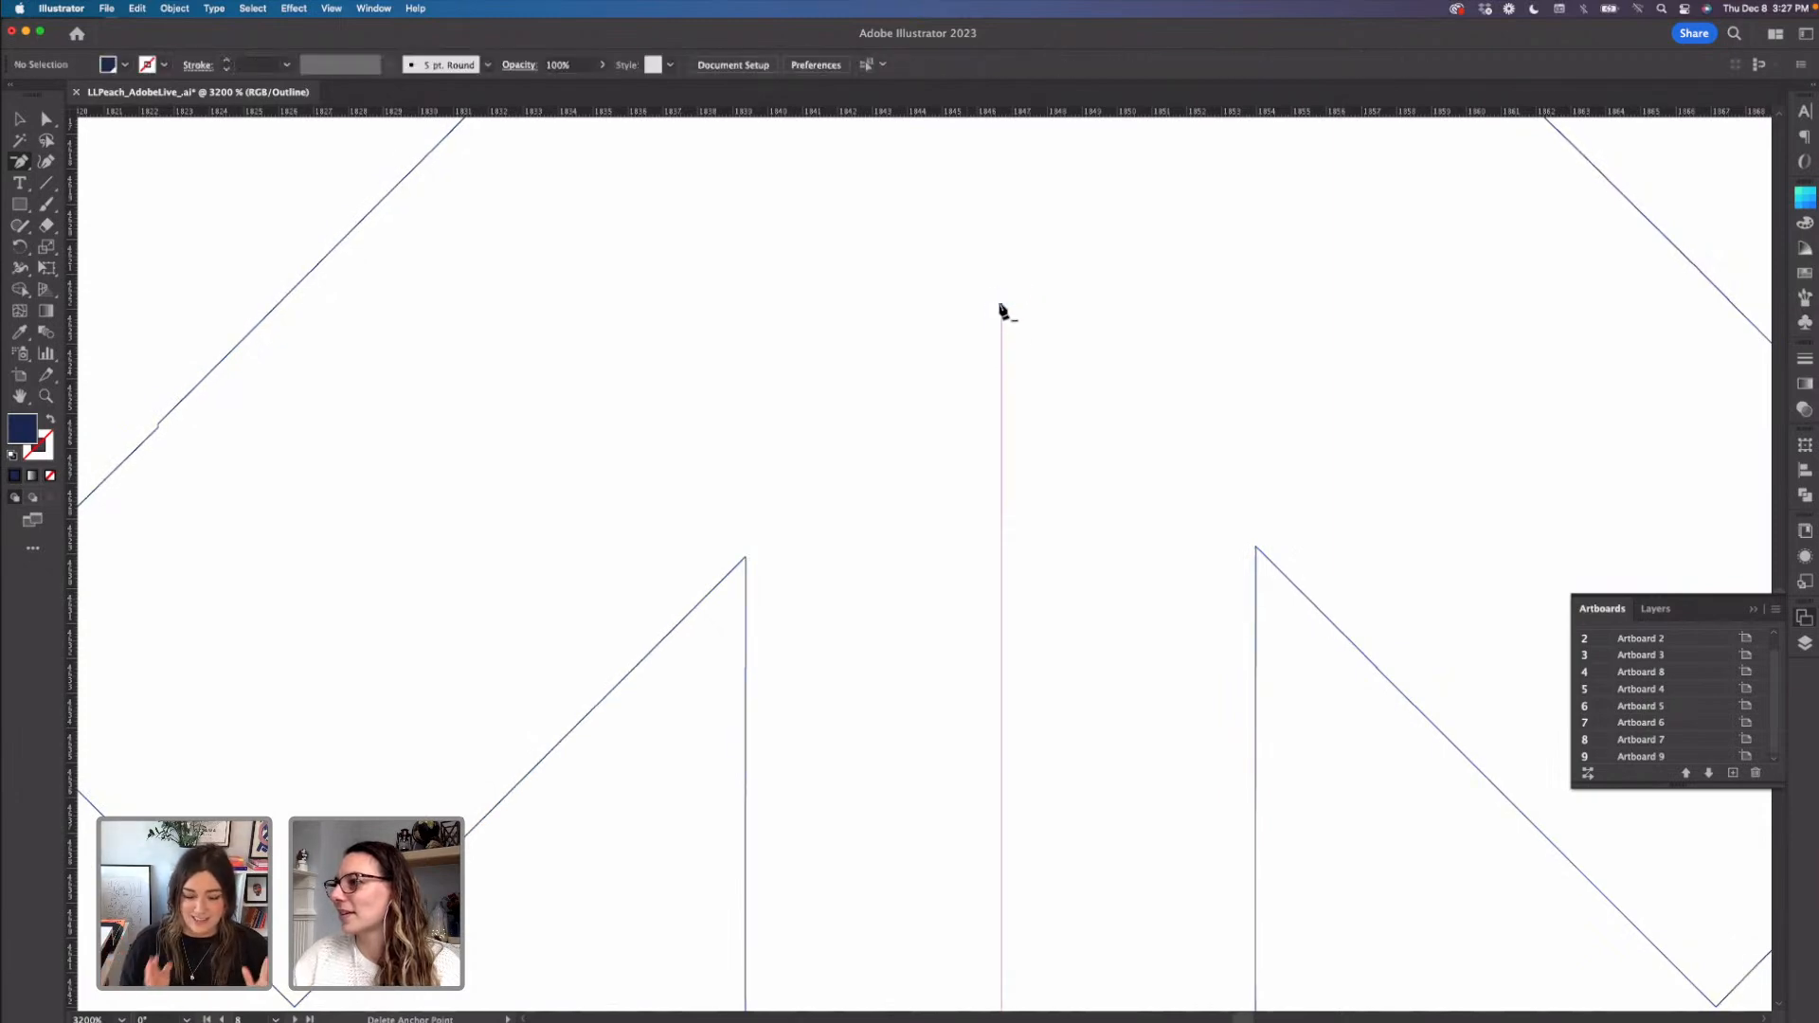
click(1001, 319)
- Delete the redundant anchor points along the top-left branch's long outer edge and its end cap
key(super+minus)
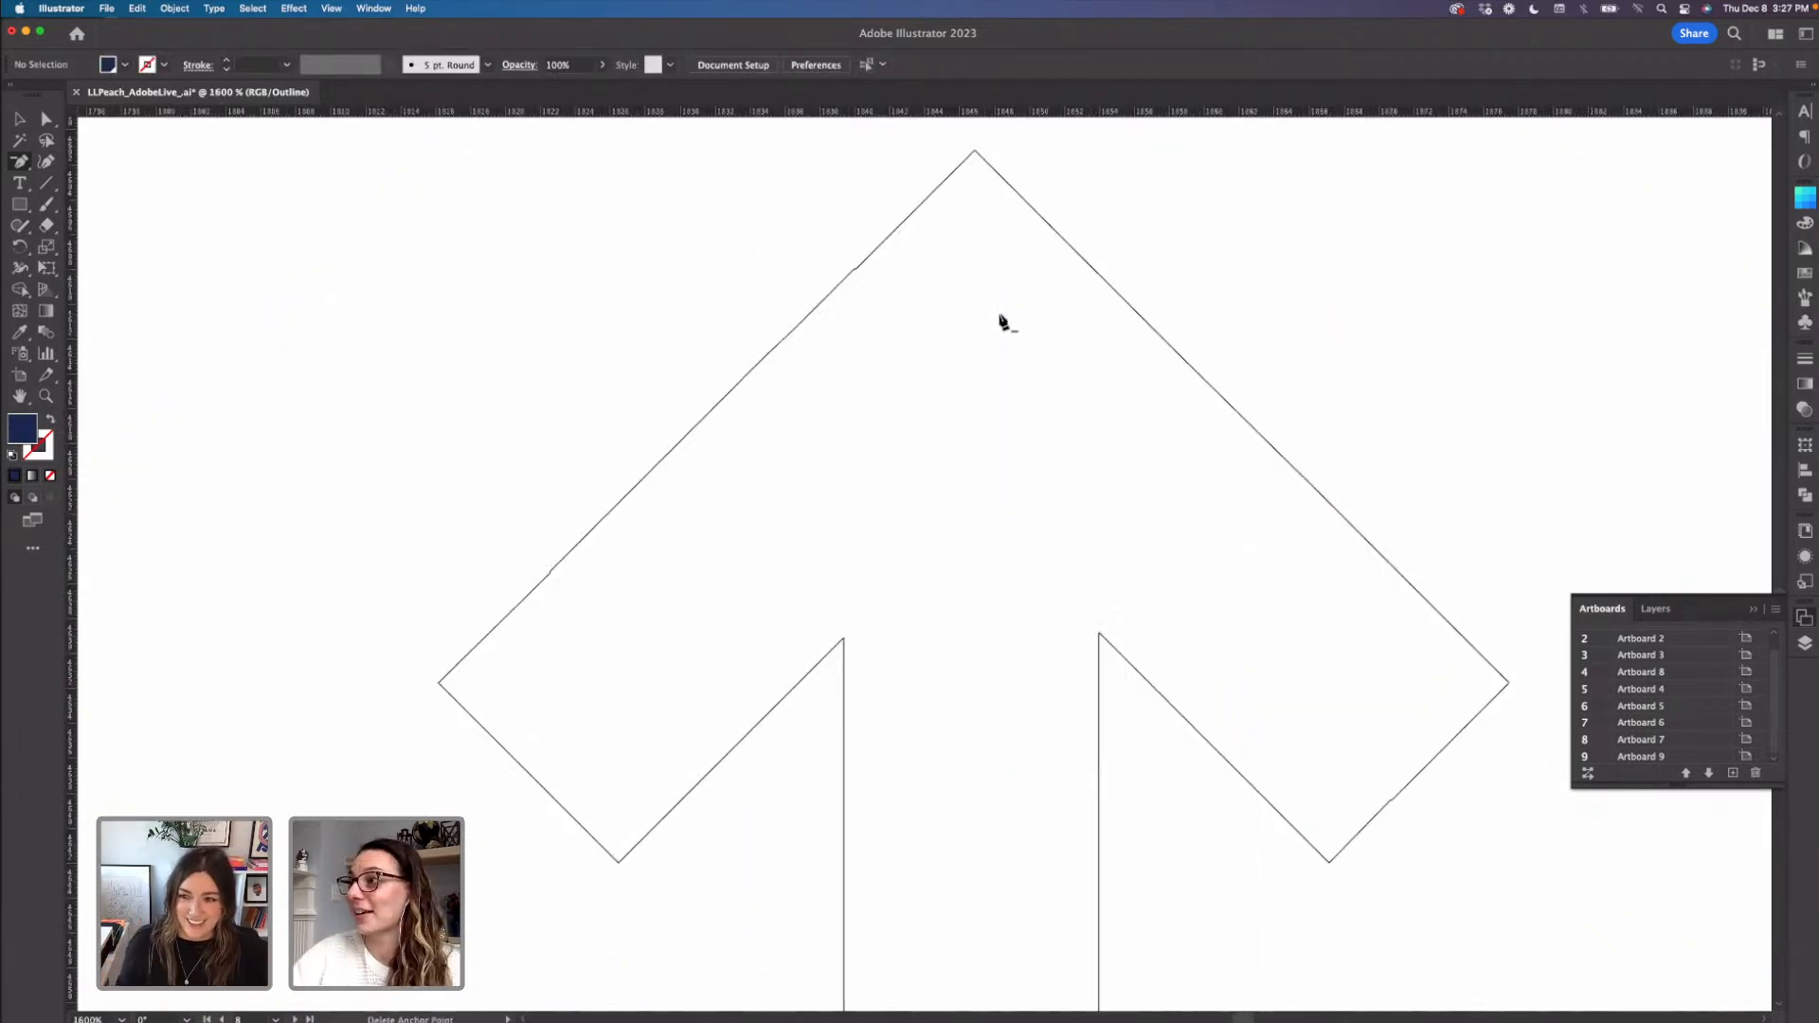
click(858, 272)
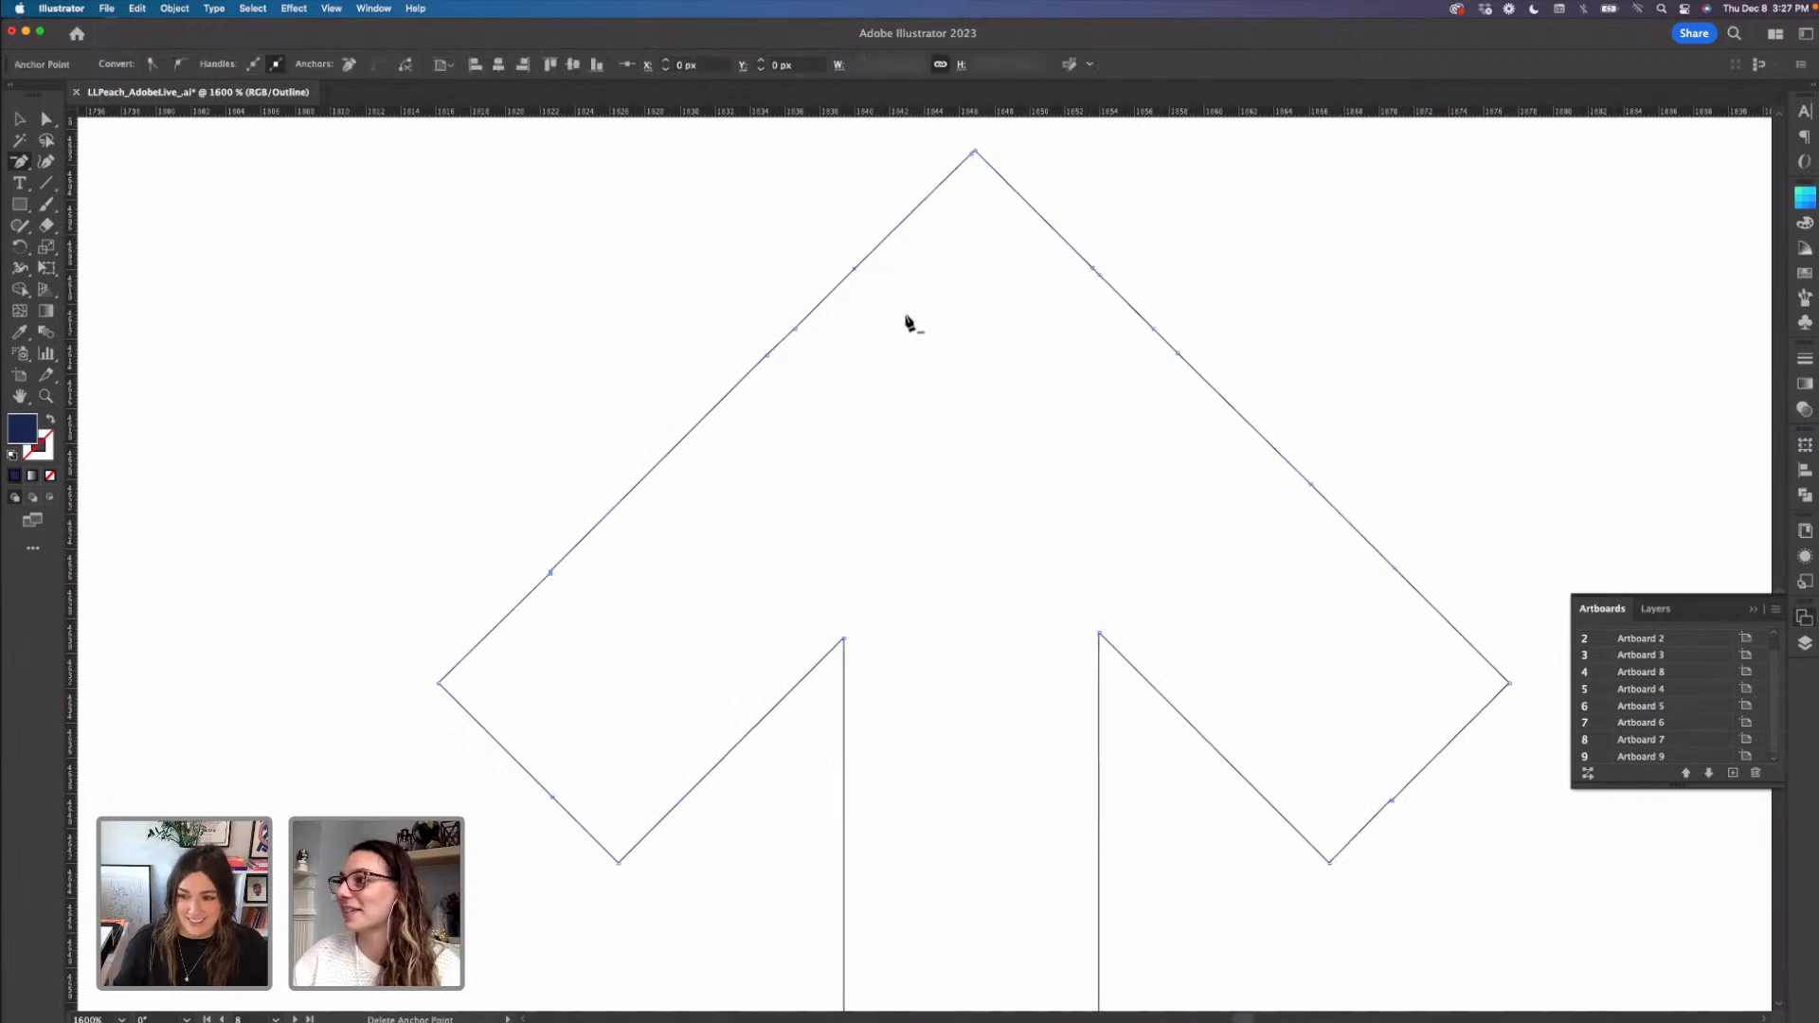
click(795, 330)
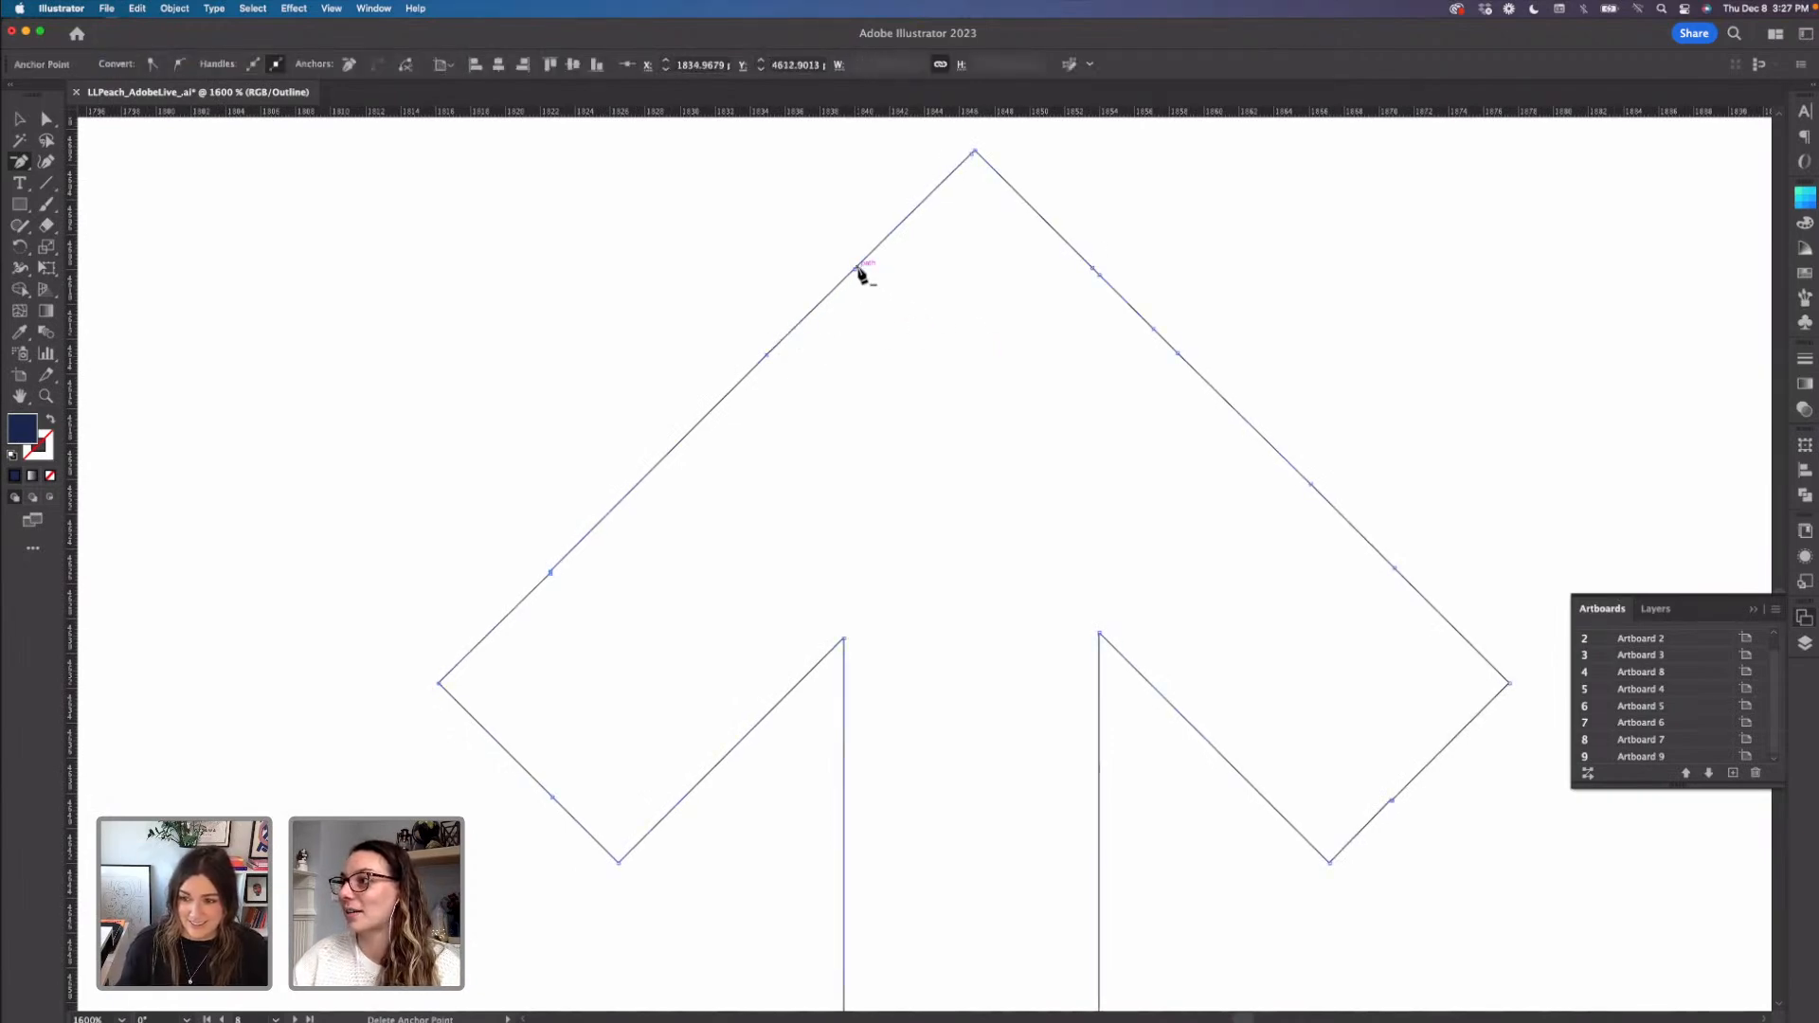
click(767, 357)
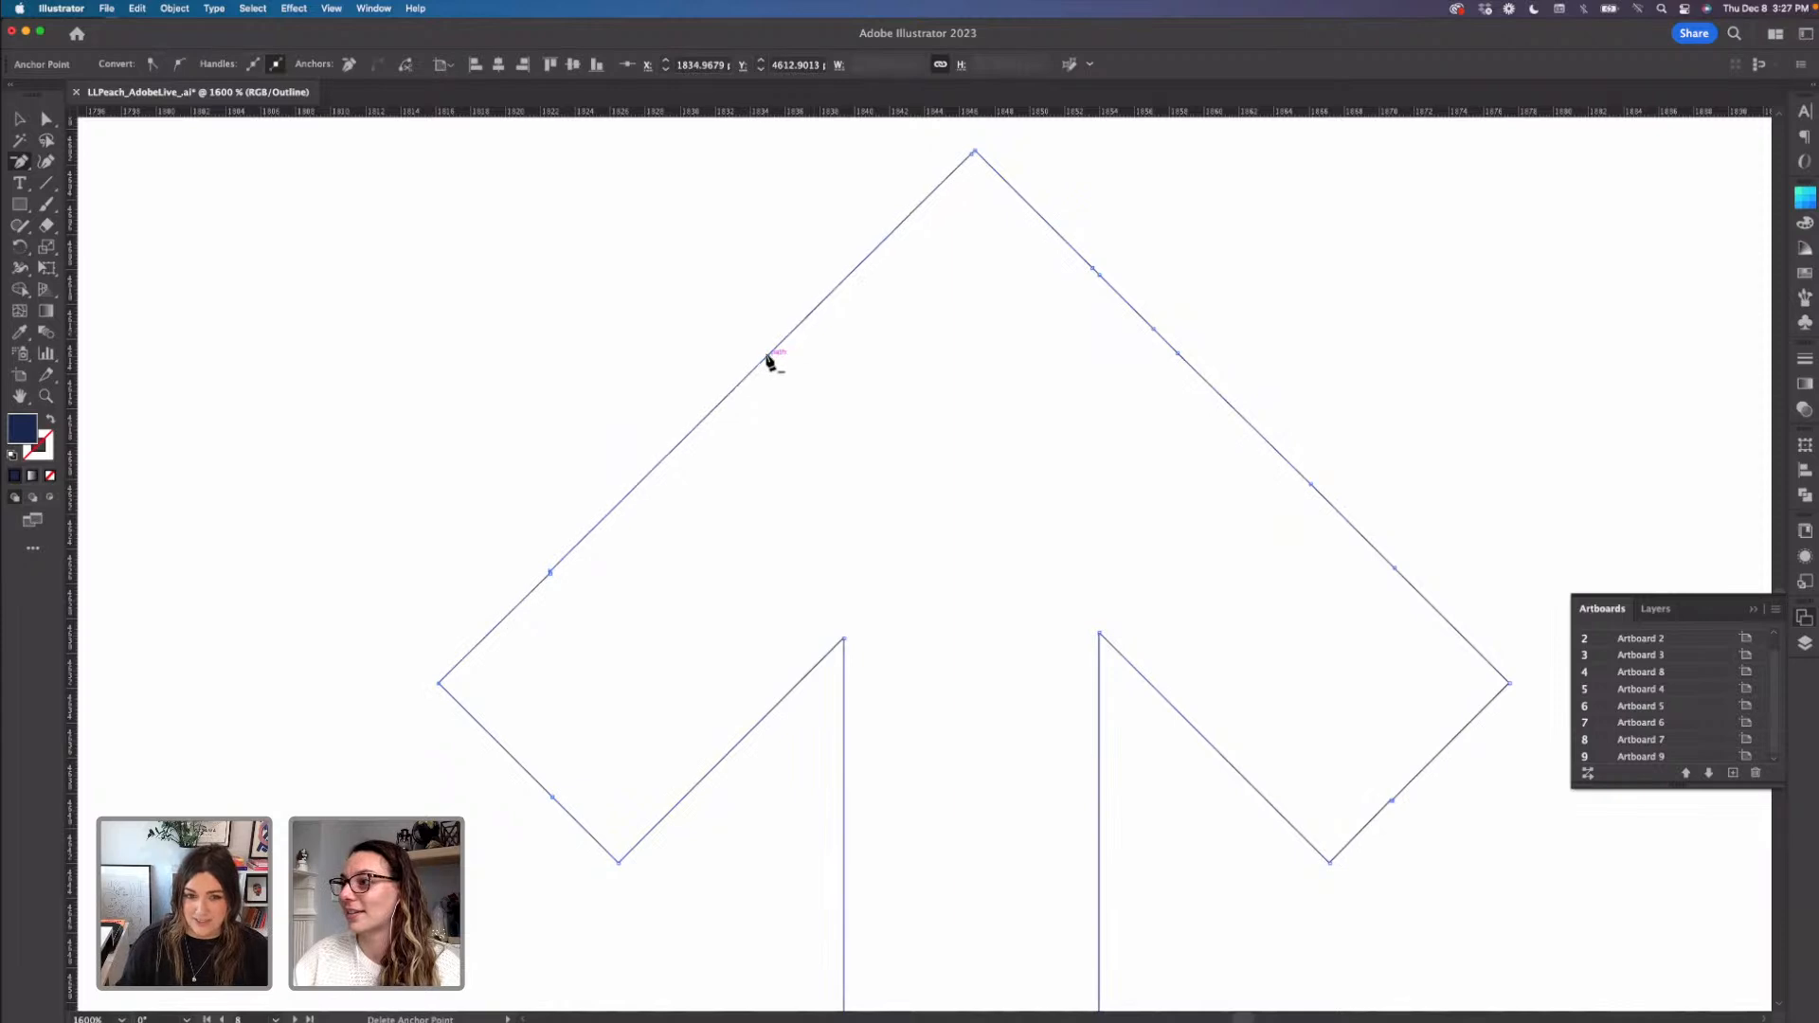
click(550, 575)
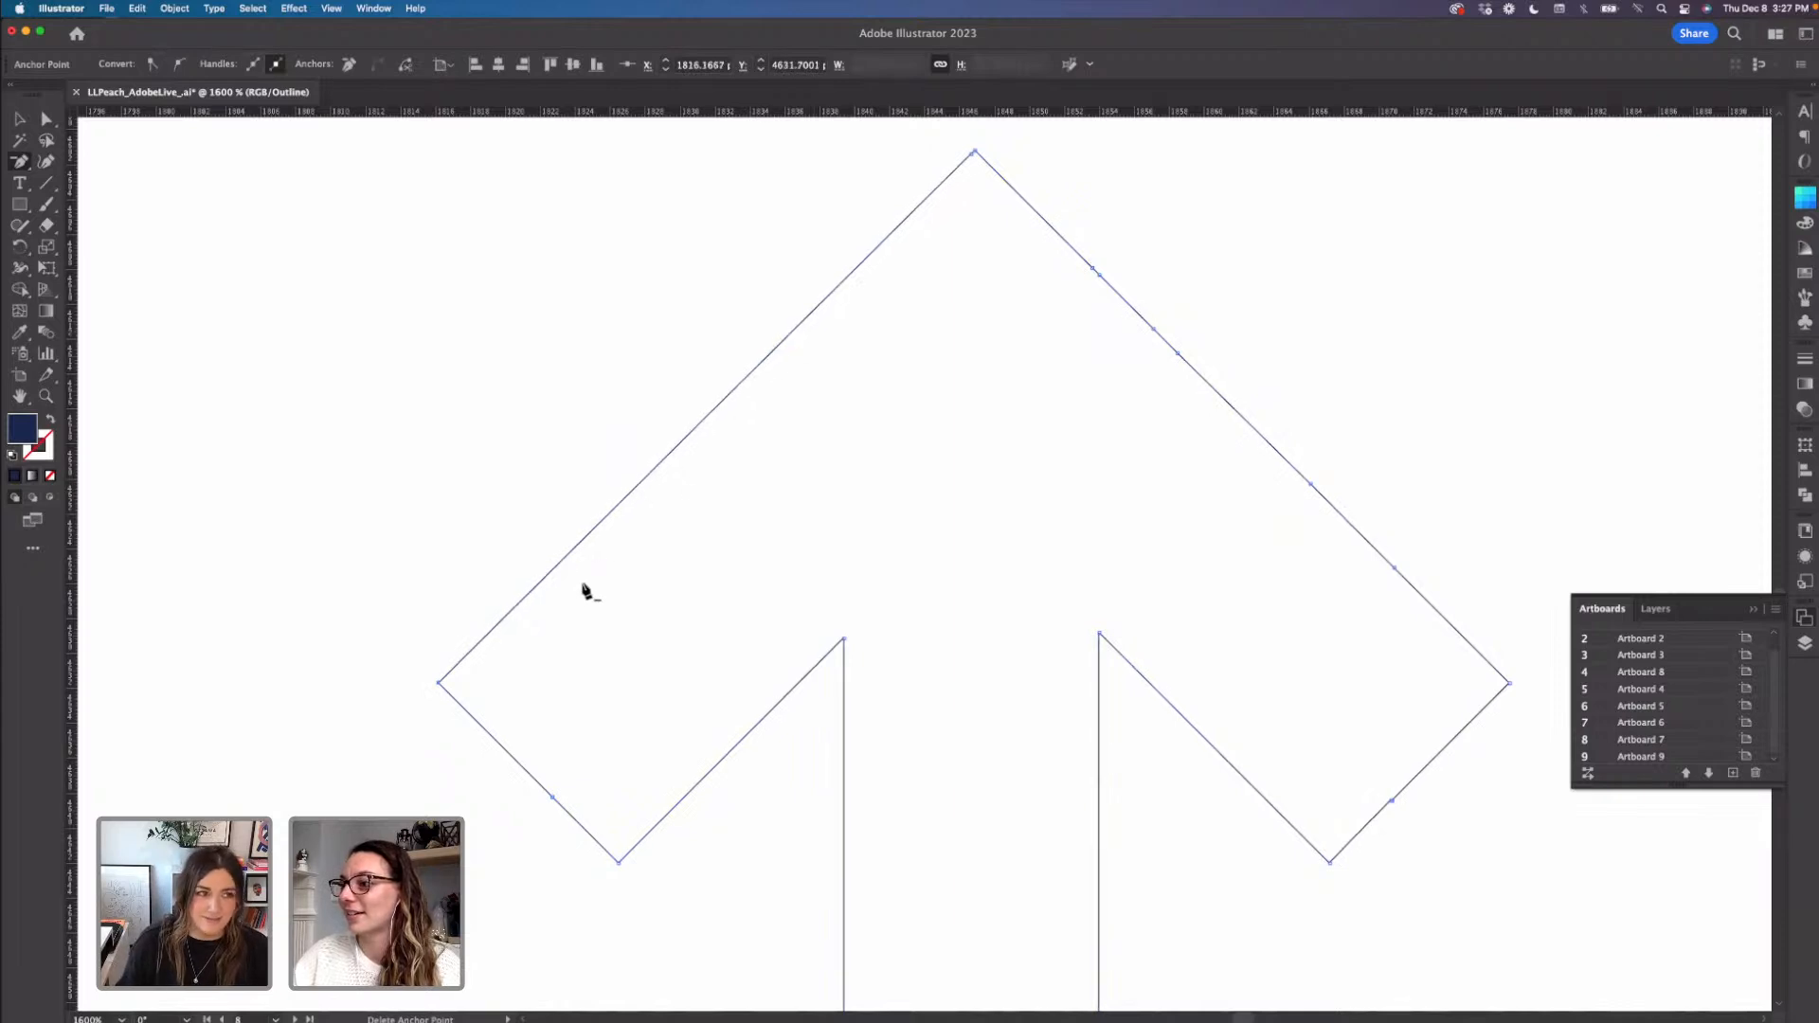
click(553, 796)
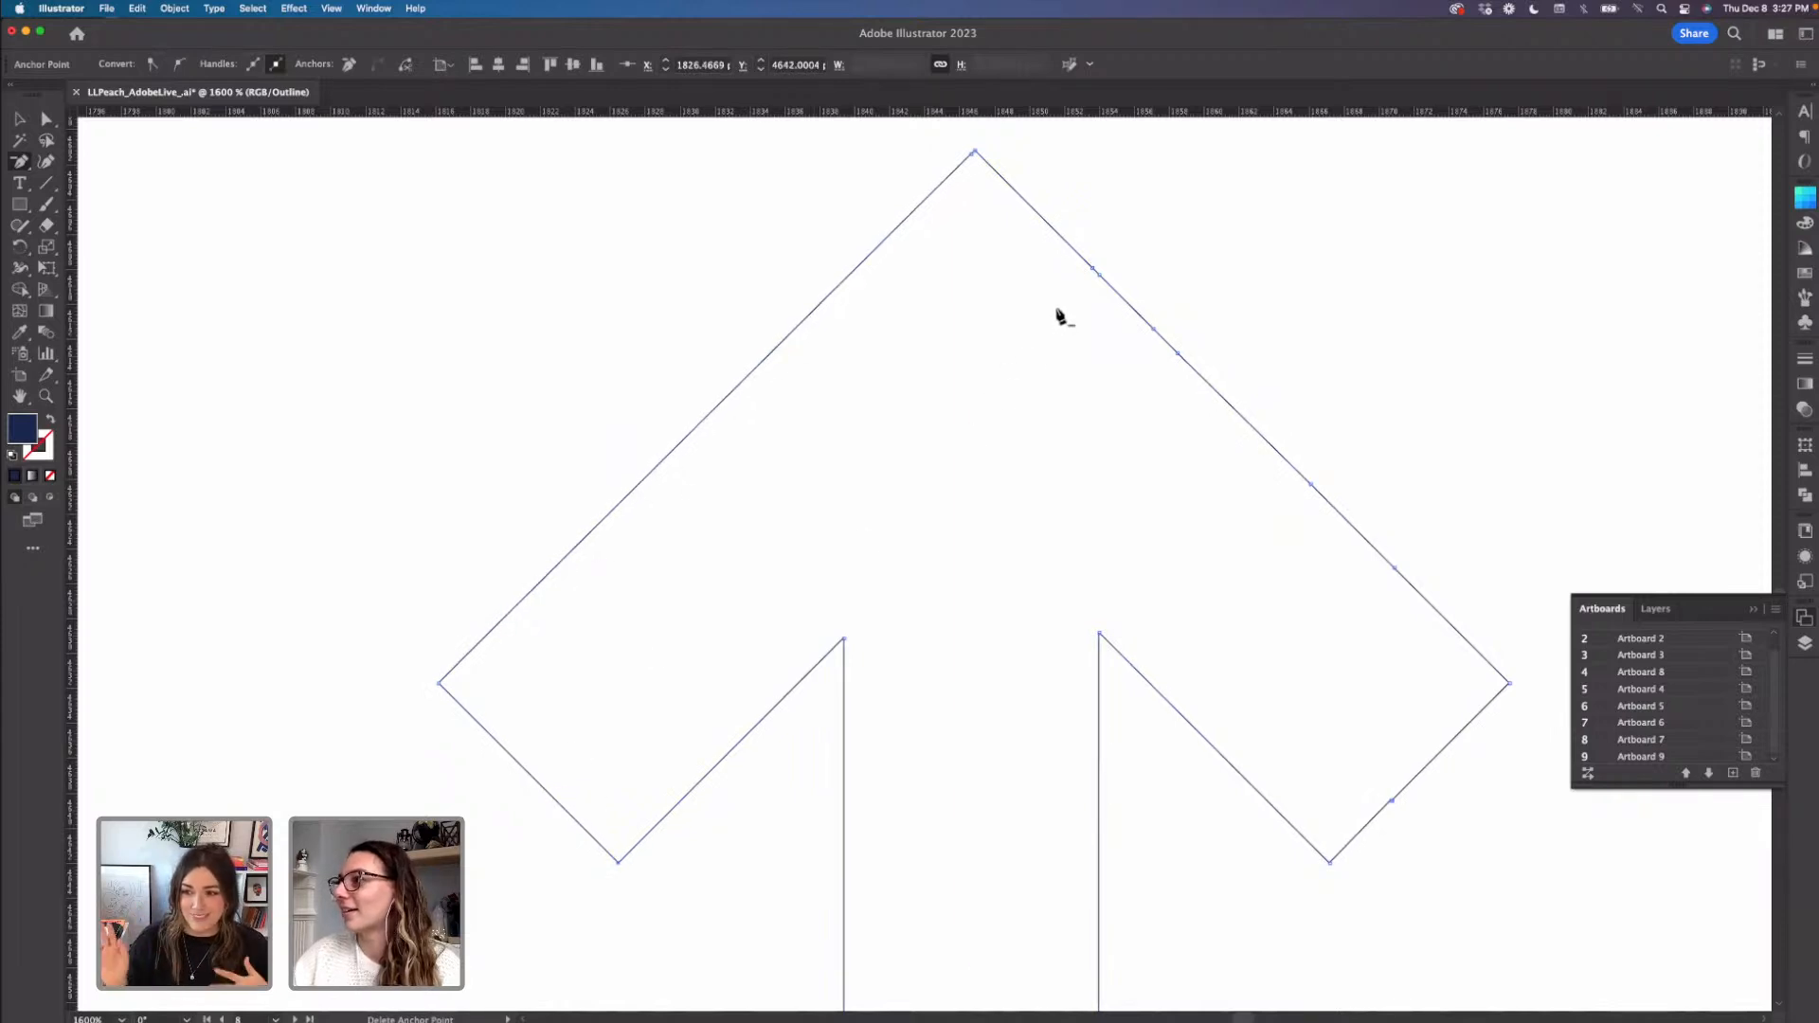
- Delete the redundant anchor points at the tip, along the top-right branch's long outer edge and on its end cap, and deselect the mark
click(974, 155)
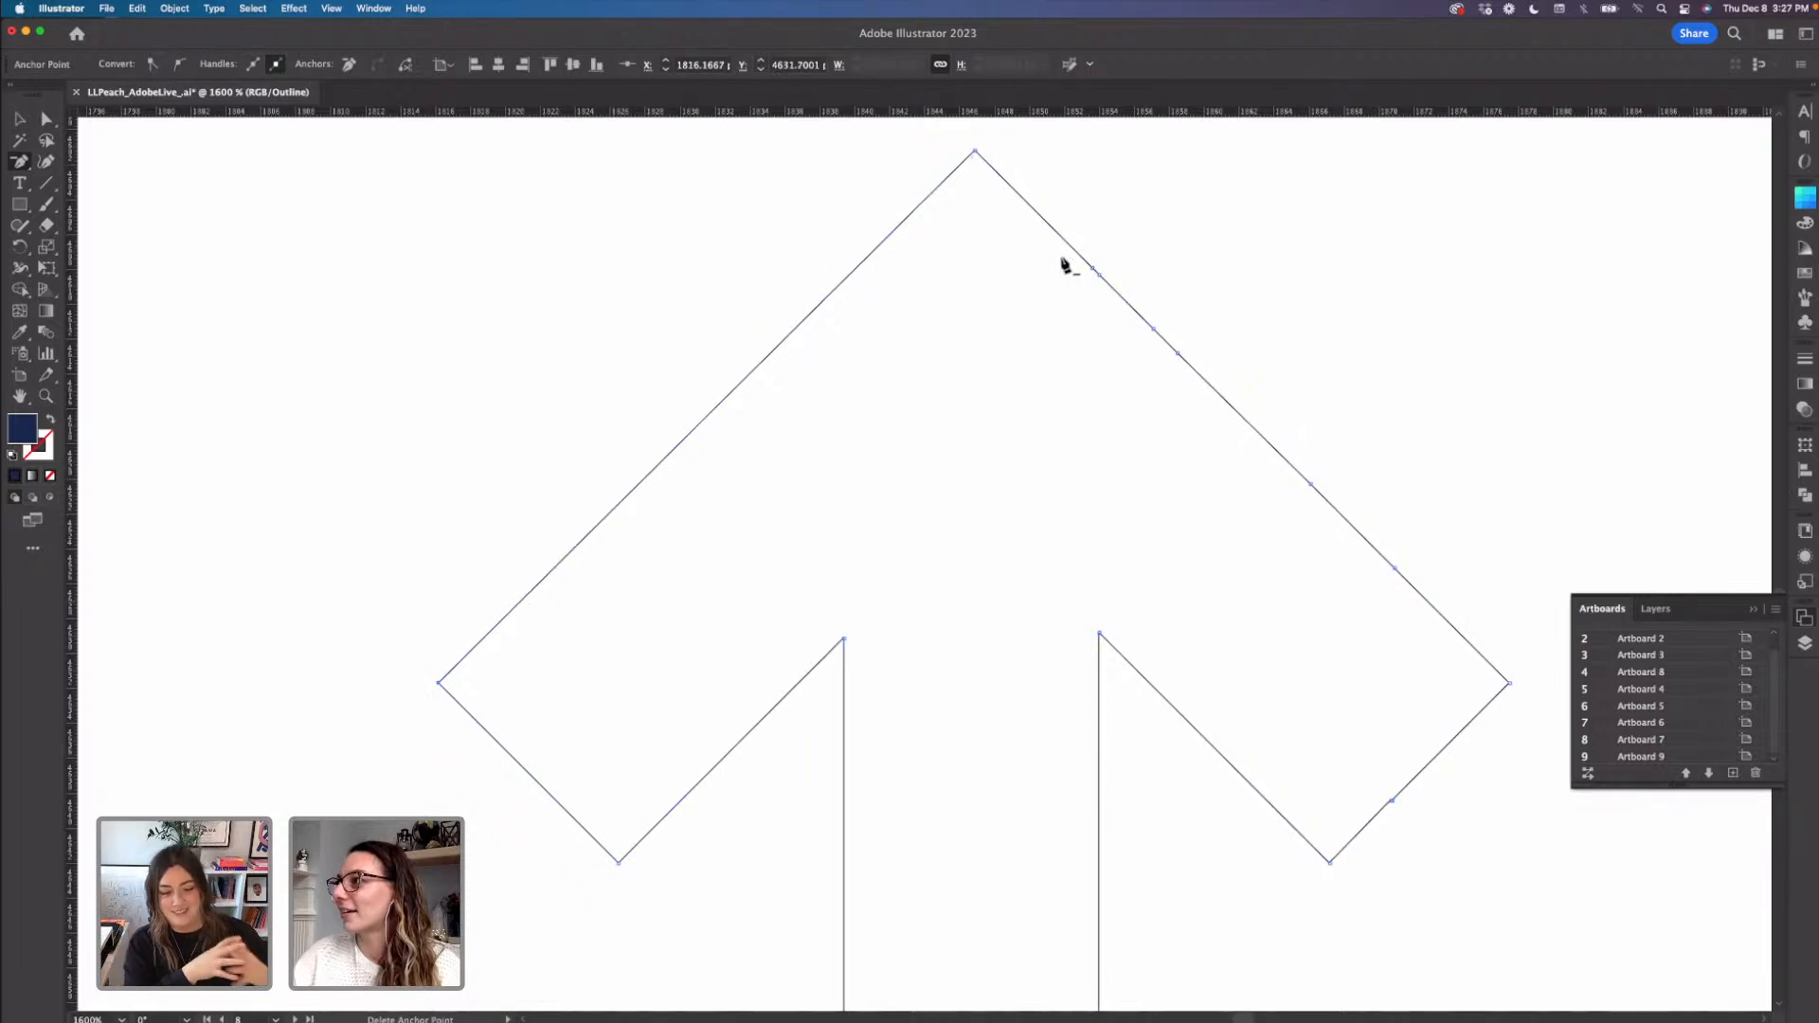
click(1093, 269)
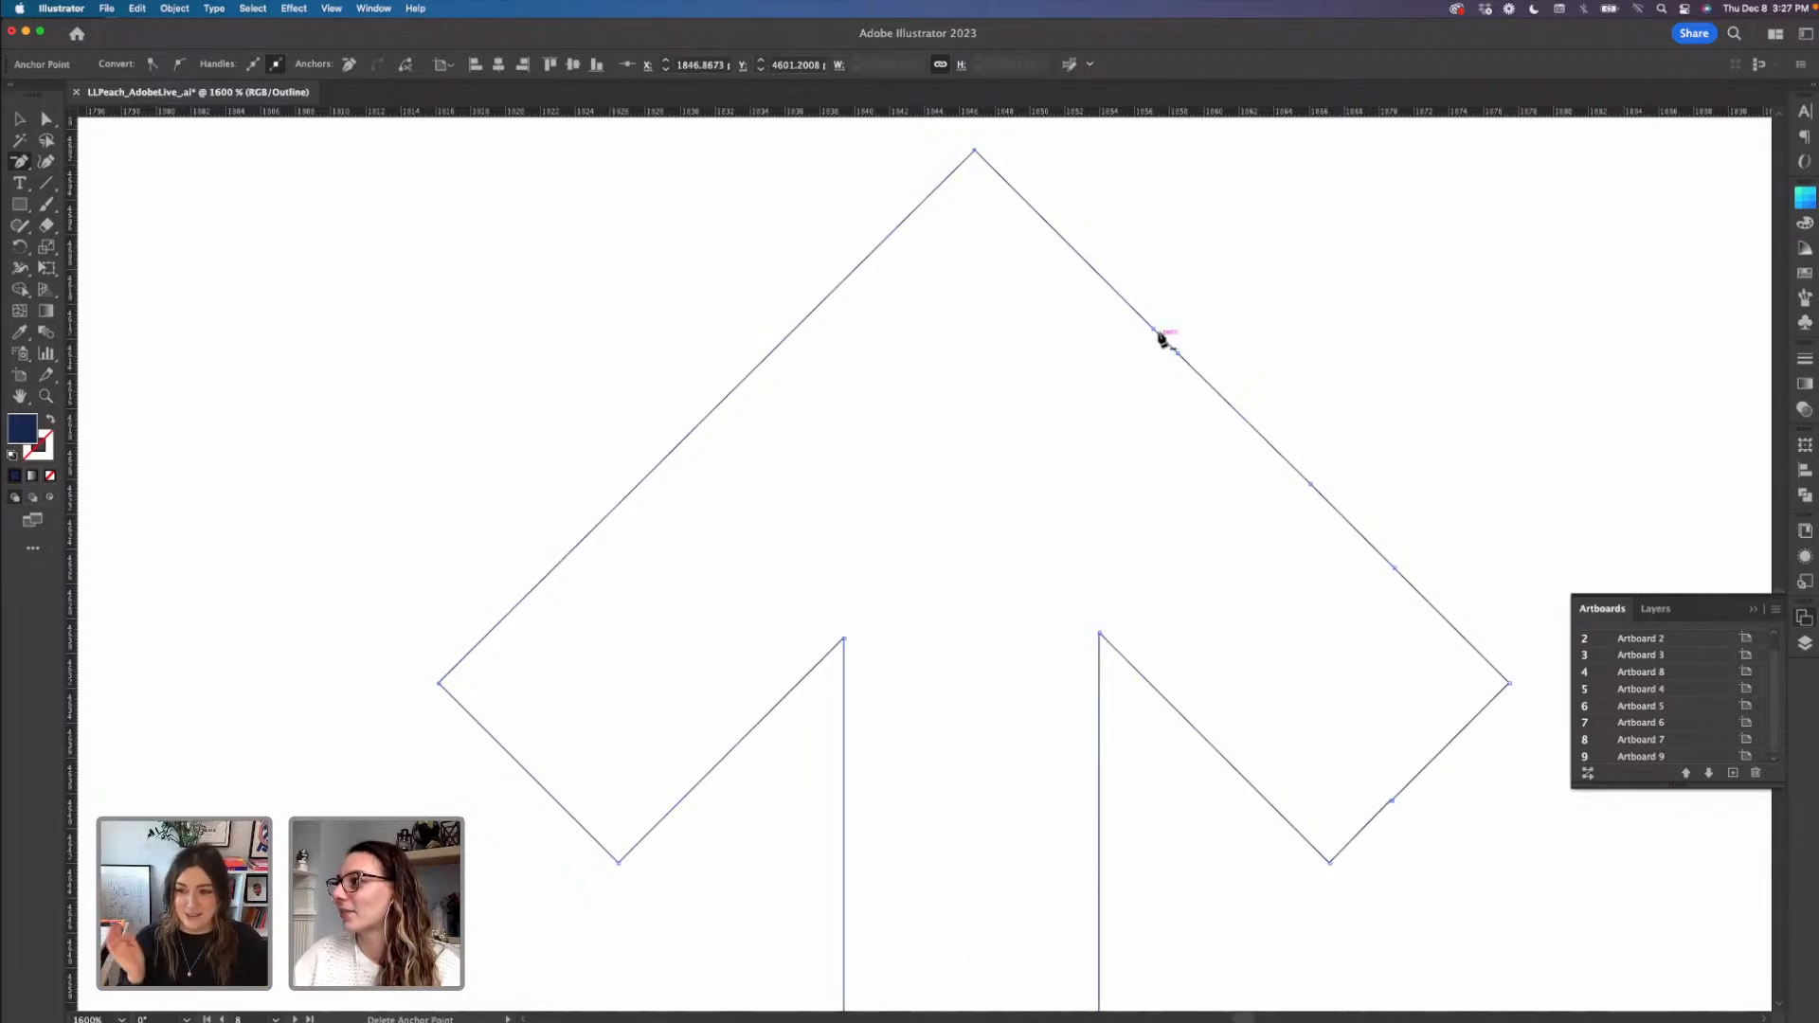
click(1177, 356)
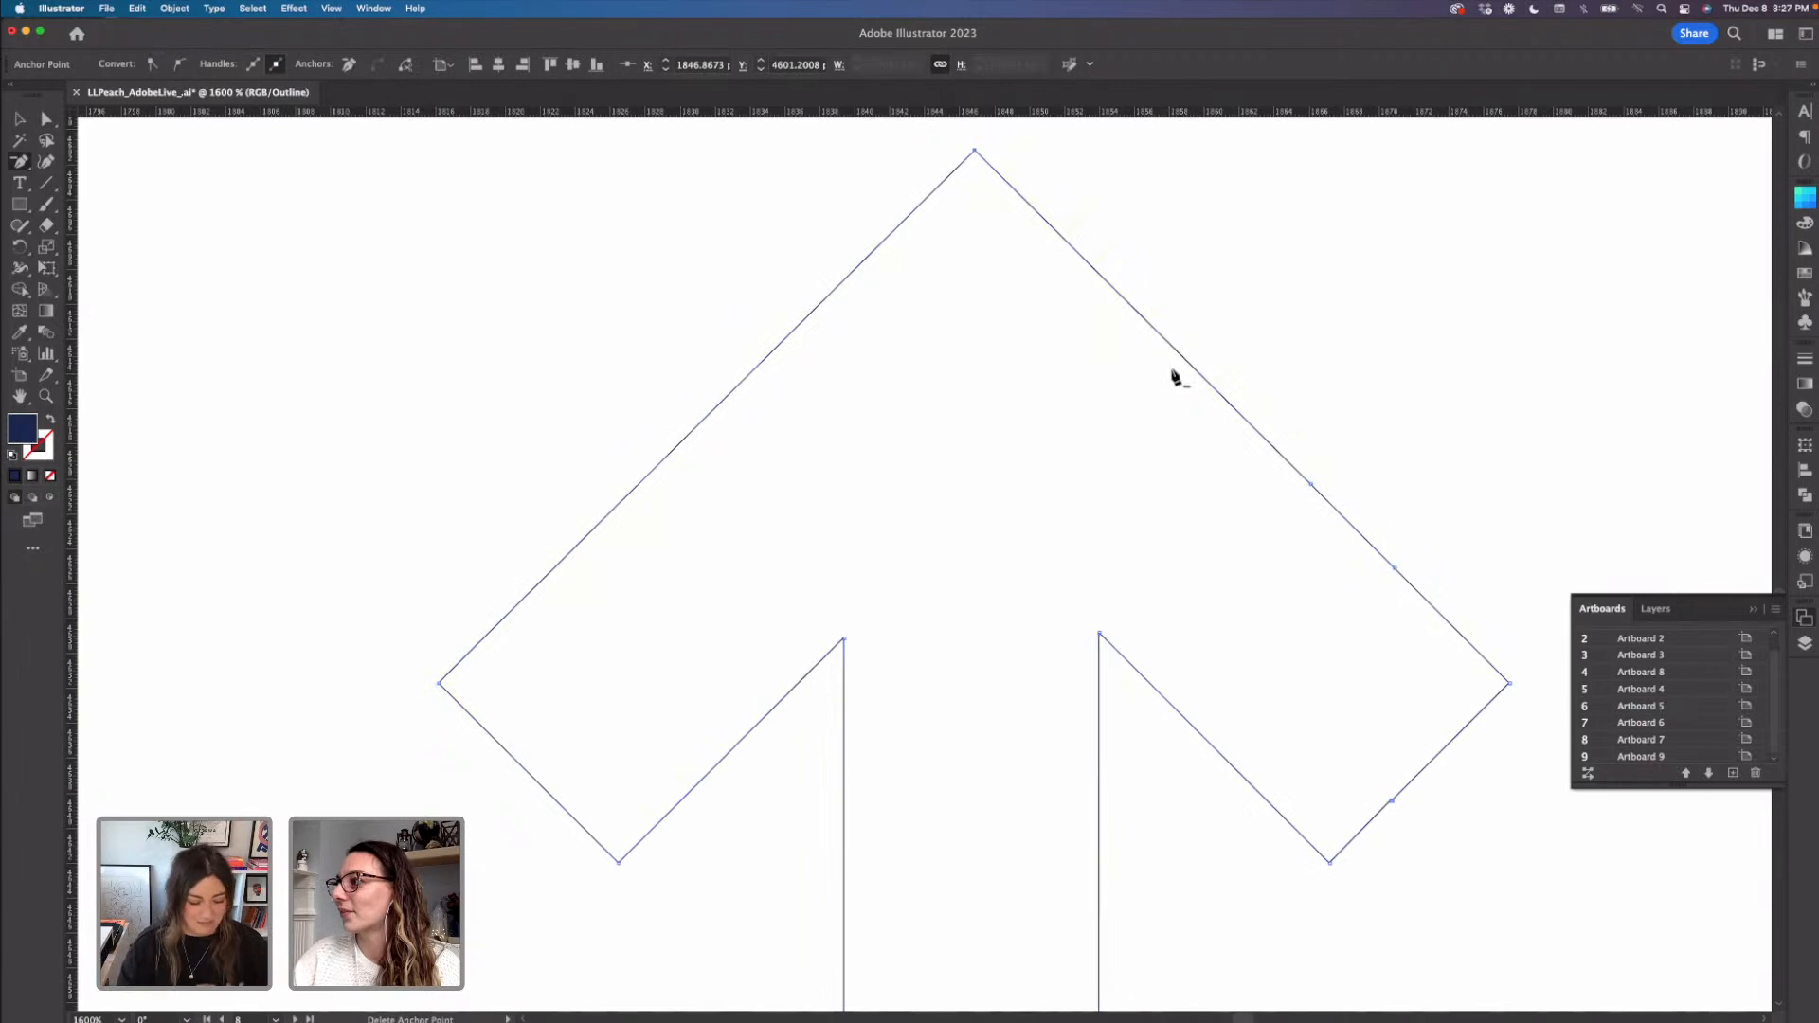
click(1312, 485)
click(1393, 569)
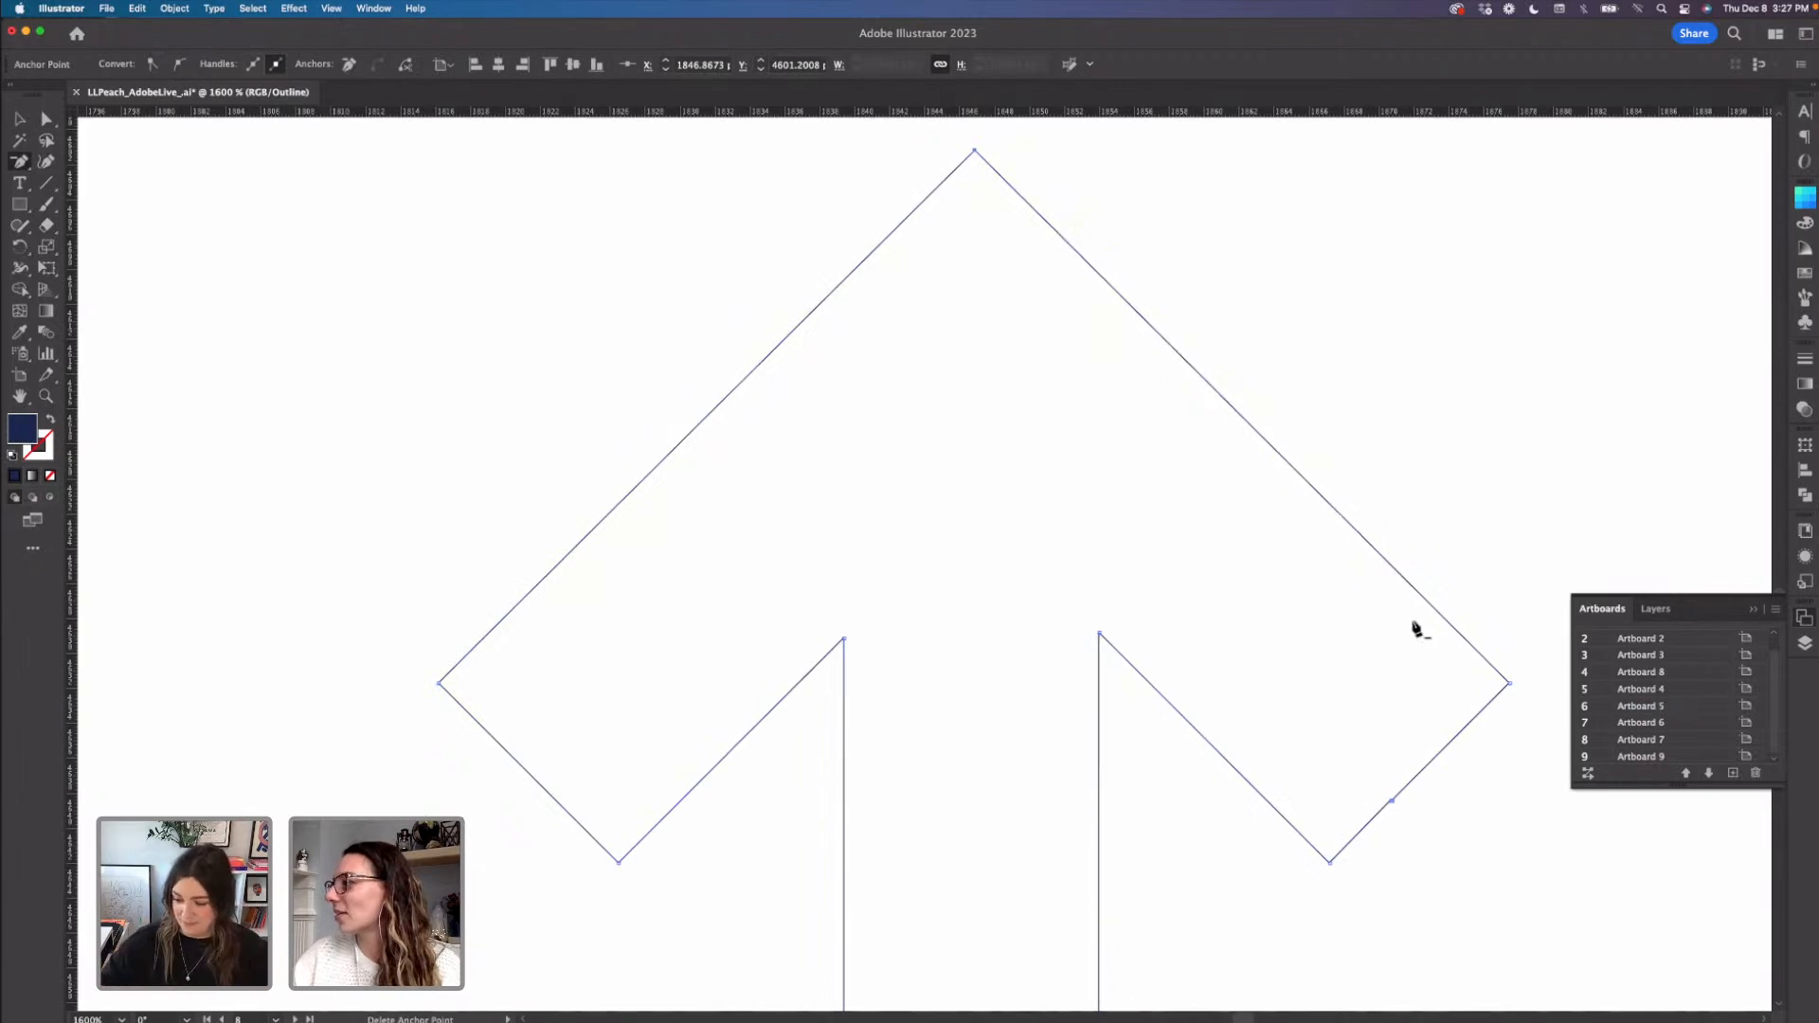
click(1398, 801)
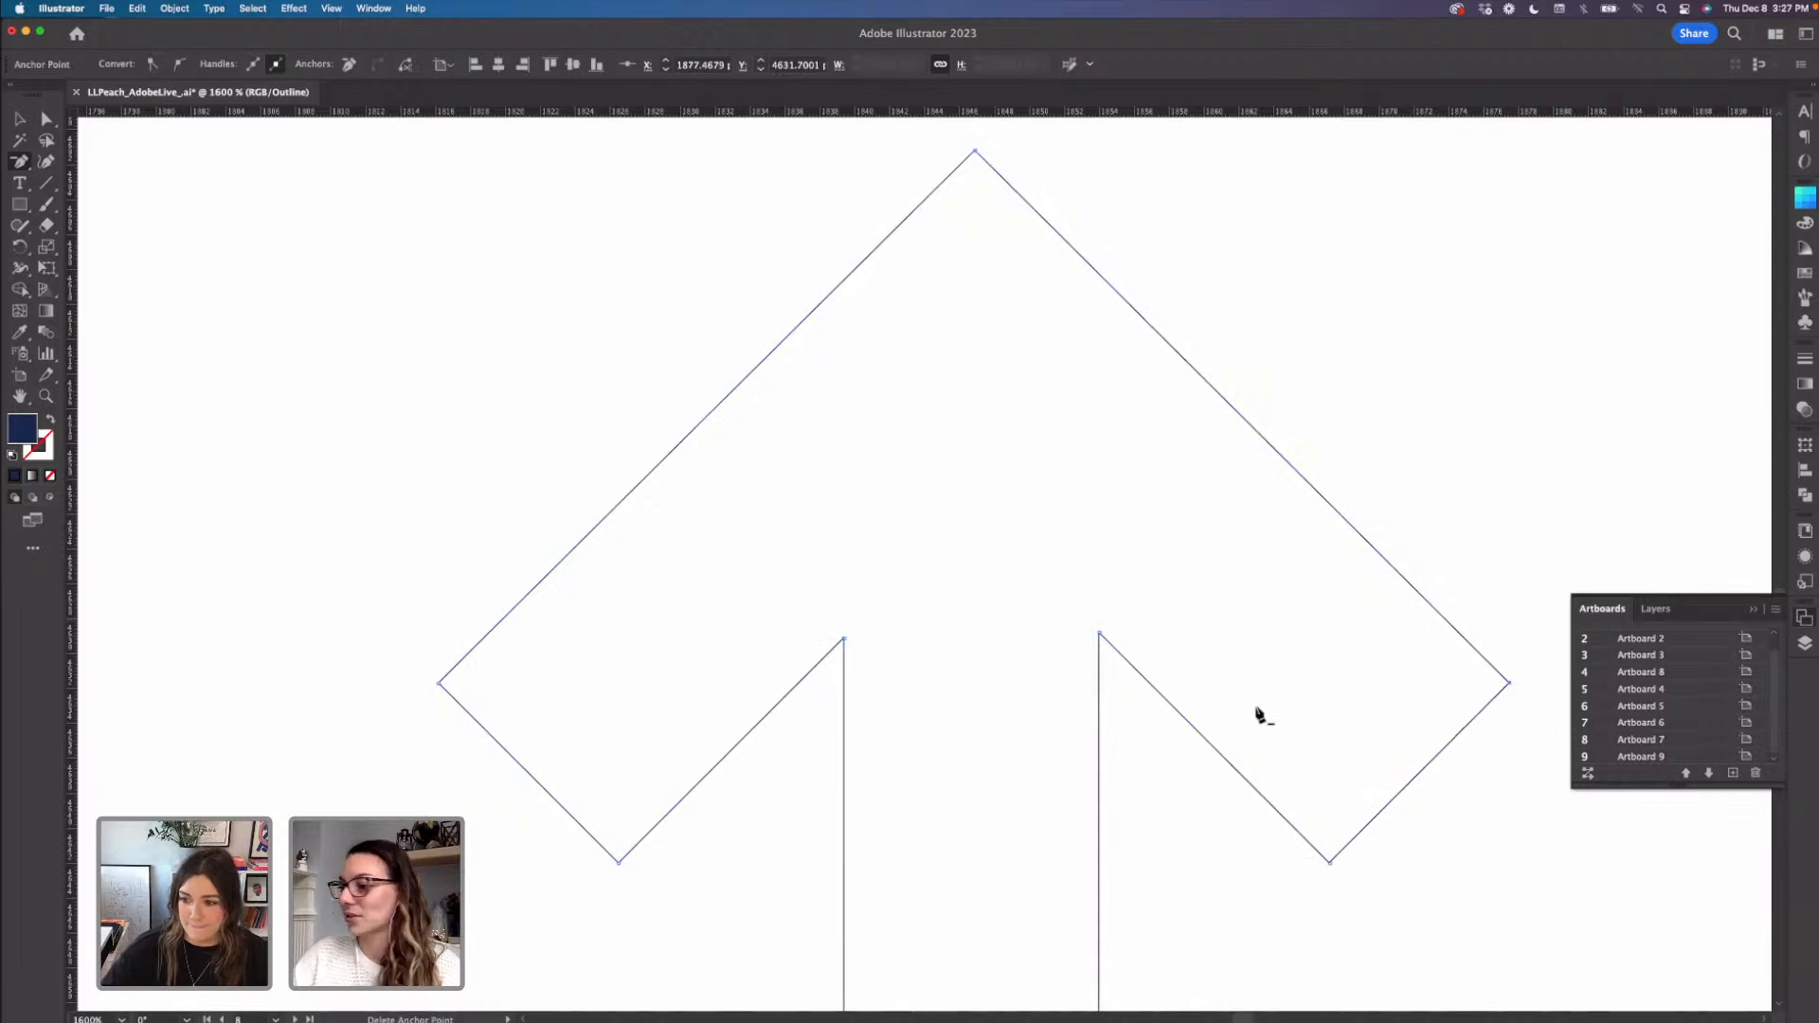
key(super+minus)
drag(1043, 849, 1078, 501)
scroll(1061, 629, down, 5)
key(super+minus)
key(super+minus)
key(super+minus)
key(super+minus)
key(super+minus)
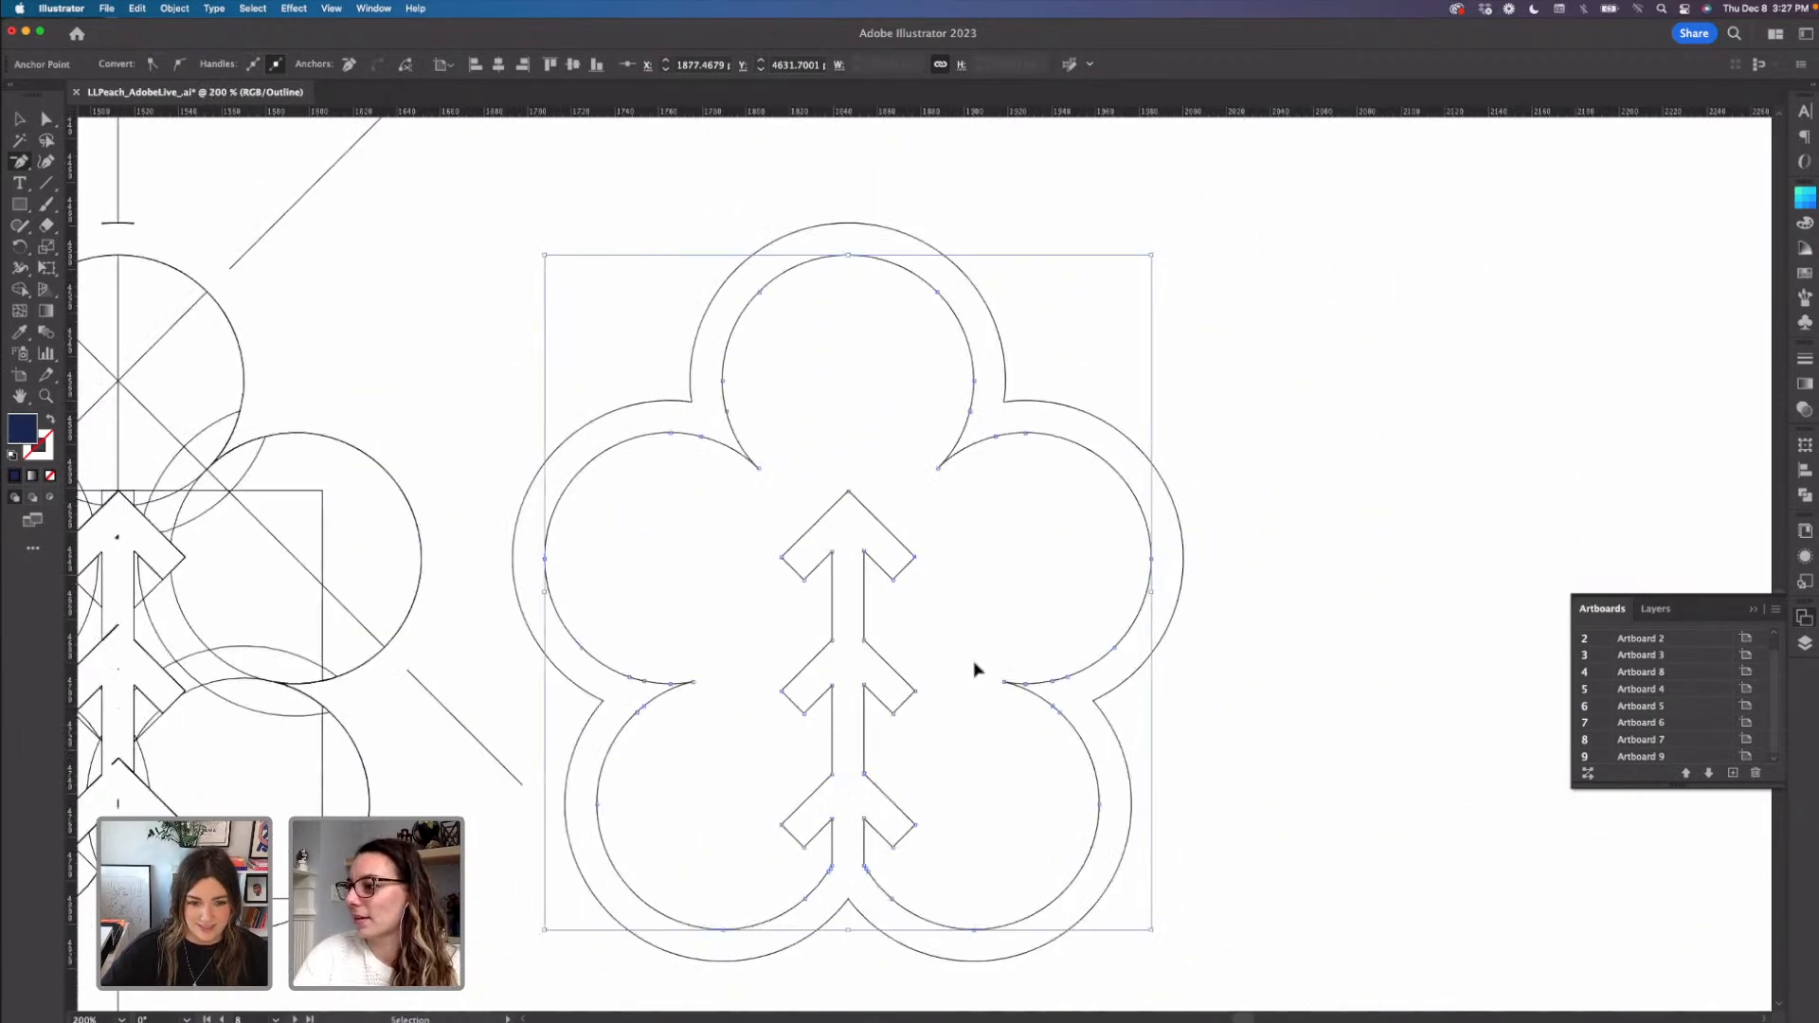
key(super+minus)
key(v)
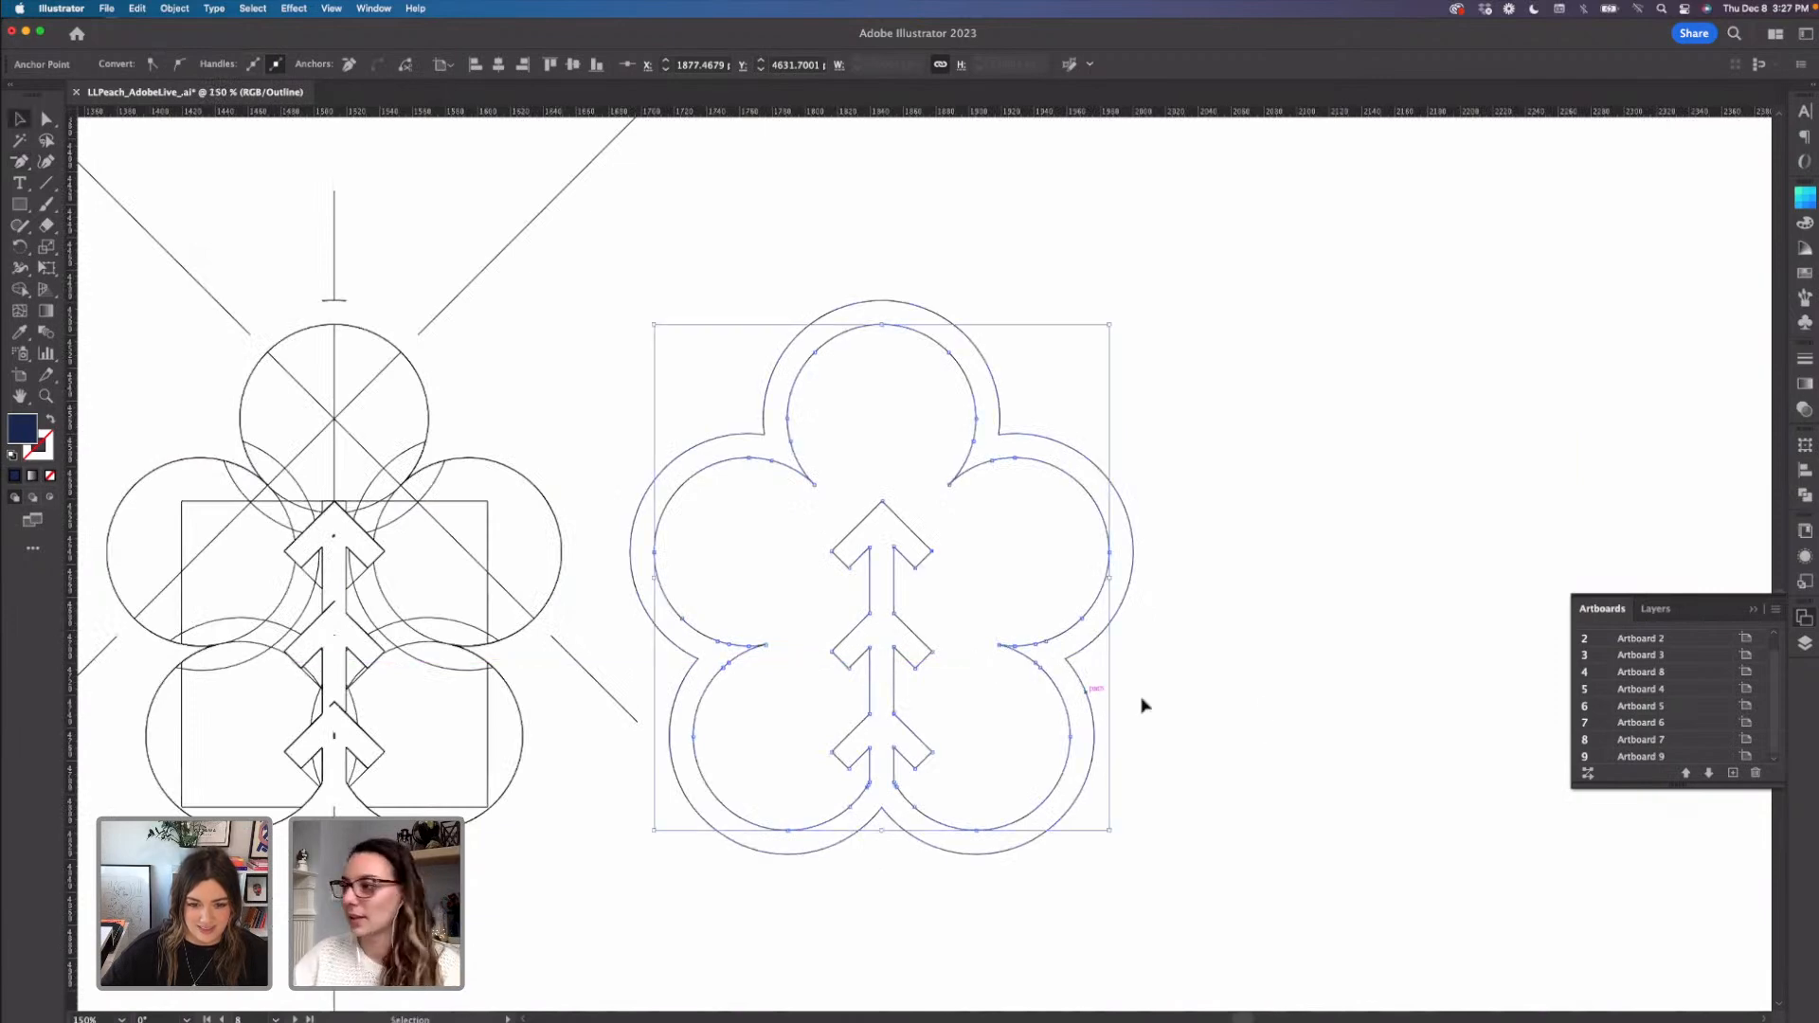
click(1258, 730)
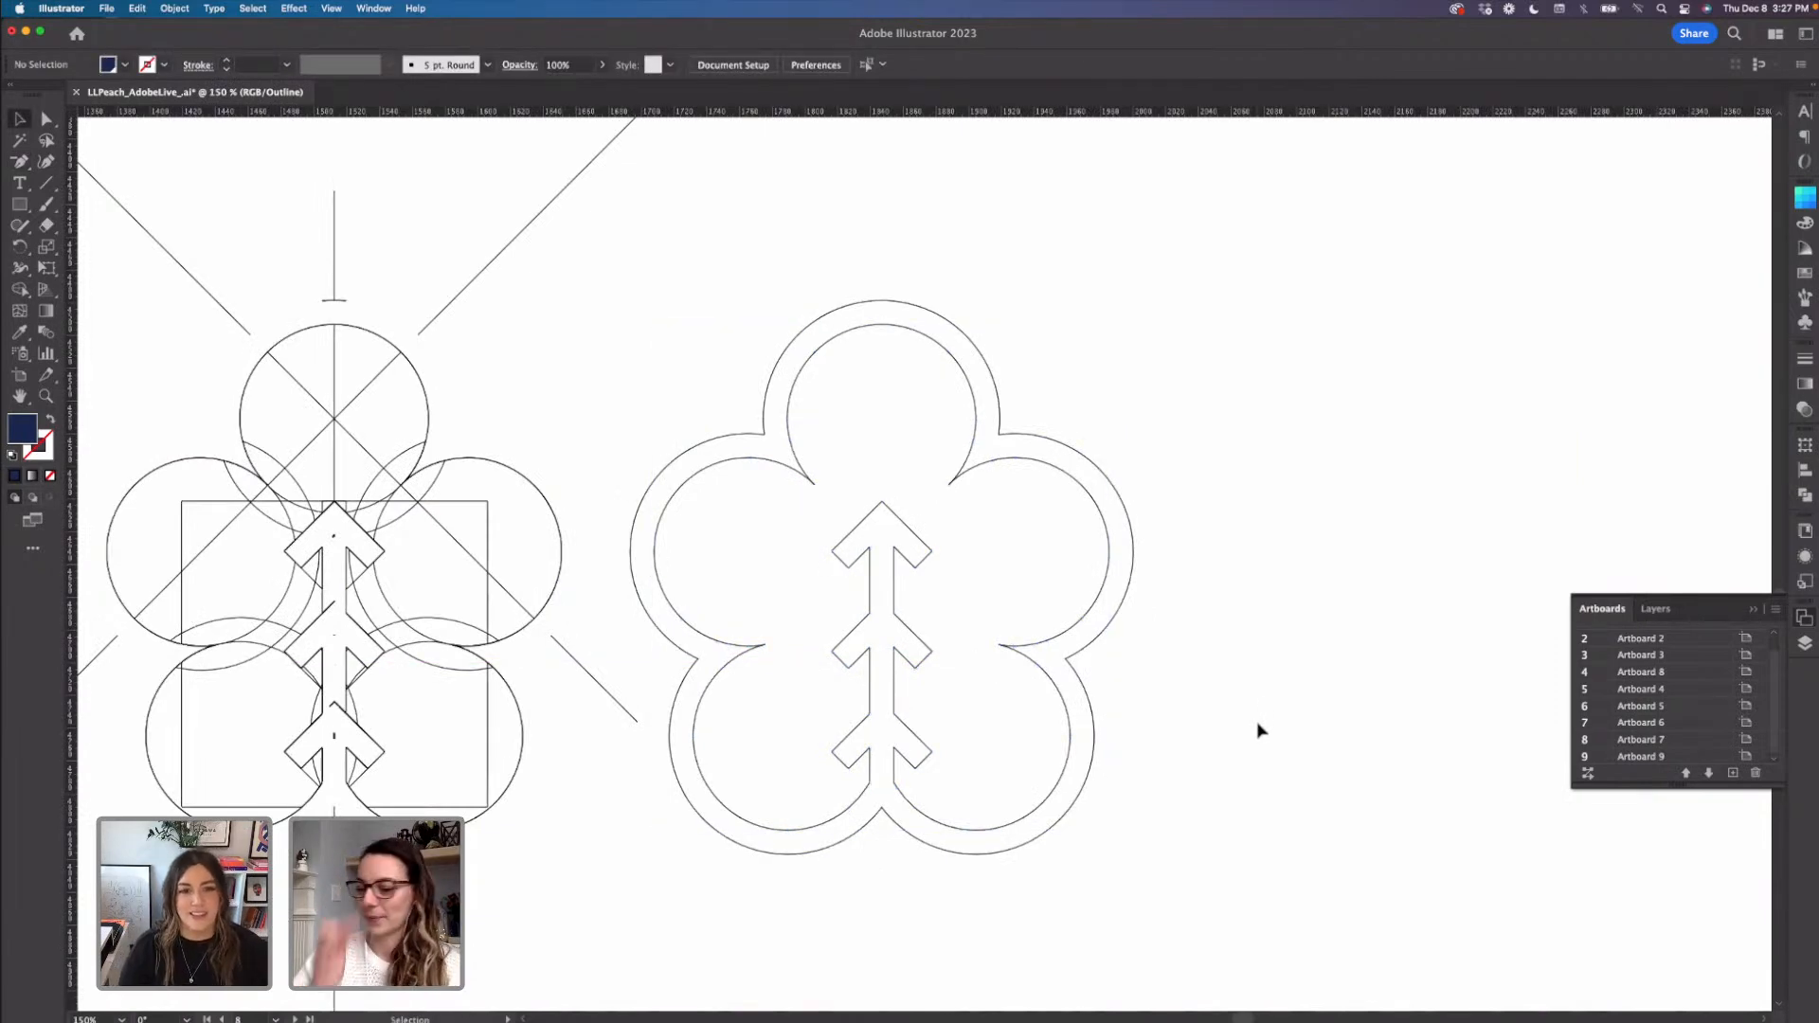
- Move the merged paw mark farther right, away from the construction drawings
key(super+minus)
key(super+minus)
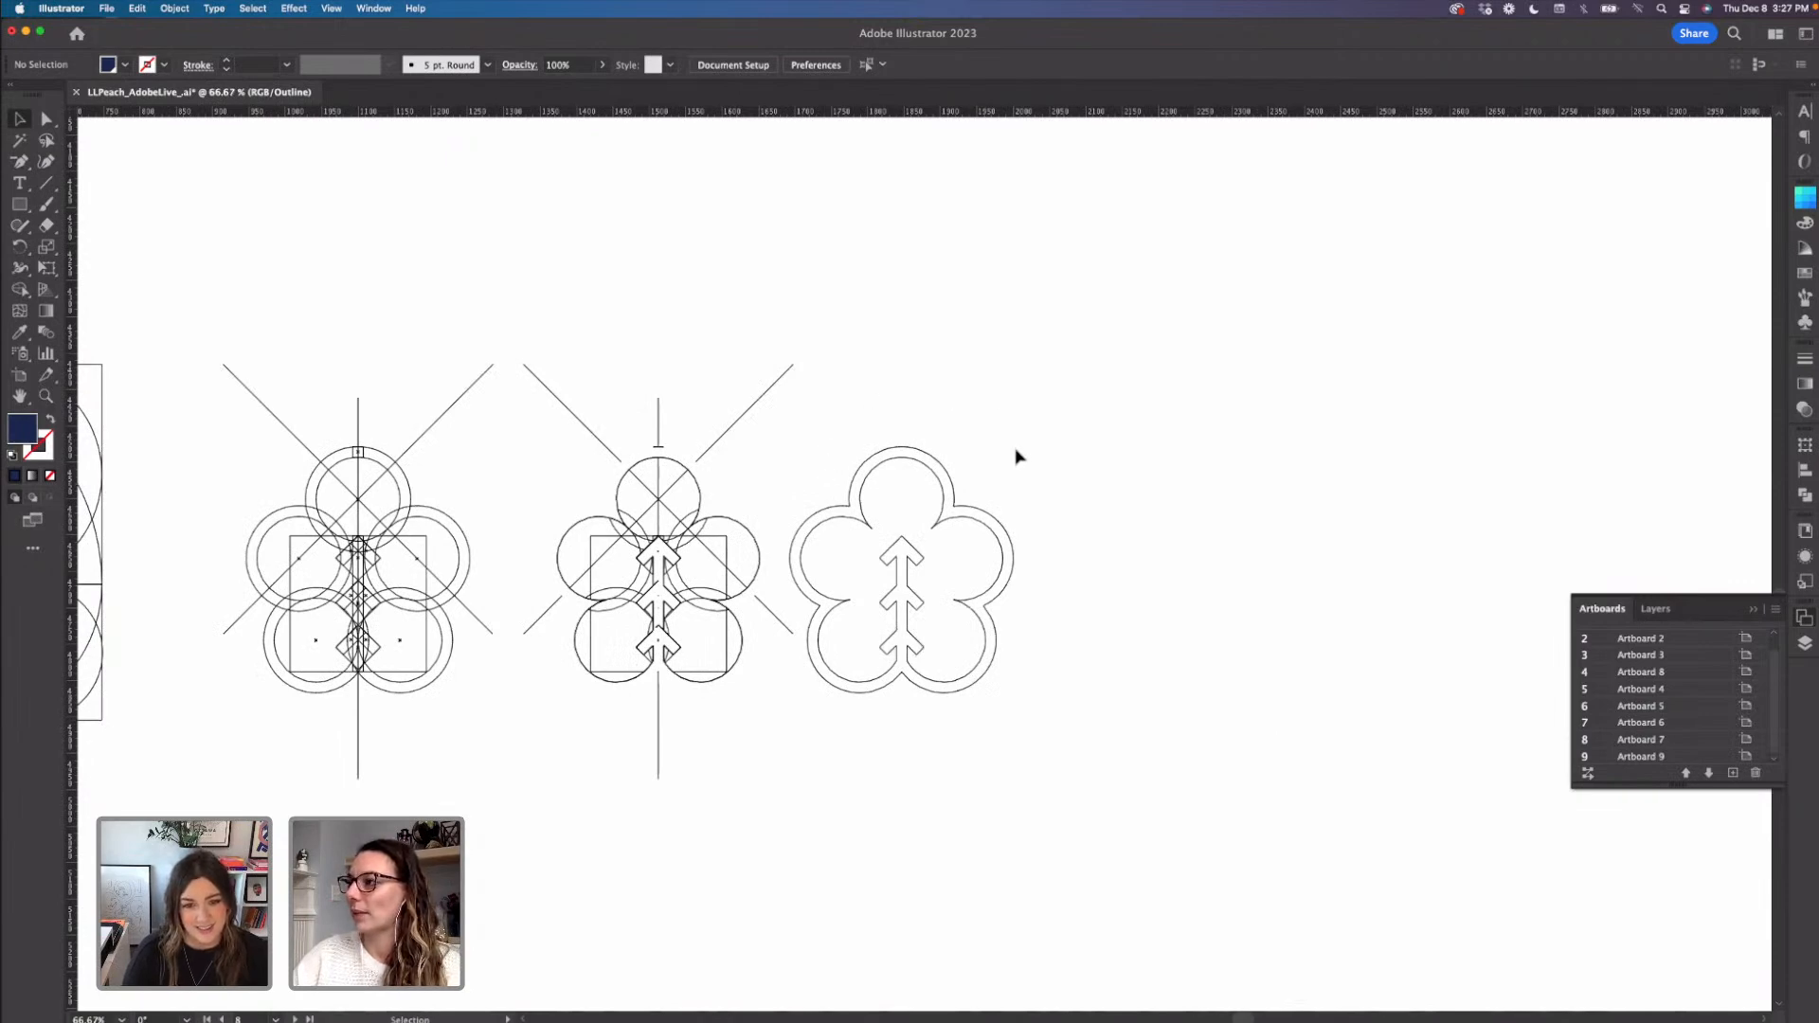
drag(882, 807, 1111, 775)
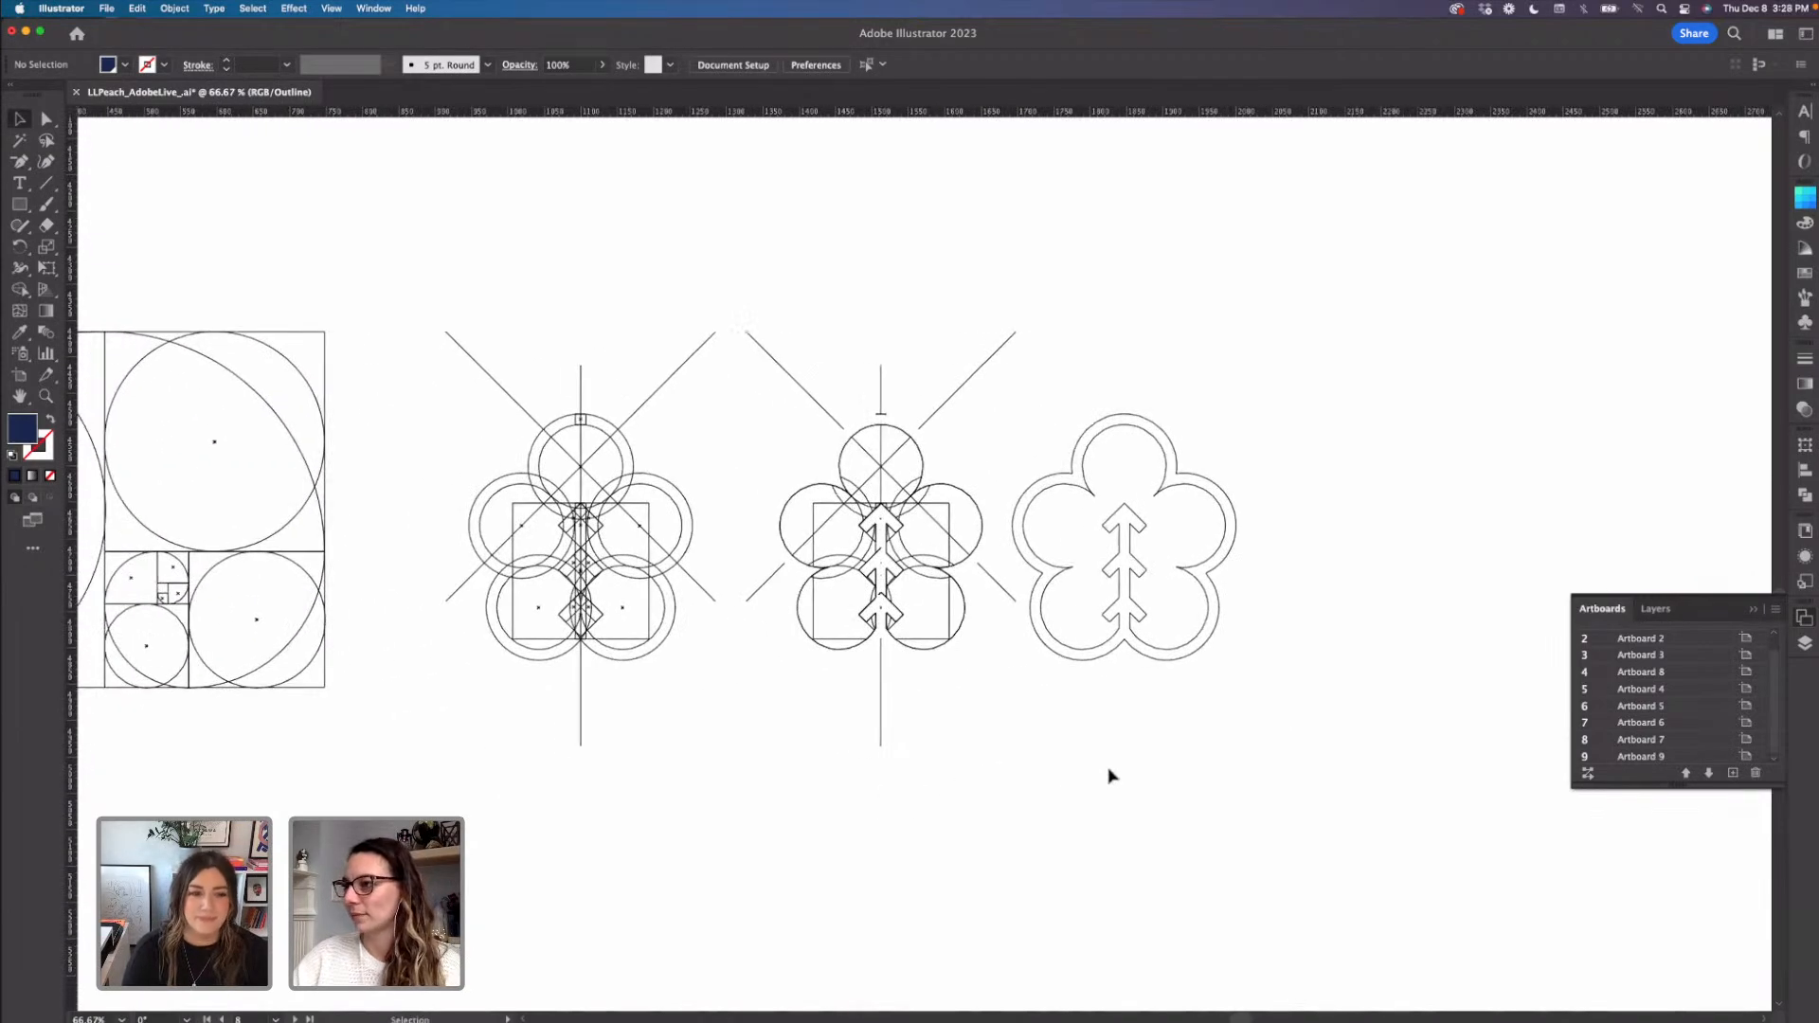
drag(1156, 652, 1254, 655)
click(1232, 748)
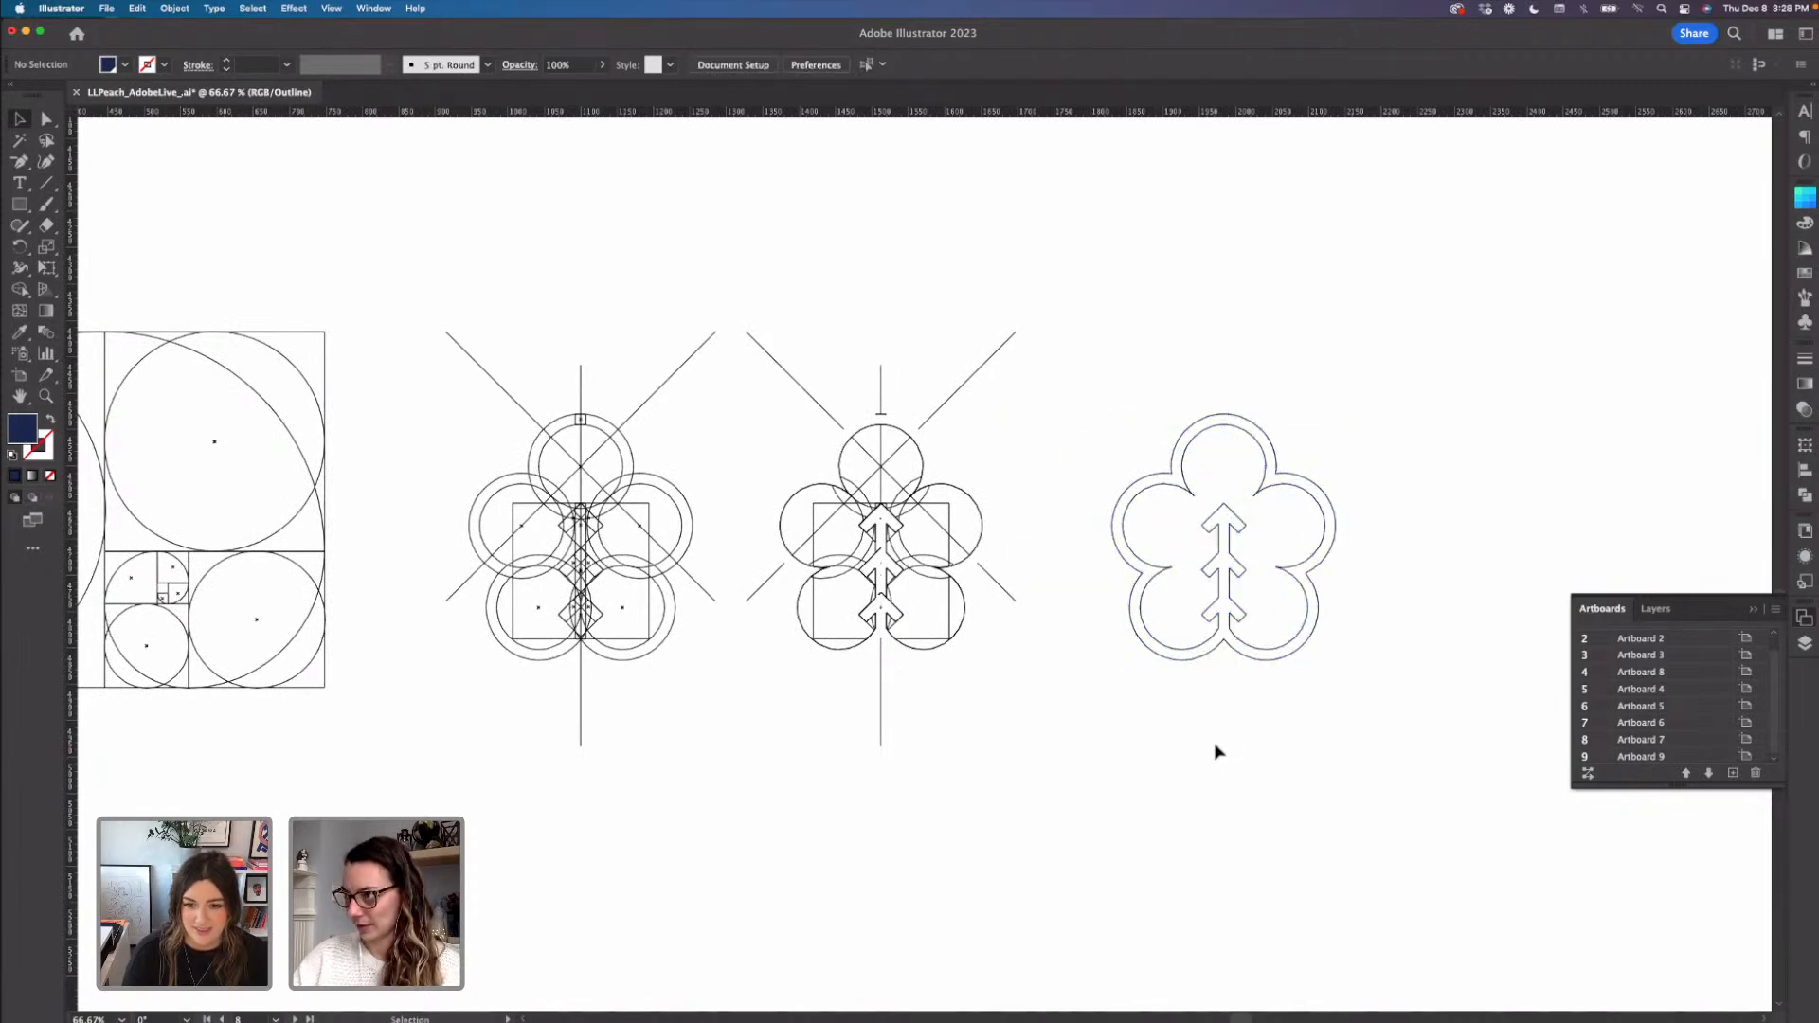
- Copy the small square from the golden-ratio grid, stack it above the top outer circle centred on the vertical guide, and save the document
drag(799, 779, 991, 785)
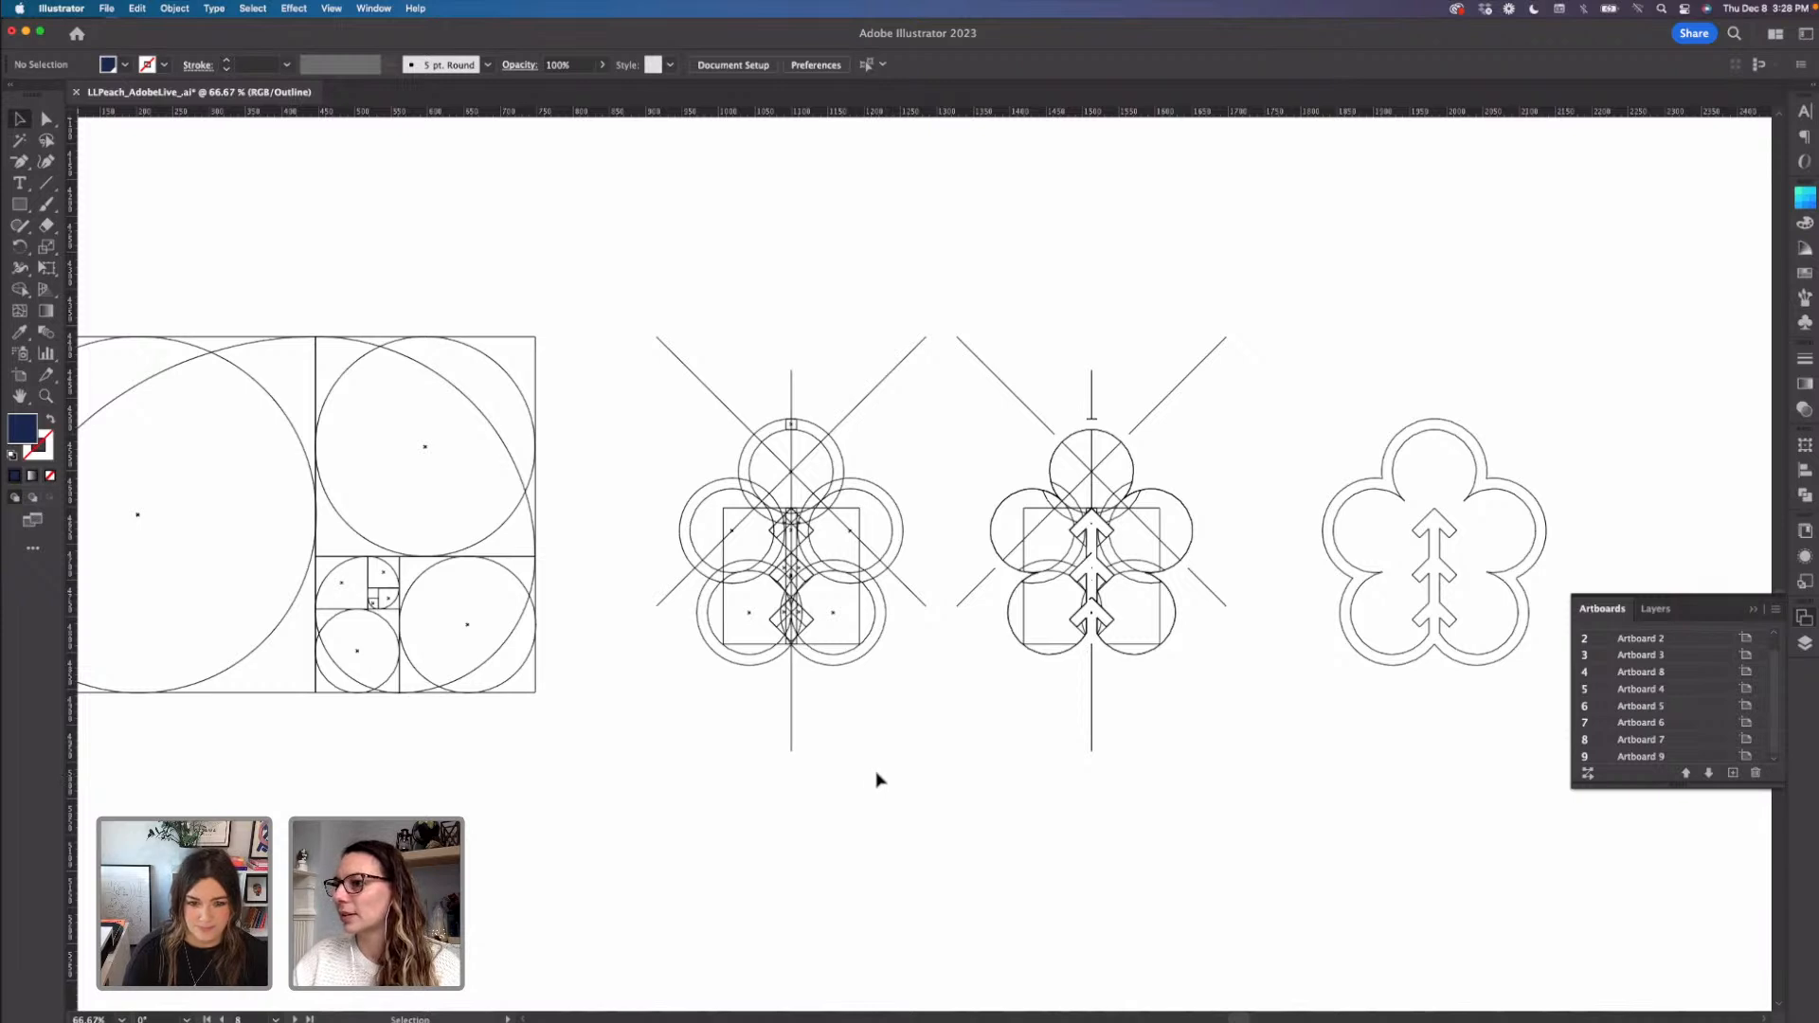
click(381, 598)
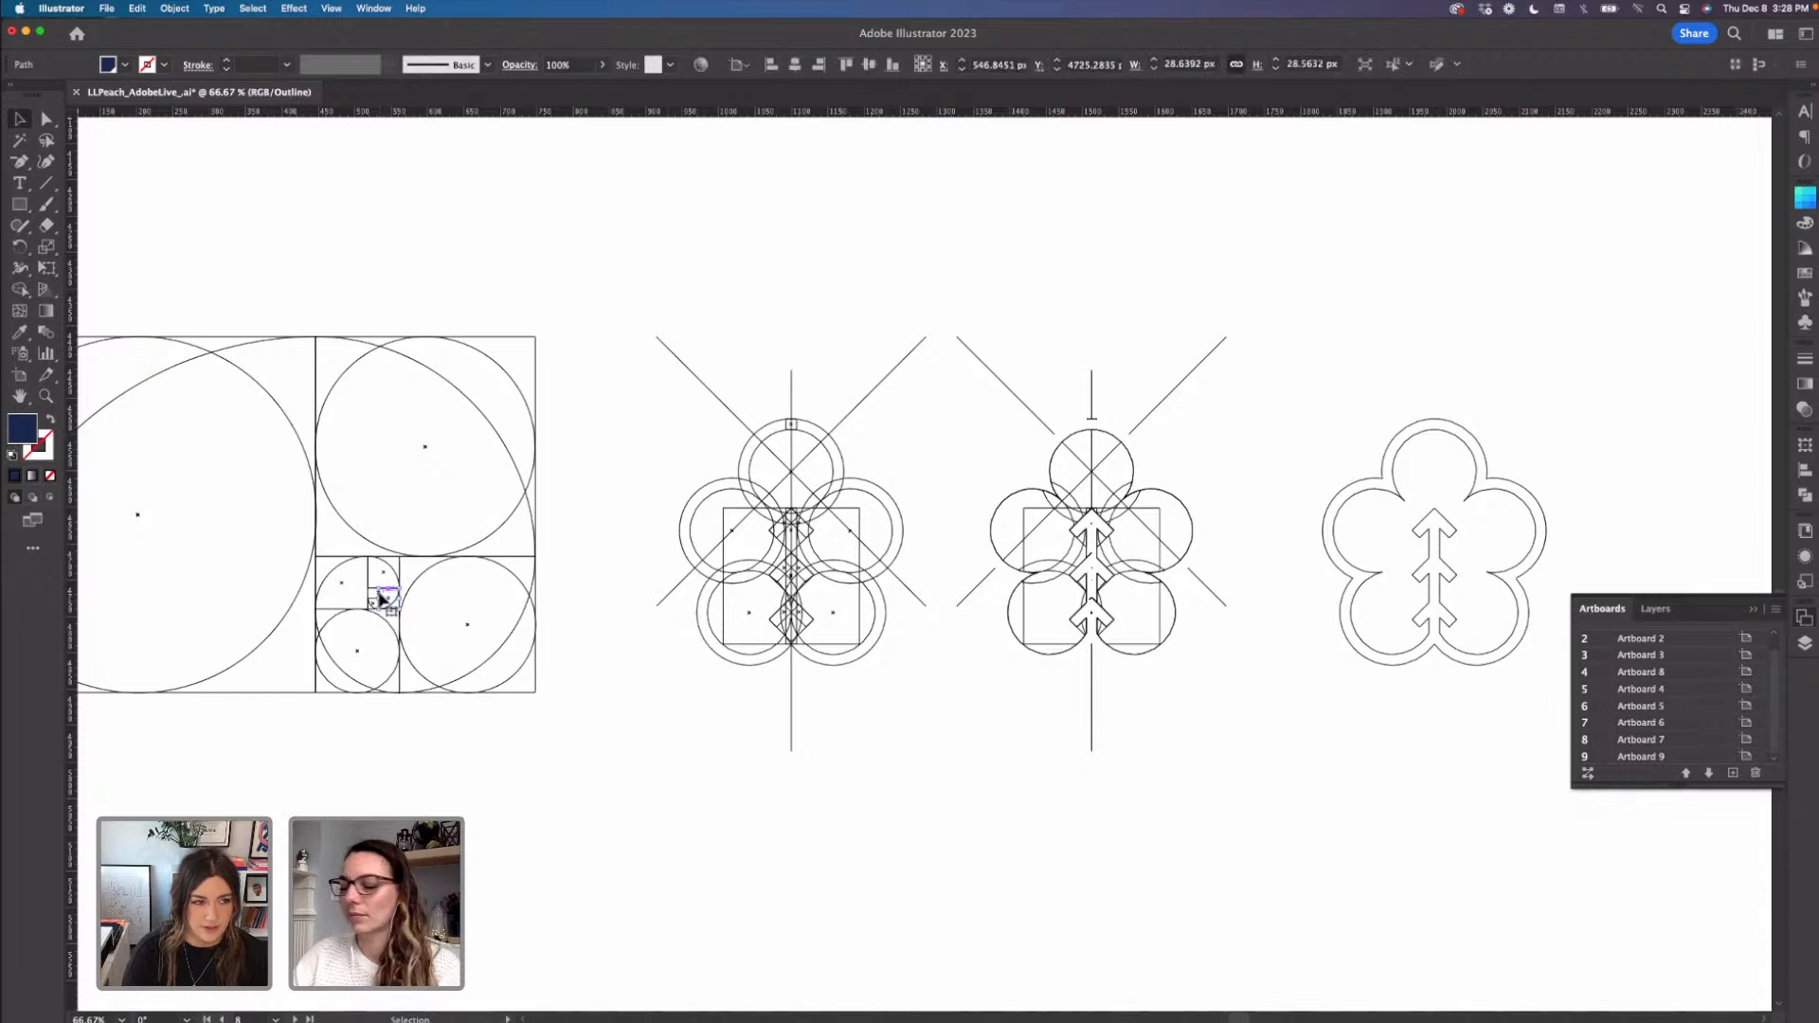
key(super+v)
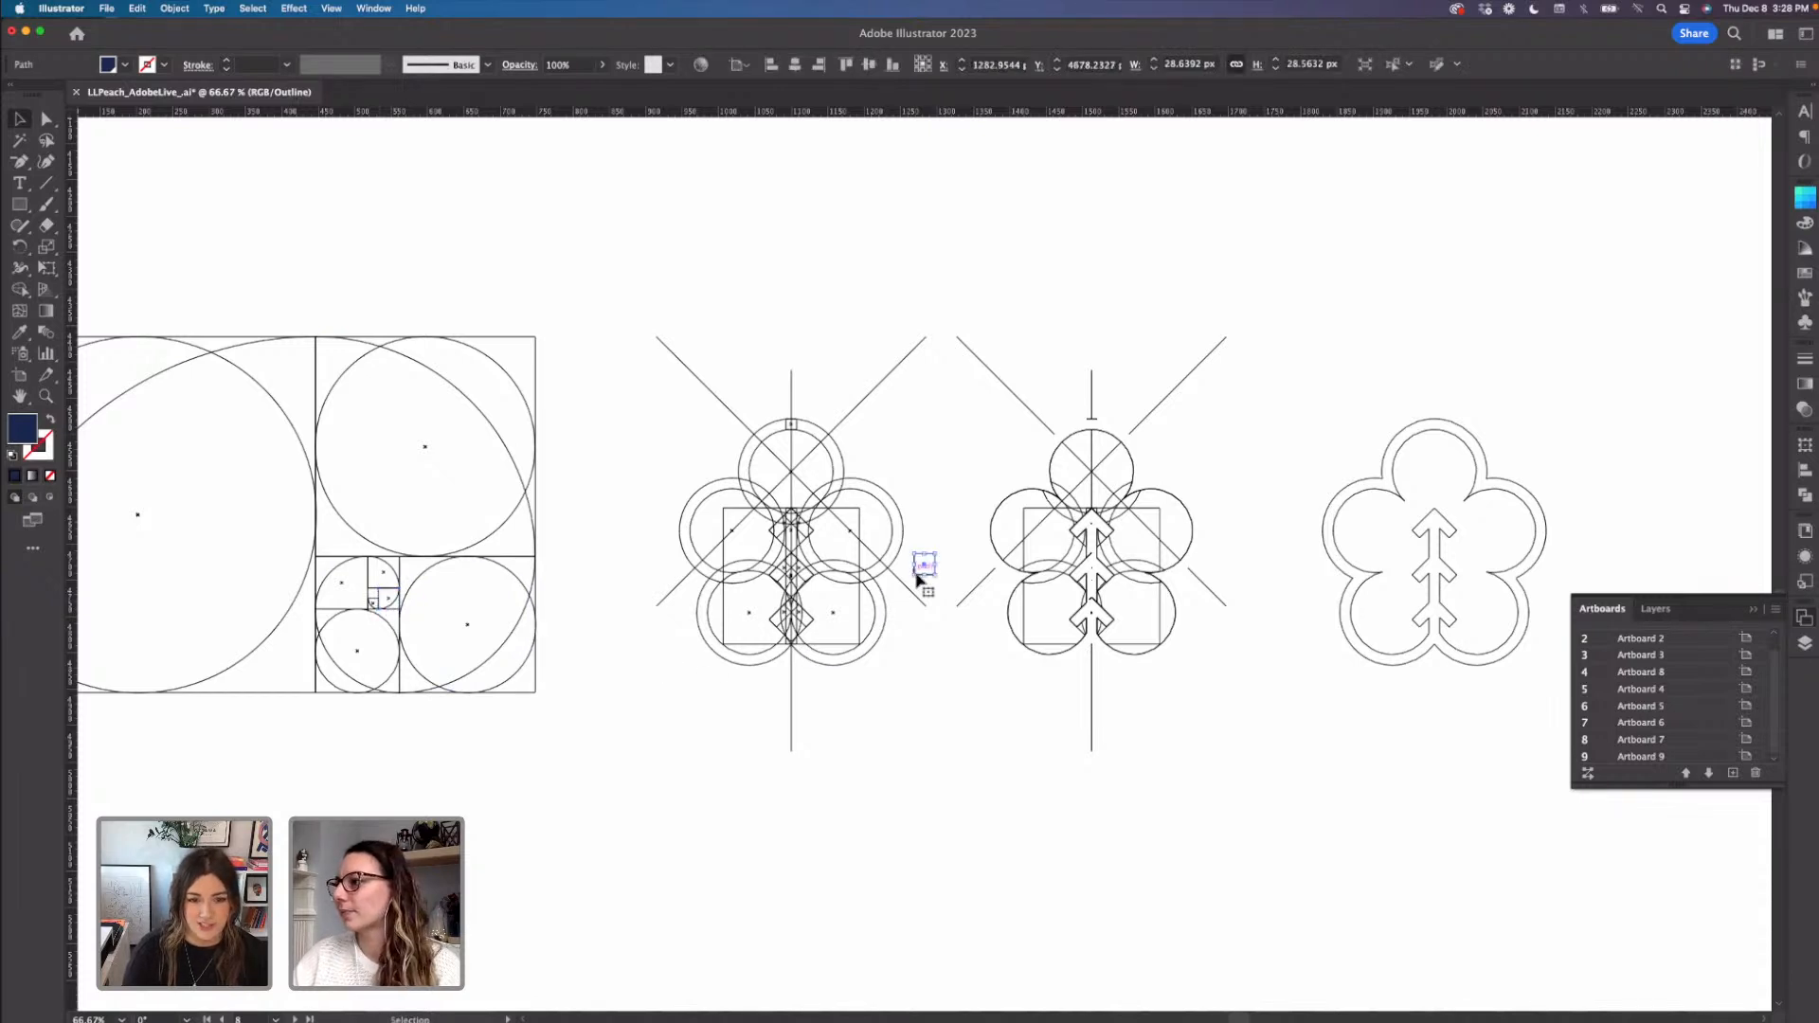
drag(922, 568, 904, 472)
key(a)
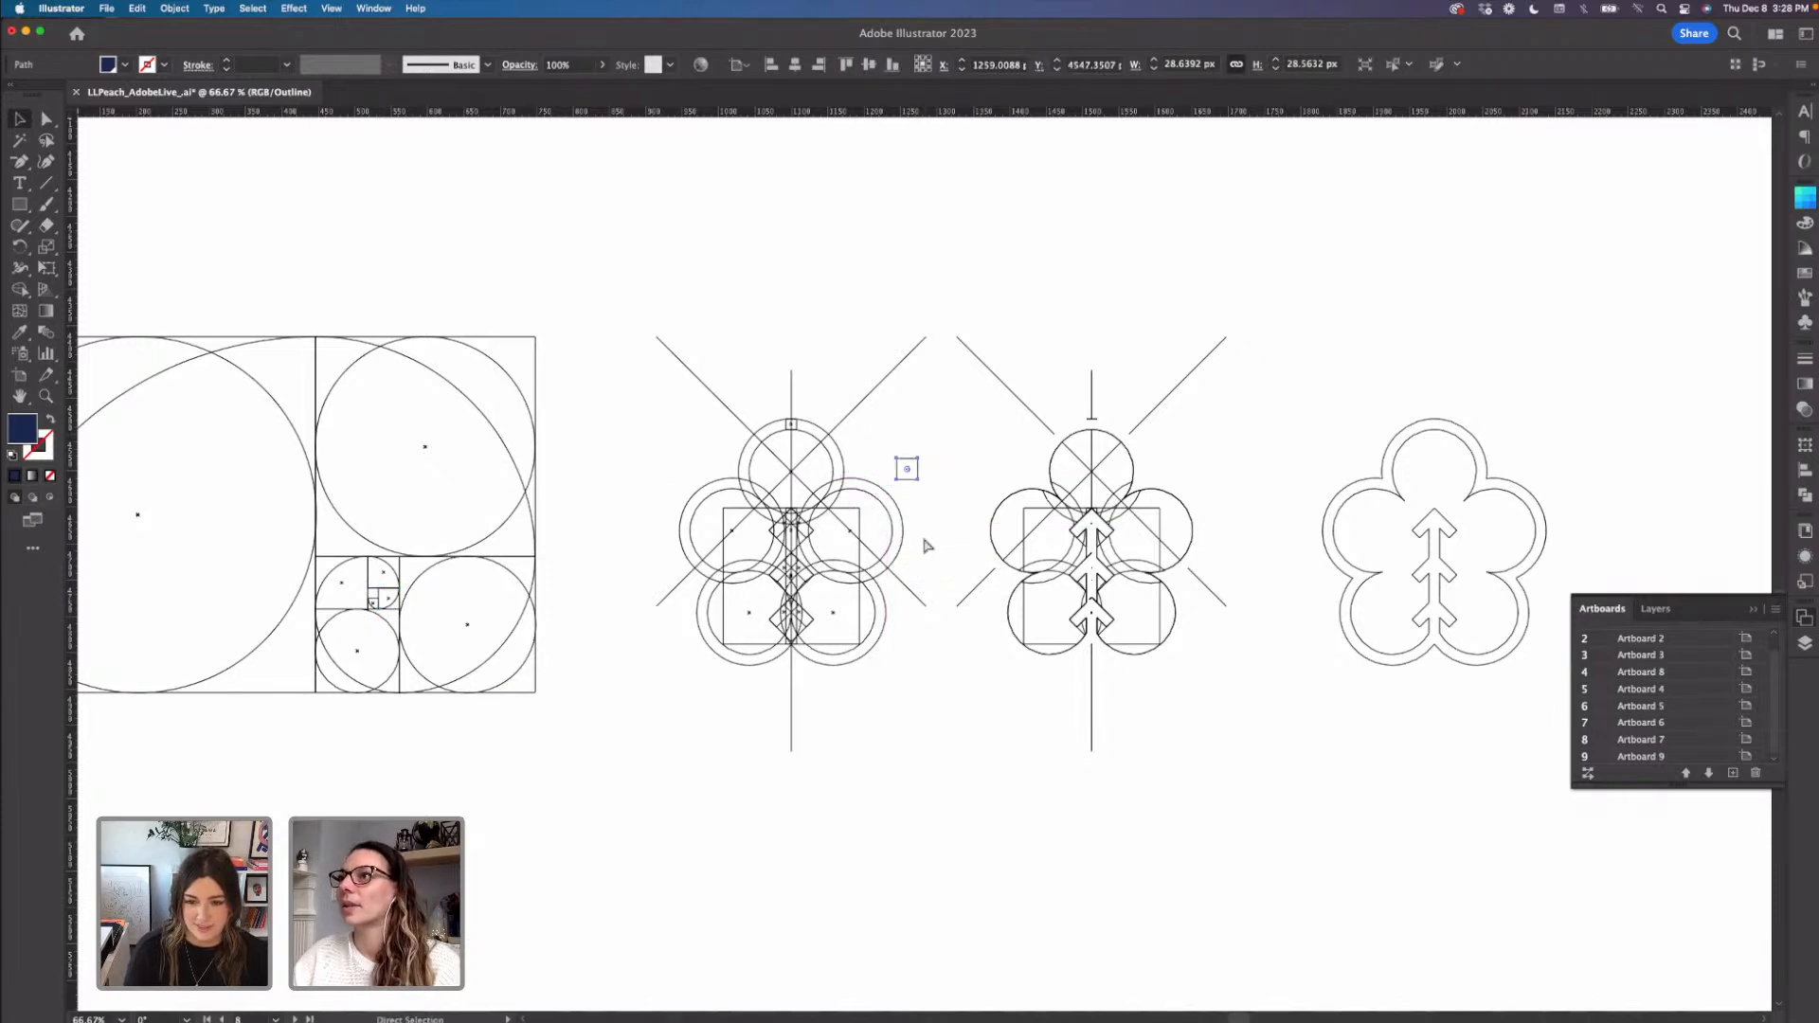
key(super+s)
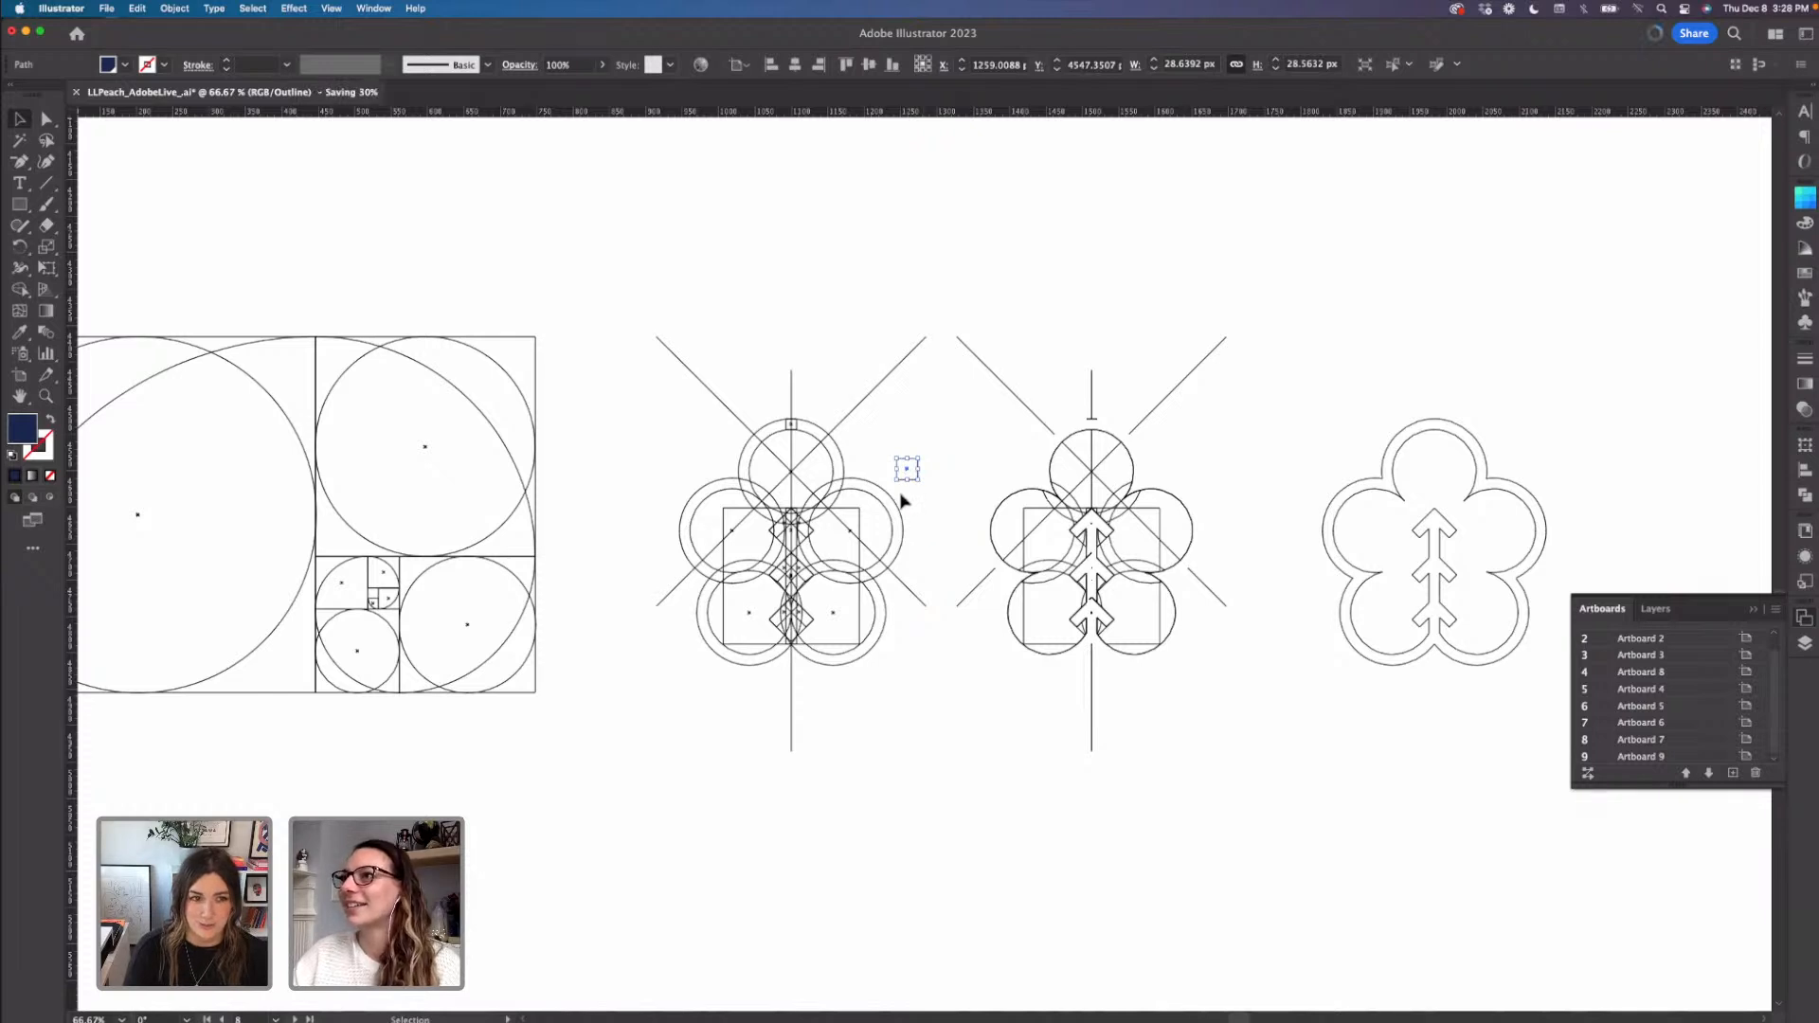
drag(907, 471, 794, 415)
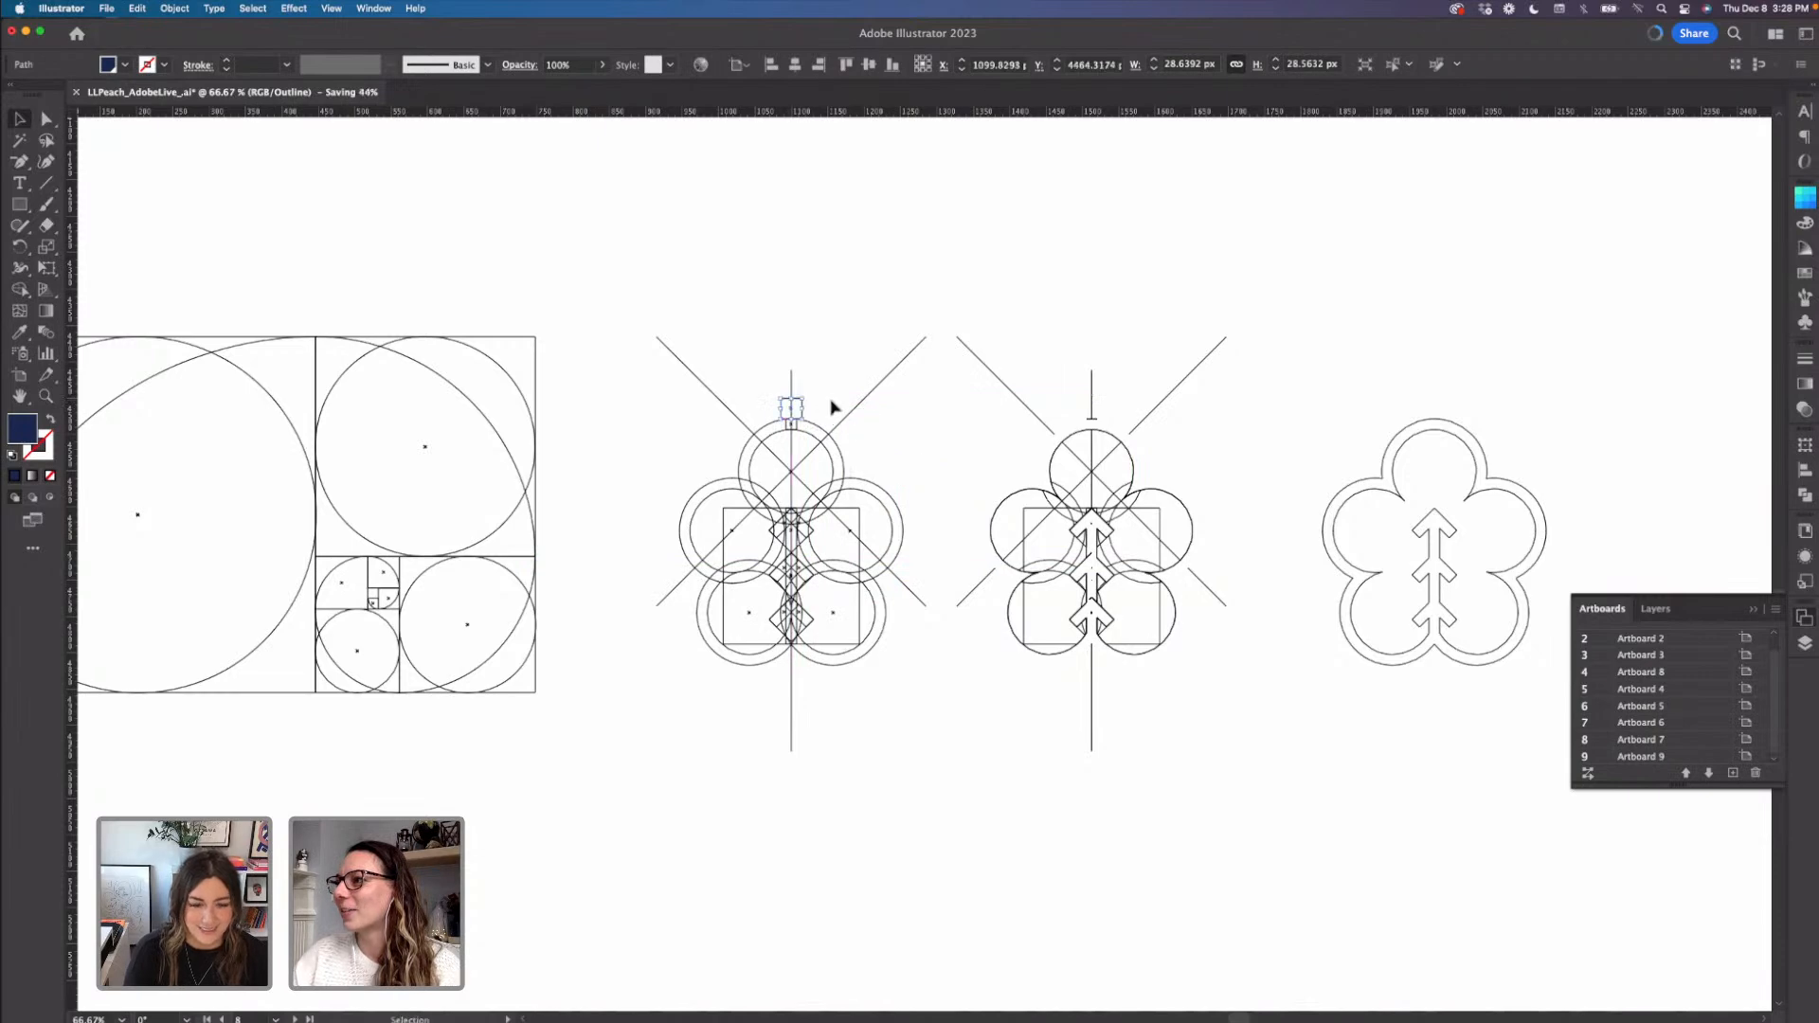
click(833, 407)
- Examine how the copied square sits between the top outer circle and the vertical guide line
scroll(833, 406, up, 5)
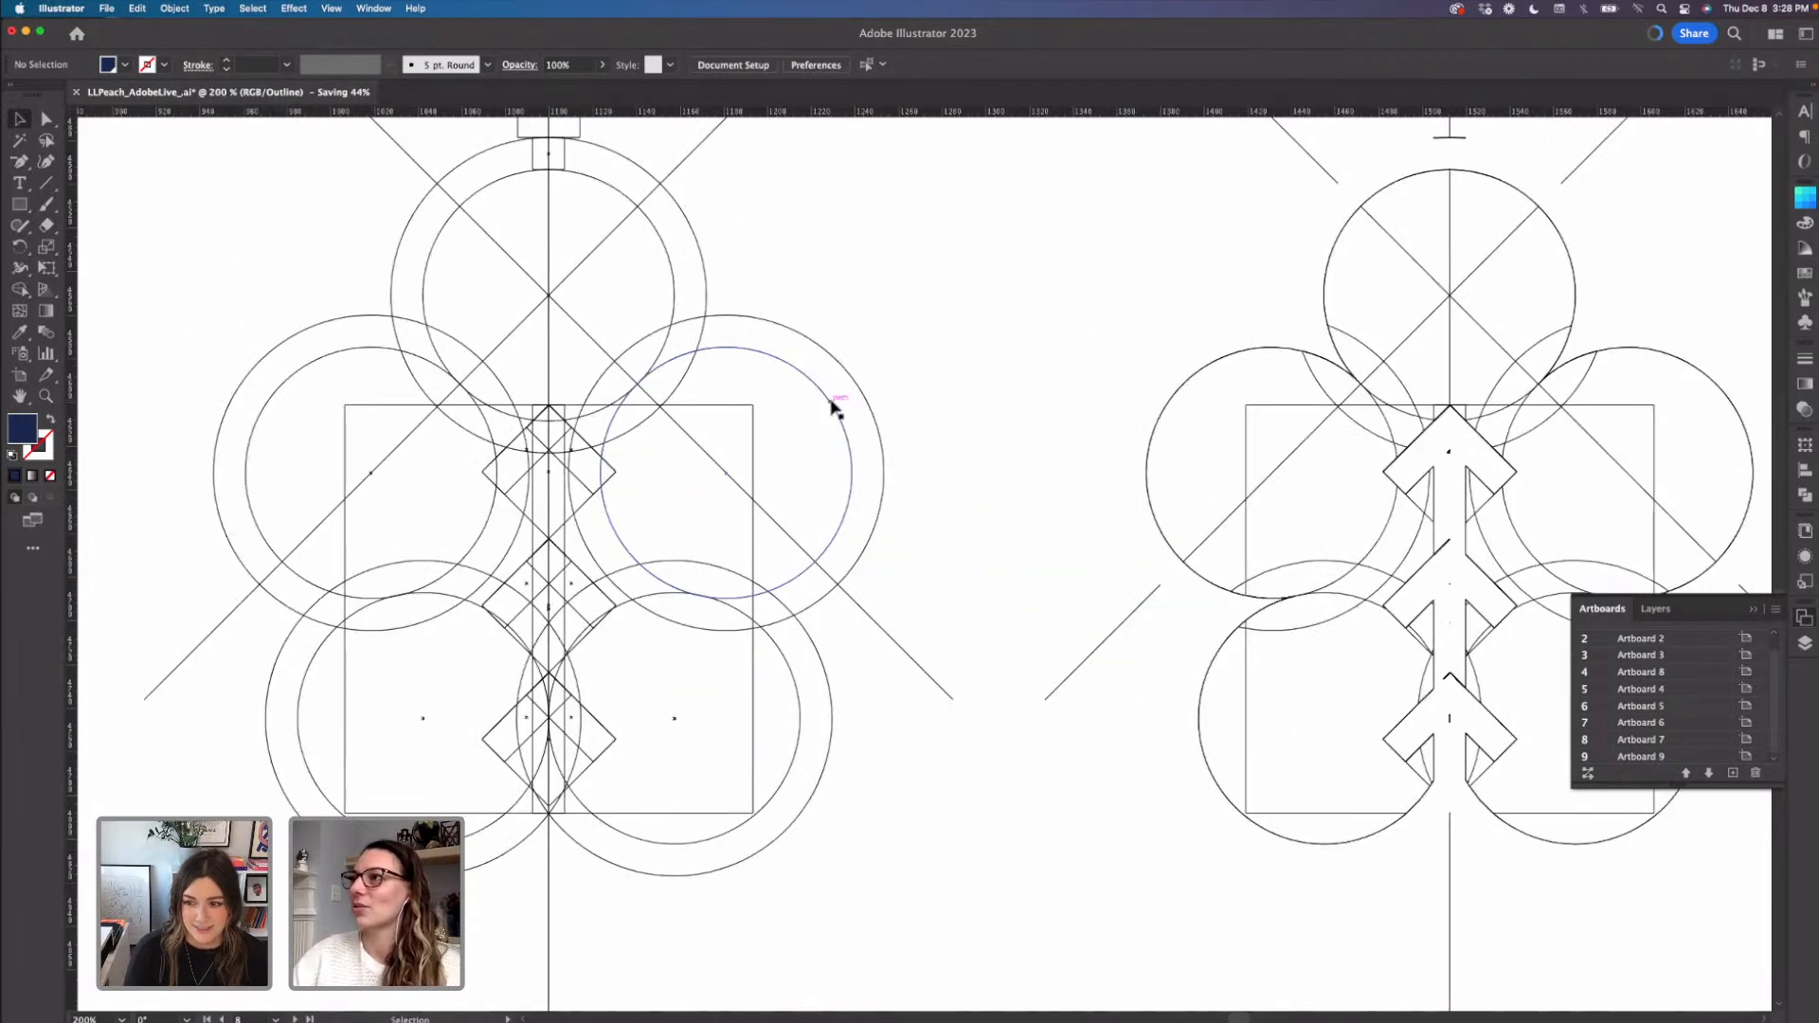
drag(832, 407, 799, 454)
scroll(799, 454, up, 3)
scroll(800, 453, left, 3)
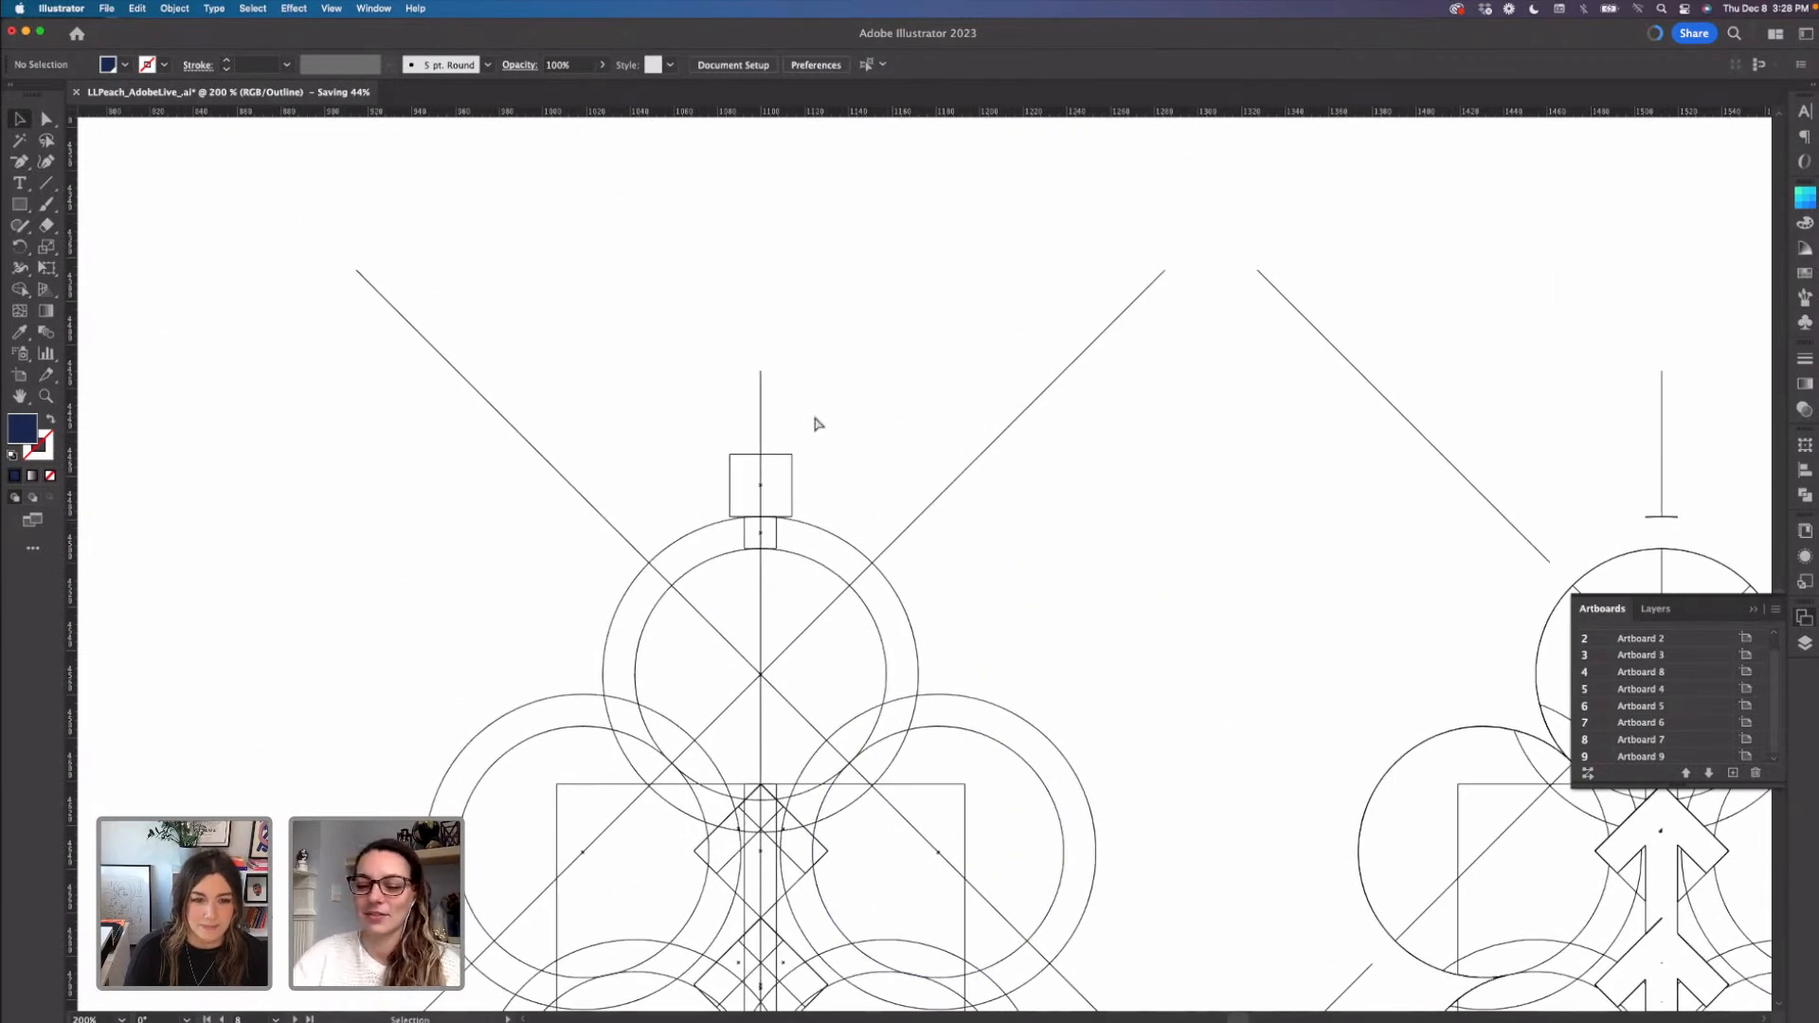
key(super+equal)
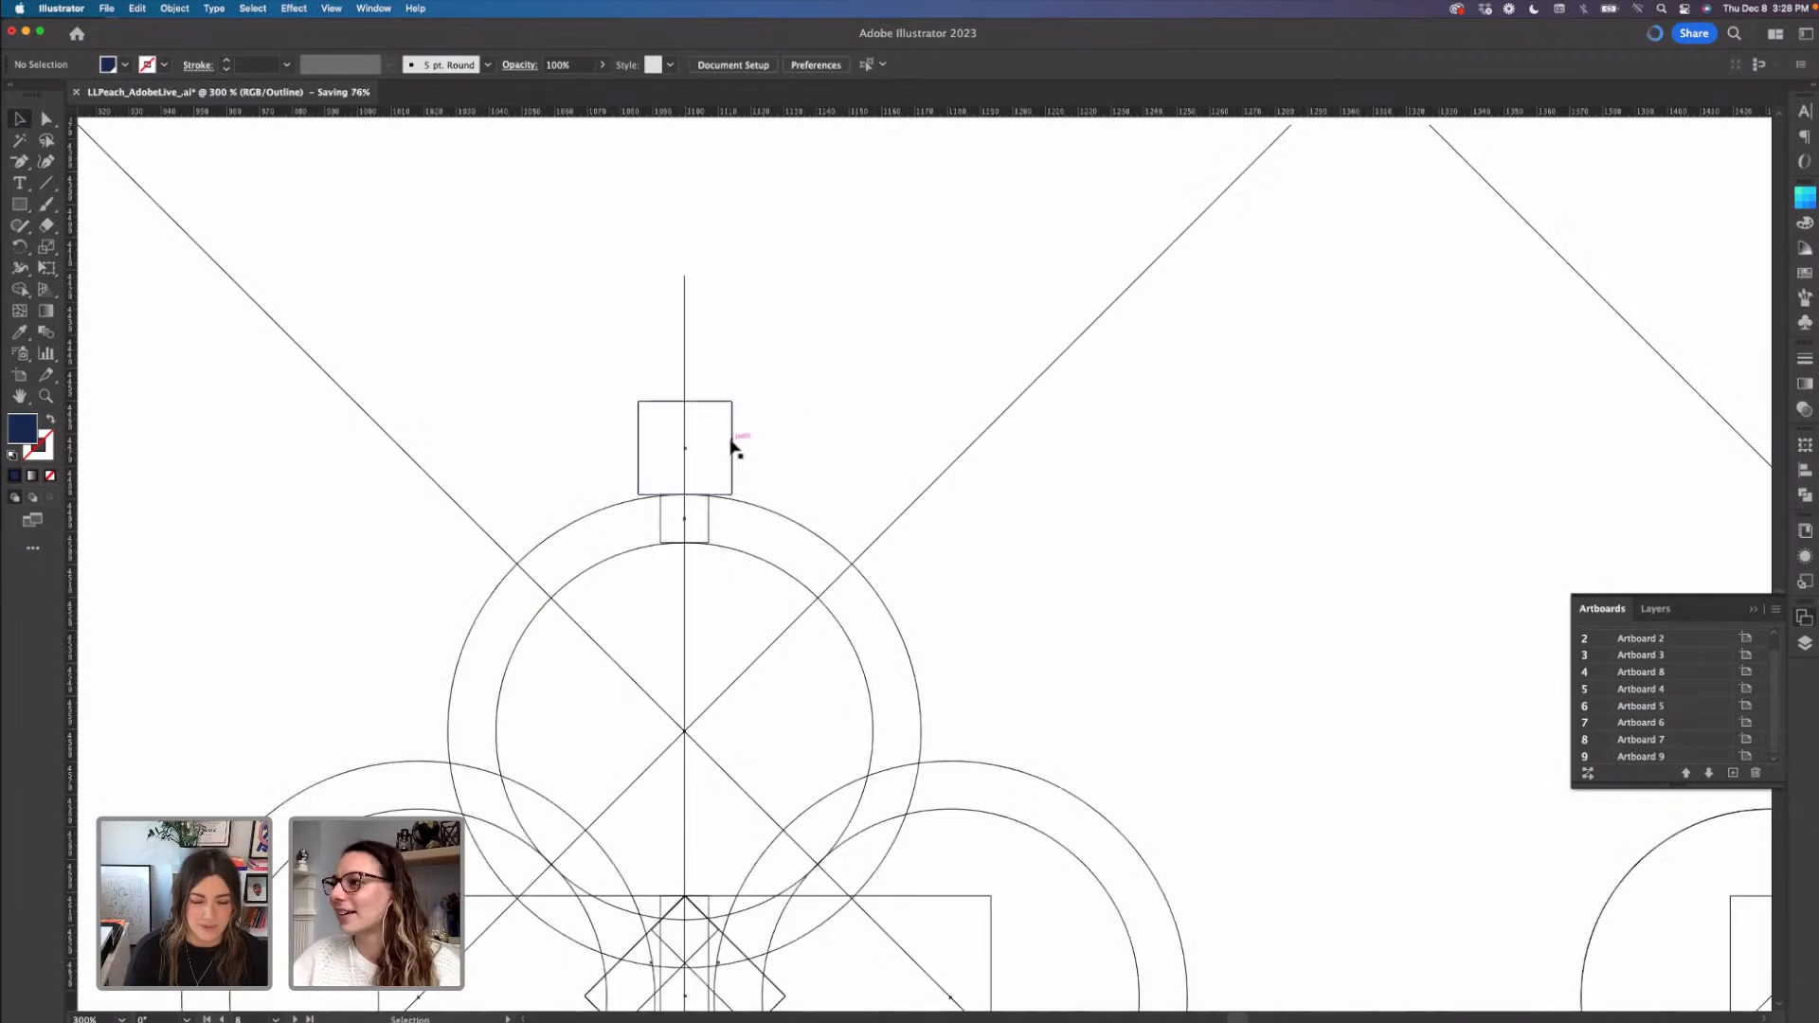
key(super+equal)
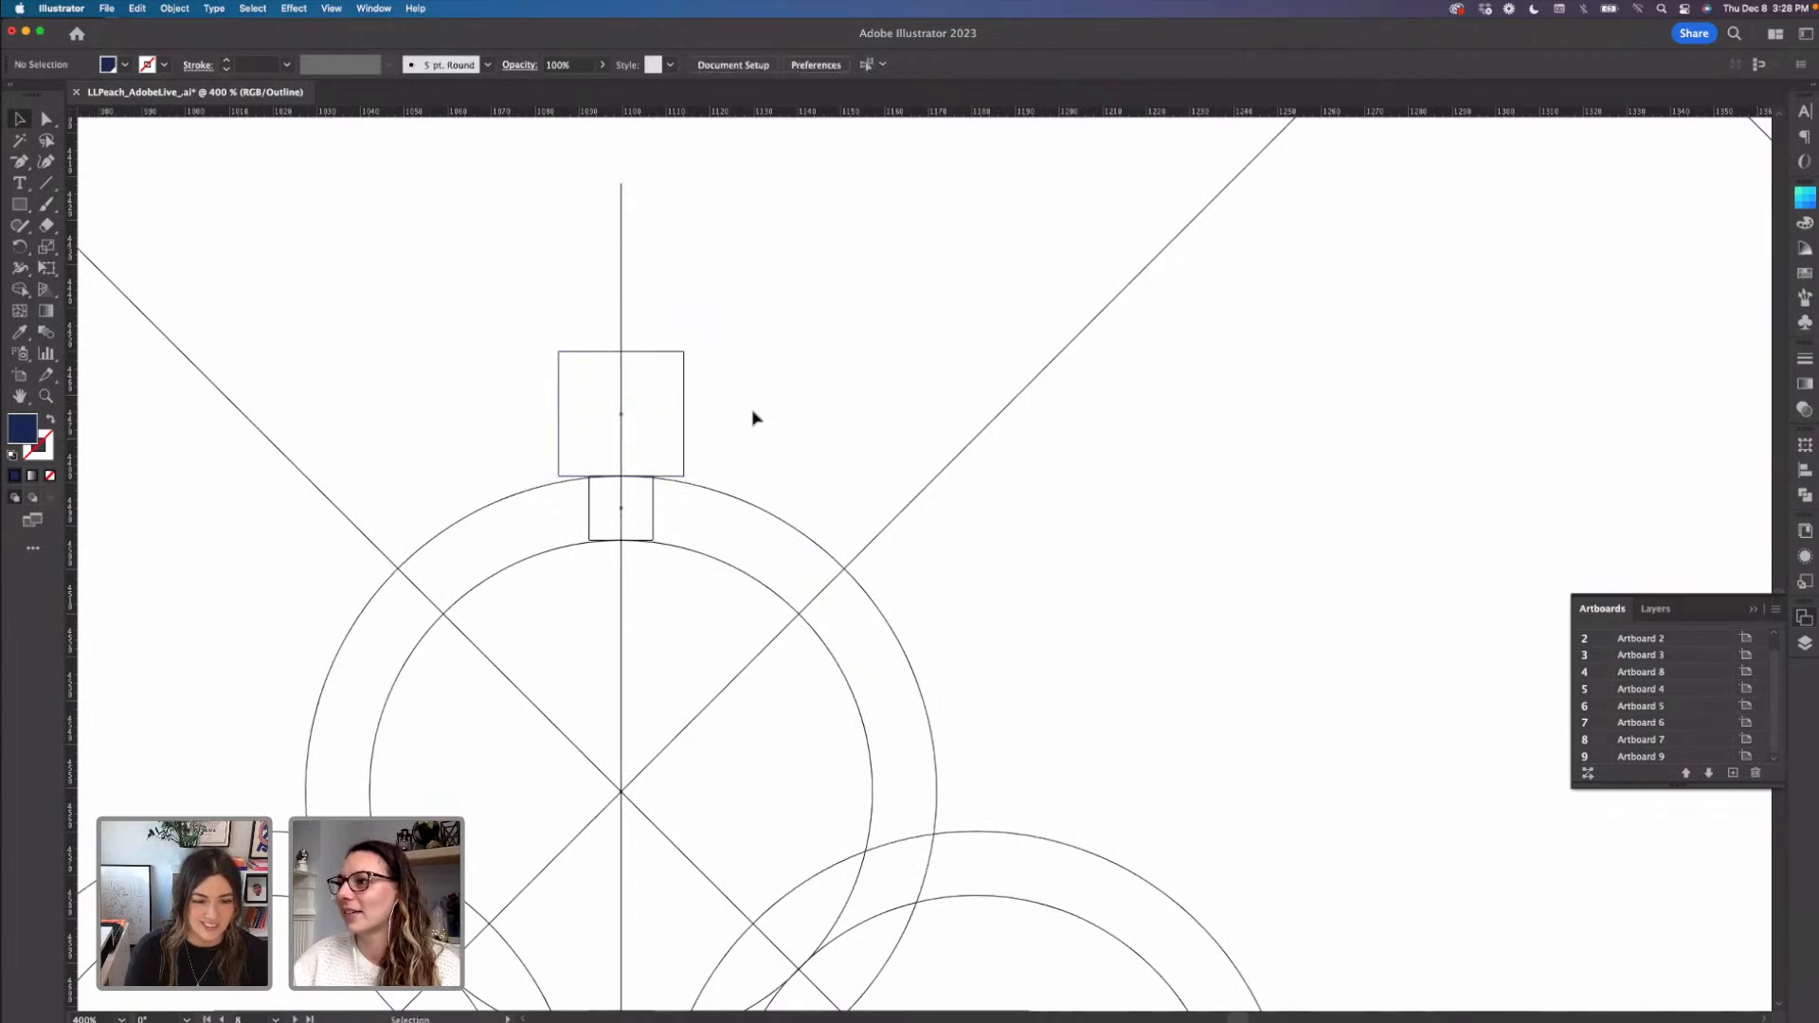
key(super+minus)
key(super+minus)
key(super+minus)
key(super+minus)
key(super+minus)
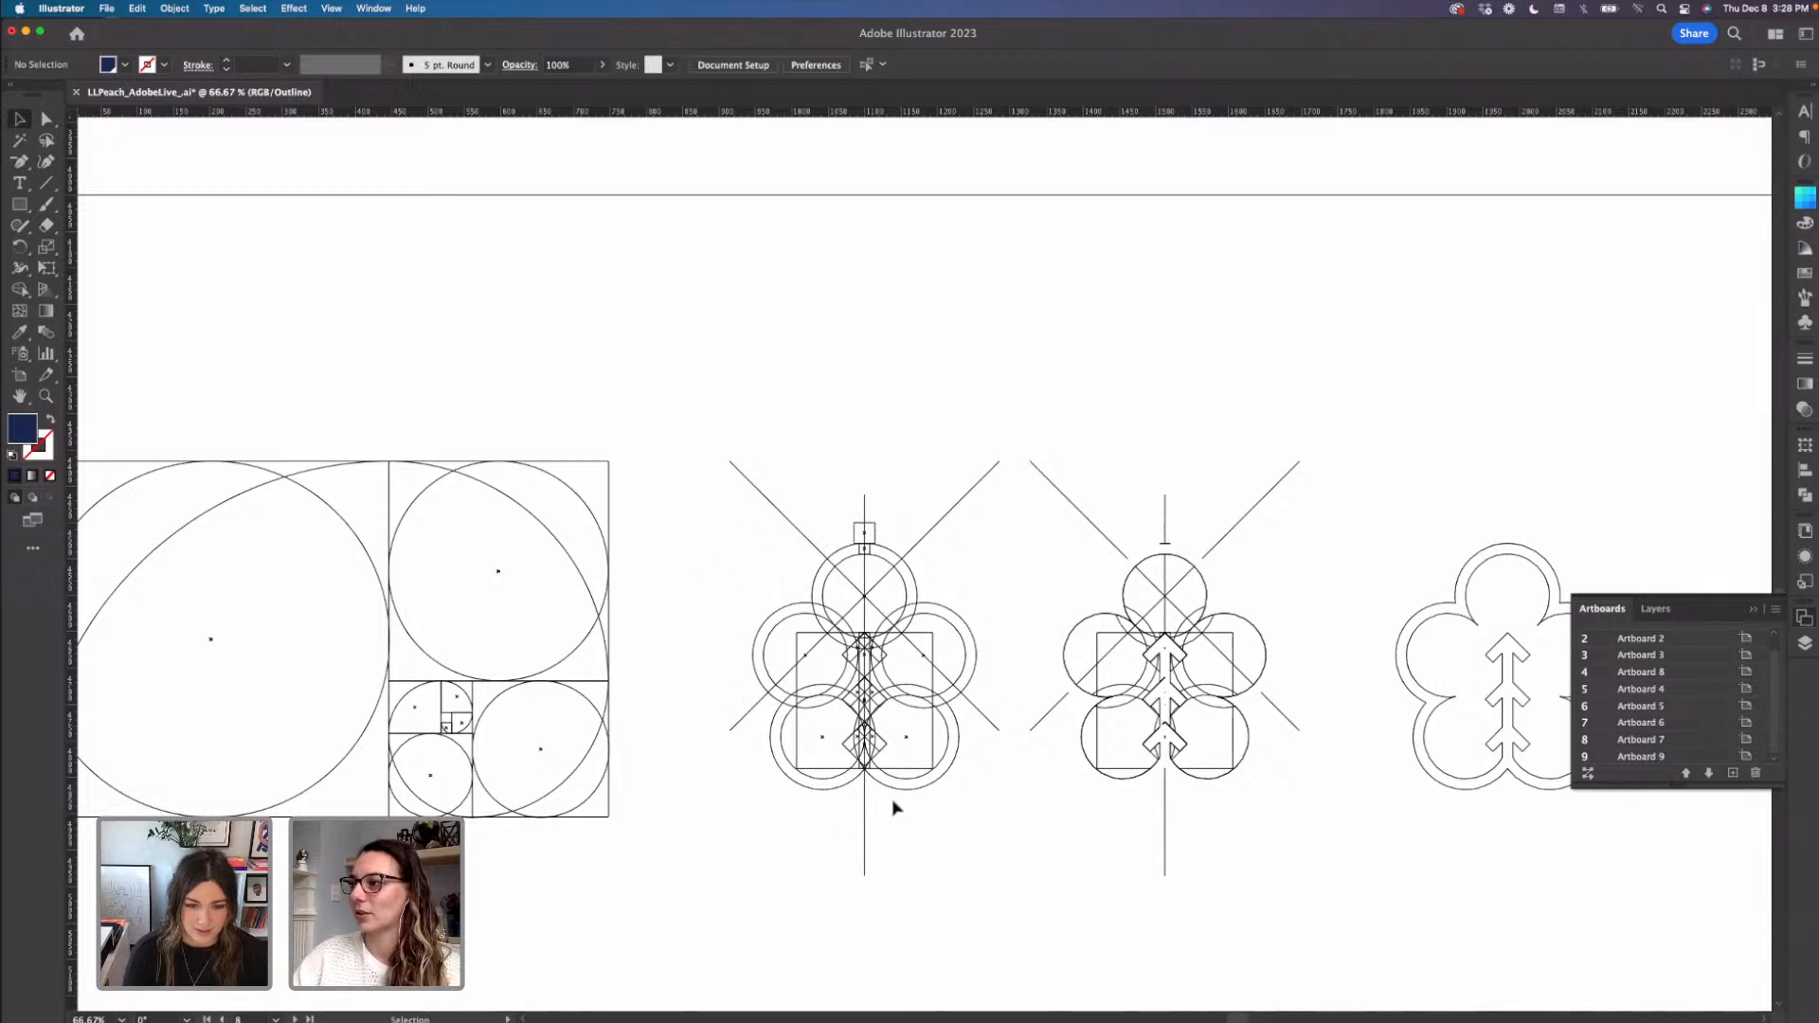
- Draw a large circle about 405 px in diameter, starting at the top edge of the spacing square and reaching below the mark
drag(865, 527, 865, 551)
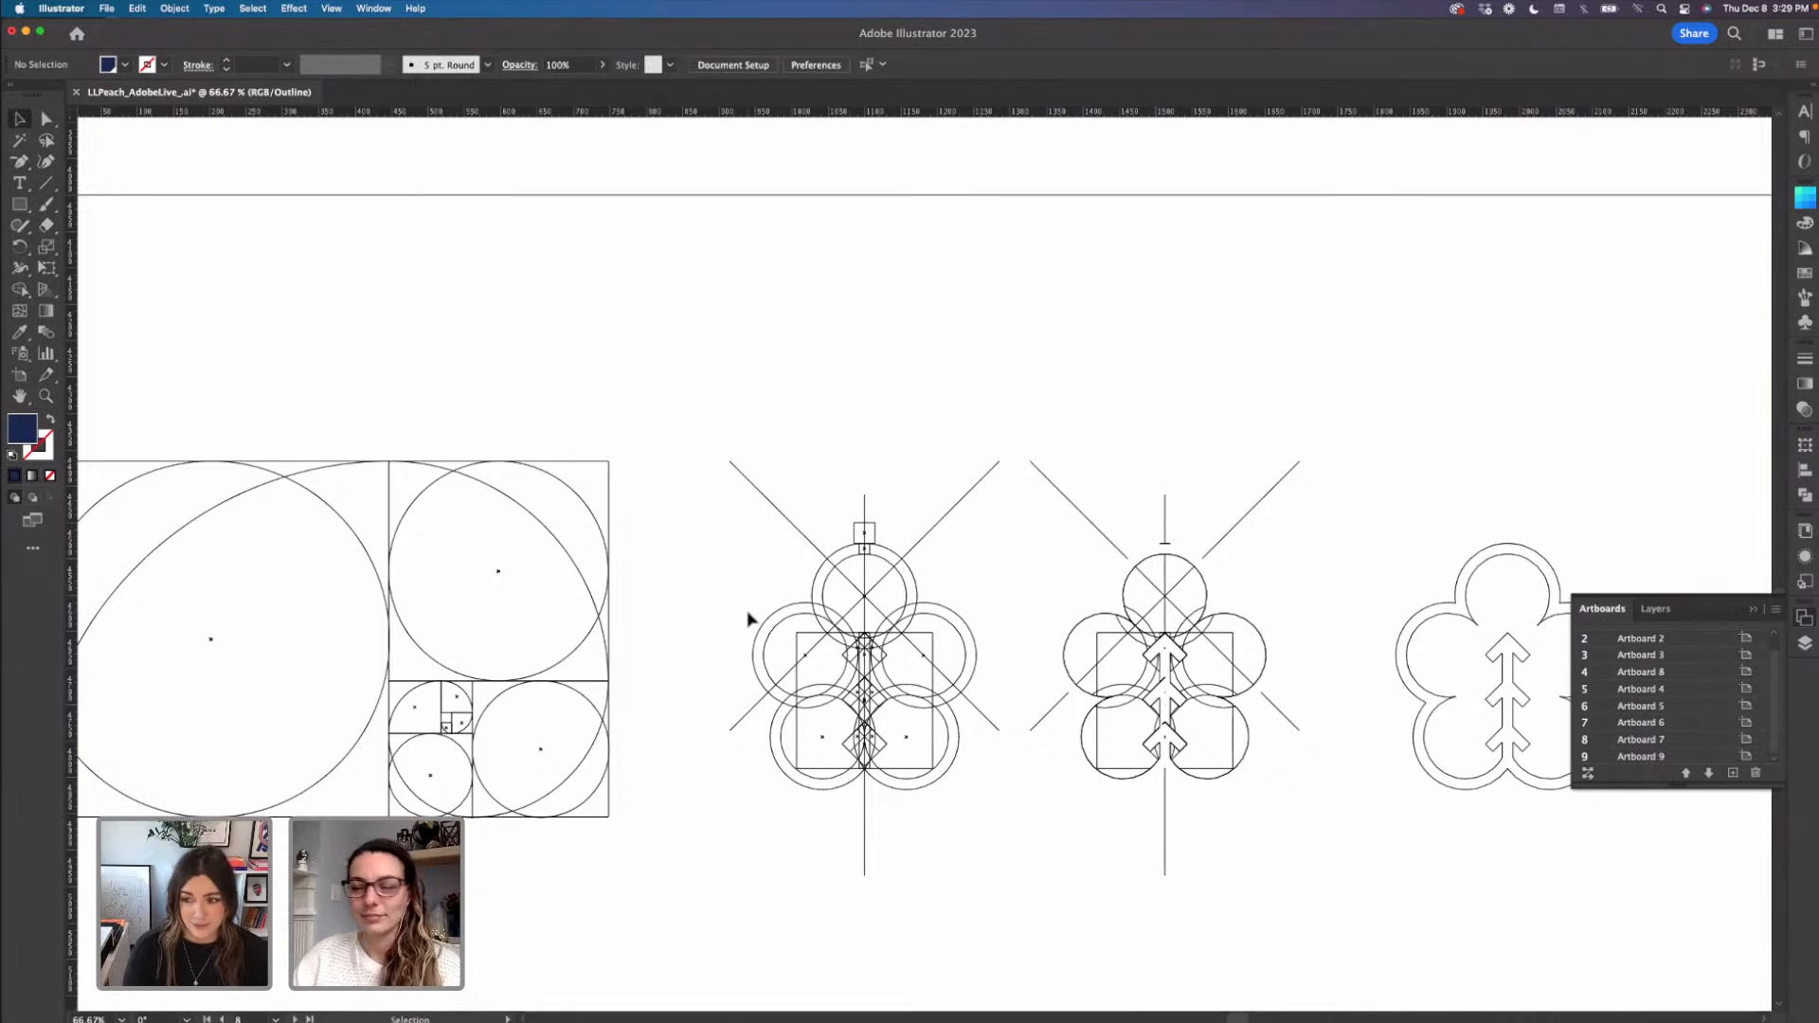
drag(18, 212, 74, 247)
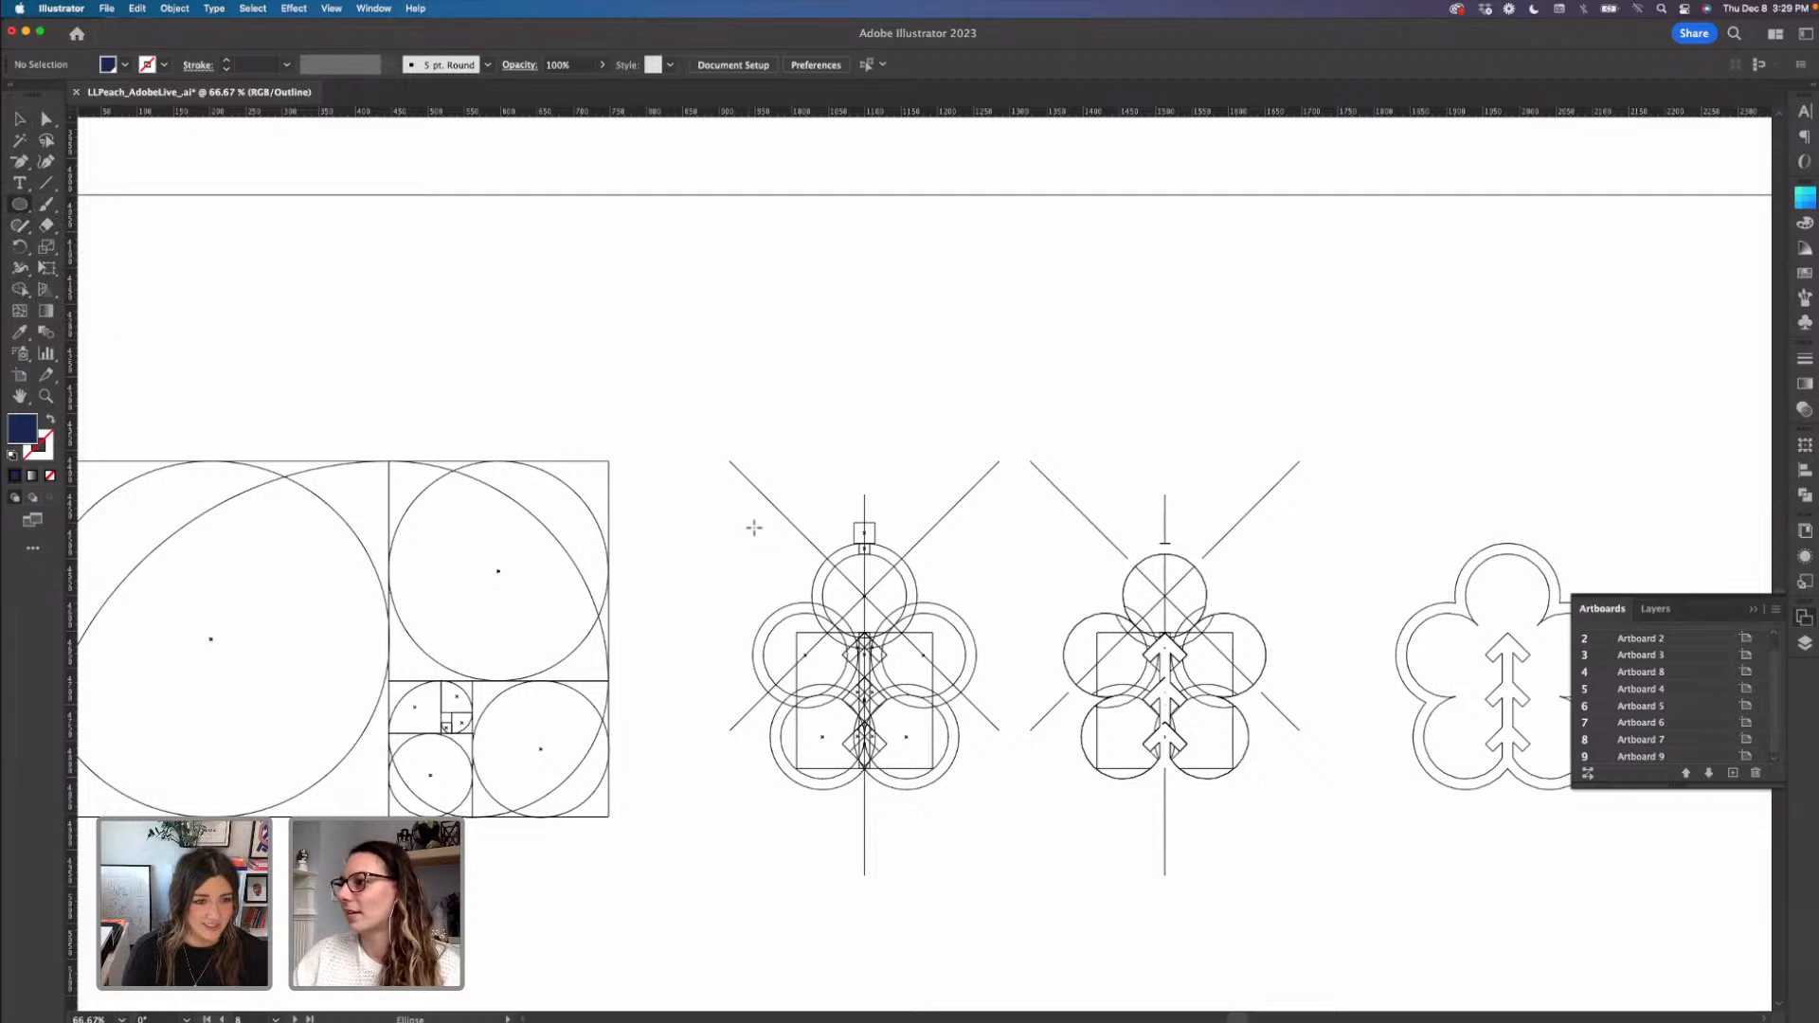
drag(864, 522, 916, 820)
key(v)
click(999, 881)
- Copy the spacing square below the lower circles as a temporary gap guide and centre the large circle around the whole paw construction
click(875, 533)
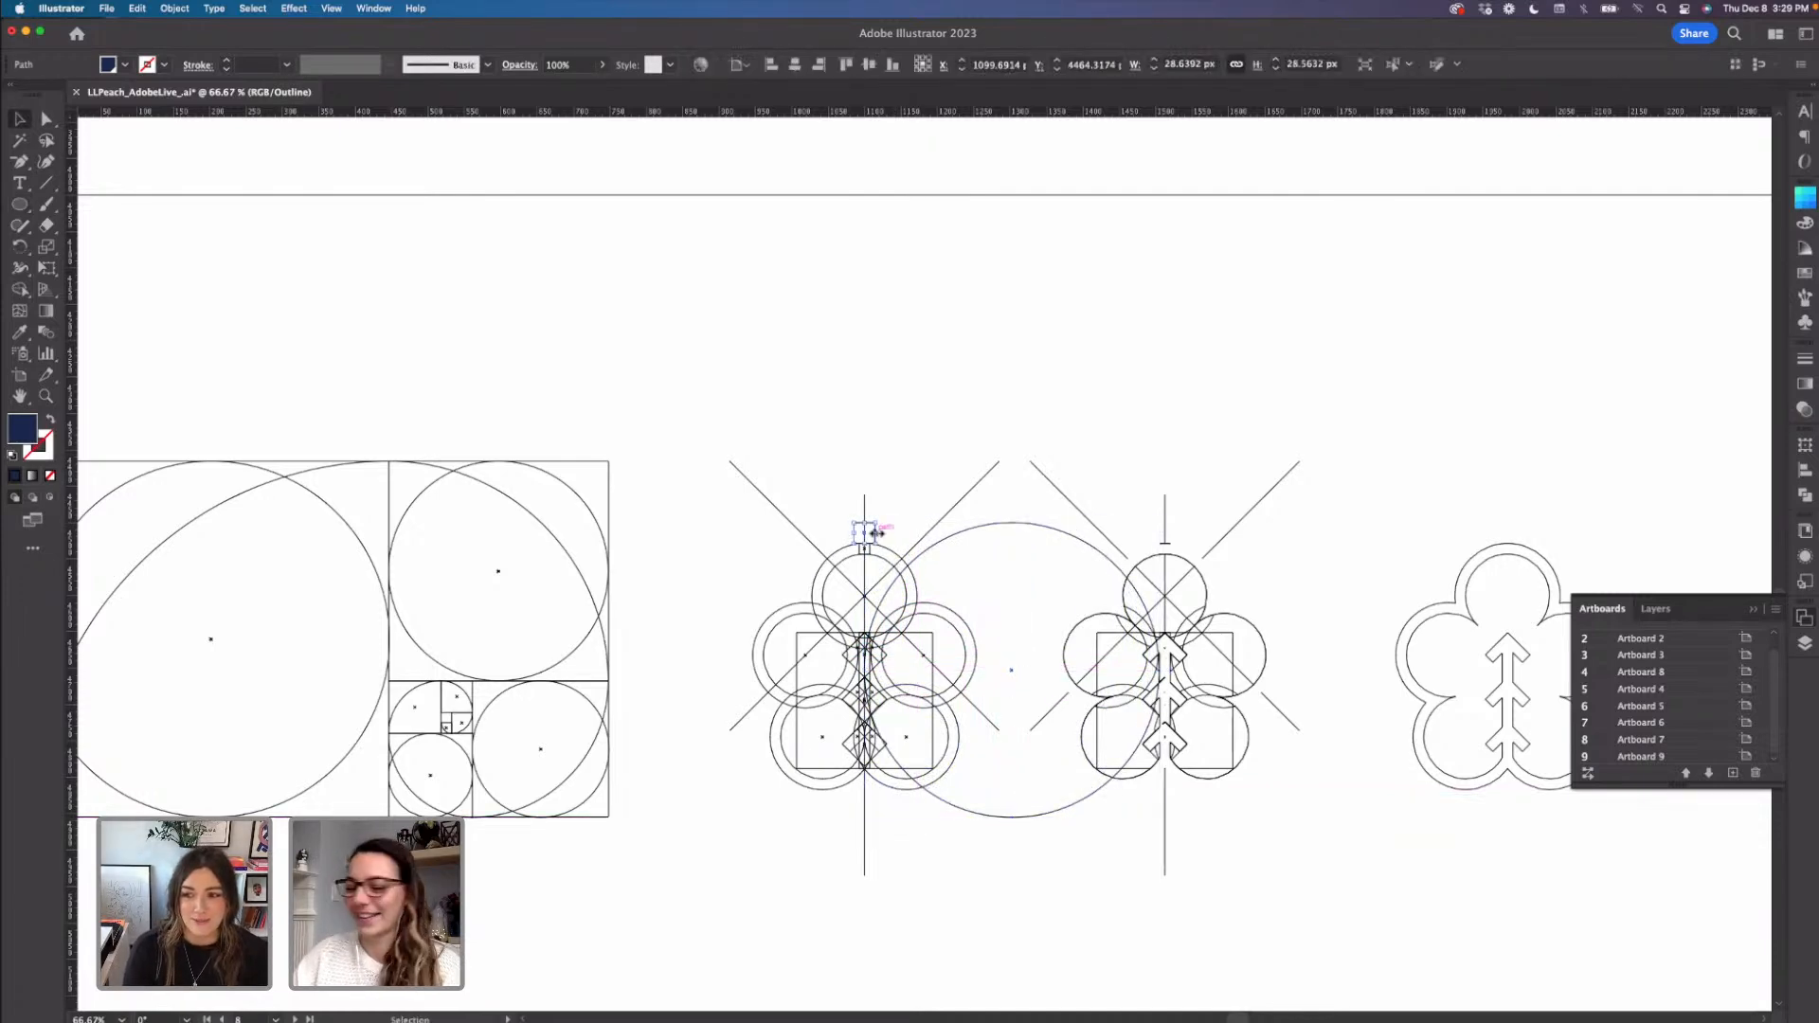
drag(871, 532, 865, 796)
drag(1010, 824, 856, 824)
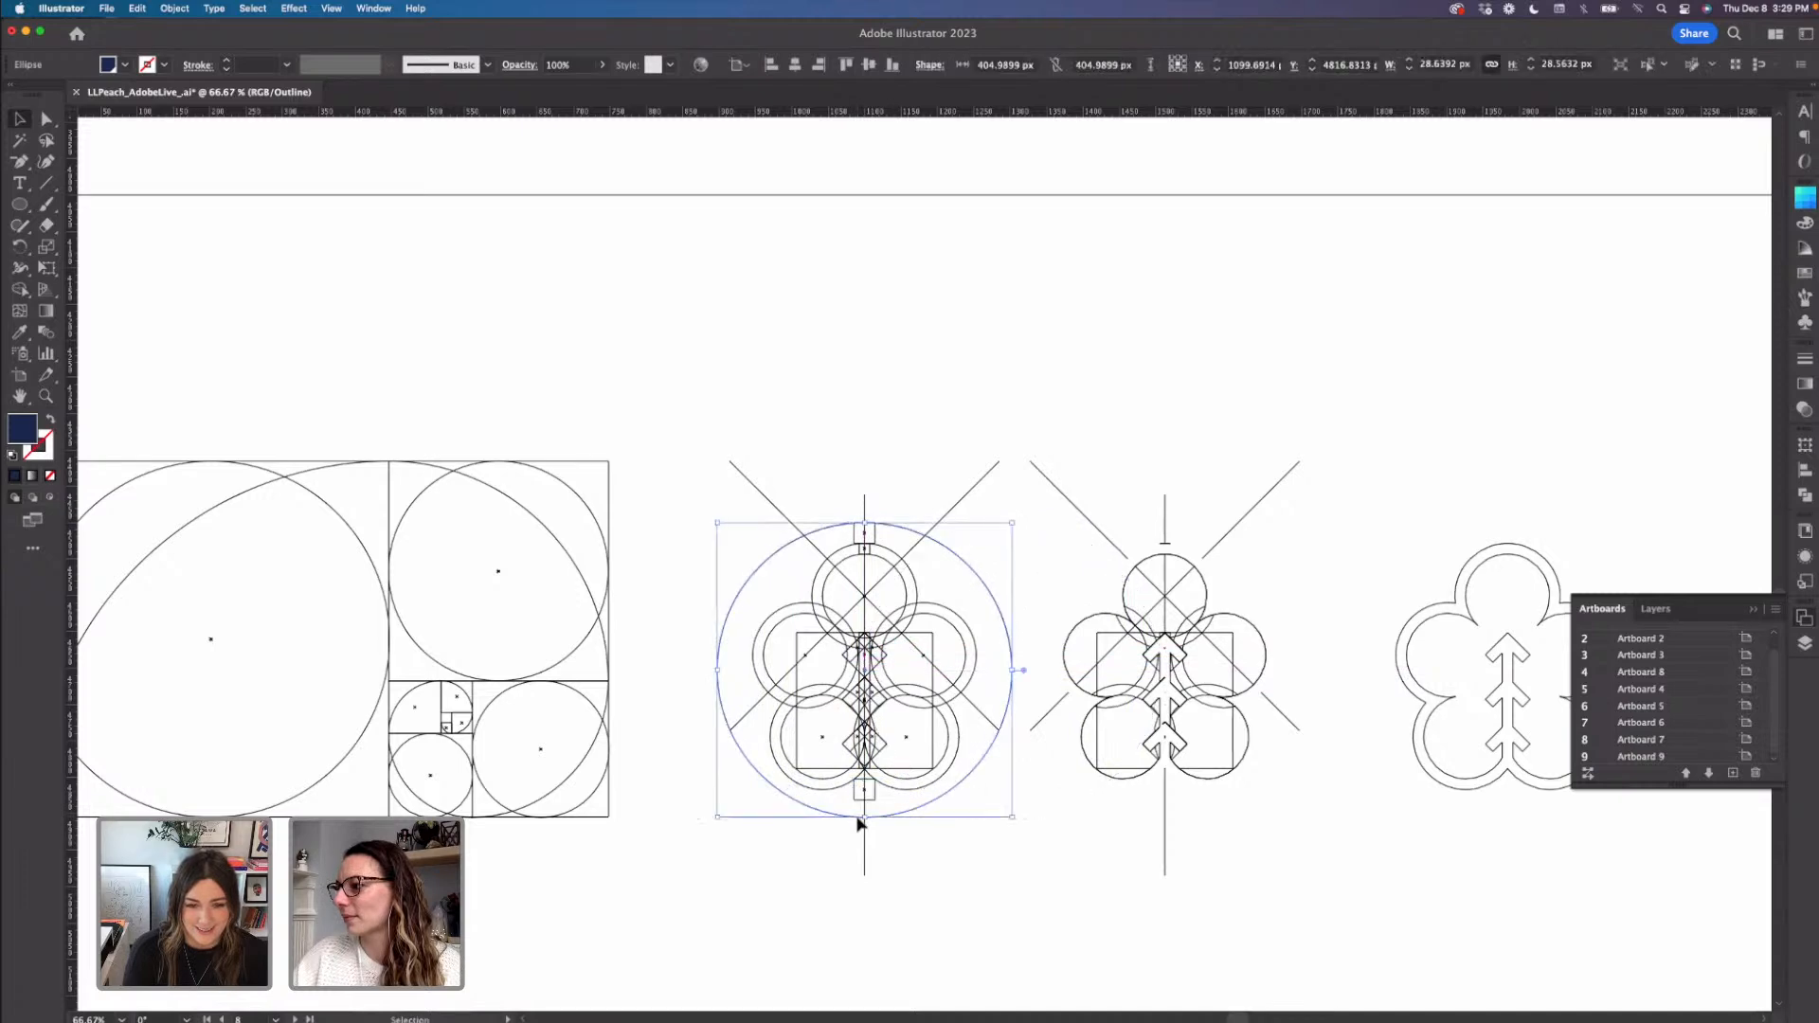
click(947, 841)
key(super+1)
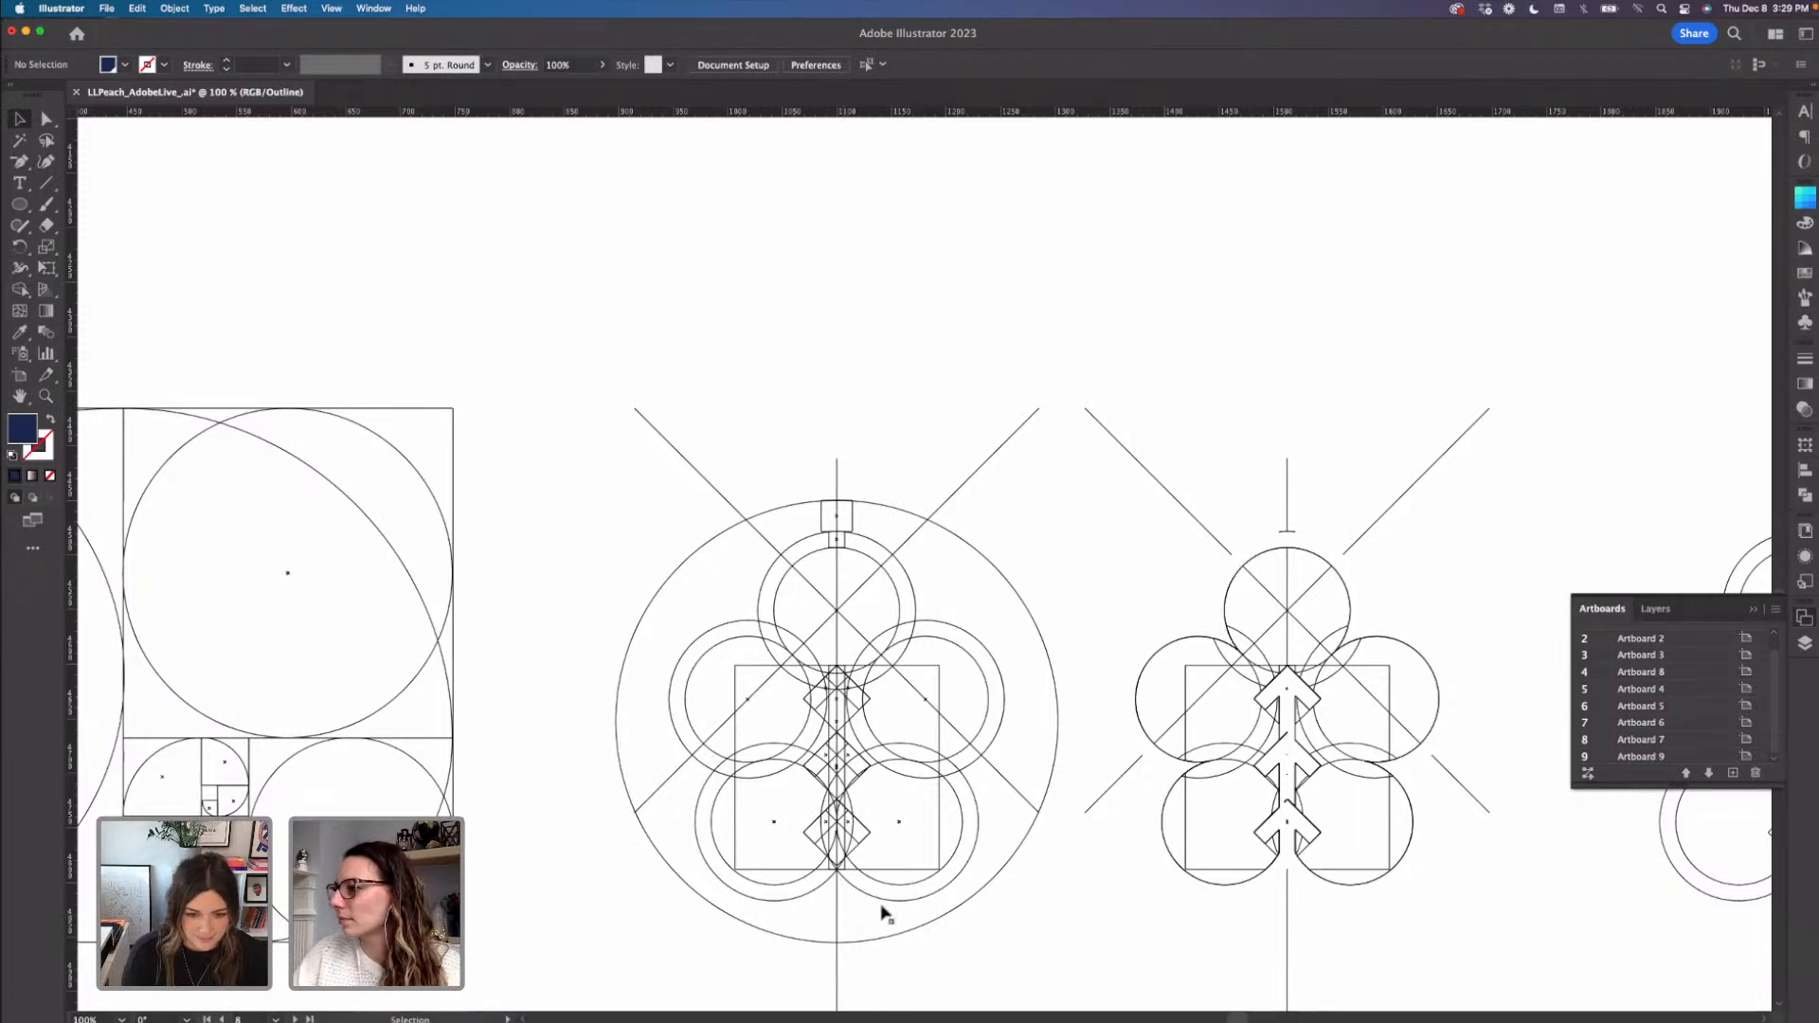
click(935, 921)
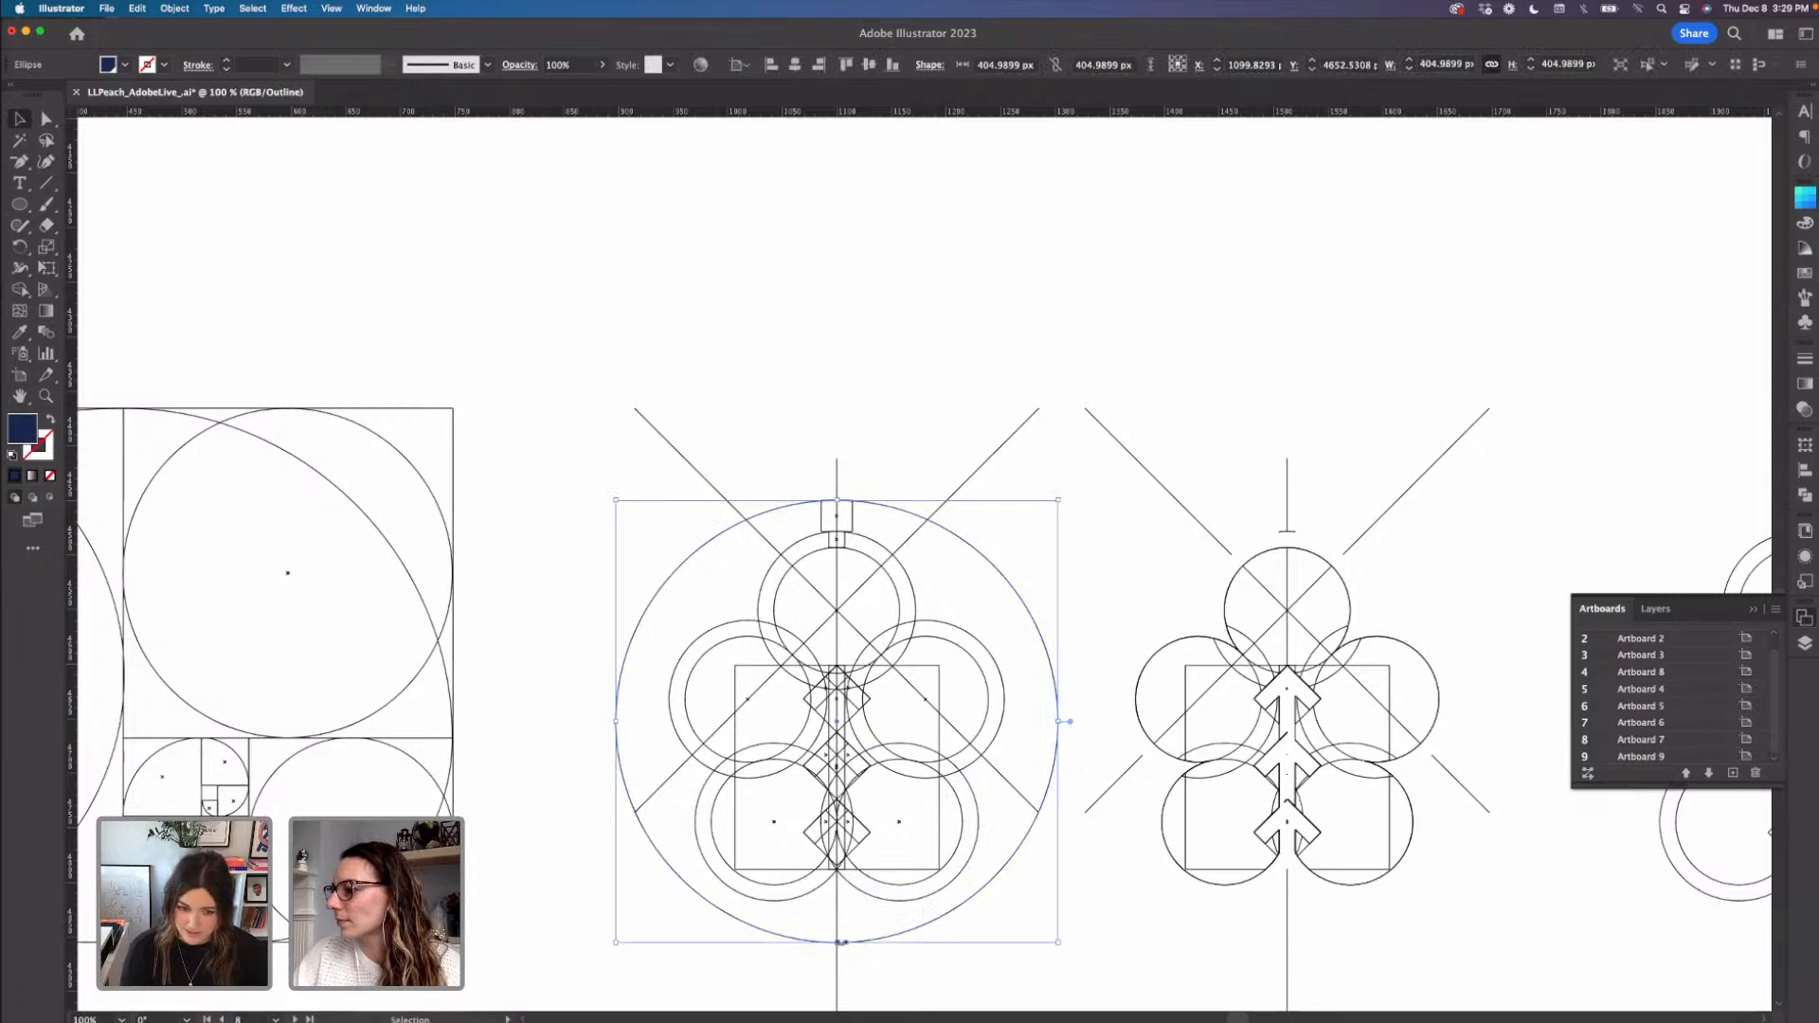
click(1089, 887)
key(super+minus)
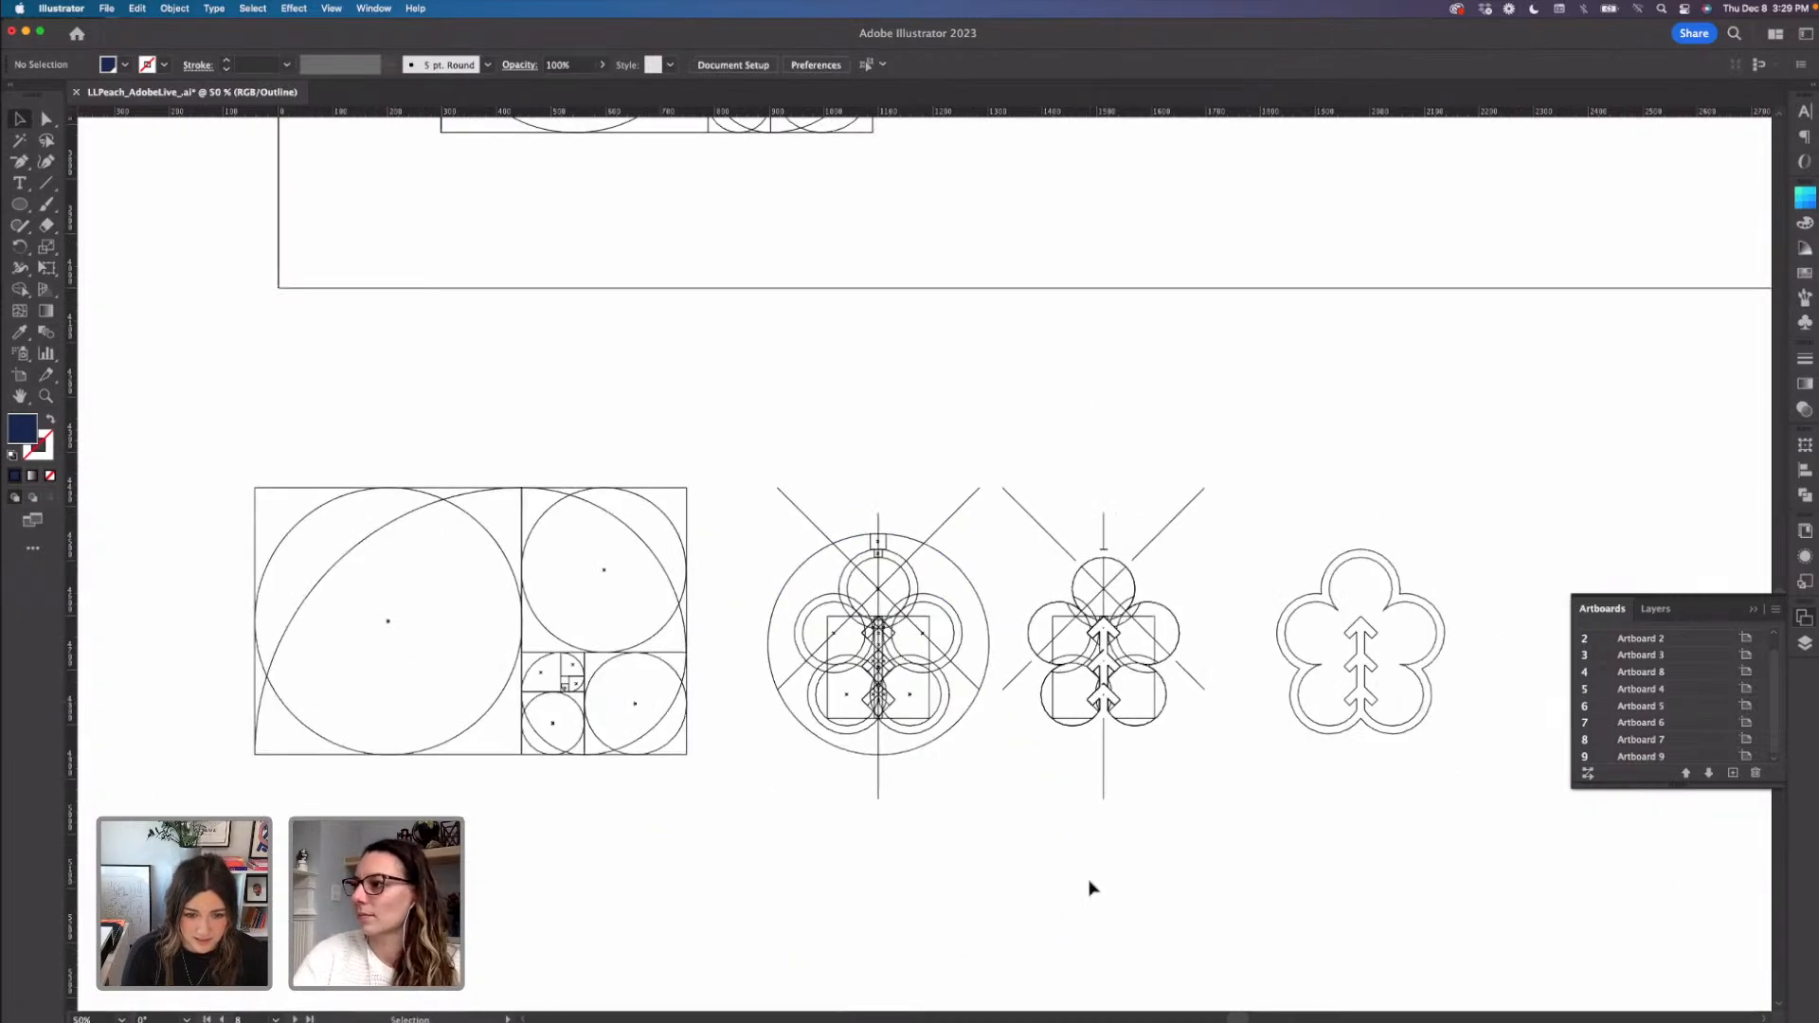
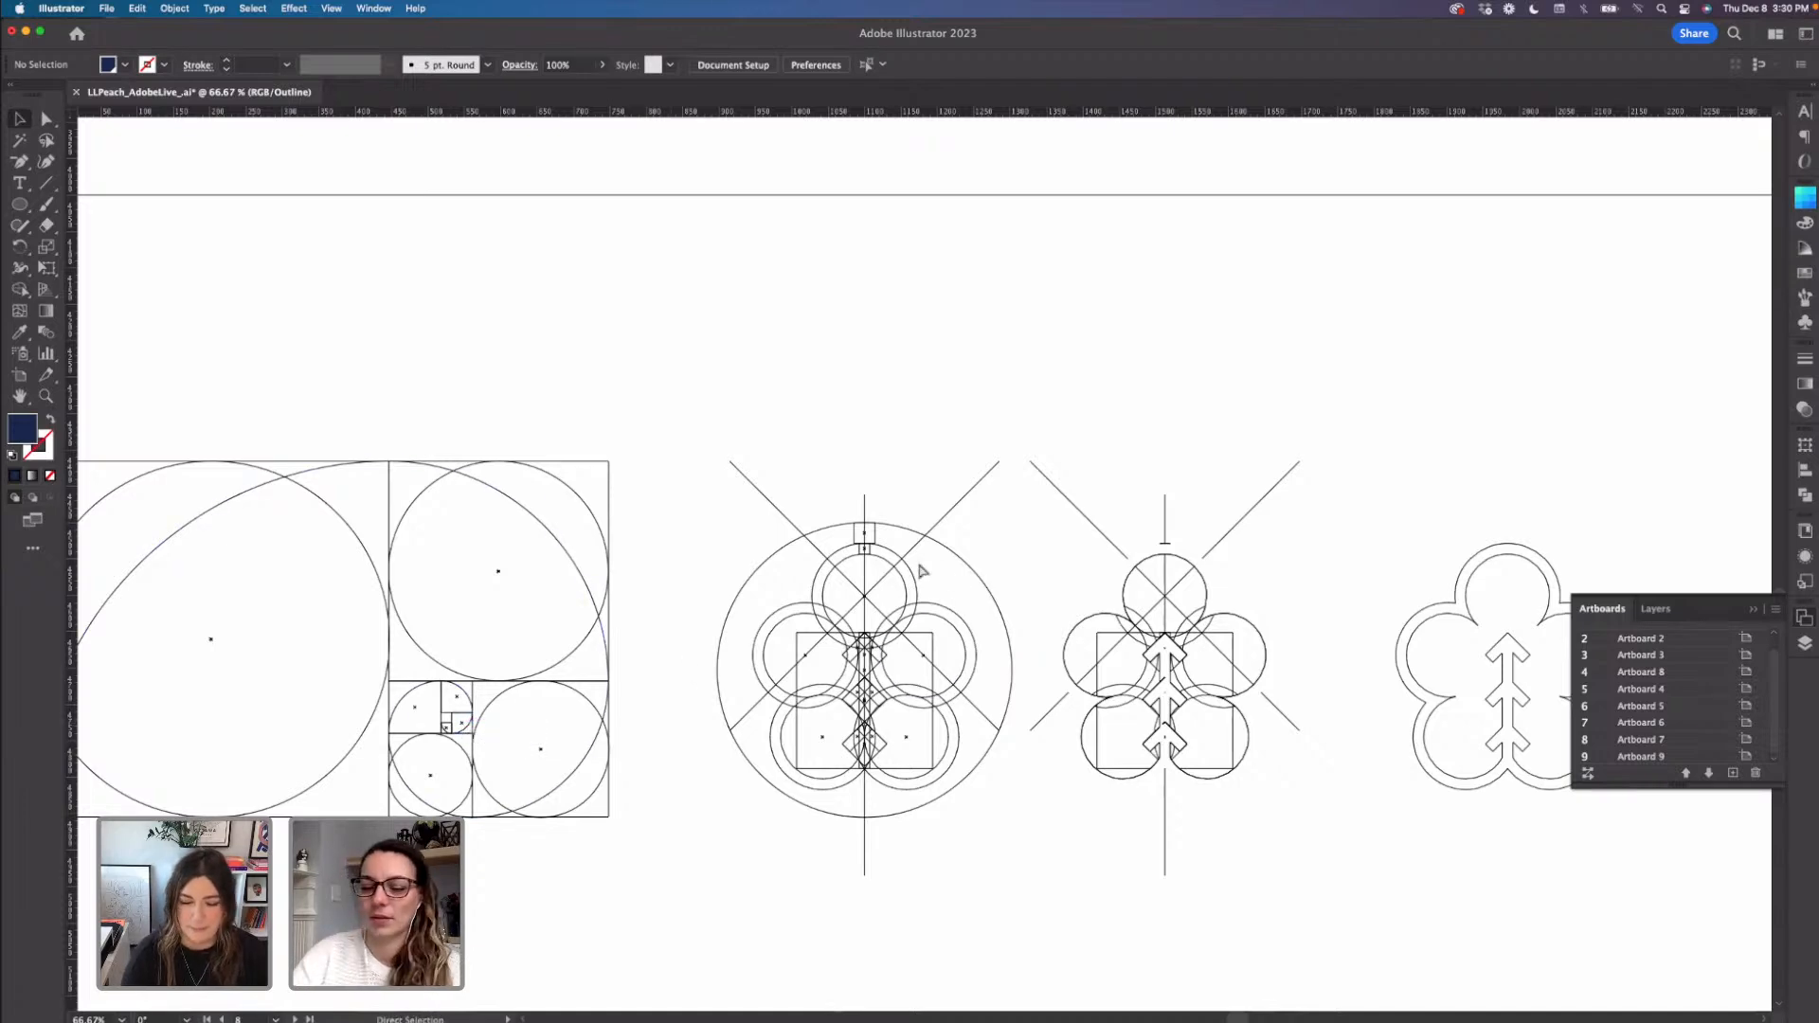
- Draw a small circle about 28.6 px in diameter on top of the large circle, centred on the vertical guide and as wide as the spacing square
scroll(923, 571, up, 3)
click(19, 204)
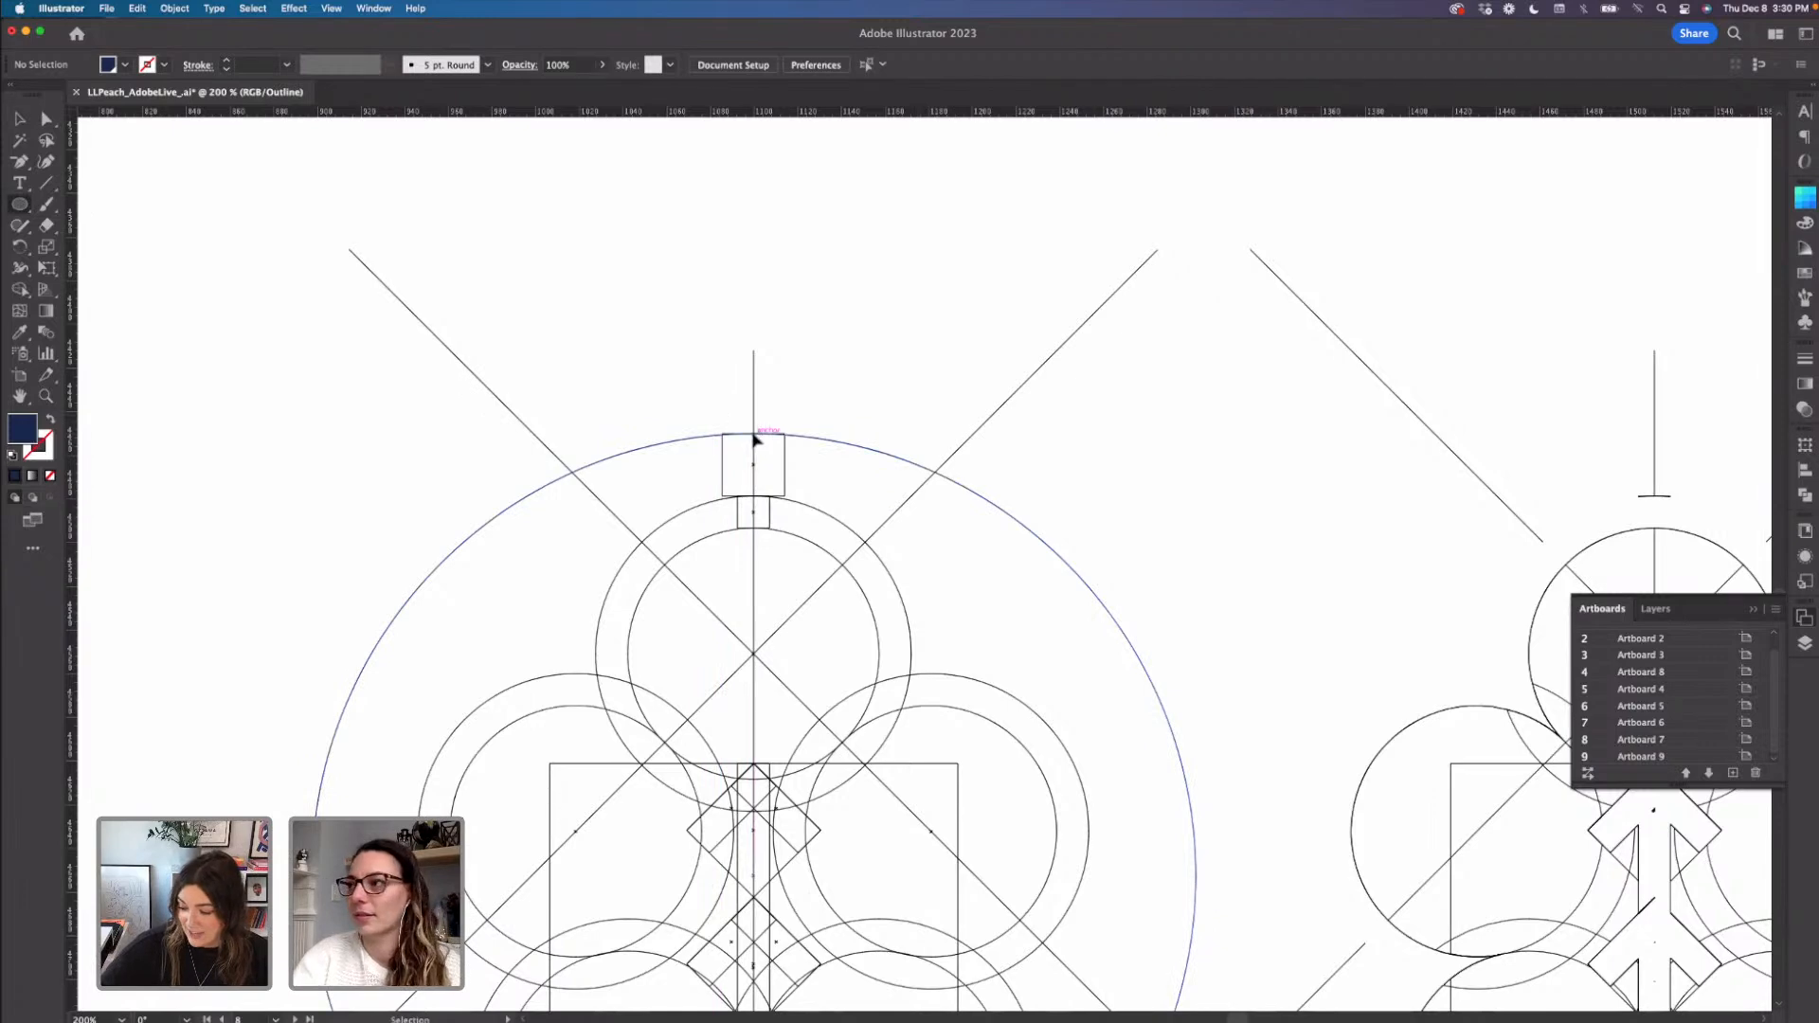
scroll(754, 435, up, 1)
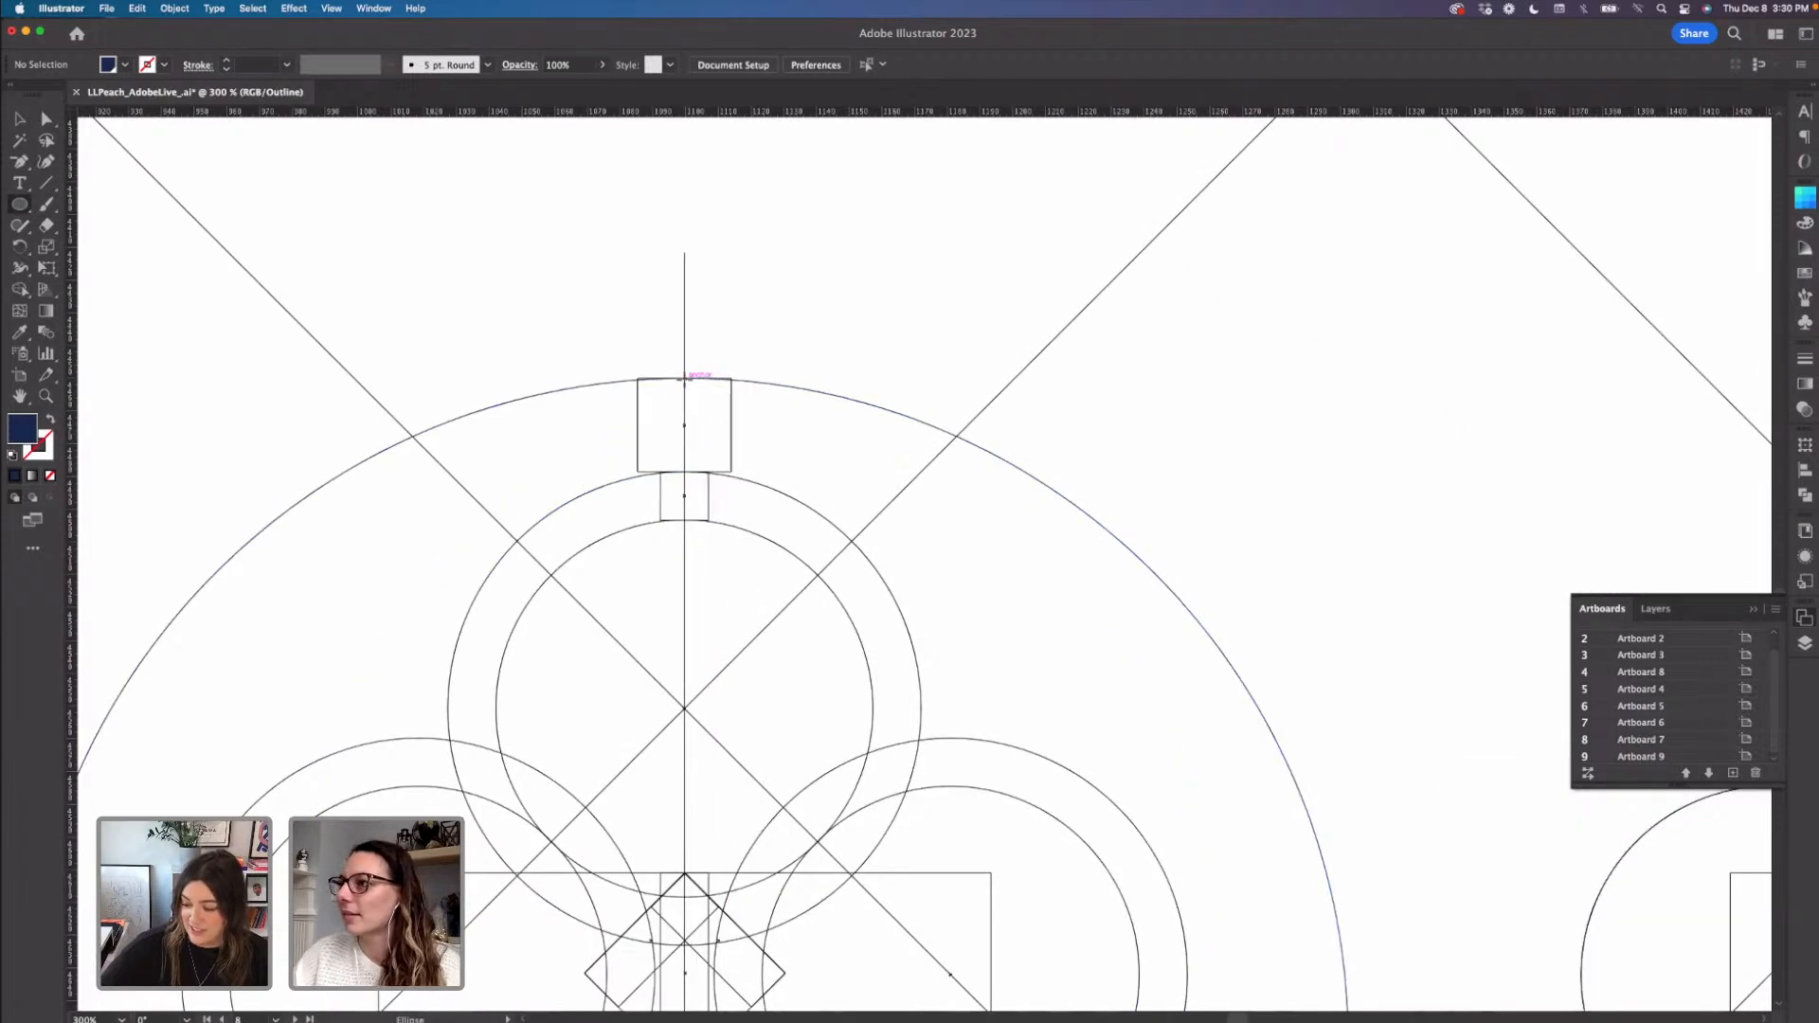
drag(714, 442, 716, 371)
key(v)
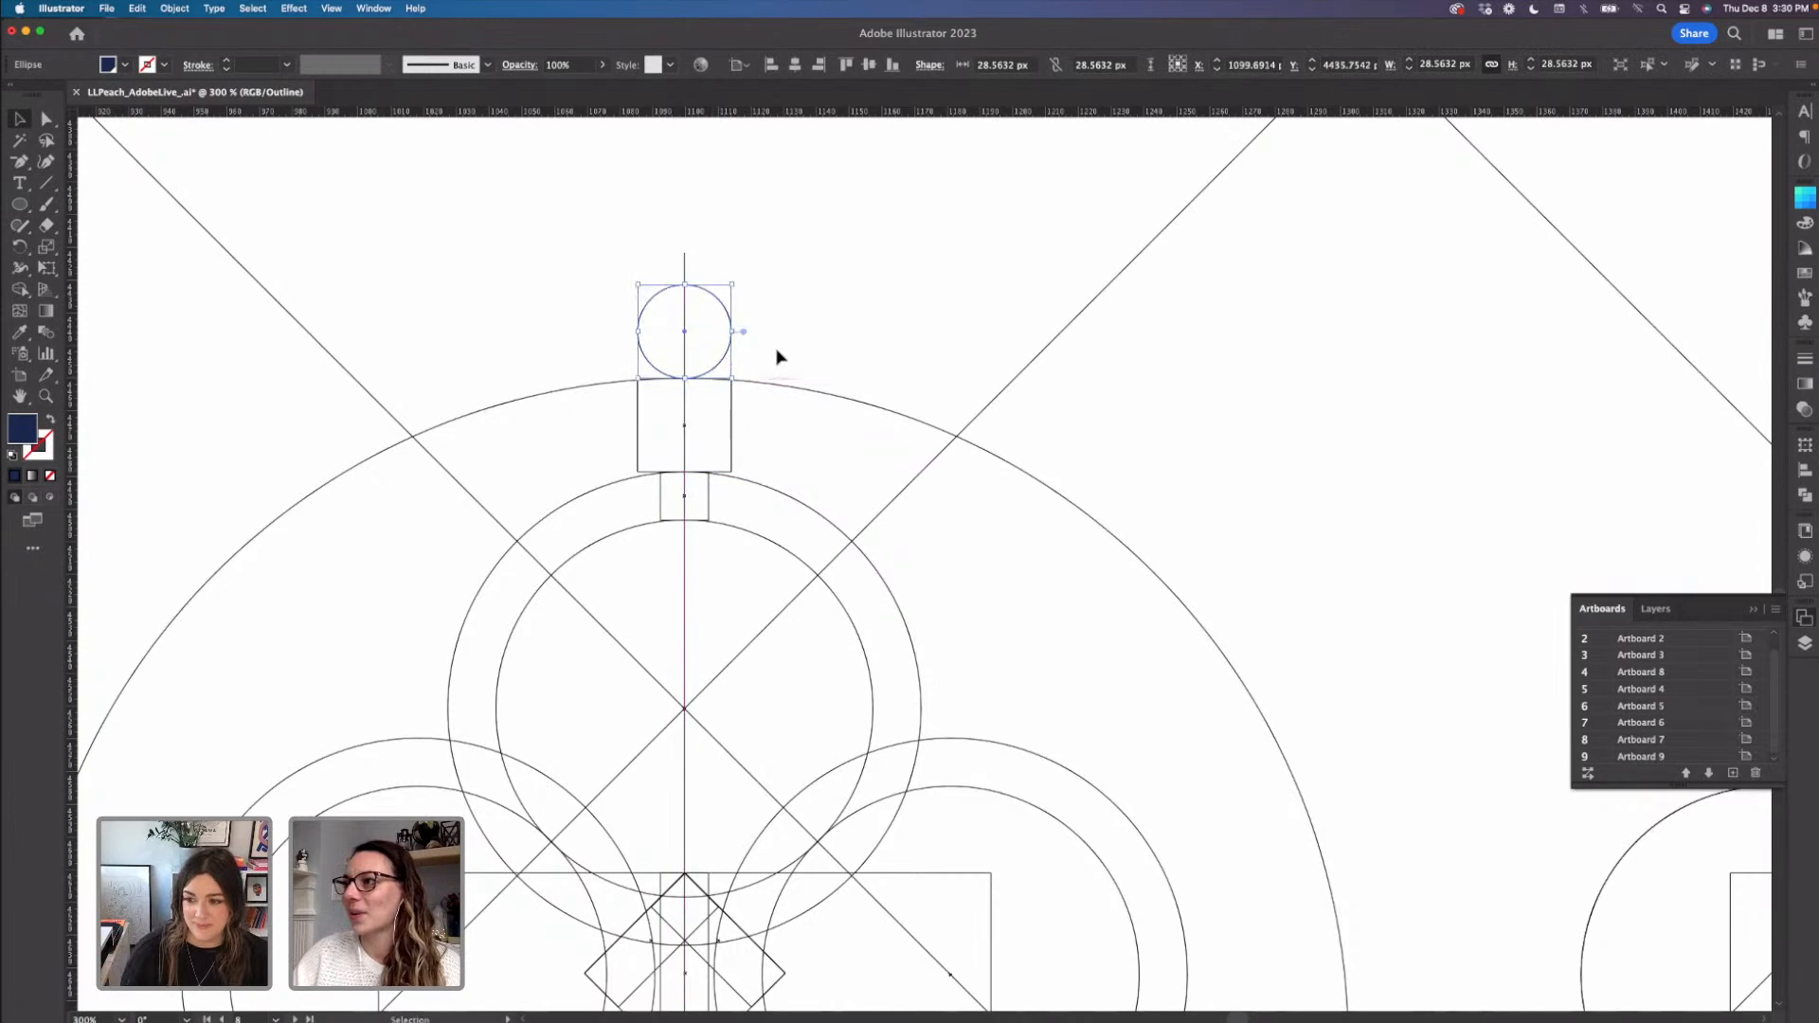
click(777, 353)
key(super+1)
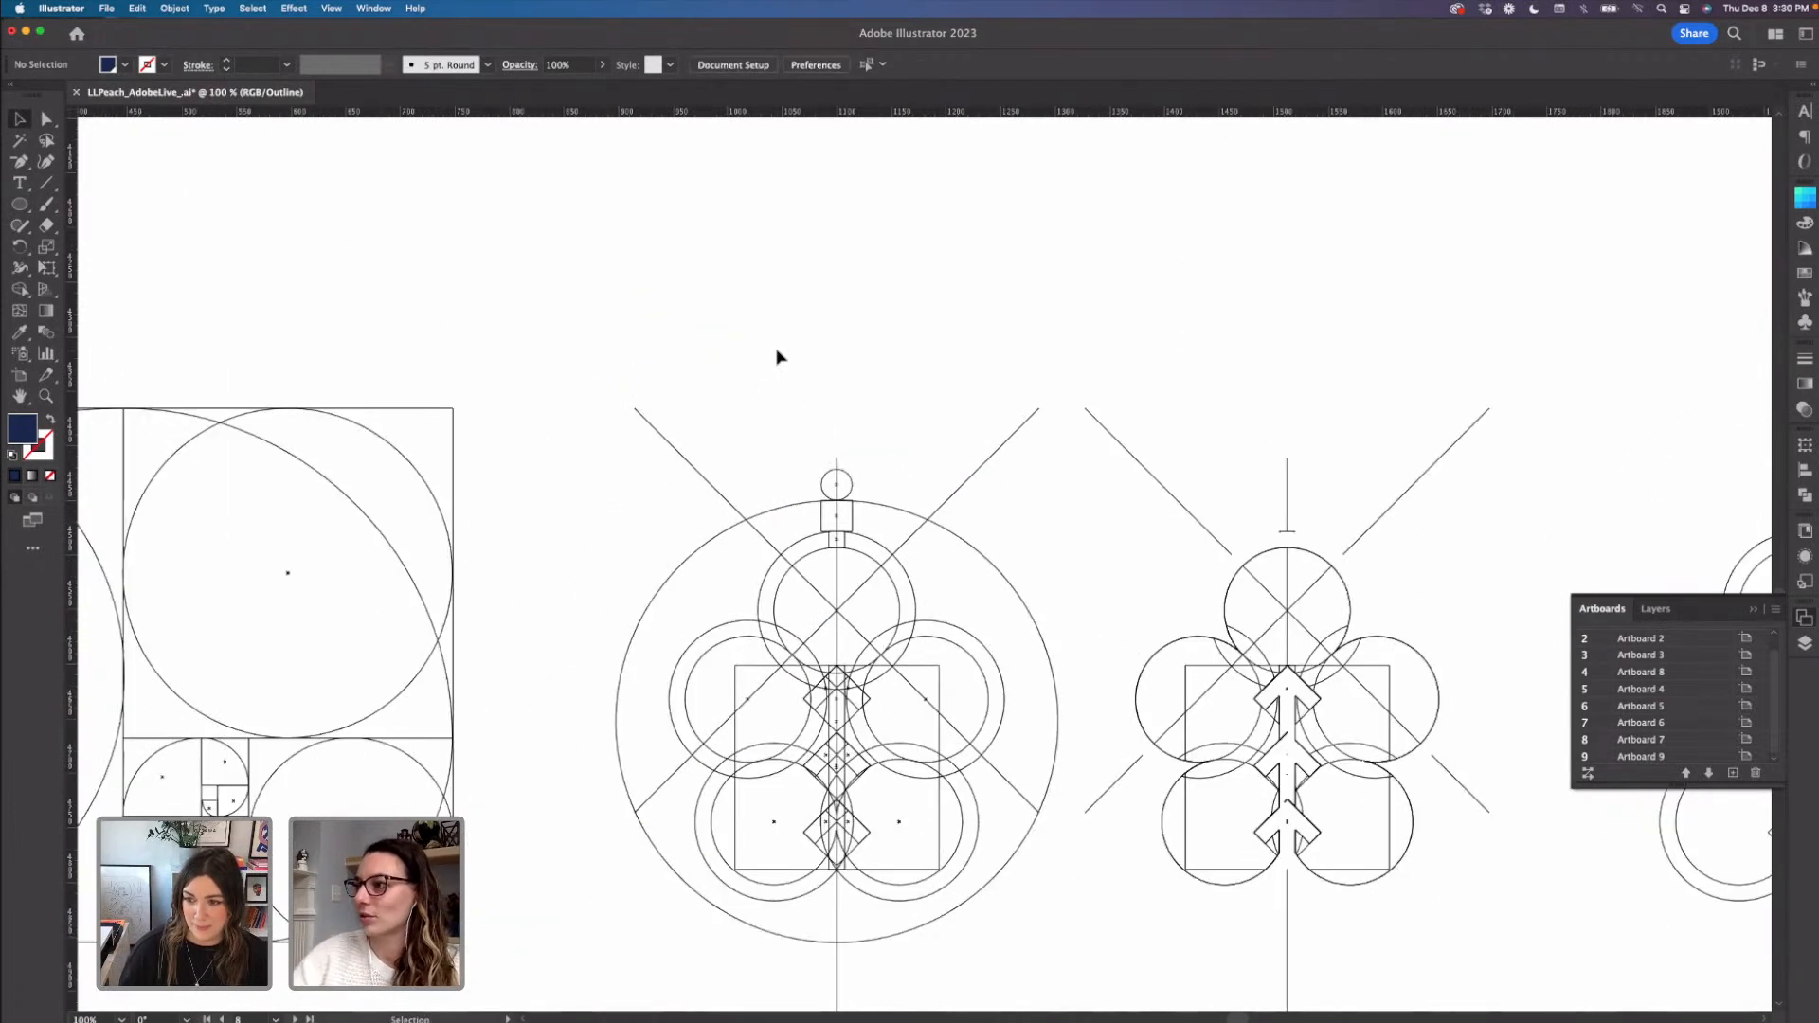
click(852, 490)
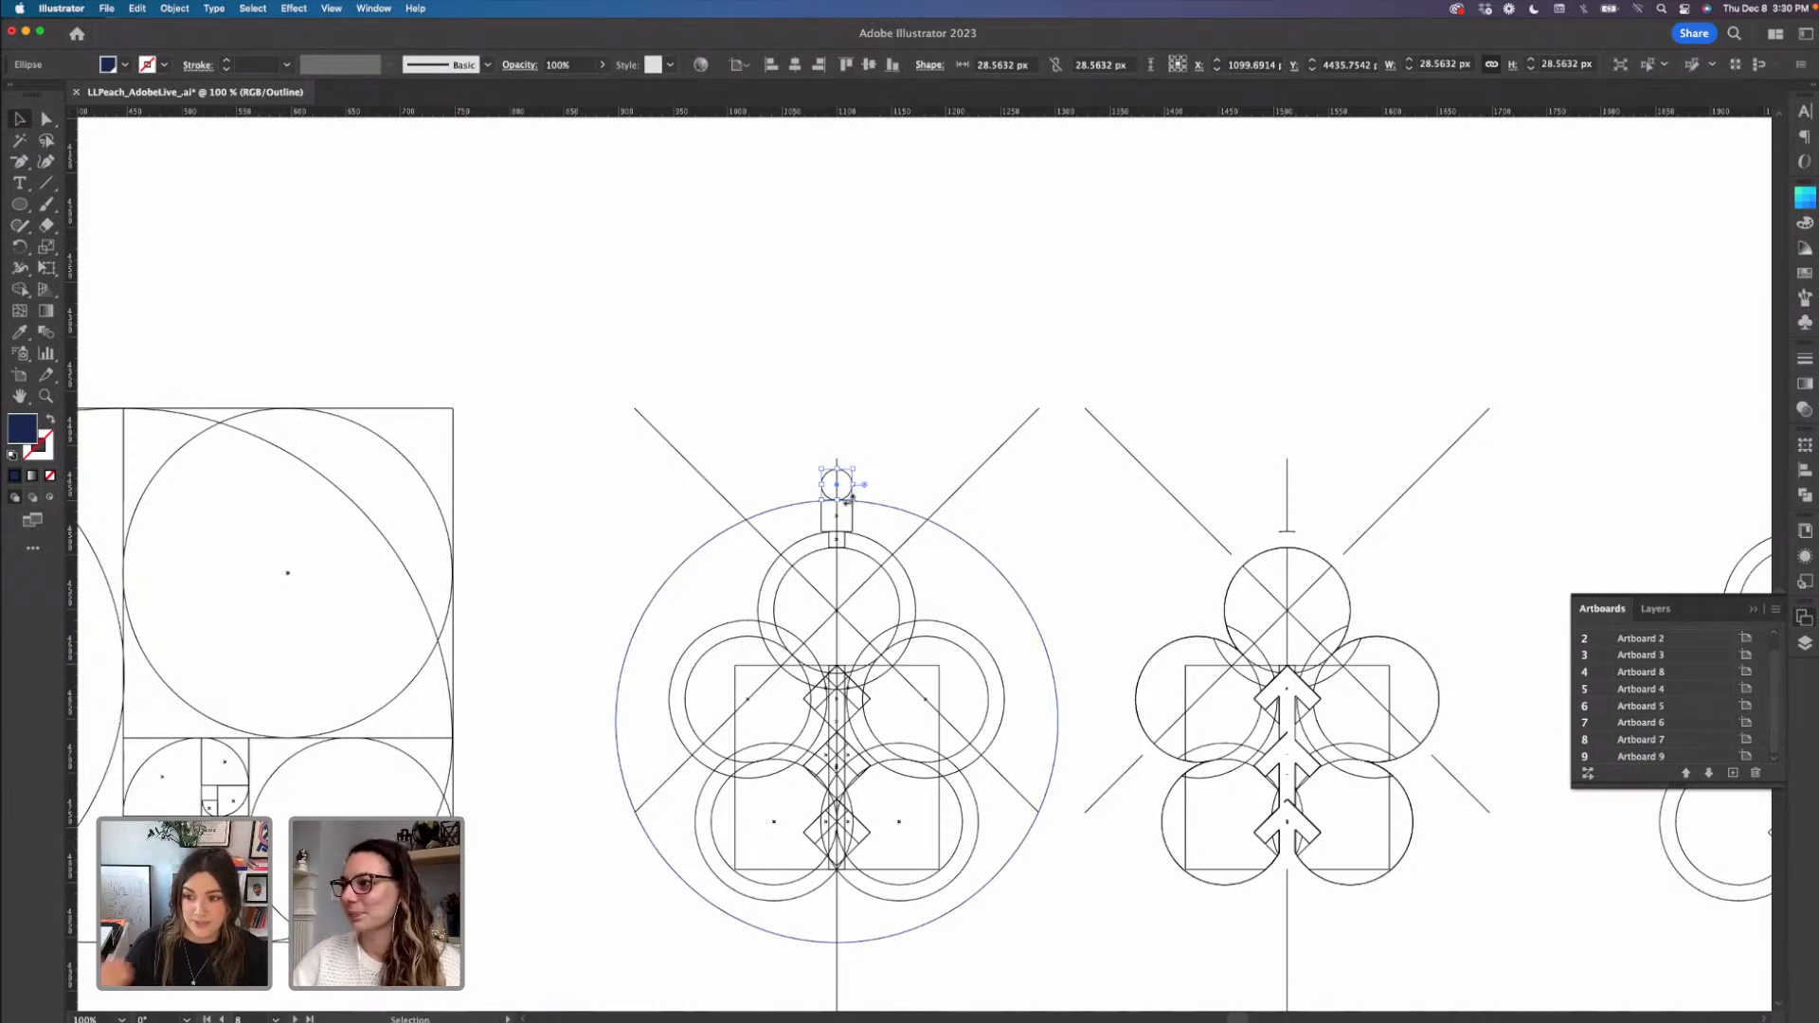
- Move the small circle left along the large circle's top edge and place a copy of it on the opposite side of the vertical guide
key(super+equal)
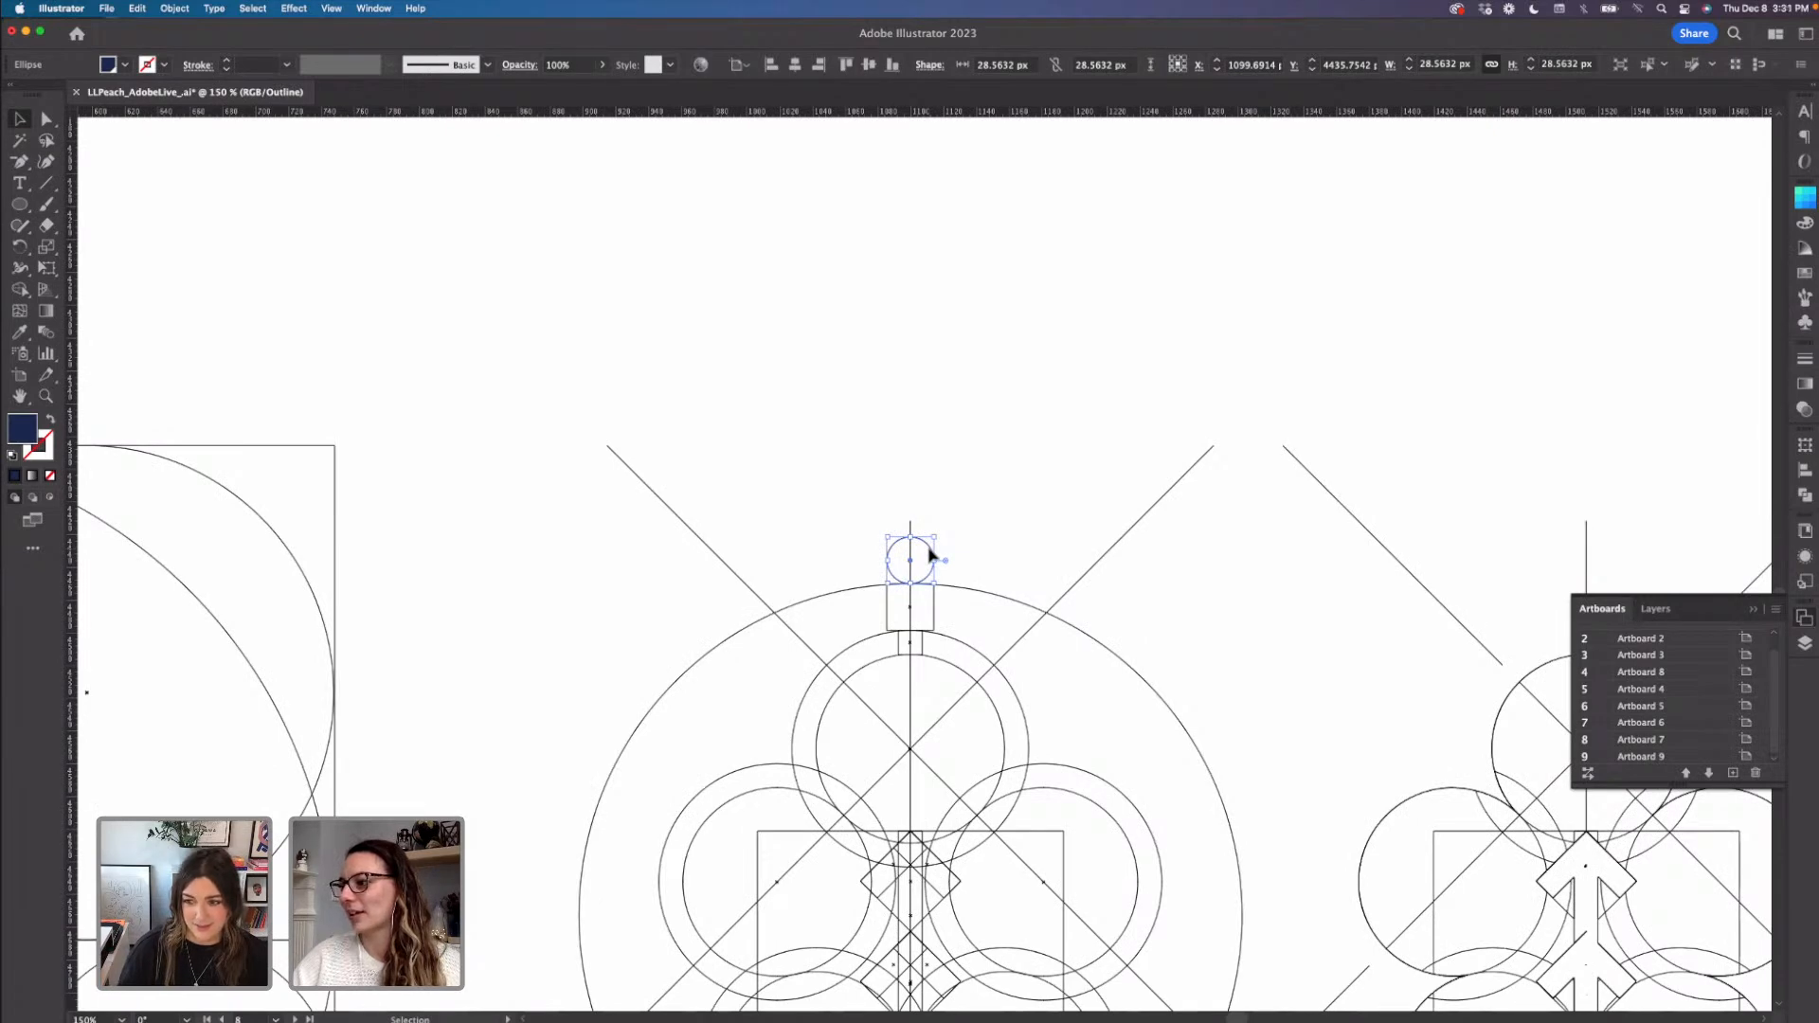
drag(931, 554, 831, 568)
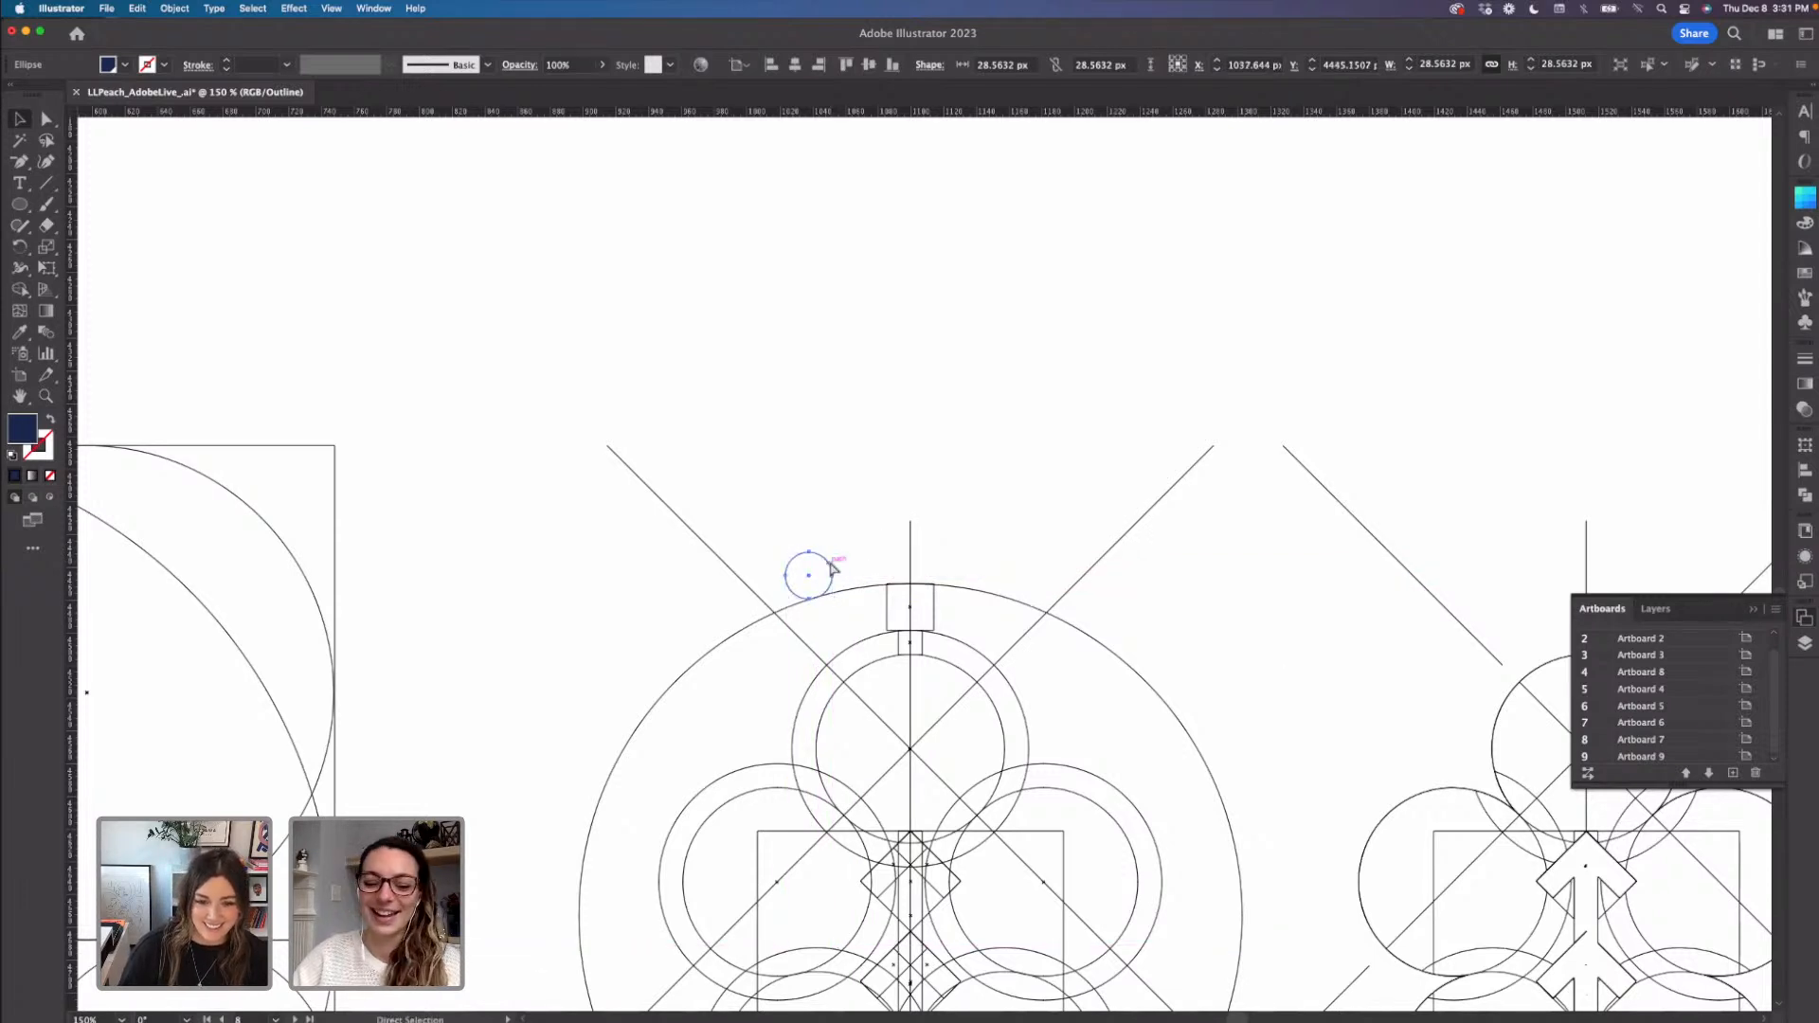
key(super+v)
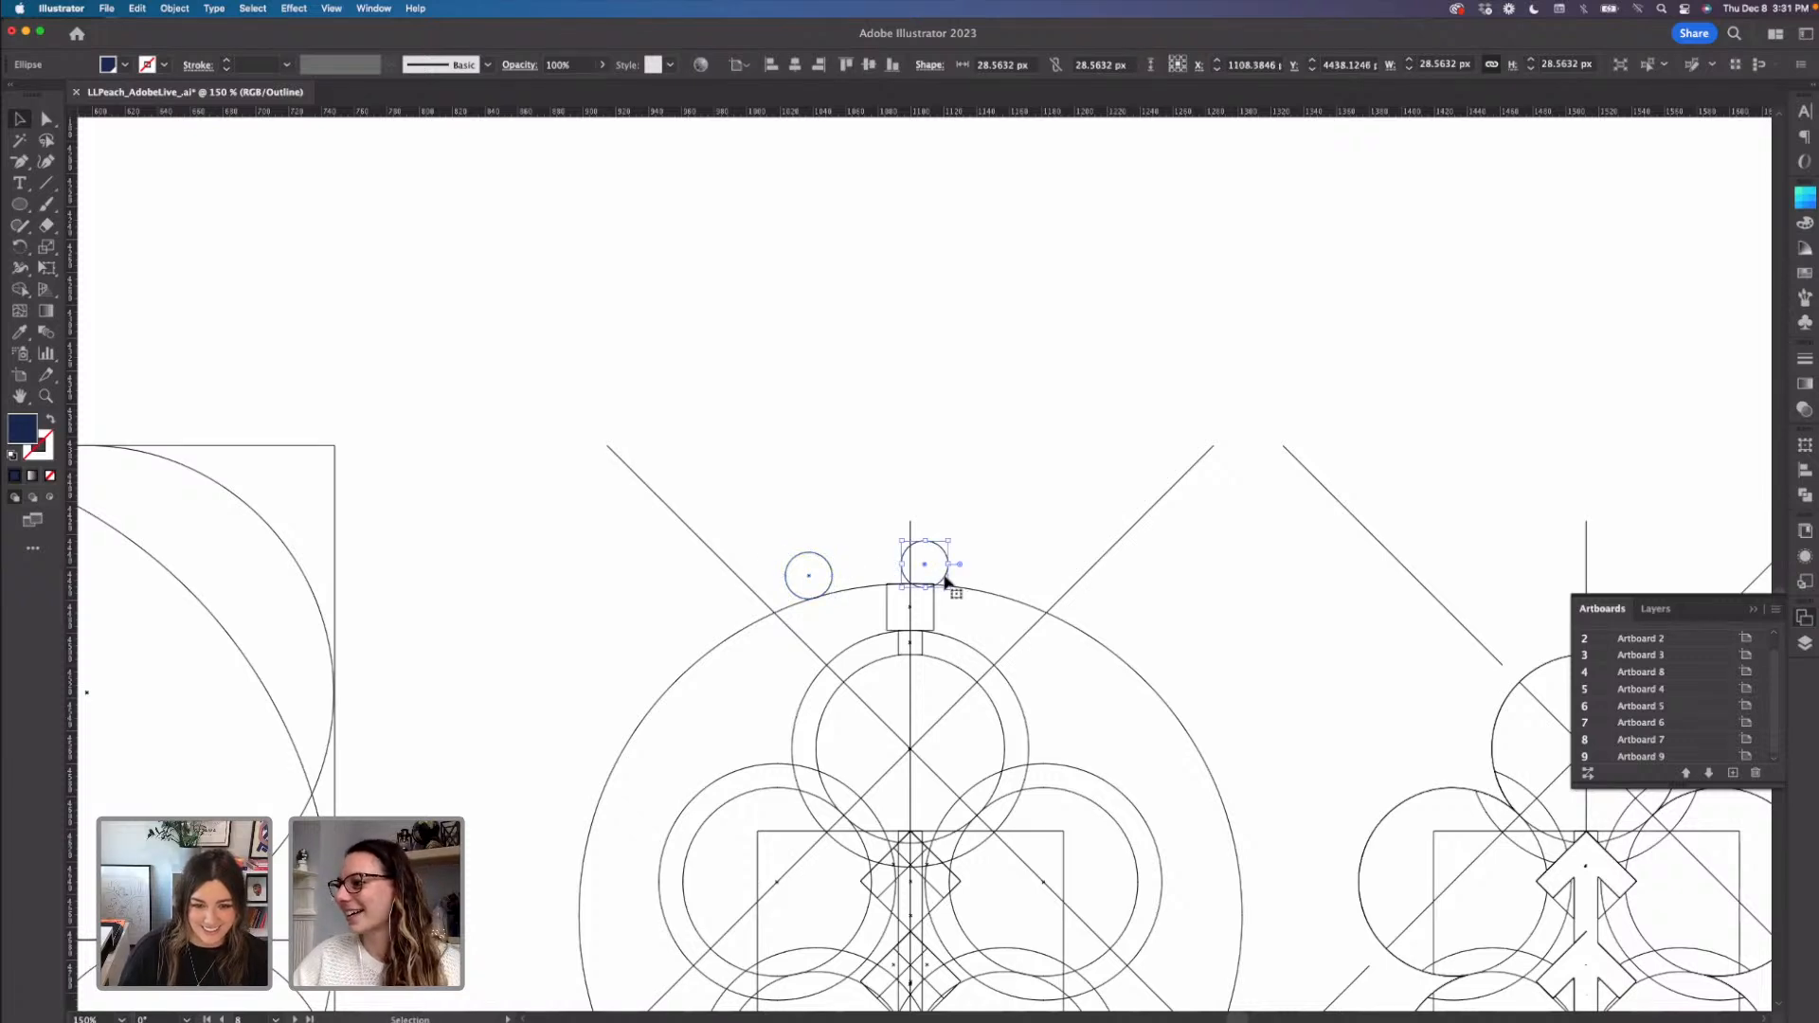
drag(946, 581, 1029, 588)
click(1072, 534)
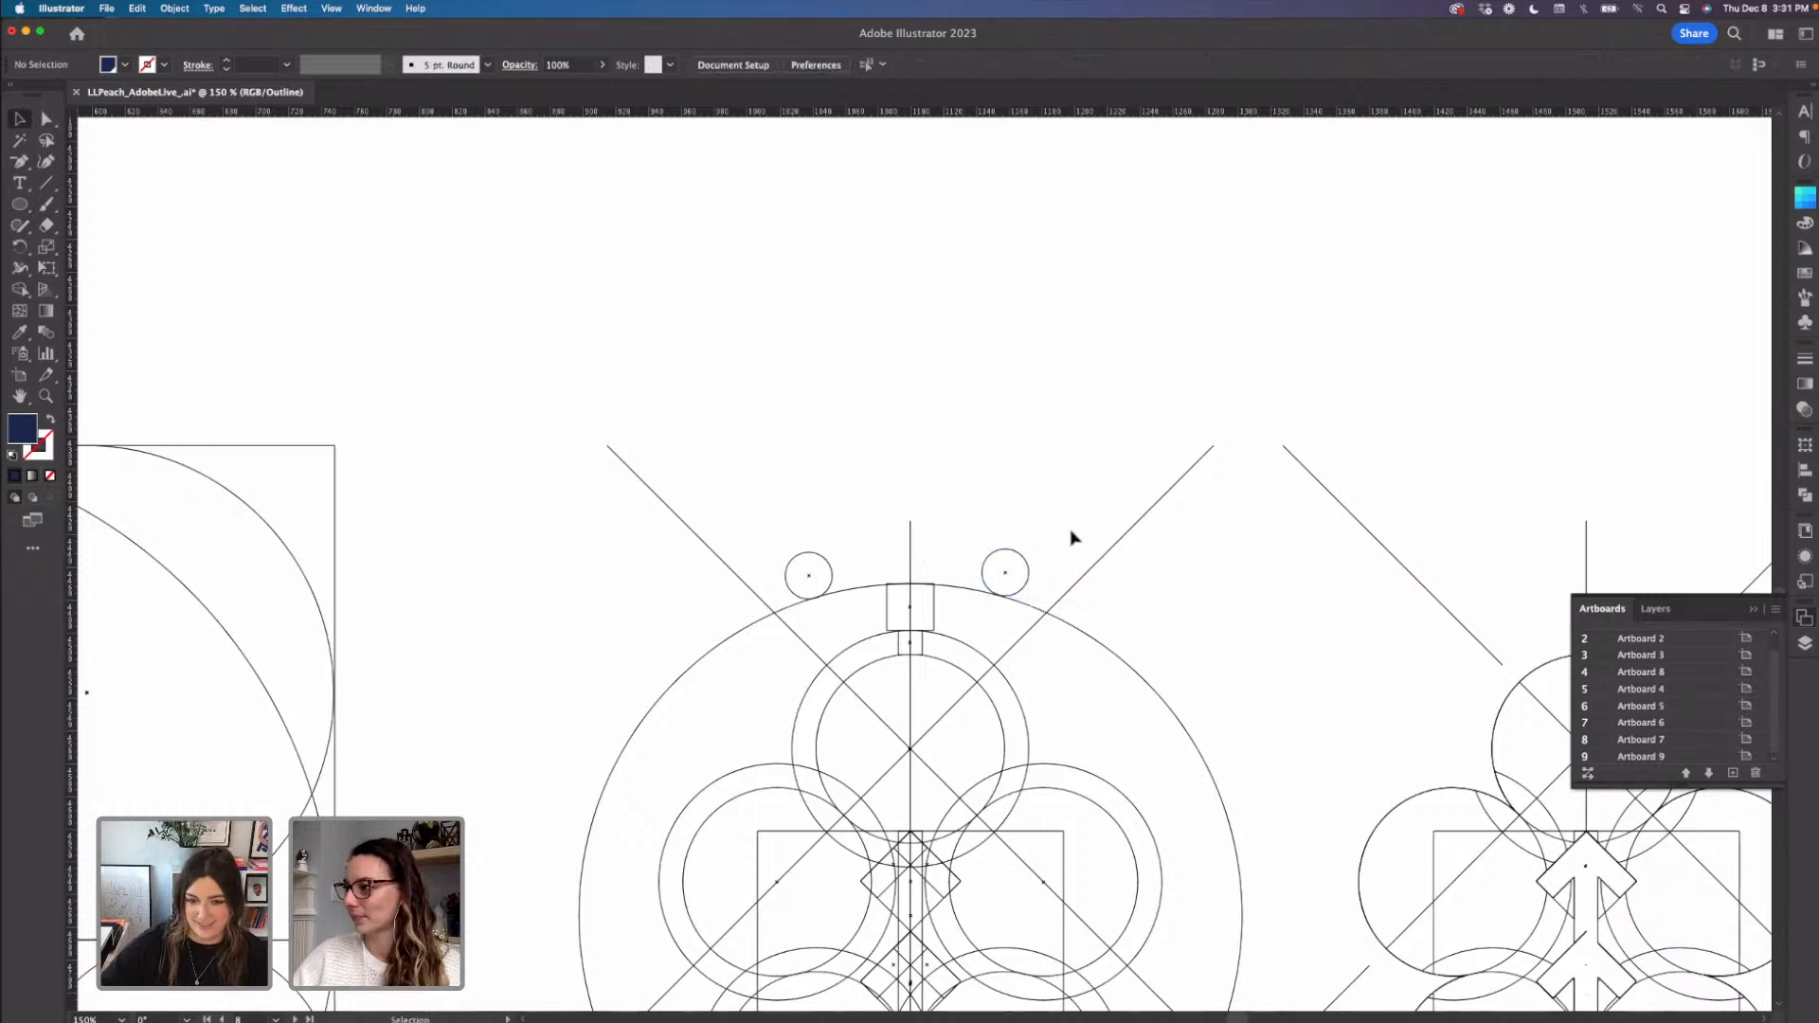
- Move both small circles outward along the large circle to where the diagonal guides cross it
key(super+minus)
key(super+minus)
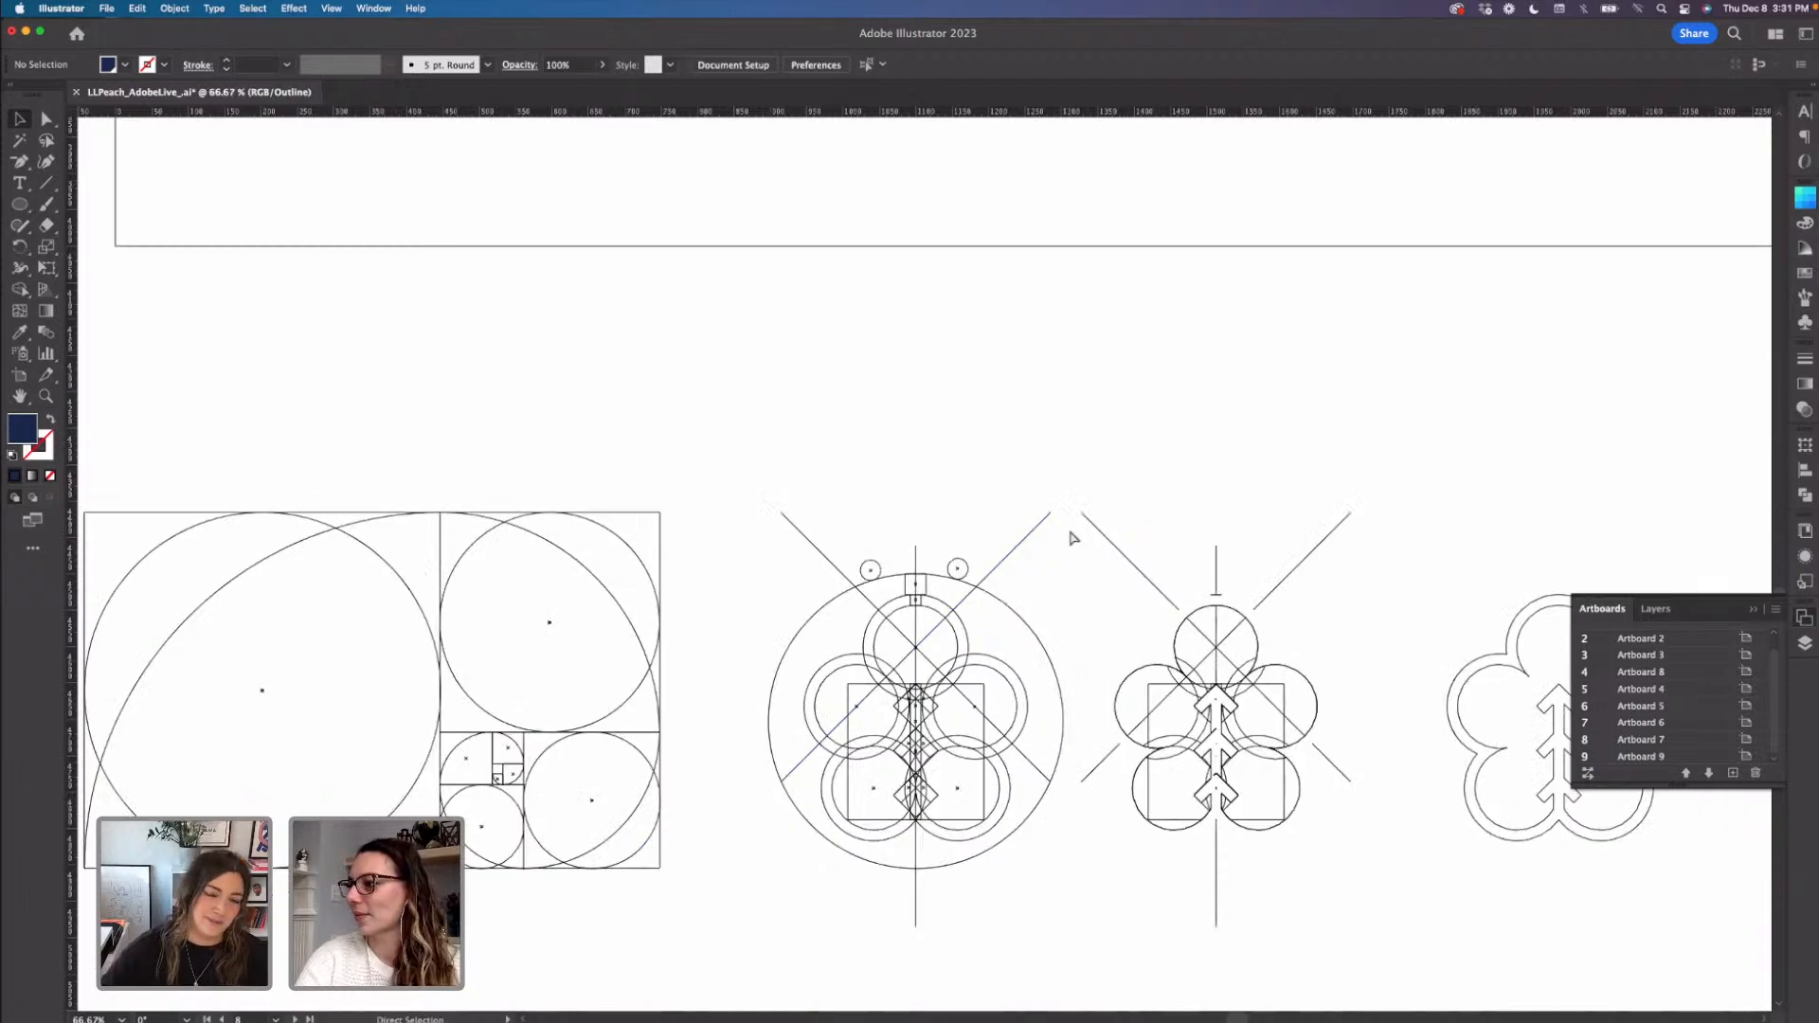
key(super+equal)
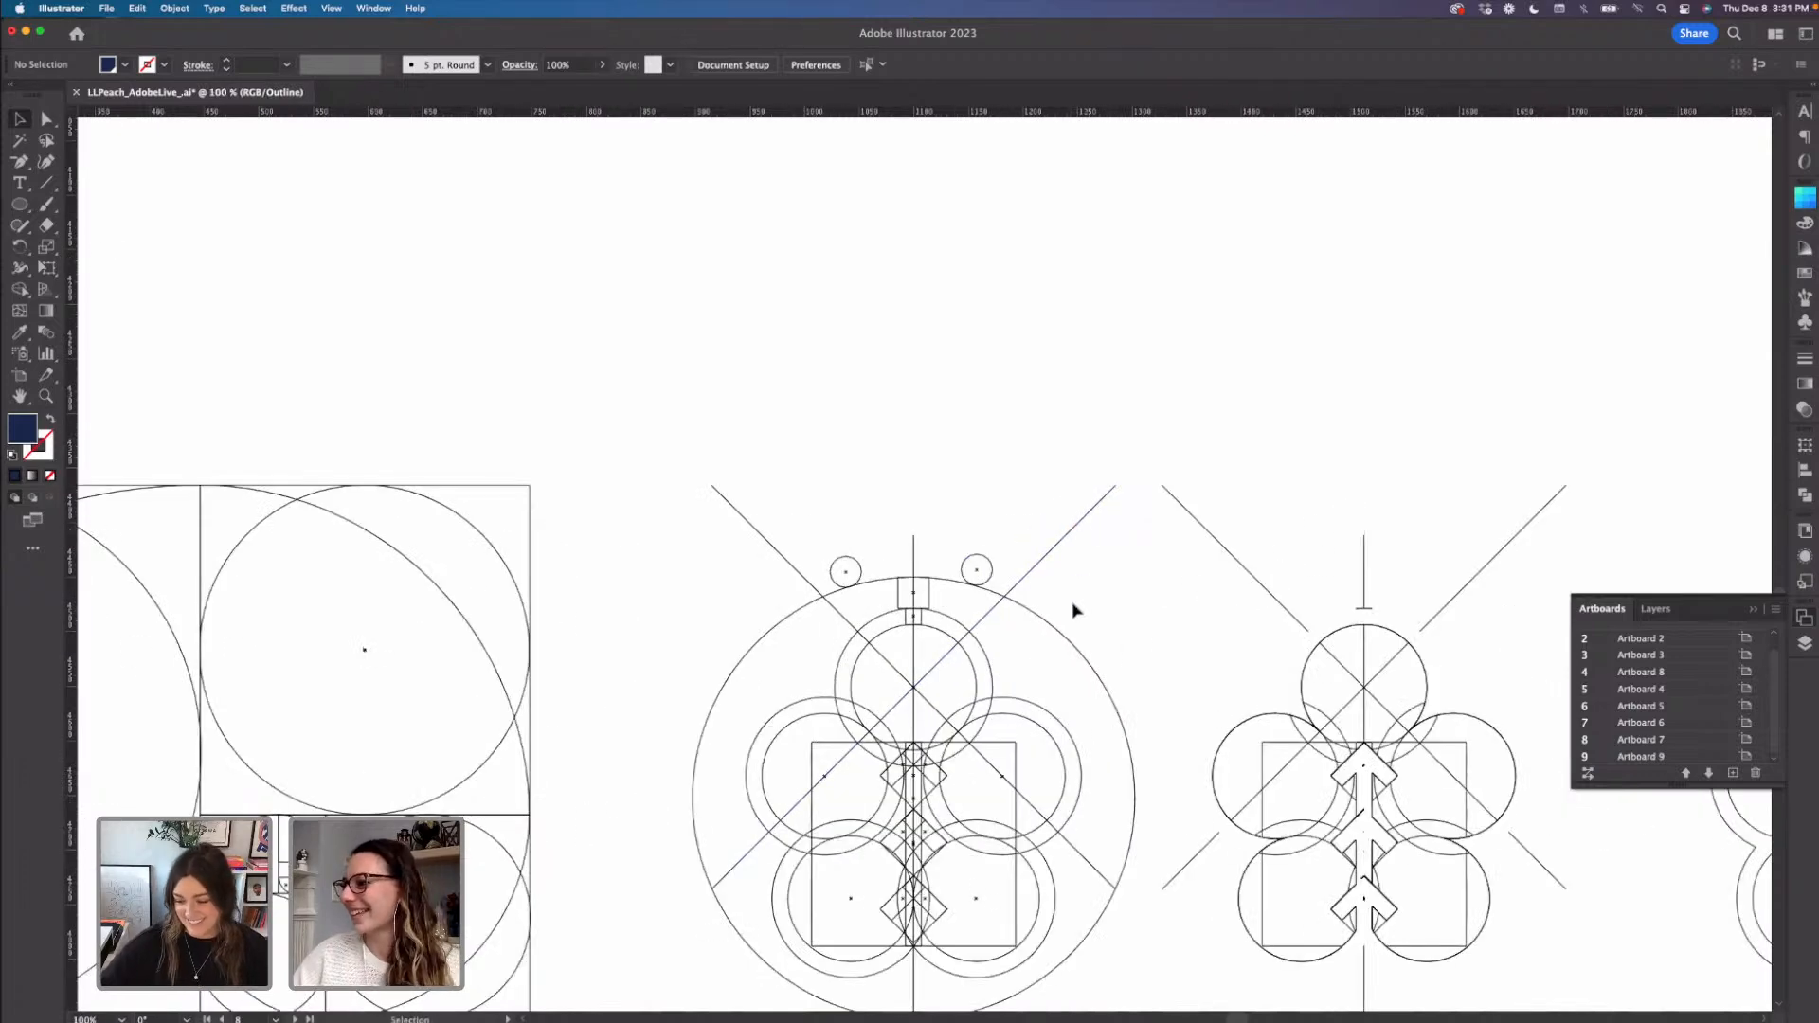
scroll(1048, 532, down, 5)
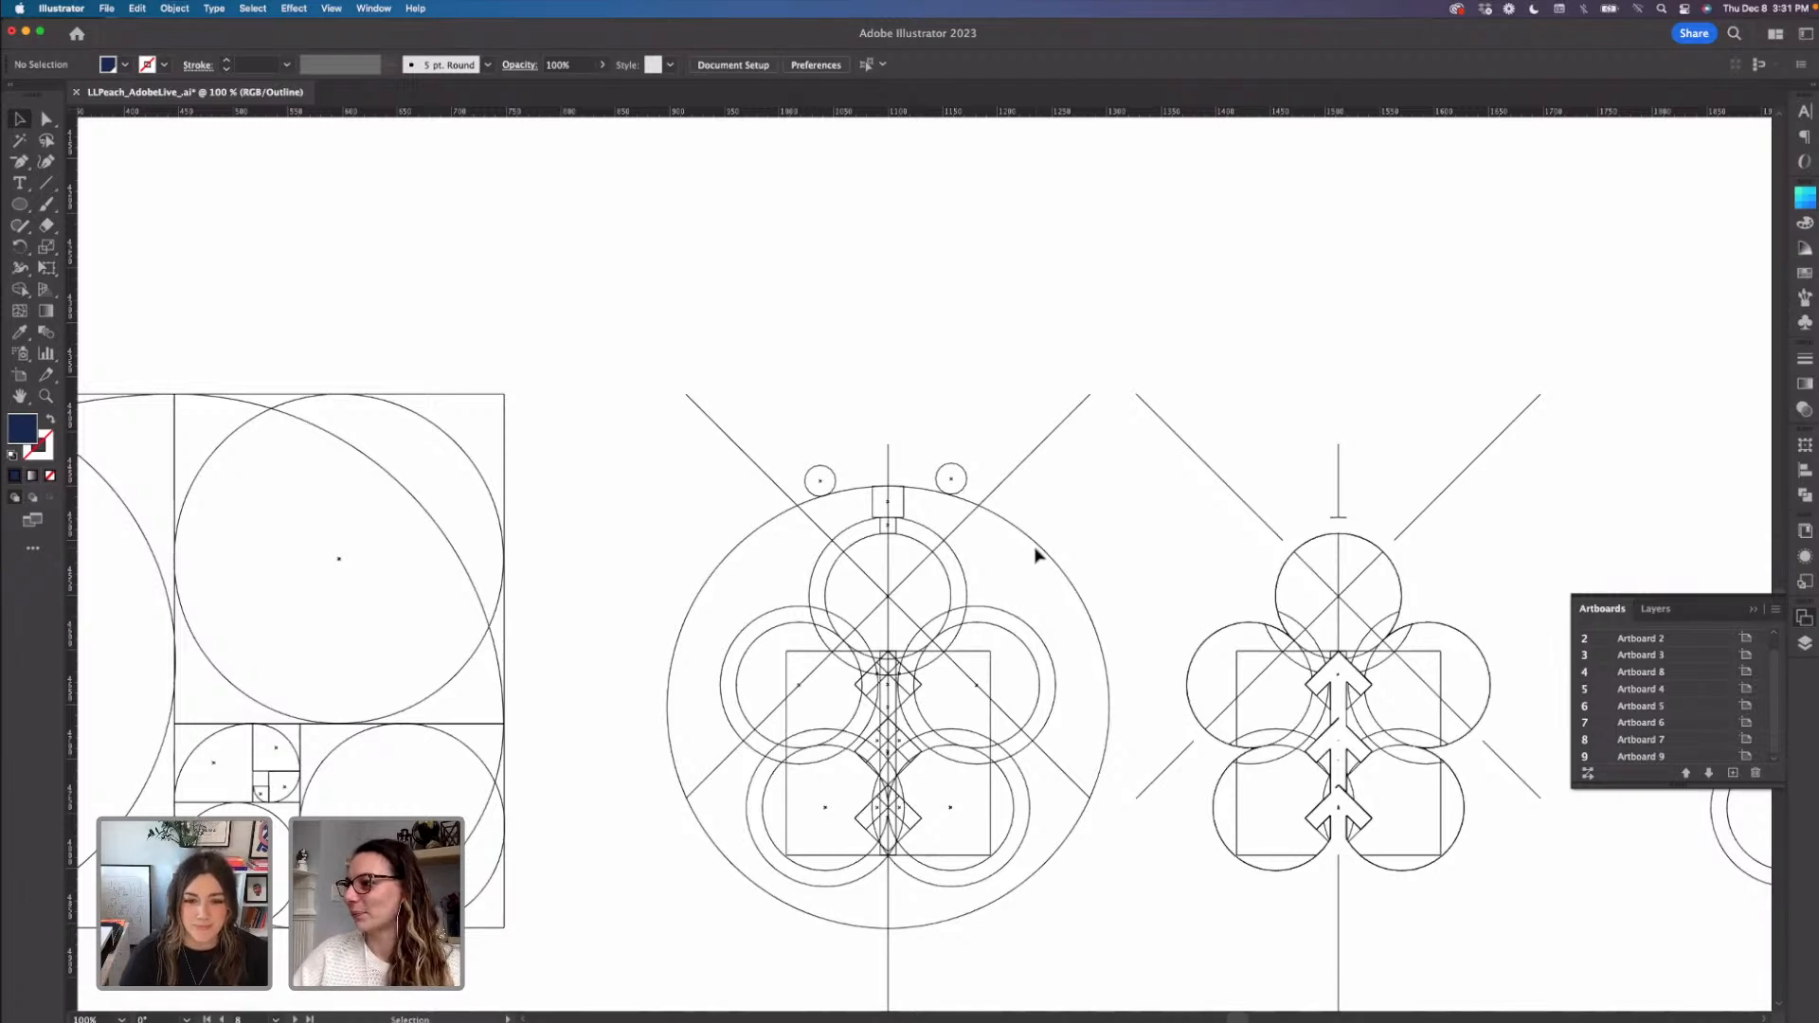
click(961, 493)
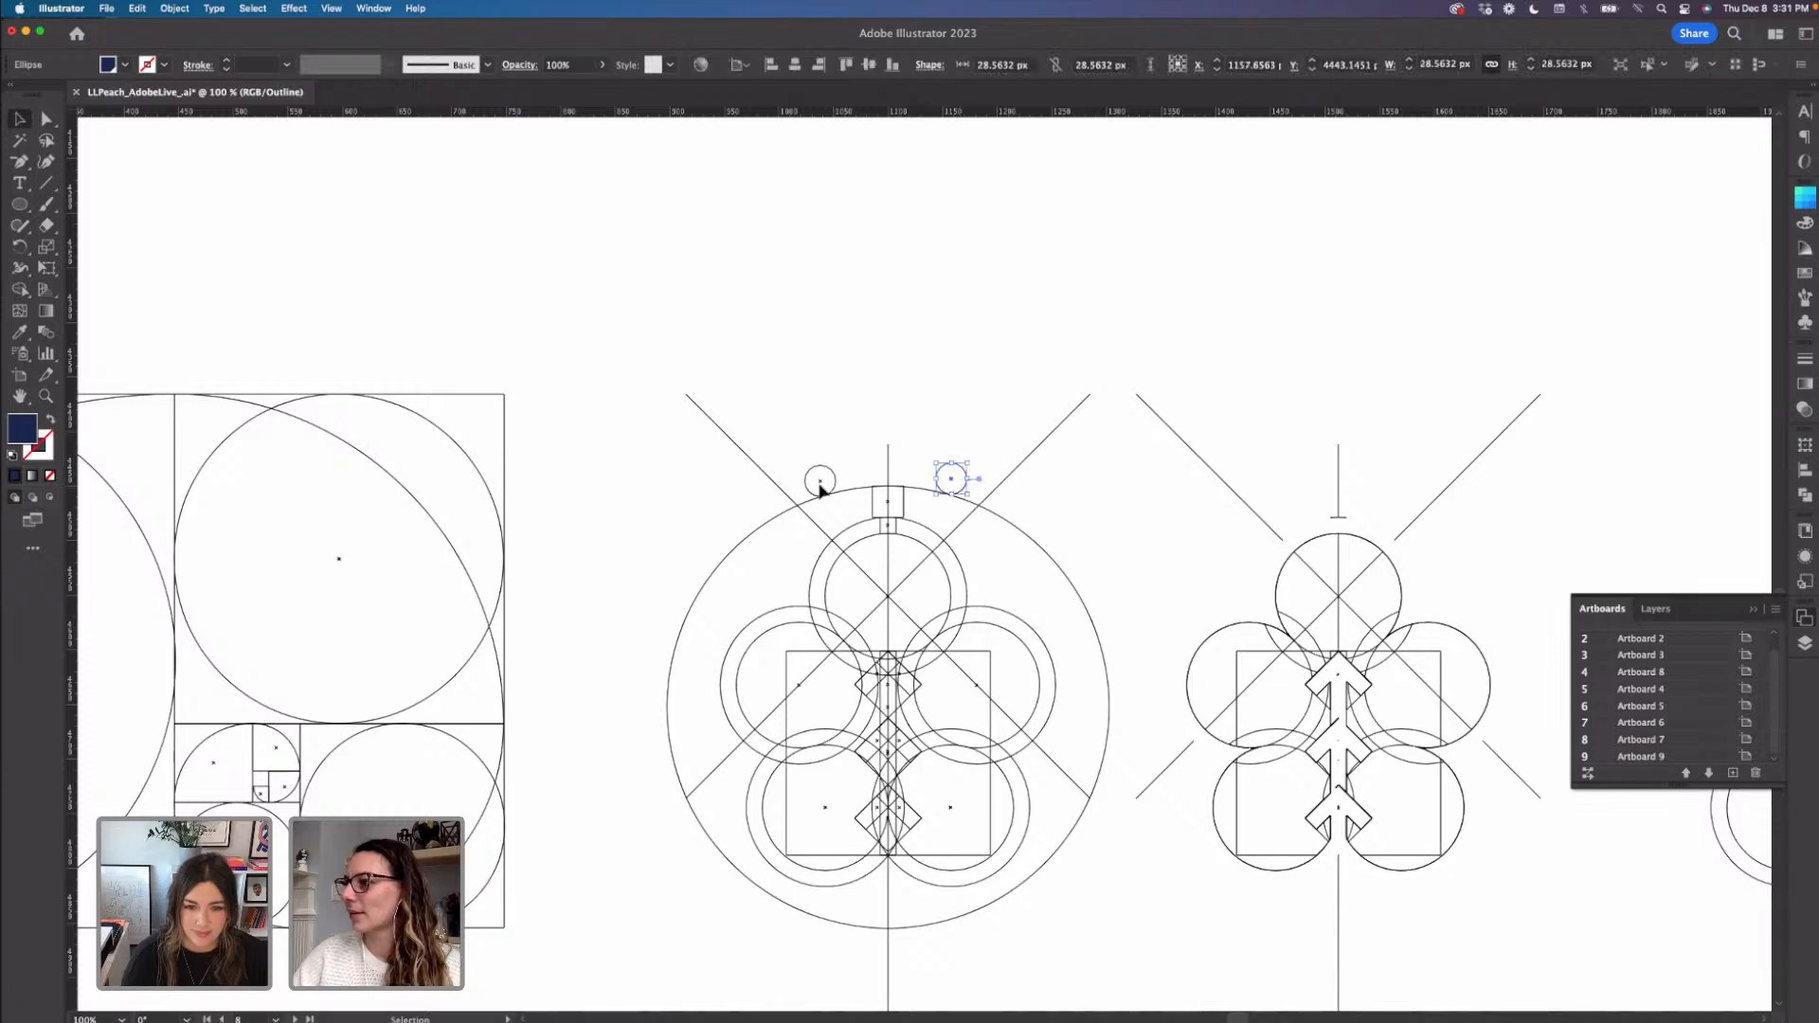
drag(834, 492, 804, 506)
drag(969, 488, 1002, 501)
- Nudge the right small circle so its centre sits on the diagonal guide, level with the left small circle
key(super+equal)
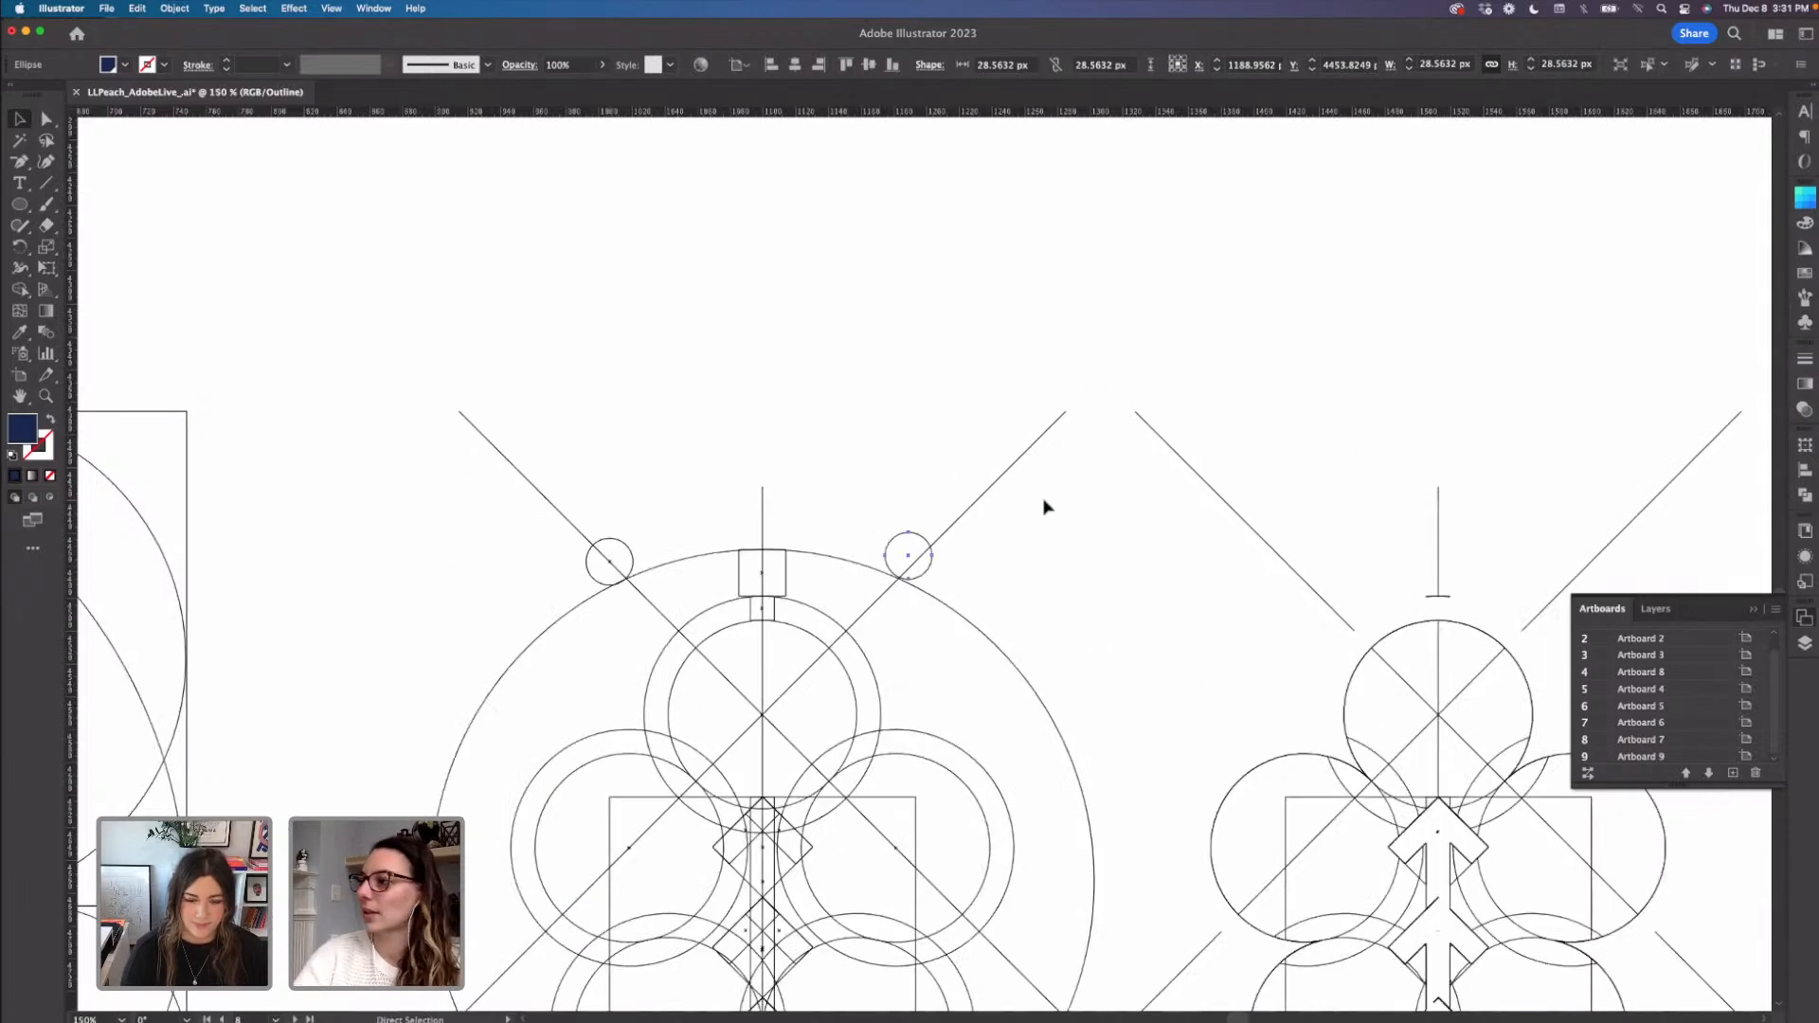
key(super+equal)
key(v)
key(Right)
key(Right)
key(Right)
key(Right)
key(Down)
key(Down)
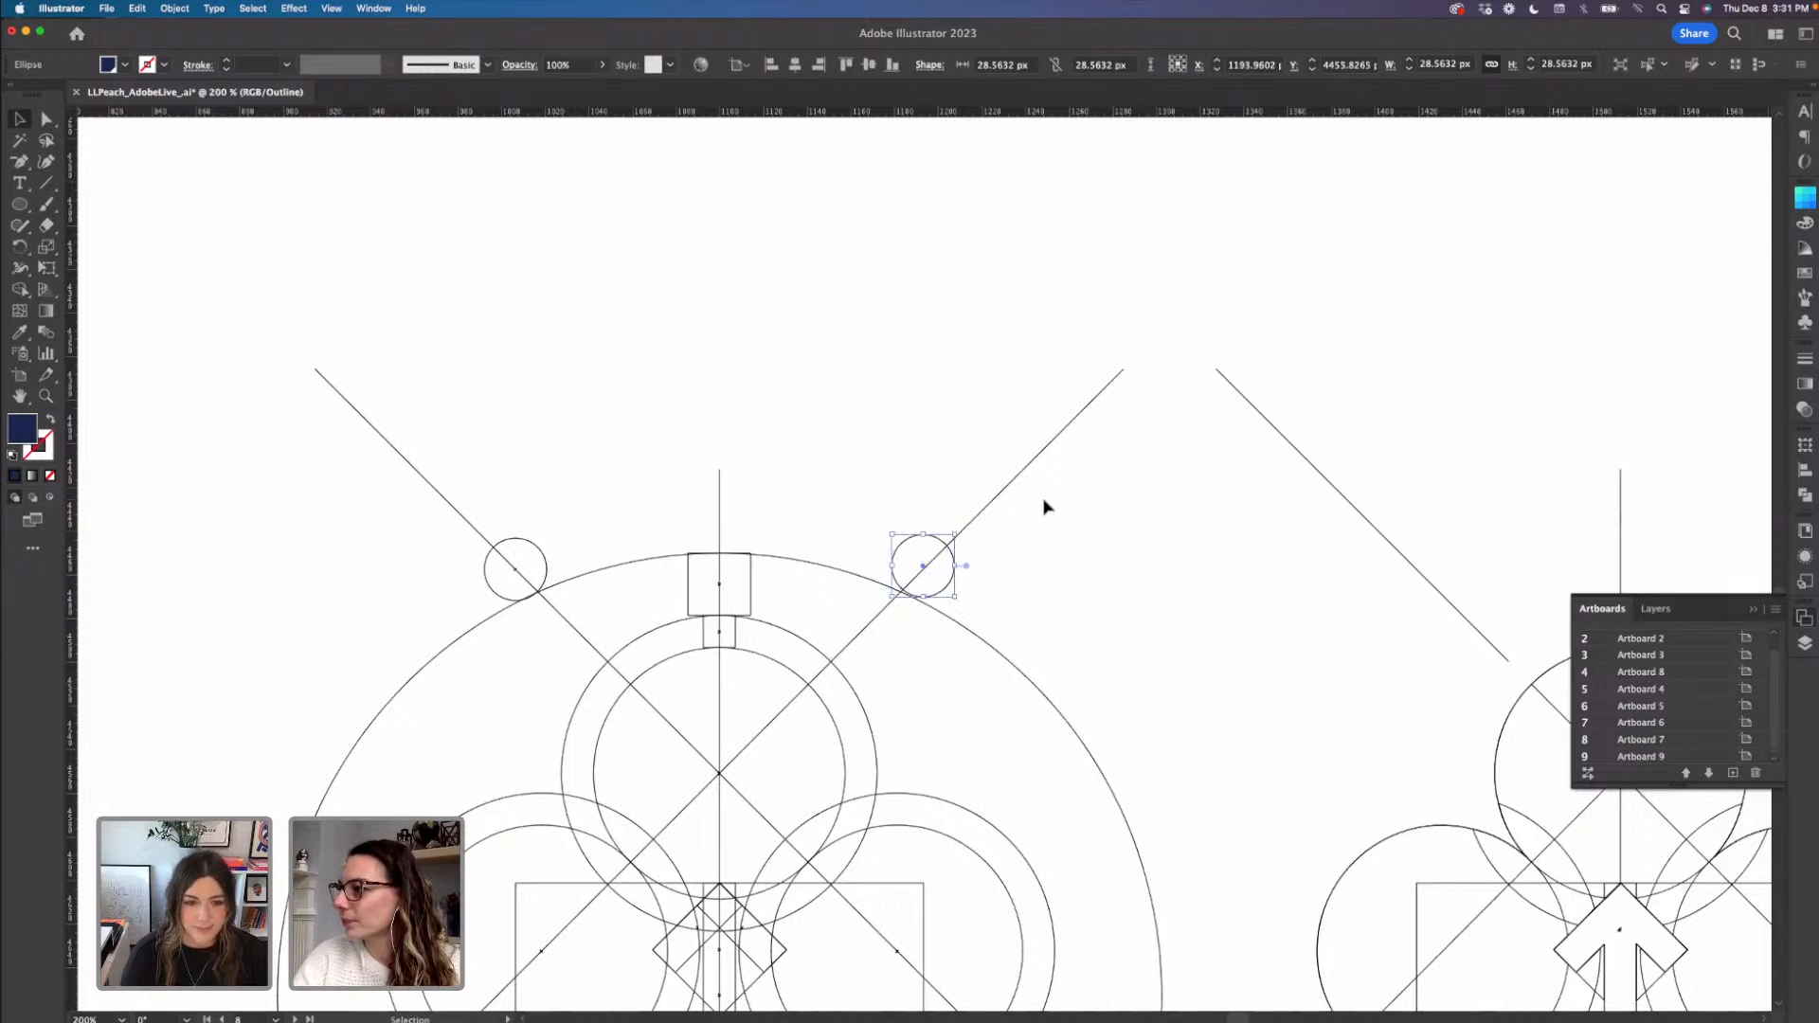
key(Down)
- Rotate the right small circle 45° to match its diagonal guide and rest it against the large circle's edge
key(a)
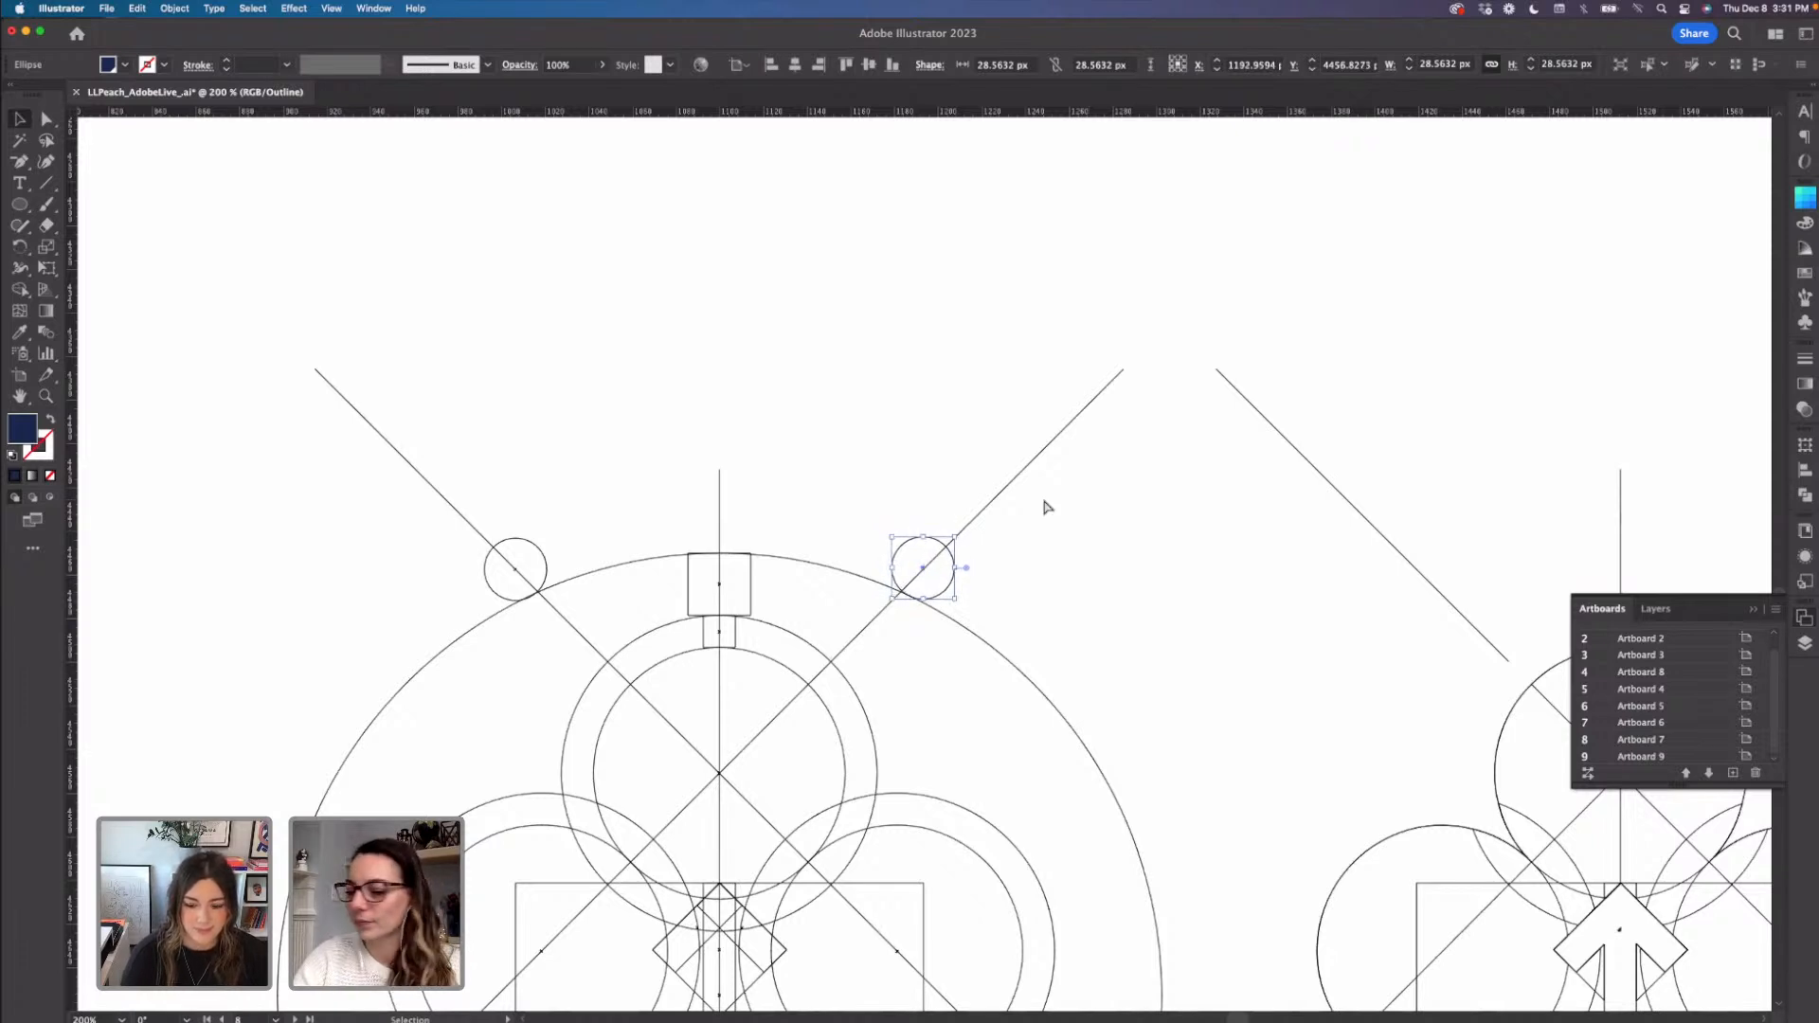
key(super+equal)
key(super+equal)
key(v)
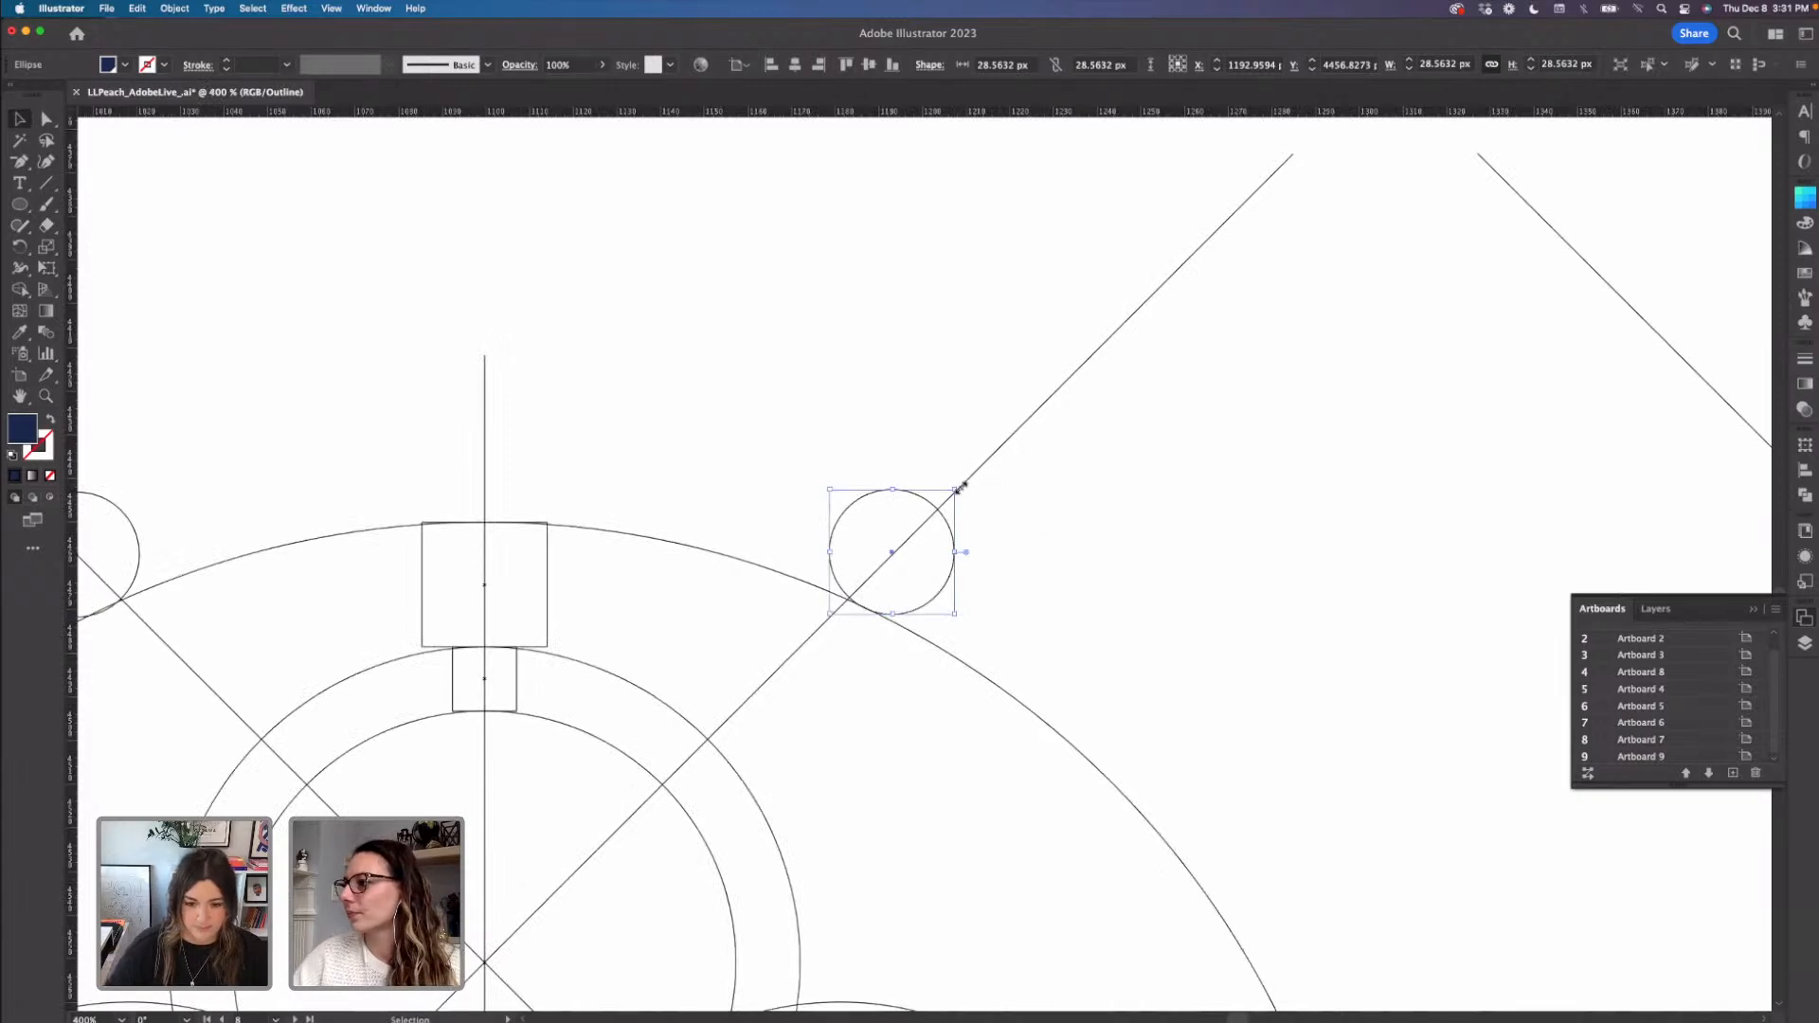
drag(963, 486, 1000, 516)
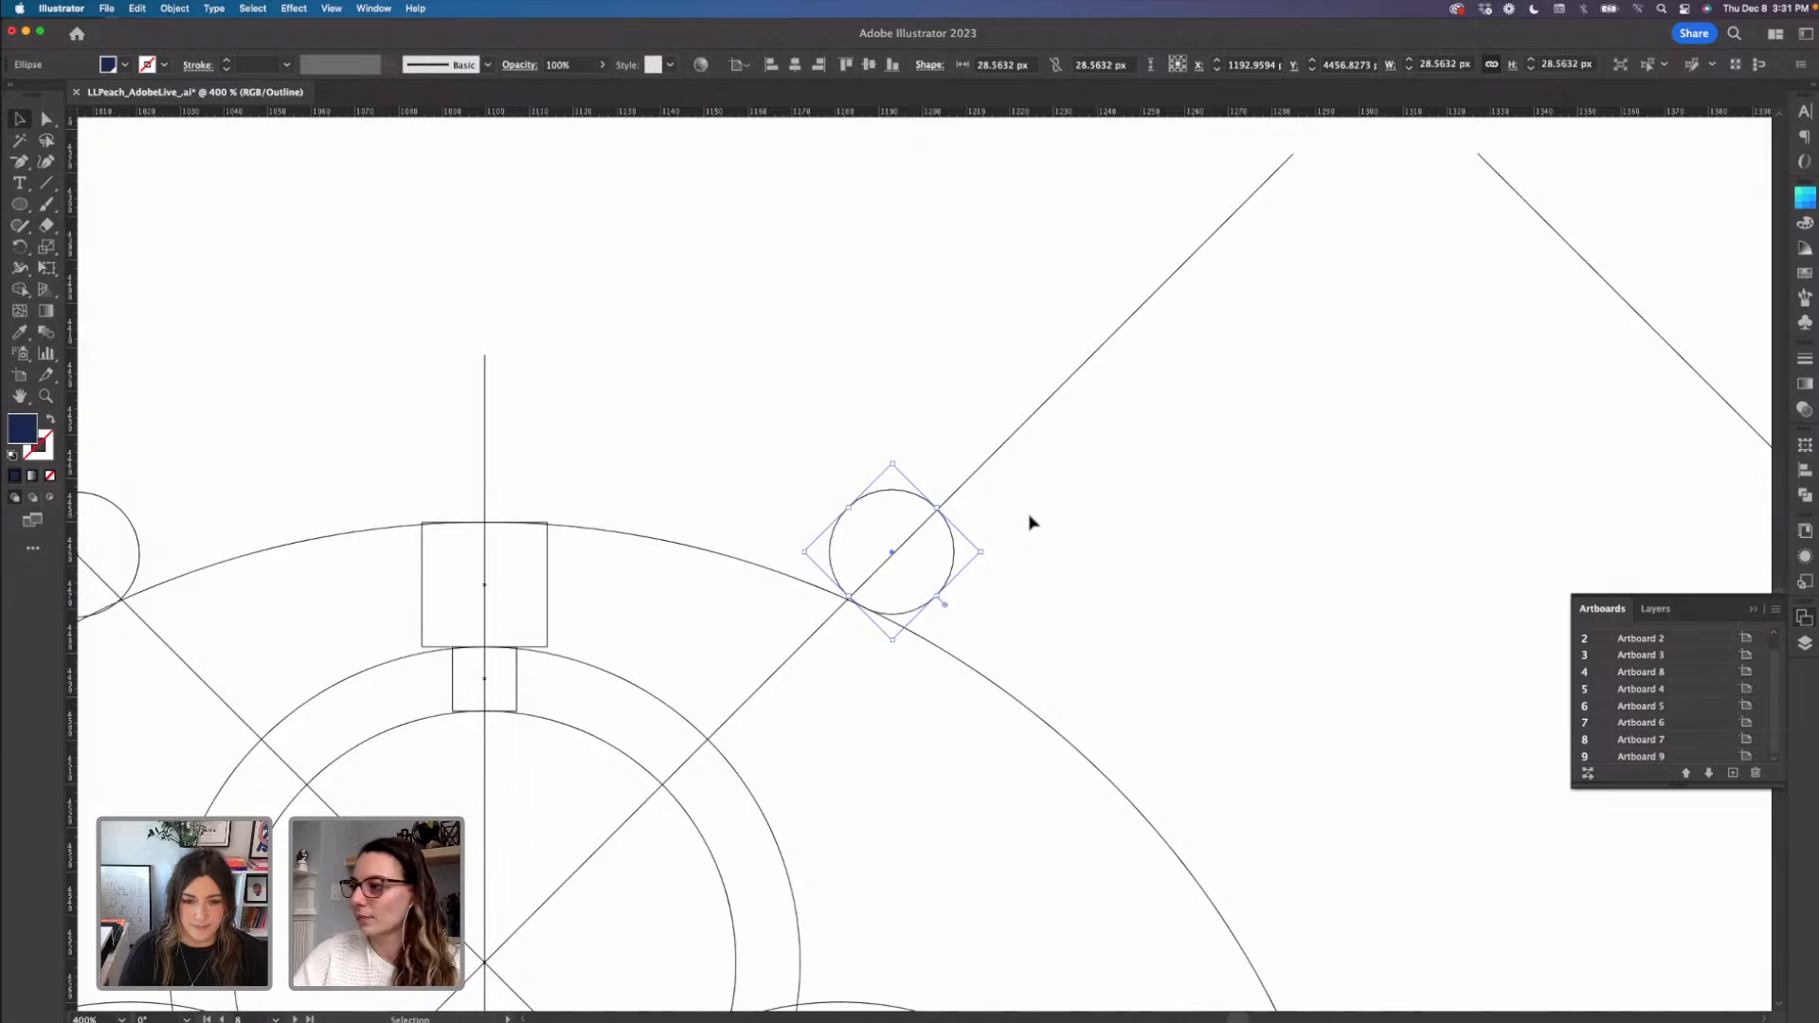
drag(958, 568, 958, 568)
click(1032, 564)
- Duplicate the right small circle onto the large circle's edge, between the vertical guide and the right diagonal guide
key(super+minus)
key(super+minus)
key(super+minus)
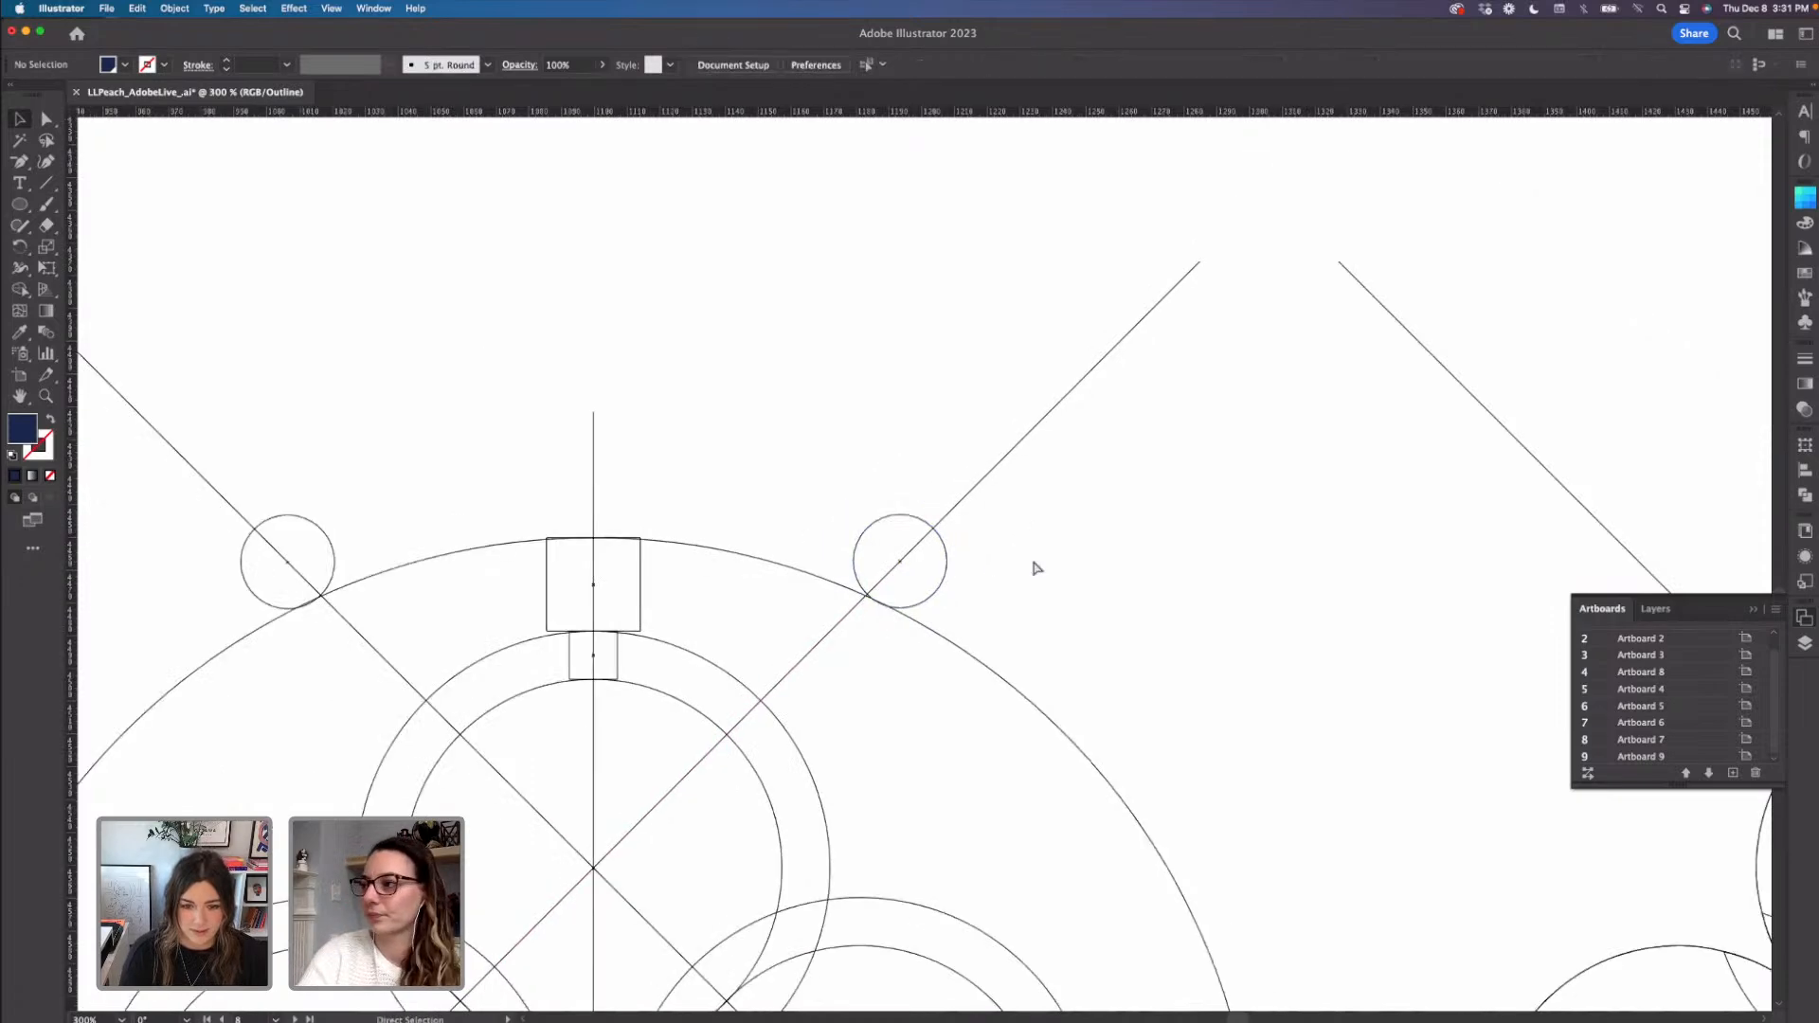
key(super+minus)
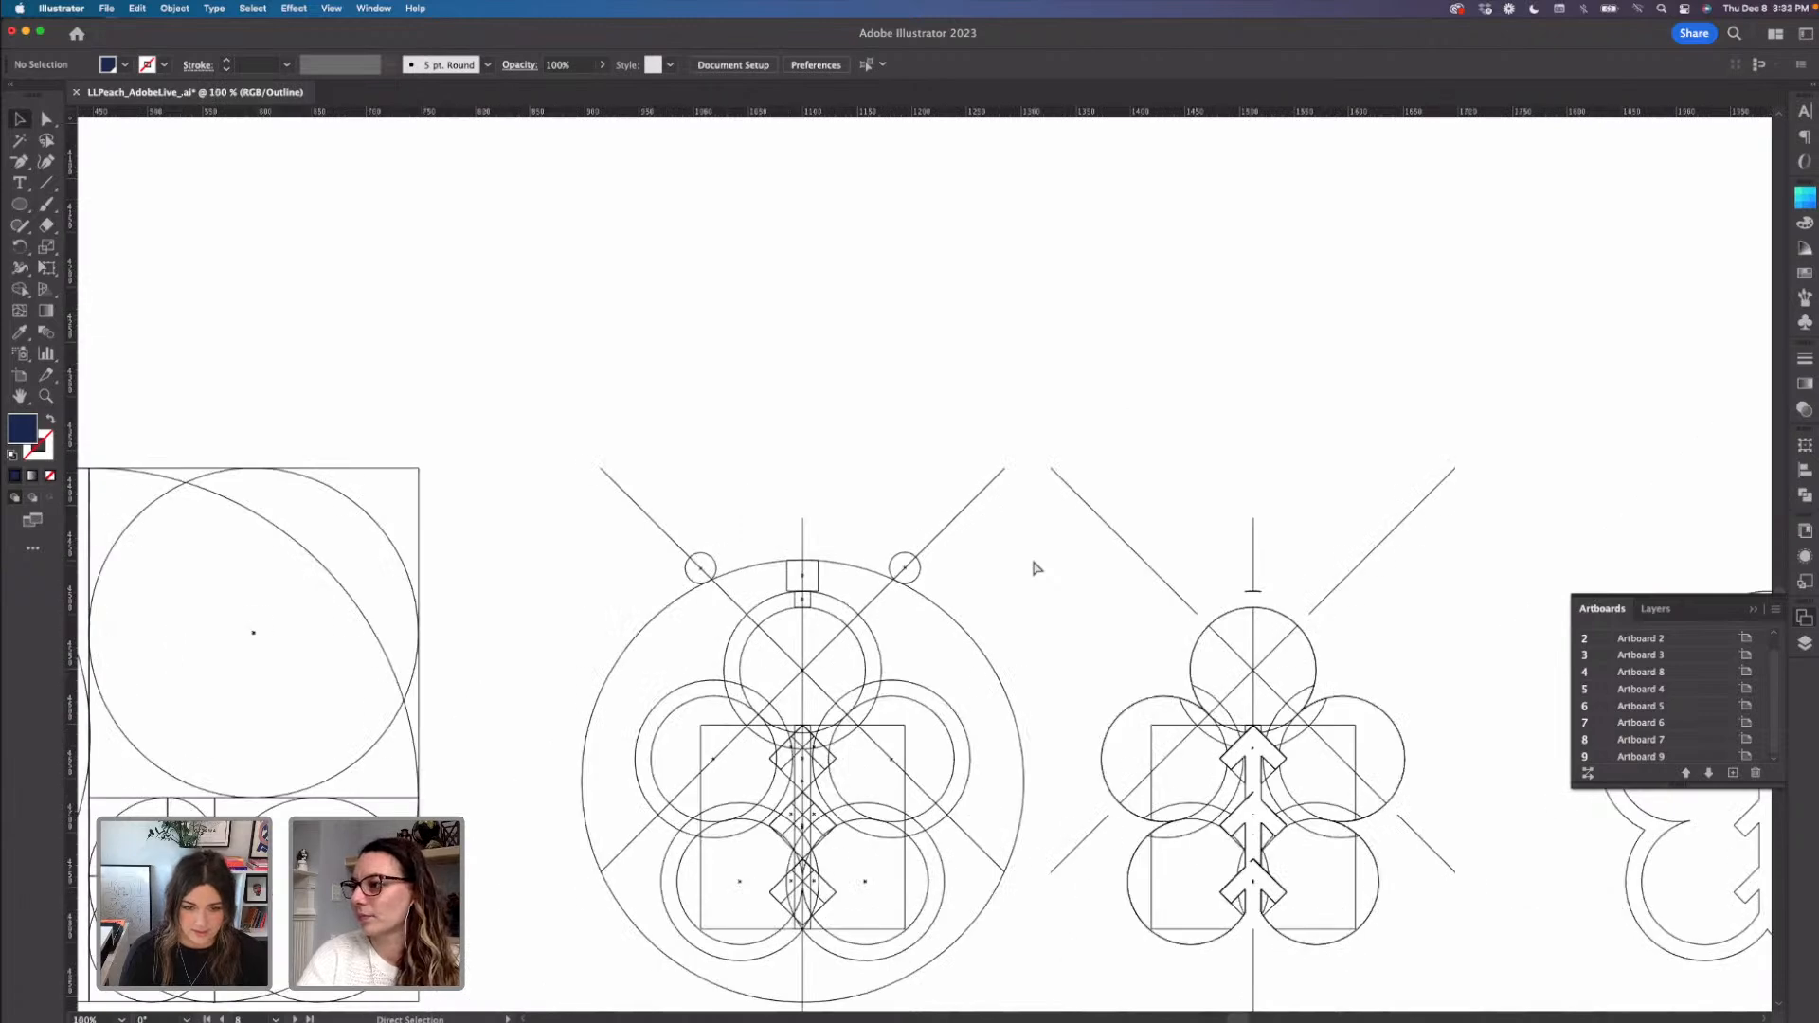
key(super+minus)
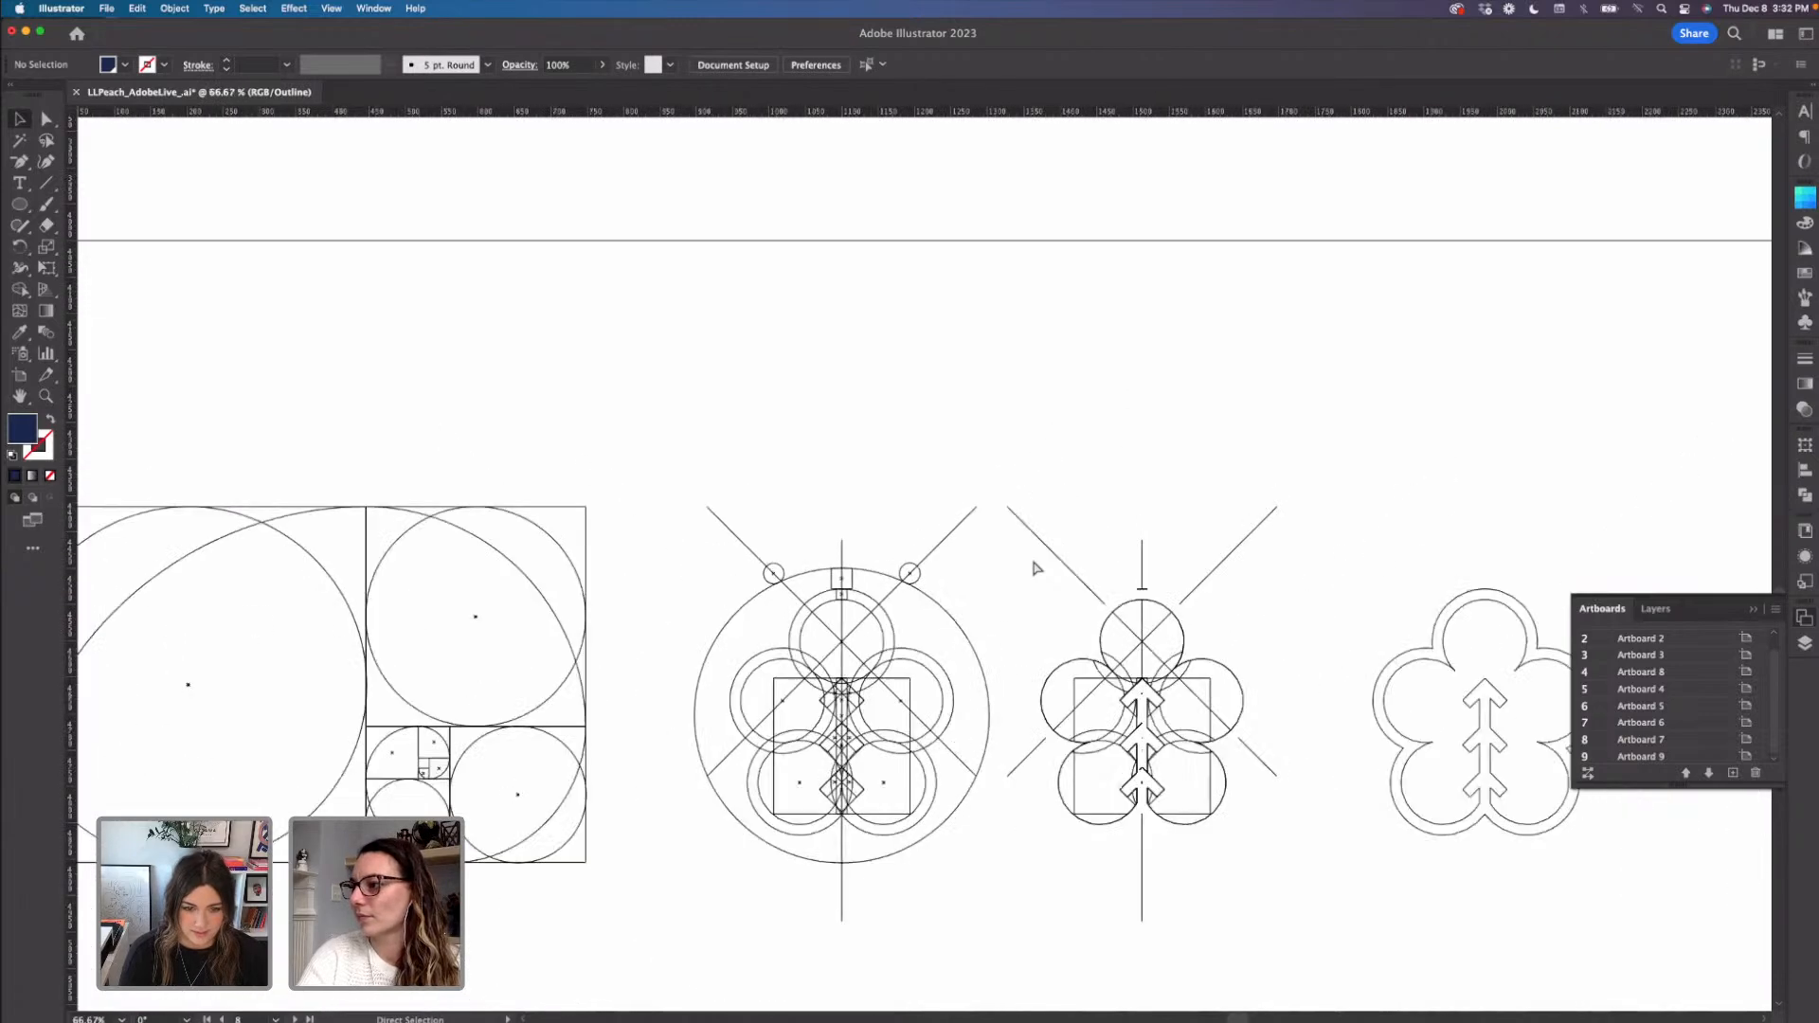
key(super+equal)
key(super+equal)
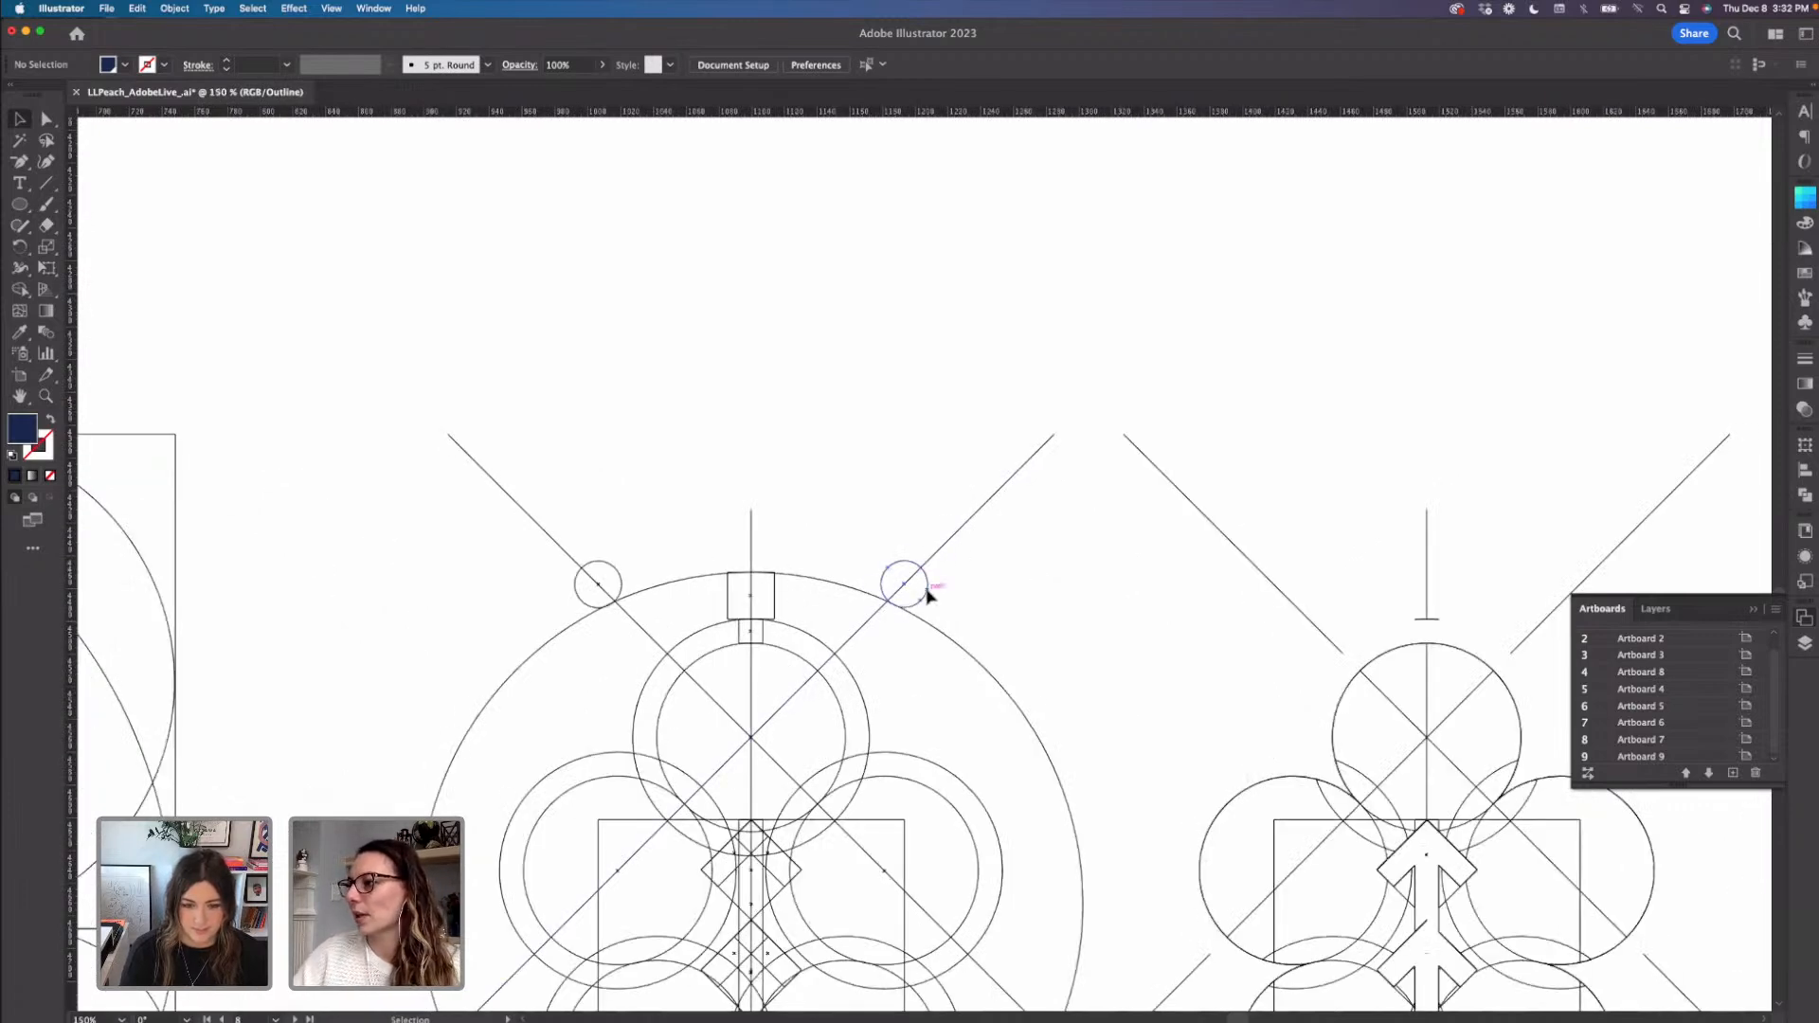
click(929, 596)
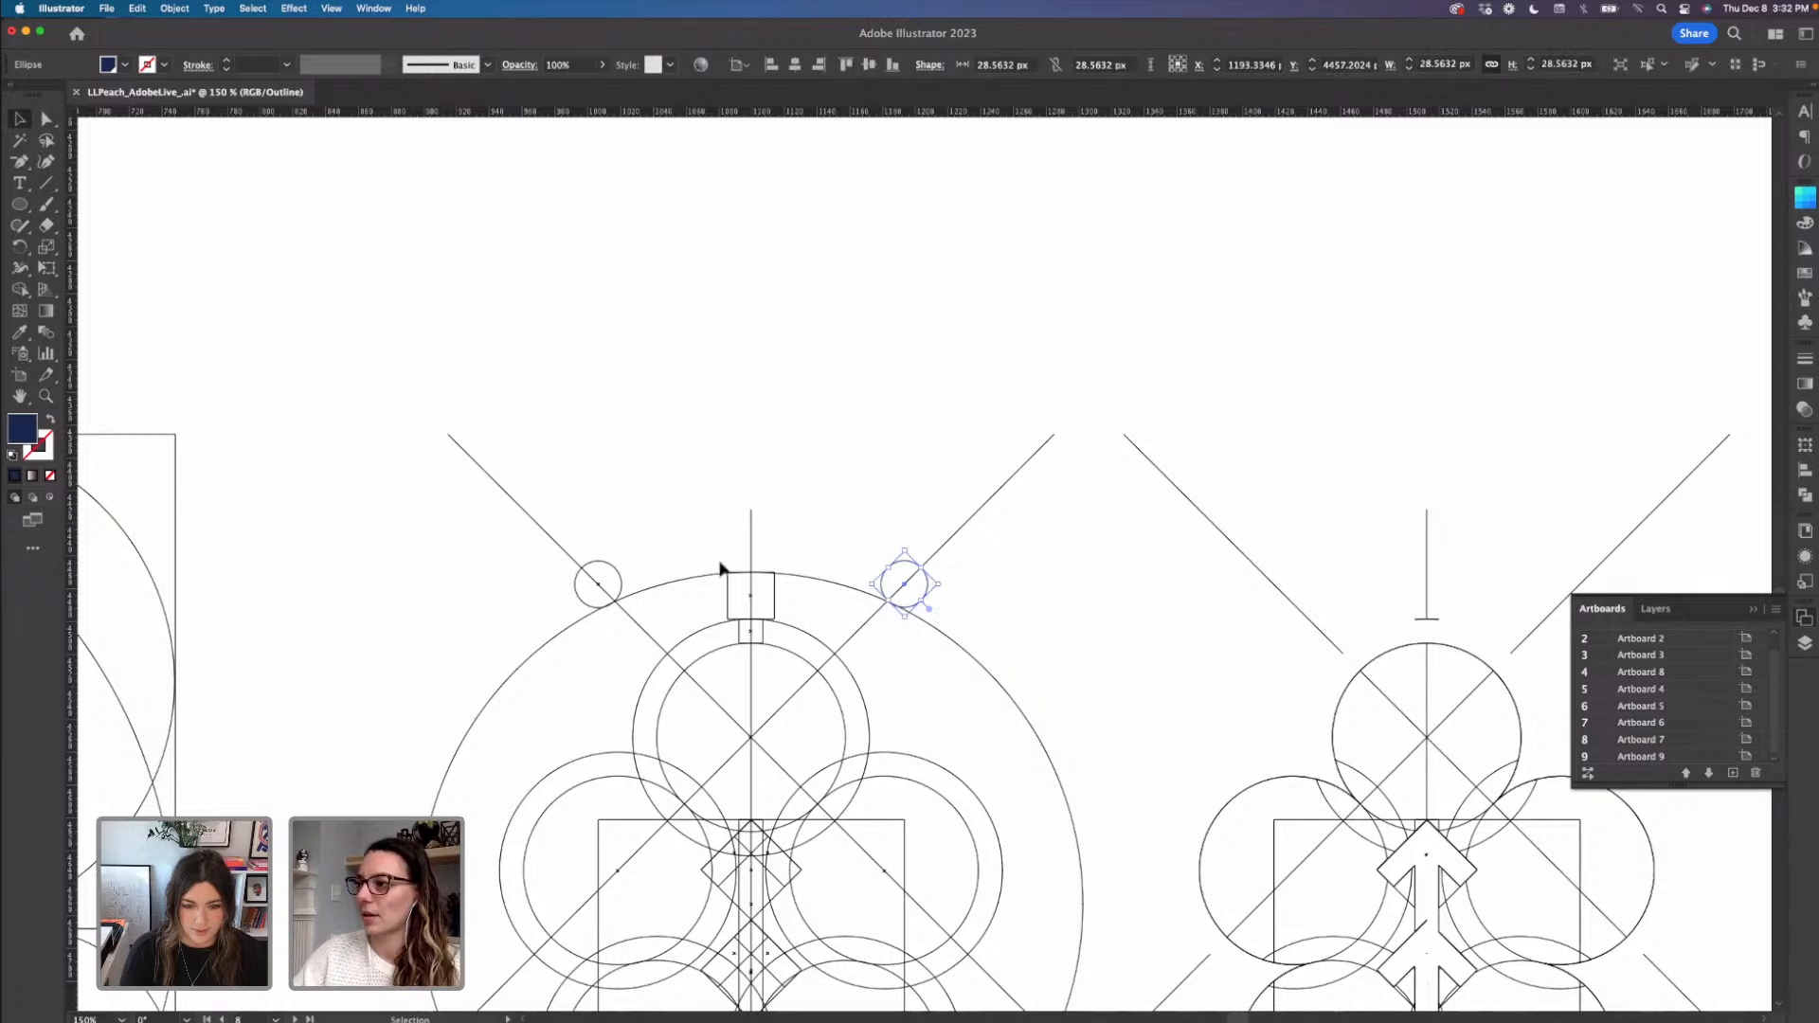
drag(905, 583, 840, 565)
click(886, 524)
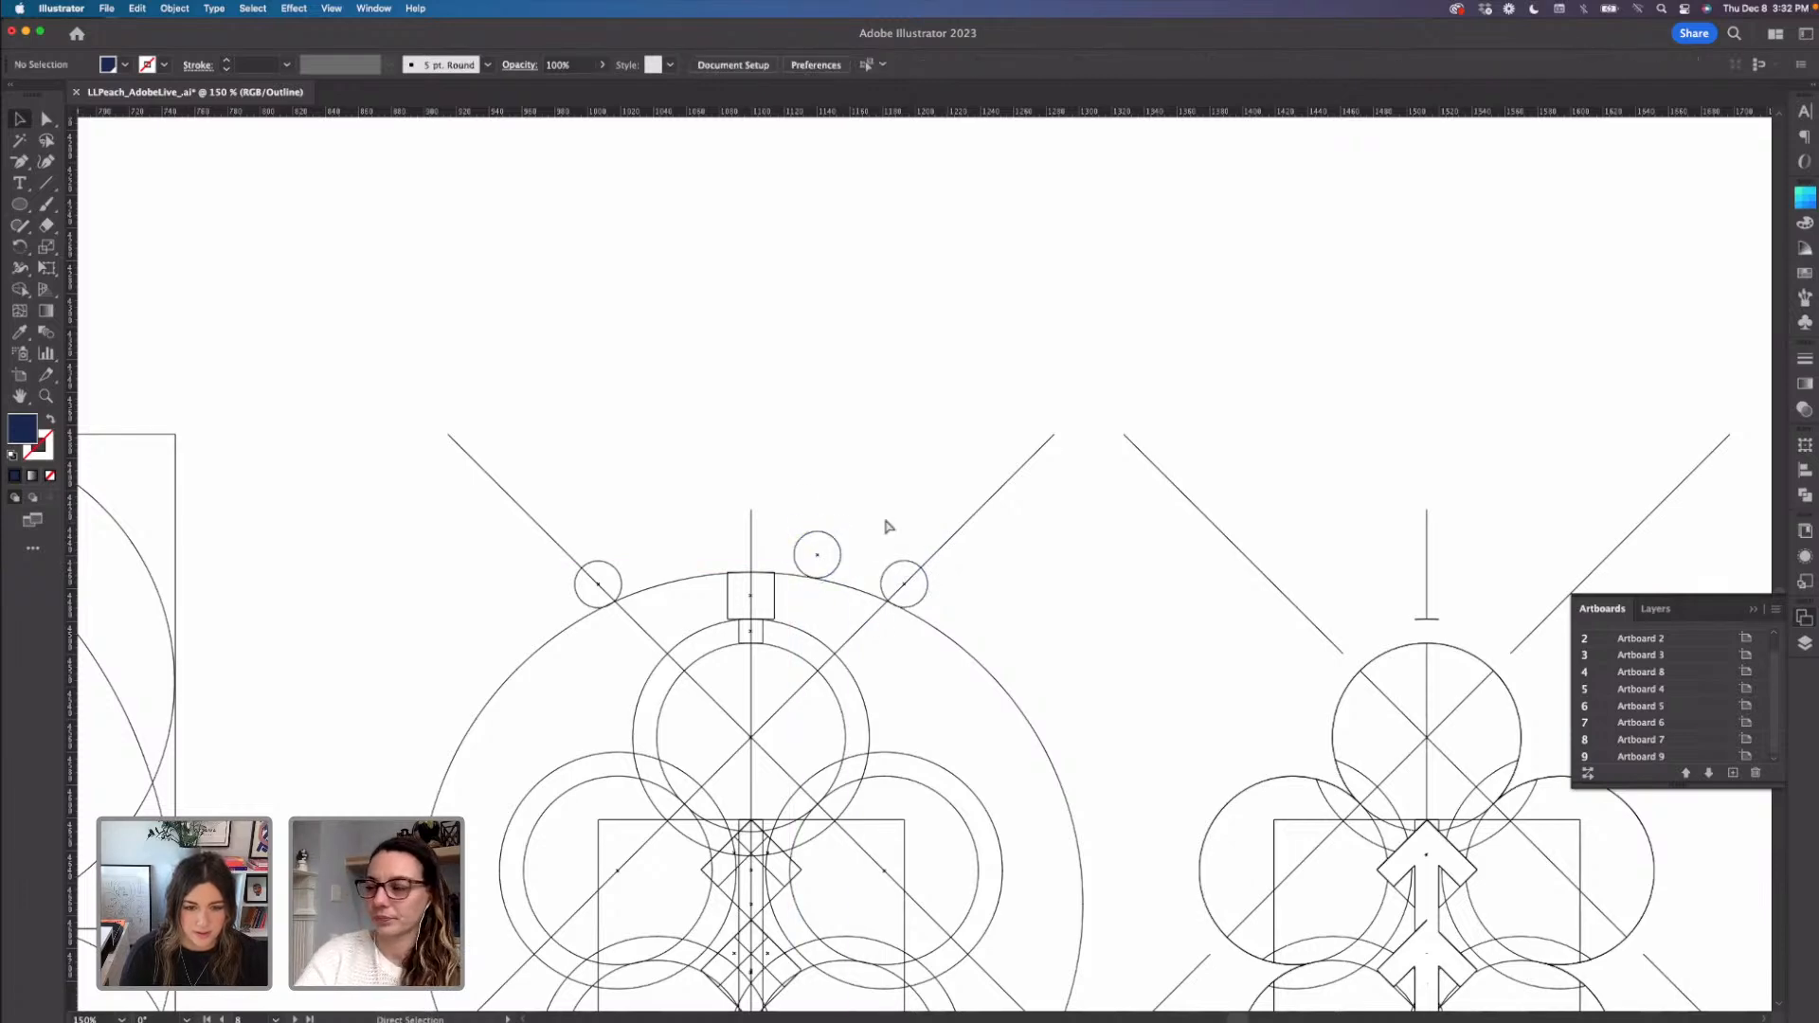
- Fine-tune the duplicated circle's rotation and position so it just touches the outside of the large circle
key(super+equal)
key(super+equal)
drag(885, 524, 975, 483)
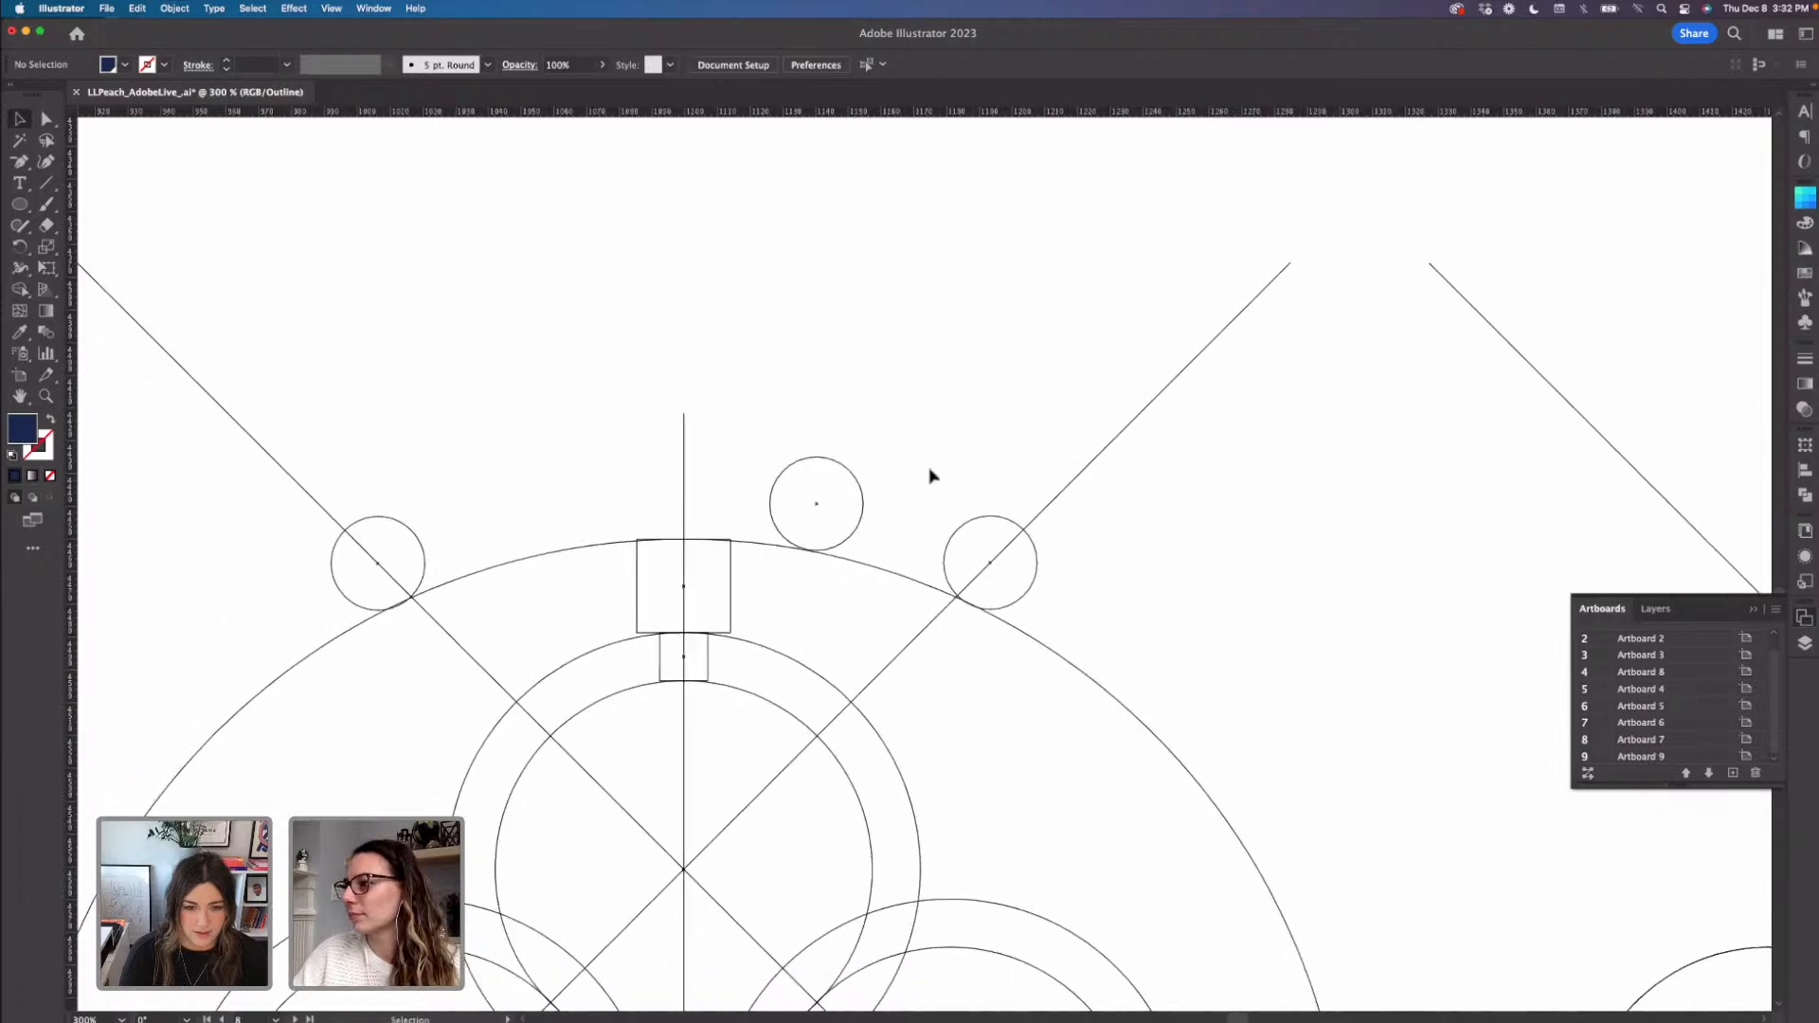
drag(857, 533, 864, 536)
key(super+equal)
key(super+equal)
key(super+z)
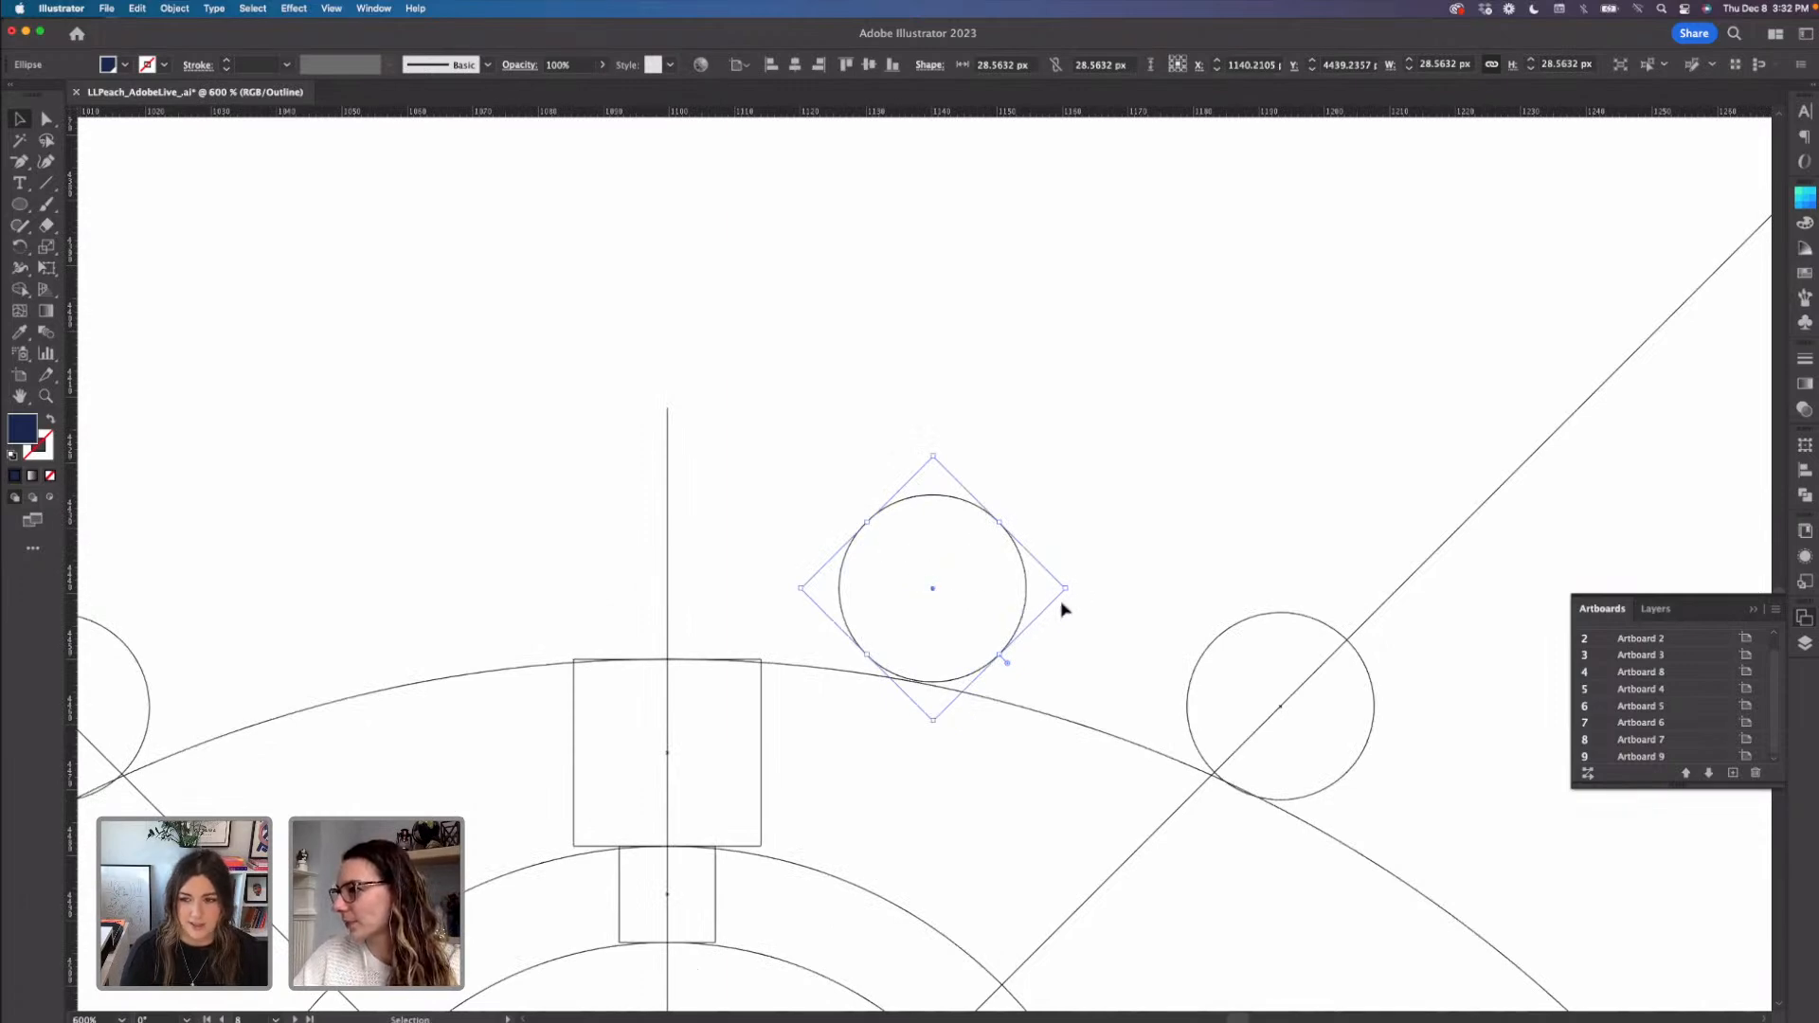
drag(1072, 591, 1073, 527)
drag(1008, 638, 1018, 650)
click(1100, 605)
click(1084, 598)
key(super+minus)
key(super+minus)
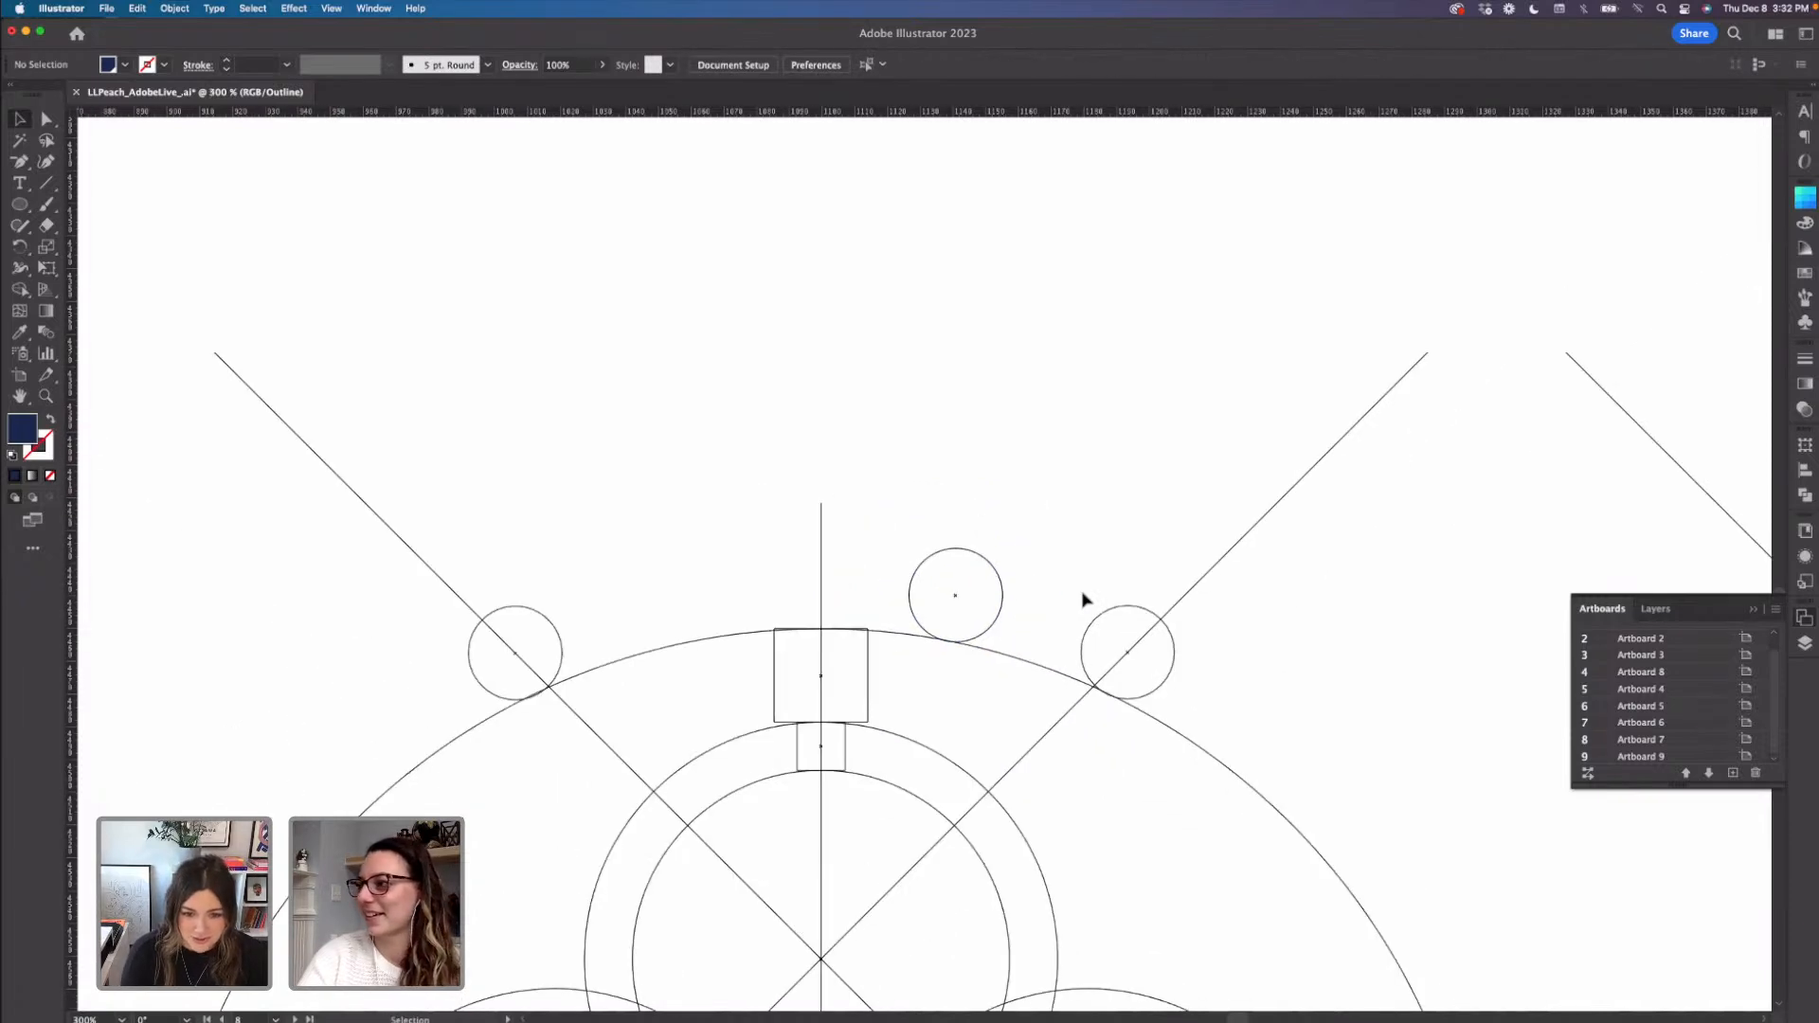
- Copy the inner right small circle and place the copy at the mirrored position left of the vertical guide, touching the large circle
key(a)
click(1001, 613)
key(super+c)
key(super+v)
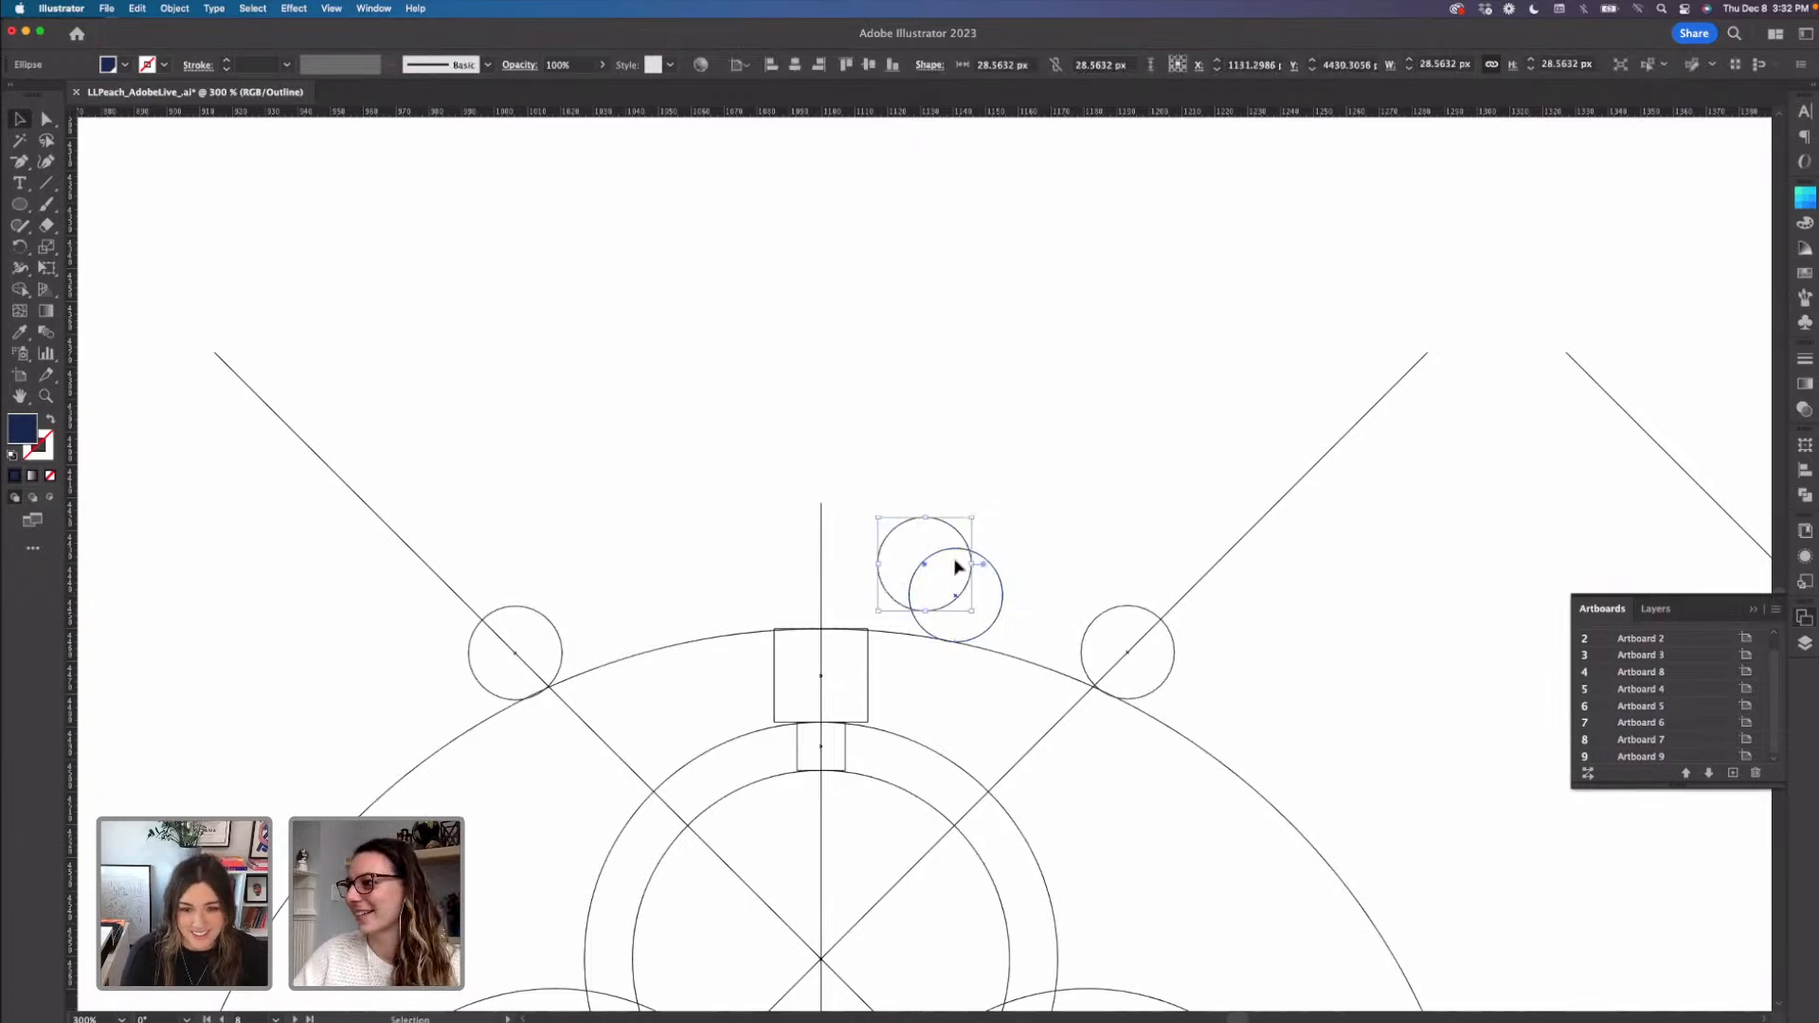
drag(963, 568, 721, 619)
click(779, 589)
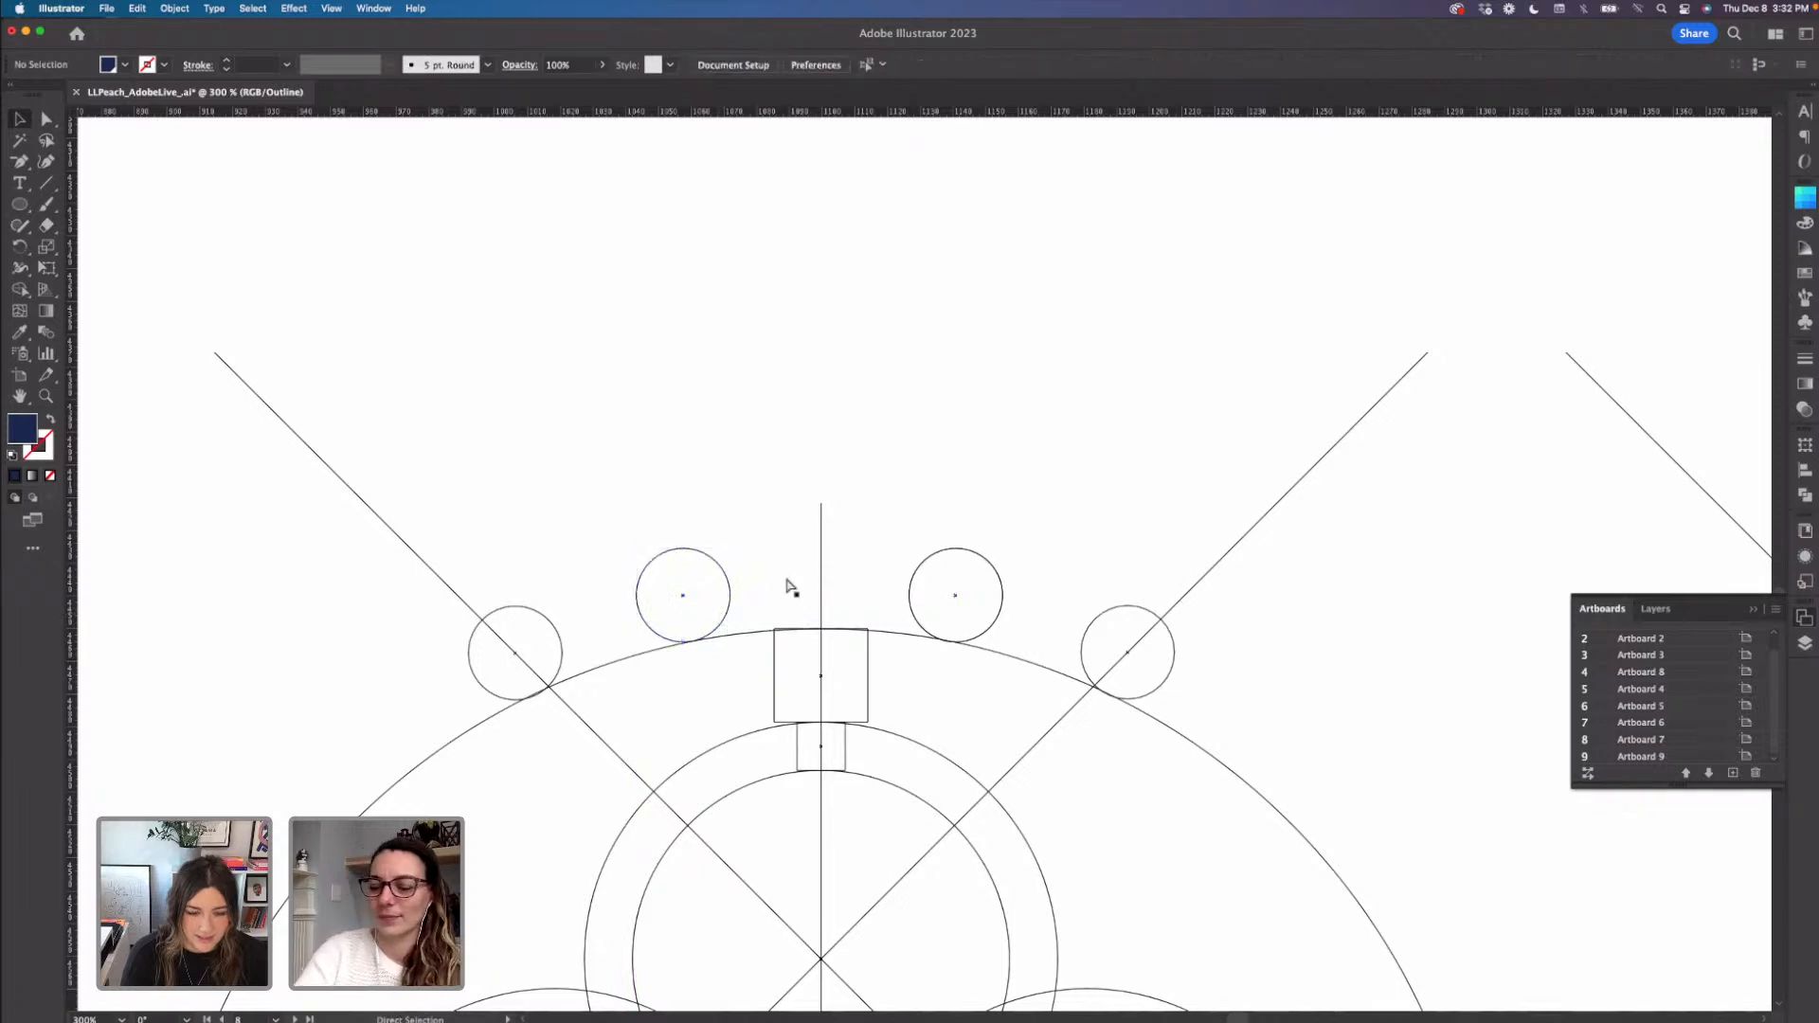
- Try a copy of all four small circles above the clean paw outline and delete the copies again
key(super+minus)
key(super+minus)
key(super+minus)
key(super+minus)
key(super+minus)
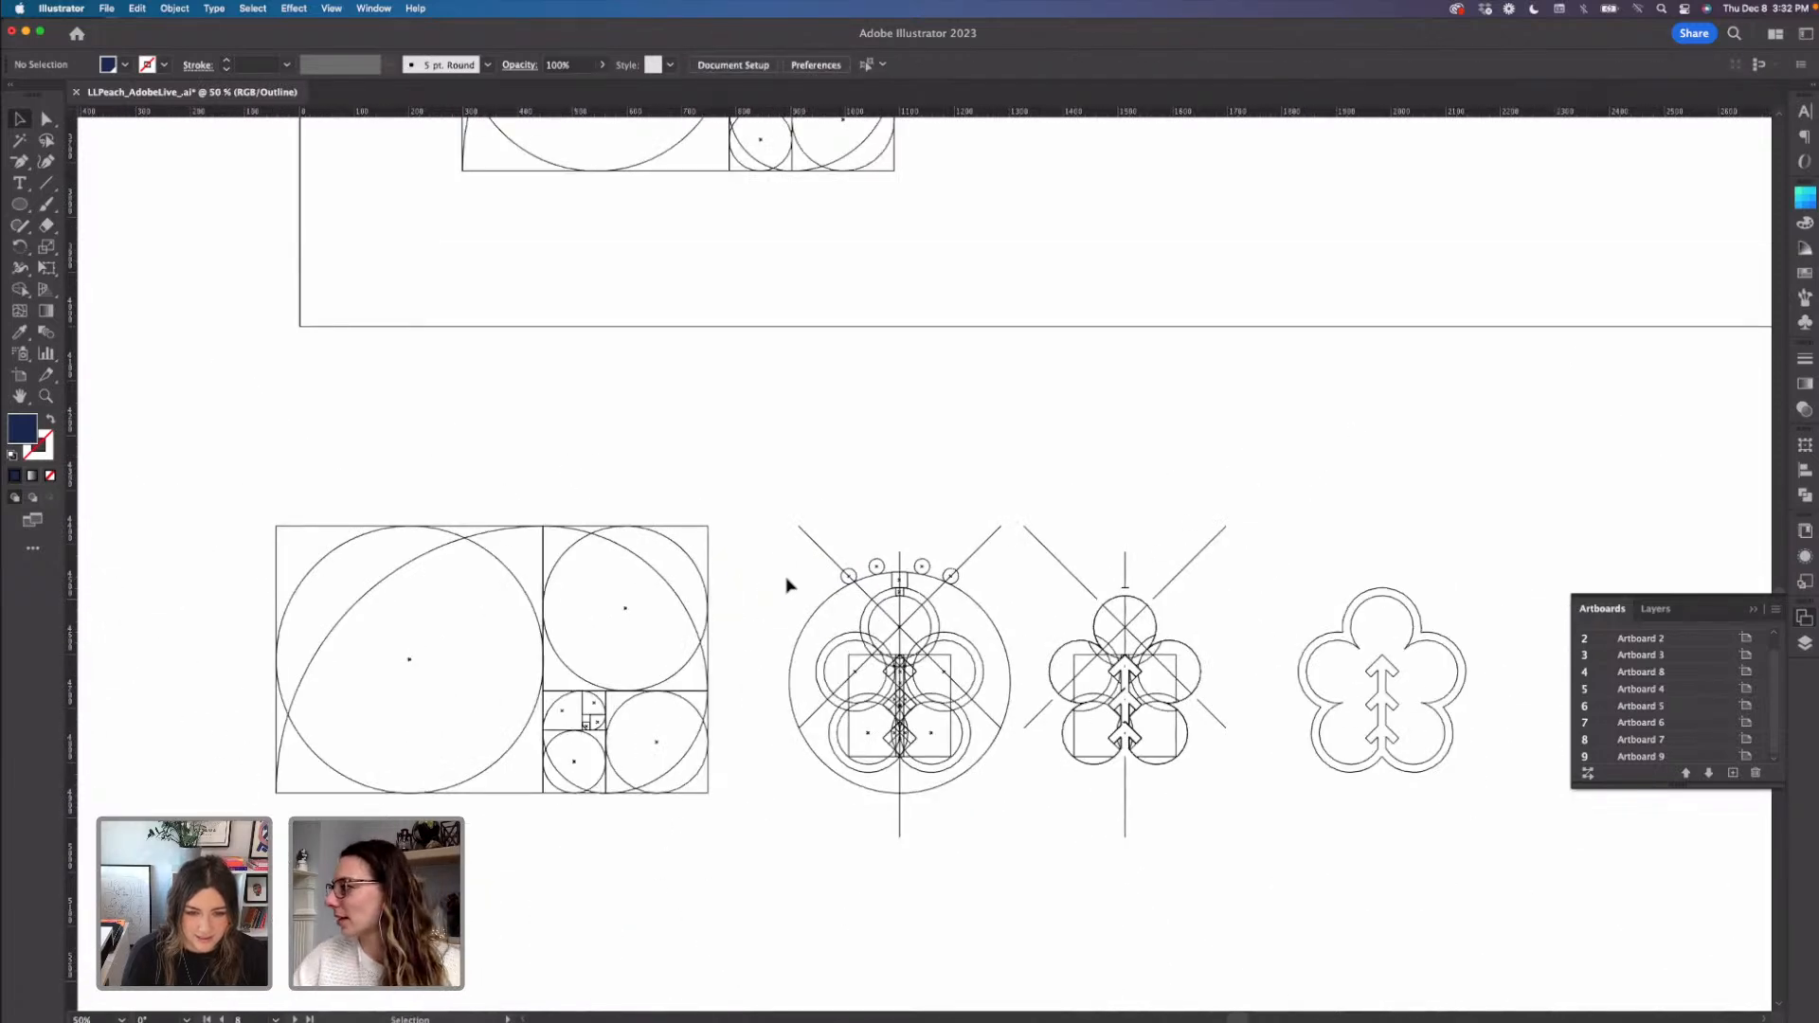
click(847, 578)
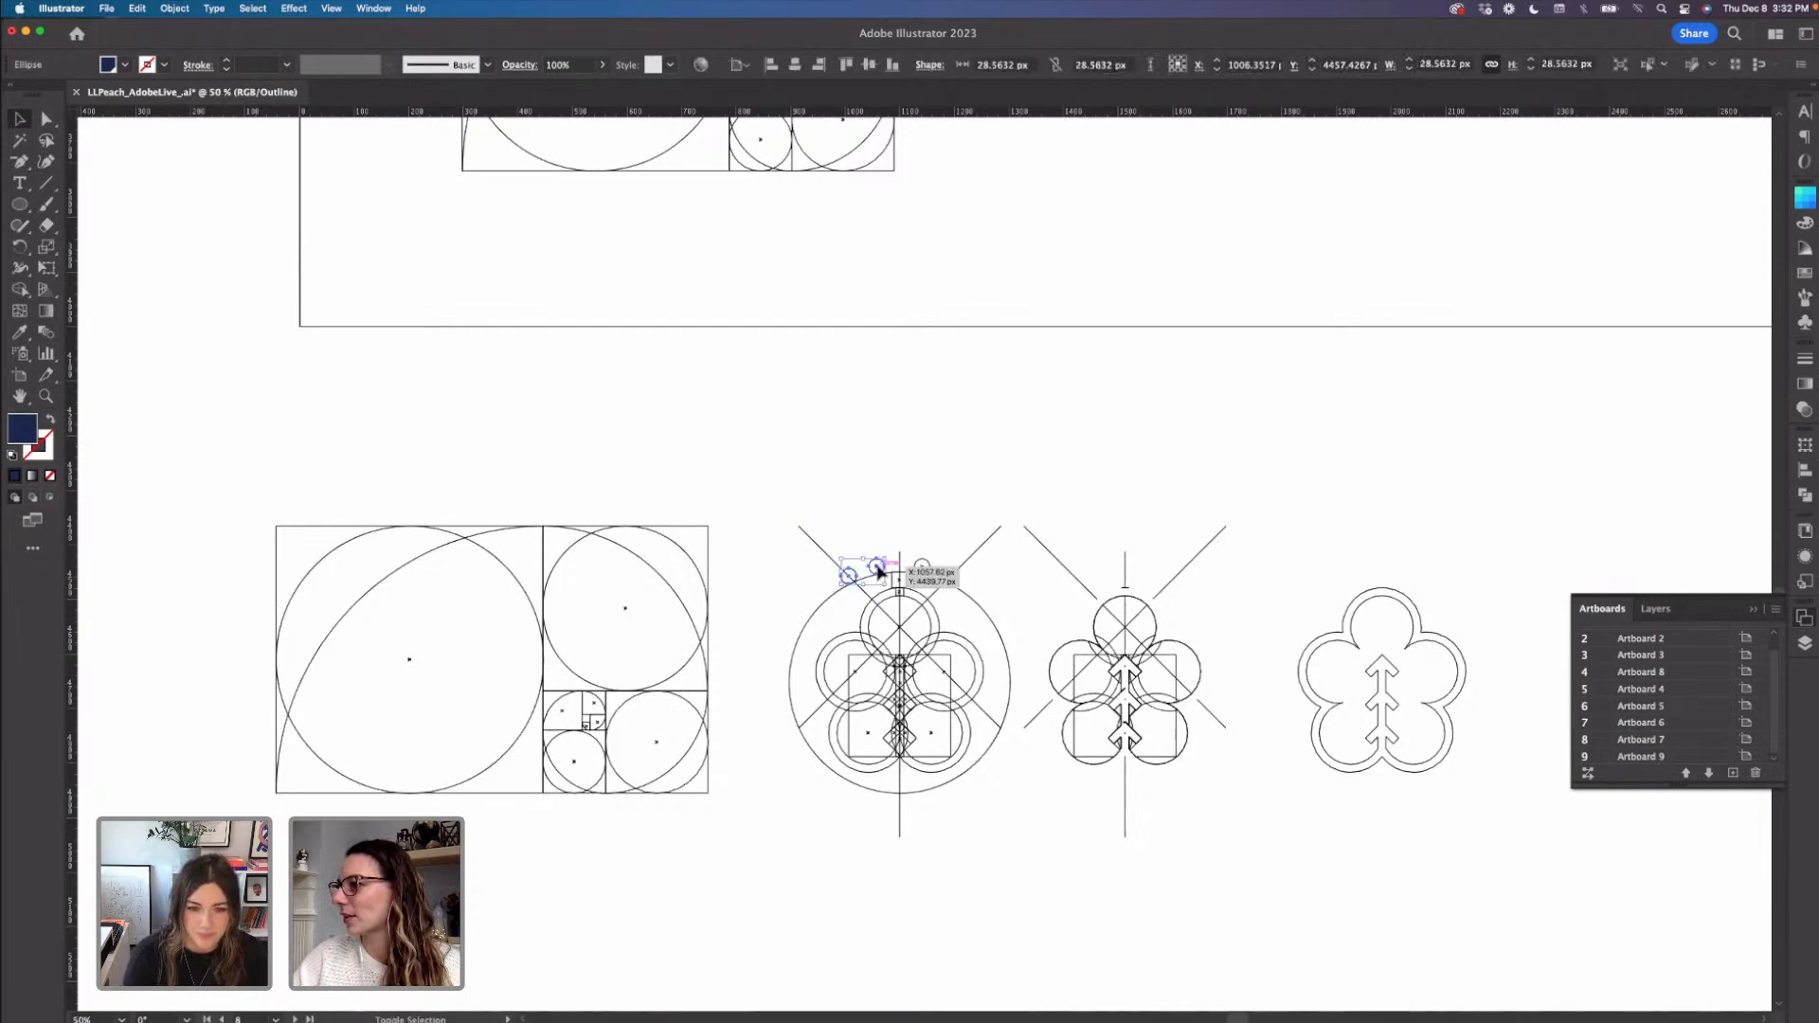
shift+click(877, 568)
shift+click(923, 569)
shift+click(955, 586)
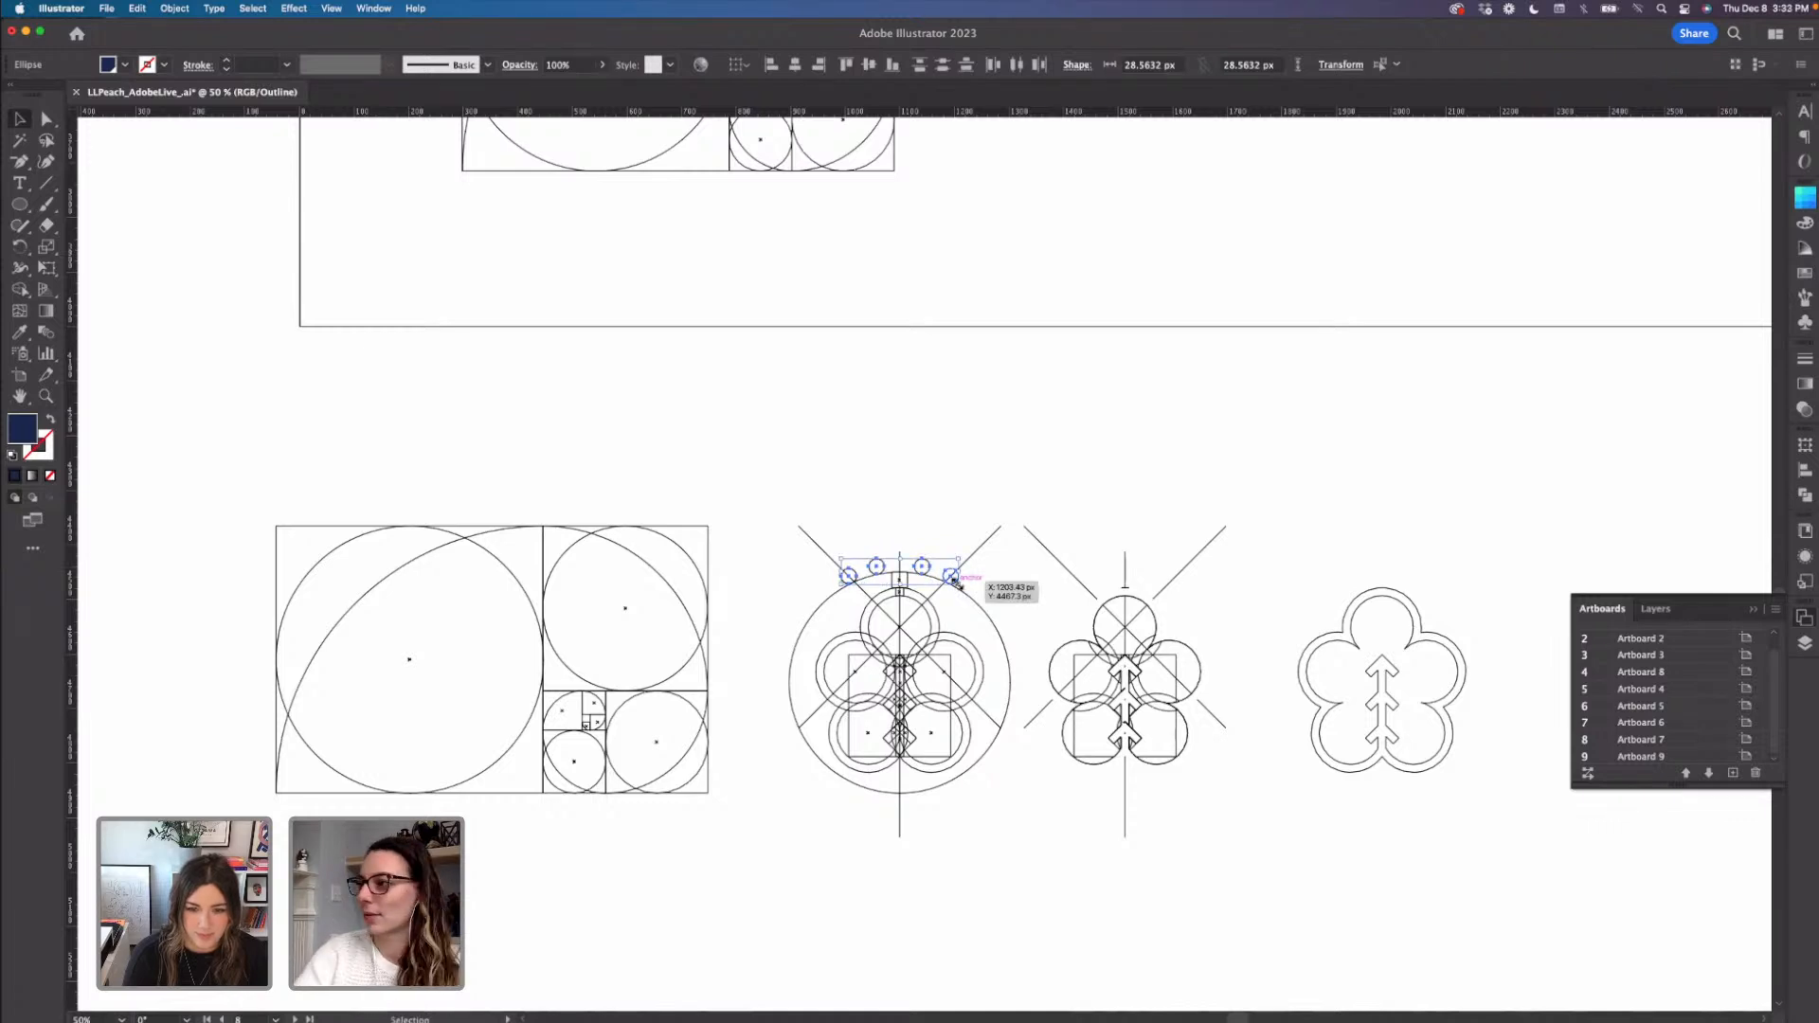
drag(956, 587, 1110, 515)
click(1430, 528)
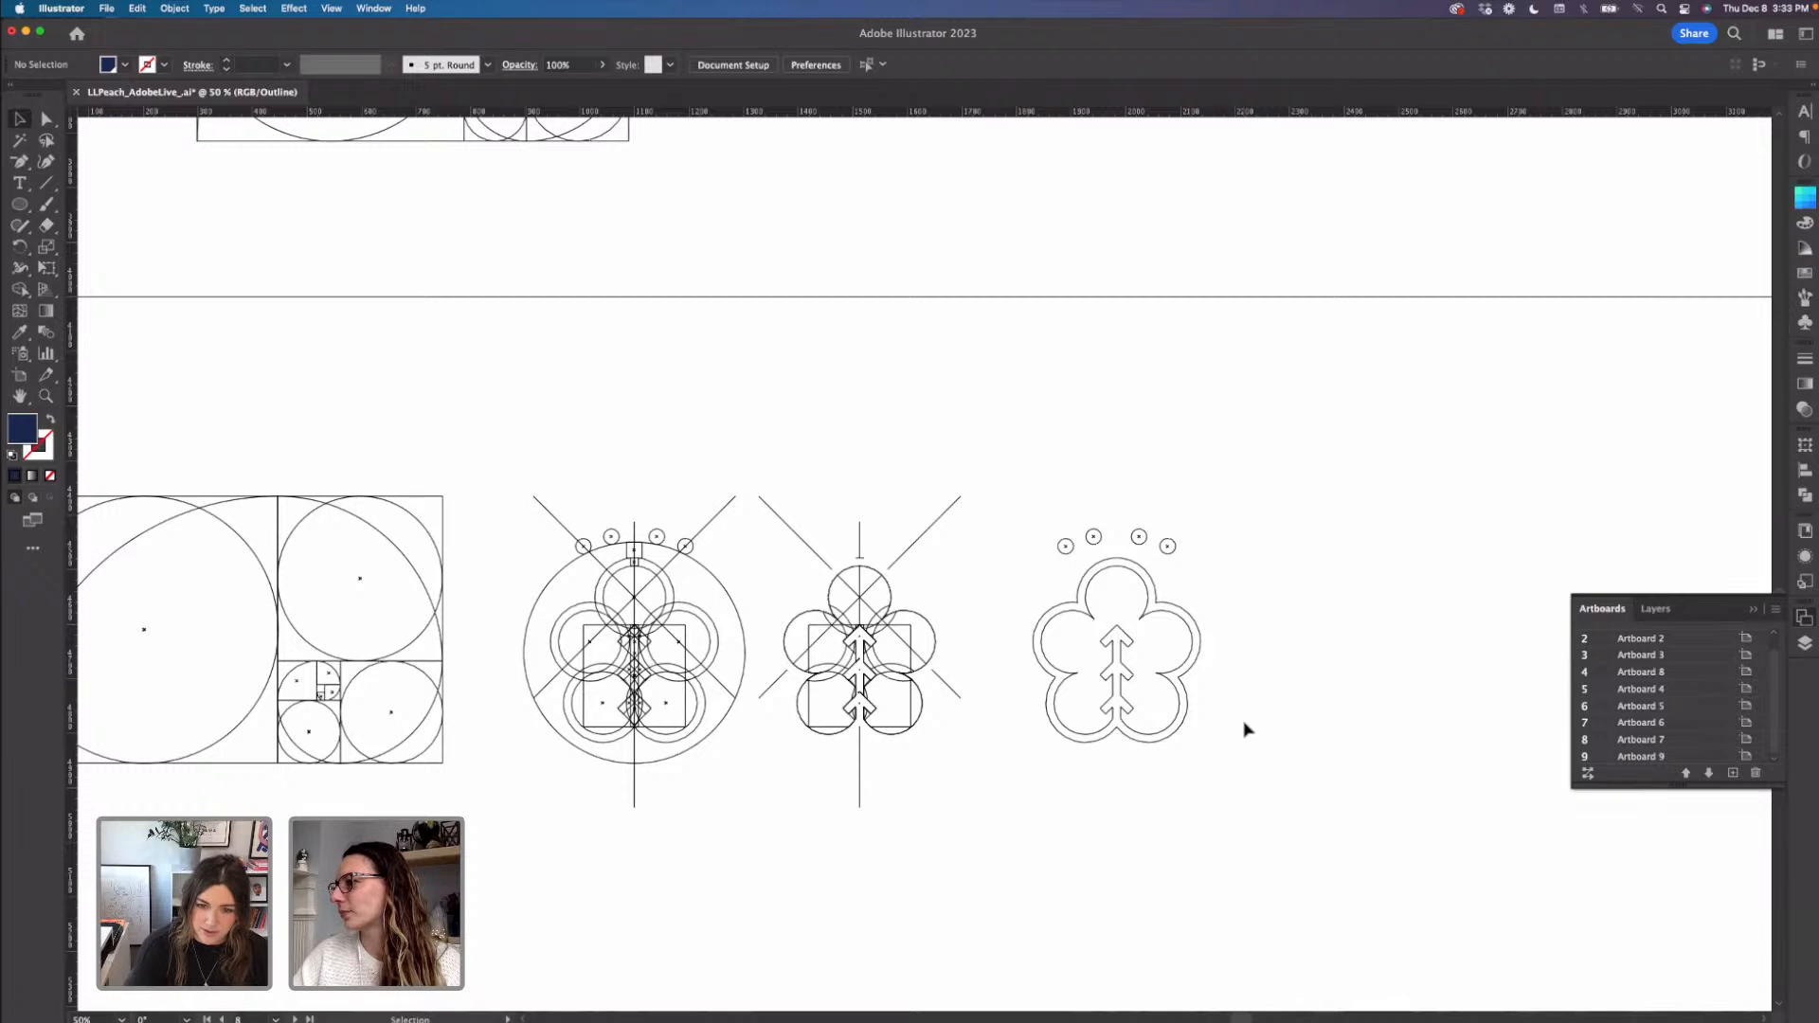
drag(1192, 560, 1057, 526)
click(1056, 526)
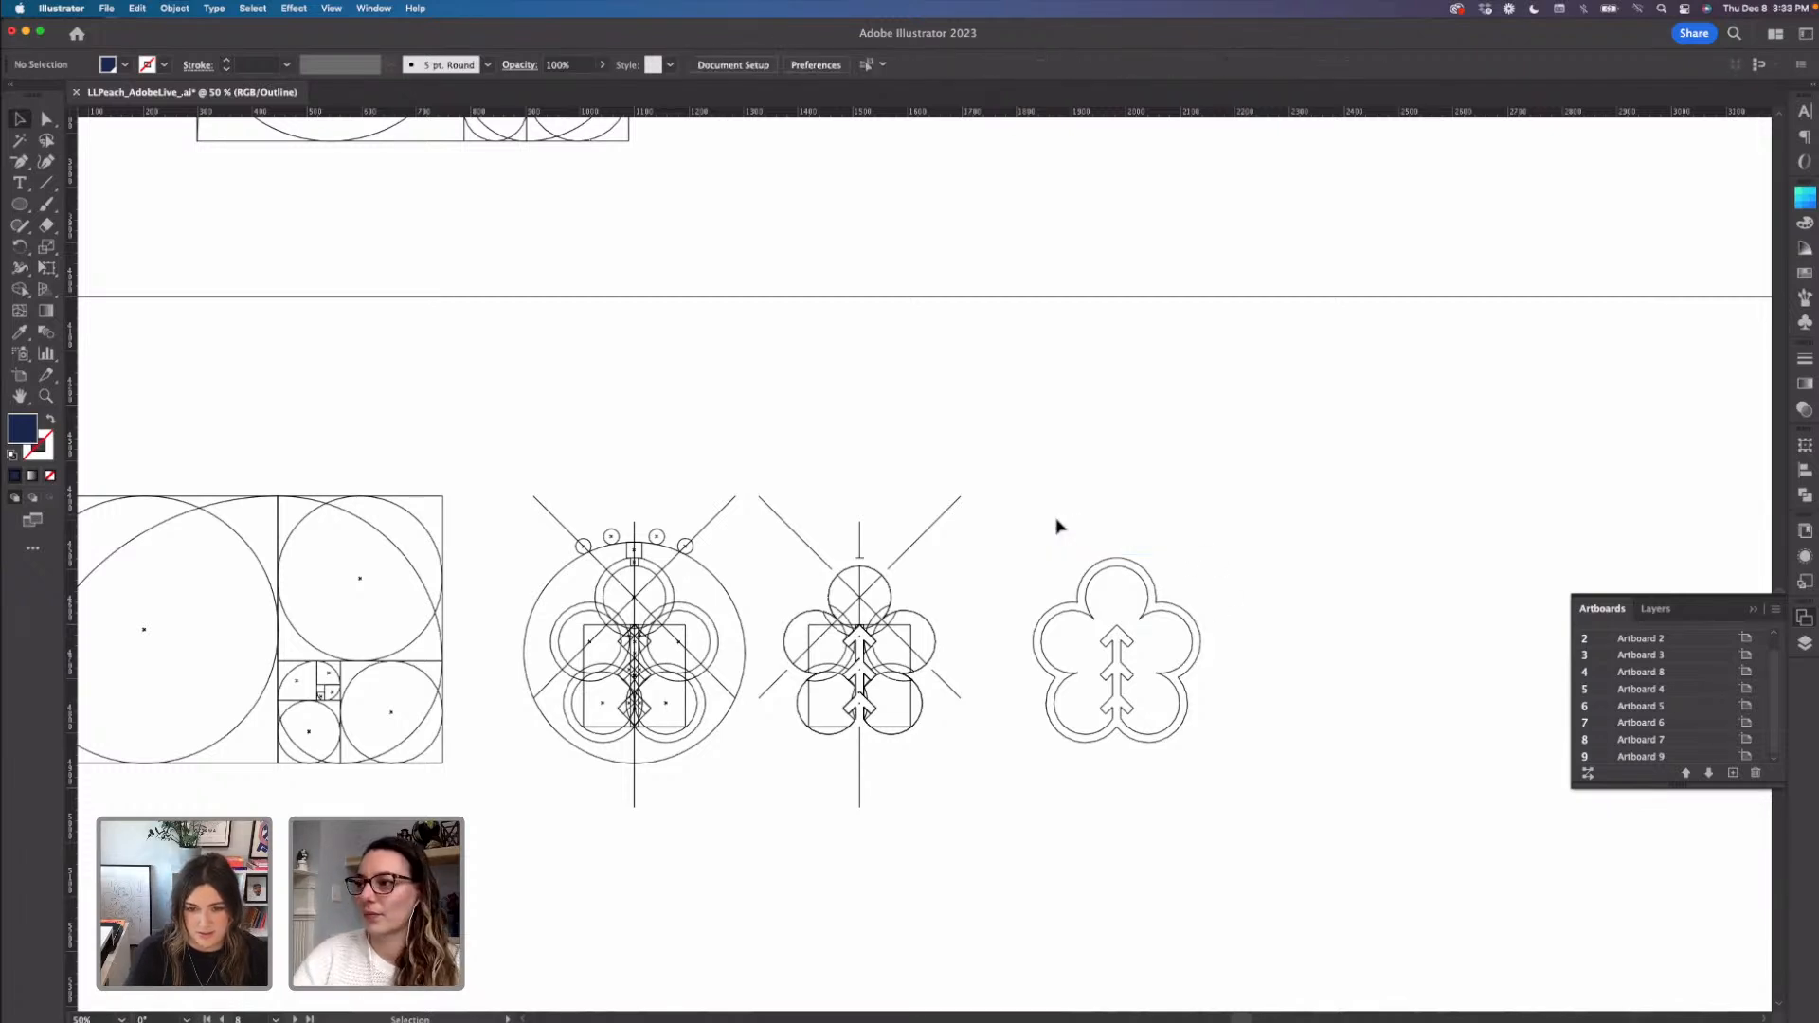
- Delete the larger spacing square between the top outer circle and the large surrounding circle
drag(722, 680, 889, 731)
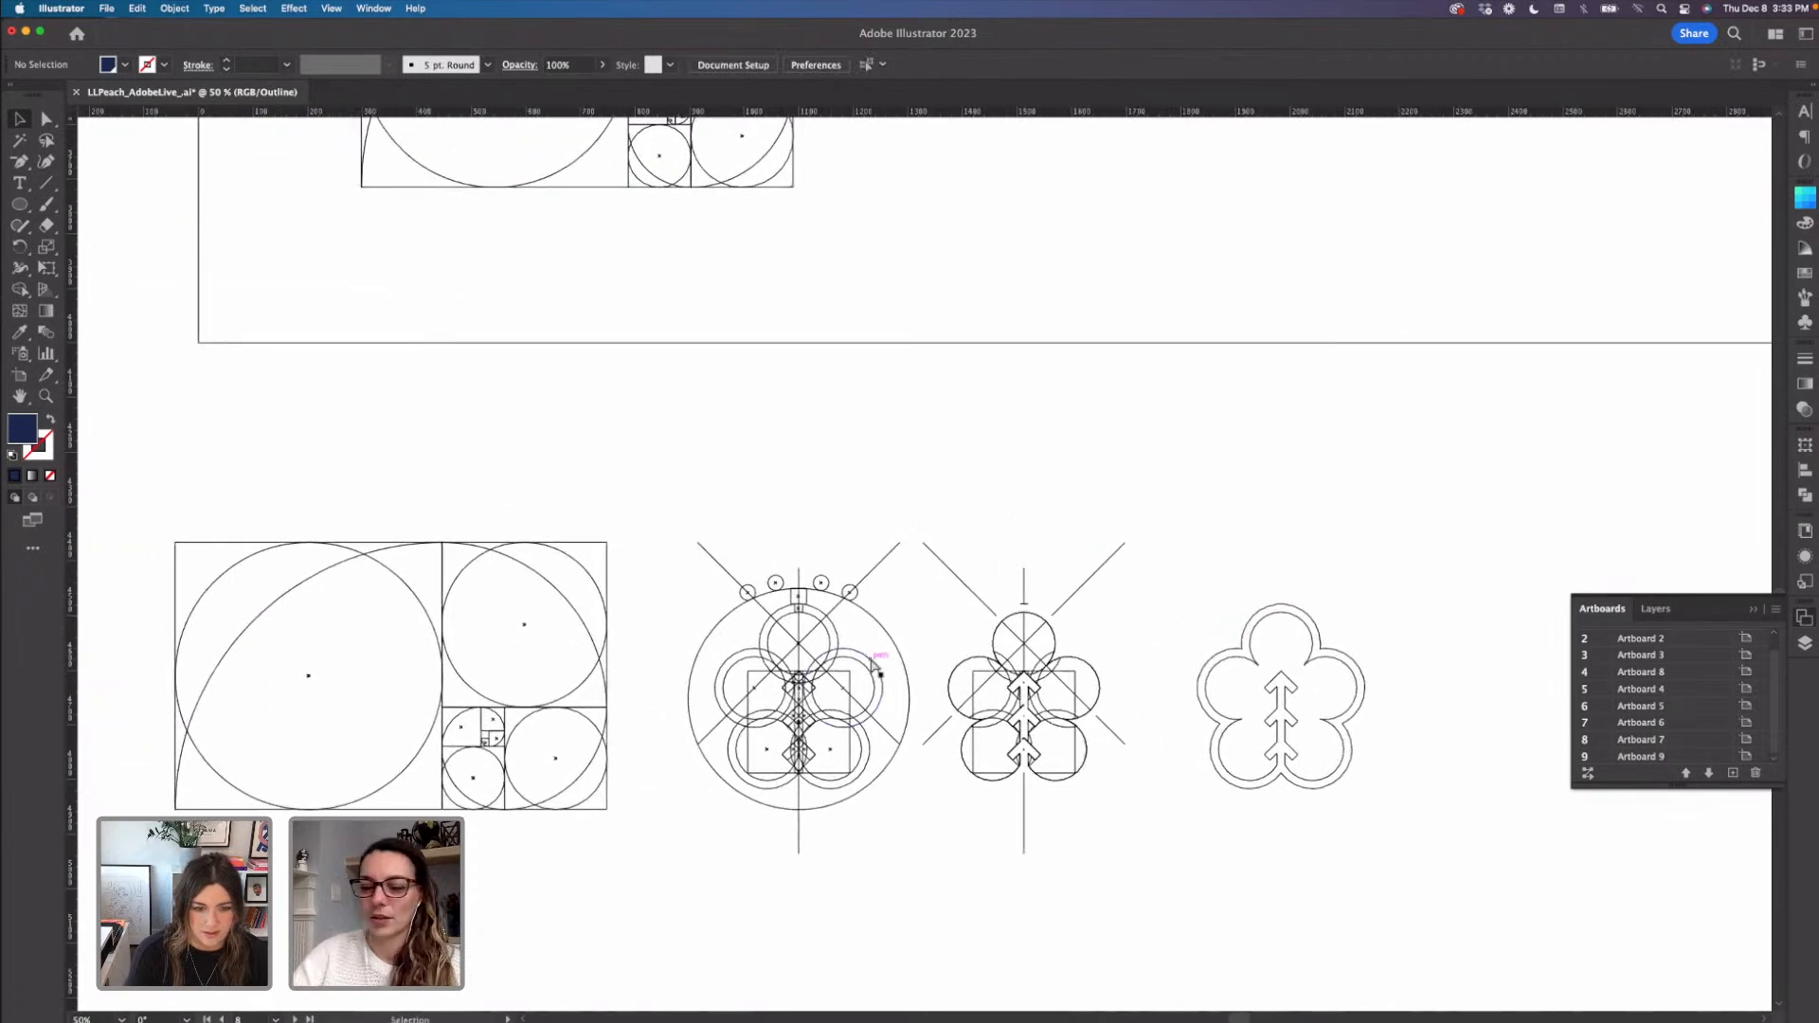
key(super+equal)
key(super+equal)
drag(868, 669, 893, 617)
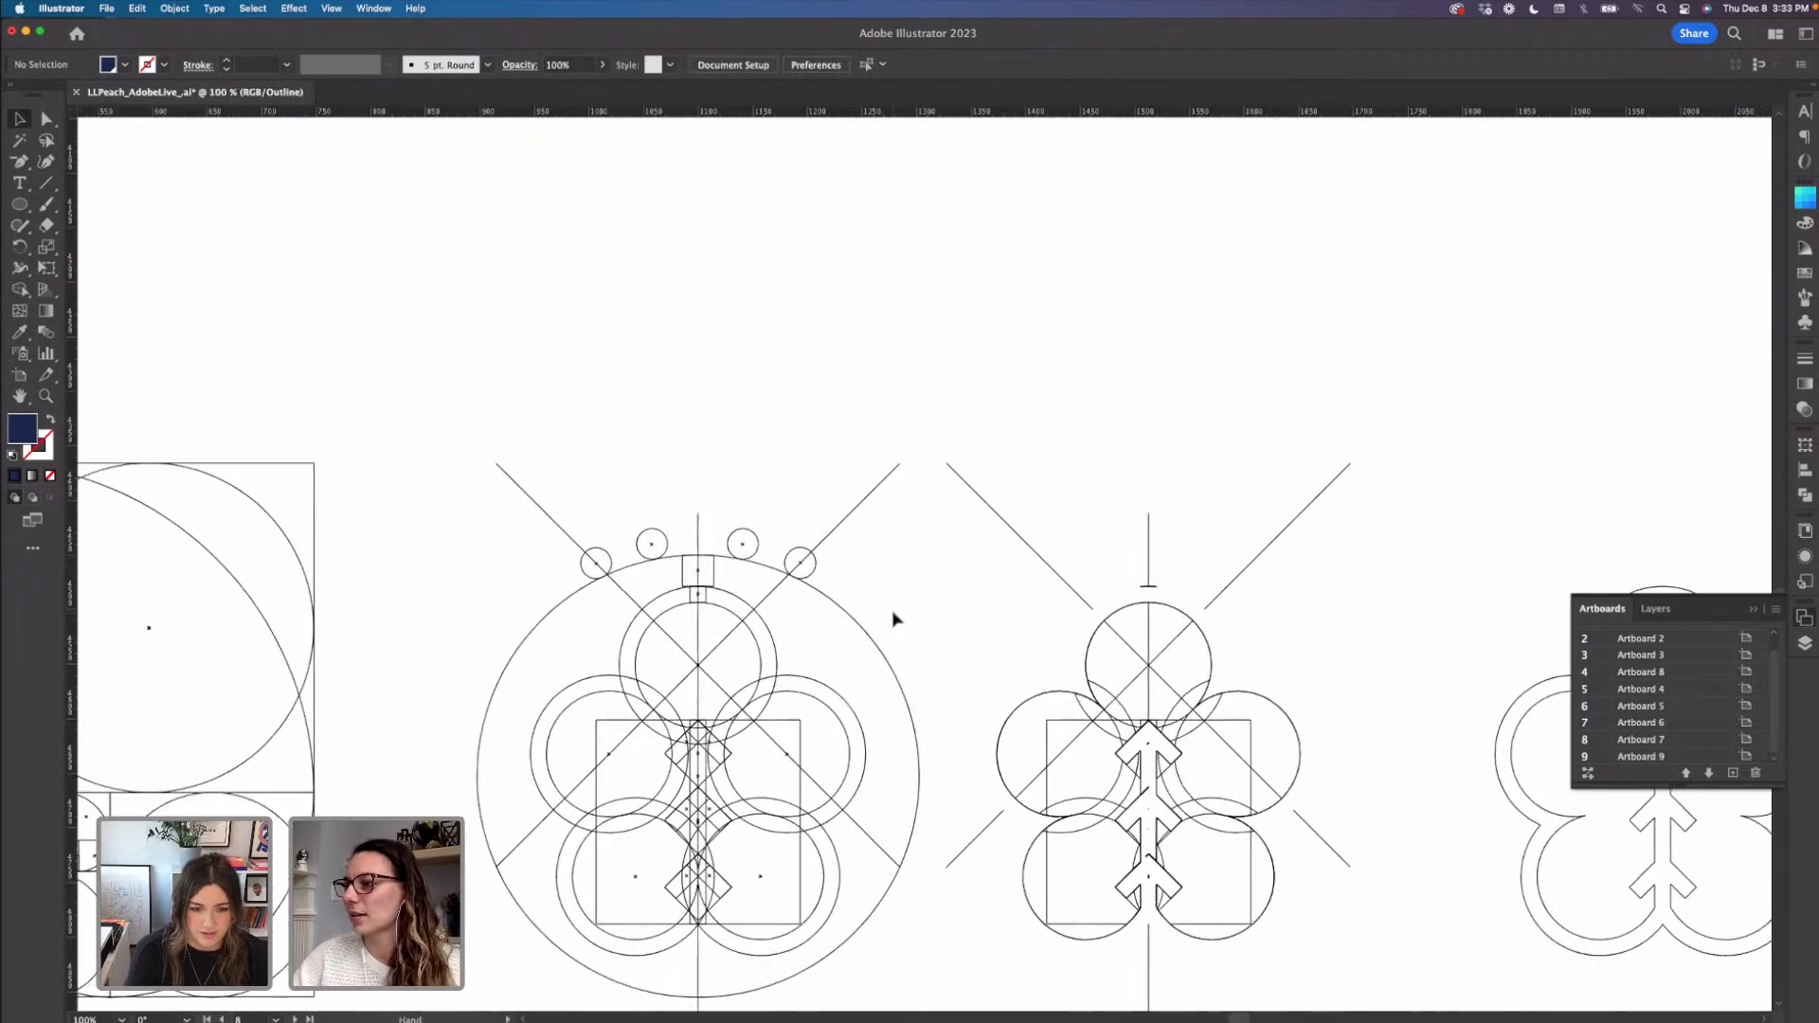
click(715, 579)
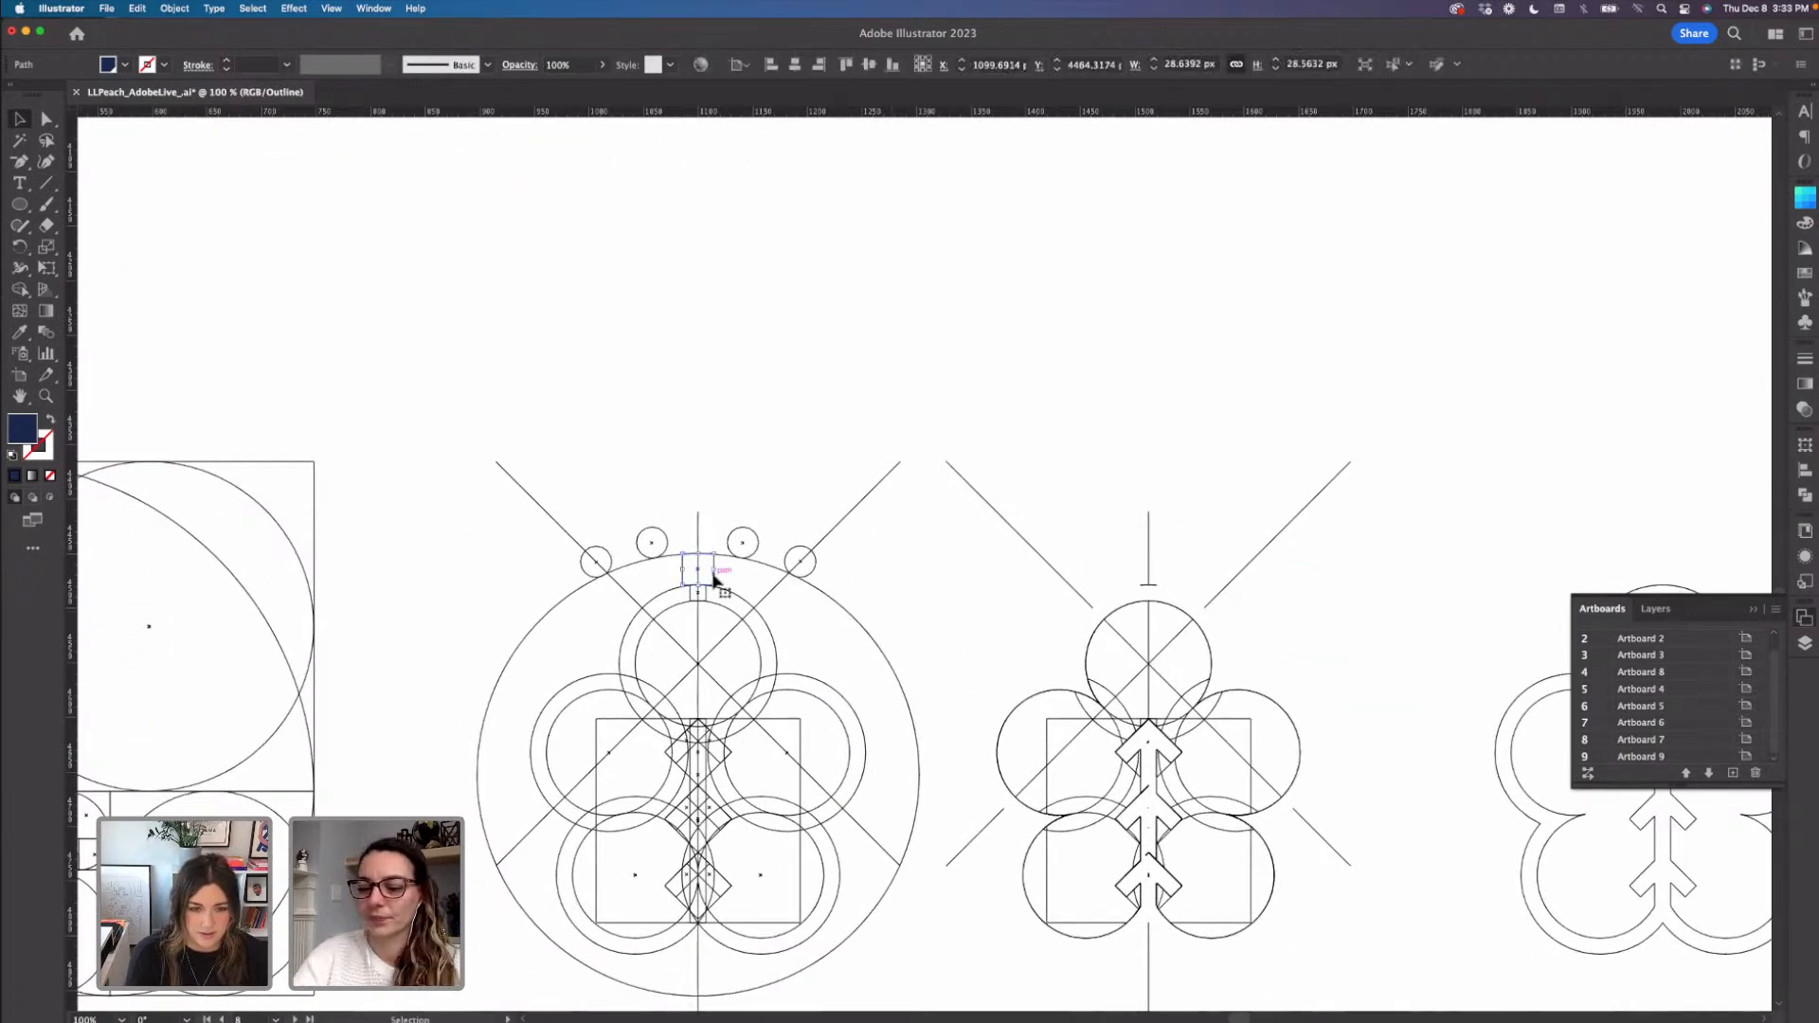
key(Delete)
- Duplicate the small 14.67 px spacing square directly above itself, resting on the top paw pad's outer circle
click(706, 597)
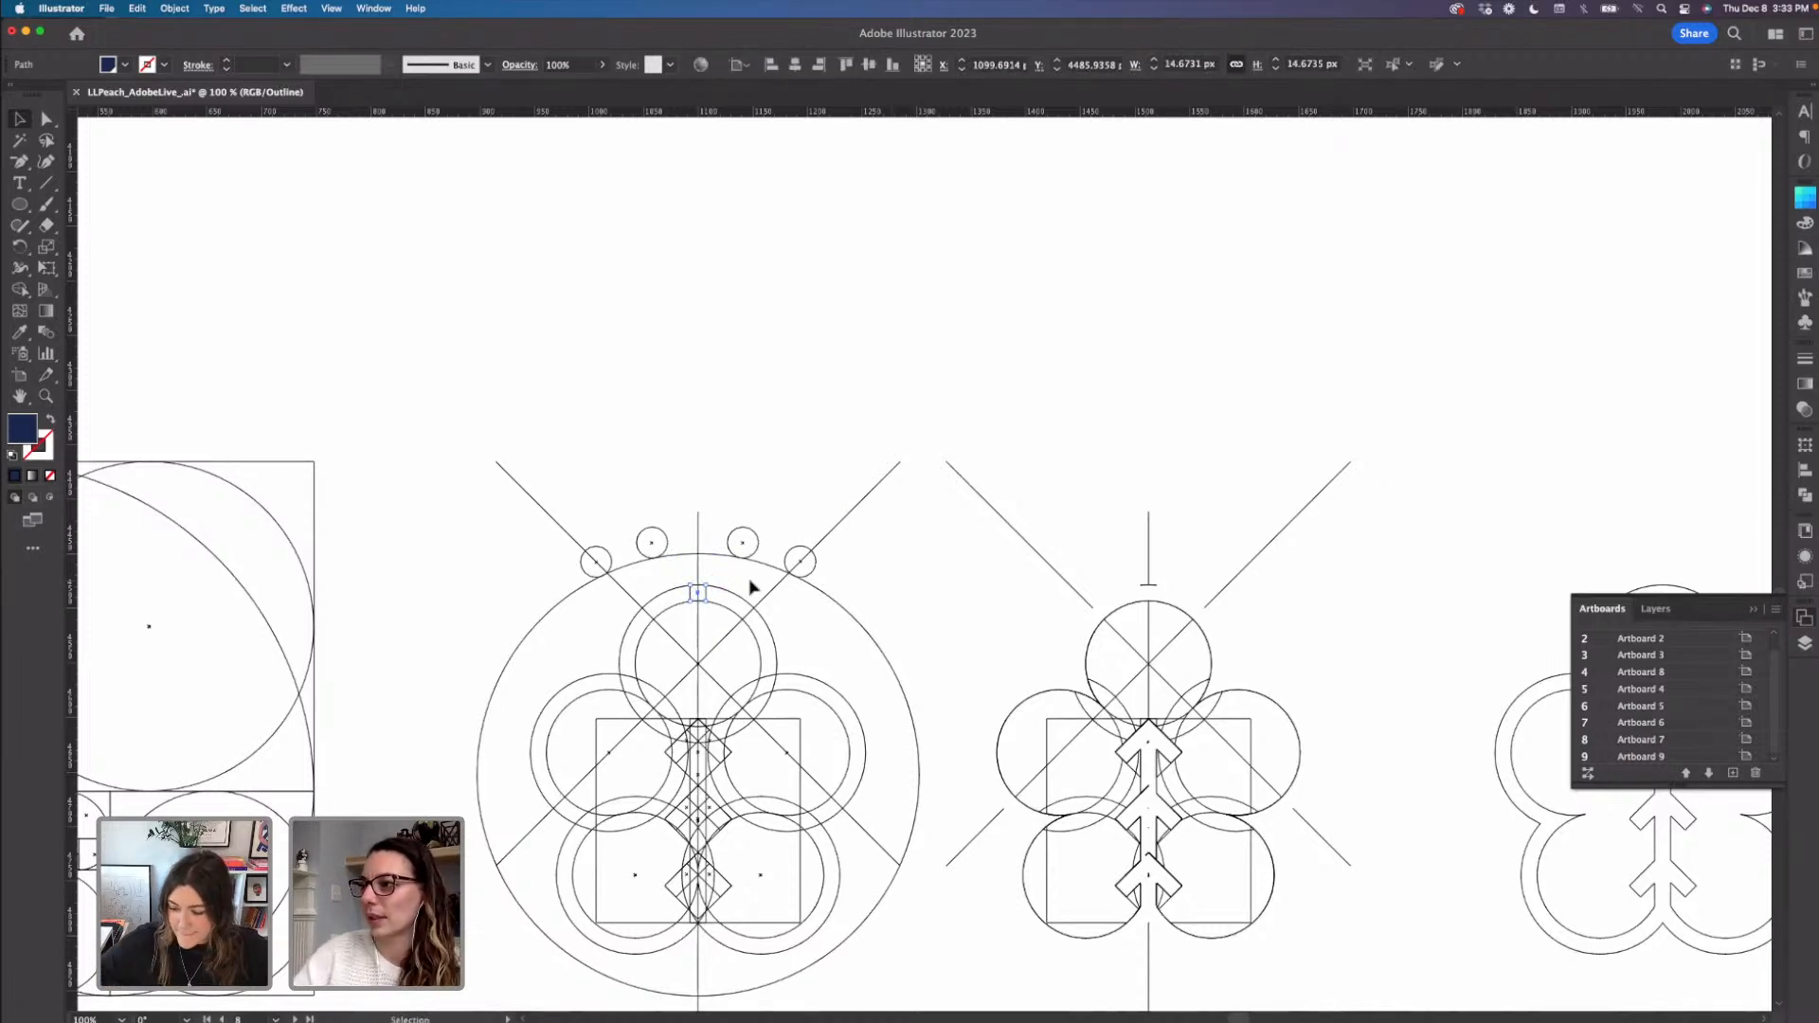
drag(701, 599, 700, 581)
key(super+equal)
key(super+equal)
key(super+equal)
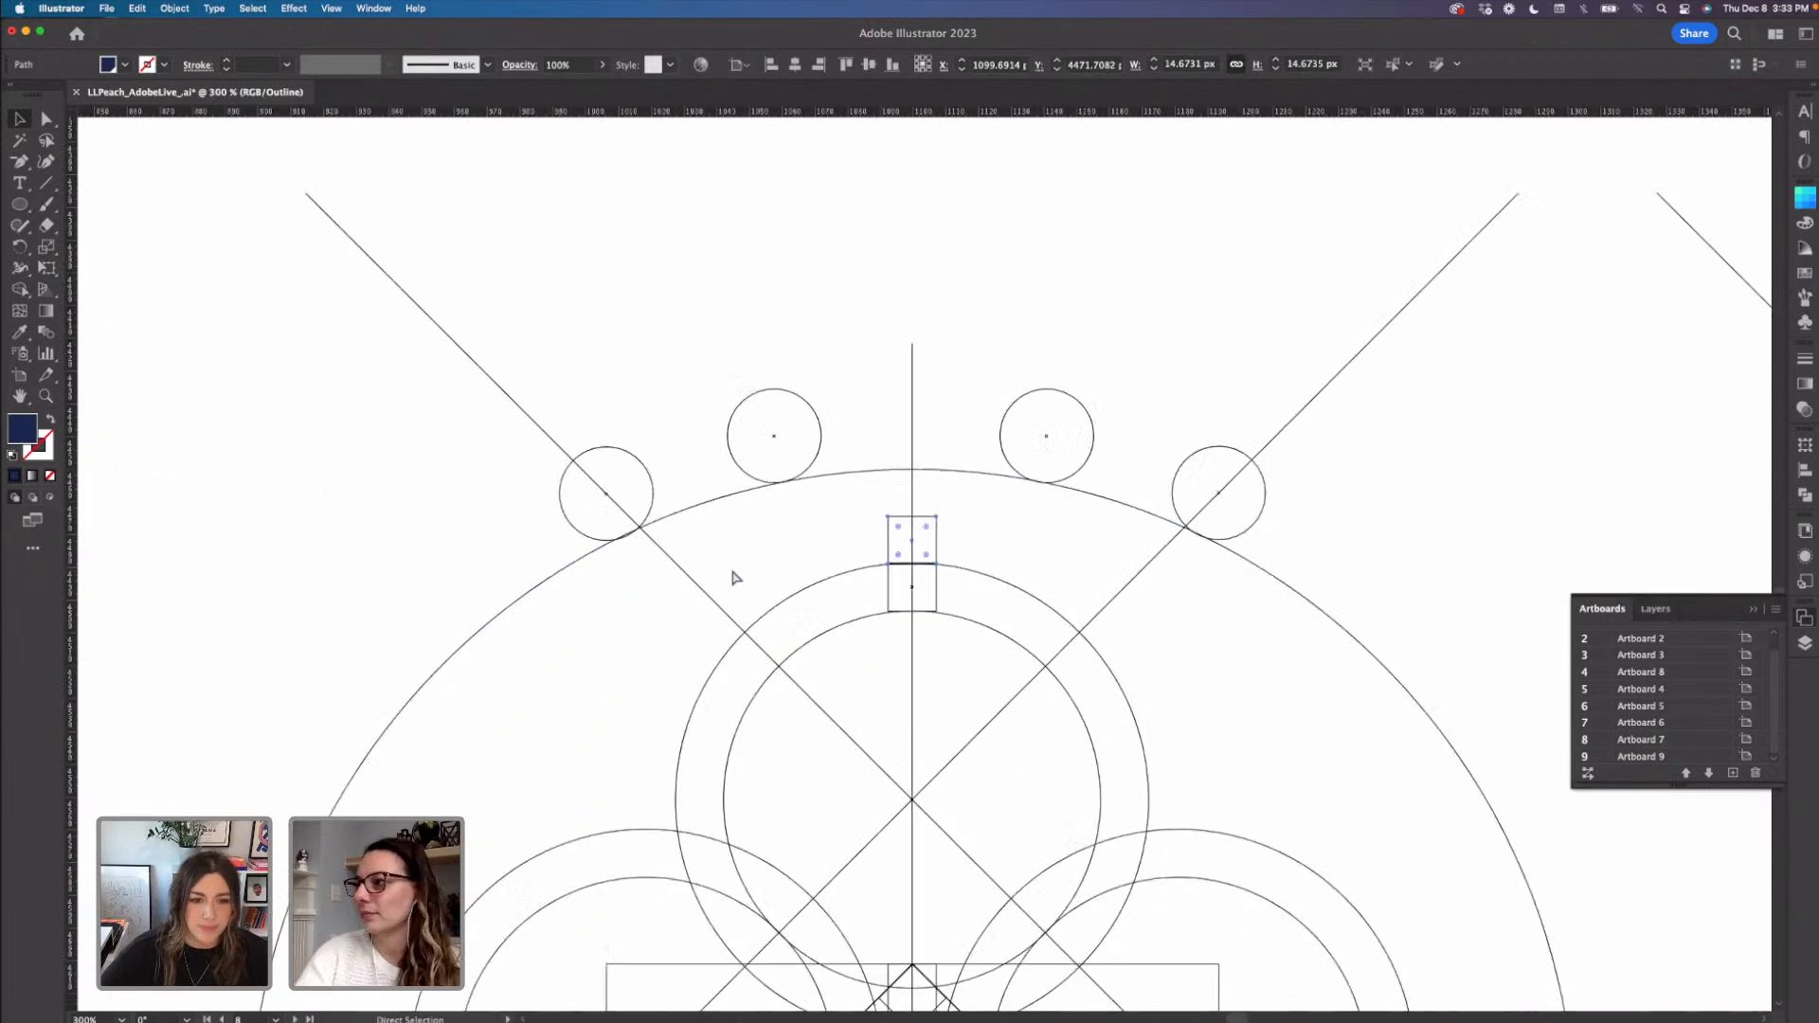
key(a)
key(super+equal)
drag(940, 552, 928, 551)
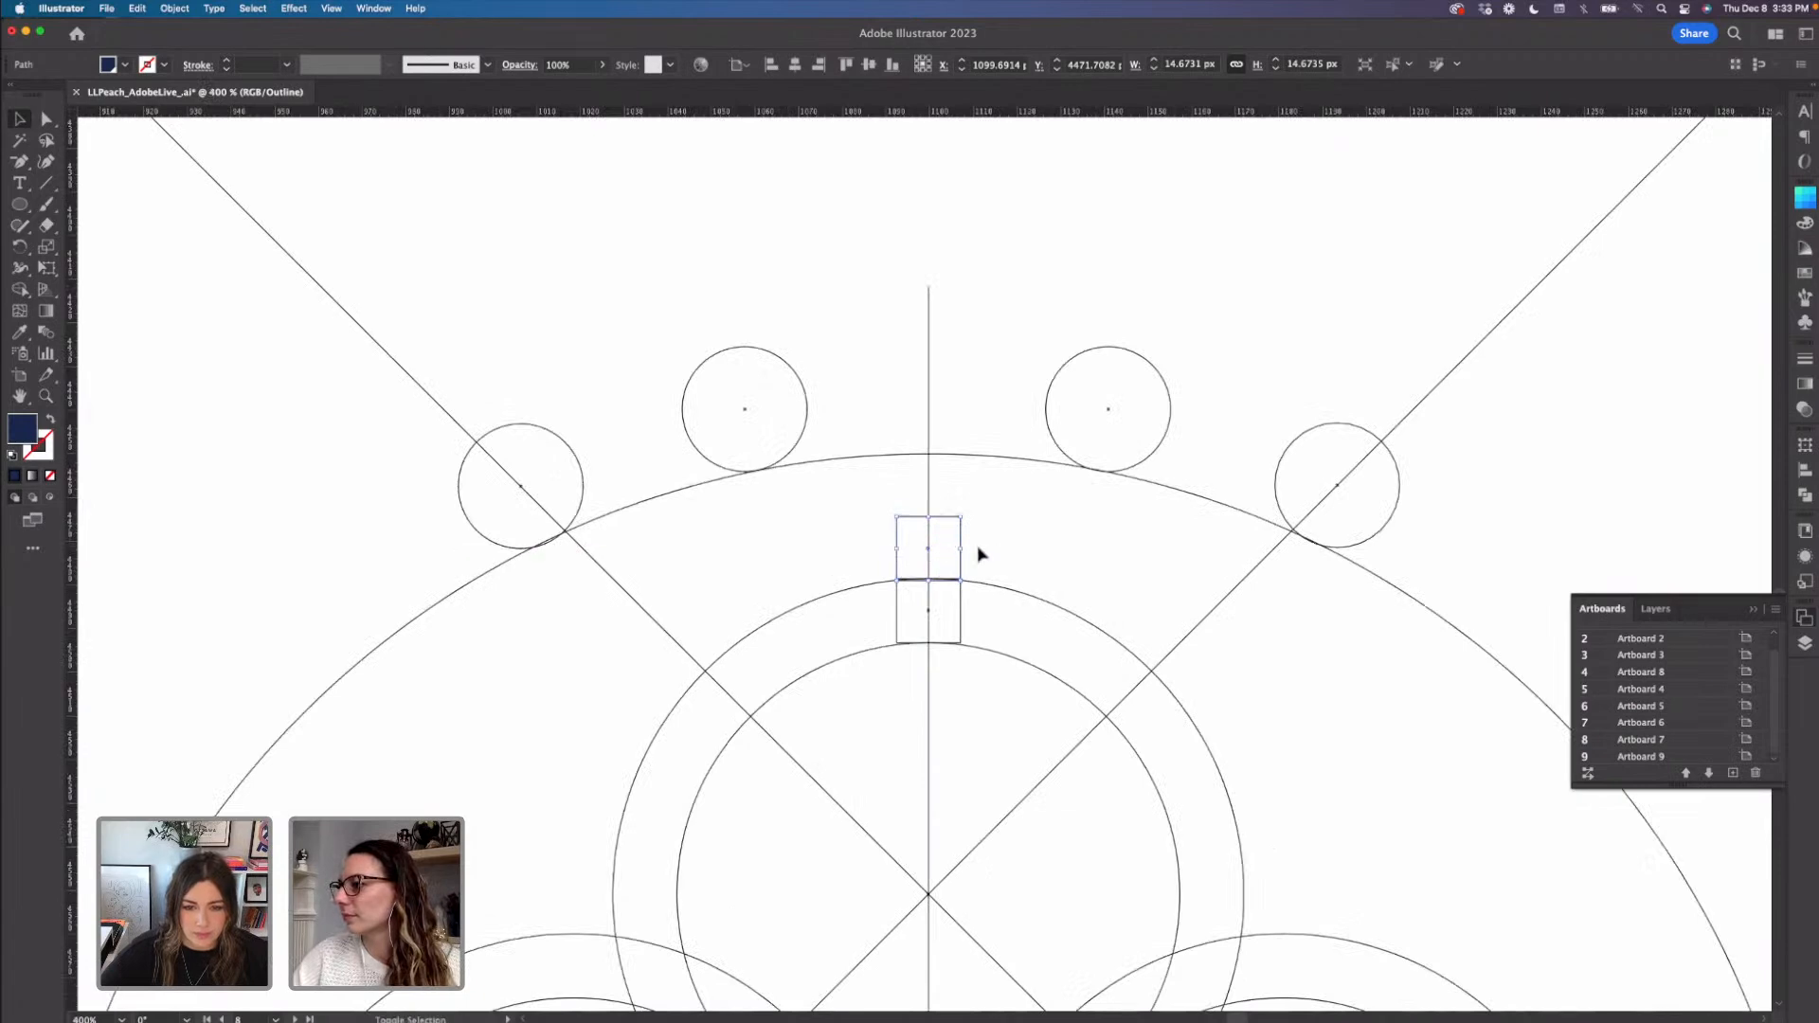
- Nudge the upper spacing square upward so it sits exactly on the top edge of the lower spacing square
click(1010, 538)
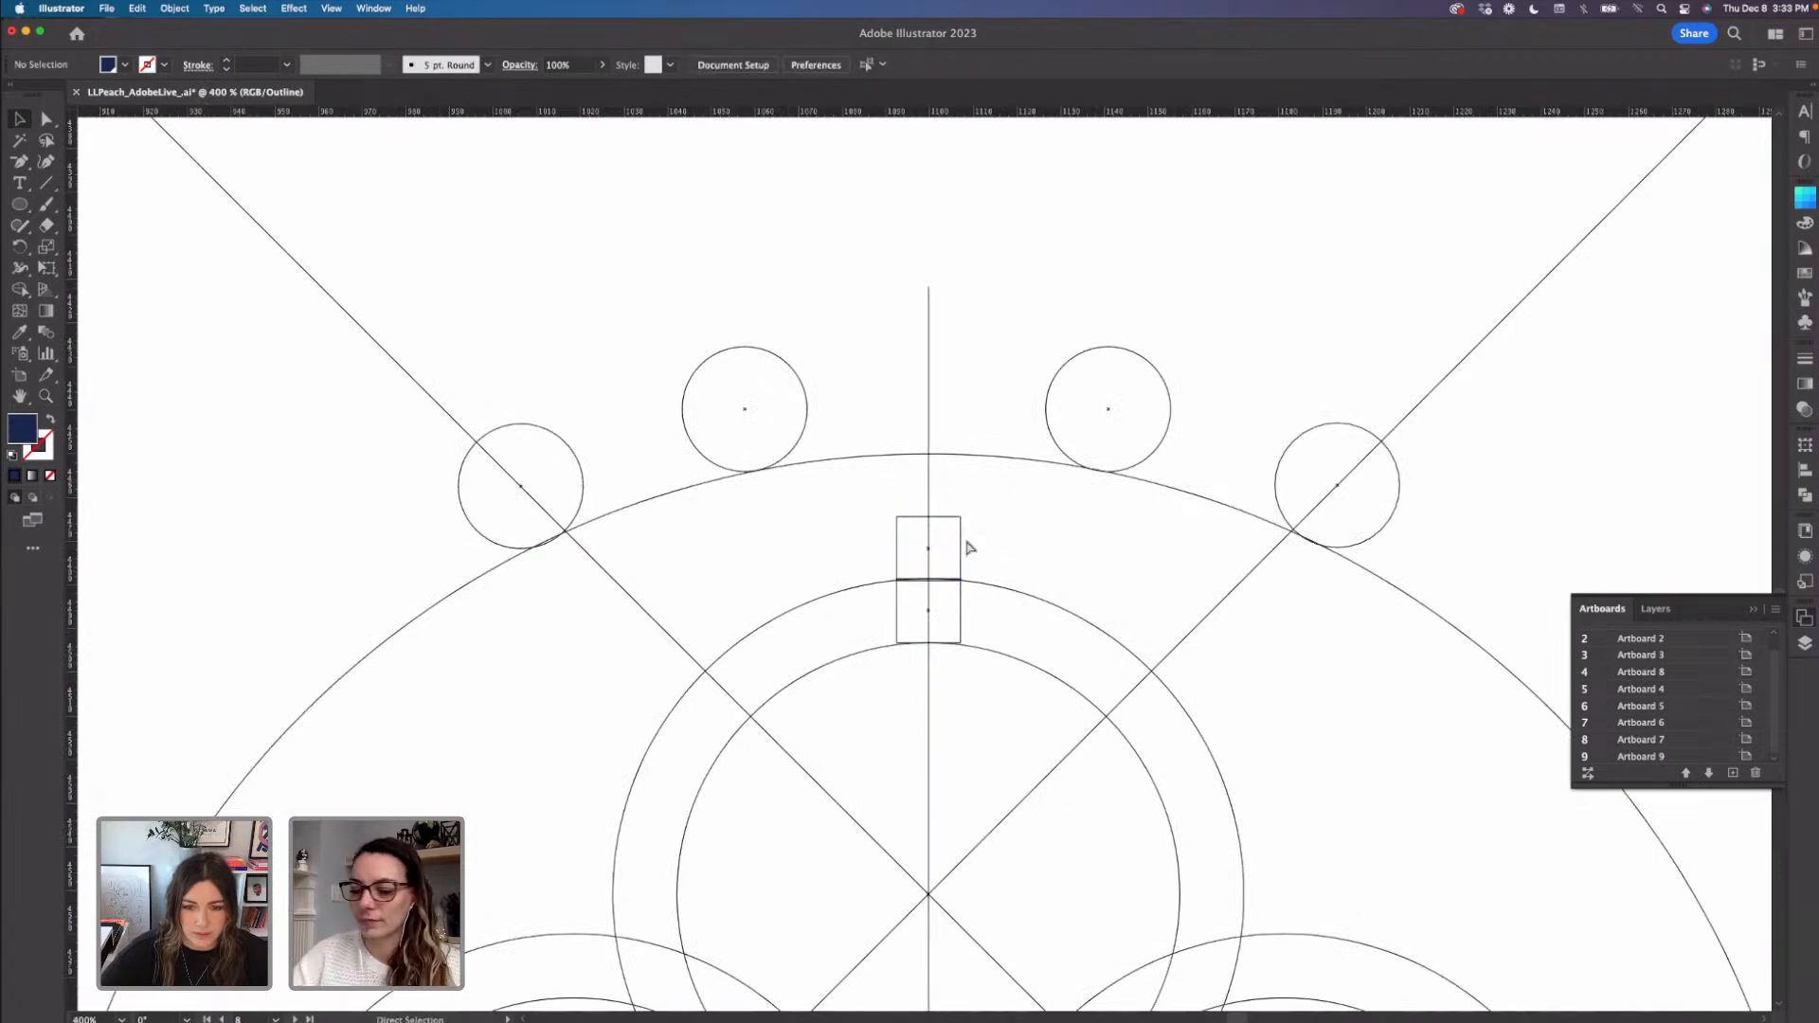
key(super+equal)
key(super+equal)
key(super+equal)
drag(1006, 489, 1007, 476)
key(super+minus)
key(super+minus)
key(super+minus)
key(super+minus)
key(super+minus)
key(super+minus)
key(super+minus)
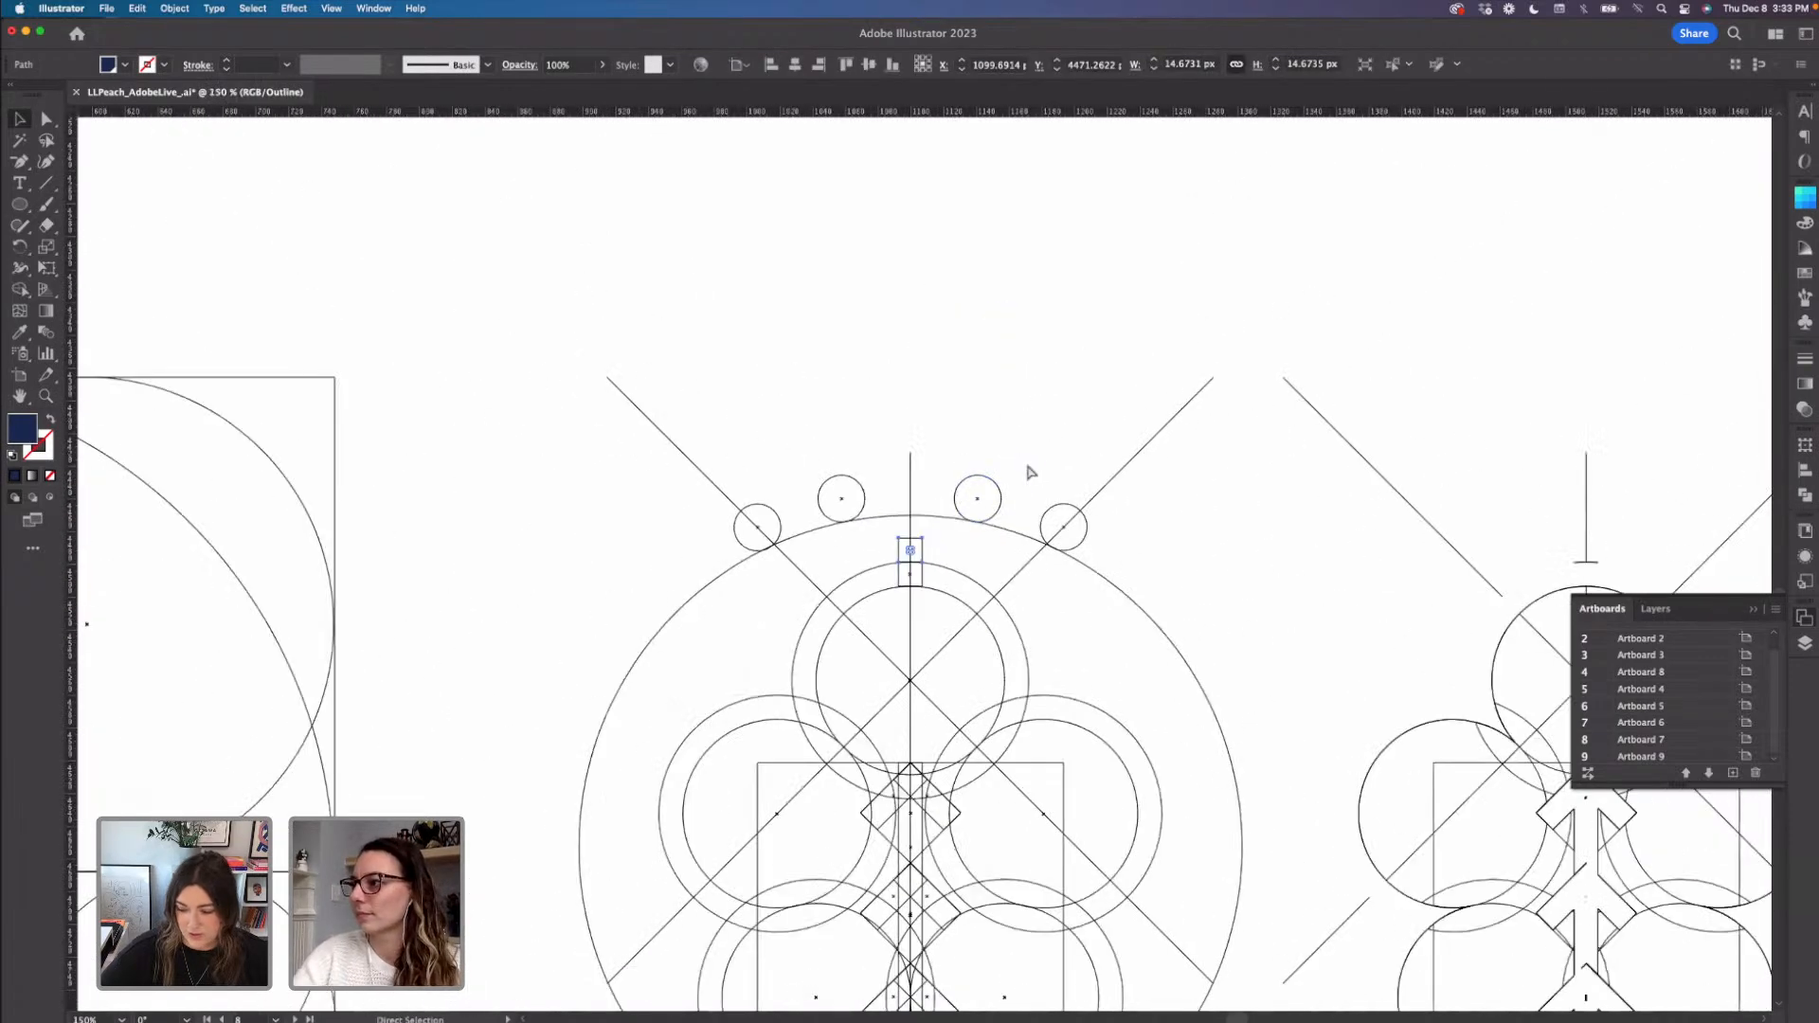
- Scale the large surrounding circle down about its center until its top meets the upper edge of the stacked spacing squares
key(v)
click(918, 535)
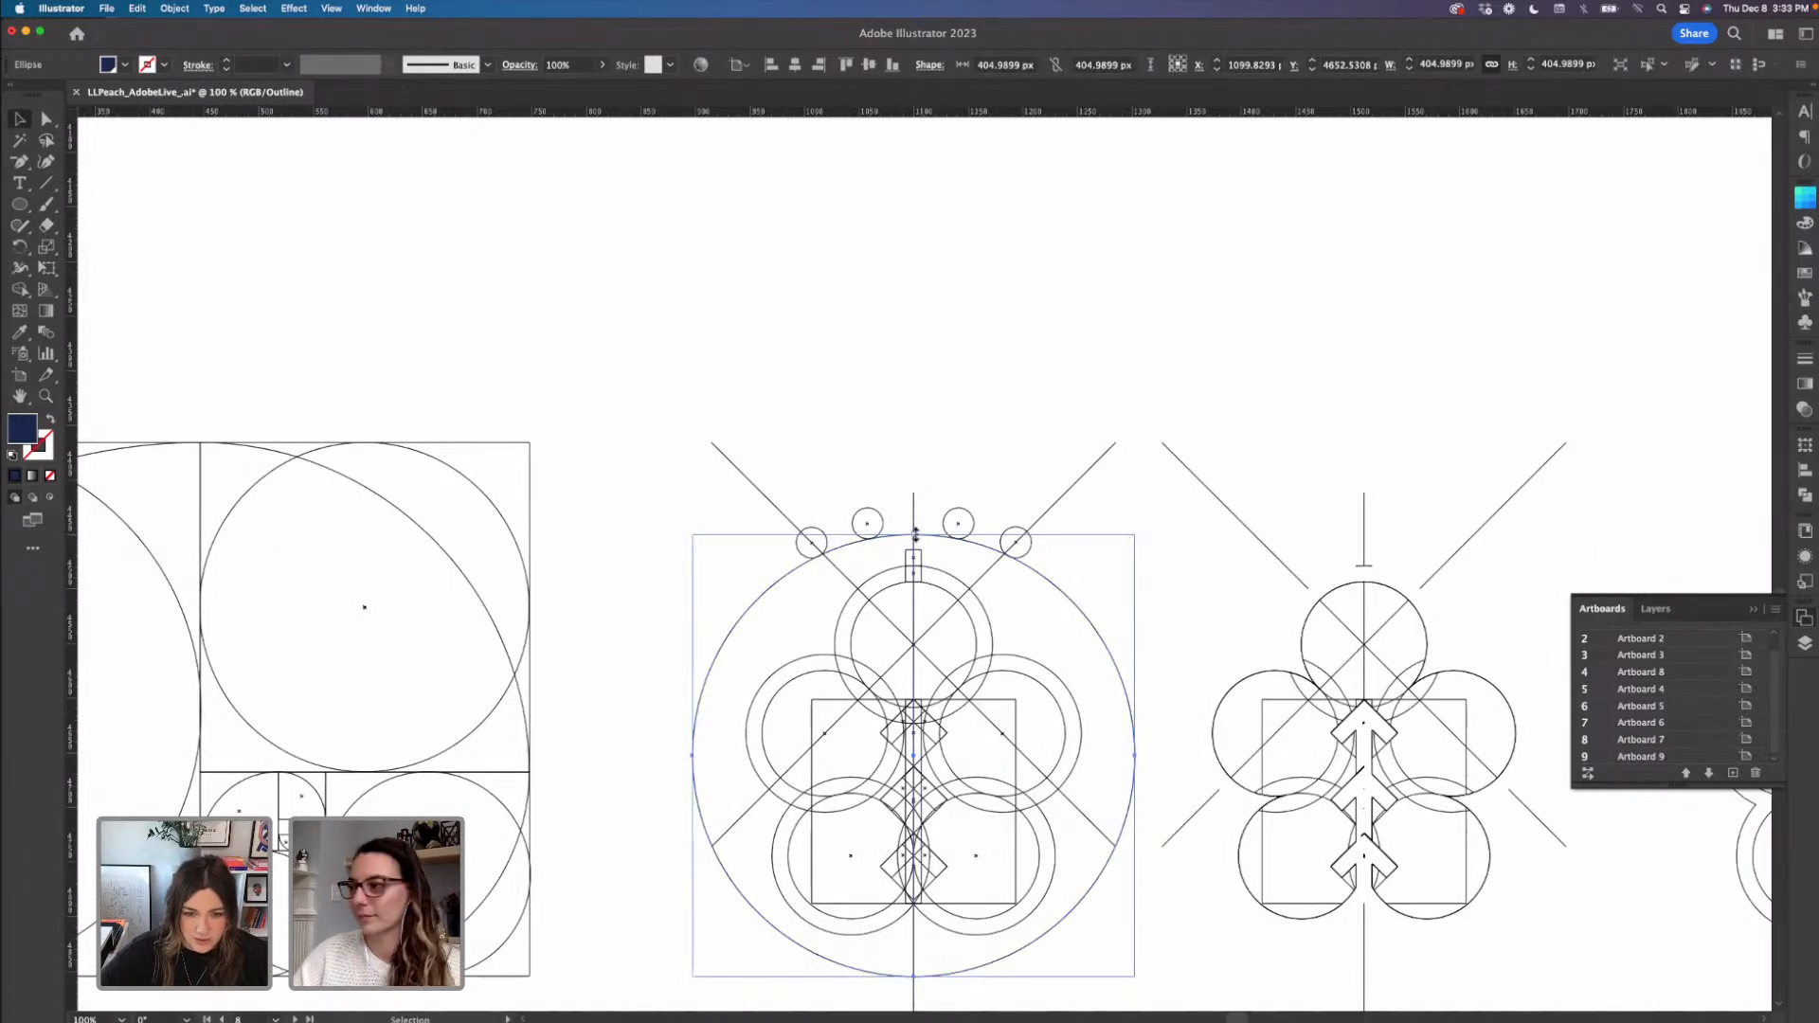
drag(918, 535, 916, 551)
click(982, 493)
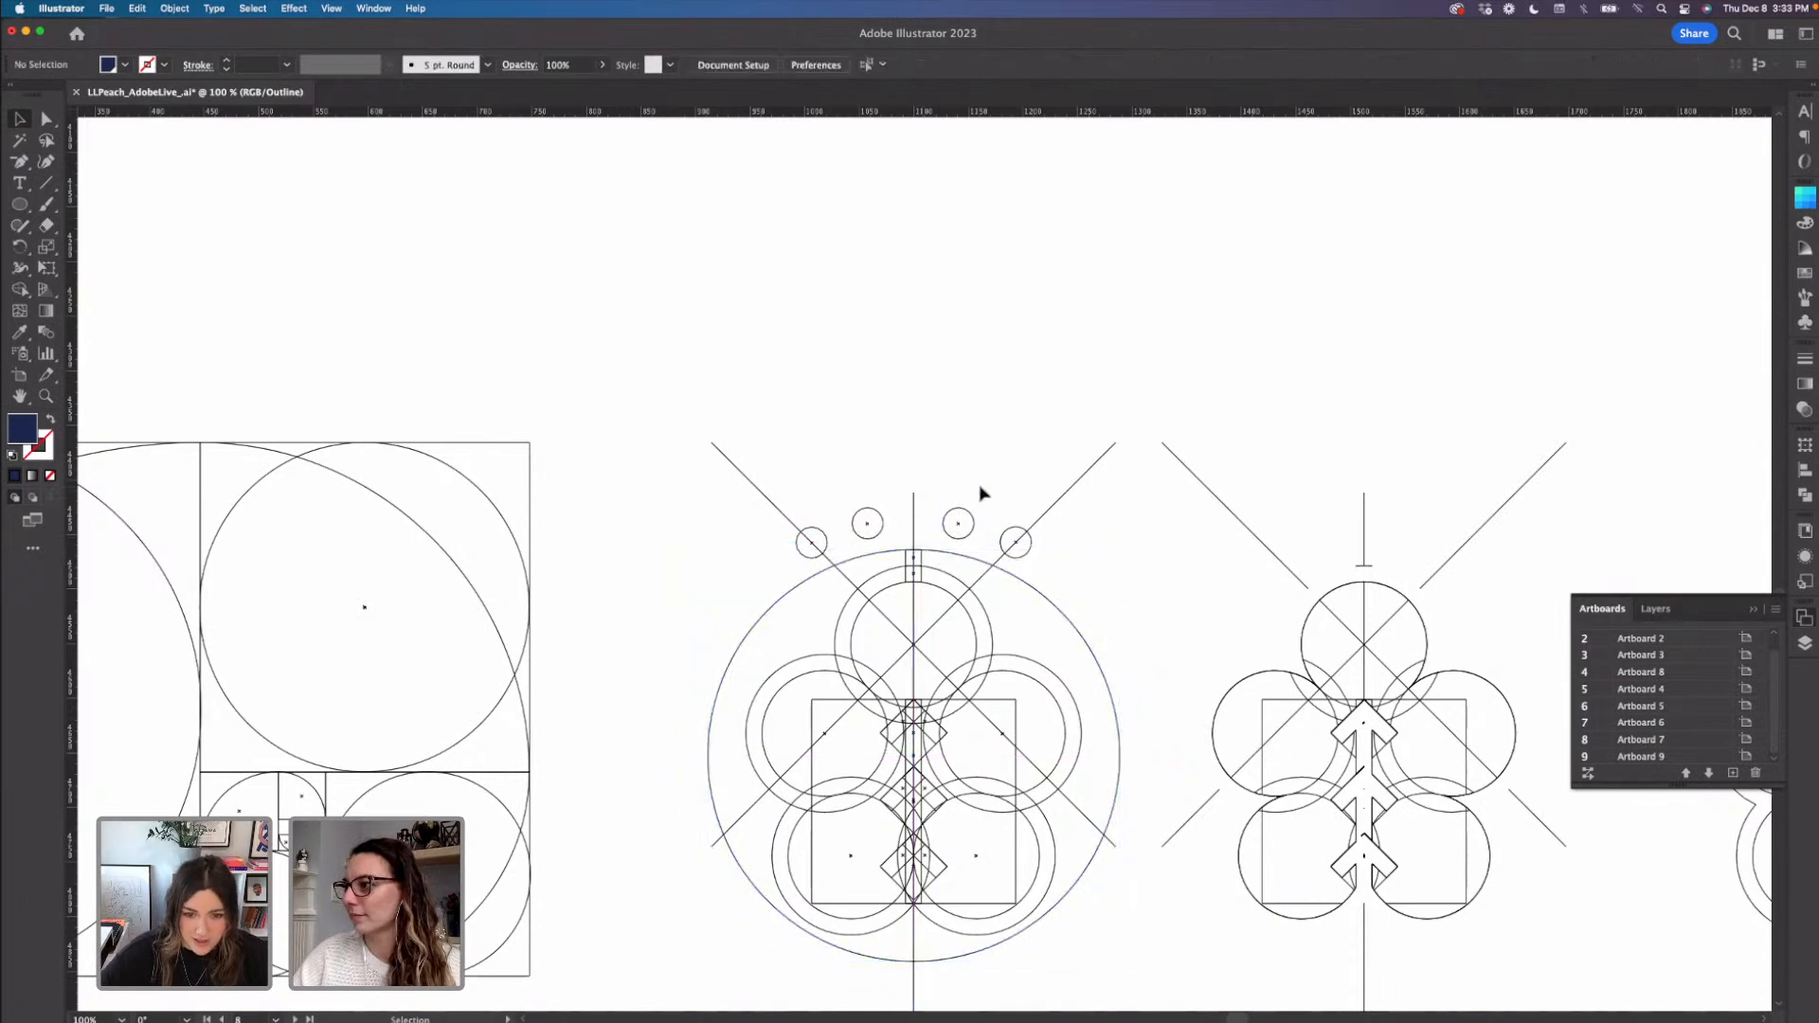
- Move both outer small circles inward along the diagonal guides and fit the left one precisely against the large surrounding circle
drag(1024, 562, 1017, 569)
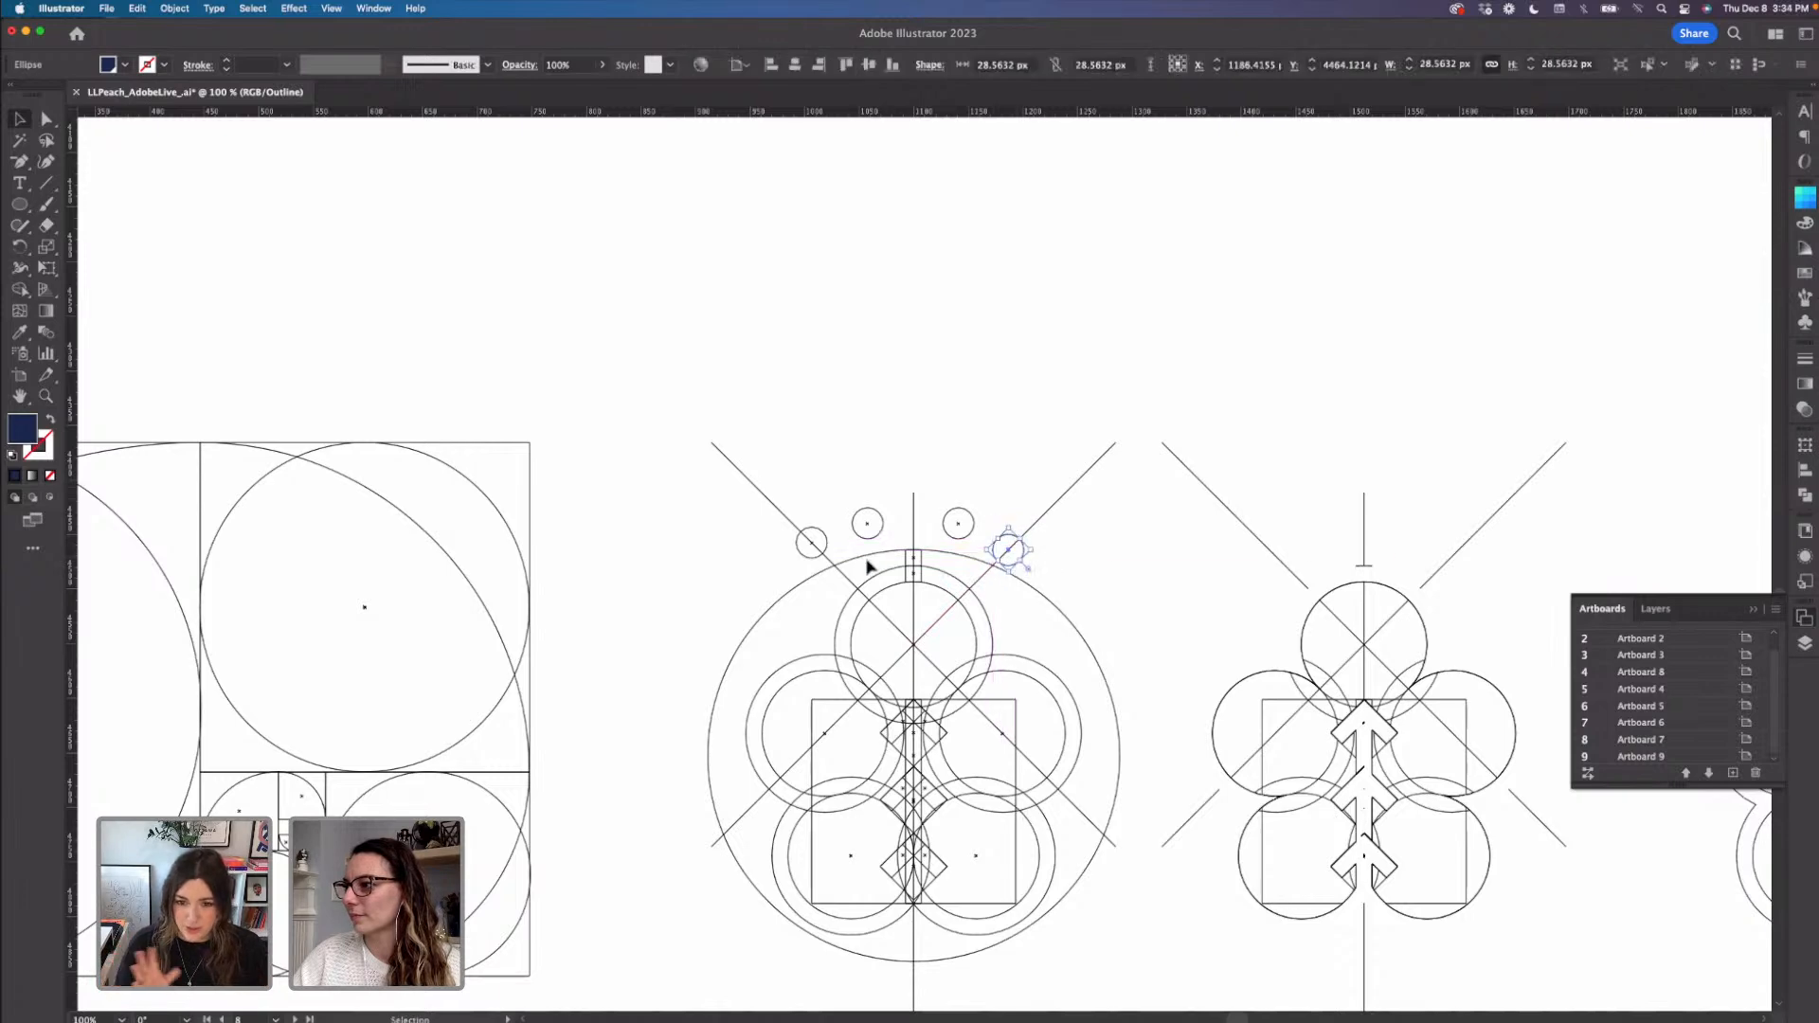
drag(832, 549, 840, 564)
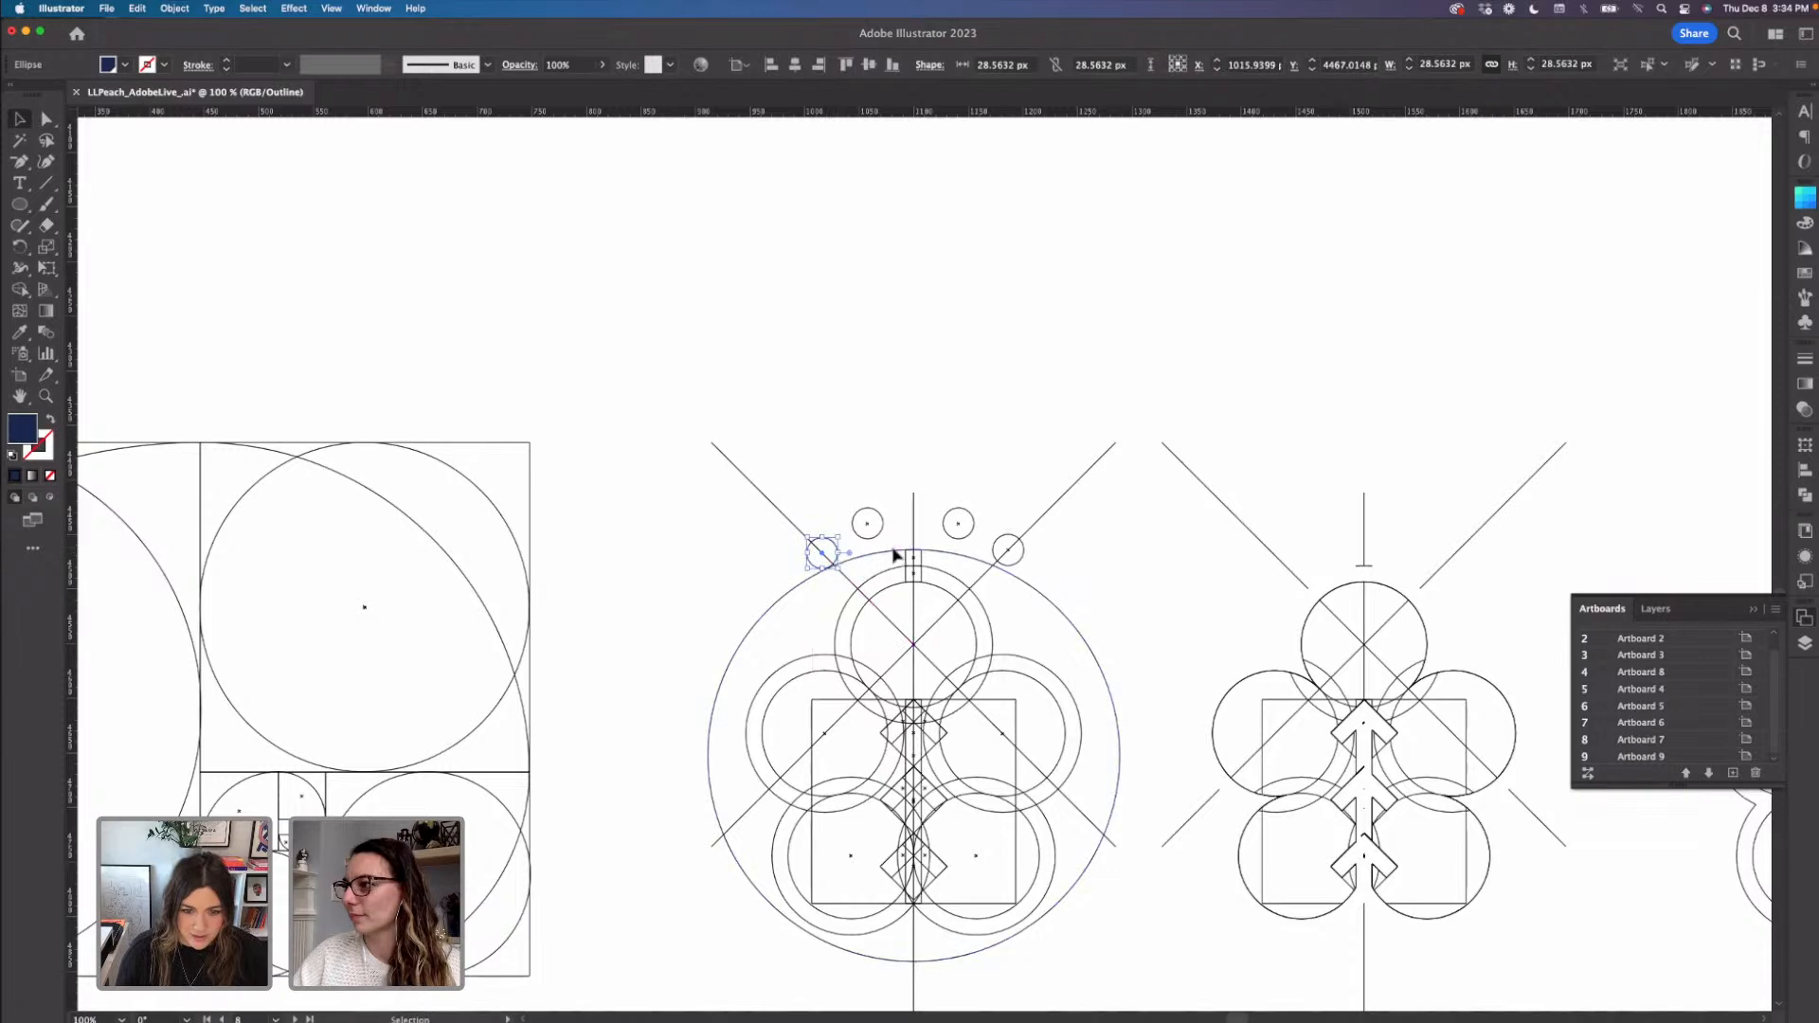
key(super+equal)
key(super+equal)
key(super+equal)
key(super+equal)
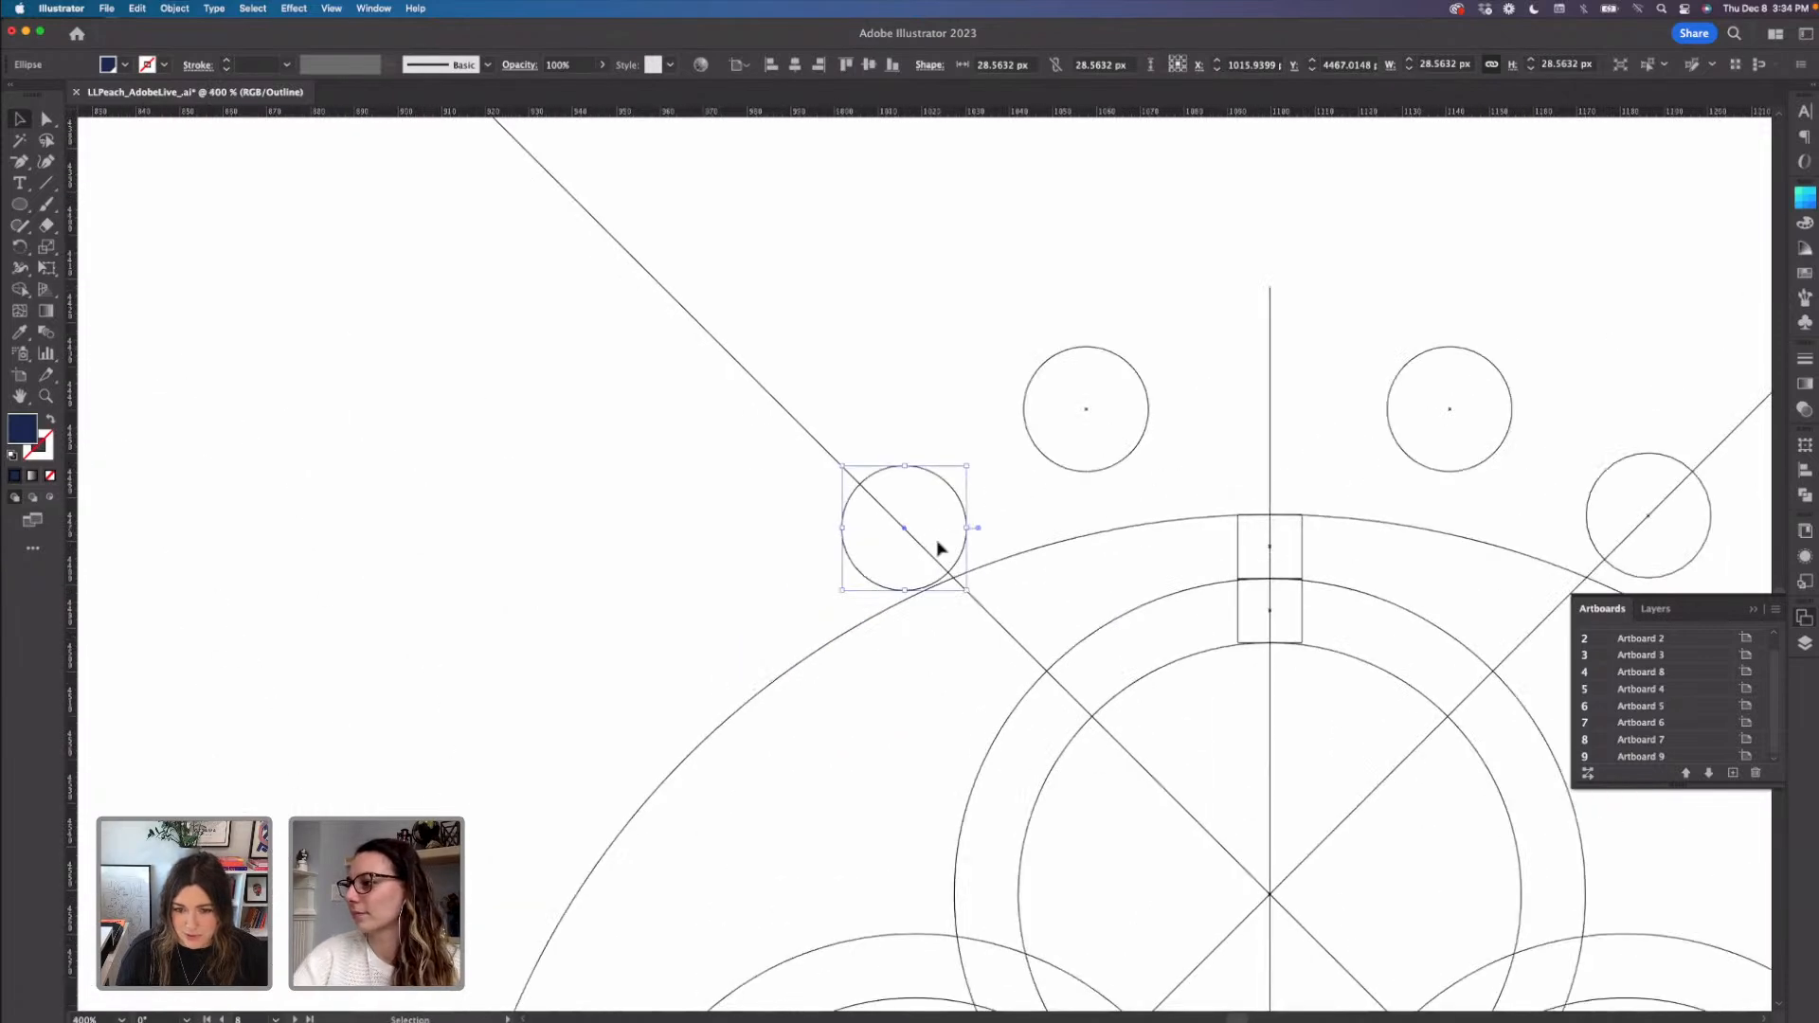
drag(1027, 577, 708, 519)
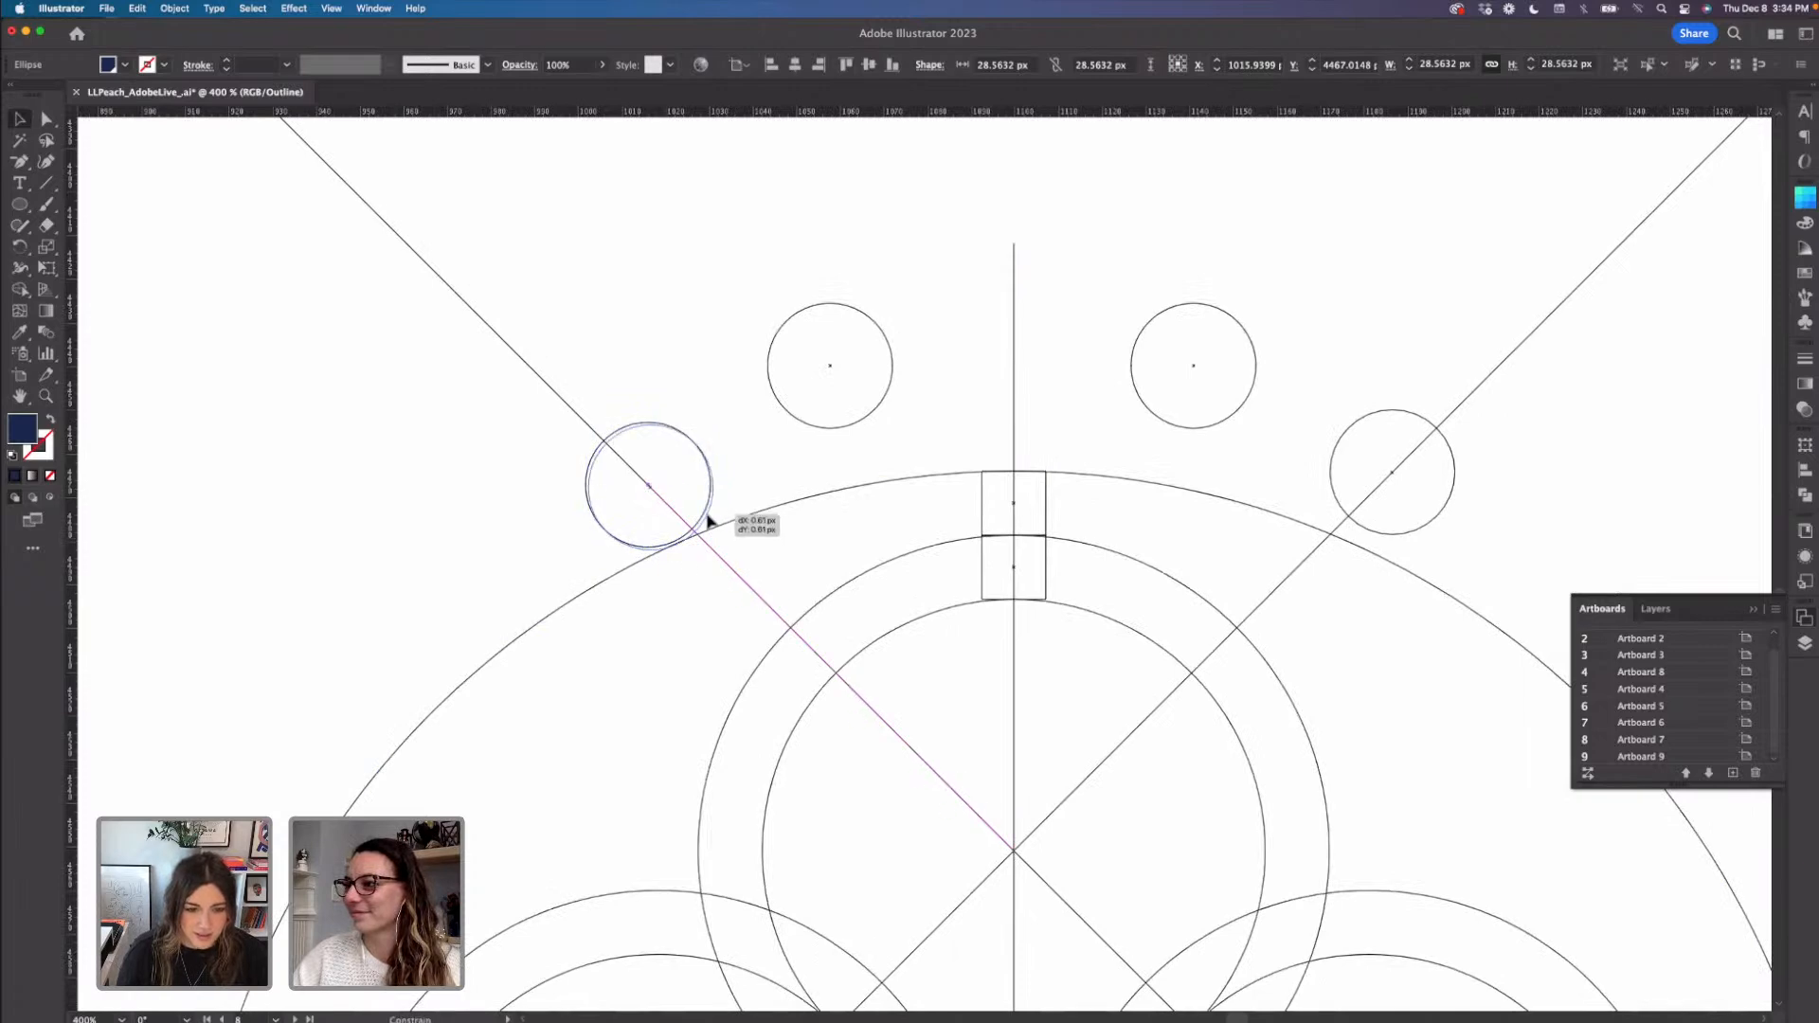
drag(708, 519, 752, 518)
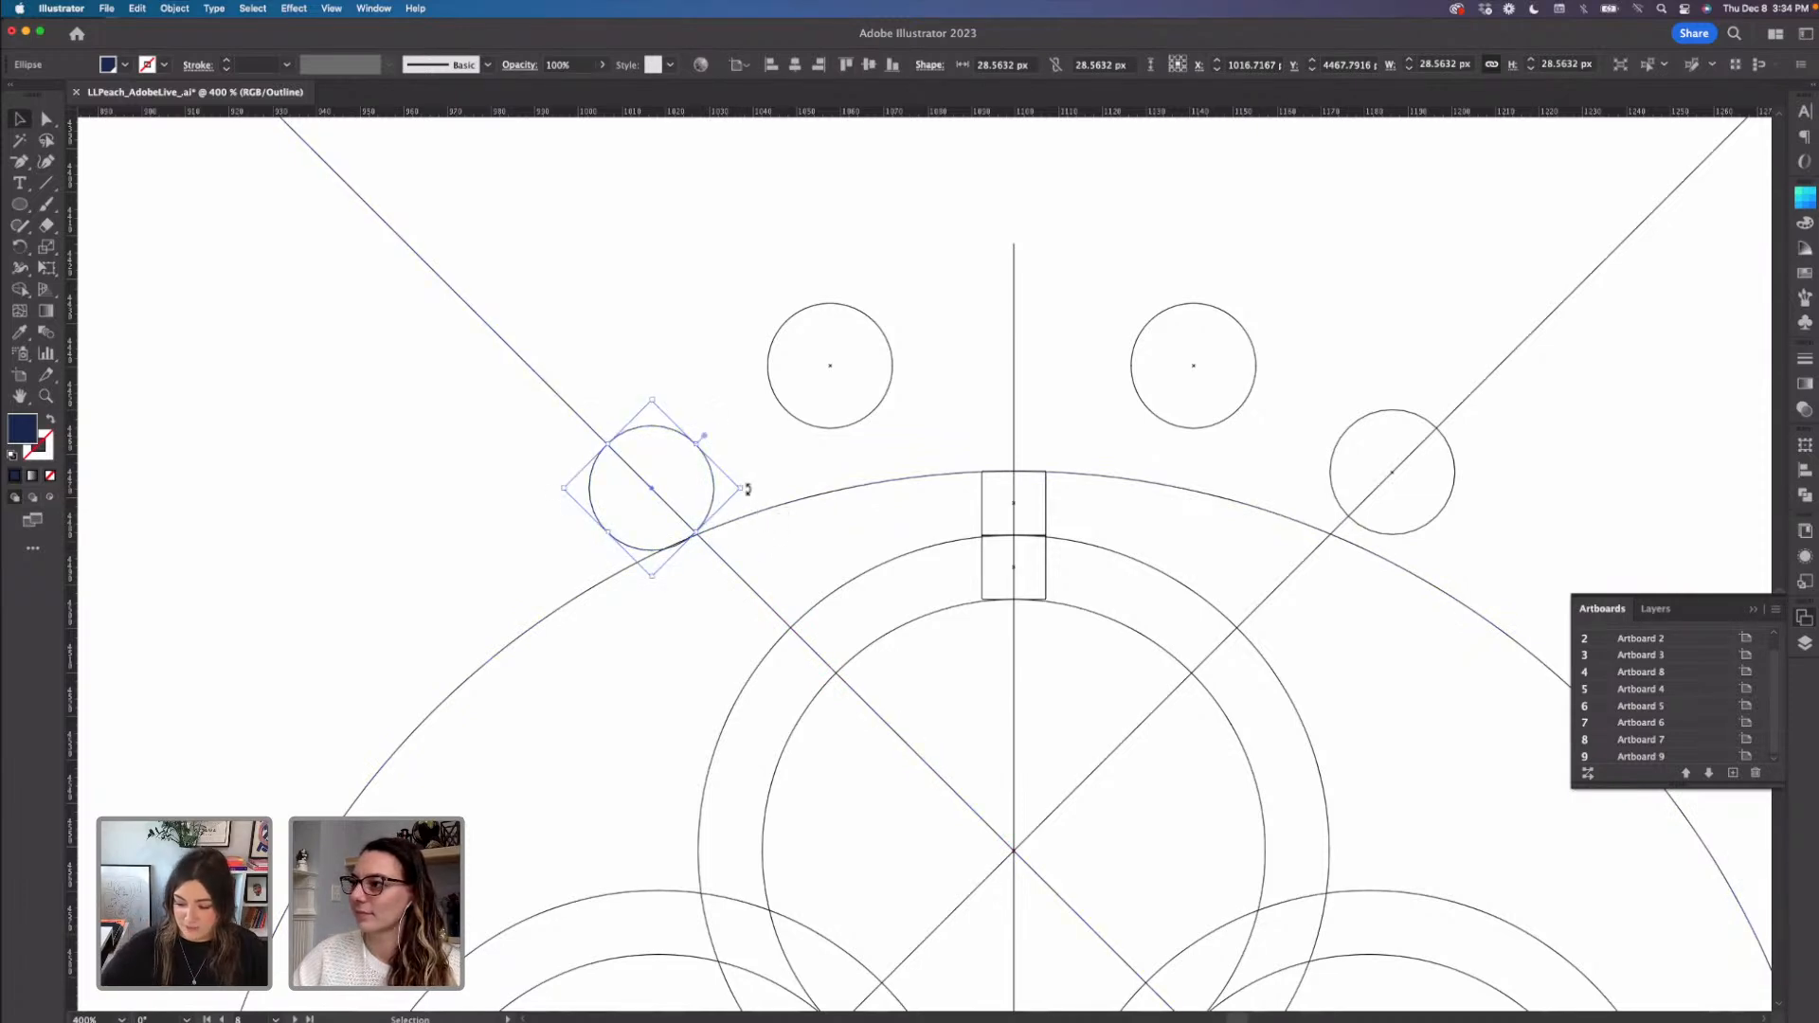
click(762, 493)
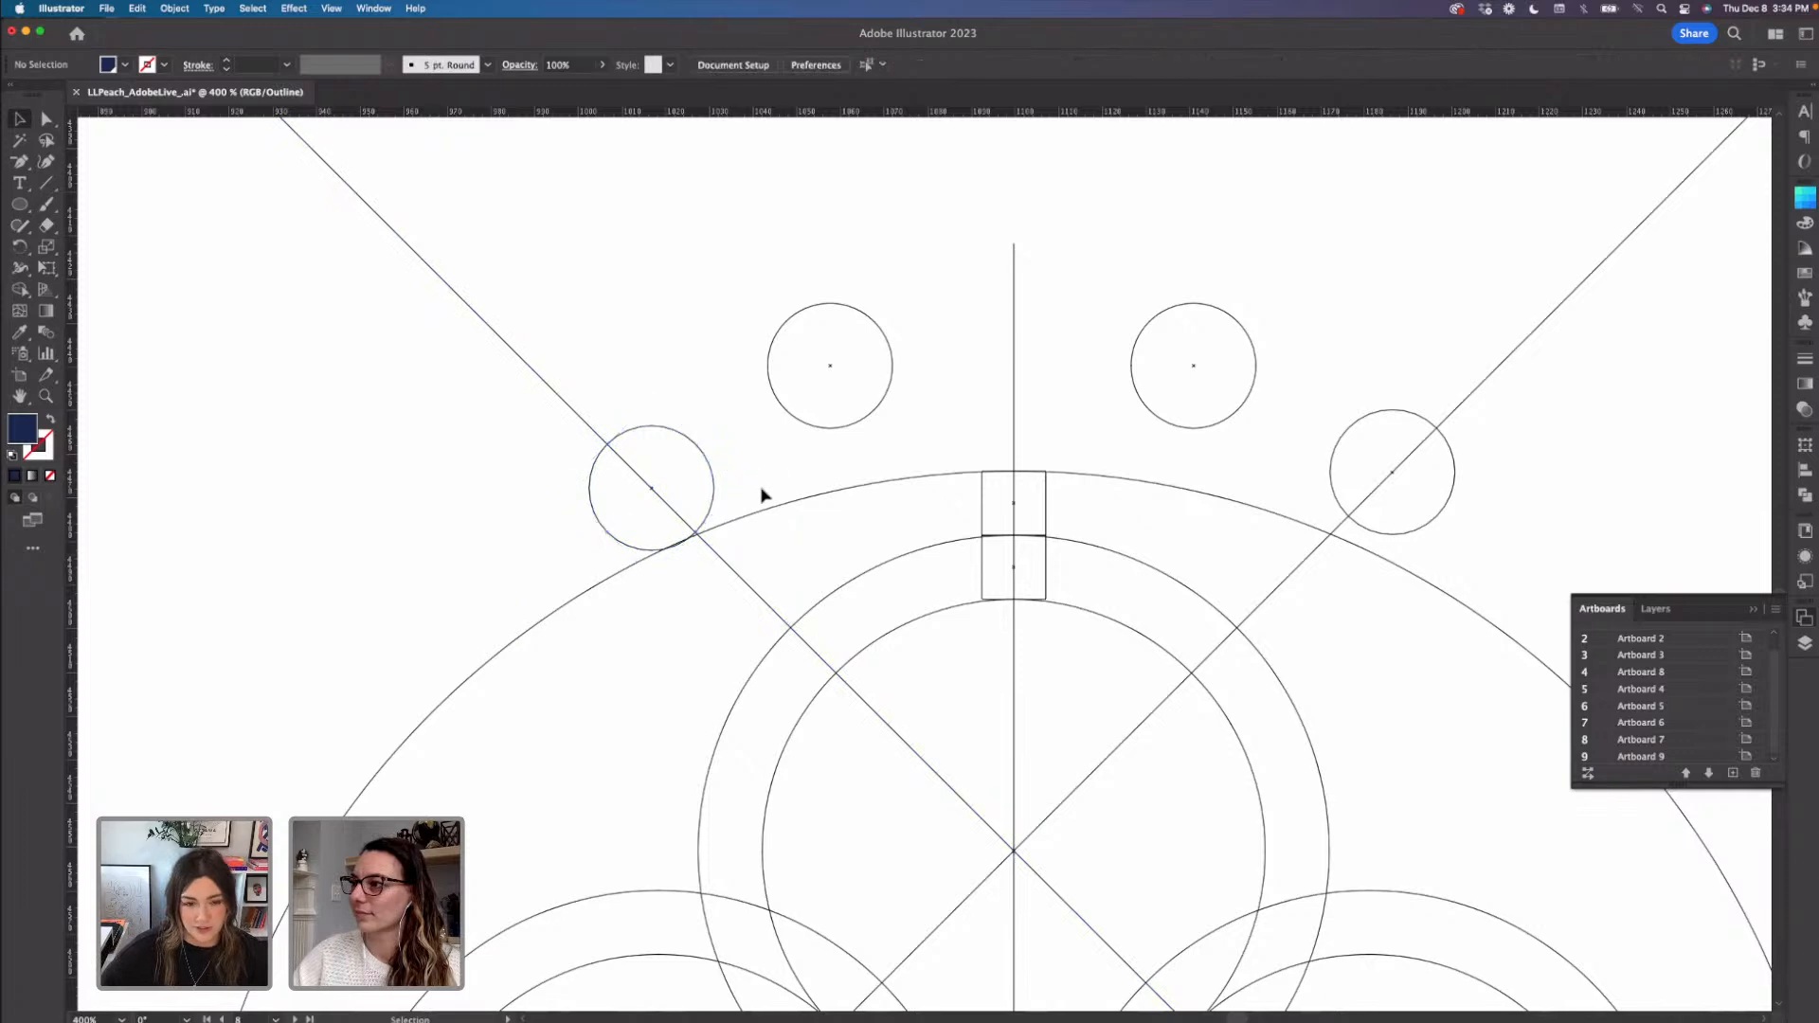
click(715, 502)
- Refine the outer right small circle's position along its diagonal guide so it touches the large surrounding circle
drag(1082, 556, 944, 553)
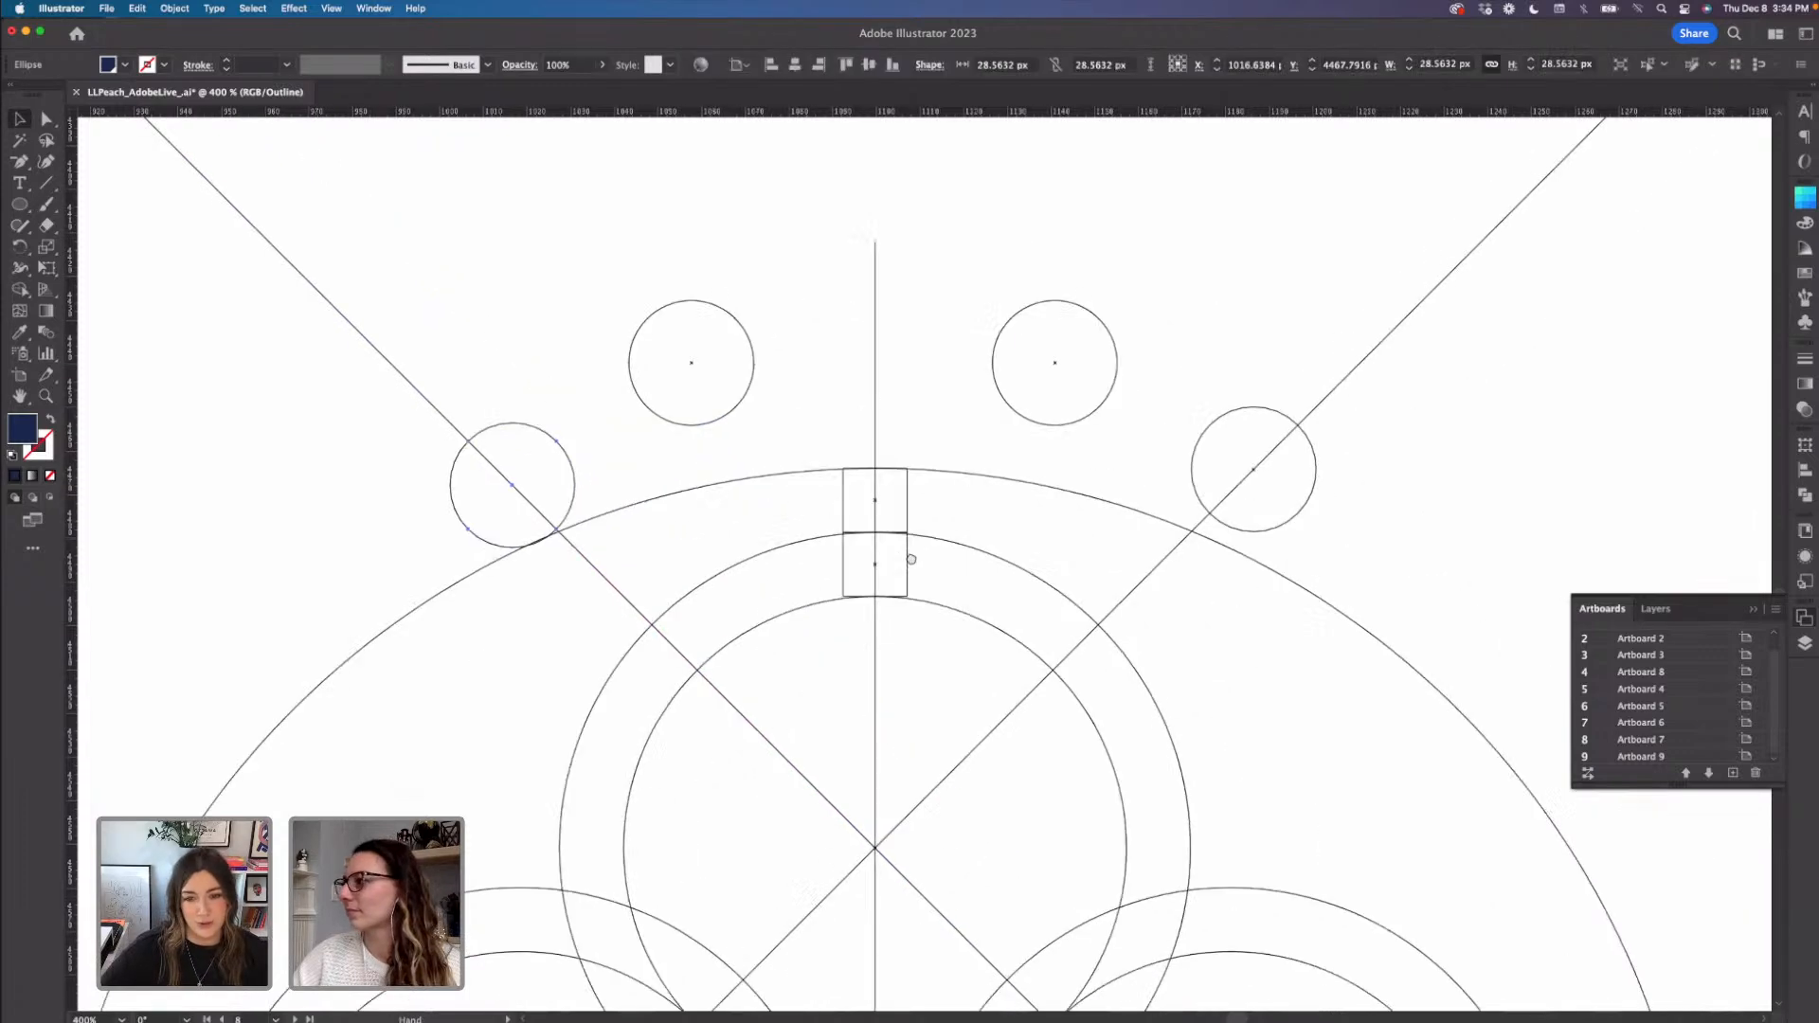
drag(1148, 548, 1128, 556)
click(1223, 553)
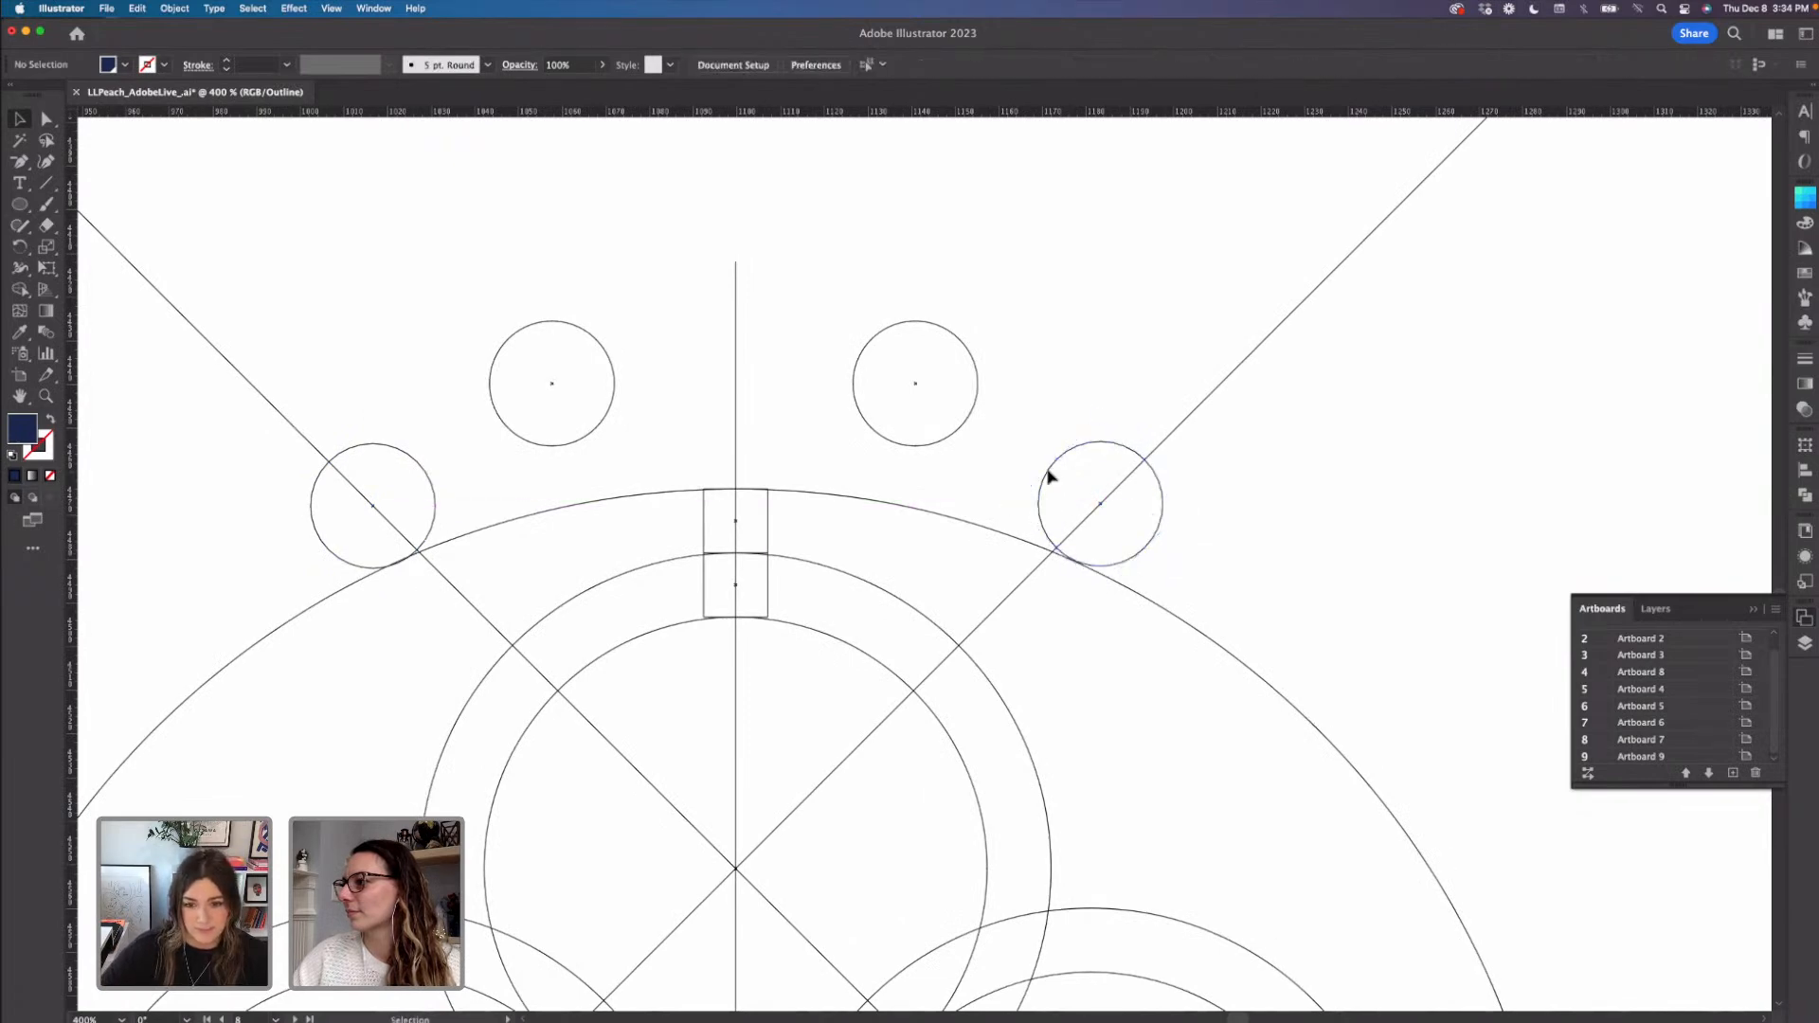
- Lower the inner right small circle onto the large surrounding circle and delete the inner left small circle
drag(928, 444, 915, 509)
click(608, 414)
key(Delete)
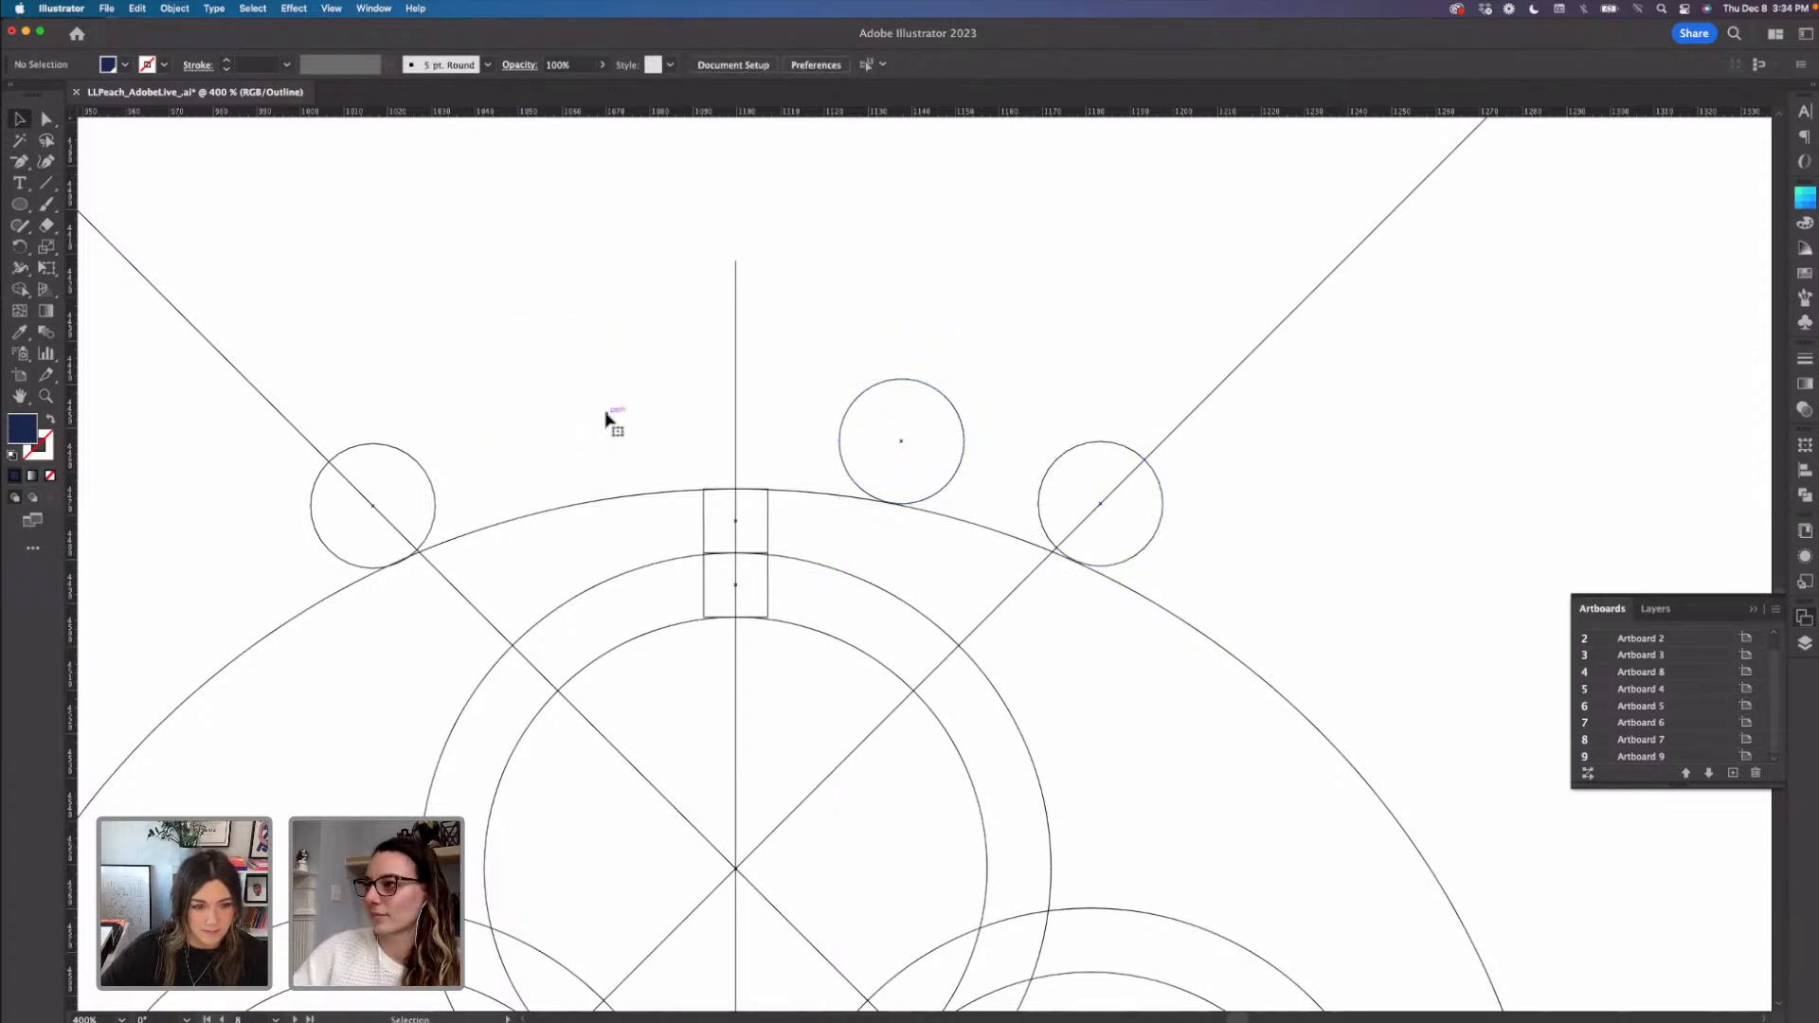
- Duplicate the inner right small circle horizontally across the vertical guide to replace the inner left one on the large circle
click(938, 494)
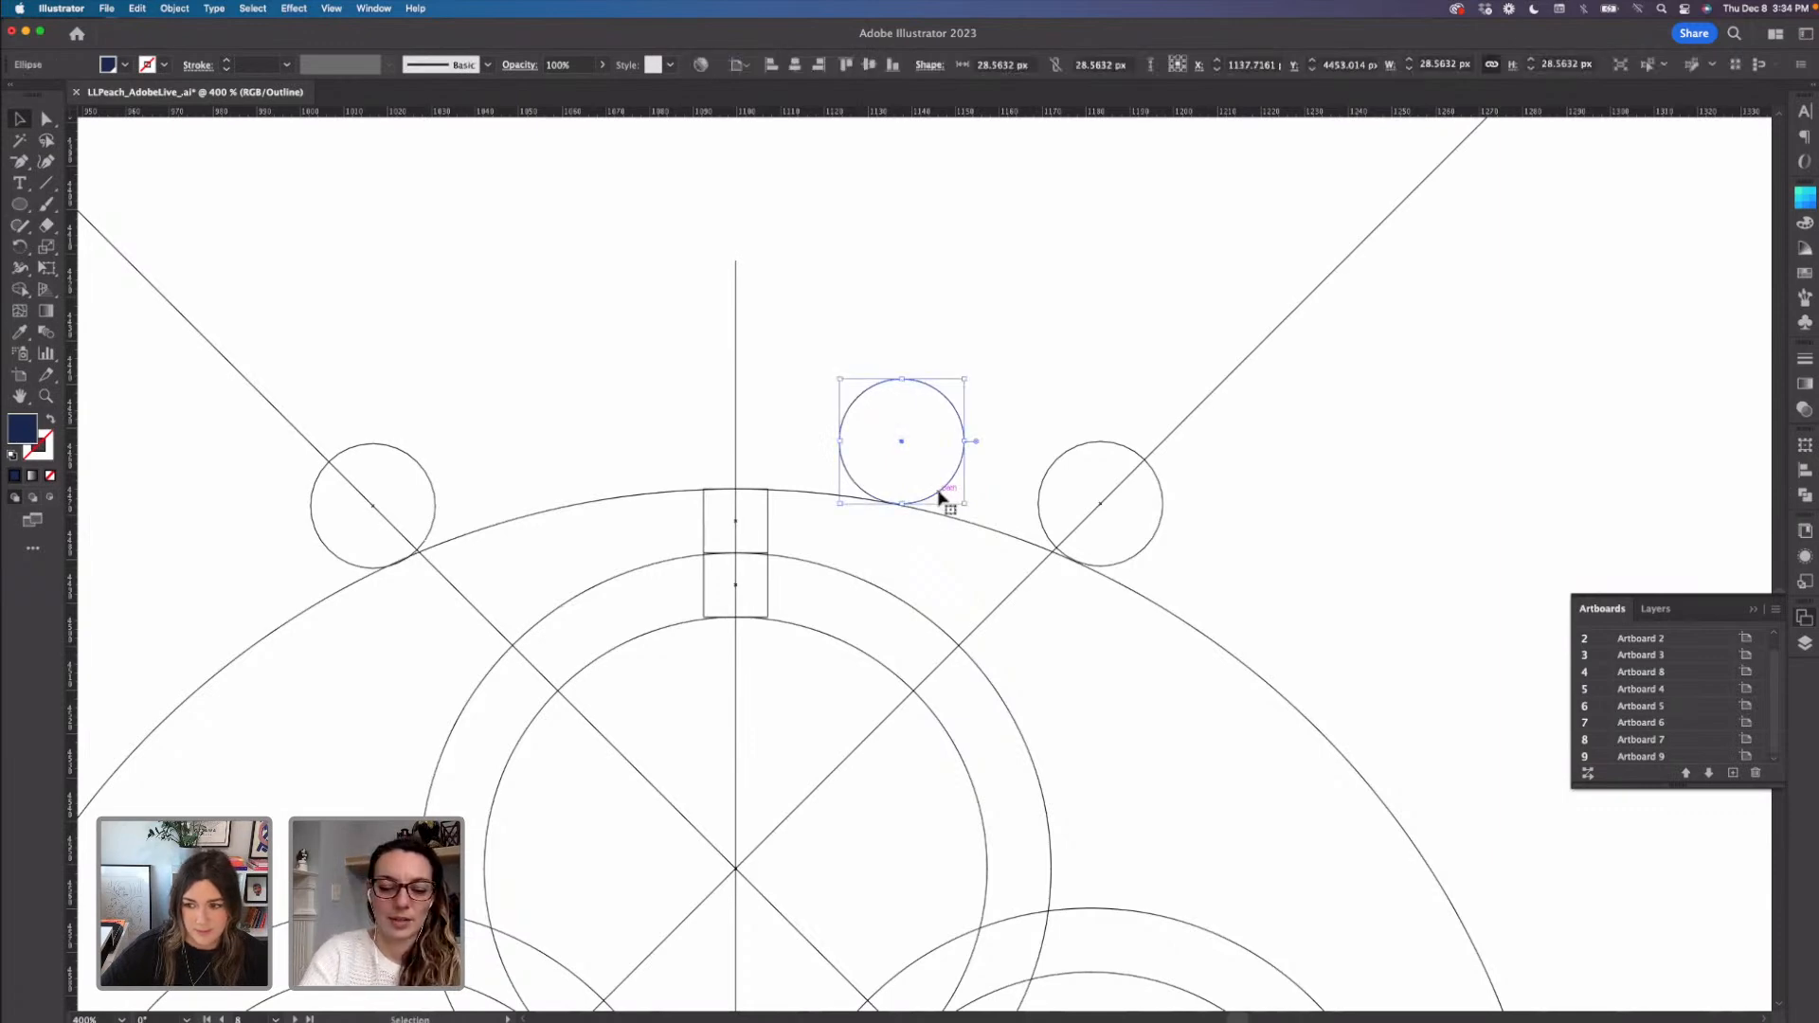
key(super+c)
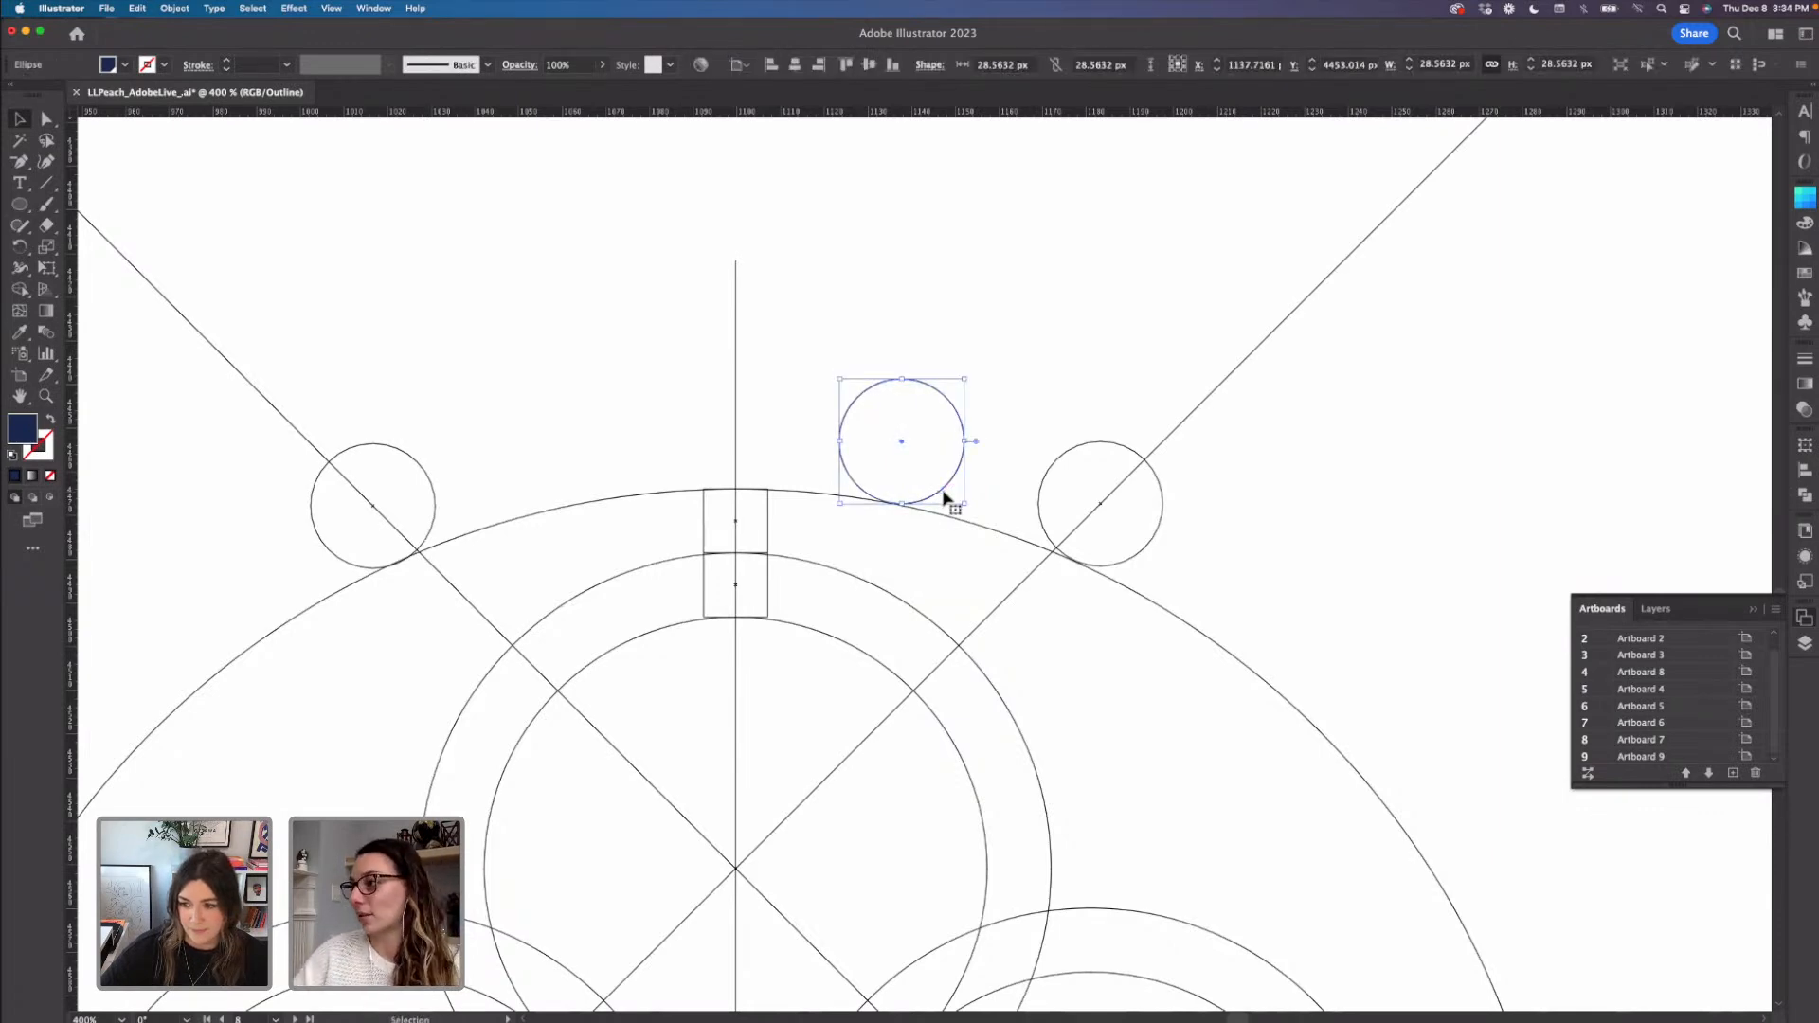
drag(940, 496, 616, 470)
click(691, 444)
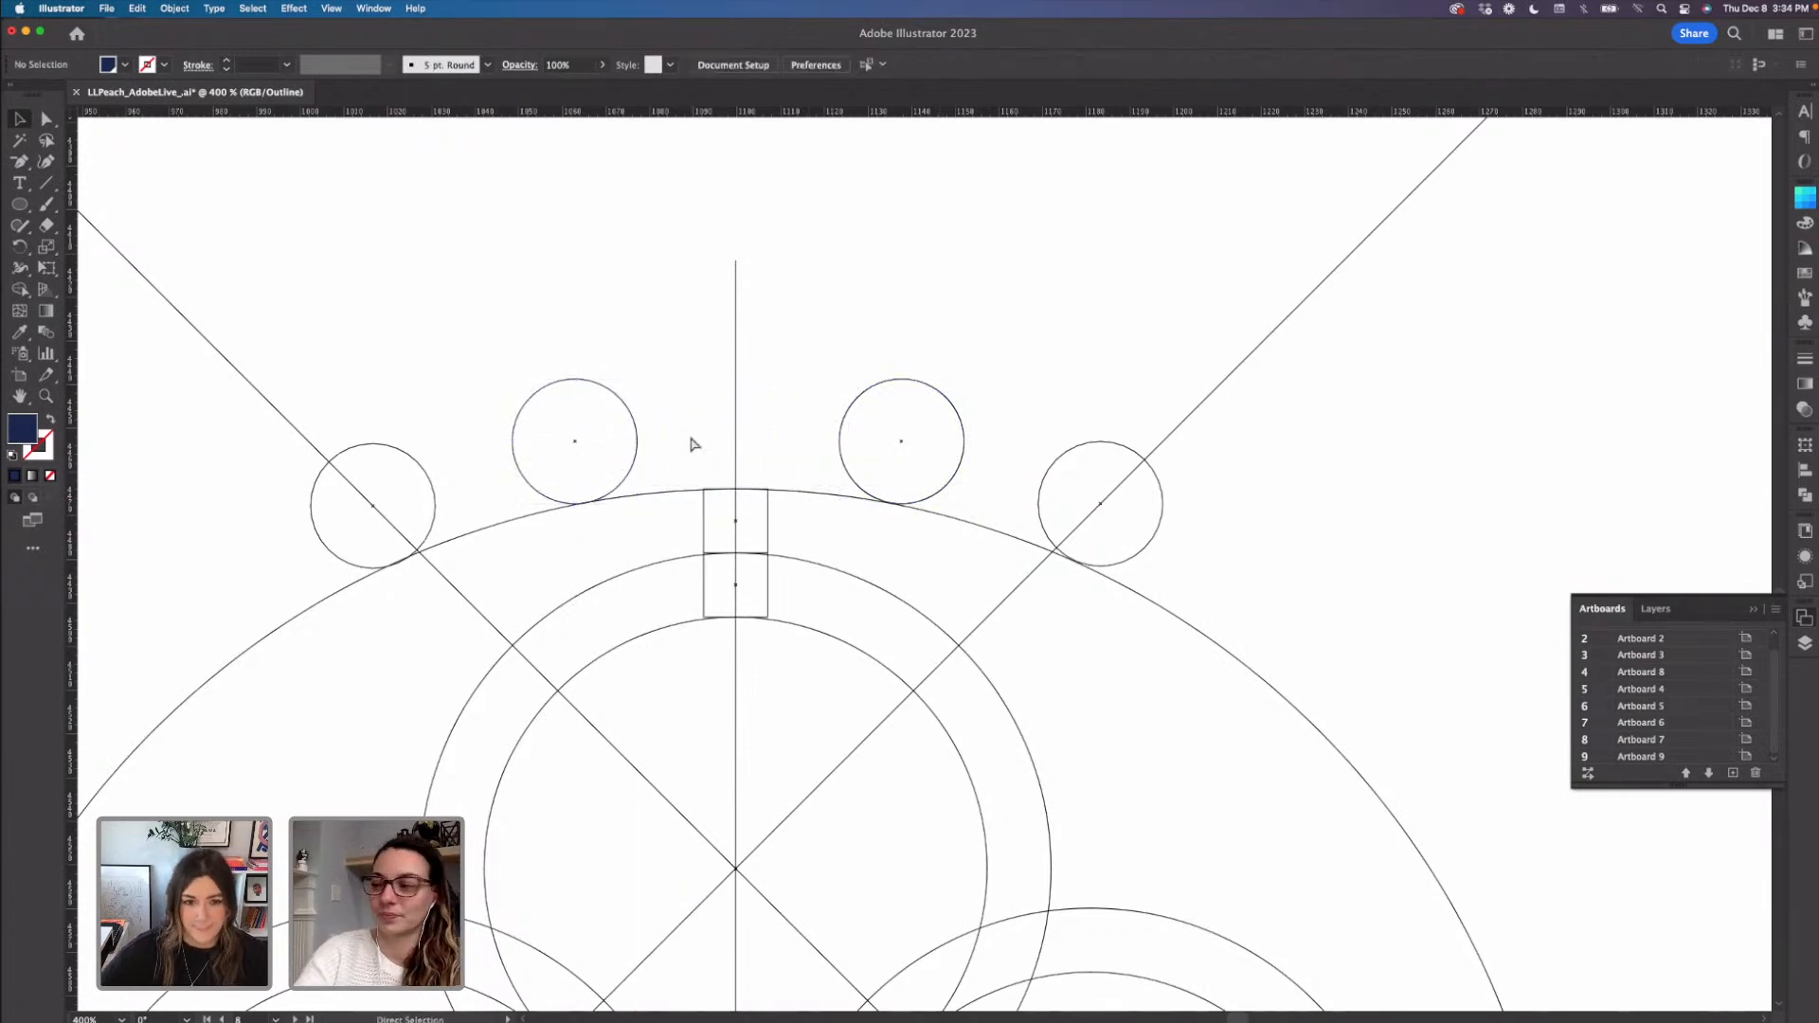
- Select all four small claw circles and place a copy of them centered above the clean paw outline
key(super+minus)
key(super+minus)
key(super+minus)
key(super+minus)
key(super+minus)
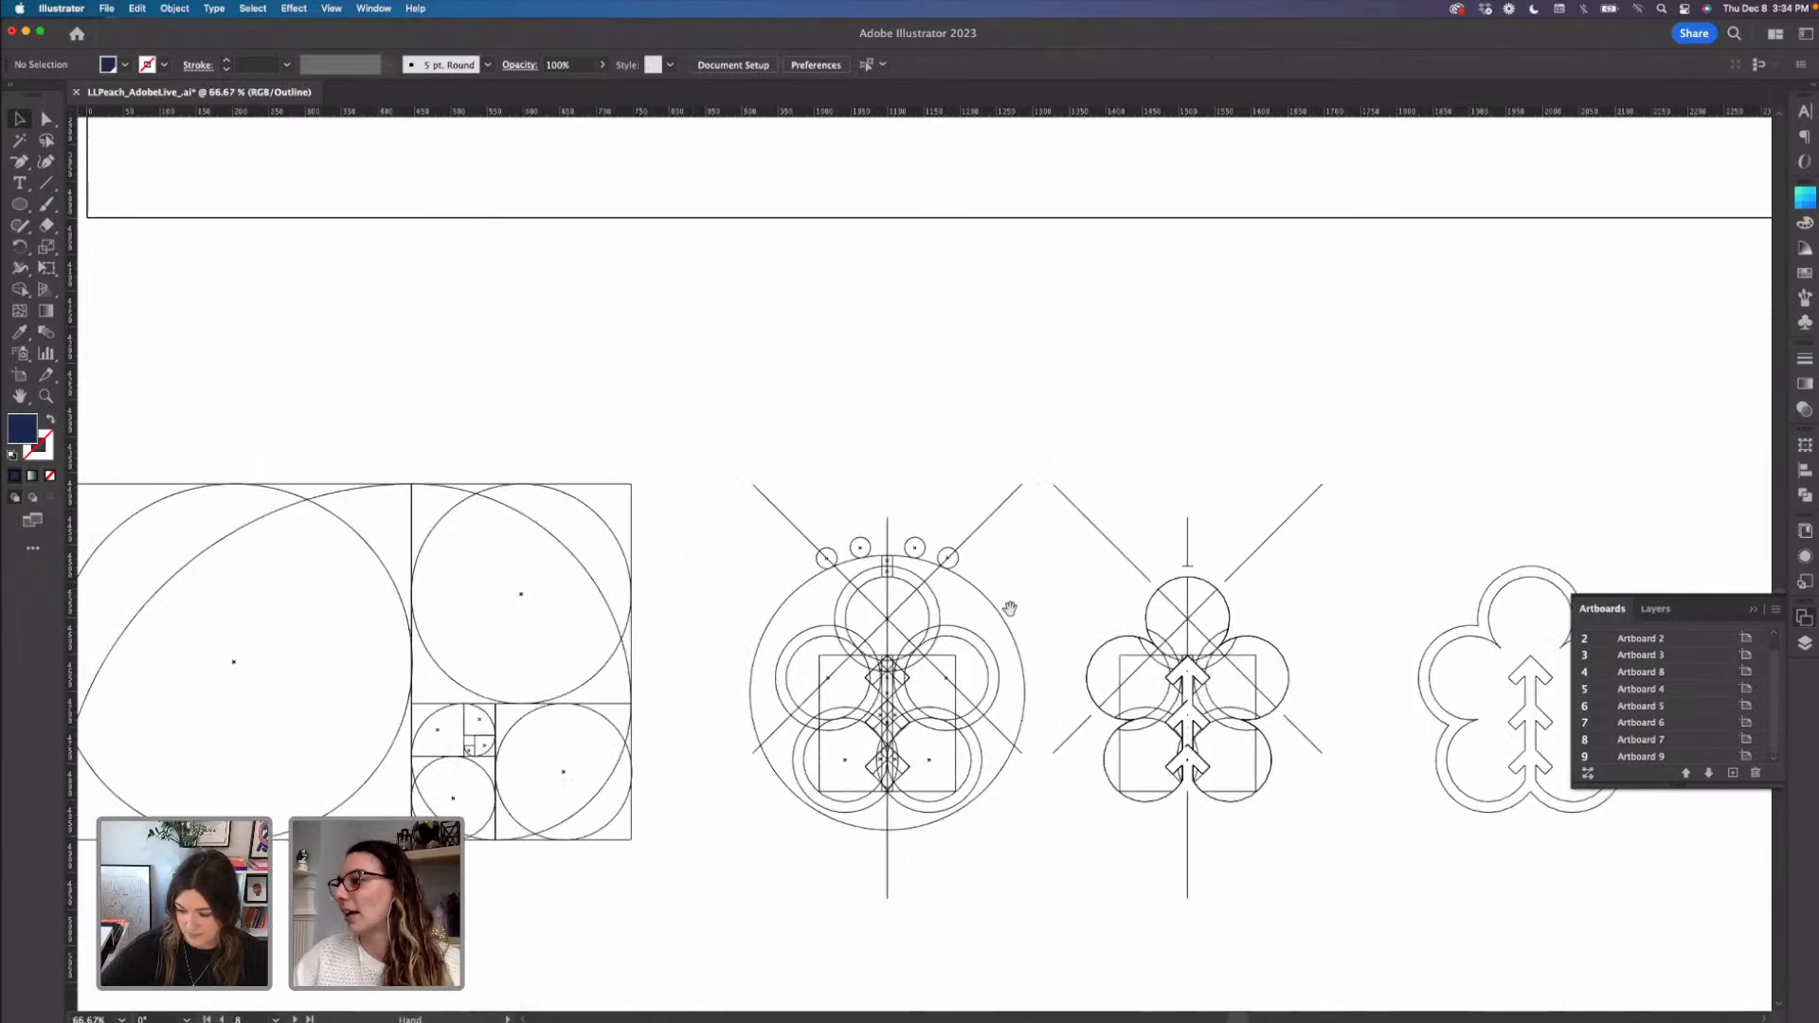
scroll(1004, 611, right, 5)
scroll(1004, 611, down, 2)
click(656, 509)
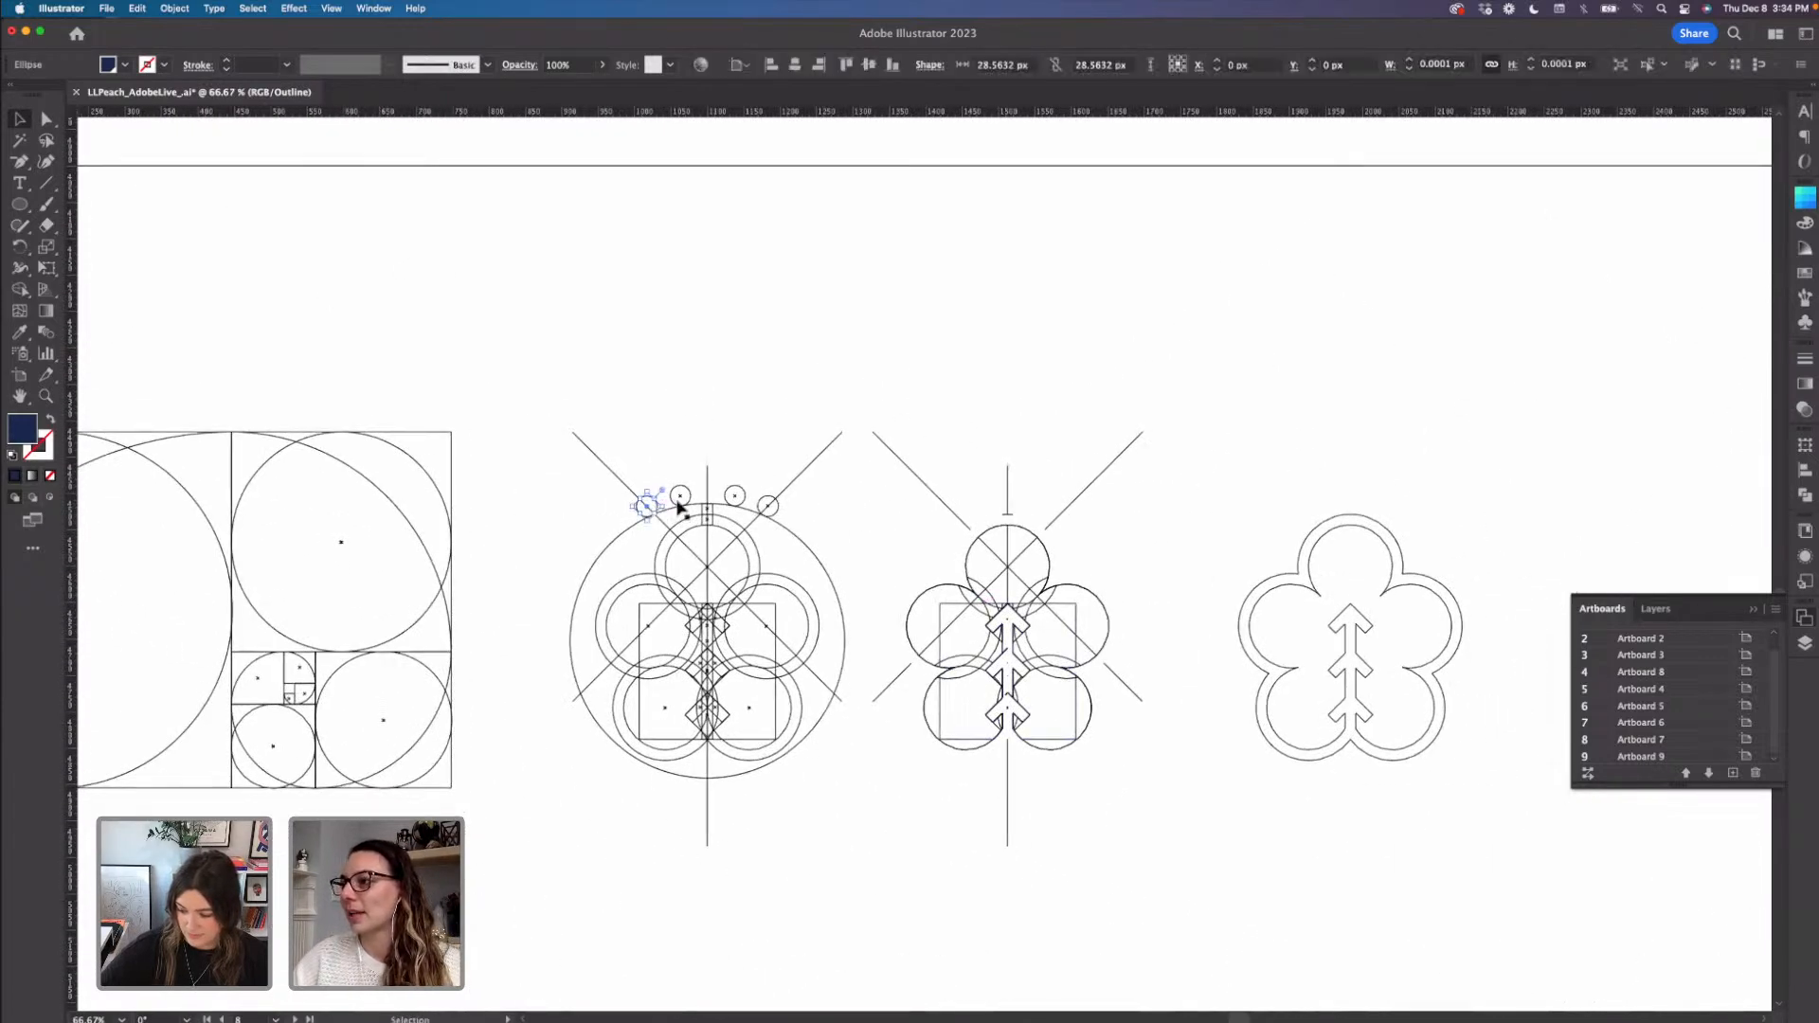
shift+click(689, 496)
shift+click(736, 496)
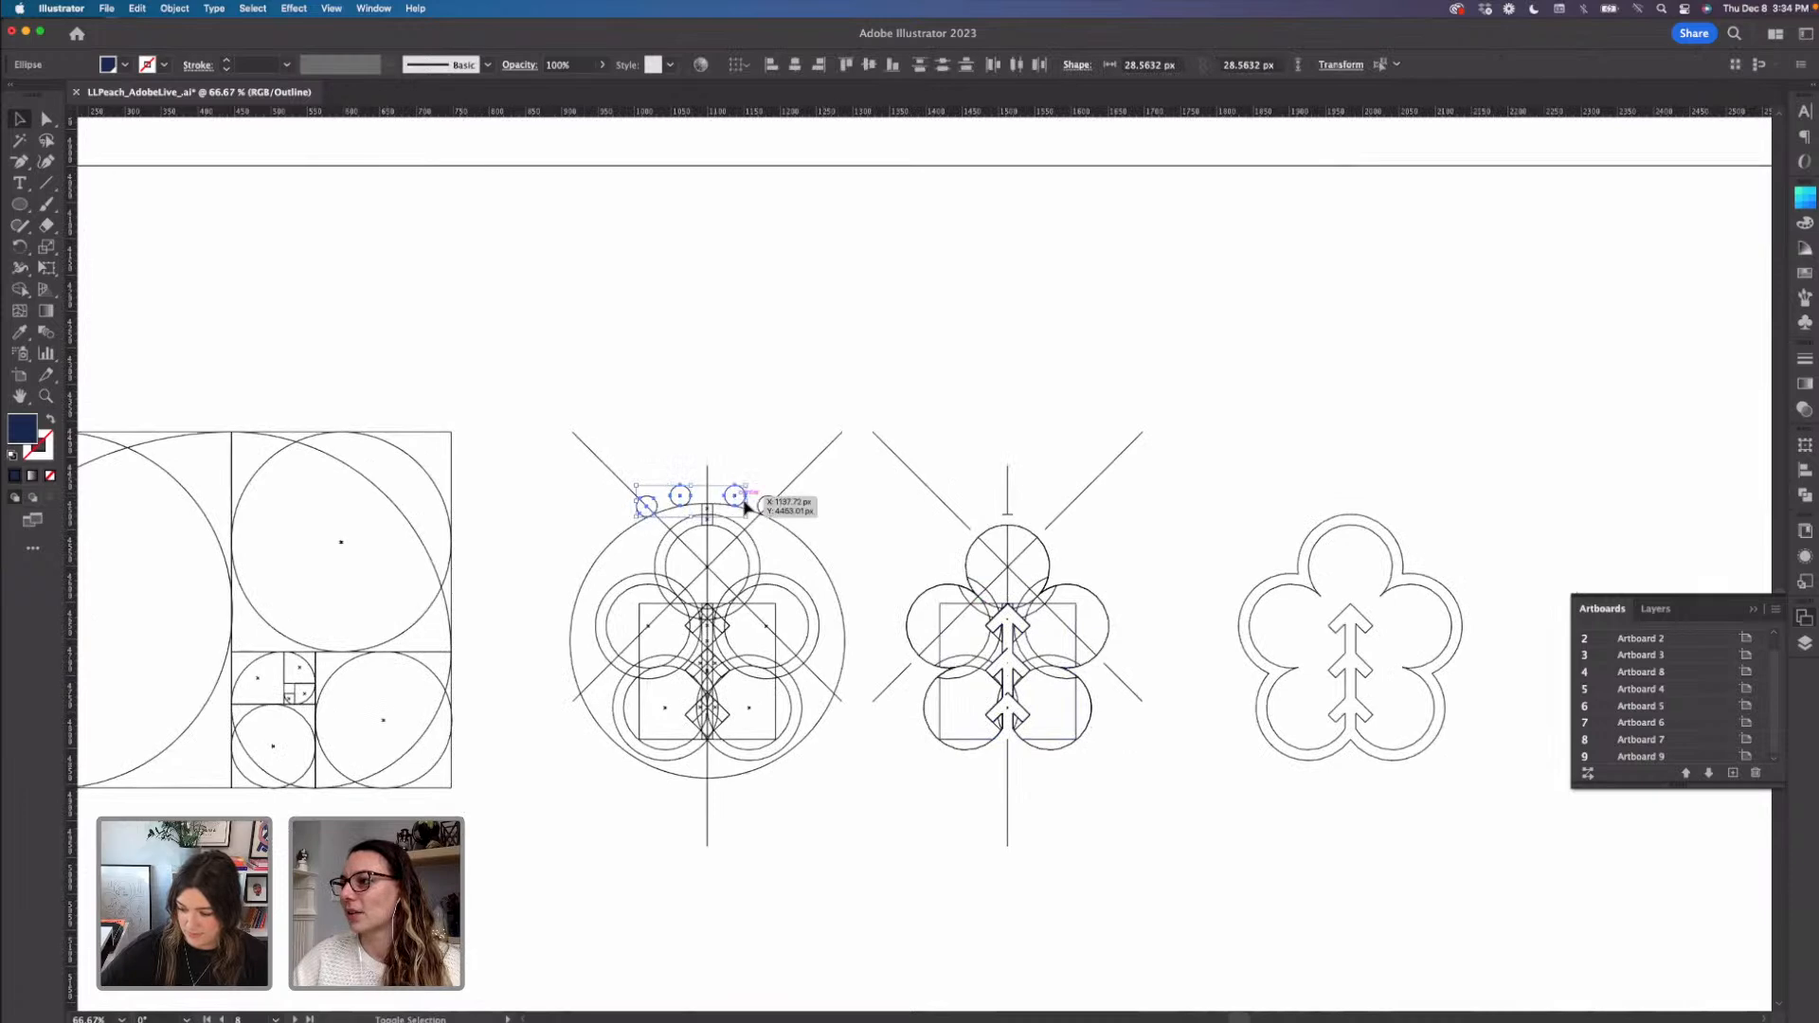
shift+click(775, 514)
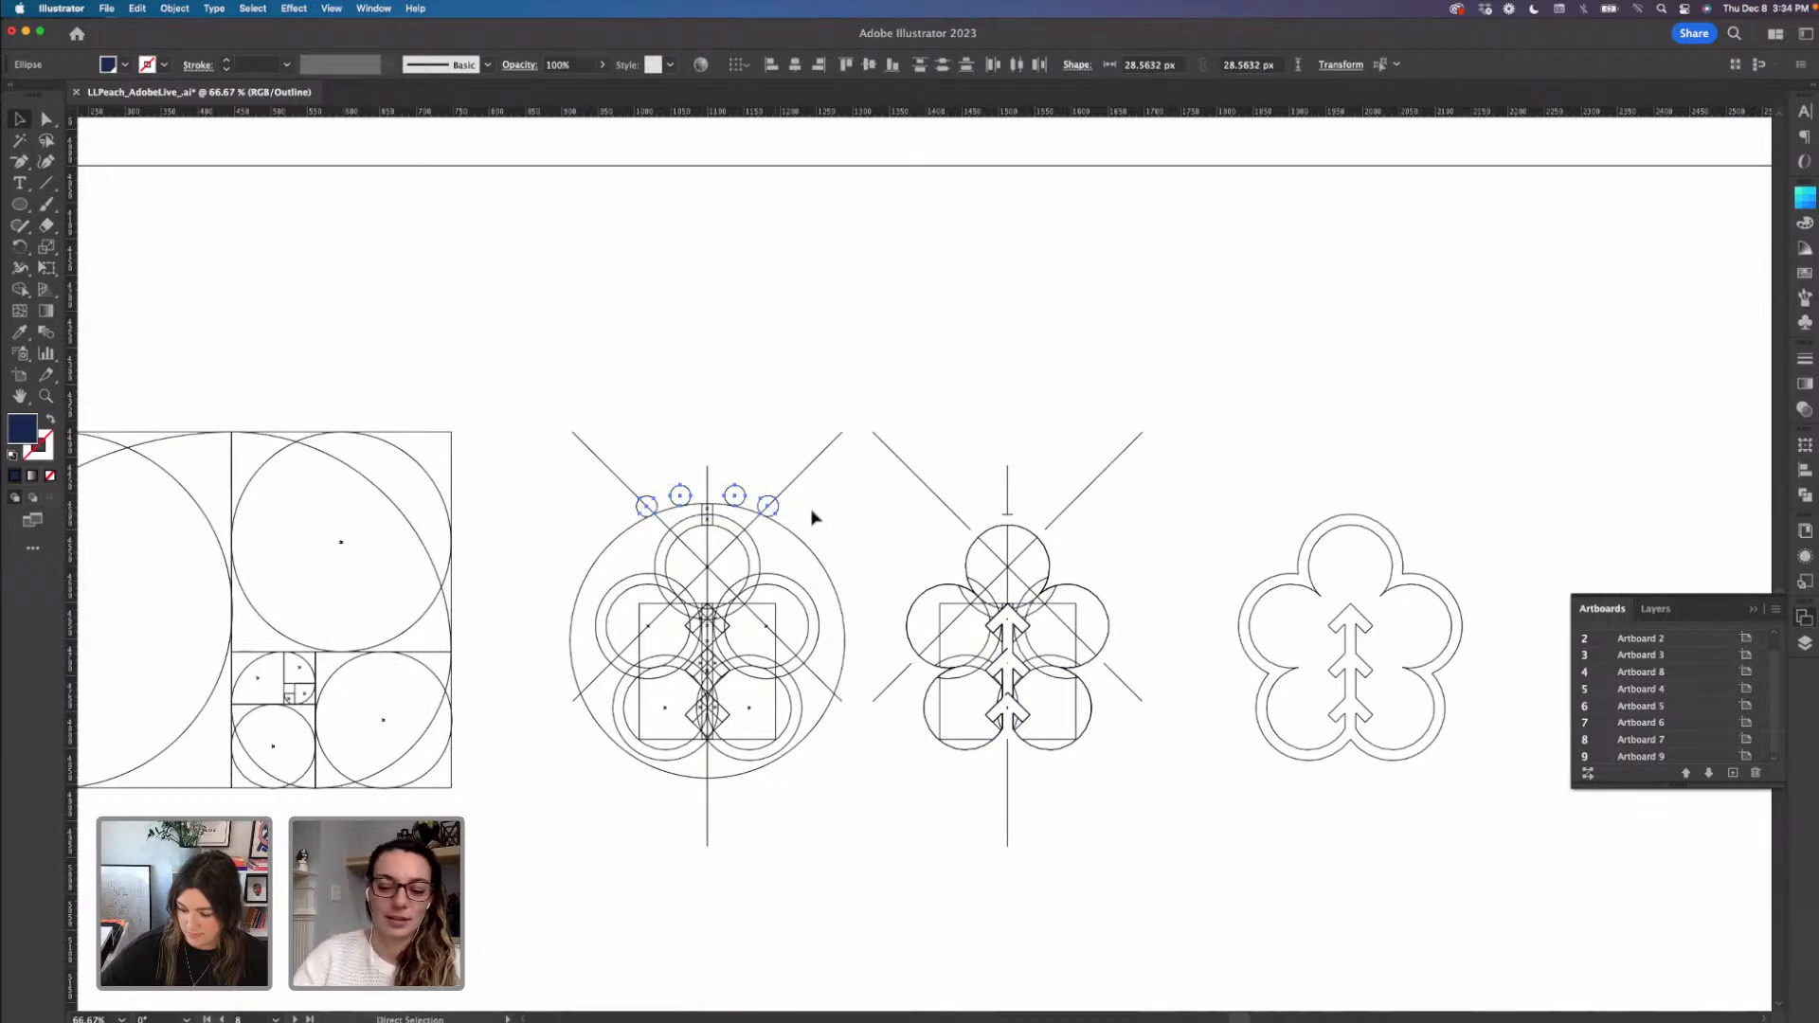
drag(769, 498, 1380, 557)
click(1454, 488)
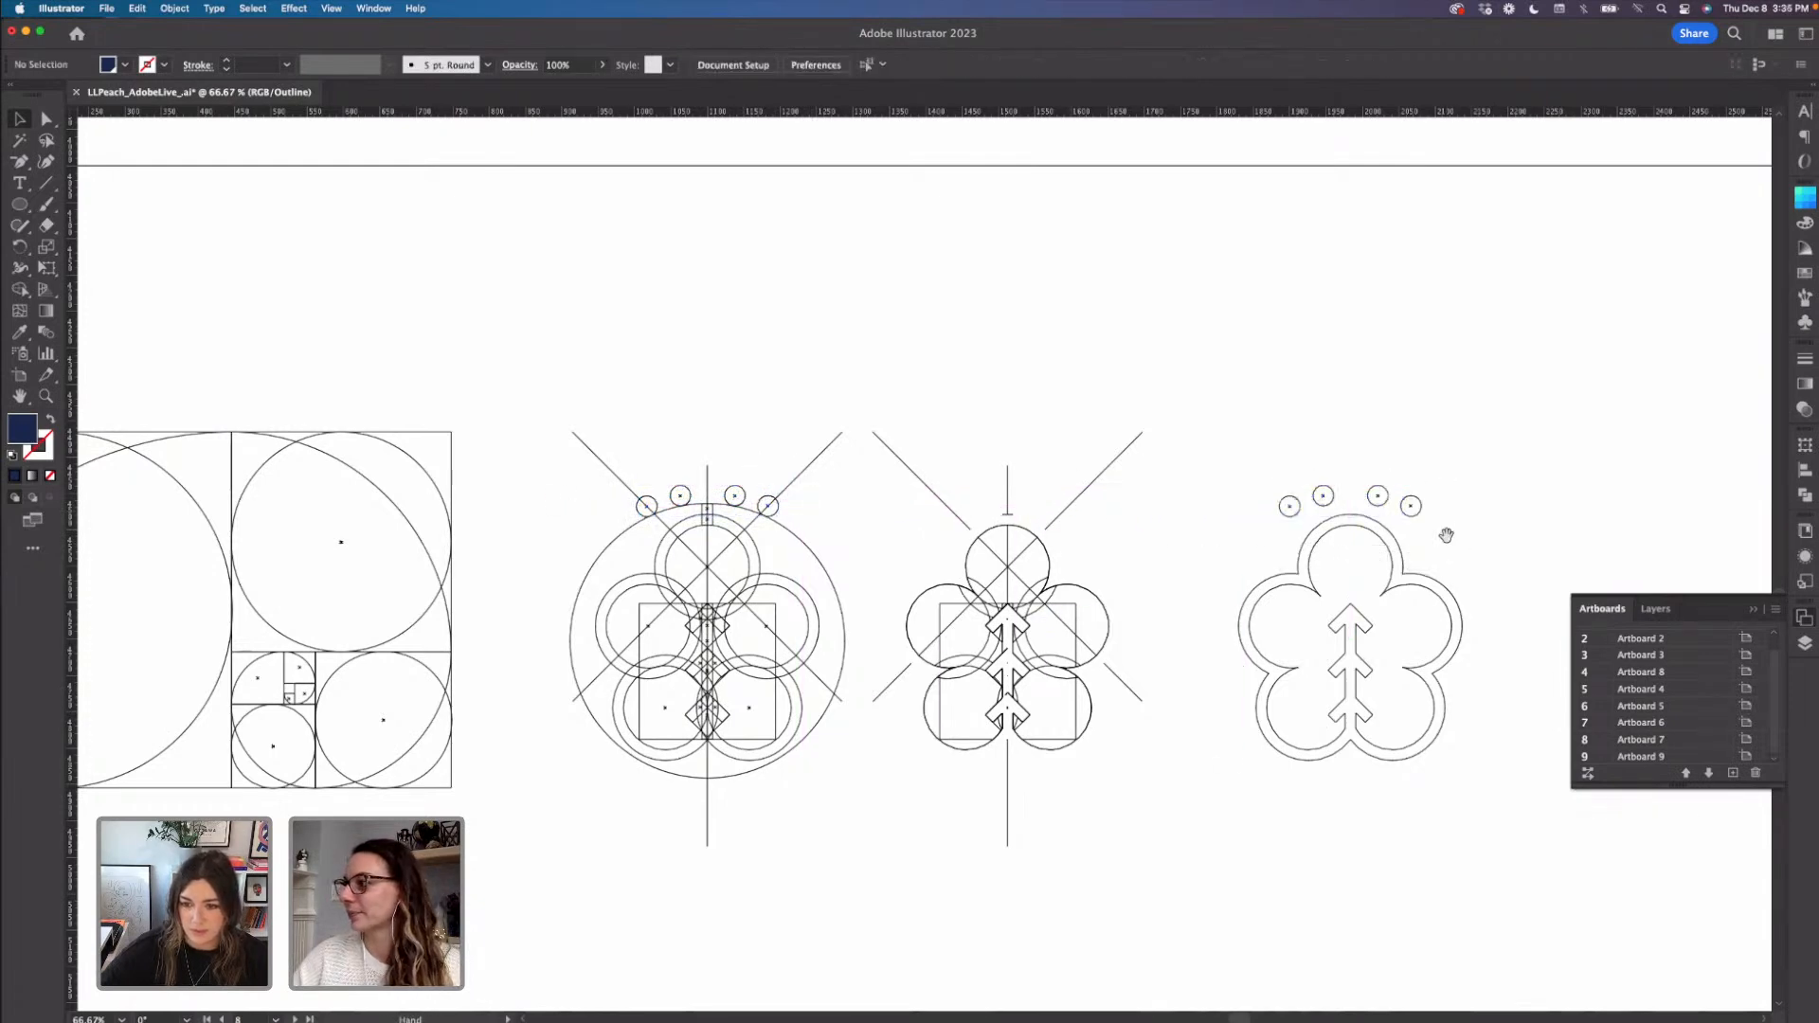
- Switch the artwork display from outline to filled preview and make Artboard 5 active
scroll(1355, 531, right, 5)
scroll(1355, 531, down, 1)
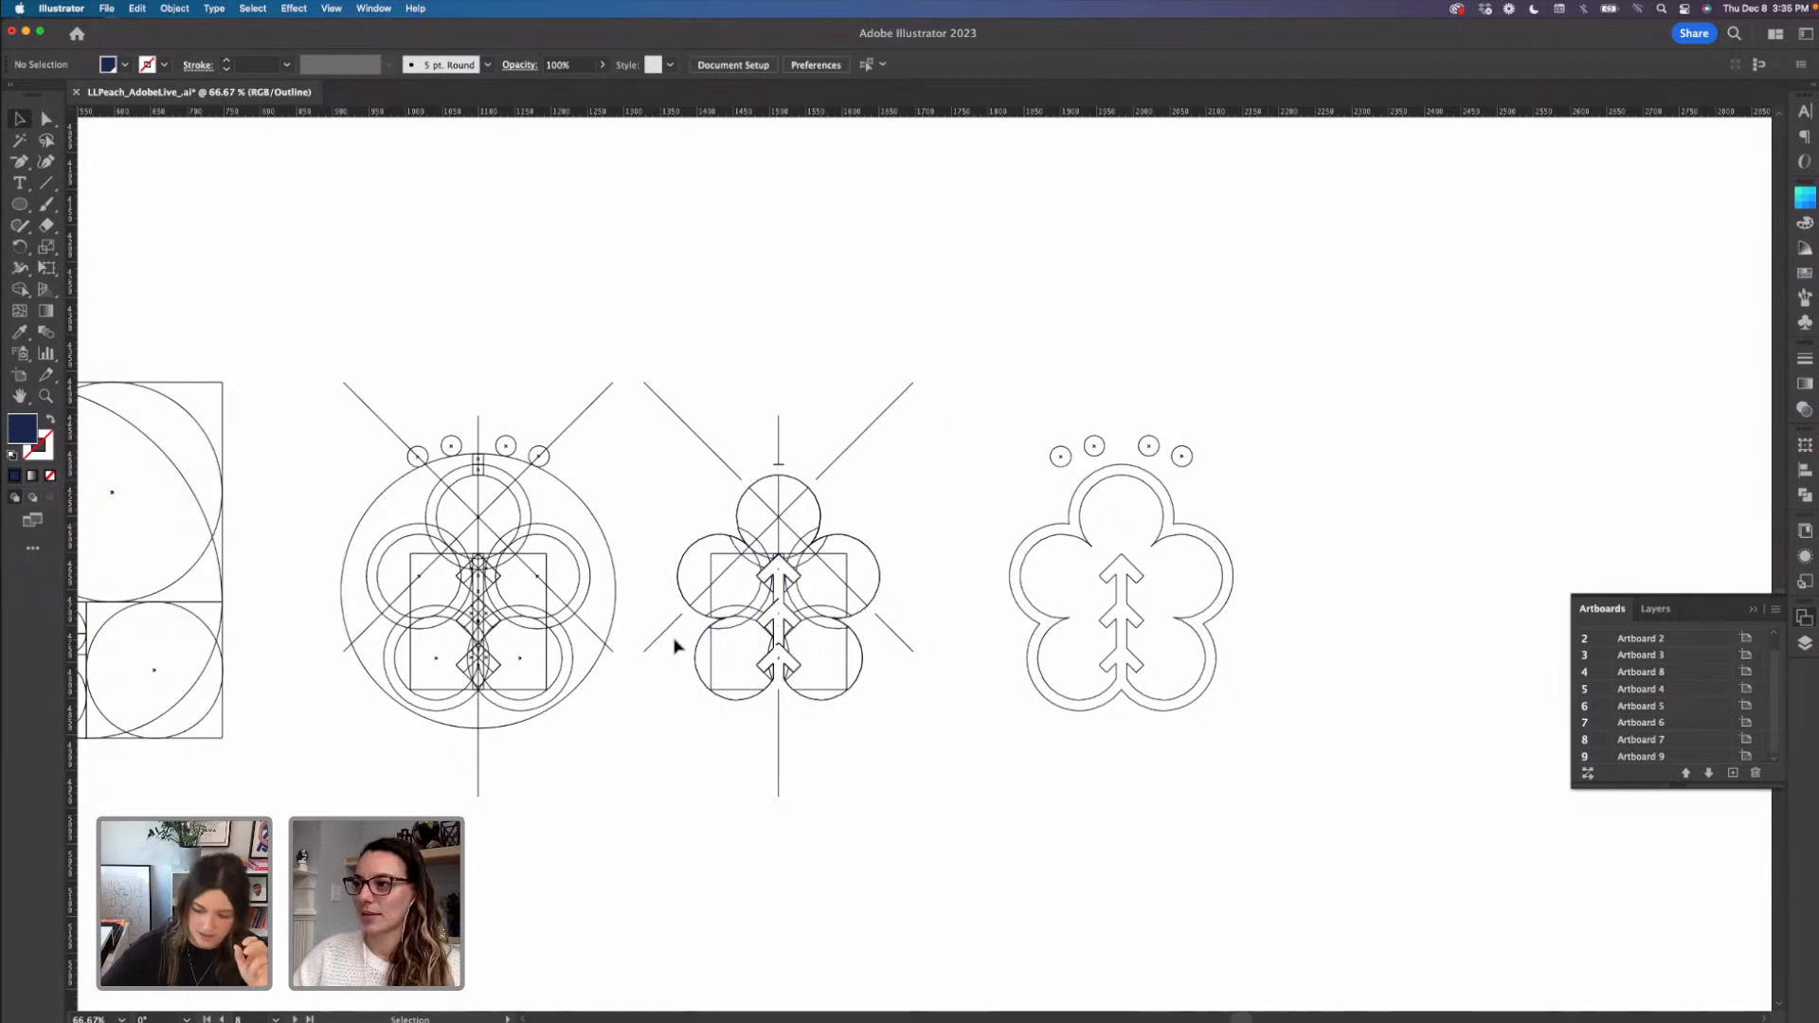
click(336, 9)
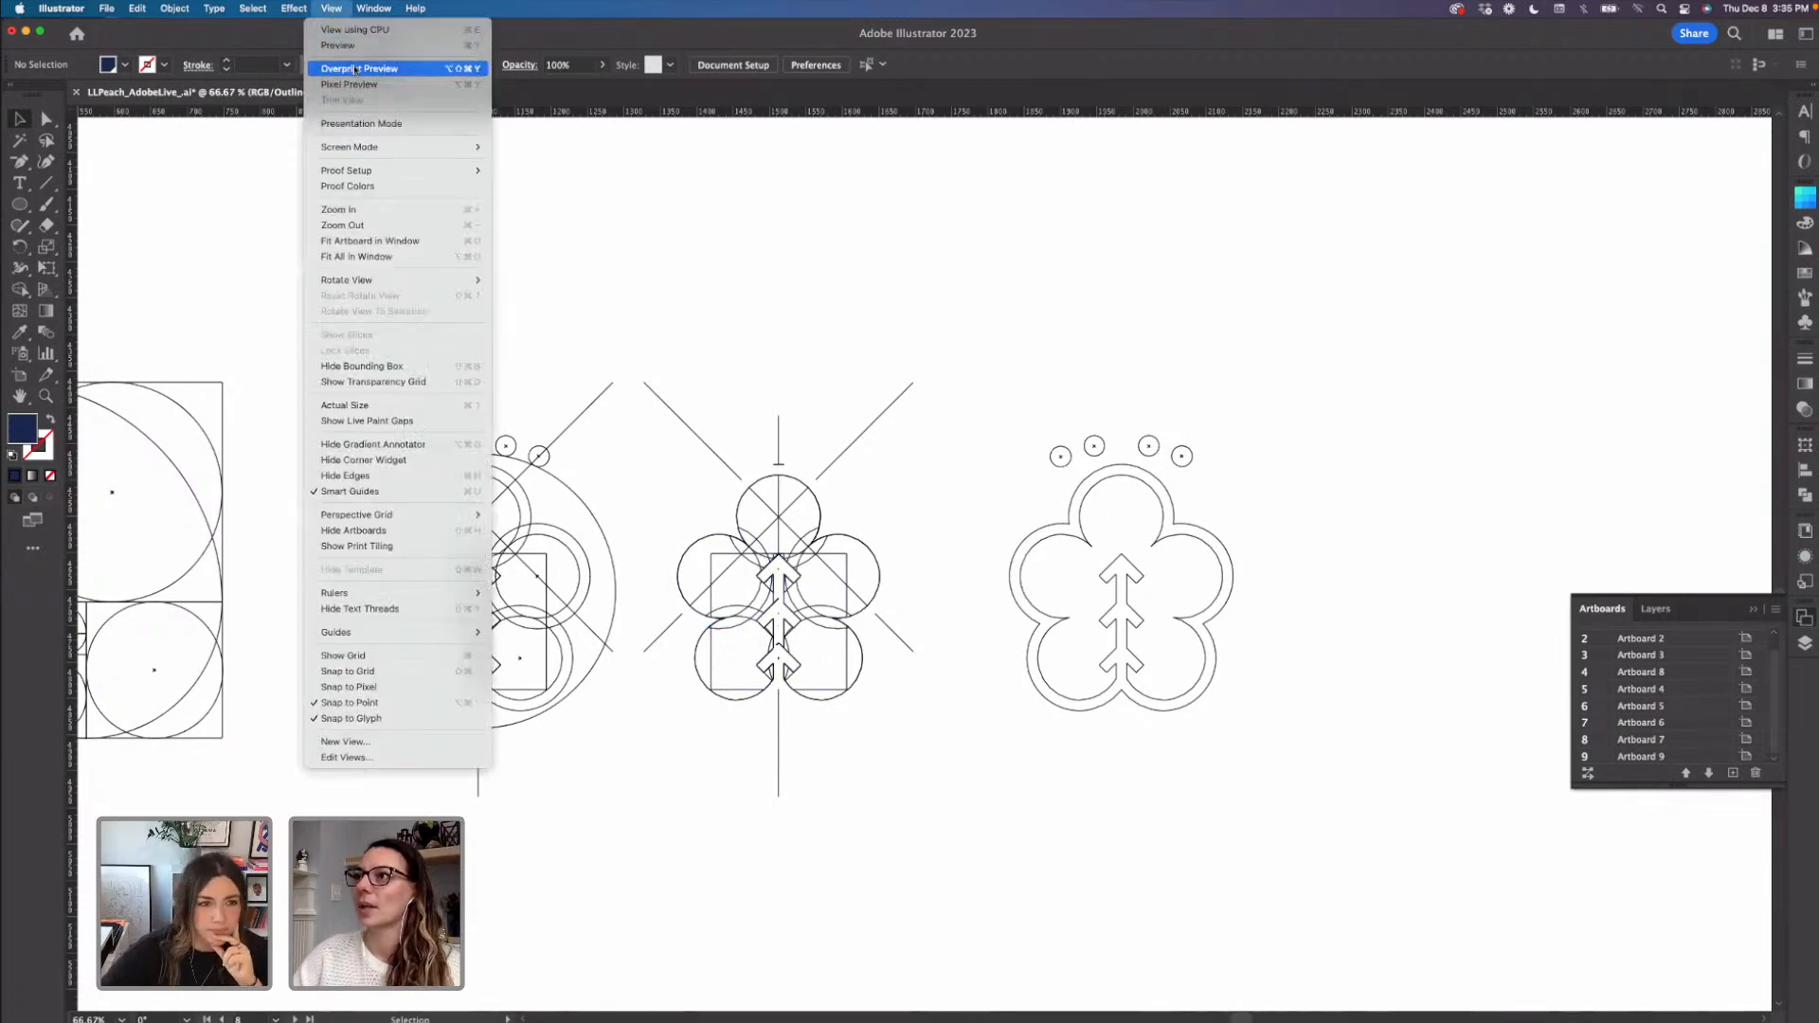
click(351, 36)
drag(540, 447, 627, 487)
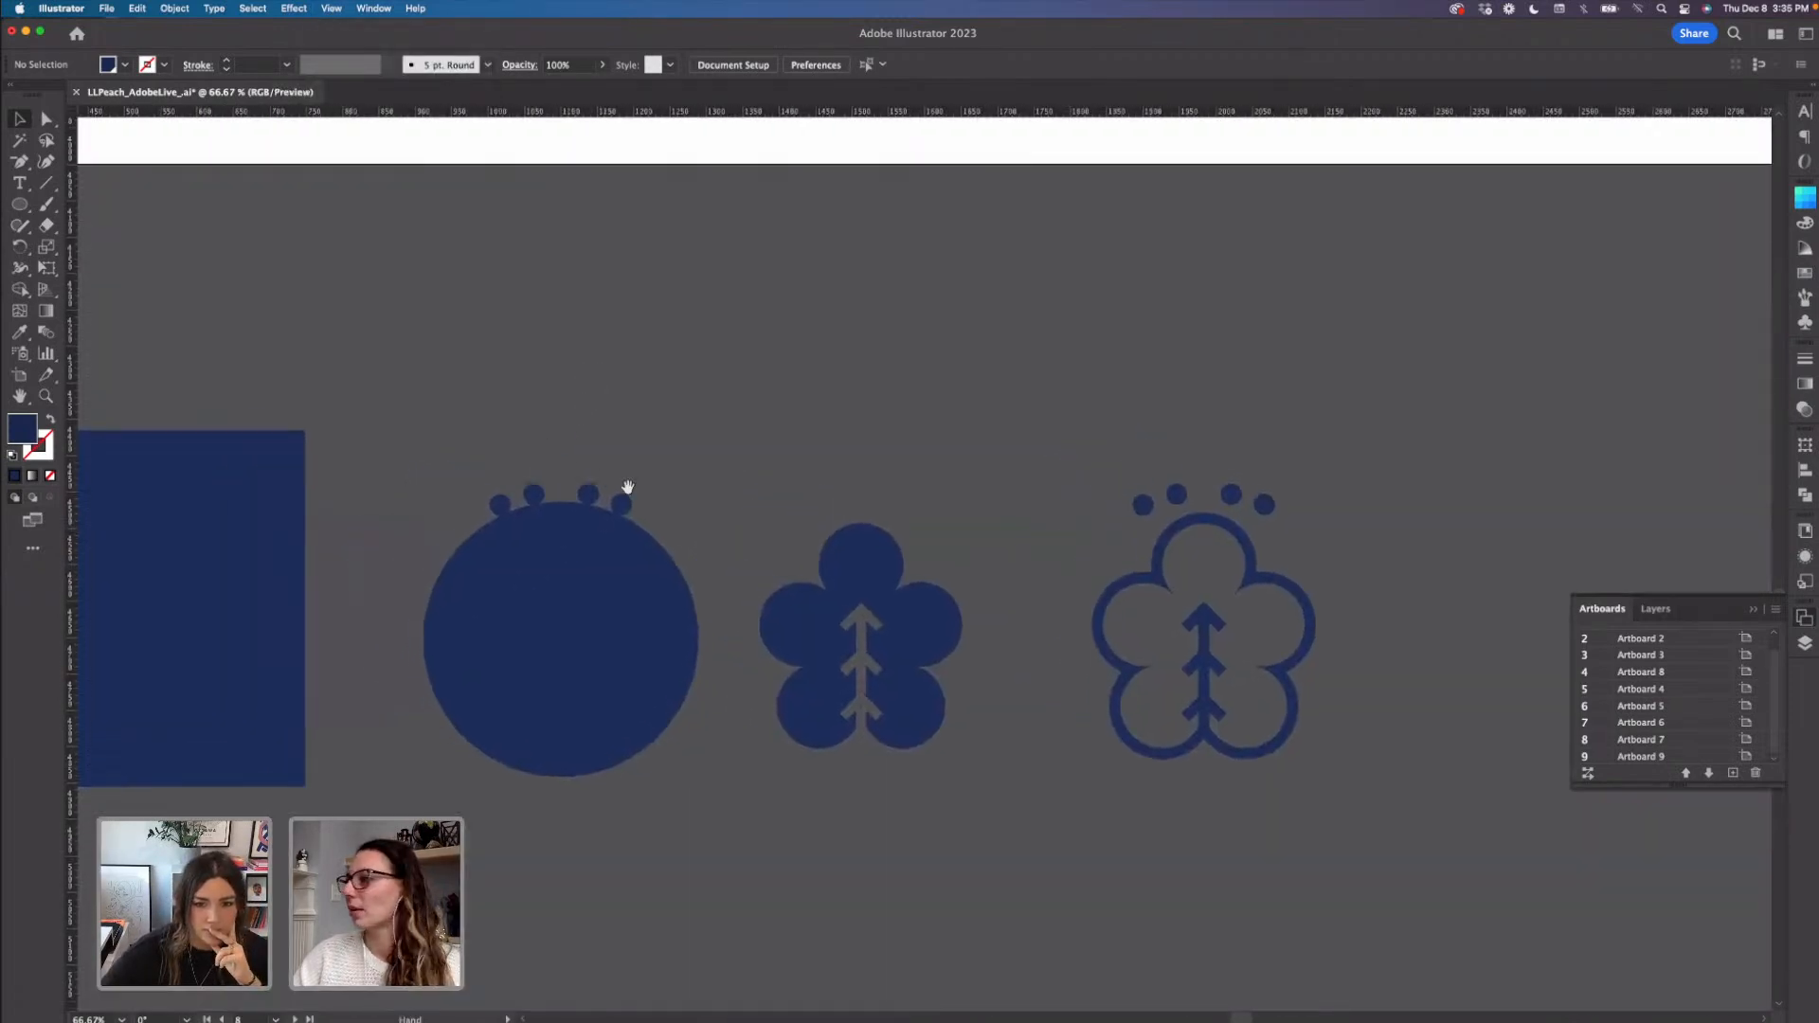
click(1673, 709)
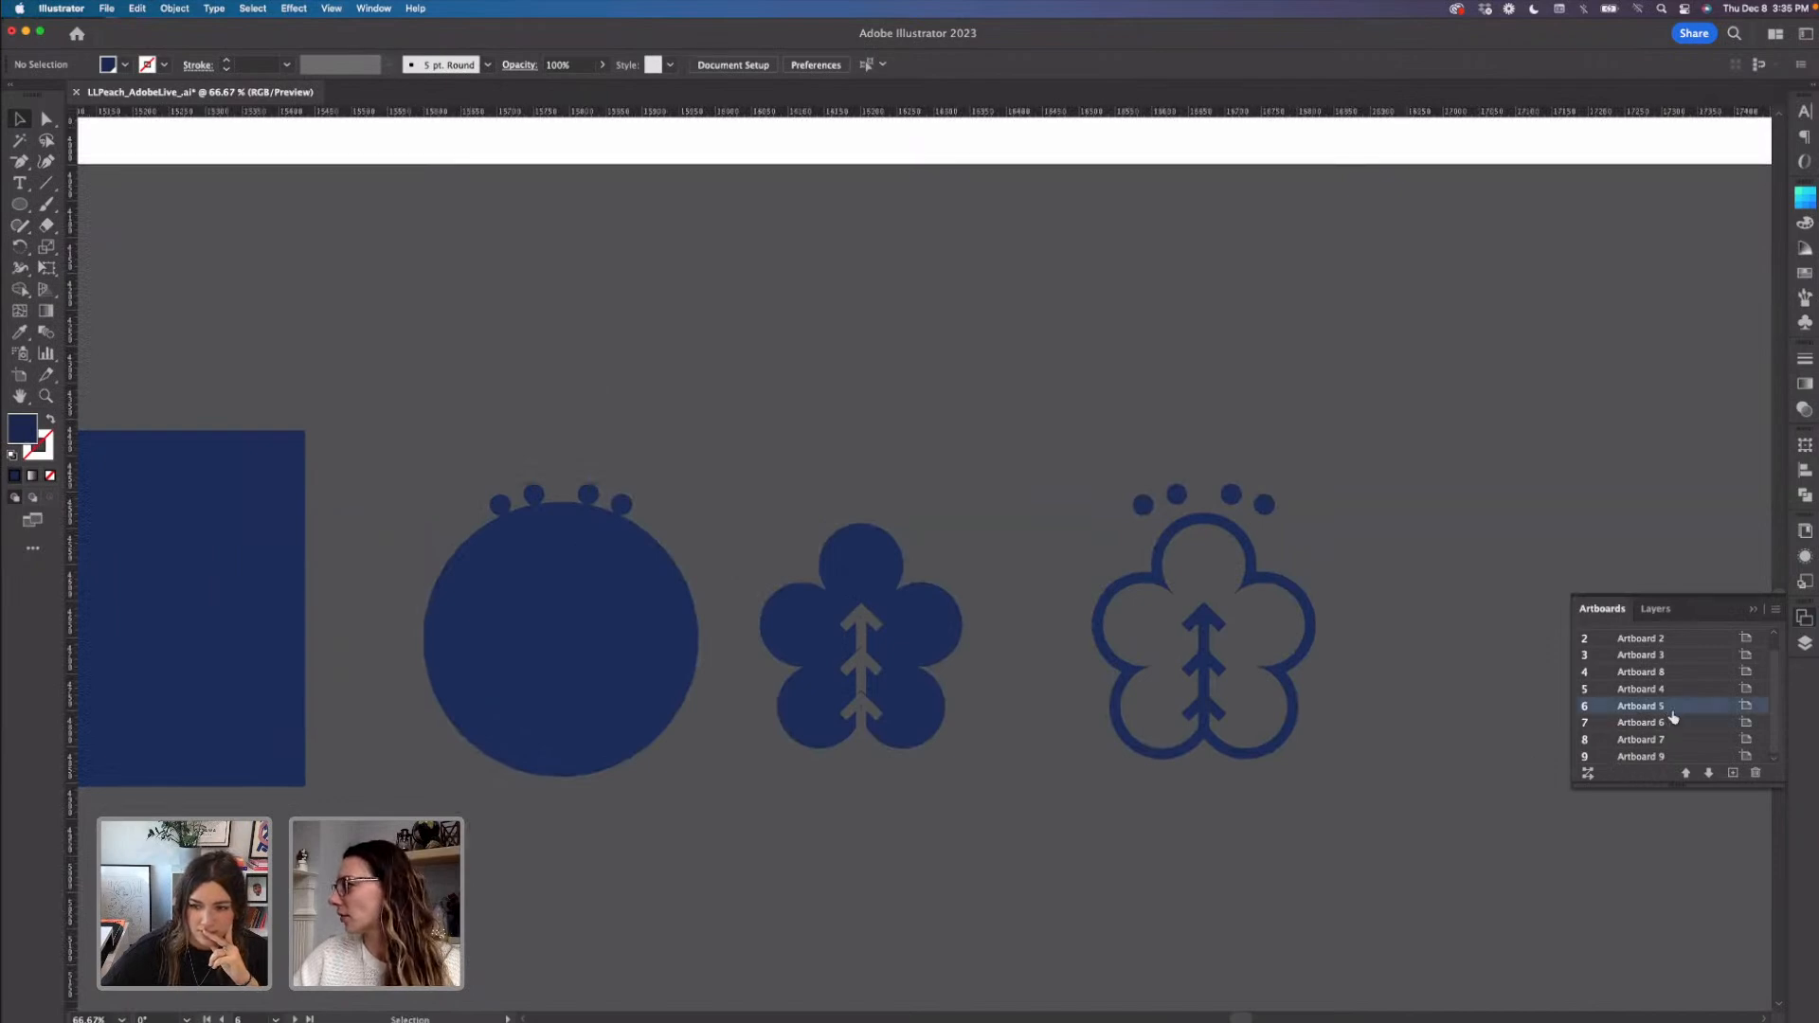
- Review the Logo Sketches artboard, the Logo Construction artboard and the flower logo shapes below it
click(1673, 724)
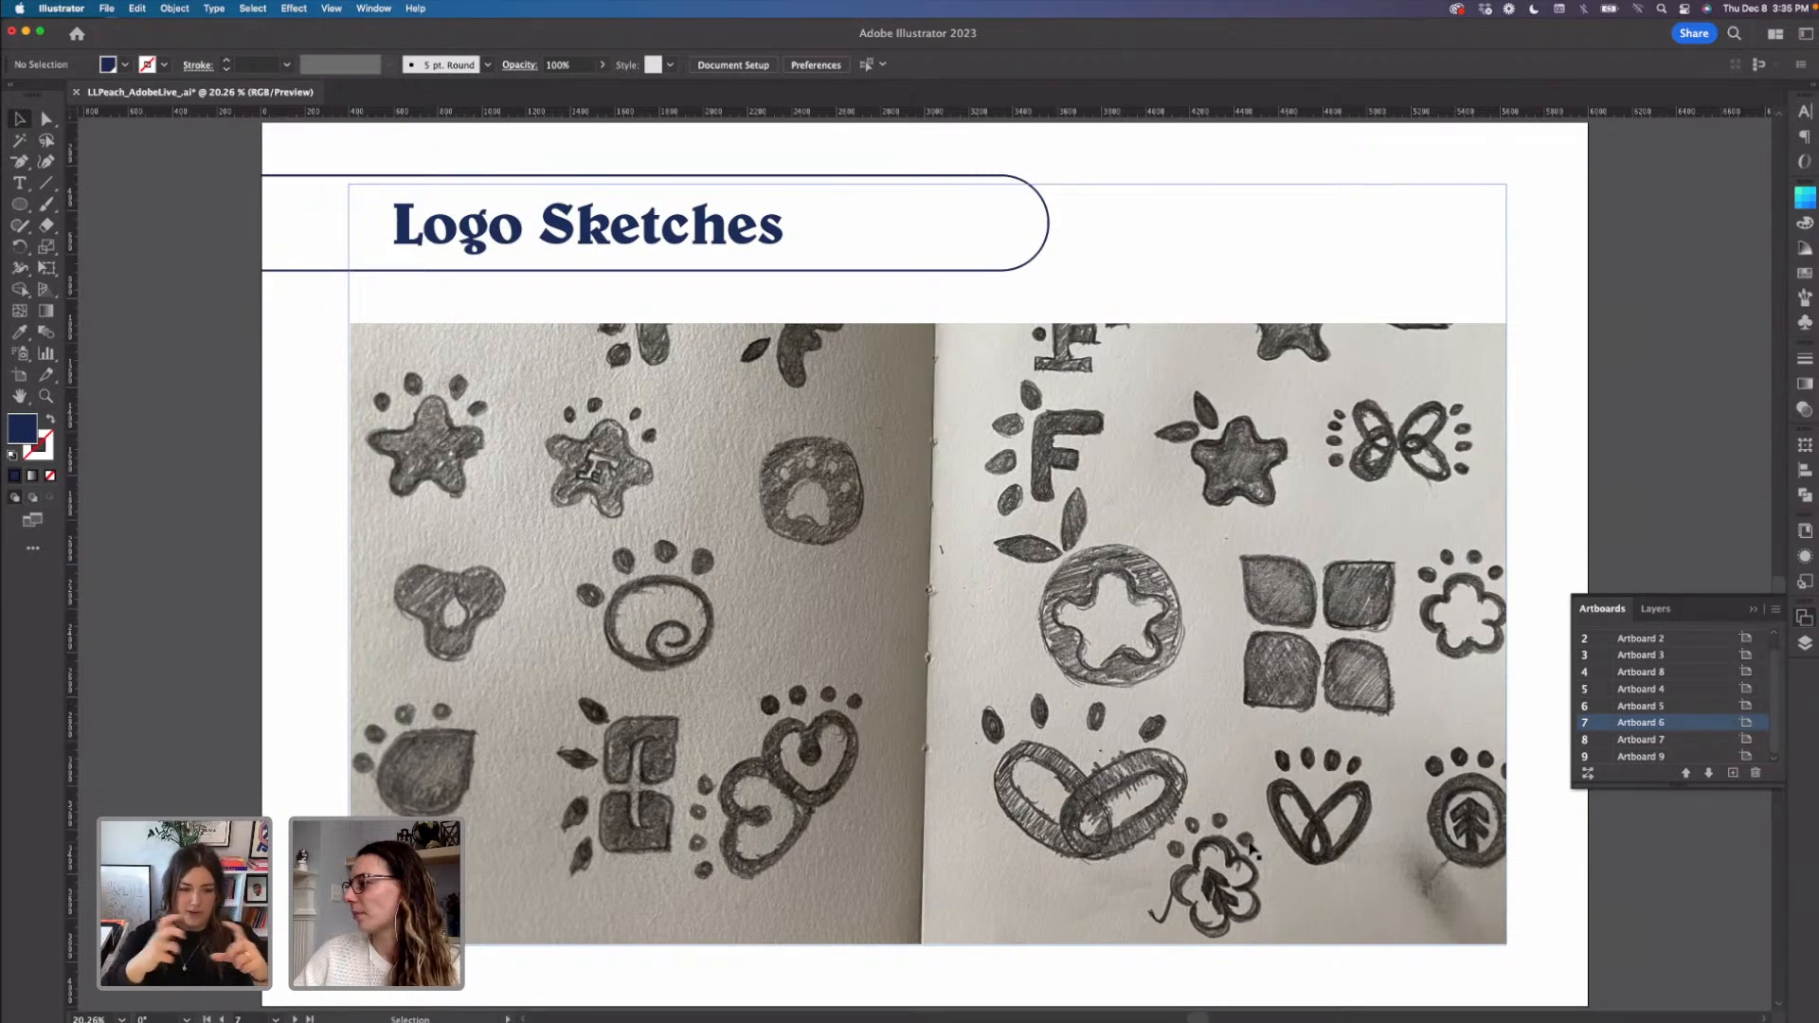
click(1667, 747)
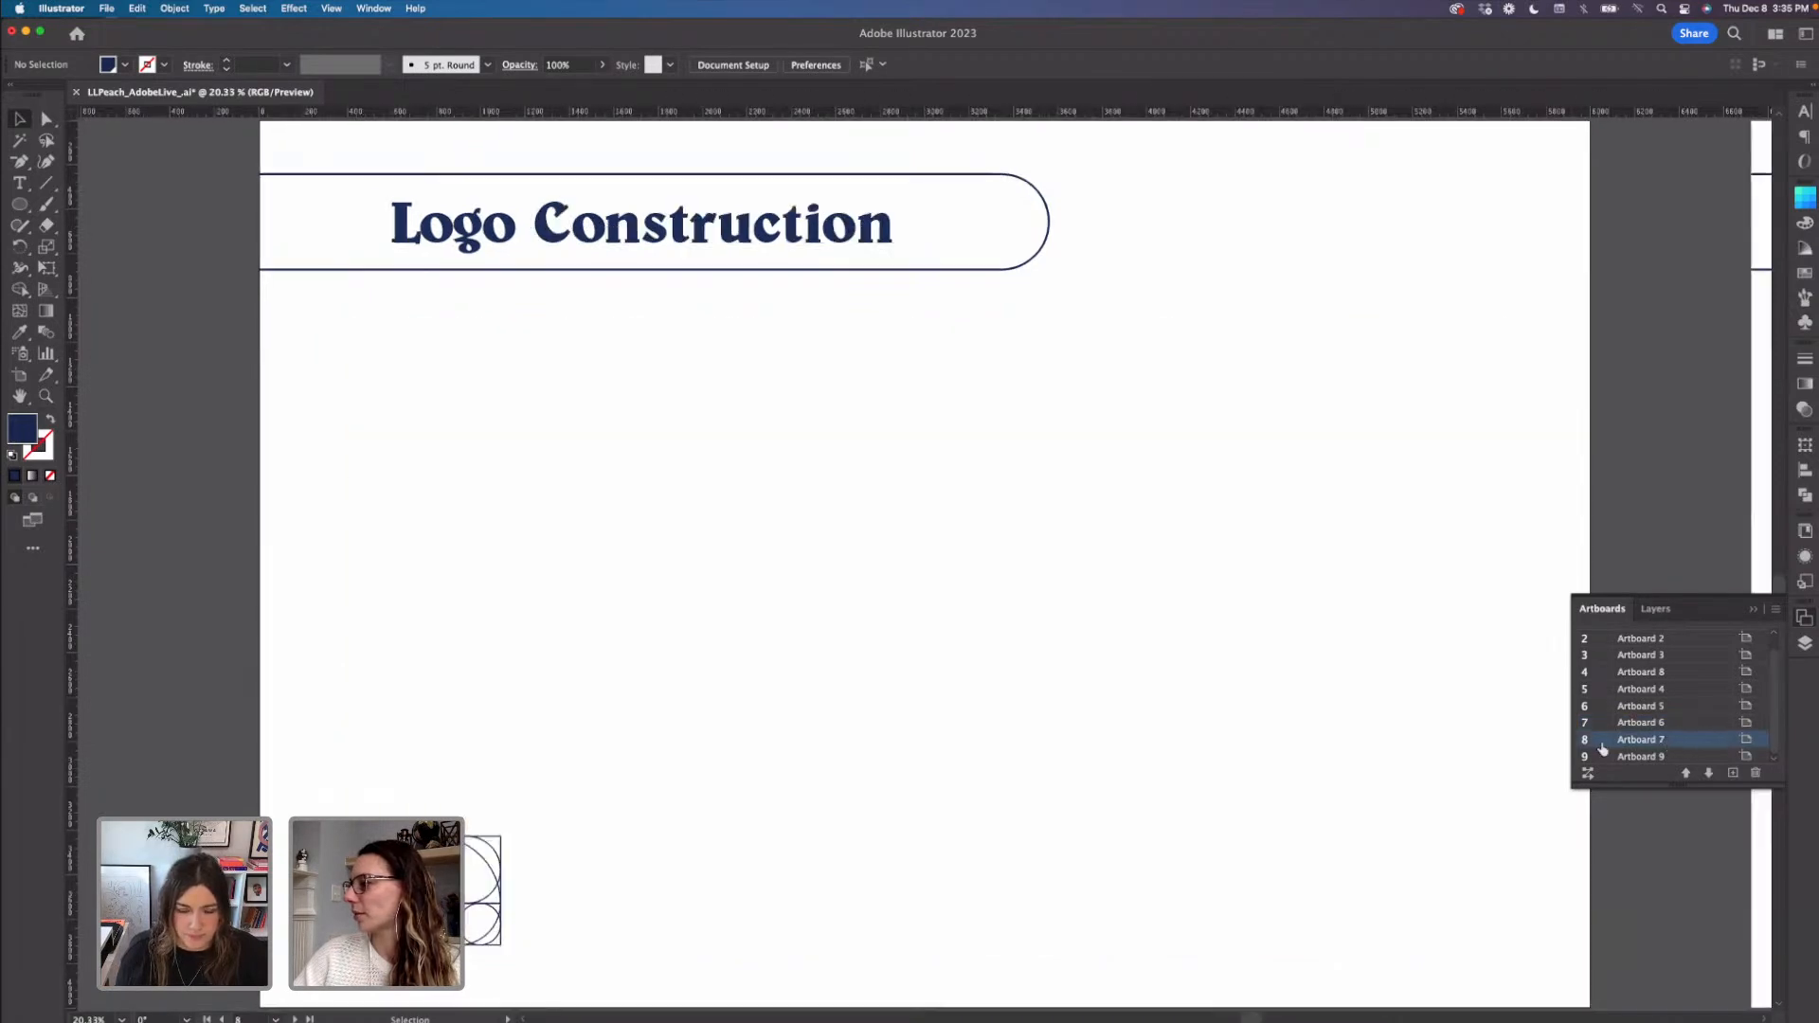
scroll(1206, 895, down, 5)
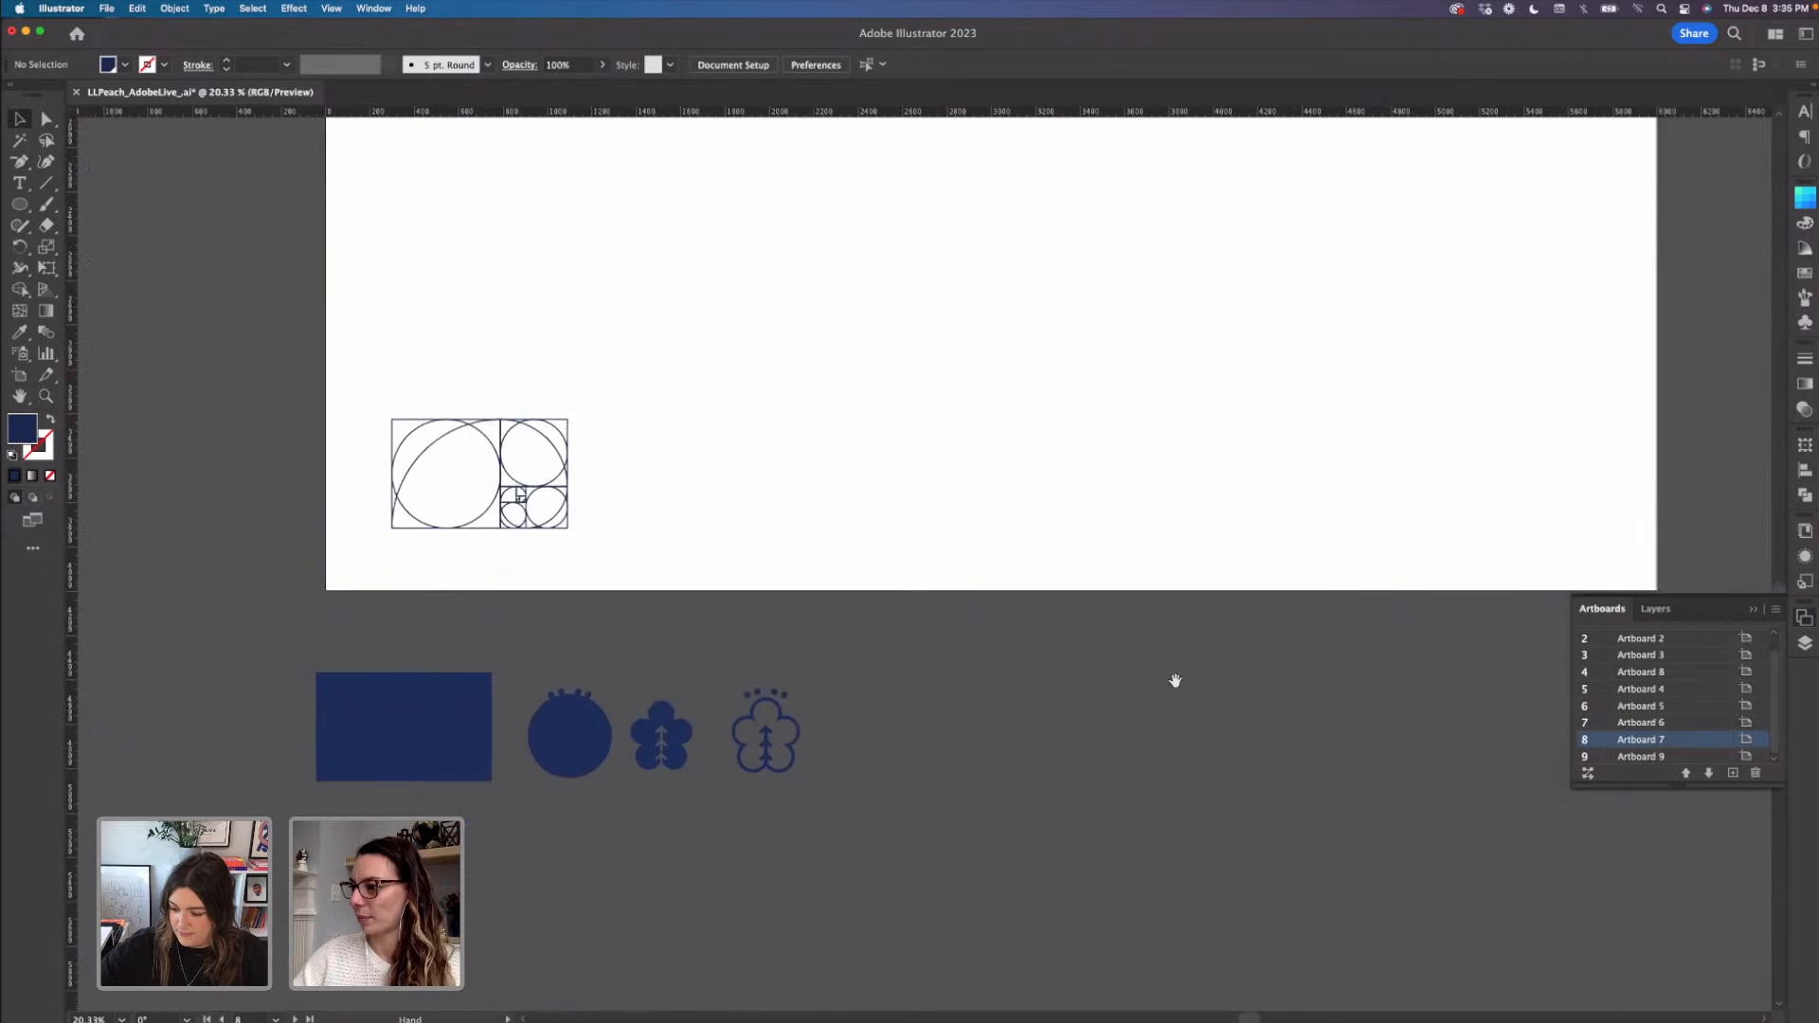
scroll(1173, 678, left, 2)
key(super+equal)
key(super+equal)
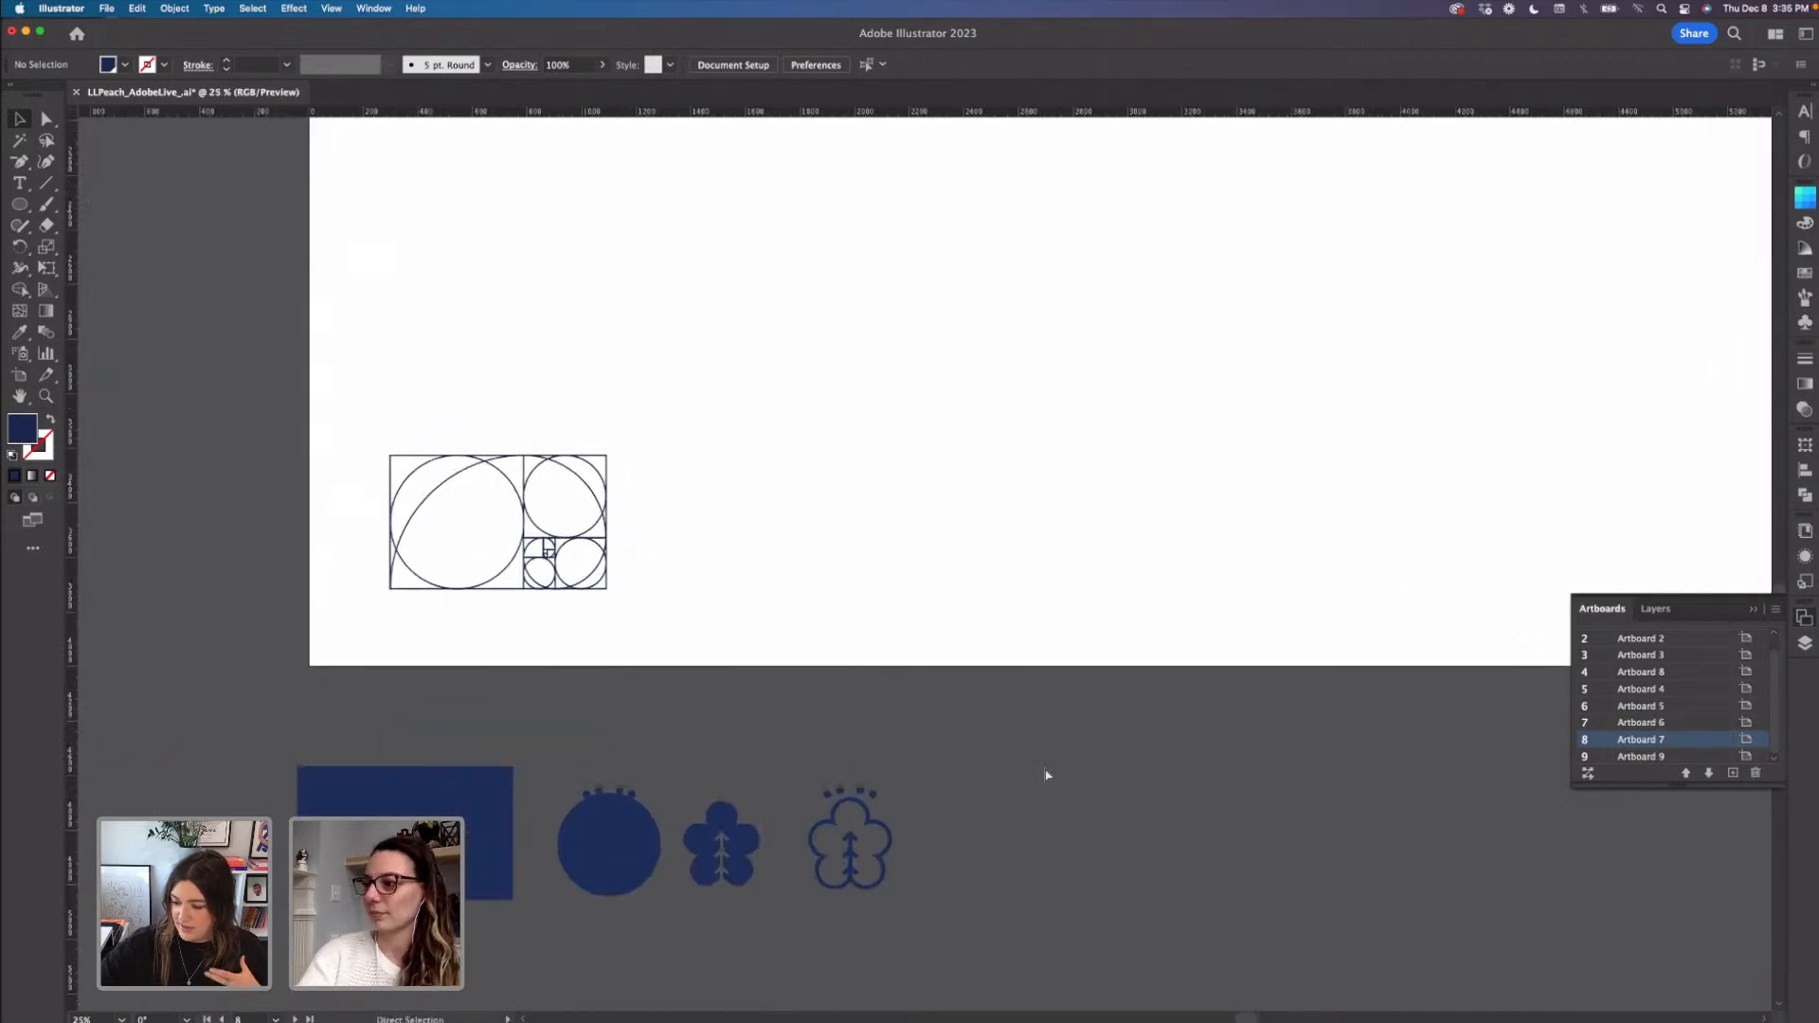
drag(1044, 767, 1178, 597)
scroll(1206, 629, left, 1)
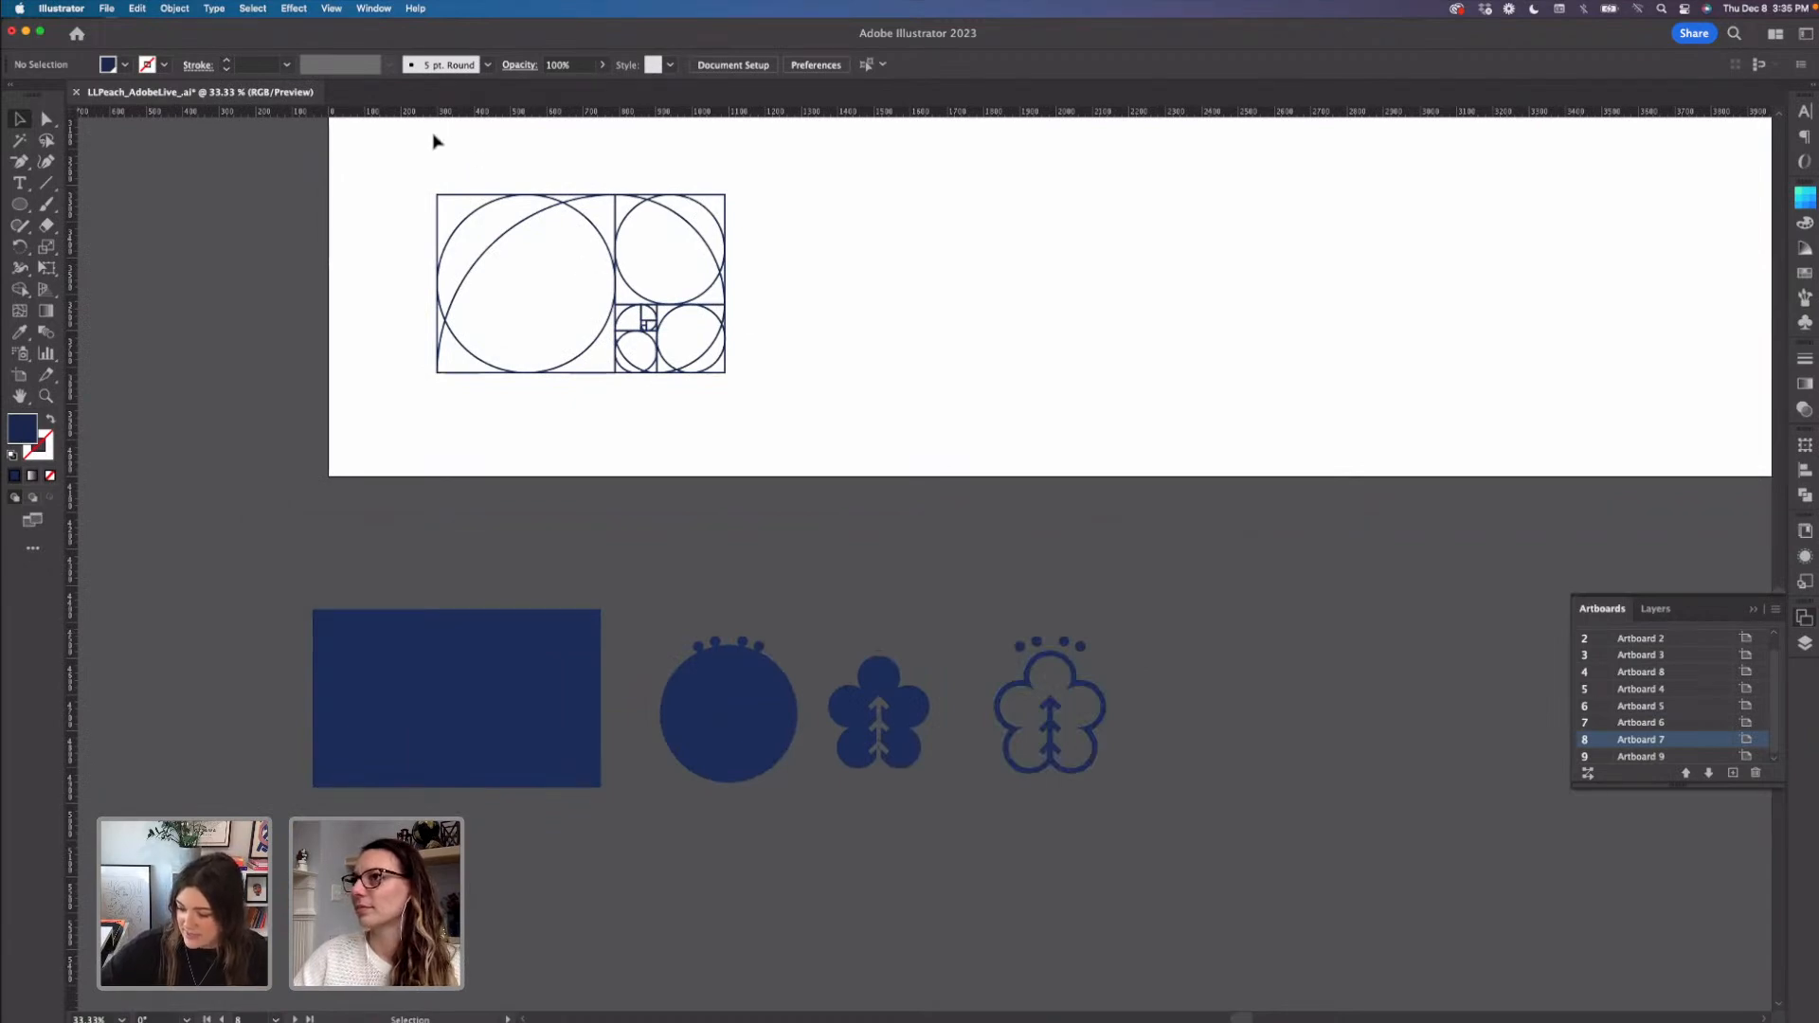
- Show the artwork in Outline view and bring the flower logo constructions into view
click(332, 8)
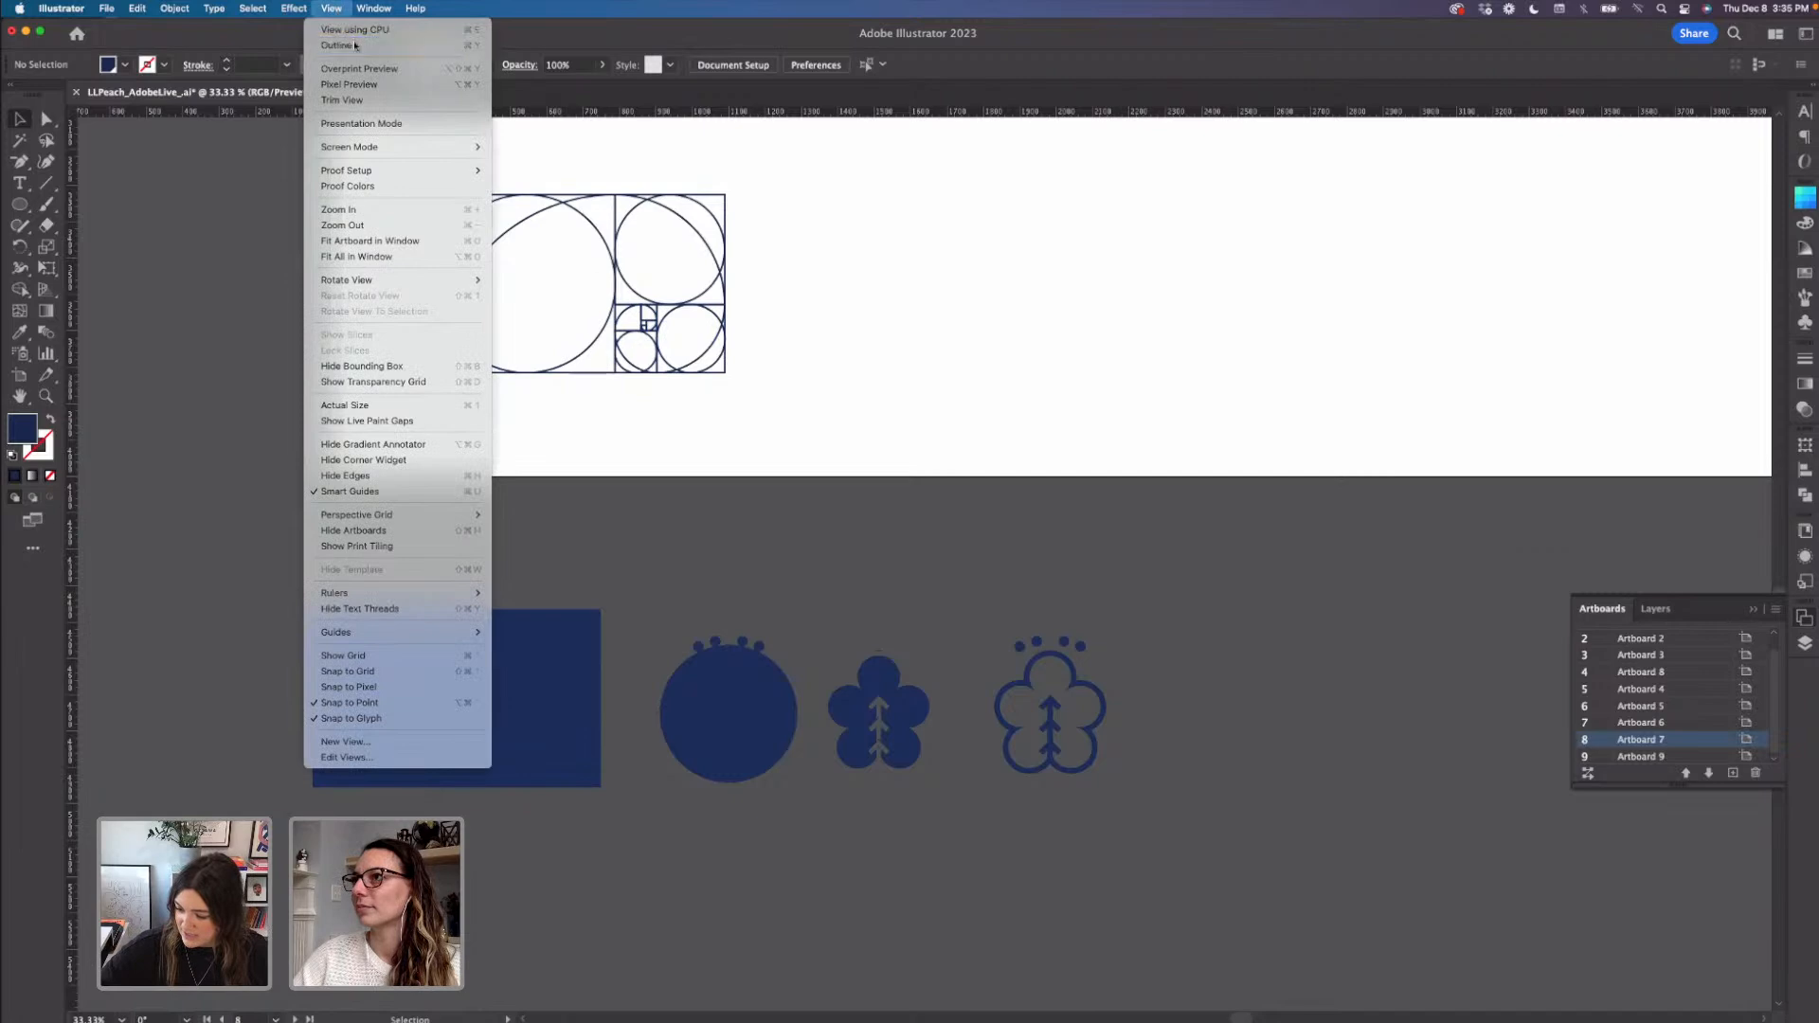
click(341, 25)
key(super+1)
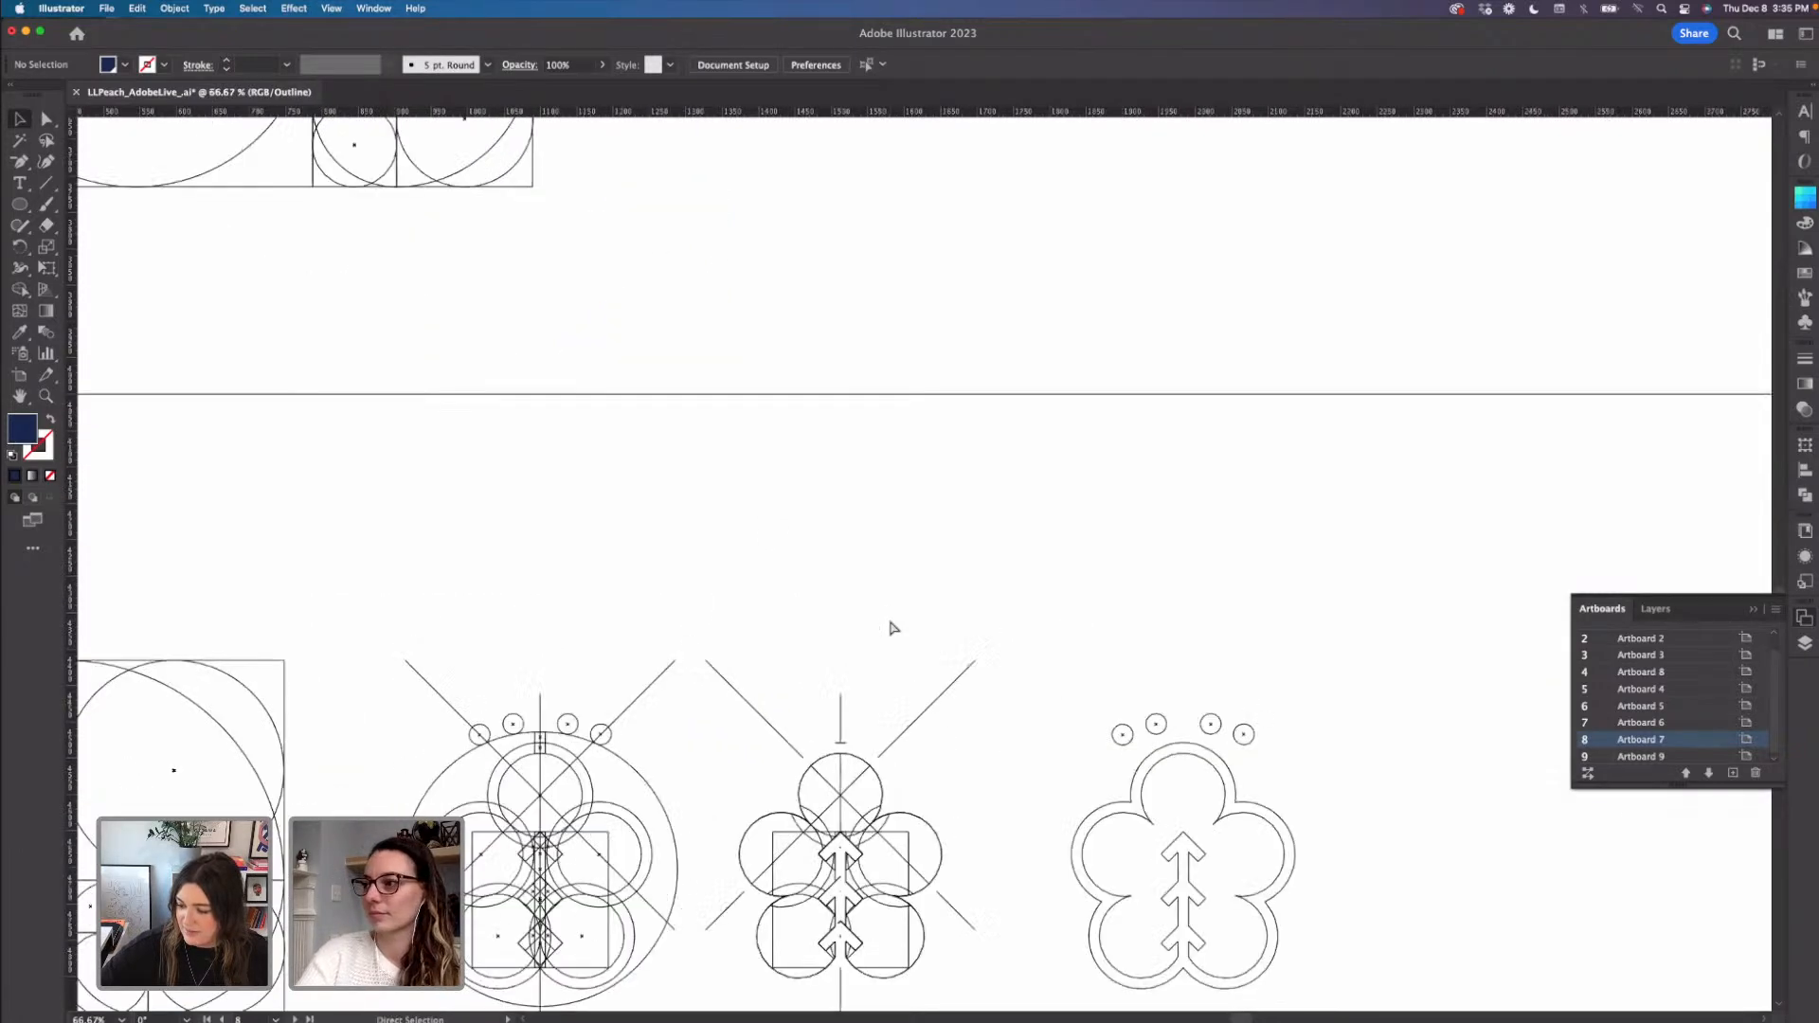
scroll(906, 623, down, 5)
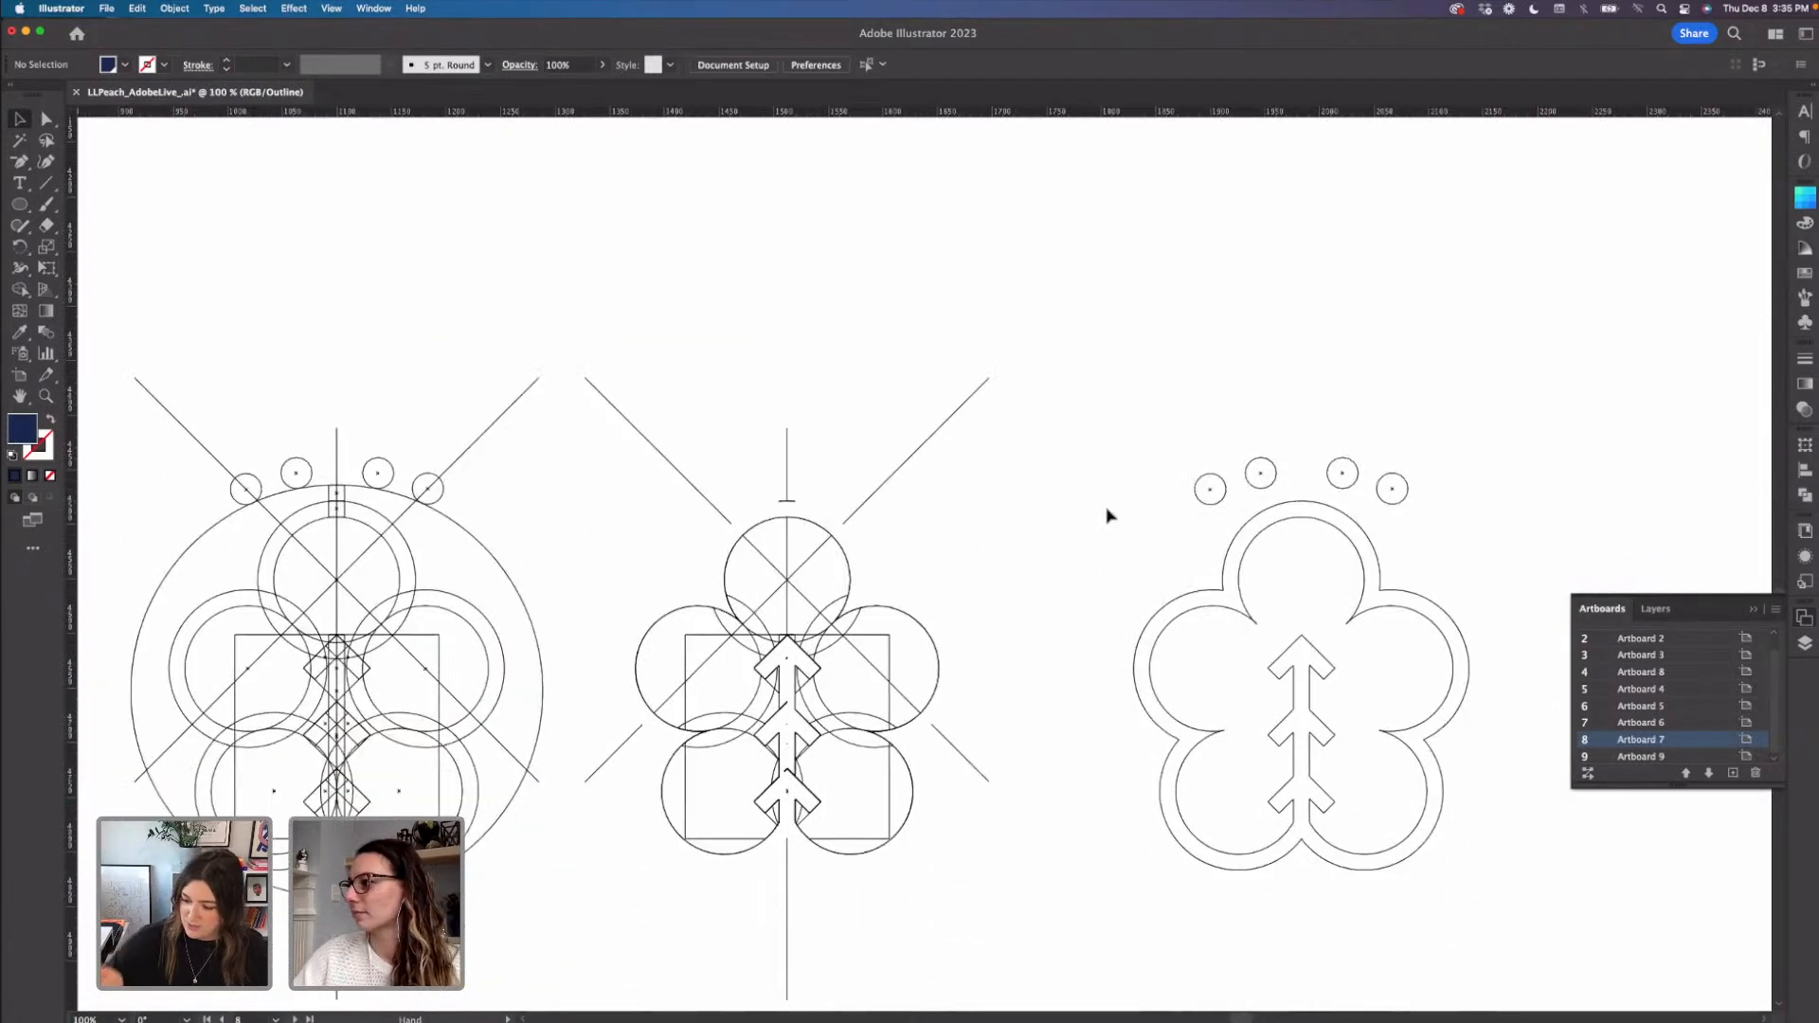
- Delete the four small dots above the finished flower outline without construction lines
drag(1212, 502, 1386, 498)
click(1392, 491)
key(Delete)
key(super+equal)
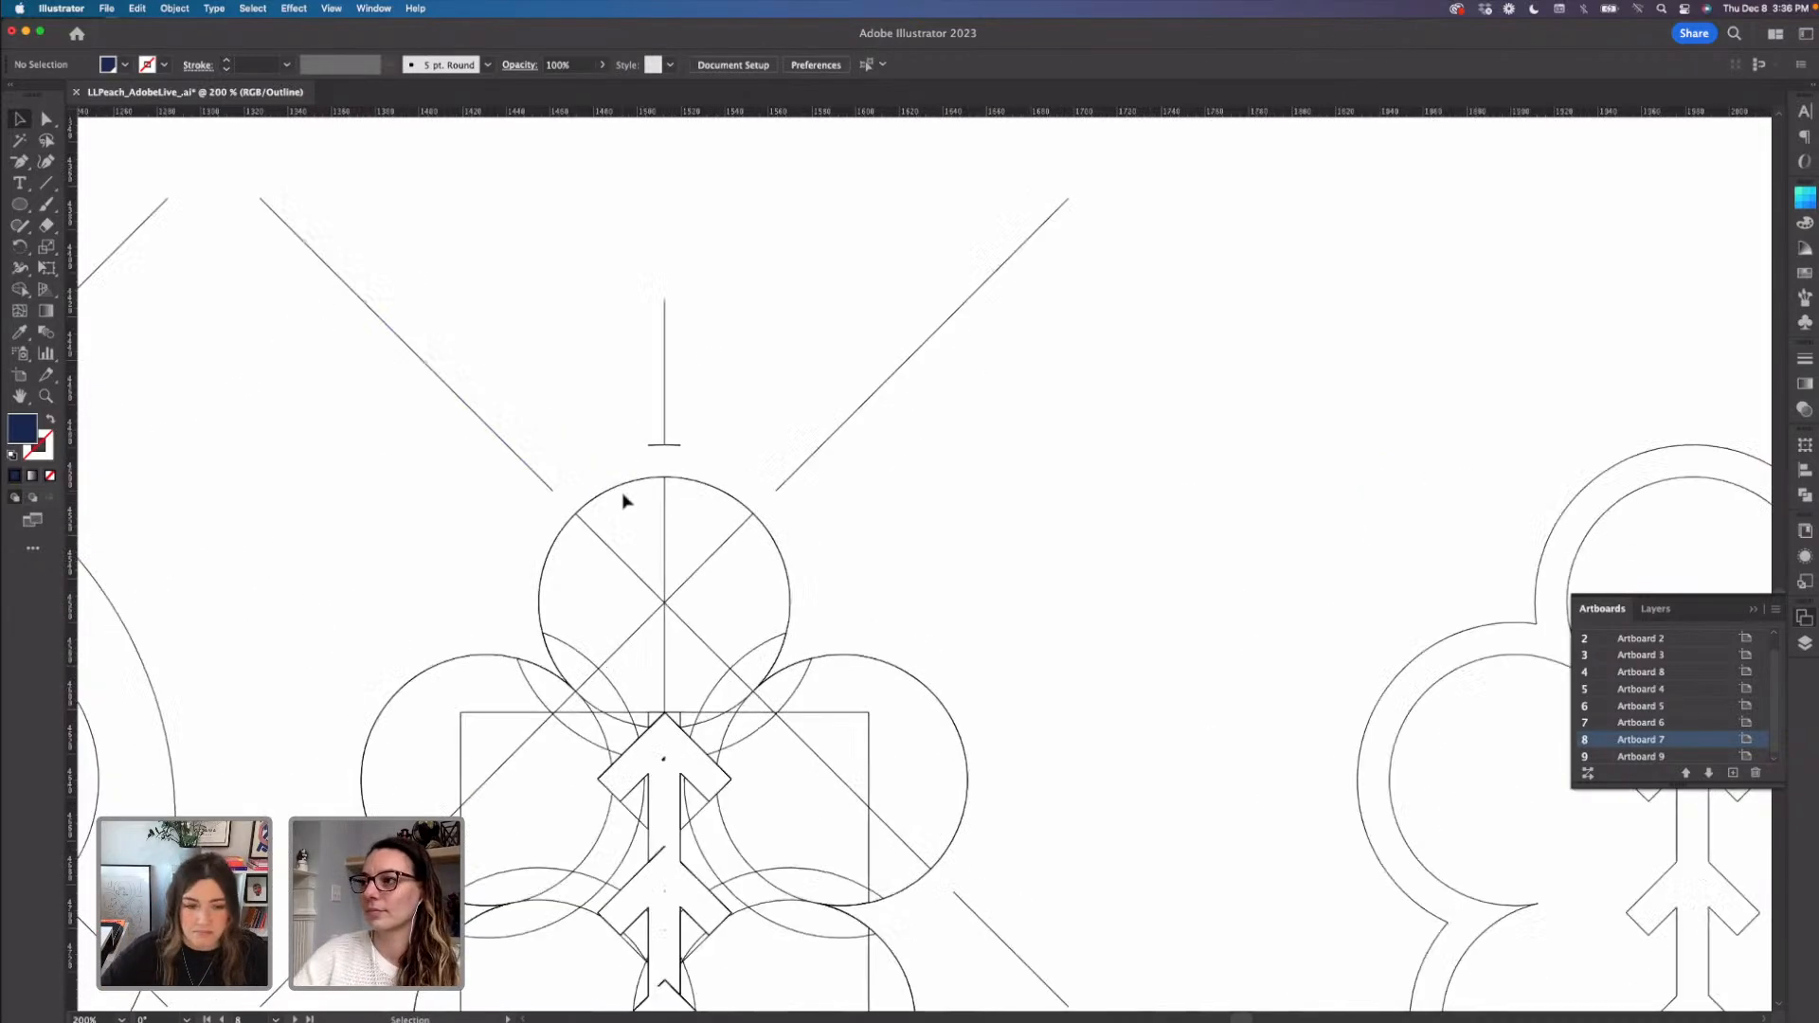
- Scale the large enclosing circle of the dotted construction down to about 178 px, keeping its top point fixed, to ring the top petal
scroll(440, 548, left, 10)
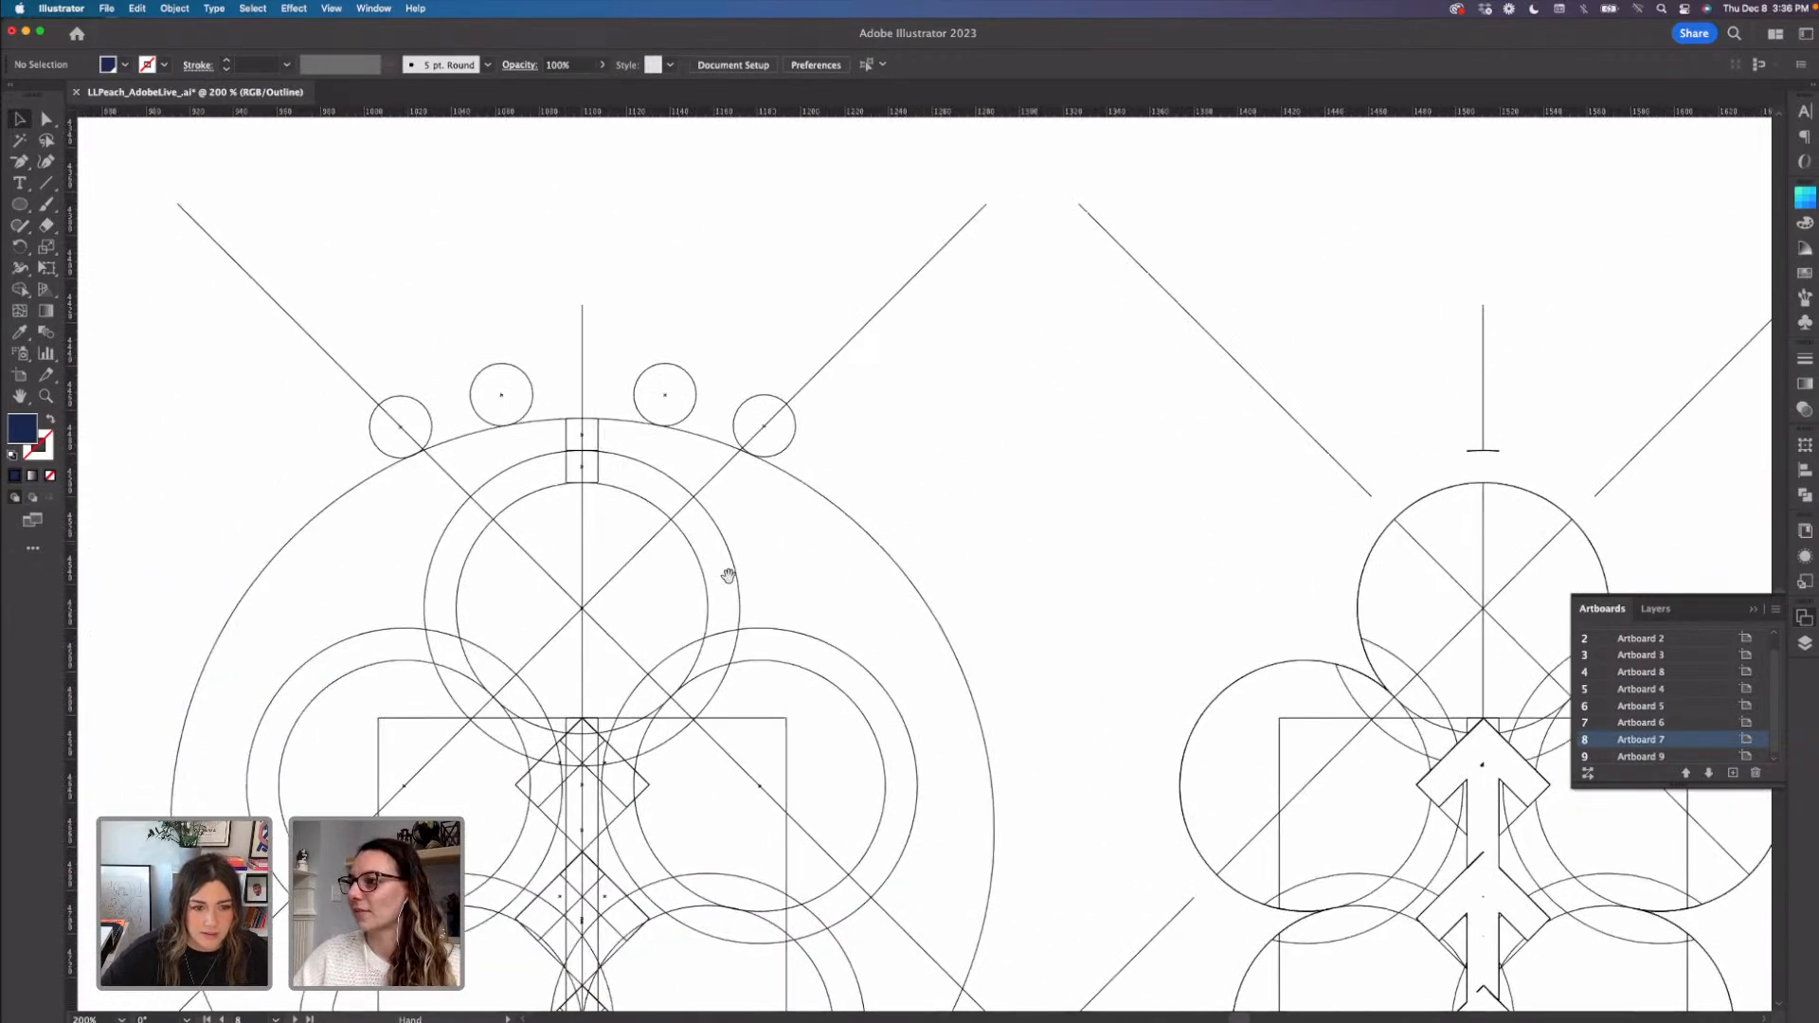
drag(842, 580, 803, 508)
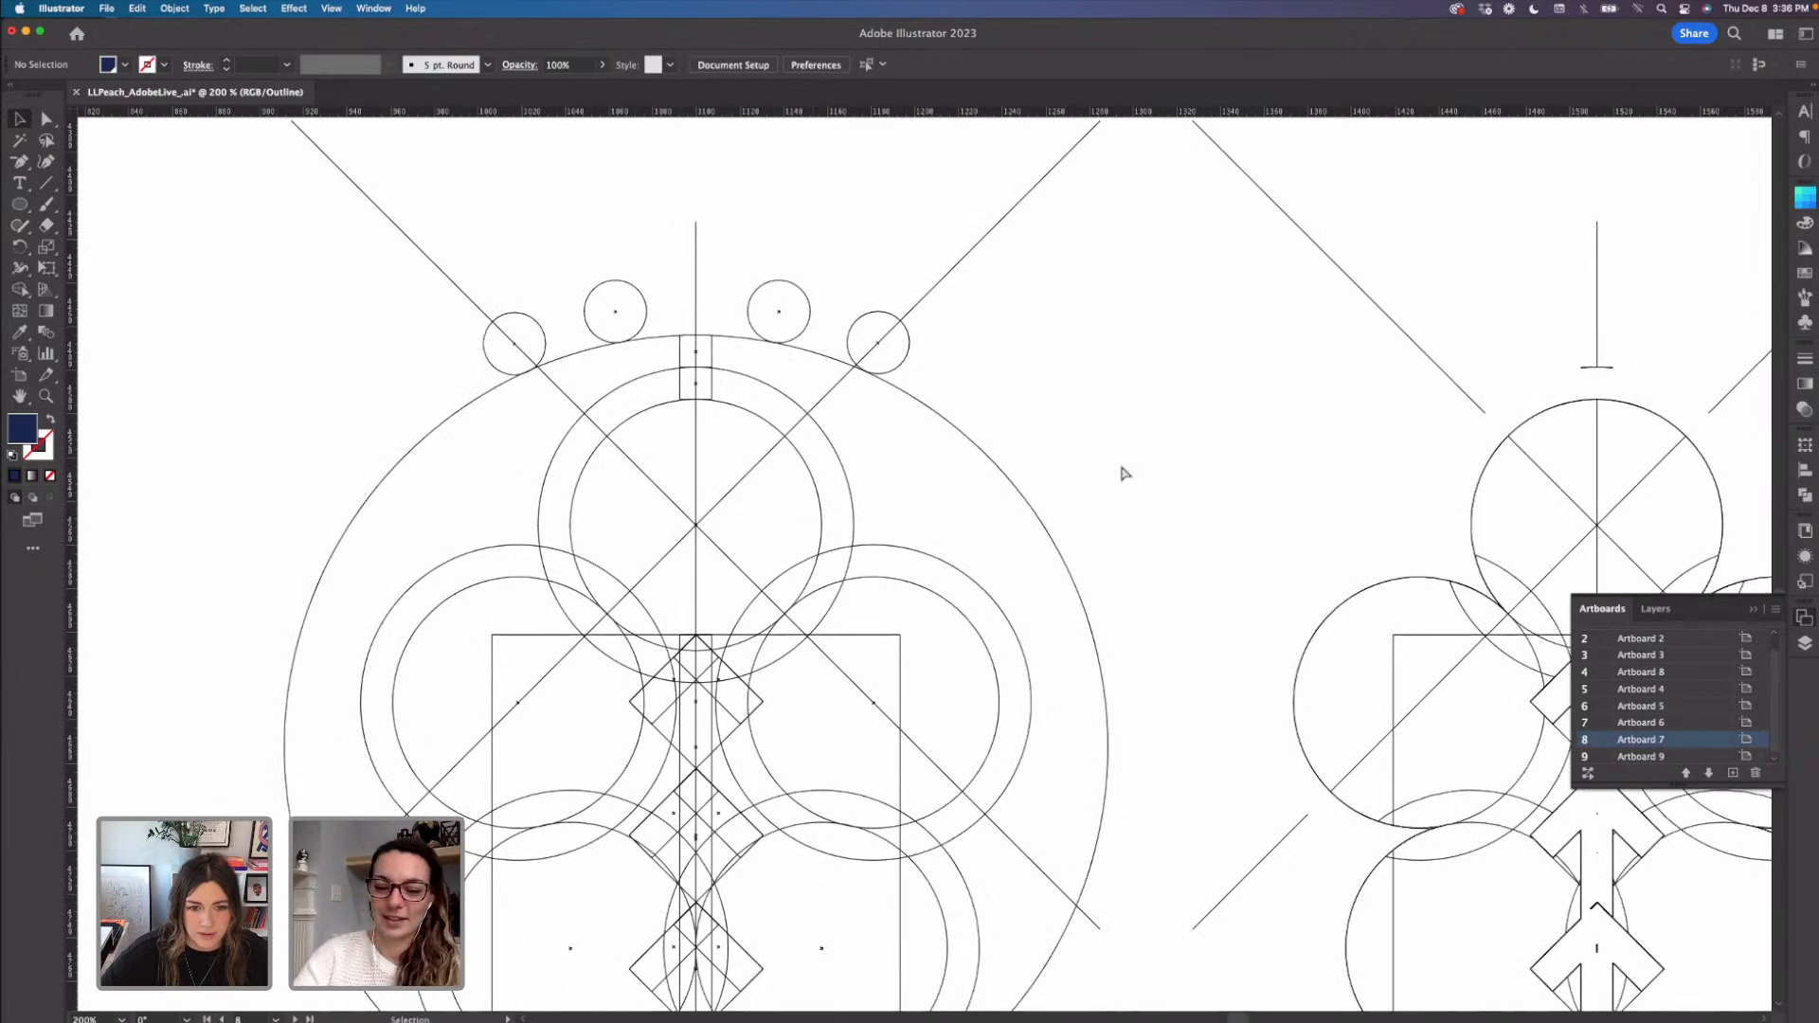
key(super+minus)
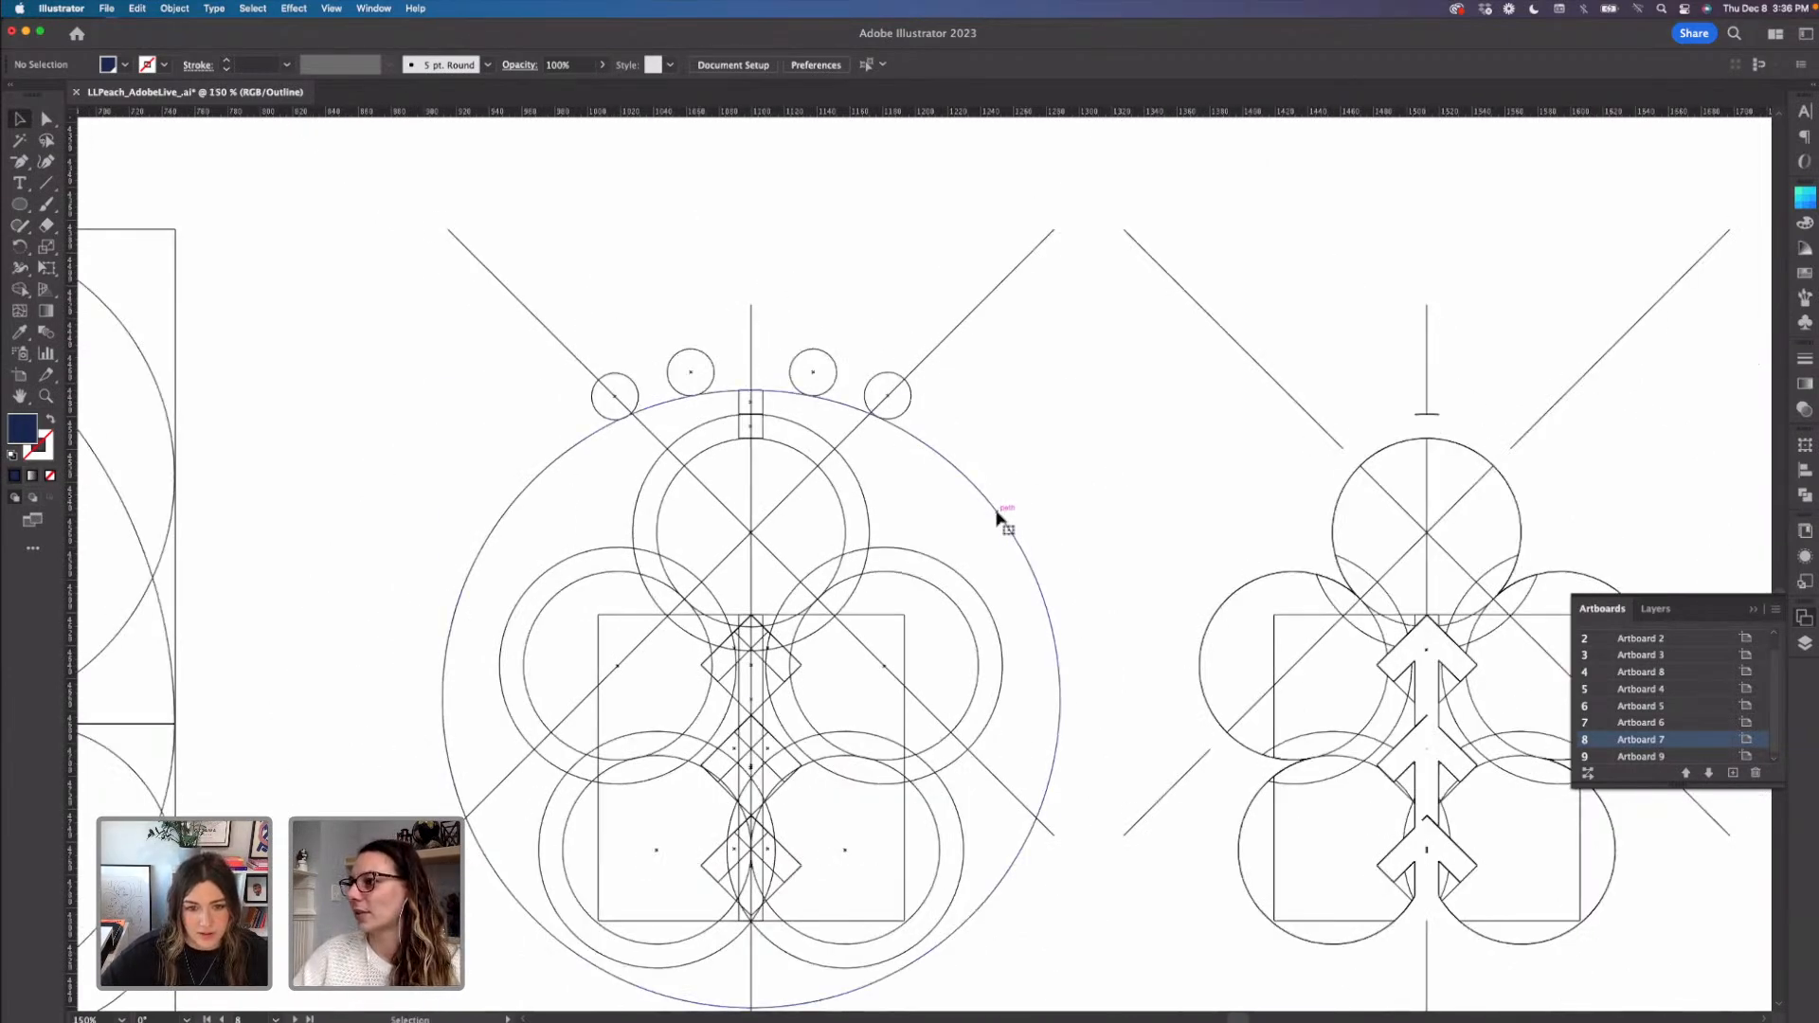
click(998, 517)
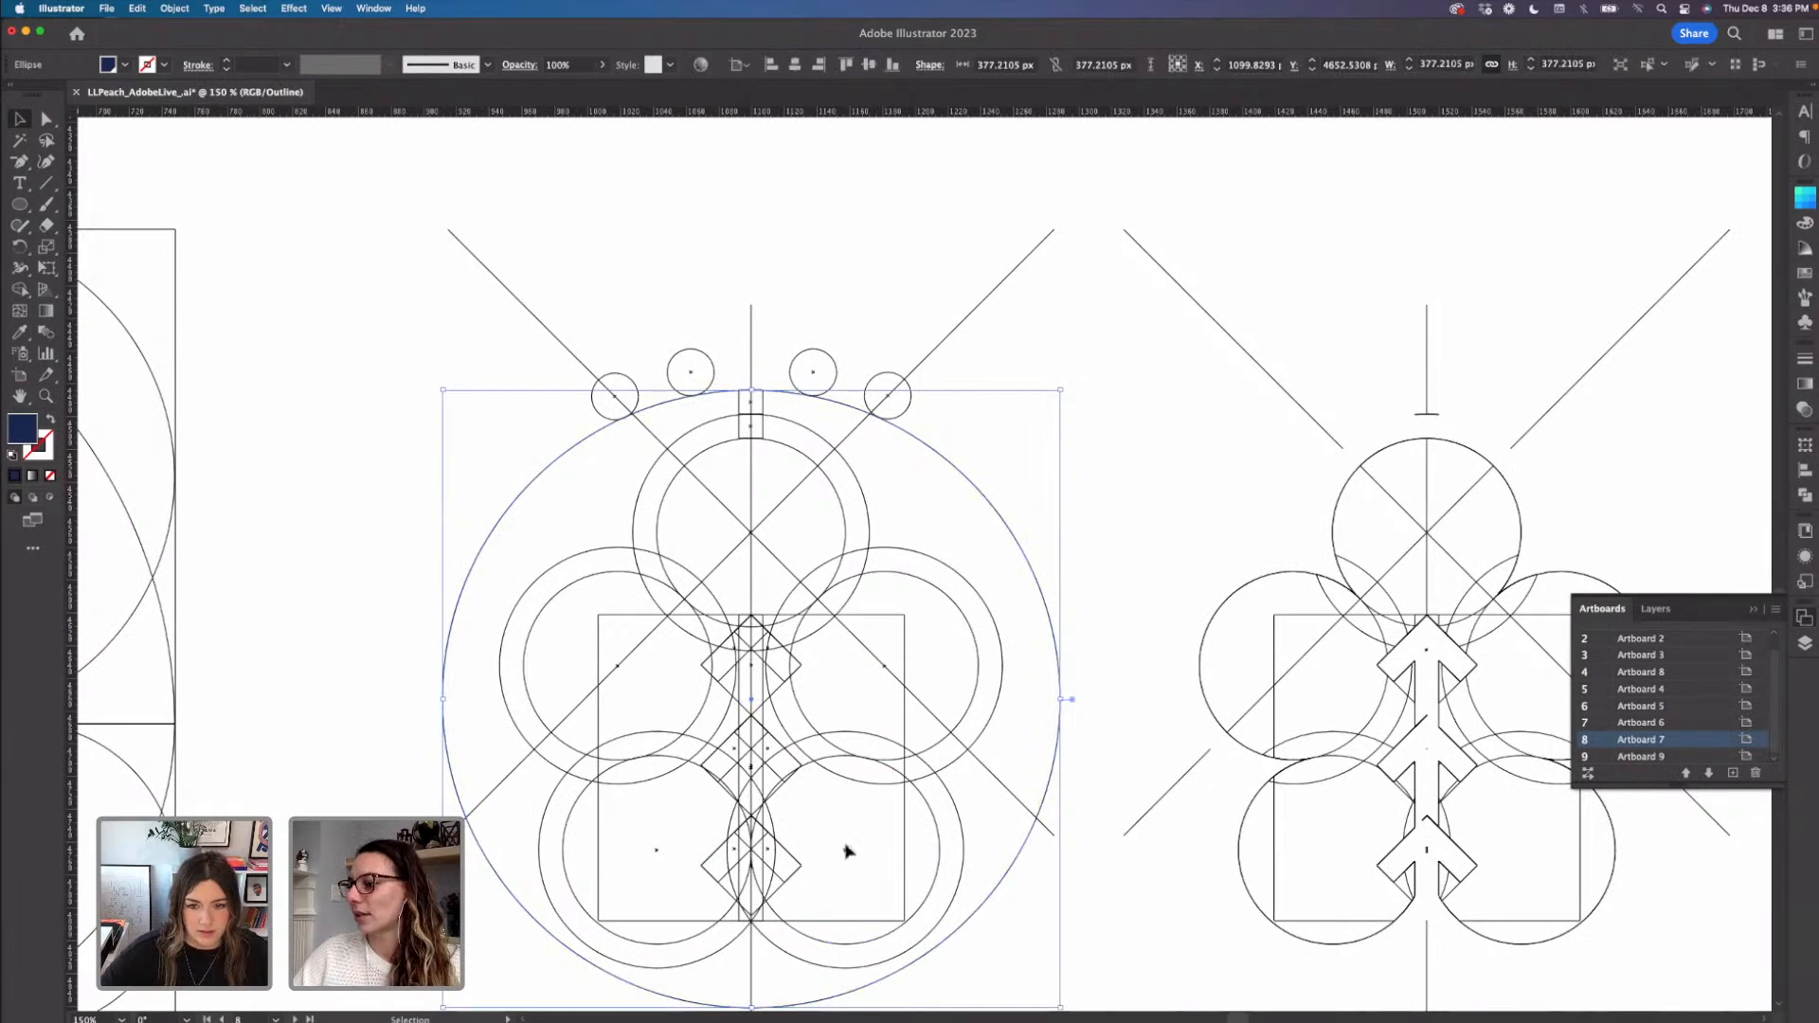
drag(755, 1002, 755, 681)
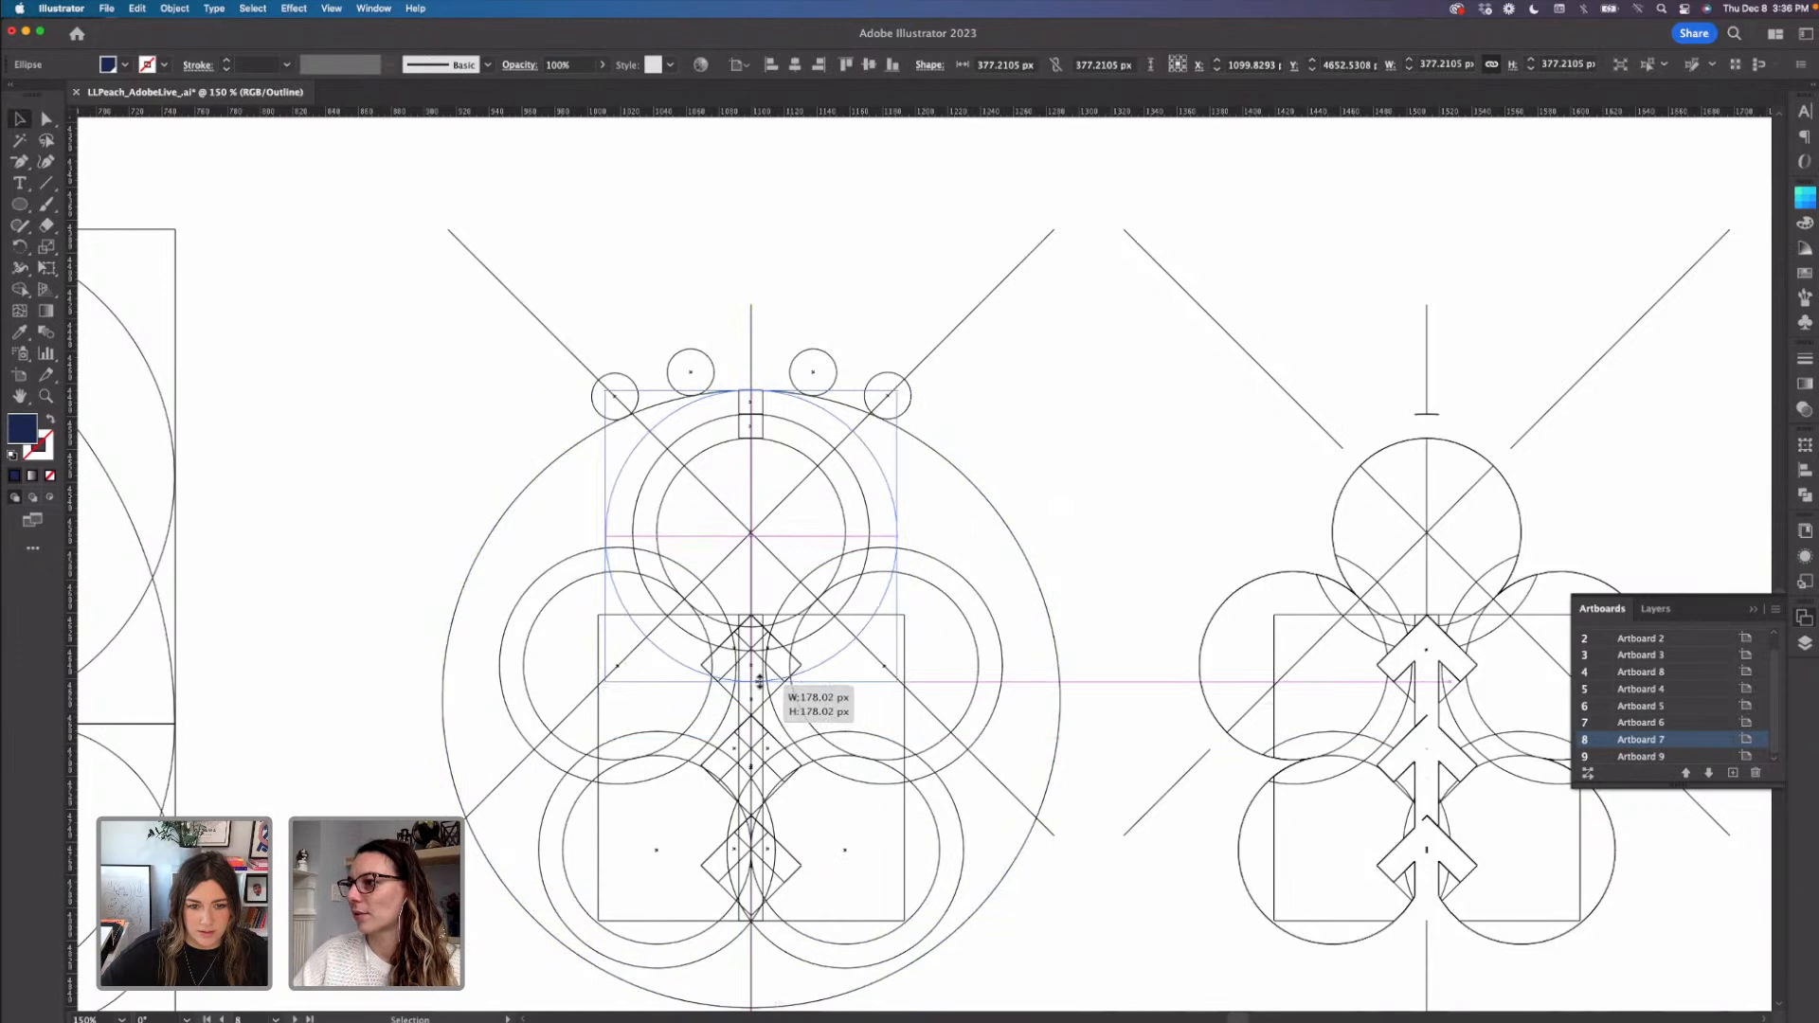
click(1144, 444)
- Copy the upper spacer square down the centre line and nudge it against the lower edge of the top petal's middle ring
click(762, 405)
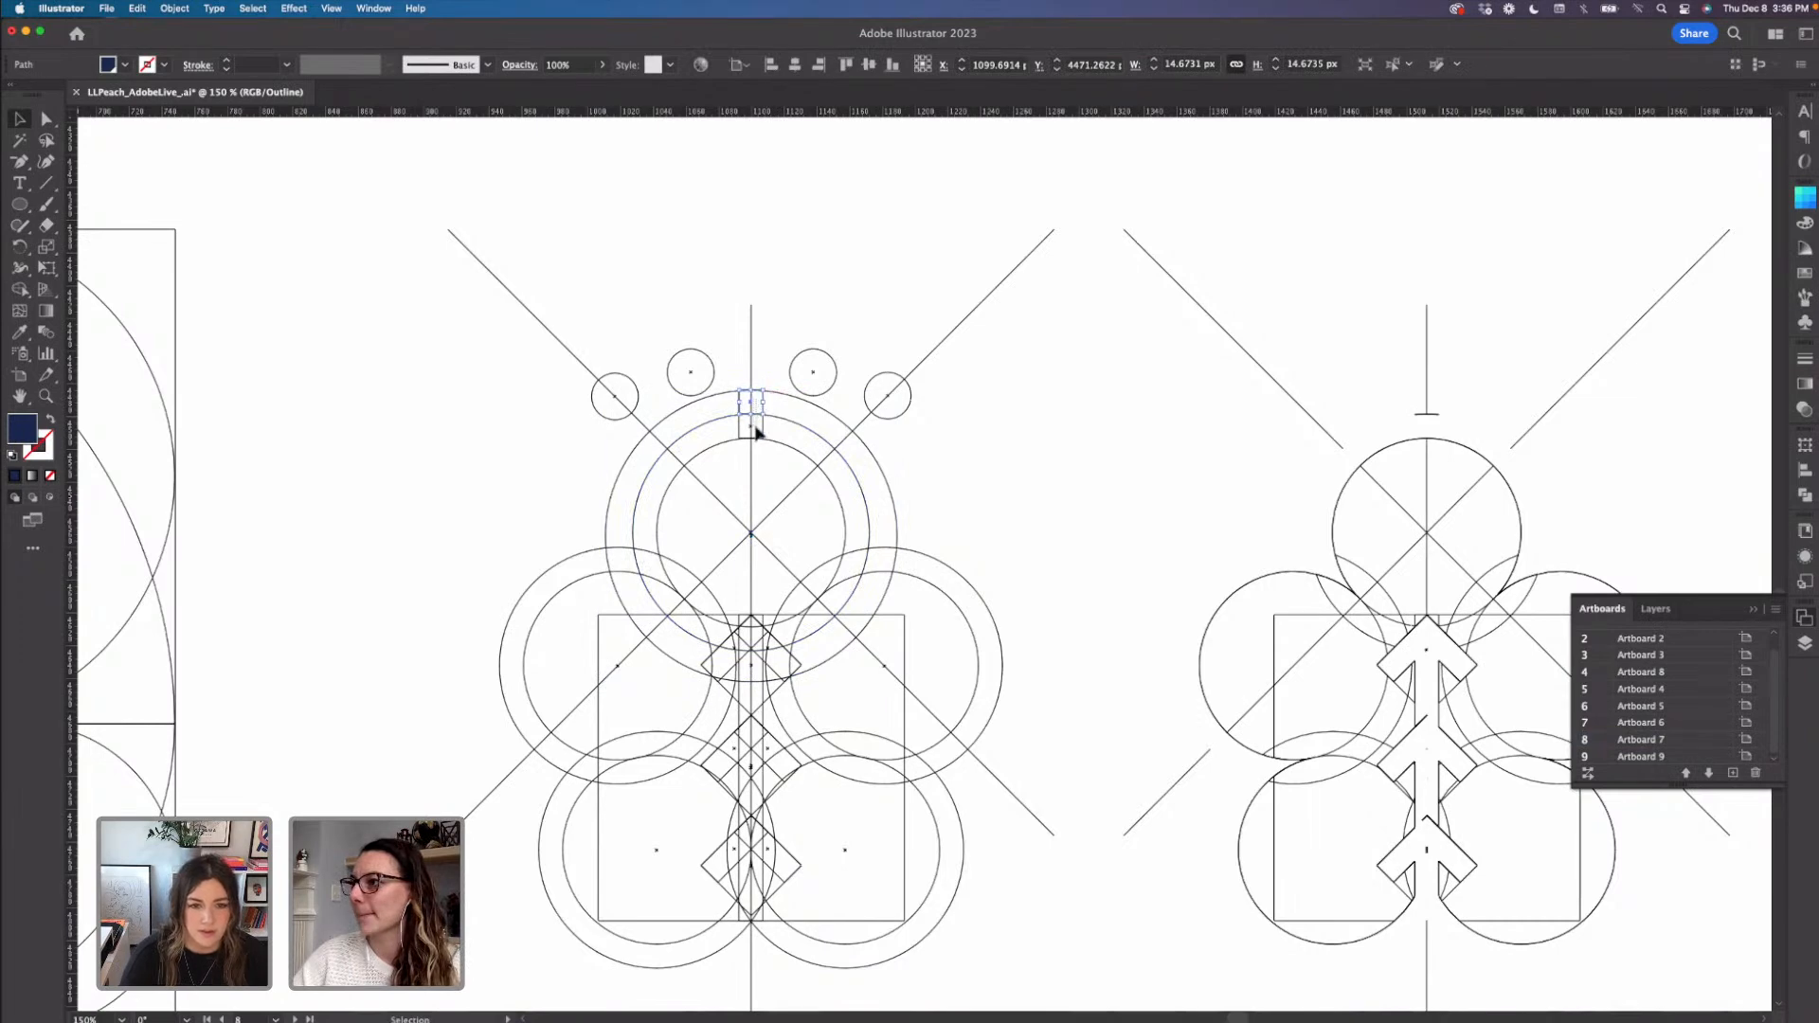
click(784, 357)
drag(755, 405, 750, 666)
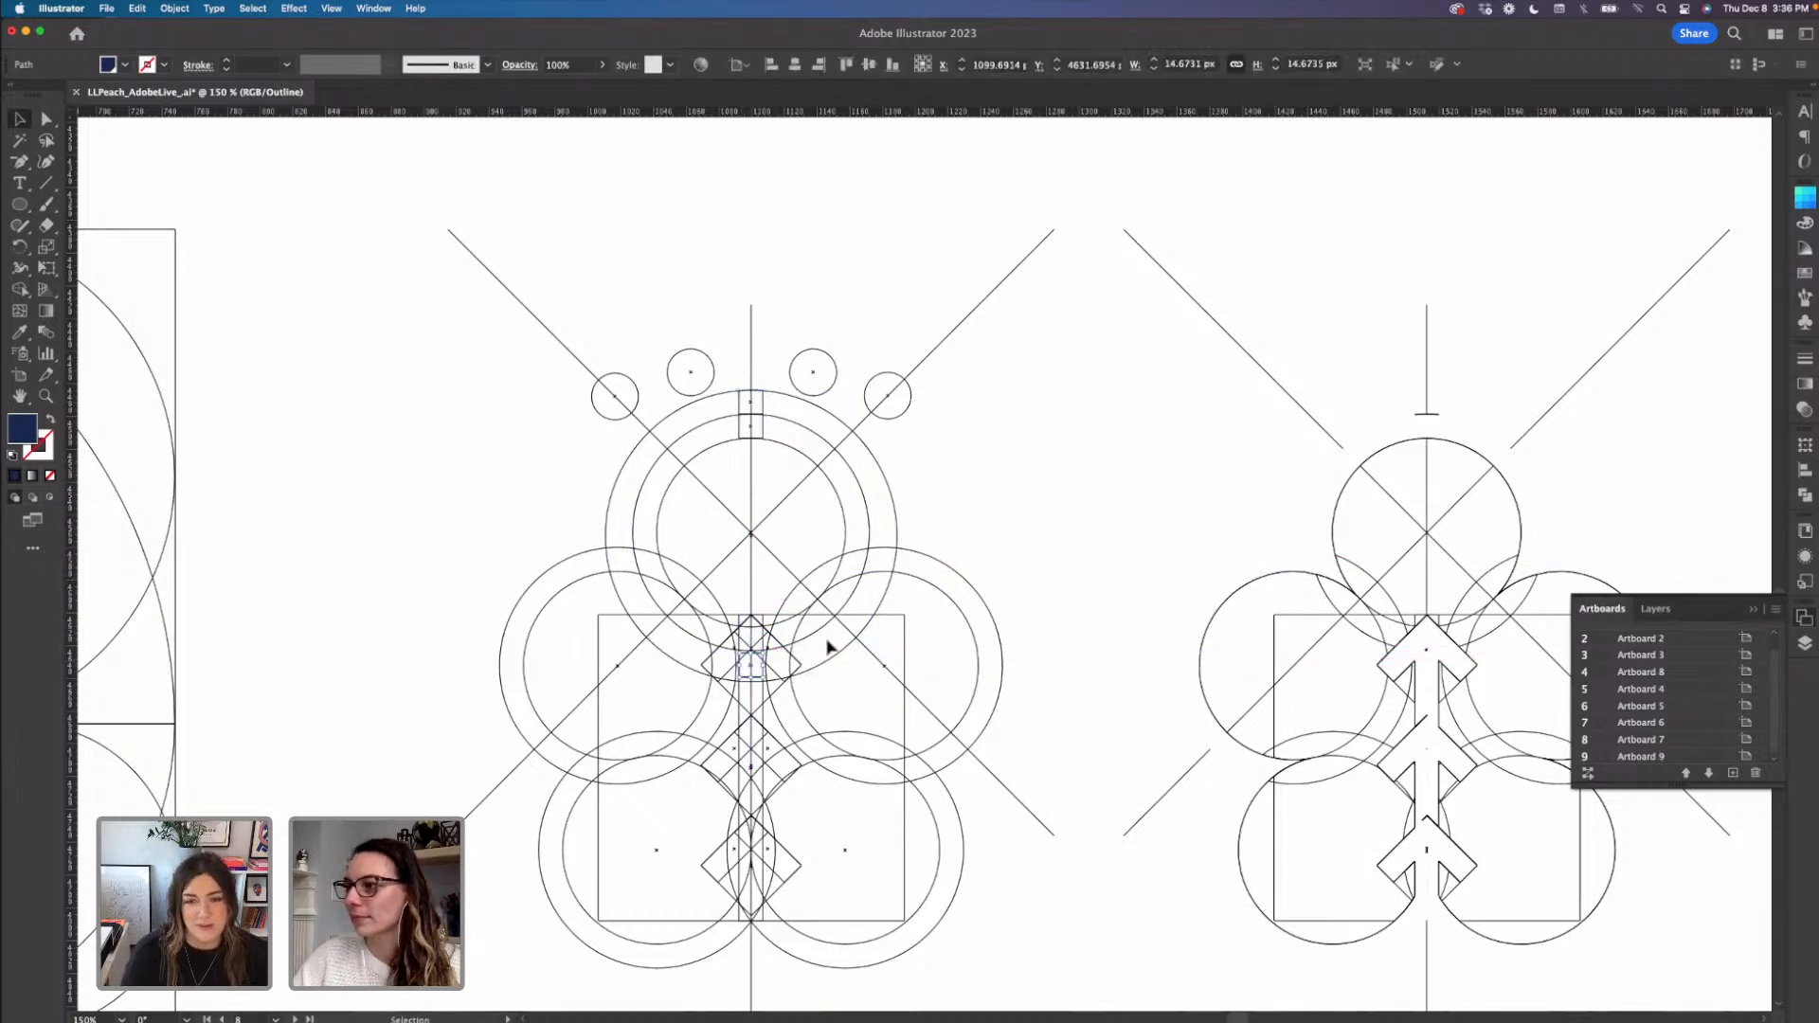
key(super+equal)
key(super+equal)
key(super+equal)
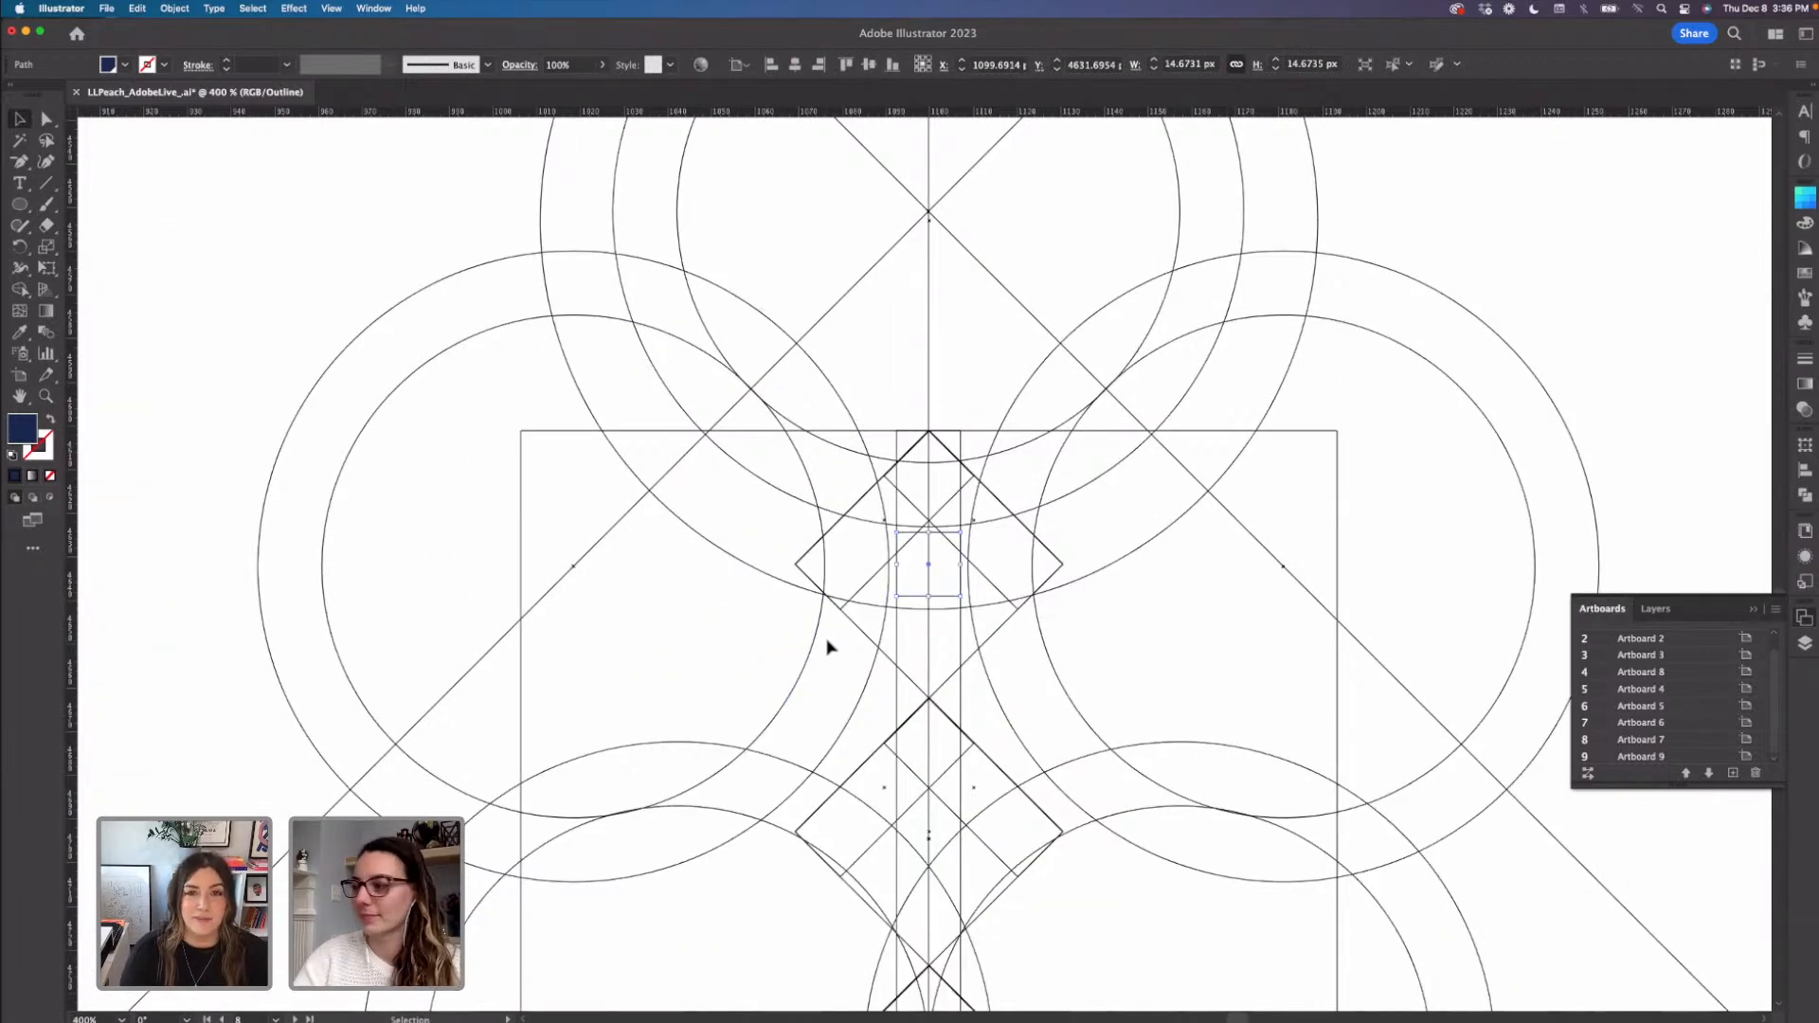
key(Up)
key(Up)
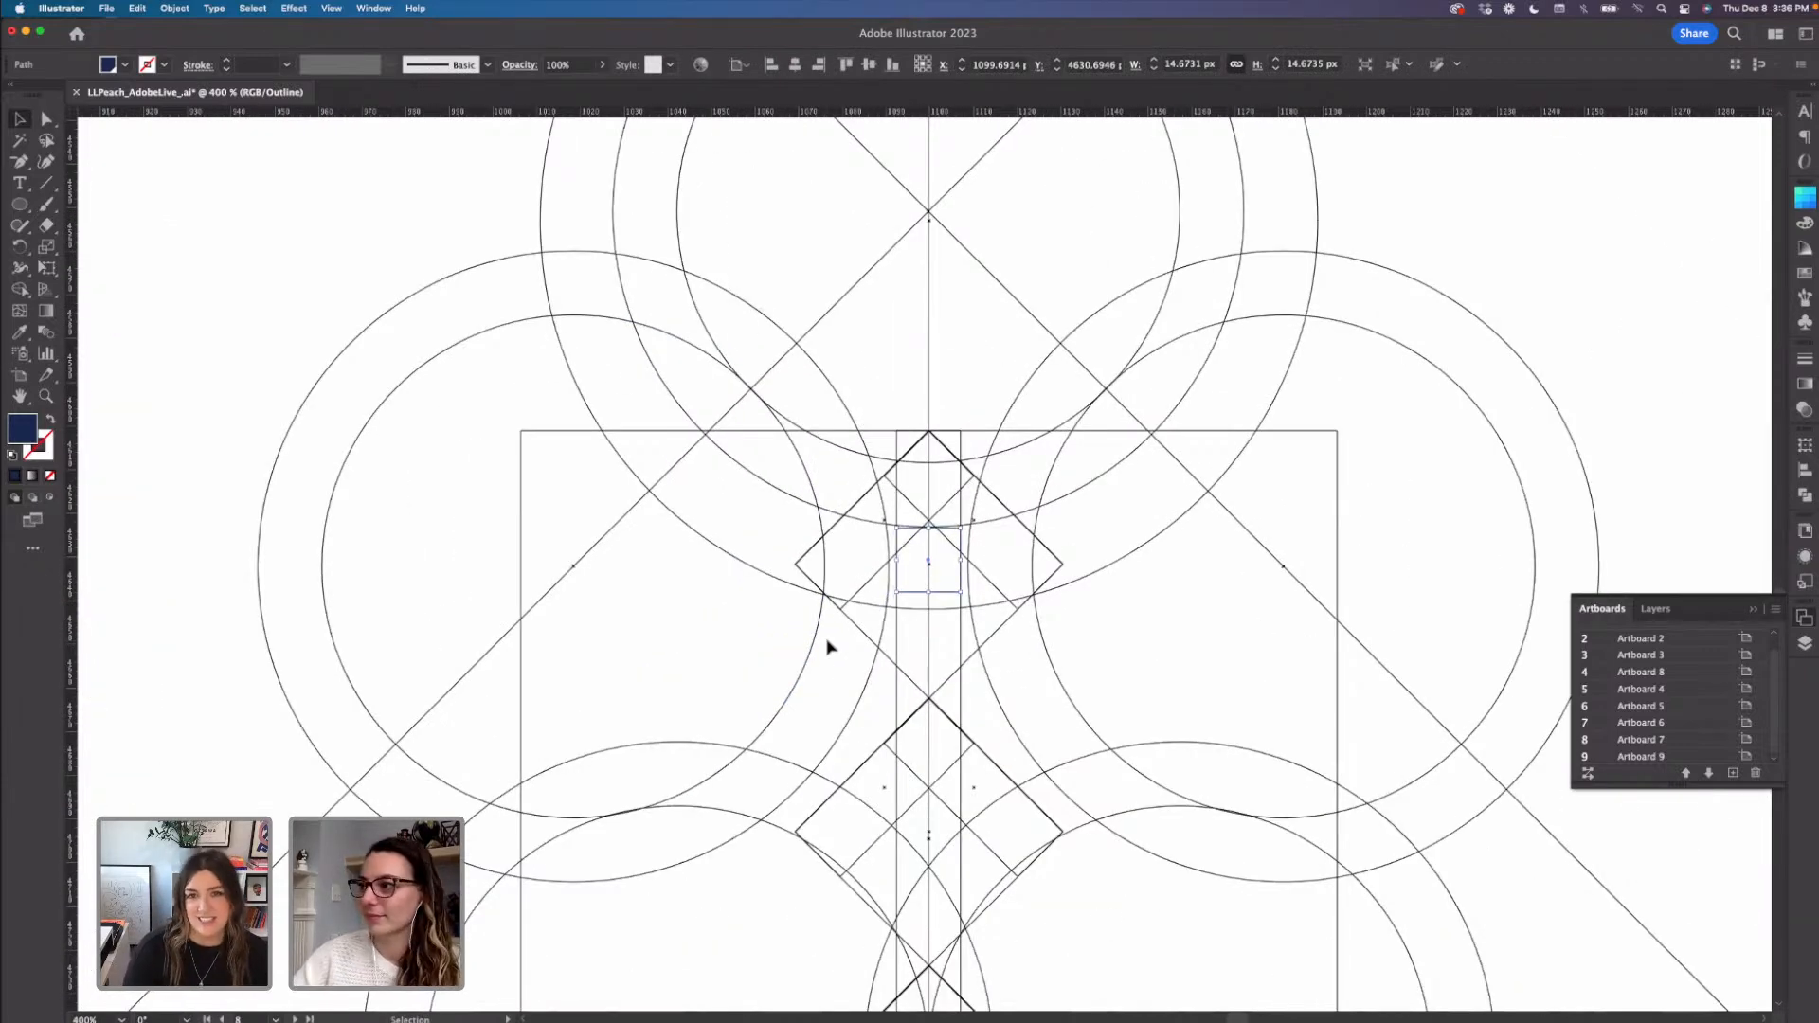
- Shrink the top petal's outermost ring to about 174 px so its lower edge meets the bottom of the copied spacer square
click(972, 608)
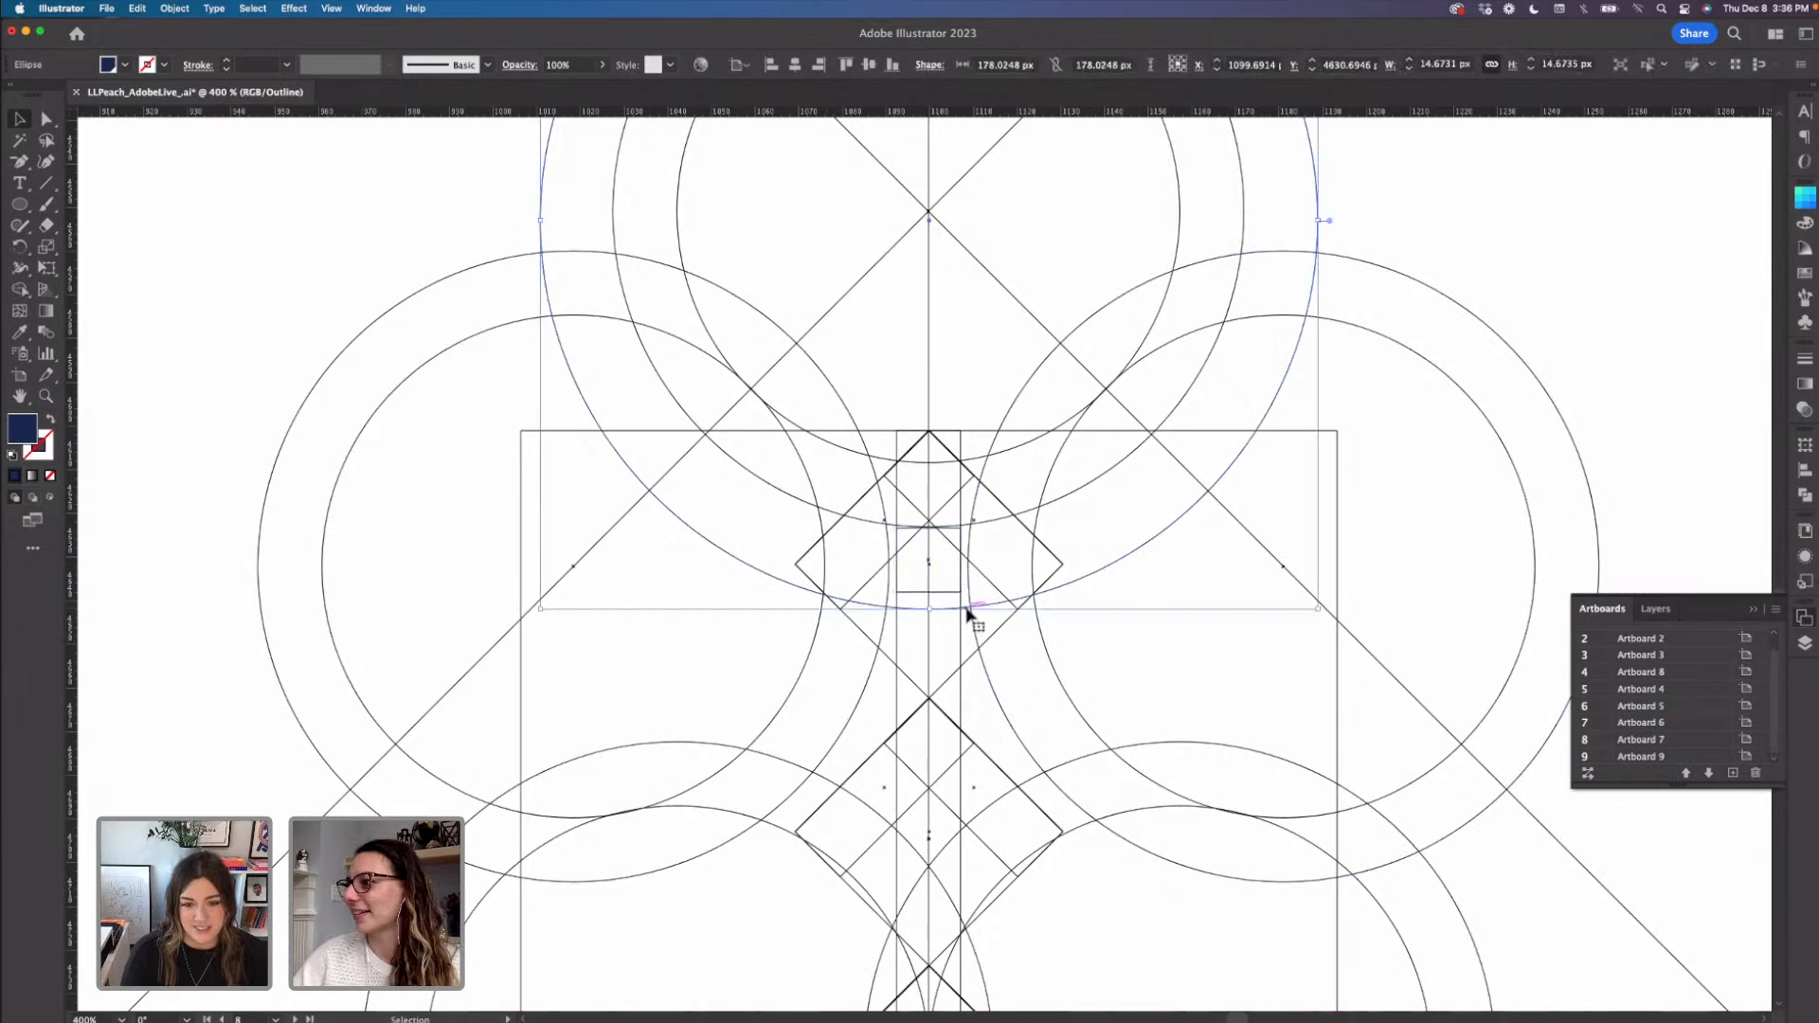
drag(934, 606, 937, 593)
key(super+minus)
key(super+minus)
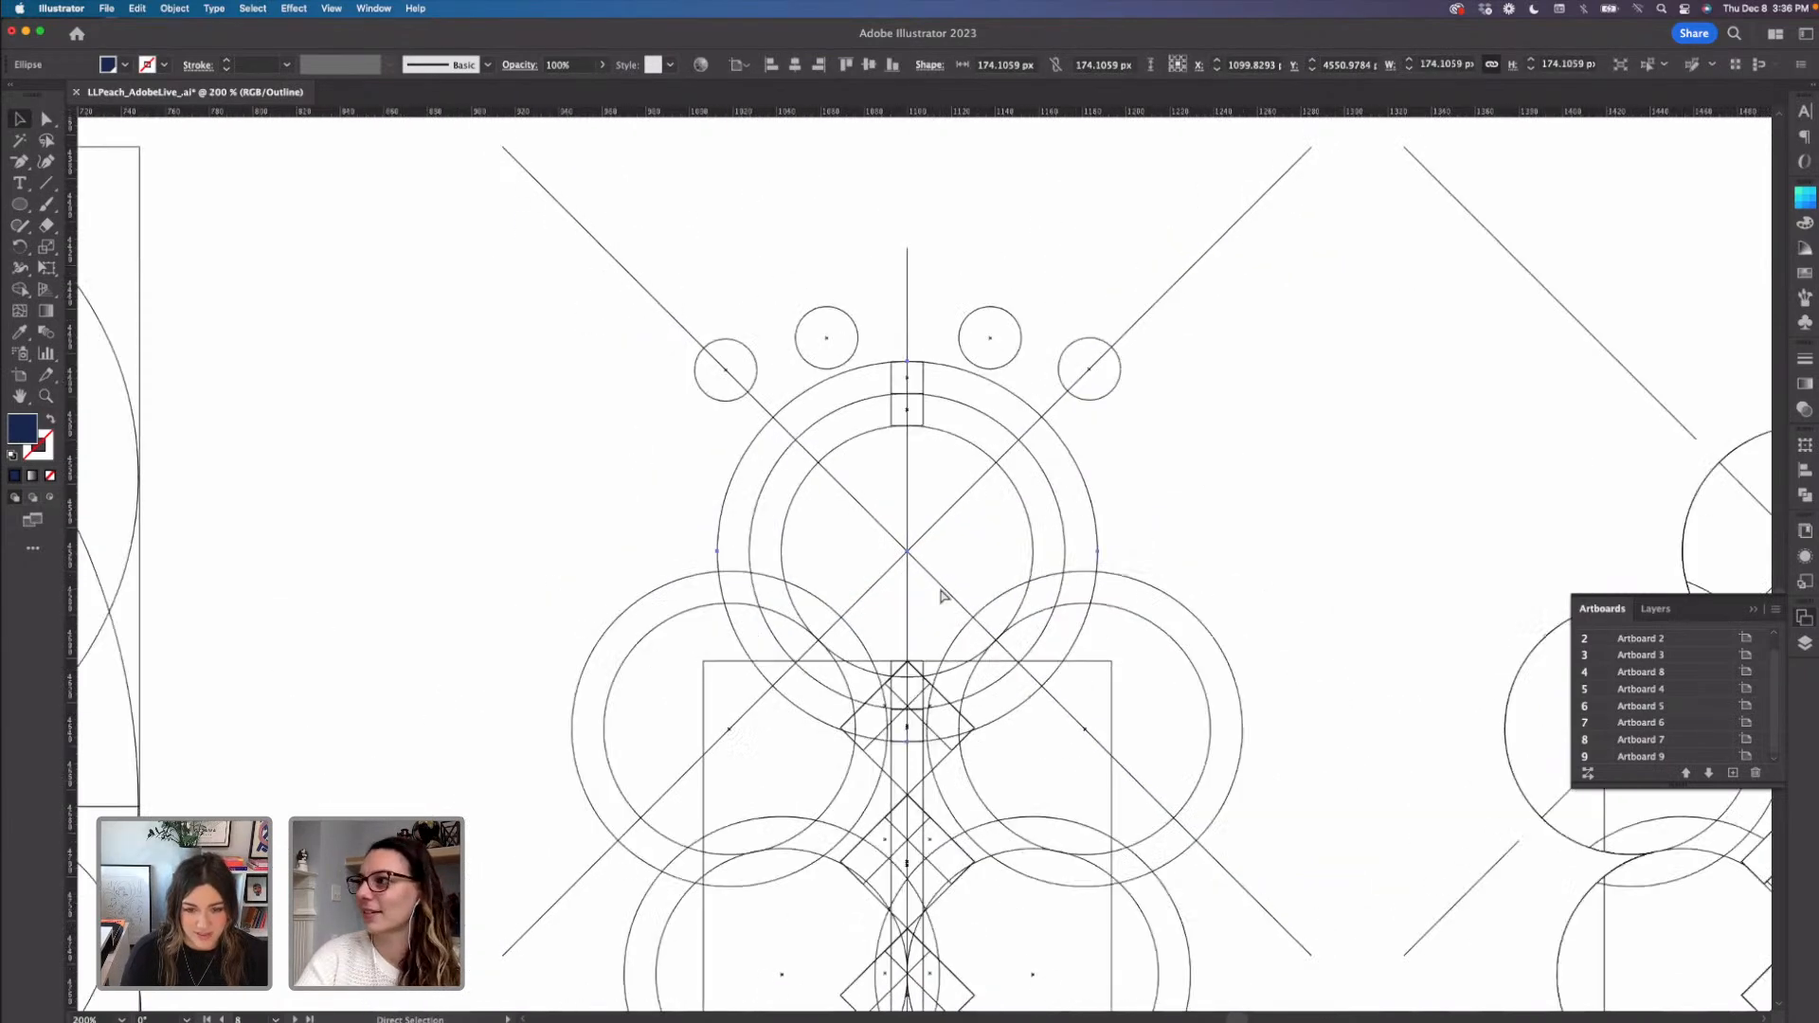
click(1239, 460)
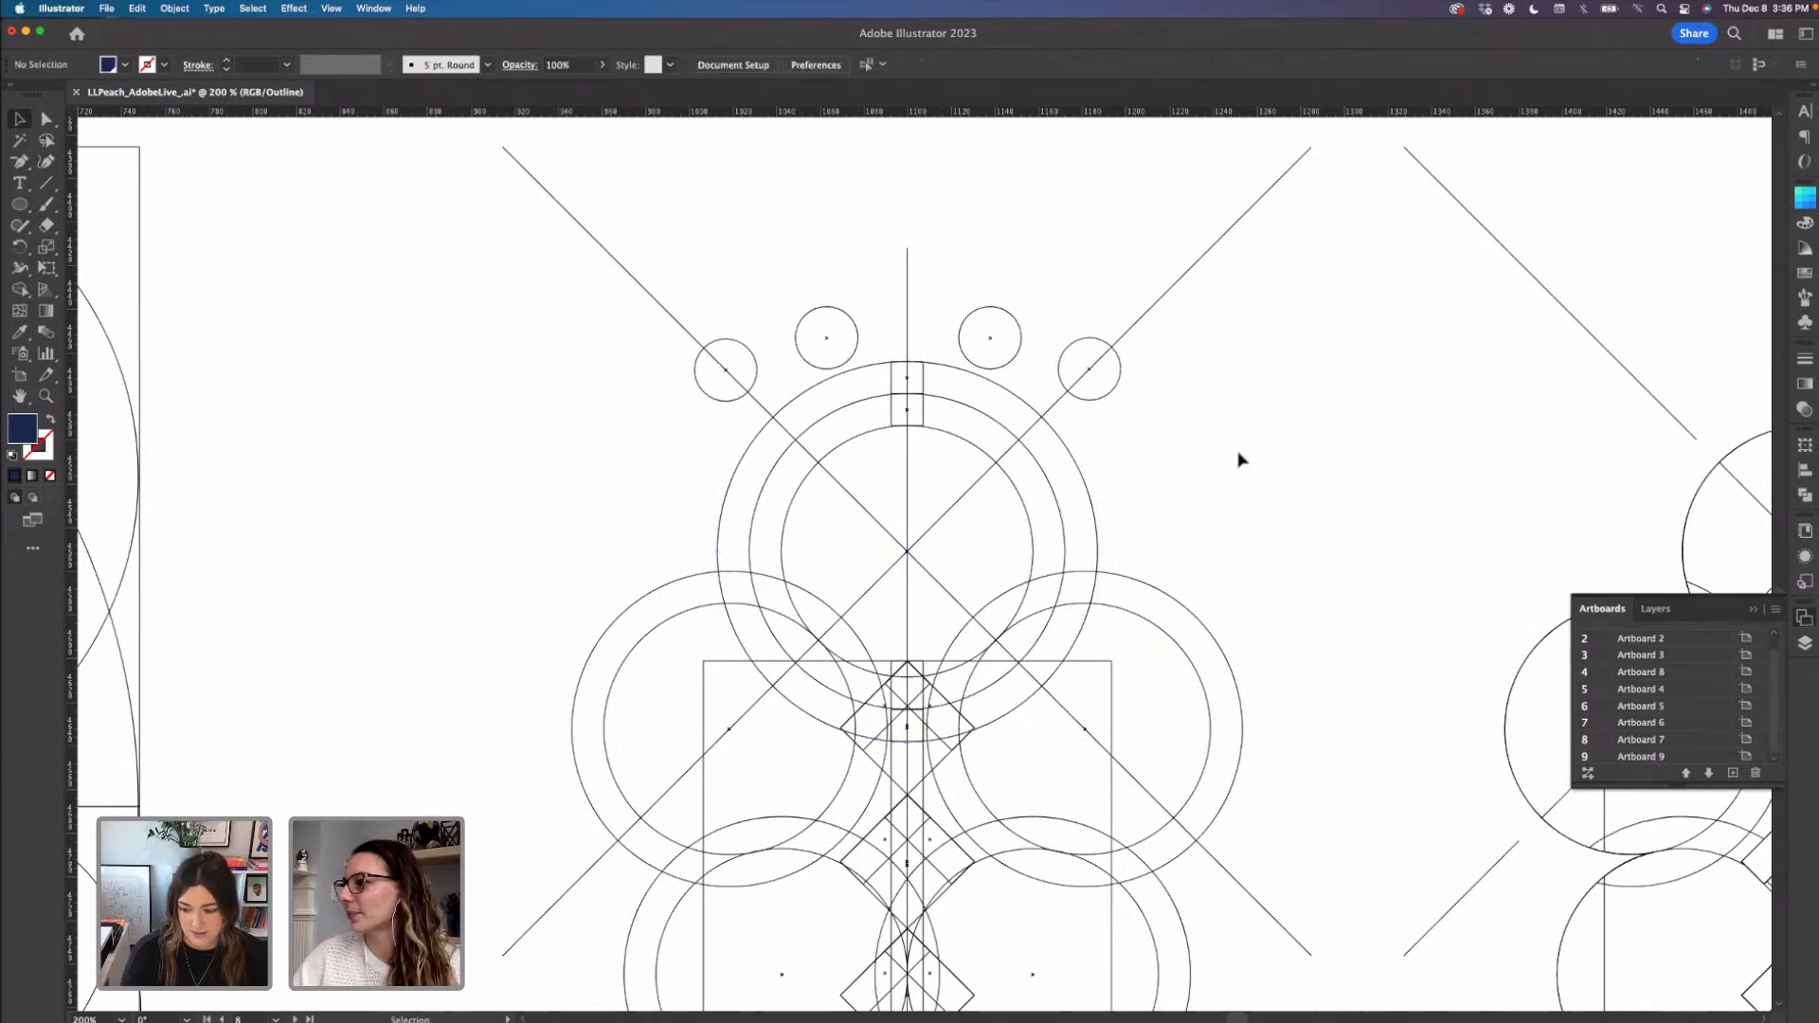
- Move the two outer dots inward along the diagonal guides until they touch the top petal's outermost ring
key(super+equal)
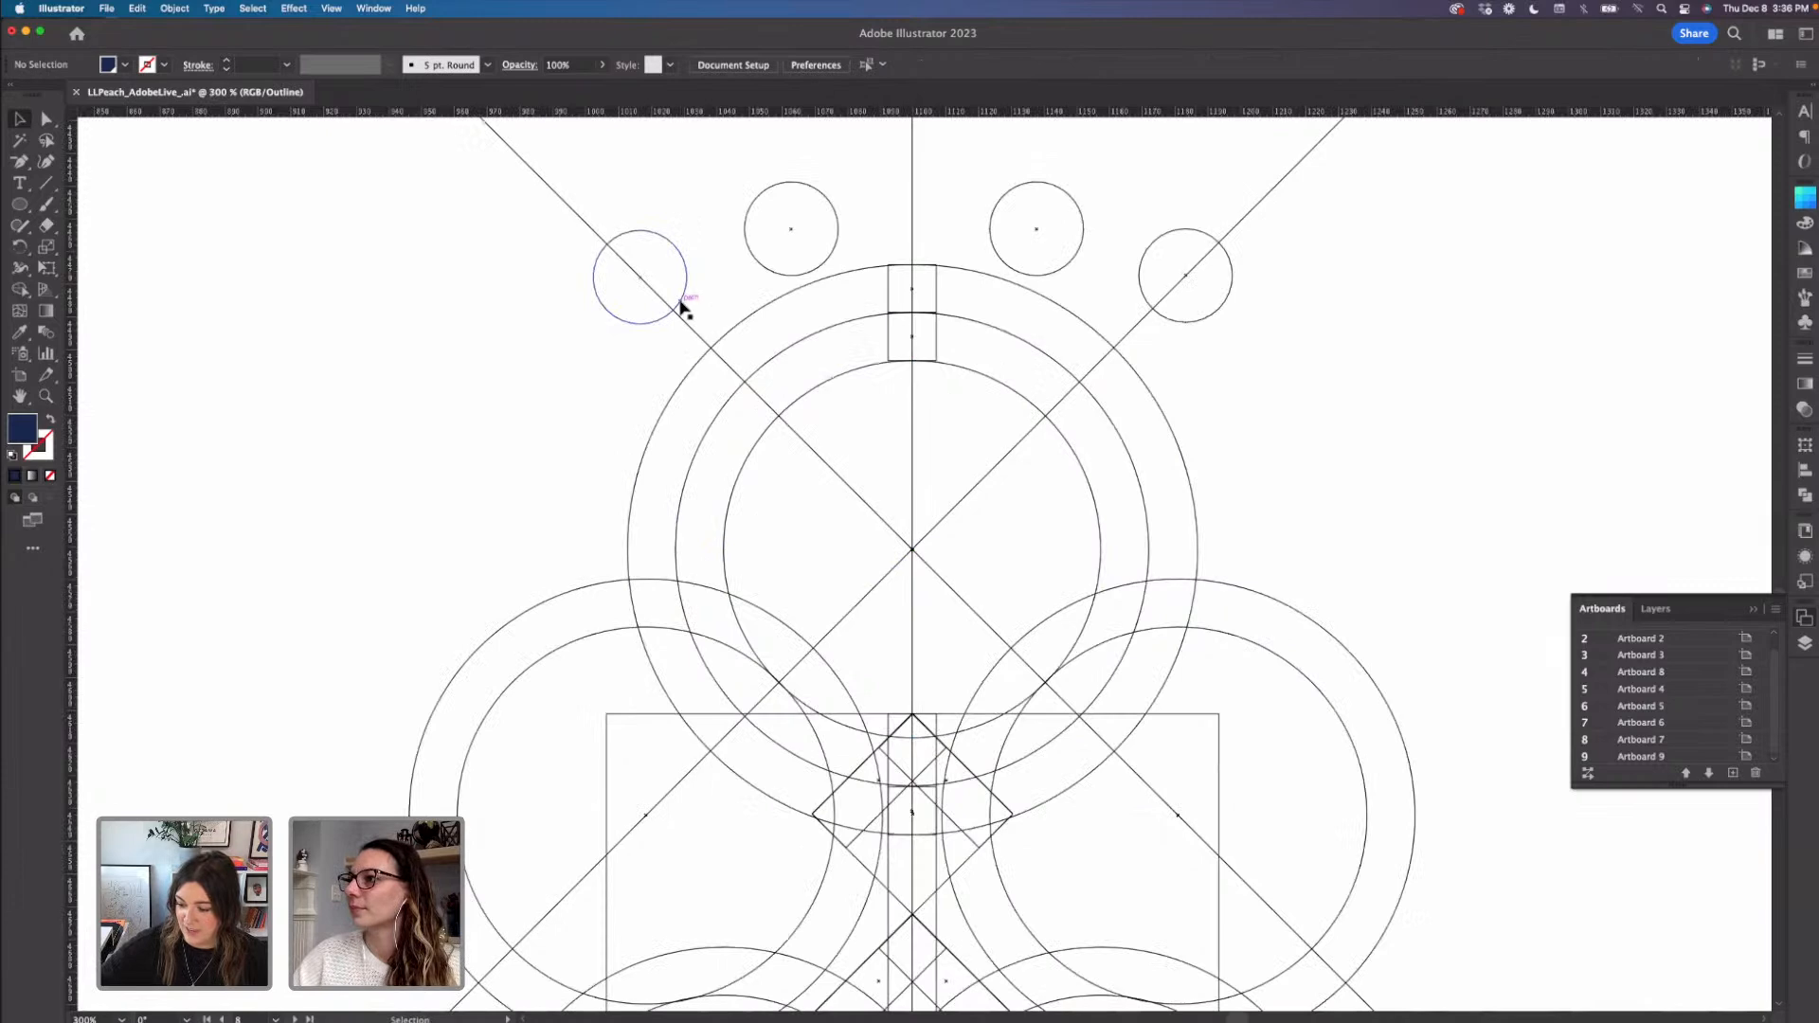
drag(682, 308, 719, 349)
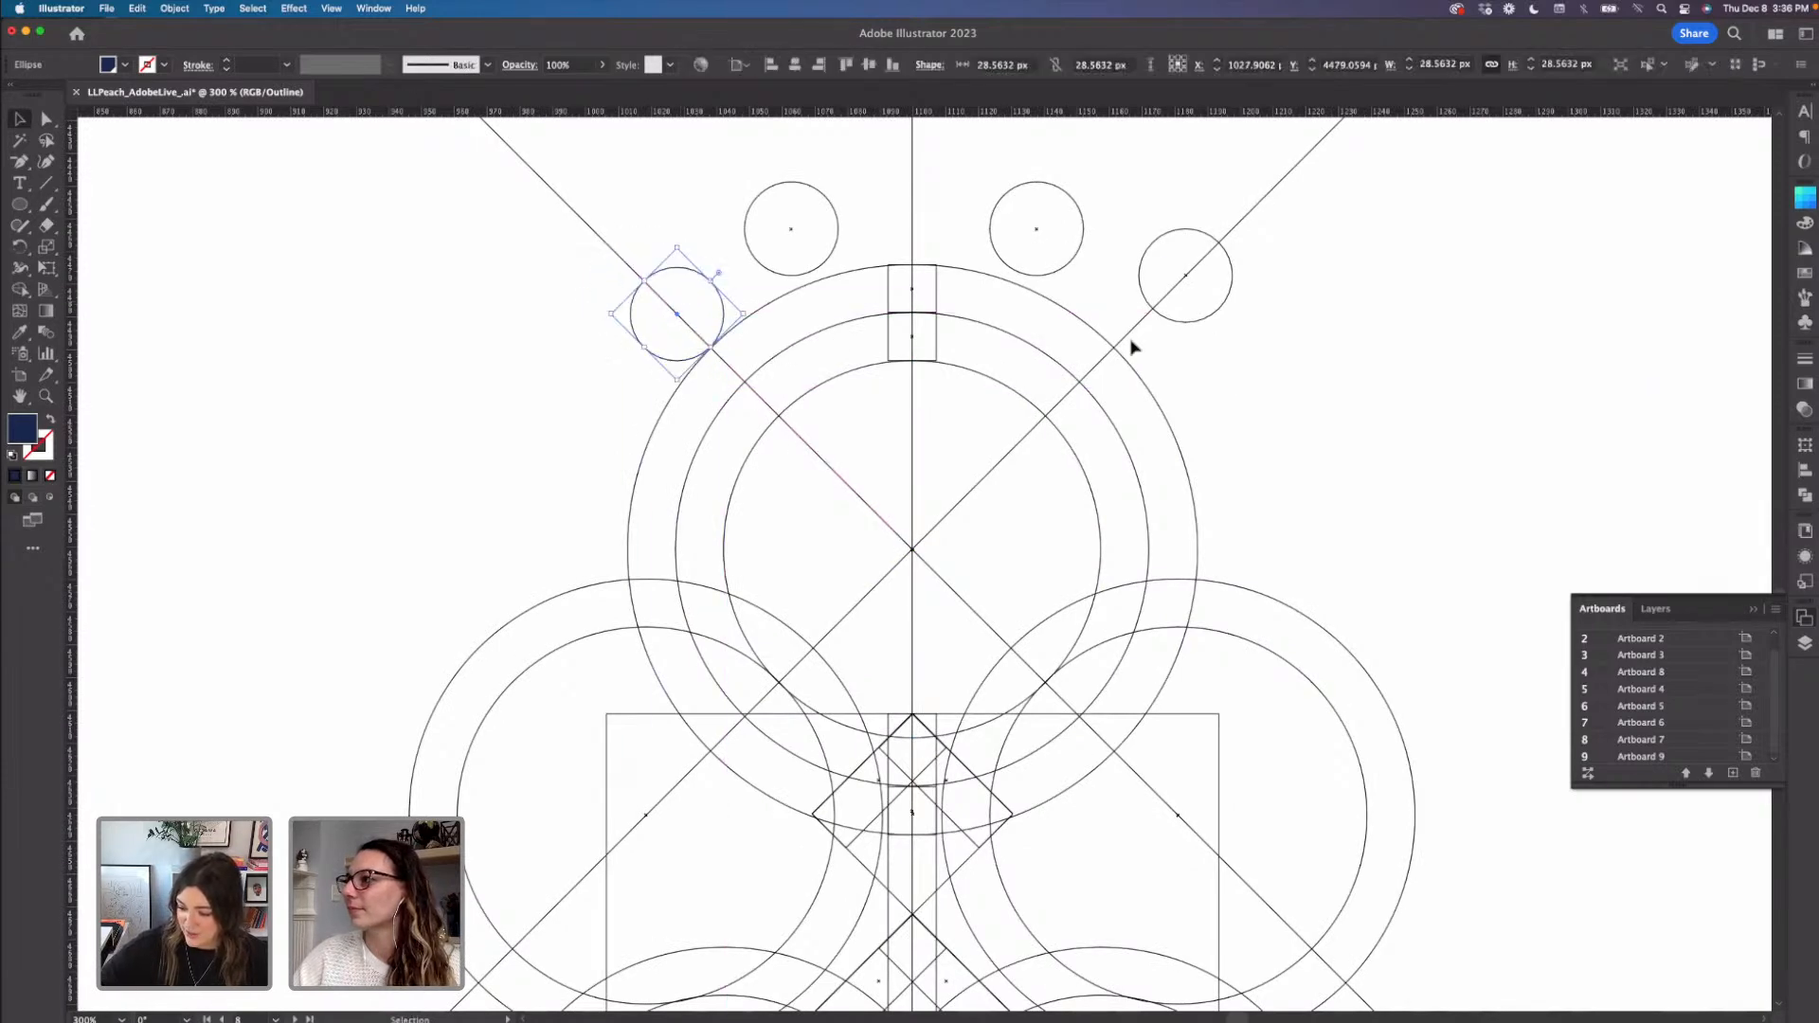
drag(1188, 327, 1140, 361)
click(1271, 343)
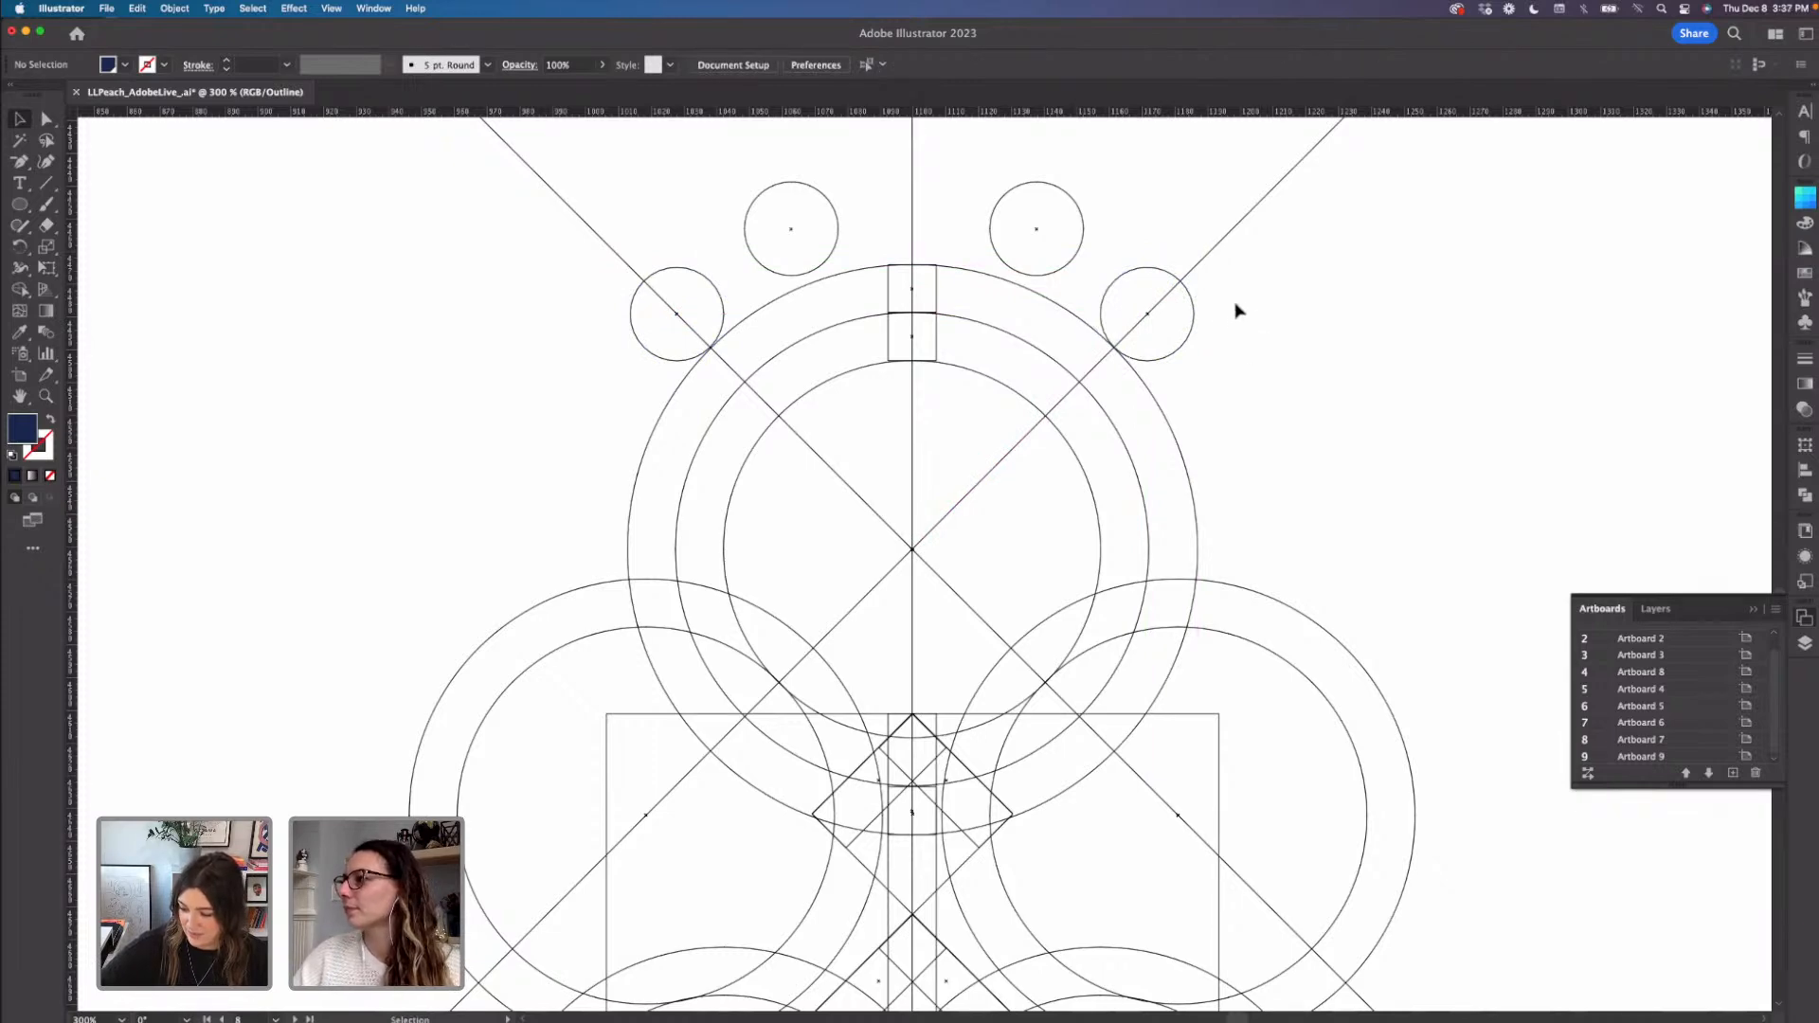
- Place the right inner dot against the outermost ring and replace the left inner dot with a level copy of it
drag(1068, 263, 1062, 273)
click(1112, 244)
click(820, 271)
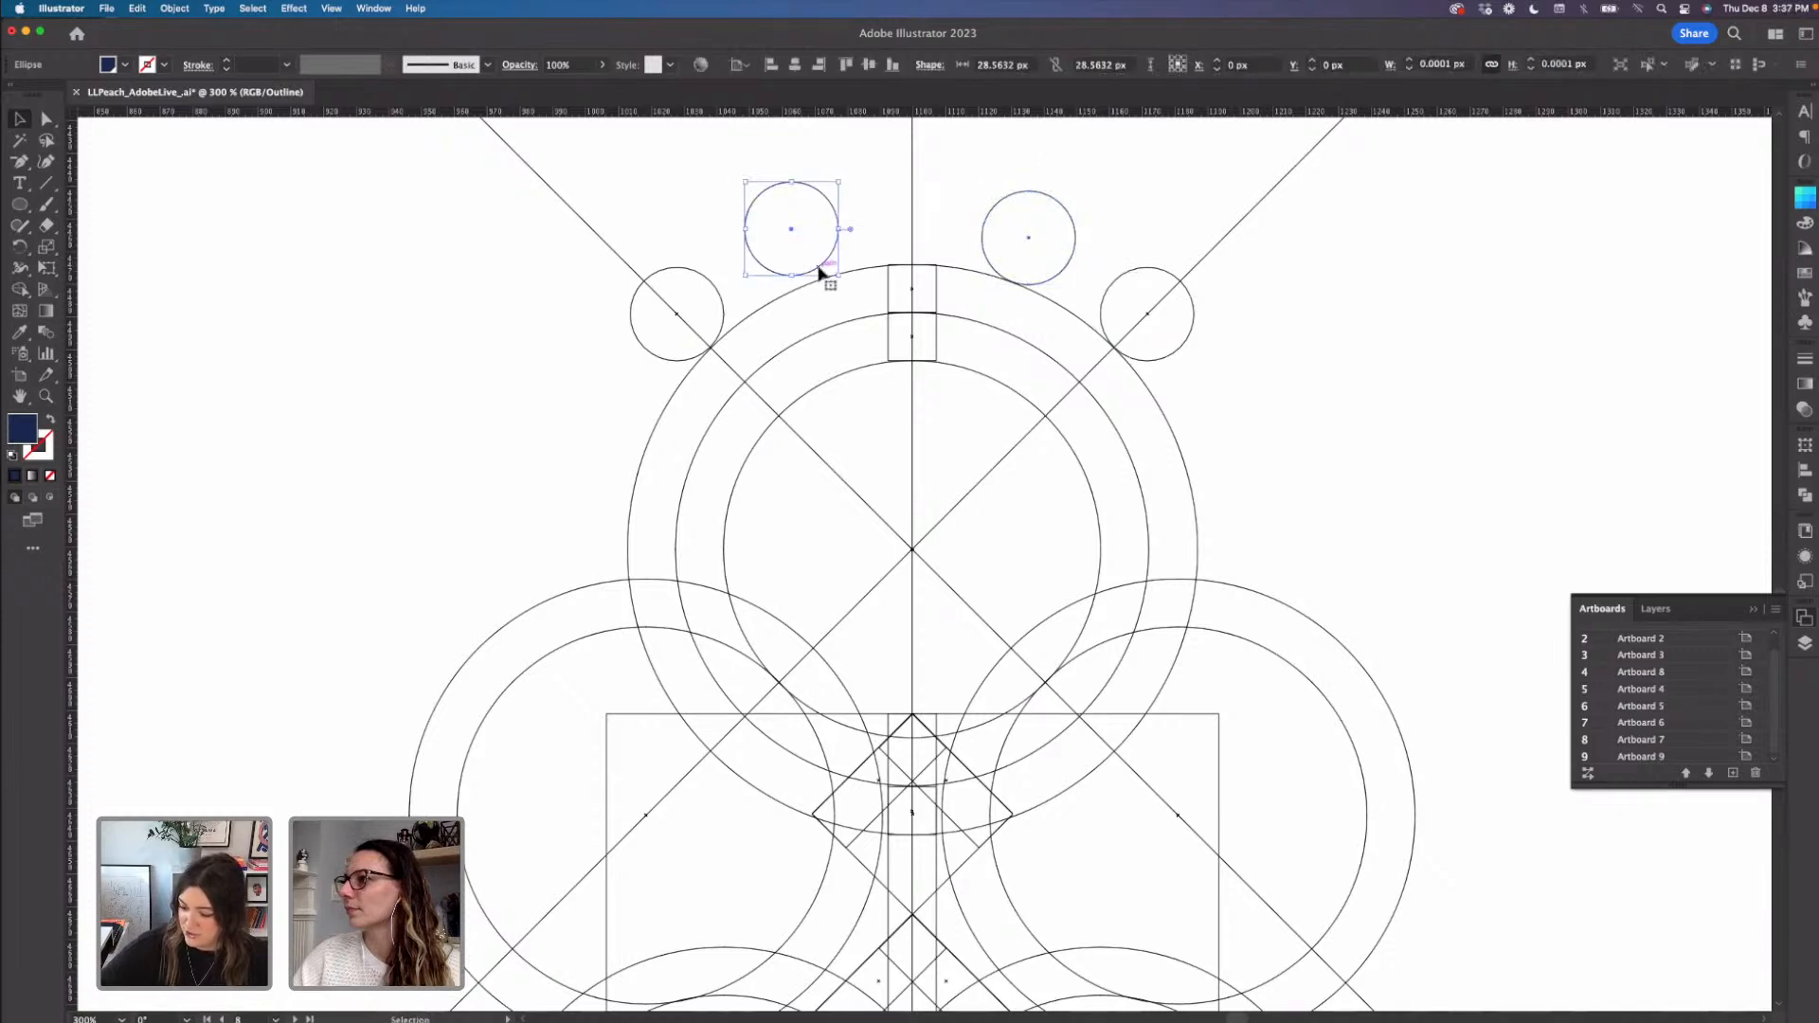
key(Delete)
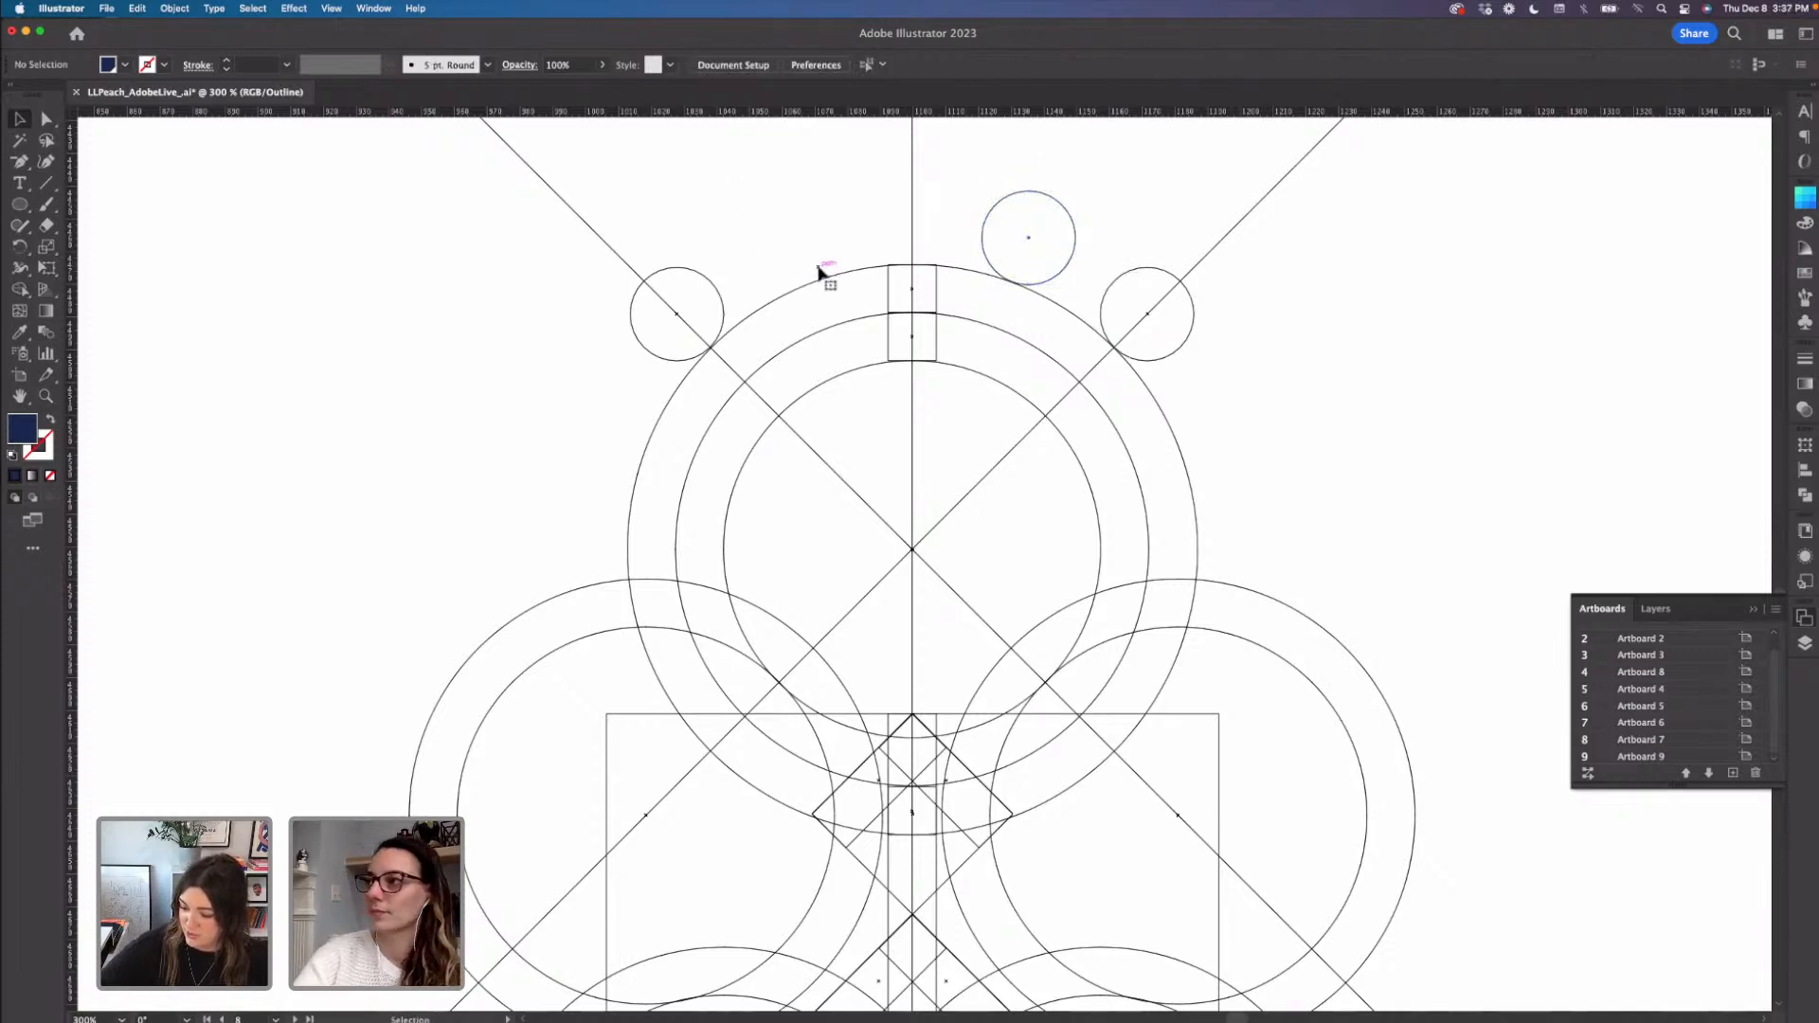
click(1042, 284)
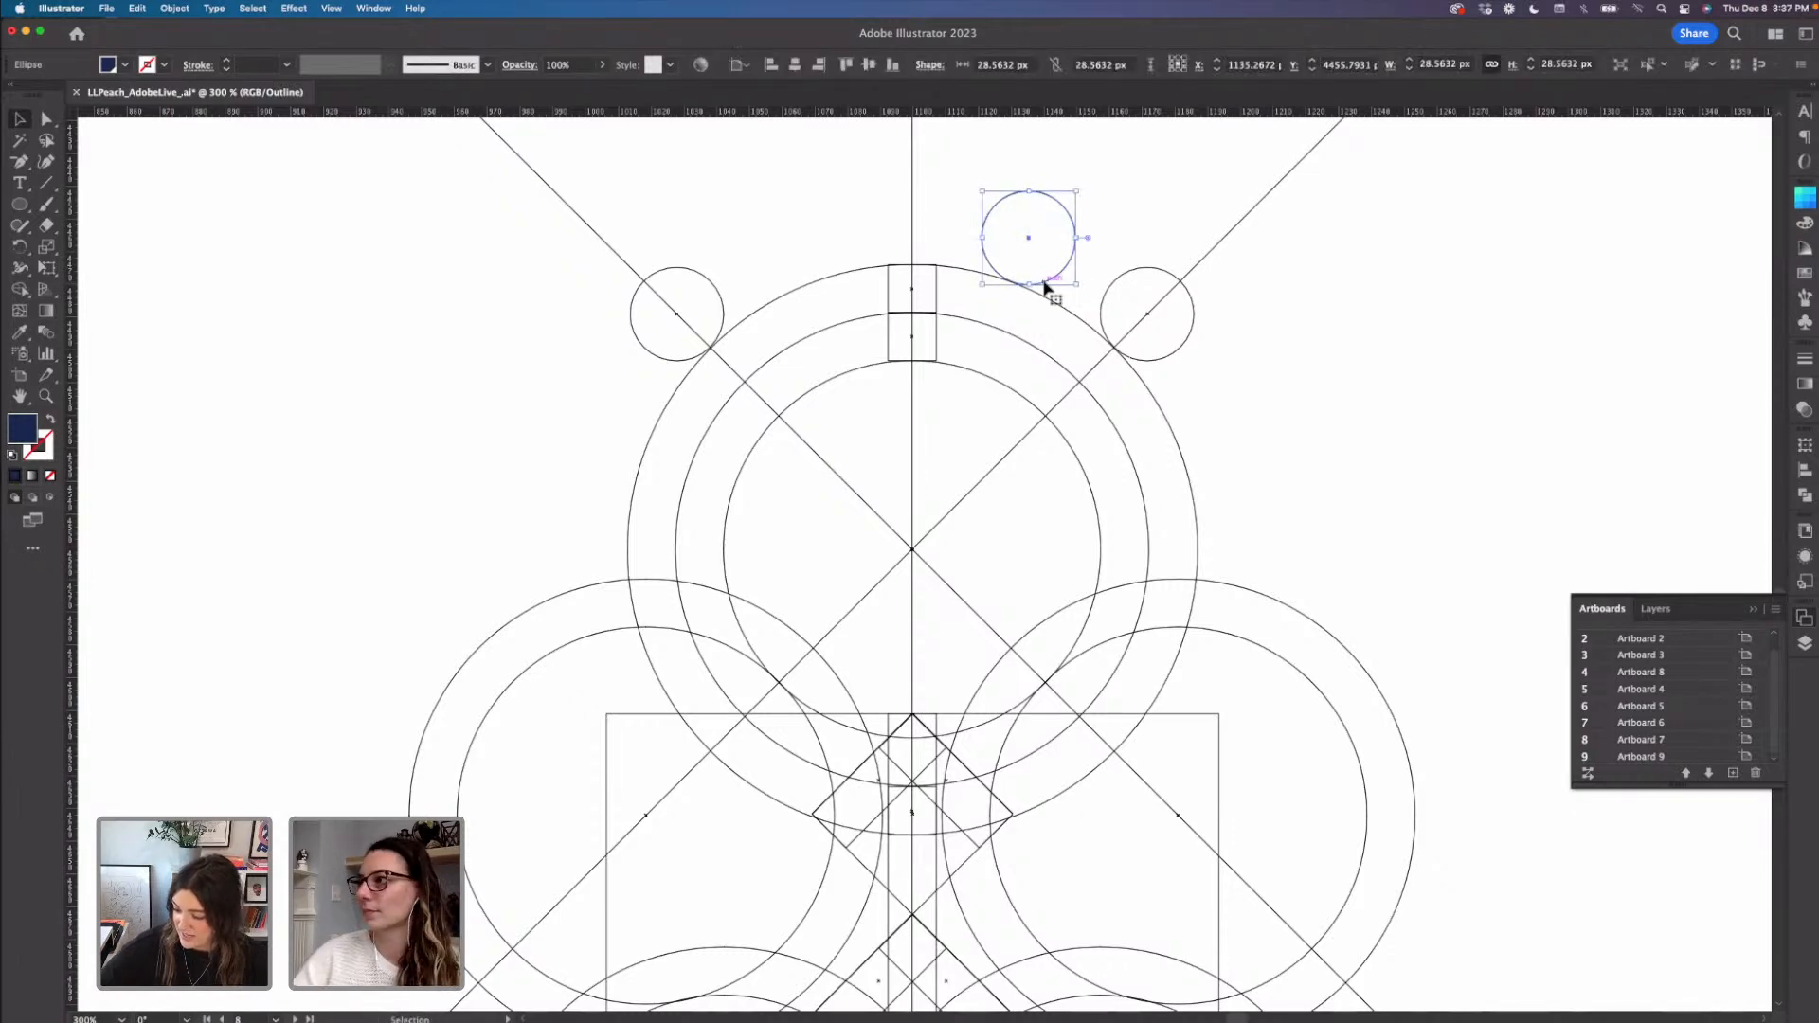
drag(1048, 286, 821, 284)
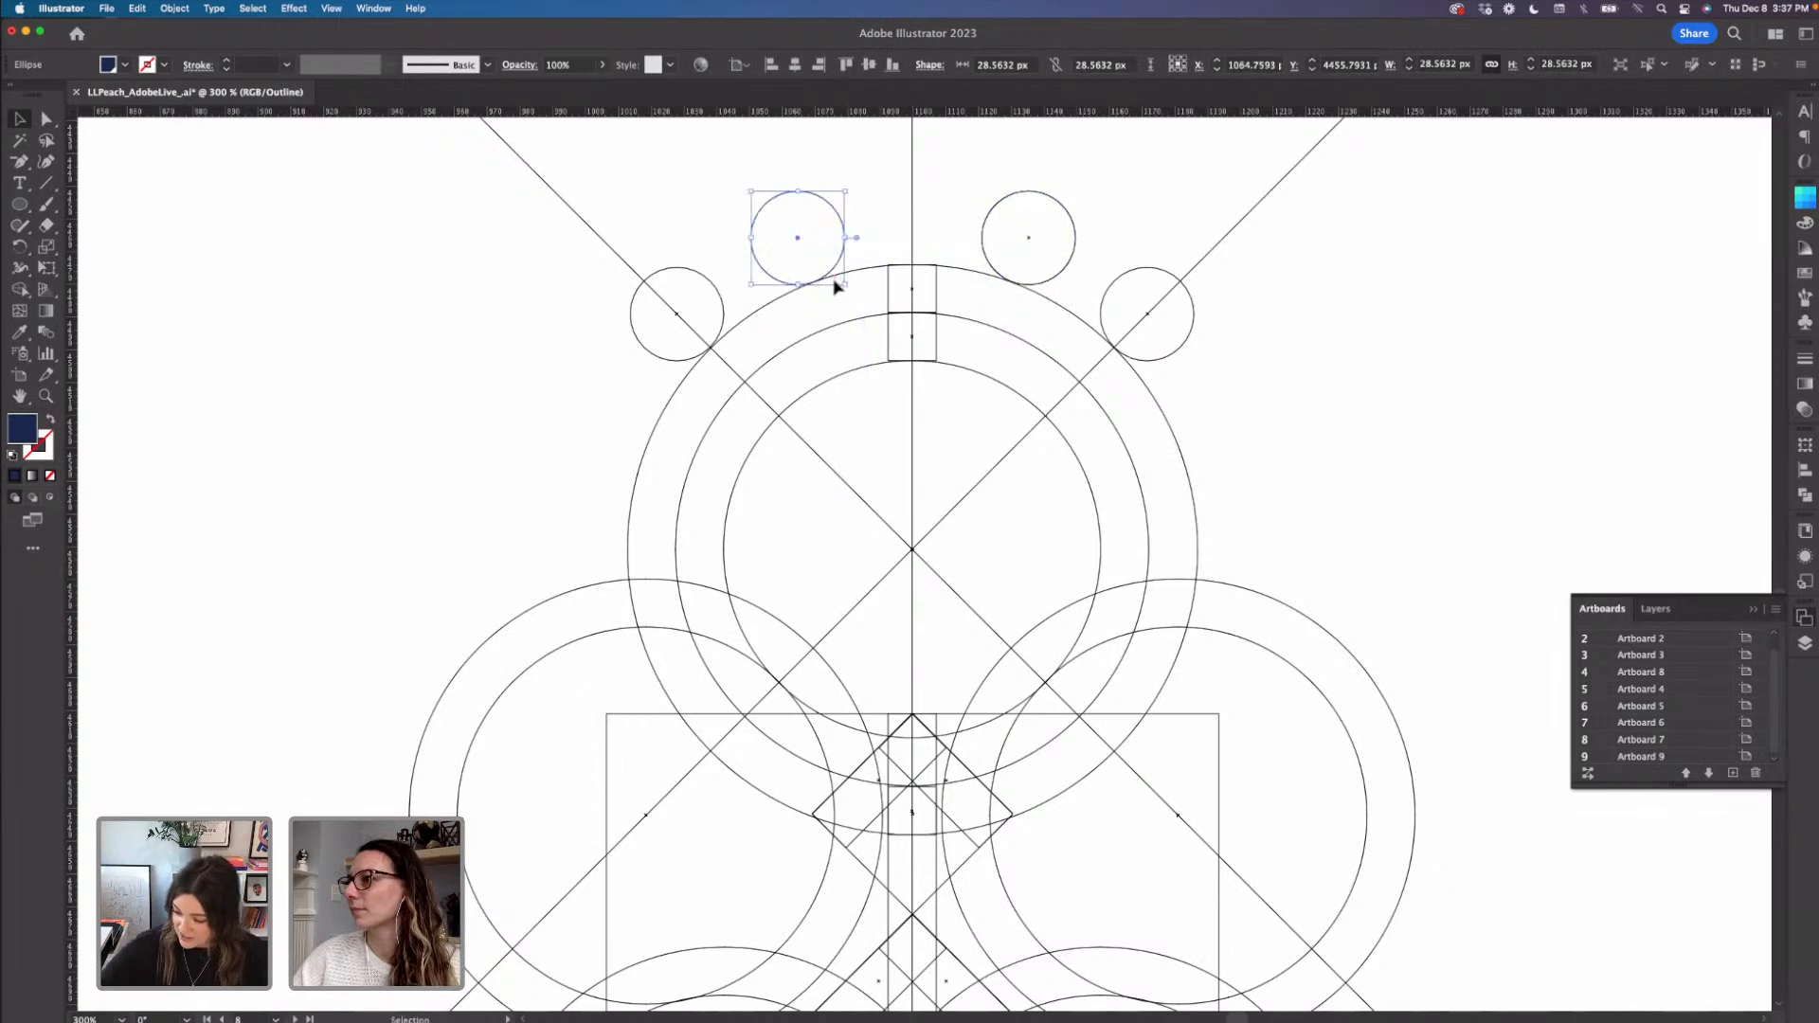
click(1356, 356)
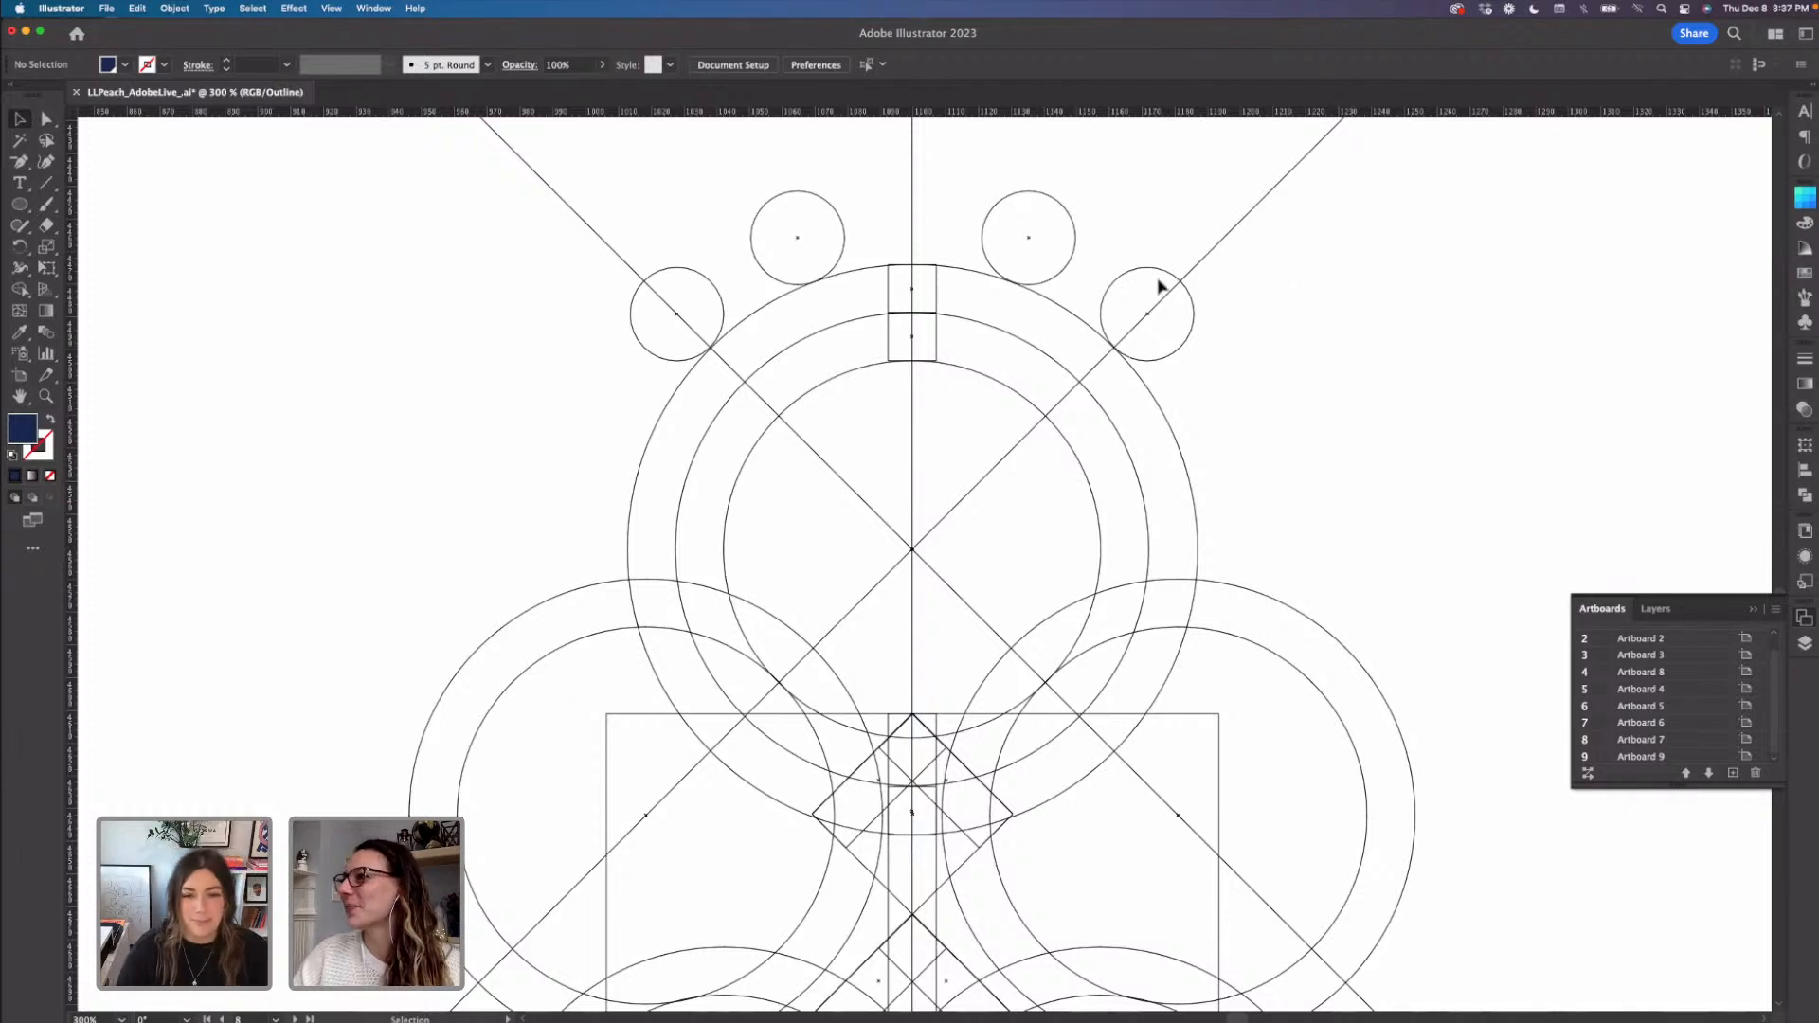
- Add a copy of the inner dot on the vertical centre line, resting on top of the outermost ring
click(846, 243)
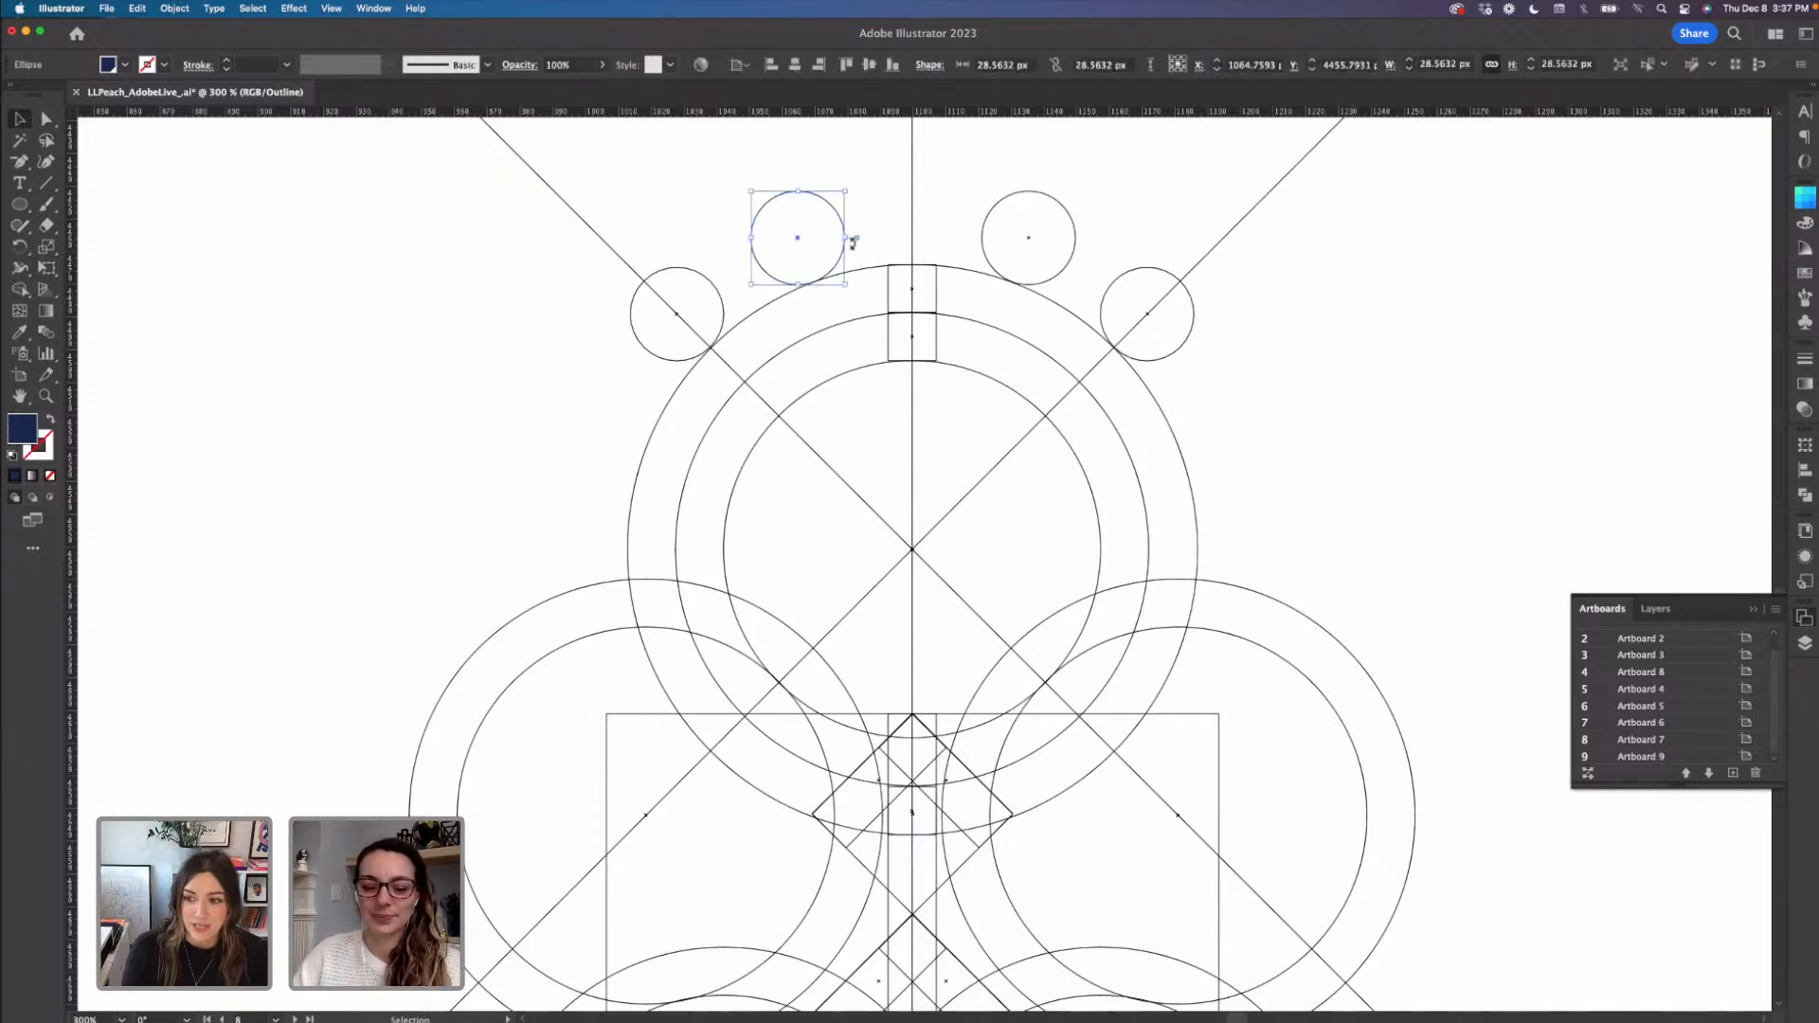
key(super+v)
drag(967, 540, 952, 194)
click(1007, 150)
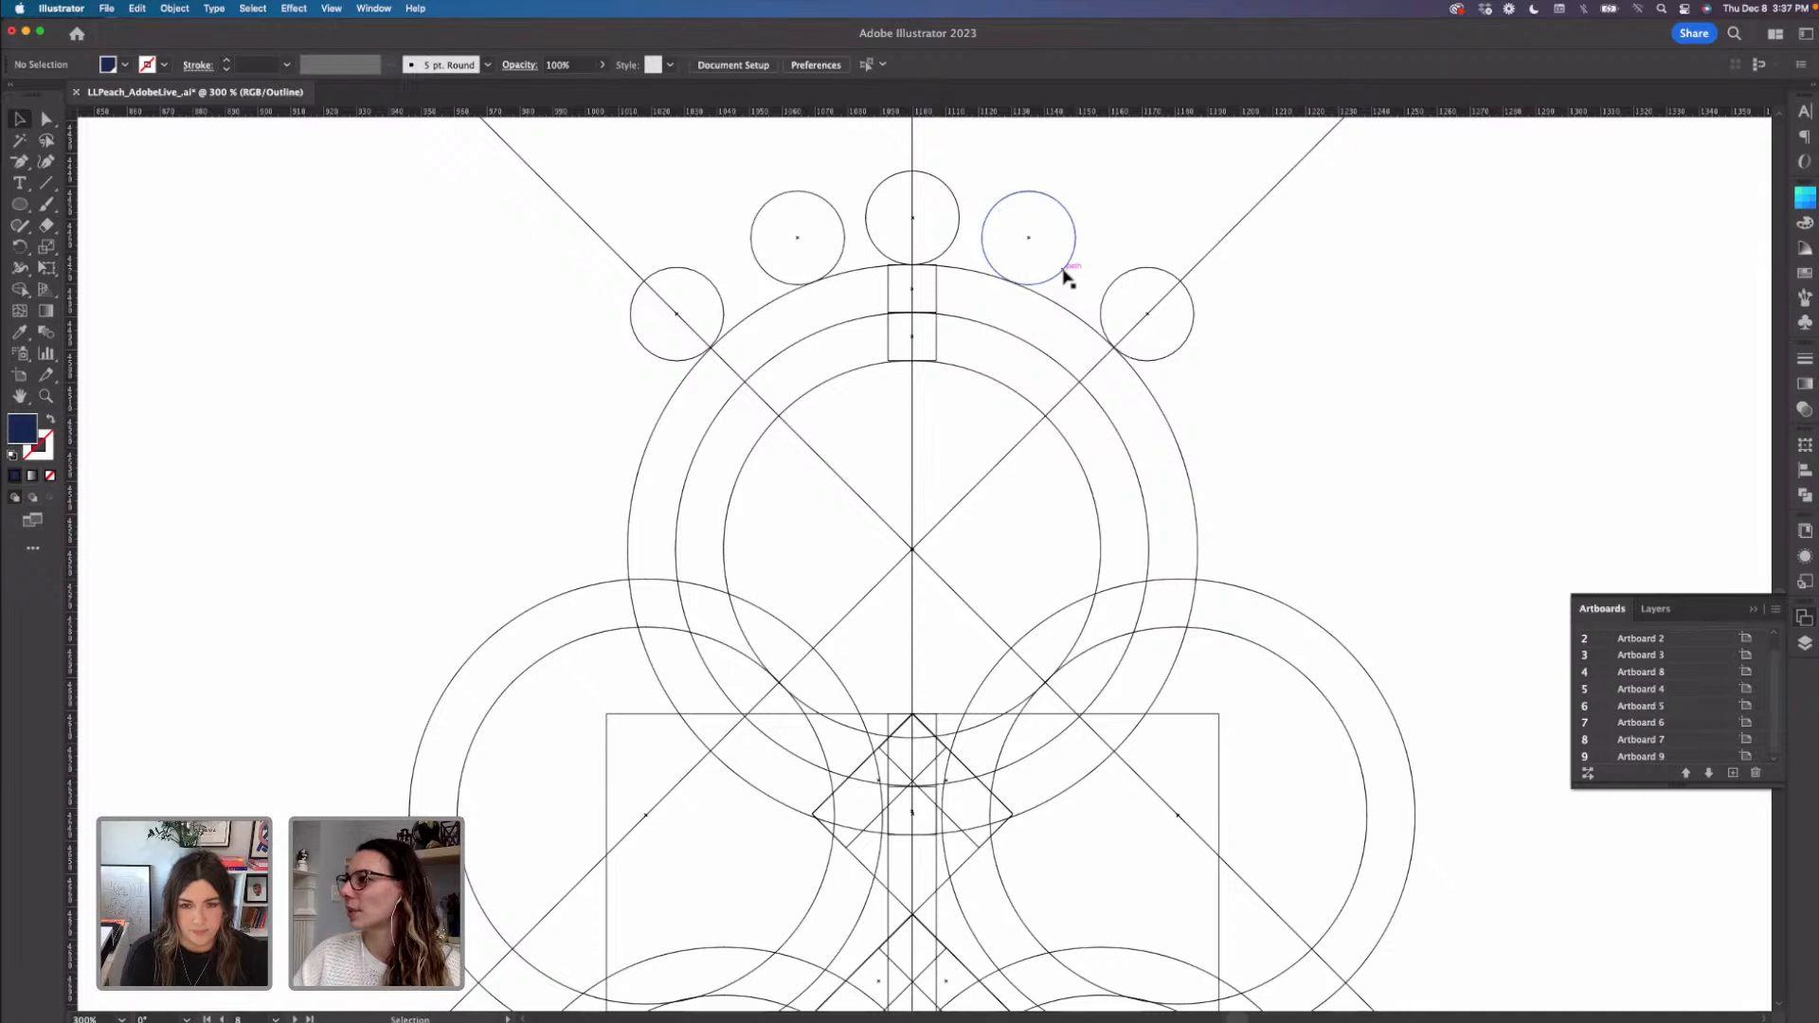
- Shift the two inner dots slightly outward along the ring to space them symmetrically around the centre dot
drag(1069, 277, 1081, 277)
click(1109, 247)
click(1124, 252)
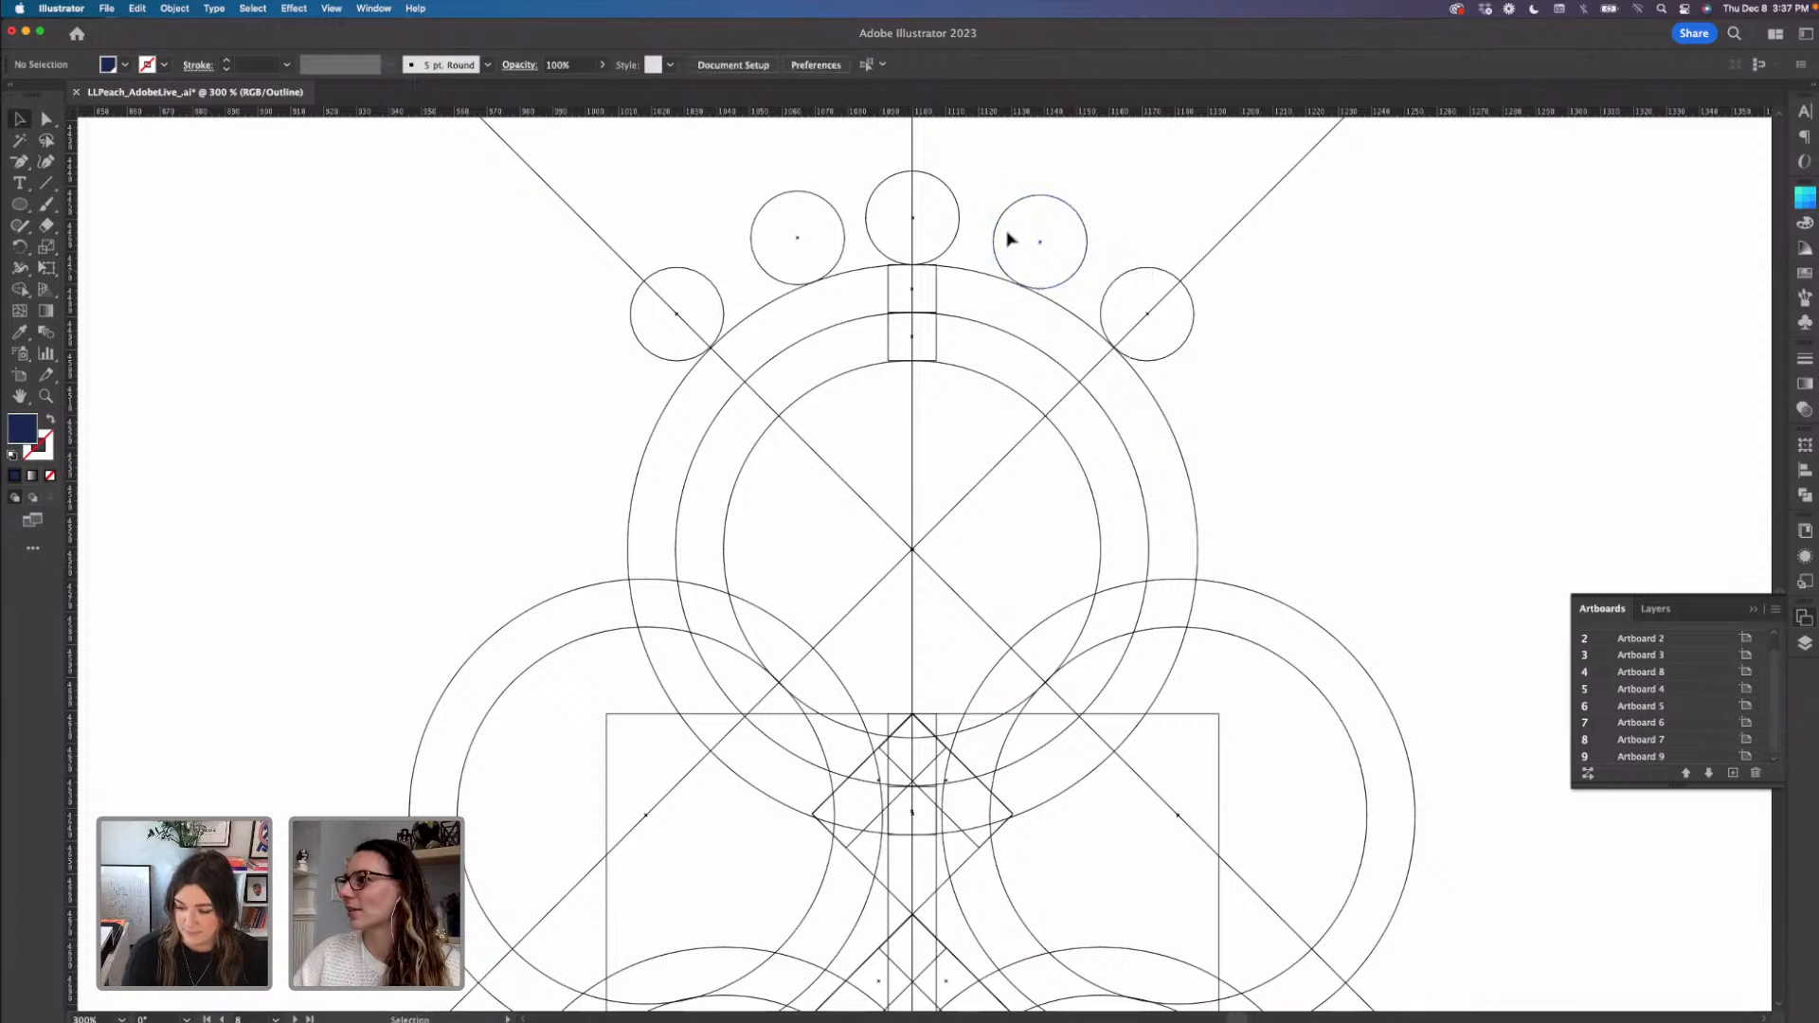
drag(838, 268, 828, 268)
click(1121, 176)
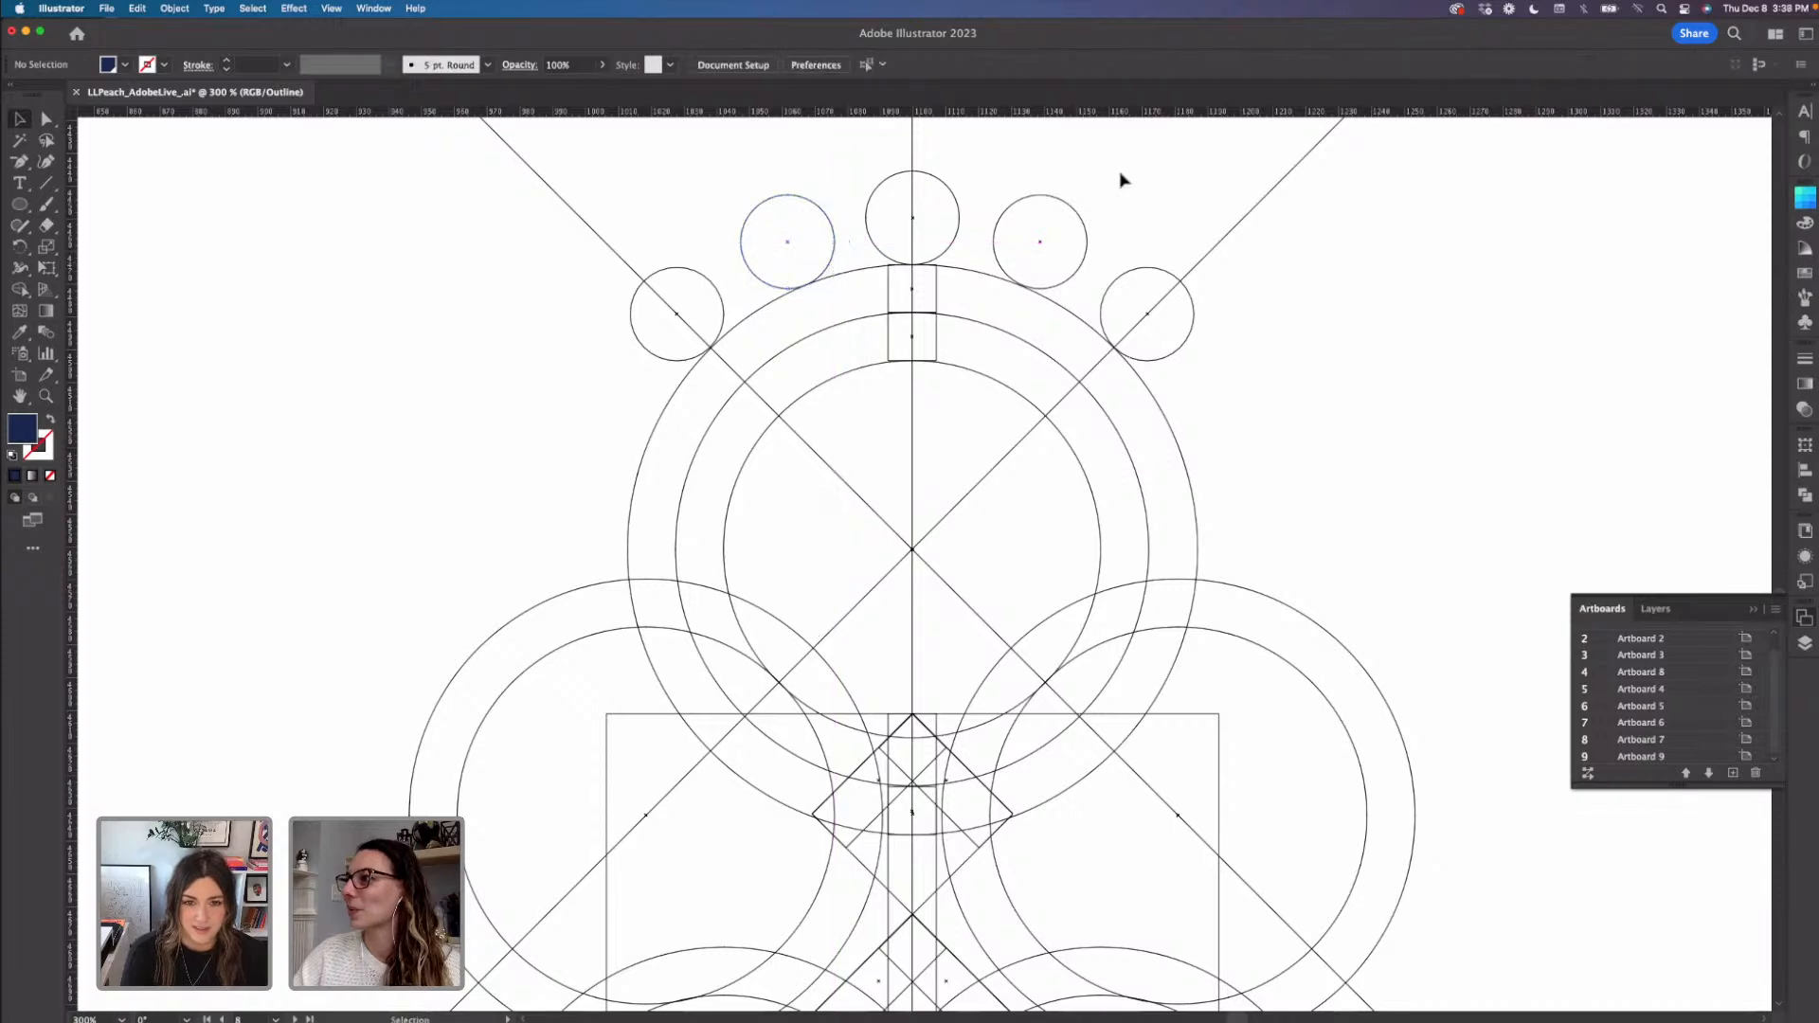
- Copy all five dots from the construction drawing to the same position above the outlined flower logo on the far side
key(super+1)
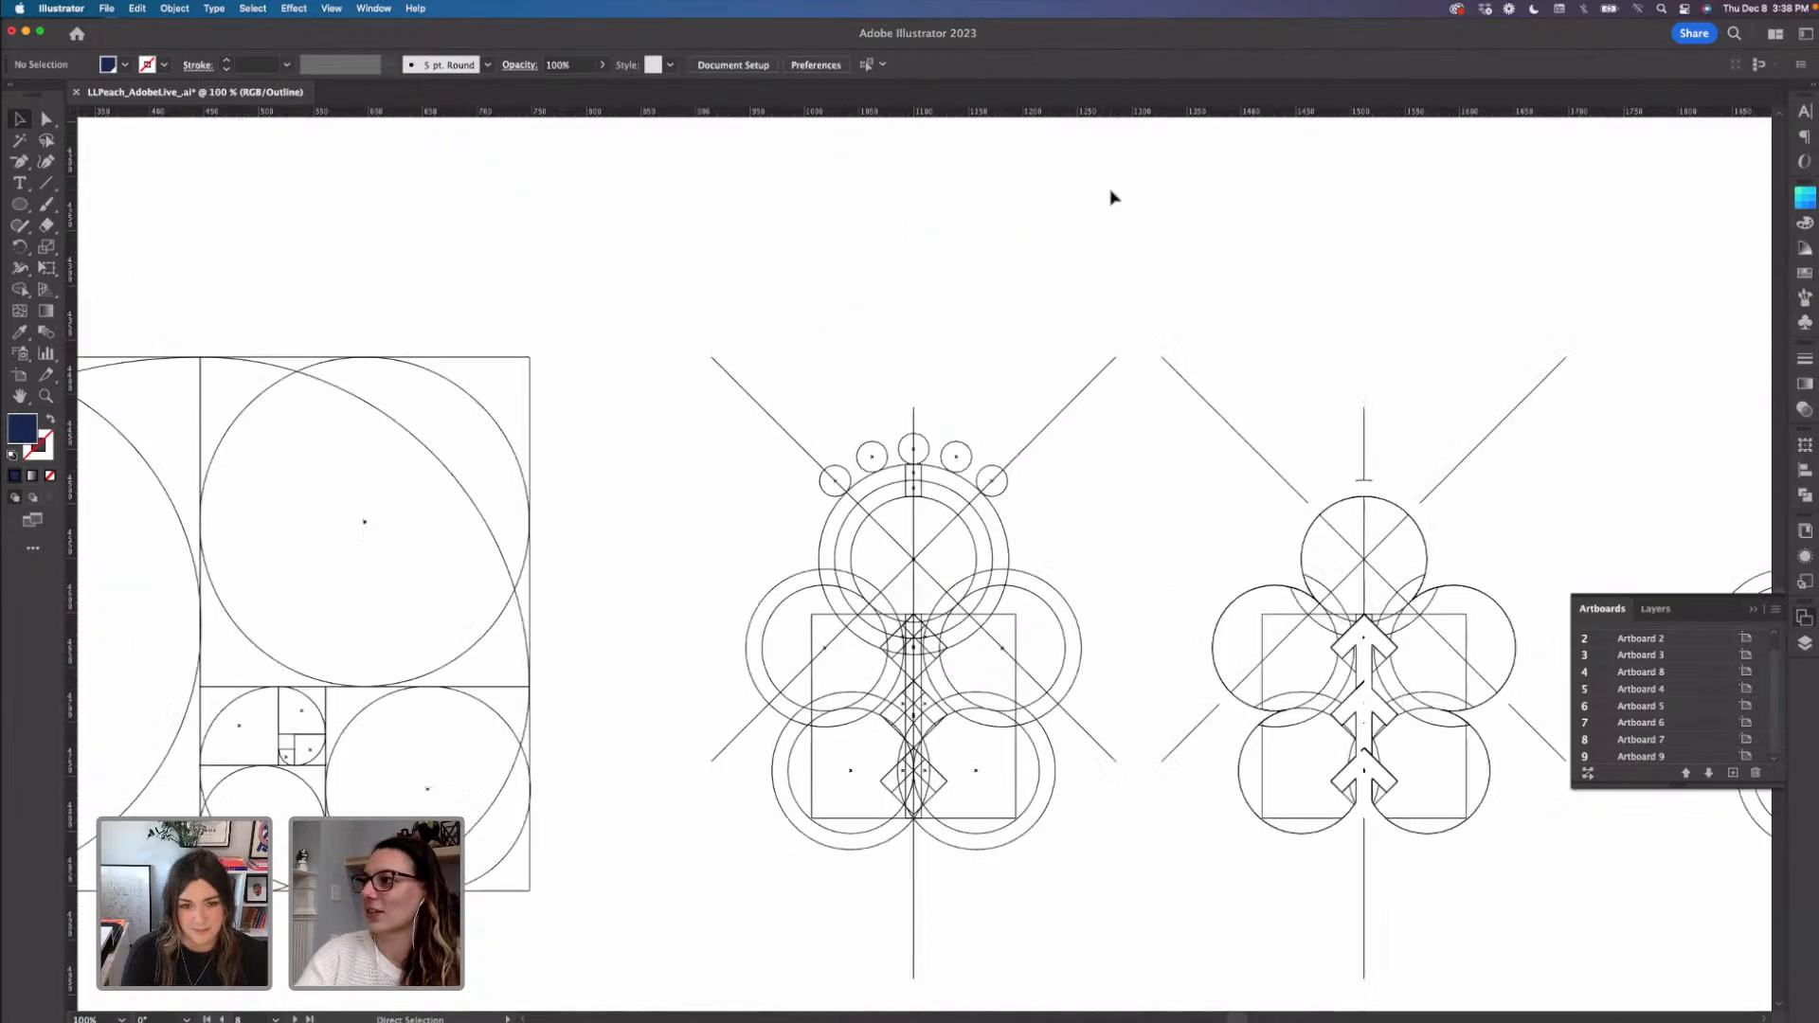
click(832, 495)
shift+click(871, 464)
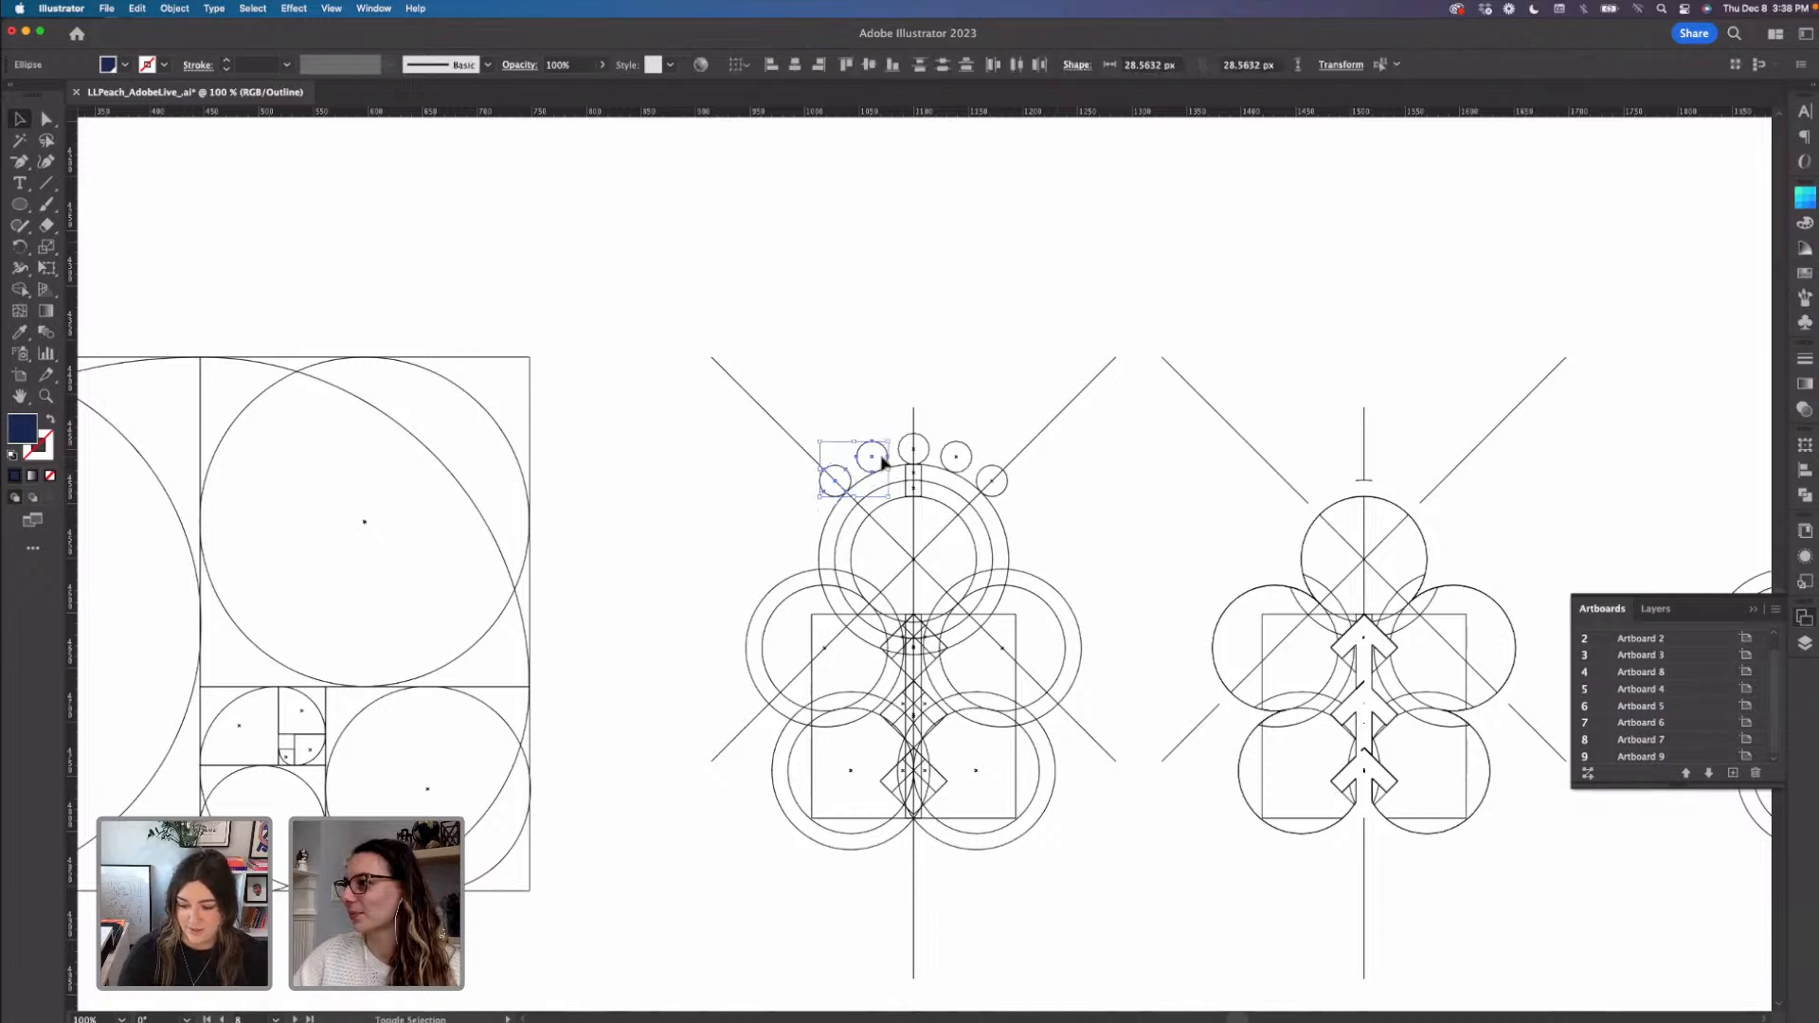
shift+click(909, 457)
shift+click(957, 464)
shift+click(1006, 490)
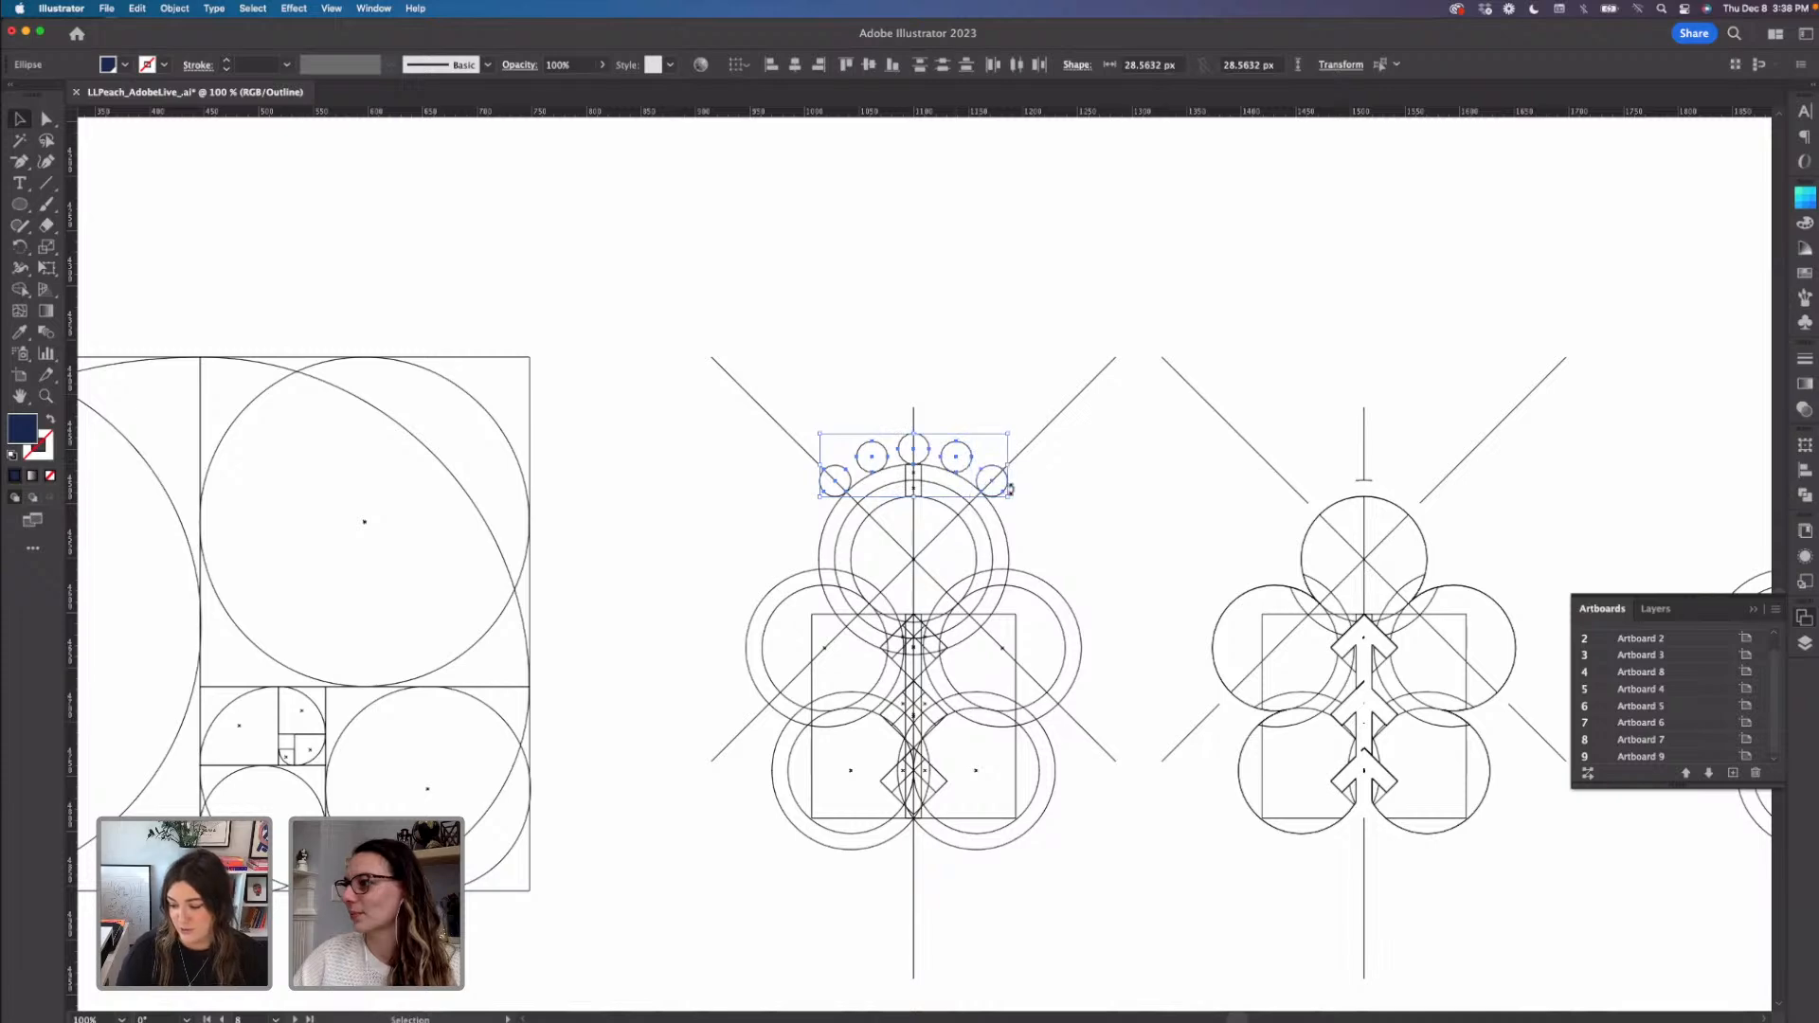
key(space)
drag(1106, 543, 733, 467)
drag(586, 389, 1551, 407)
click(1307, 407)
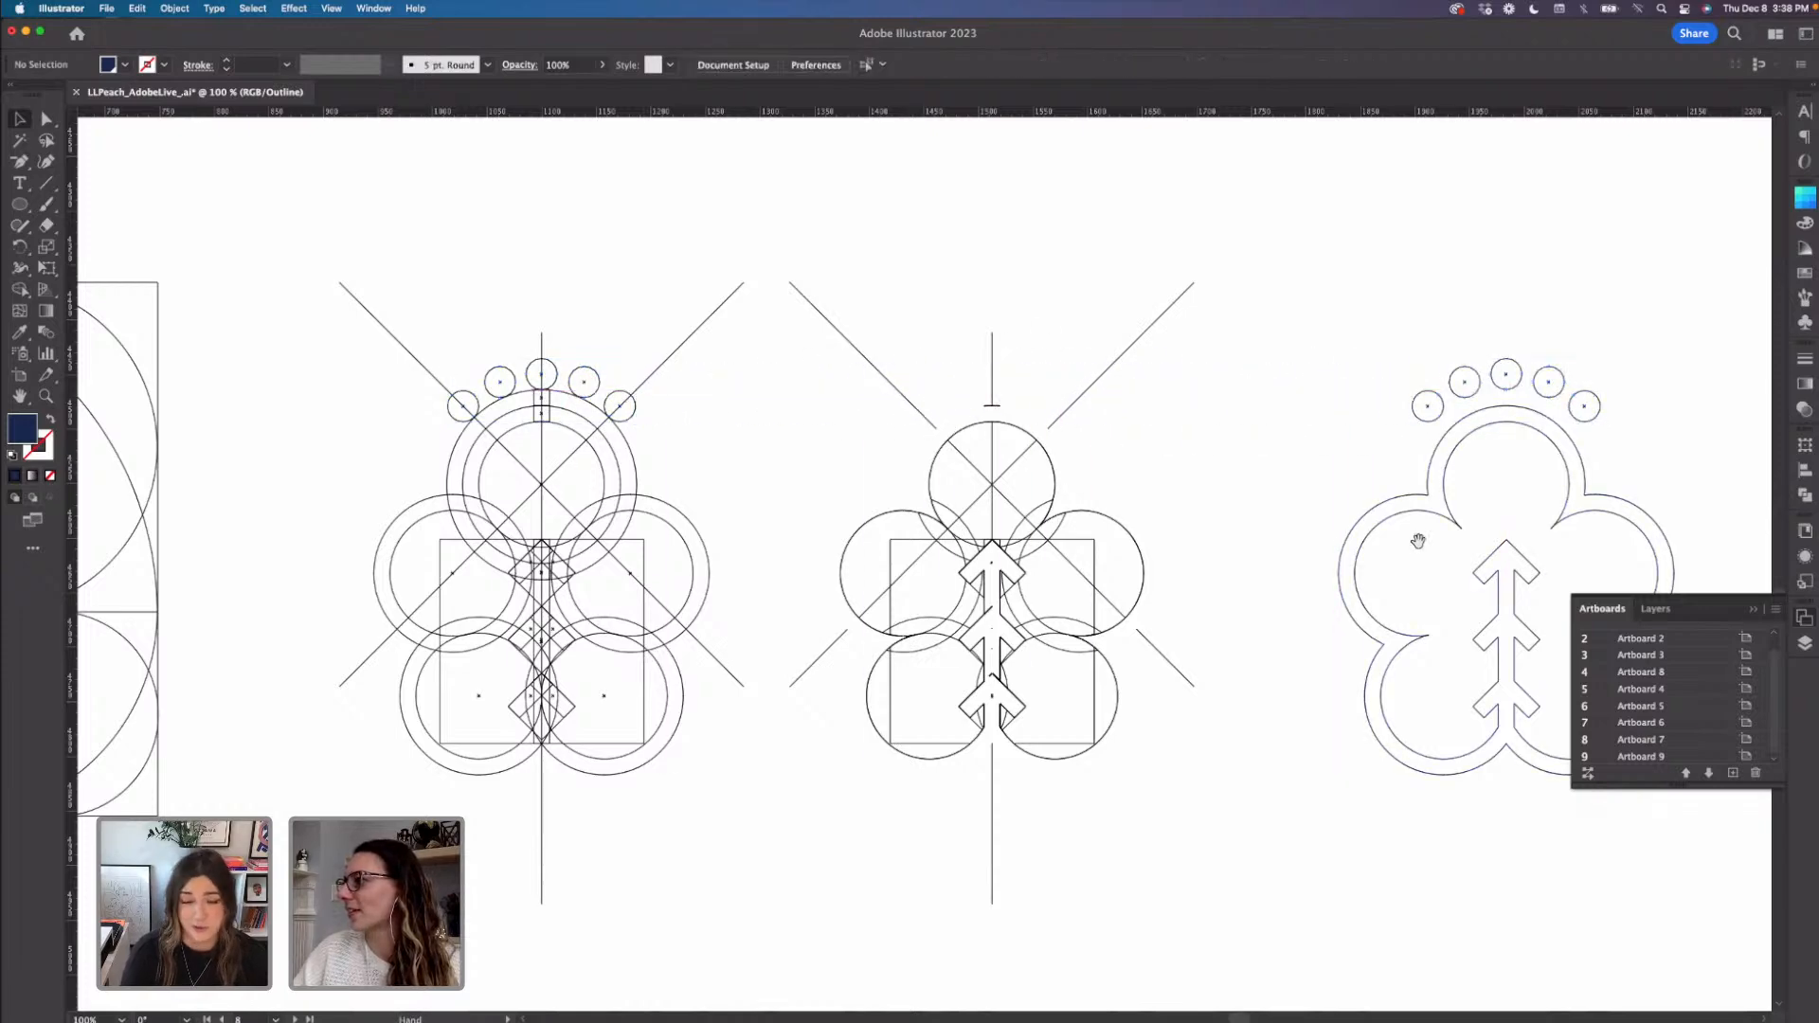
- Switch the document from outline view to preview so the logos show their fills
key(space)
drag(1264, 531, 1108, 495)
scroll(1109, 496, right, 4)
scroll(1135, 553, right, 5)
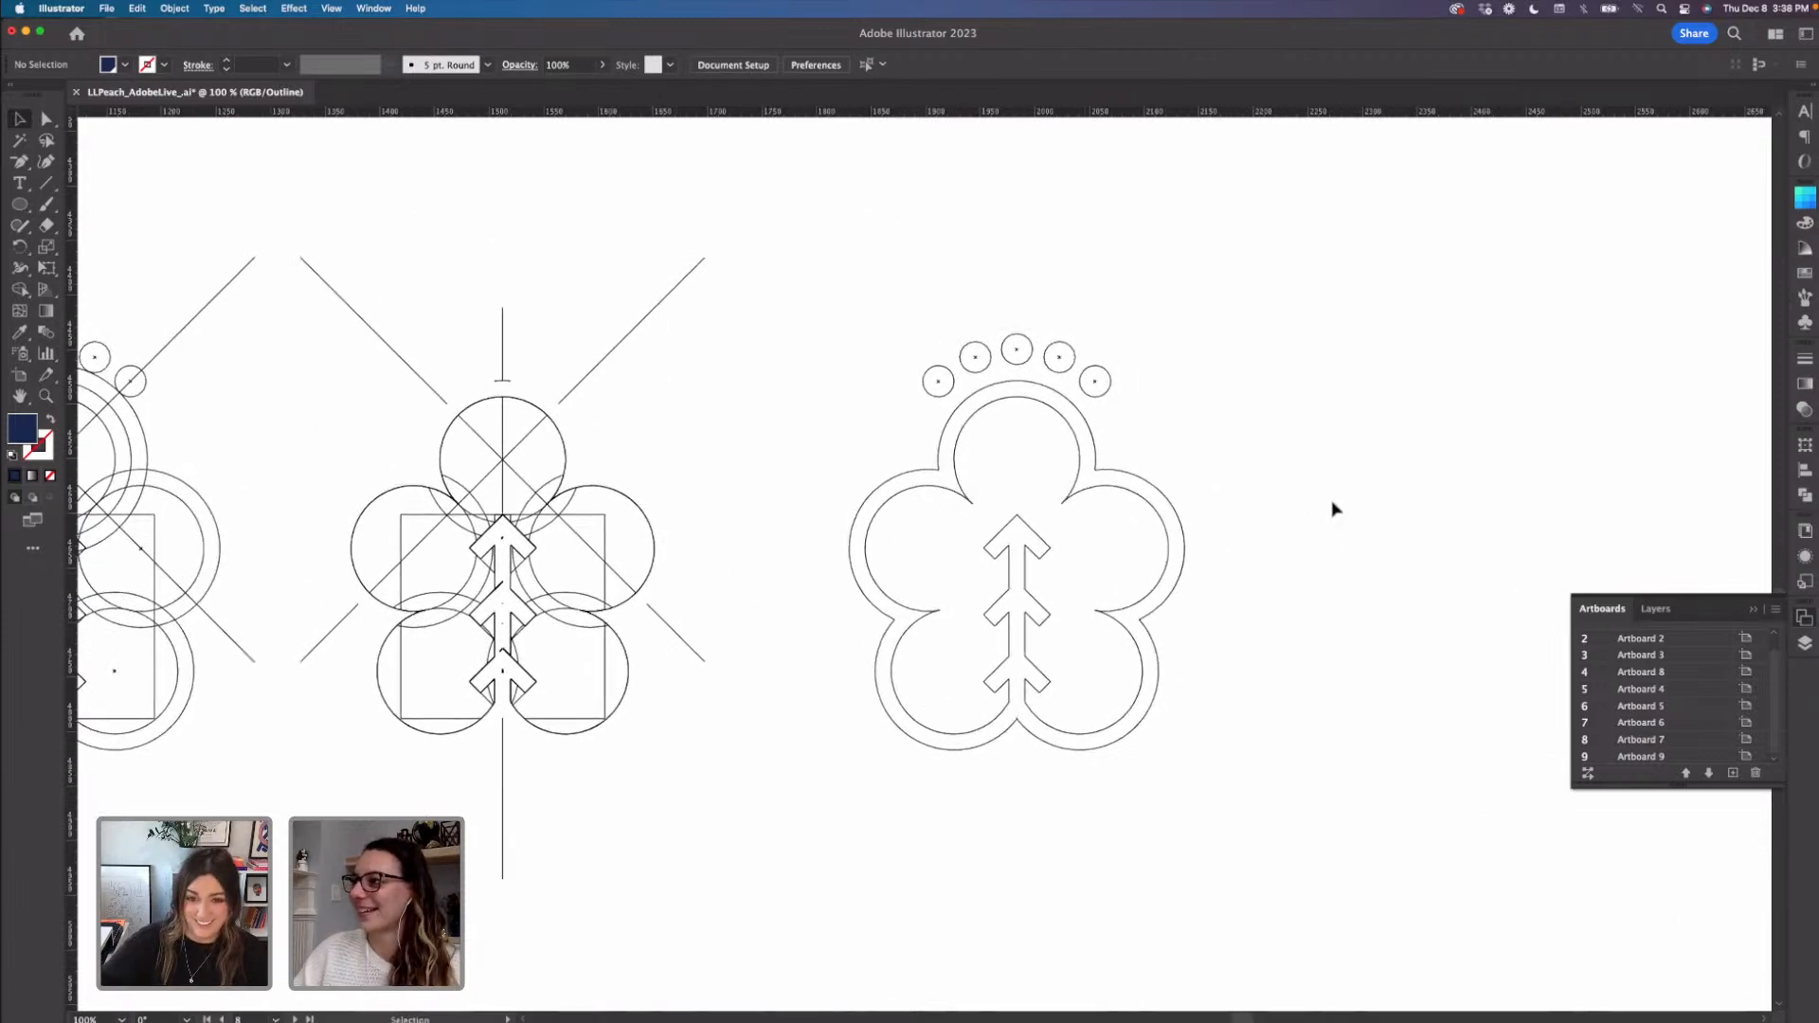
key(super+minus)
key(super+minus)
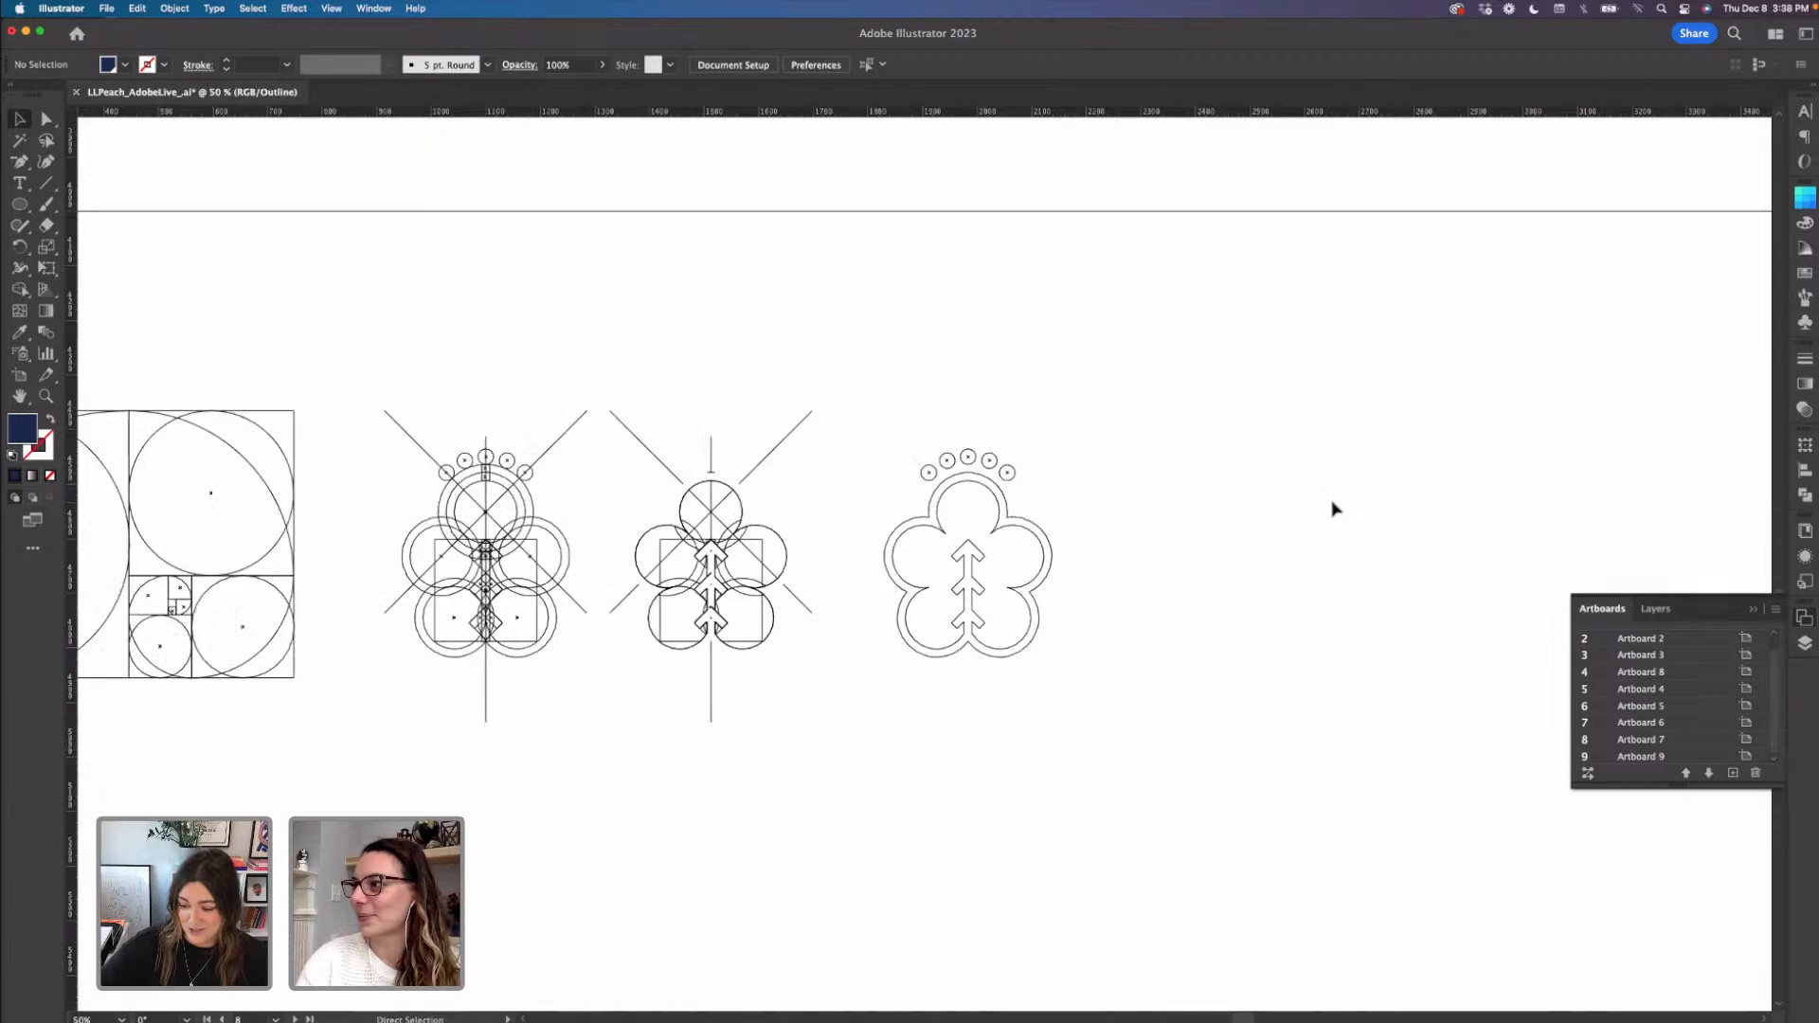
key(super+minus)
key(super+equal)
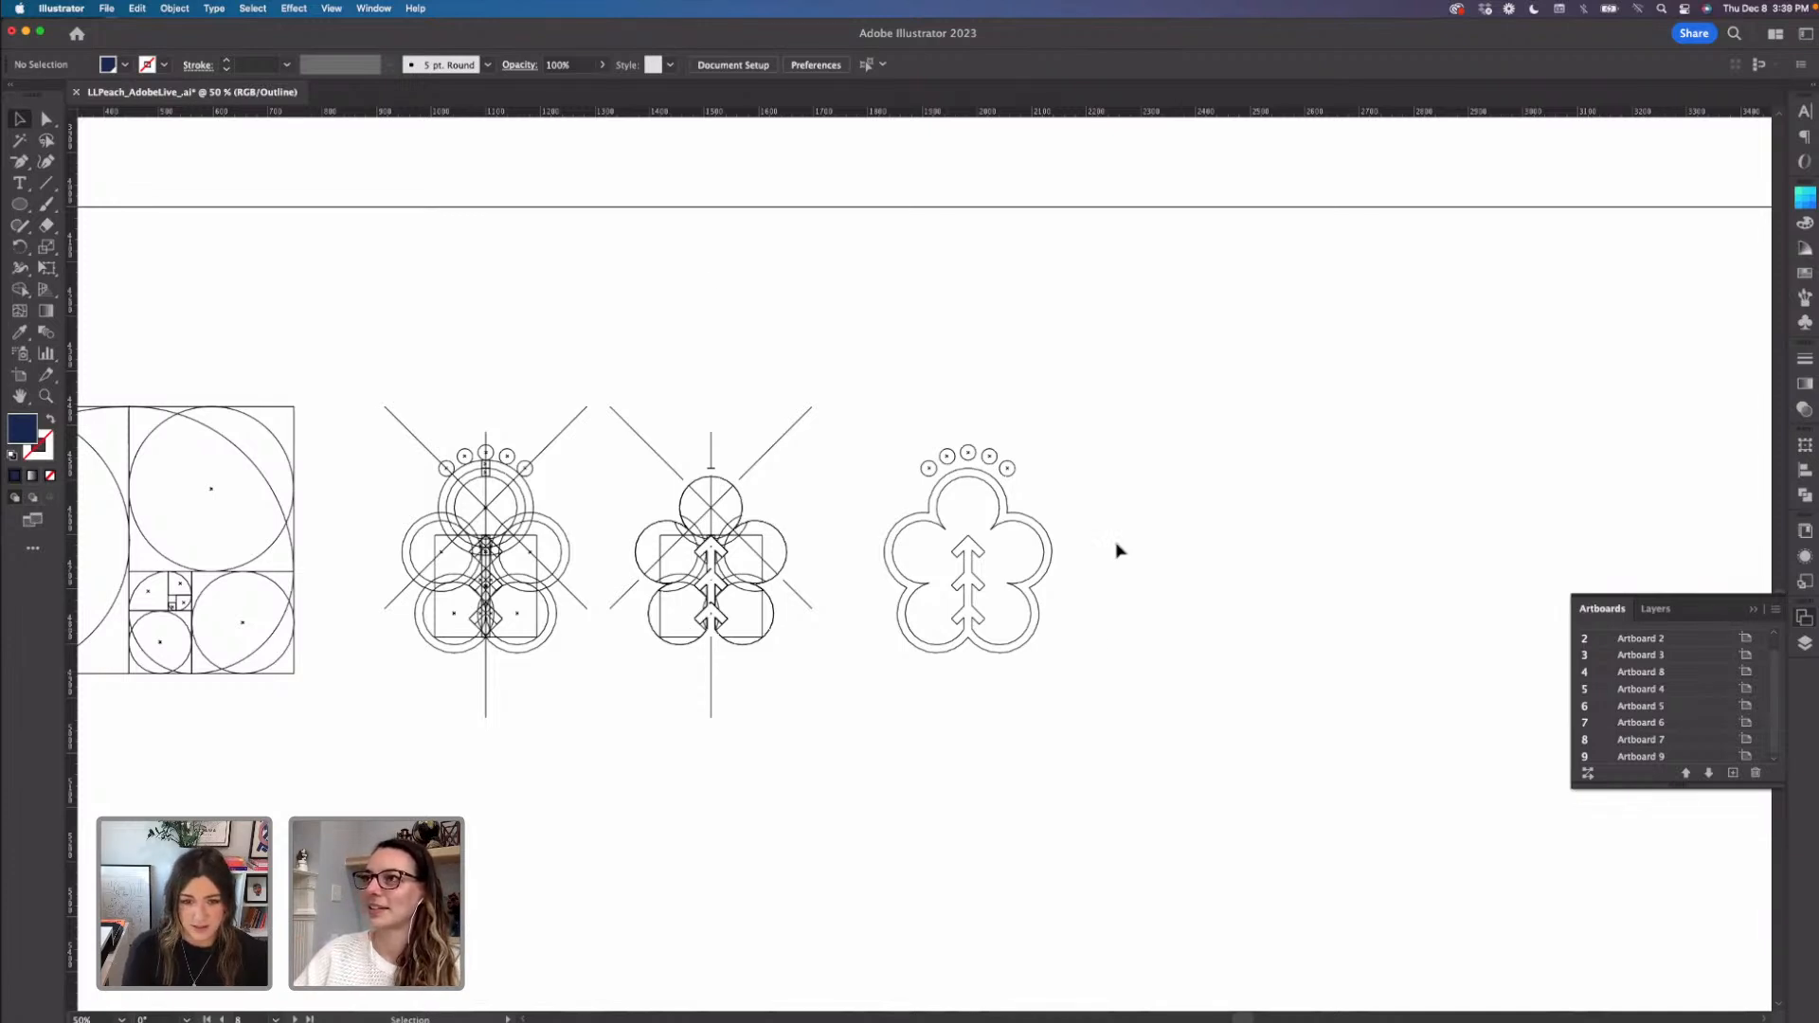
click(330, 10)
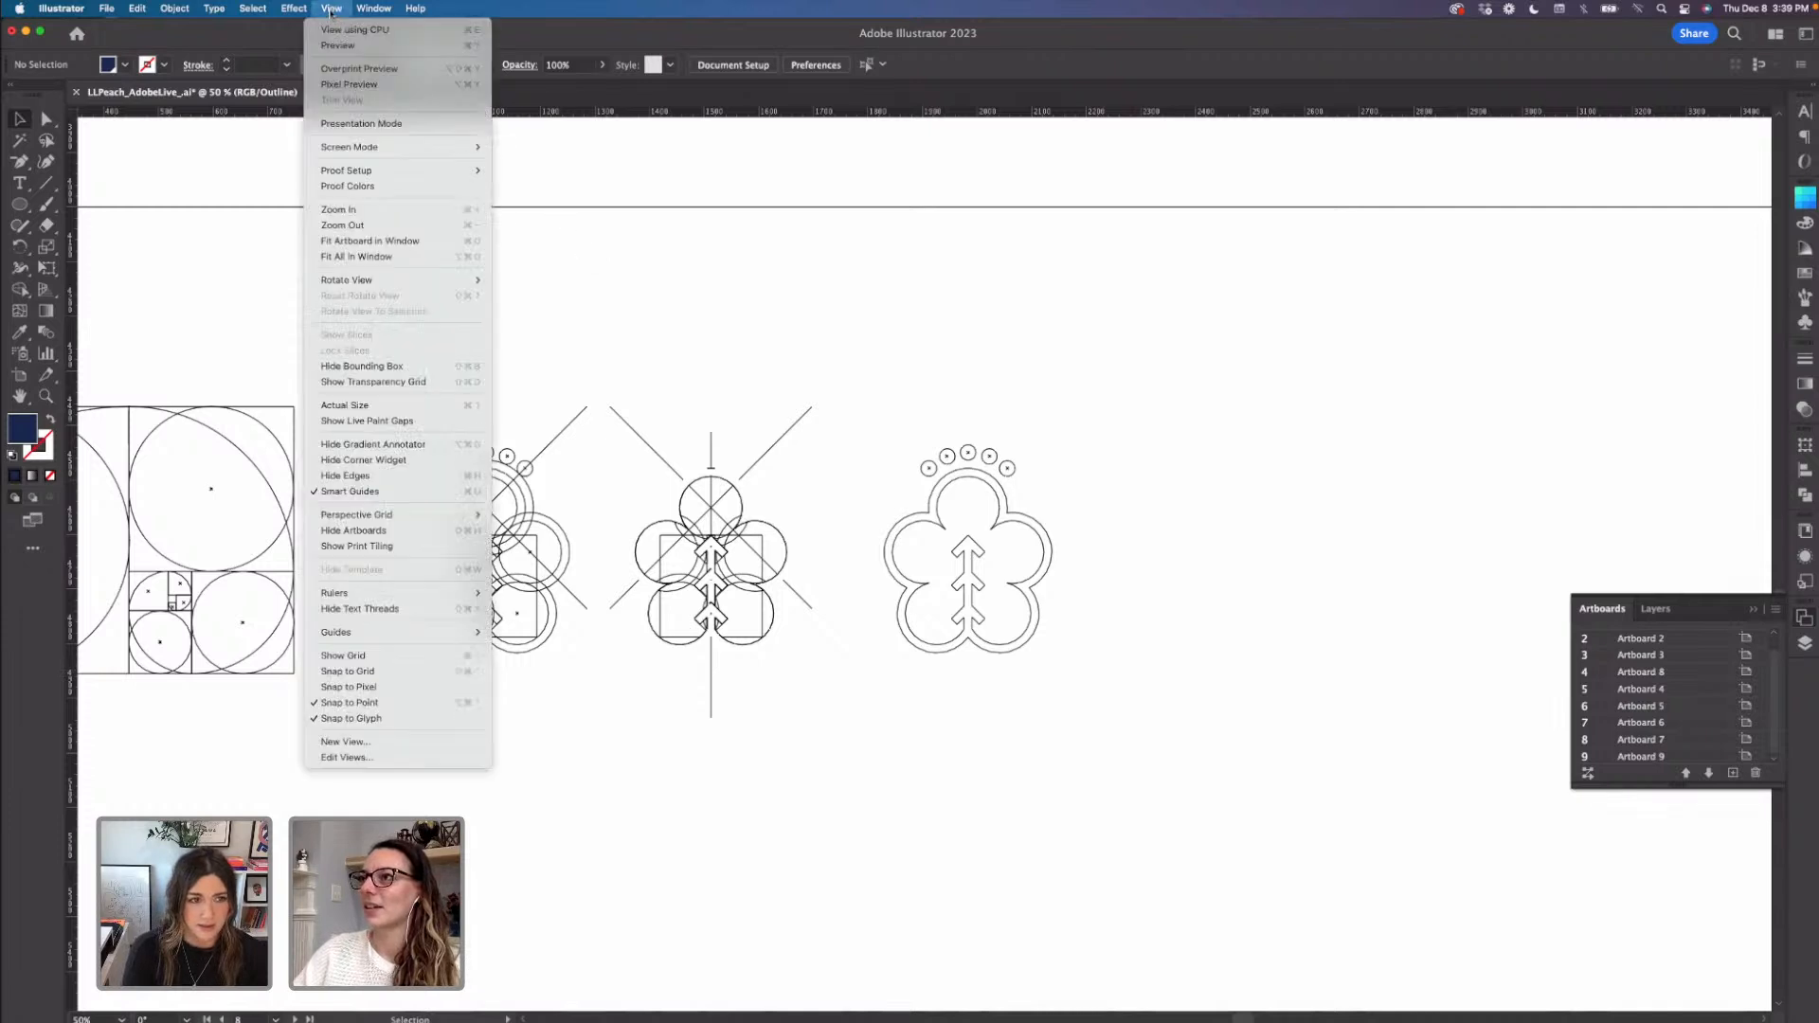
click(338, 46)
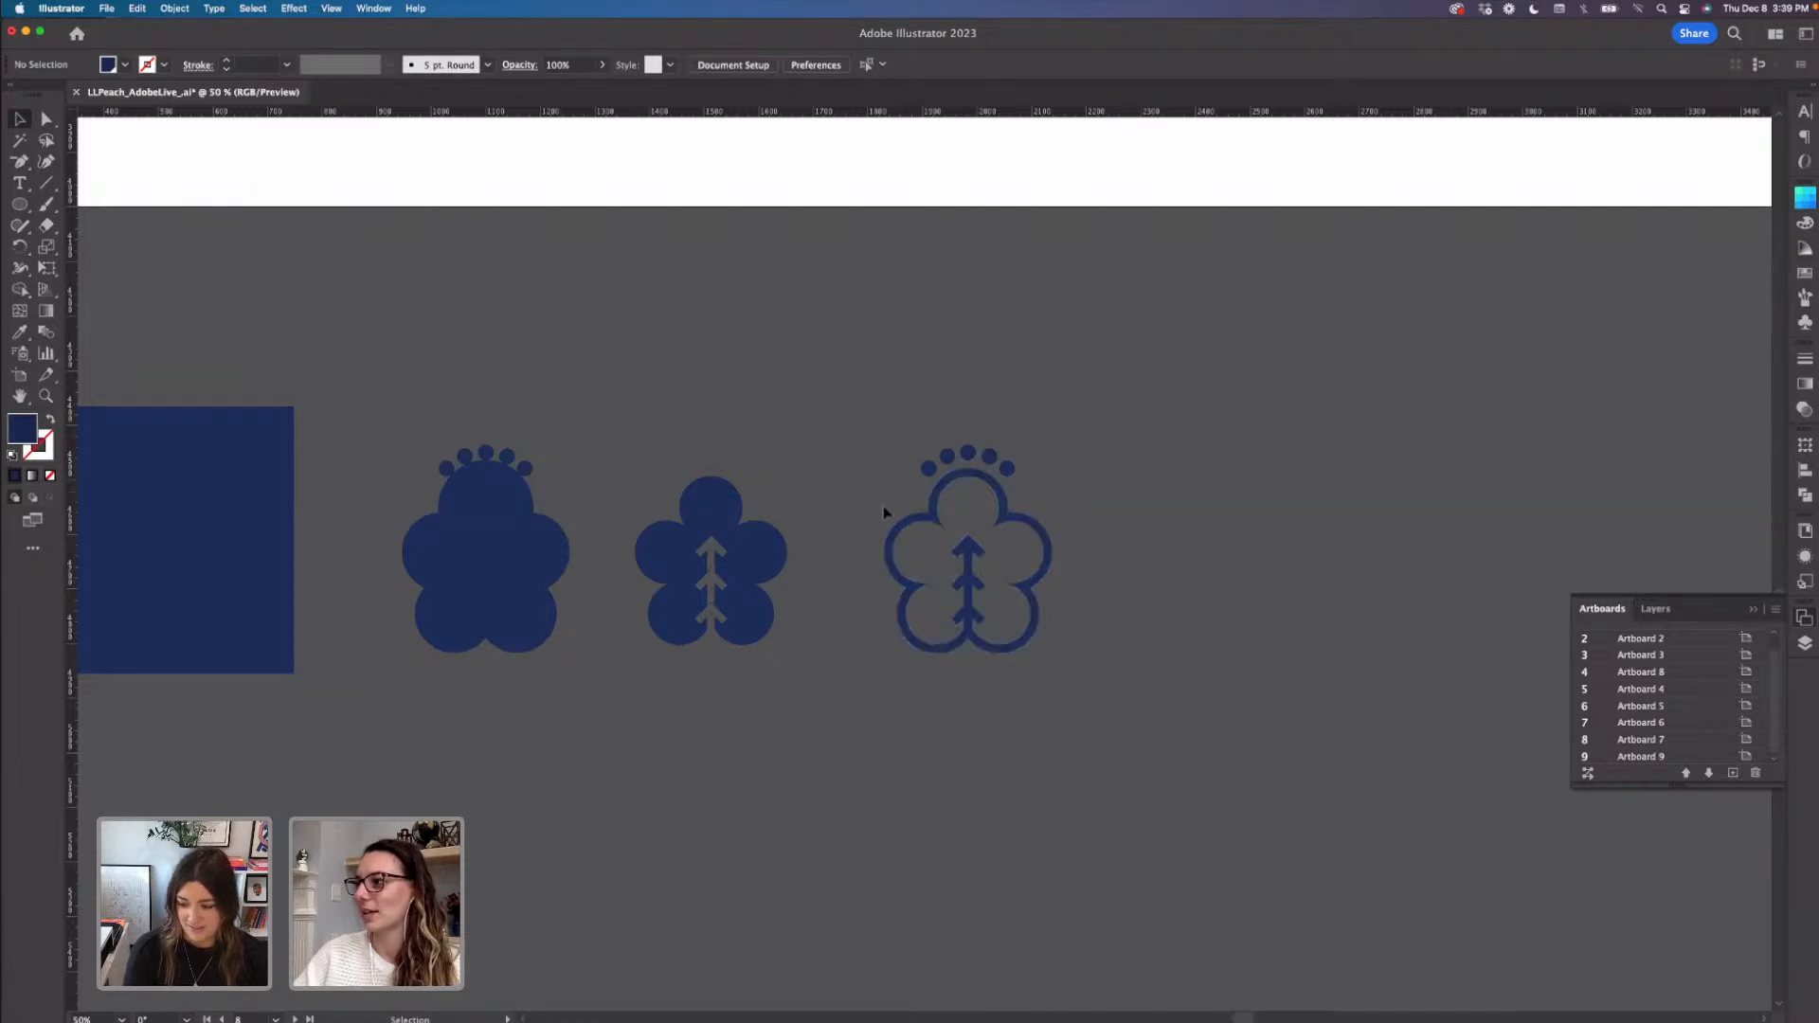
- Group the outlined flower logo together with its arrow stem and five dots
key(super+minus)
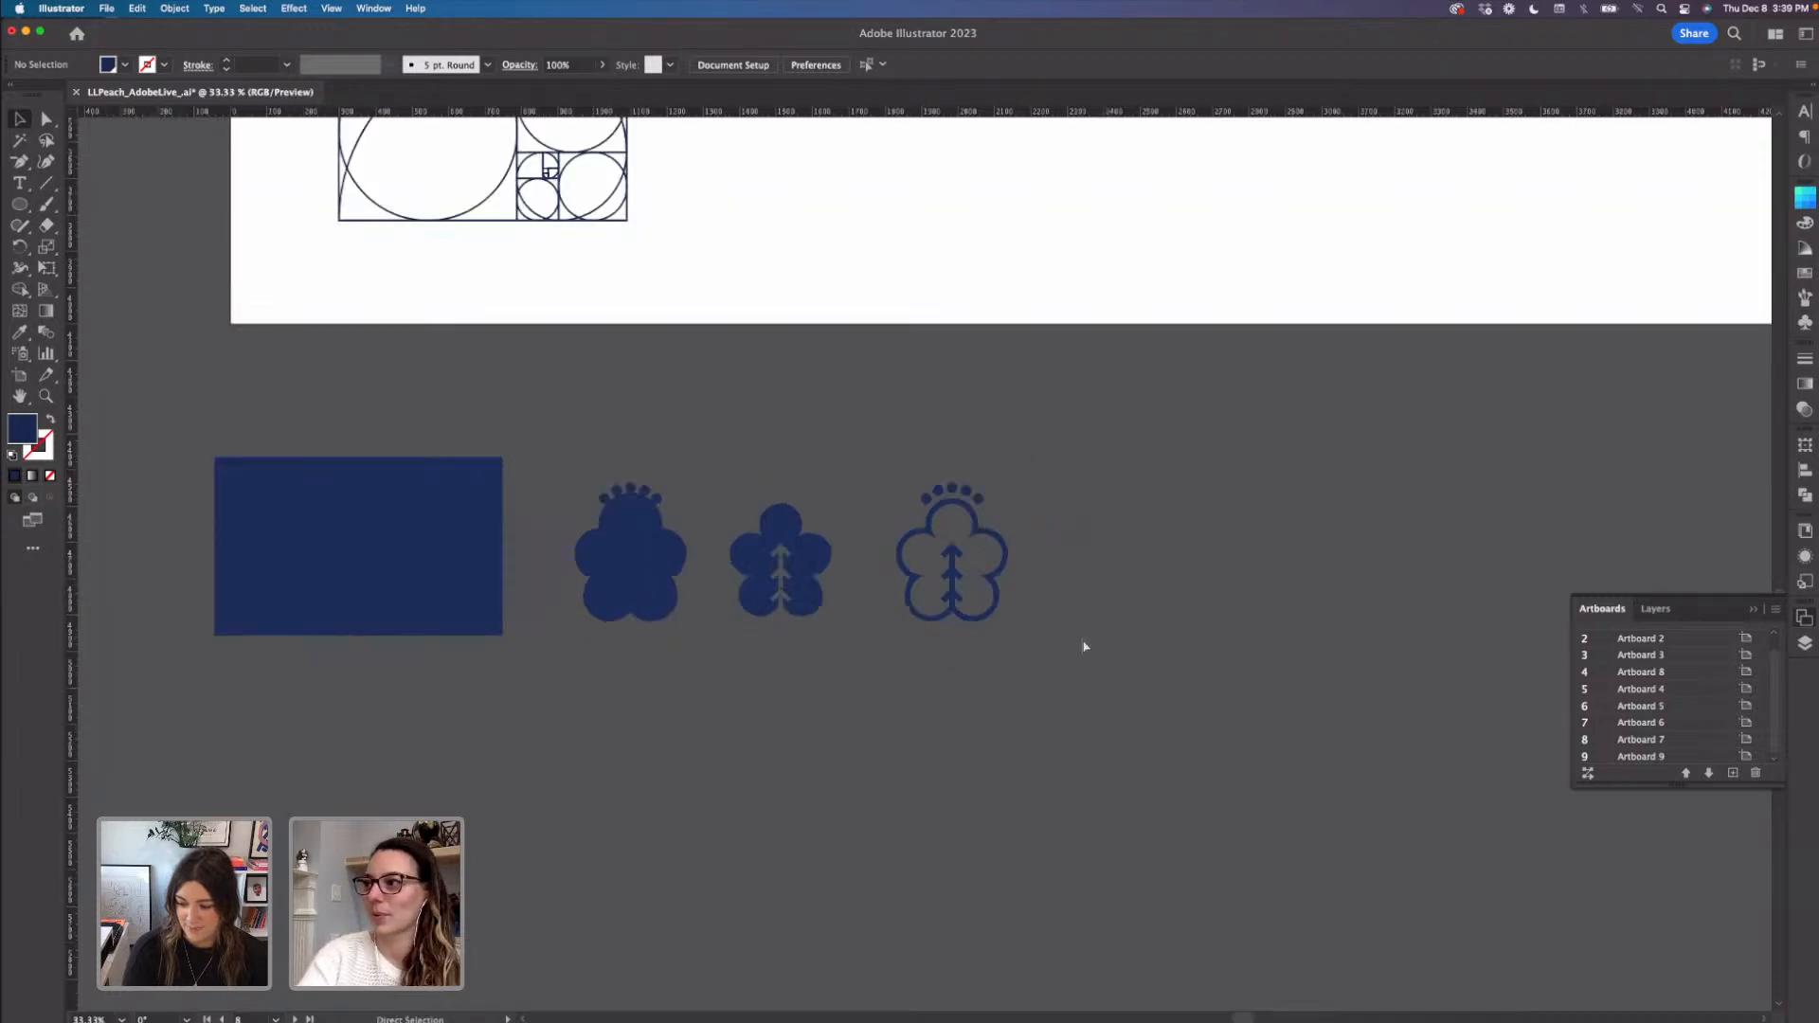
drag(1043, 658, 894, 485)
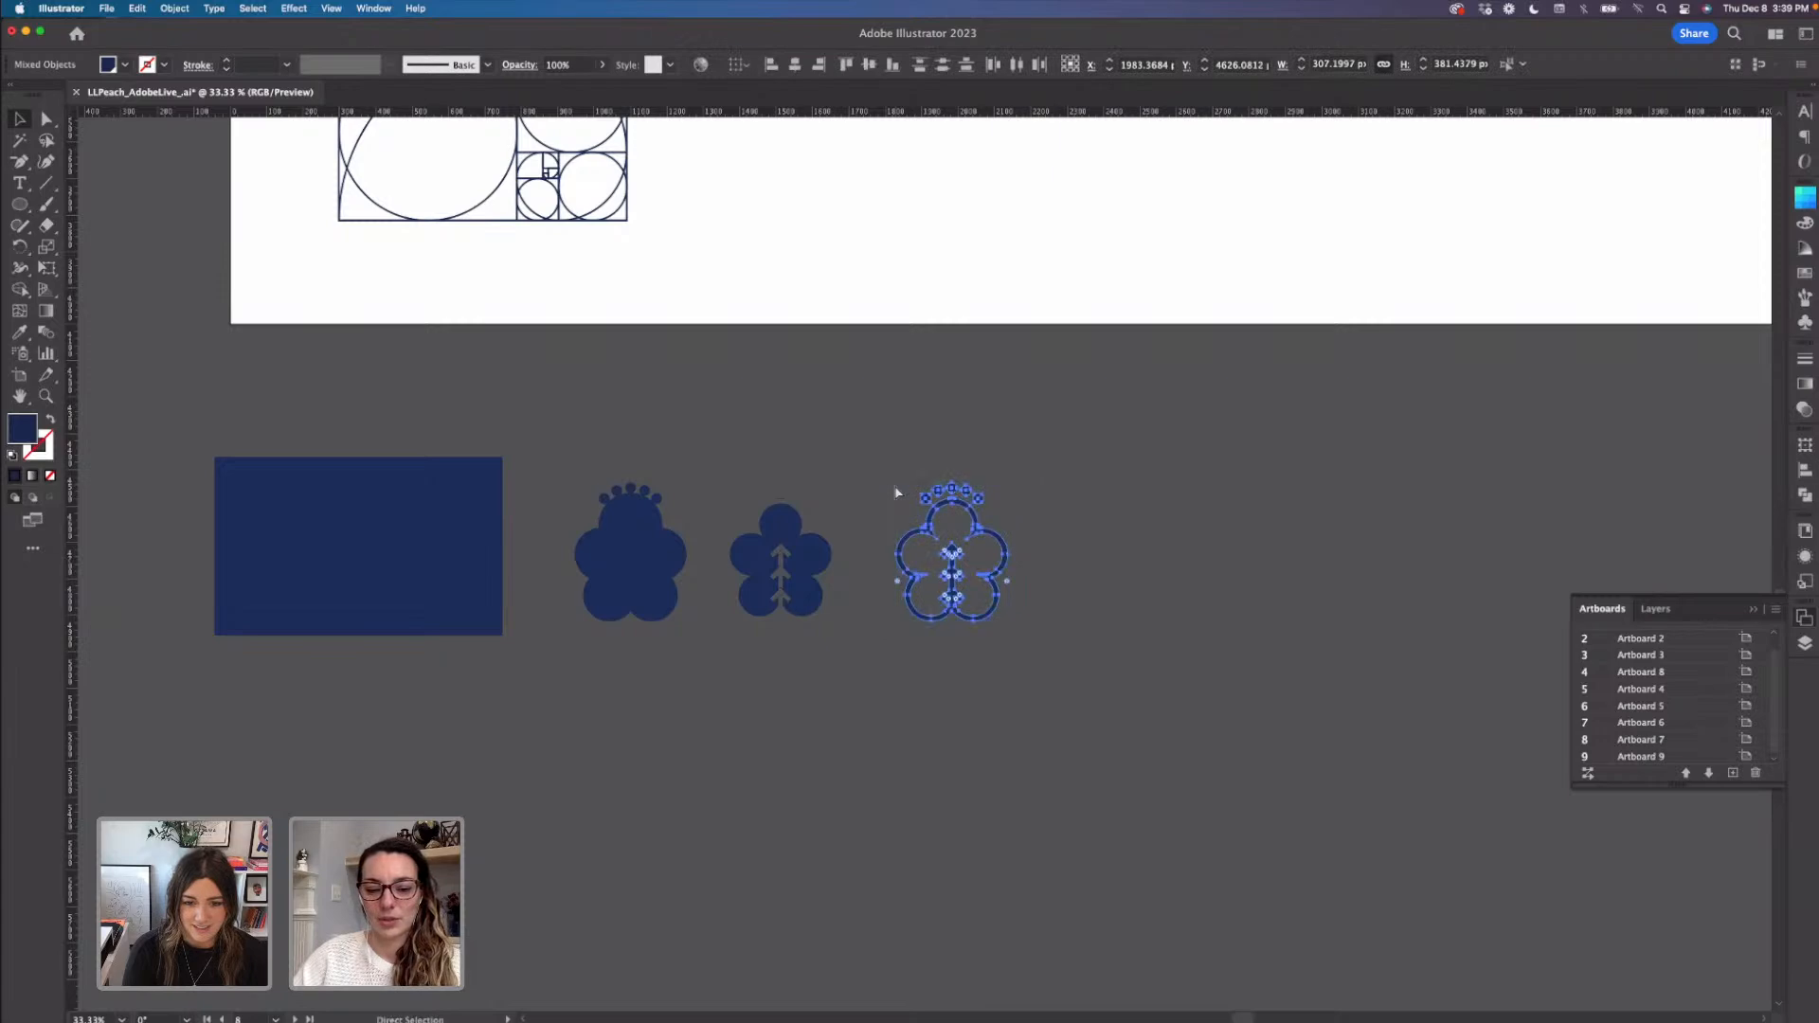
click(965, 520)
key(super+minus)
key(super+minus)
key(super+minus)
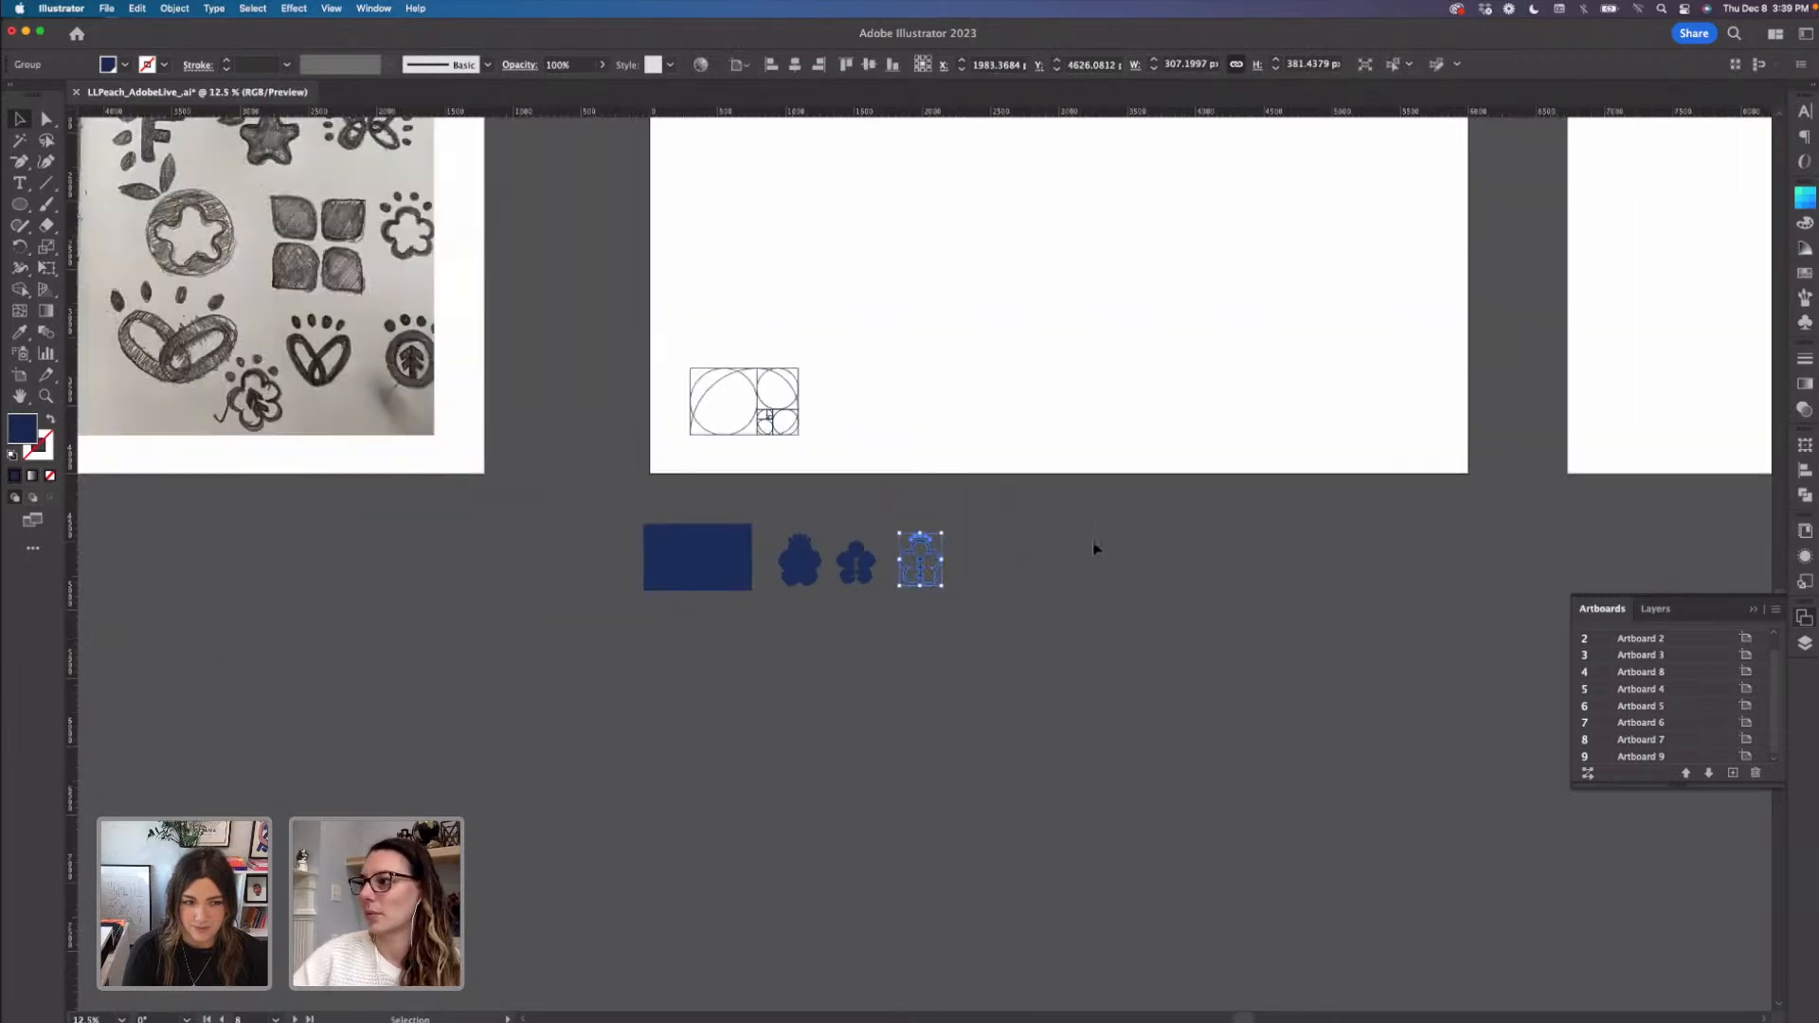
- Place the grouped logo on the Logo Construction artboard below the title and enlarge it to about 1264 wide by 1569 high
drag(924, 562, 906, 248)
drag(1003, 380, 891, 711)
key(super+equal)
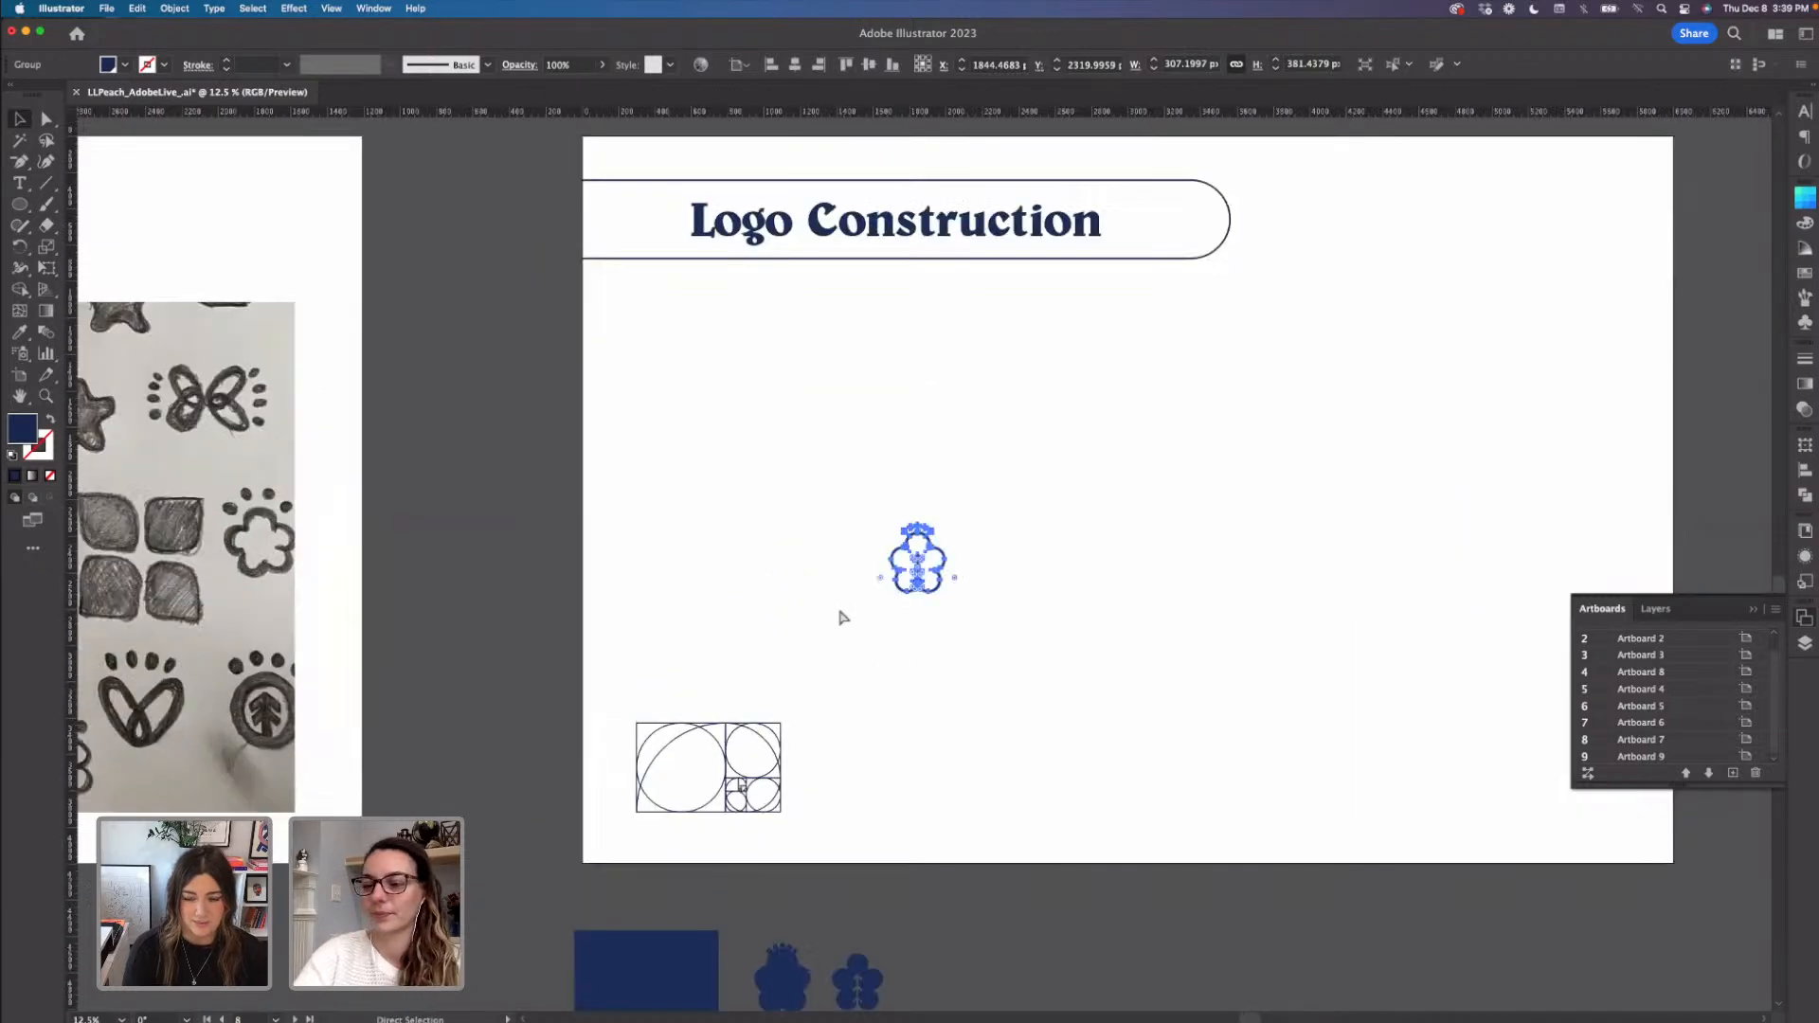
drag(946, 559, 929, 498)
click(1035, 521)
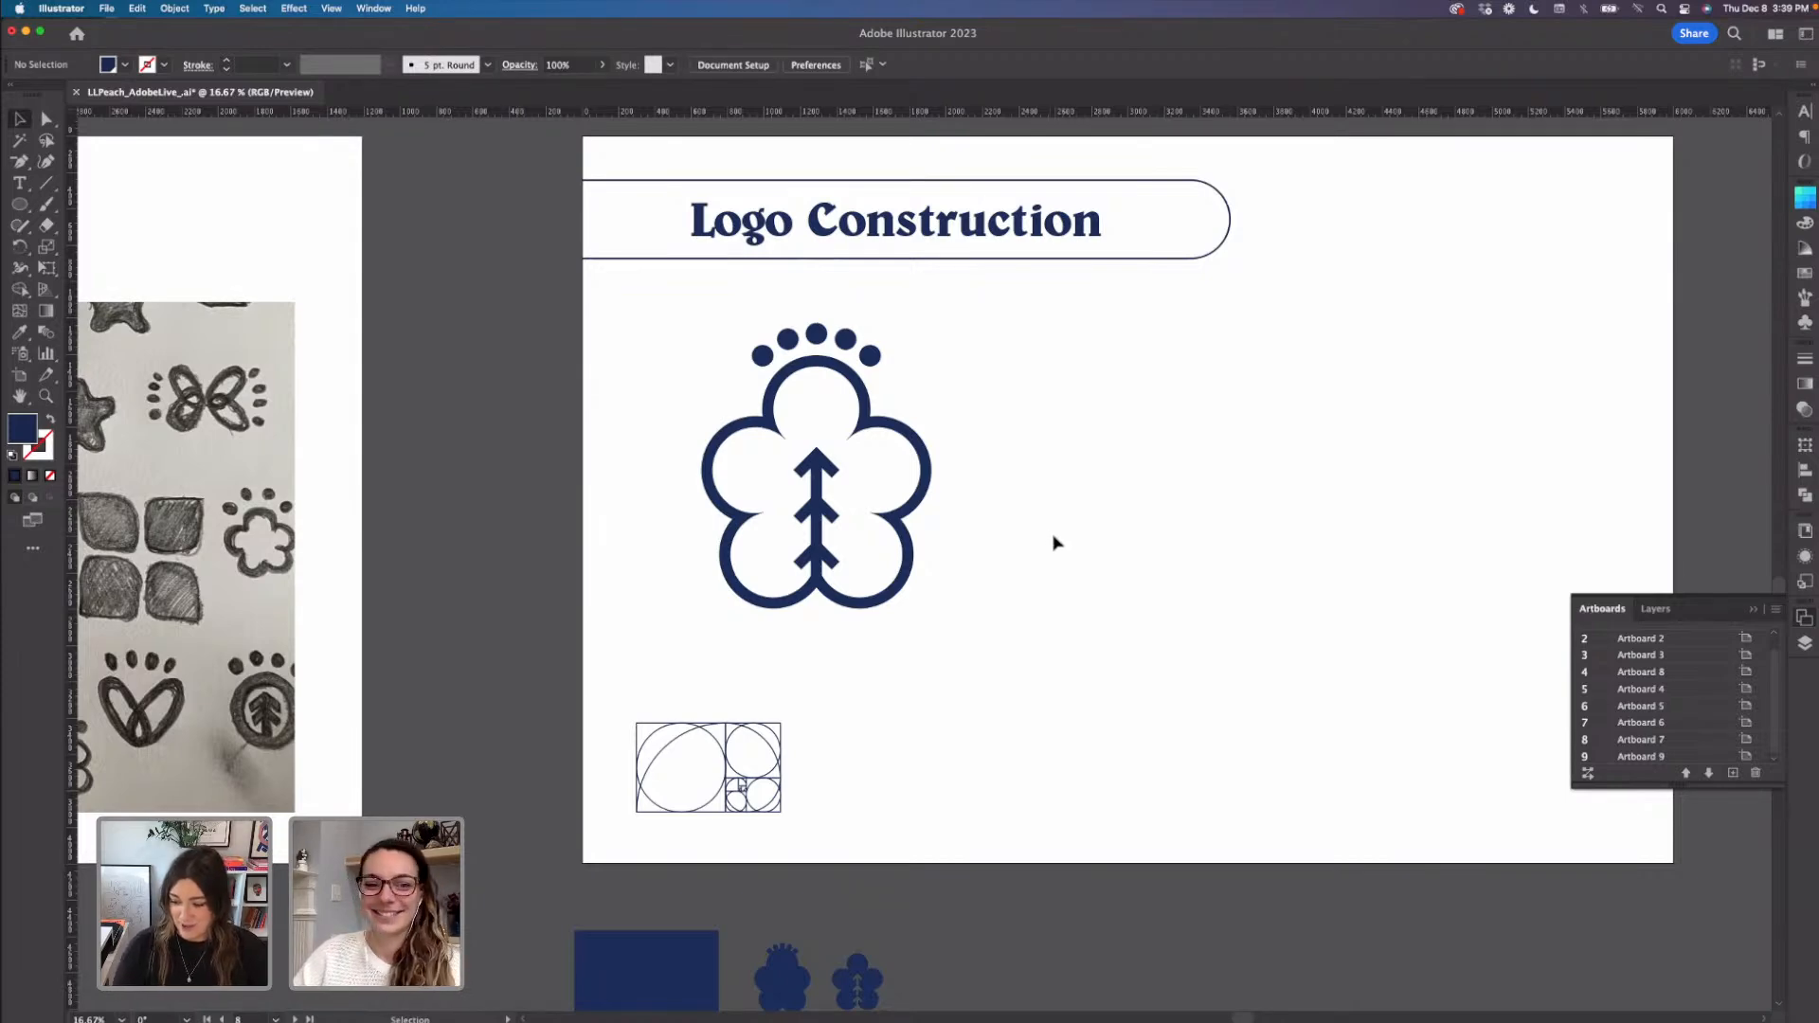
- Ungroup the enlarged flower logo and clear the selection
click(872, 357)
right_click(871, 359)
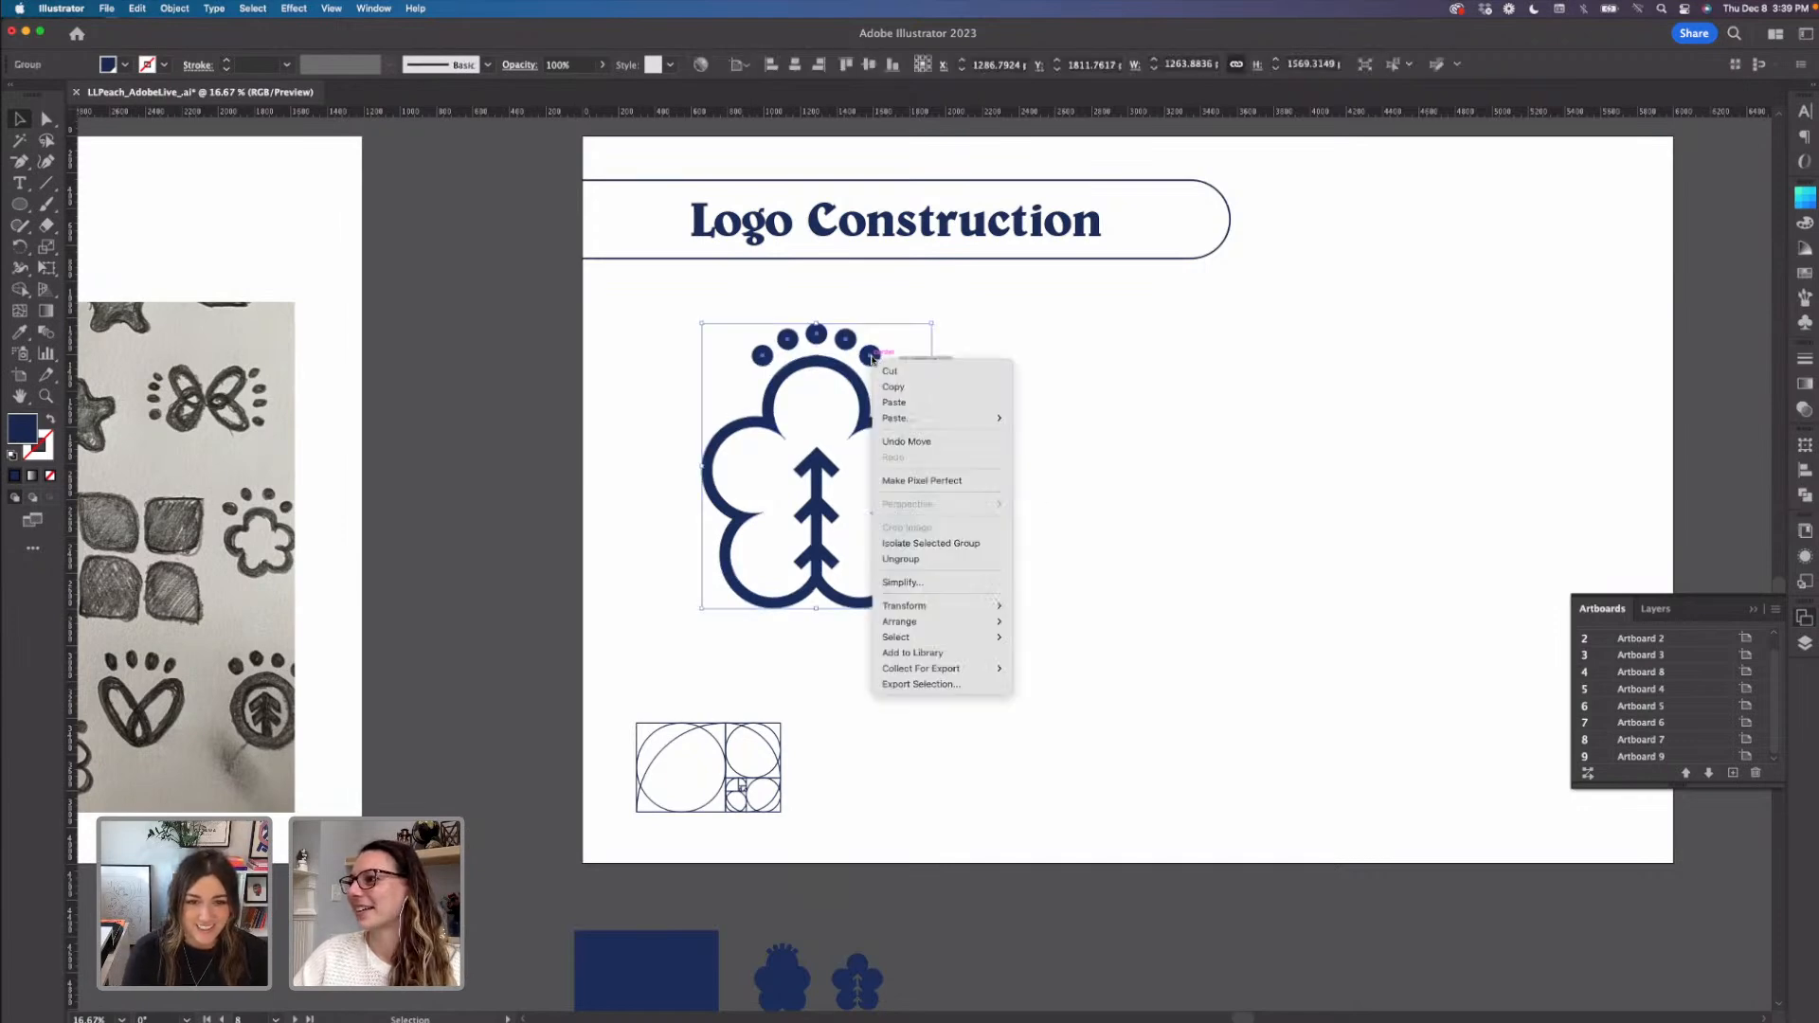
click(947, 557)
click(982, 427)
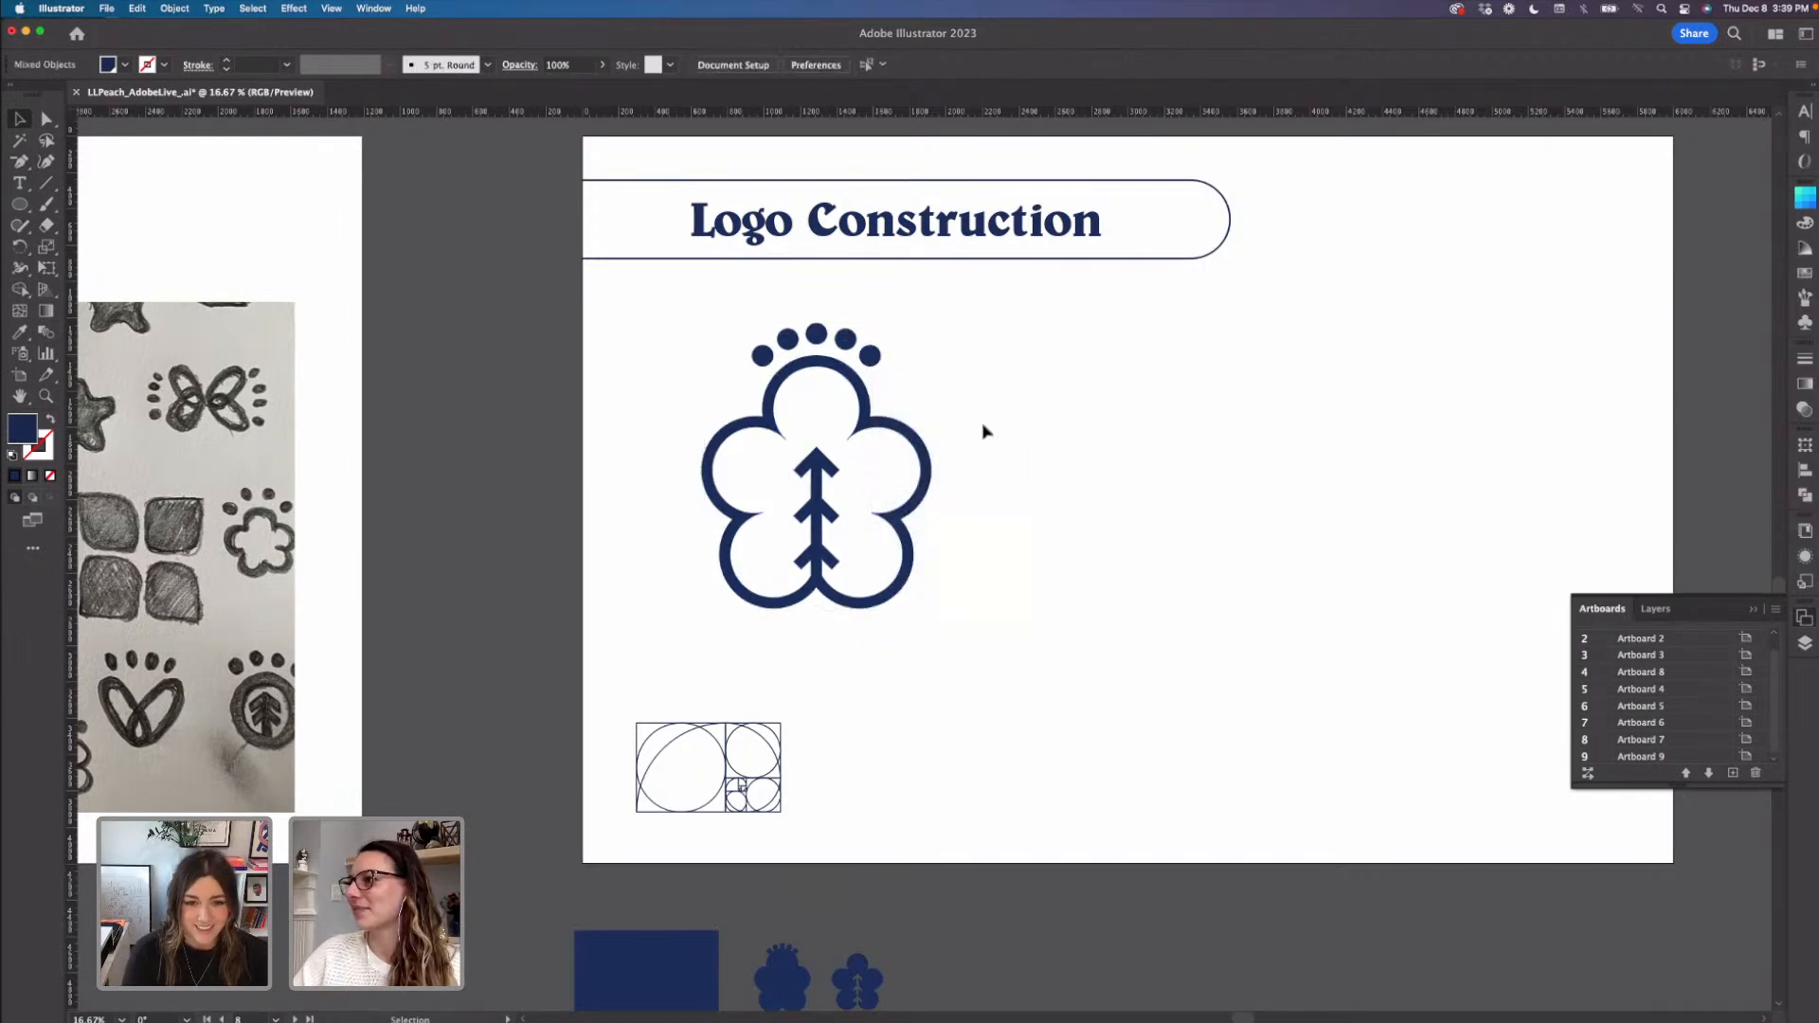
- Delete the five dots above the flower on the Logo Construction artboard
click(870, 360)
key(Delete)
click(846, 338)
key(Delete)
click(815, 333)
key(Delete)
click(787, 339)
key(Delete)
click(763, 356)
key(Delete)
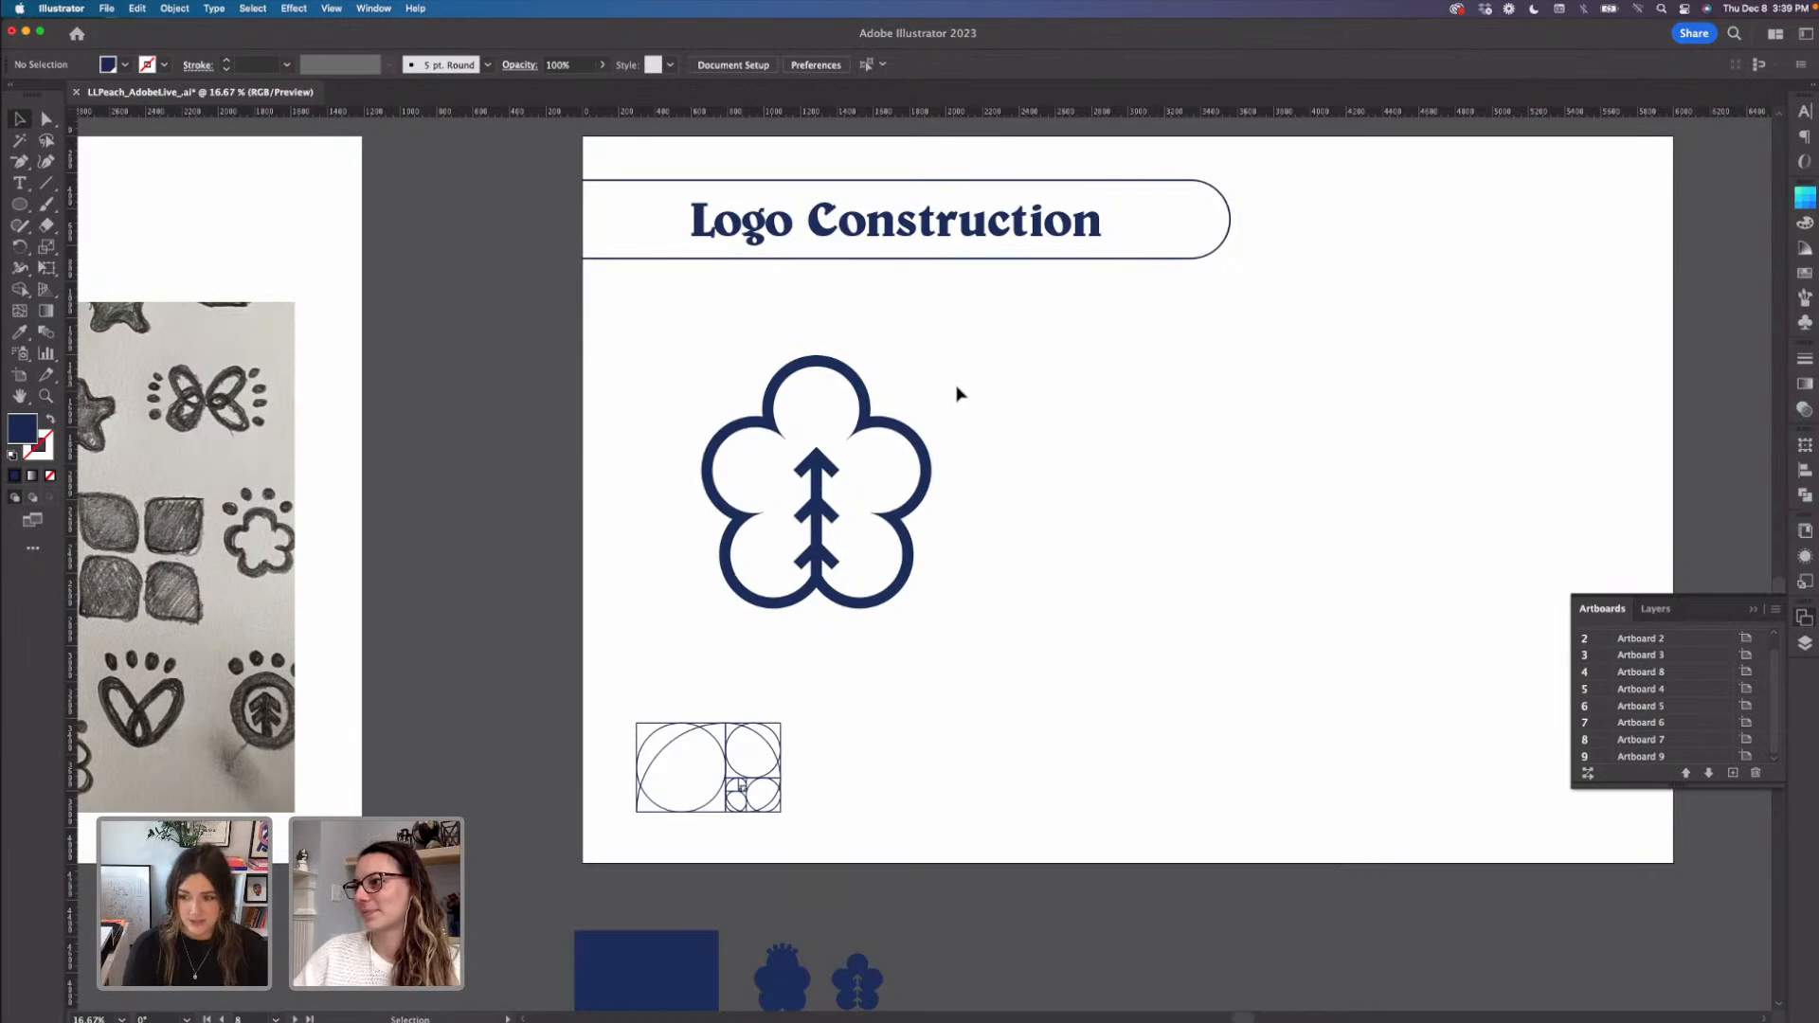
- Scale the flower mark down slightly, keeping its proportions and its upper edge in place
click(915, 557)
drag(937, 604, 924, 590)
click(1028, 522)
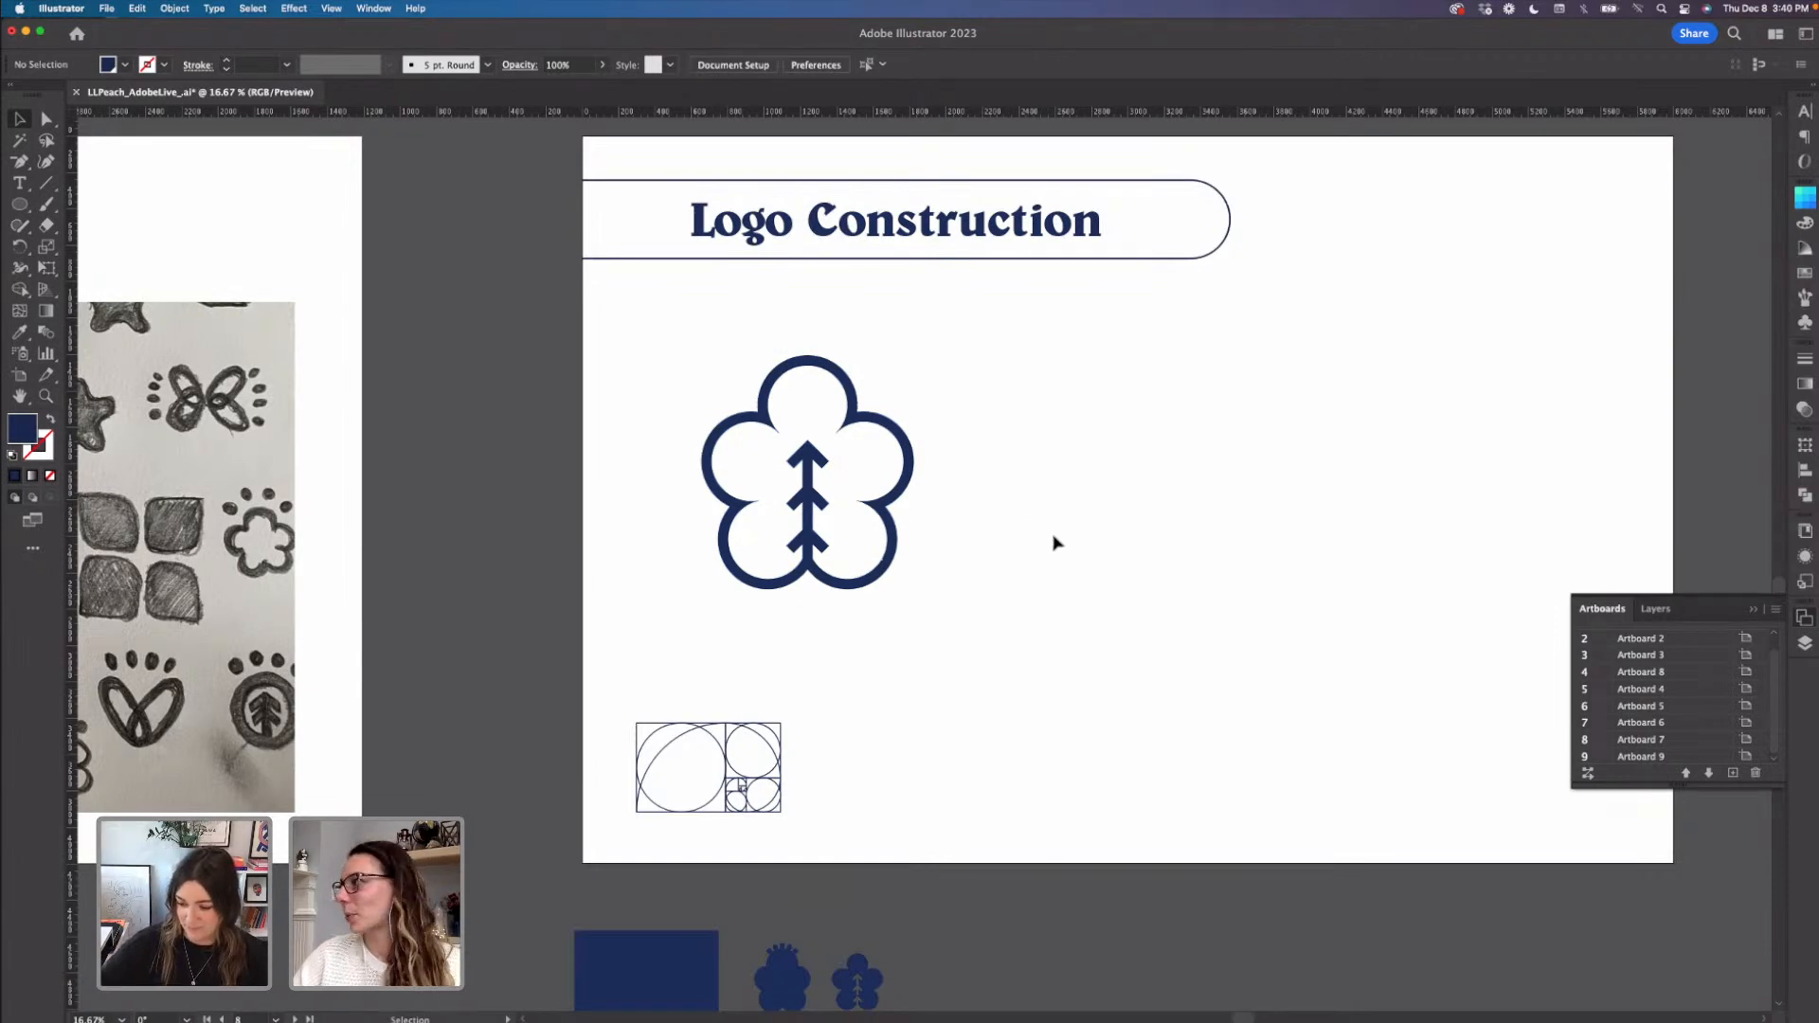
- Add the text "FreshPaw" beside the flower mark and set its font to Postino Std
key(t)
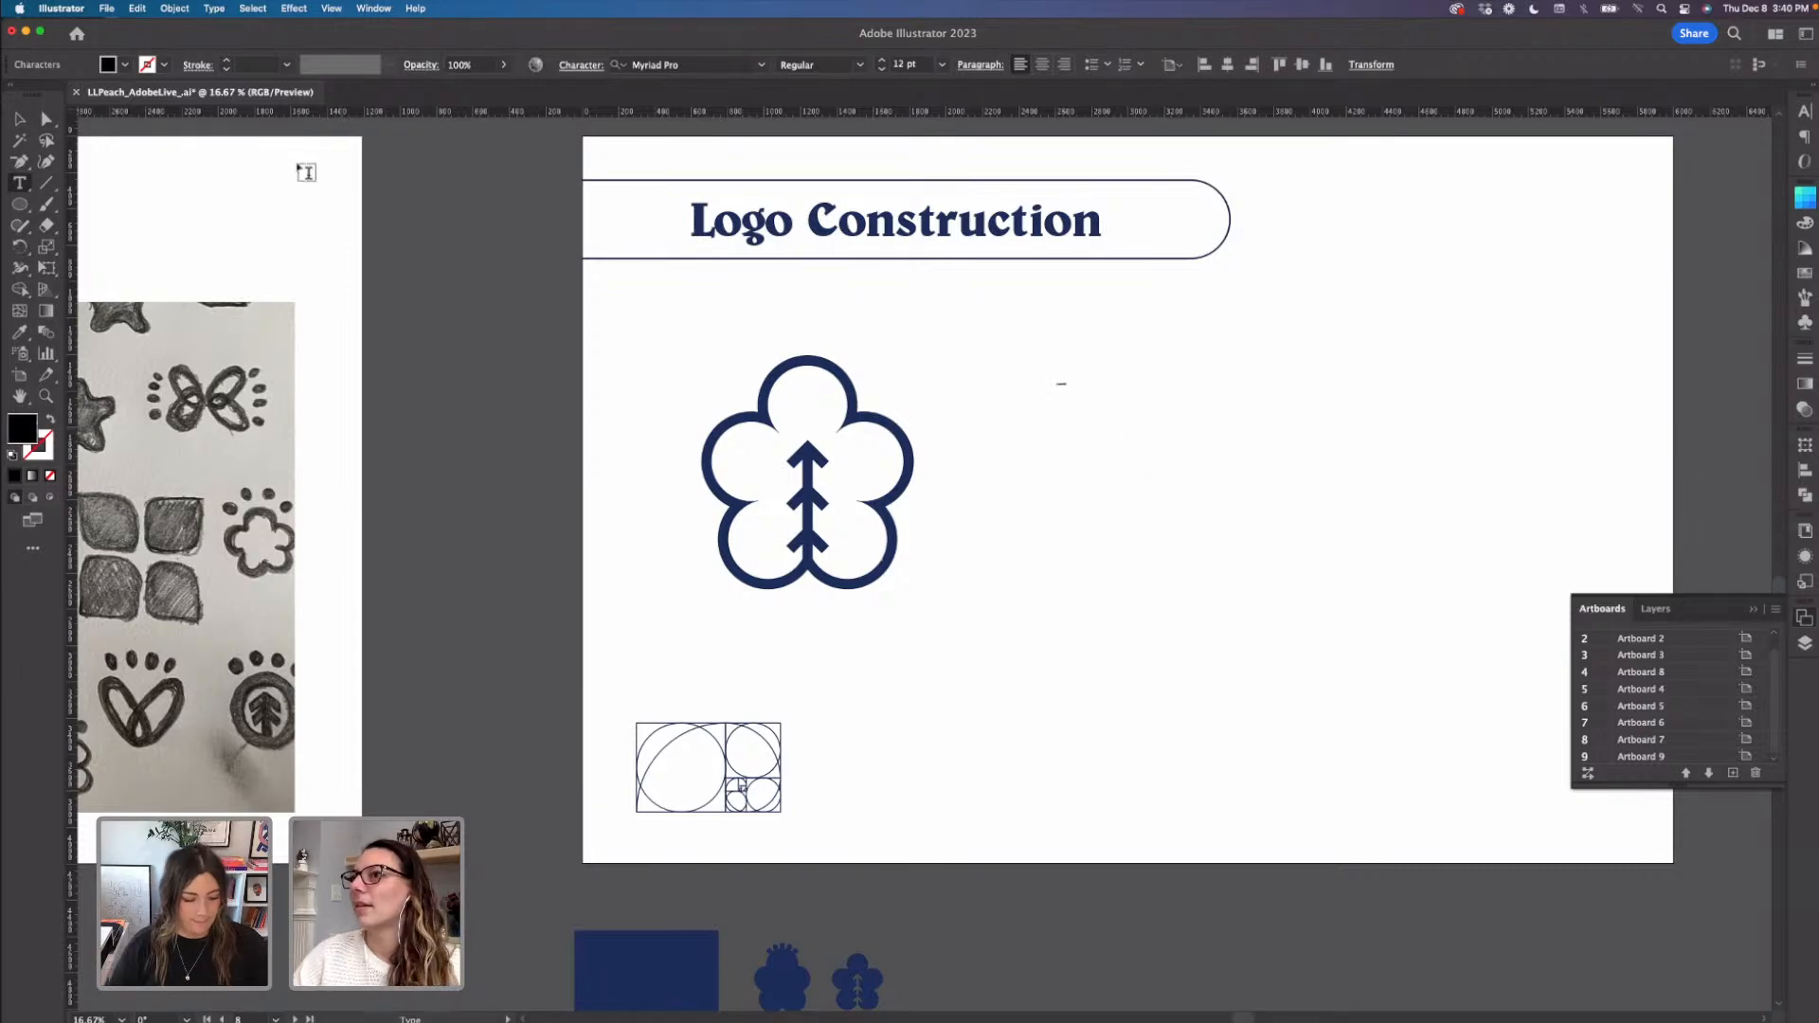
click(19, 119)
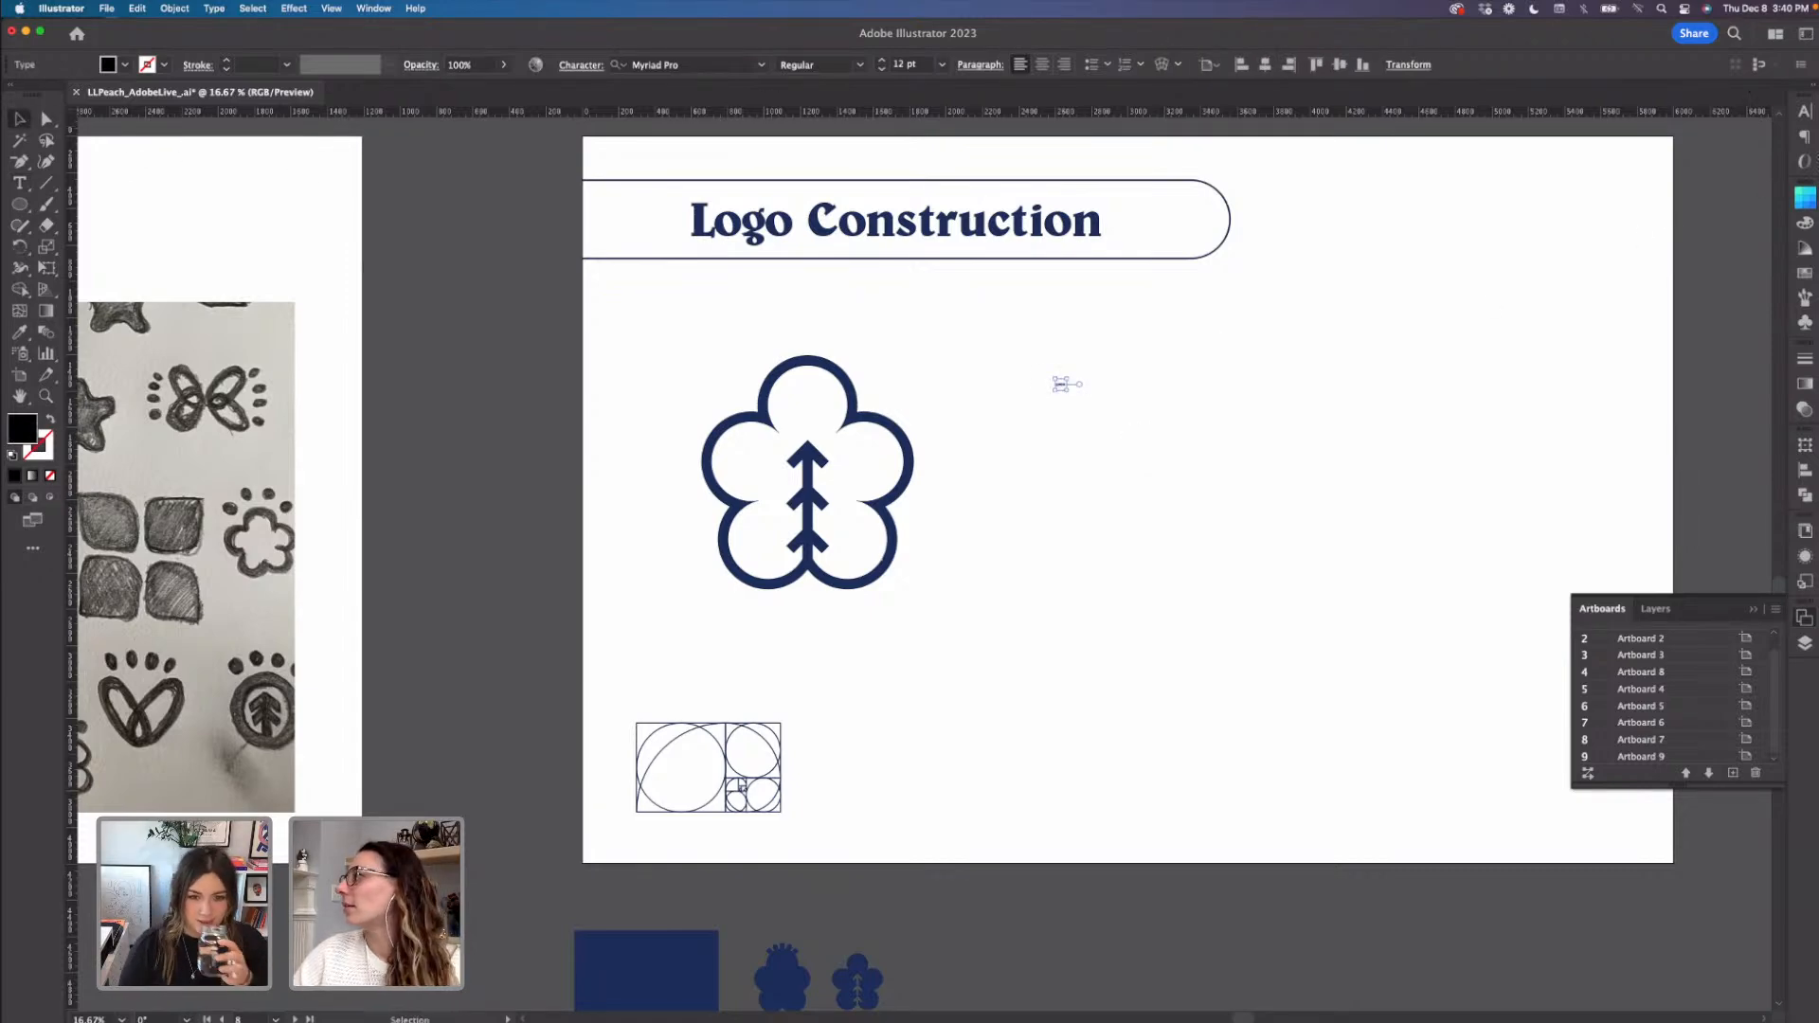
click(1805, 112)
click(1645, 153)
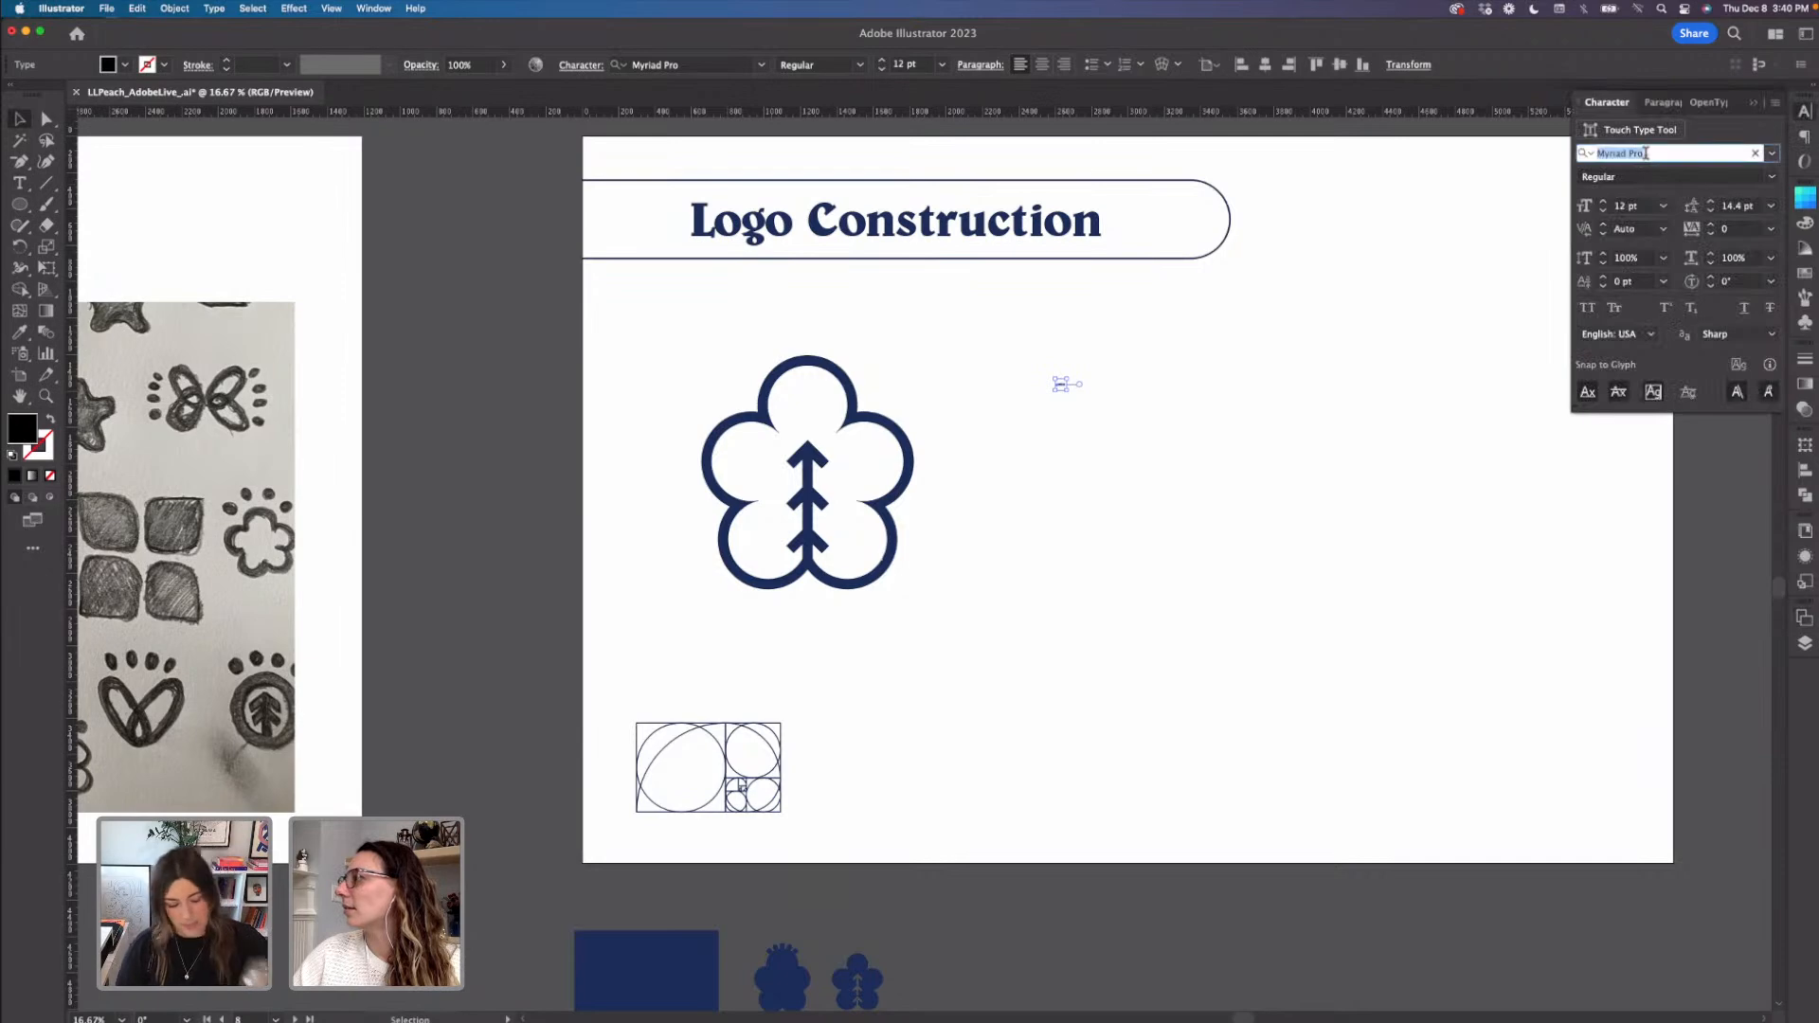
text(pos)
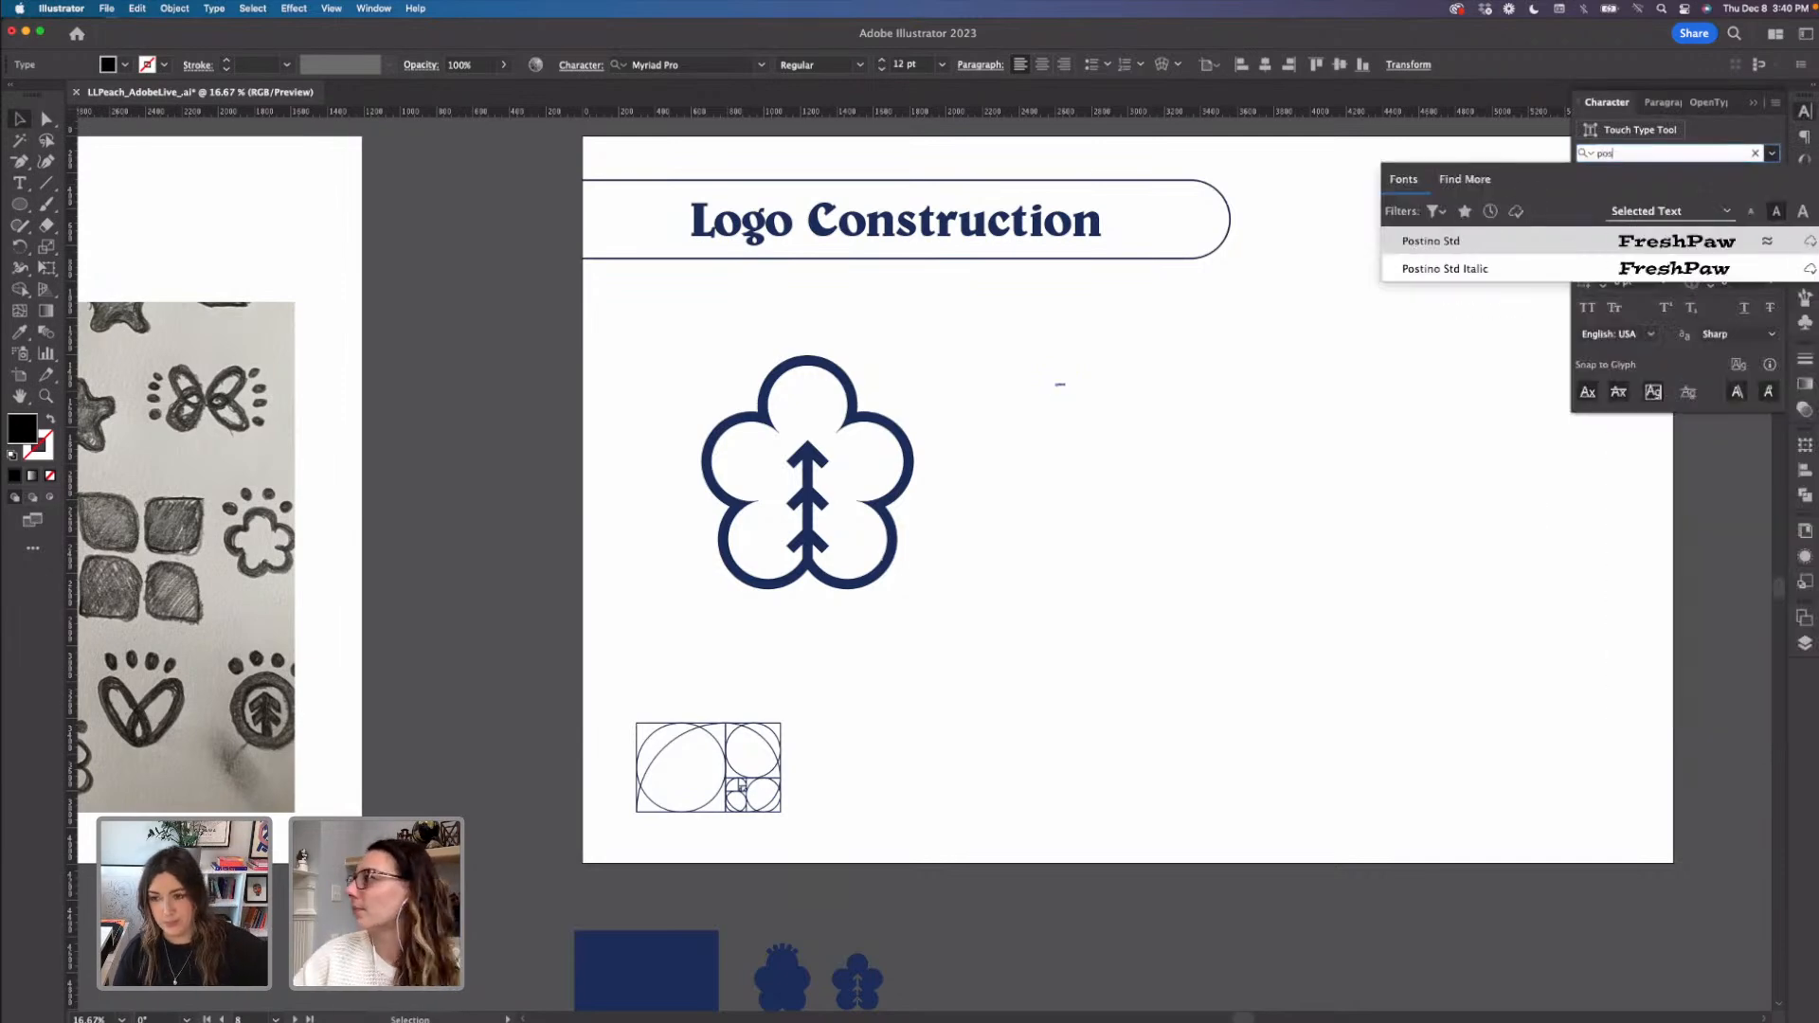
click(1587, 248)
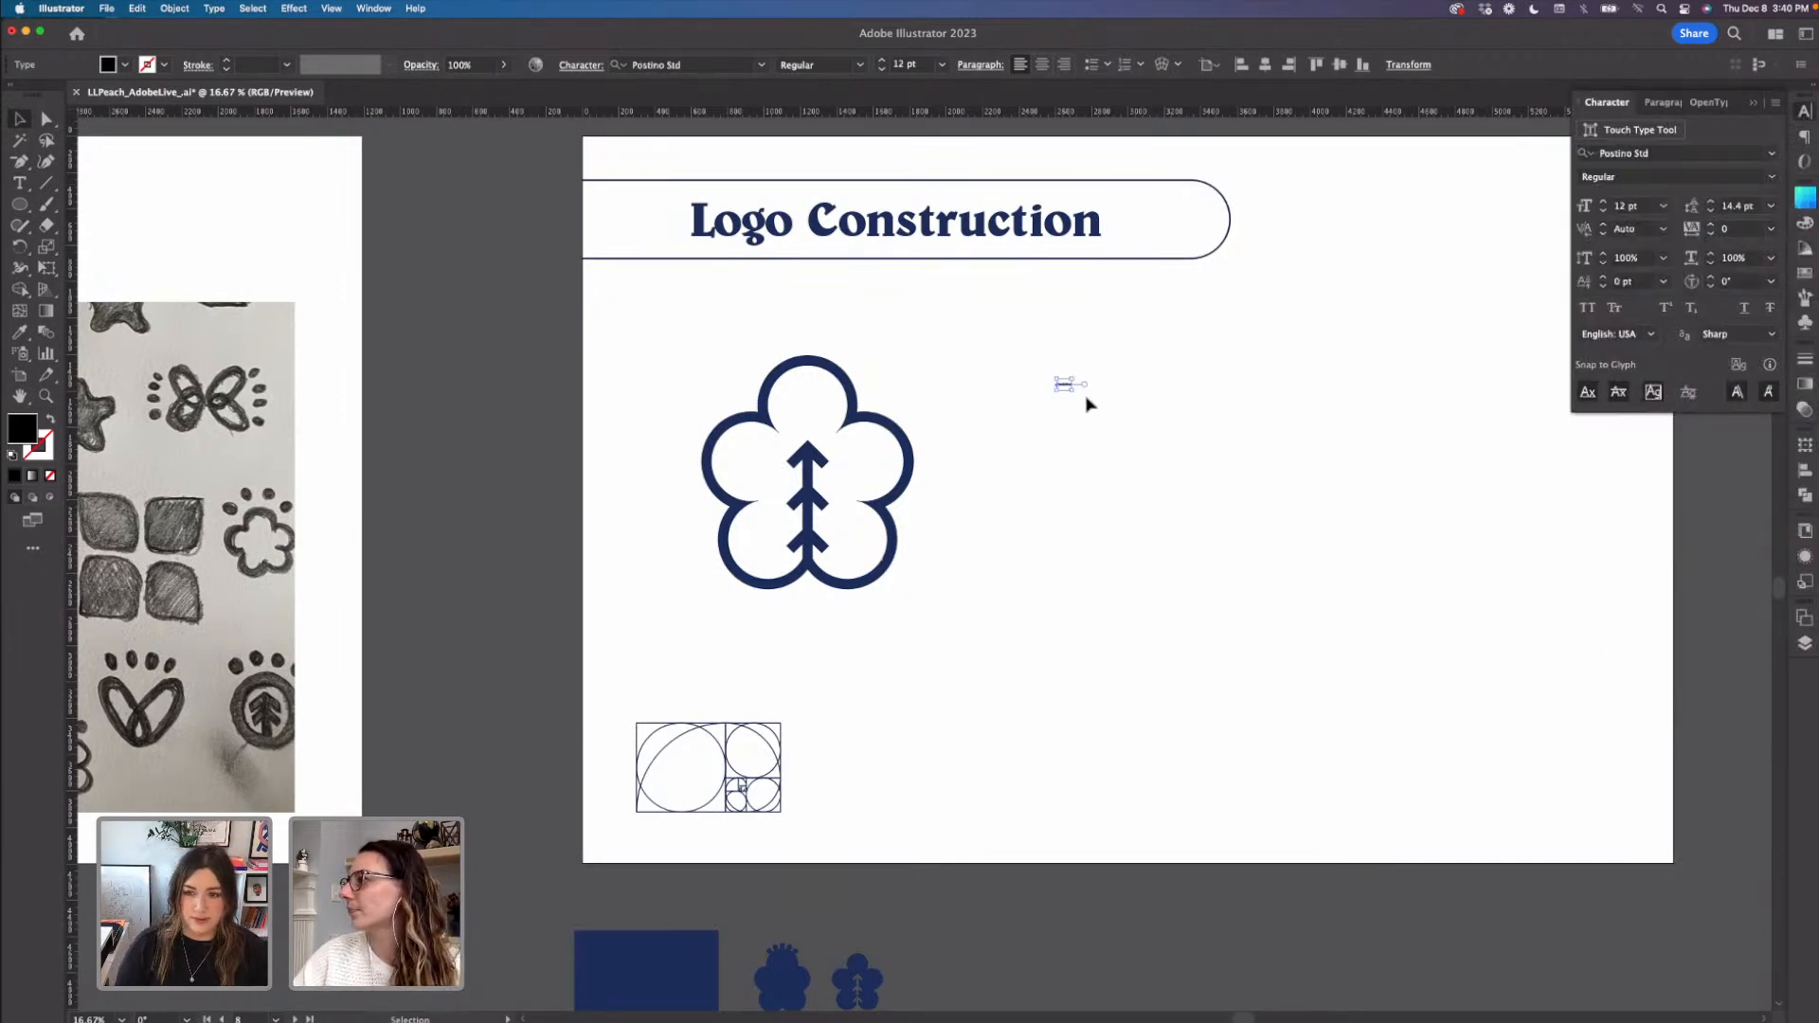
- Enlarge the FreshPaw wordmark to about 296 pt and move it close beside the flower mark
mouse_move(1307, 494)
mouse_down()
mouse_move(1396, 531)
mouse_move(1326, 509)
mouse_up()
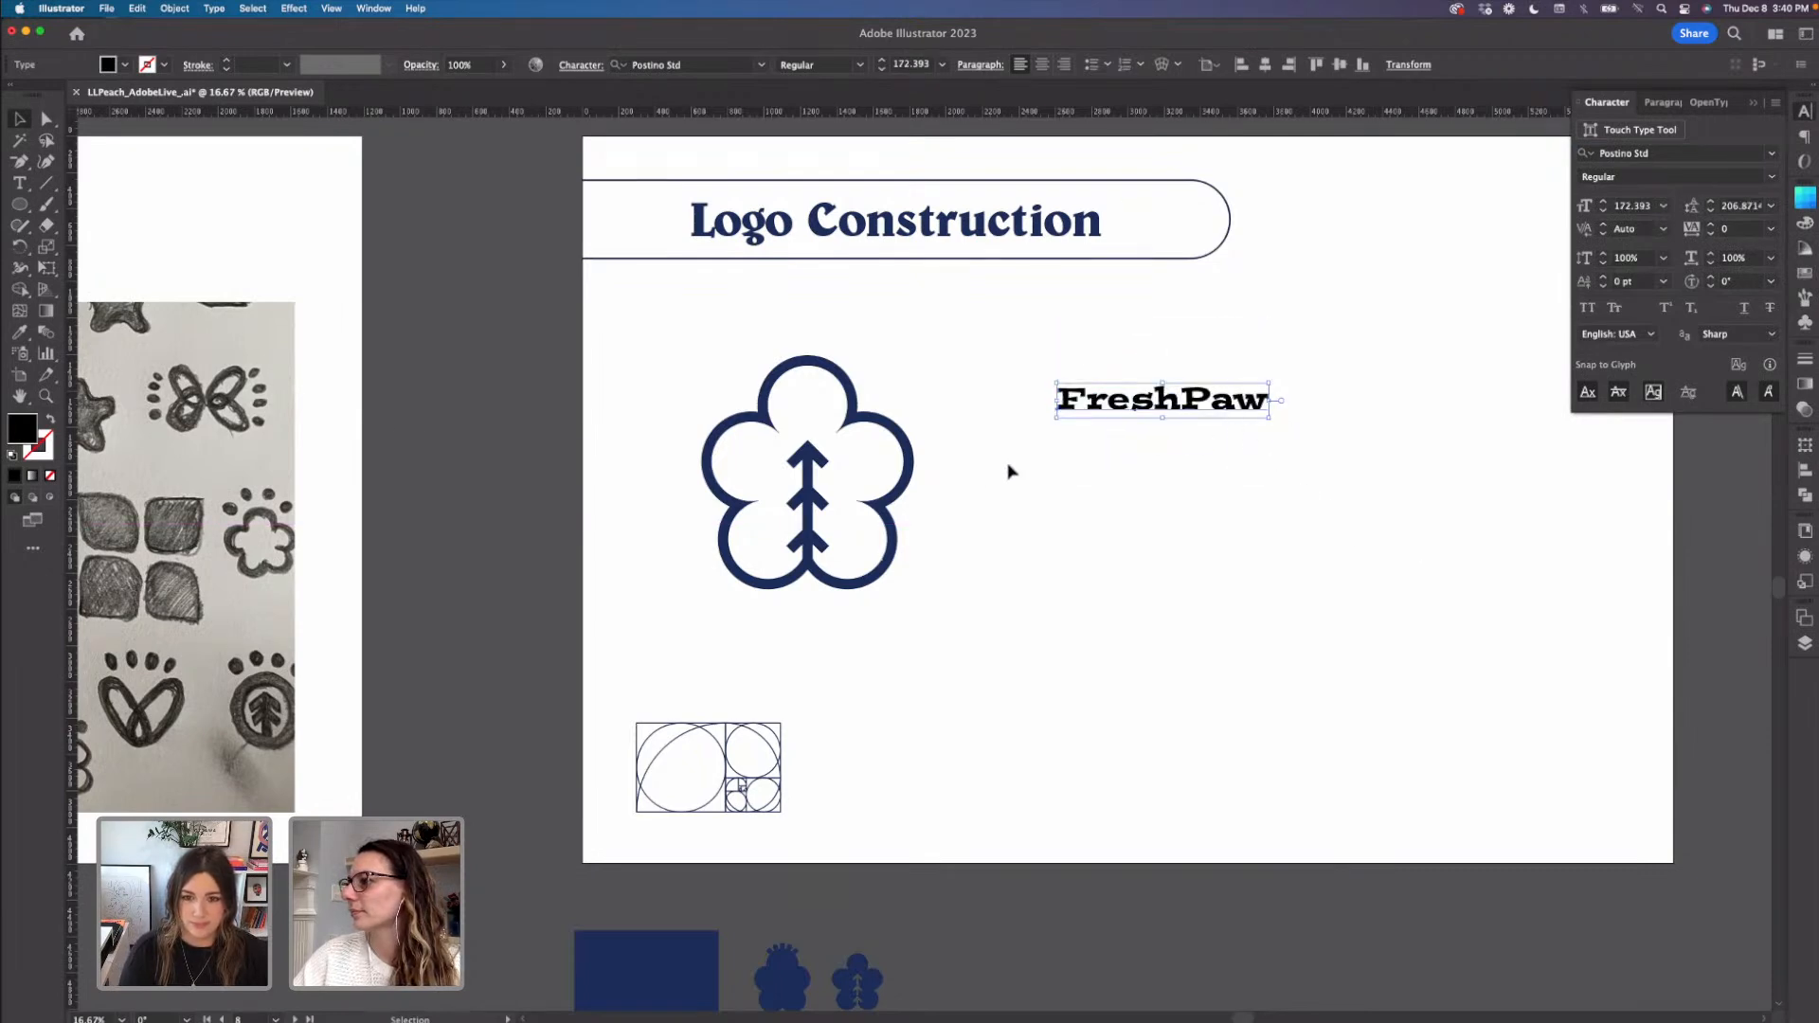
drag(1272, 418, 1421, 493)
click(1321, 494)
drag(1295, 428, 1154, 442)
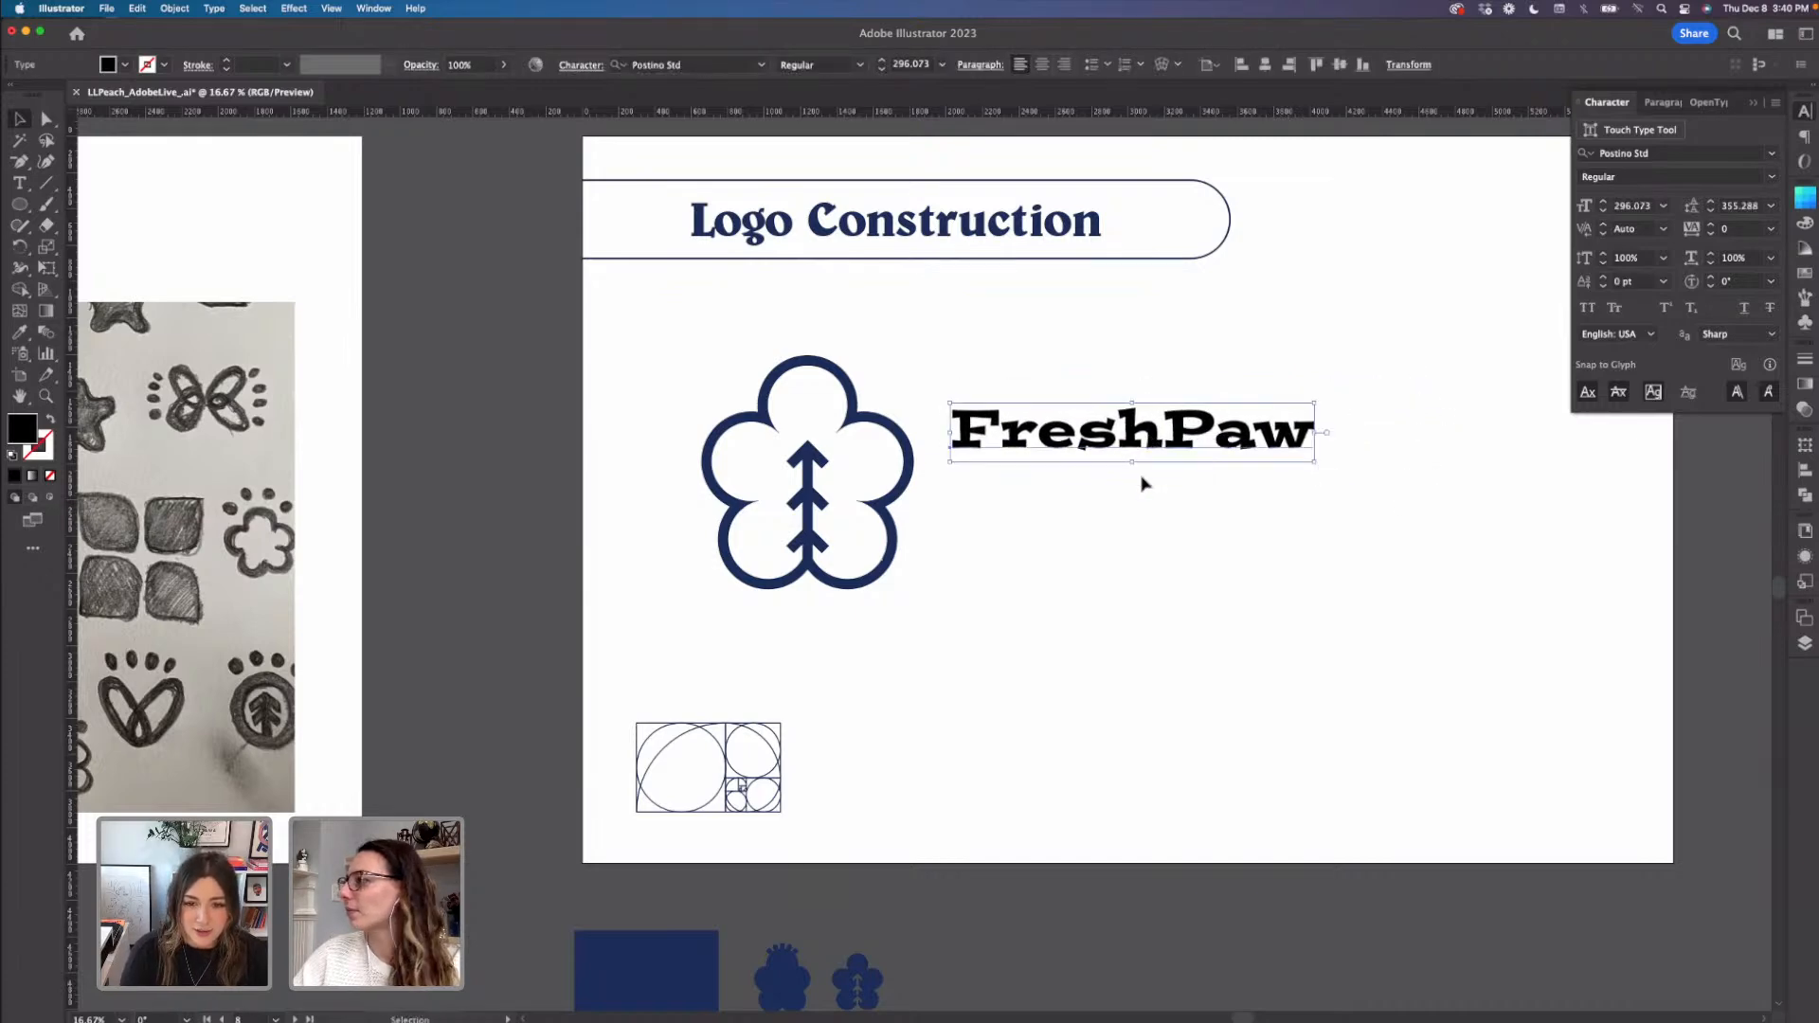
- Tighten the kerning of several letter pairs in FreshPaw, using -20 between e and s and -35 within "Paw"
double_click(1016, 447)
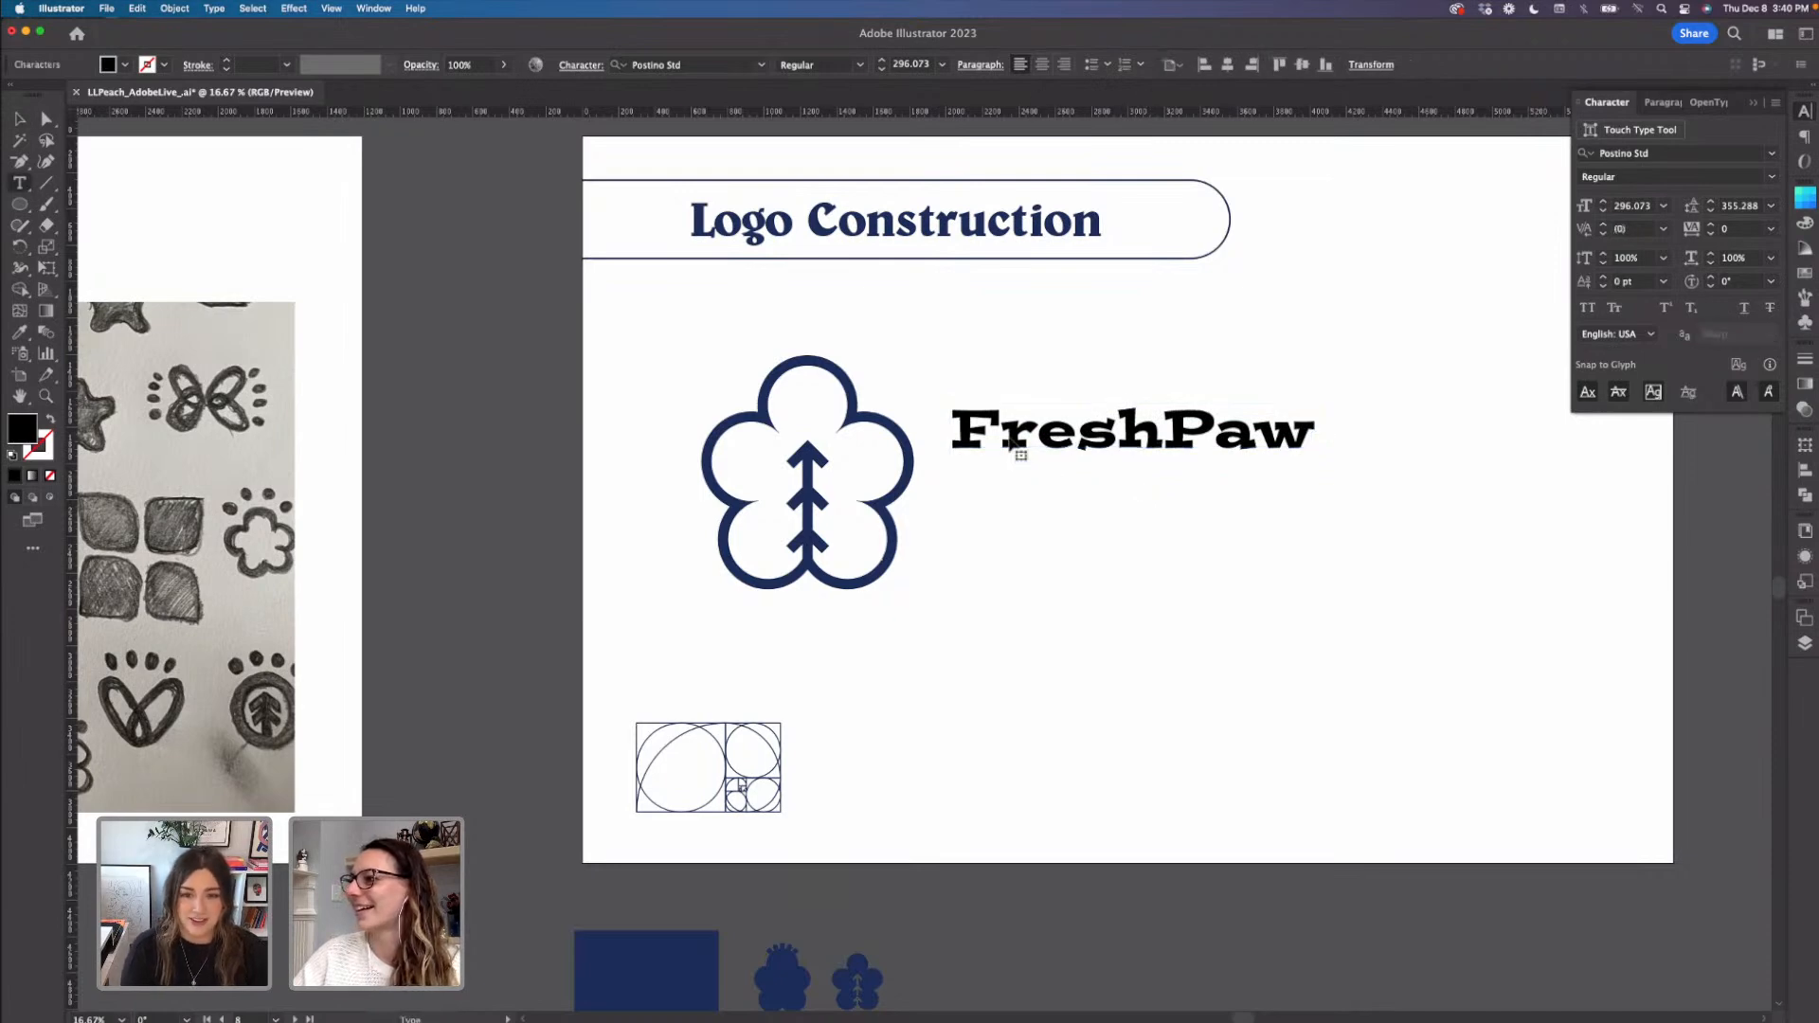
key(alt+Left)
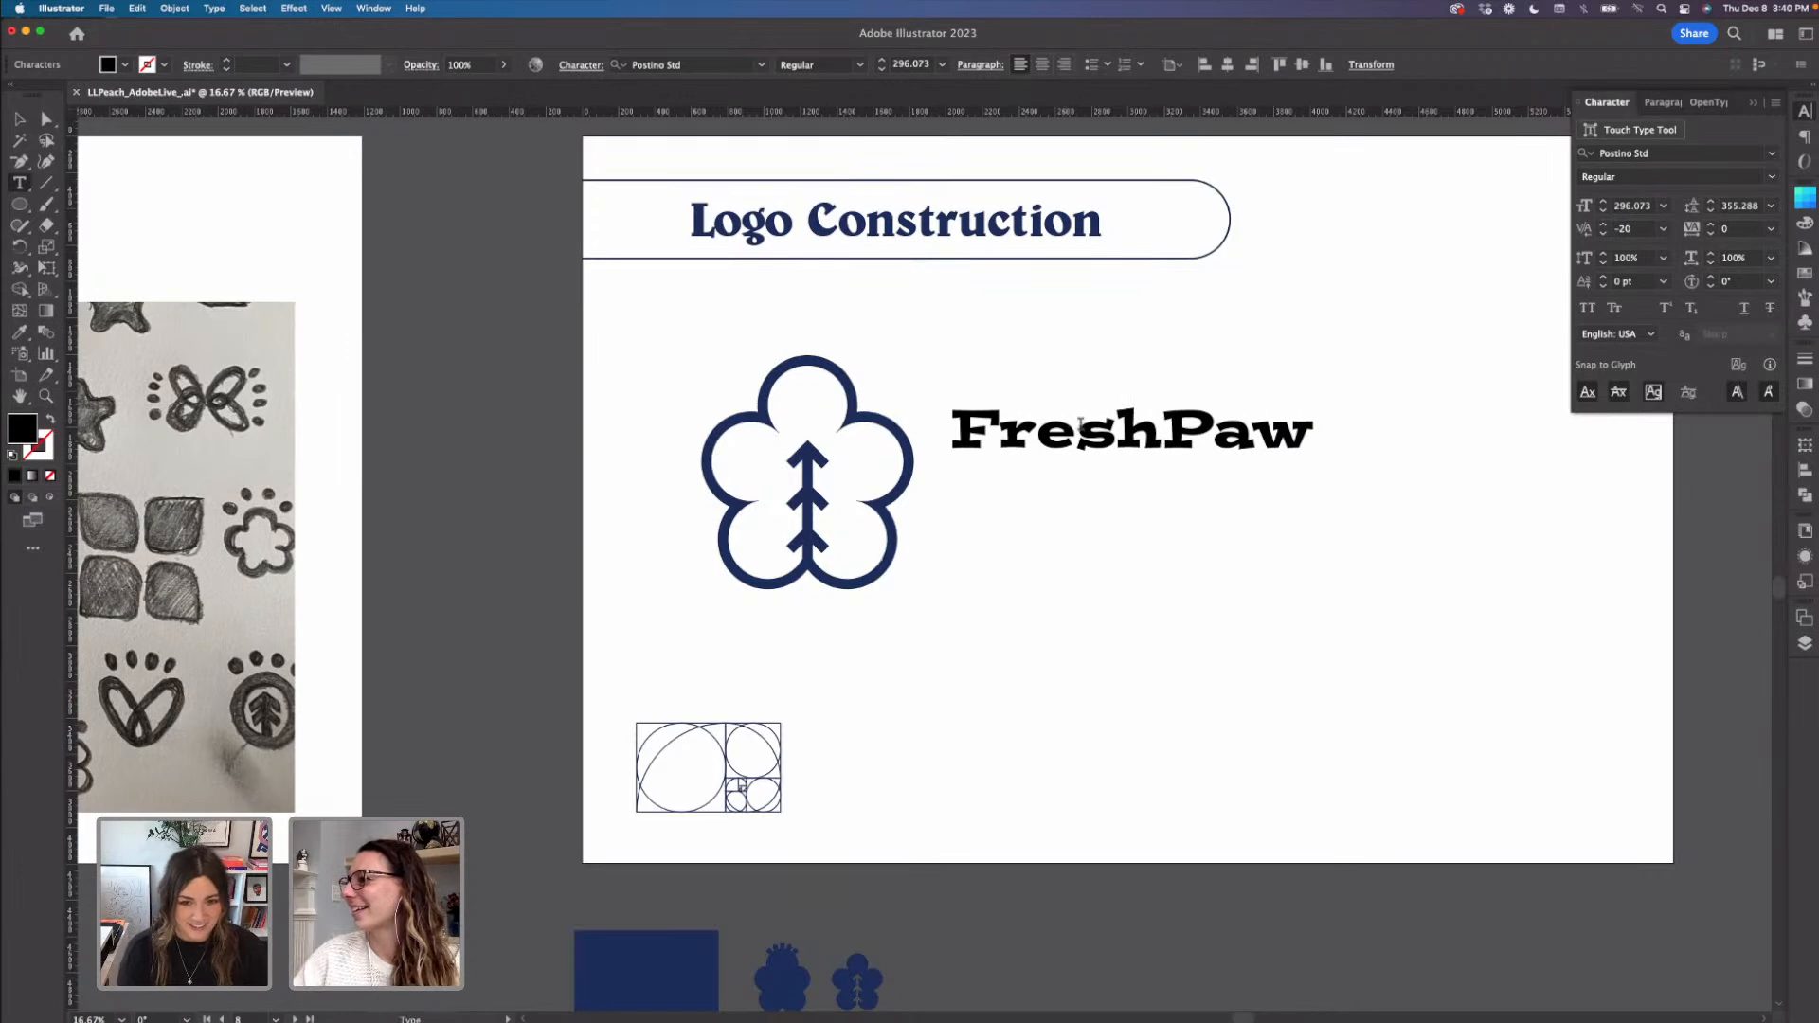
key(alt+Left)
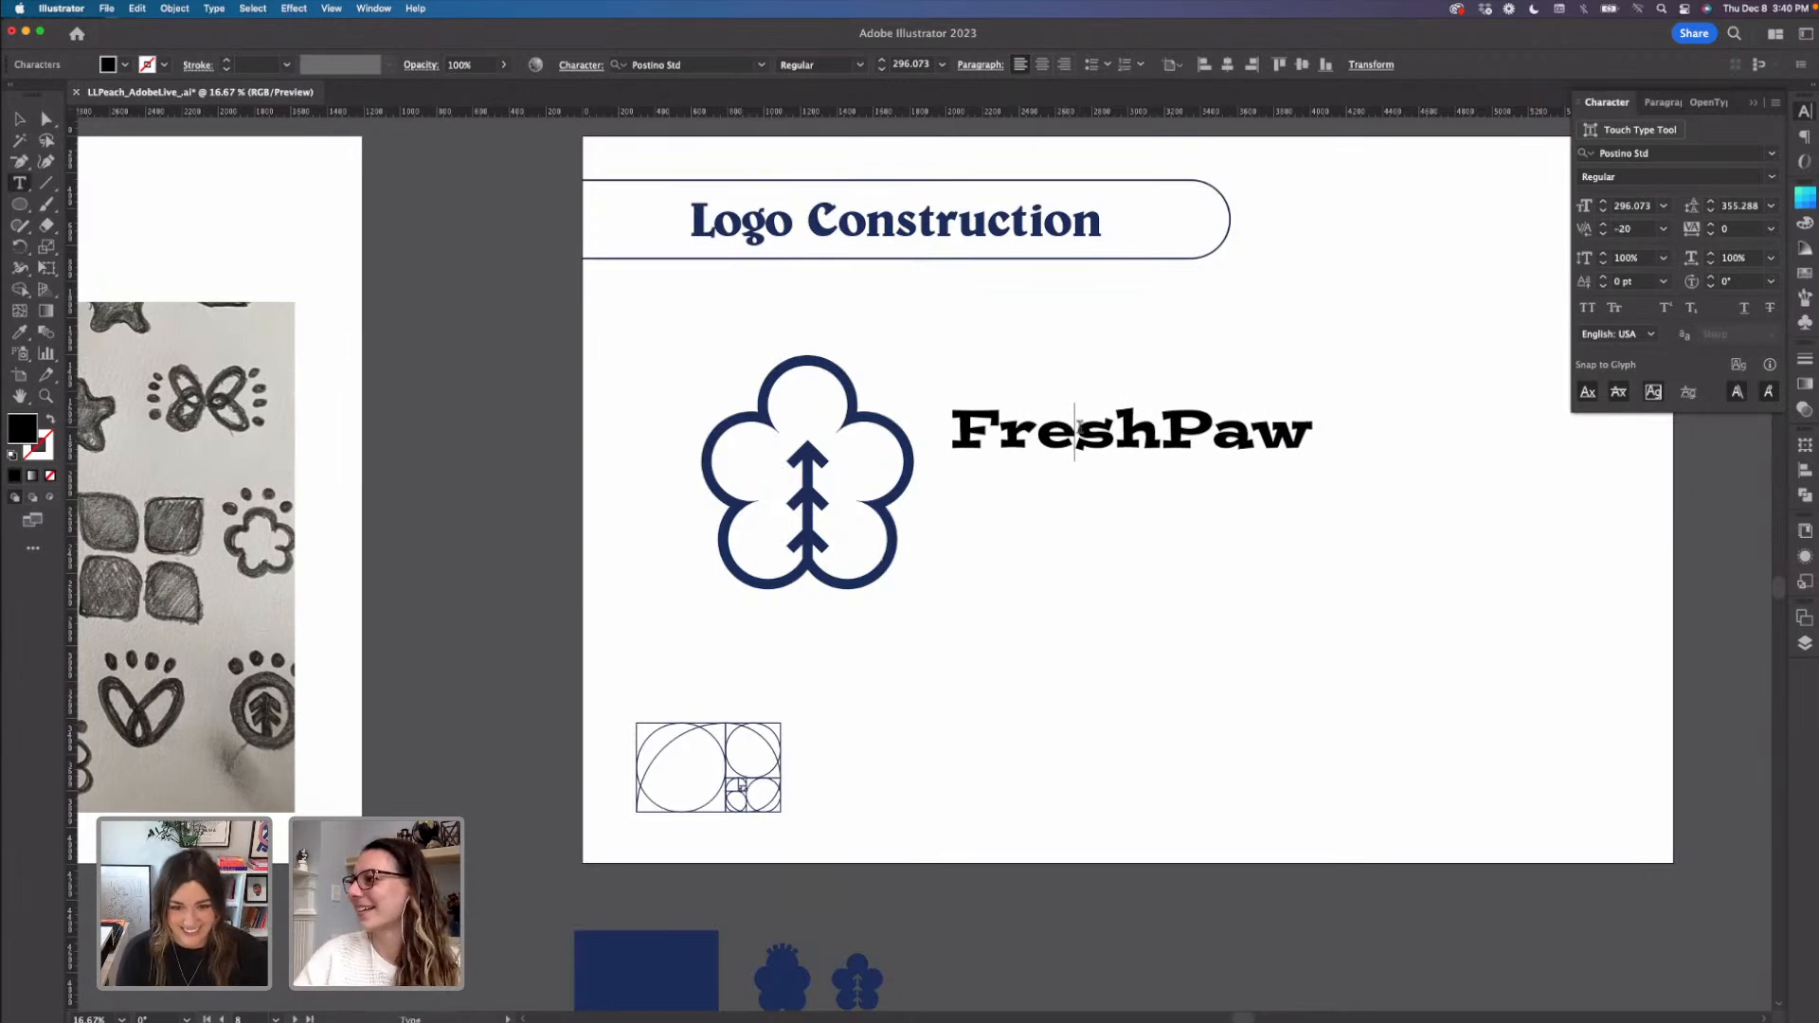
click(1211, 431)
key(alt+Left)
key(Right)
key(alt+Left)
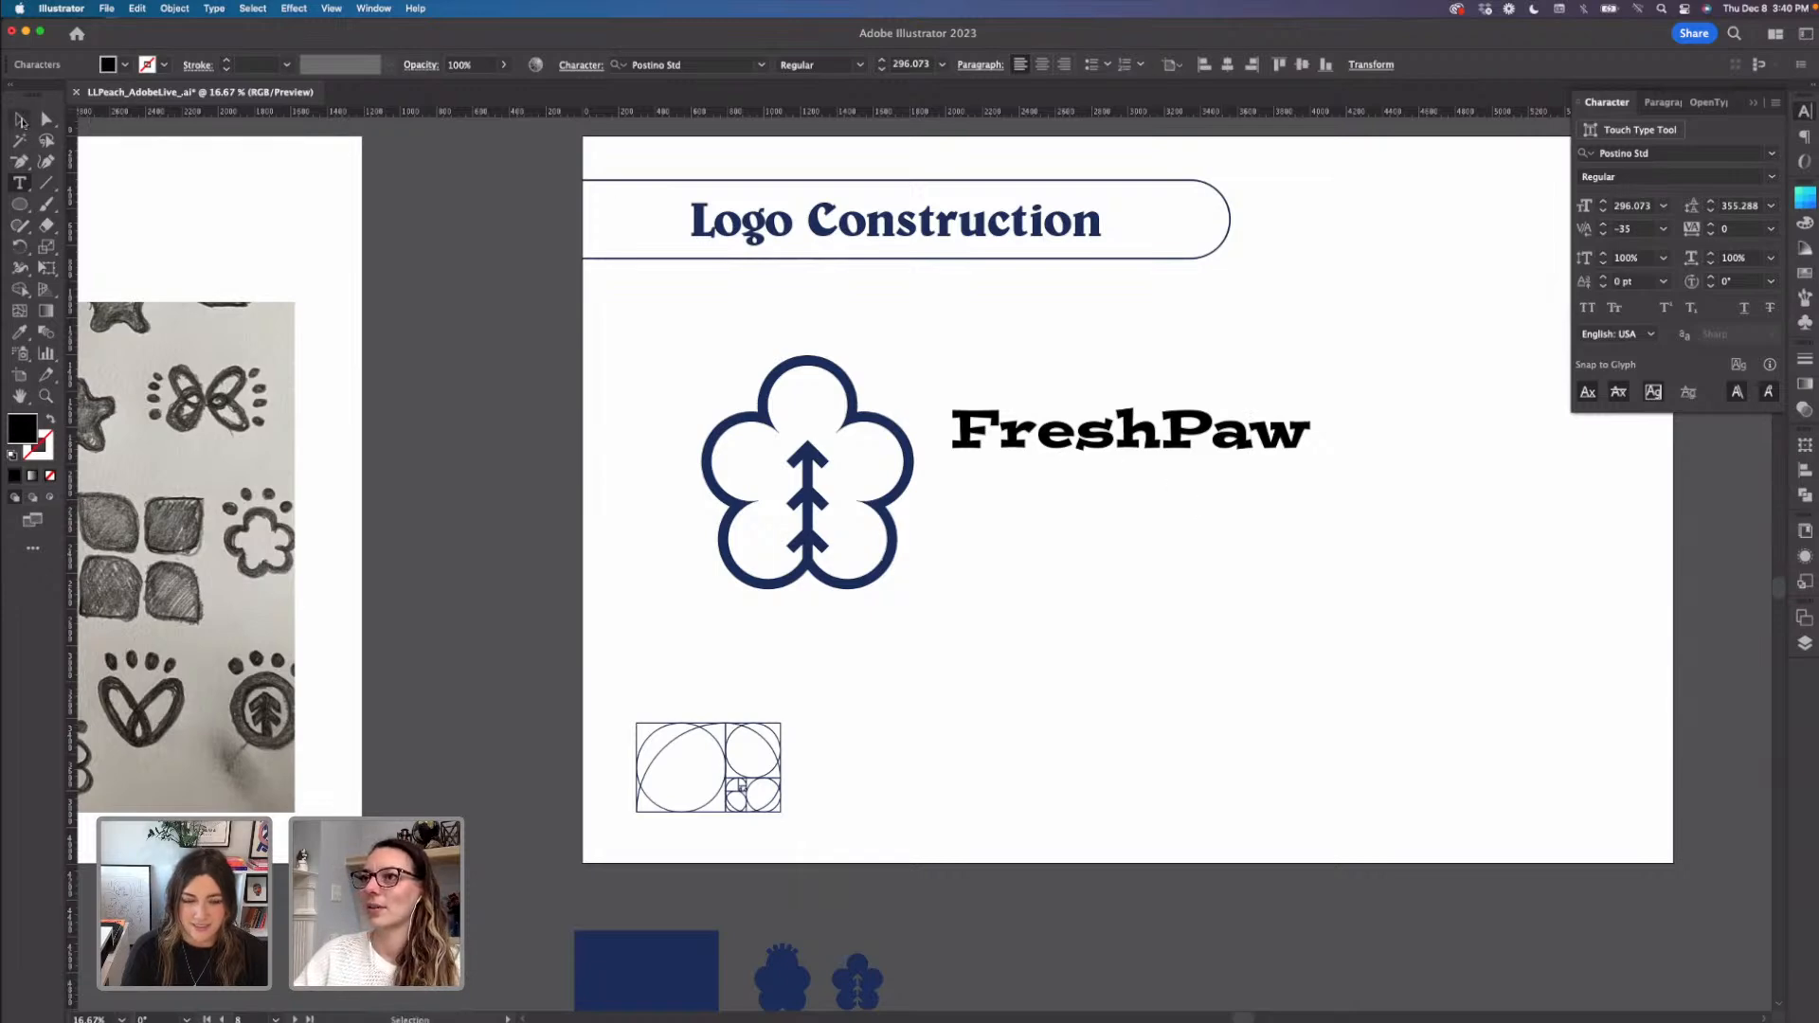
click(19, 119)
click(1015, 544)
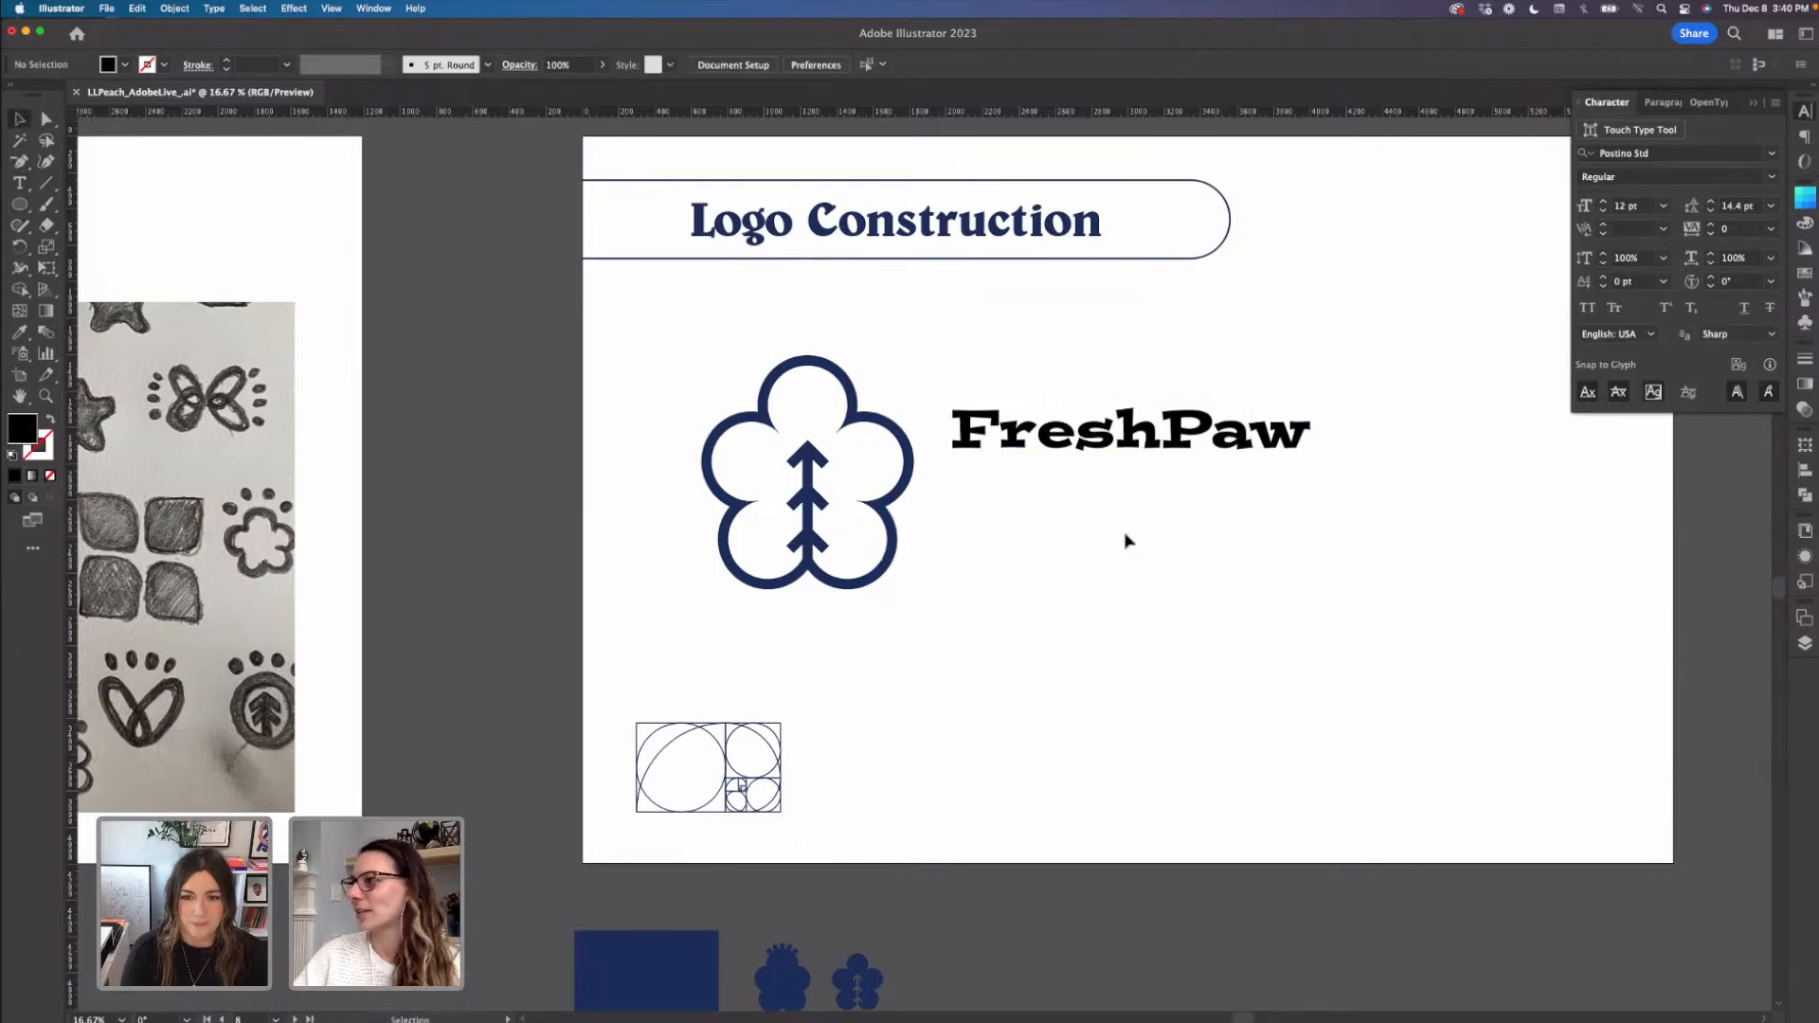
- Recolour the flower mark black by sampling the FreshPaw wordmark with the Eyedropper
click(890, 523)
key(i)
click(966, 440)
key(v)
click(960, 597)
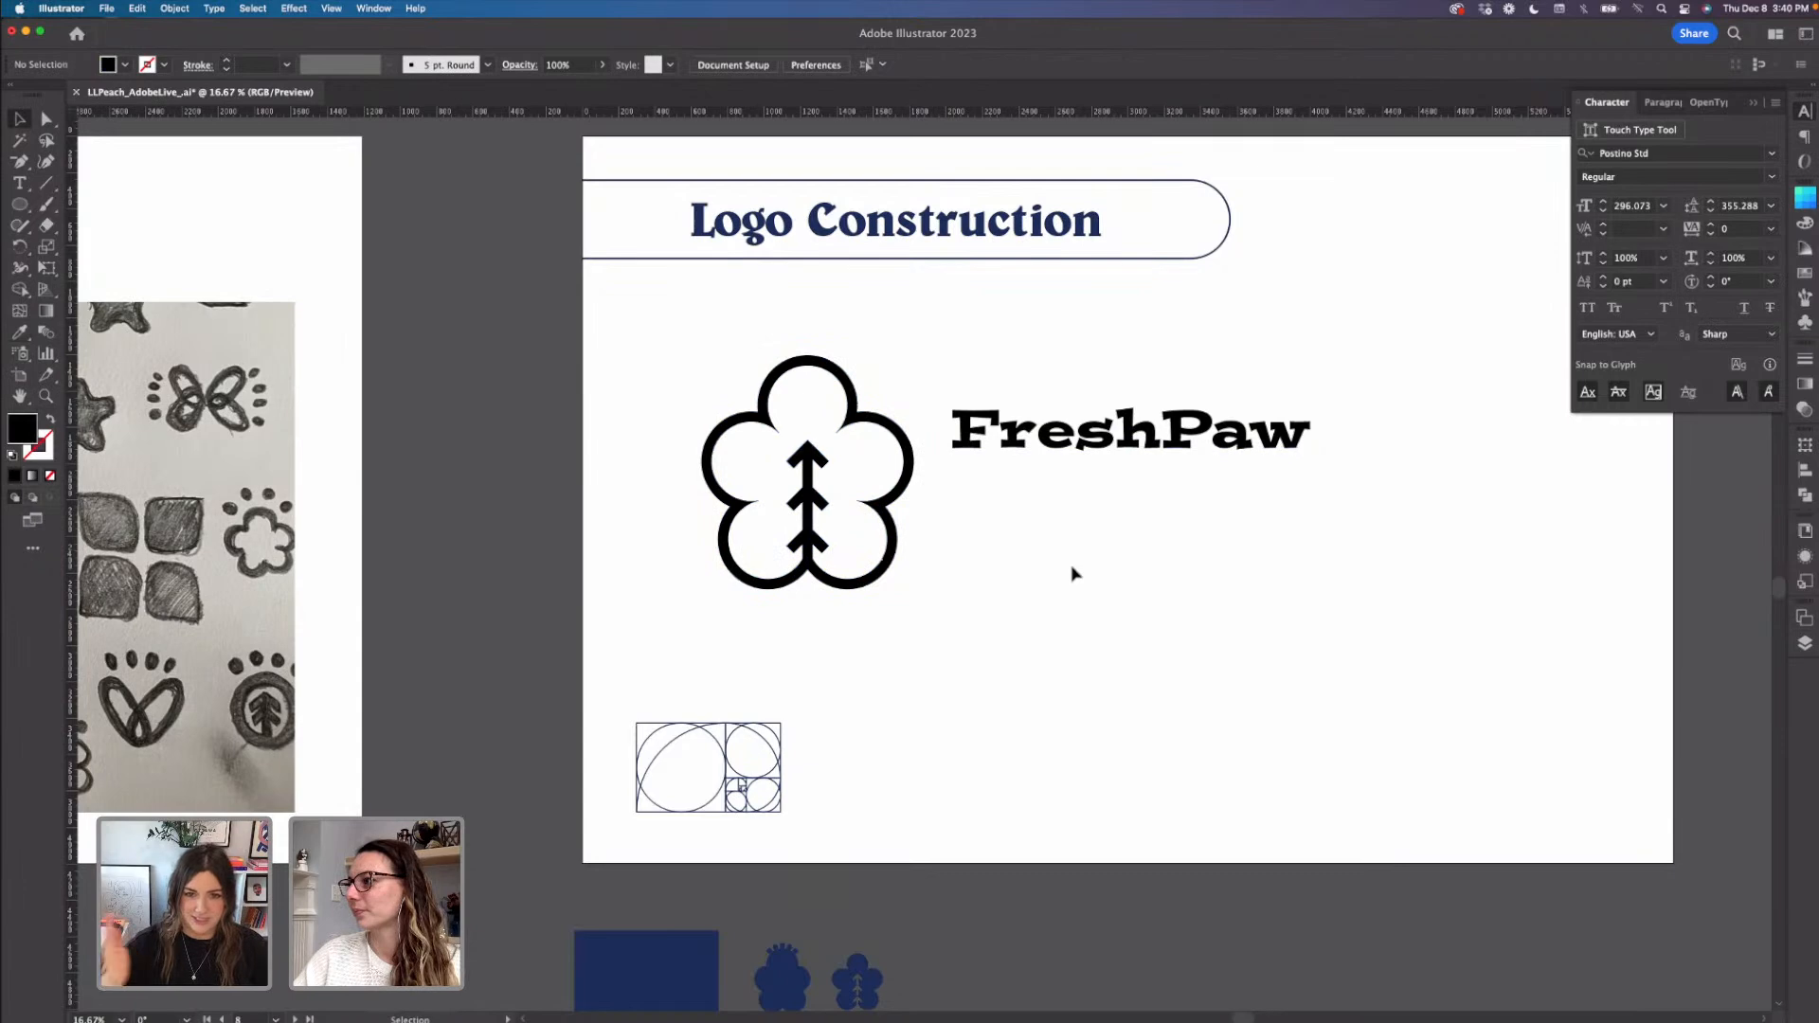
- Set the kerning between s and h in the FreshPaw wordmark to -20
scroll(1042, 587, up, 2)
scroll(1042, 588, right, 2)
key(t)
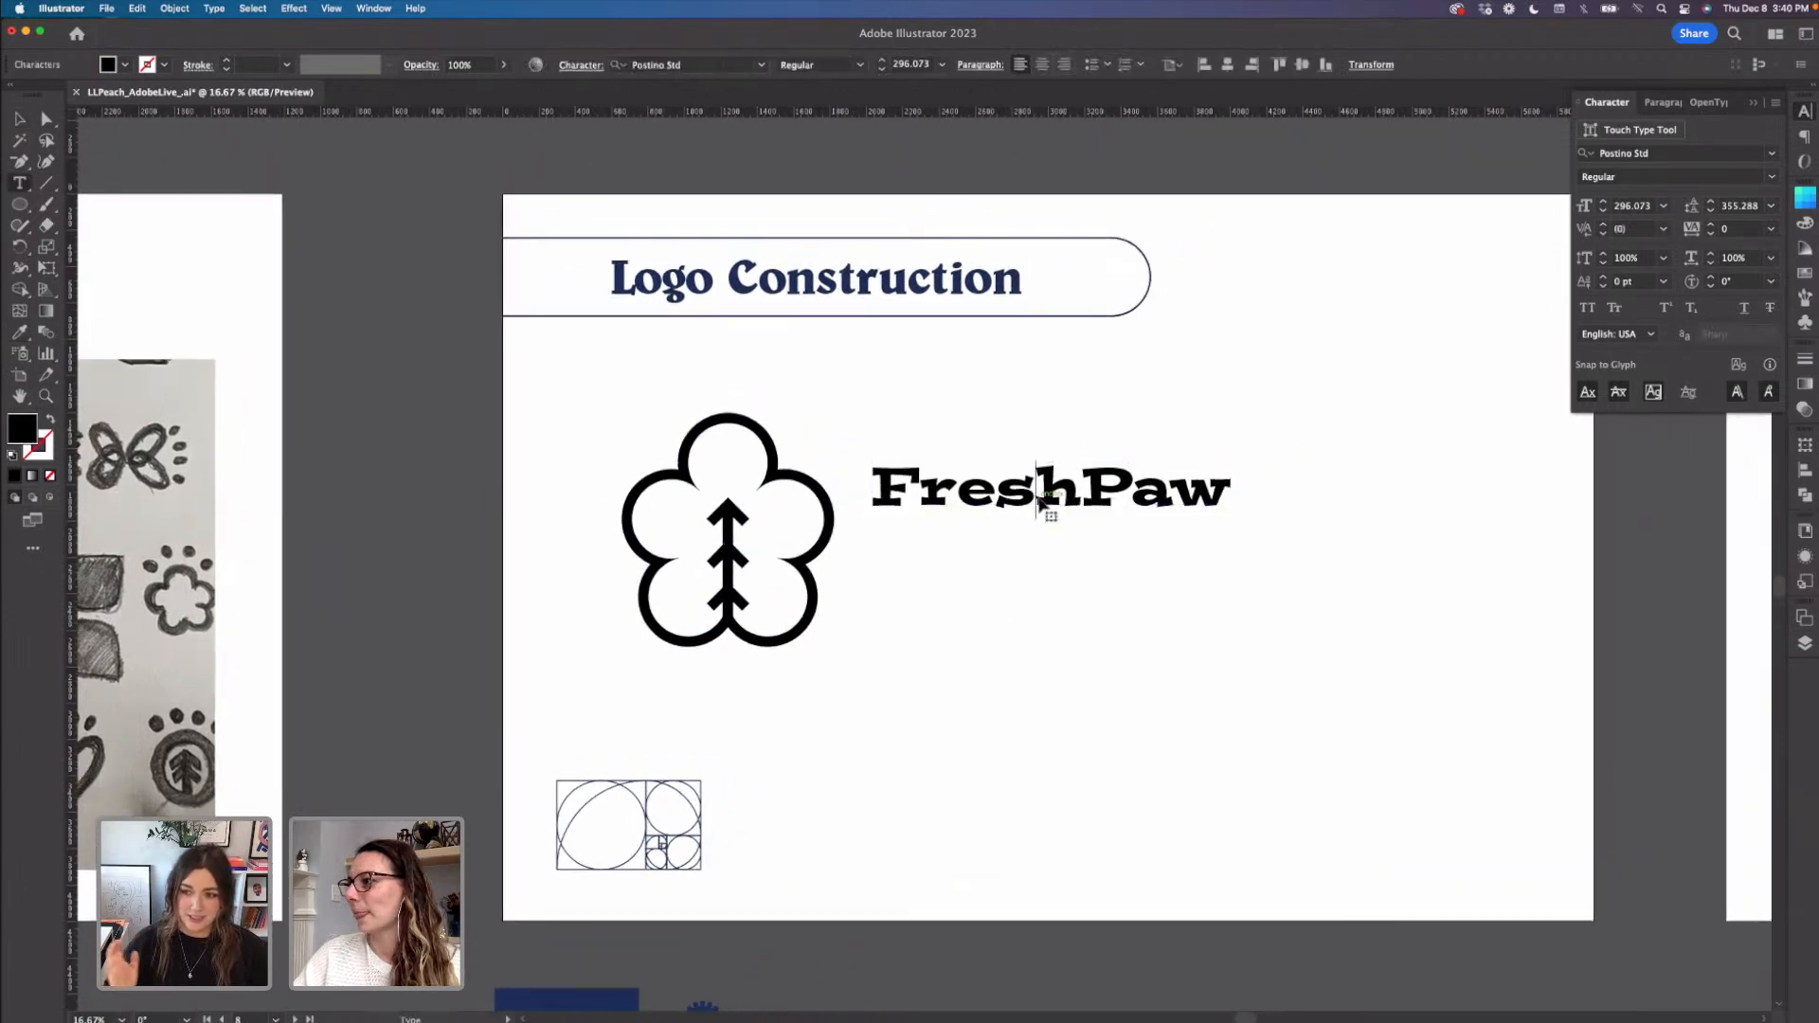
key(alt+Left)
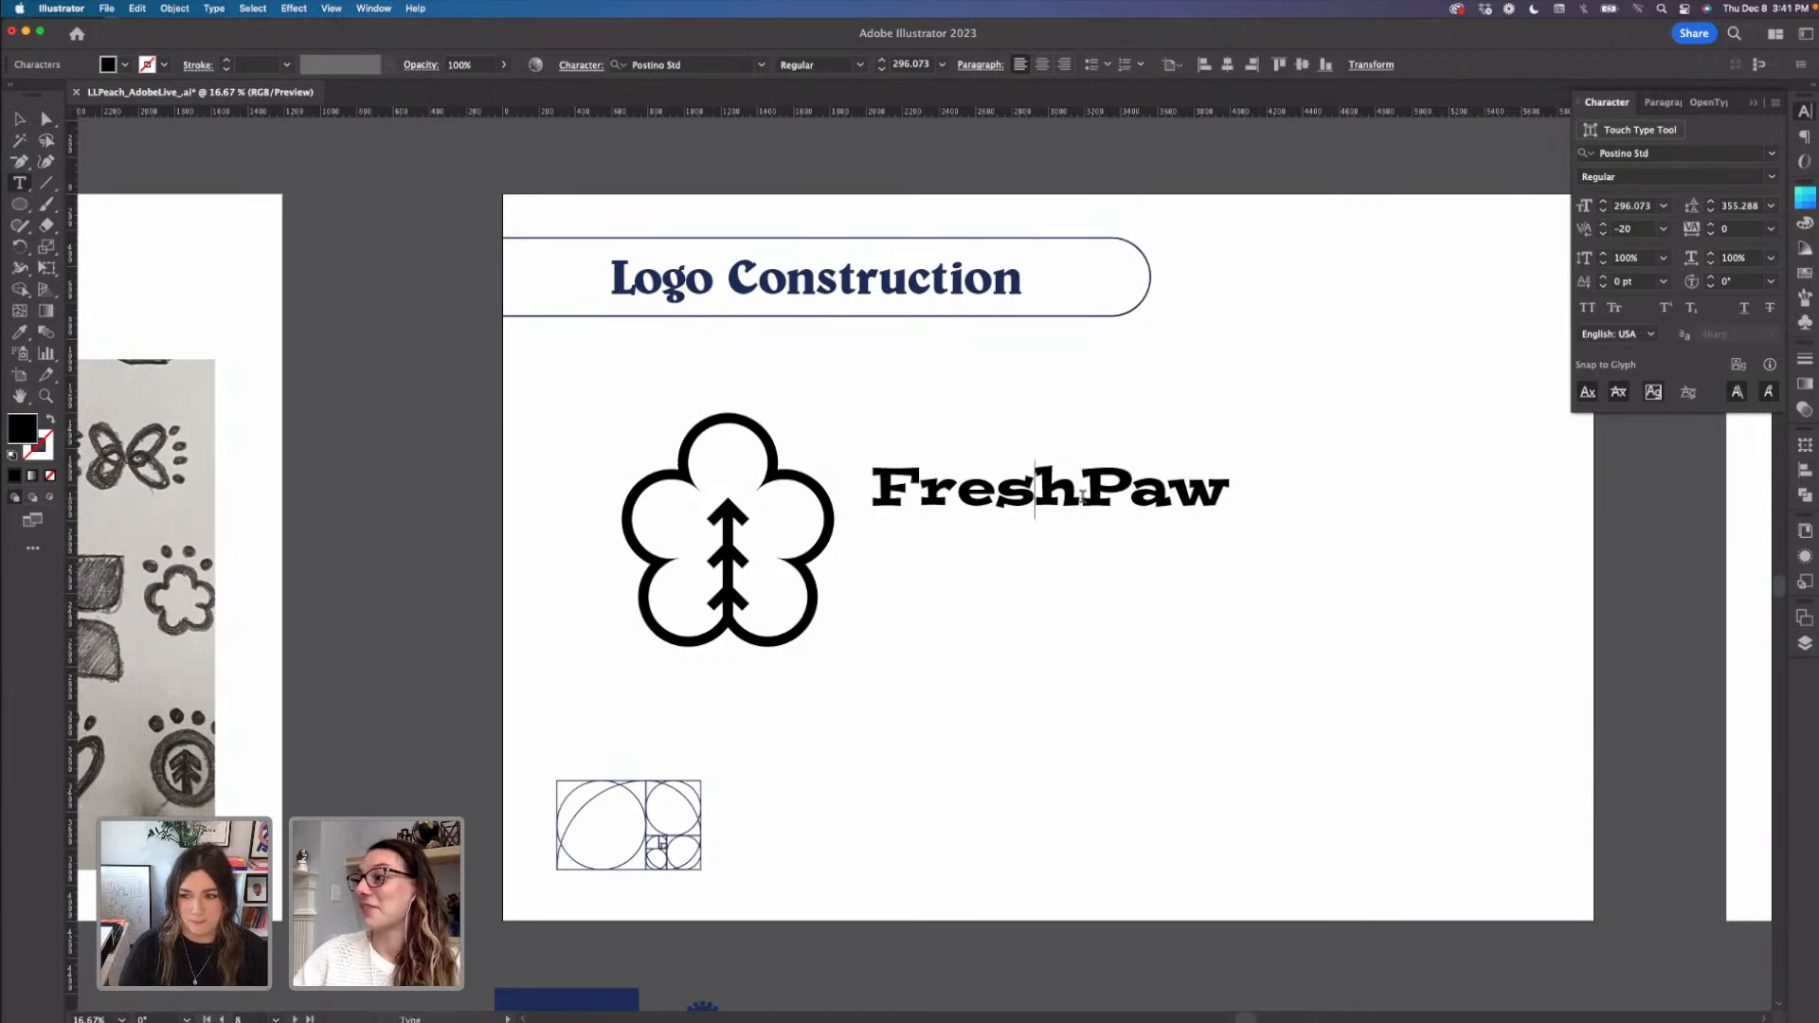
click(20, 119)
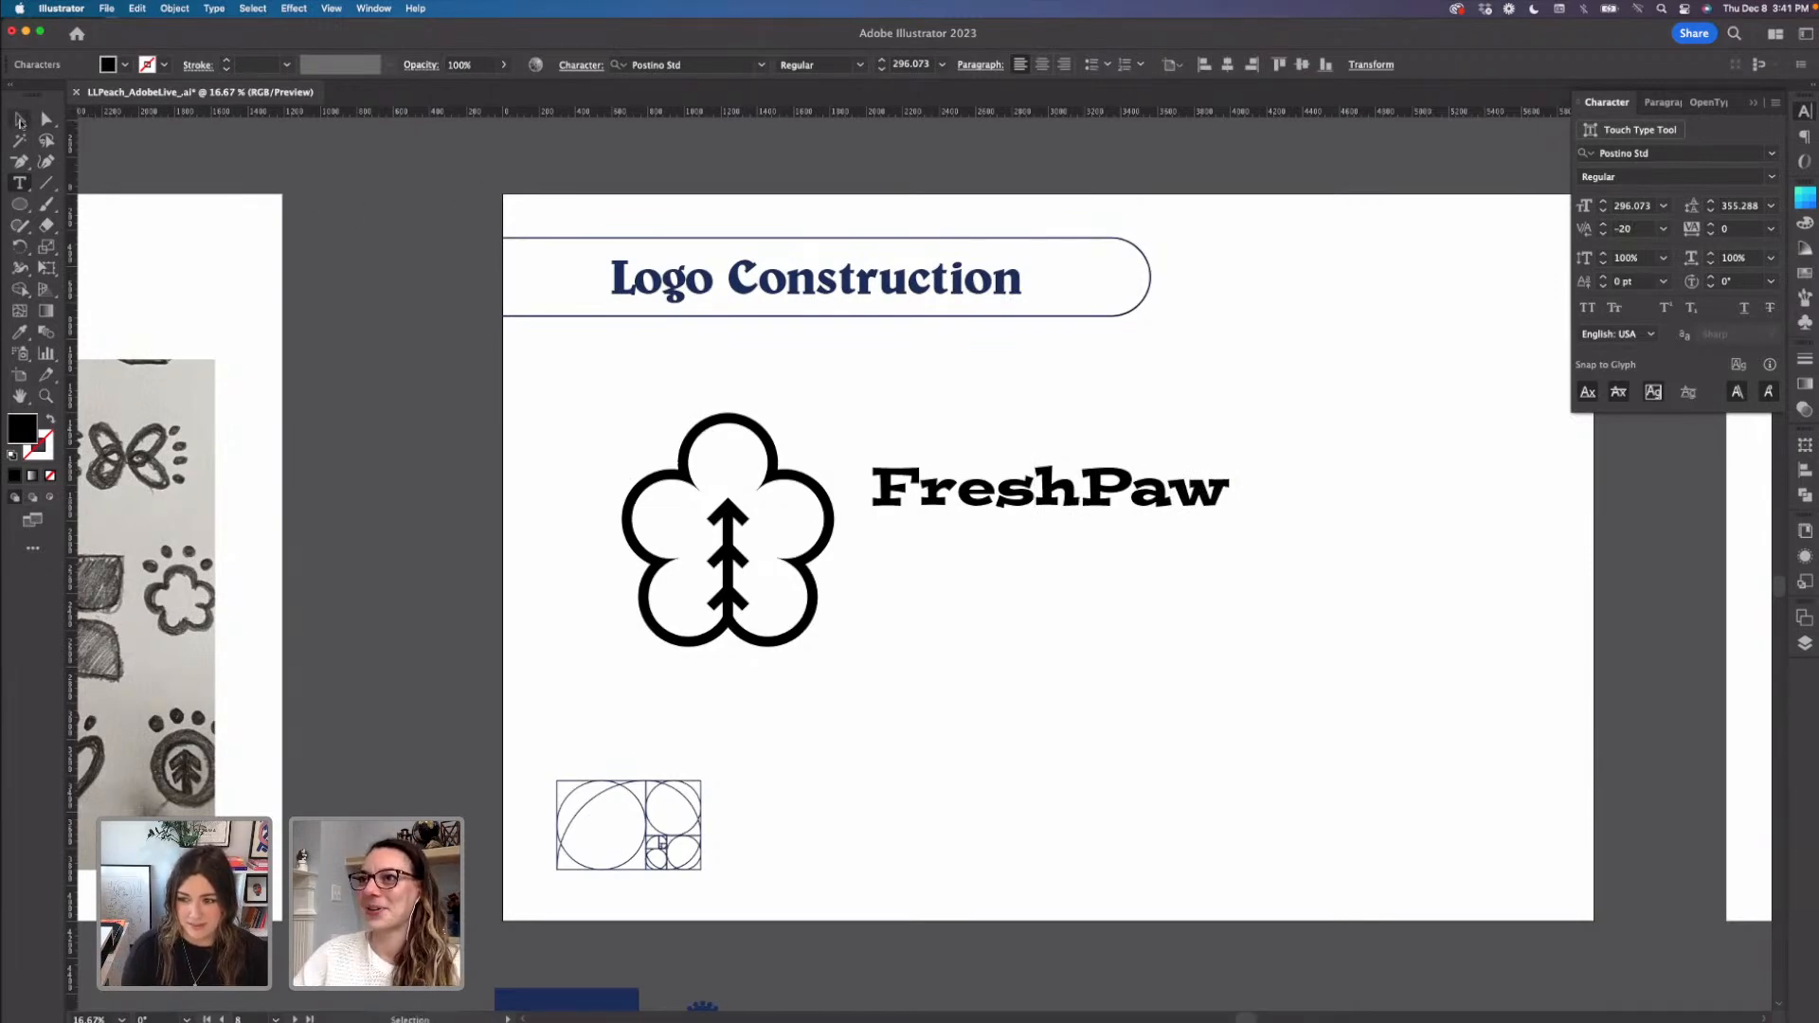
click(1073, 606)
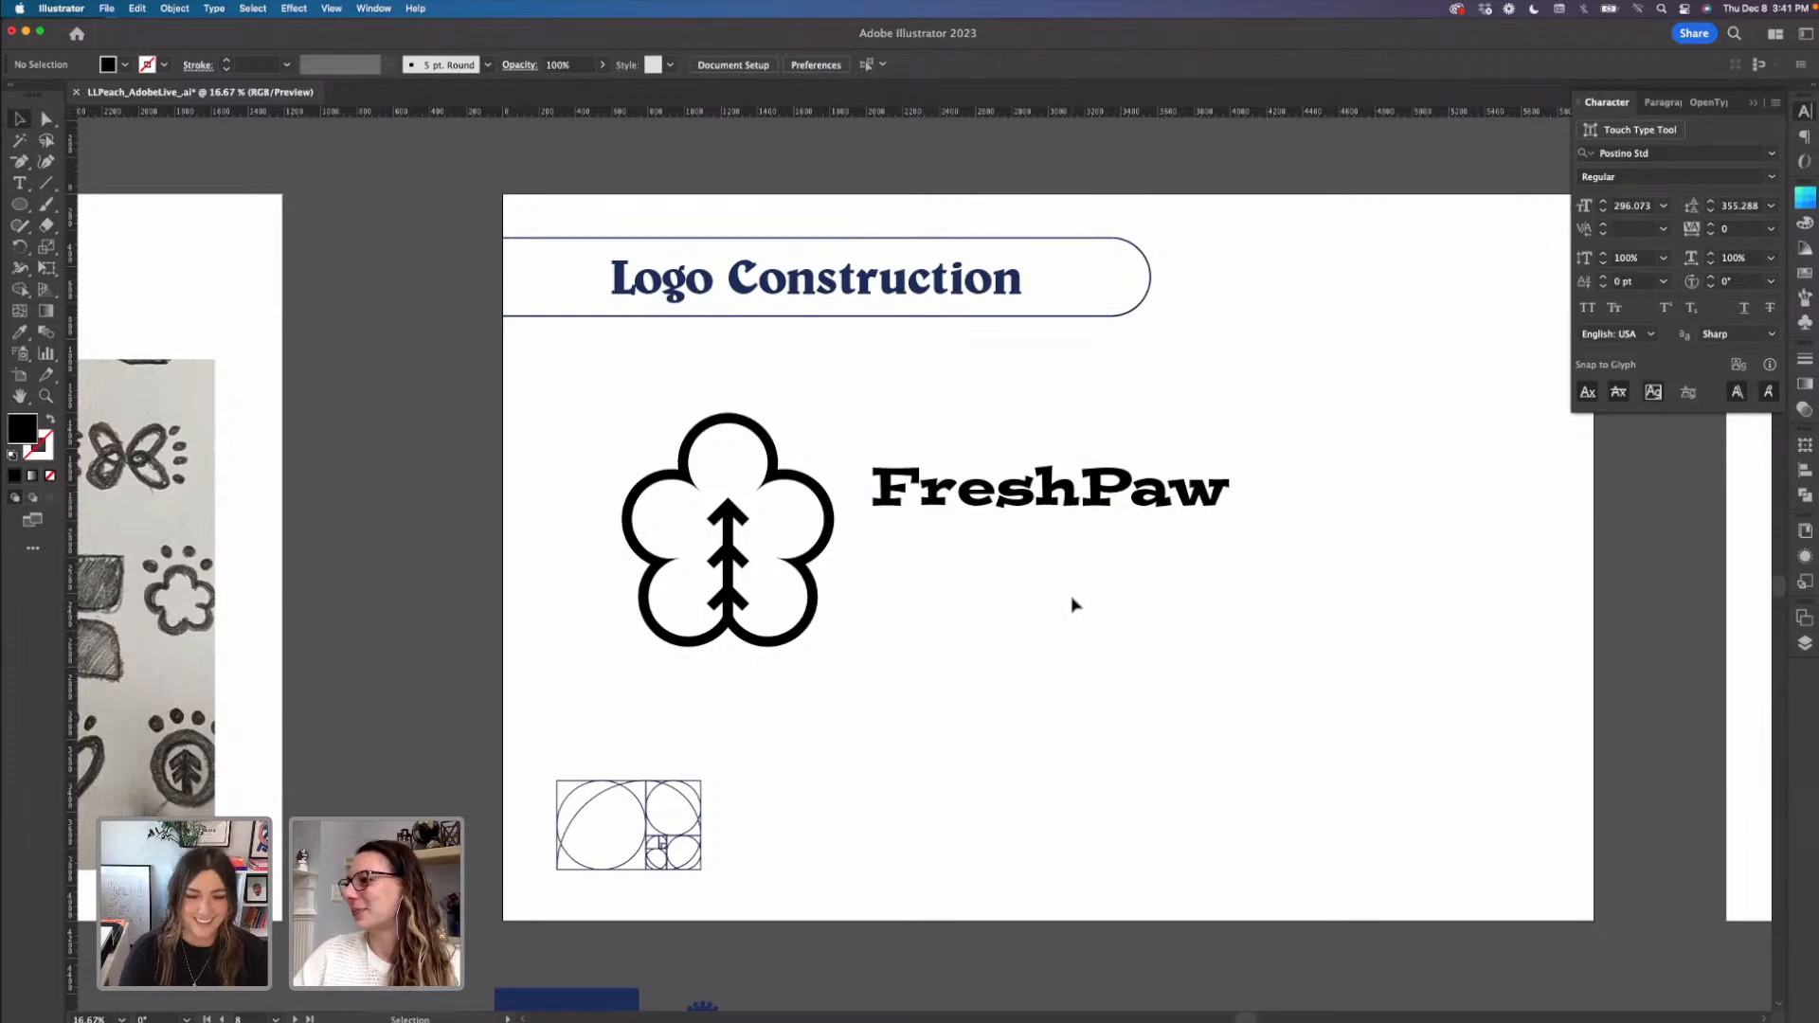
- Set the FreshPaw wordmark's kerning to -20 between r and e and to -40 between e and s
double_click(966, 493)
key(alt+Left)
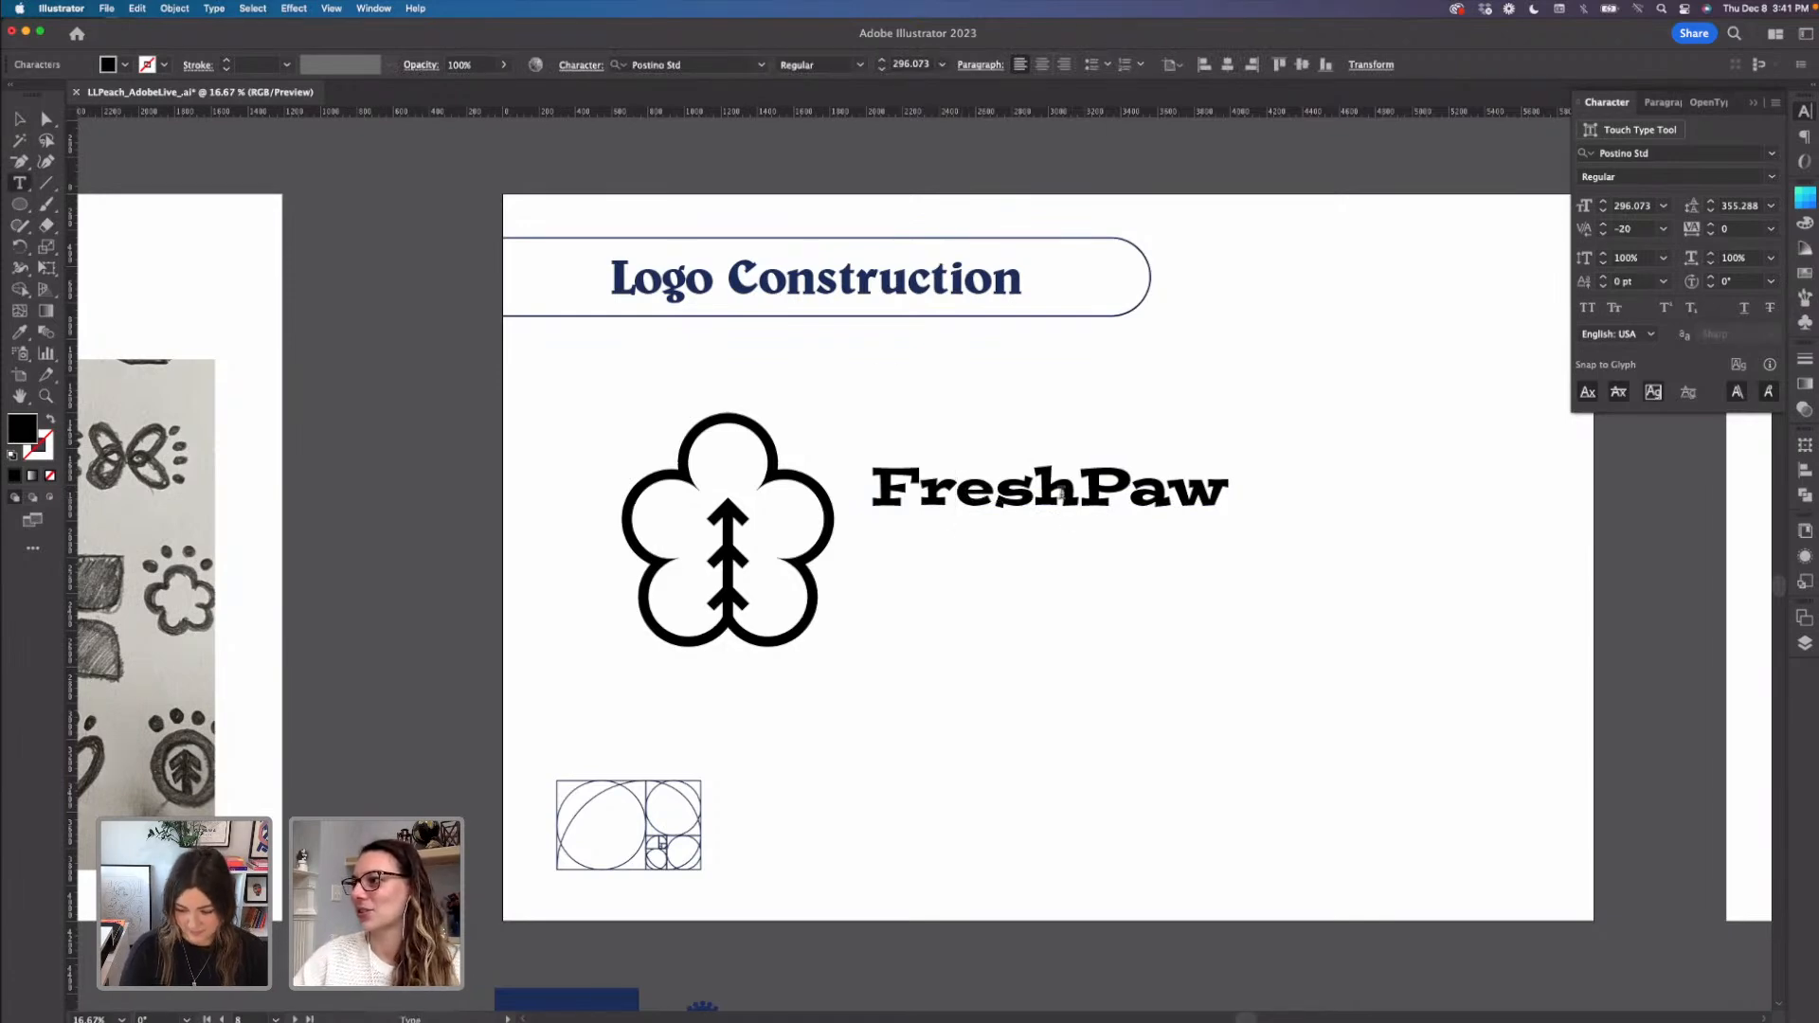
key(Escape)
click(19, 118)
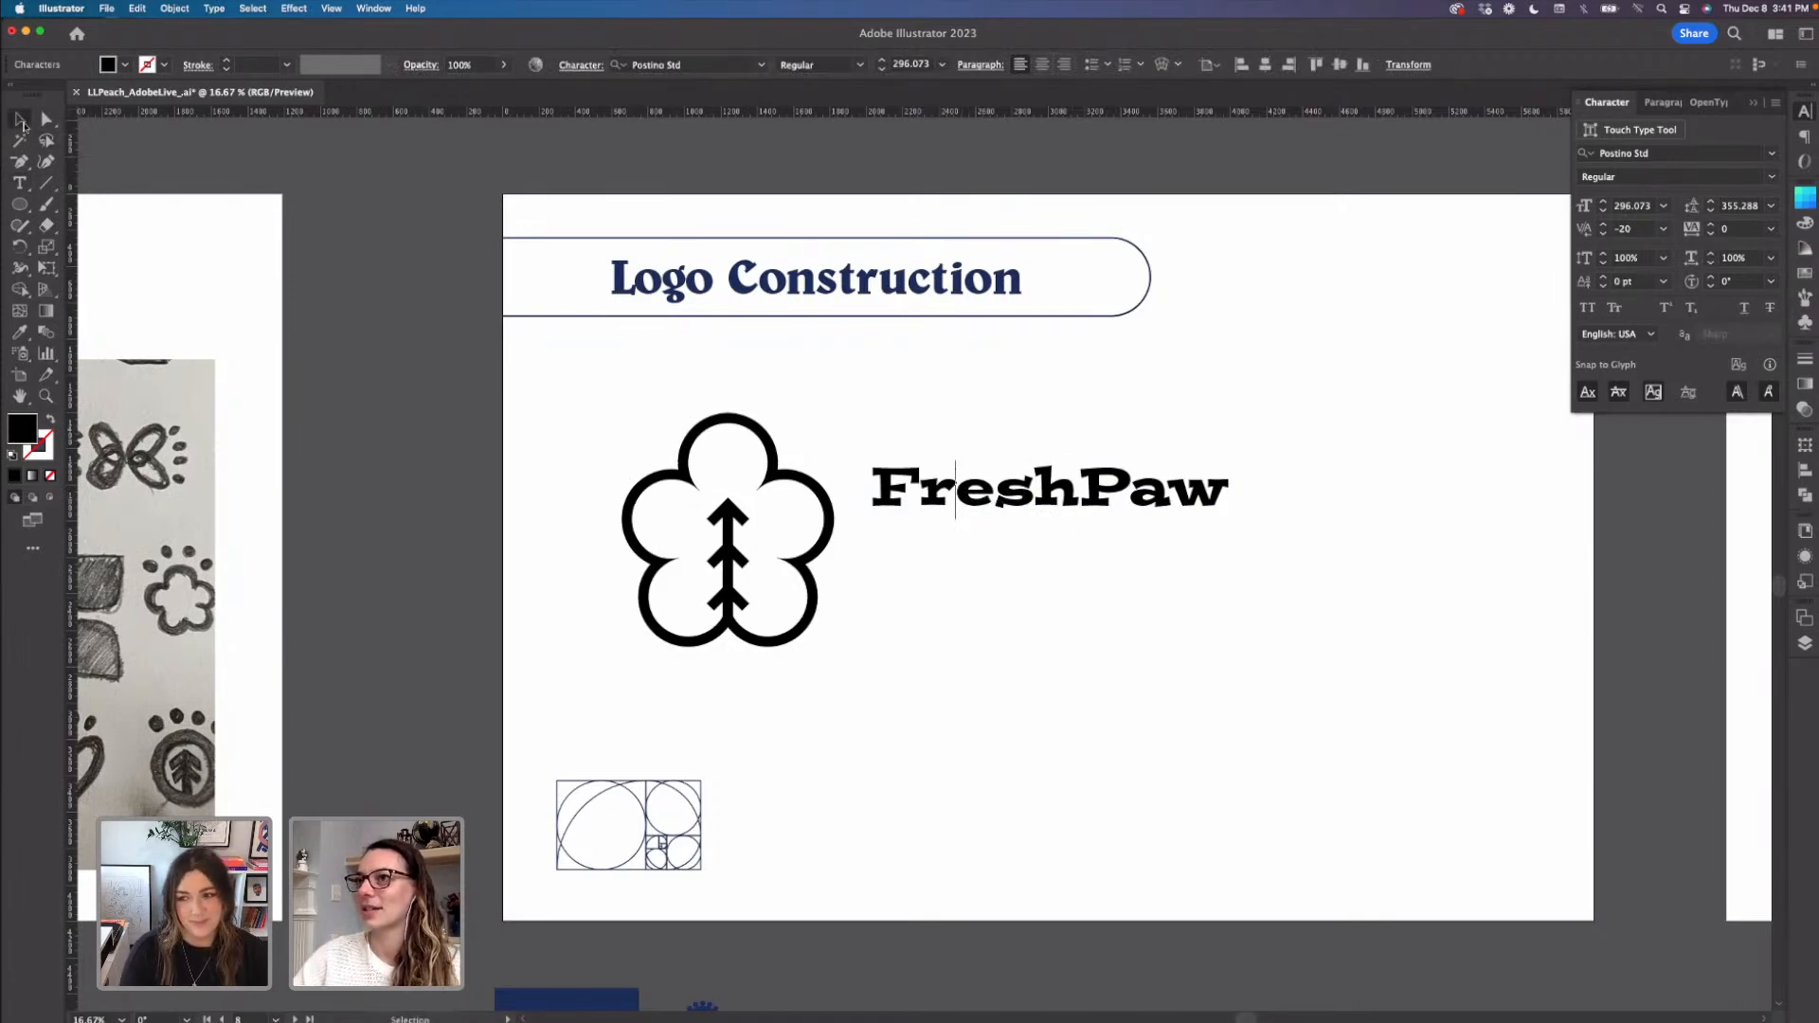
click(1085, 641)
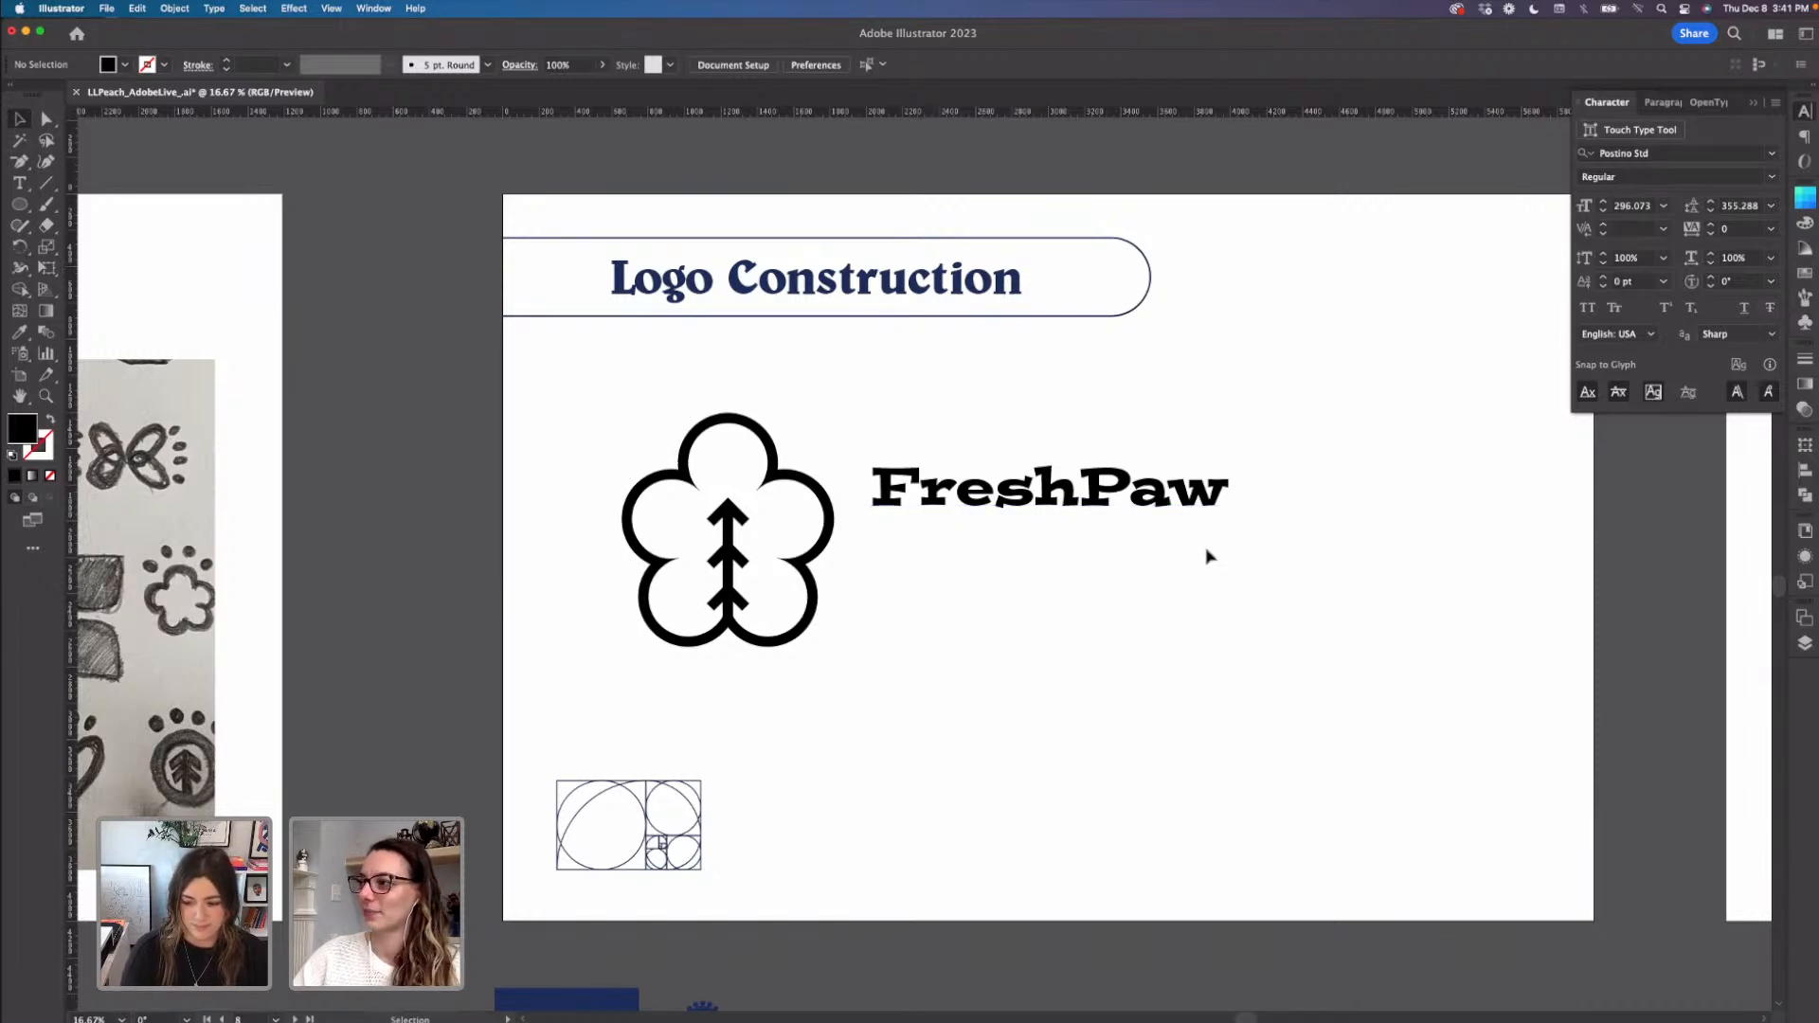
double_click(994, 496)
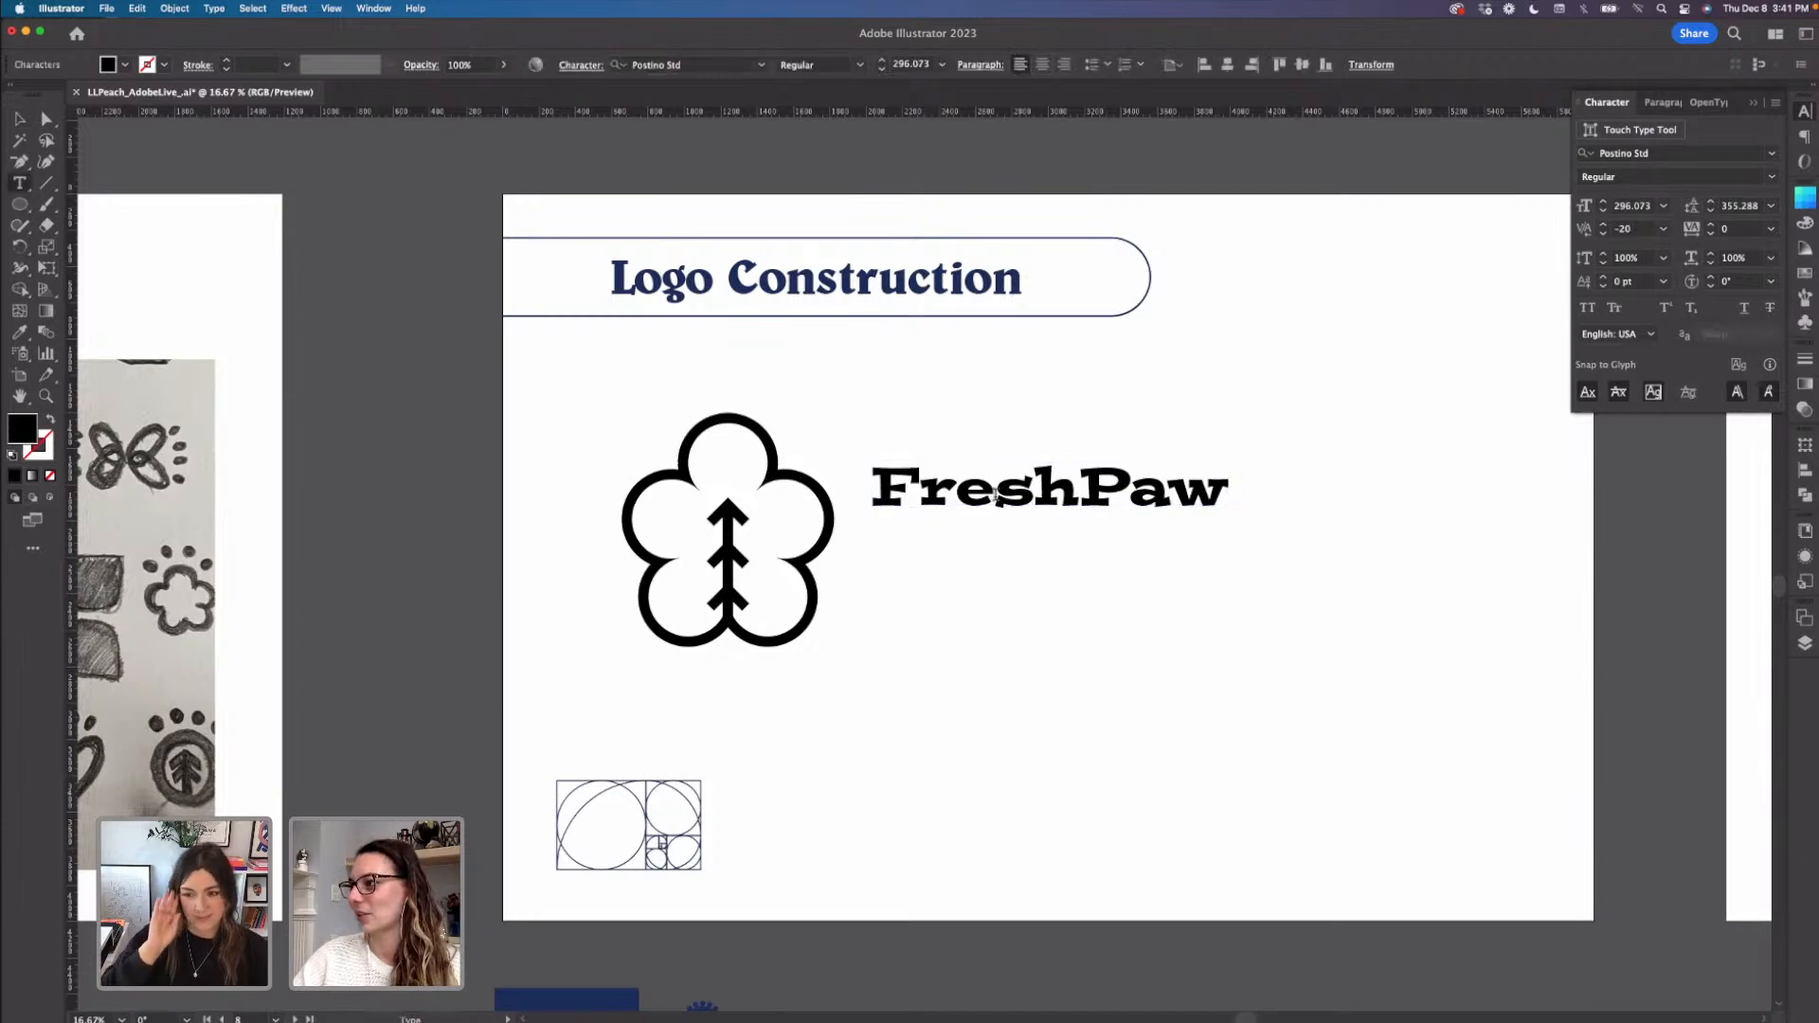
key(alt+Left)
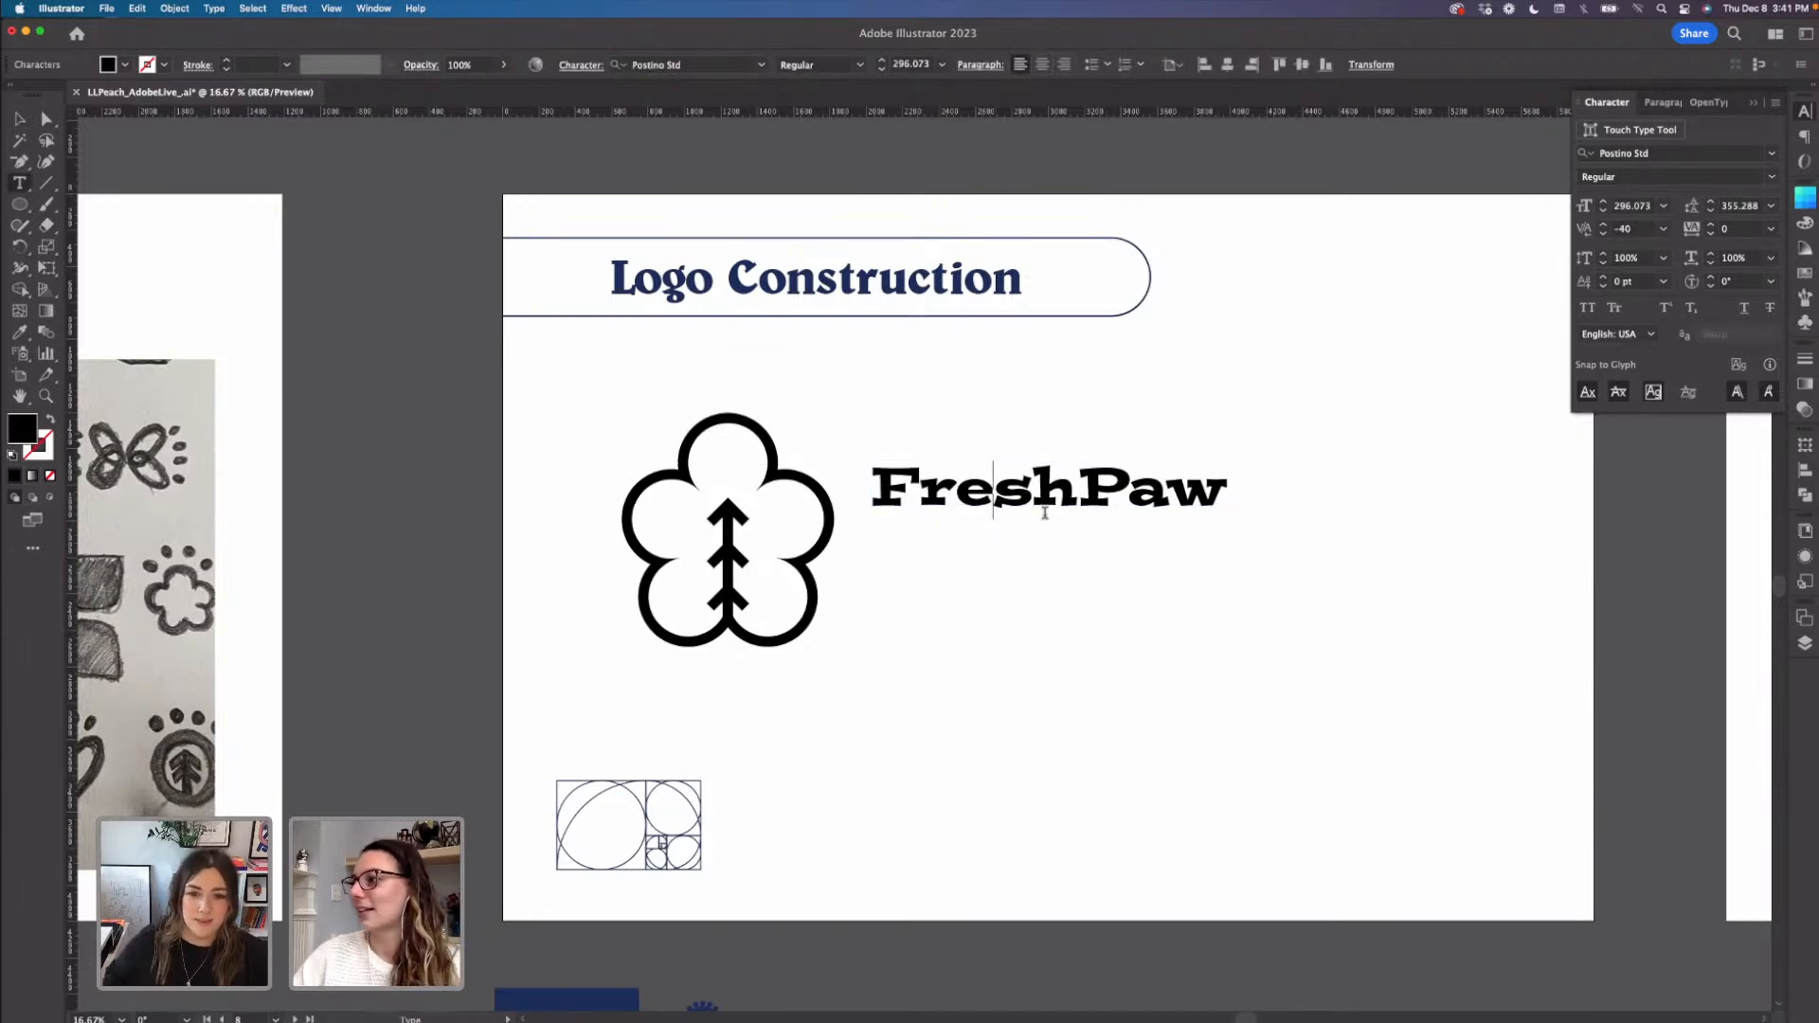
click(20, 121)
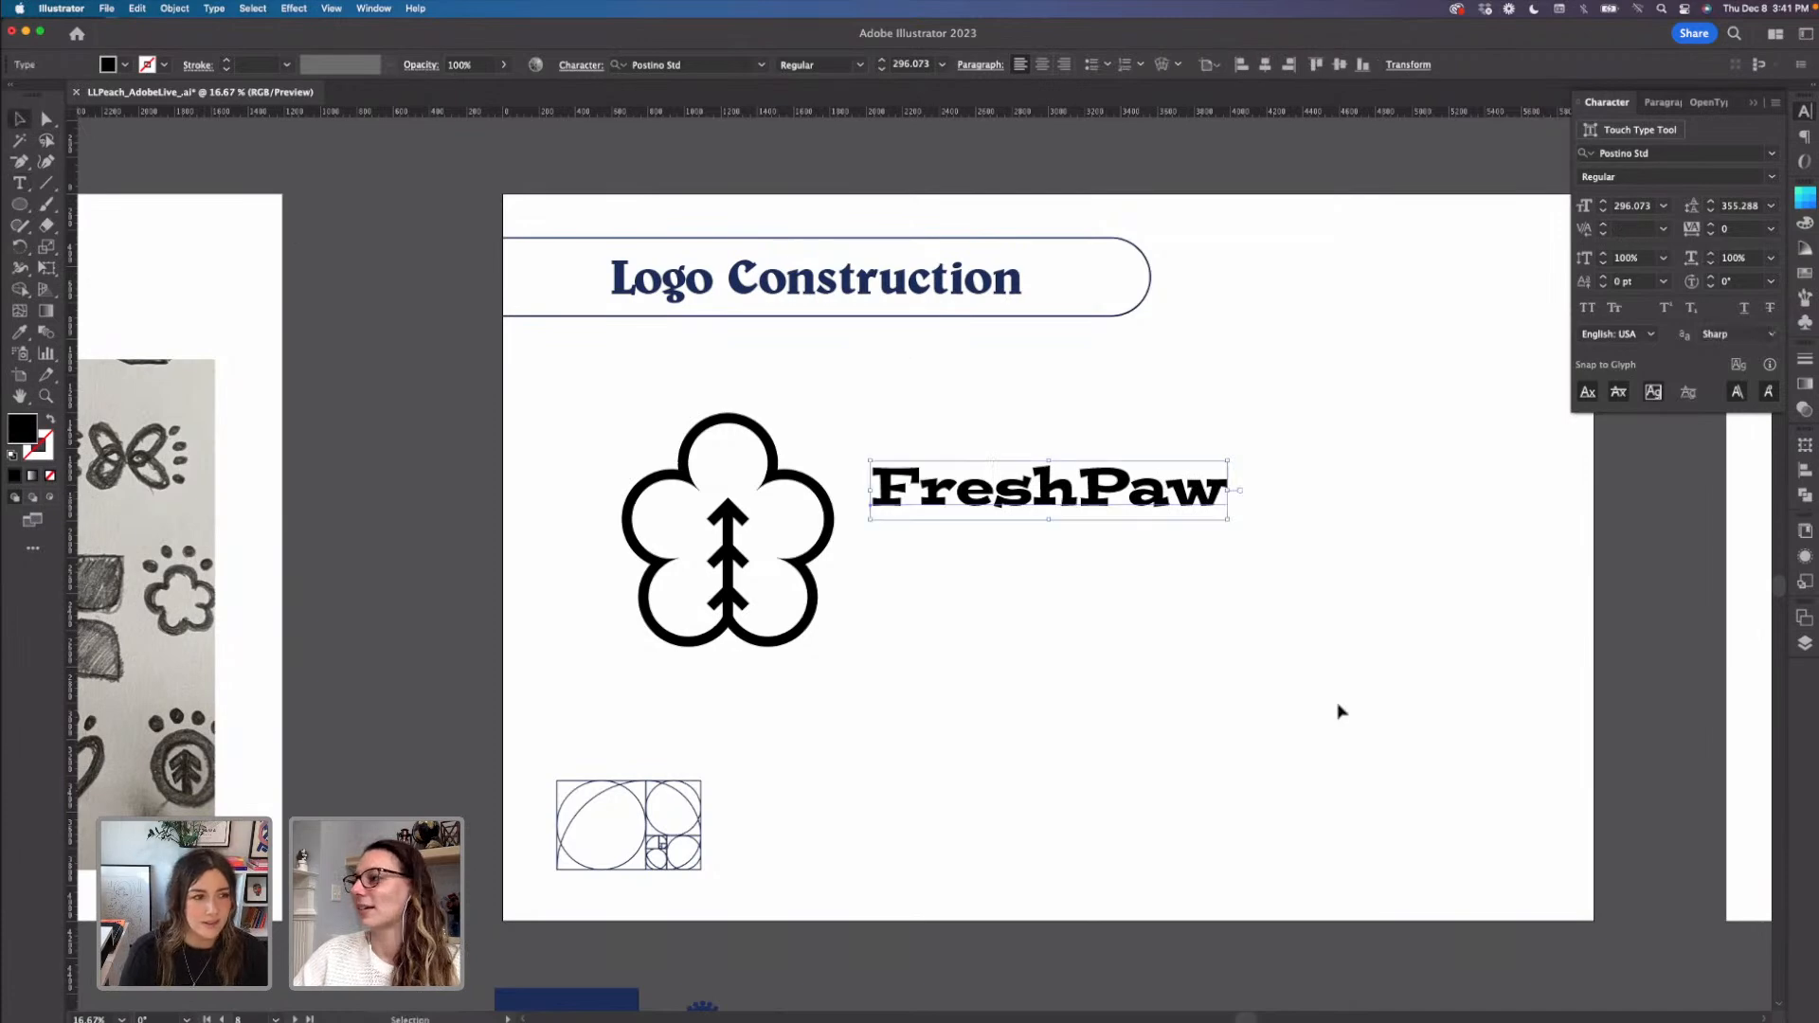
- Rotate the FreshPaw wordmark 180° upside down and set the kerning between P and a to -90
drag(1235, 459, 995, 550)
click(1107, 622)
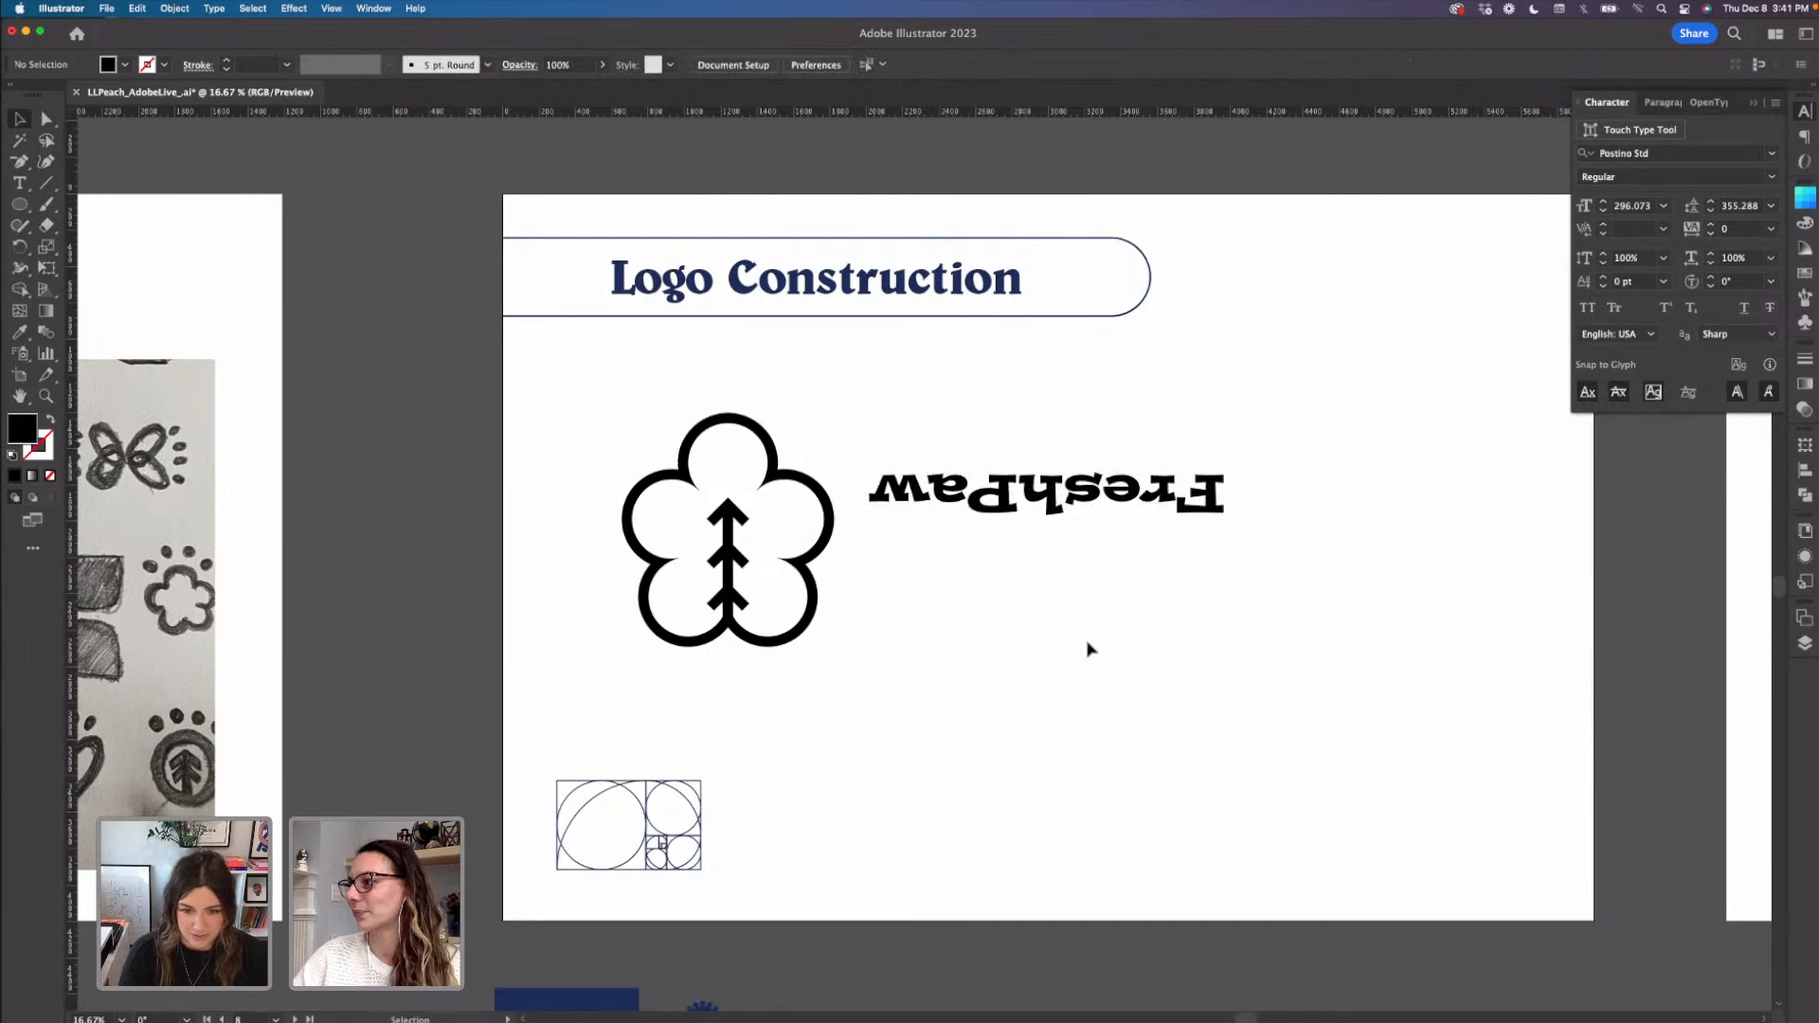
double_click(967, 495)
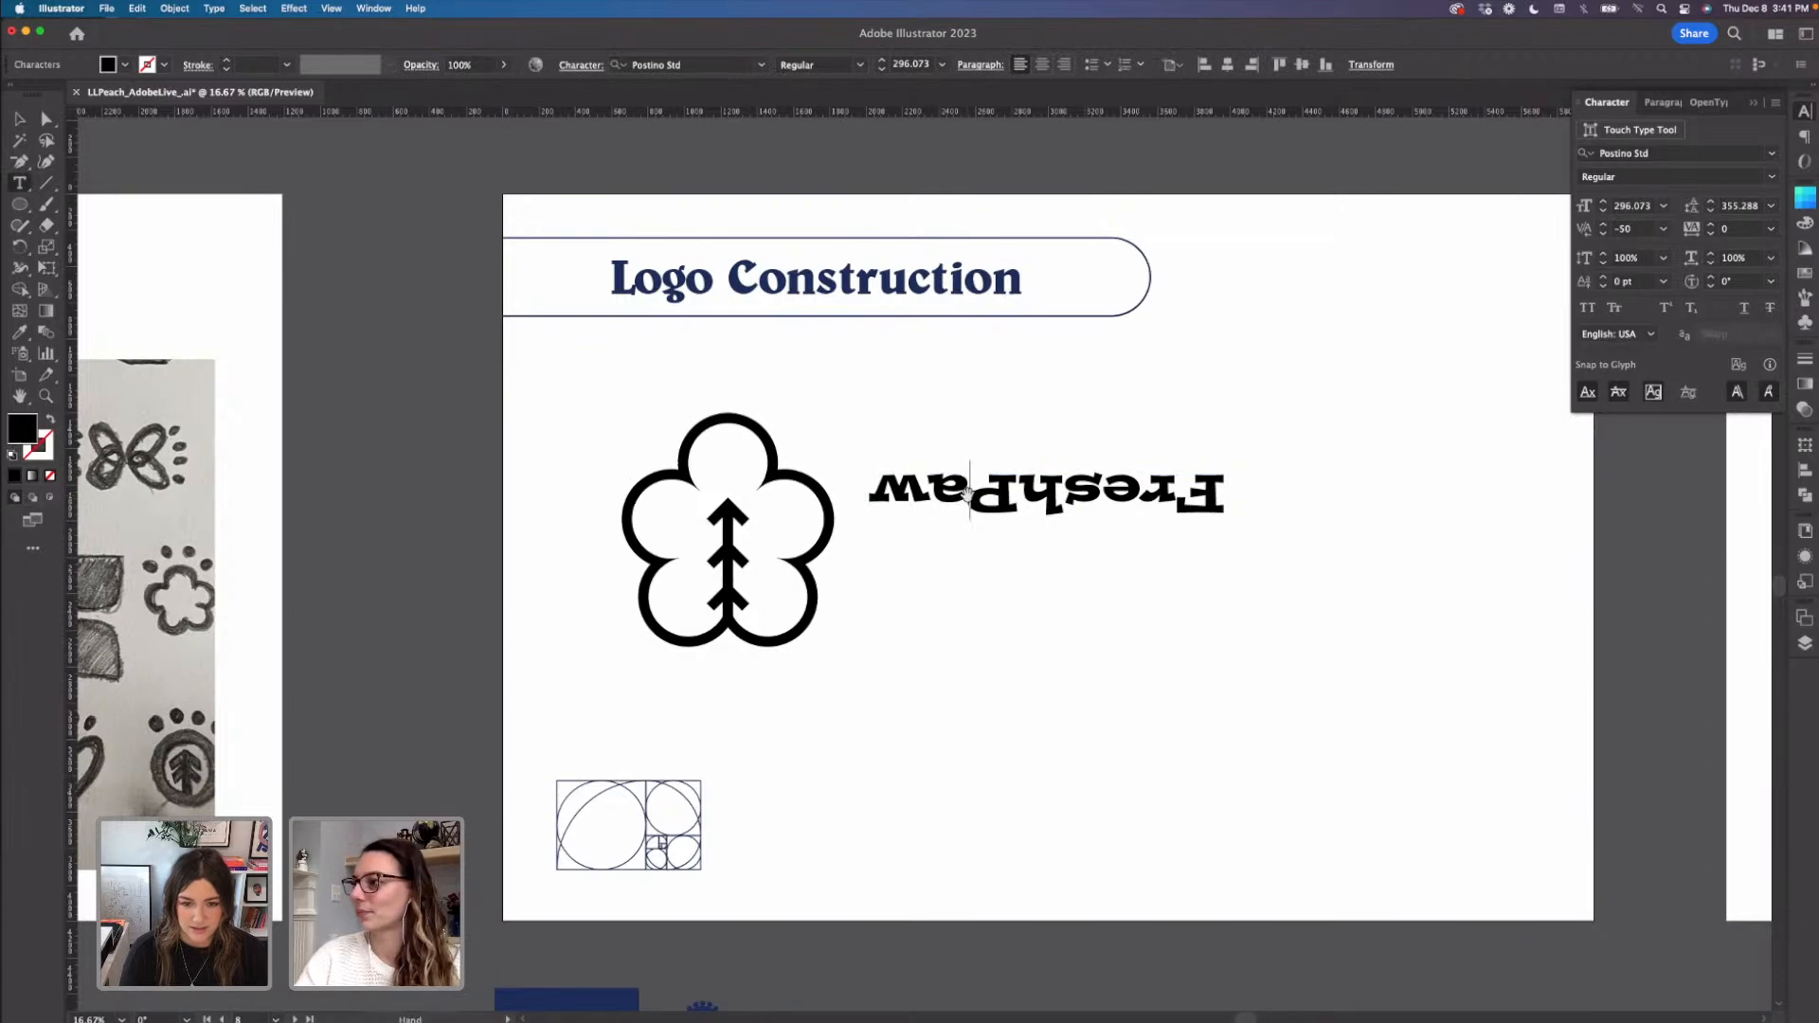
key(alt+Left)
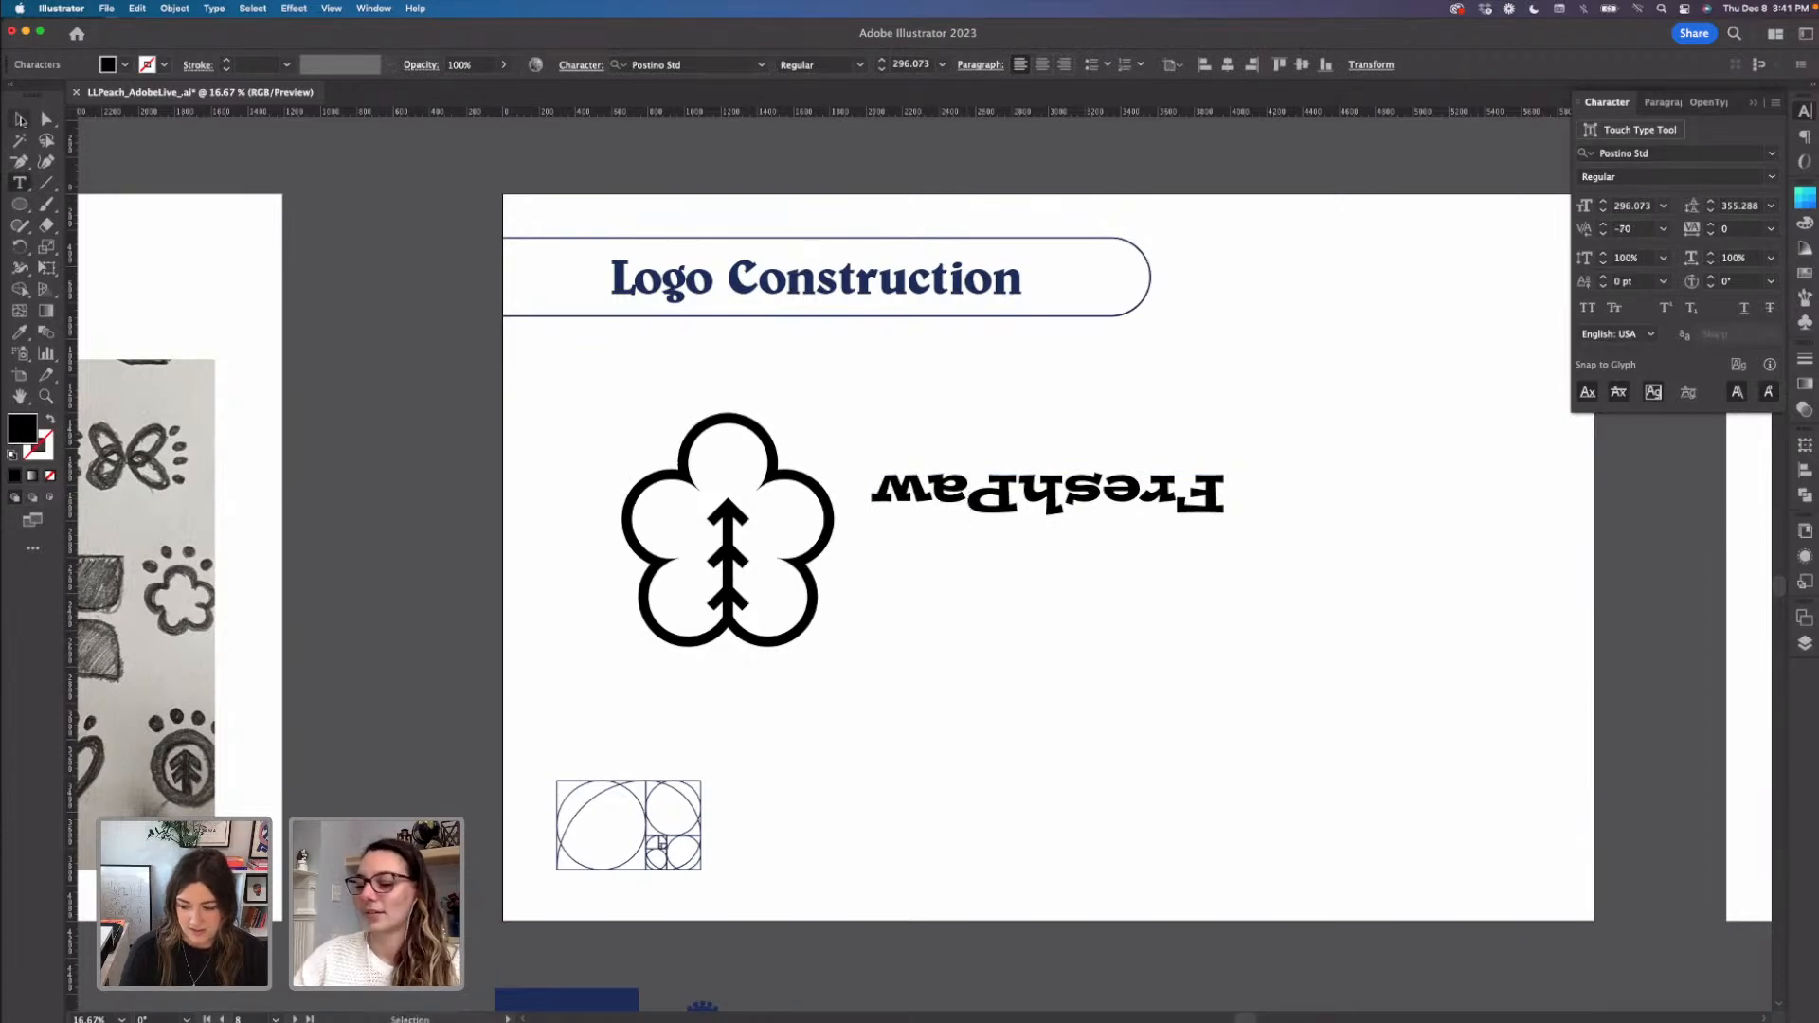
key(alt+Left)
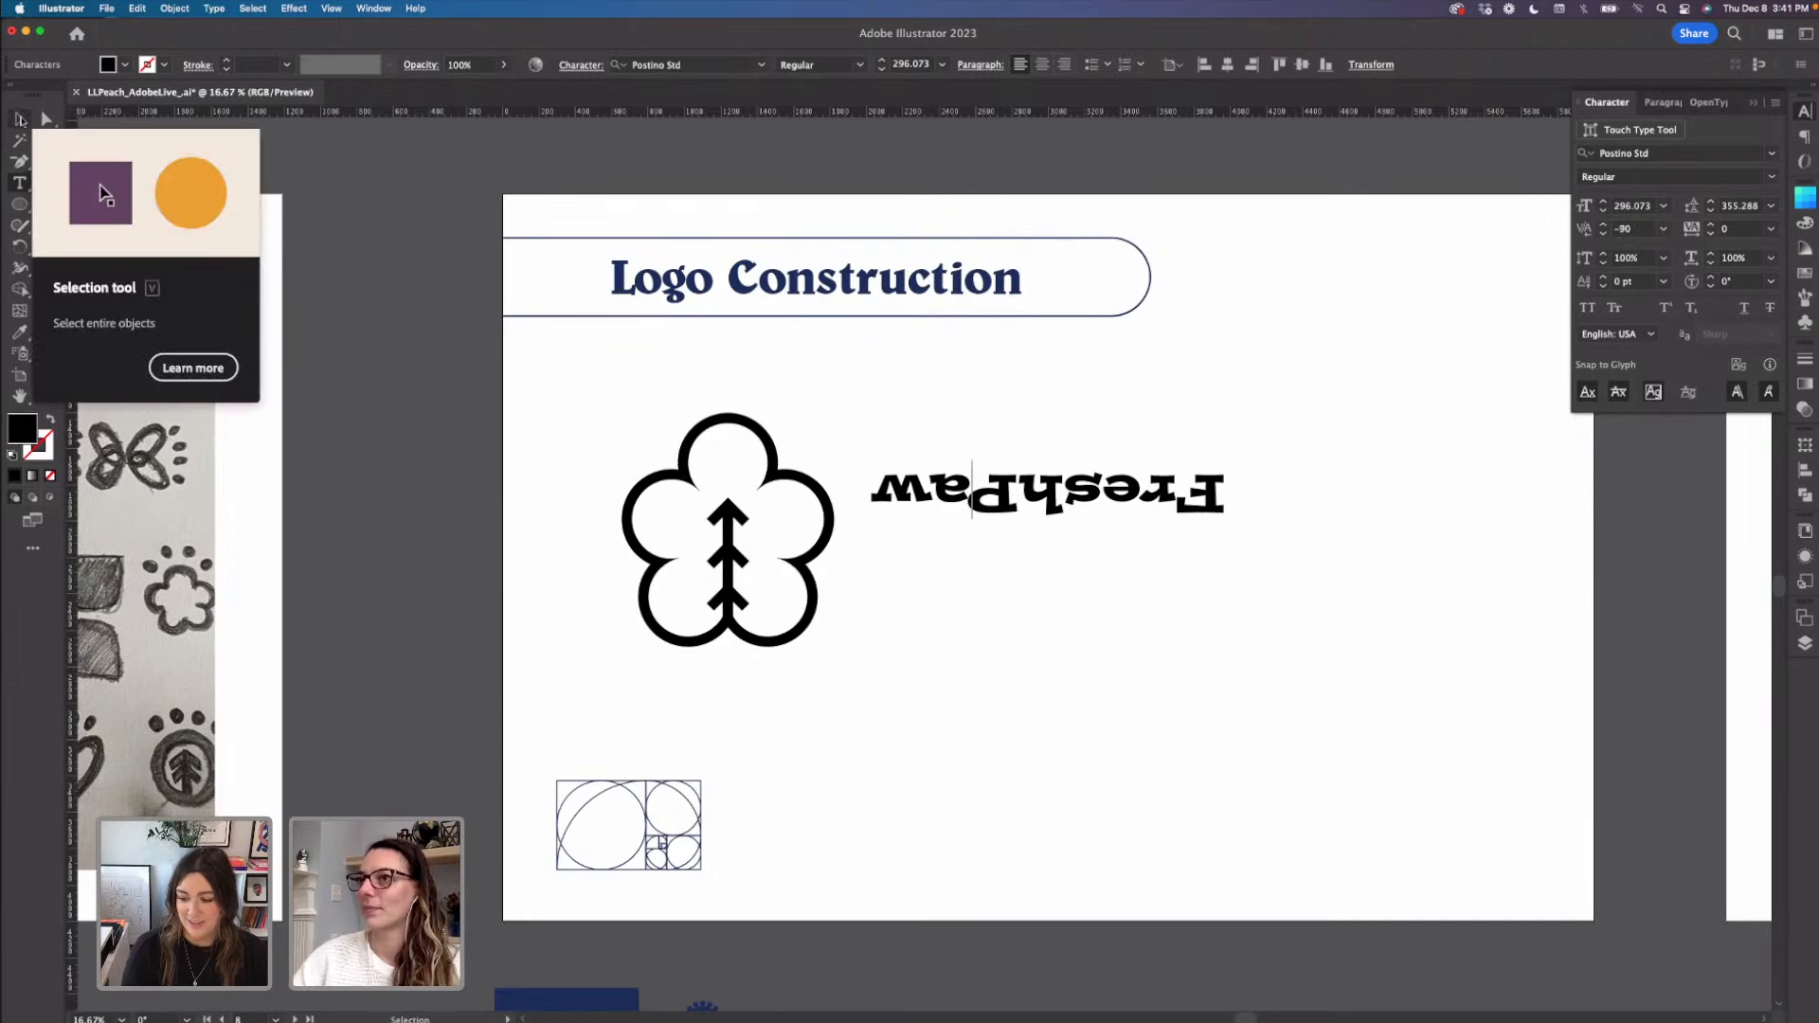
click(20, 119)
click(1059, 624)
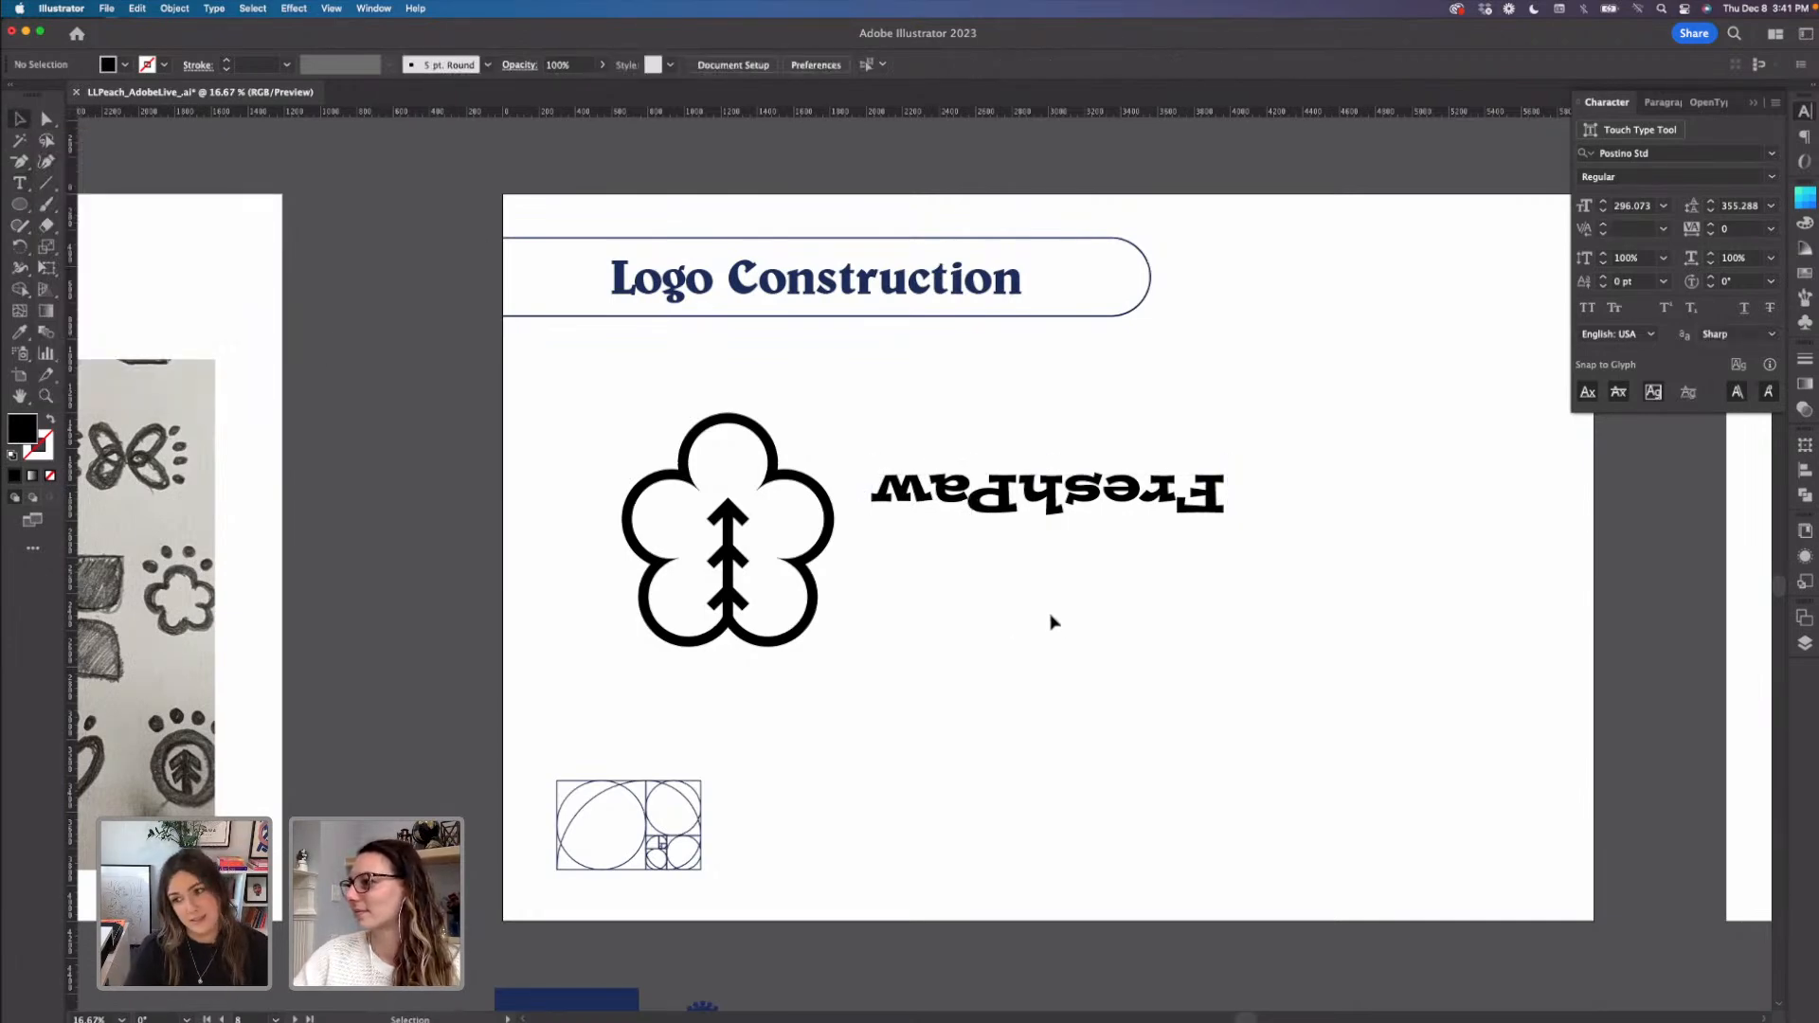
- Tighten the kerning between a and w, set it to -60 between e and s, and rotate the wordmark back upright
double_click(936, 497)
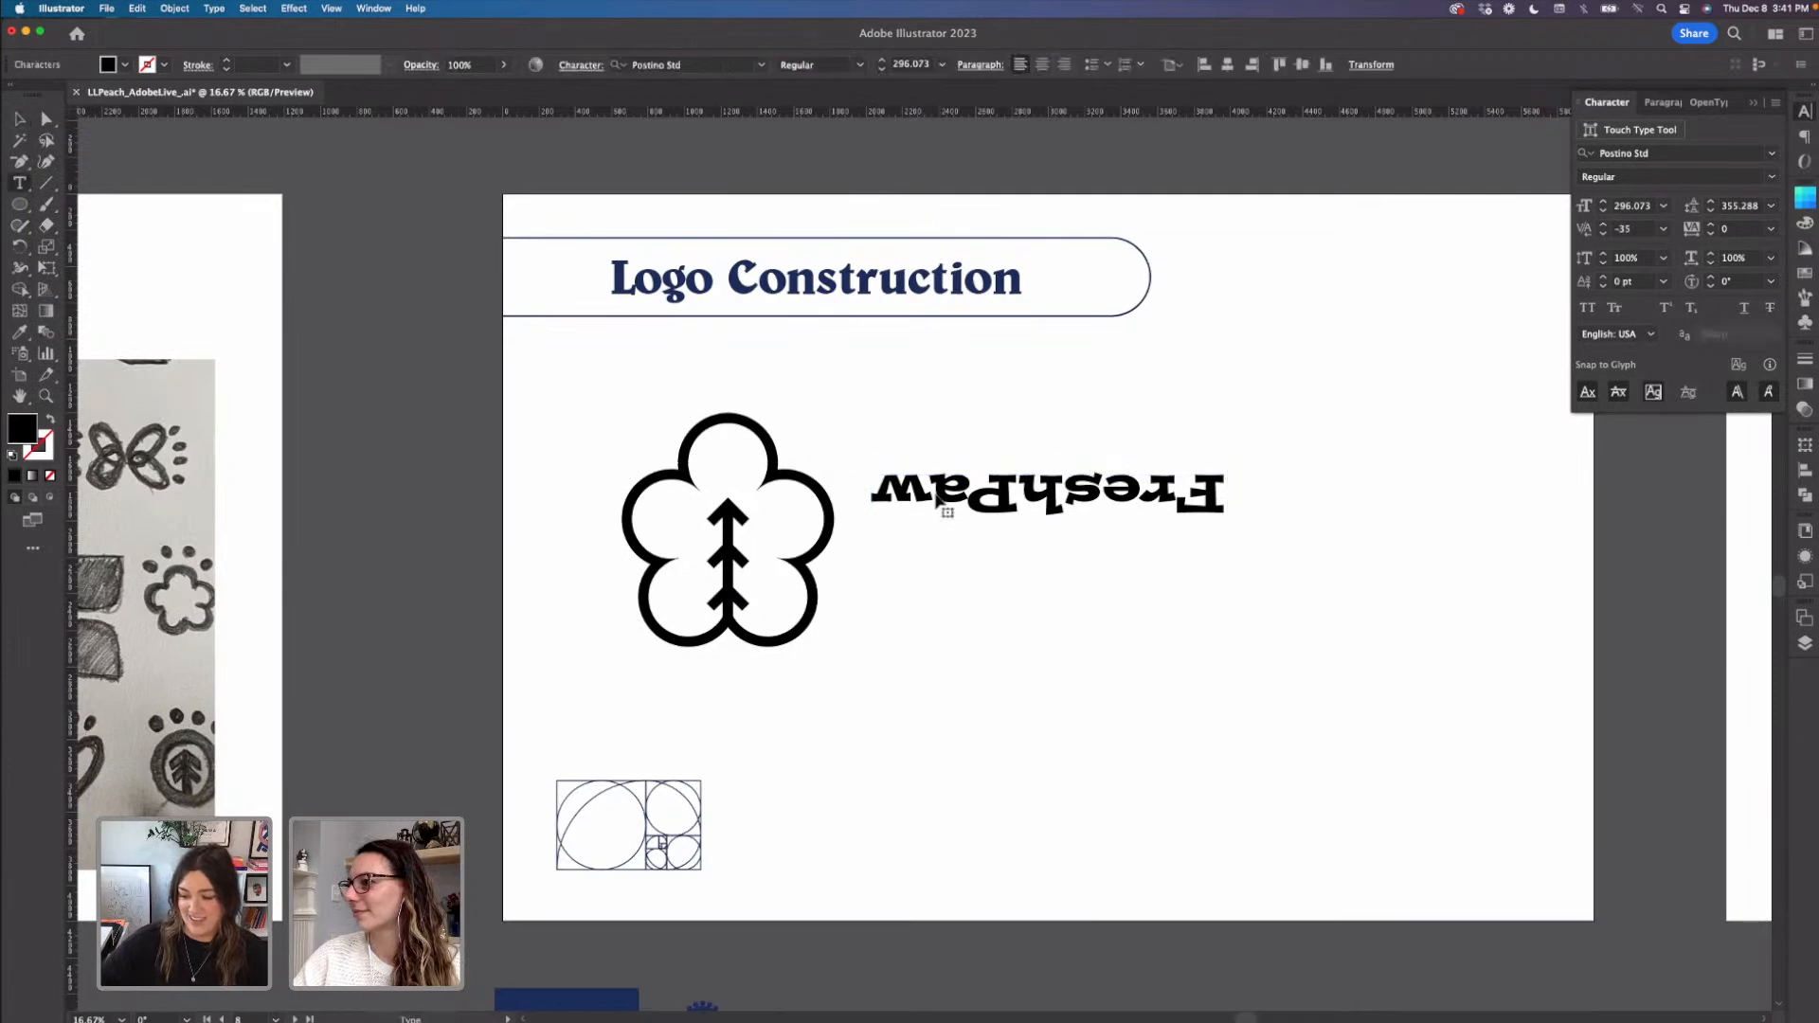
key(alt+Left)
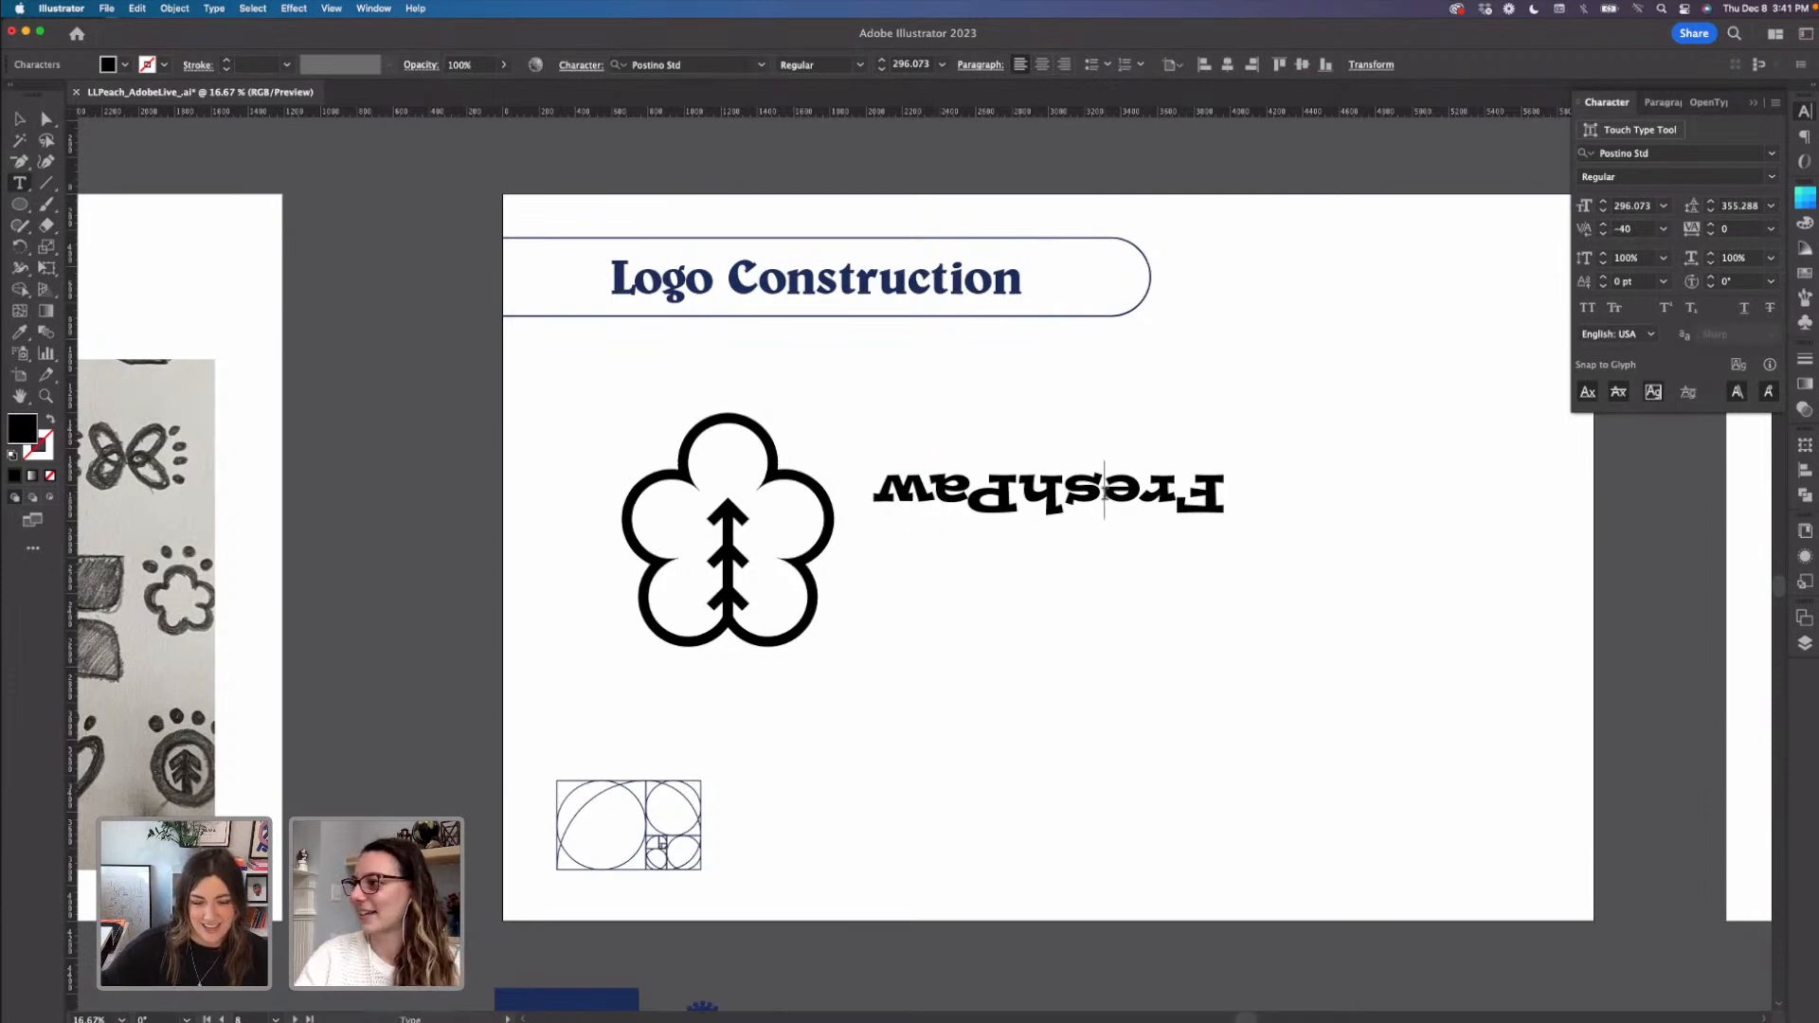
key(alt+Left)
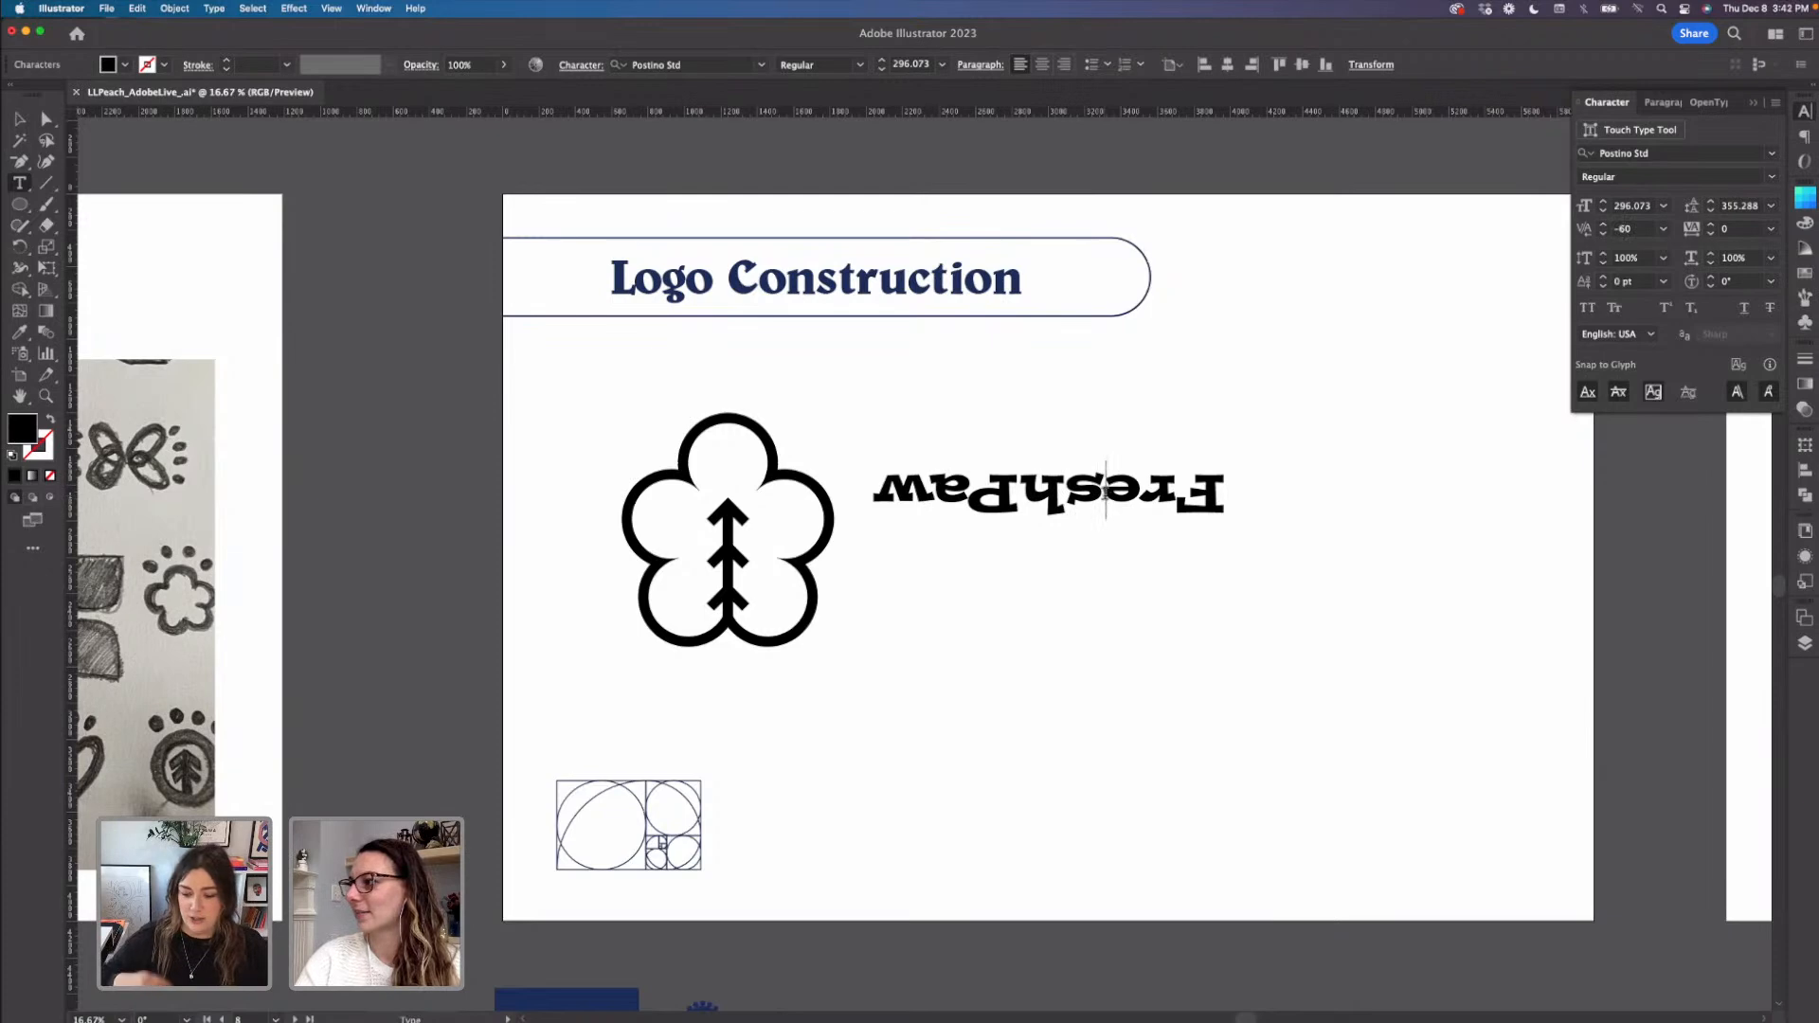
click(19, 120)
drag(1233, 524, 910, 464)
click(1105, 620)
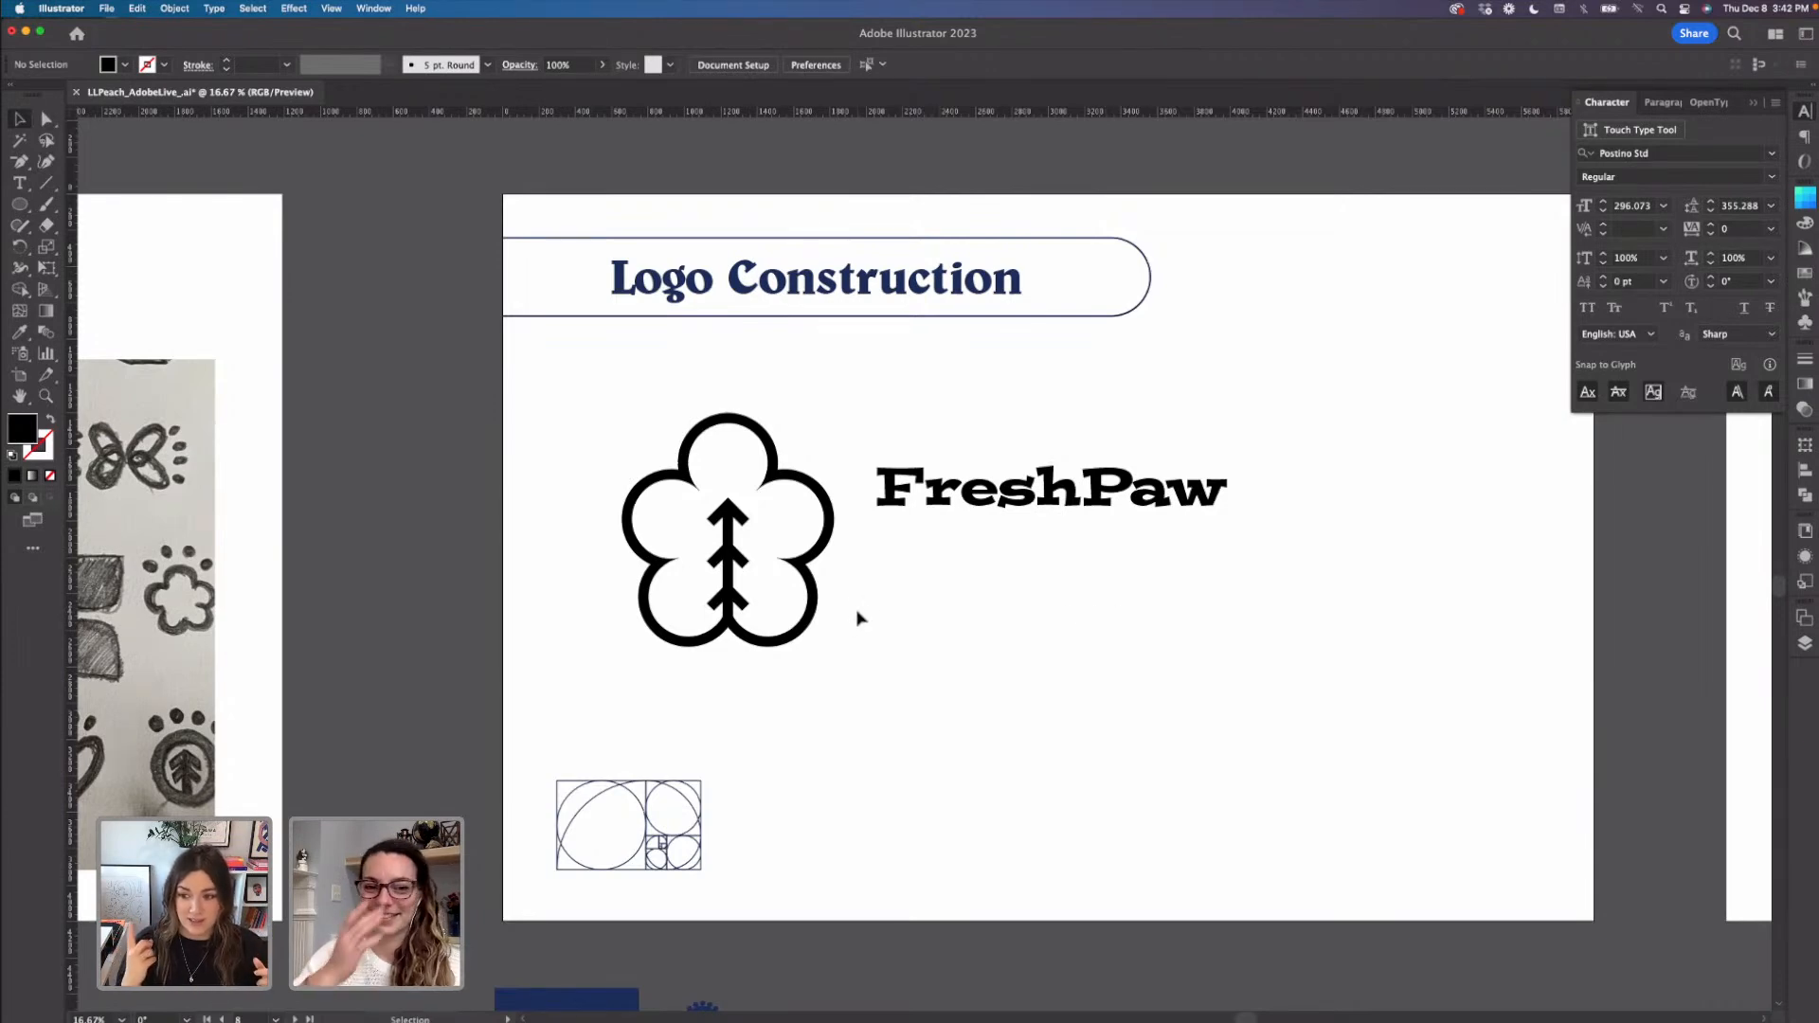
- Scale the flower mark down proportionally to slightly taller than the FreshPaw lettering and place it directly before the wordmark
click(804, 634)
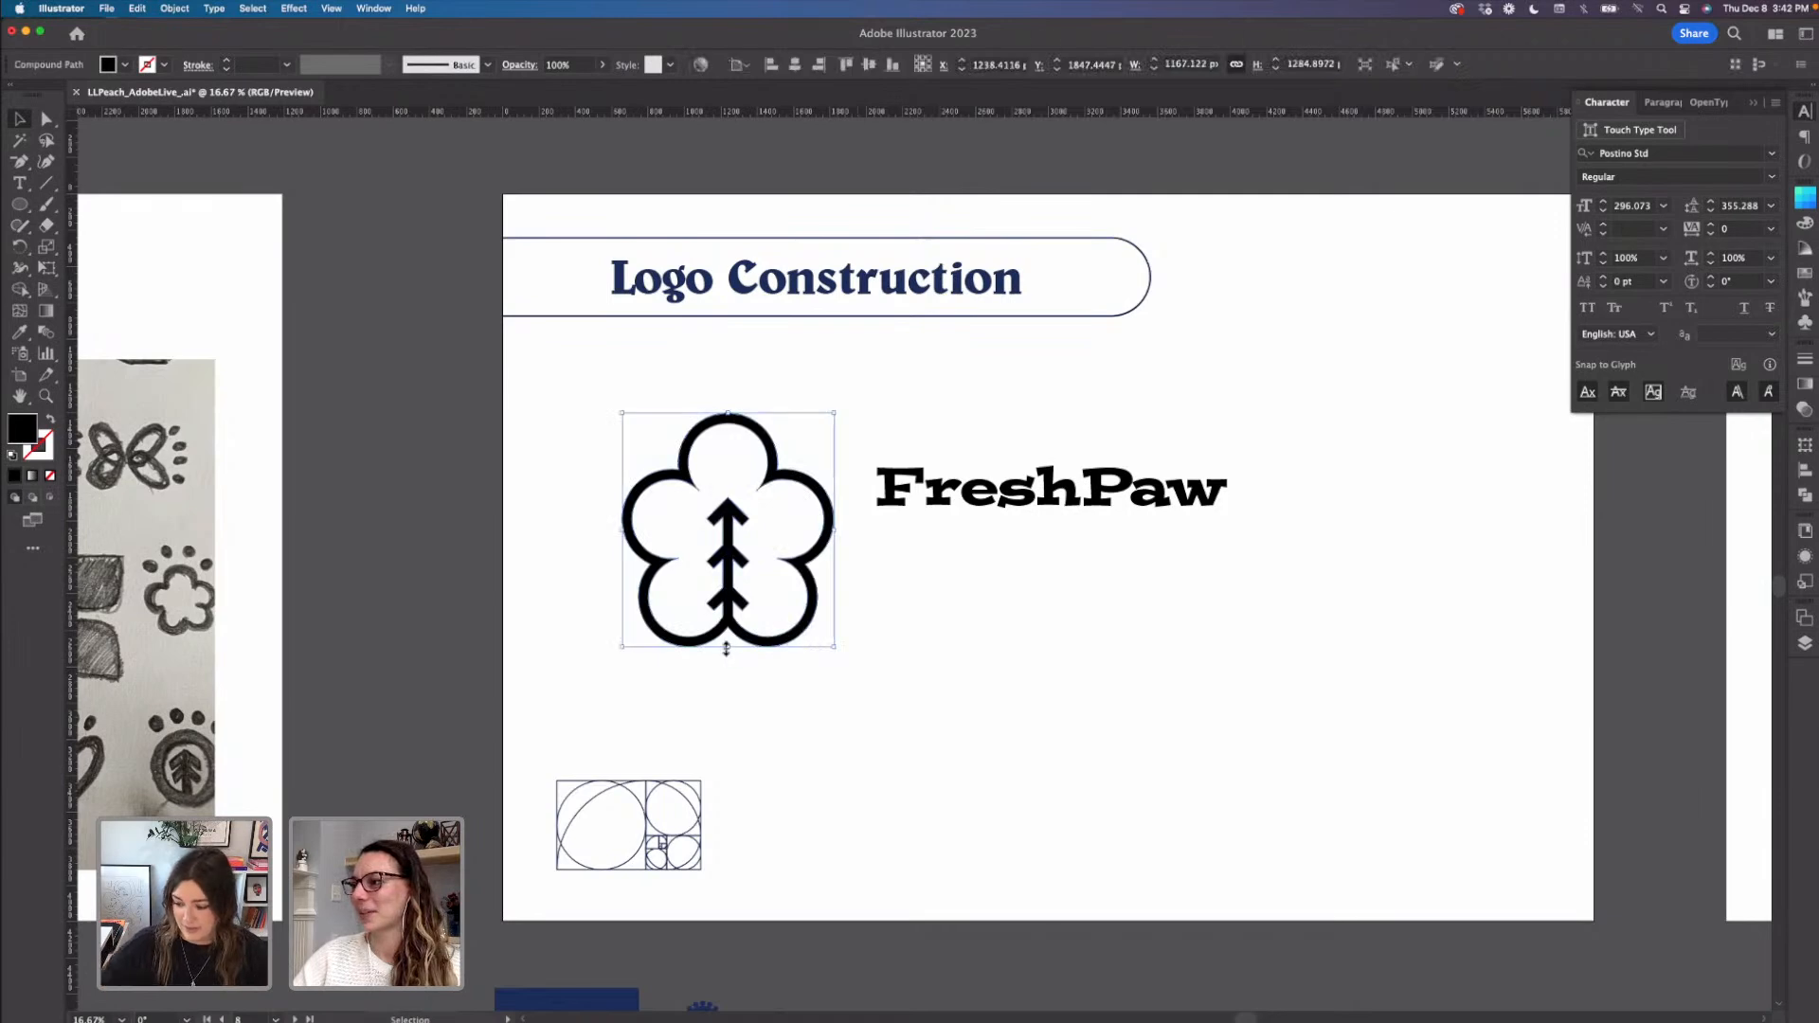
drag(727, 636, 809, 533)
click(927, 561)
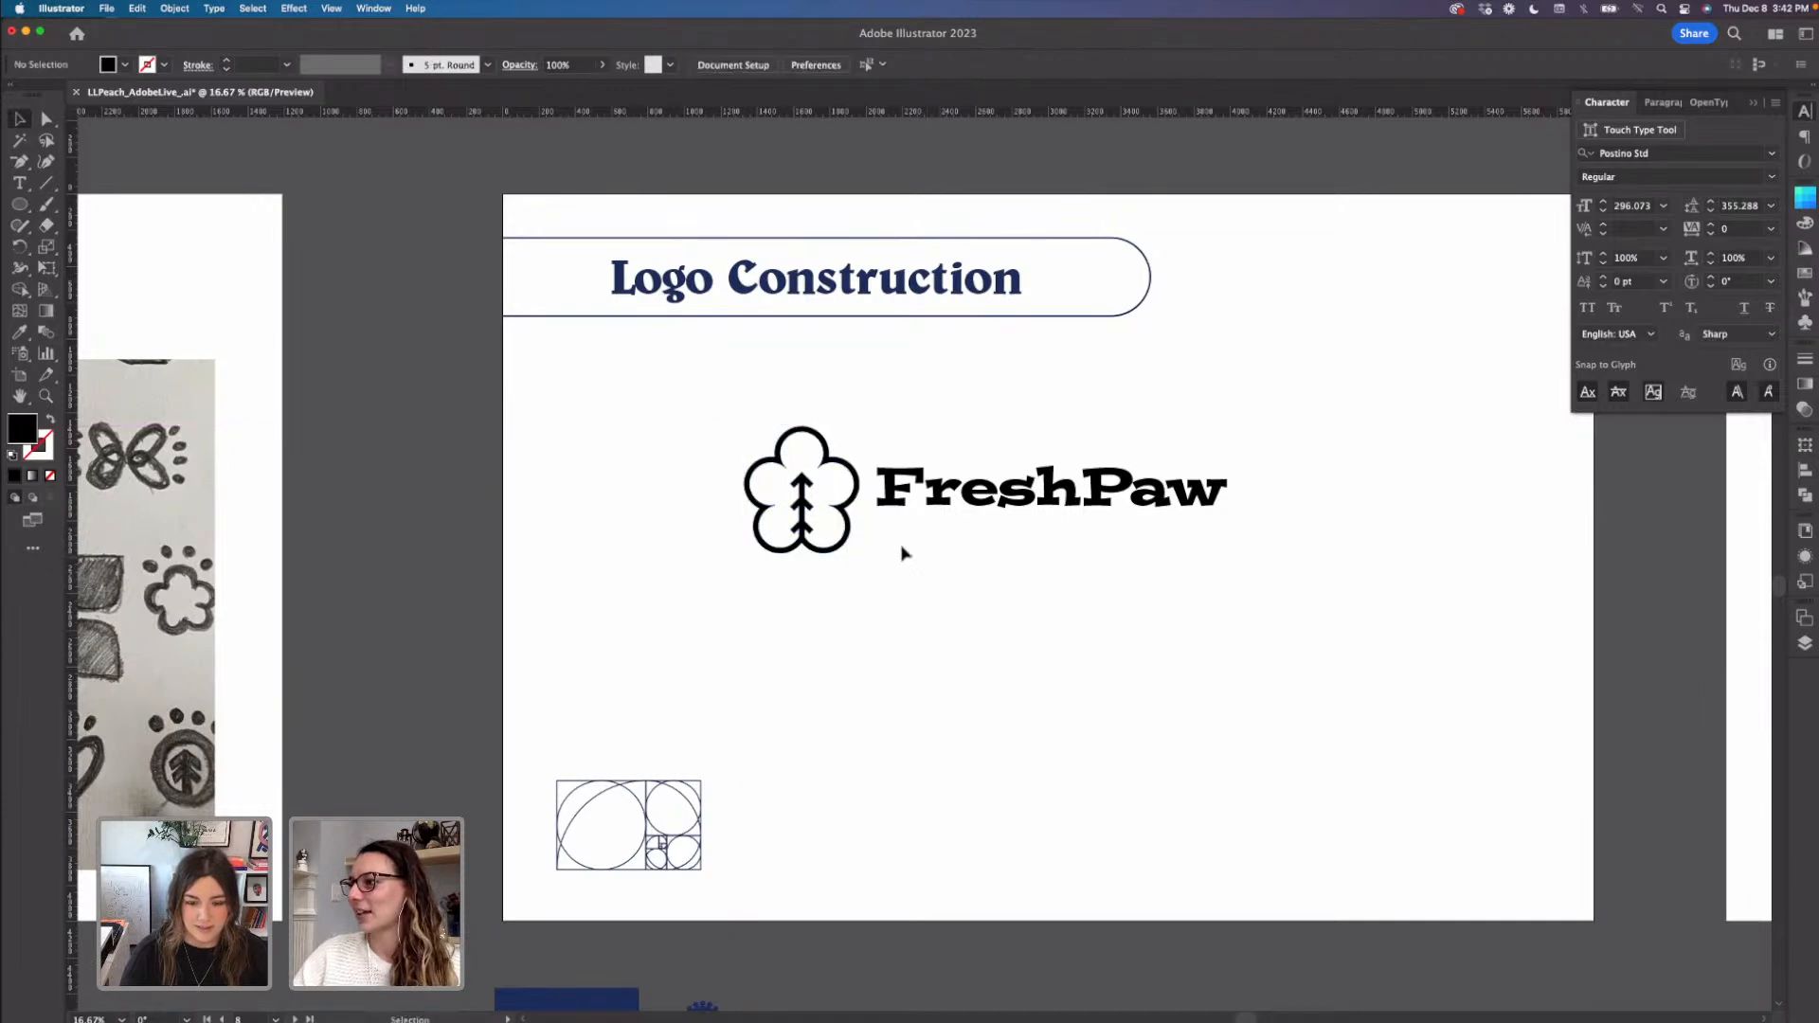
click(804, 553)
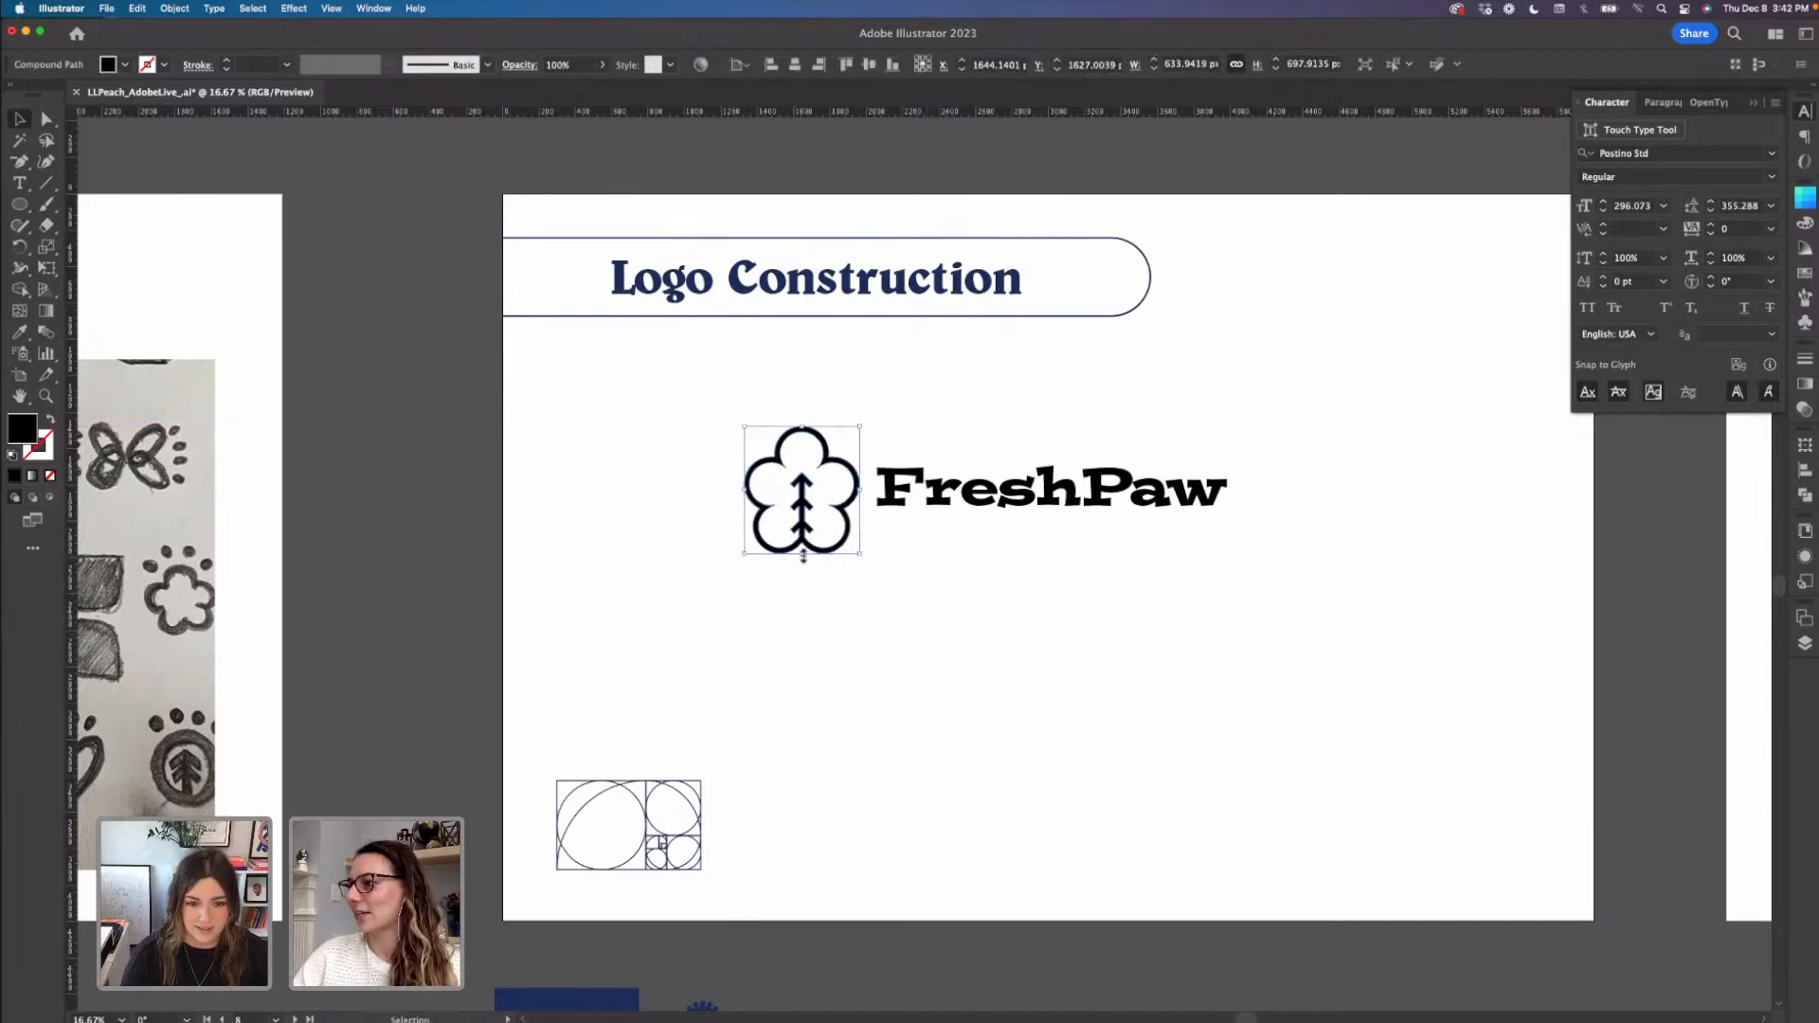
drag(804, 554, 846, 516)
click(901, 516)
click(1000, 580)
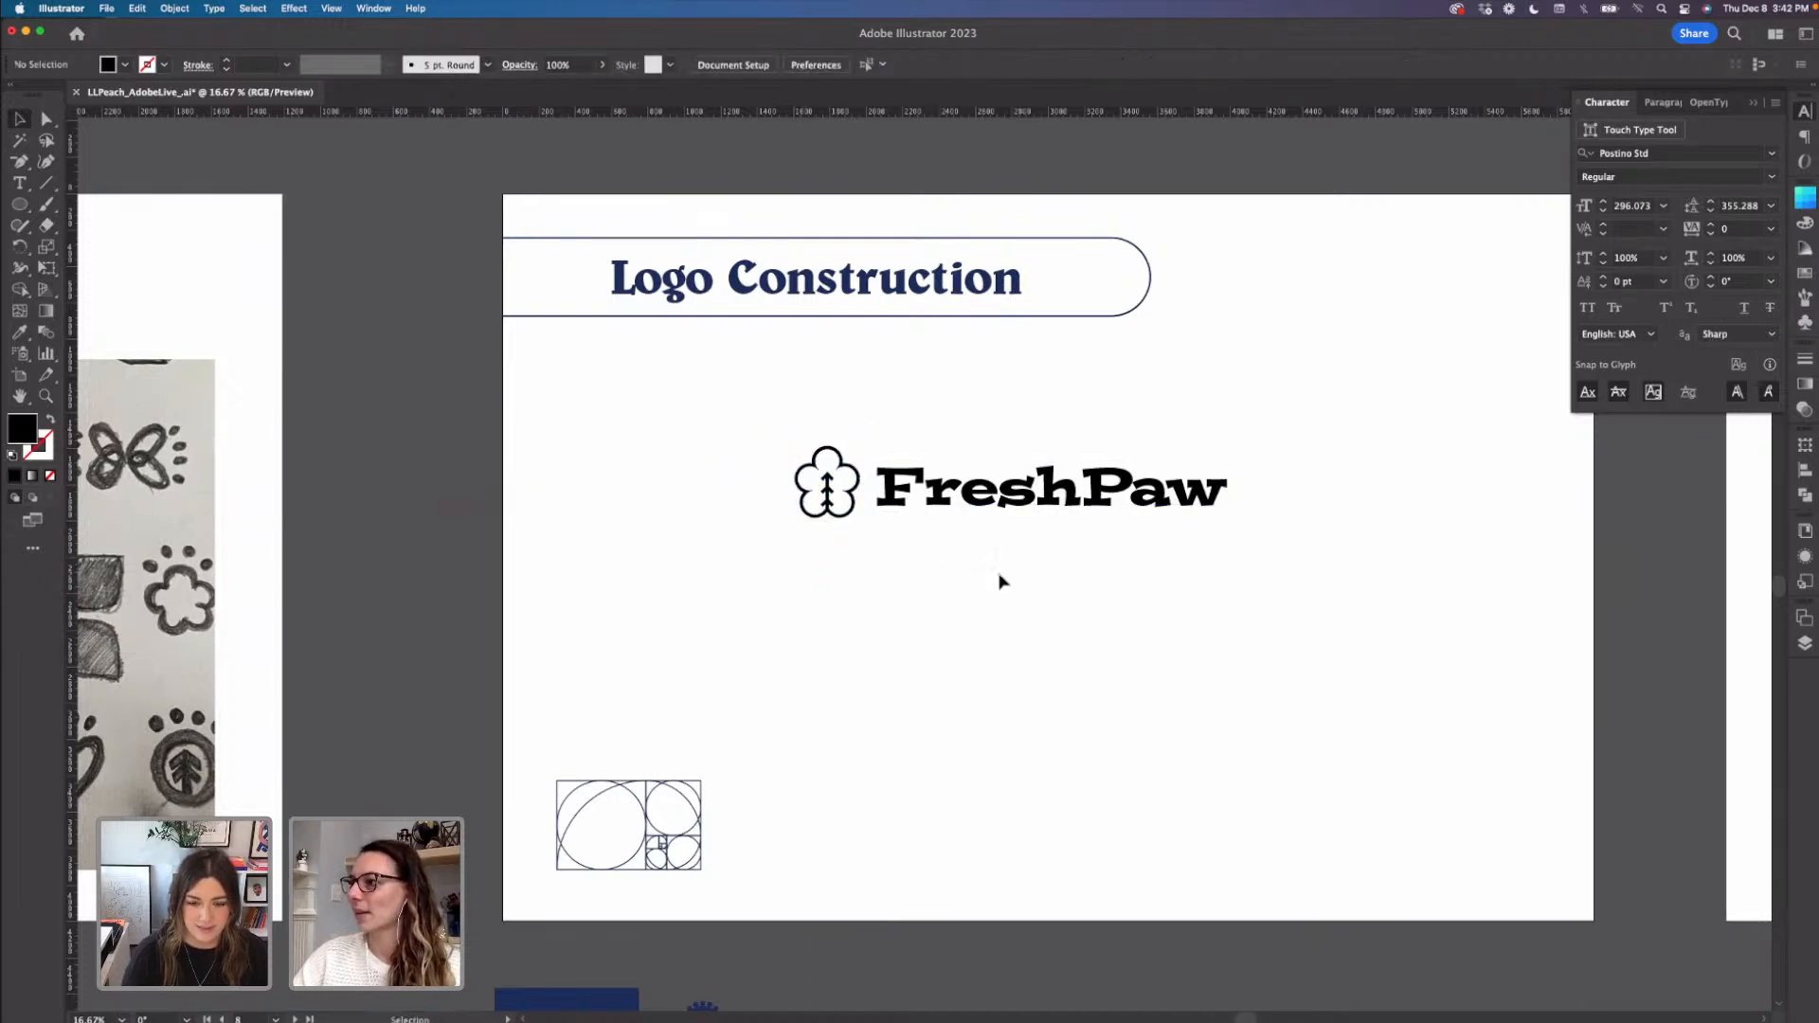
double_click(1085, 495)
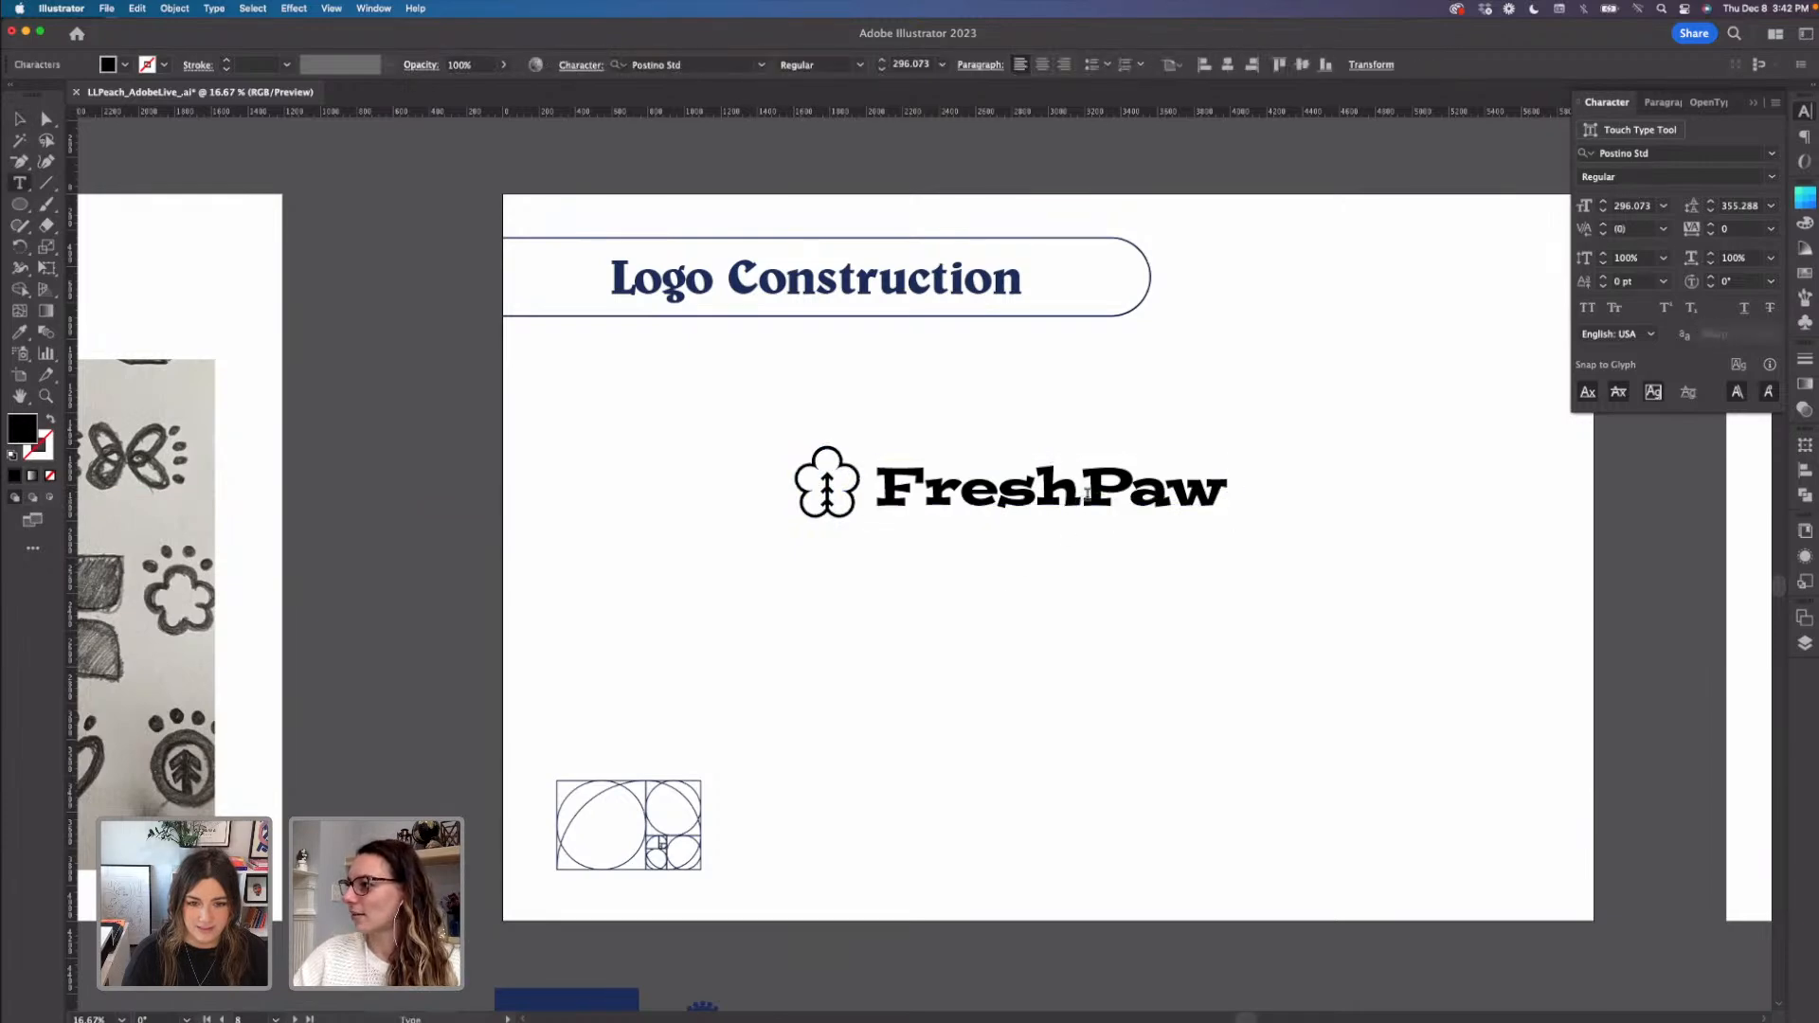
drag(1086, 494, 1215, 499)
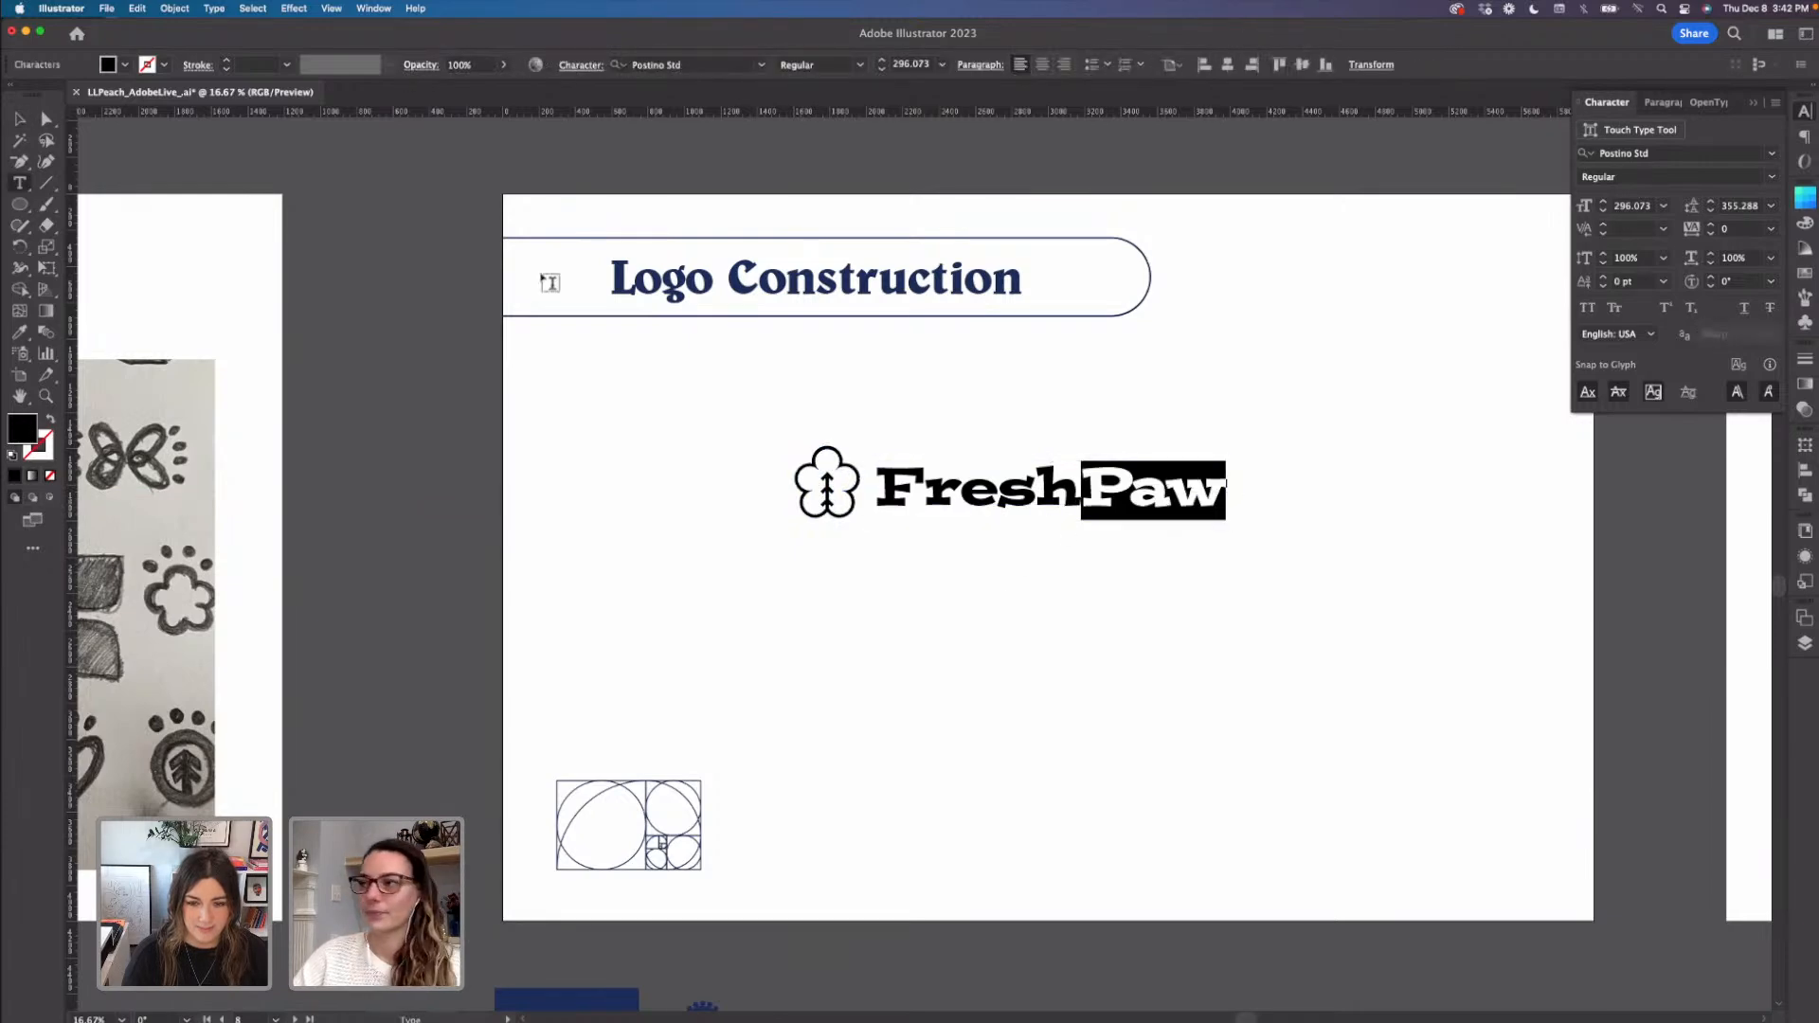
key(Escape)
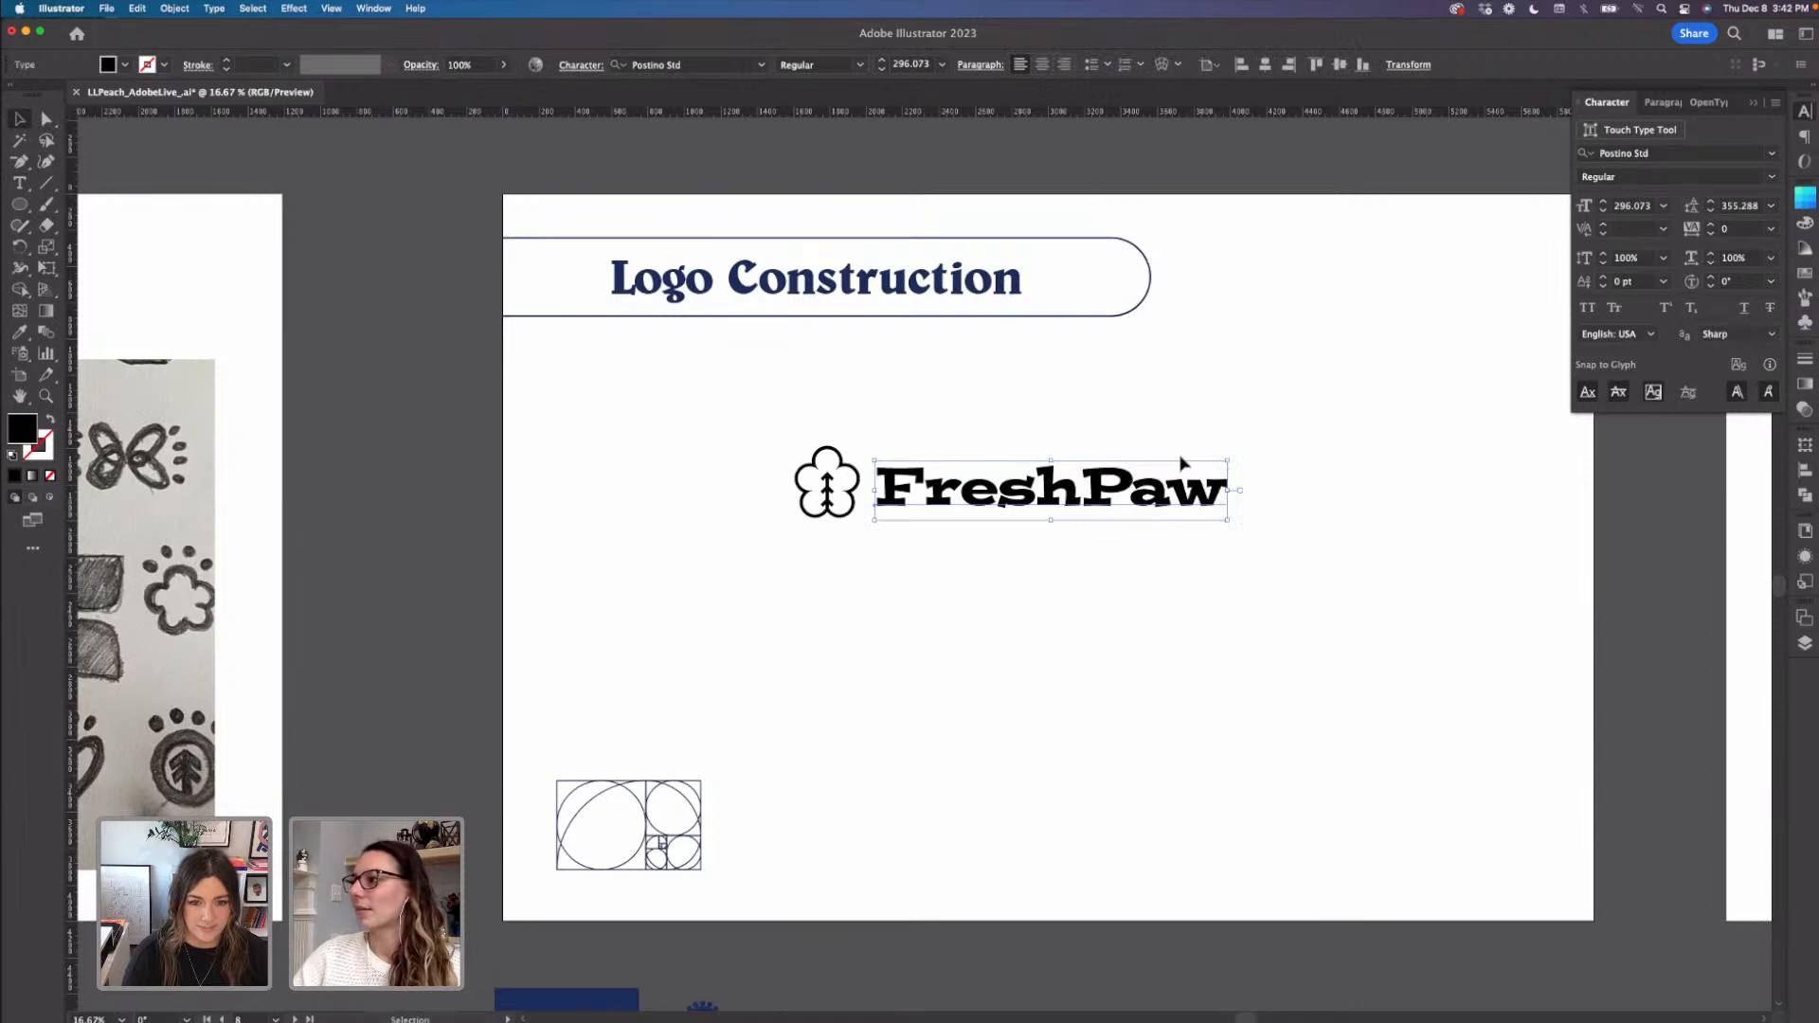
click(1120, 583)
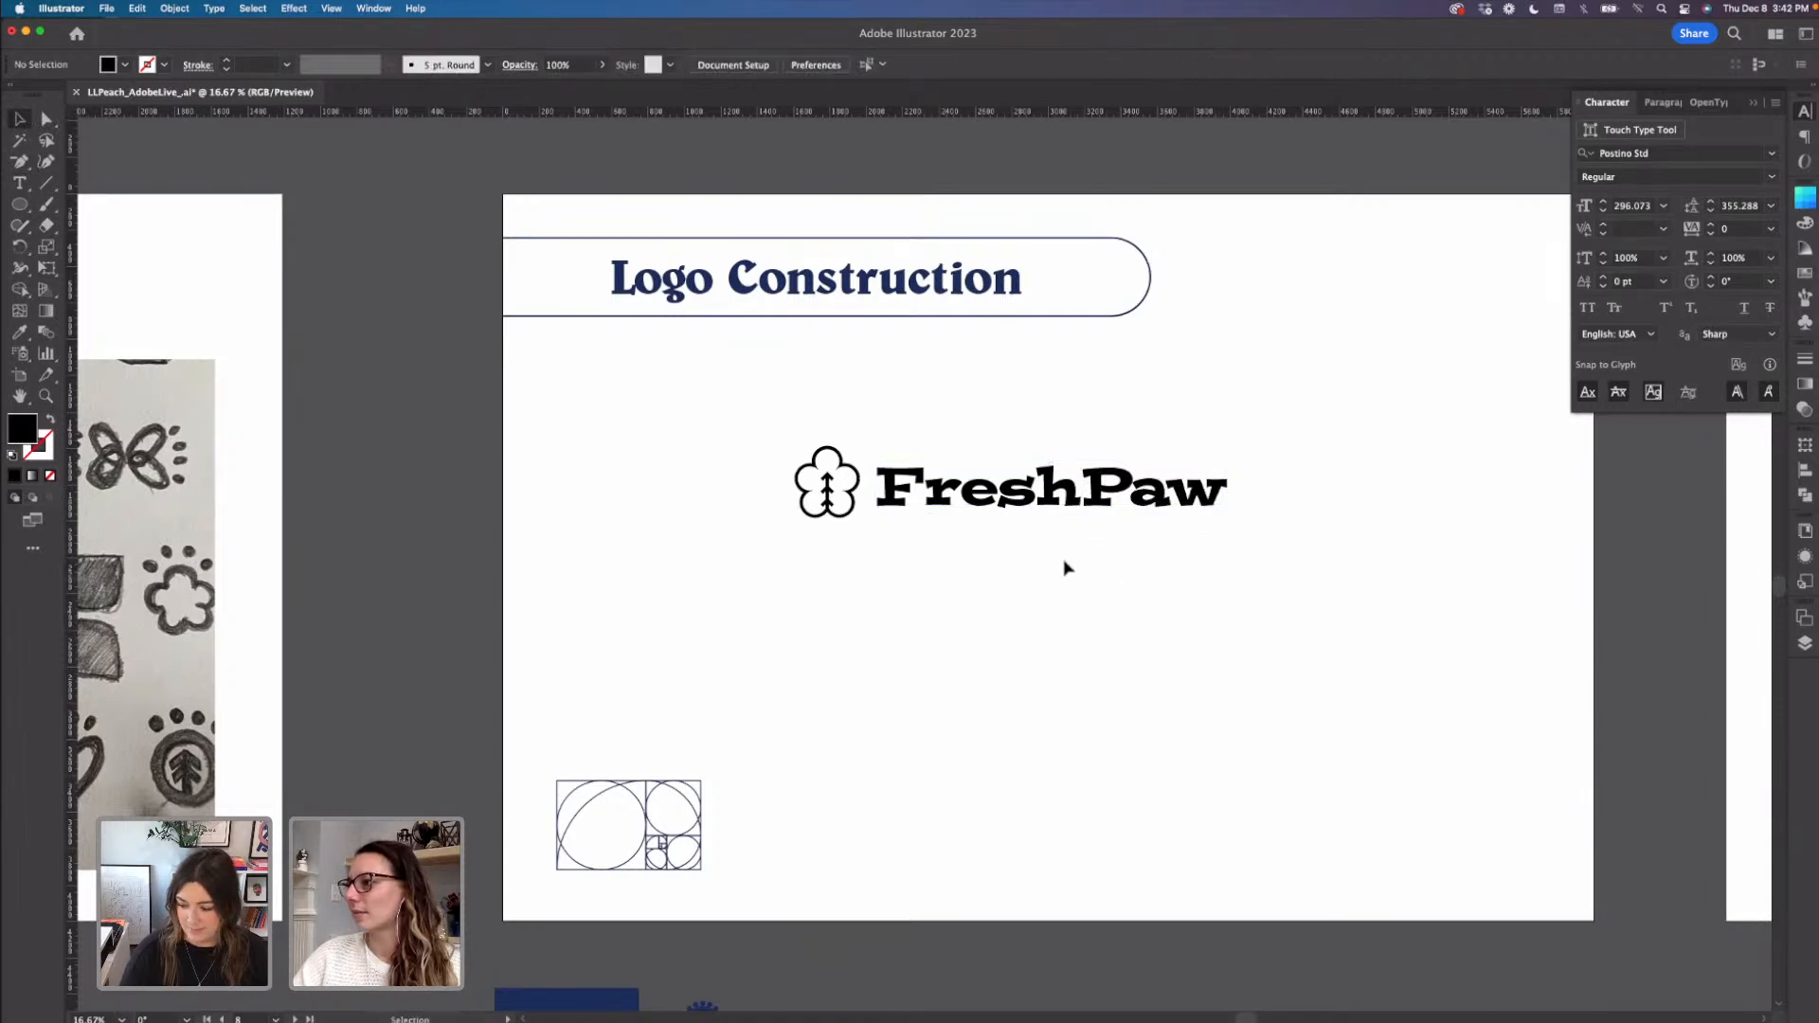
- Enlarge the flower mark proportionally to about 721 × 794 px, keeping its edge beside the wordmark fixed
click(830, 507)
drag(794, 483, 728, 488)
click(958, 572)
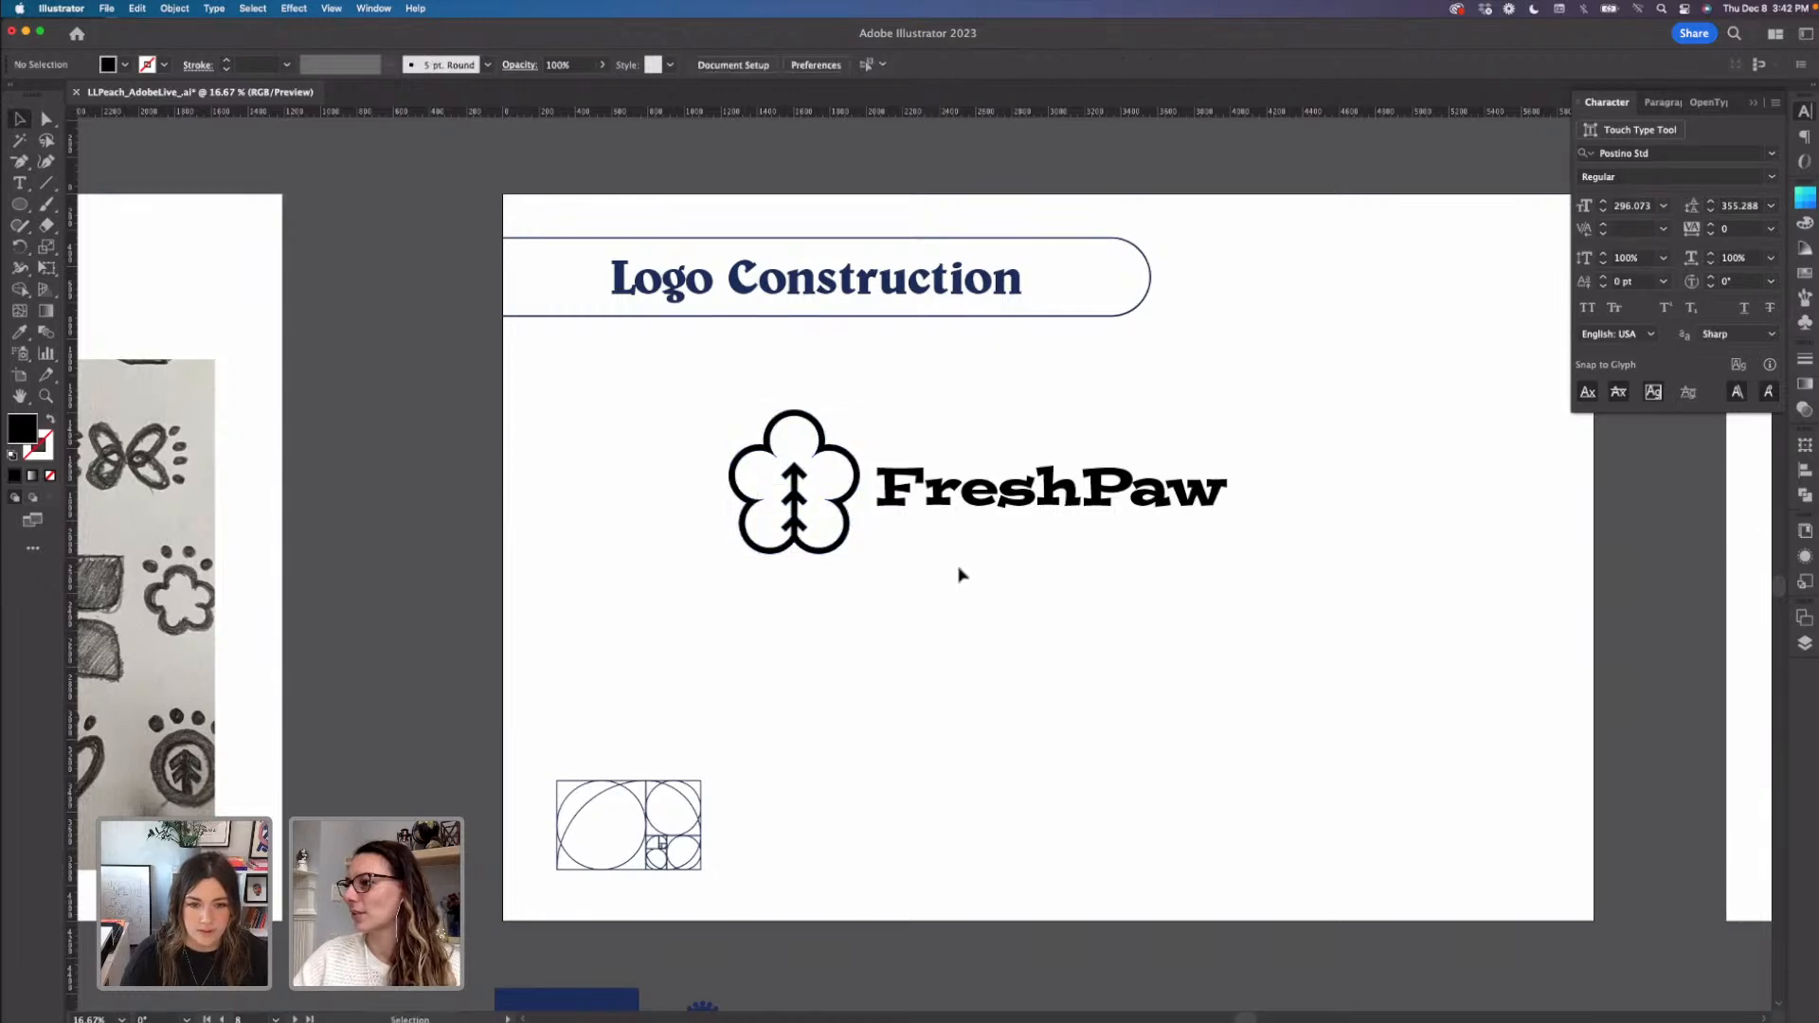
- Cut "Paw" out of the wordmark and paste it as separate text stacked directly below "Fresh", beside the flower mark
double_click(1085, 498)
drag(1081, 497, 1217, 496)
key(super+c)
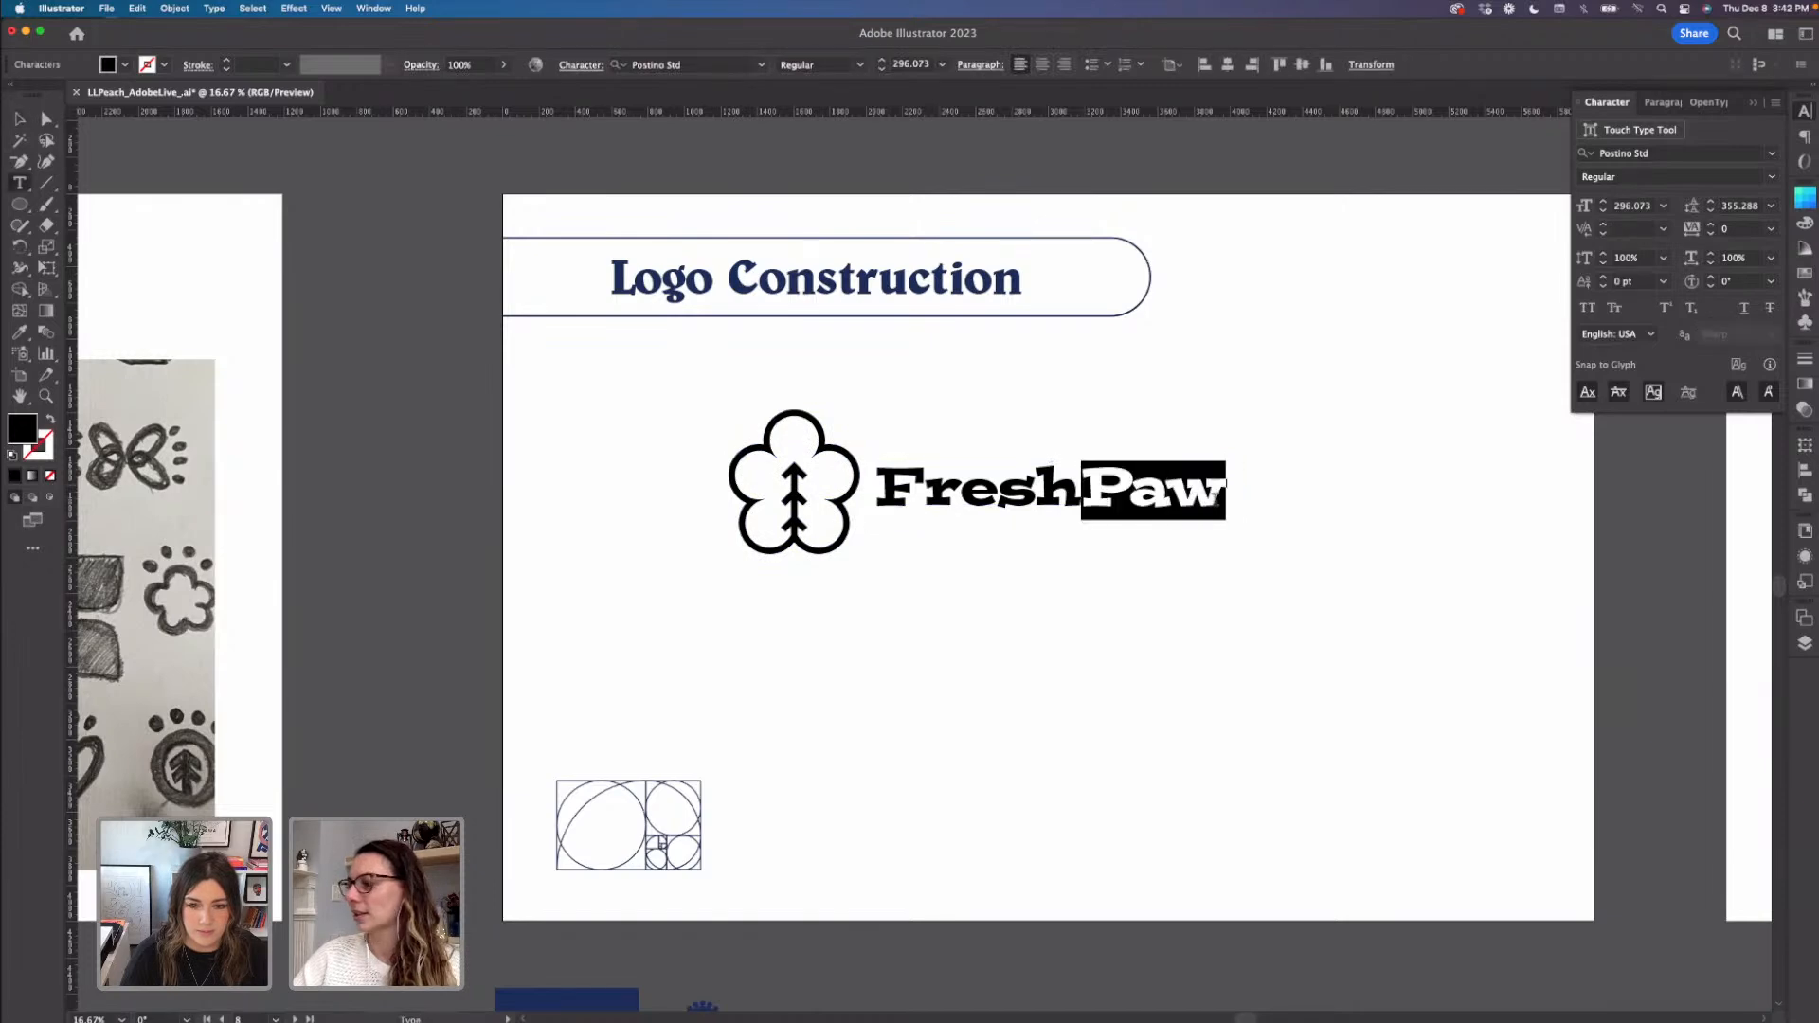
key(BackSpace)
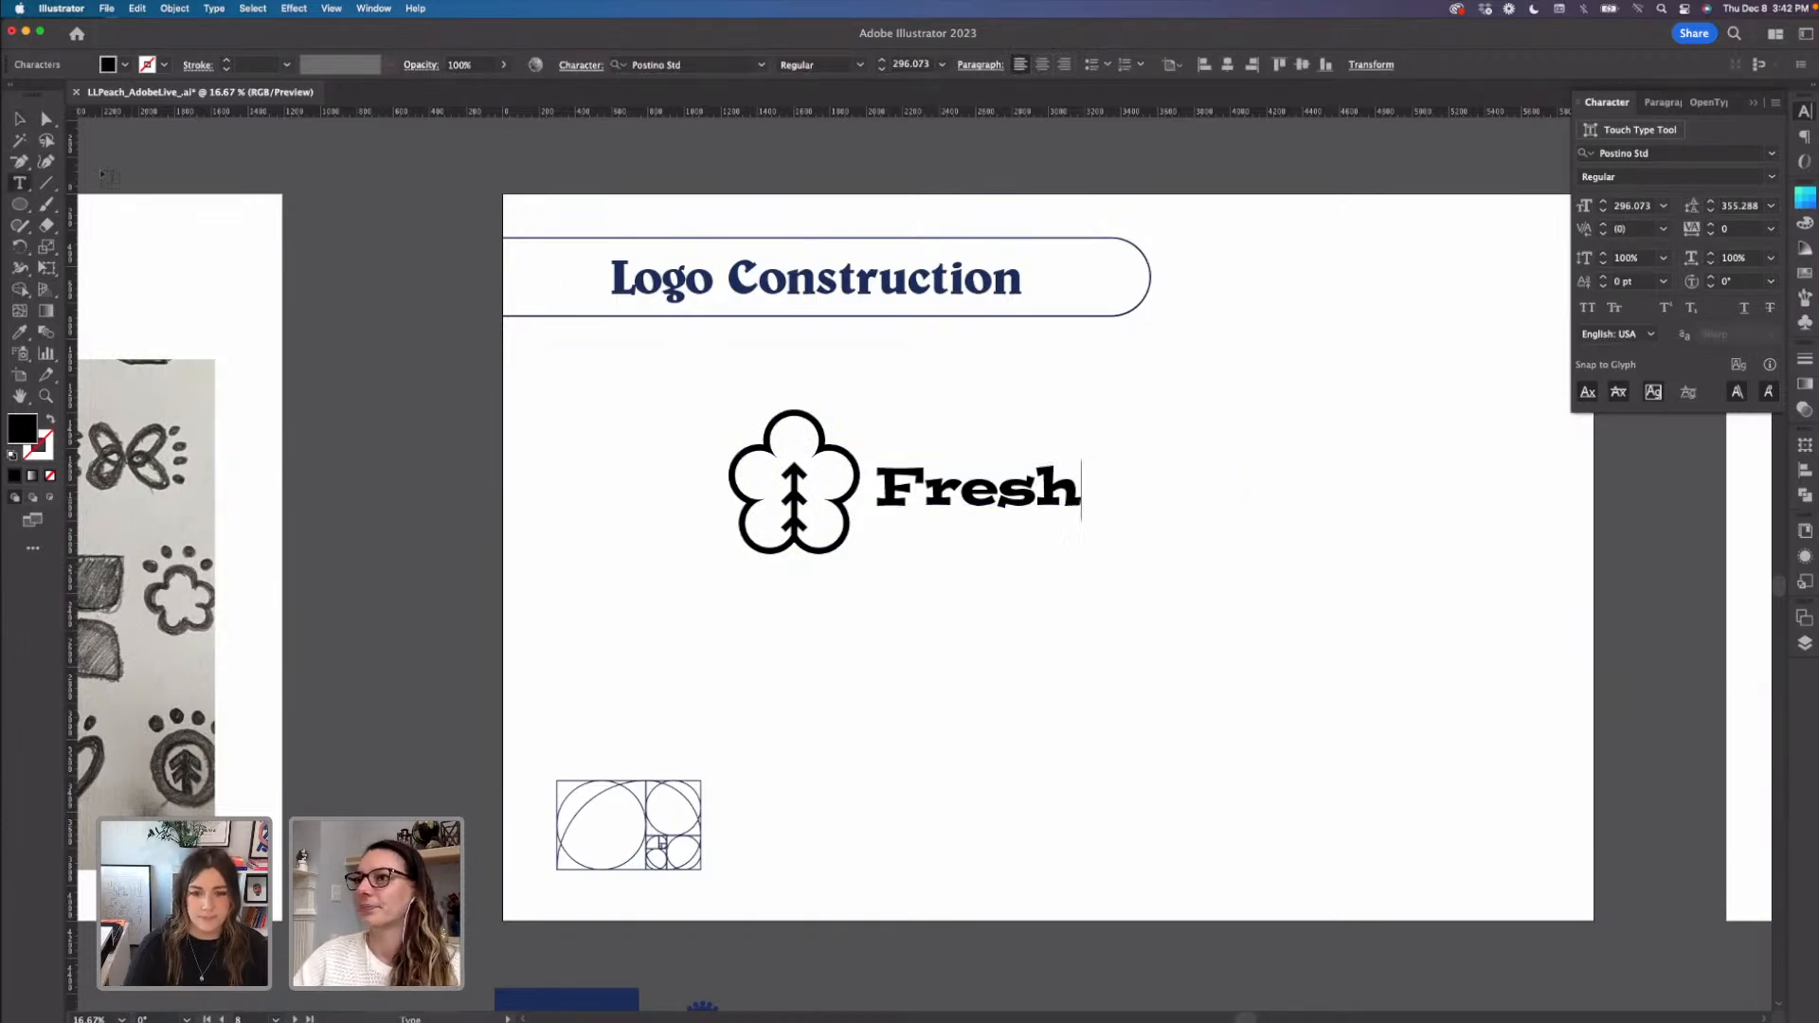
click(20, 120)
click(1177, 616)
drag(1015, 507, 1015, 484)
key(super+v)
drag(961, 572, 988, 530)
click(1161, 548)
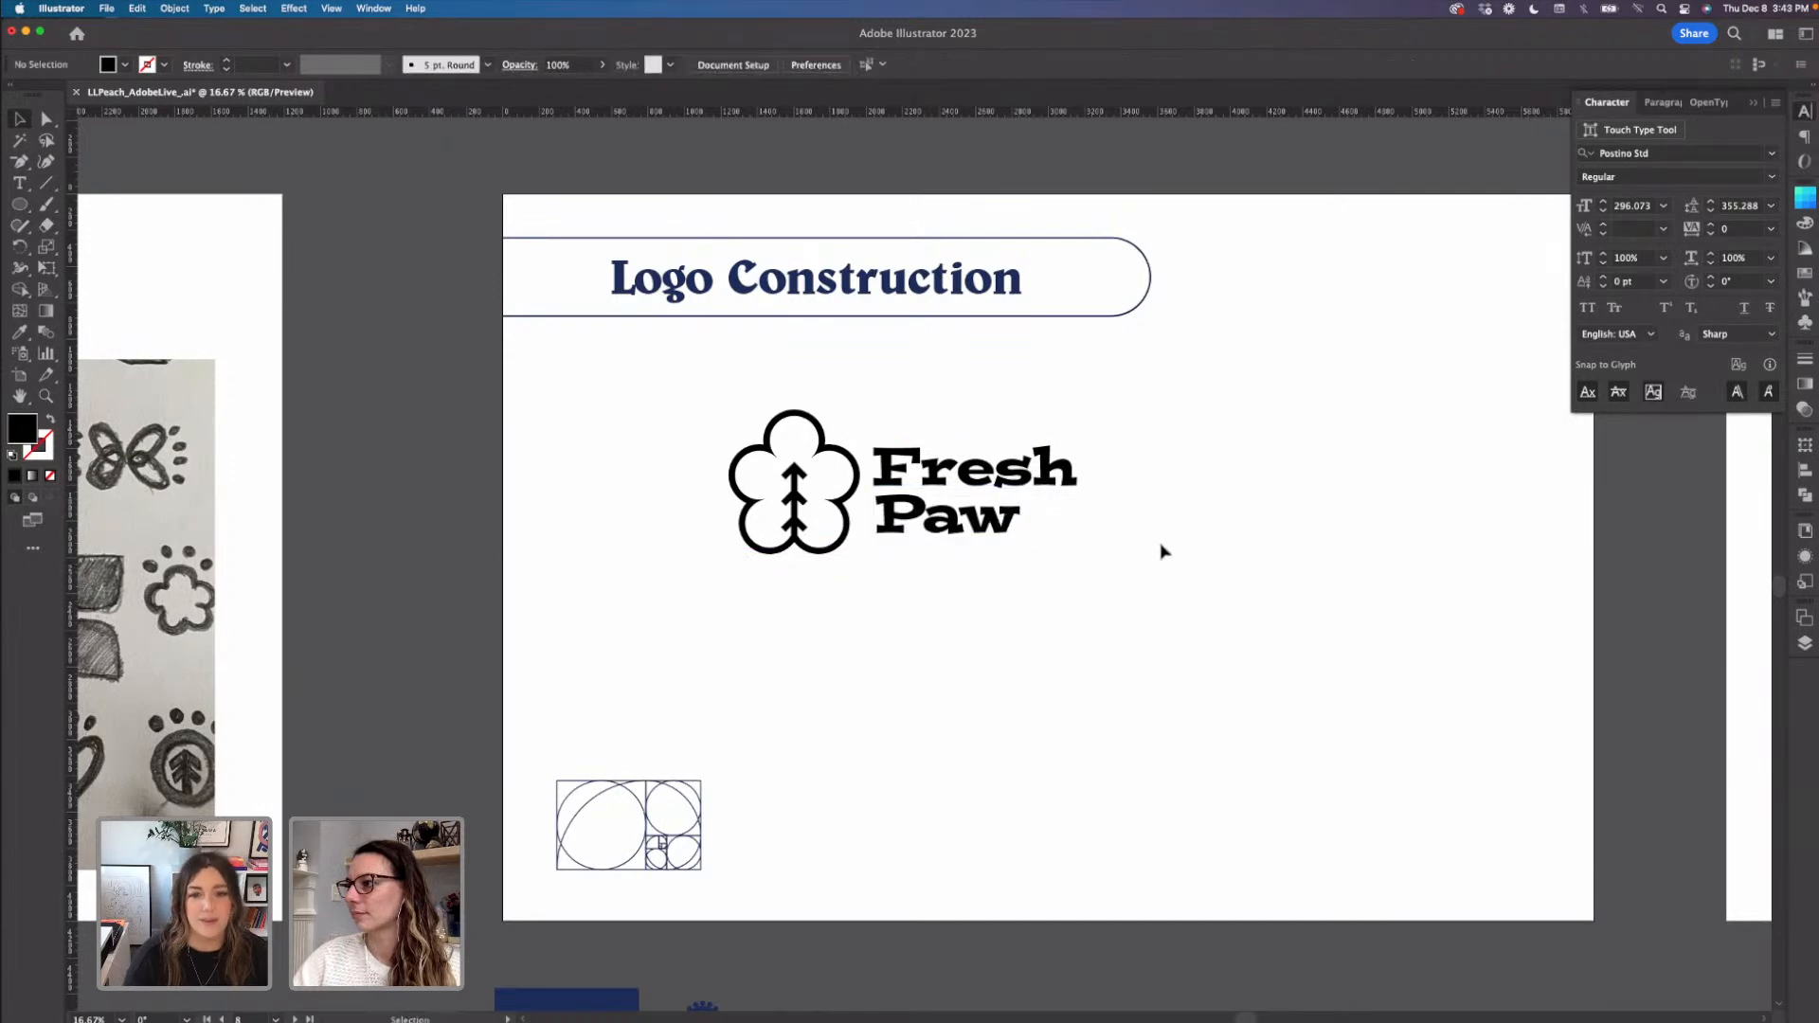
- Reduce the flower mark proportionally to about 636 × 700 px, keeping its edge beside the stacked text fixed
click(833, 554)
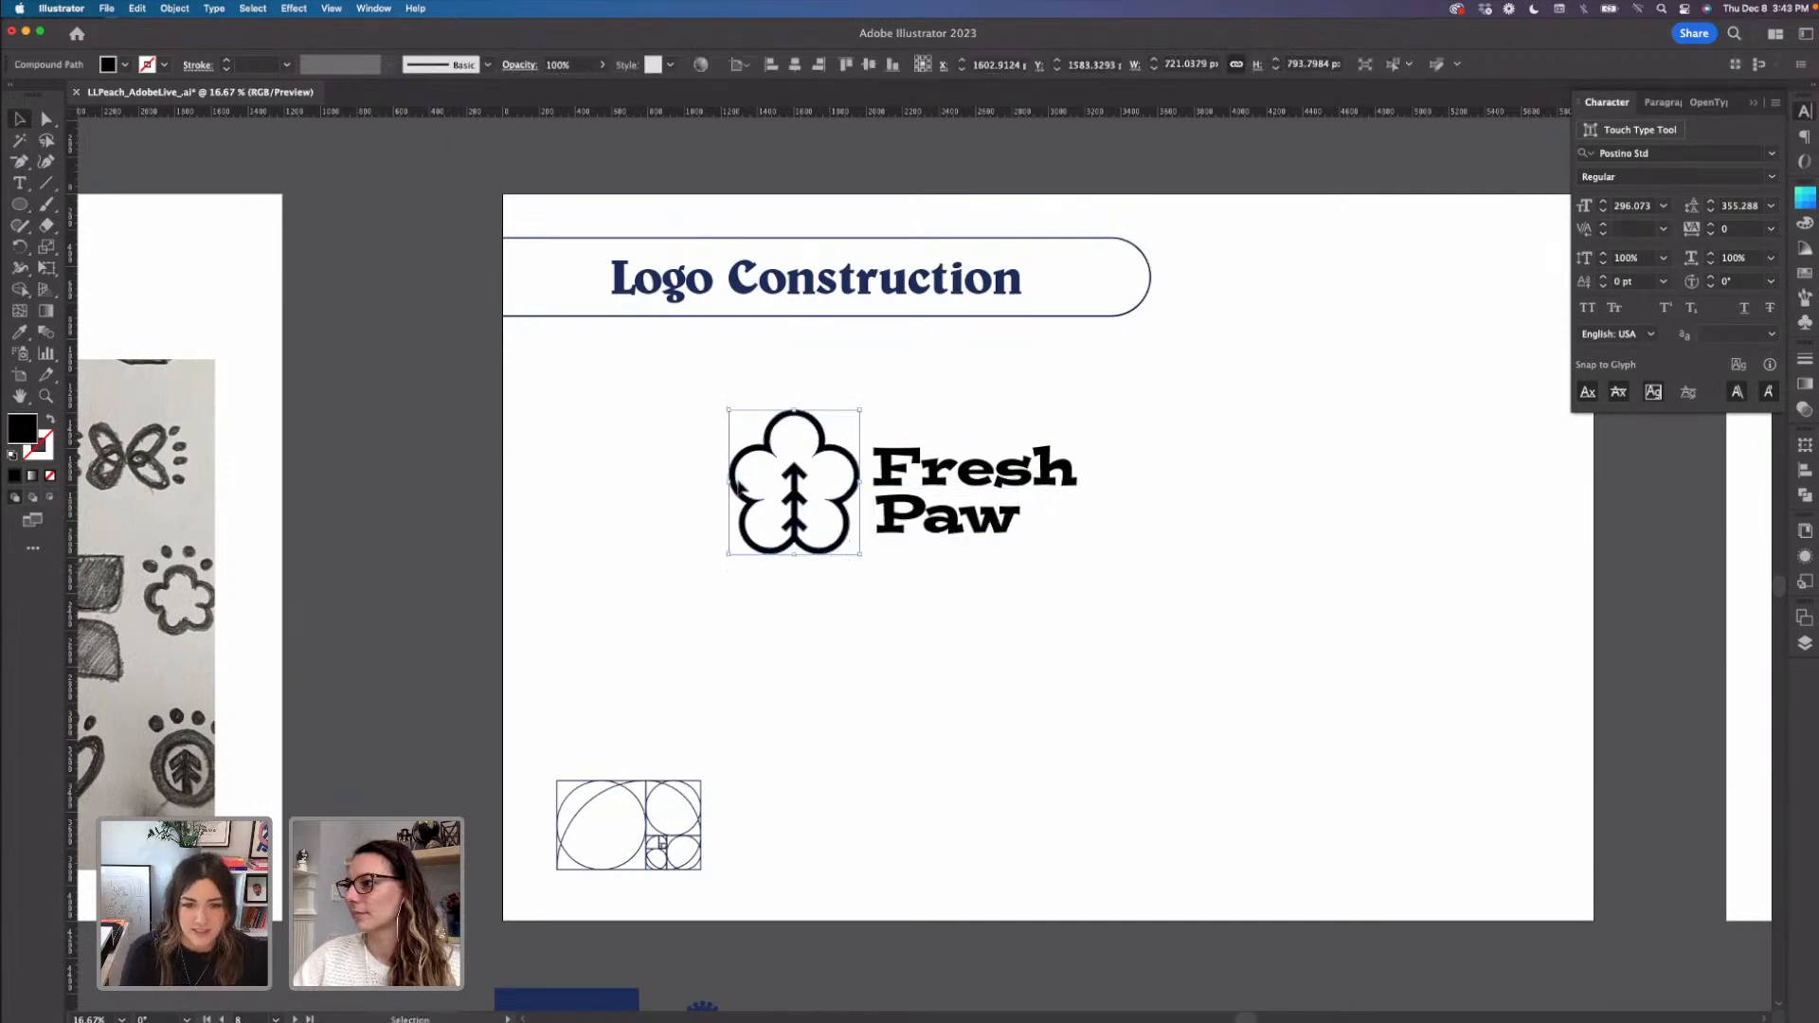
drag(727, 481, 745, 482)
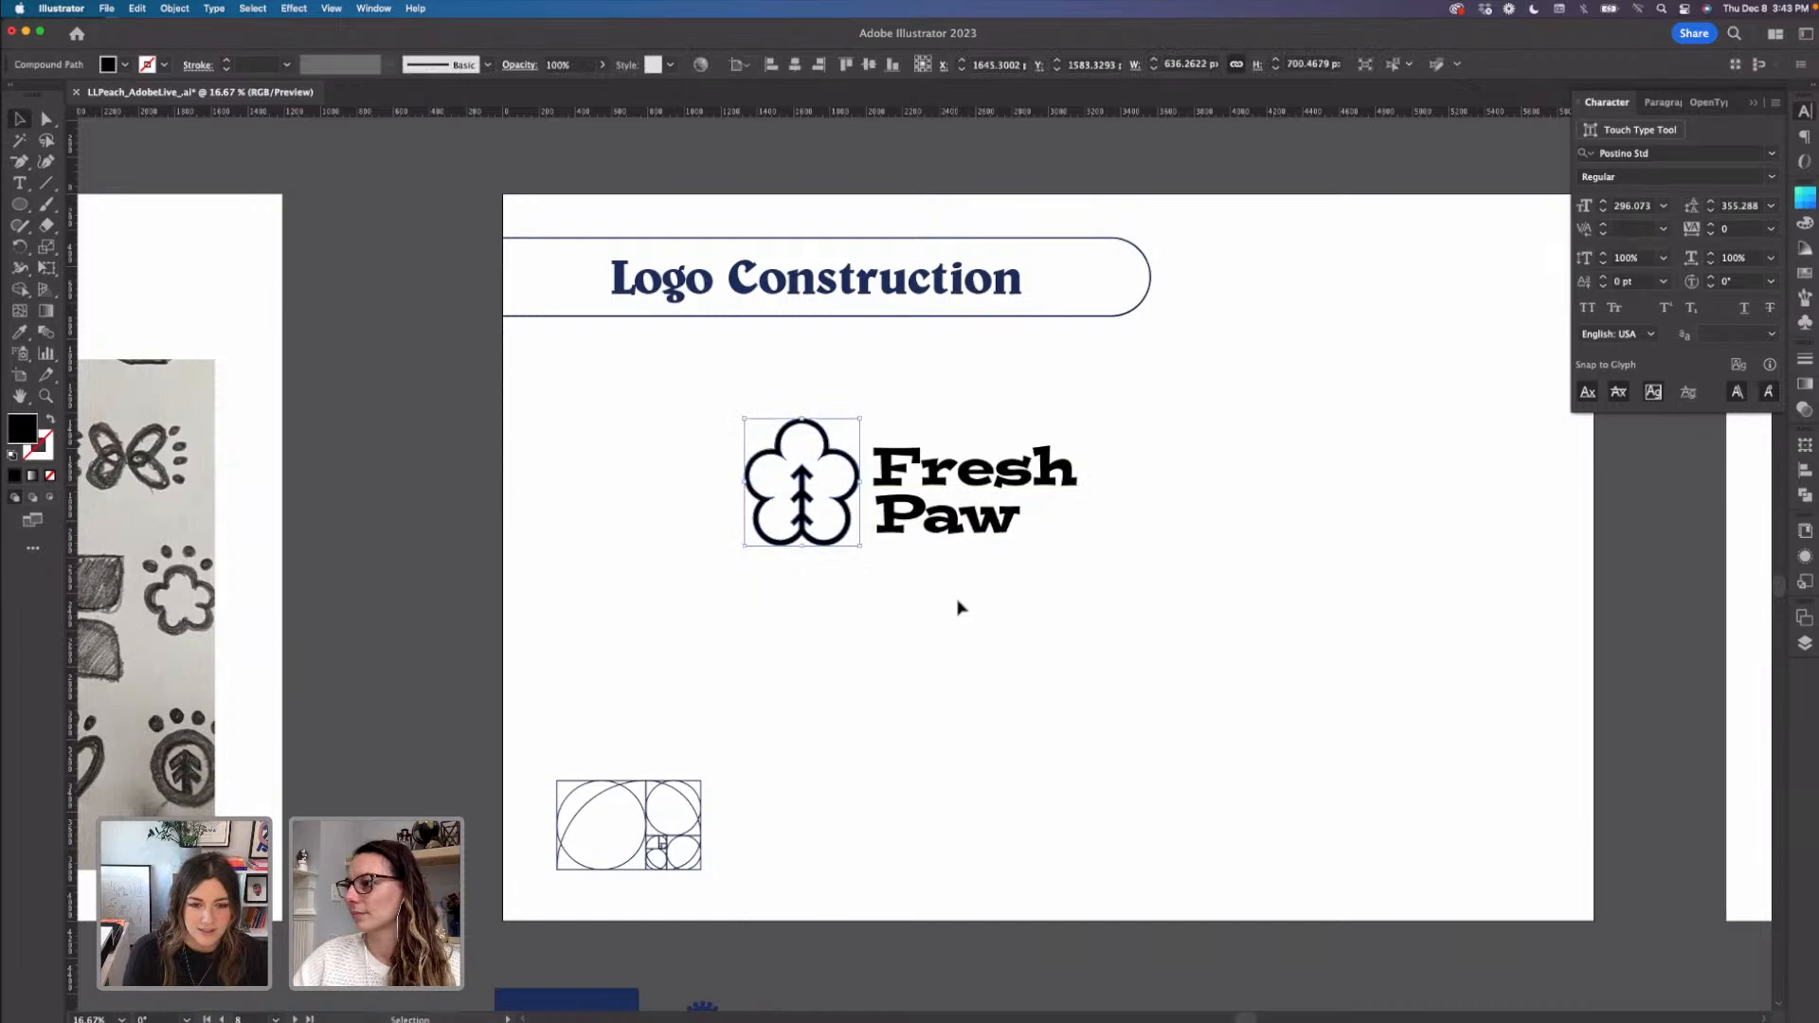
click(961, 606)
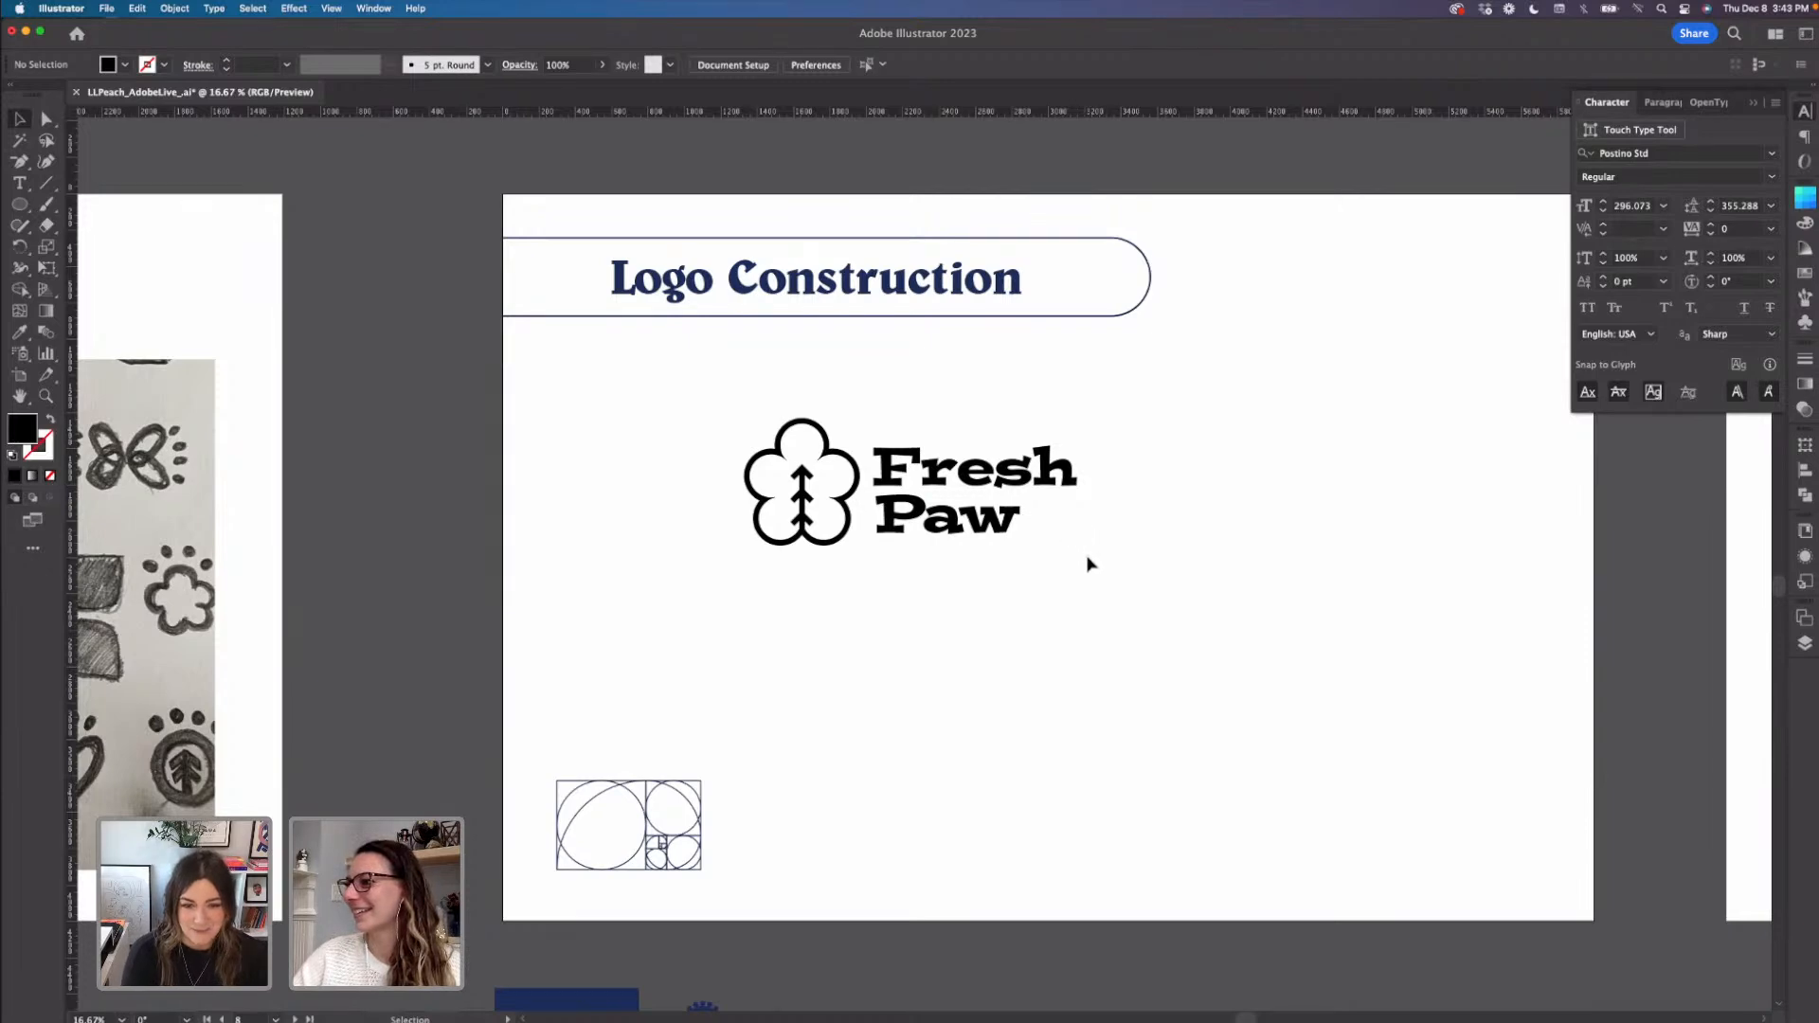
- Nudge the stacked "Fresh" and "Paw" lines up slightly to centre them vertically against the flower mark
click(840, 543)
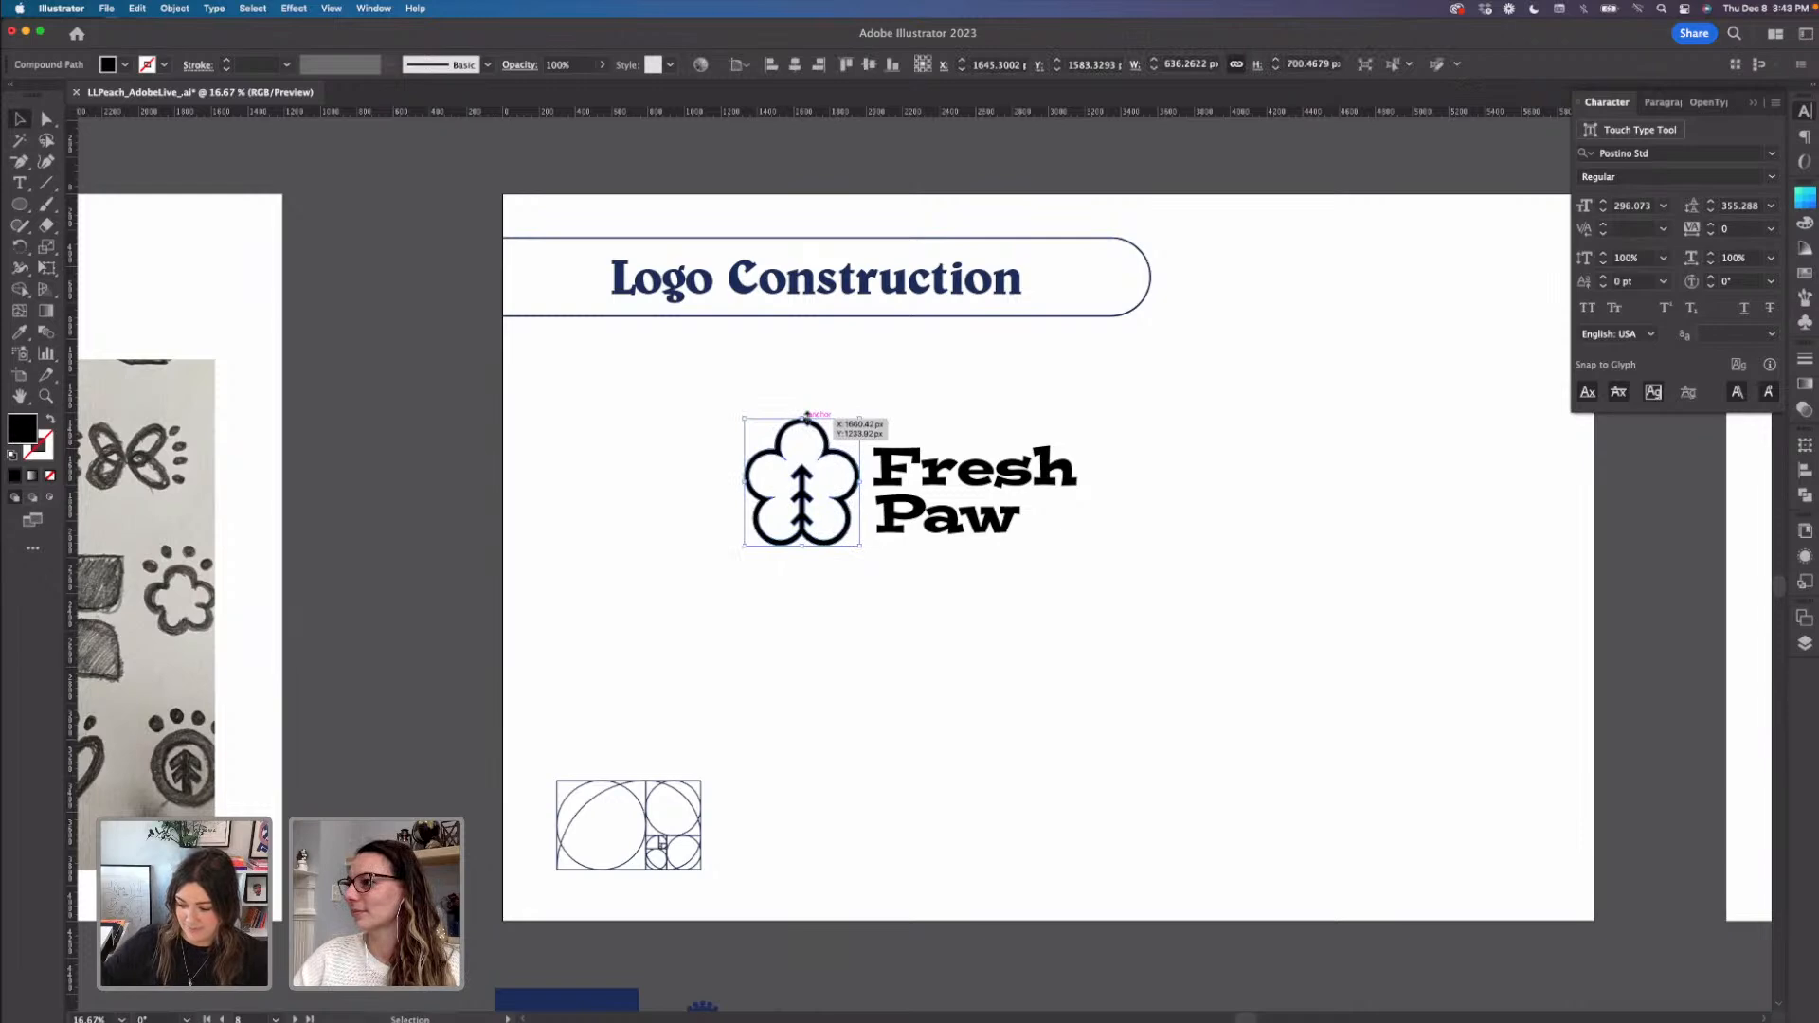
click(1040, 572)
click(957, 527)
drag(955, 526, 952, 524)
click(1012, 584)
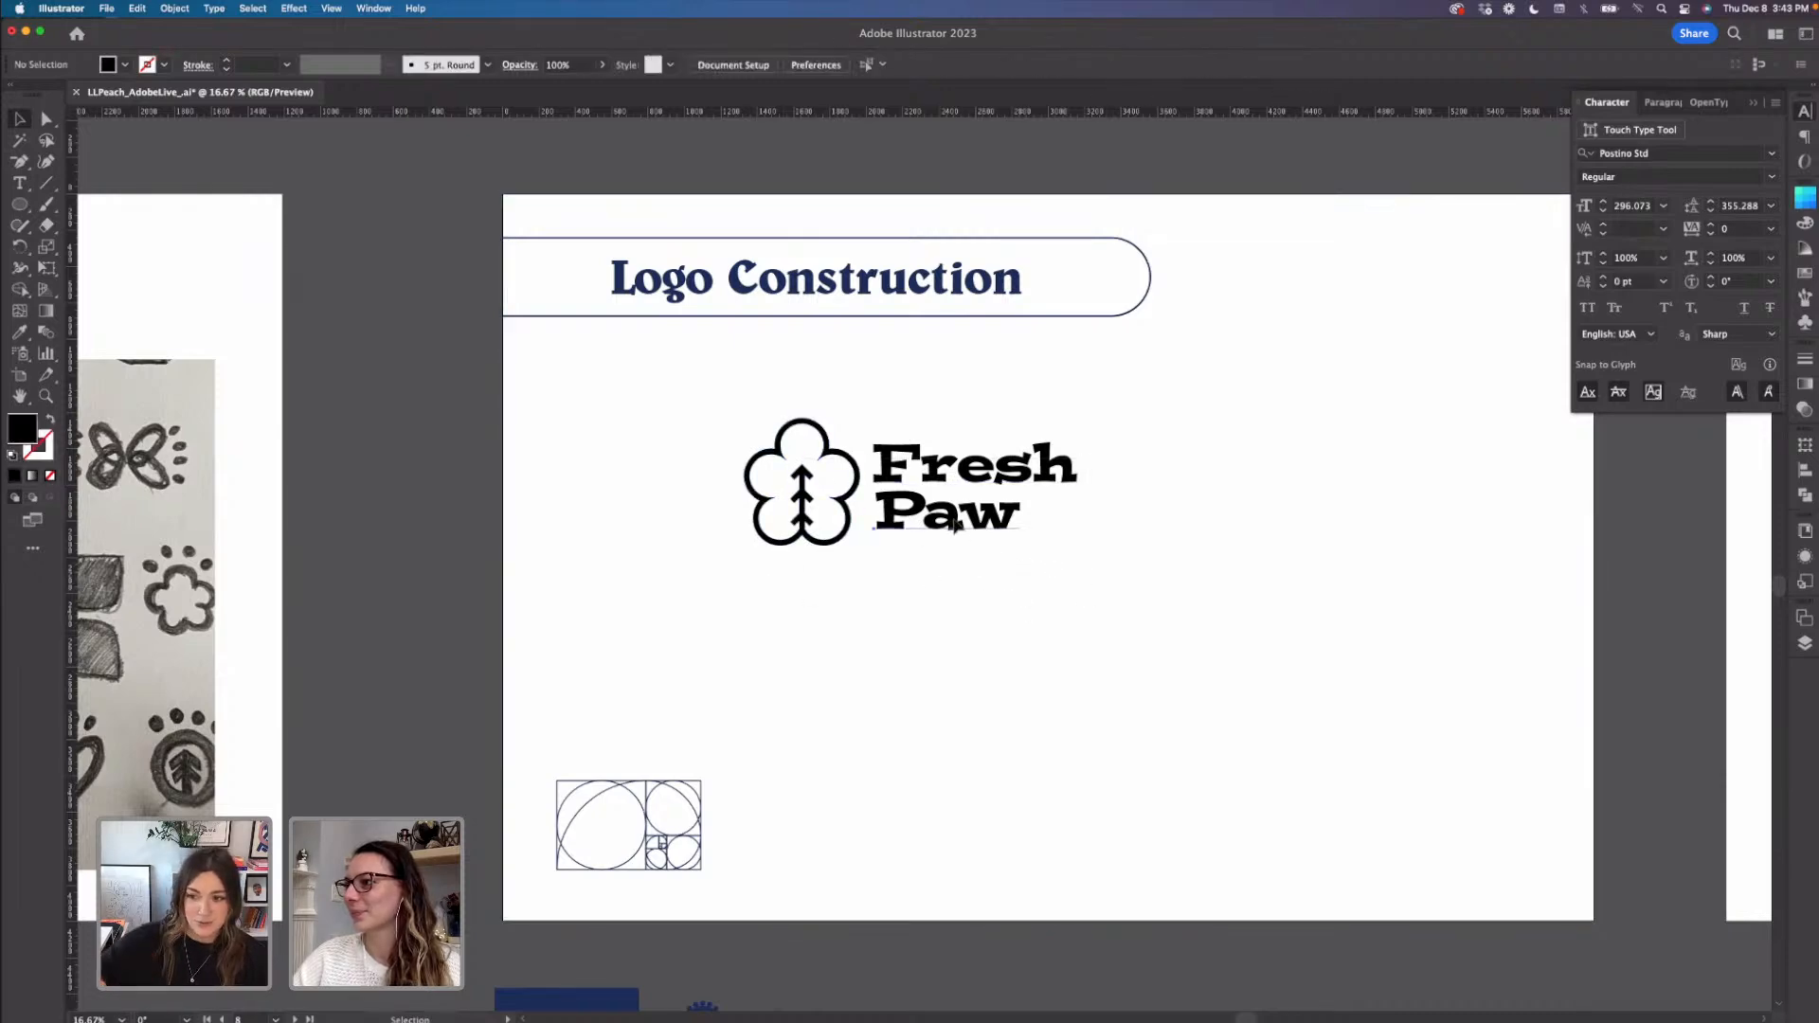
click(965, 483)
drag(774, 418, 872, 540)
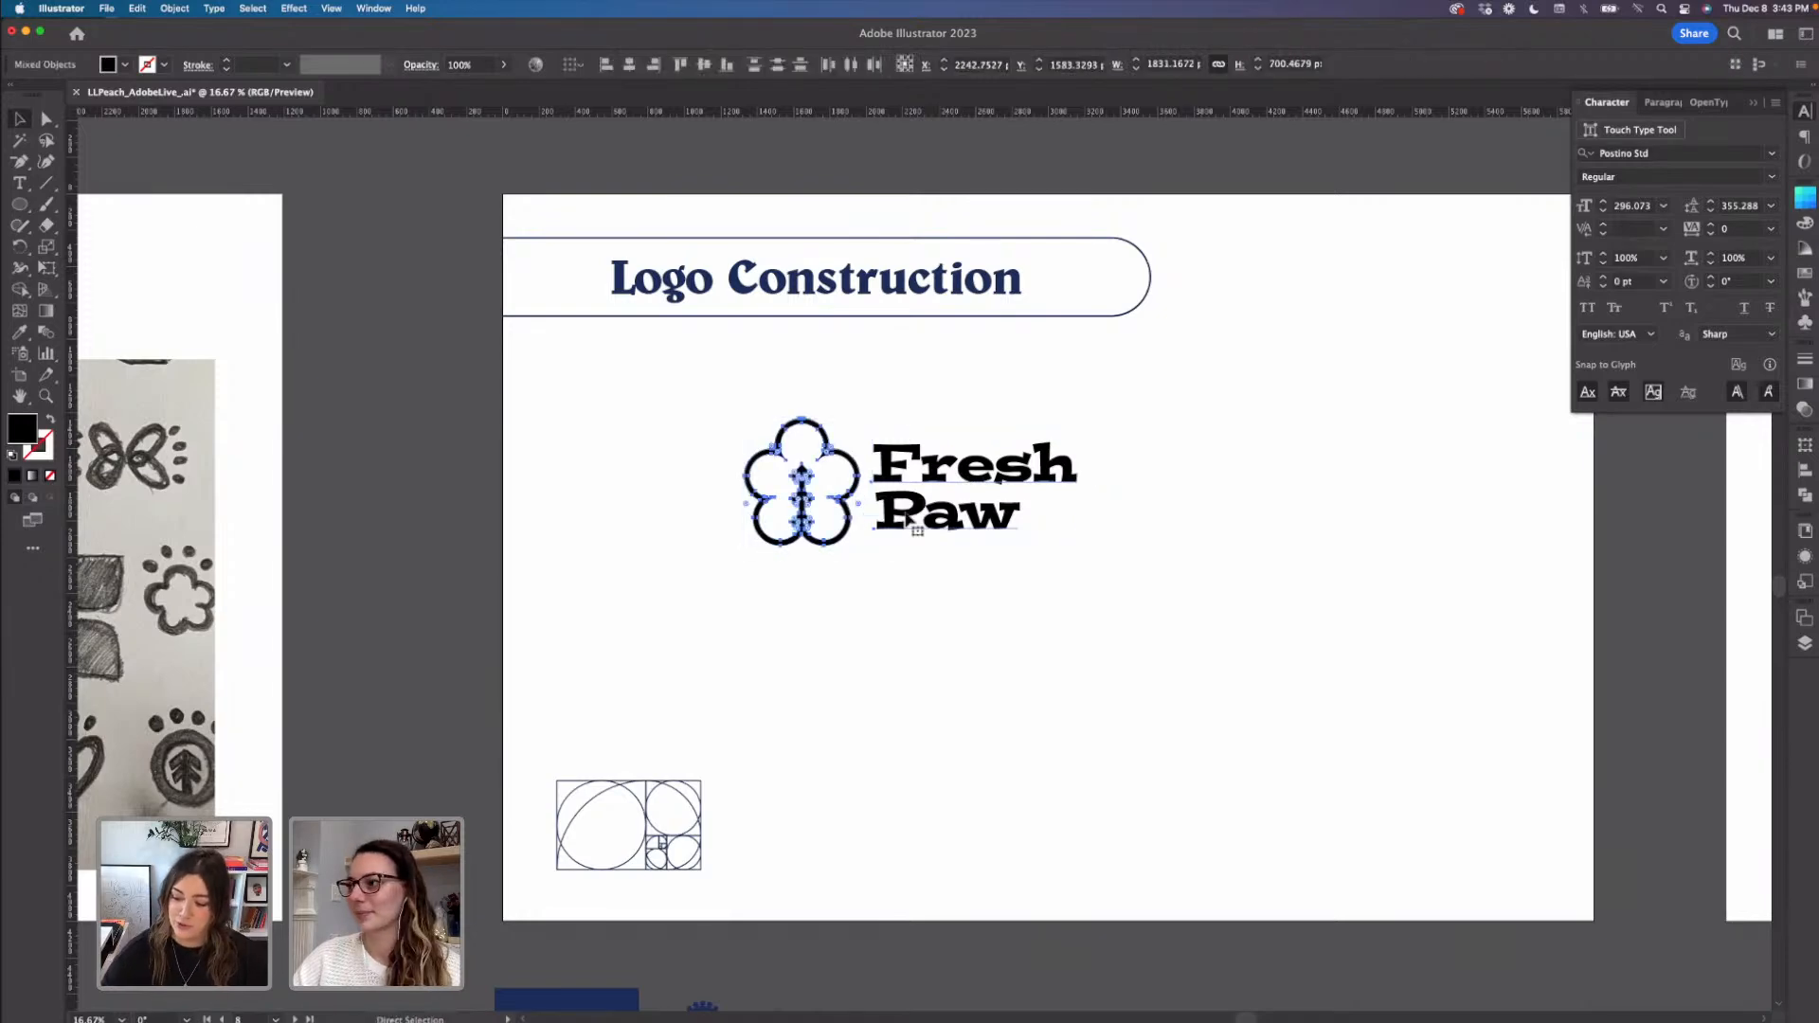
click(1642, 638)
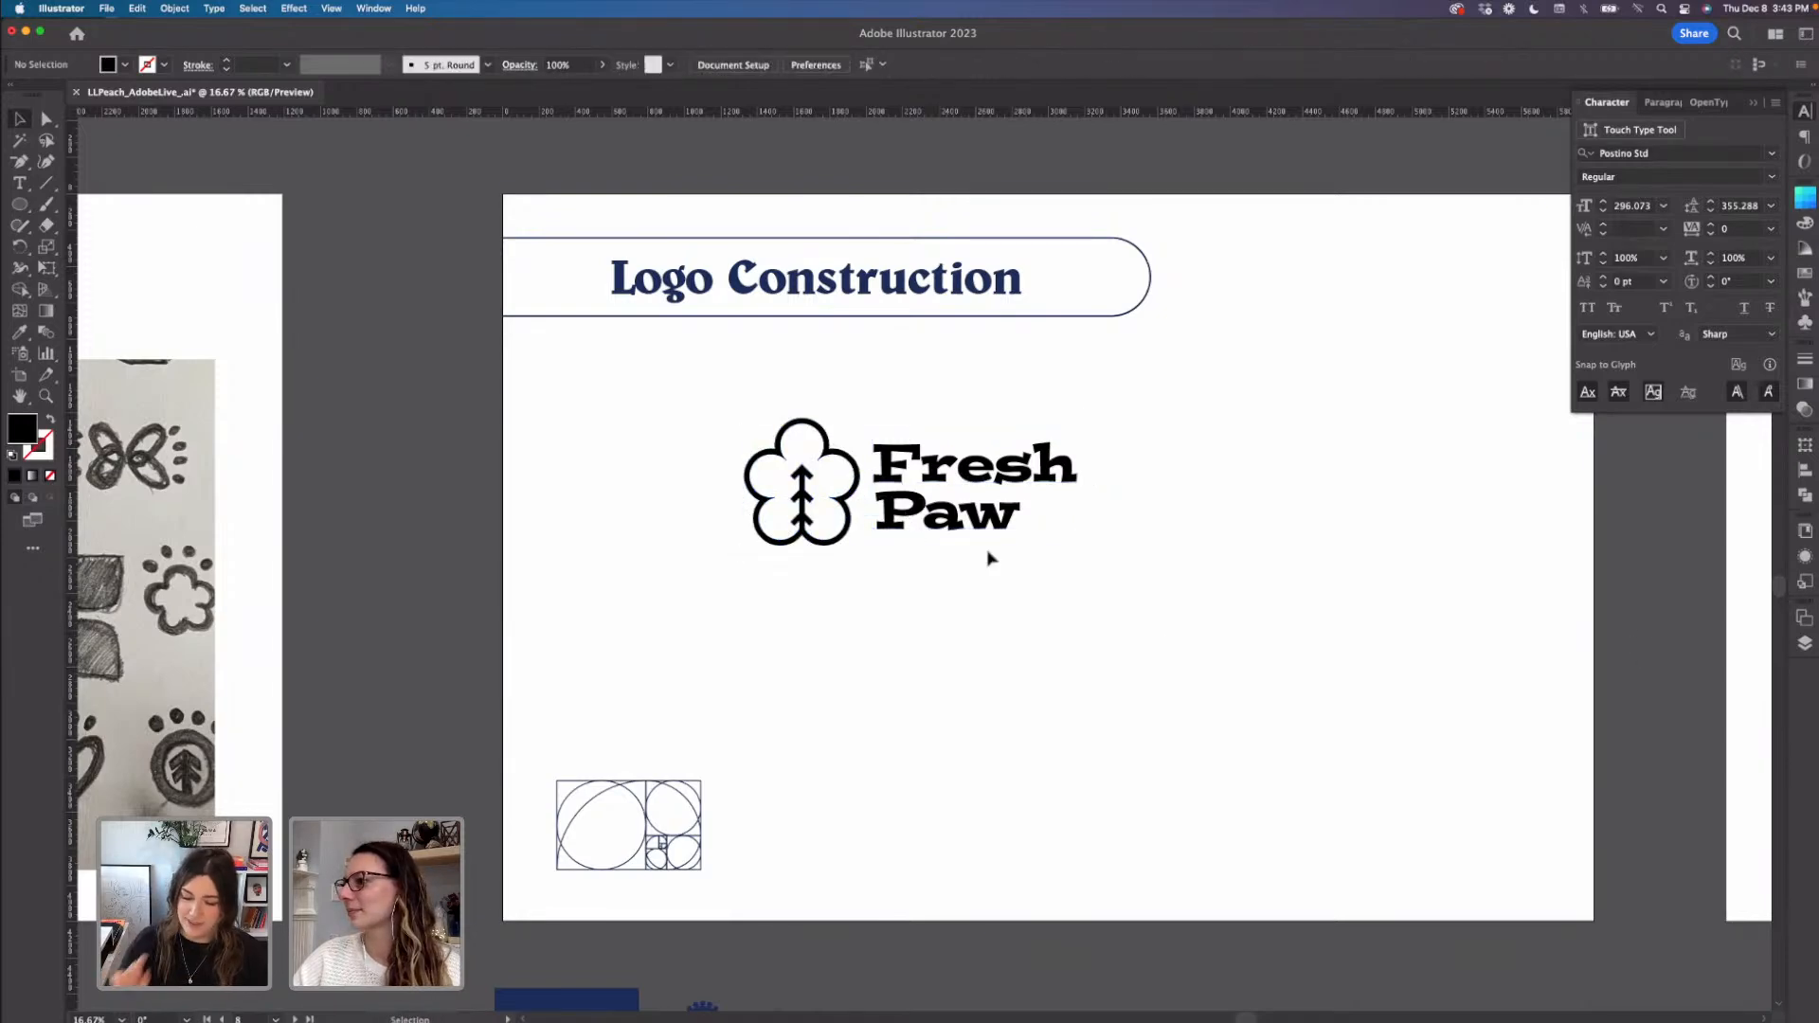
- Scale the flower mark down to match the height of the two text lines and keep it close beside them
click(837, 545)
drag(802, 548, 816, 481)
click(874, 586)
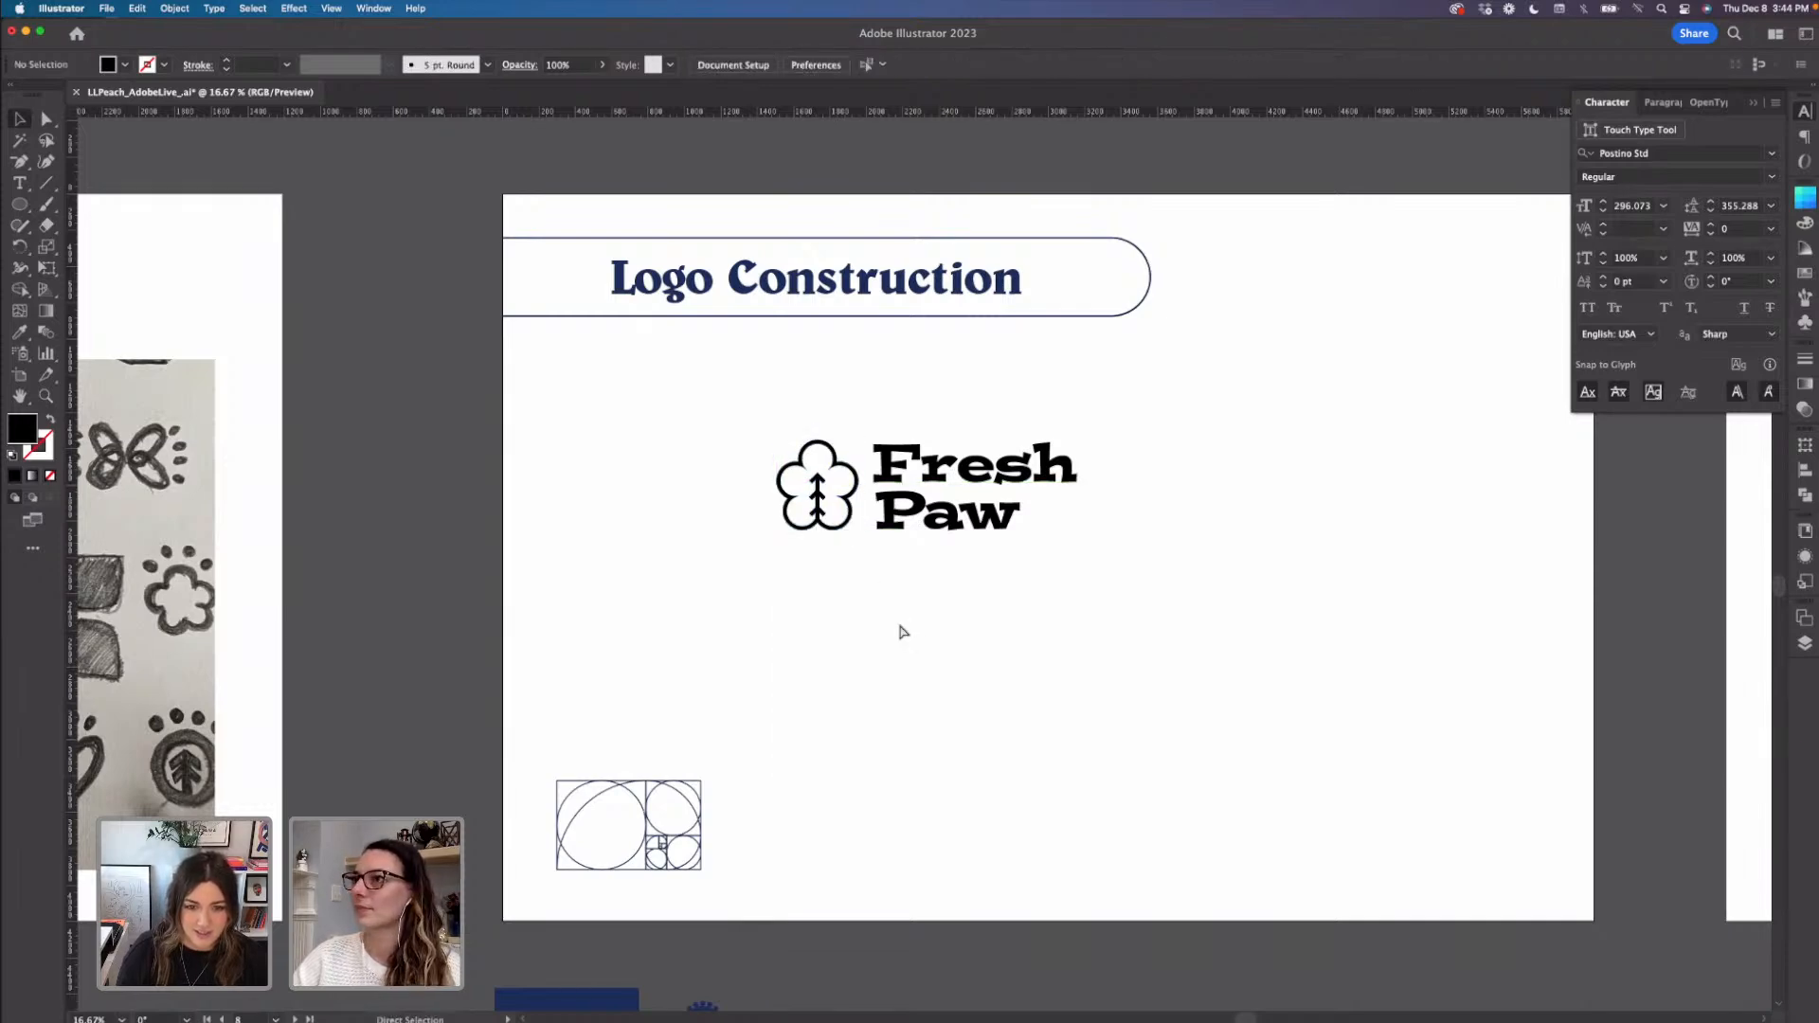
- Save the document and thicken the flower mark by adding a 10 pt stroke to it
key(super+s)
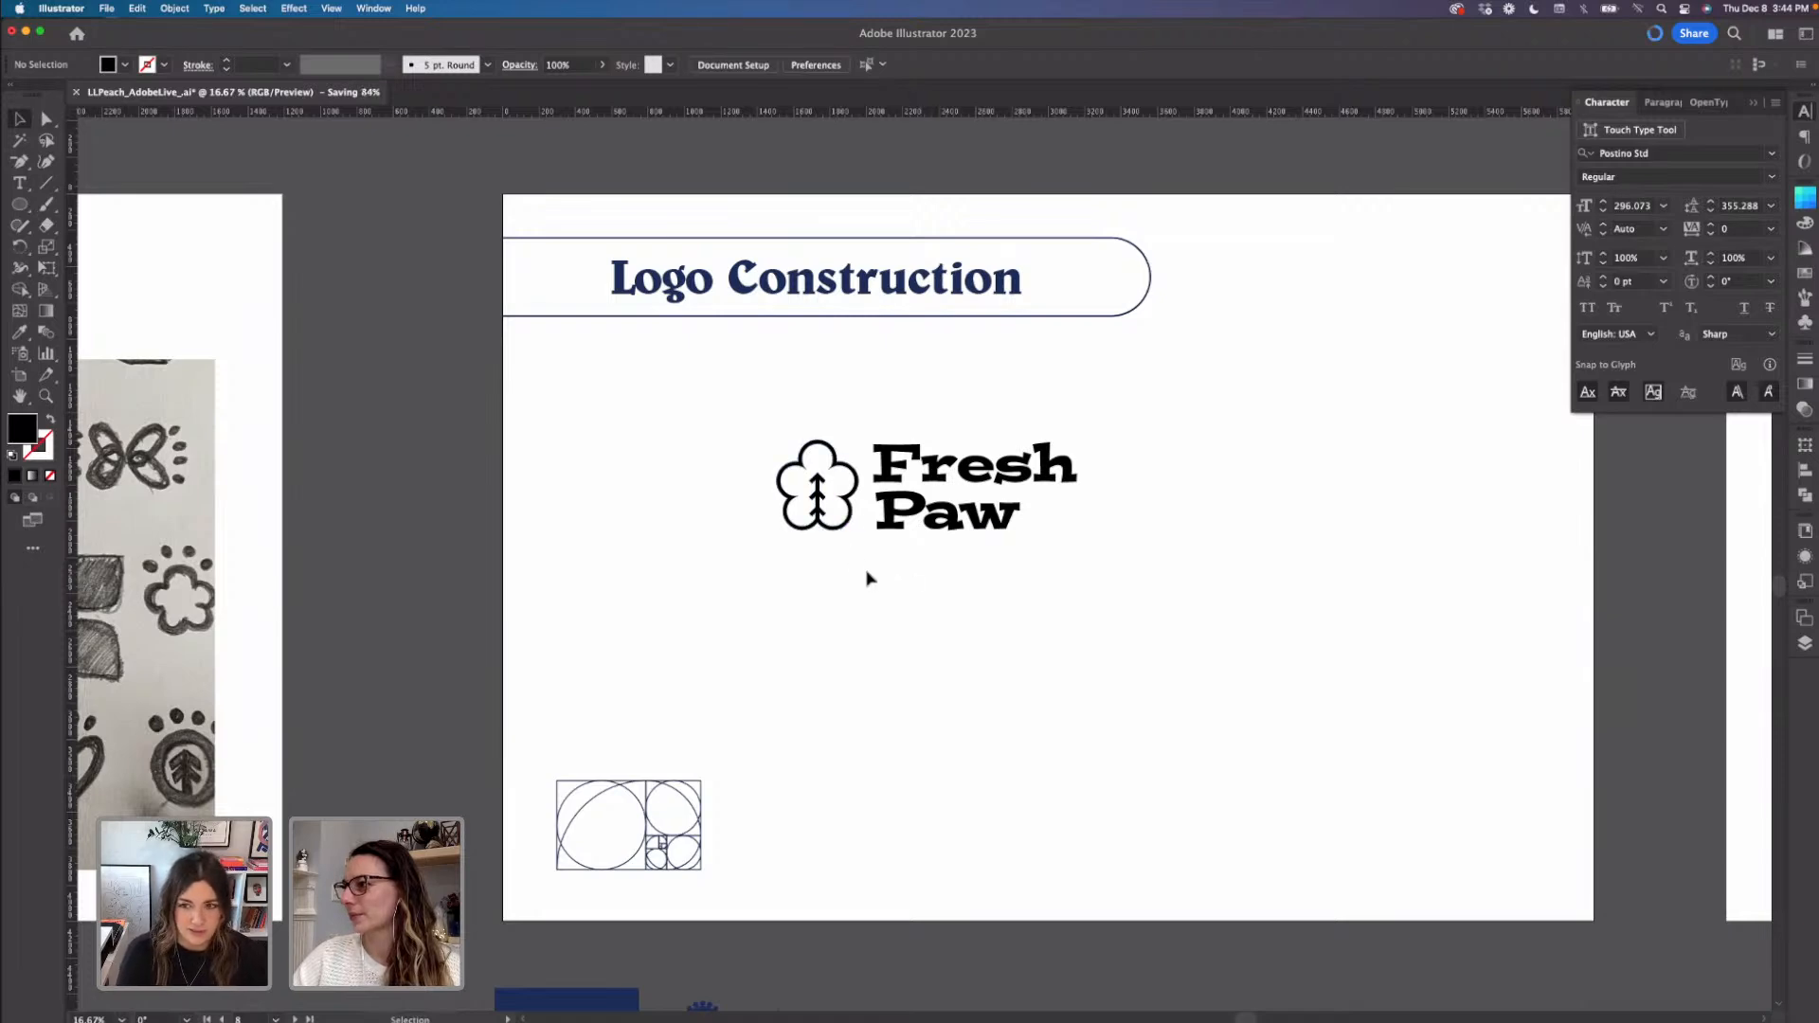
click(848, 524)
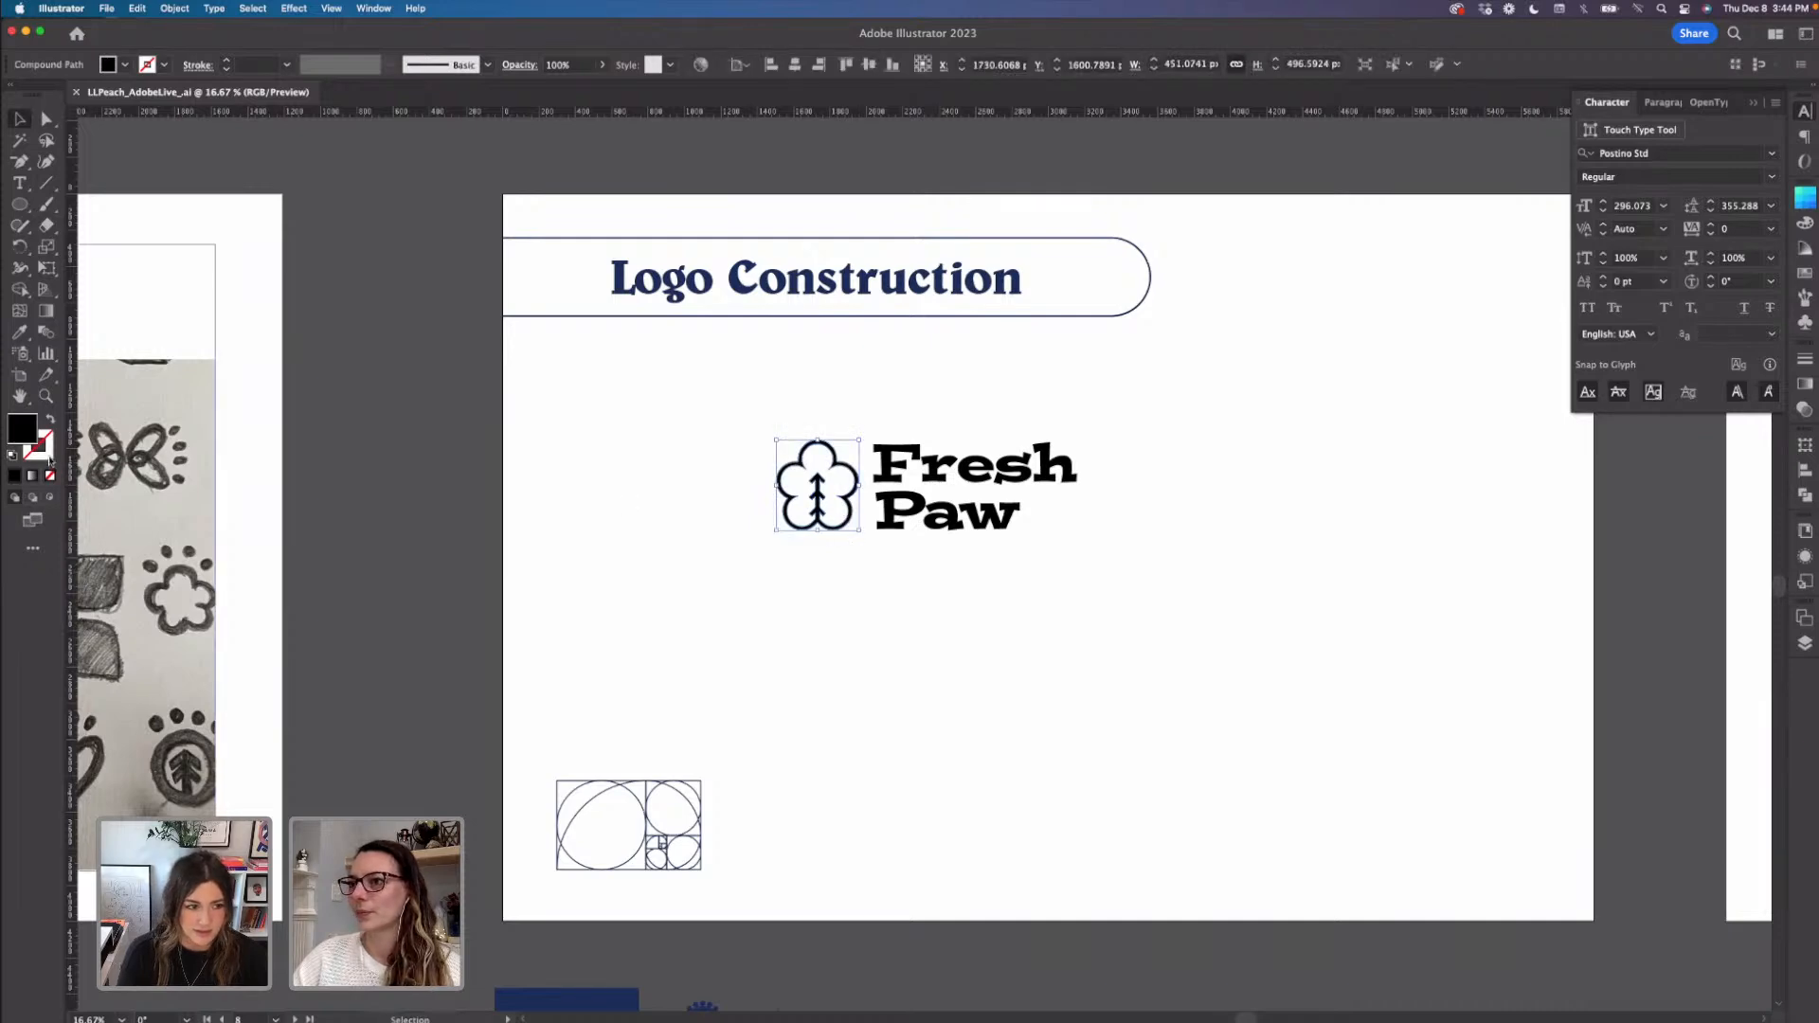
click(49, 457)
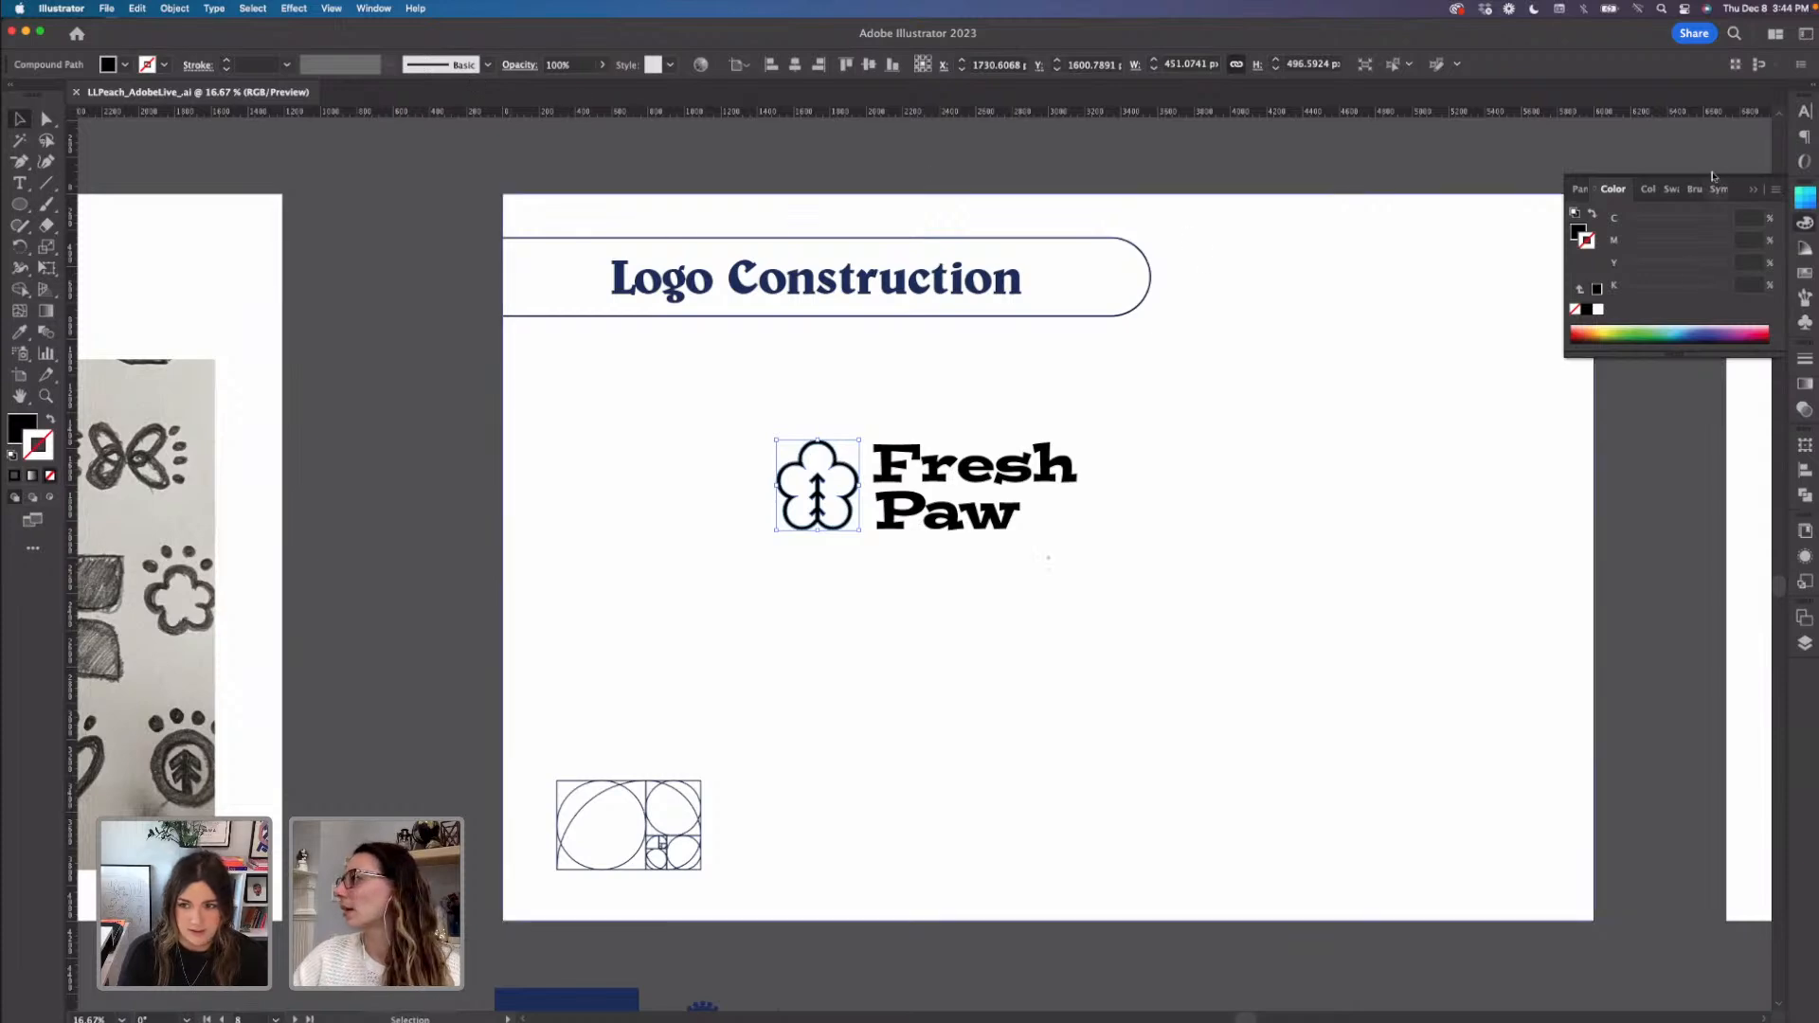
click(1757, 192)
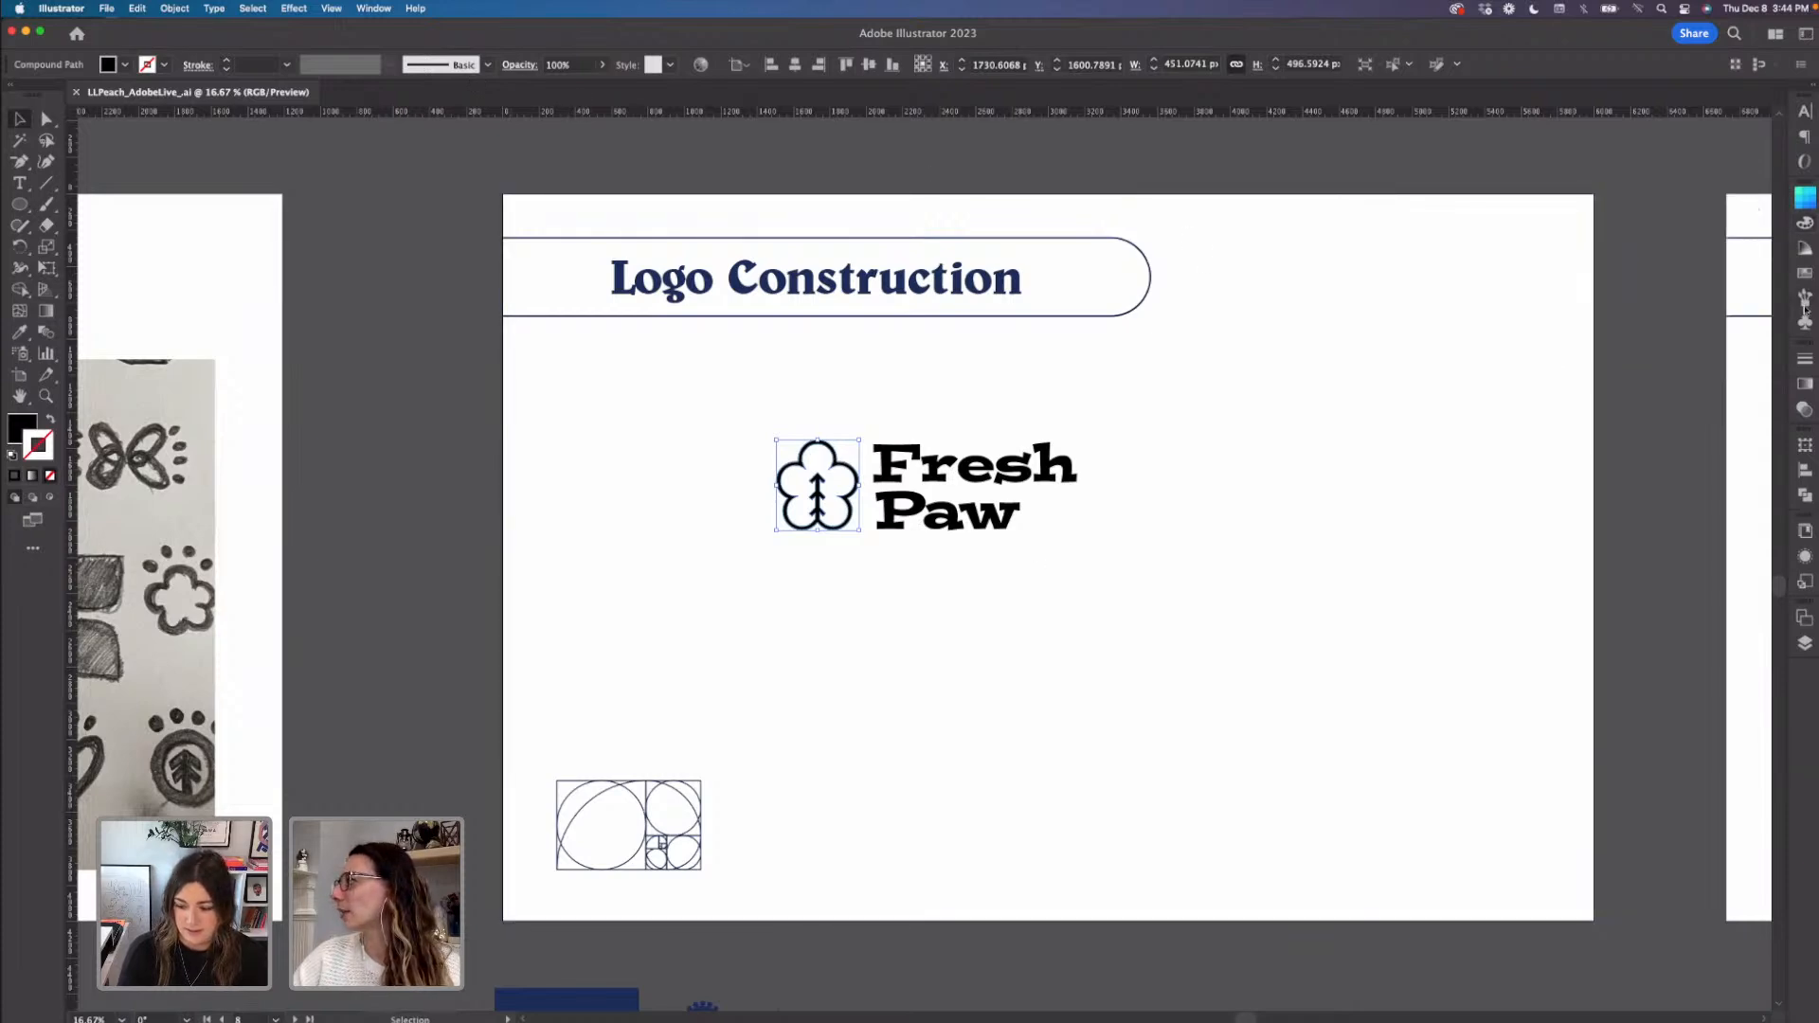
click(1805, 359)
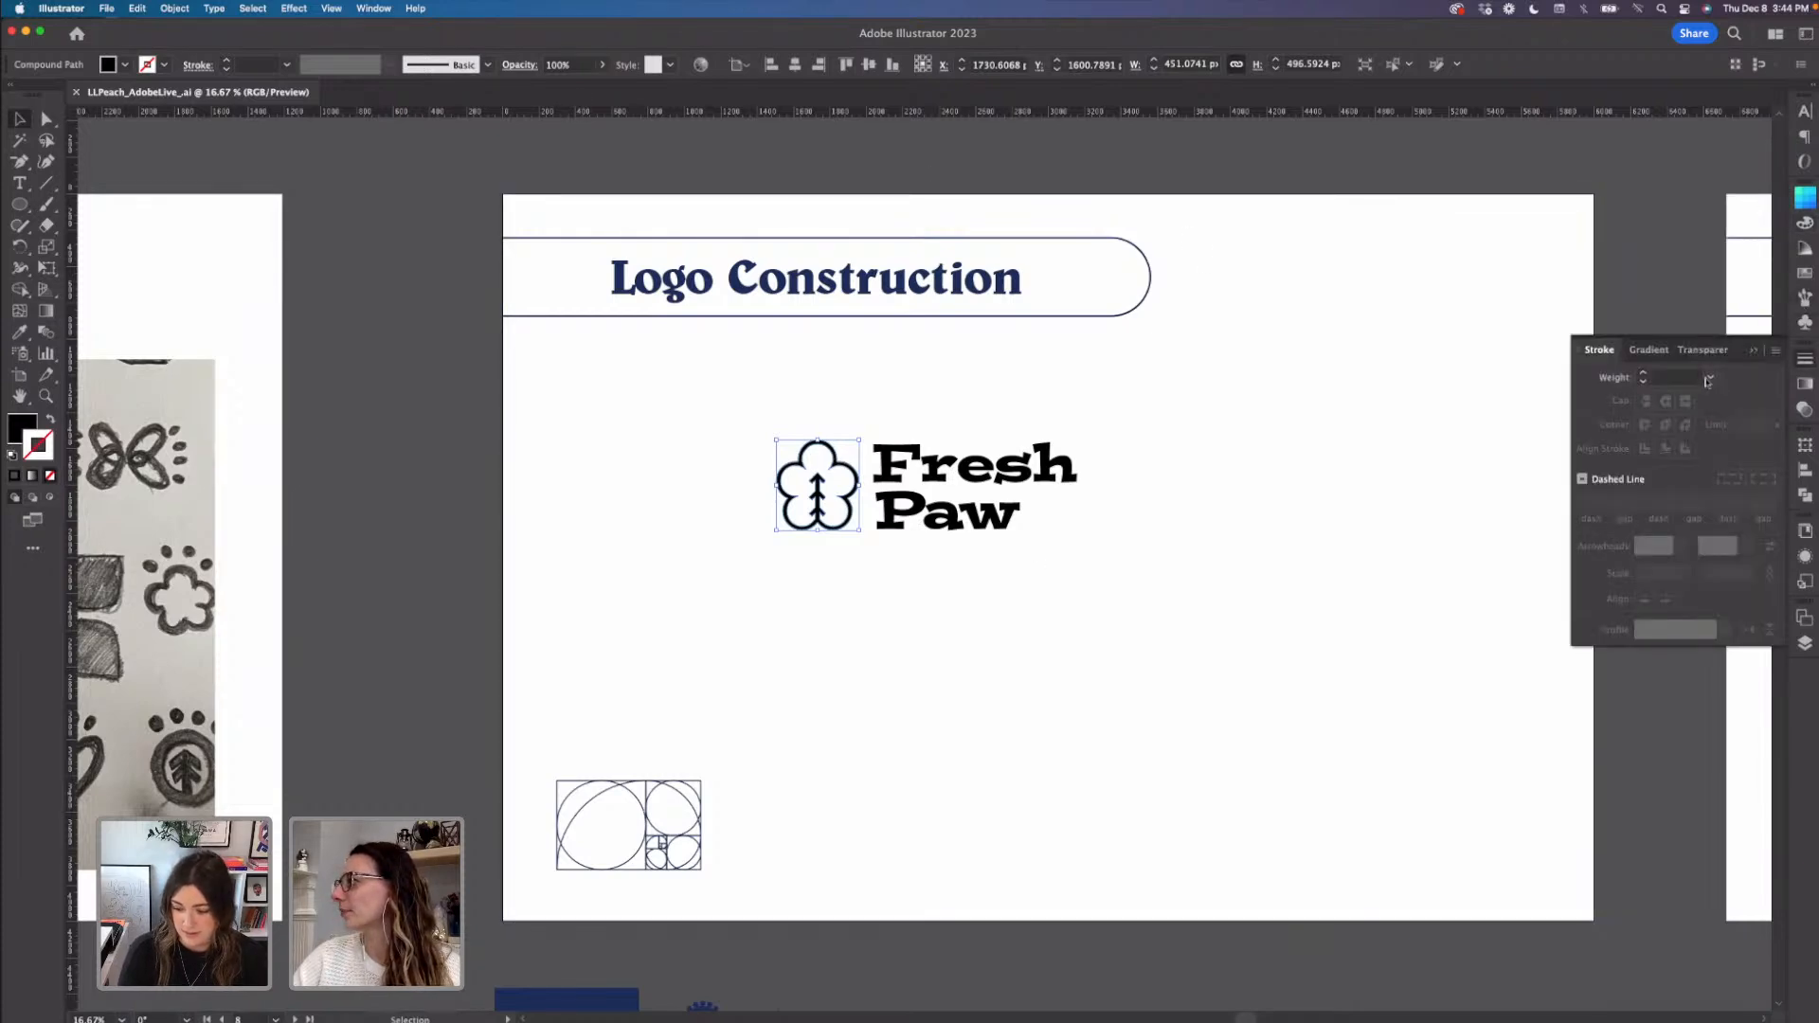
click(1645, 375)
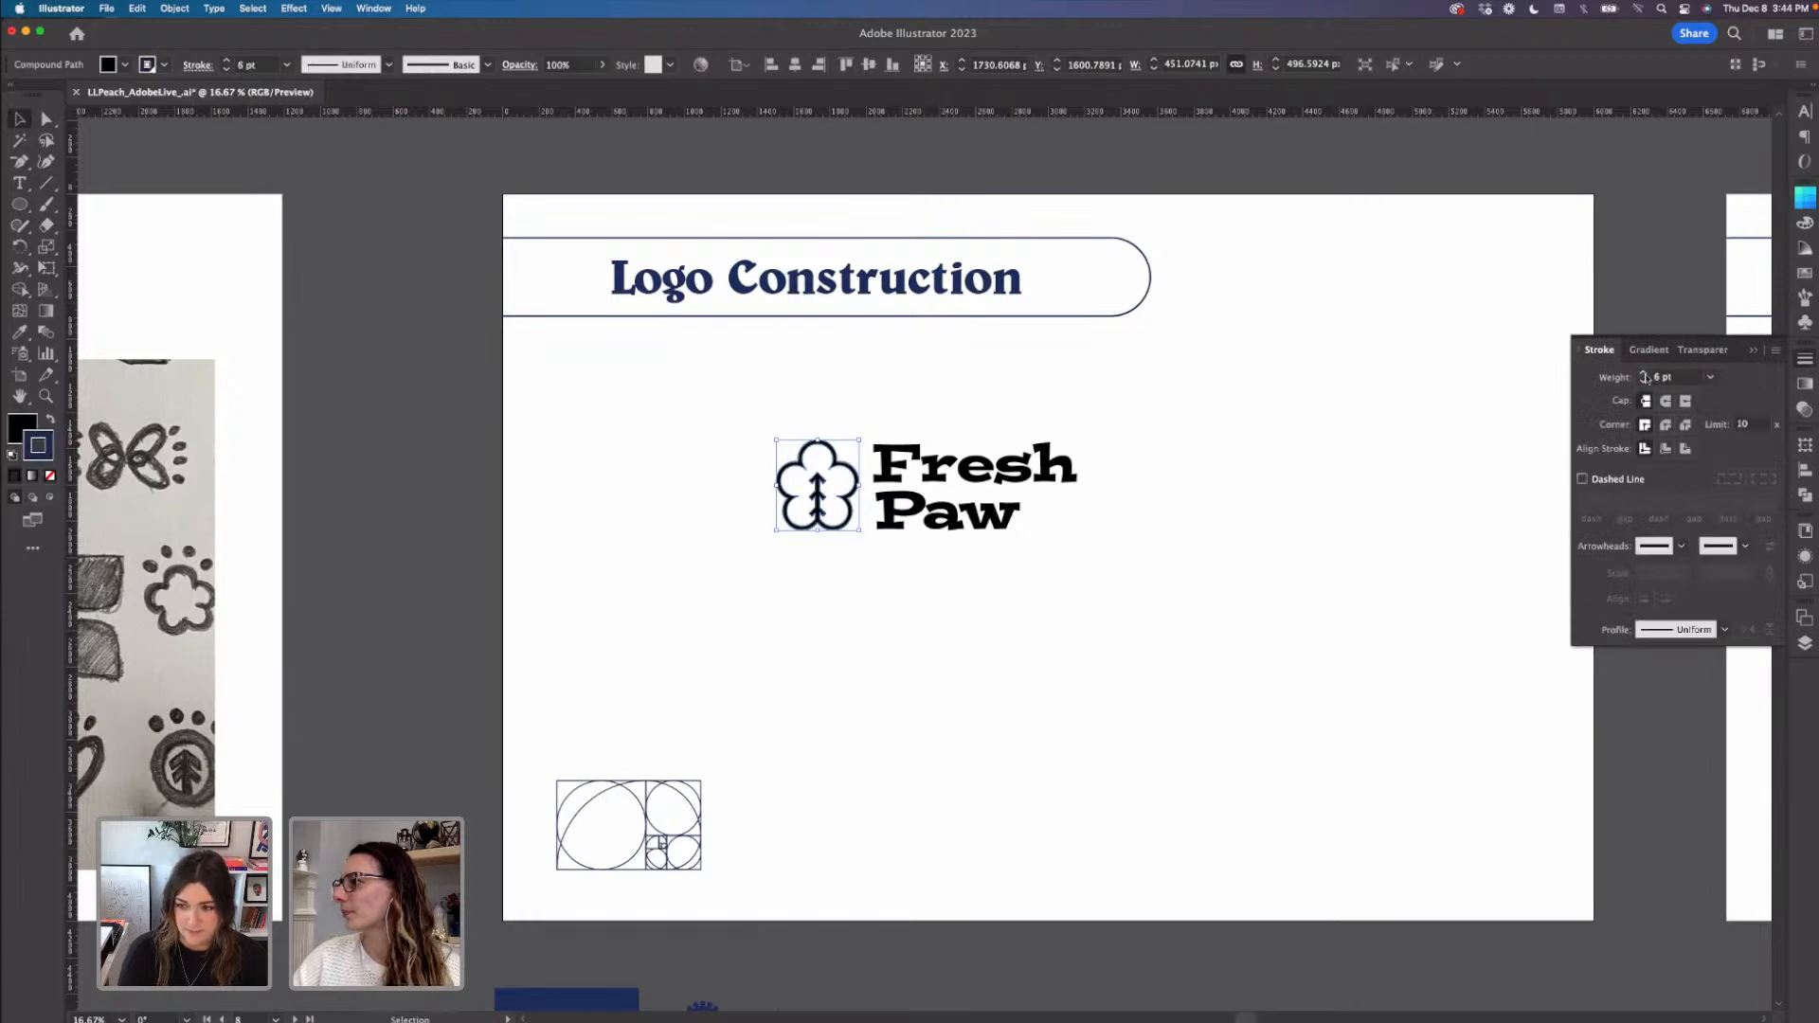
click(1646, 375)
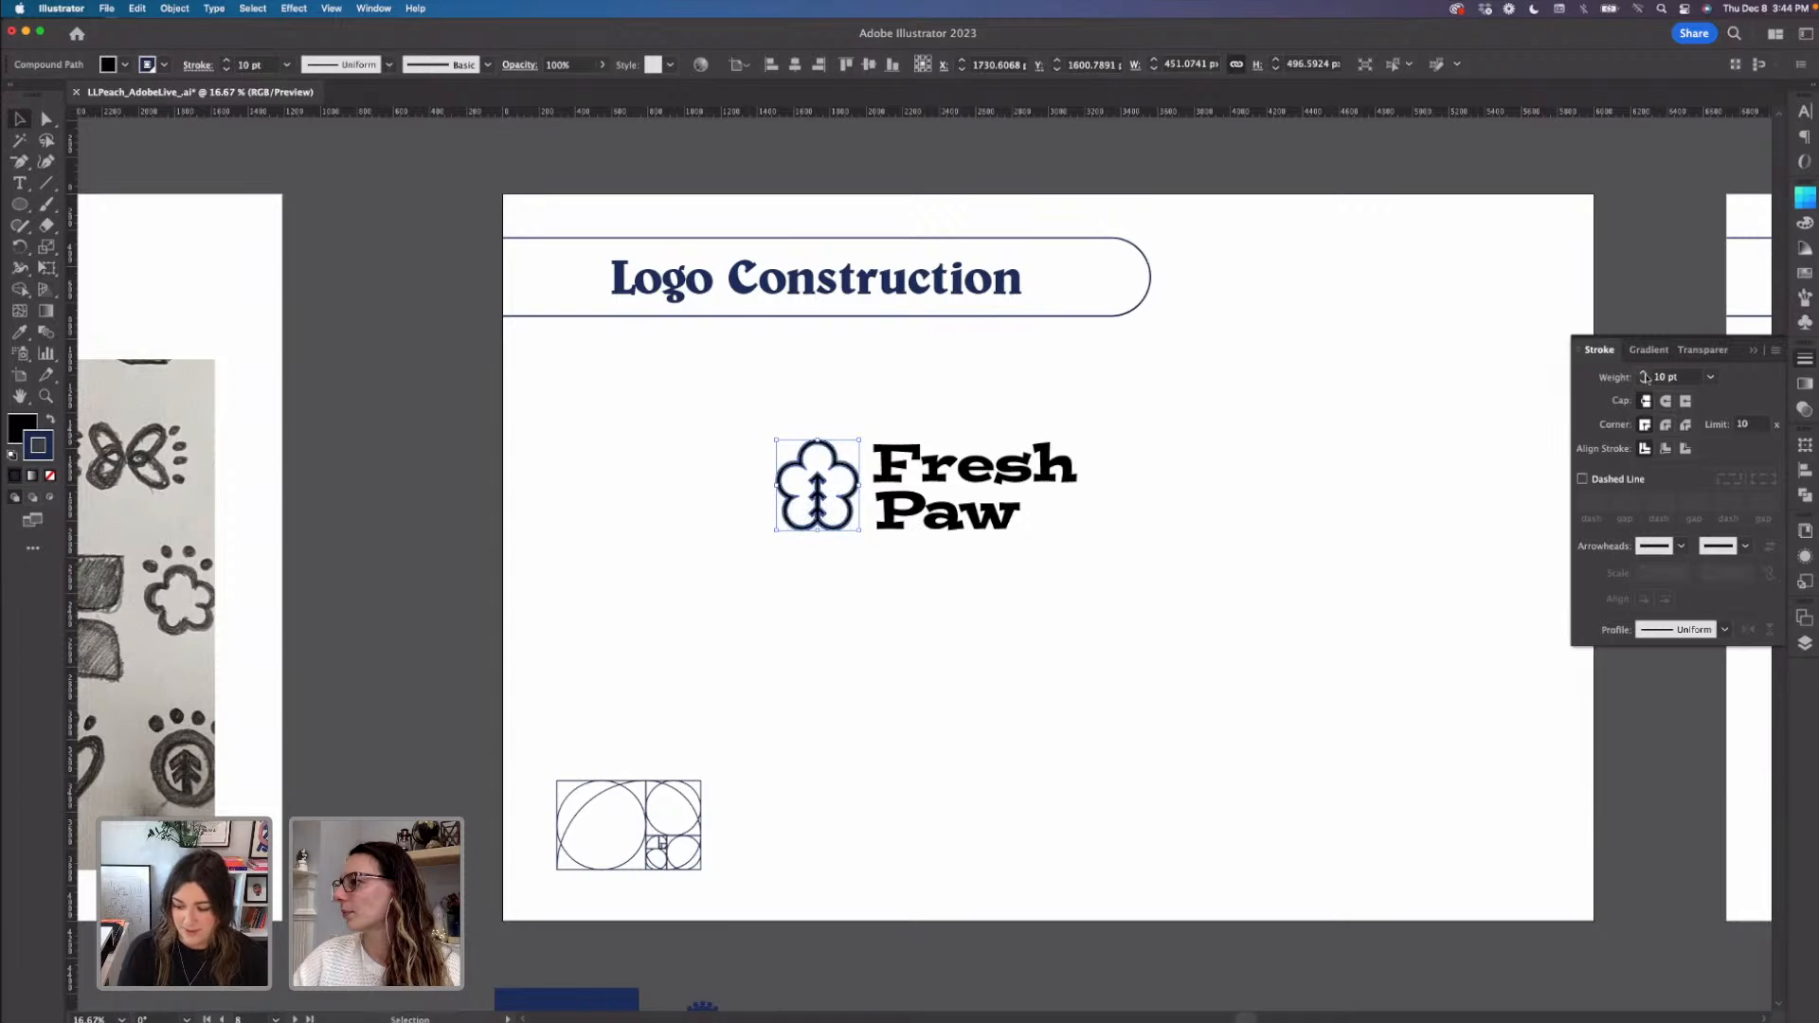
click(1459, 436)
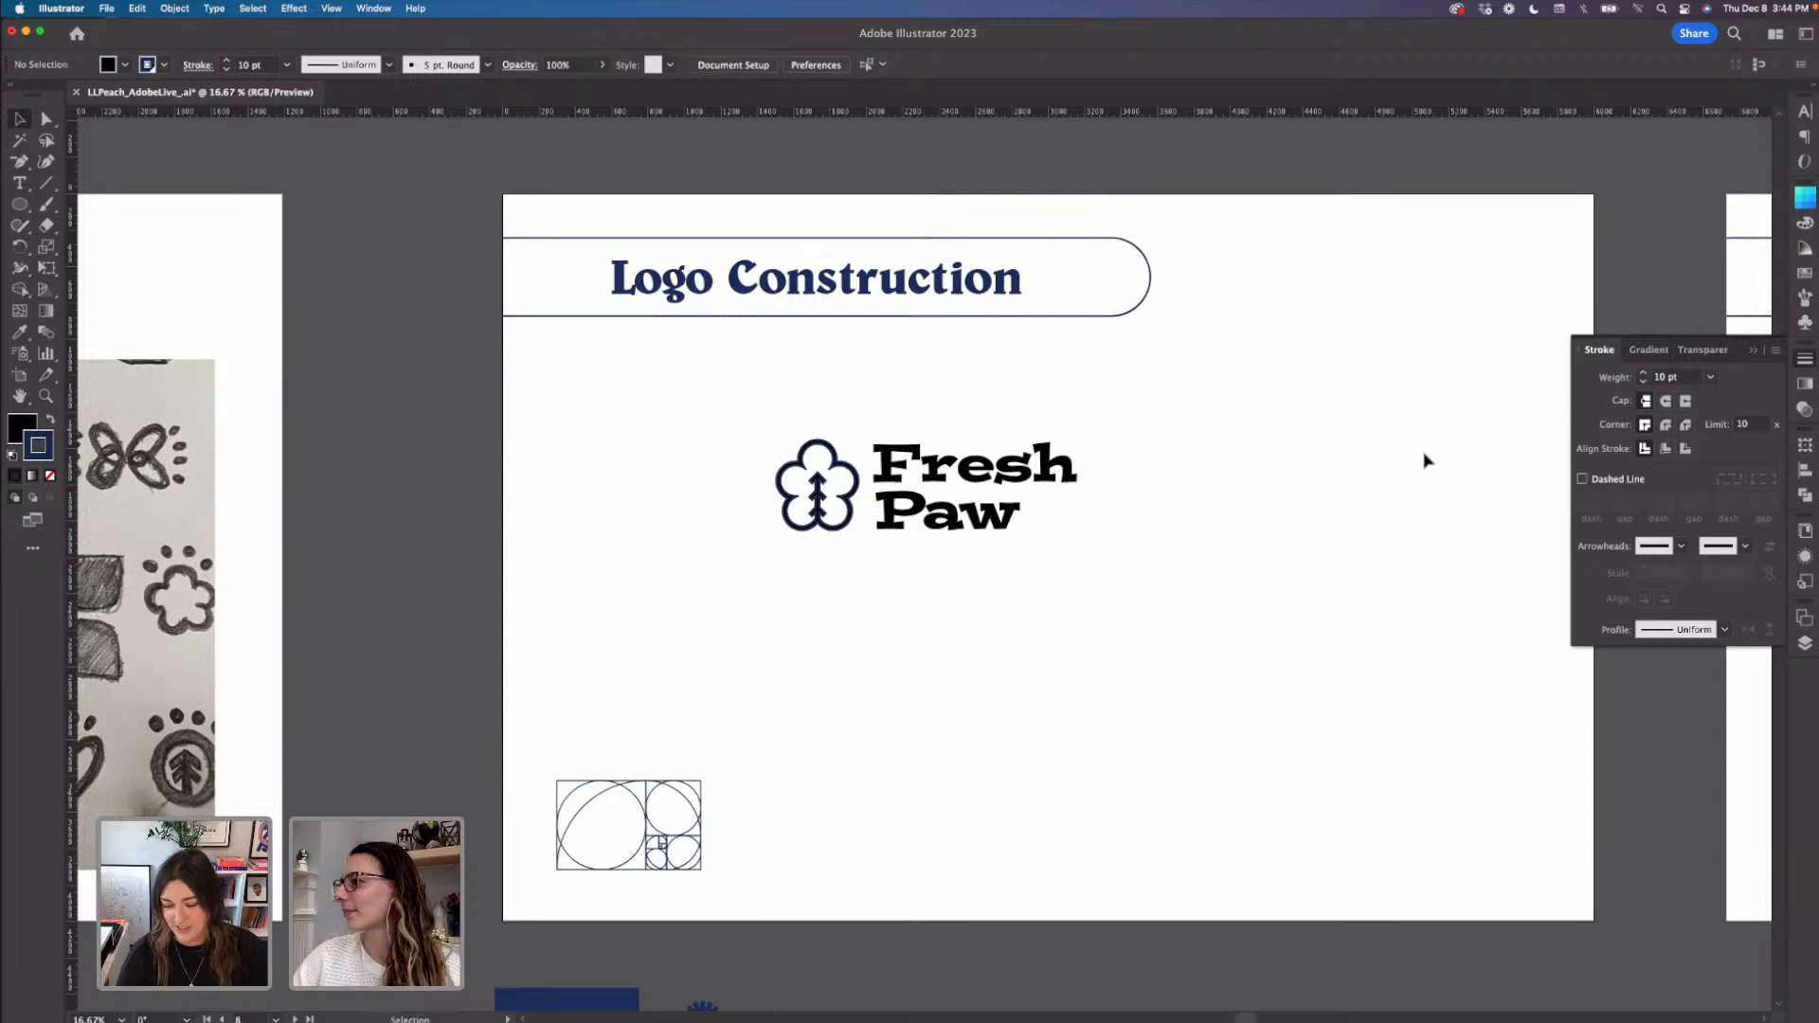
- Change the flower mark's stroke colour to the black swatch so it matches the wordmark
click(842, 527)
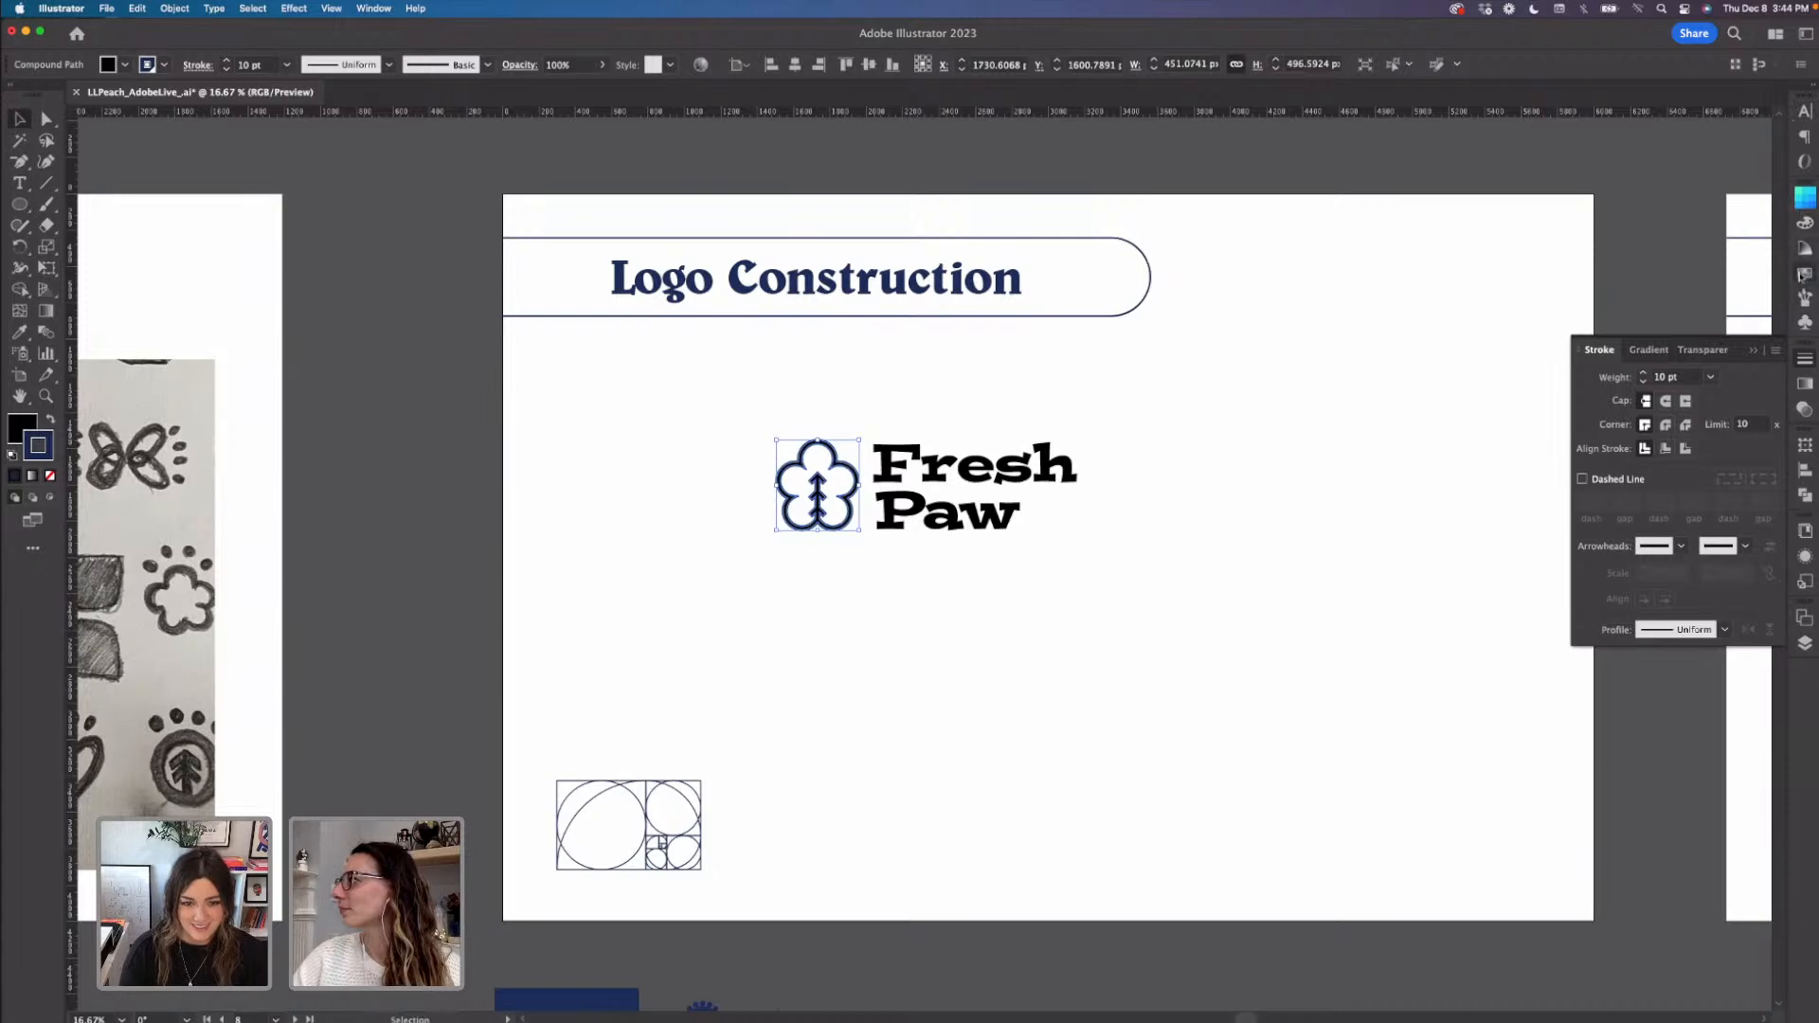
click(1803, 275)
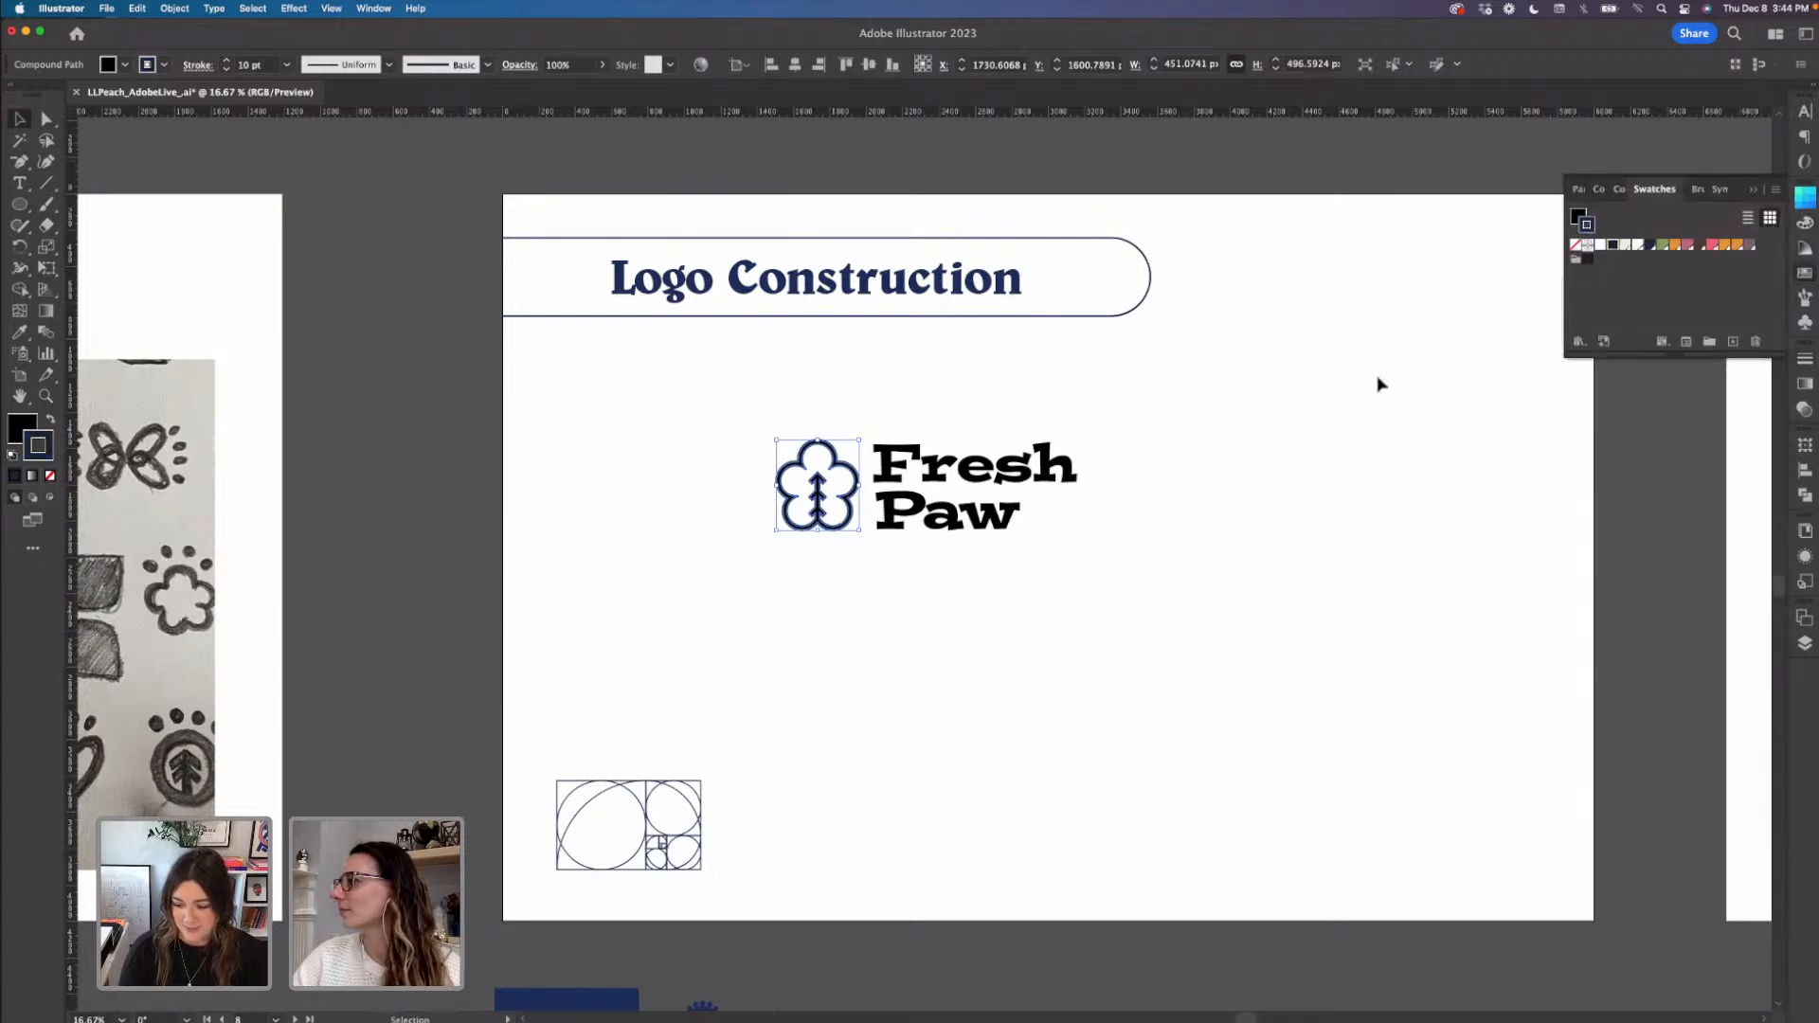
click(1222, 483)
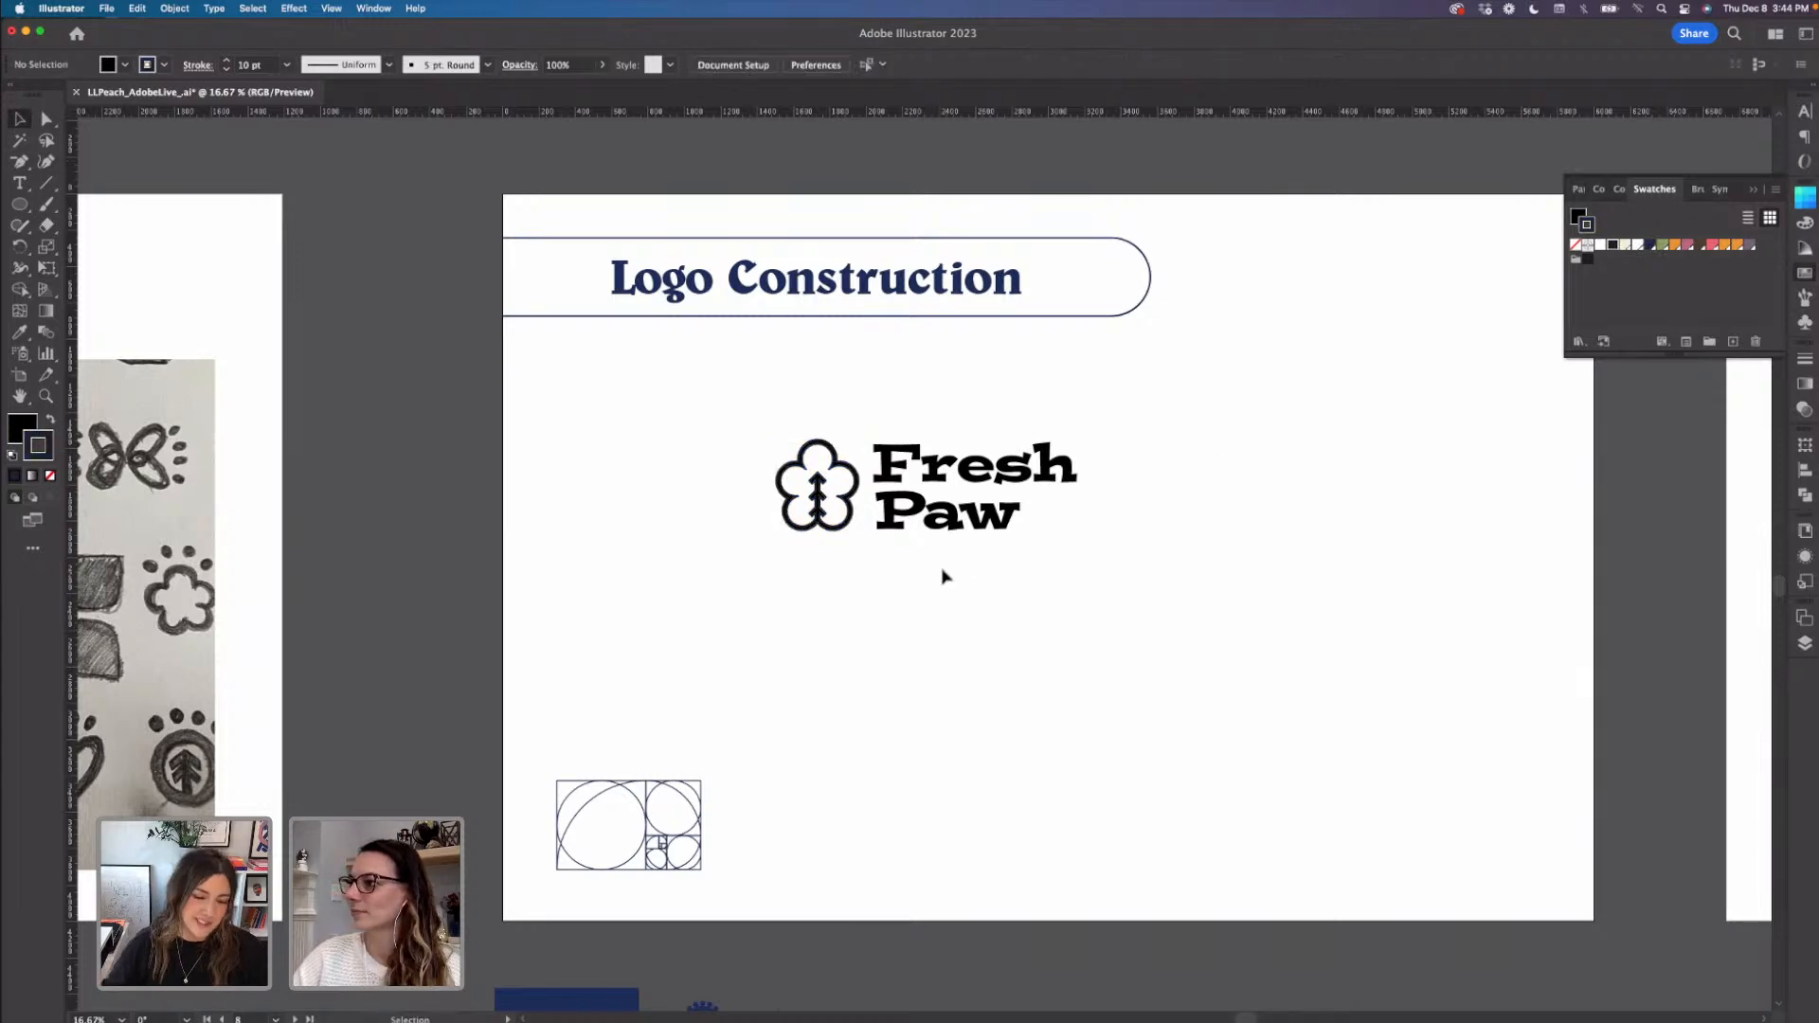
scroll(933, 576, up, 2)
scroll(933, 576, up, 1)
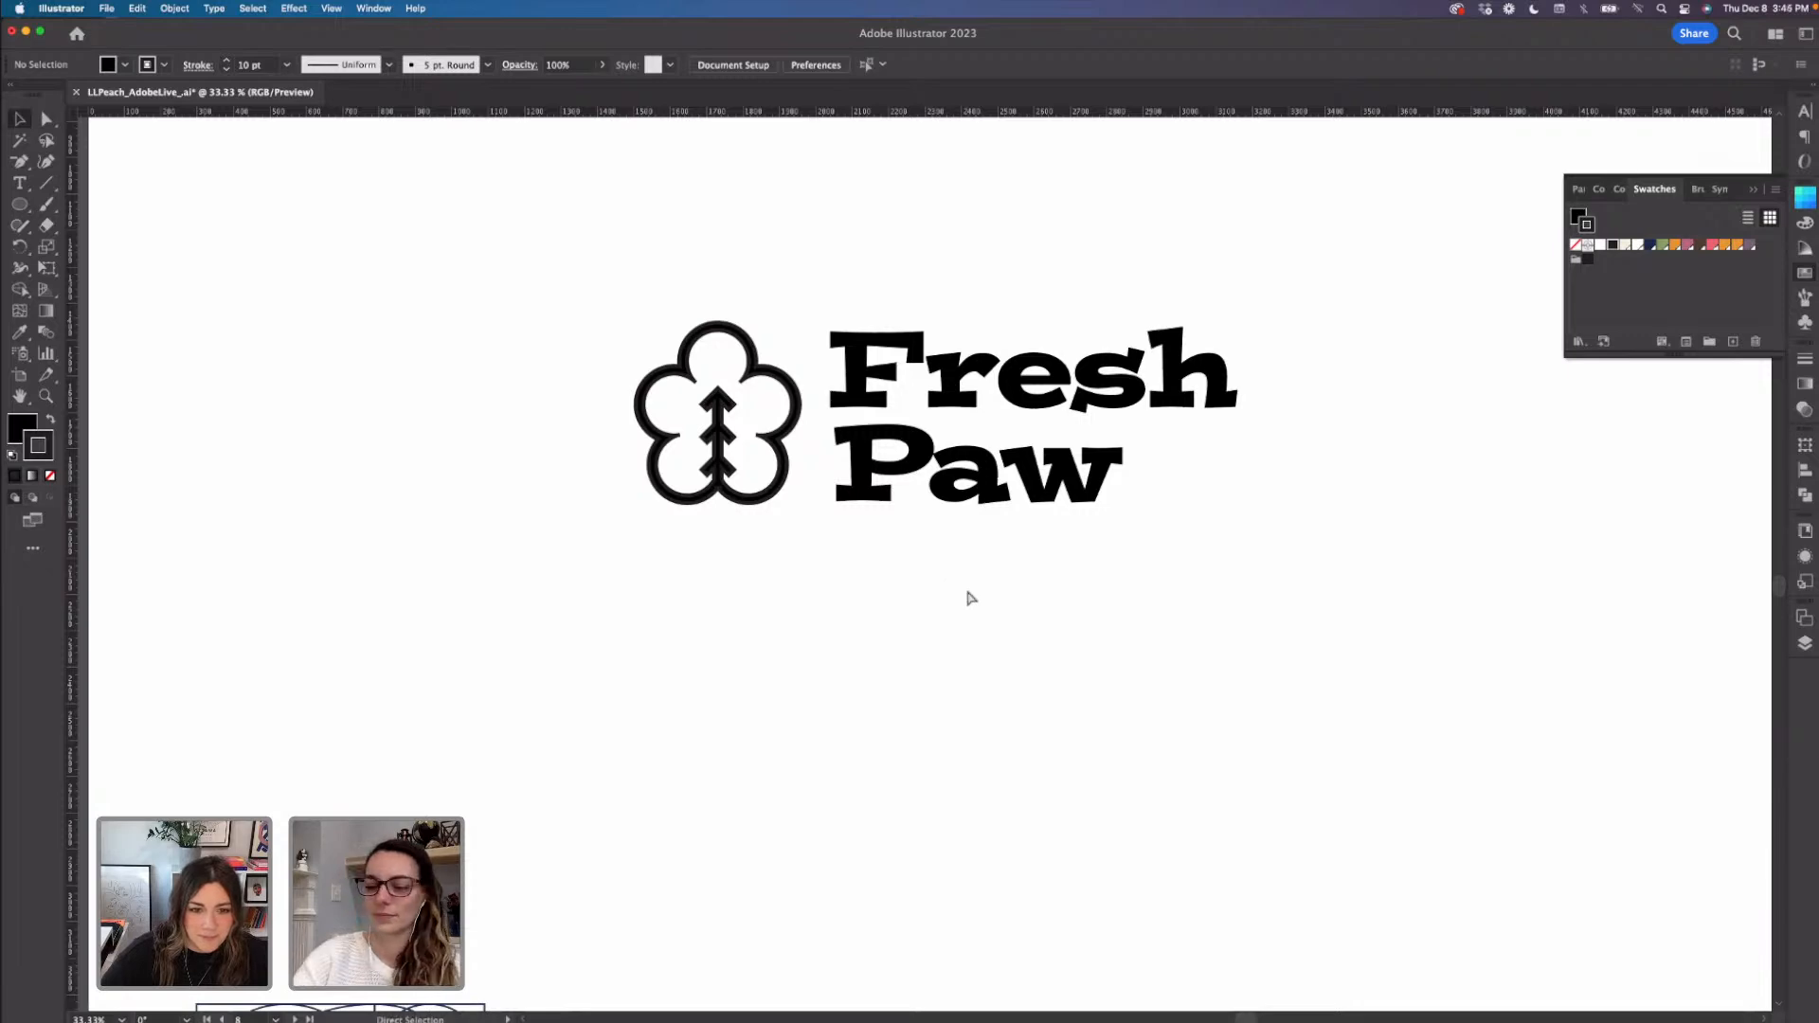
scroll(971, 598, down, 2)
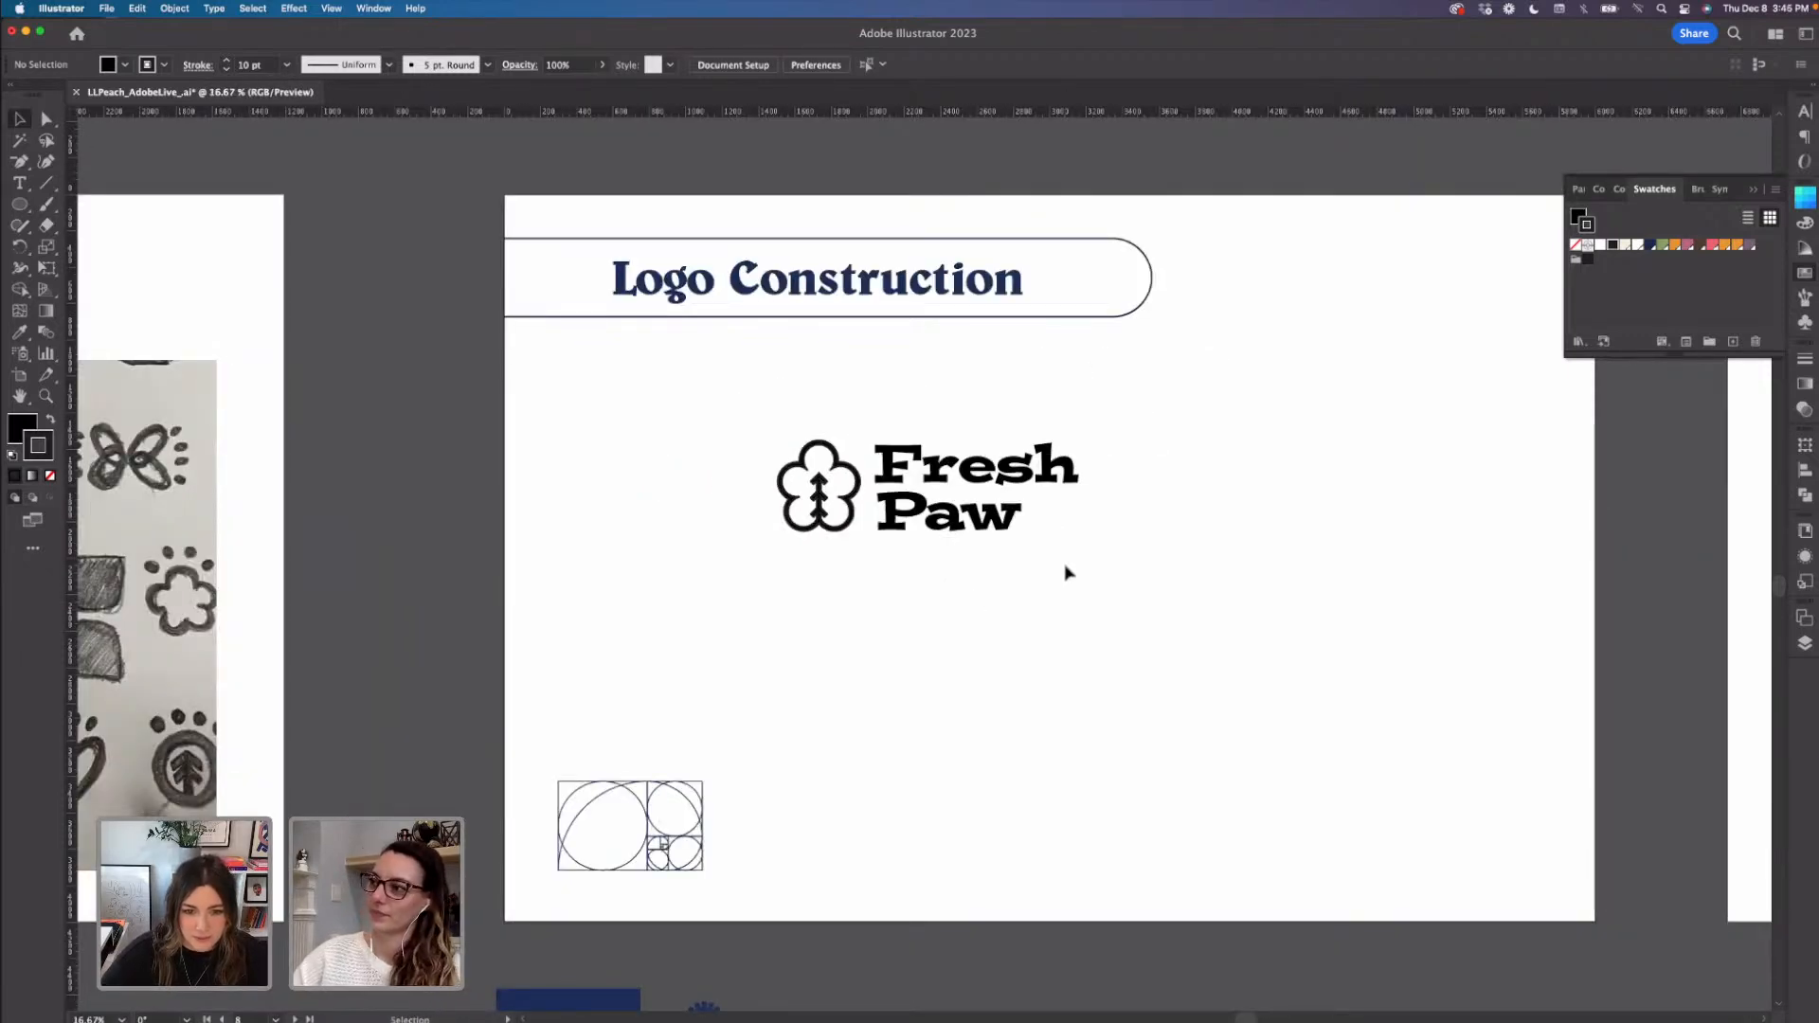
- Try to convert the flower mark's stroke to filled shapes with Outline Stroke
click(828, 530)
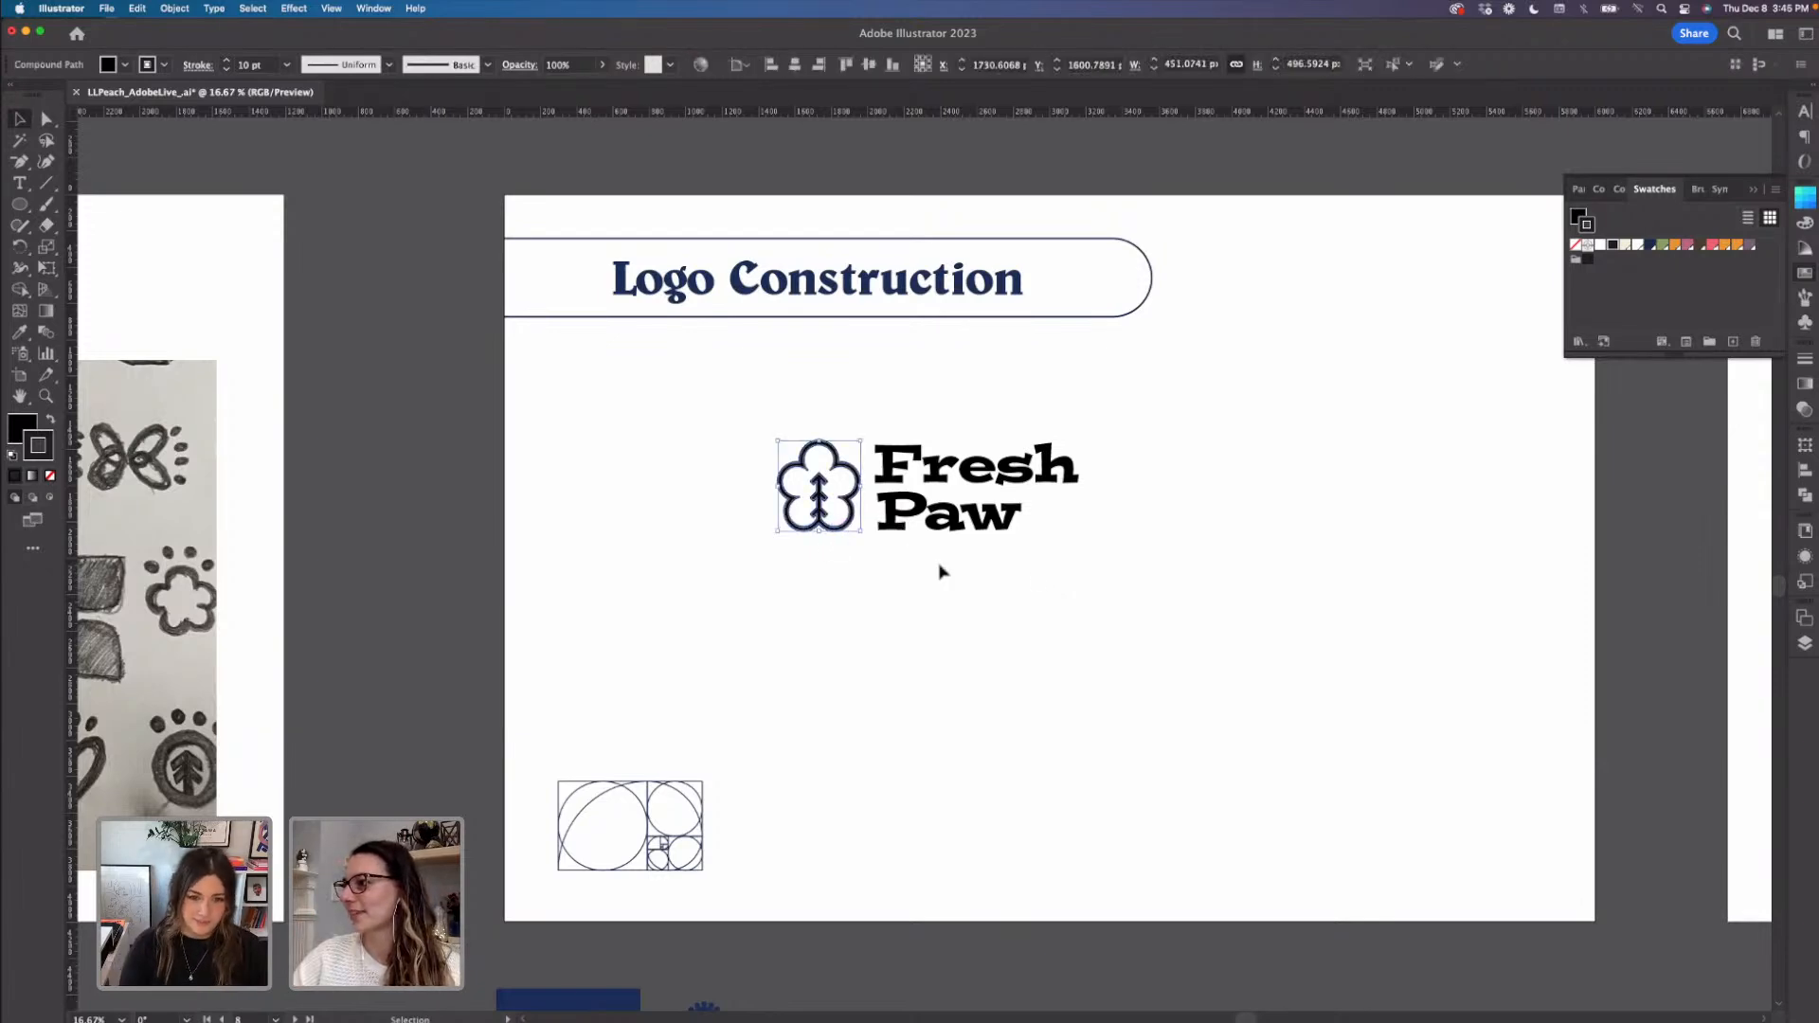
right_click(843, 532)
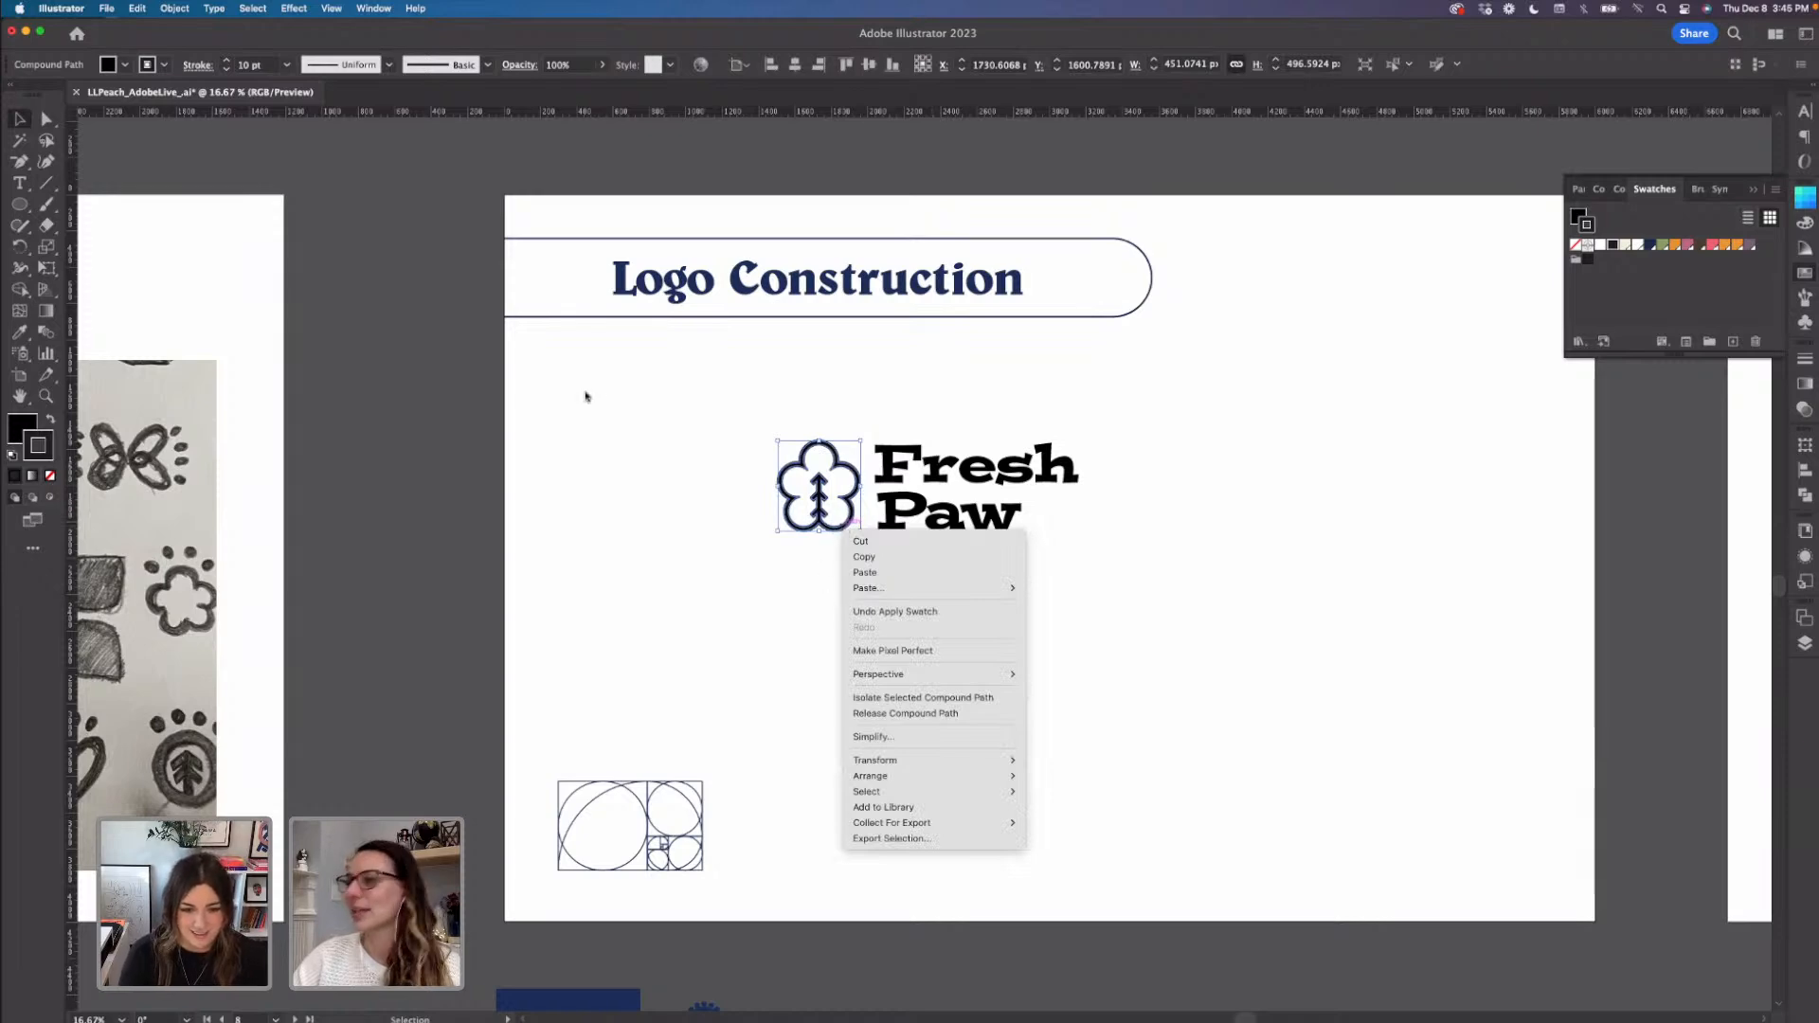
click(195, 14)
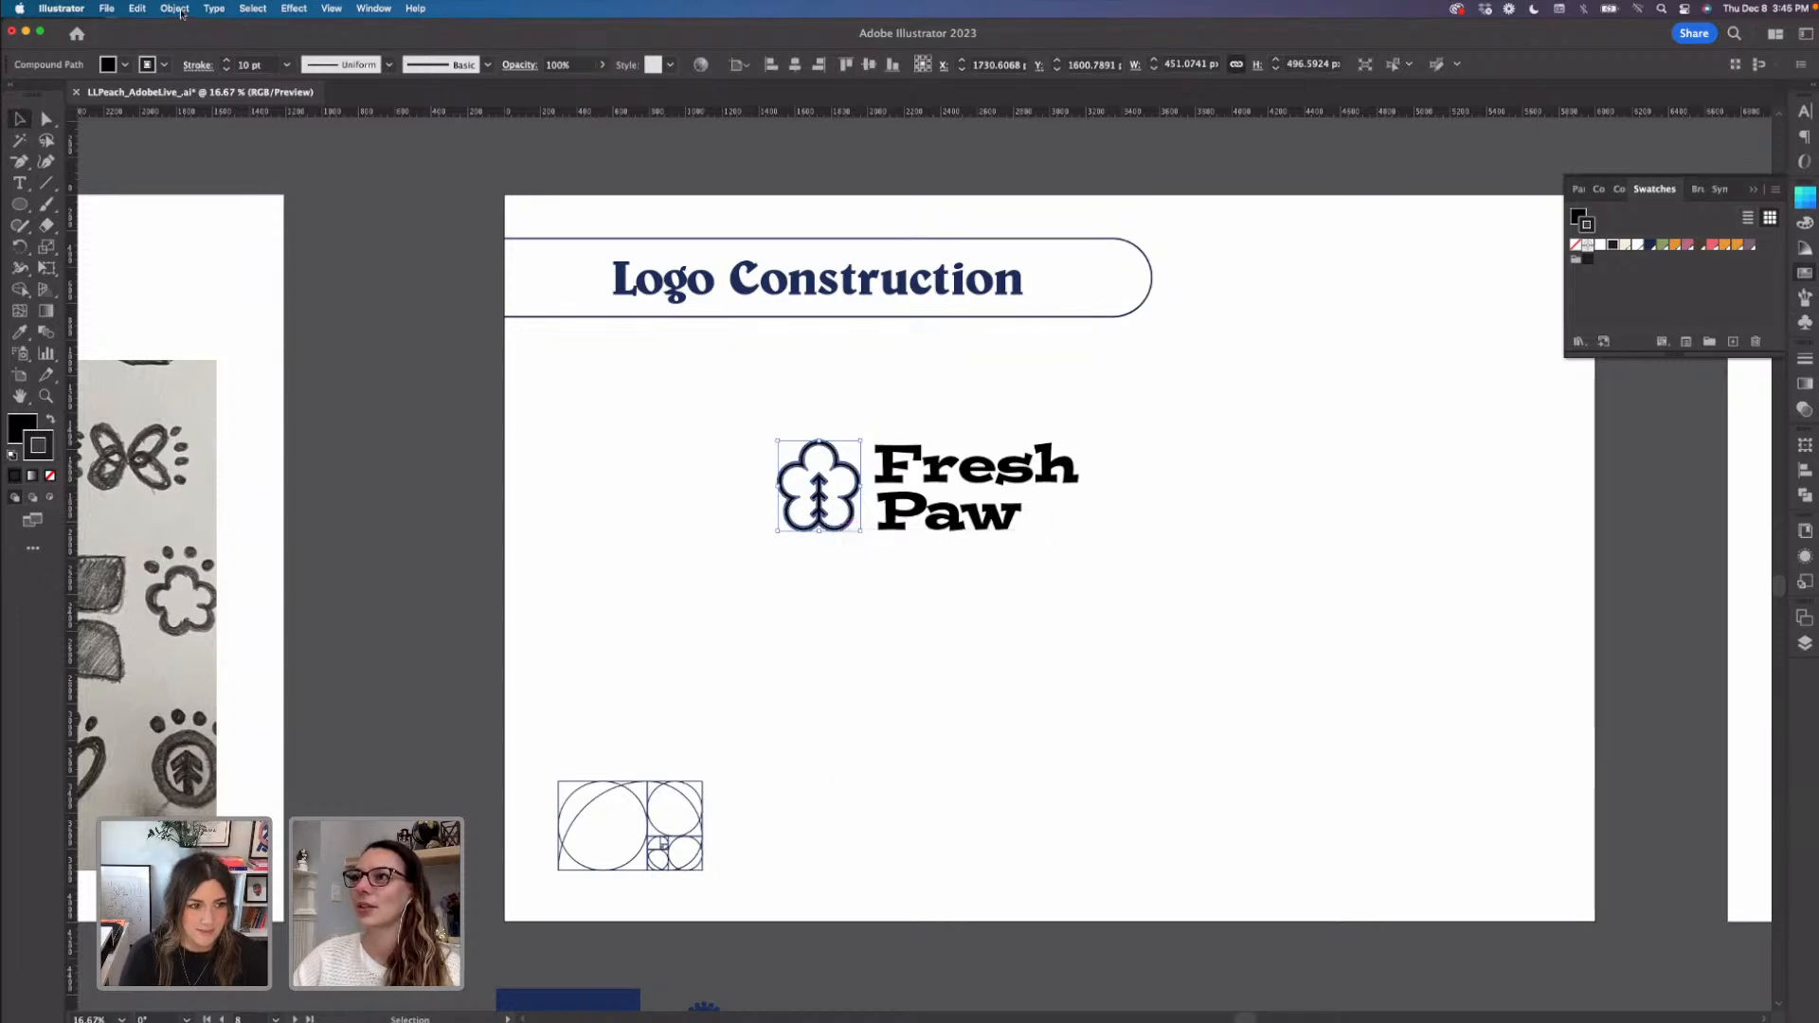
click(176, 8)
mouse_move(216, 379)
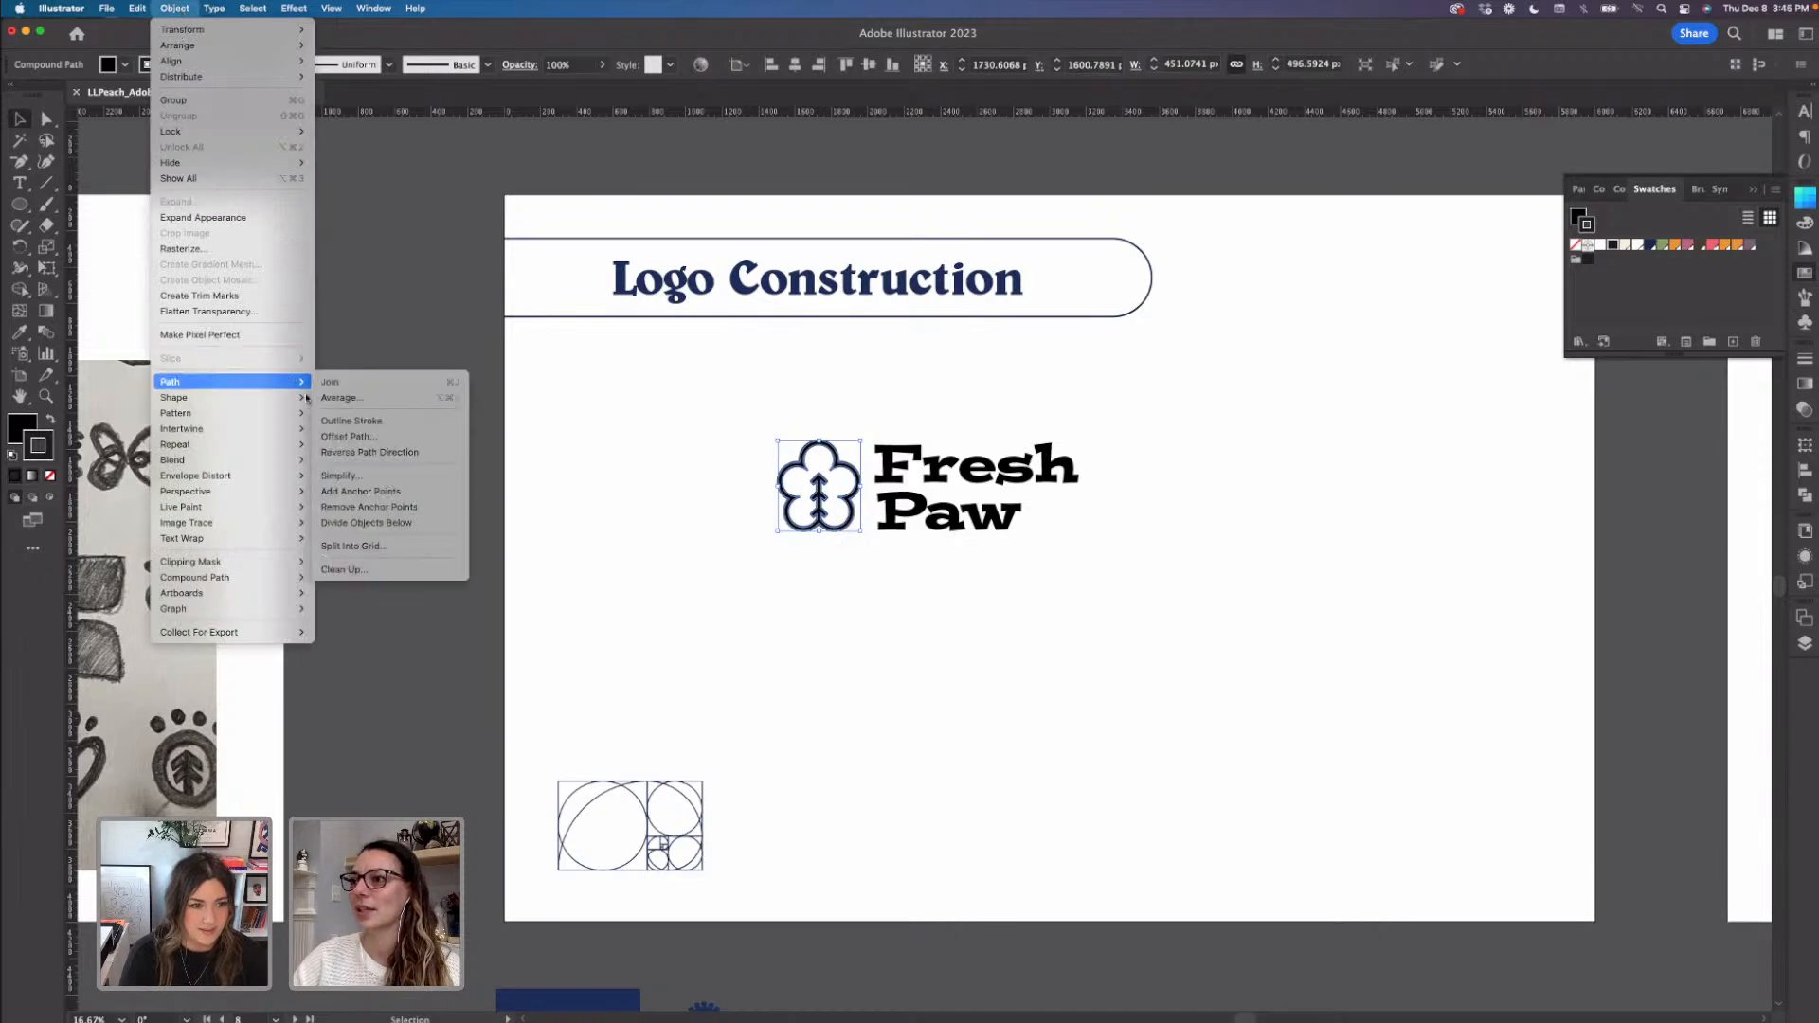
click(348, 423)
click(1017, 629)
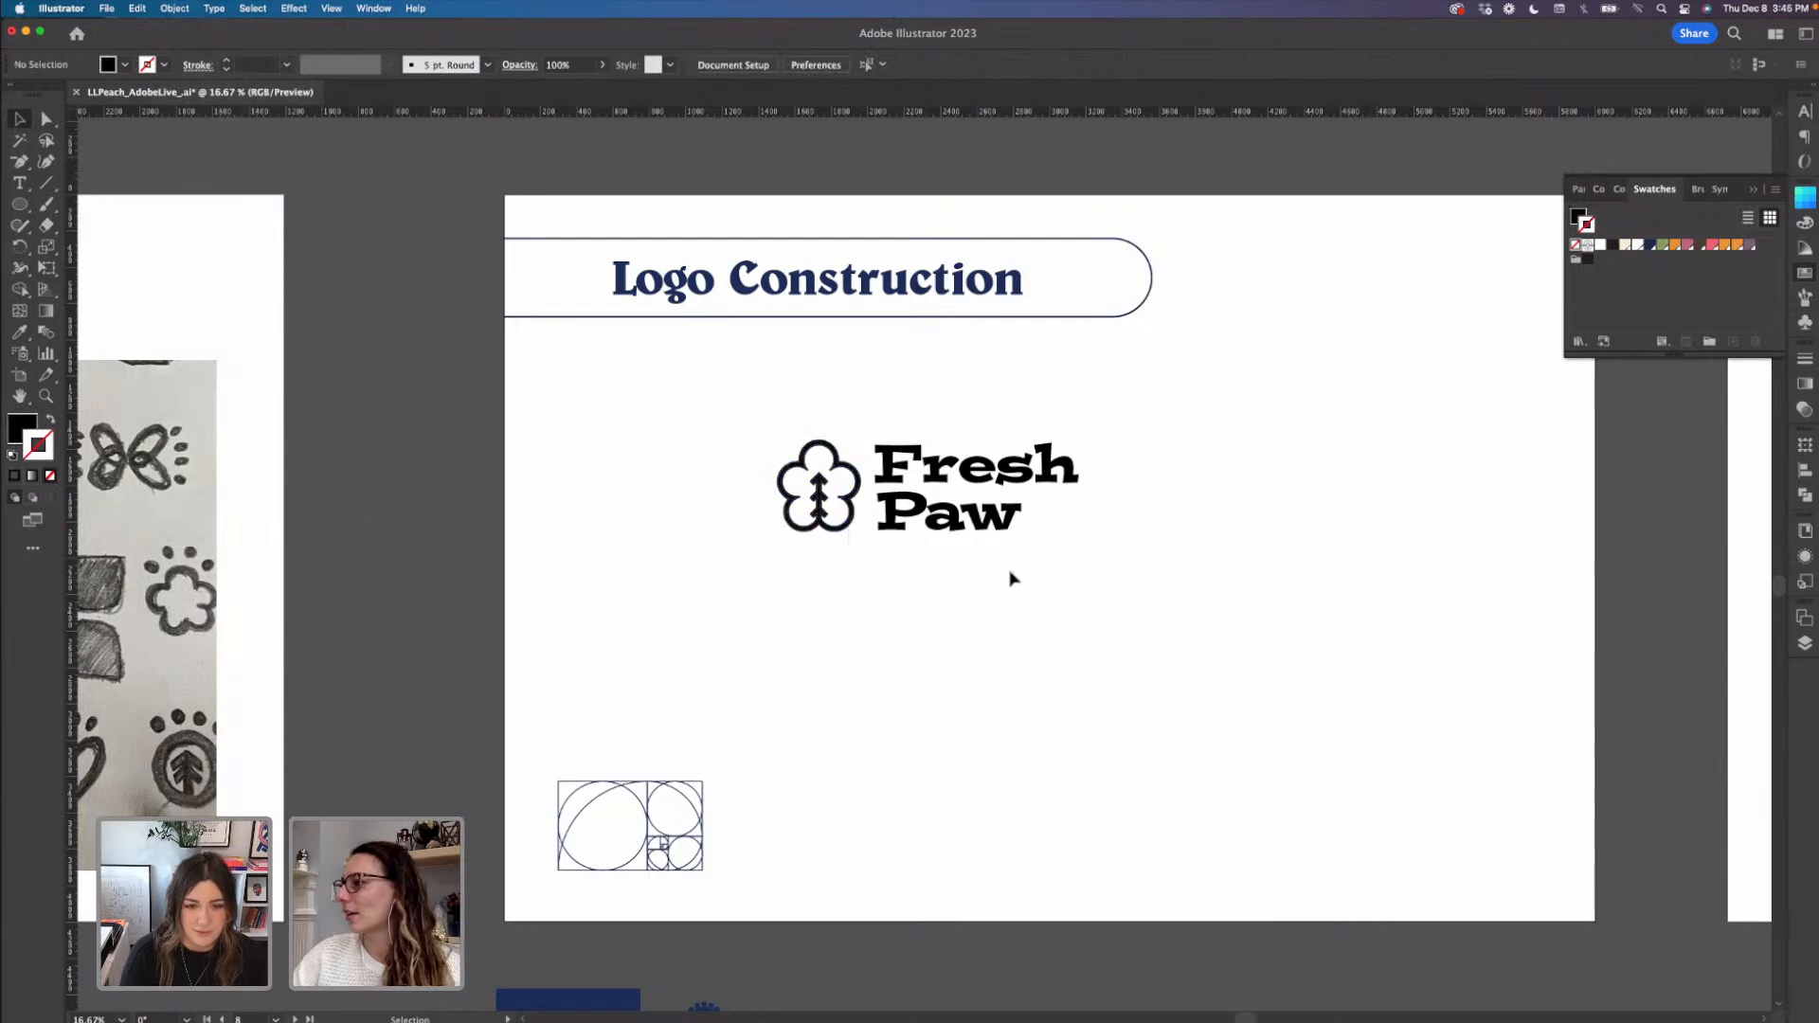
click(1008, 527)
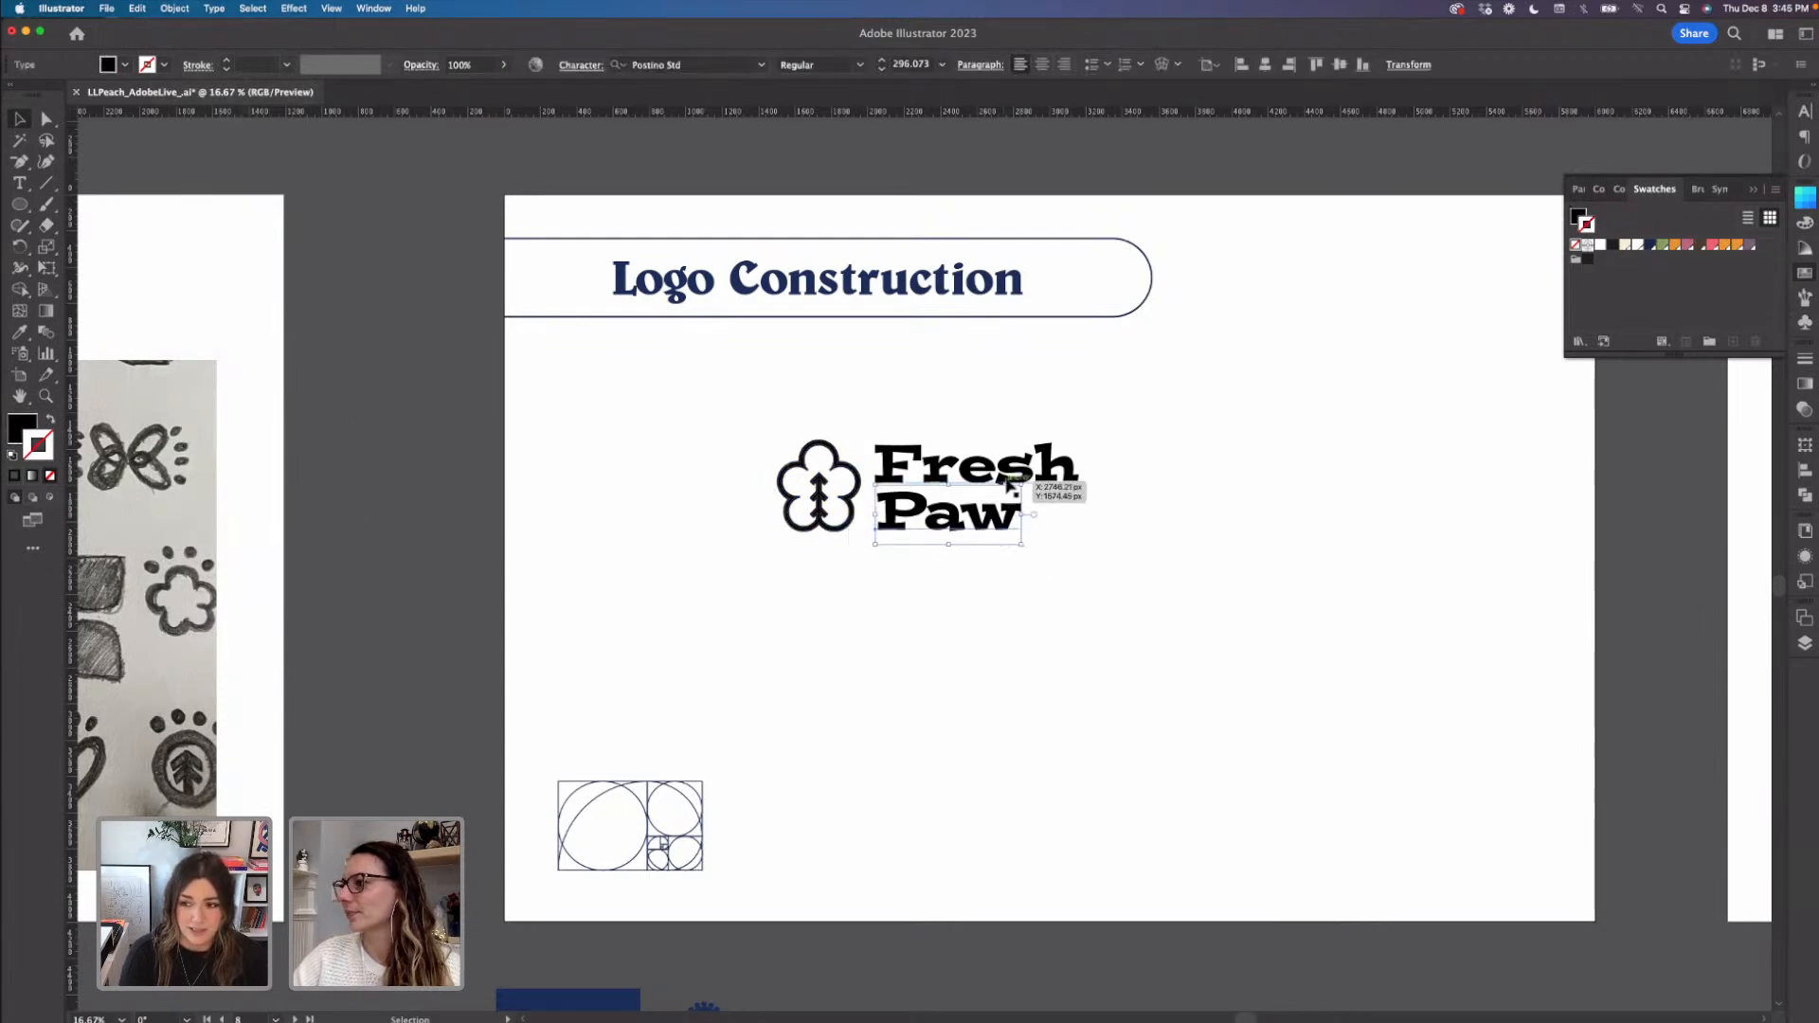
click(1074, 555)
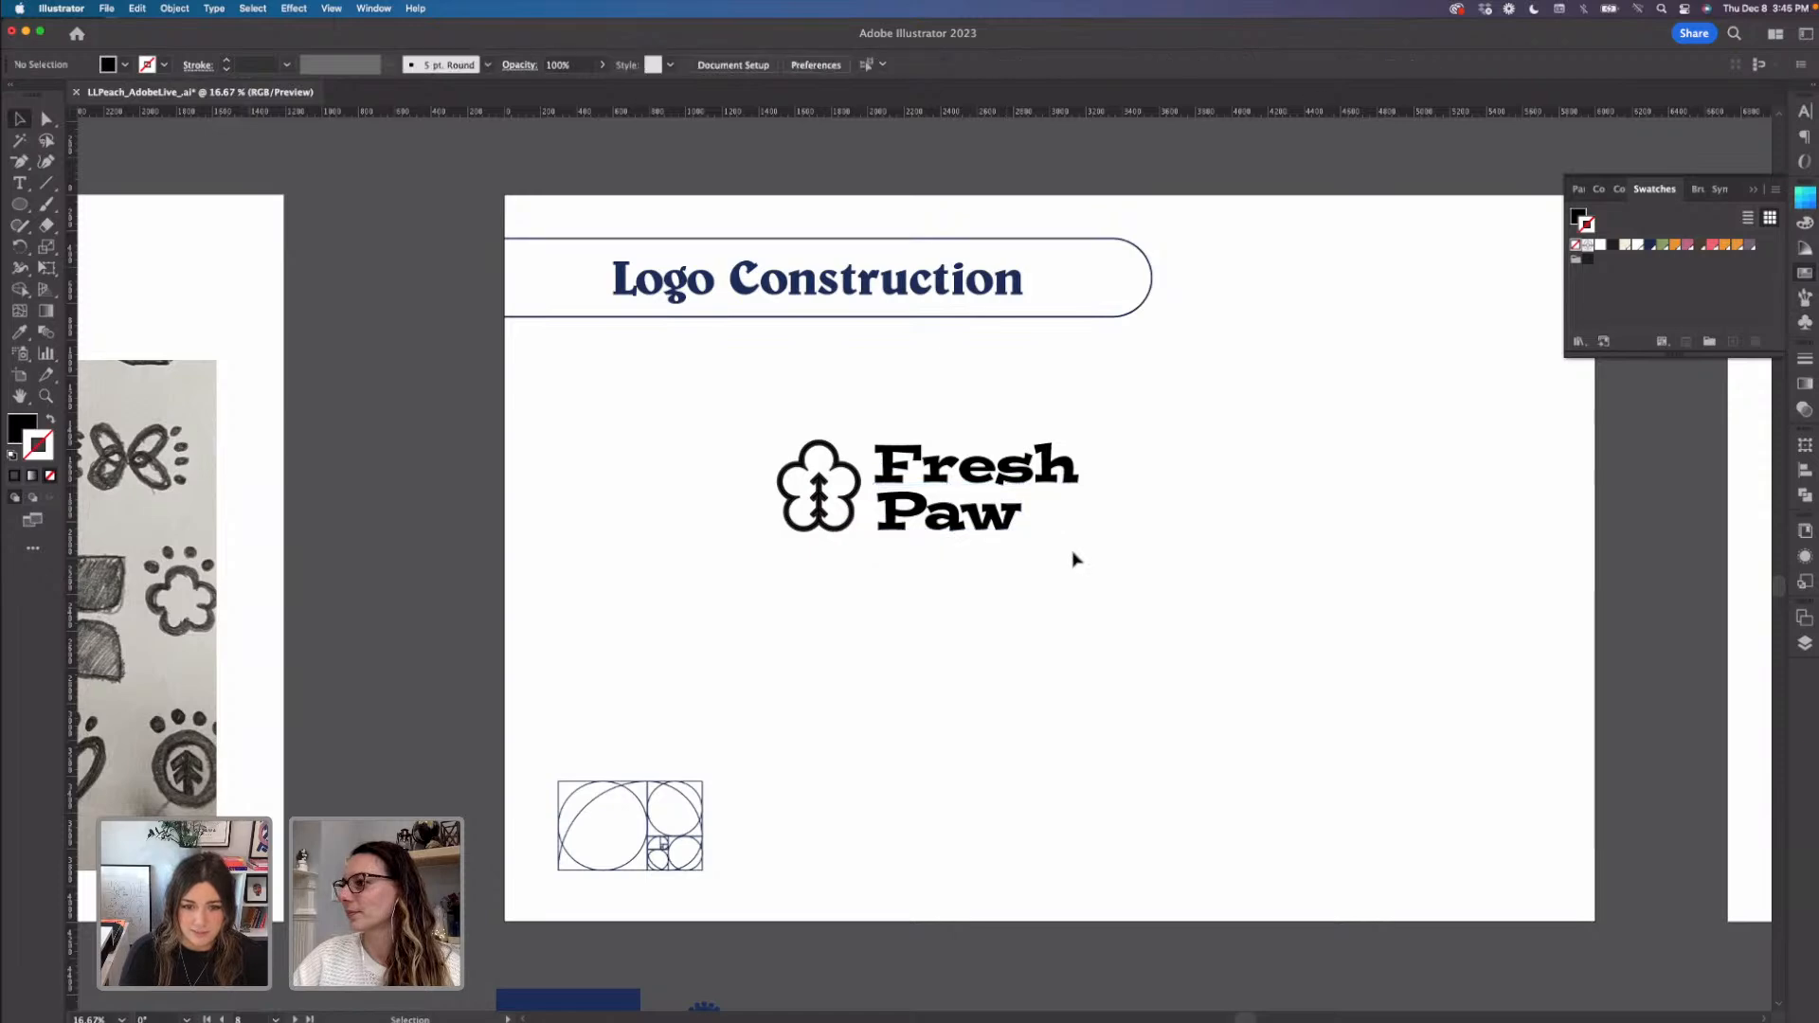
- Select only the flower mark and apply Expand Appearance to it
click(871, 559)
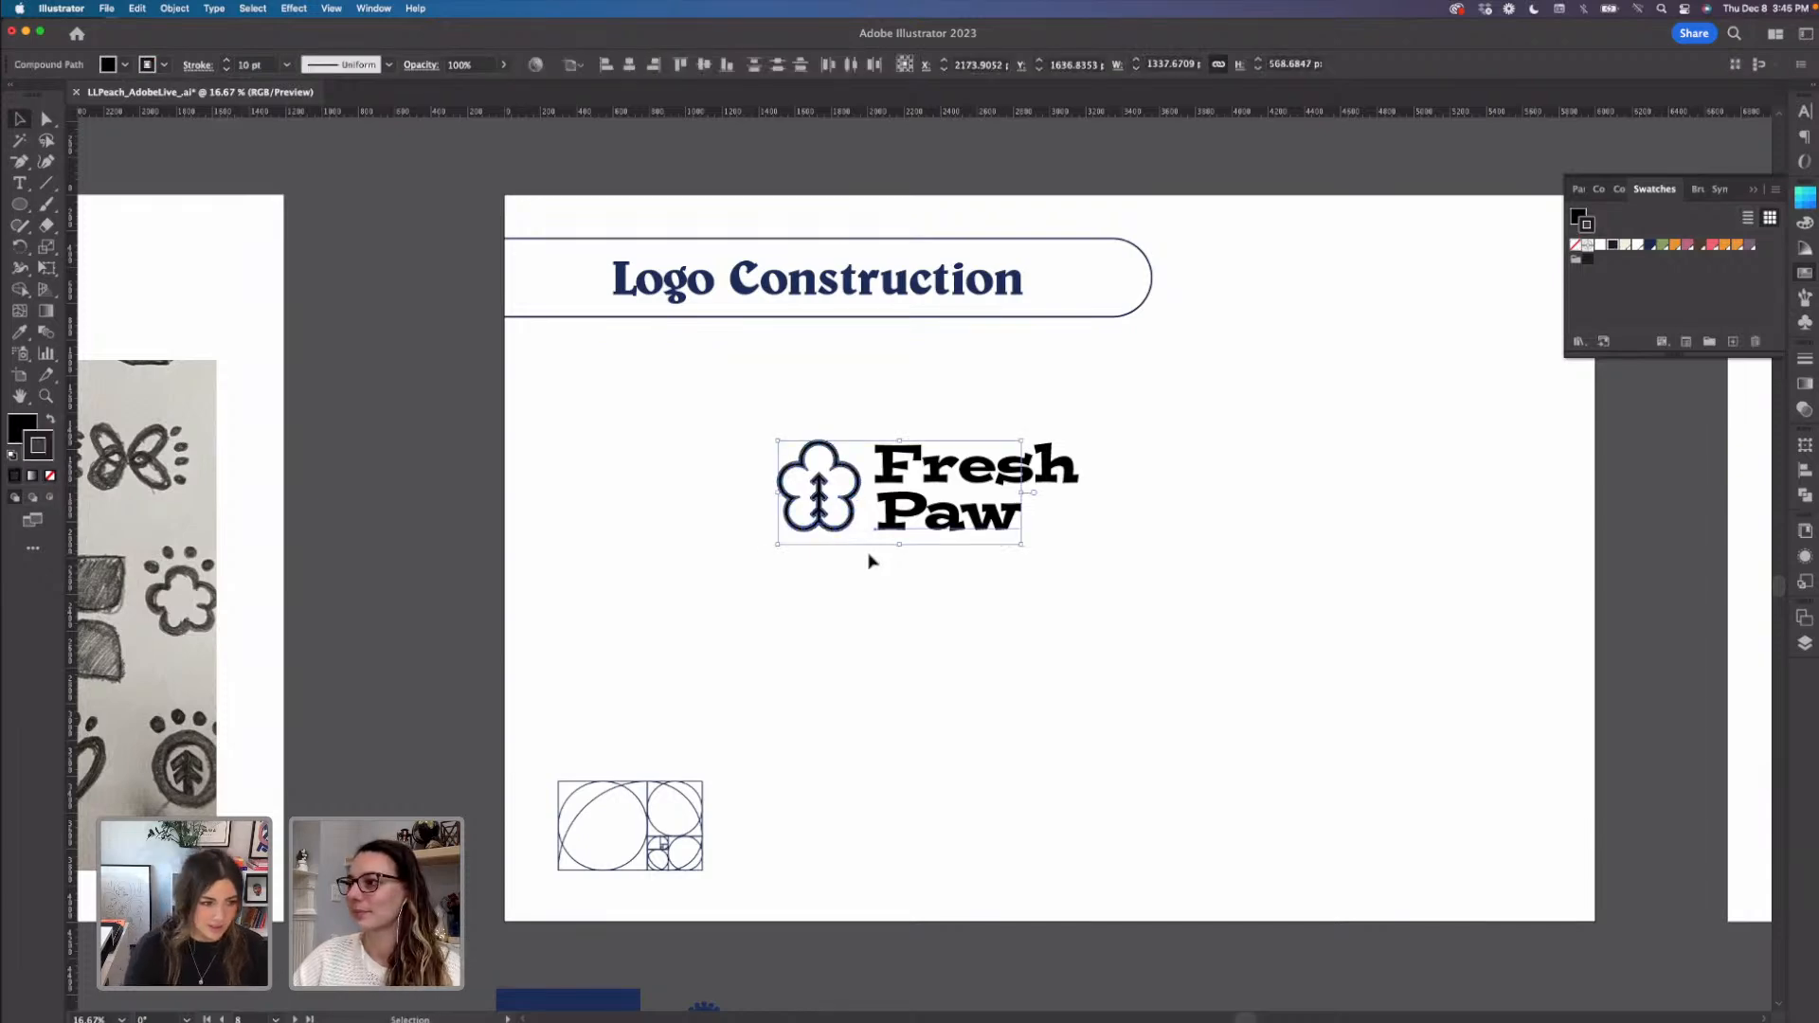
click(867, 557)
click(856, 529)
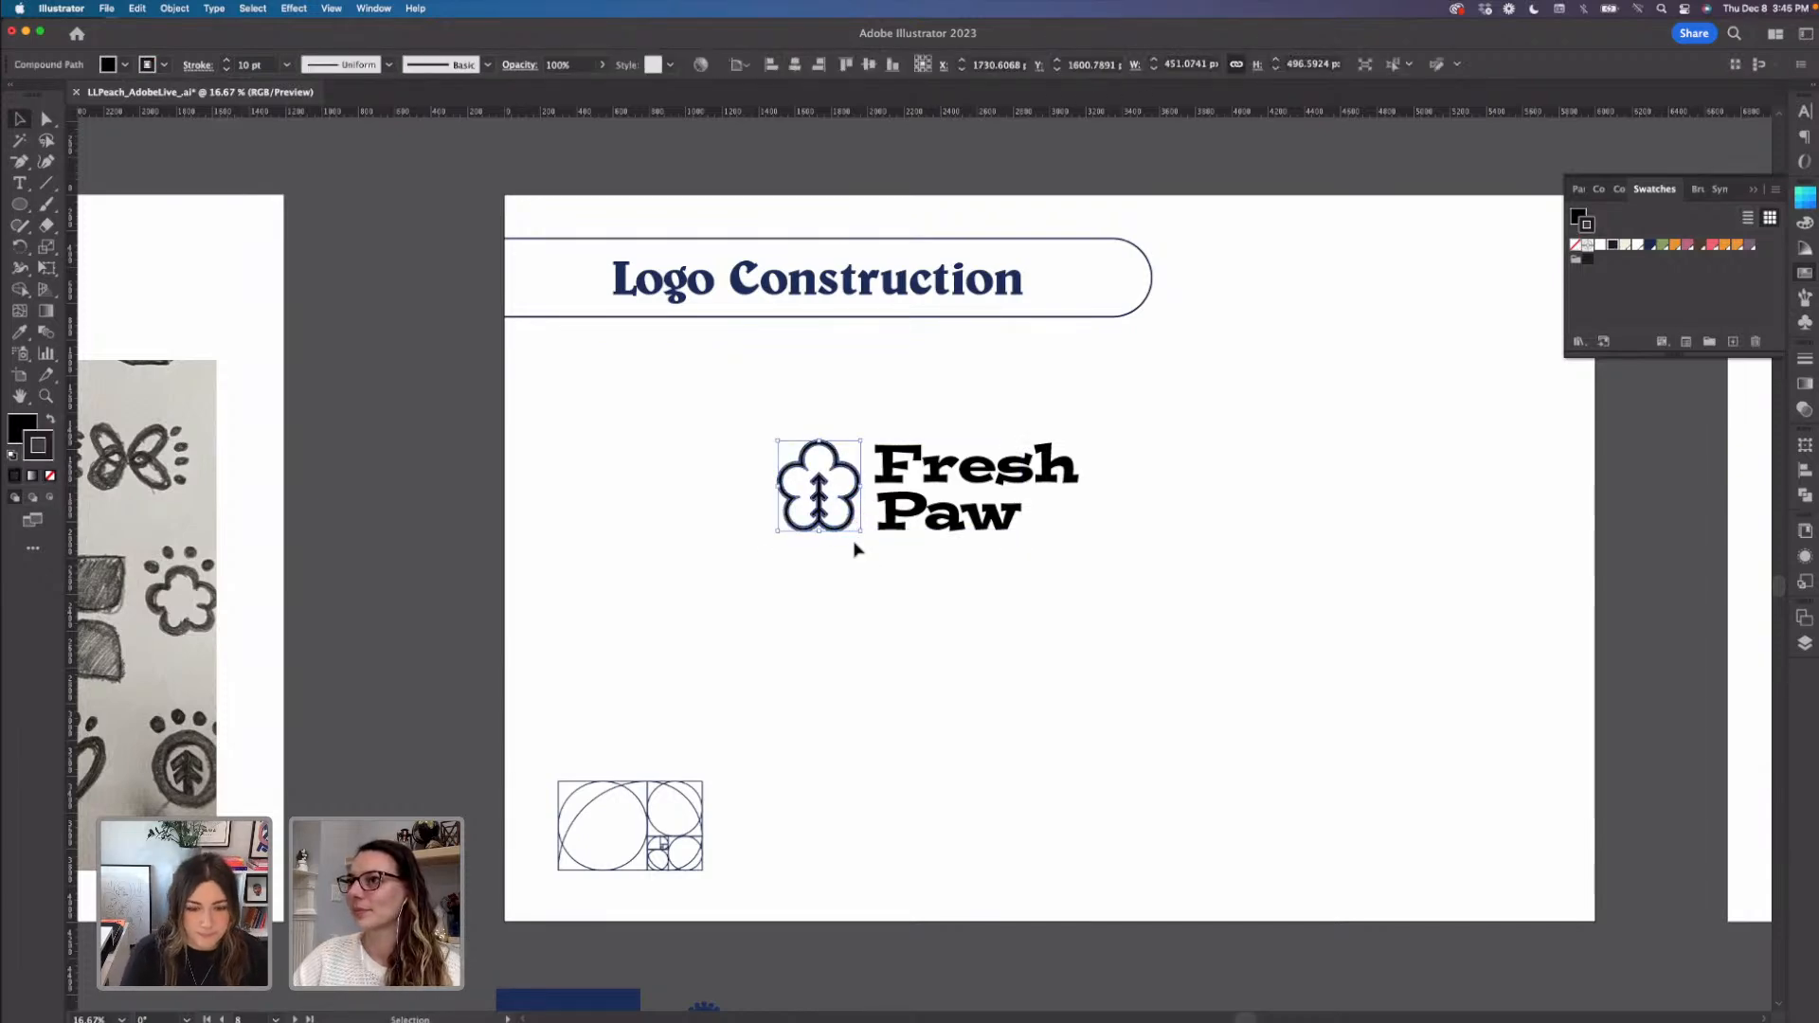
key(a)
key(super+equal)
key(v)
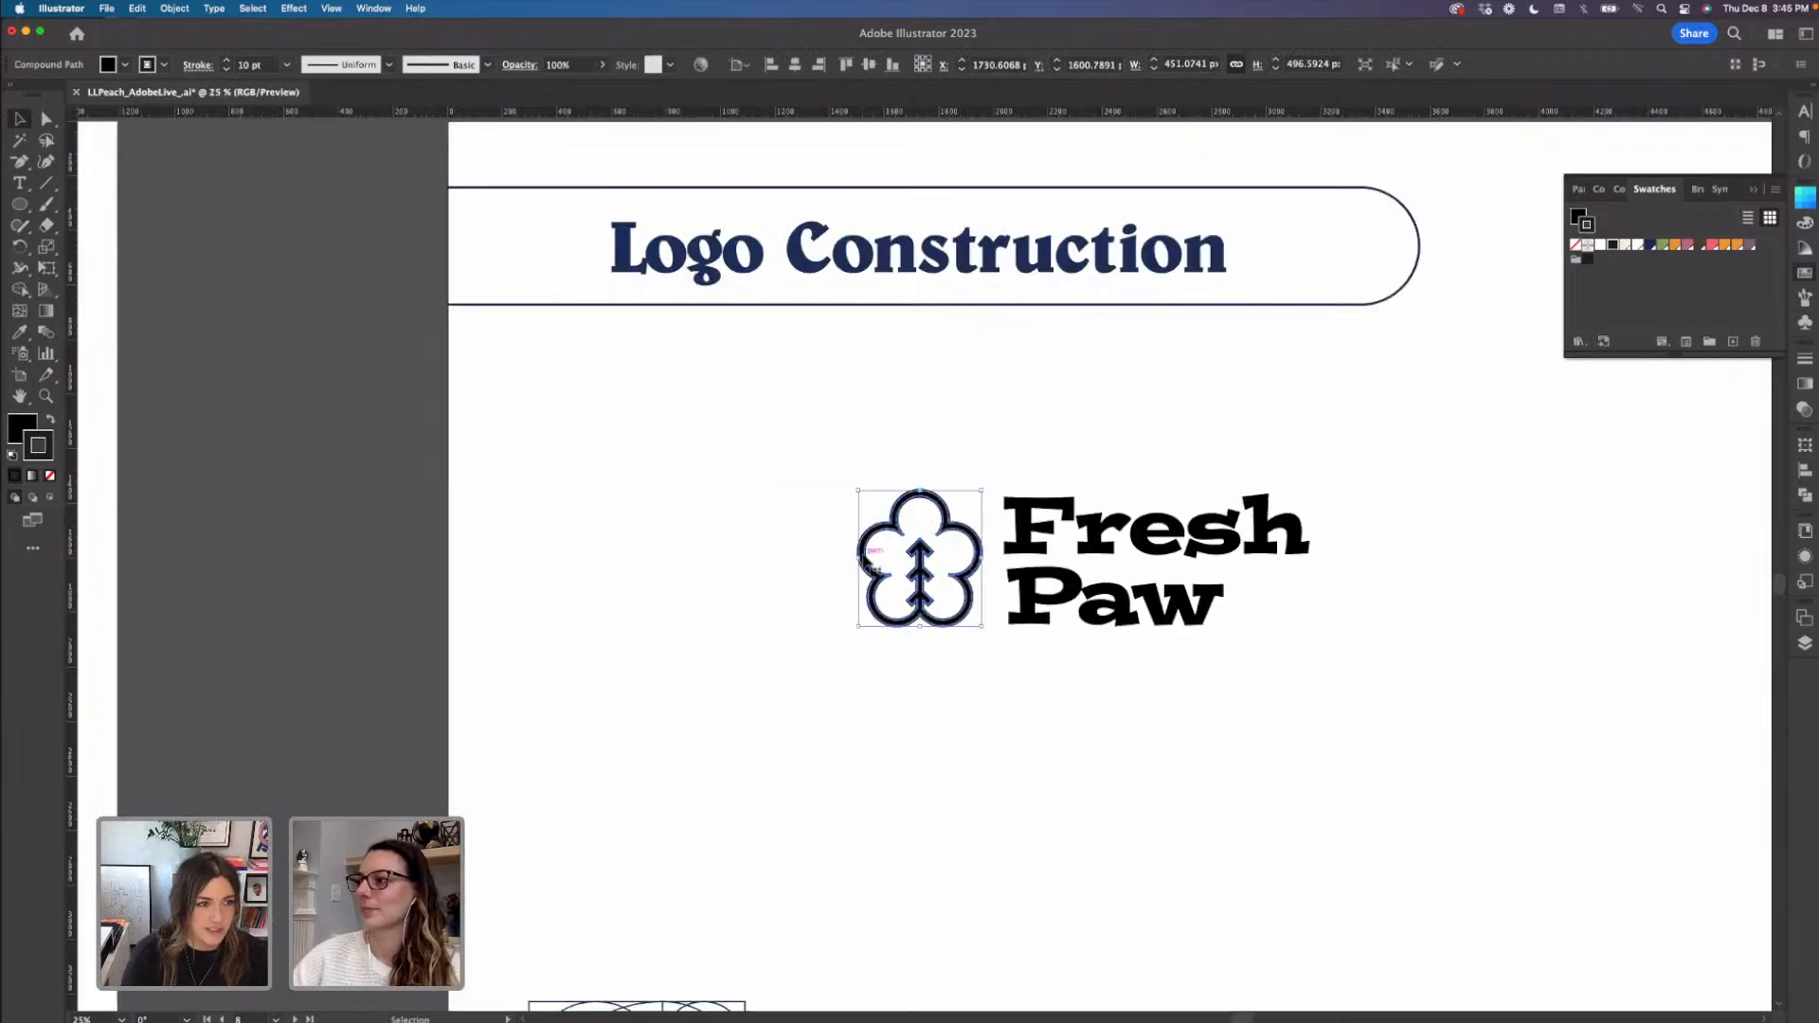
click(175, 11)
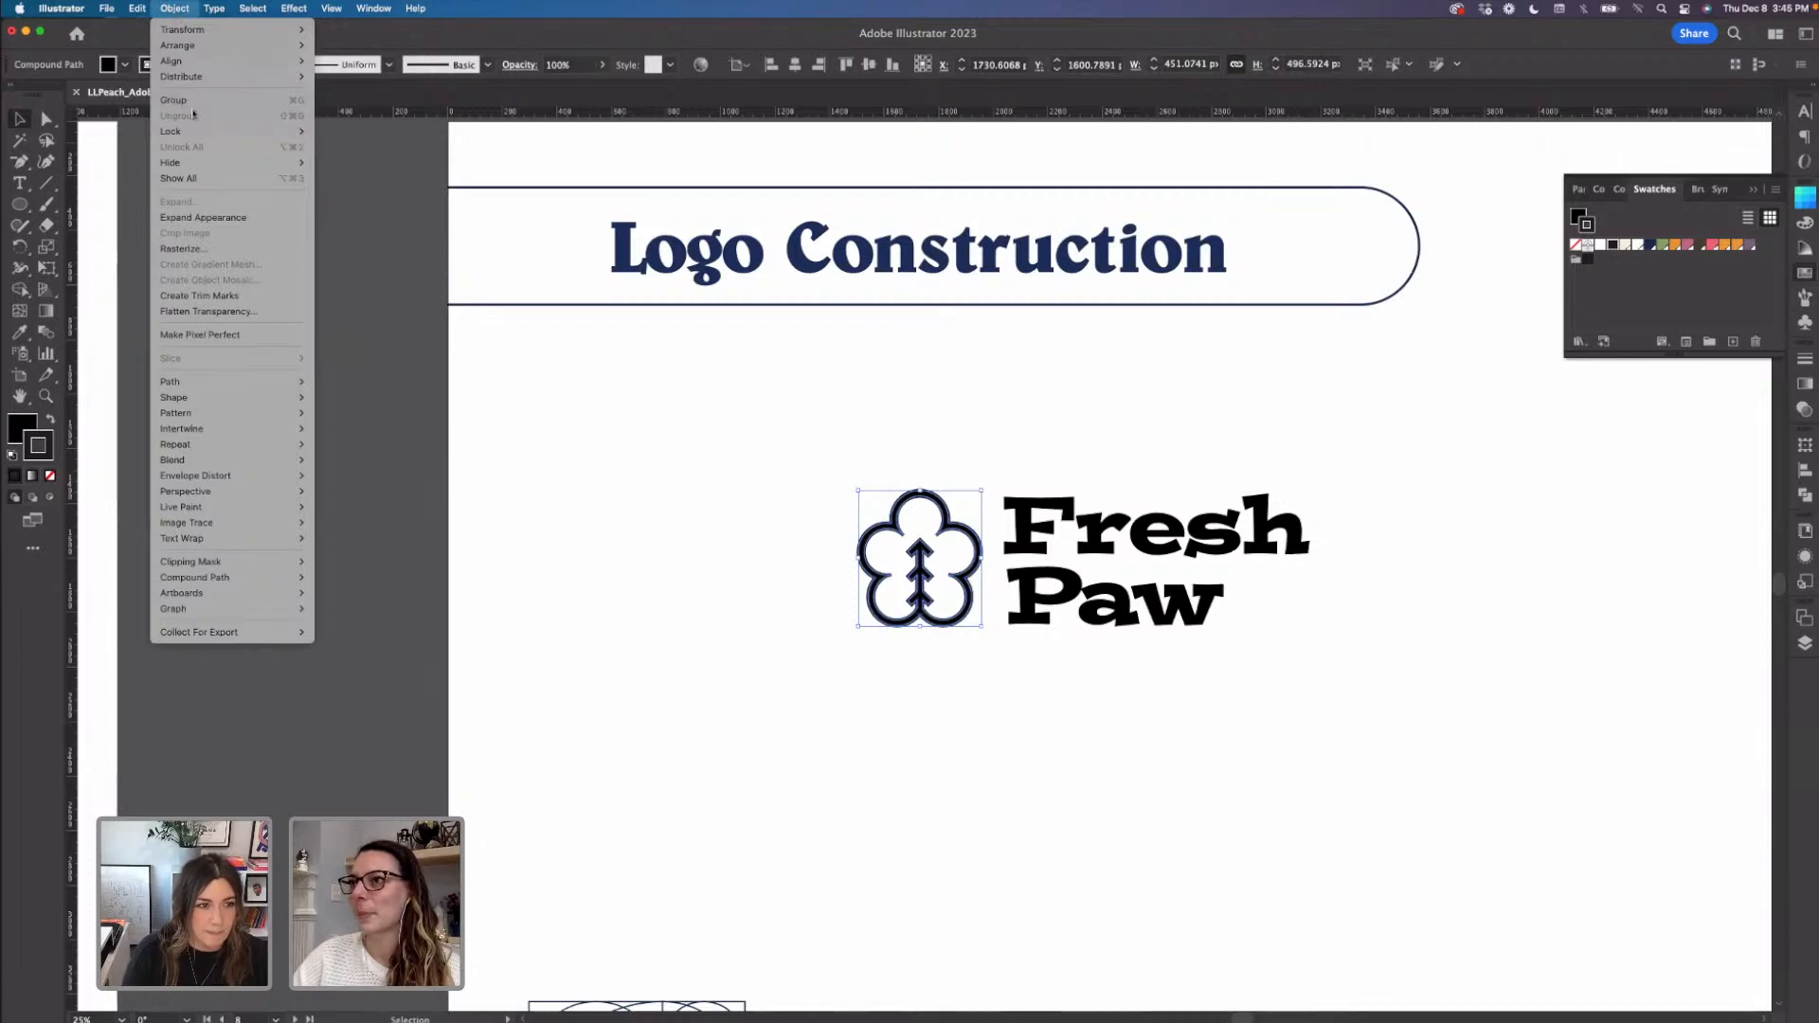
click(217, 220)
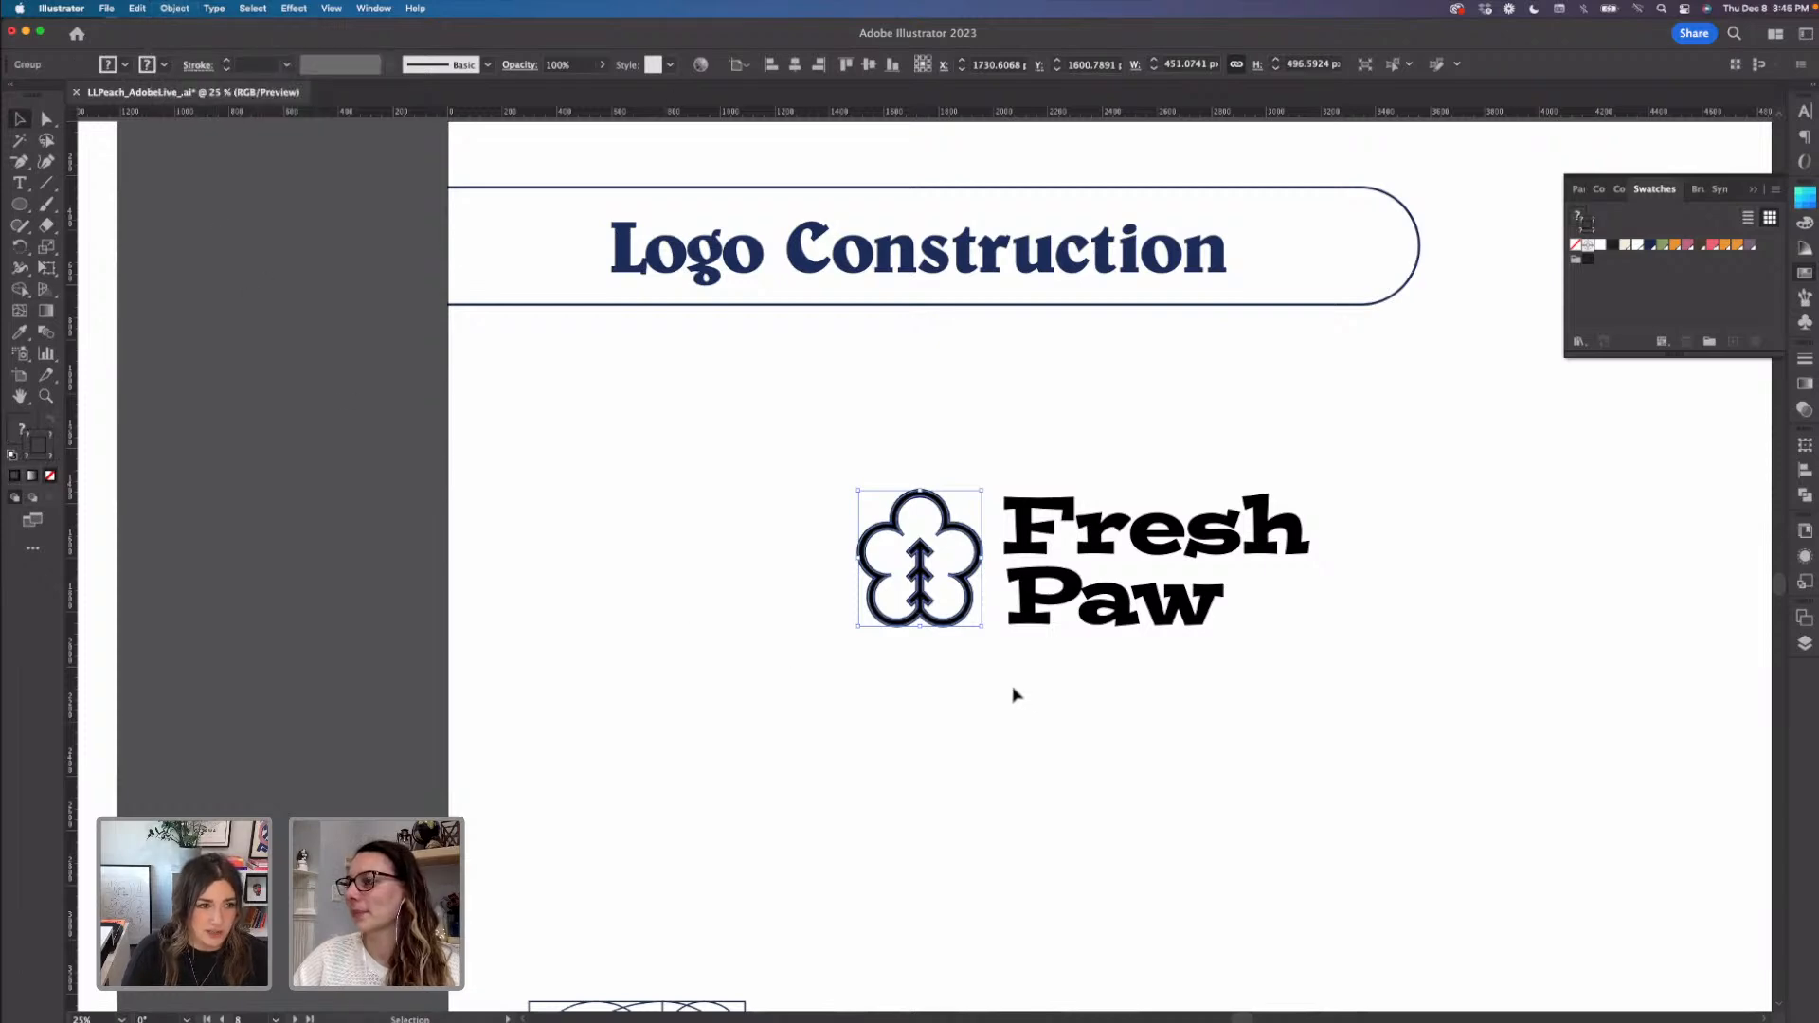
- Expand the flower mark's fill and stroke into editable shapes
click(177, 9)
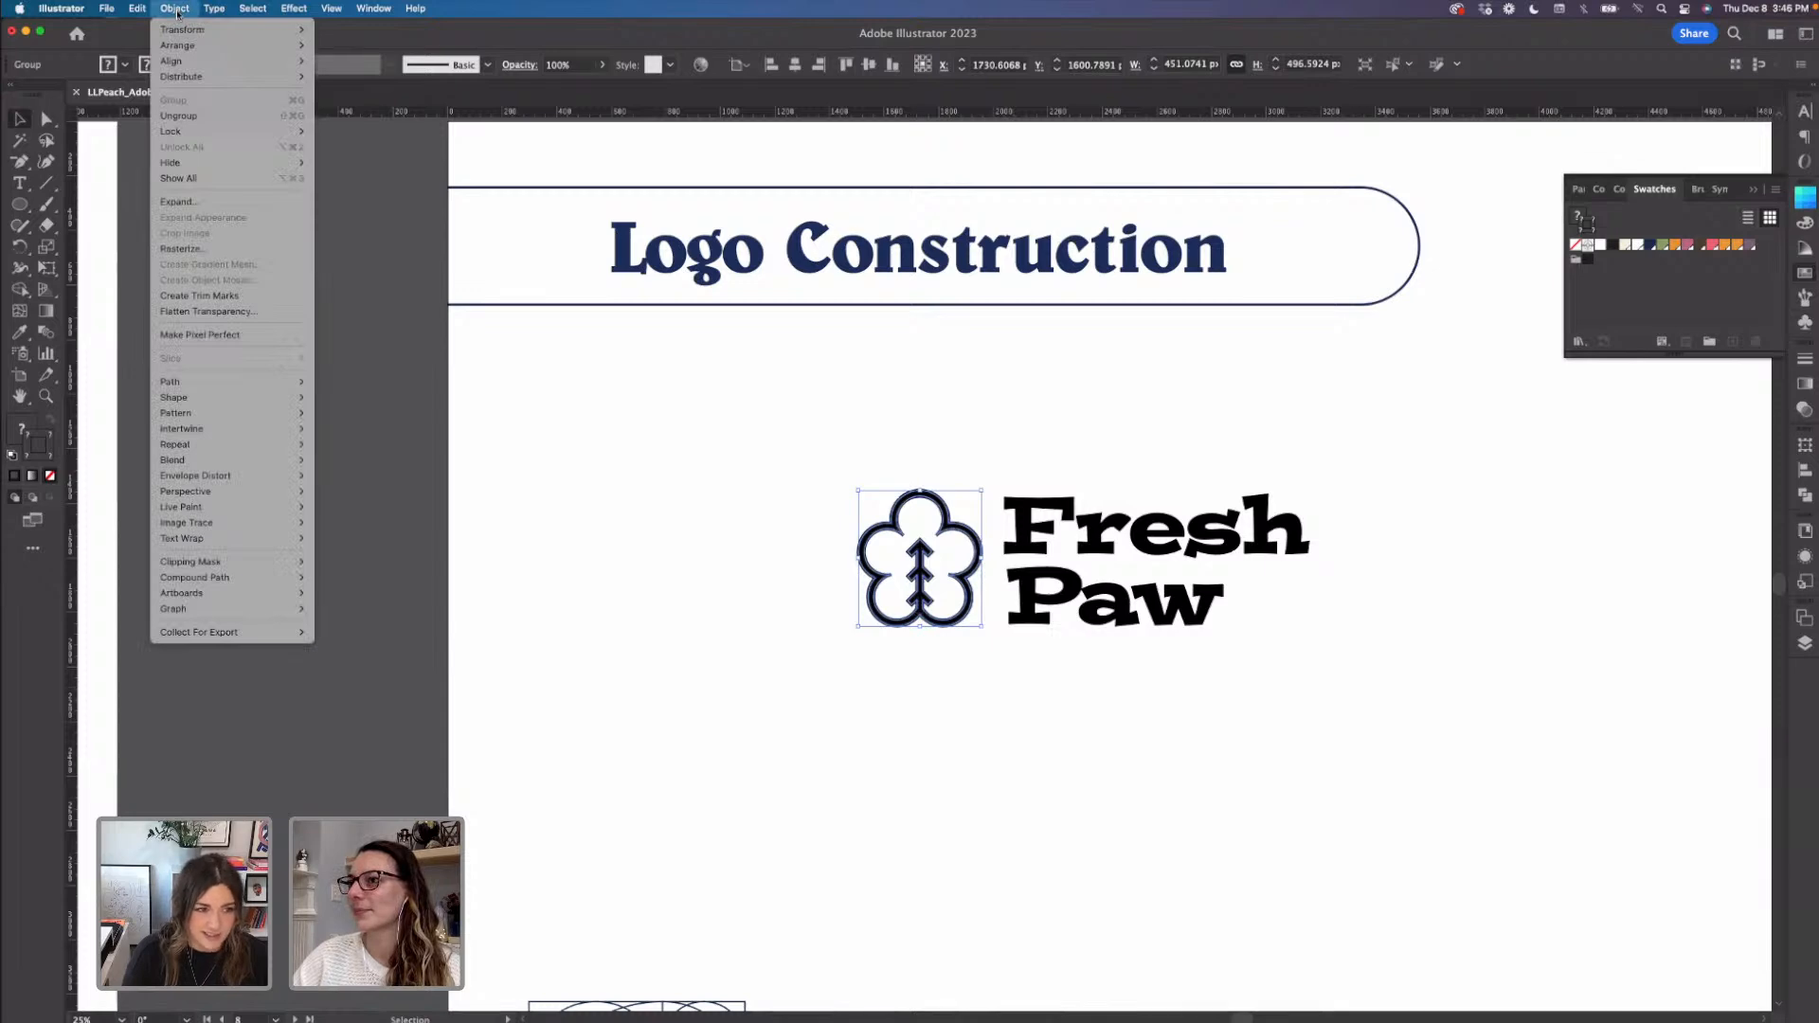
click(196, 206)
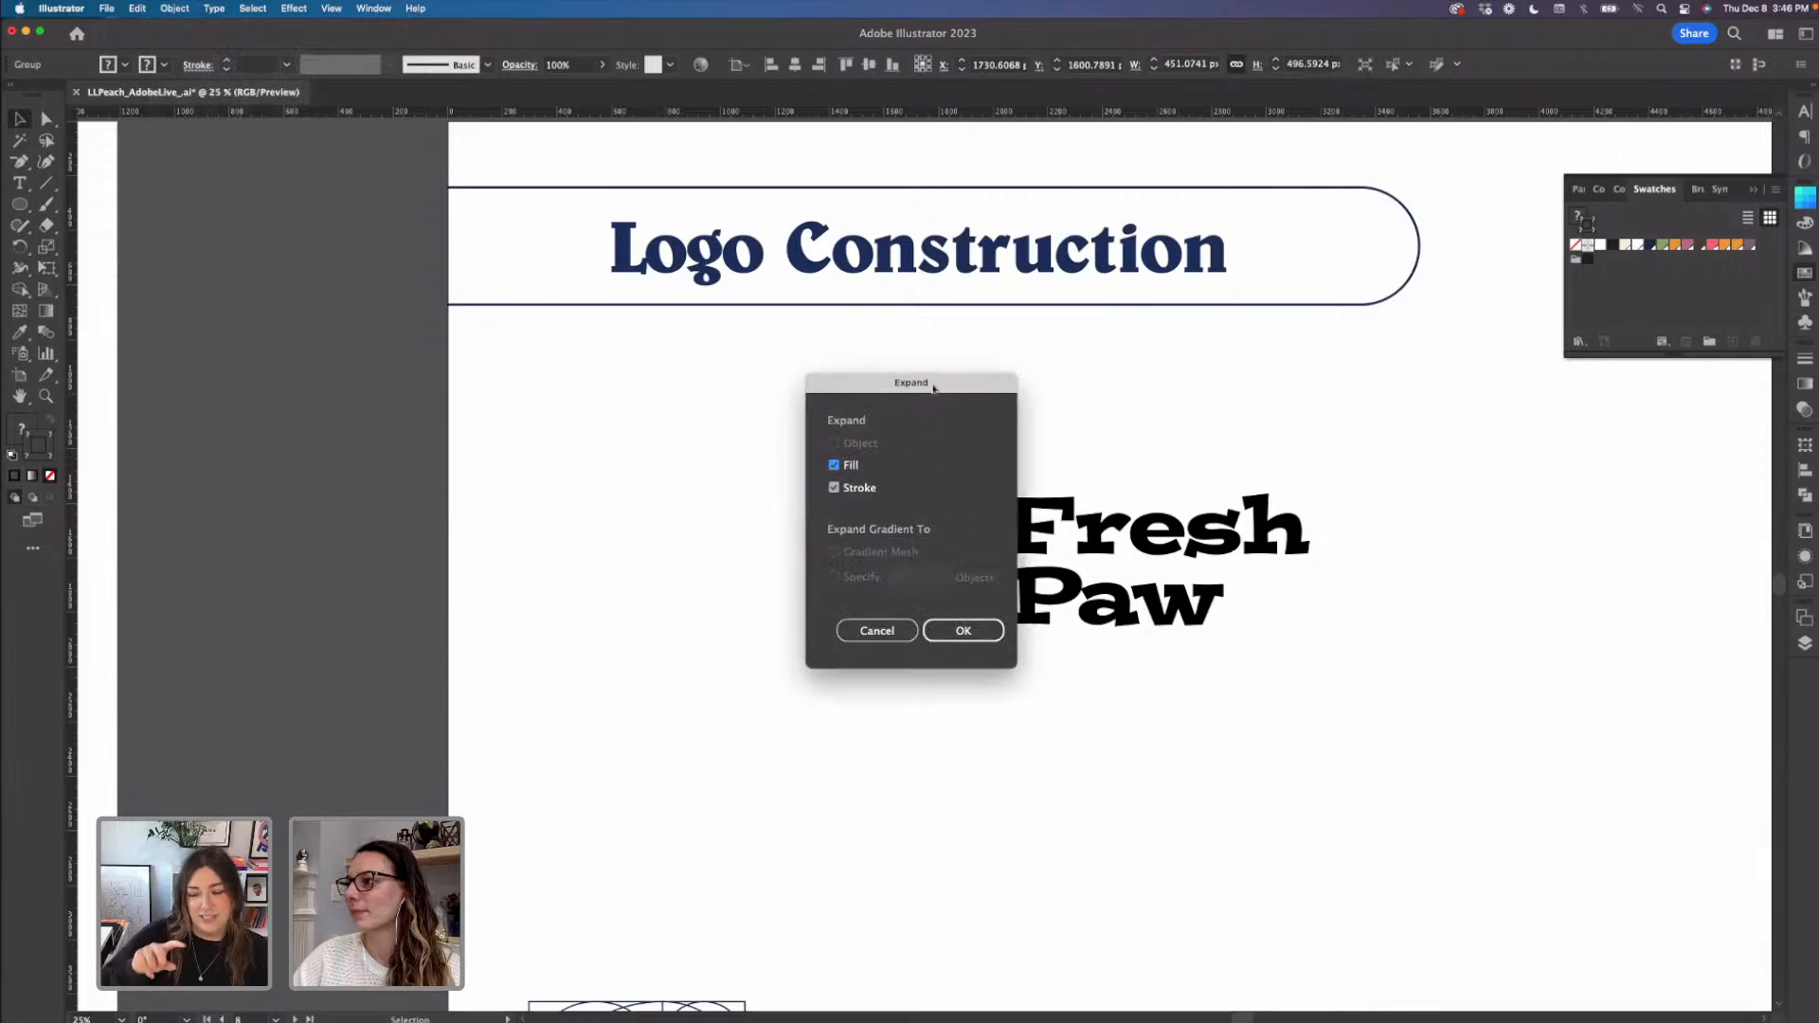
drag(933, 388, 729, 386)
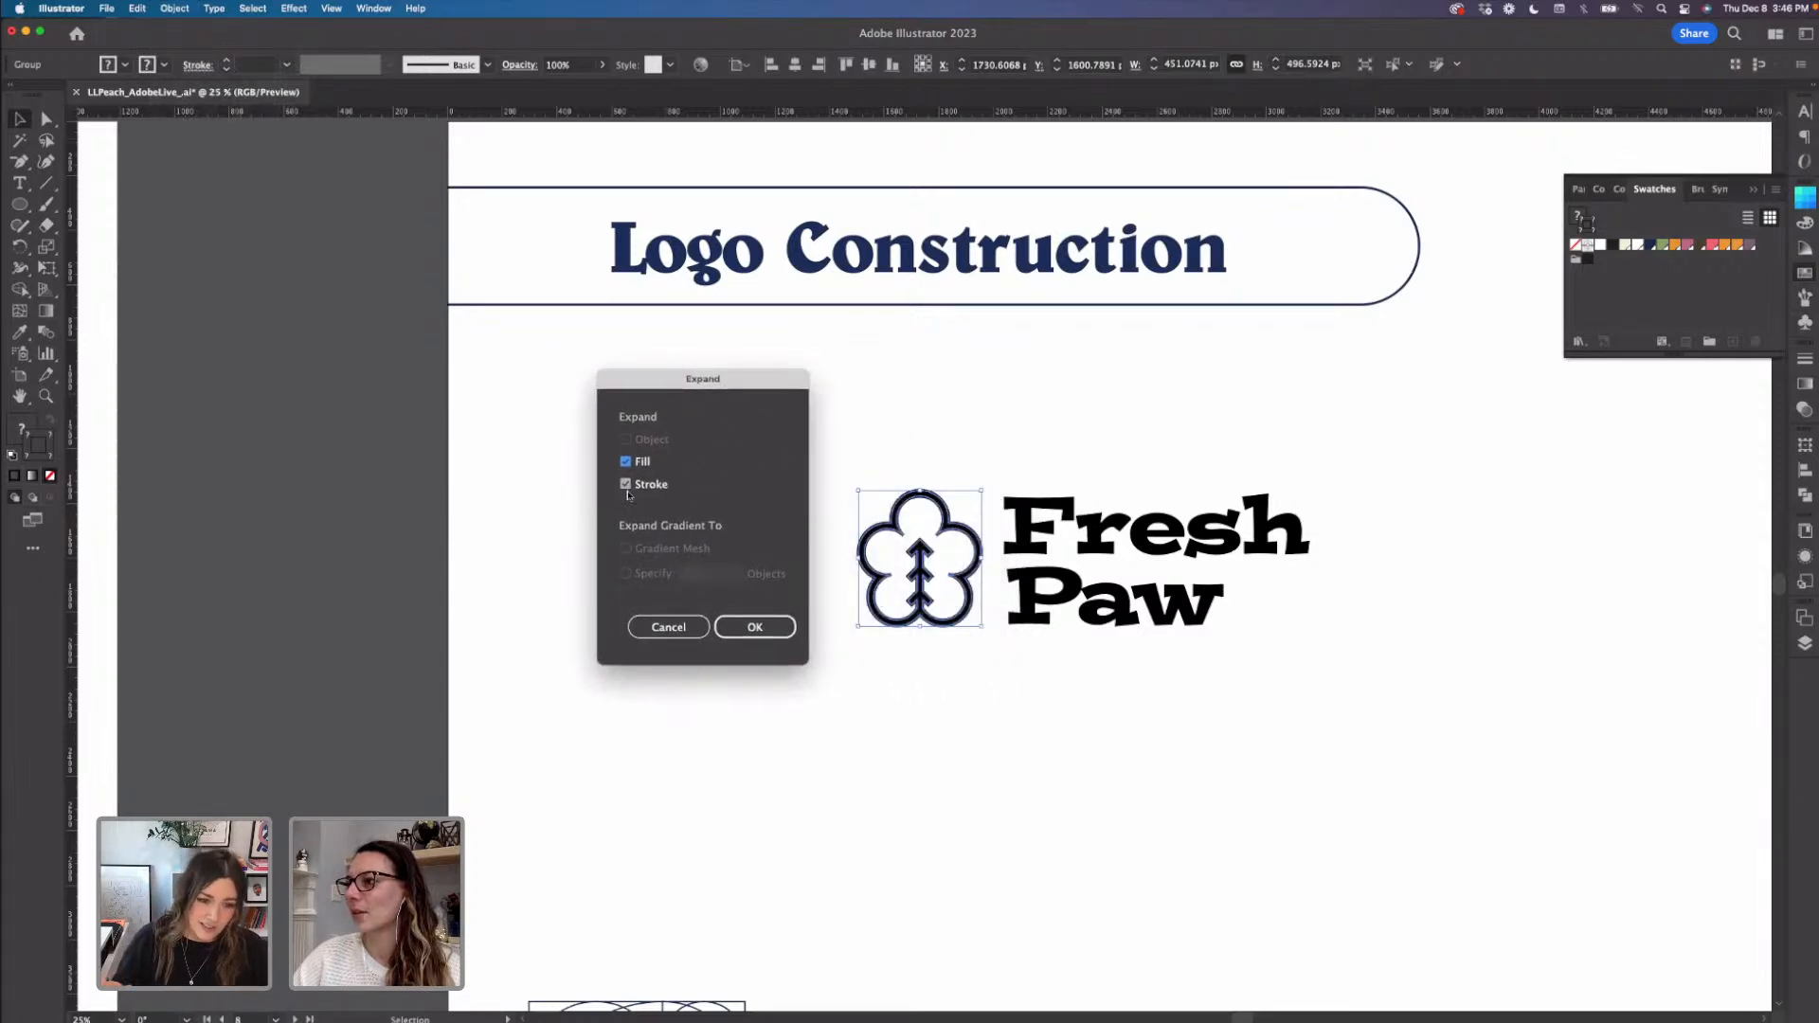
click(779, 629)
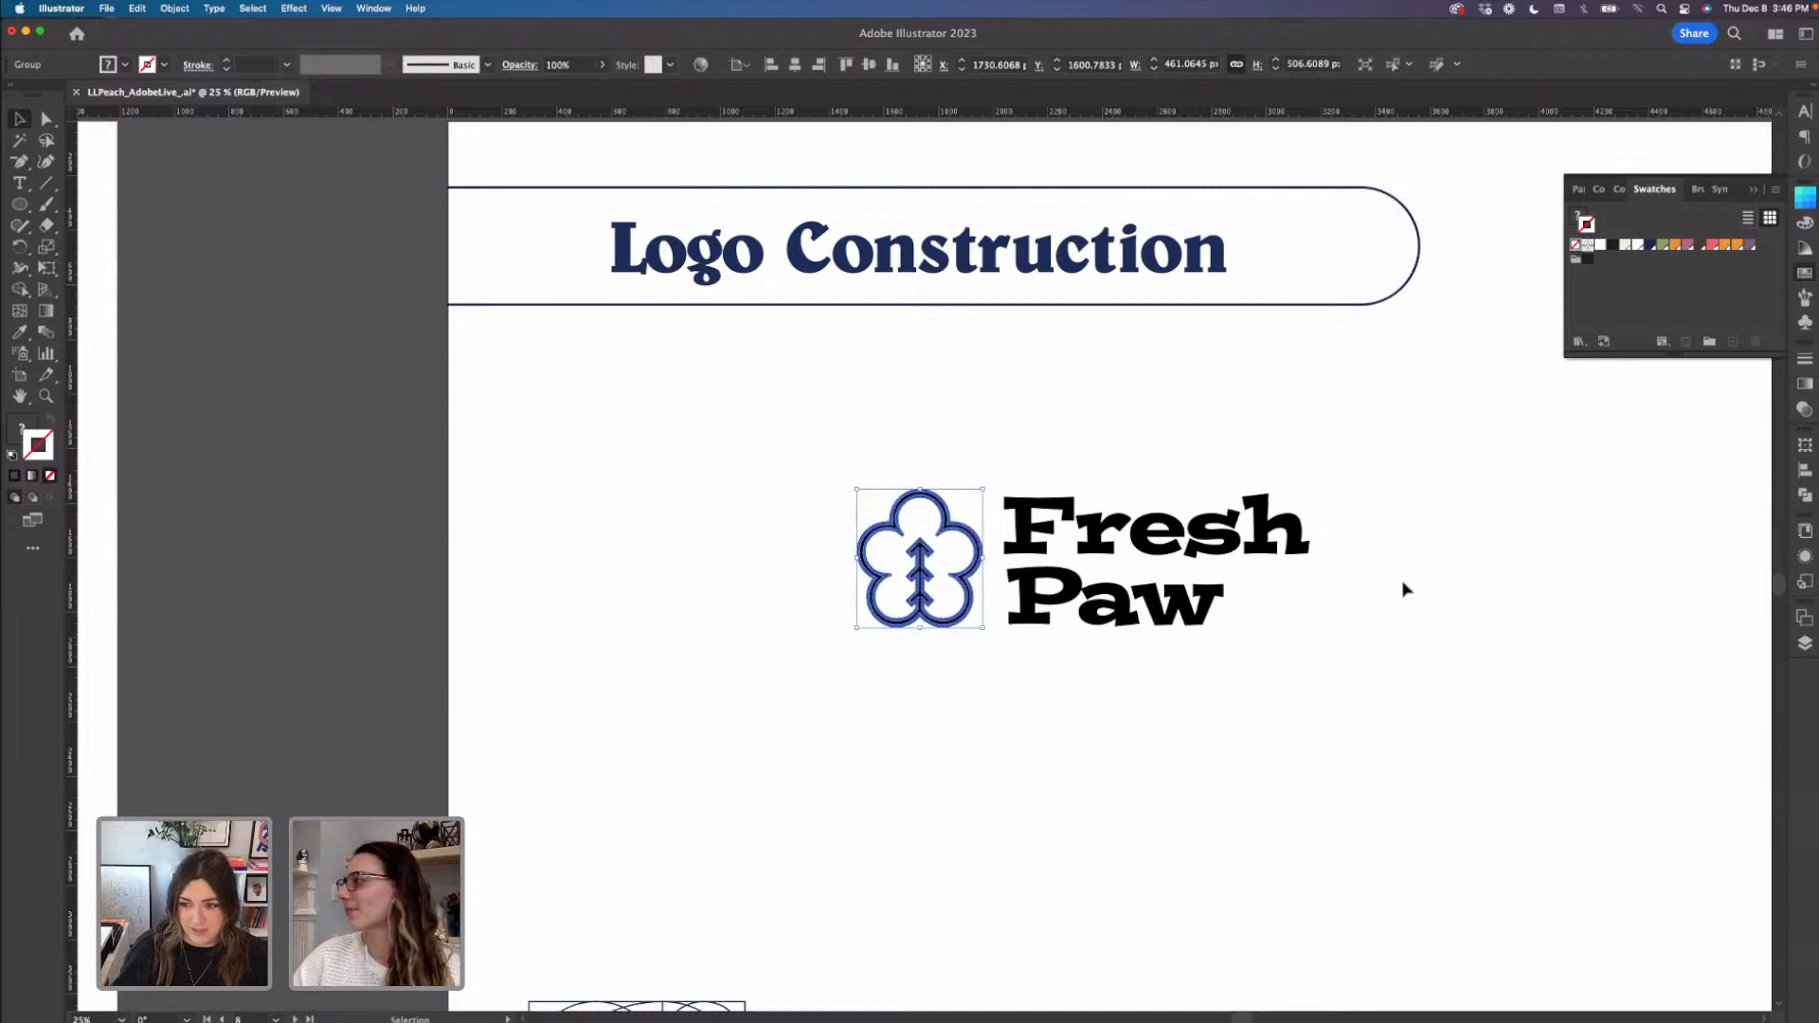
- Unite the flower mark's expanded fill and stroke shapes into a single solid shape
click(1805, 502)
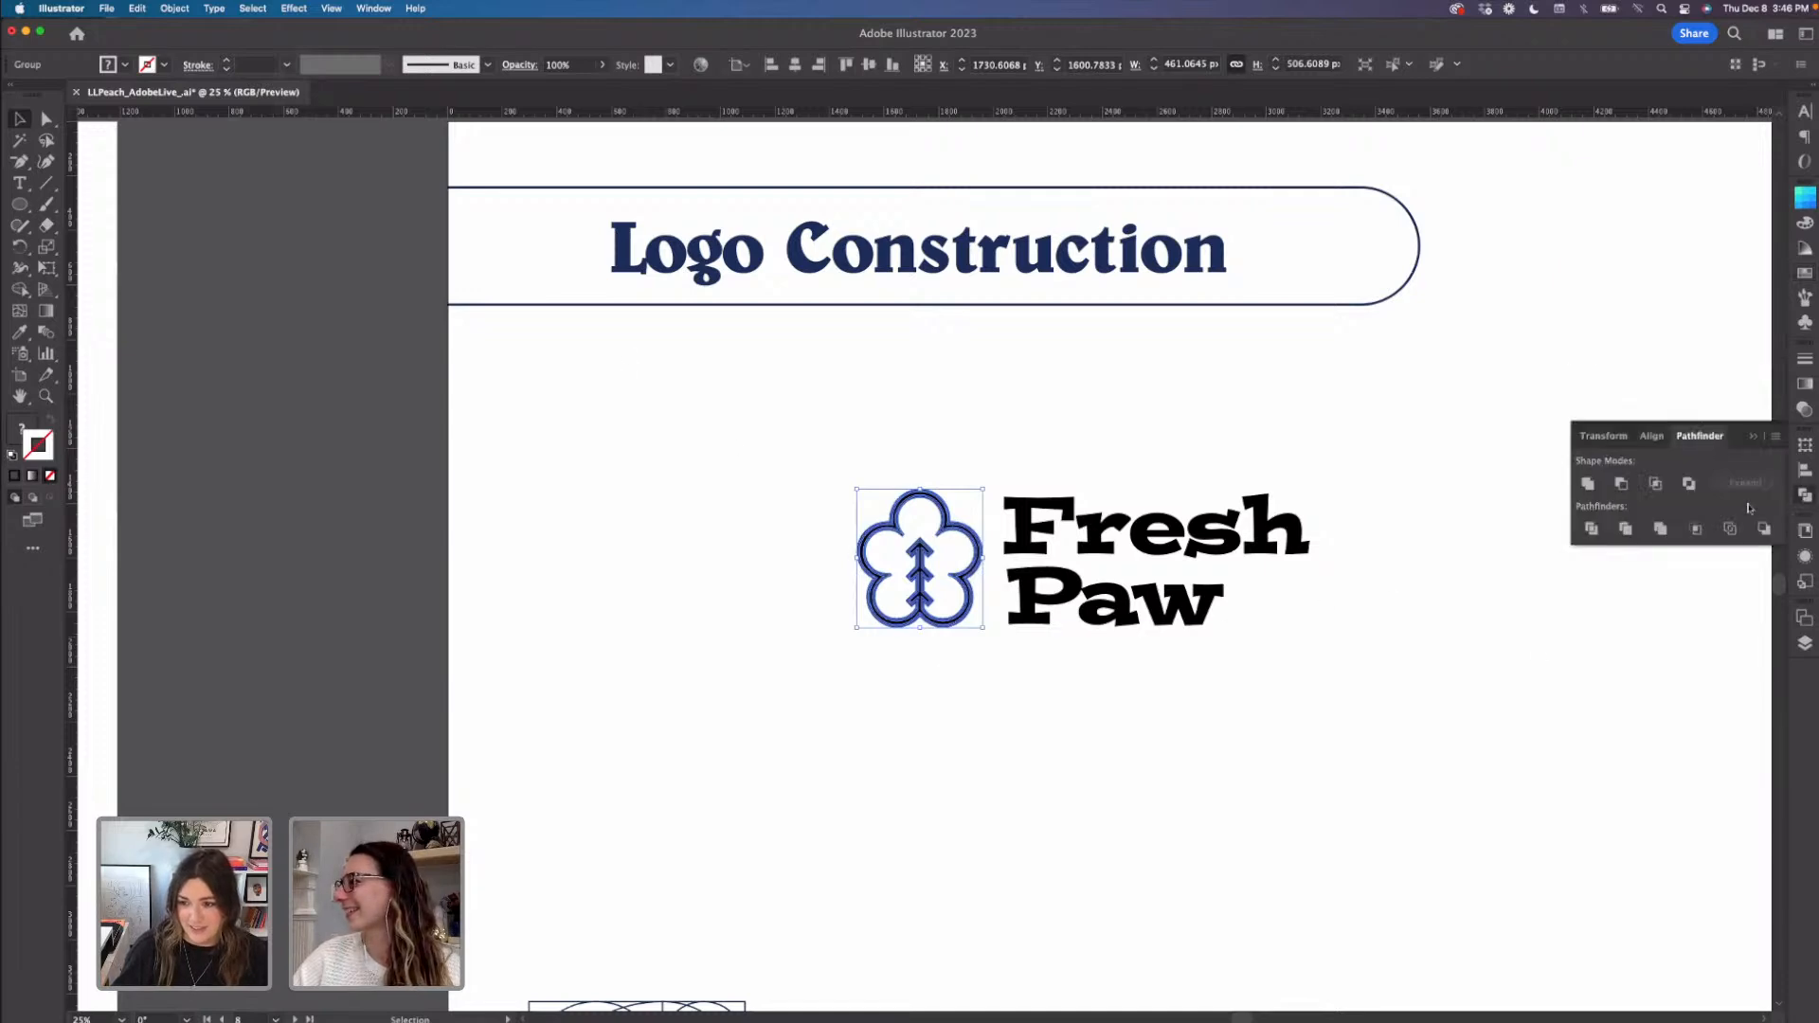
click(1588, 485)
click(1306, 737)
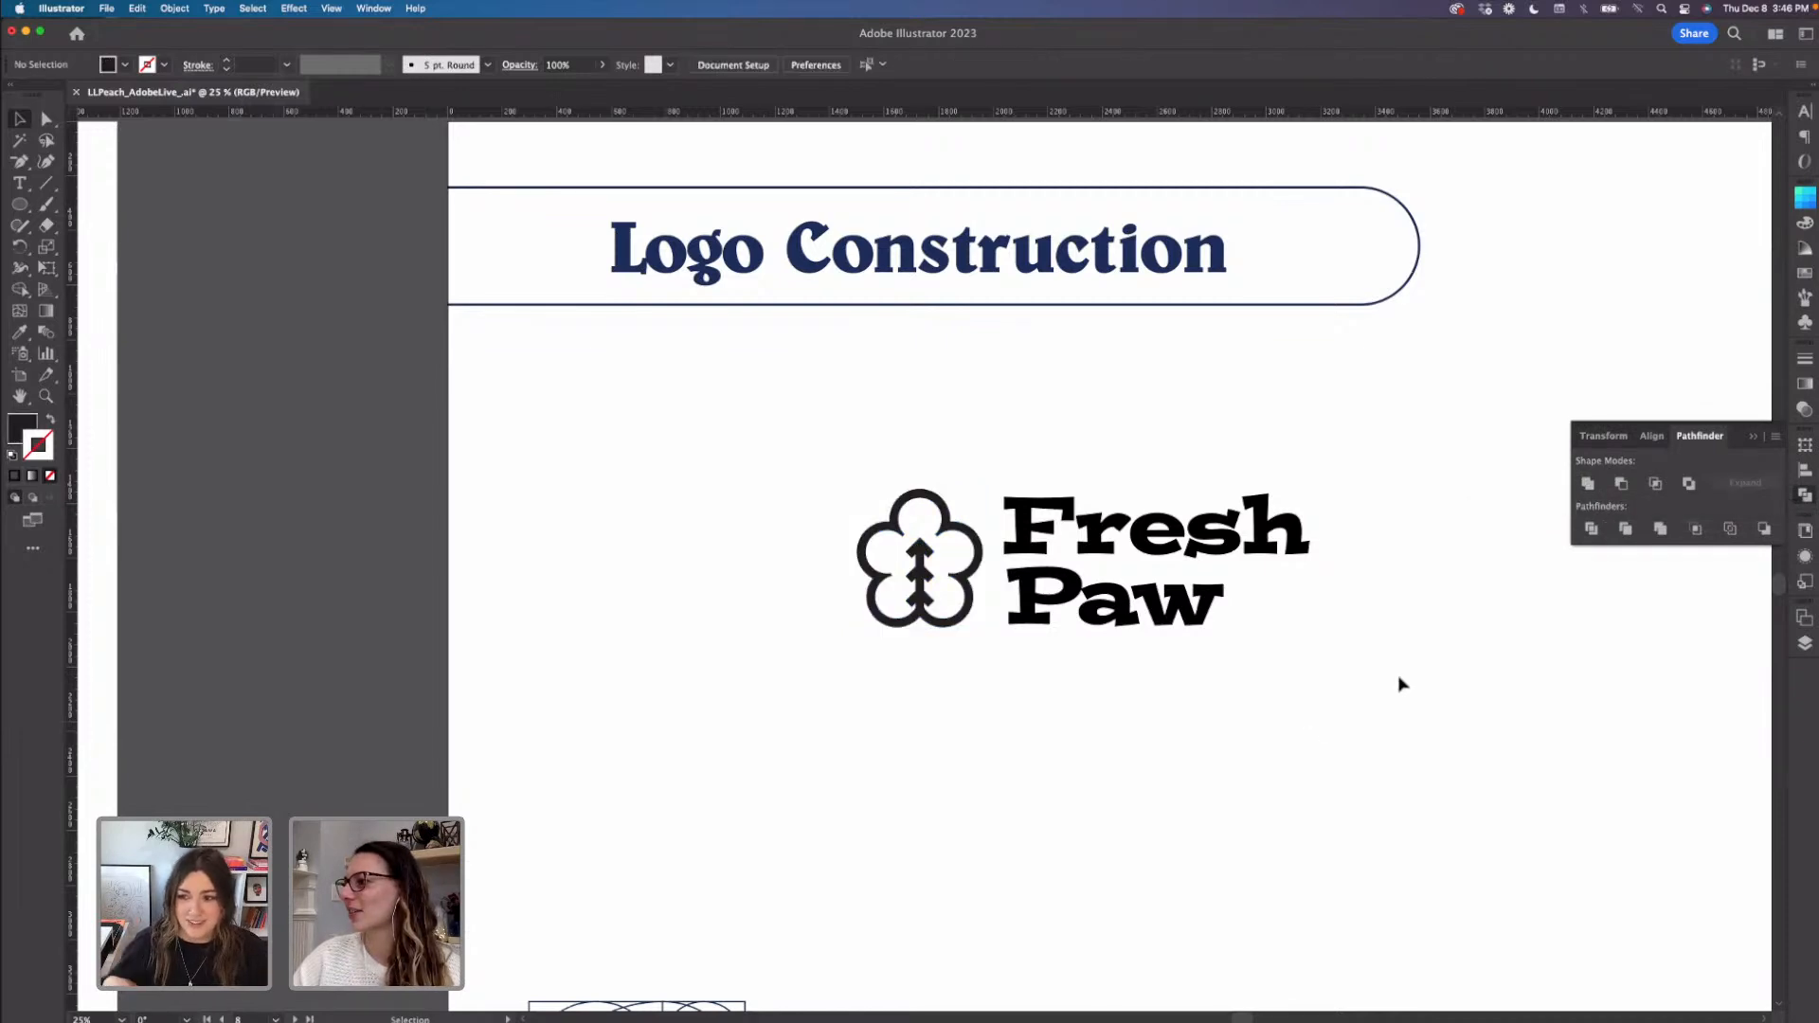
click(1756, 437)
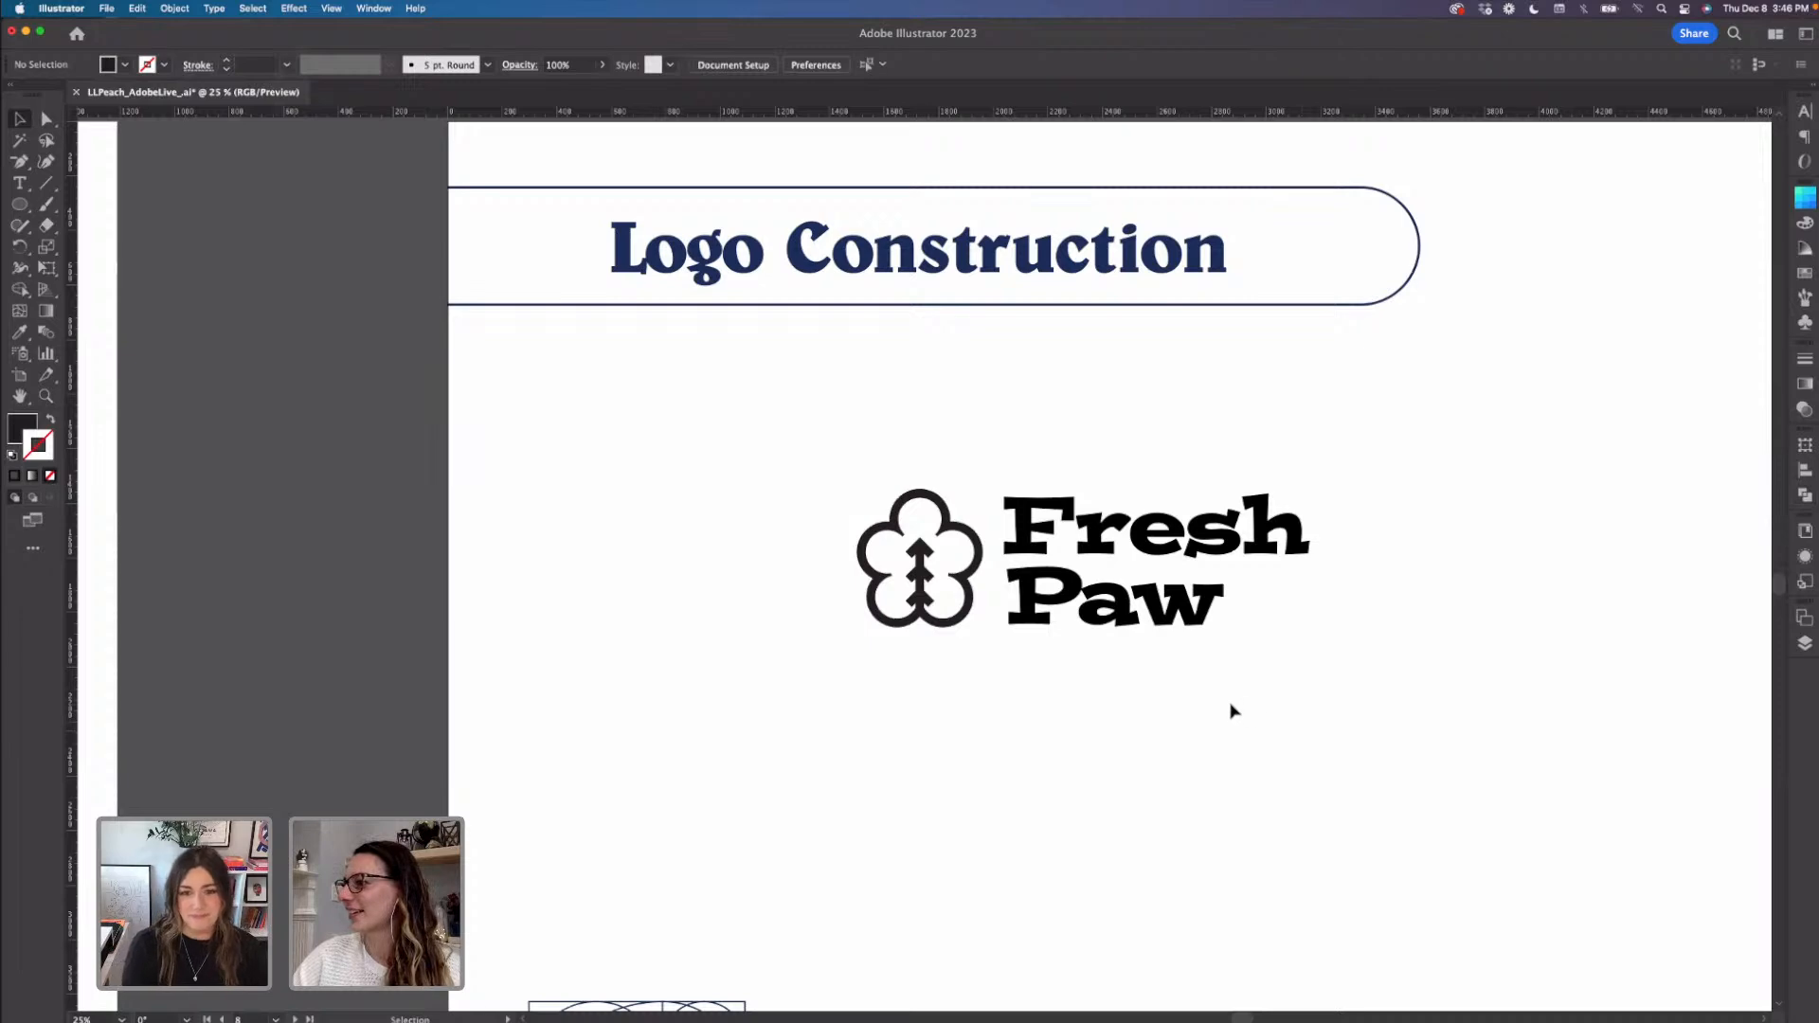
key(super+minus)
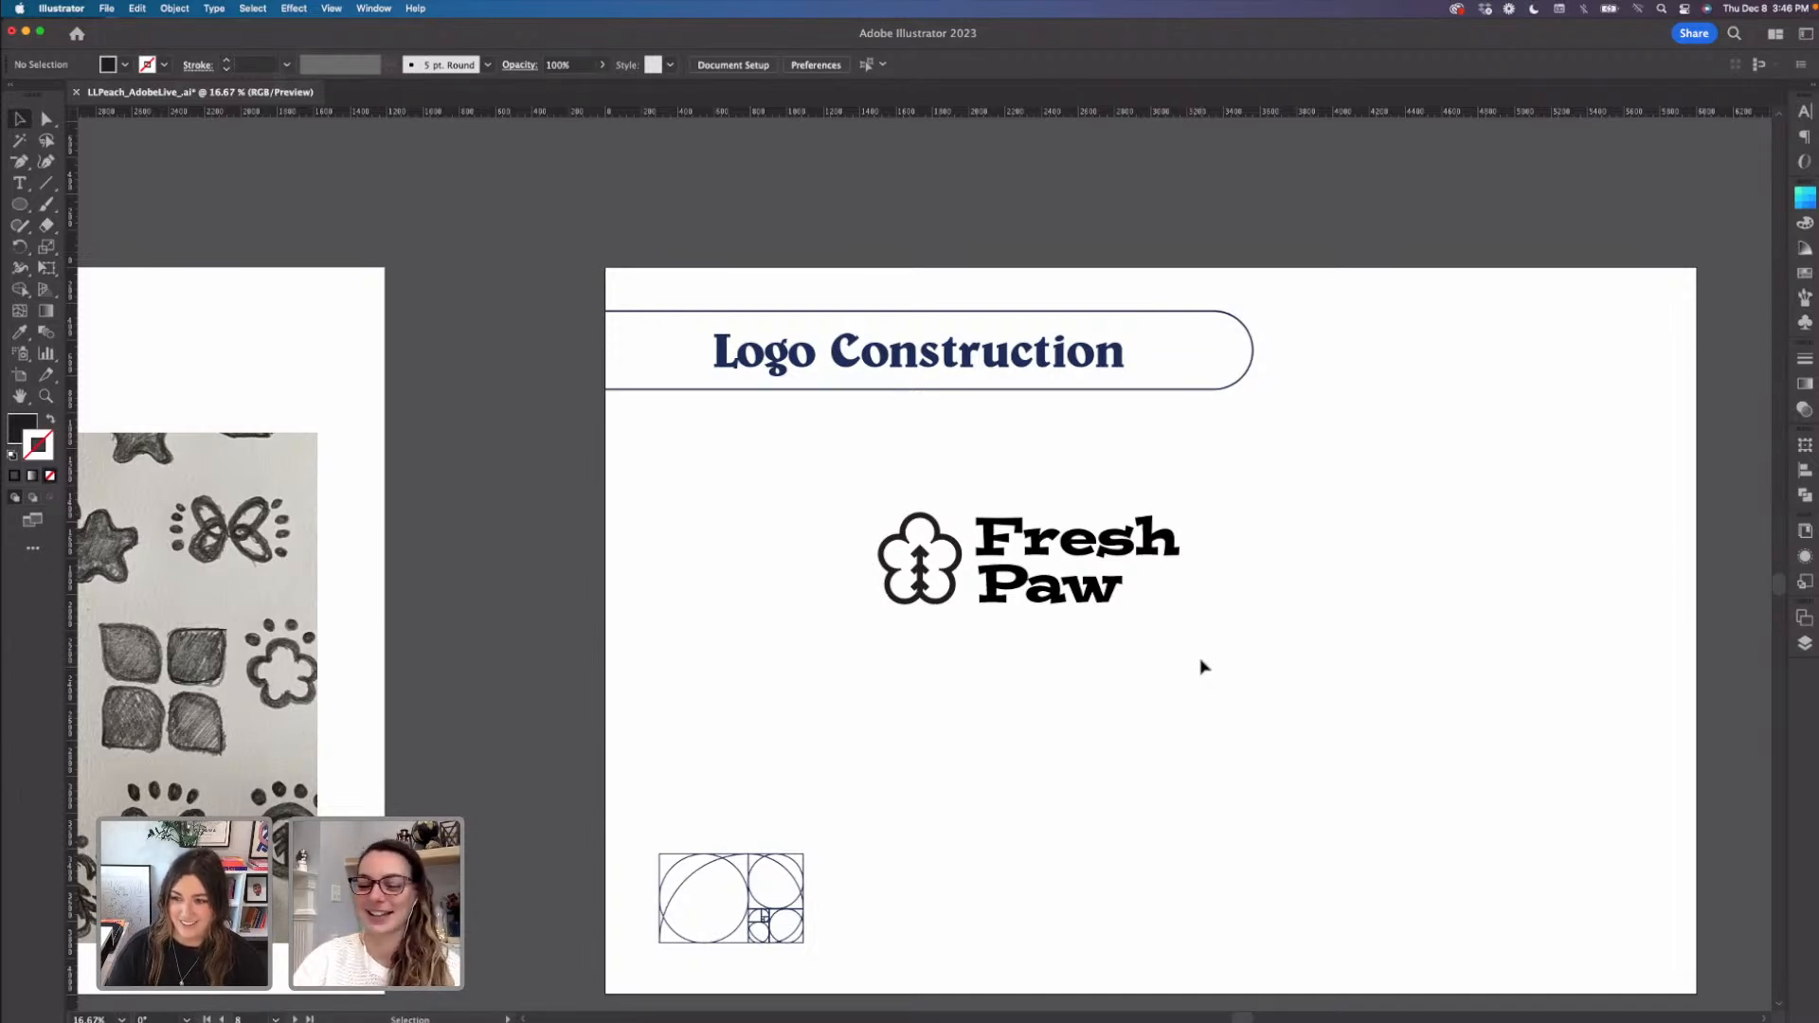
key(super+equal)
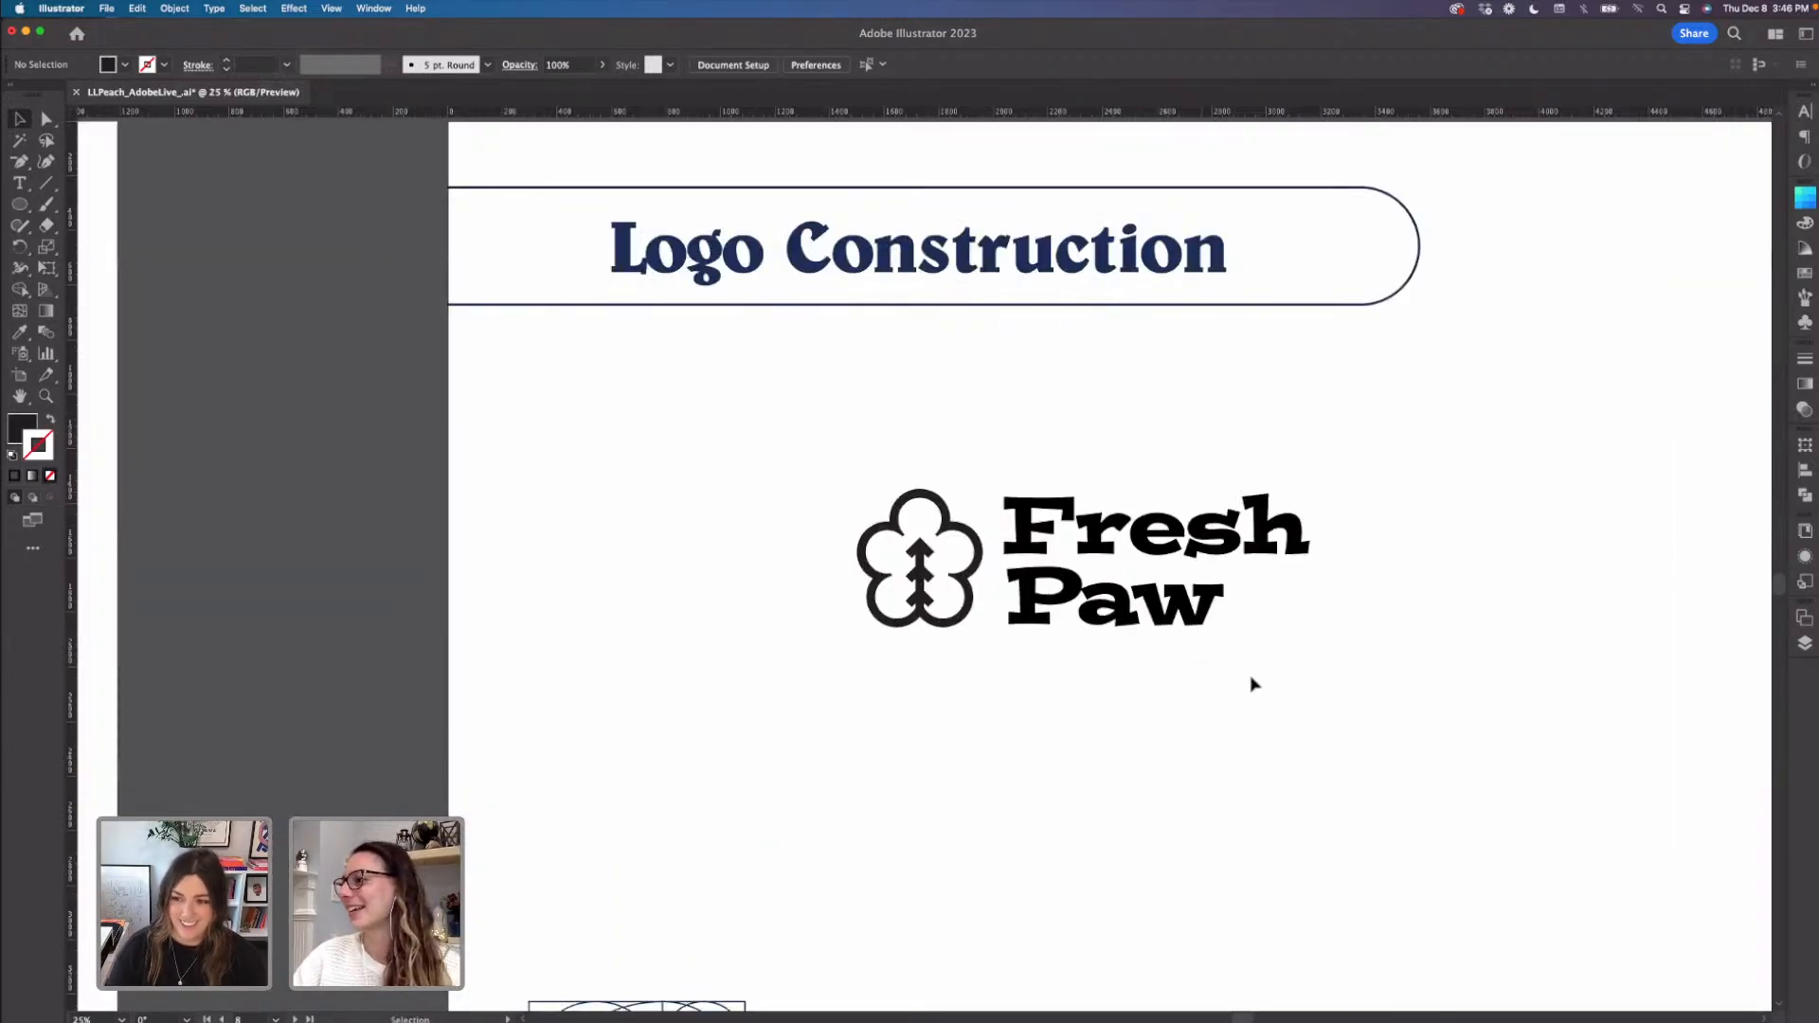
key(super+minus)
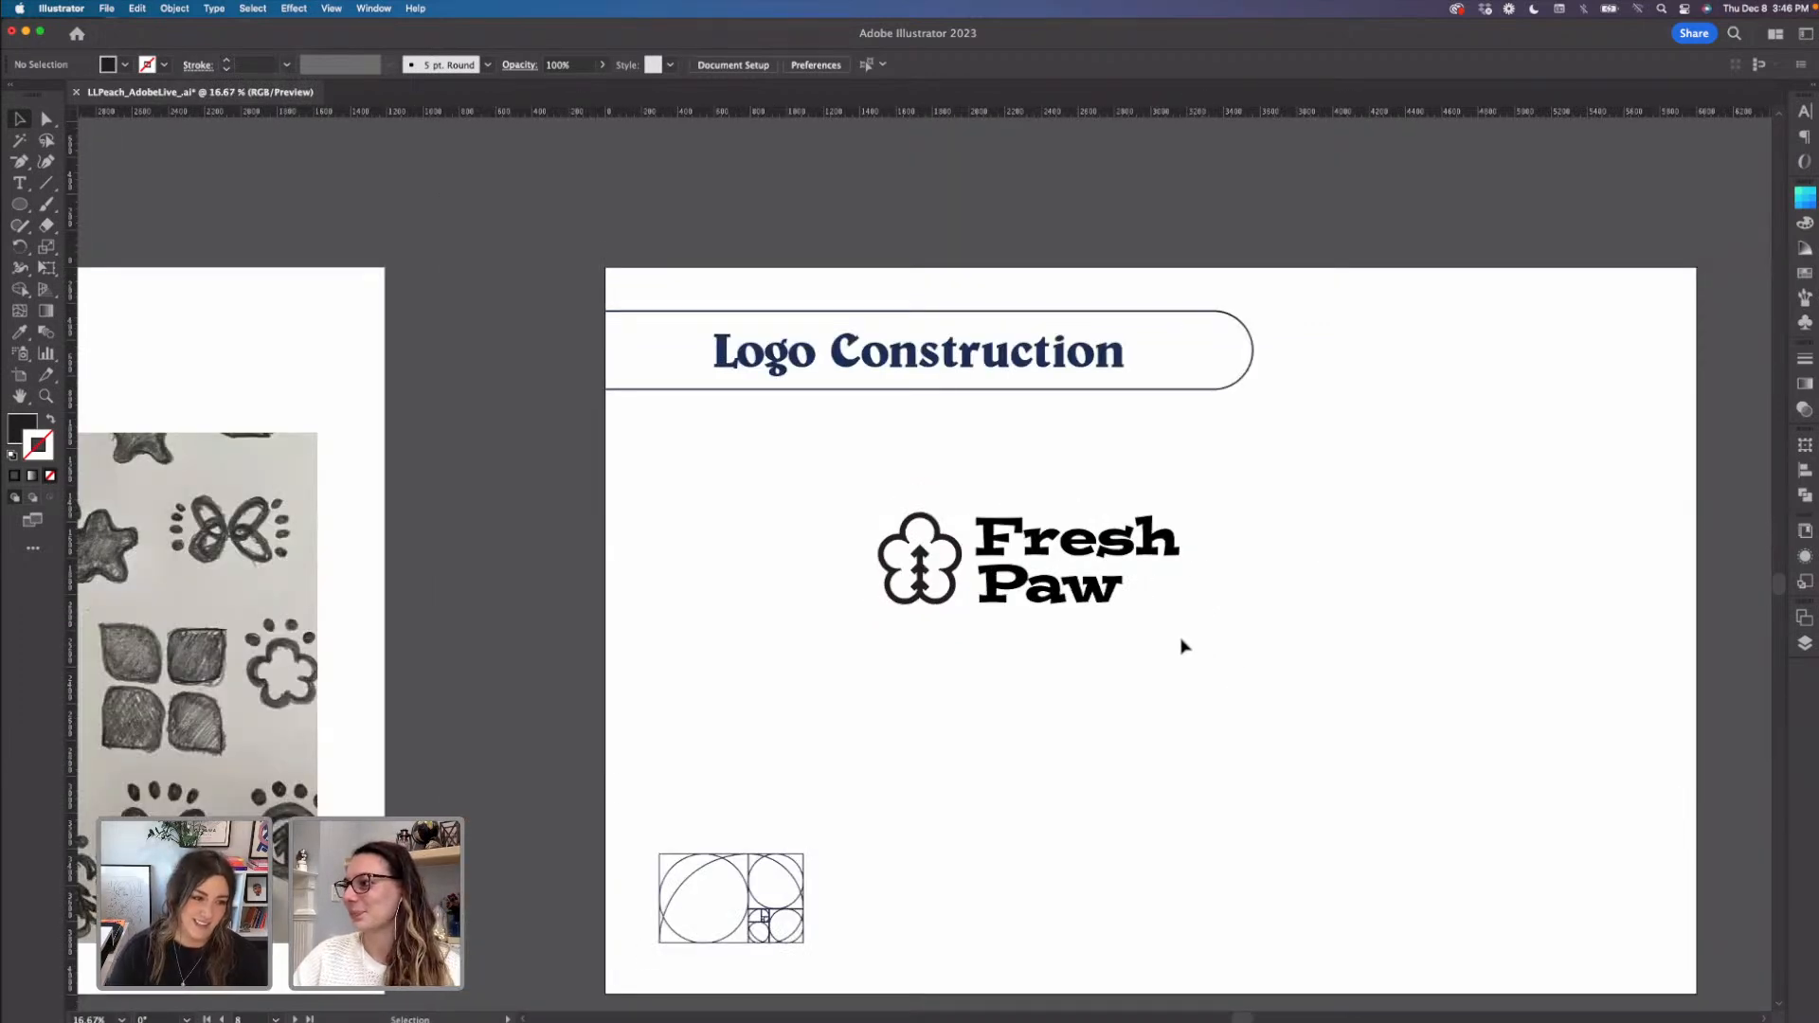
- Move the stacked Fresh Paw lockup up beneath the heading and place a copy of it below
click(1091, 597)
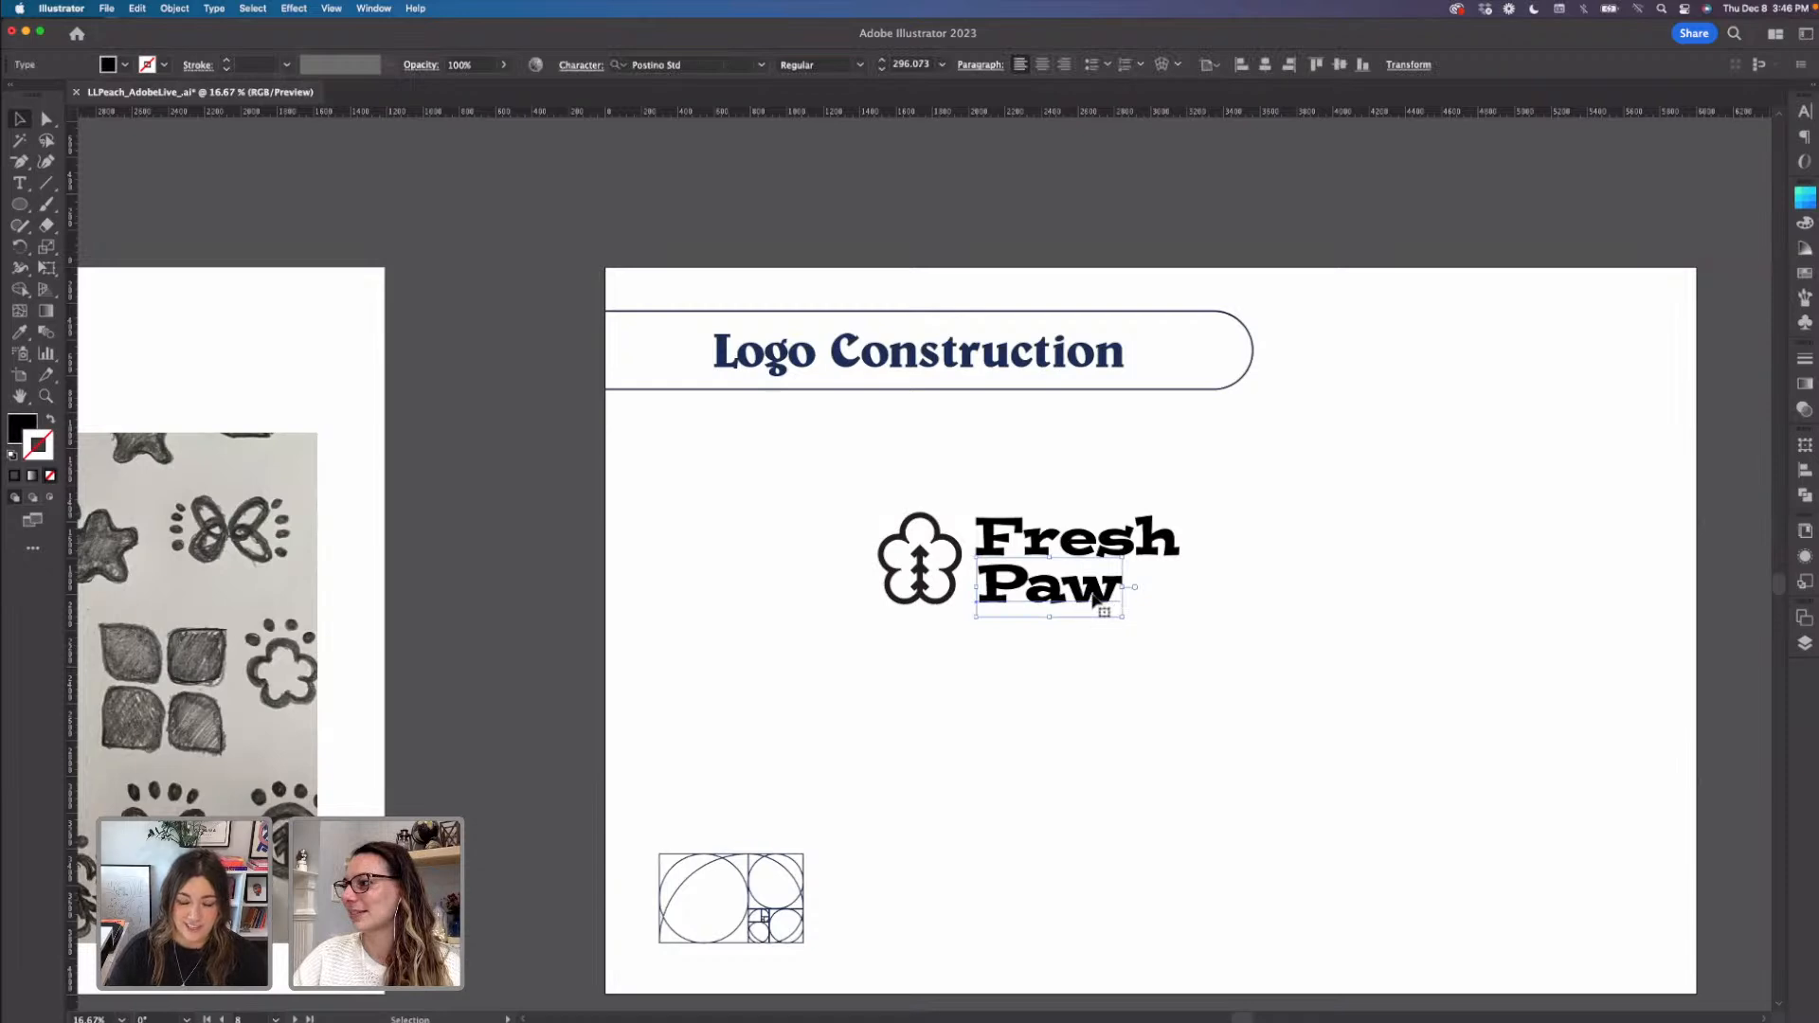
click(1199, 608)
click(897, 548)
drag(897, 548, 897, 472)
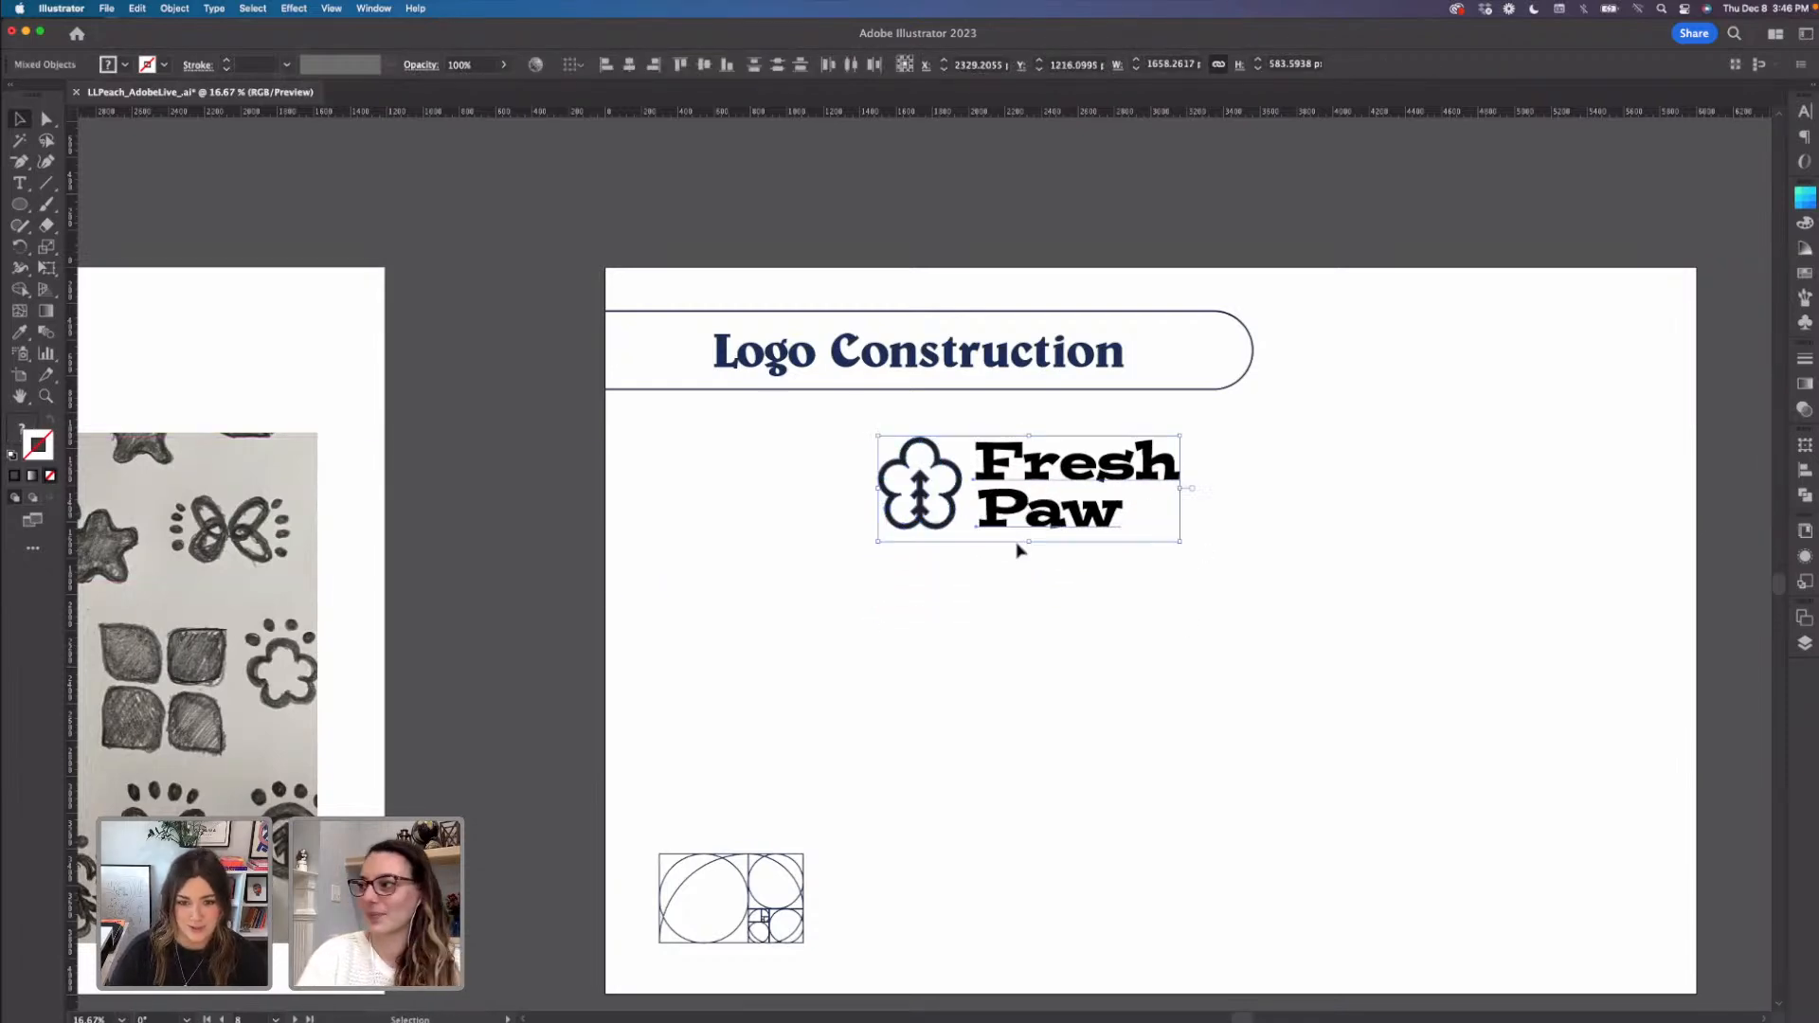
drag(1020, 527, 1008, 694)
- Delete the word Paw from the lower lockup and lower Fresh to align with the middle of its flower mark
click(1207, 743)
click(1106, 677)
key(Delete)
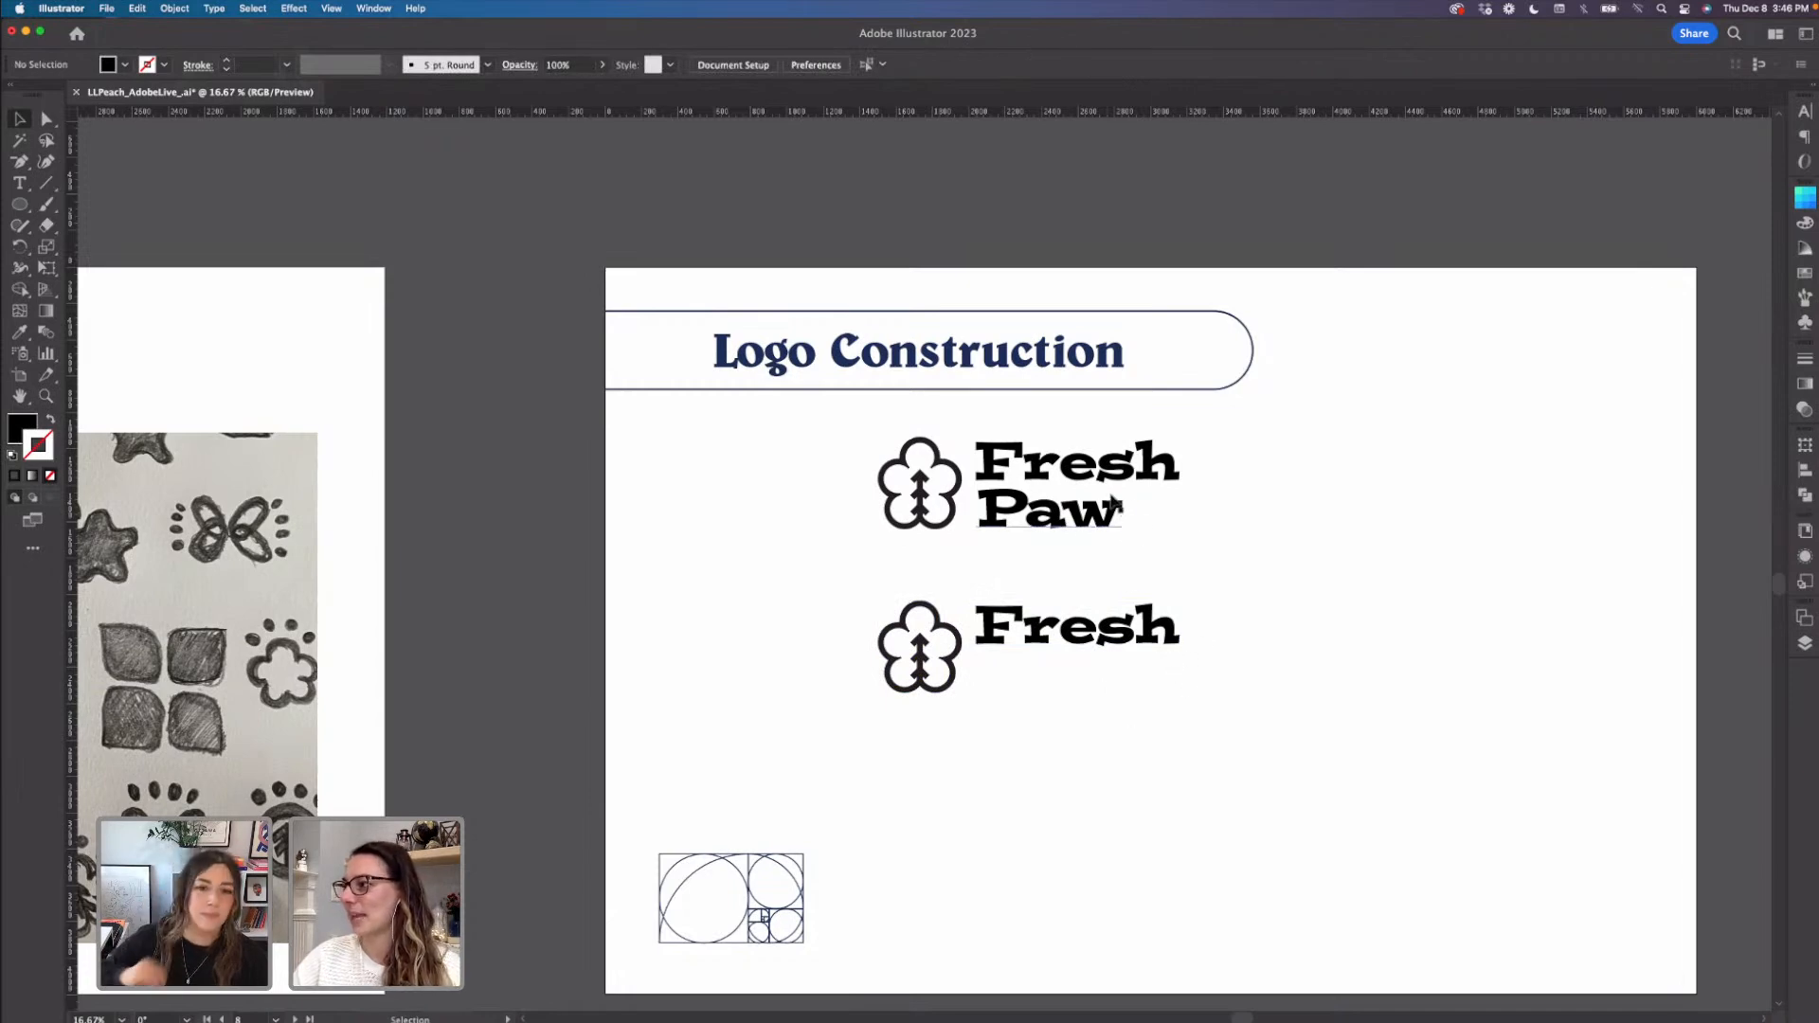
drag(1140, 640, 1137, 668)
drag(1137, 673, 1173, 672)
- Append "Paw" to the lower Fresh text to make a single-line FreshPaw wordmark
double_click(1175, 661)
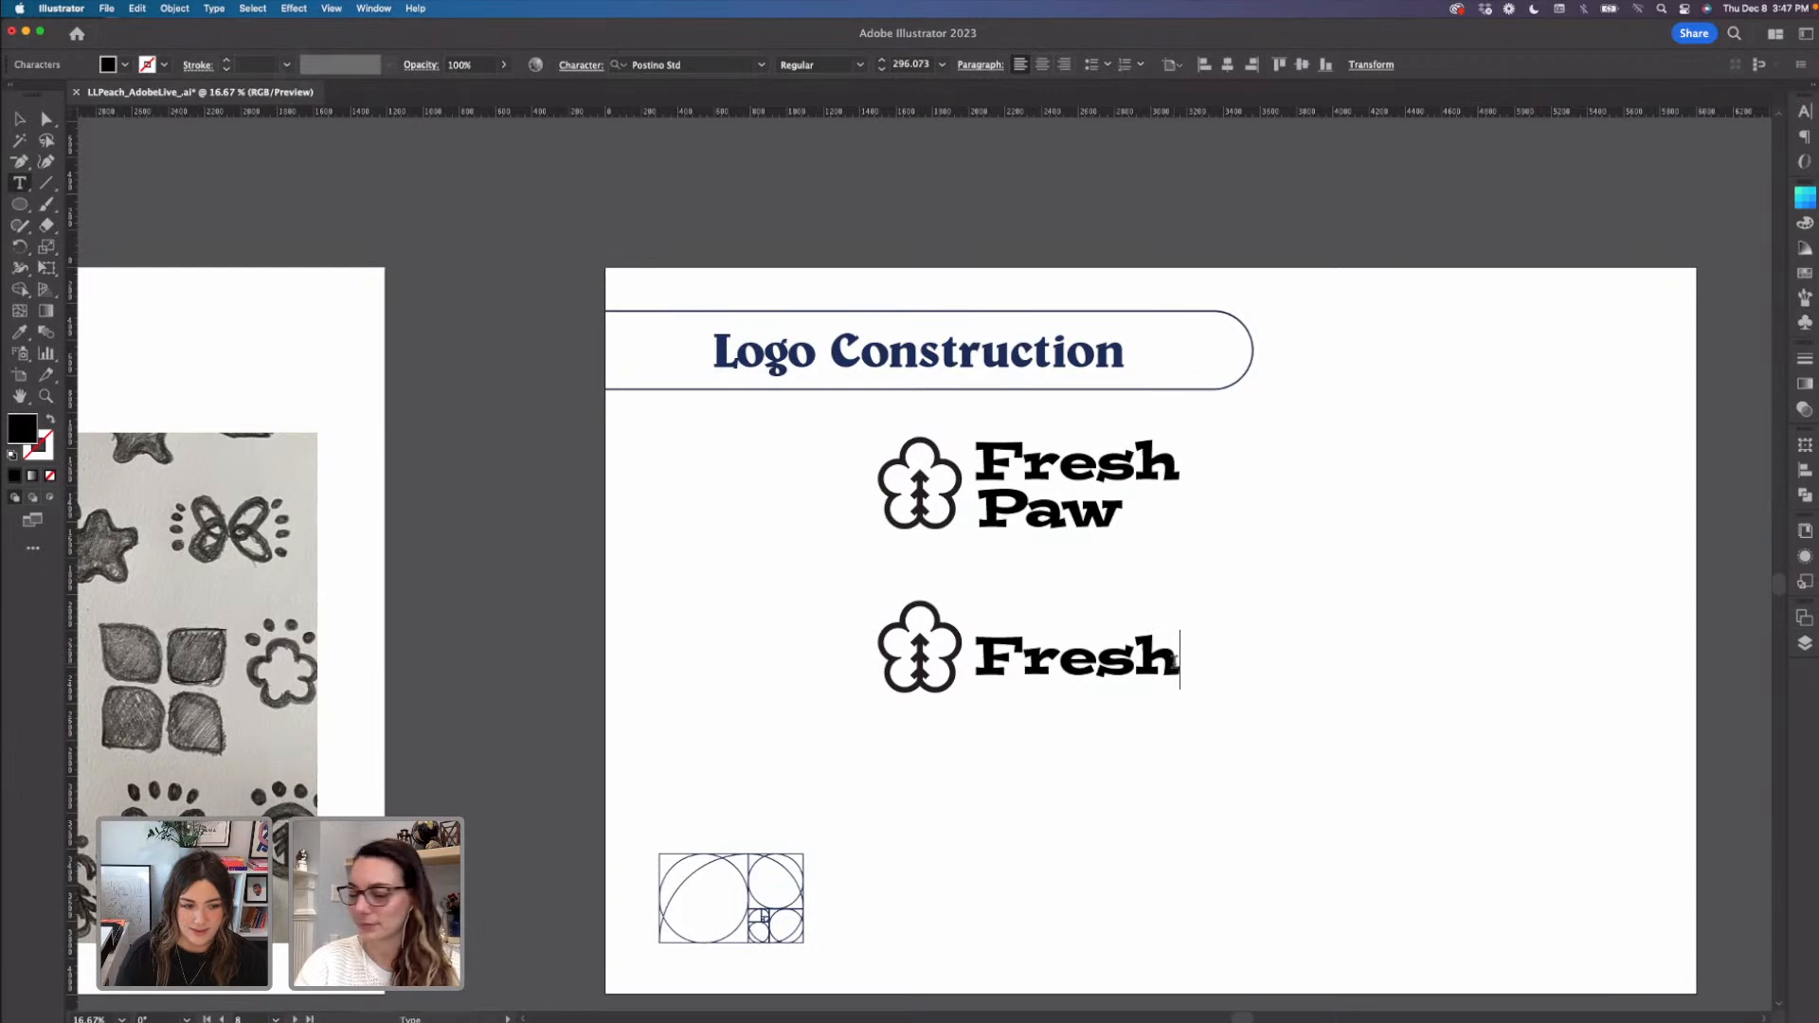
text({aw)
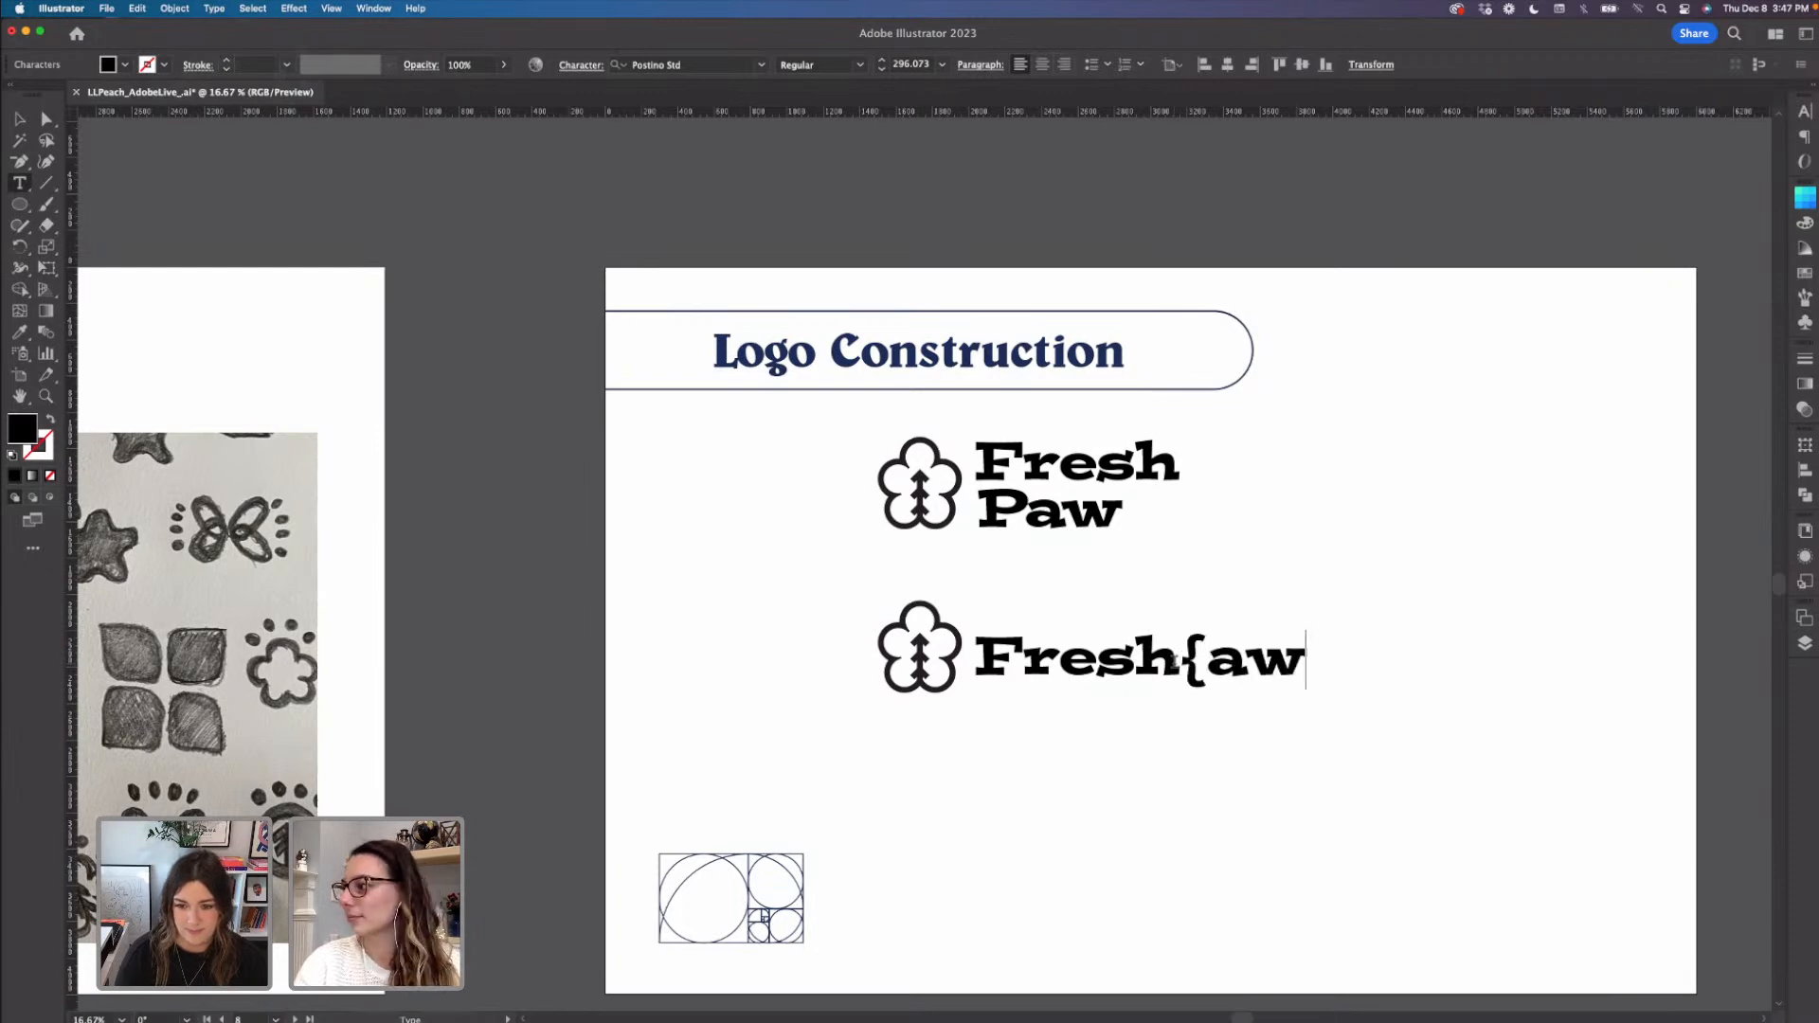
key(BackSpace)
key(BackSpace)
key(BackSpace)
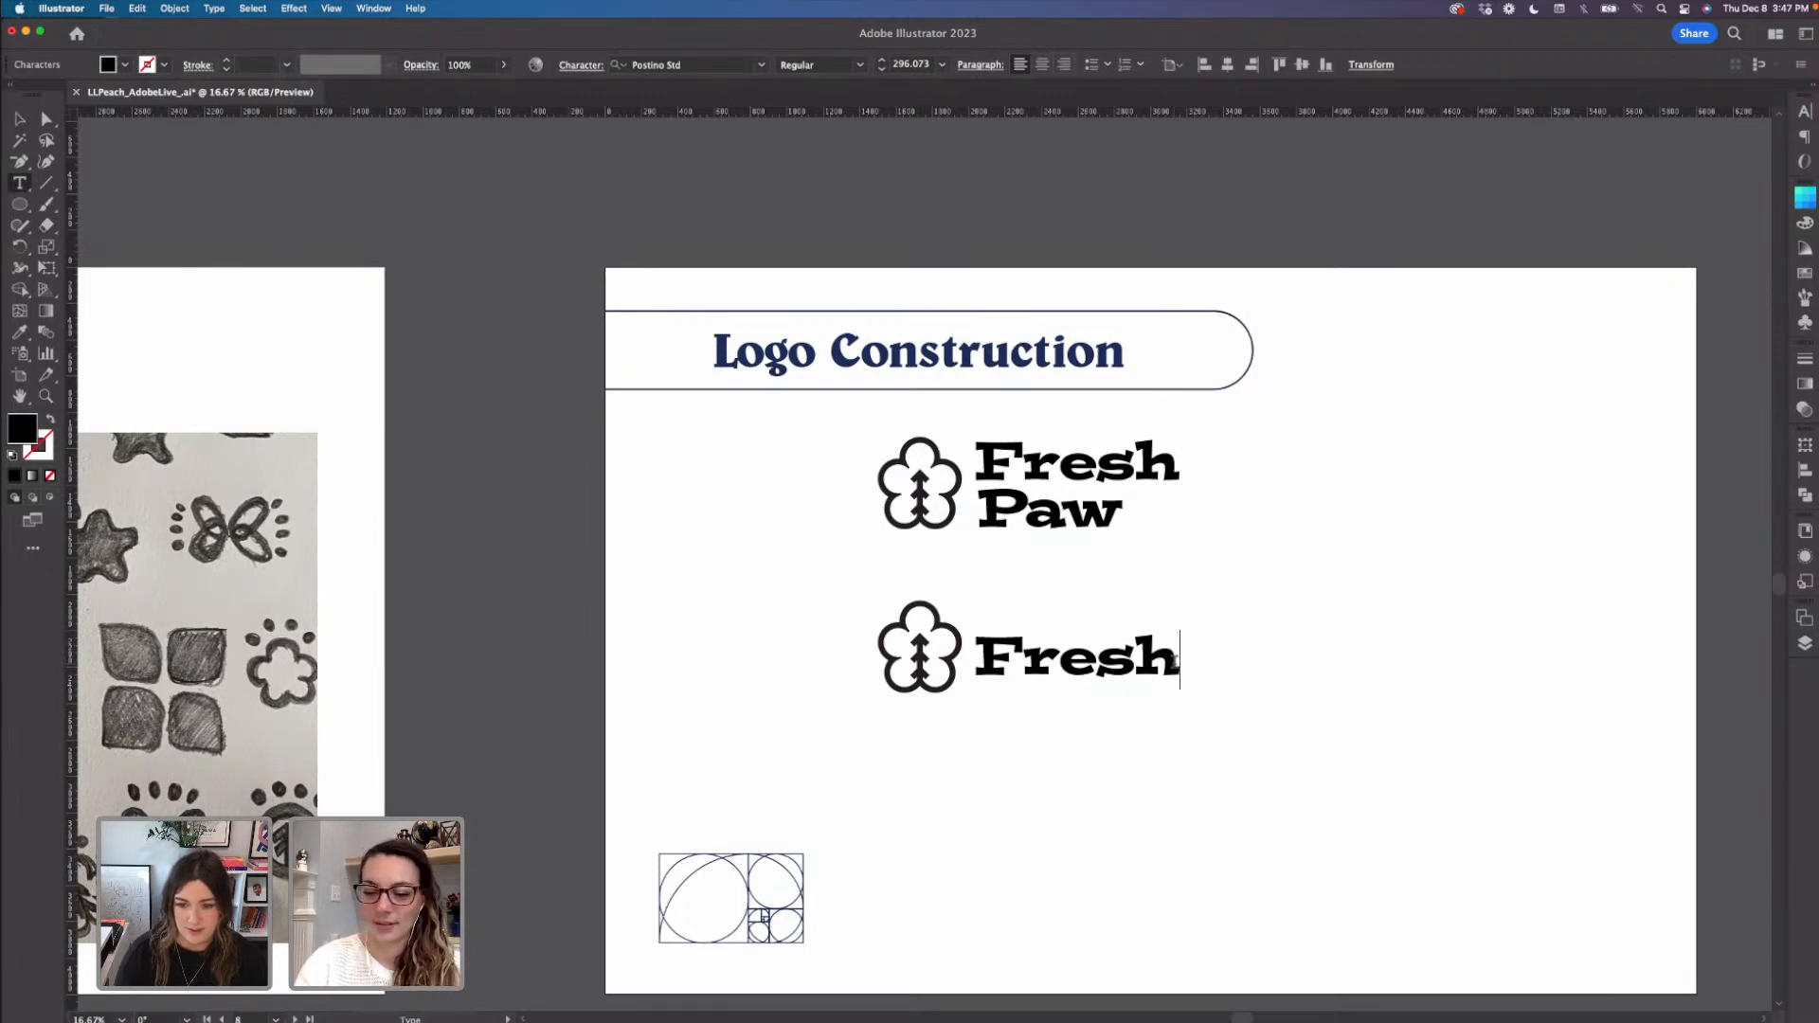
text(Paw)
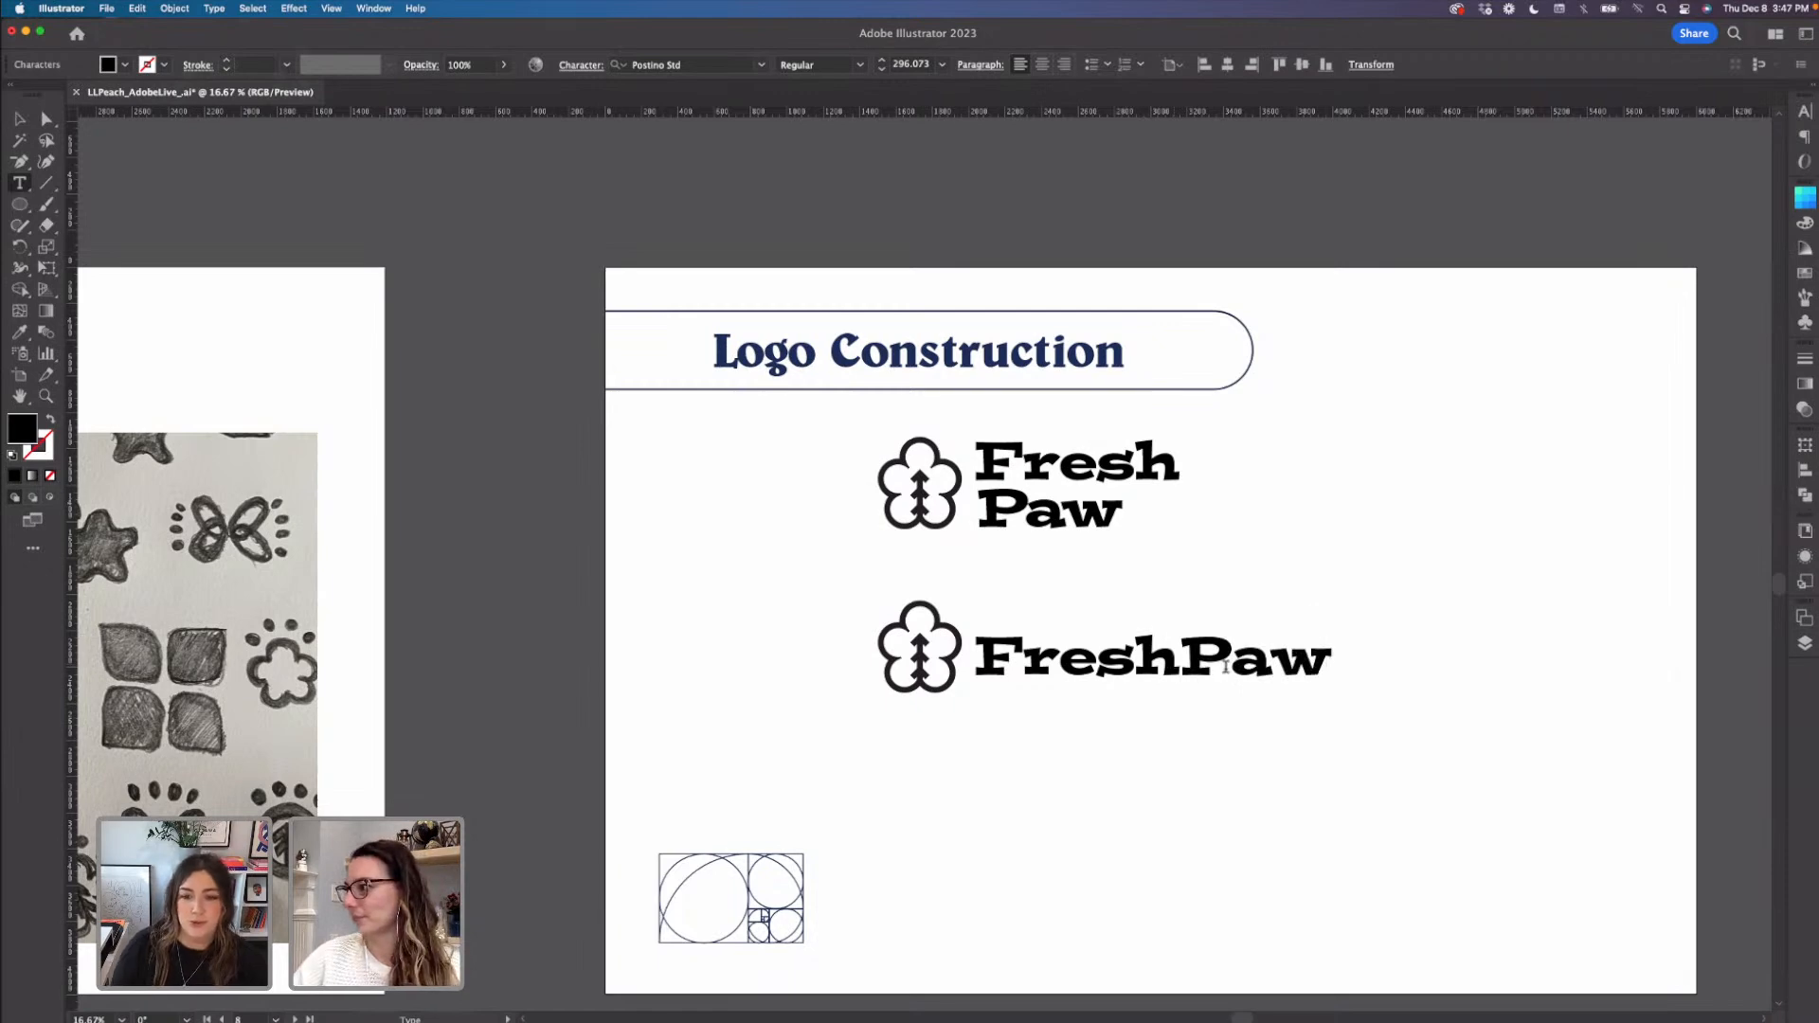
- Tighten the kerning between the P and a of the single-line FreshPaw wordmark
click(1230, 666)
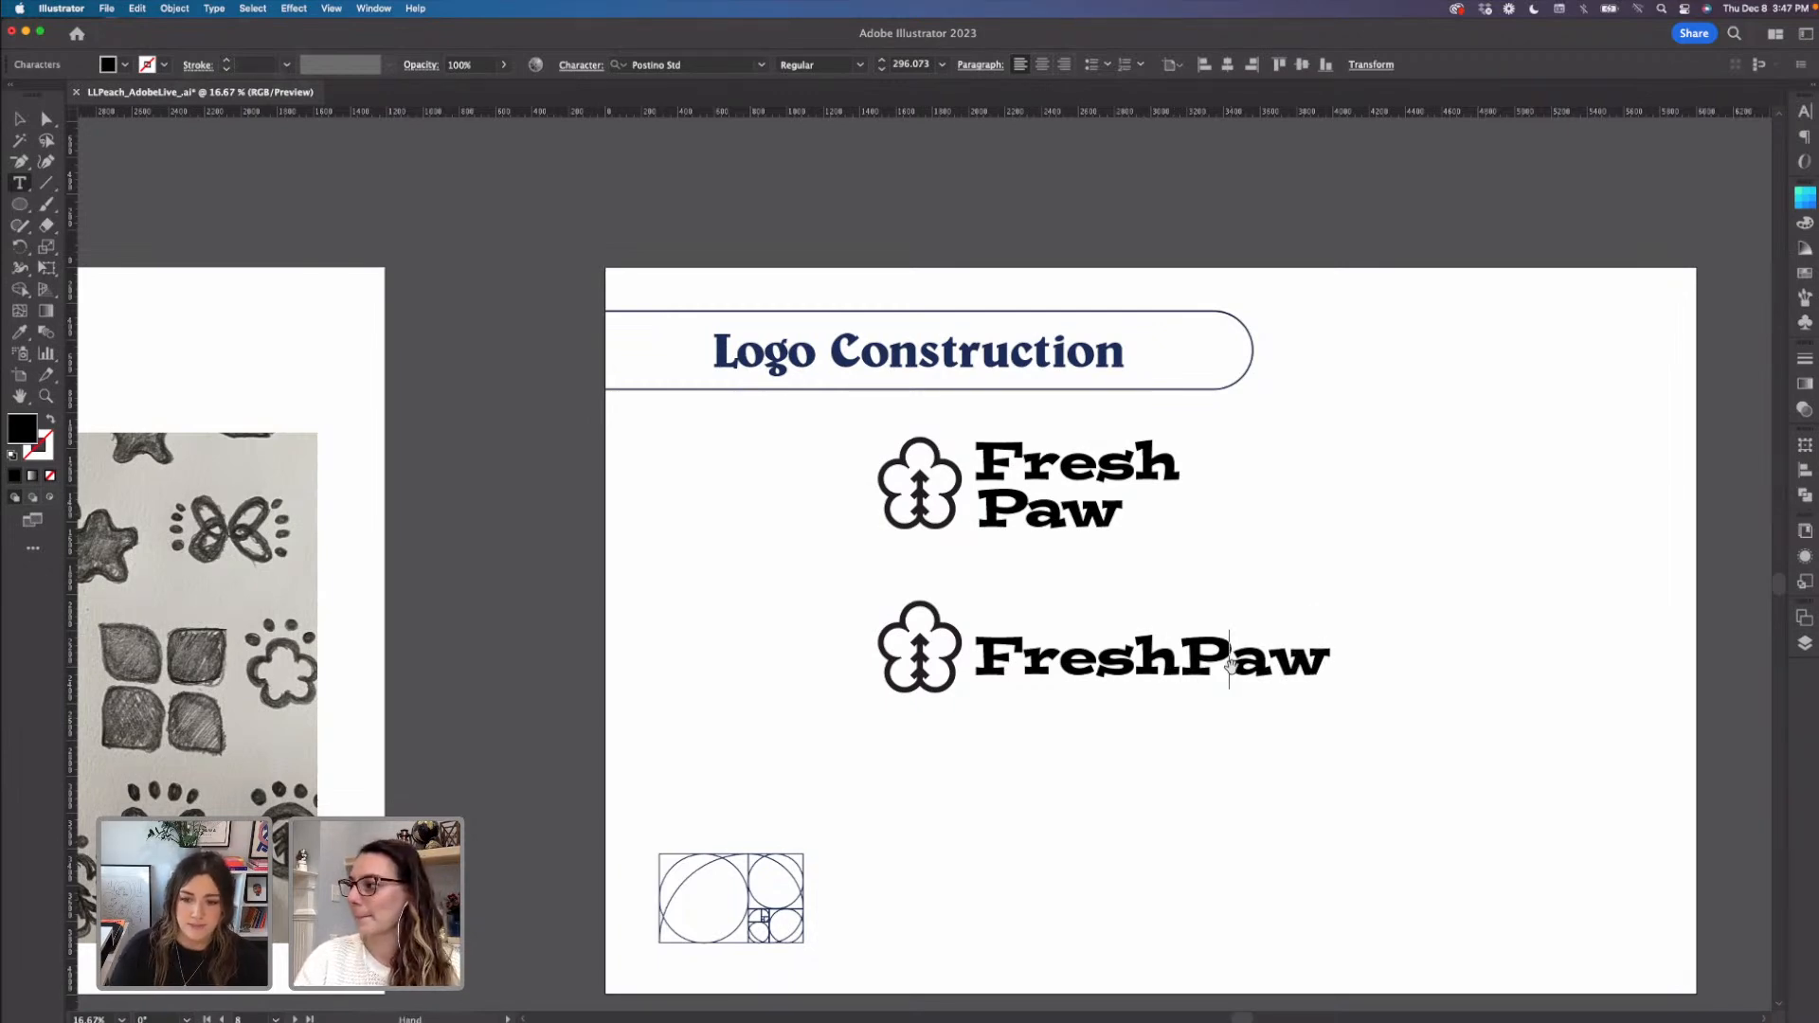
key(alt+Right)
key(alt+Left)
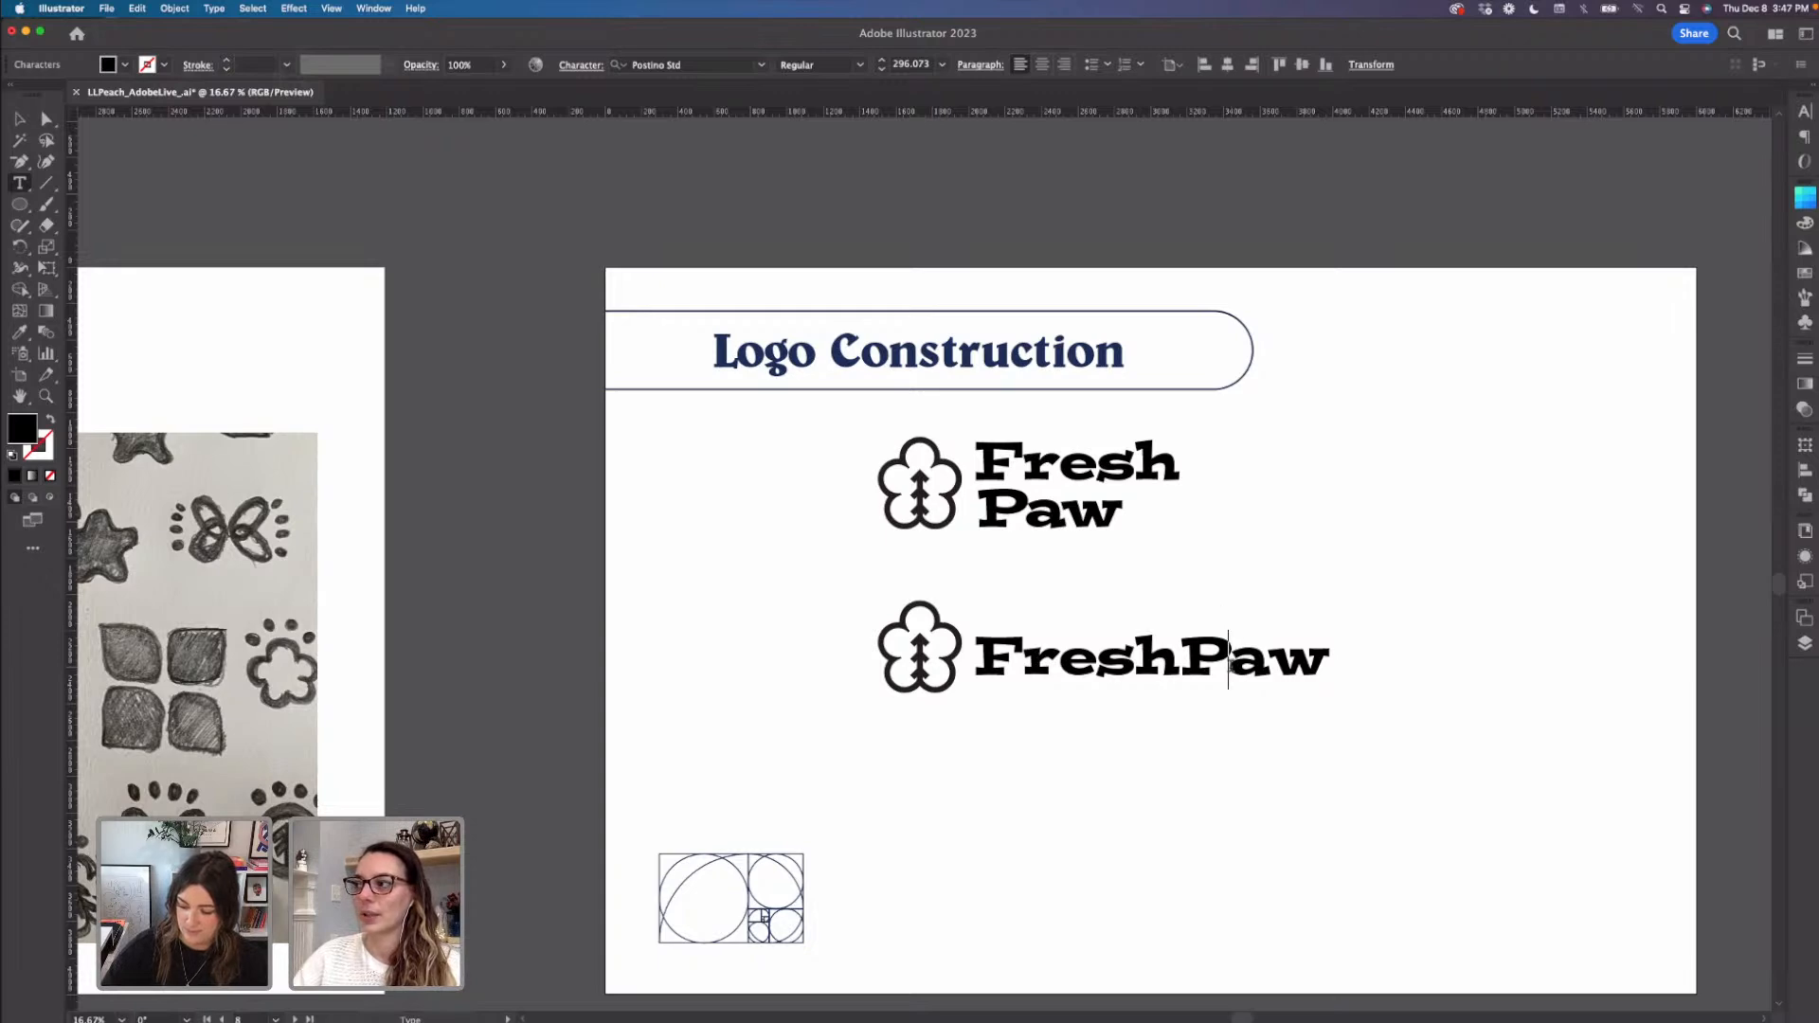
click(1229, 664)
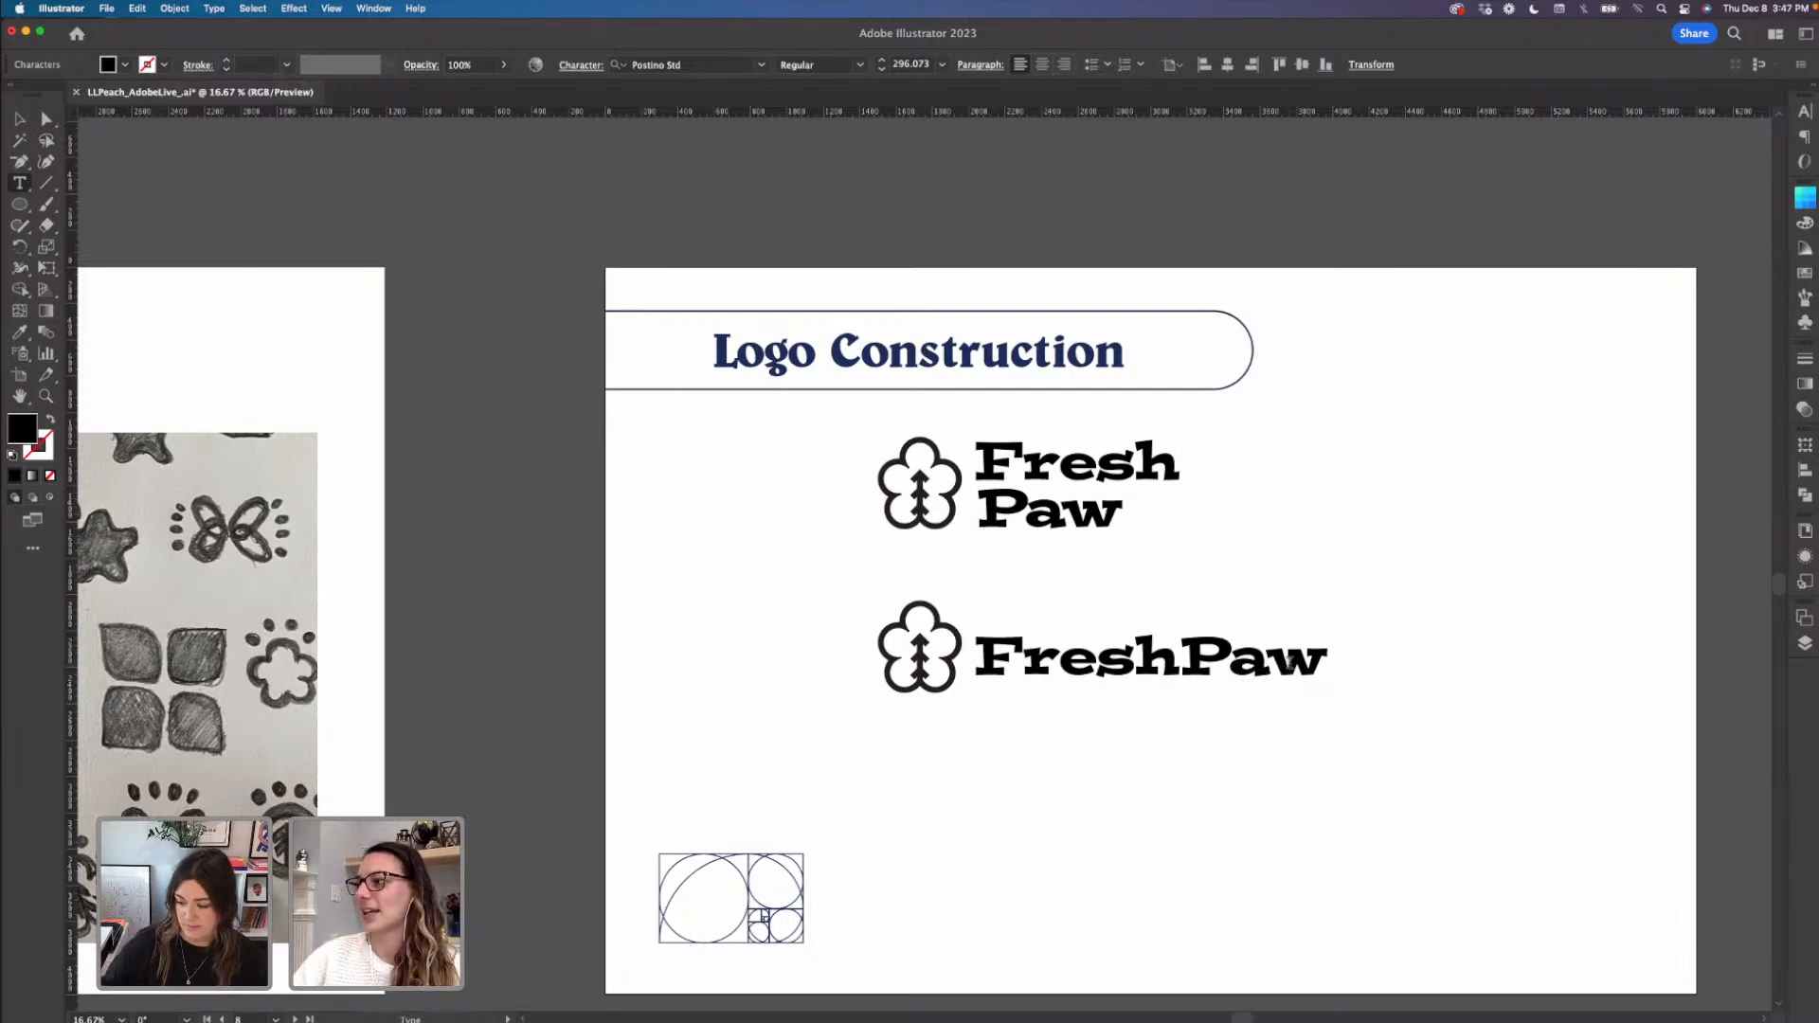
click(19, 118)
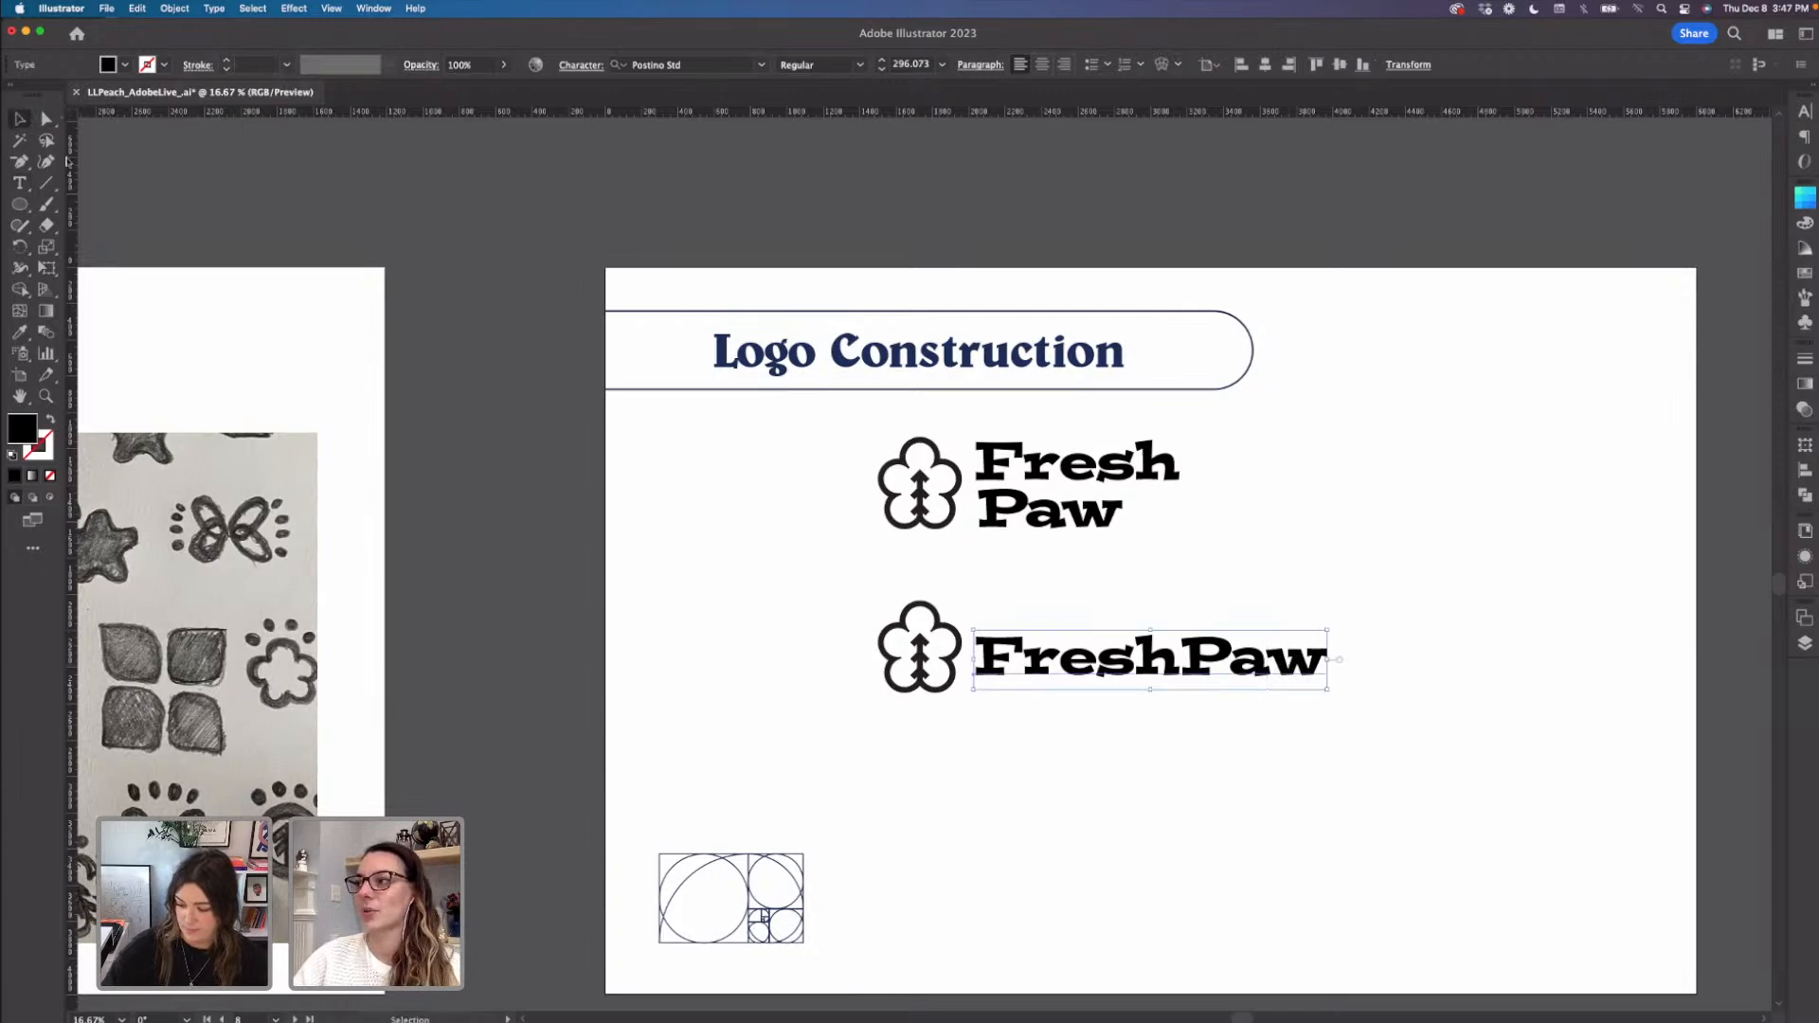
- Scale the lower flower mark down to roughly the wordmark's letter height and place it close before FreshPaw
click(1265, 738)
click(953, 675)
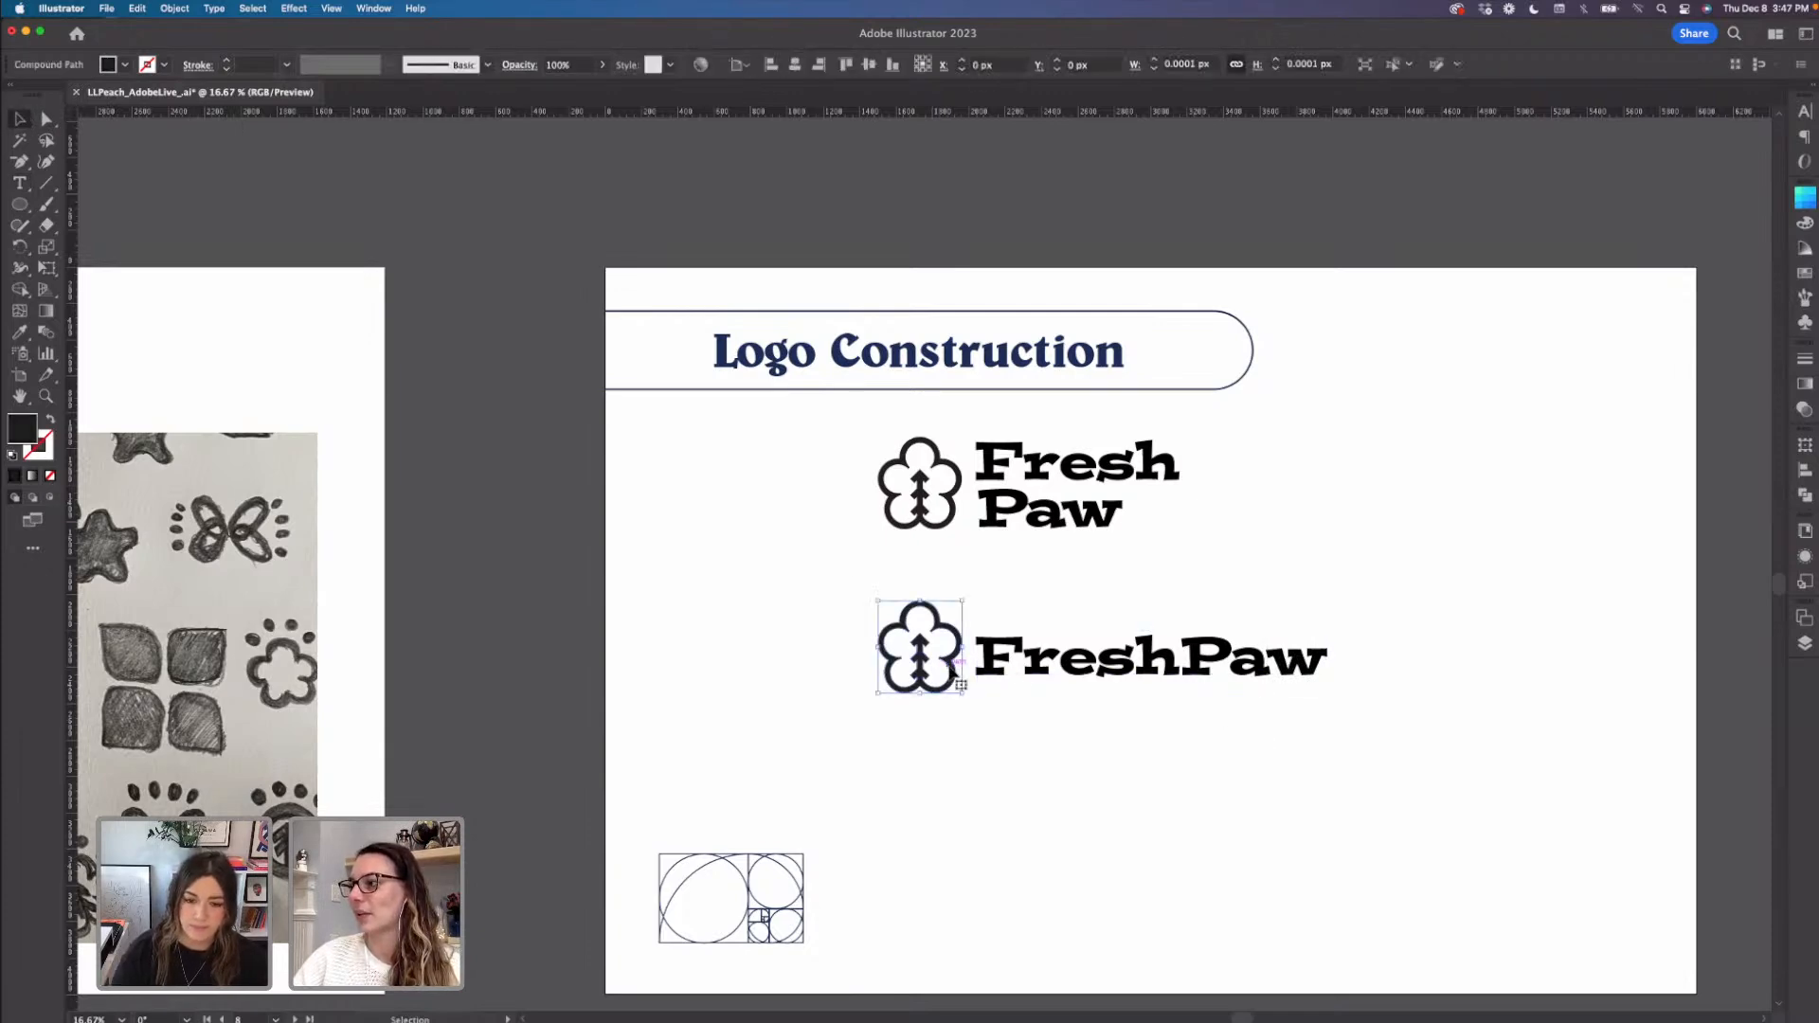
drag(920, 601, 964, 682)
key(super+z)
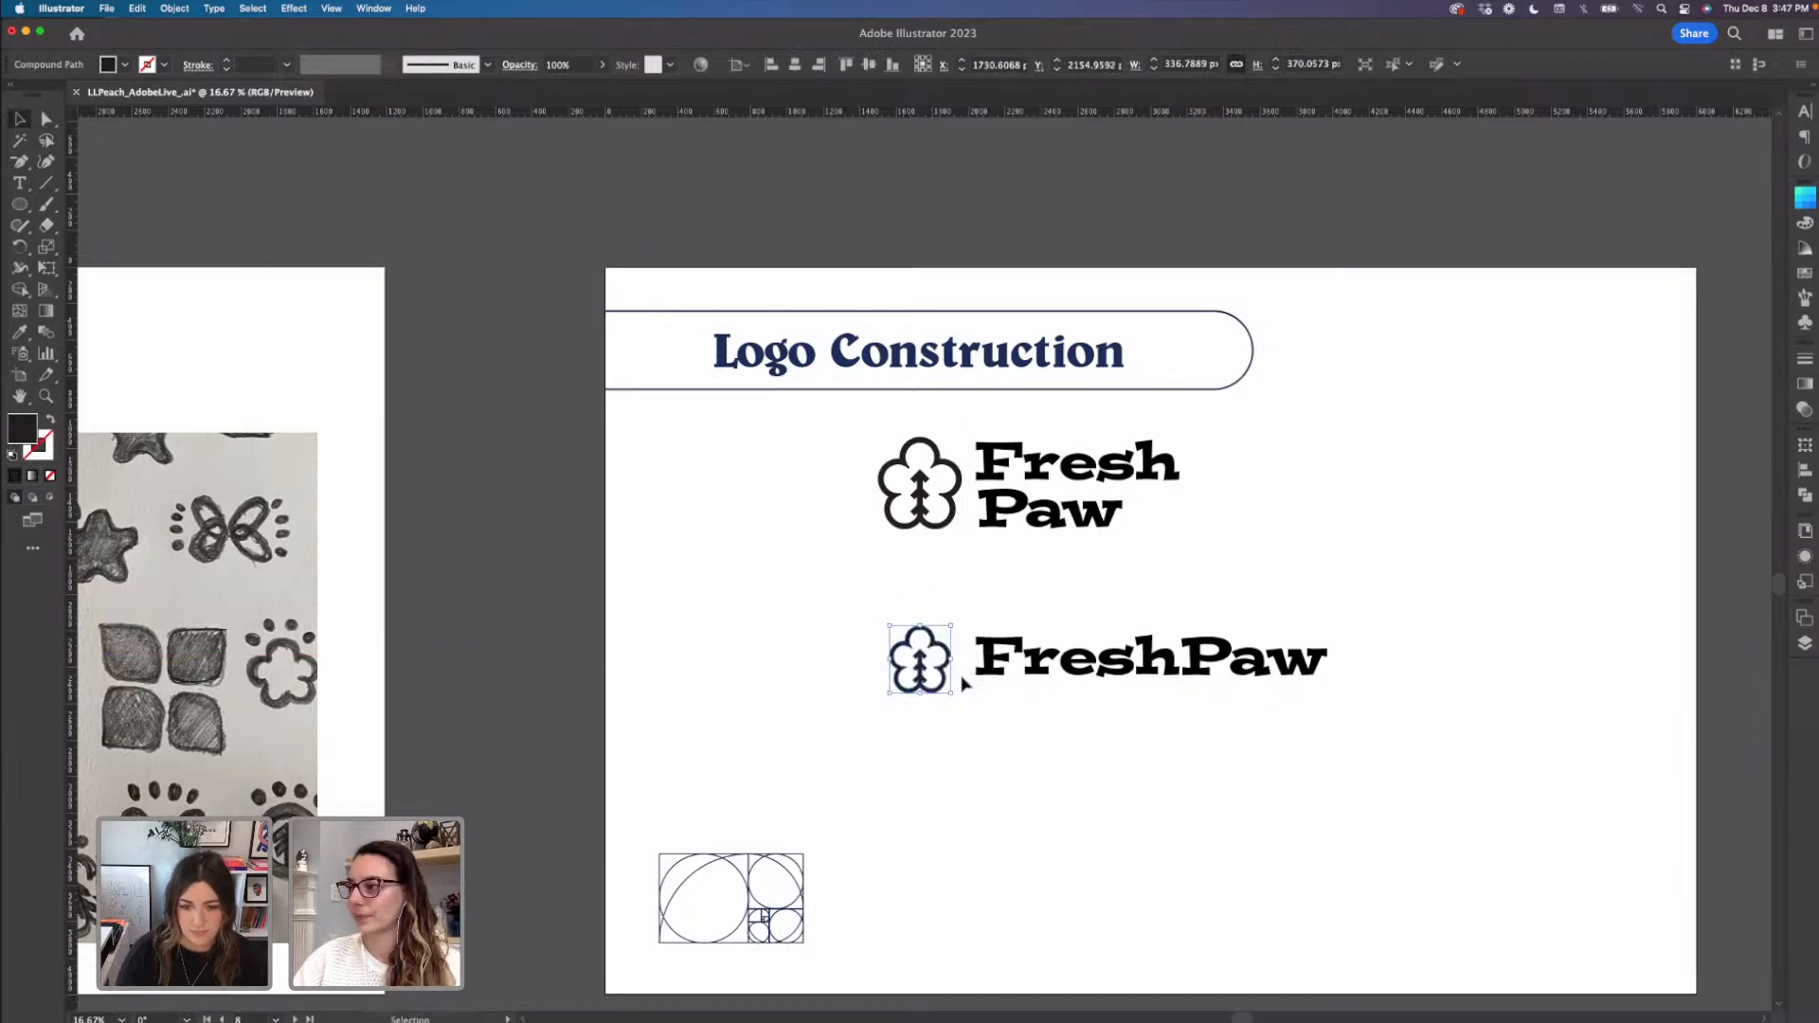
key(super+equal)
key(super+equal)
mouse_move(964, 607)
mouse_down()
mouse_move(981, 609)
mouse_move(941, 607)
mouse_up()
click(1089, 653)
key(super+minus)
key(super+minus)
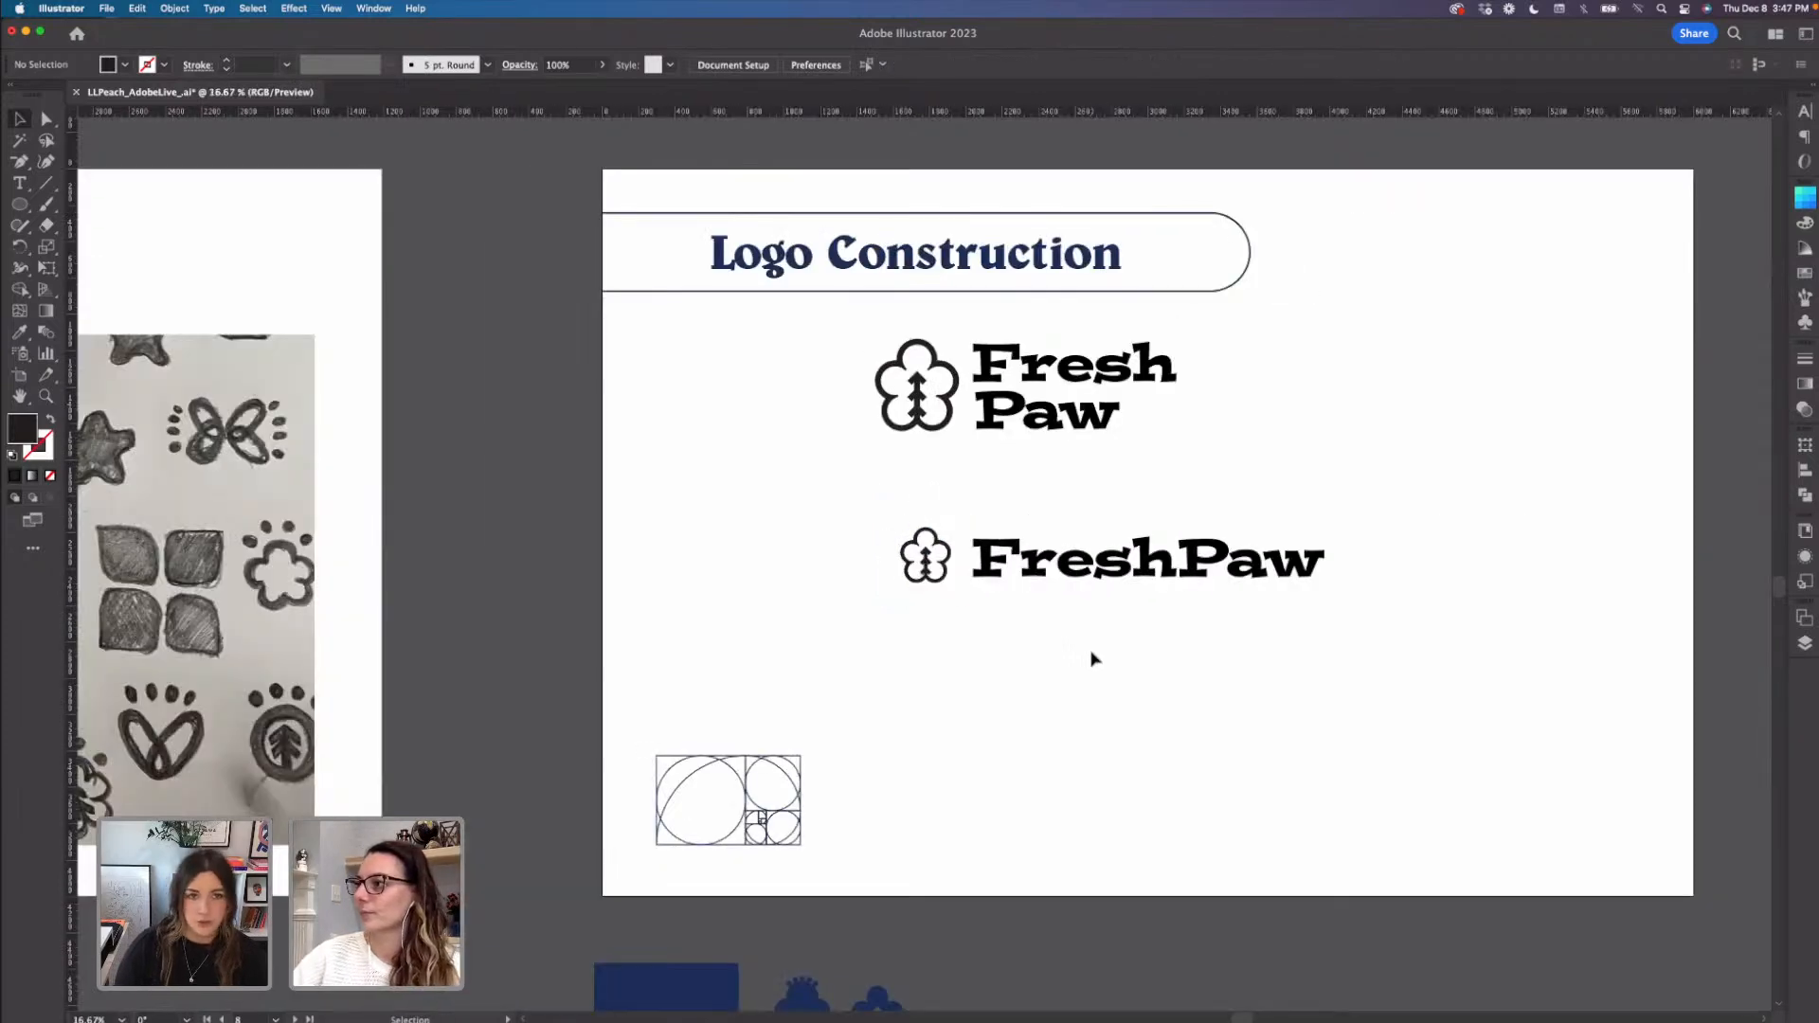
drag(945, 575, 952, 576)
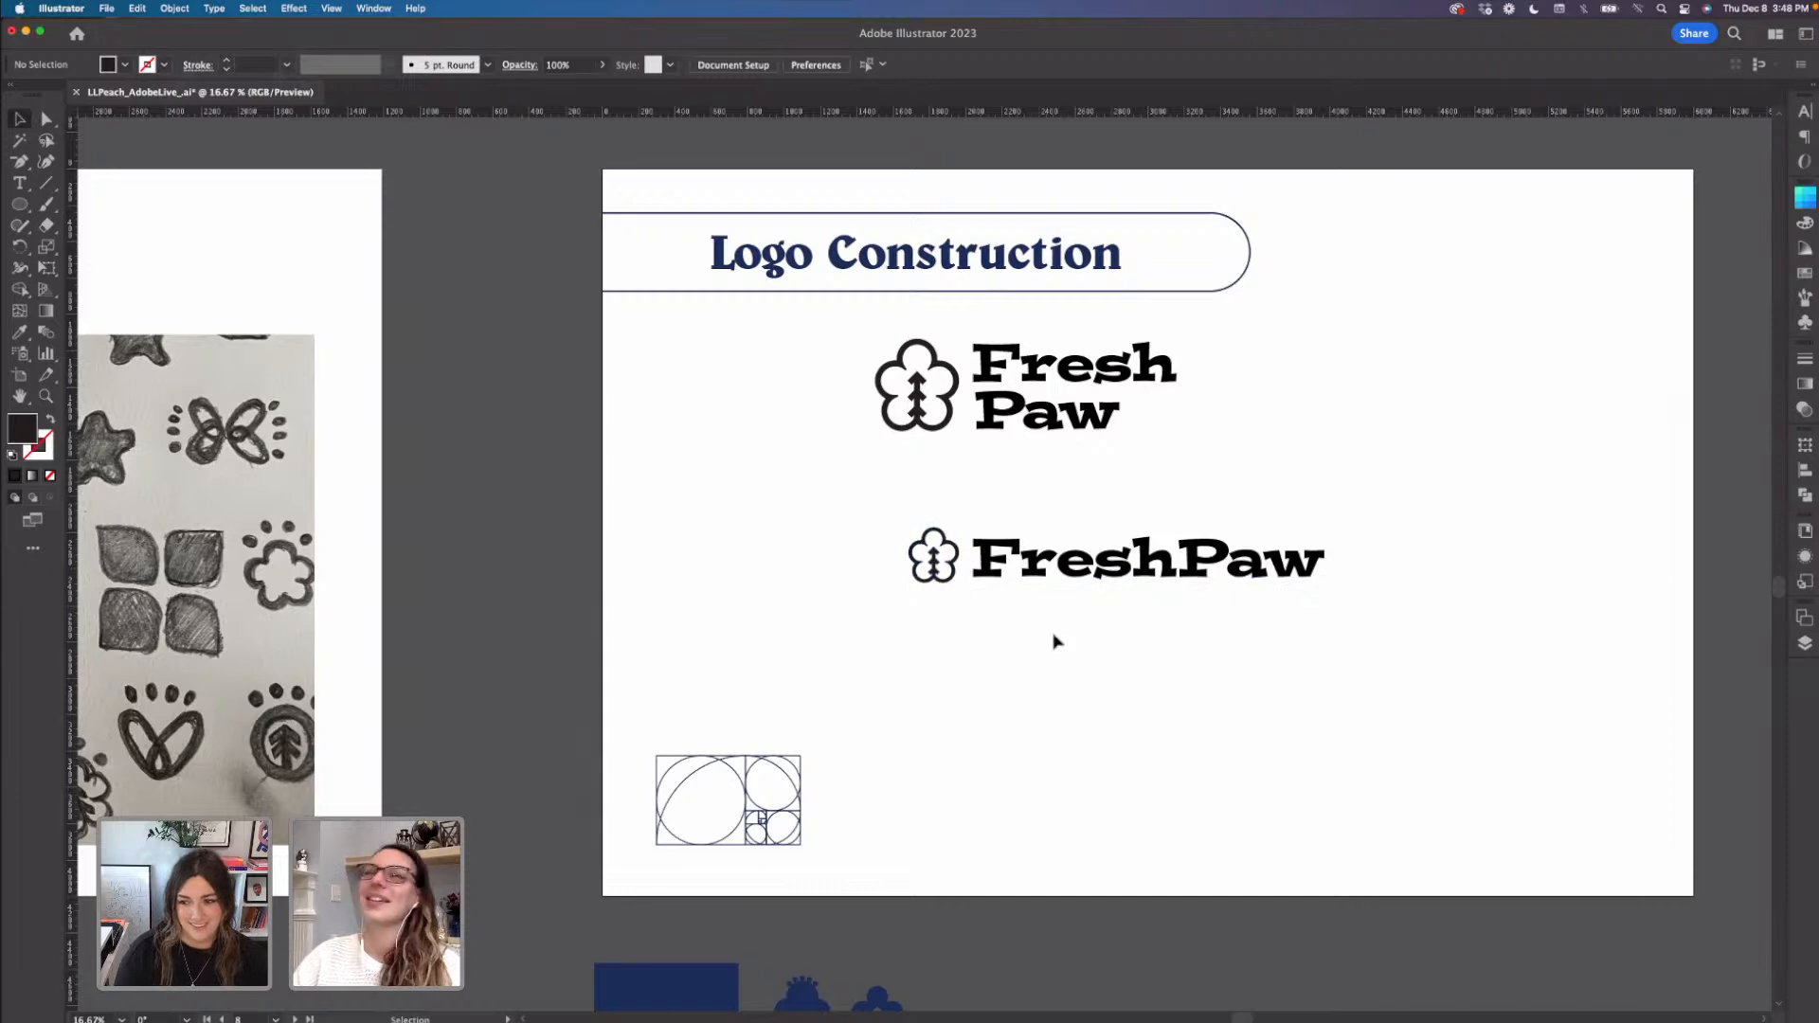
- Convert the stacked Fresh and Paw text to outlines and group them with their flower mark
click(1071, 424)
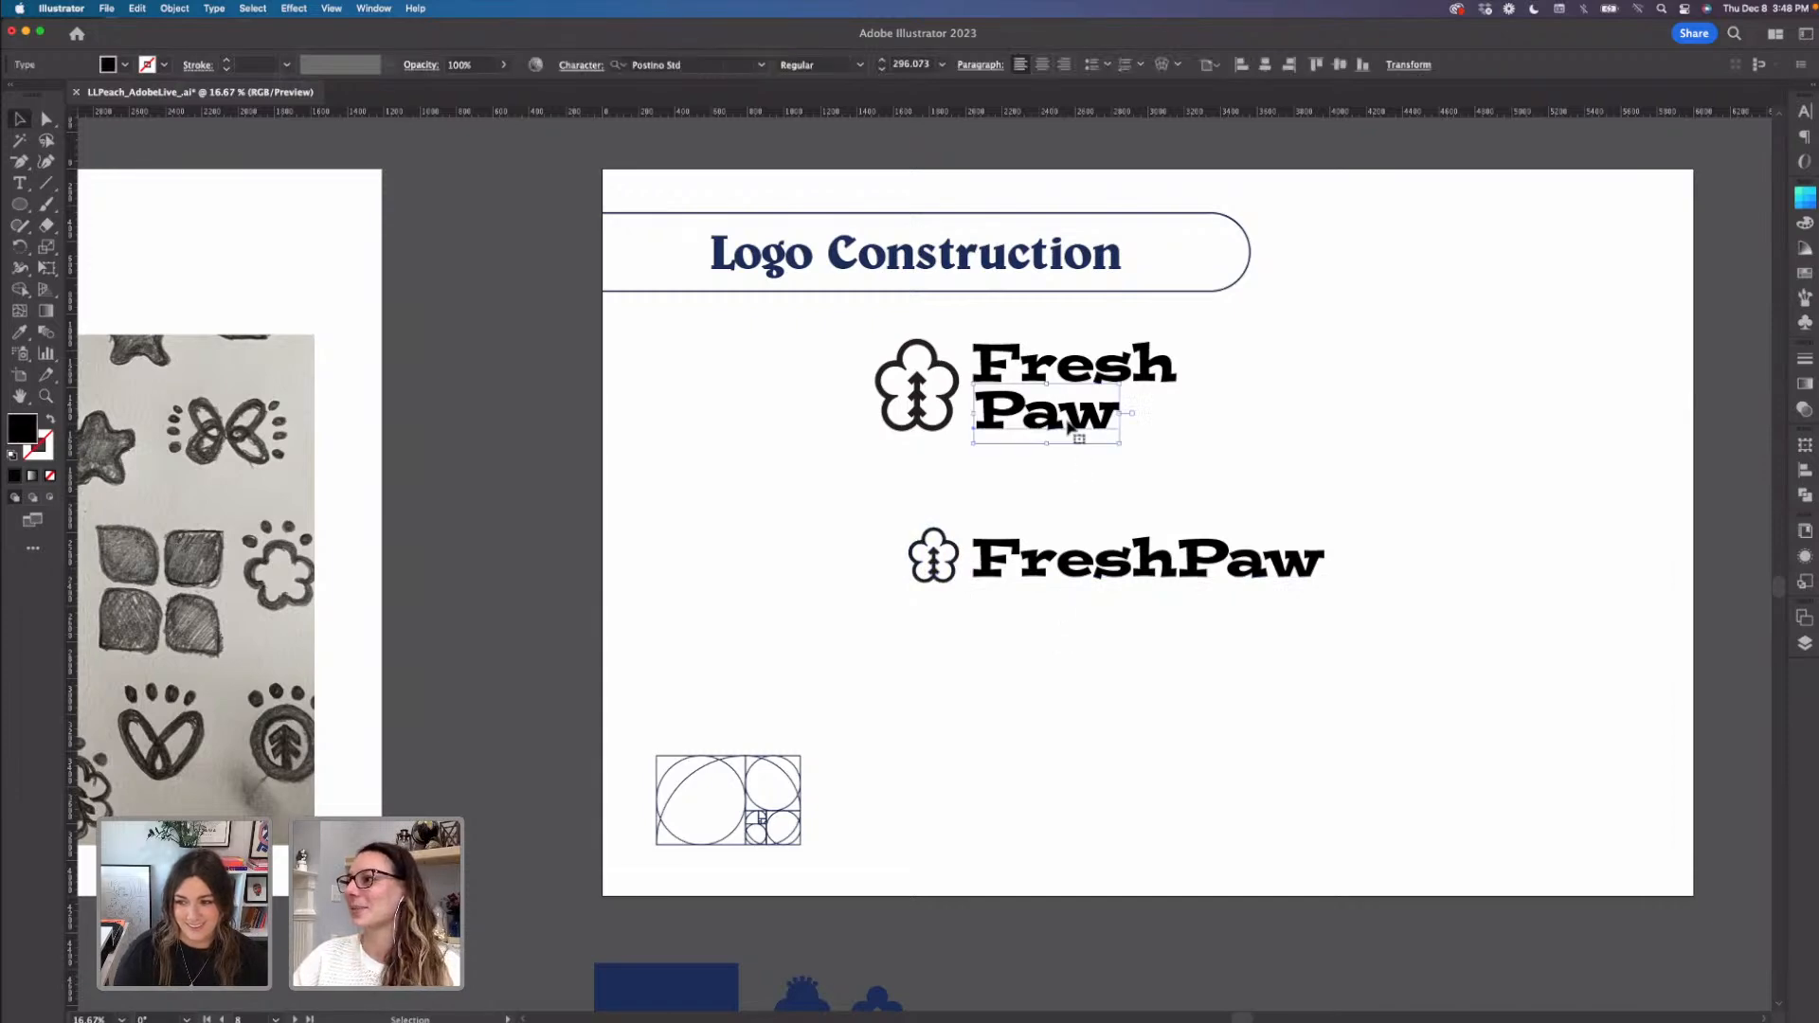
shift+click(1082, 377)
right_click(1075, 374)
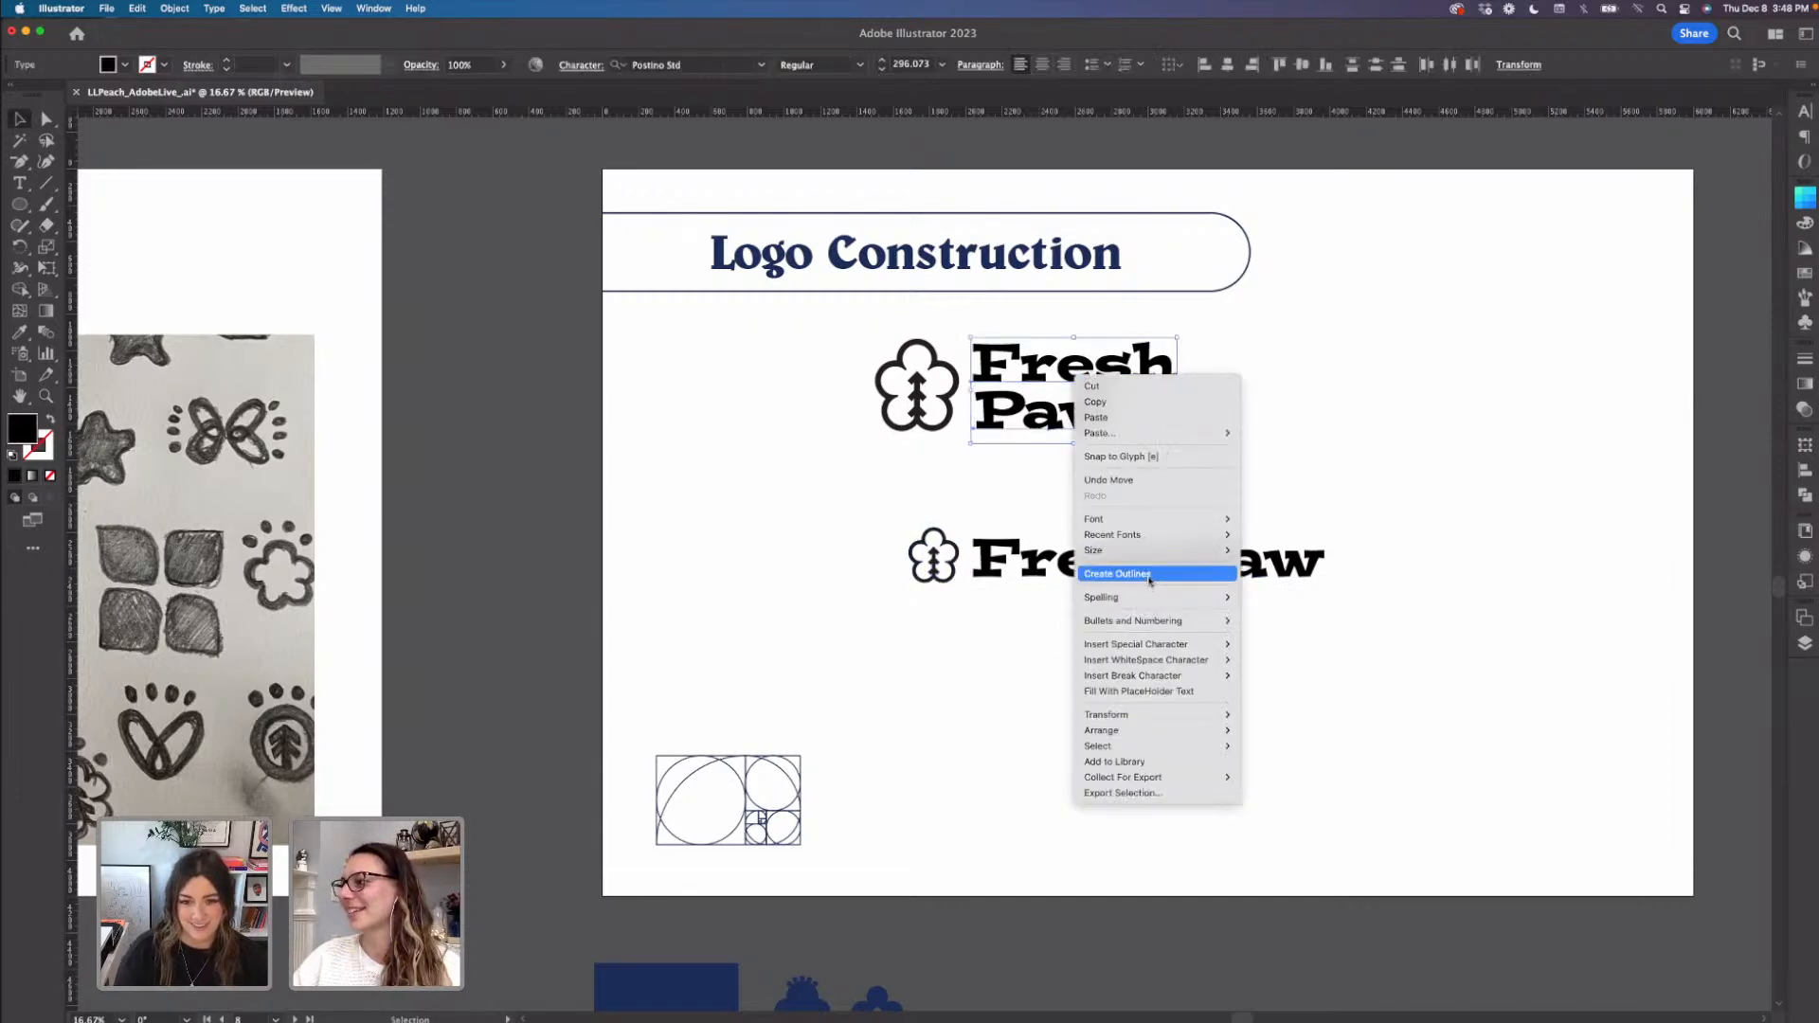
click(1149, 574)
drag(1203, 491, 908, 378)
click(1221, 444)
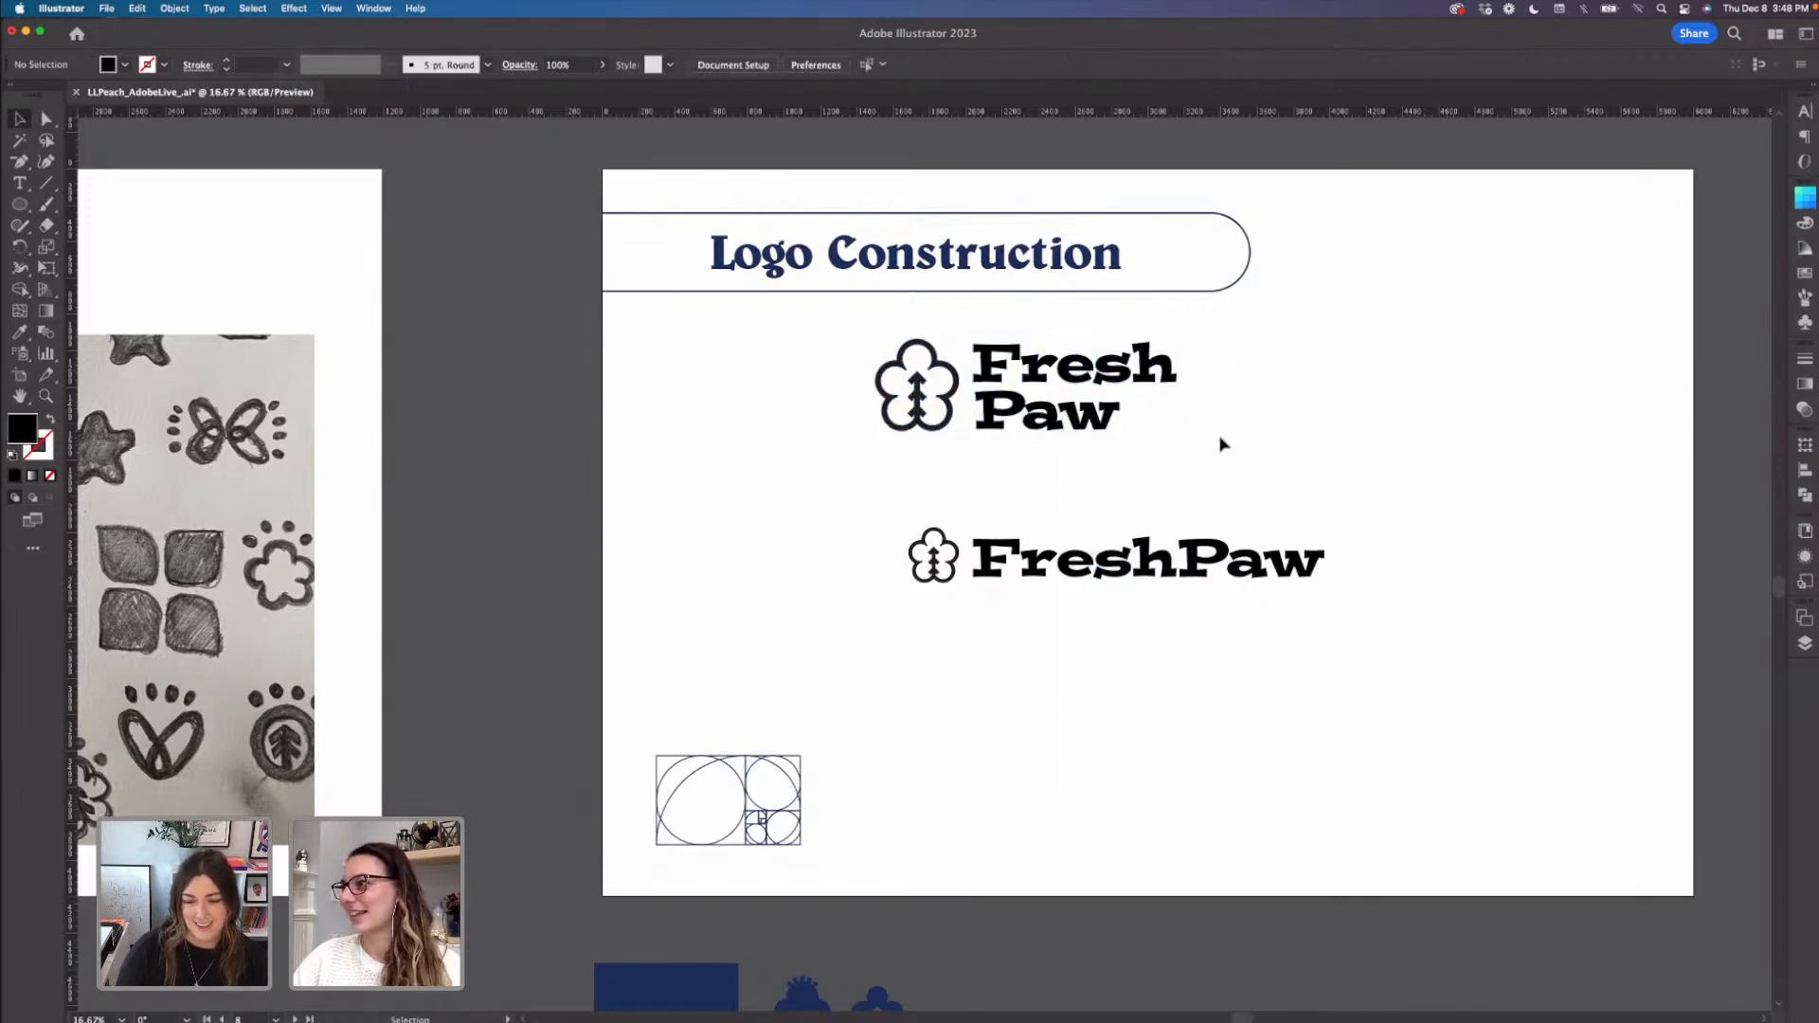
- Convert the single-line FreshPaw wordmark to outlines and group it with its small flower mark
click(1147, 573)
right_click(1132, 577)
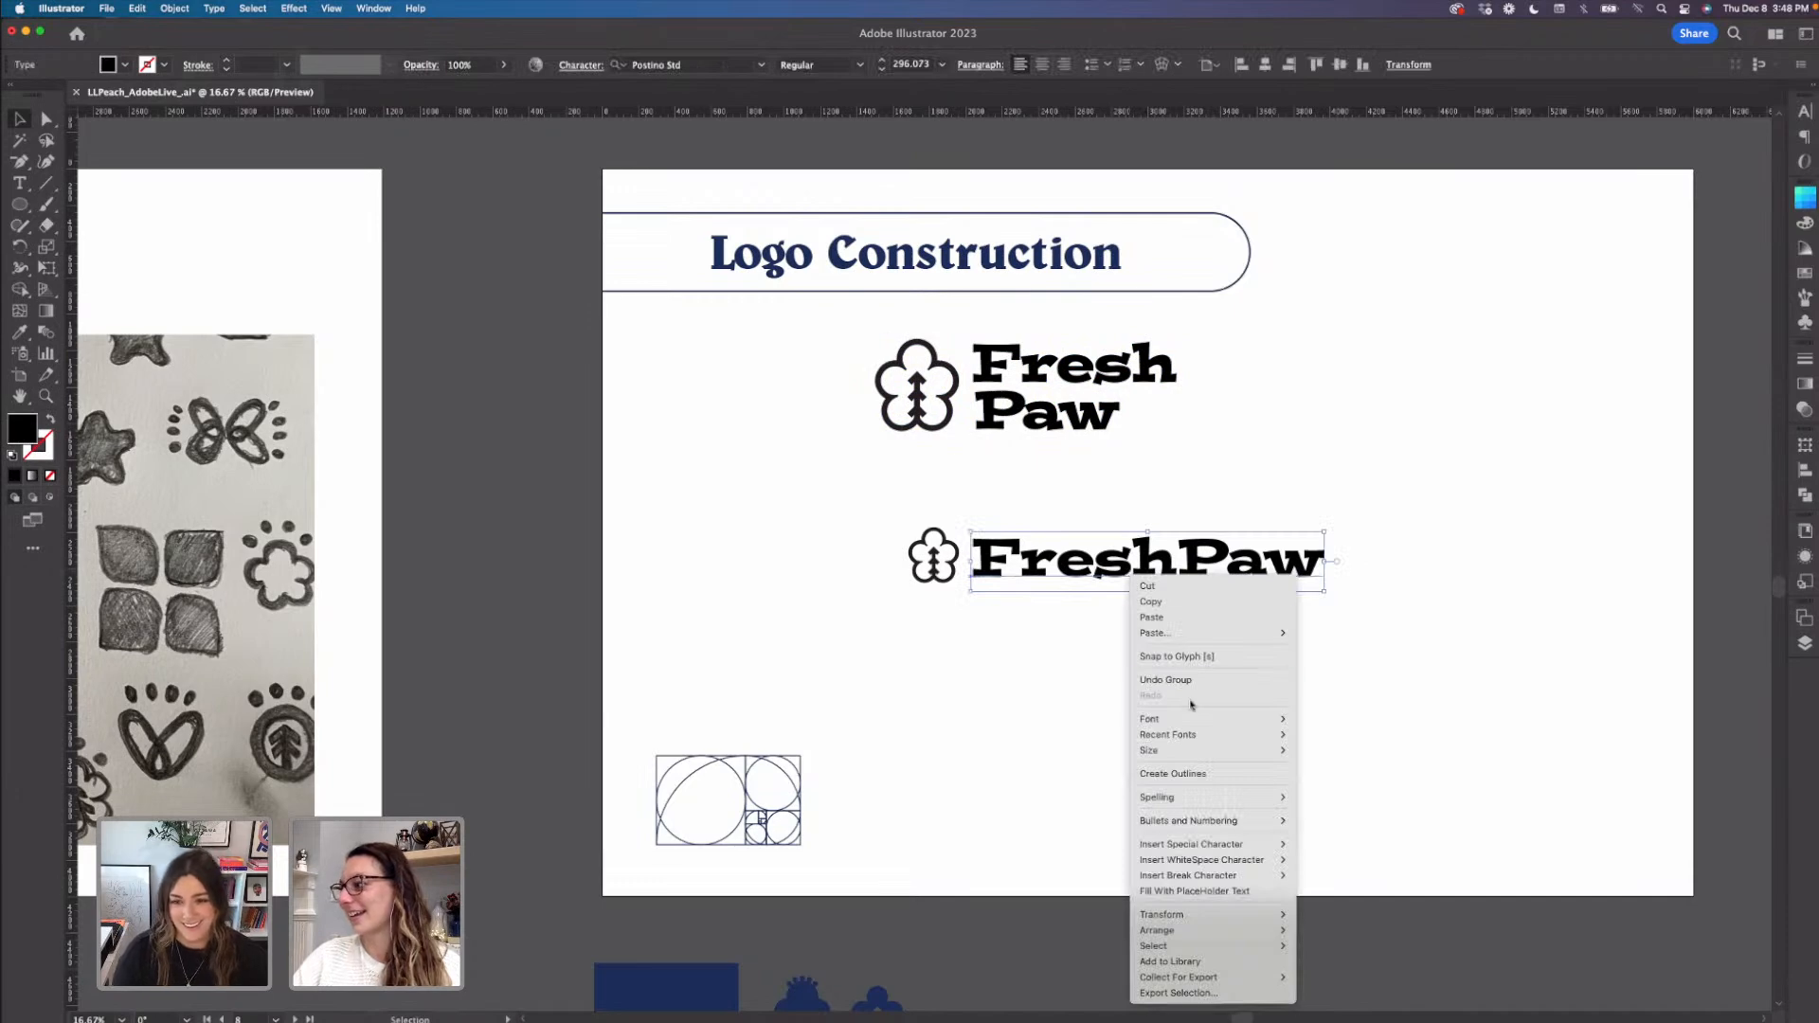
click(1198, 773)
click(1191, 696)
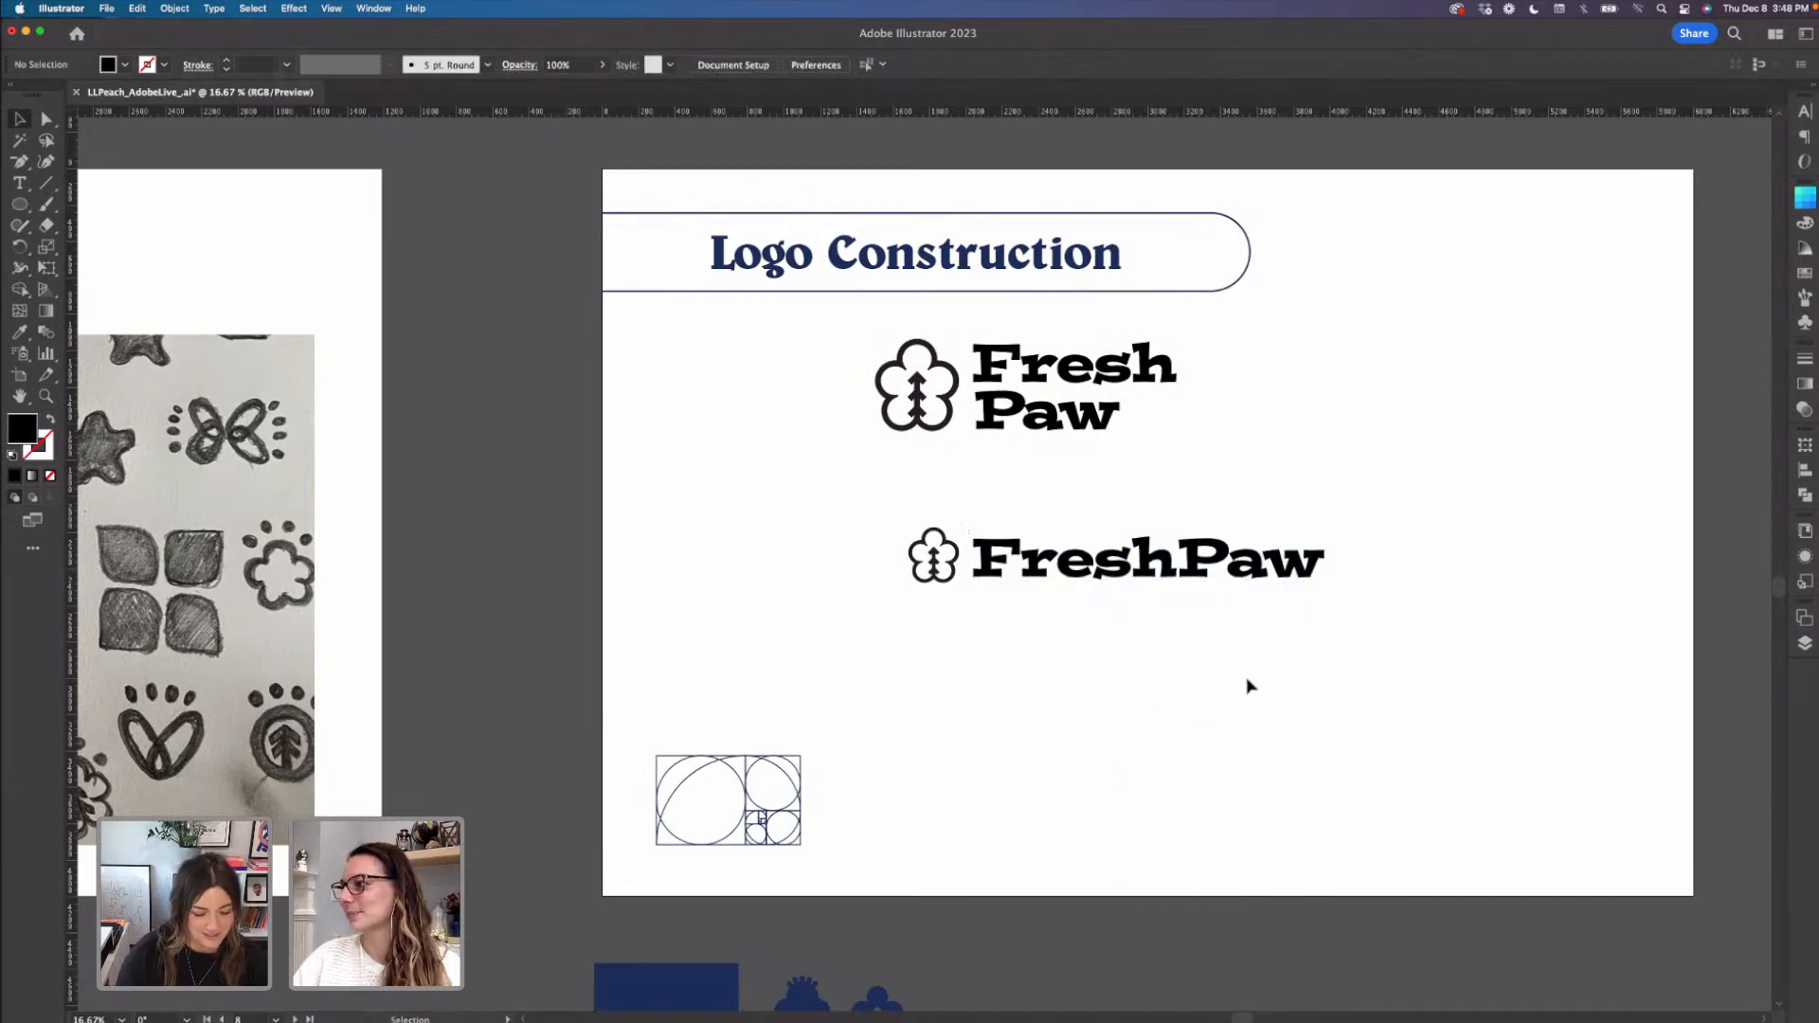
drag(1311, 654, 914, 545)
click(1118, 666)
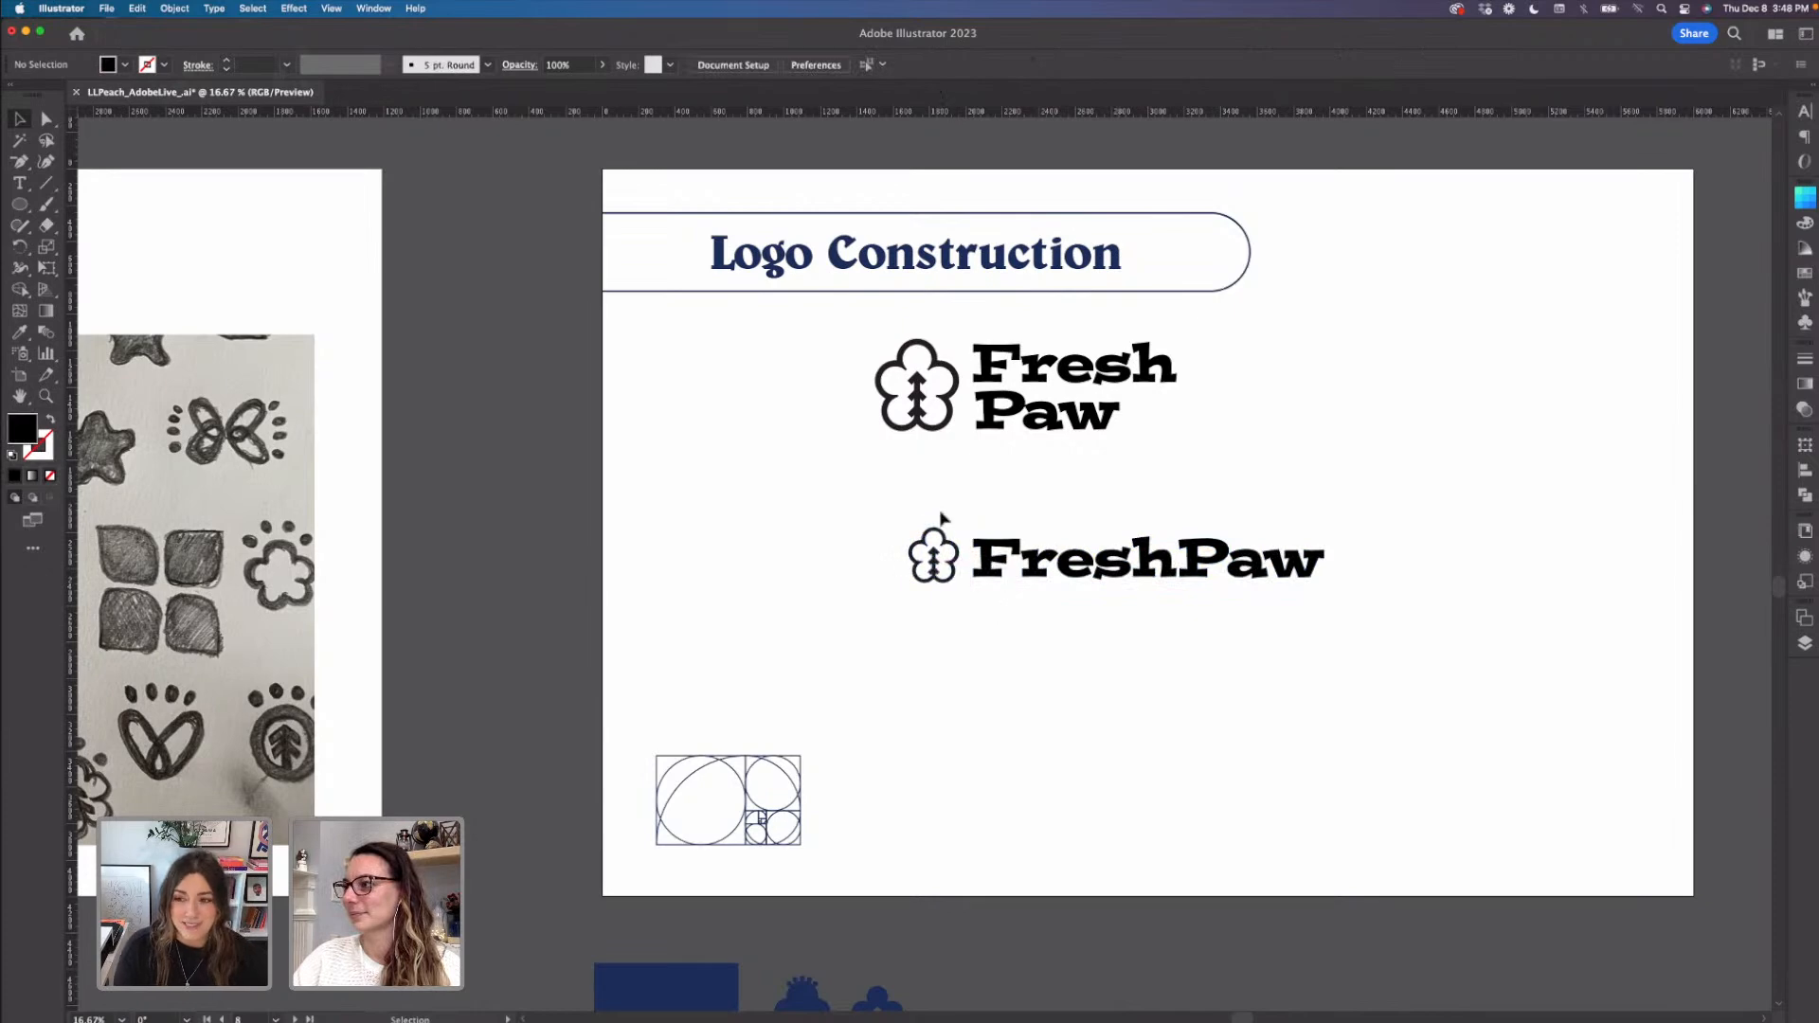
- Place a standalone copy of the large flower mark beneath the single-line lockup
double_click(931, 431)
click(1063, 487)
key(Escape)
key(a)
drag(975, 617, 951, 724)
click(1128, 704)
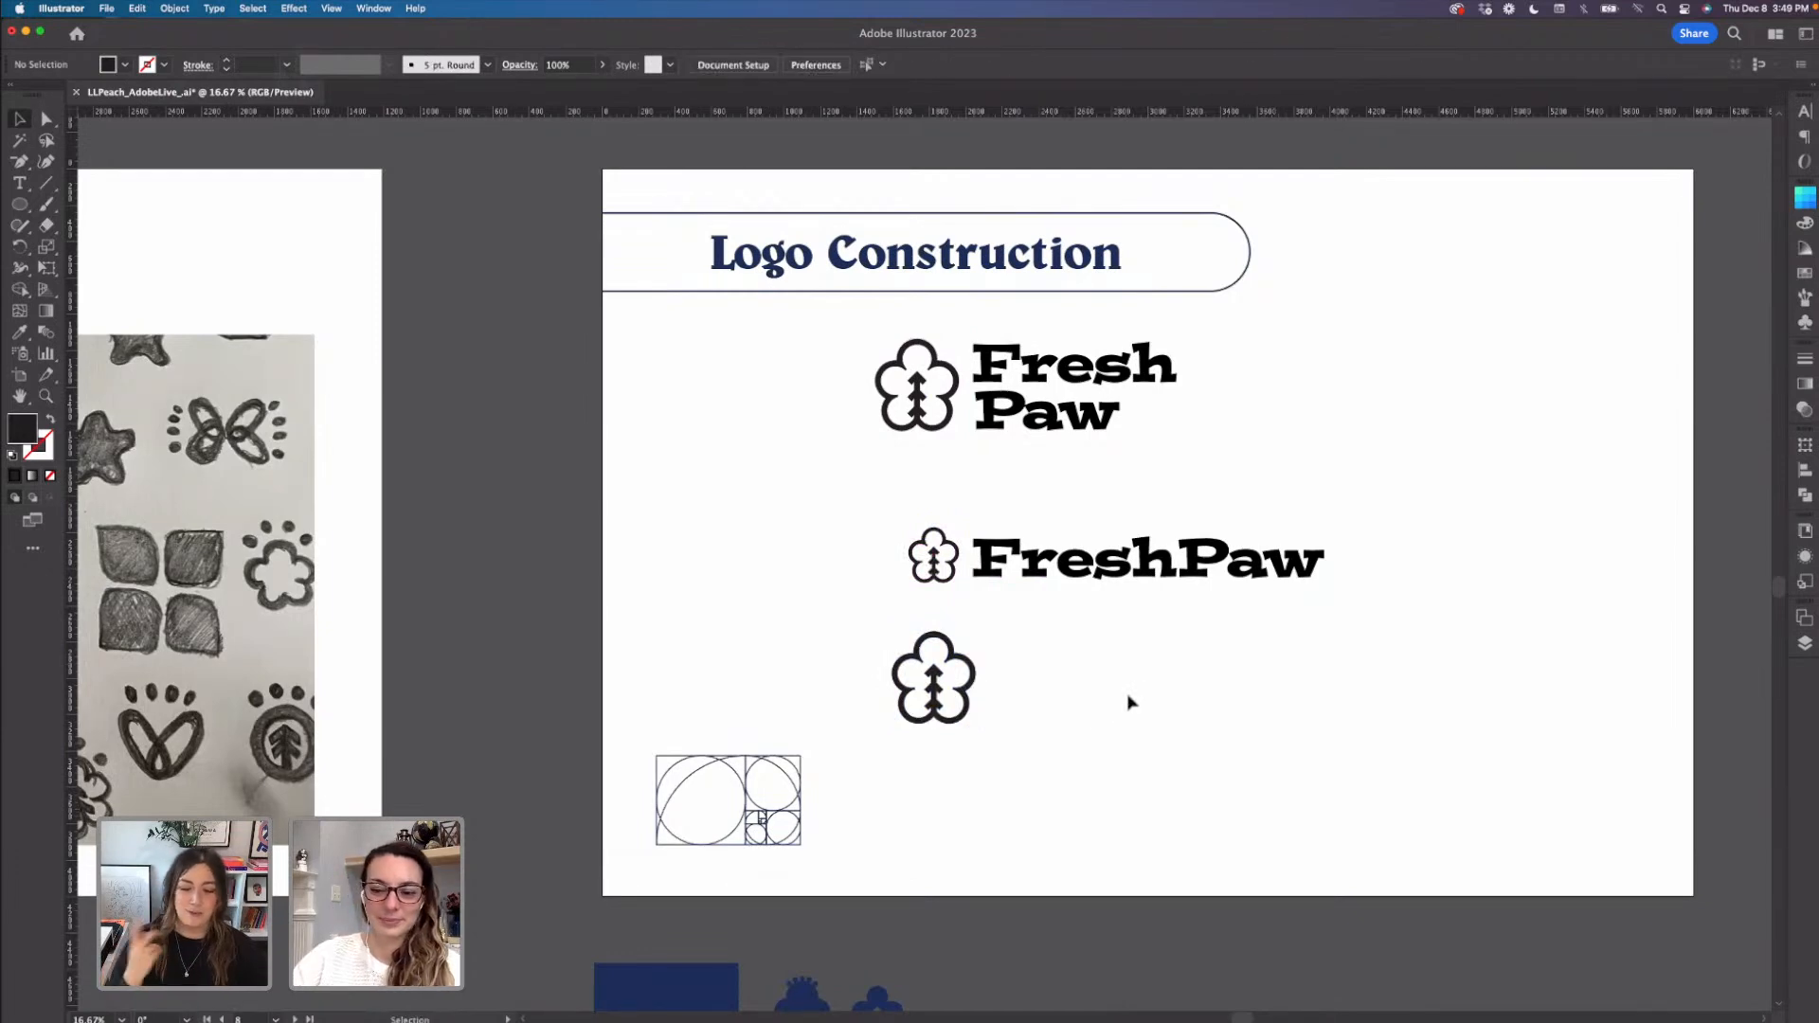
- Select both lockups and the standalone flower mark without the artboard background and move them onto the Logo Lockups artboard
key(super+minus)
drag(1151, 675, 1067, 720)
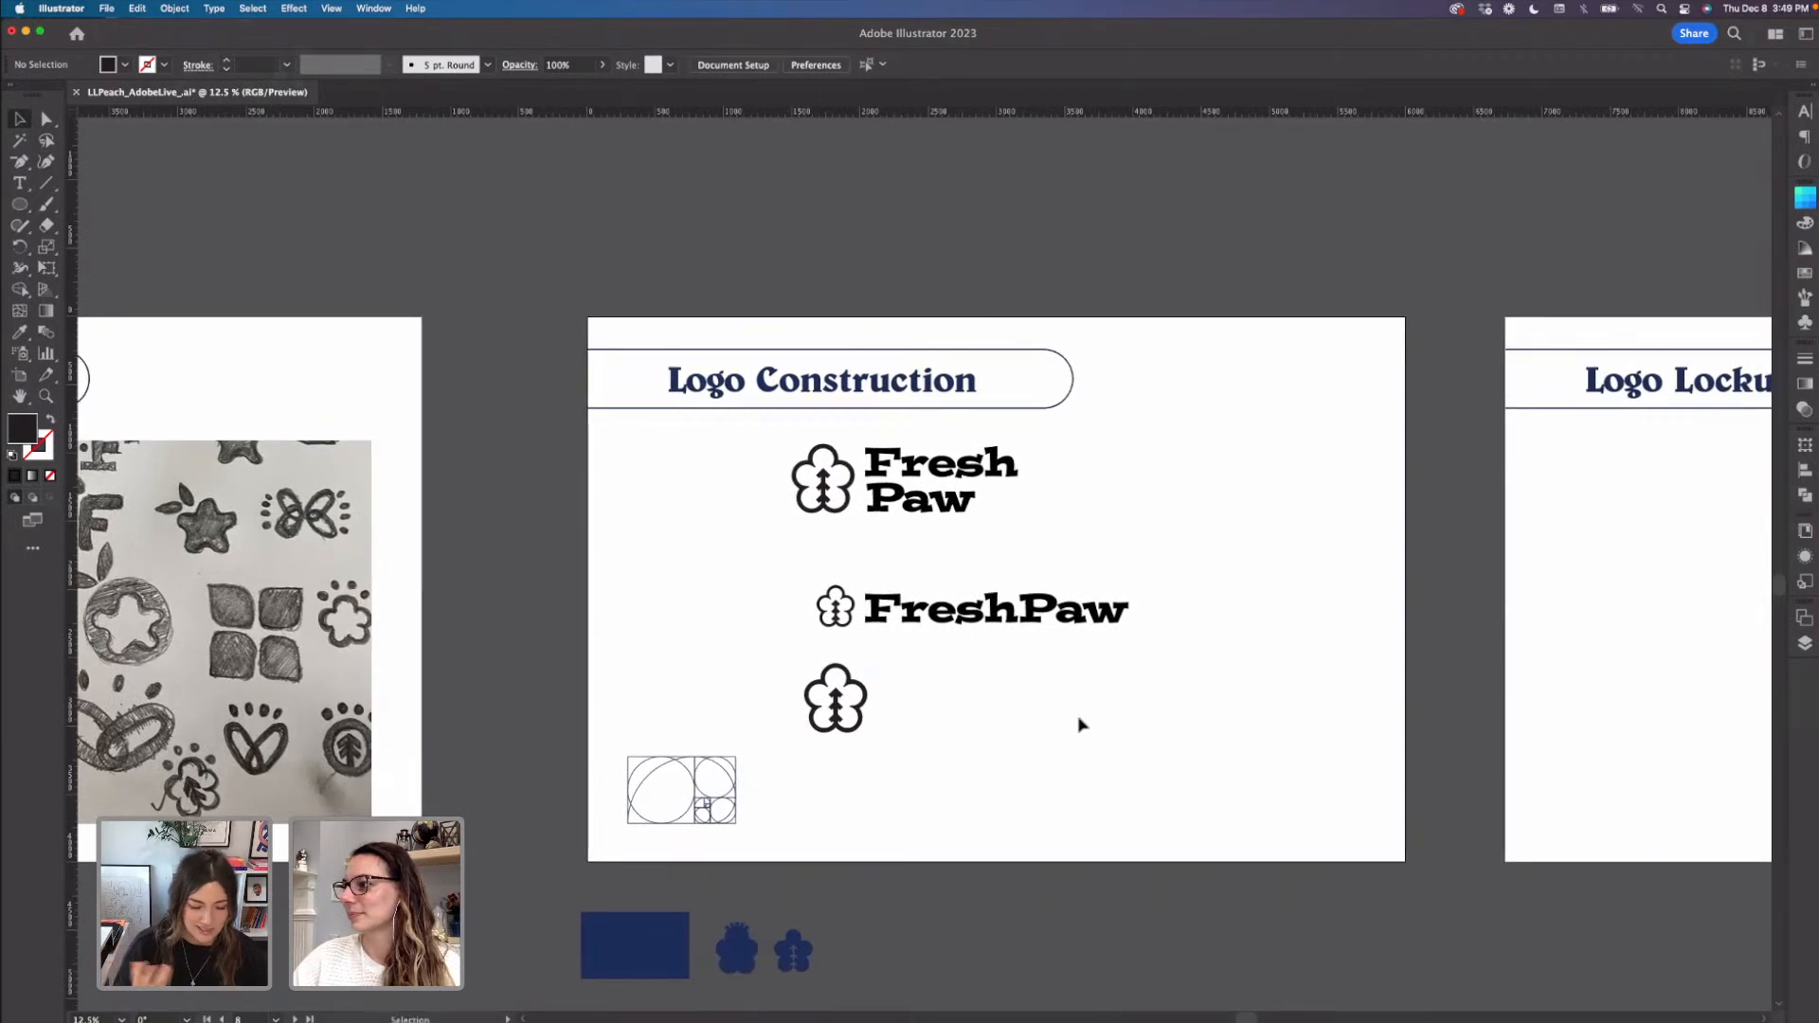
drag(1166, 774, 784, 464)
shift+click(590, 654)
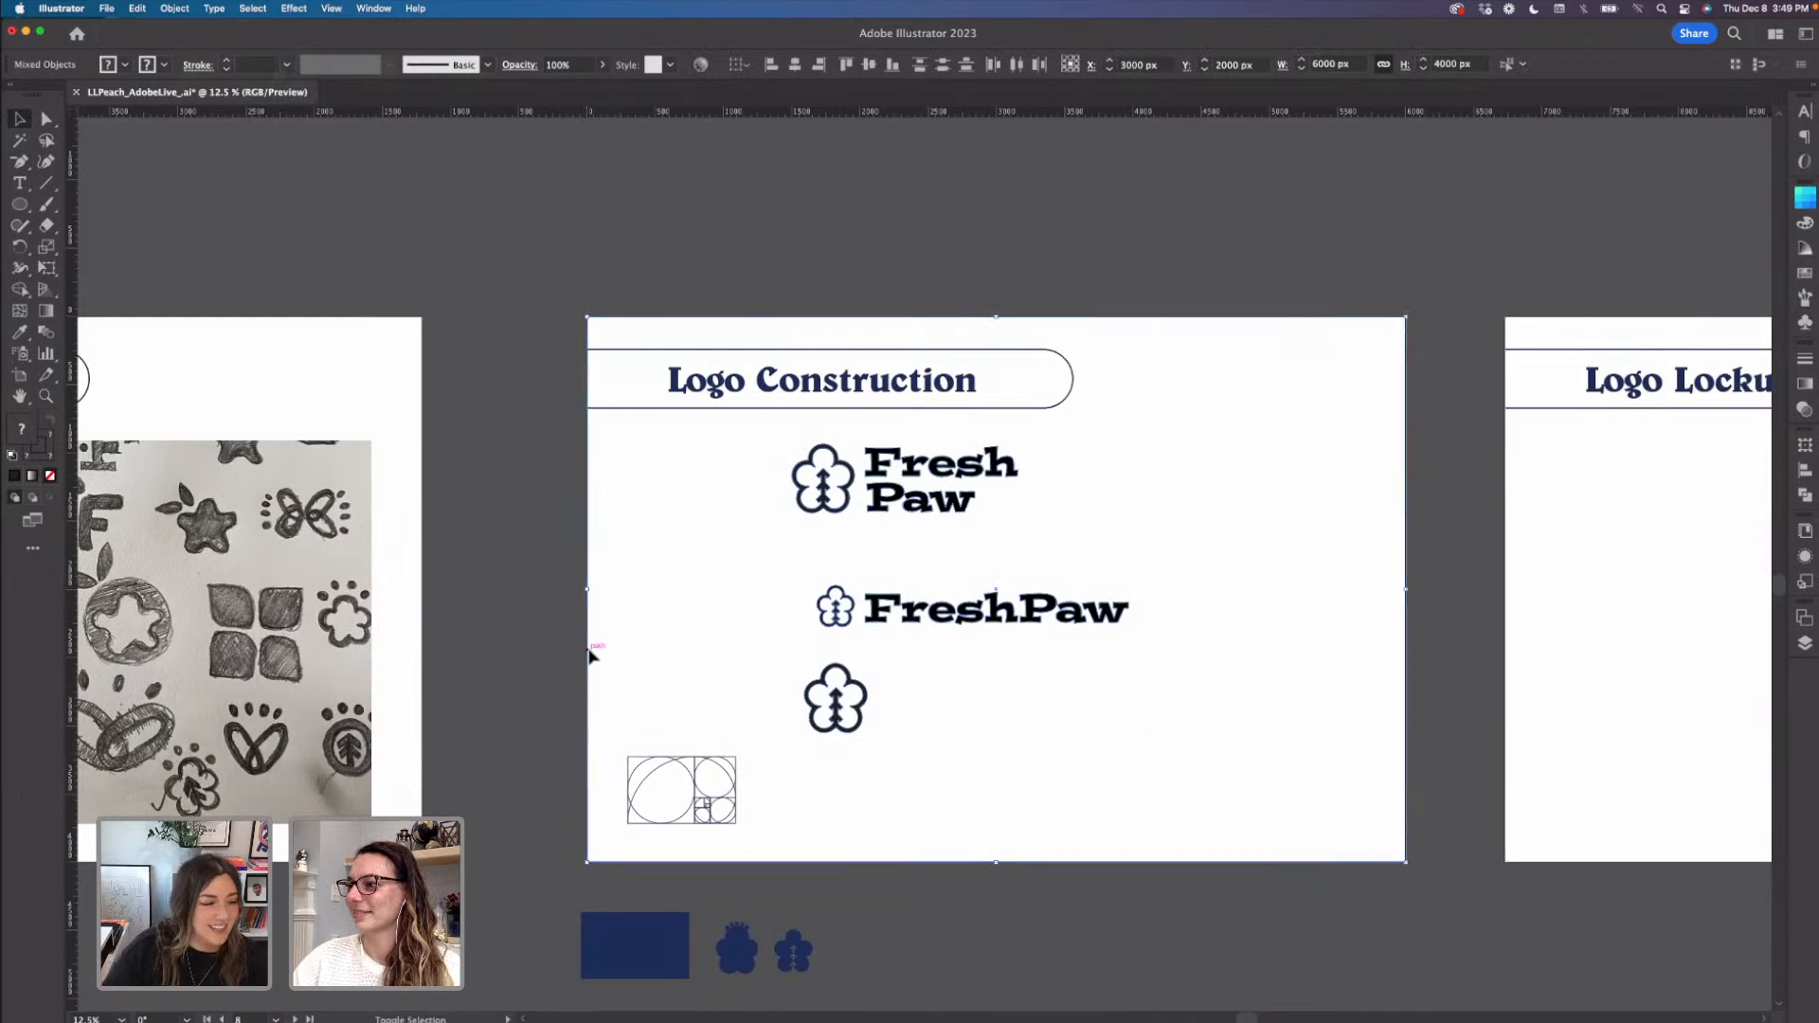
shift+click(589, 654)
drag(1209, 714, 1023, 691)
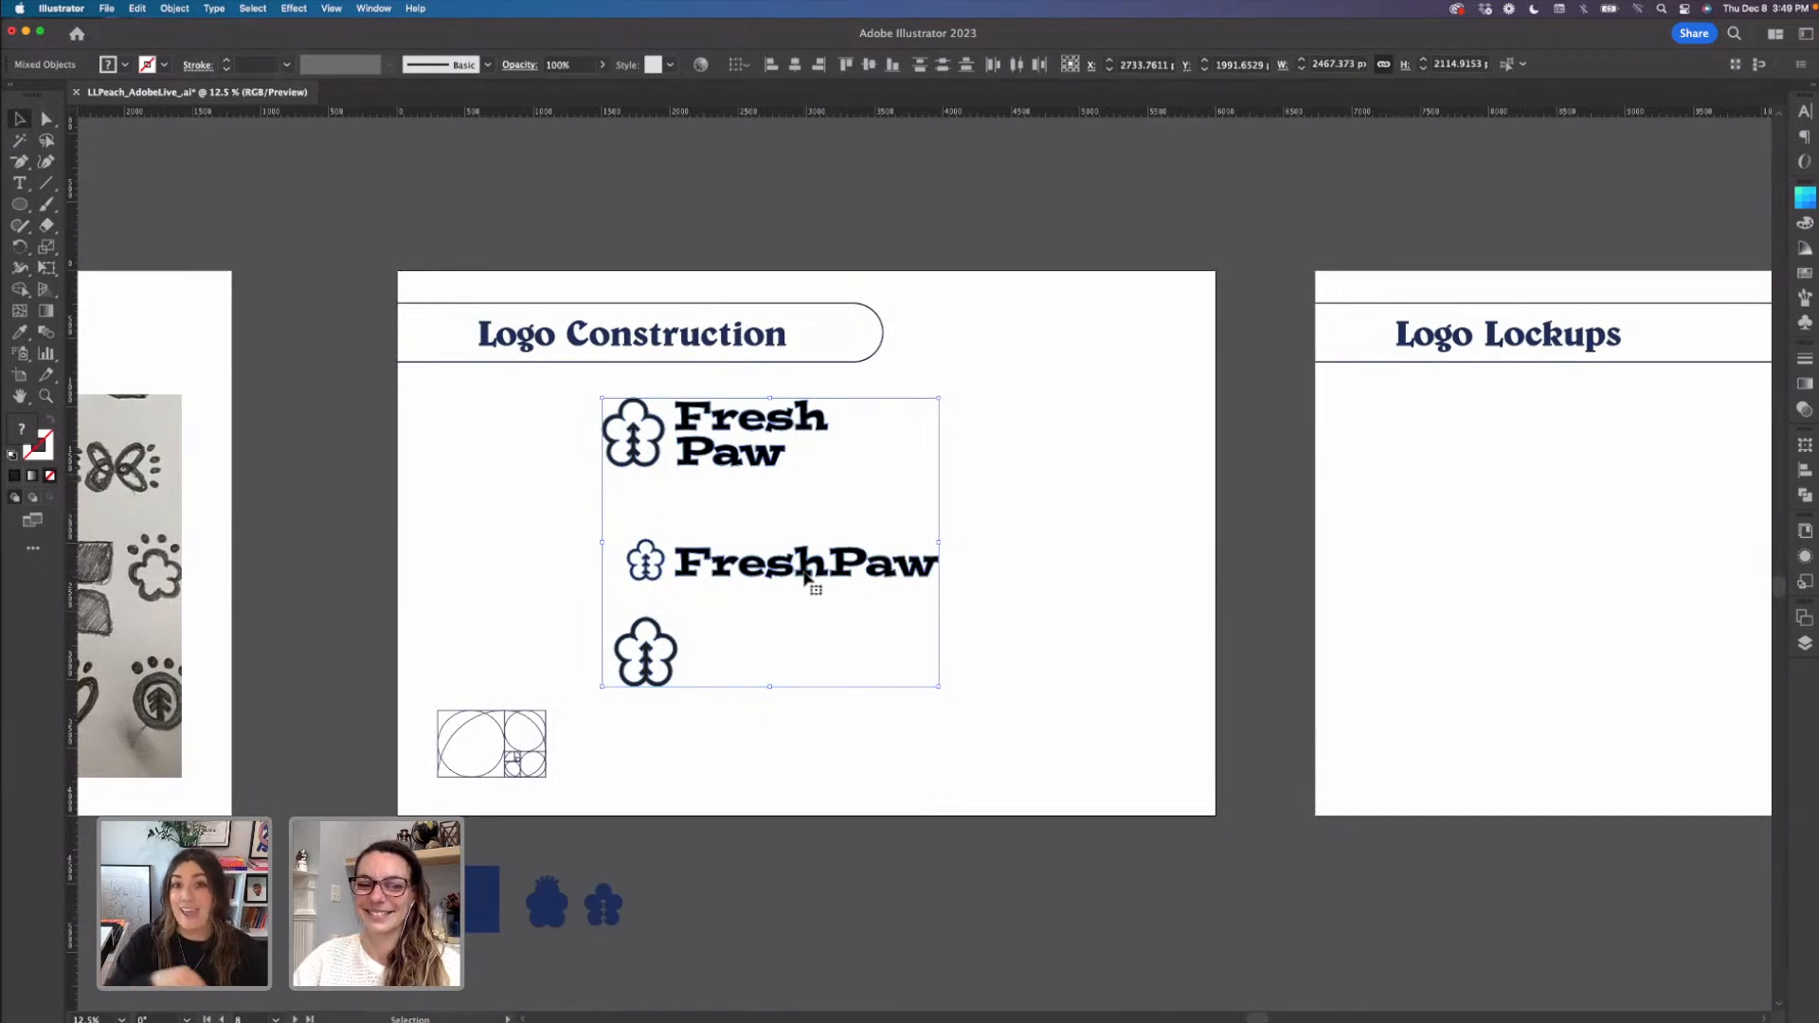
drag(805, 573, 1274, 706)
drag(1576, 678, 1381, 726)
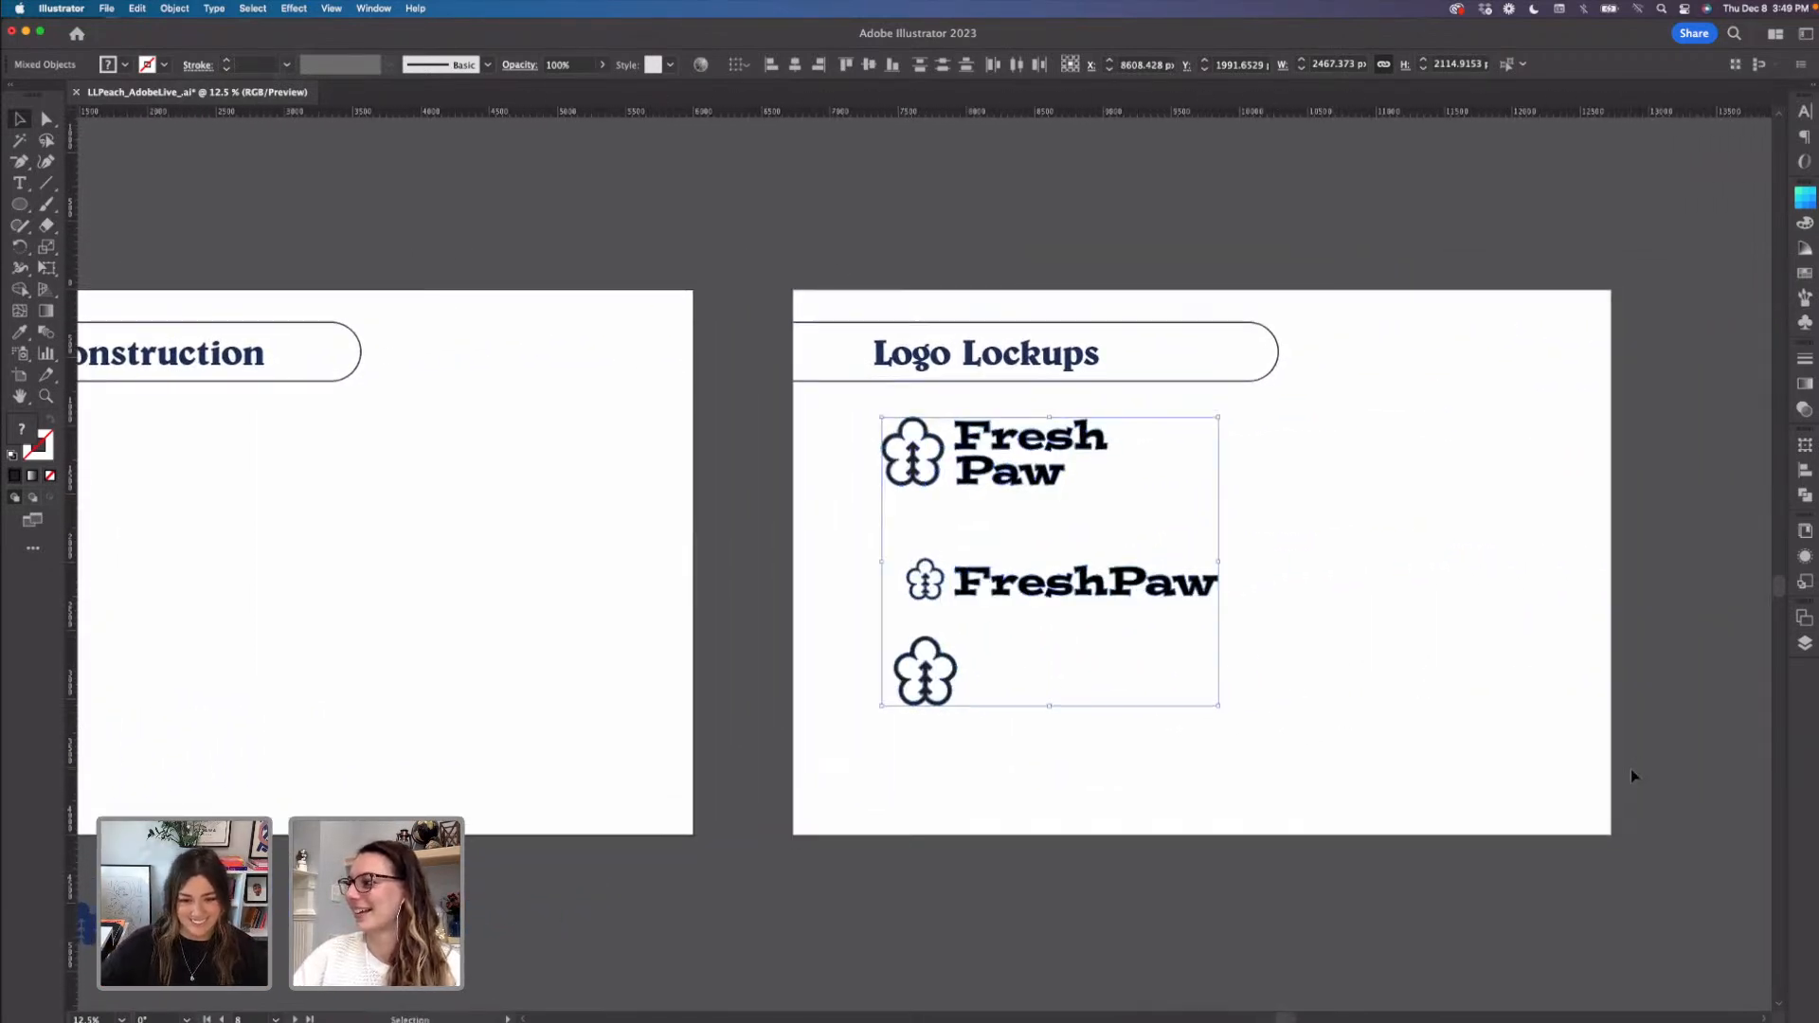
- Move the standalone flower mark beside the stacked lockup and shift the single-line lockup slightly left beneath it
click(1232, 699)
drag(942, 700, 1274, 481)
click(1364, 524)
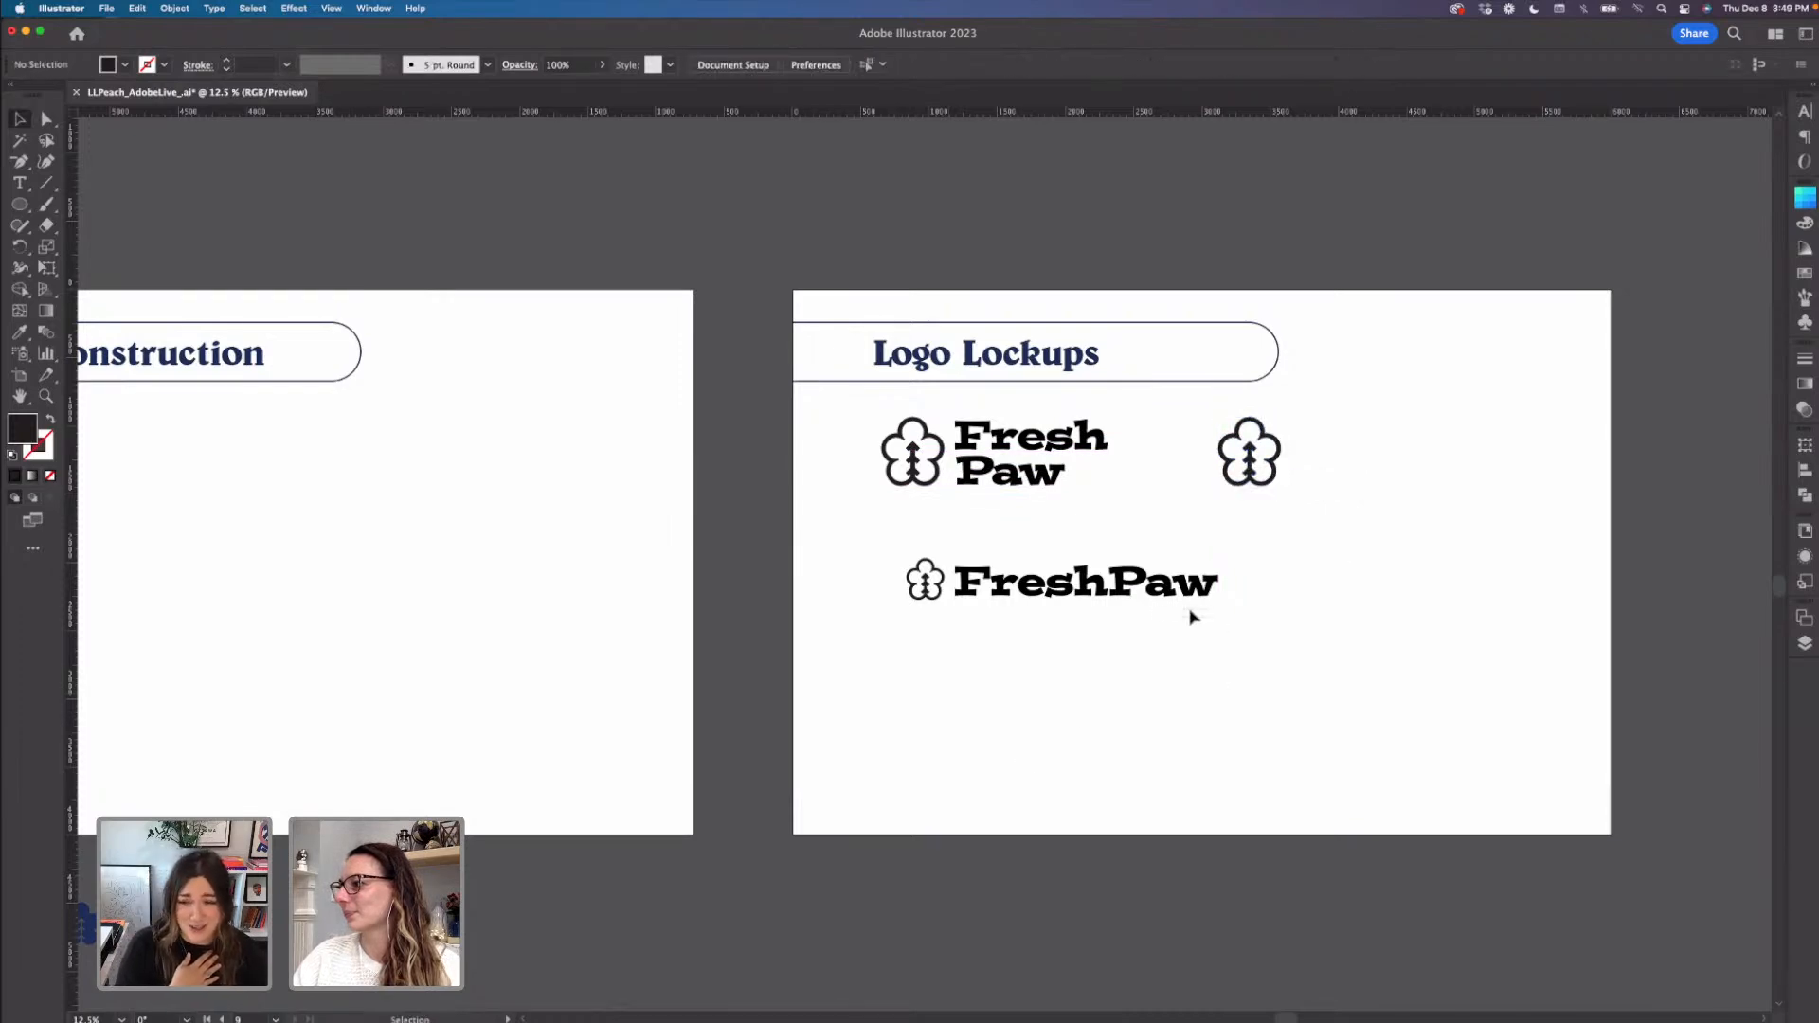
click(1017, 597)
drag(1055, 589, 1036, 589)
click(1080, 729)
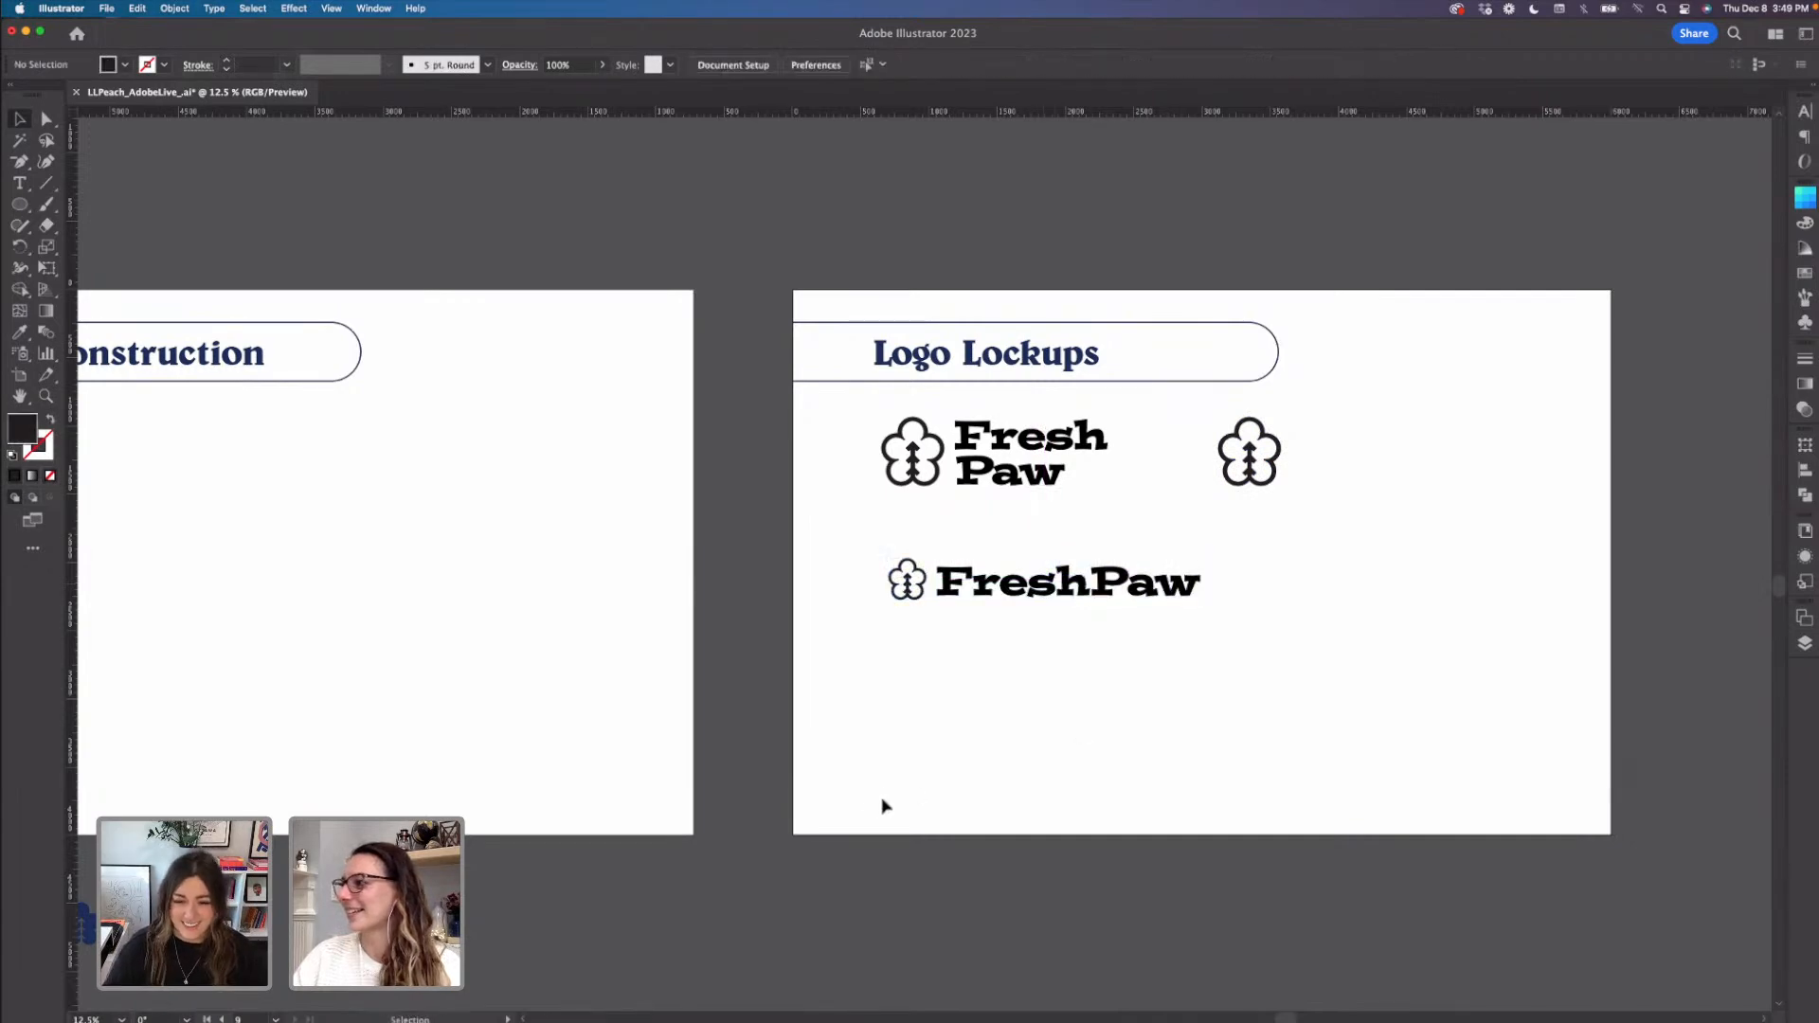
- Review the Logo Lockups artboard and save the document
scroll(947, 834, left, 5)
scroll(947, 834, up, 2)
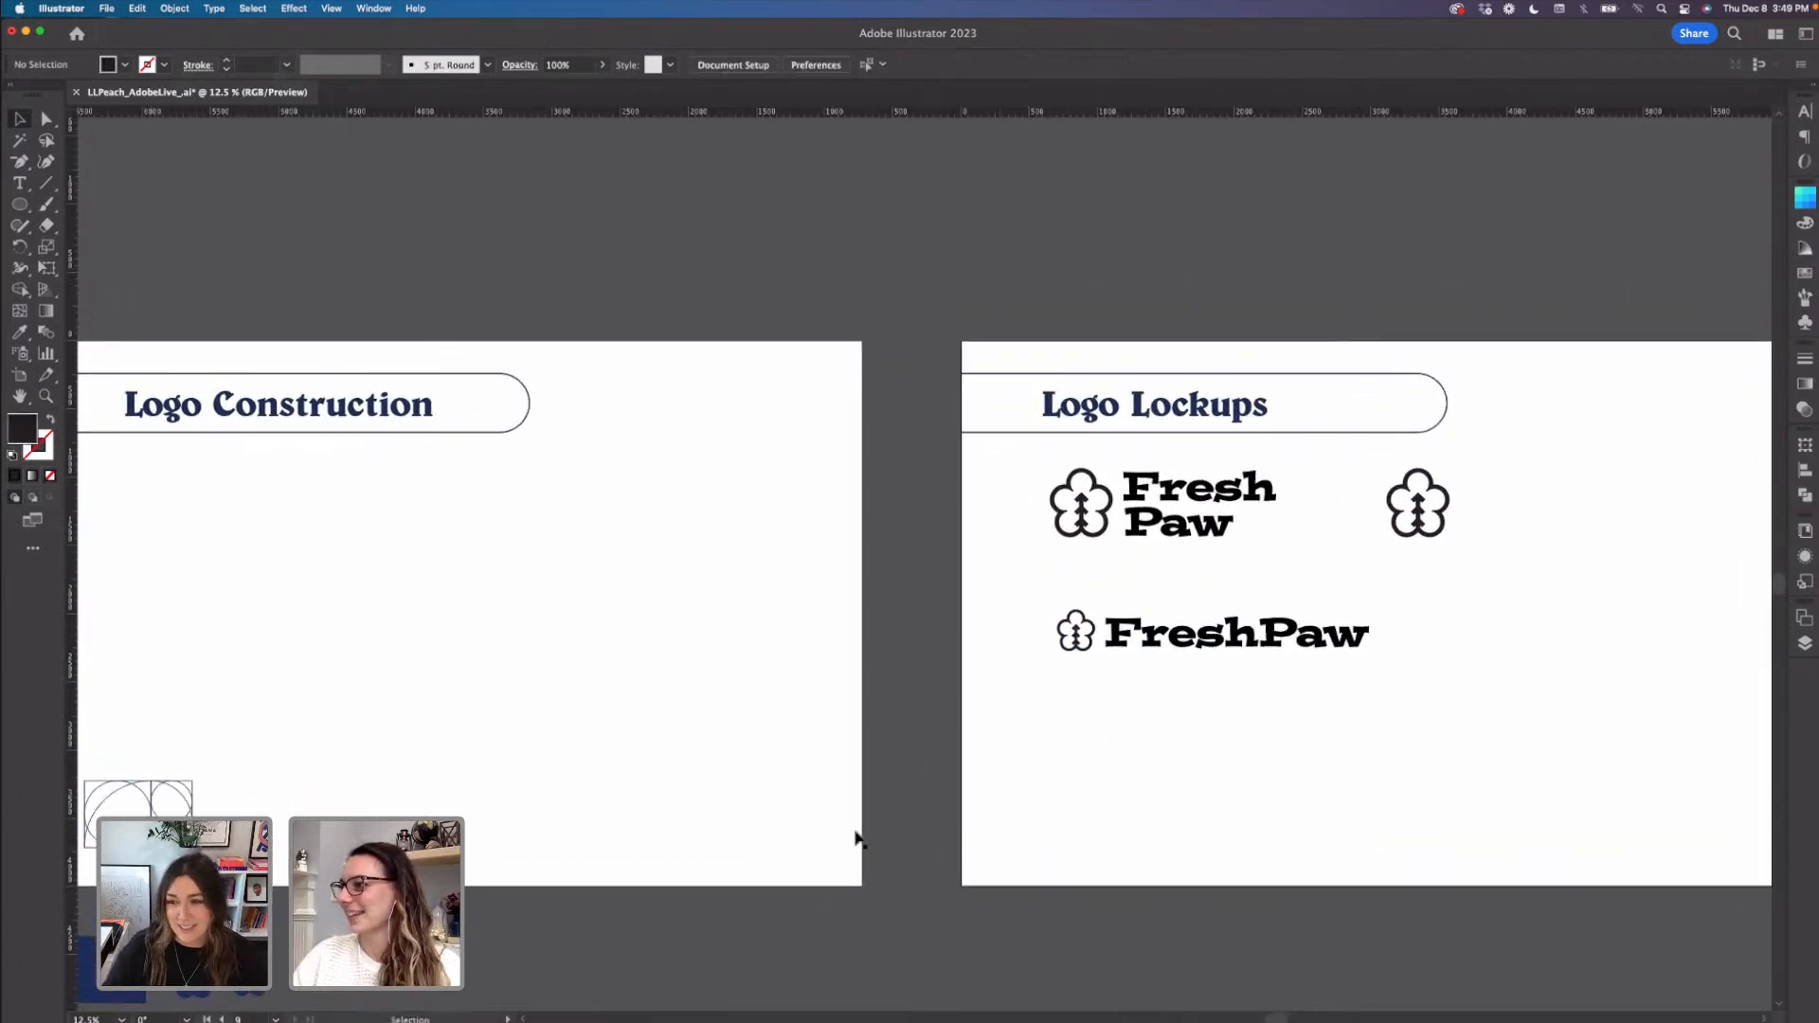
scroll(952, 743, right, 4)
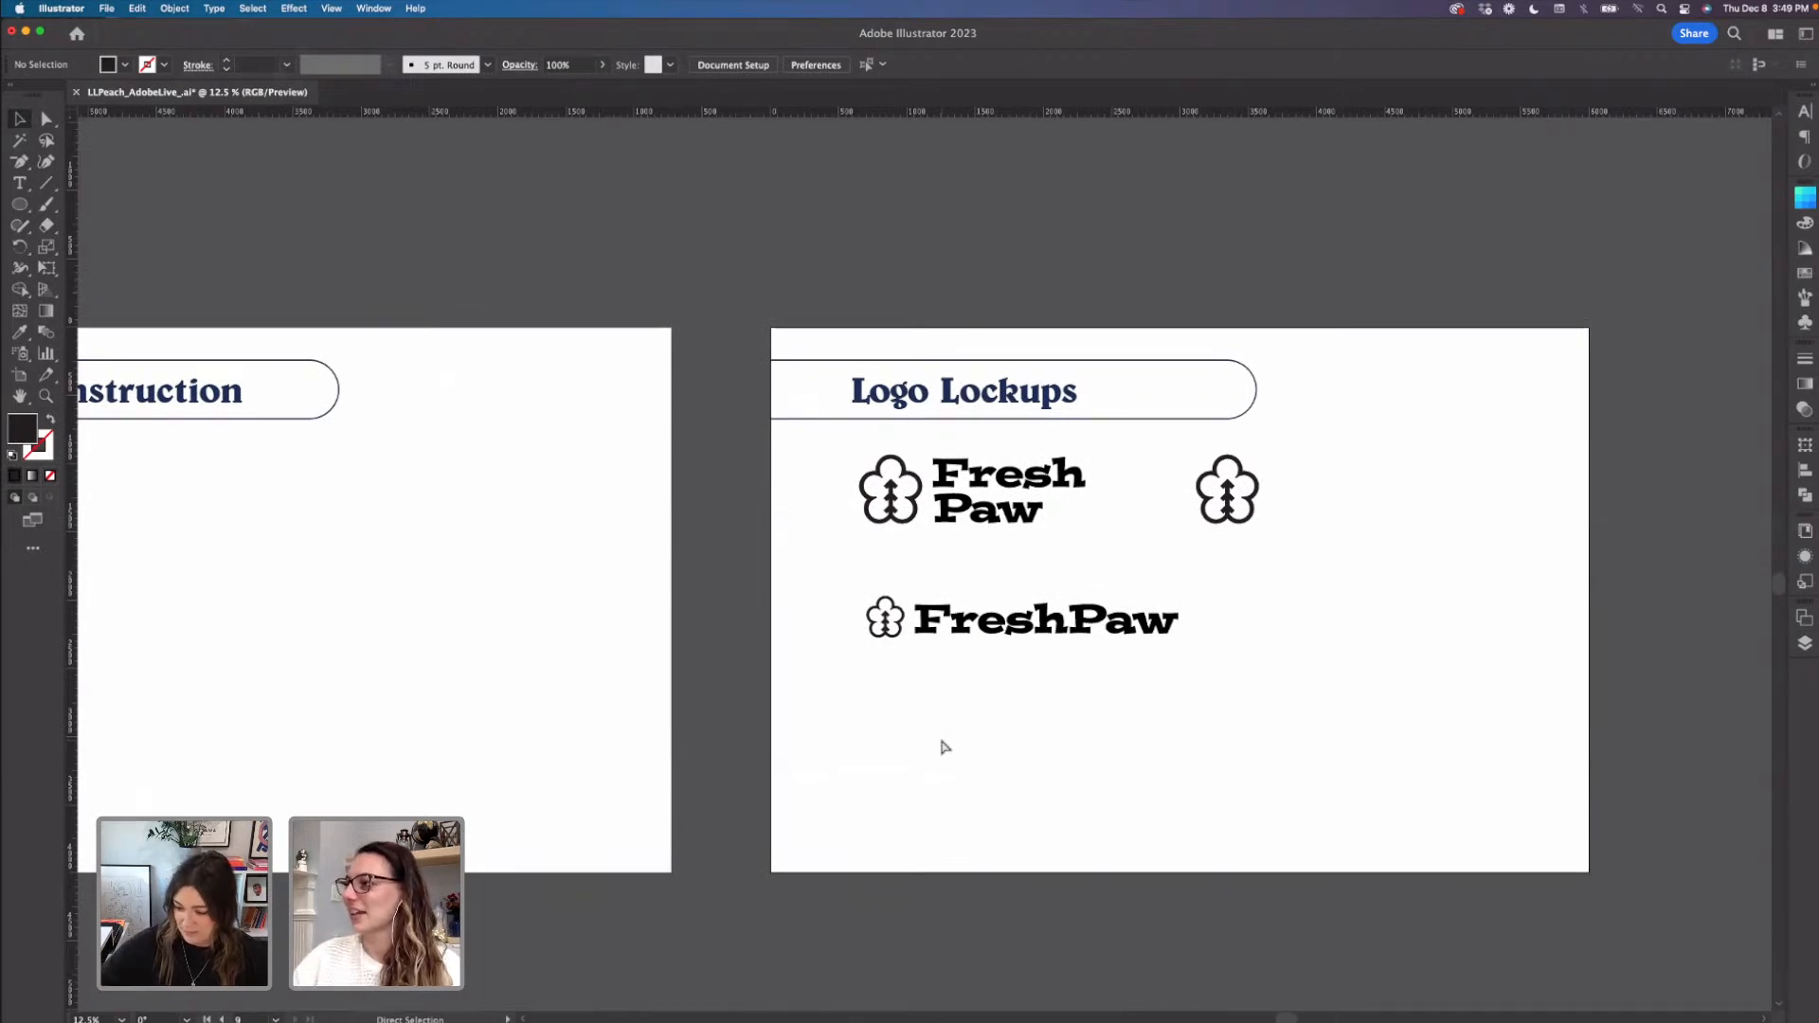
key(super+s)
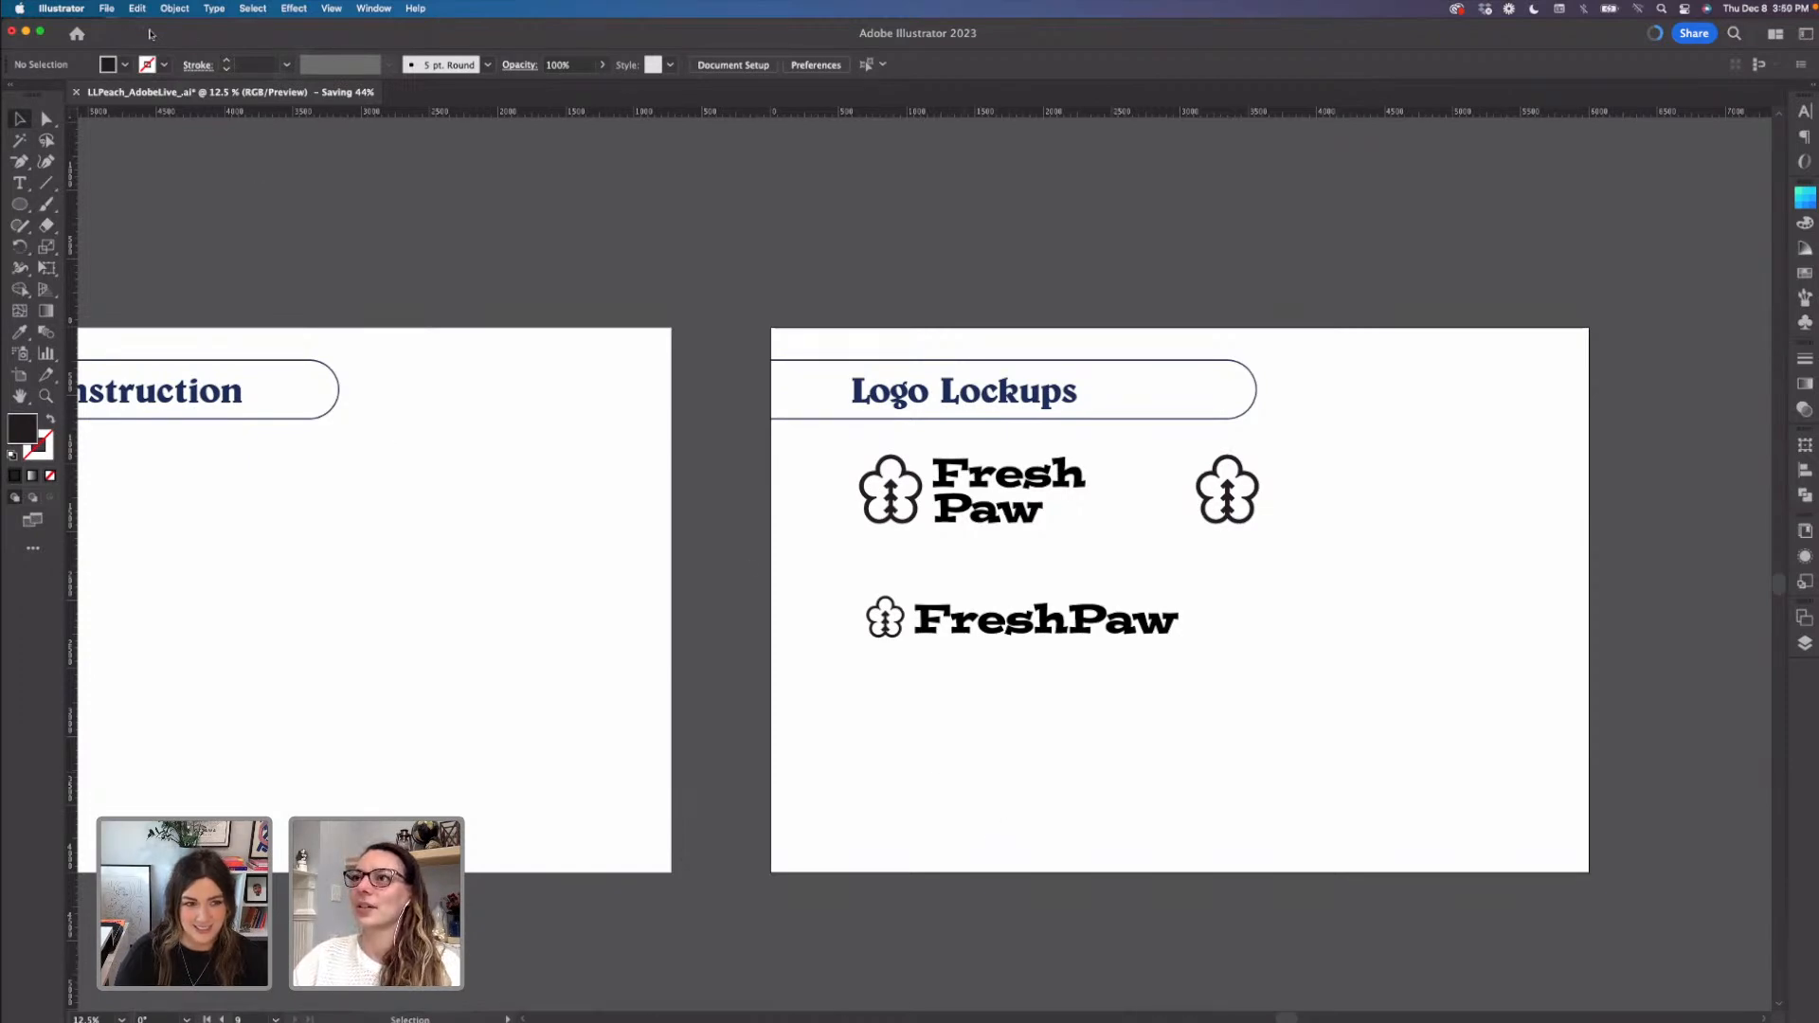
click(109, 10)
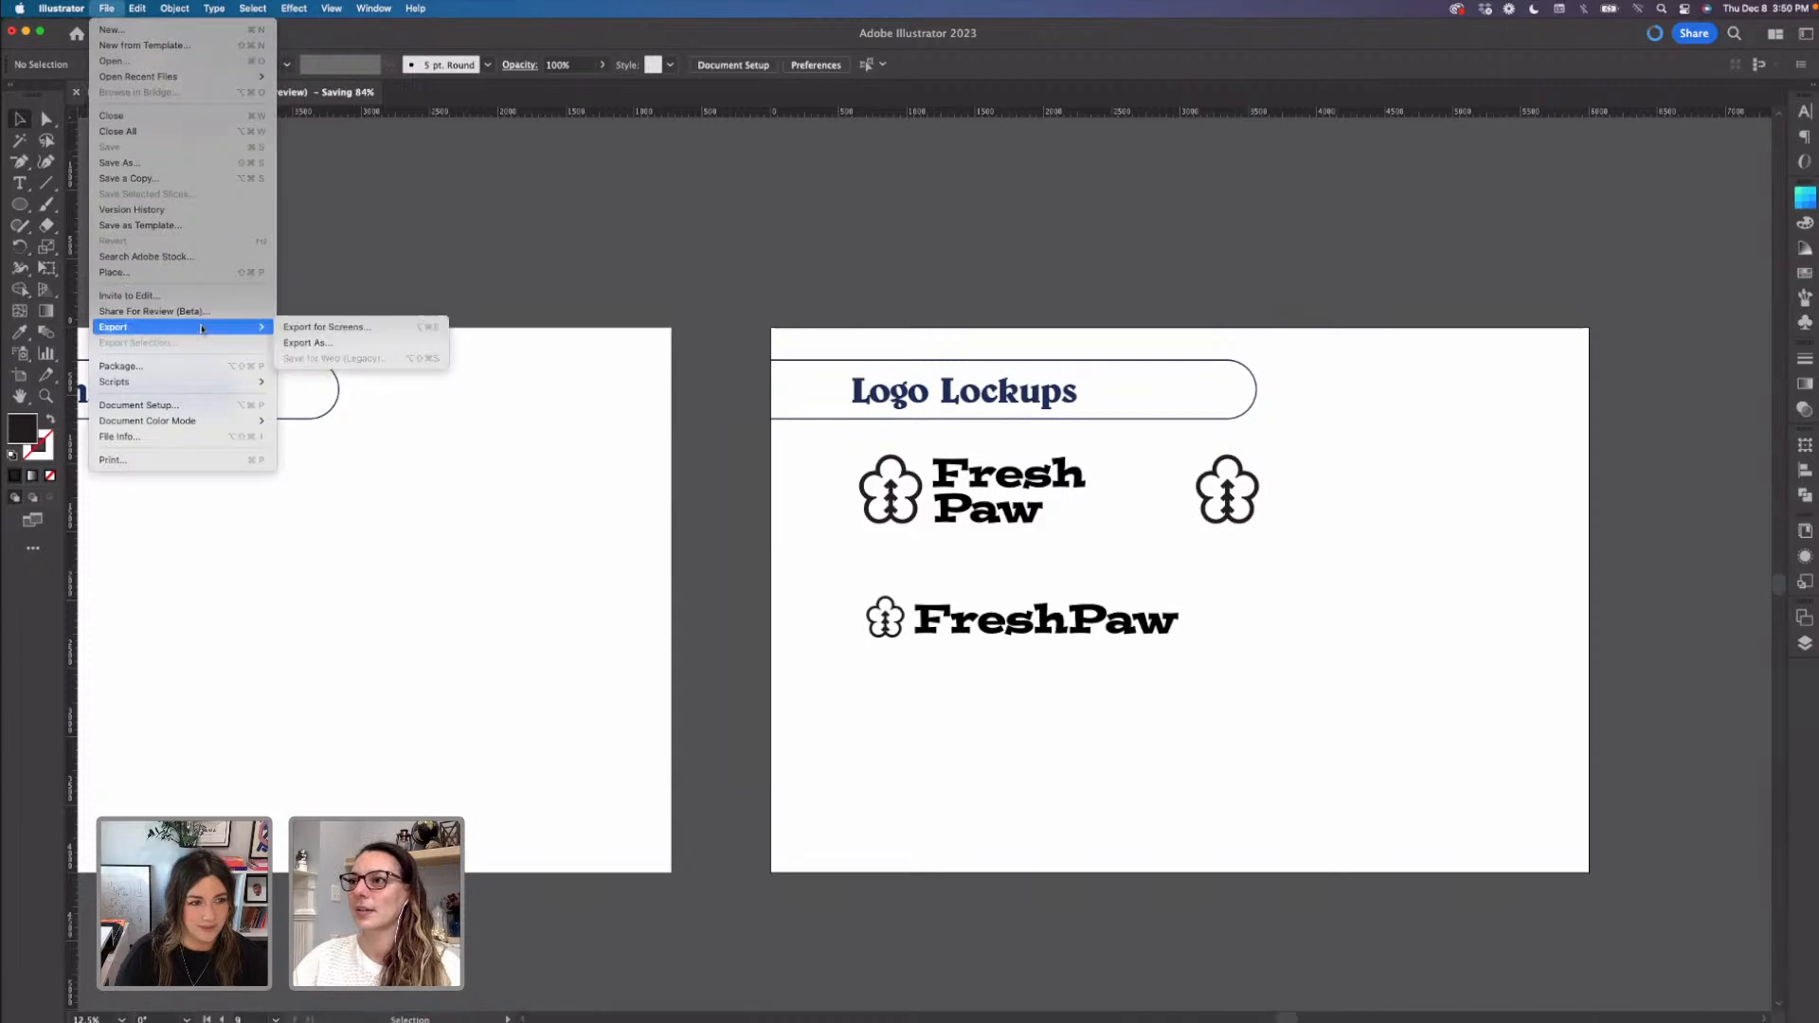
click(278, 345)
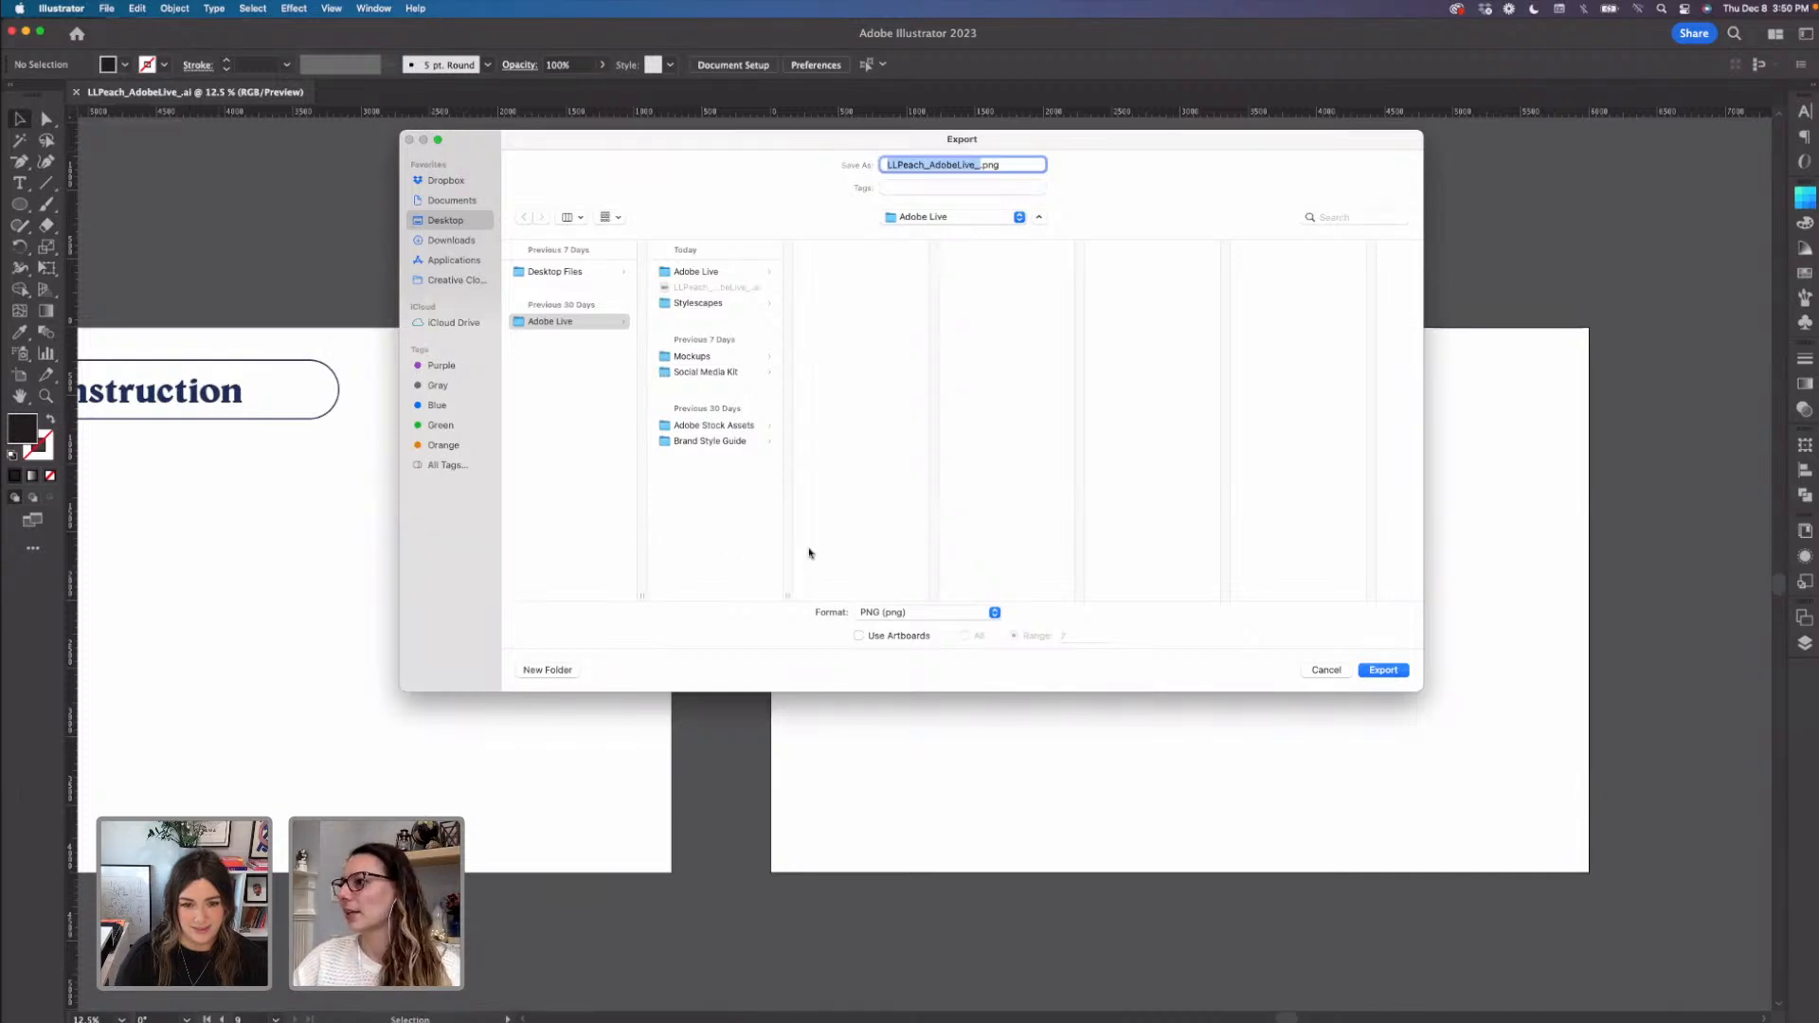
click(929, 614)
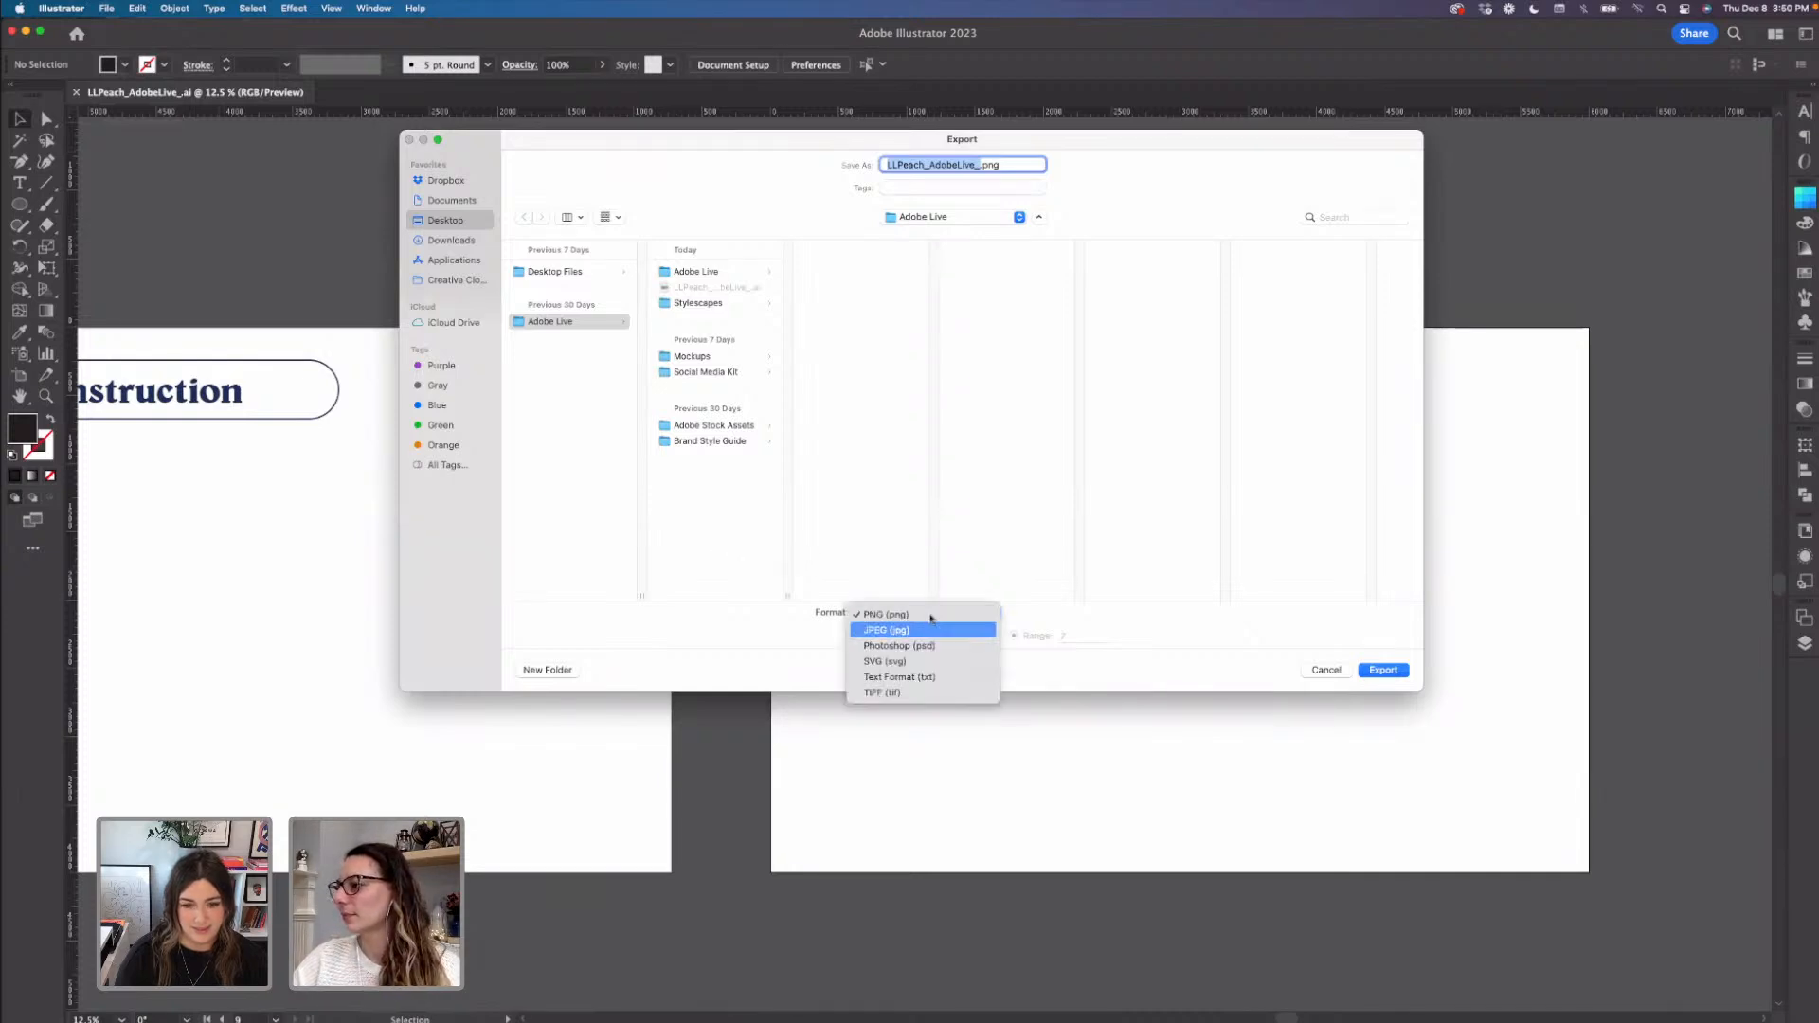
click(885, 662)
click(860, 635)
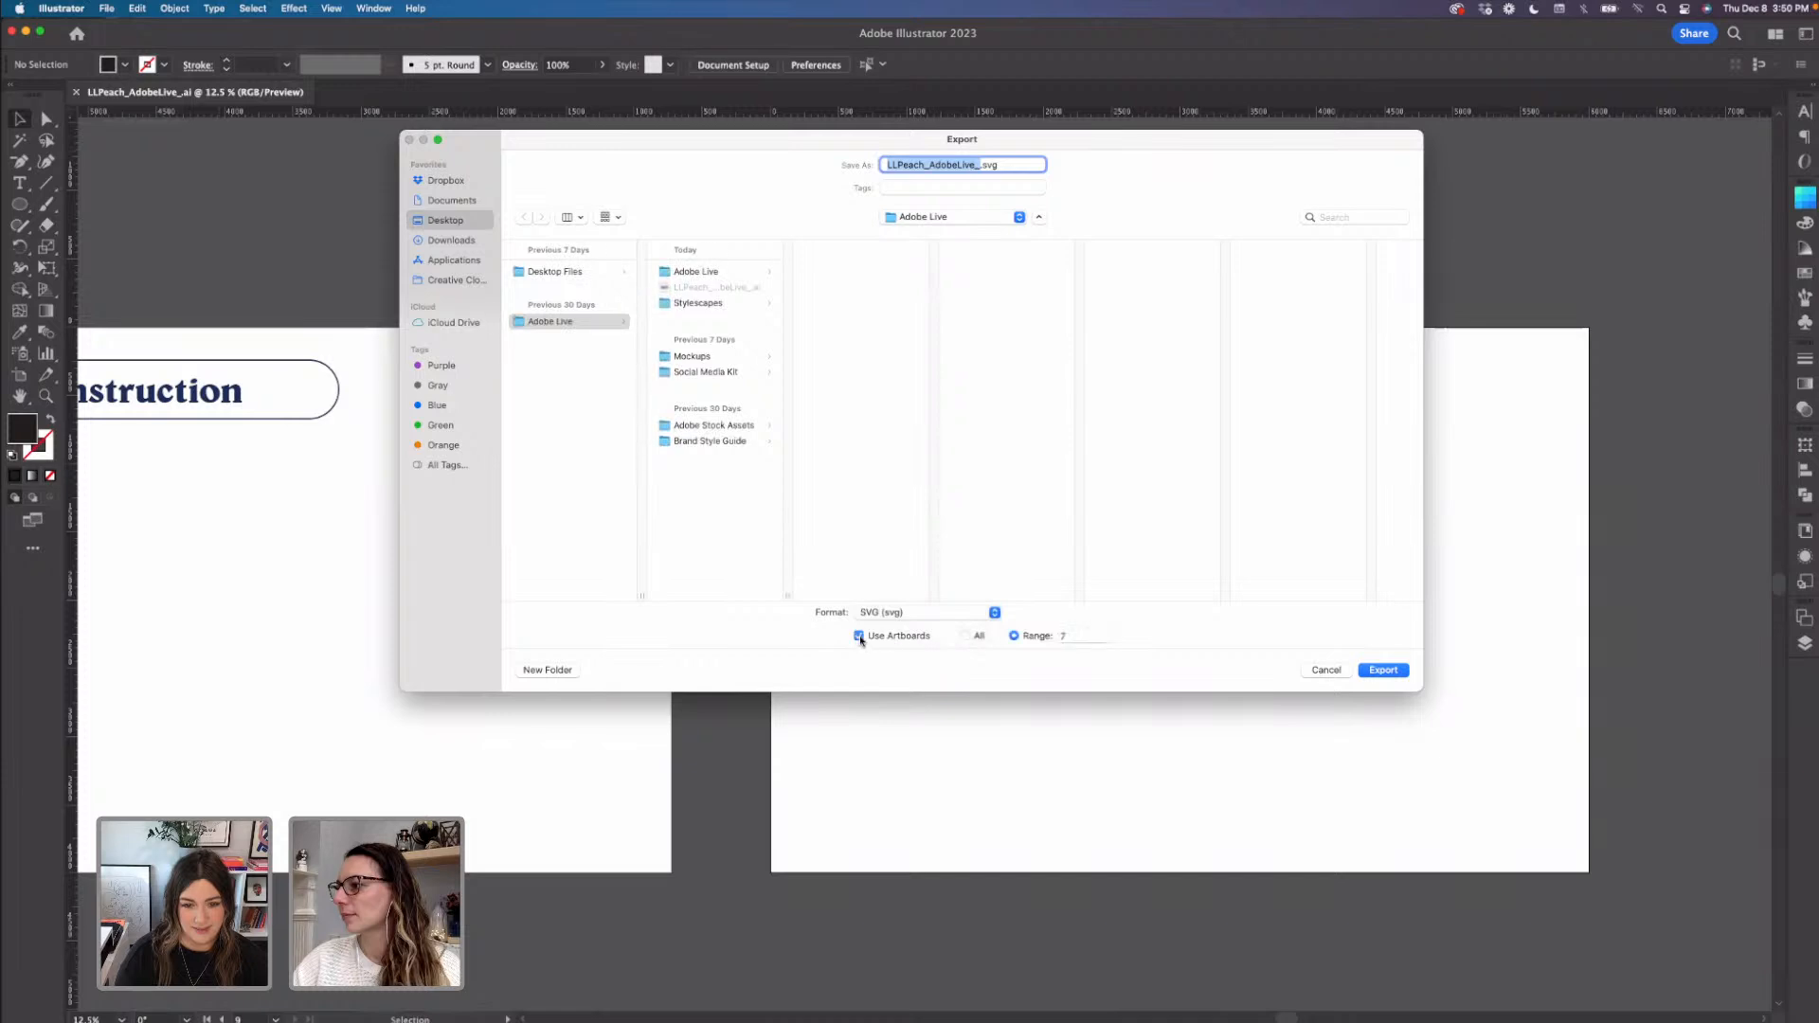
click(1385, 671)
- Look up the Logo Lockups artboard's number and export that single artboard as SVG, accepting the SVG options
click(1805, 644)
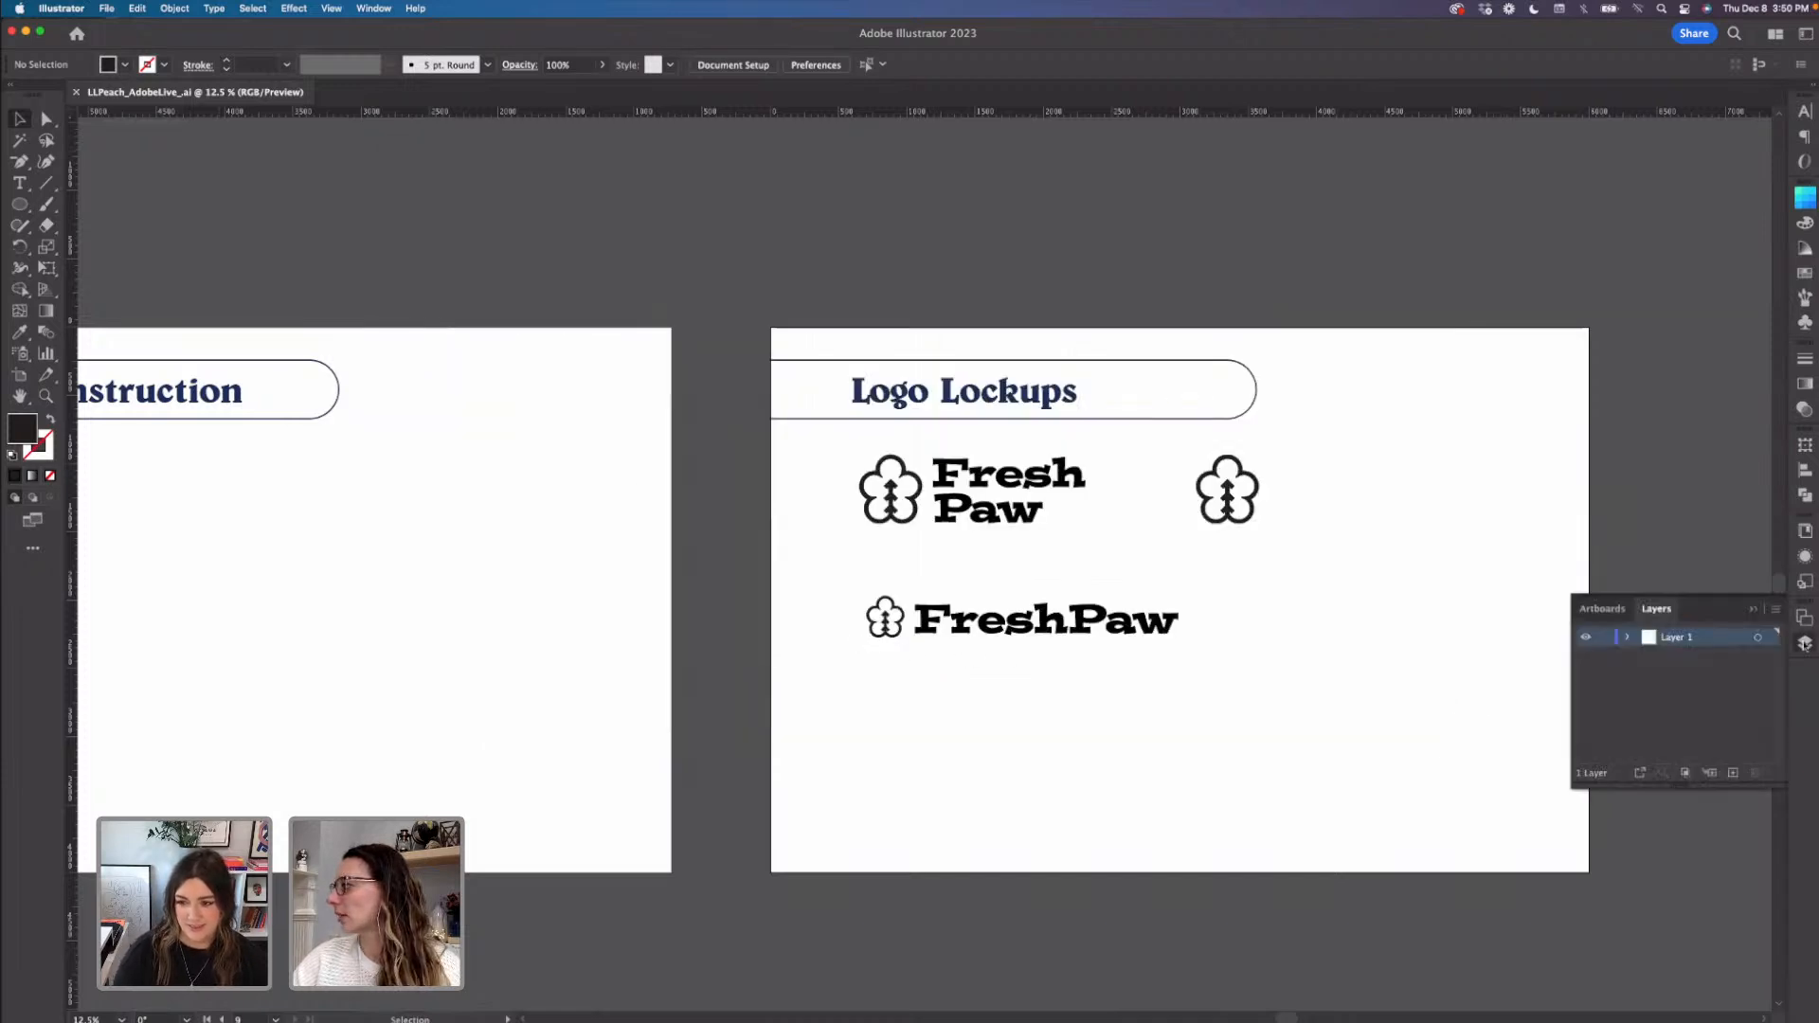
click(1601, 608)
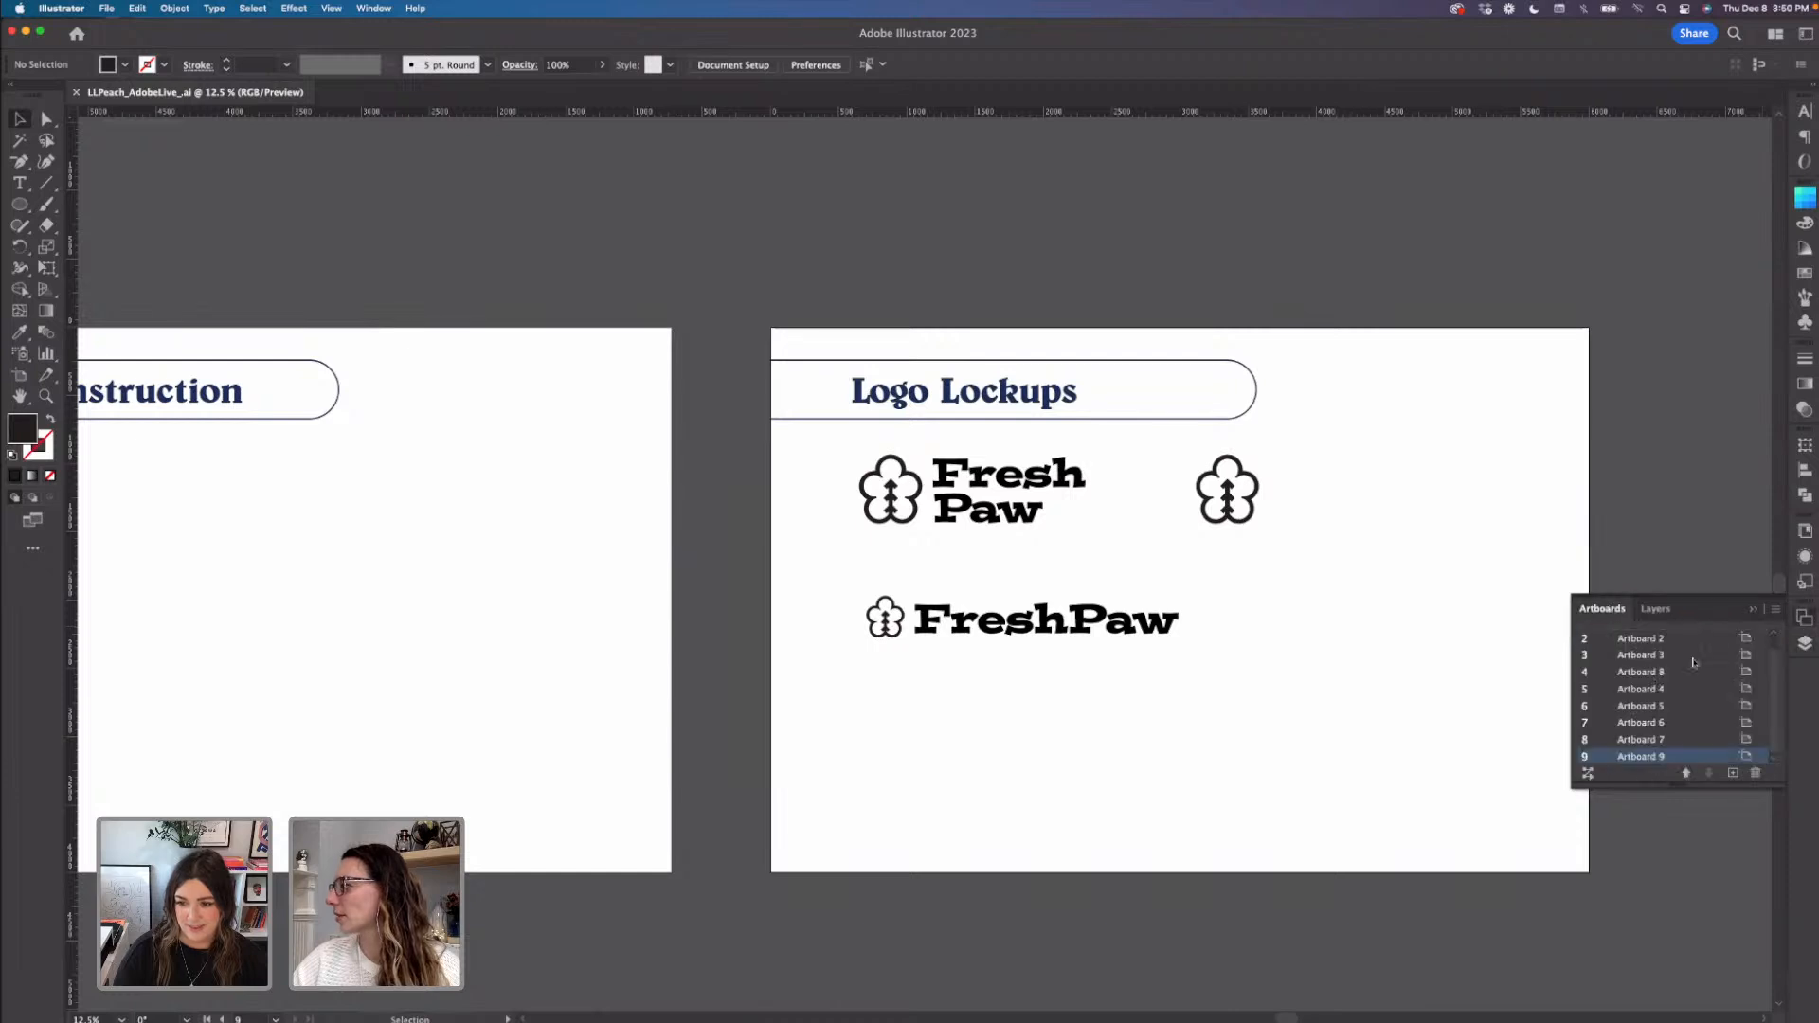
click(1755, 612)
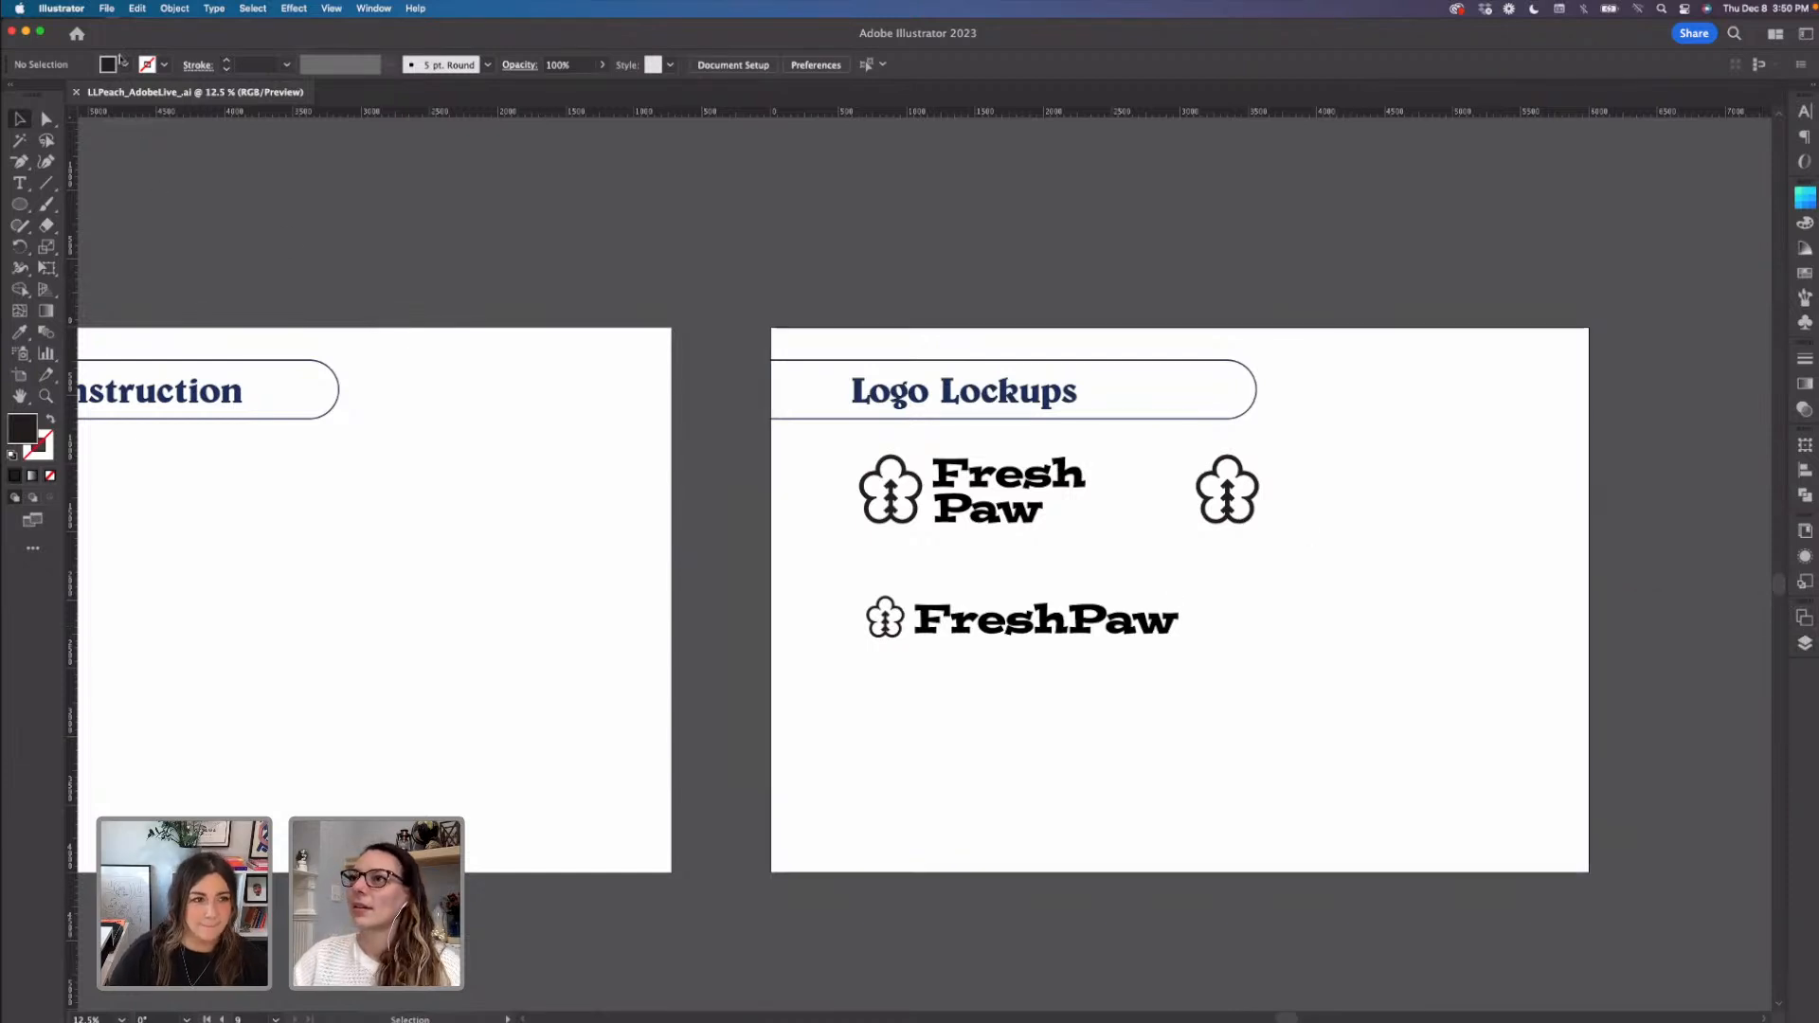
click(106, 8)
mouse_move(133, 329)
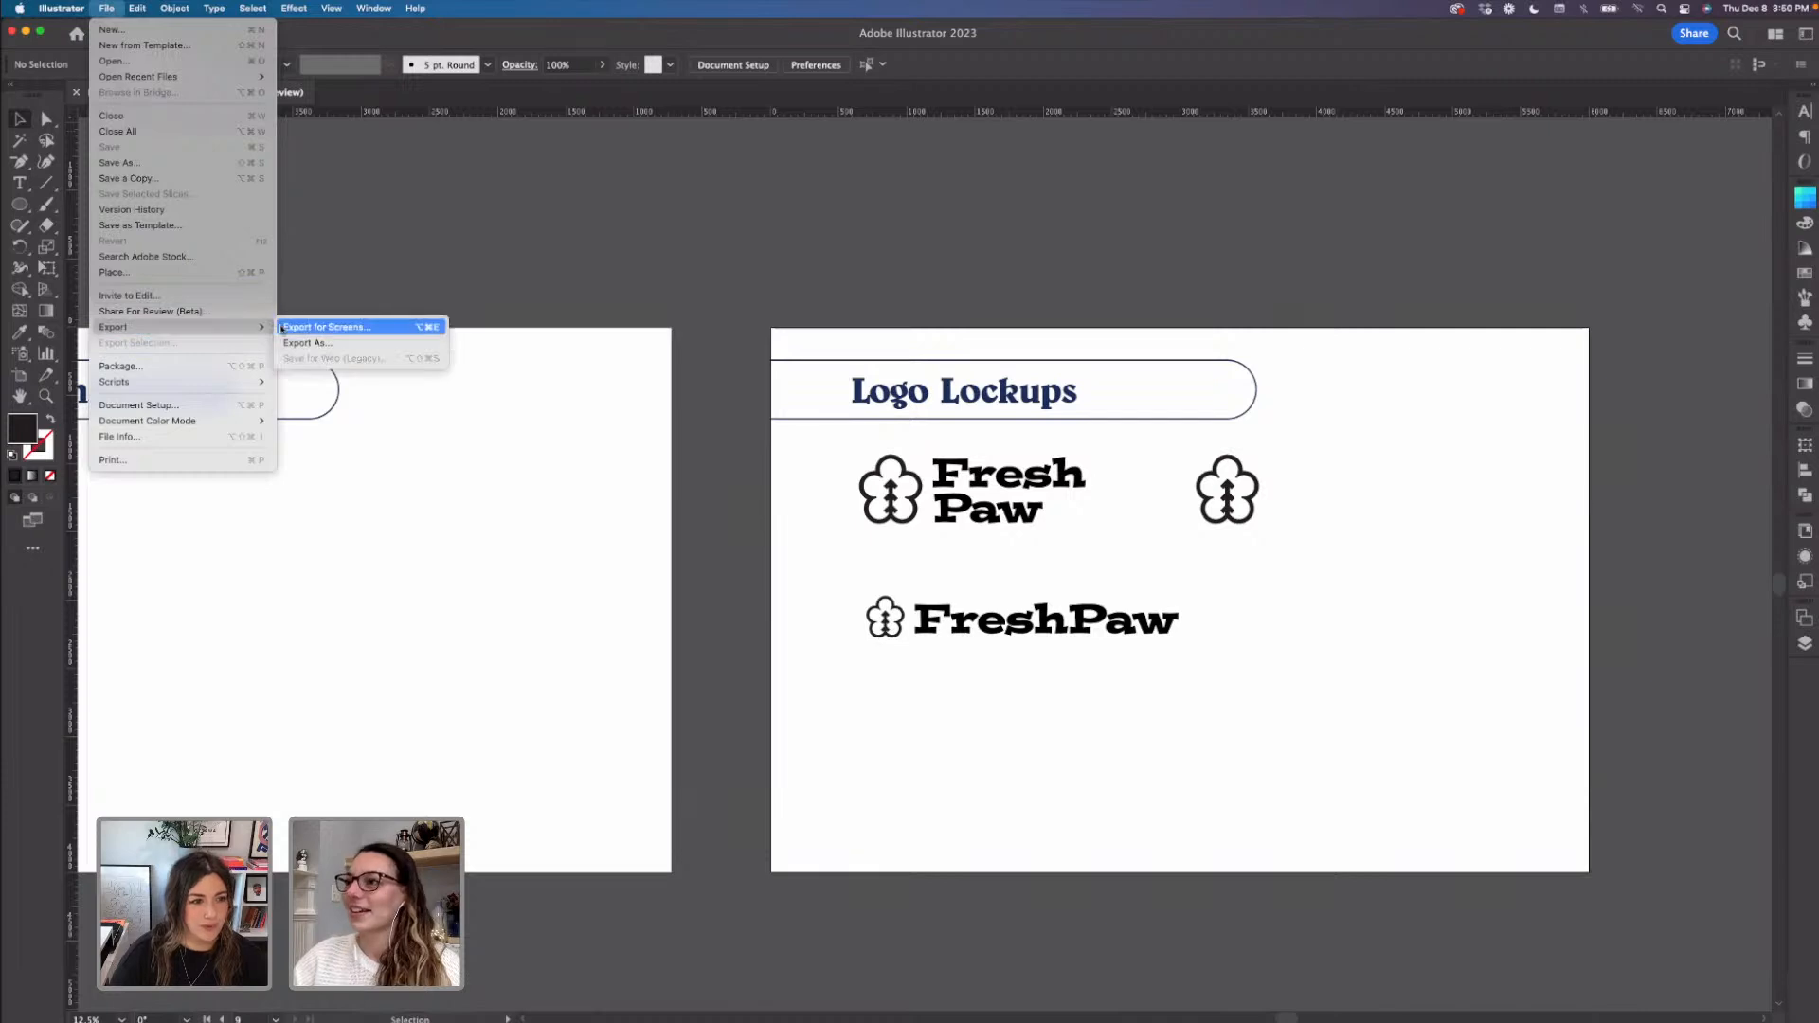
click(303, 343)
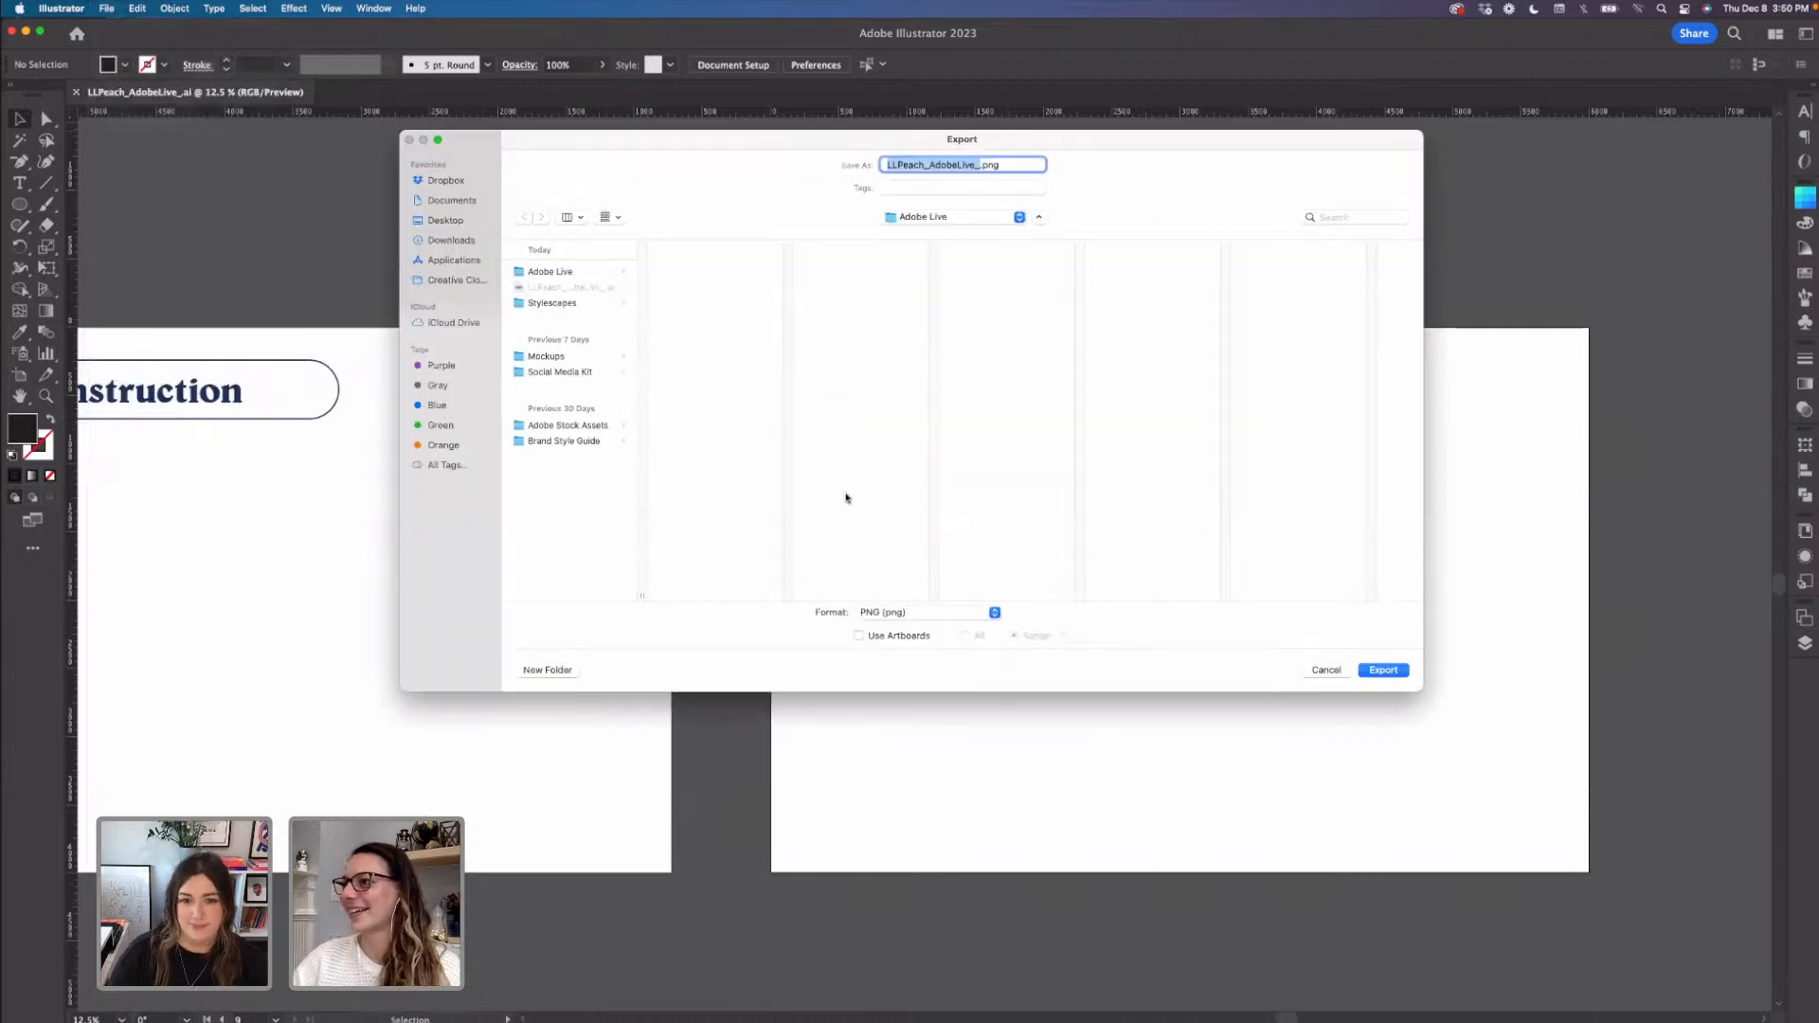
click(933, 614)
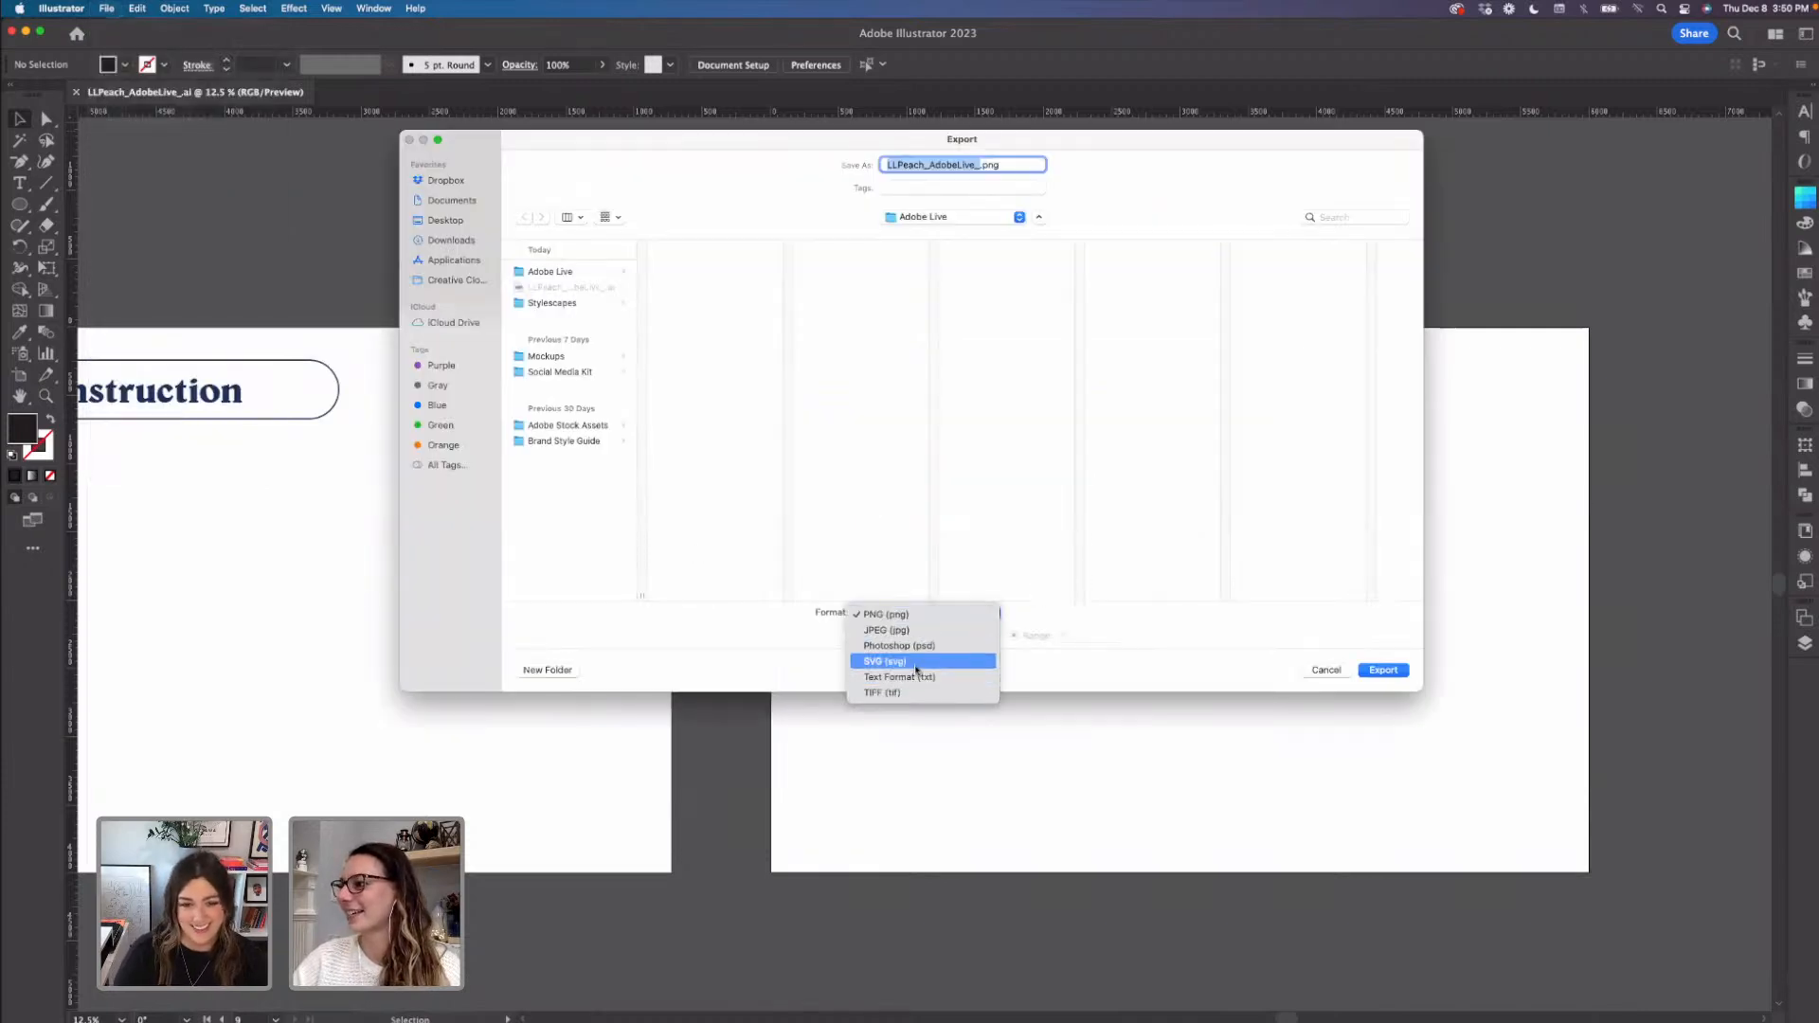
click(926, 661)
click(1077, 634)
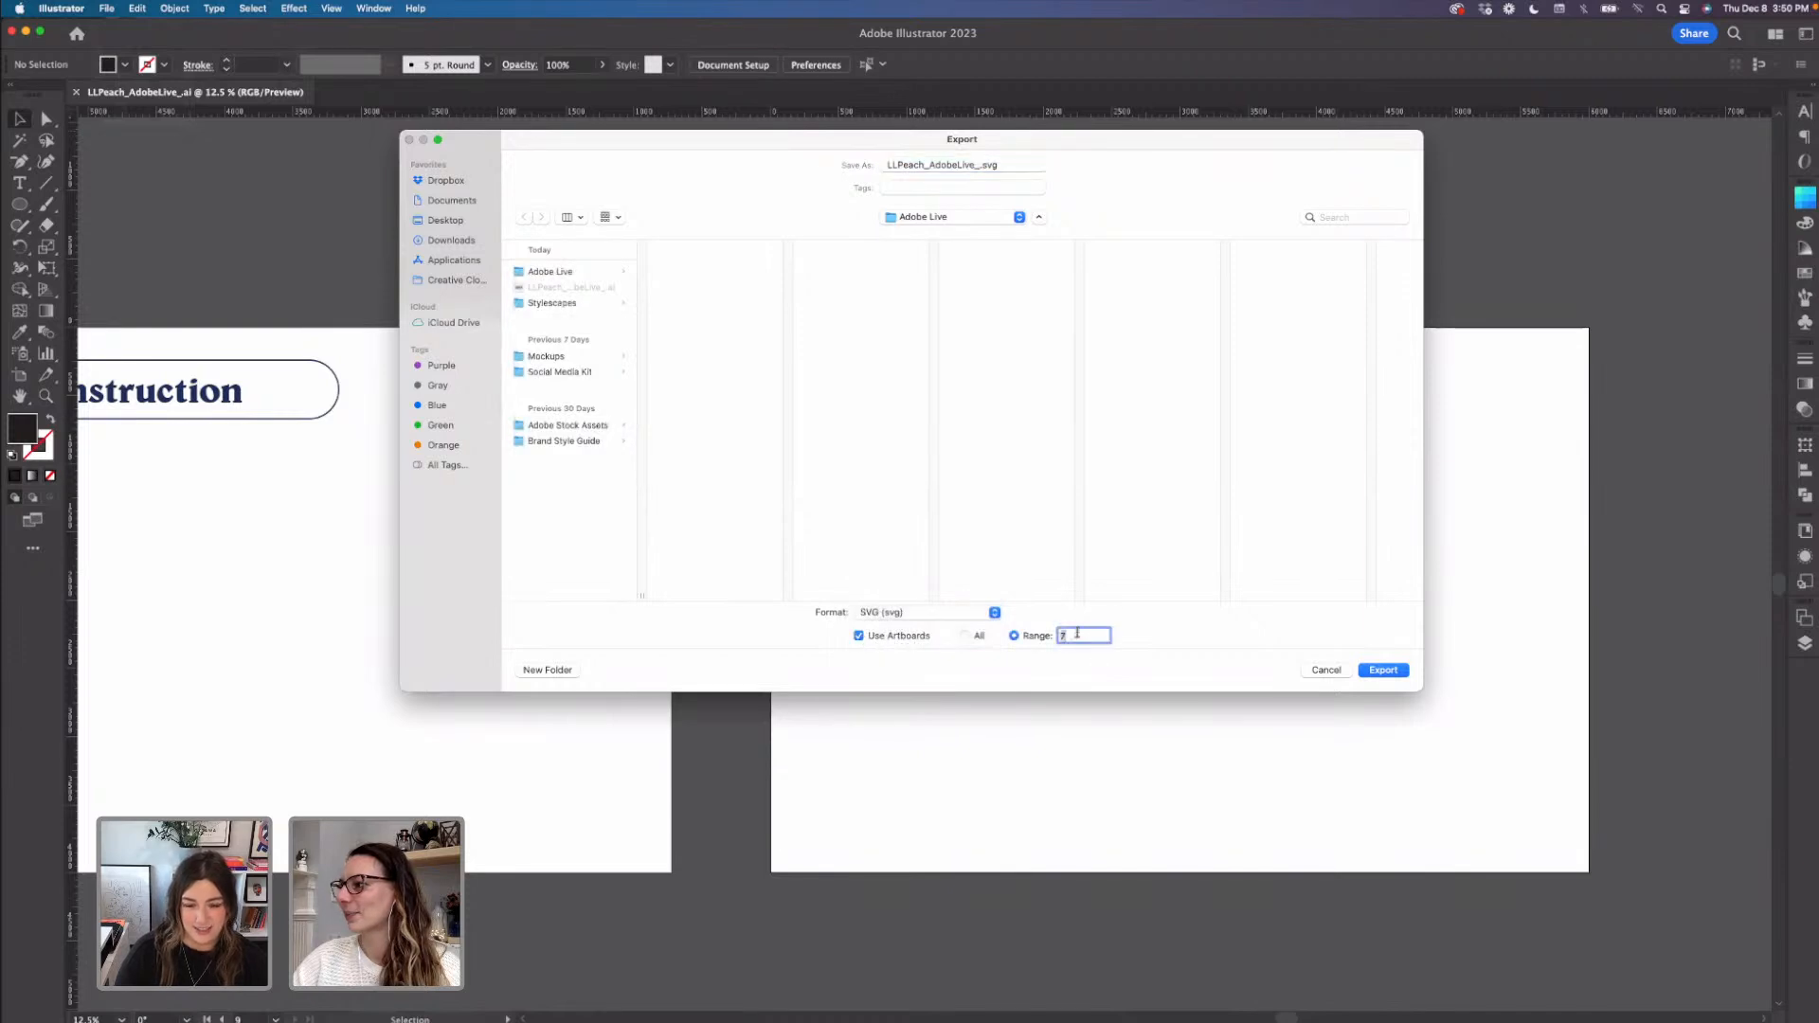
click(1374, 673)
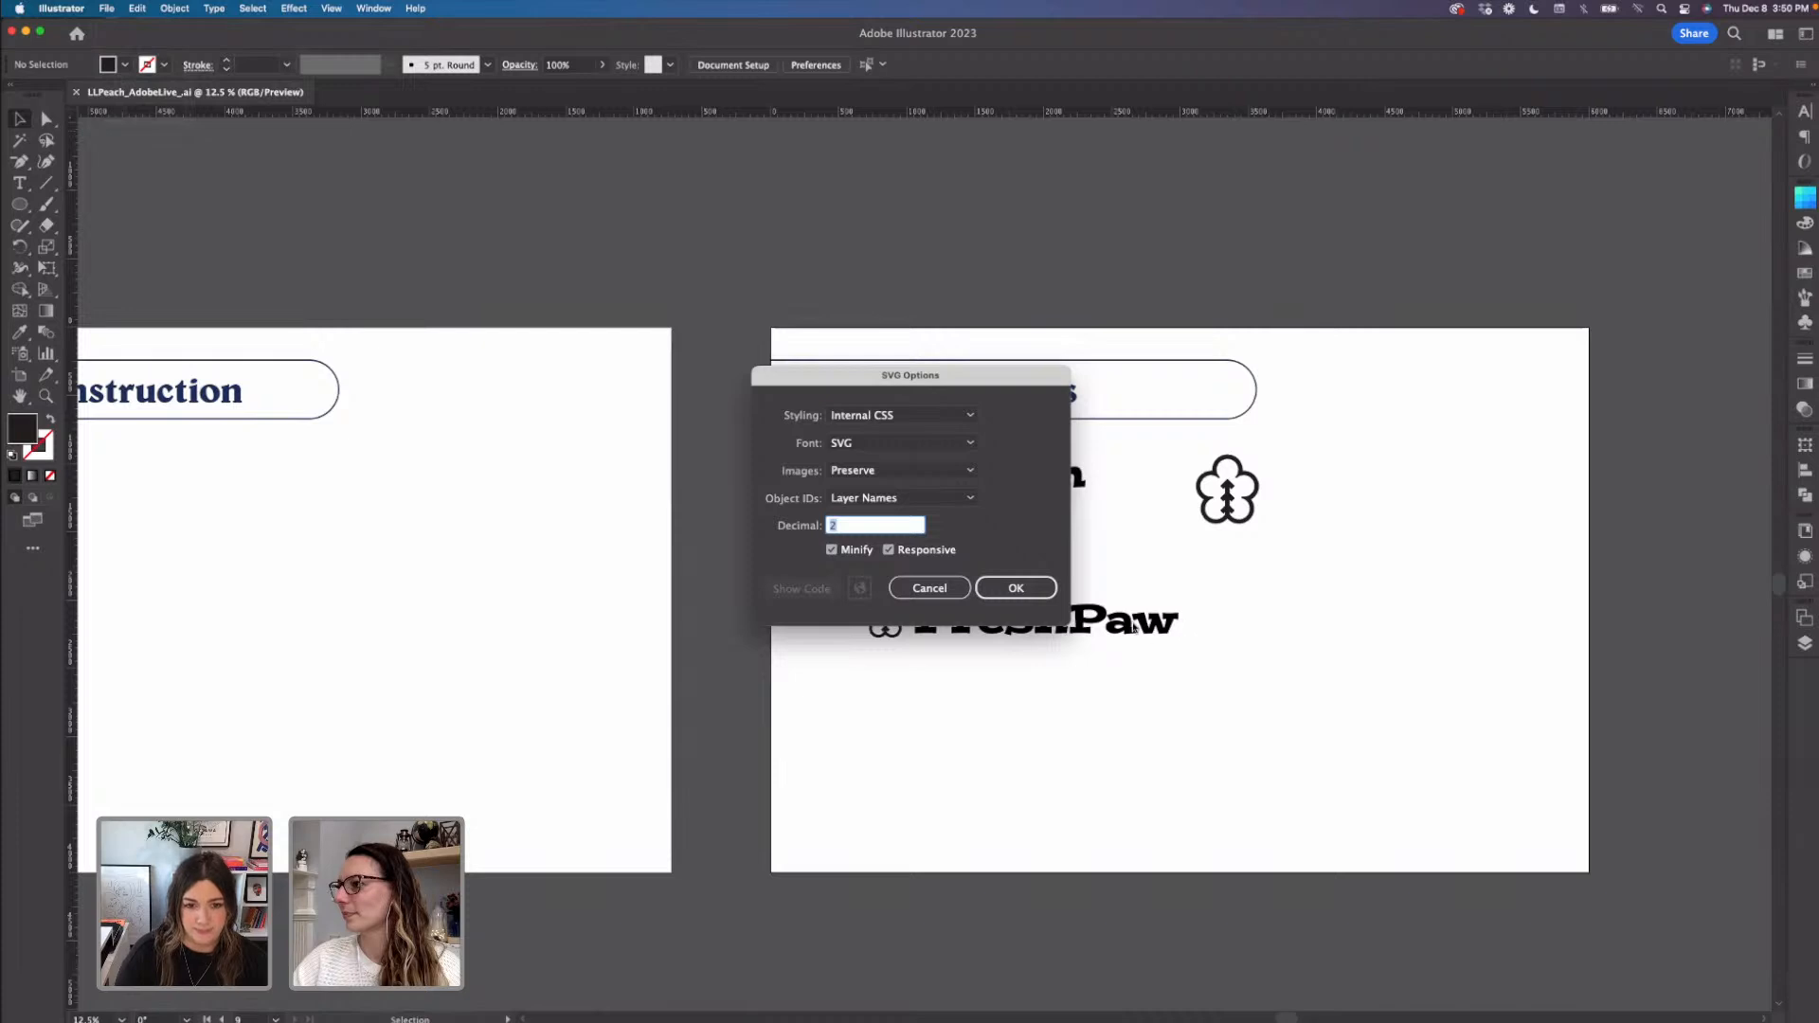
click(1045, 595)
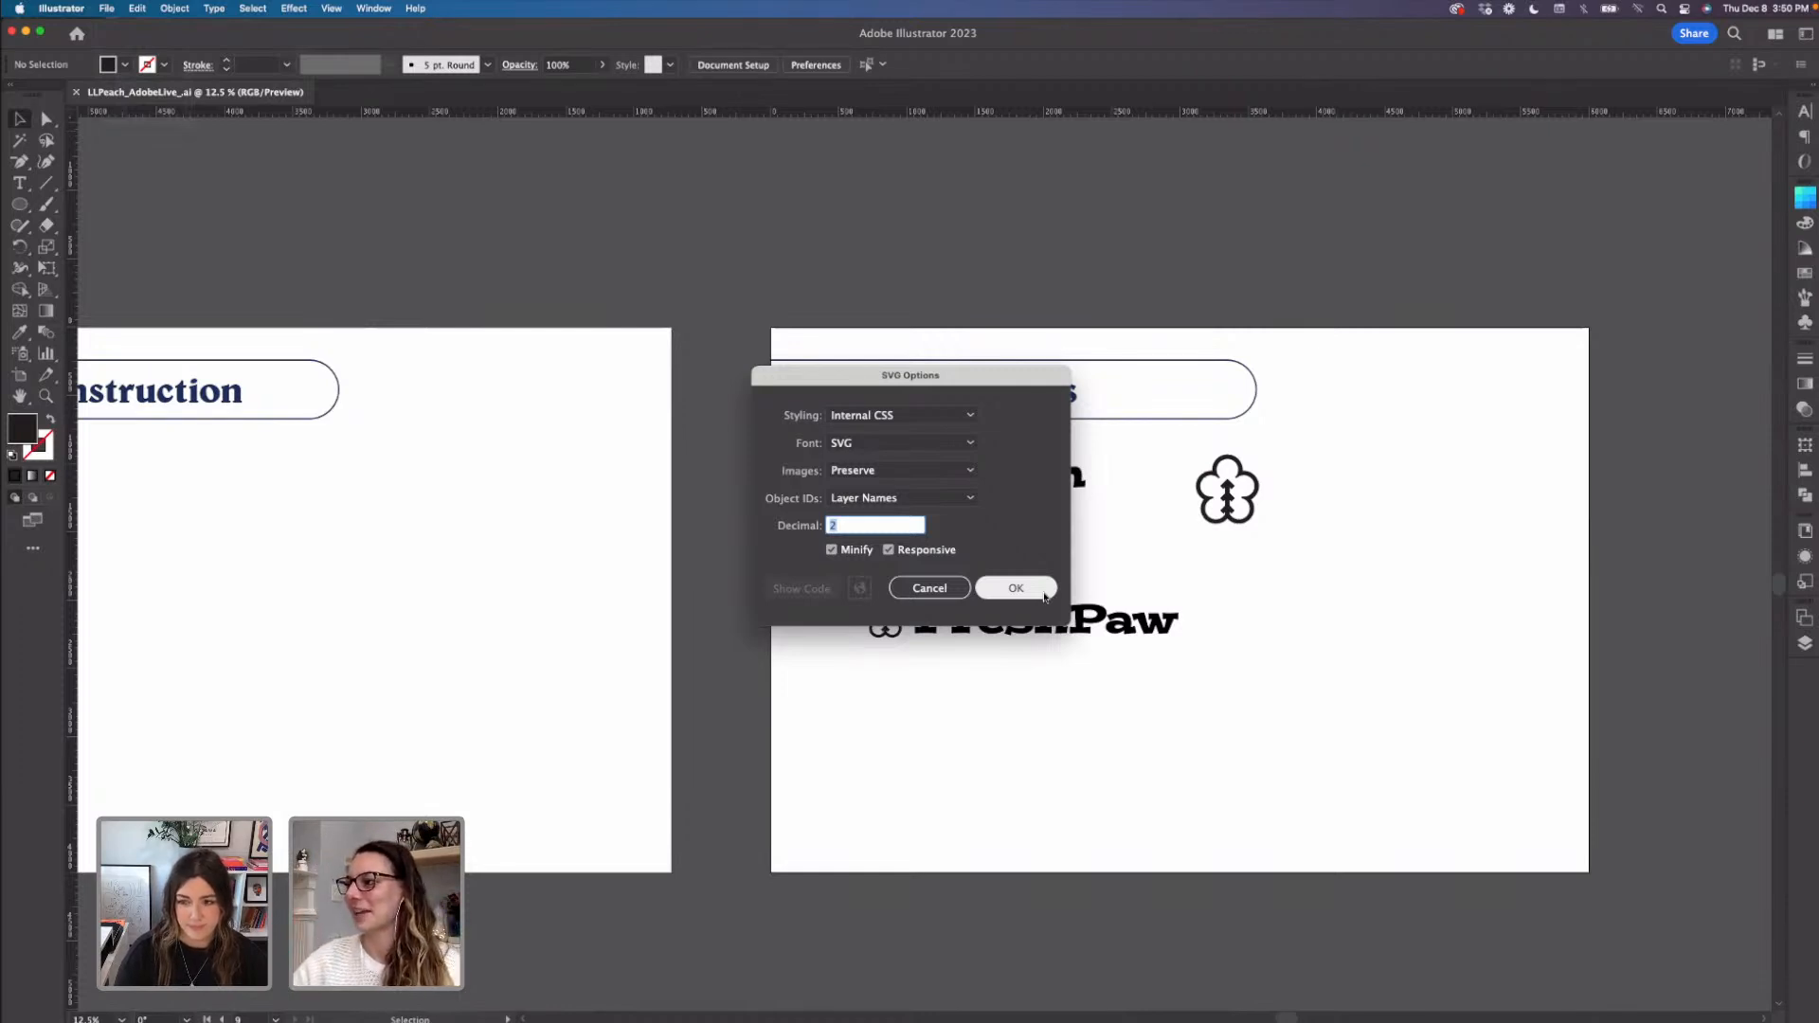
click(1046, 595)
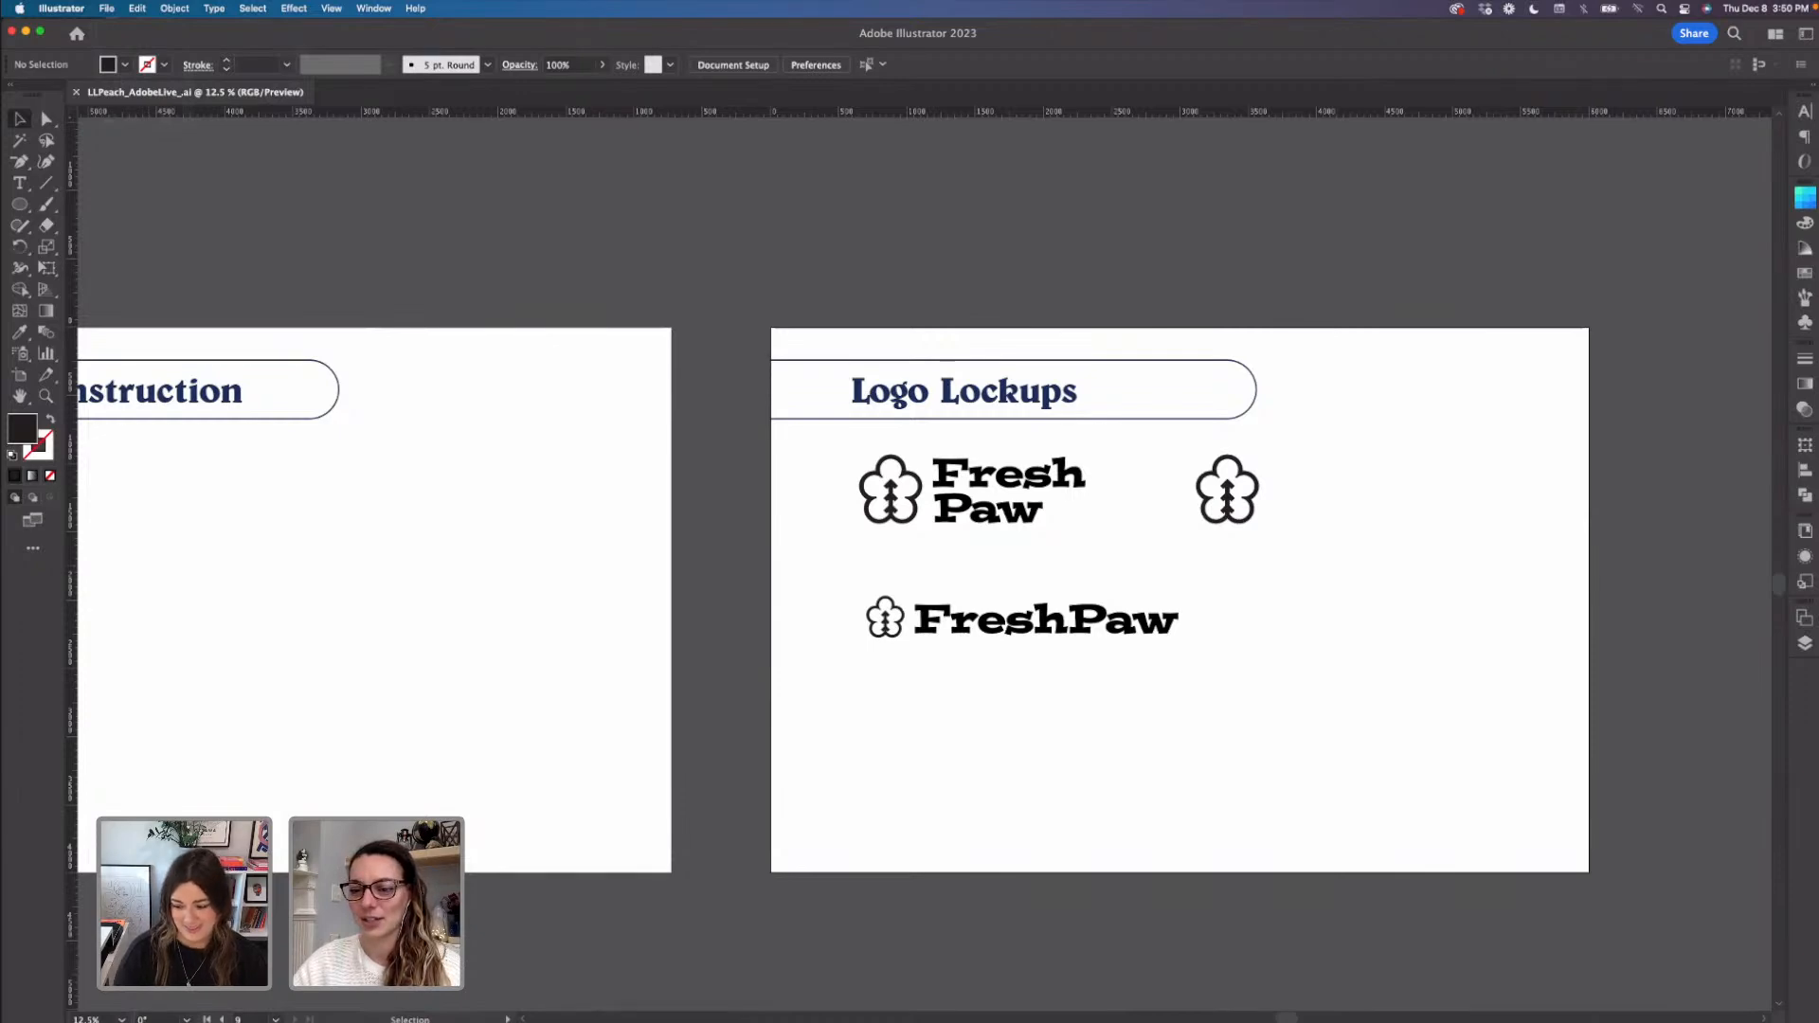
- Switch to Photoshop and open the Carrier smart object from the Change This group inside Cups > Mockup of the soup cup file
key(super+Tab)
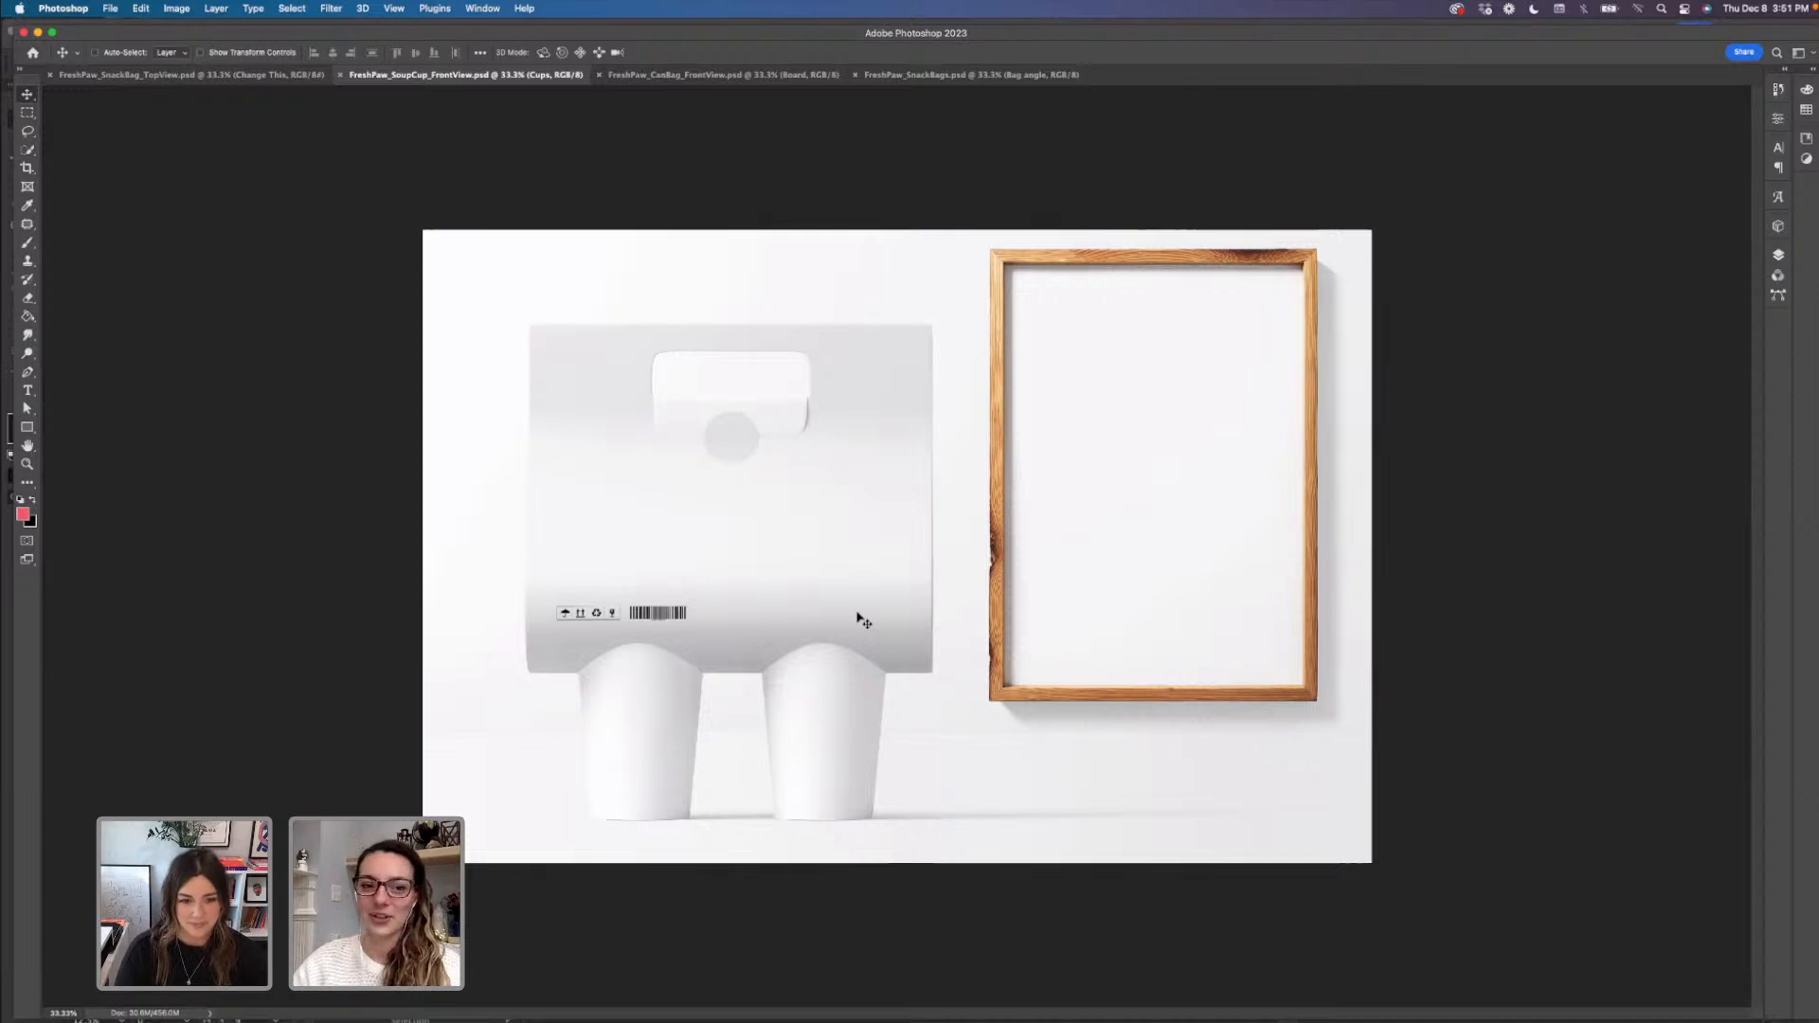
click(1778, 254)
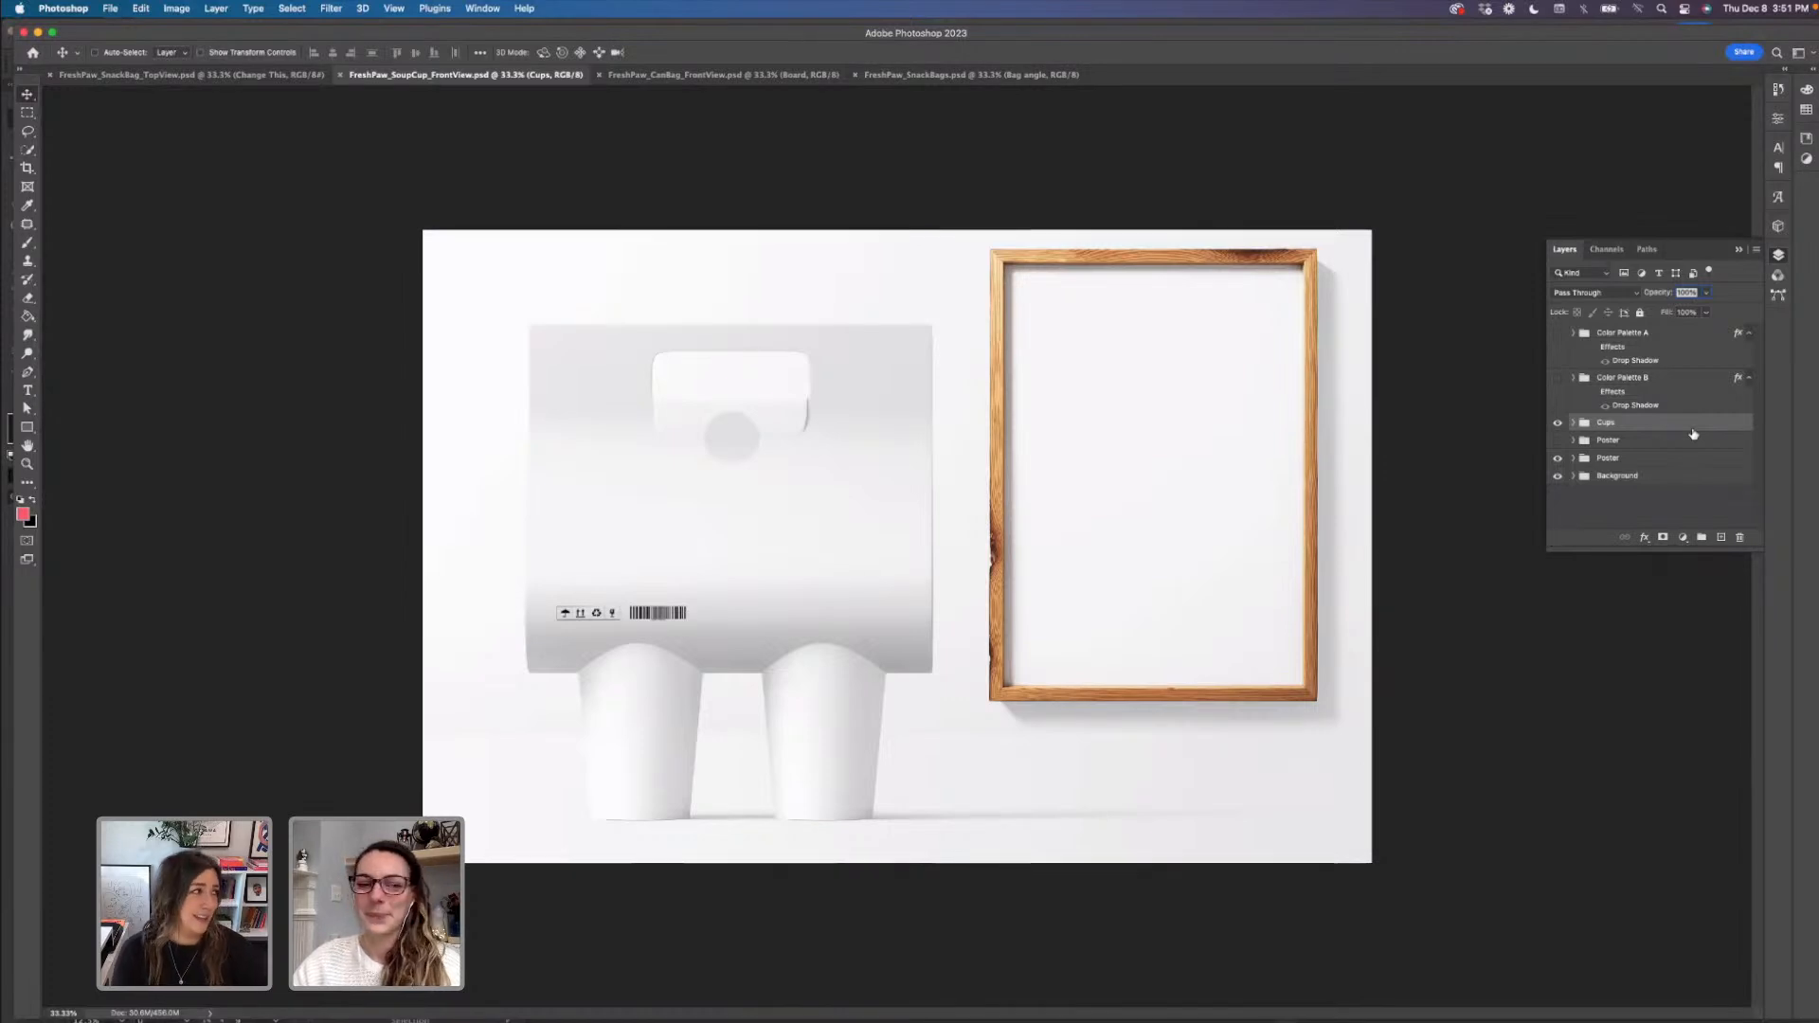
click(1574, 423)
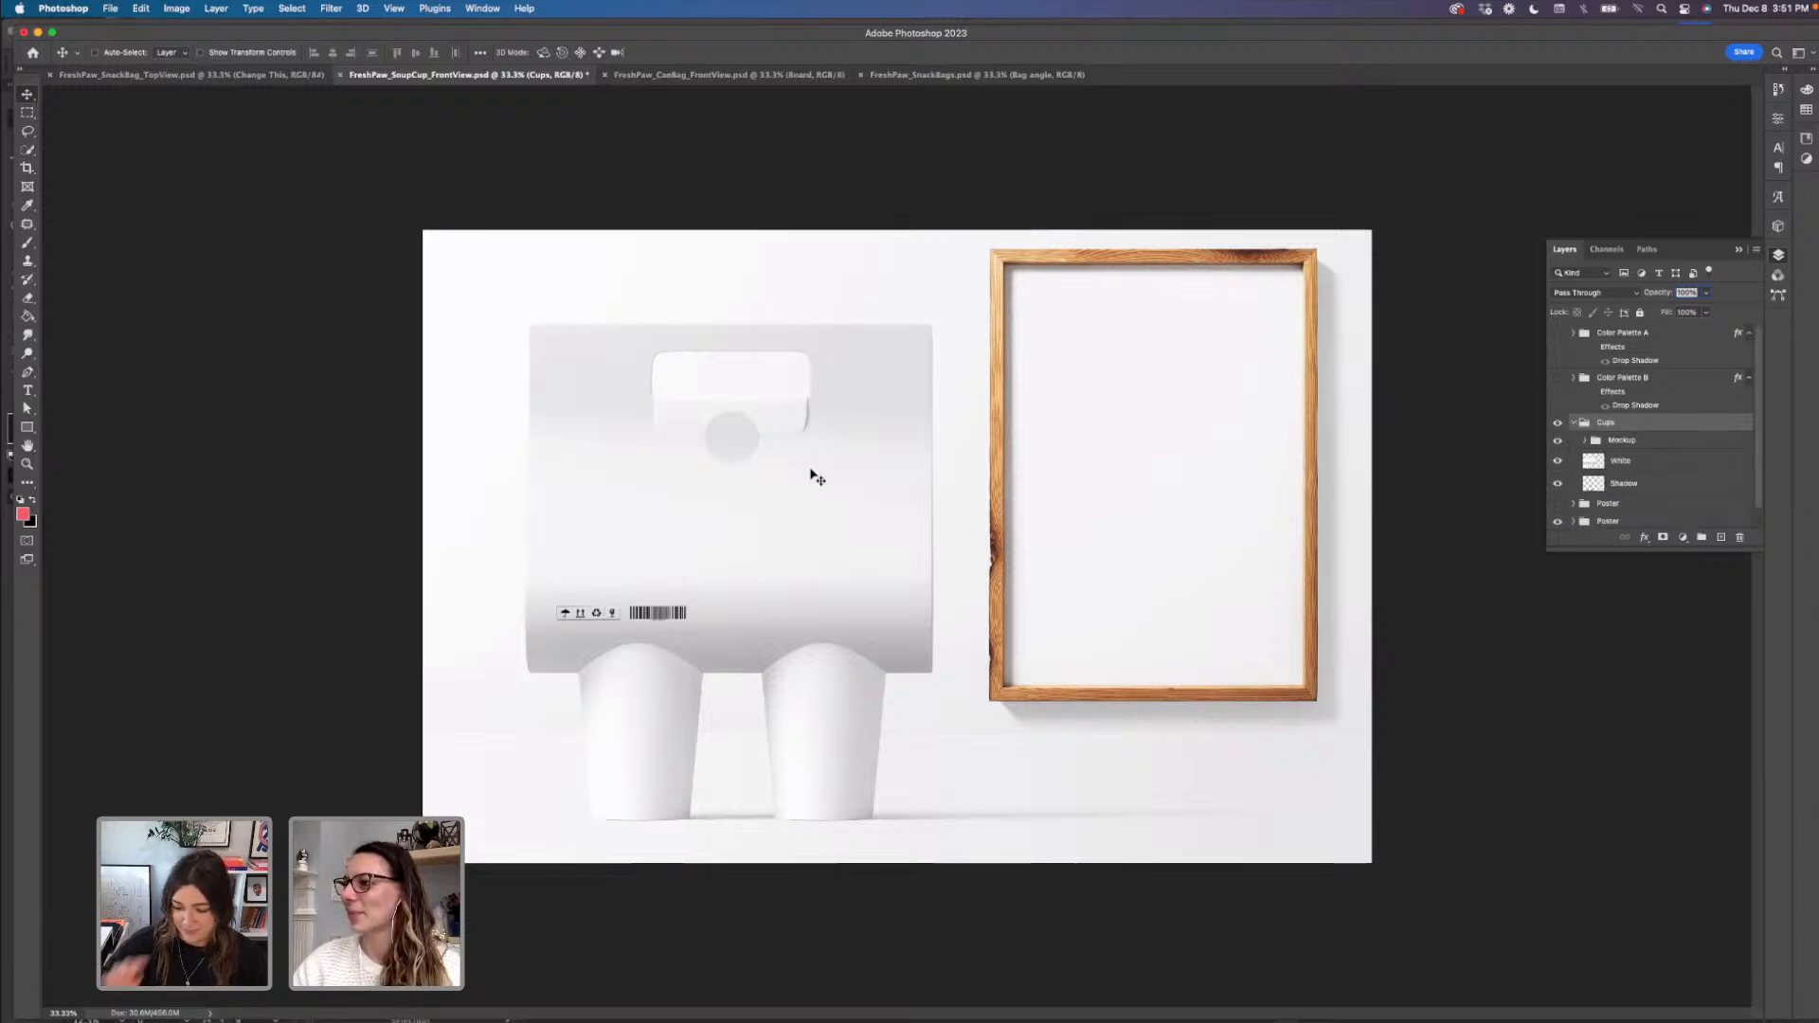
scroll(1650, 457, down, 2)
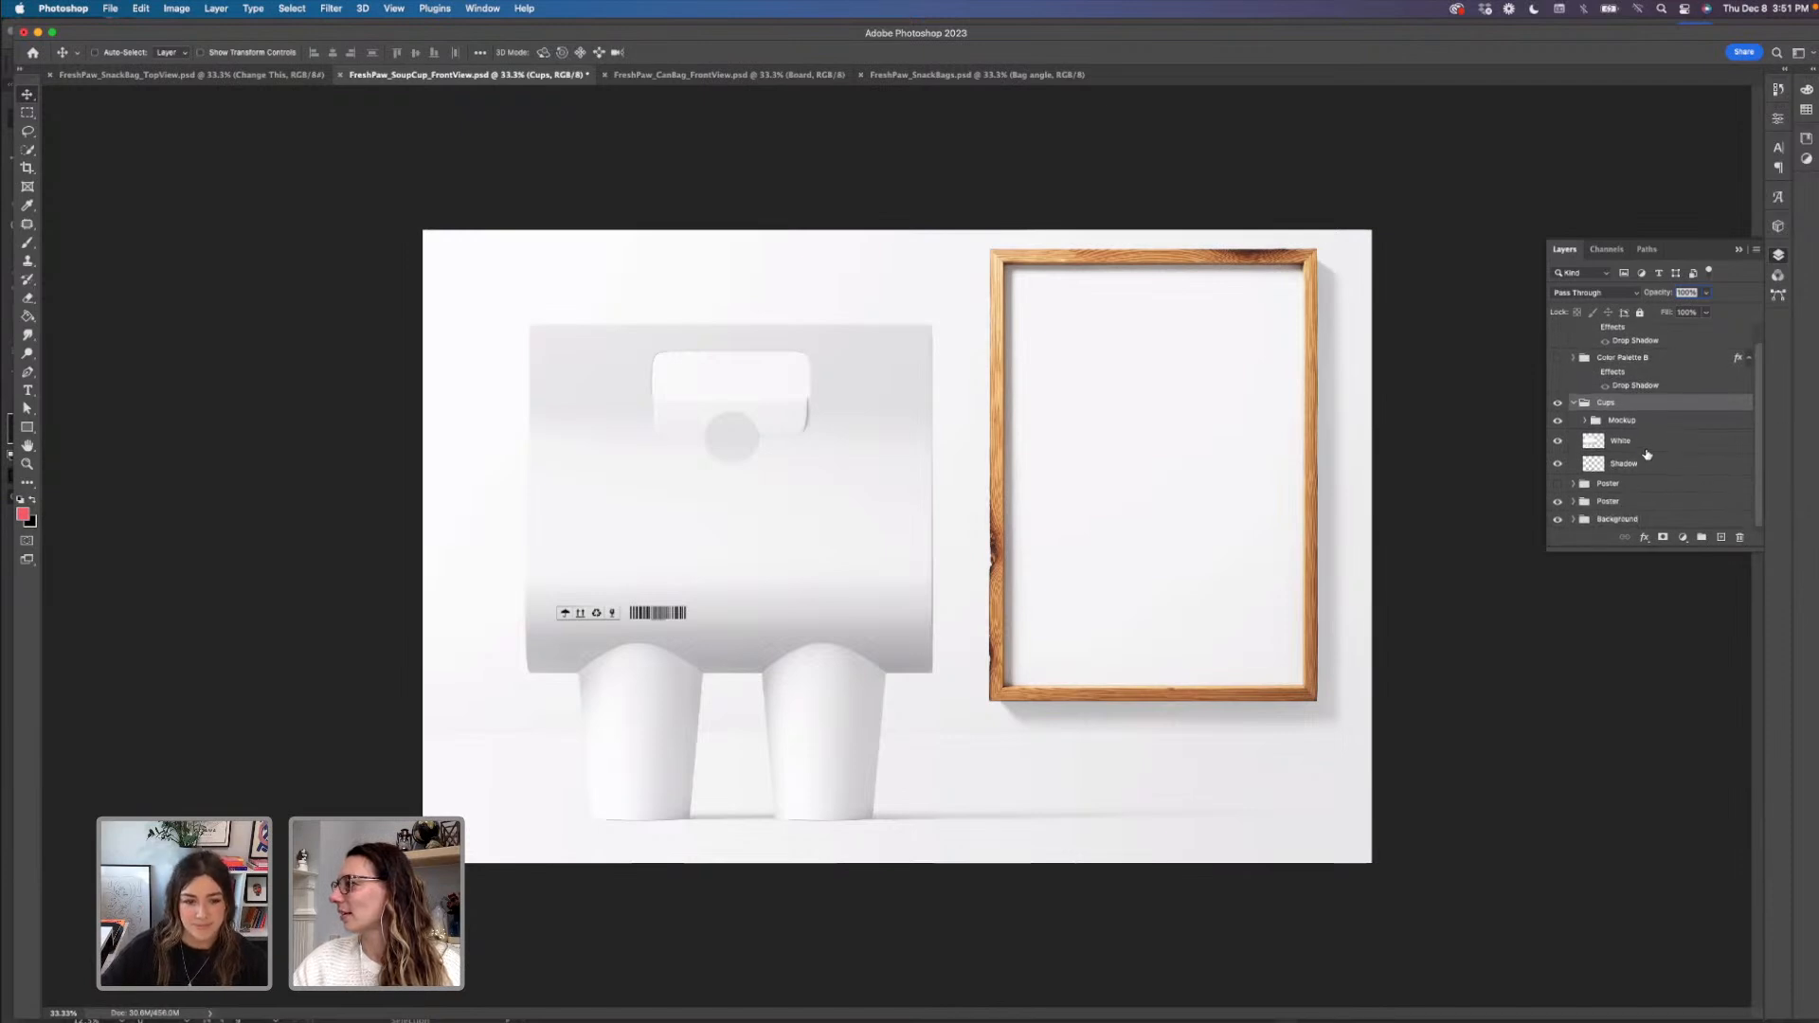
click(1585, 421)
scroll(1698, 452, down, 1)
scroll(1698, 452, down, 1)
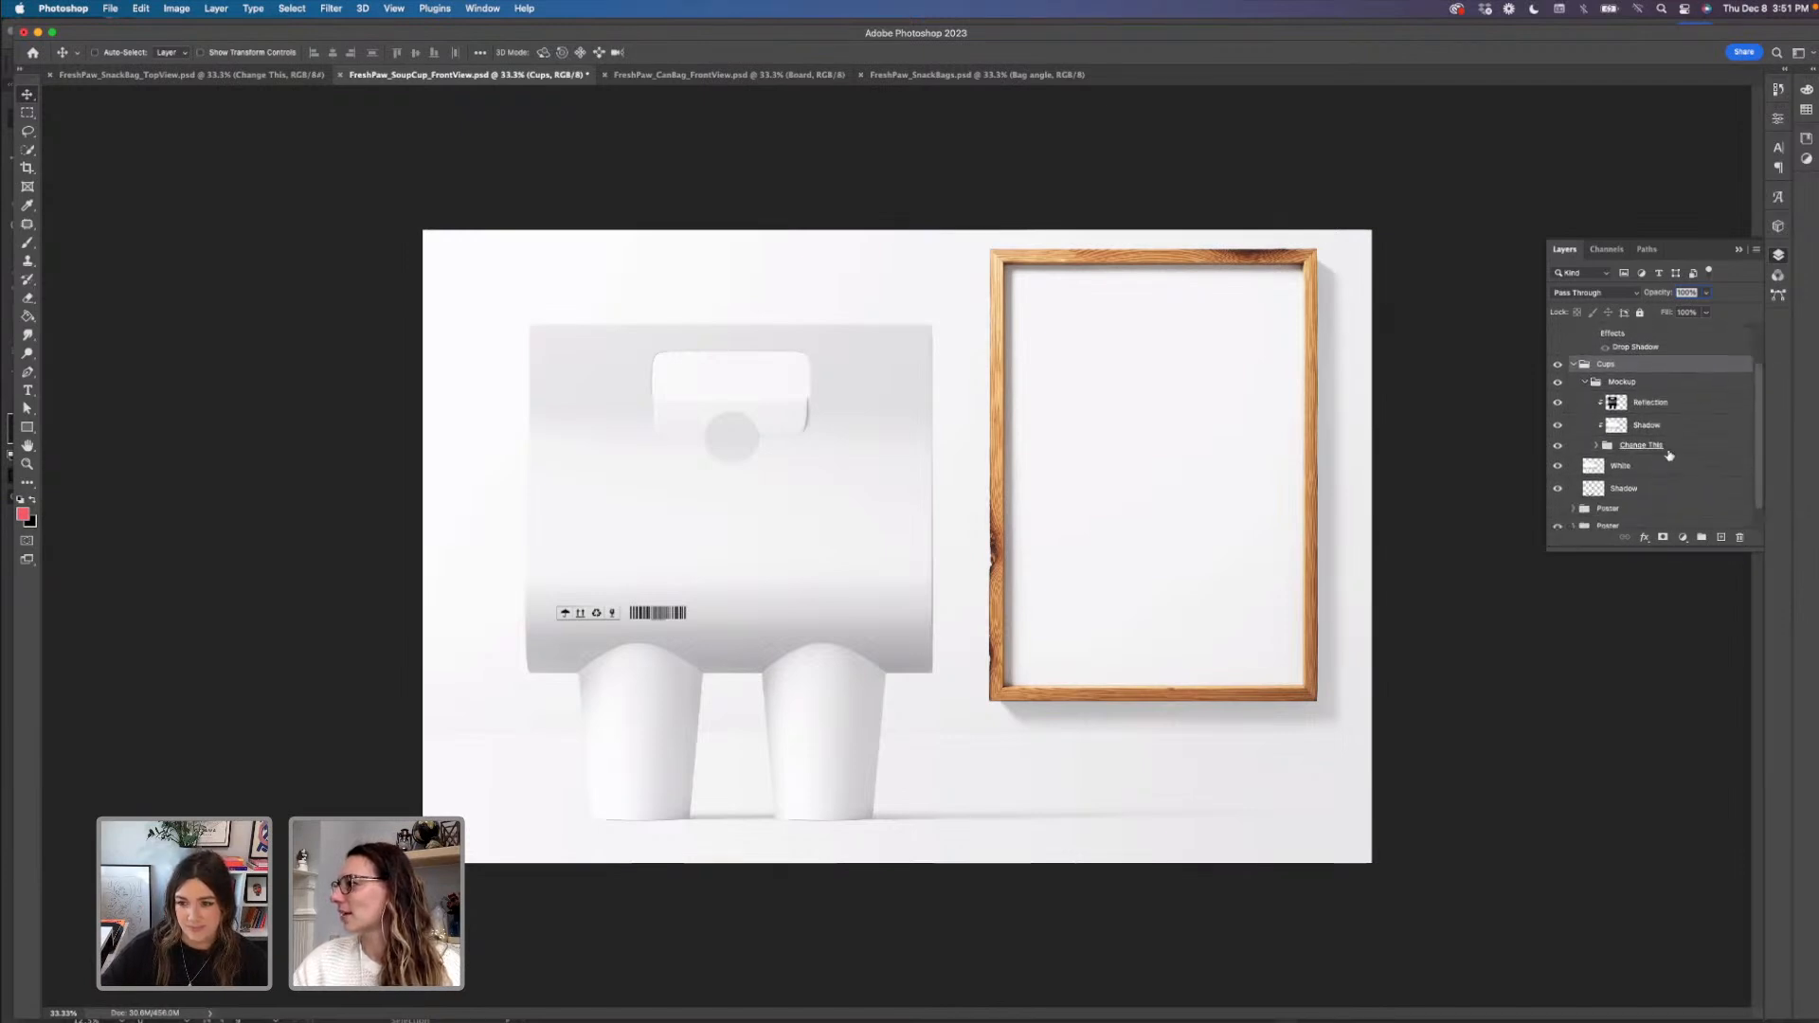
click(1597, 451)
scroll(1704, 455, down, 1)
scroll(1703, 455, down, 4)
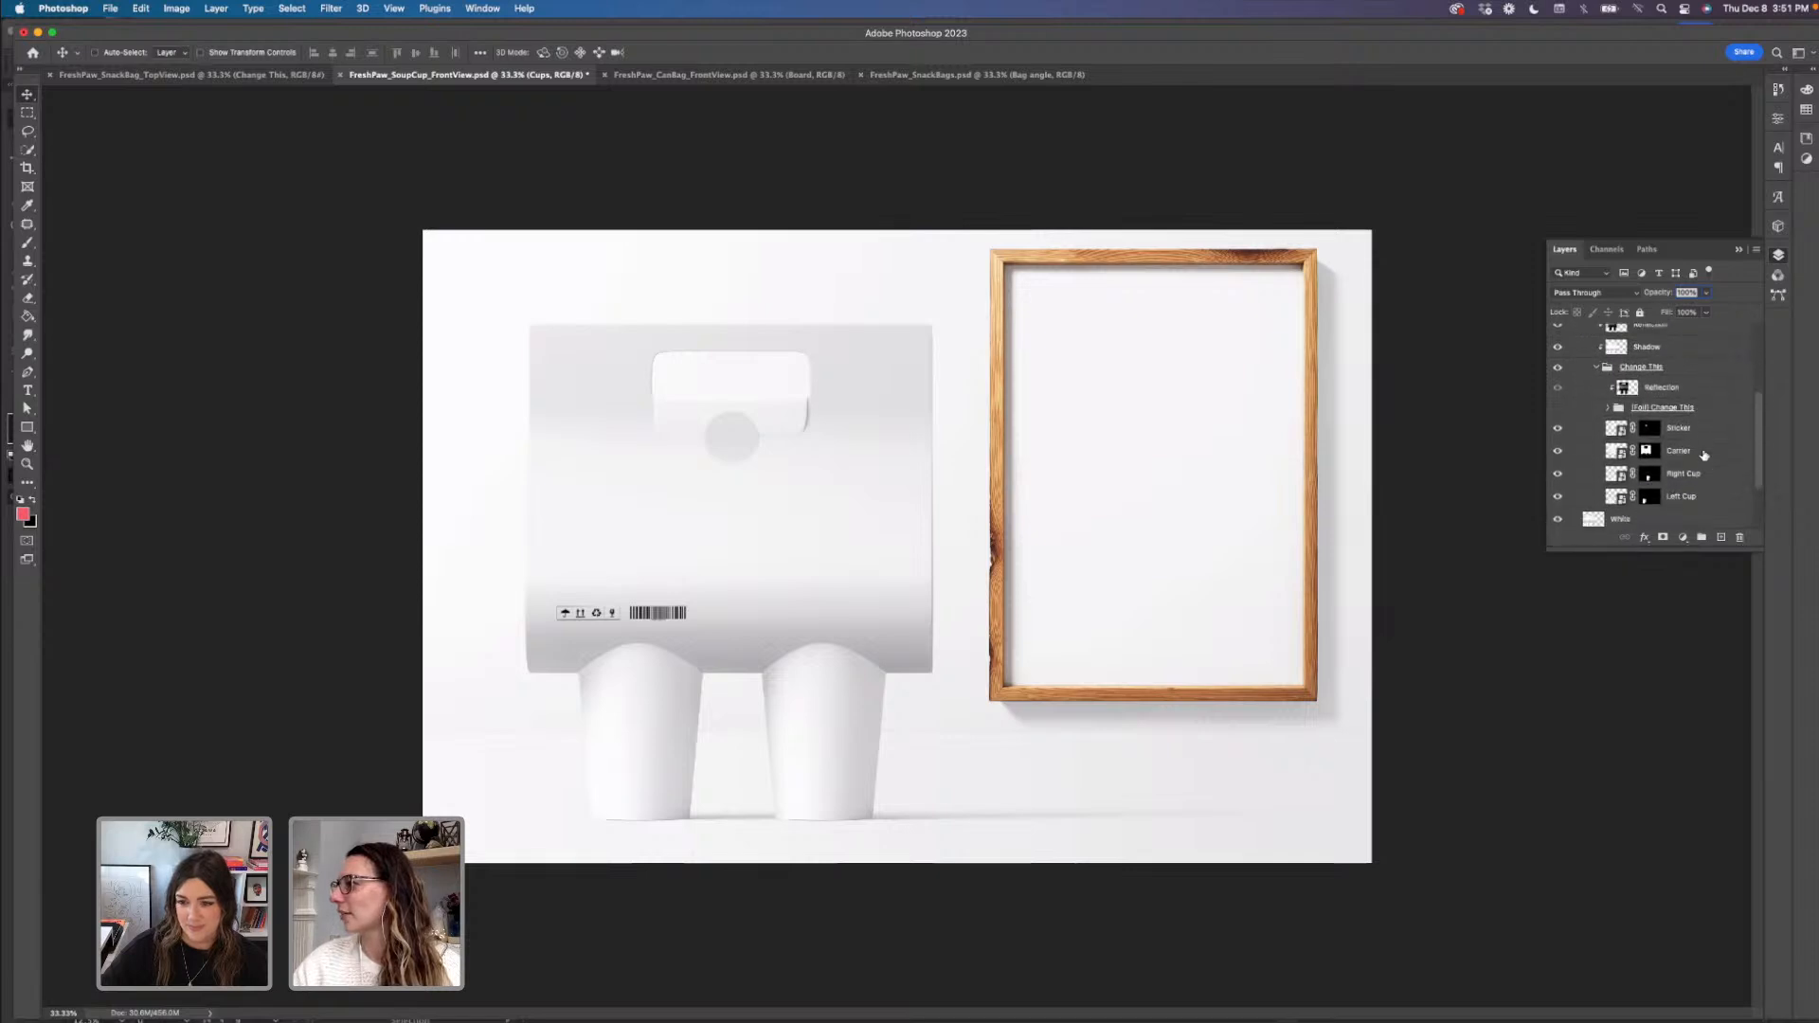
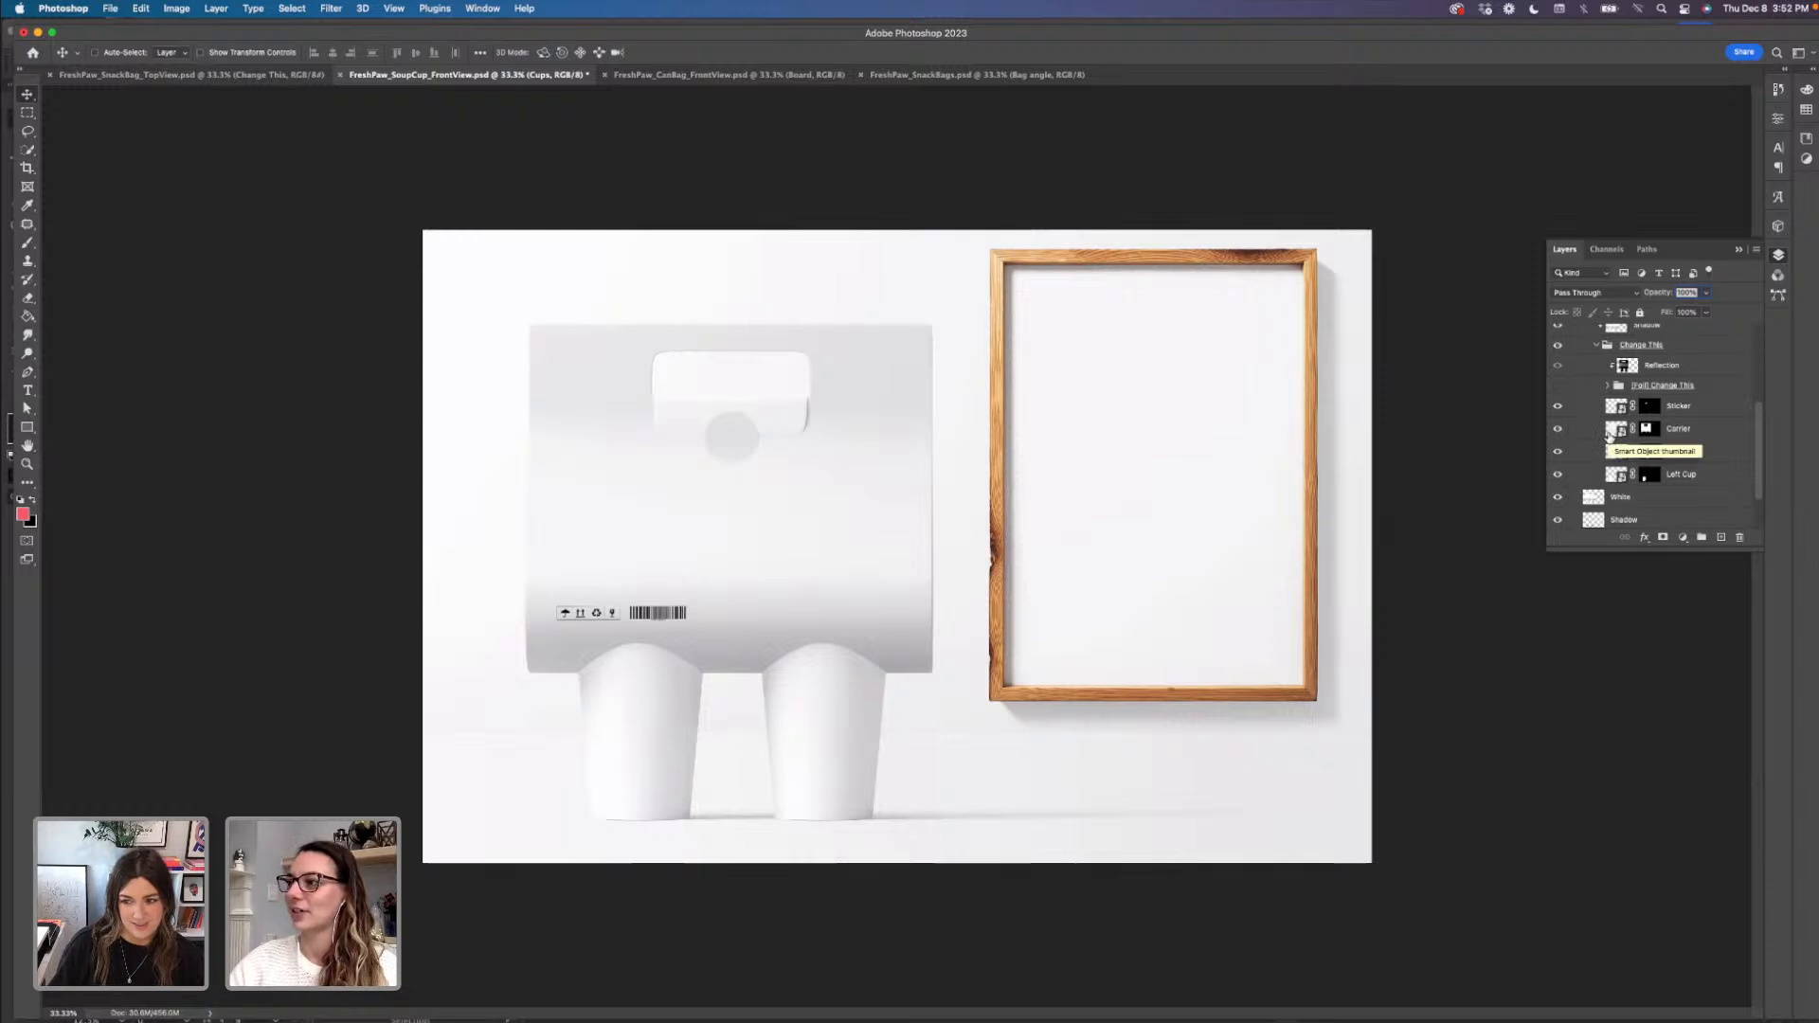
double_click(1611, 431)
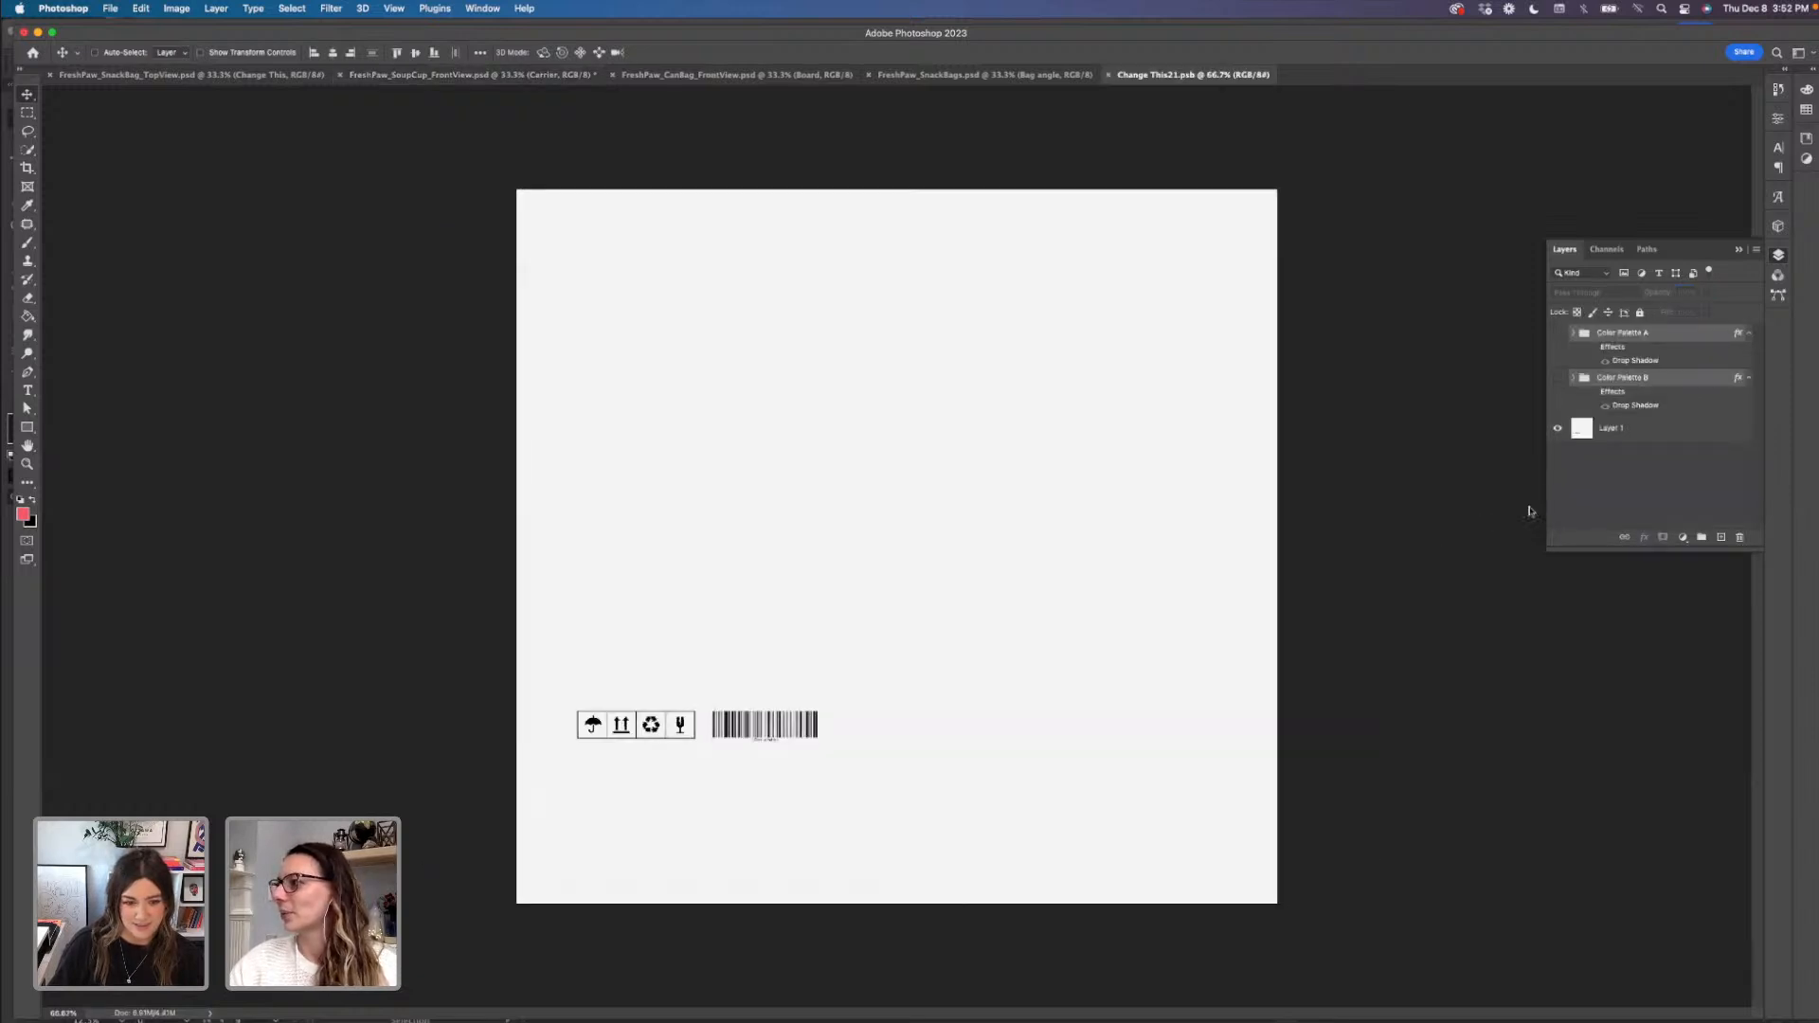
- Select the whole carrier canvas with the Rectangular Marquee tool and add a new layer above Layer 1
click(1685, 470)
click(1653, 431)
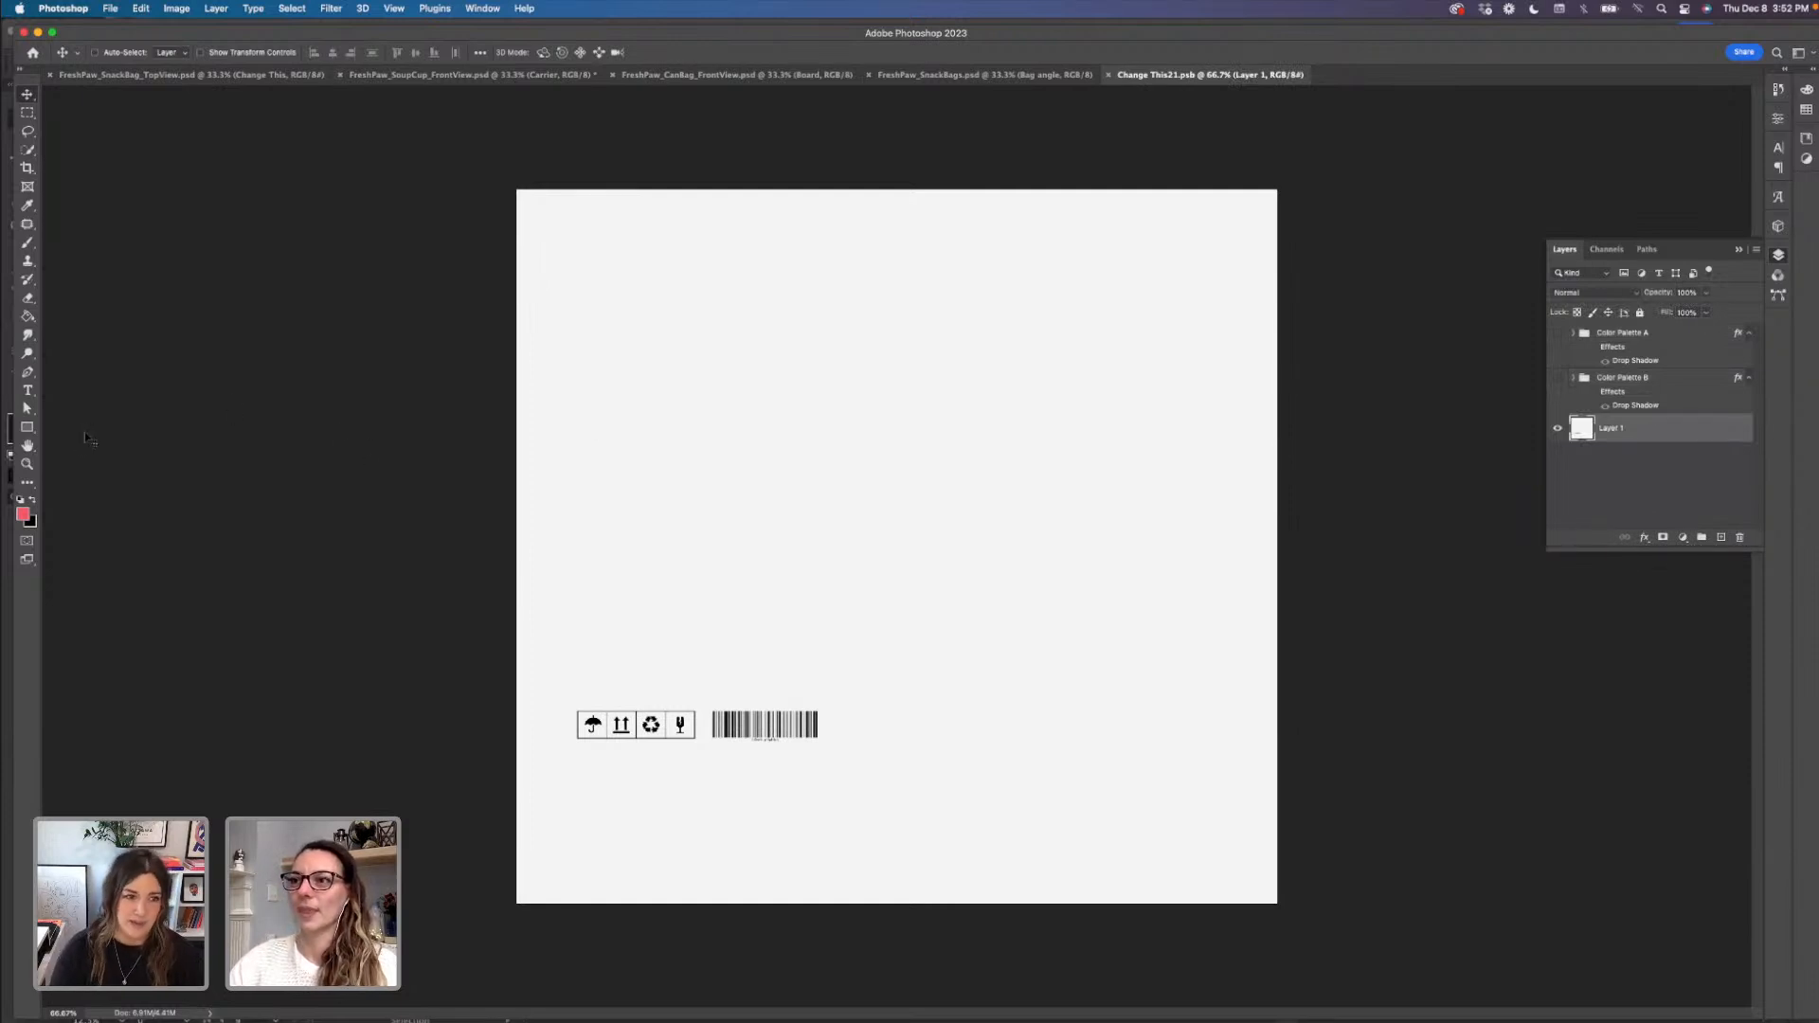
click(27, 112)
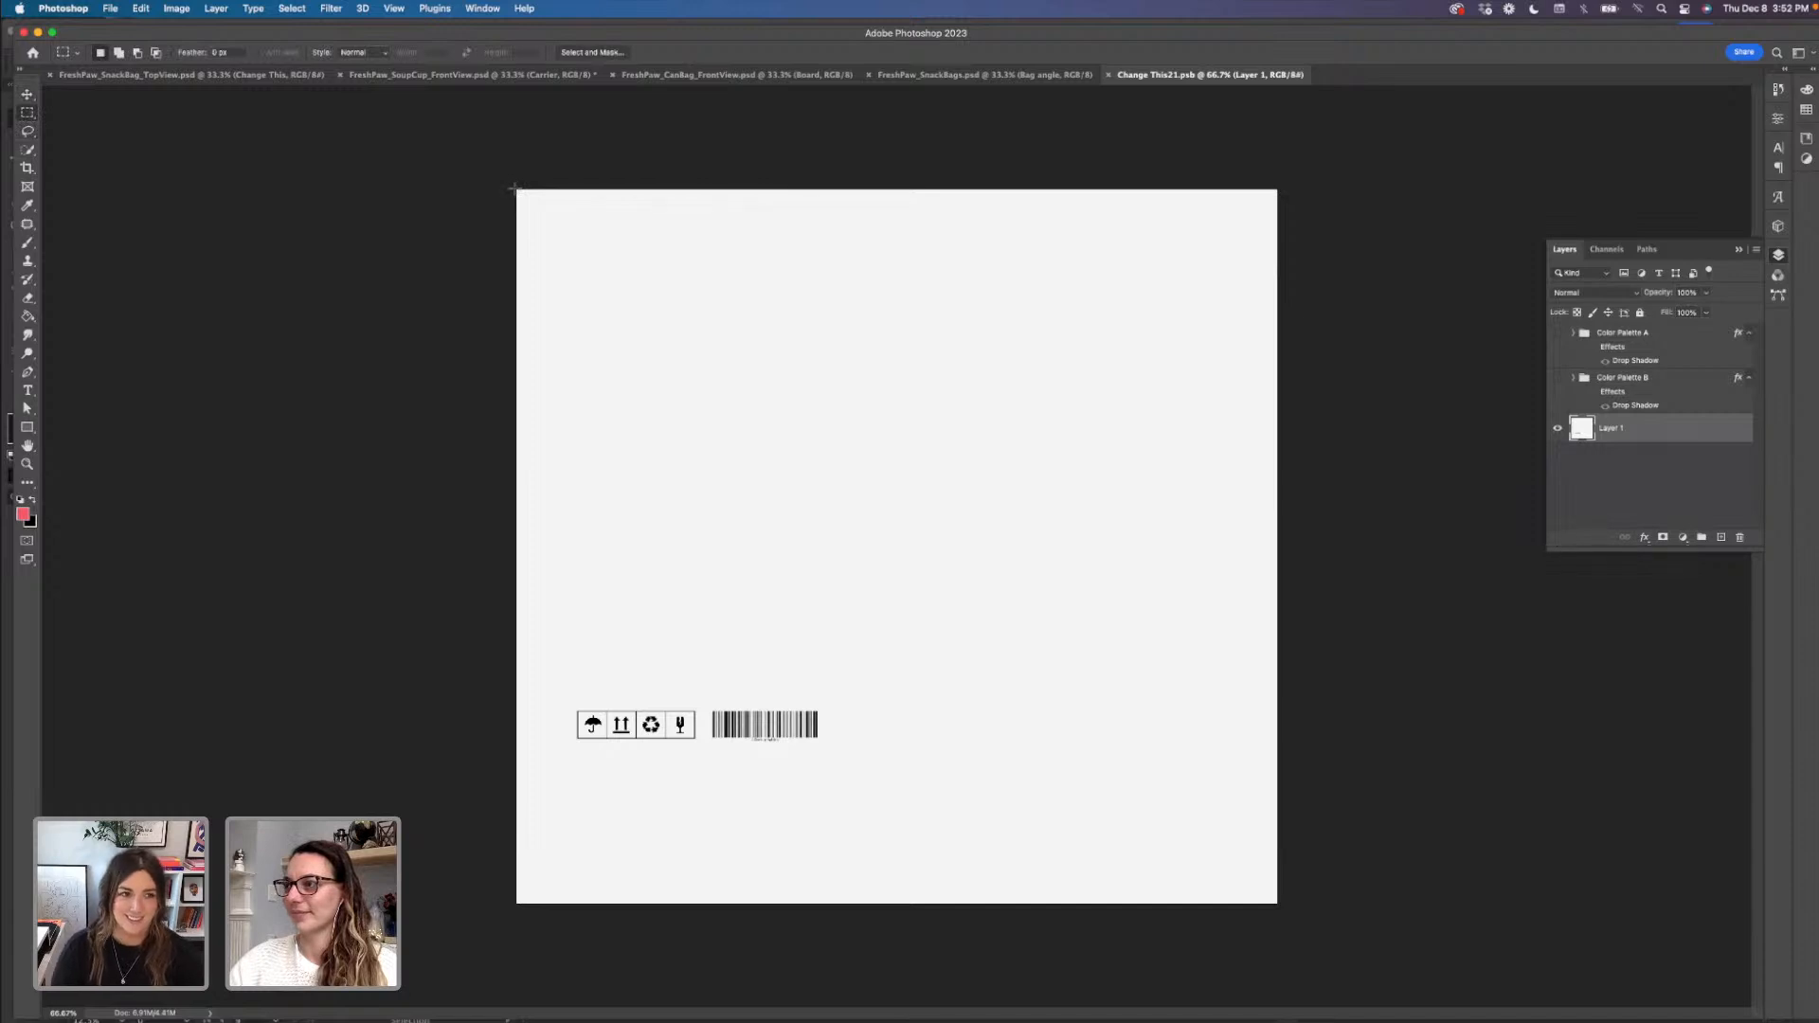
drag(514, 189, 1281, 905)
click(1720, 537)
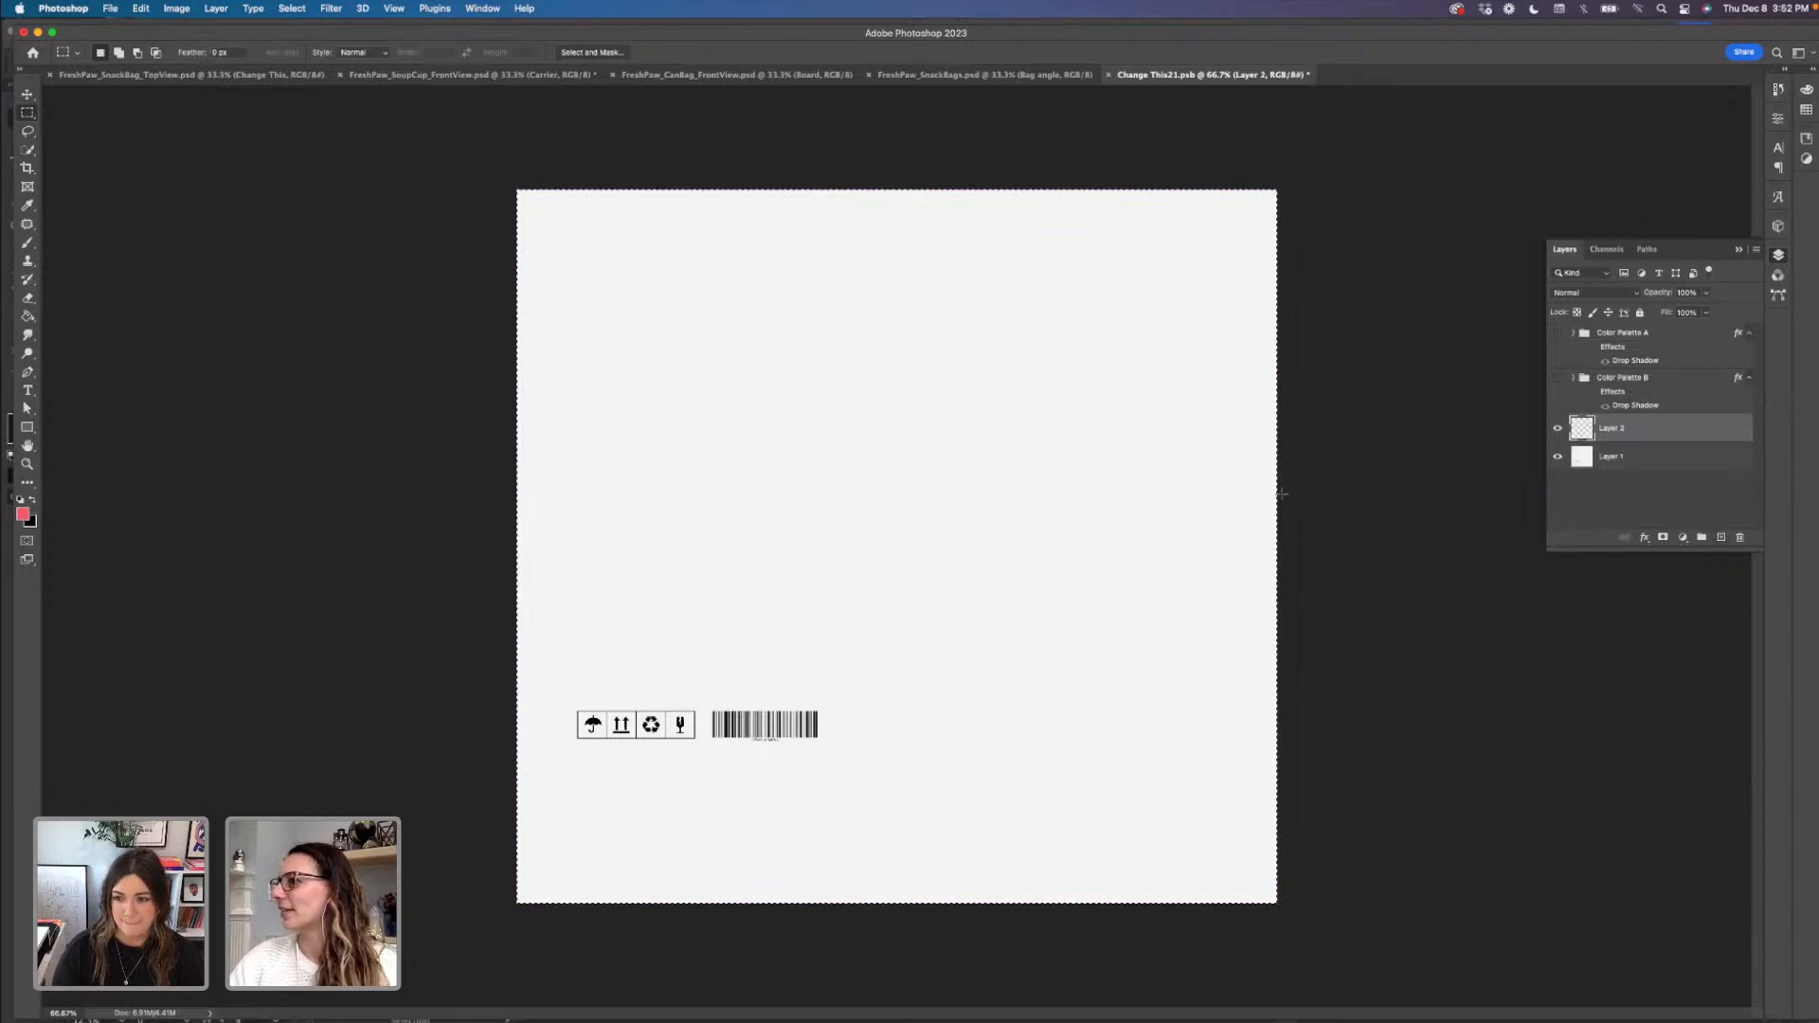
- Fill the selected area on the new layer with the green fruit and vegetable custom pattern in Normal mode at 100% opacity, and deselect
click(140, 9)
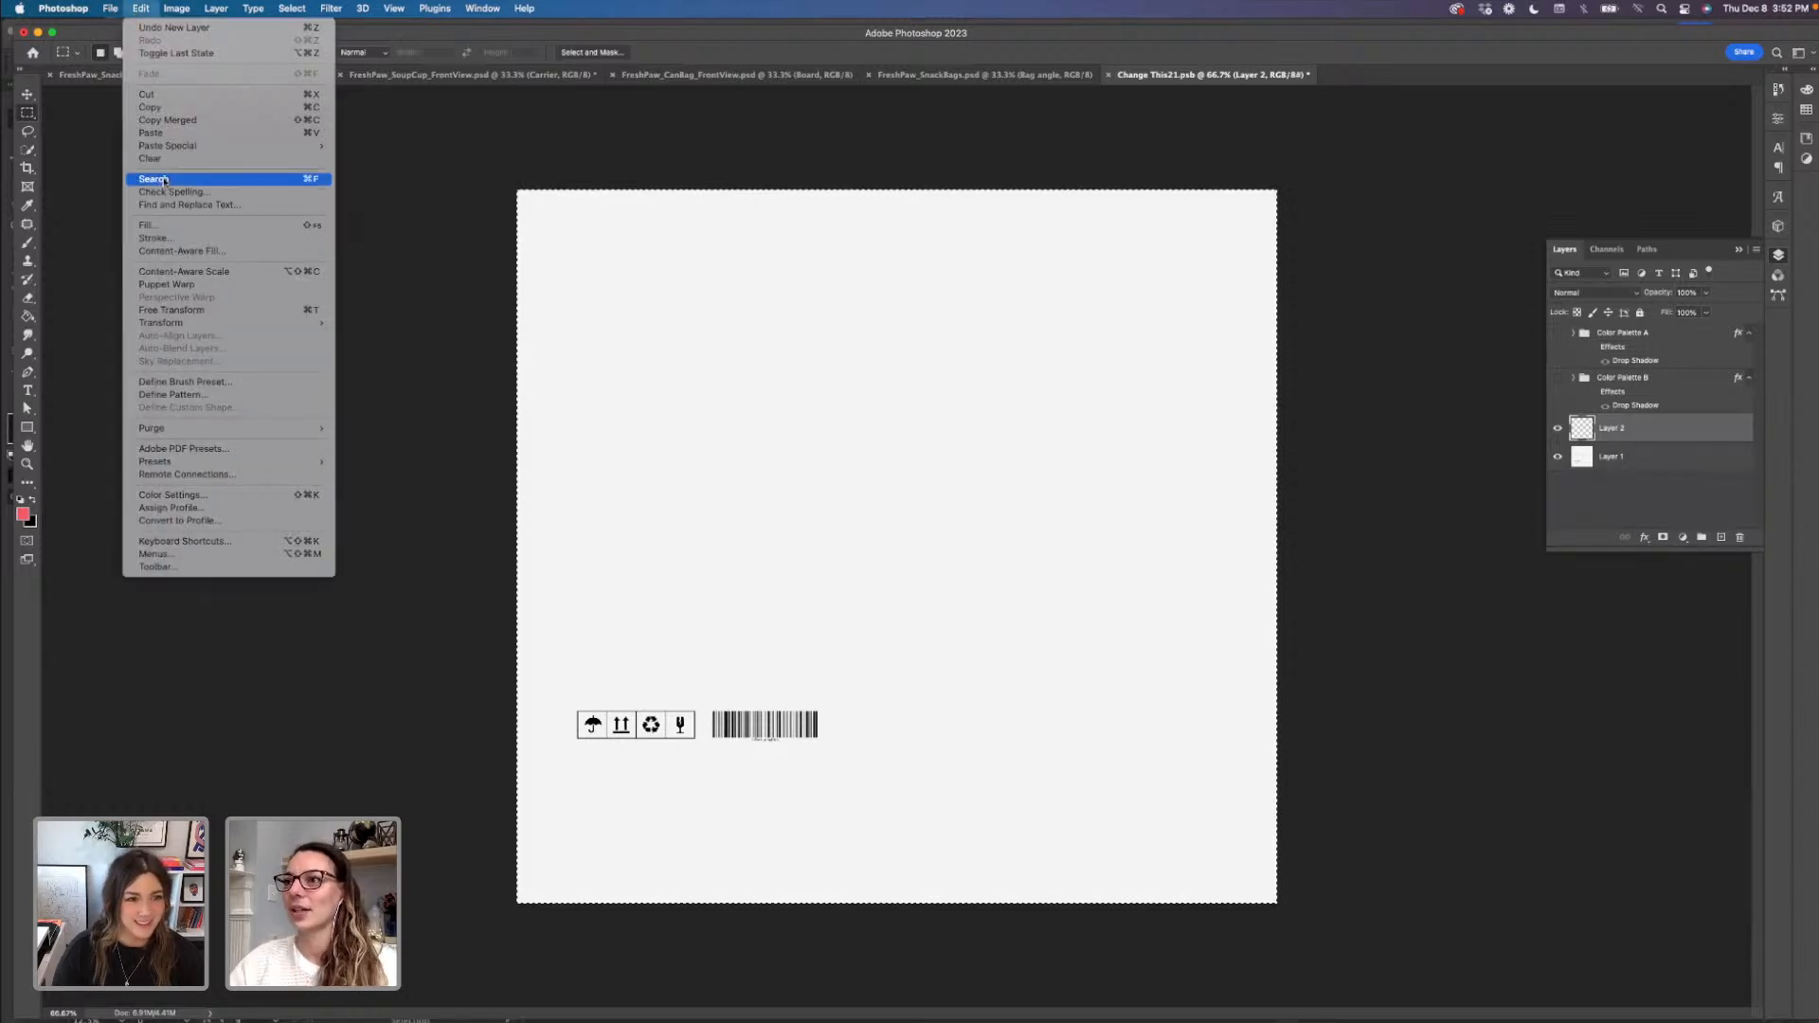
click(166, 236)
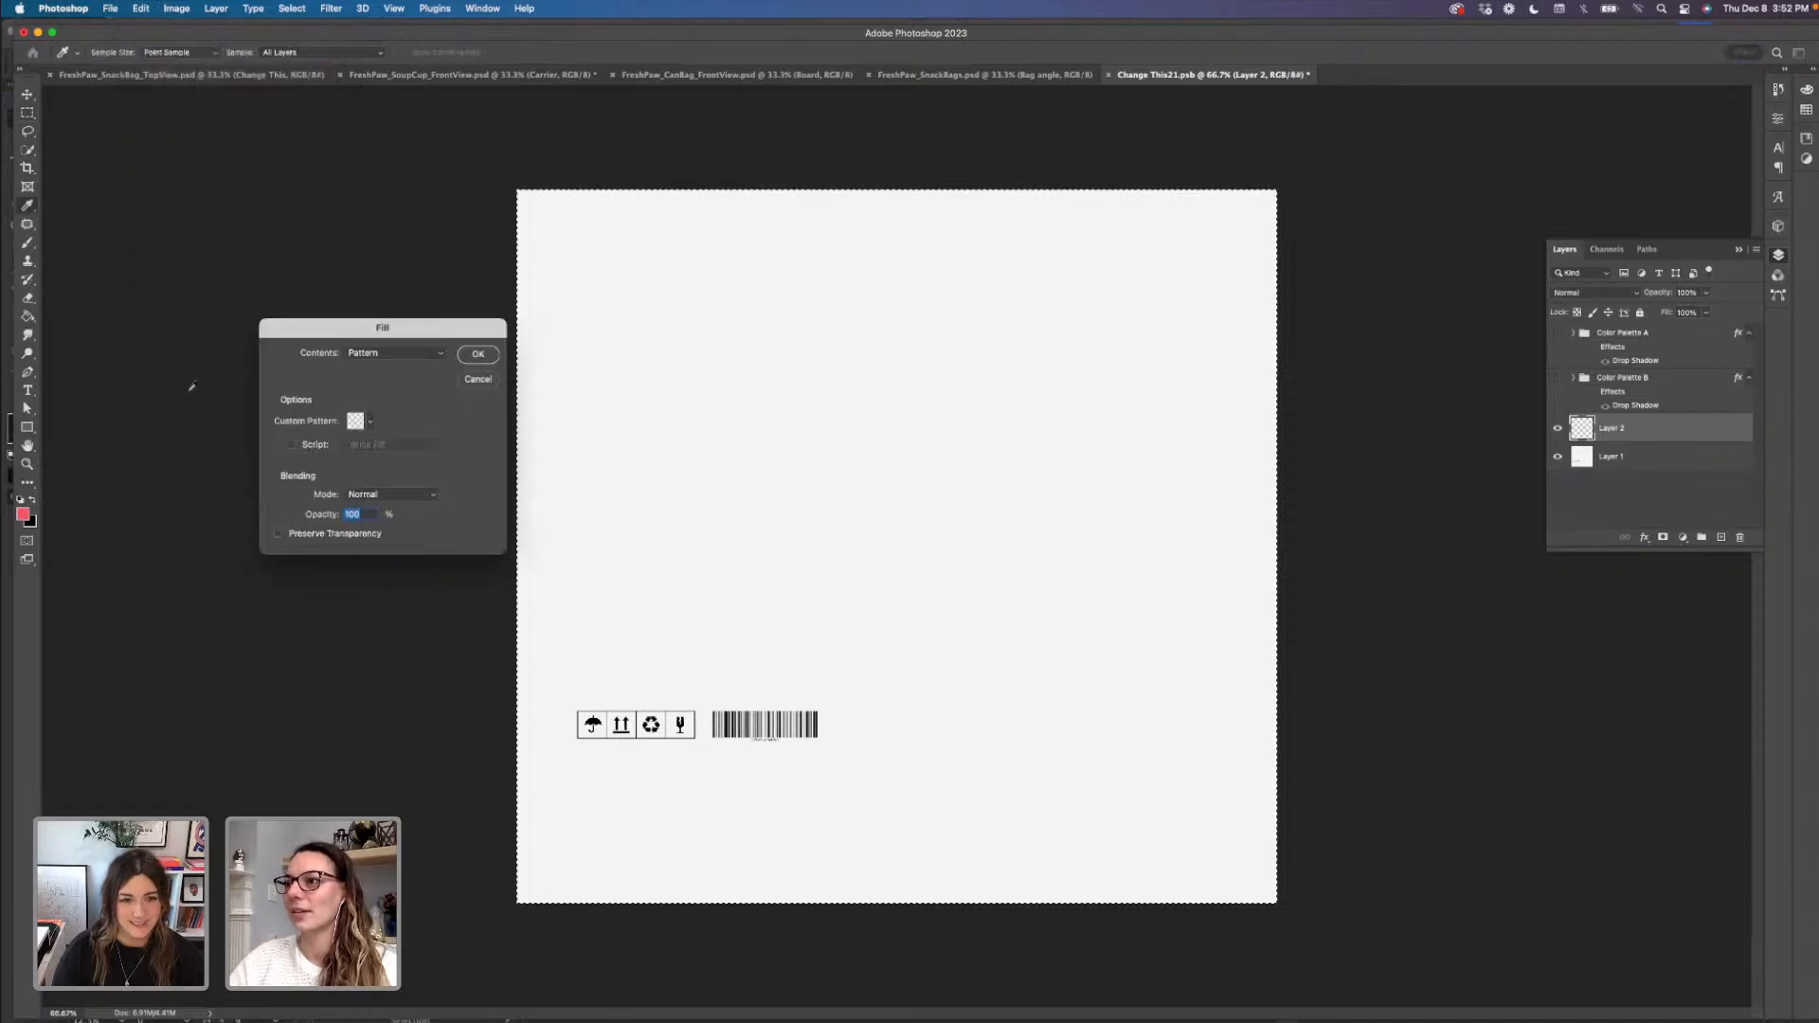
click(370, 421)
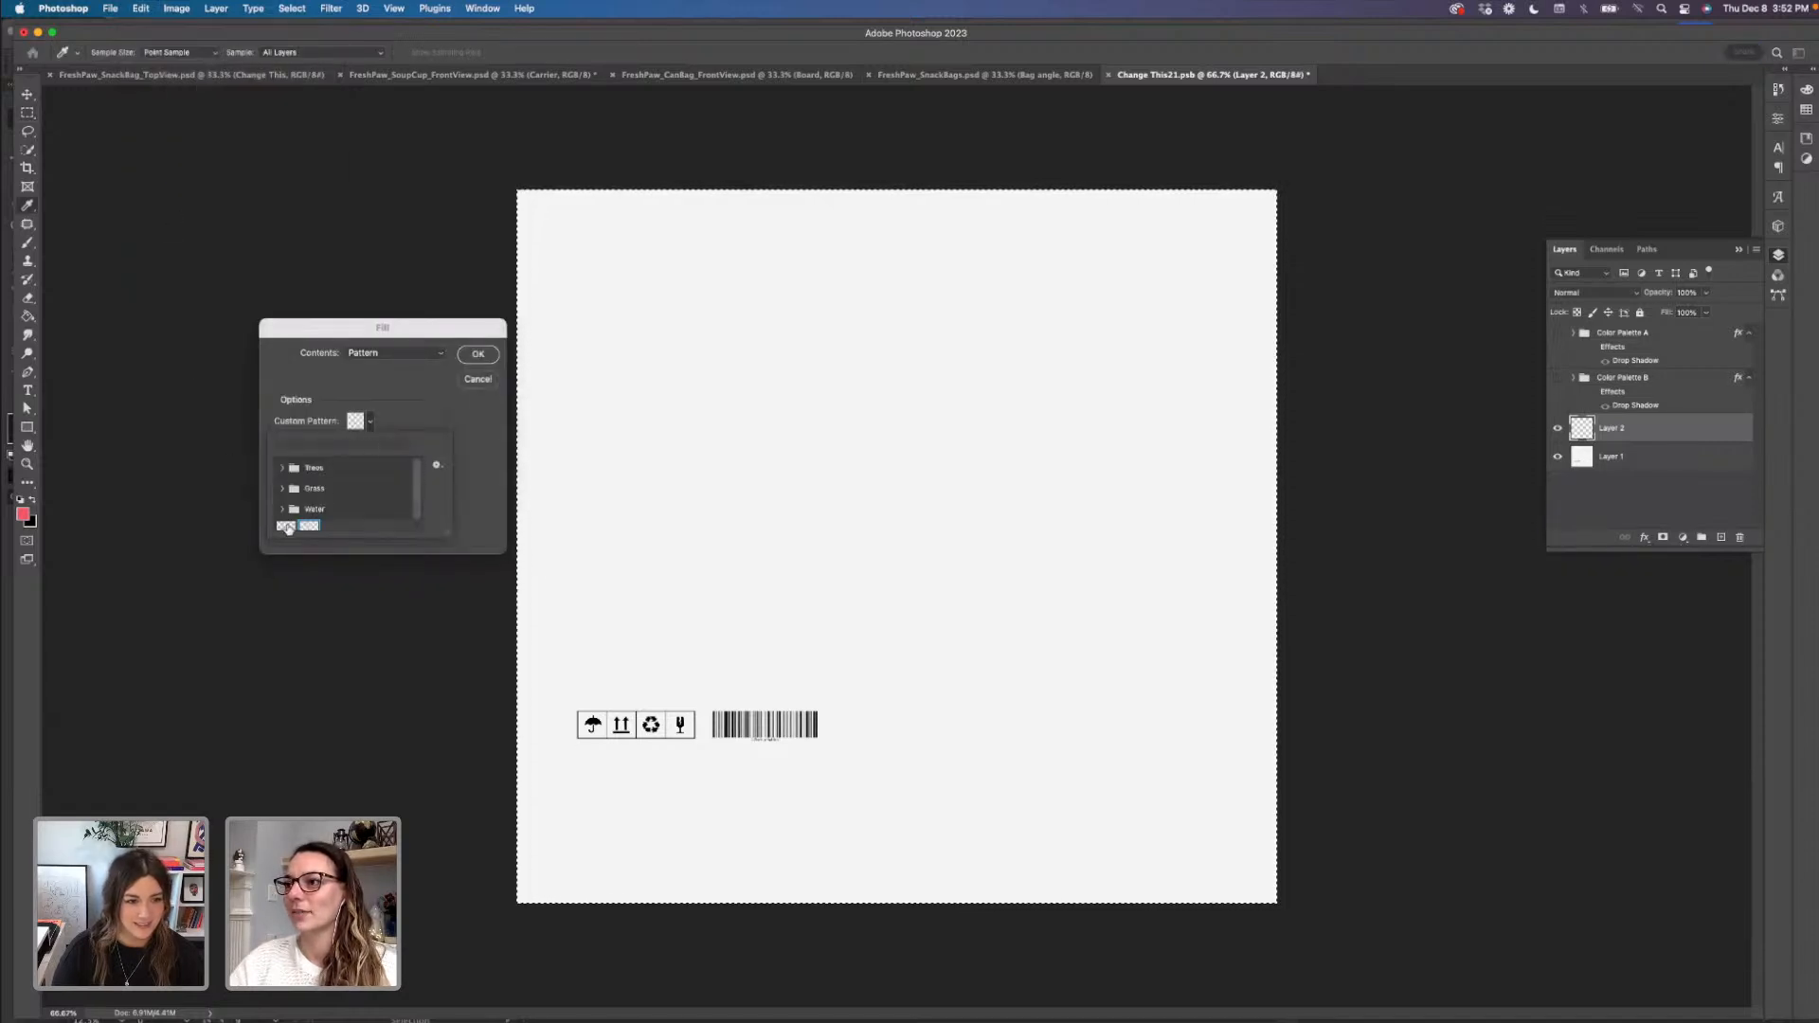
click(467, 362)
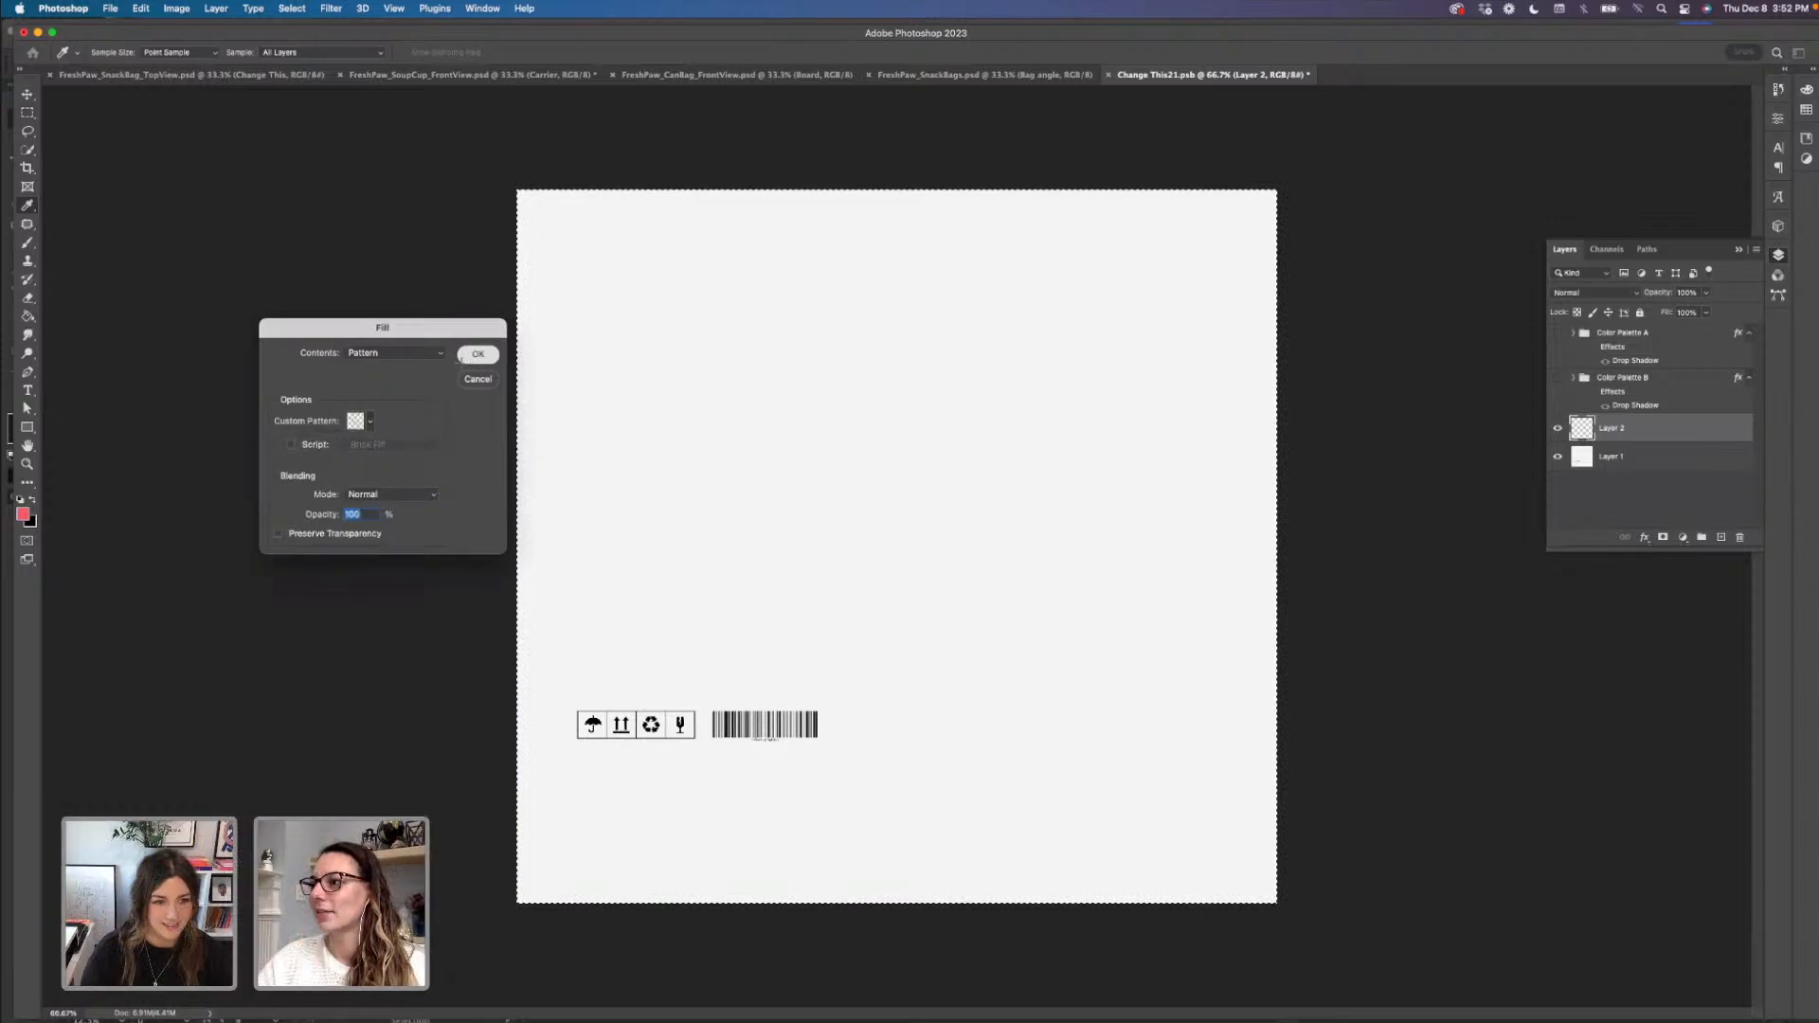
click(462, 356)
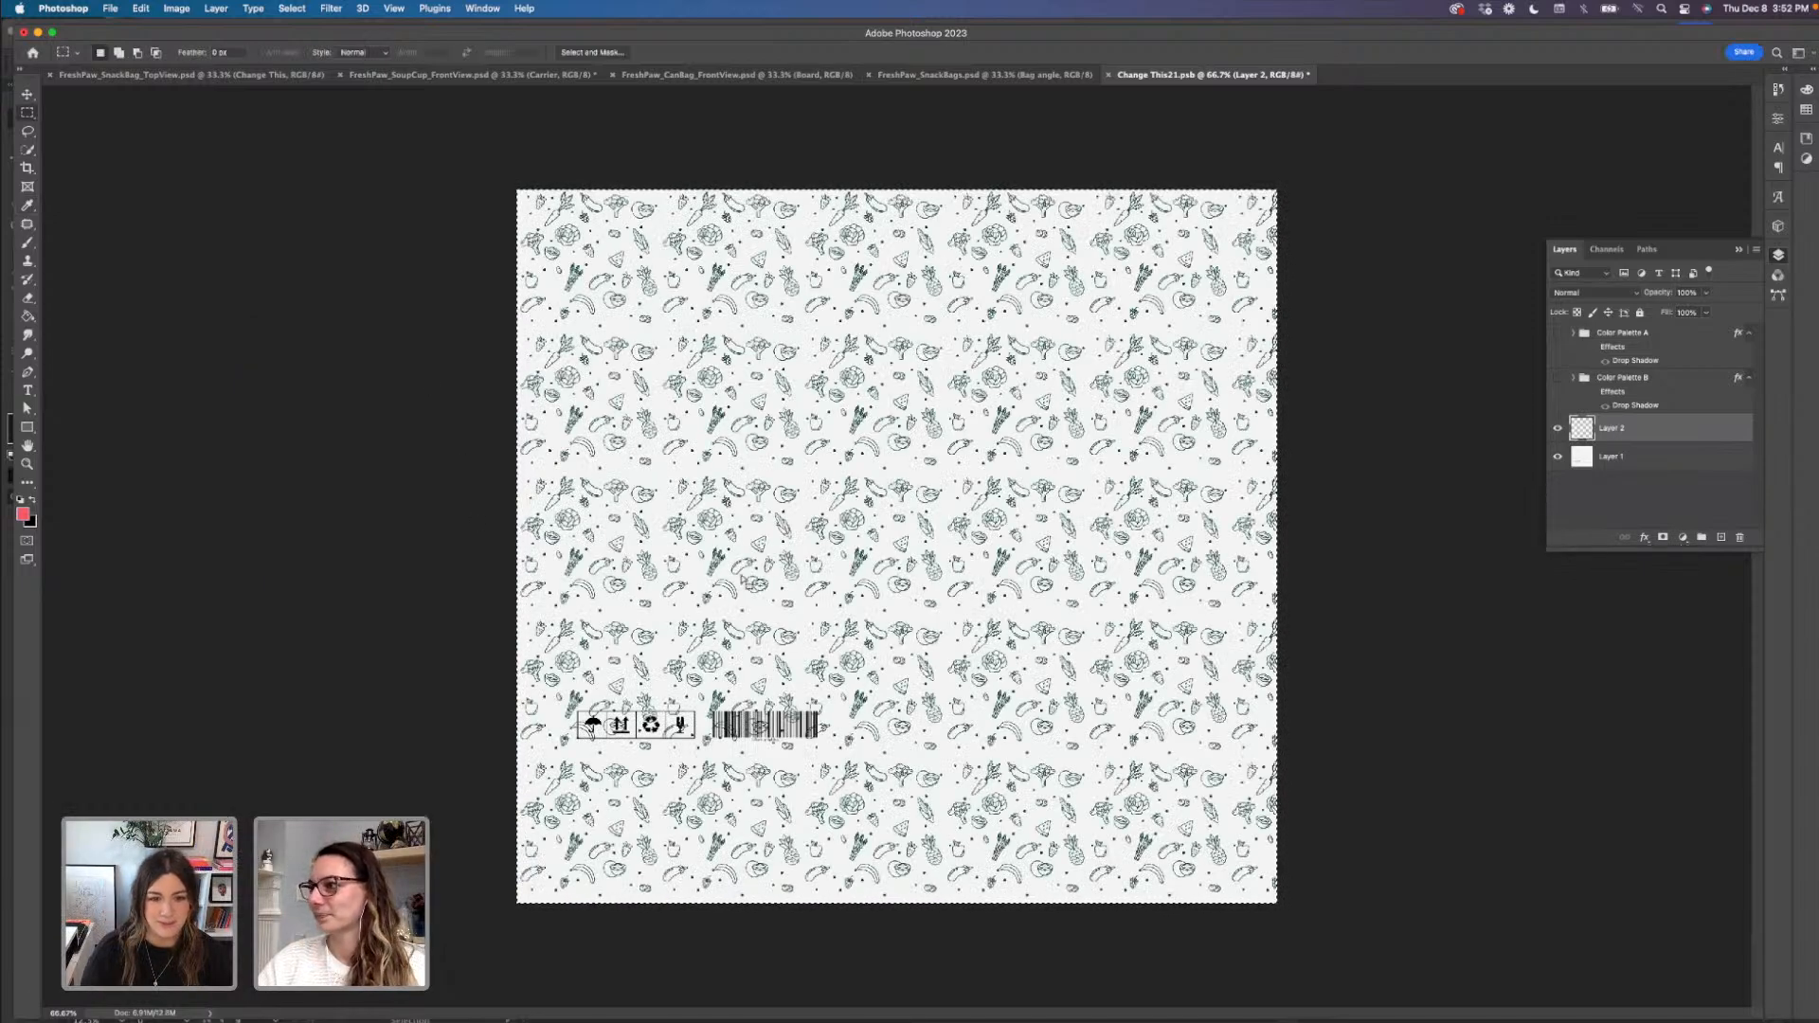
key(v)
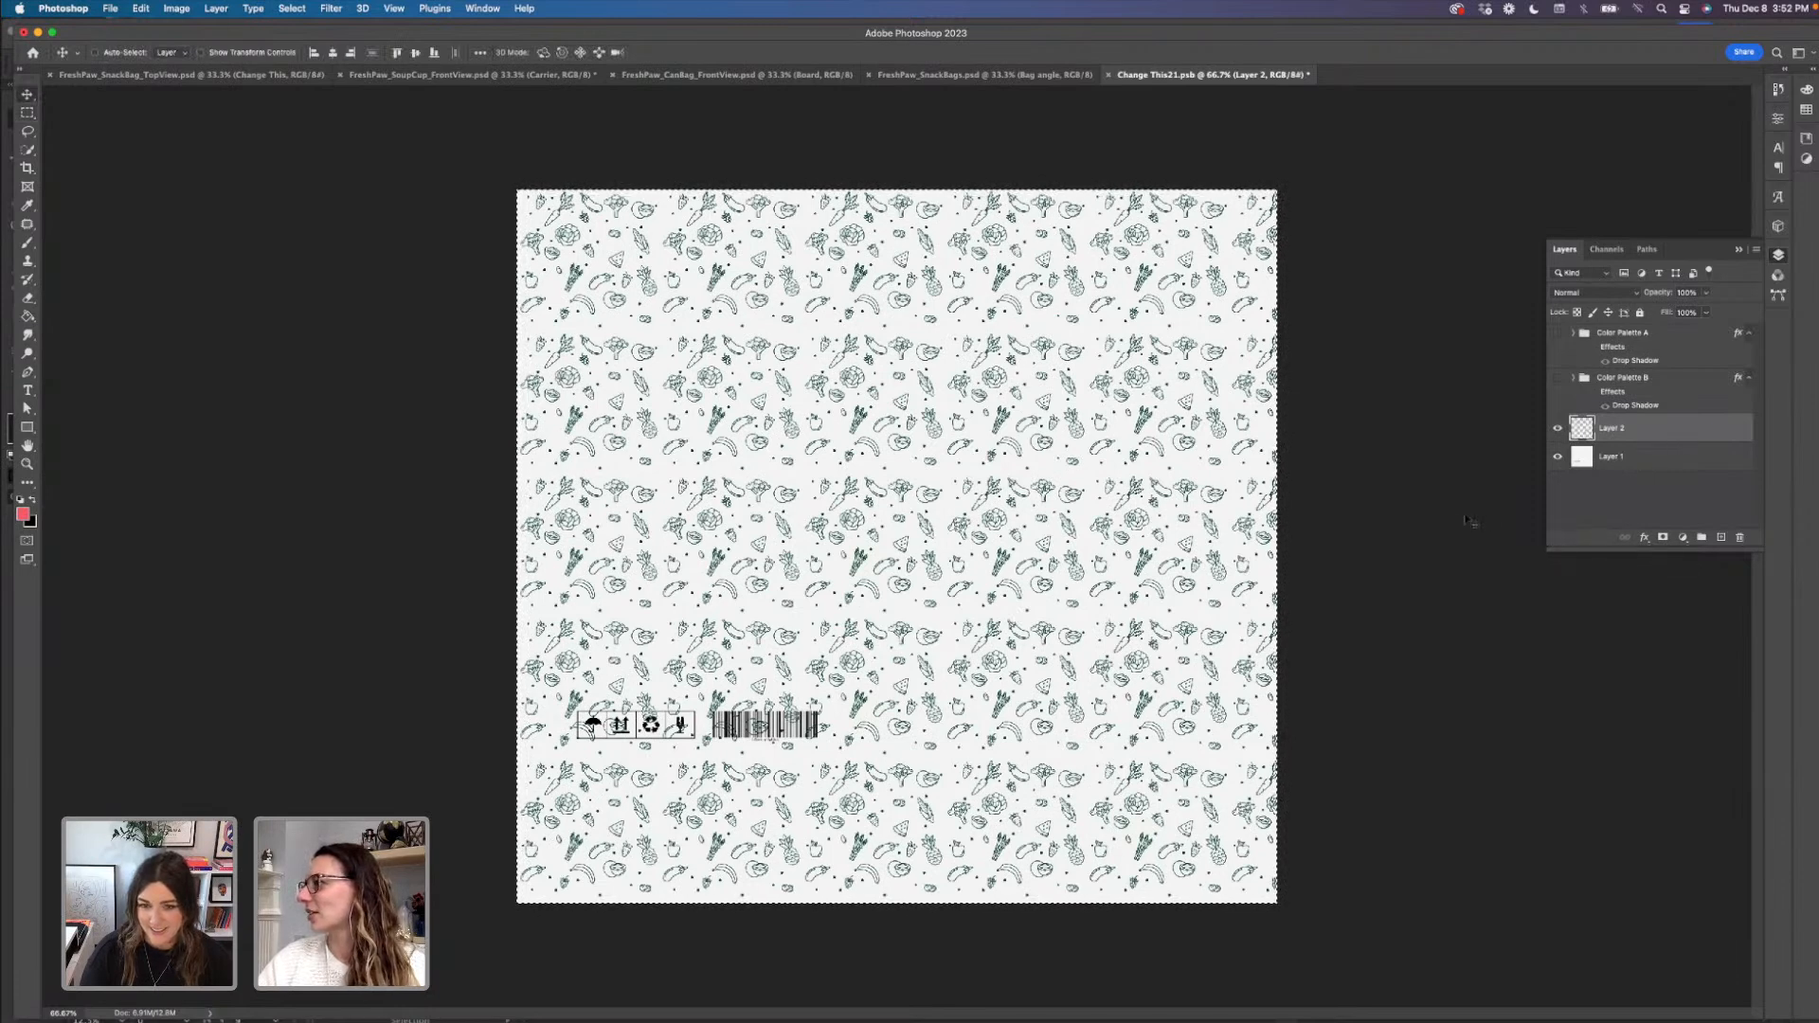
key(super+d)
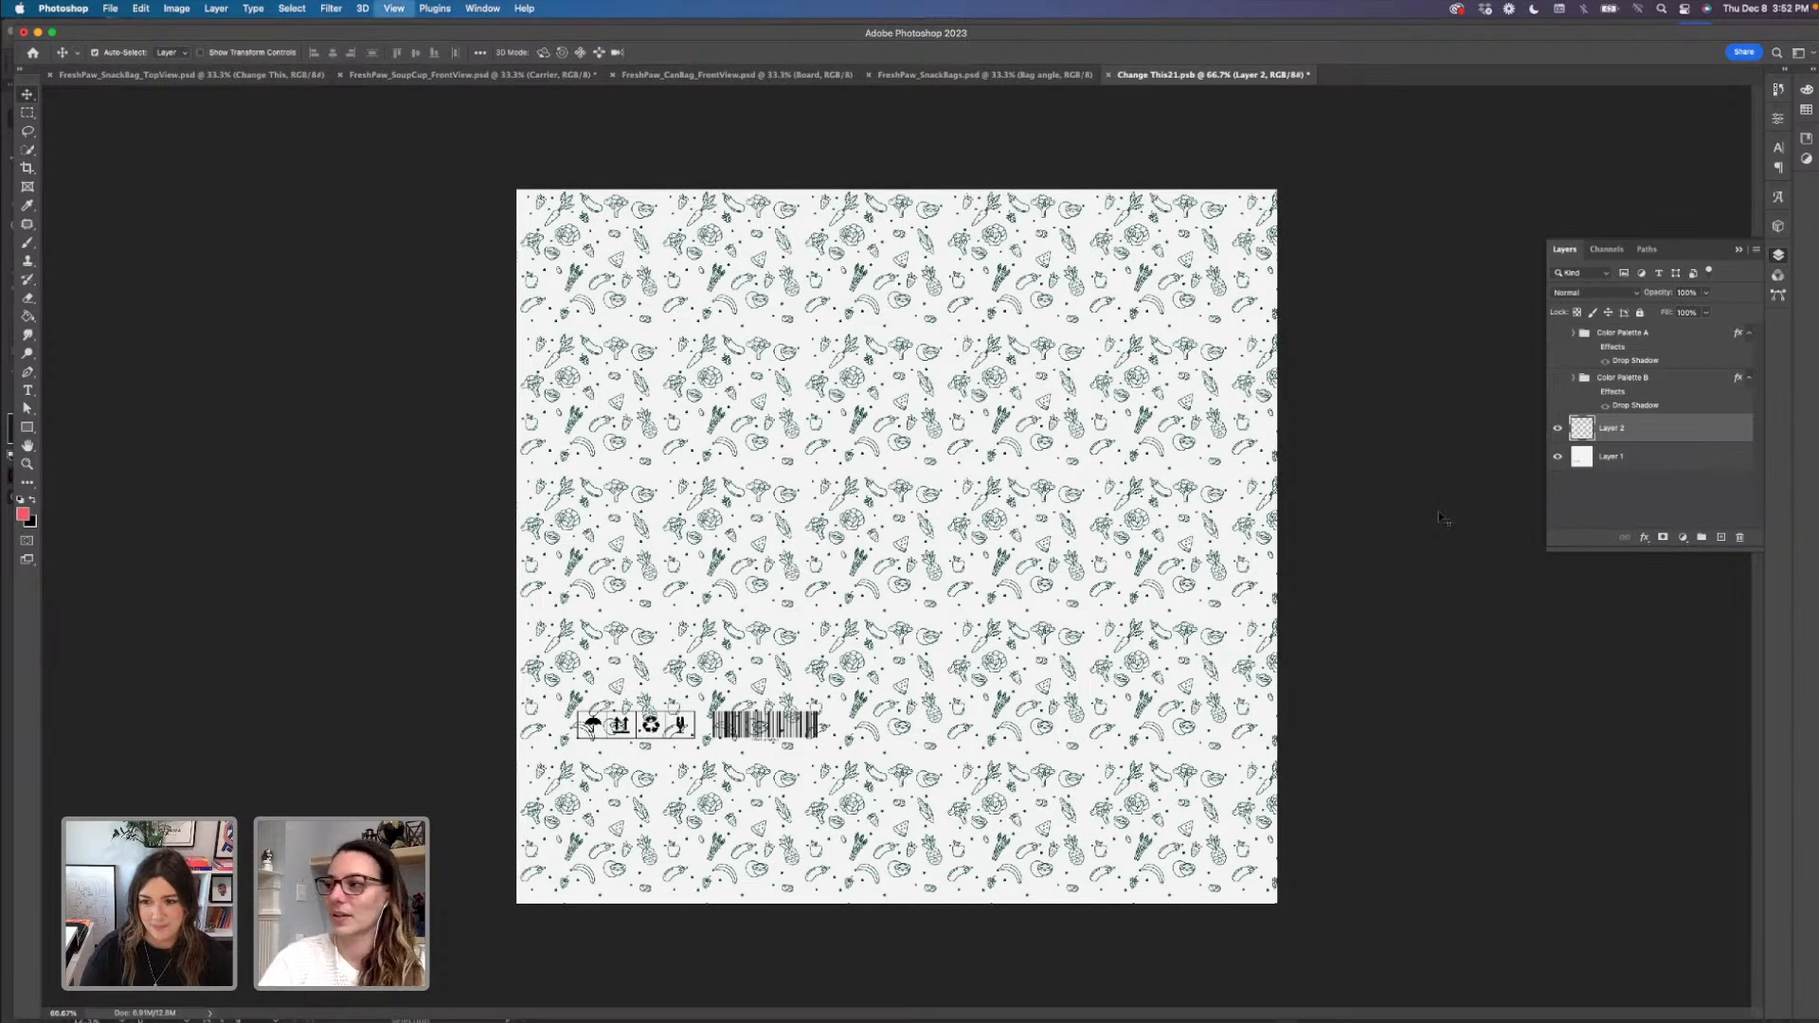
- Scale the pattern layer to about 248% with Free Transform and reposition it so it covers the whole carrier canvas
key(super+minus)
key(super+t)
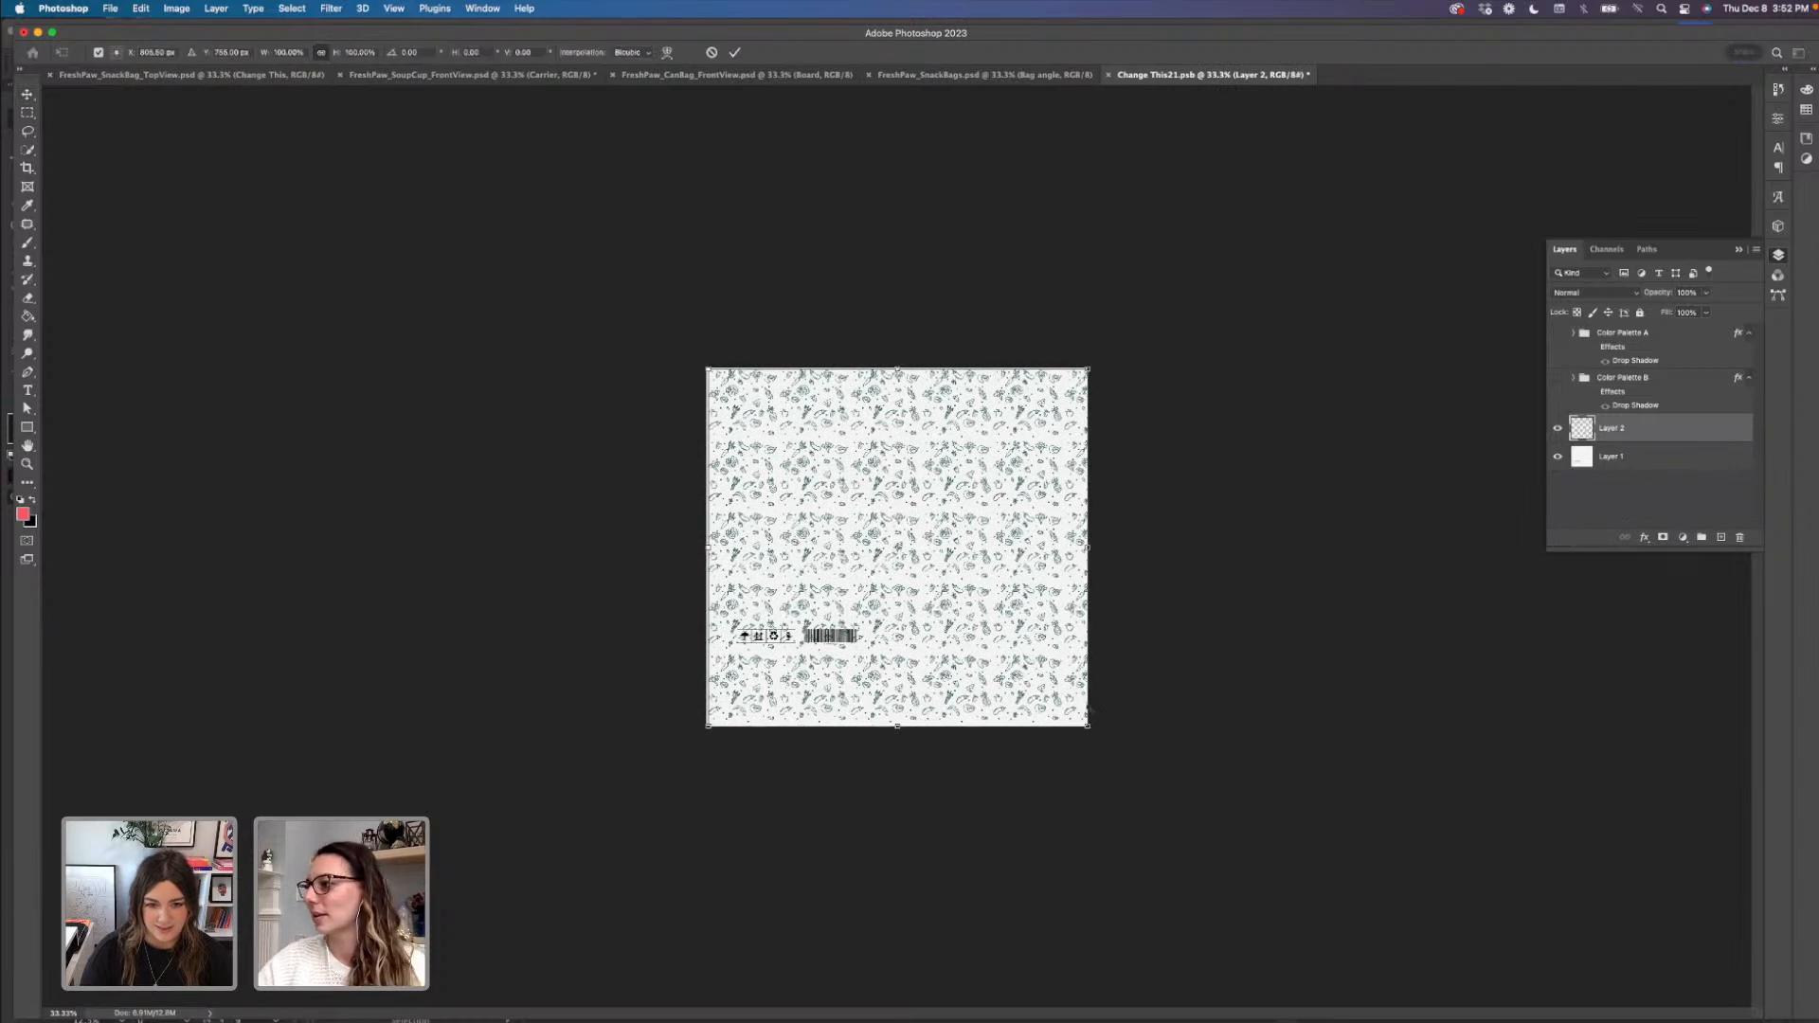
drag(1088, 727, 1414, 983)
drag(1385, 689, 1296, 716)
mouse_move(1476, 682)
mouse_down()
mouse_move(1551, 663)
mouse_move(1449, 688)
mouse_up()
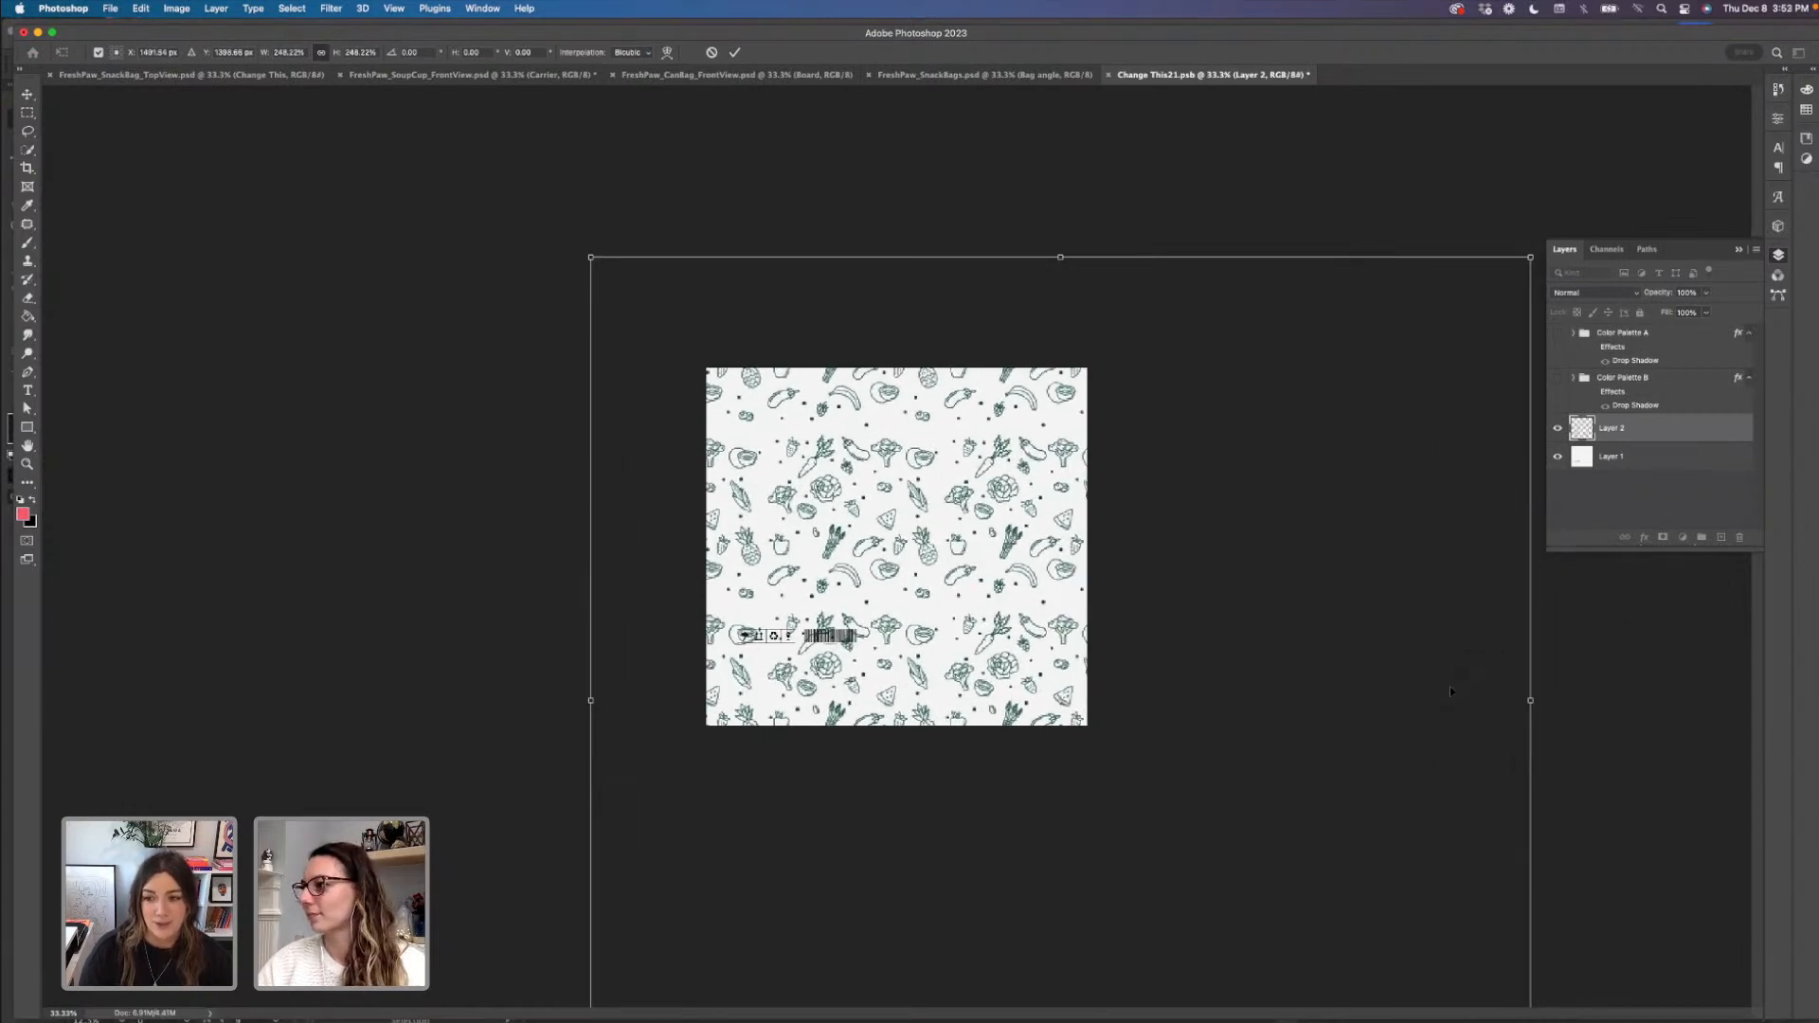
key(Return)
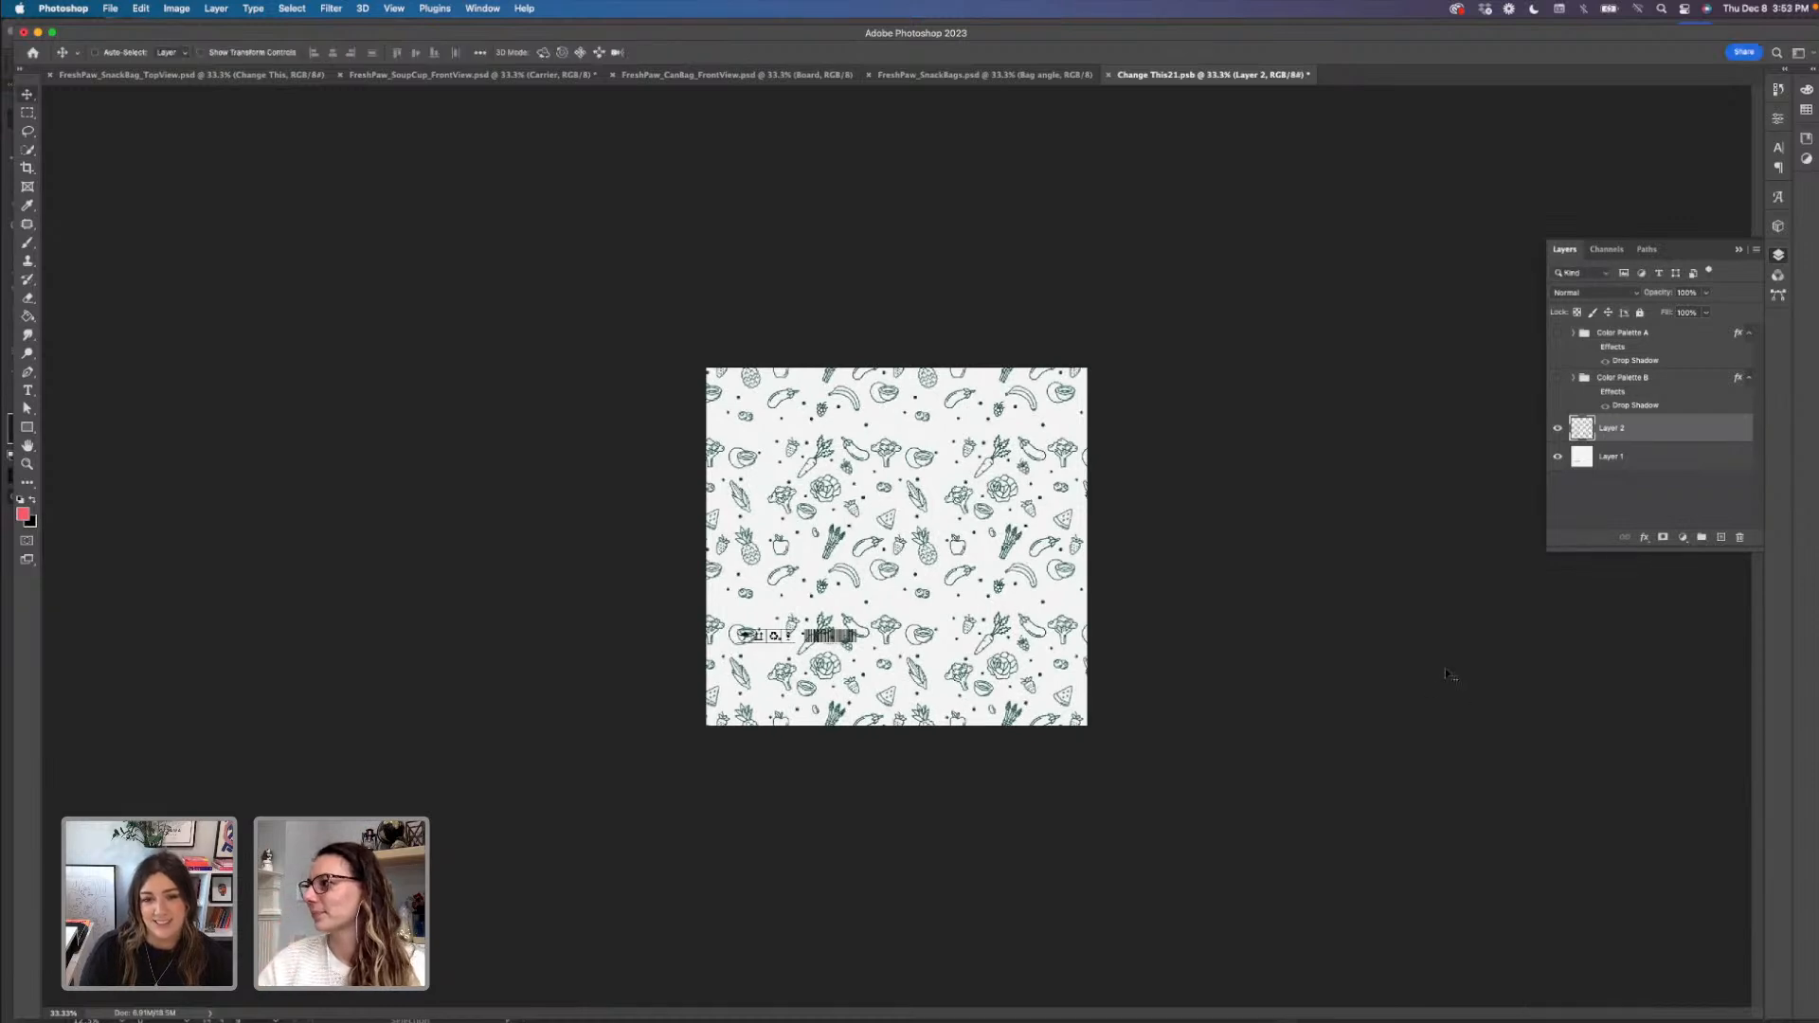
- Set the foreground colour to the cream swatch in the FreshPaw A group and accept it in the Color Picker
click(1643, 536)
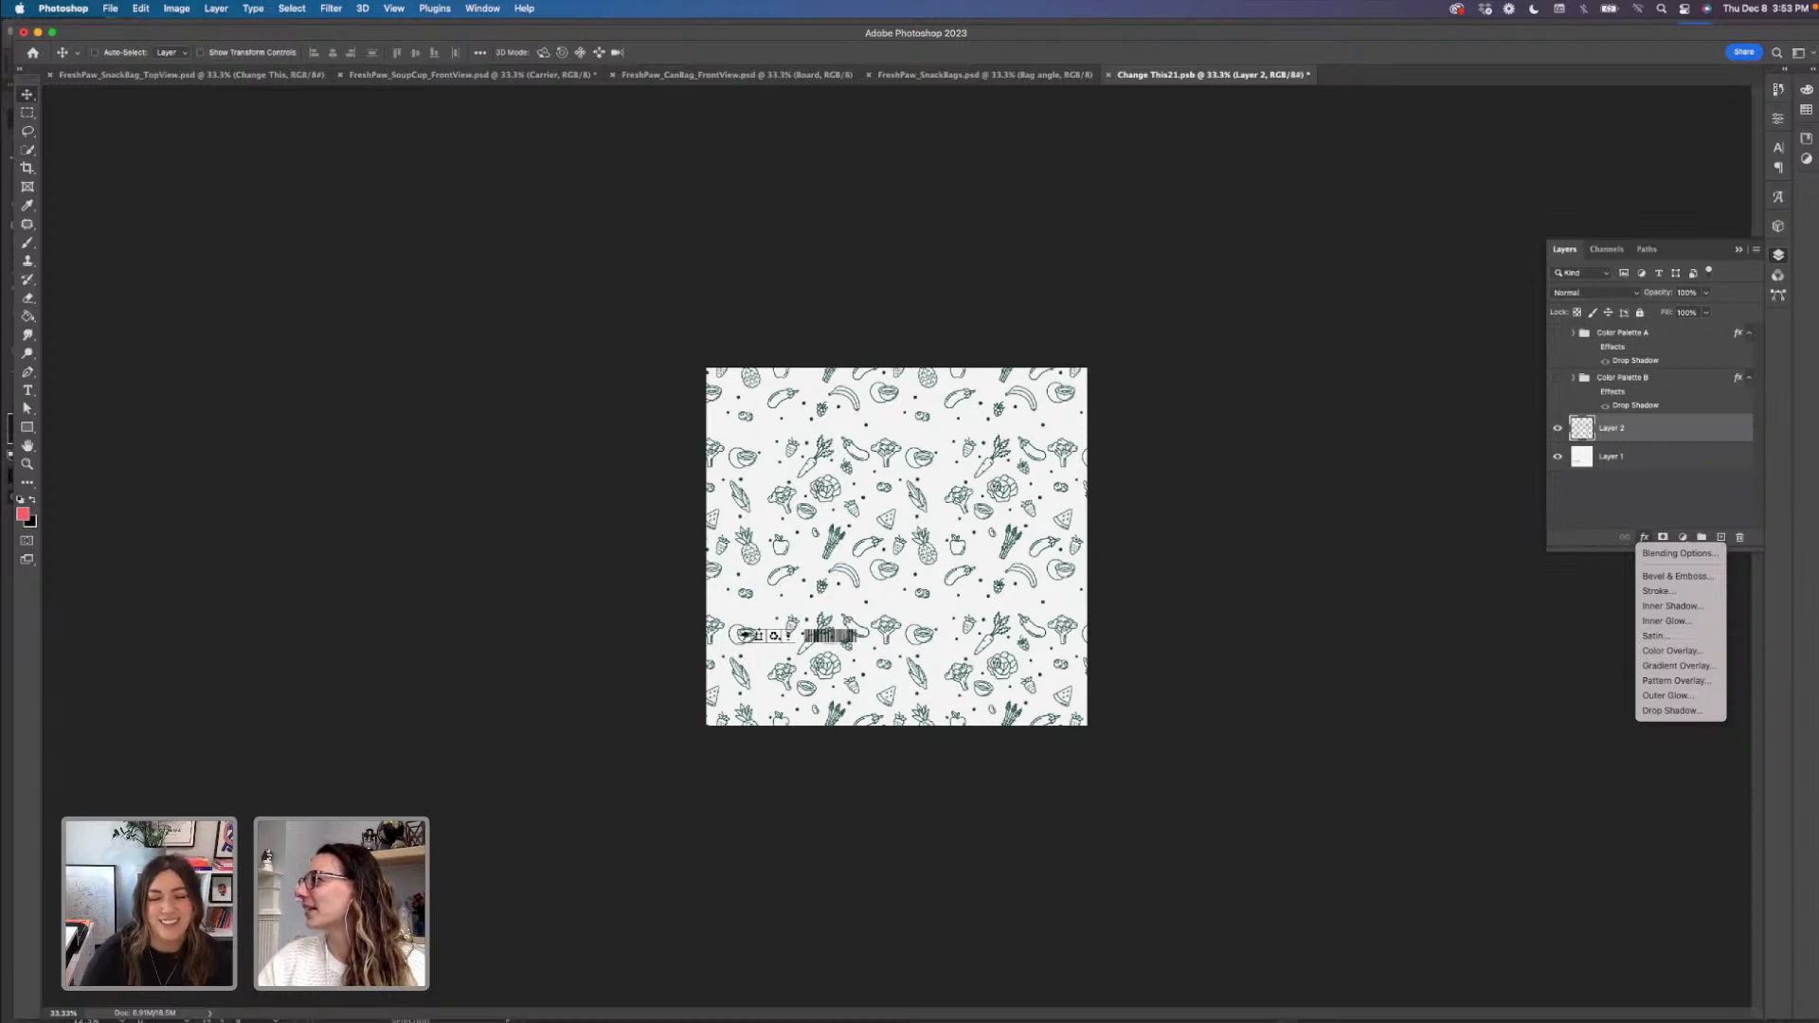
click(1805, 108)
click(1806, 108)
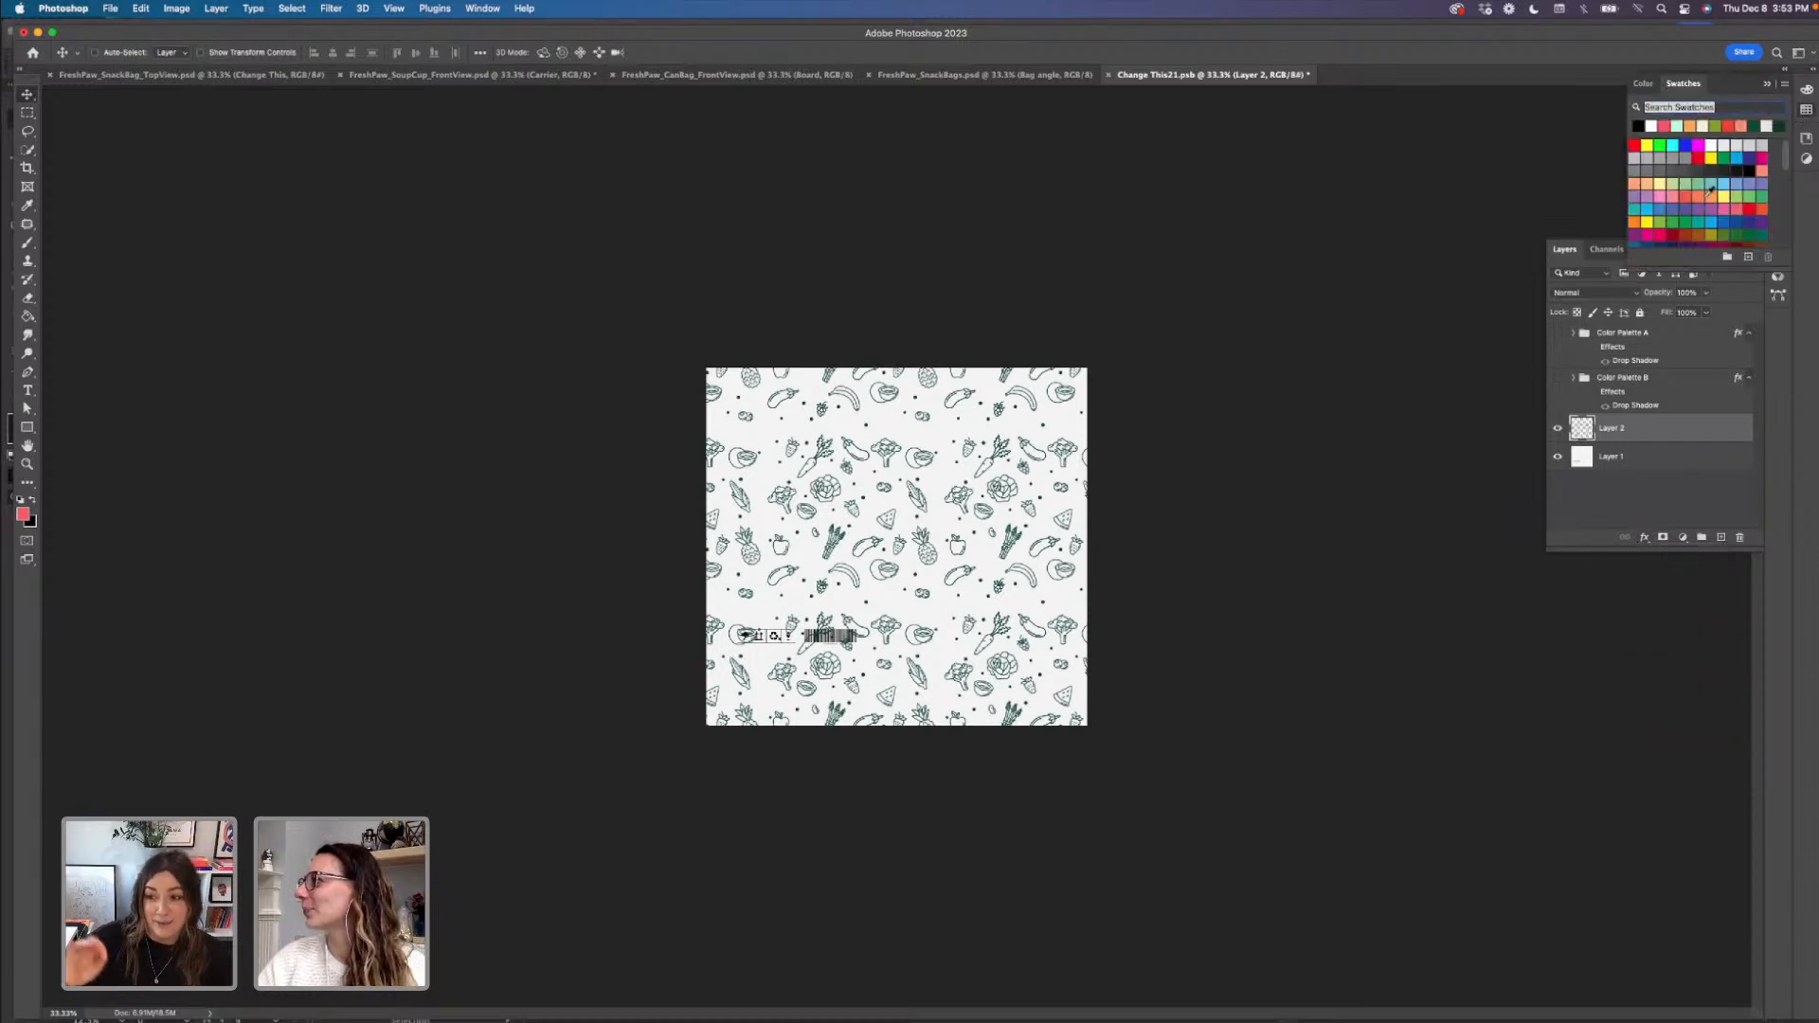
scroll(1711, 193, down, 5)
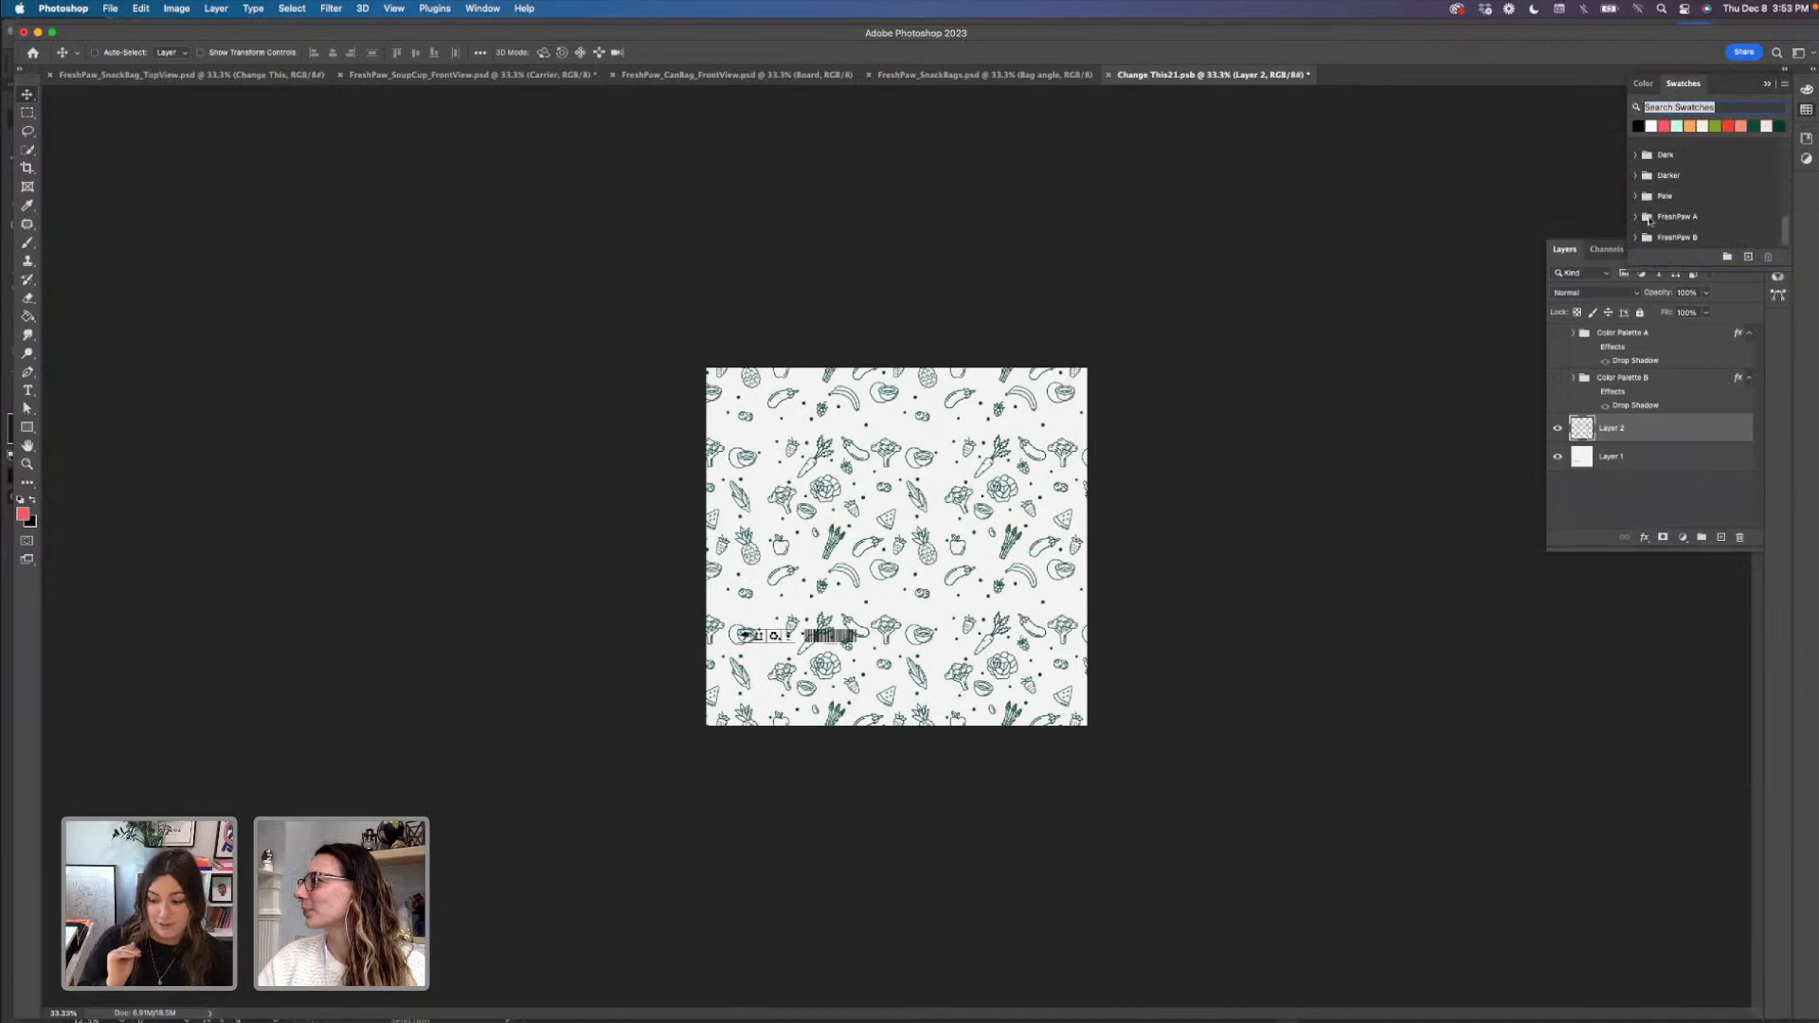
click(1635, 217)
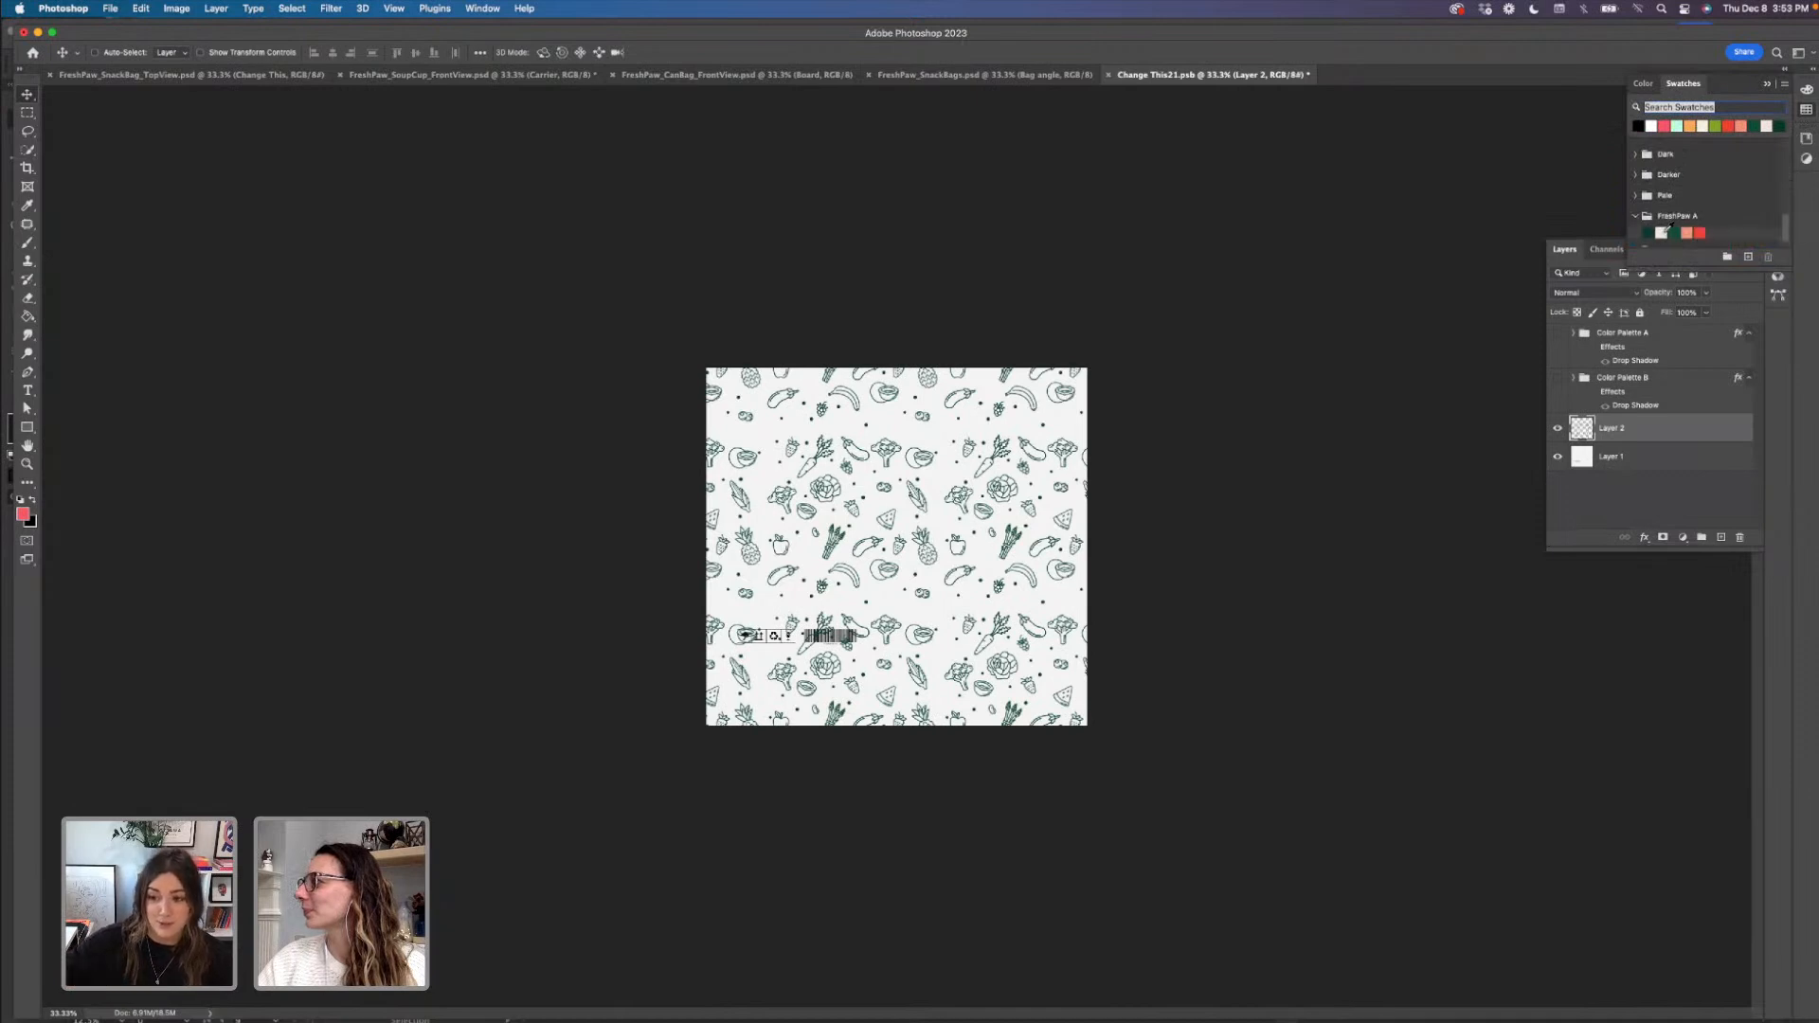
click(1662, 233)
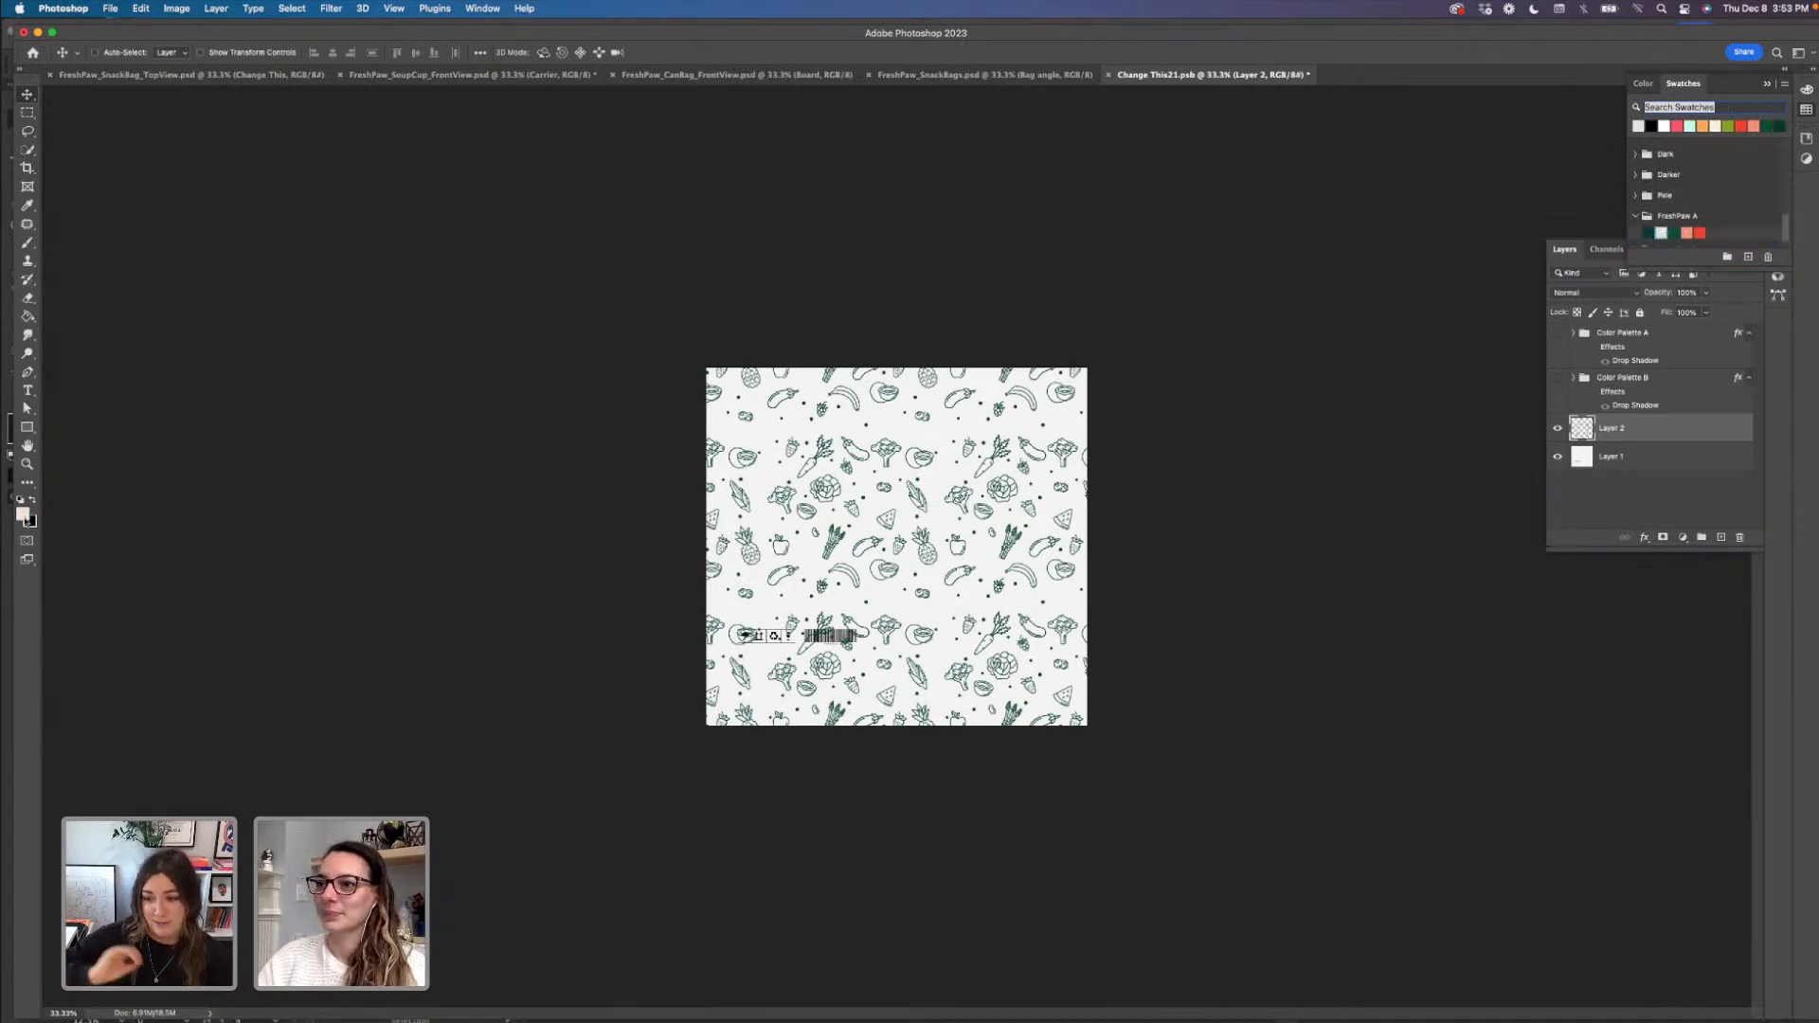
click(23, 513)
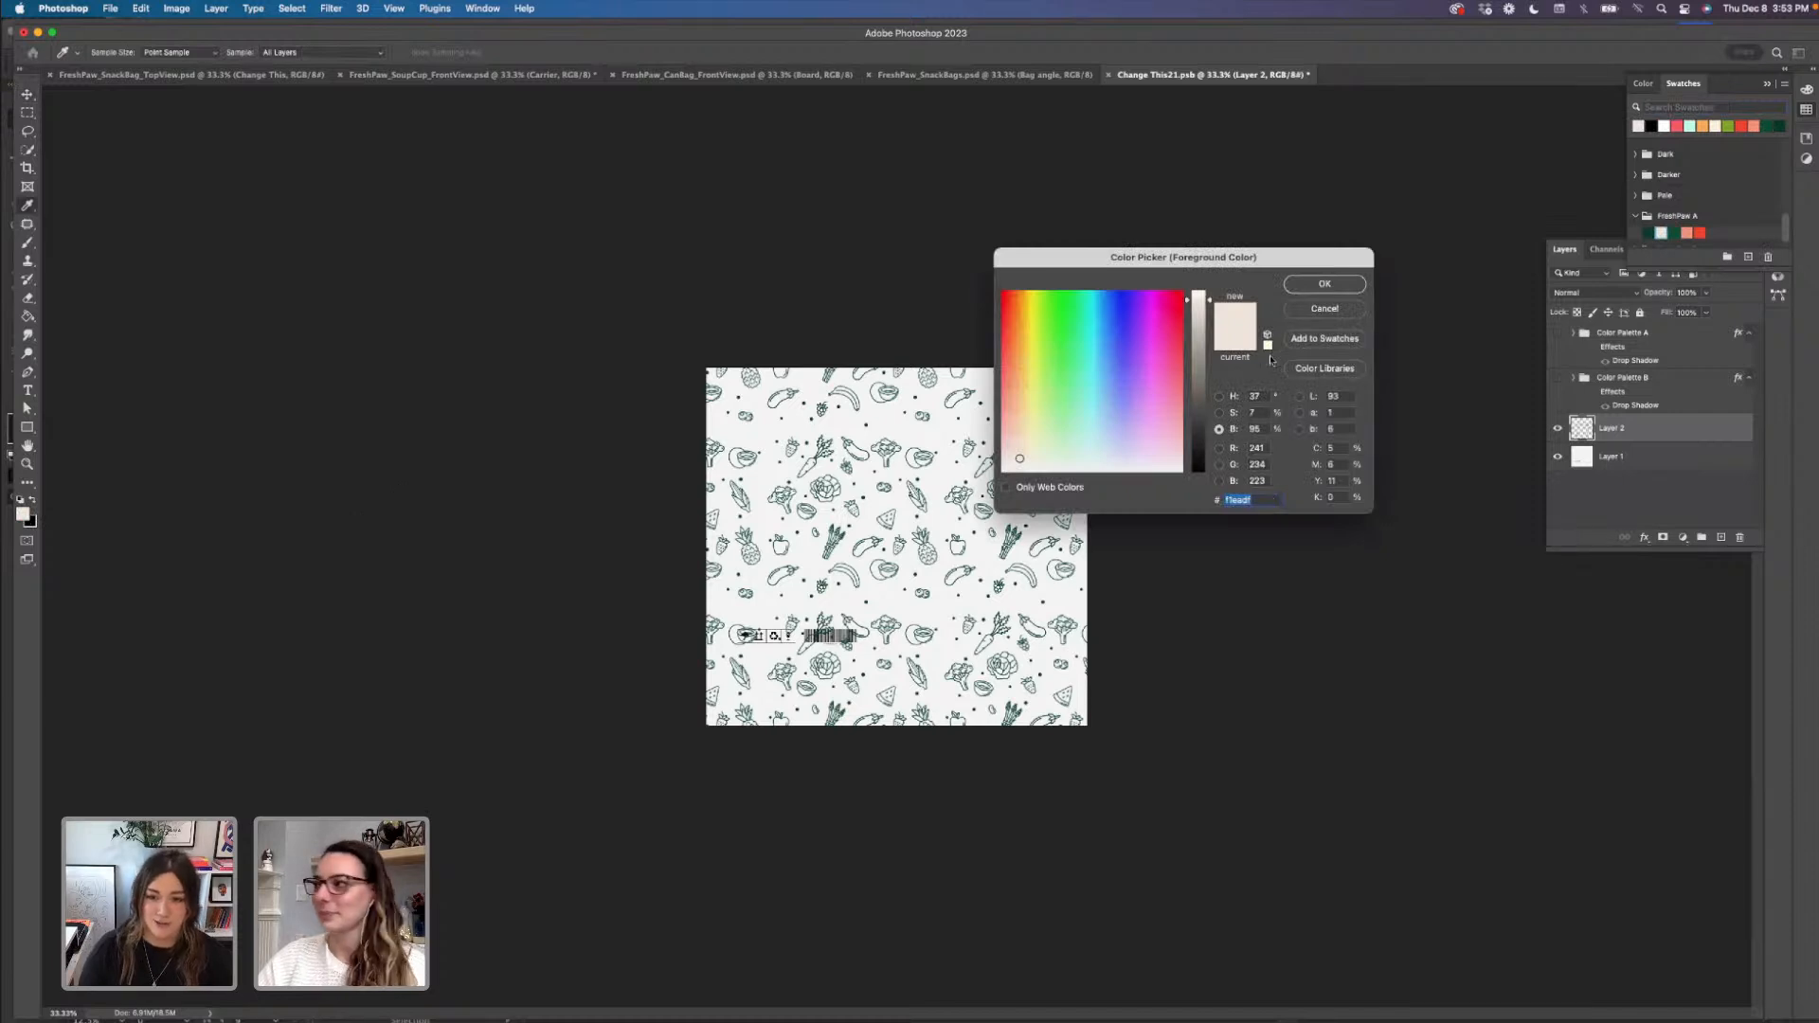
click(1324, 284)
- Rename Layer 2, which holds the fruit and vegetable artwork, as Pattern
double_click(1615, 427)
text(Pattern)
key(Return)
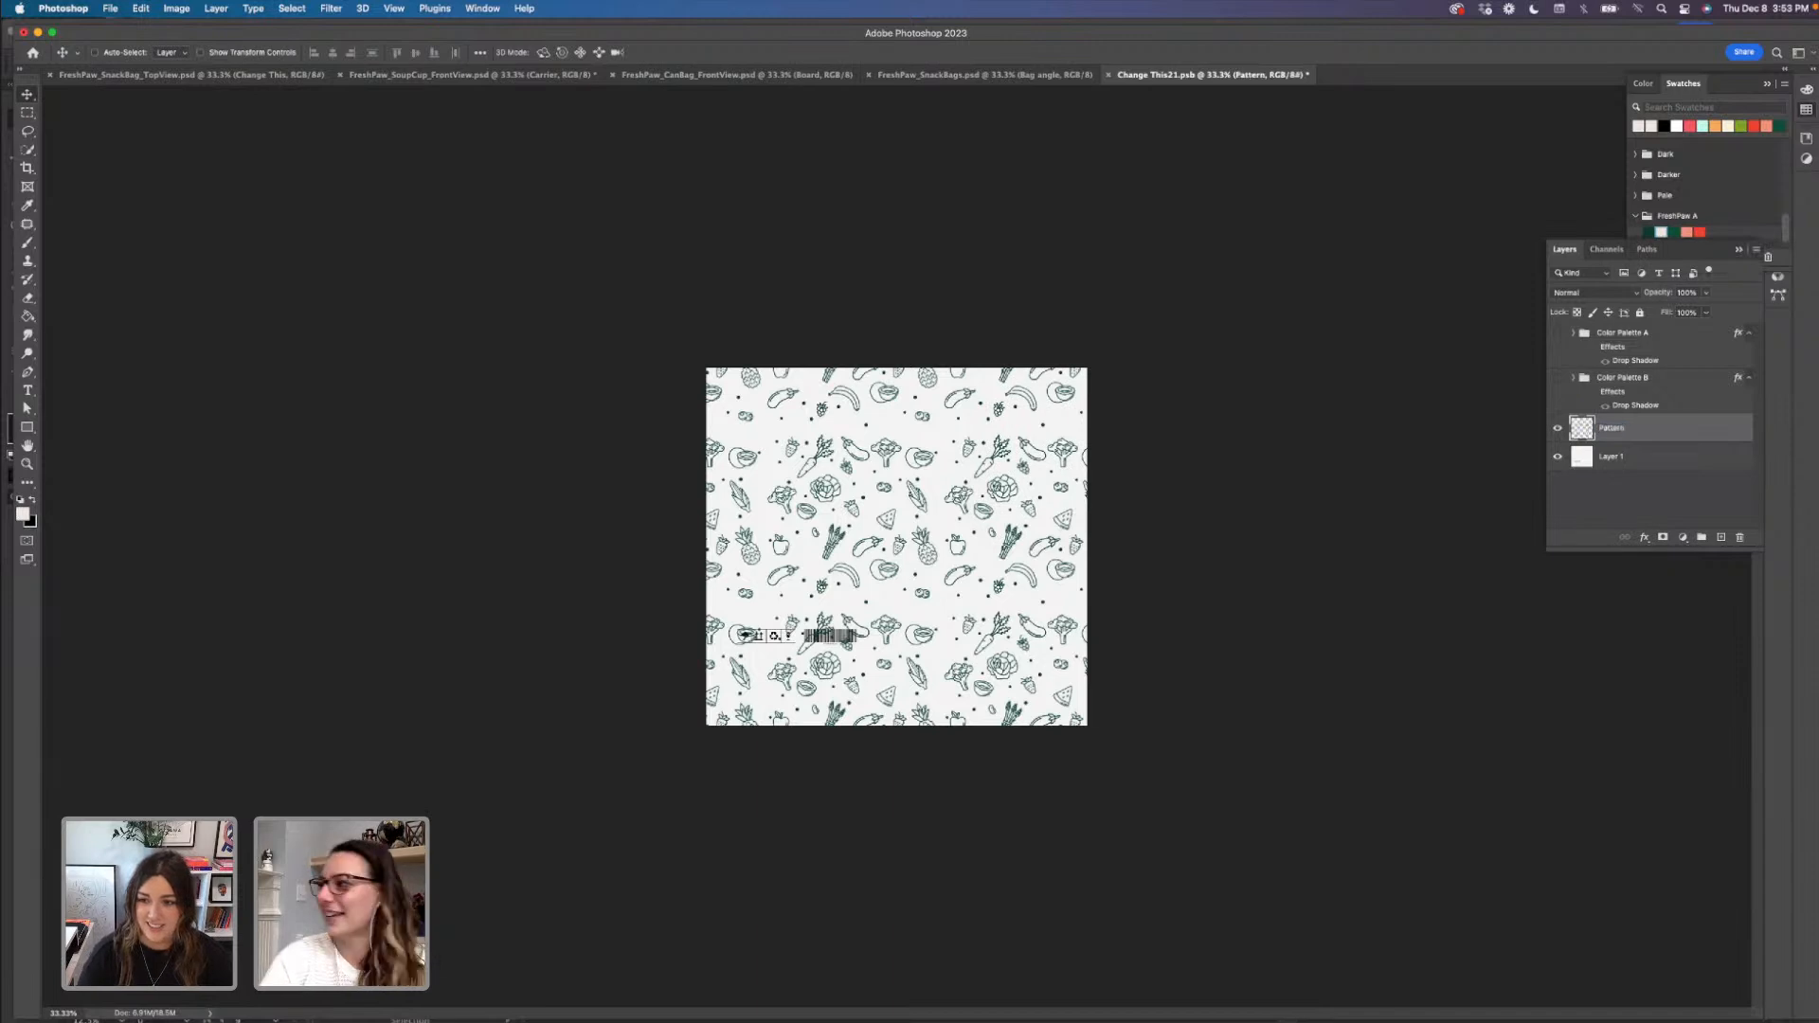
- Apply a cream Color Overlay to the Pattern layer in Normal mode at 100% opacity
click(1645, 537)
click(1674, 652)
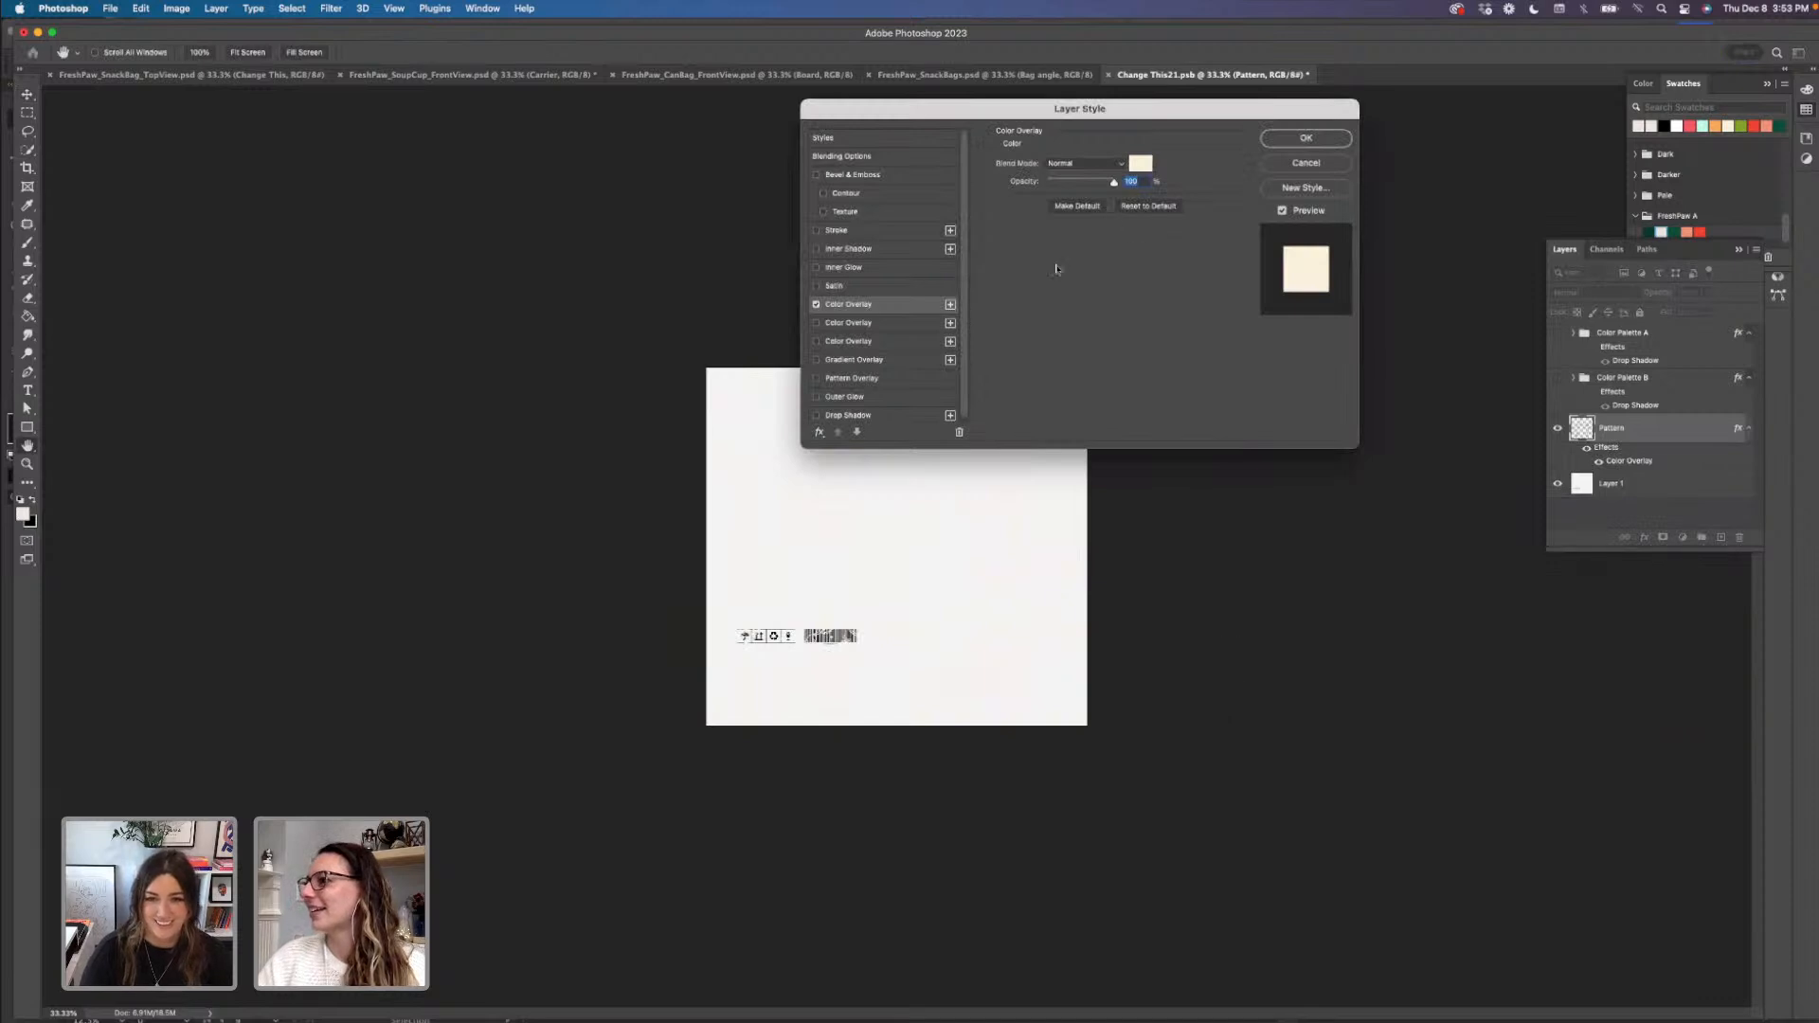
click(1140, 163)
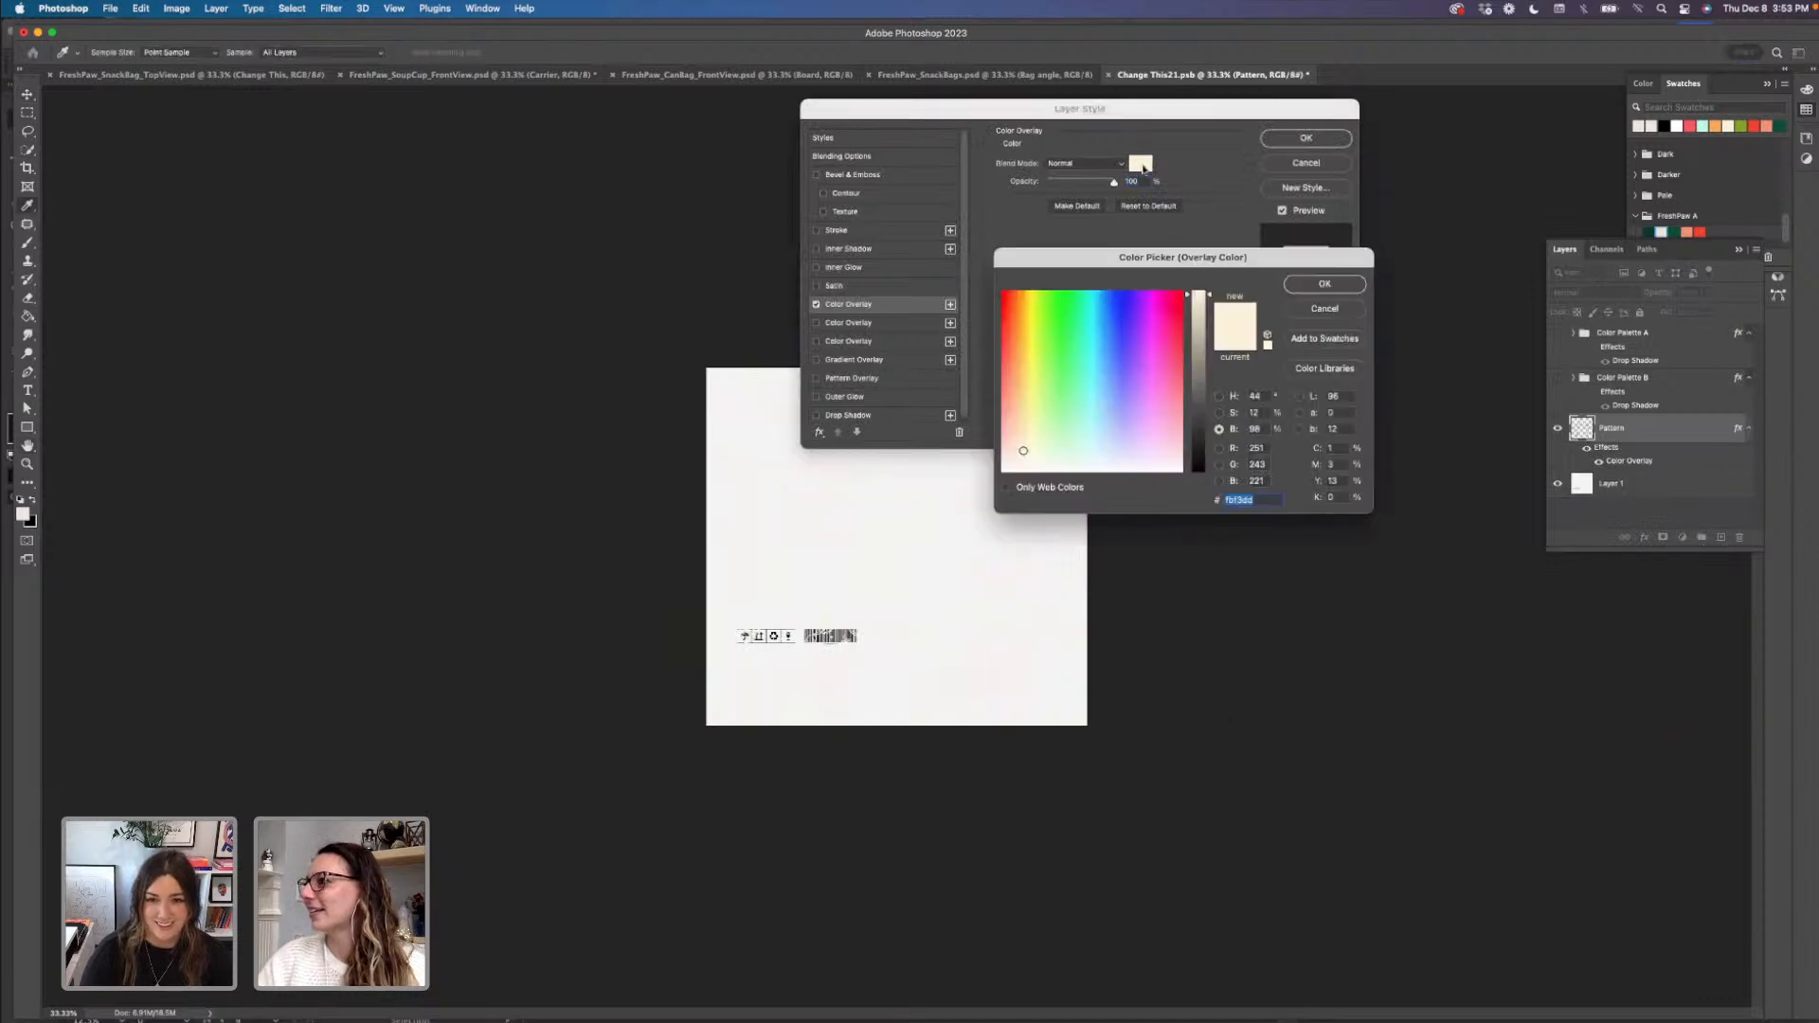
click(1324, 284)
key(Return)
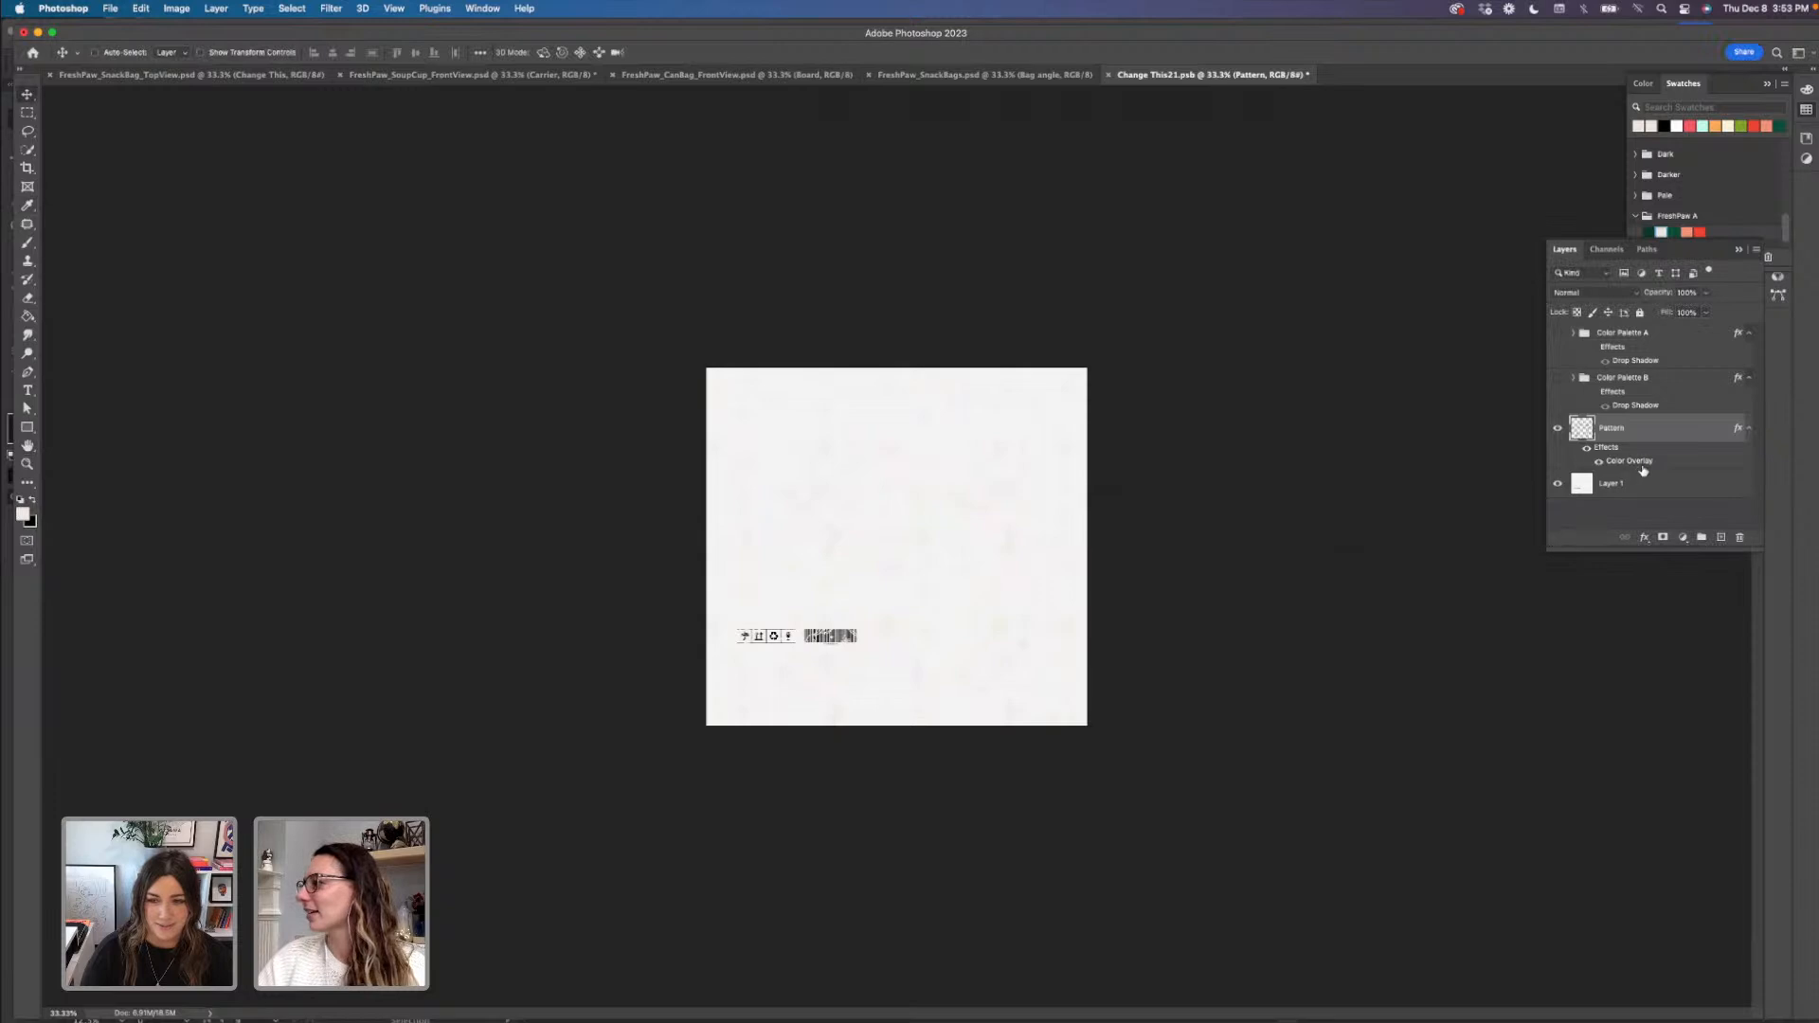
- Draw a rectangle about 1640 × 1550 px over the whole canvas, directly above Layer 1, and fill it with FreshPaw A's dark green
click(1706, 492)
click(27, 427)
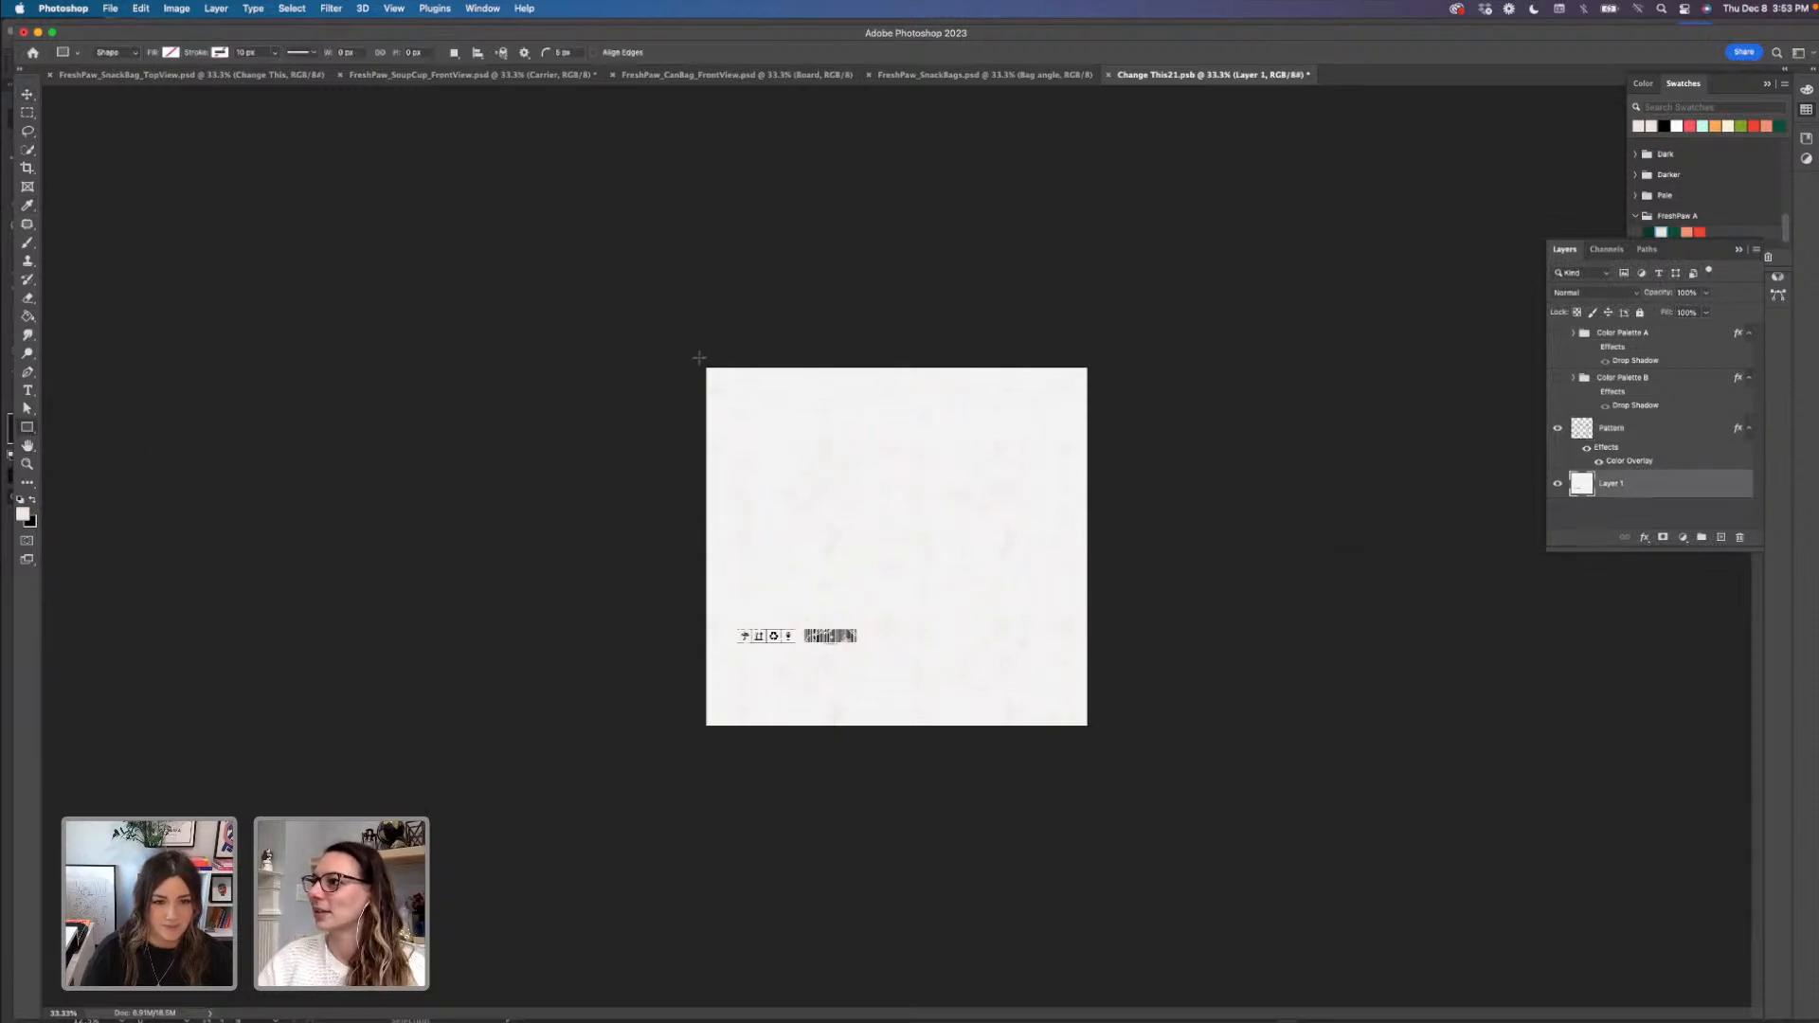
drag(907, 589, 1092, 730)
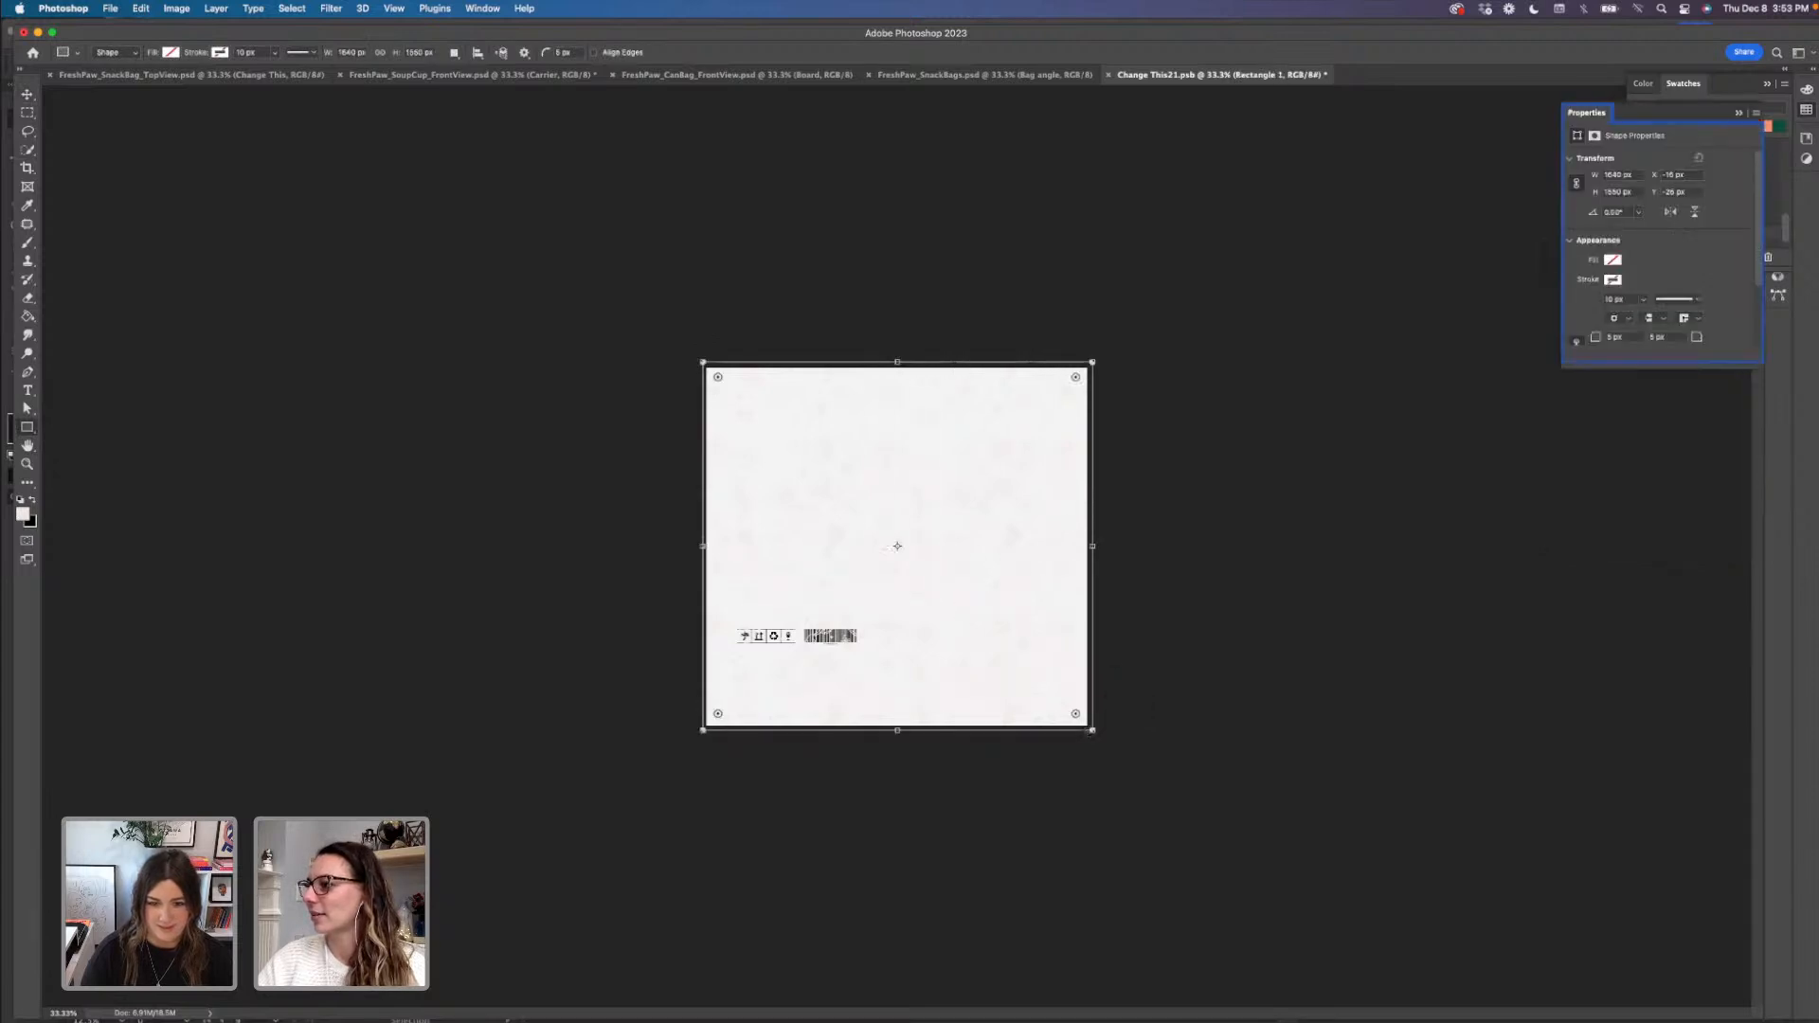
click(1613, 261)
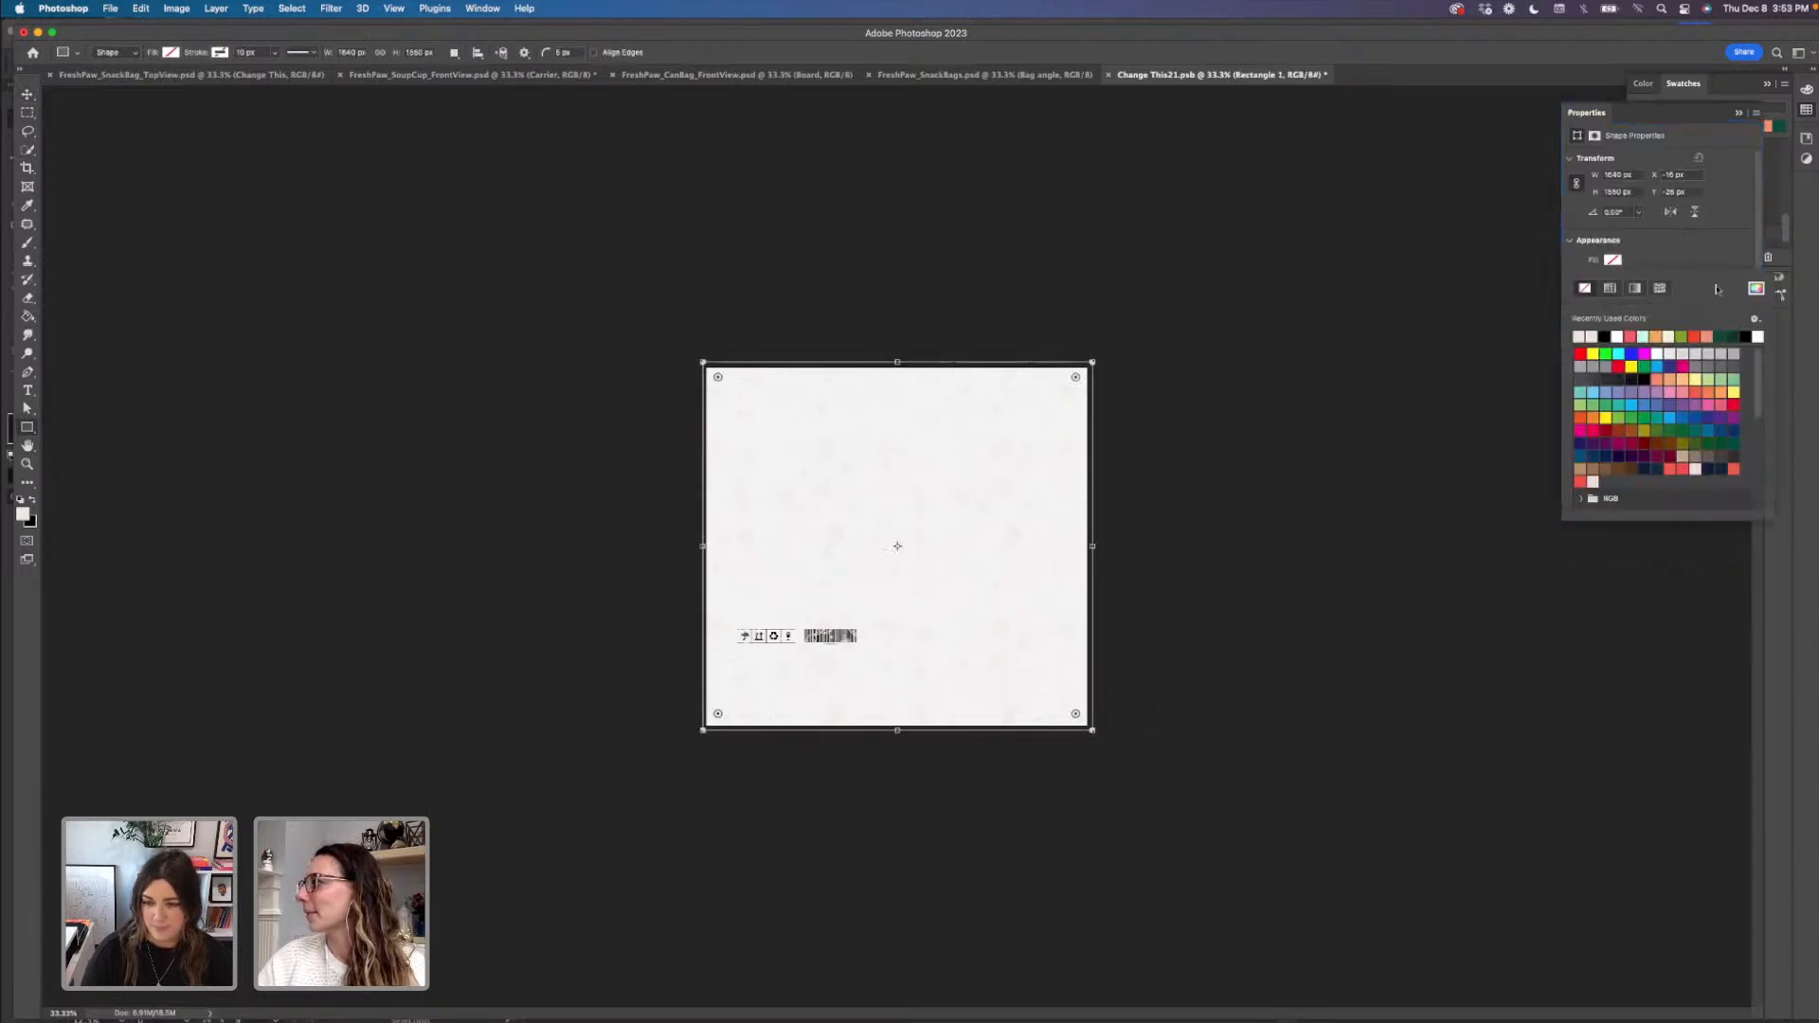
scroll(1676, 407, down, 5)
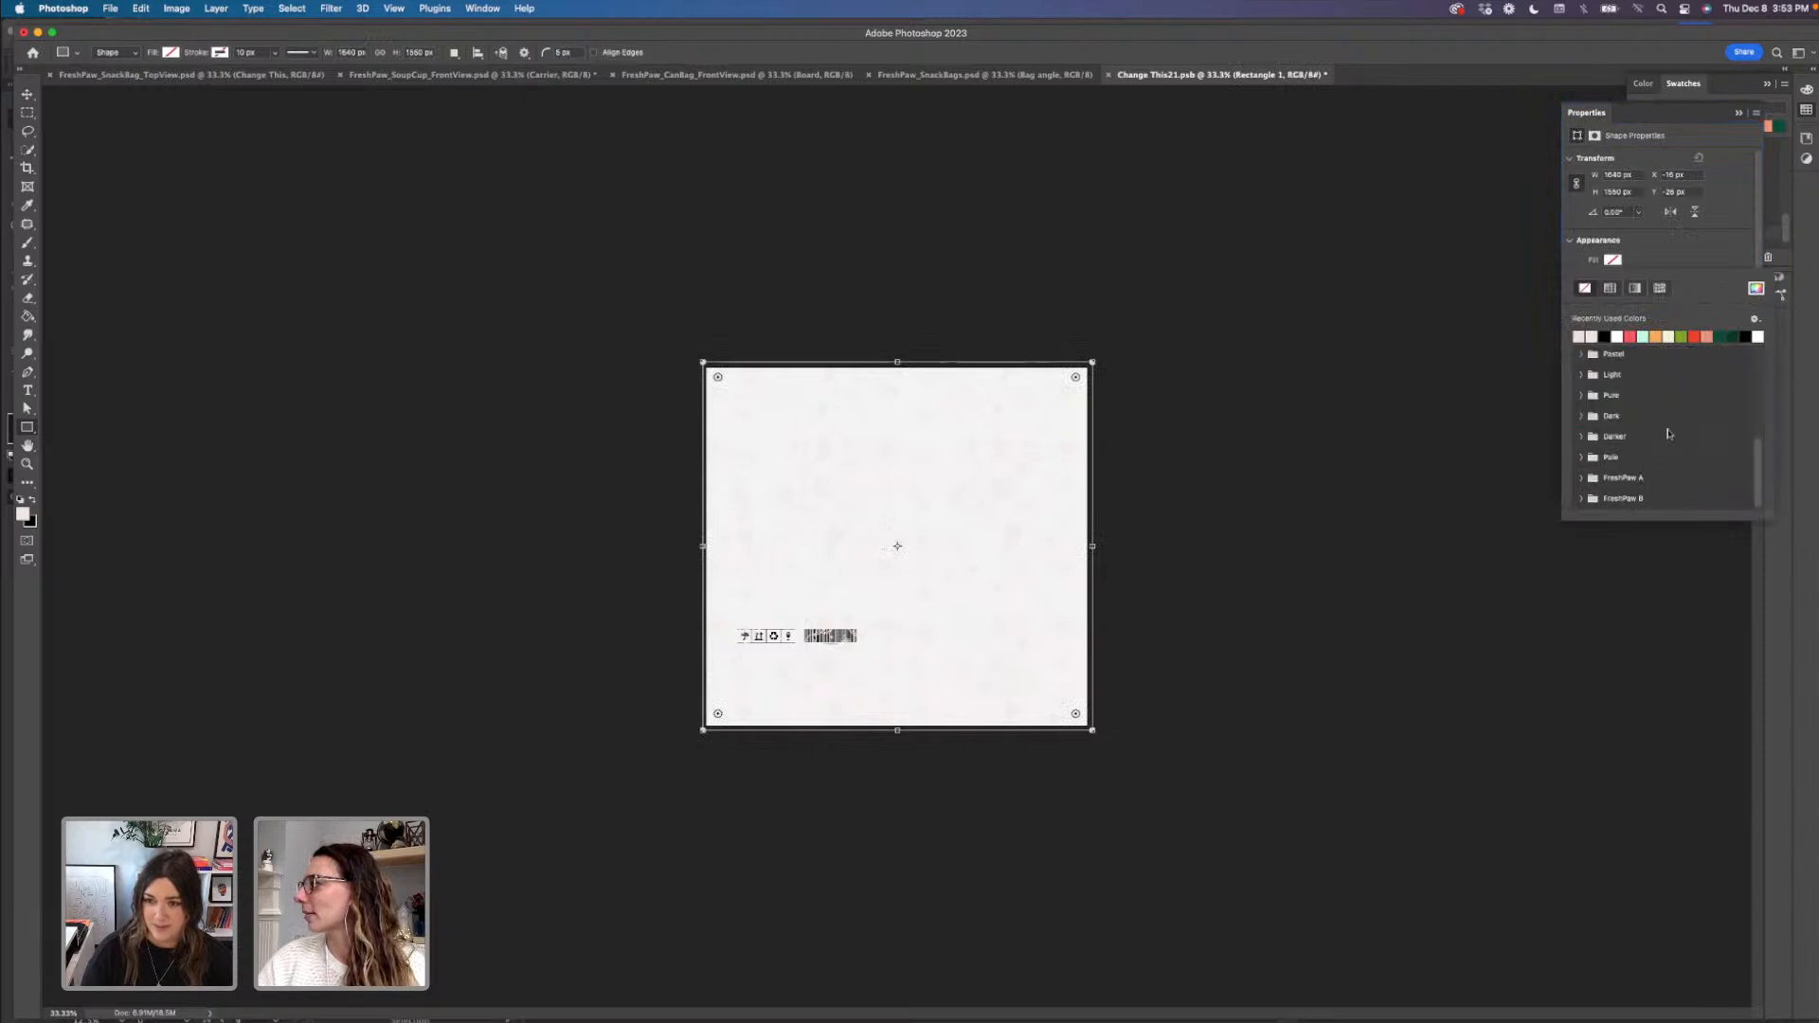
click(1581, 478)
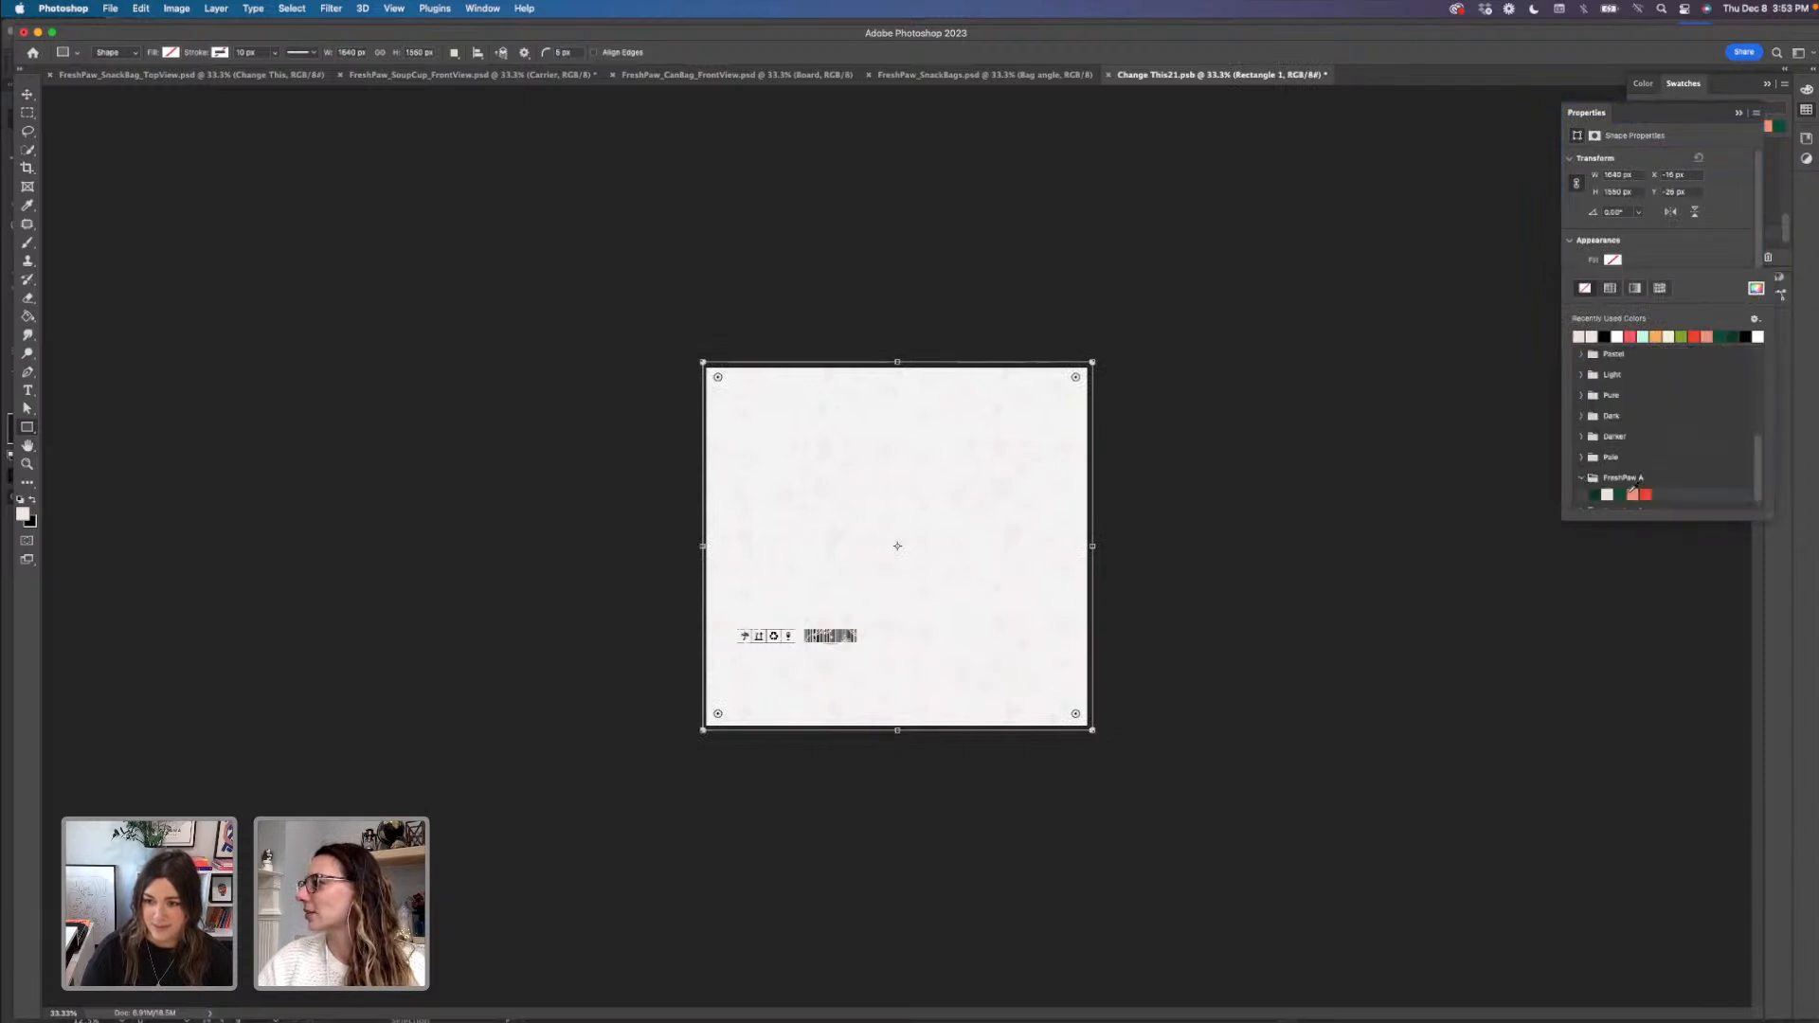
click(1594, 495)
click(1805, 360)
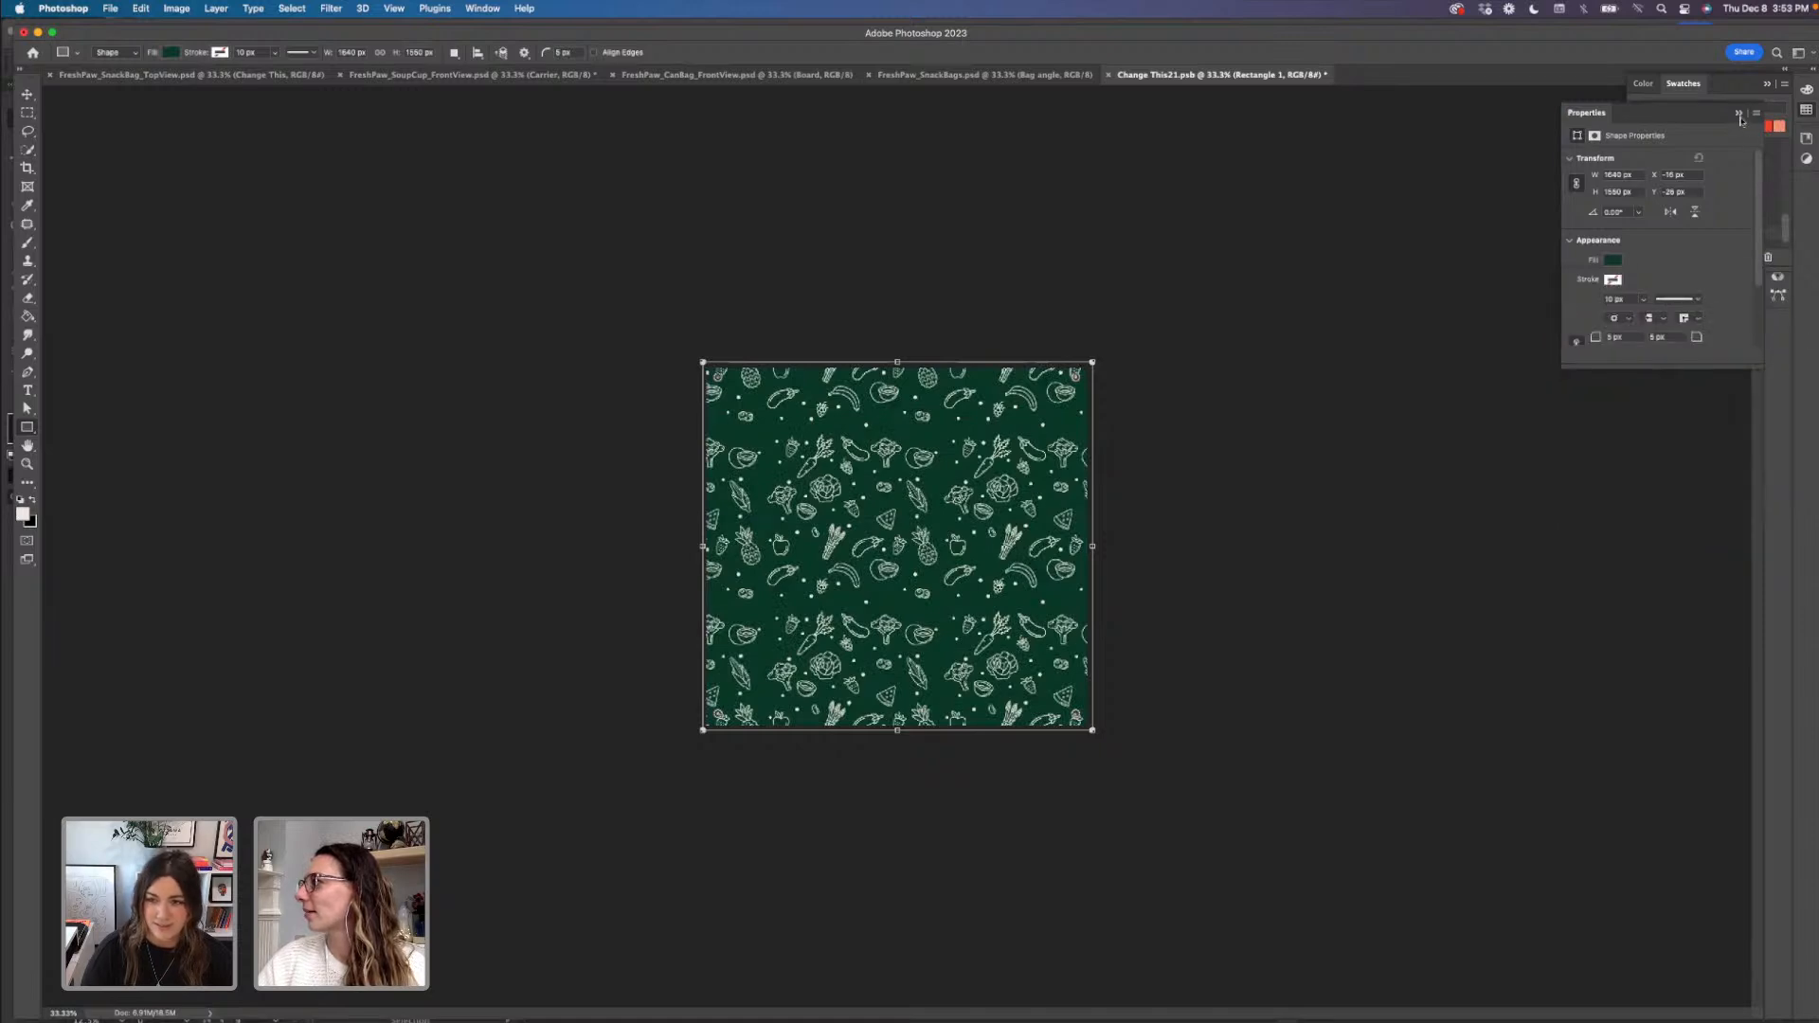
click(1739, 221)
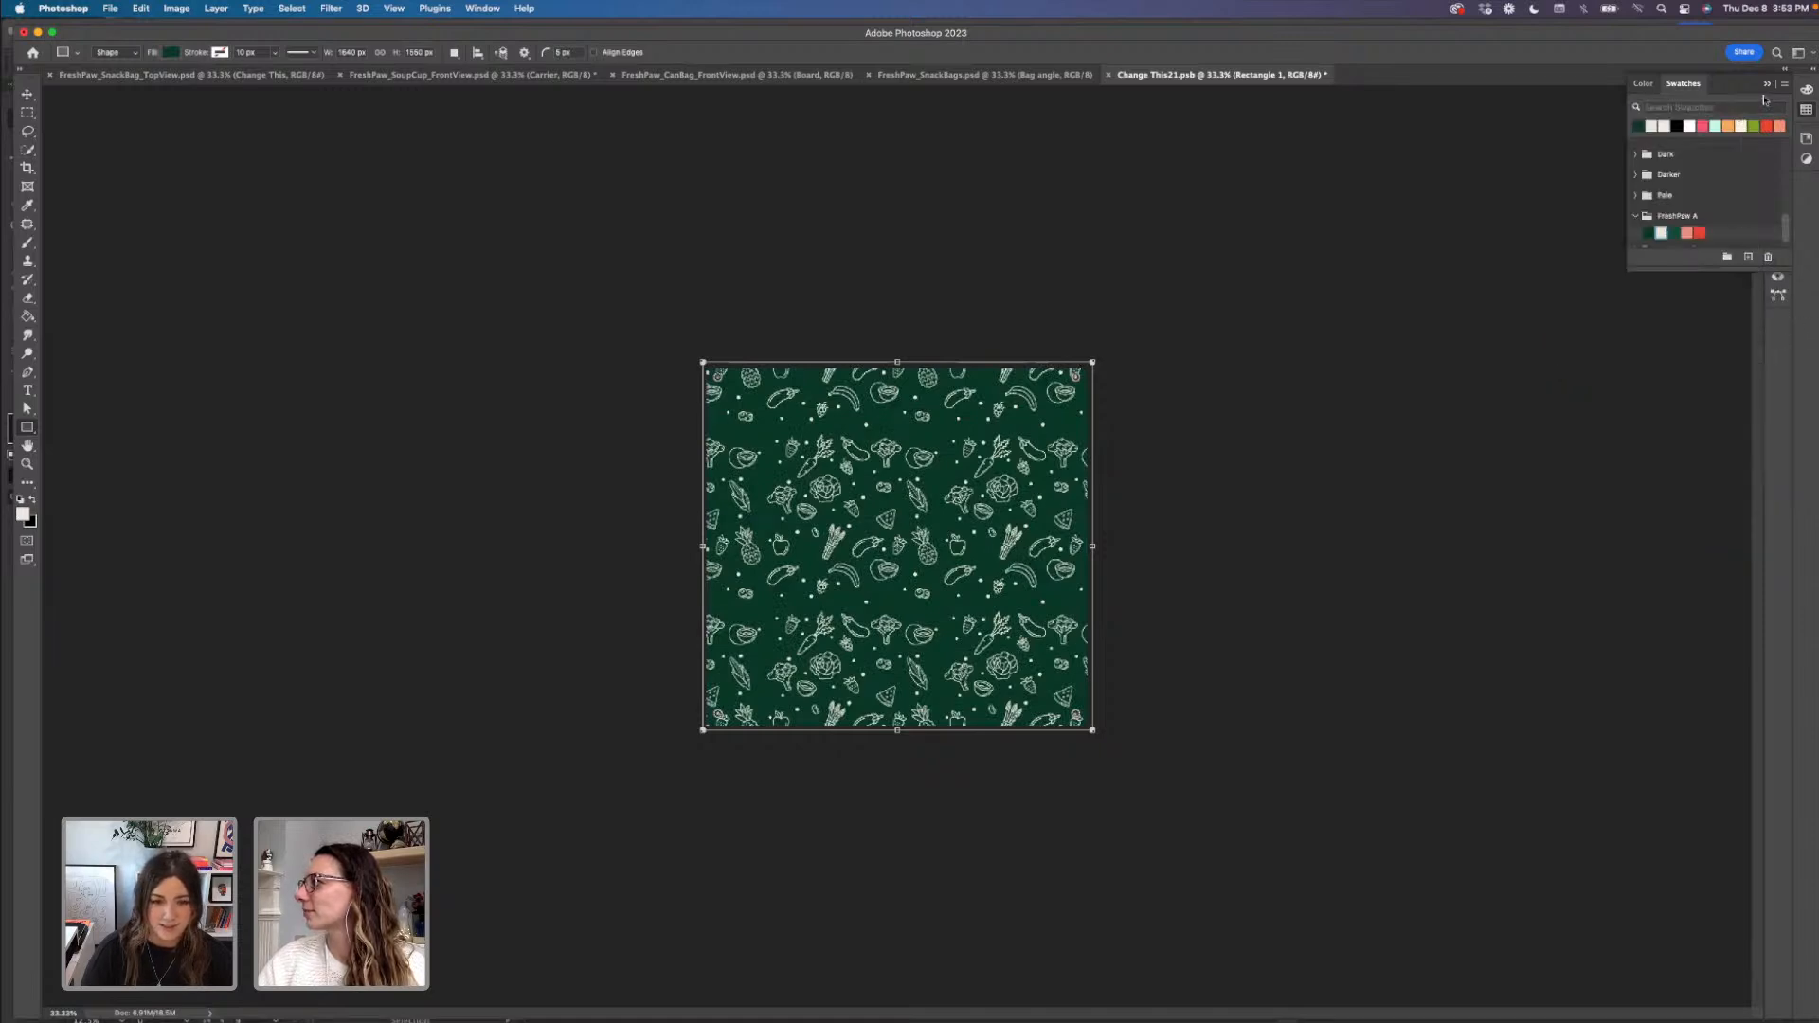
click(1774, 258)
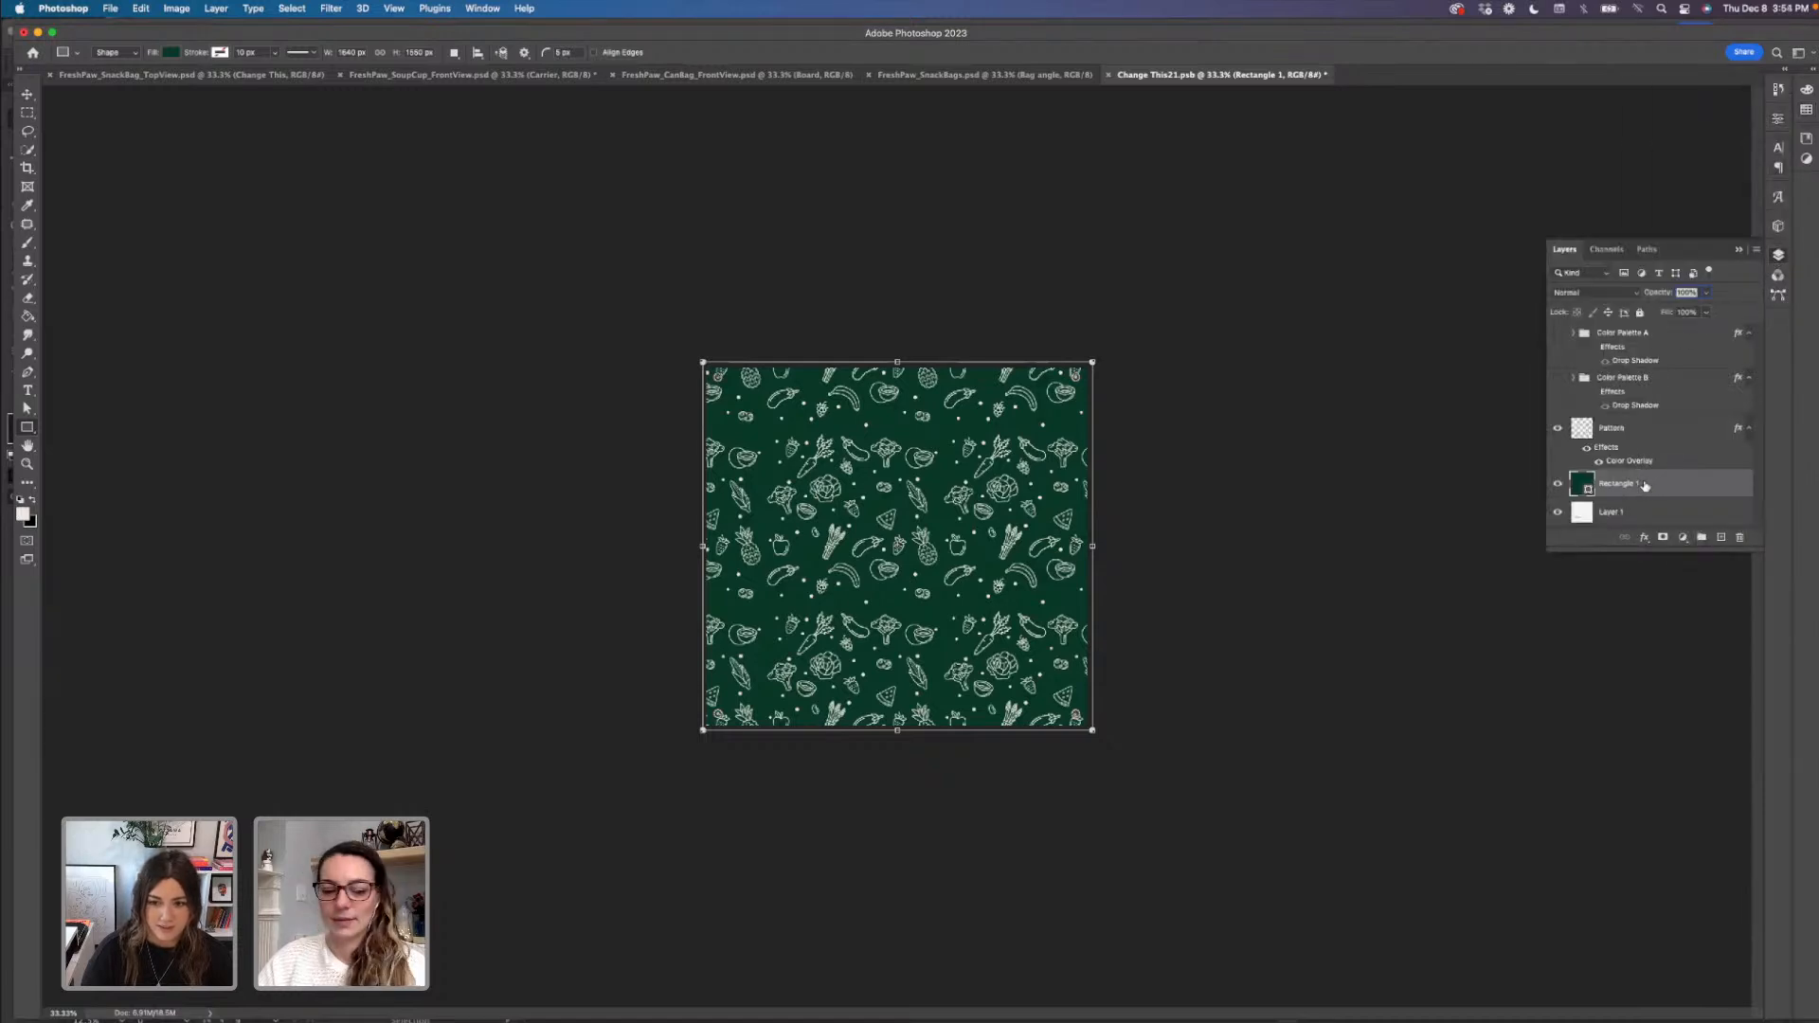
- Save the carrier smart object, check the updated carrier in the soup cup mockup, and return to the smart object
key(v)
key(cmd+s)
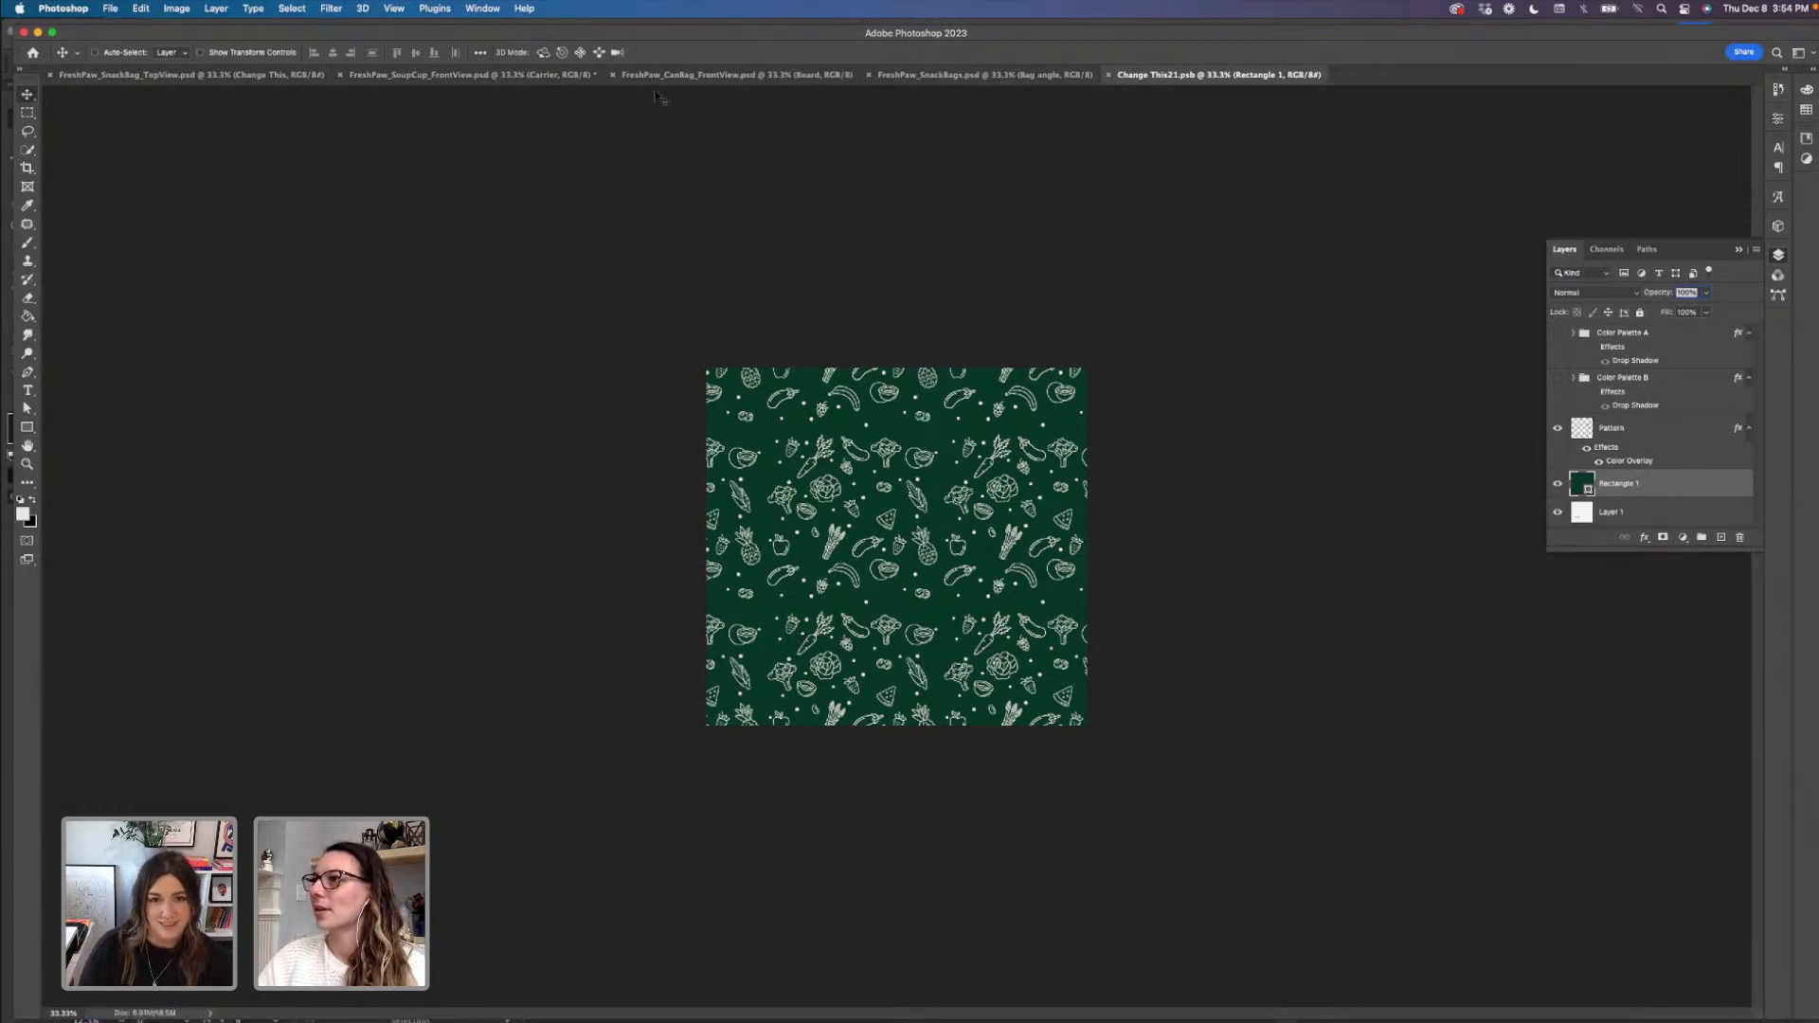
click(515, 77)
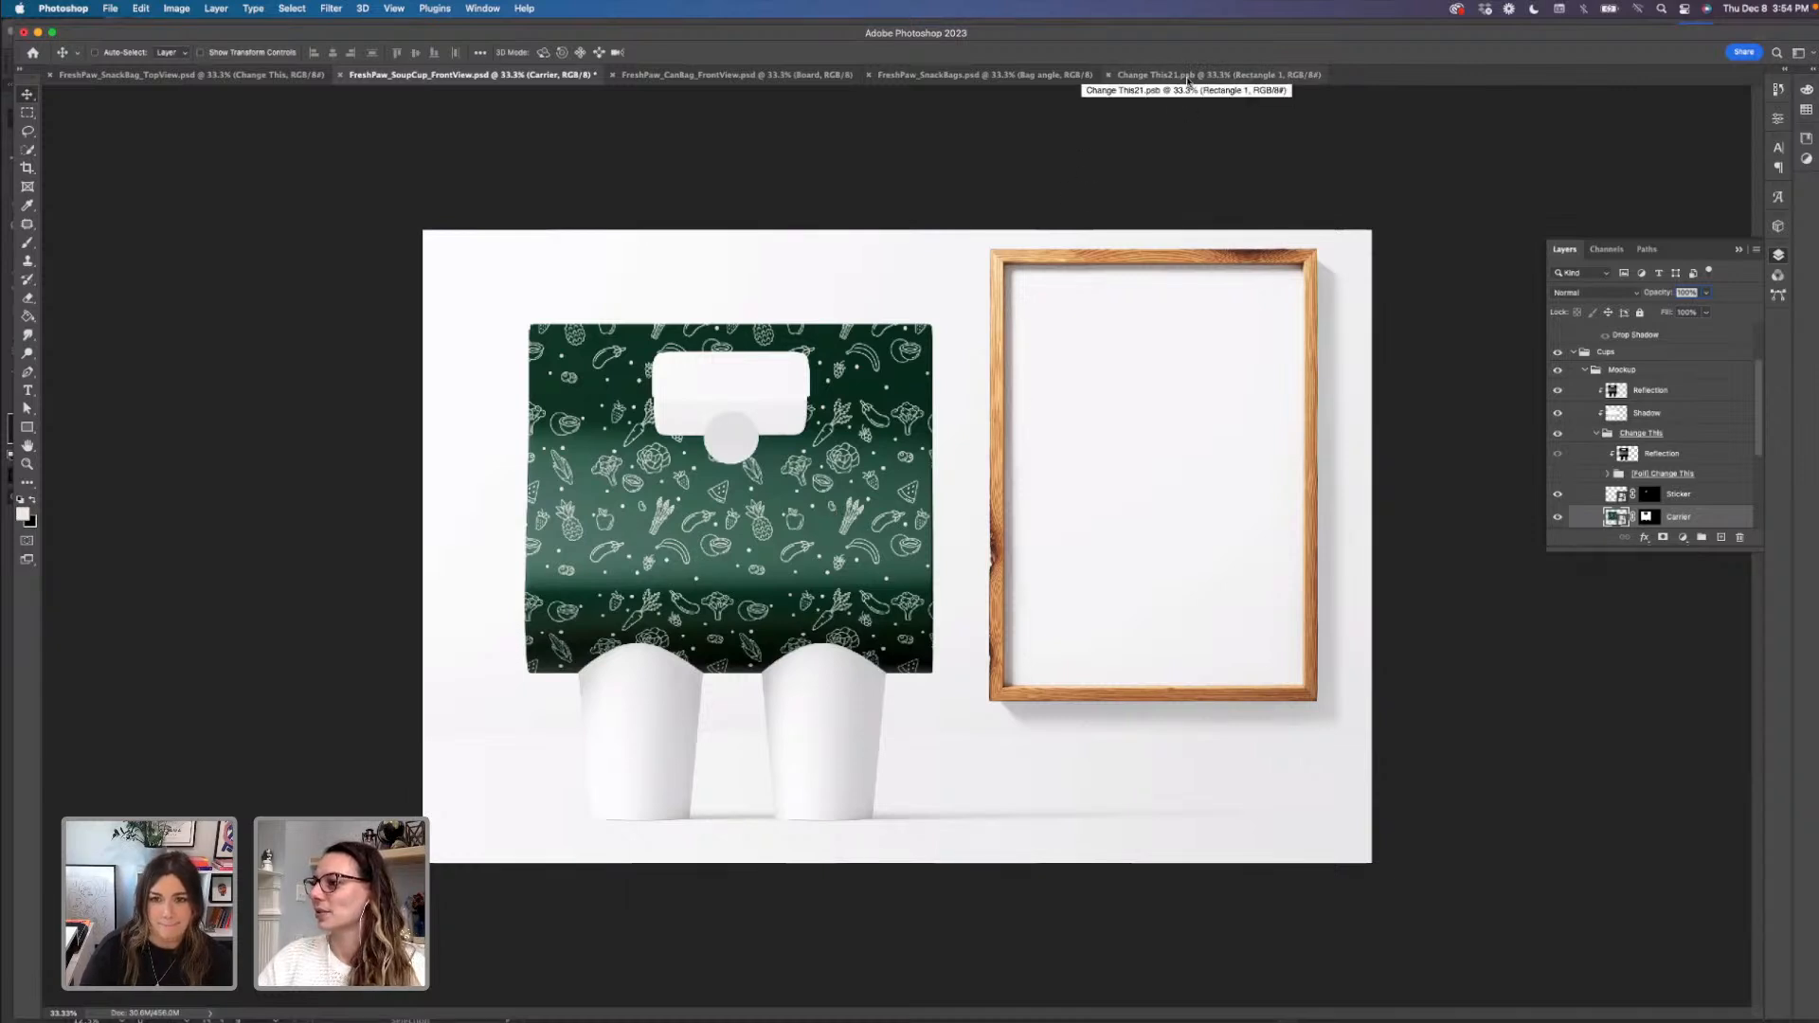
click(1188, 76)
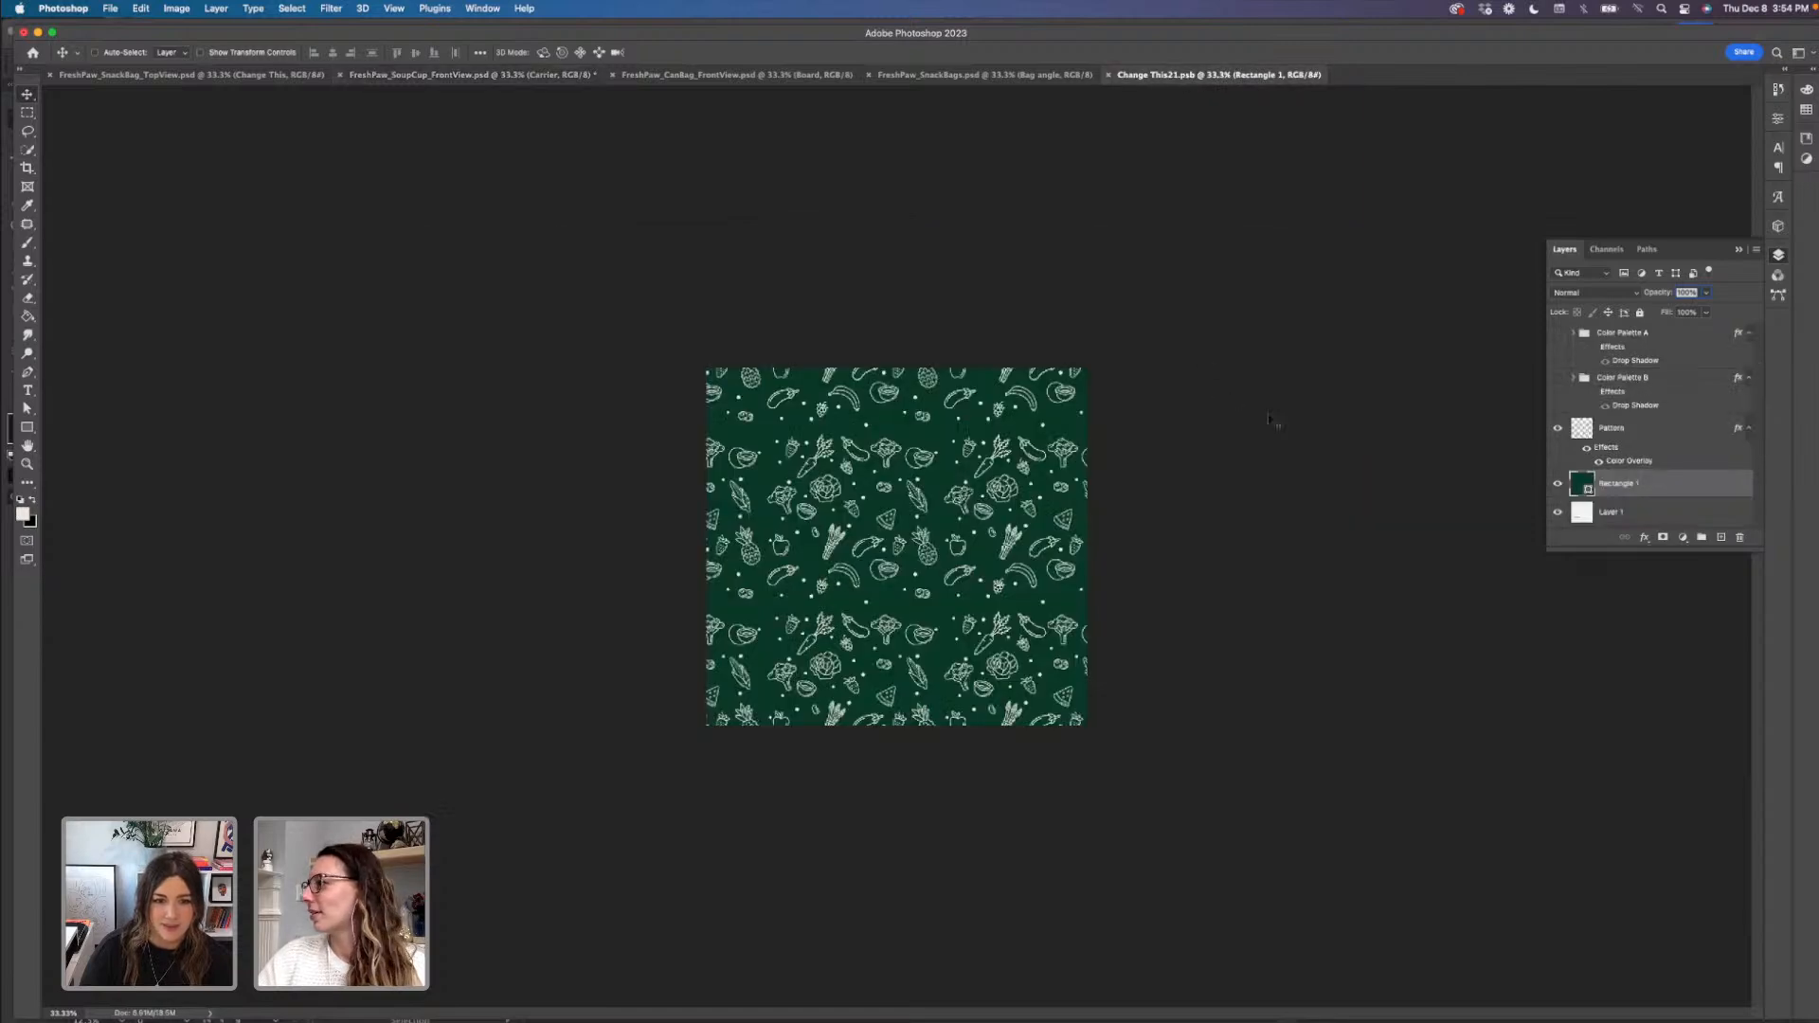
- Draw a rectangle about 1190 × 730 px over the lower canvas, round its corners to about 154 px, and fill it with FreshPaw A's cream
click(28, 428)
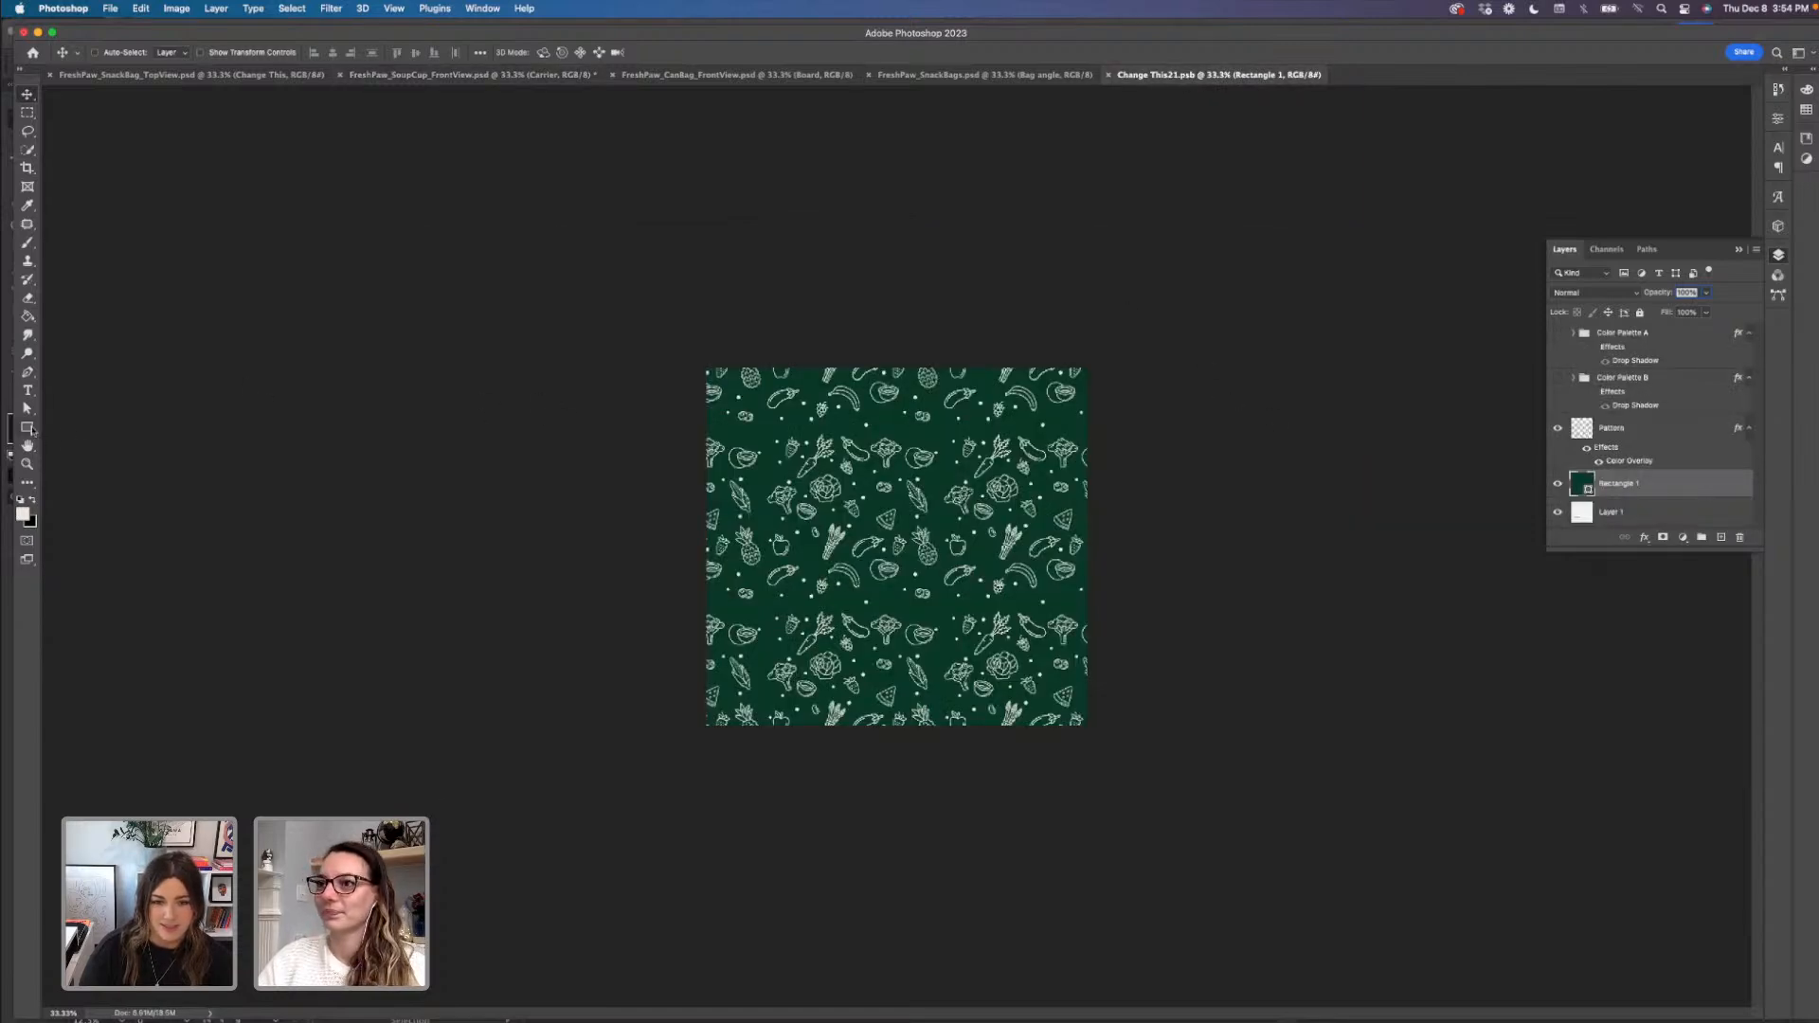
right_click(27, 427)
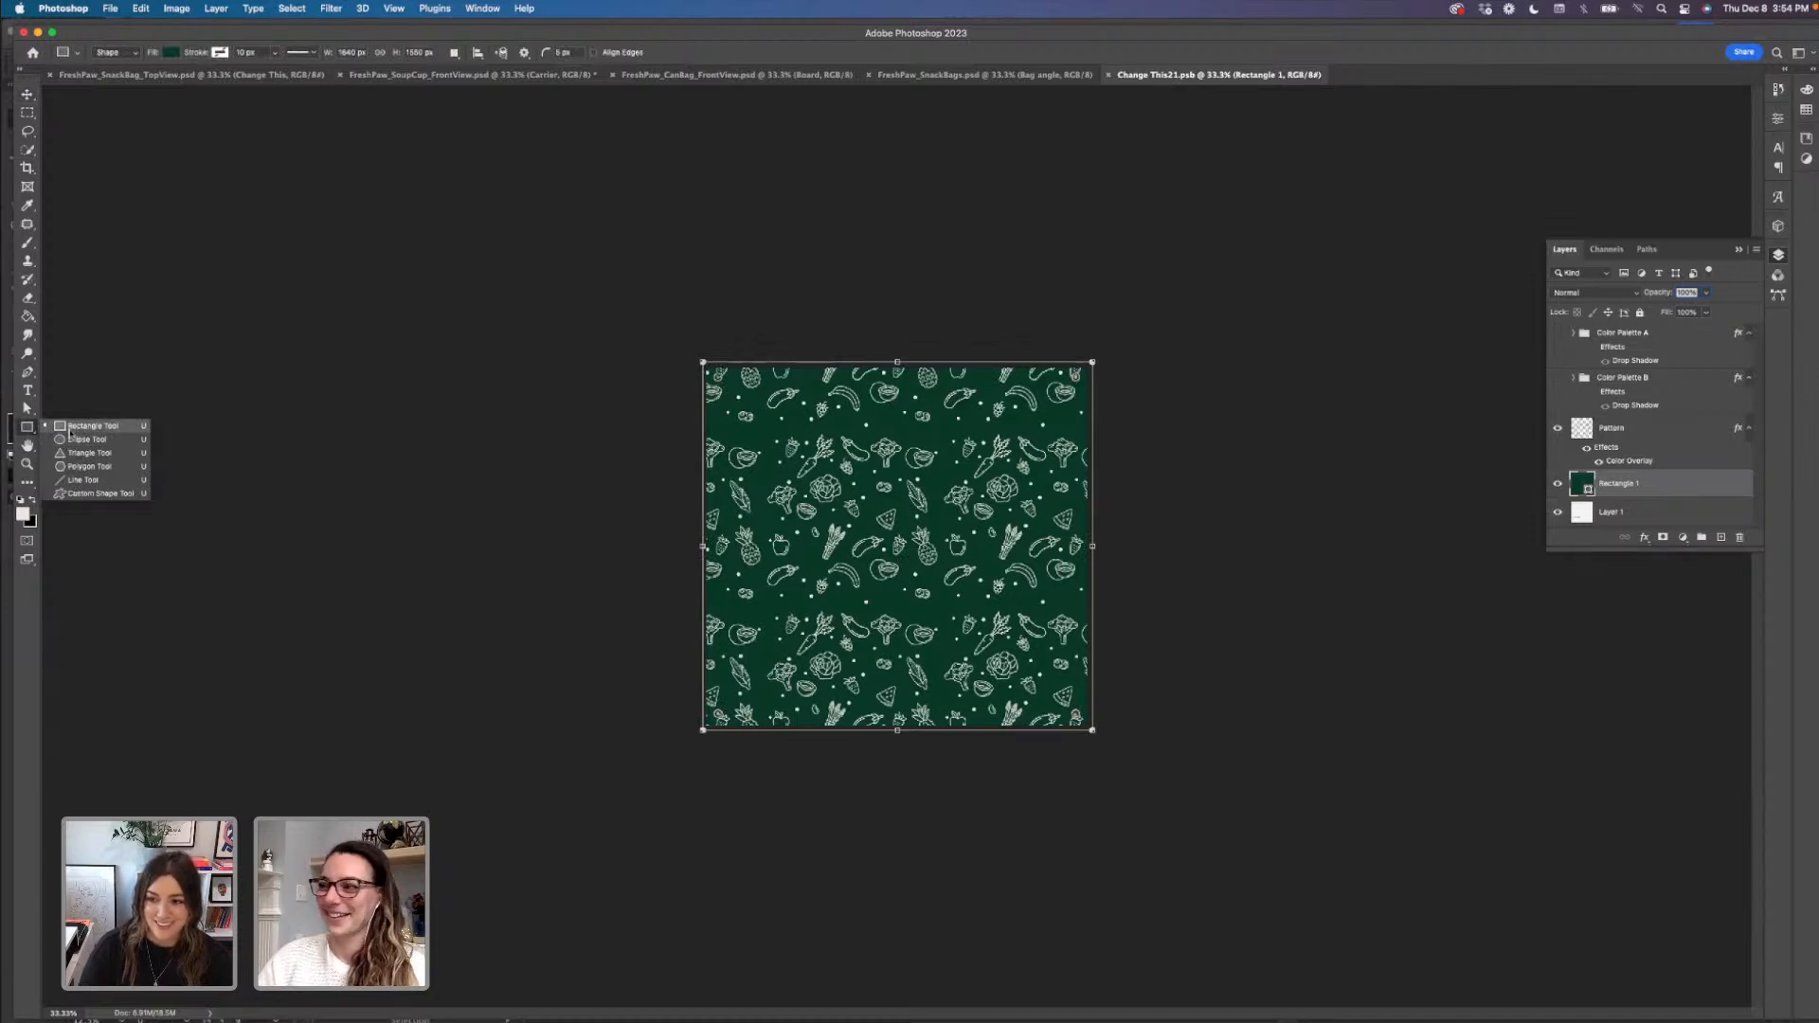
click(69, 433)
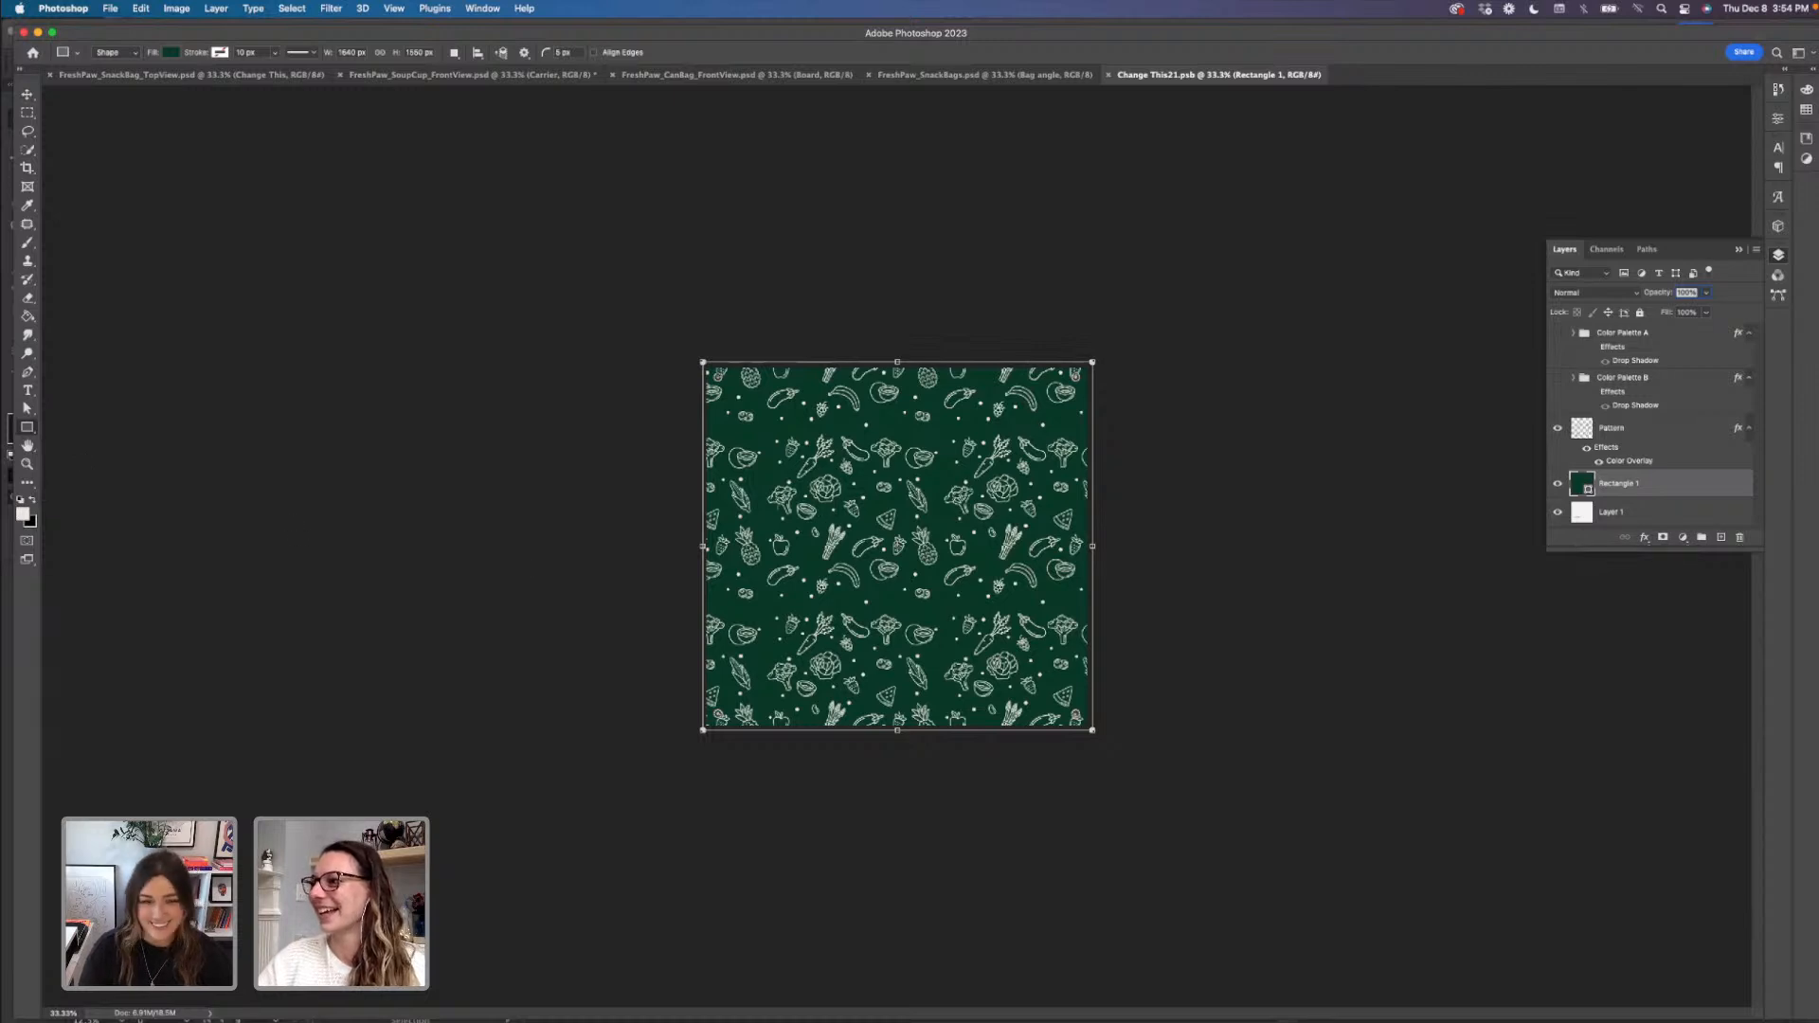
drag(763, 492, 1046, 665)
drag(779, 509, 801, 526)
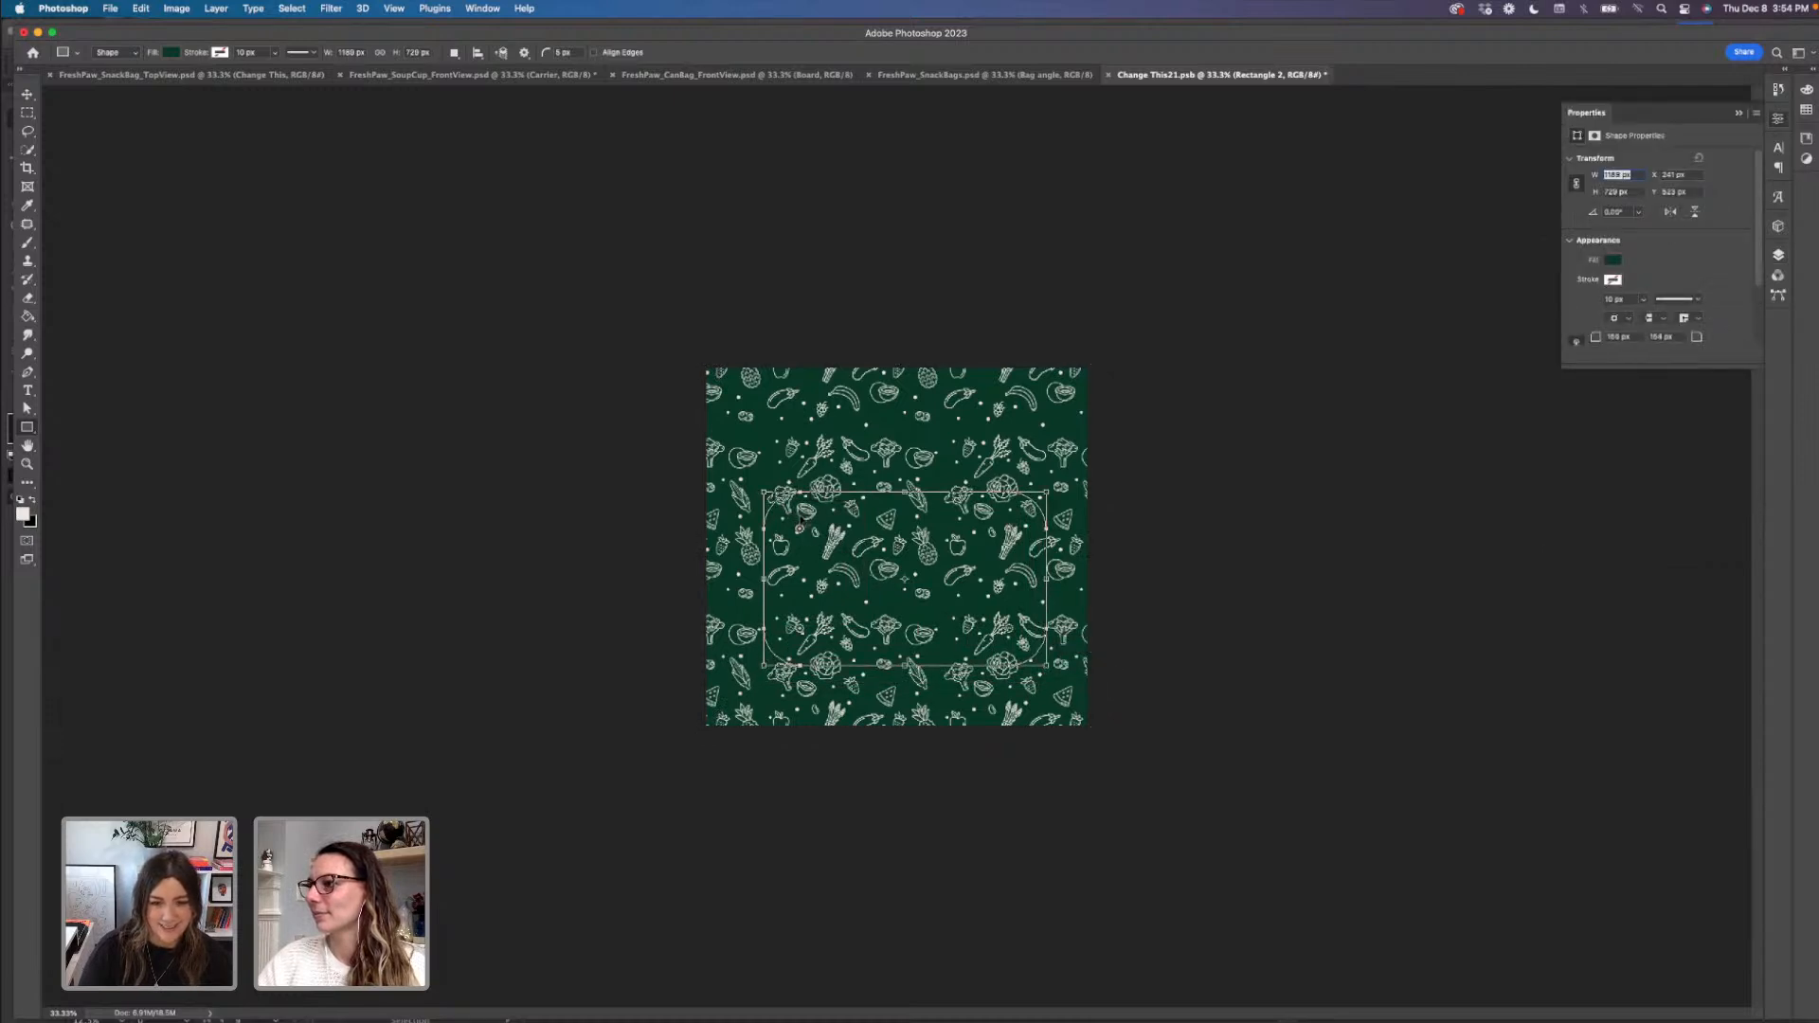
click(1613, 260)
scroll(1709, 427, down, 2)
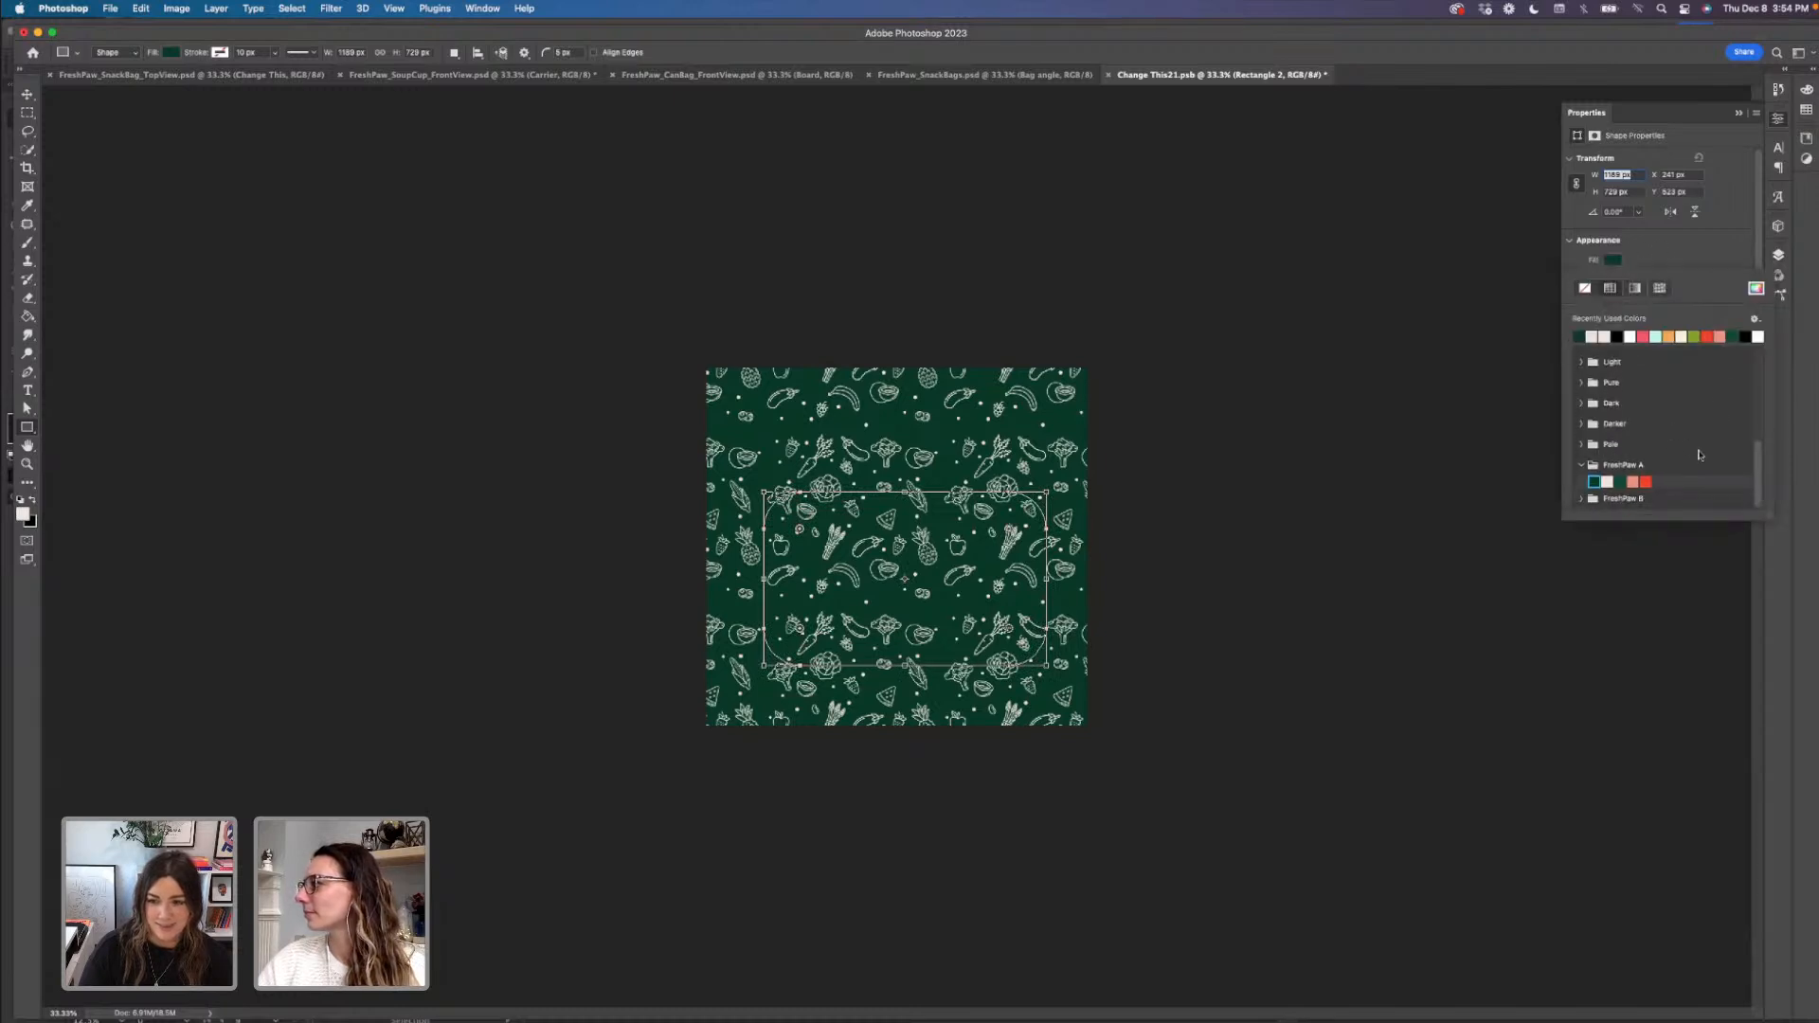
click(1607, 481)
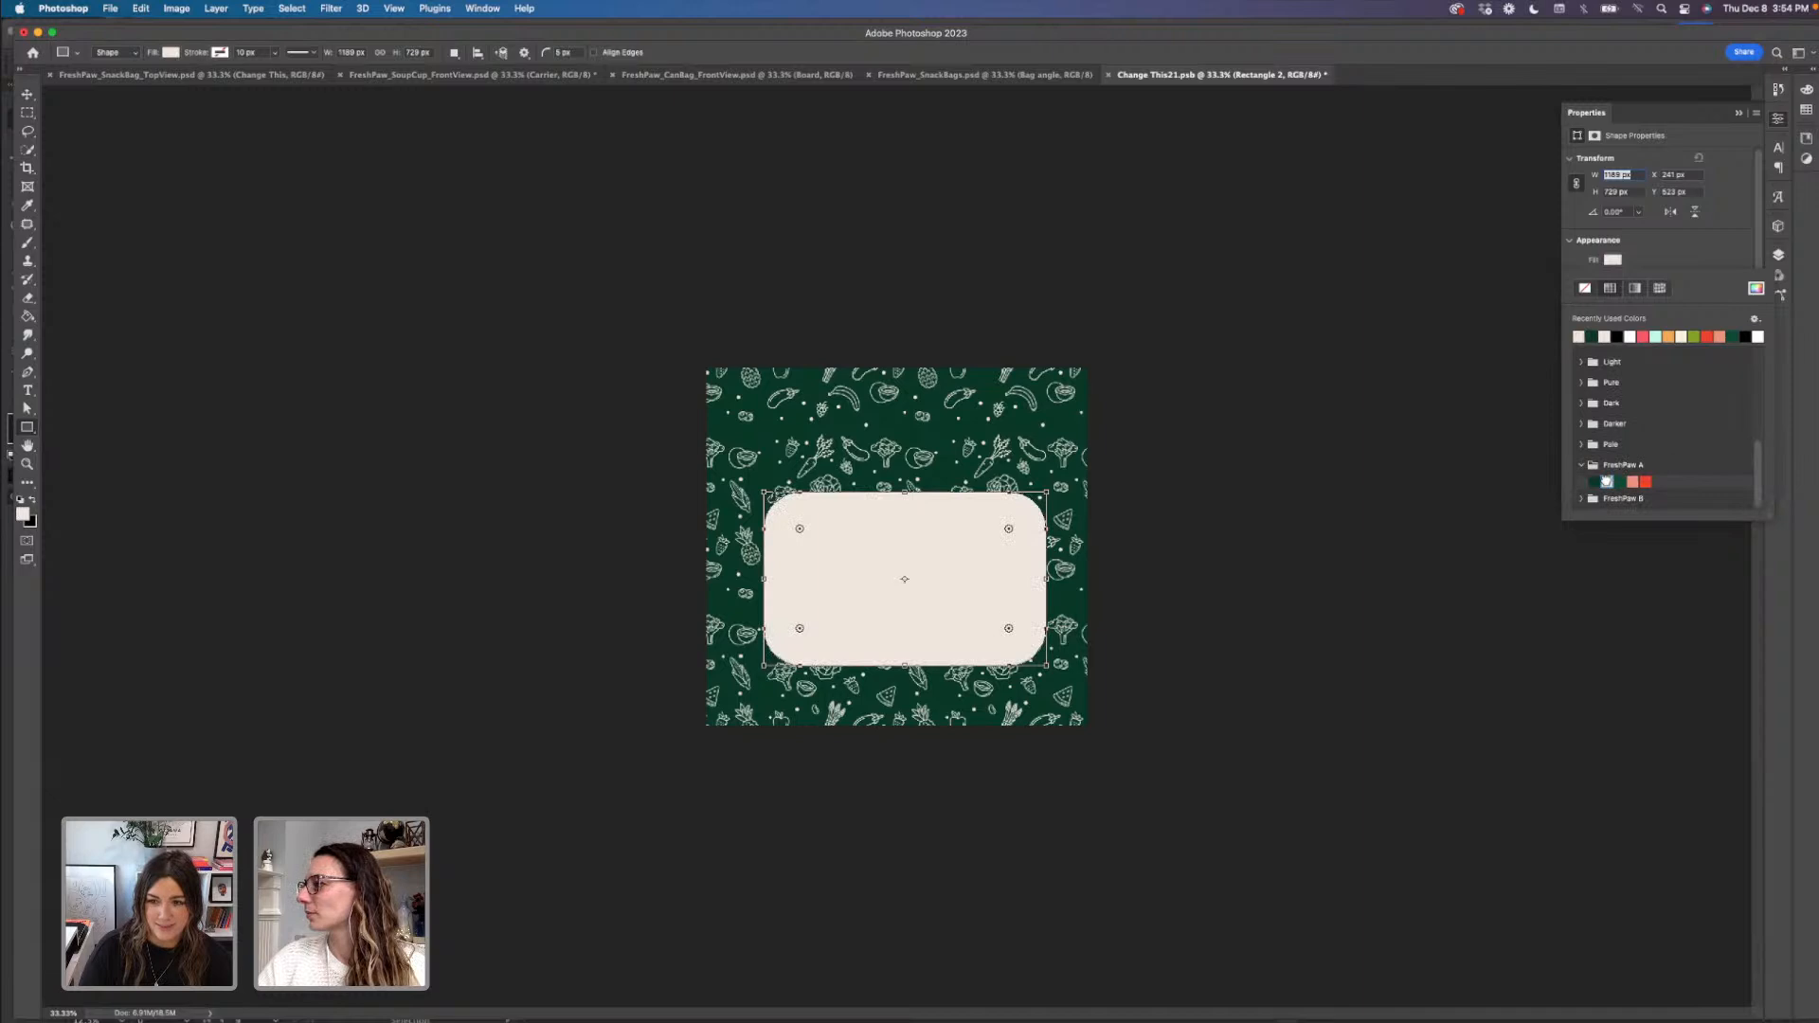
- Centre the cream rounded rectangle horizontally on the carrier canvas and save the smart object
click(28, 96)
drag(926, 609, 945, 618)
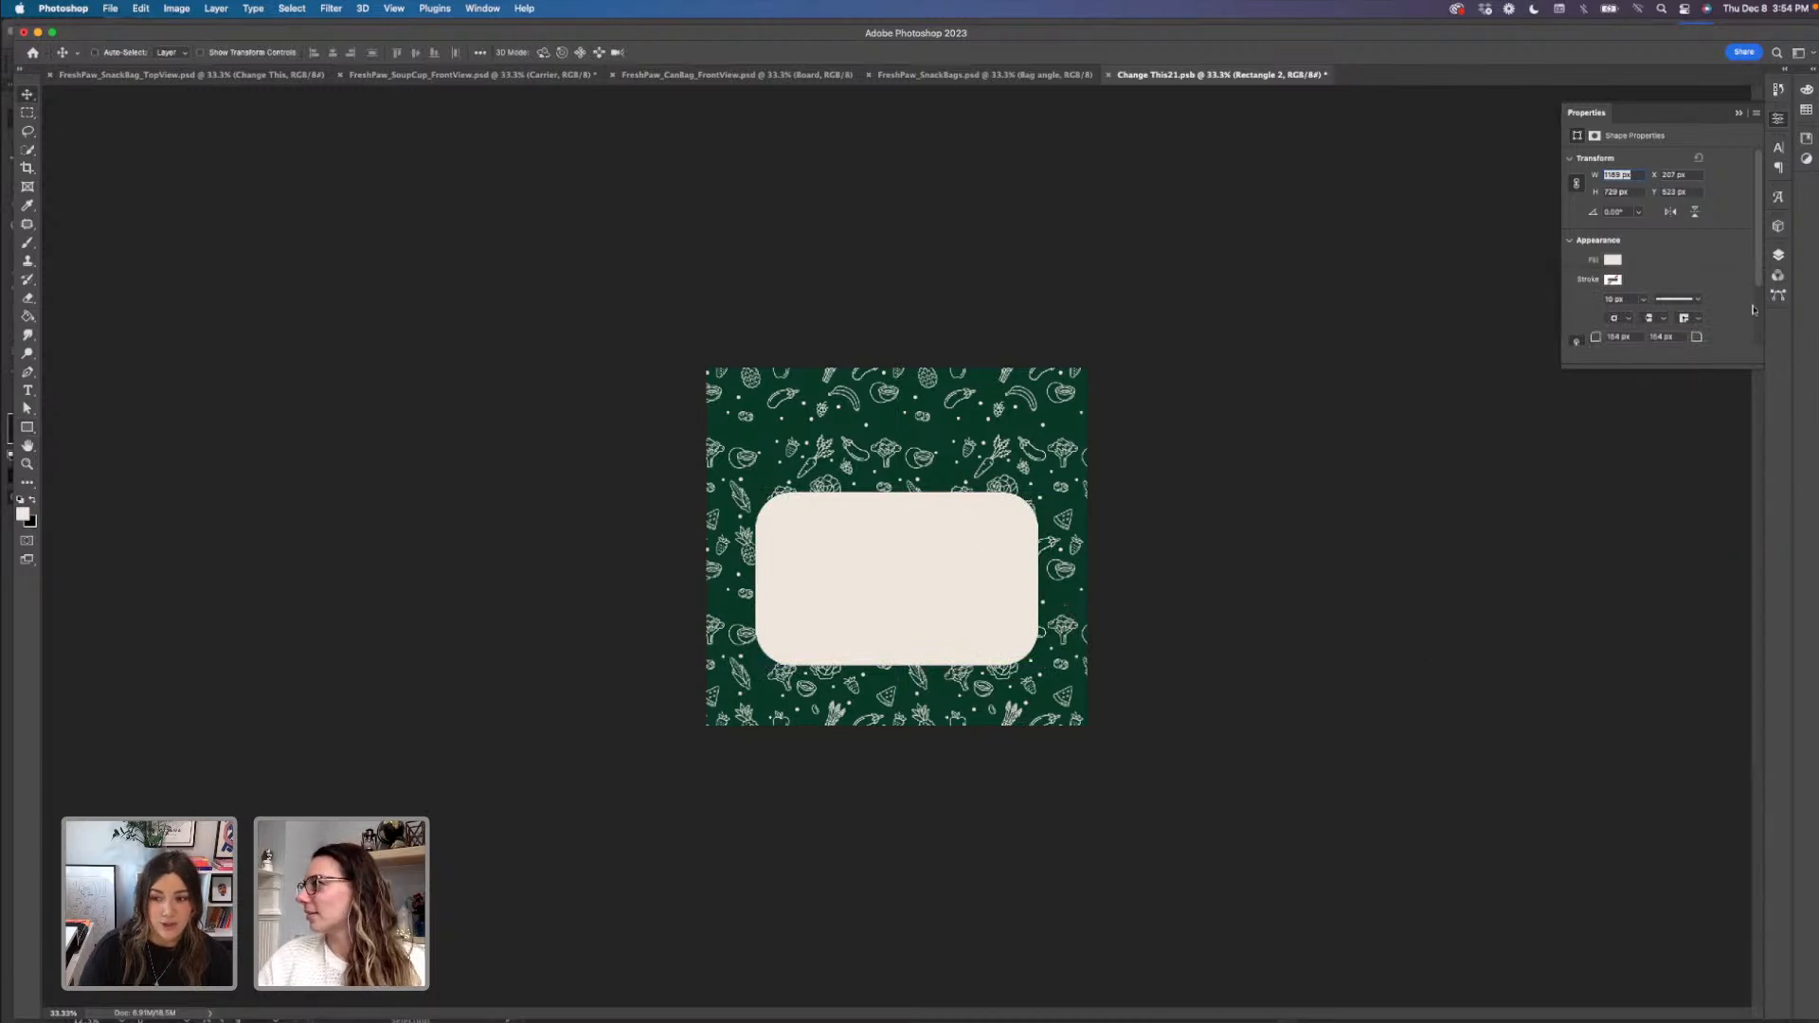
click(1779, 255)
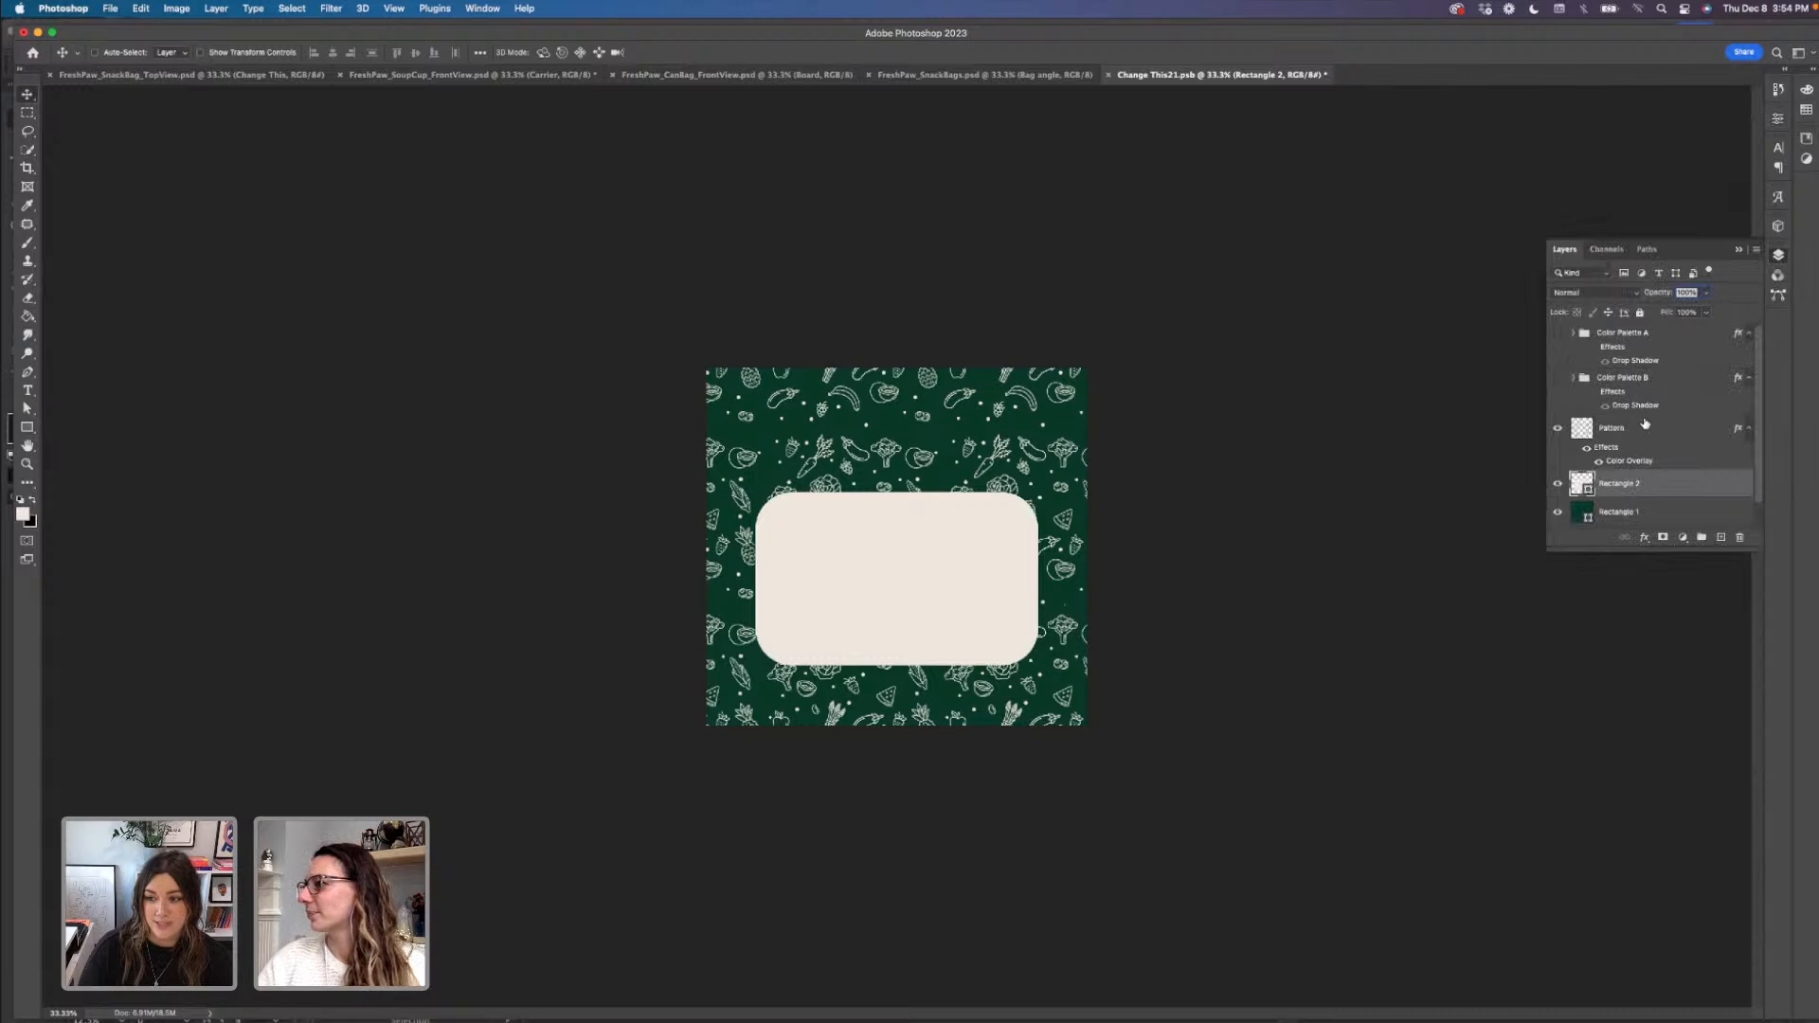
key(super+s)
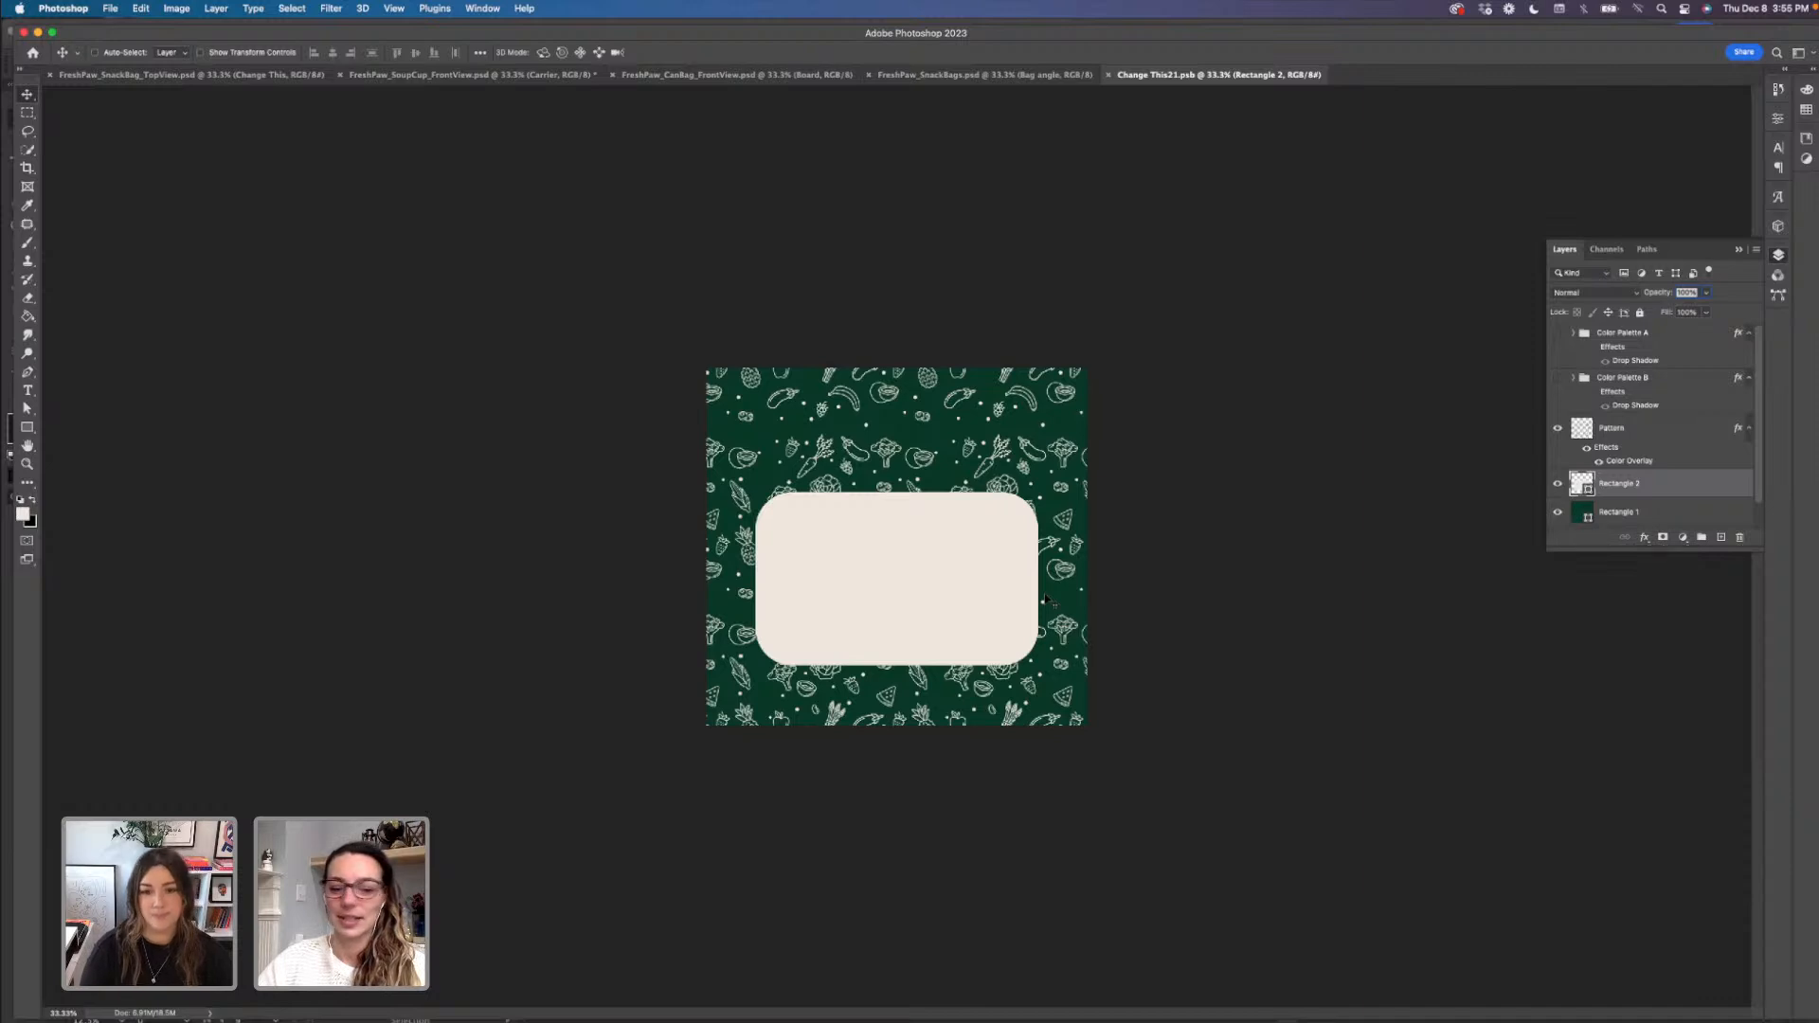
- Stretch the cream rounded rectangle's bottom edge downward with Free Transform and save the smart object
key(super+t)
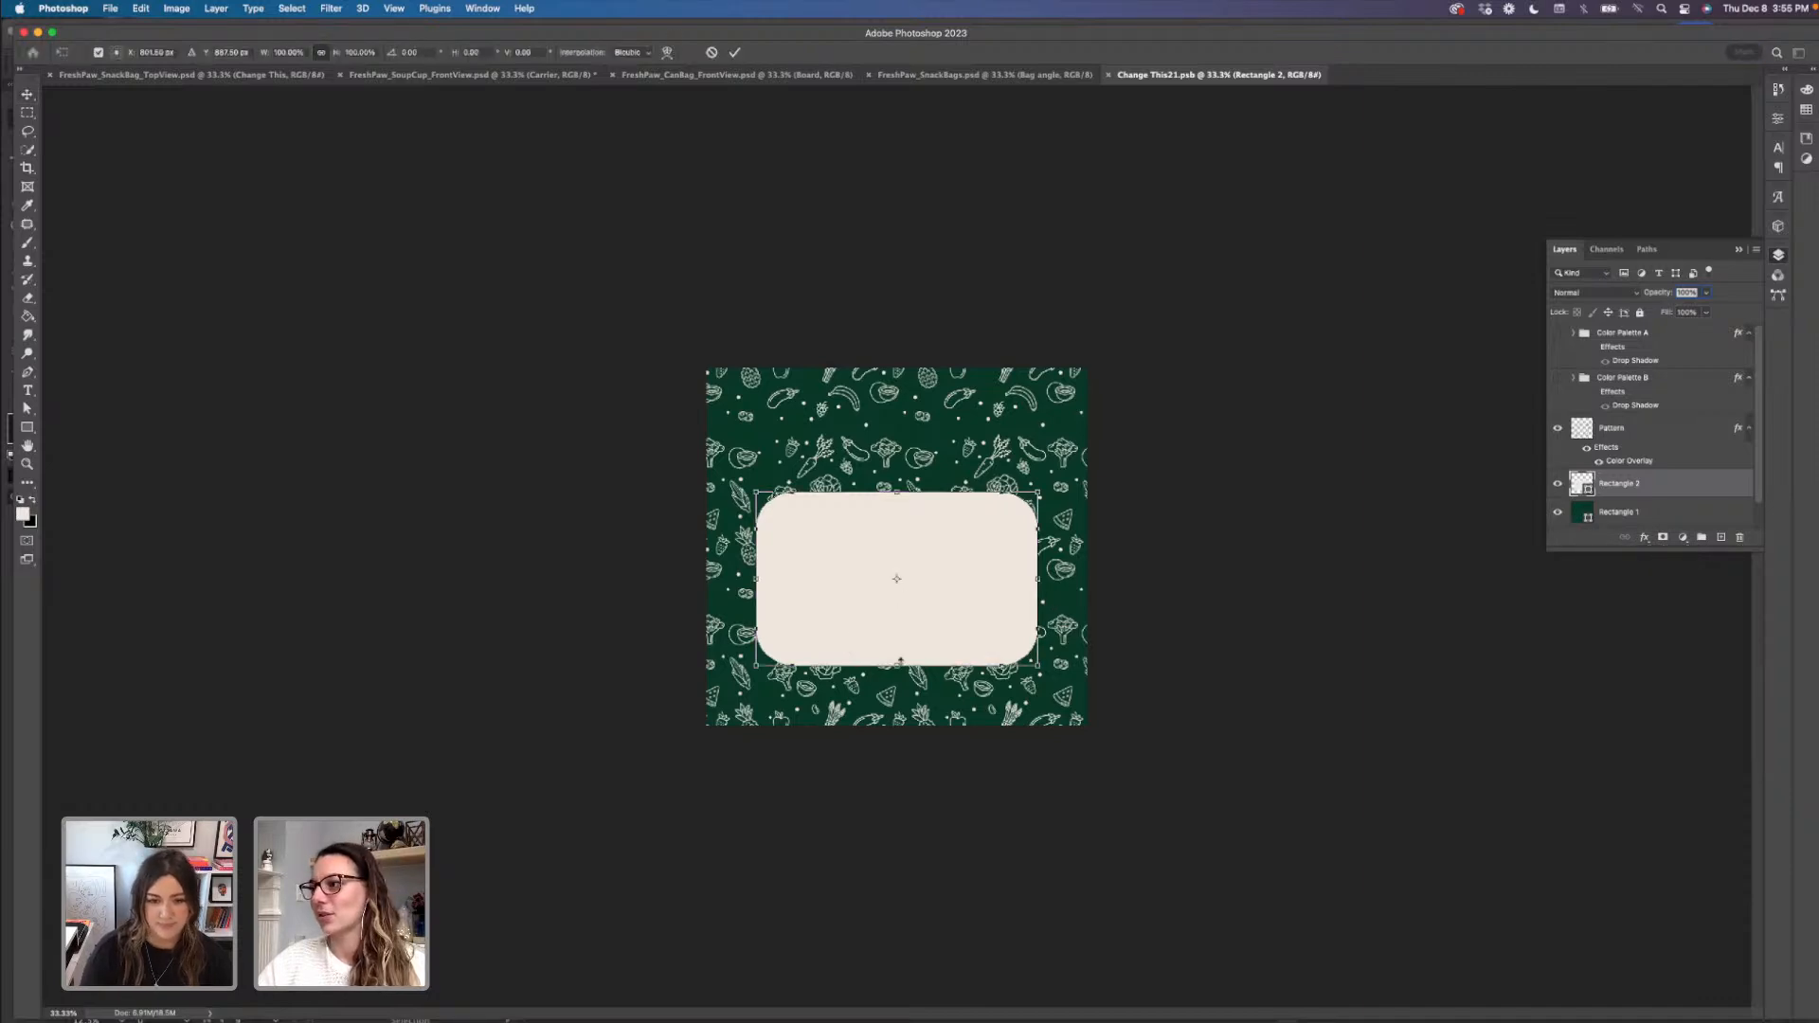
drag(897, 665, 912, 687)
key(Return)
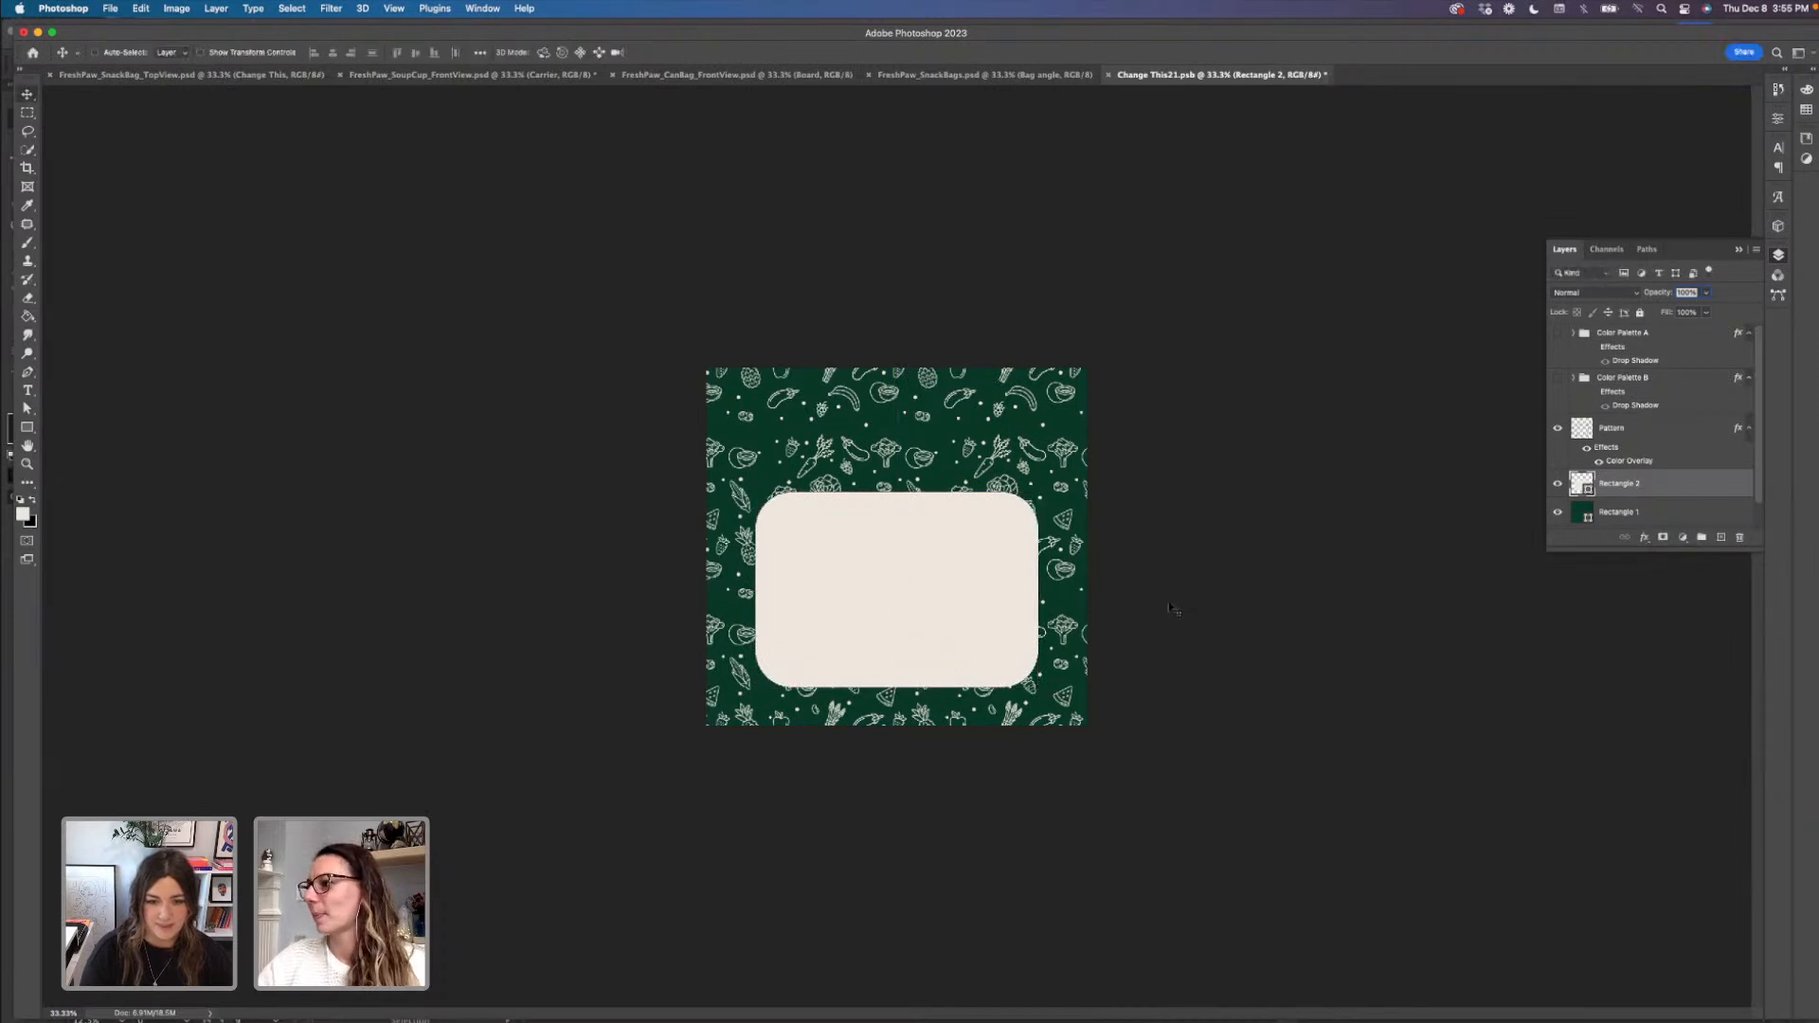
key(super+s)
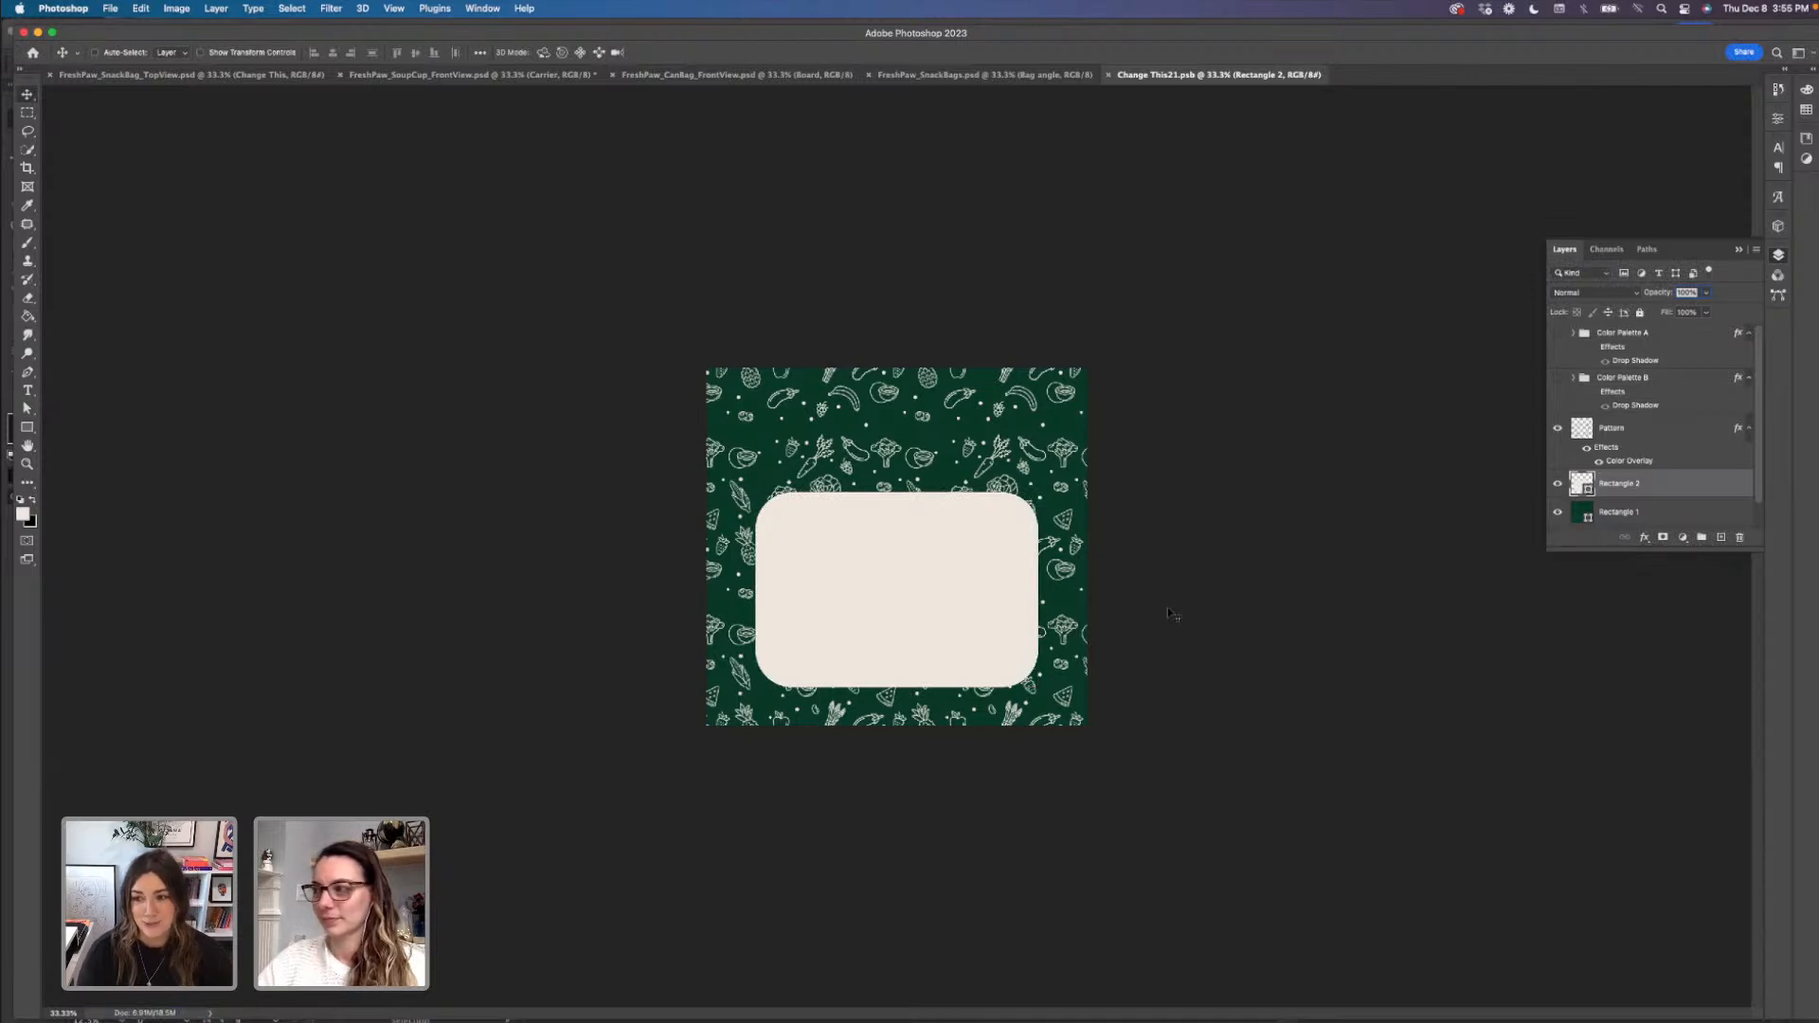
key(t)
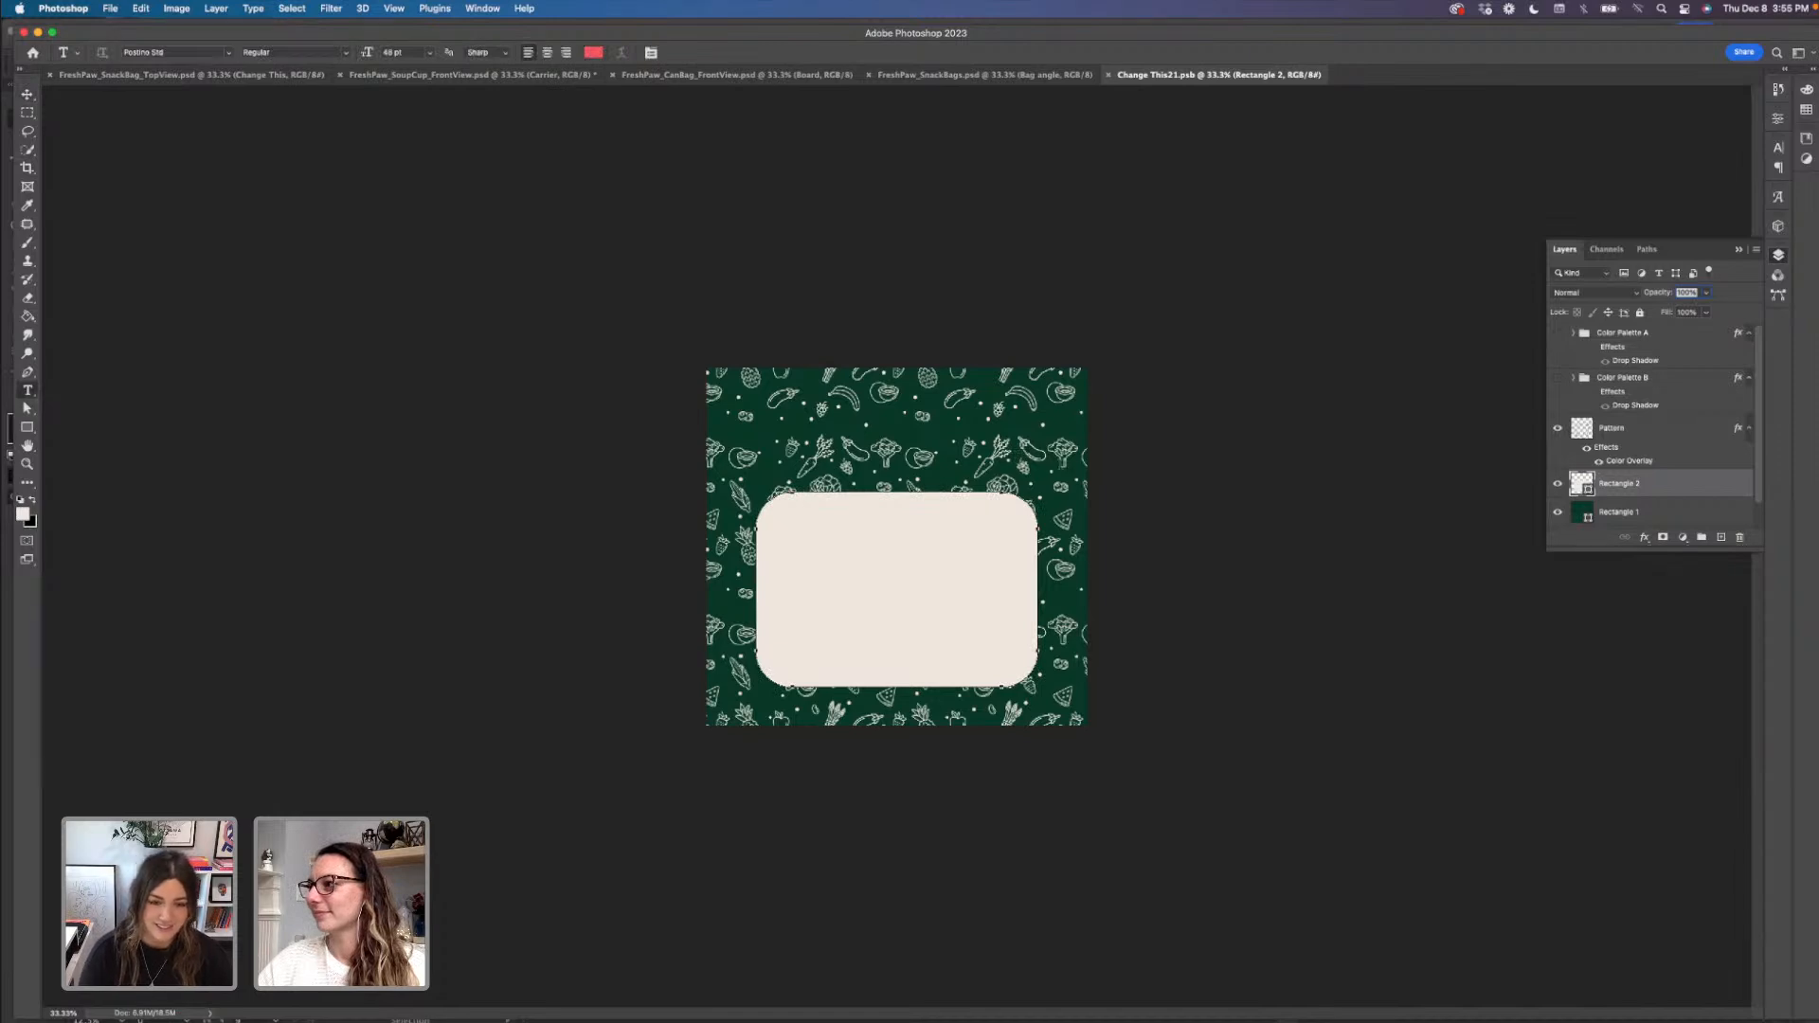
click(1018, 462)
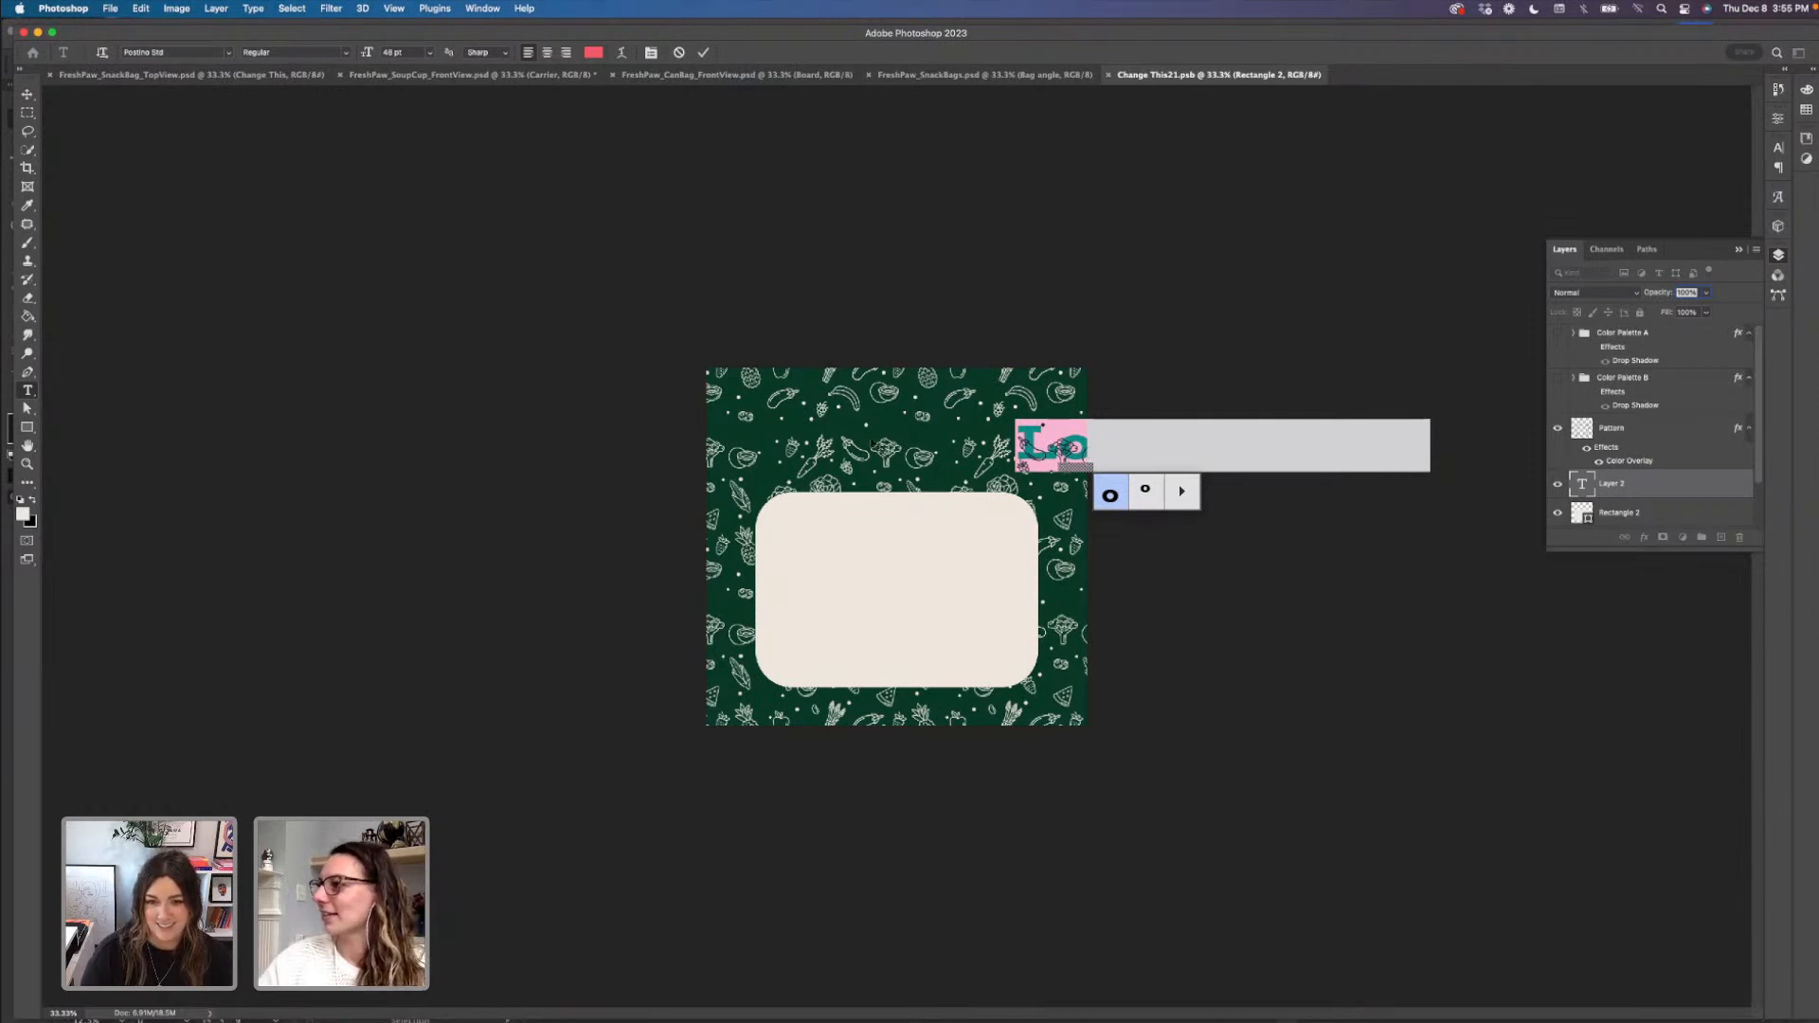
click(27, 93)
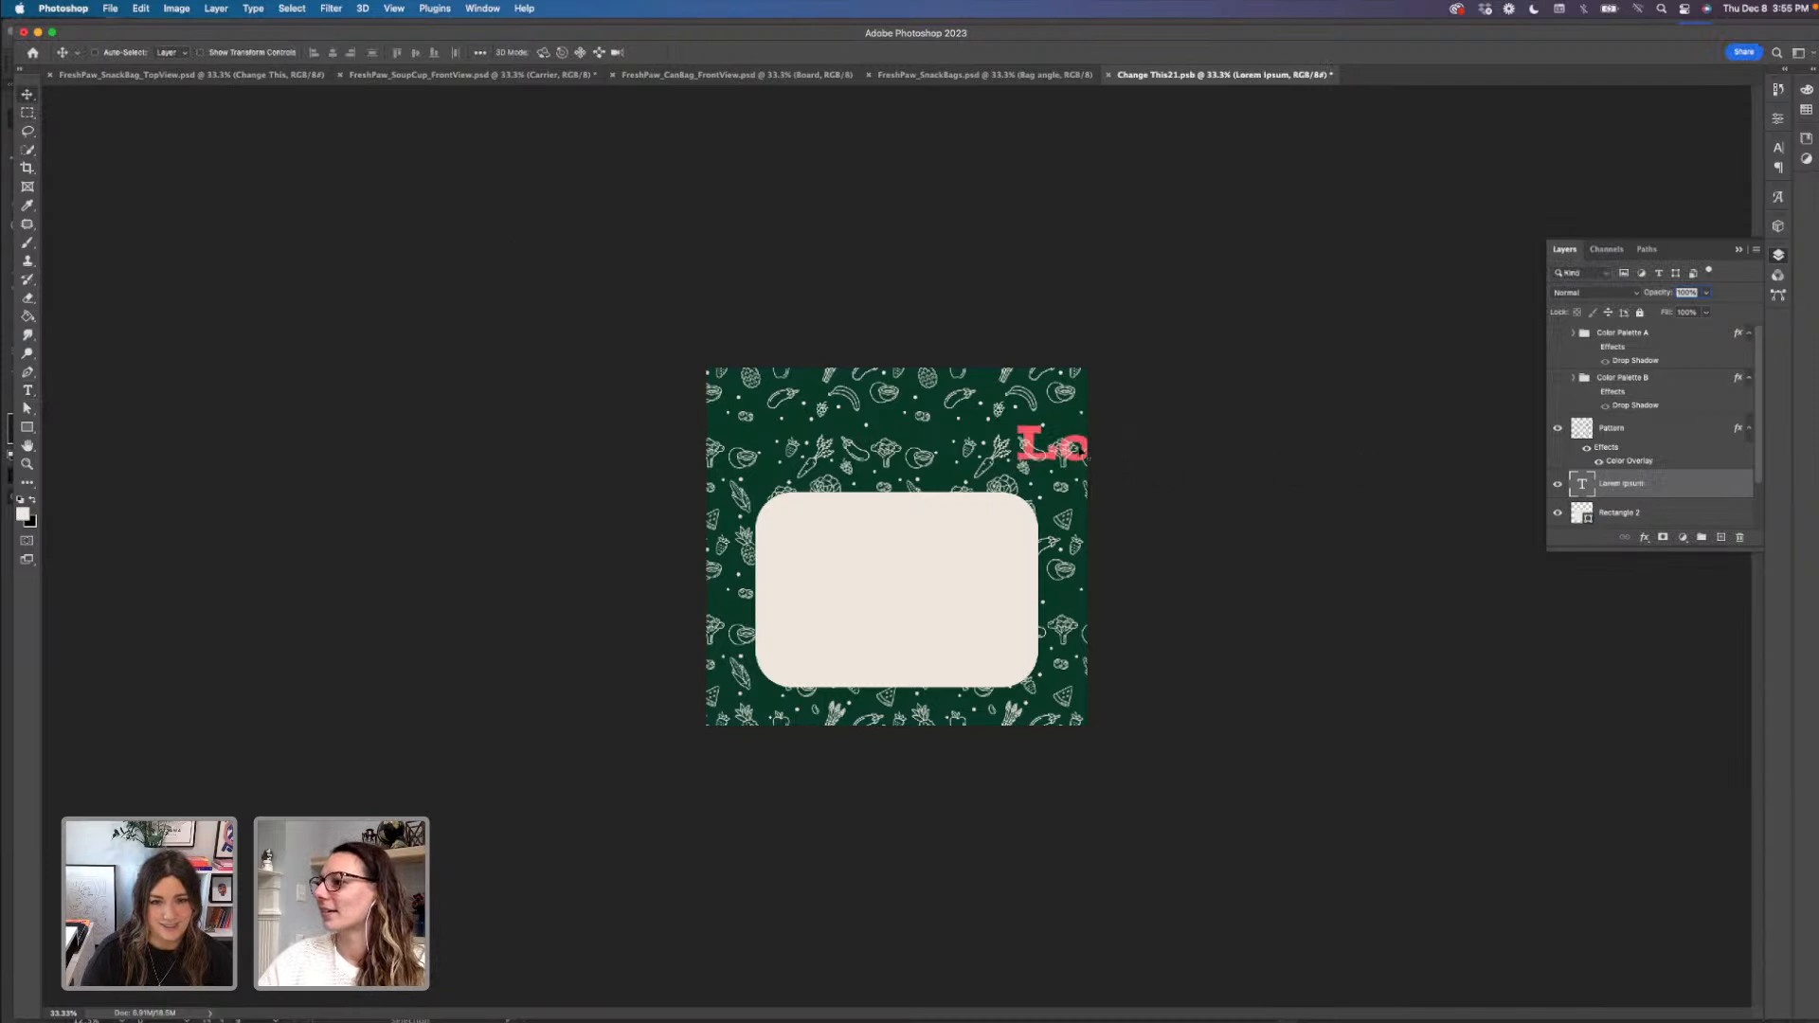
double_click(1061, 446)
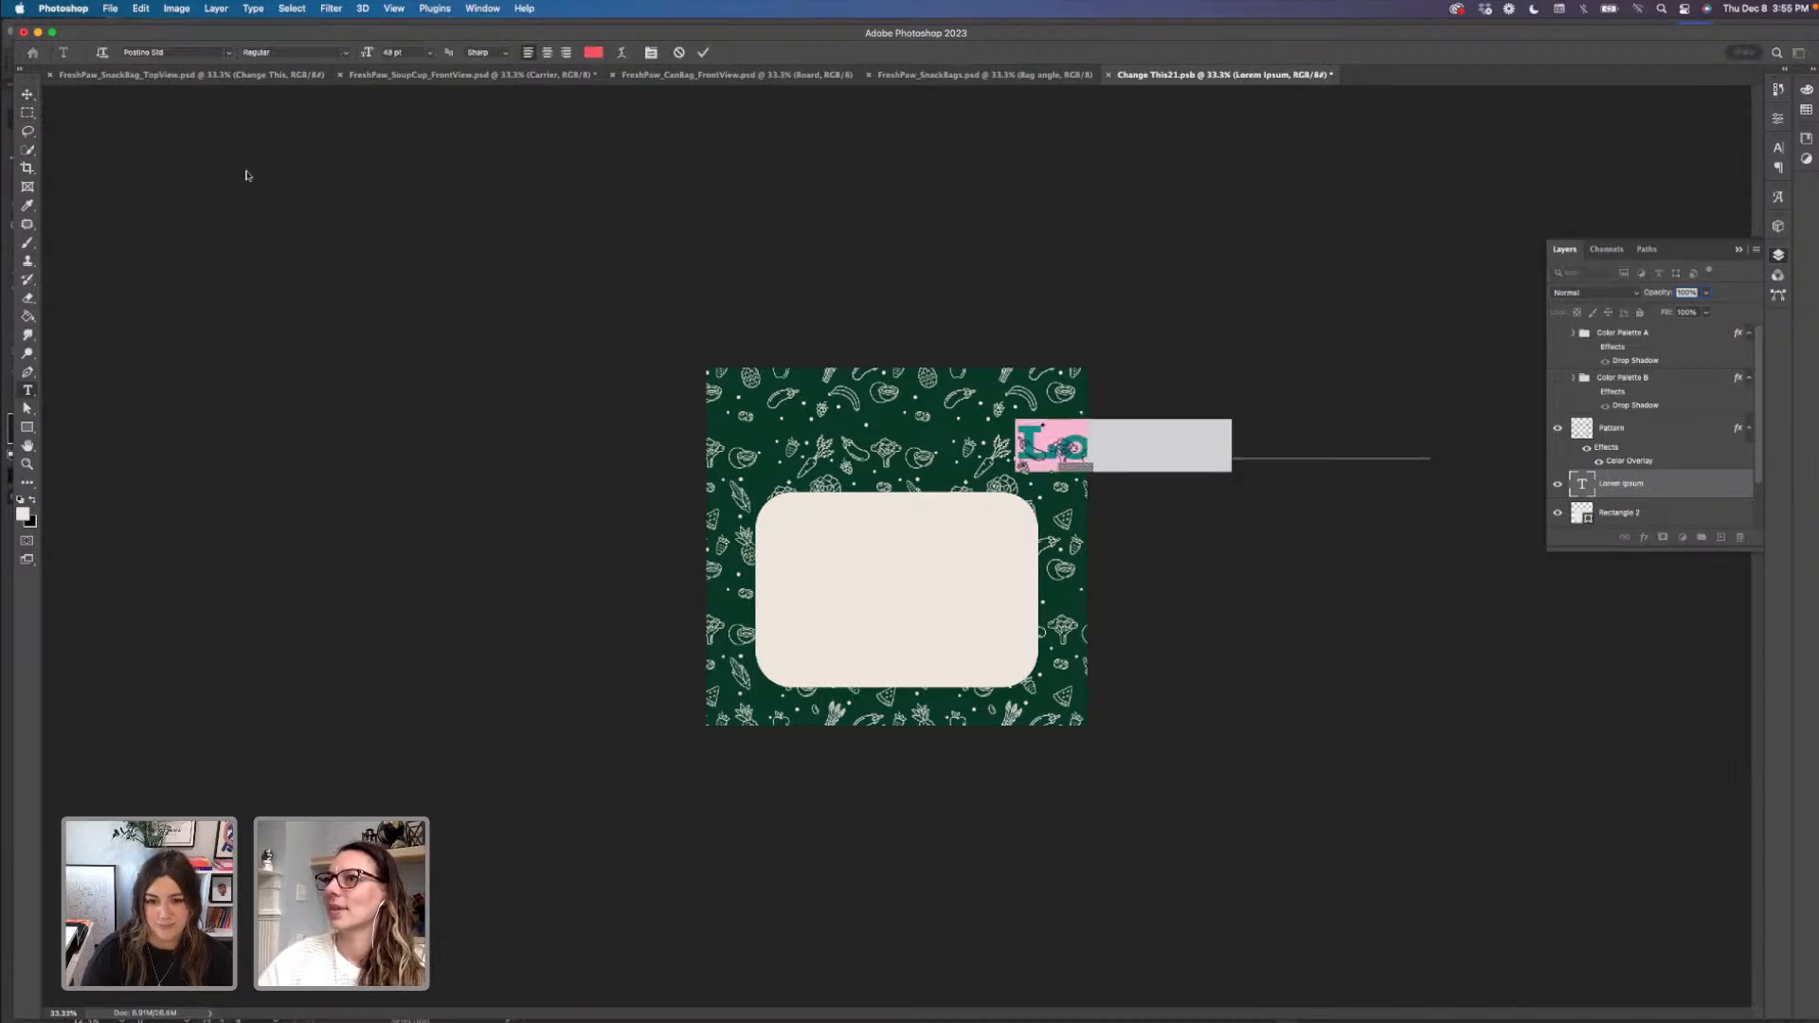
click(27, 94)
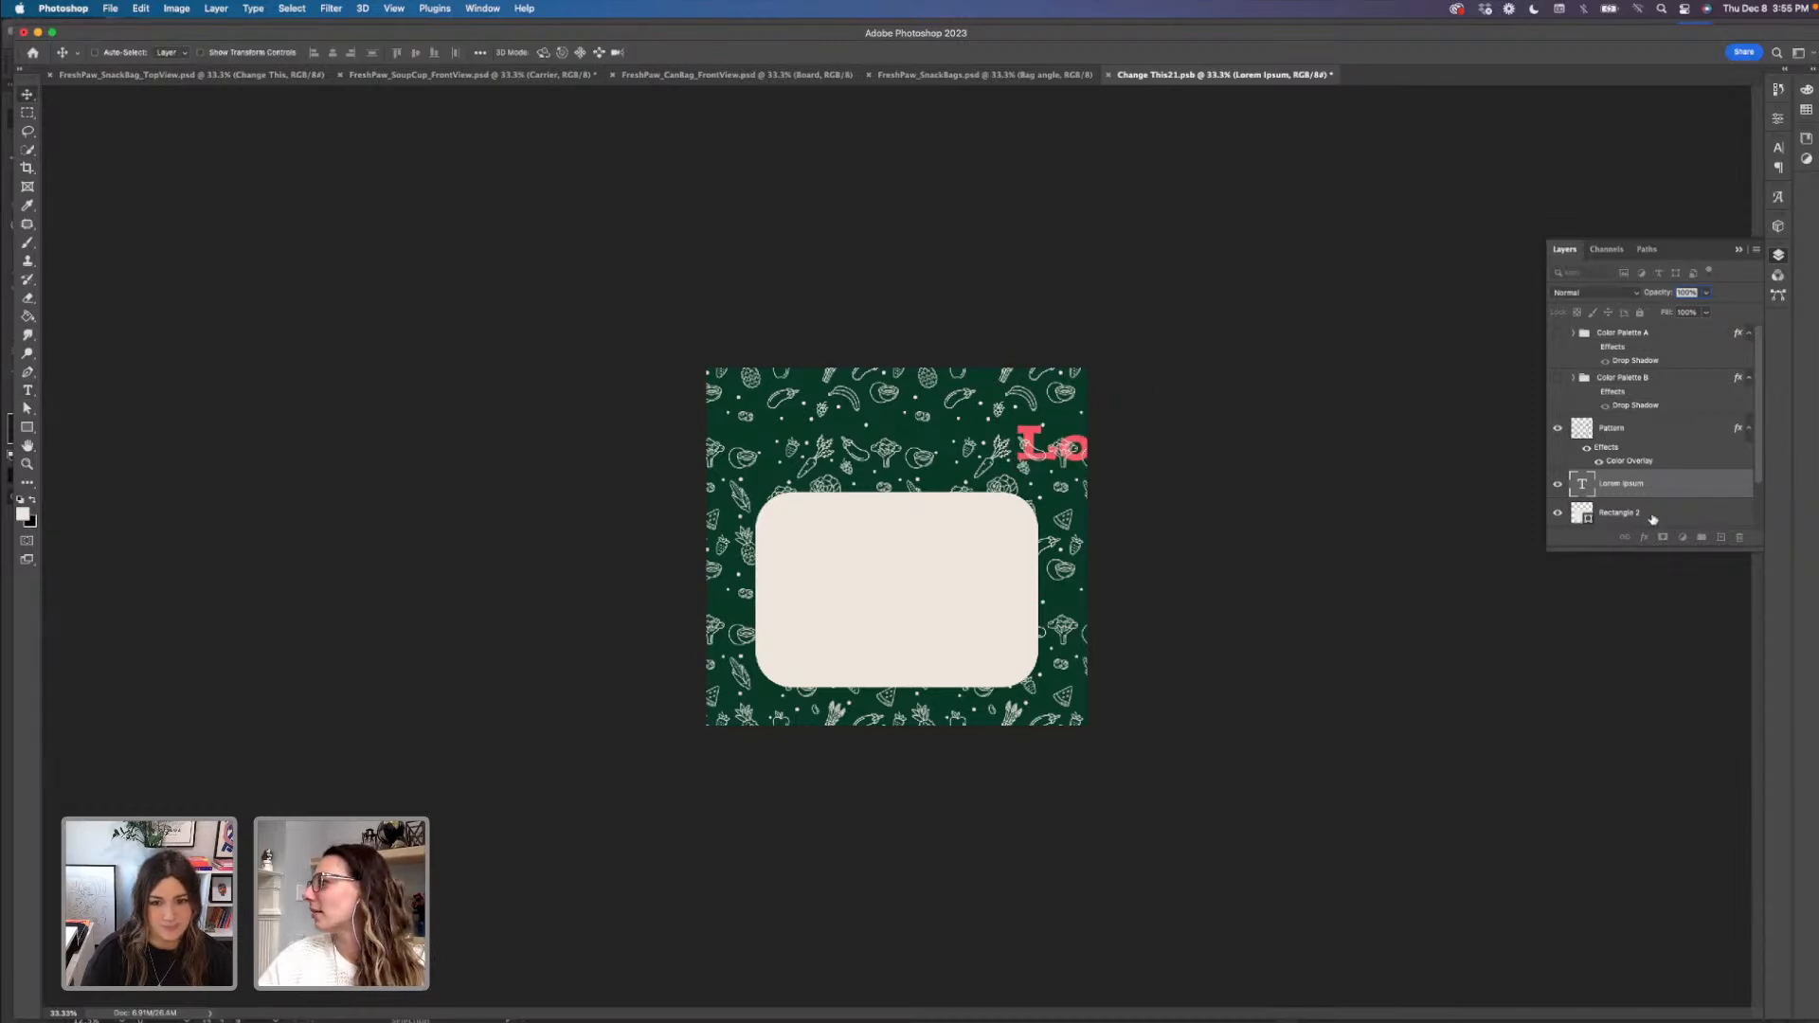
click(1740, 539)
key(Return)
- Add a text line above the cream rectangle reading "ImPAWSibly", replacing the placeholder text
key(t)
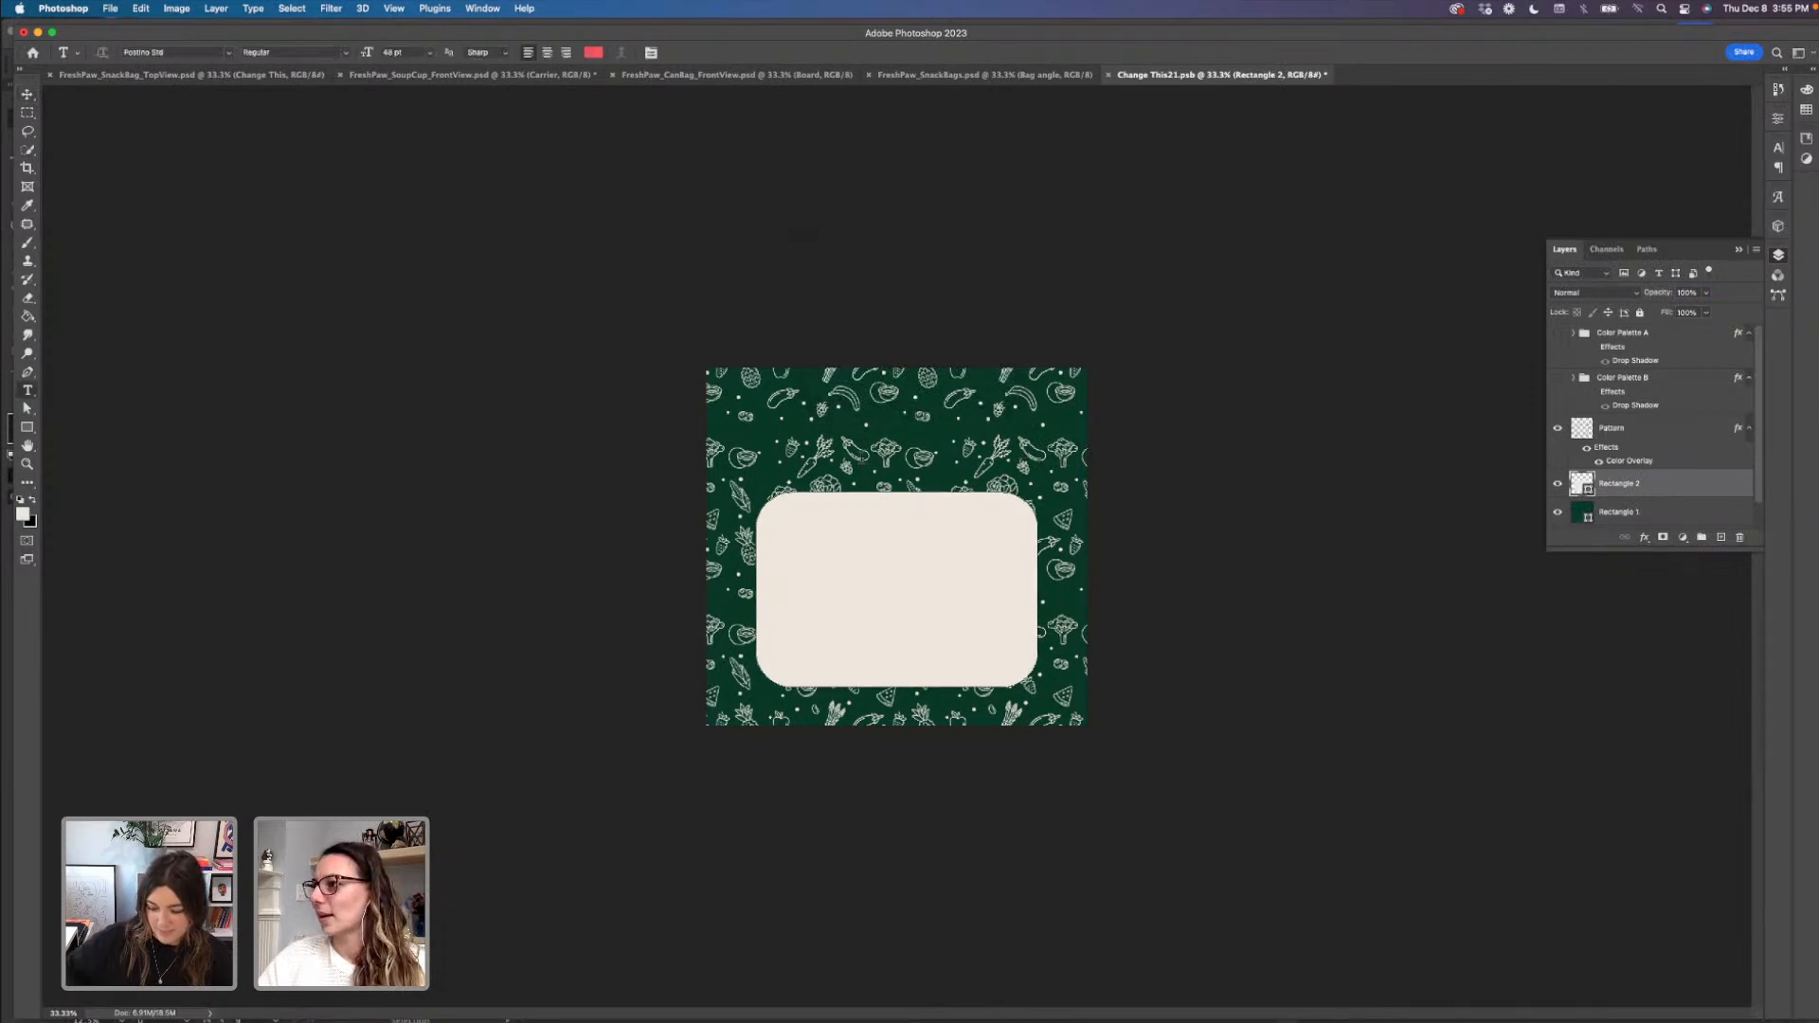
click(849, 447)
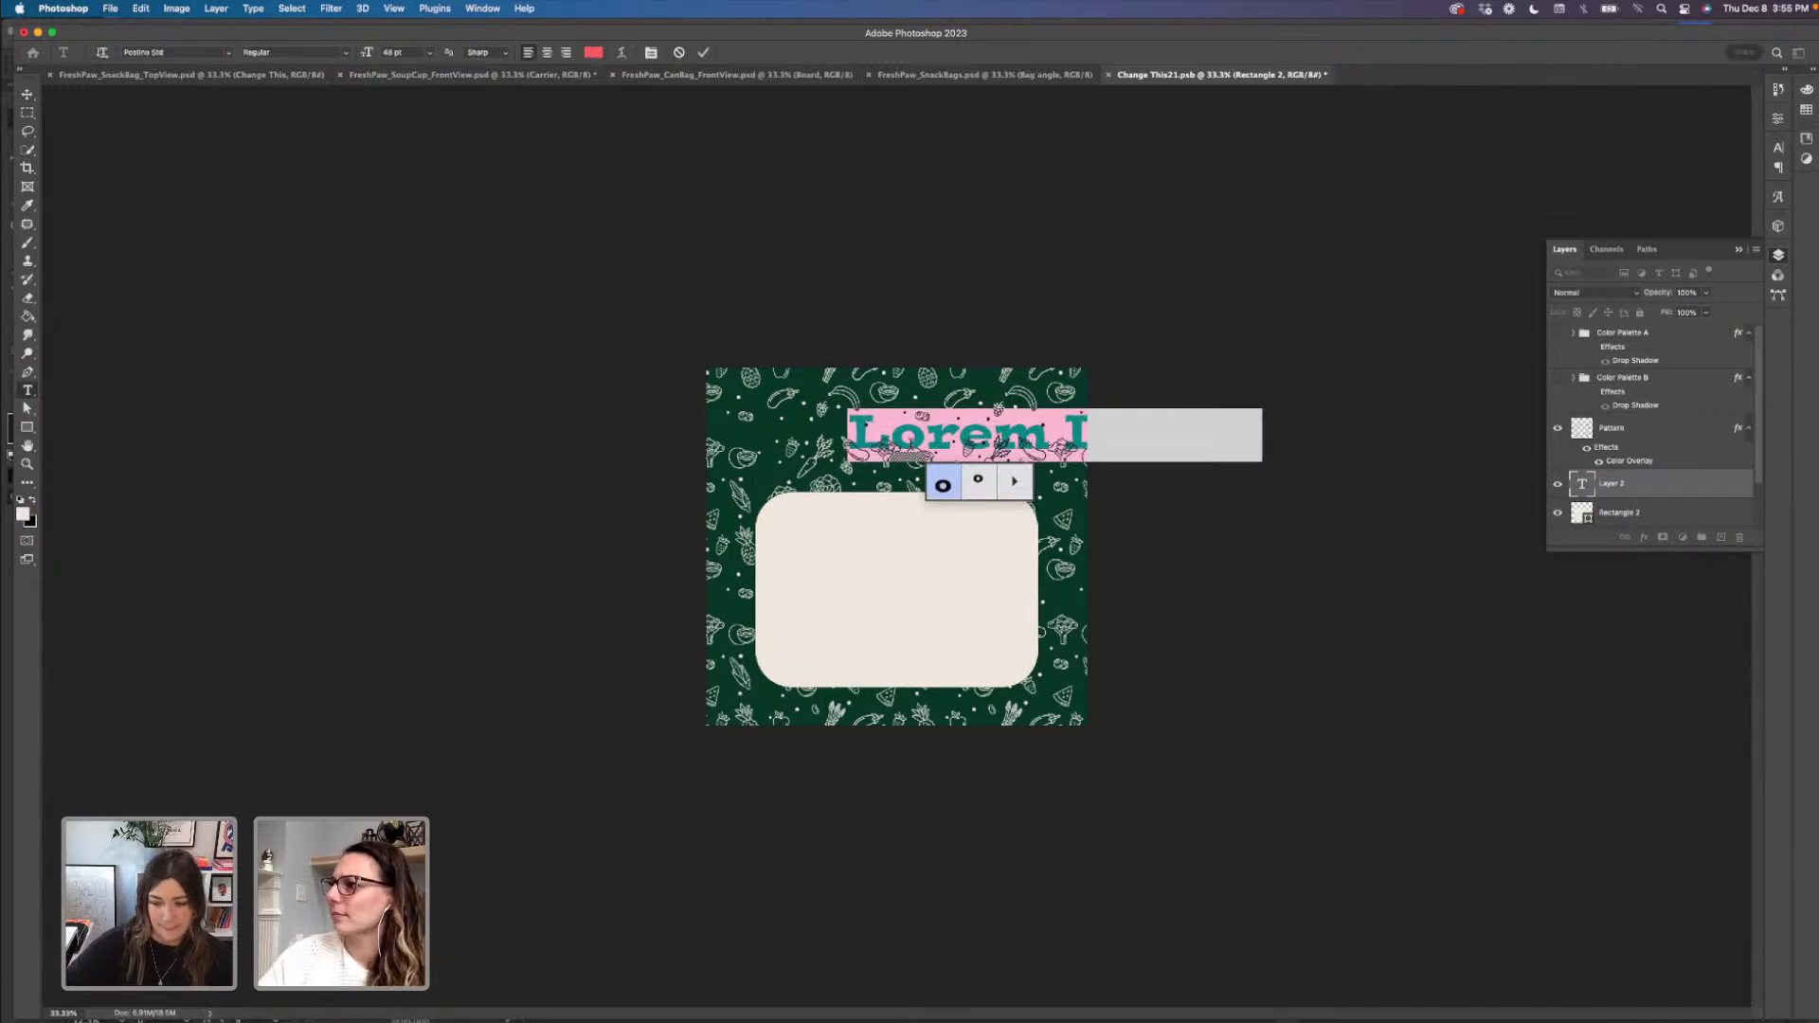
key(Right)
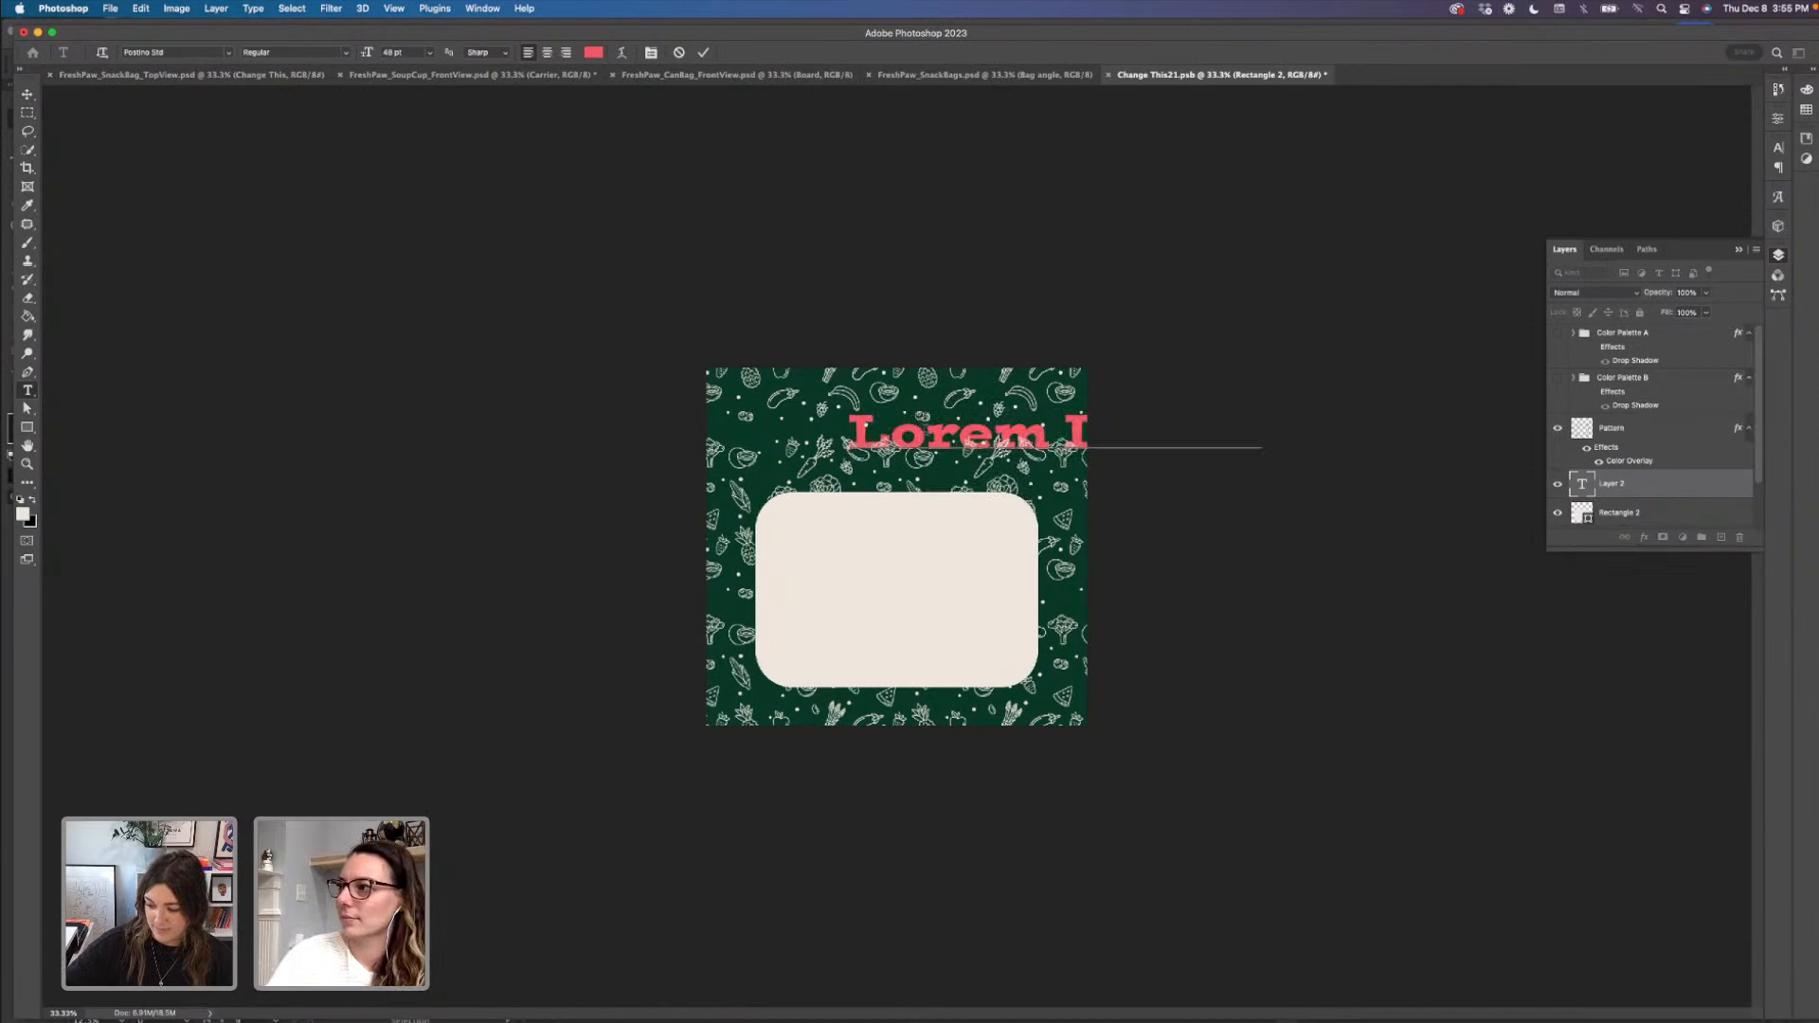
key(alt+shift+Left)
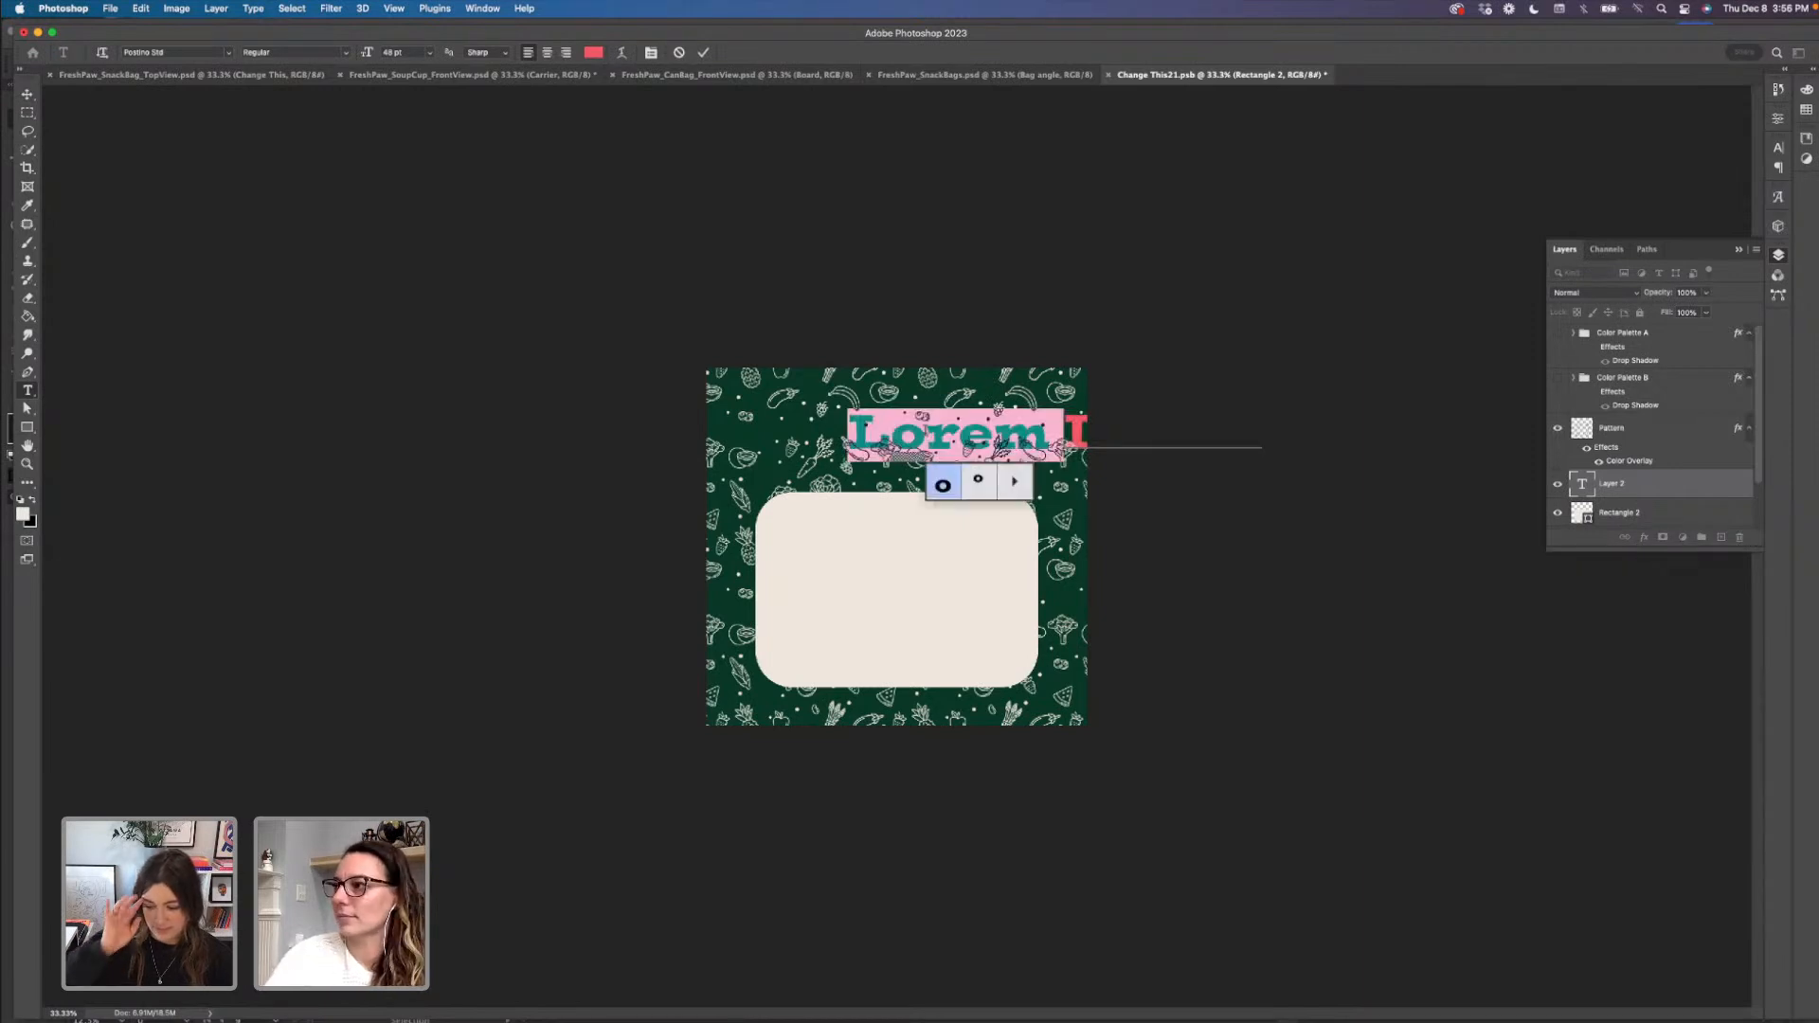
key(Right)
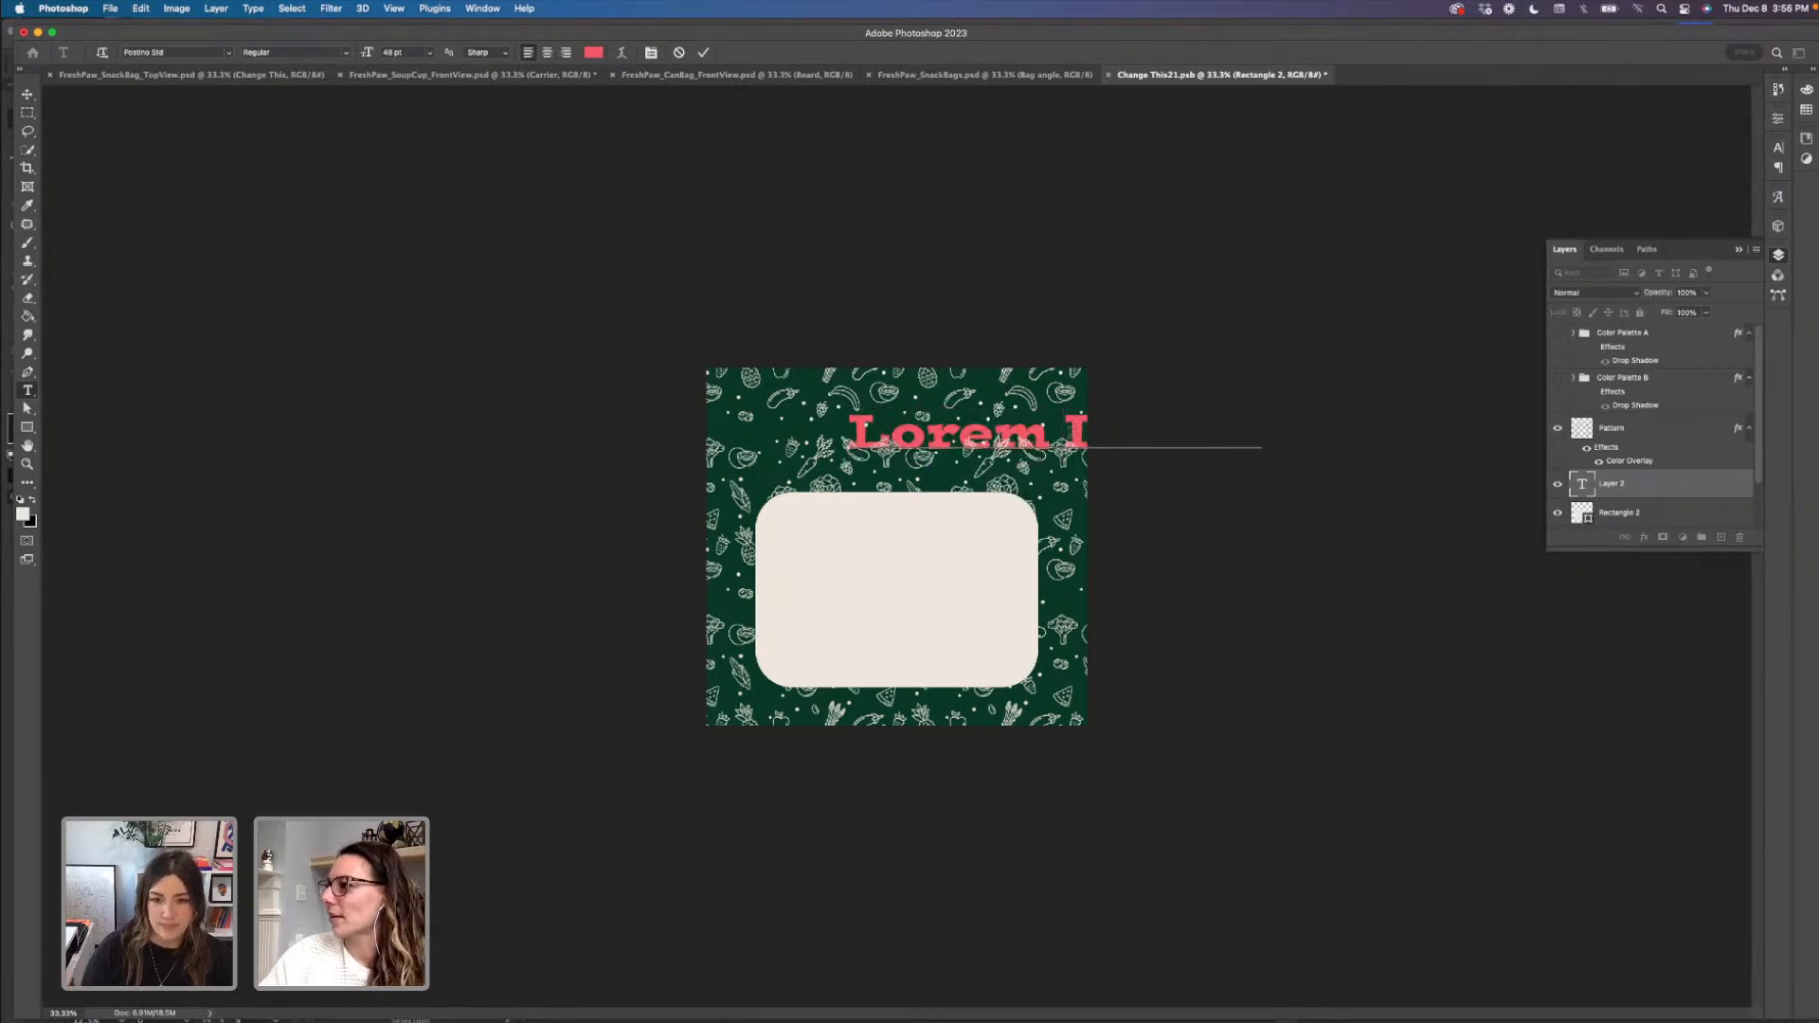
shift+click(1292, 441)
key(BackSpace)
key(BackSpace)
key(BackSpace)
key(BackSpace)
key(BackSpace)
key(BackSpace)
key(BackSpace)
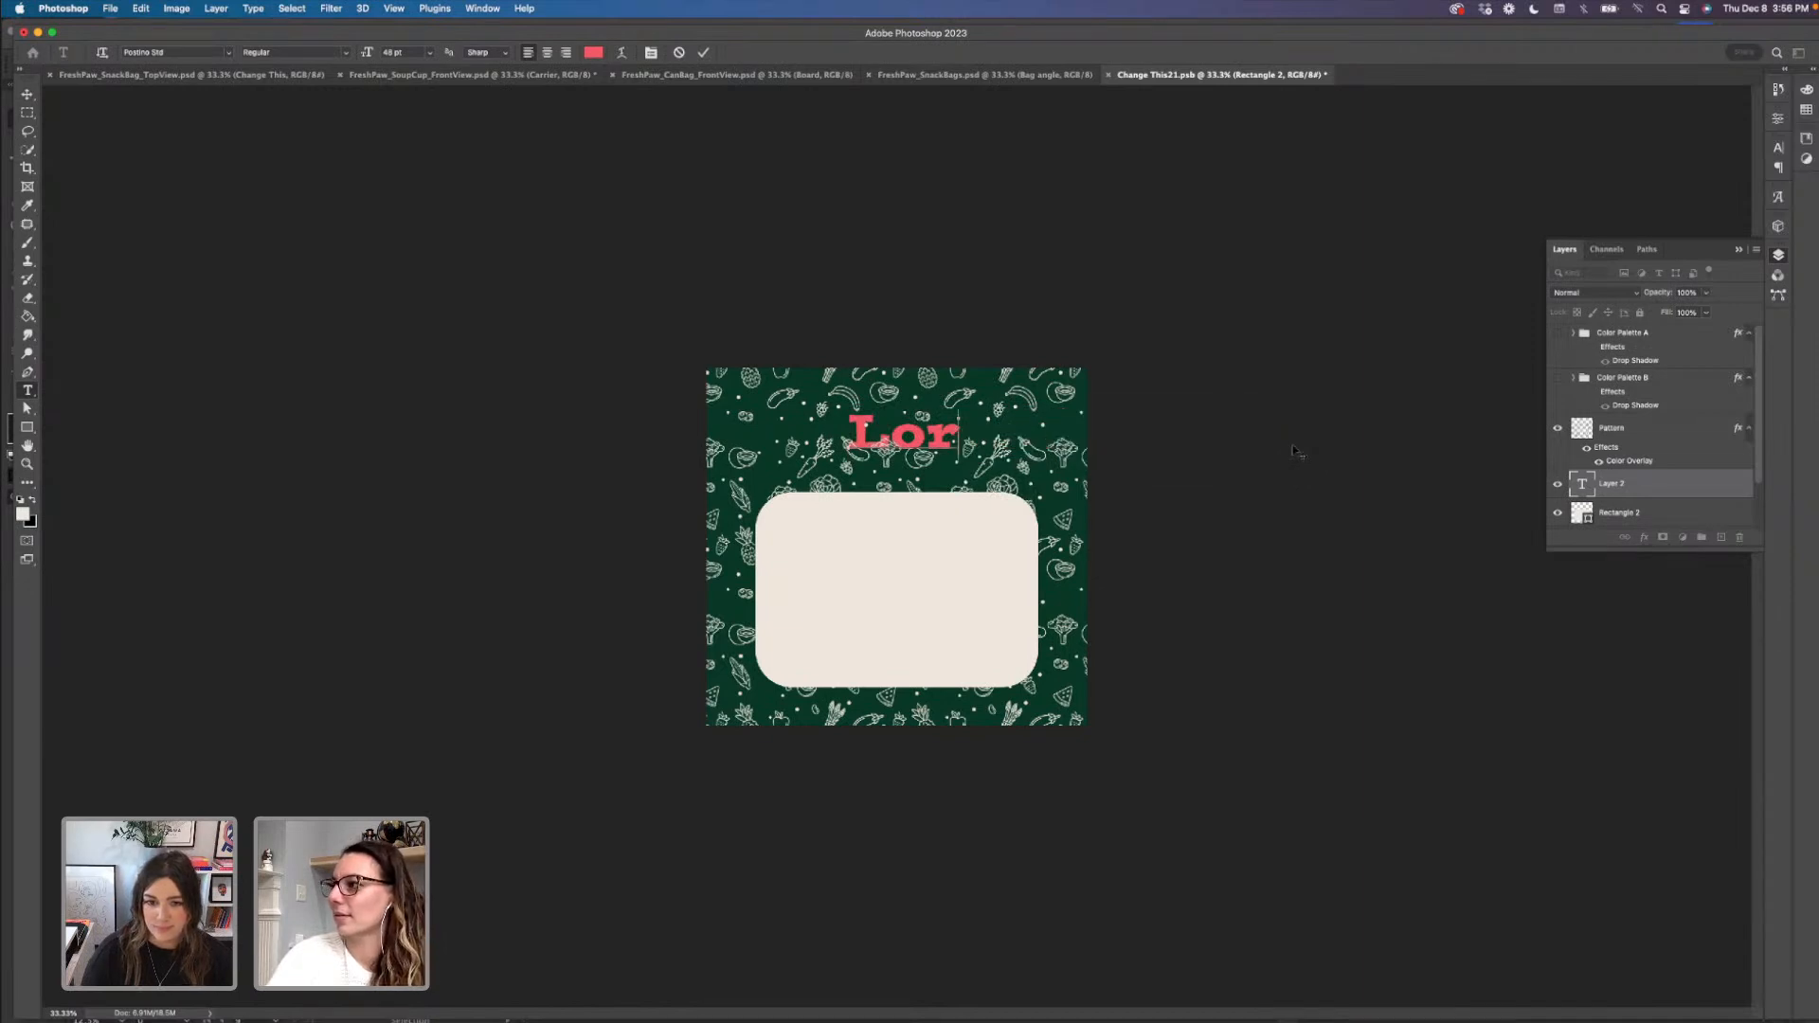
text(I)
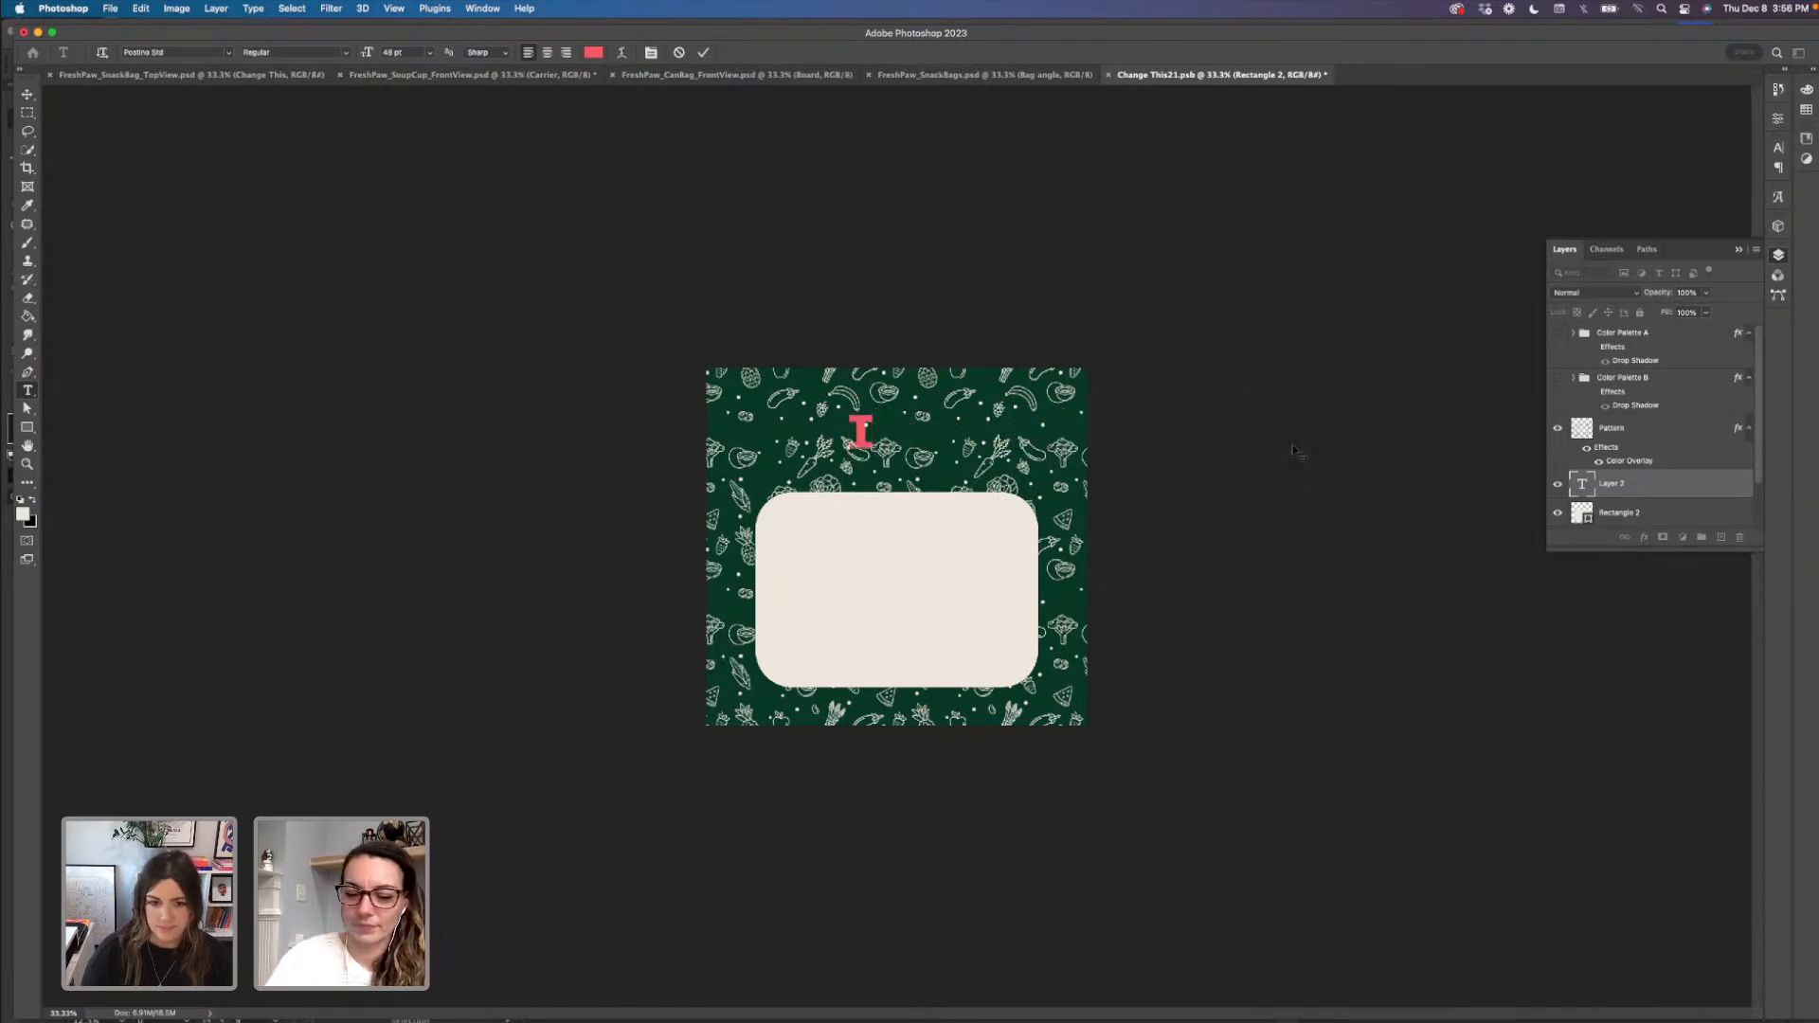
text(mP)
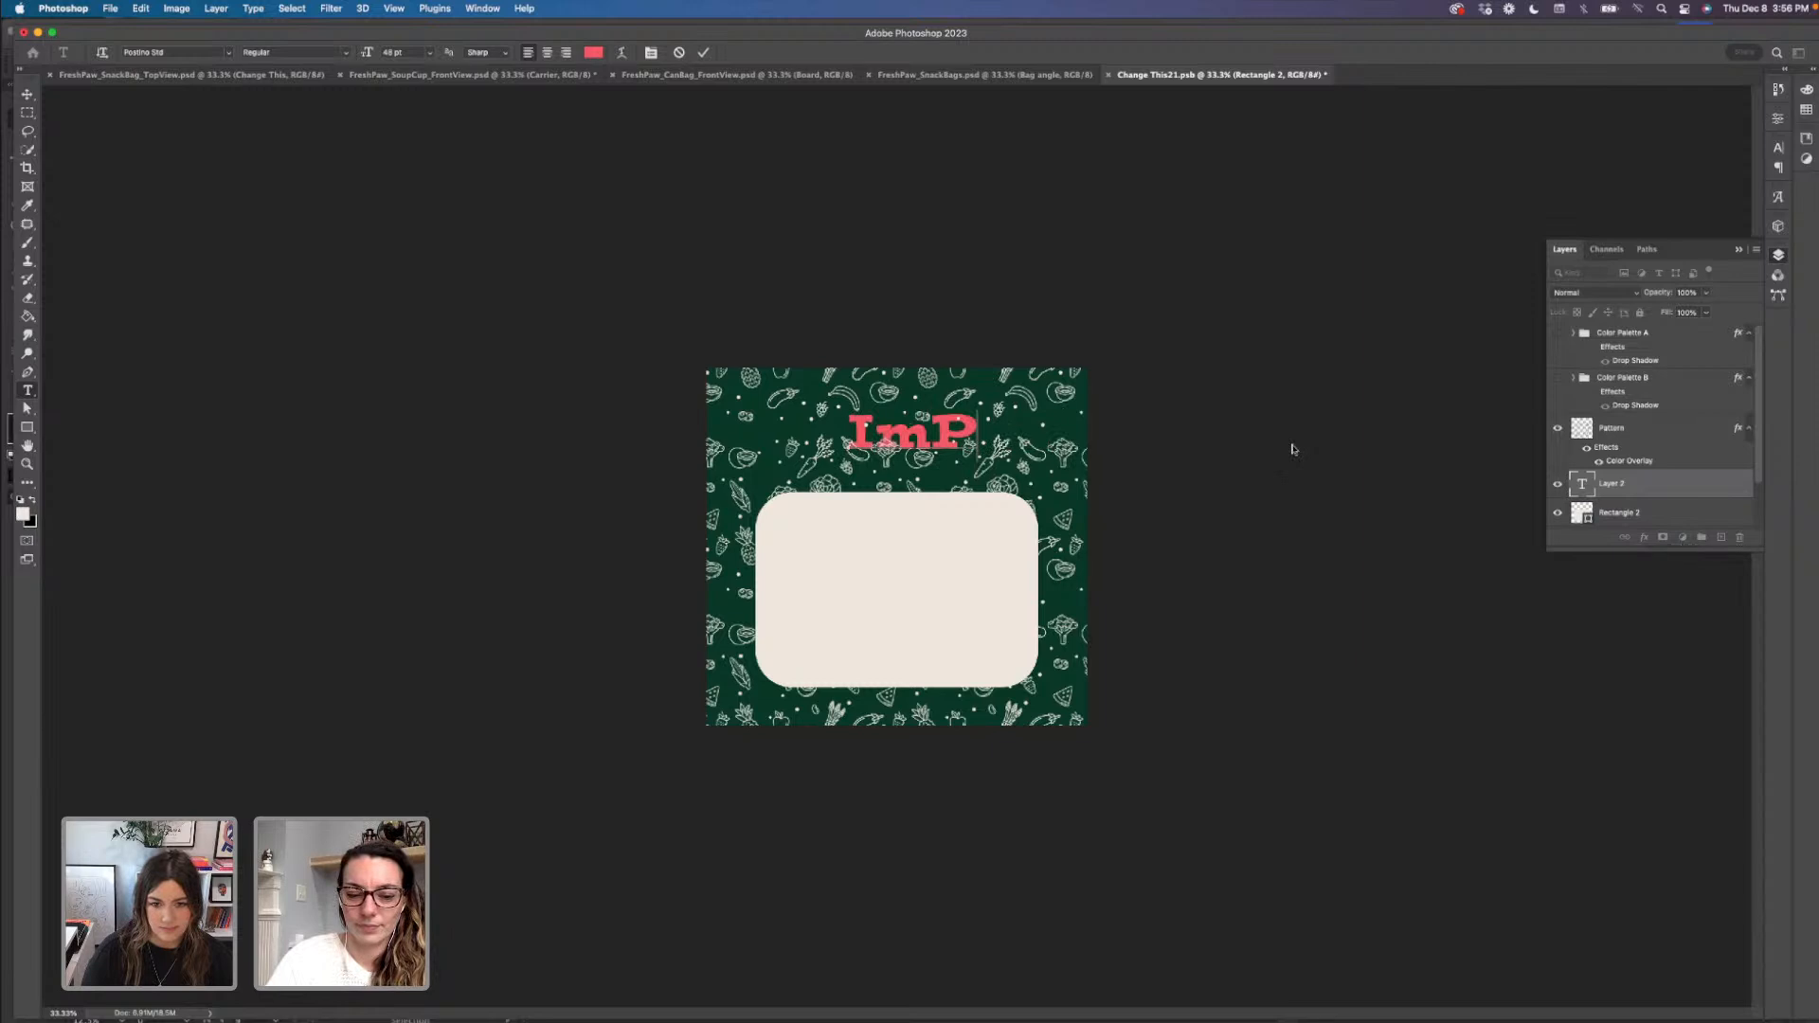
text(AWsible)
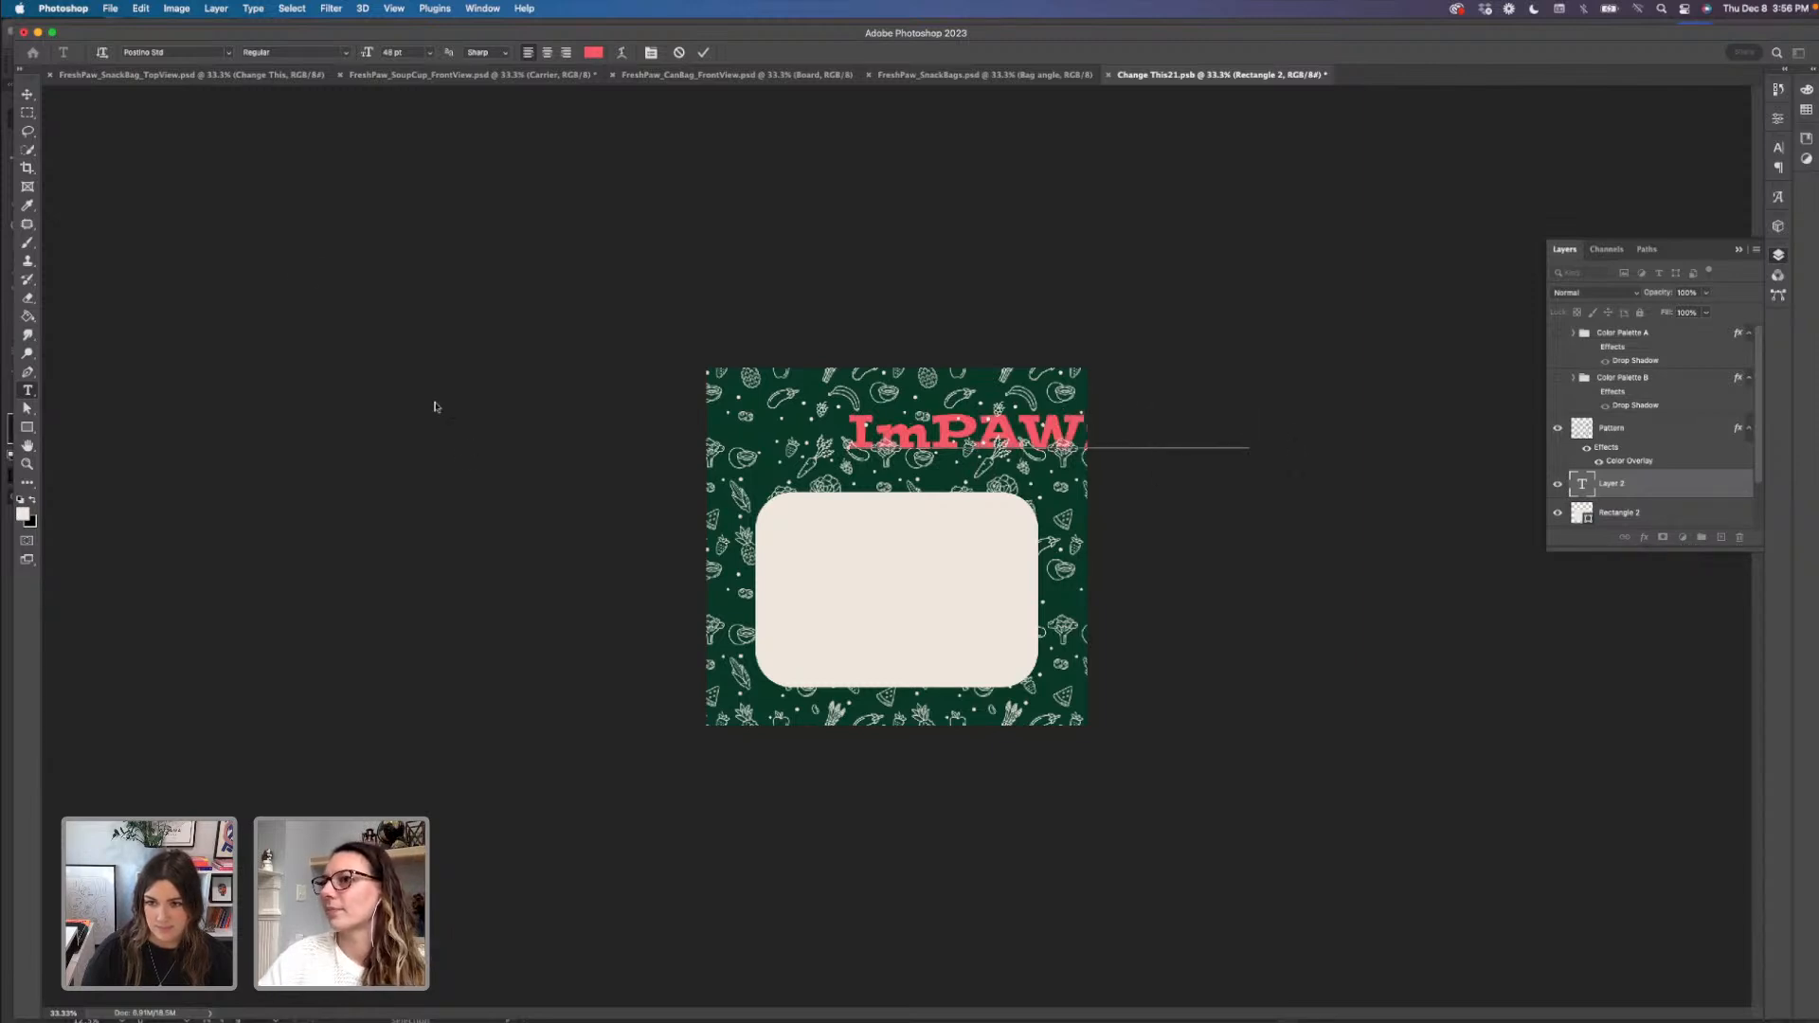
- Move the ImPAWSibly text onto the cream rectangle and scale it to about 53%, centred near the rectangle's upper edge
click(31, 97)
drag(1061, 432, 959, 566)
key(super+t)
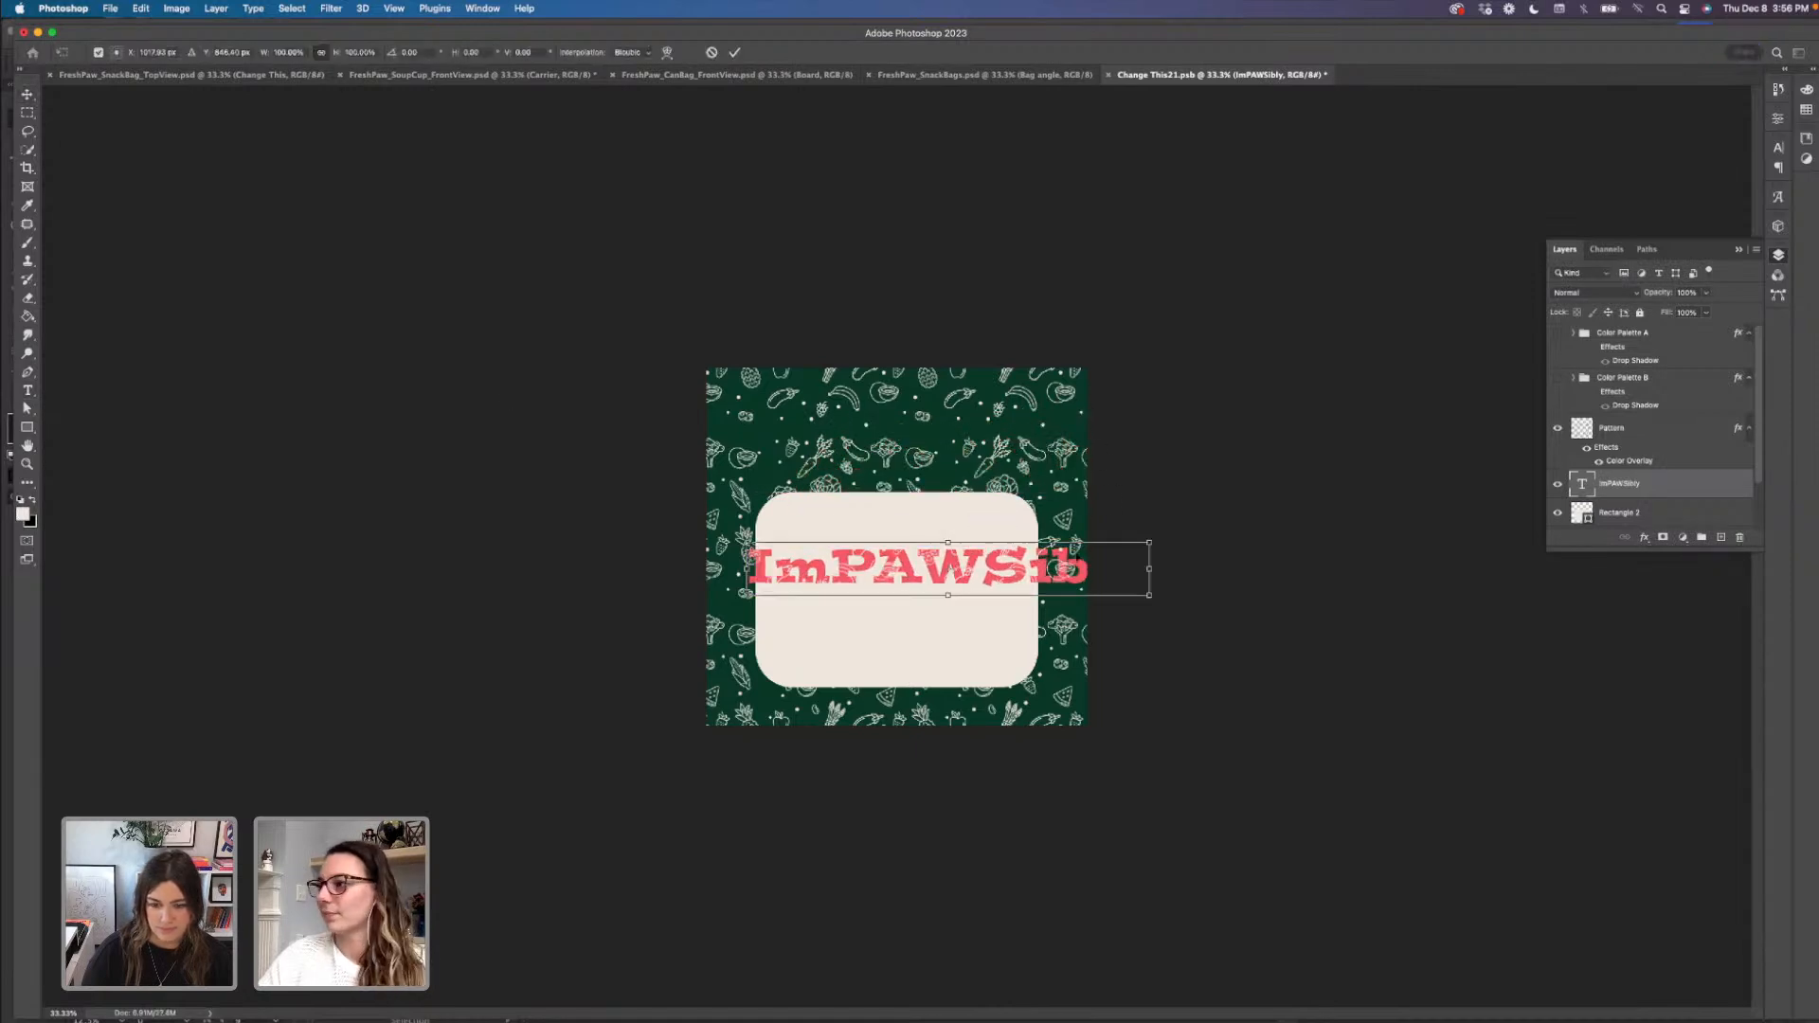
drag(1132, 565, 995, 559)
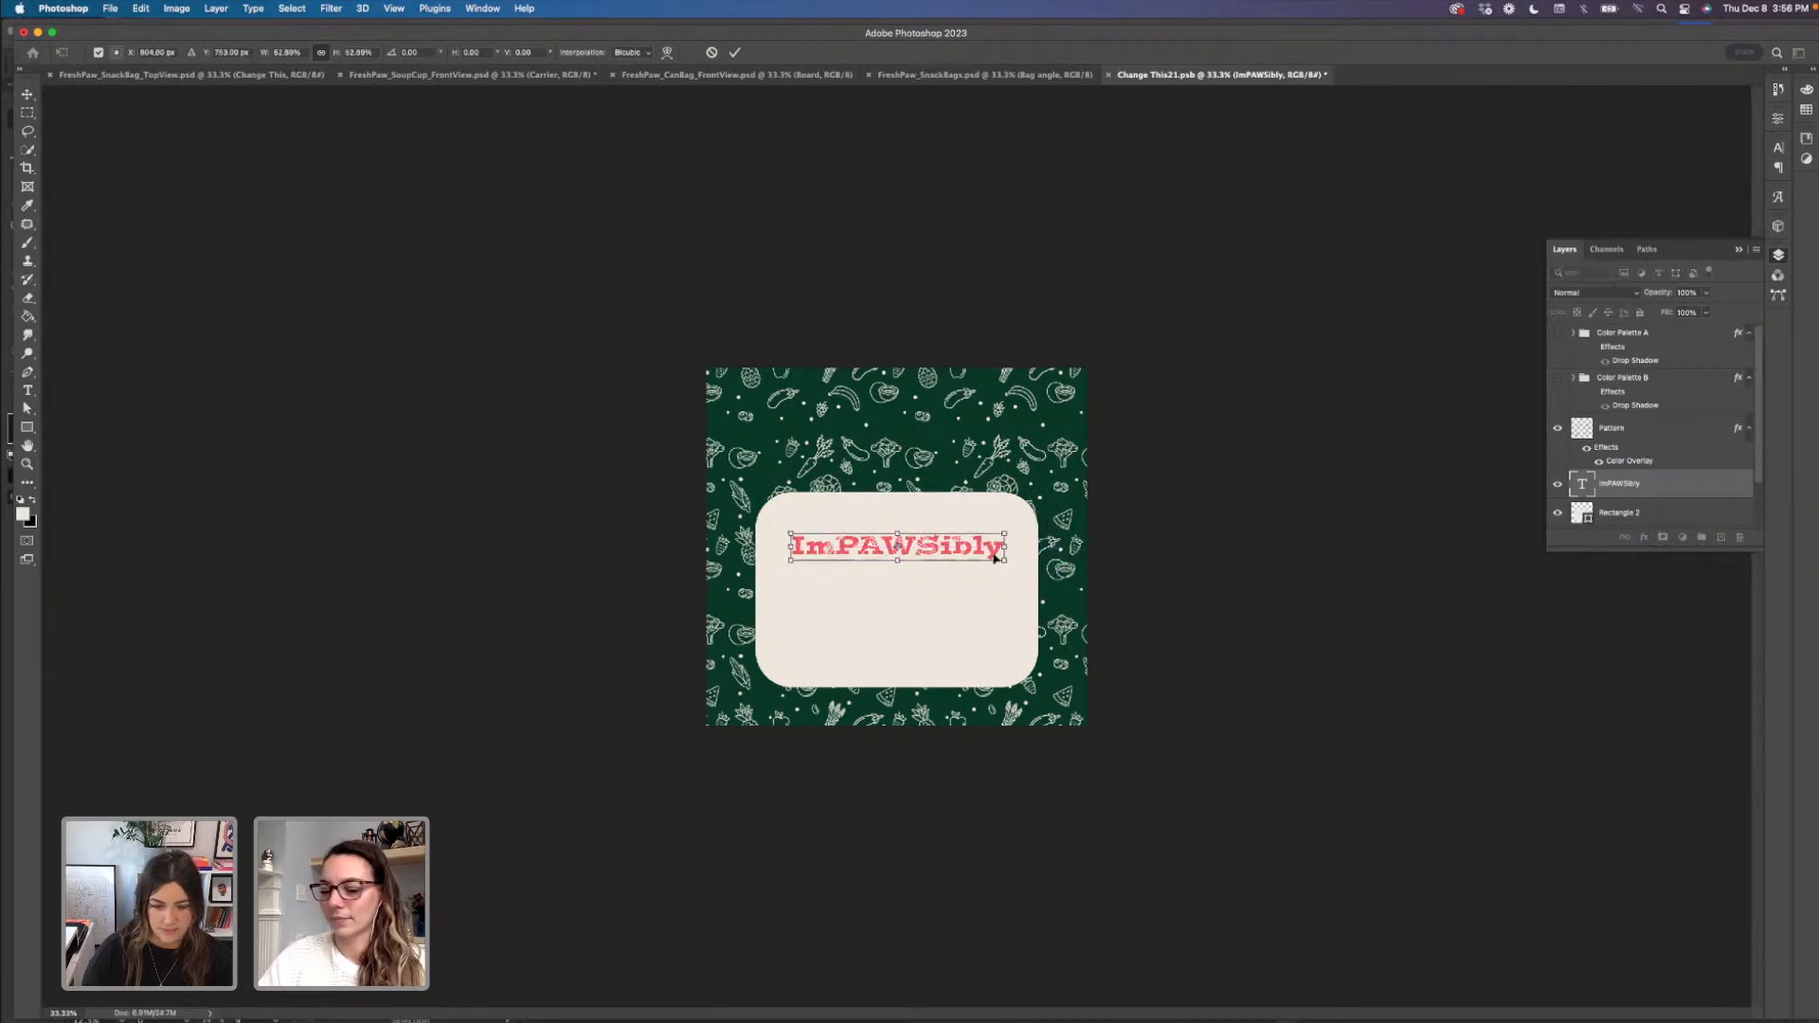
- Move the Pattern layer beneath the cream rectangle's layer and rename the rectangle layer "Label"
click(1663, 452)
drag(1662, 446, 1651, 399)
scroll(1653, 497, down, 1)
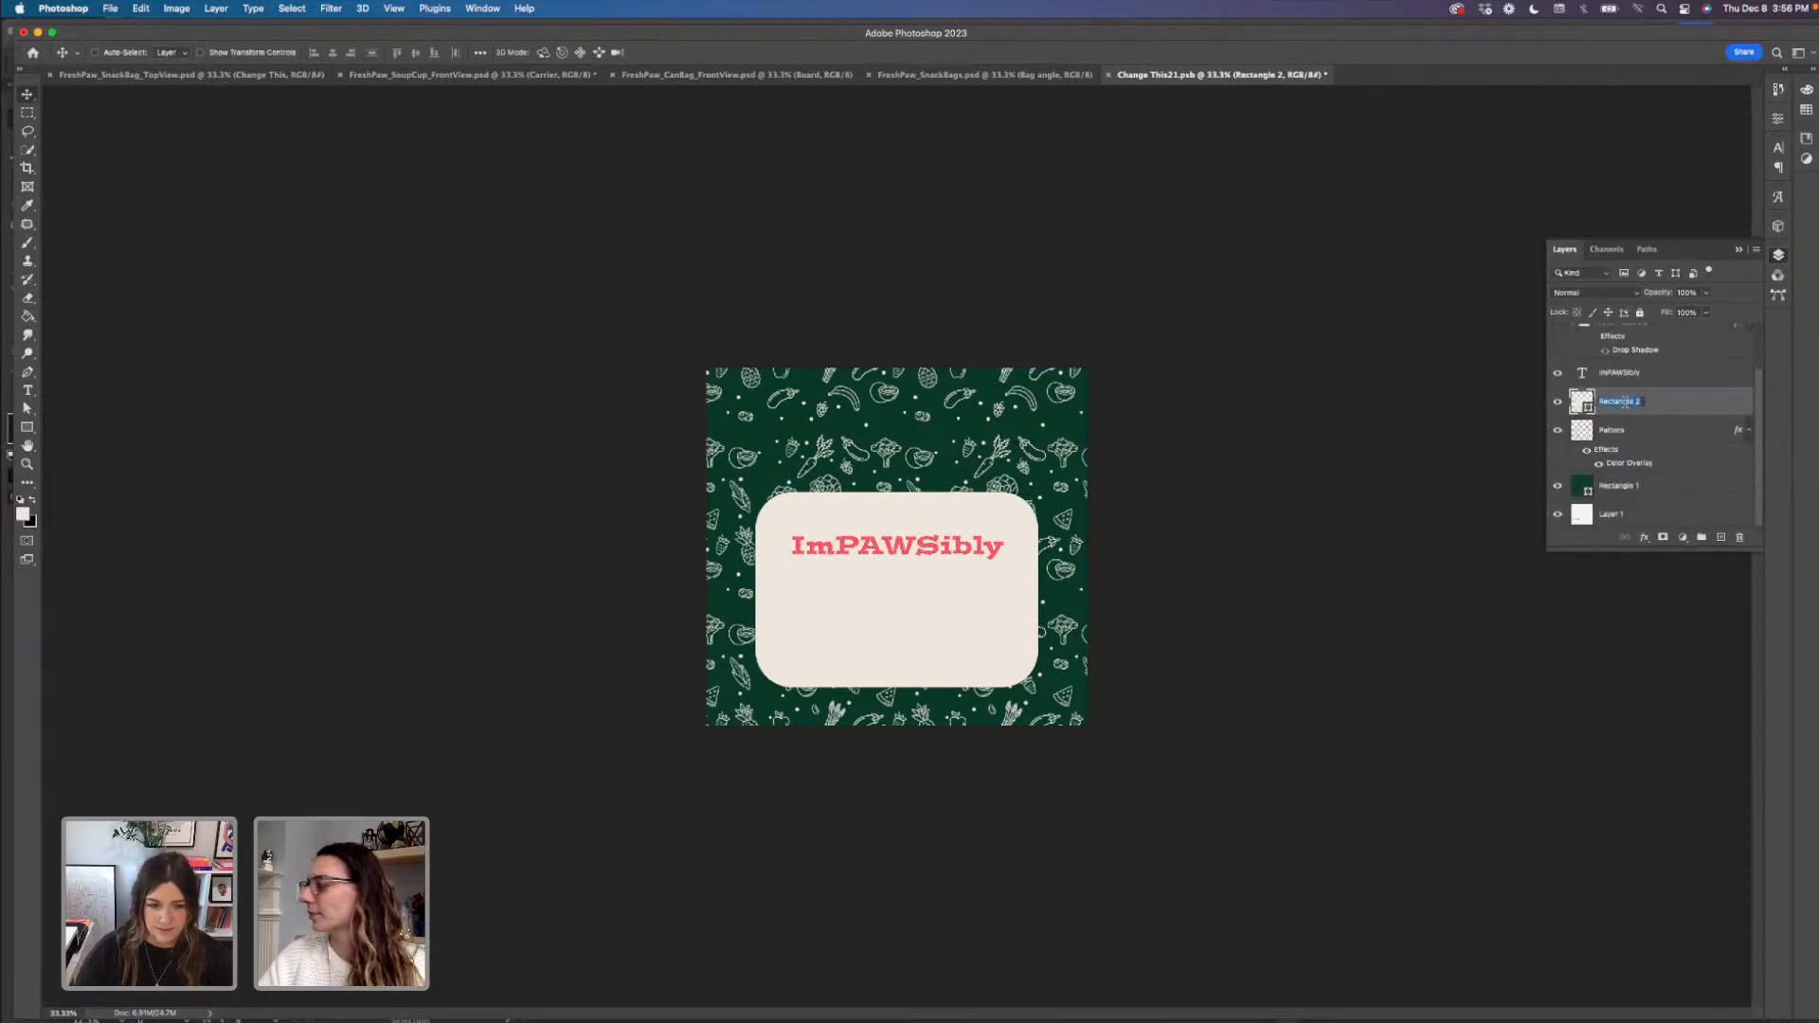
text(Label)
key(Return)
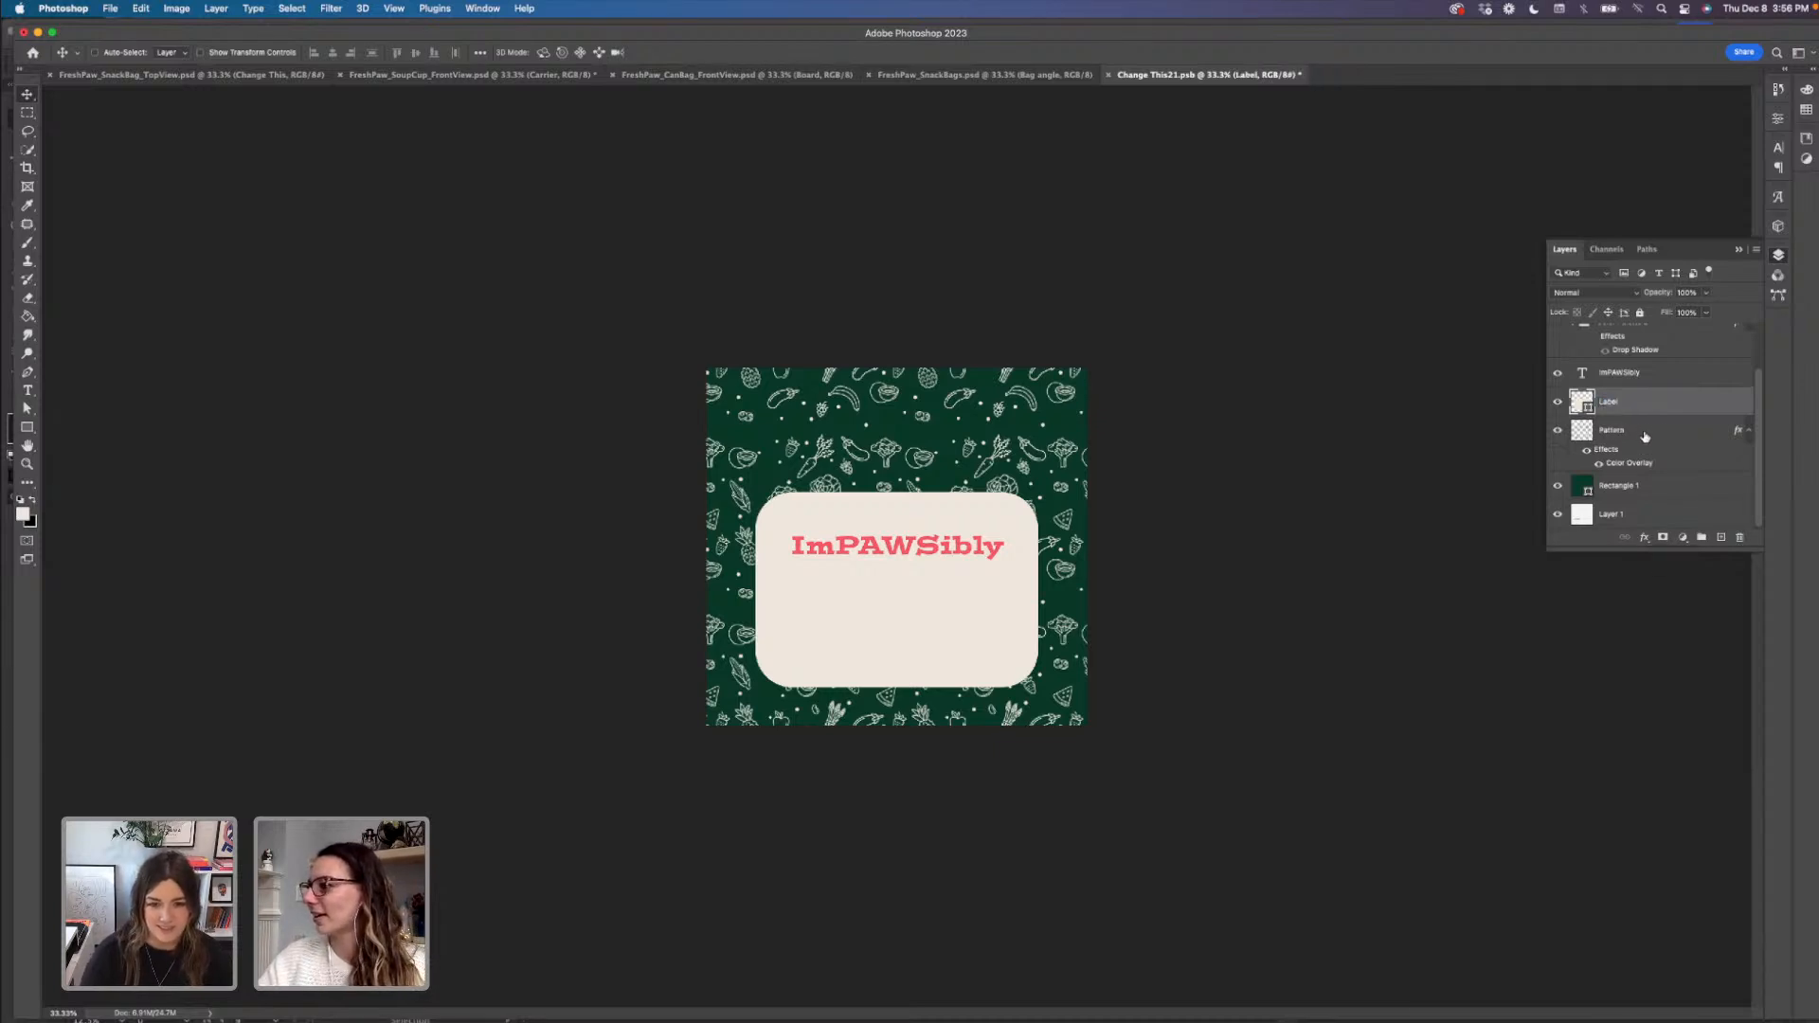
click(1778, 147)
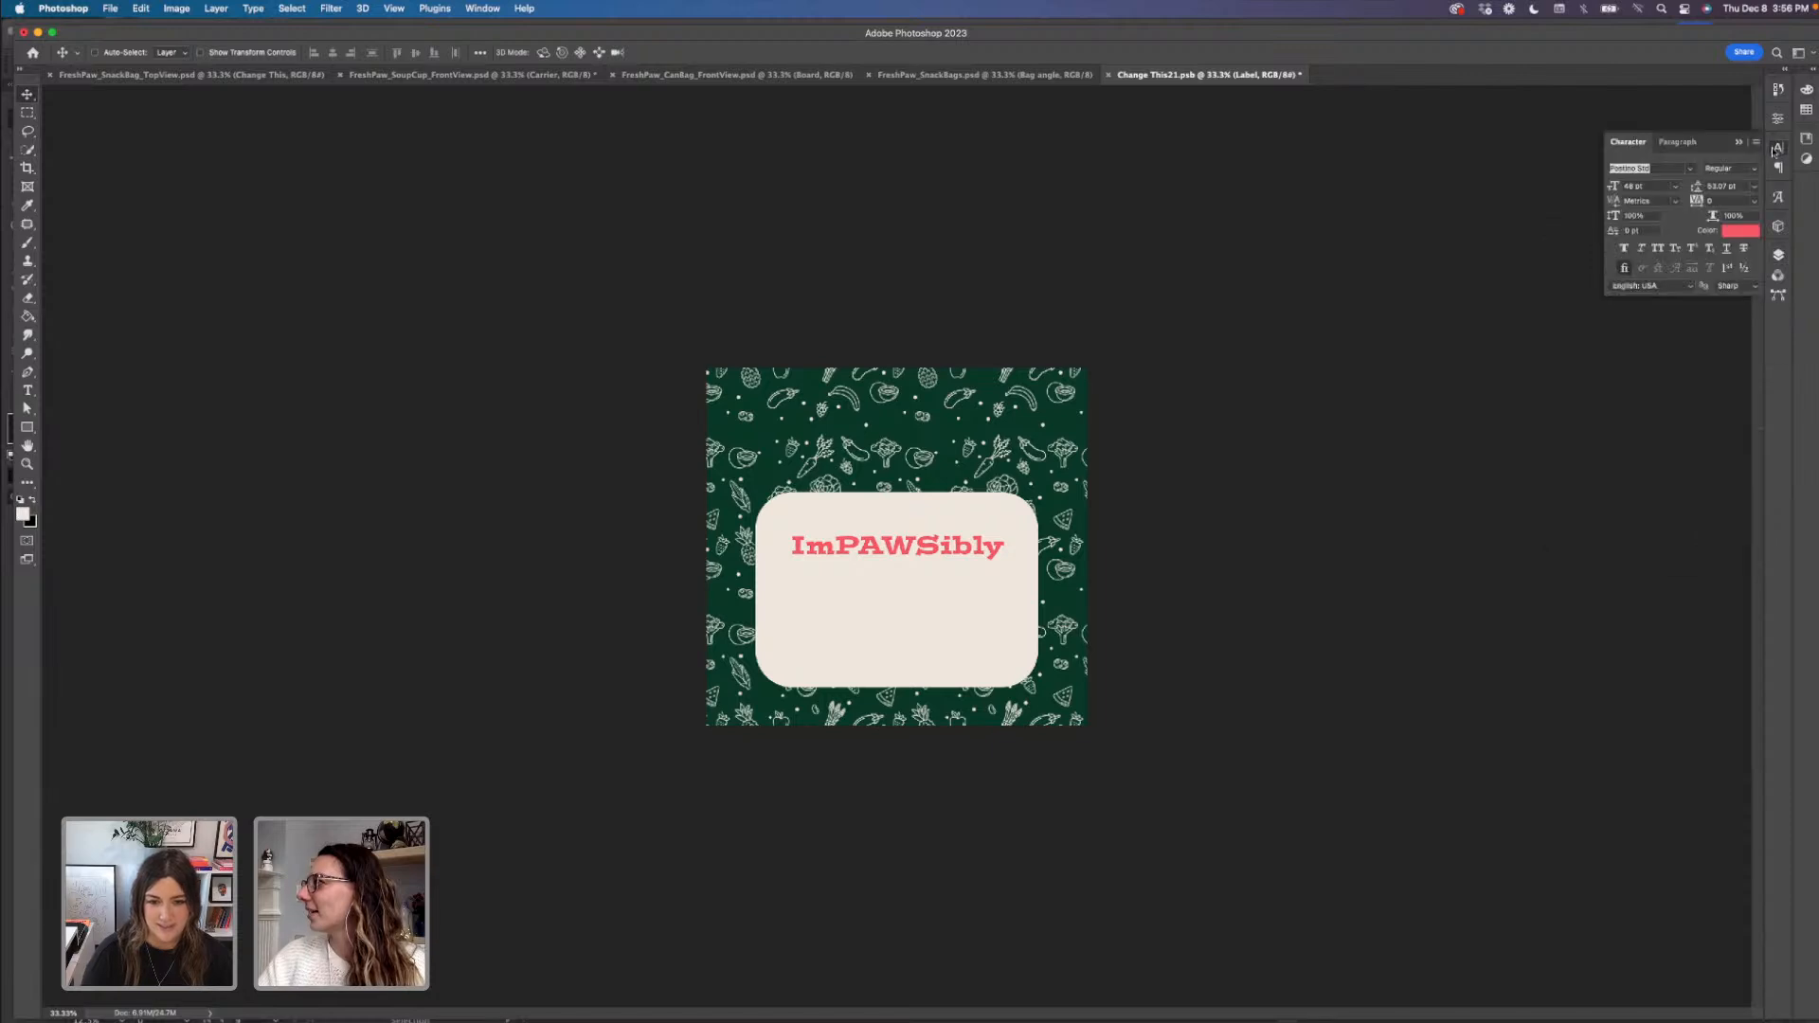
click(1742, 231)
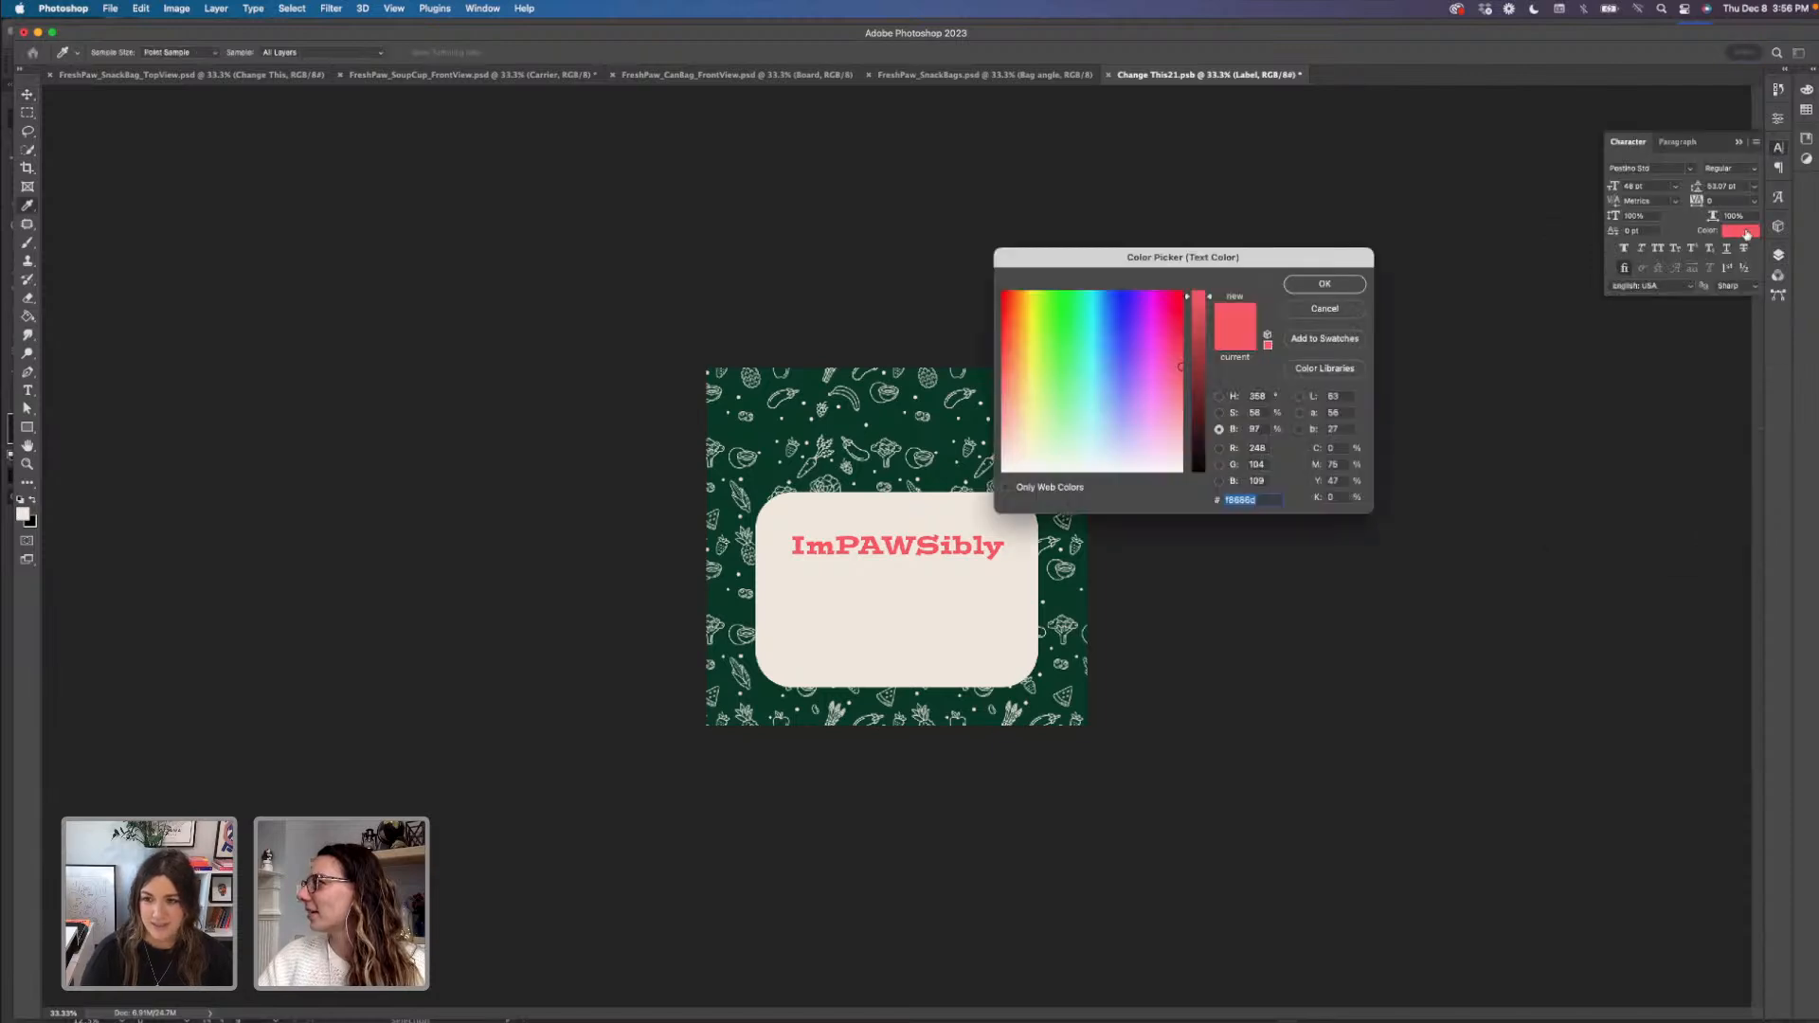
click(1325, 309)
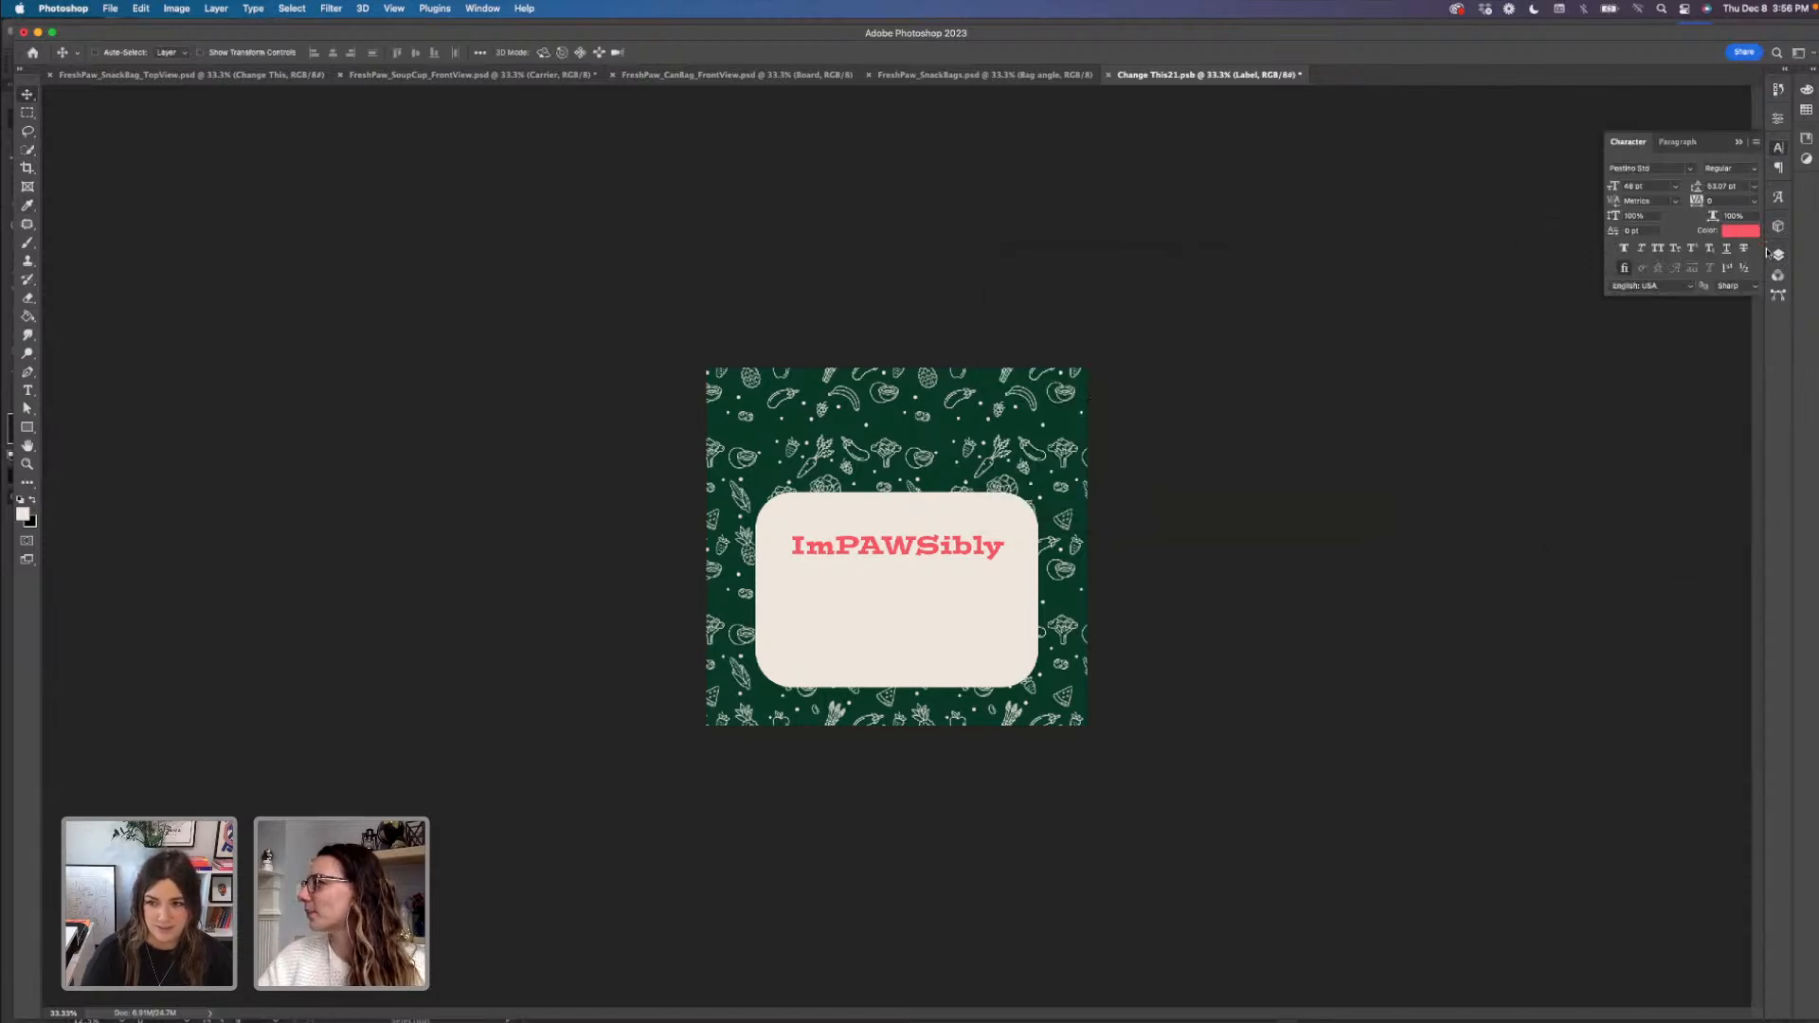
click(1807, 109)
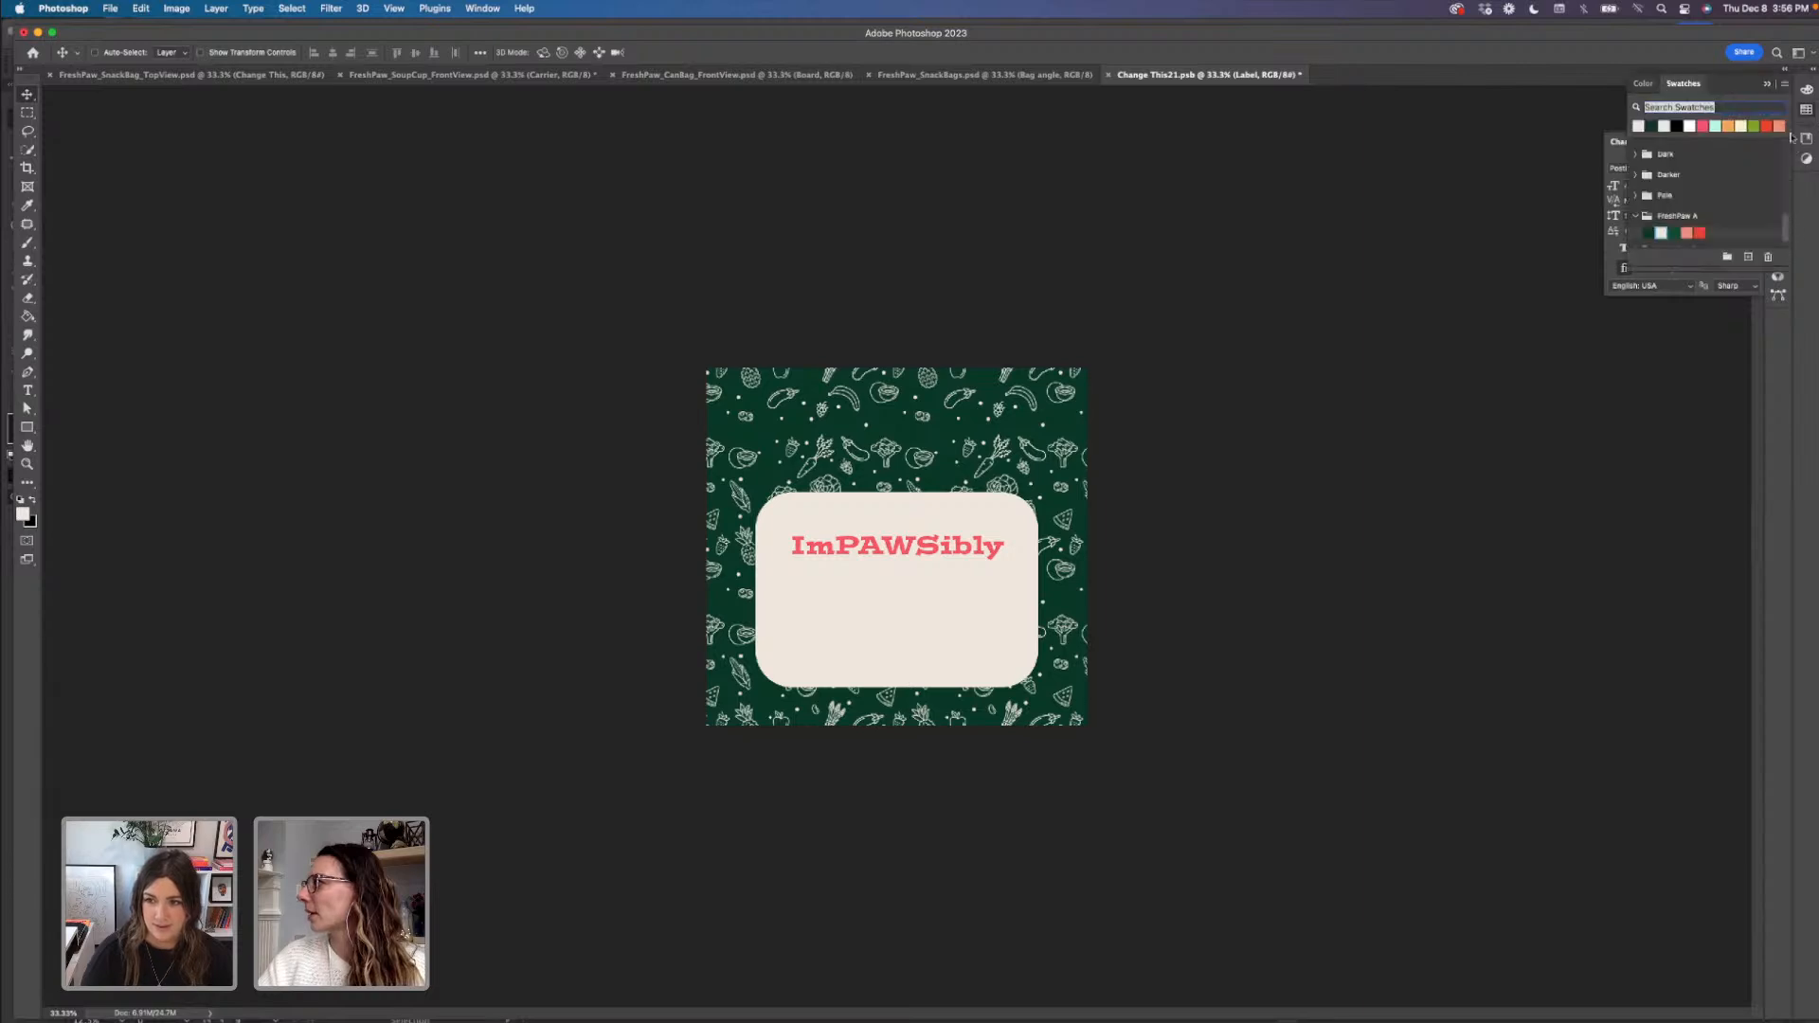
click(1651, 233)
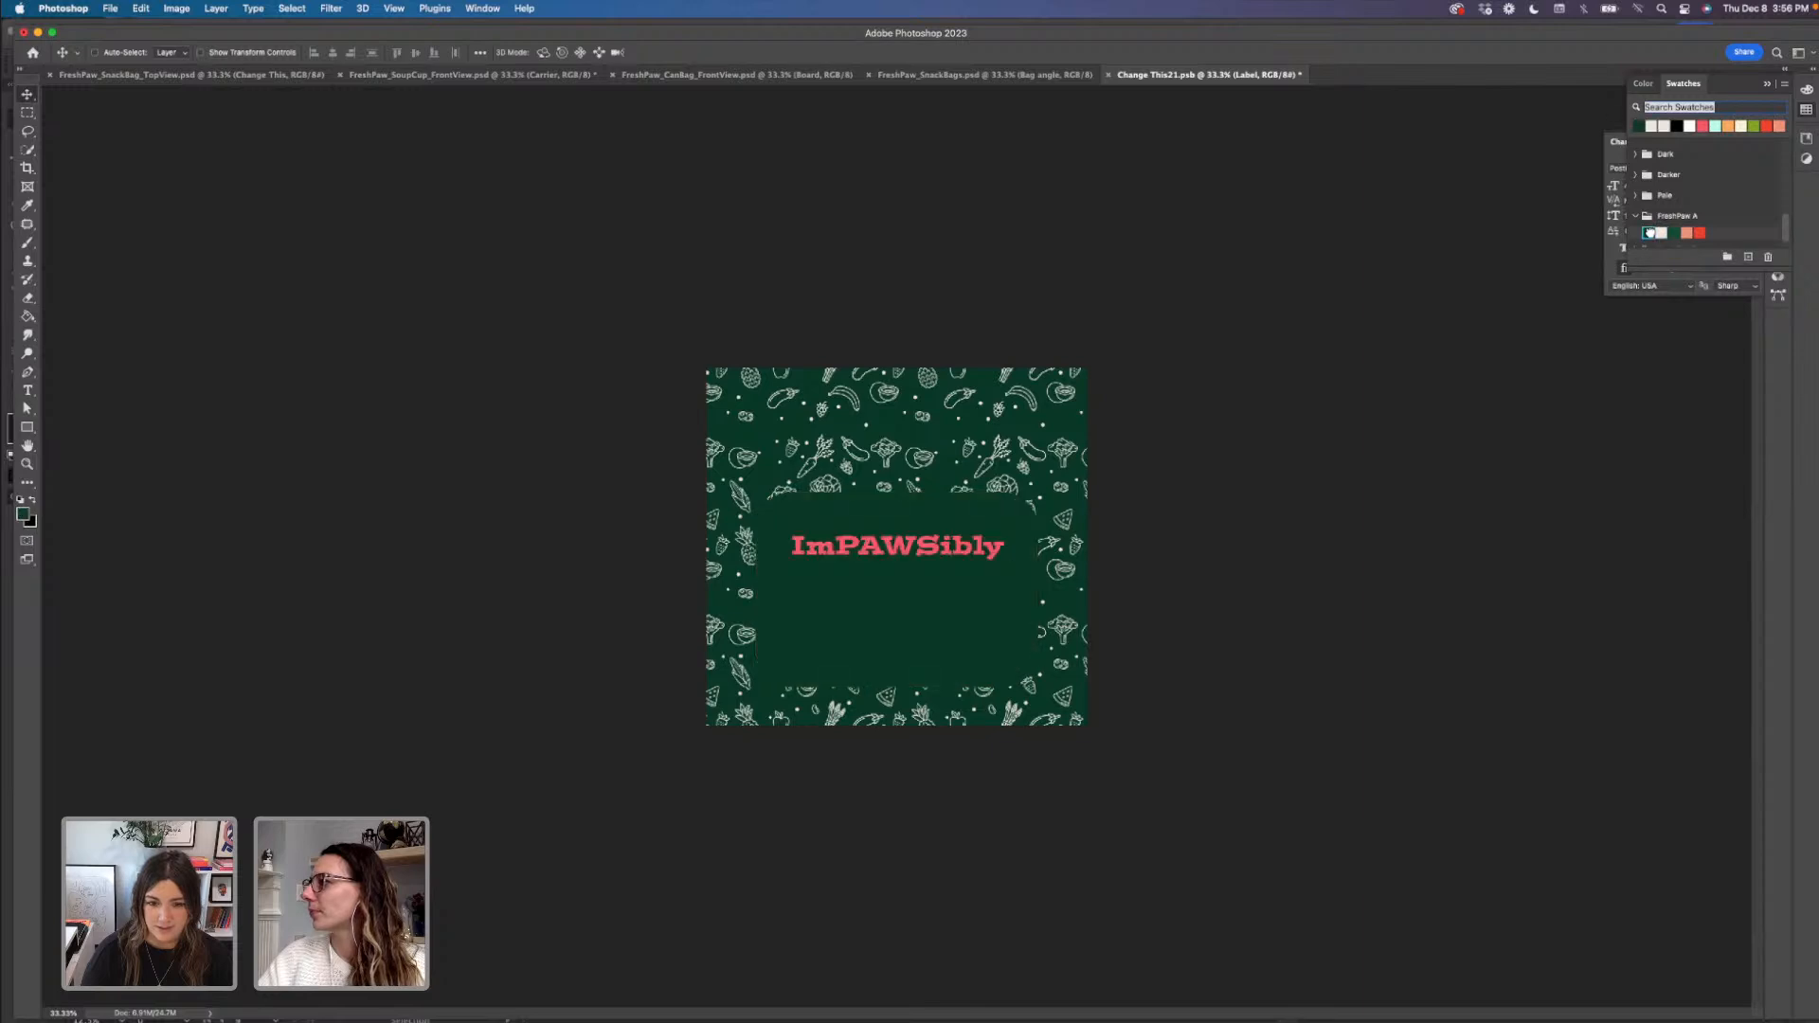
click(1659, 232)
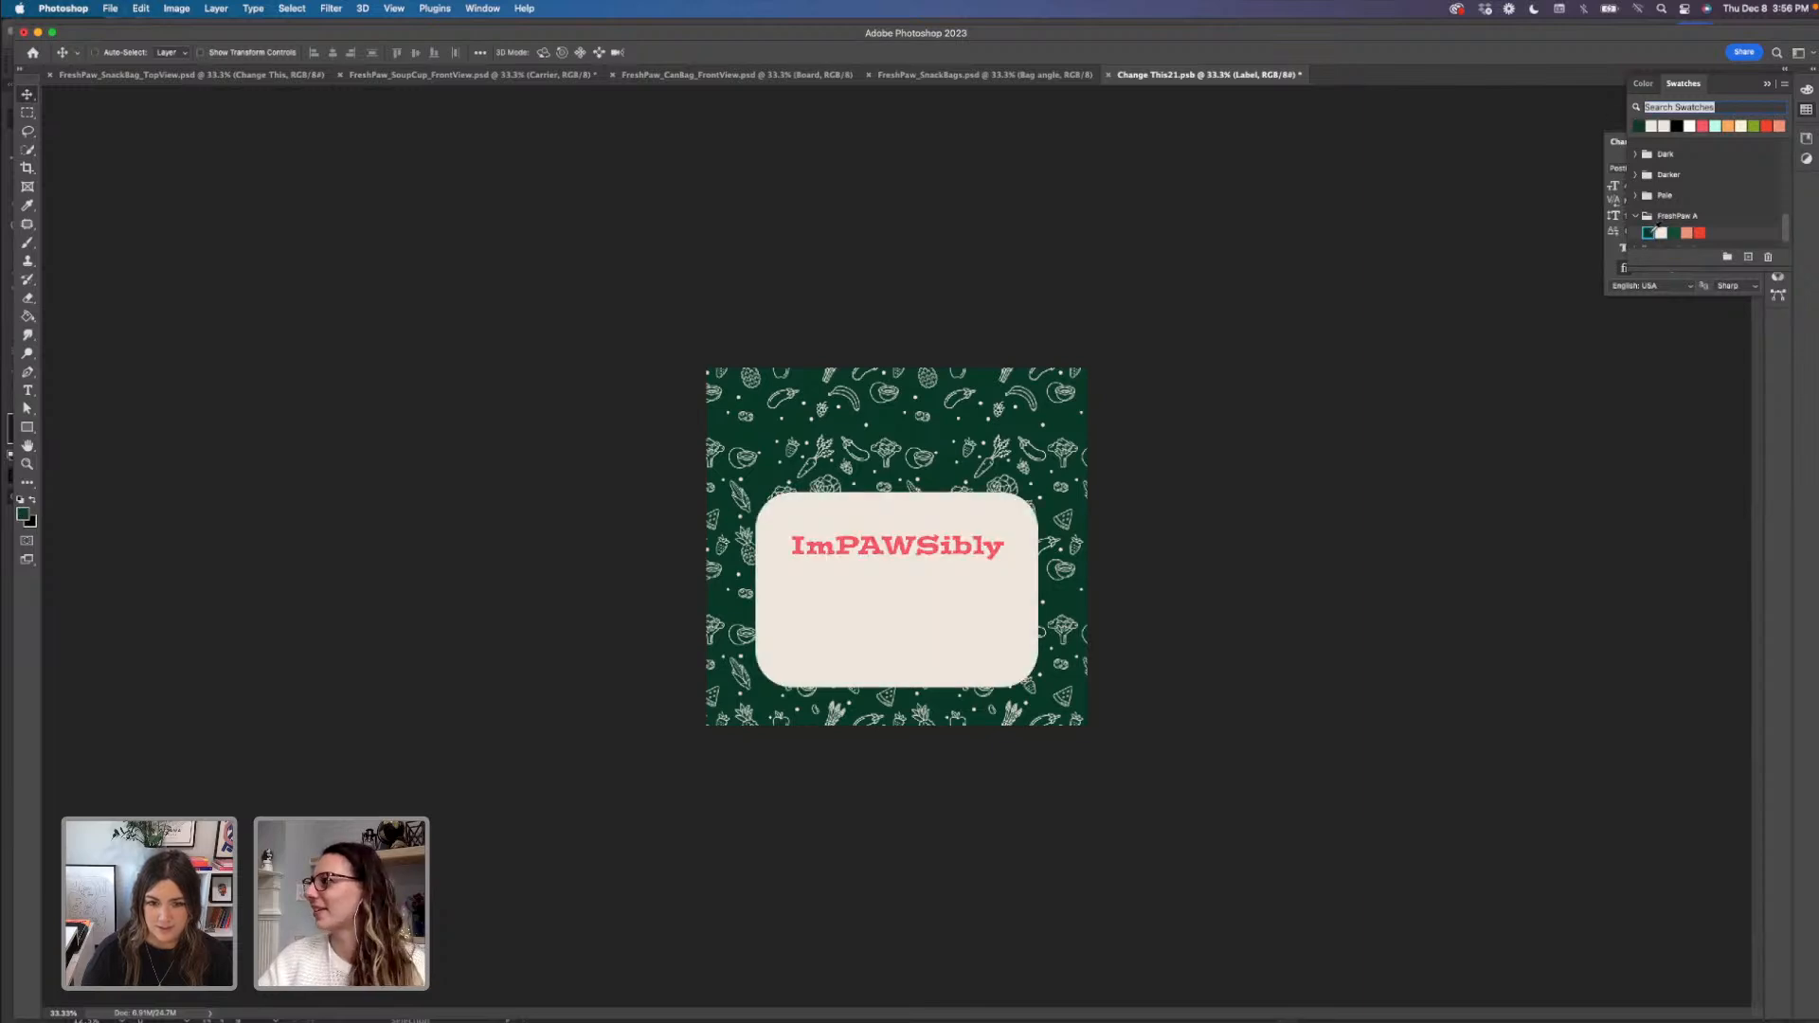
click(1767, 83)
- Recolour the ImPAWSibly text with FreshPaw A's dark green
click(1778, 255)
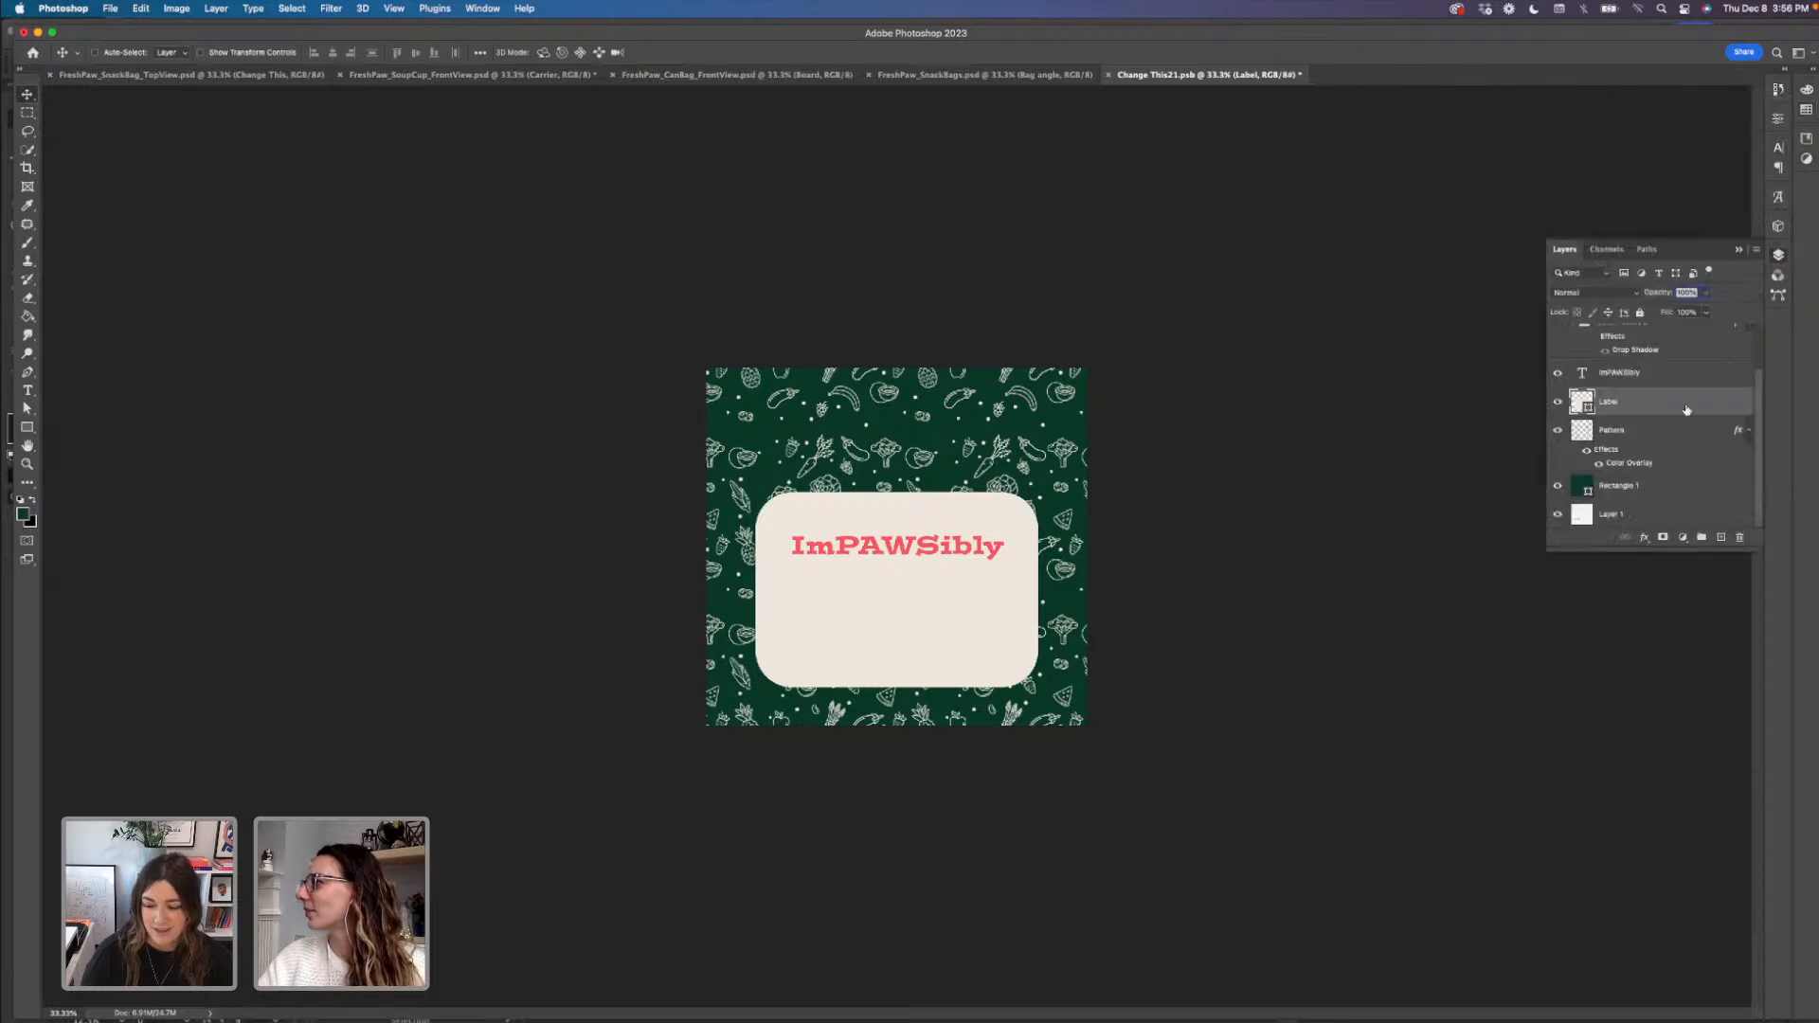
click(1694, 368)
click(1806, 142)
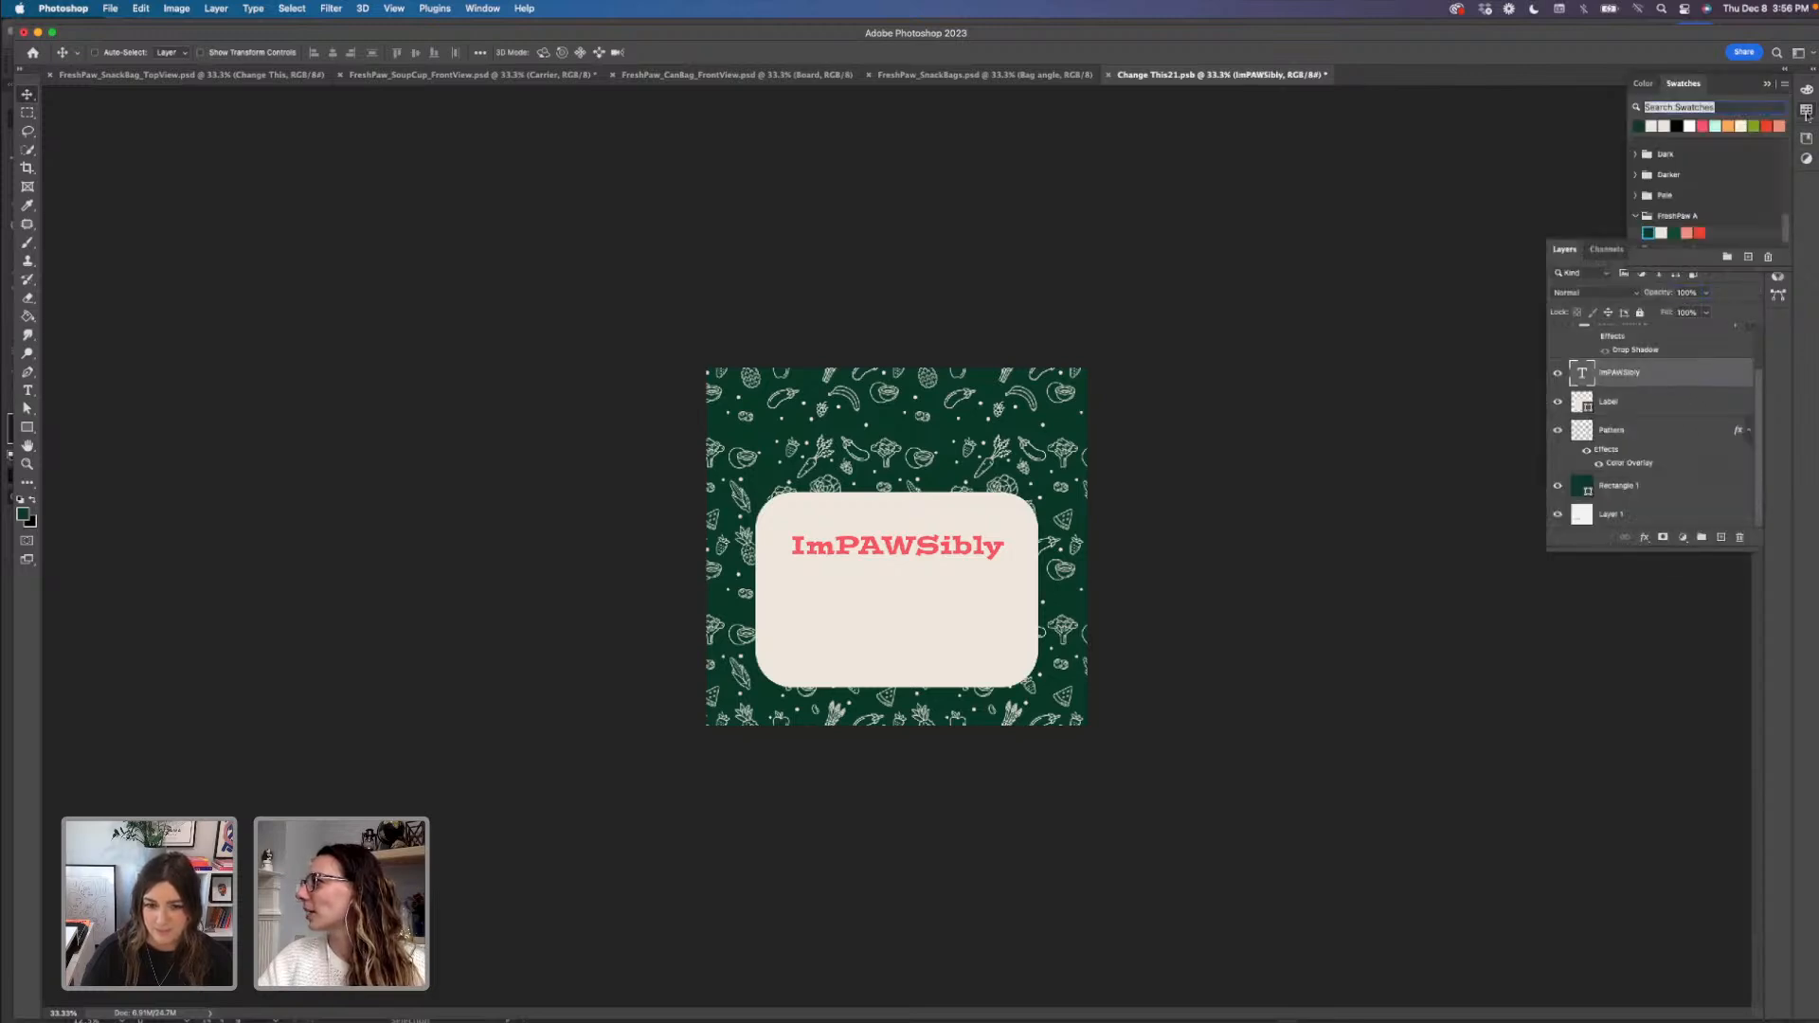
click(1649, 233)
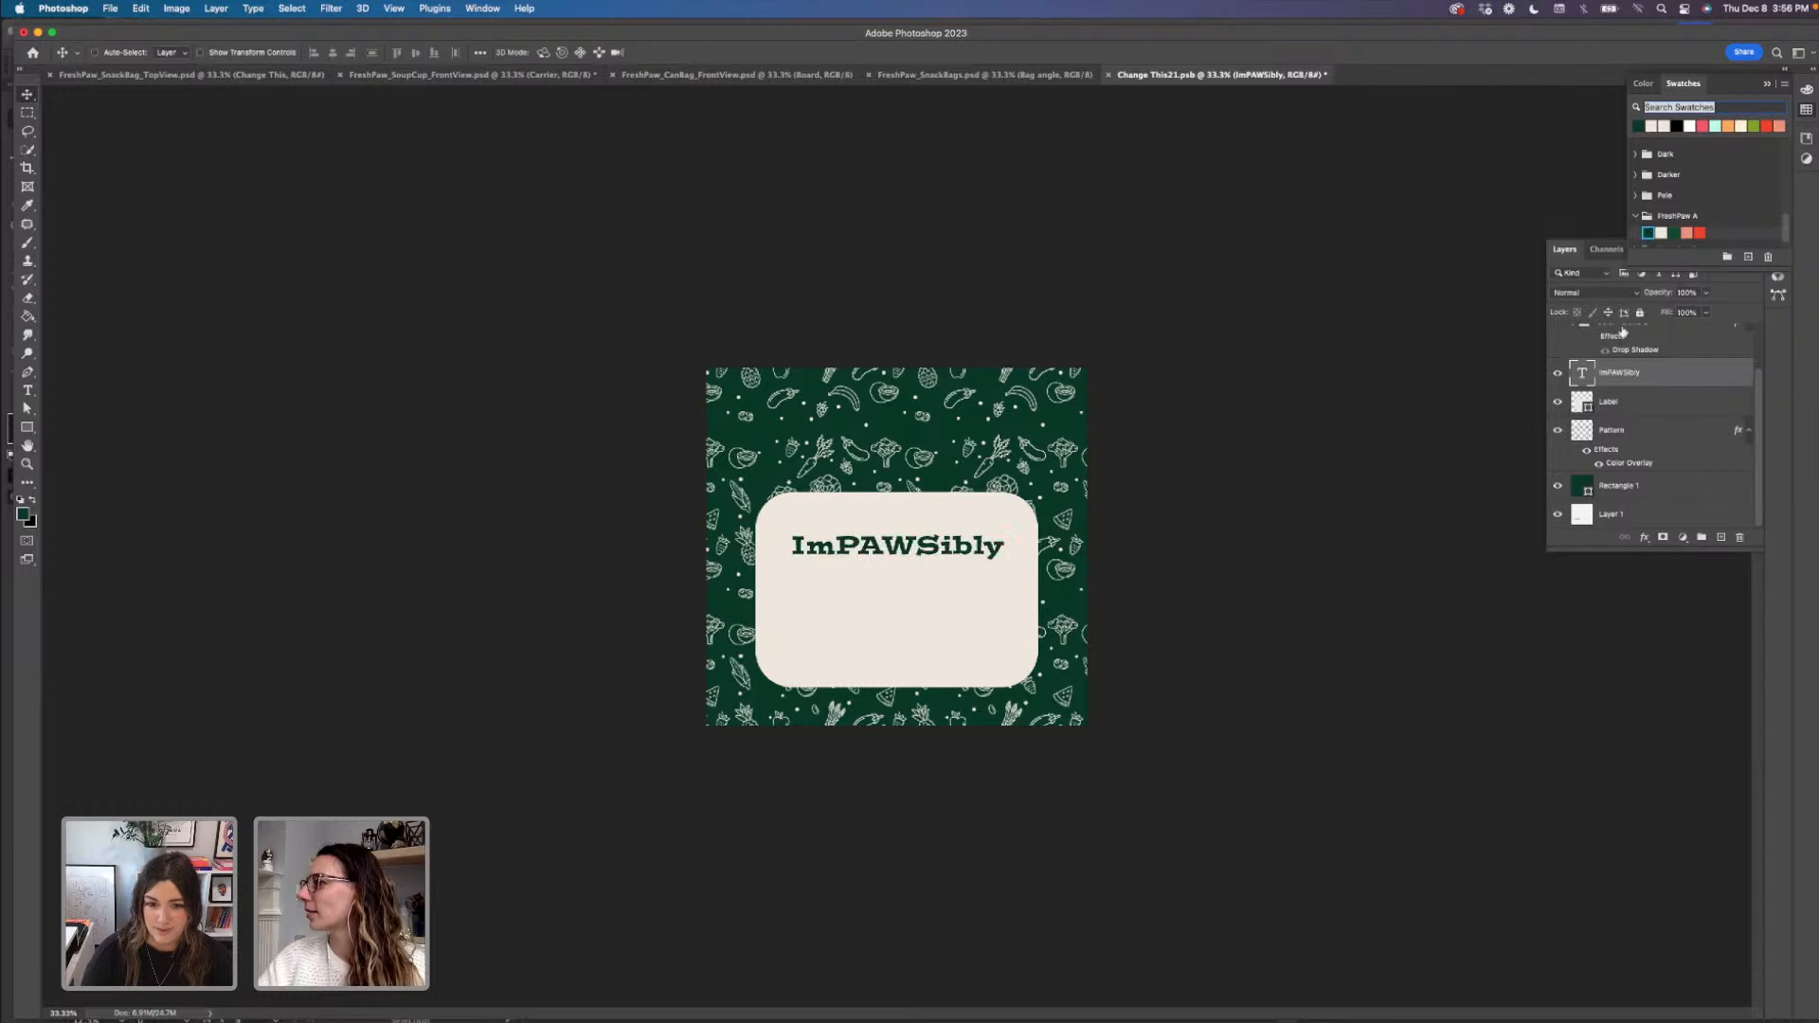
click(1766, 85)
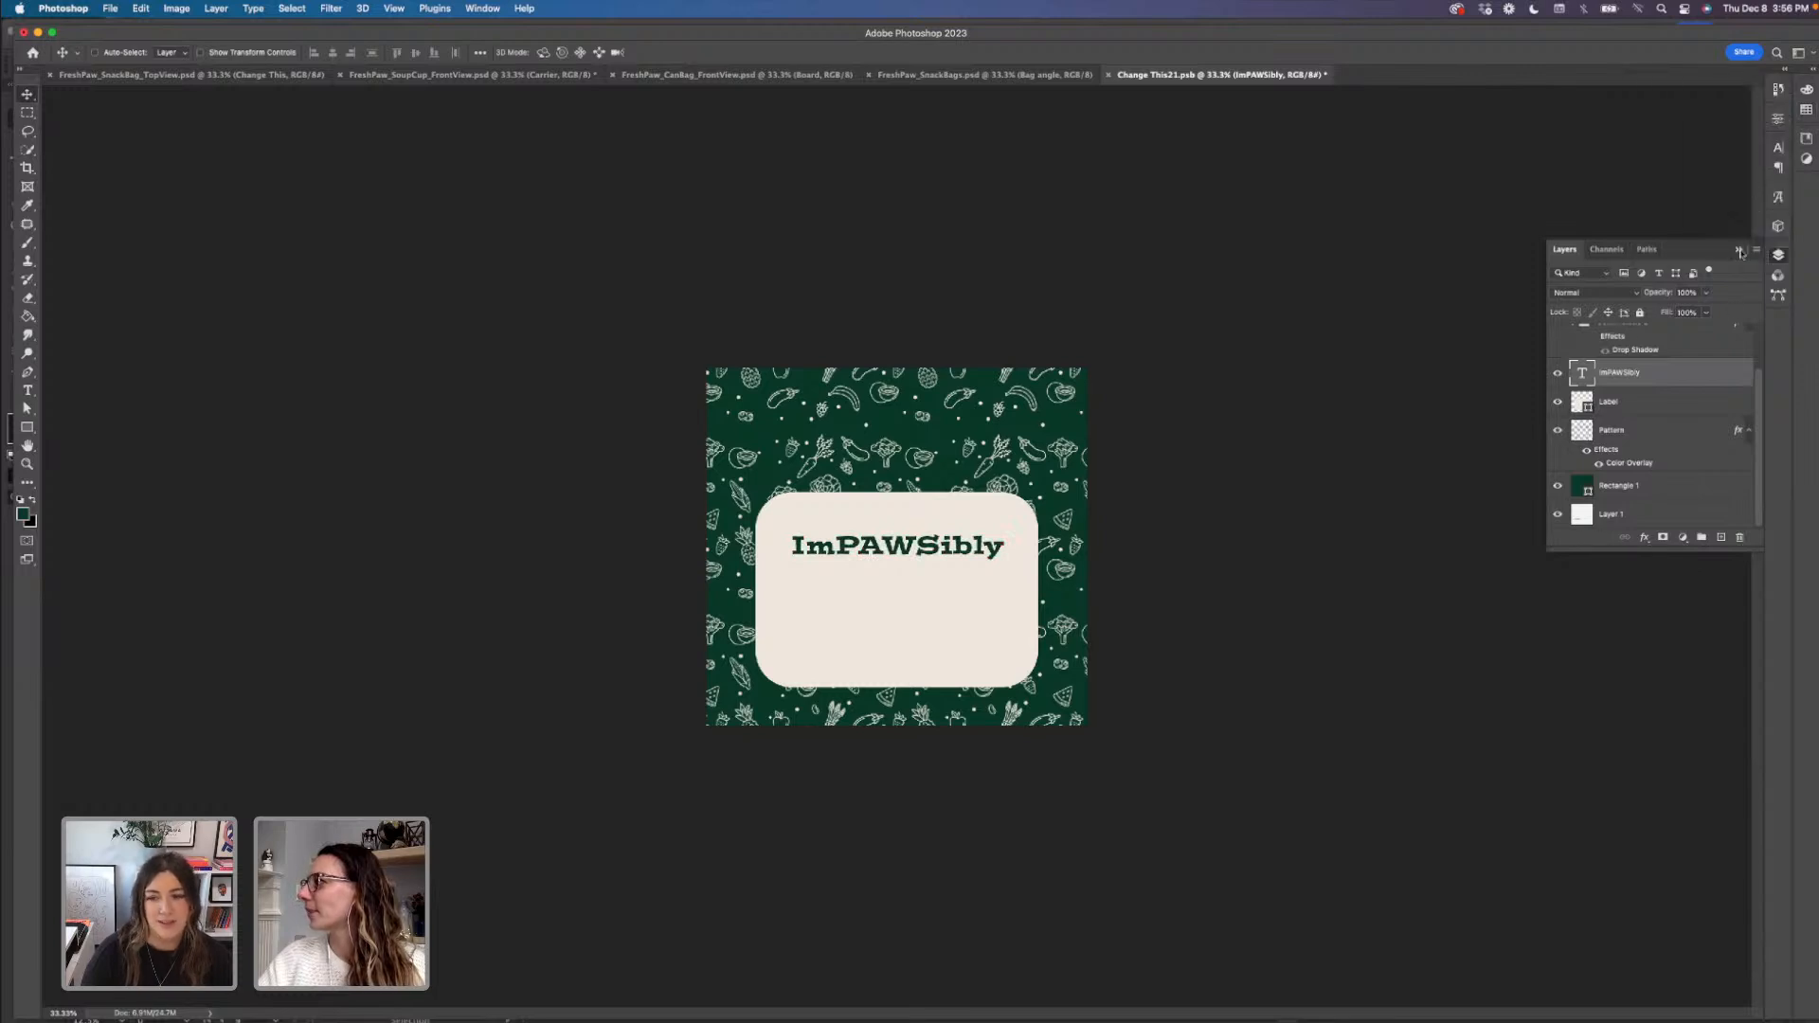
click(1310, 457)
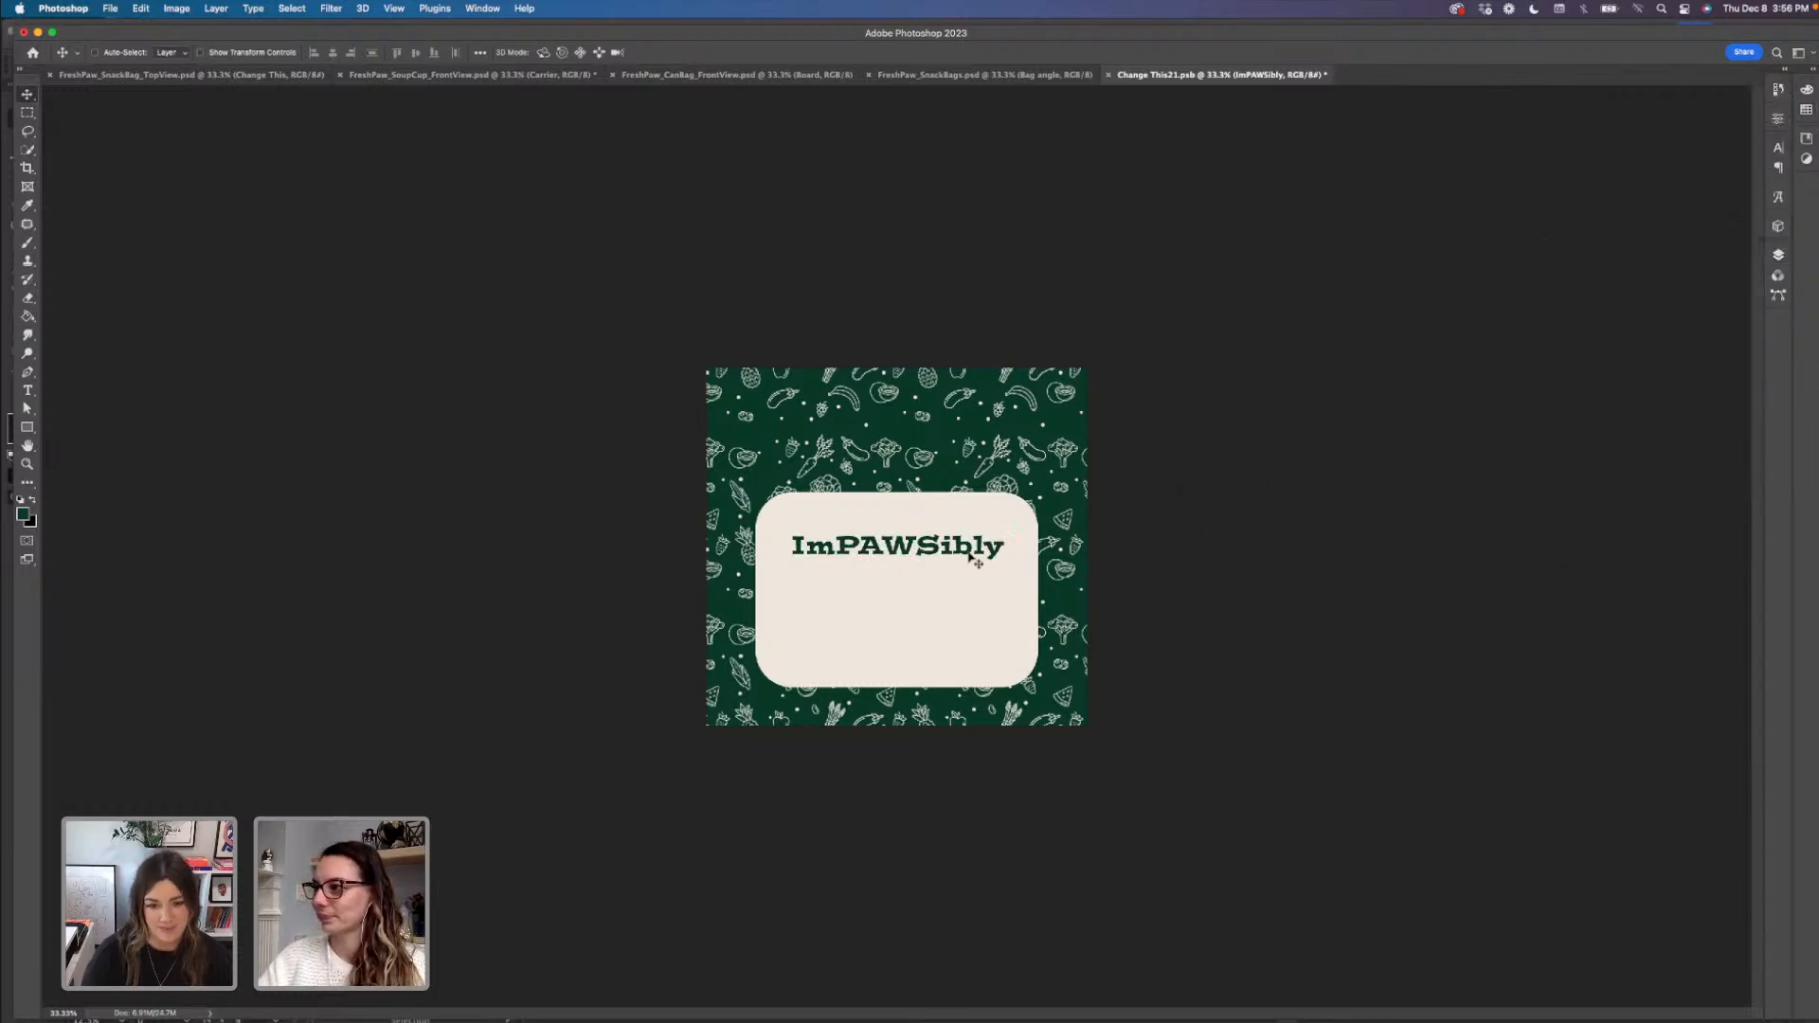
- Add a text line reading "Good Soup" beneath the ImPAWSibly text, replacing the placeholder text
key(t)
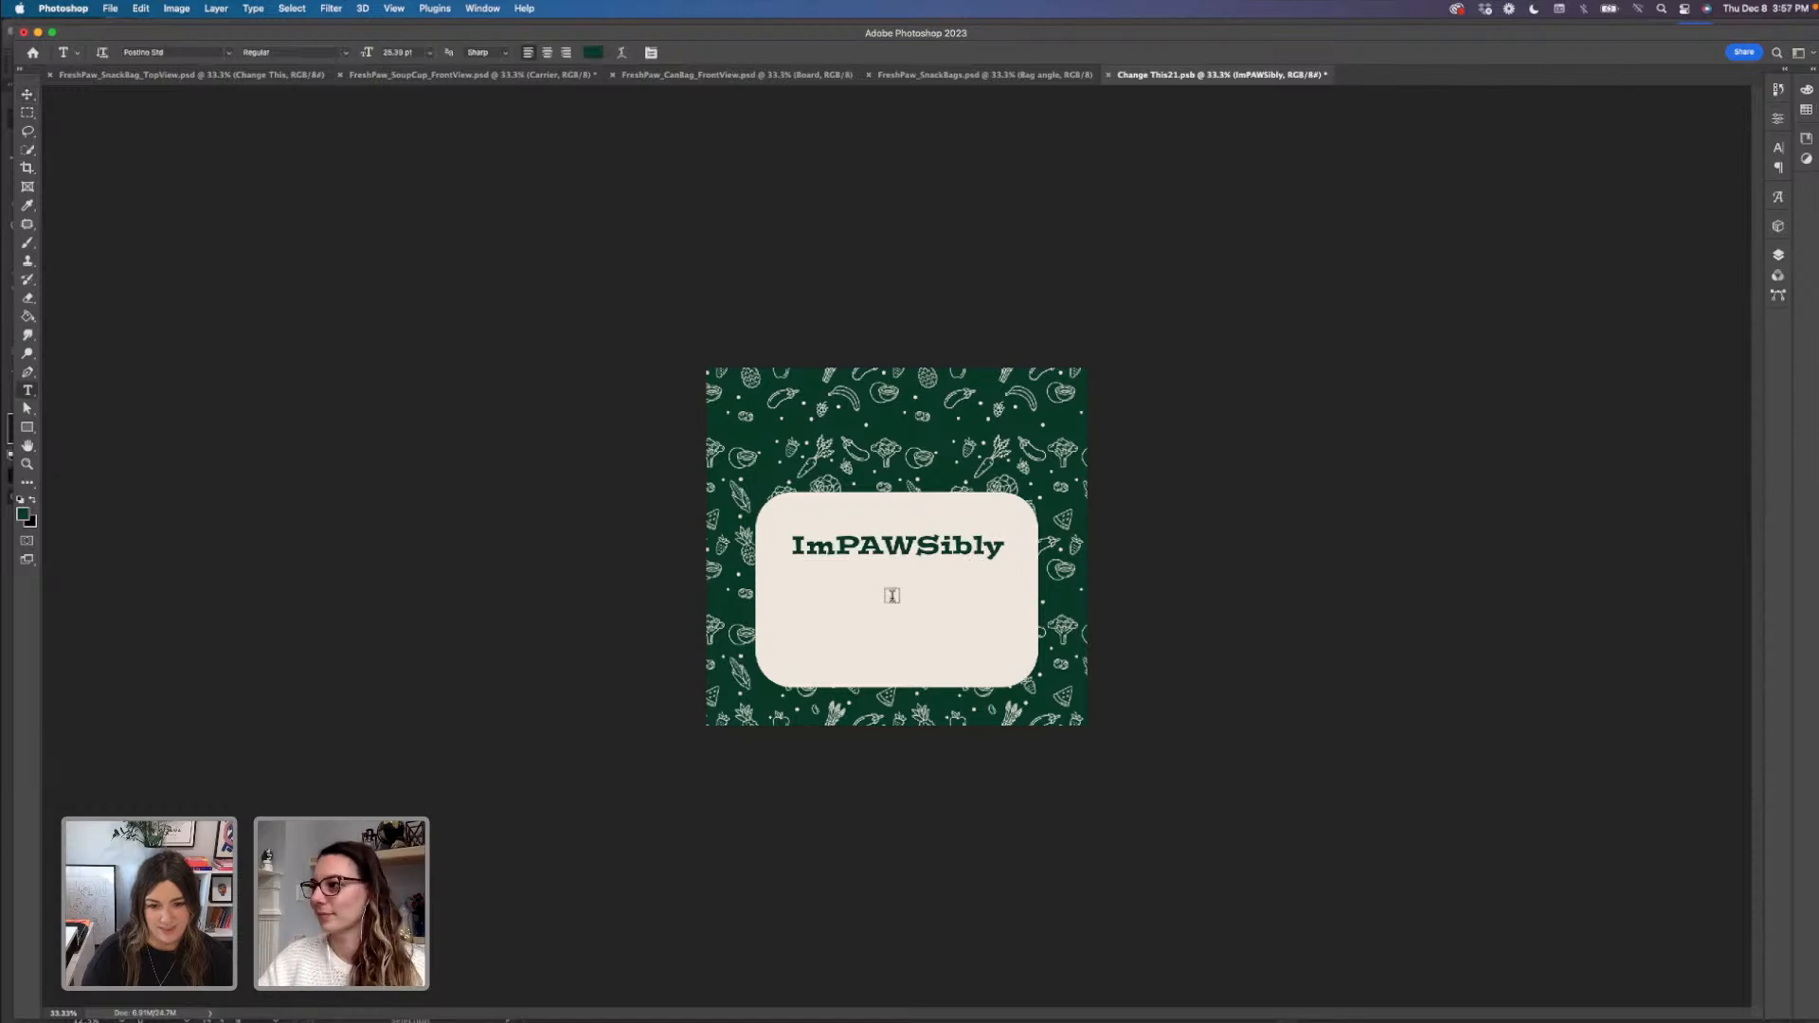
click(892, 595)
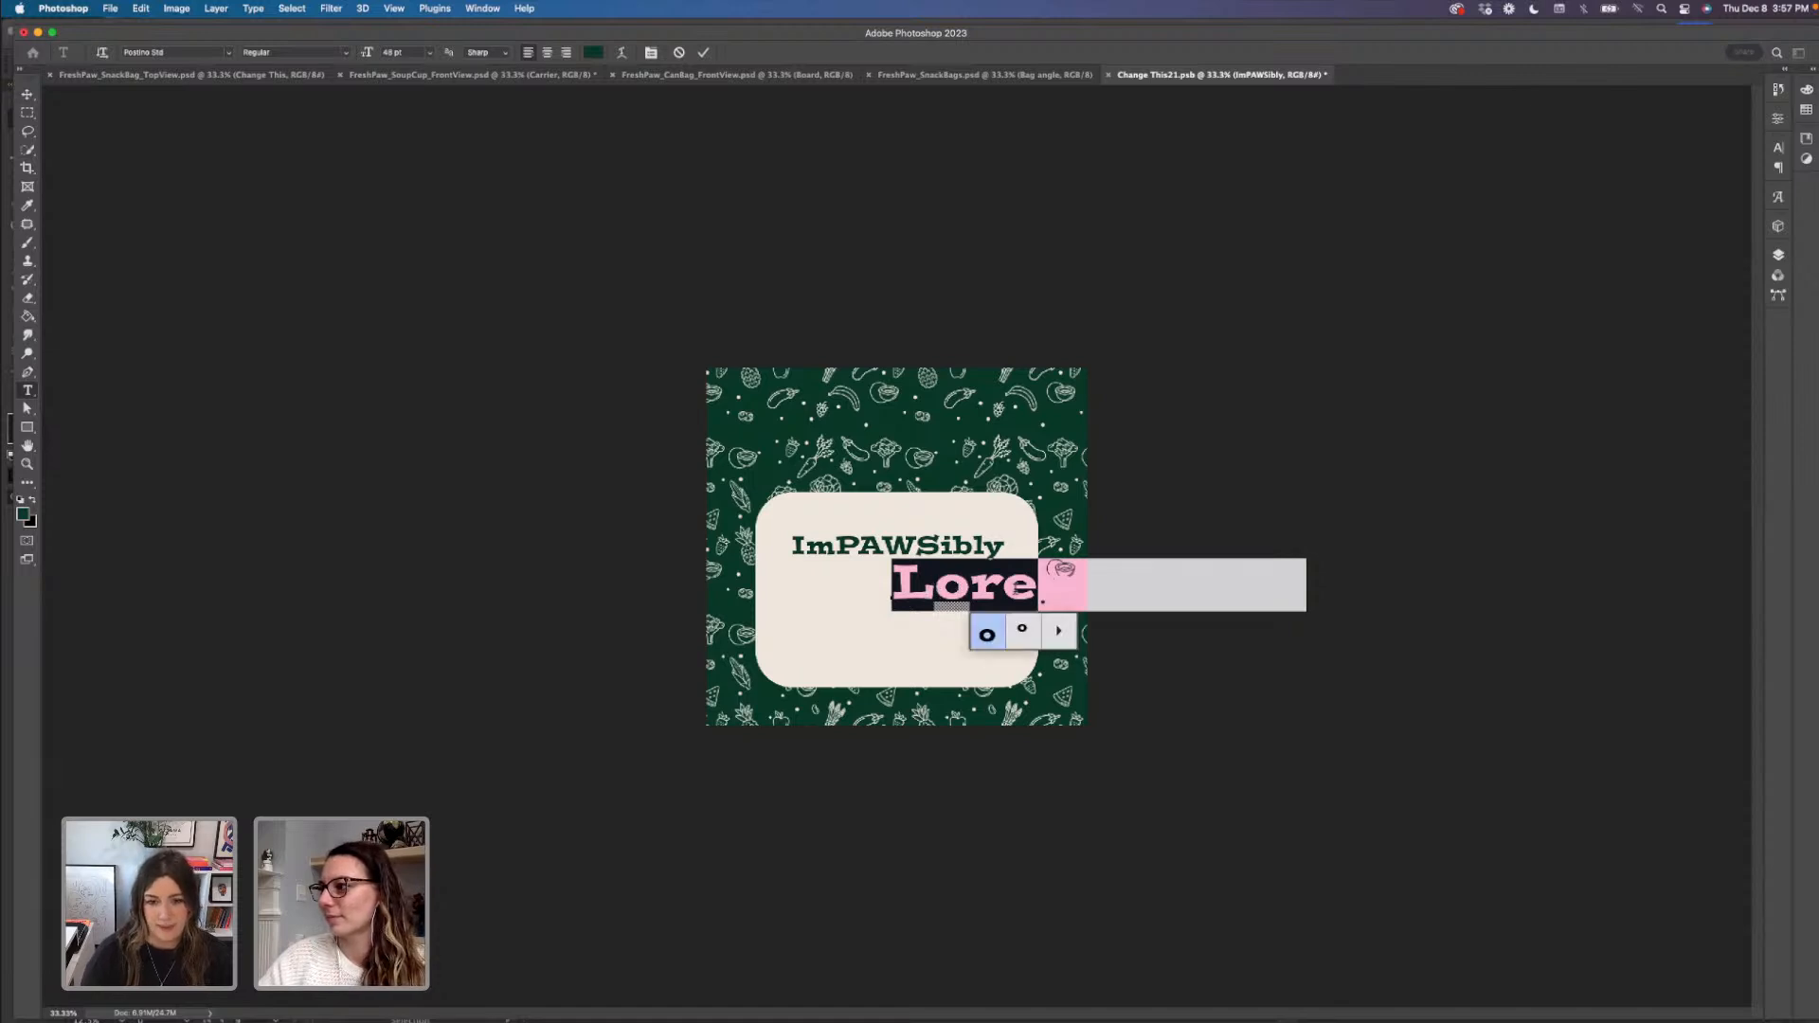
click(1152, 581)
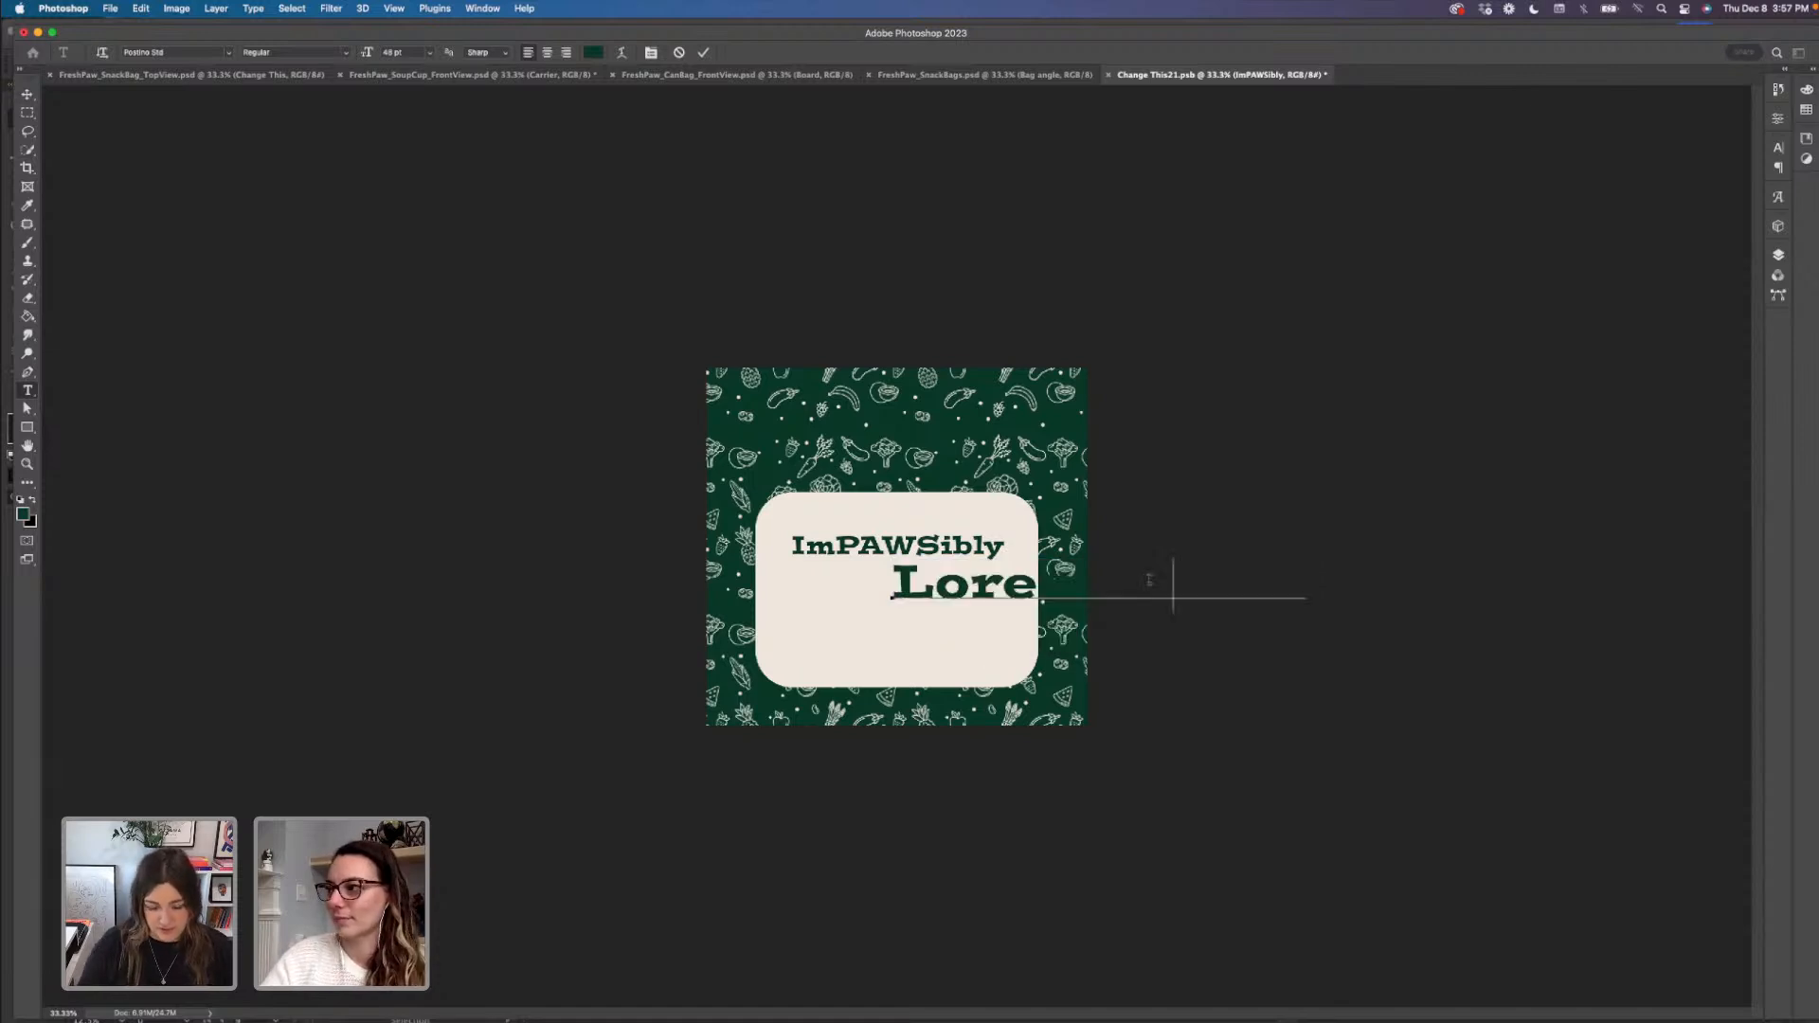
key(BackSpace)
key(BackSpace)
key(BackSpace)
key(BackSpace)
key(BackSpace)
key(BackSpace)
key(BackSpace)
key(BackSpace)
key(BackSpace)
key(BackSpace)
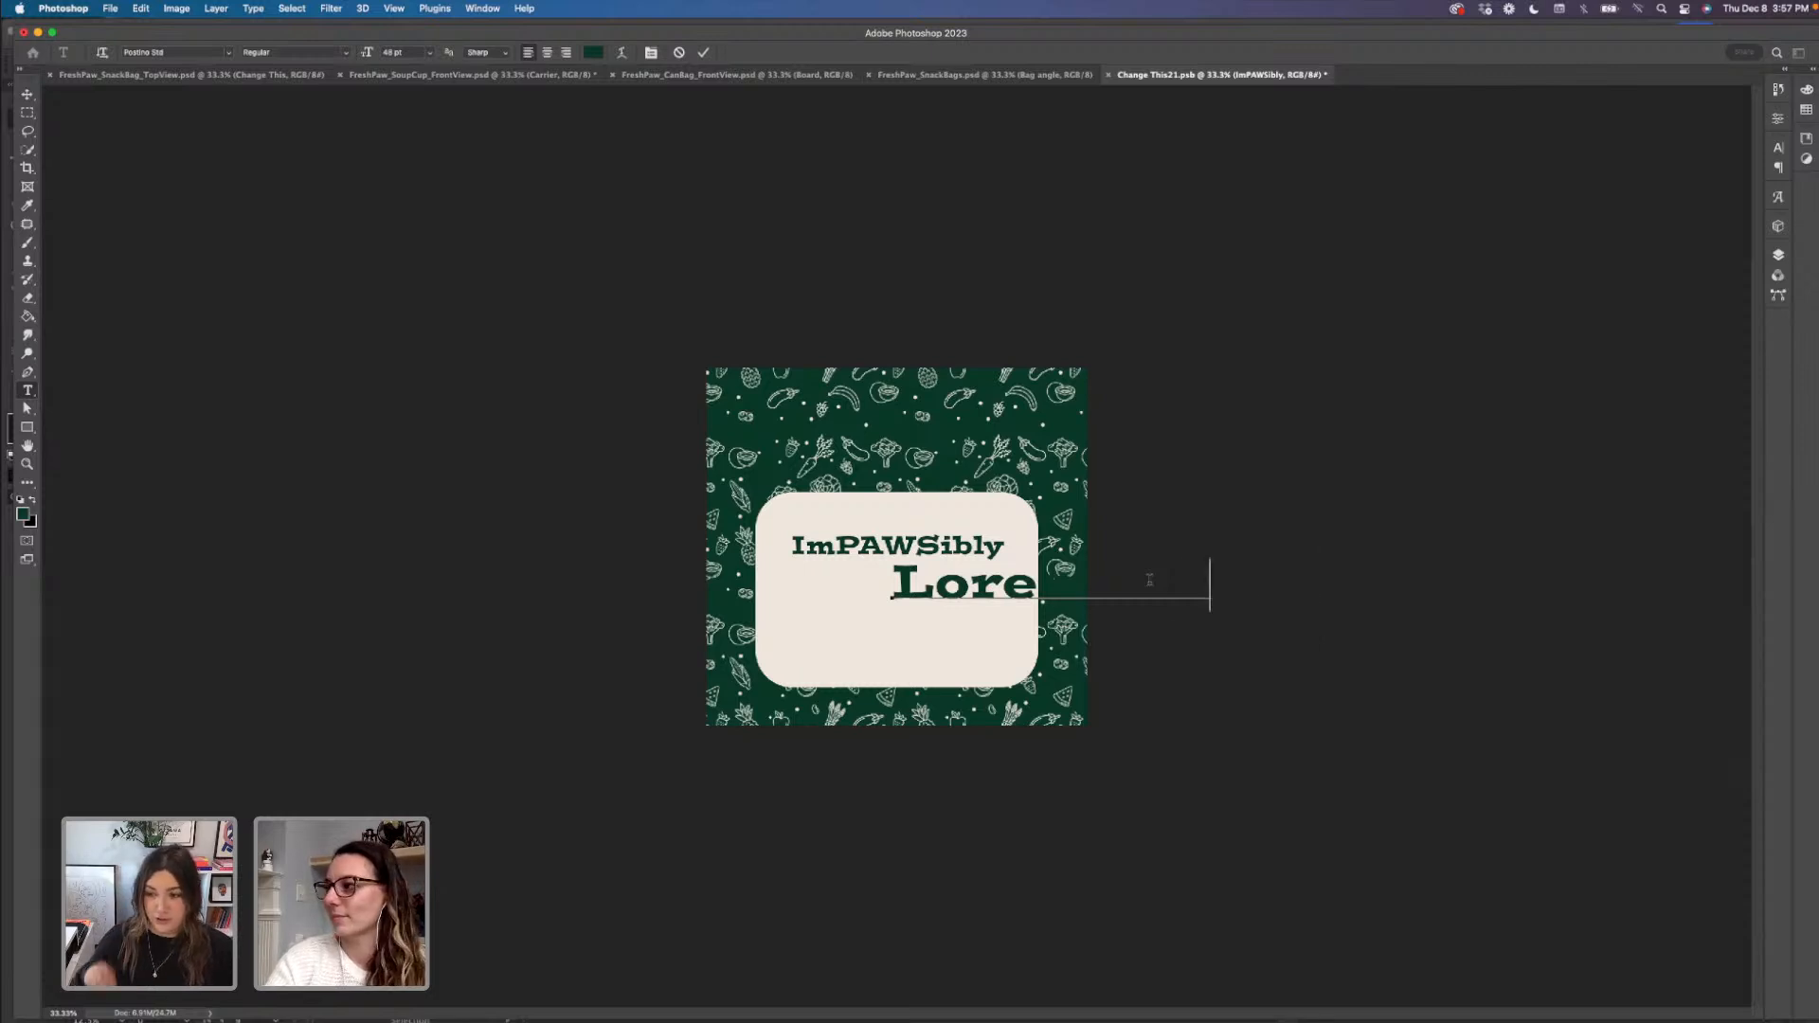
key(BackSpace)
key(BackSpace)
key(BackSpace)
key(BackSpace)
key(BackSpace)
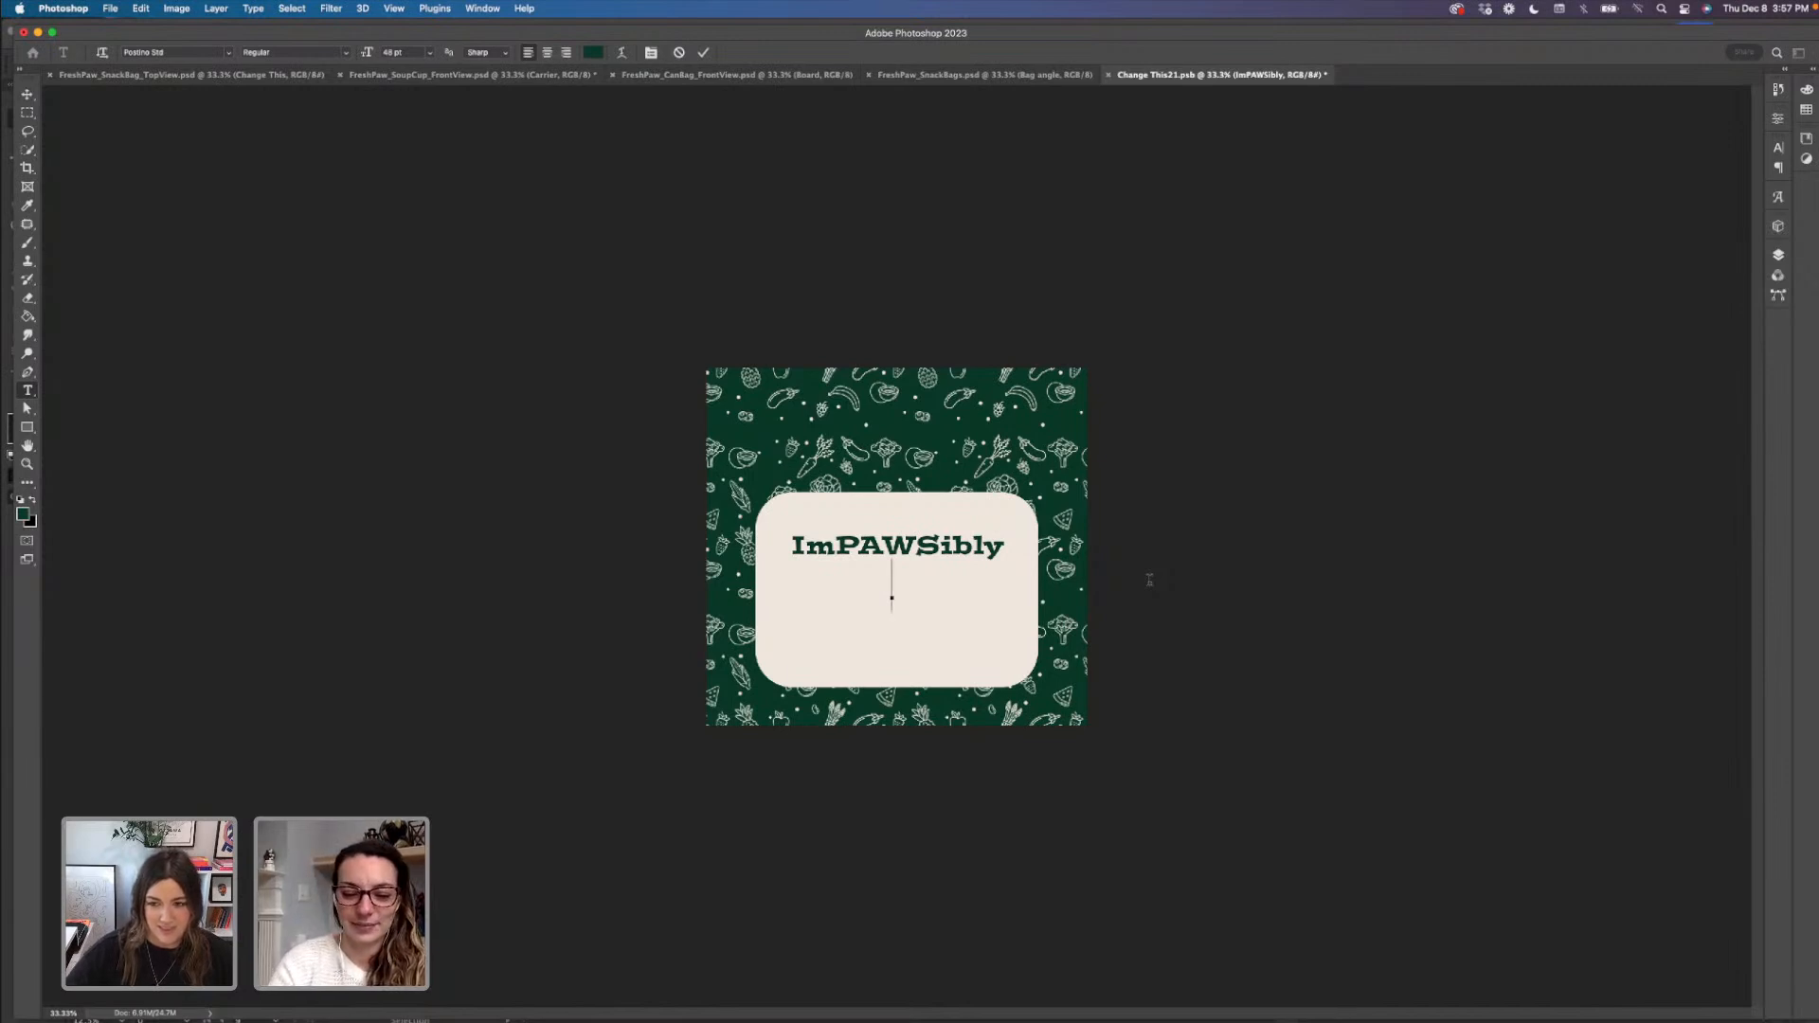
text(Good)
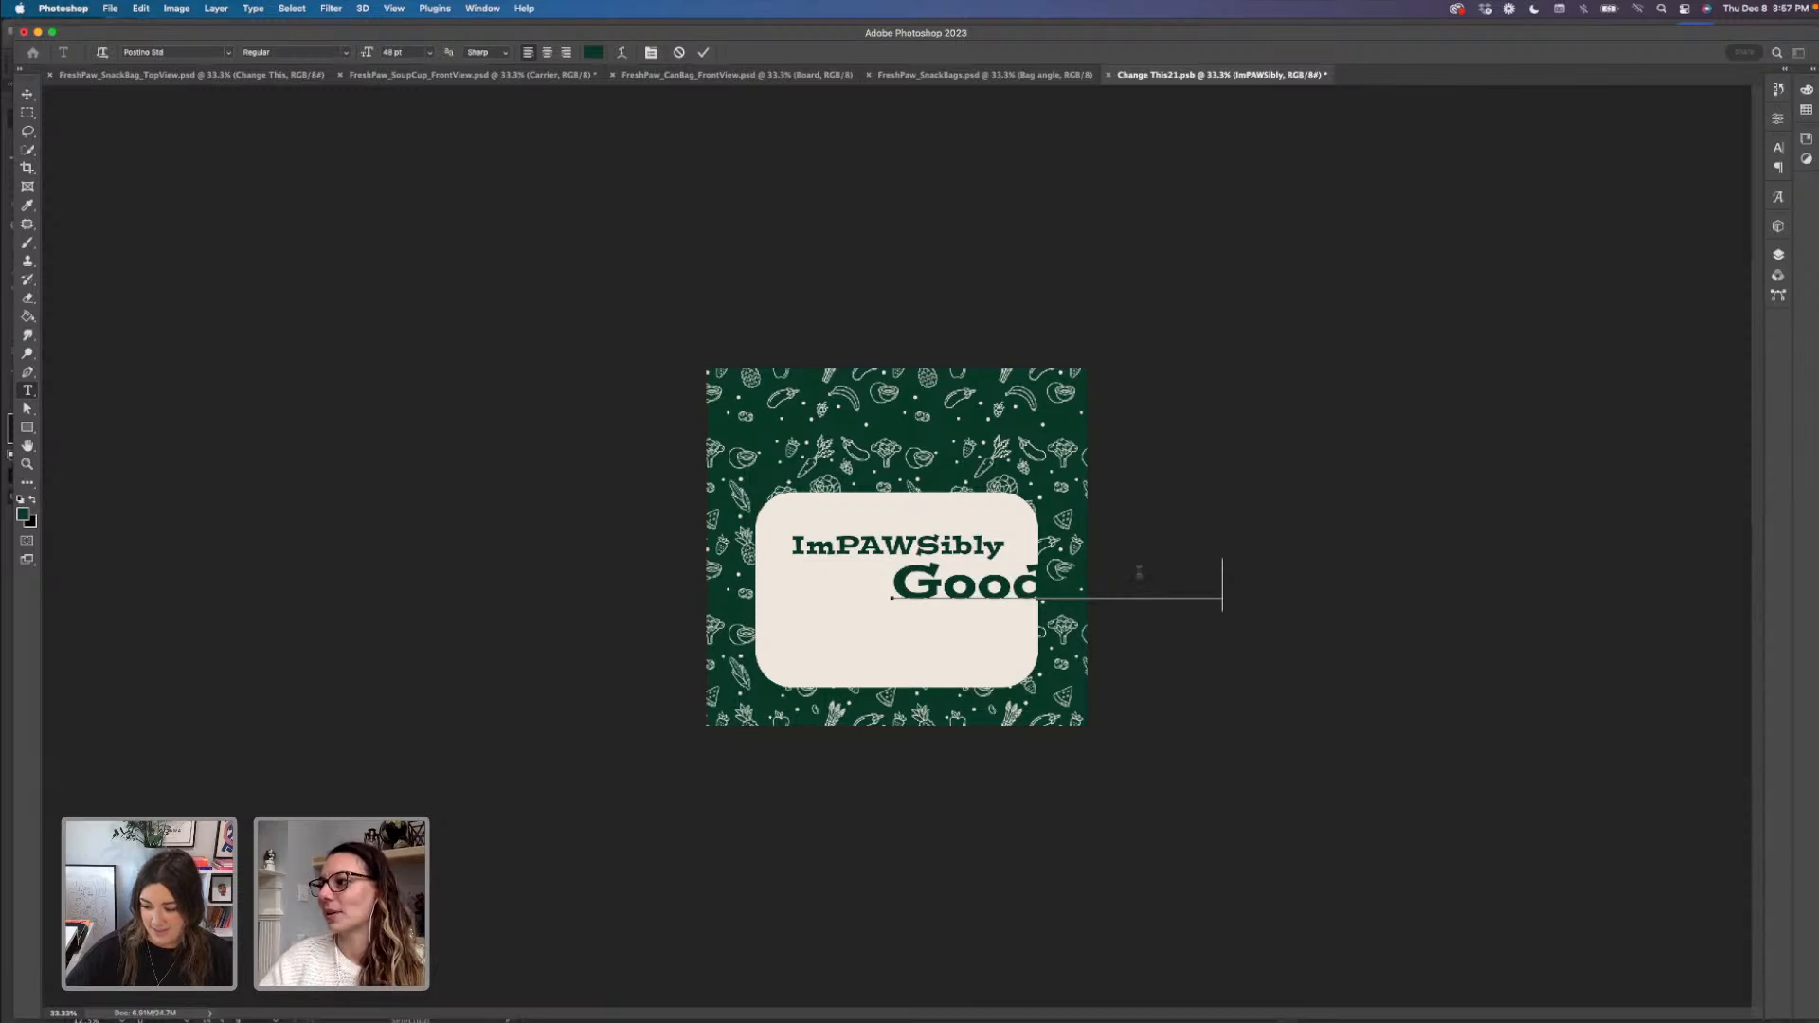
click(27, 94)
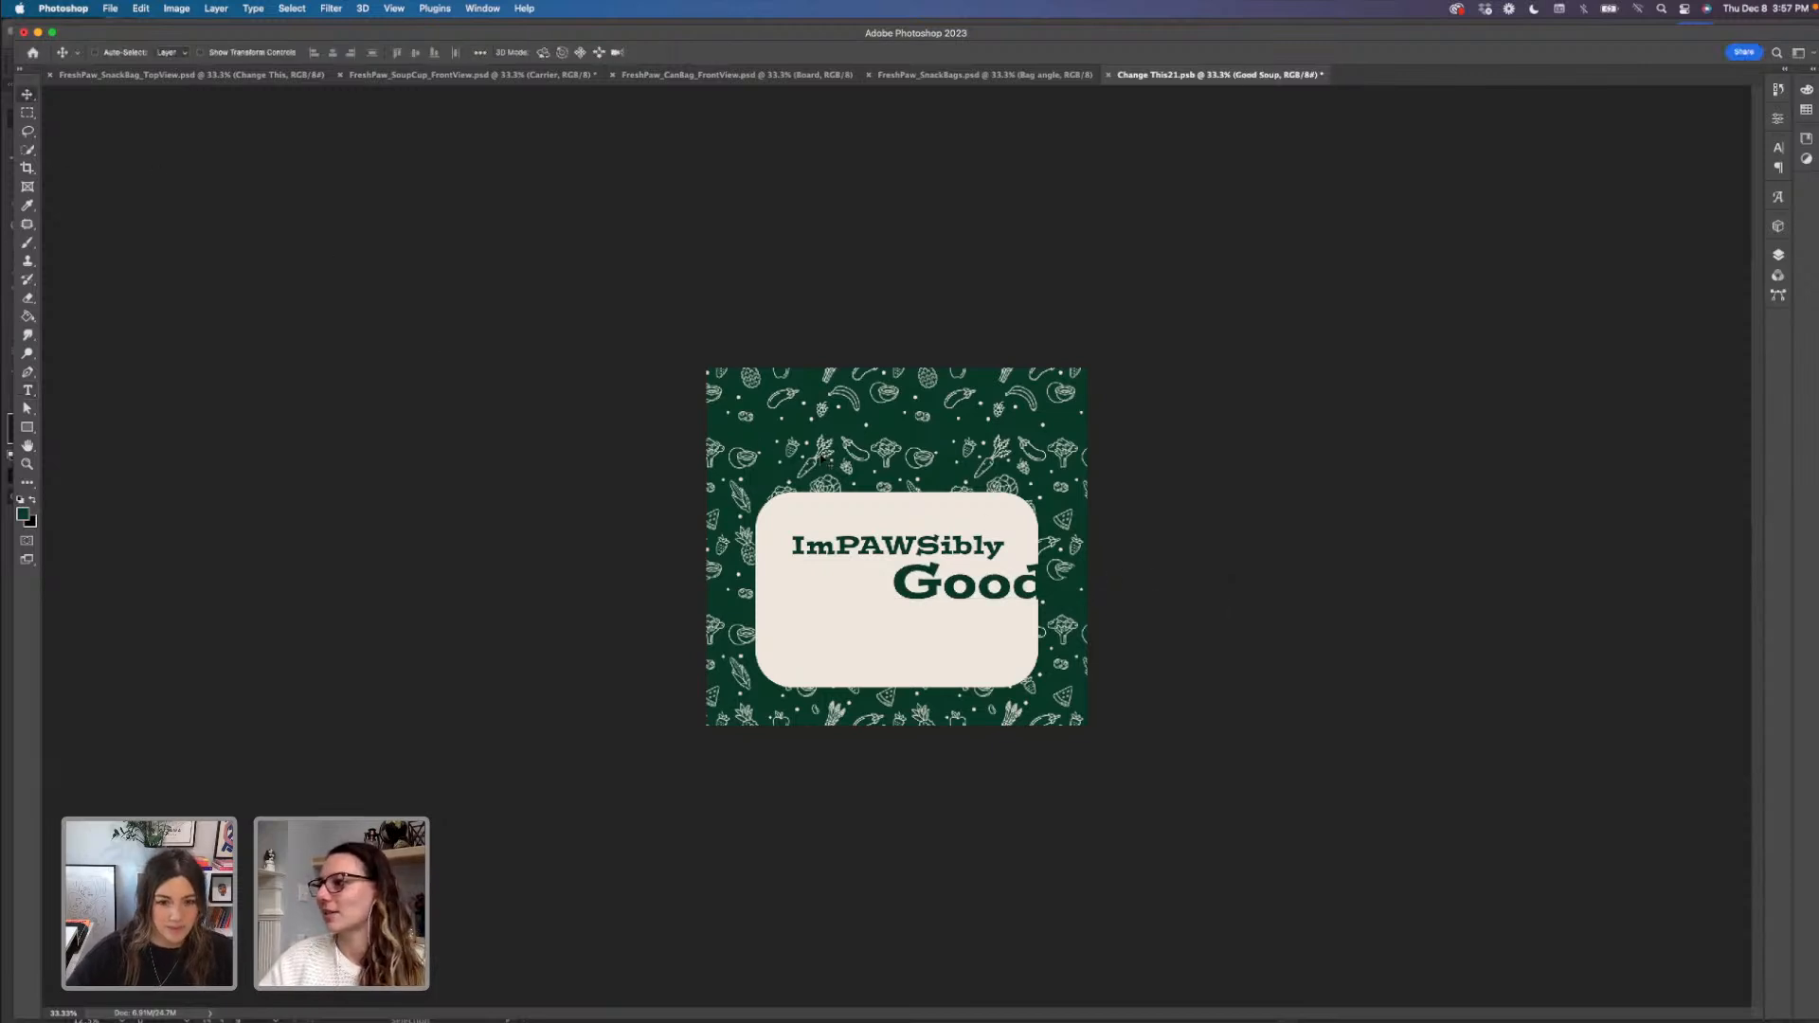
- Move the Good Soup text onto the cream label under ImPAWSibly and scale it to about 65%, matching that line's width
drag(1042, 592, 943, 594)
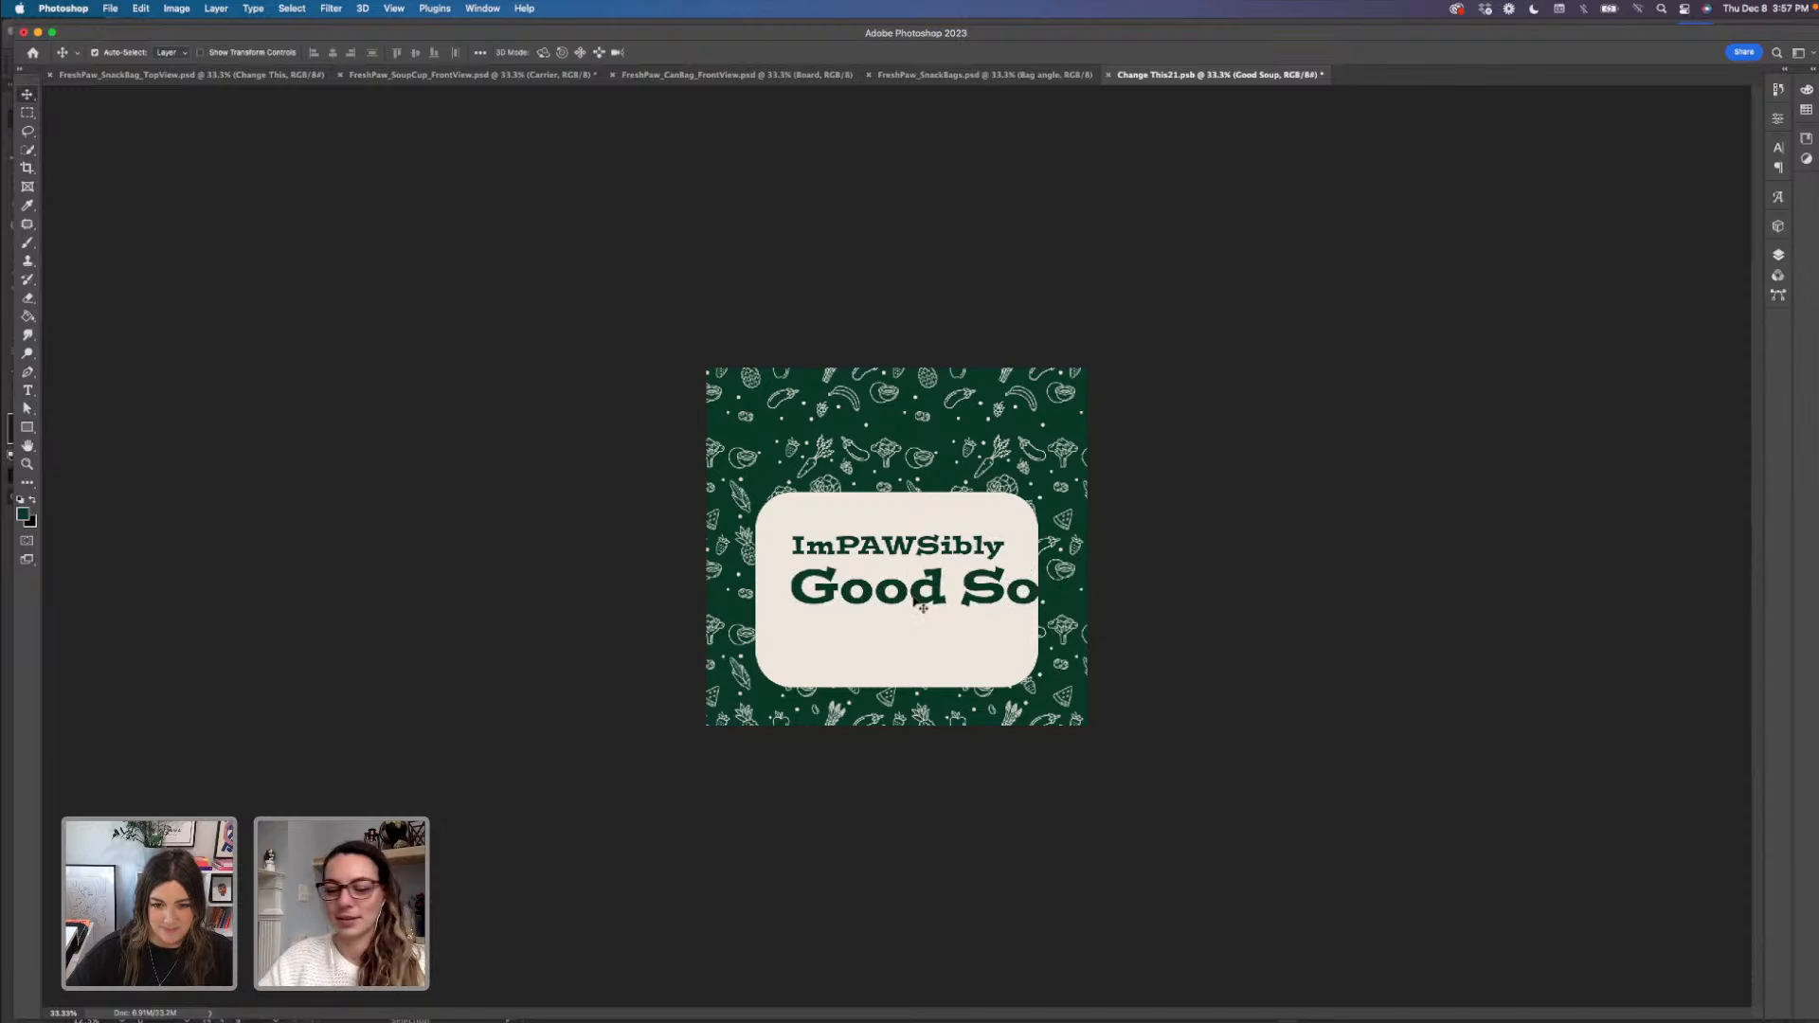
key(ctrl+t)
drag(1121, 590, 1007, 580)
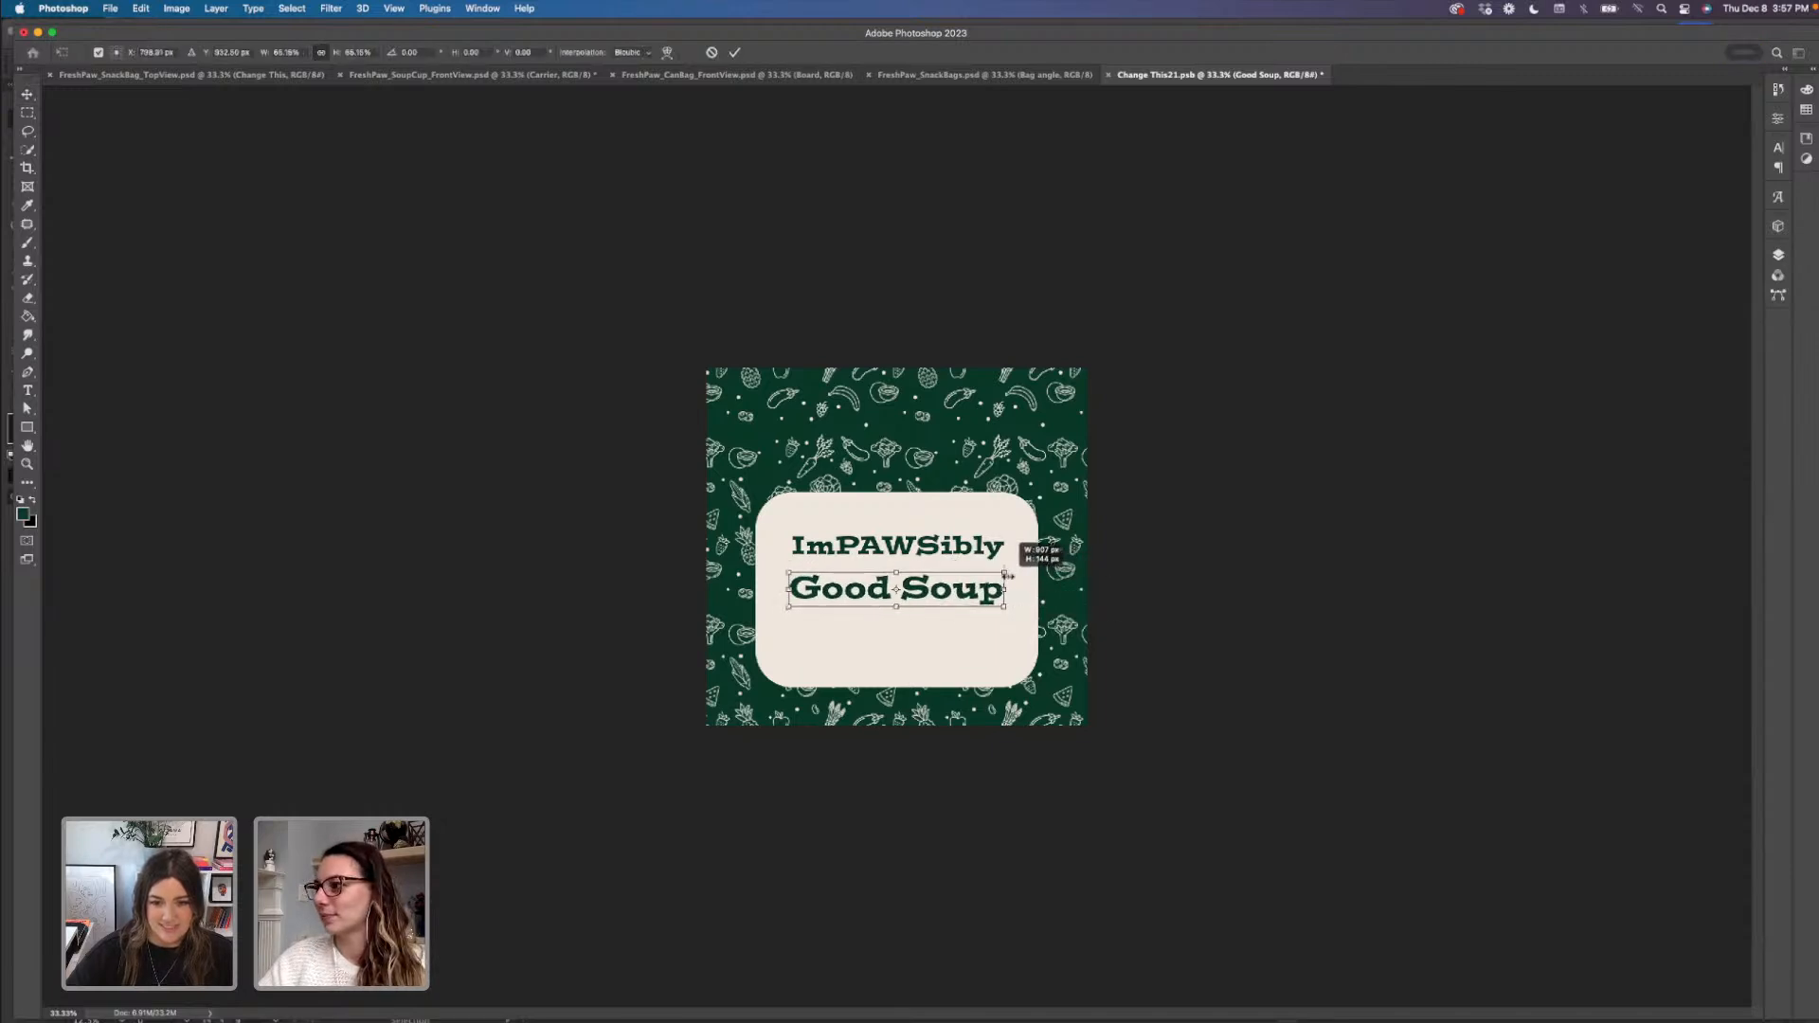
key(Return)
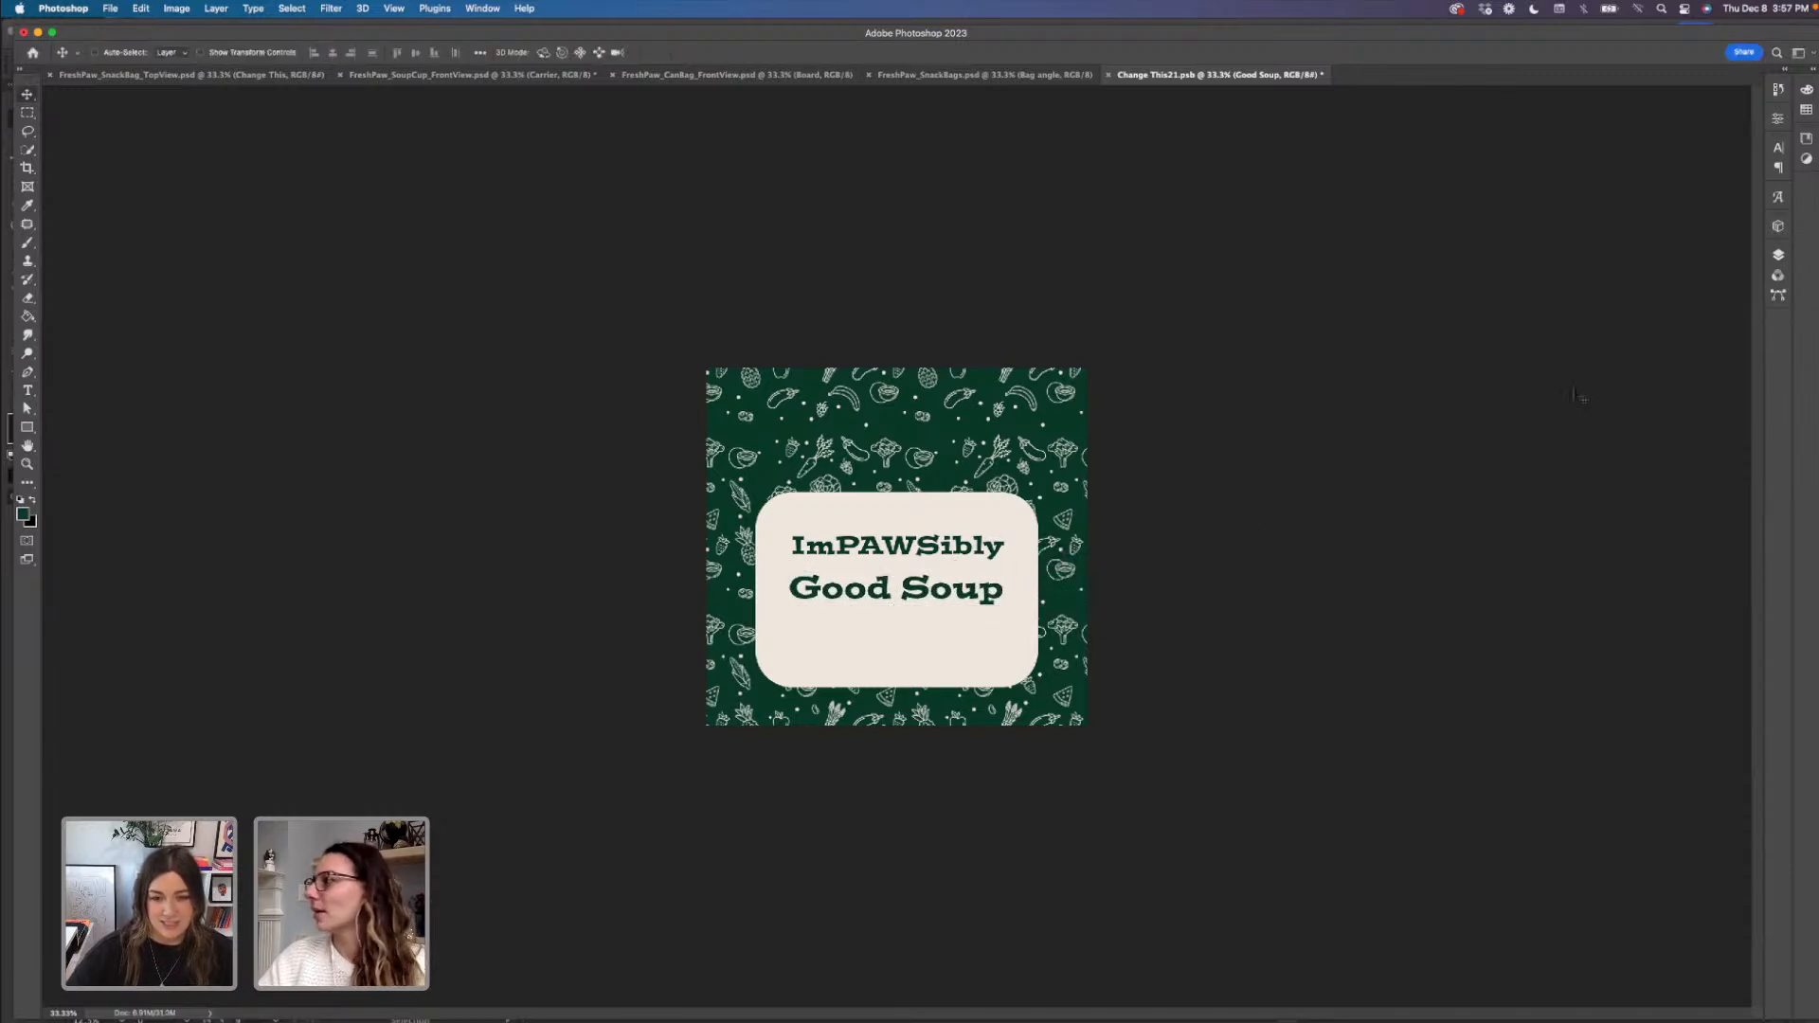
- Set the Good Soup text to Century Gothic Pro Regular and centre it directly beneath the ImPAWSibly line
click(1780, 150)
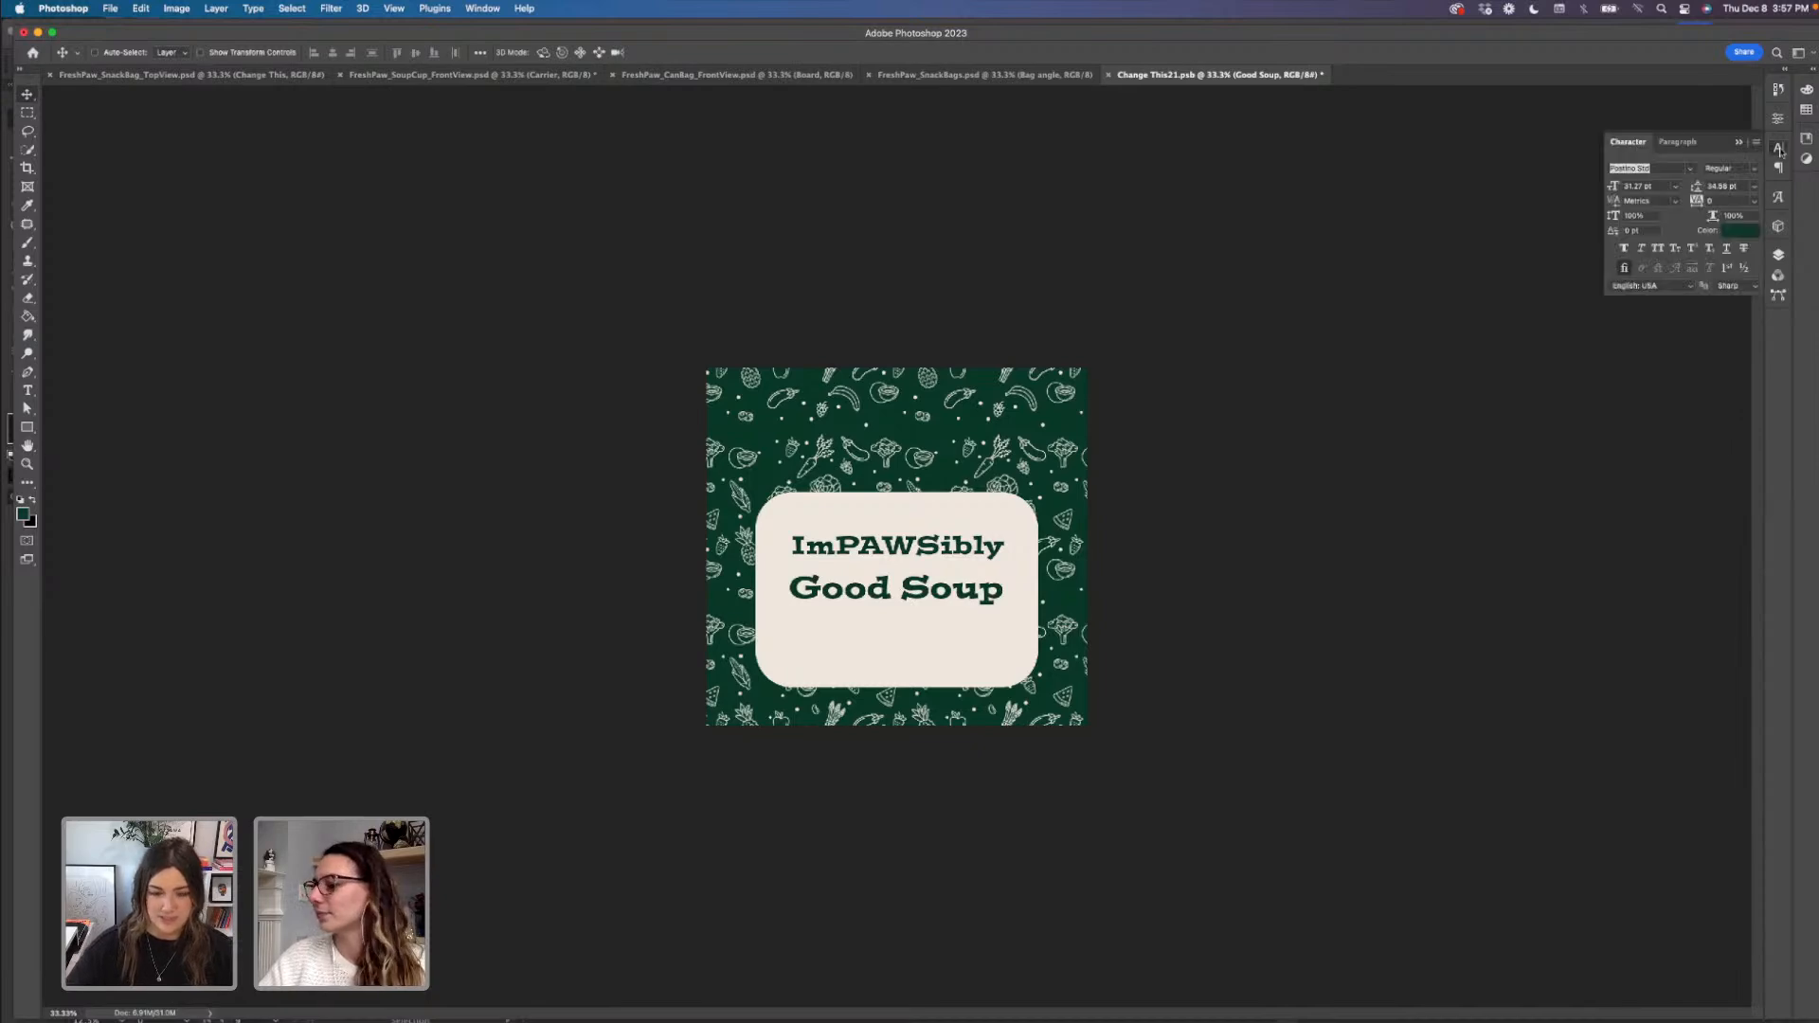
click(1663, 167)
key(BackSpace)
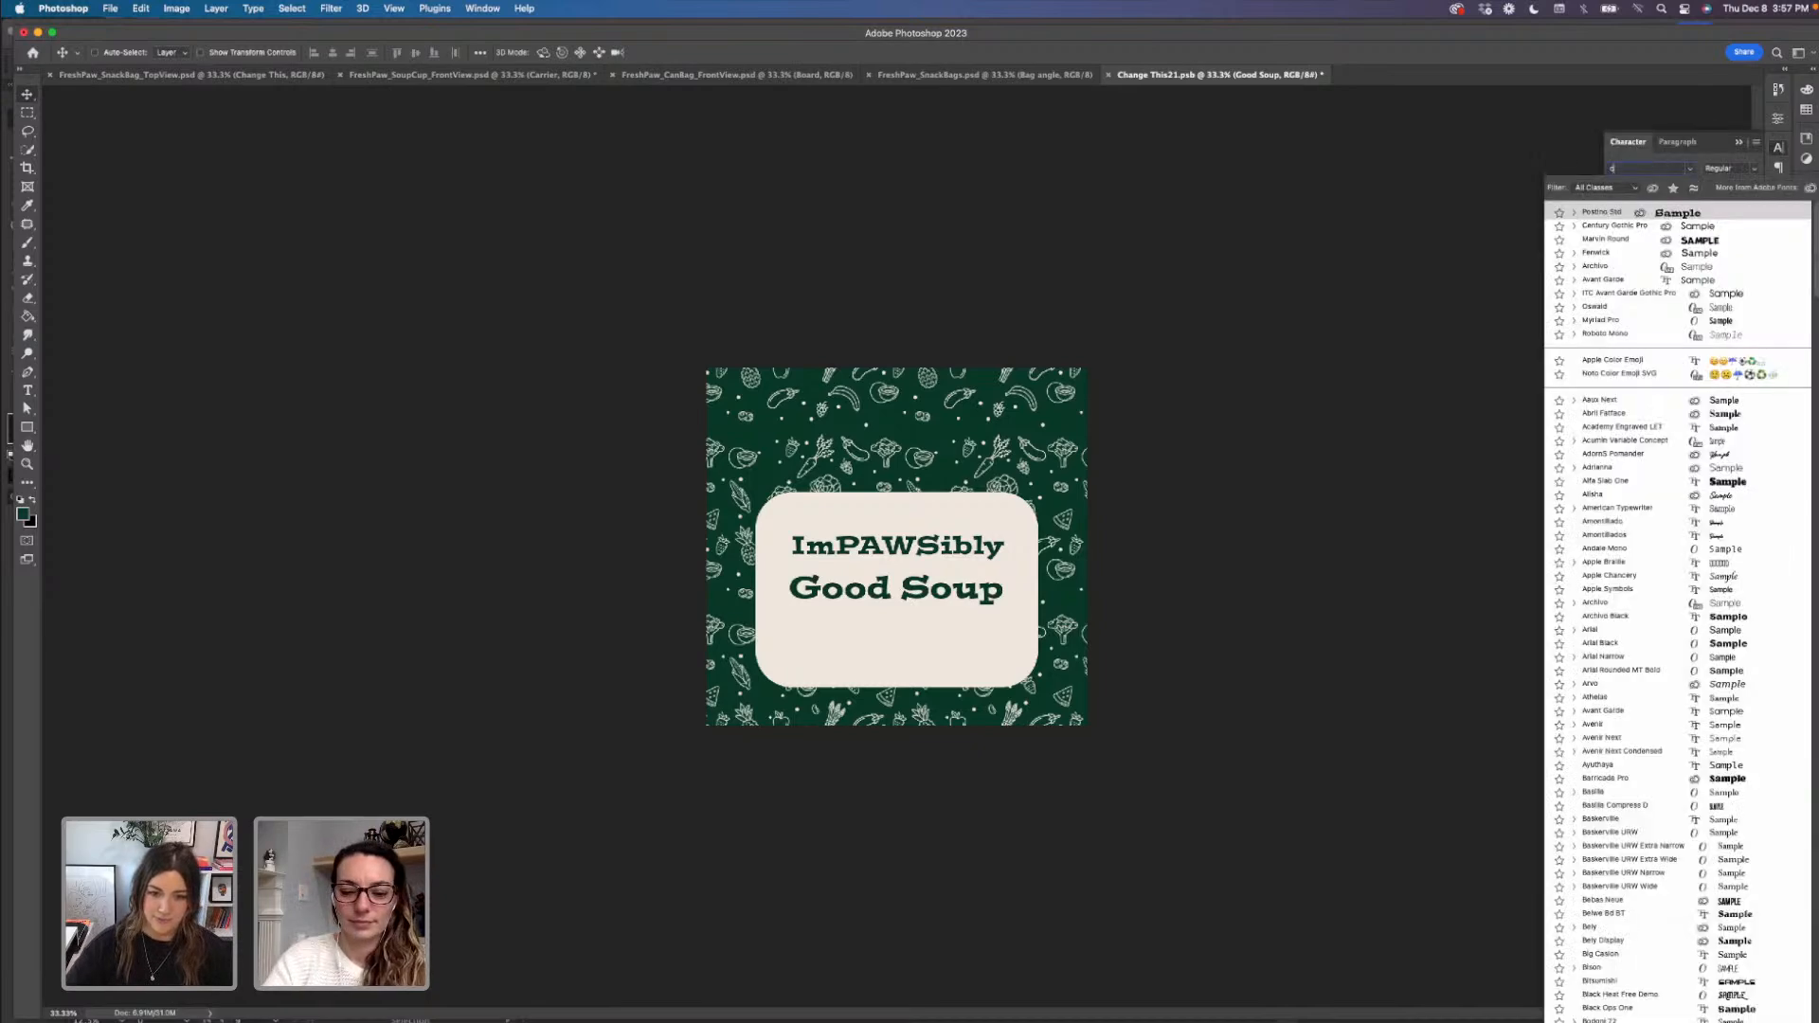
text(century)
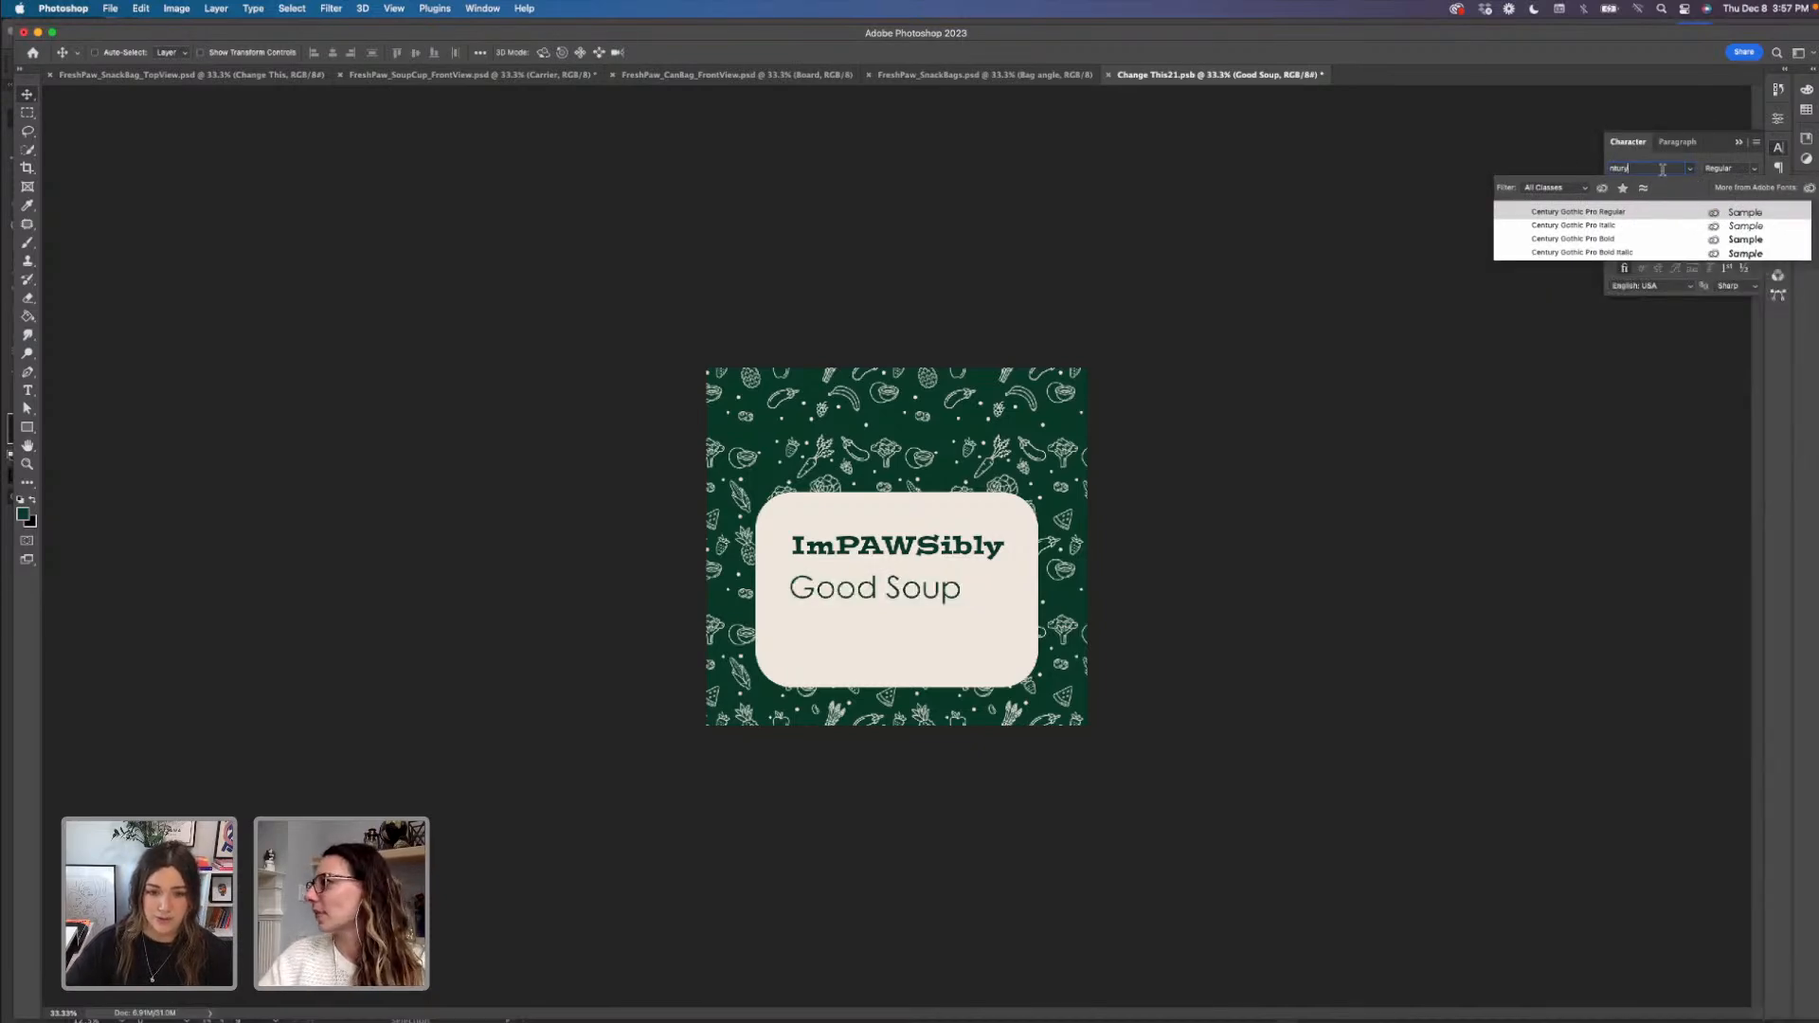
click(1647, 240)
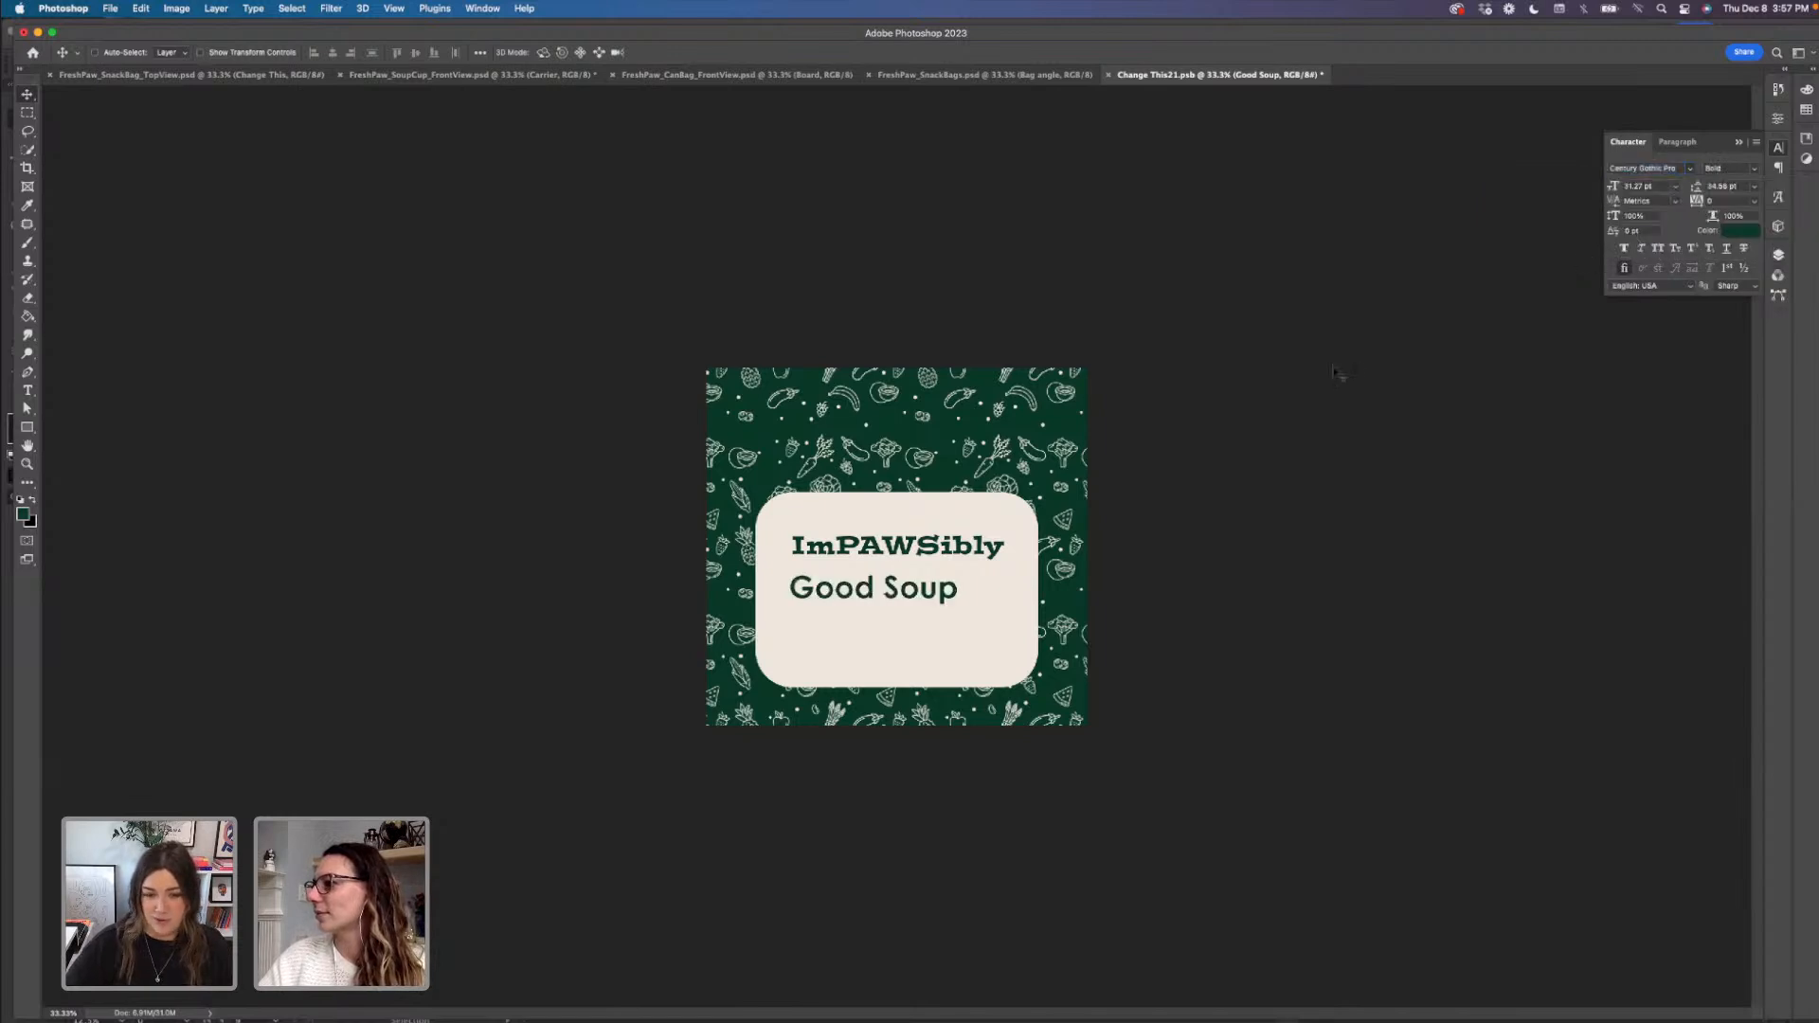
click(1754, 174)
click(1720, 157)
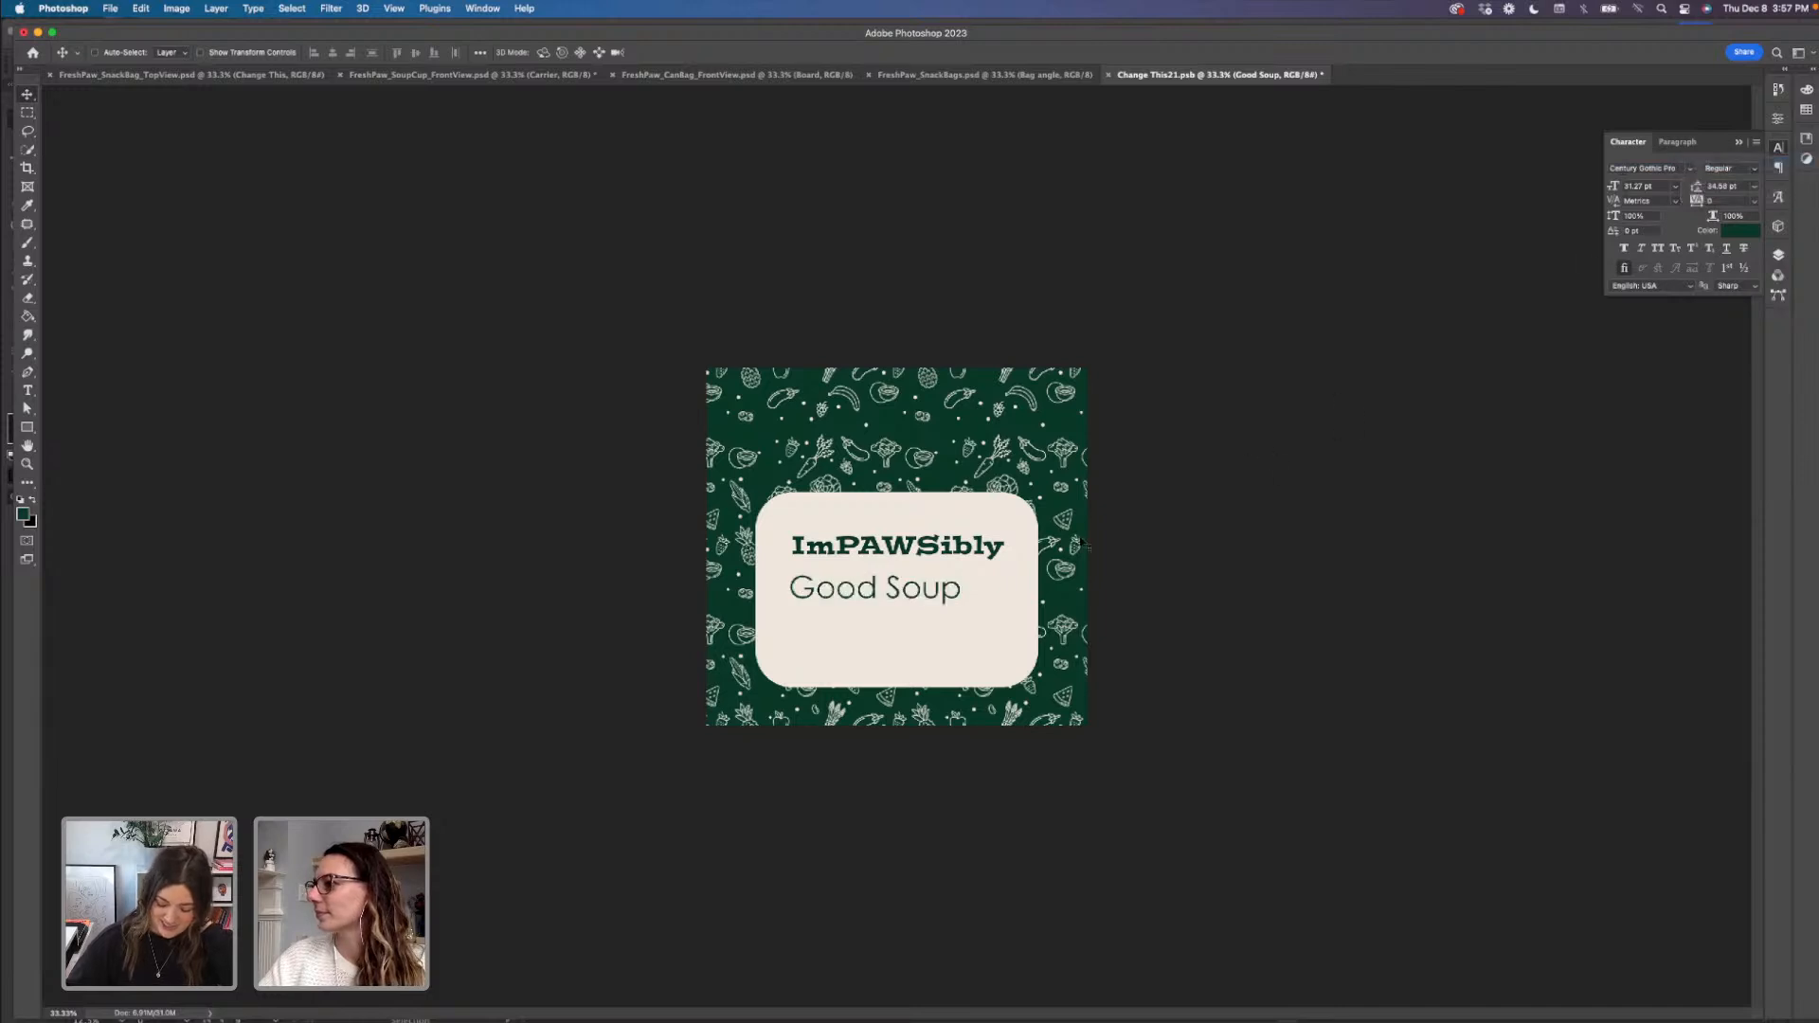
drag(943, 595, 965, 581)
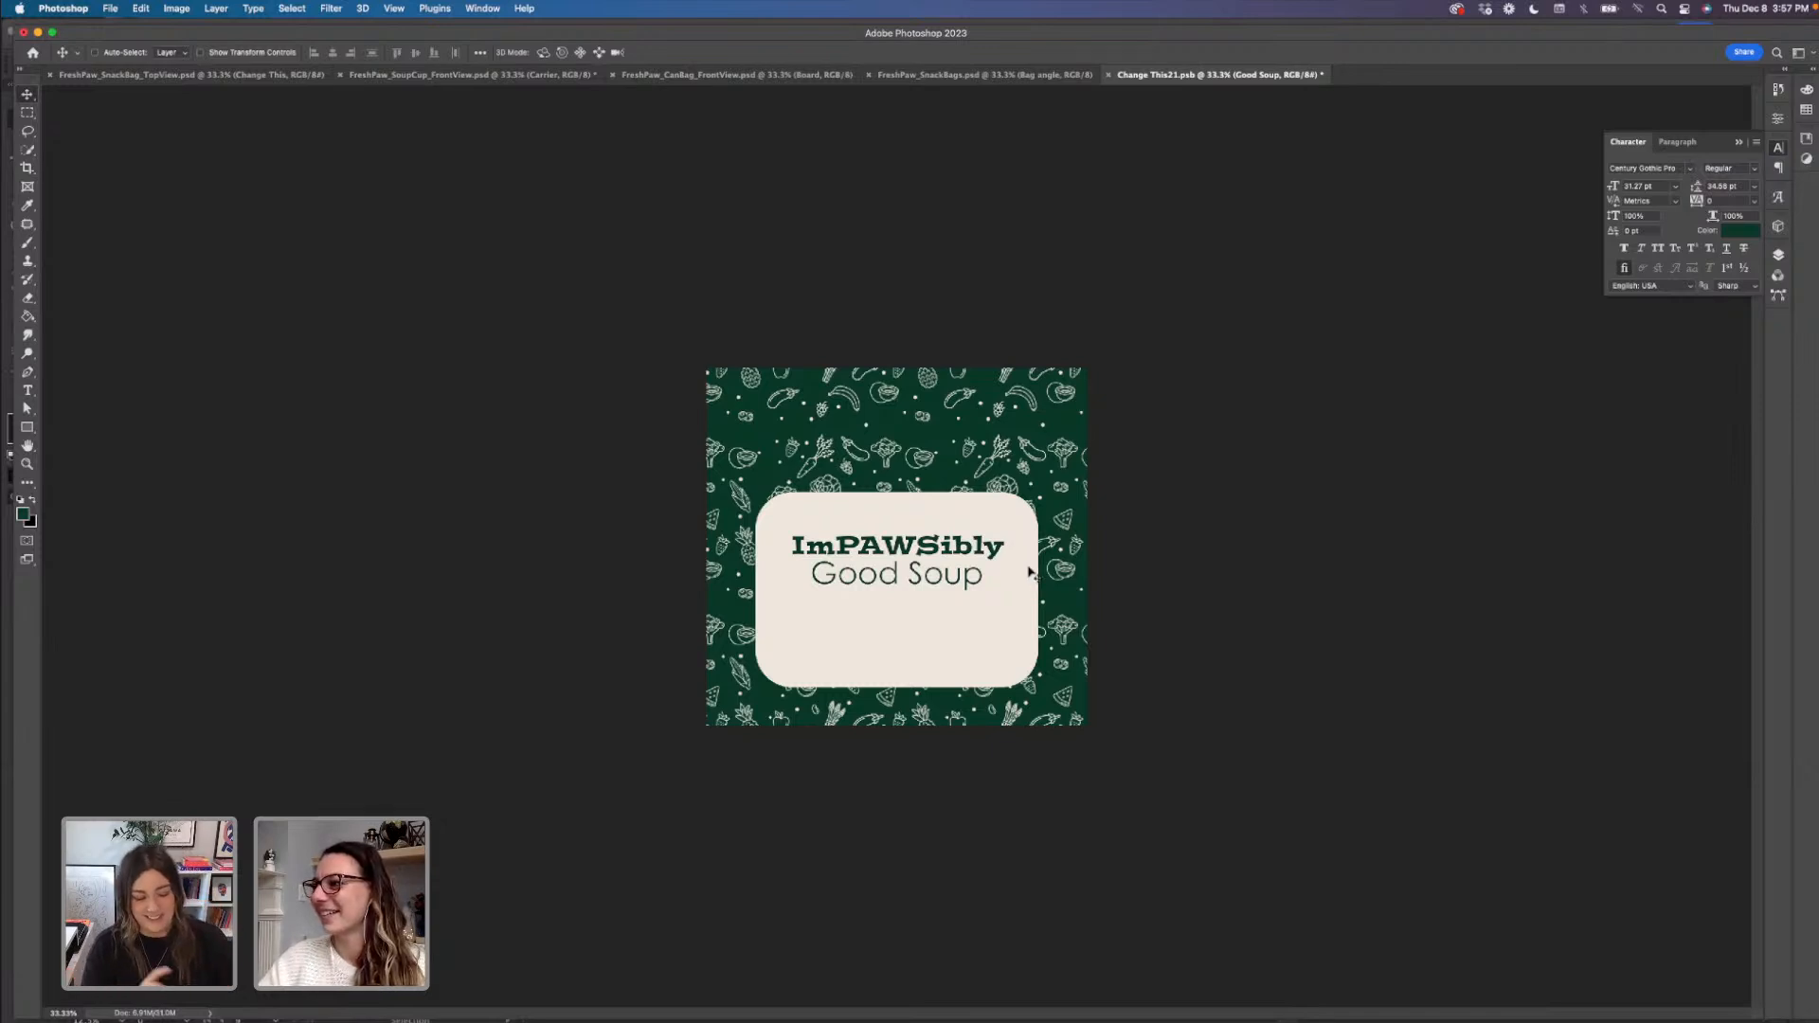
- Tighten the kerning between letters in the Good Soup text
key(t)
click(843, 575)
key(Right)
key(Right)
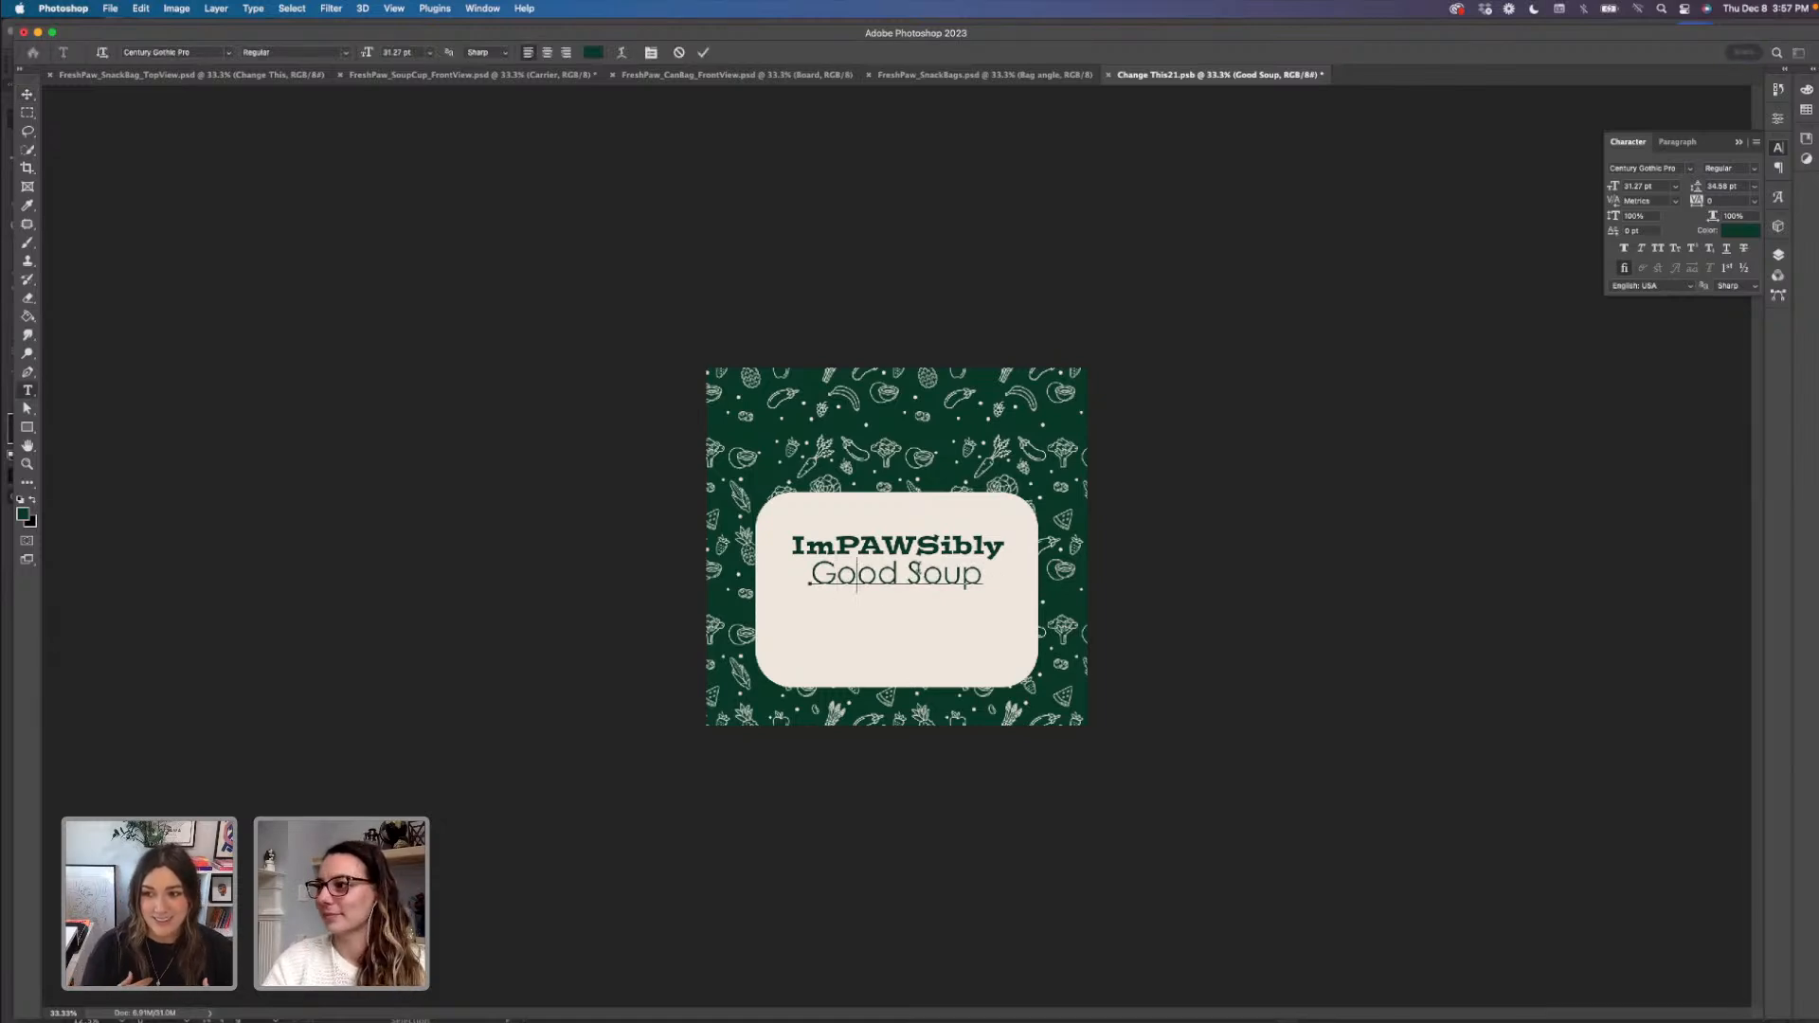
key(Right)
key(Right)
key(Right)
key(Right)
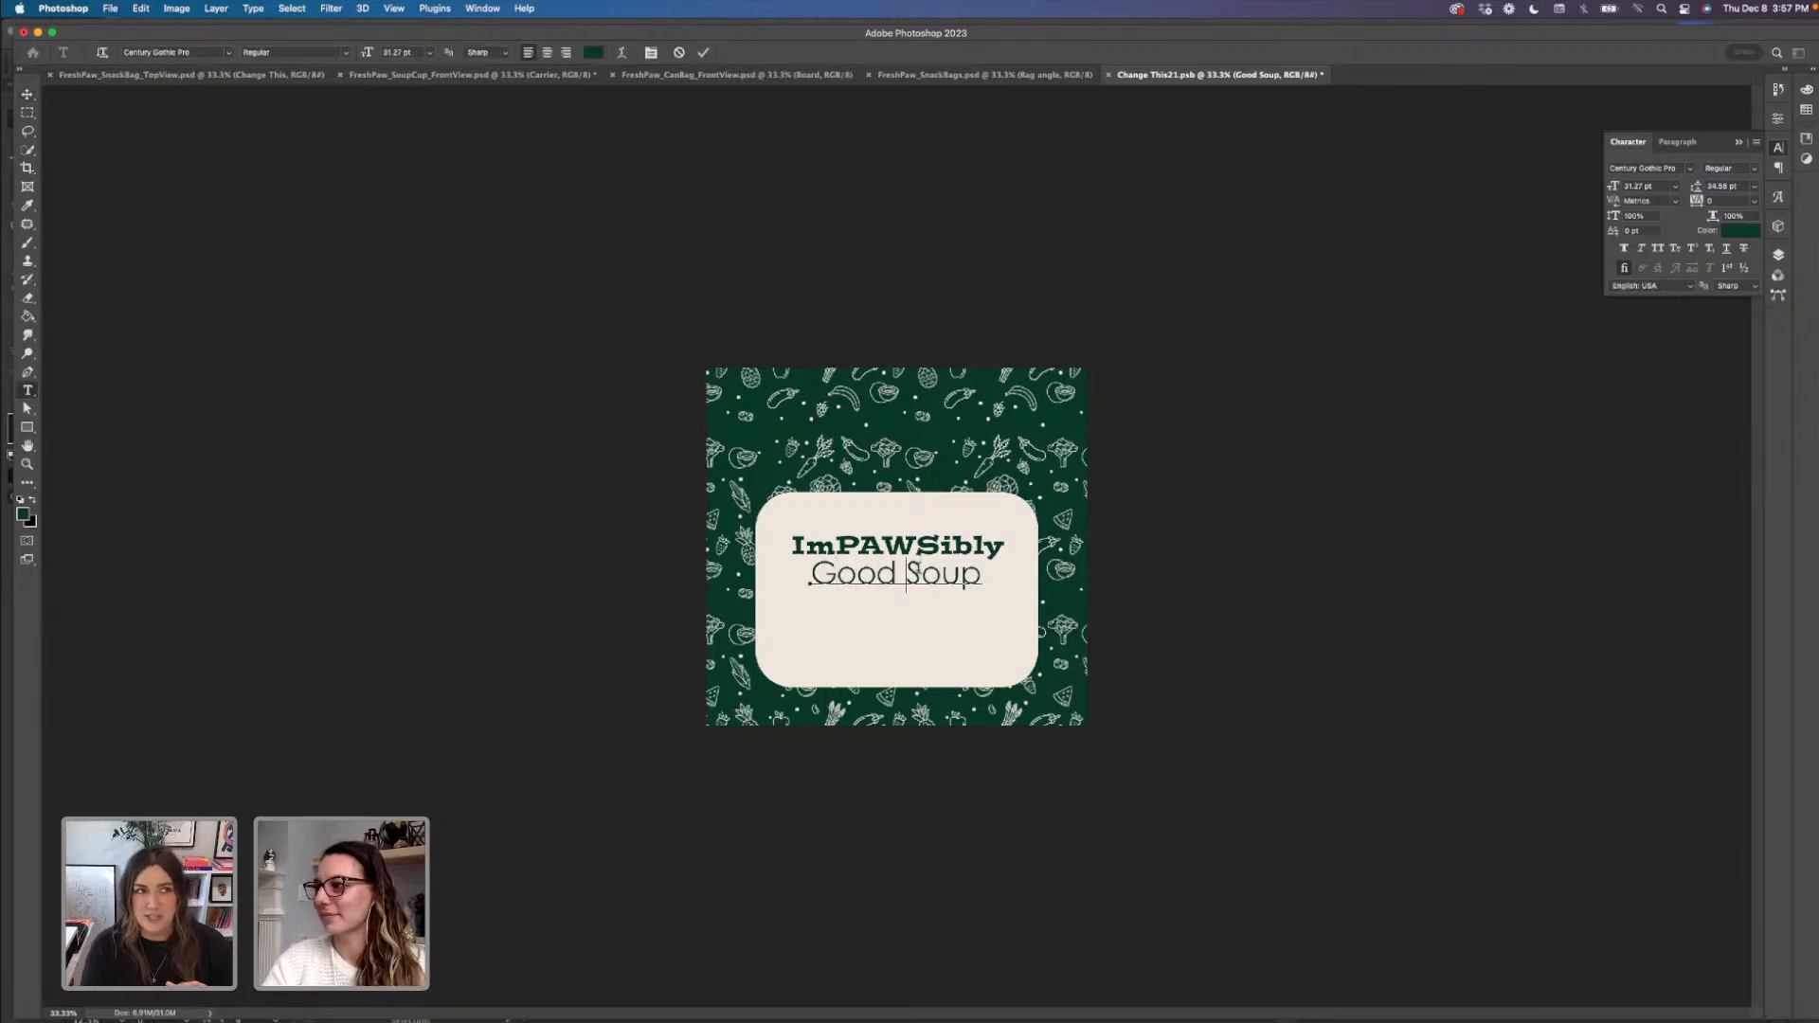
key(alt+Left)
key(Right)
key(alt+Left)
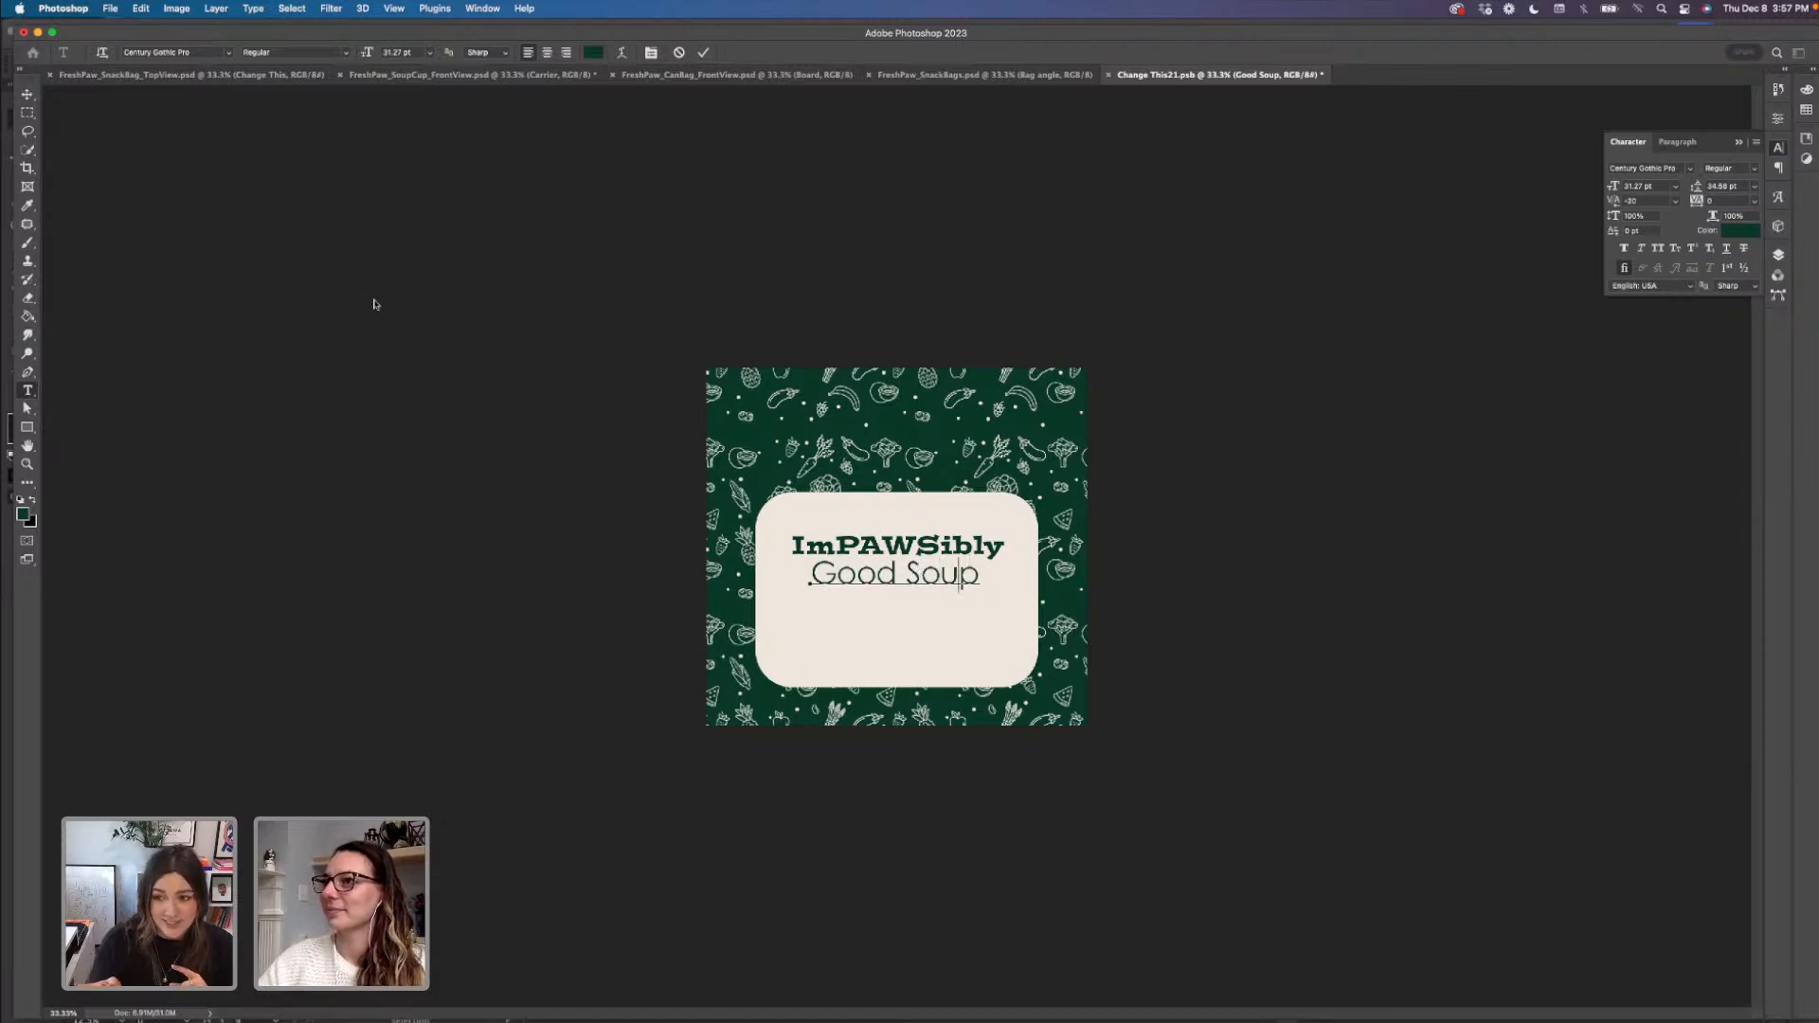
click(28, 95)
- Move the Good Soup and ImPAWSibly text layers together slightly lower on the cream label
click(1778, 256)
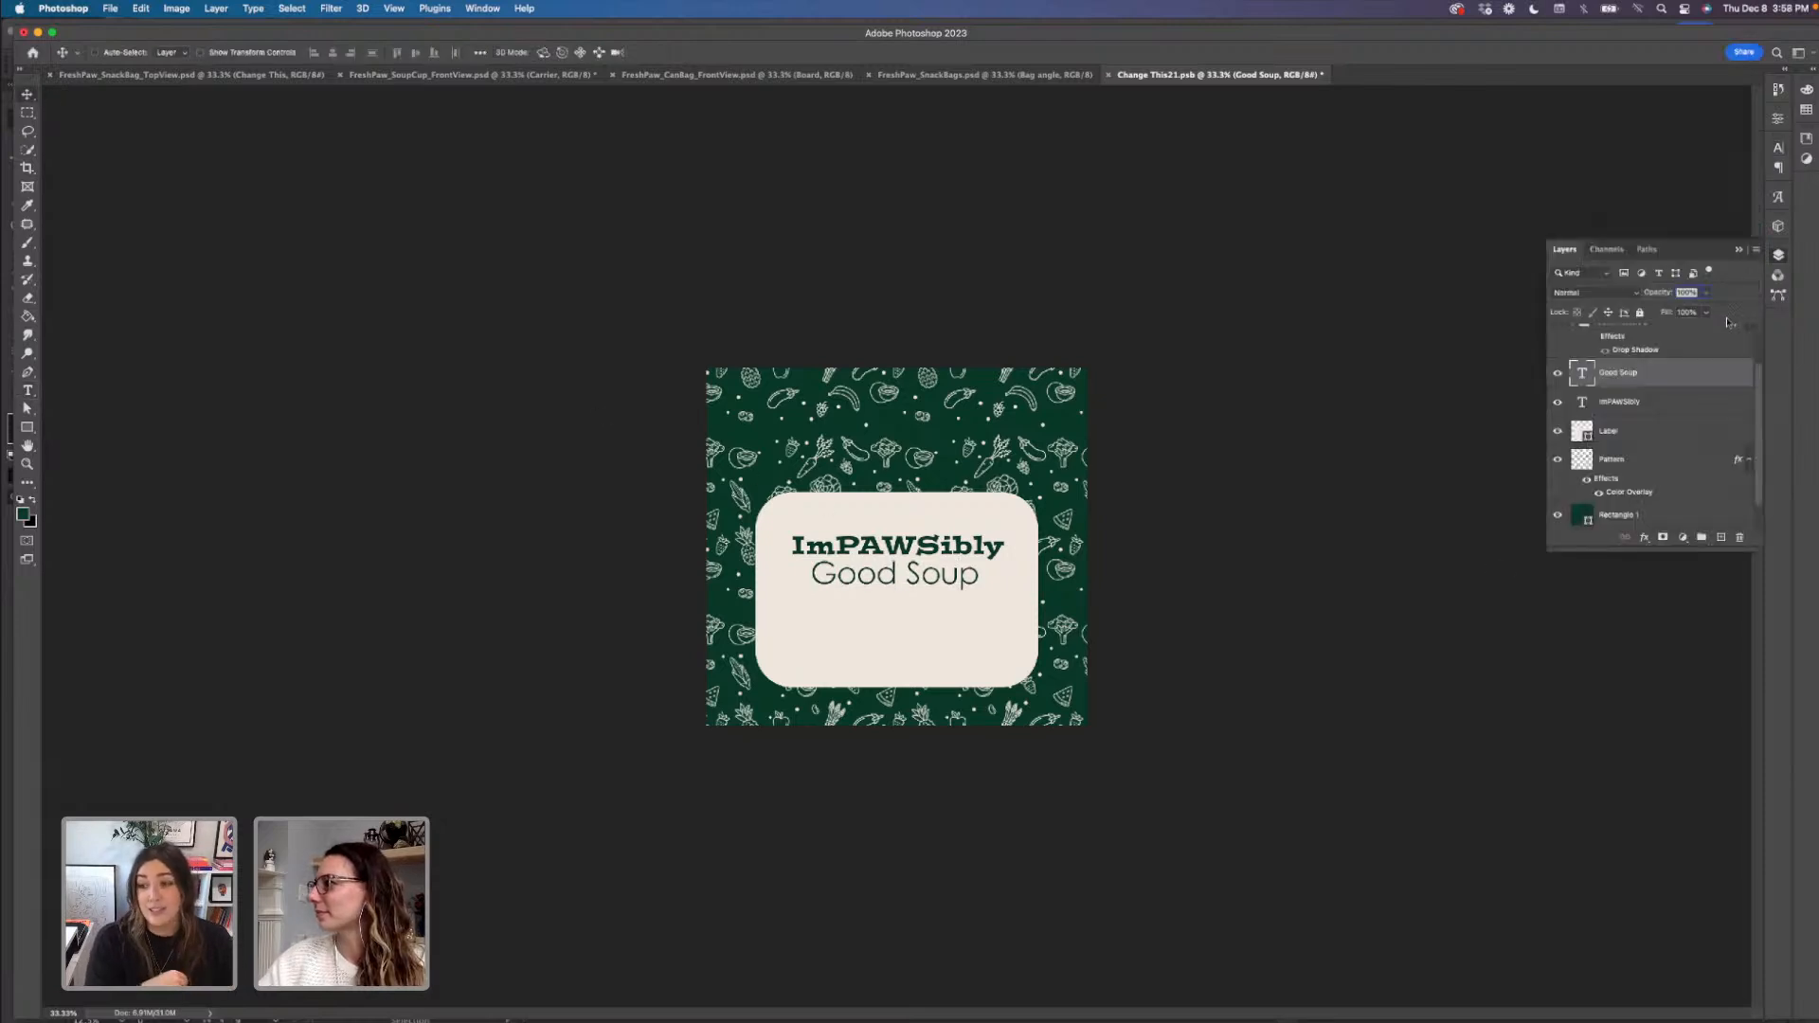
shift+click(1678, 404)
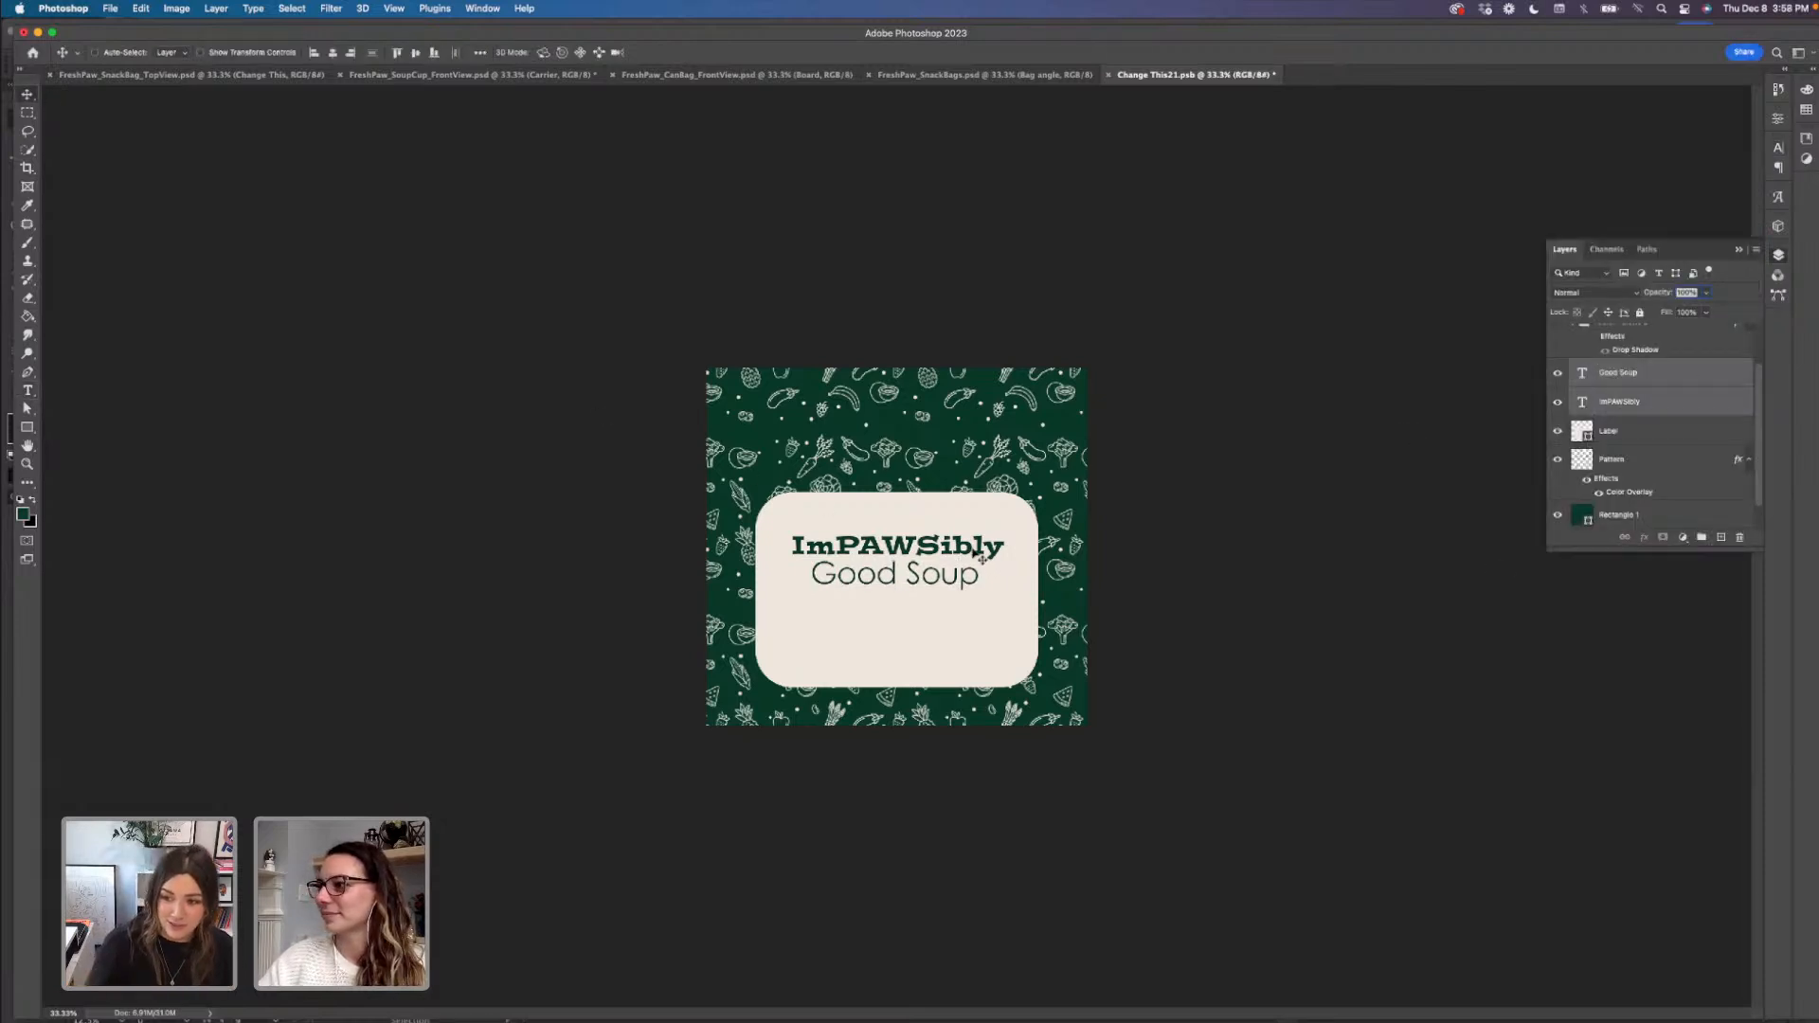
drag(979, 557, 974, 573)
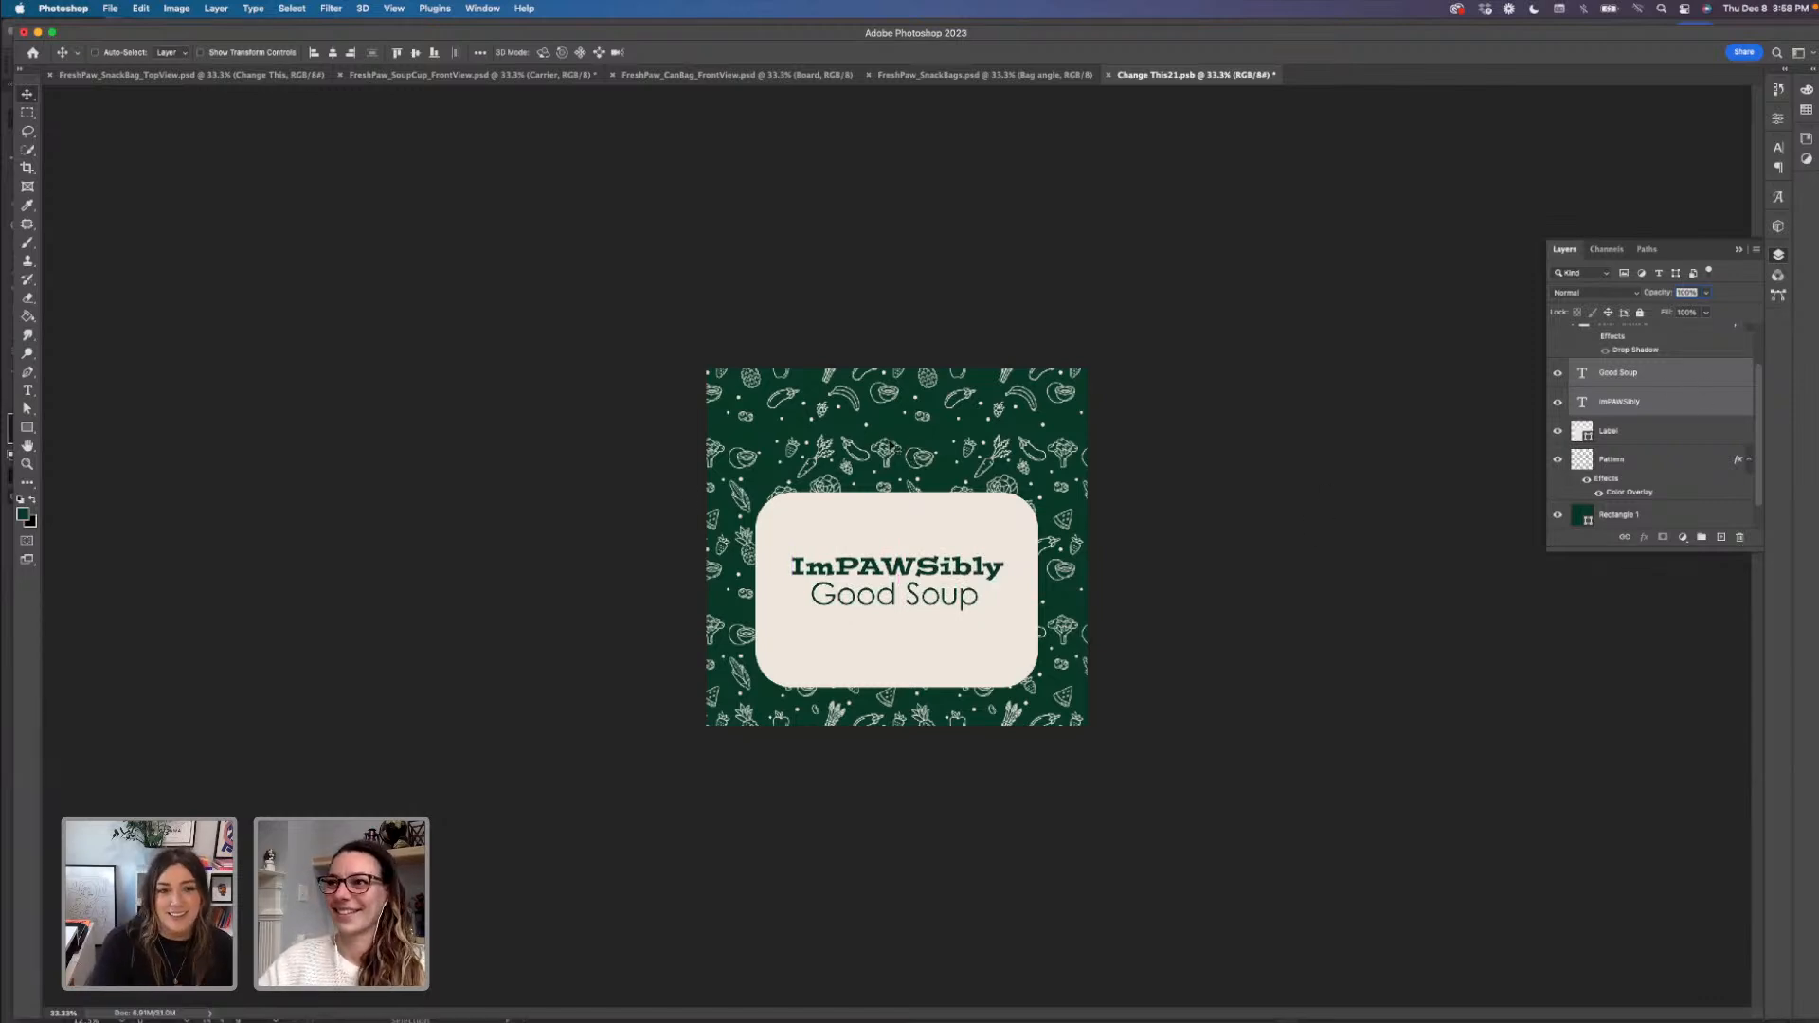
- Add a text line reading "2 cups" below Good Soup, replacing the placeholder text
key(t)
click(872, 643)
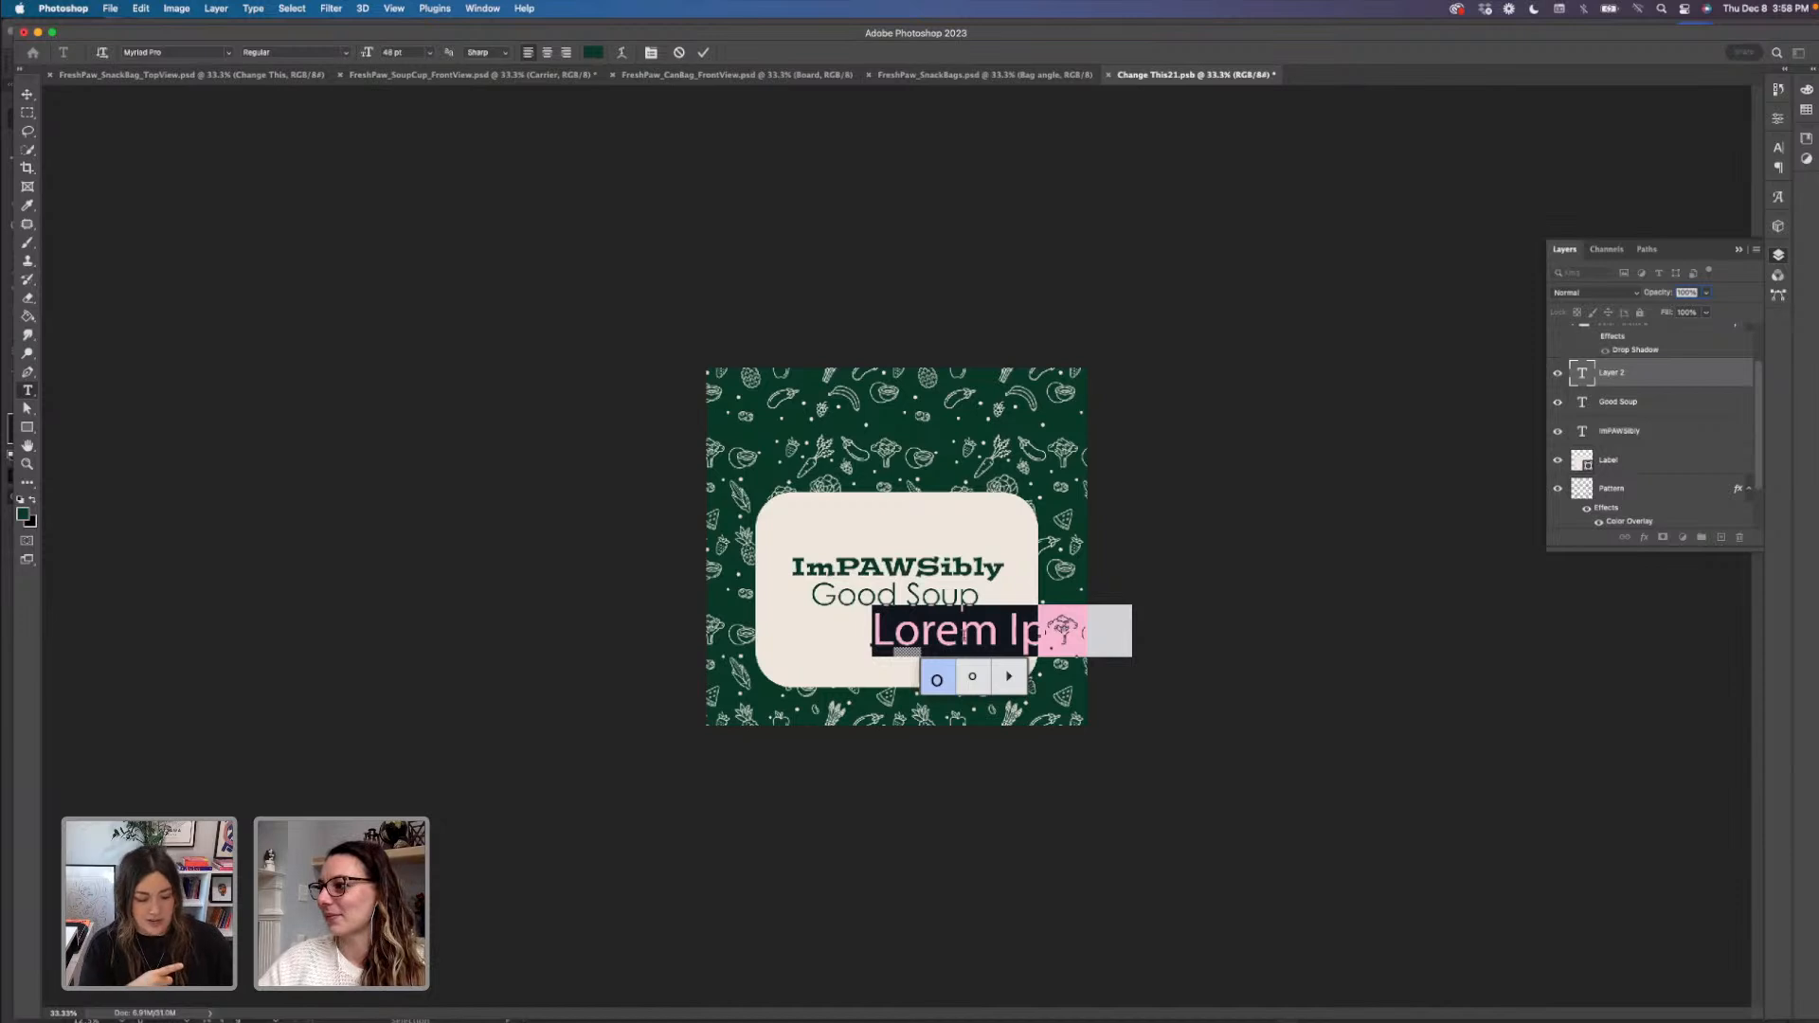
click(1022, 634)
drag(1008, 633, 1155, 634)
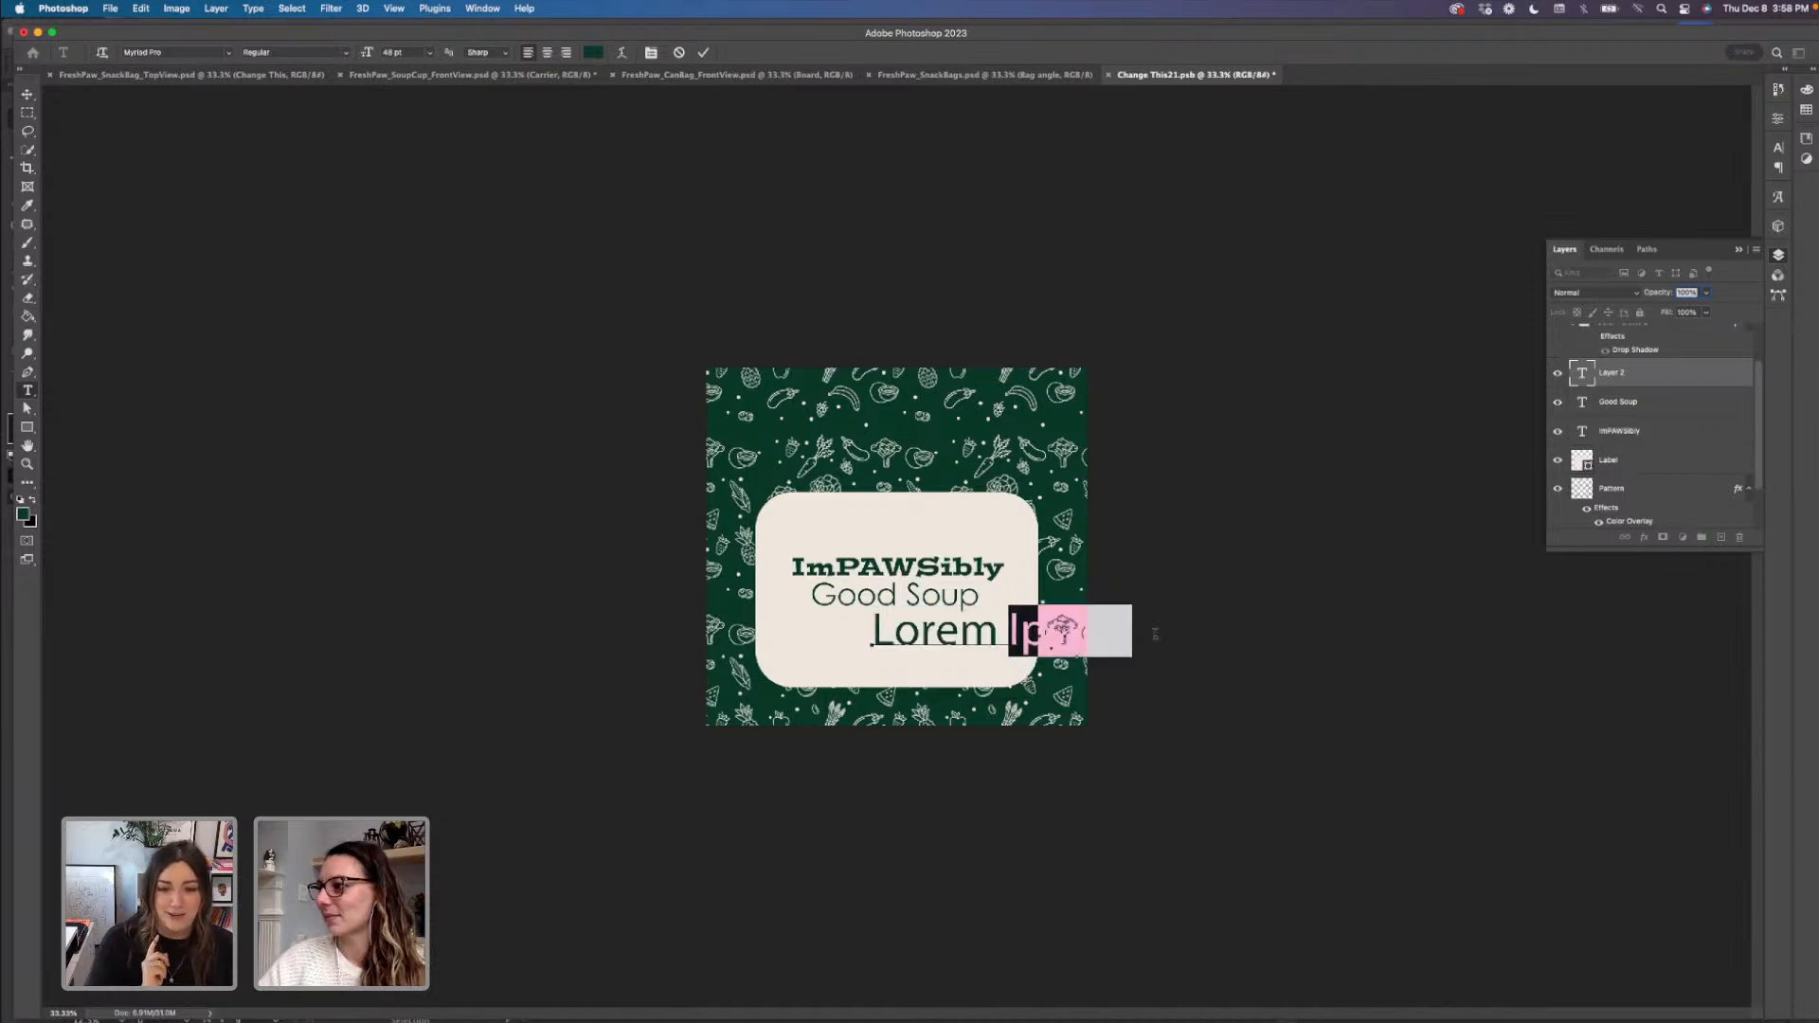
key(BackSpace)
key(BackSpace)
key(BackSpace)
key(BackSpace)
key(BackSpace)
key(BackSpace)
key(BackSpace)
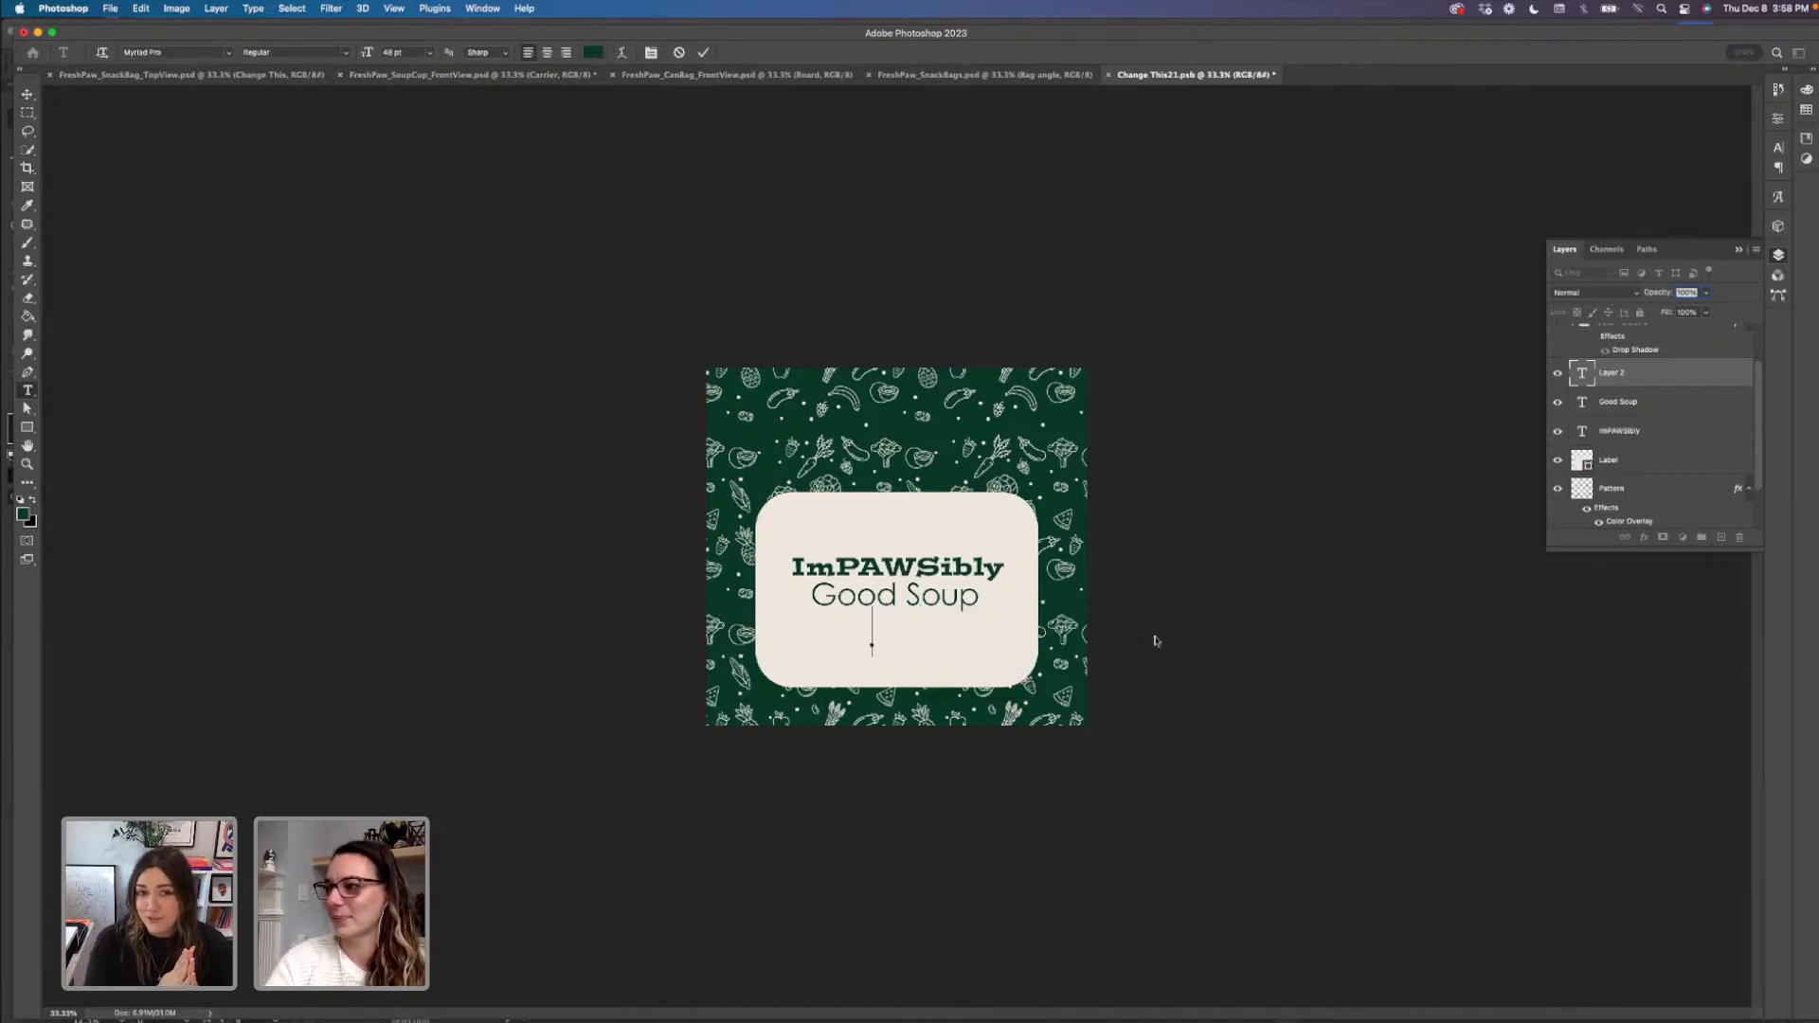
text(2 cups)
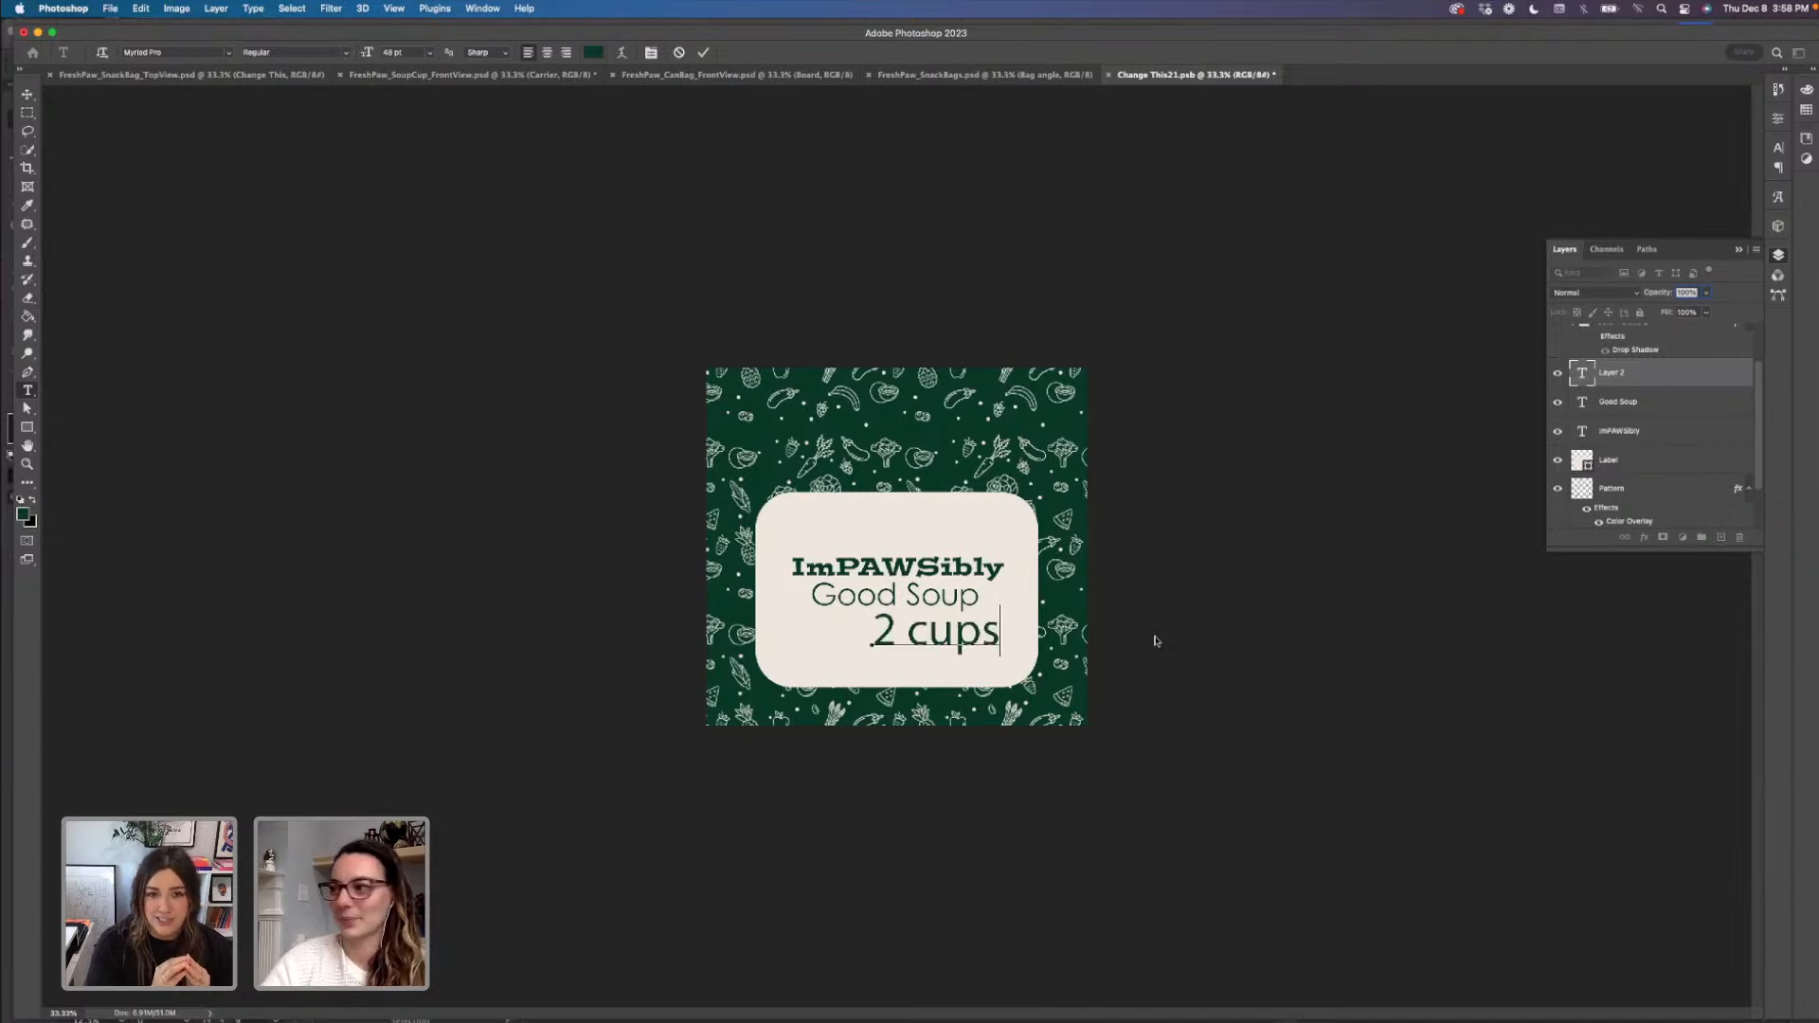
click(28, 94)
- Scale the 2 cups text to about 42% and centre it near the cream label's lower edge
key(super+t)
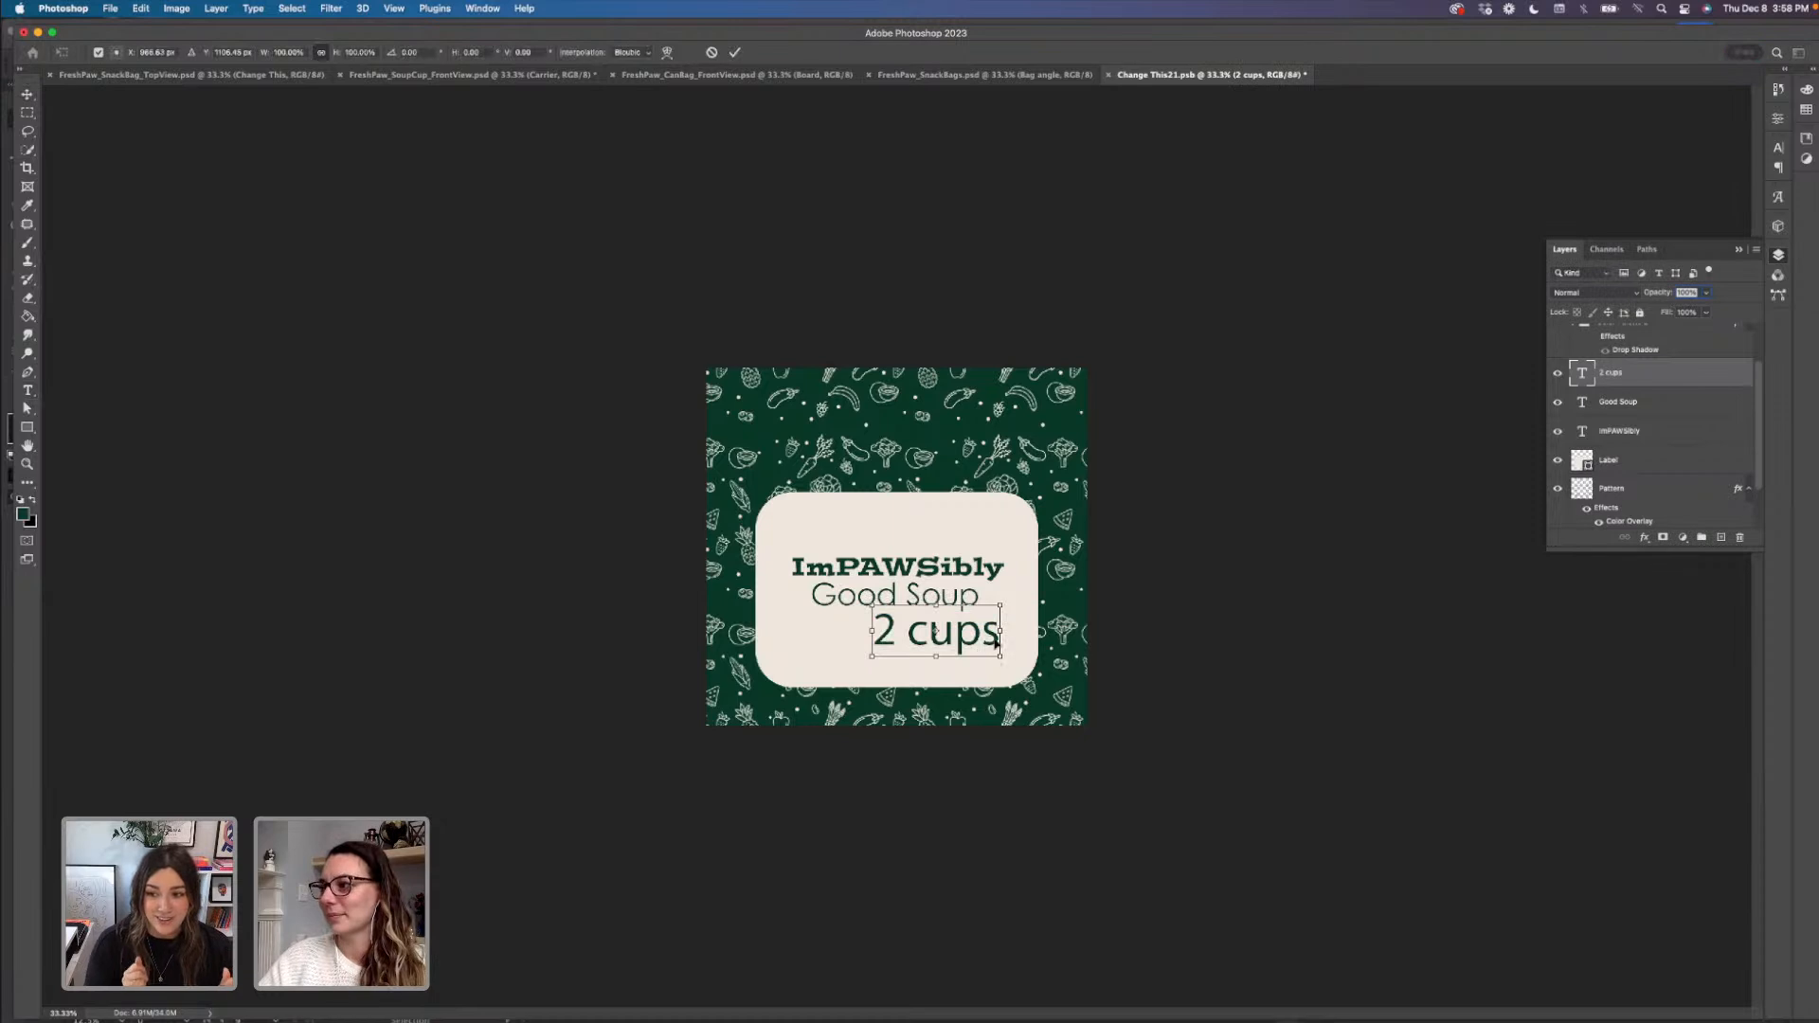
drag(1001, 632, 916, 670)
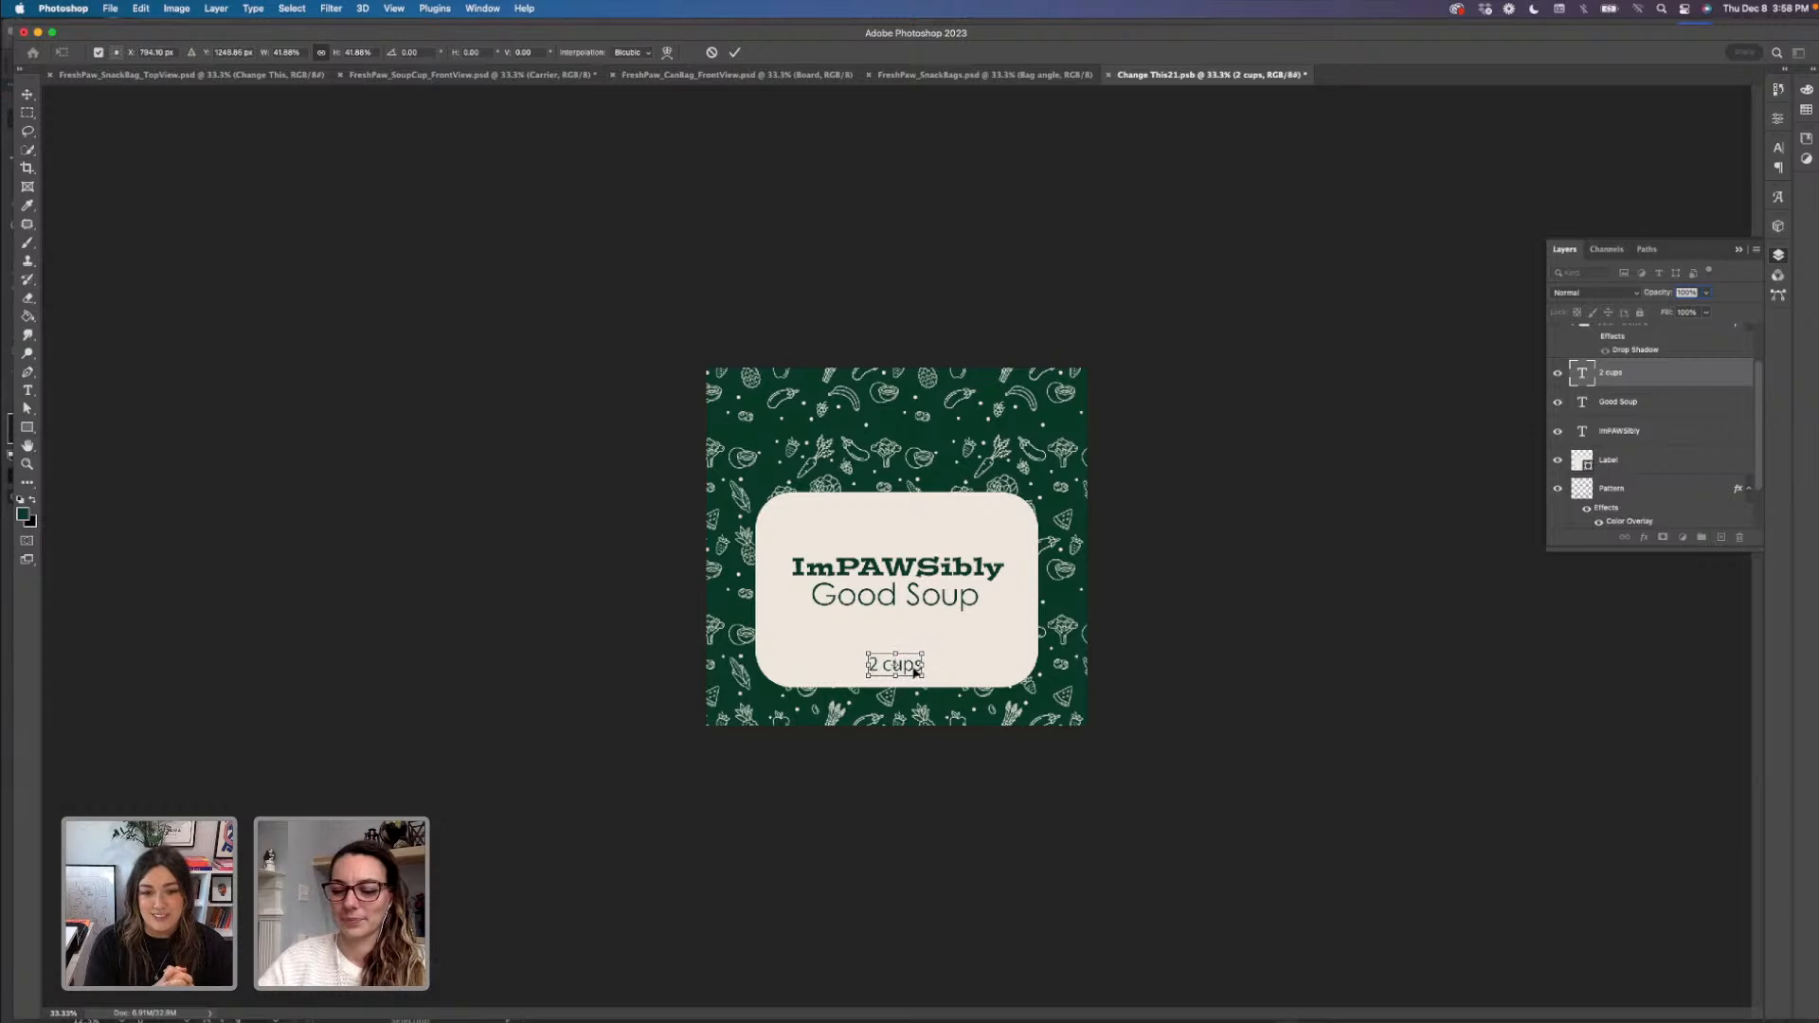
key(Return)
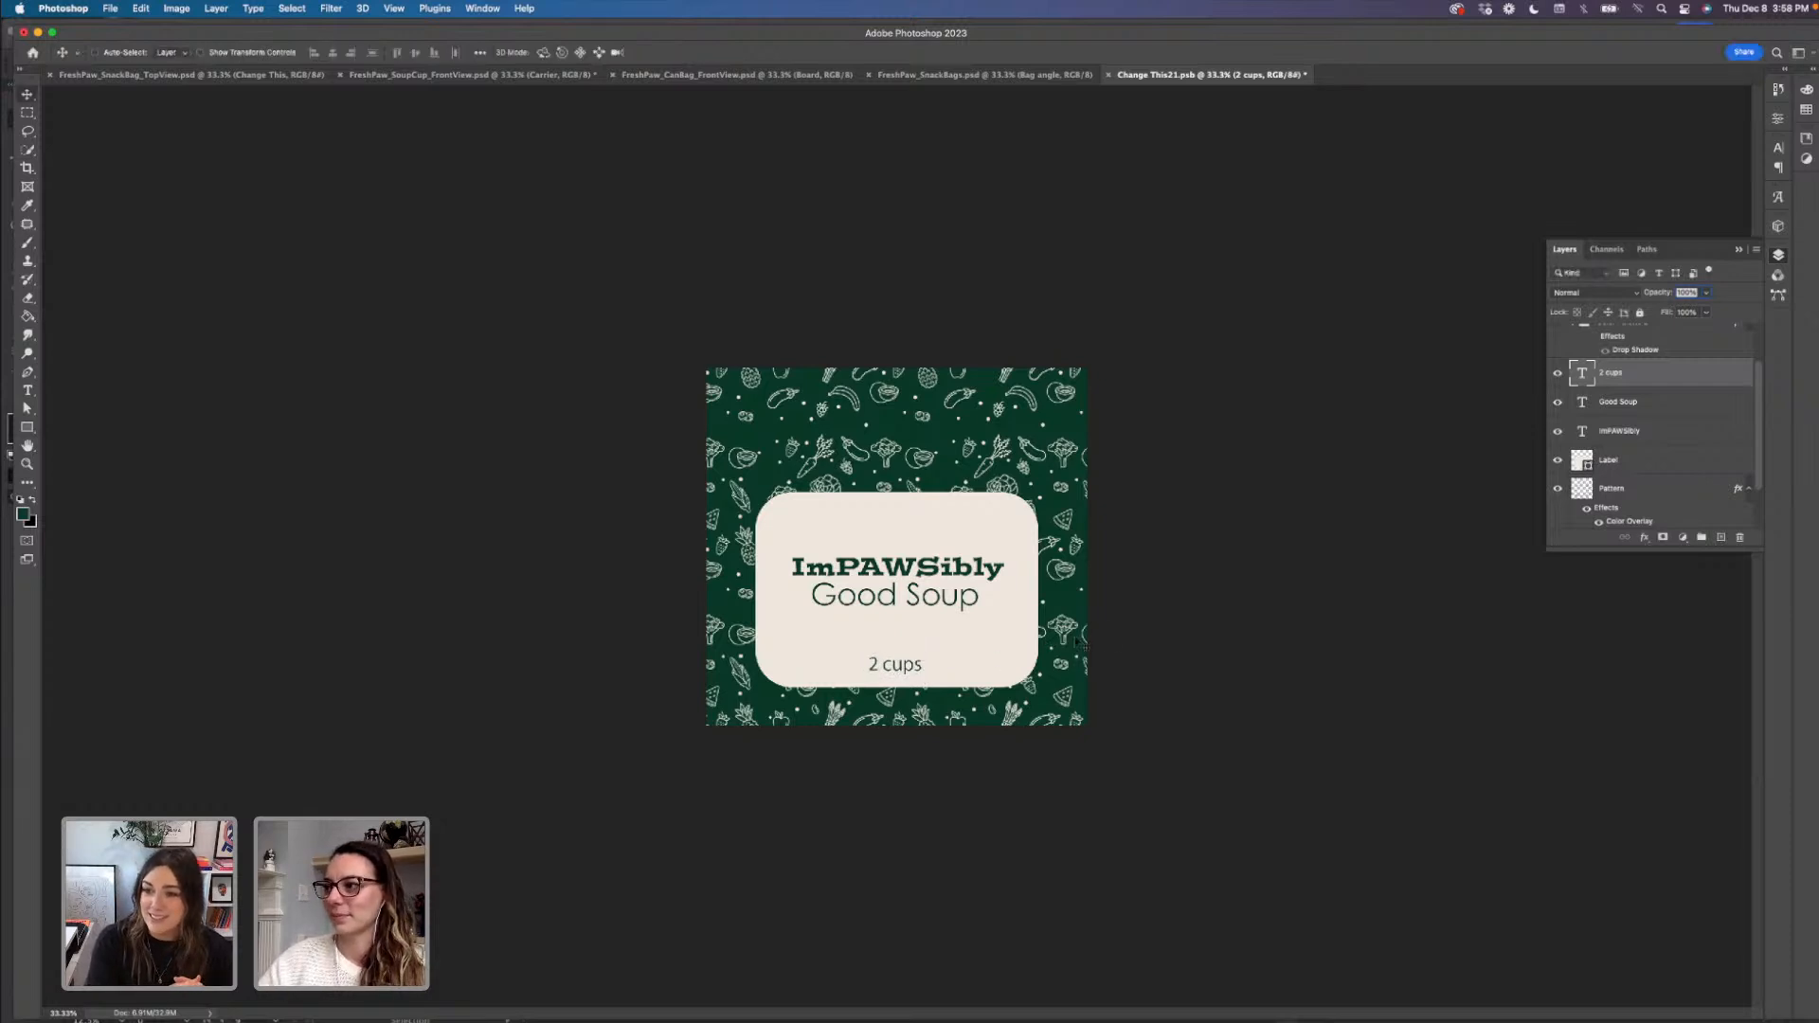
- Save the label artwork and check the carrier in the FreshPaw_SoupCup_FrontView mockup
key(super+s)
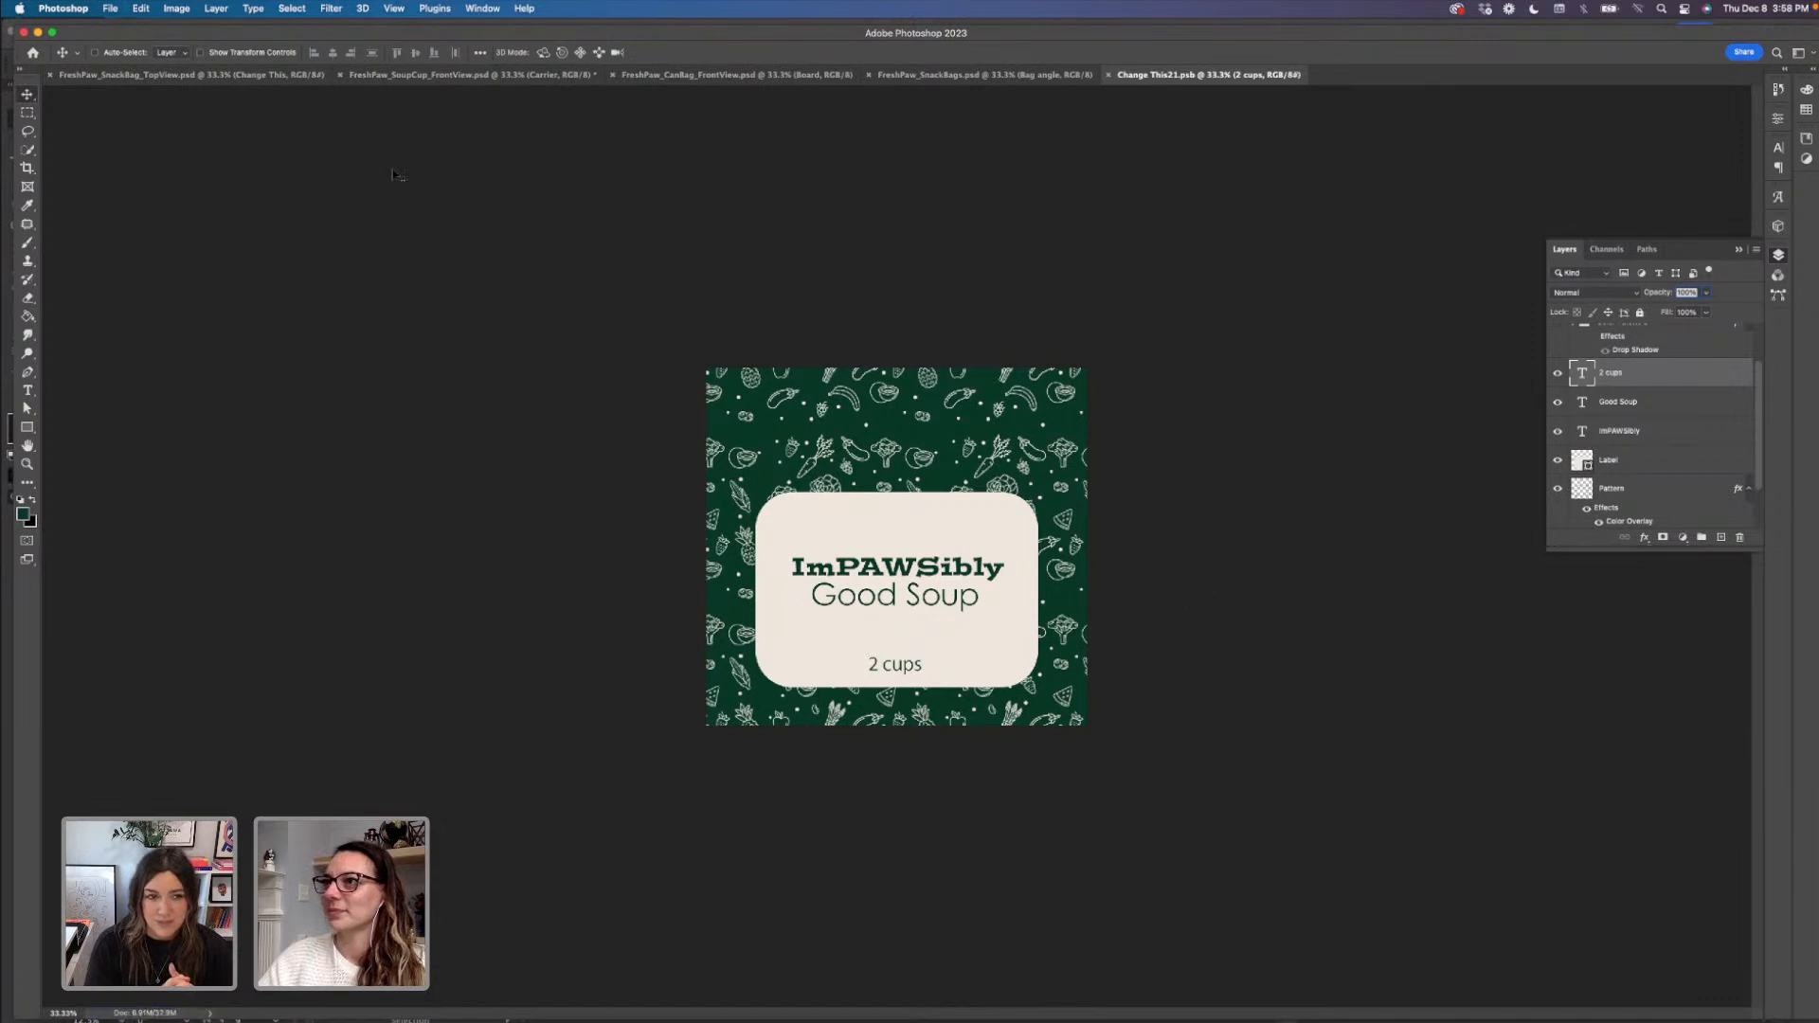
click(432, 75)
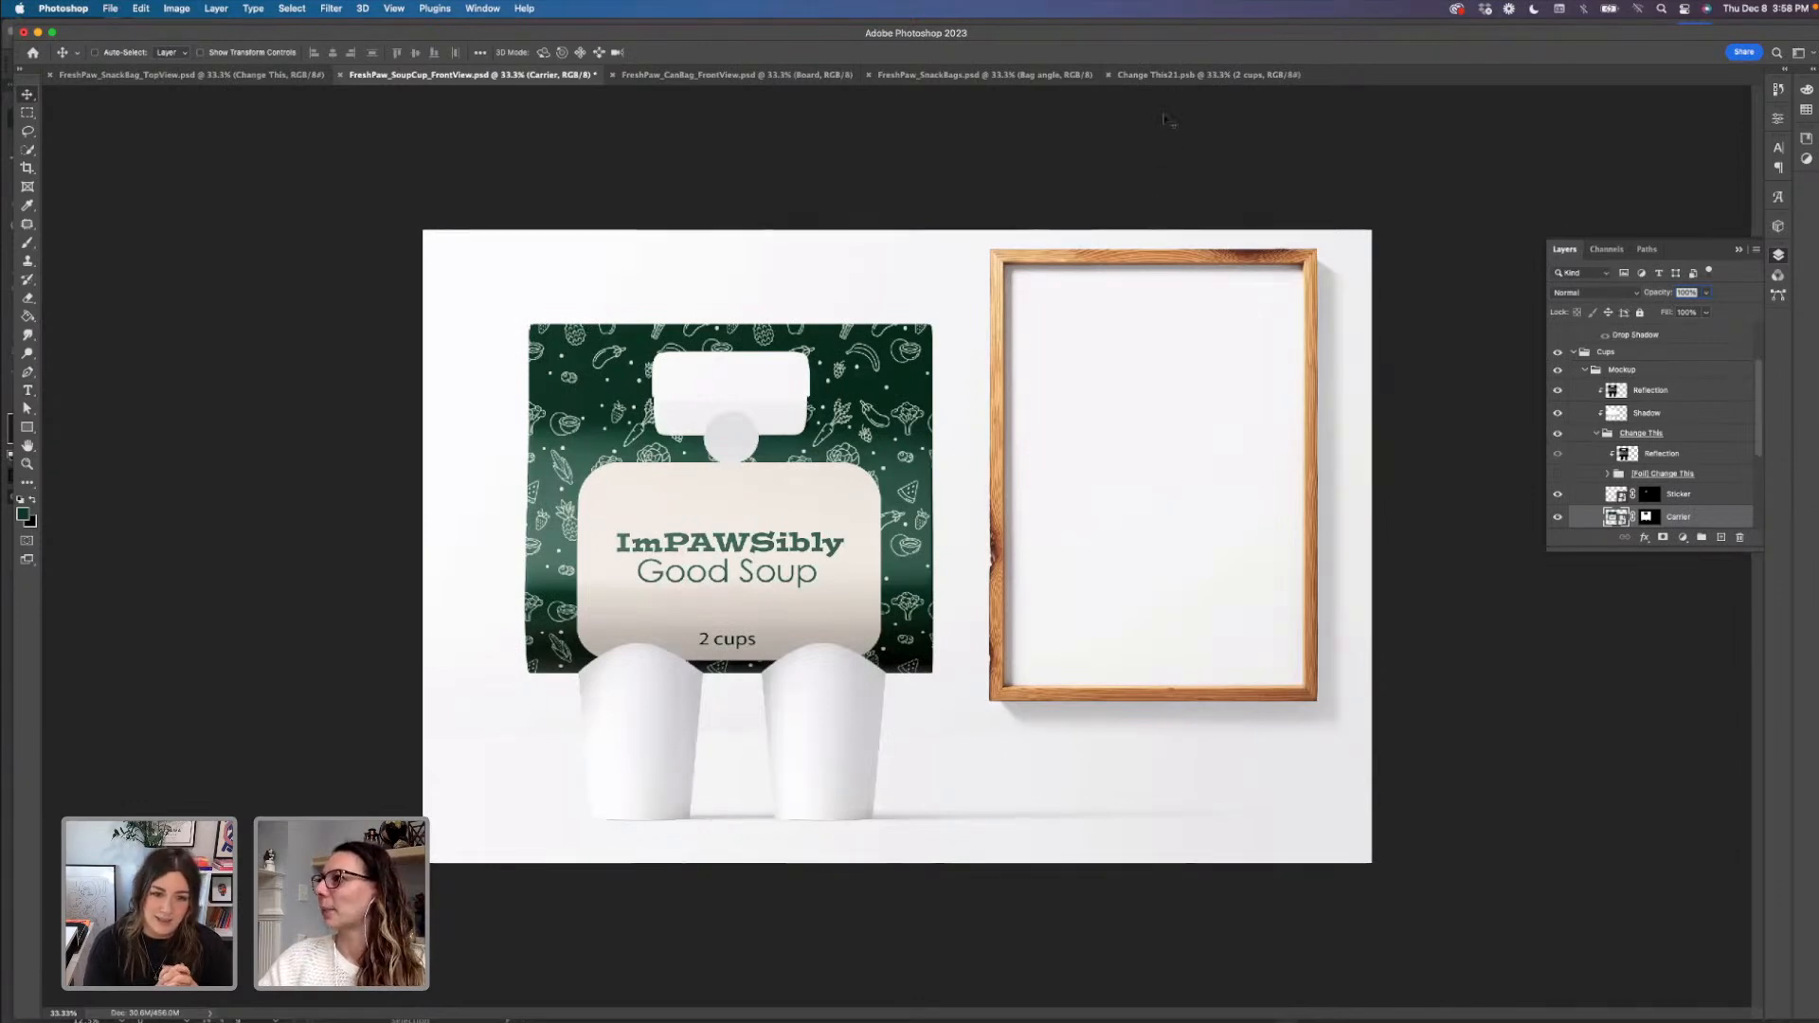
- Return to the carrier label artwork and move the Good Soup text slightly lower, away from the ImPAWSibly line
click(1163, 75)
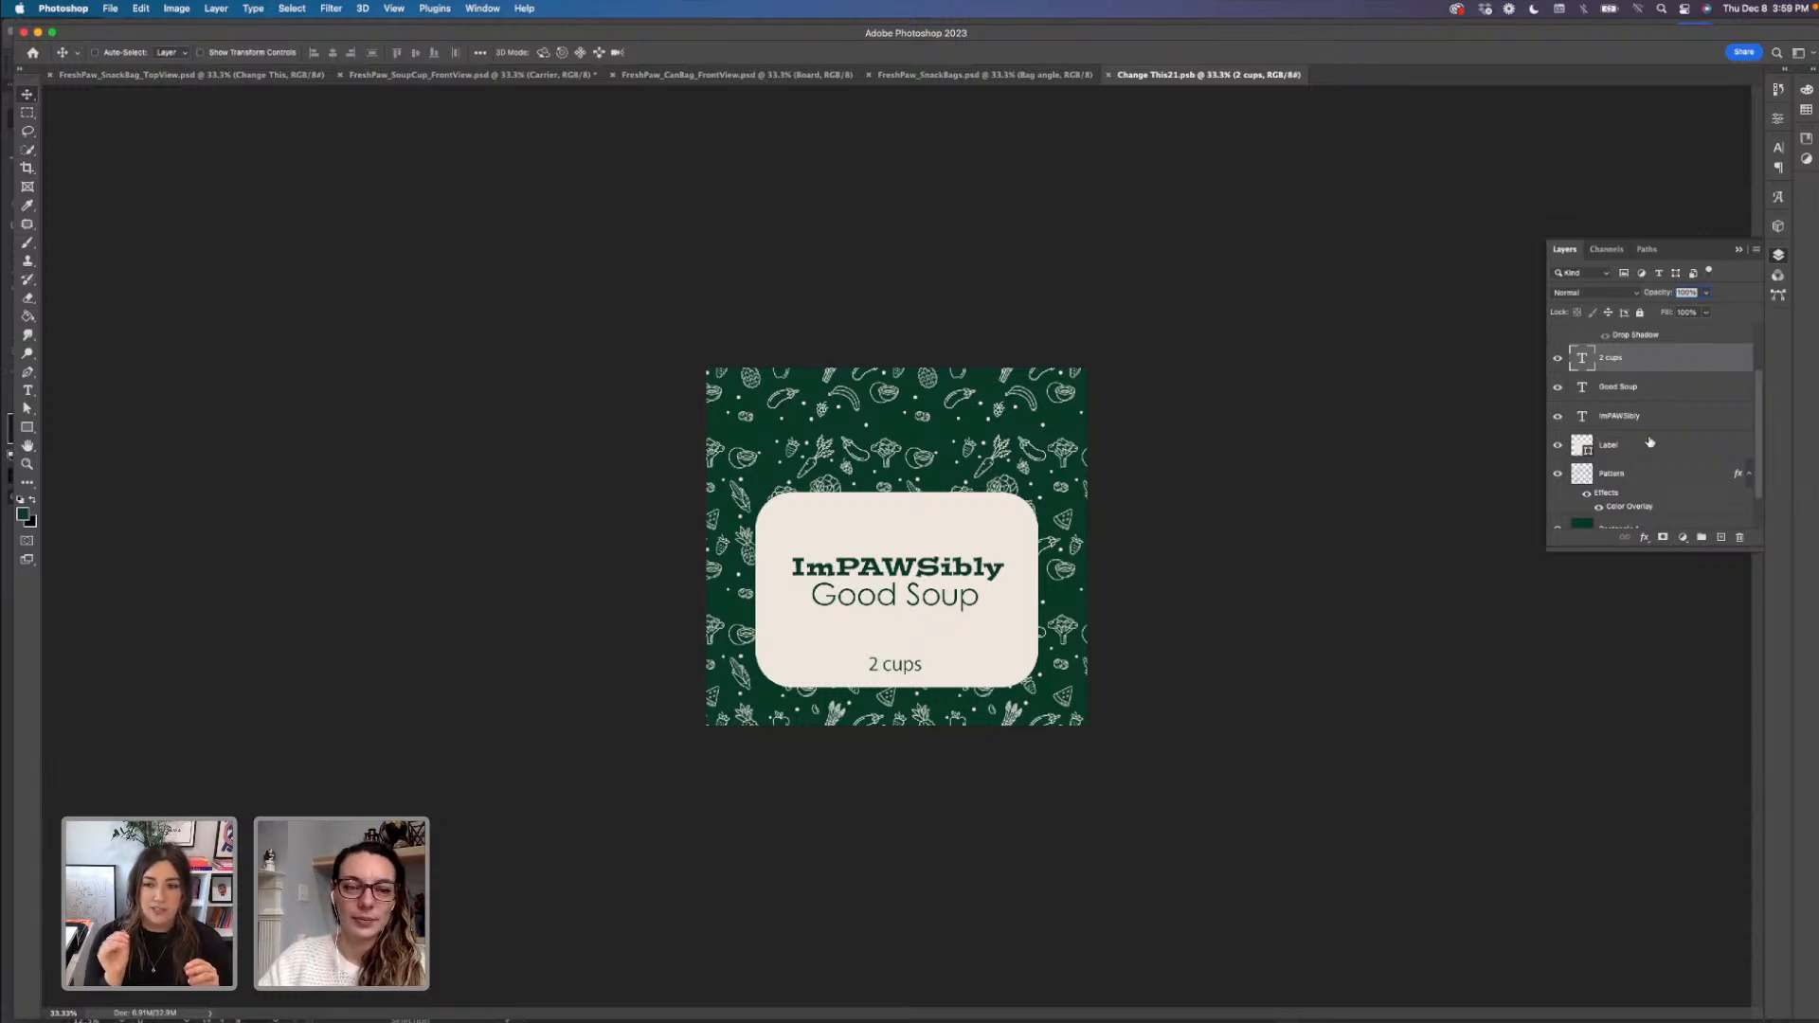
click(1661, 392)
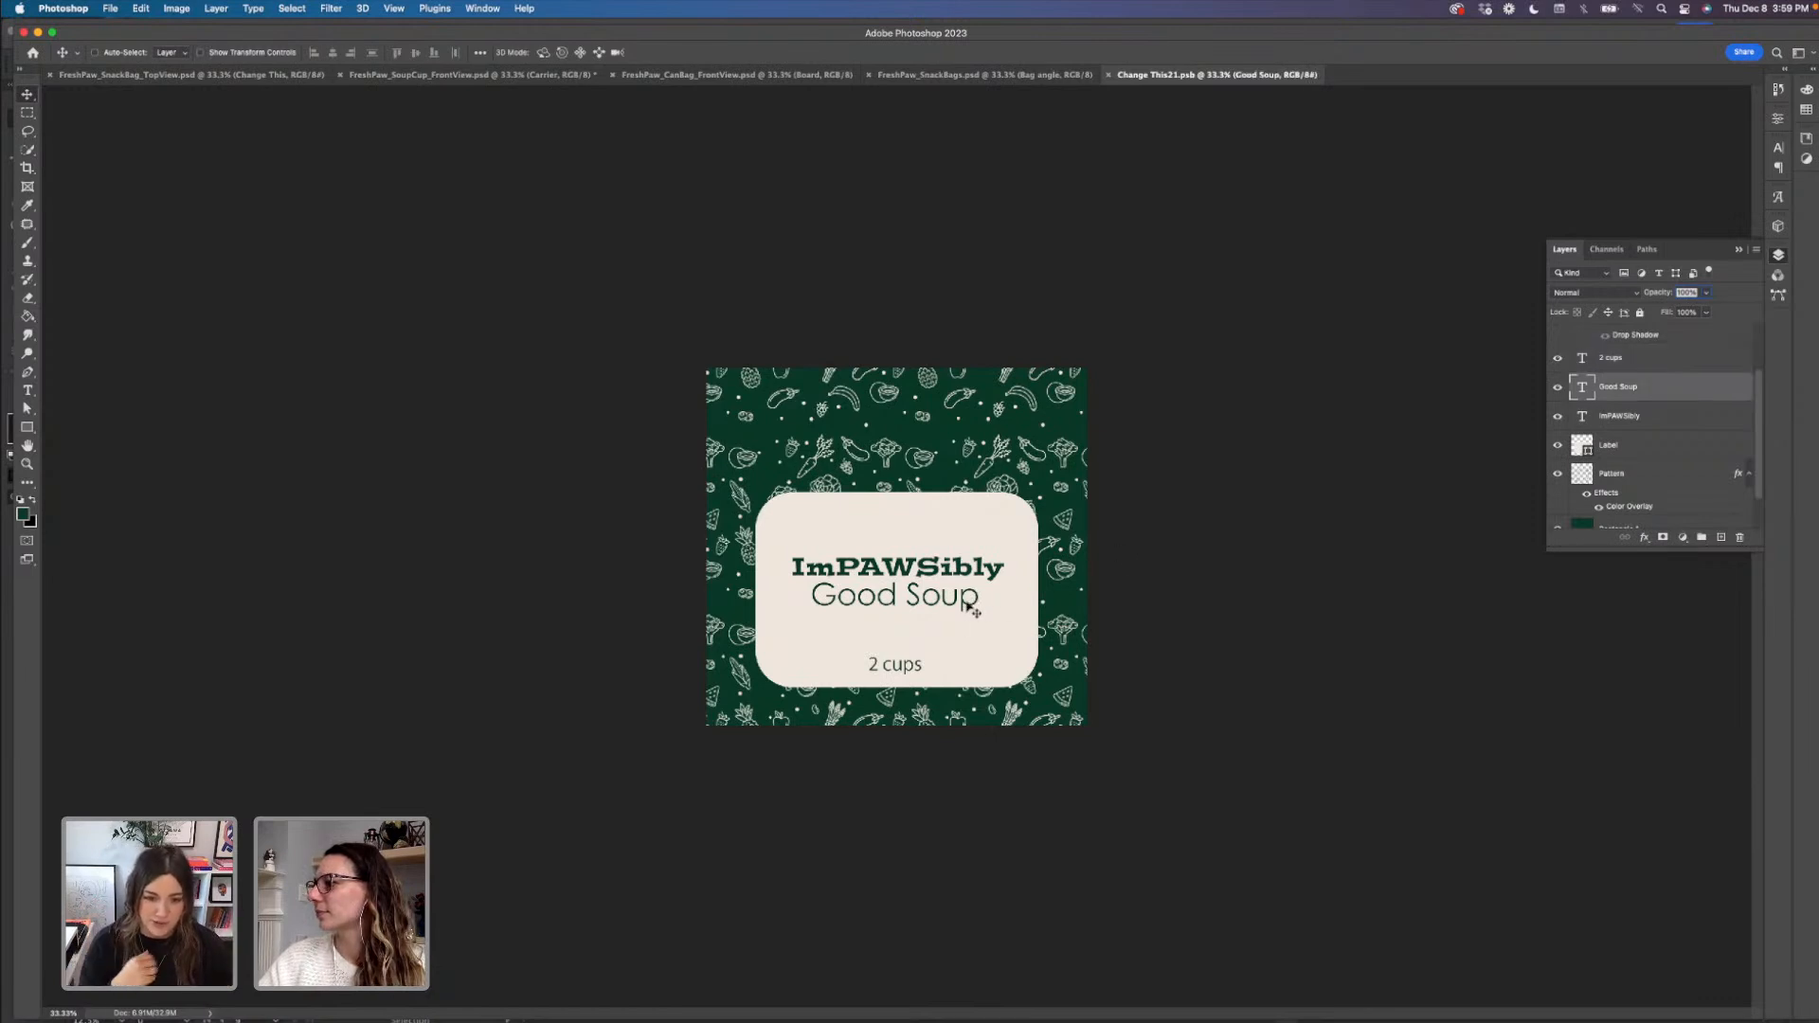
drag(966, 606, 966, 613)
- Scale the cream label together with its 2 cups, Good Soup and ImPAWSibly text to about 89%
click(1645, 445)
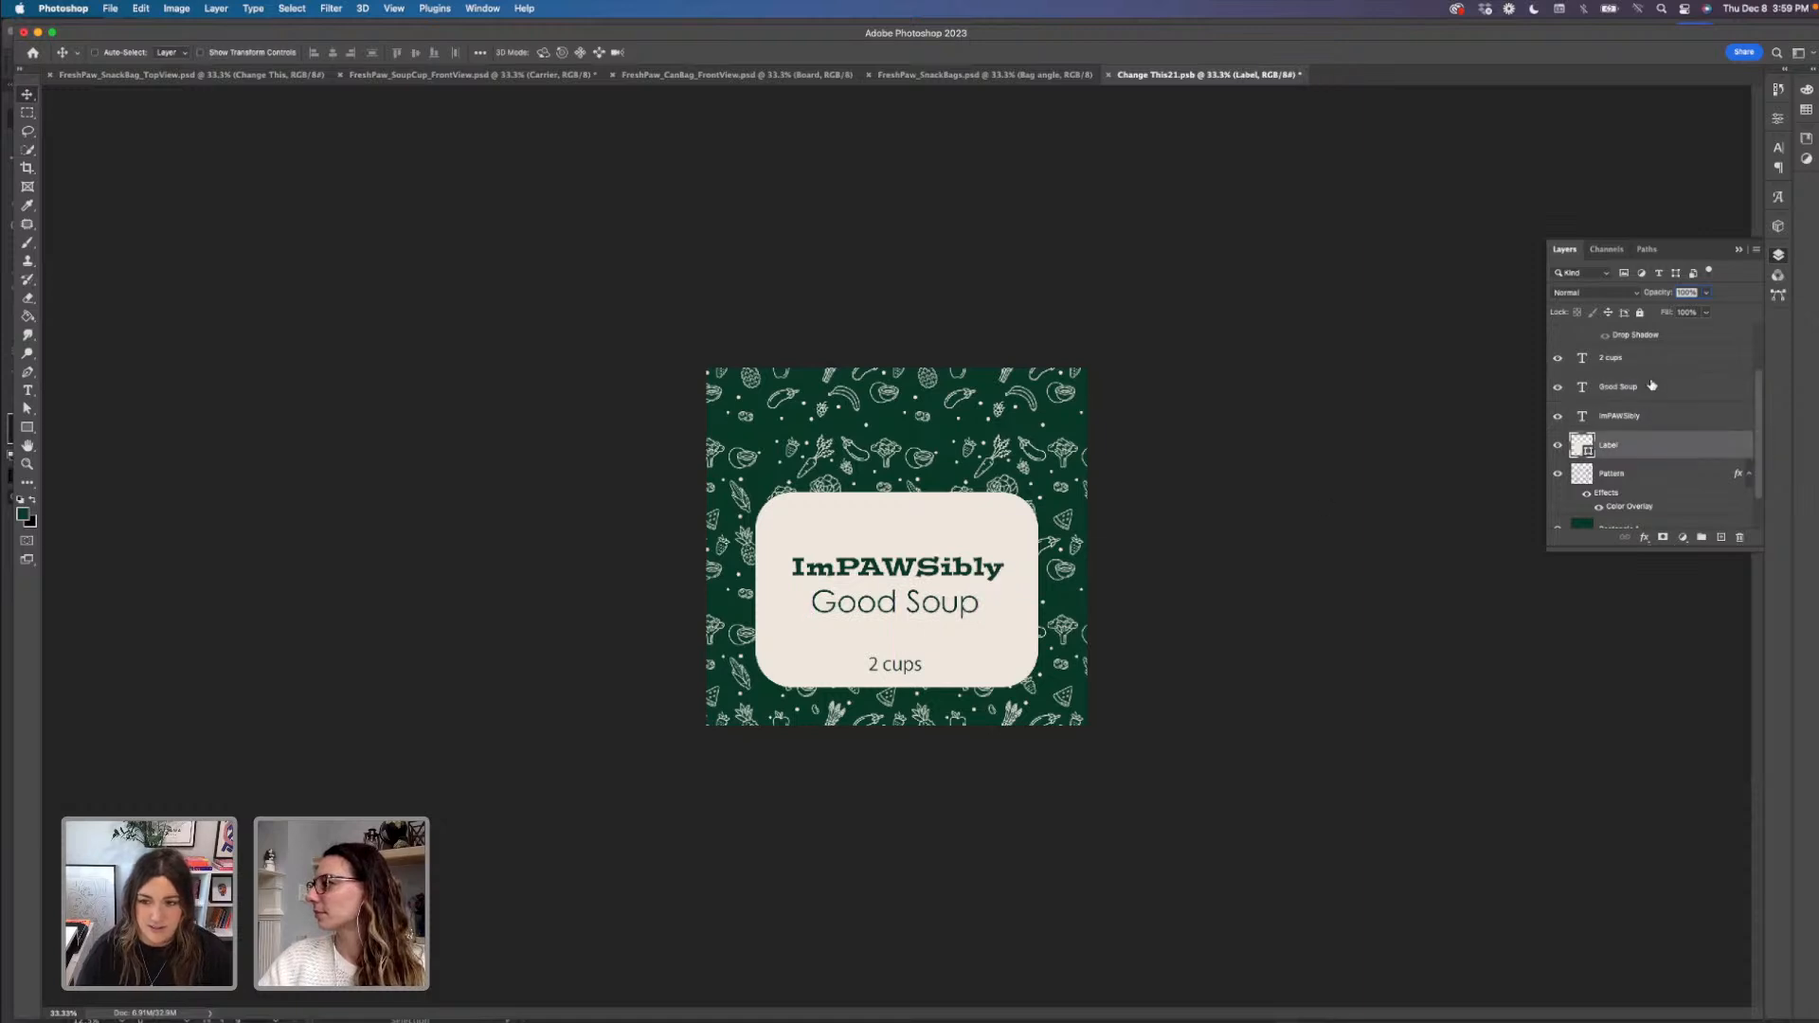
click(1649, 368)
shift+click(1646, 442)
key(super+t)
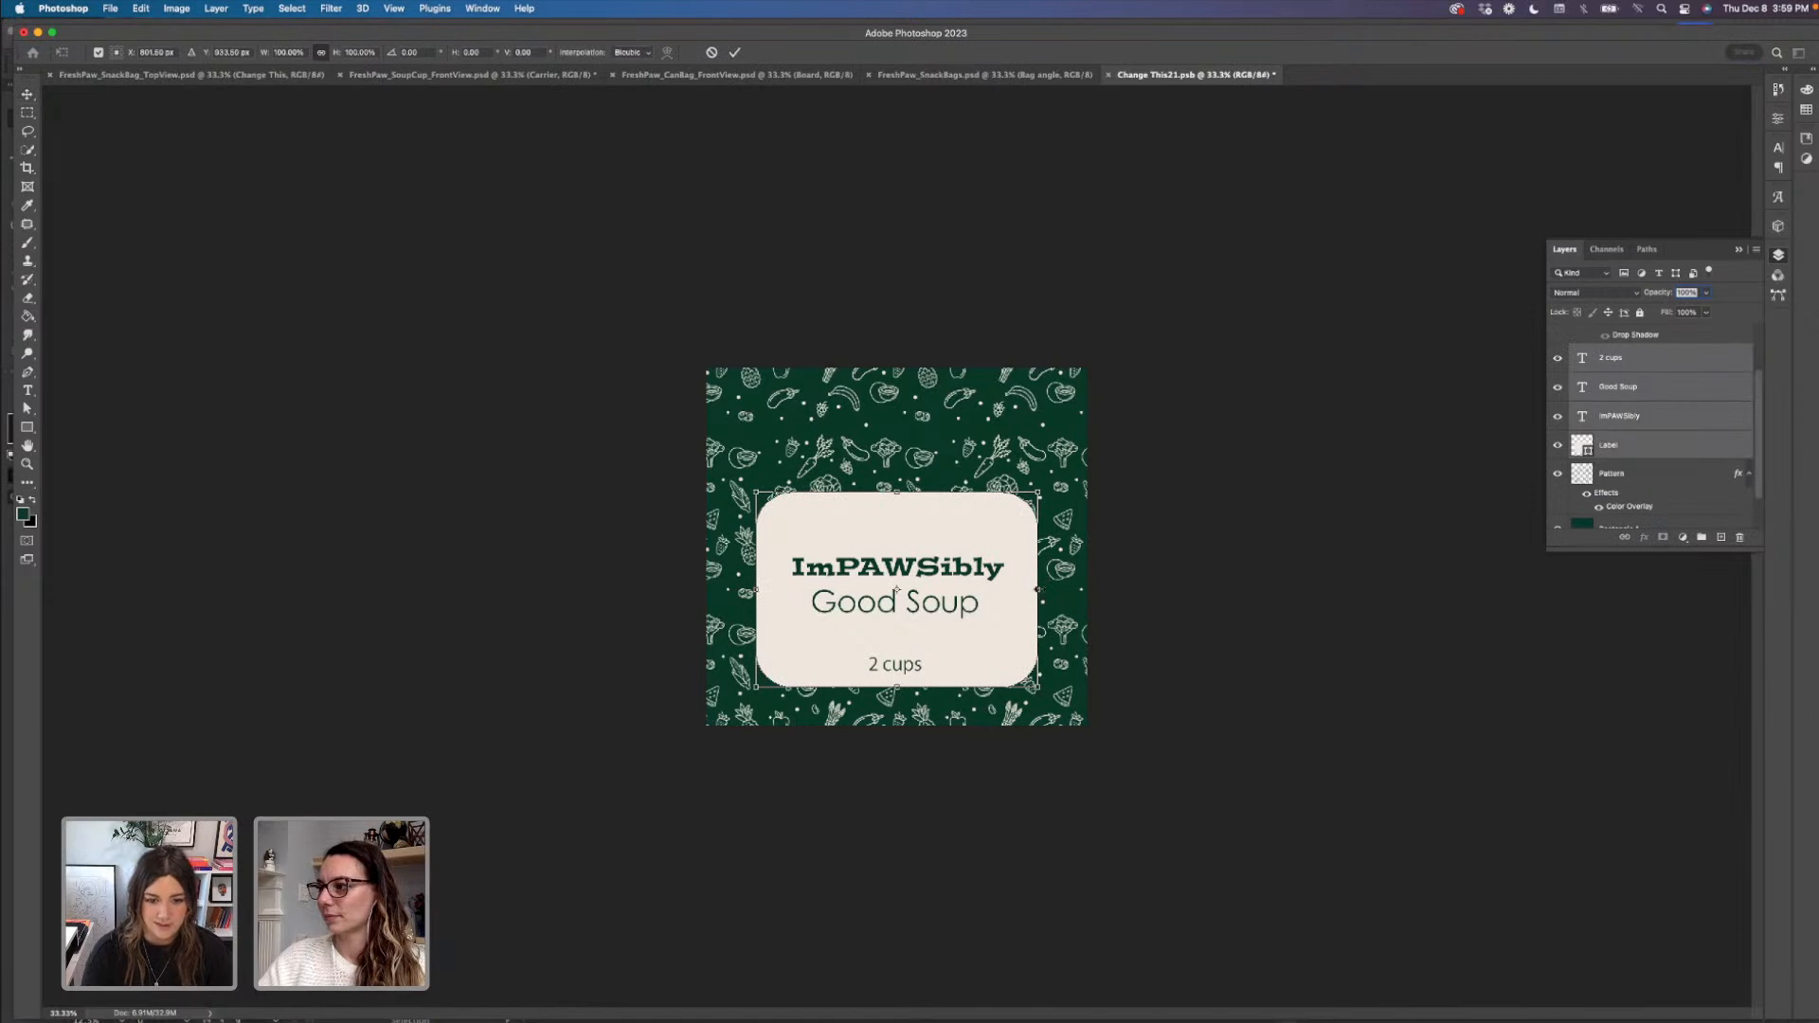
drag(1030, 605, 1020, 592)
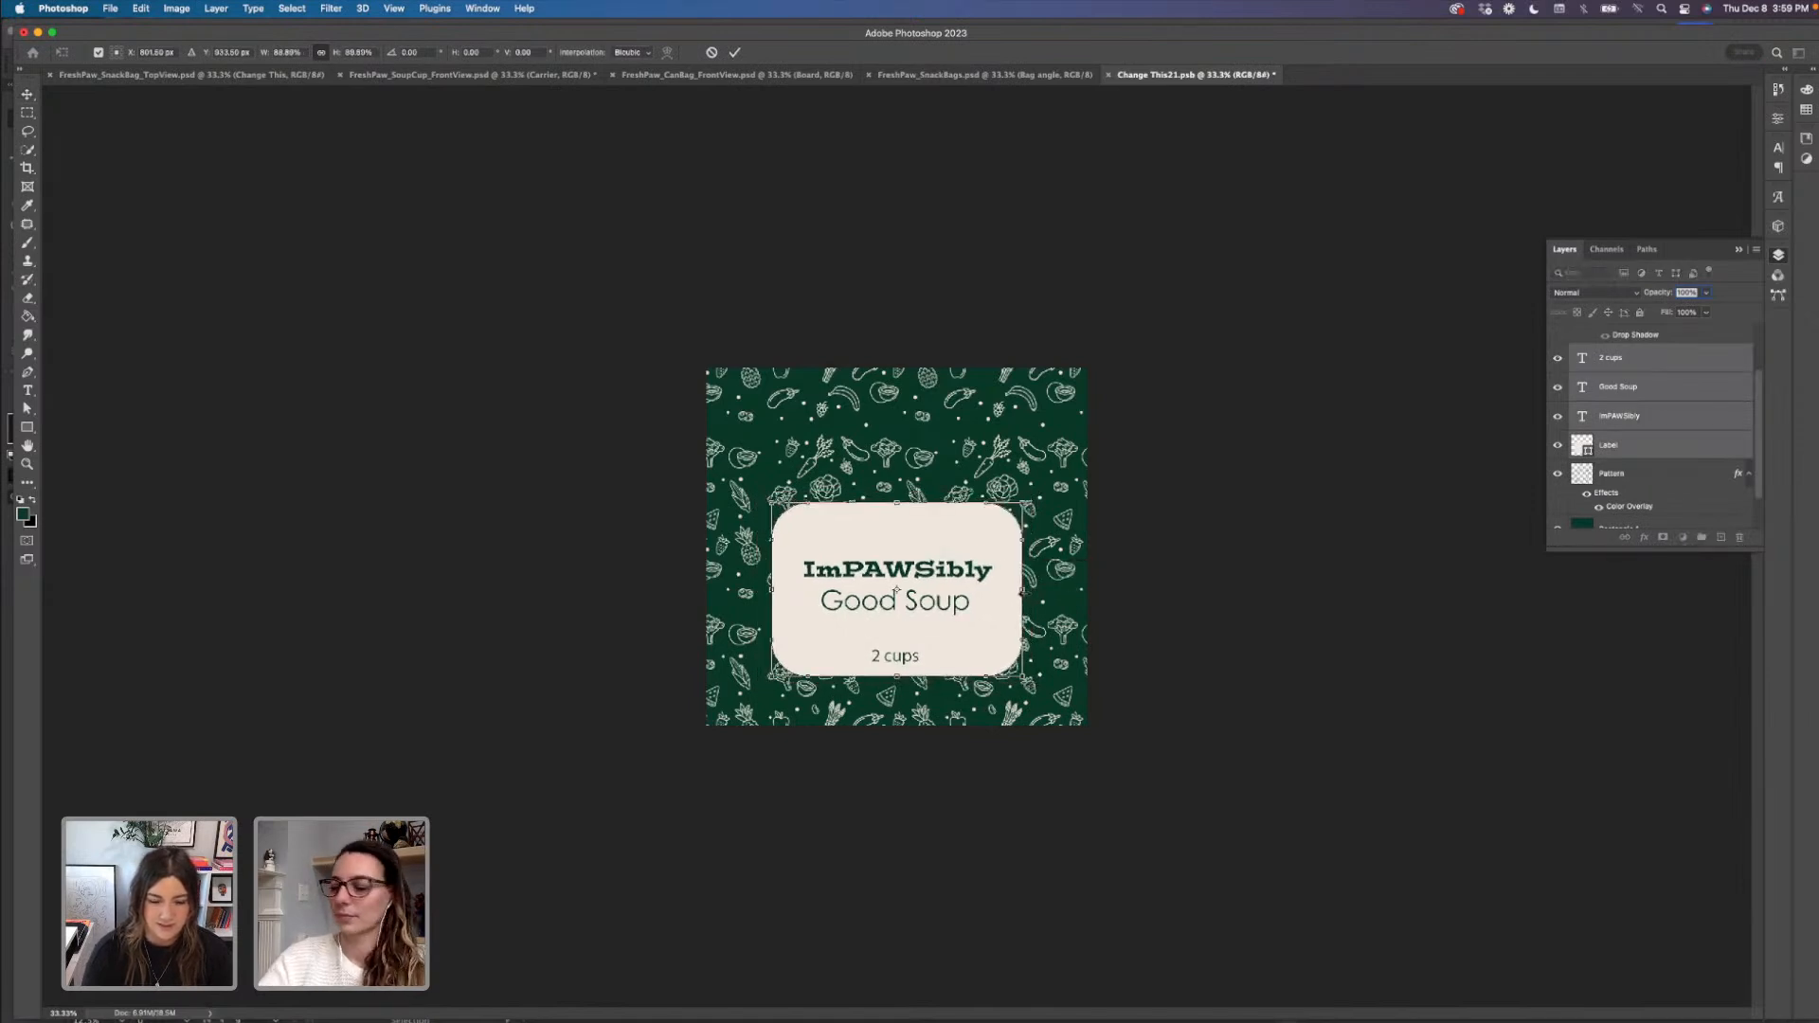
key(Return)
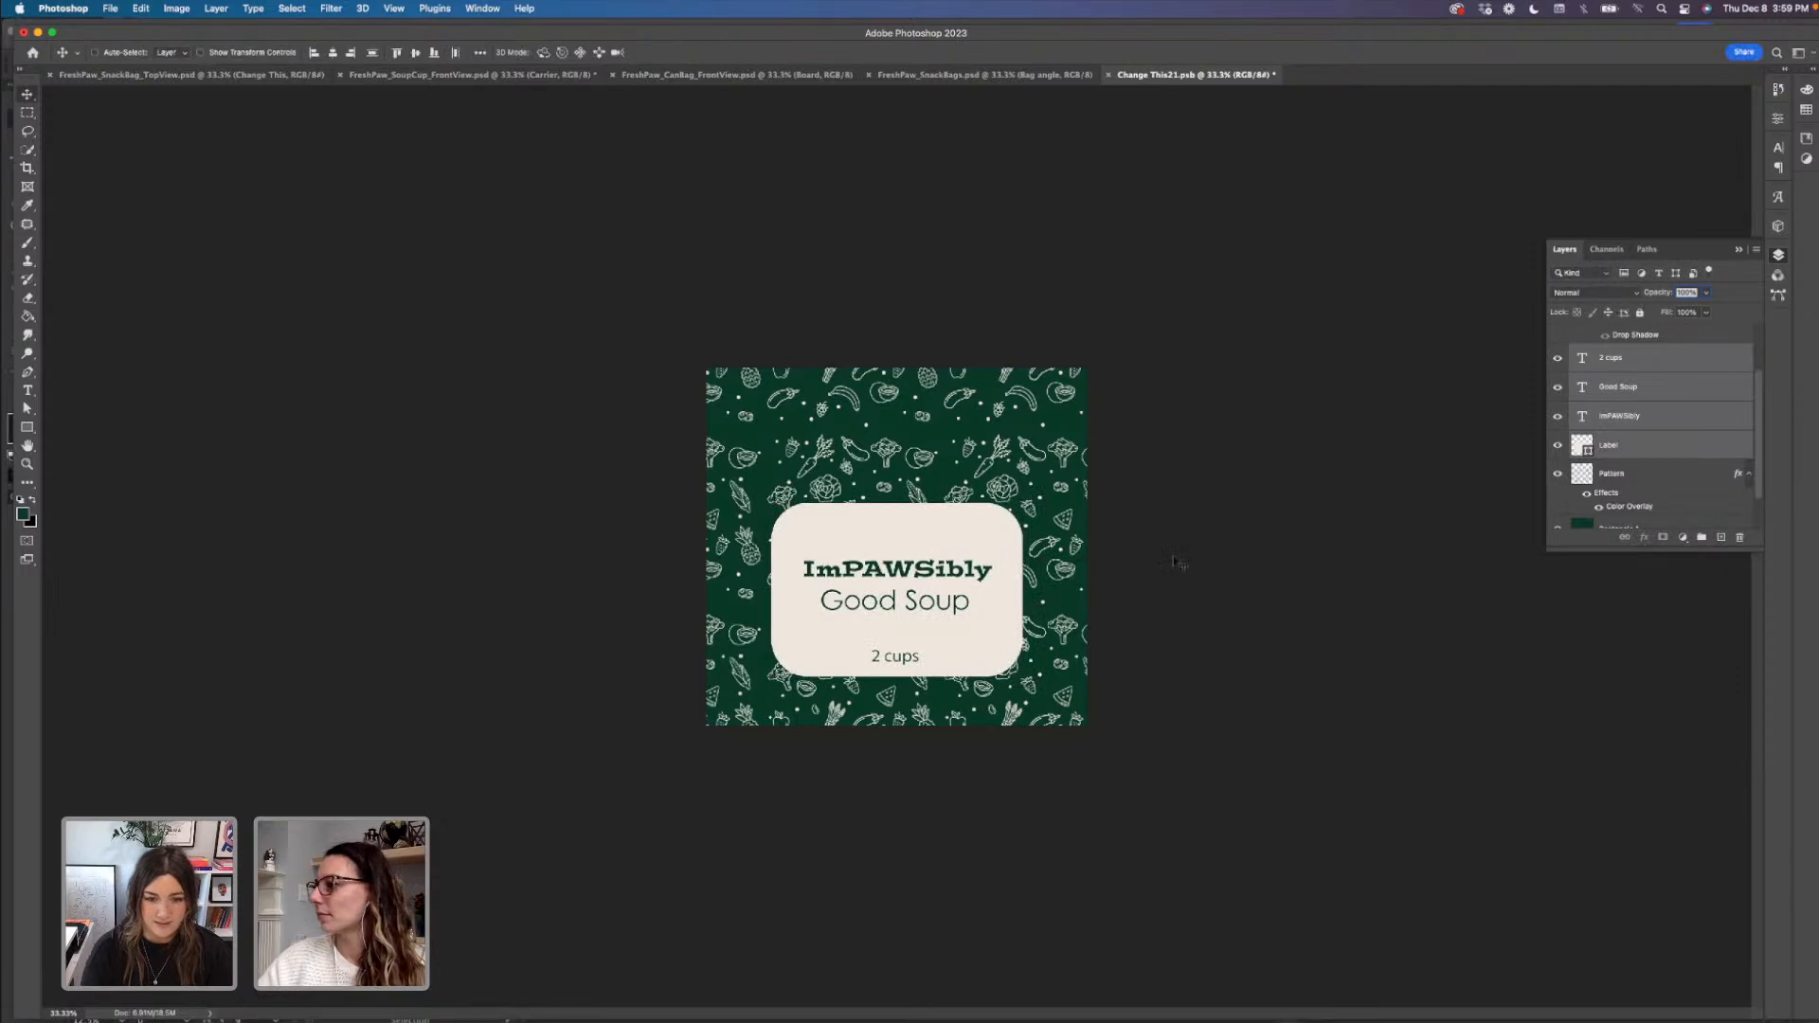
- Move the 2 cups text up beneath Good Soup and reduce the cream label's height from its upper and lower edges
click(1648, 364)
drag(907, 666, 908, 644)
click(1644, 445)
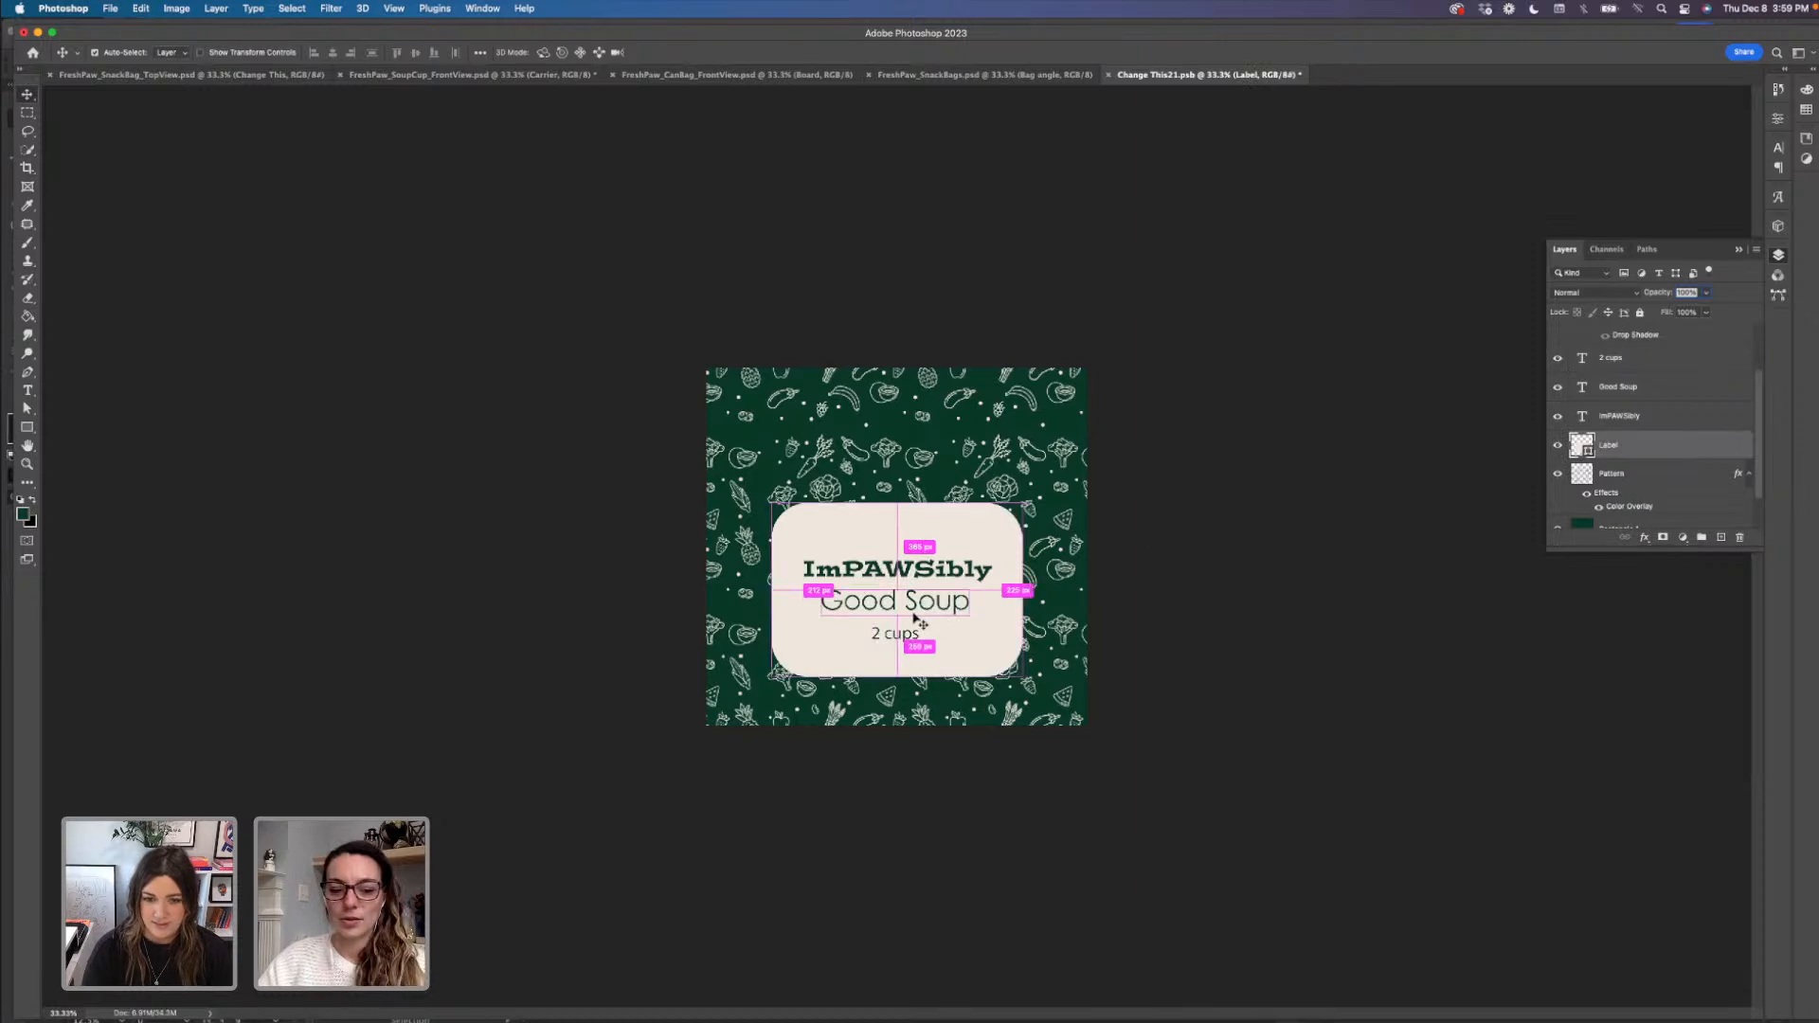
key(super+t)
drag(897, 504, 897, 519)
drag(897, 670, 897, 656)
key(Return)
- Save the resized label artwork and check the carrier in the FreshPaw_SoupCup_FrontView mockup
key(super+s)
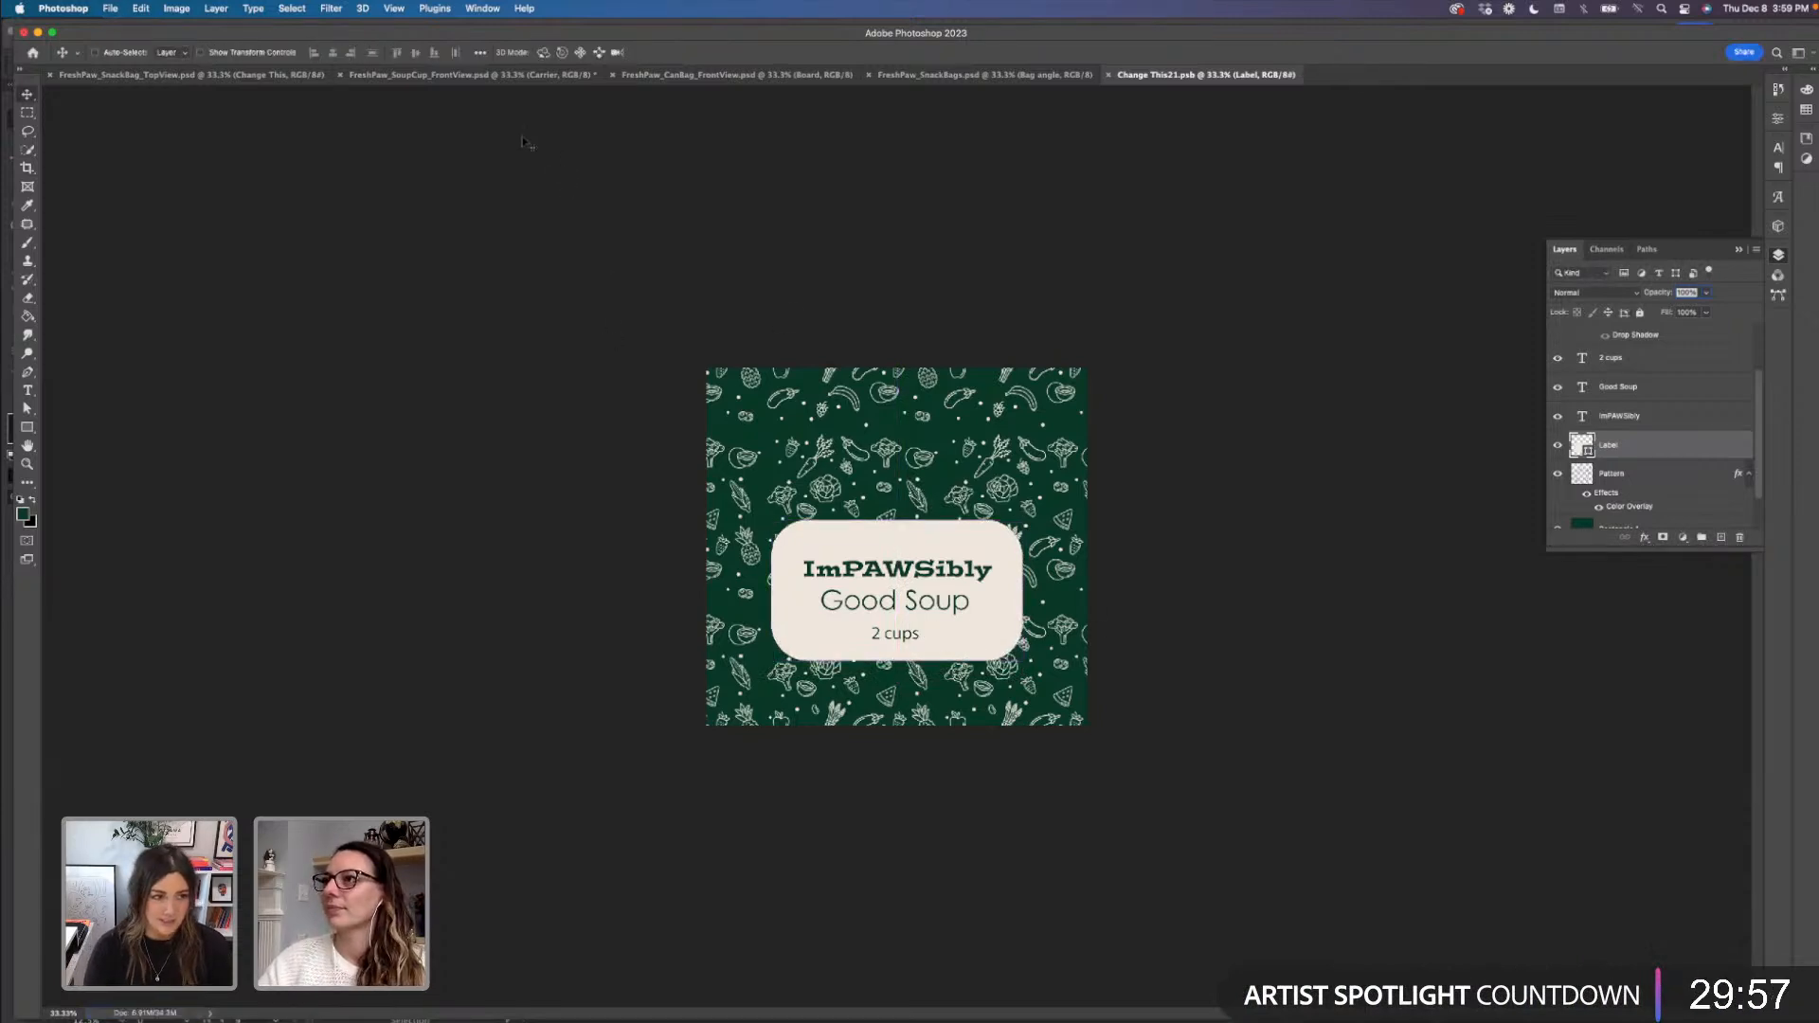
click(490, 75)
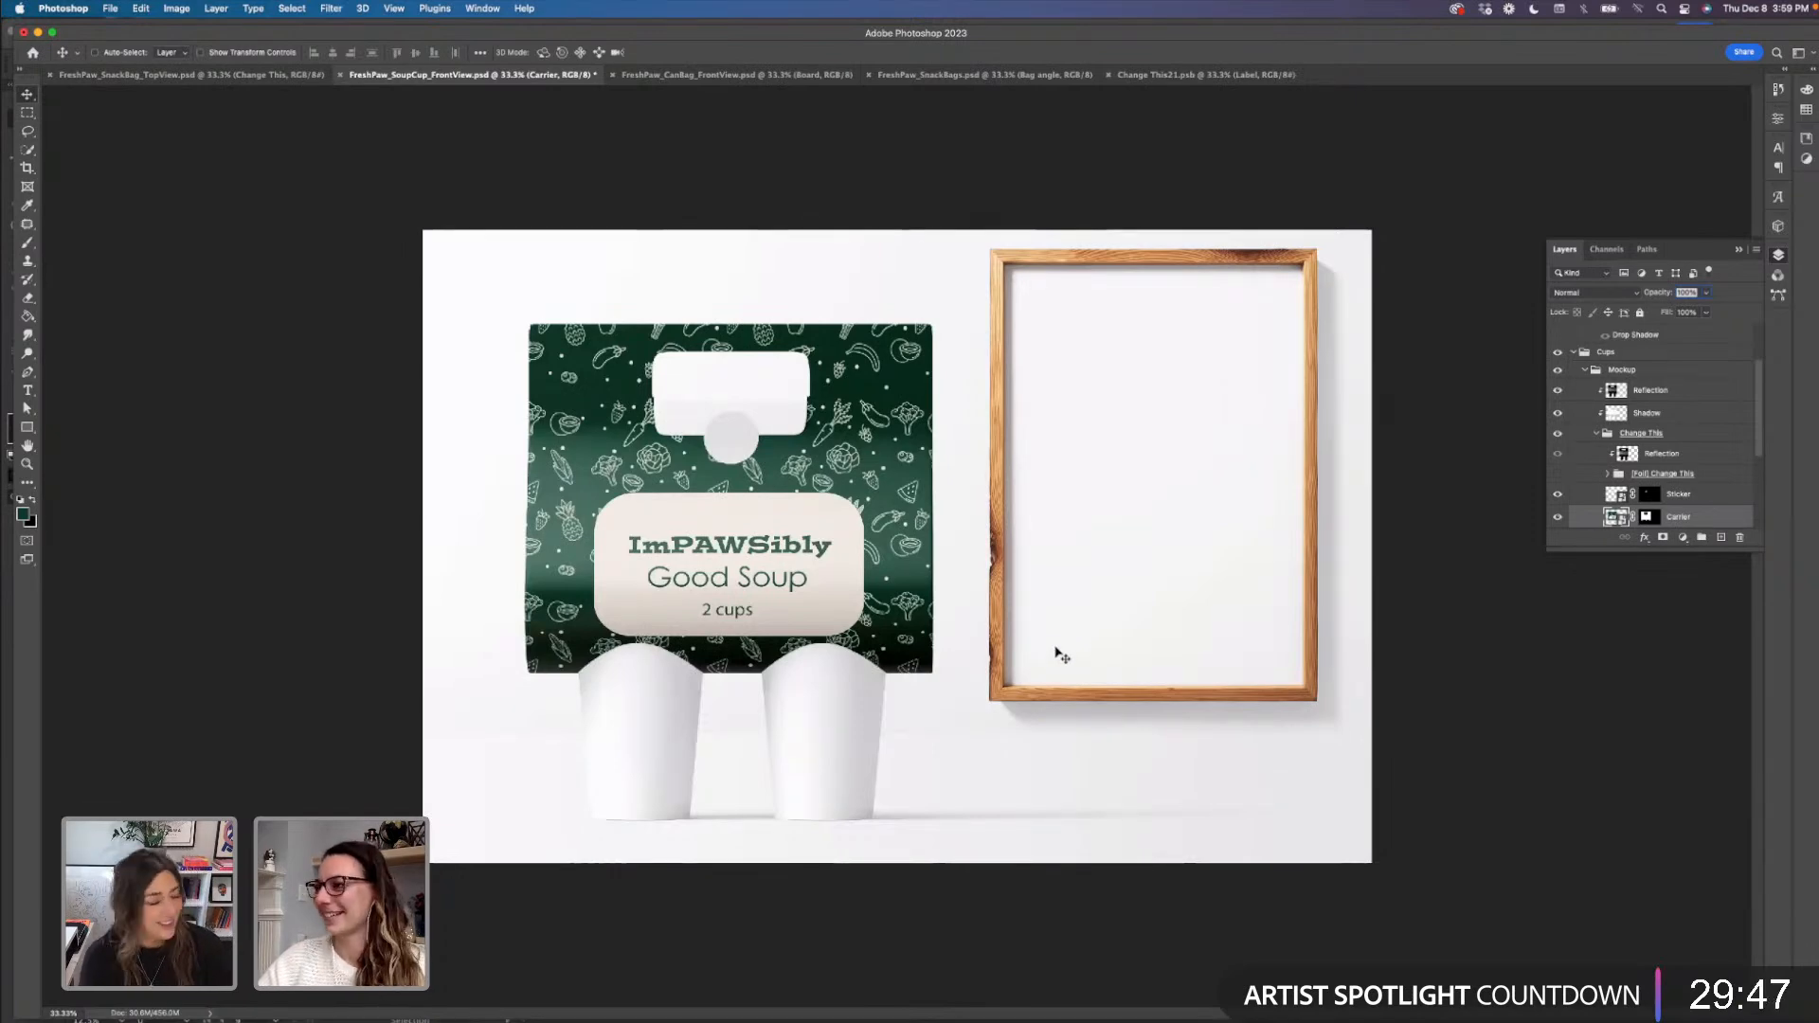
scroll(1650, 466, down, 3)
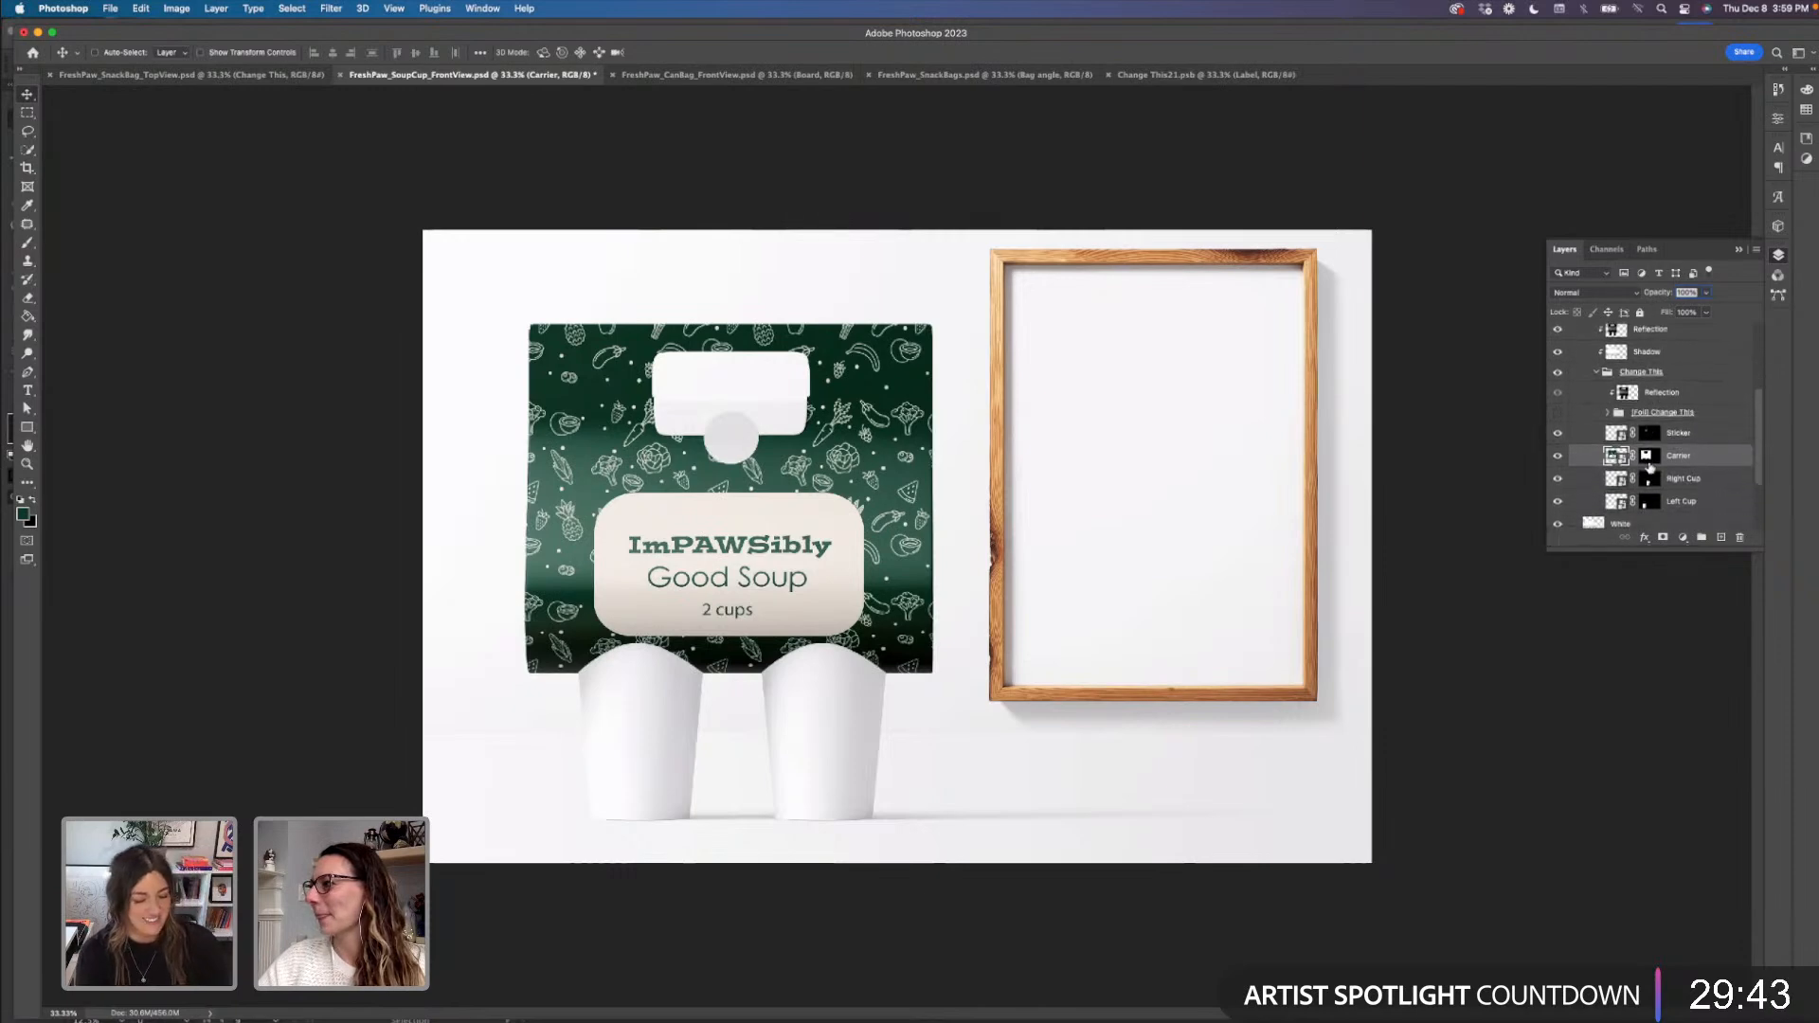
- Duplicate the Label shape in the carrier artwork and give the copy no fill and a dark green FreshPaw A stroke
scroll(1650, 467, down, 1)
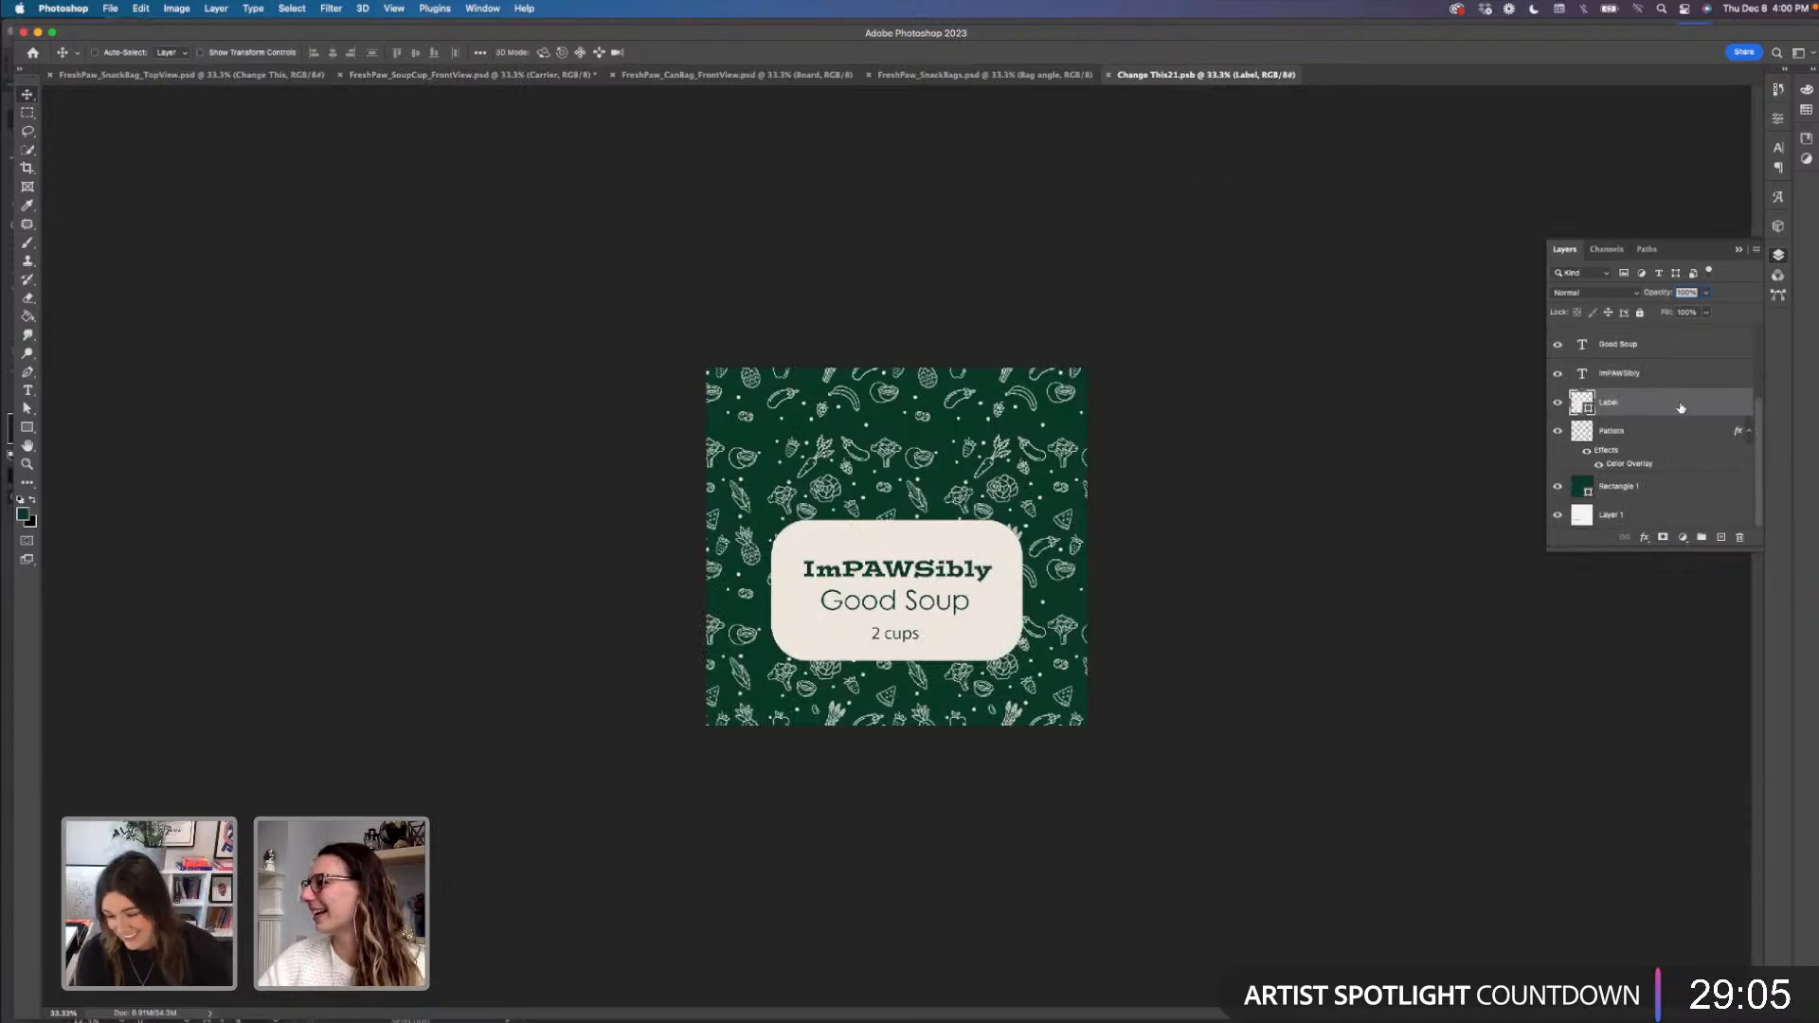
drag(1680, 407, 1721, 537)
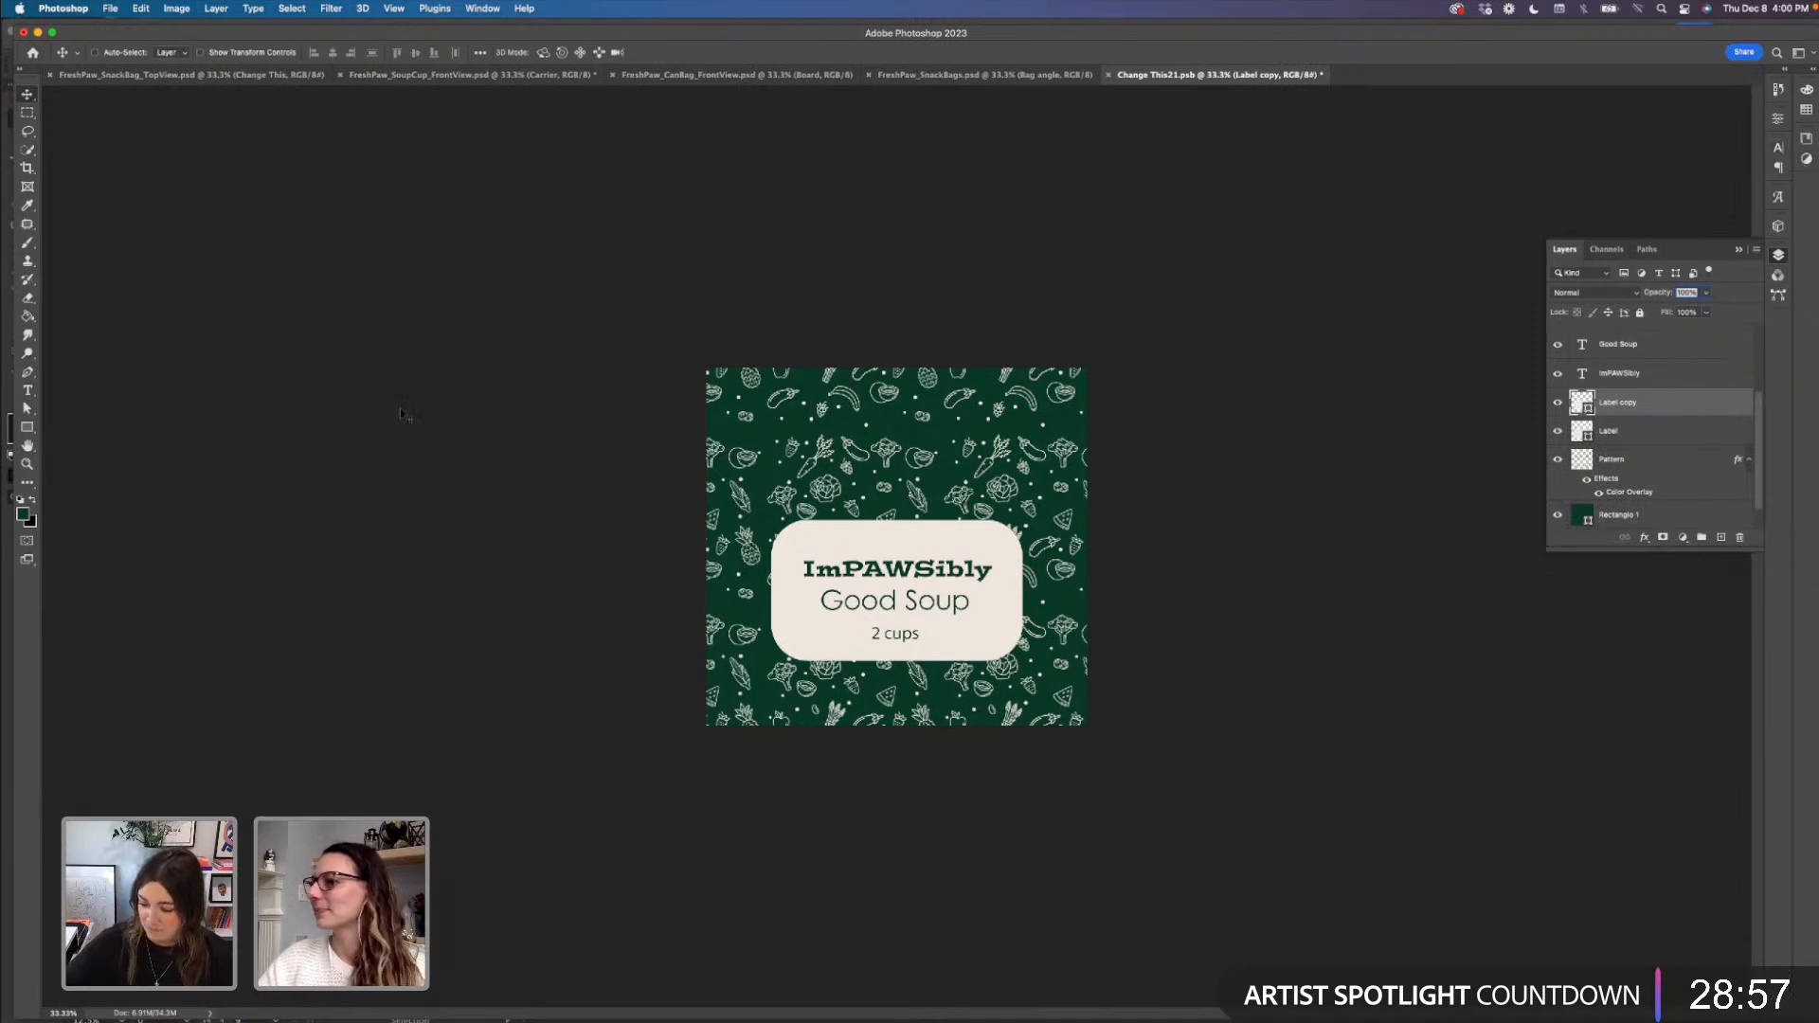
click(28, 428)
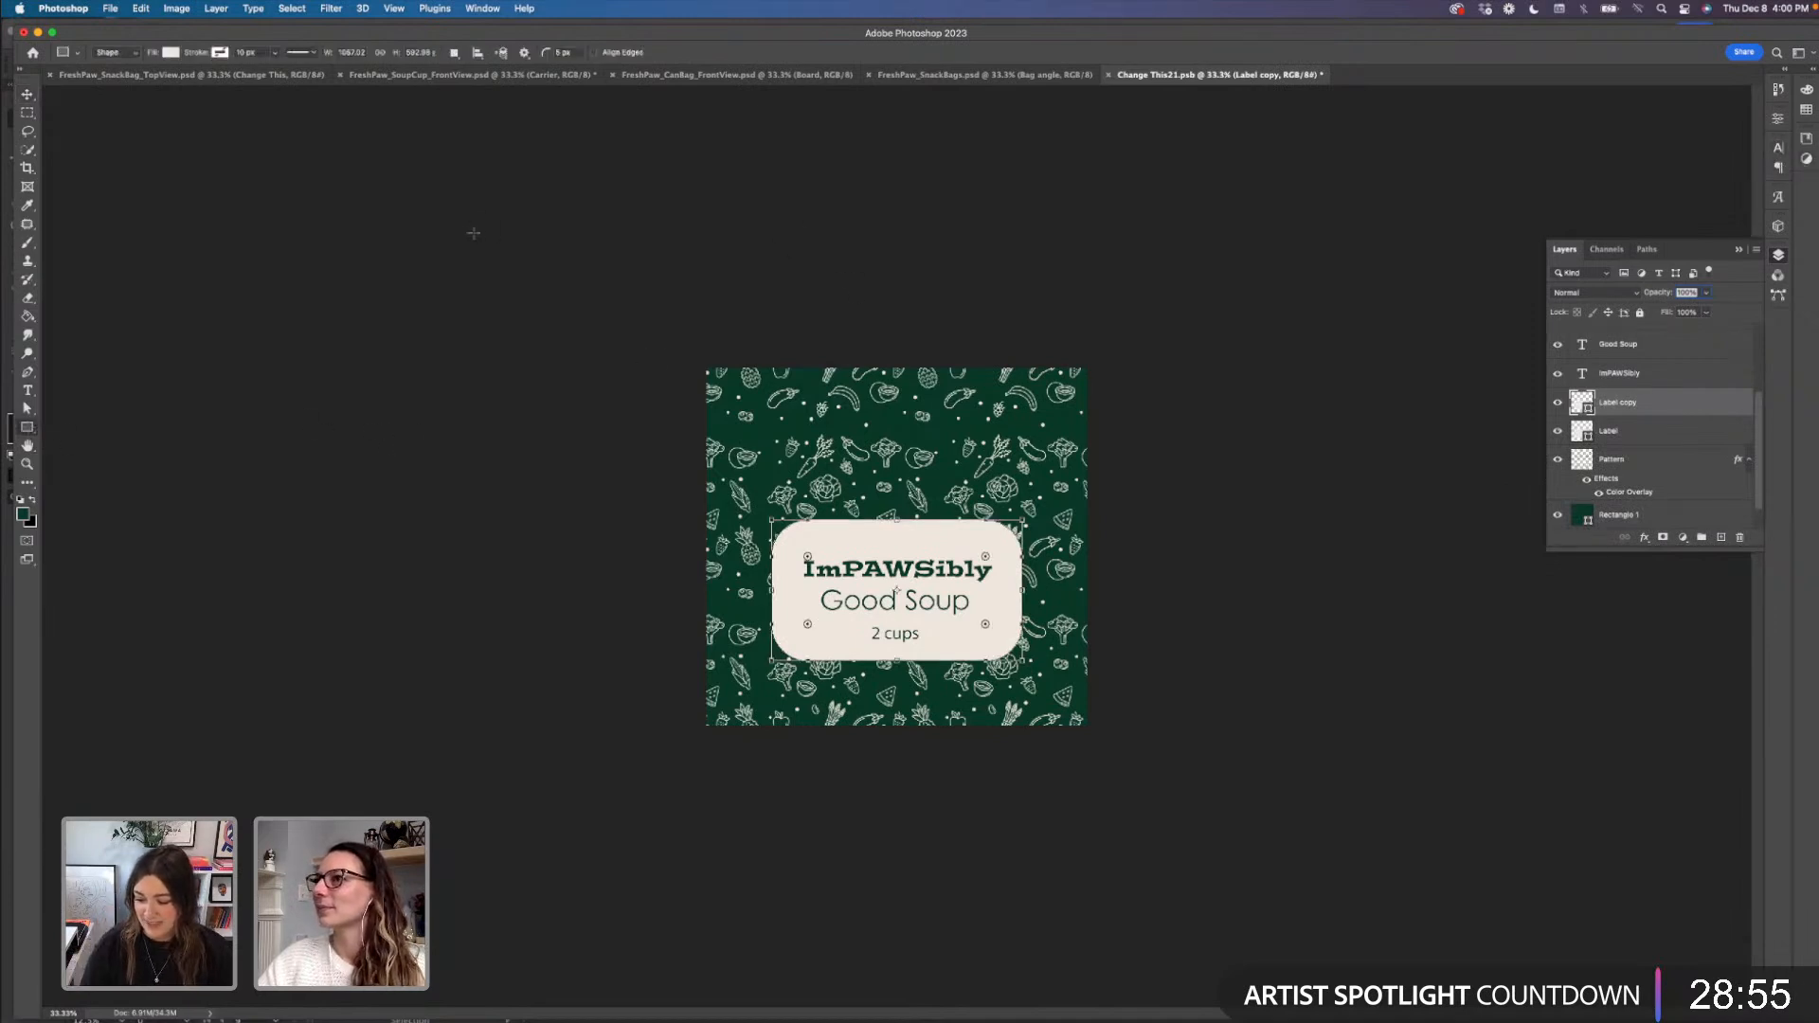
click(171, 53)
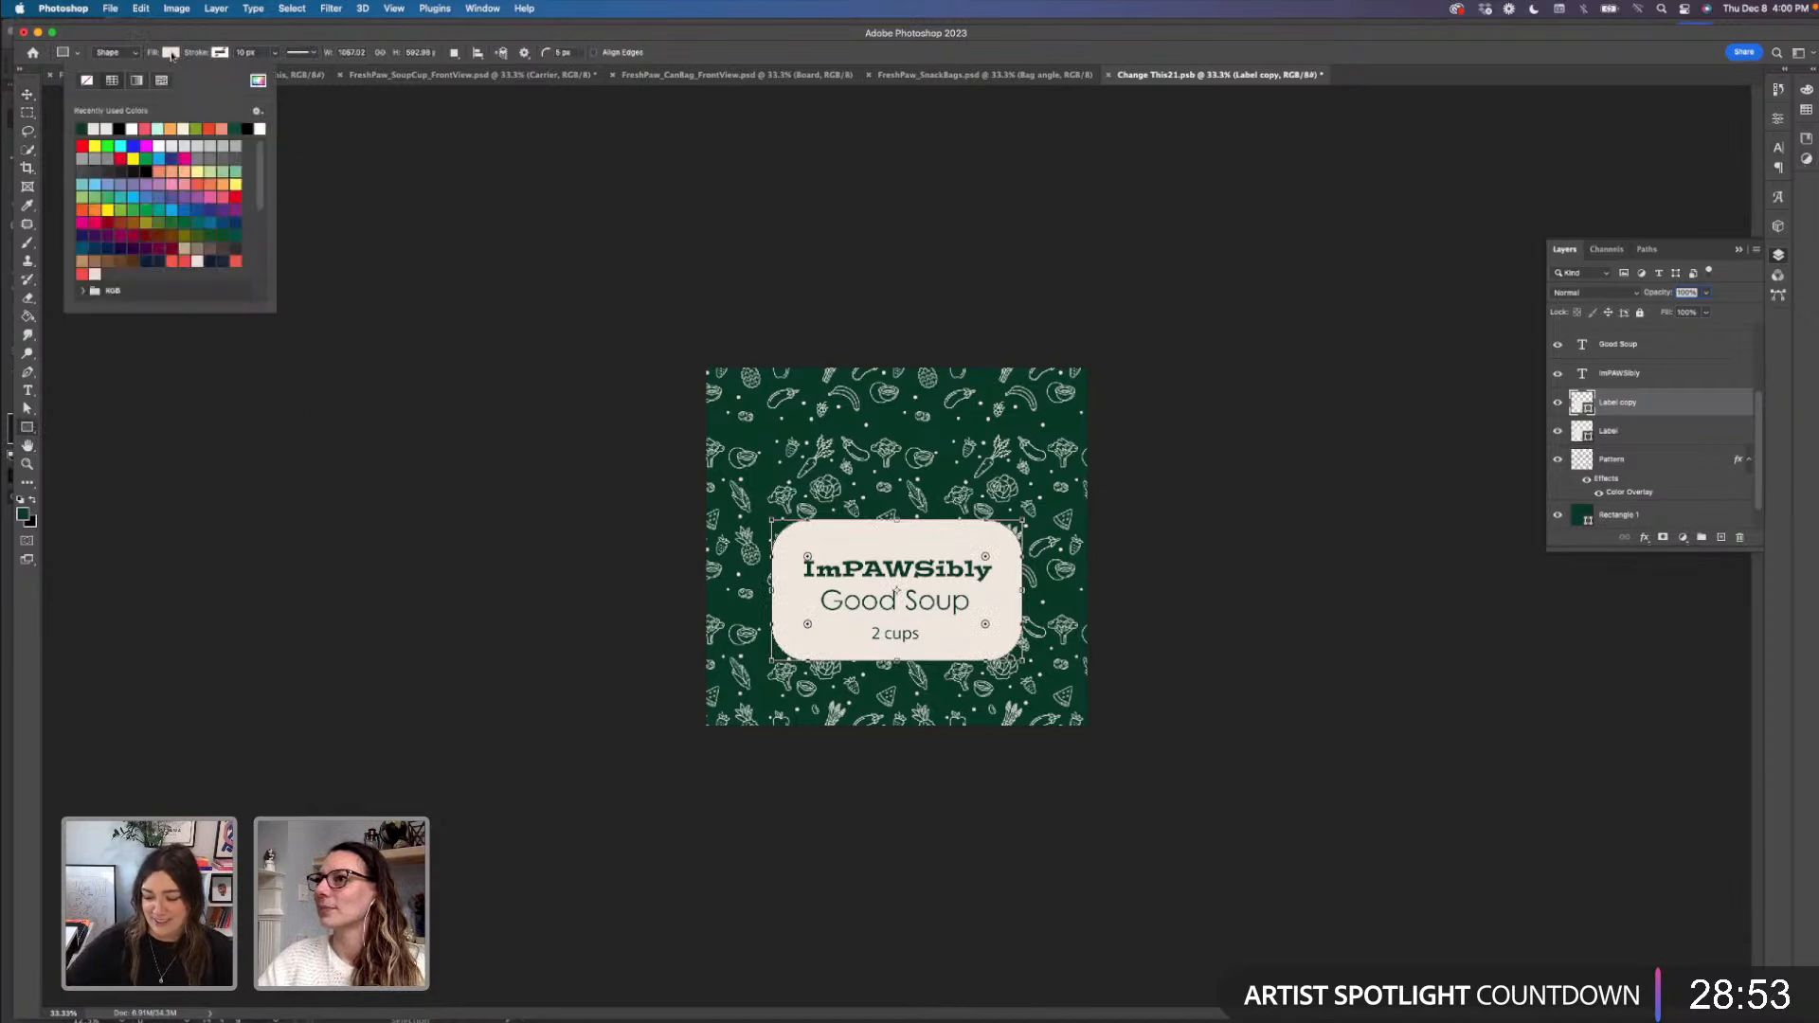
click(86, 80)
click(218, 52)
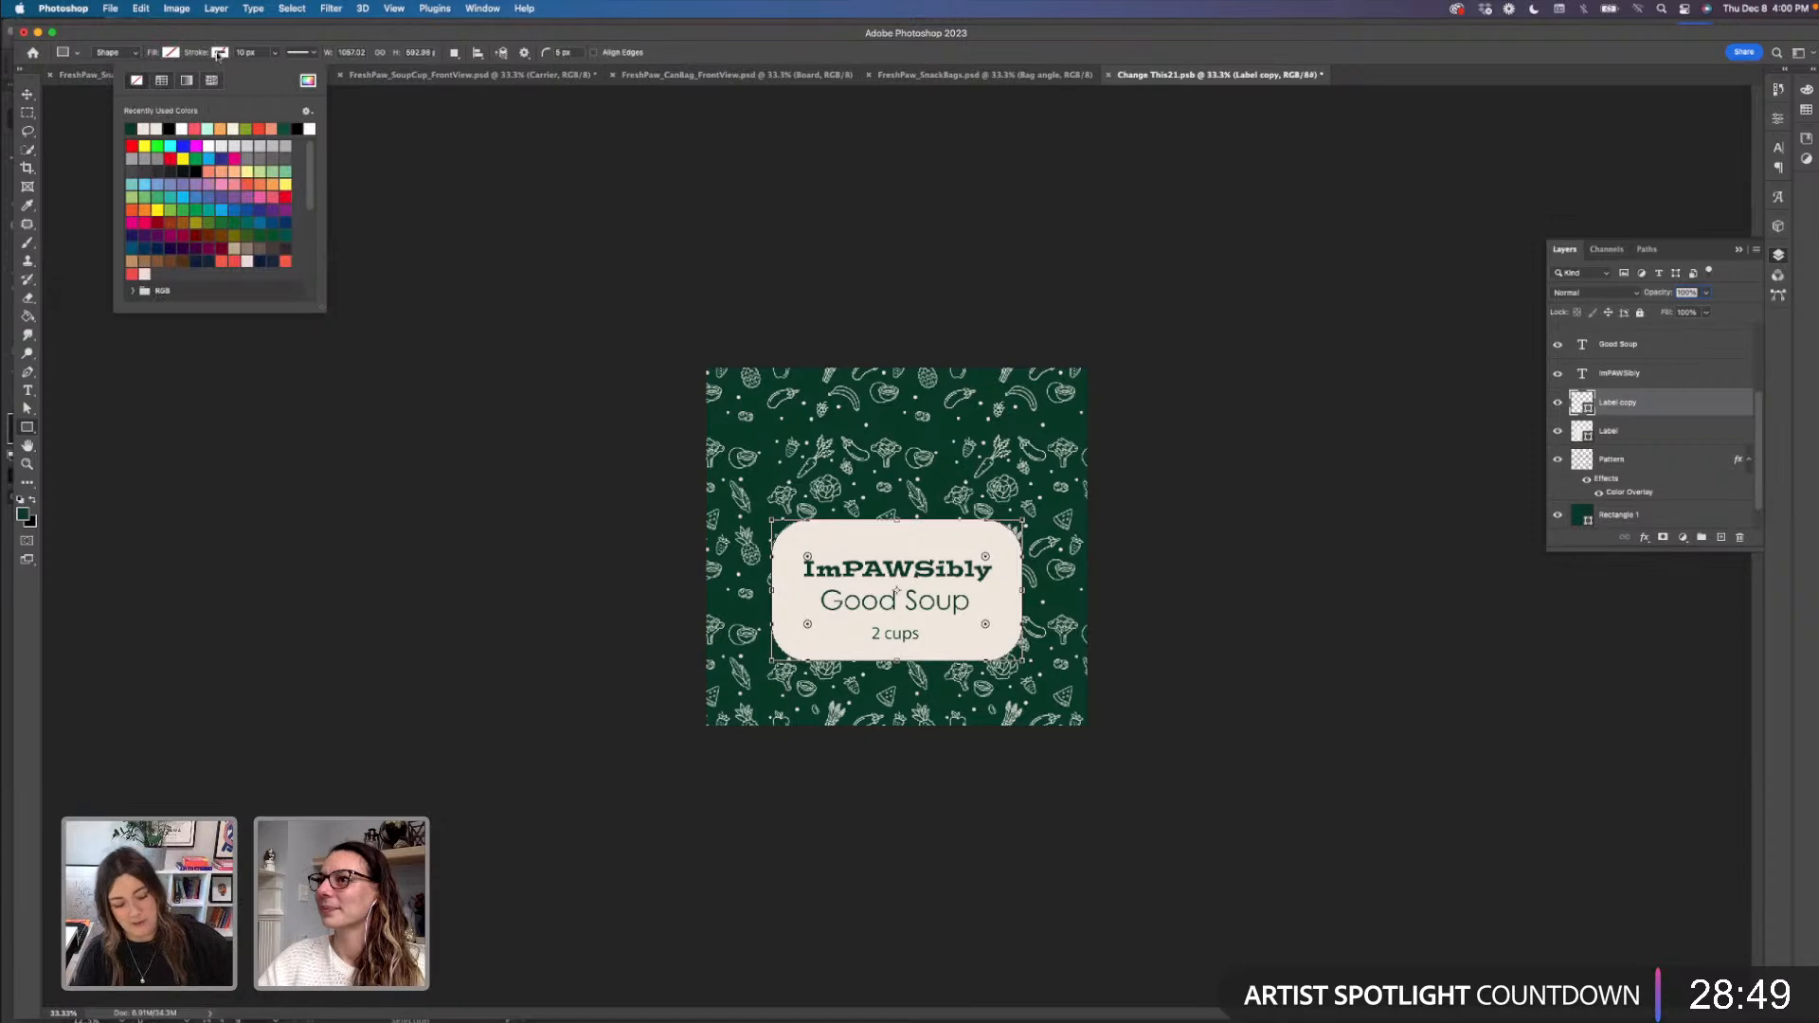
scroll(201, 232, down, 5)
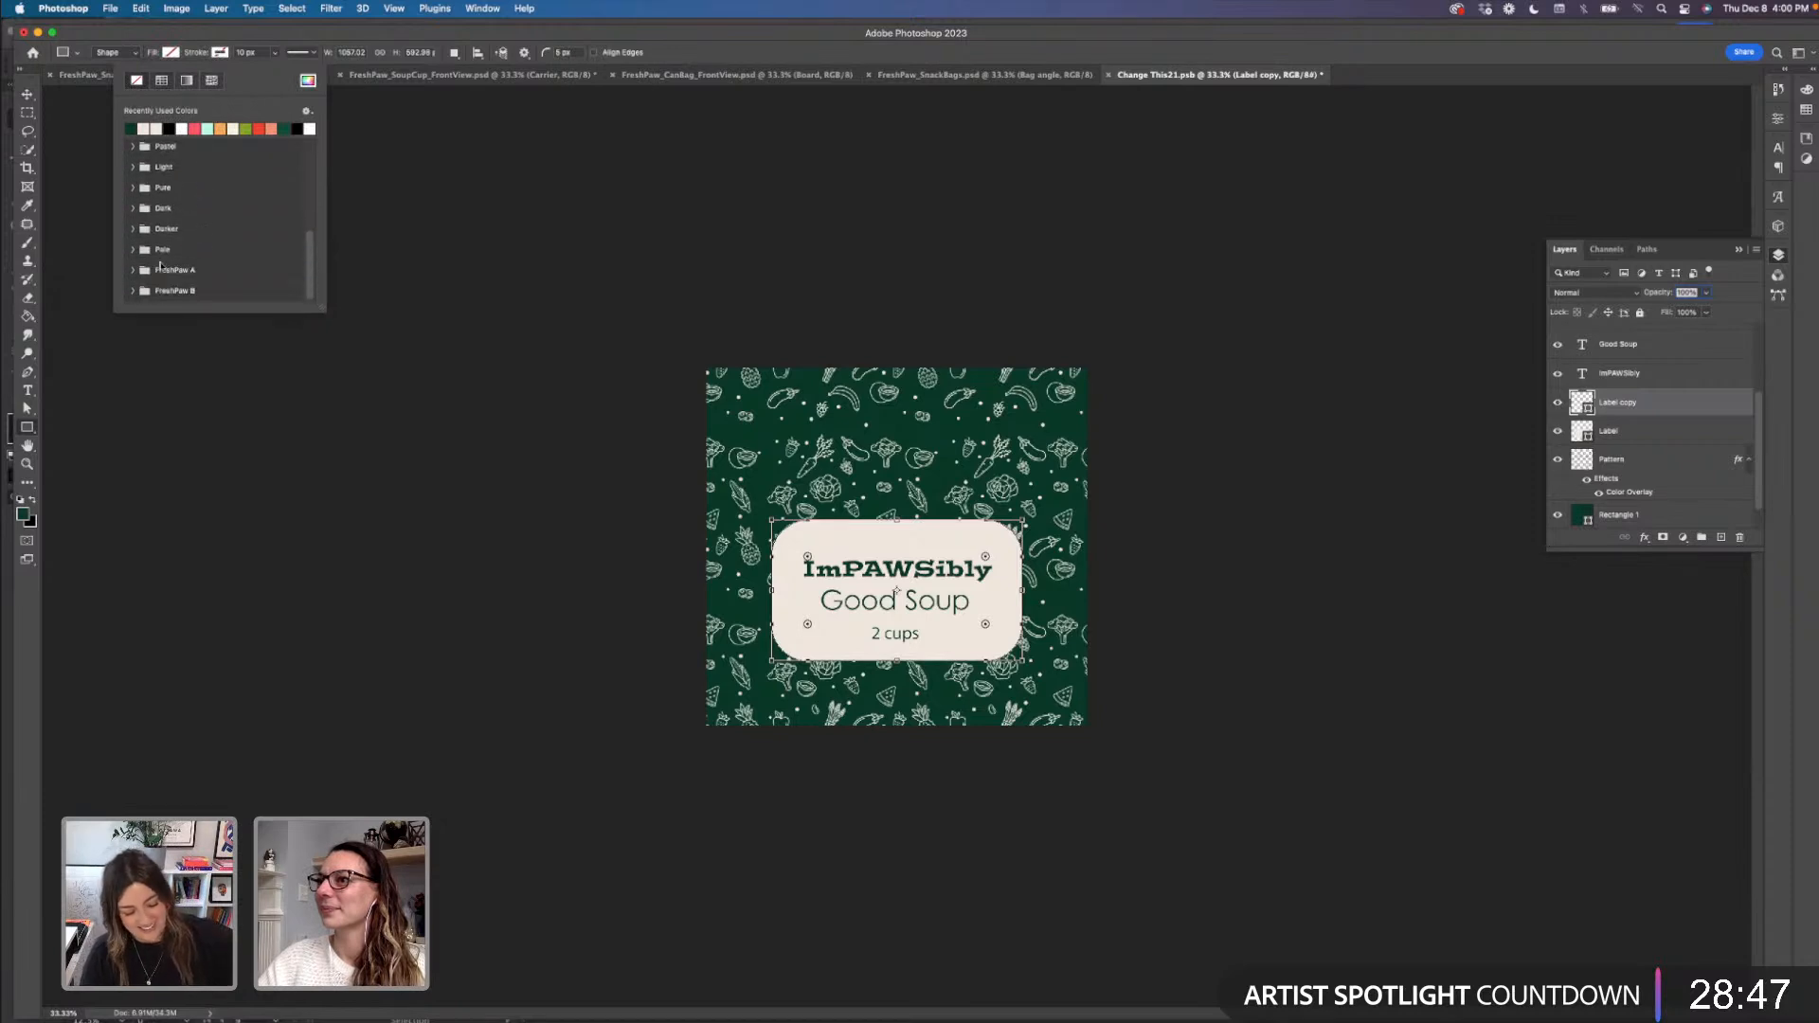
click(133, 271)
click(147, 286)
- Shrink the green outline so it sits as an inset border just inside all four edges of the cream label
key(super+t)
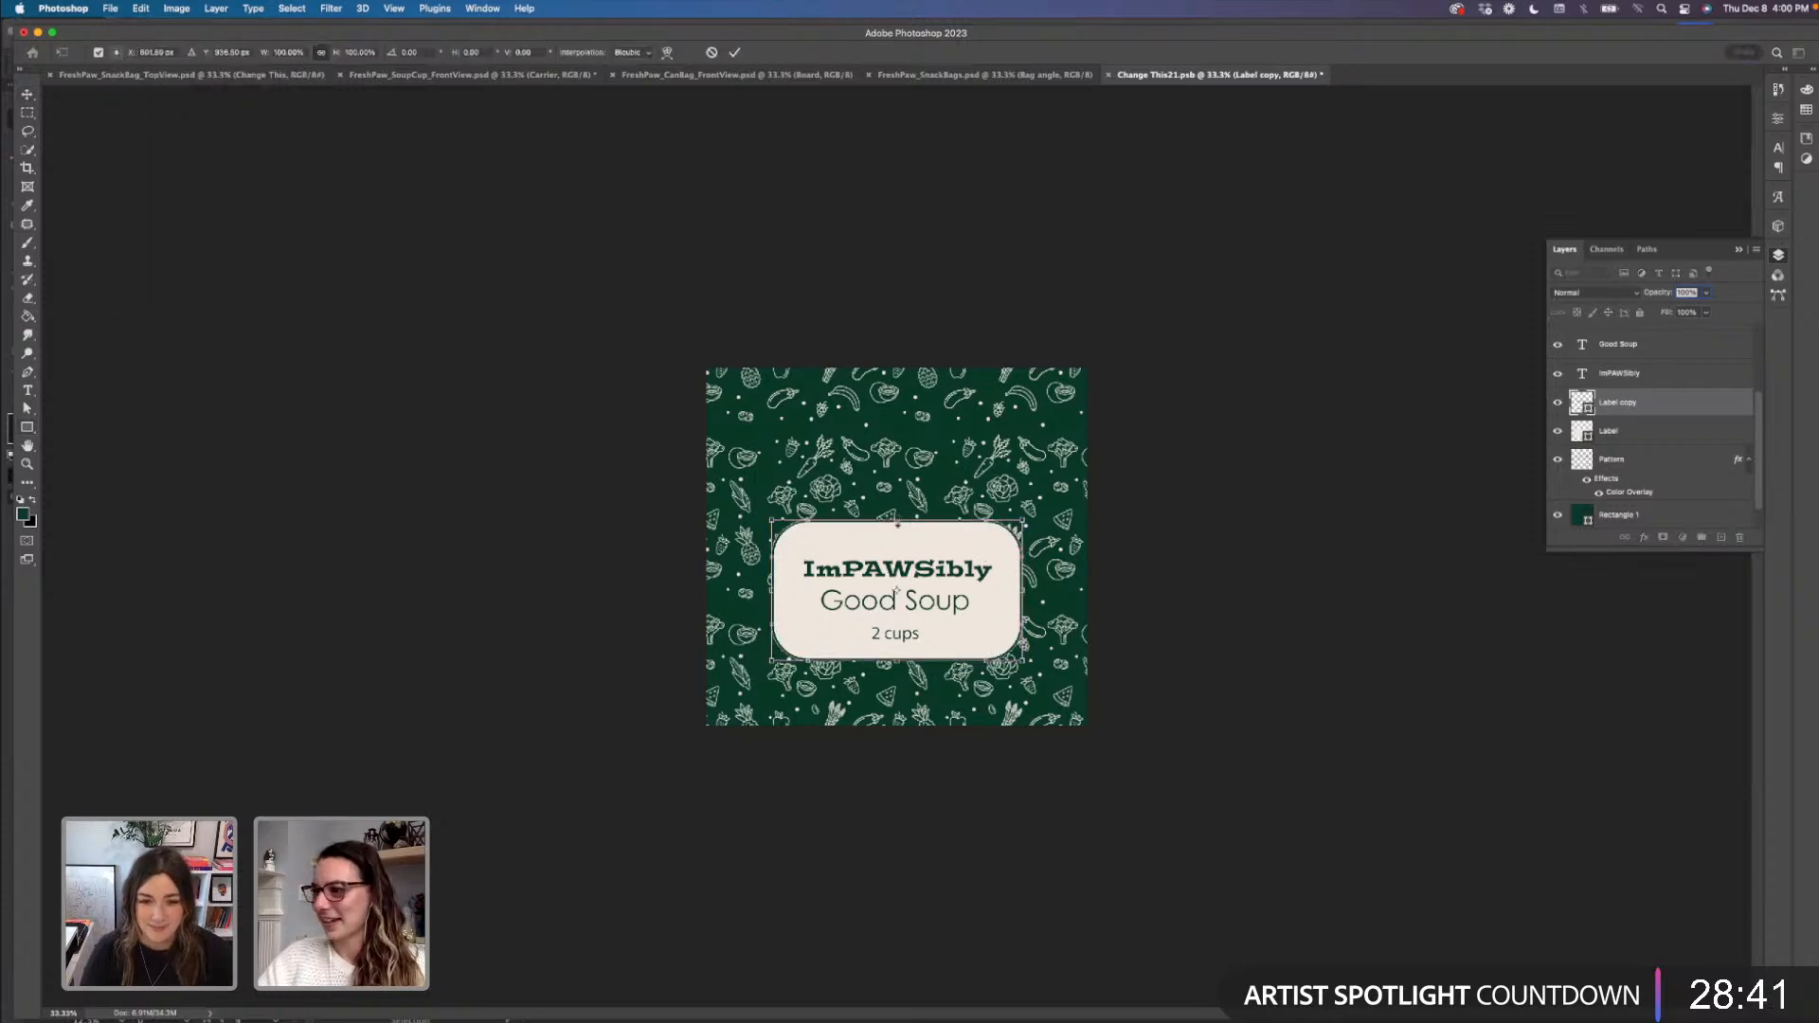
drag(897, 521, 897, 524)
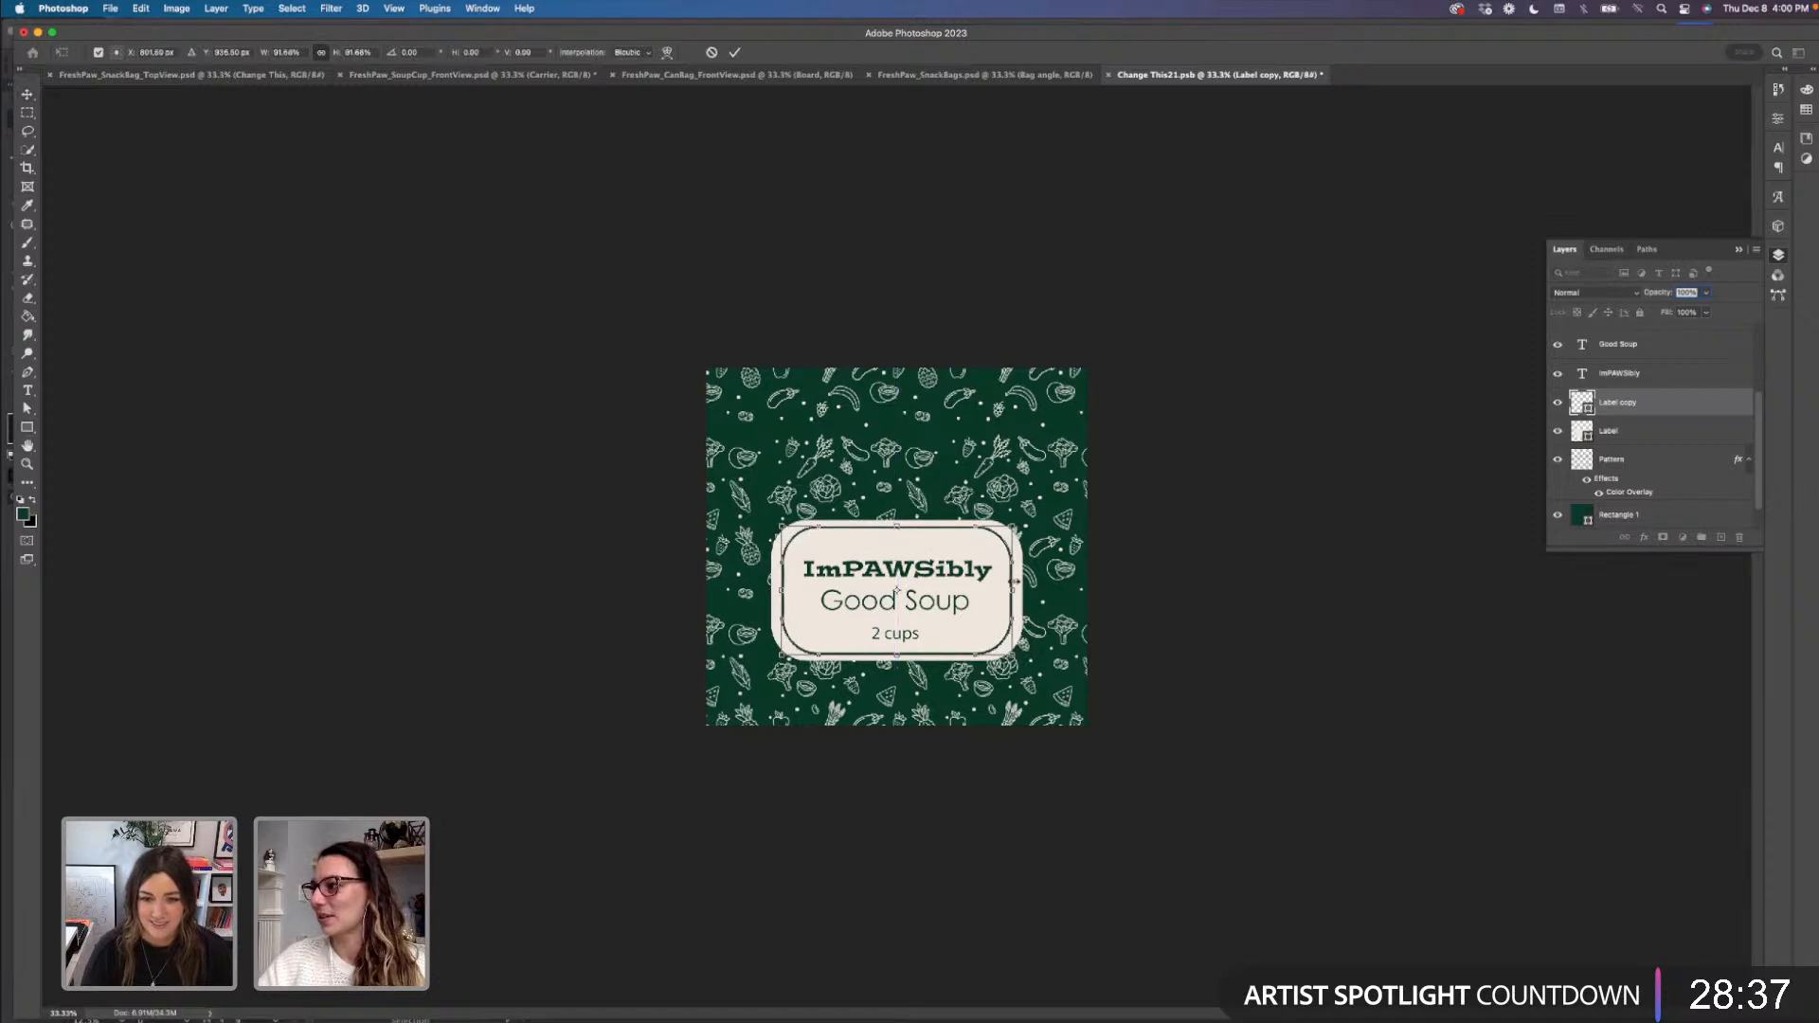
drag(1012, 588, 1015, 588)
drag(778, 591, 777, 591)
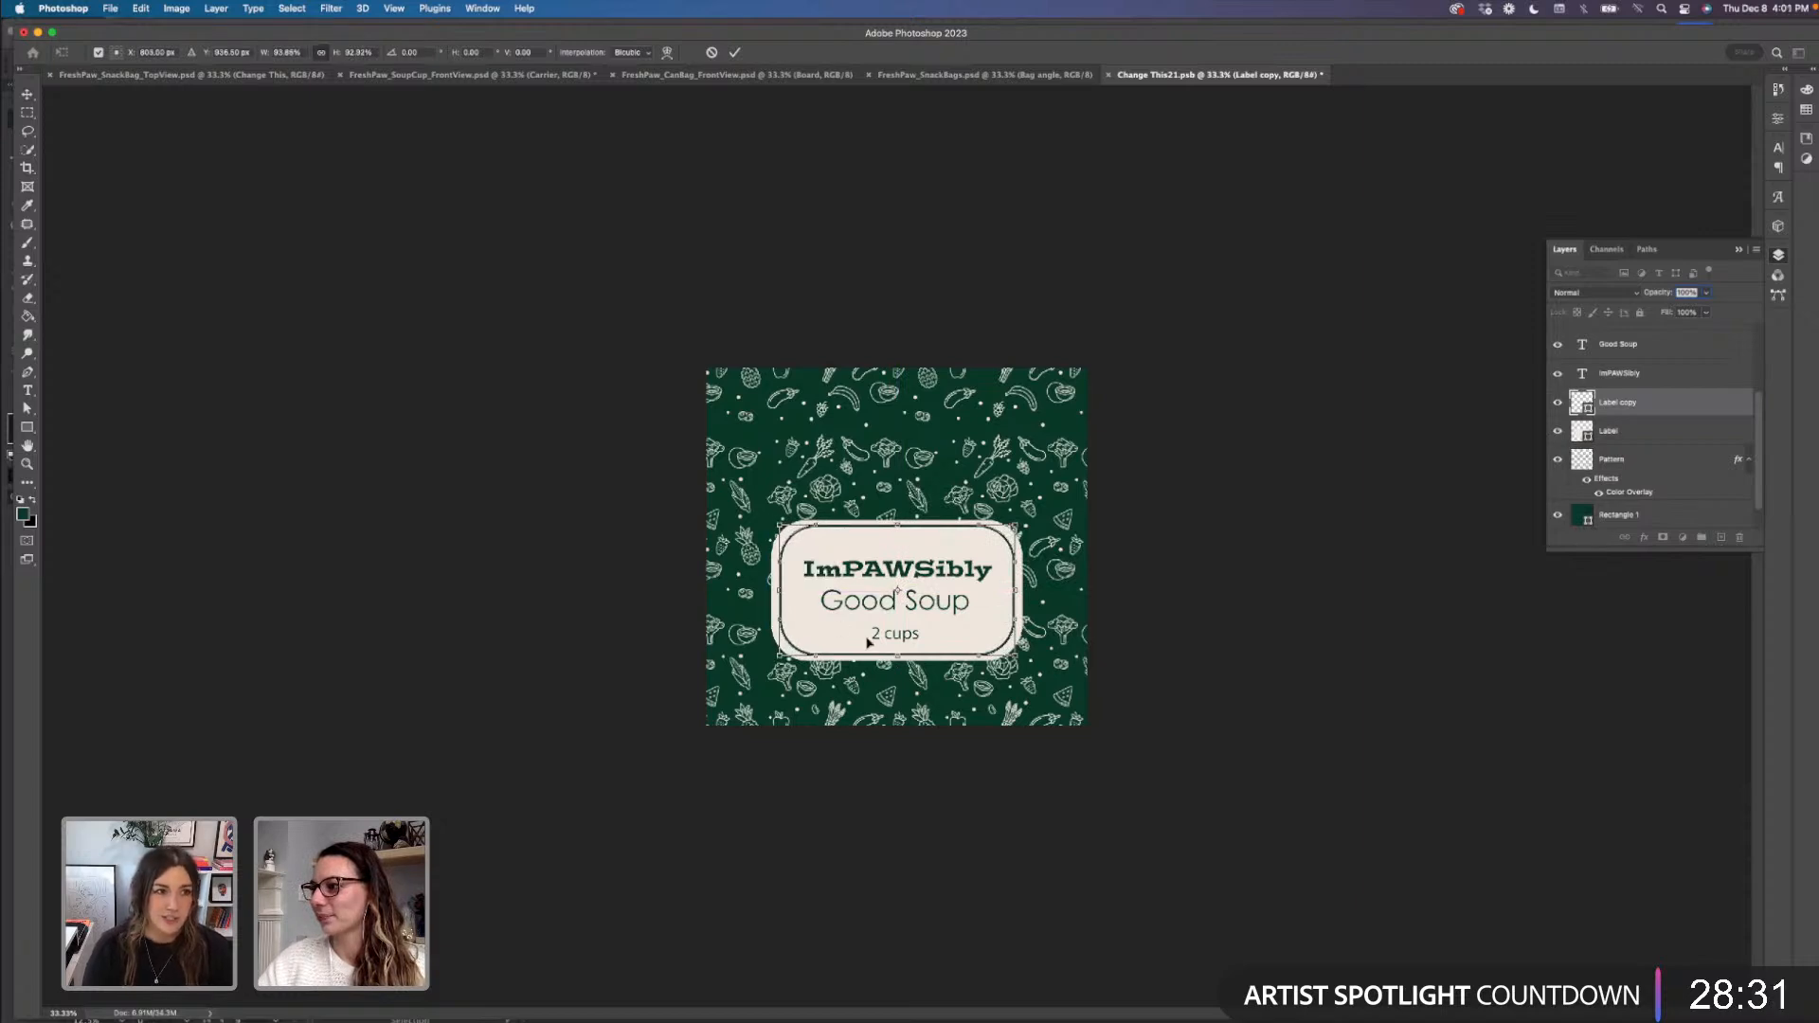
drag(896, 655, 897, 651)
drag(897, 527, 898, 532)
key(Return)
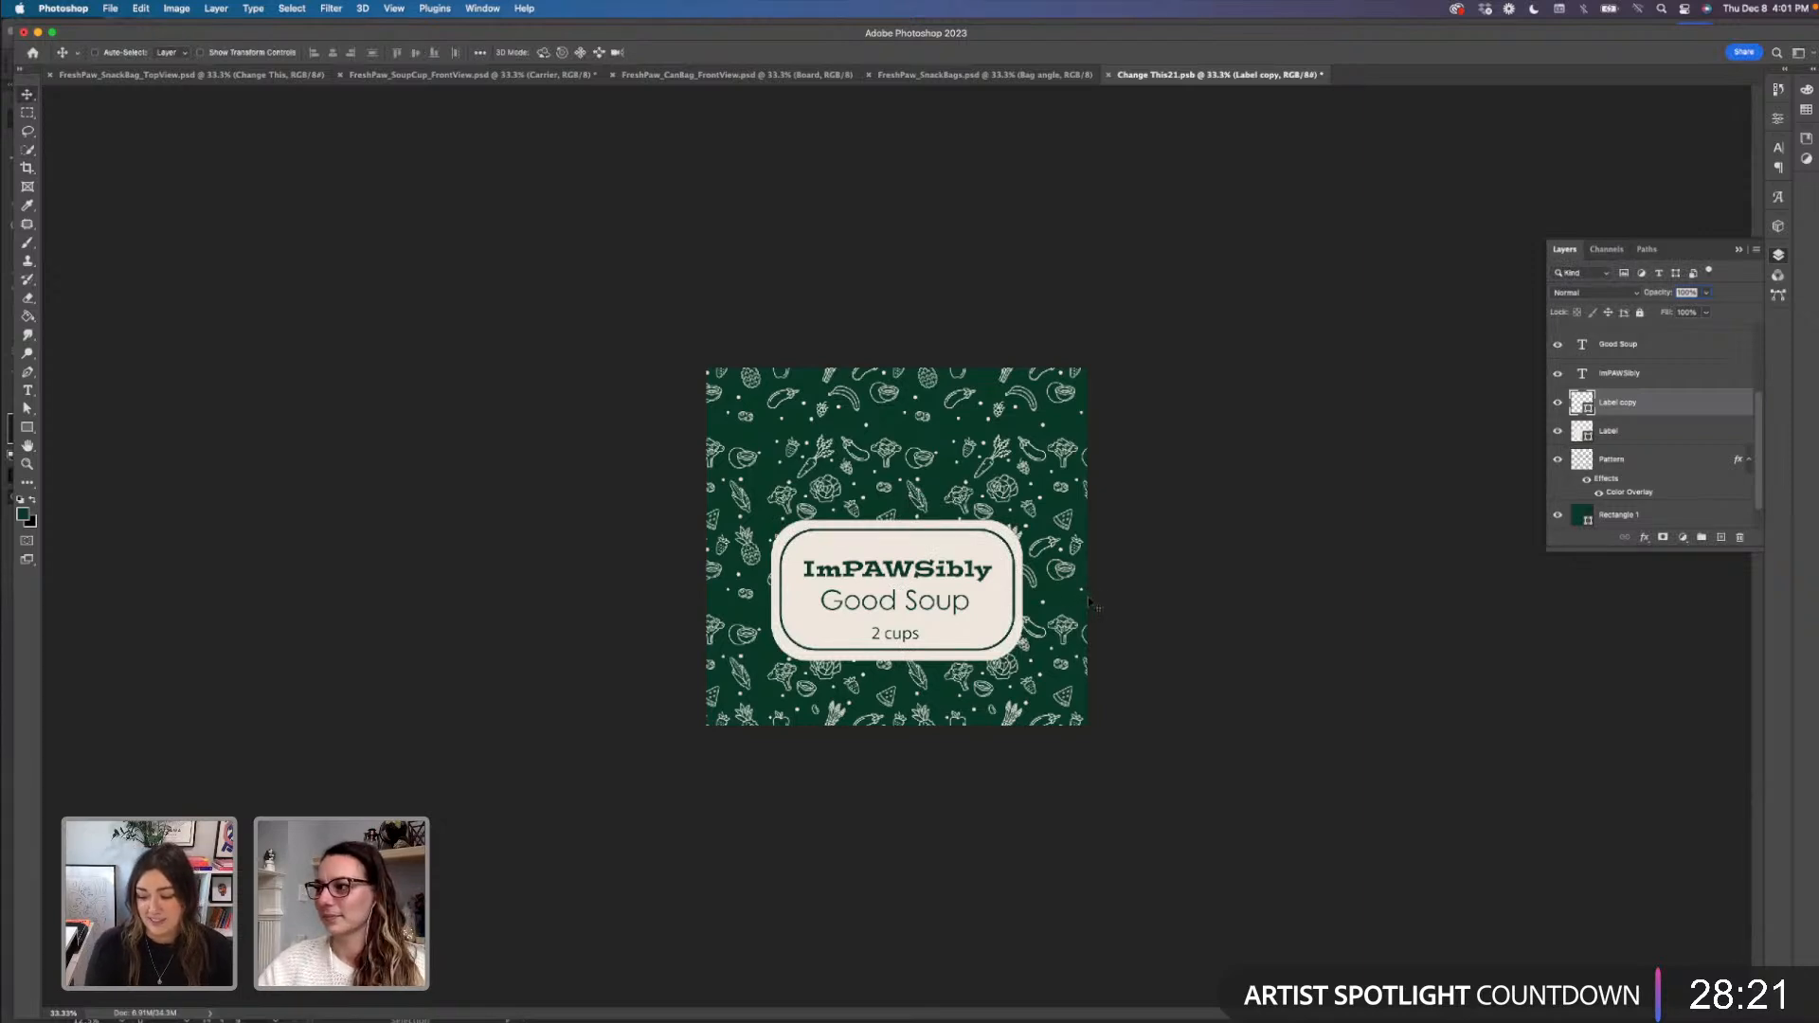
- Save the bordered label artwork, check it in the FreshPaw_SoupCup_FrontView mockup and close the artwork file
key(super+s)
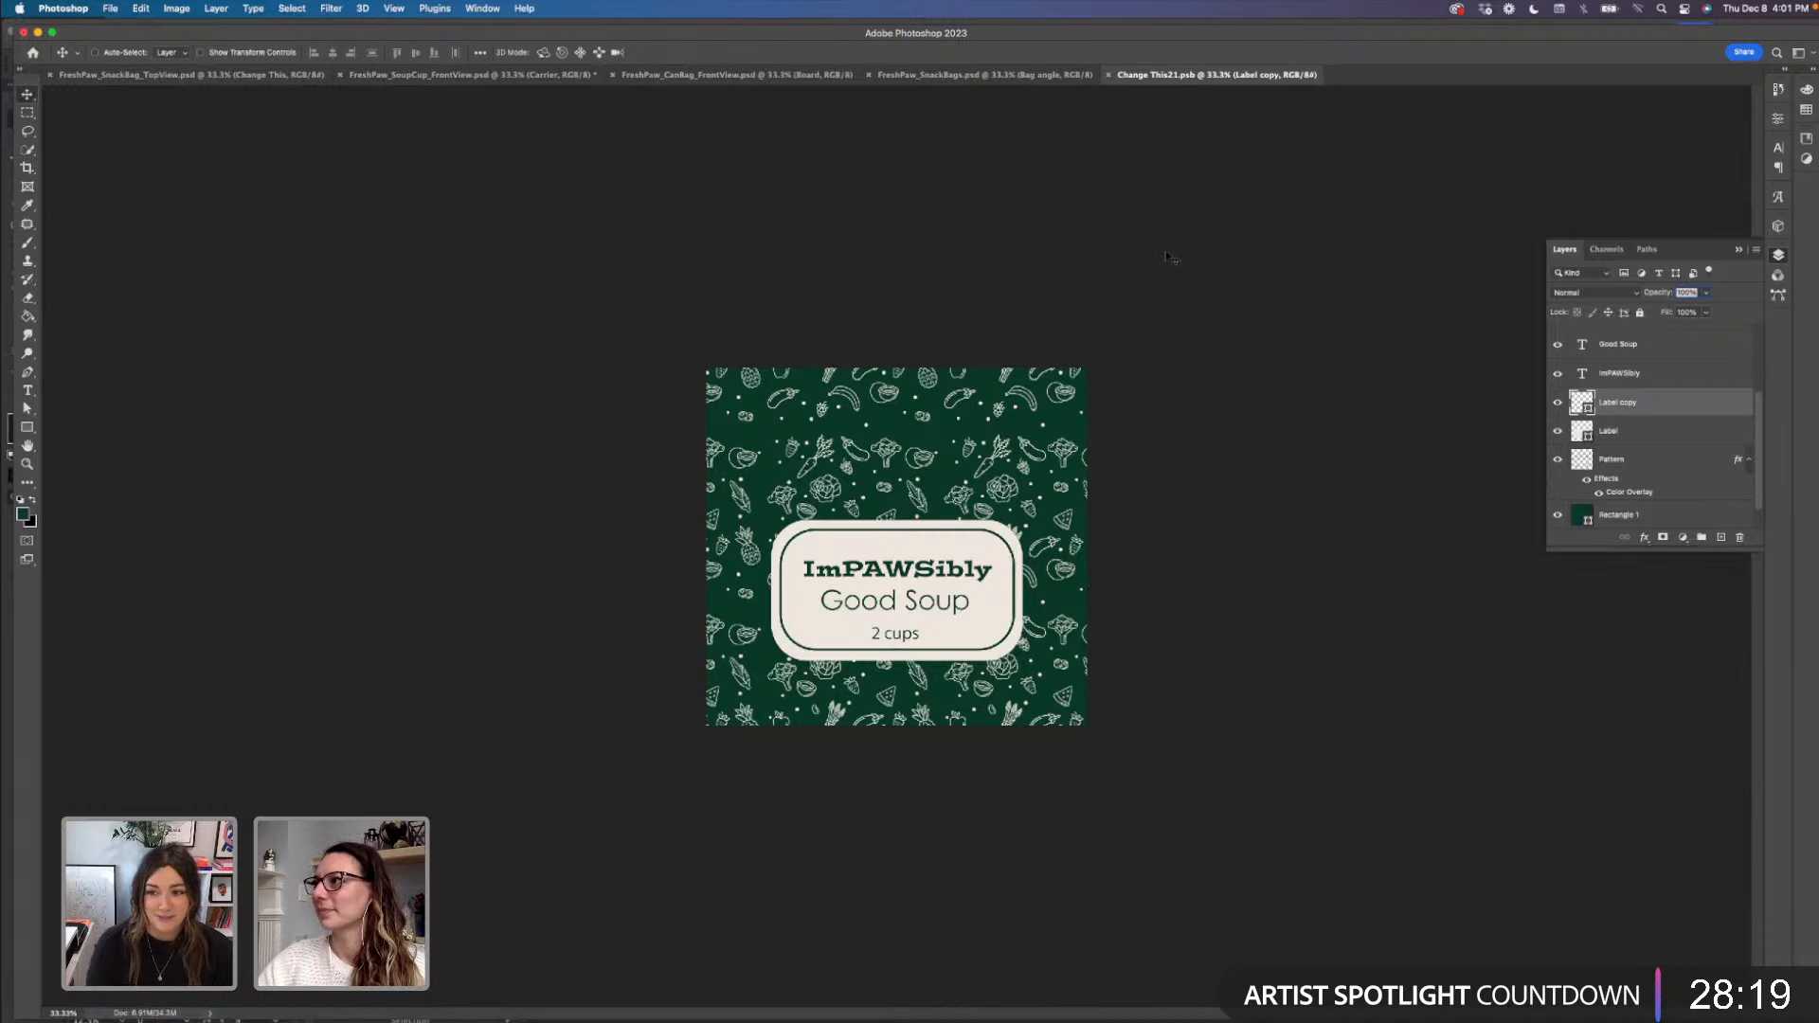
click(406, 79)
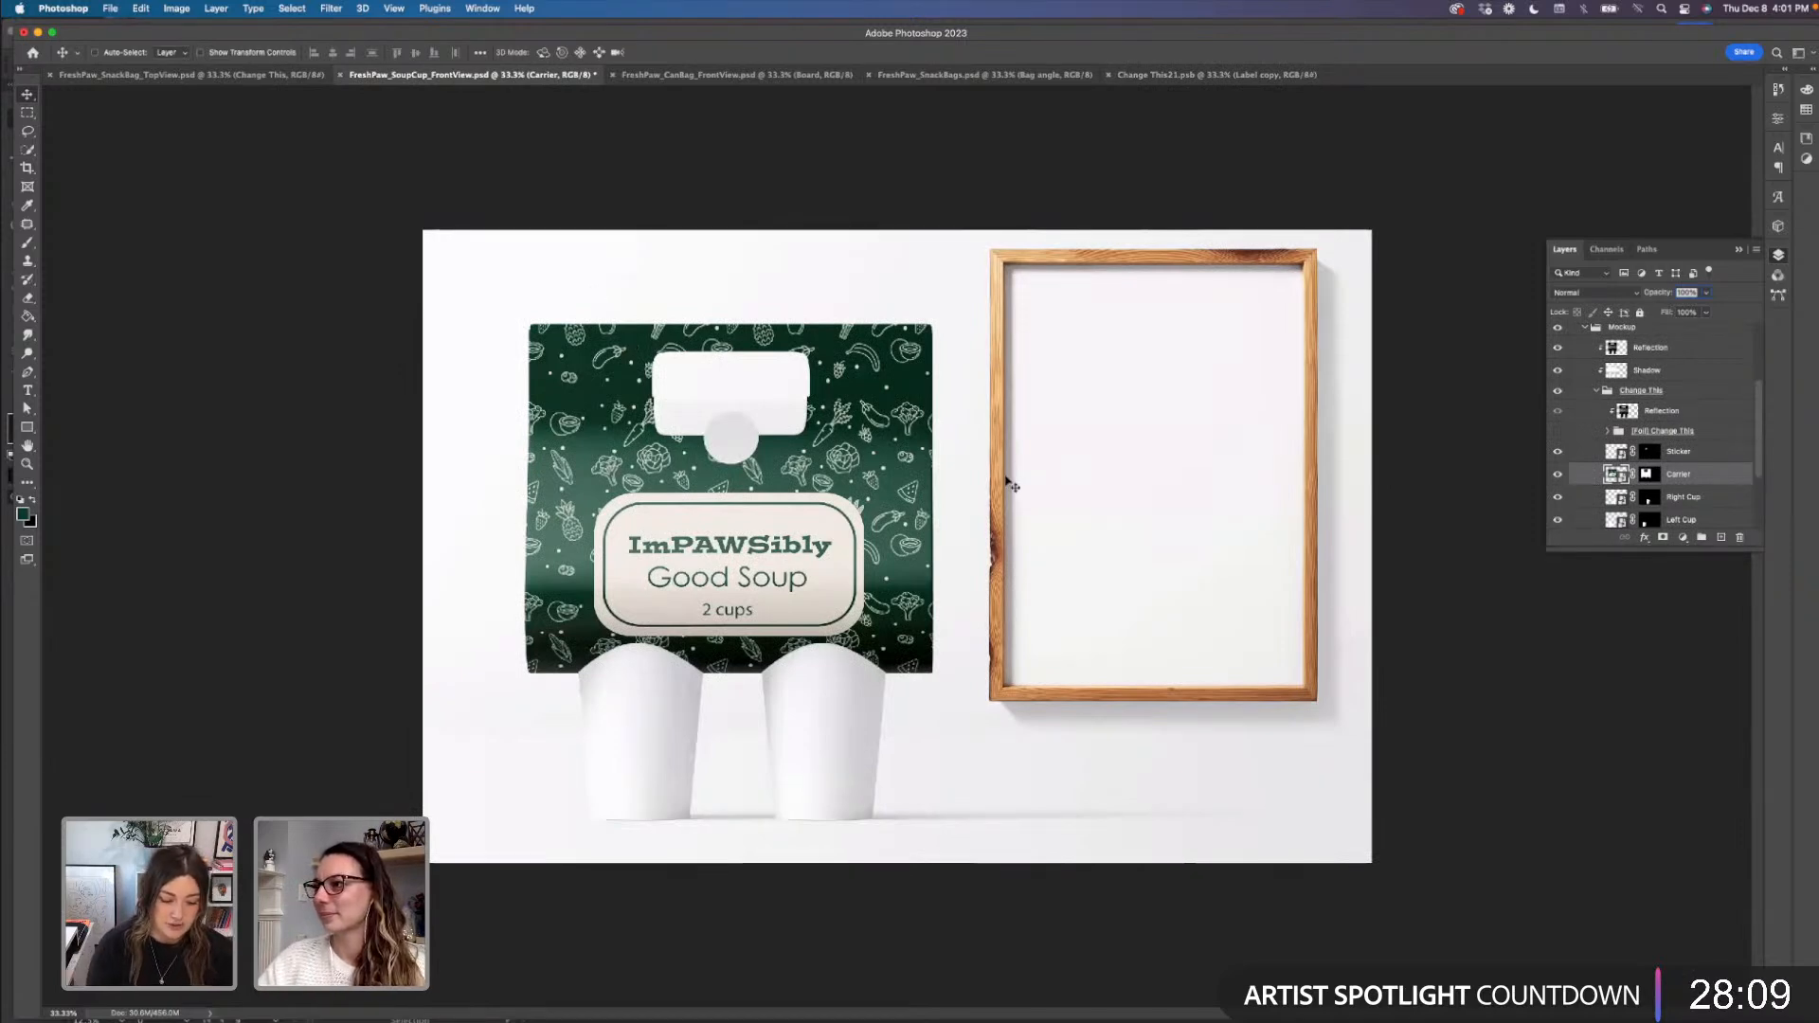
click(1214, 81)
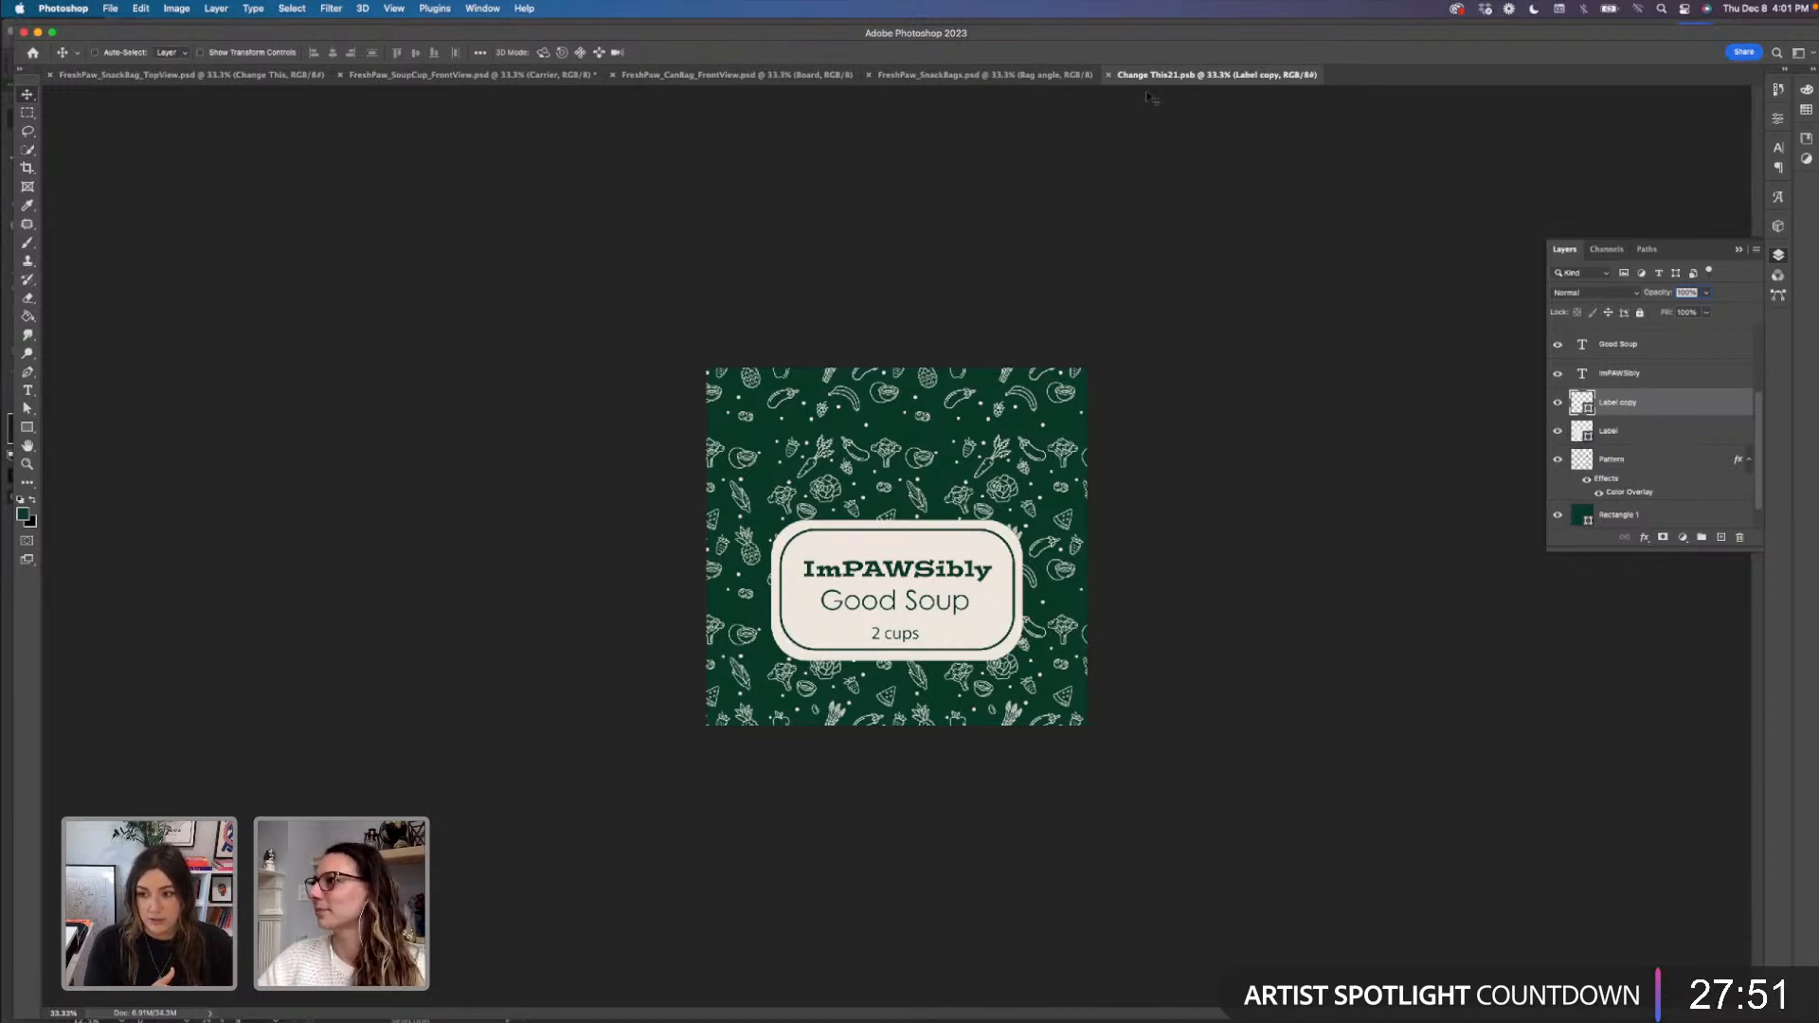
click(1111, 76)
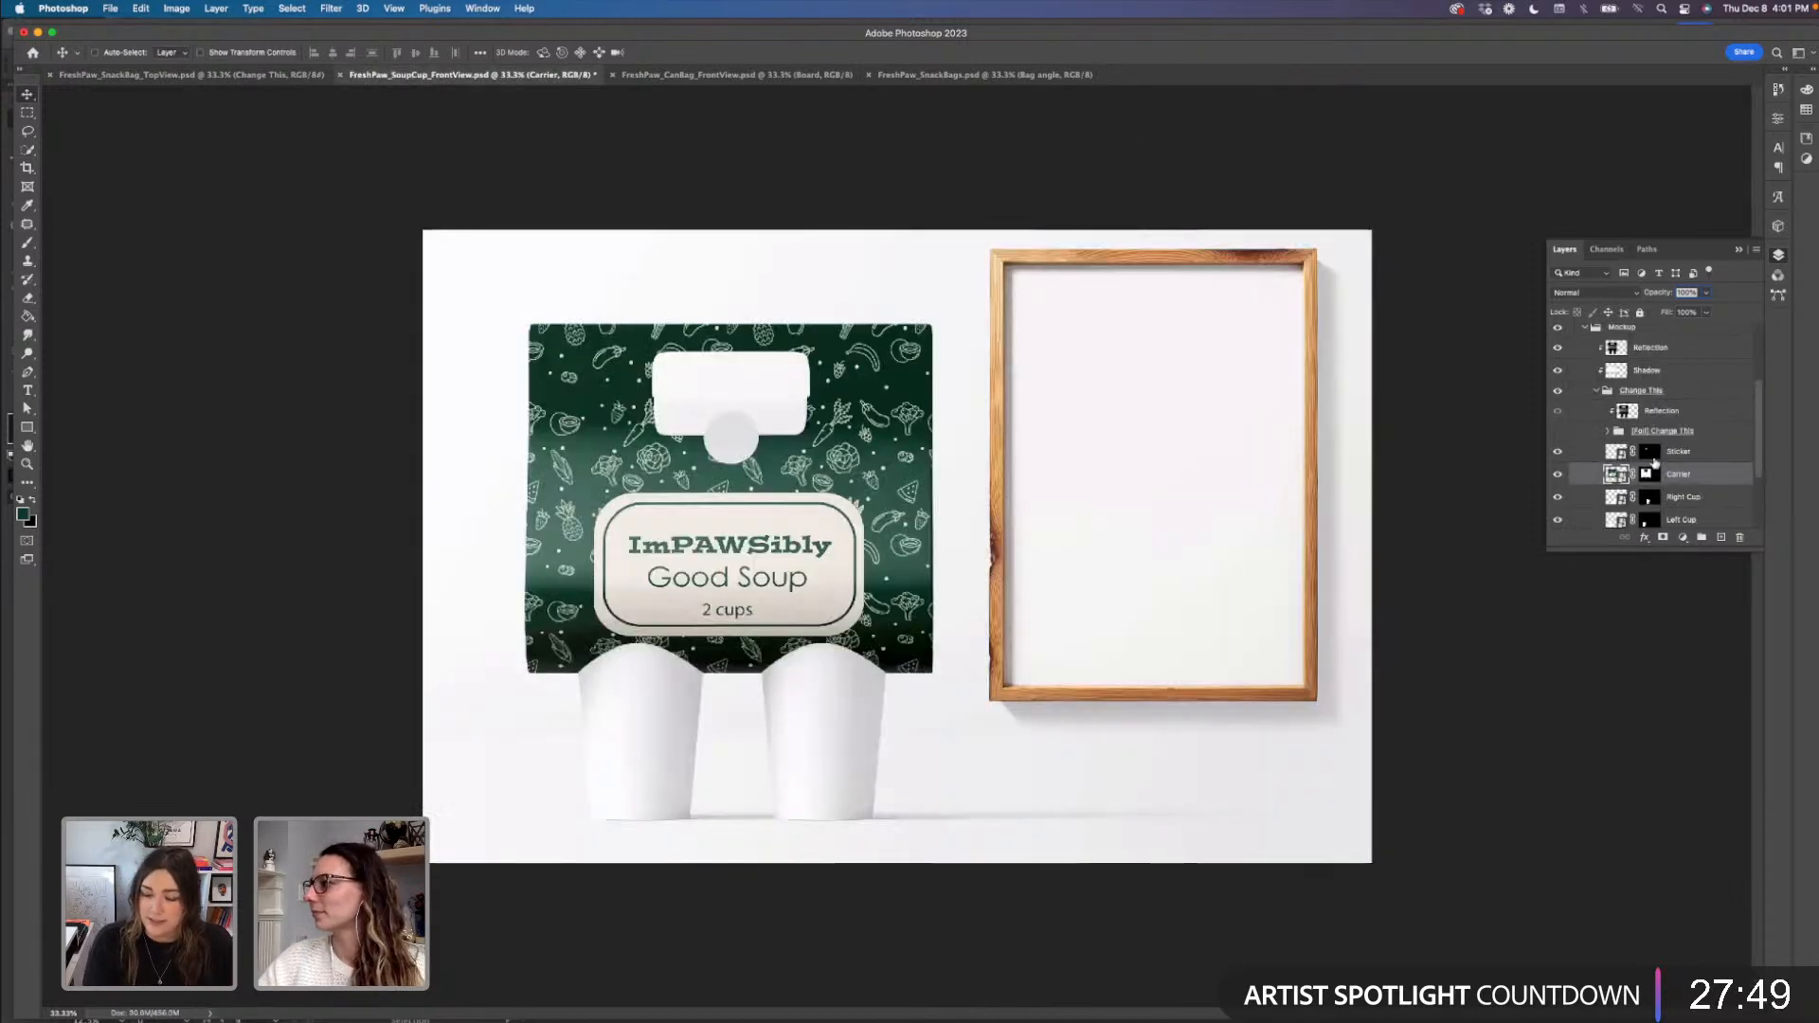
- Recolour the carrier's Sticker artwork with the salmon FreshPaw A swatch and save it to update the soup cup mockup
double_click(1615, 453)
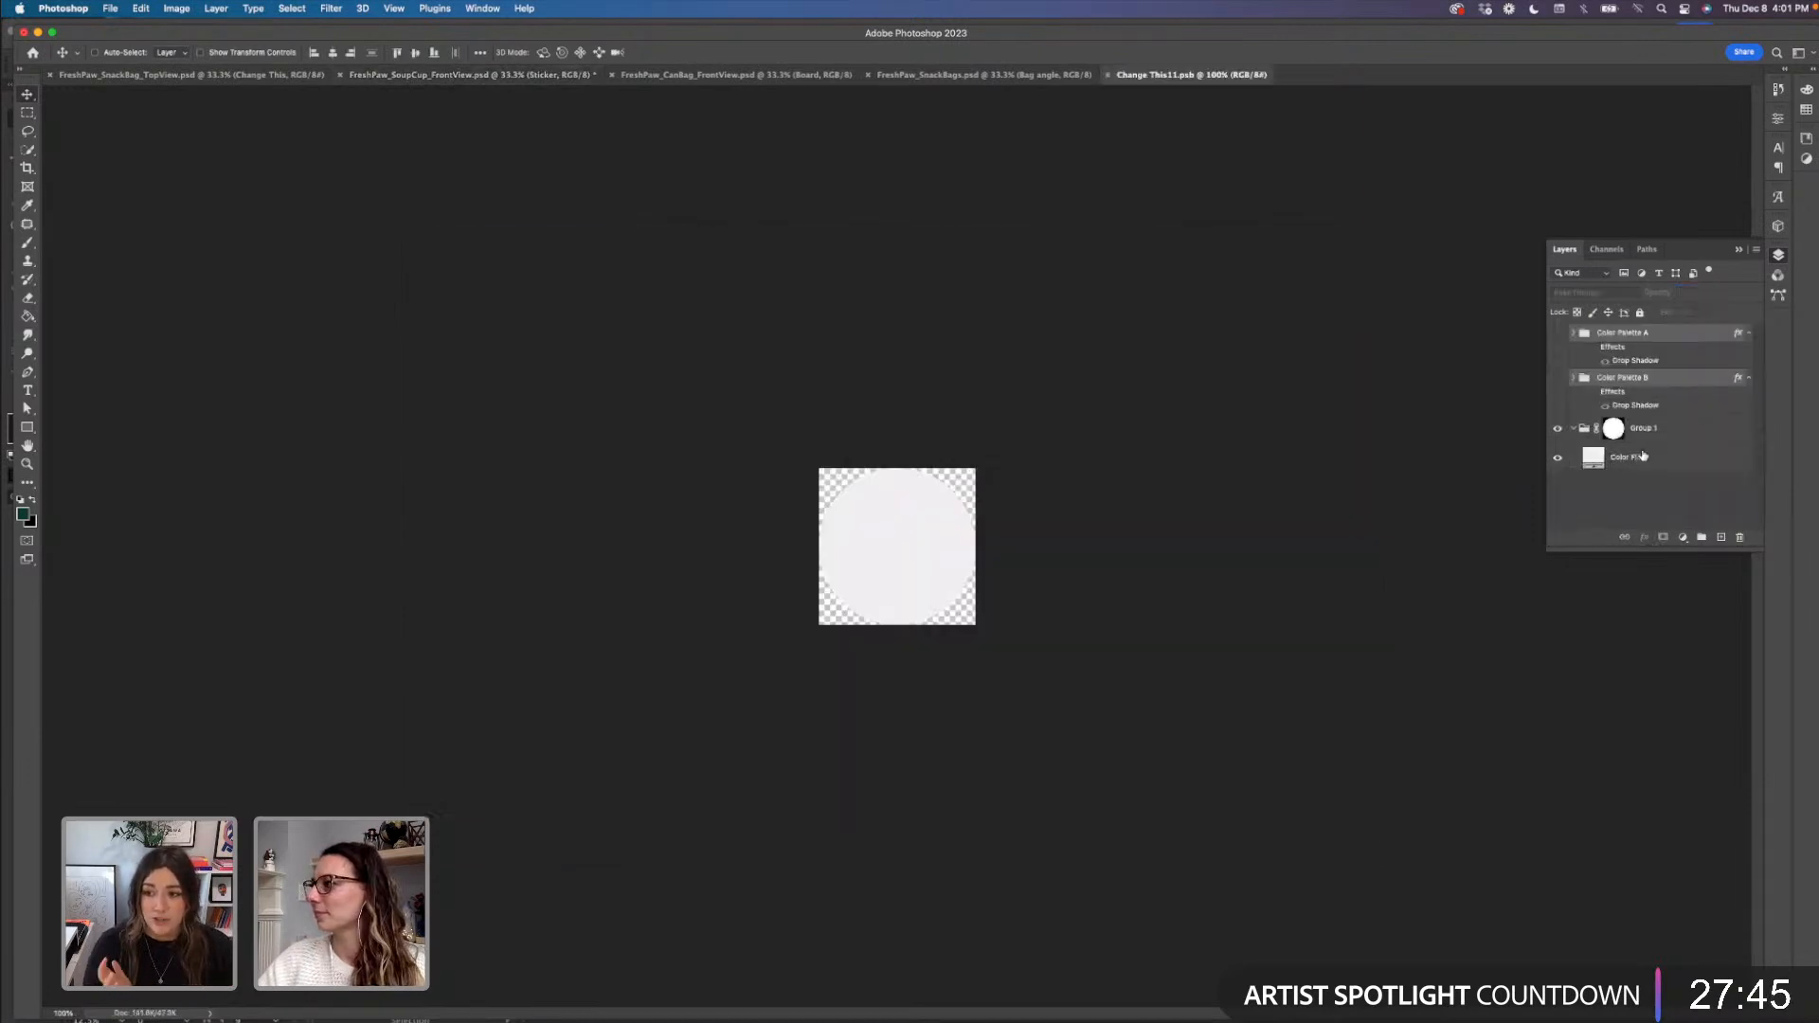
click(1715, 458)
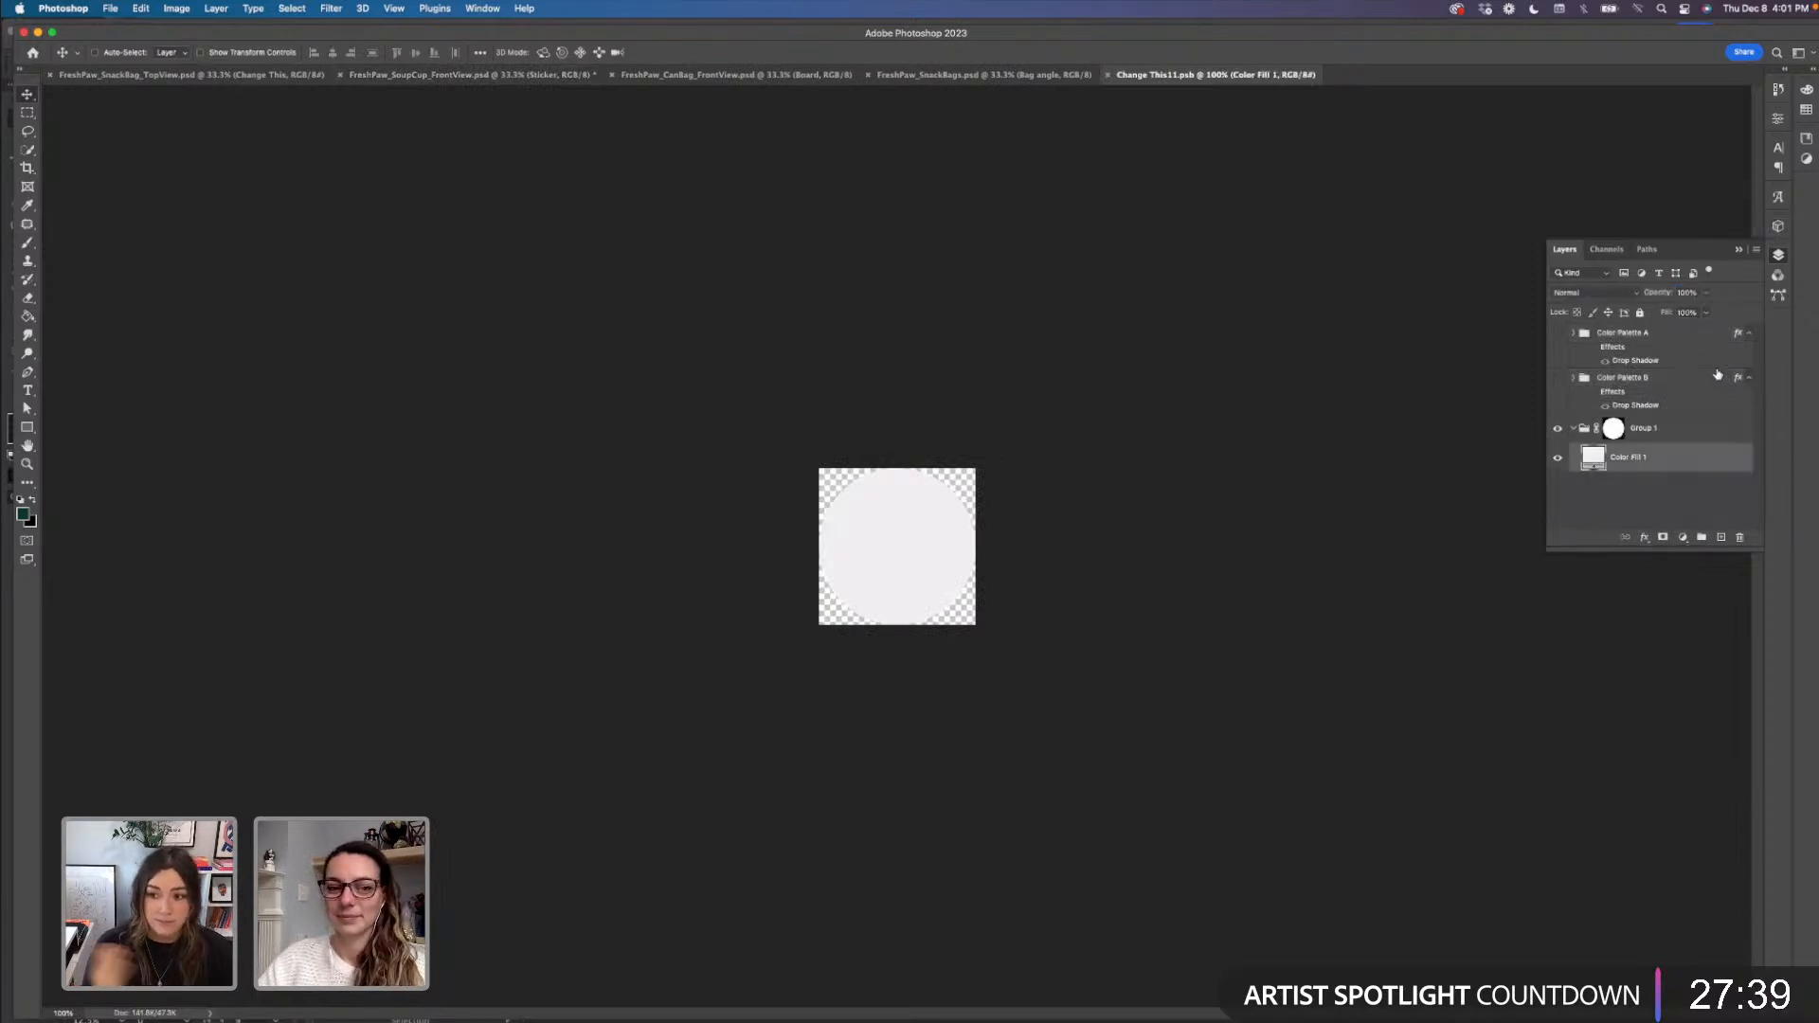
click(1806, 113)
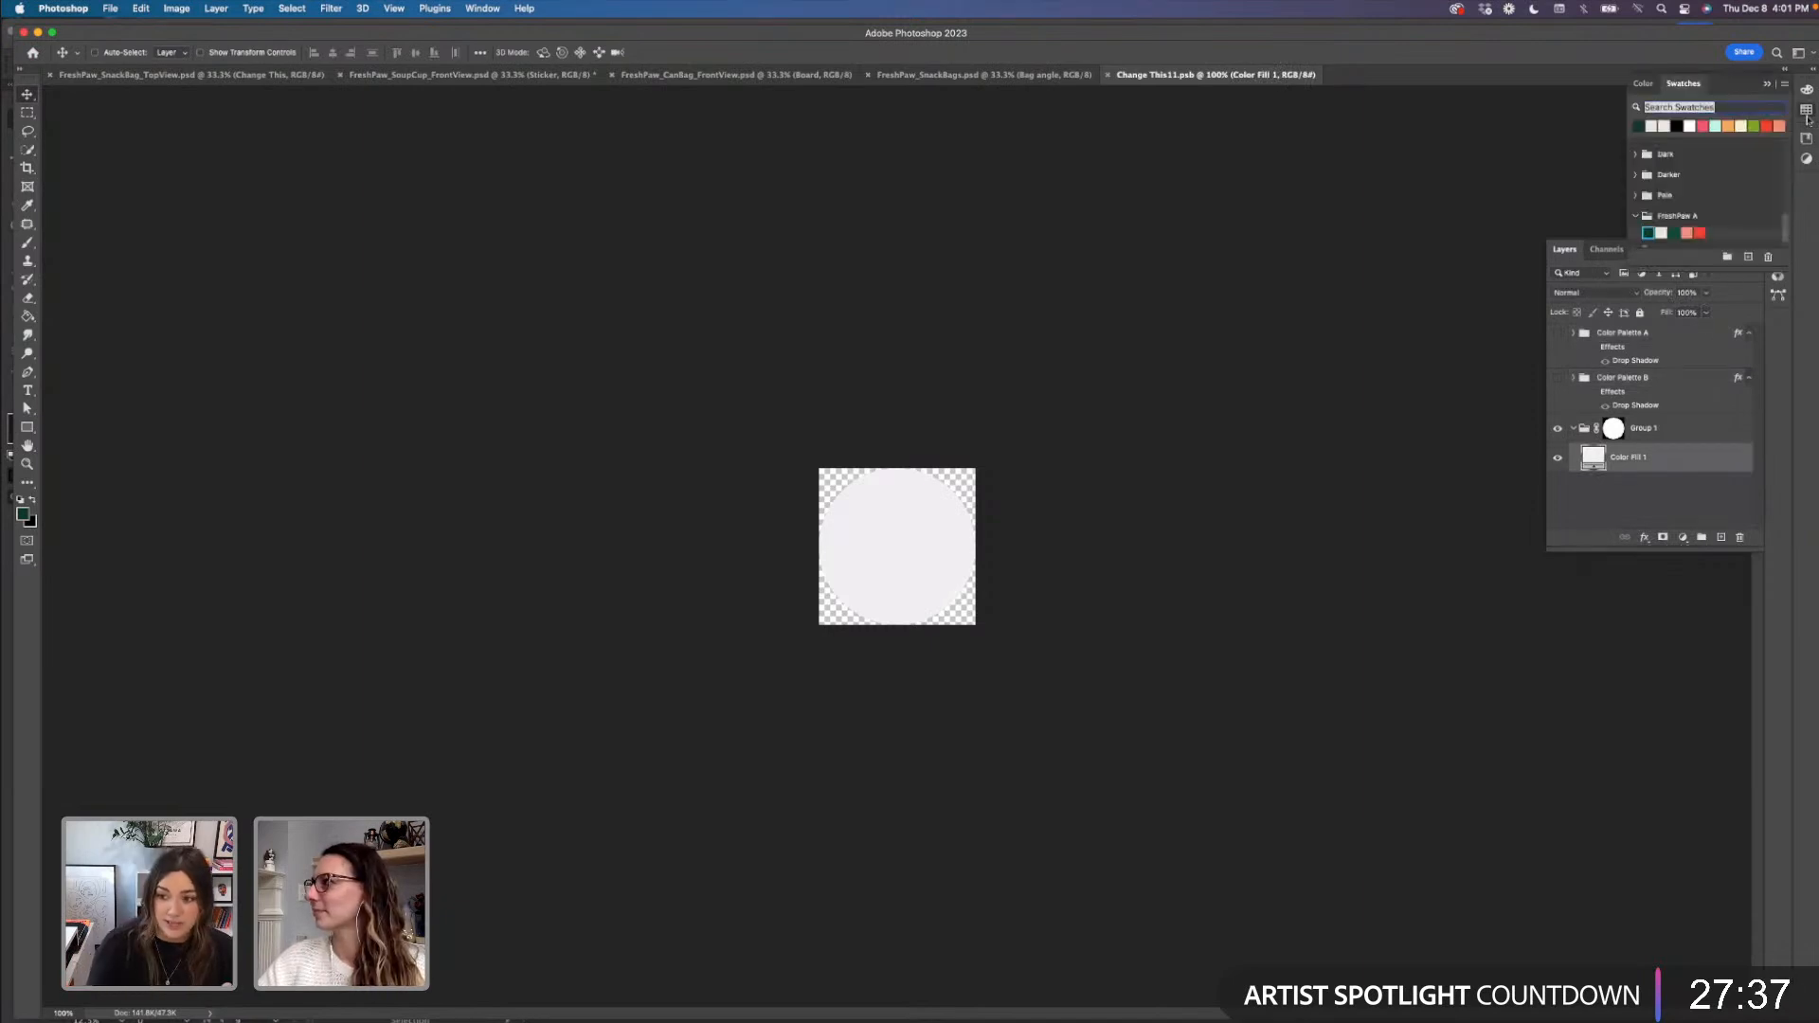
scroll(1700, 216, down, 1)
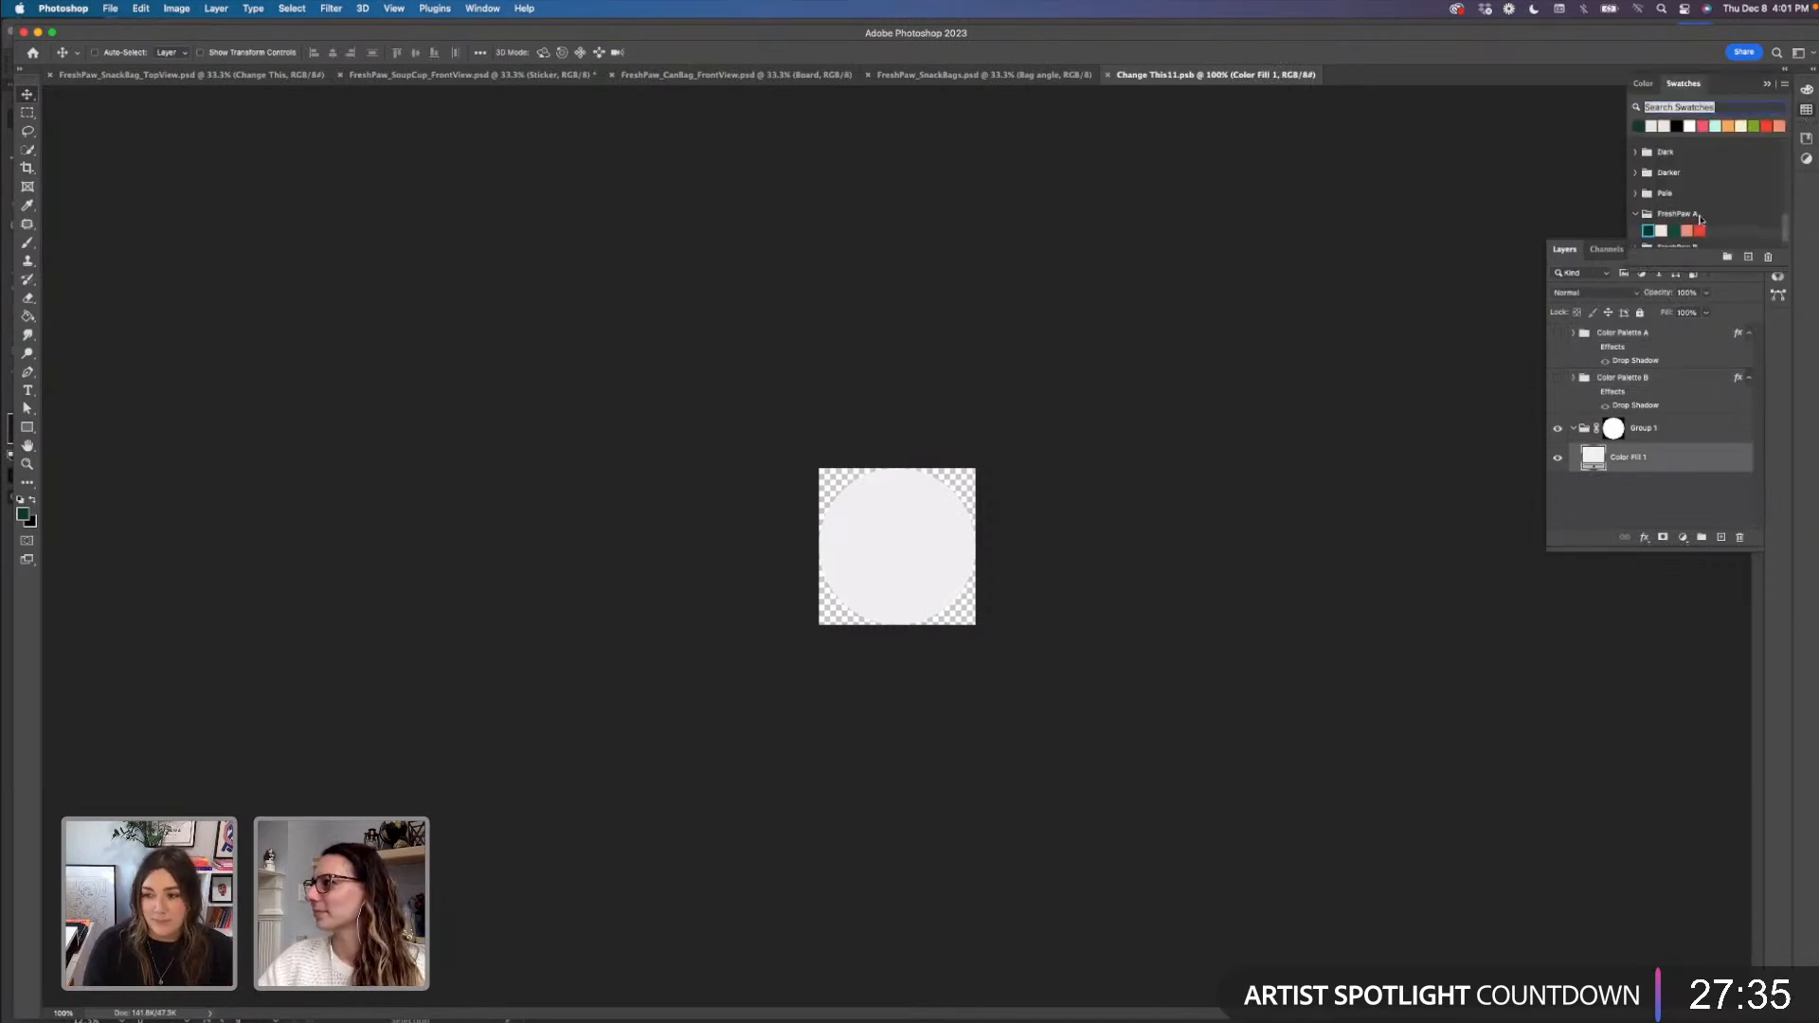
click(1688, 230)
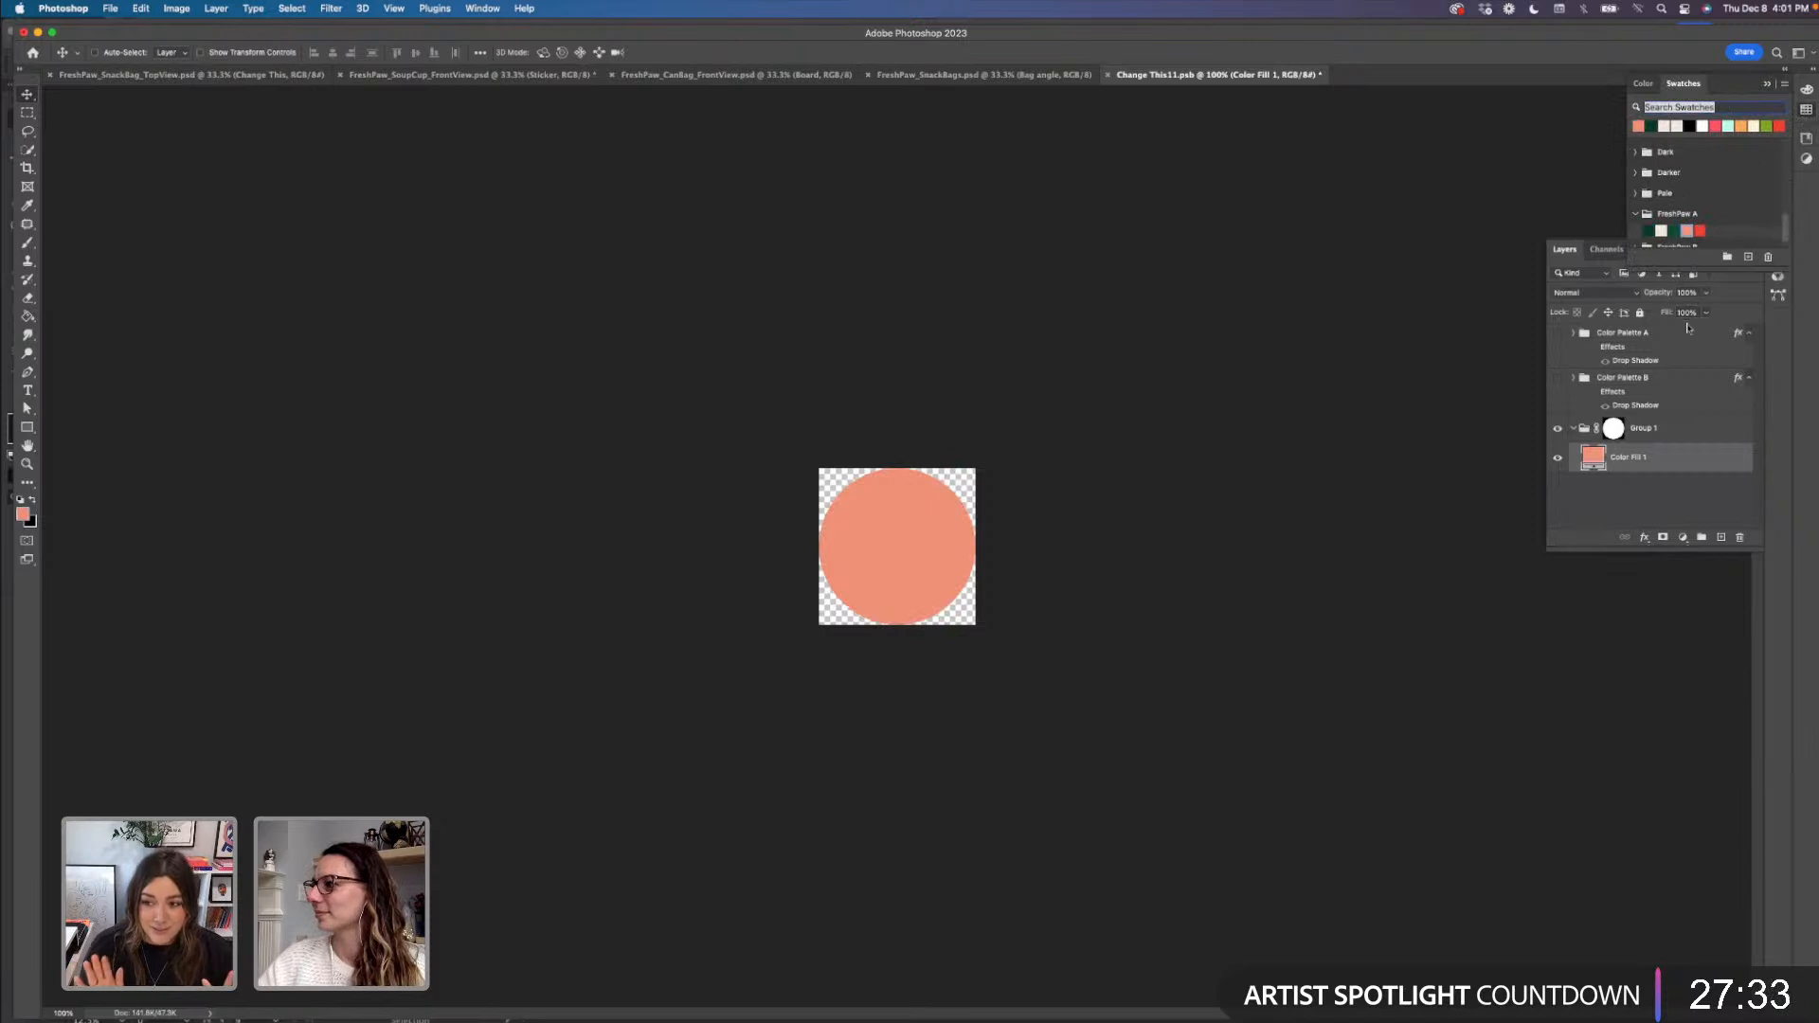
click(1648, 505)
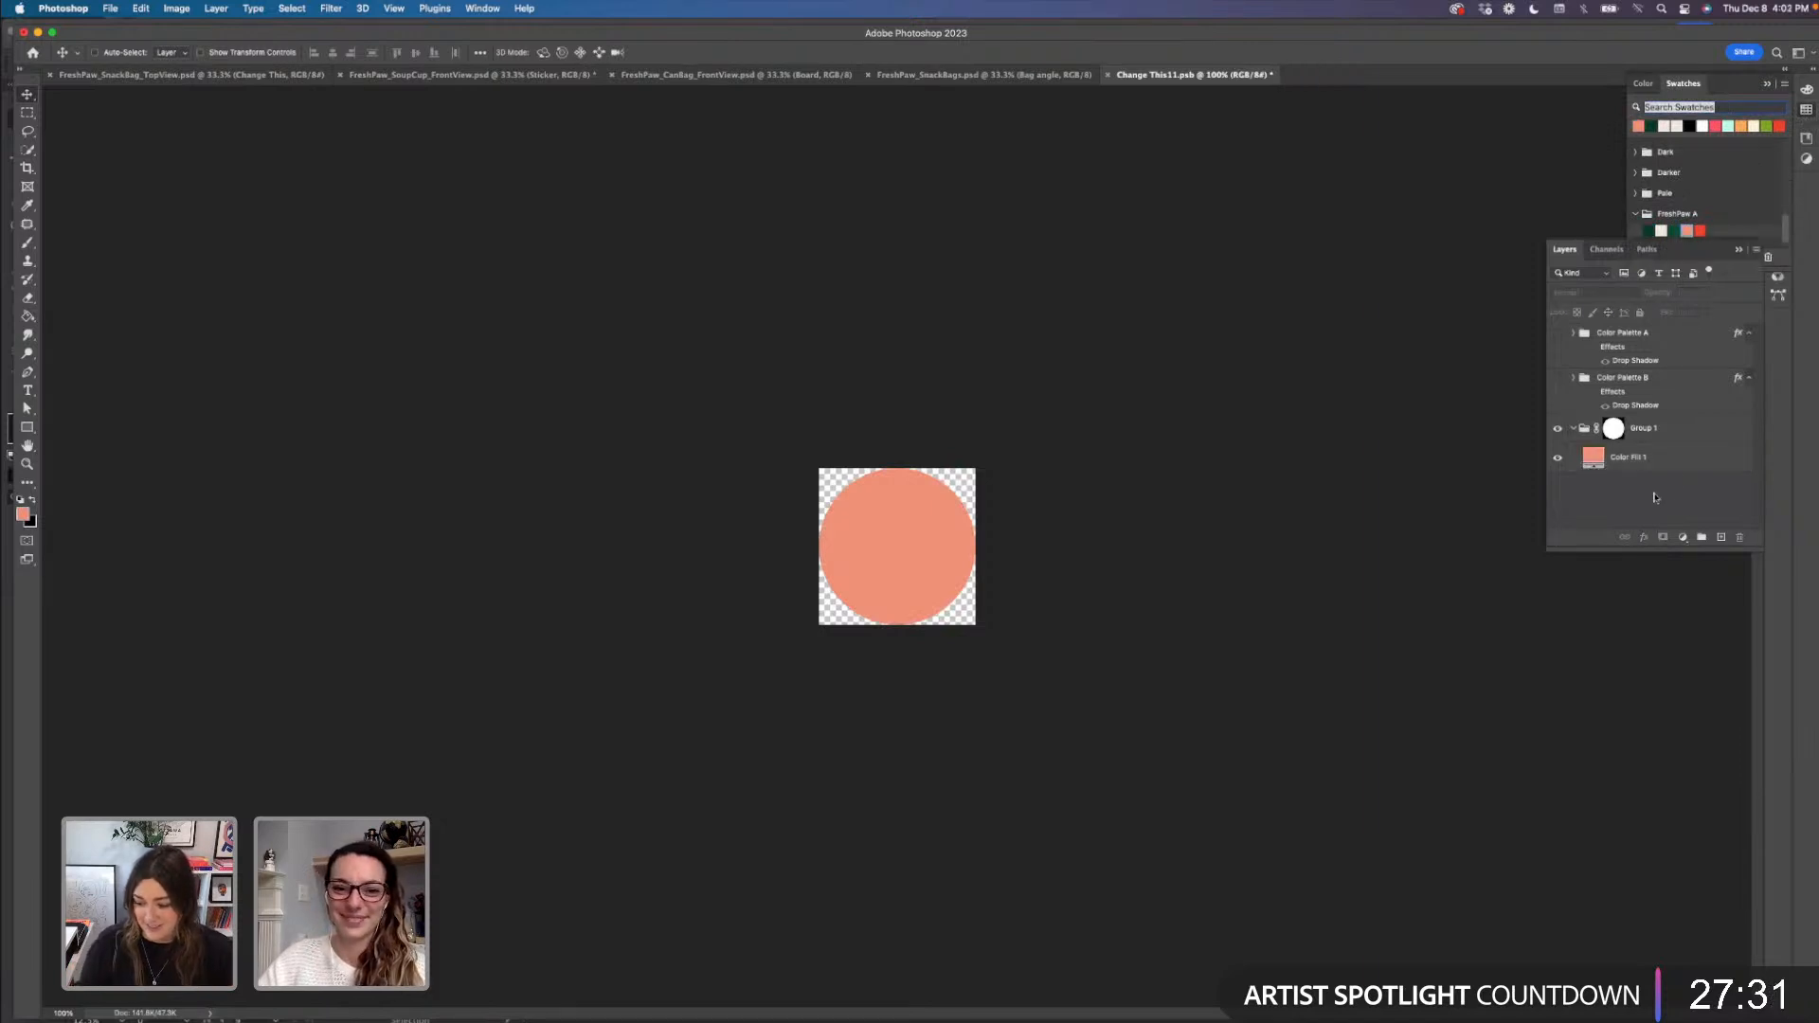
key(super+s)
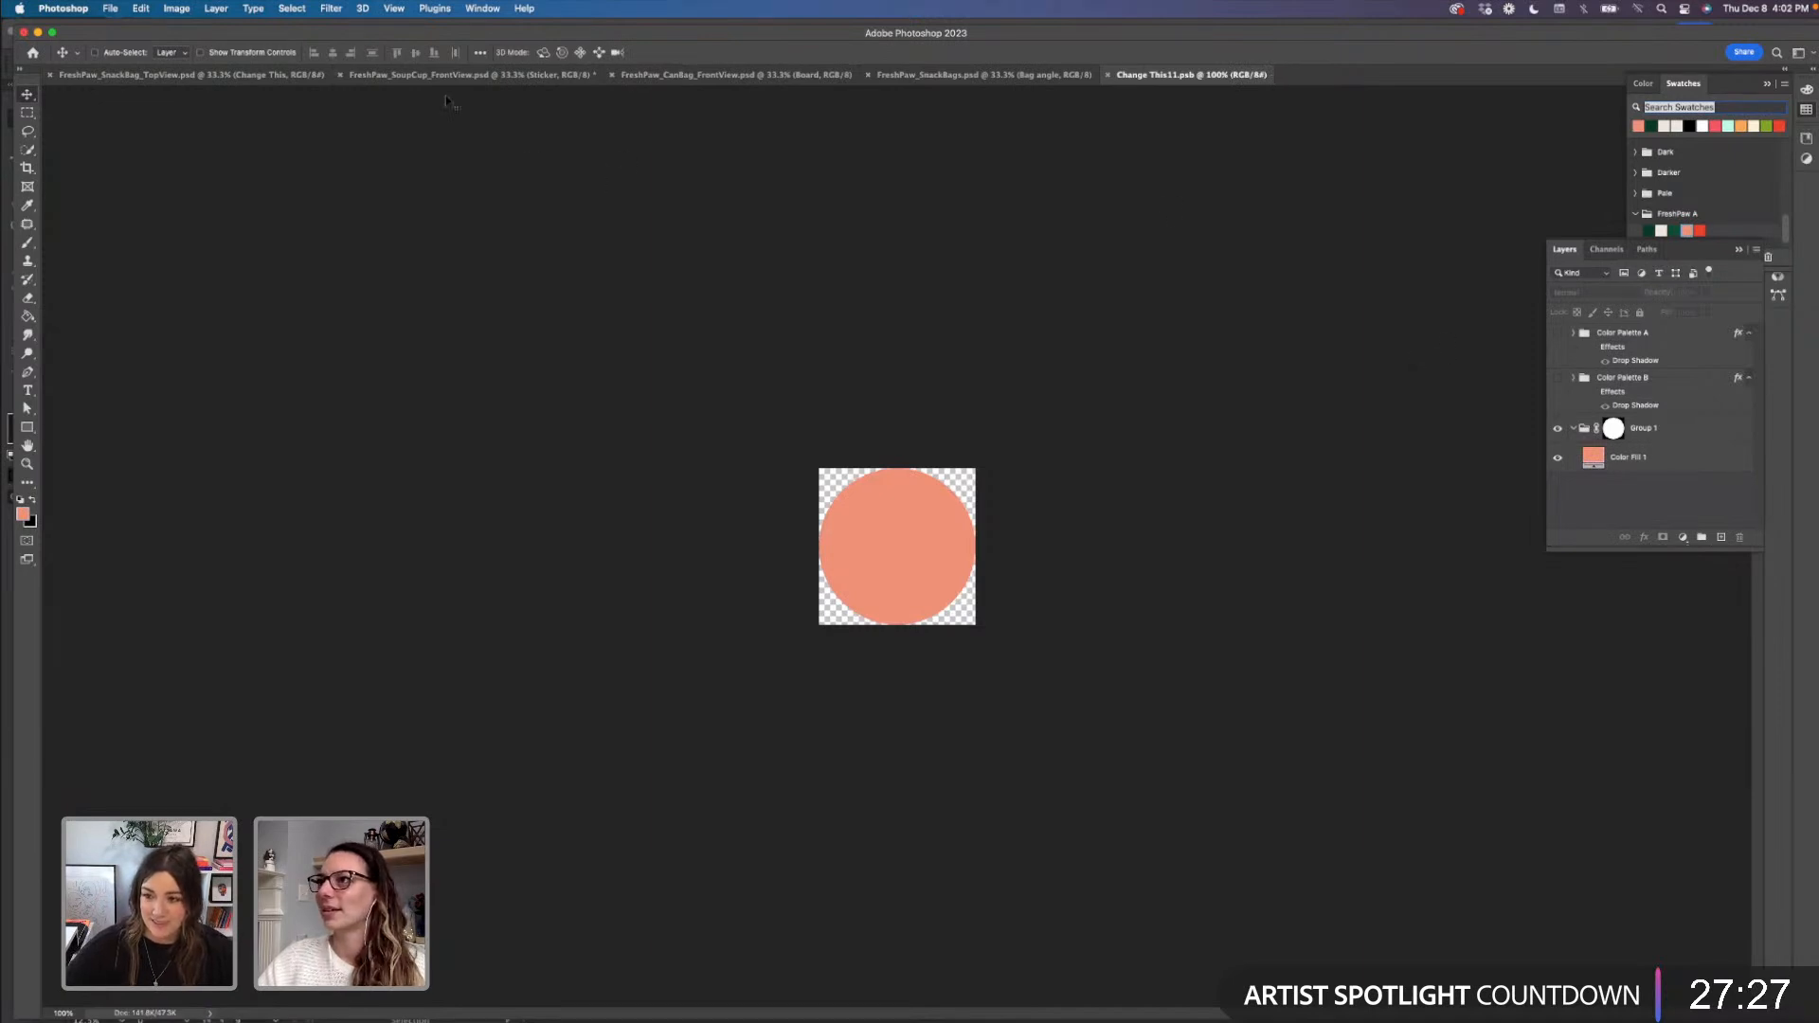
click(409, 75)
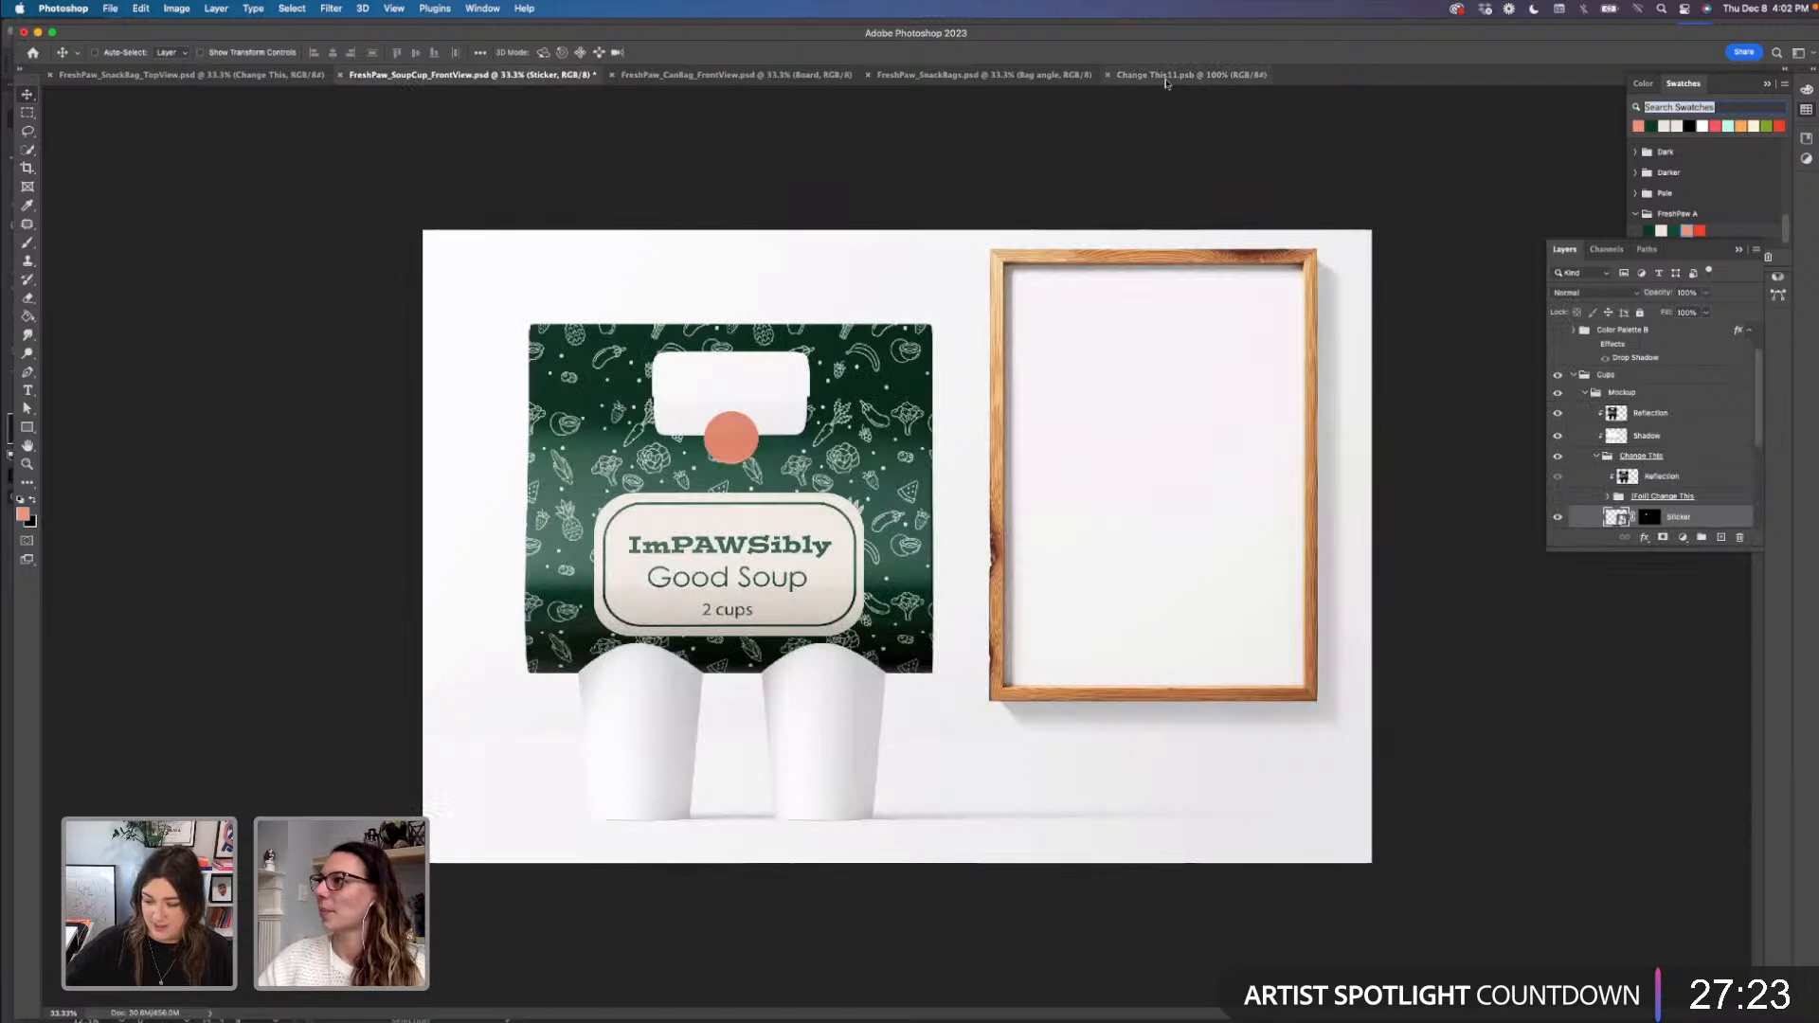
- Place LLPeach_AdobeLive_-09.svg from the Adobe Live folder as an embedded object in the Change This11.psb sticker document
click(1173, 76)
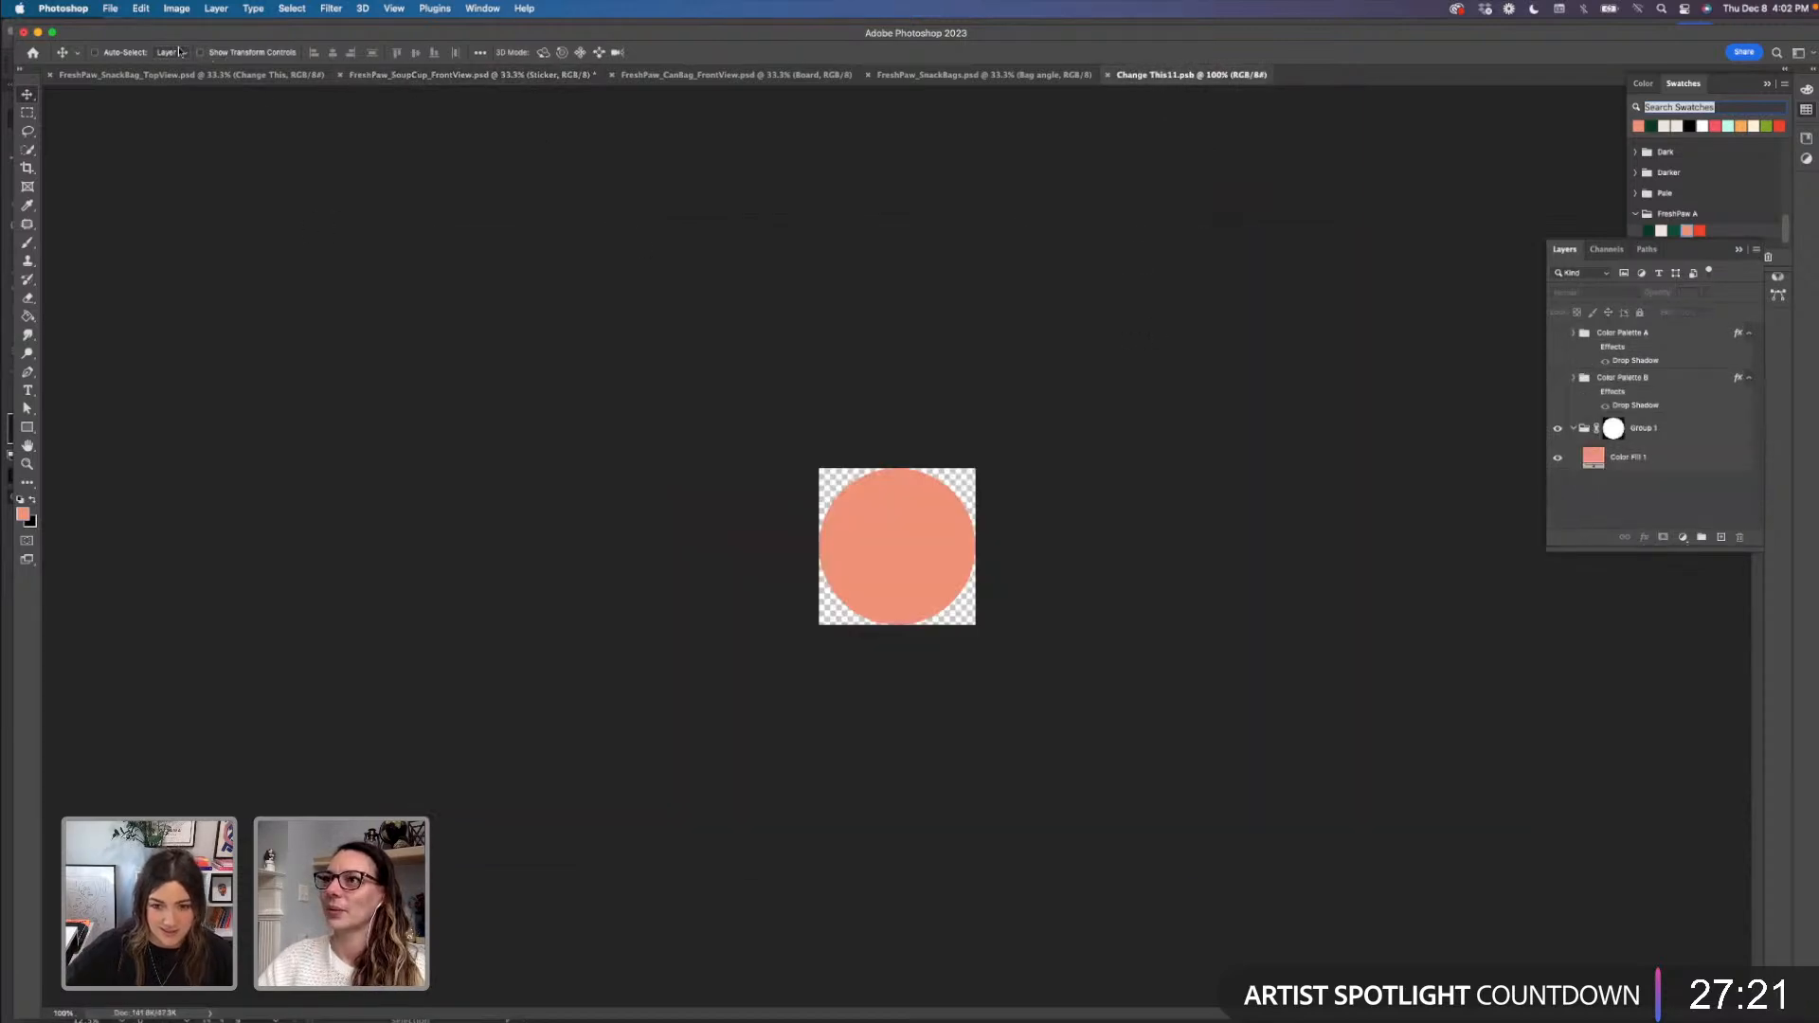
click(140, 10)
mouse_move(121, 13)
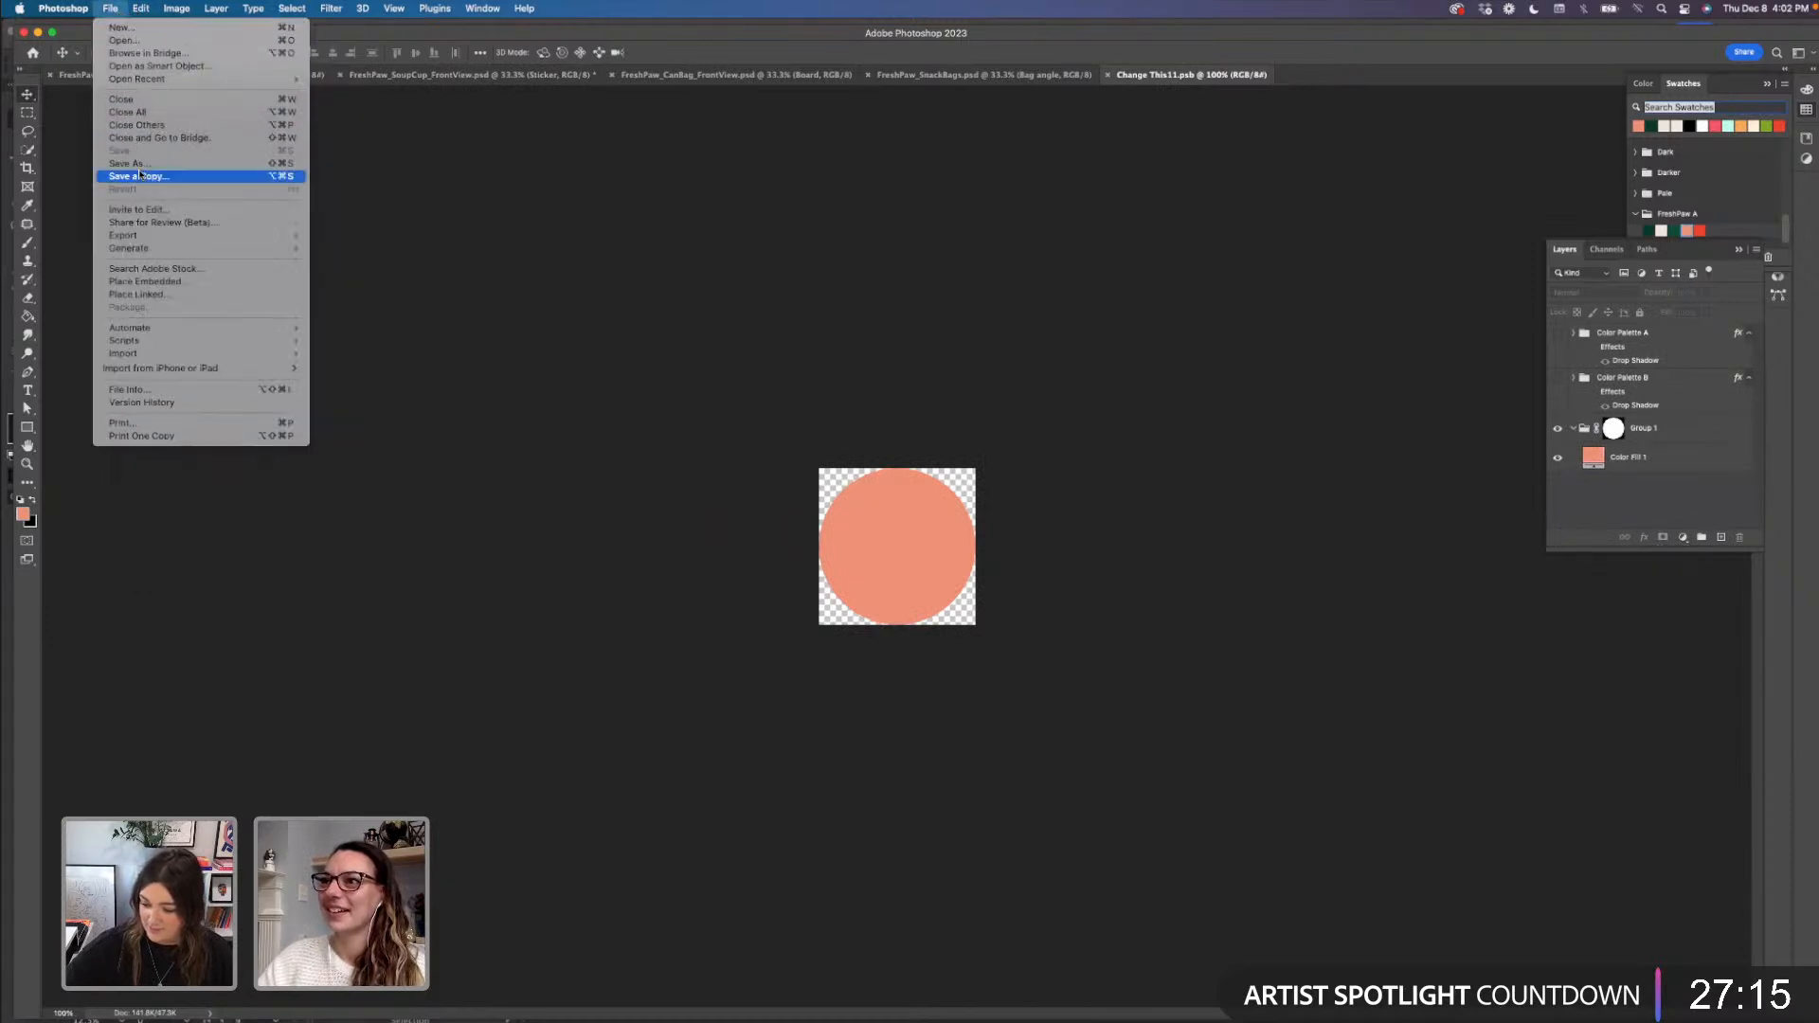
click(145, 281)
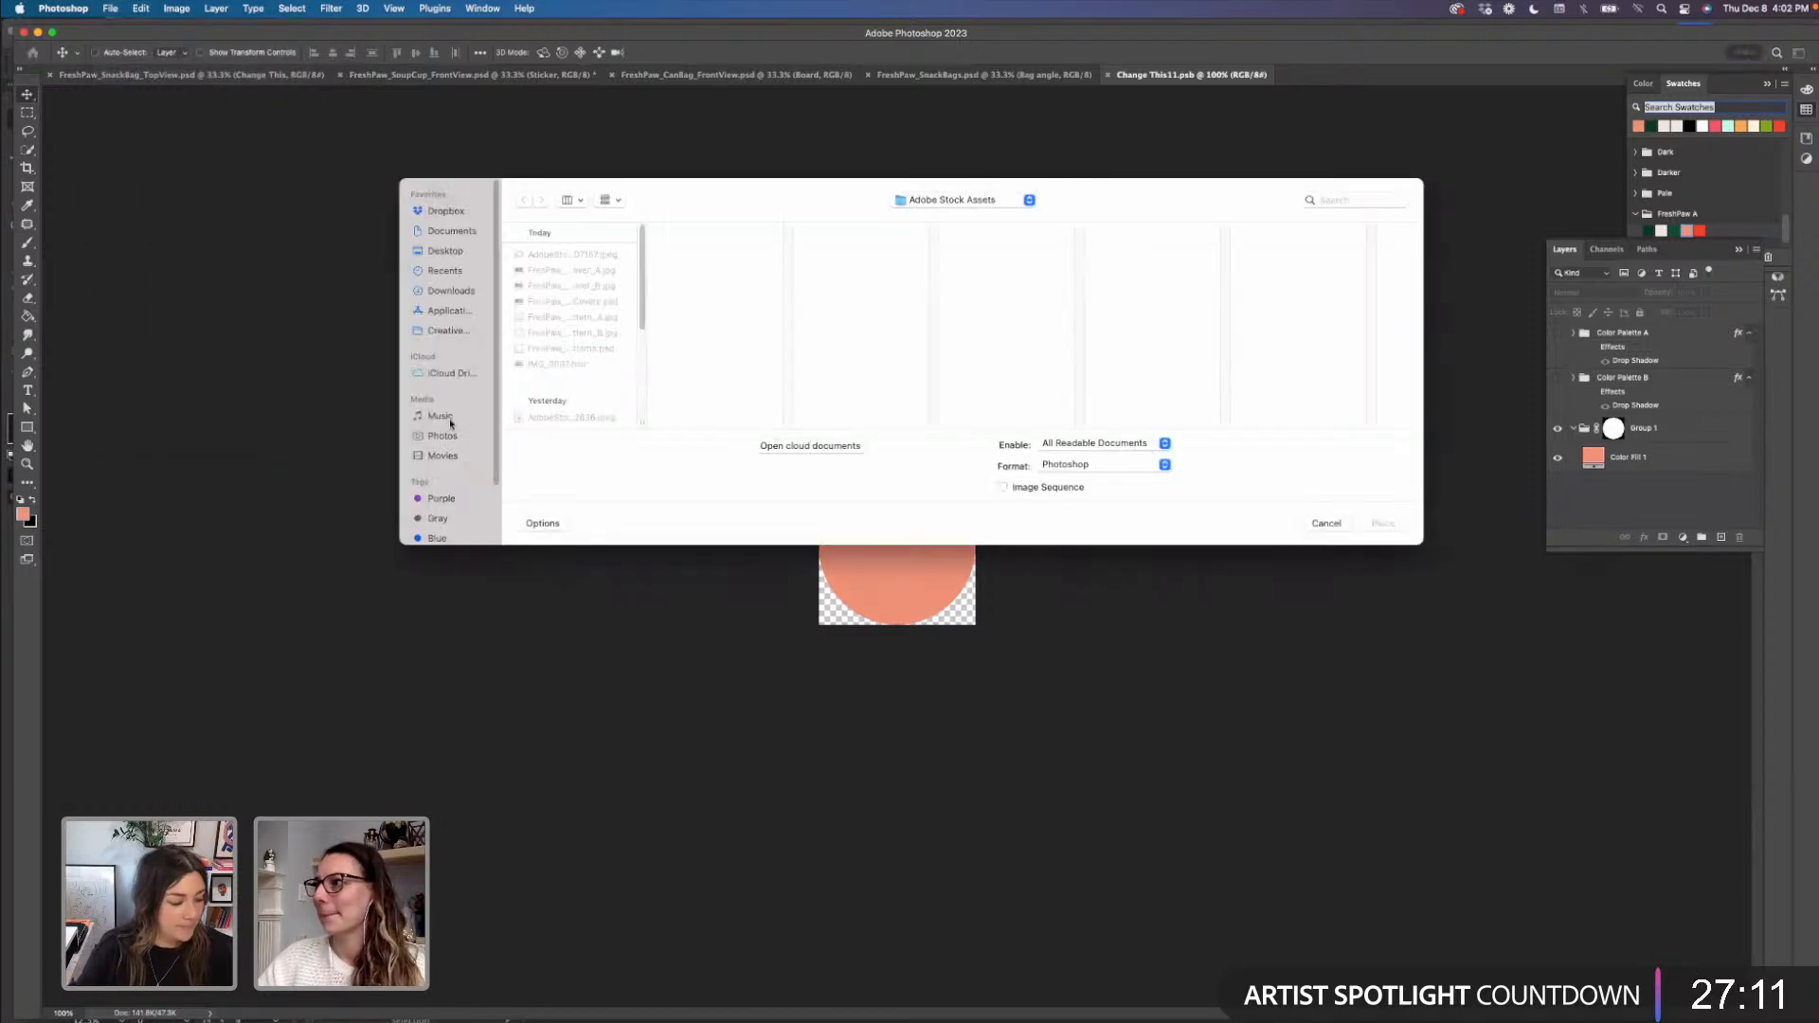
click(966, 202)
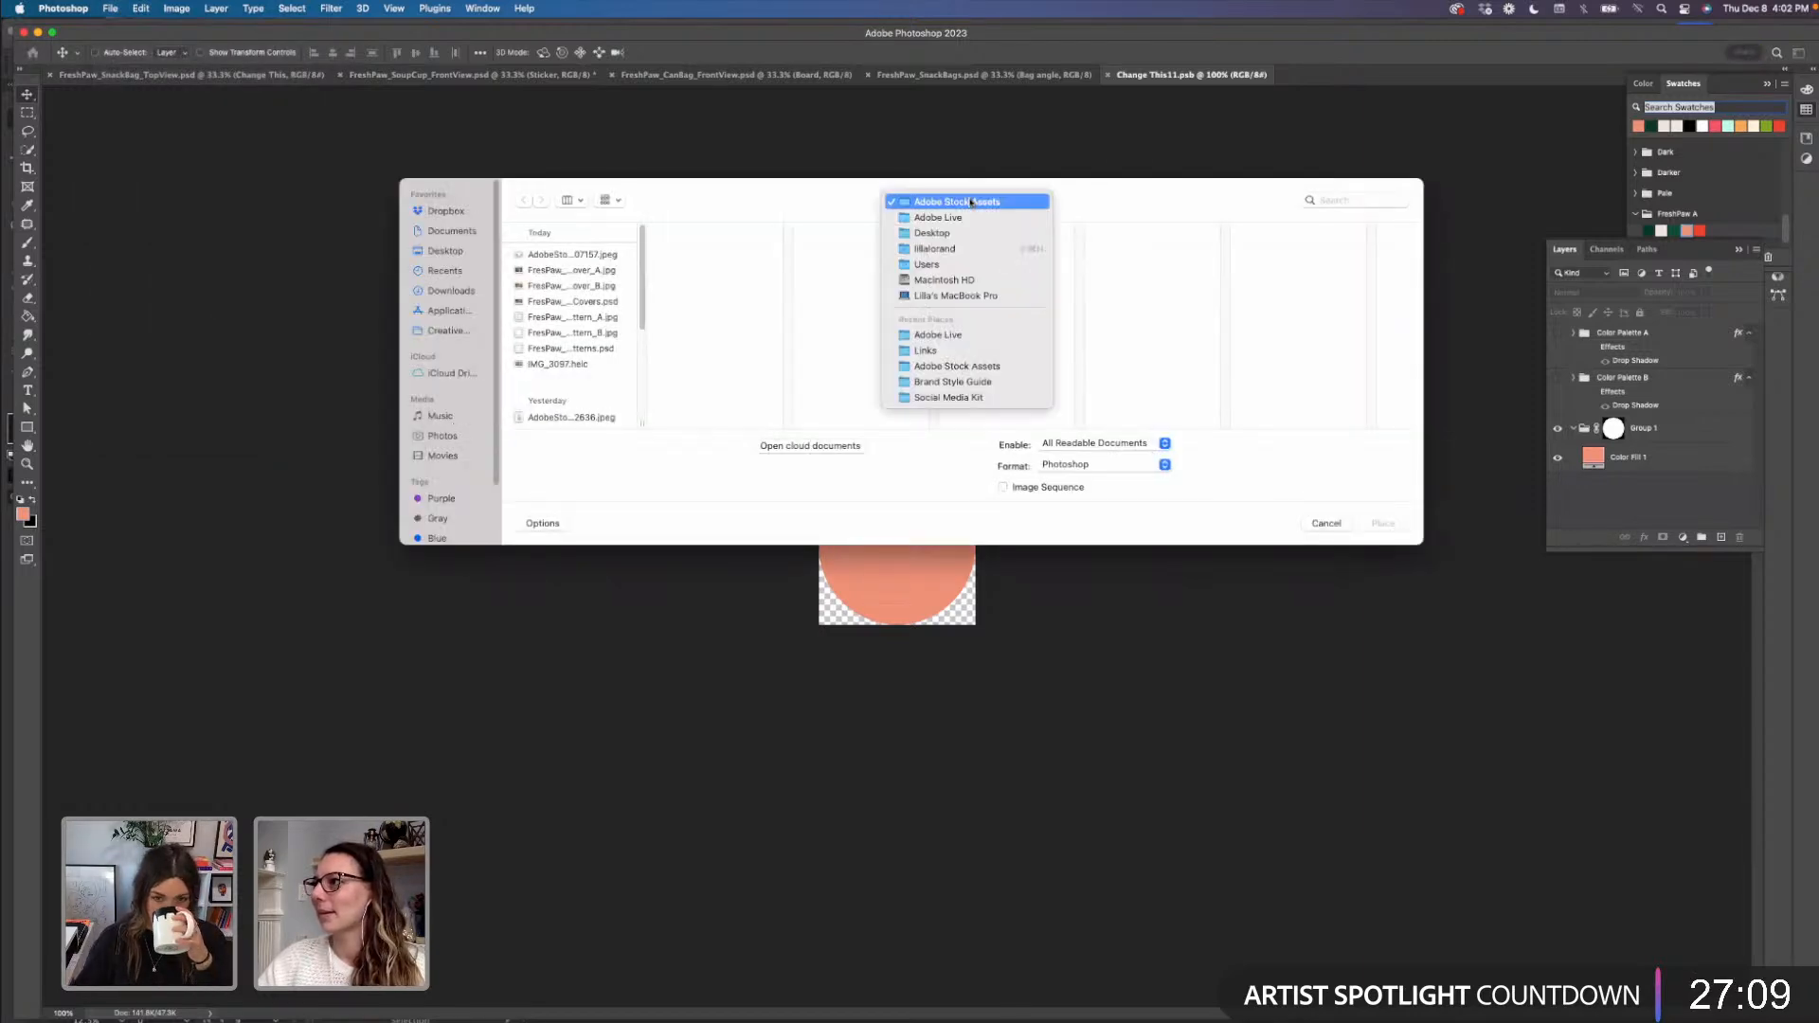
click(966, 219)
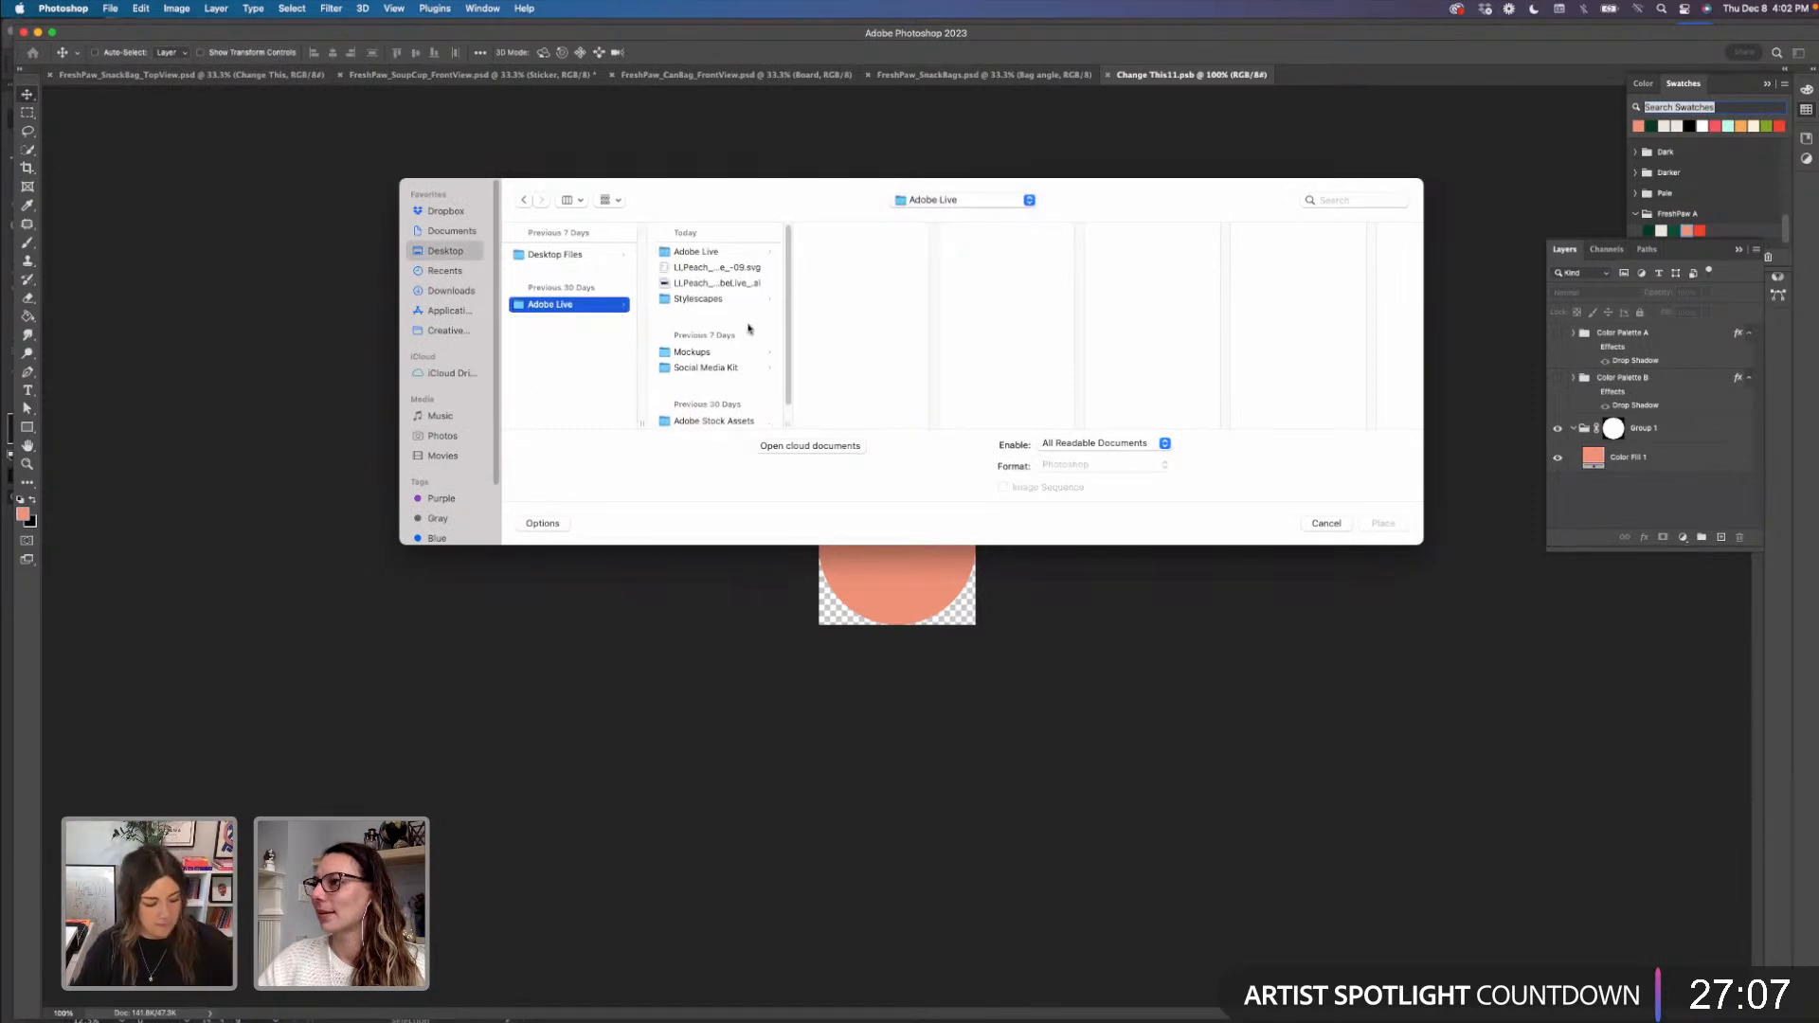
click(720, 268)
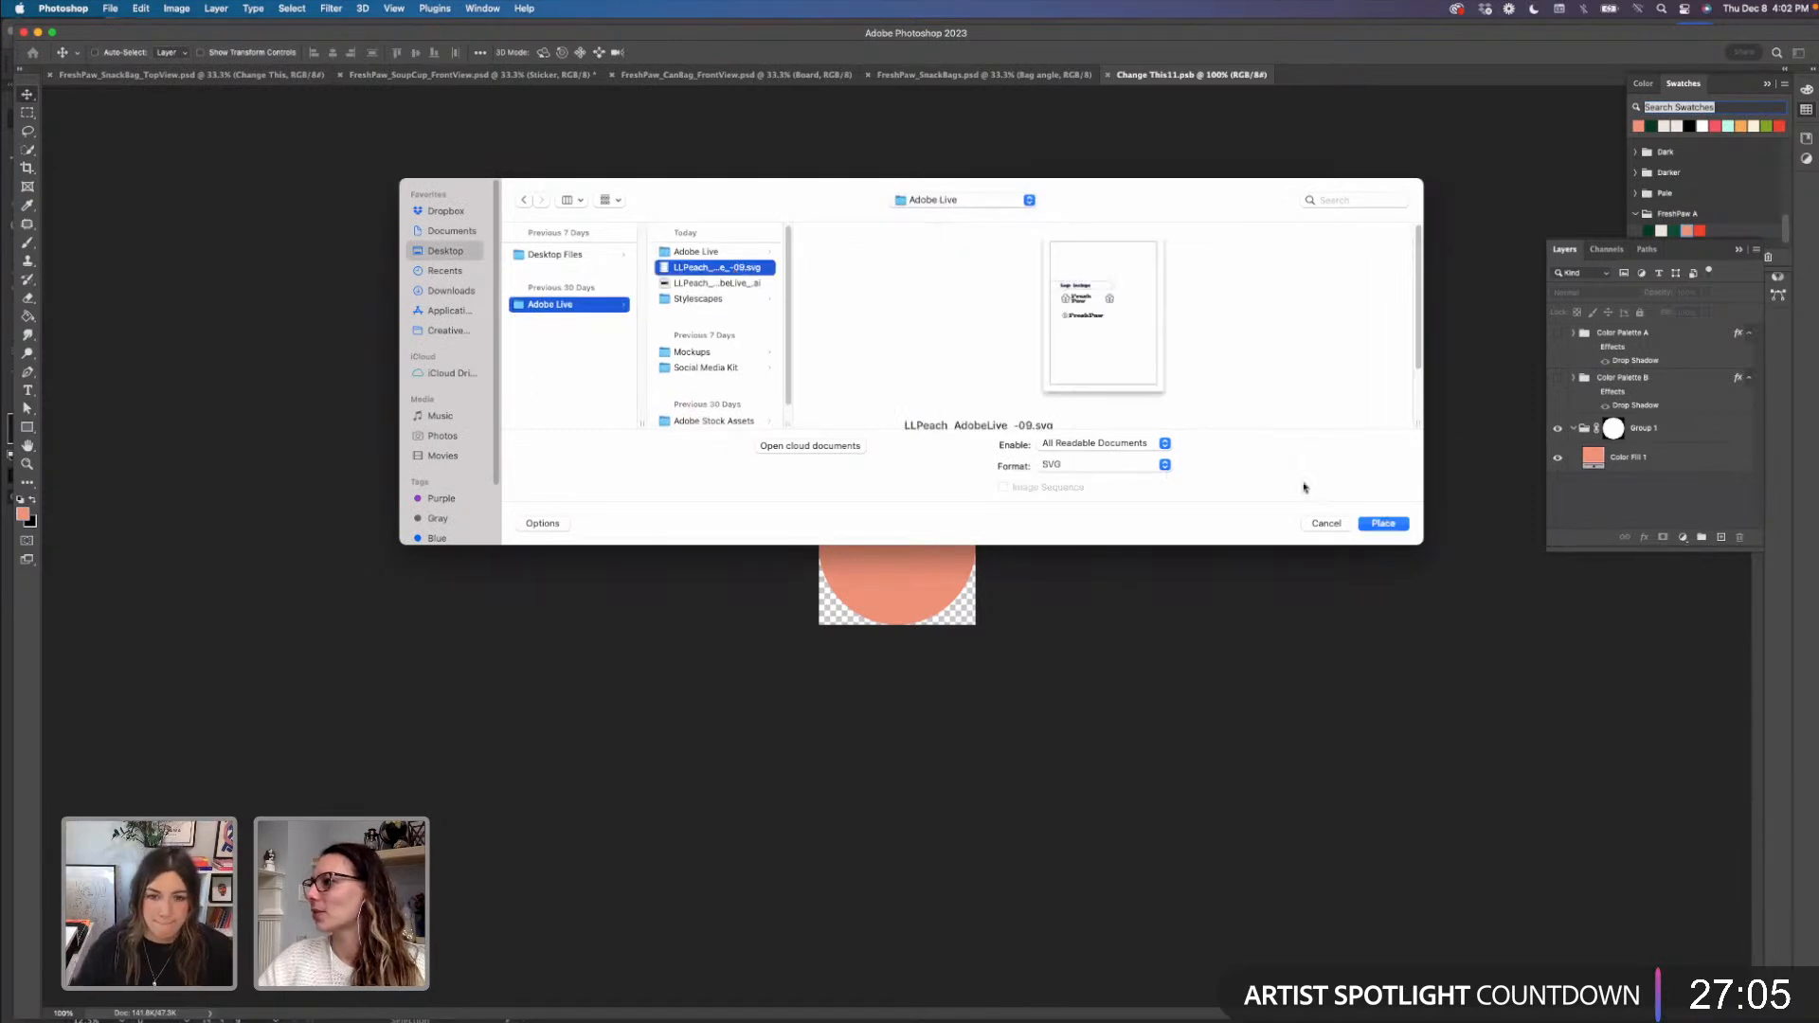
click(1379, 523)
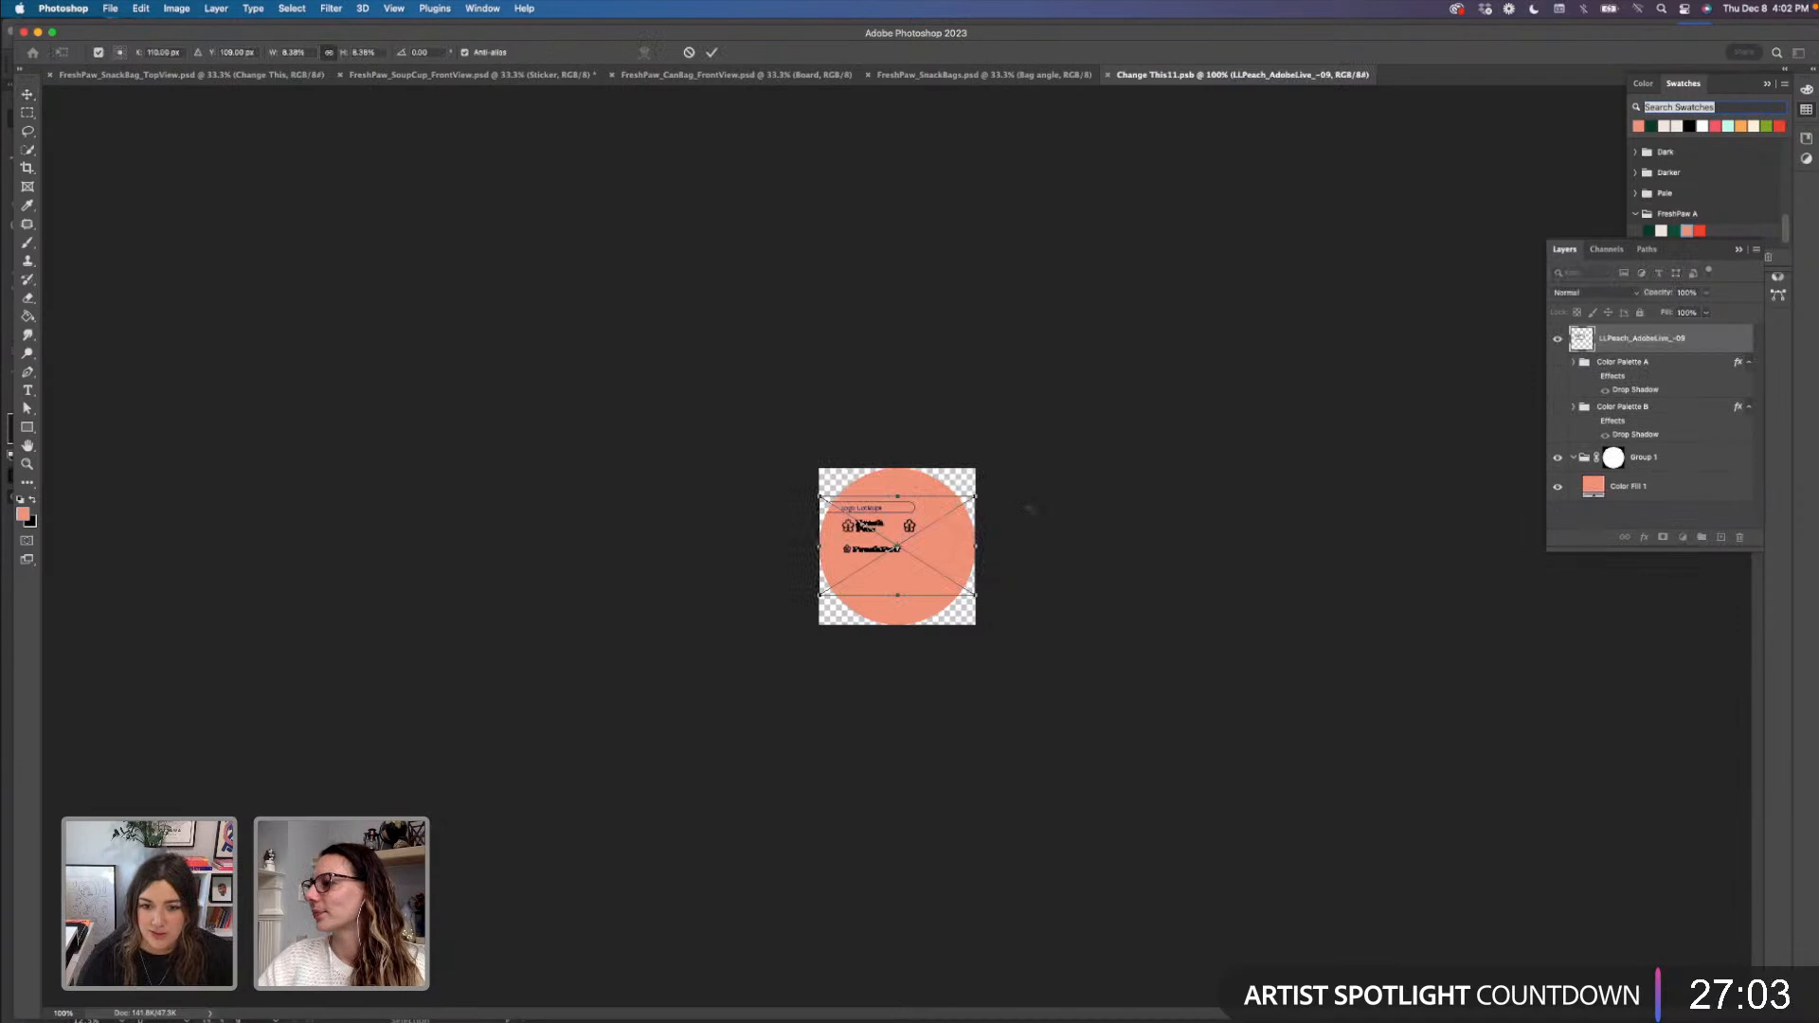
- Scale the placed logo artwork to about 61% and position it so only the flower paw icon sits centred on the coral circle
drag(977, 548, 1162, 546)
drag(1010, 564, 884, 598)
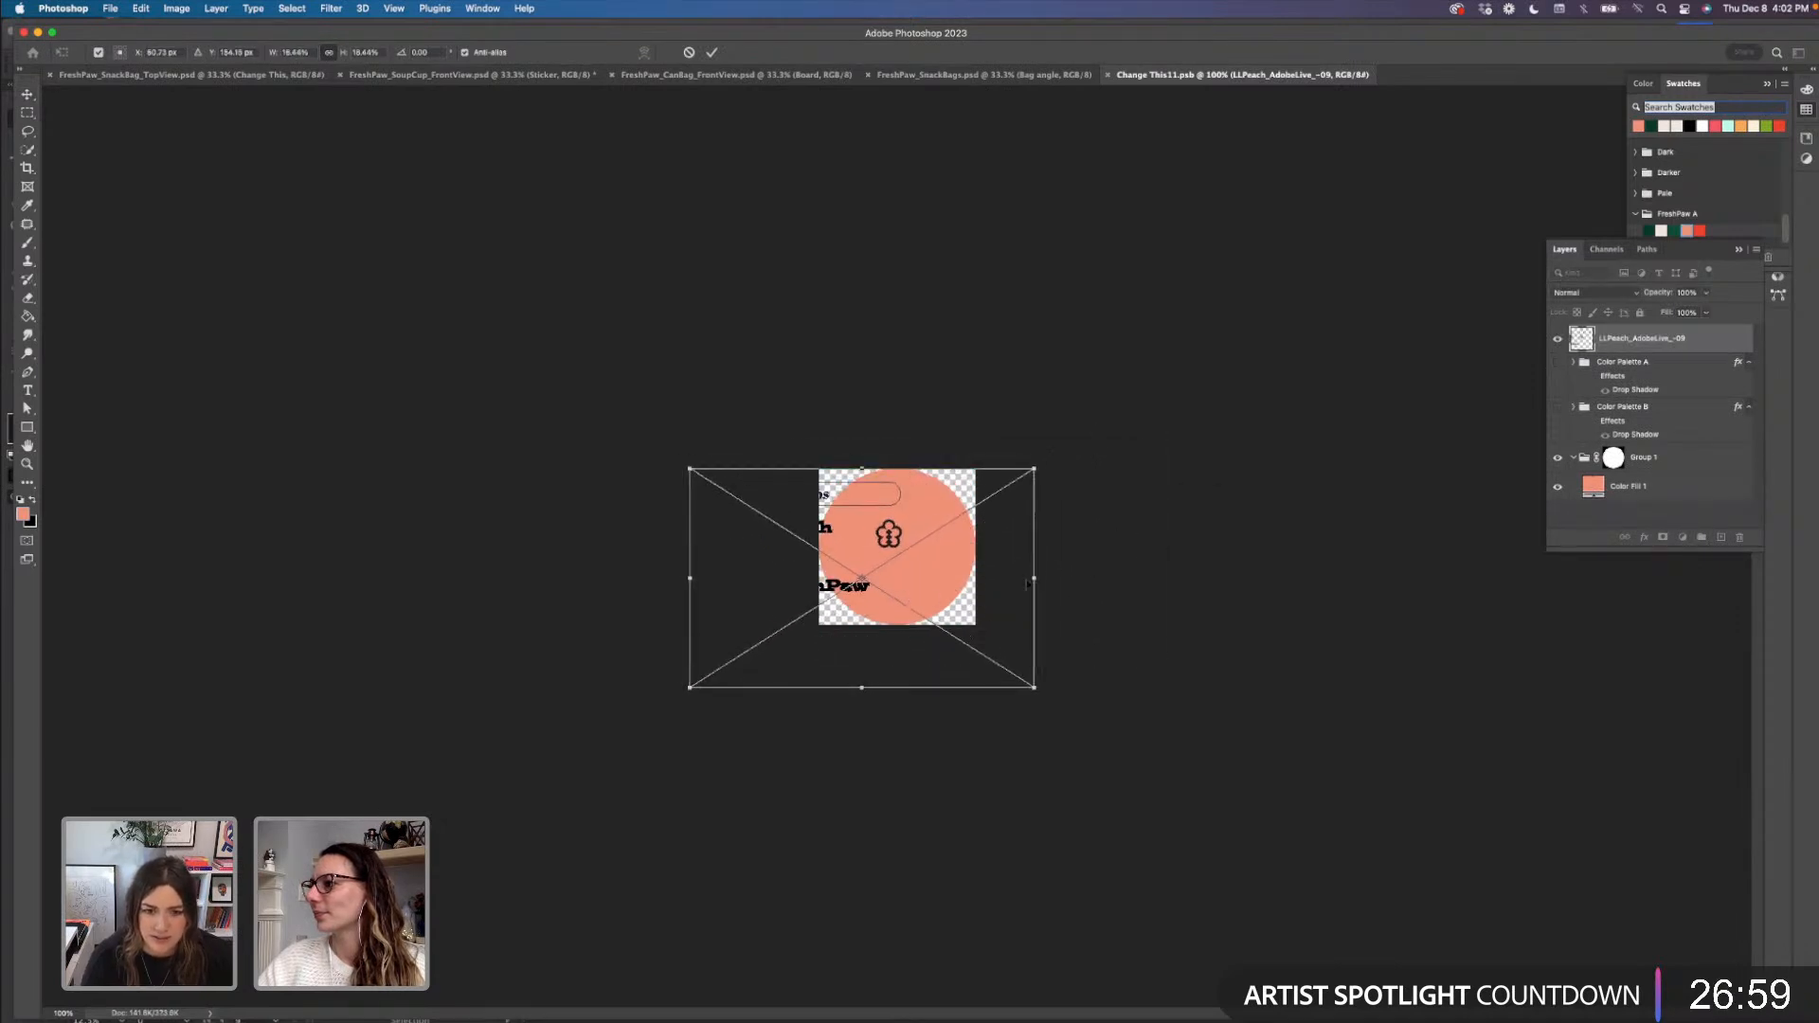
drag(1034, 580, 1179, 576)
drag(1020, 633, 938, 660)
drag(1101, 604, 1393, 516)
drag(1085, 675, 966, 685)
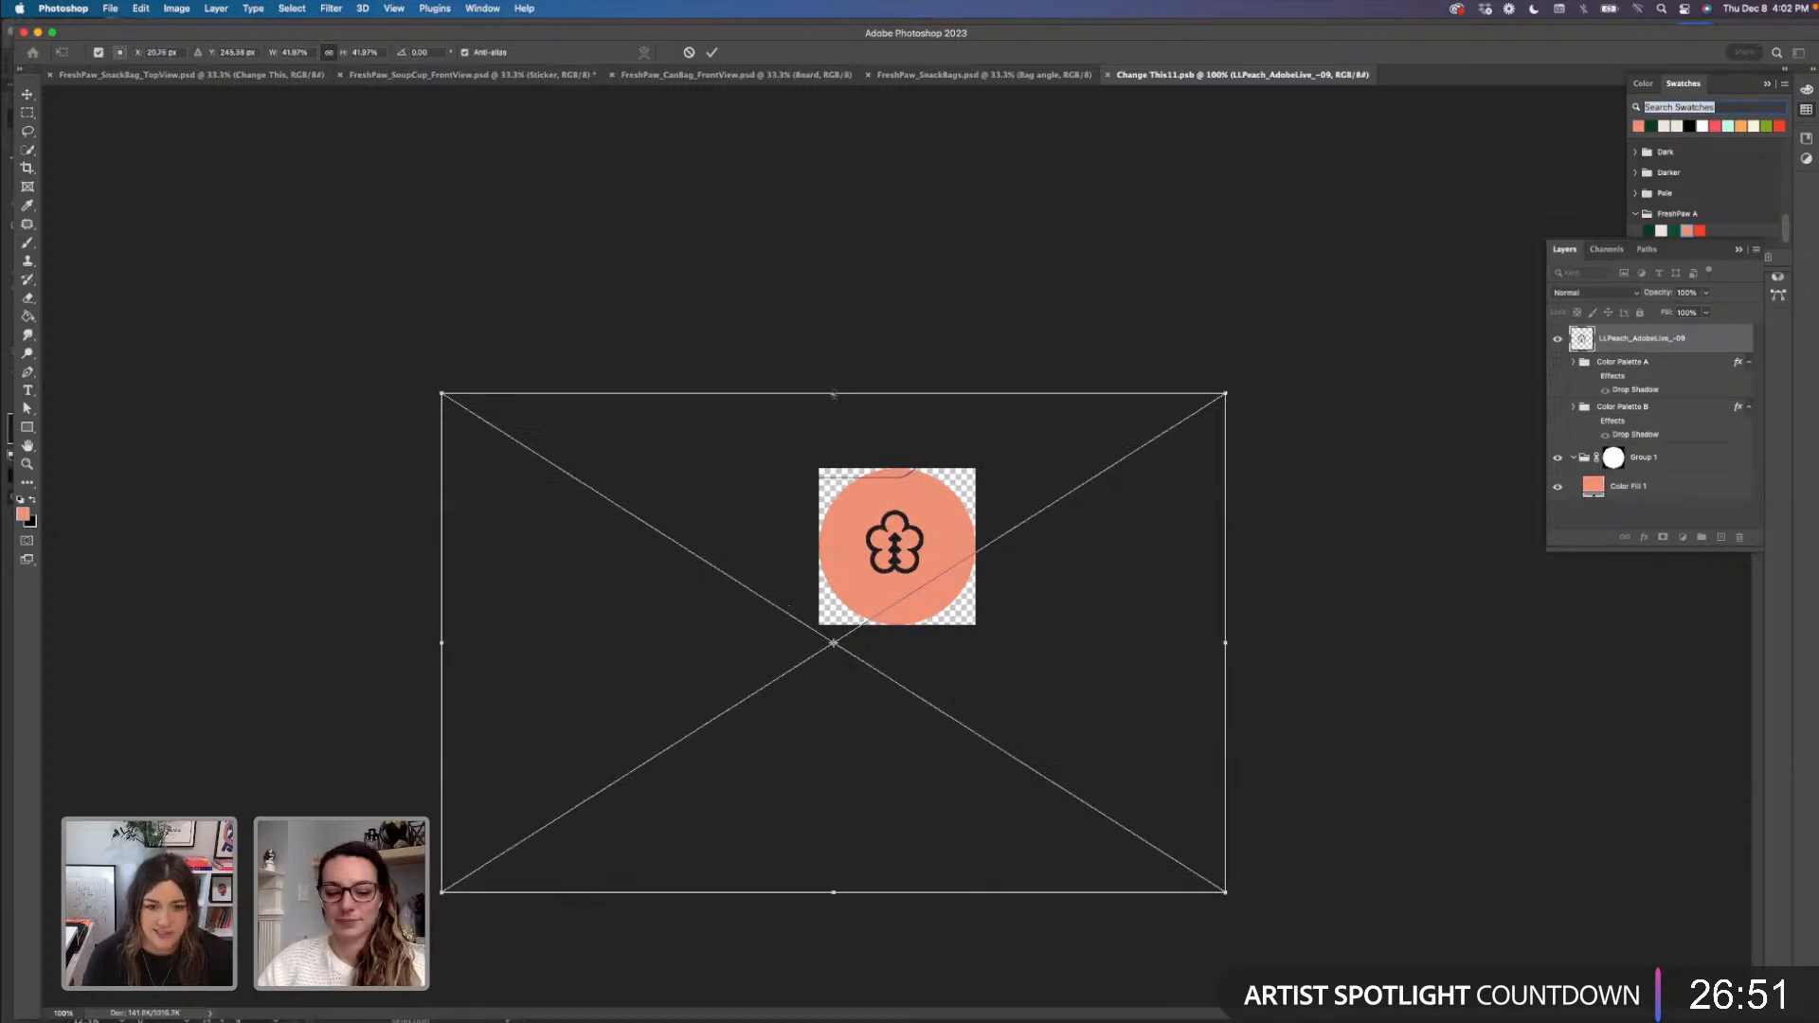
drag(833, 396, 831, 280)
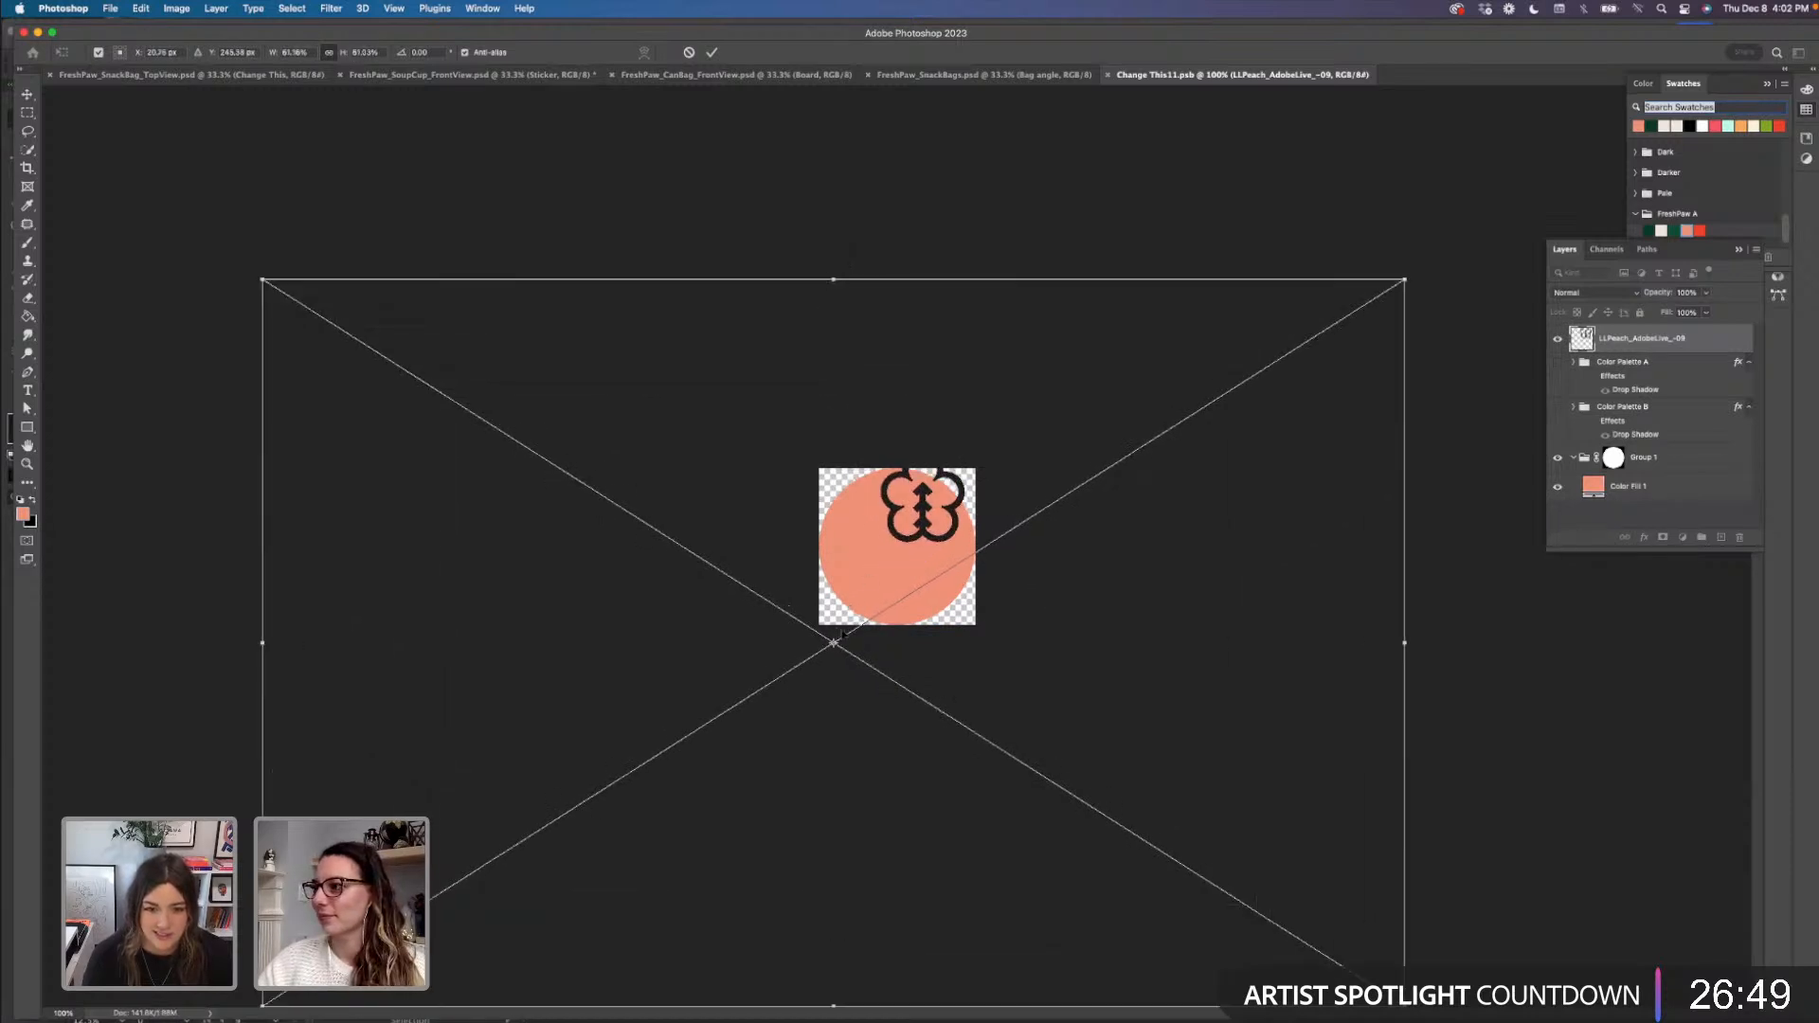
drag(836, 644, 825, 685)
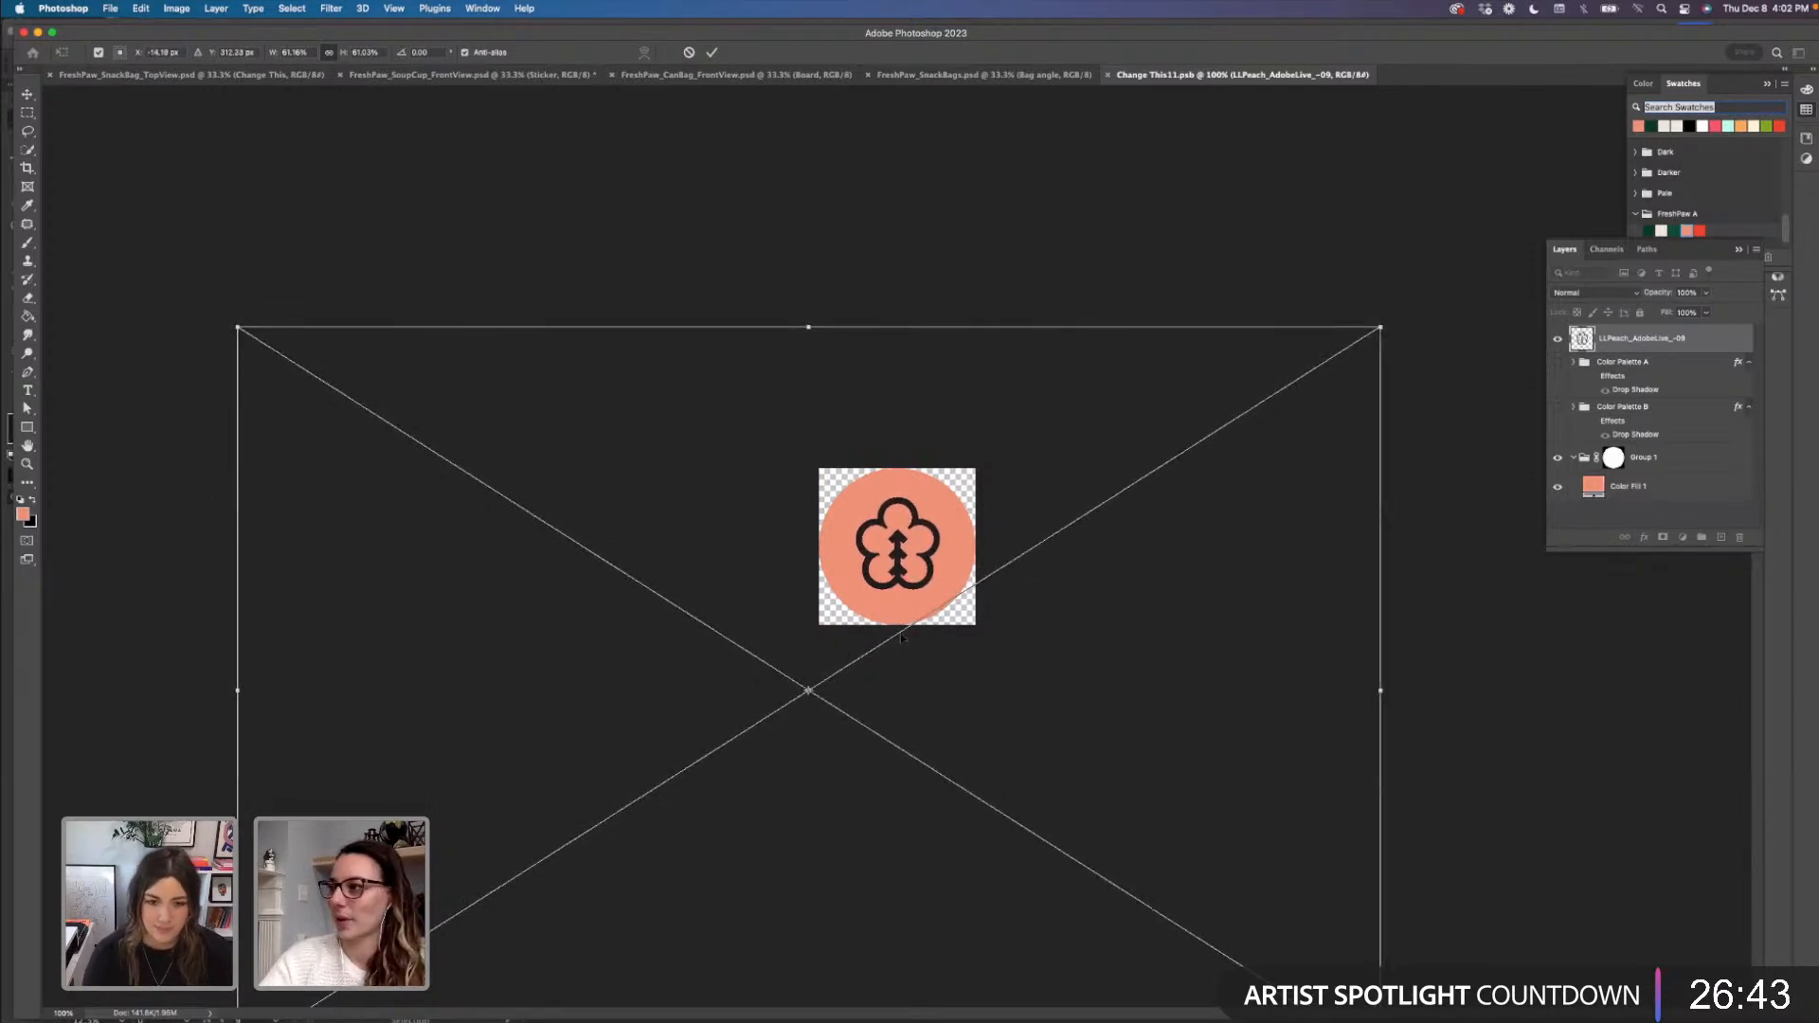
key(Return)
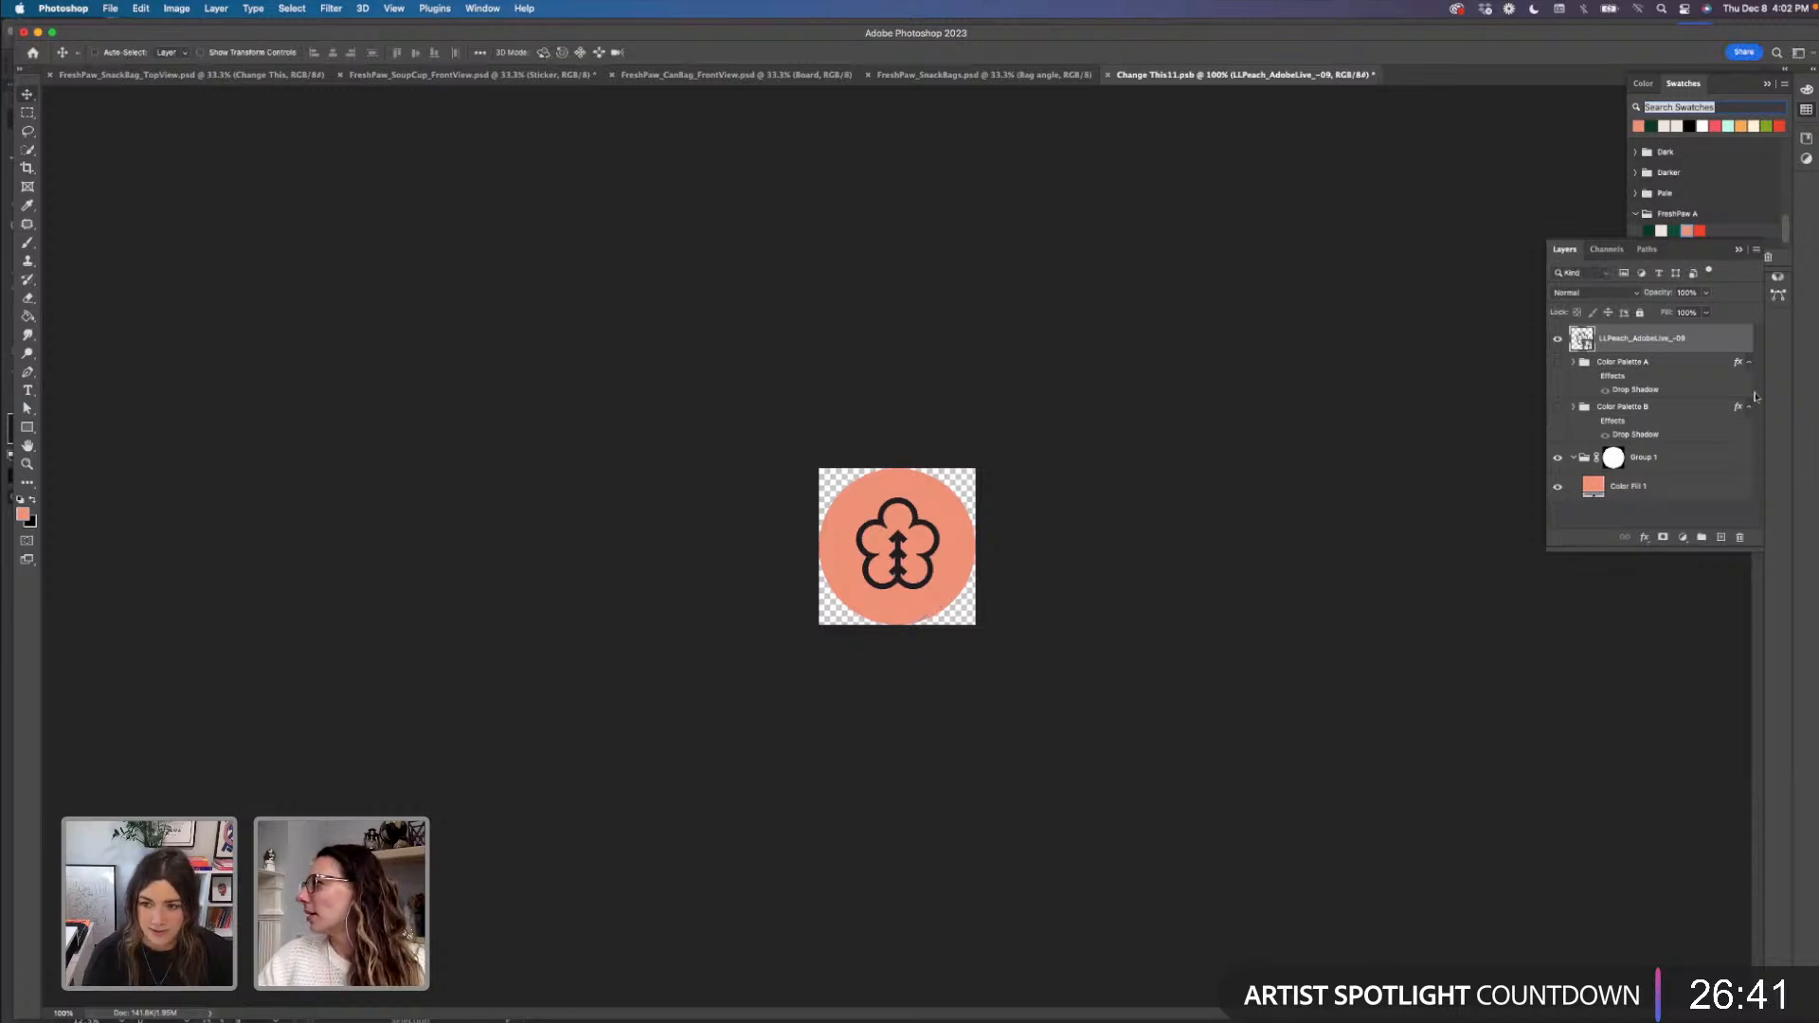
- Apply a cream Color Overlay at 100% opacity to the paw icon layer, and save and close the sticker document
click(1646, 540)
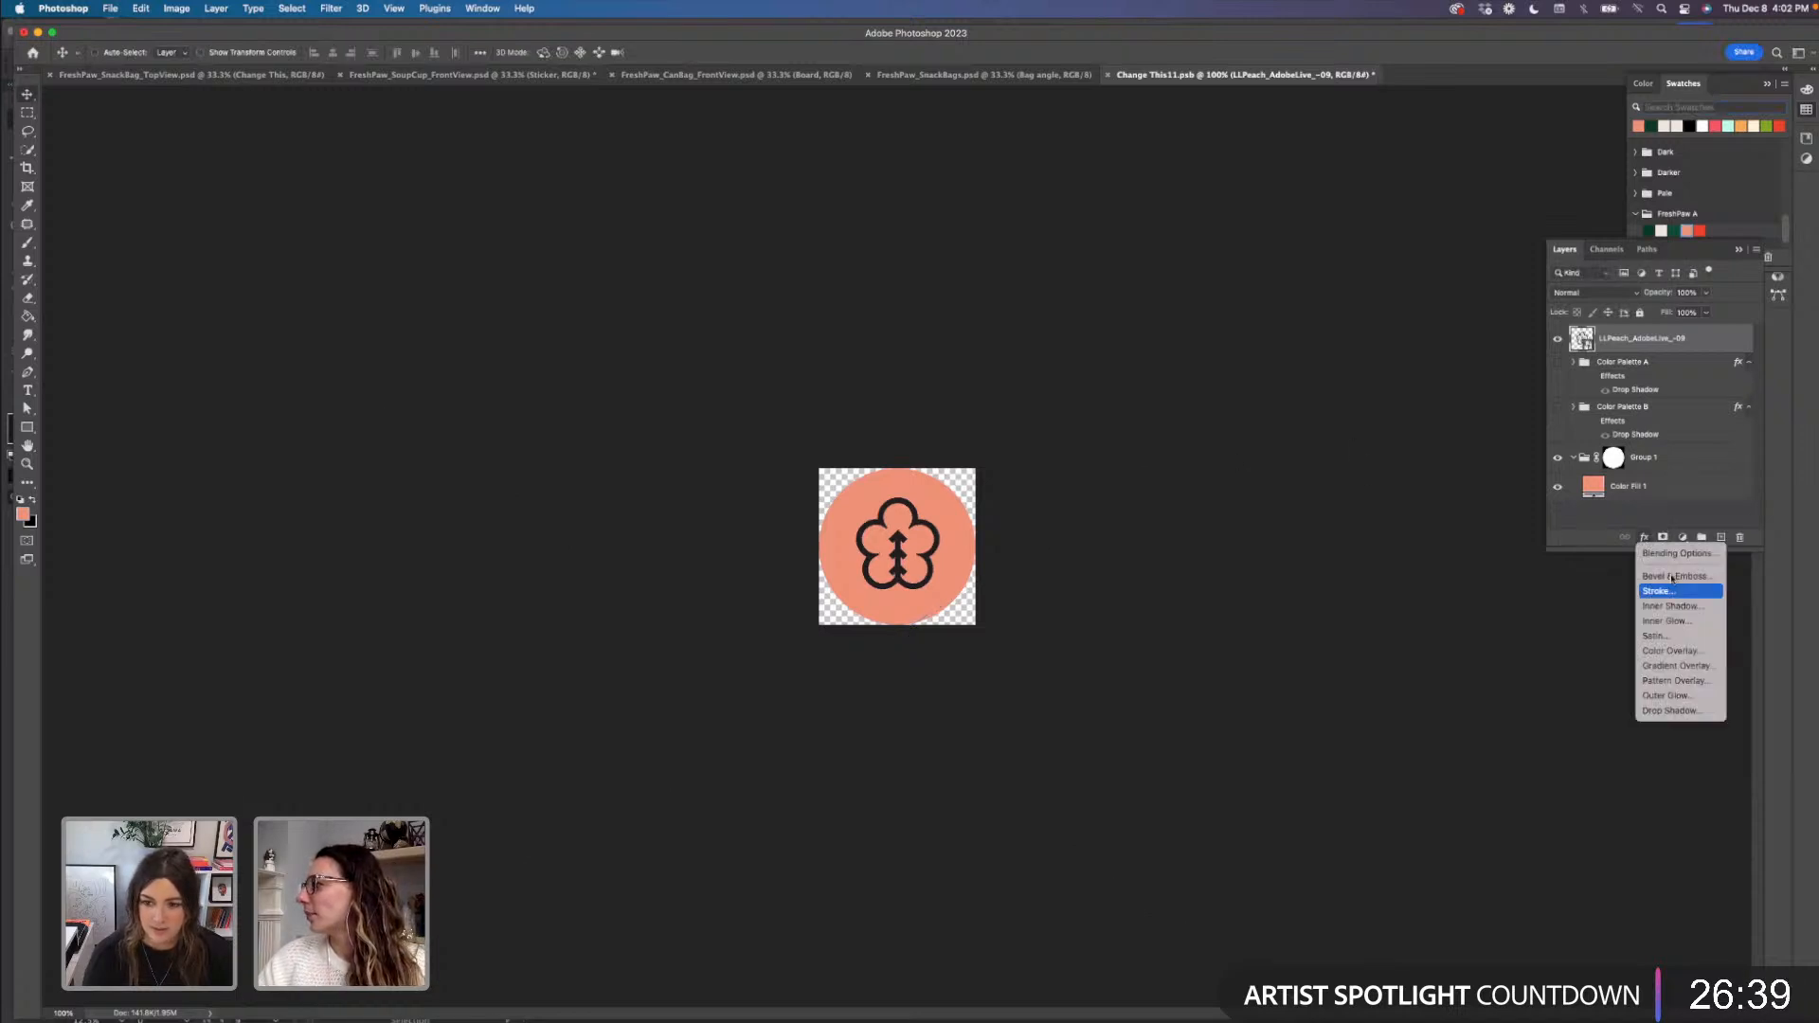
click(1675, 650)
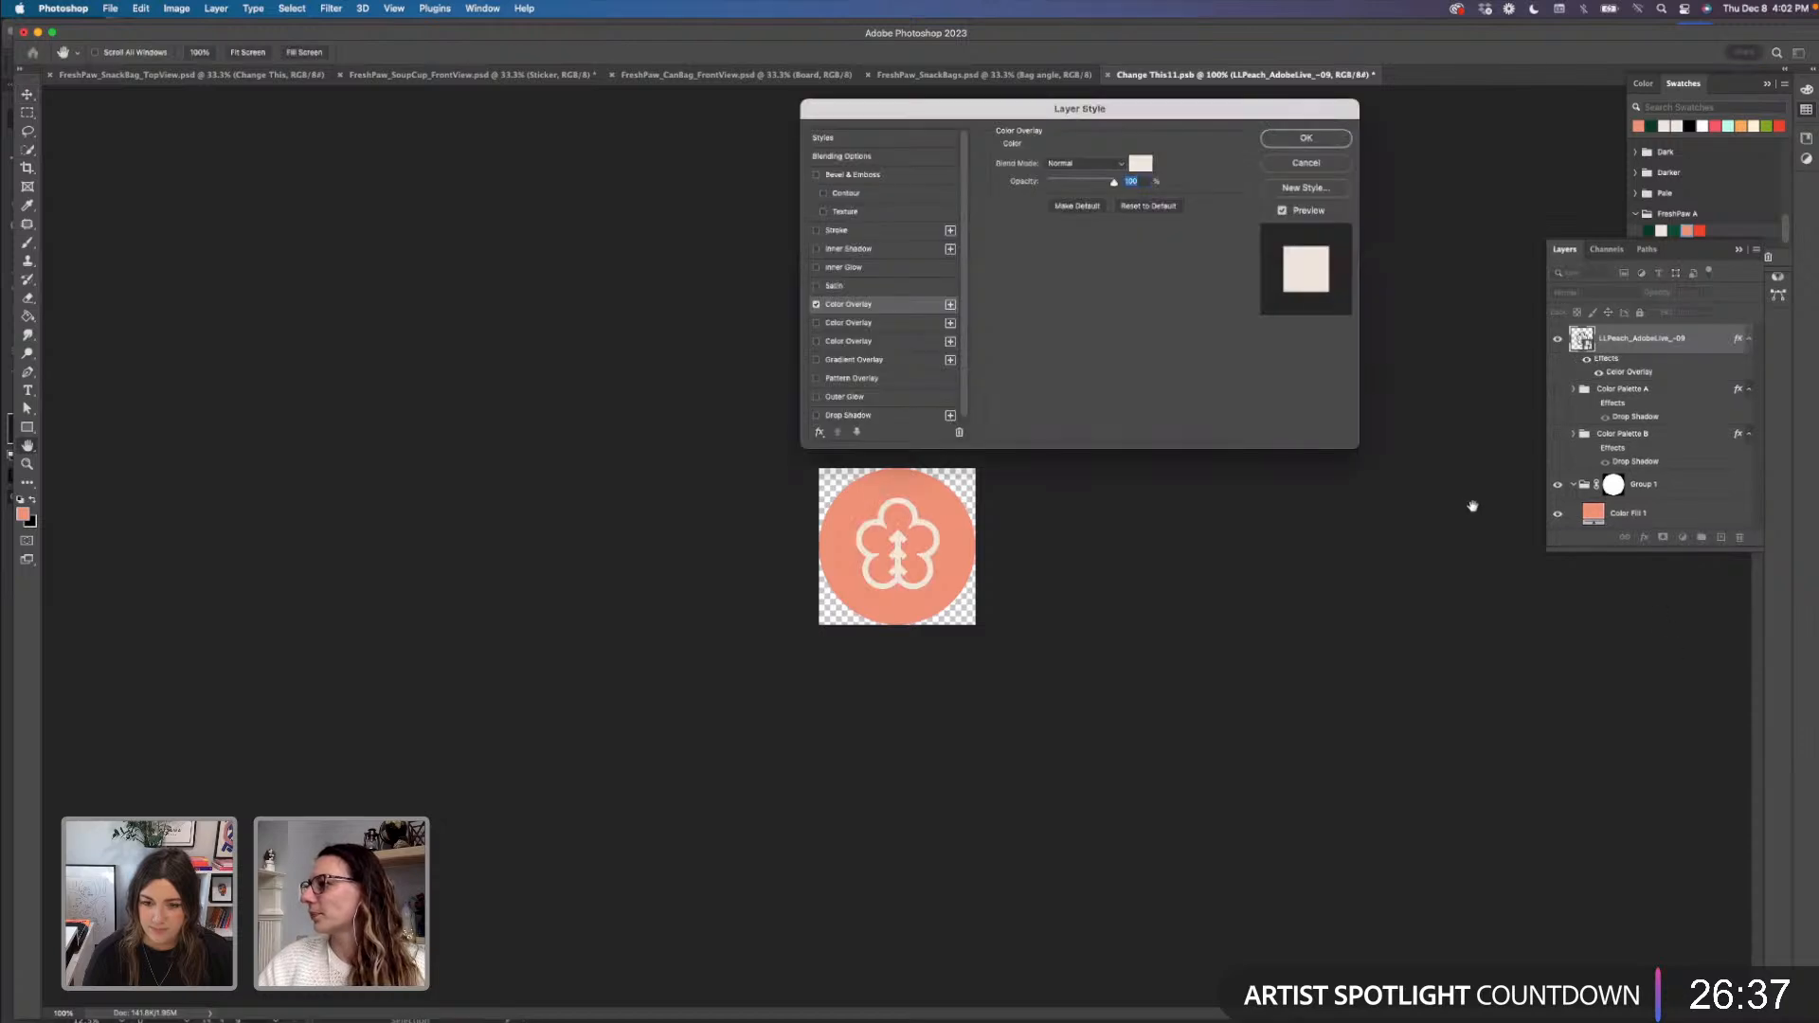
click(1313, 140)
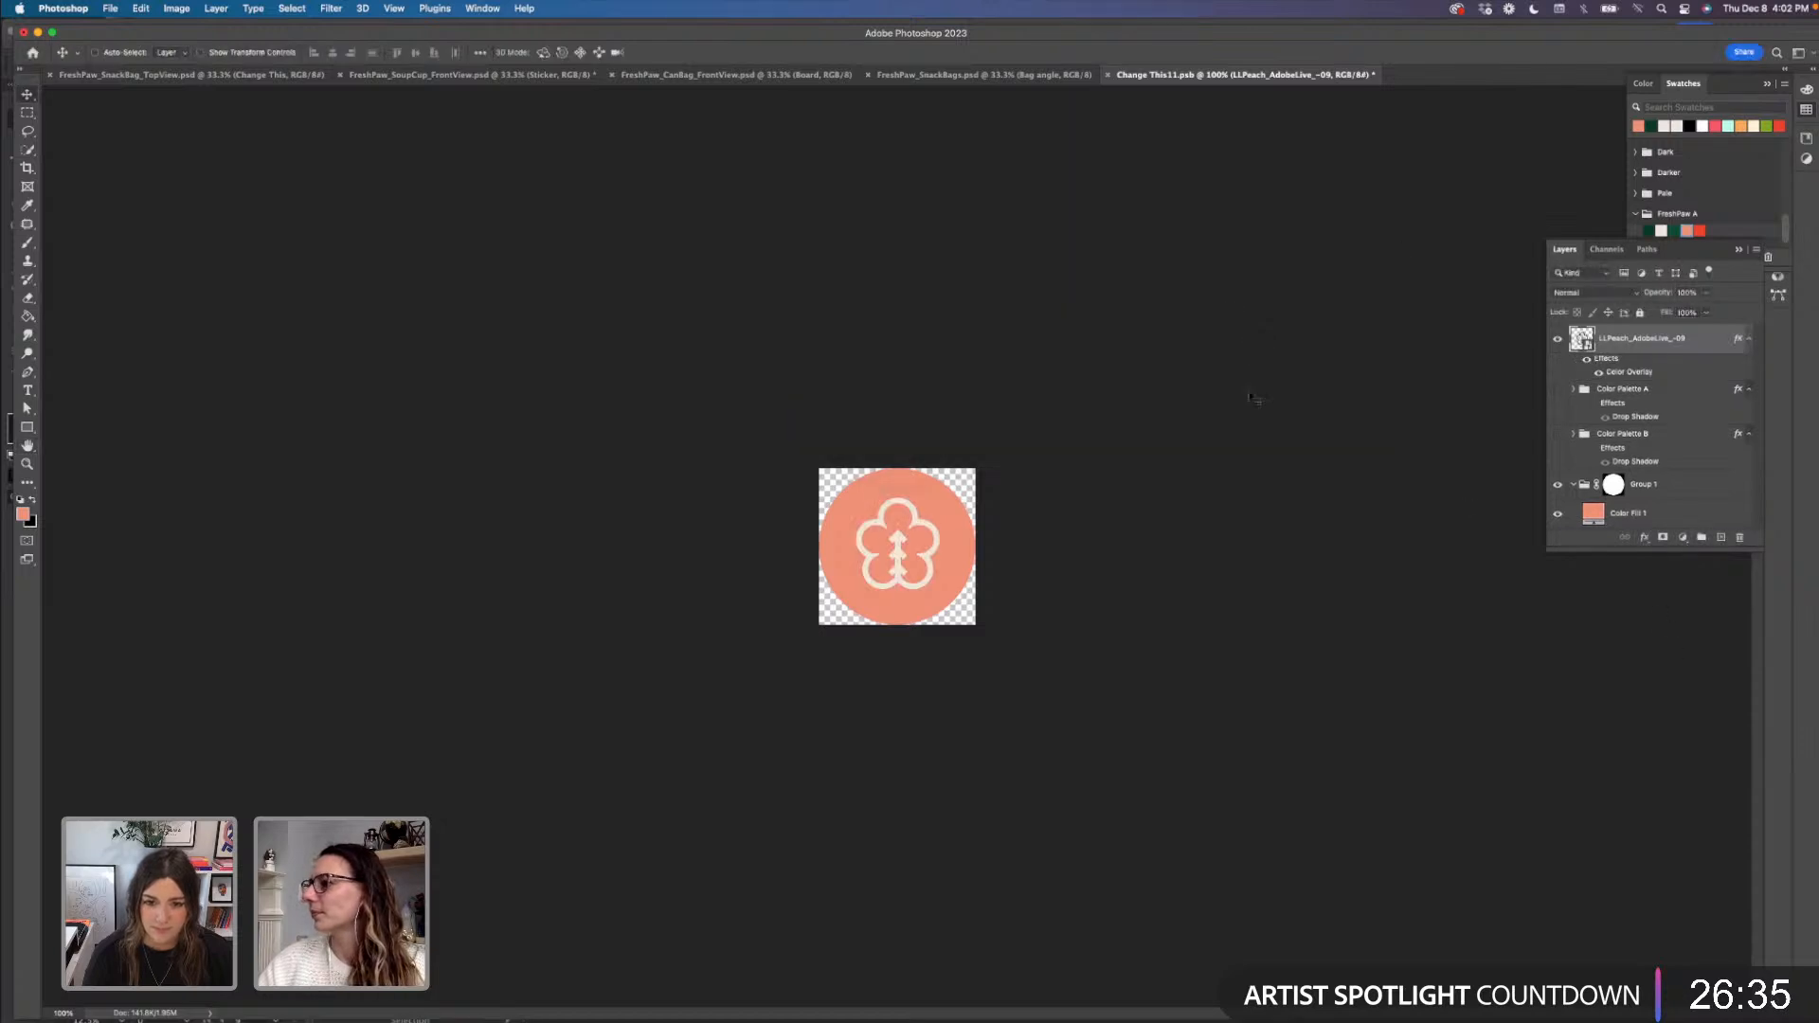
key(super+s)
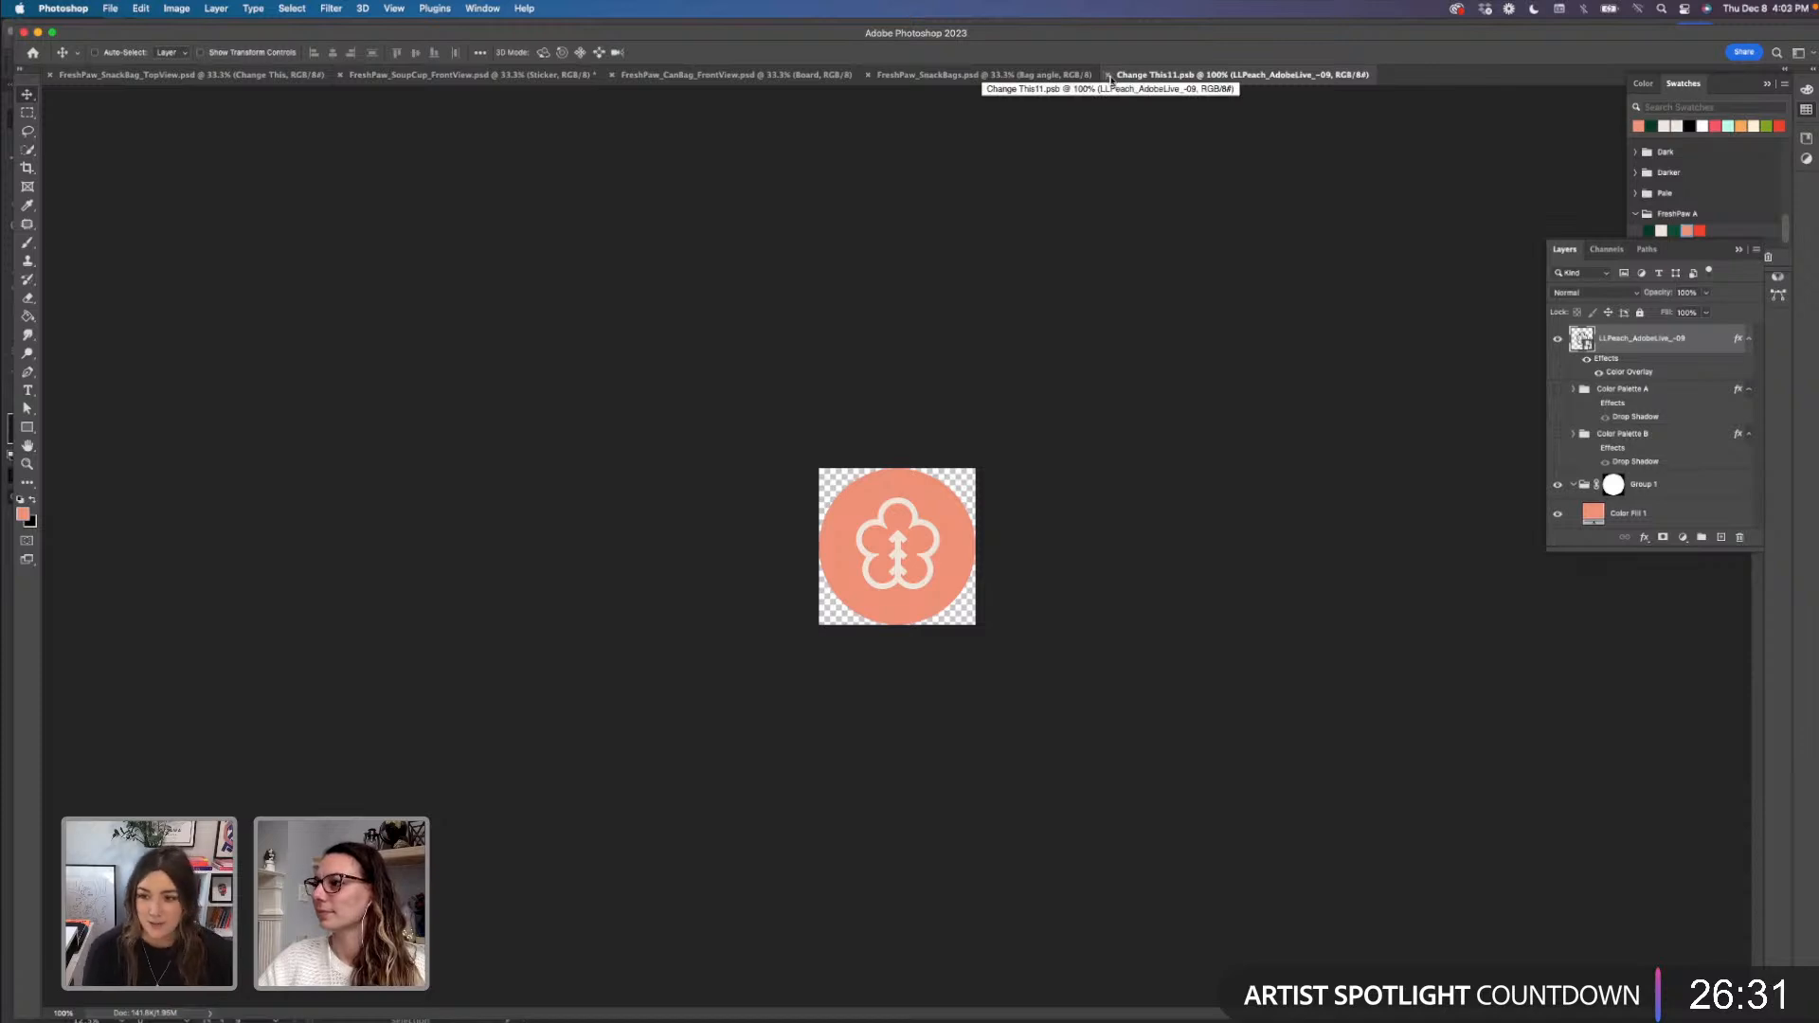
click(1109, 76)
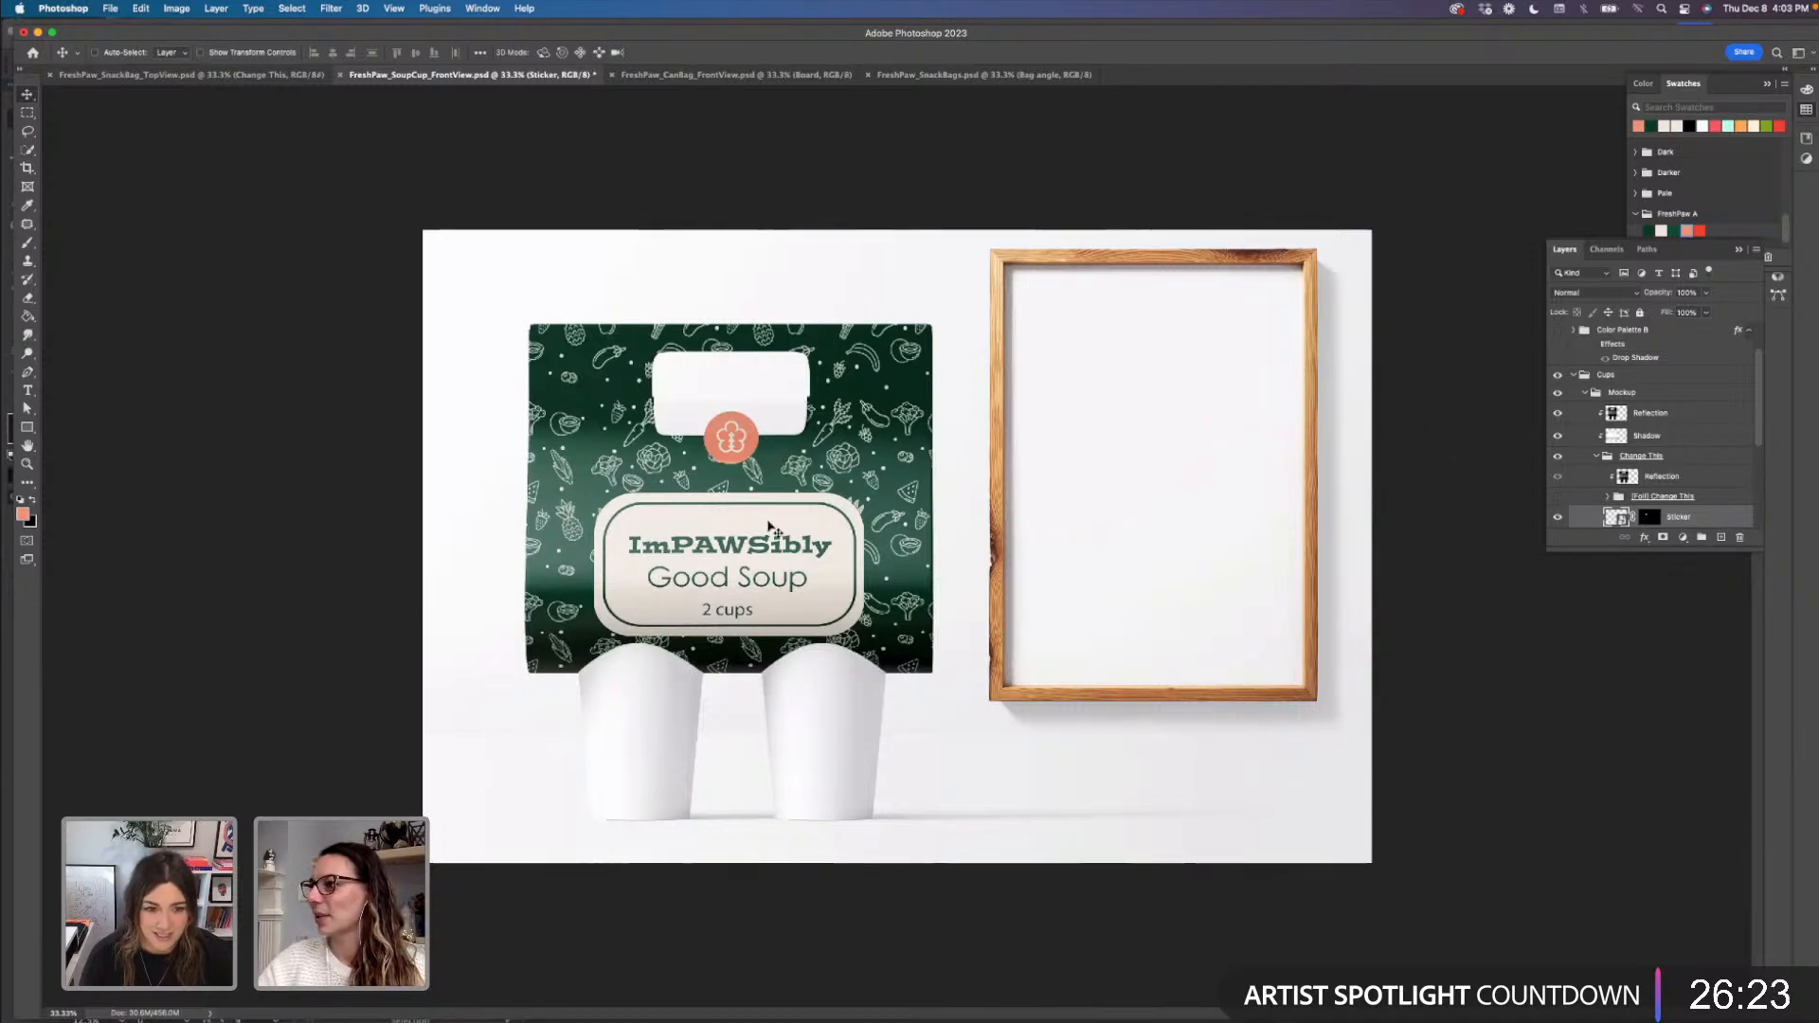
- Open the contents of the Carrier smart object in the soup cup mockup
scroll(1634, 428, down, 4)
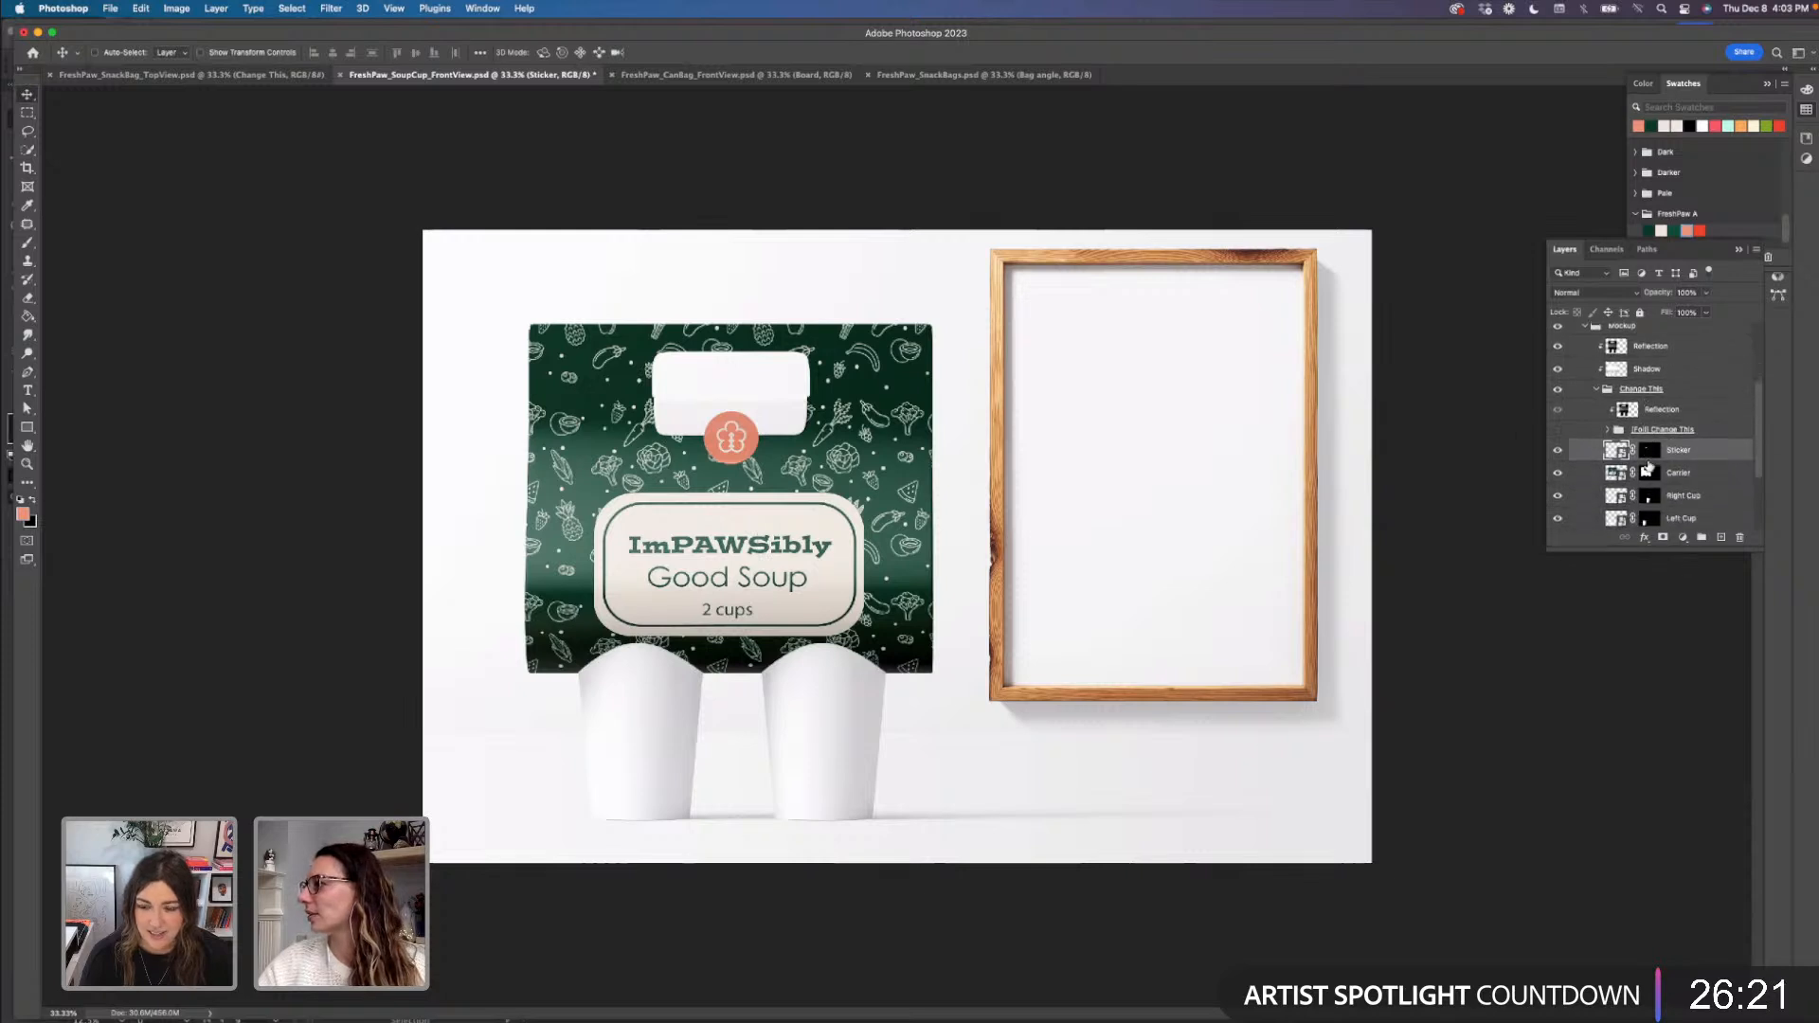
scroll(1648, 466, down, 1)
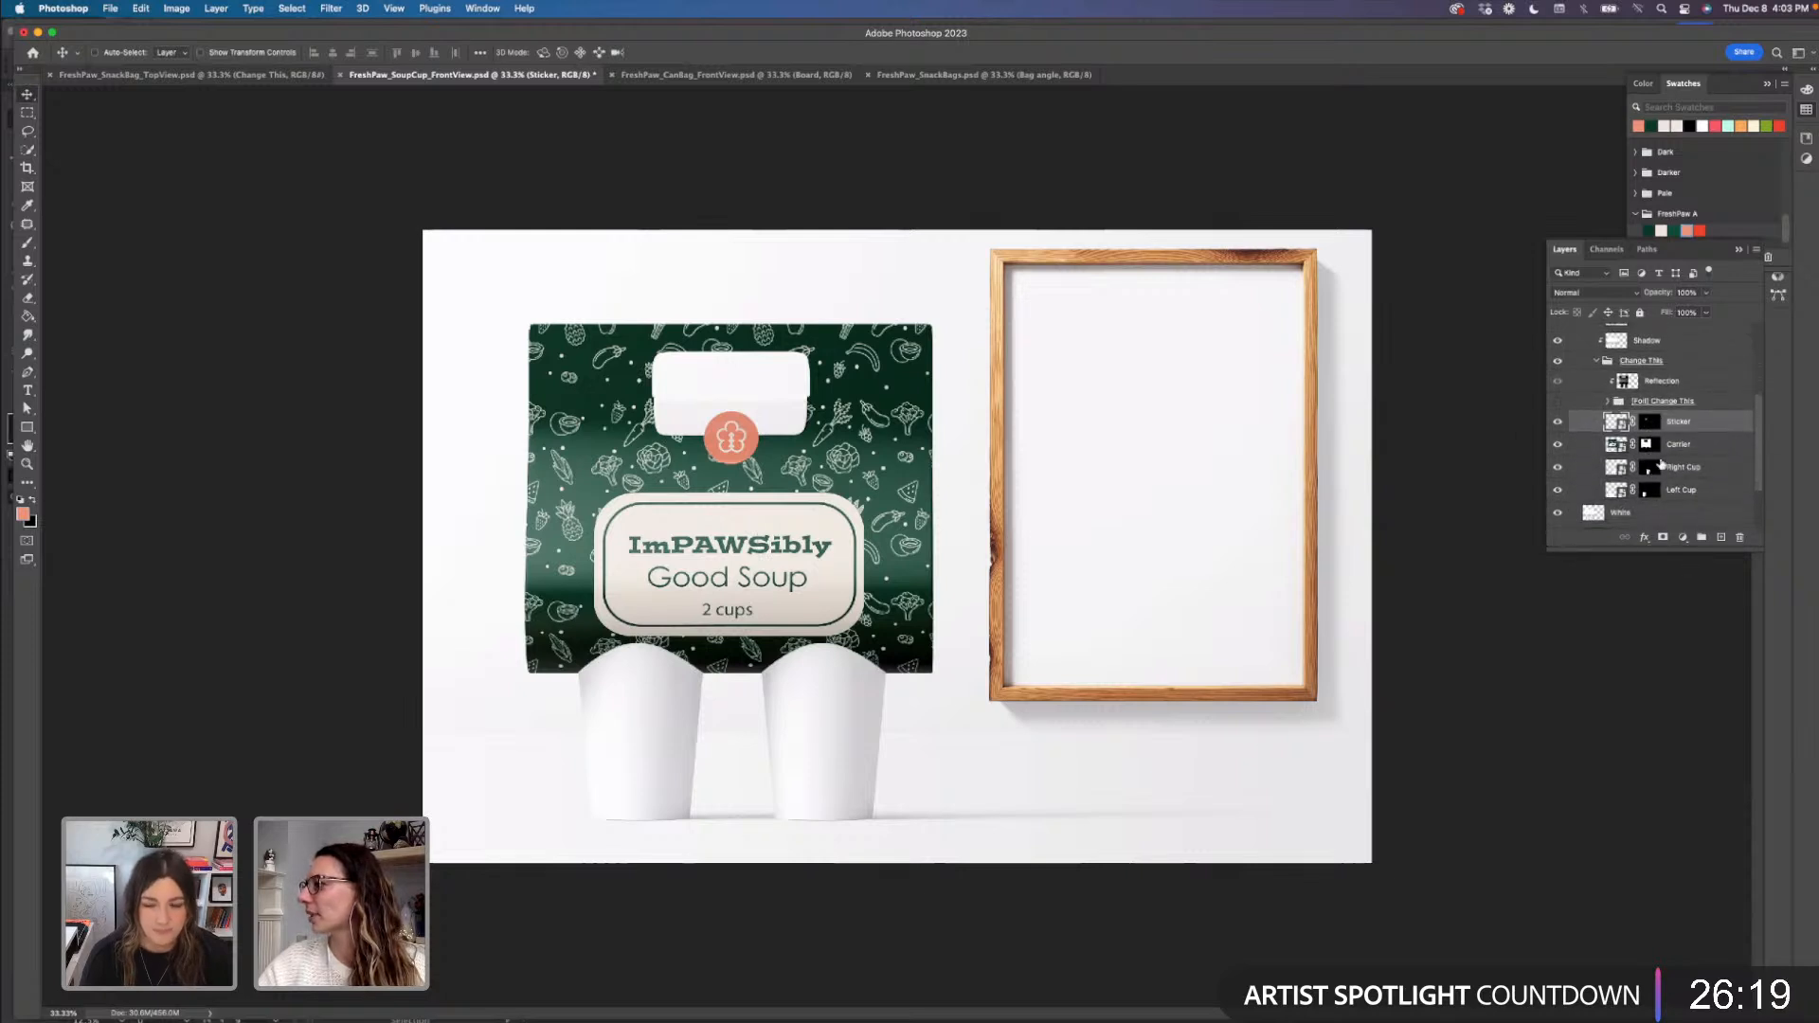
double_click(1615, 444)
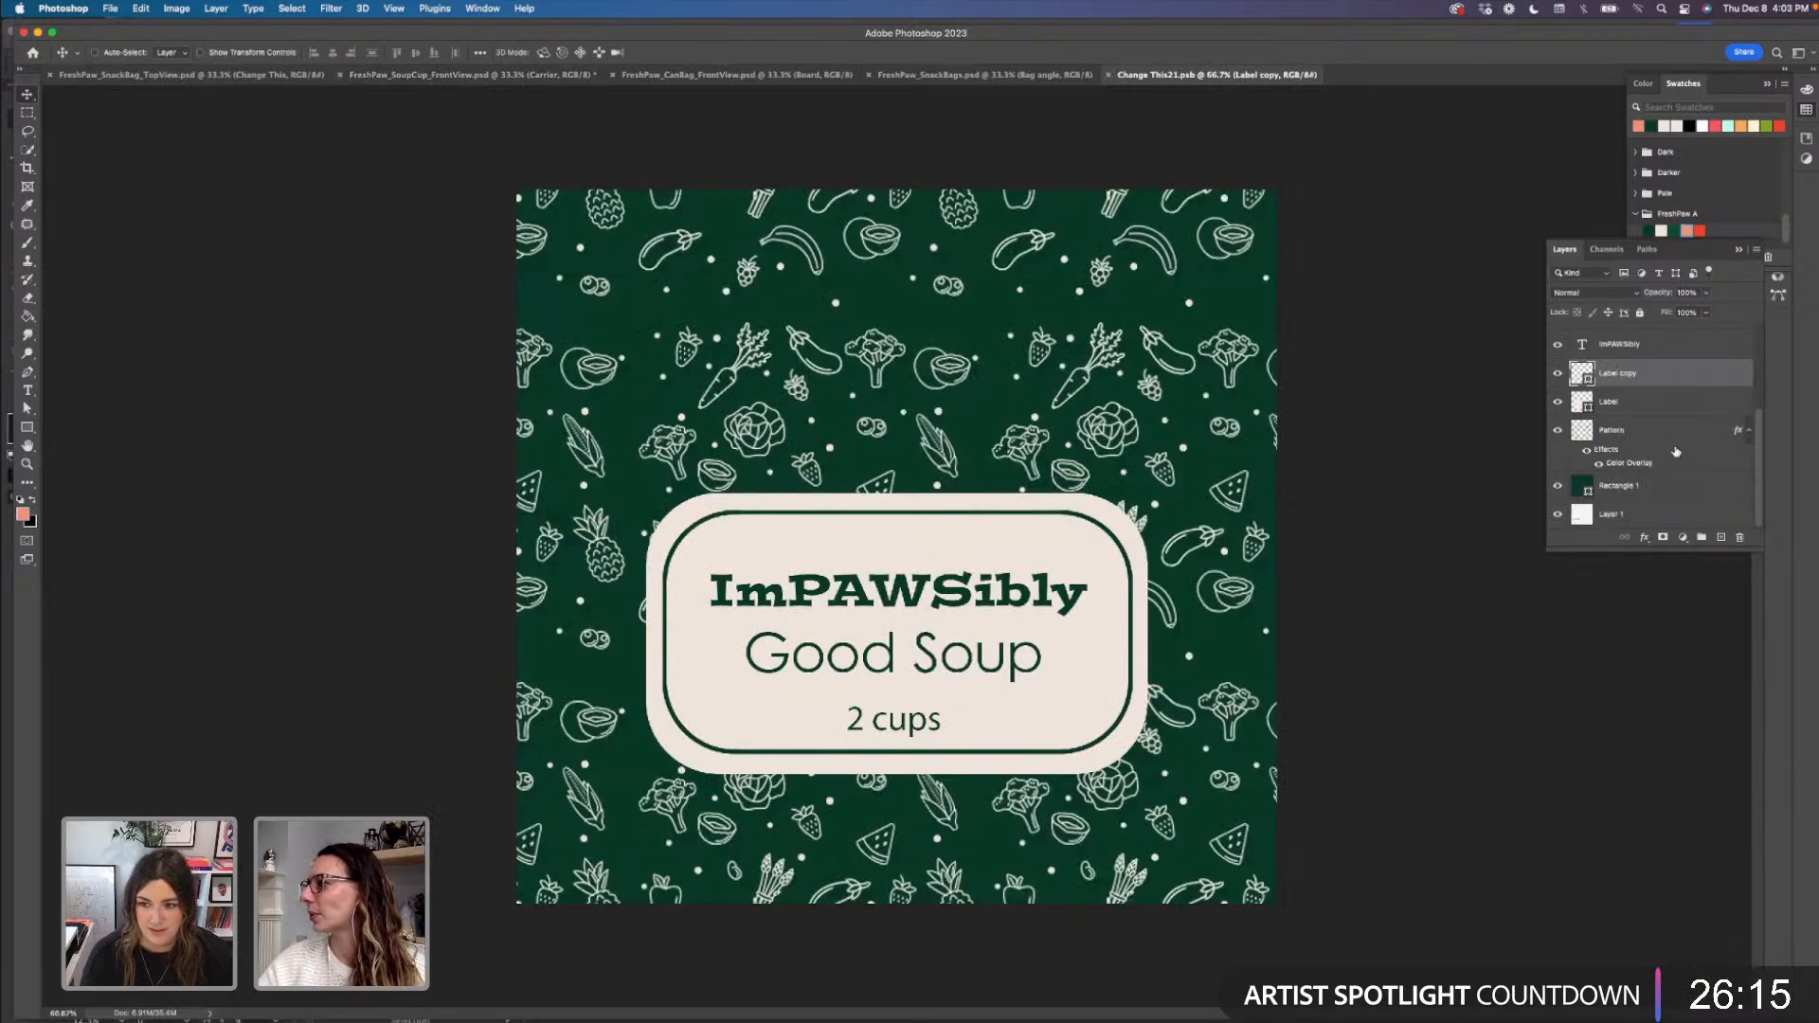
- Place LLPeach_AdobeLive_-09.svg above the Label copy layer, with the one-line FreshPaw logo inside the label above "ImPAWSibly"
click(1666, 400)
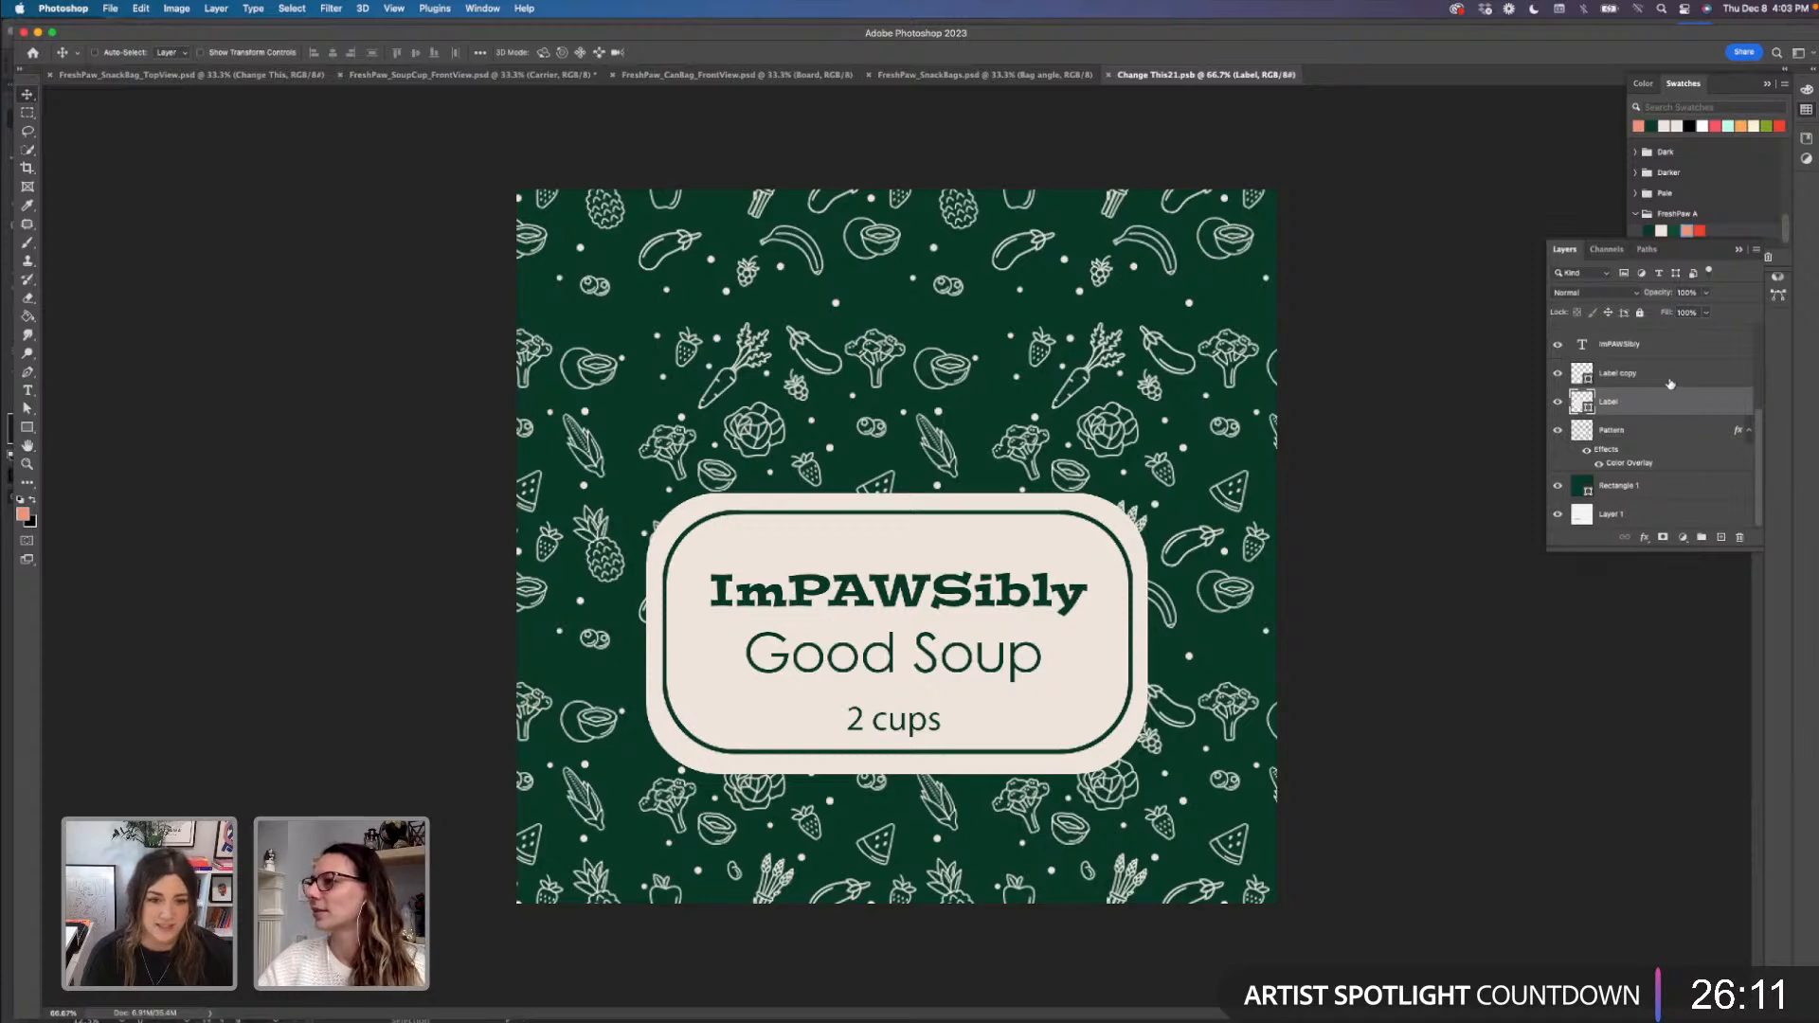
click(1670, 379)
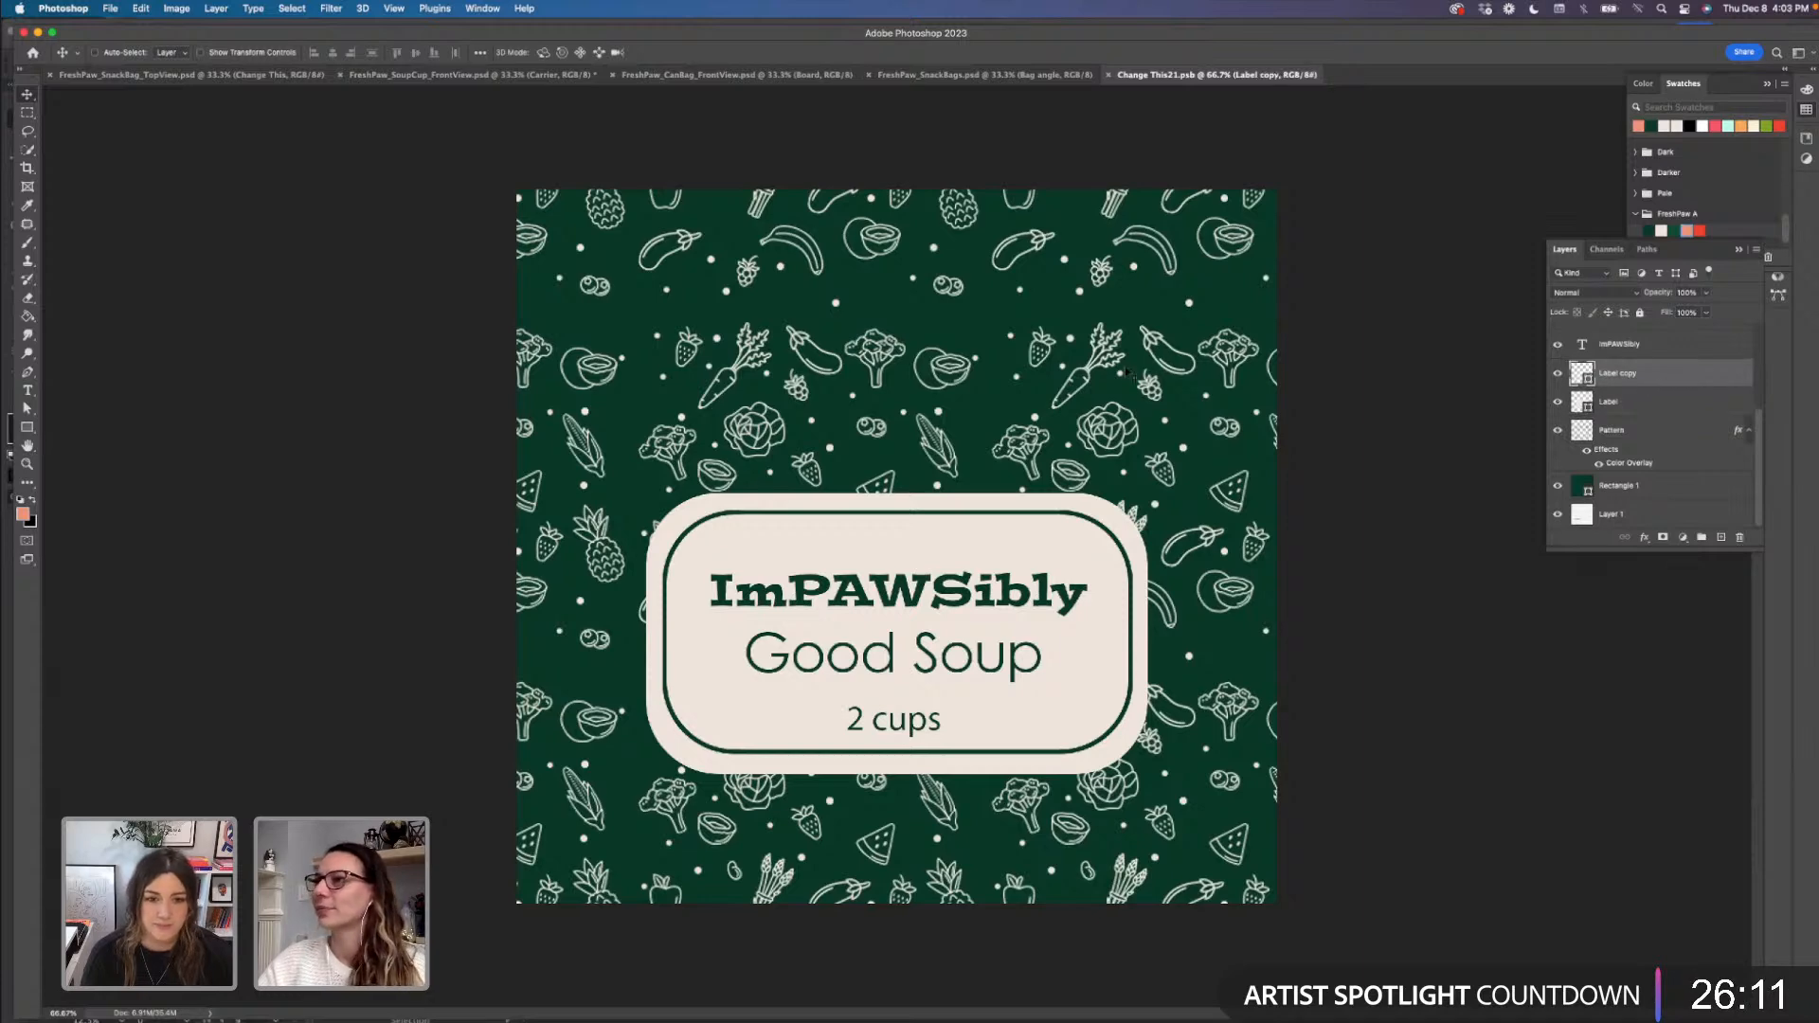
click(111, 8)
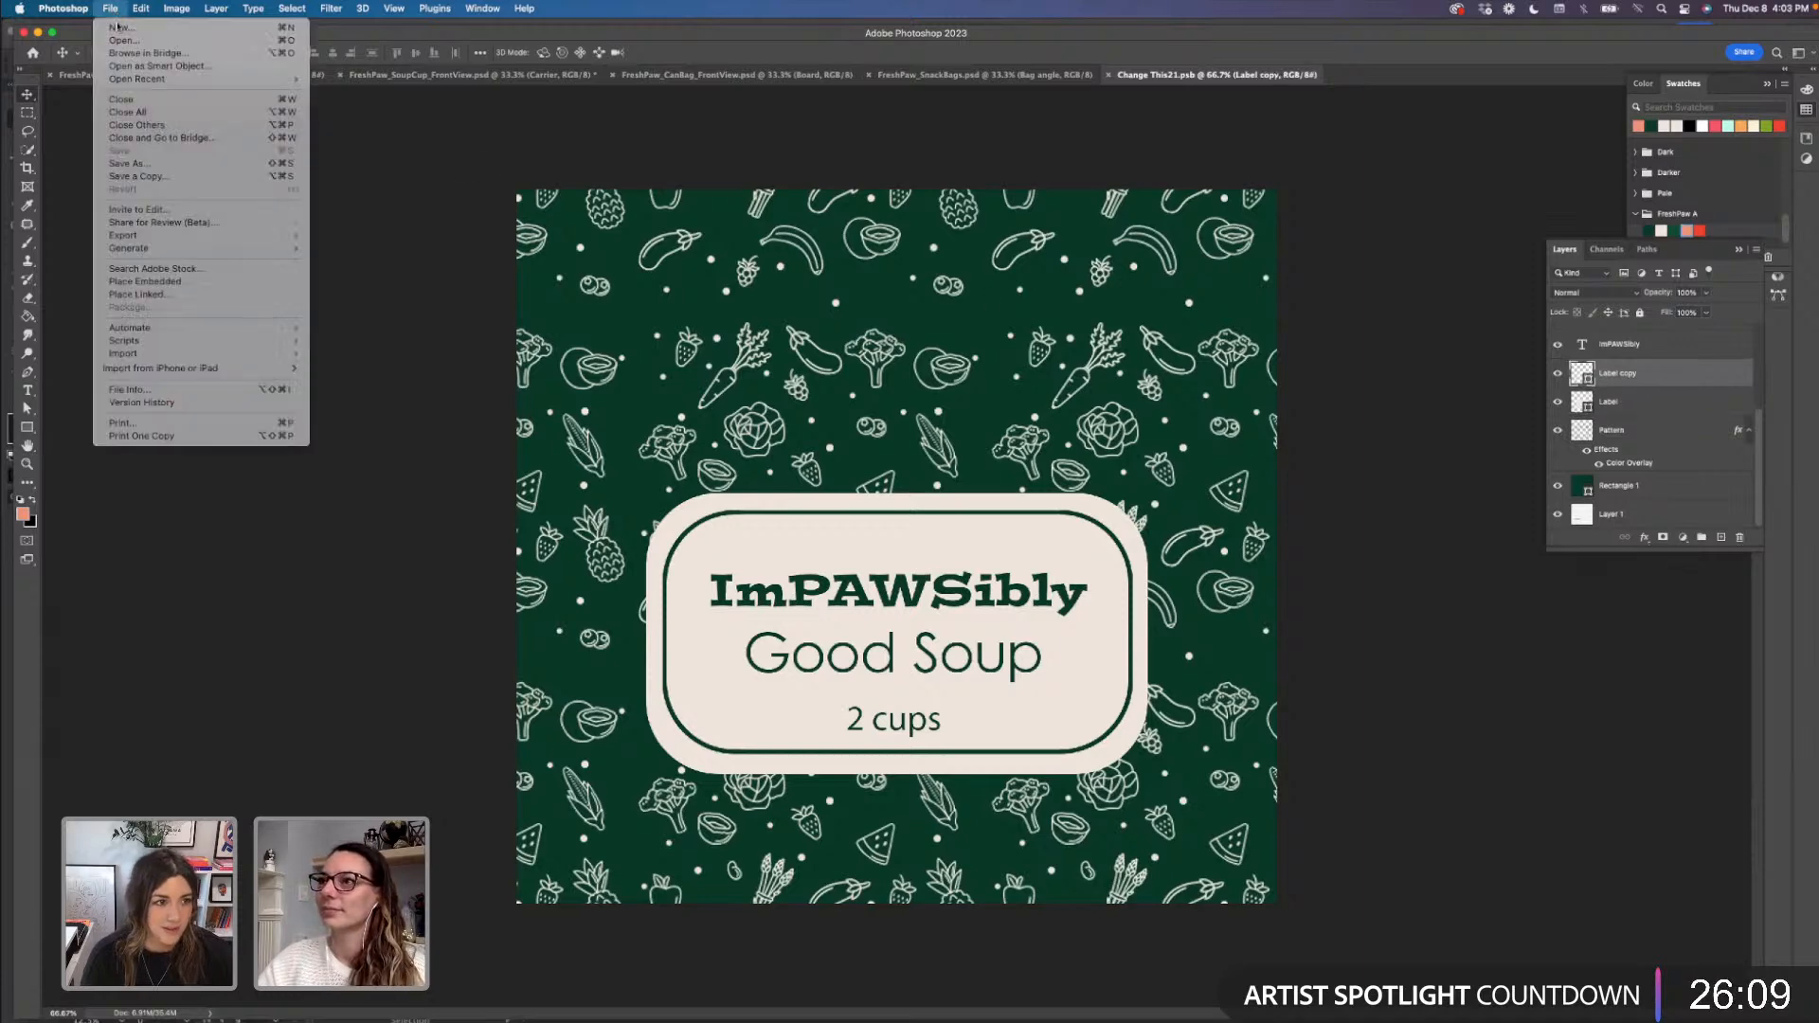
click(162, 296)
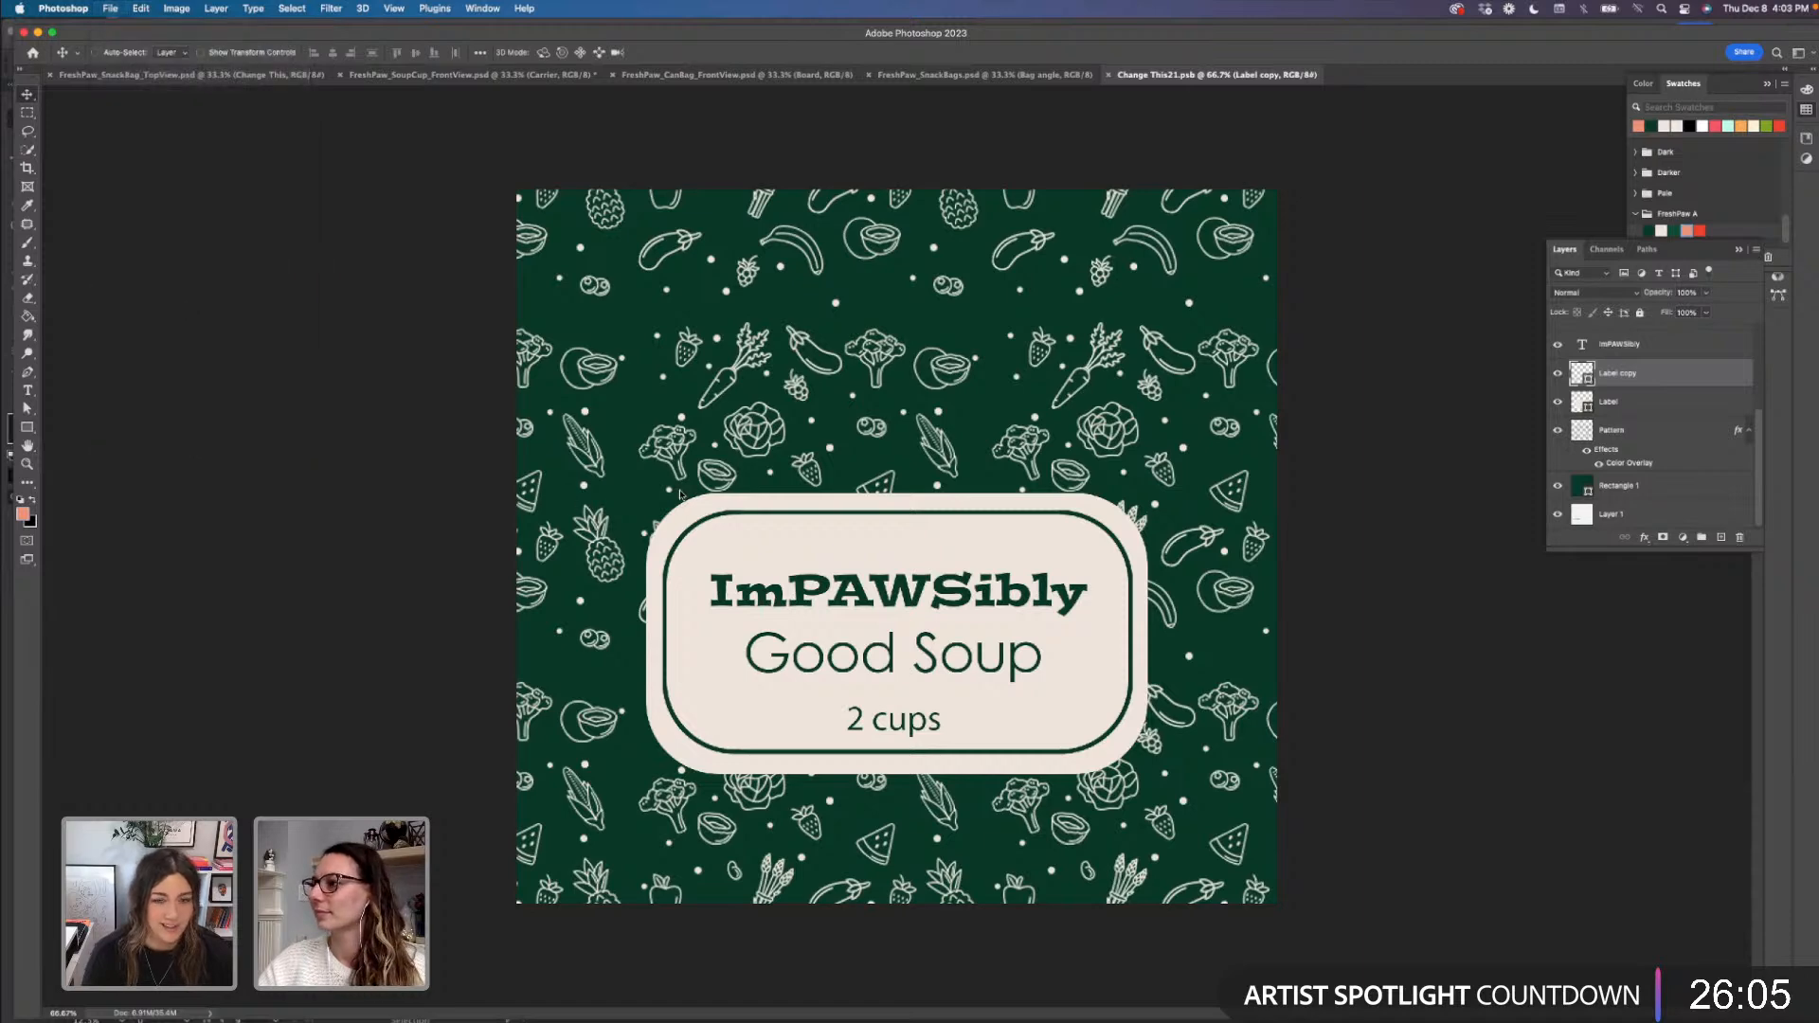
scroll(600, 377, down, 1)
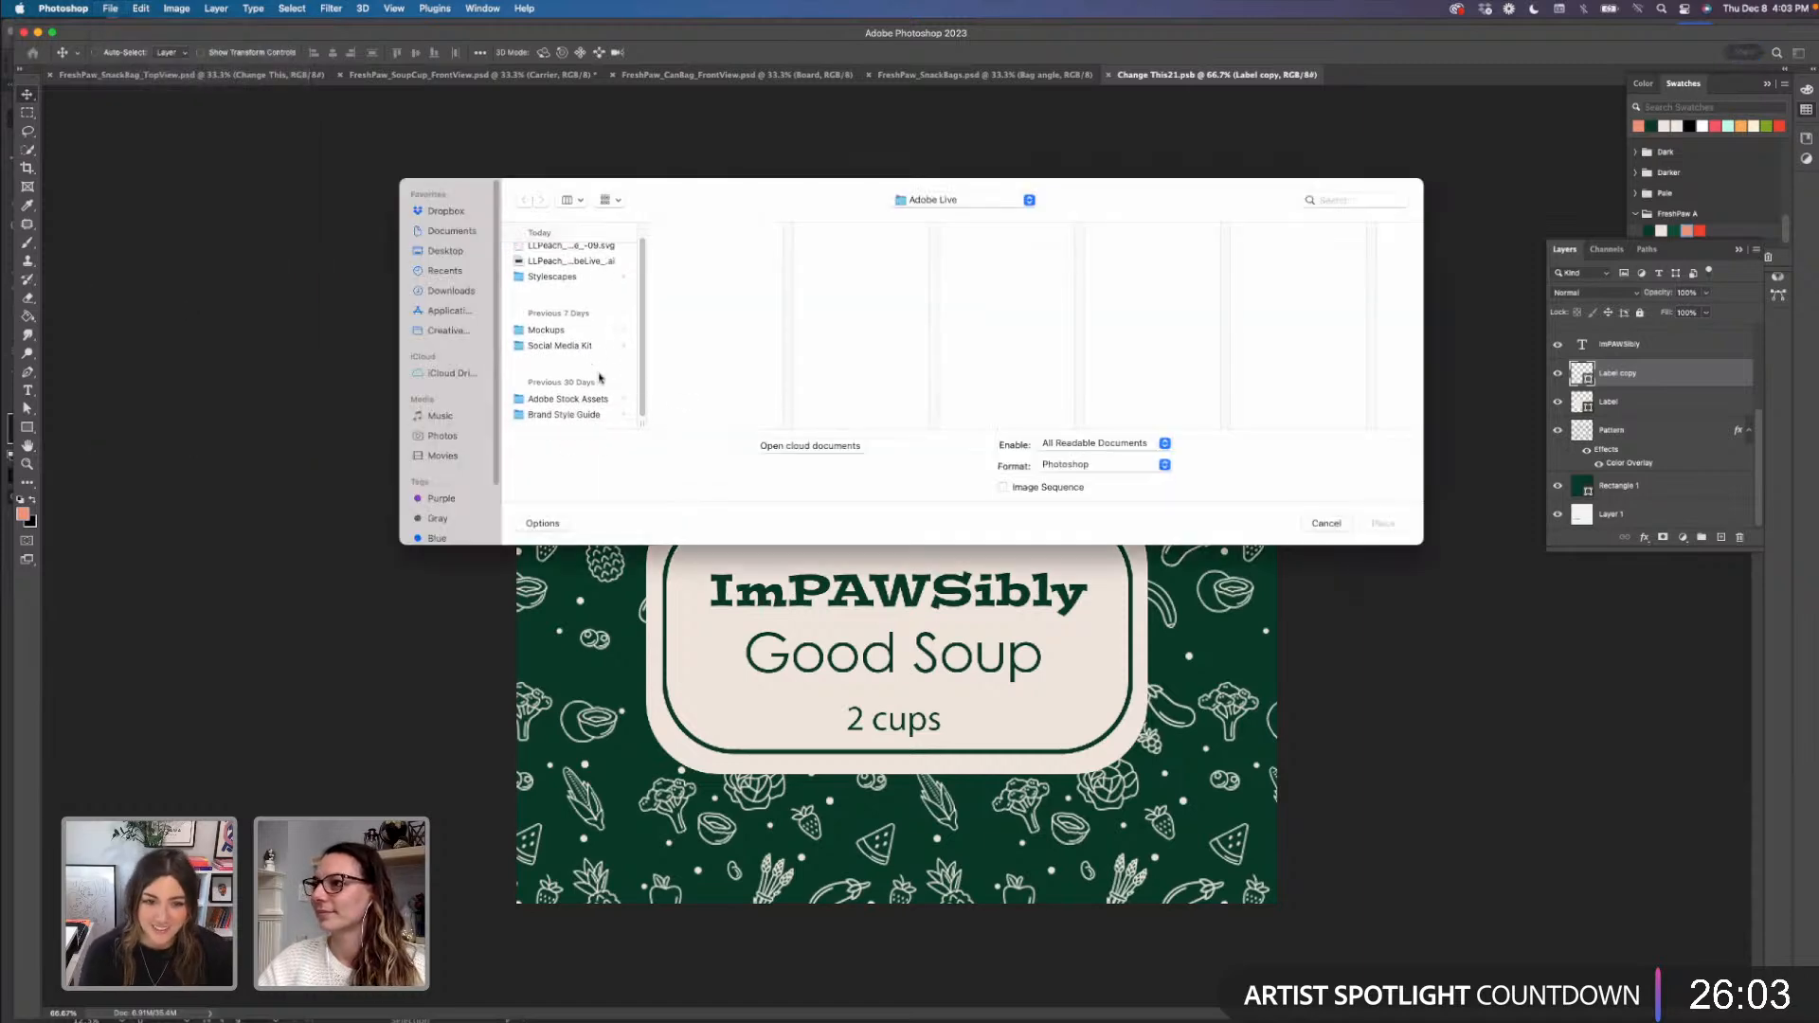
scroll(599, 377, up, 1)
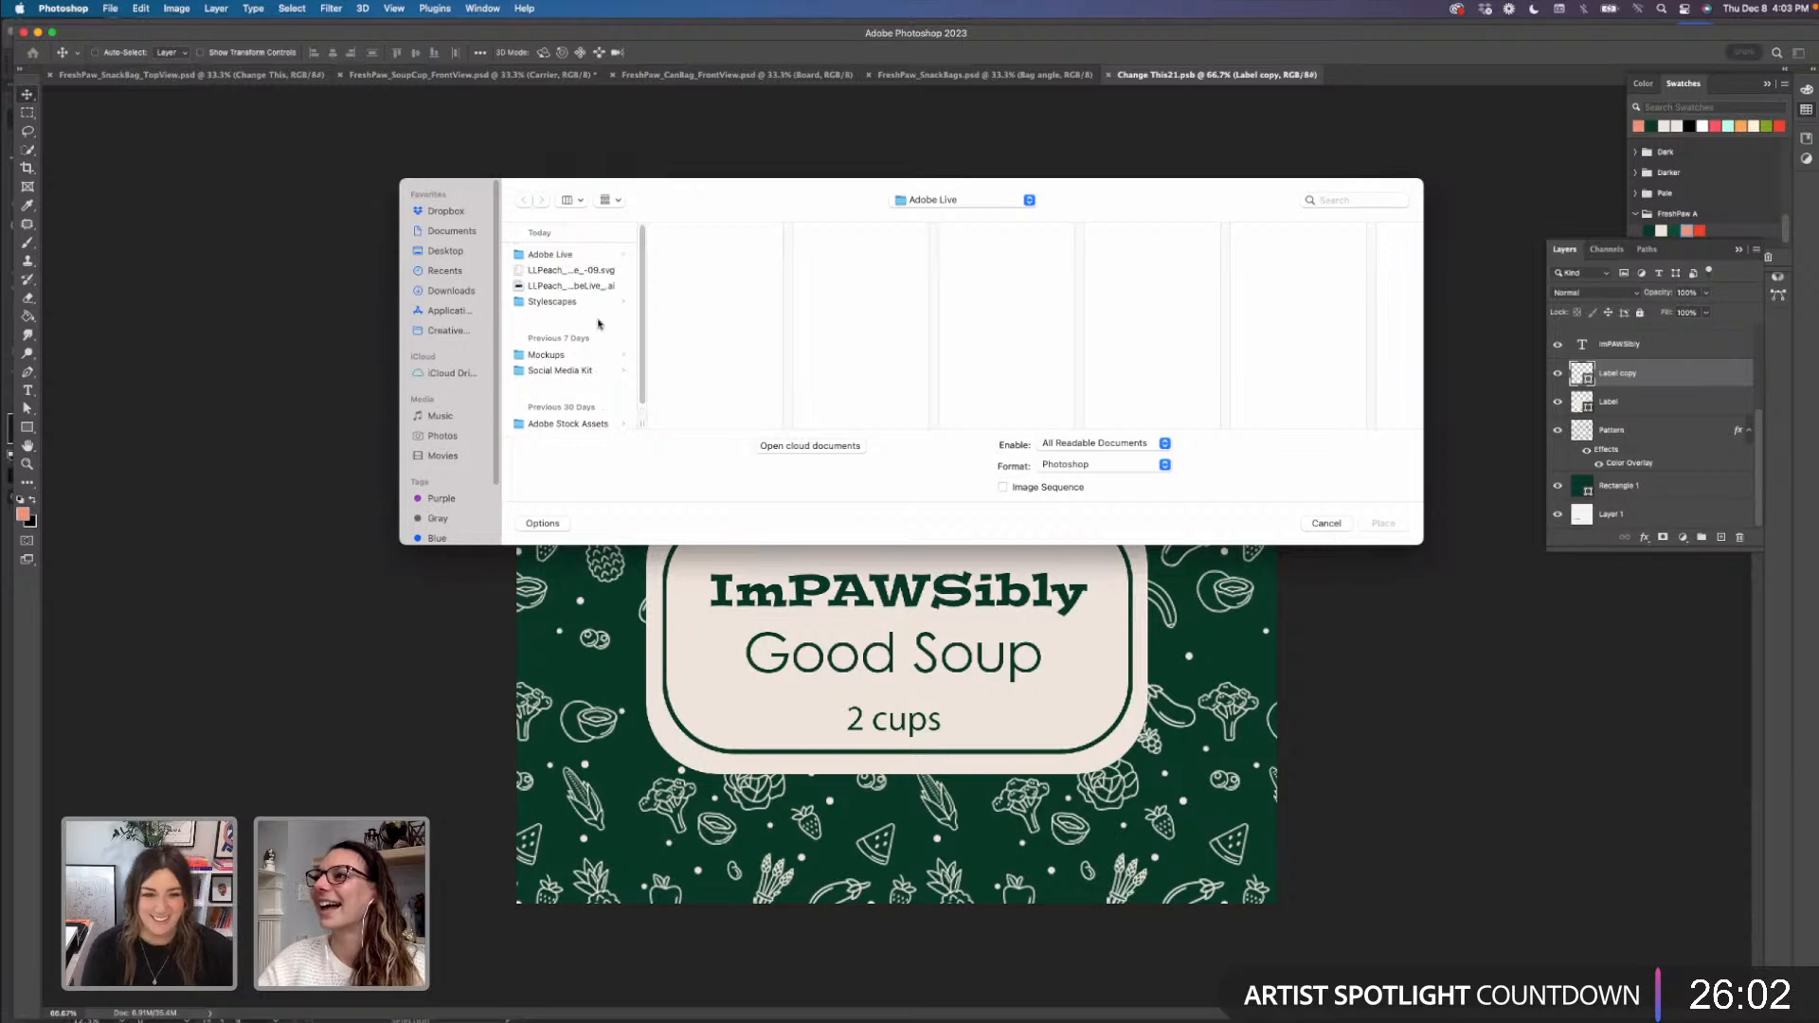
click(590, 272)
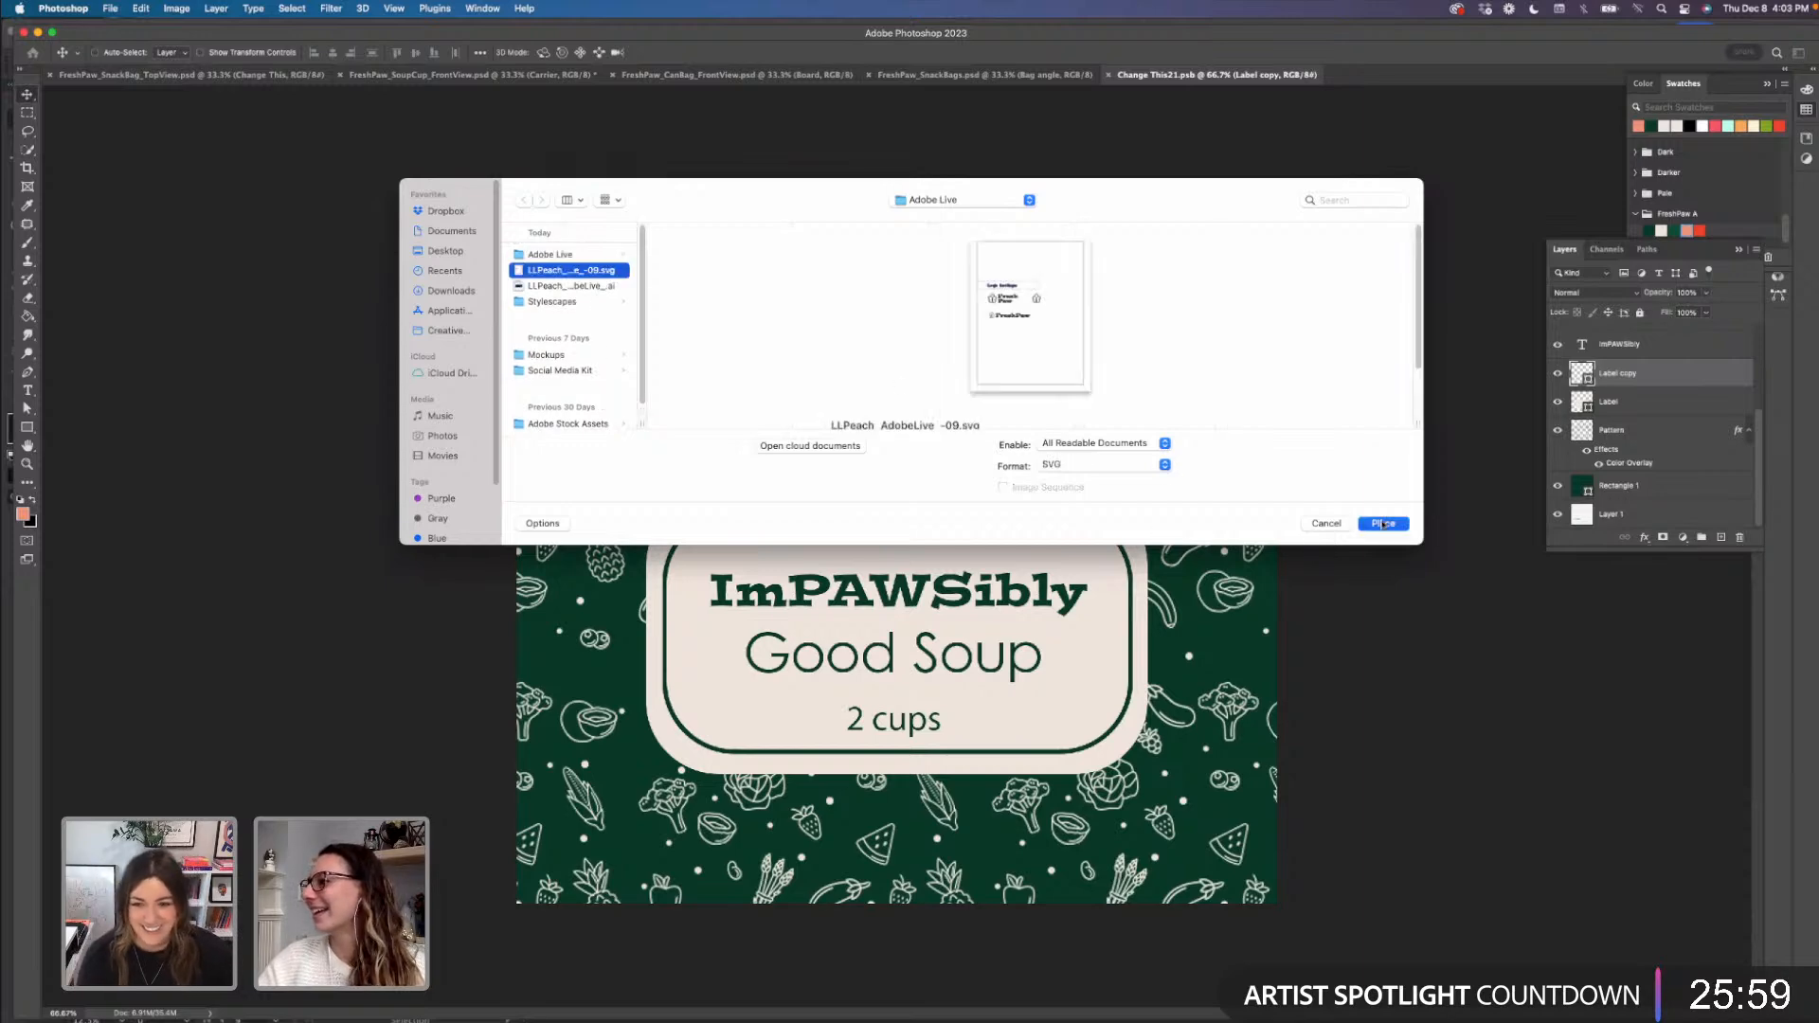
click(1383, 523)
drag(981, 589, 1095, 568)
key(Return)
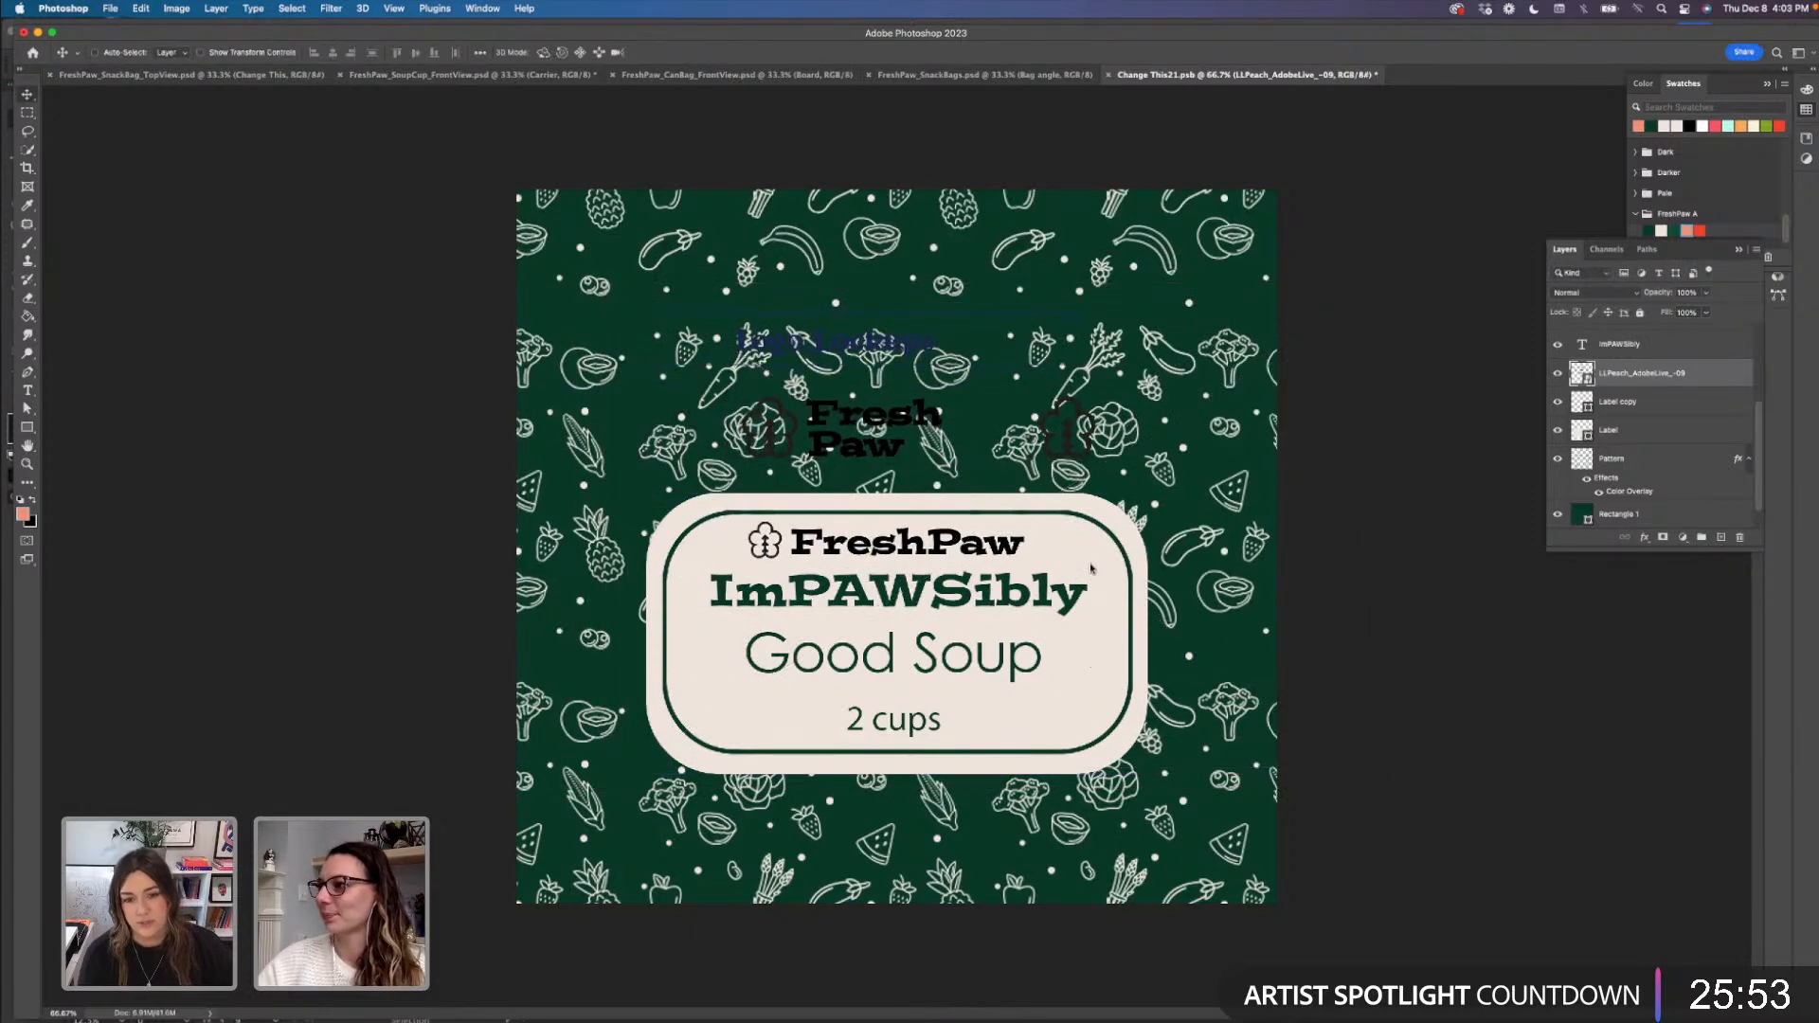
- Draw a rectangle about 599 px wide and 98 px high around the one-line FreshPaw logo on the label
click(28, 427)
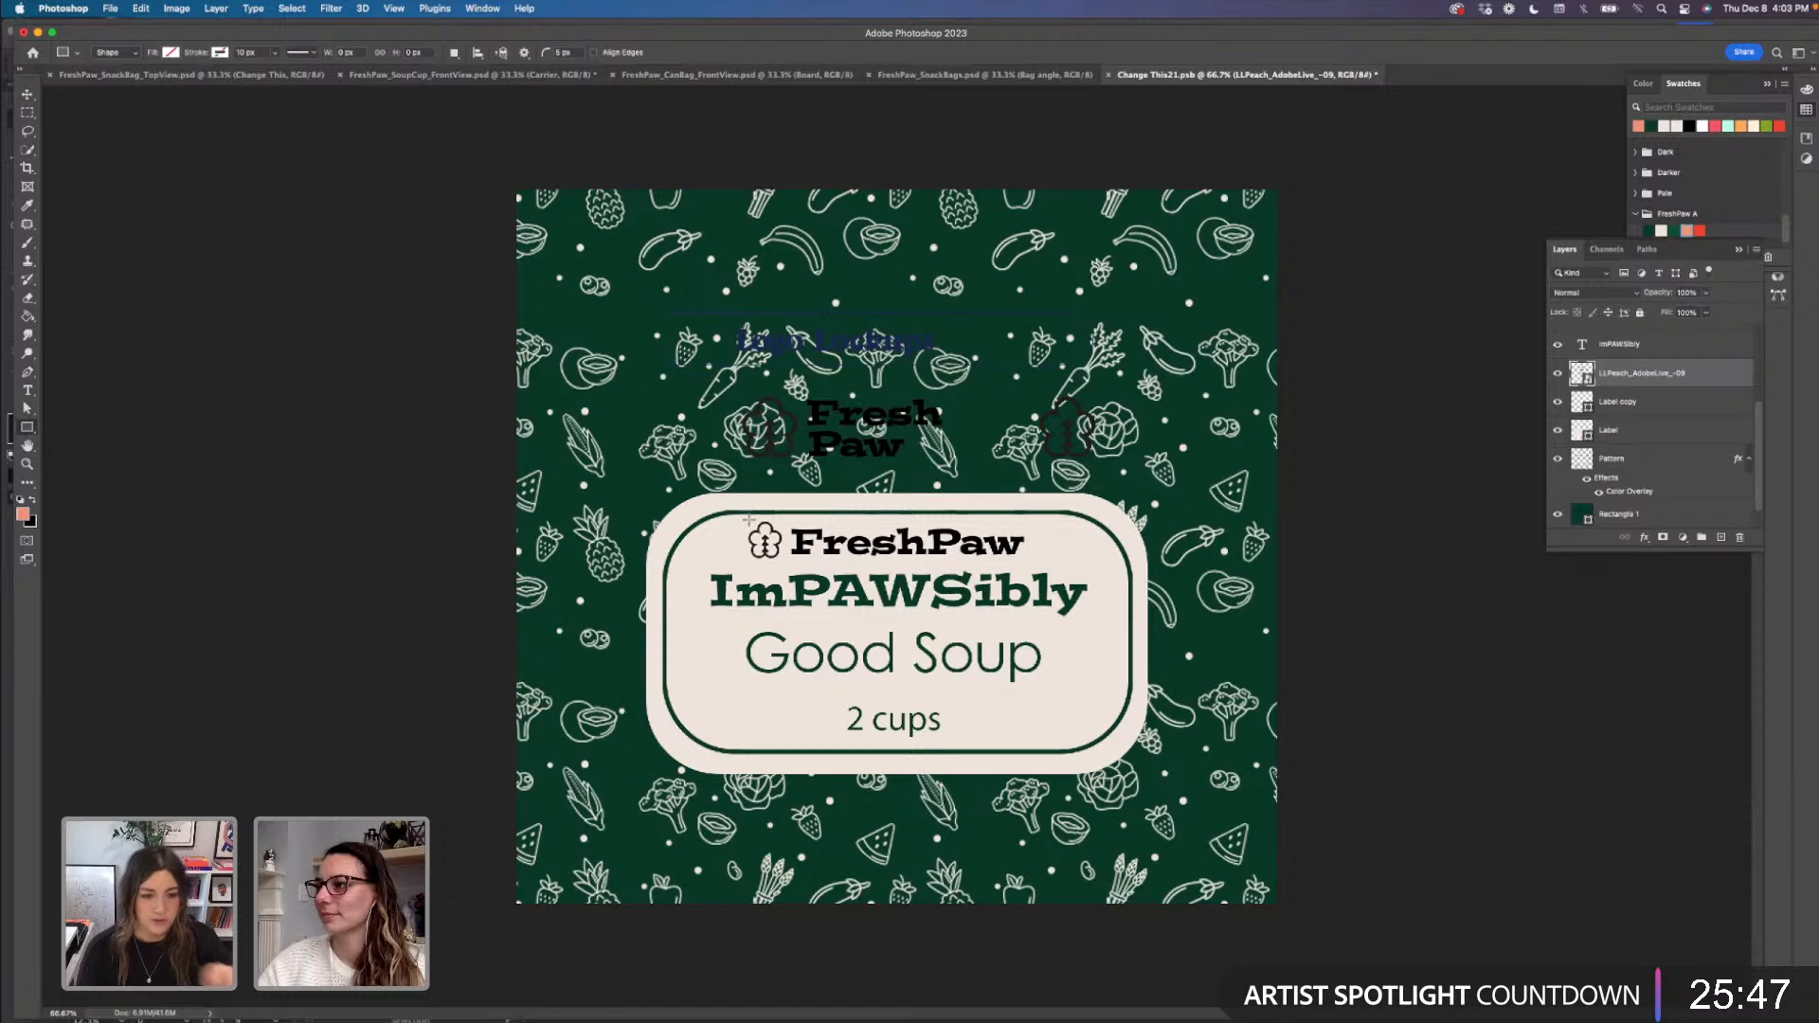
drag(749, 519, 1028, 565)
key(v)
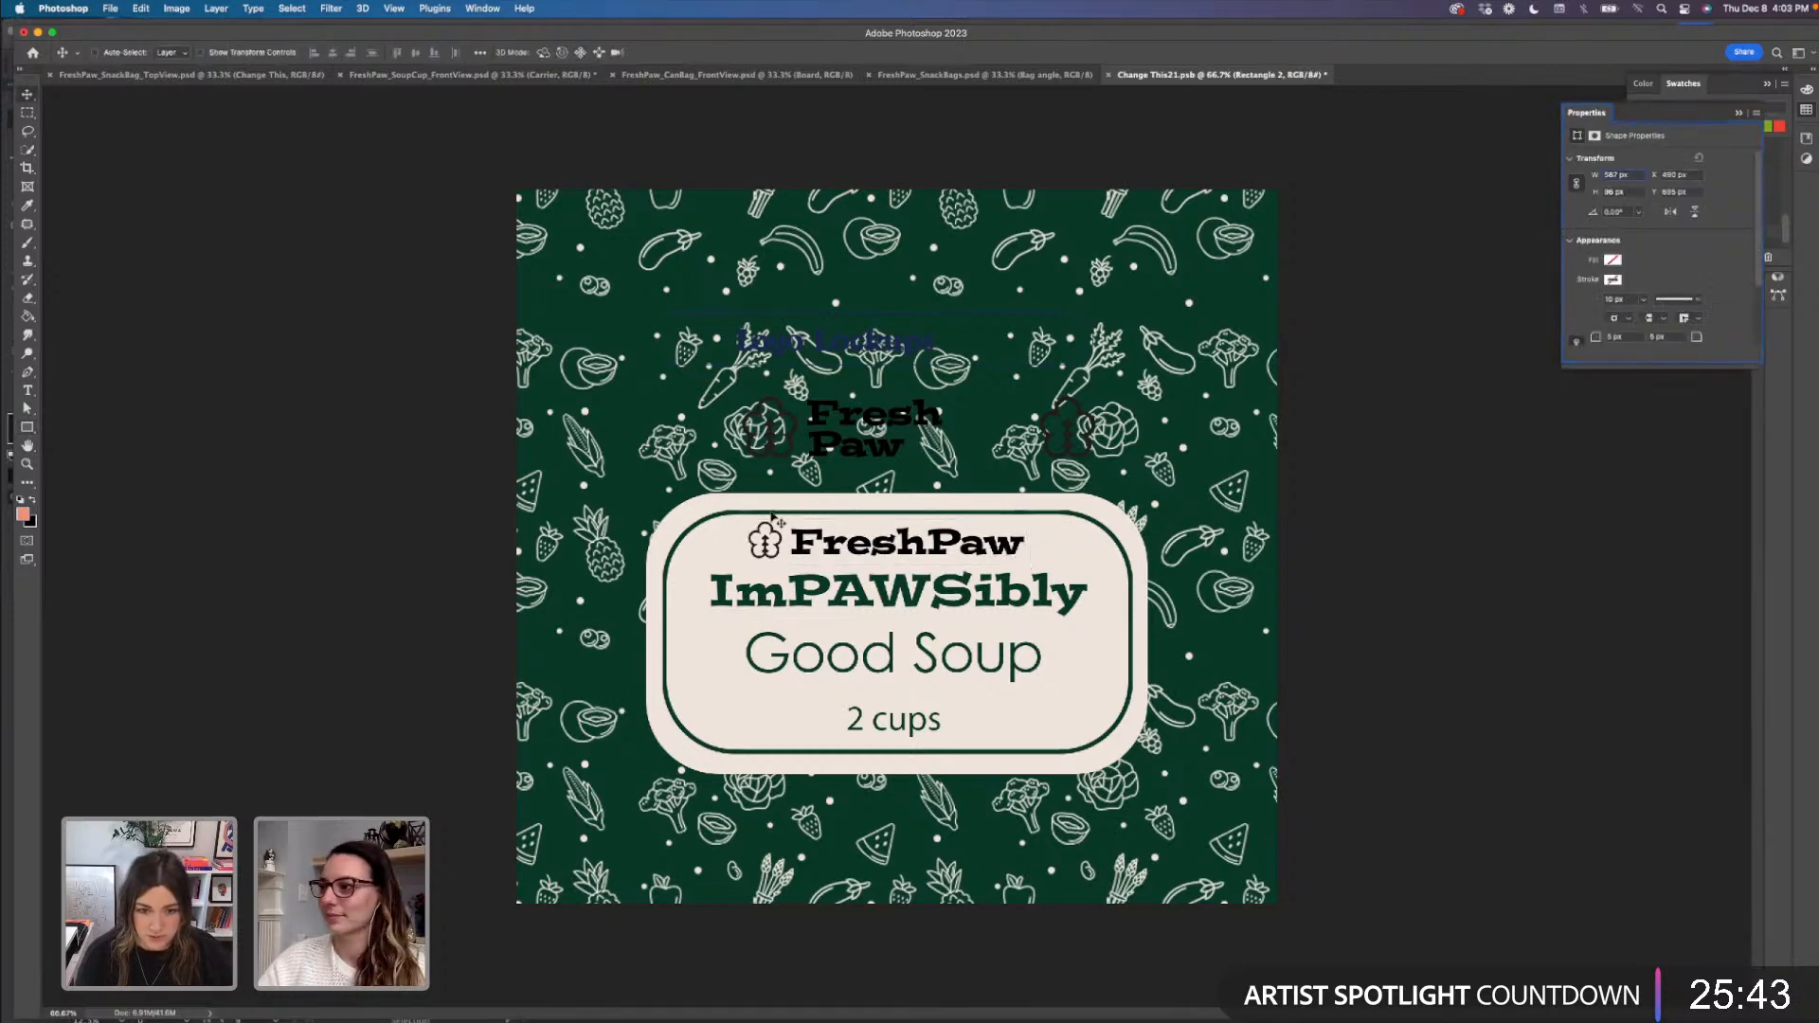
key(super+t)
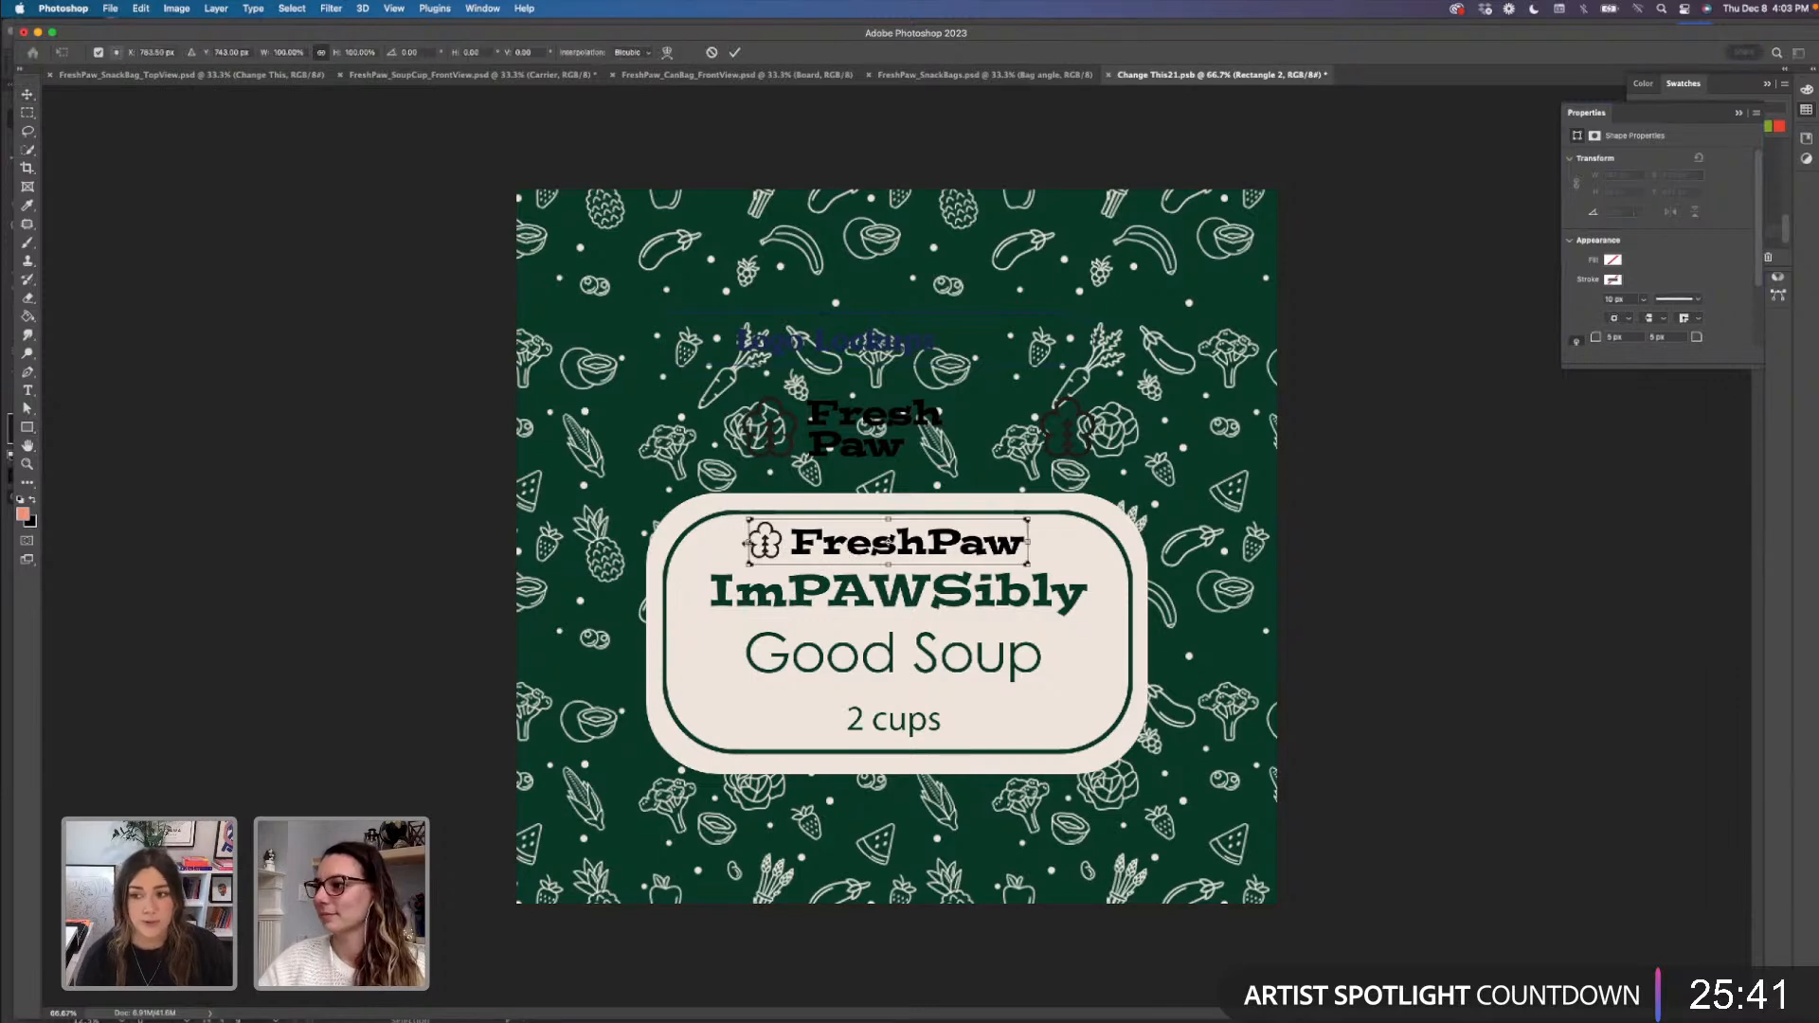
drag(748, 543, 742, 543)
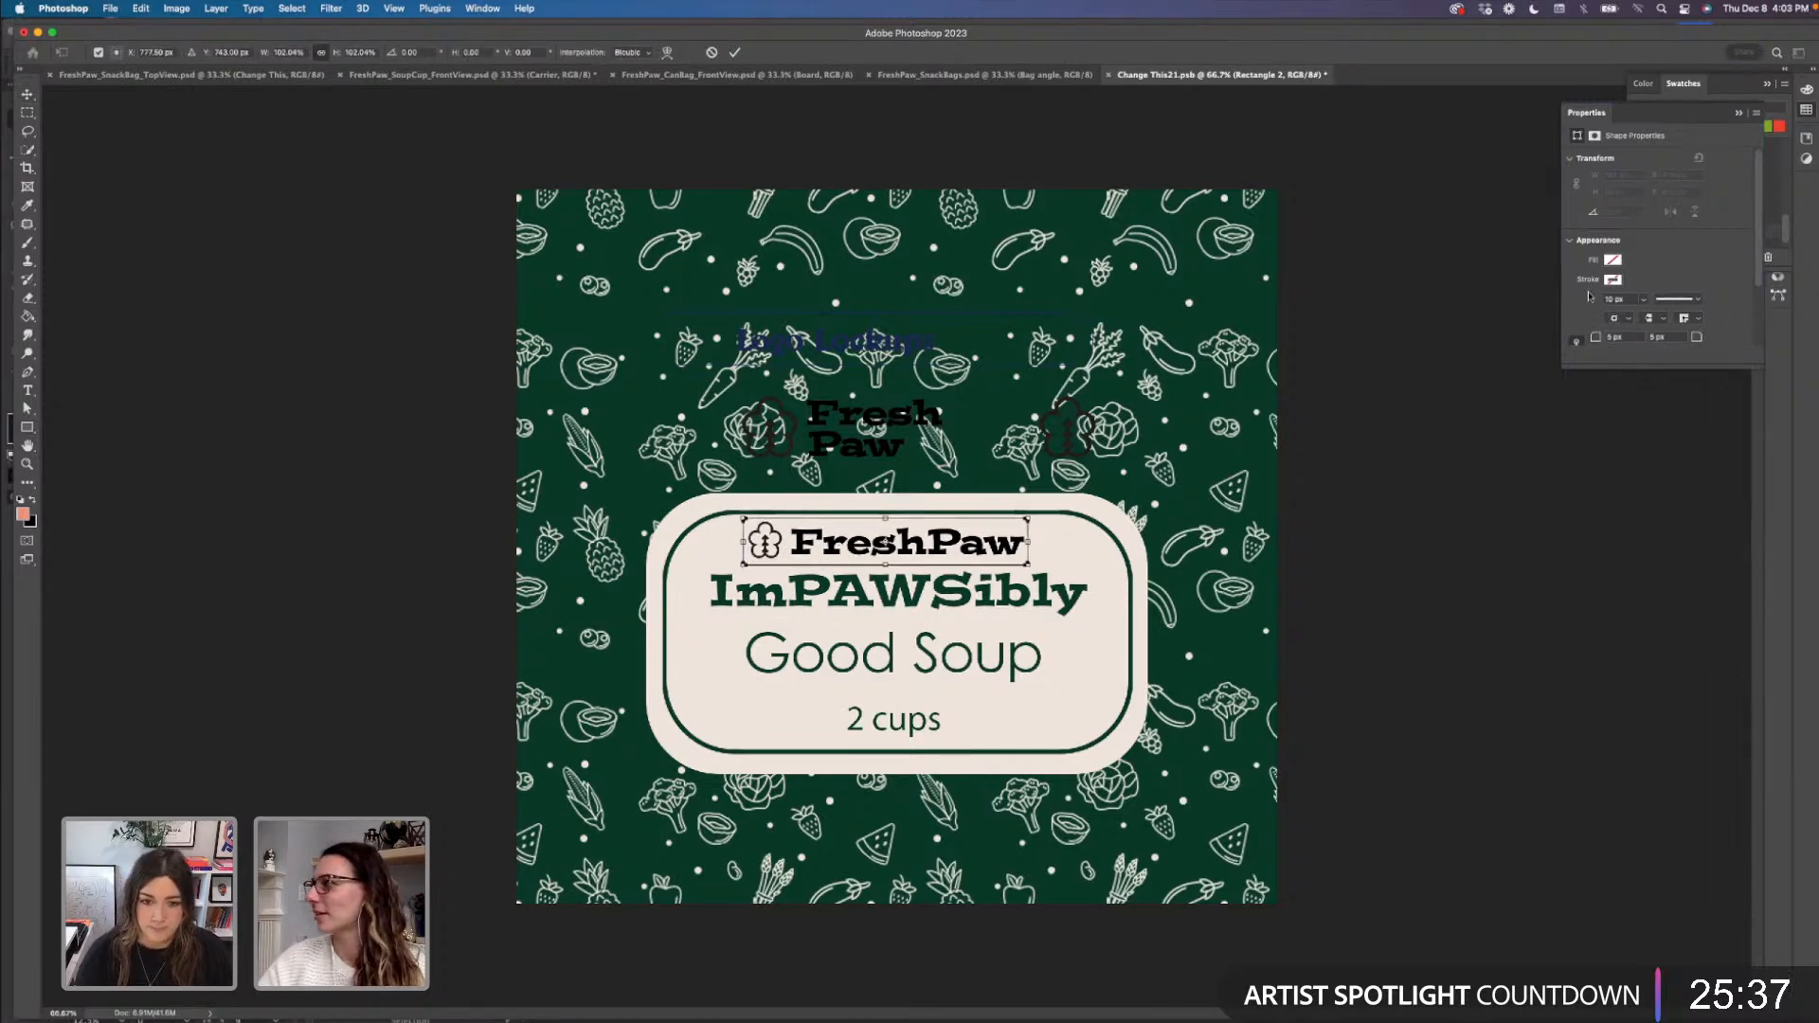
key(Return)
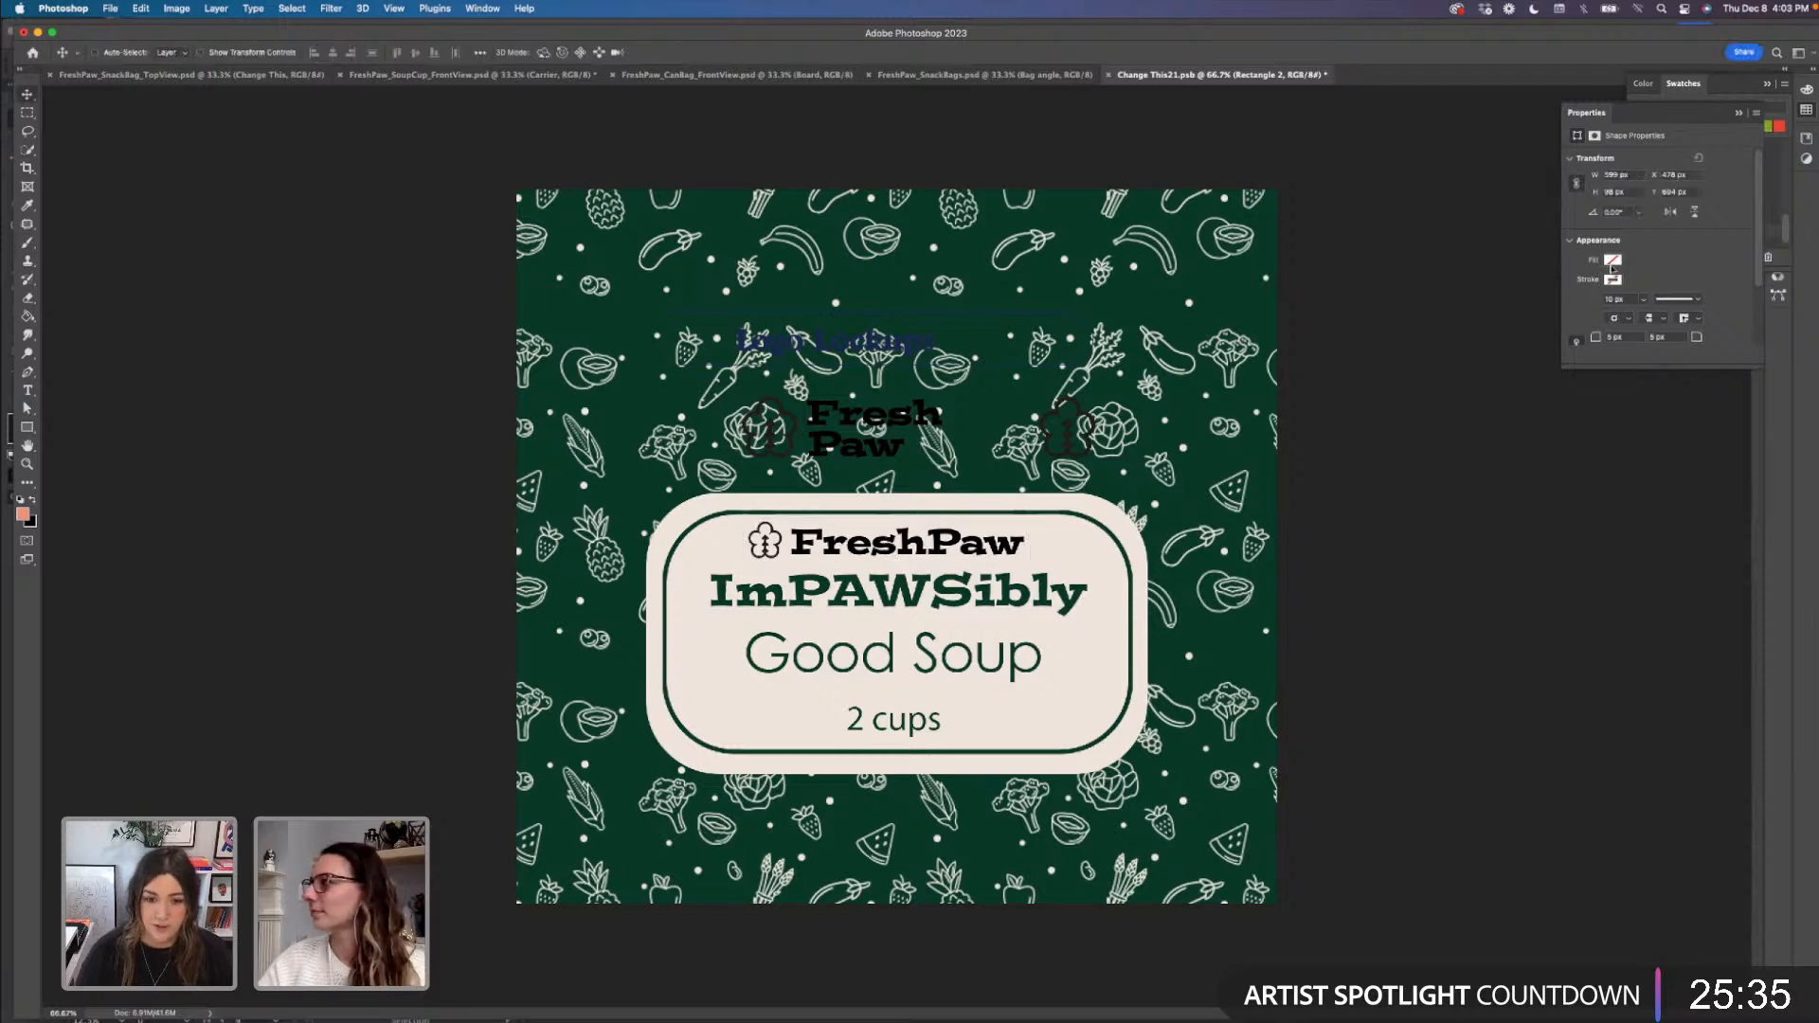
- Fill the rectangle over the FreshPaw logo with the recently used coral colour
click(1613, 261)
click(1579, 337)
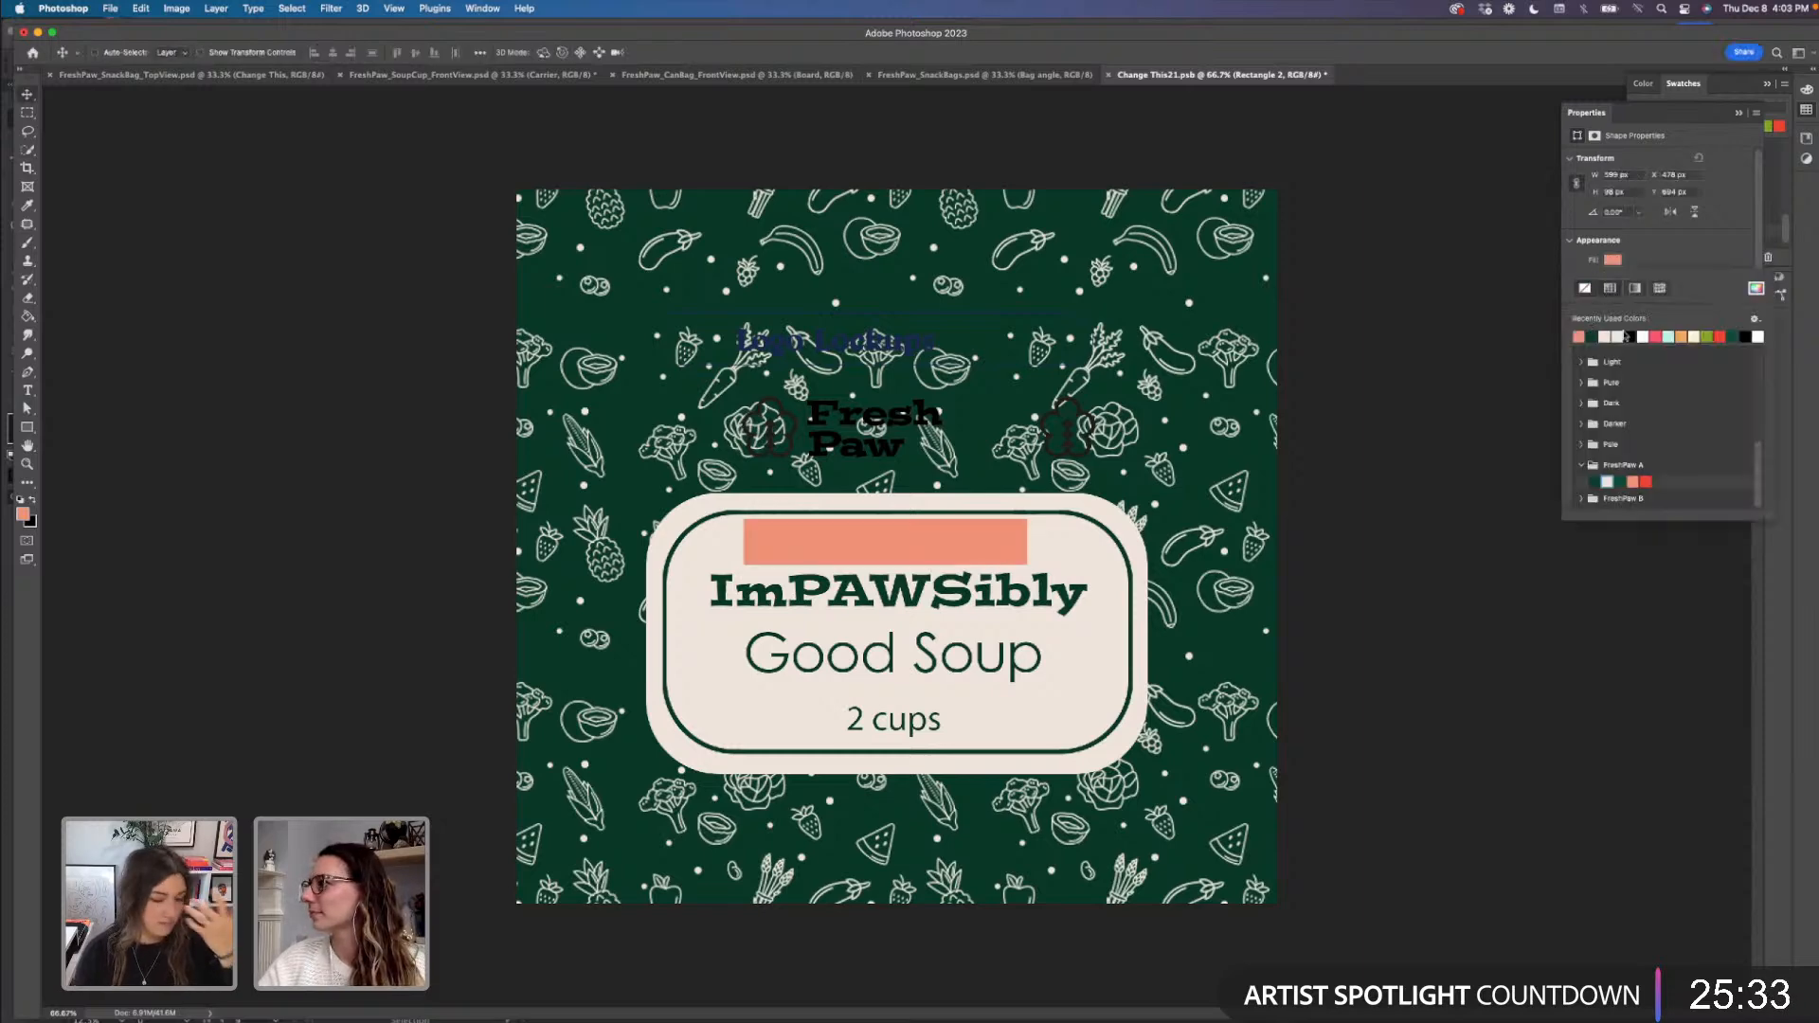
click(1777, 327)
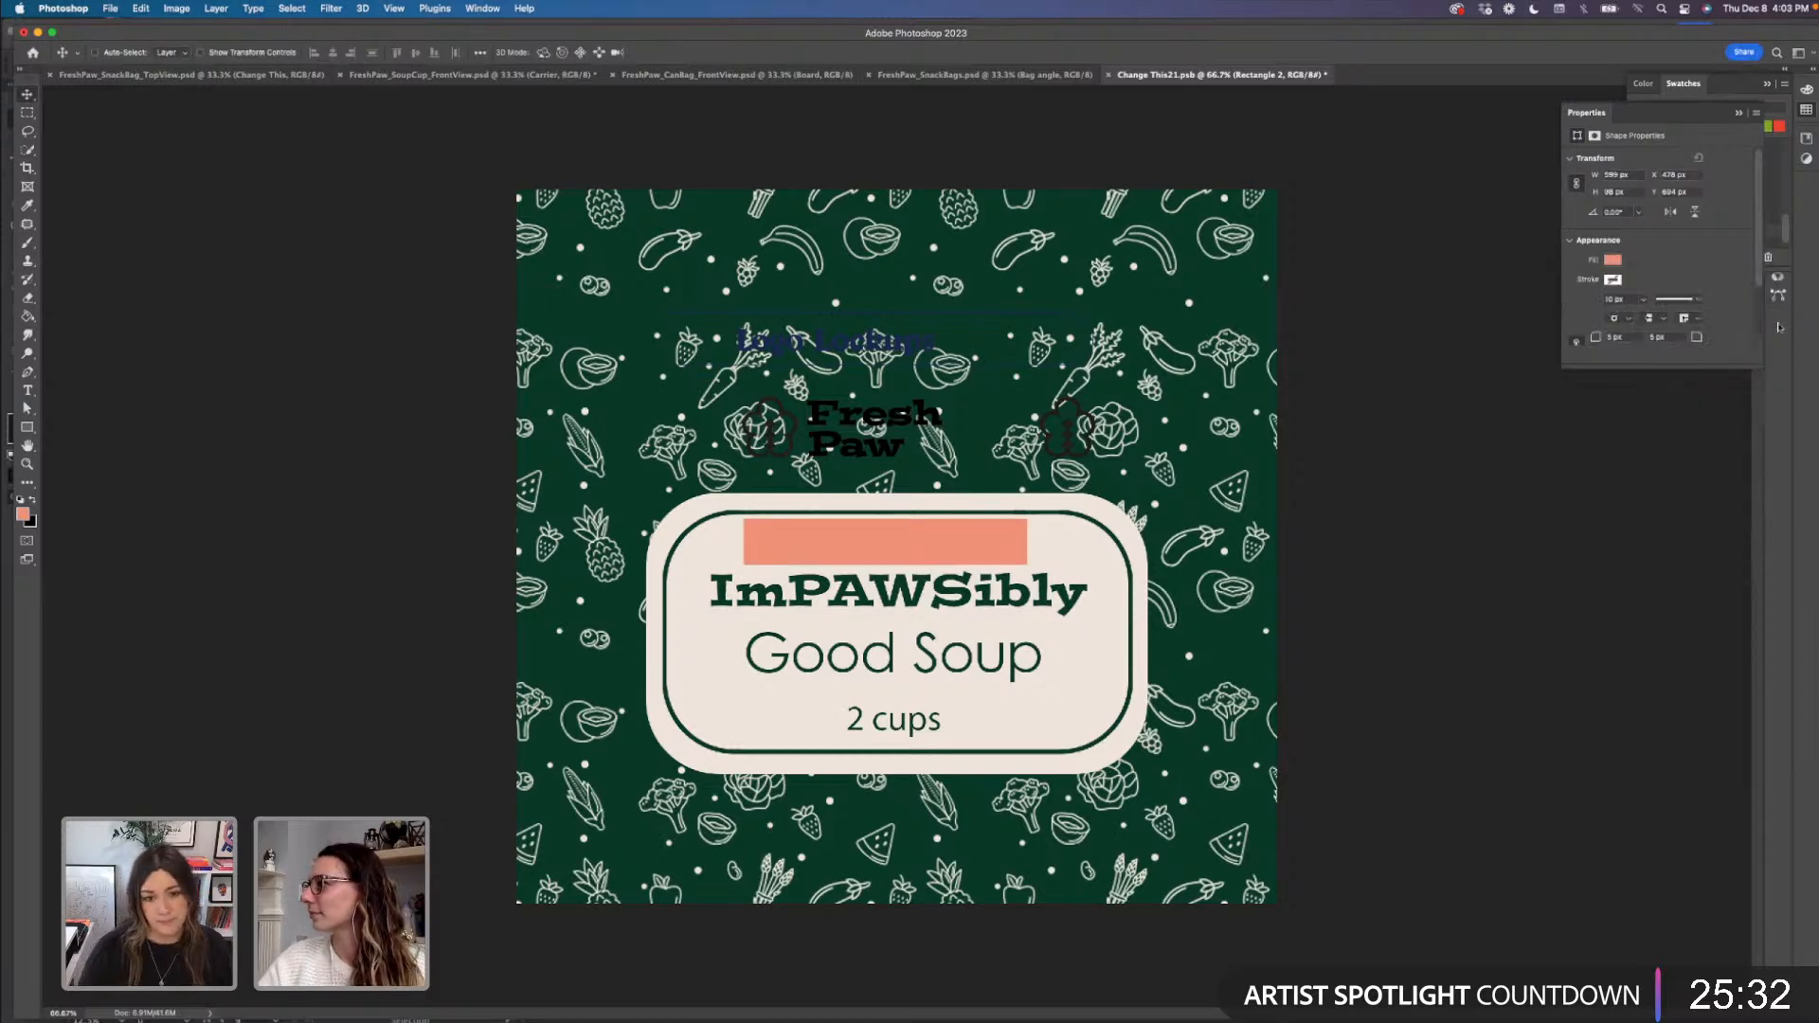
- Move the LLPeach_AdobeLive_-09 logo layer above Rectangle 2 and clip the logo to the rectangle
click(1740, 114)
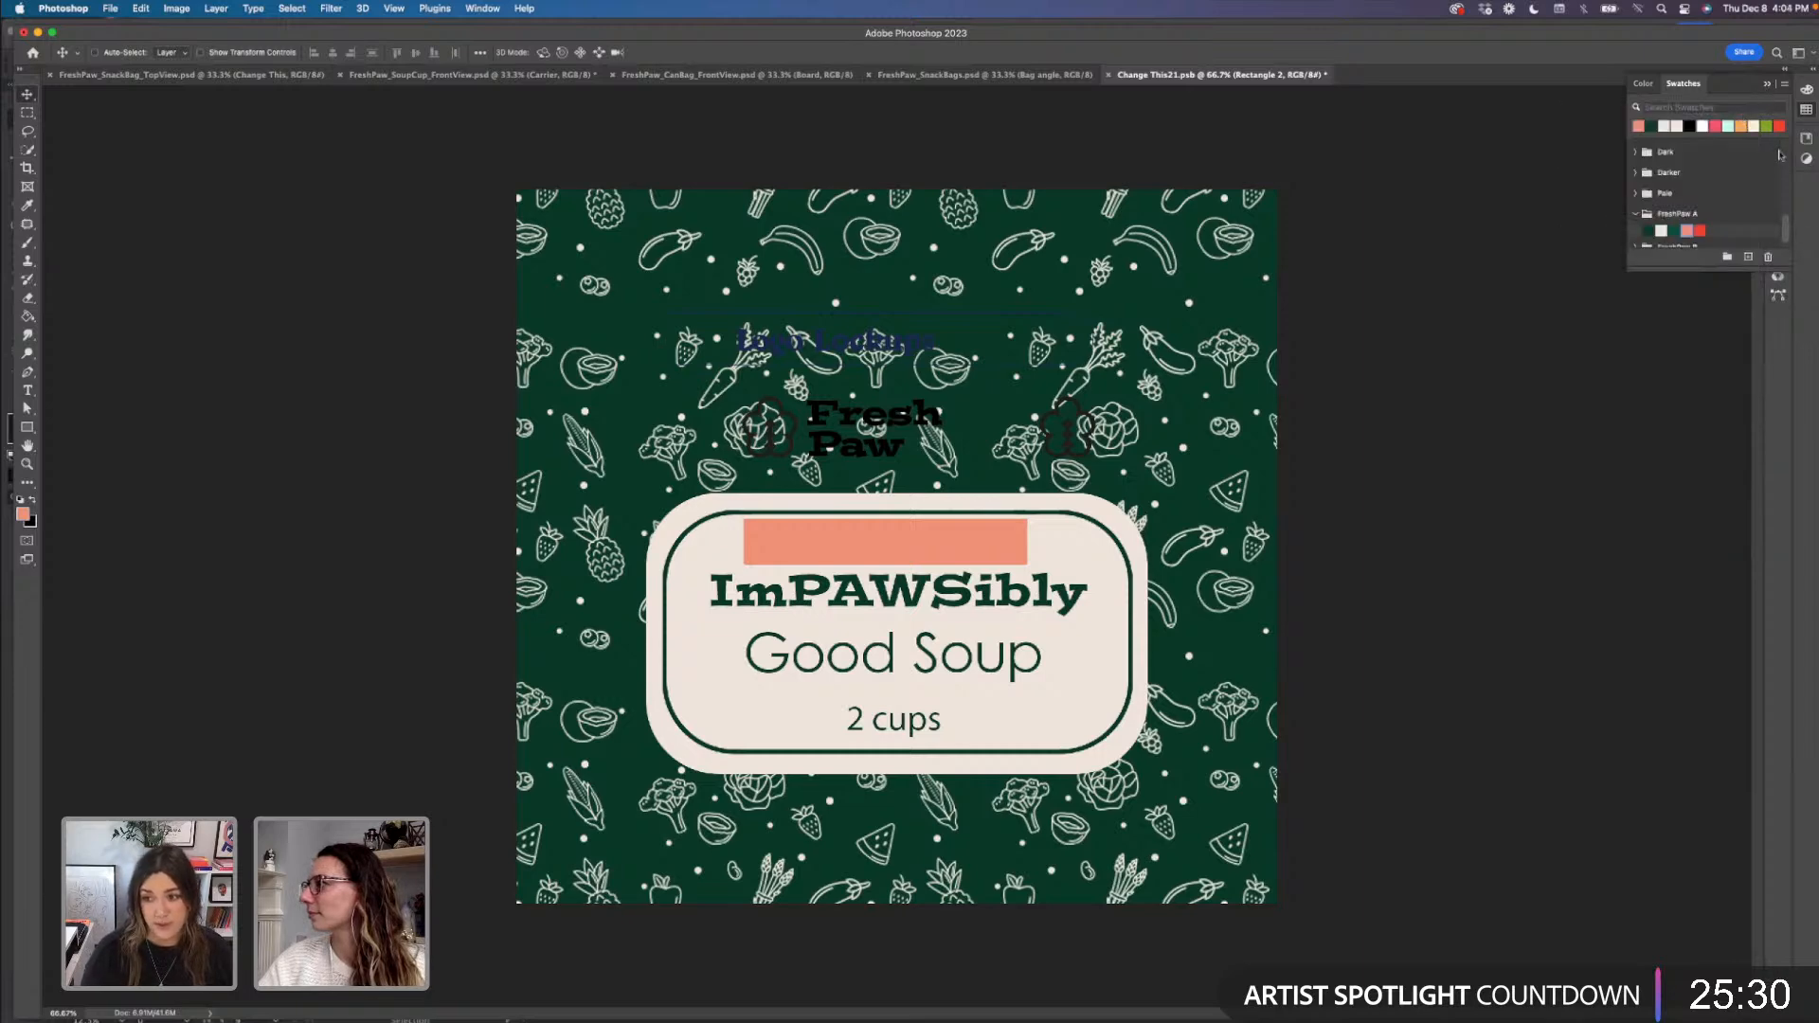
click(1766, 83)
click(1778, 255)
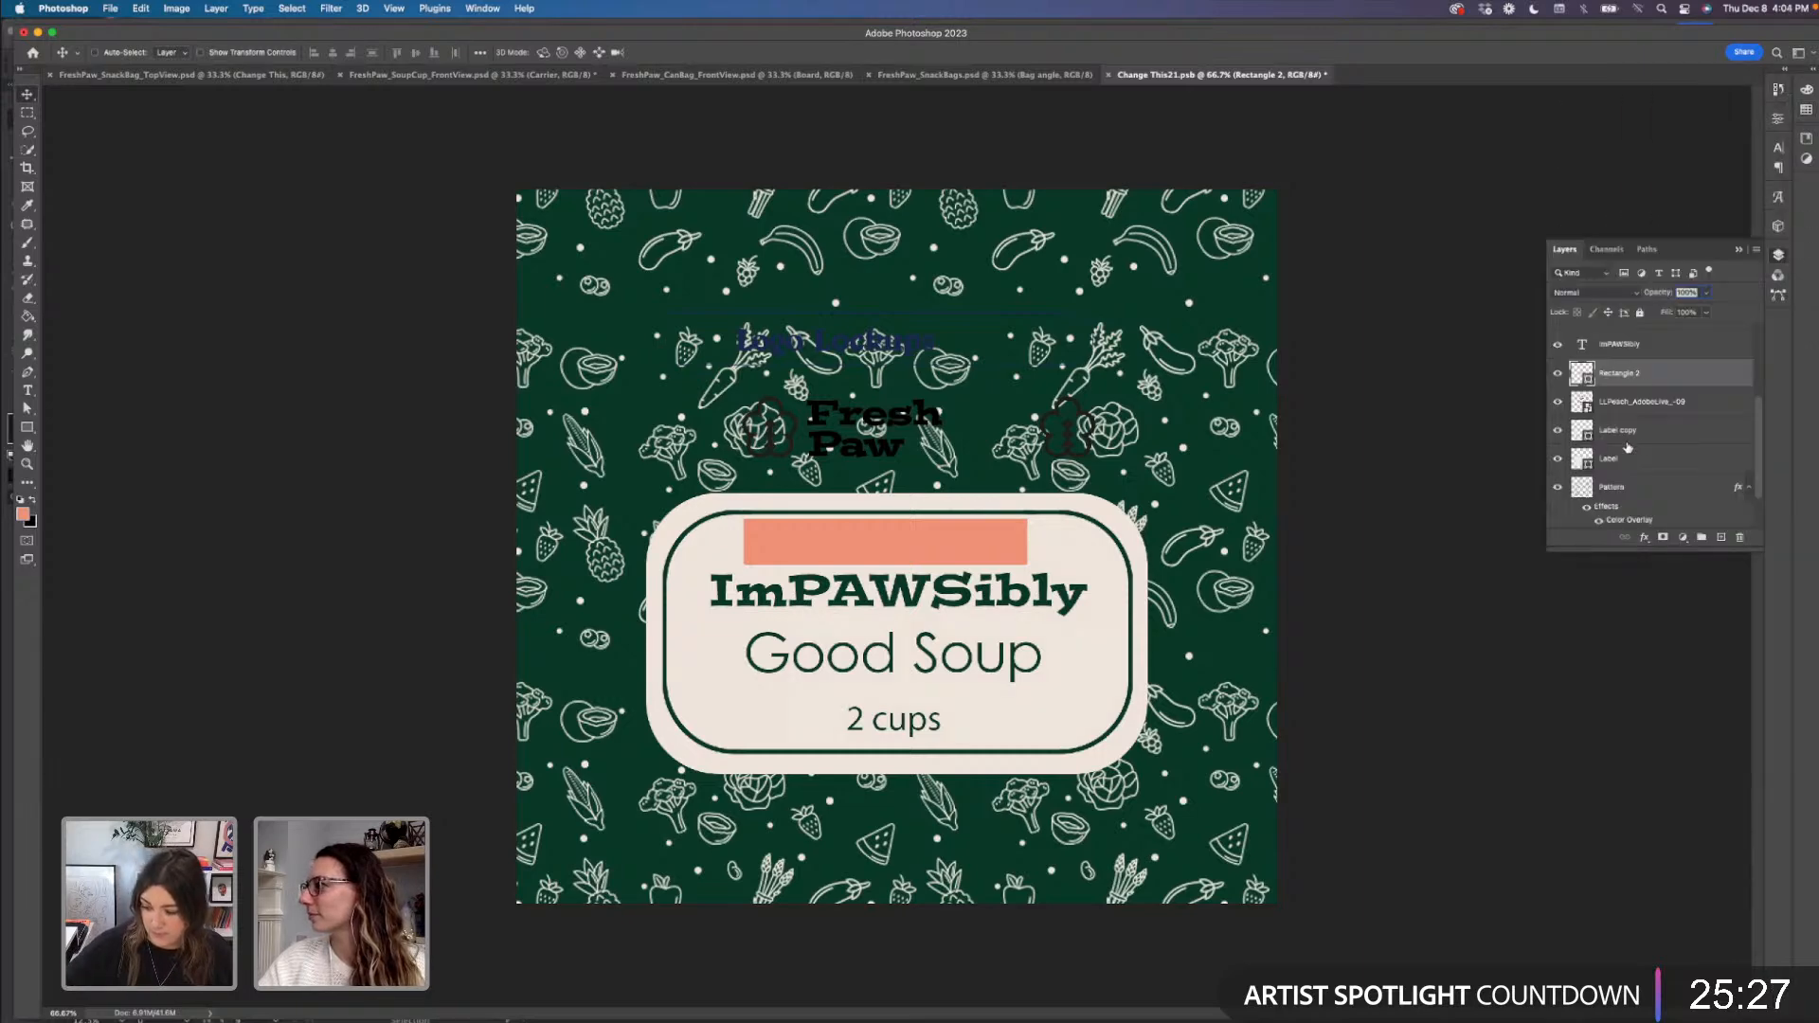
drag(1696, 400, 1694, 388)
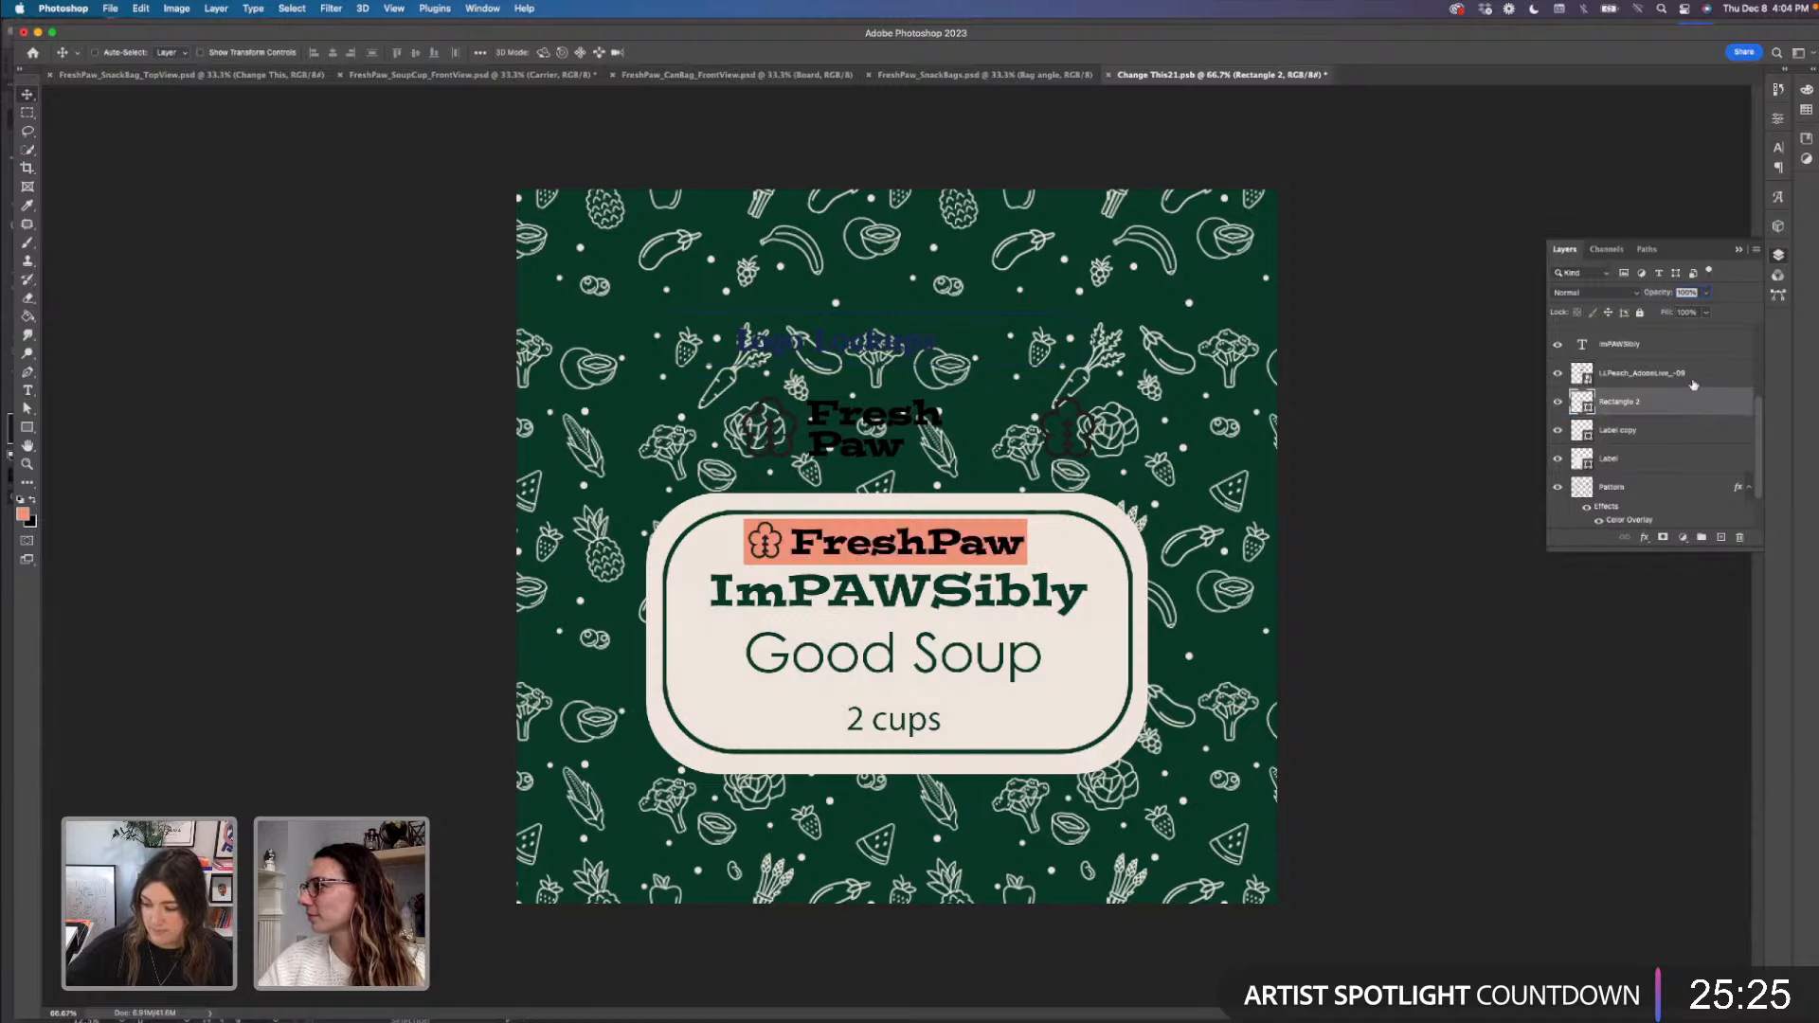
shift+click(1697, 379)
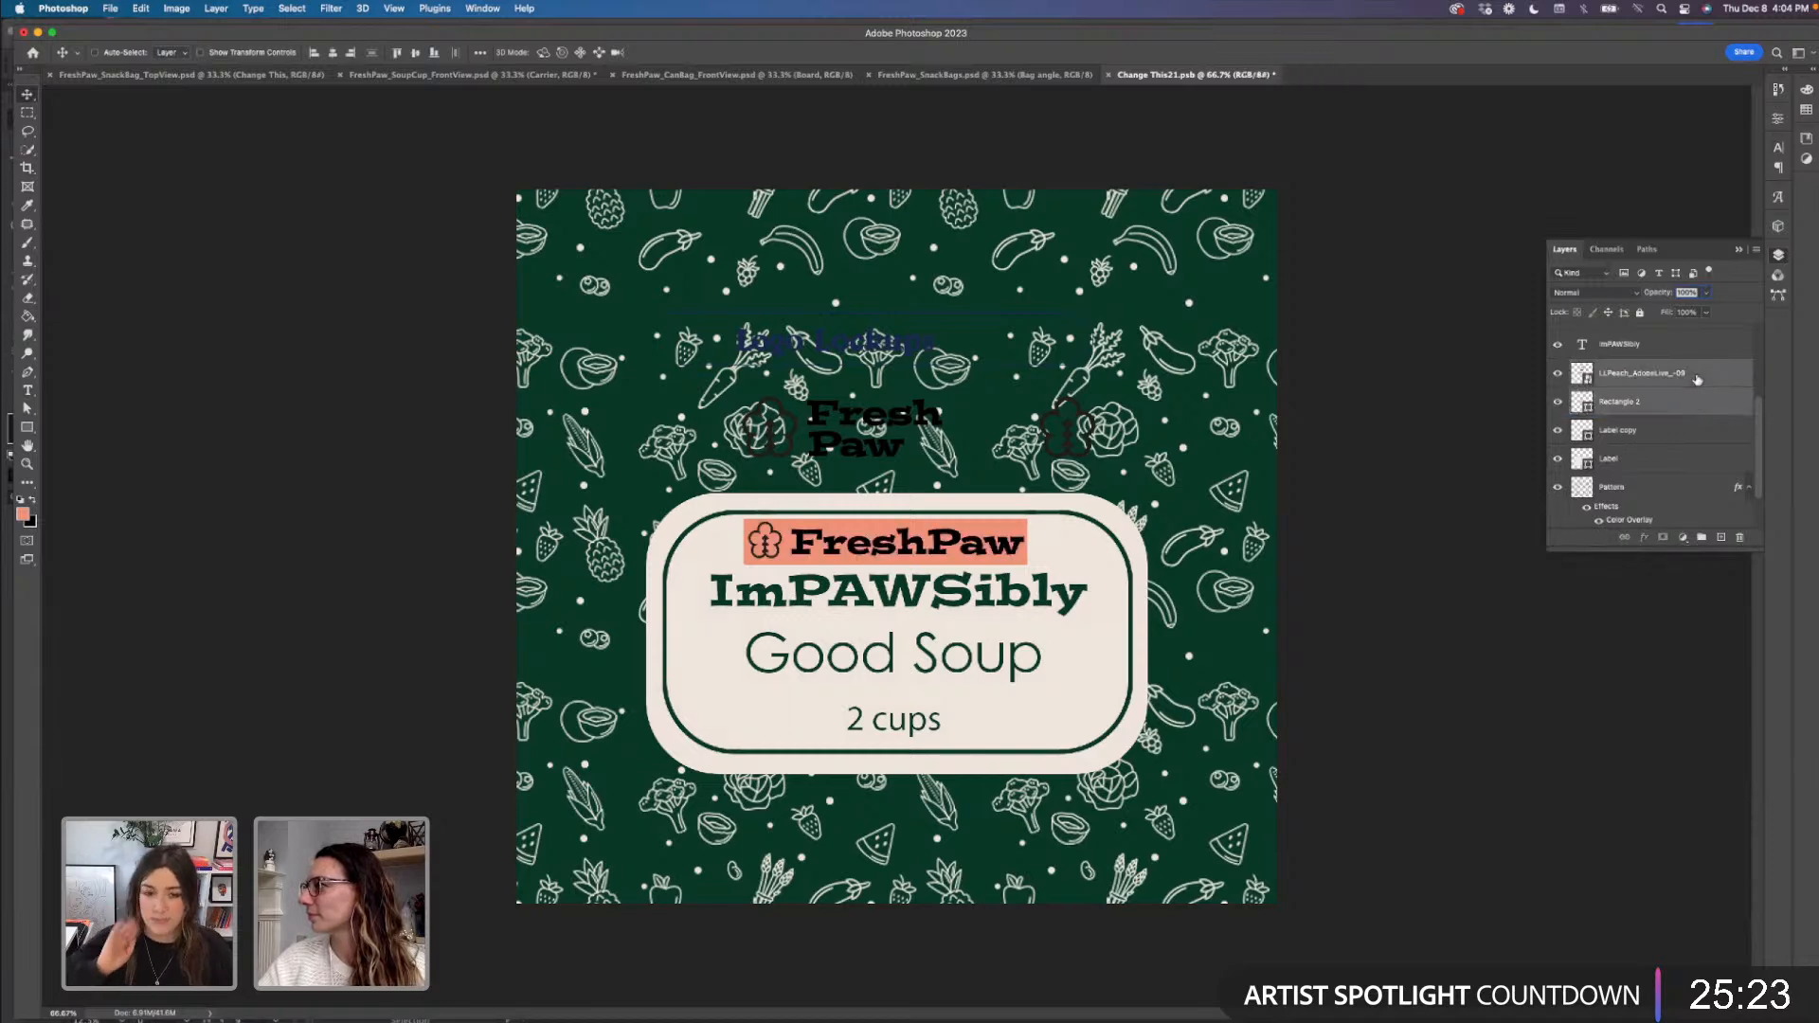
right_click(1697, 379)
click(1622, 664)
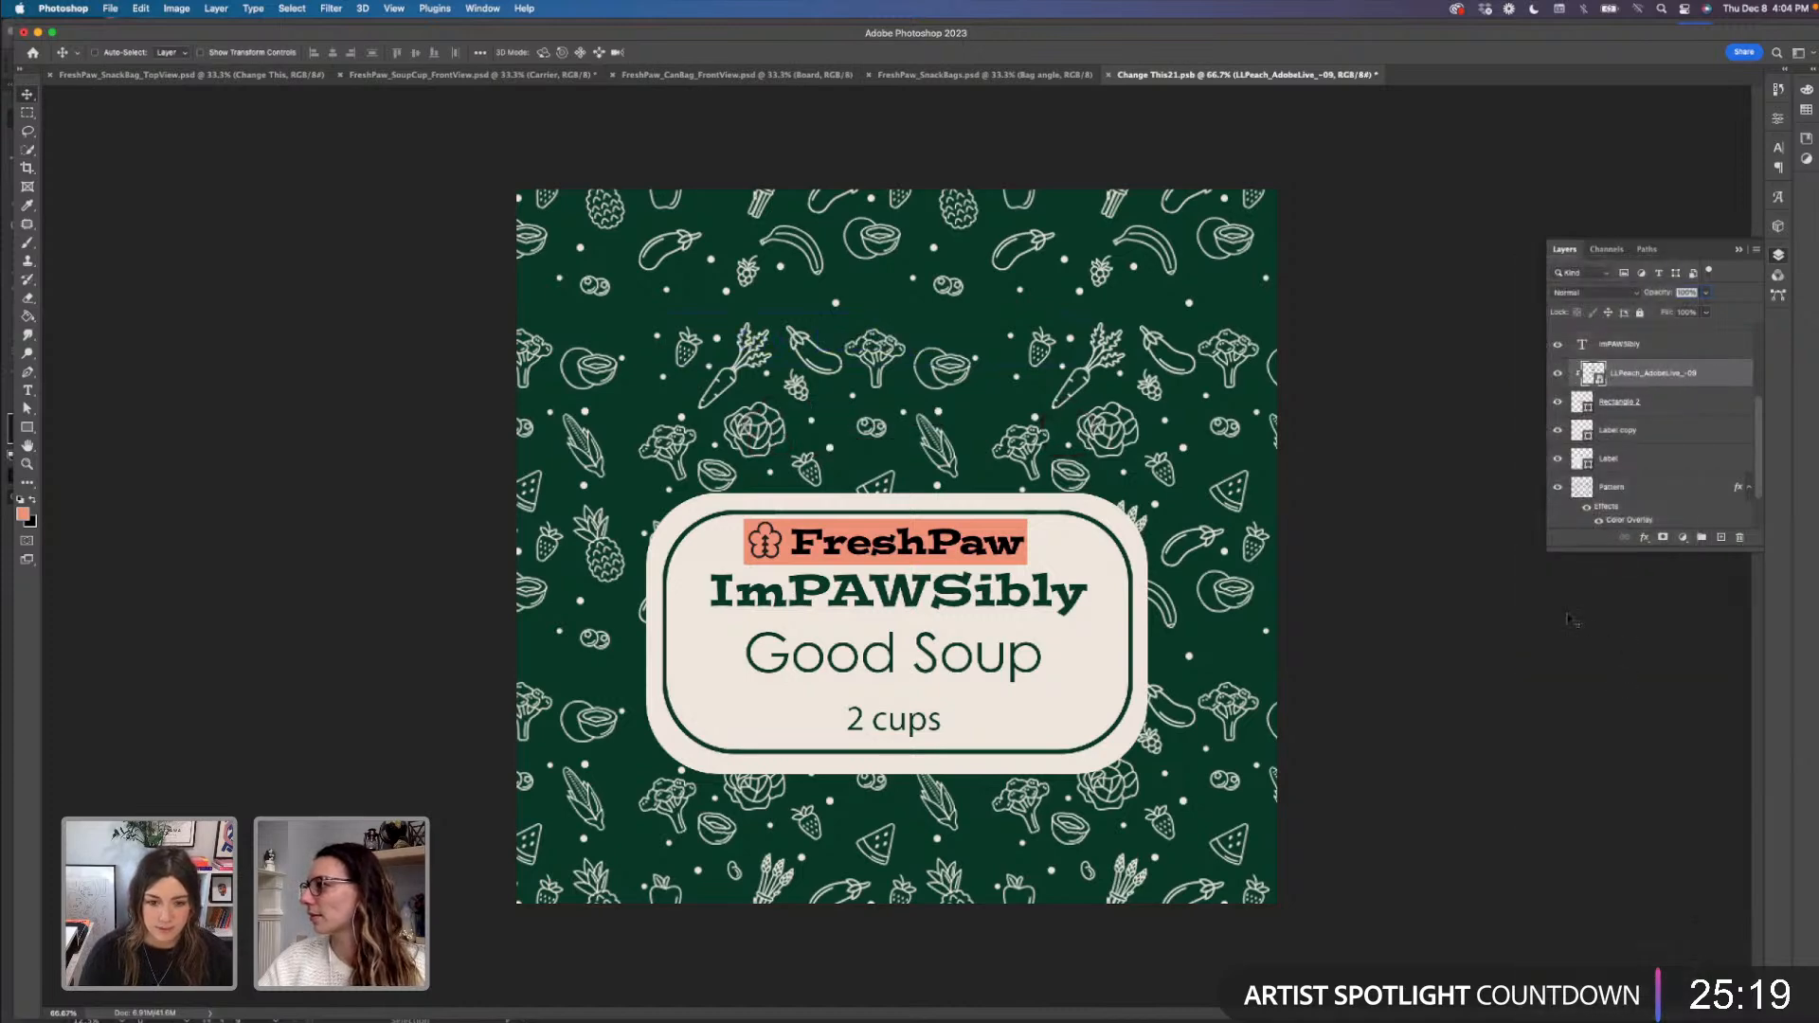
- Change the fill of Rectangle 2 to the label's cream colour, sampled from the artwork
double_click(1583, 403)
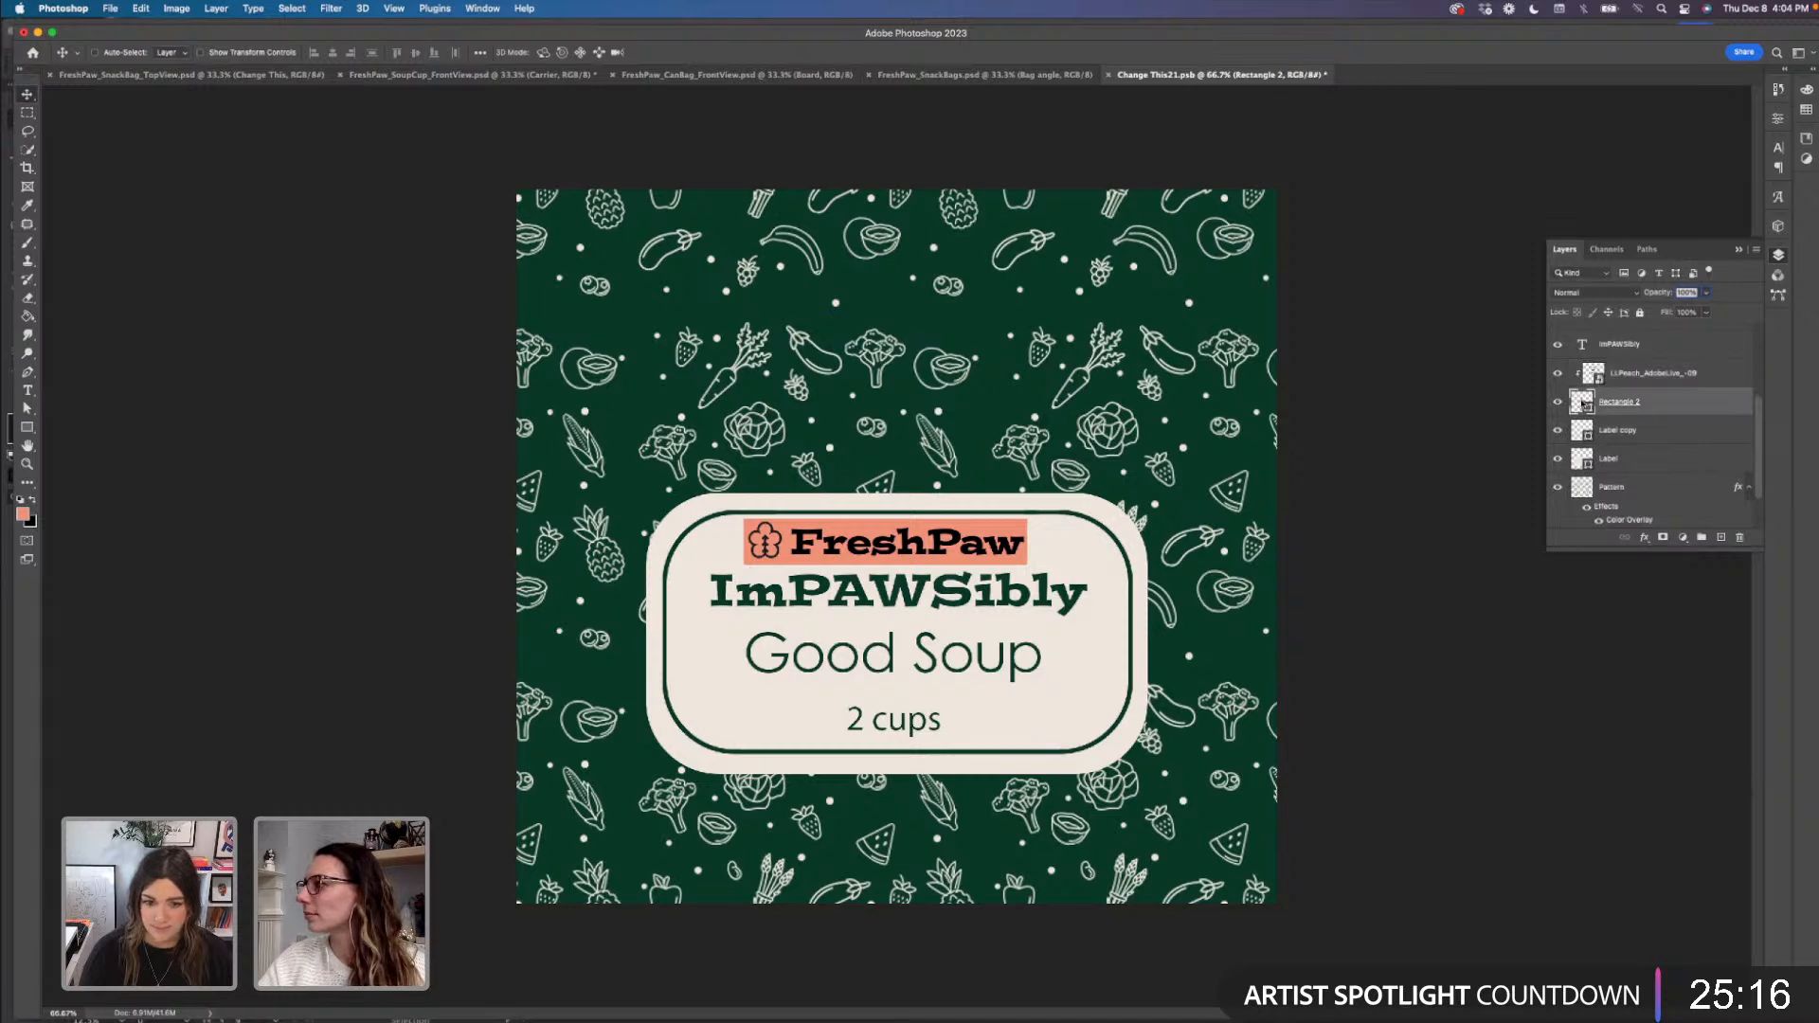
click(1116, 622)
click(1298, 286)
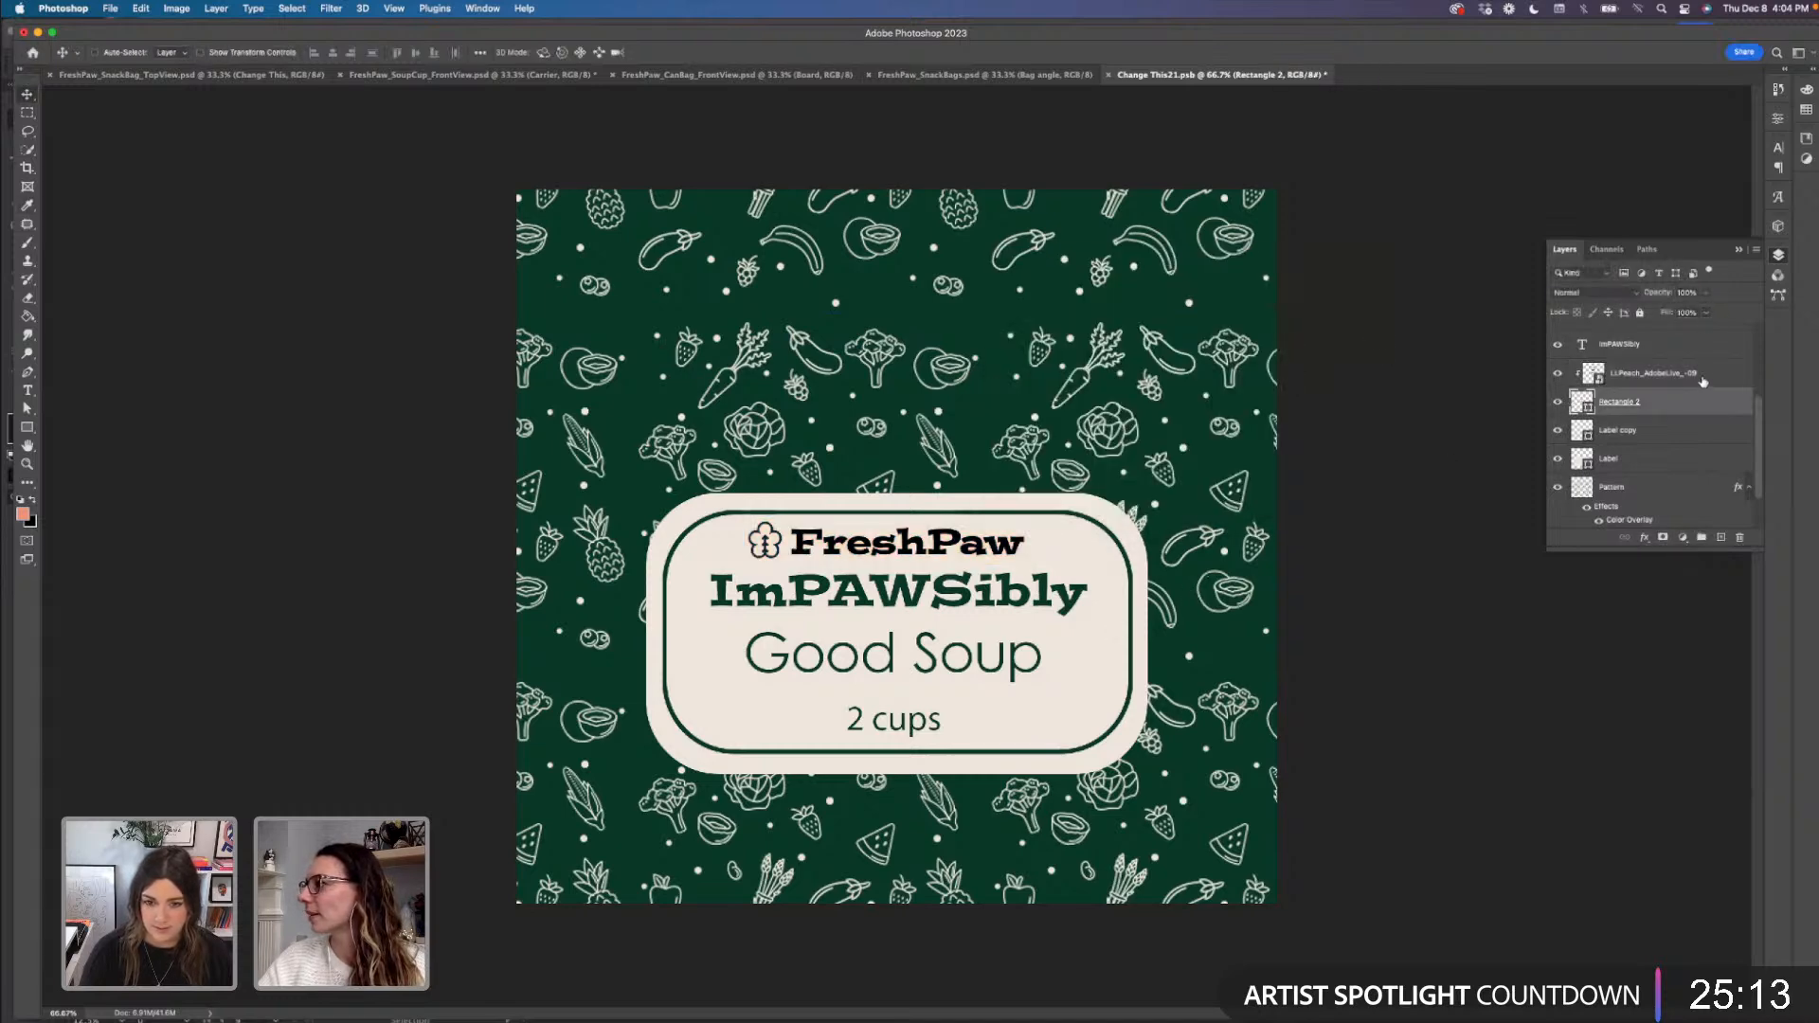
- Add a Color Overlay to the clipped FreshPaw logo in the dark green #014029 sampled from the patterned background
click(1696, 374)
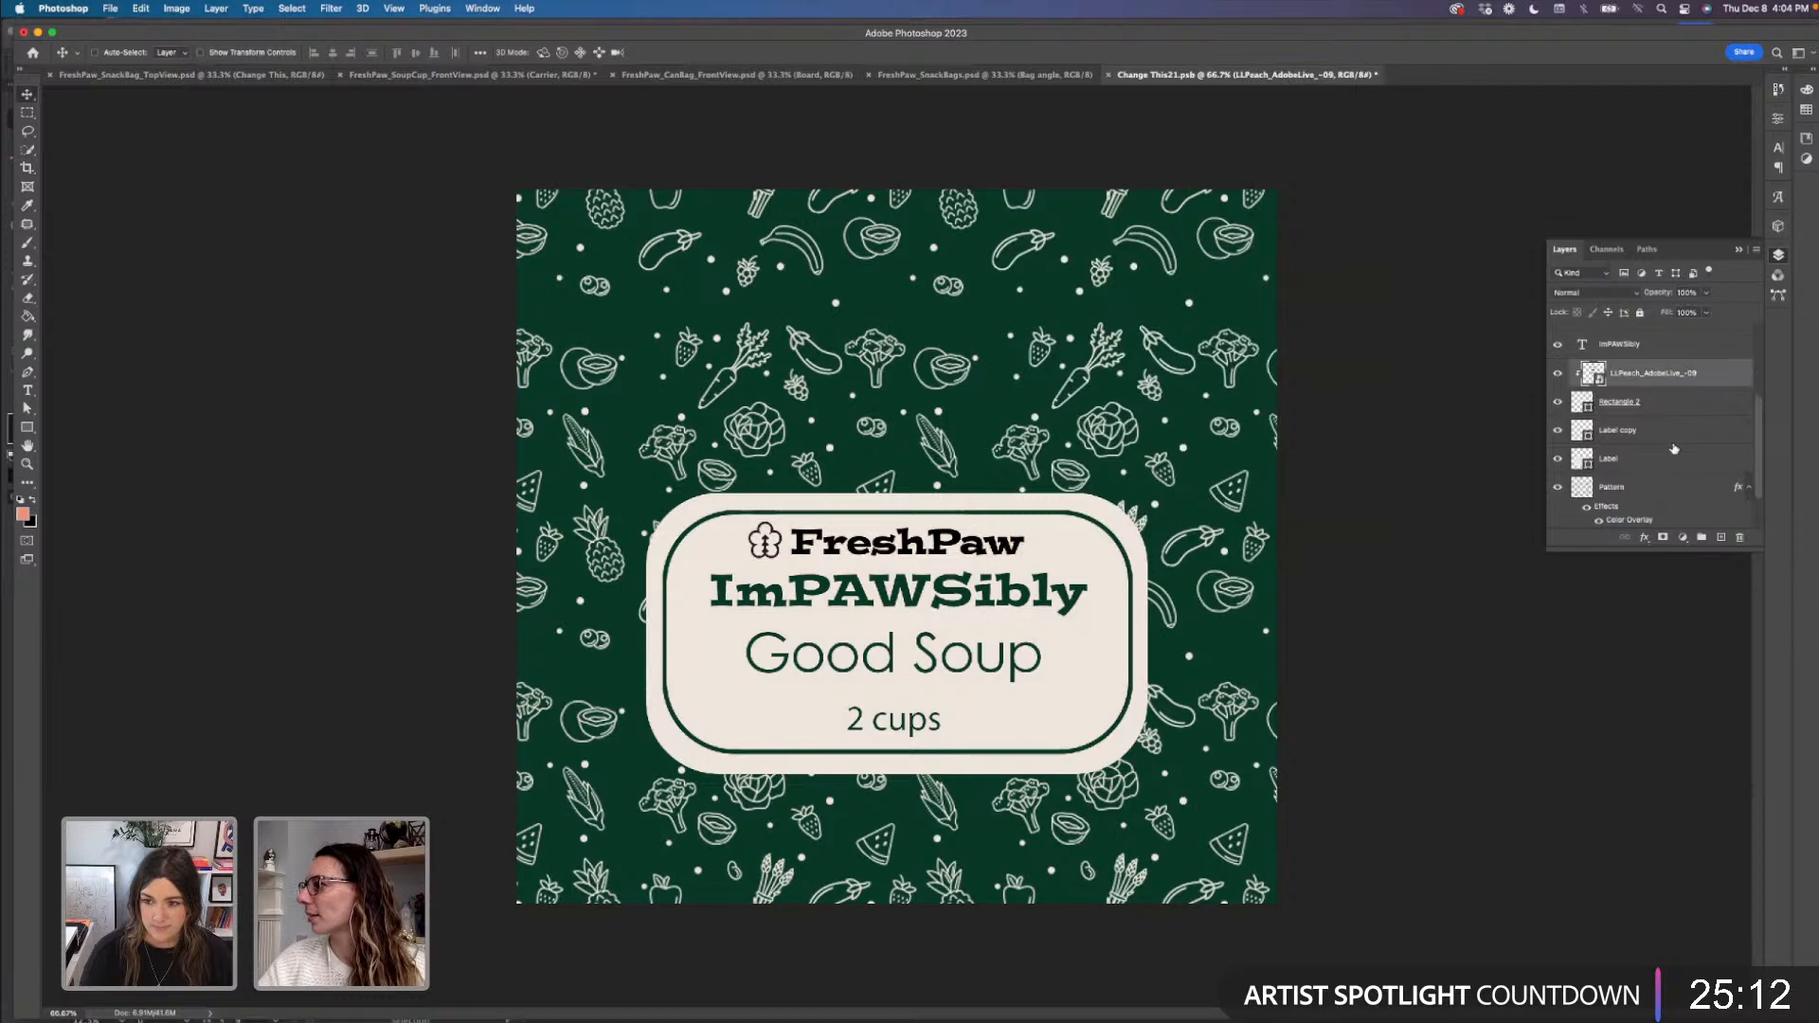
click(1643, 537)
click(1653, 651)
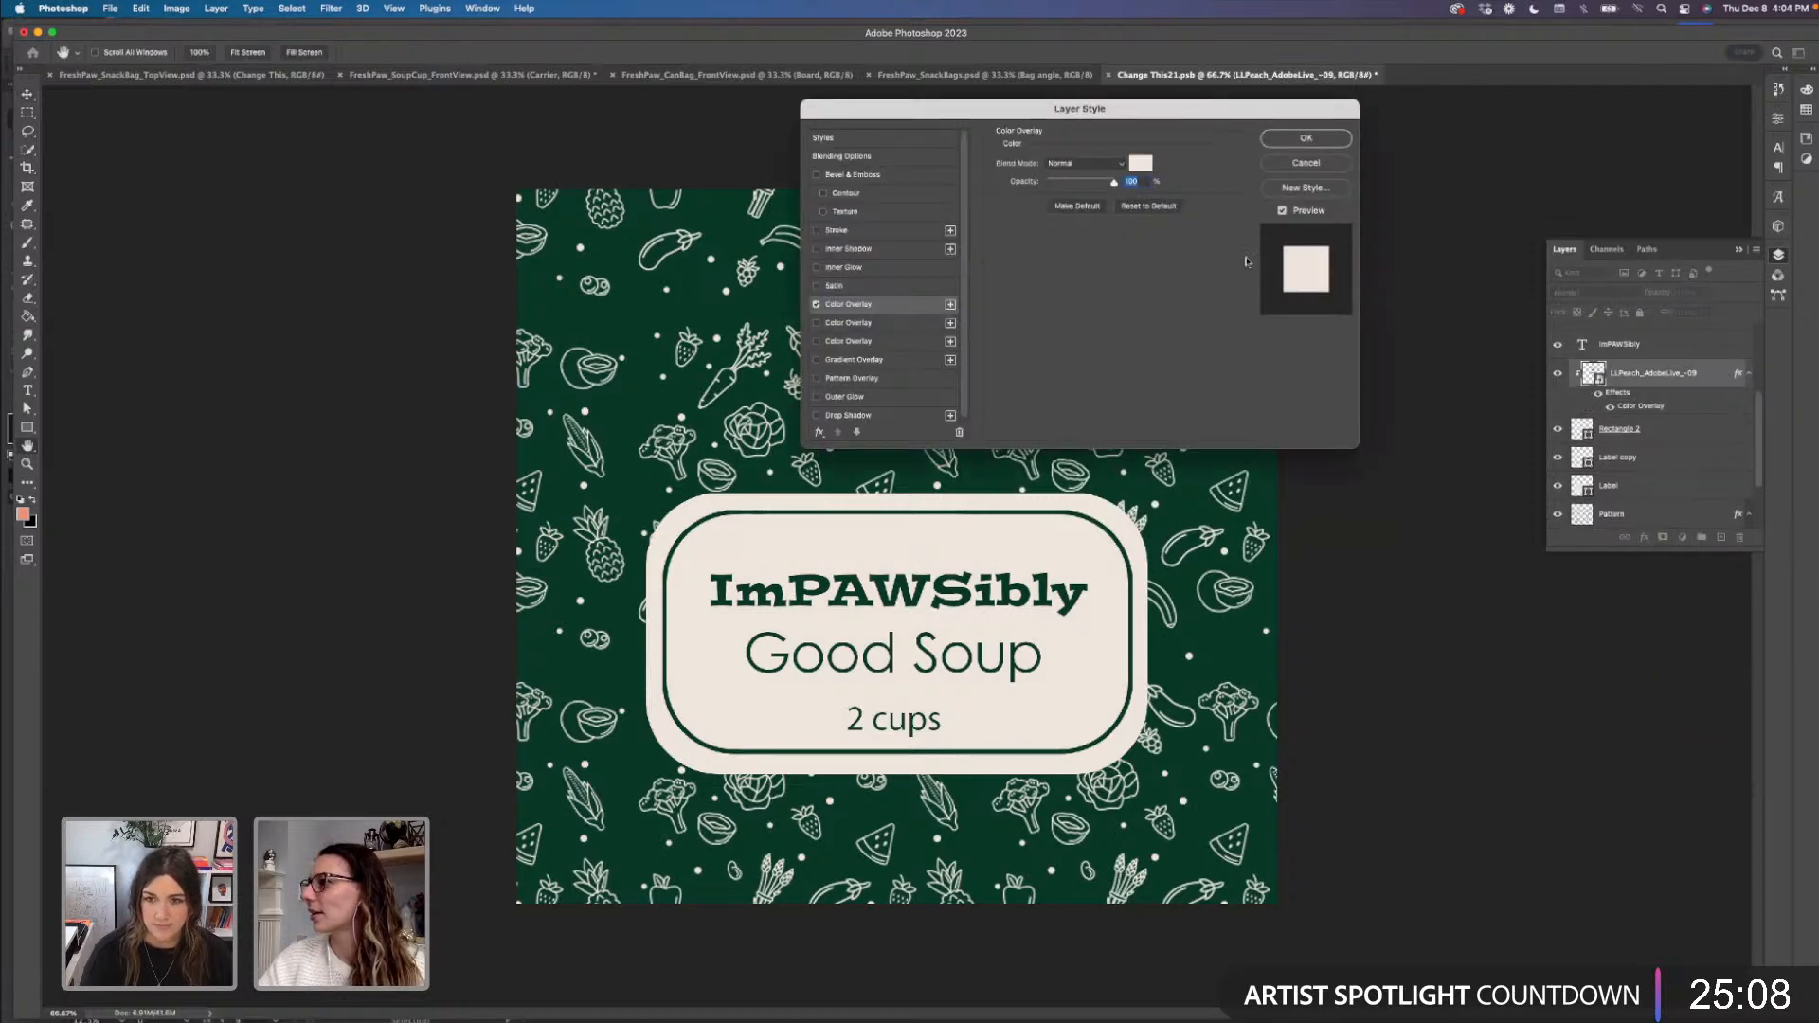
click(1141, 163)
click(654, 332)
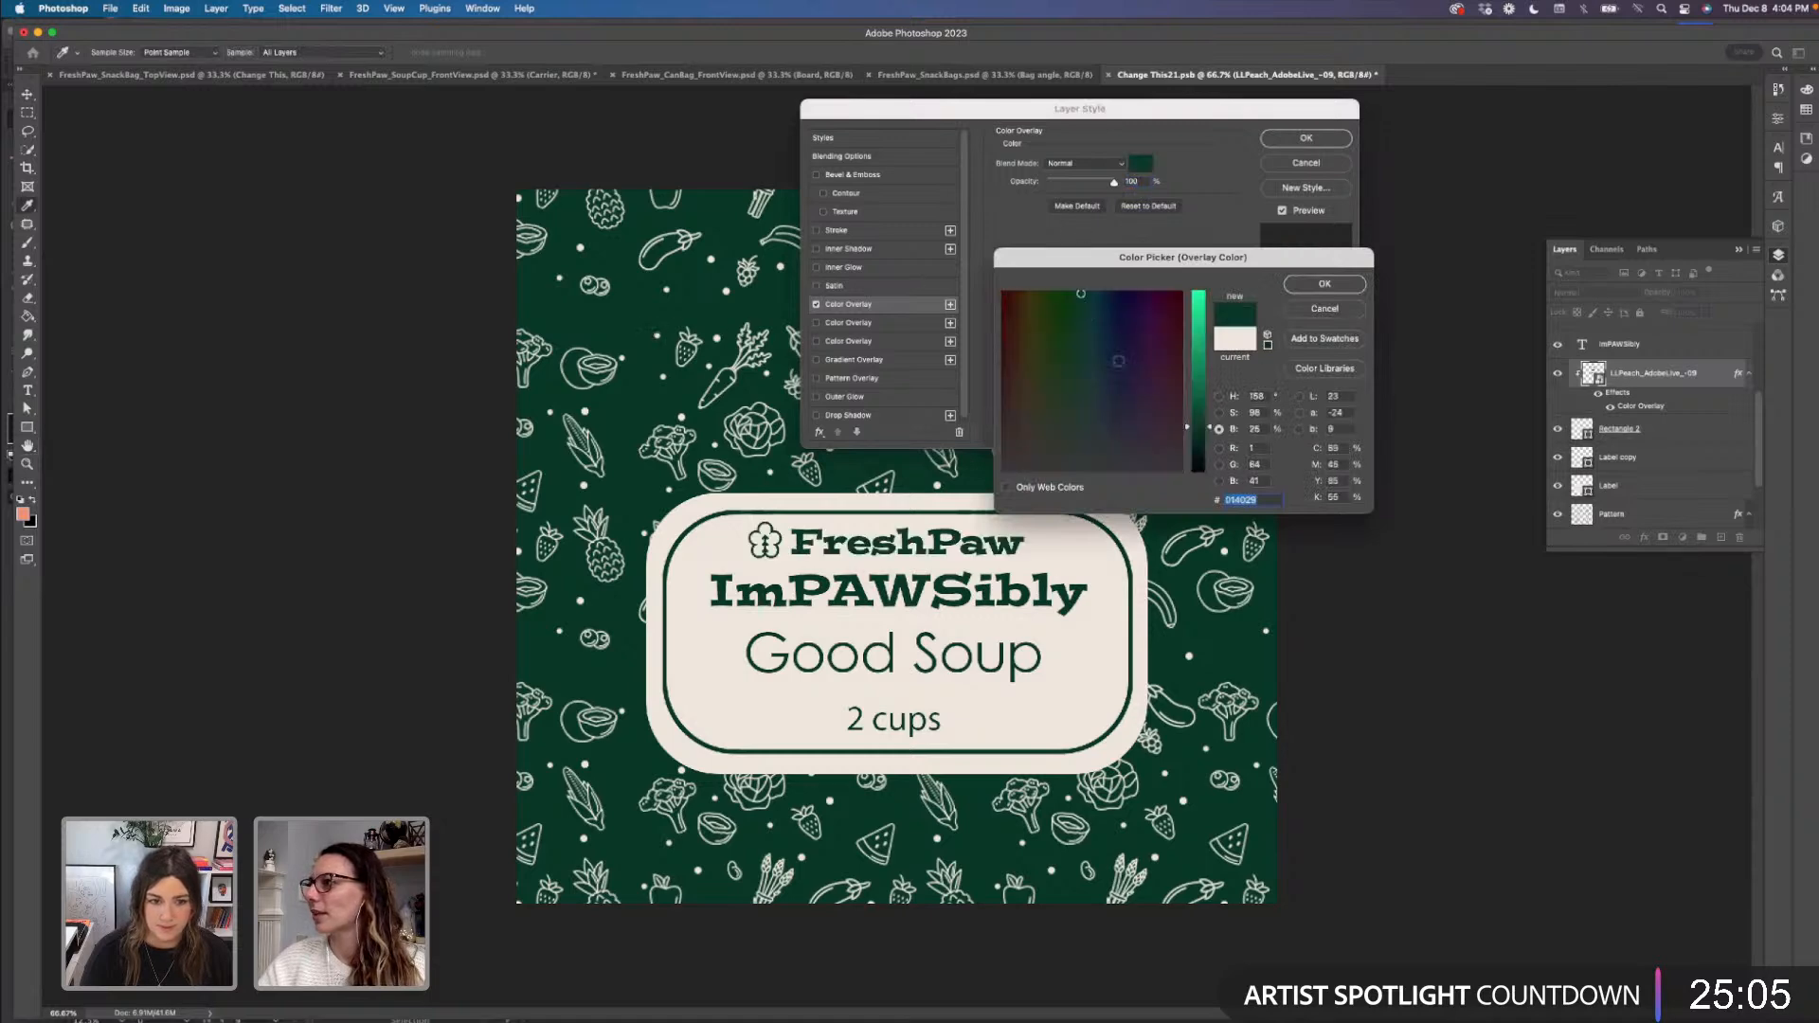
click(1332, 284)
click(1306, 140)
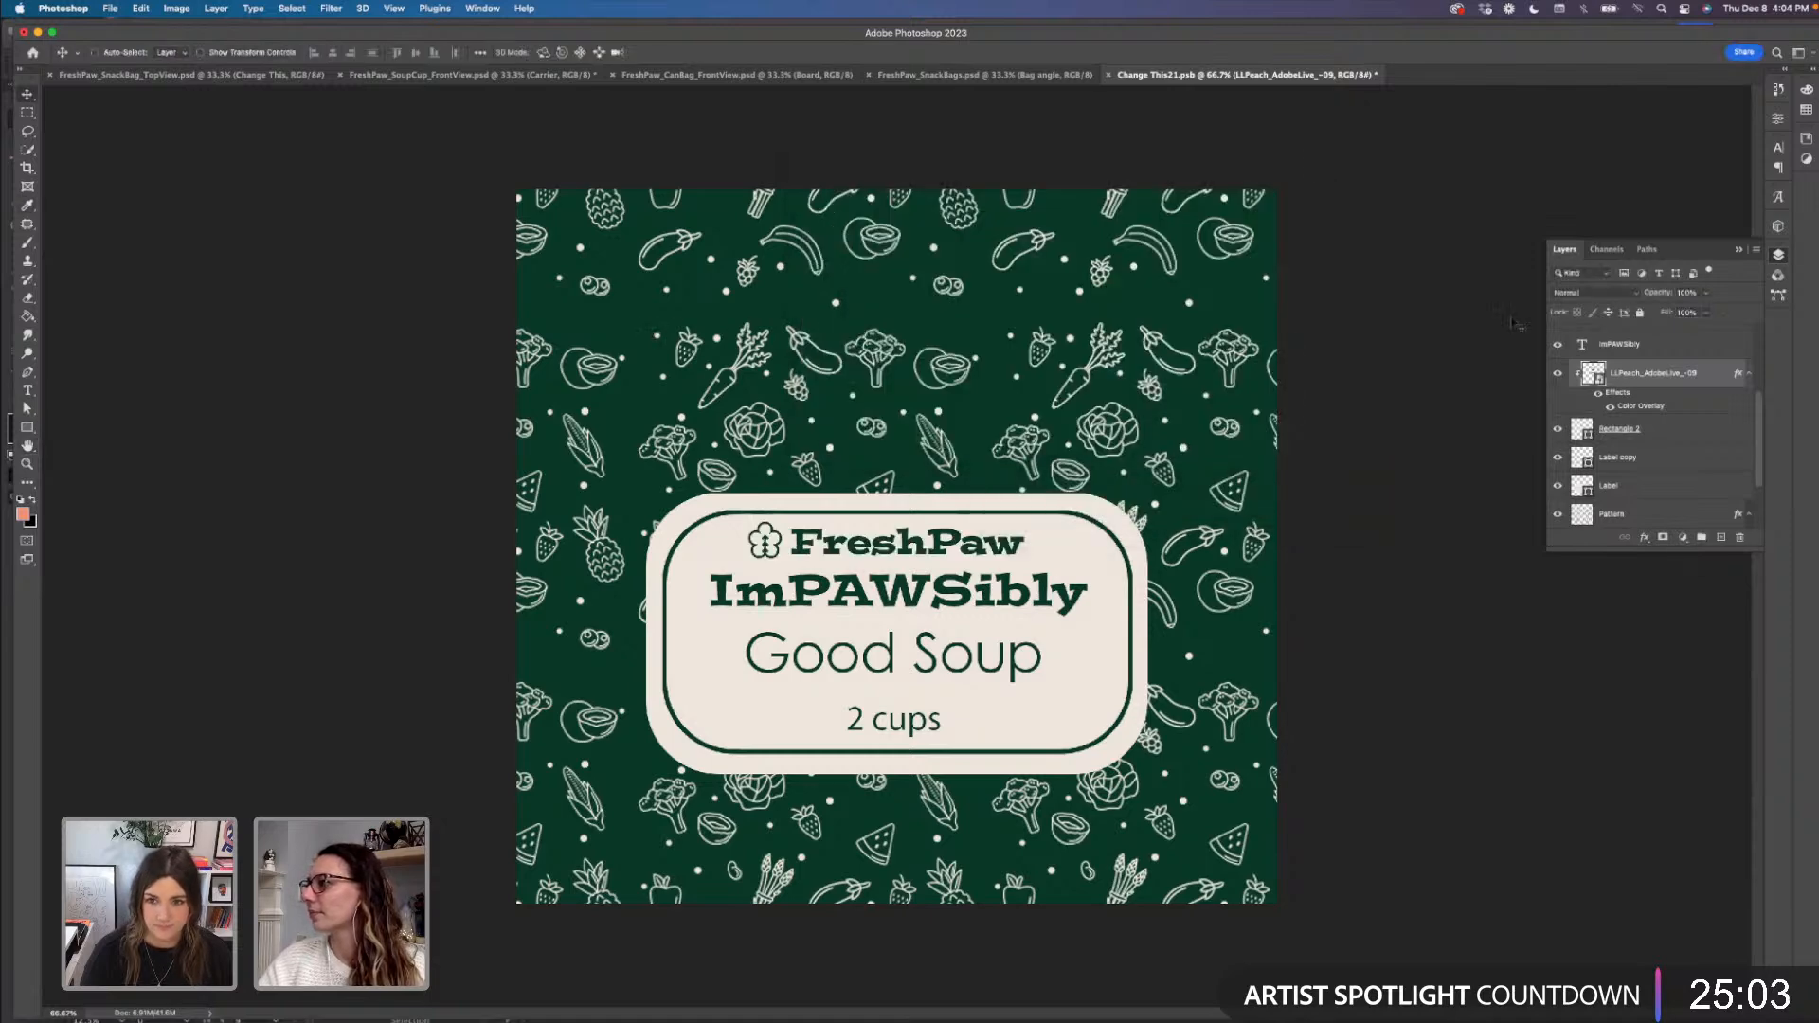
- Group the FreshPaw logo layer and Rectangle 2 under the name Logo
shift+click(1681, 426)
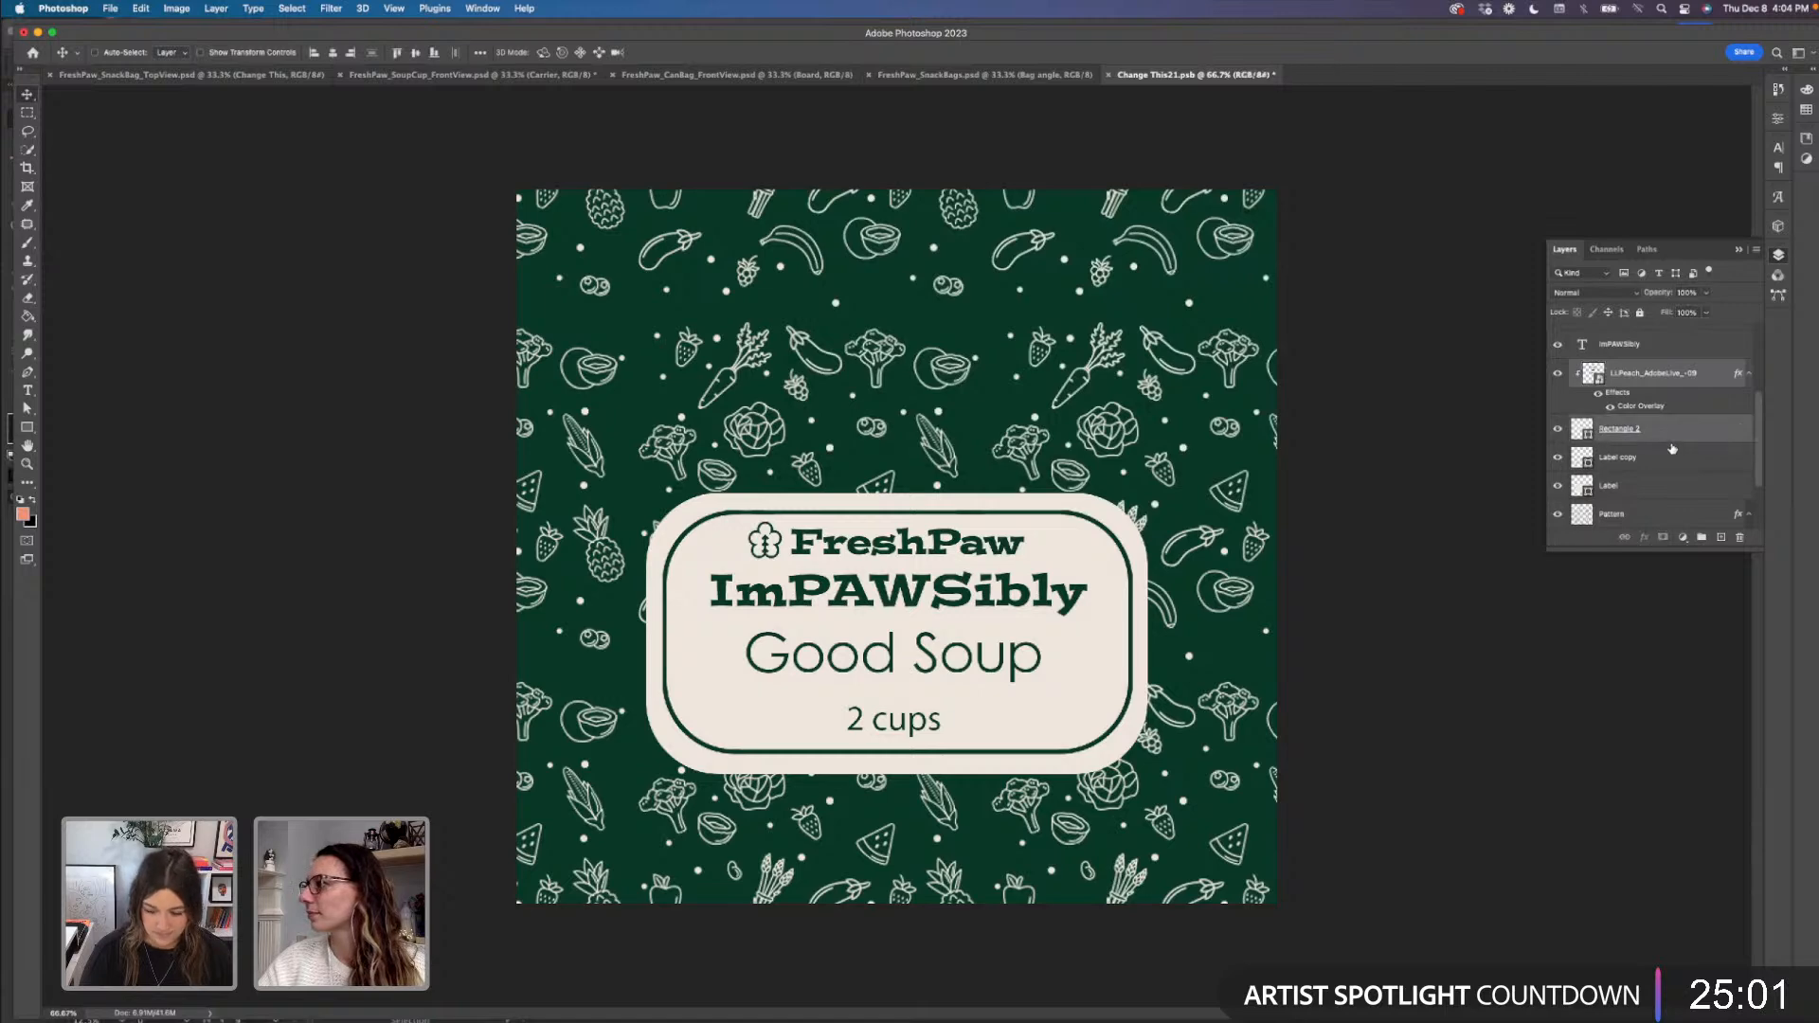
click(1755, 250)
click(1654, 389)
text(Logo)
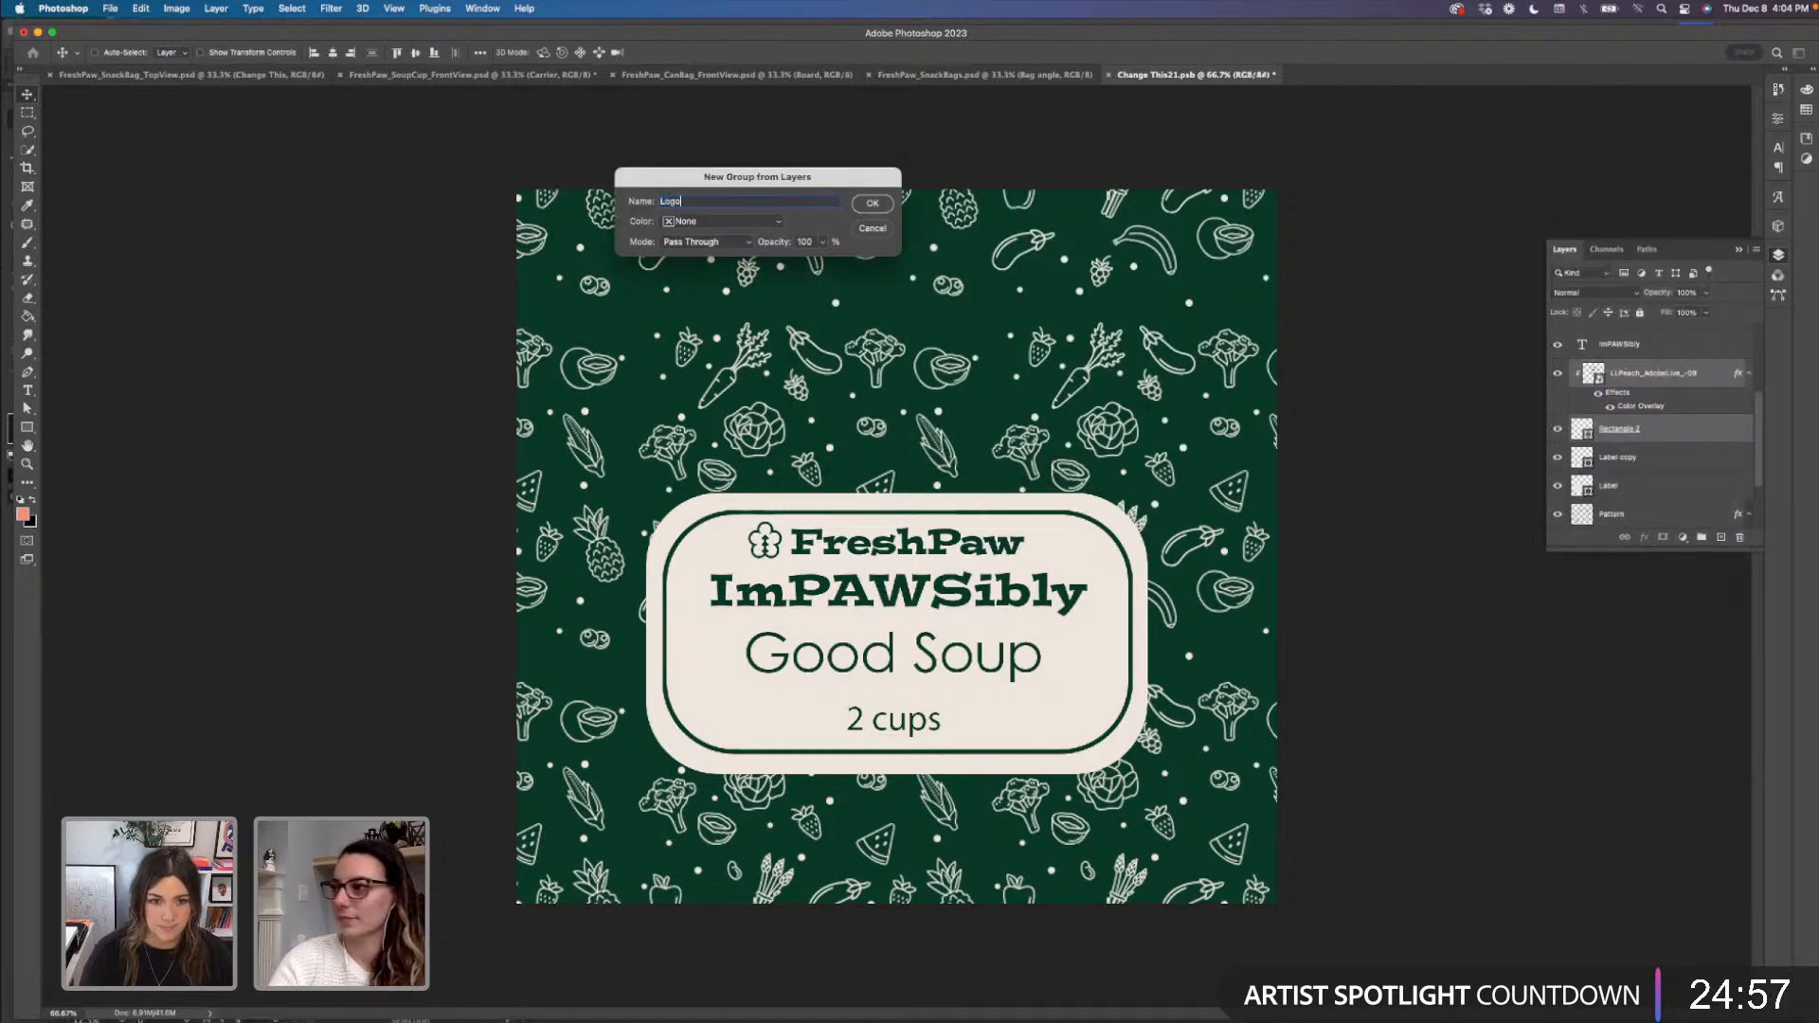
key(Return)
- Scale the Logo group to about 84%, centre it above "ImPAWSibly" on the label, and stack it above that text layer
key(super+t)
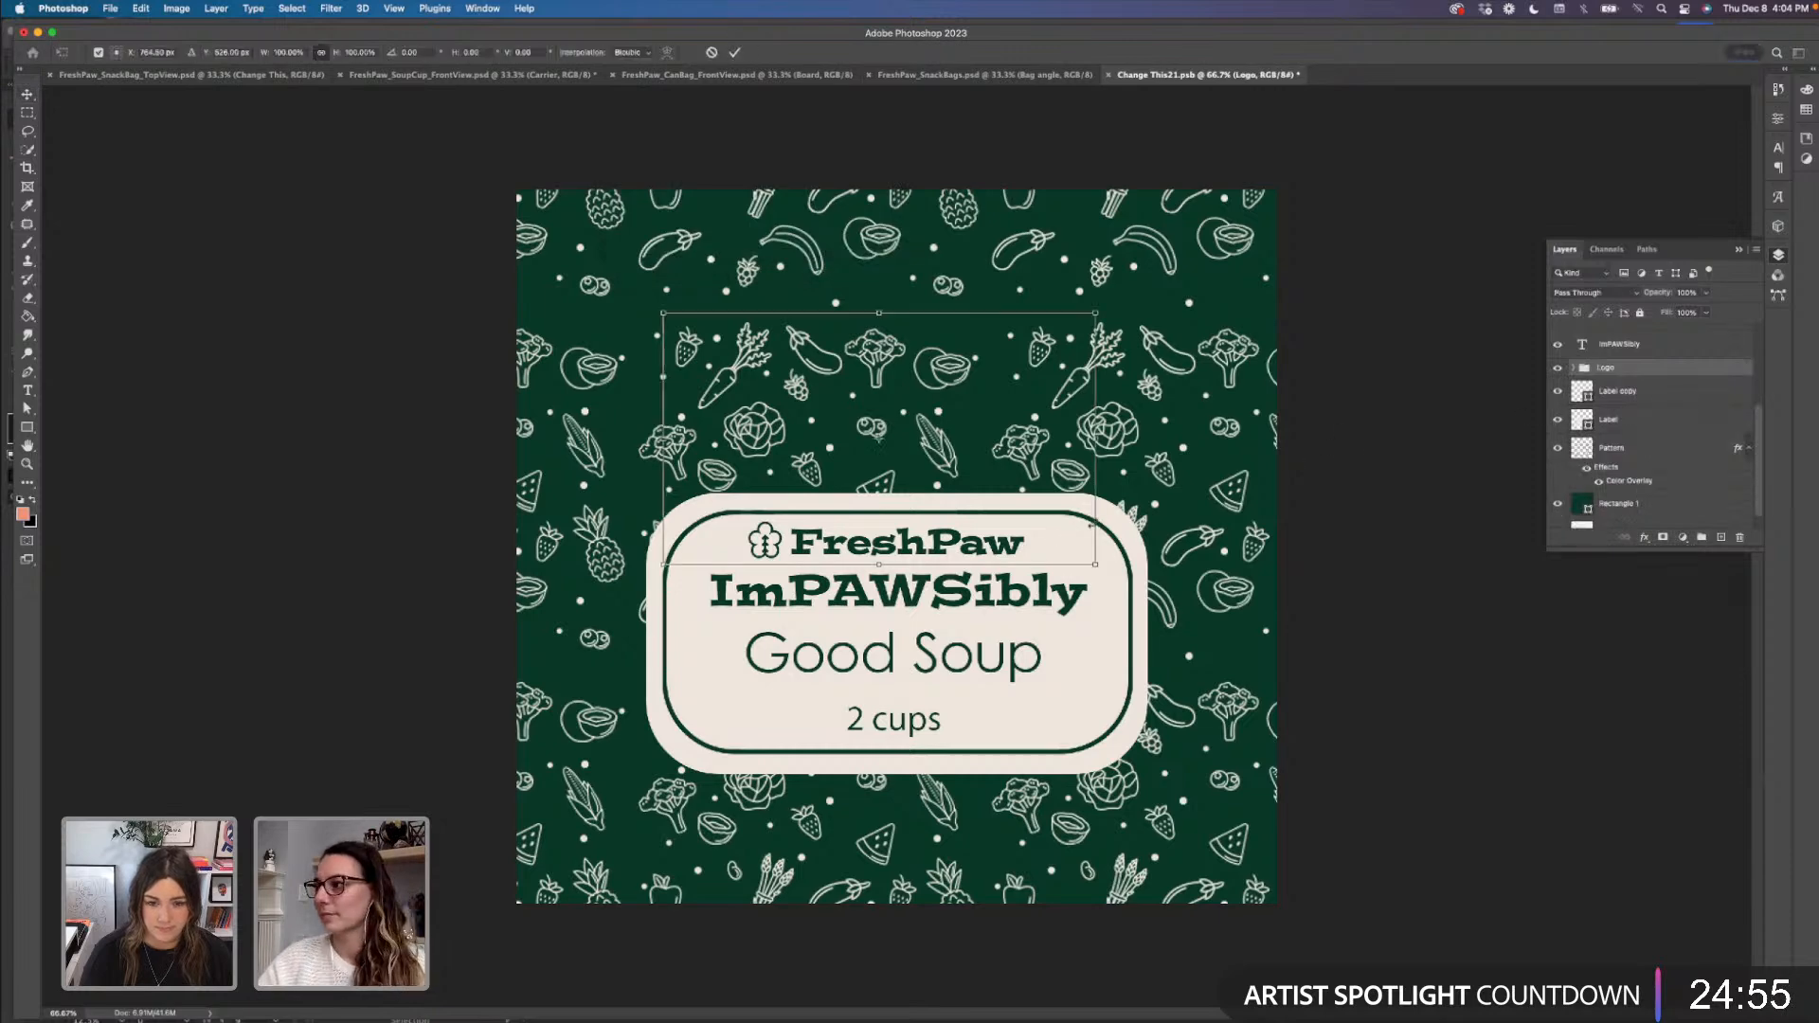
drag(1097, 439, 1060, 441)
drag(983, 538, 984, 549)
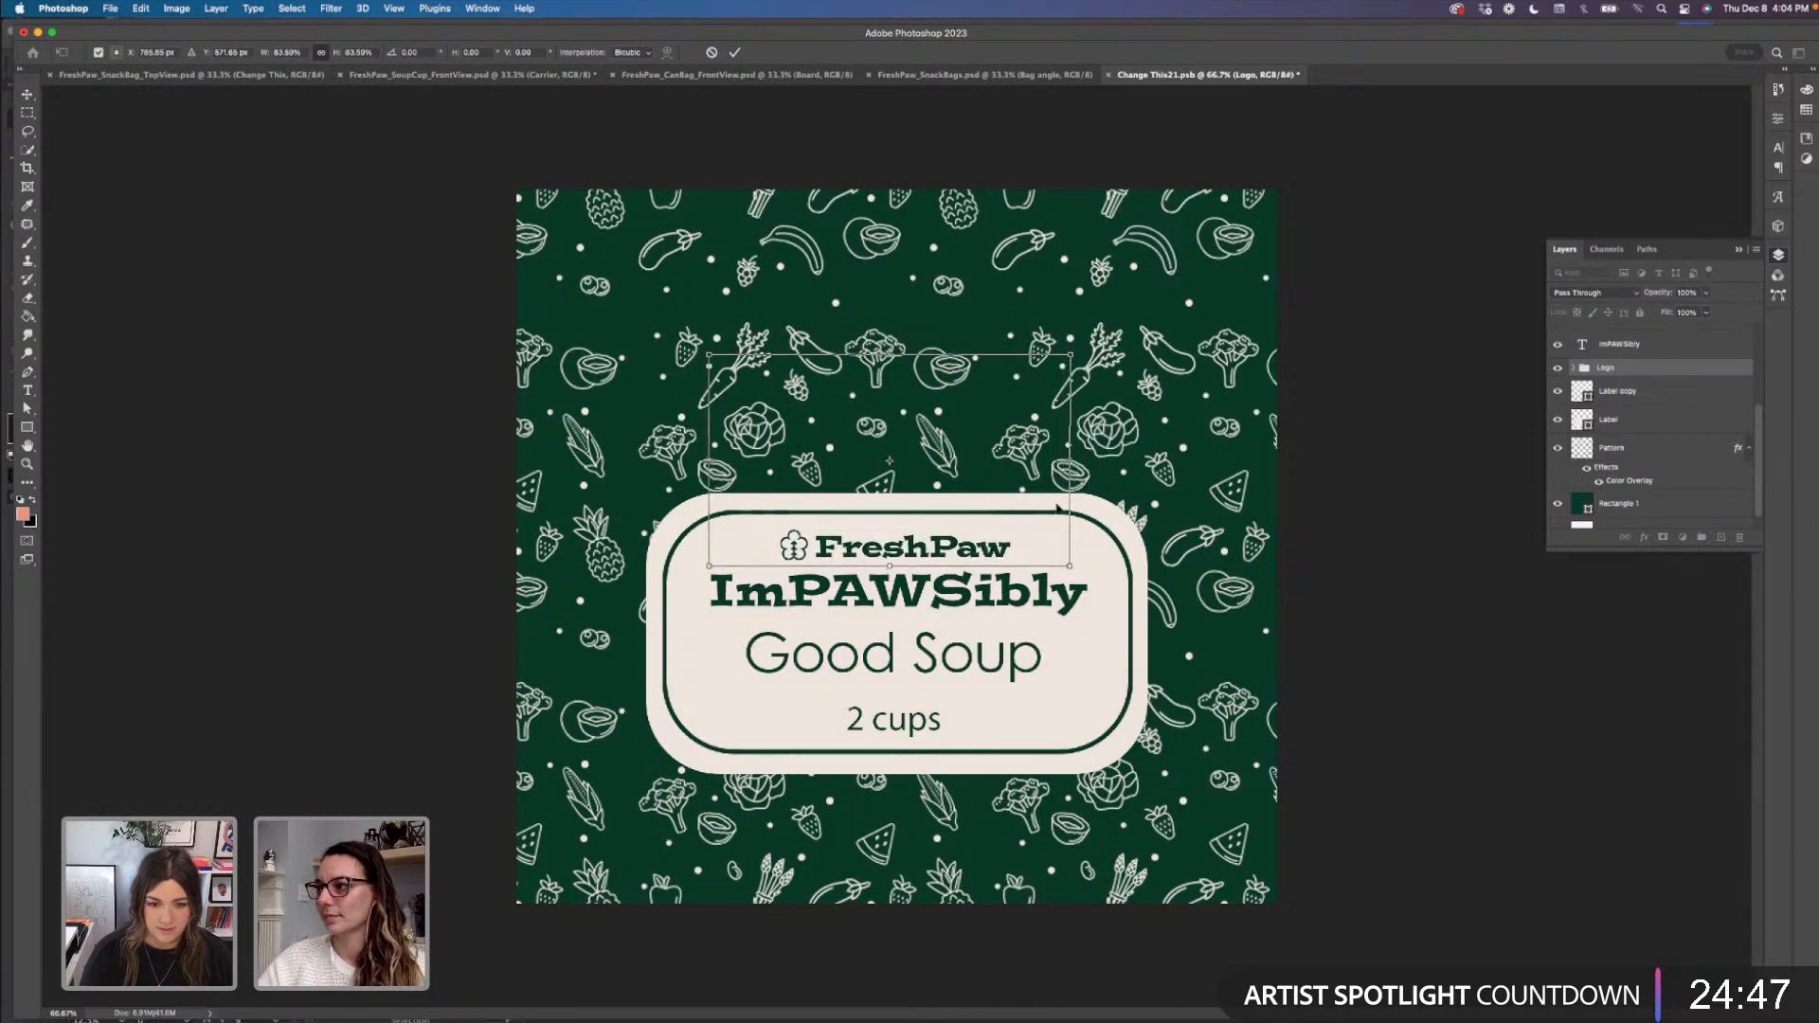
key(Return)
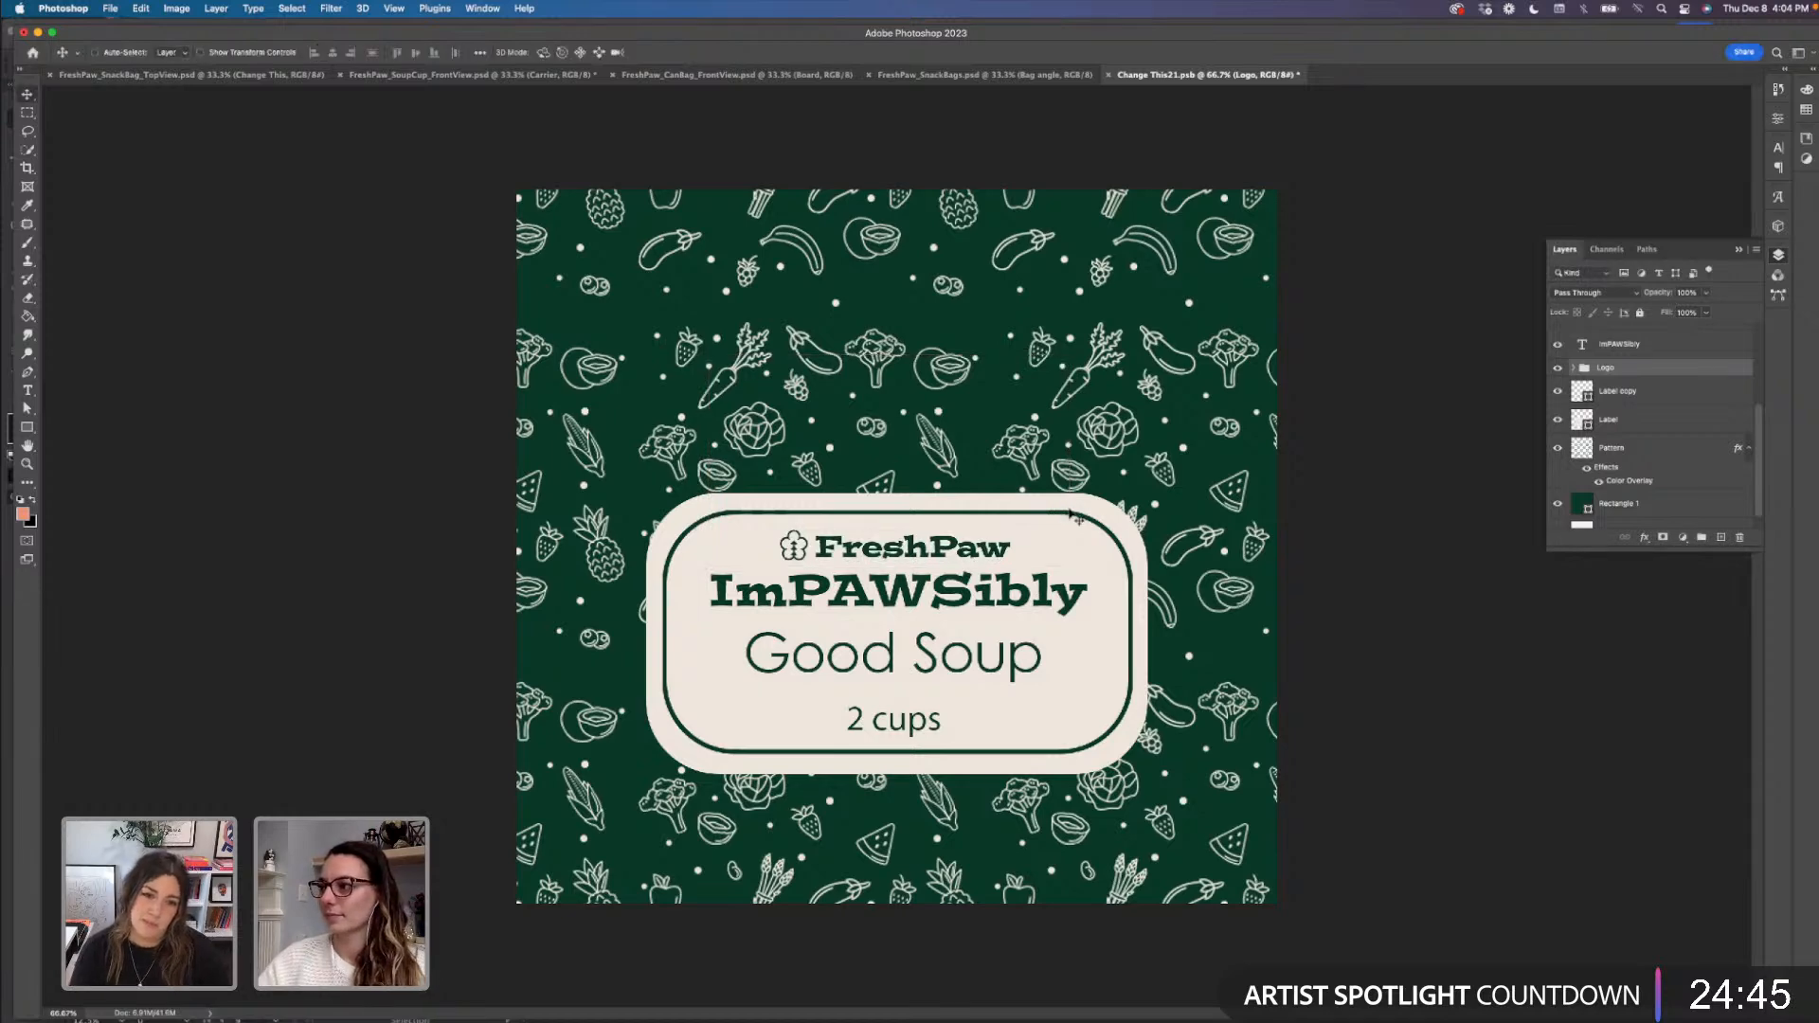
key(super+bracketright)
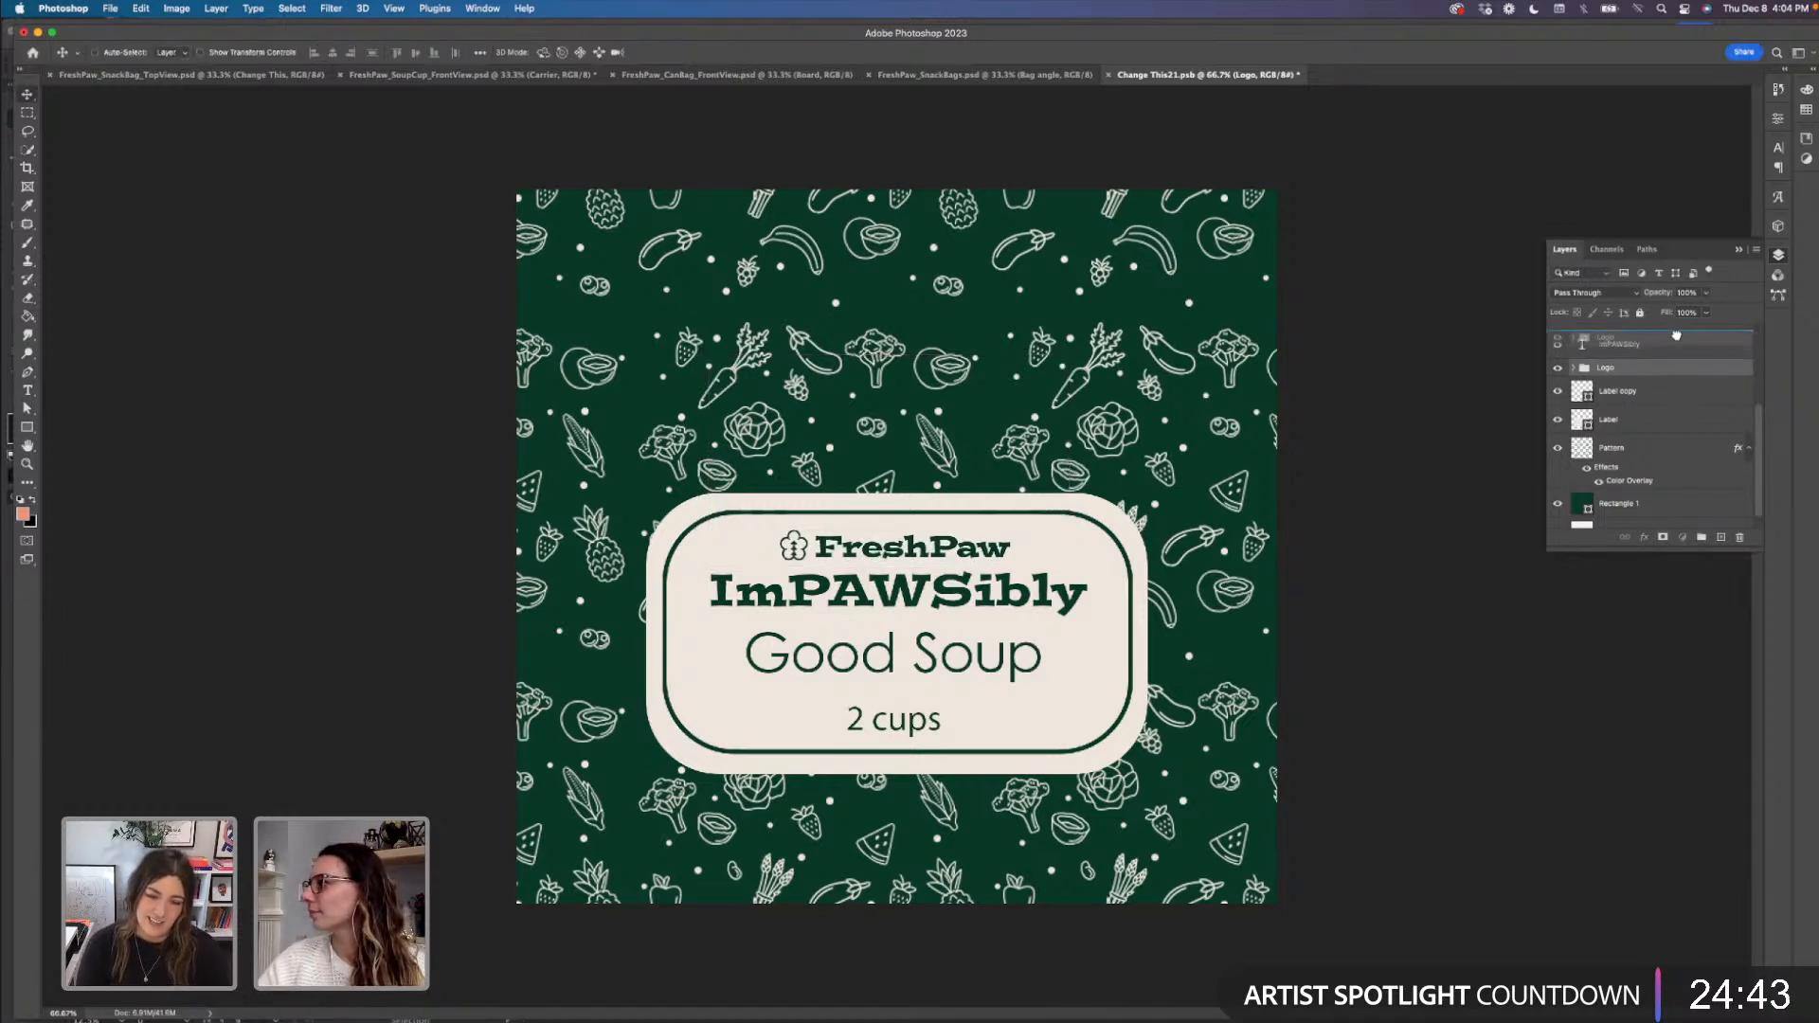
- Move the "ImPAWSibly" text slightly down towards "Good Soup", and save and close the Carrier contents
click(1620, 362)
drag(1006, 549, 1006, 567)
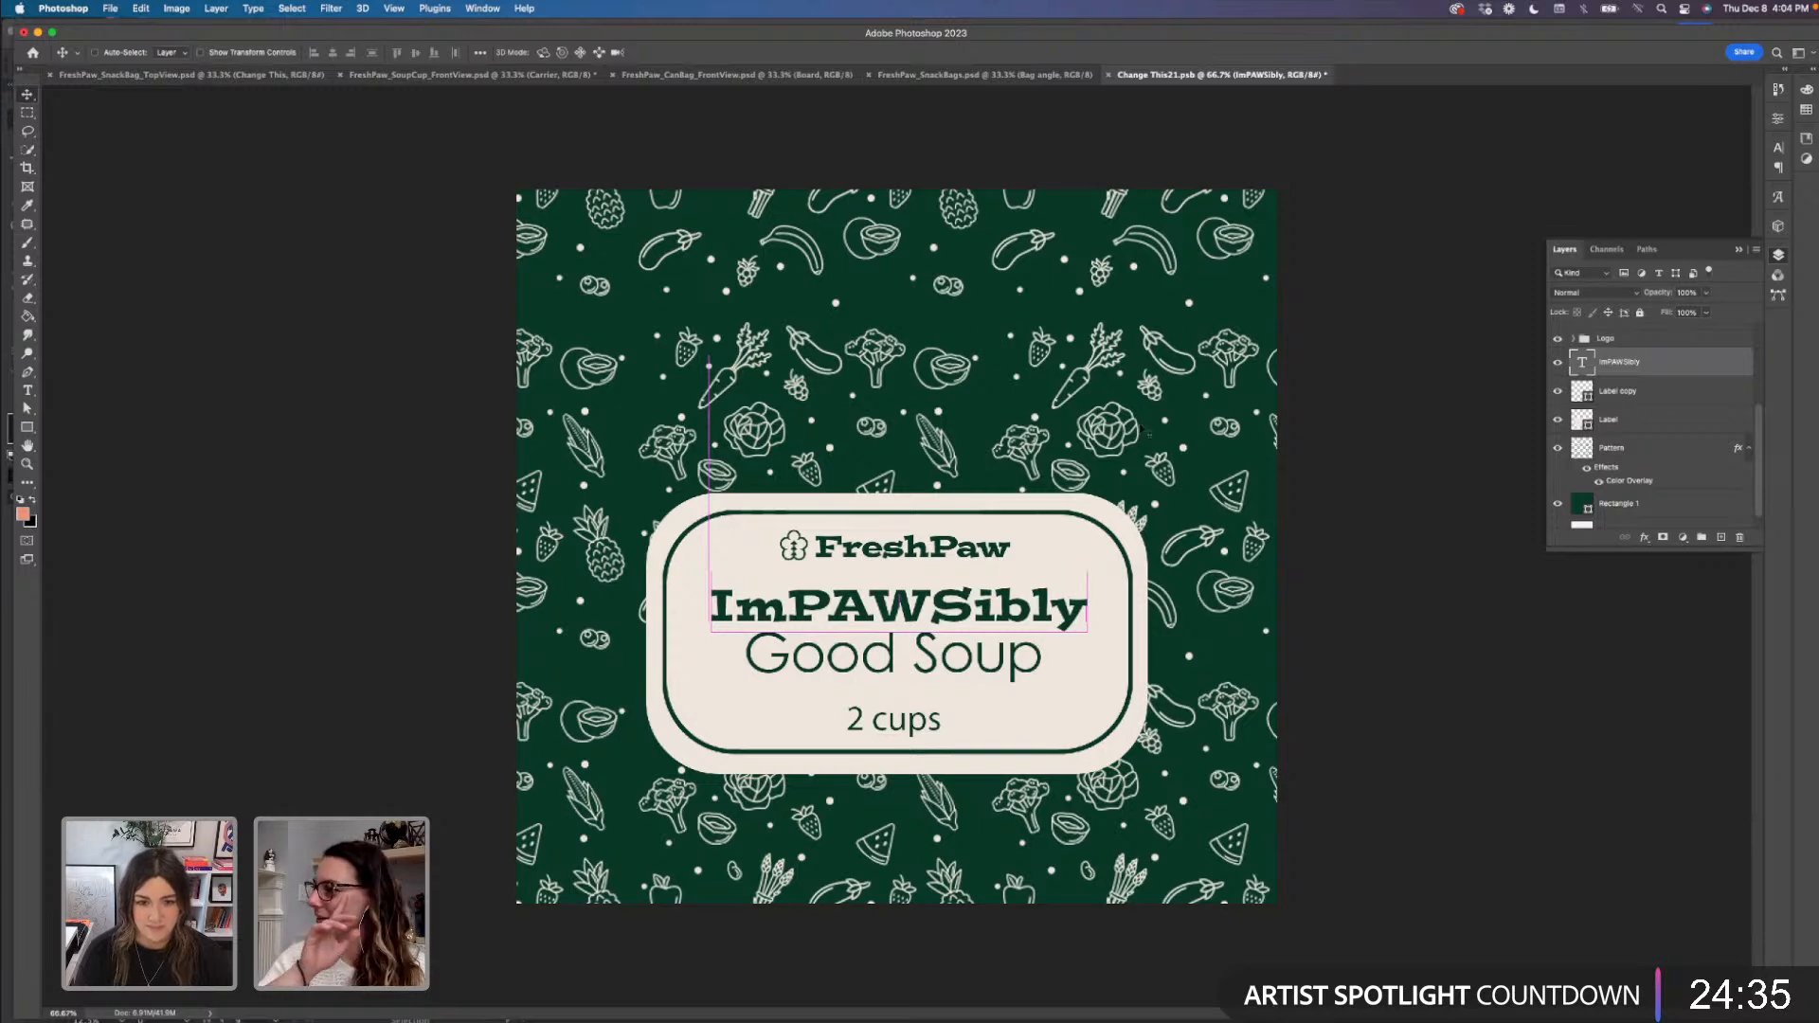
key(super+s)
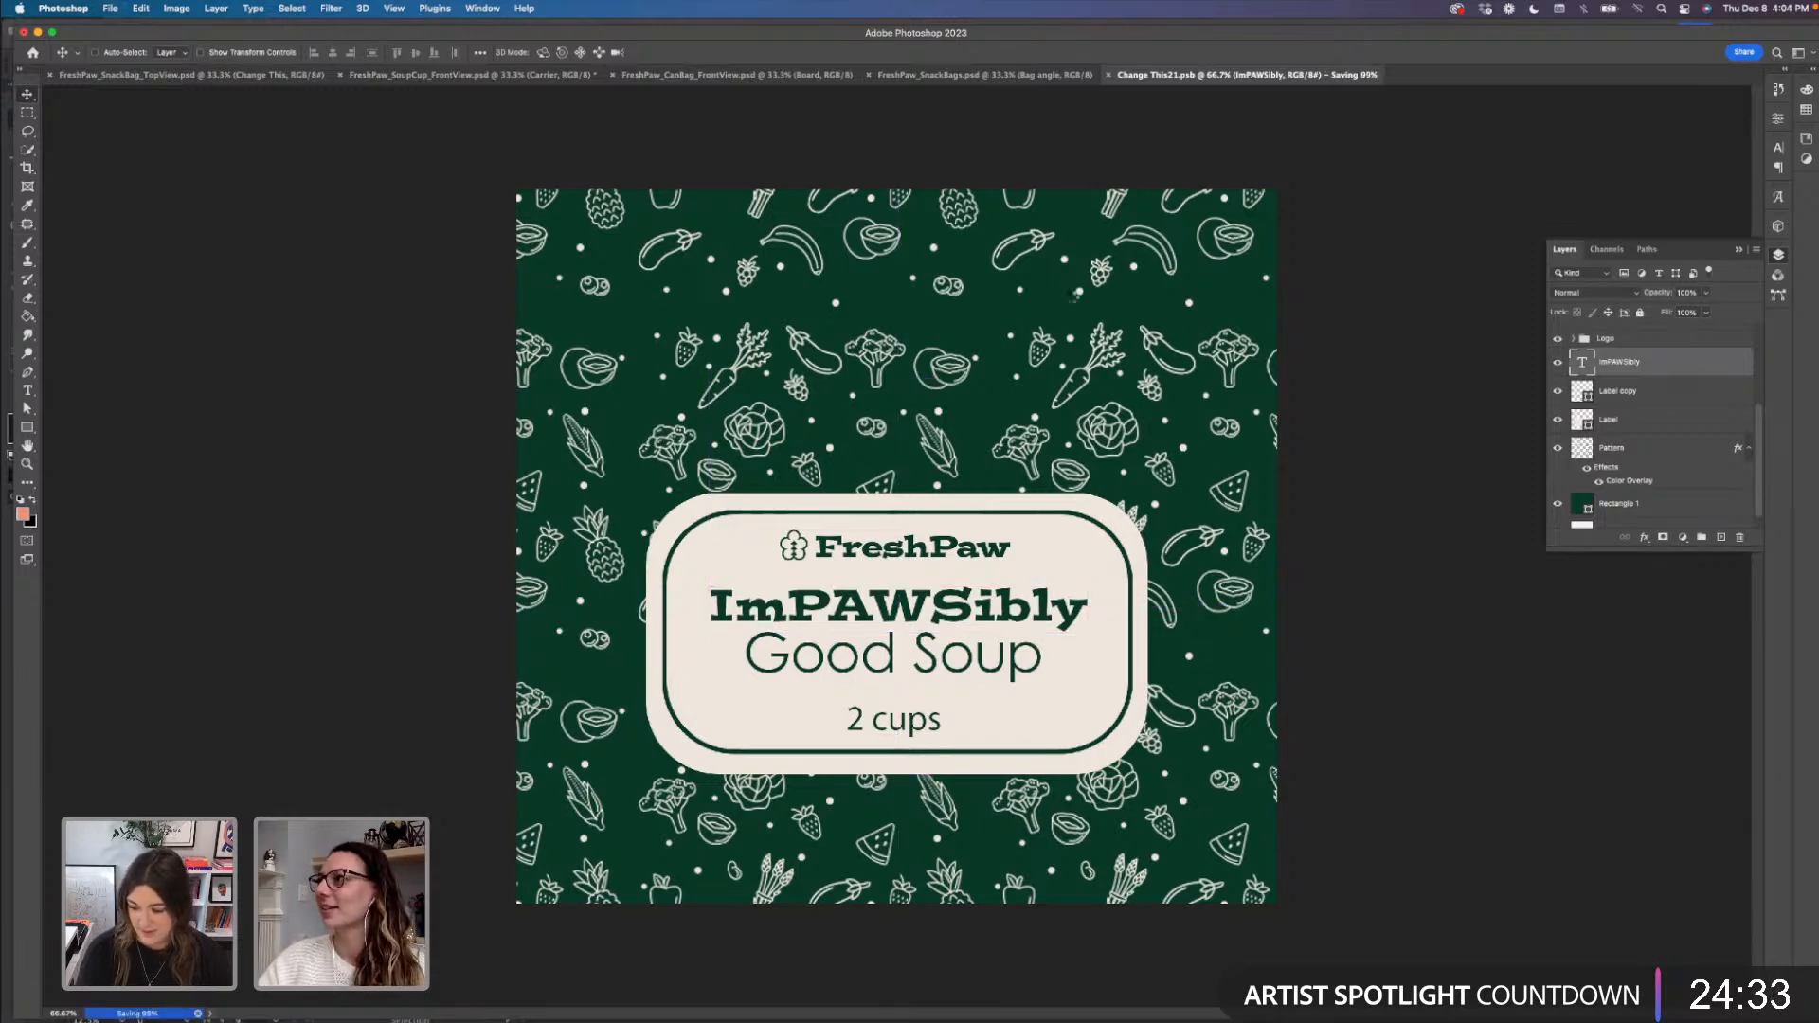
click(1108, 75)
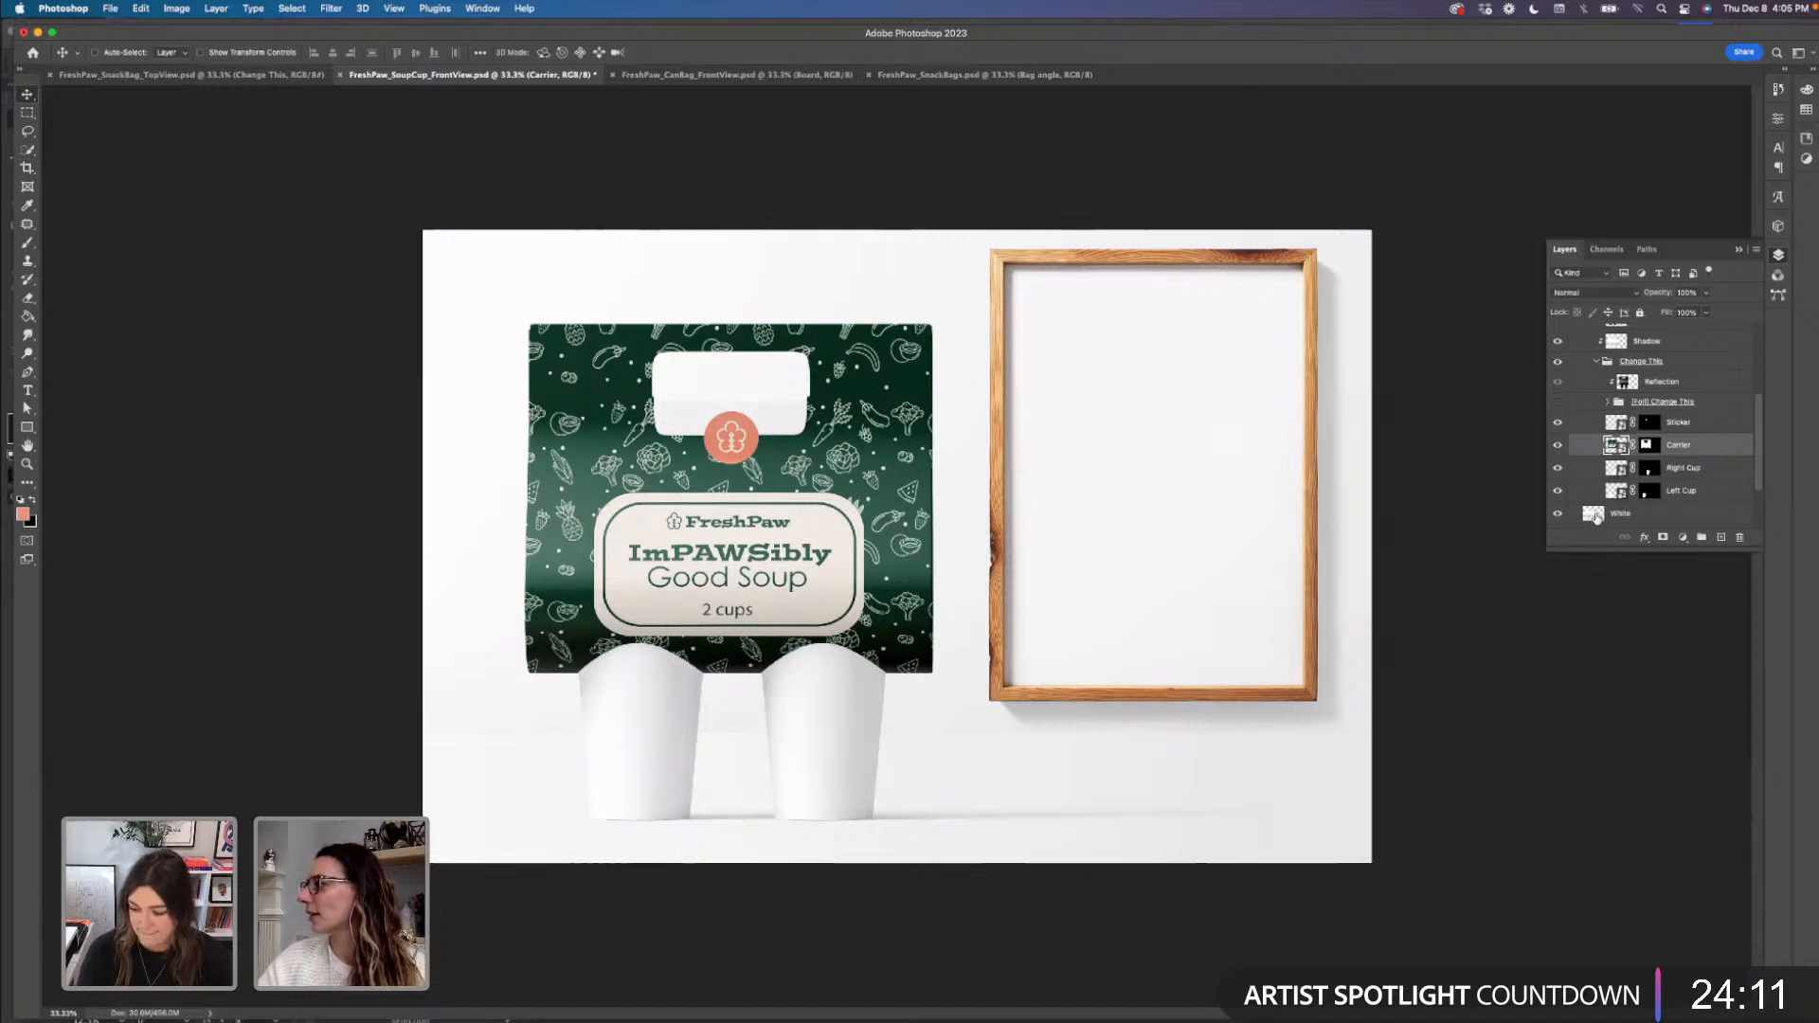
- Add a dark green Color Overlay to the White layer of the soup cup mockup and save the file
click(1648, 520)
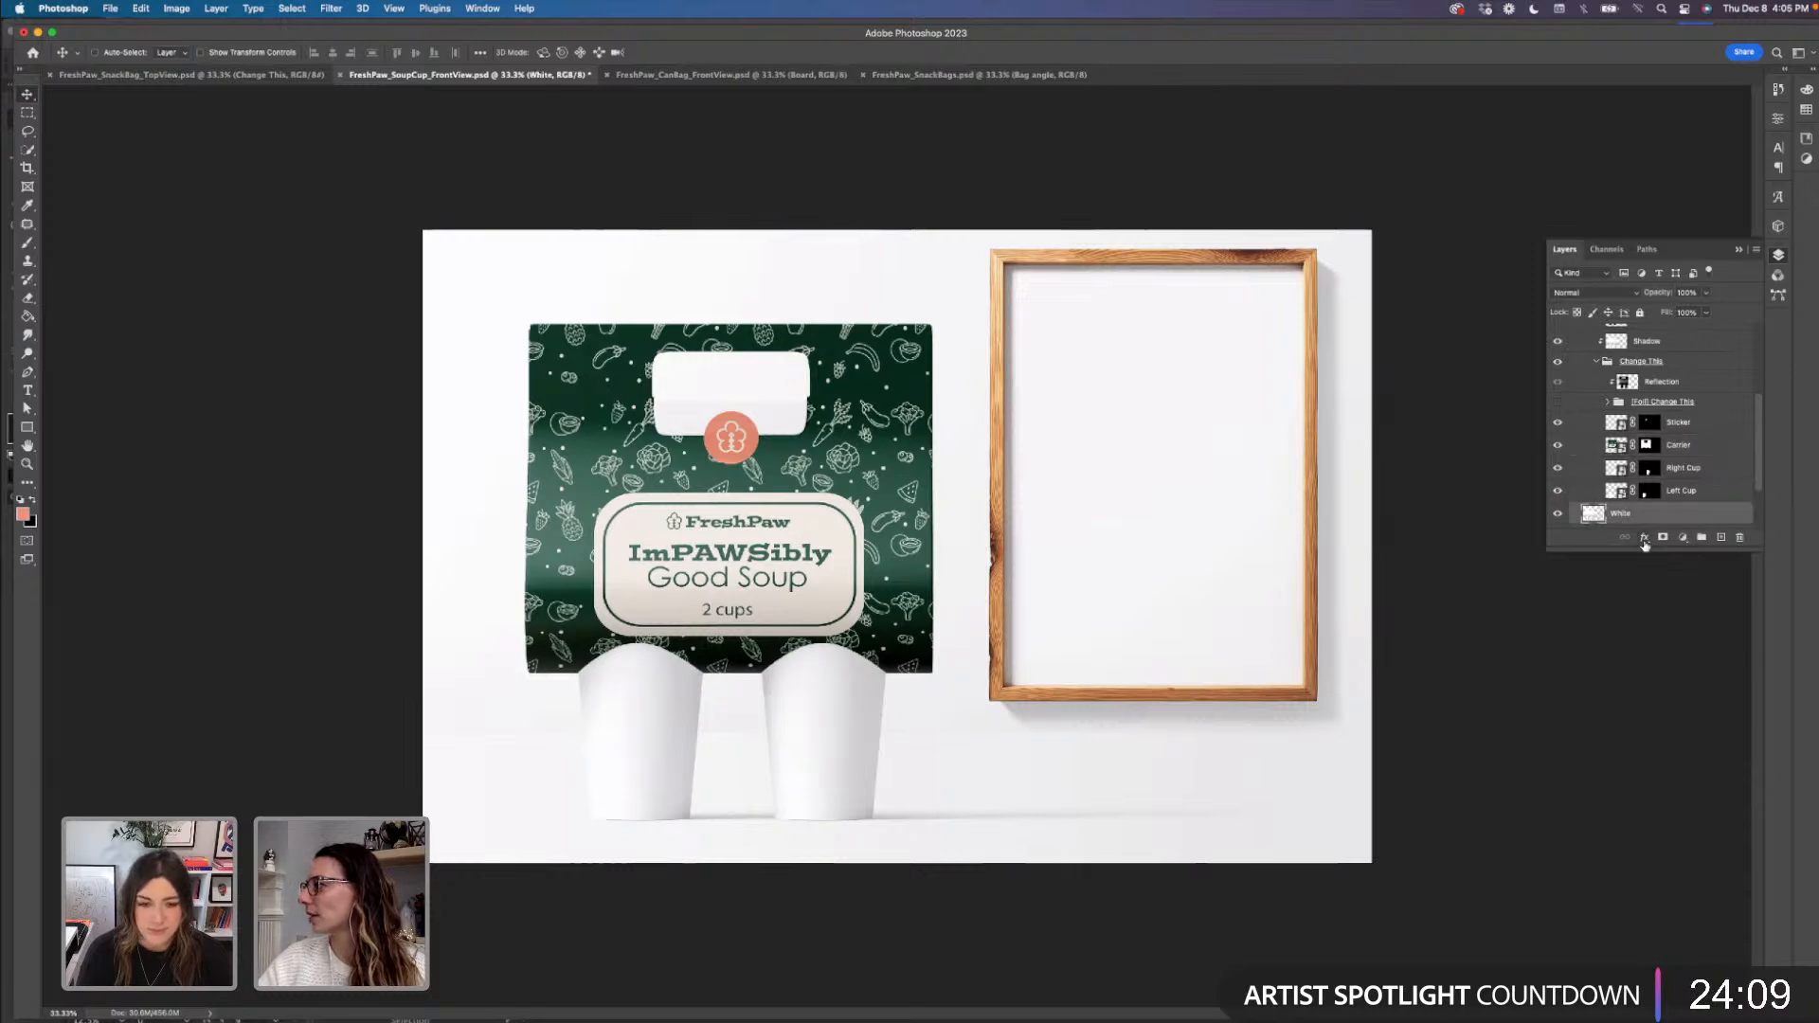
click(1645, 537)
click(1662, 652)
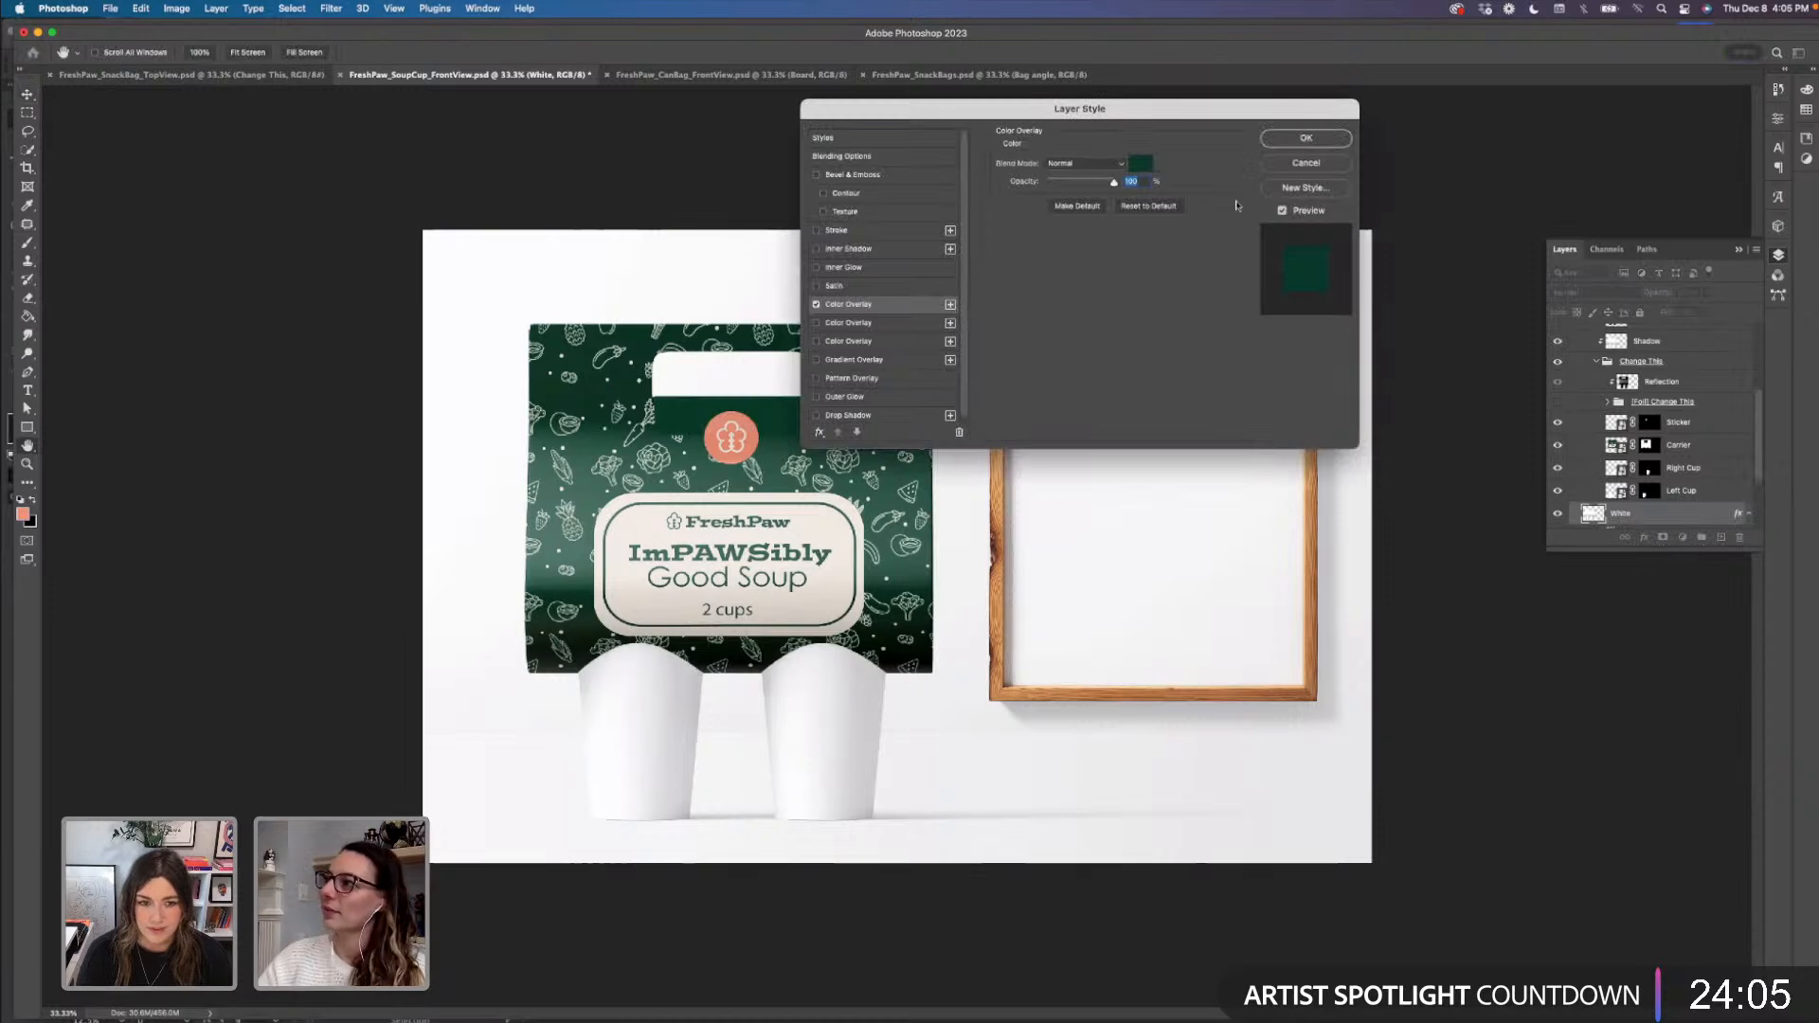
drag(1207, 118, 1356, 449)
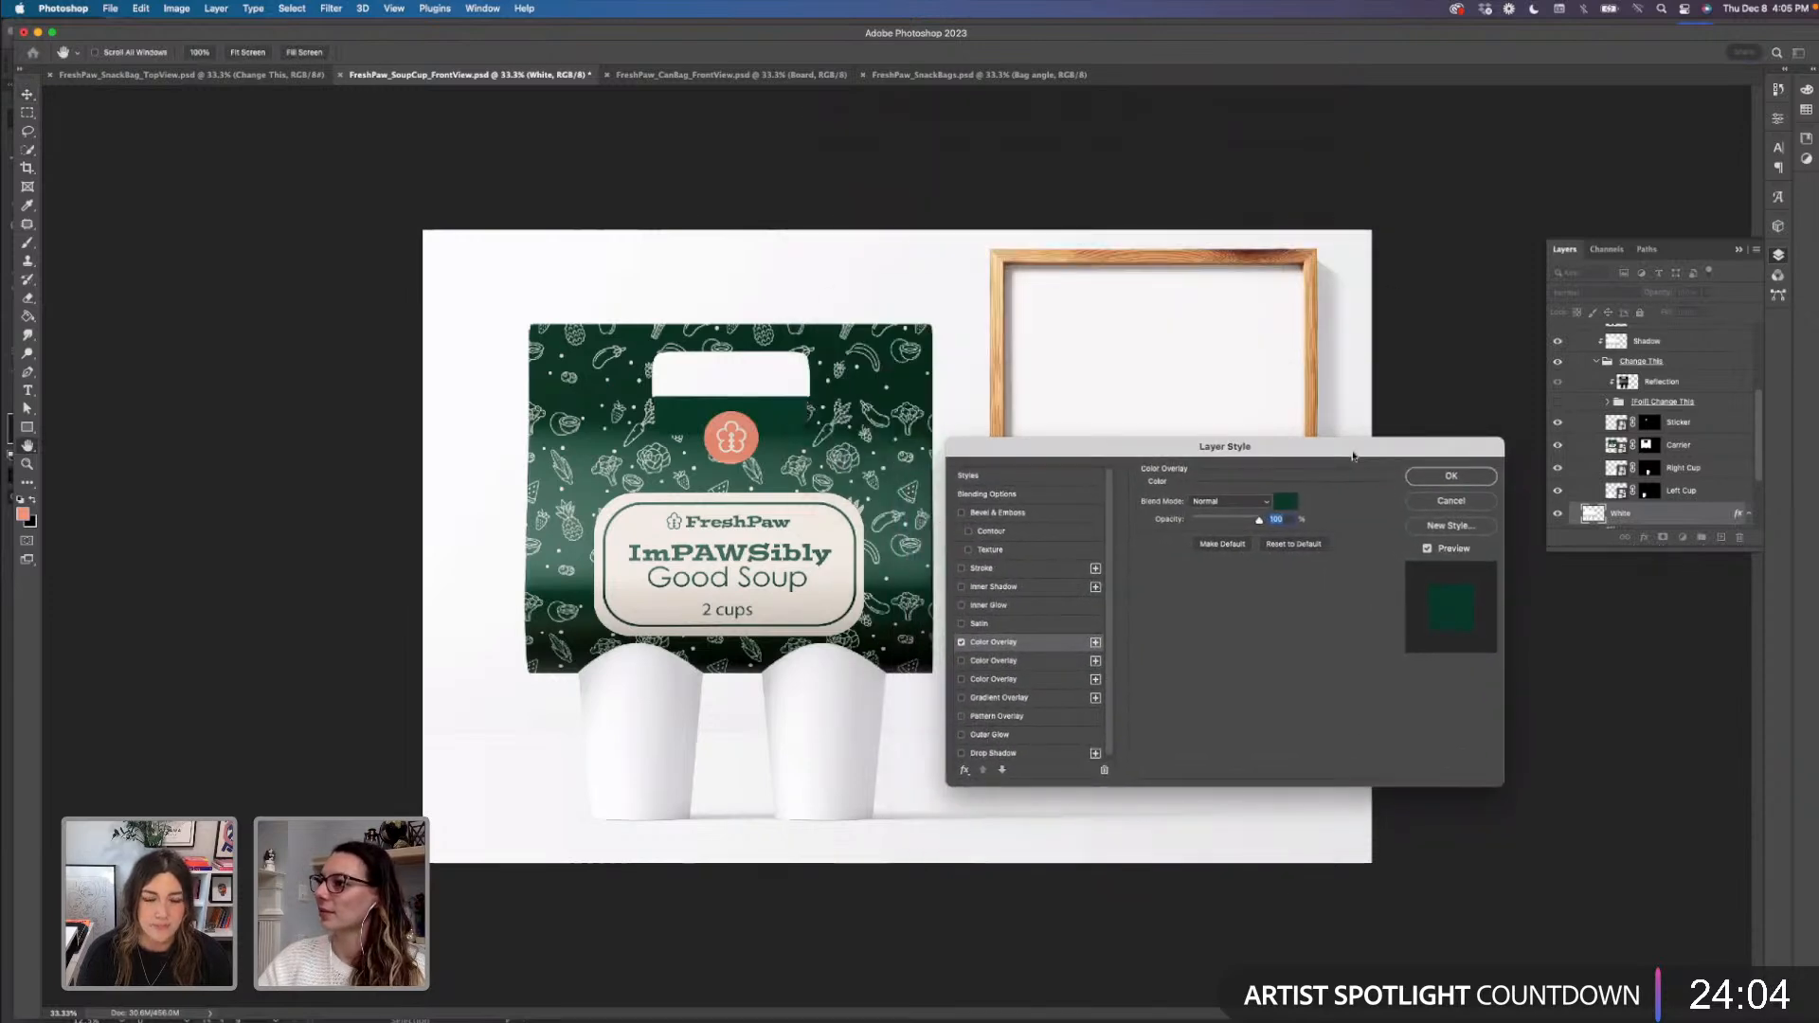
click(1484, 481)
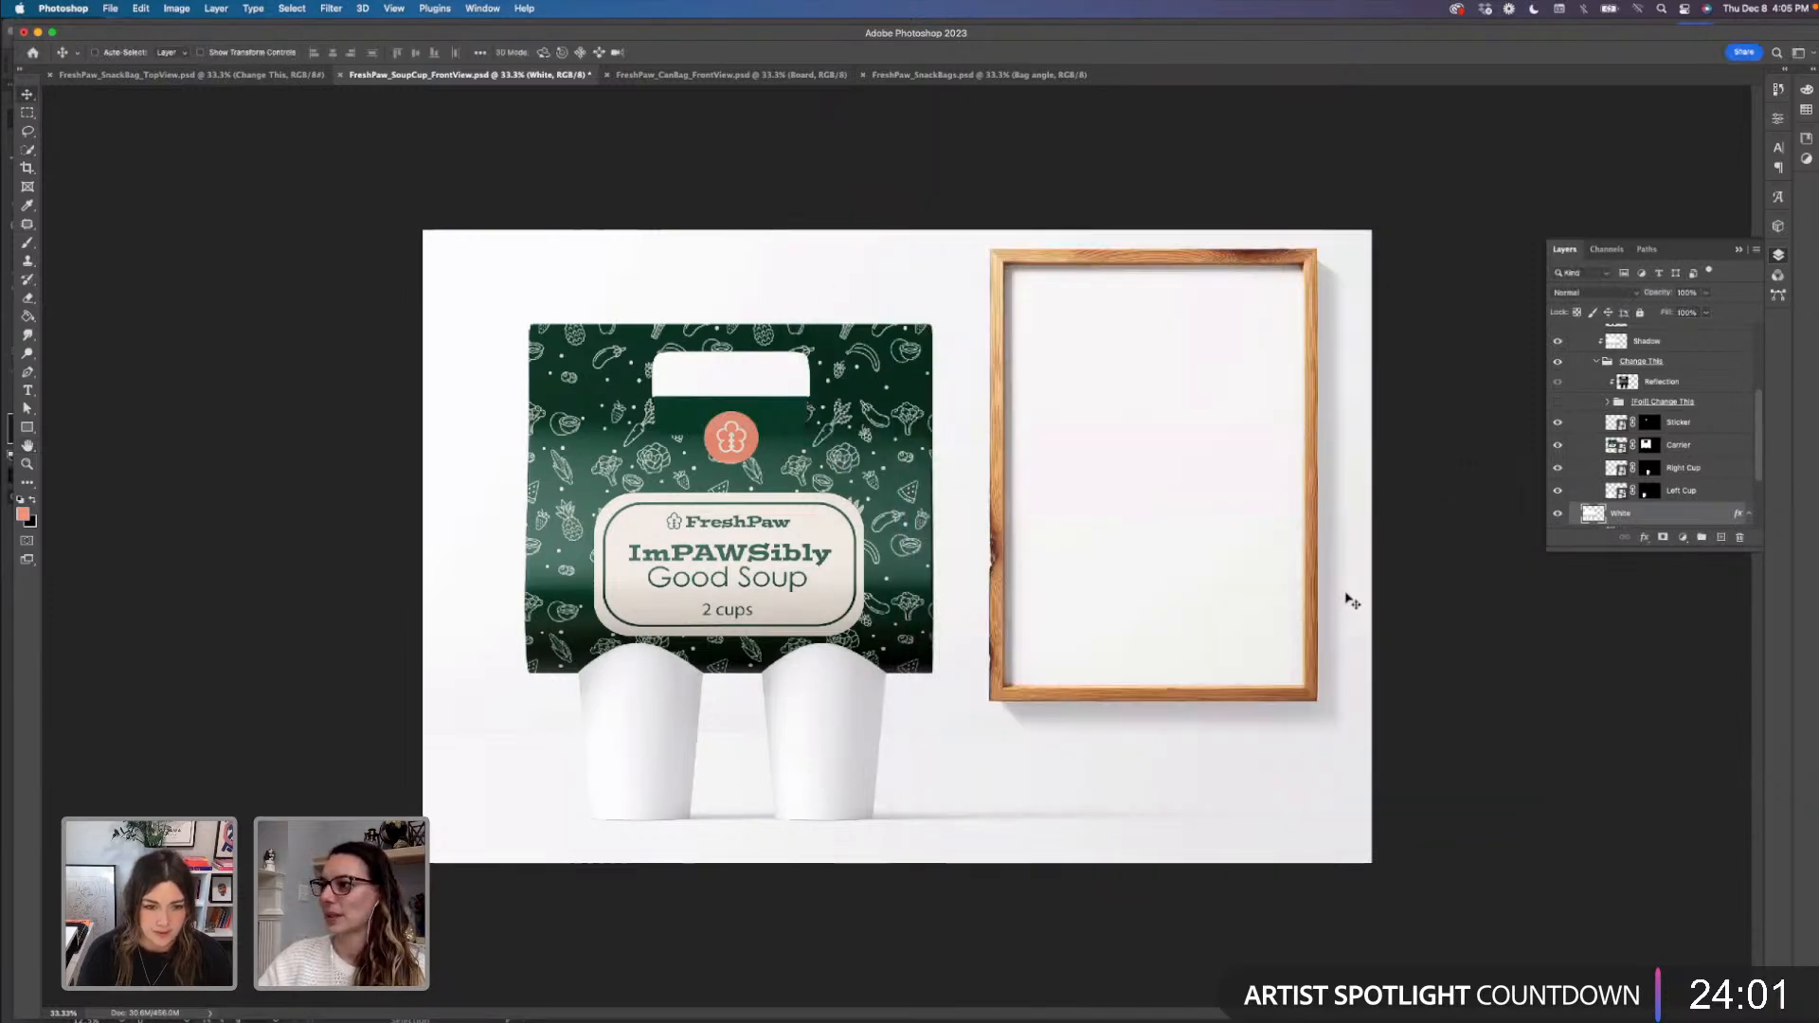
key(super+s)
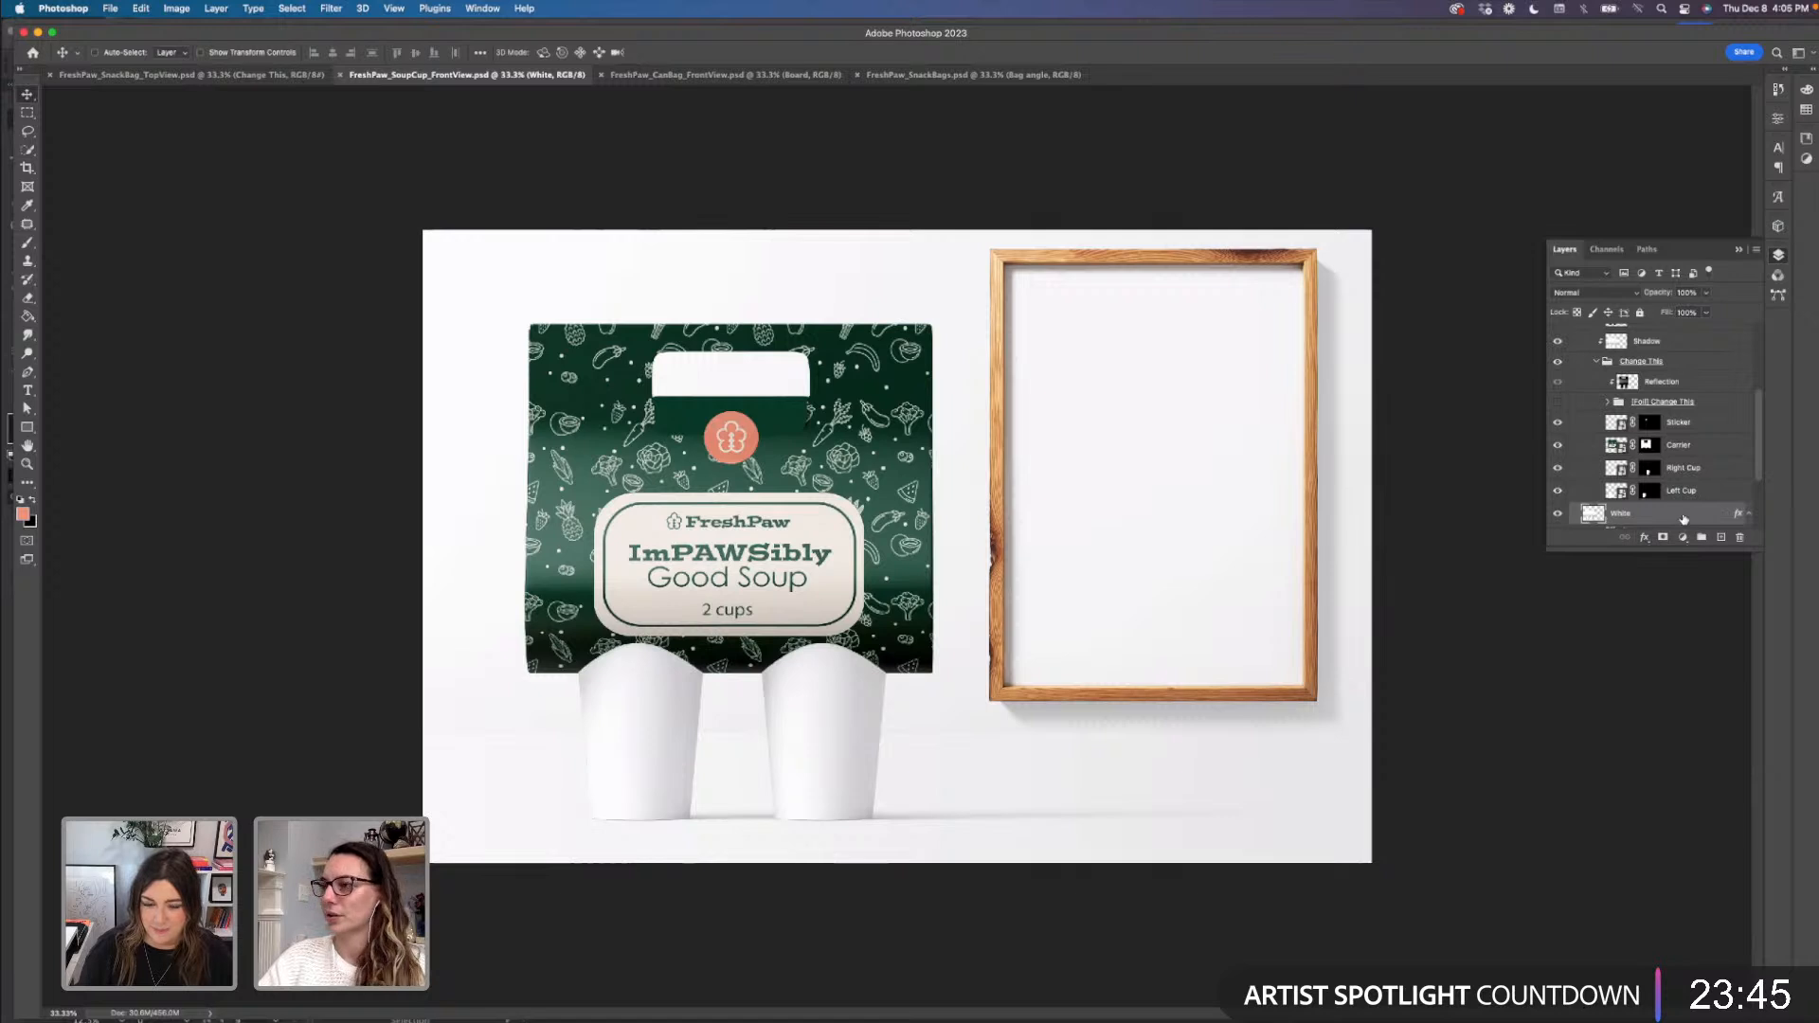
- Set the foreground colour to the cream swatch #f1eadf in the FreshPaw A group and copy its hex code
click(1644, 538)
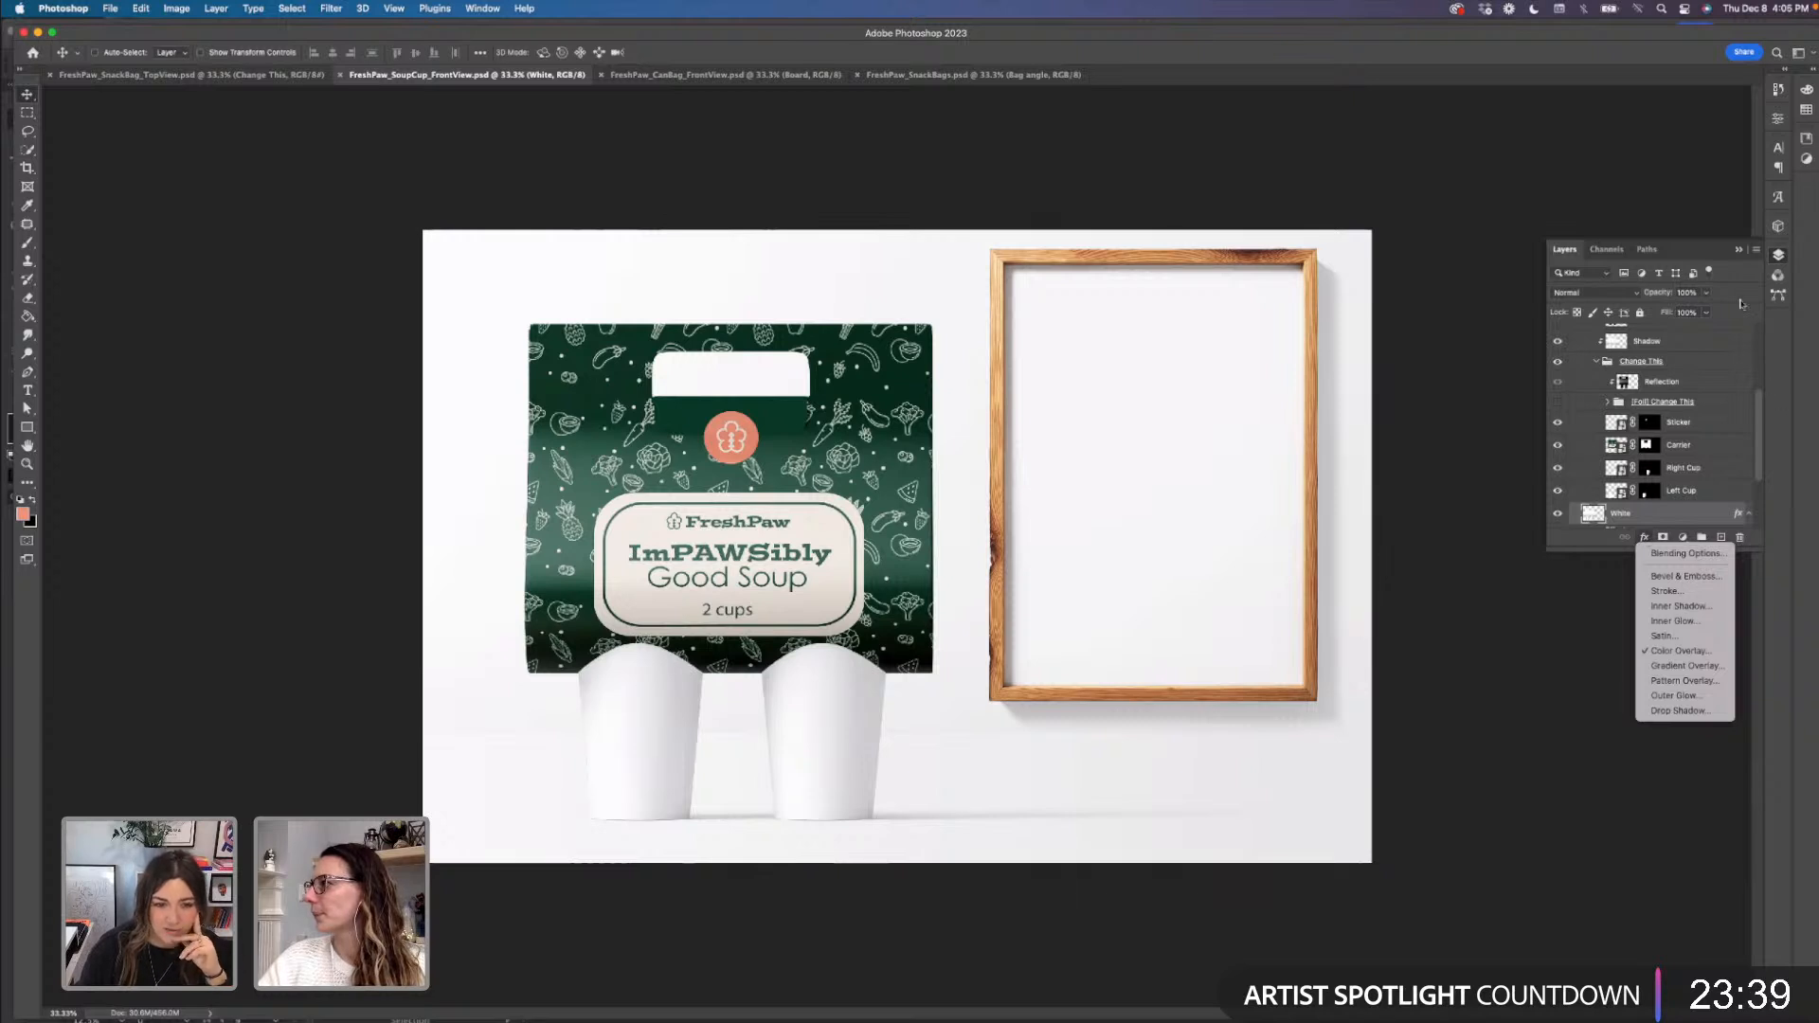
click(1721, 255)
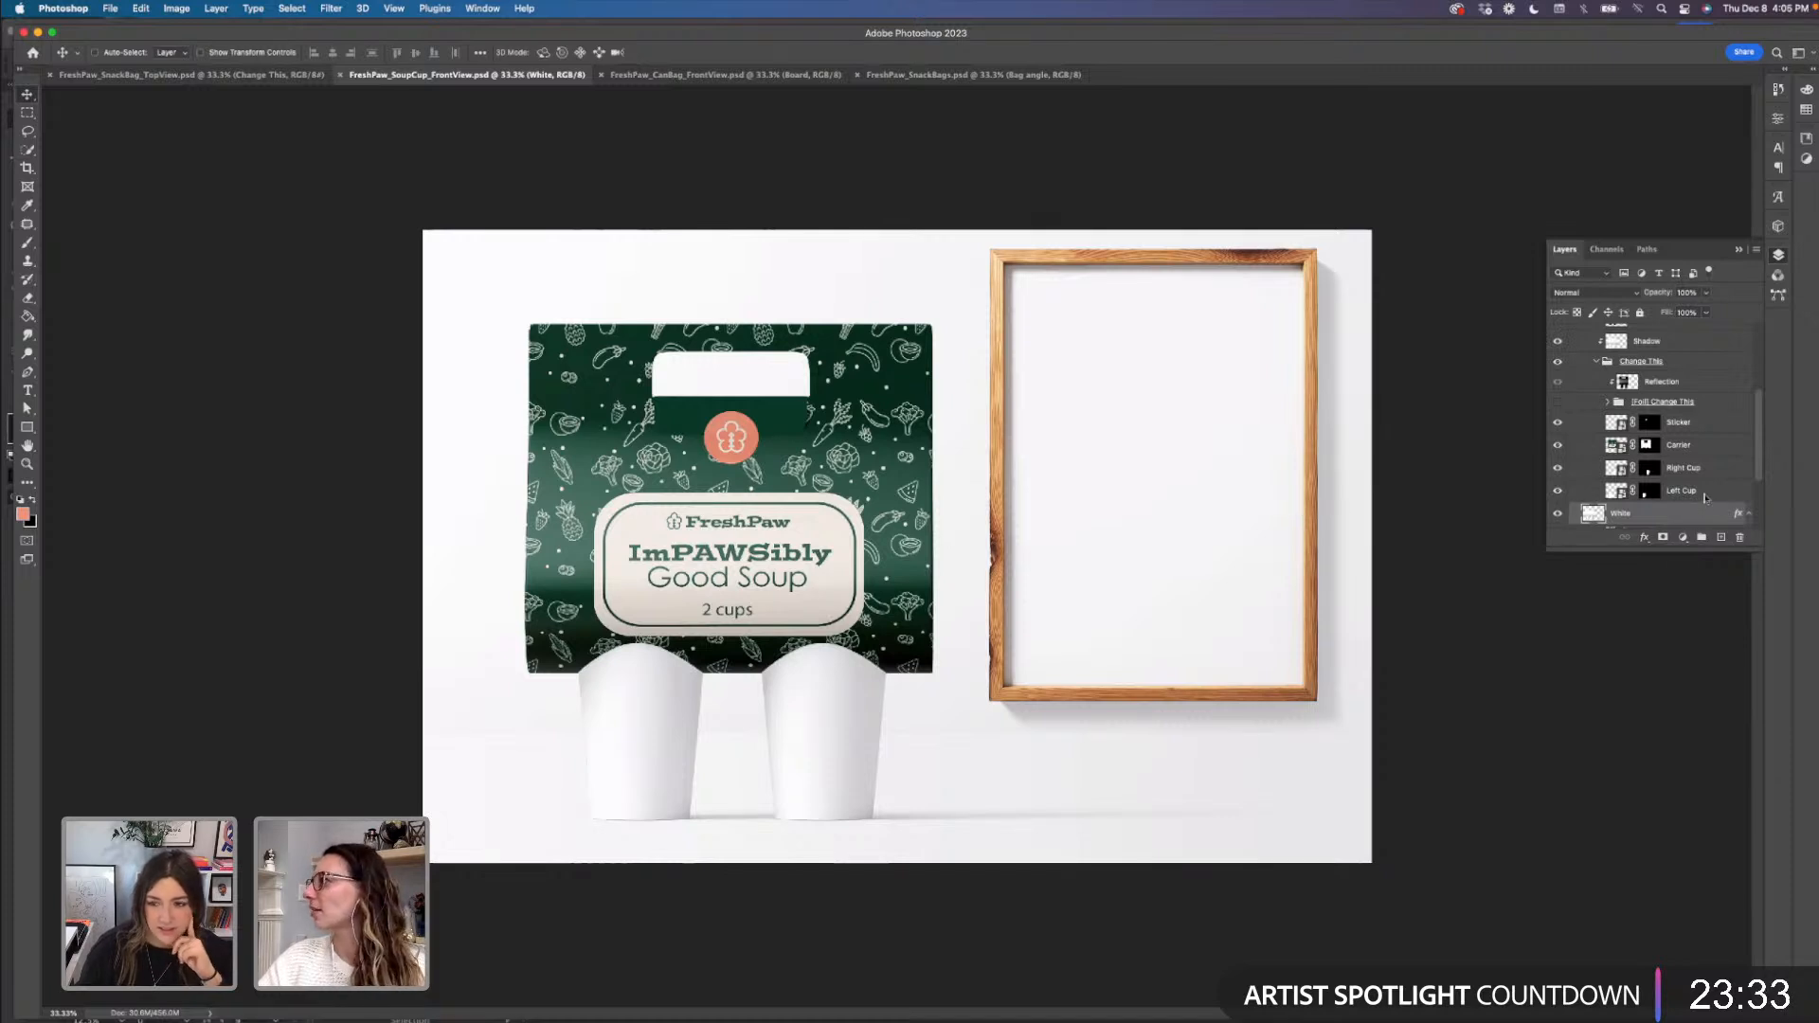
click(1807, 110)
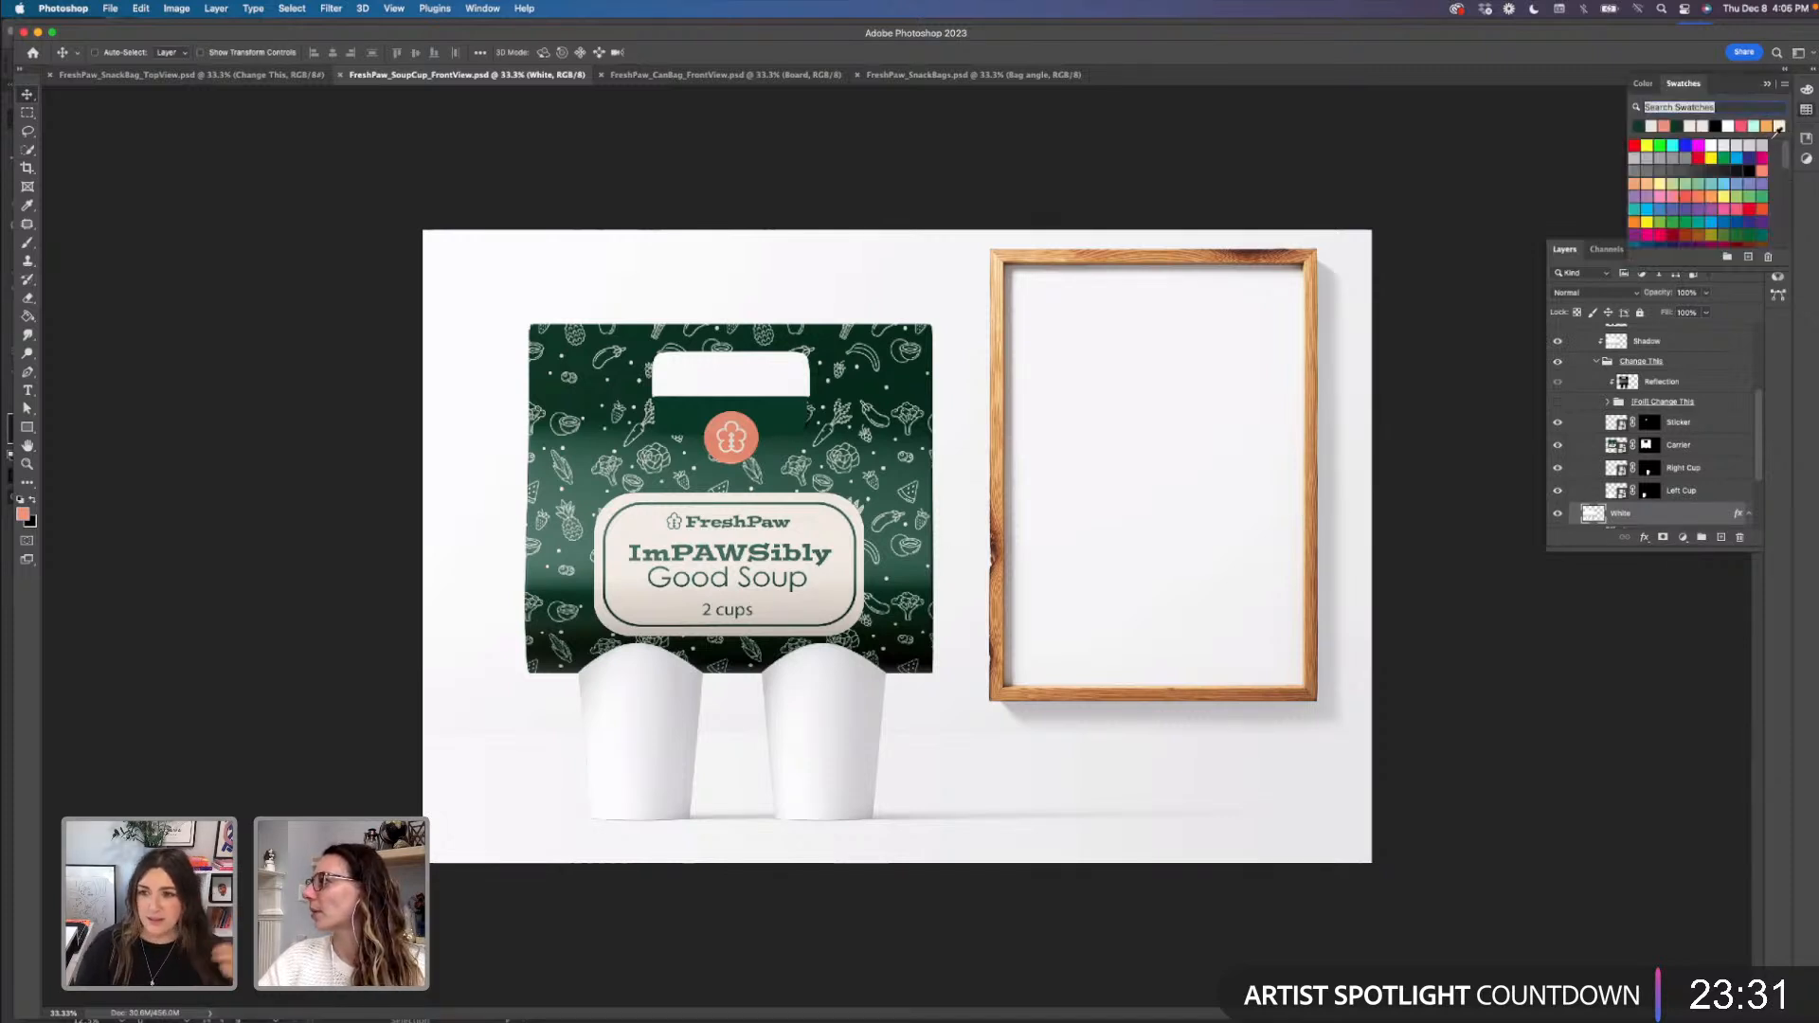
scroll(1718, 204, down, 2)
click(1636, 204)
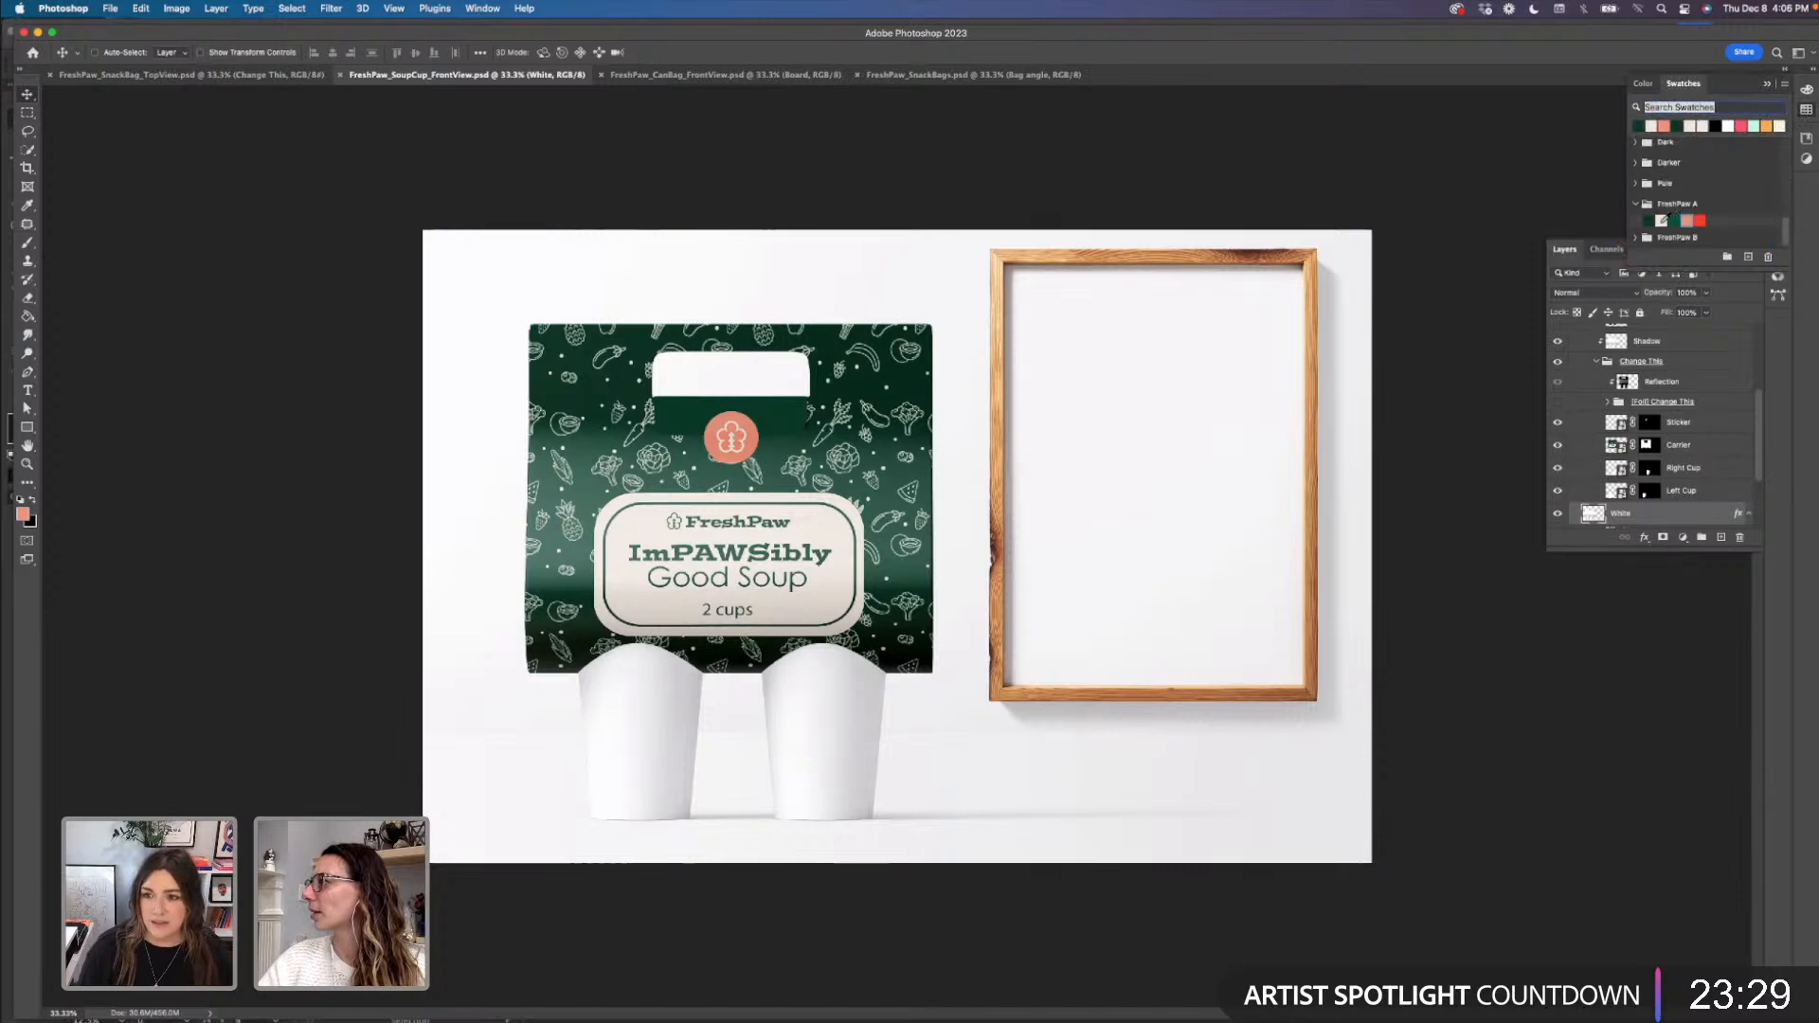
click(1660, 219)
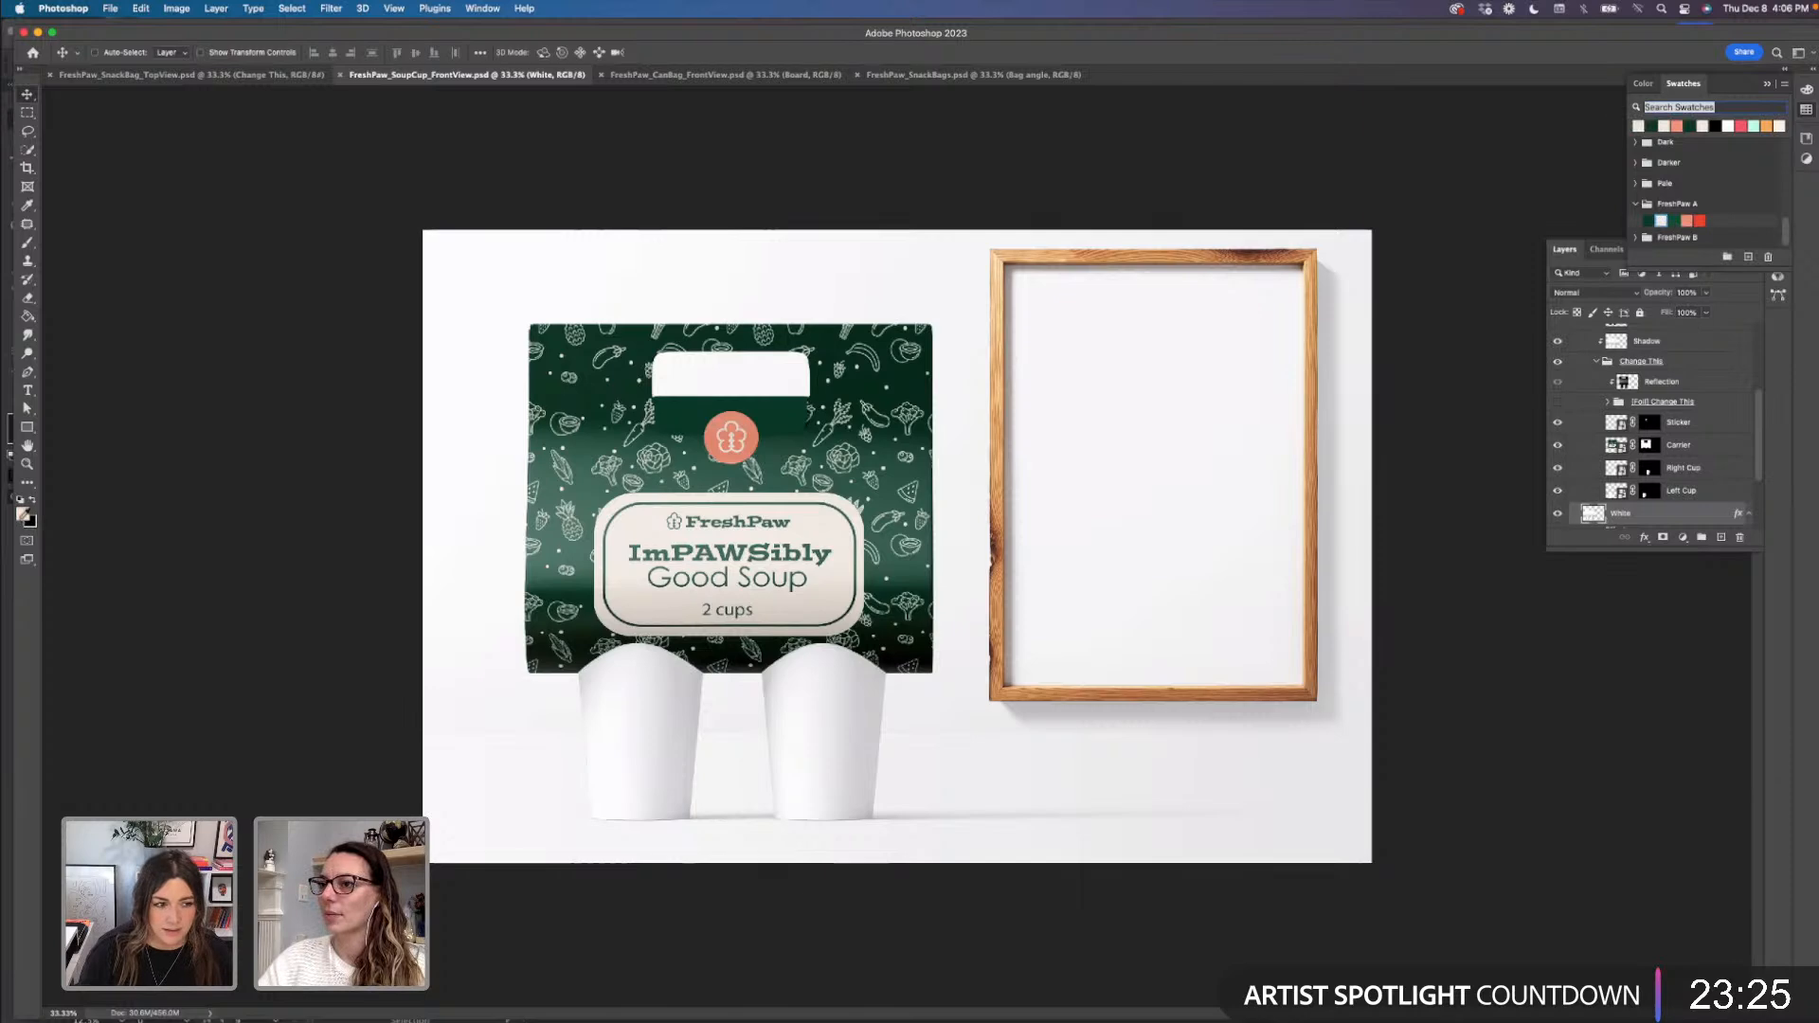
click(22, 513)
click(1325, 283)
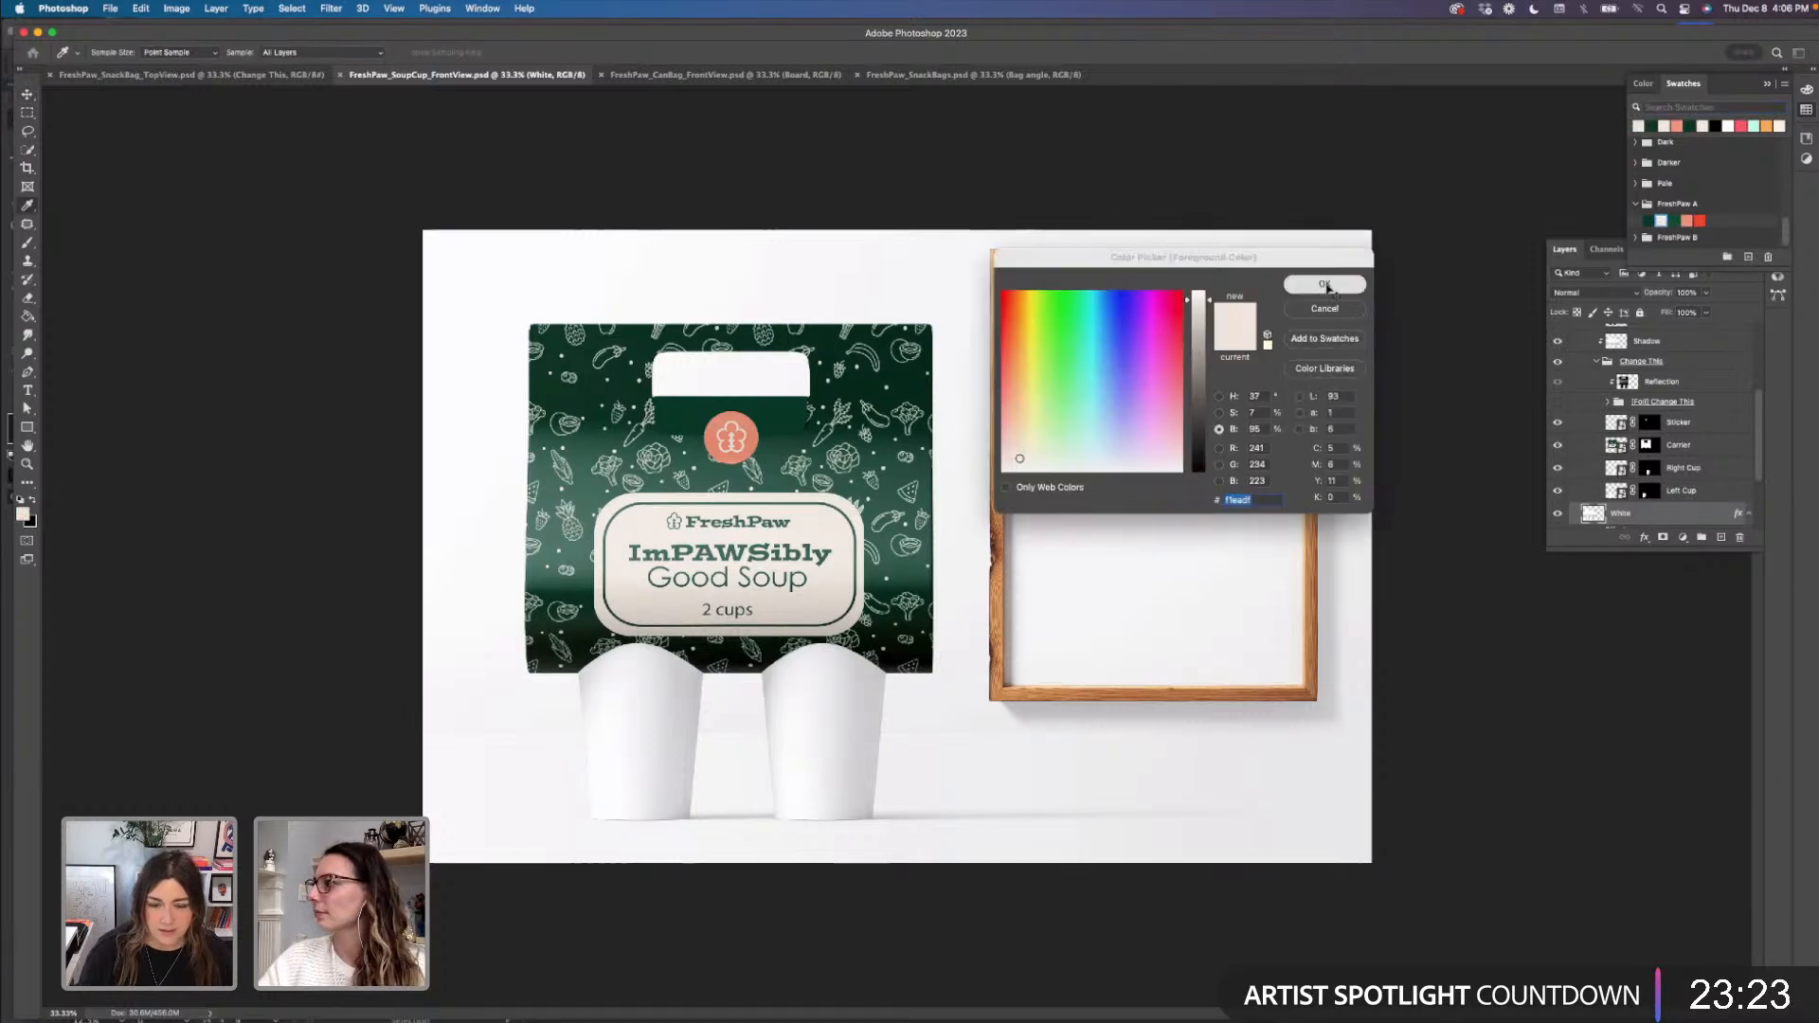
- Add a second Color Overlay to the White layer in cream #f1eadf, above the green overlay
click(1645, 537)
click(1677, 650)
click(1095, 642)
click(1285, 500)
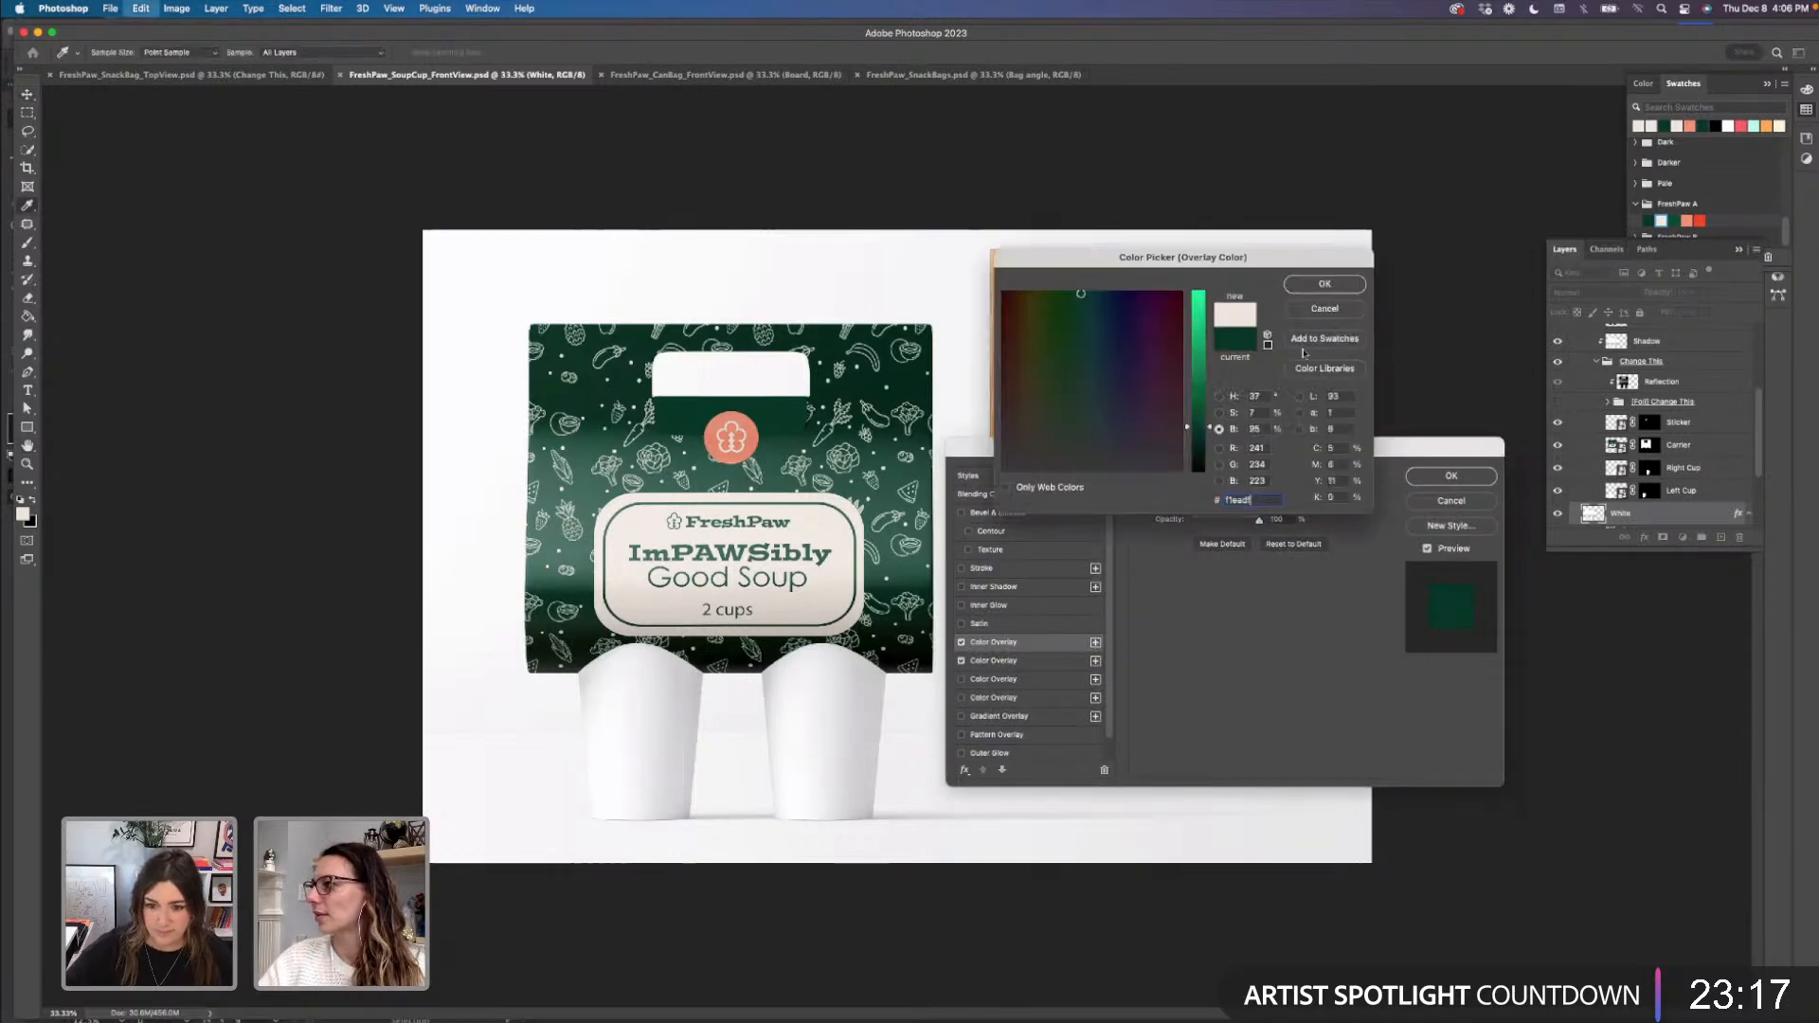
click(1660, 221)
click(1325, 283)
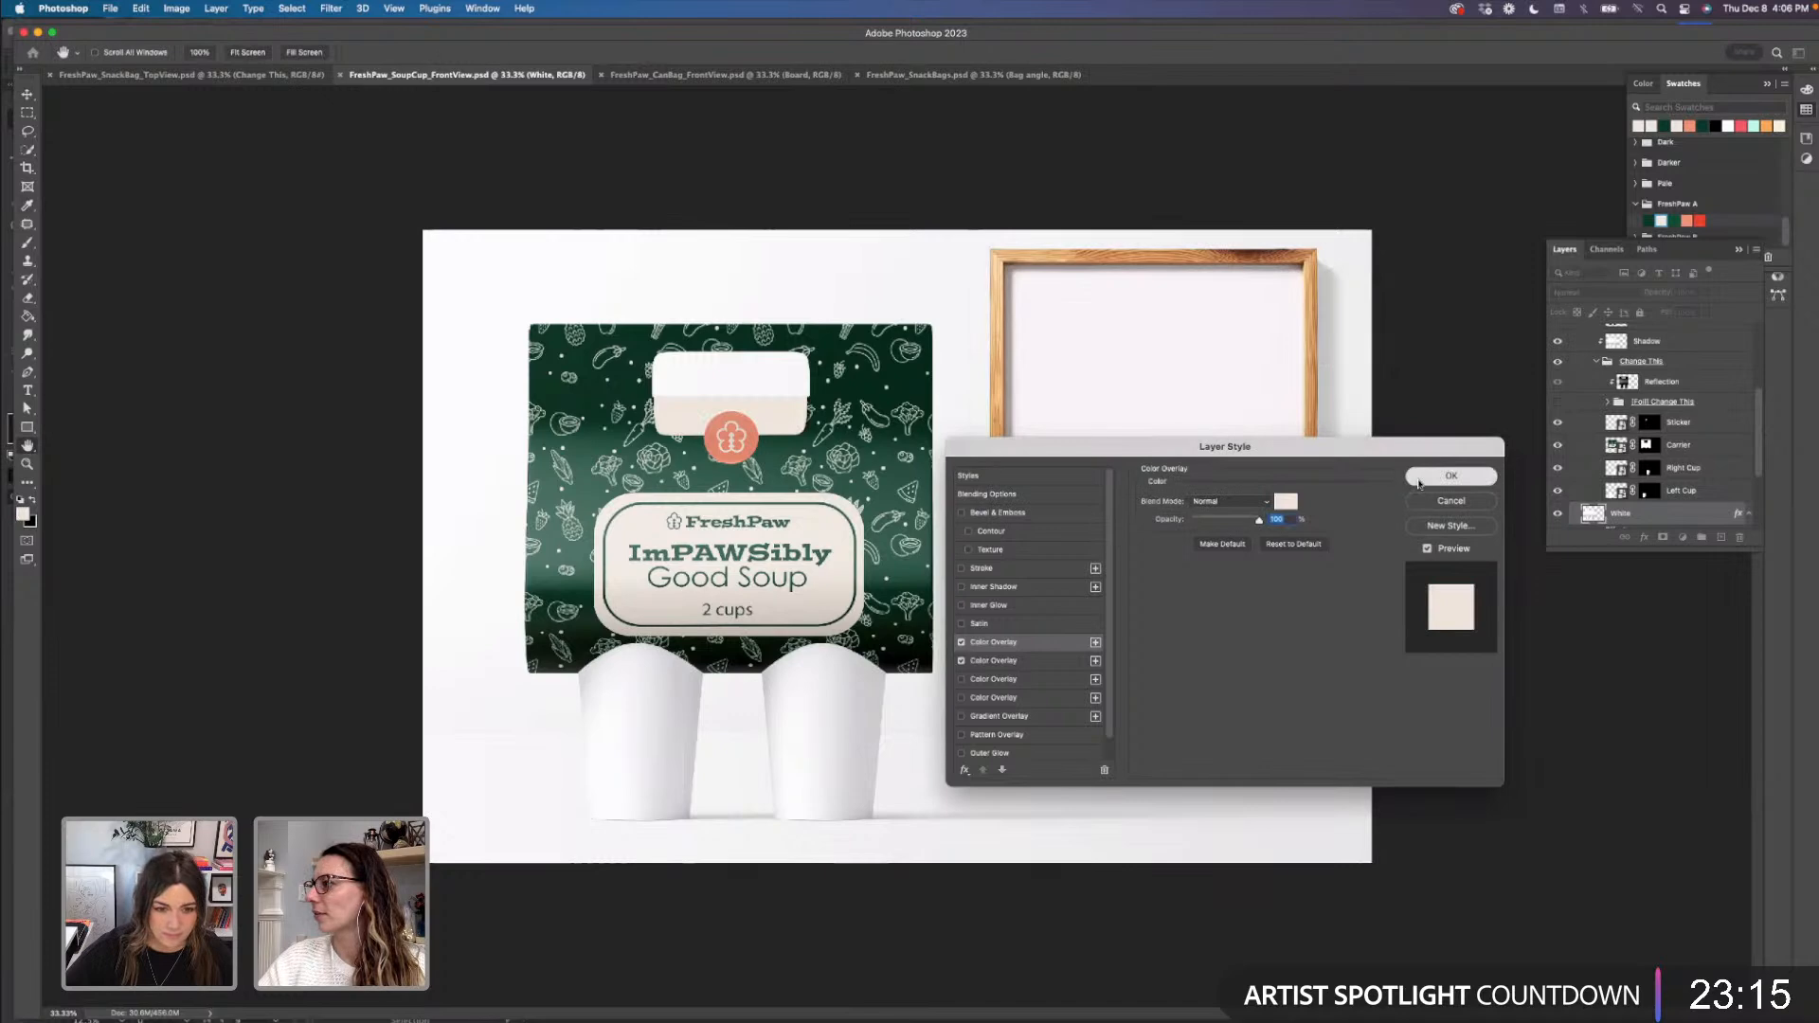
click(1450, 475)
- Hide the cream Color Overlay effect on the White layer
scroll(1612, 474, down, 2)
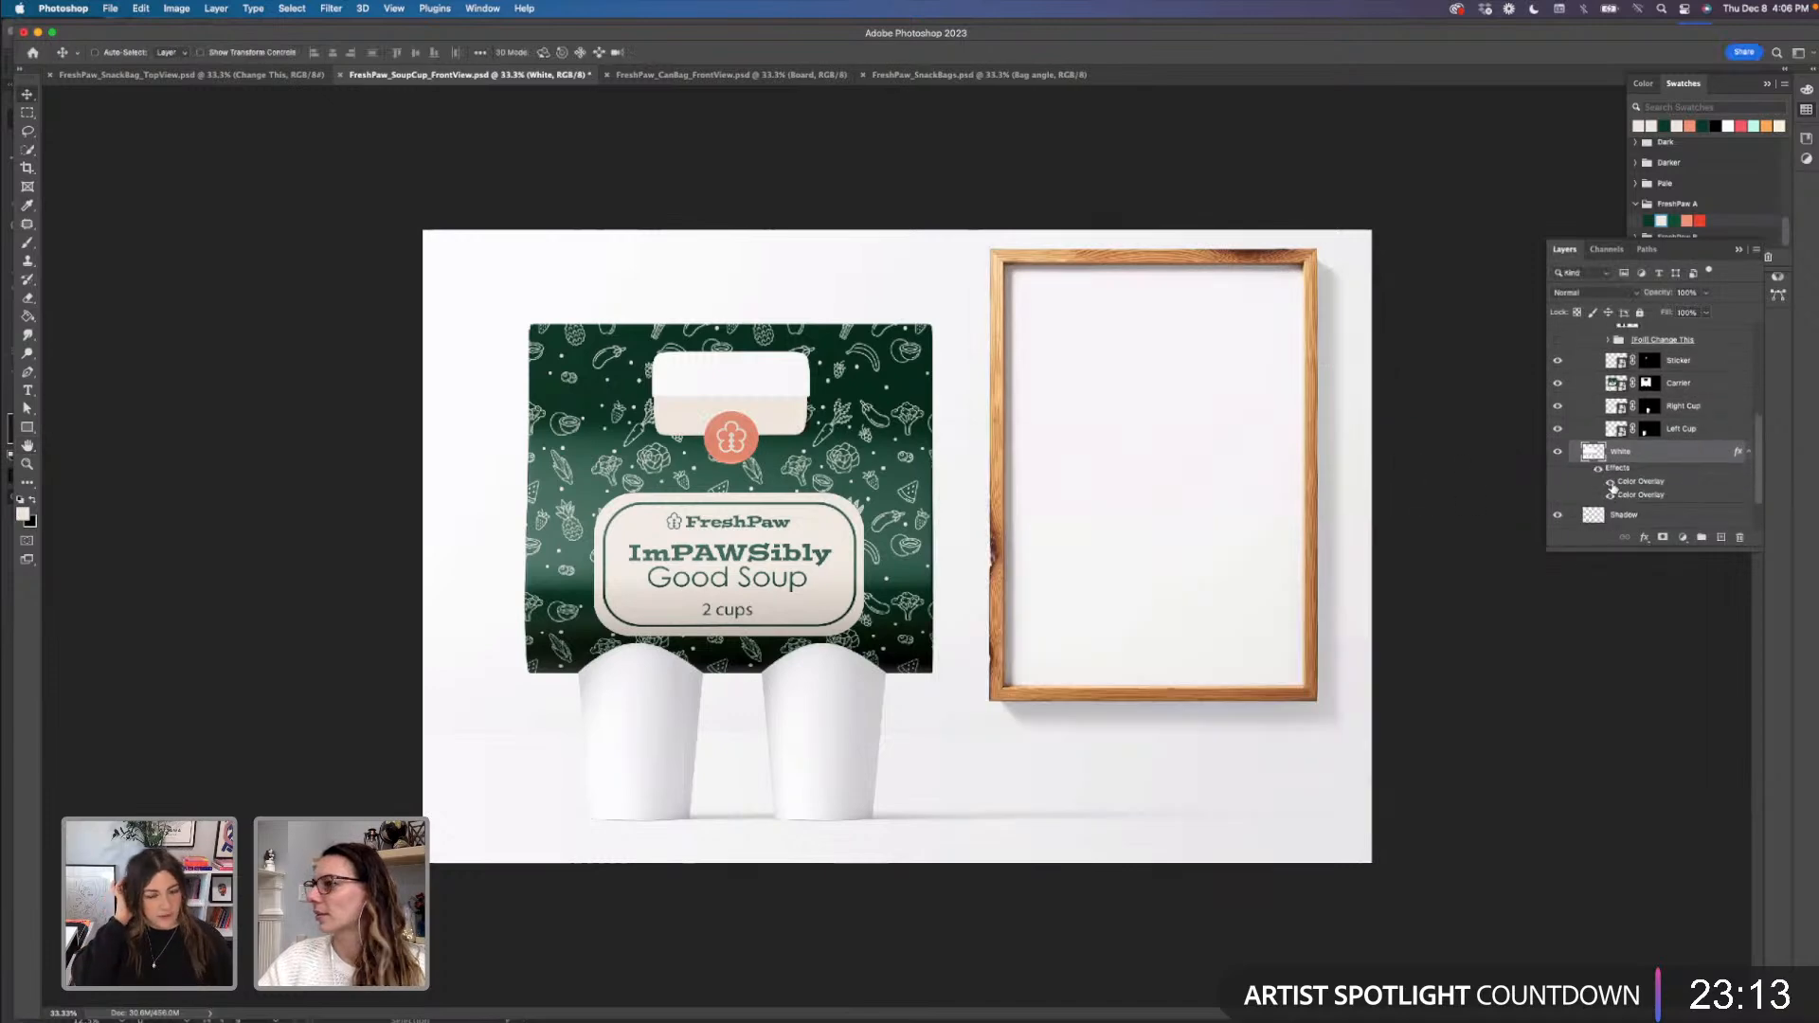
click(1612, 483)
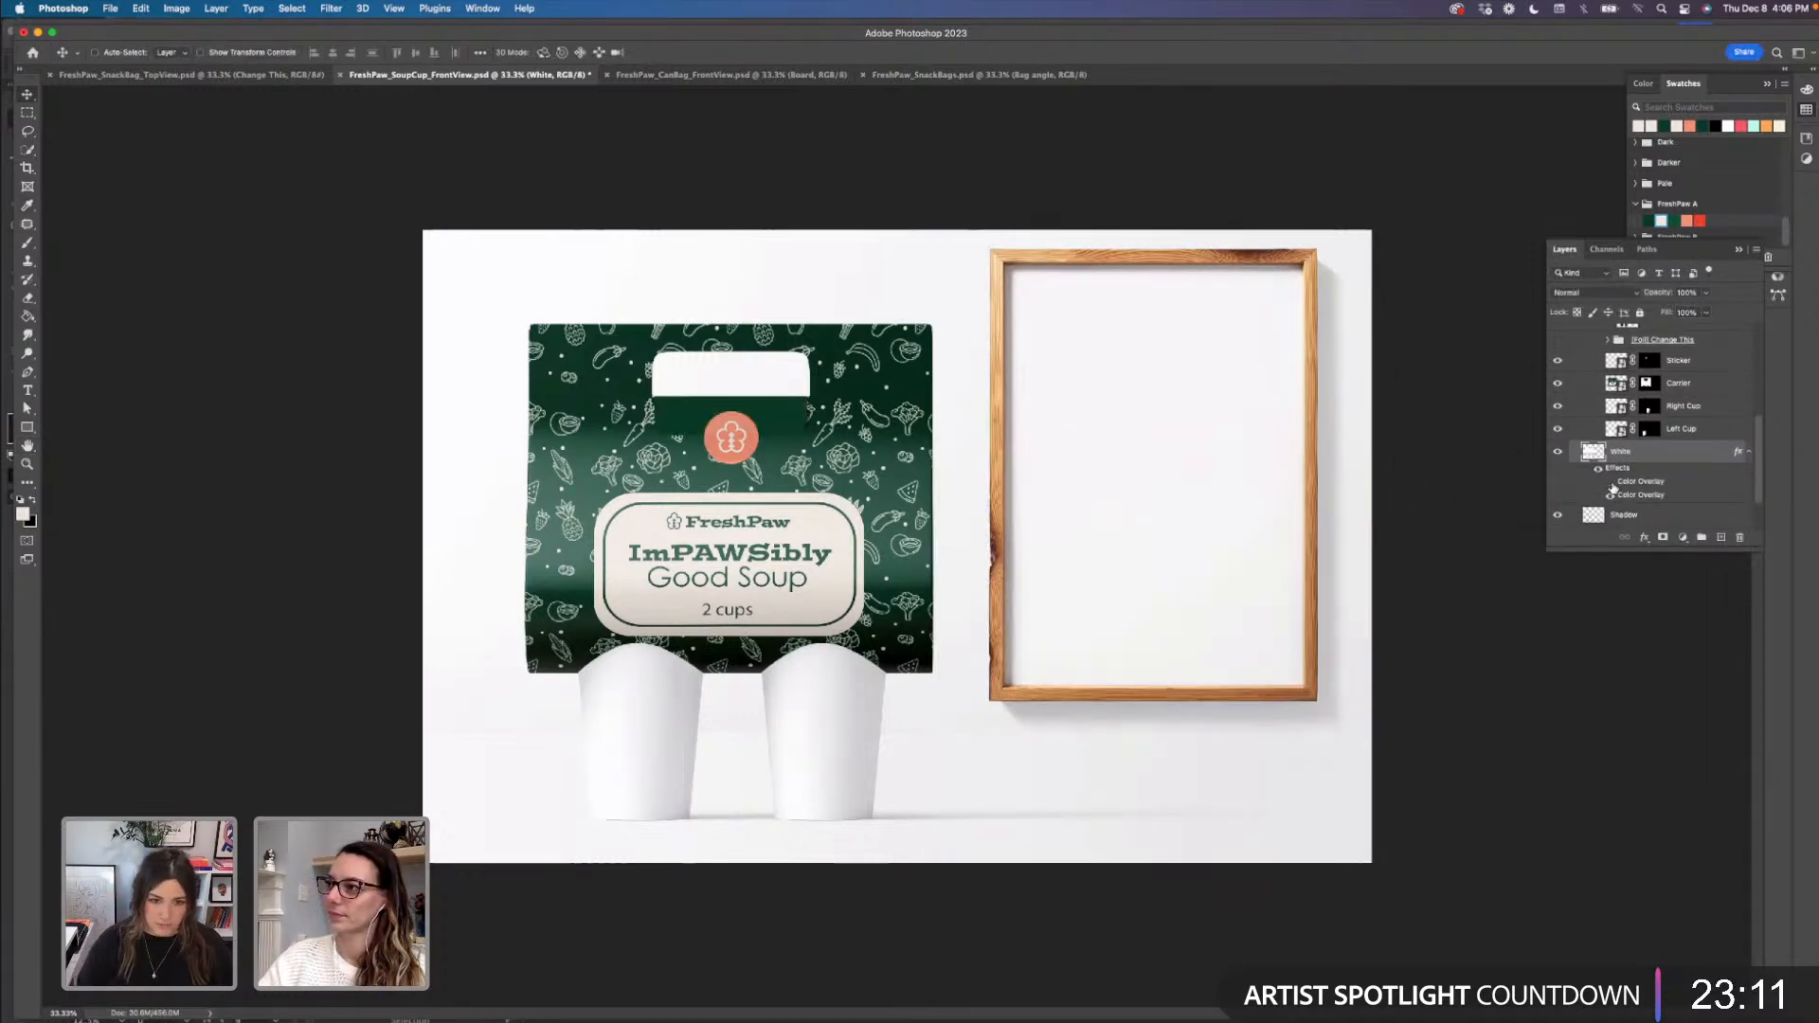
- Turn the cream Color Overlay effect on the White layer back on and save the soup cup mockup
click(1612, 485)
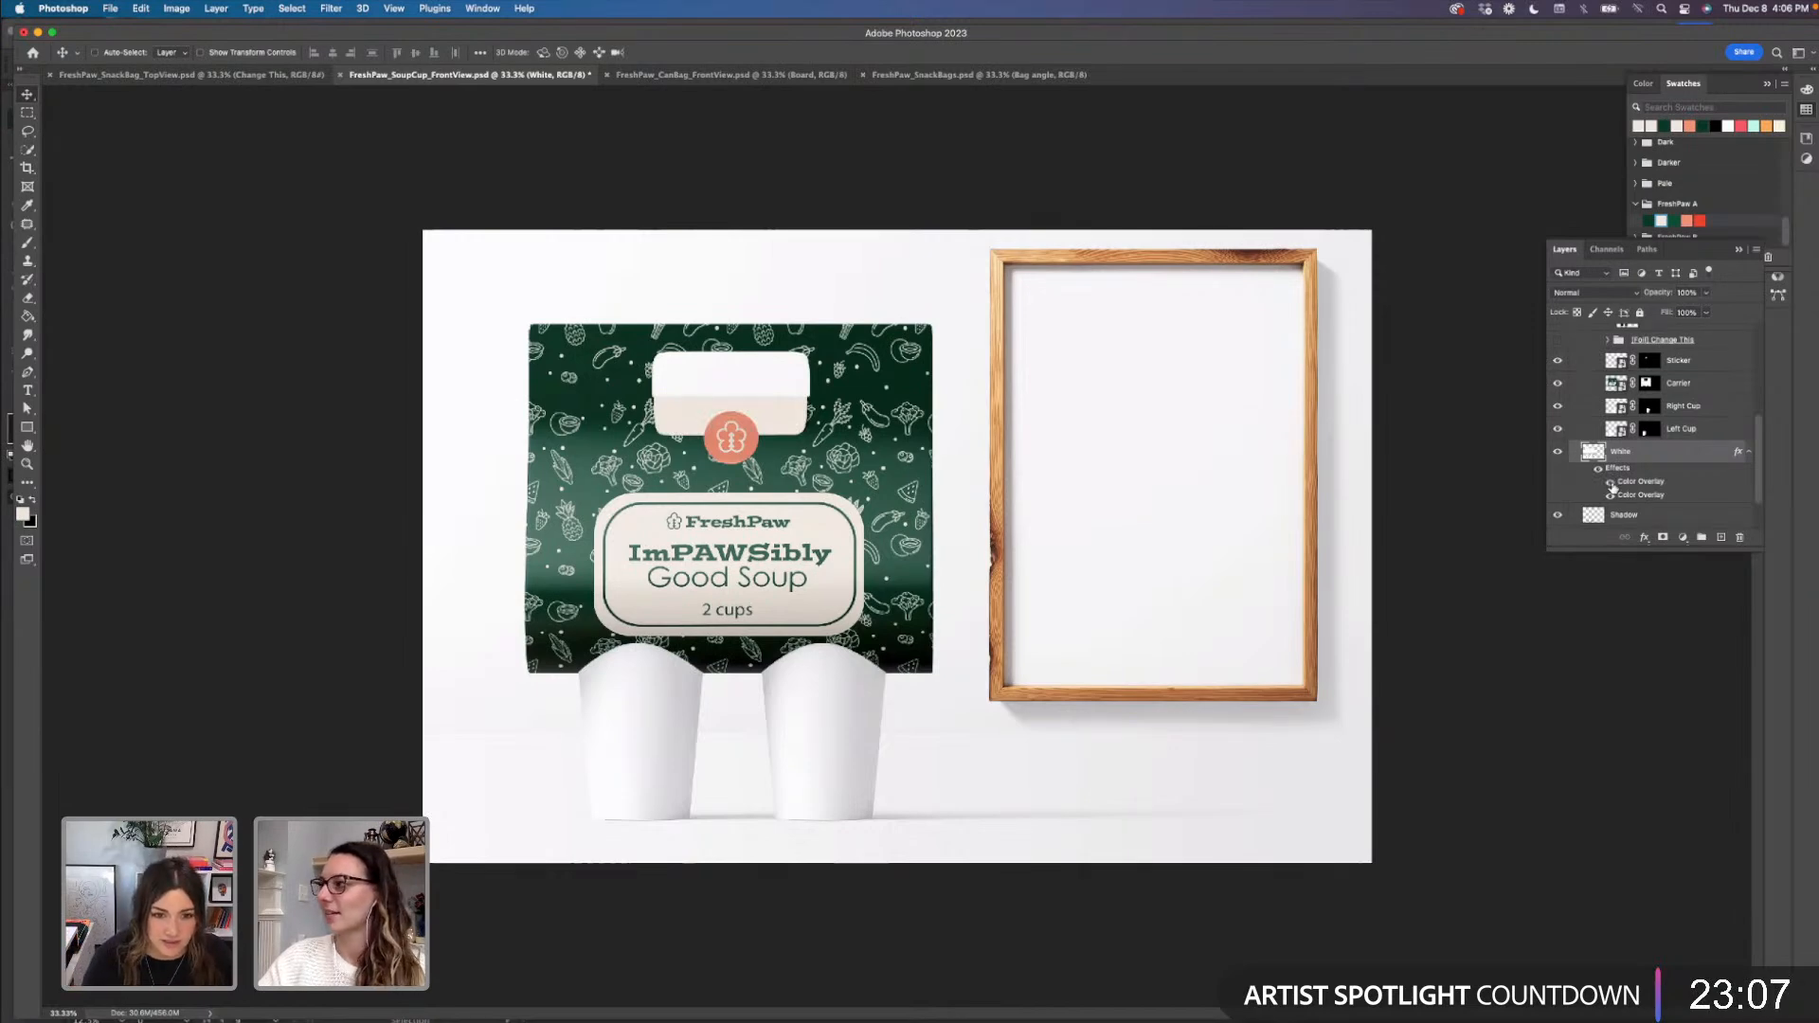
click(1610, 483)
click(1611, 484)
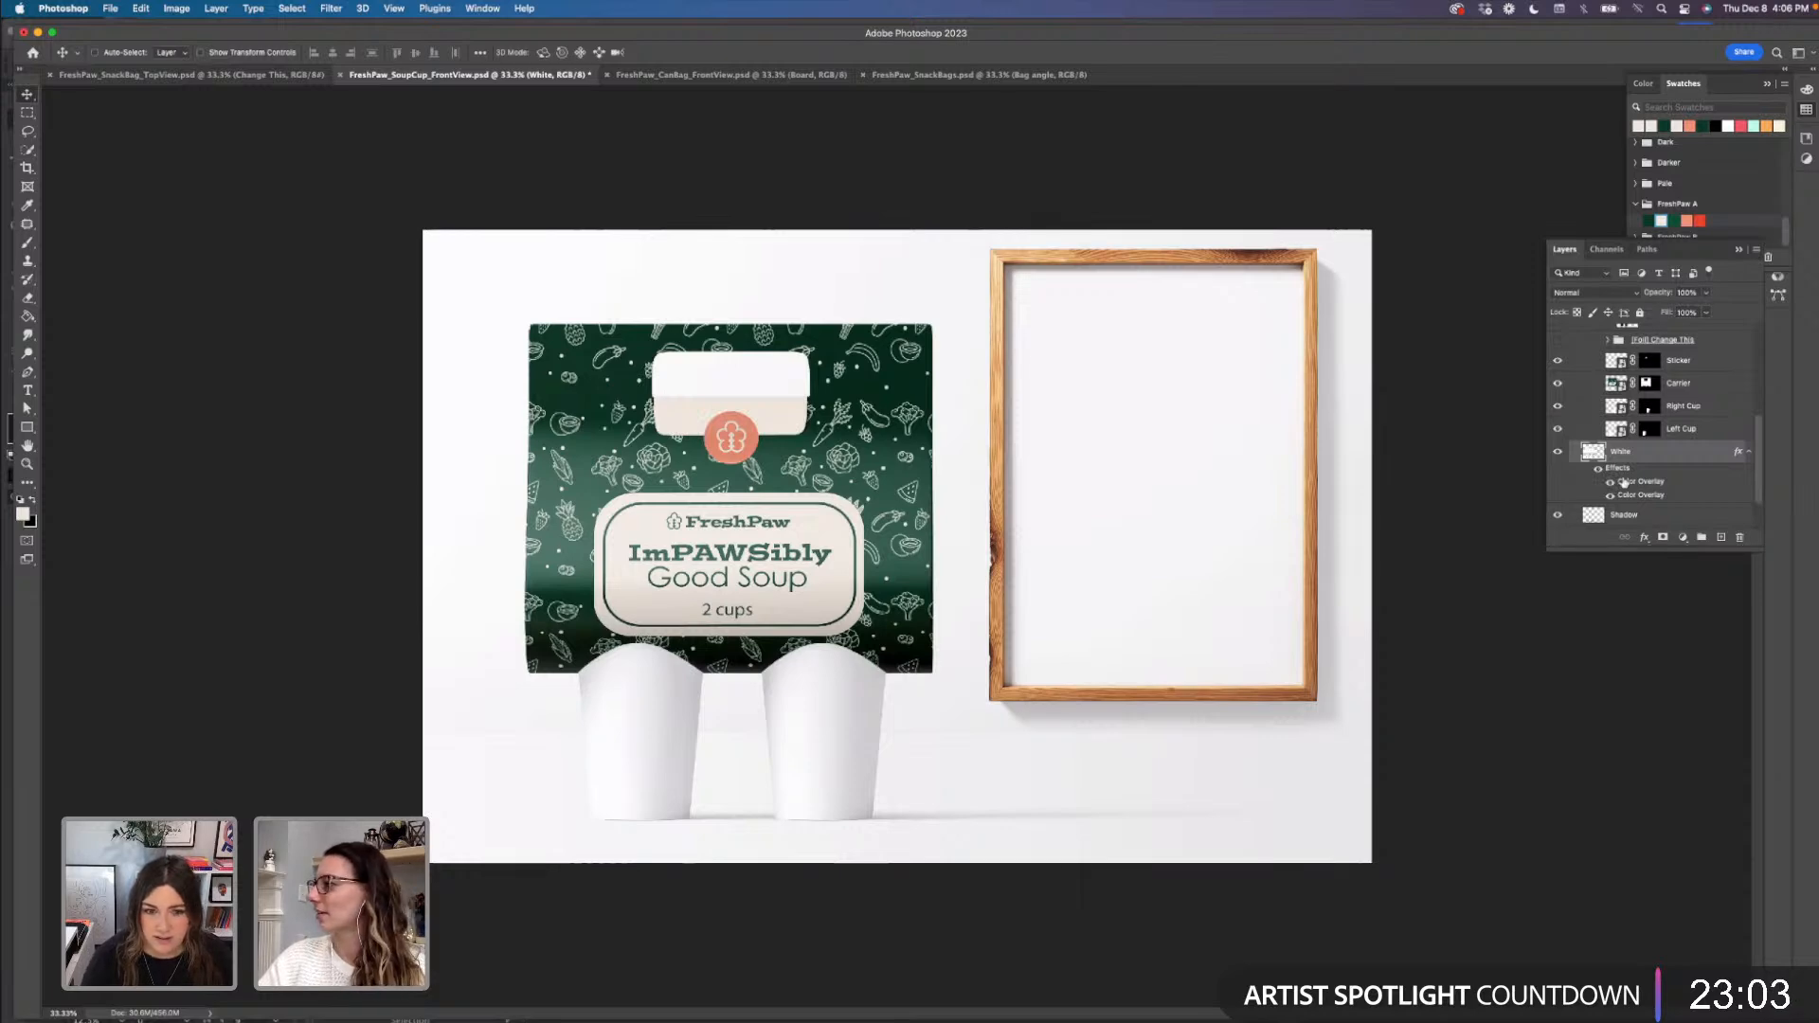
scroll(1663, 471, down, 1)
key(super+s)
scroll(1662, 471, down, 1)
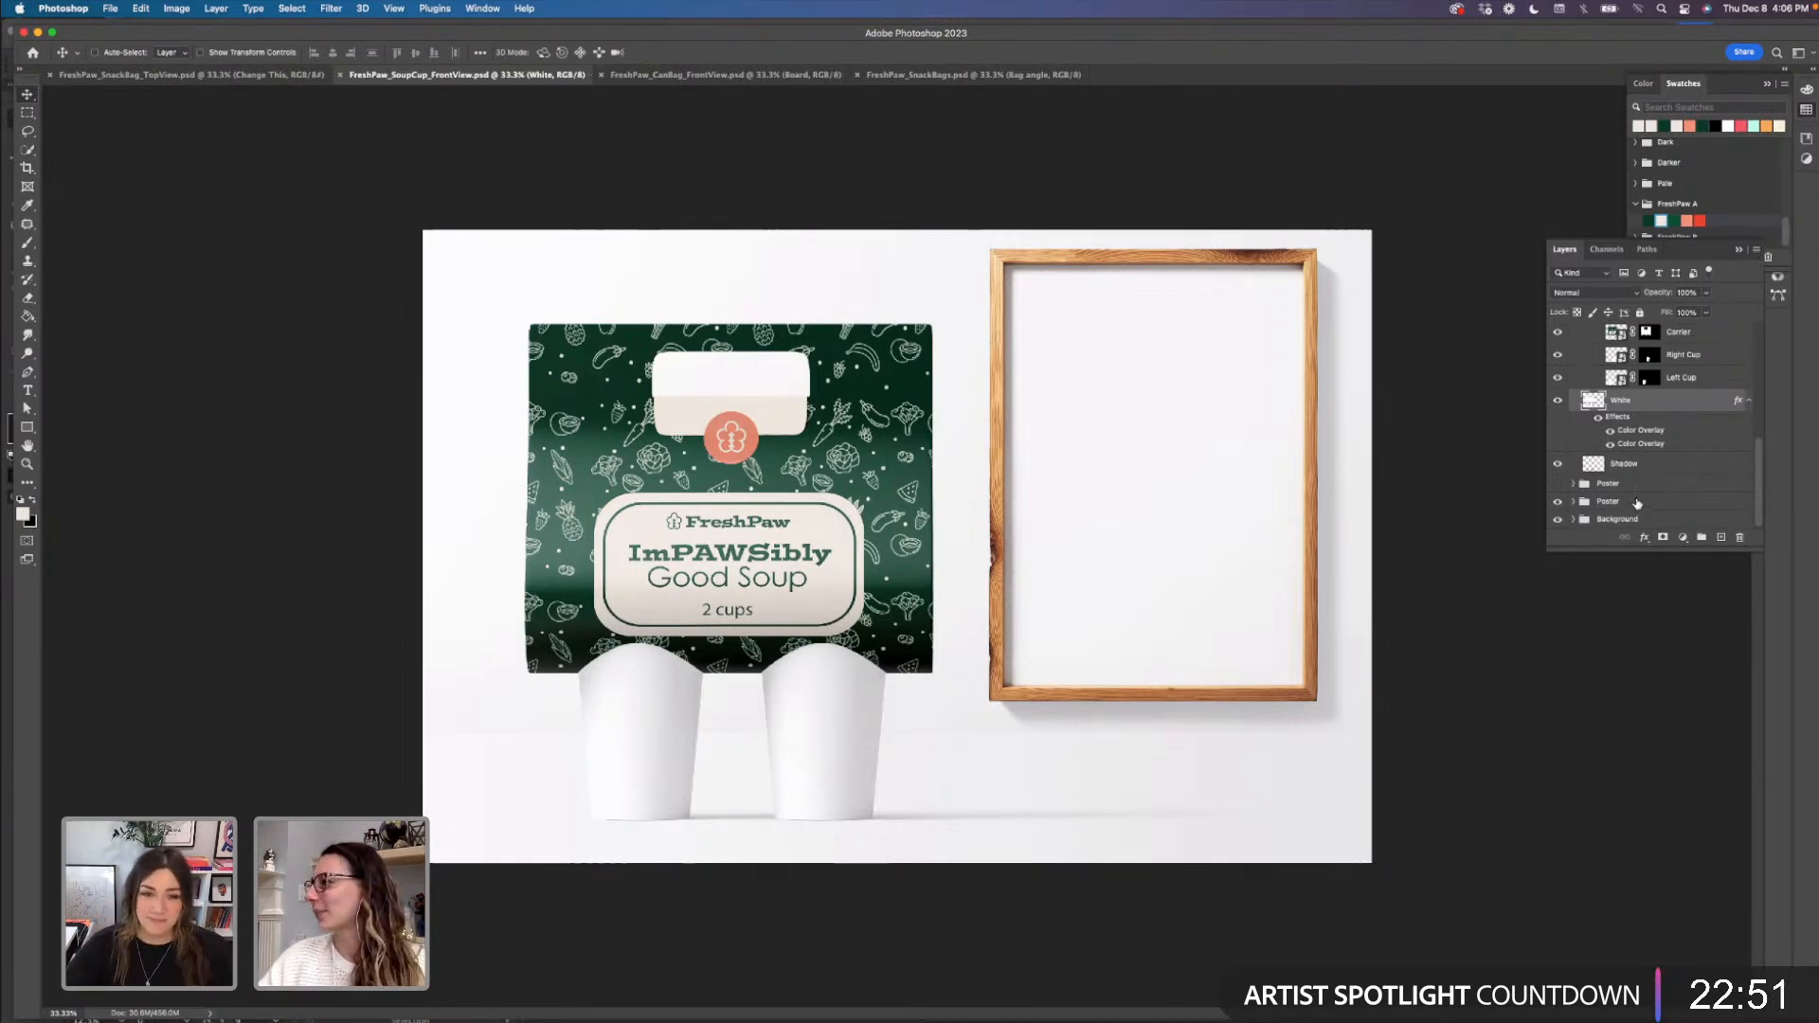
- Open the Right Cup smart object and fill its Rectangle 1 shape with the red swatch from the FreshPaw A group
scroll(1639, 497, up, 3)
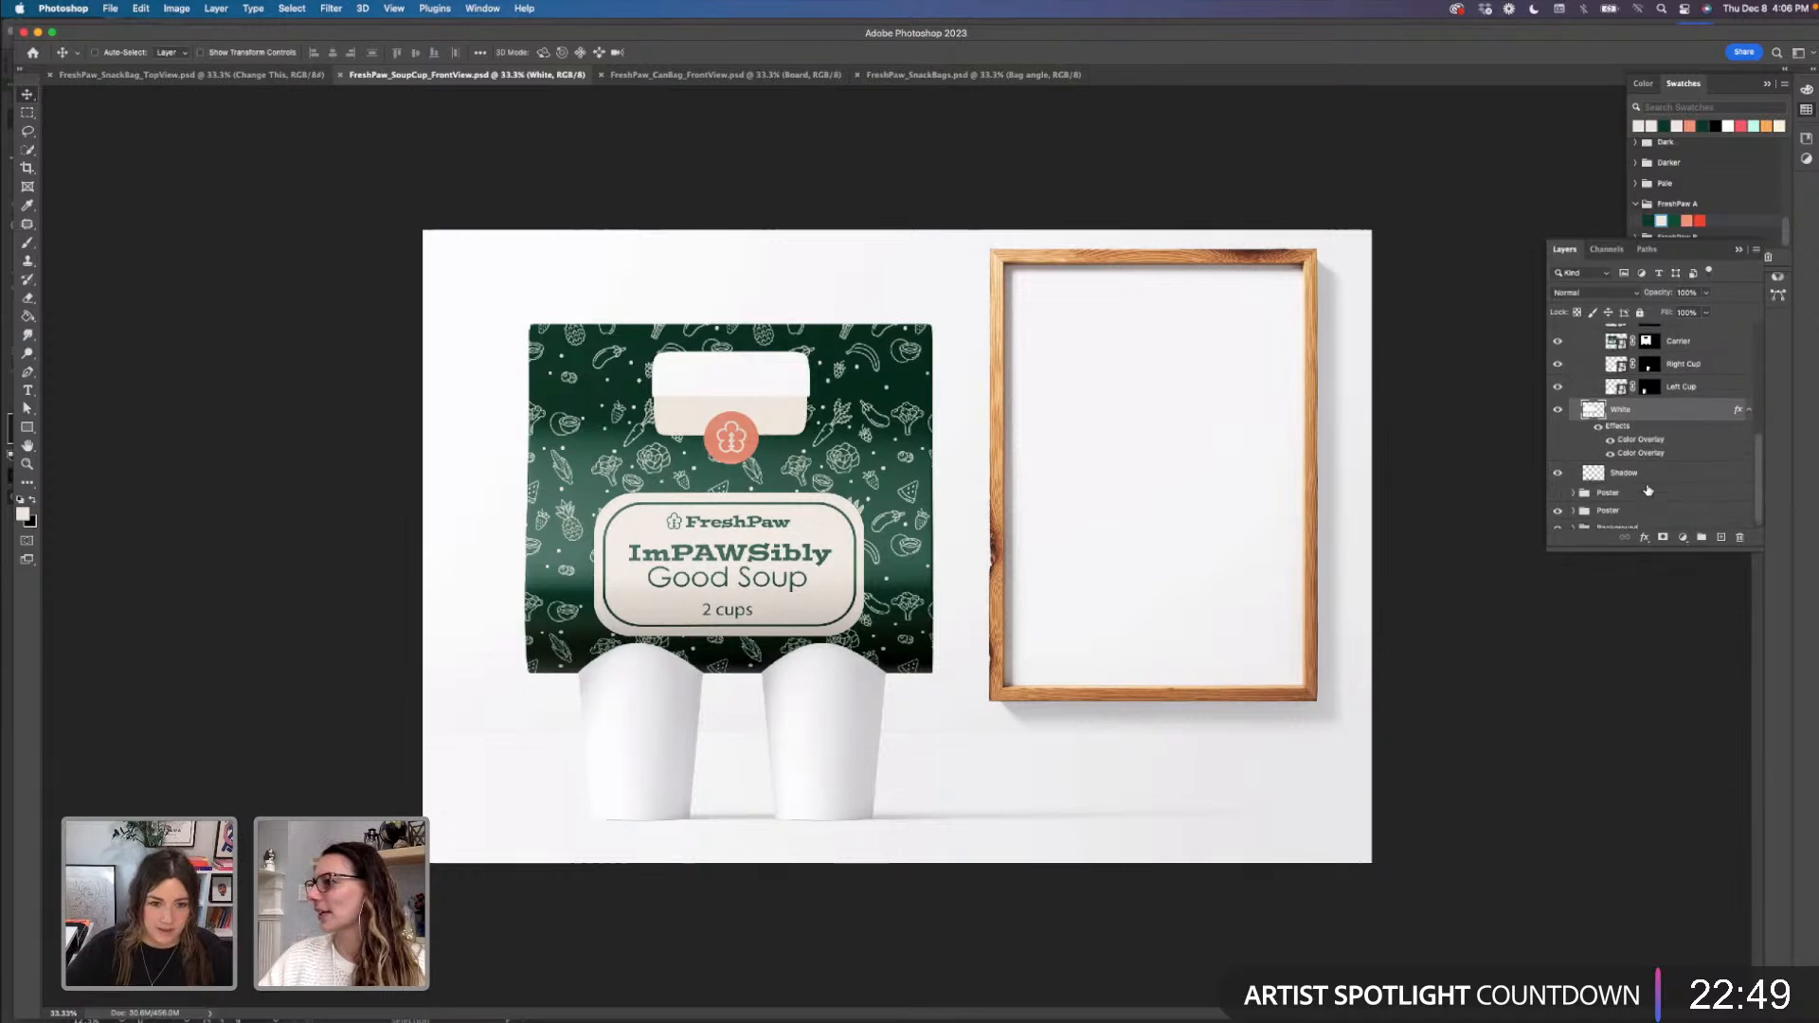
scroll(1649, 490, up, 2)
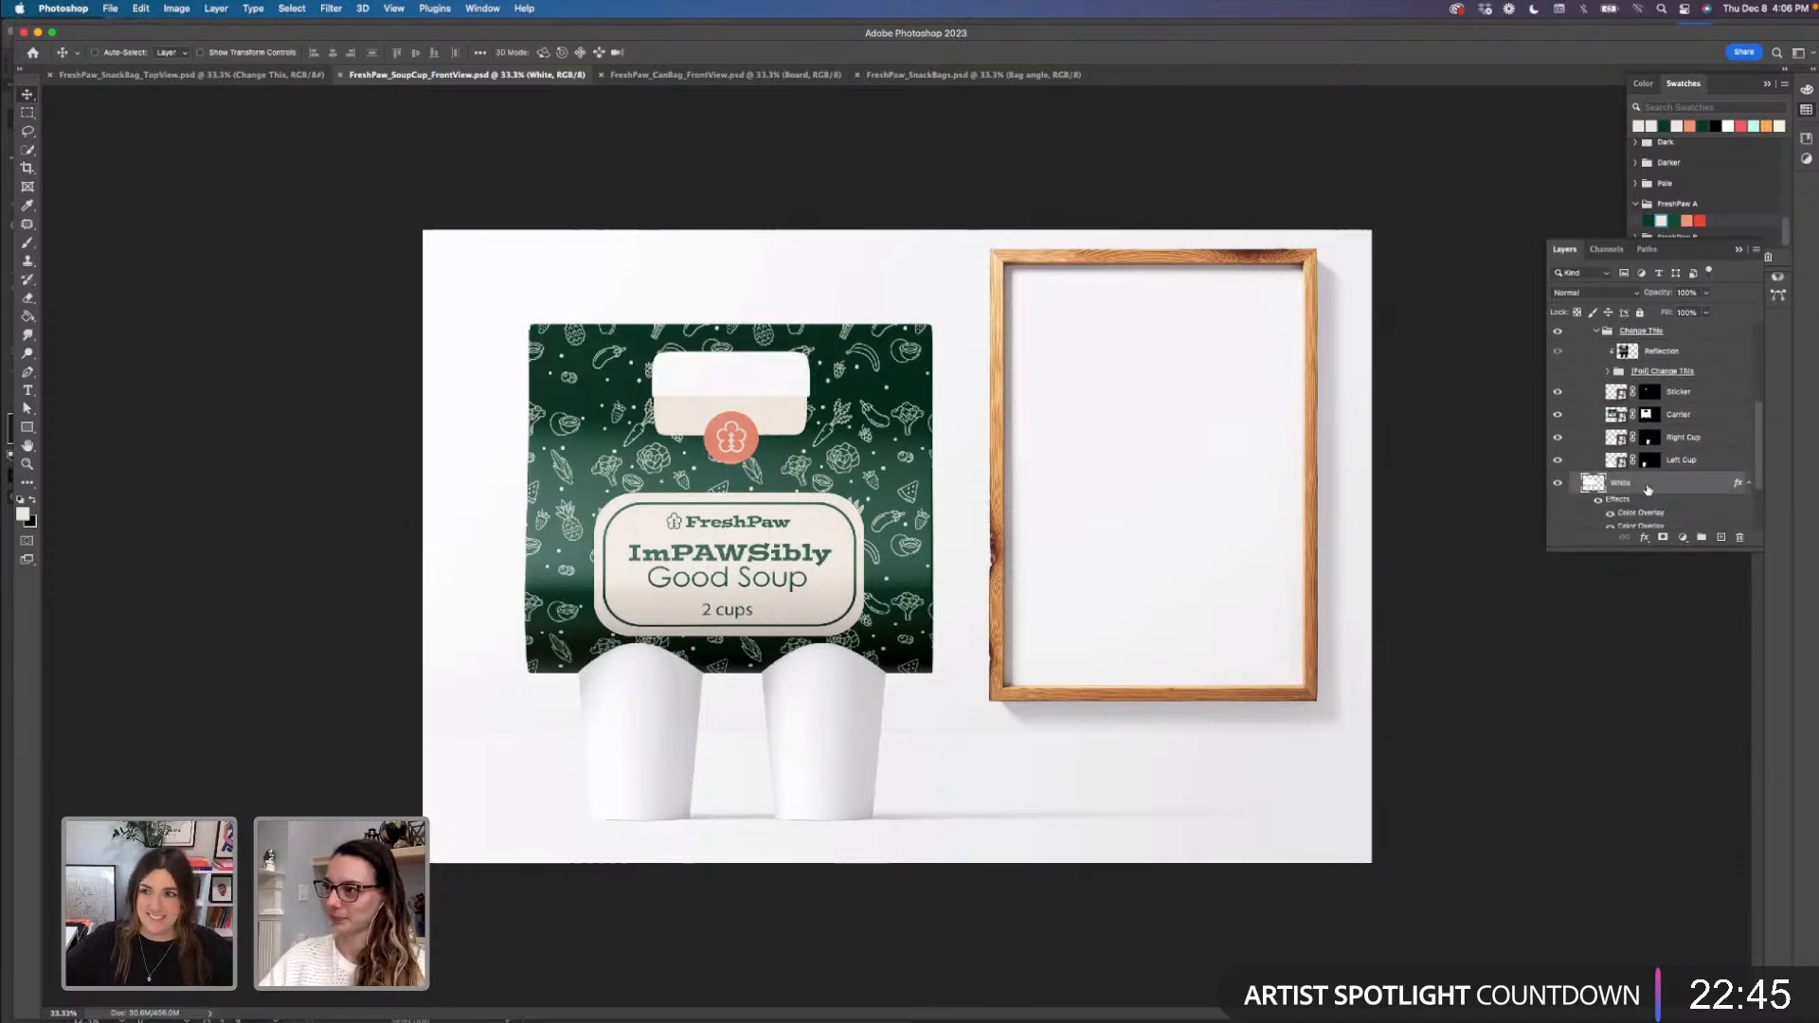
double_click(1612, 442)
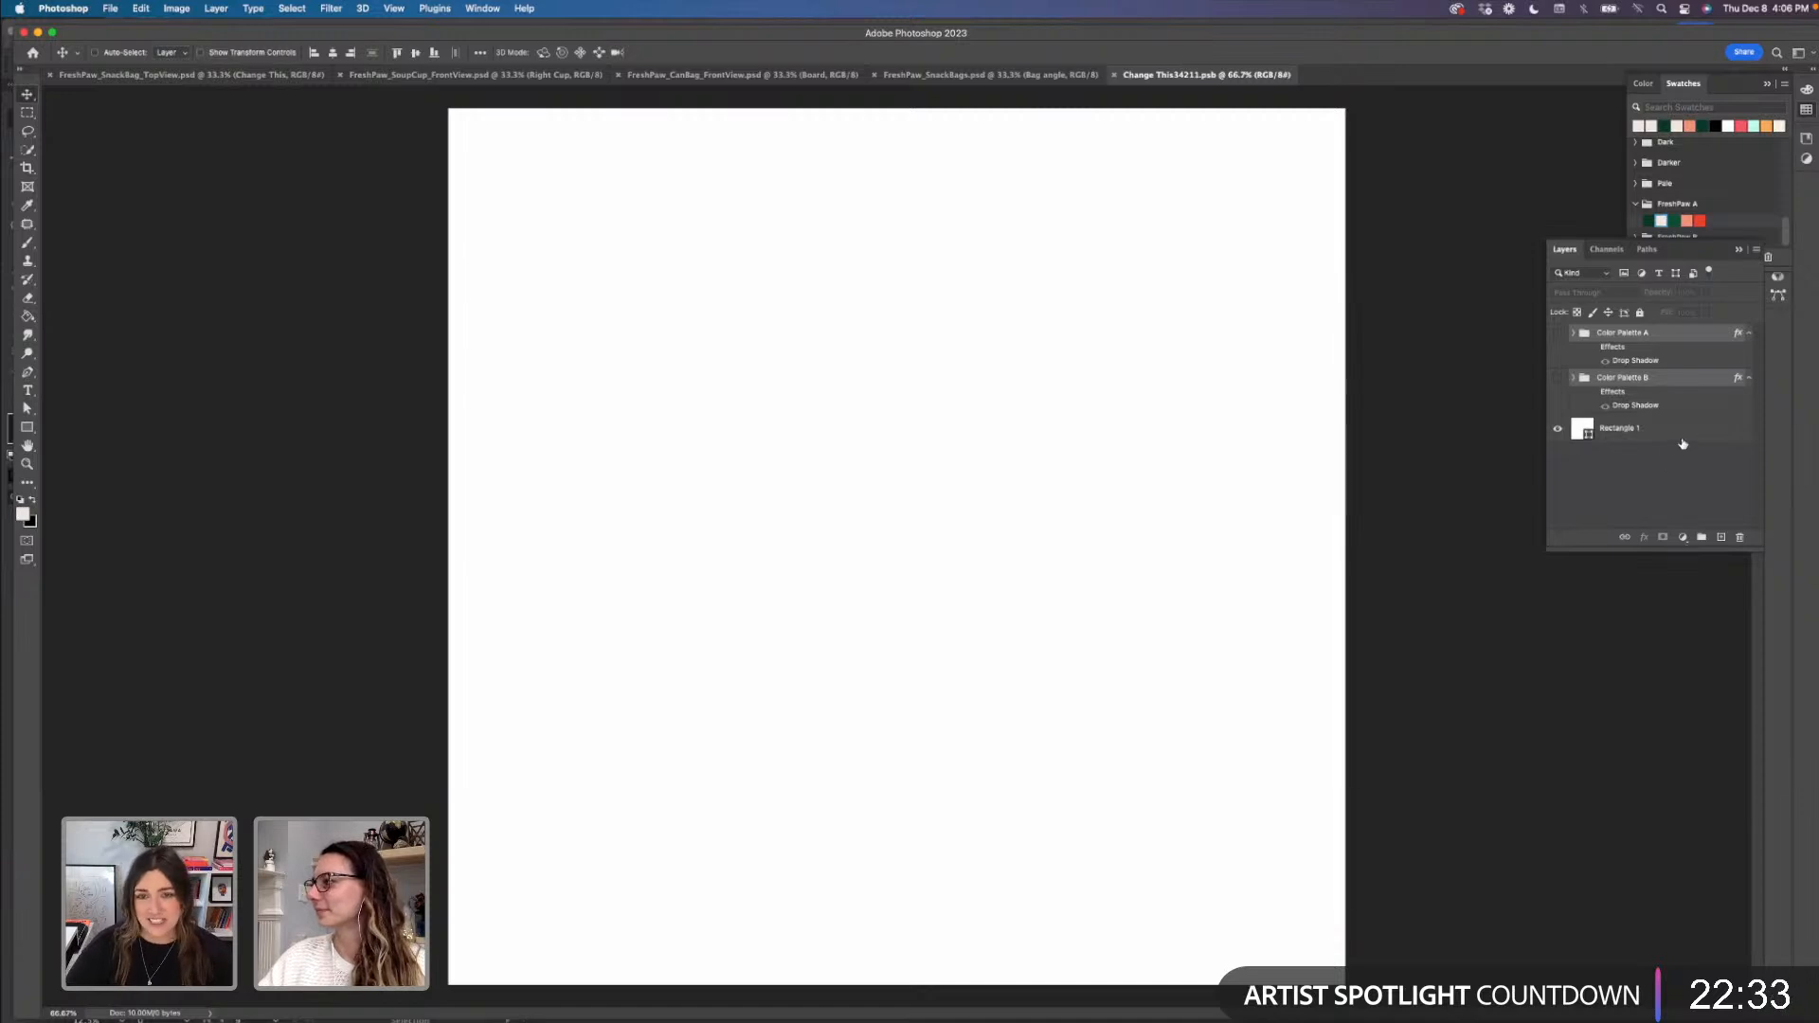
click(1591, 436)
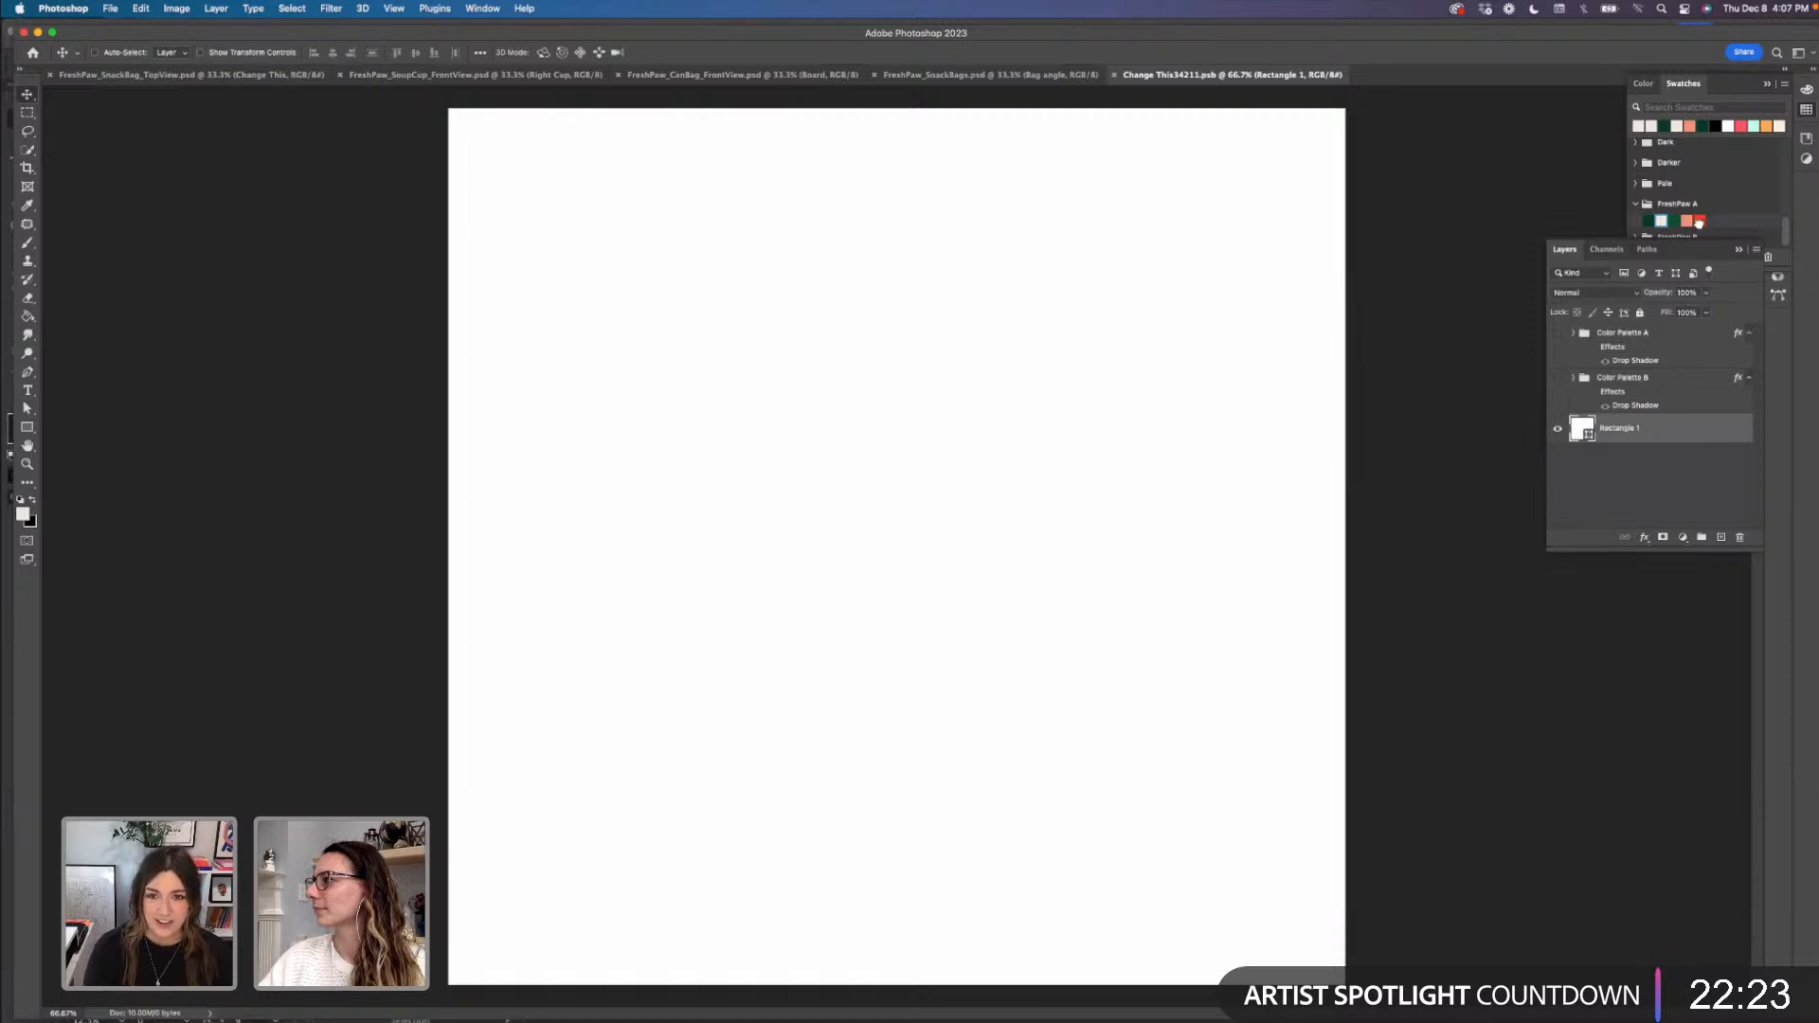
click(1700, 221)
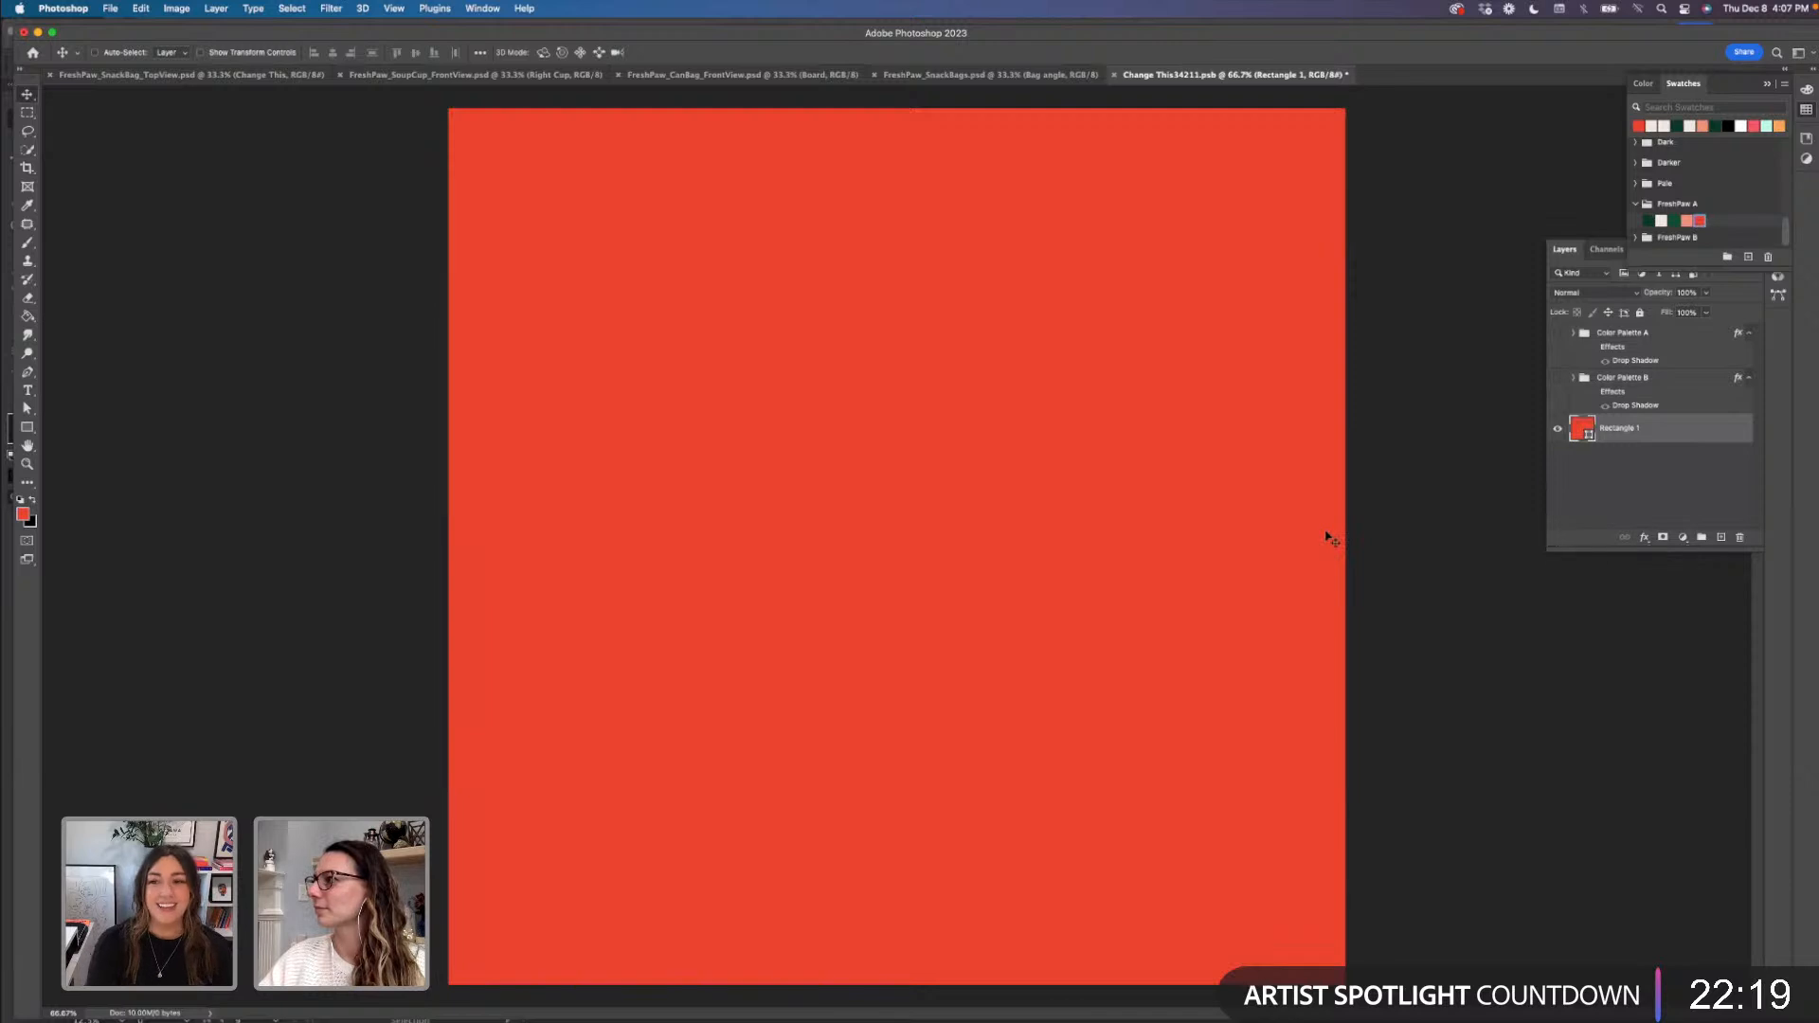
- Place a new text layer on the red rectangle and recolour its first two placeholder letters with the cream swatch
key(t)
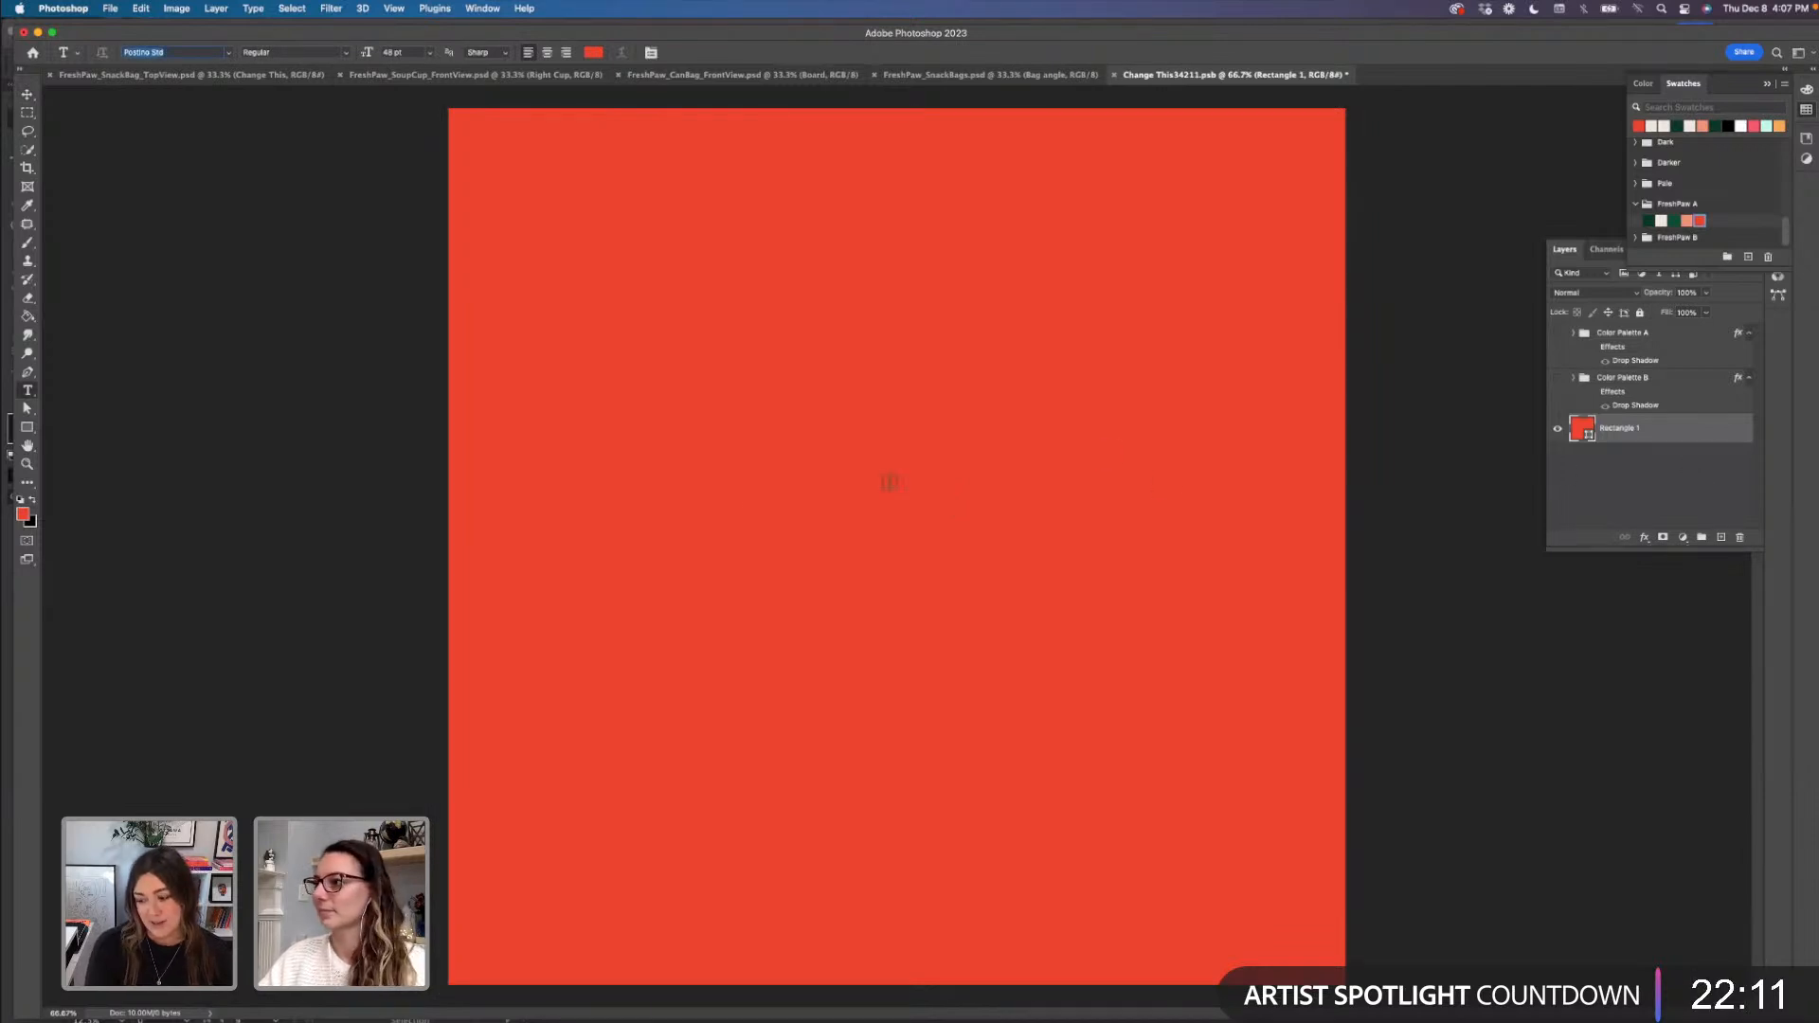
click(1040, 489)
click(778, 467)
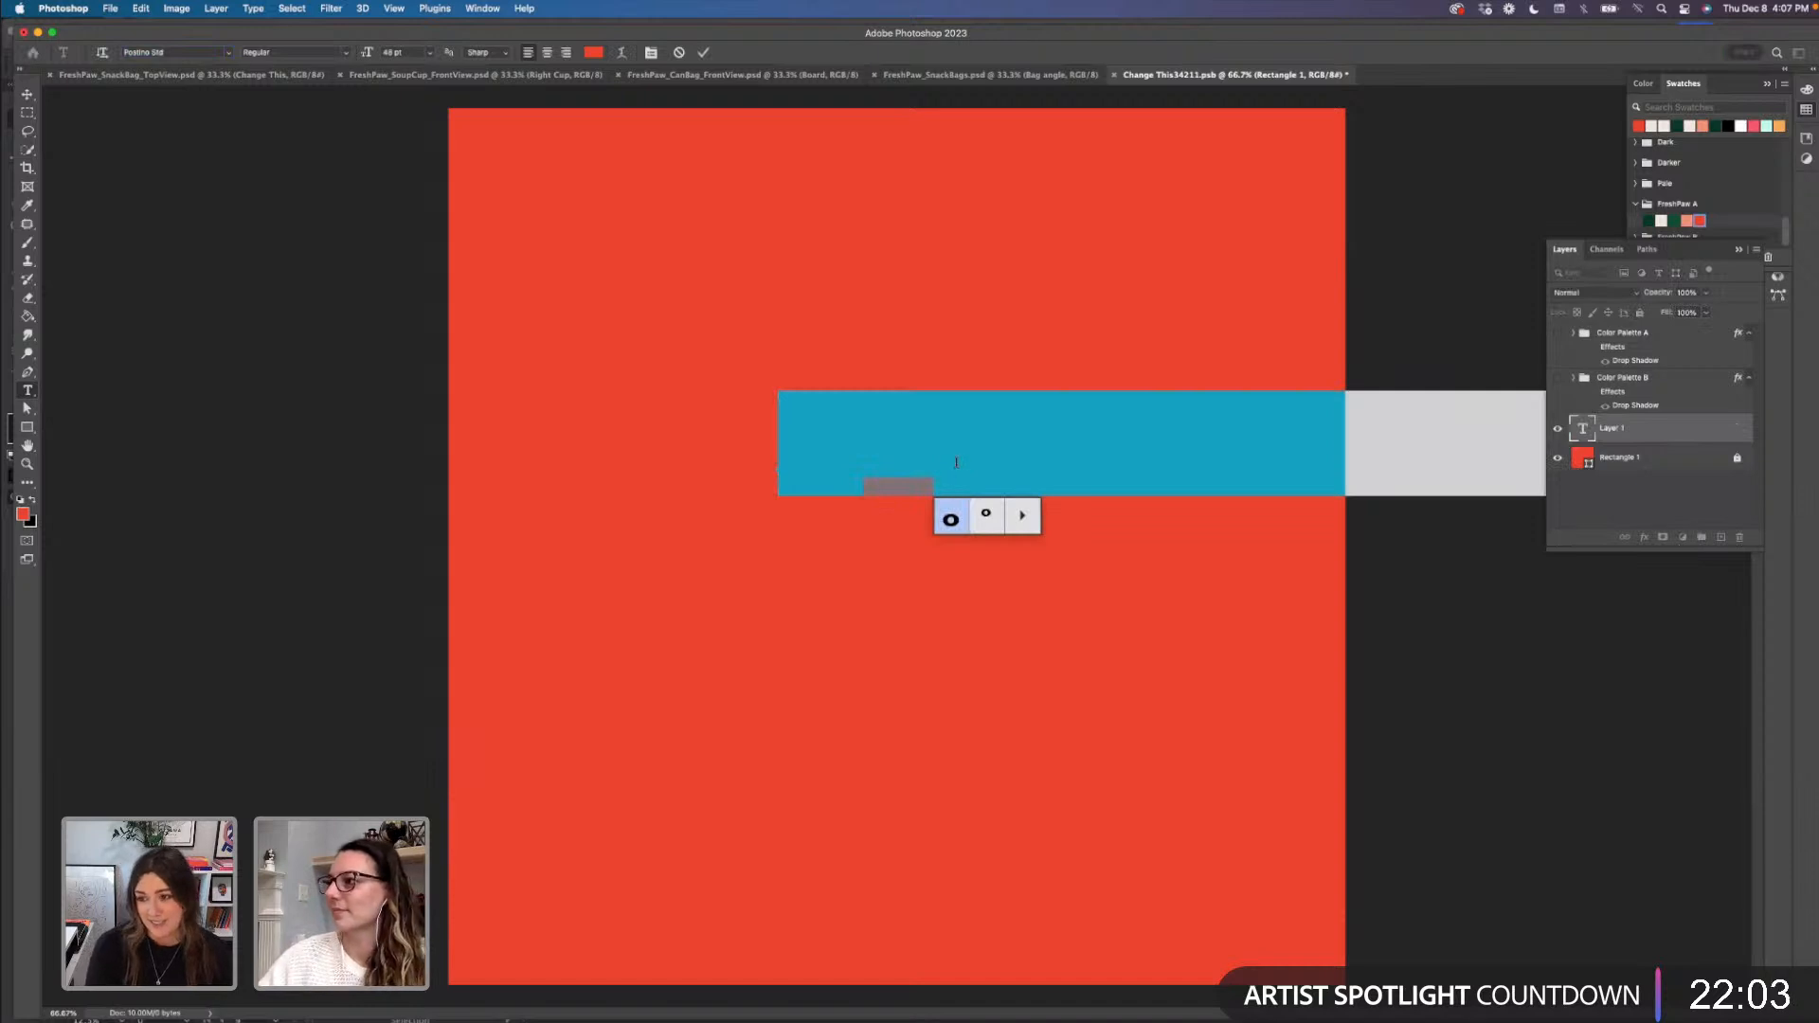
key(BackSpace)
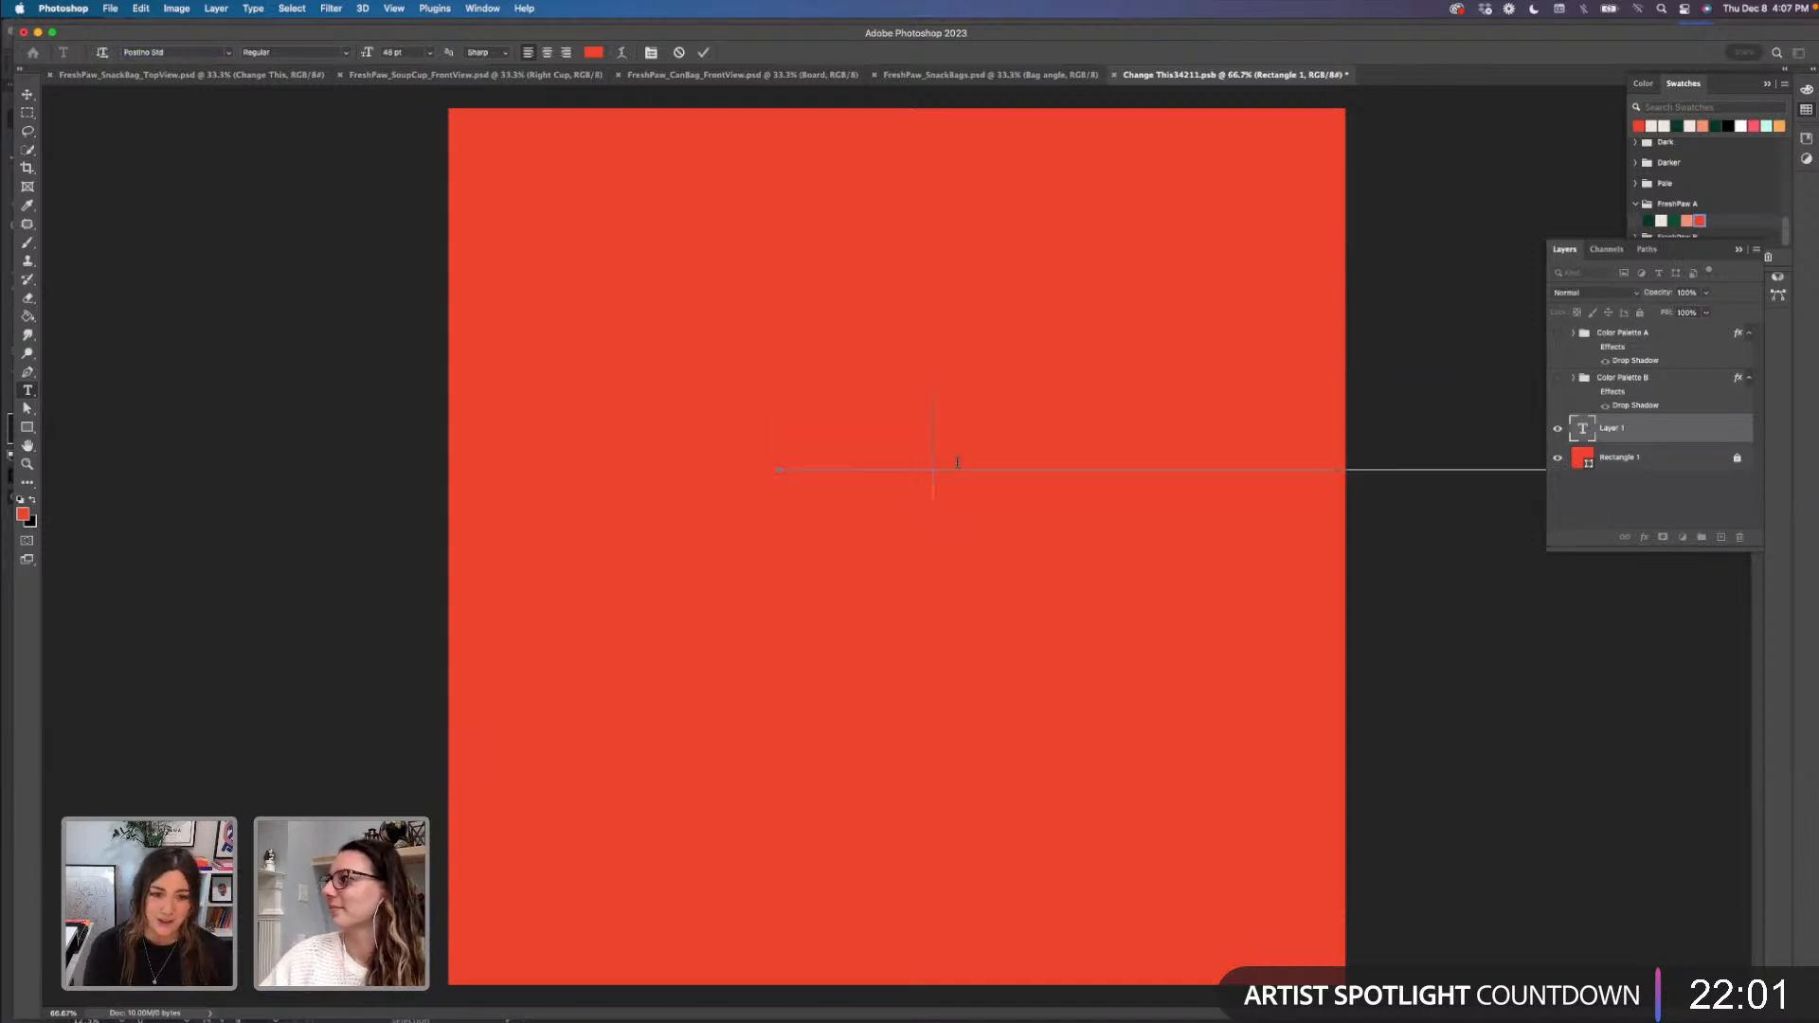
drag(957, 462, 785, 461)
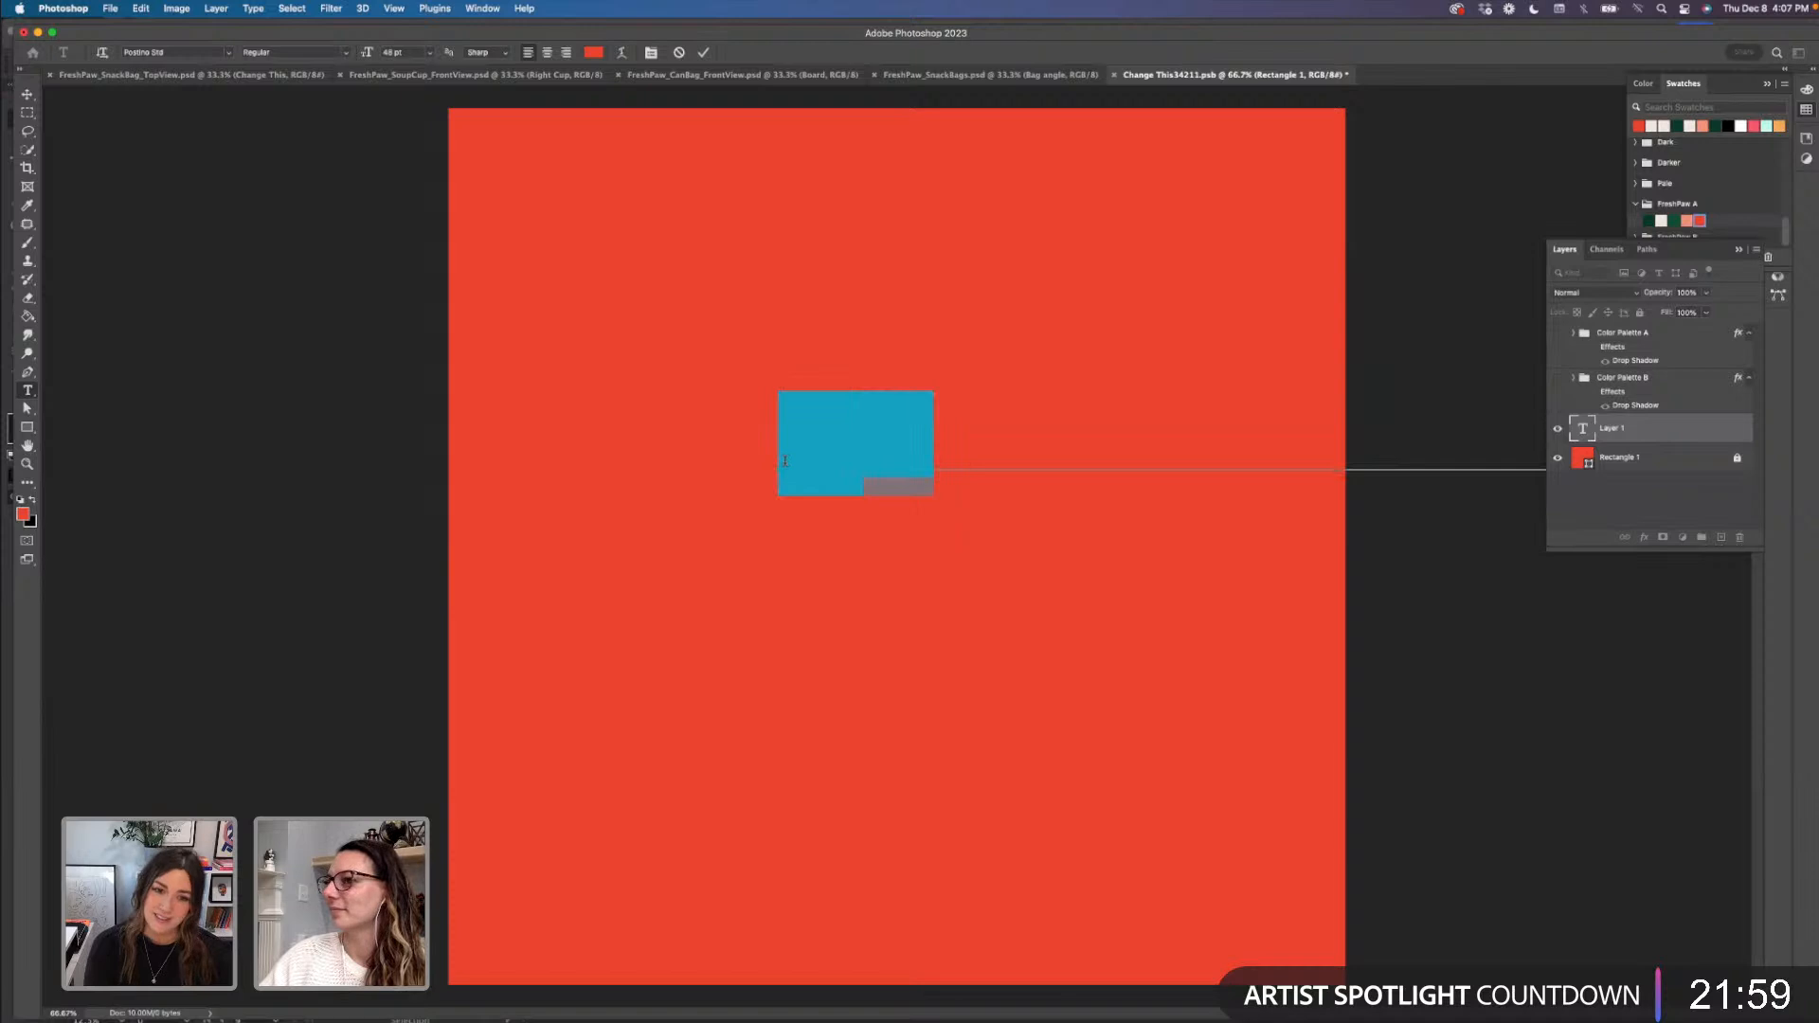
click(1660, 221)
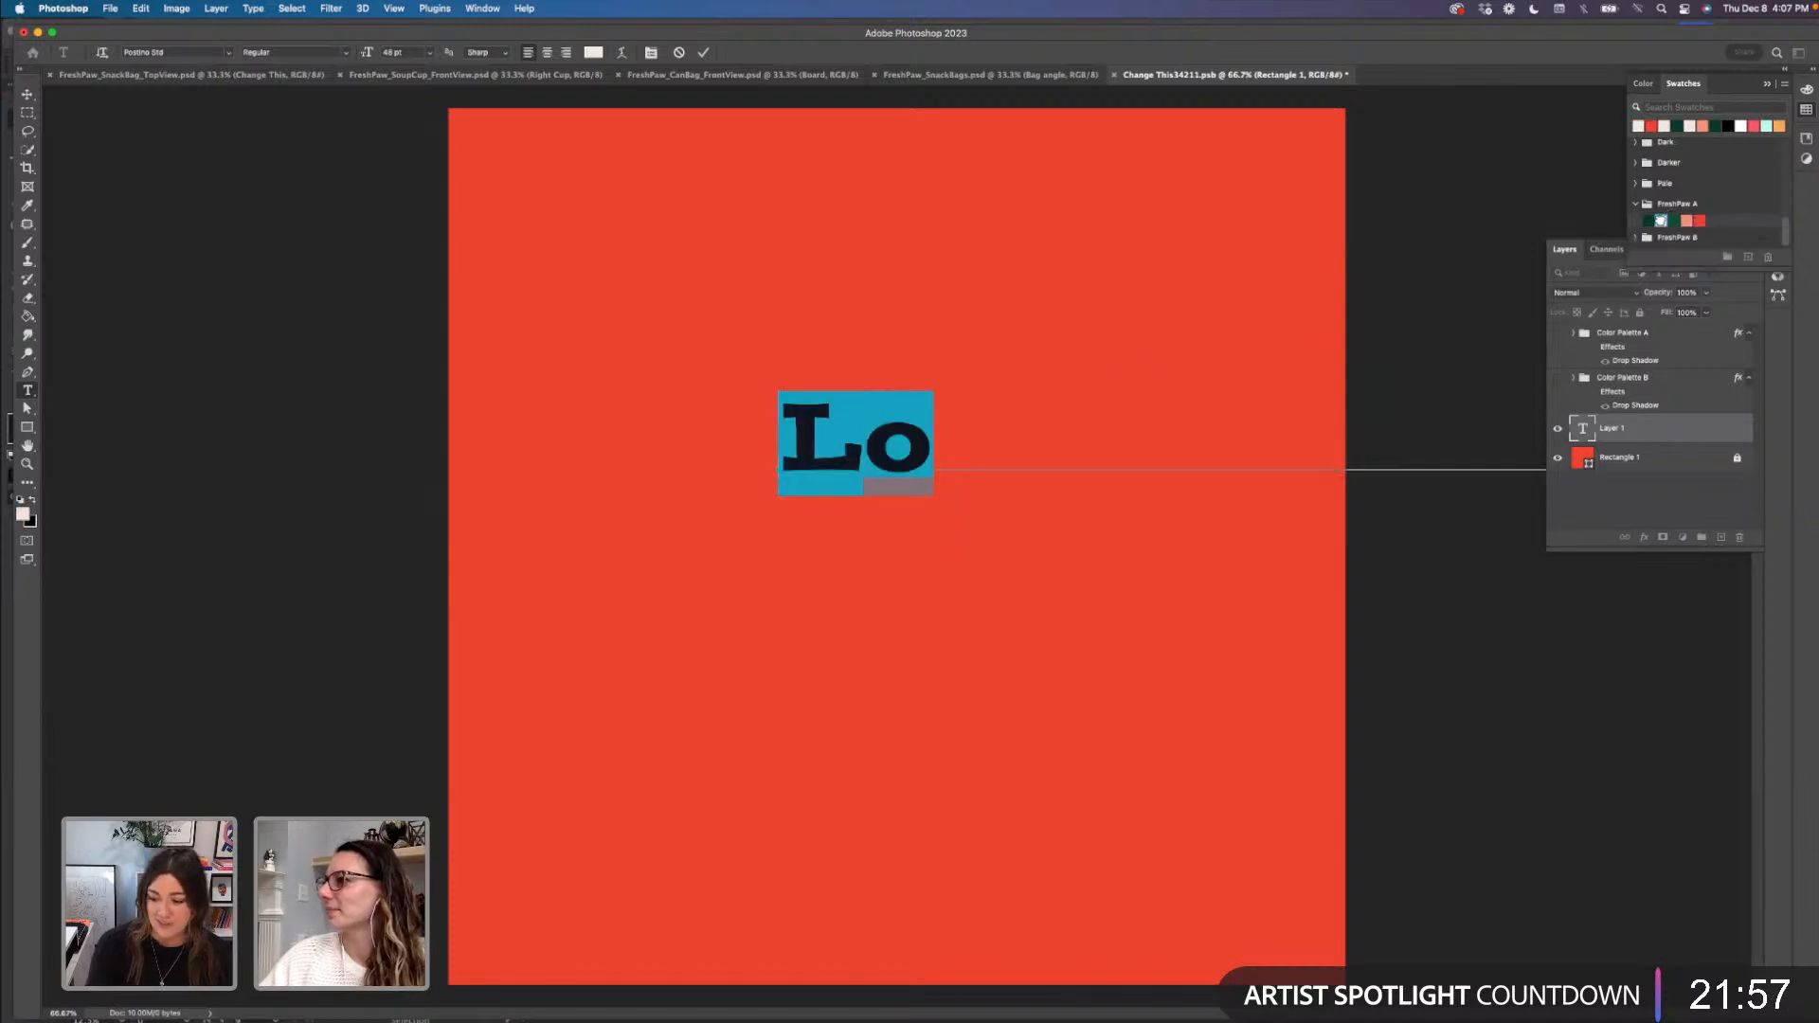
mouse_move(925, 461)
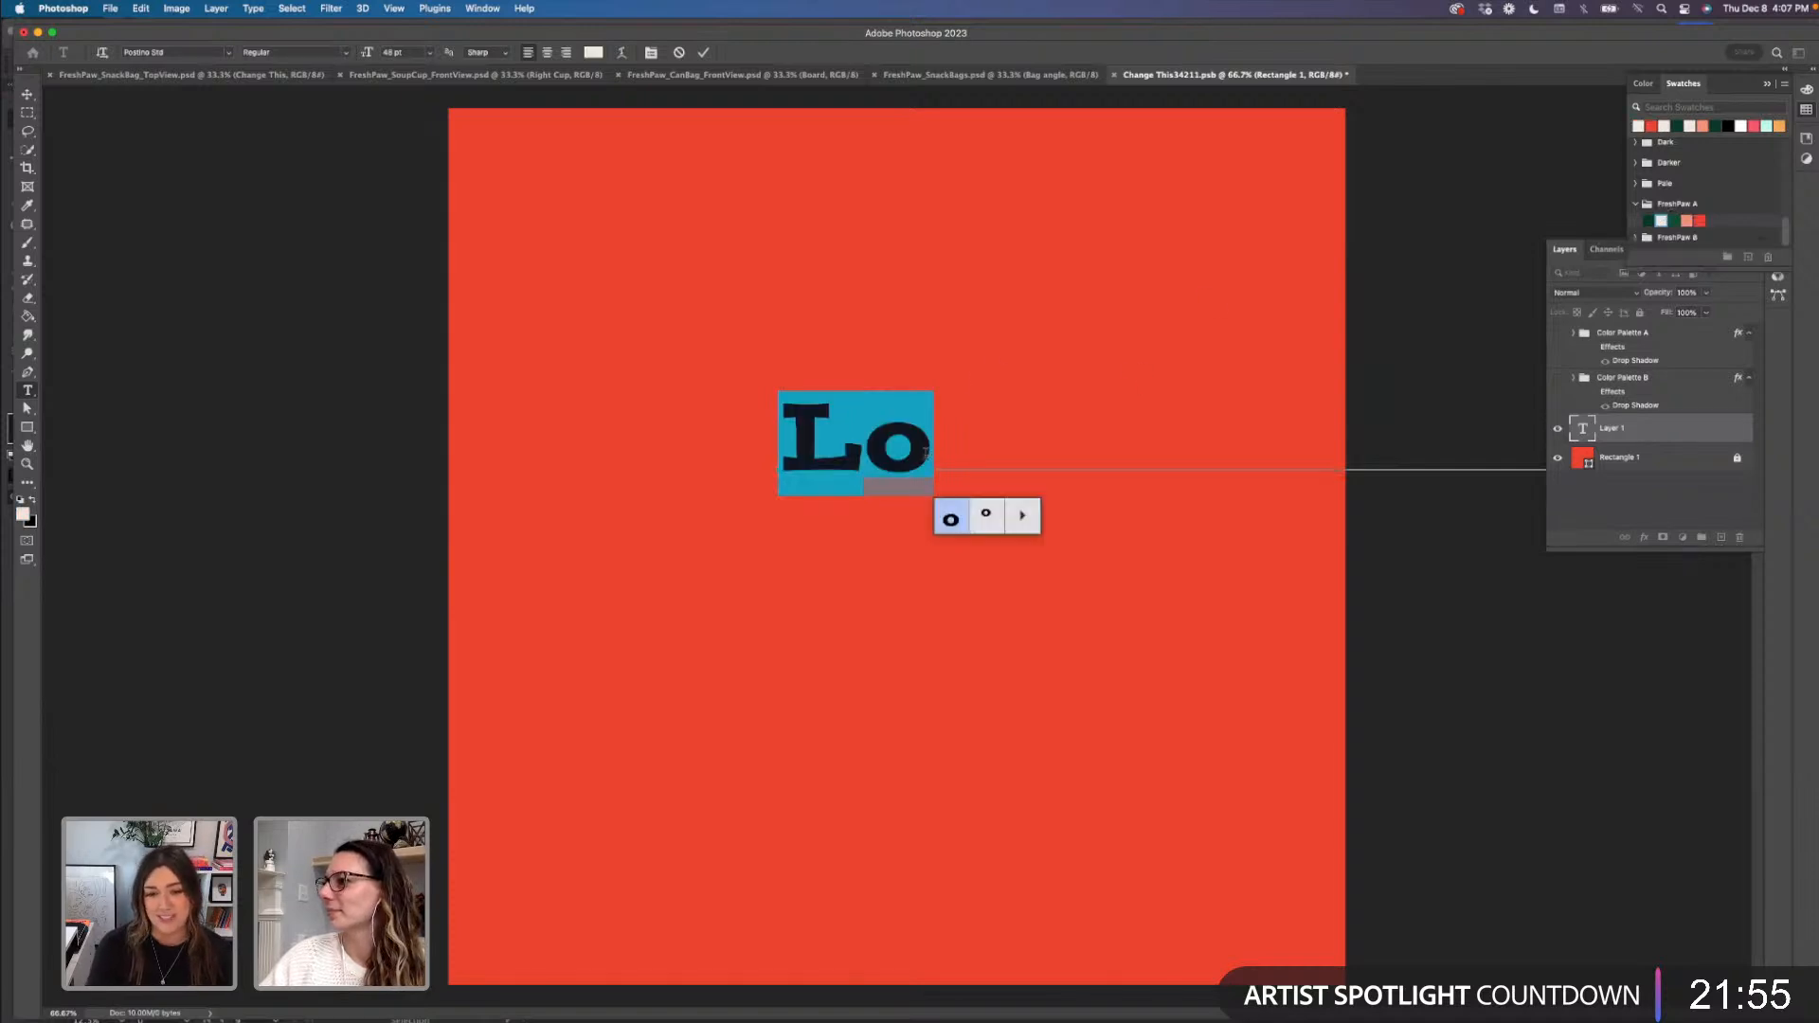
click(28, 95)
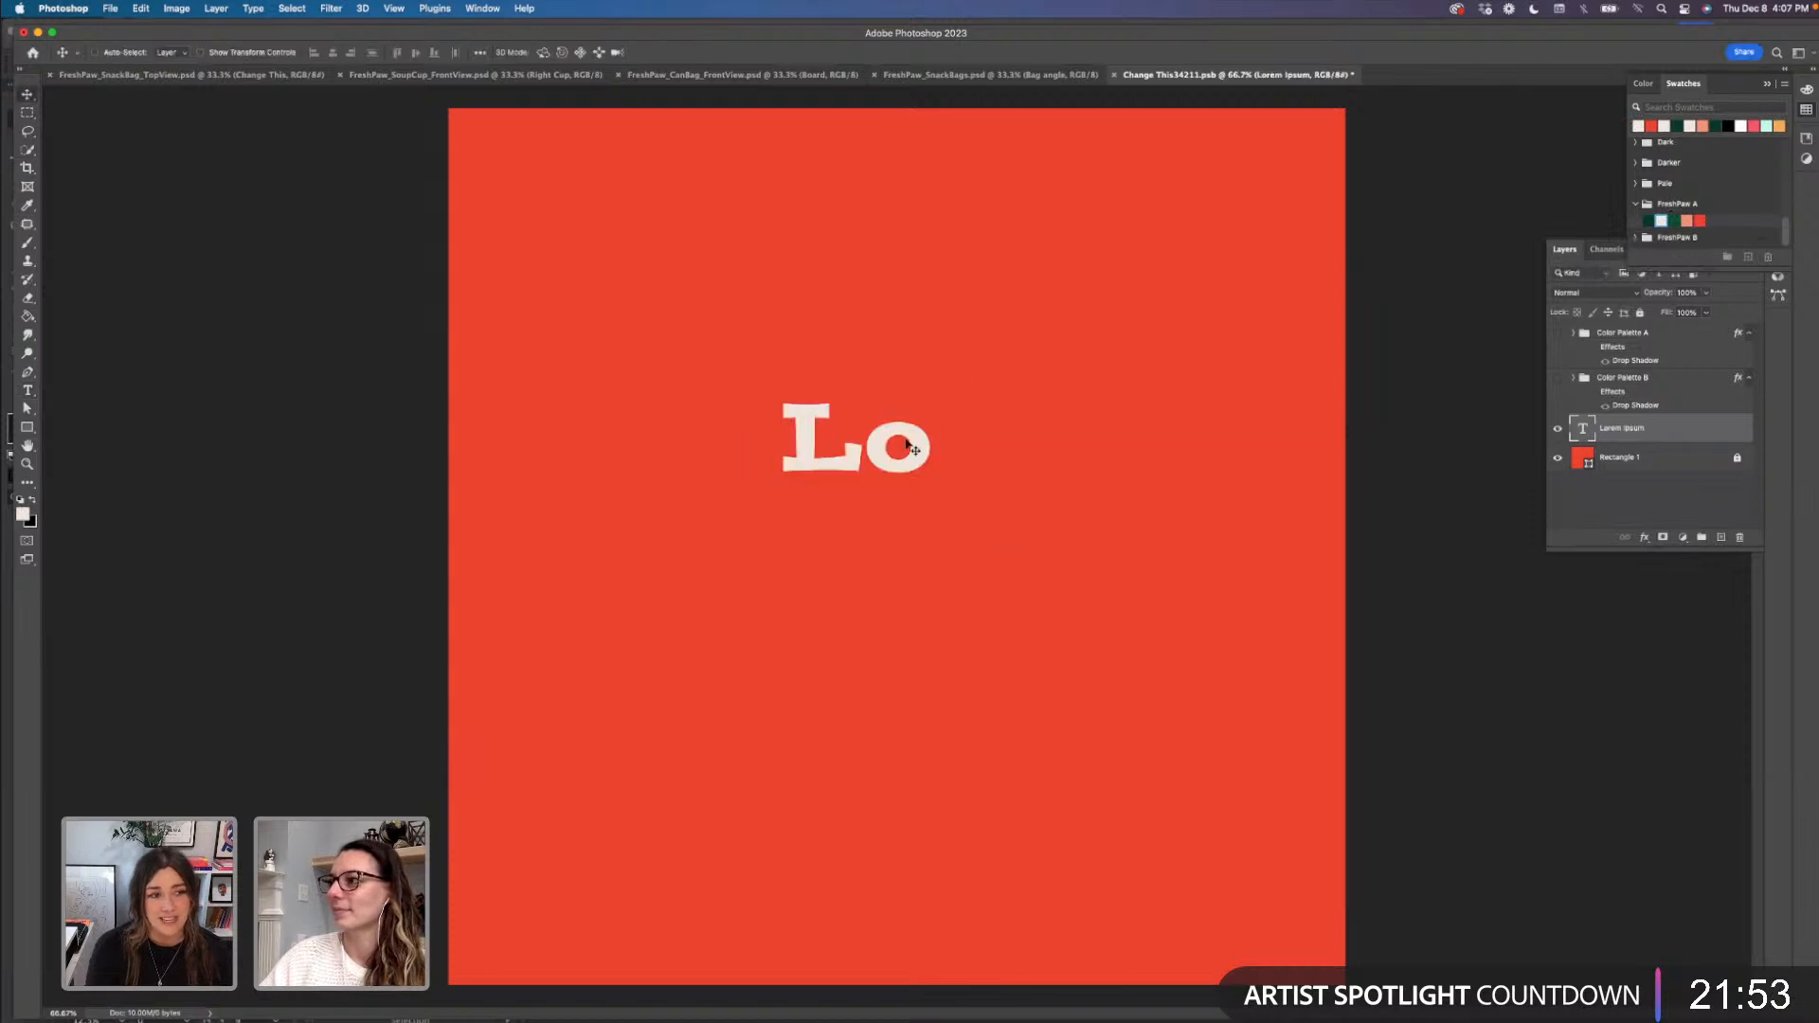
- Replace the placeholder text on the red rectangle with the word "Carrot"
key(t)
click(887, 453)
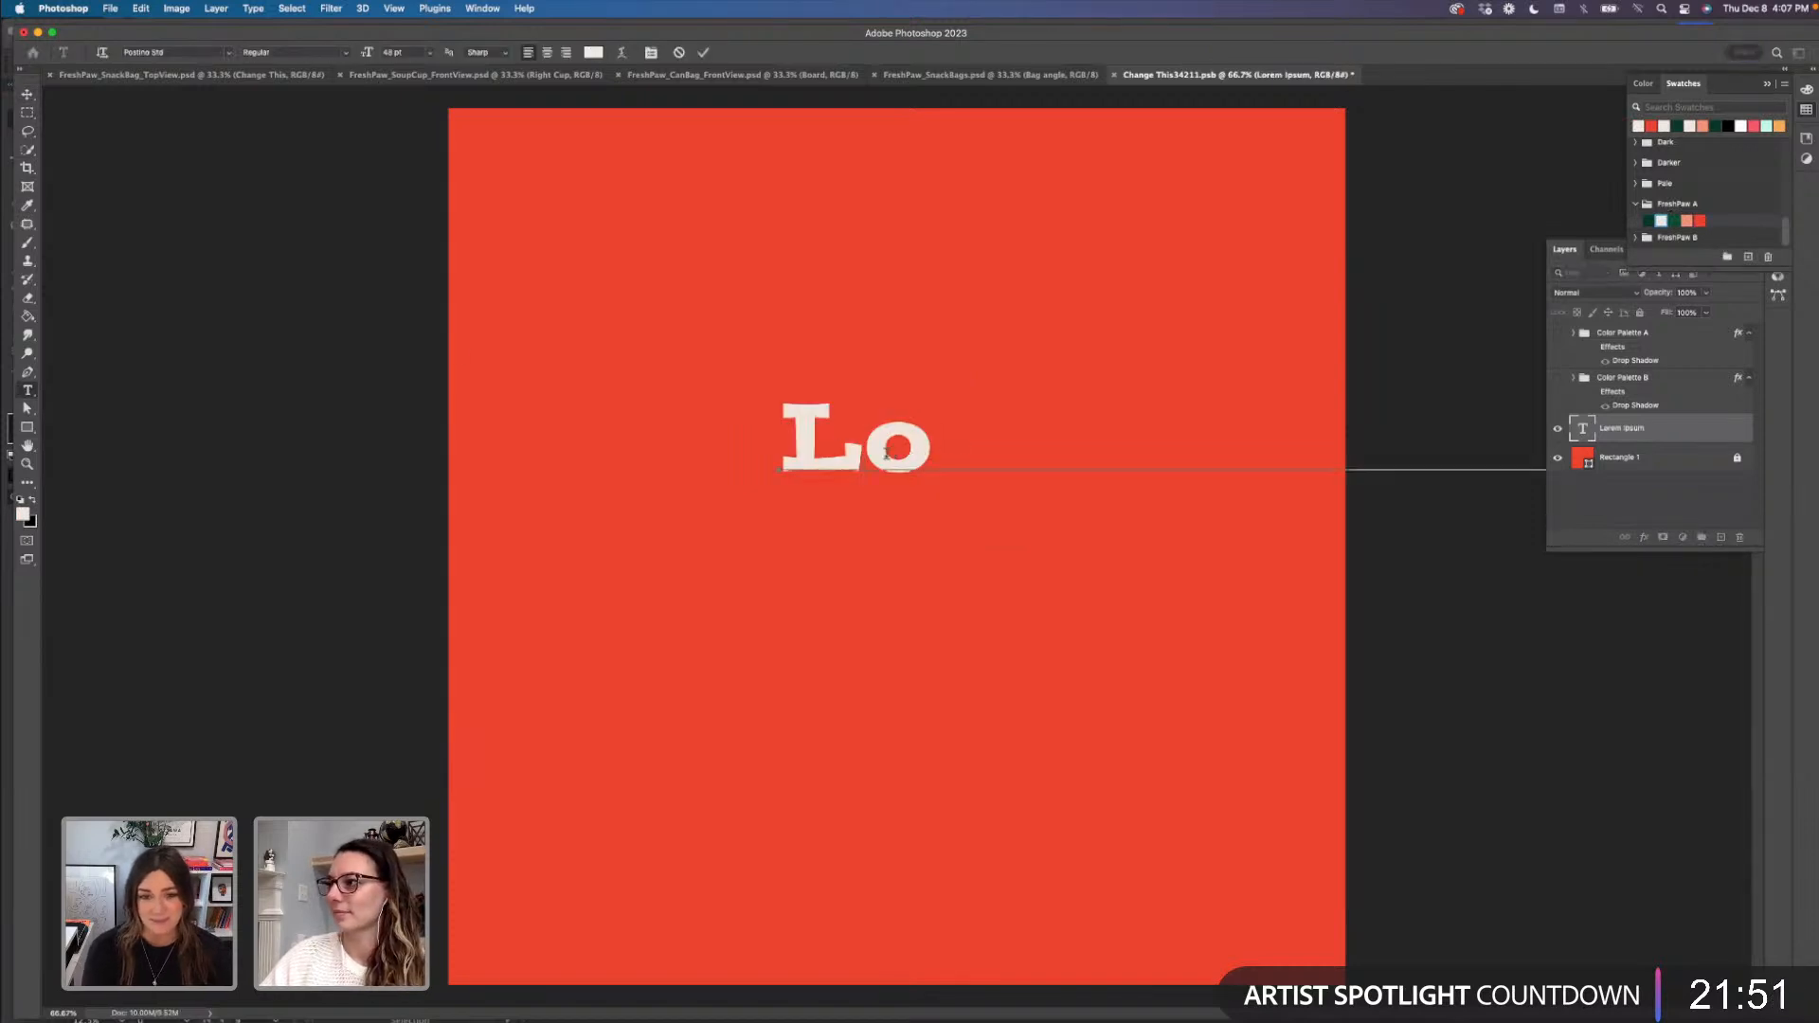
drag(886, 452, 1265, 446)
click(1069, 445)
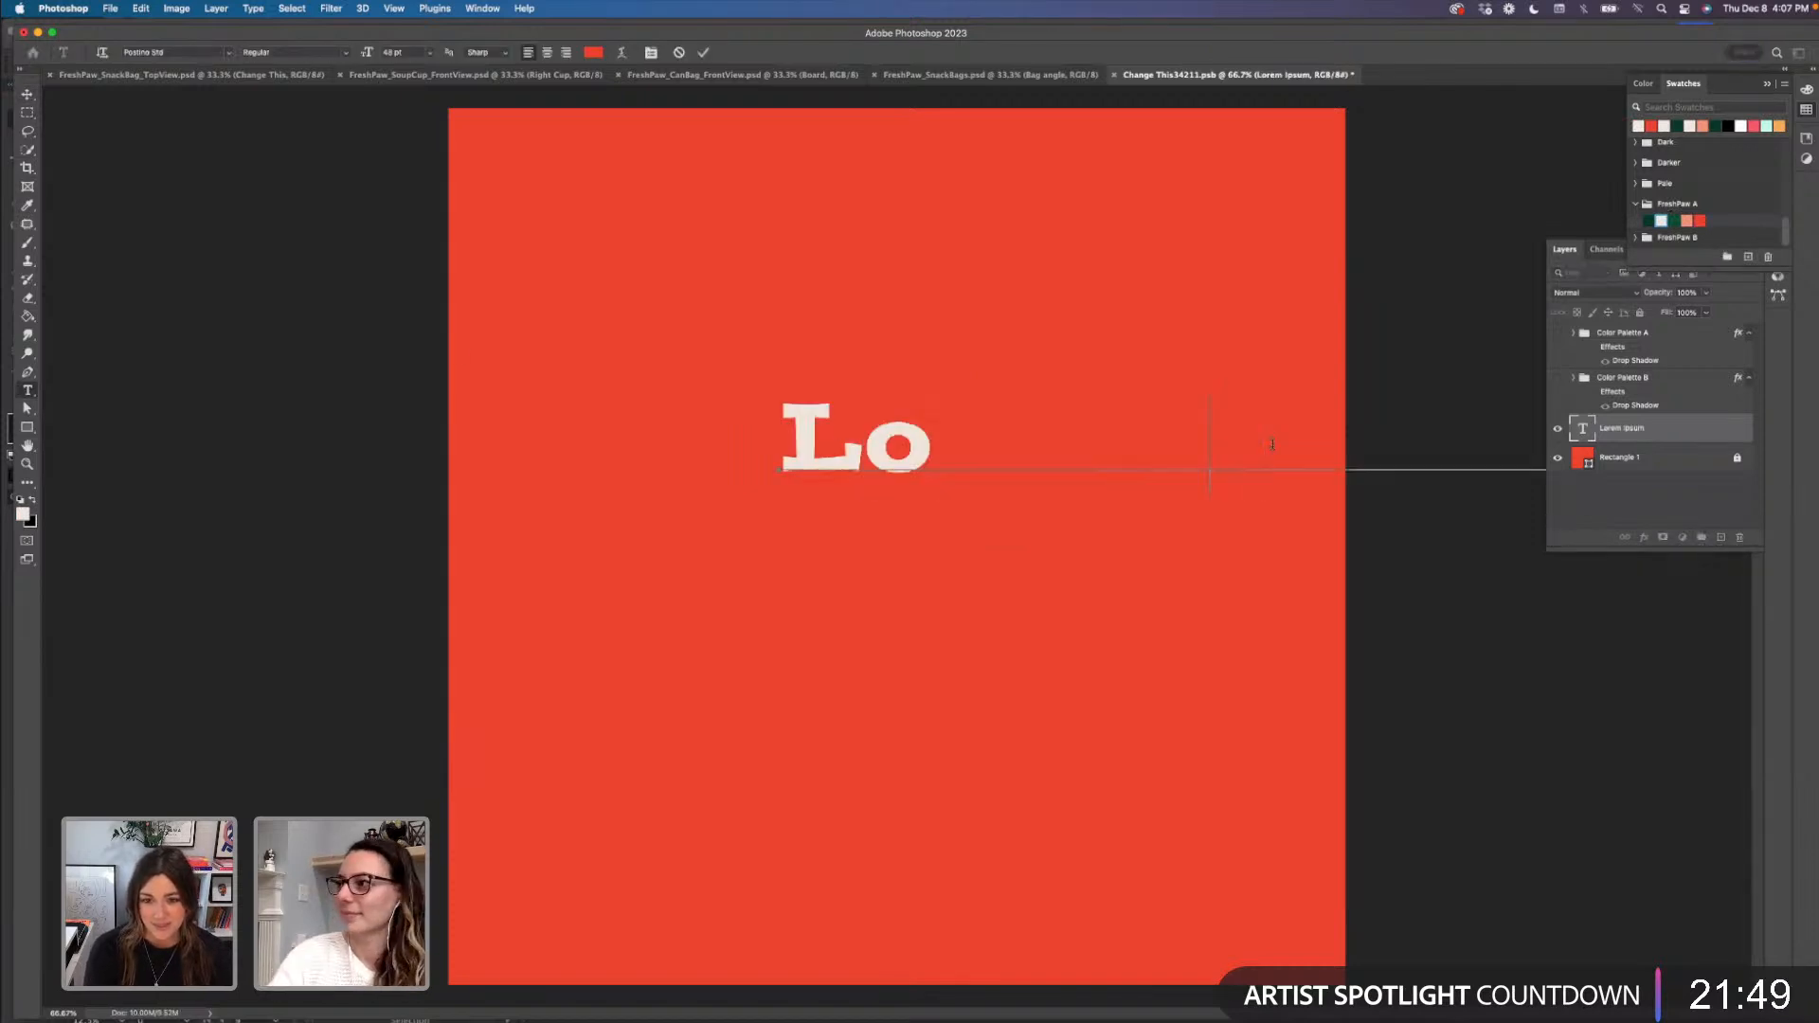
key(BackSpace)
key(BackSpace)
key(BackSpace)
key(BackSpace)
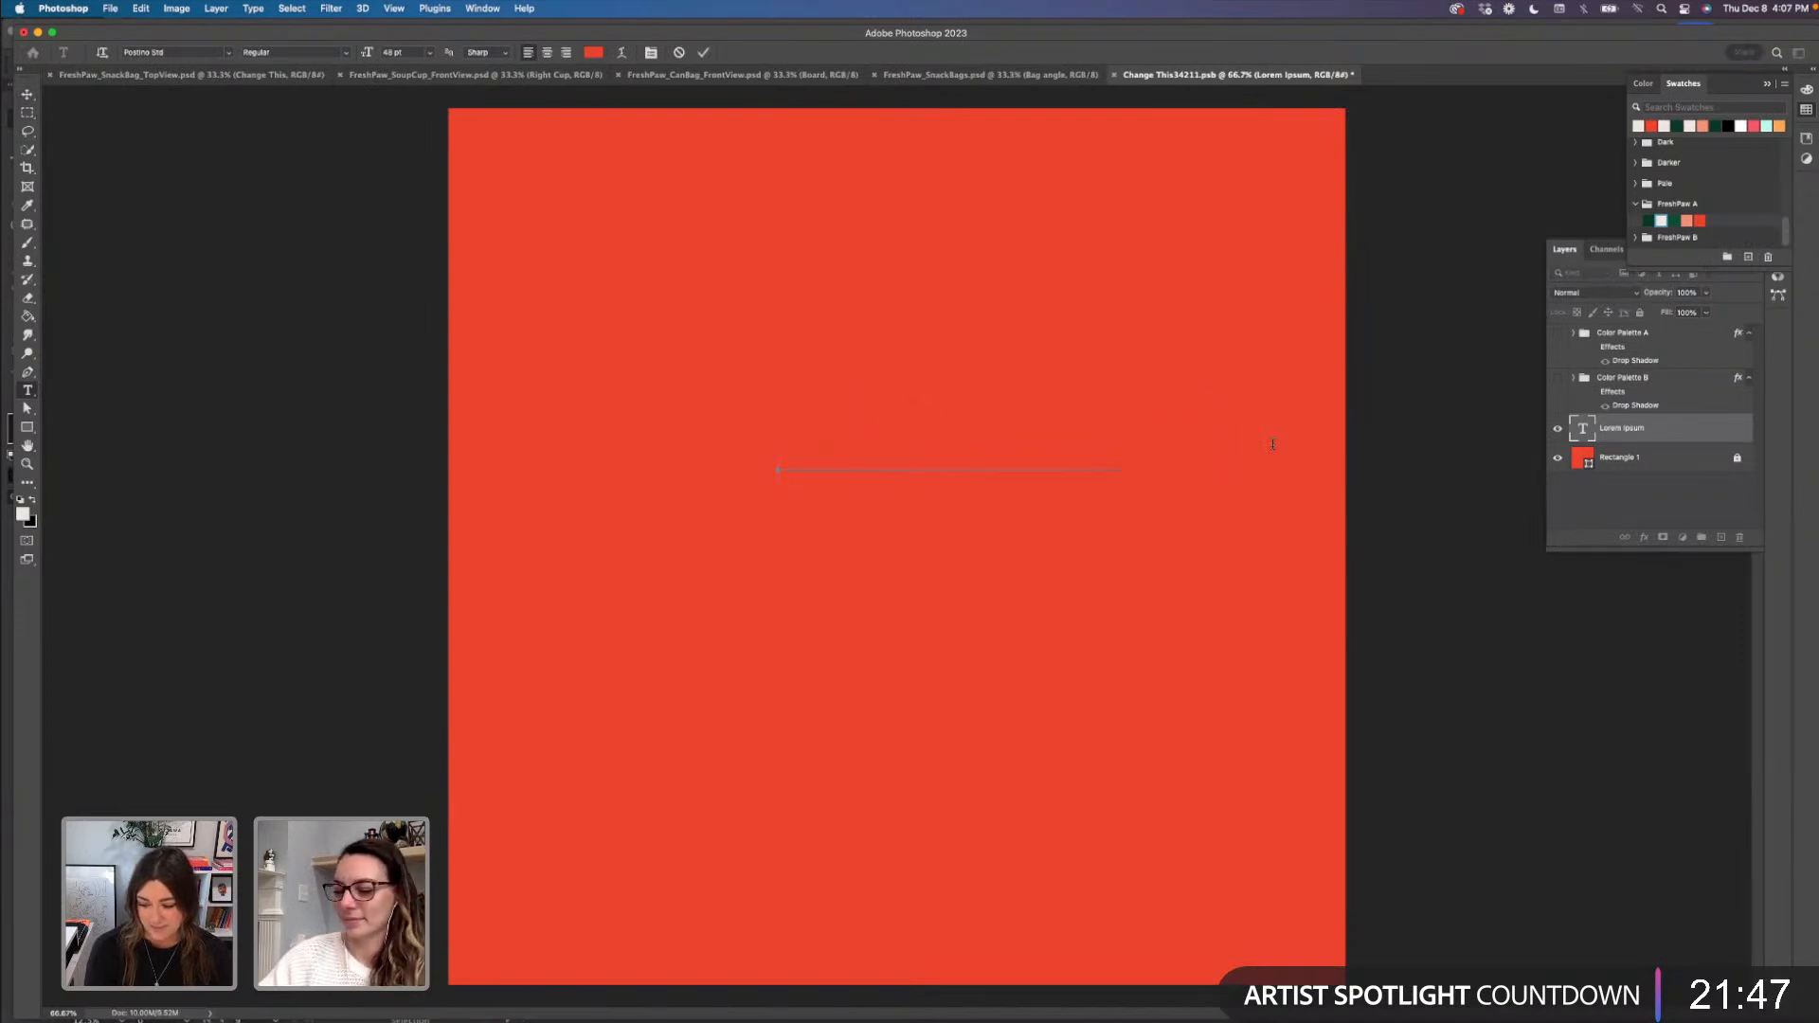
key(End)
key(BackSpace)
key(BackSpace)
key(BackSpace)
key(BackSpace)
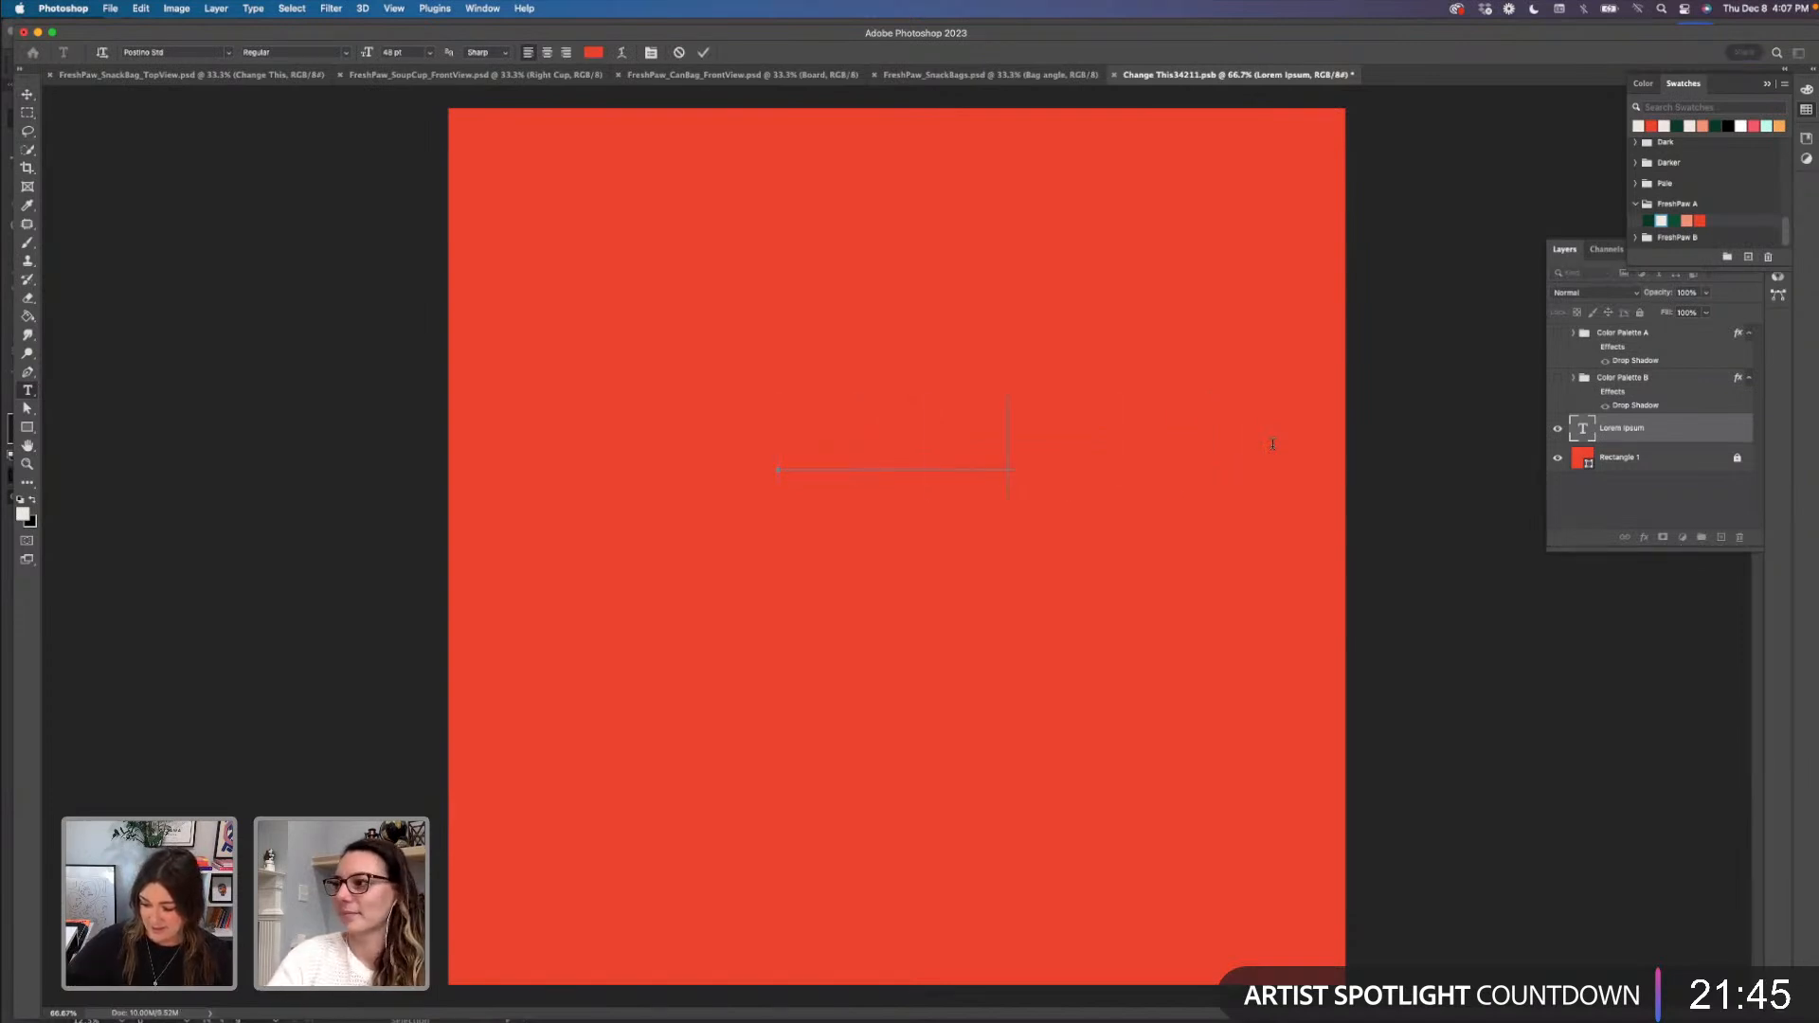
text(Fresh Paw)
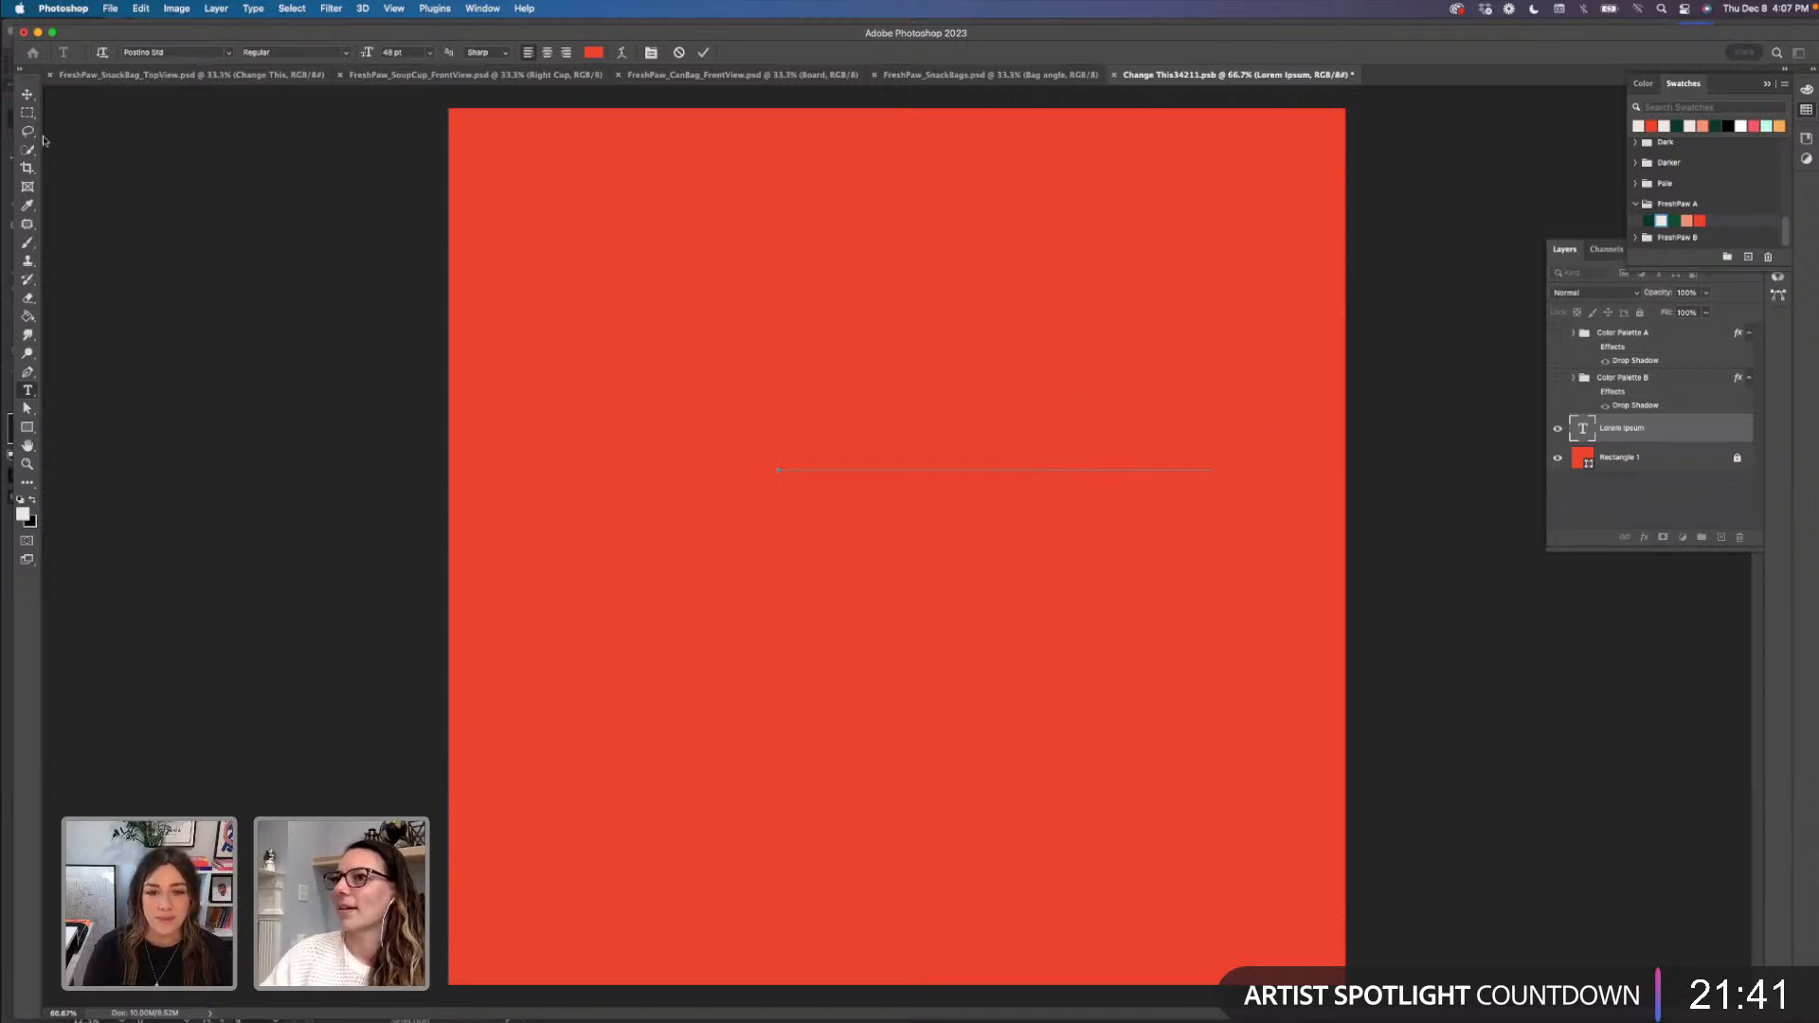
- Colour the Carrot text with the cream FreshPaw A swatch and move it towards the middle of the red rectangle
click(23, 97)
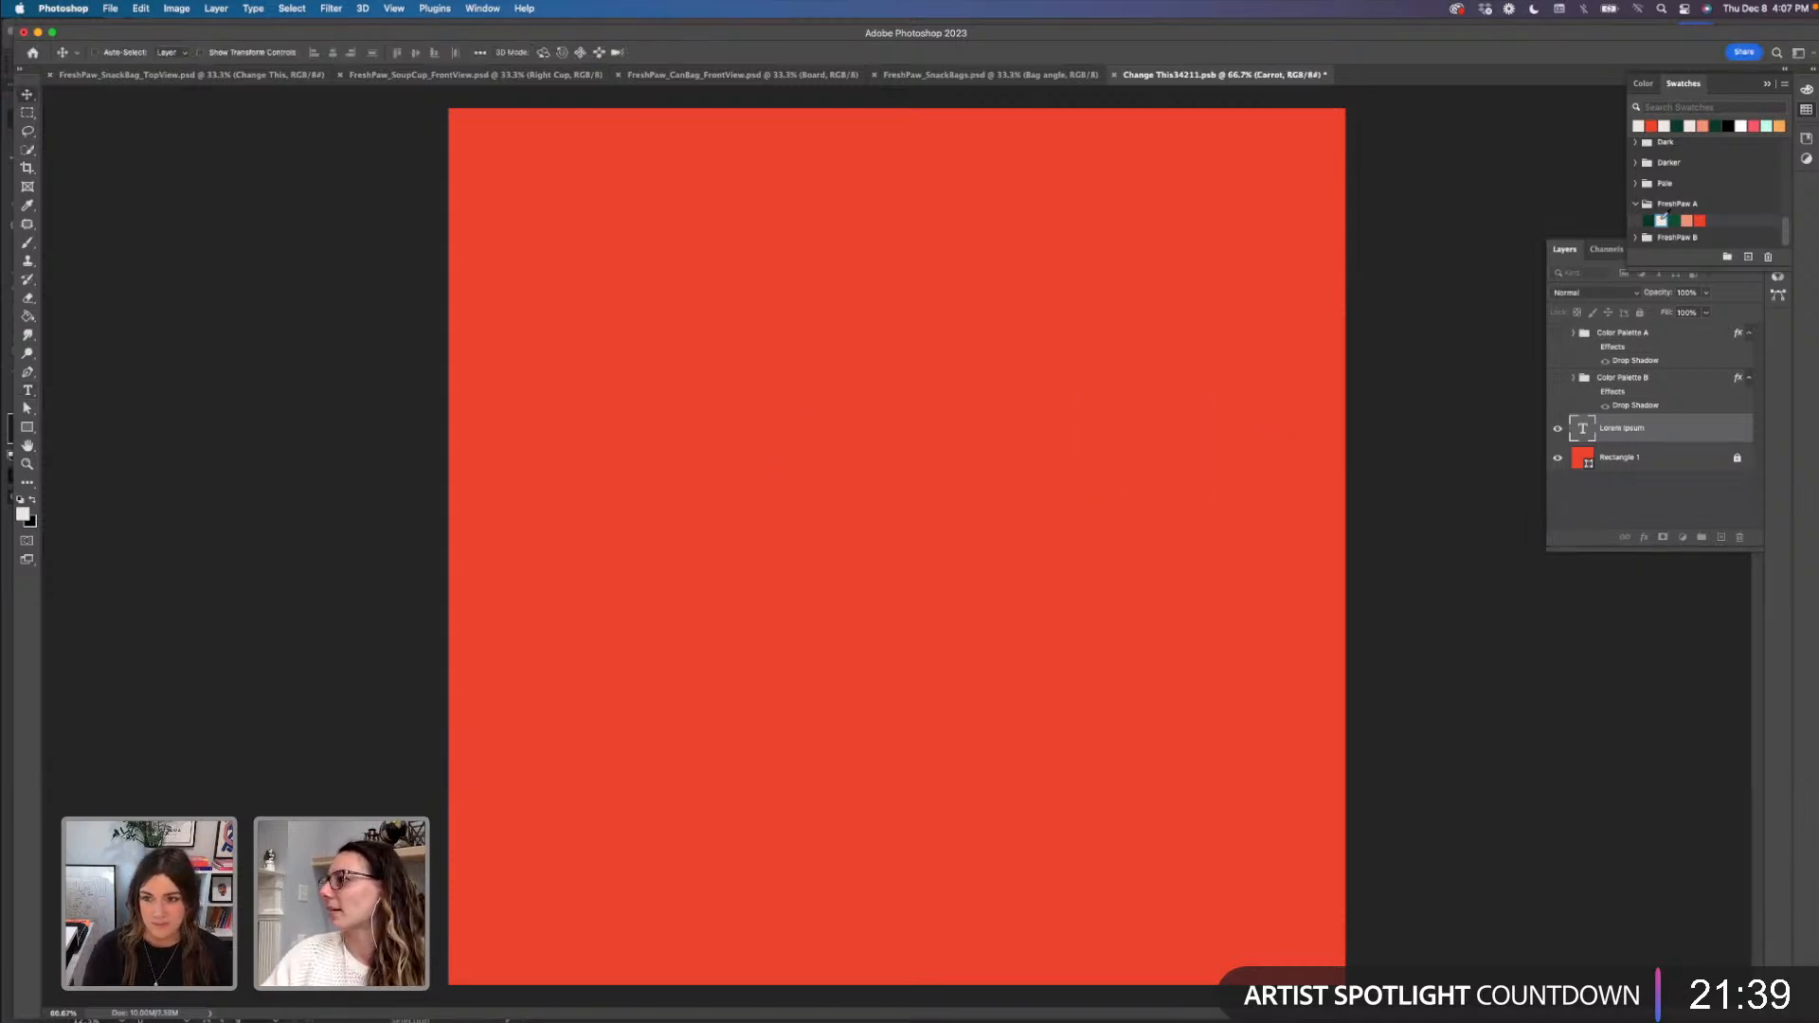
drag(1665, 218, 994, 437)
drag(1185, 476, 1056, 506)
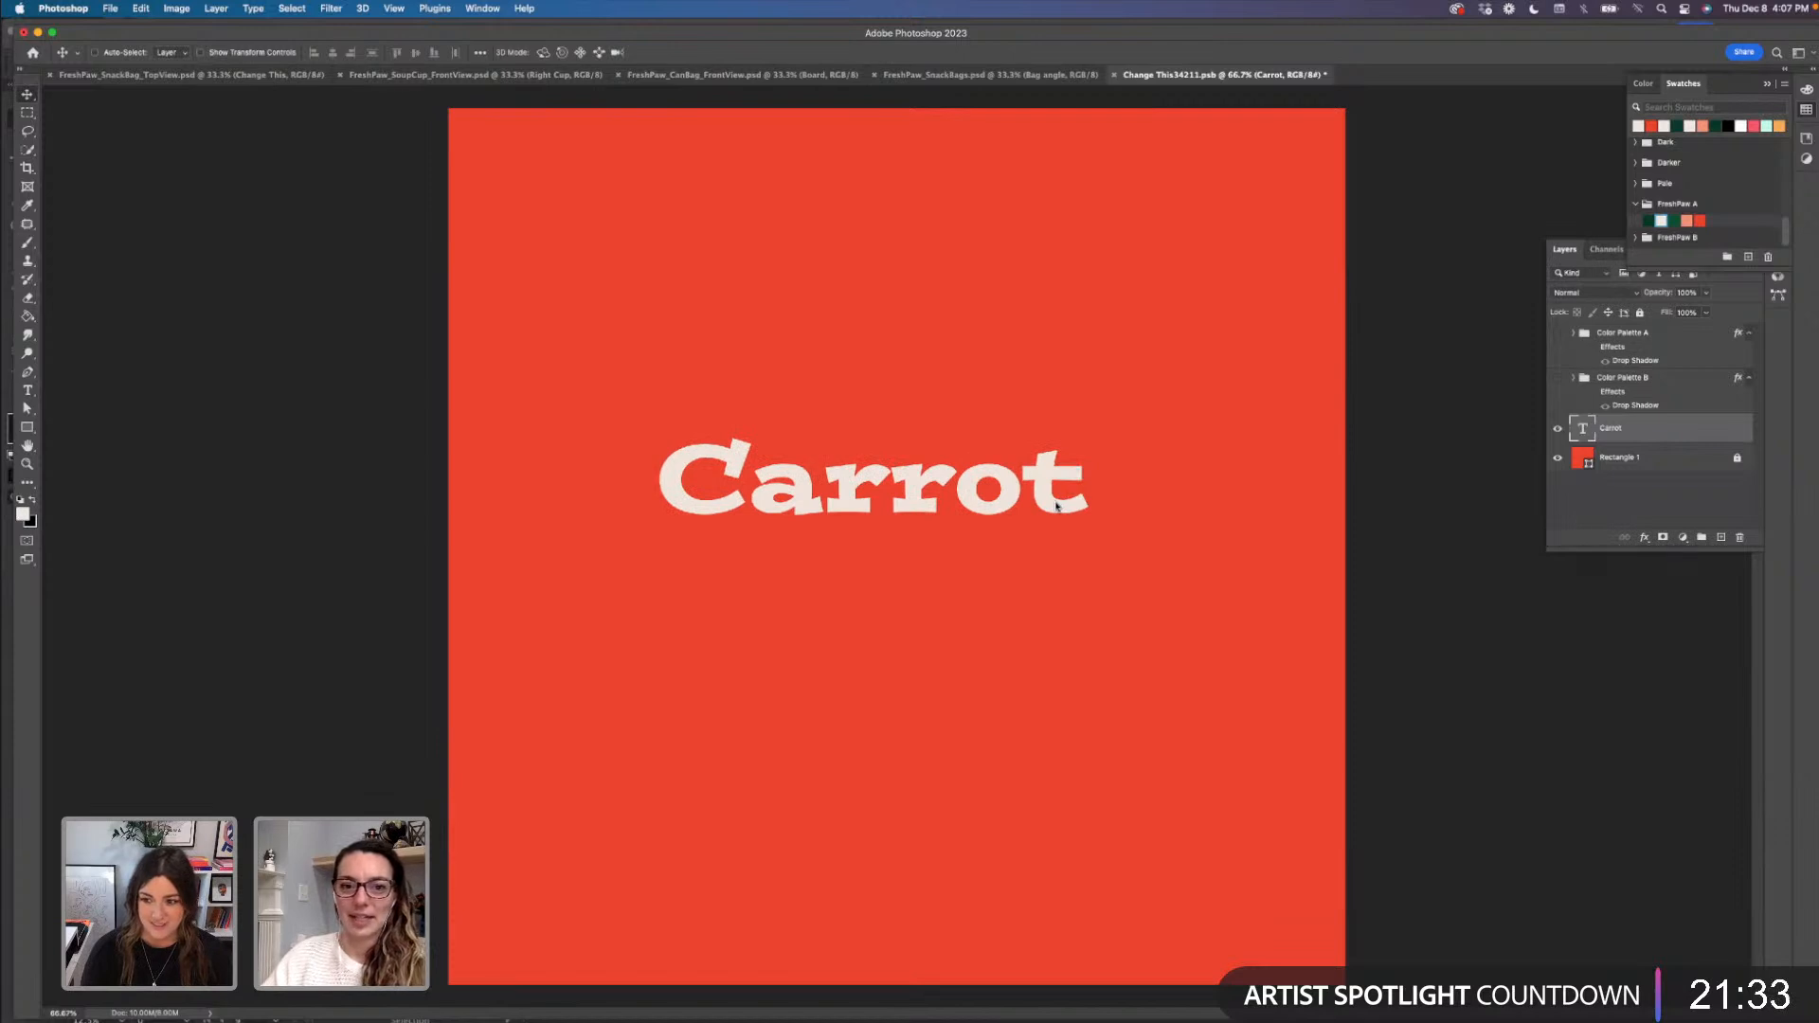
- Enlarge the Carrot text to about 150%, move it slightly lower and save the smart object
key(super+t)
drag(1095, 489, 1196, 475)
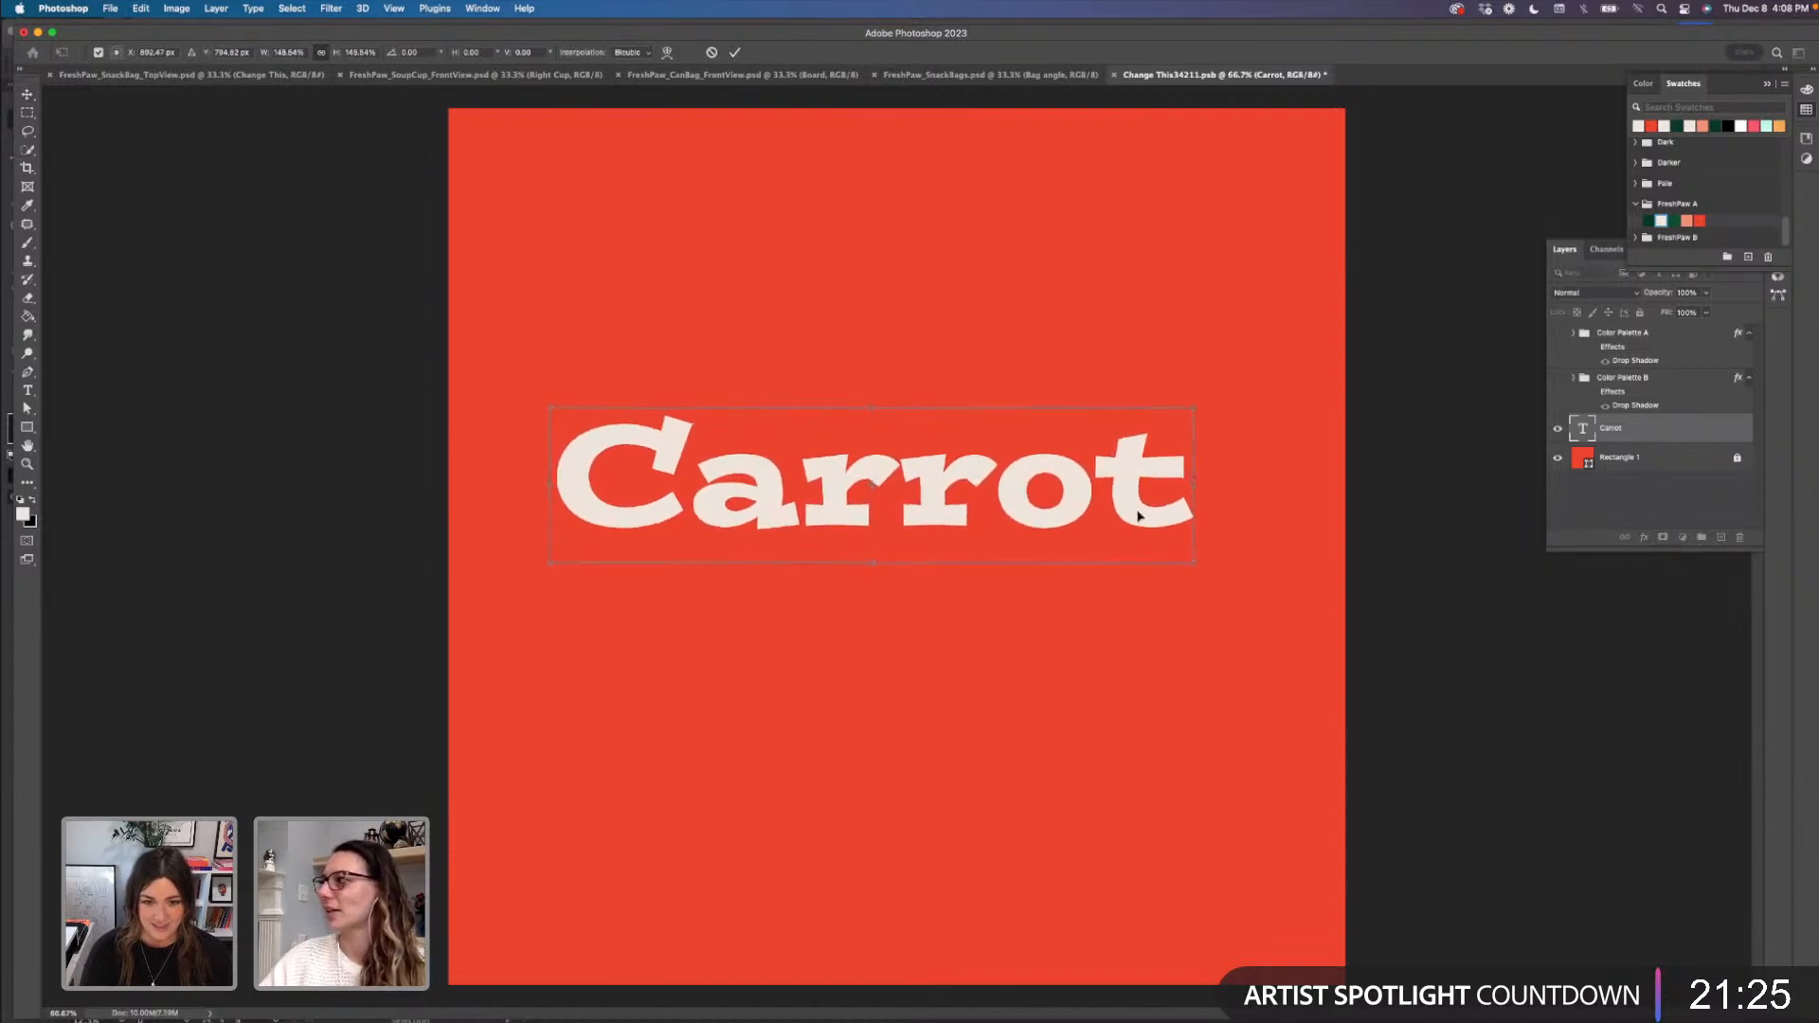
drag(1134, 517, 1154, 568)
key(Return)
key(cmd+s)
- Tighten the kerning in the word Carrot, mainly between the o and the t
key(t)
click(1126, 553)
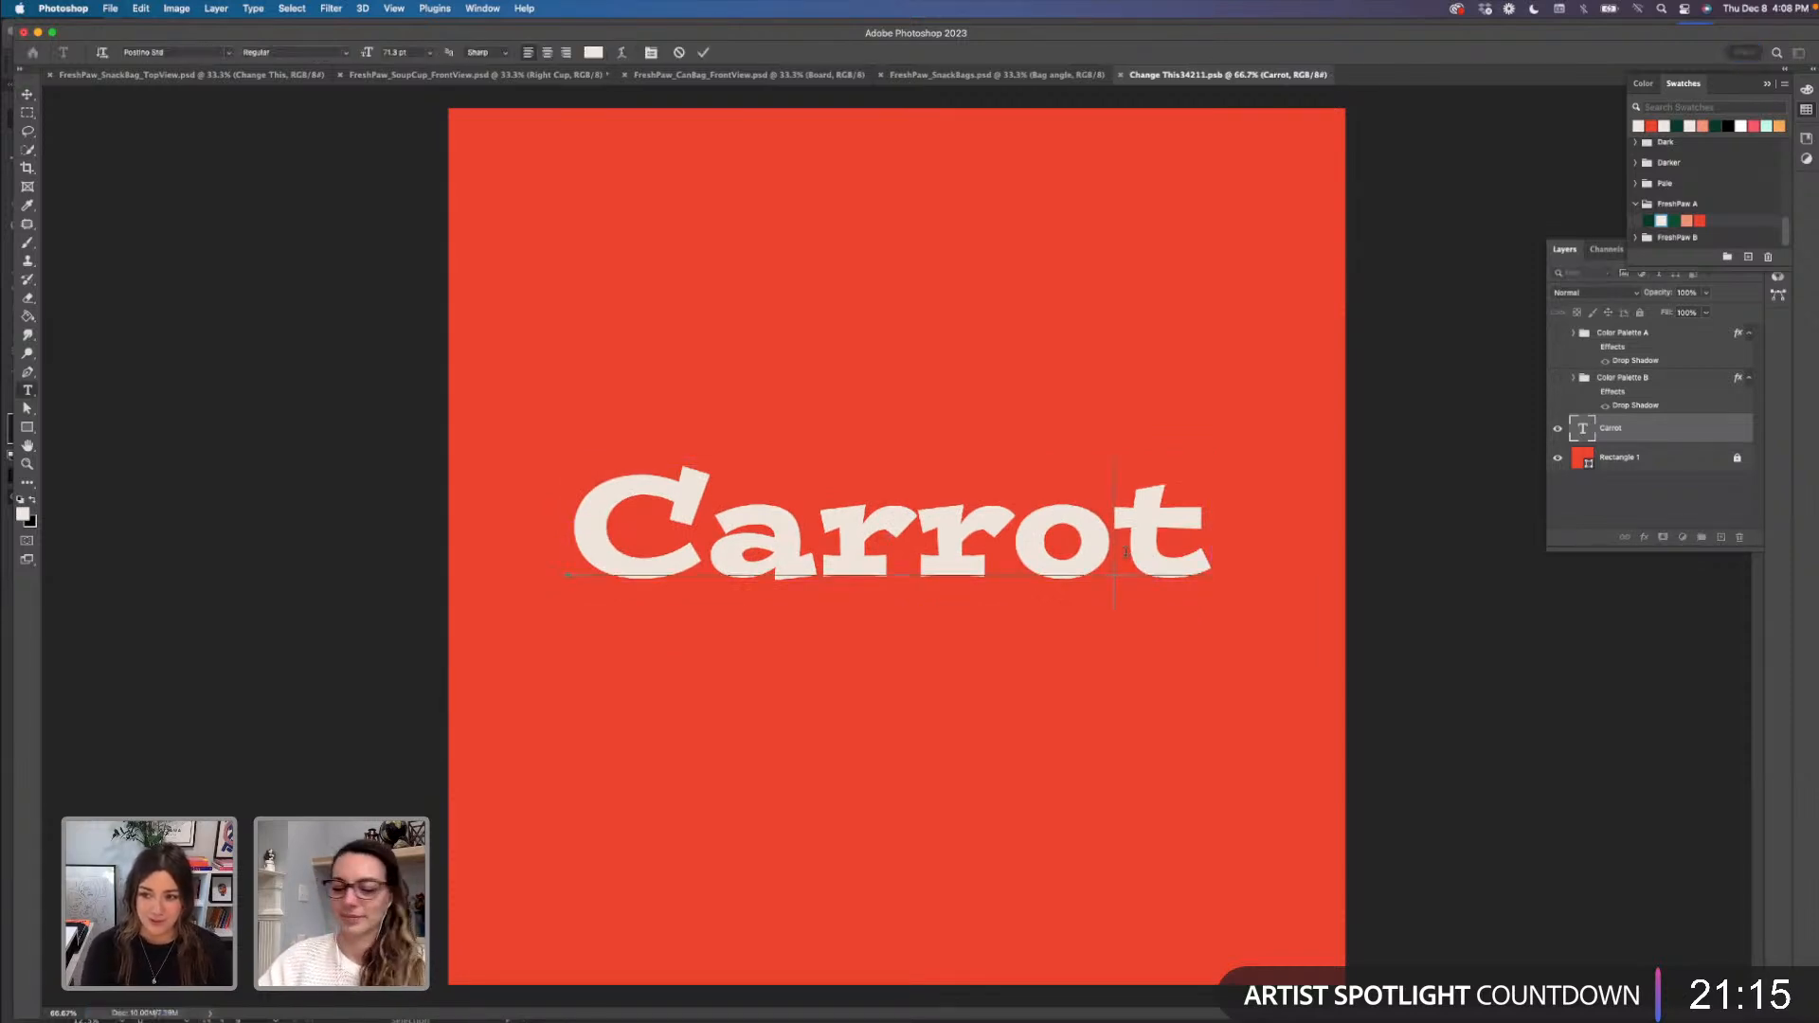
key(alt+Left)
key(alt+Left)
key(Left)
key(Left)
key(alt+Left)
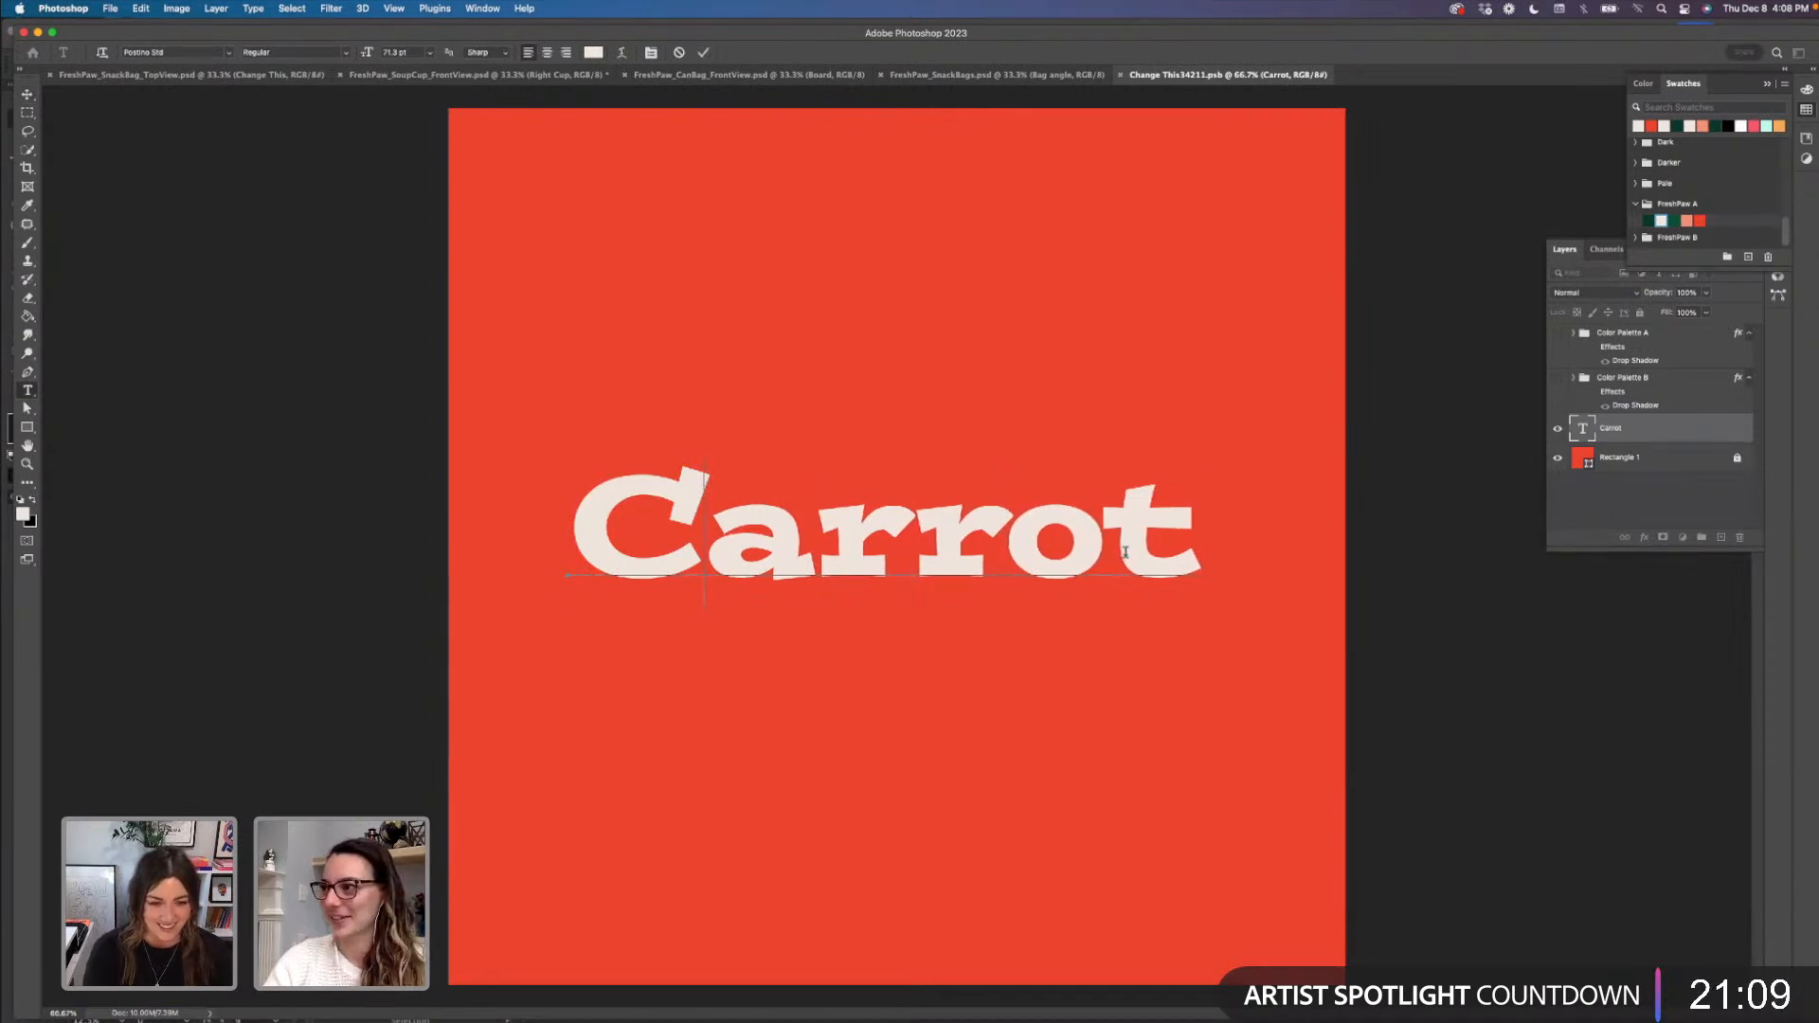
click(28, 93)
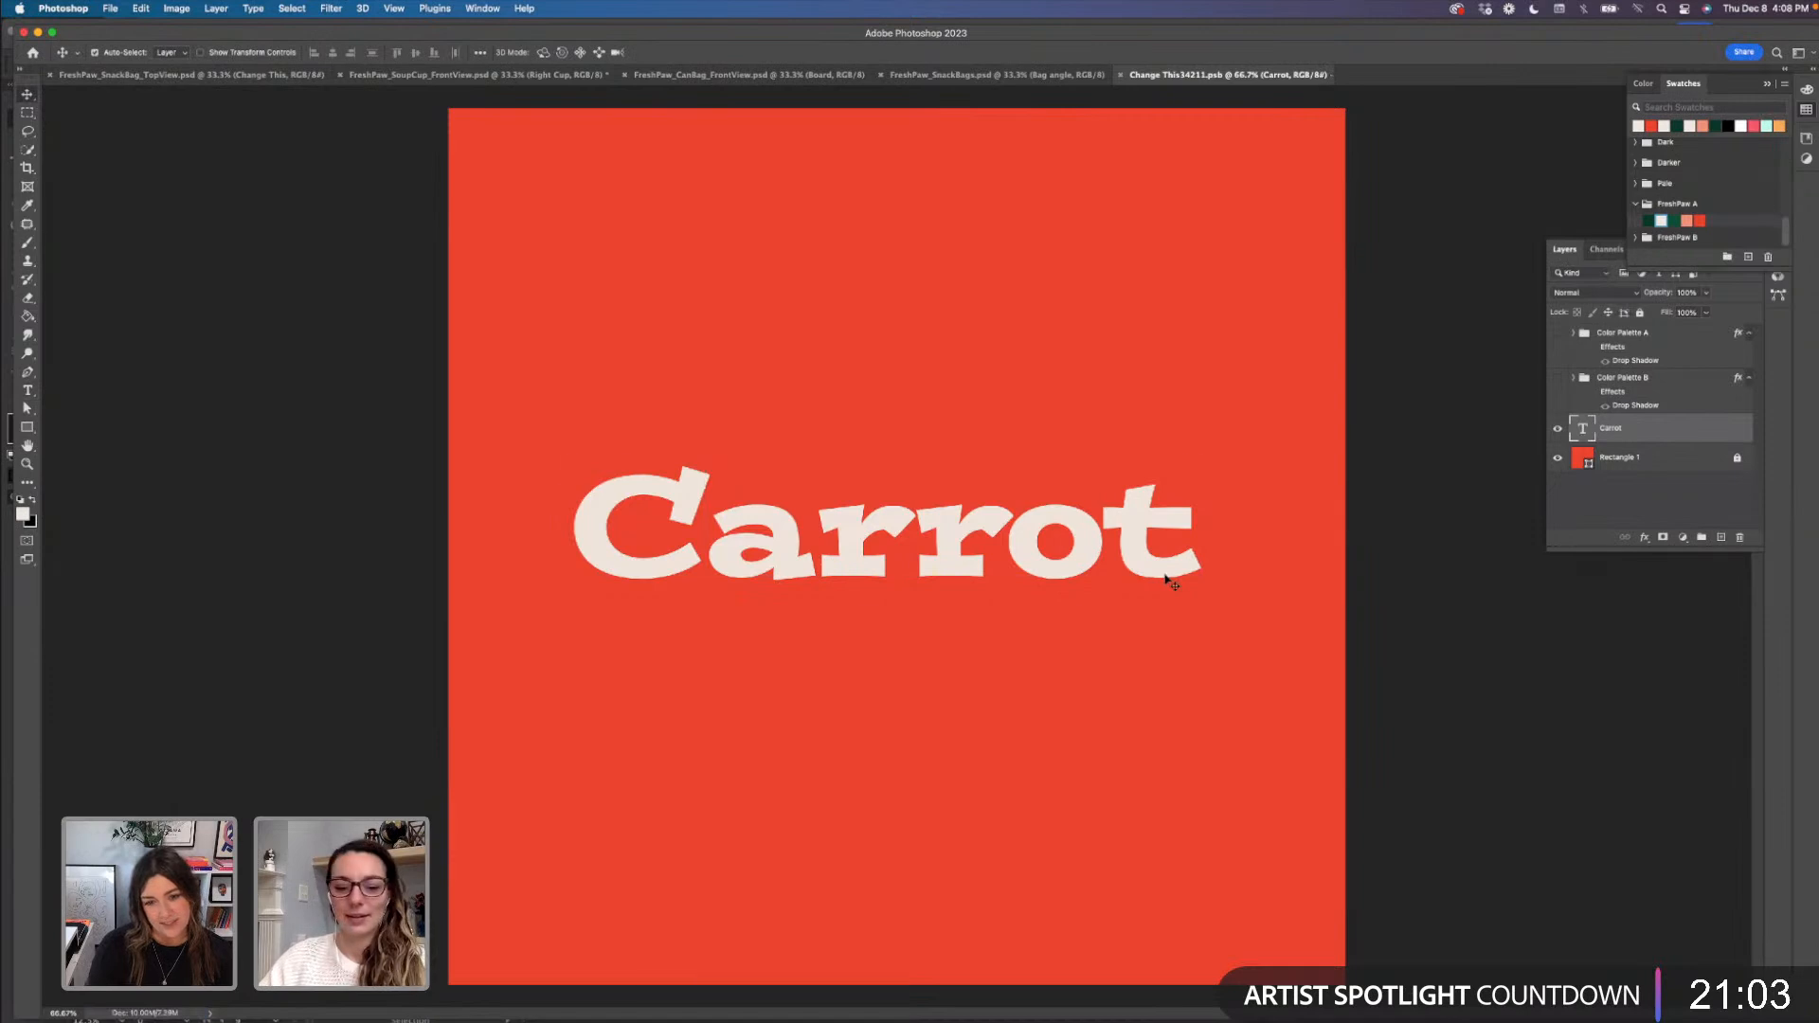
- Check the right cup in the soup cup mockup, move the Carrot text lower in its smart object and save it
click(464, 76)
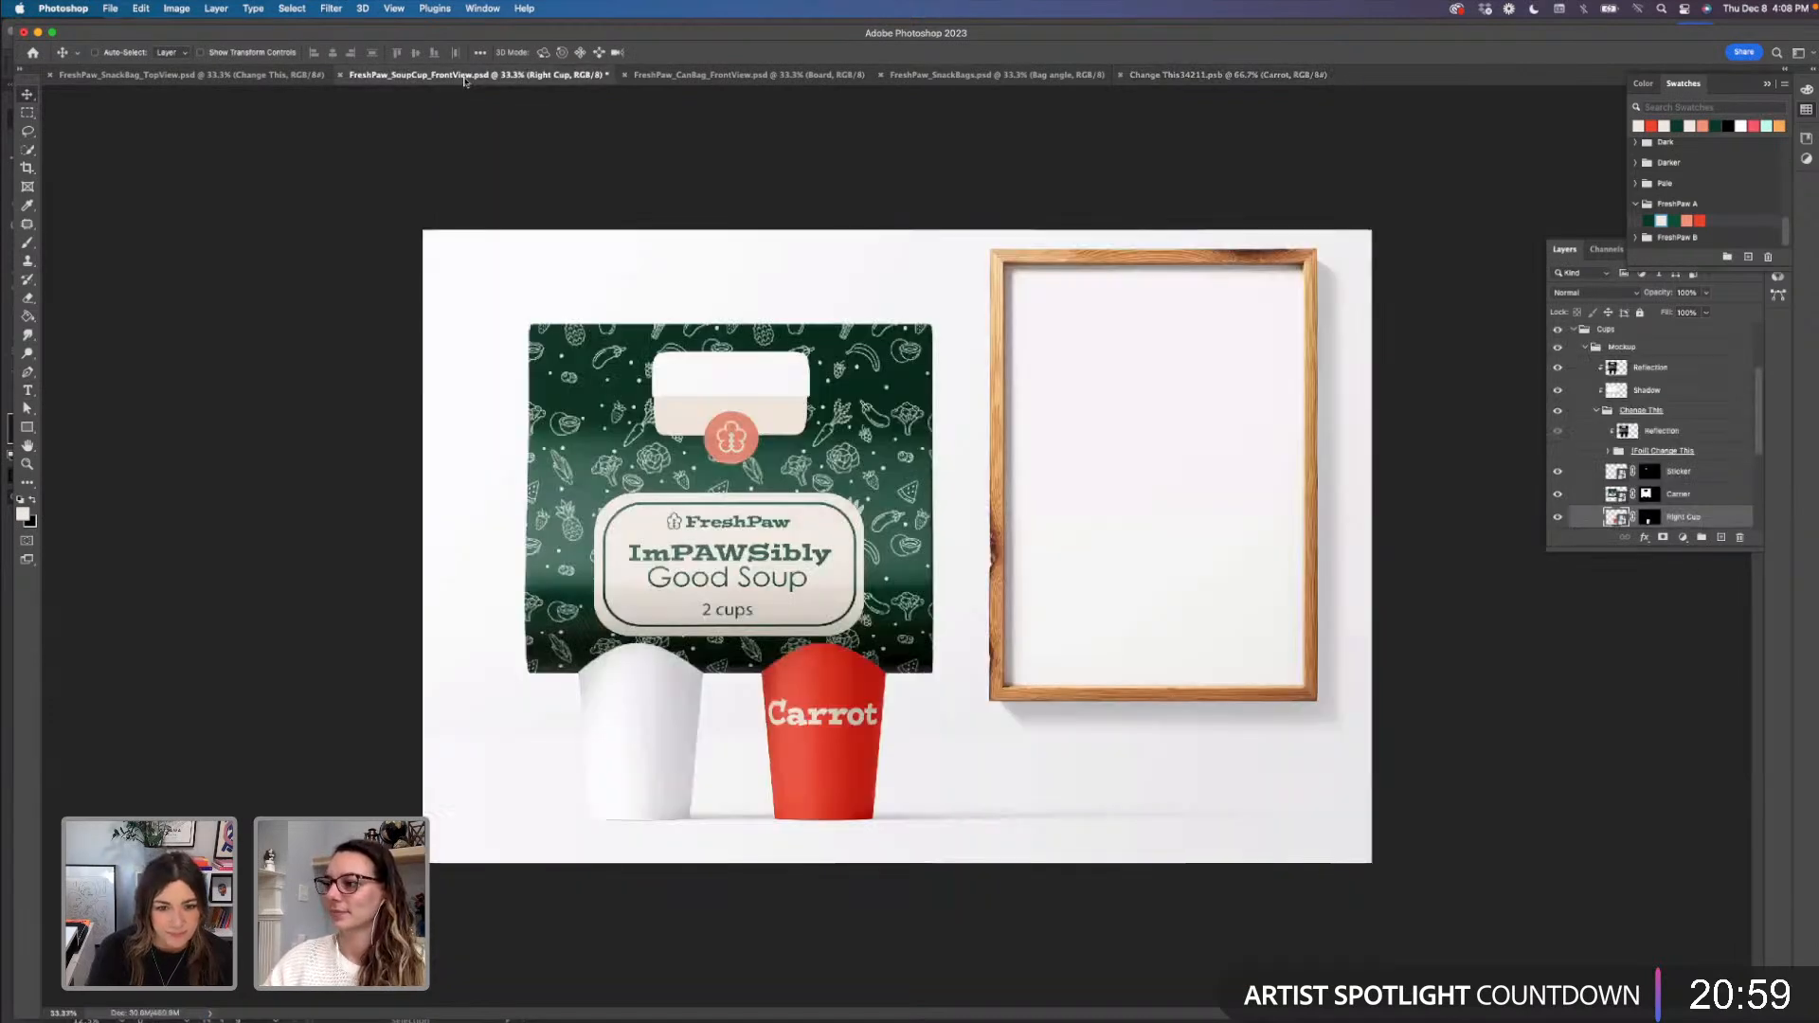
click(1171, 80)
drag(942, 561, 947, 618)
key(super+s)
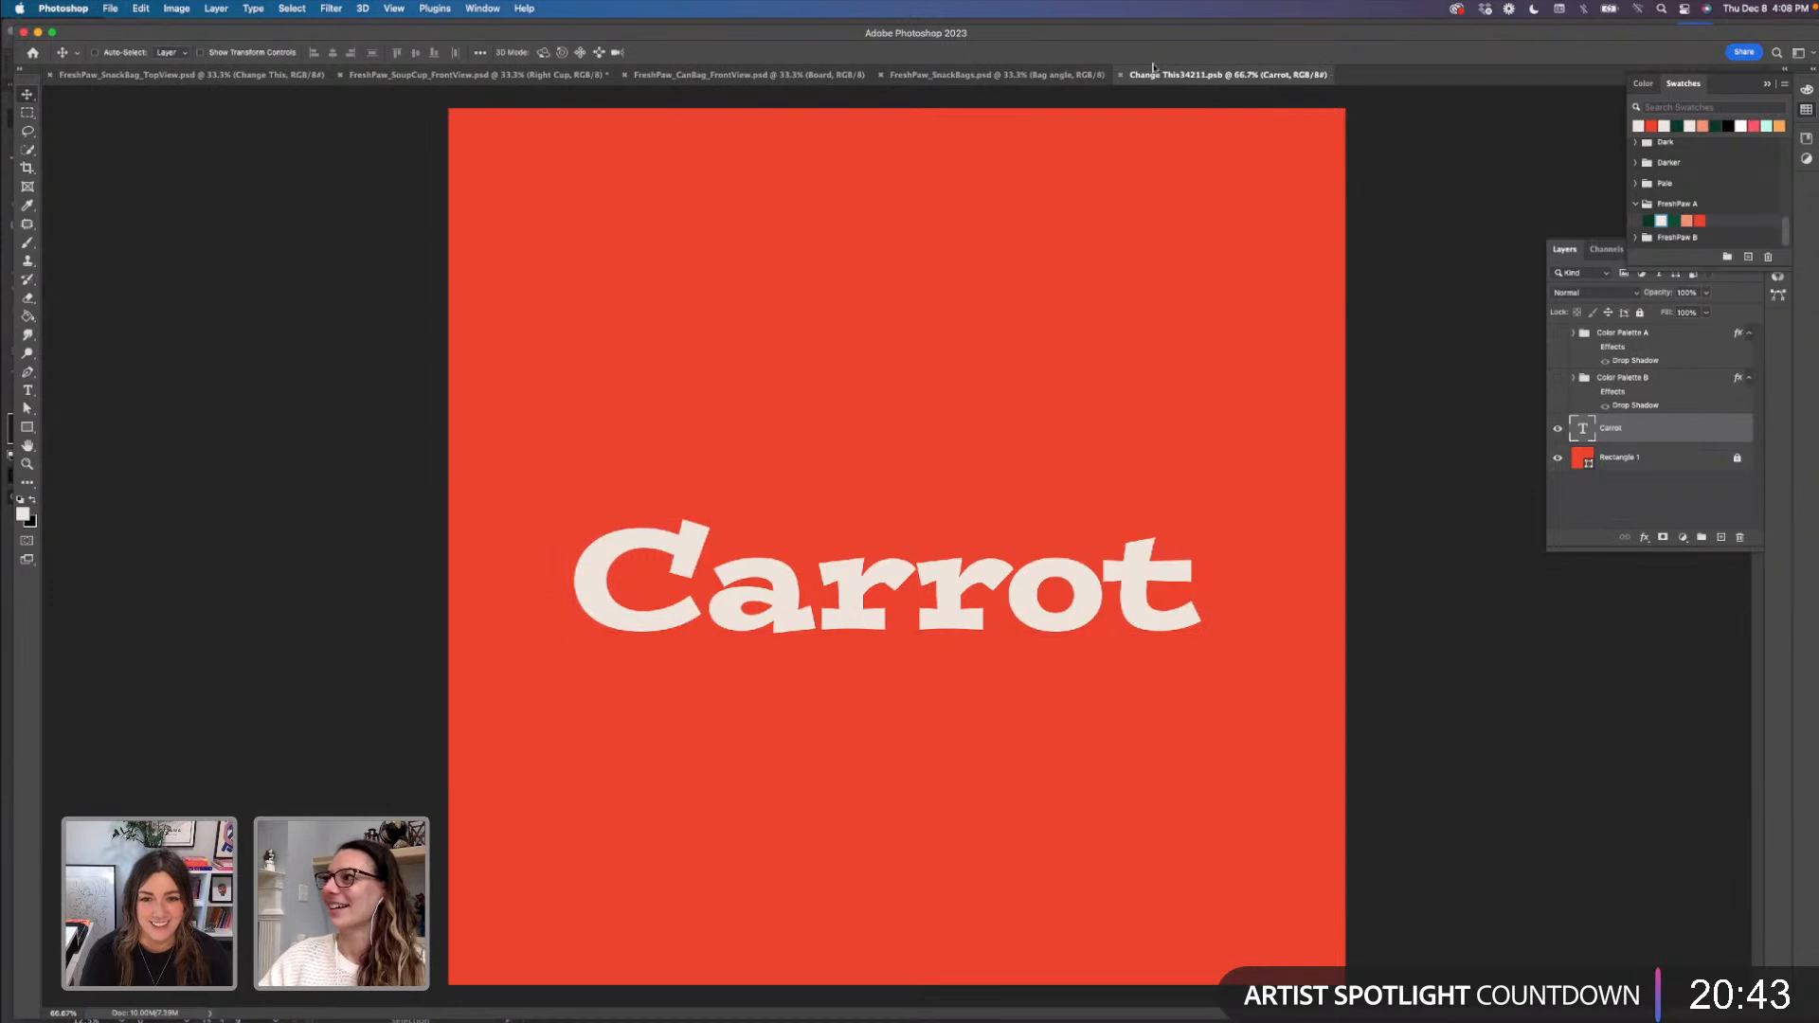
click(424, 75)
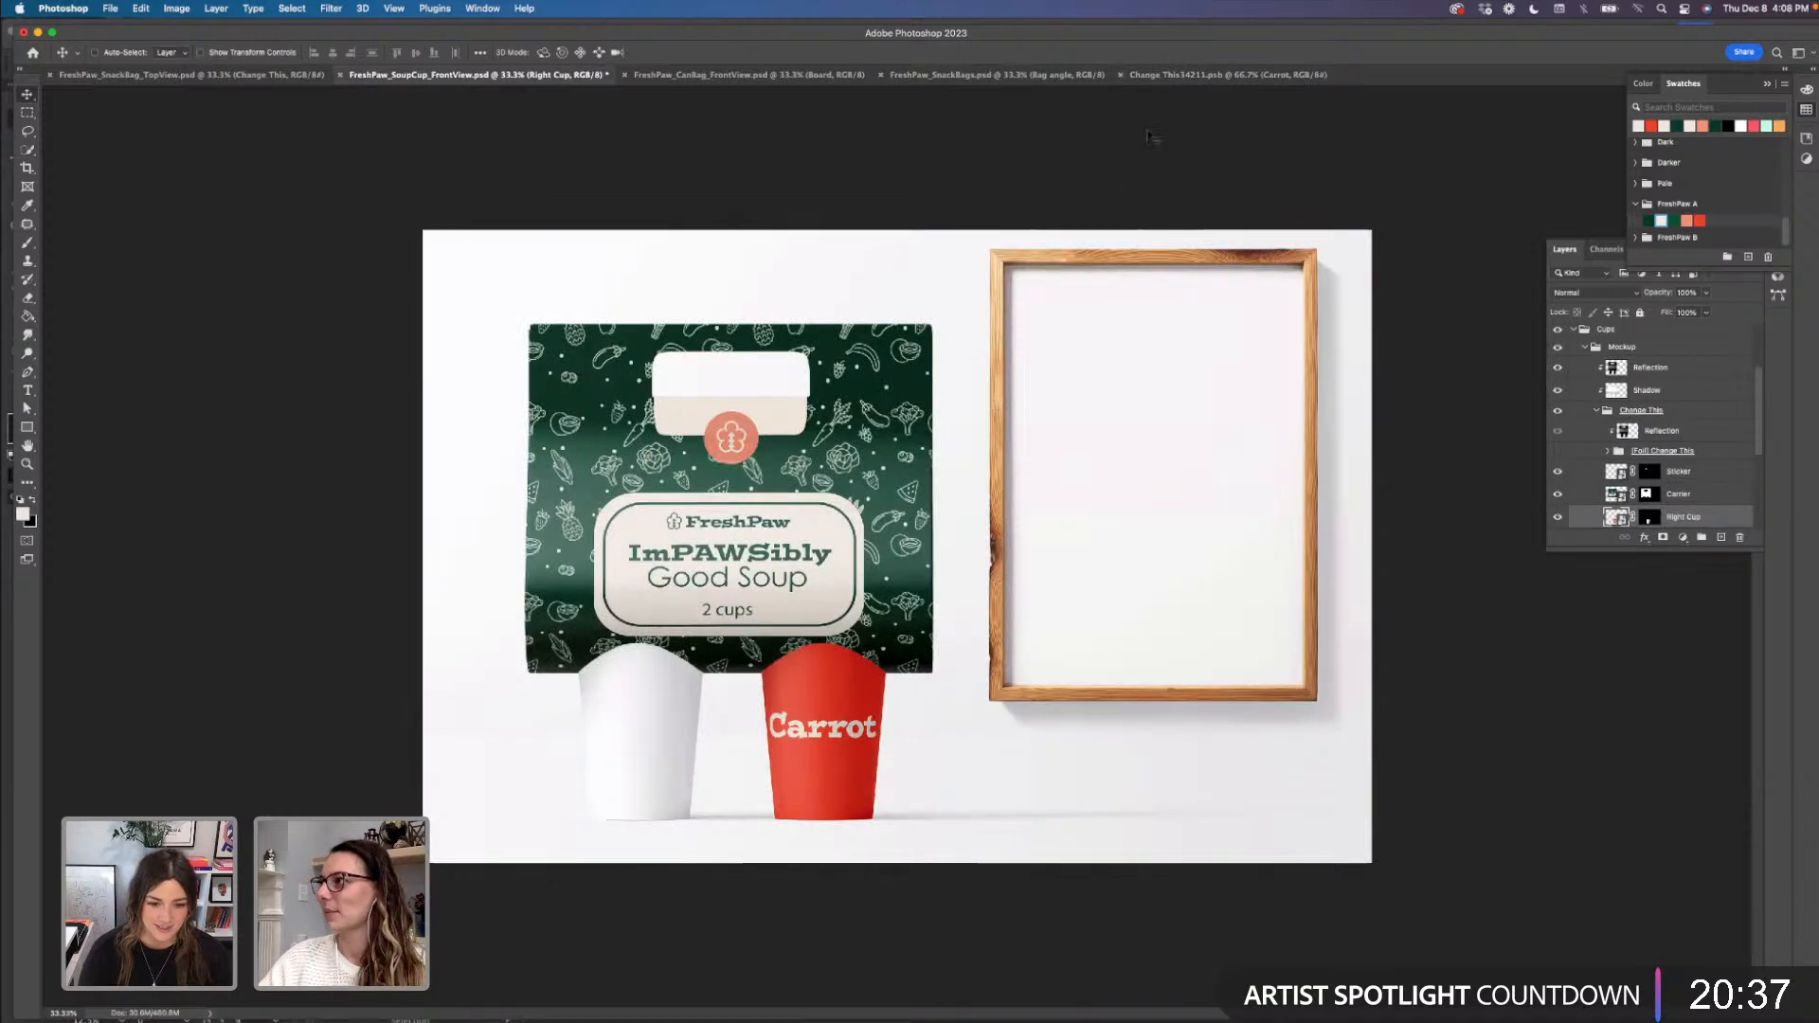
- Scale the Carrot text in the smart object down to about 68%, save it and return to the soup cup mockup
click(1169, 76)
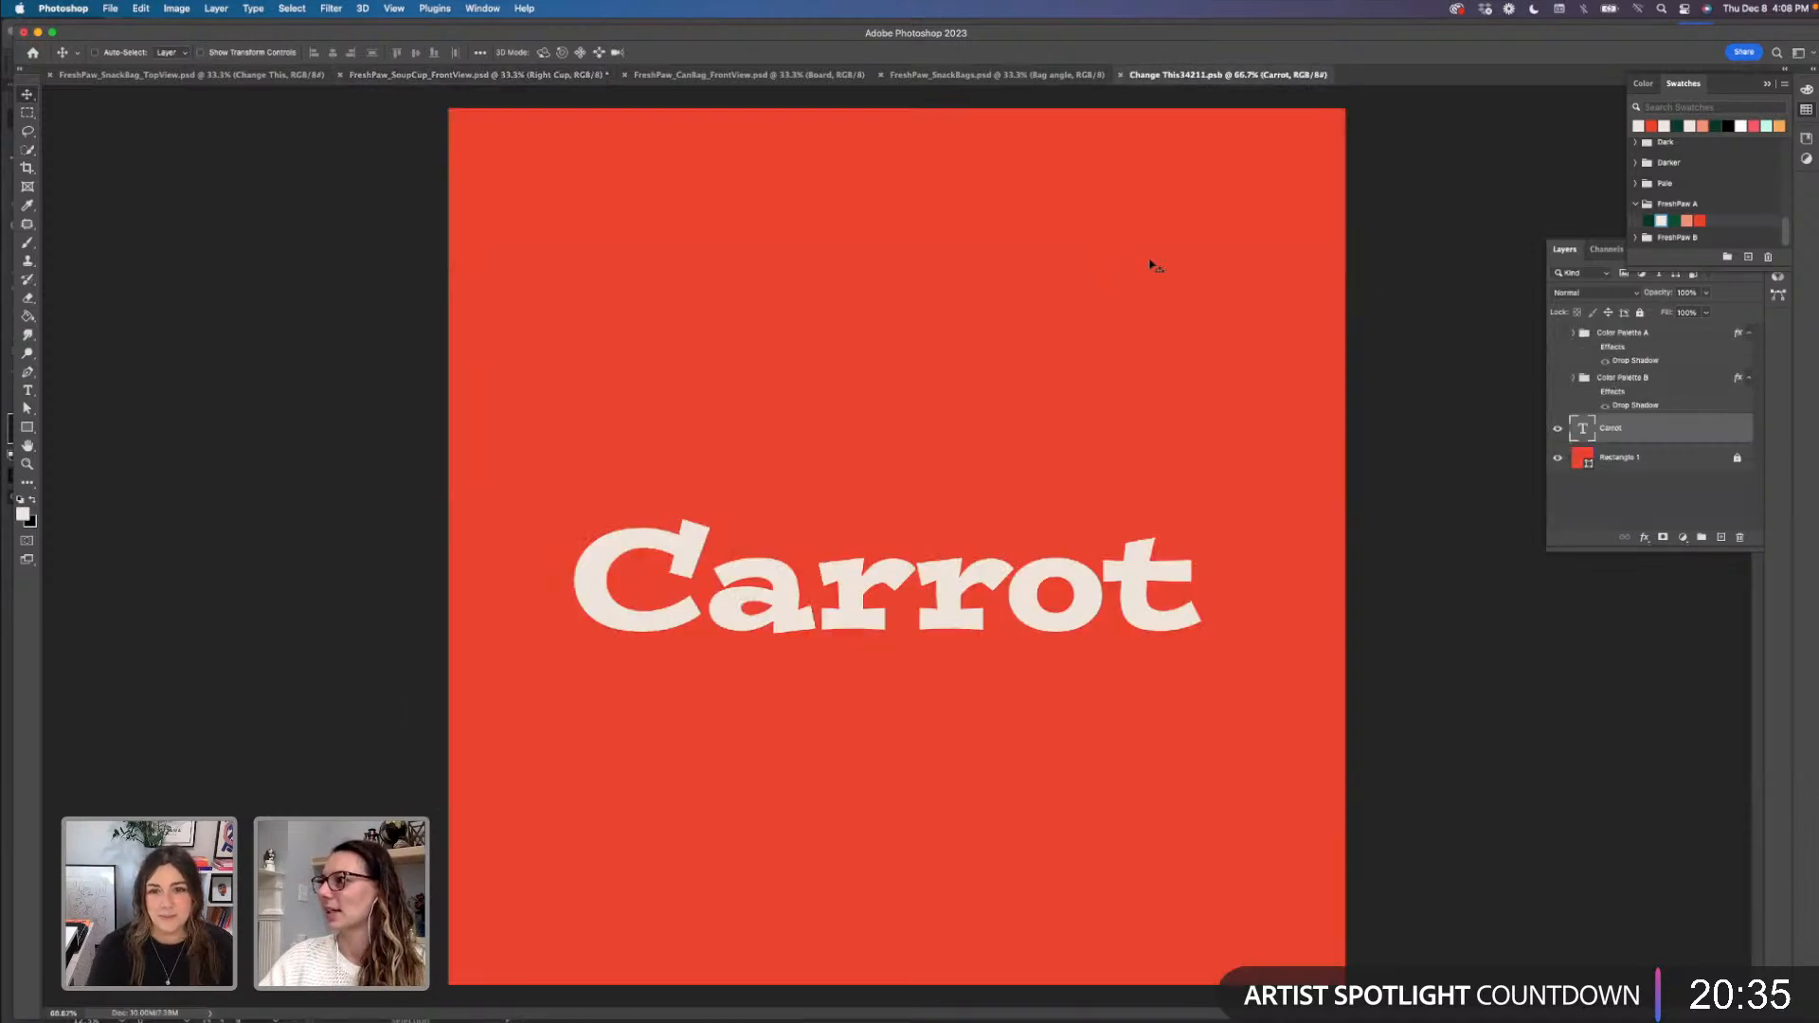
key(super+t)
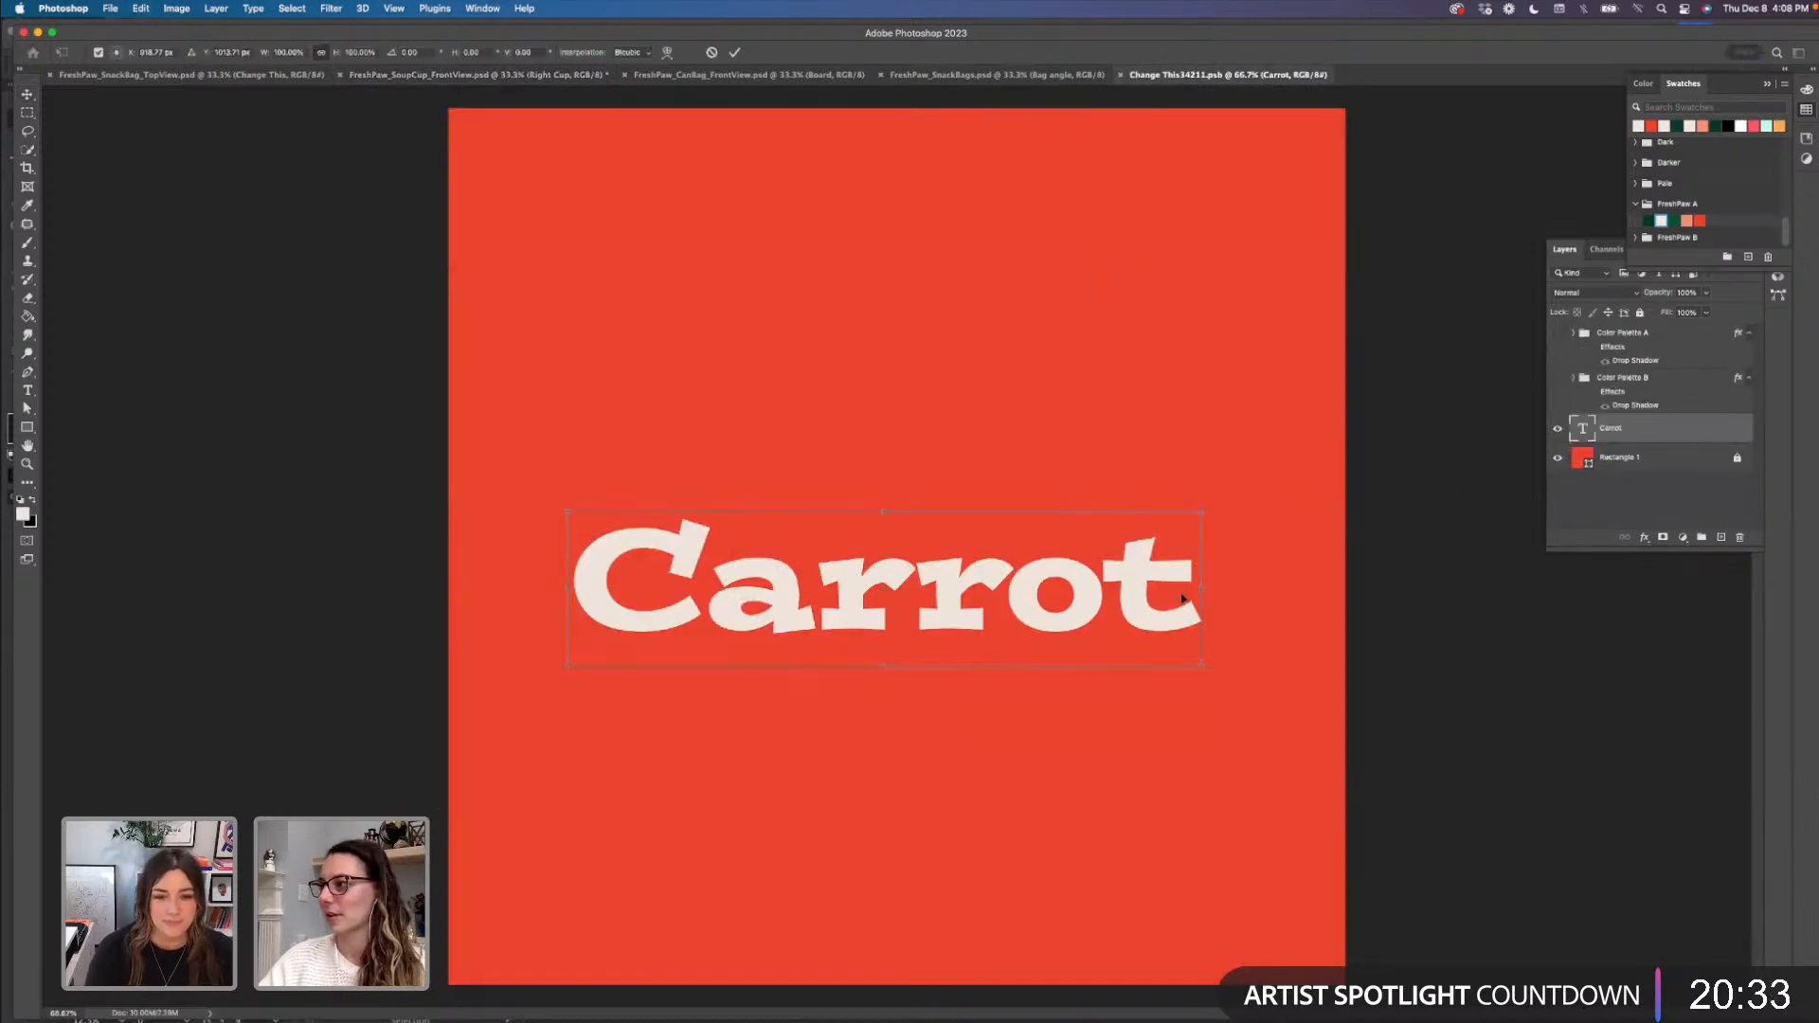
drag(1203, 591, 1101, 609)
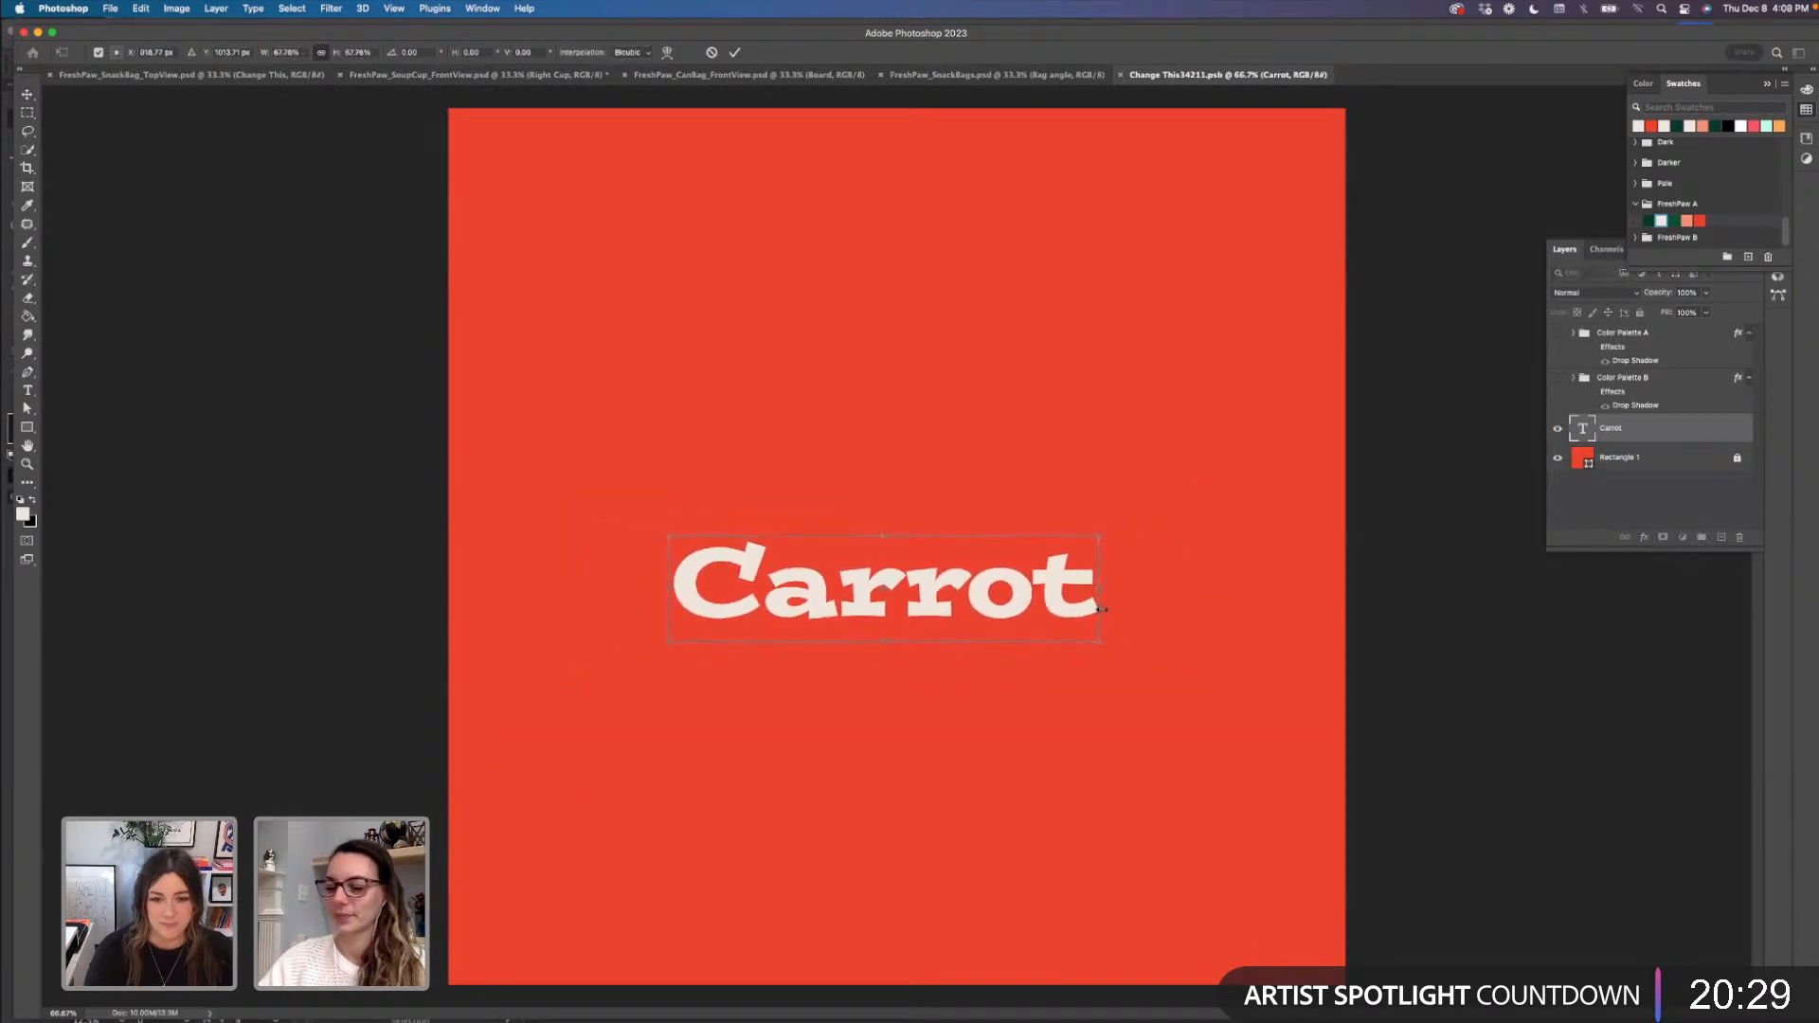
key(Return)
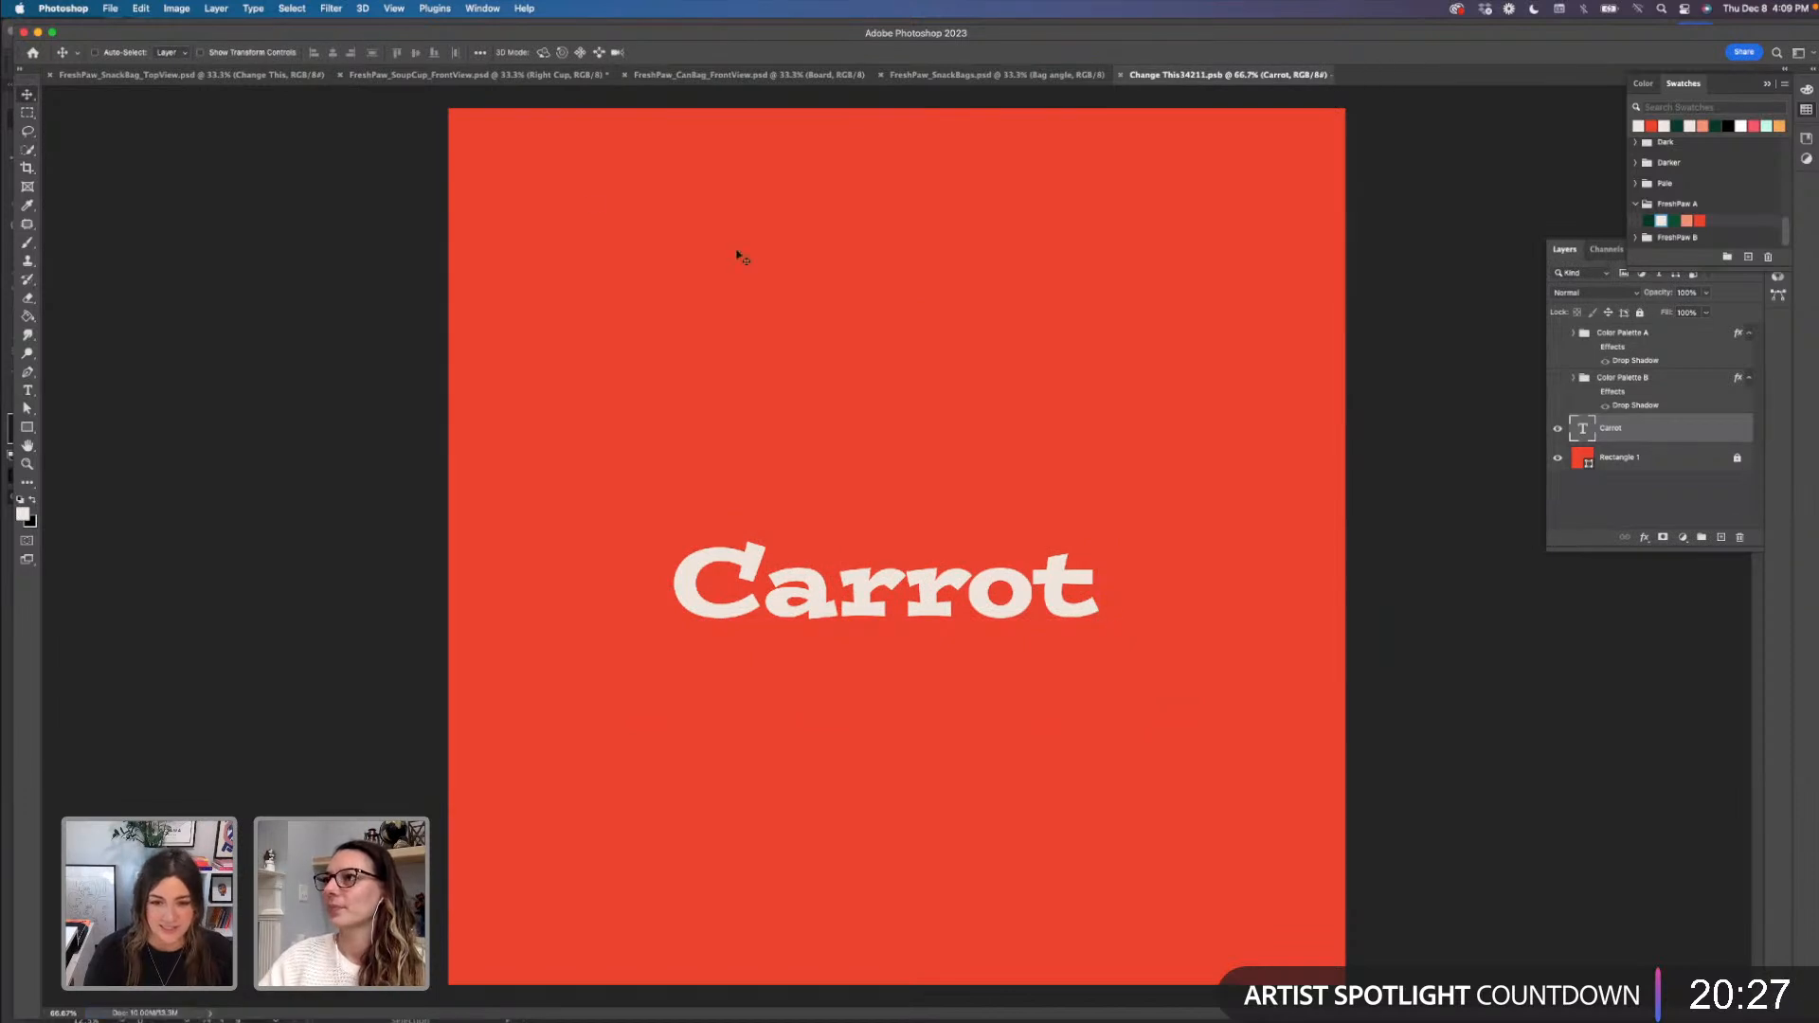
click(447, 75)
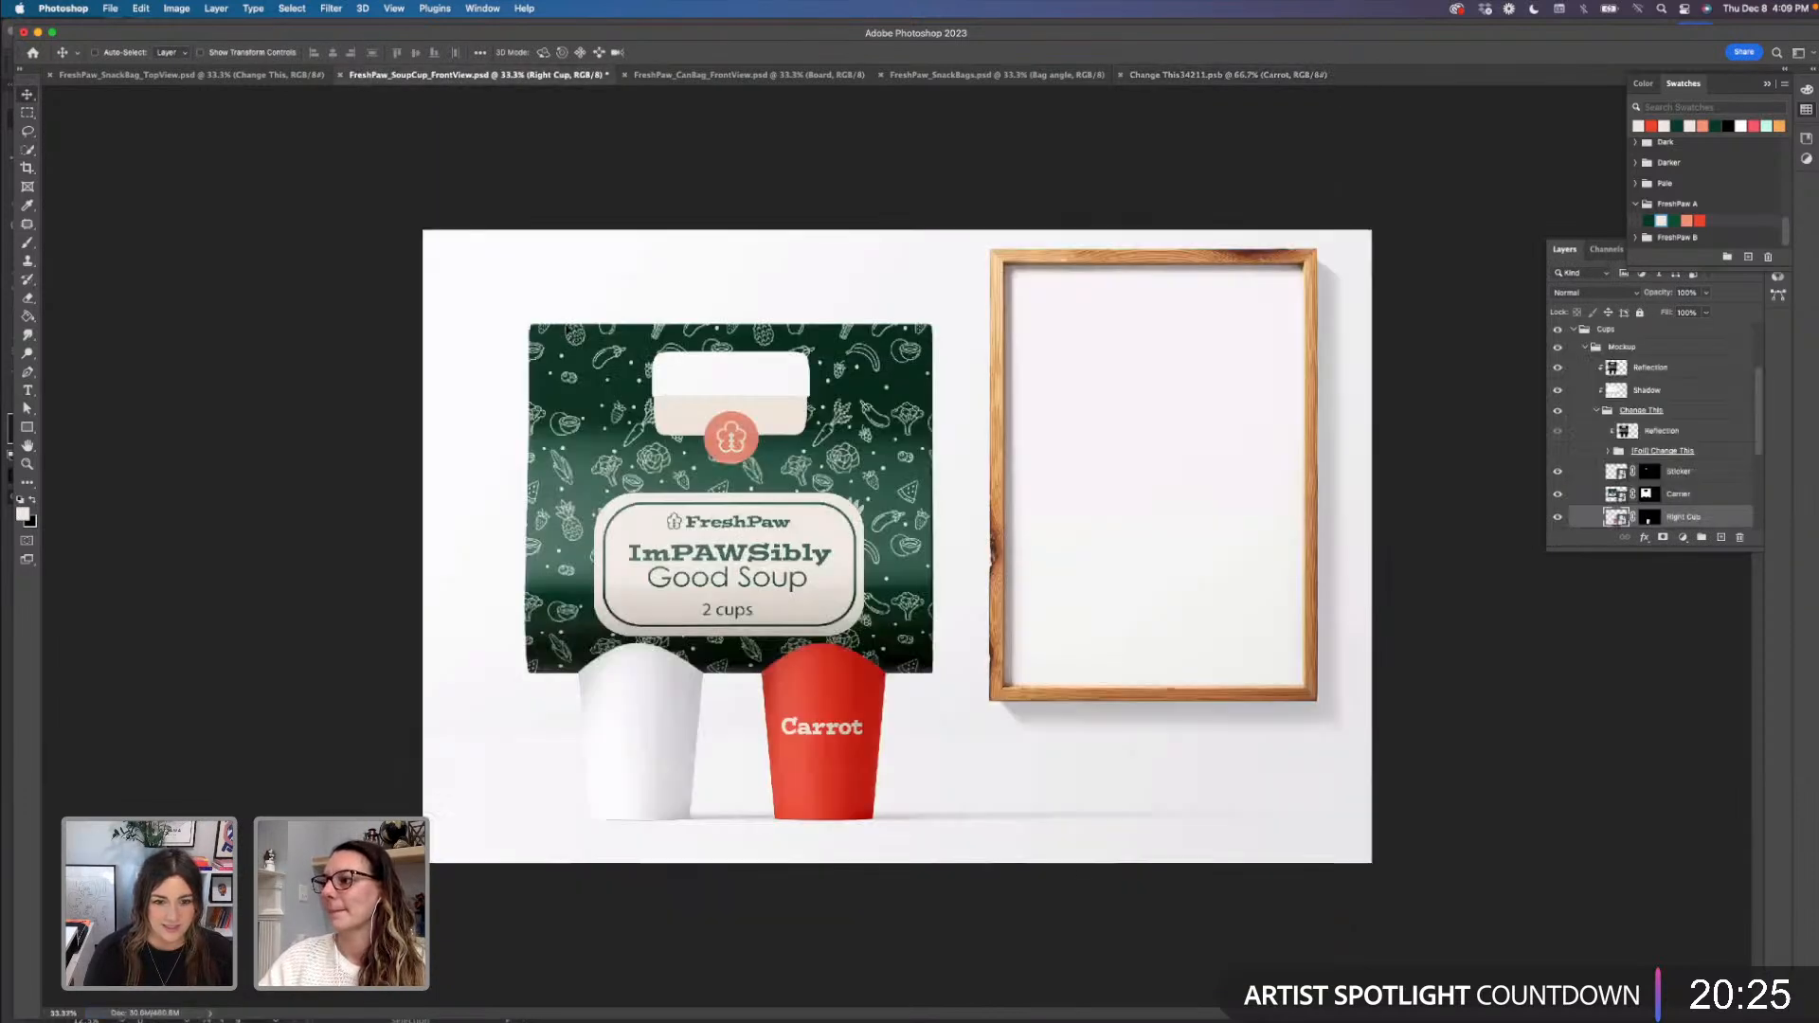
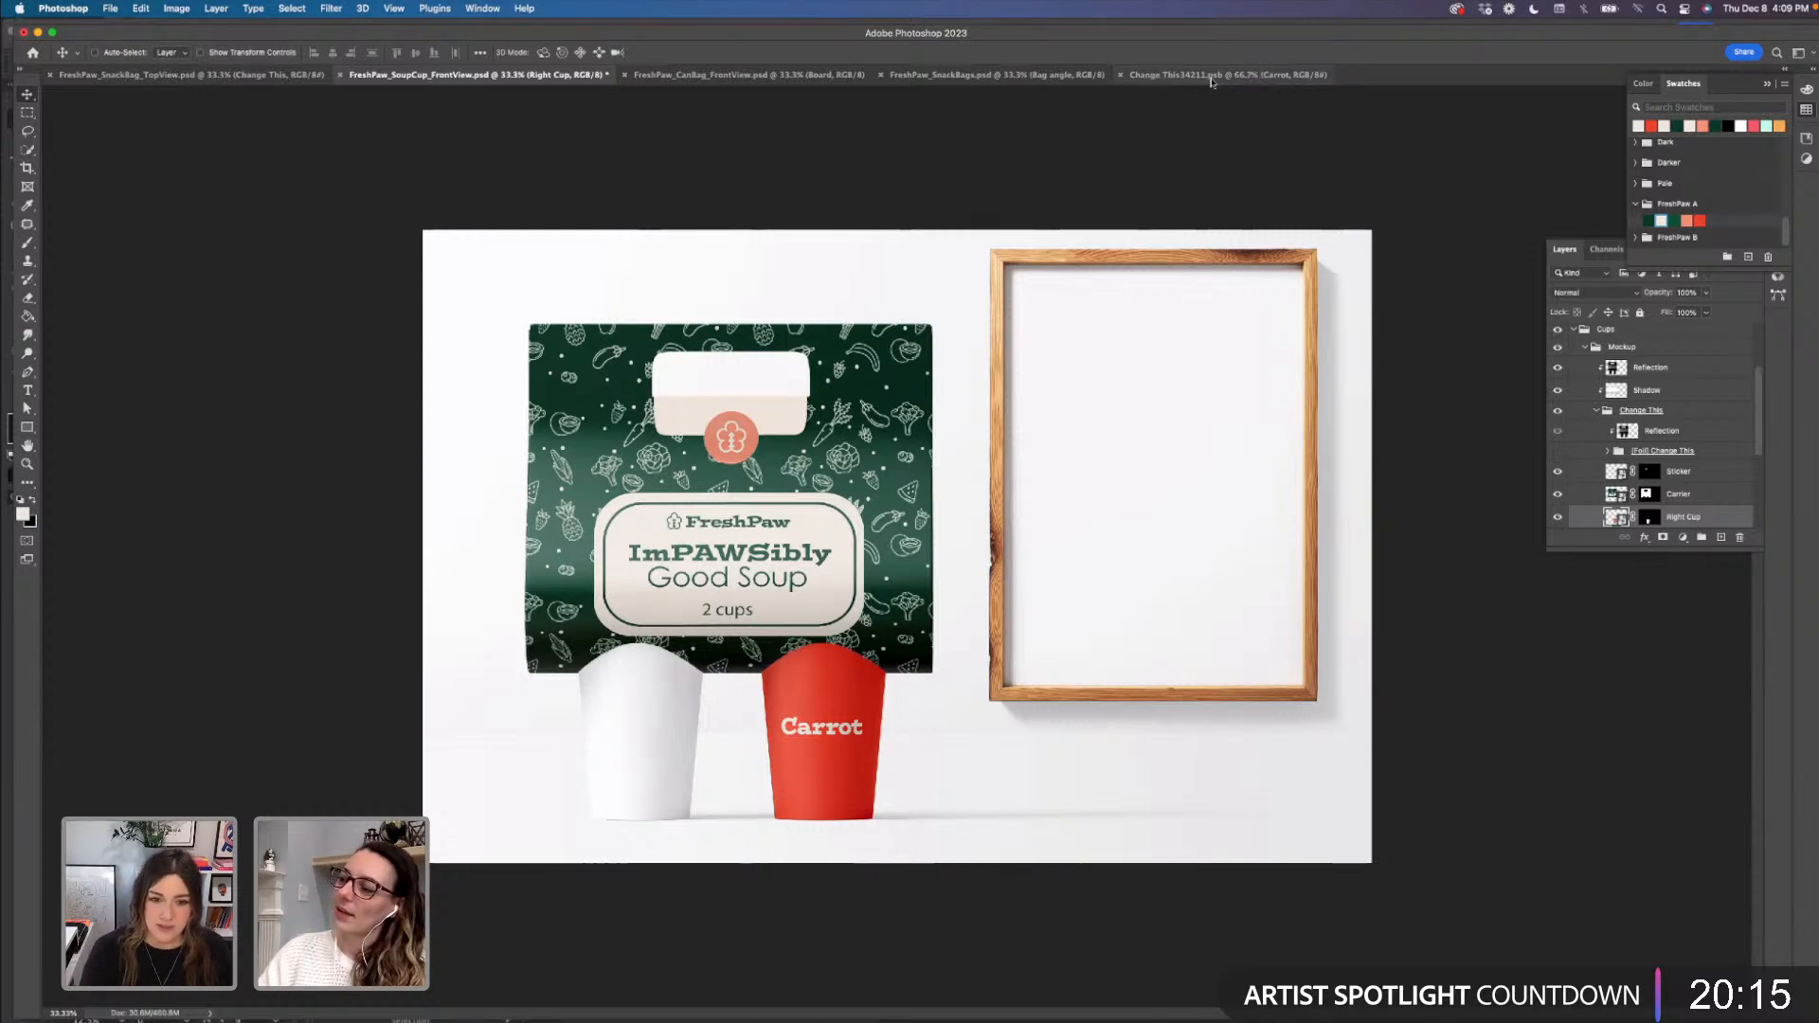
- Select the entire red square in the Carrot smart object with the Rectangular Marquee tool
click(1211, 76)
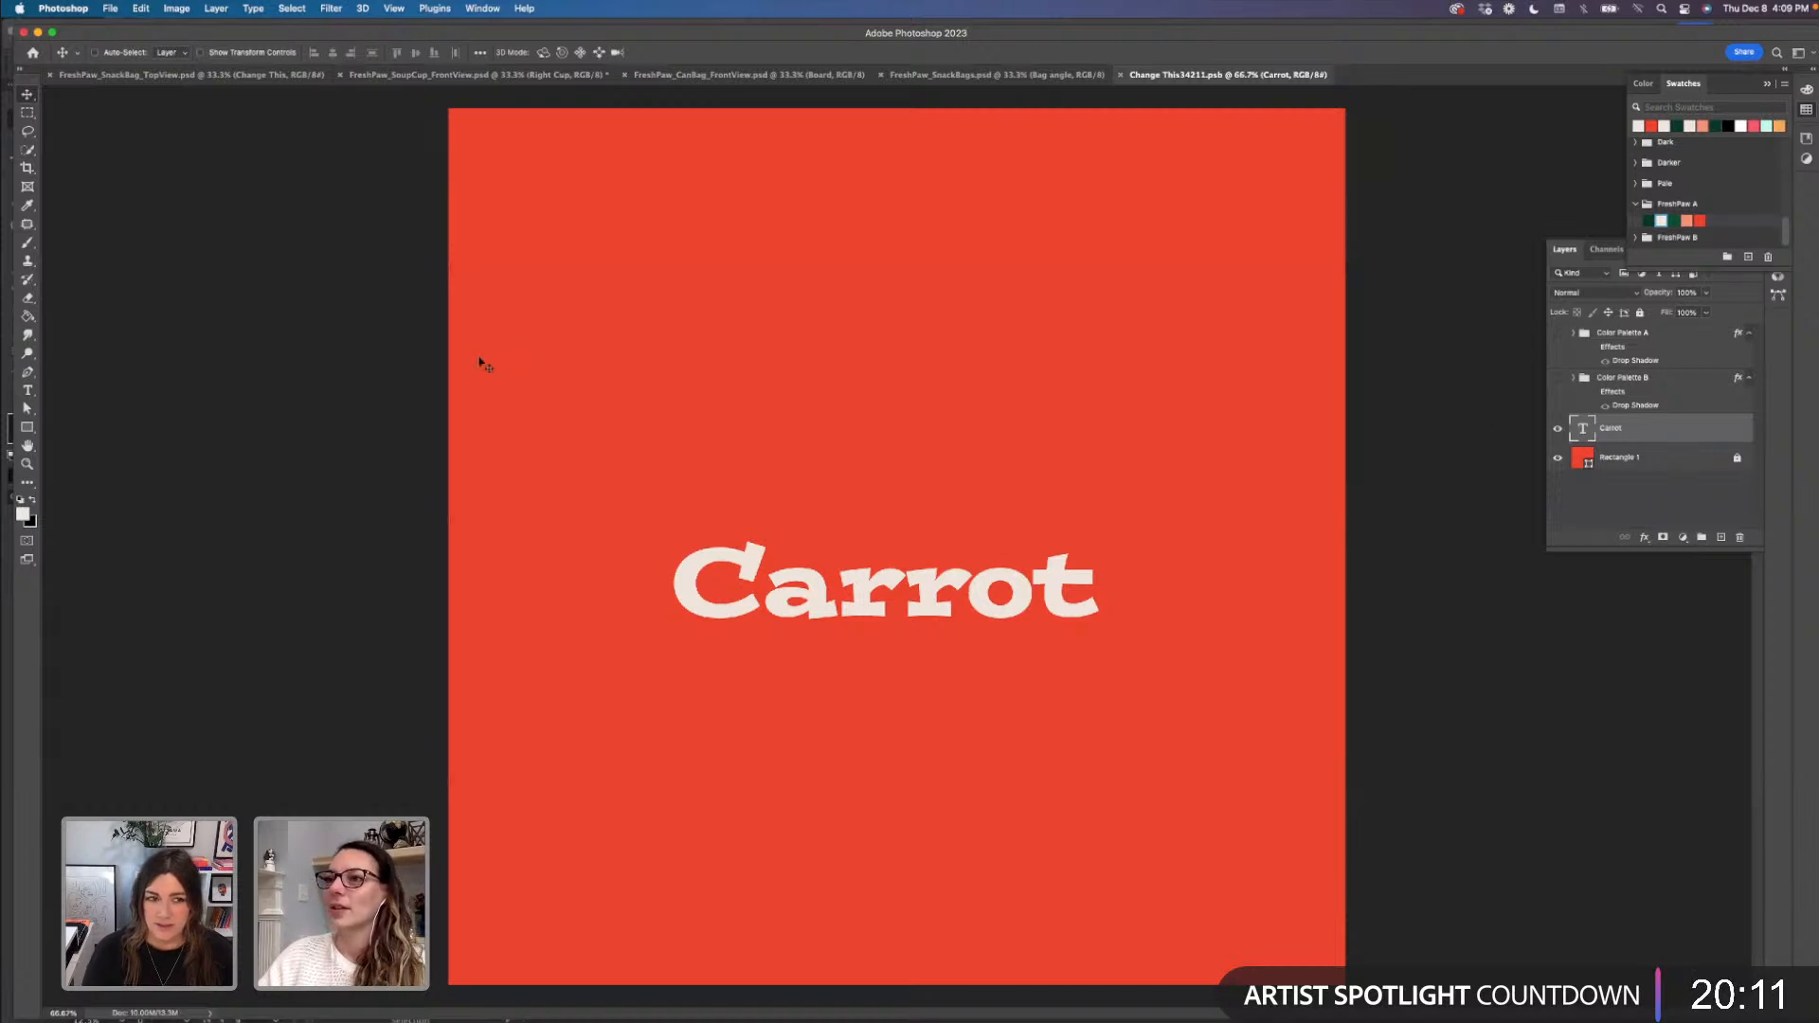
click(29, 113)
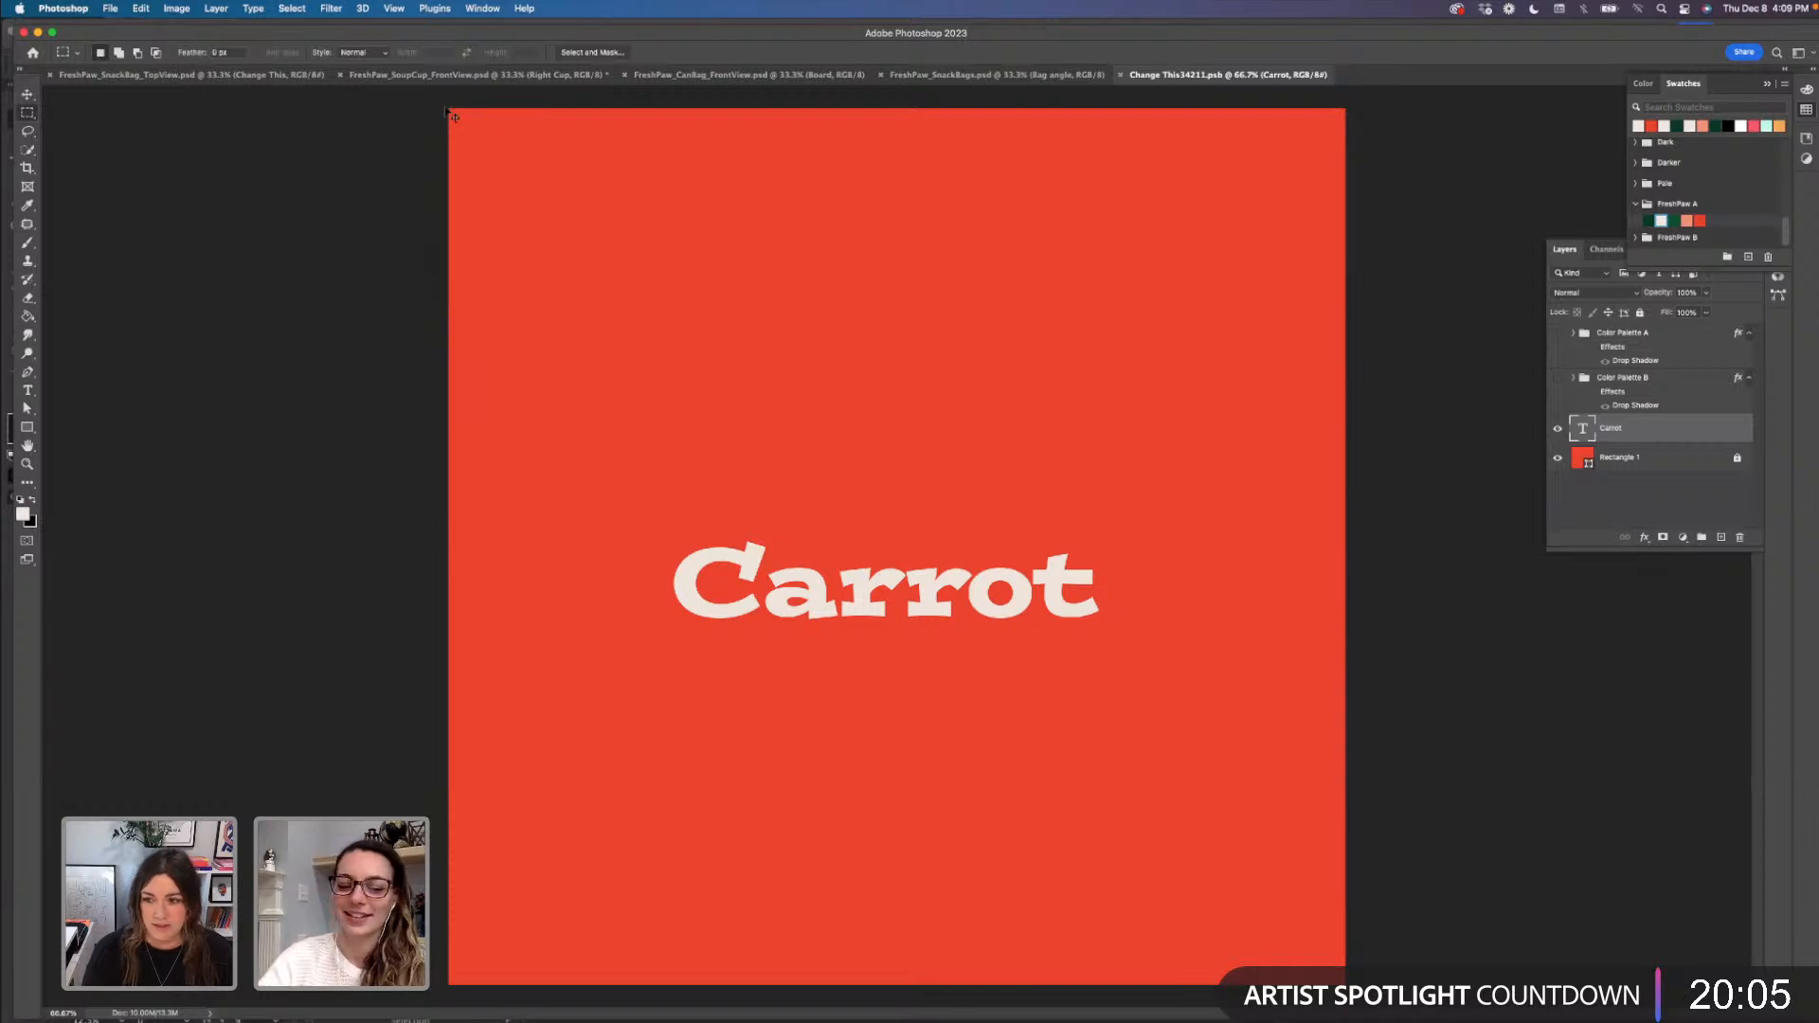
key(super+minus)
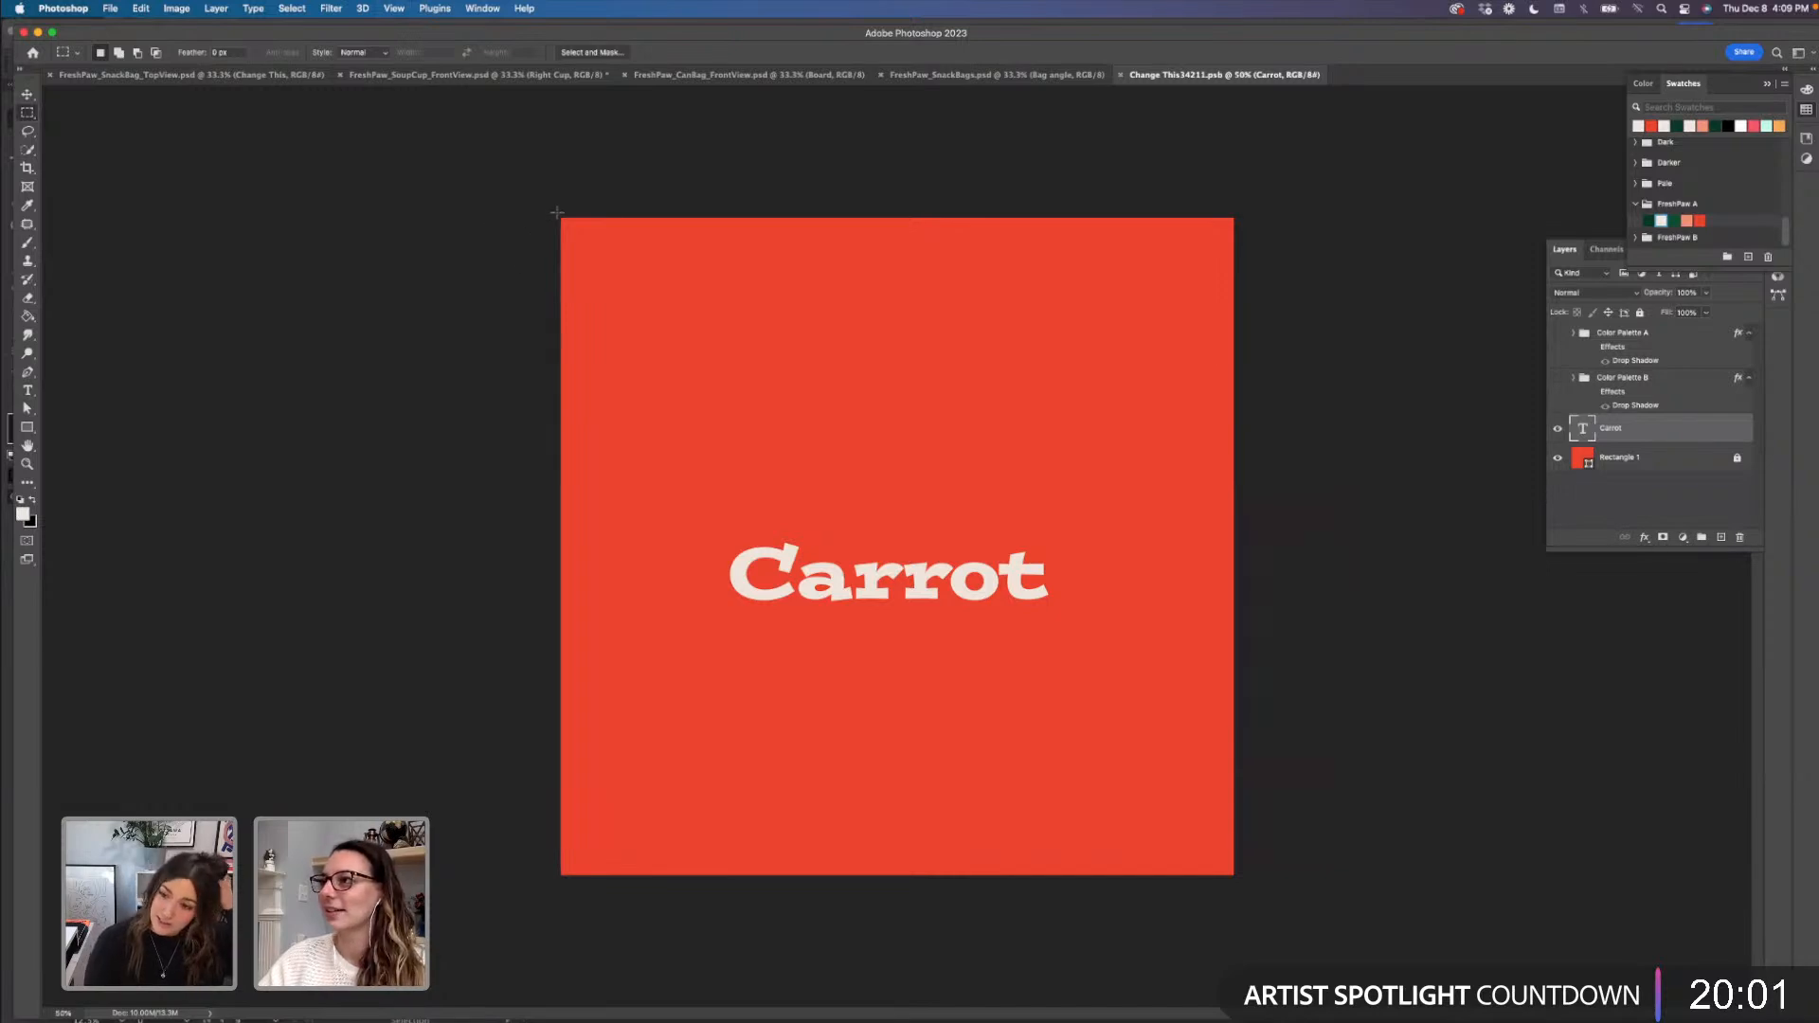
drag(562, 219, 1233, 874)
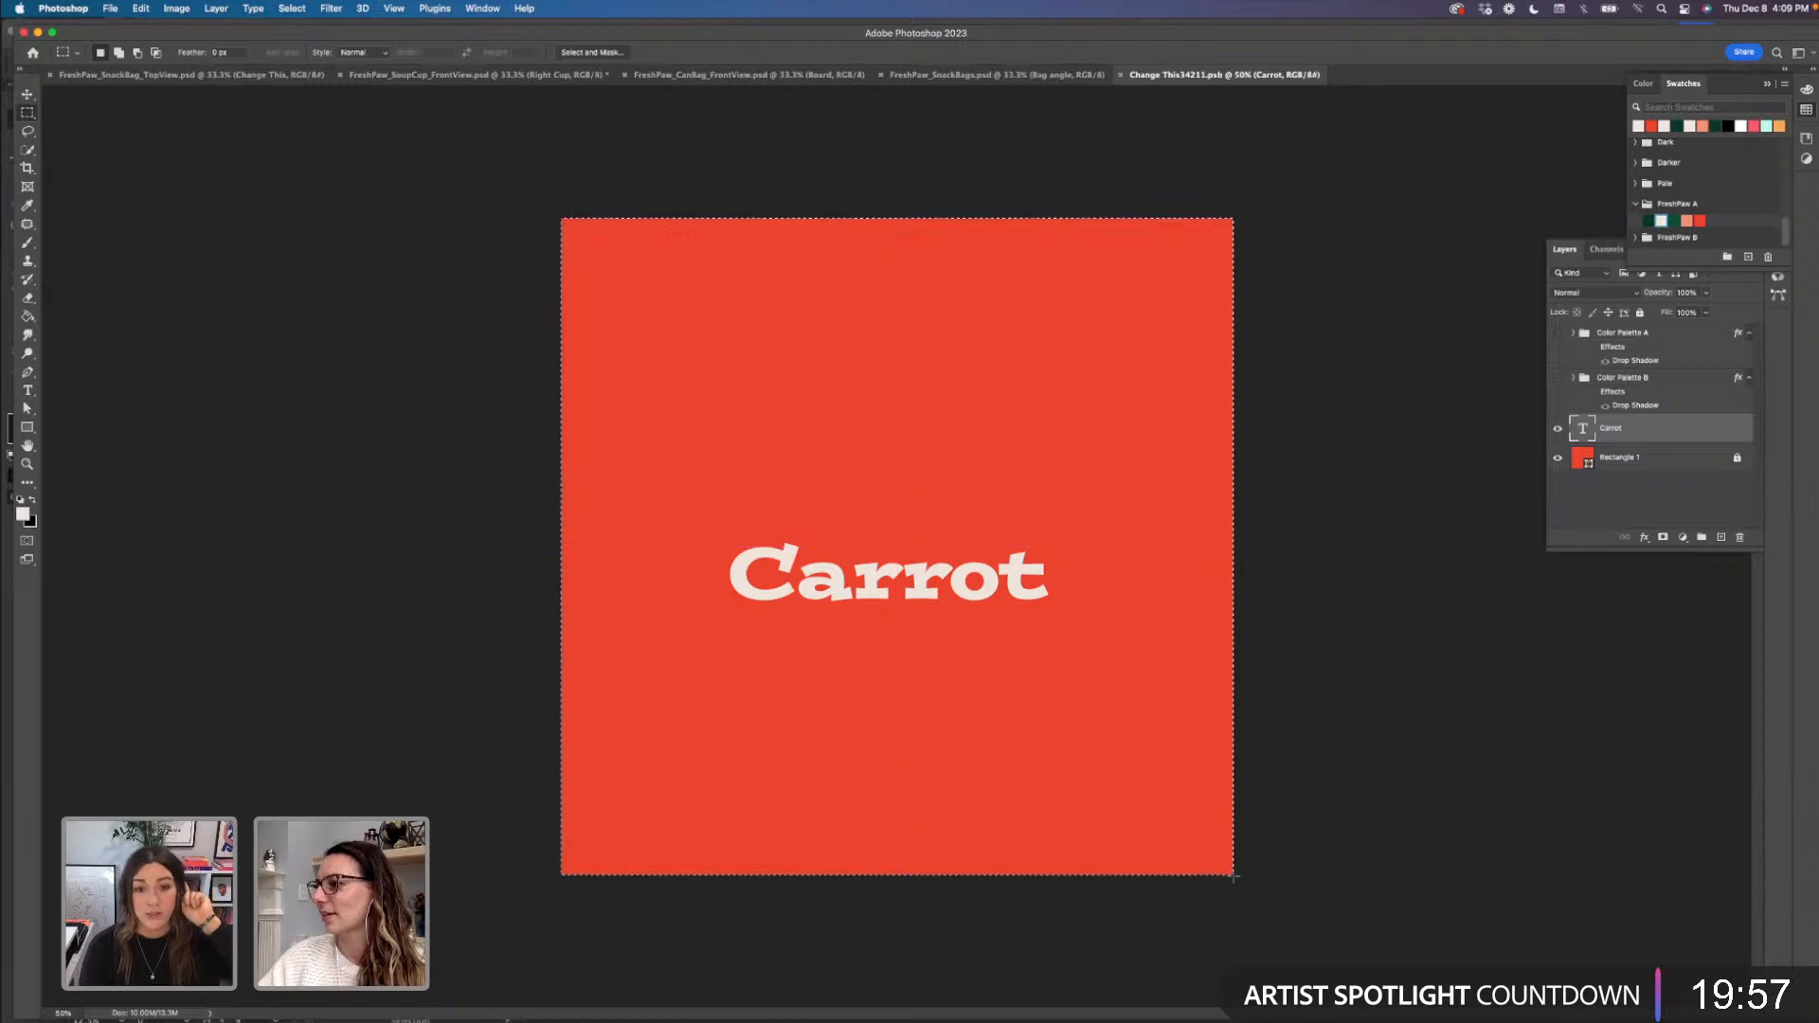
click(141, 8)
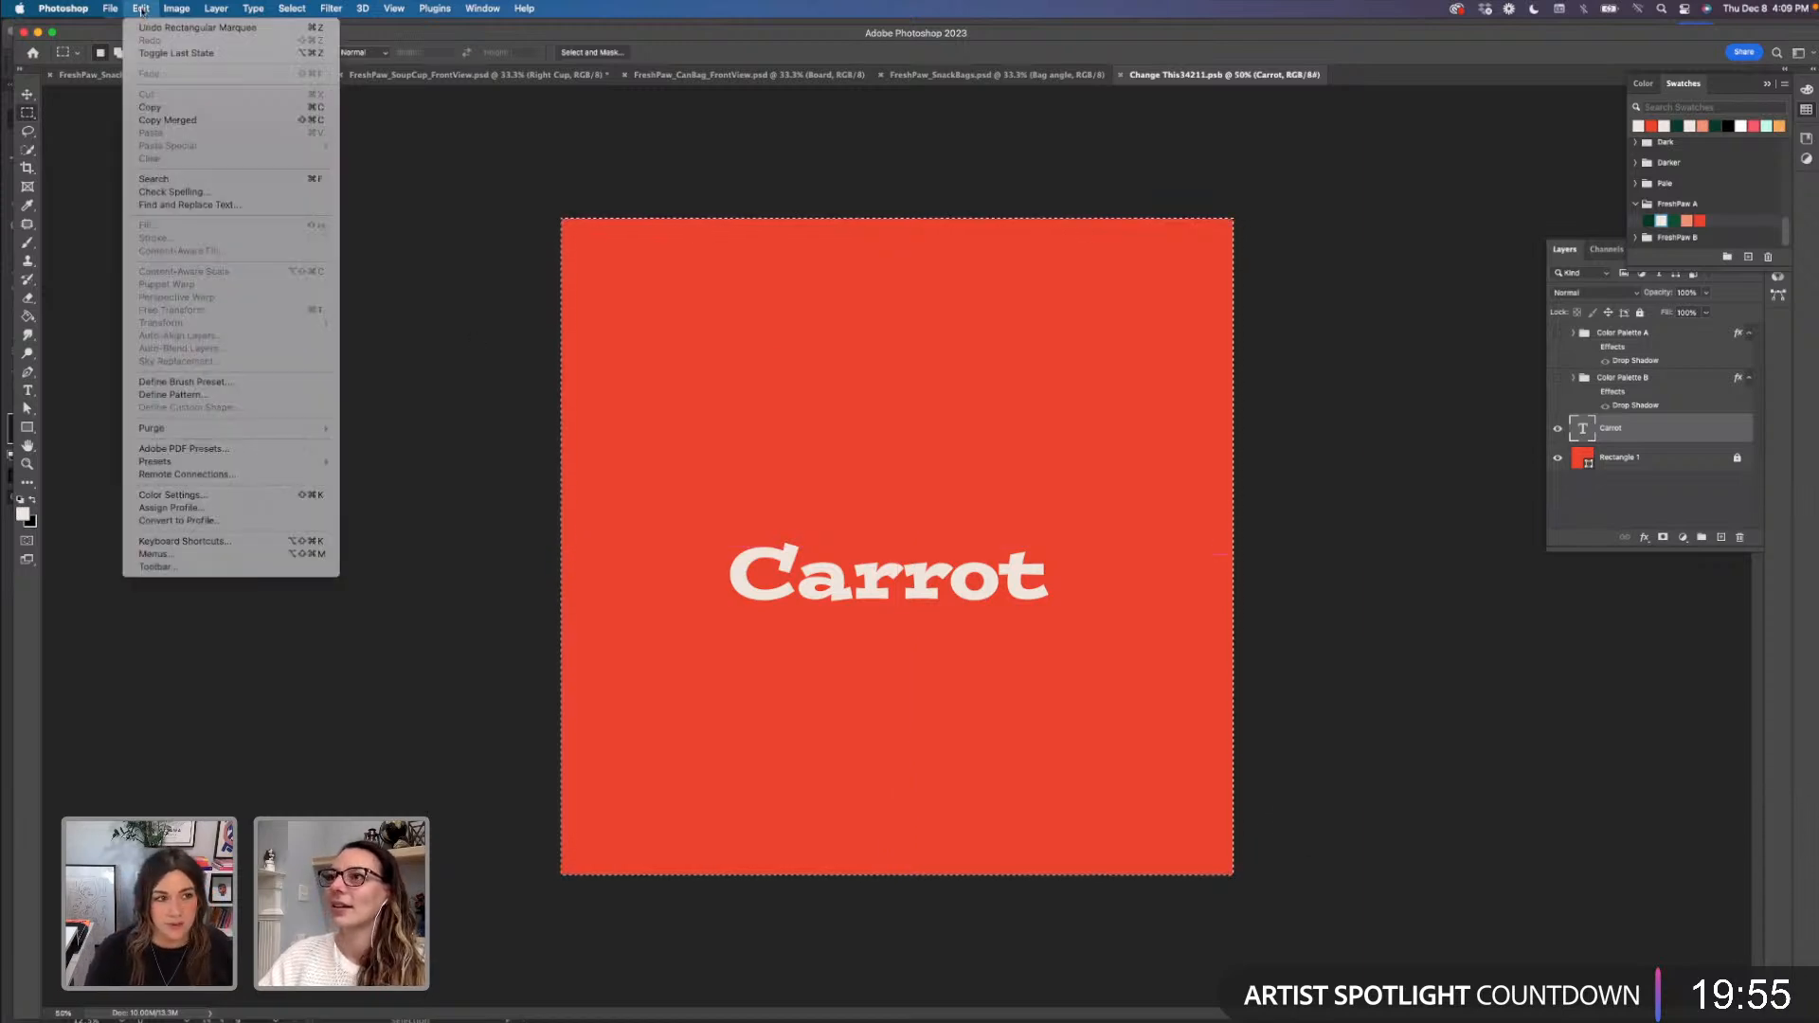
click(180, 396)
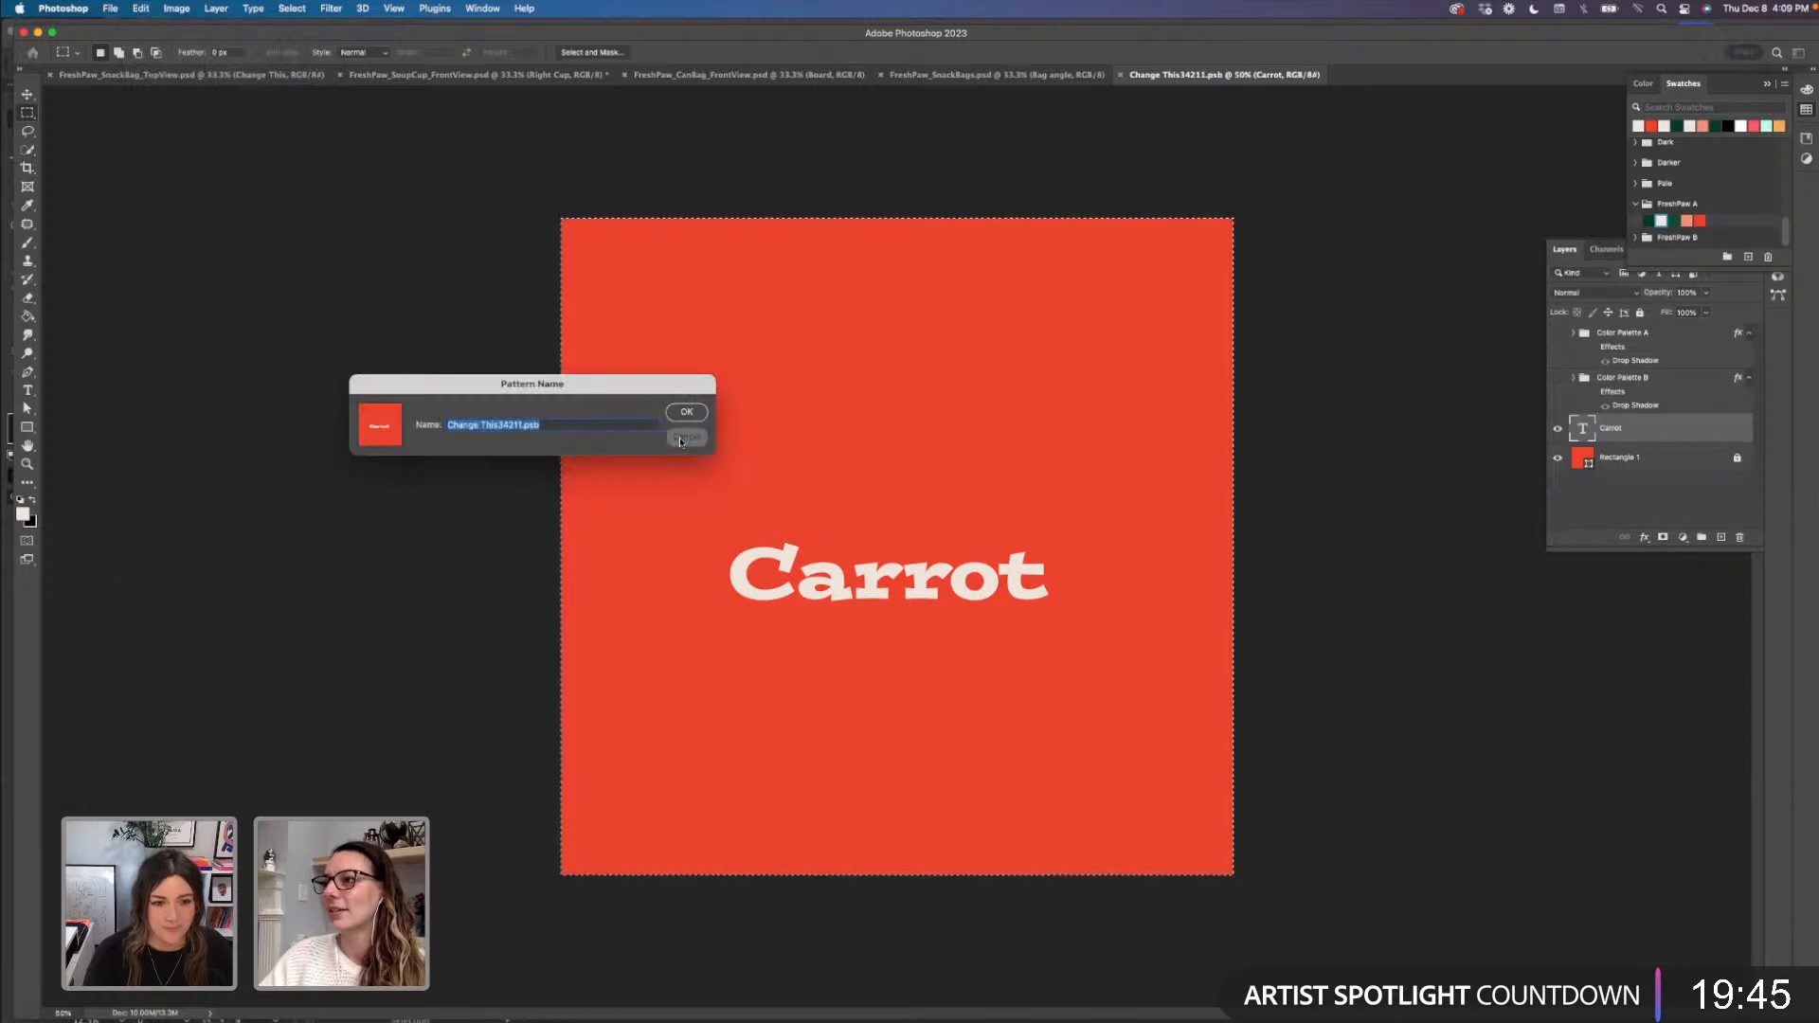
key(Return)
click(141, 8)
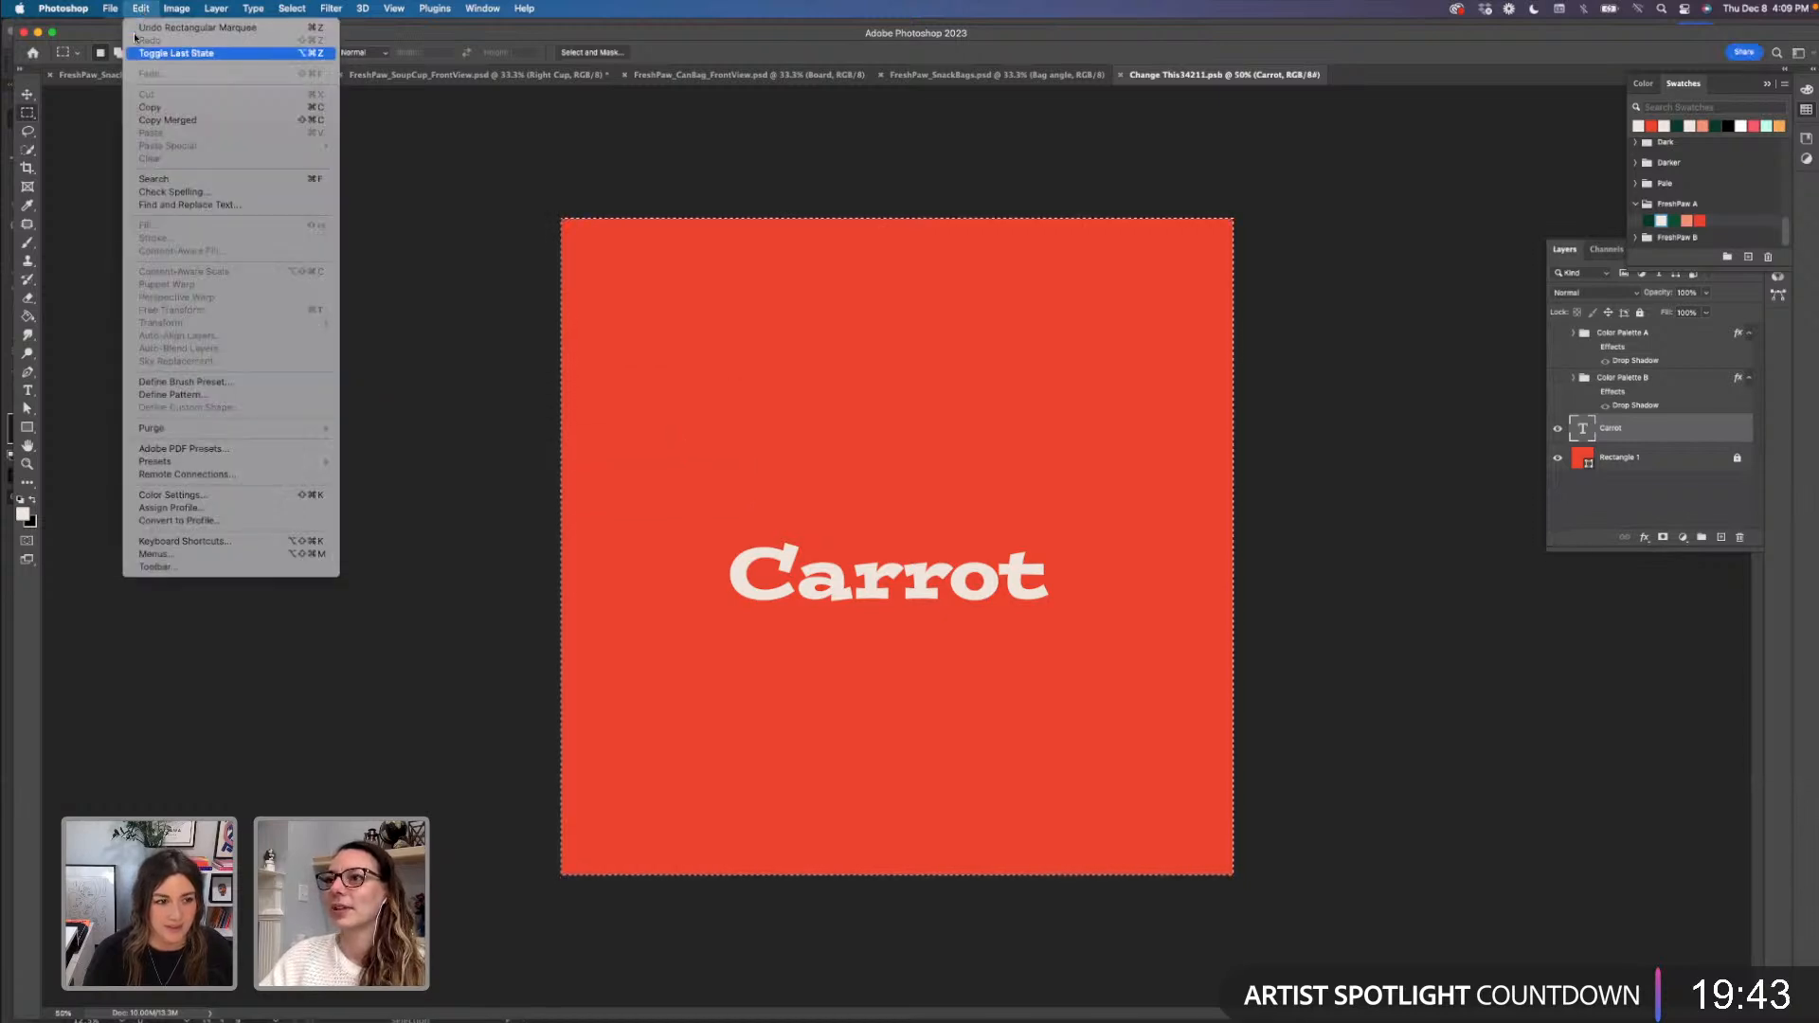
click(39, 100)
- Add a new layer above the Carrot text and fill the selection with the custom vegetable pattern in Normal mode at 100% opacity
click(1722, 537)
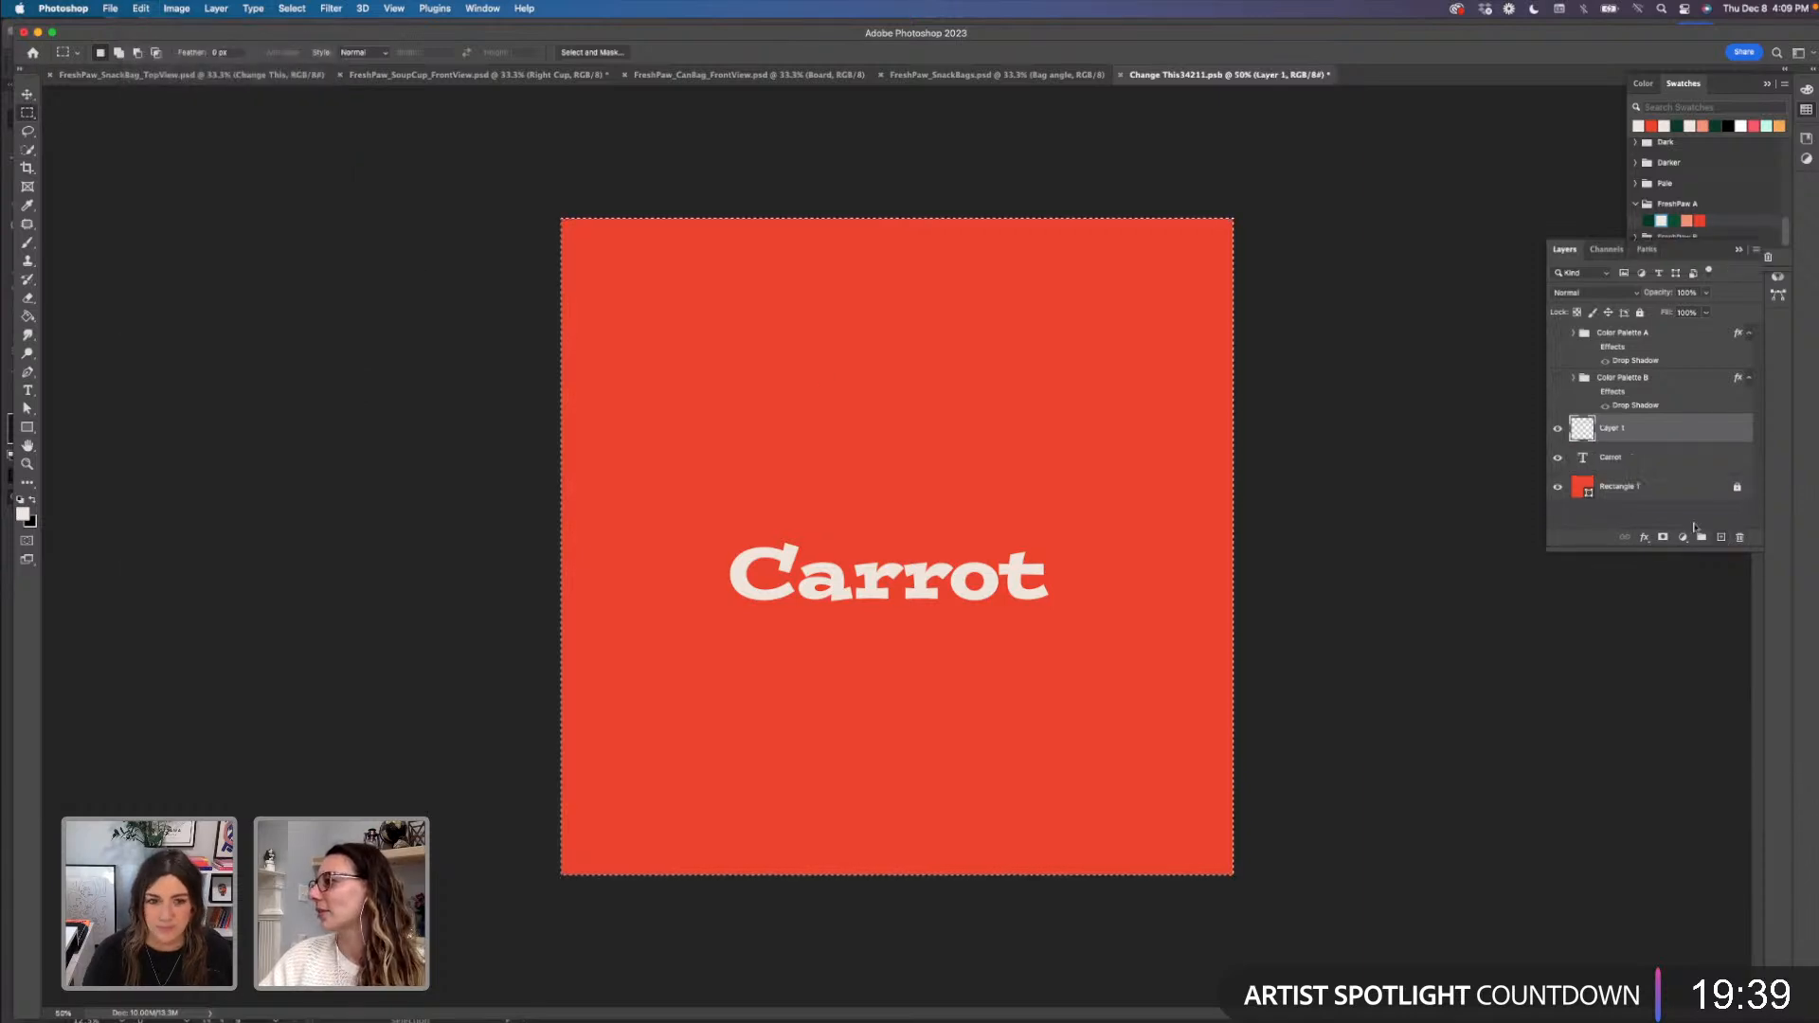
click(111, 9)
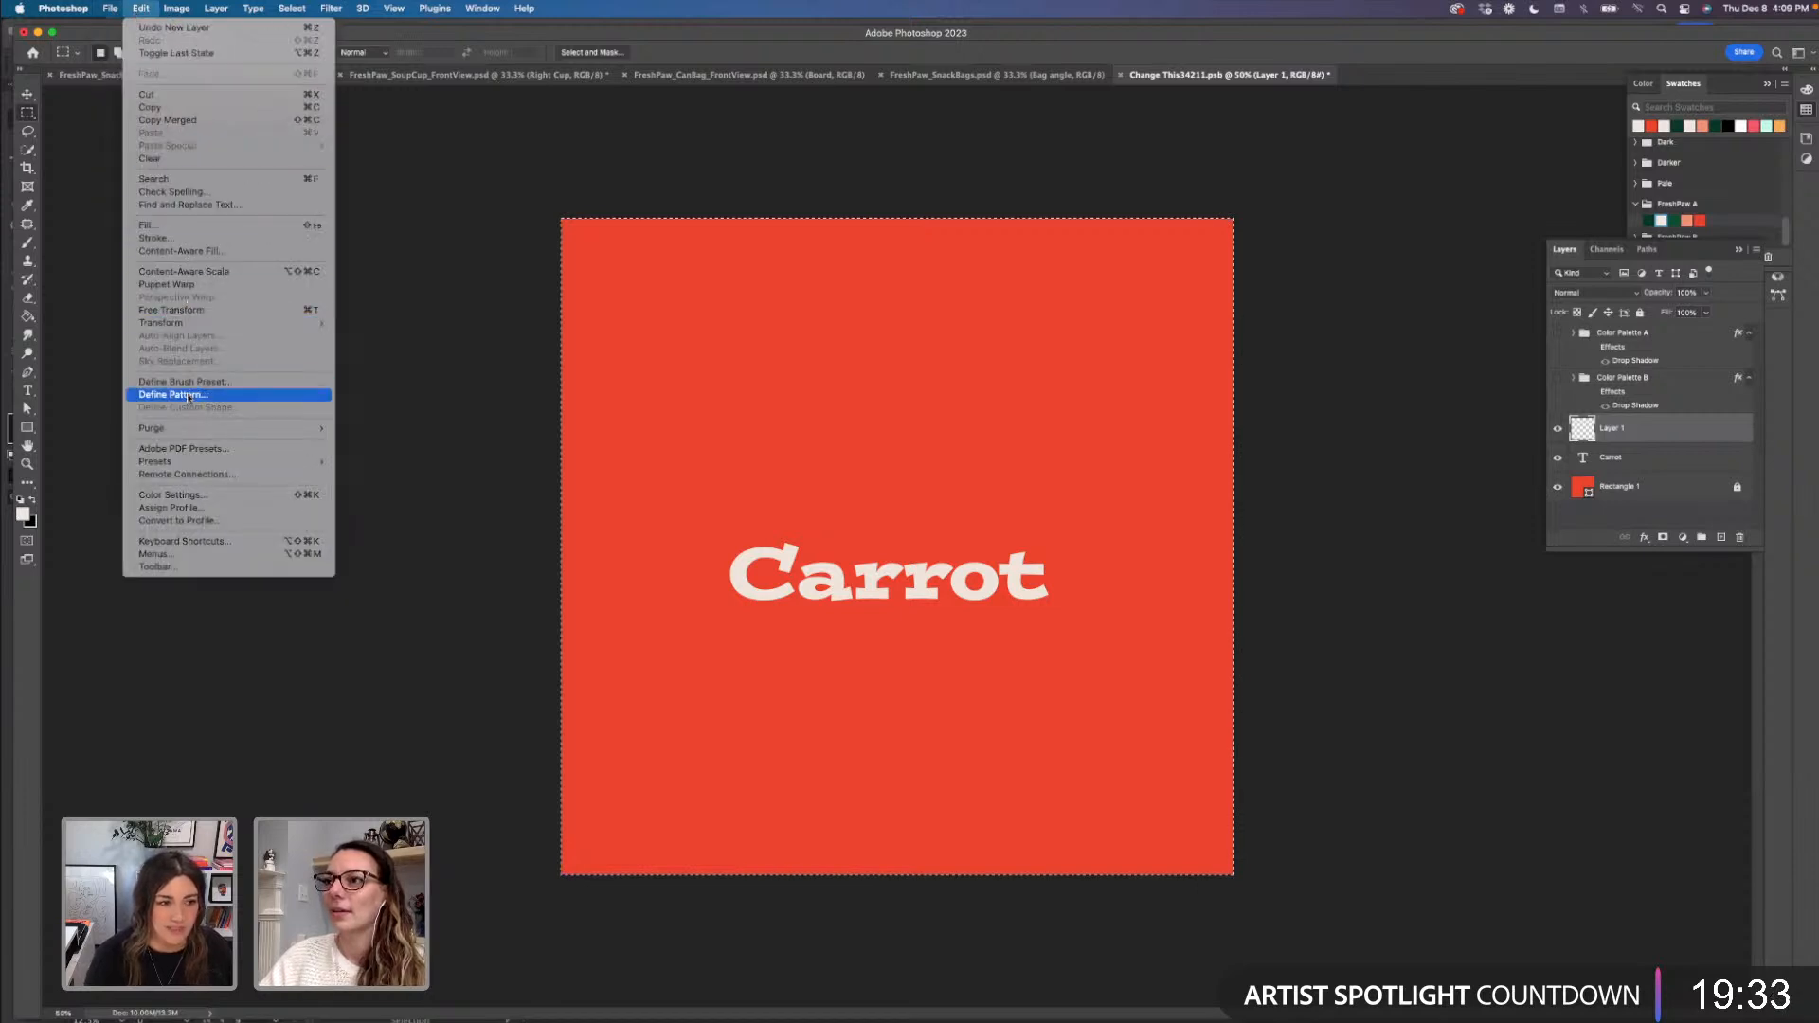
click(189, 226)
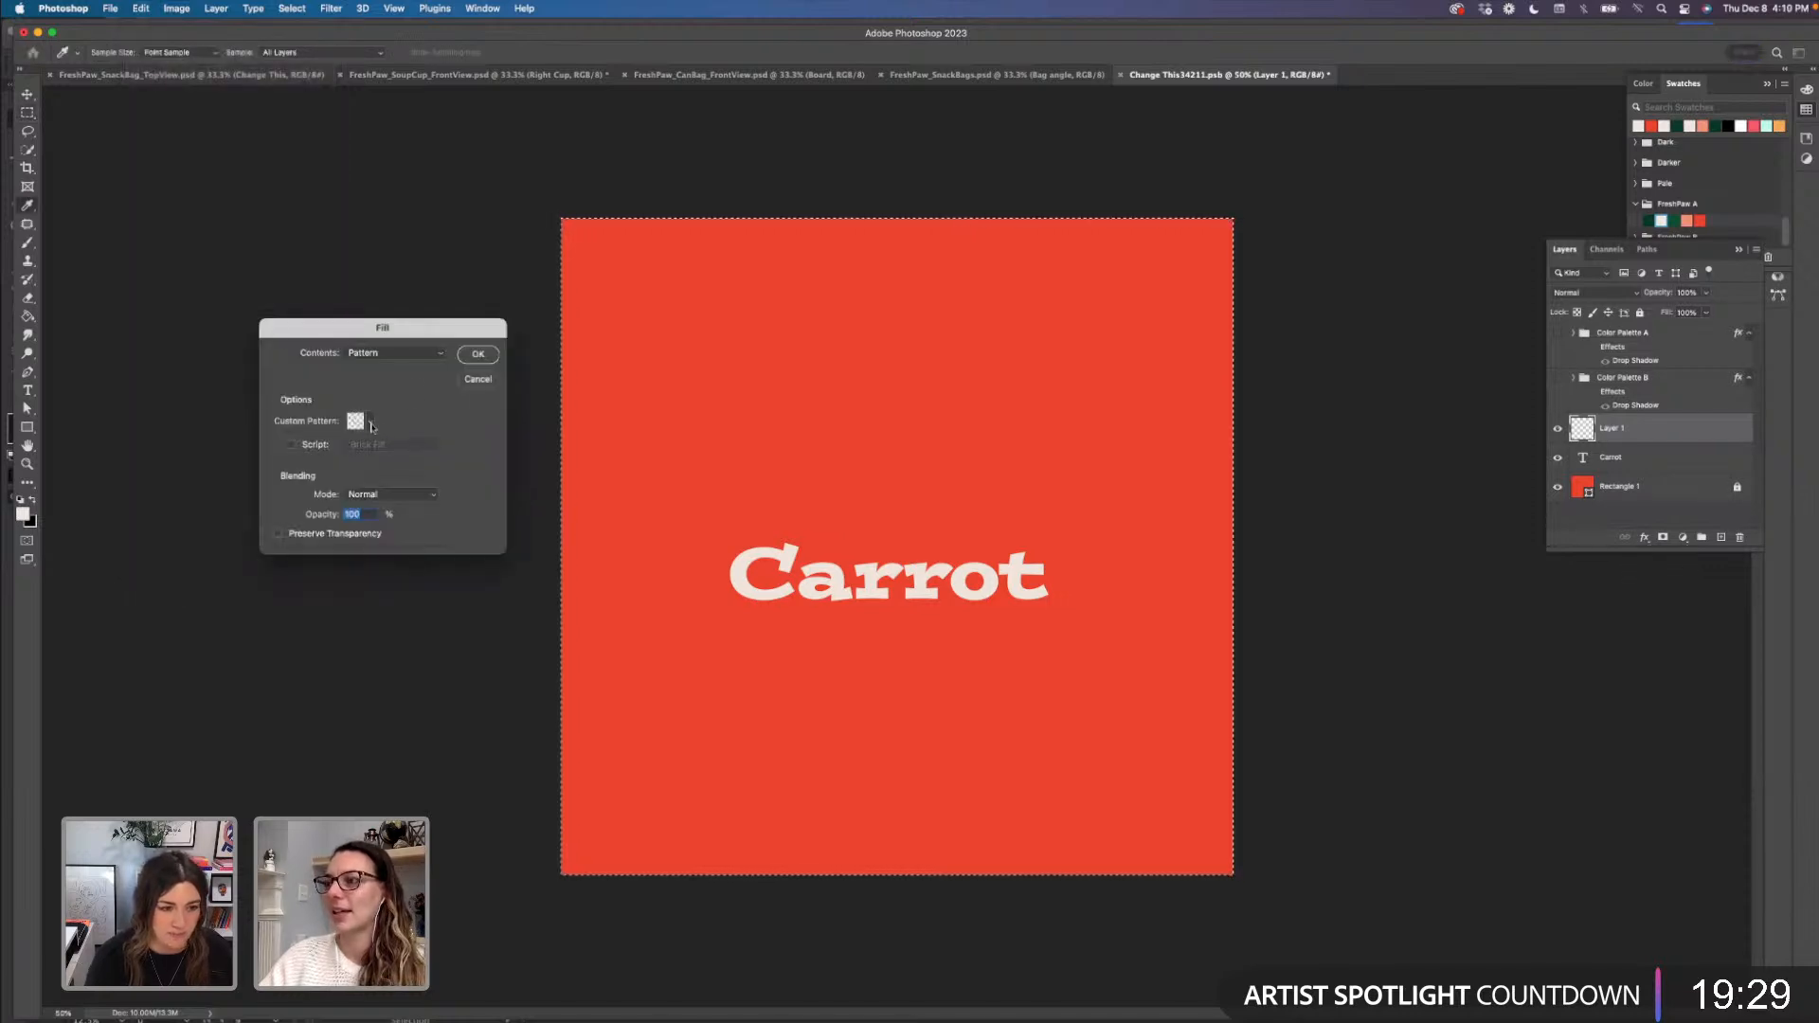
click(478, 354)
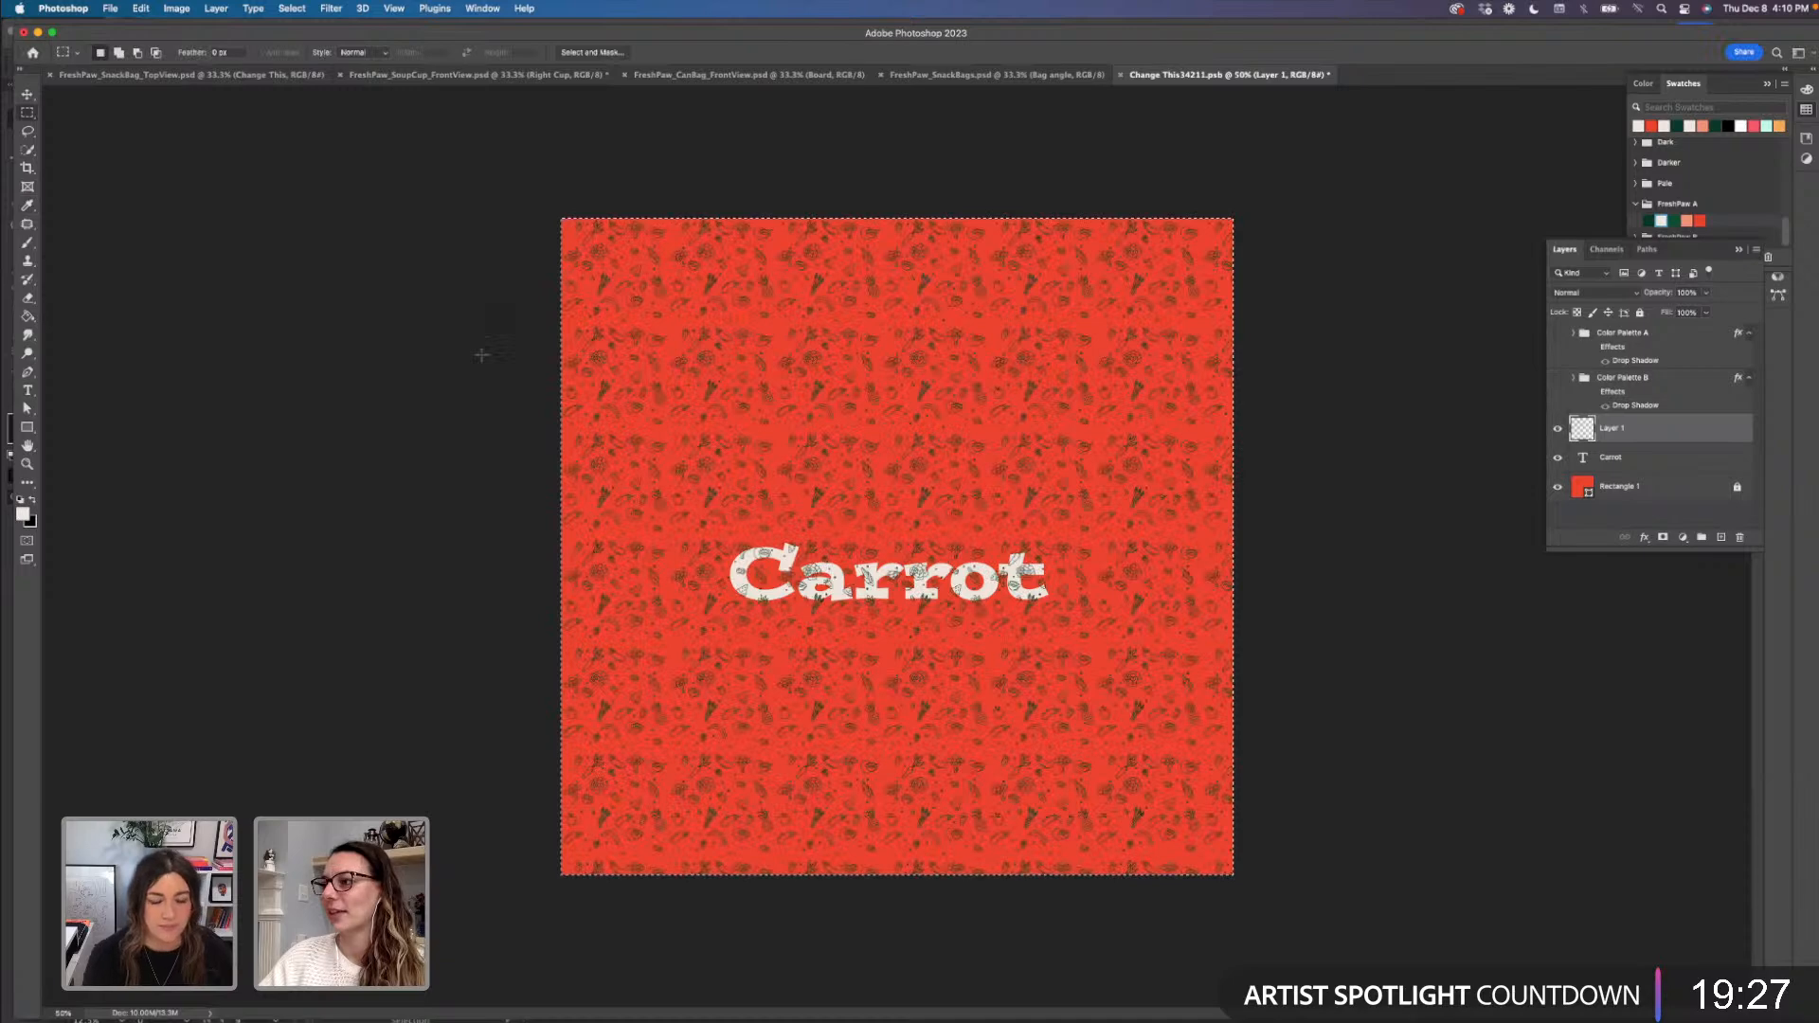
- Deselect the square, then enlarge the vegetable pattern layer to about 300% and position it so it covers the whole square
key(v)
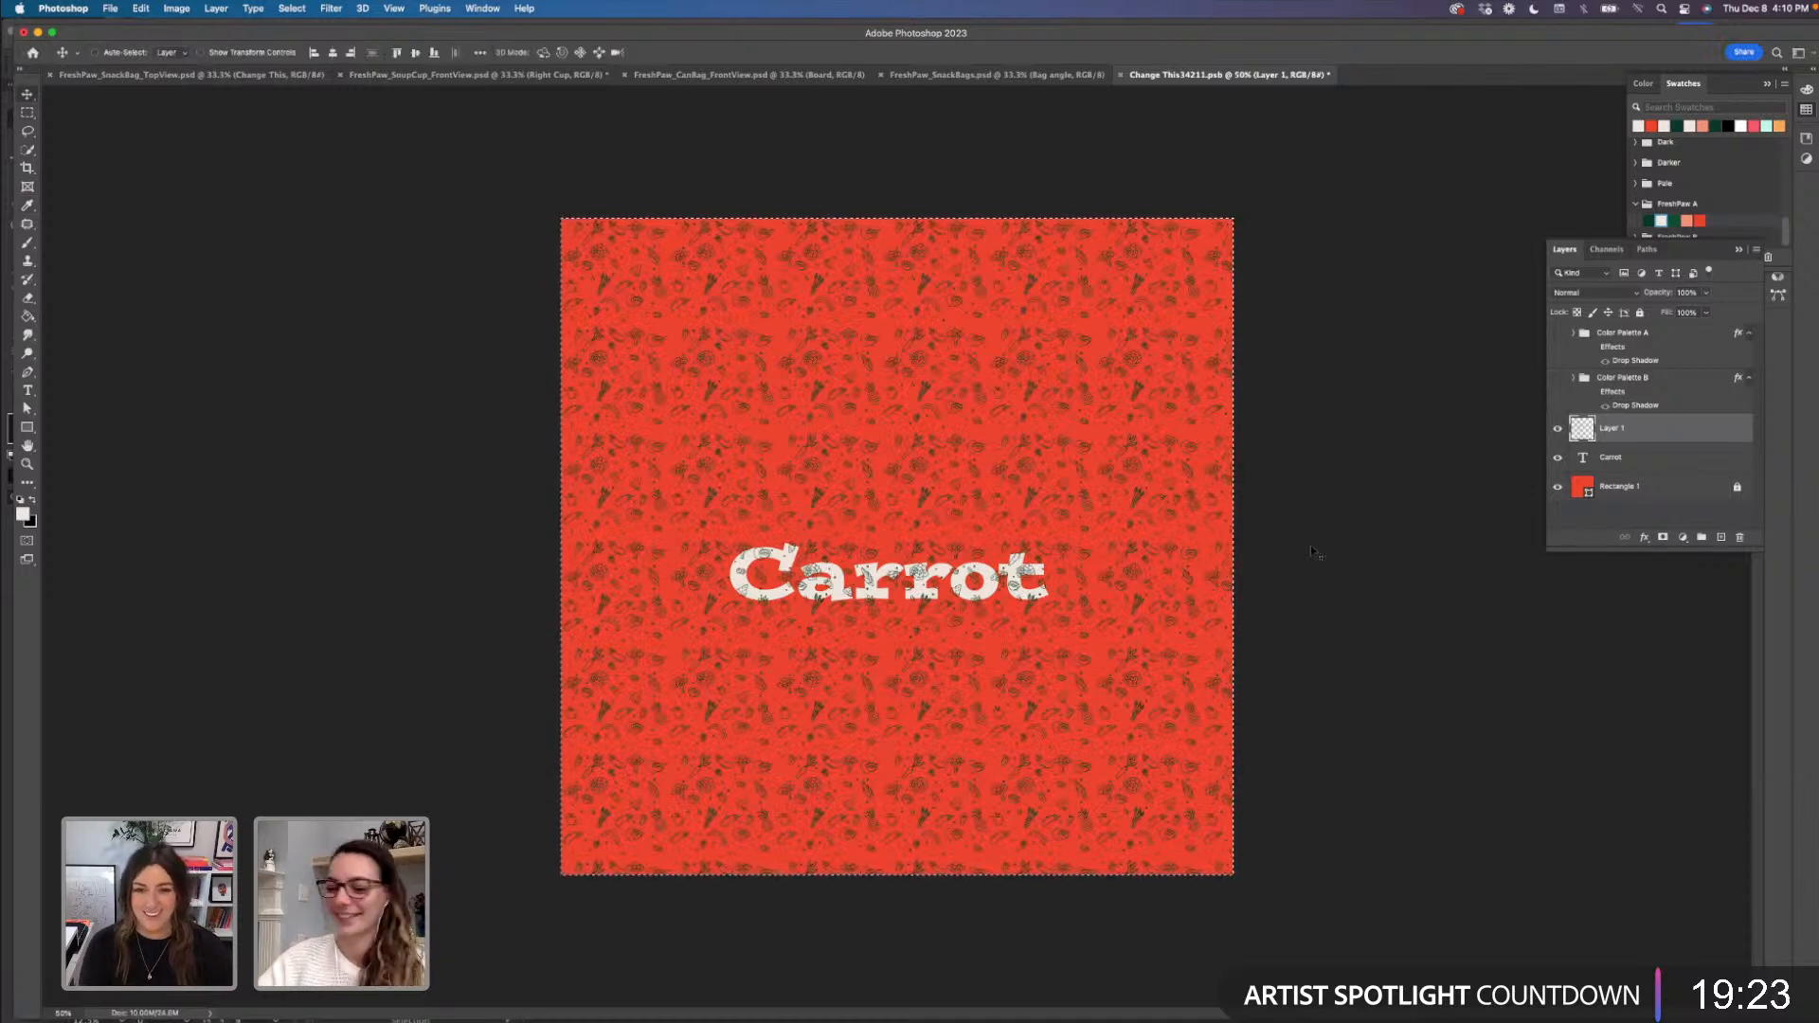
key(super+minus)
key(super+d)
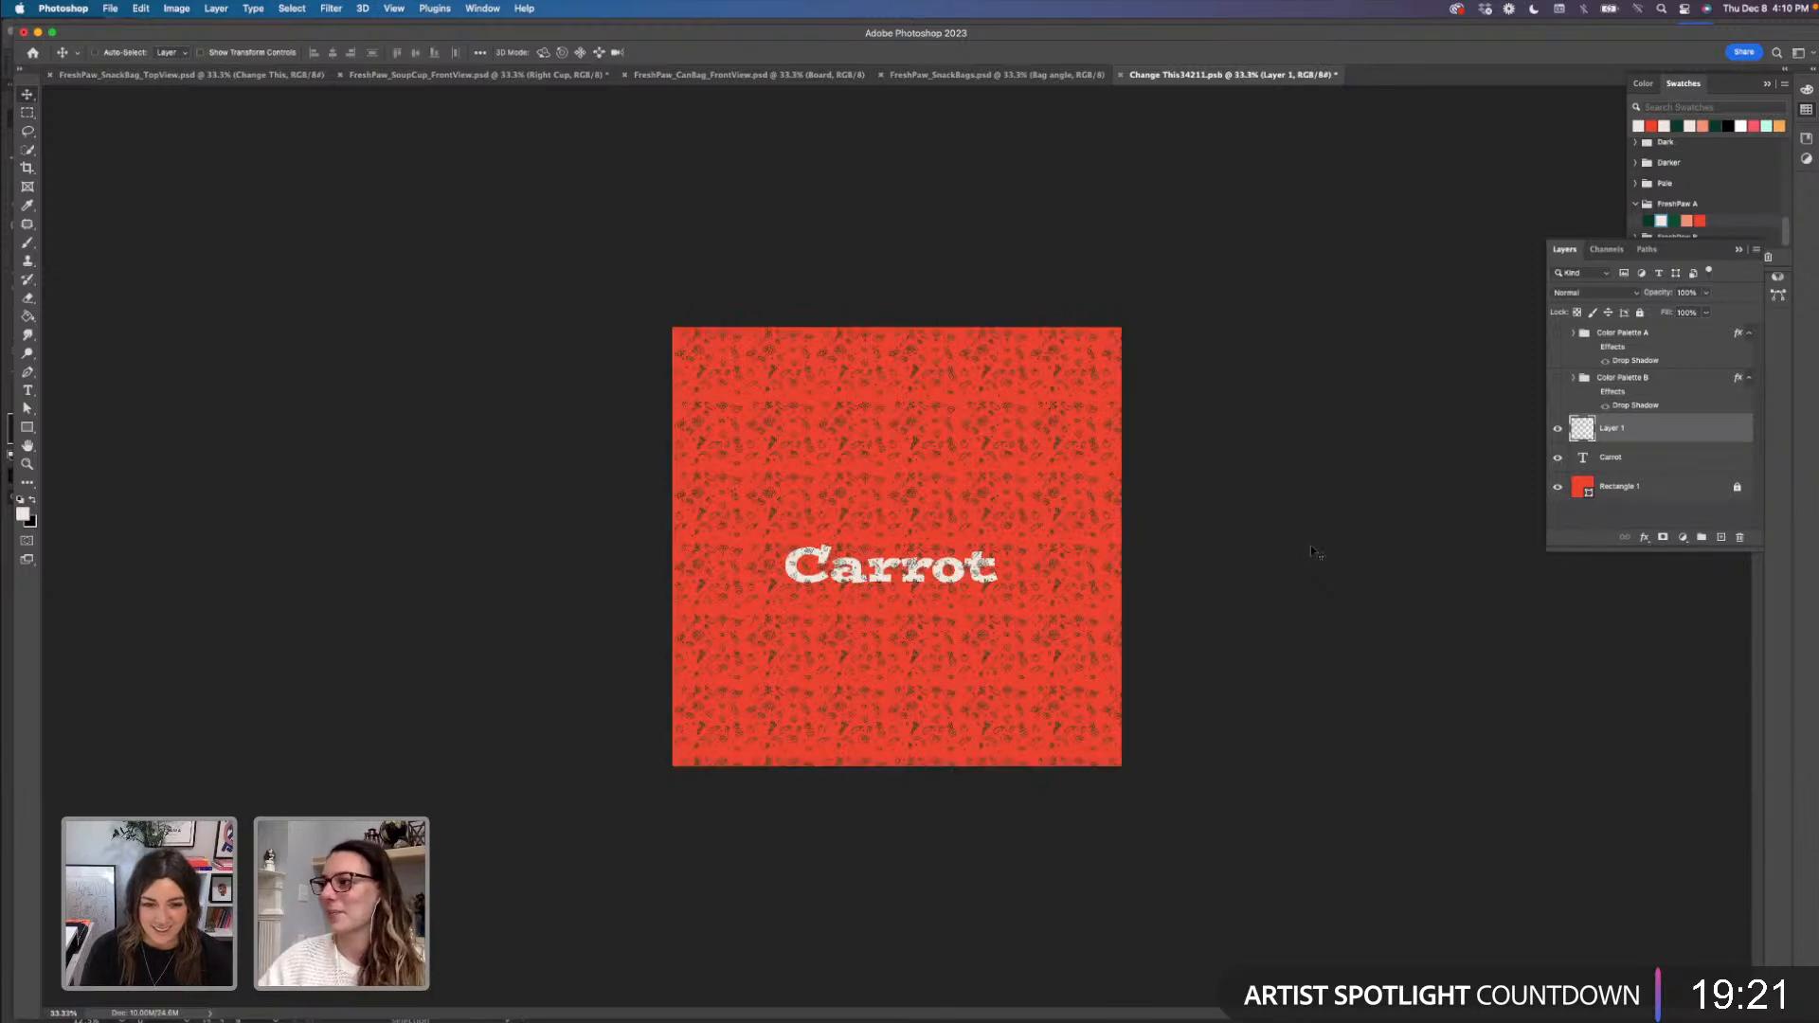
key(super+t)
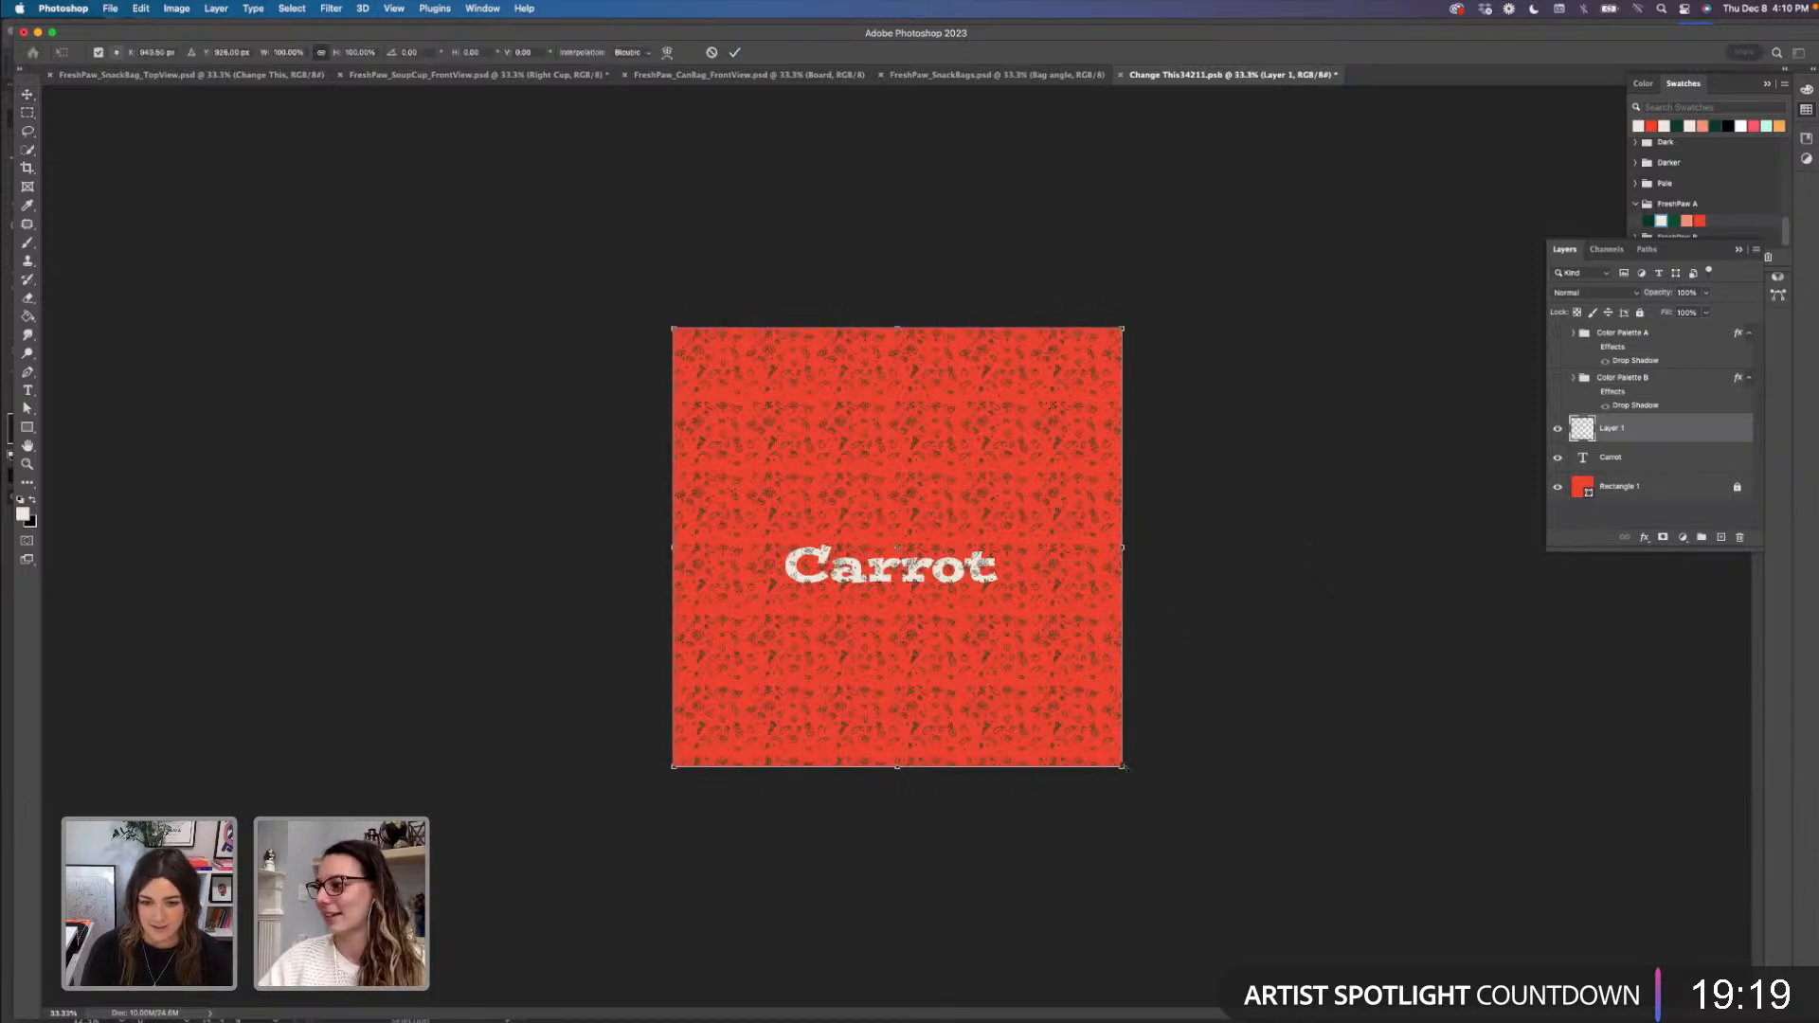
drag(1124, 767, 1323, 926)
key(super+z)
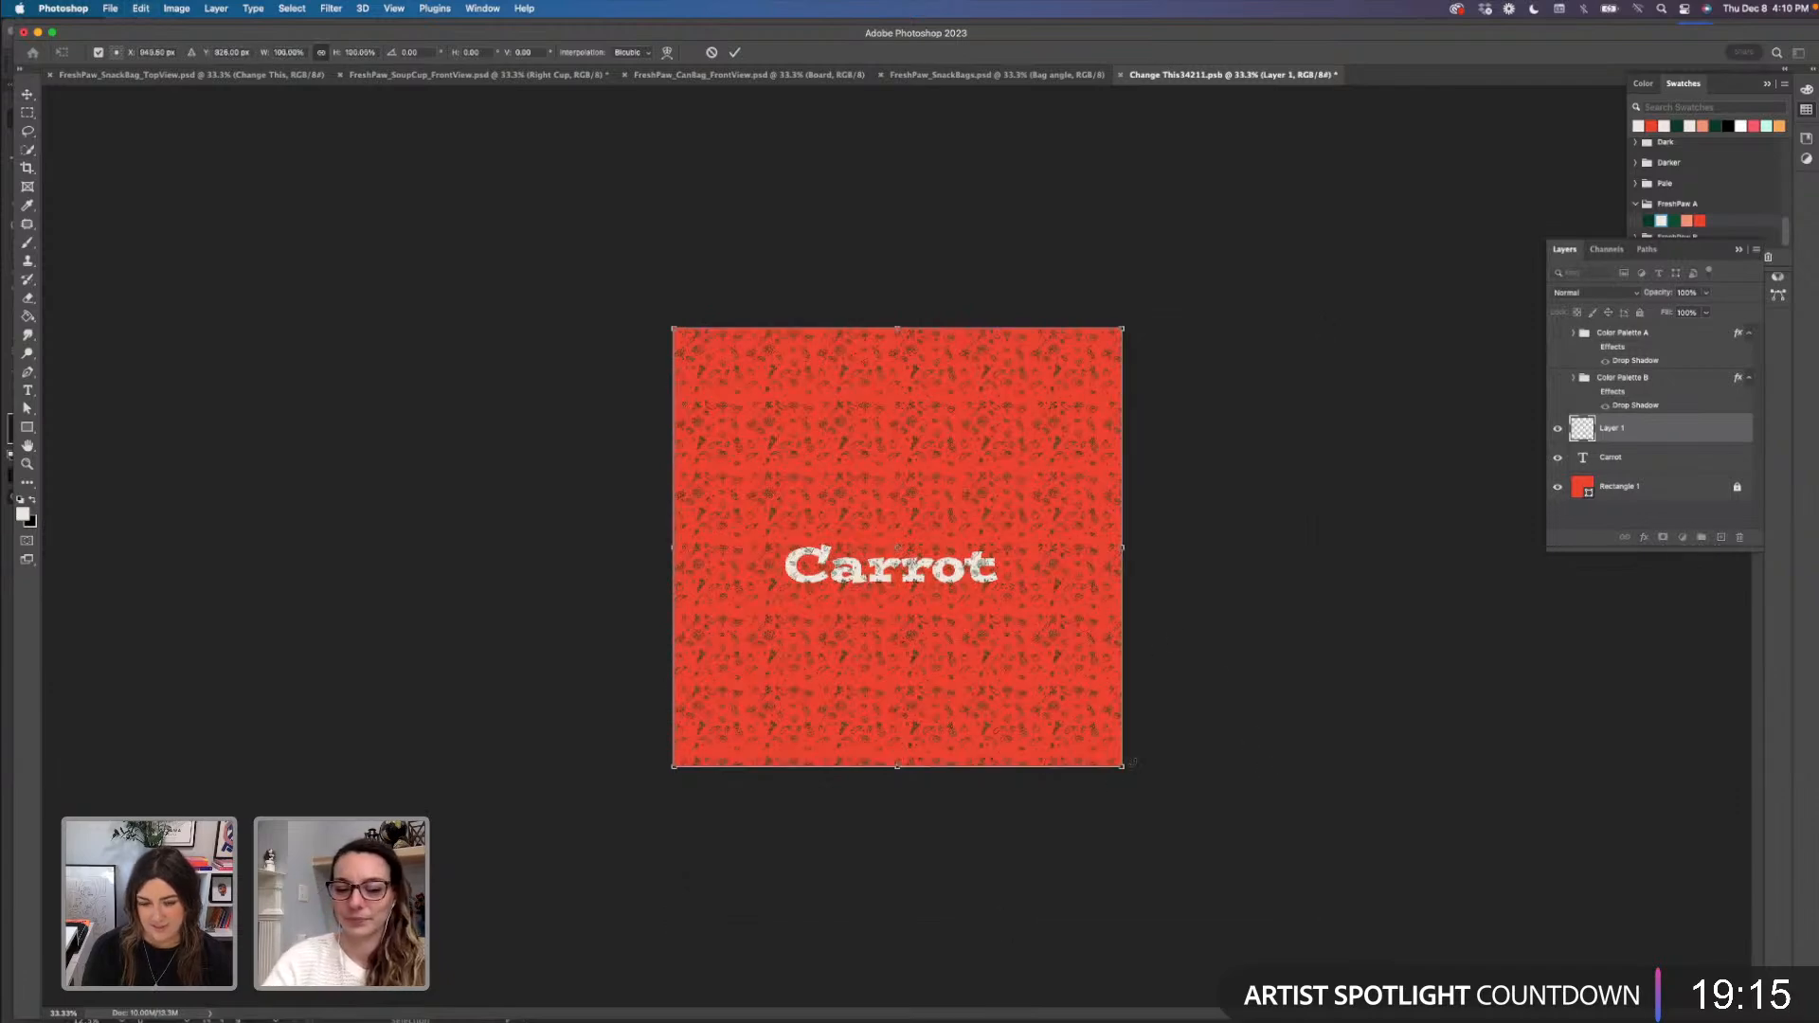
key(super+minus)
drag(1067, 578, 1418, 693)
mouse_move(1402, 695)
mouse_down()
mouse_move(1420, 653)
mouse_move(1327, 578)
mouse_move(1373, 698)
mouse_up()
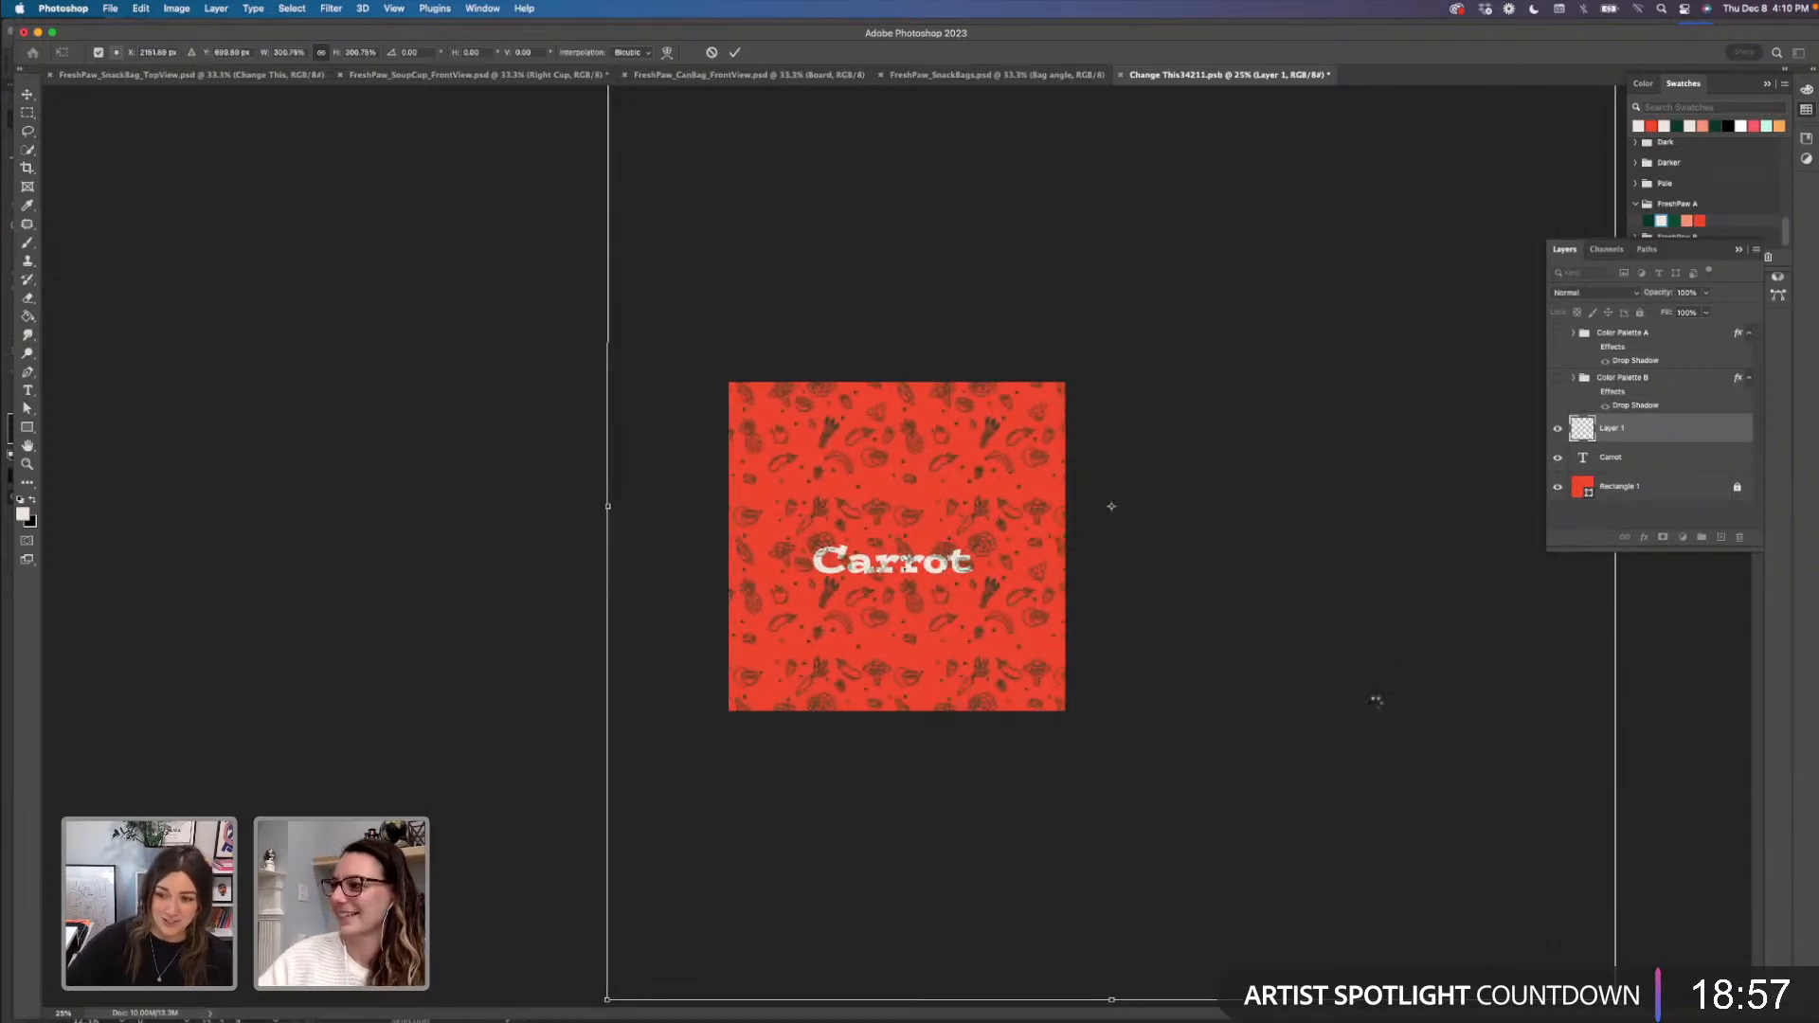
key(Return)
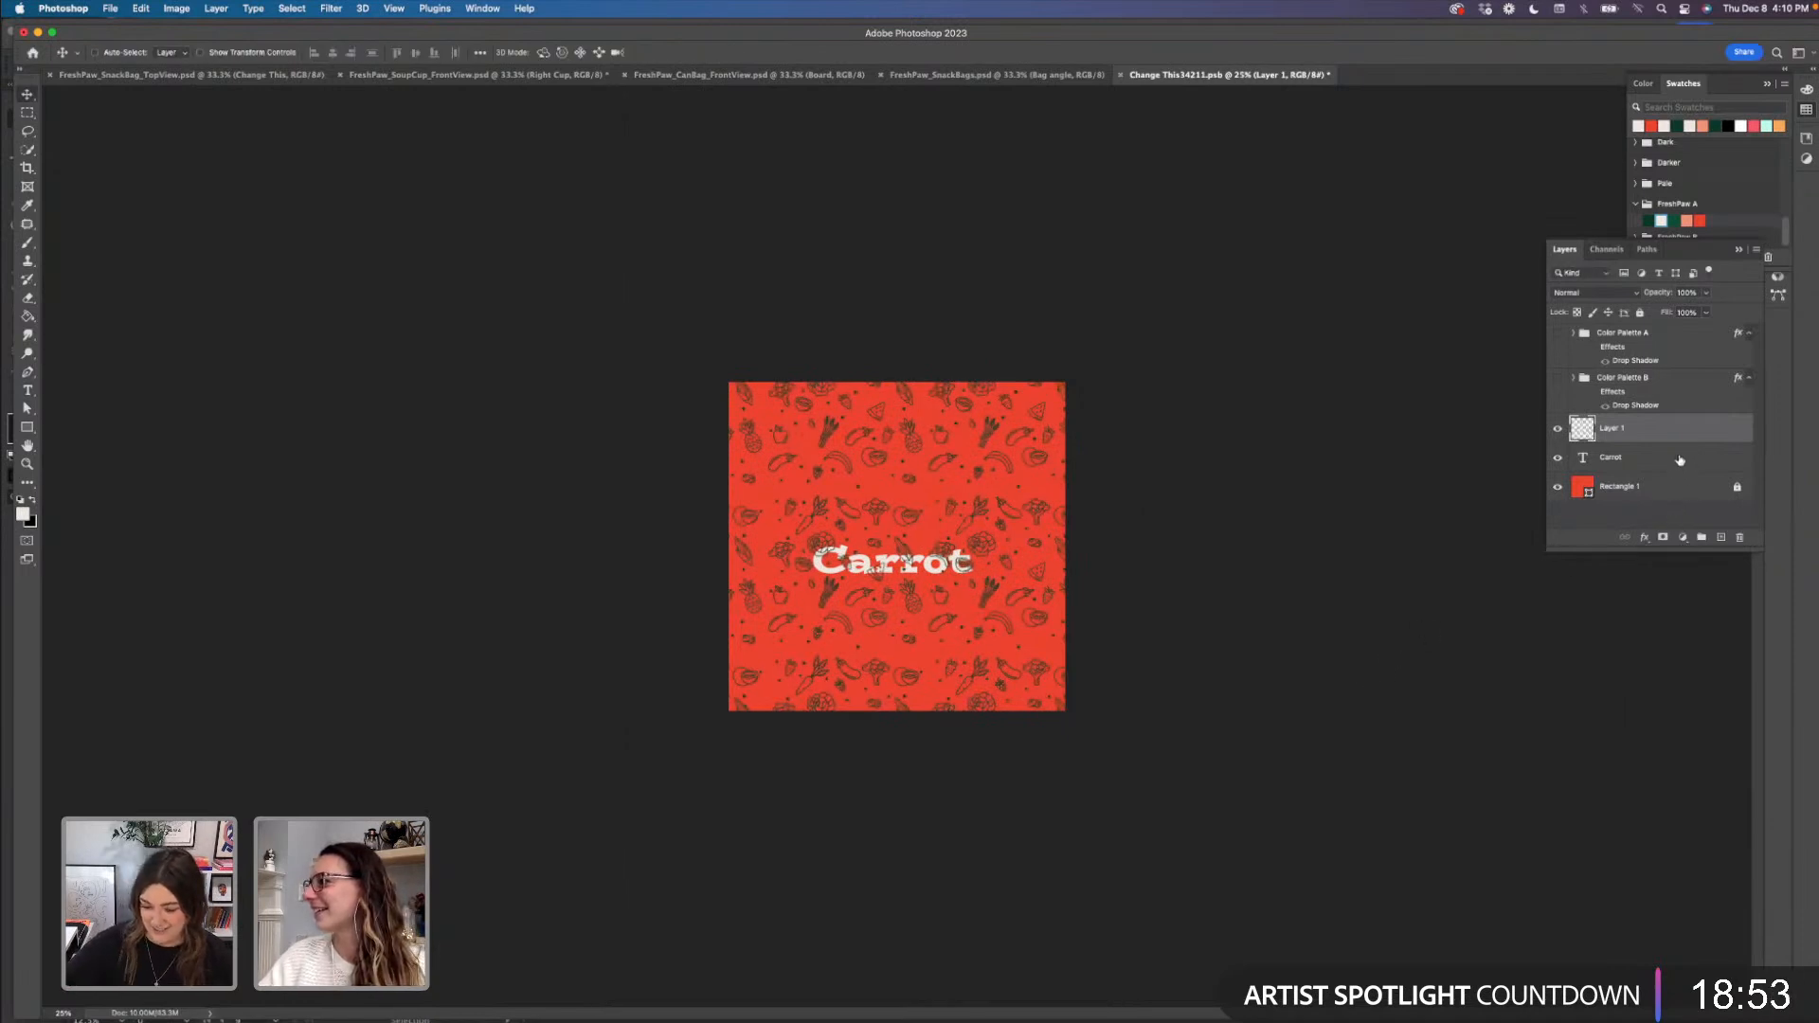
- Move the Carrot text layer above the pattern layer, save the smart object and return to the soup cup mockup
drag(1679, 463, 1679, 428)
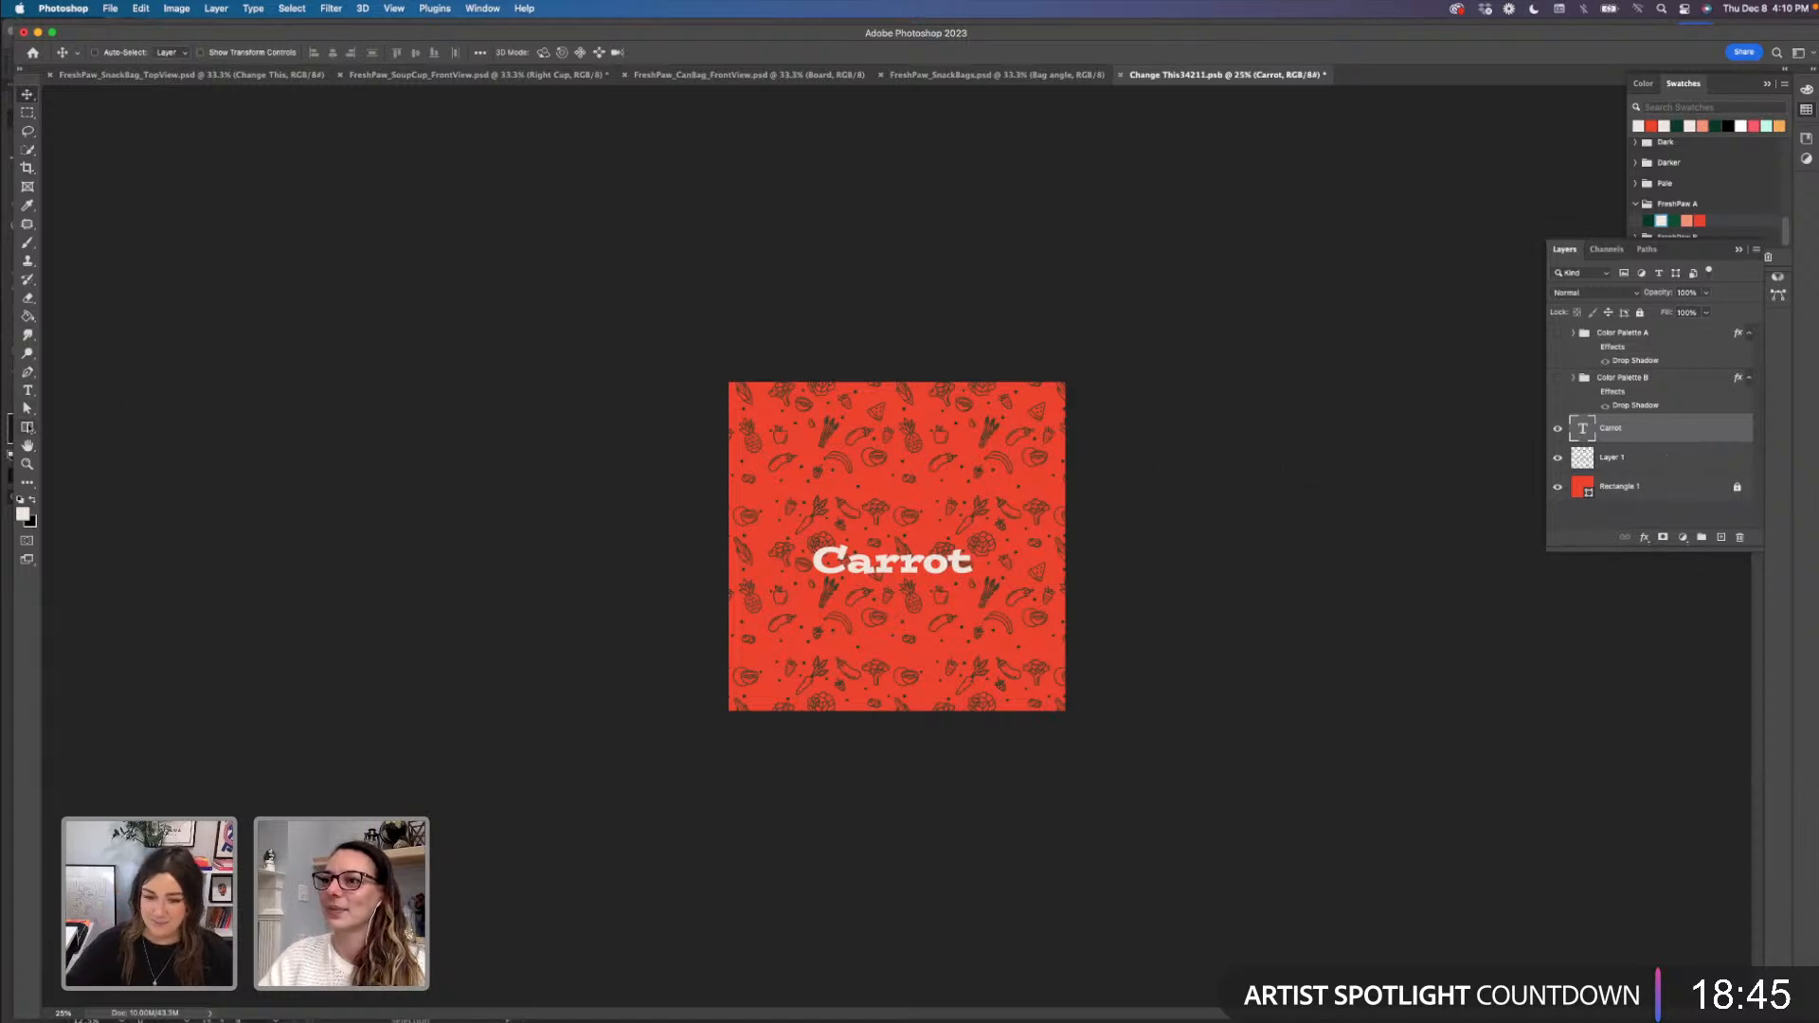
key(super+s)
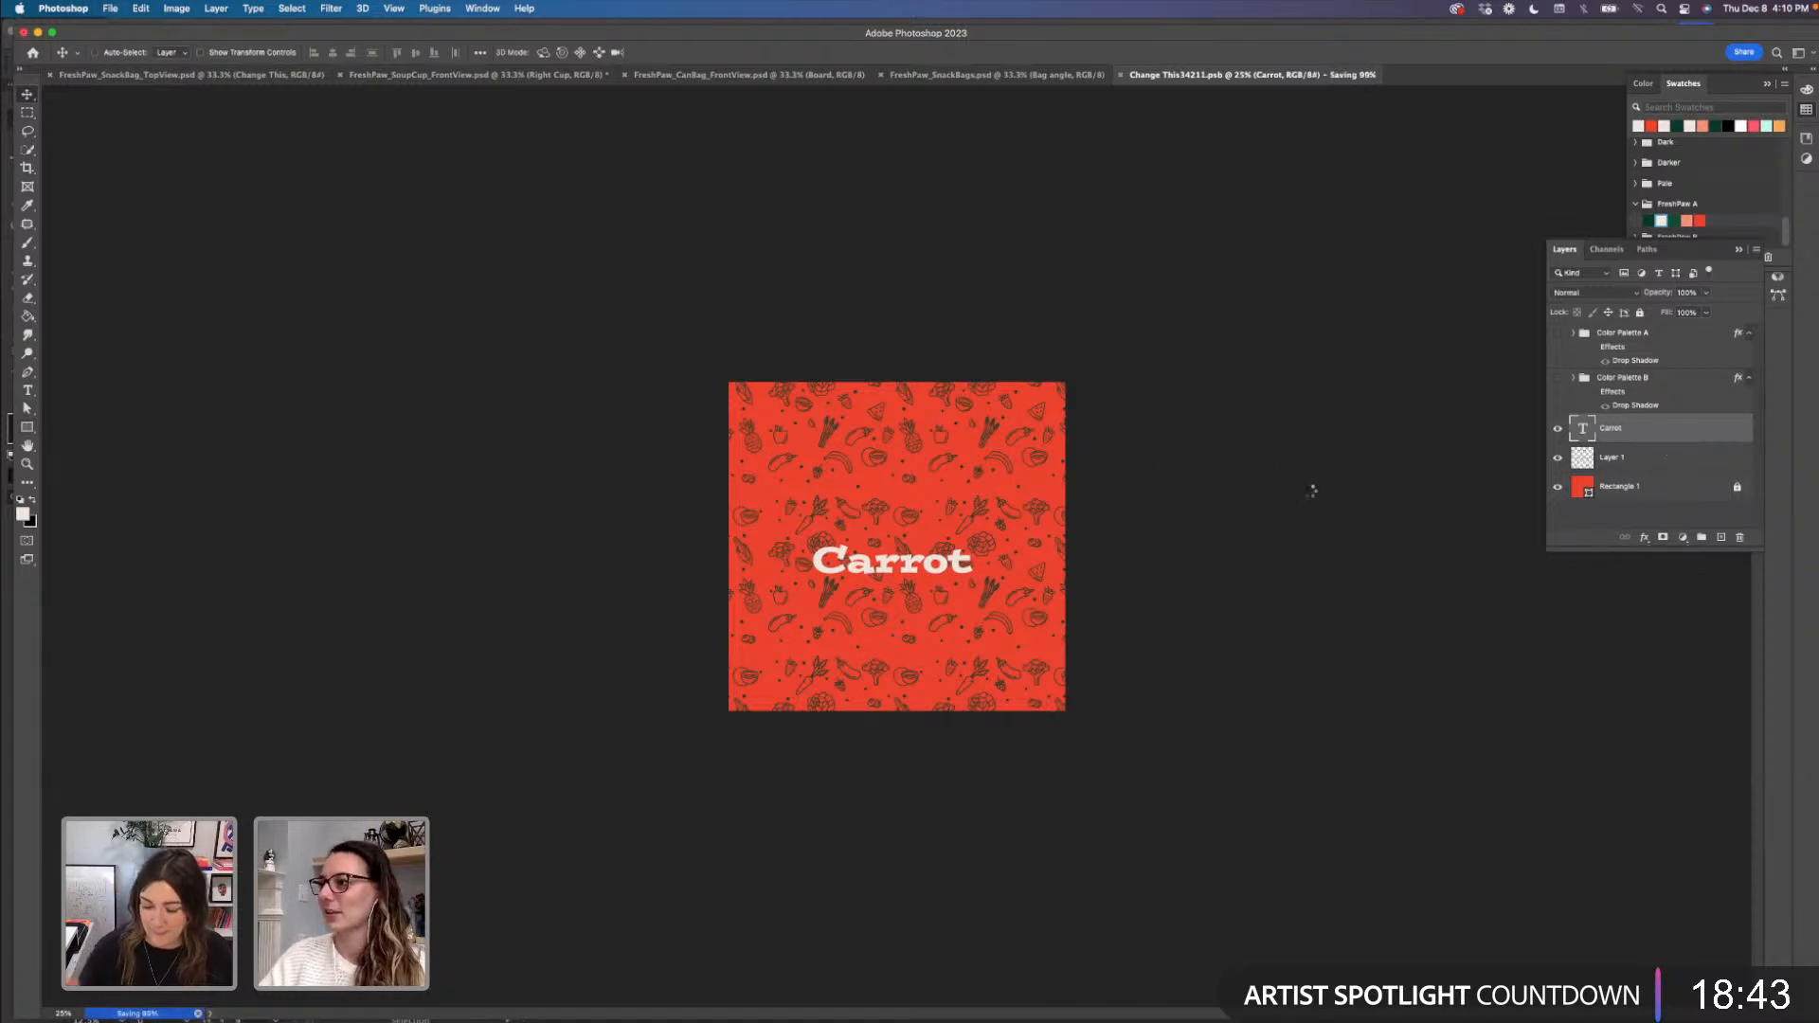
click(473, 75)
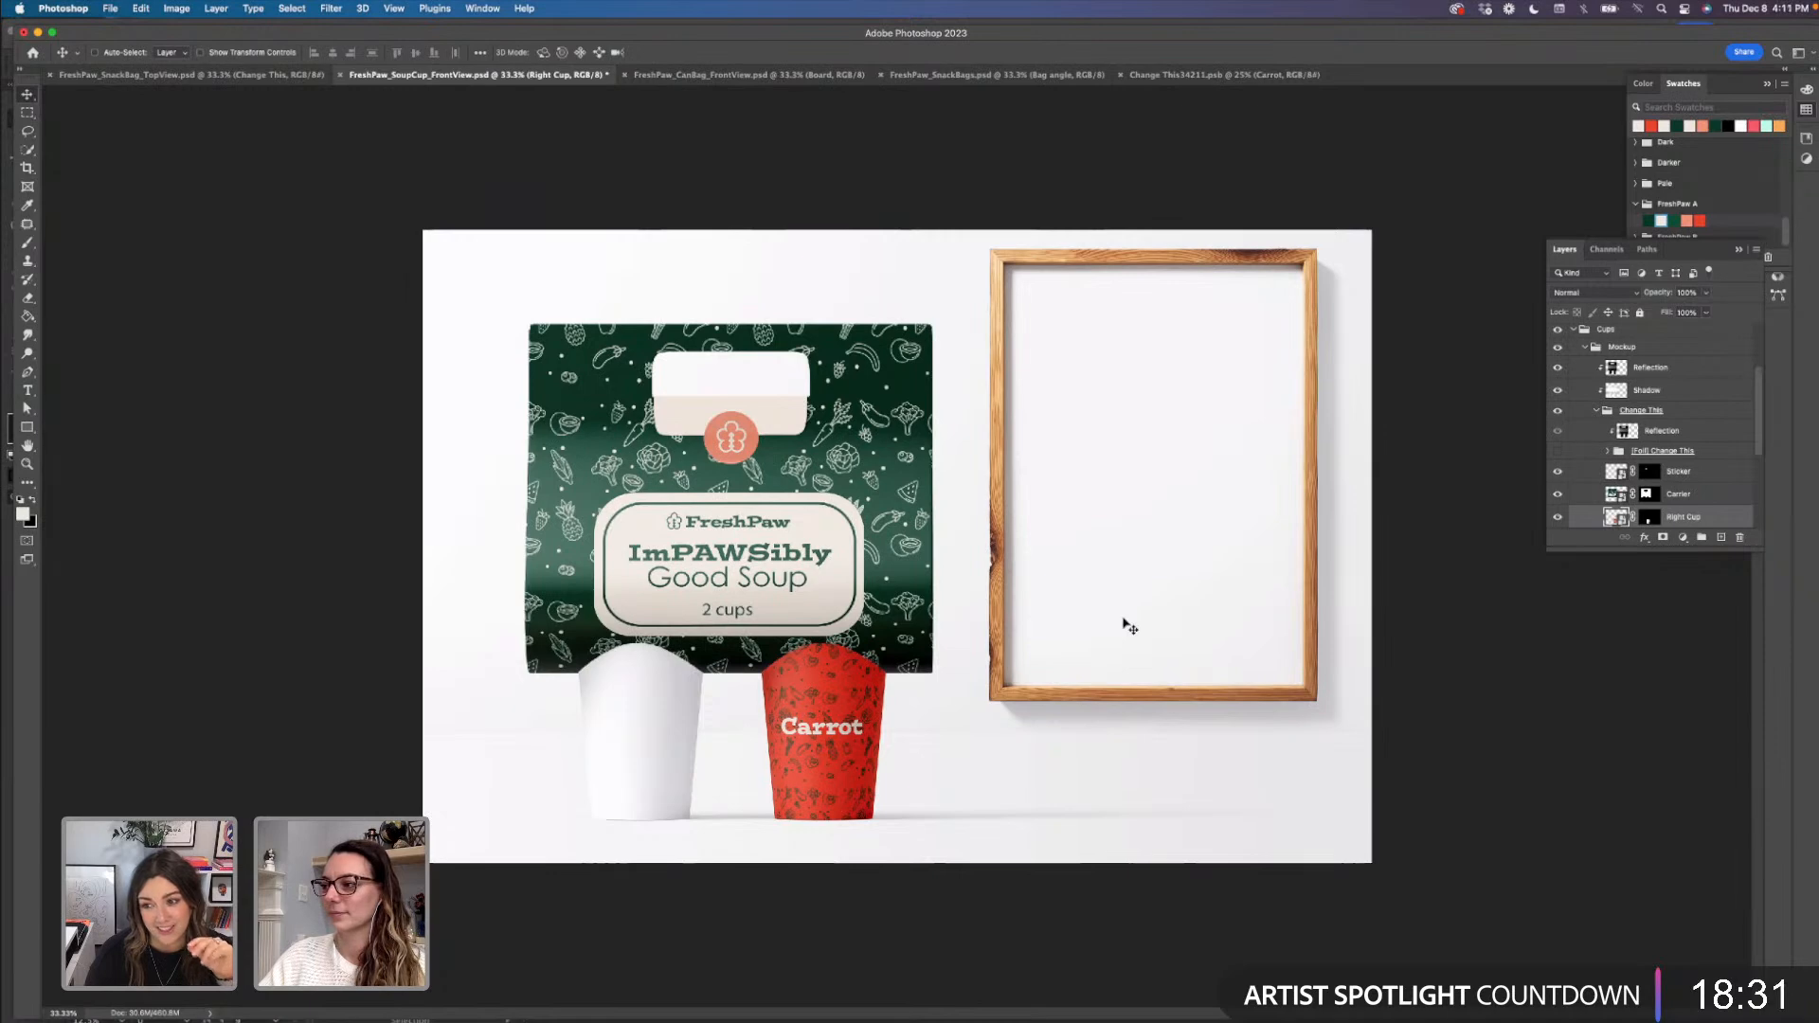
- Select the pattern layer in the Carrot smart object and set the foreground colour to the peach FreshPaw A swatch, f19f80
click(1205, 75)
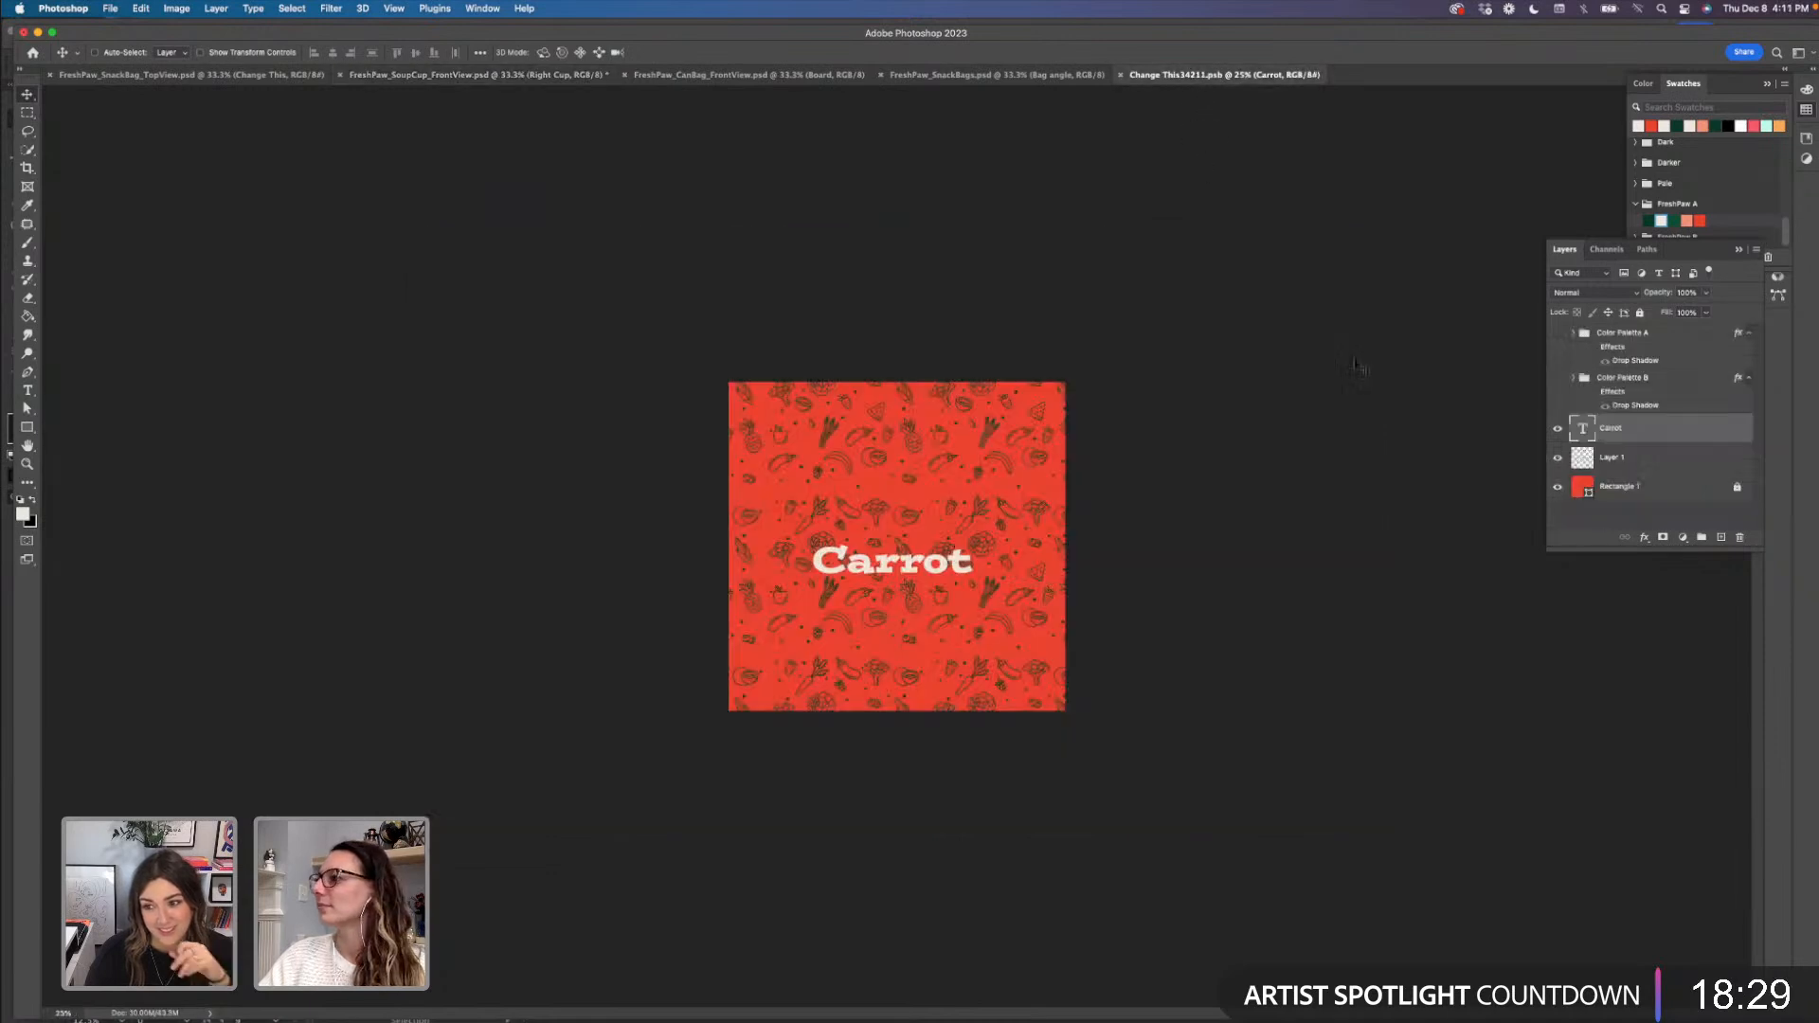
click(1661, 462)
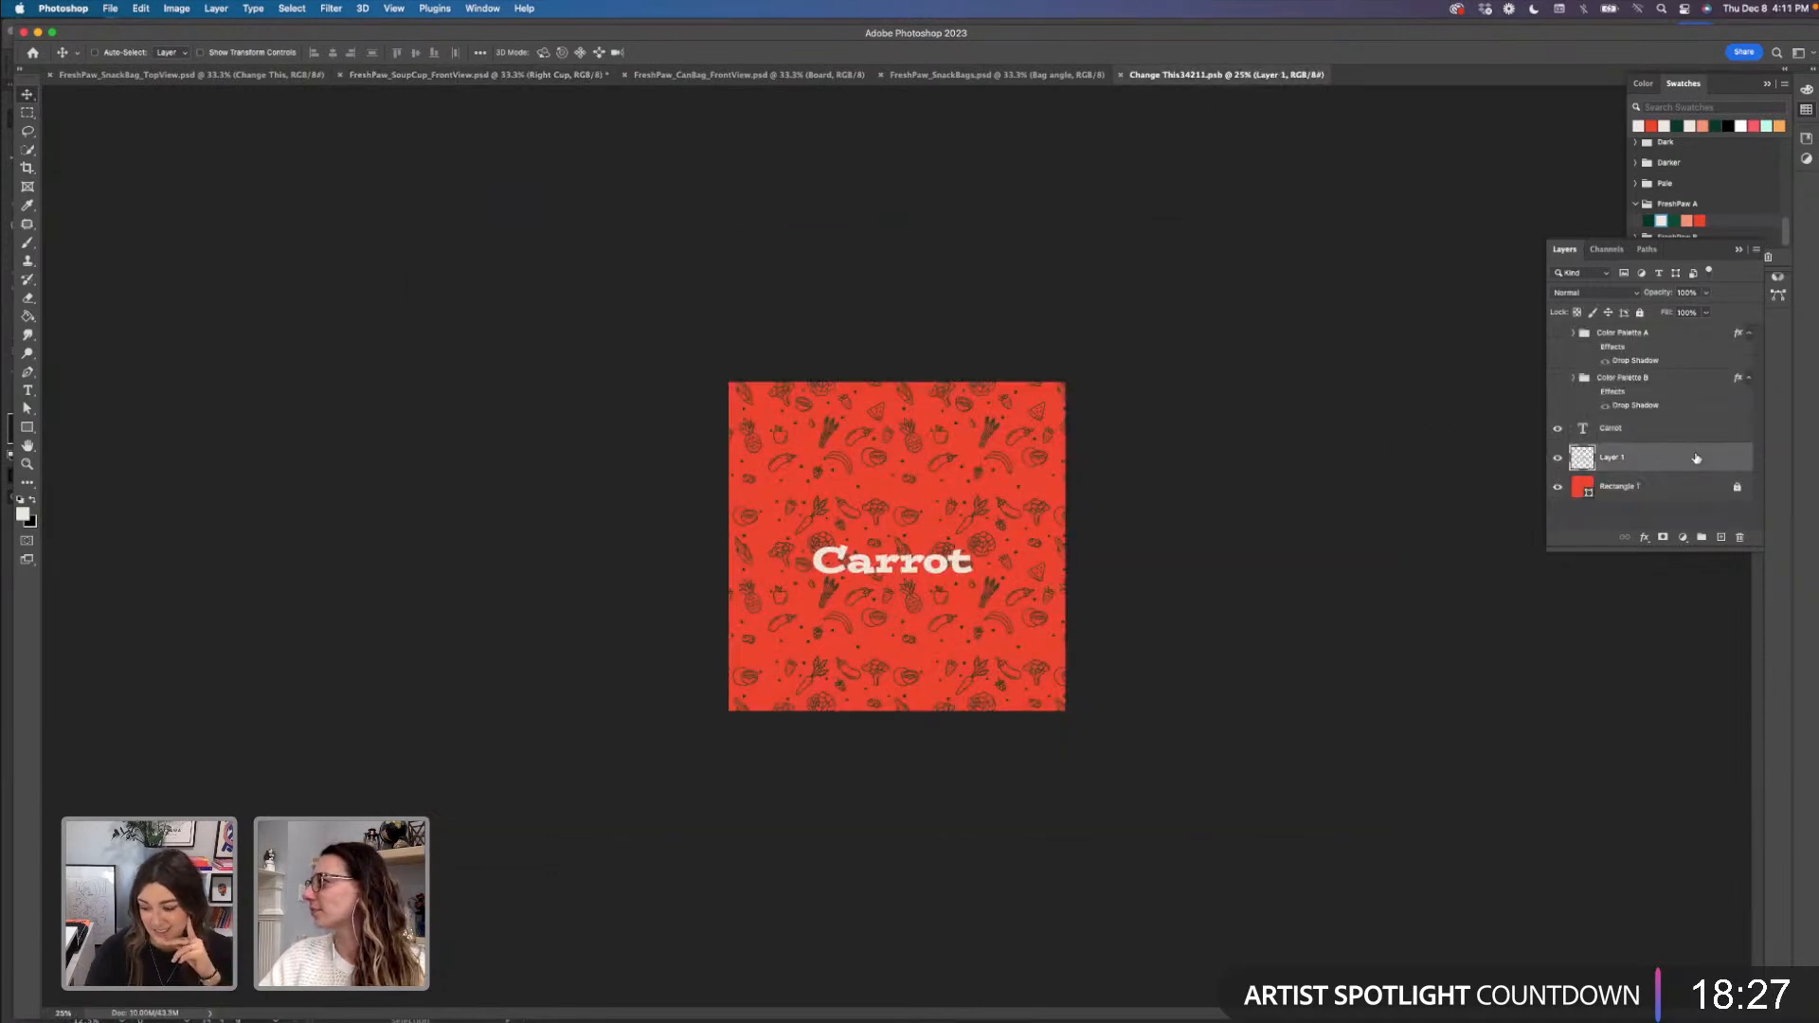
click(1687, 220)
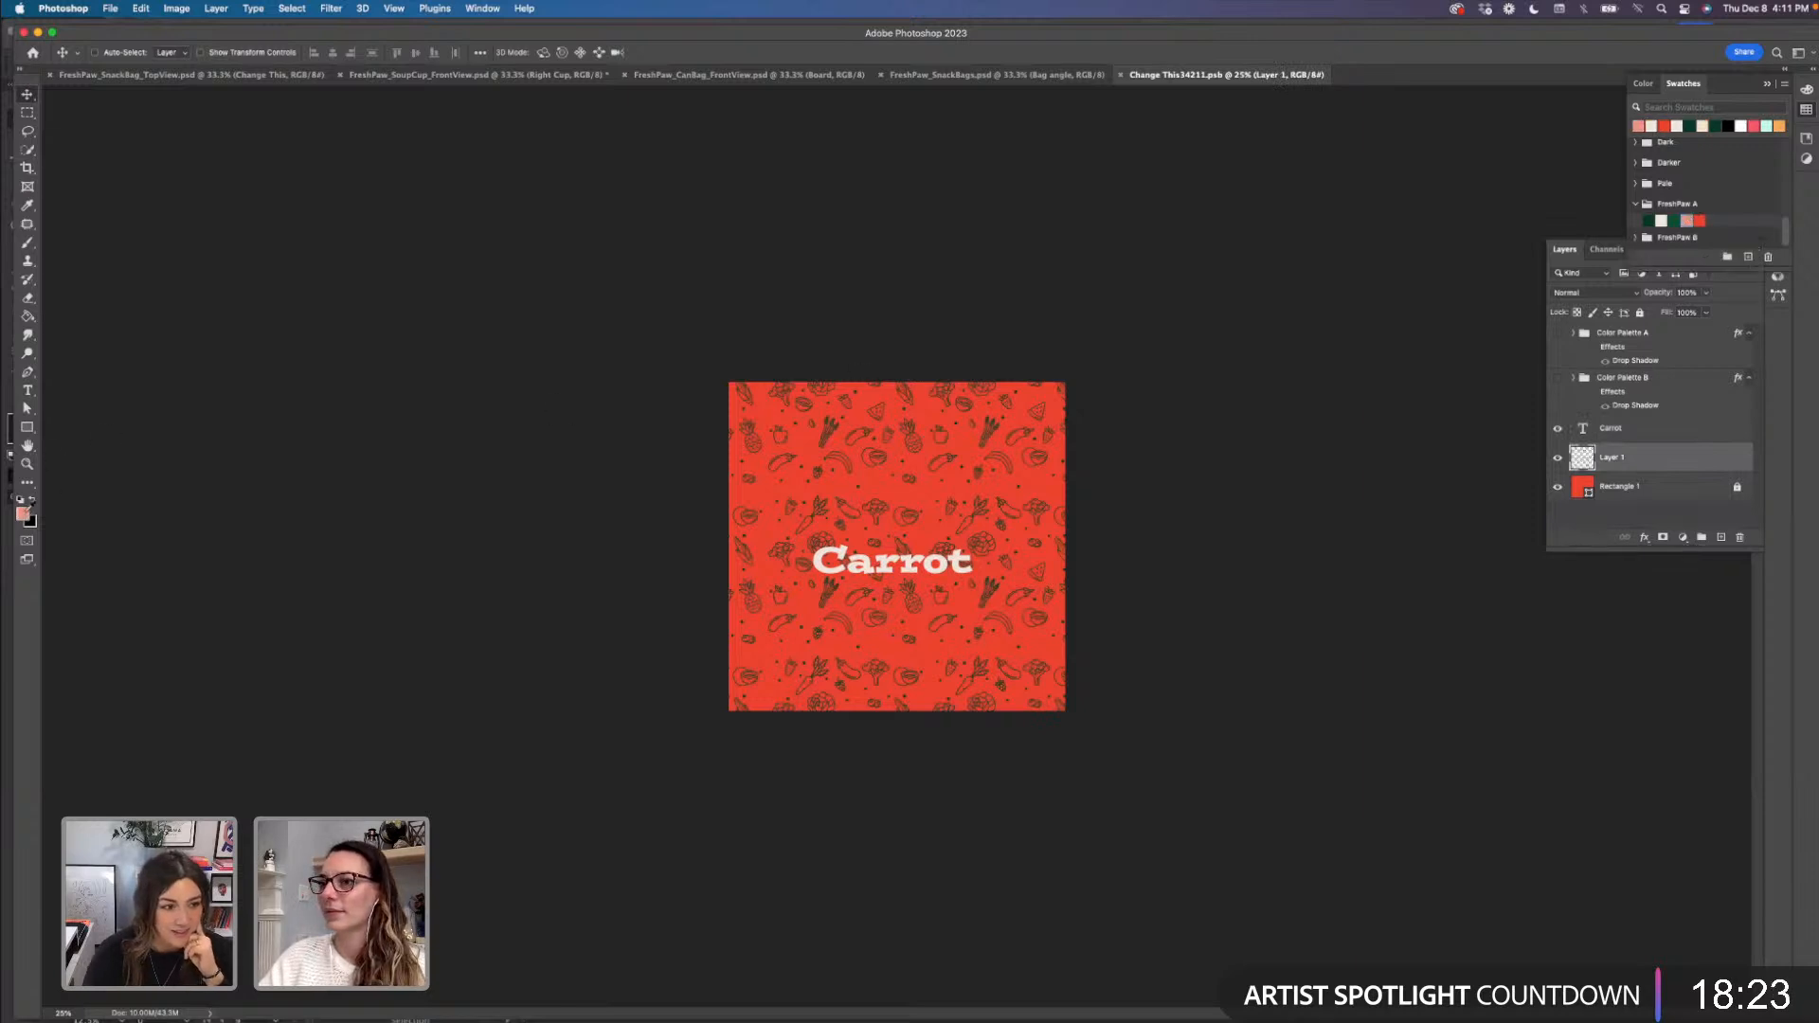
click(23, 513)
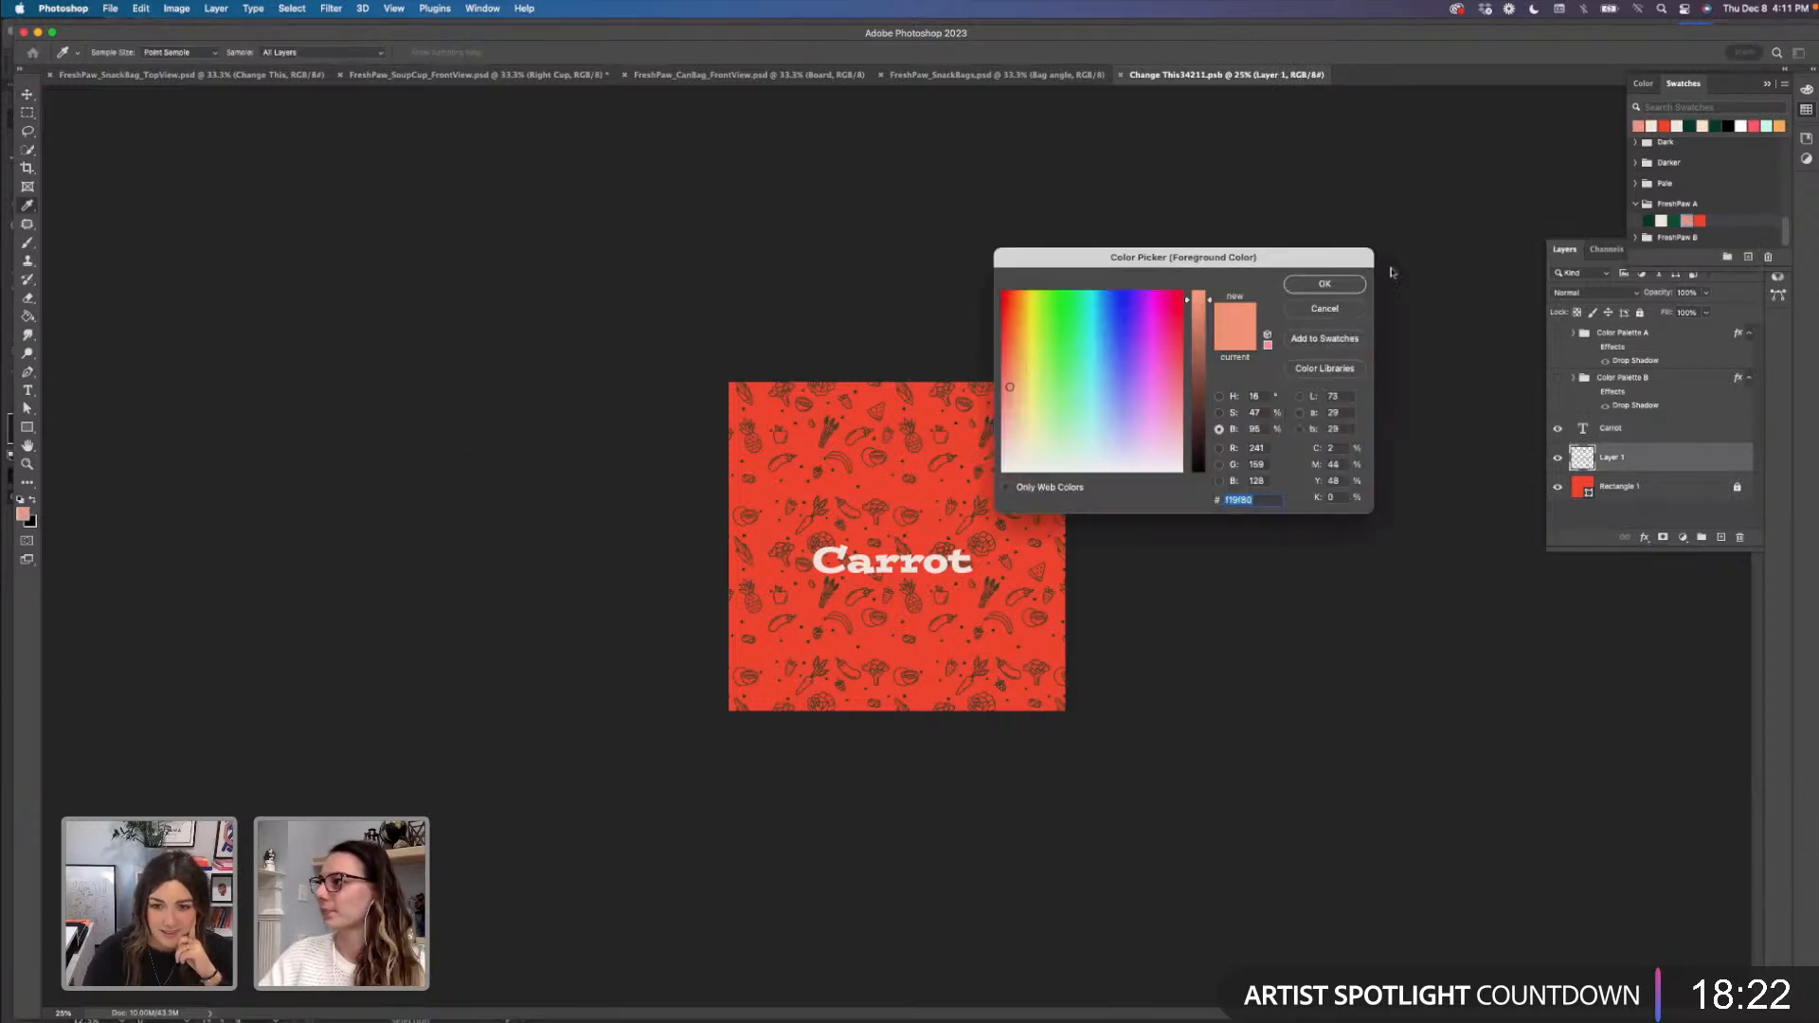
click(1324, 284)
- Apply a Color Overlay effect in f19f80 to the pattern layer and save the smart object
click(1645, 538)
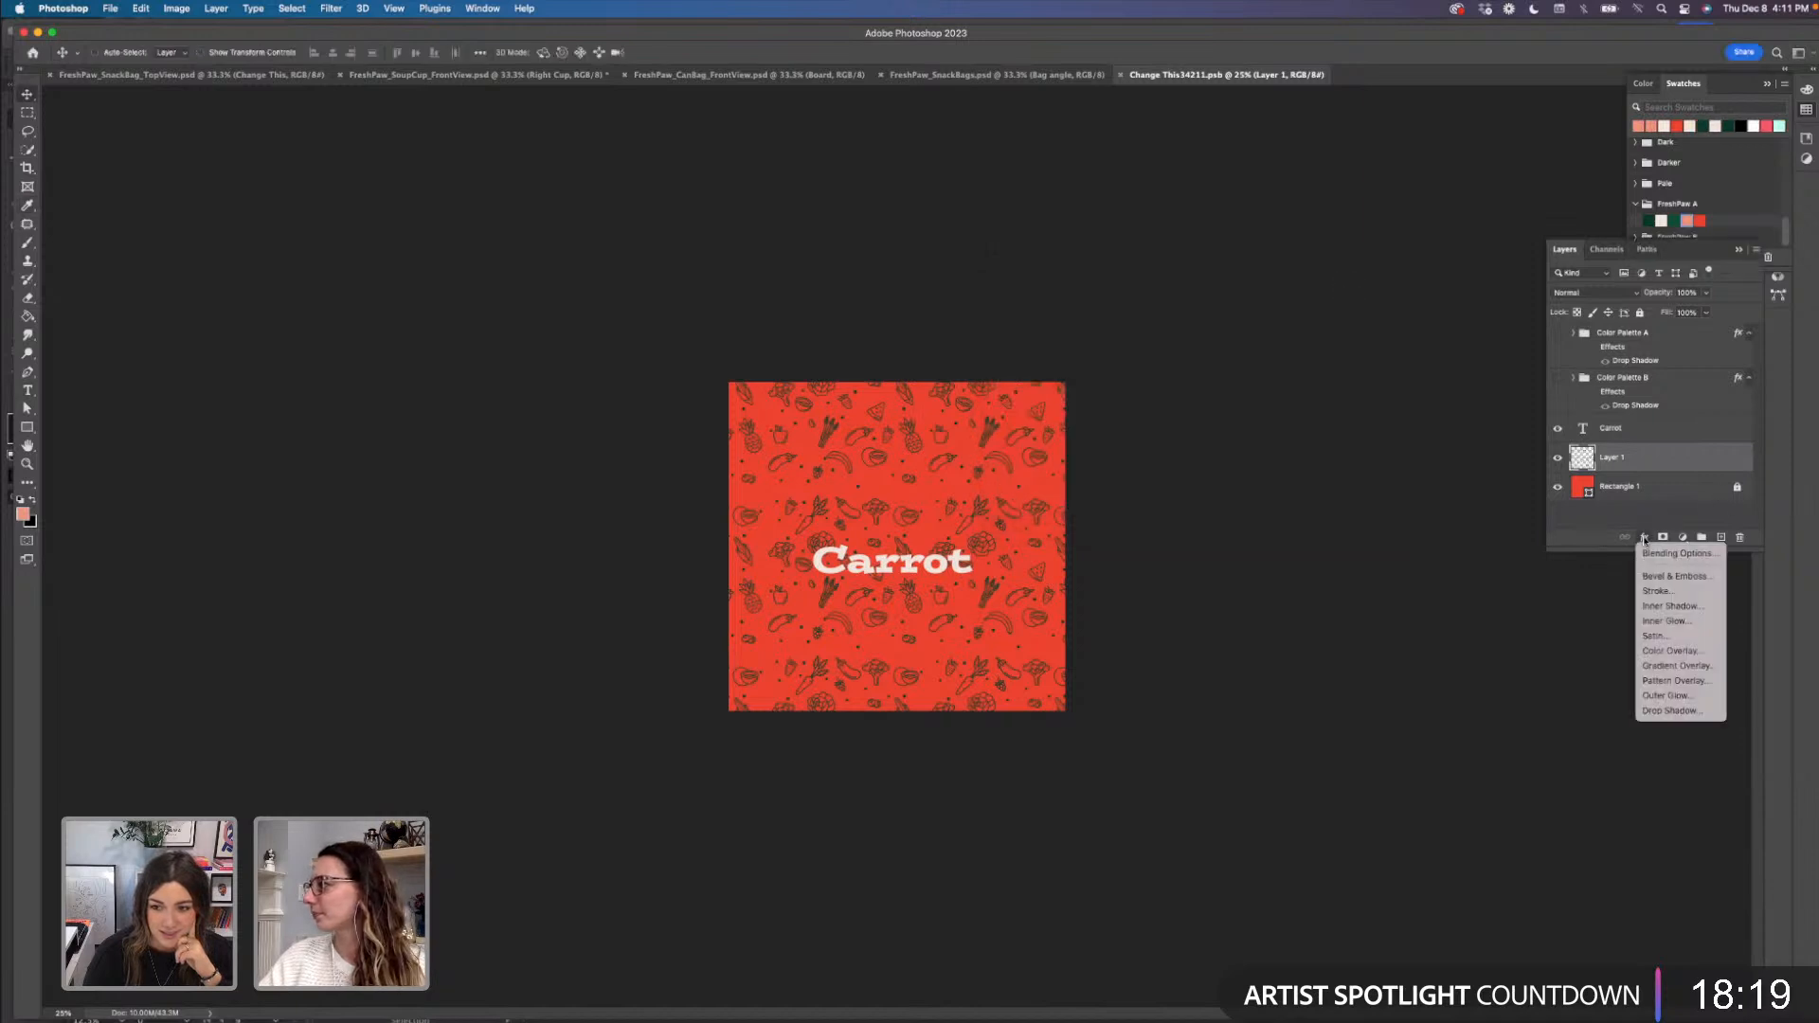
click(1683, 651)
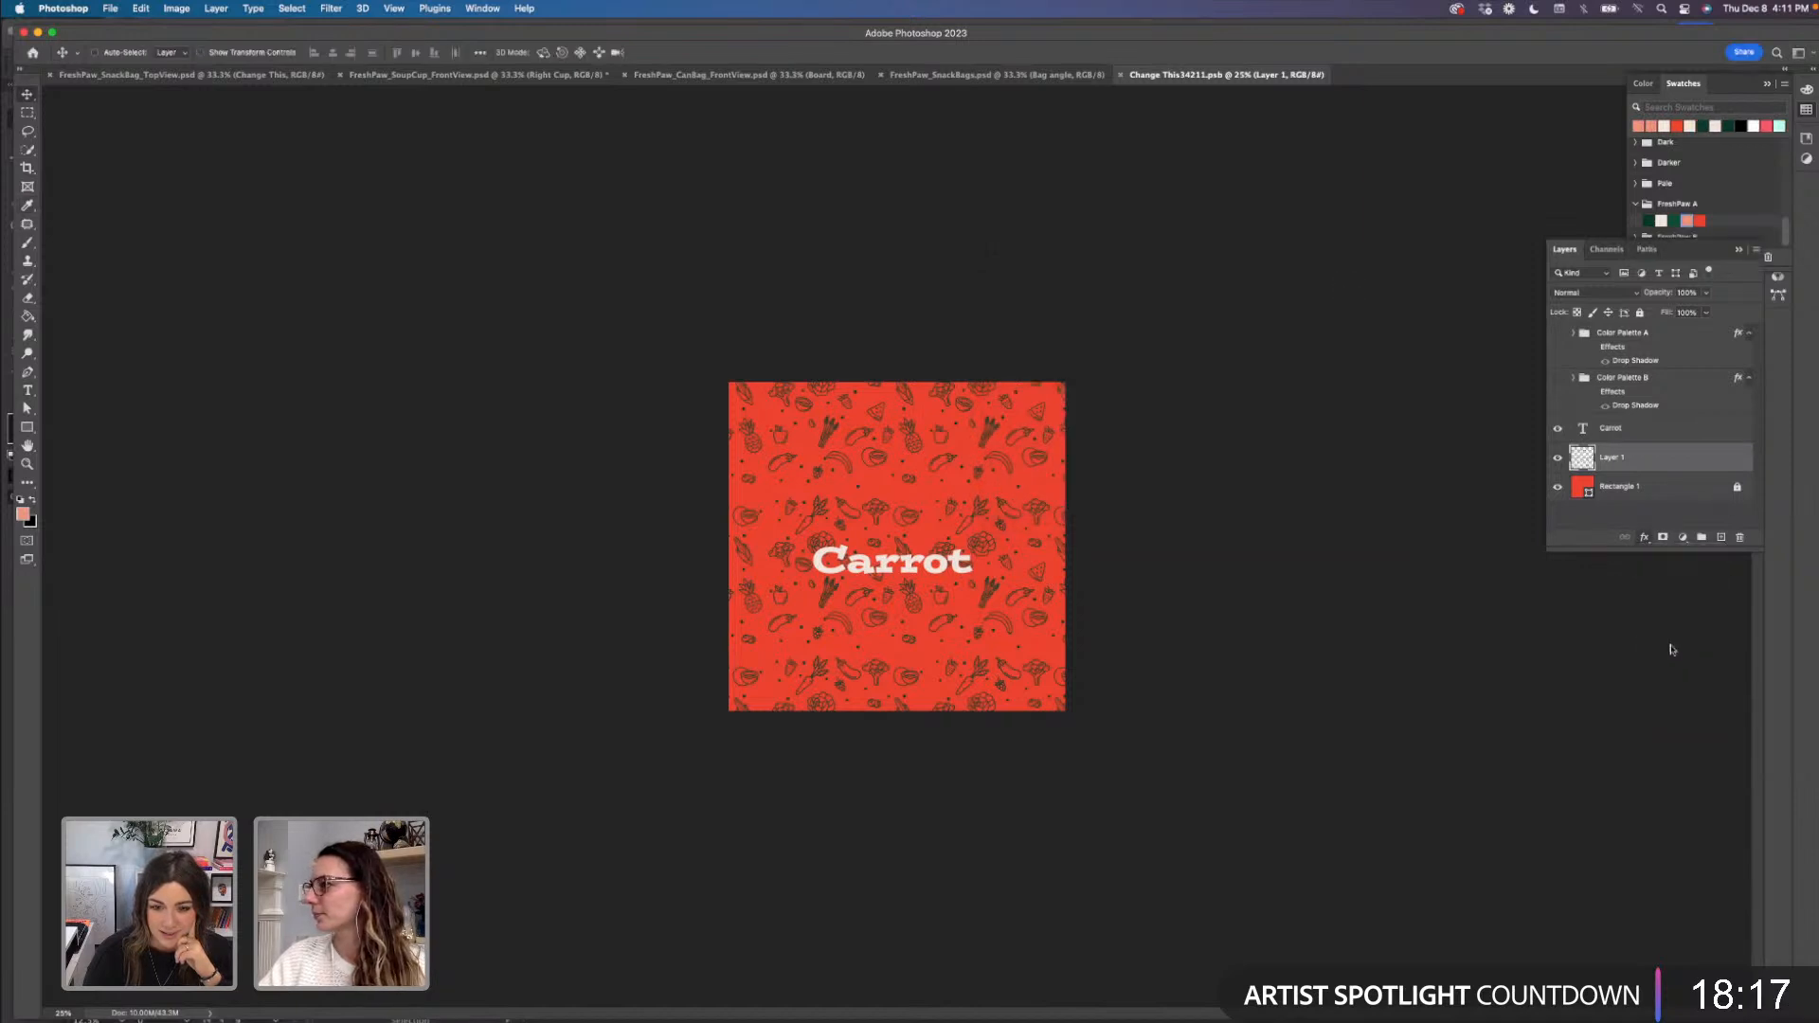
click(1287, 502)
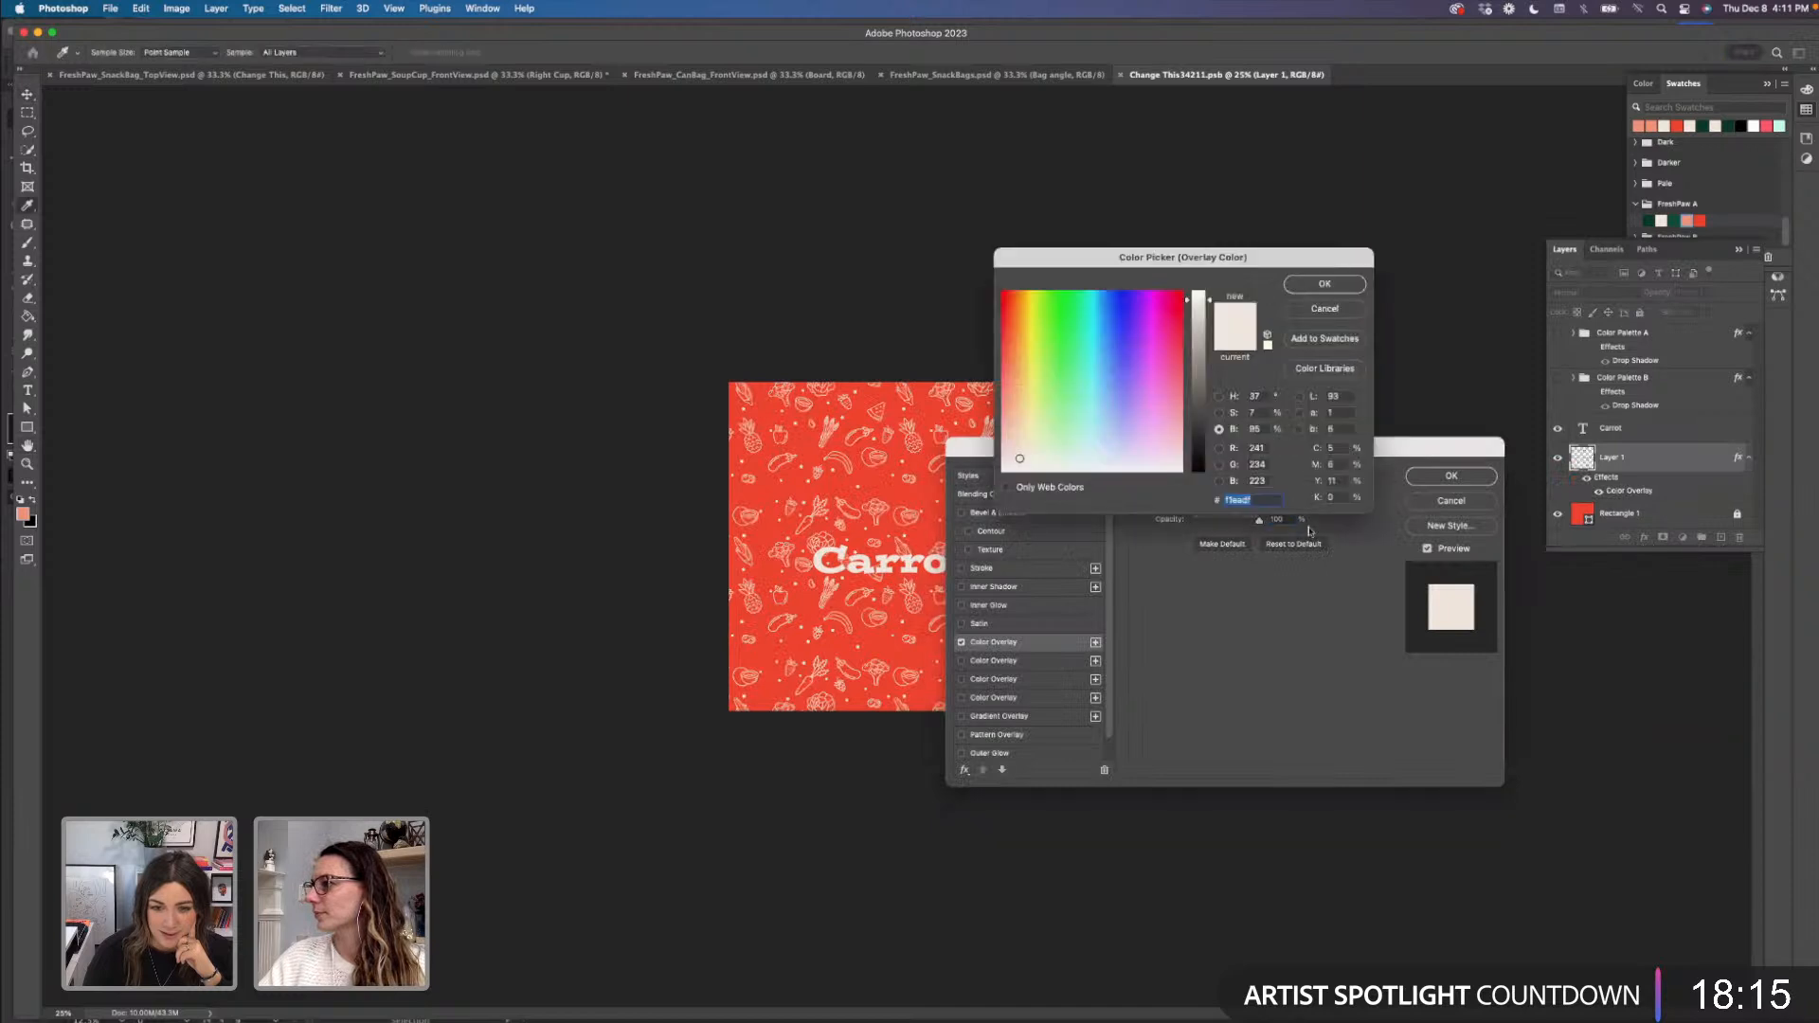
text(f19f80)
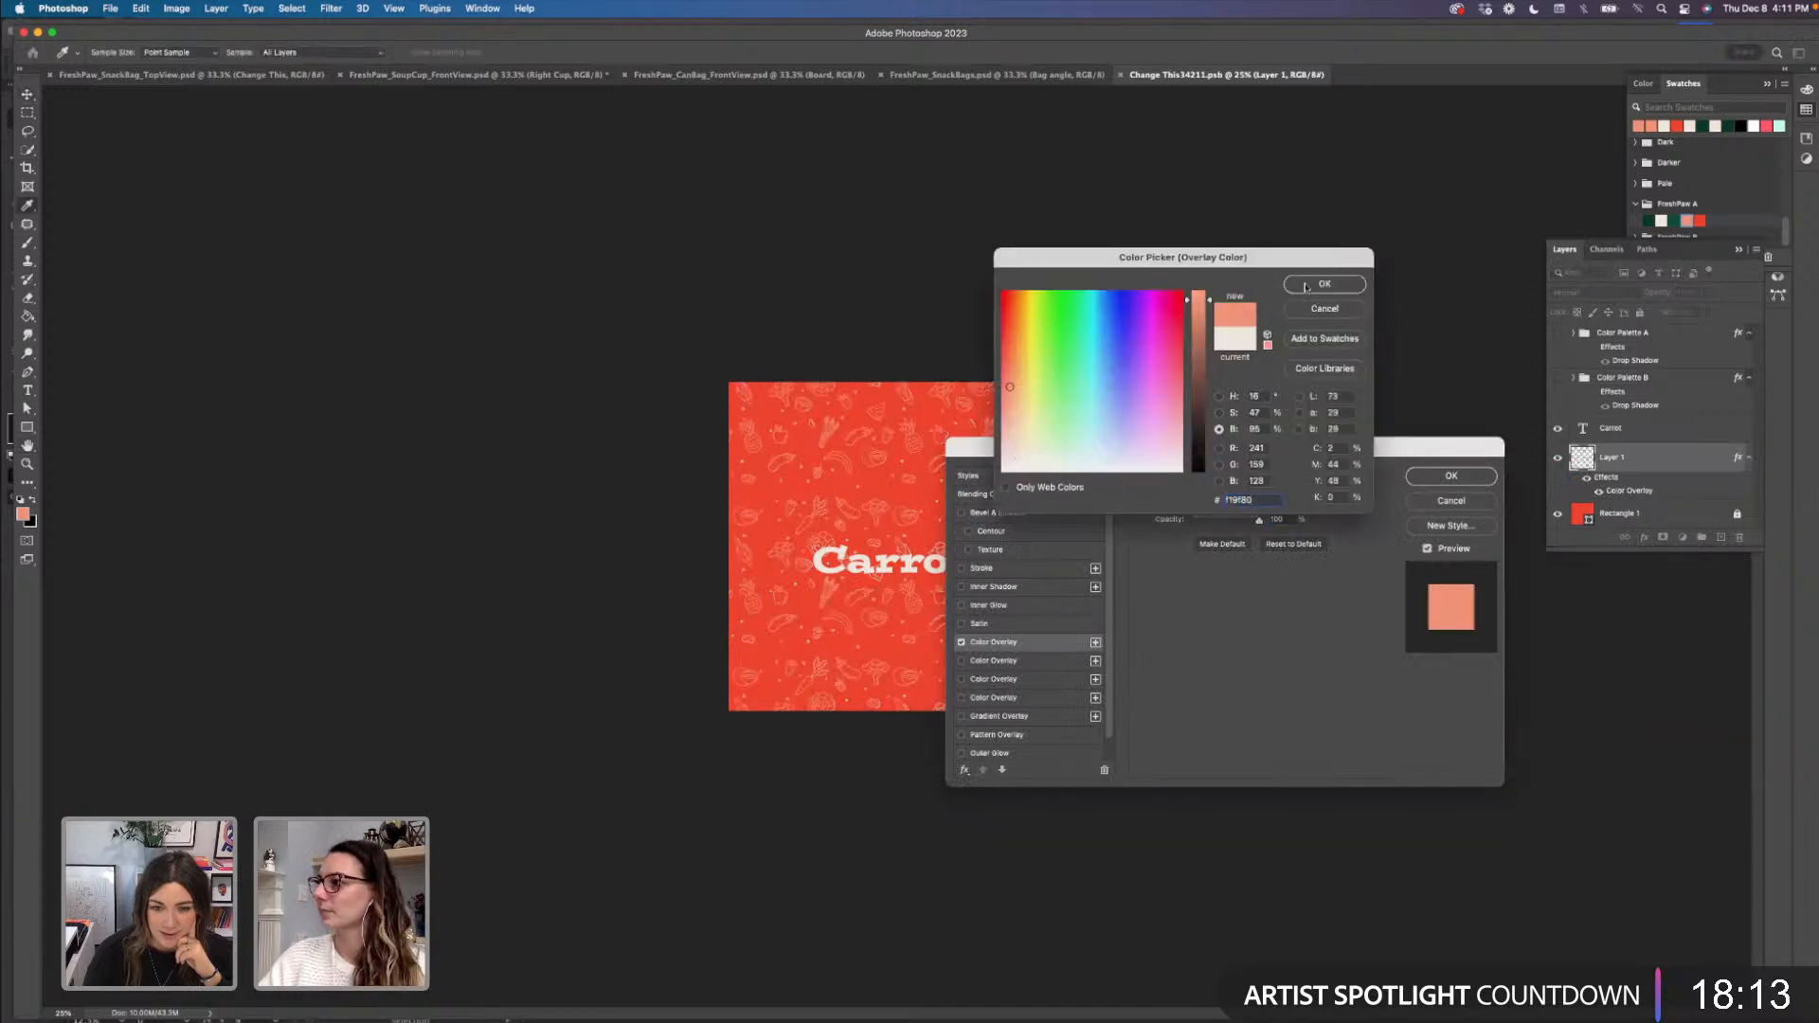
click(1307, 287)
click(1451, 477)
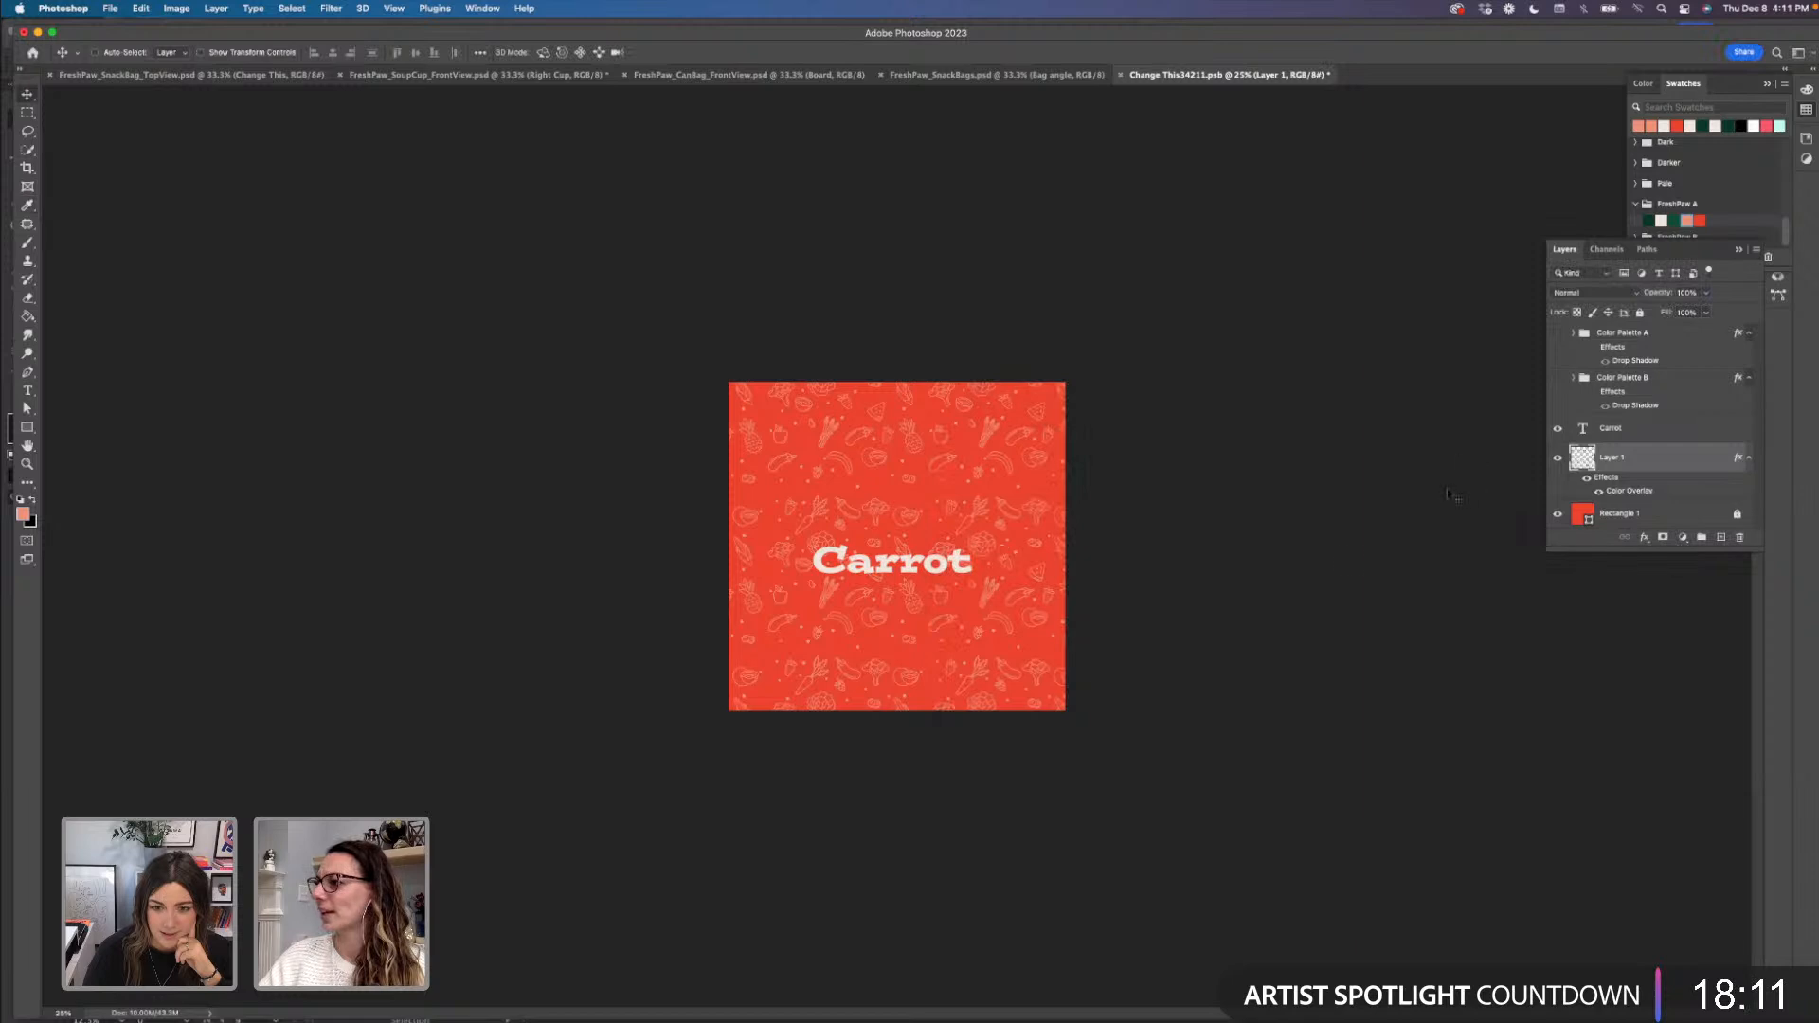
key(super+s)
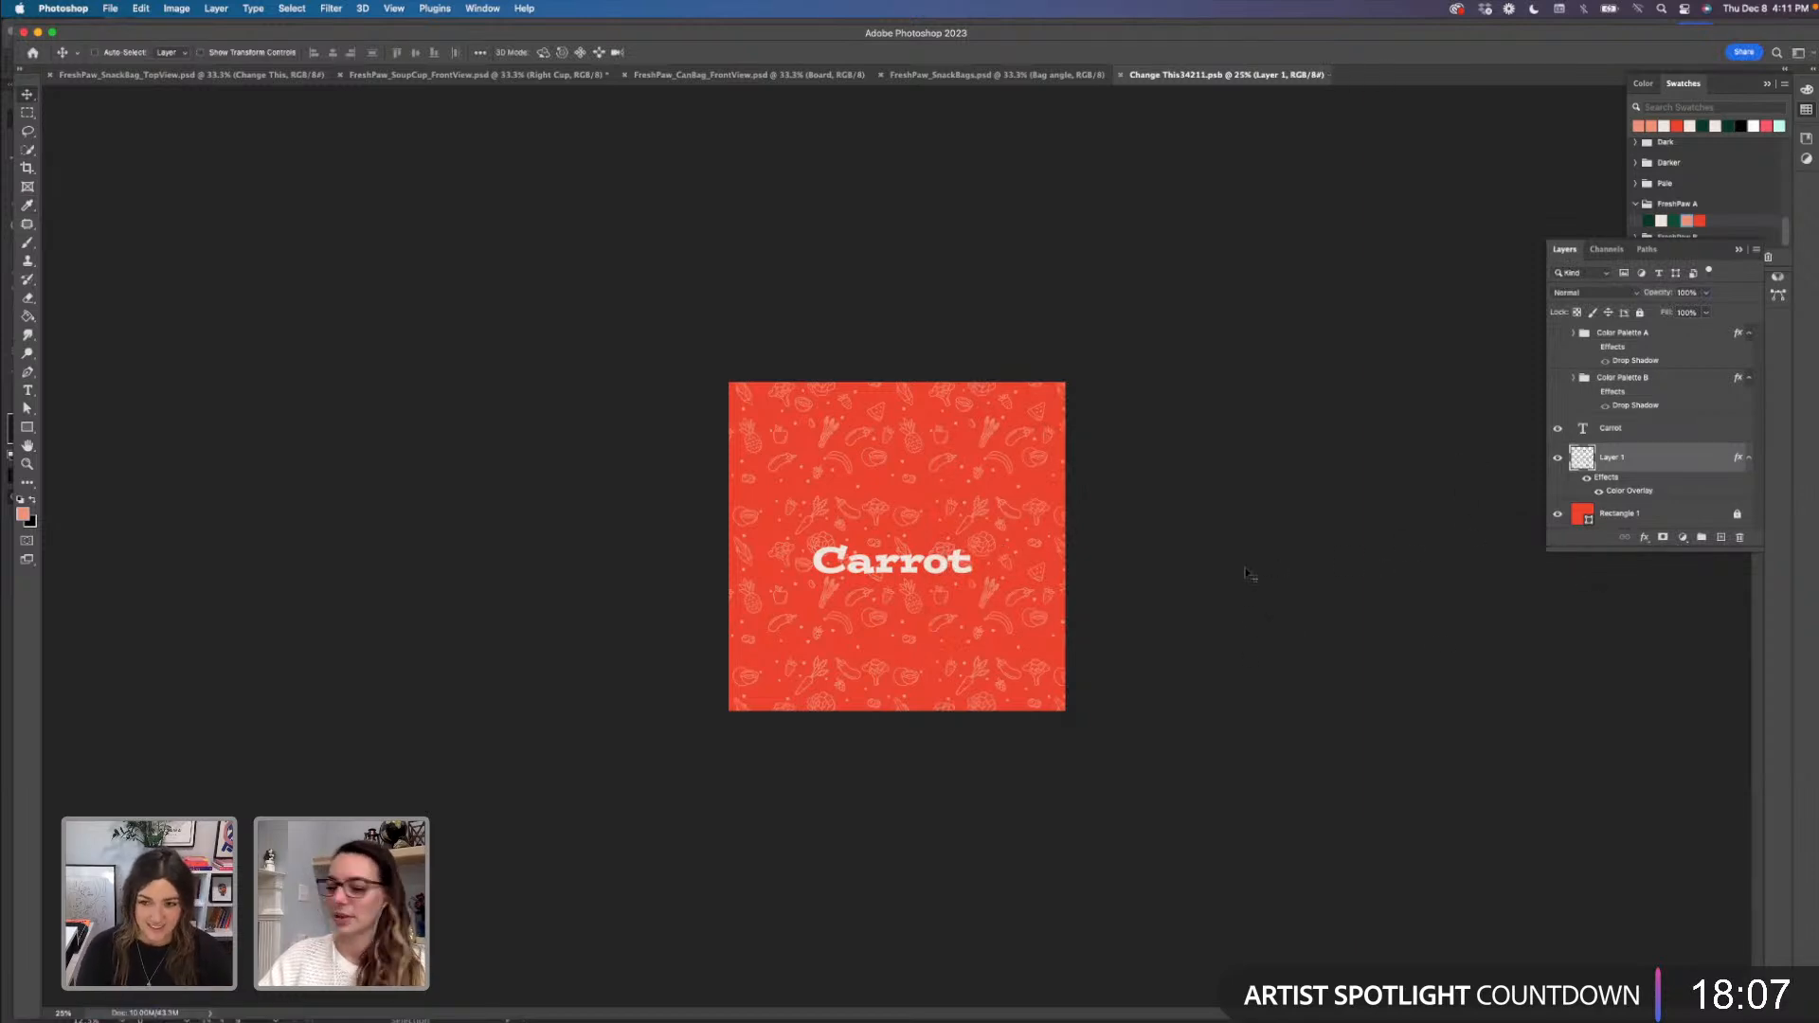
- Enlarge the pattern layer to about 128%, save the smart object and return to the soup cup mockup
key(super+minus)
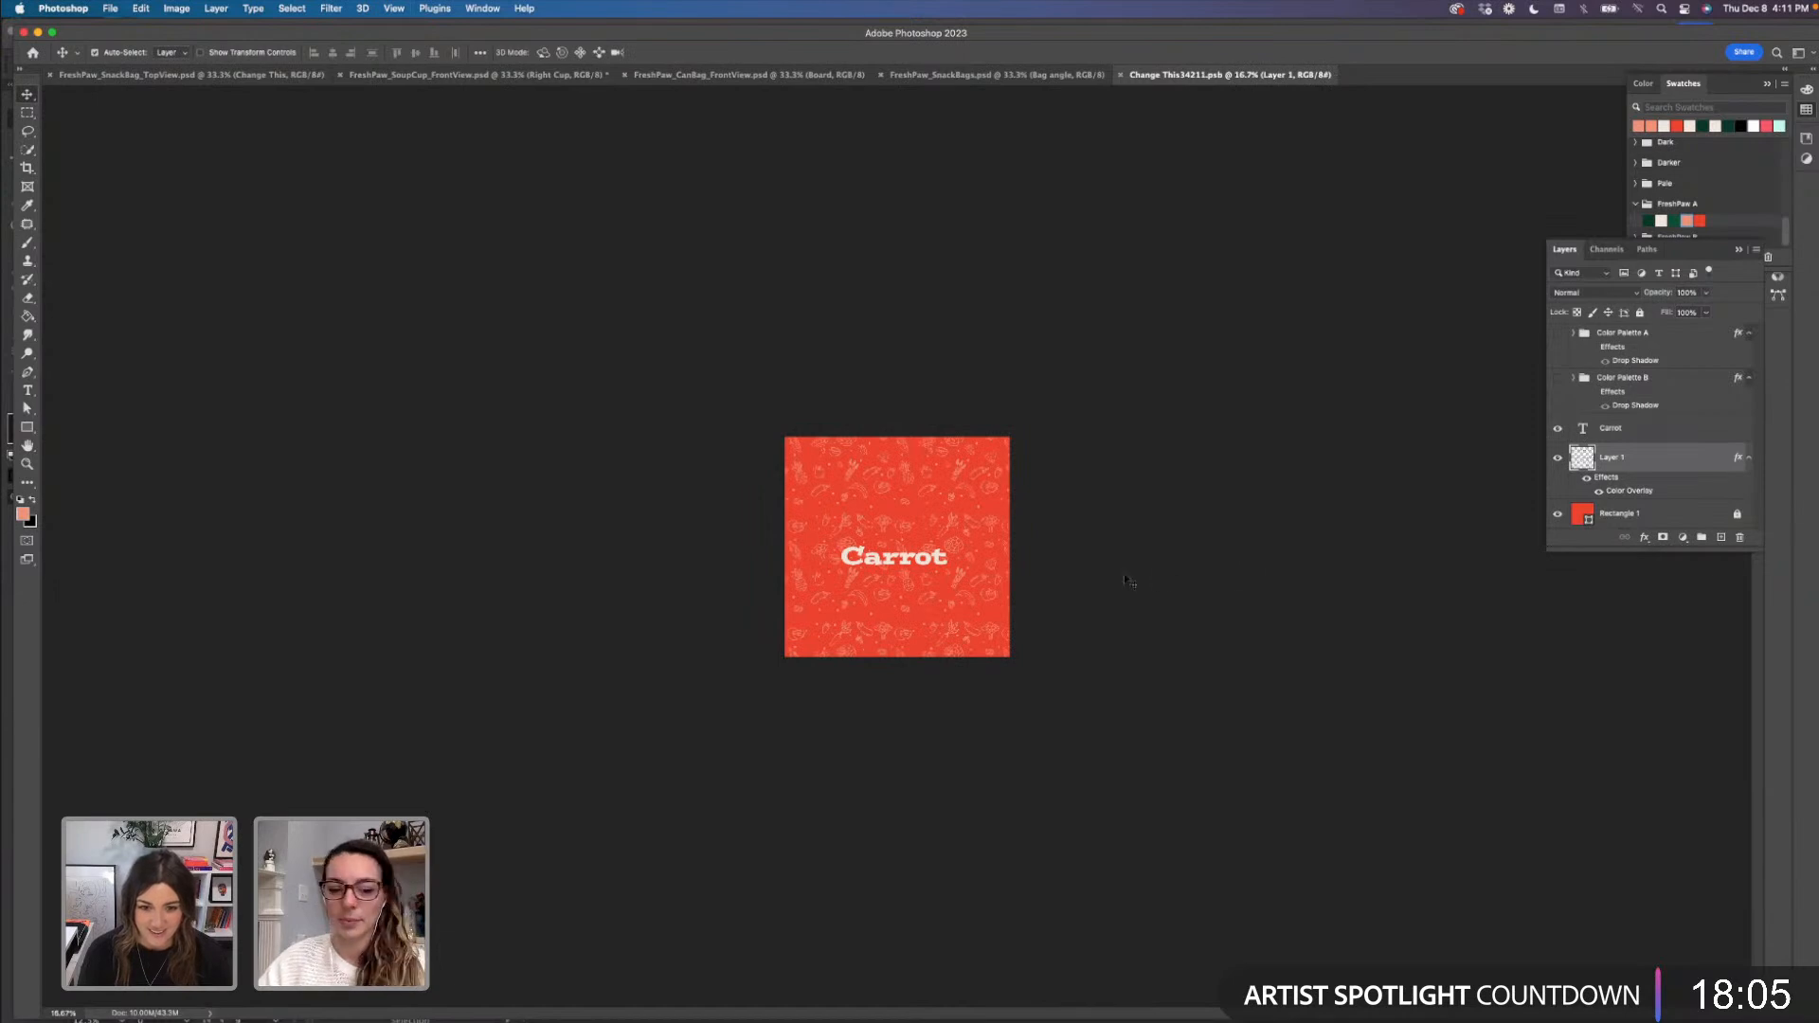
key(super+t)
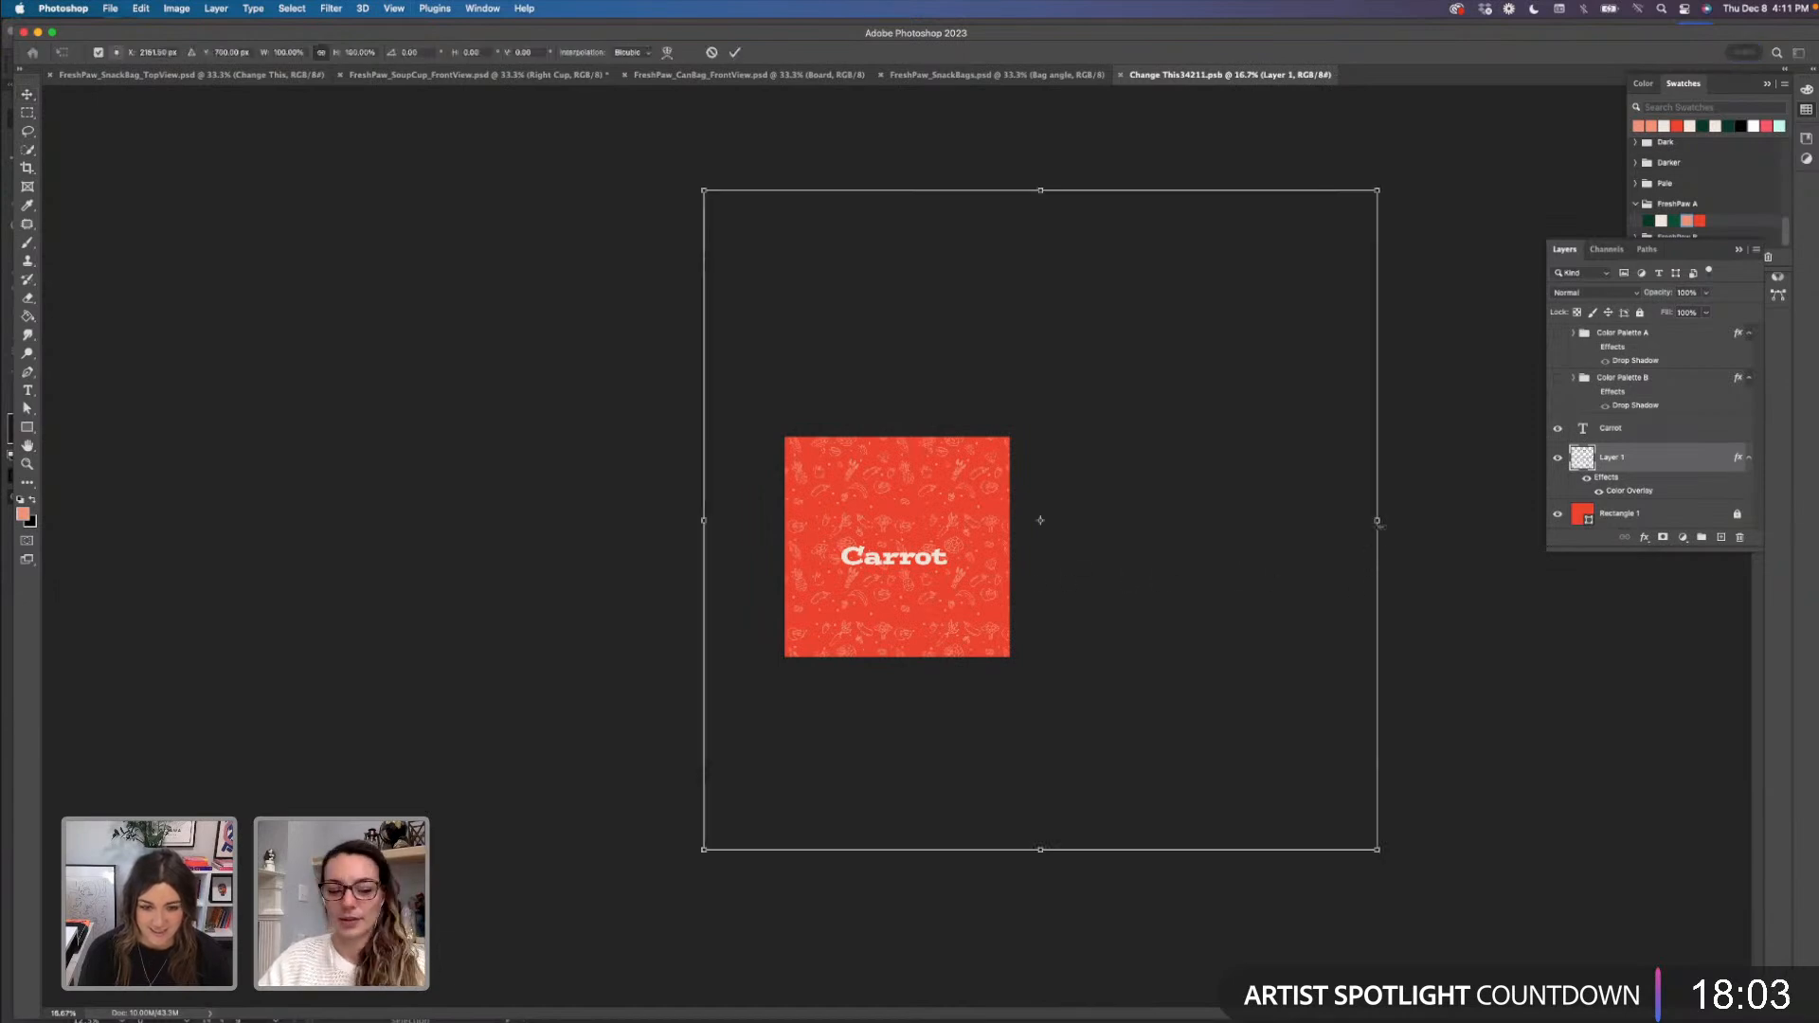
drag(1402, 527, 1495, 523)
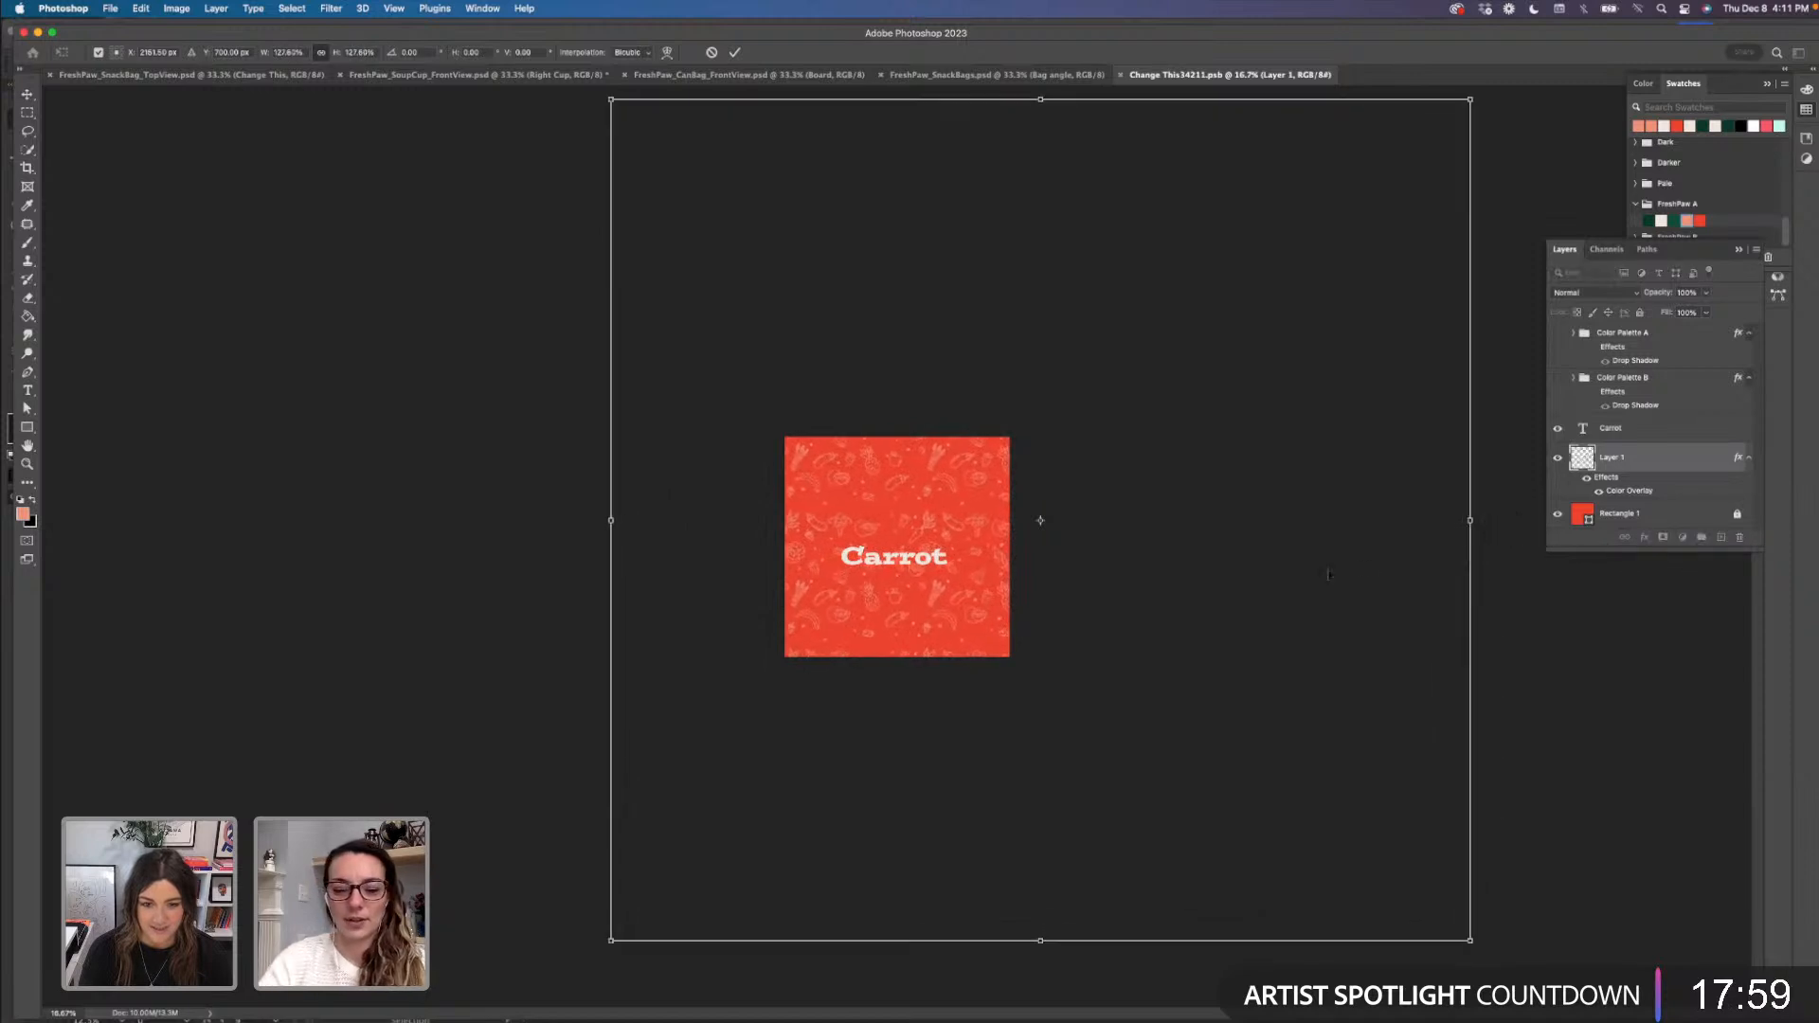
key(Return)
key(super+s)
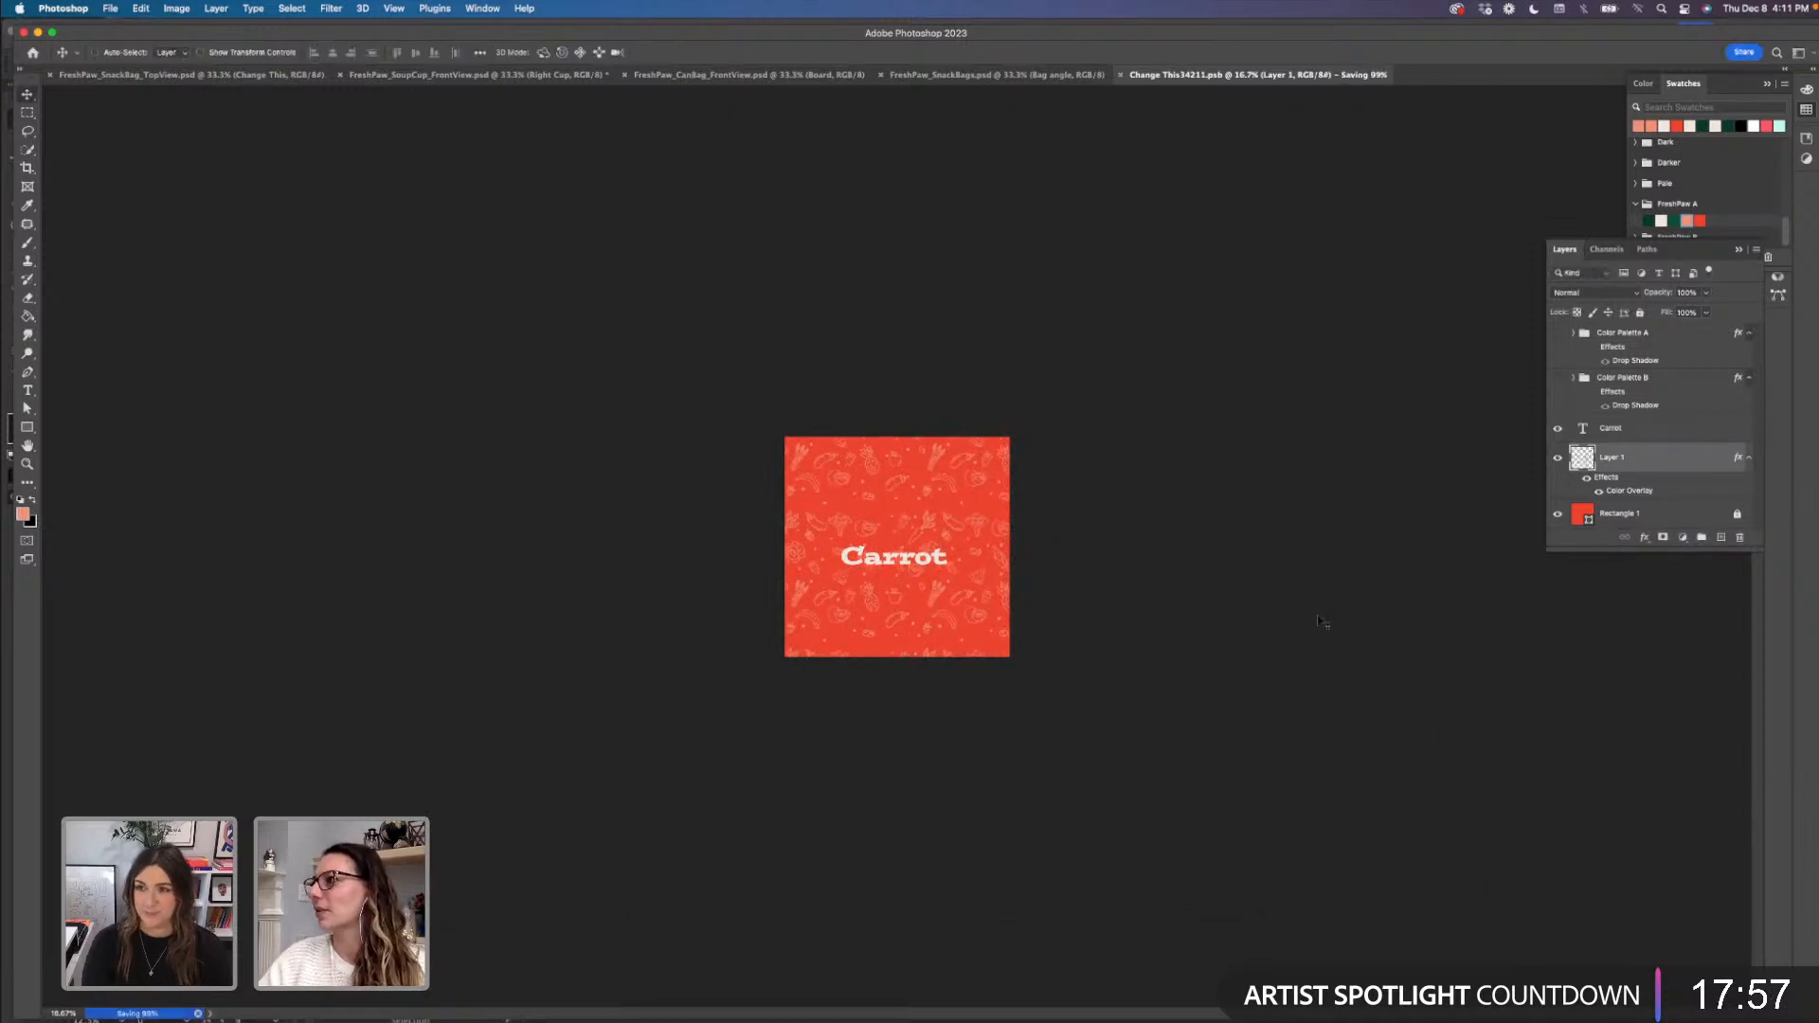
click(529, 74)
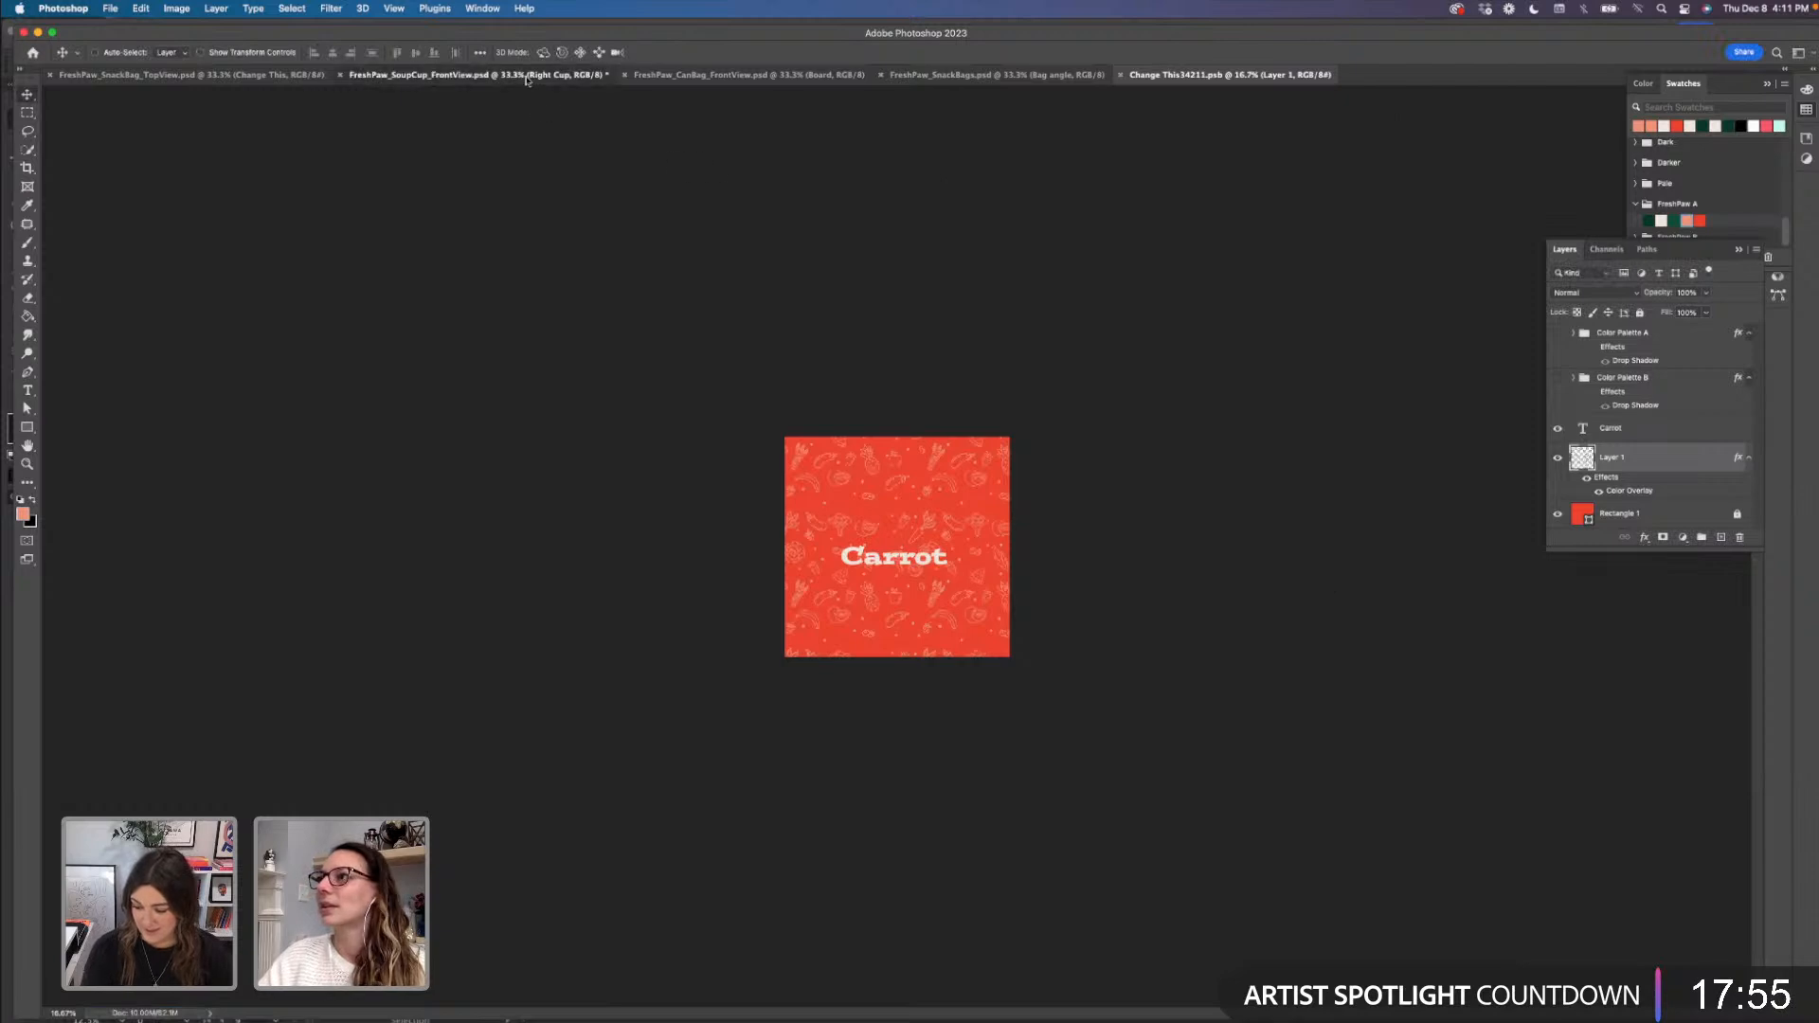
- Save the Carrot smart object, reopen it from the mockup and add the text "4oz 115g NET WT" near the artwork's lower edge
key(super+s)
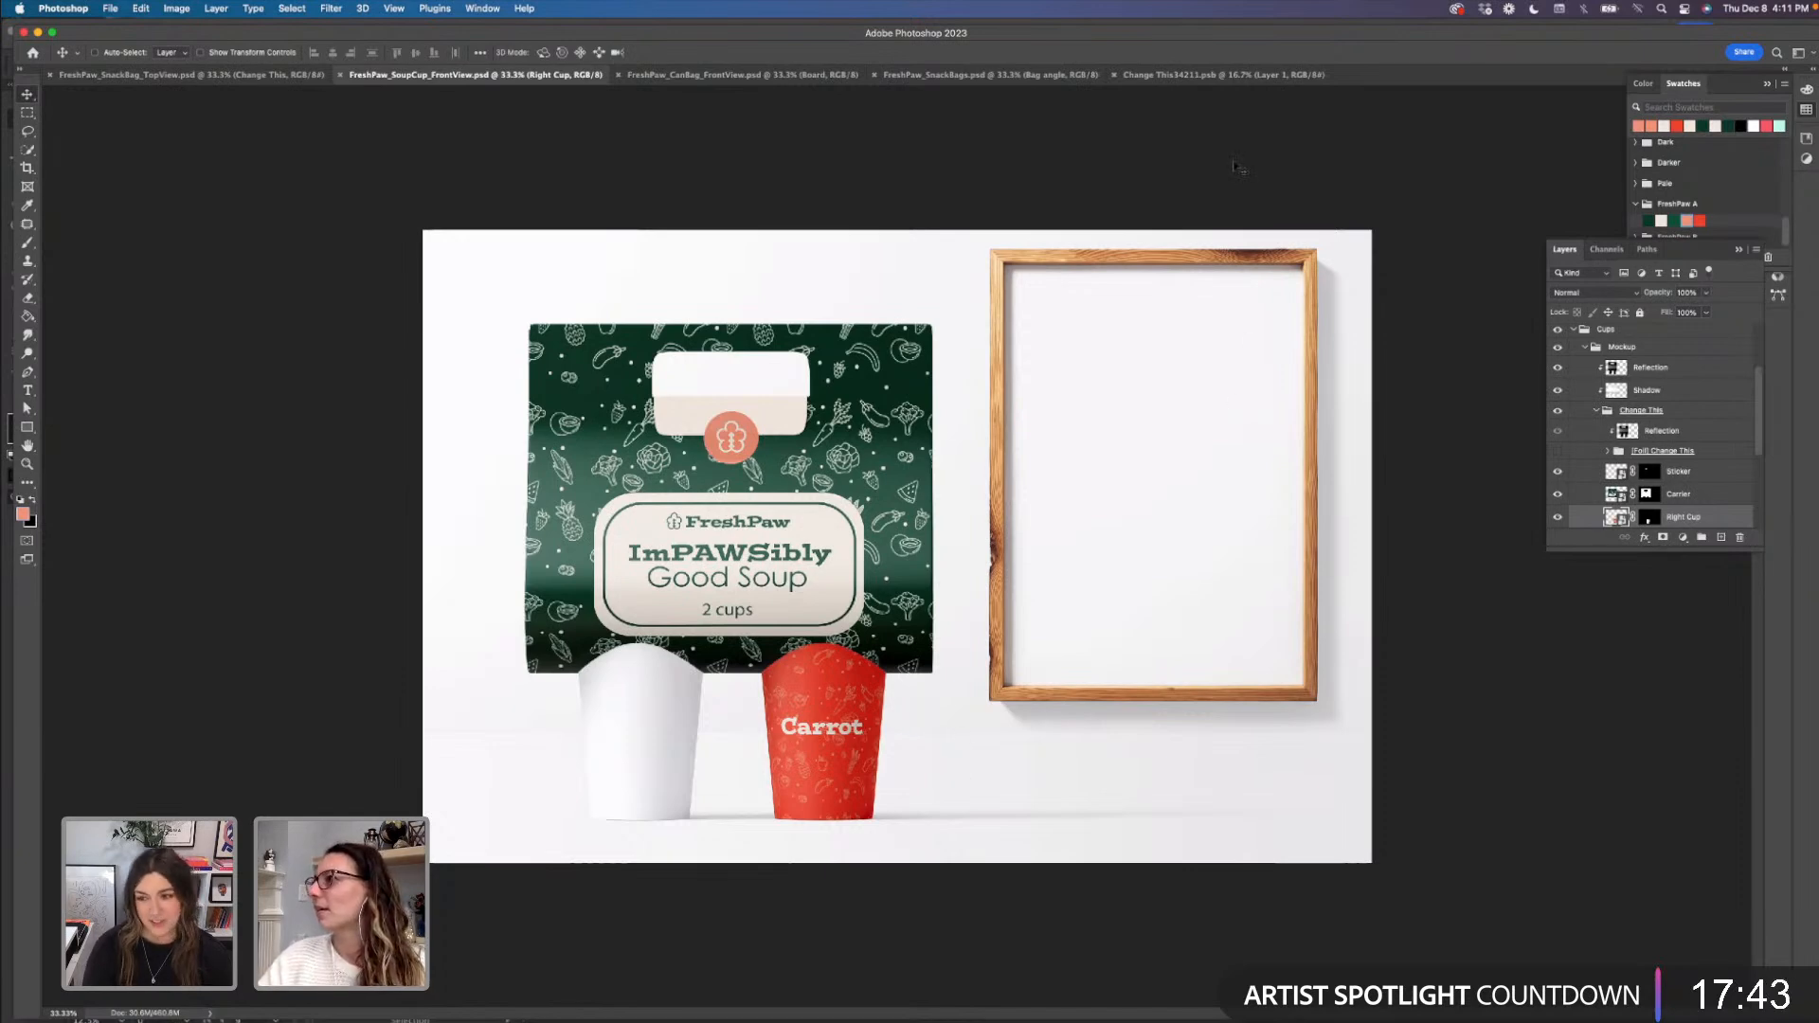
click(1235, 76)
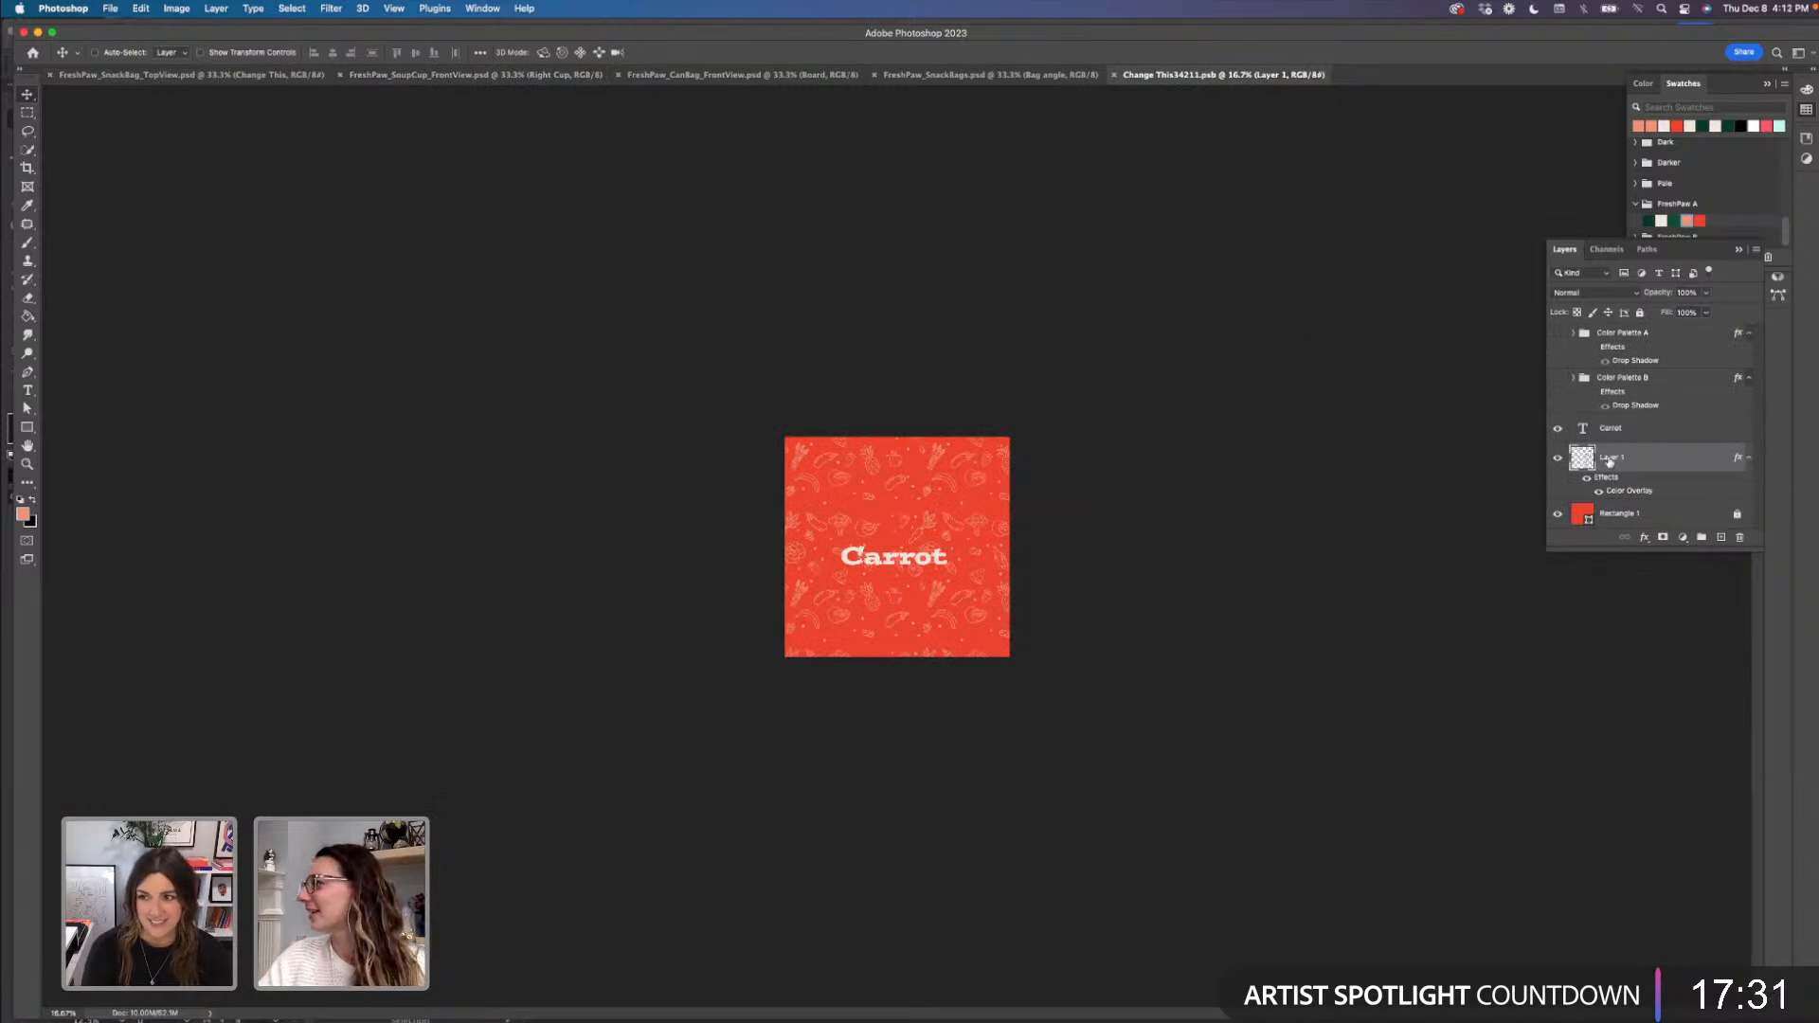
key(super+plus)
key(super+plus)
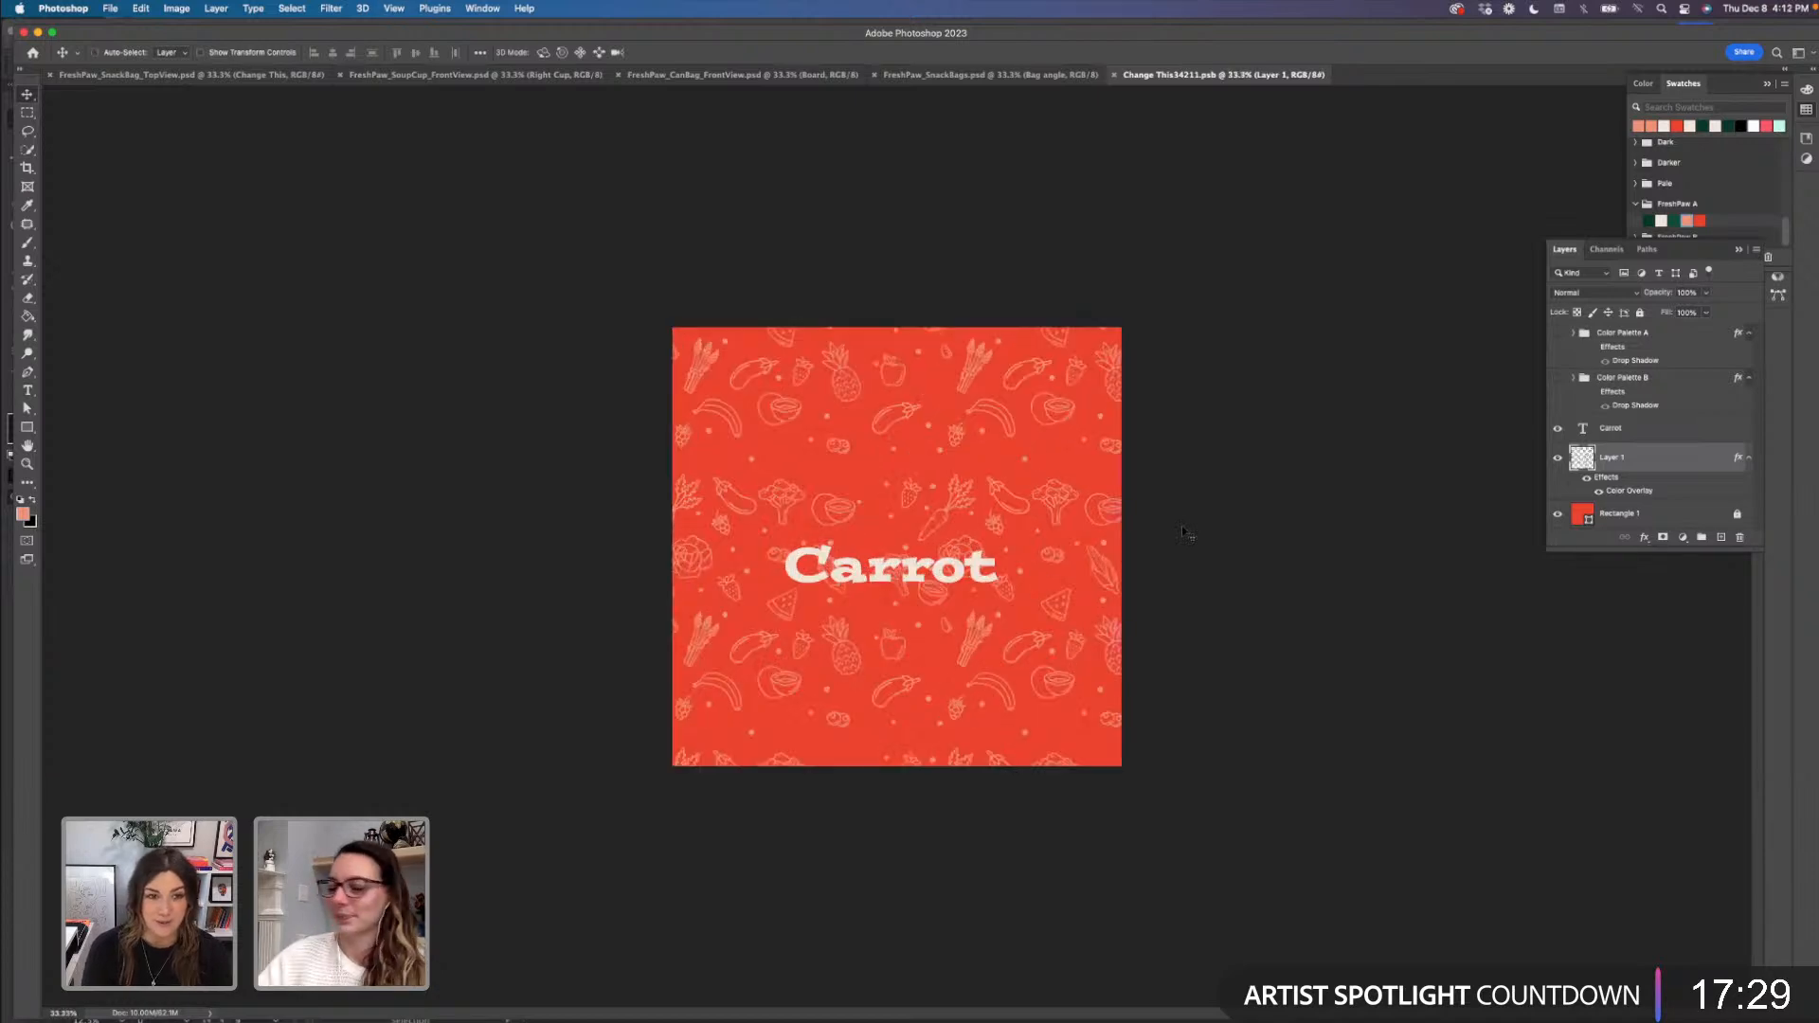
key(t)
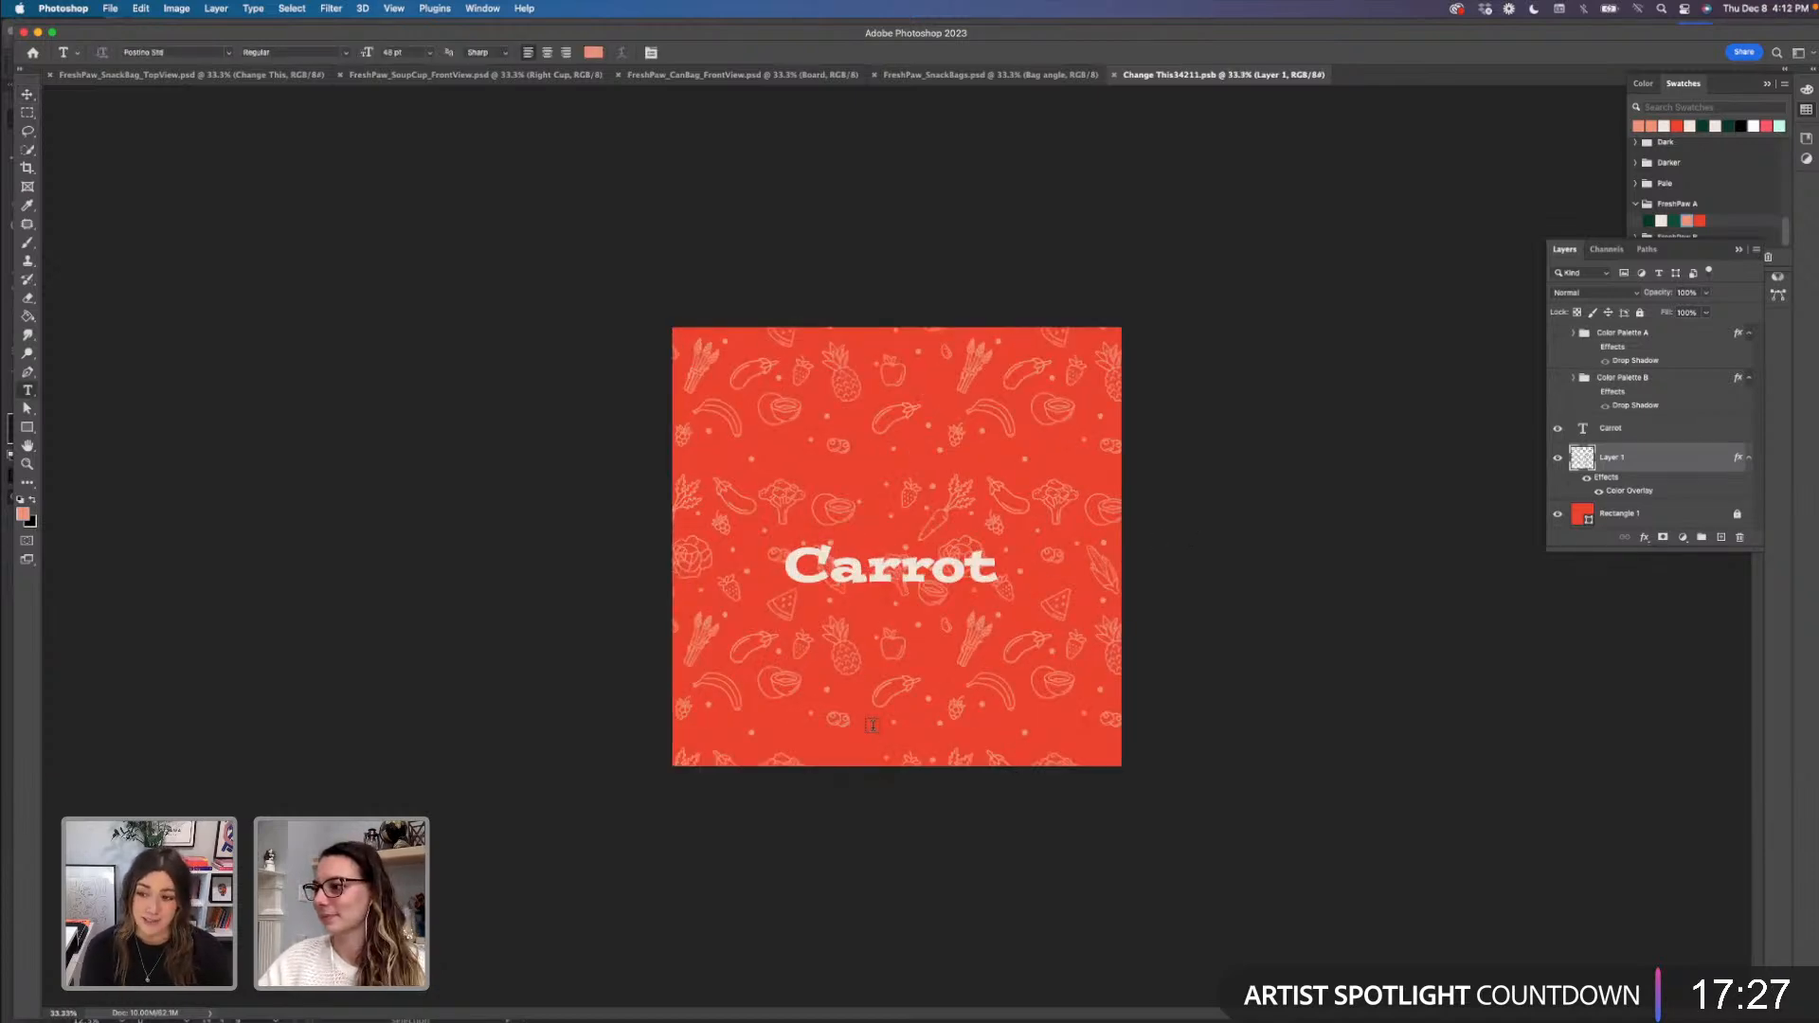
click(872, 726)
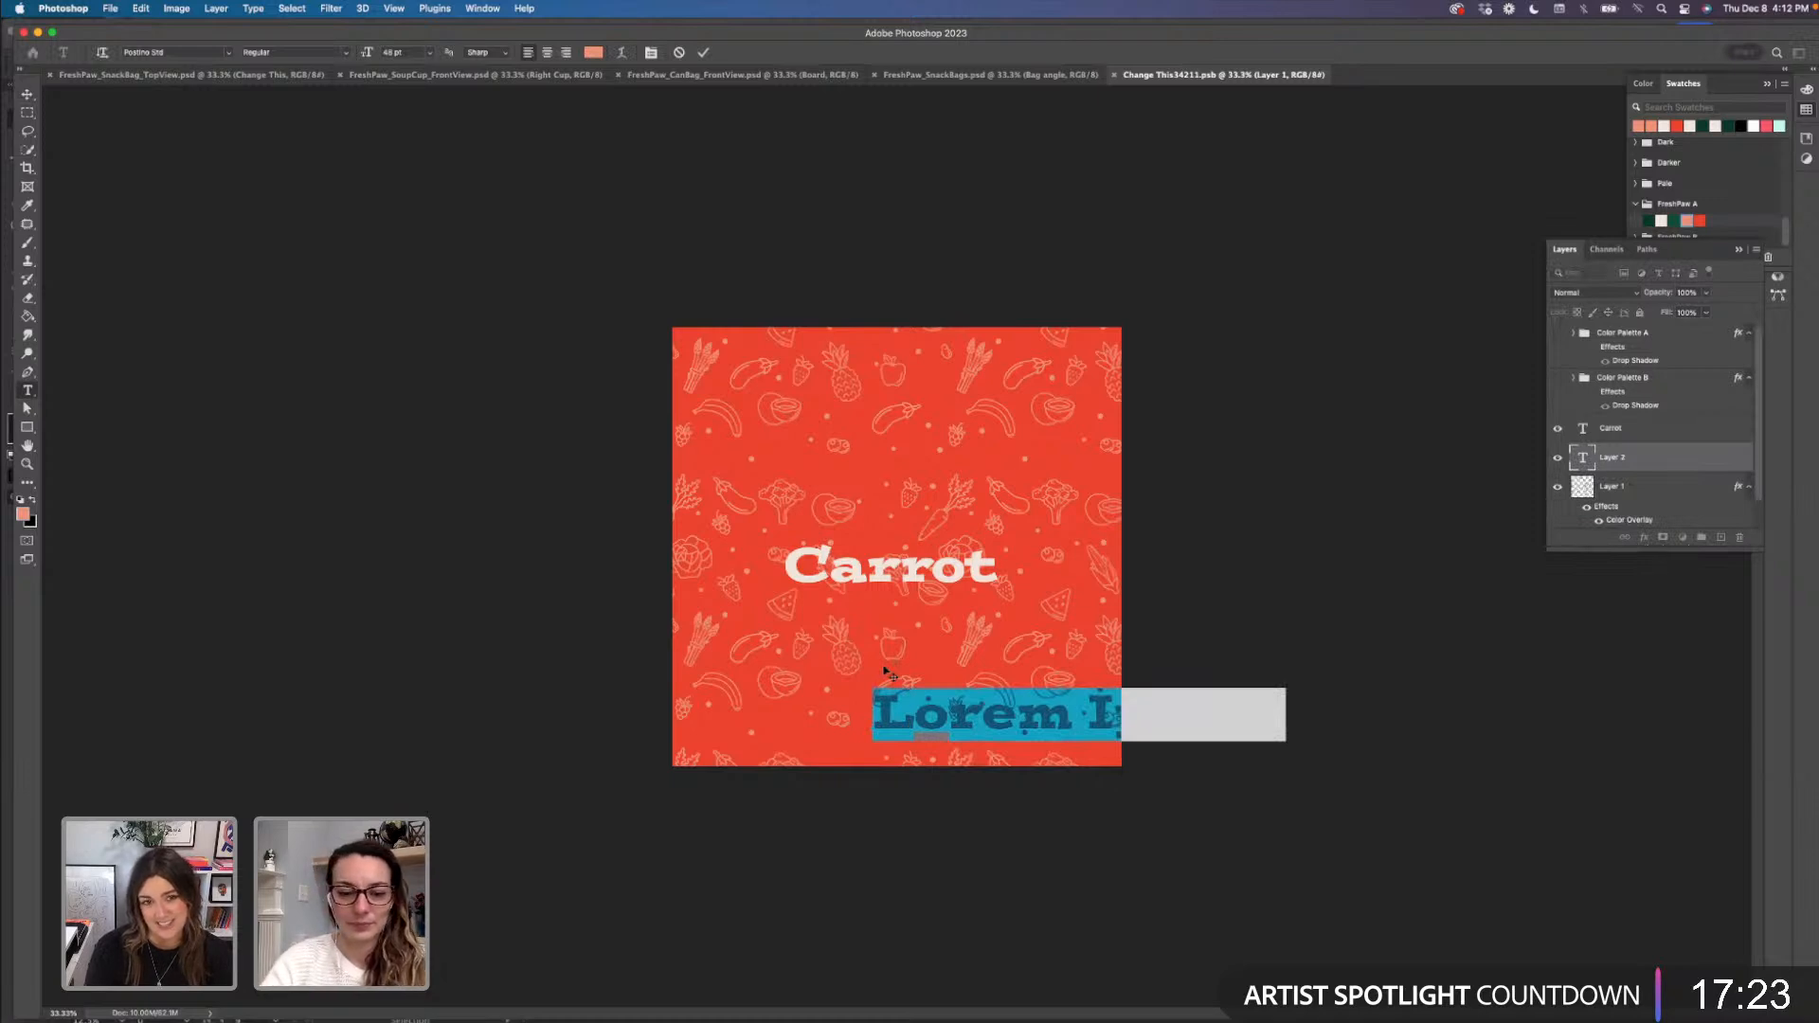
text(4oz 115g)
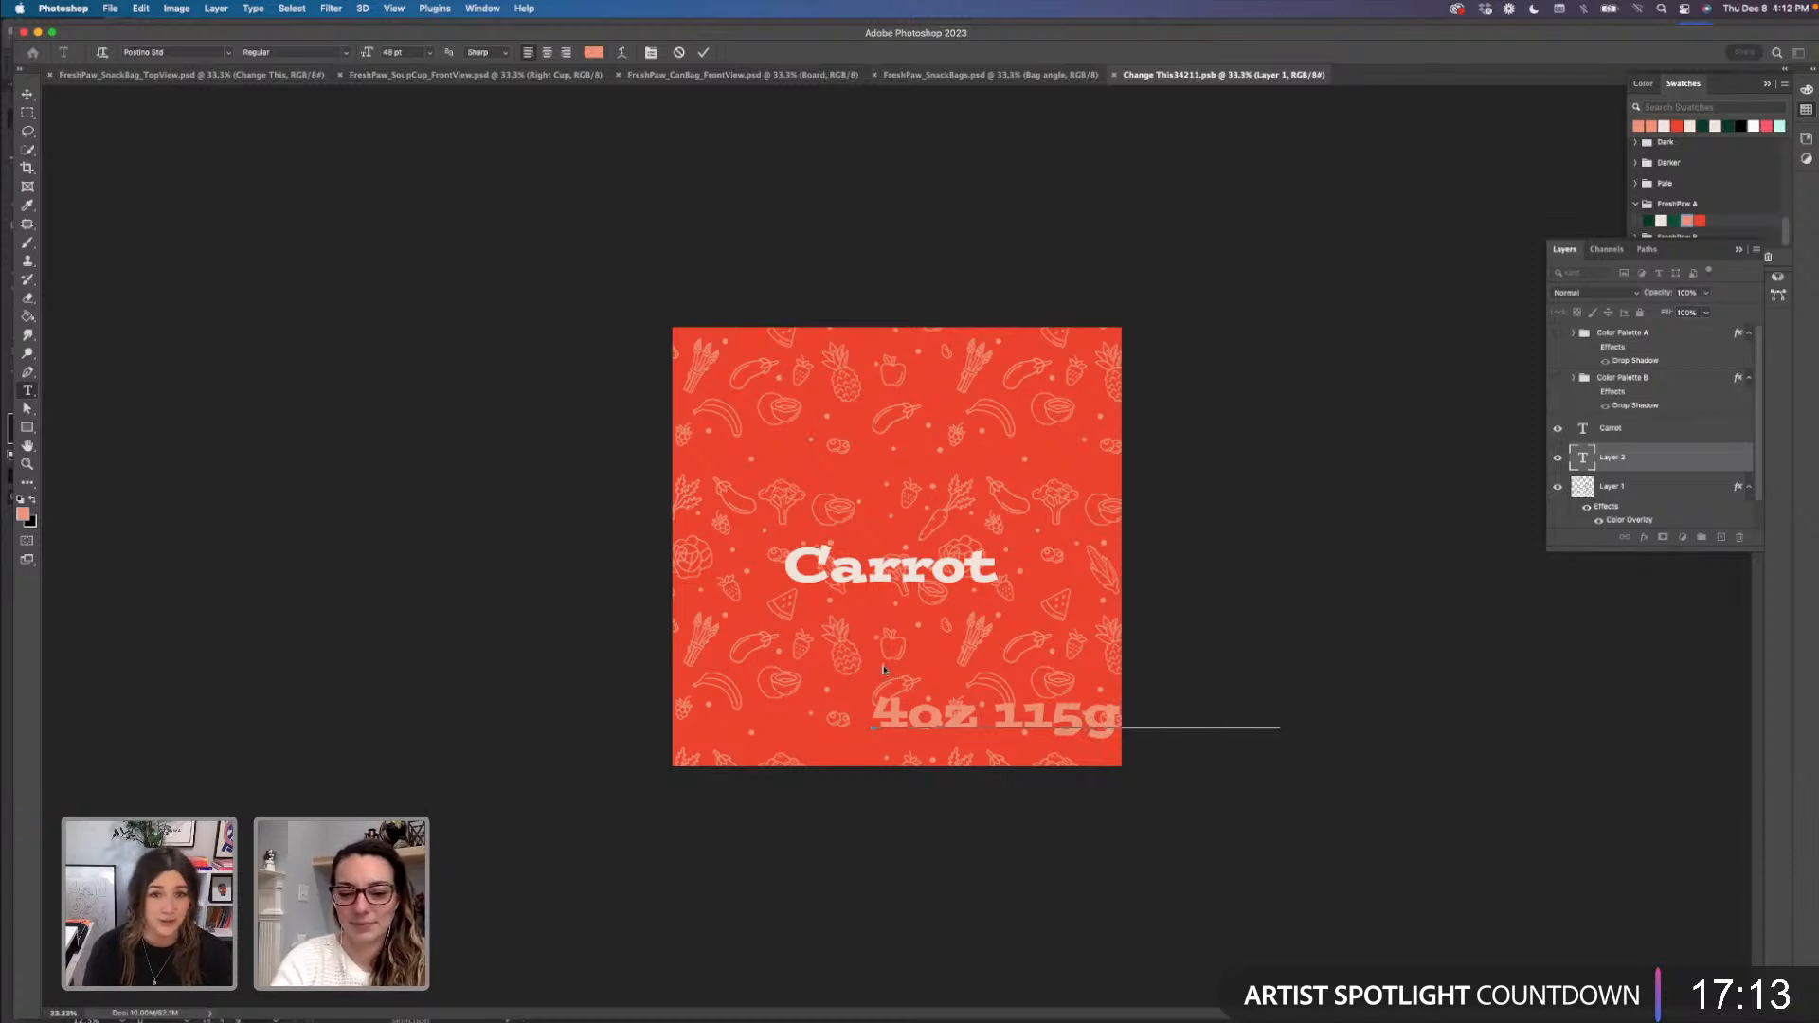
click(28, 95)
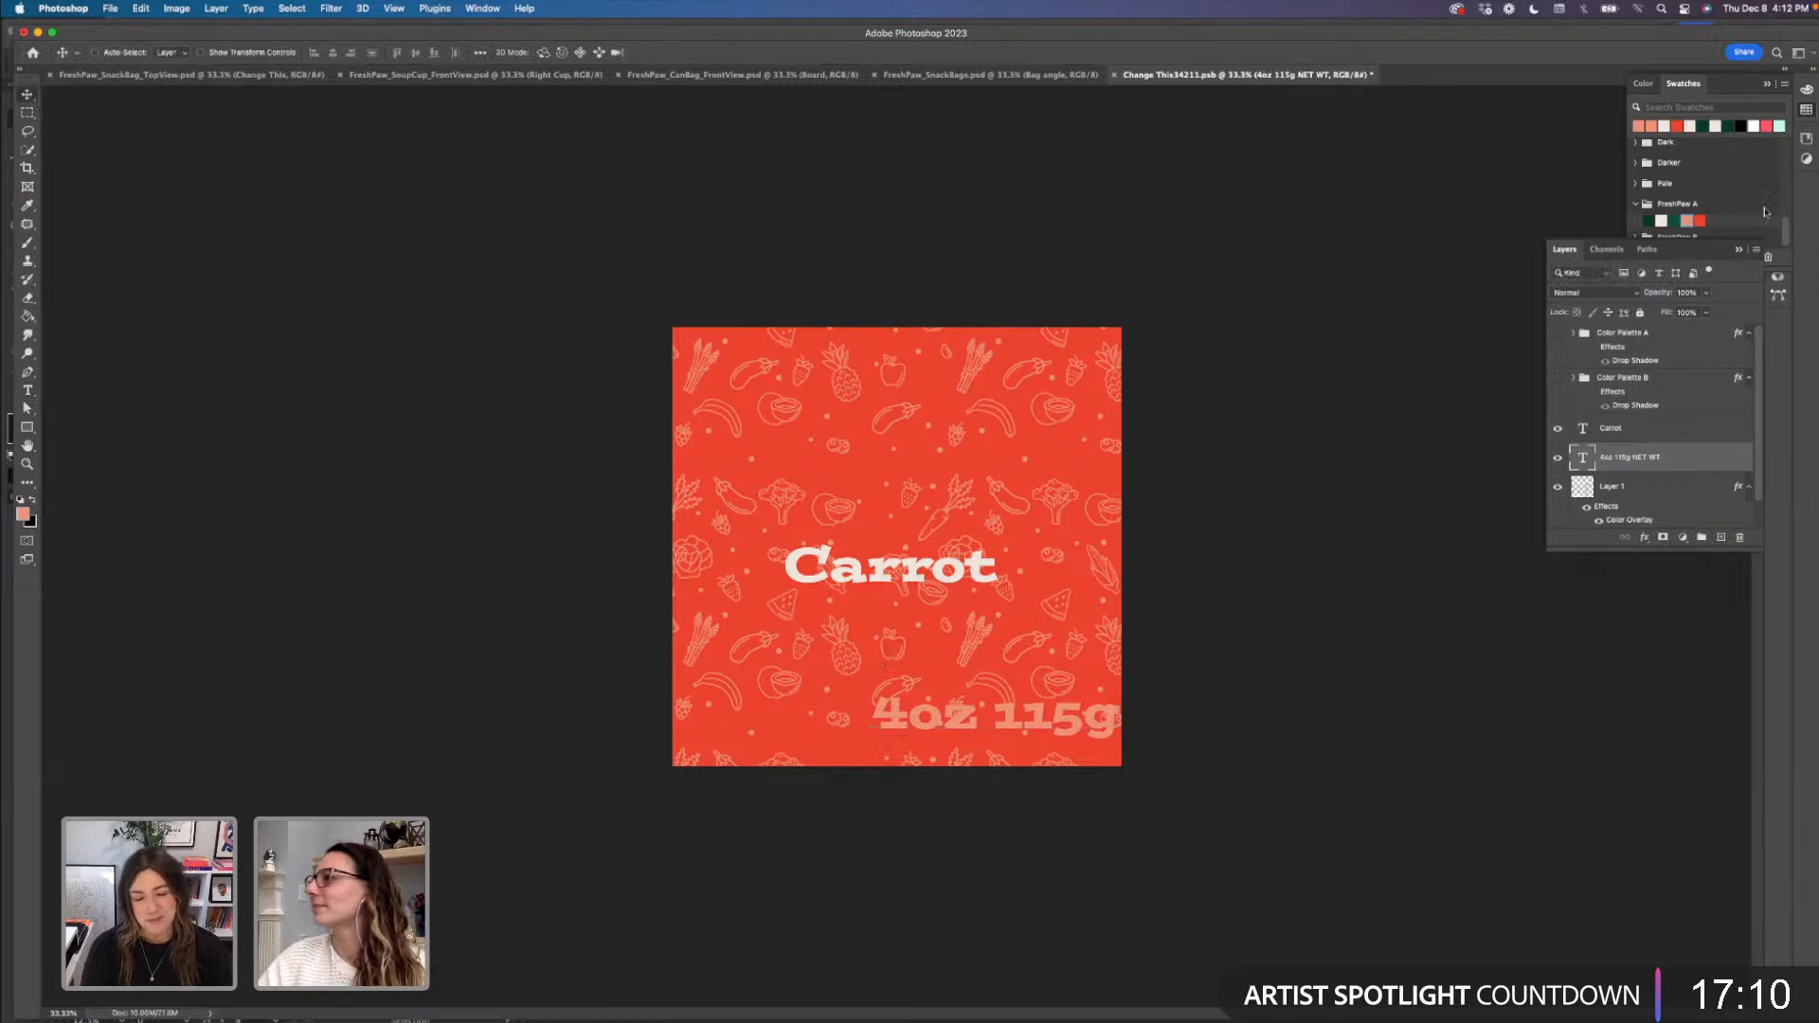
- Set the net weight text in Century Gothic Pro Bold and sample its colour from the cream Carrot lettering
click(1767, 84)
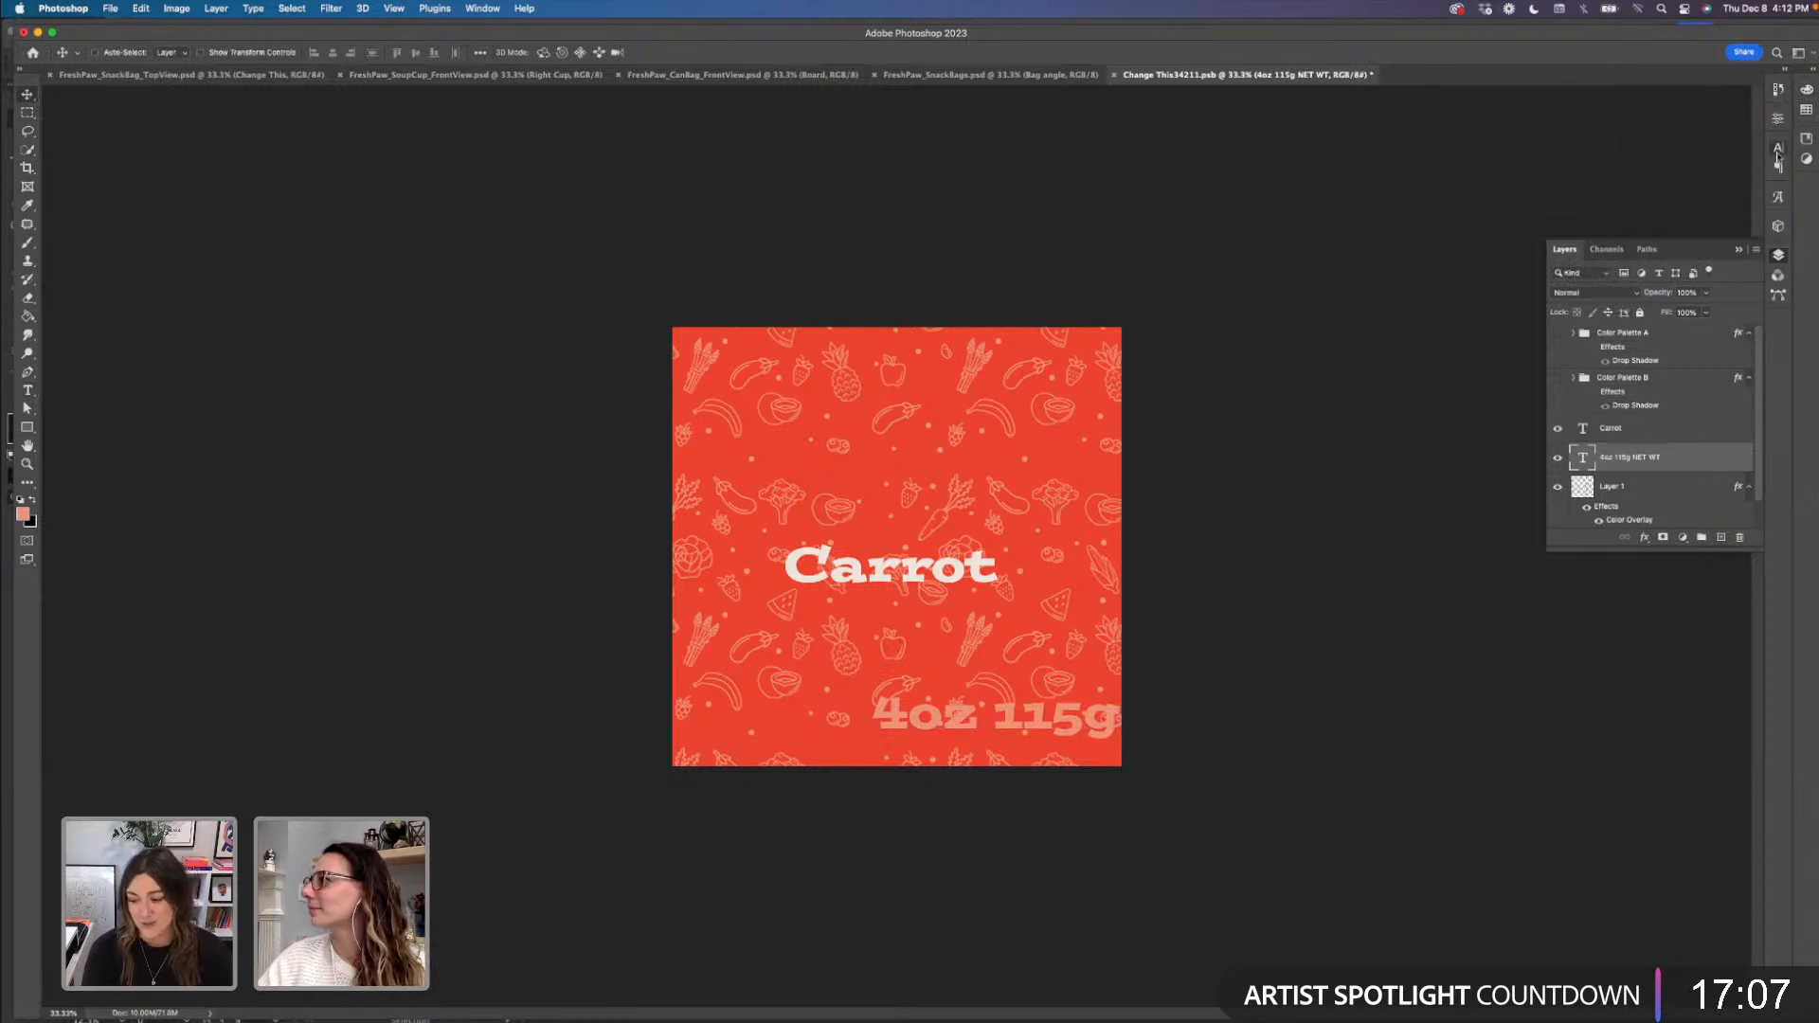
click(1777, 147)
click(1669, 166)
text(century)
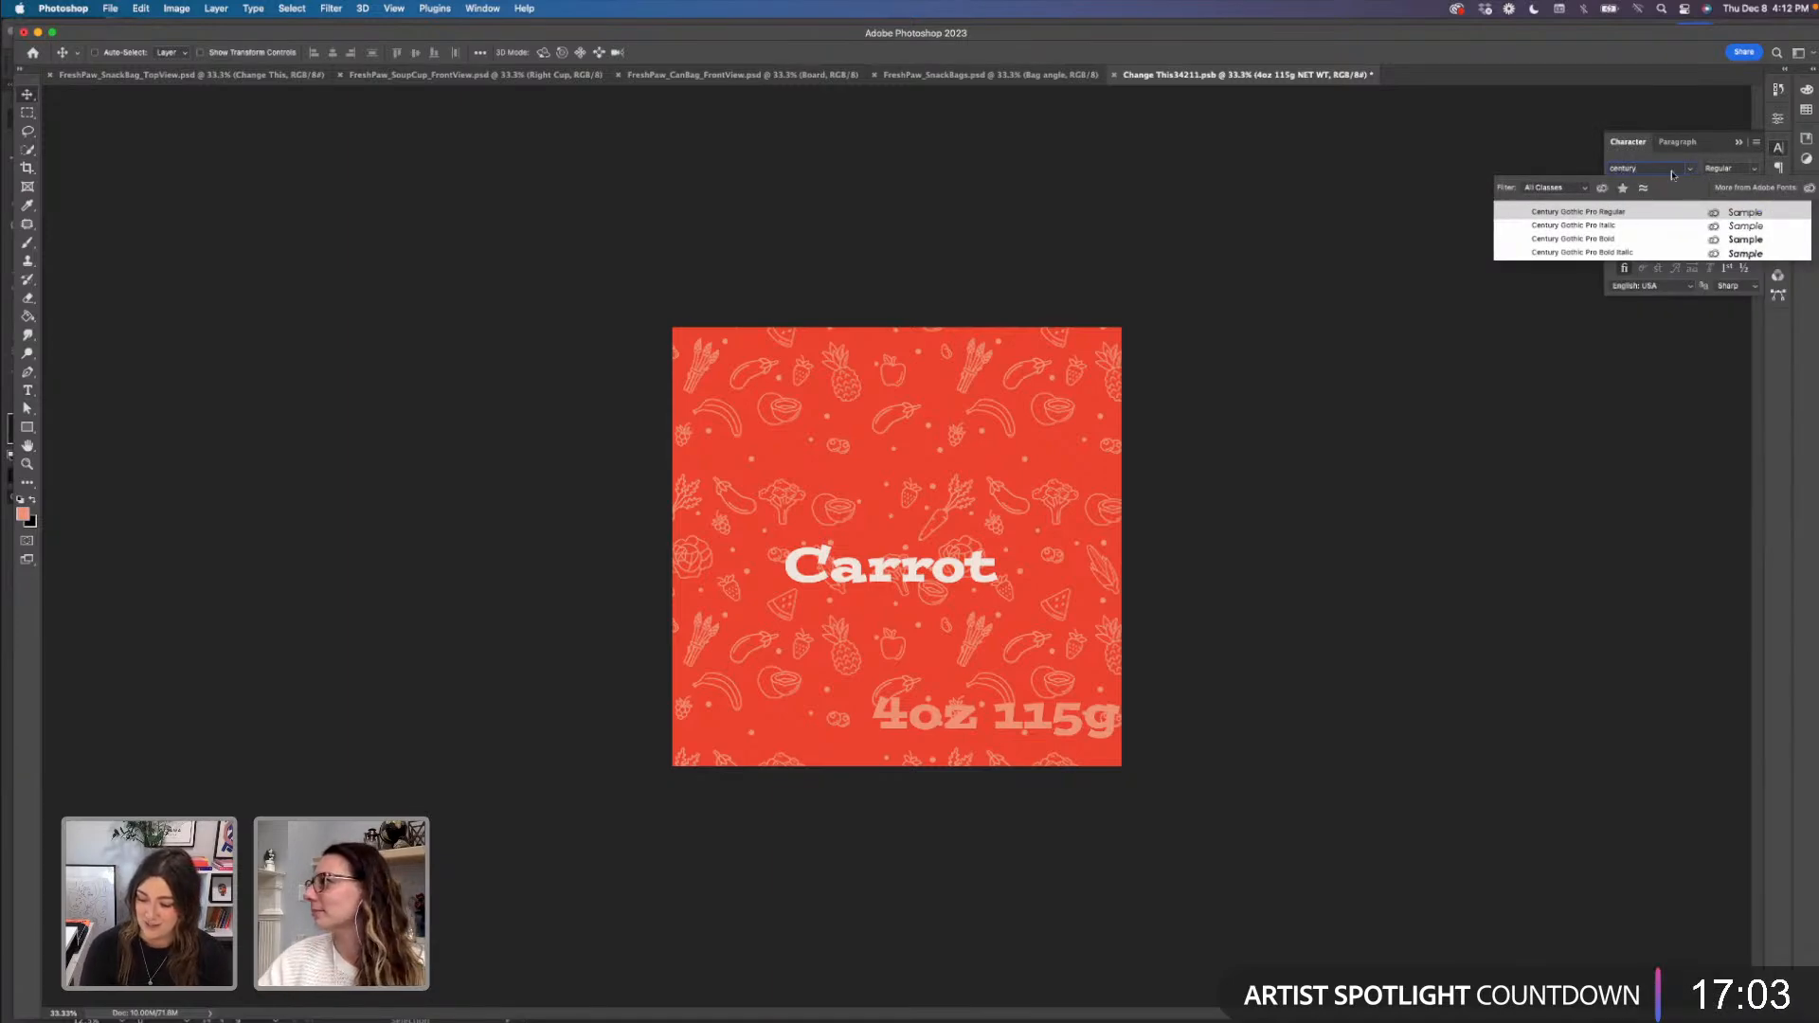
click(1645, 239)
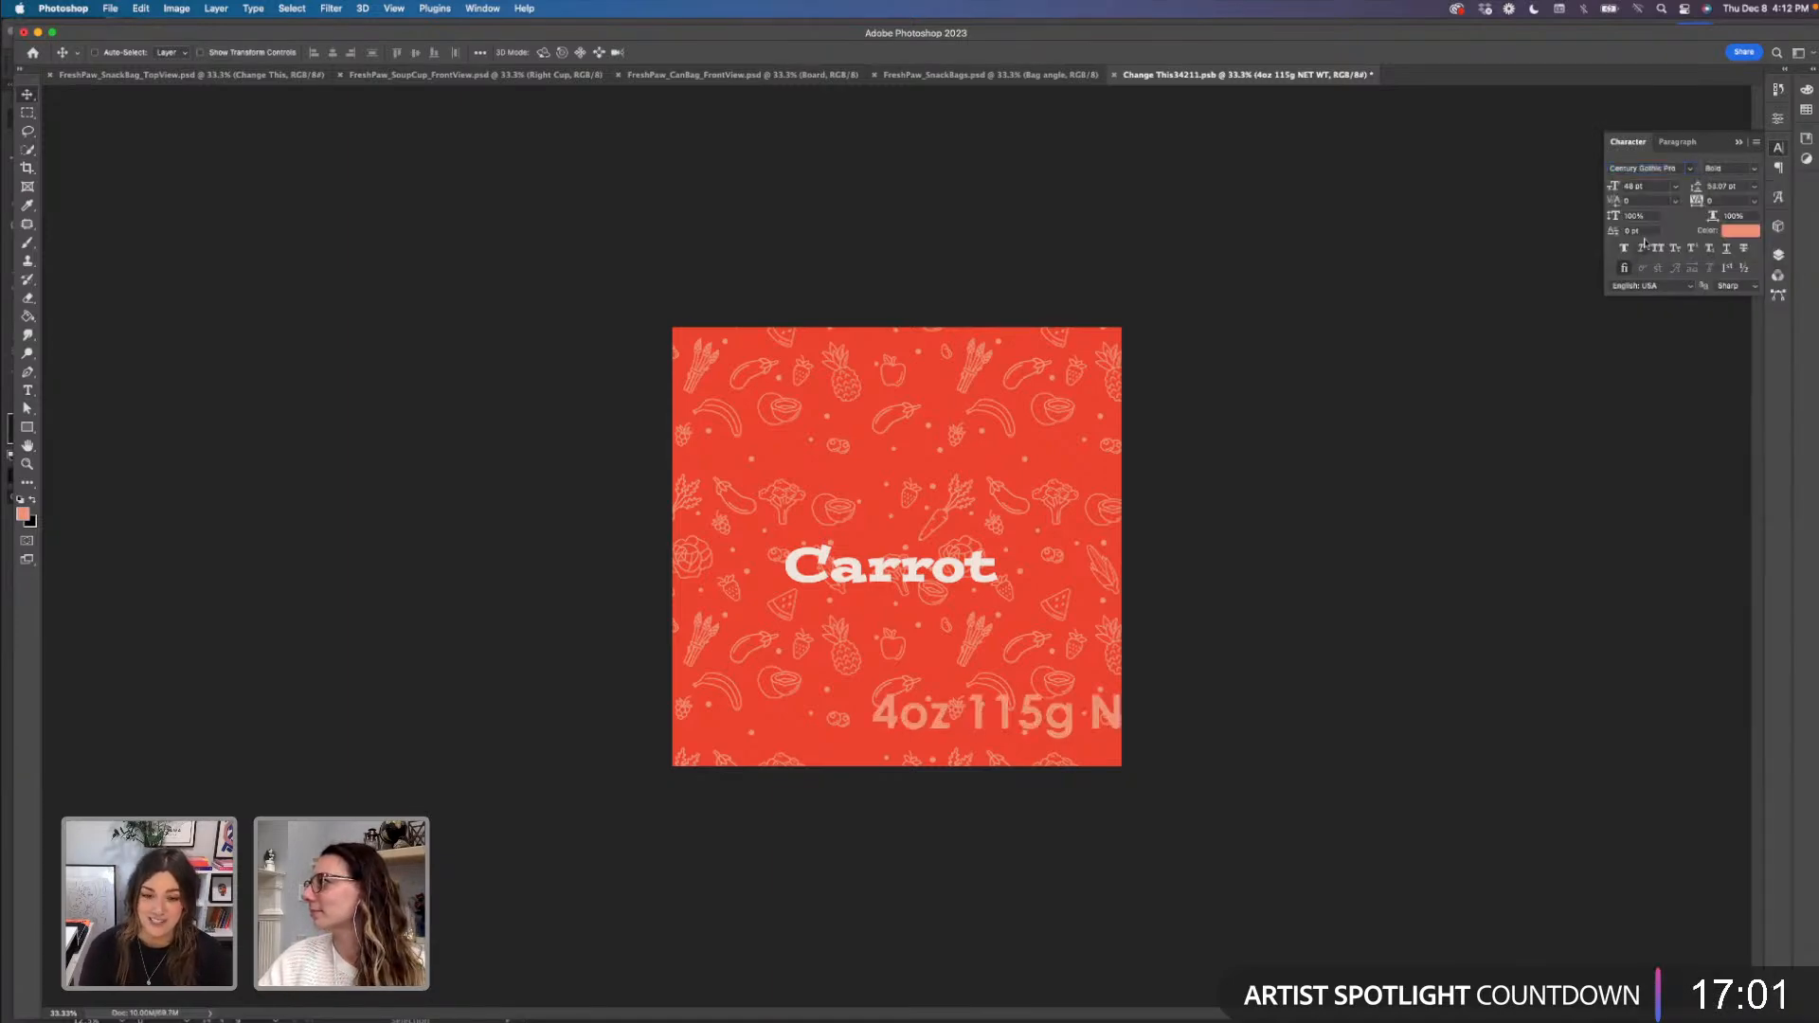
click(1739, 232)
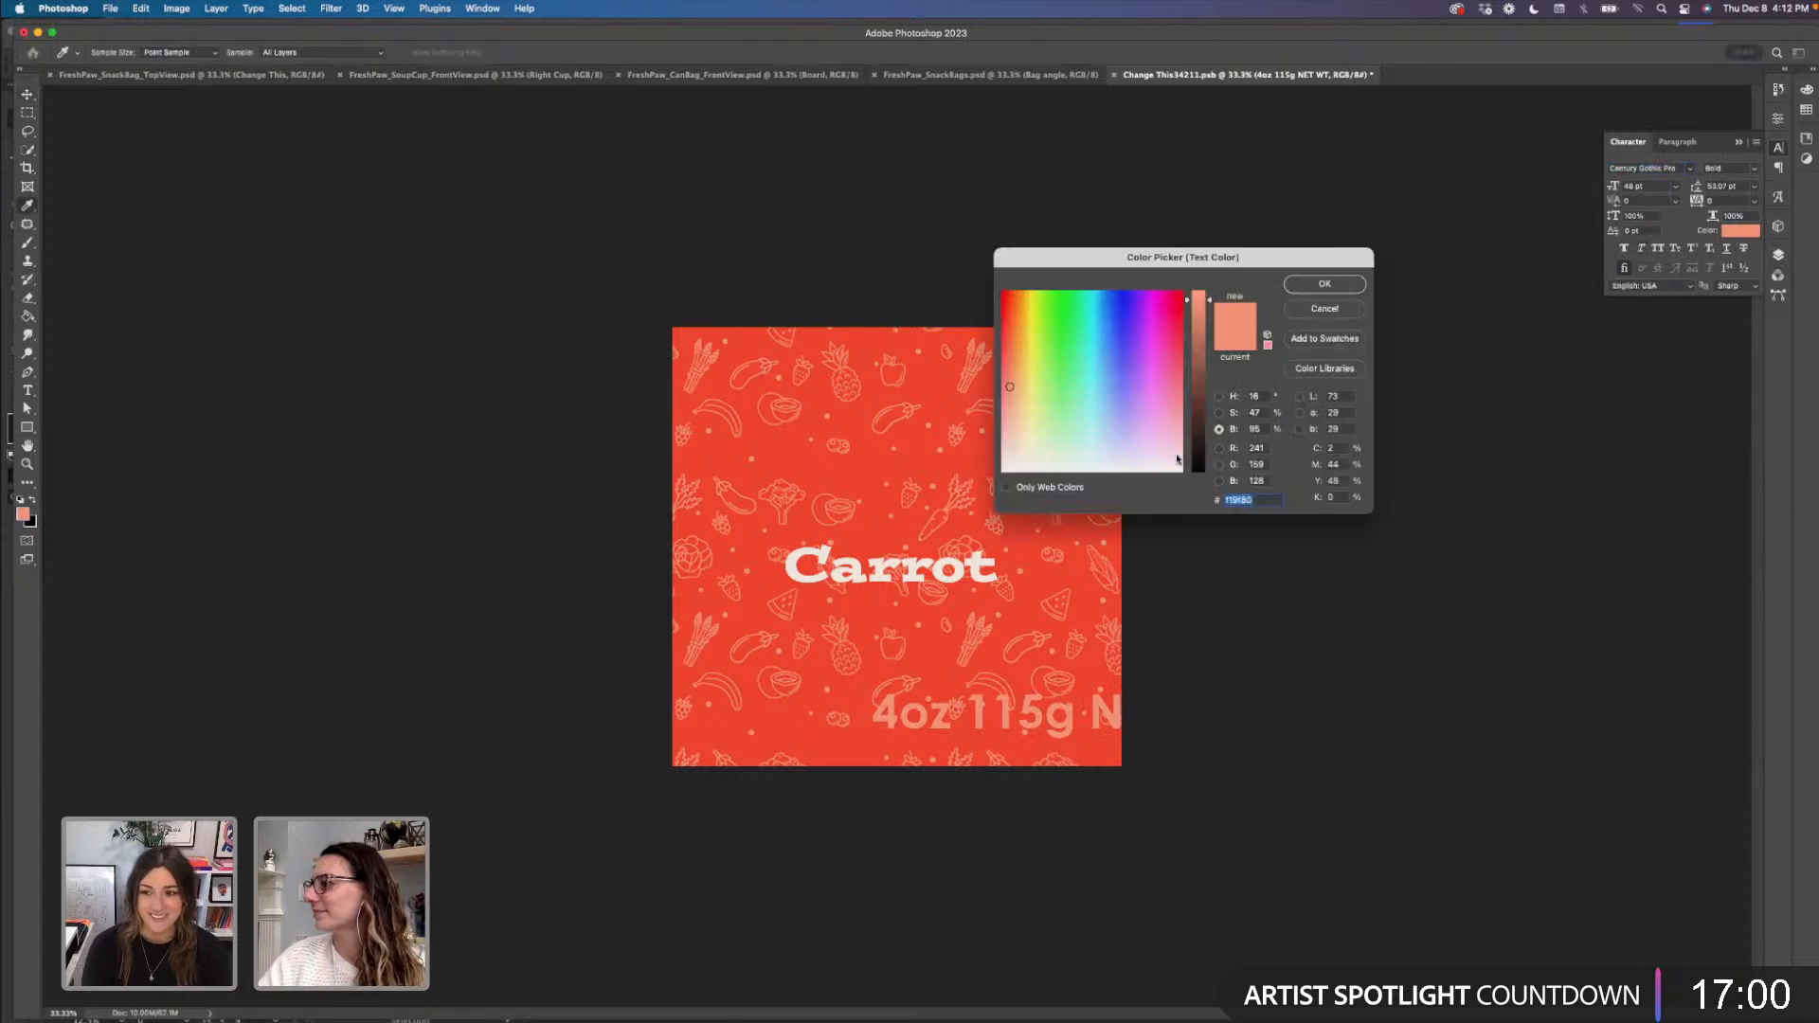
click(796, 561)
click(1335, 276)
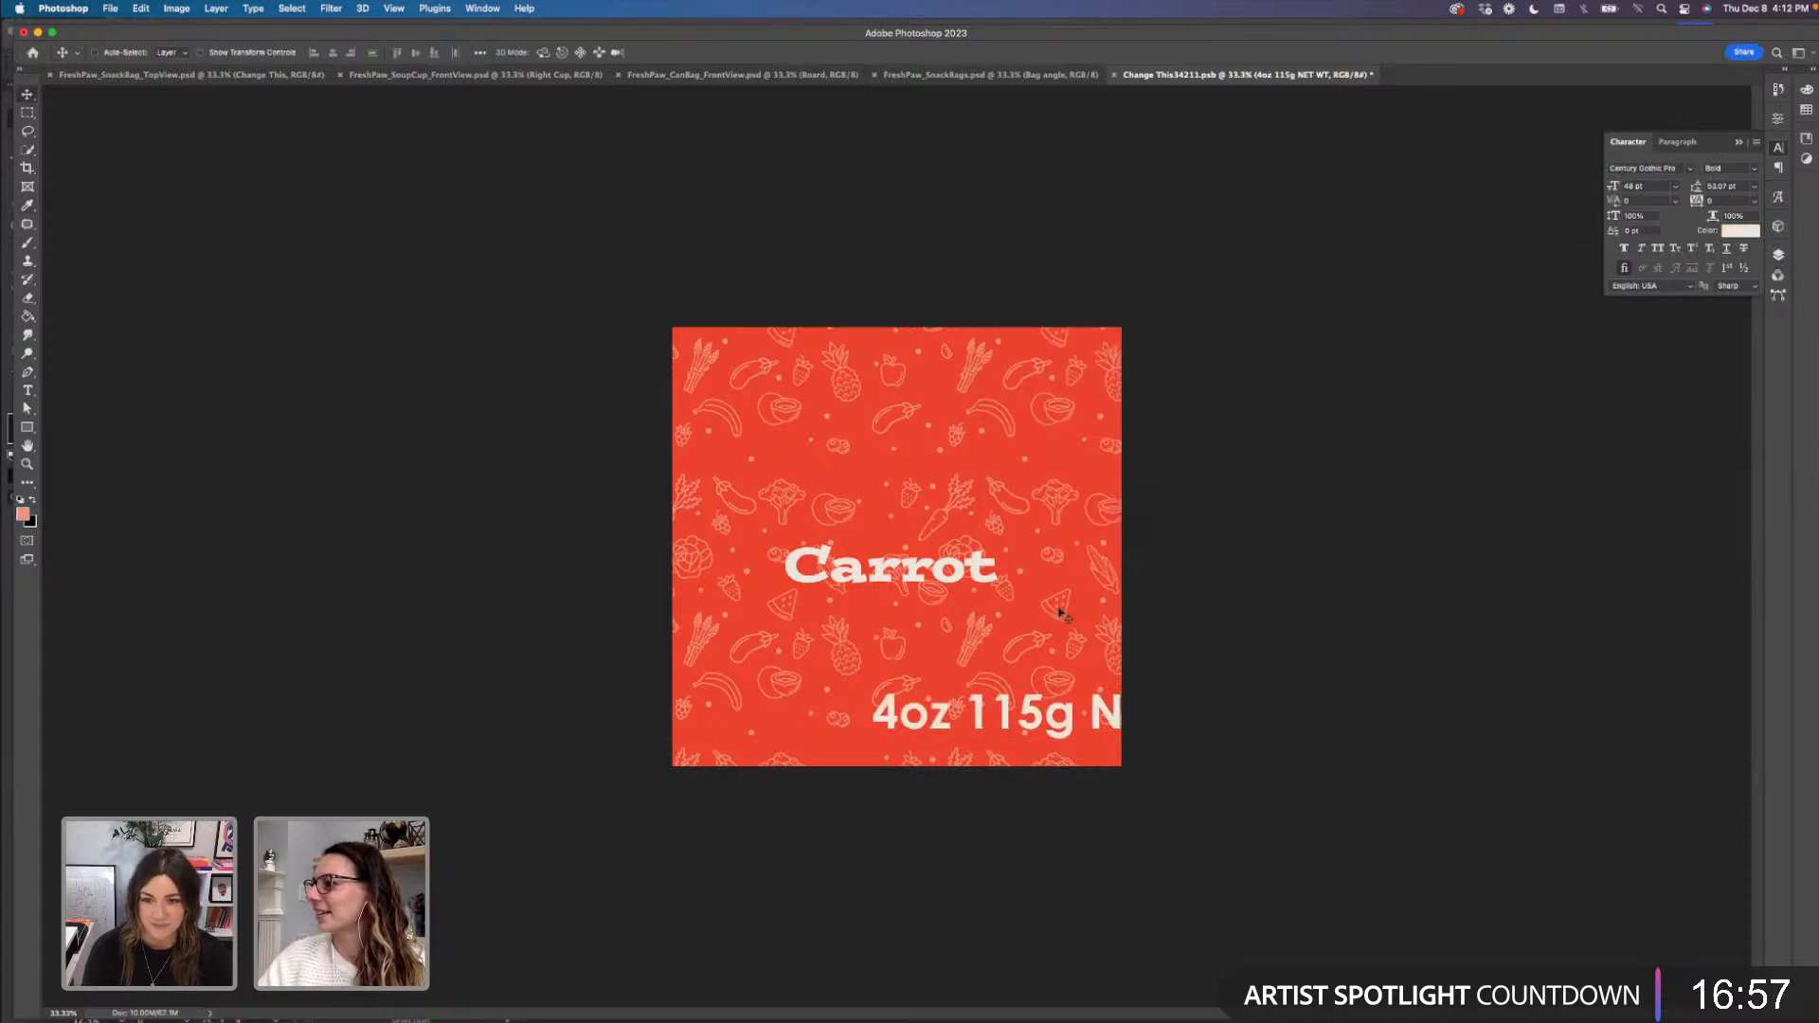
- Scale the net weight text down to about 23.76 pt, centre it along the artwork's lower edge and save the smart object
key(super+t)
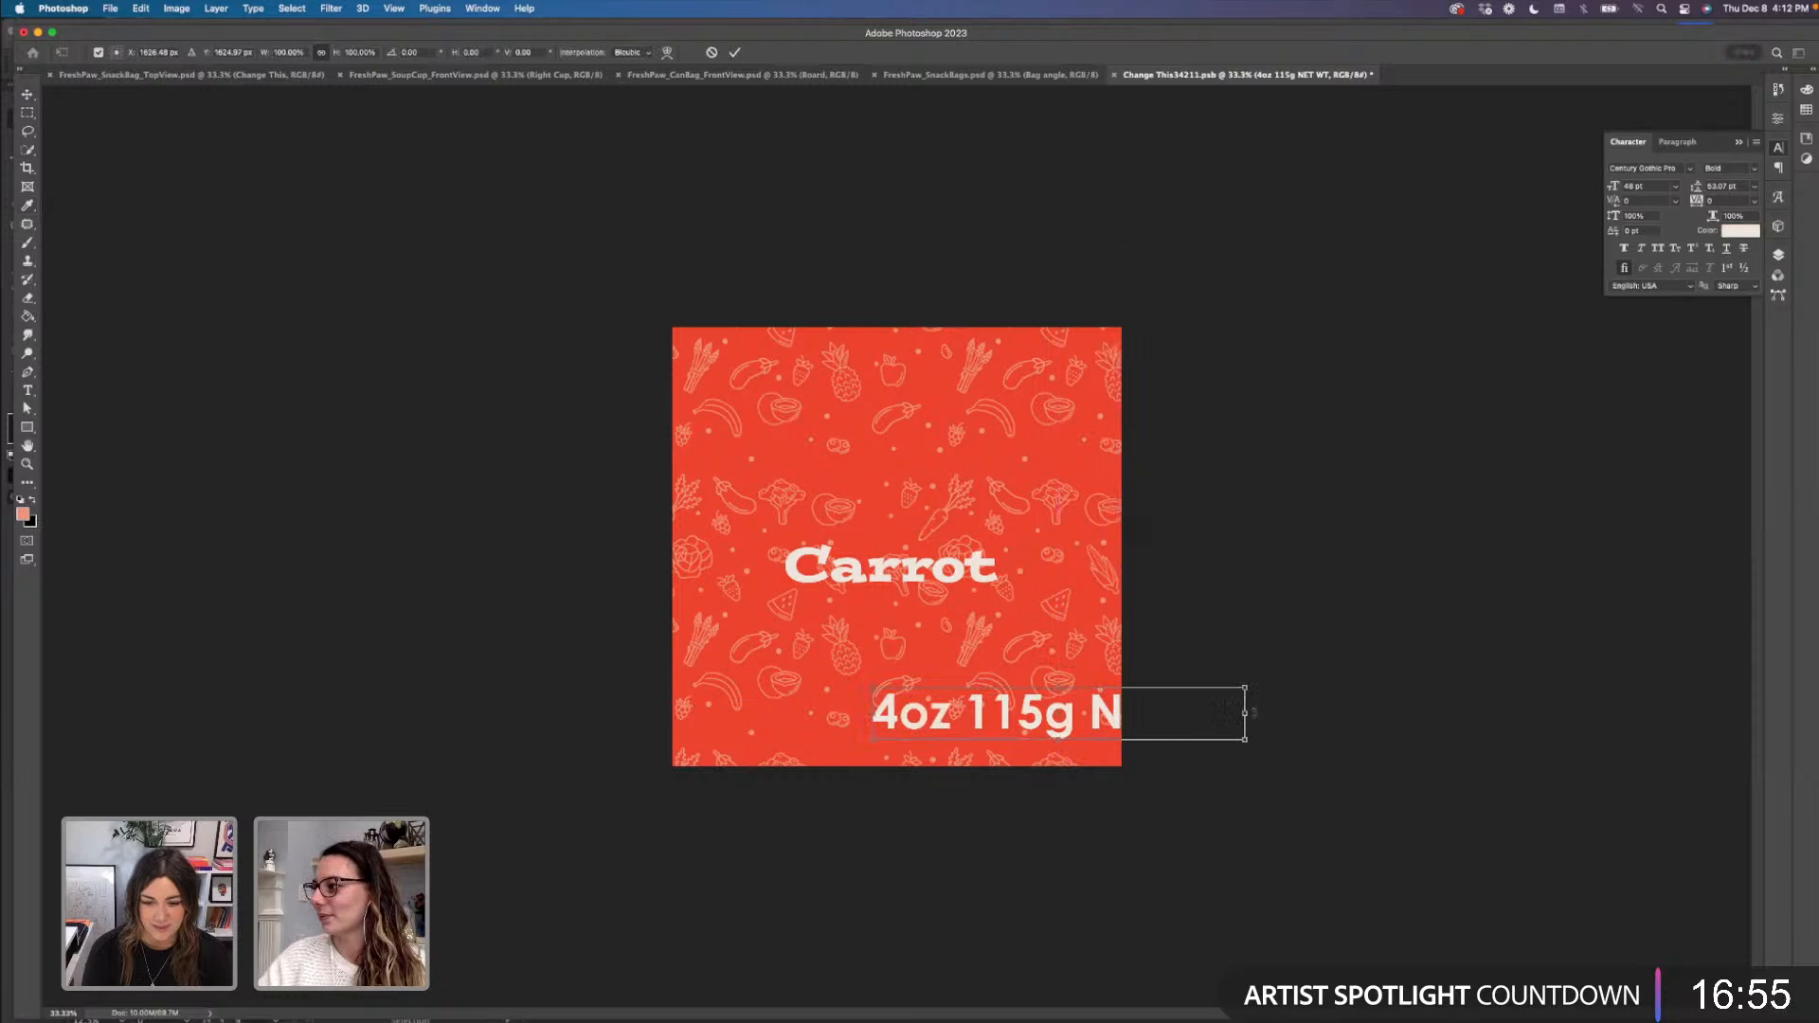
drag(1244, 713, 969, 740)
key(Return)
key(super+s)
- Add parentheses around 115g so the text reads "4oz (115g) NET WT"
key(t)
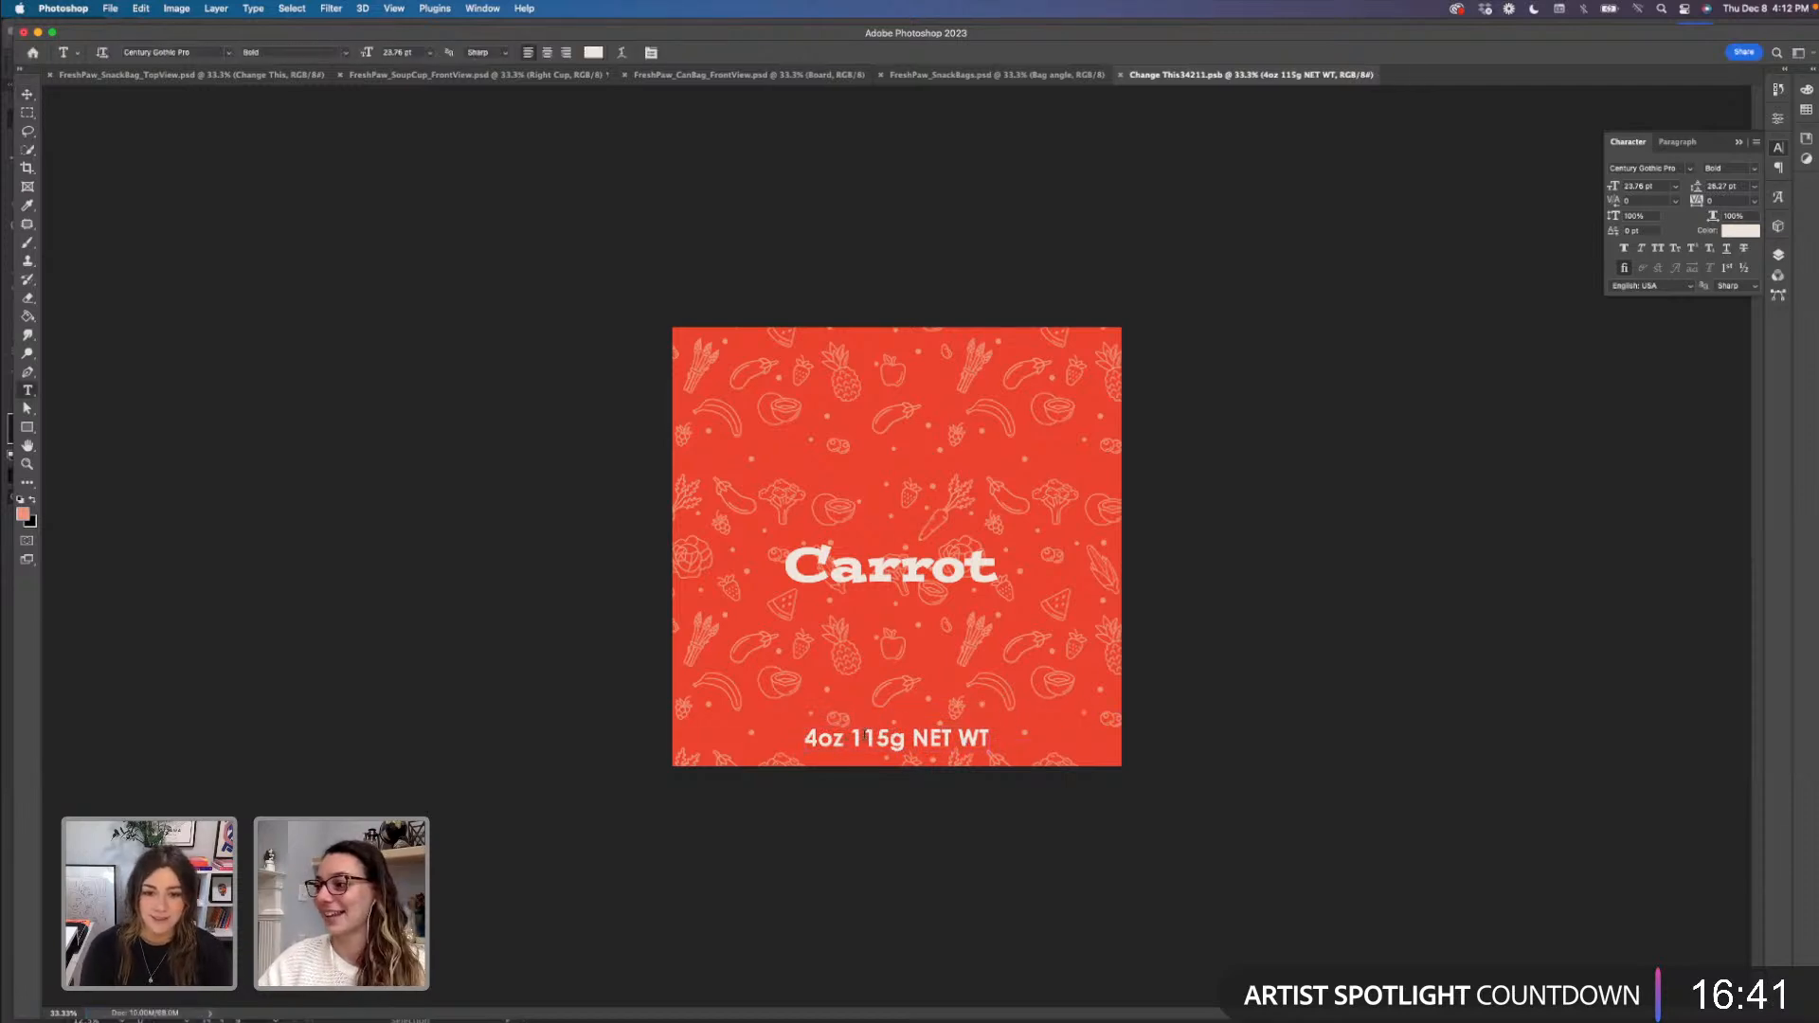
click(854, 739)
text(()
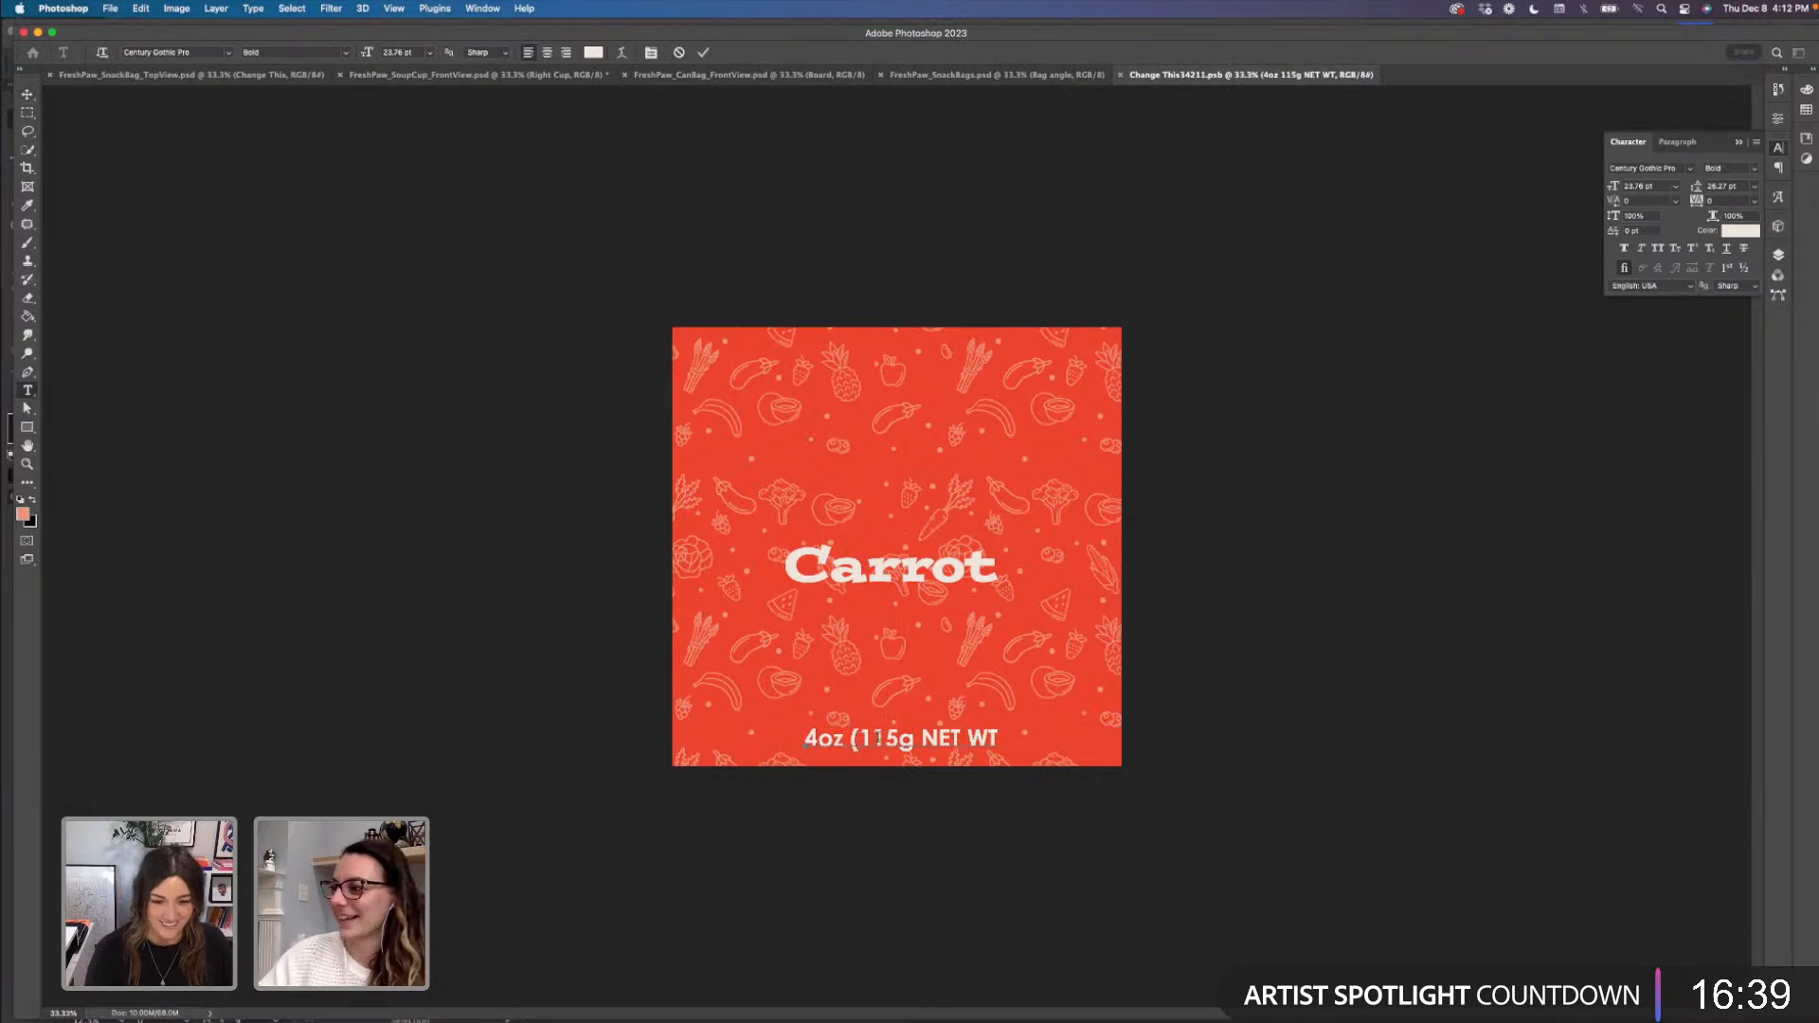
click(916, 740)
text())
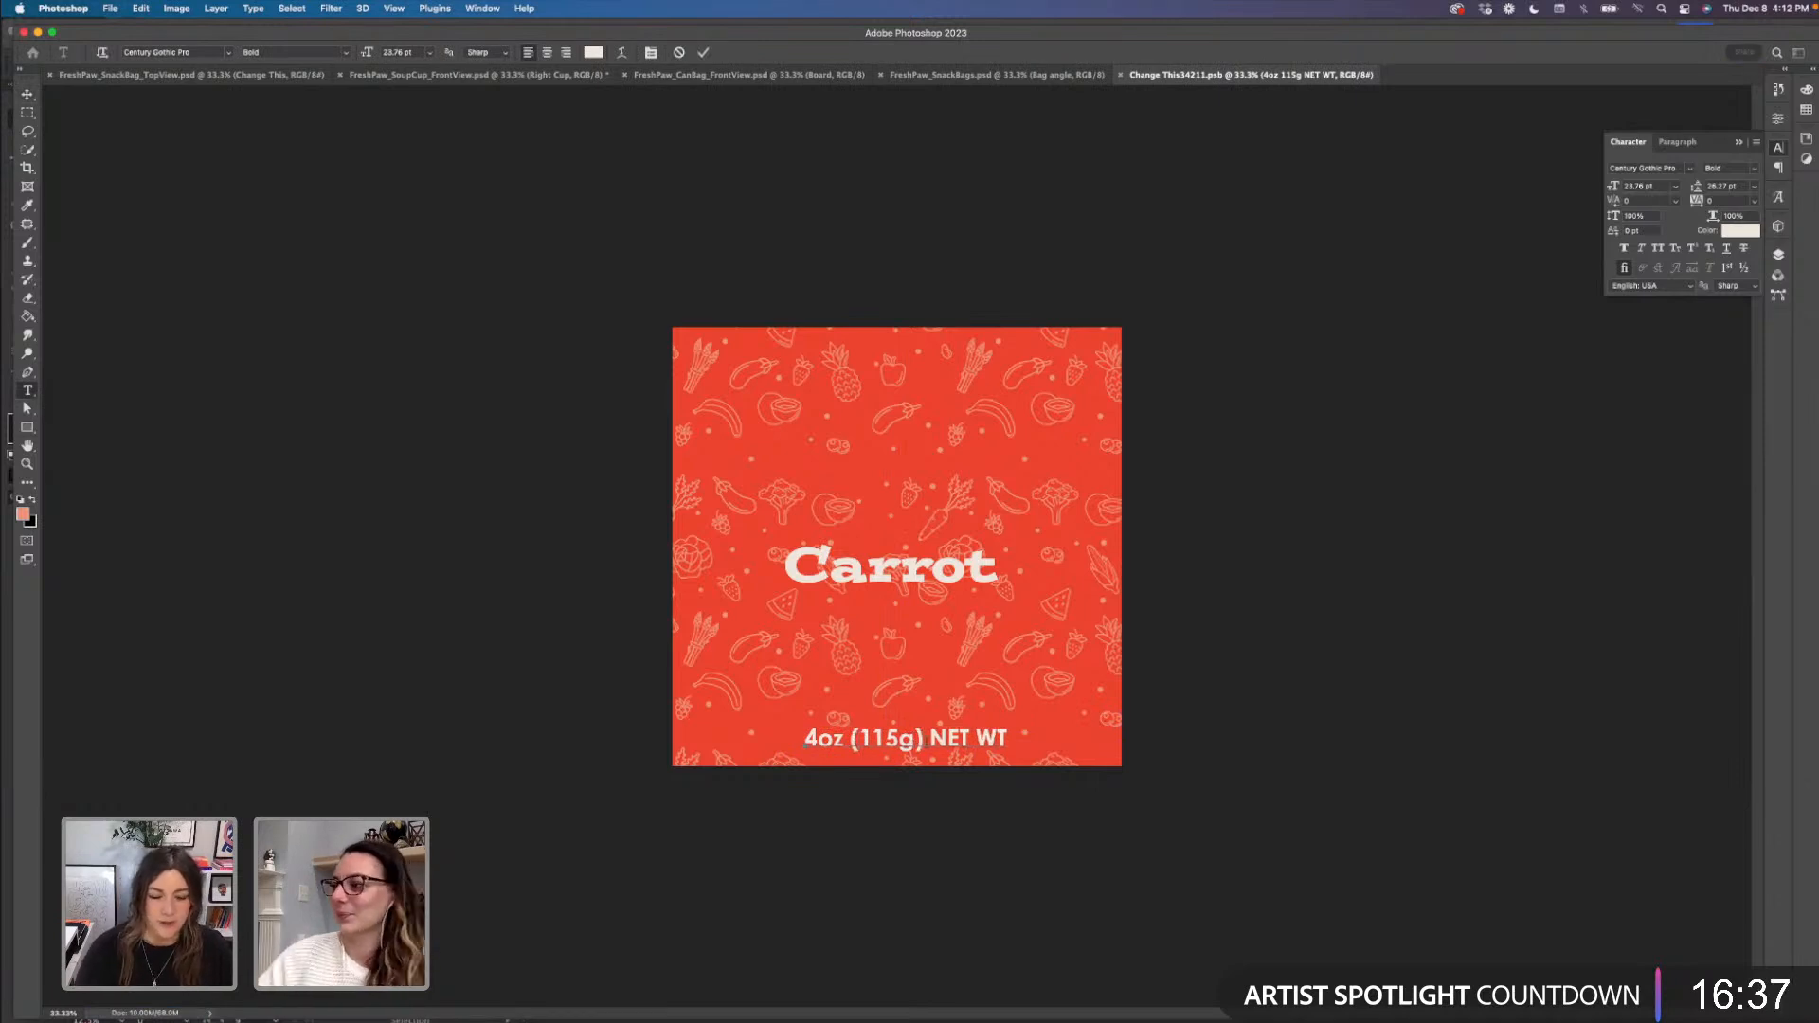
click(28, 94)
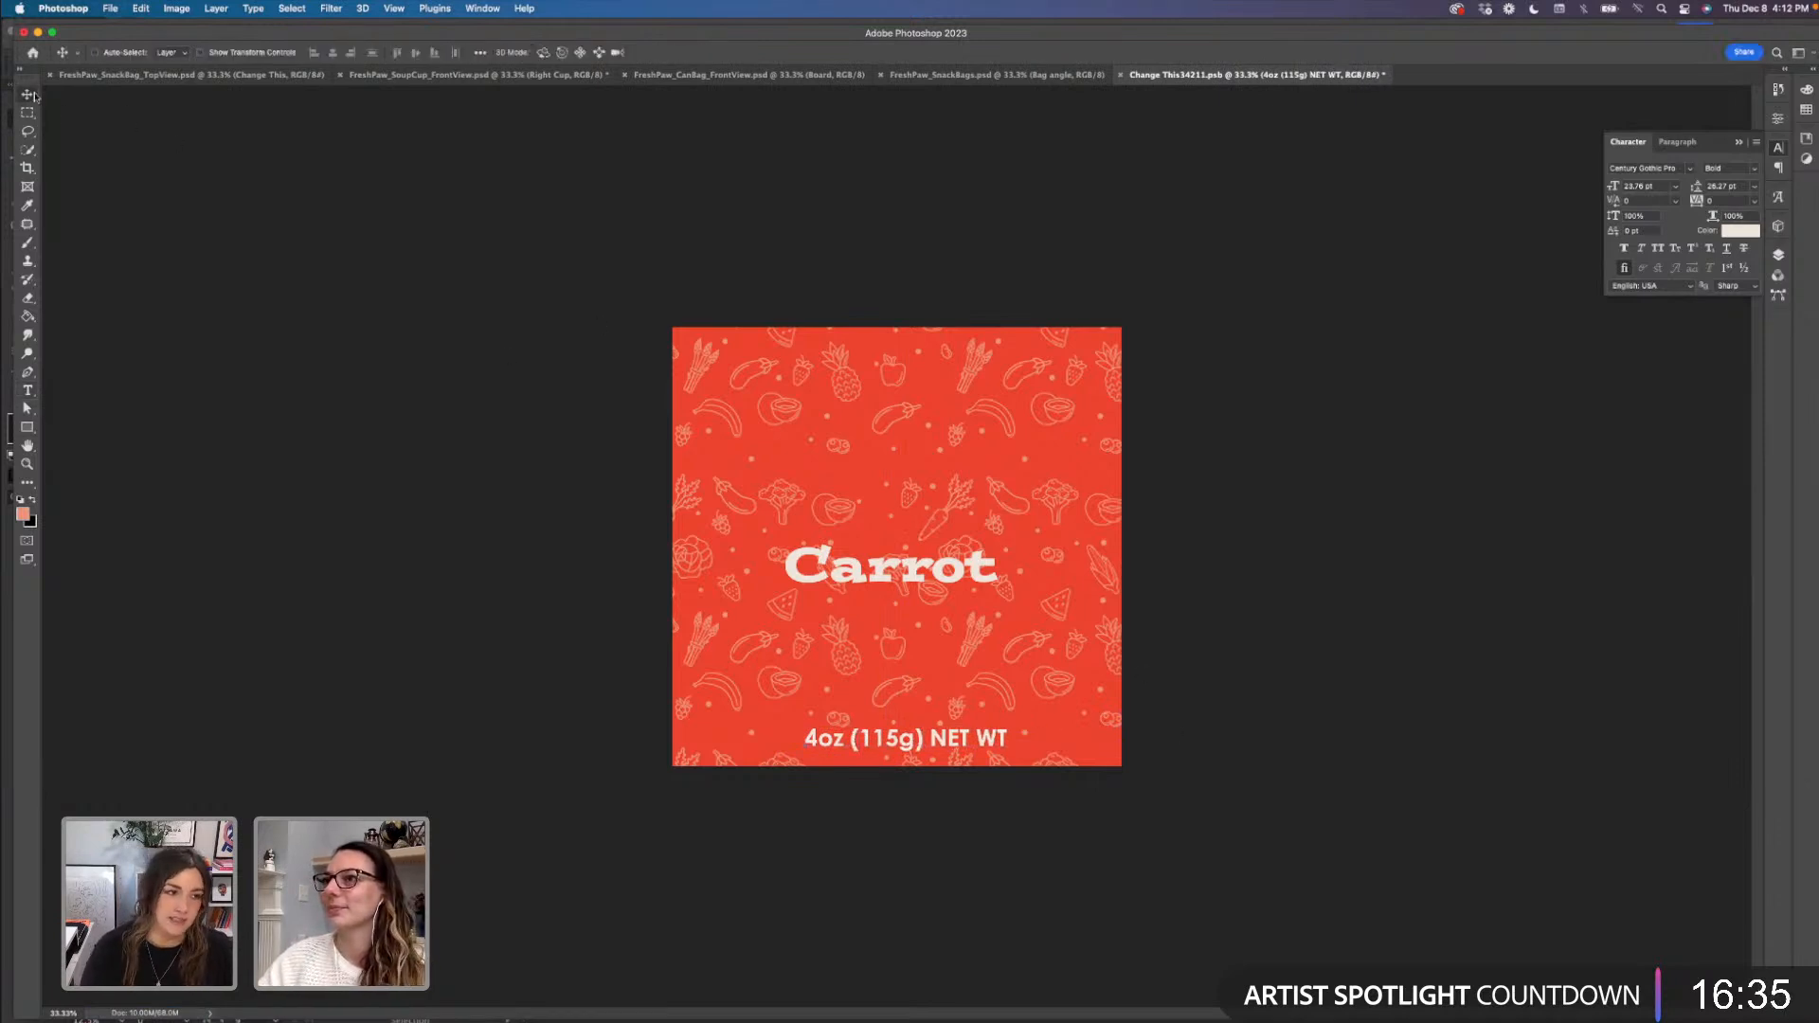
- Centre-align the net weight text and reposition it in the middle beneath the Carrot name
click(1678, 142)
click(1624, 168)
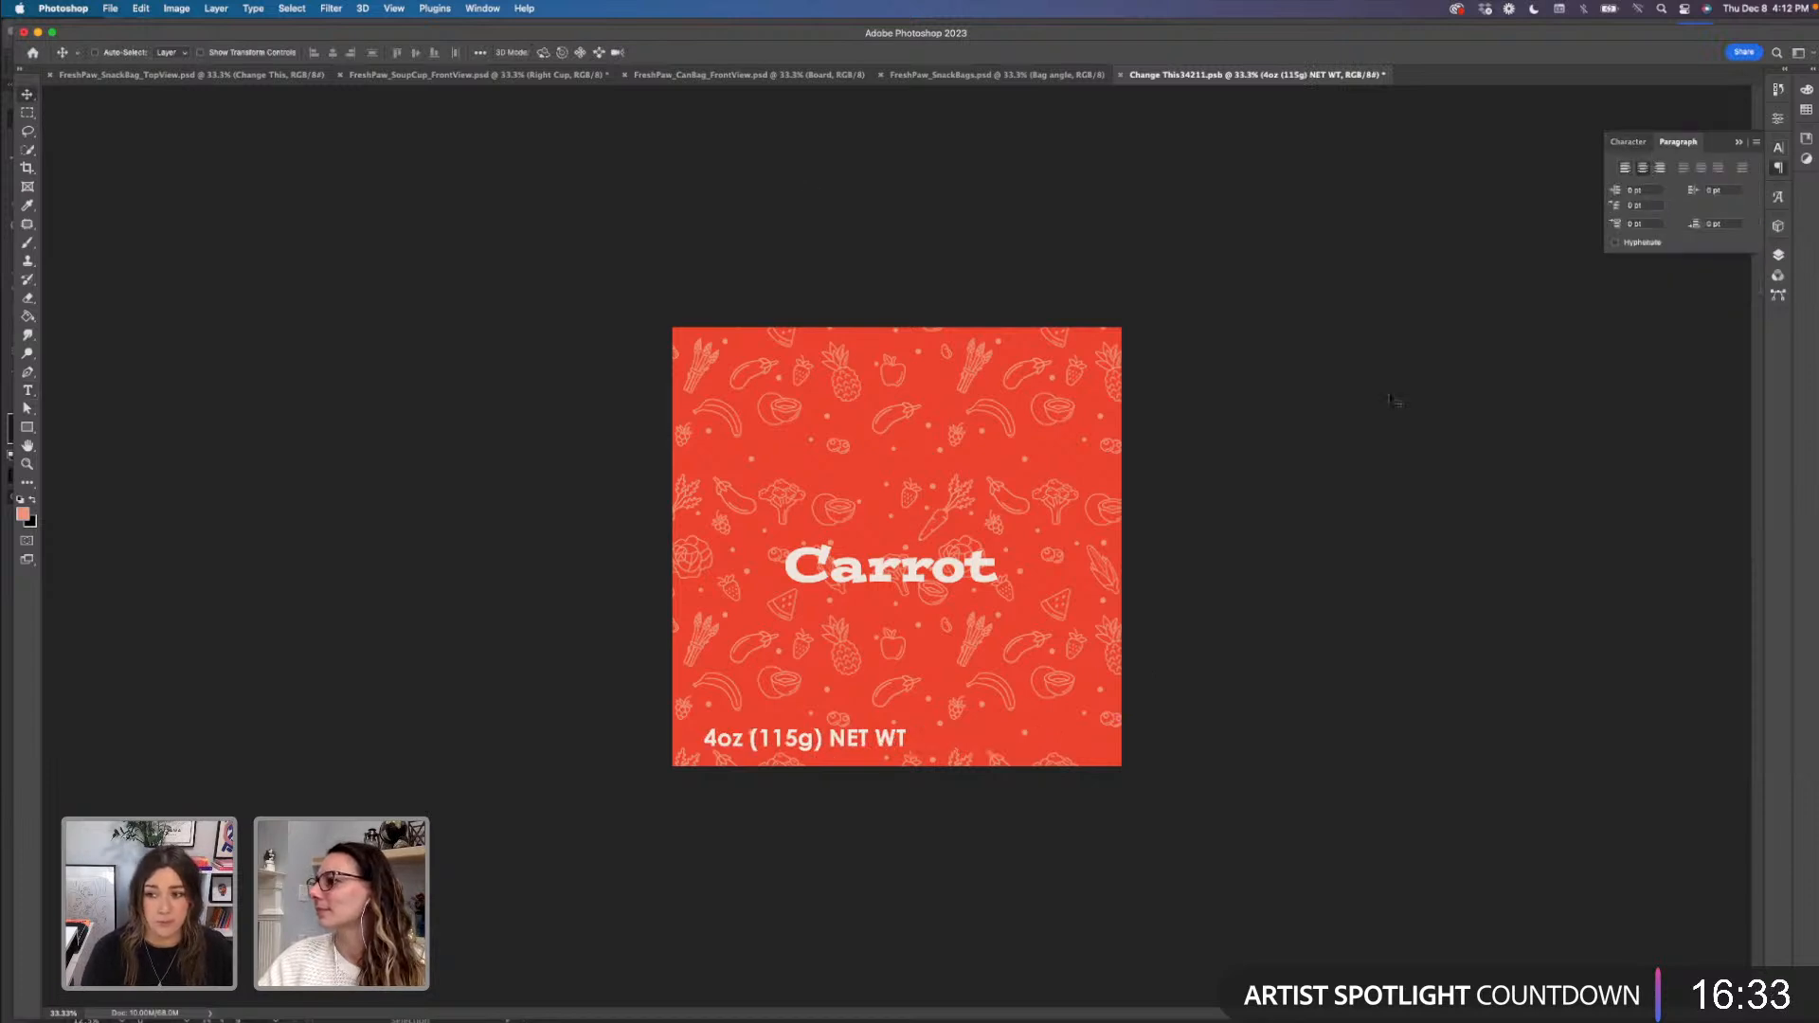
drag(837, 742, 917, 740)
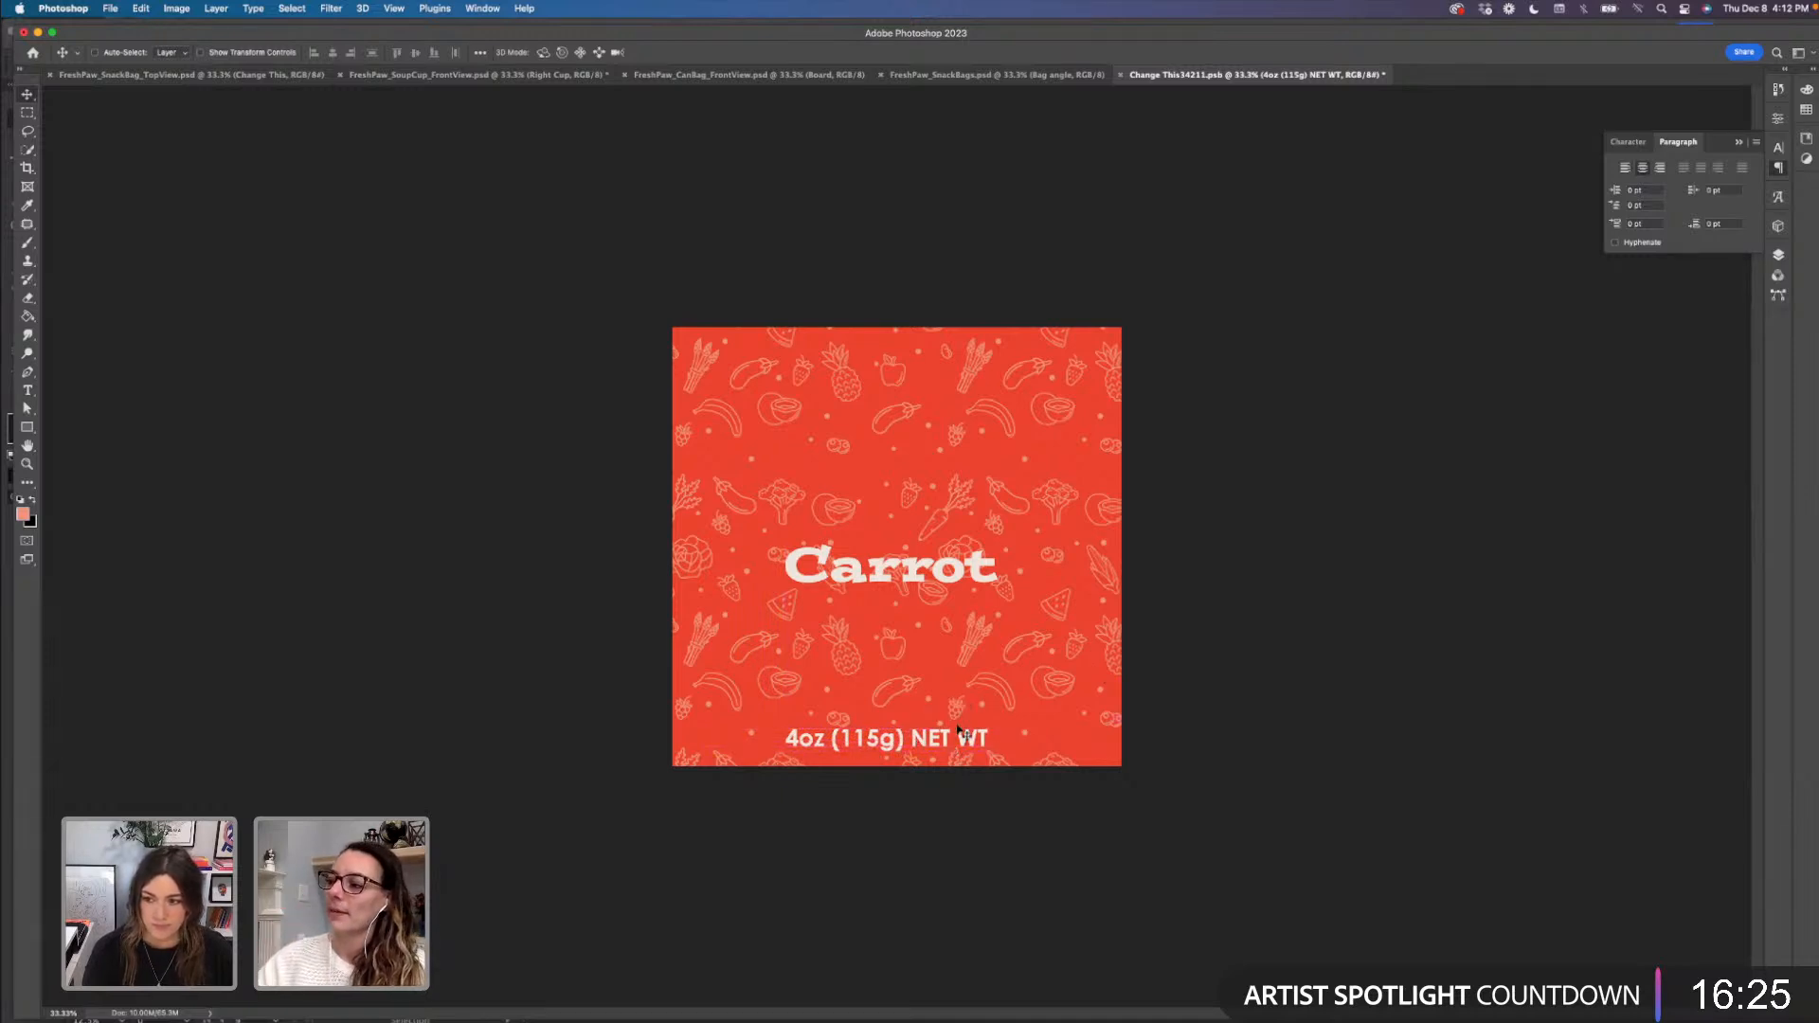
drag(933, 744, 948, 743)
- Scale the net weight text to about 86%, save the smart object and return to the soup cup mockup
key(super+t)
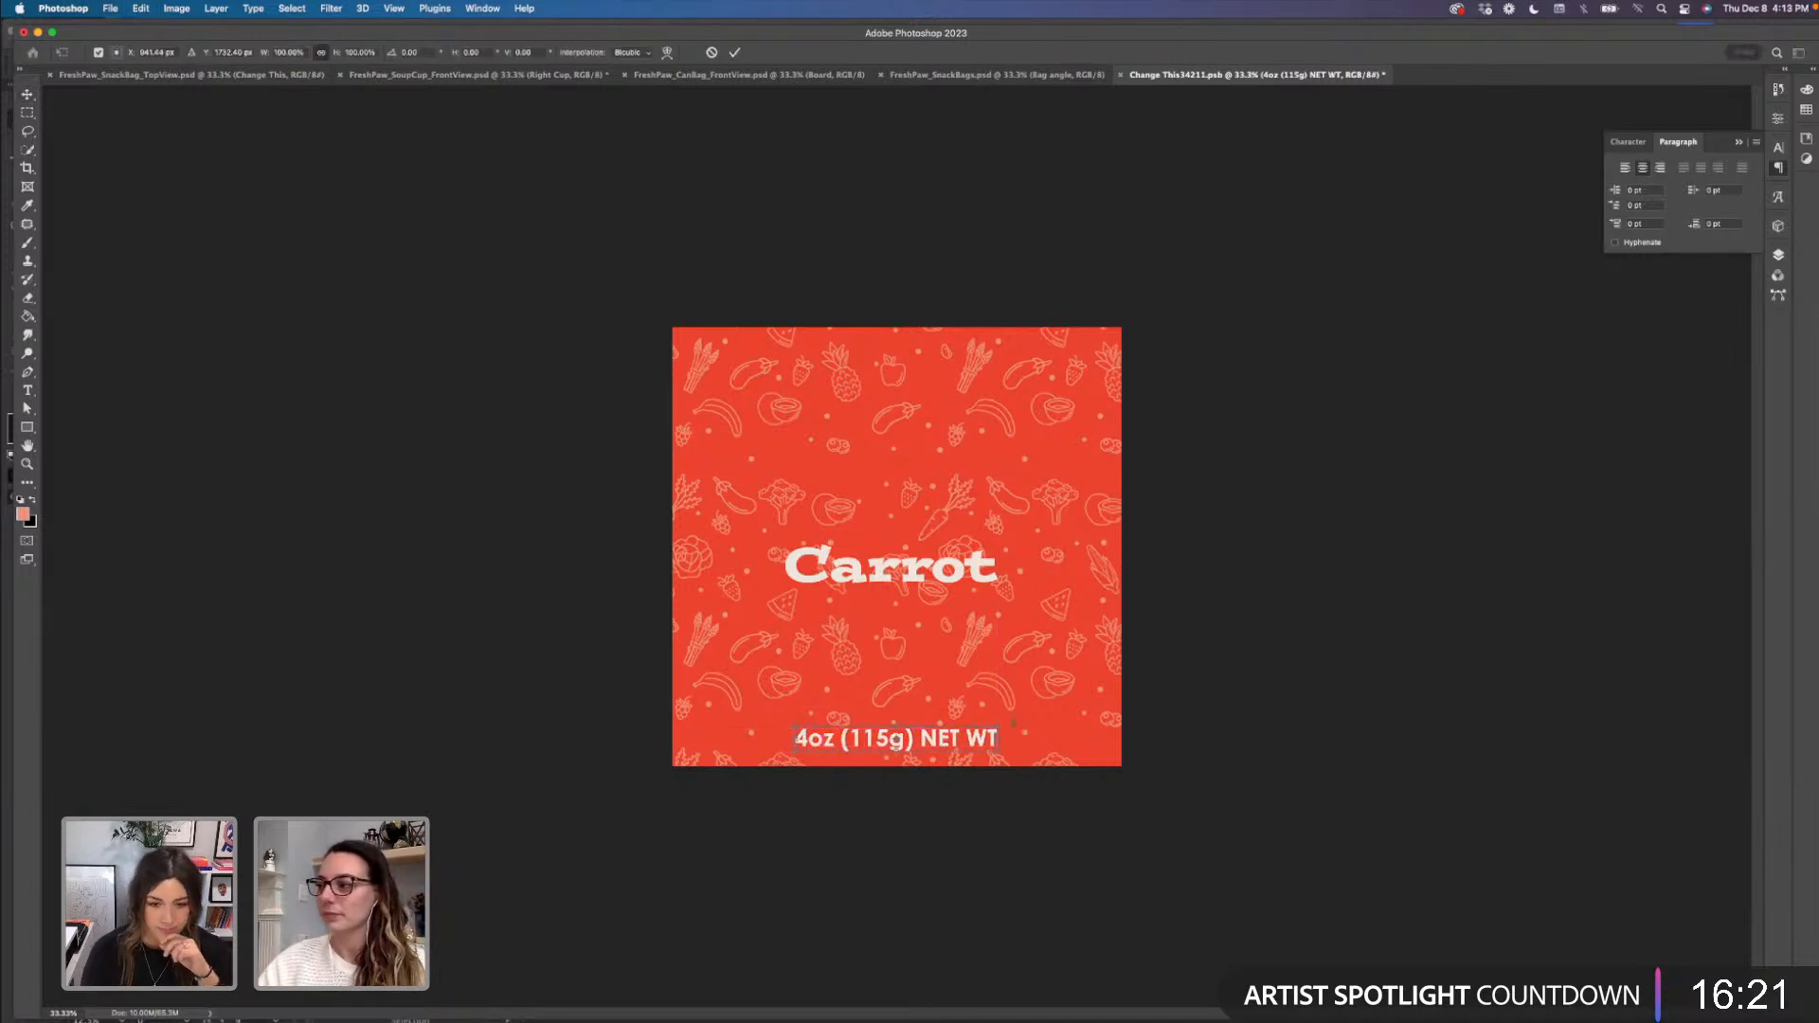
drag(1001, 739, 987, 738)
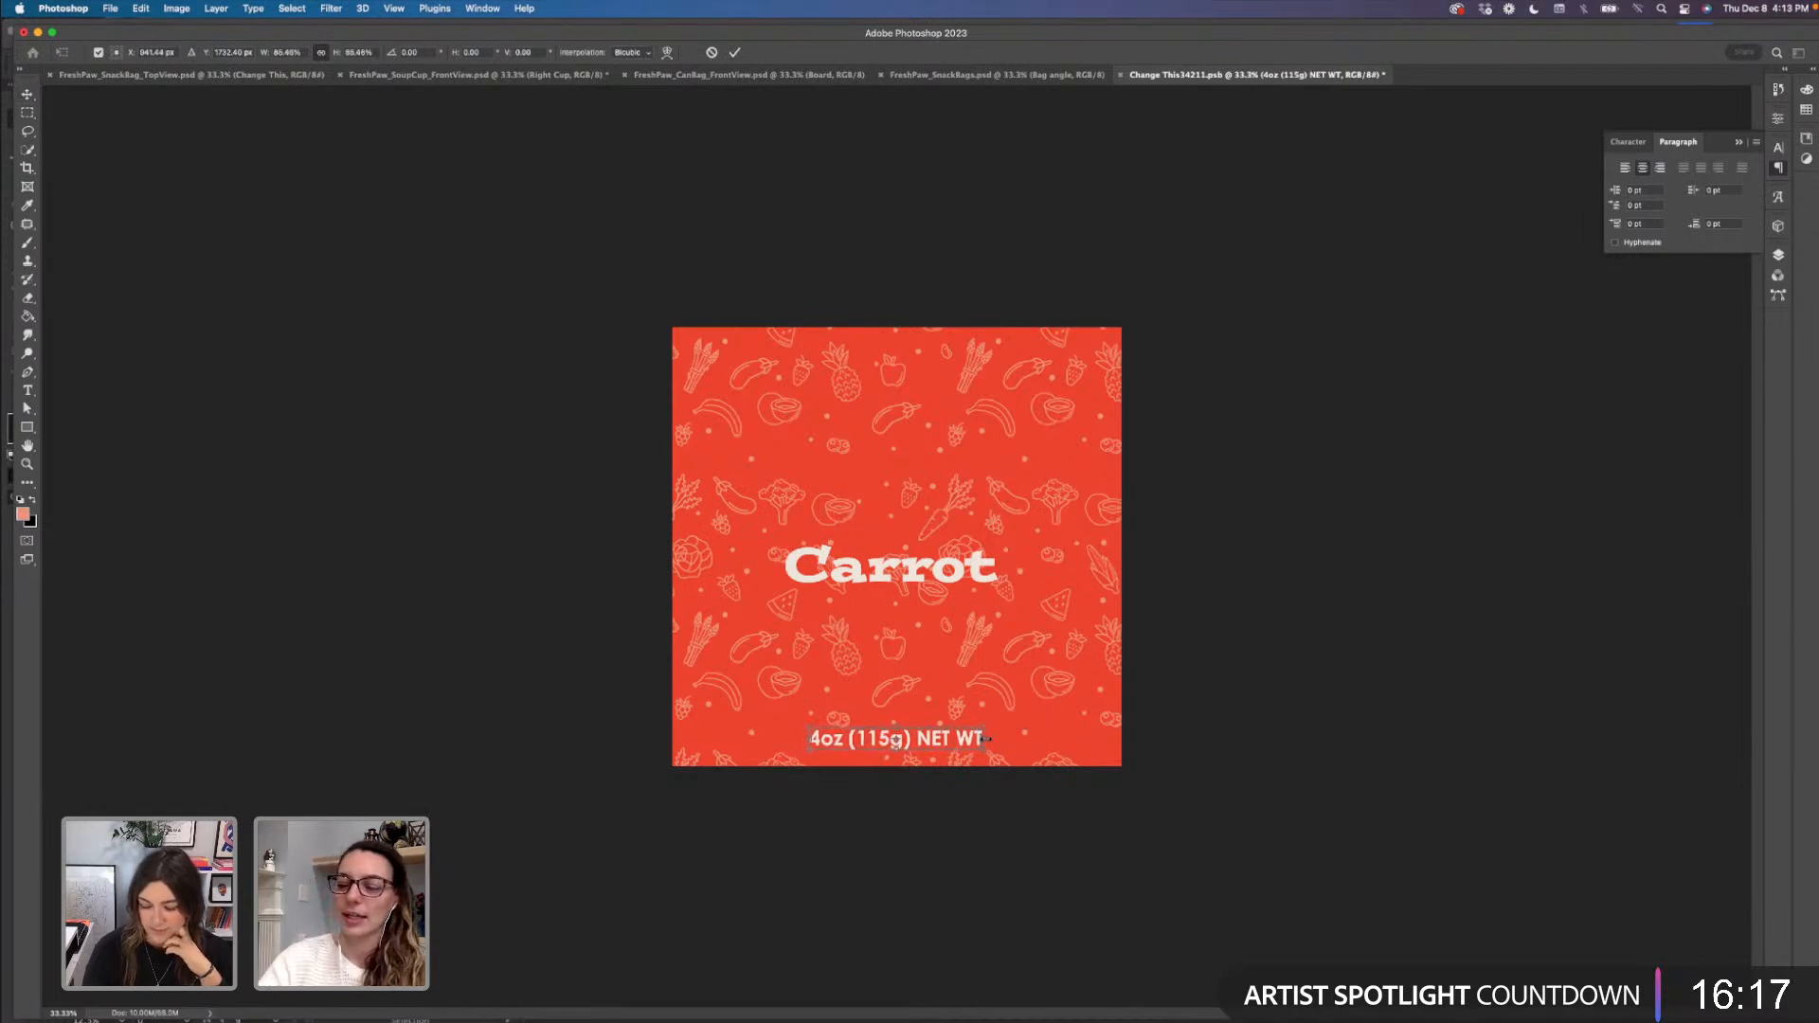
key(Return)
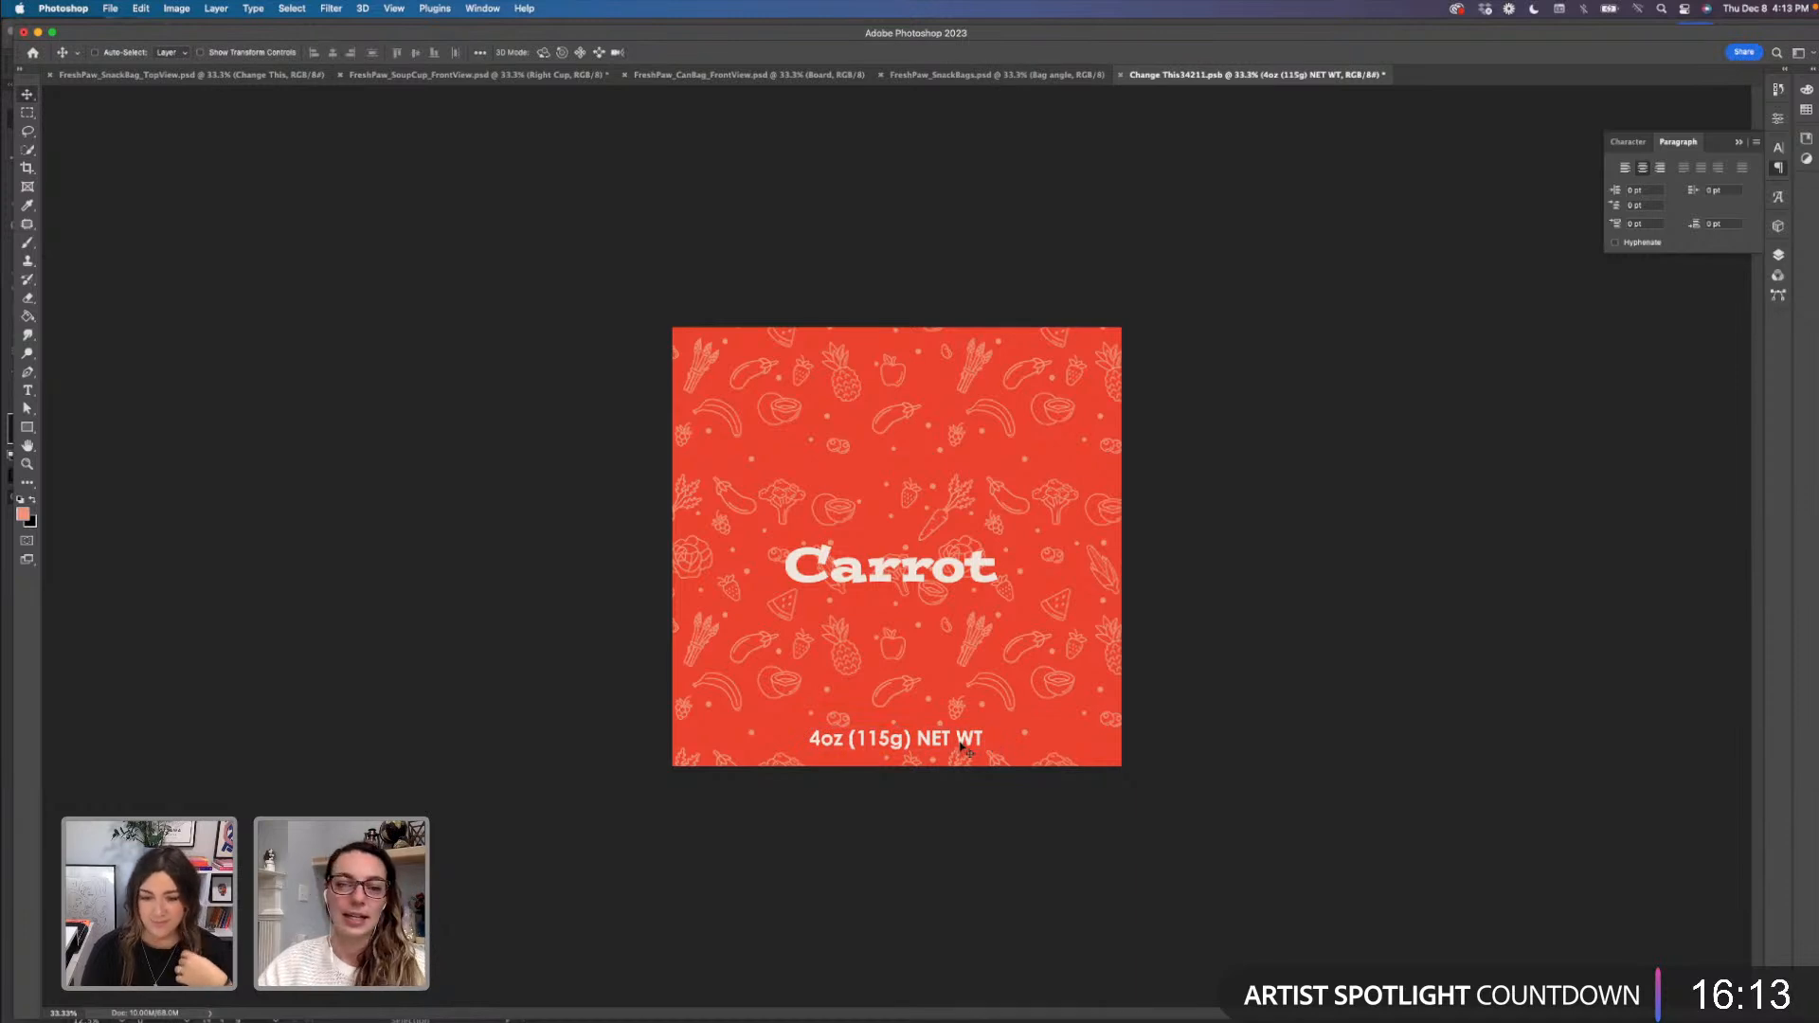
key(super+s)
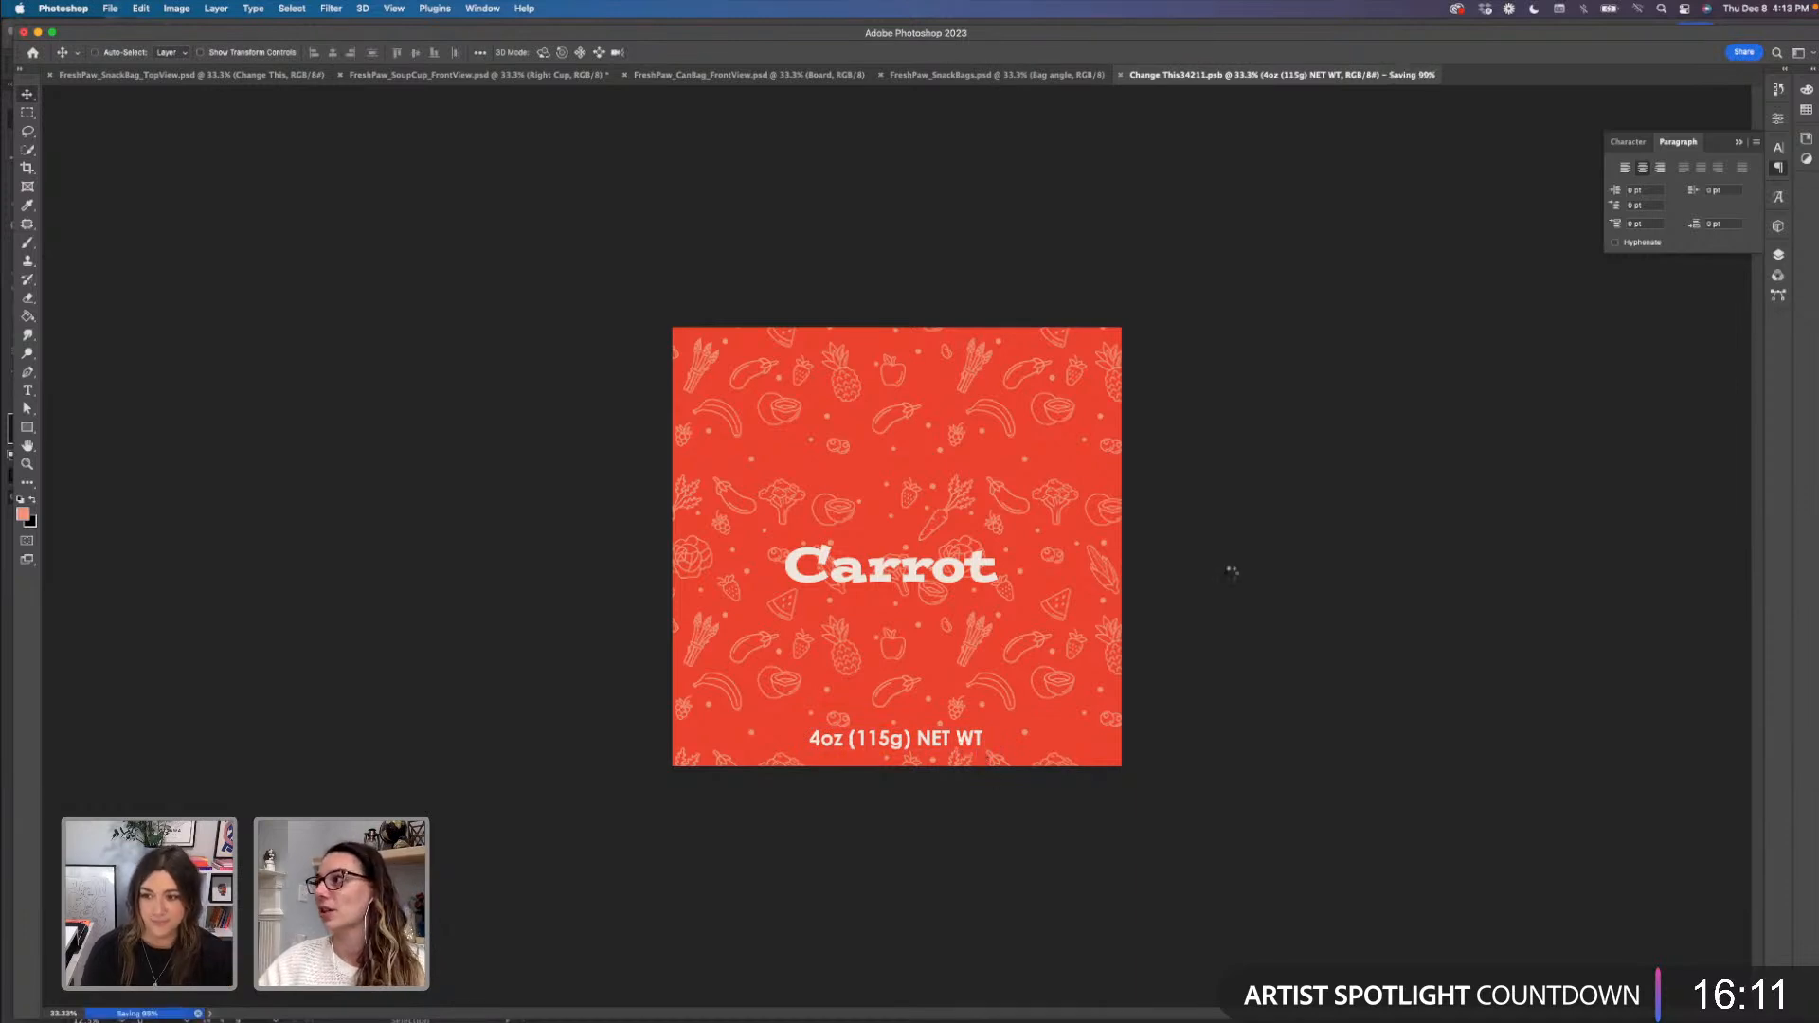
click(486, 80)
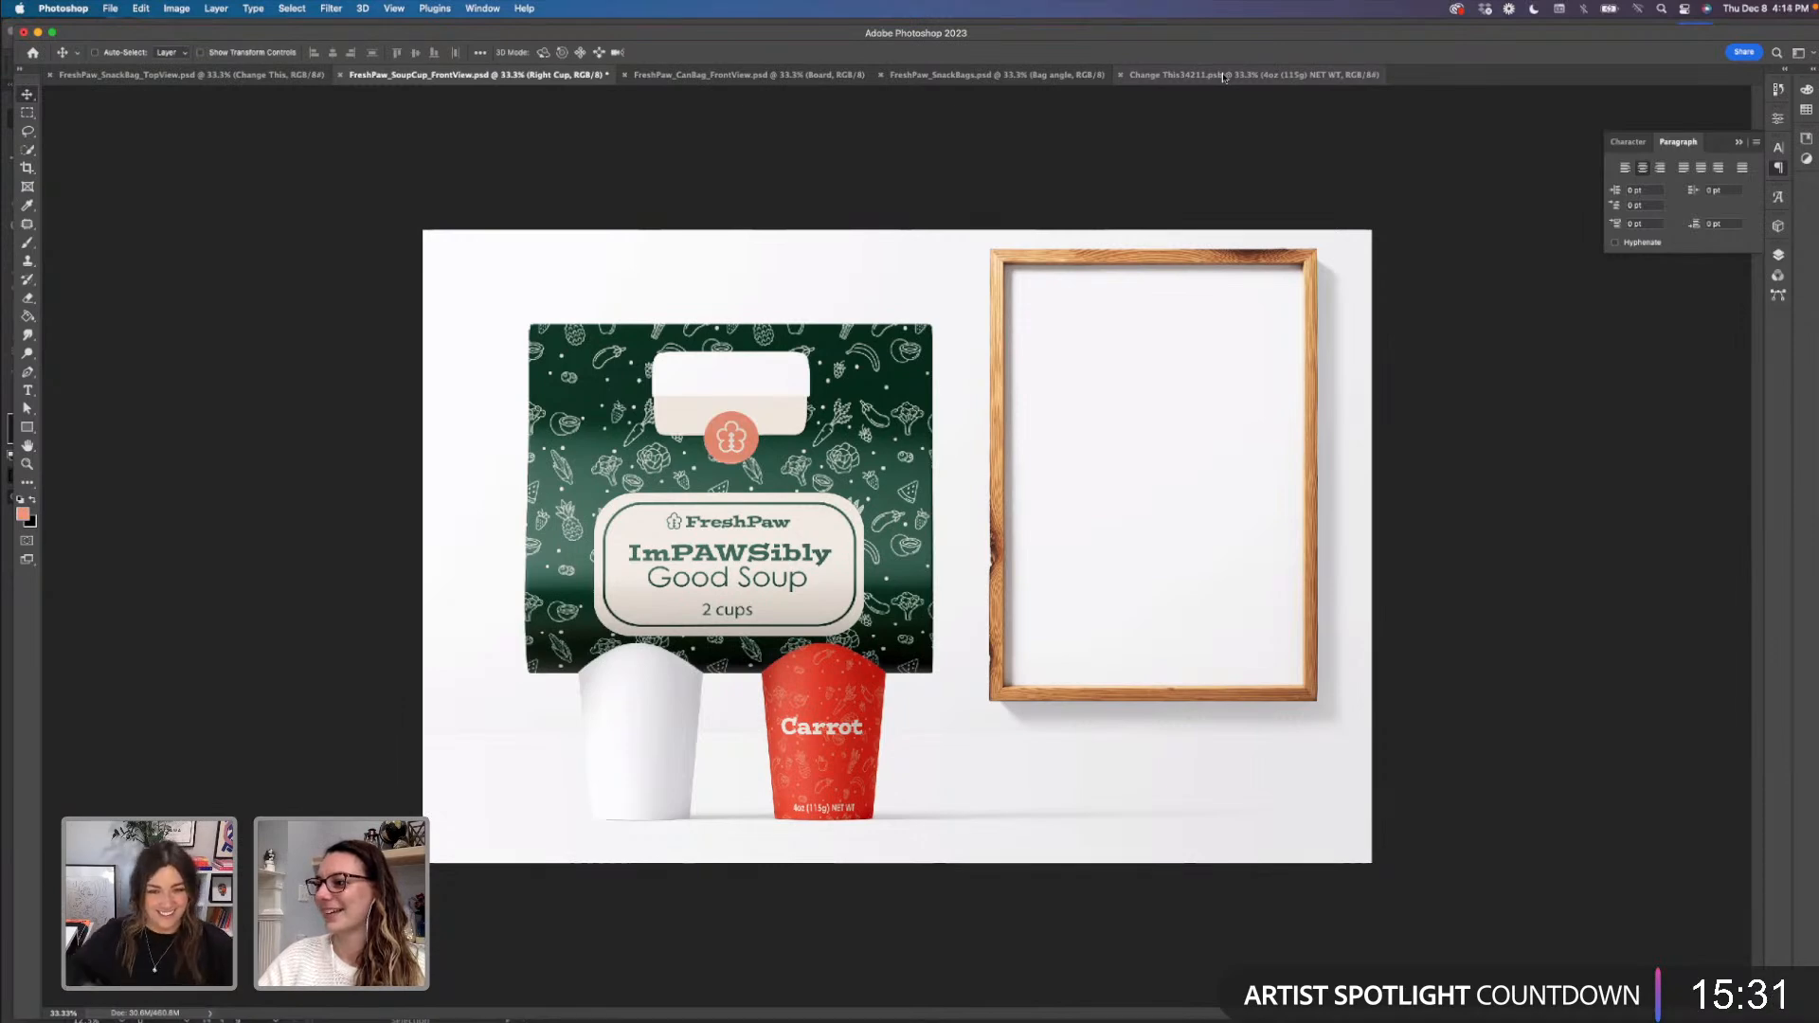
- Open the Left Cup smart object from the soup cup mockup
click(1224, 76)
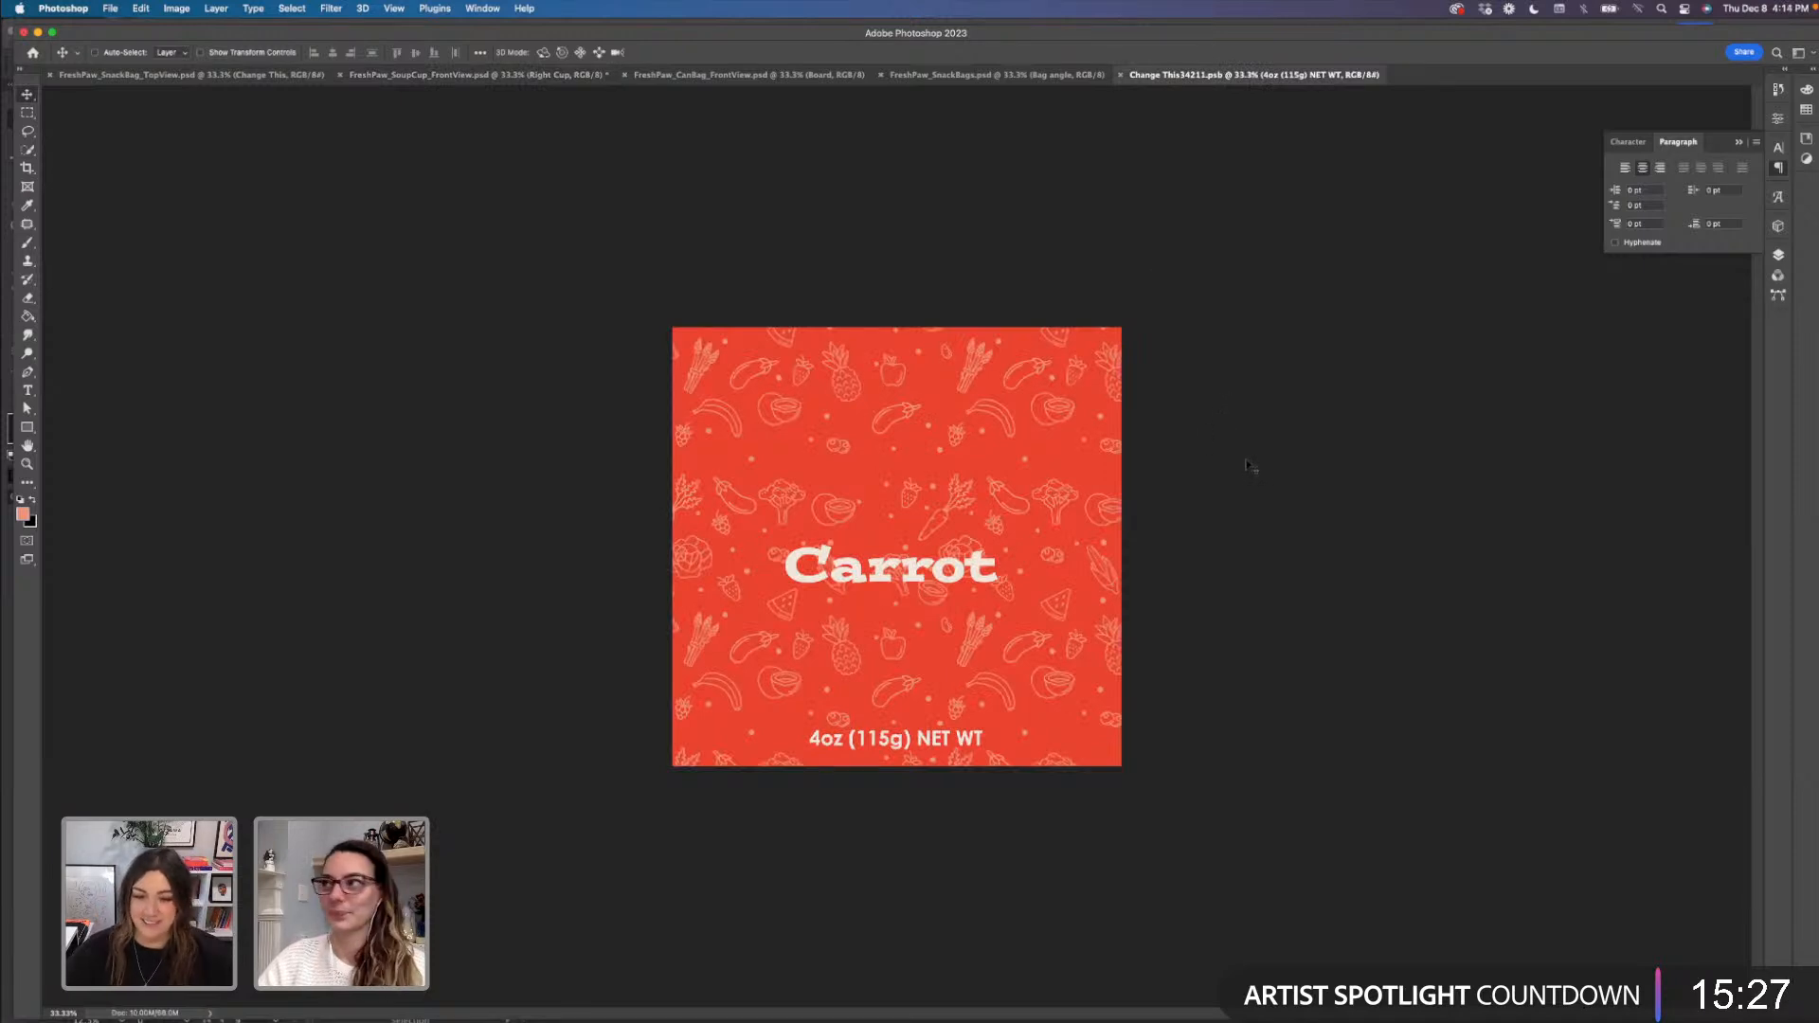
click(507, 75)
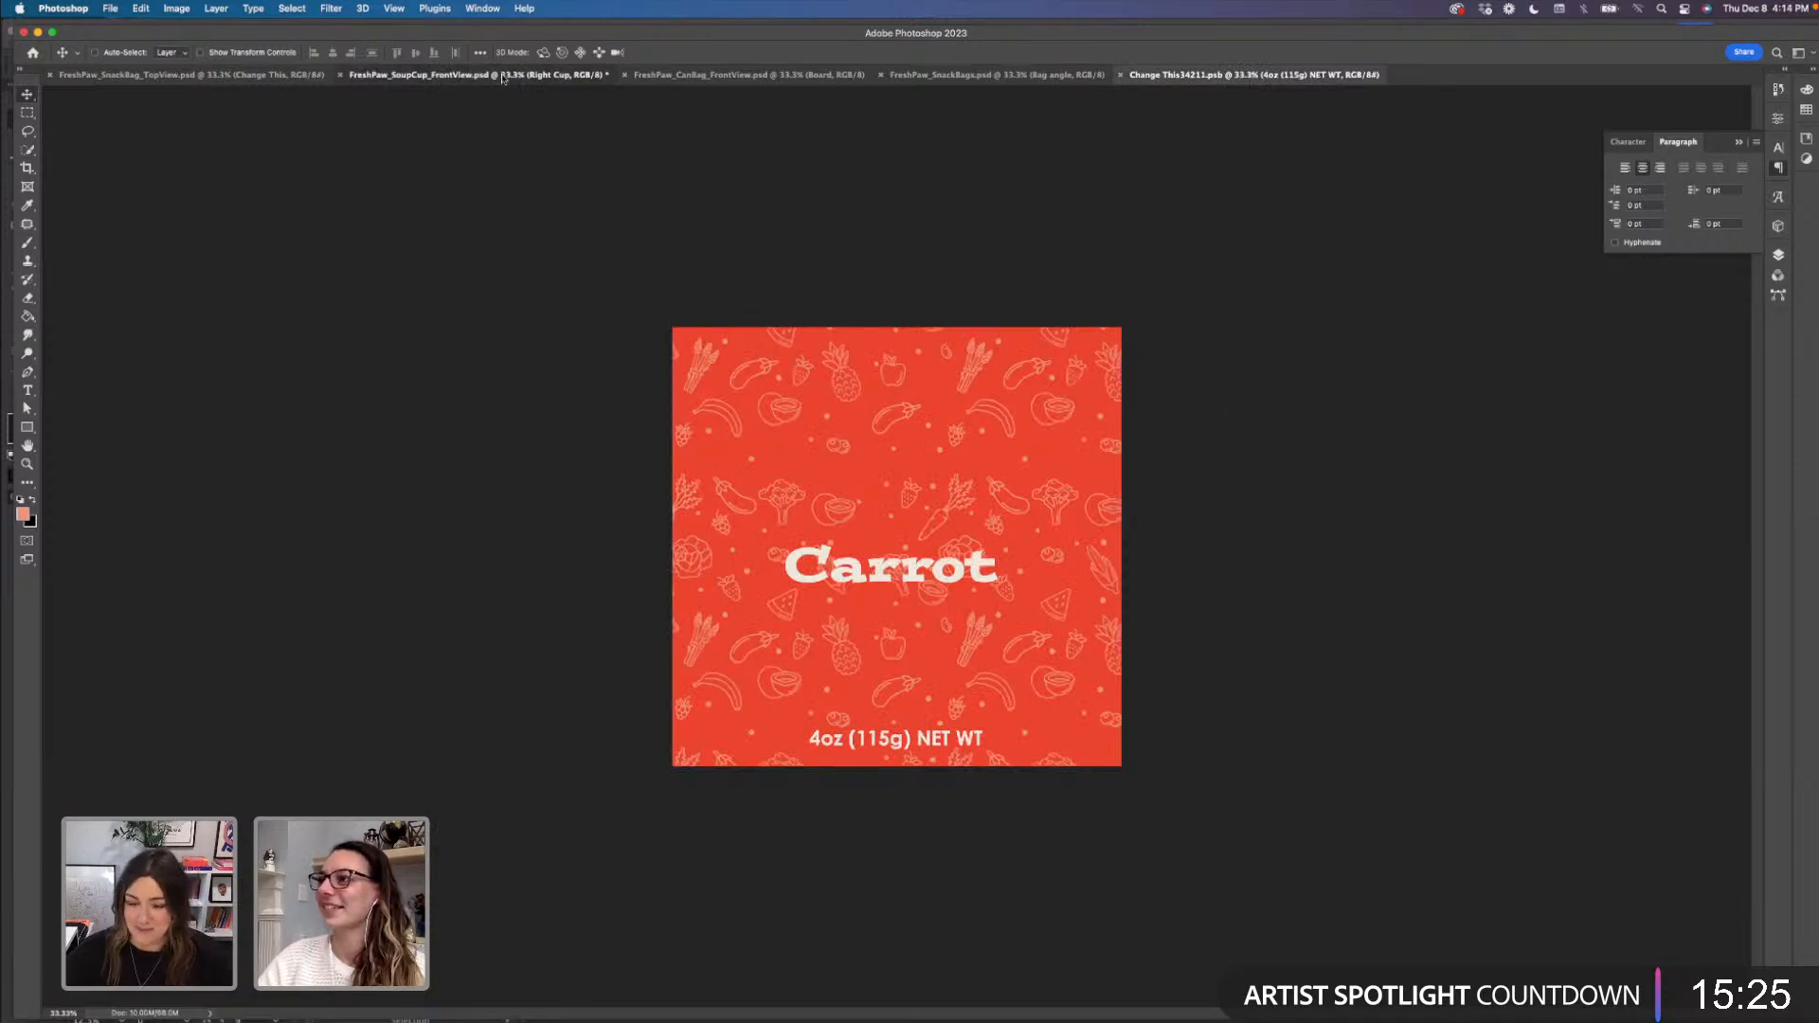
click(1778, 254)
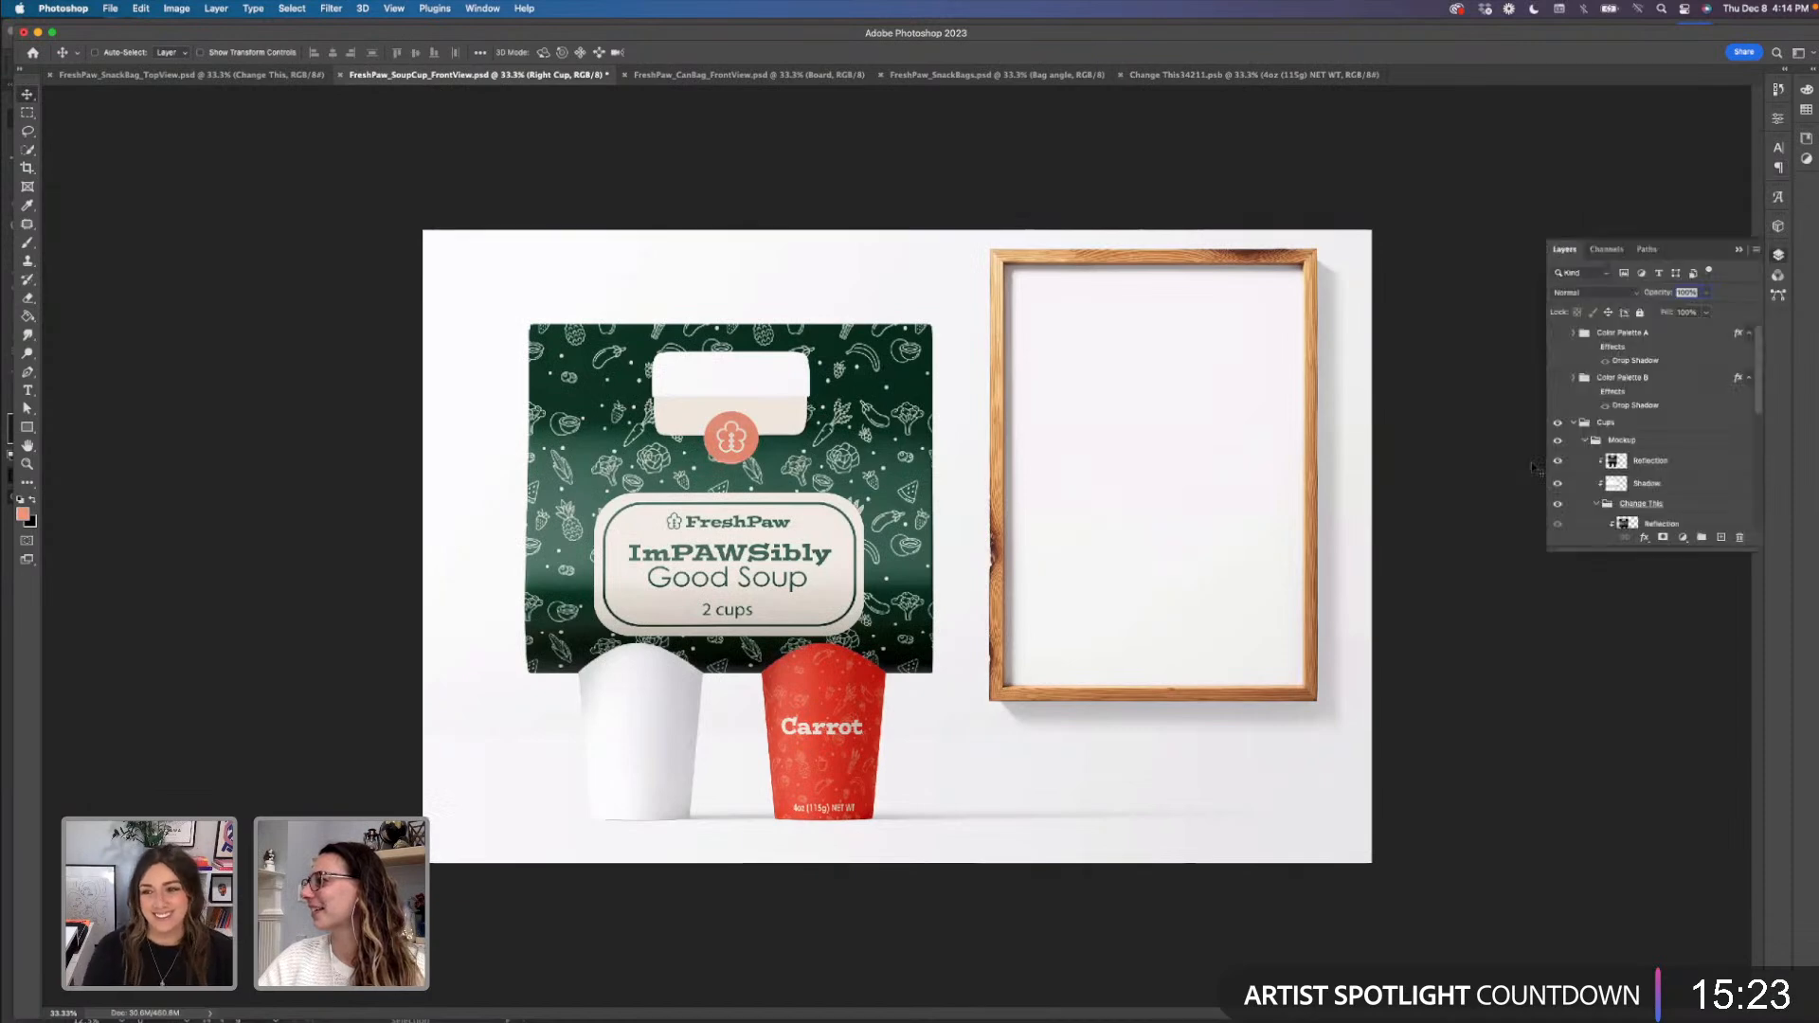
scroll(1677, 470, down, 5)
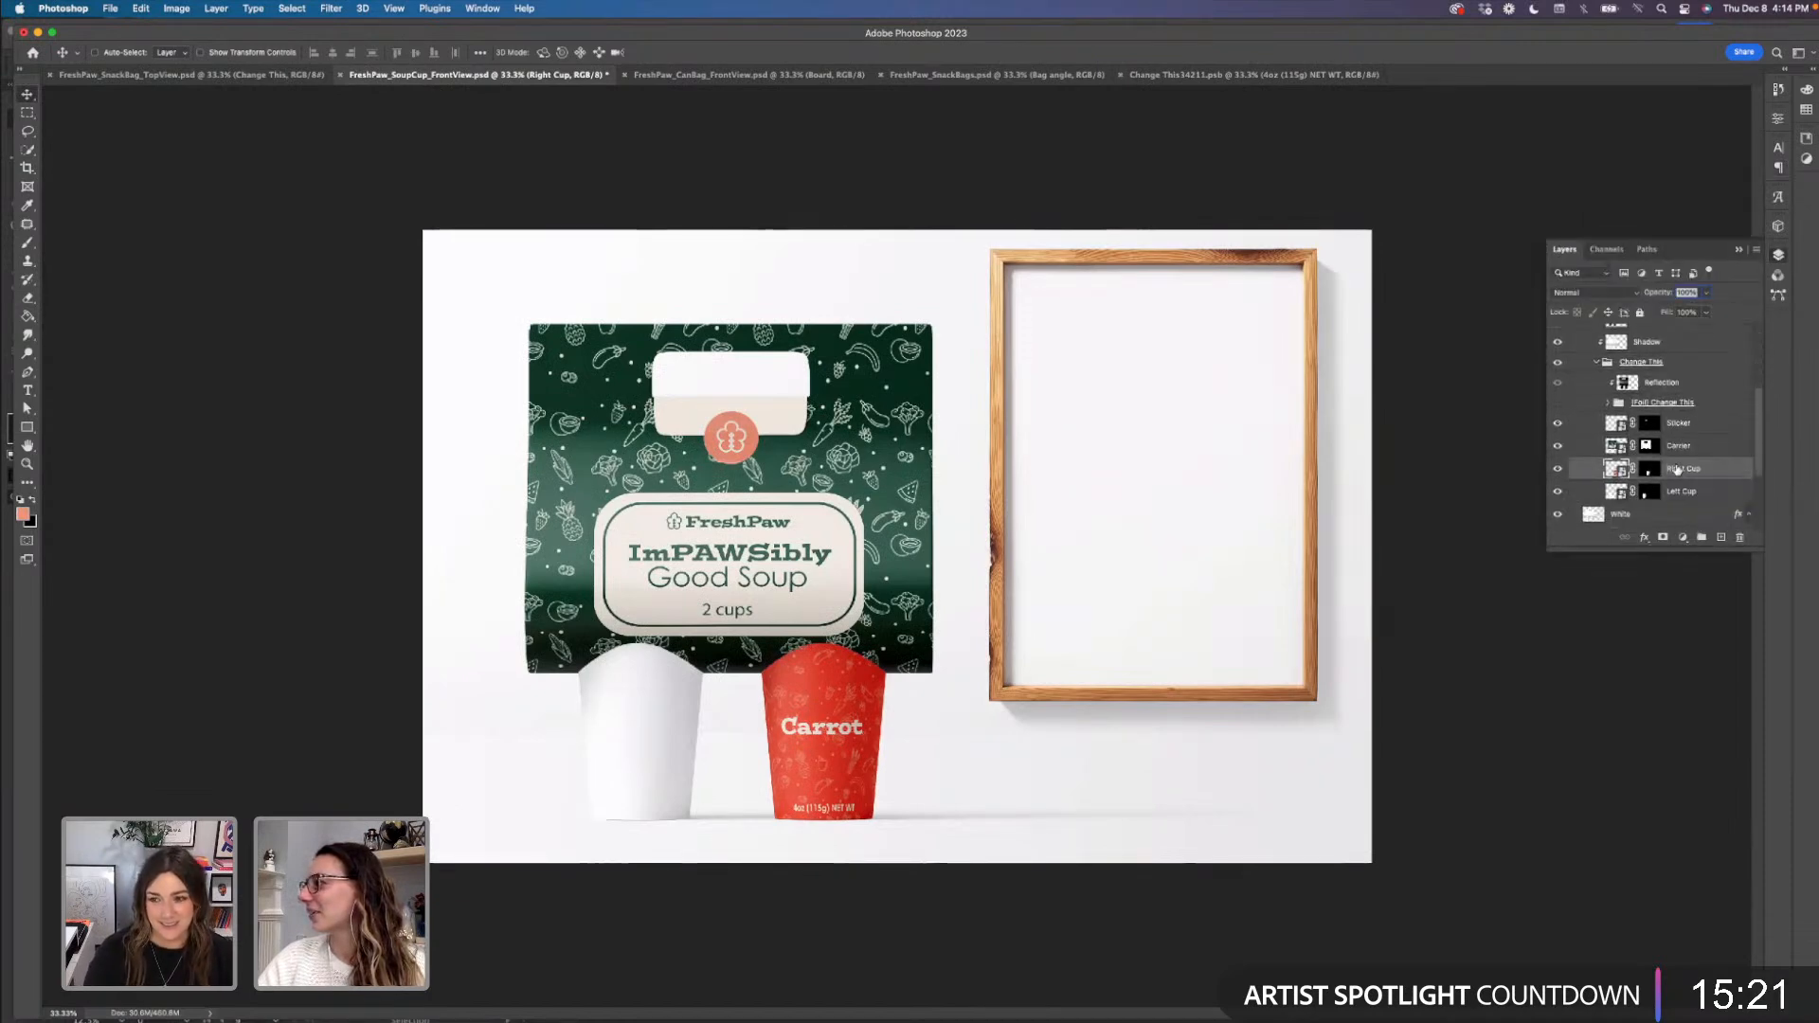
double_click(1615, 484)
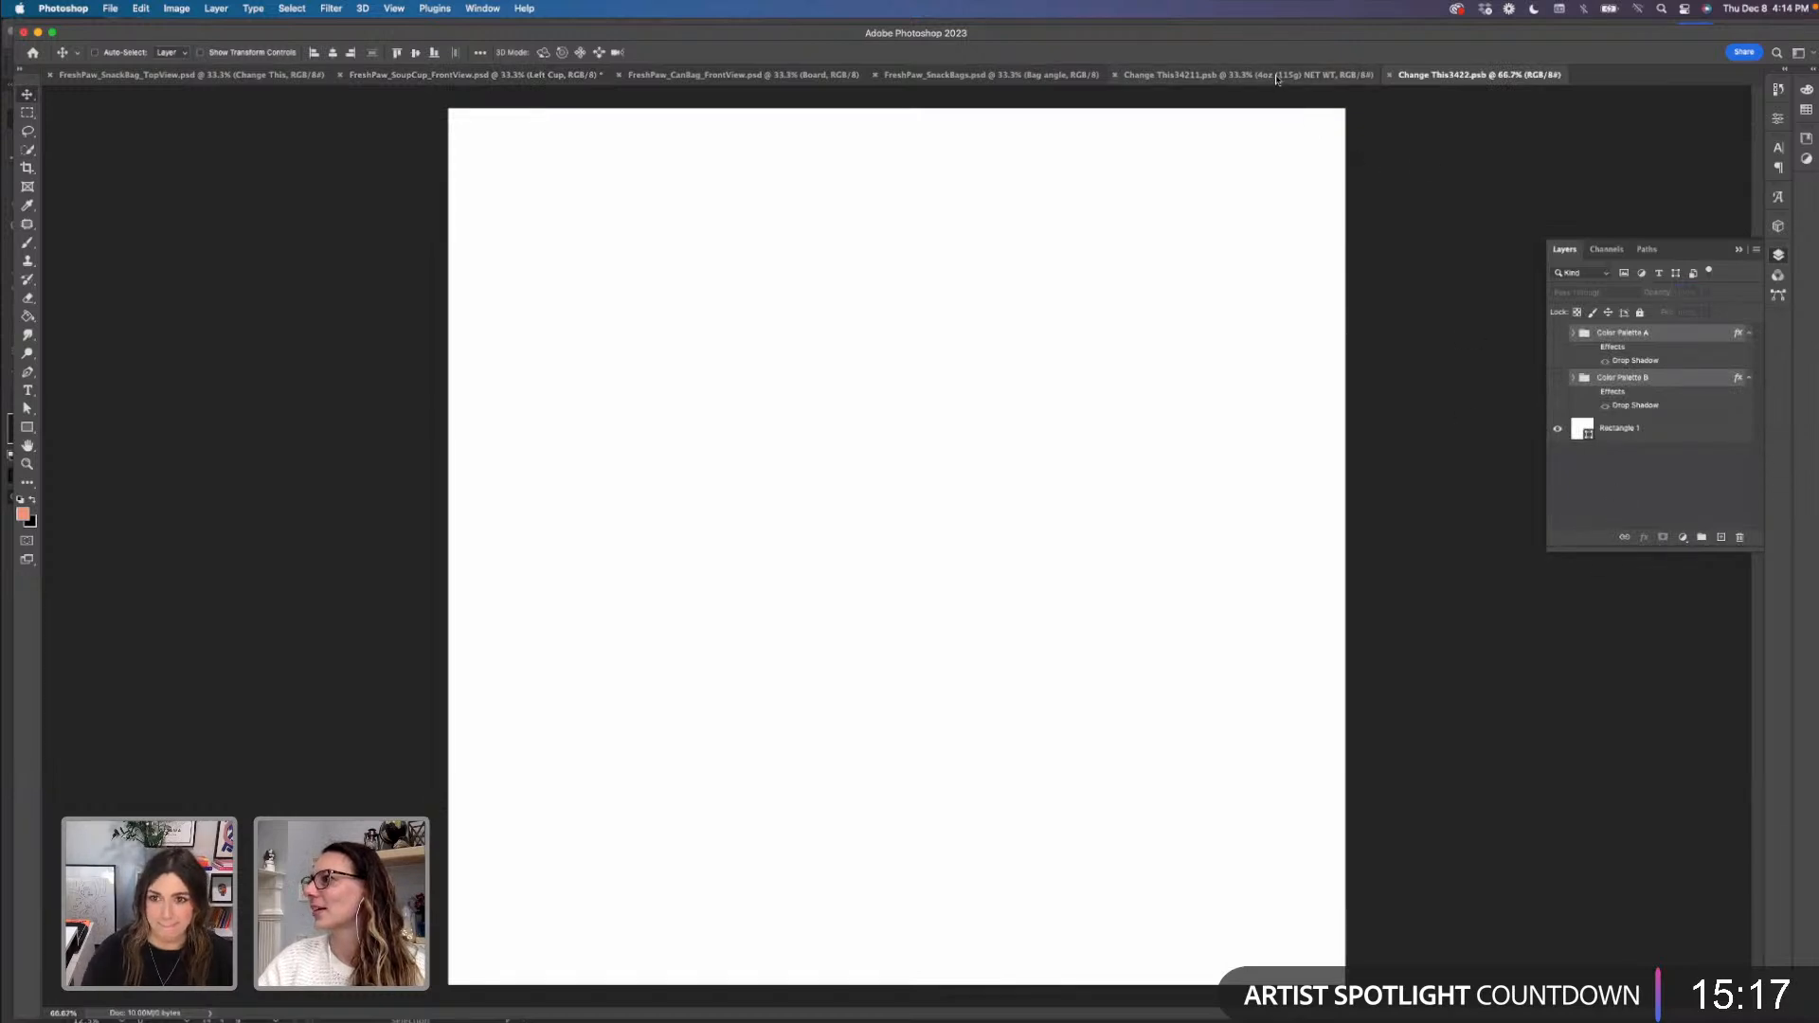
- Float the Carrot smart object's window and copy its Carrot text, net weight text and pattern layers into the Left Cup smart object
drag(1275, 80, 369, 511)
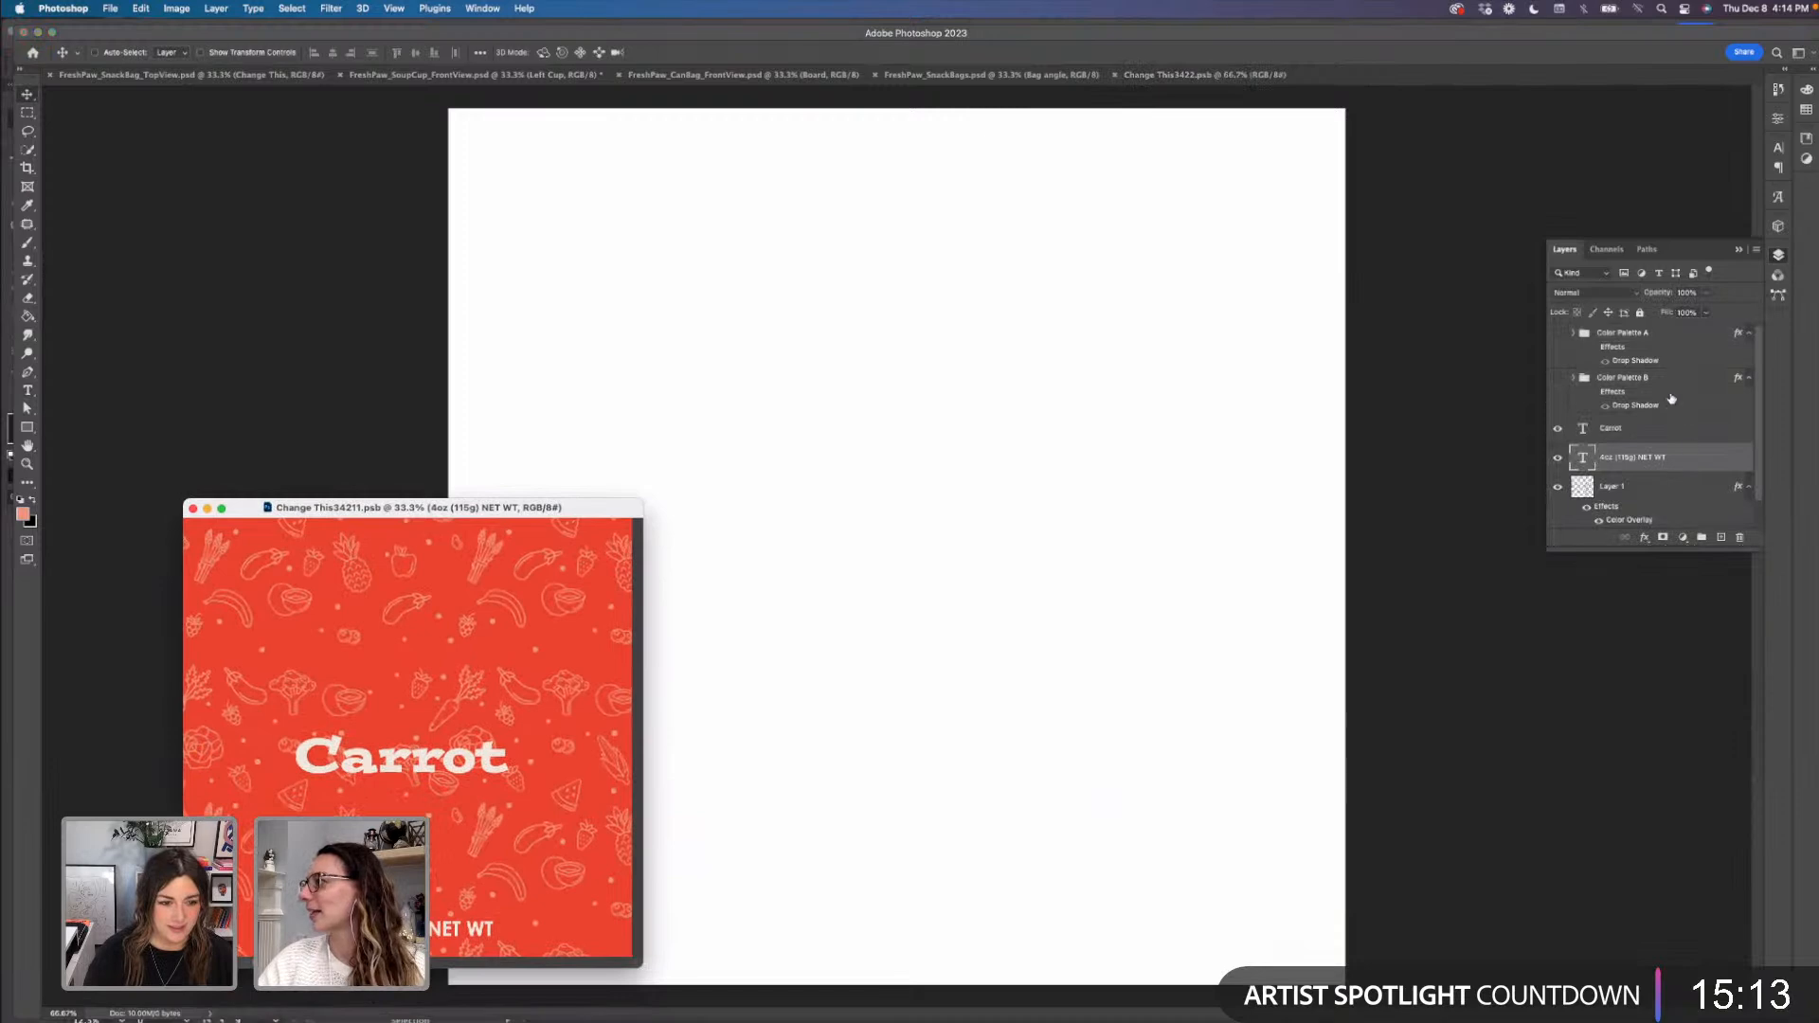
click(1666, 434)
scroll(1666, 434, down, 2)
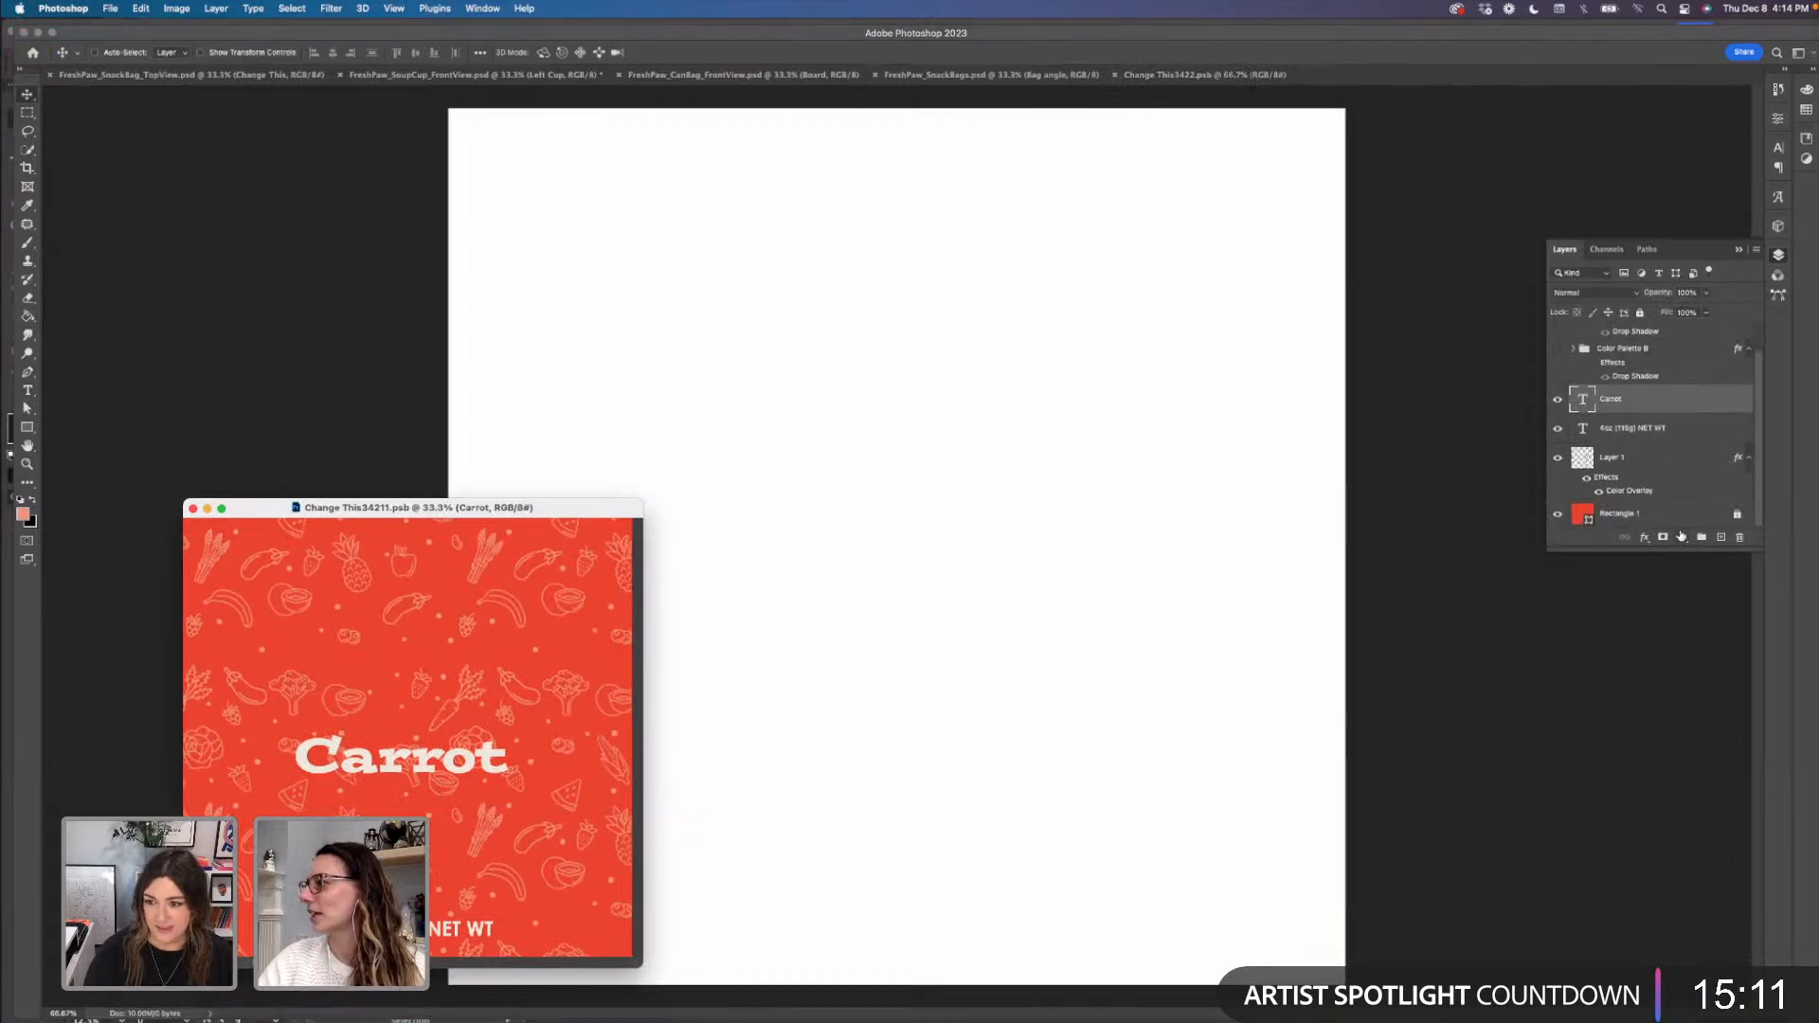
shift+click(1674, 462)
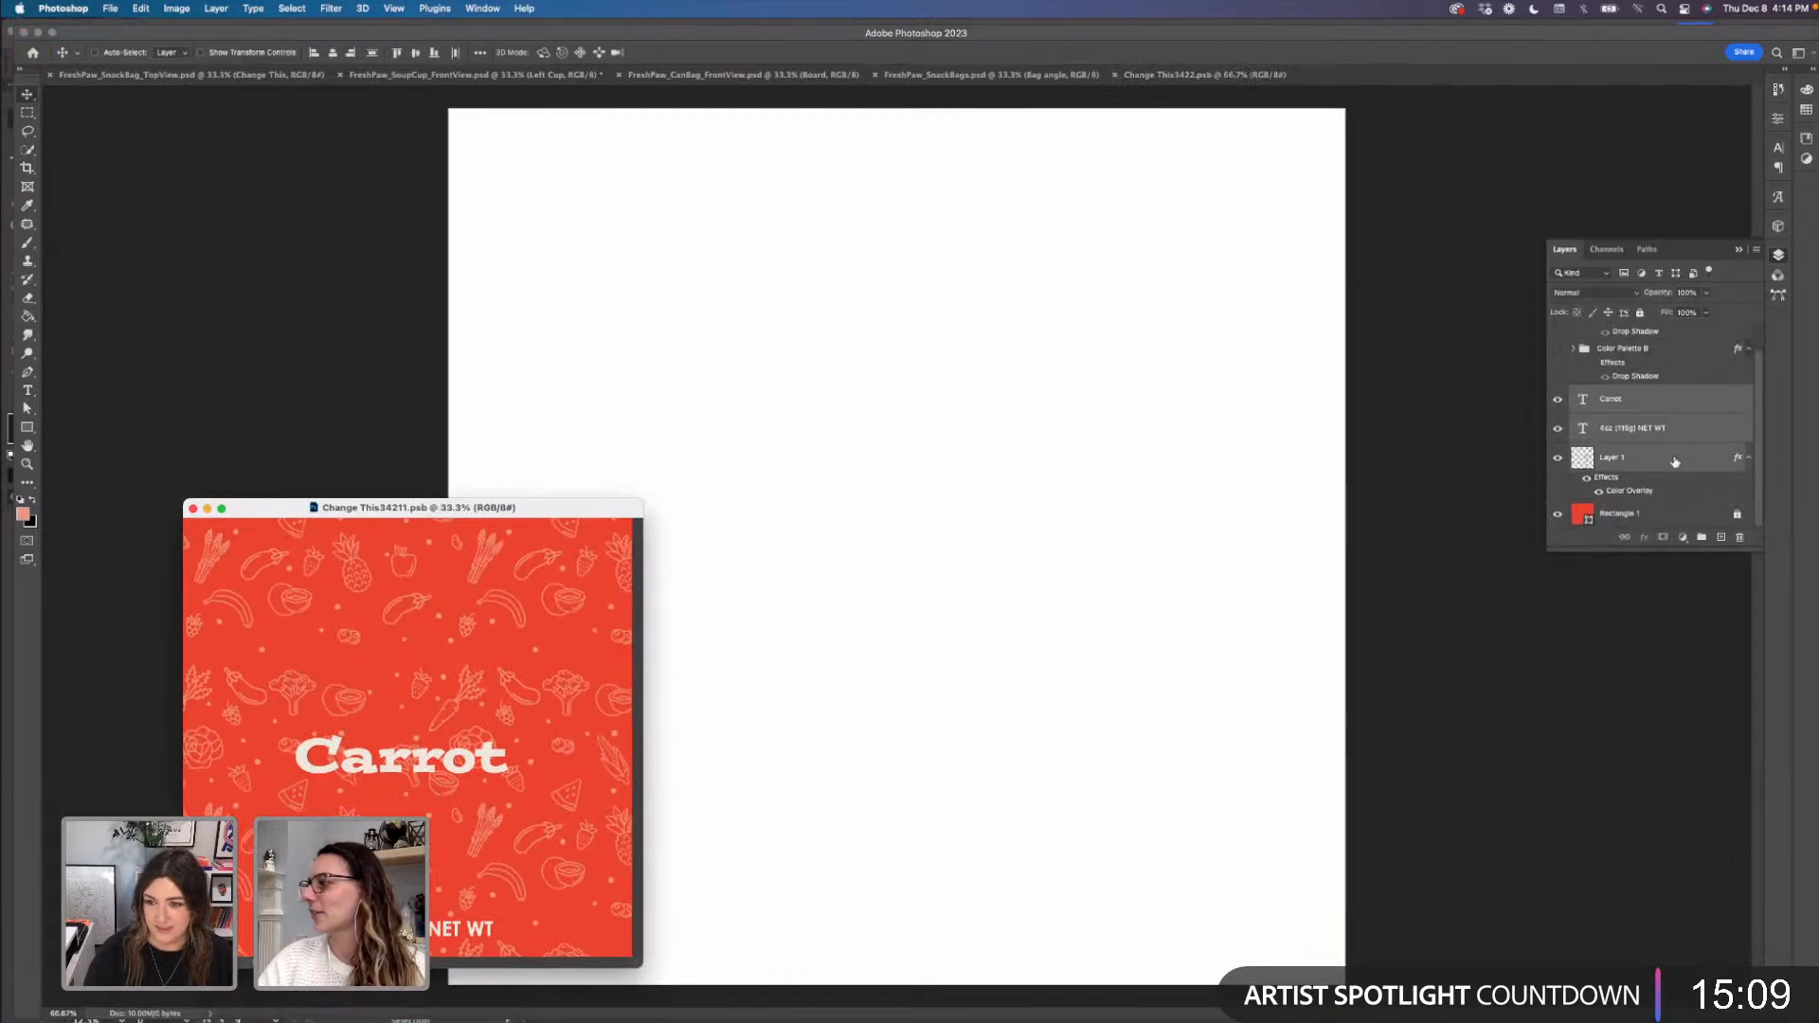
drag(1642, 458, 957, 599)
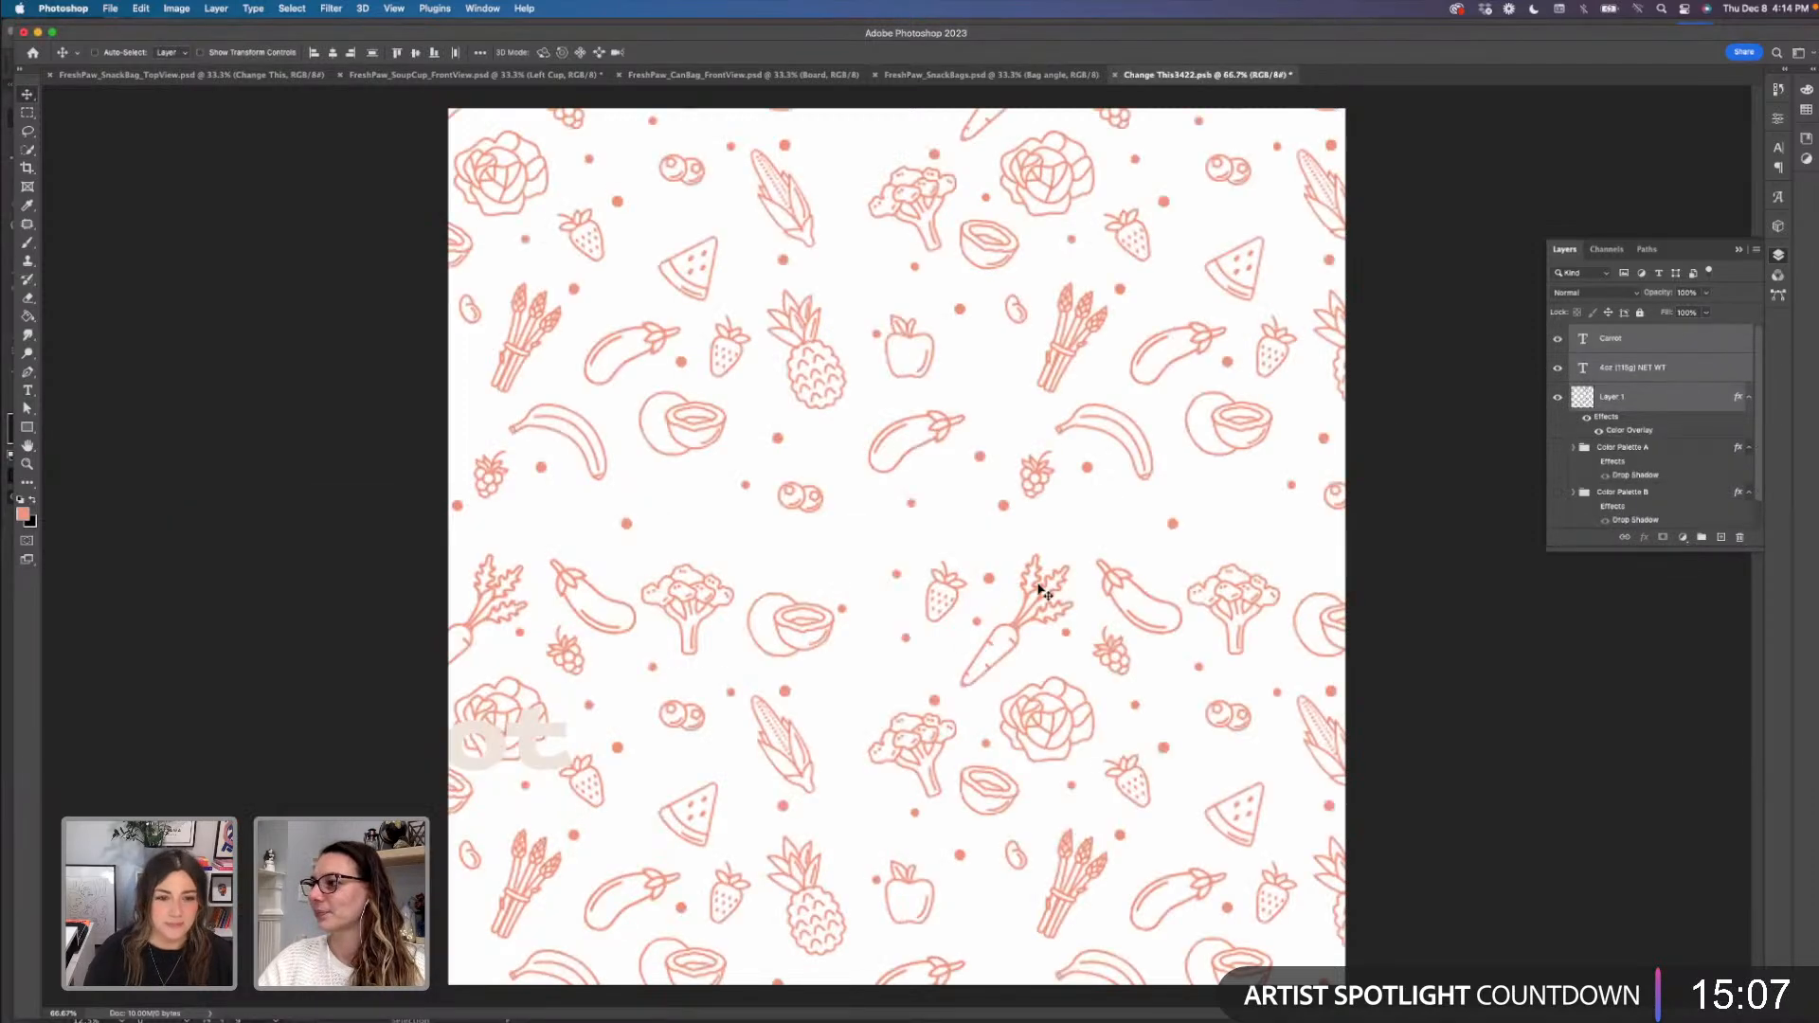
- Move the copied text and pattern layers together so they sit centred on the left cup's artwork
key(super+minus)
key(super+minus)
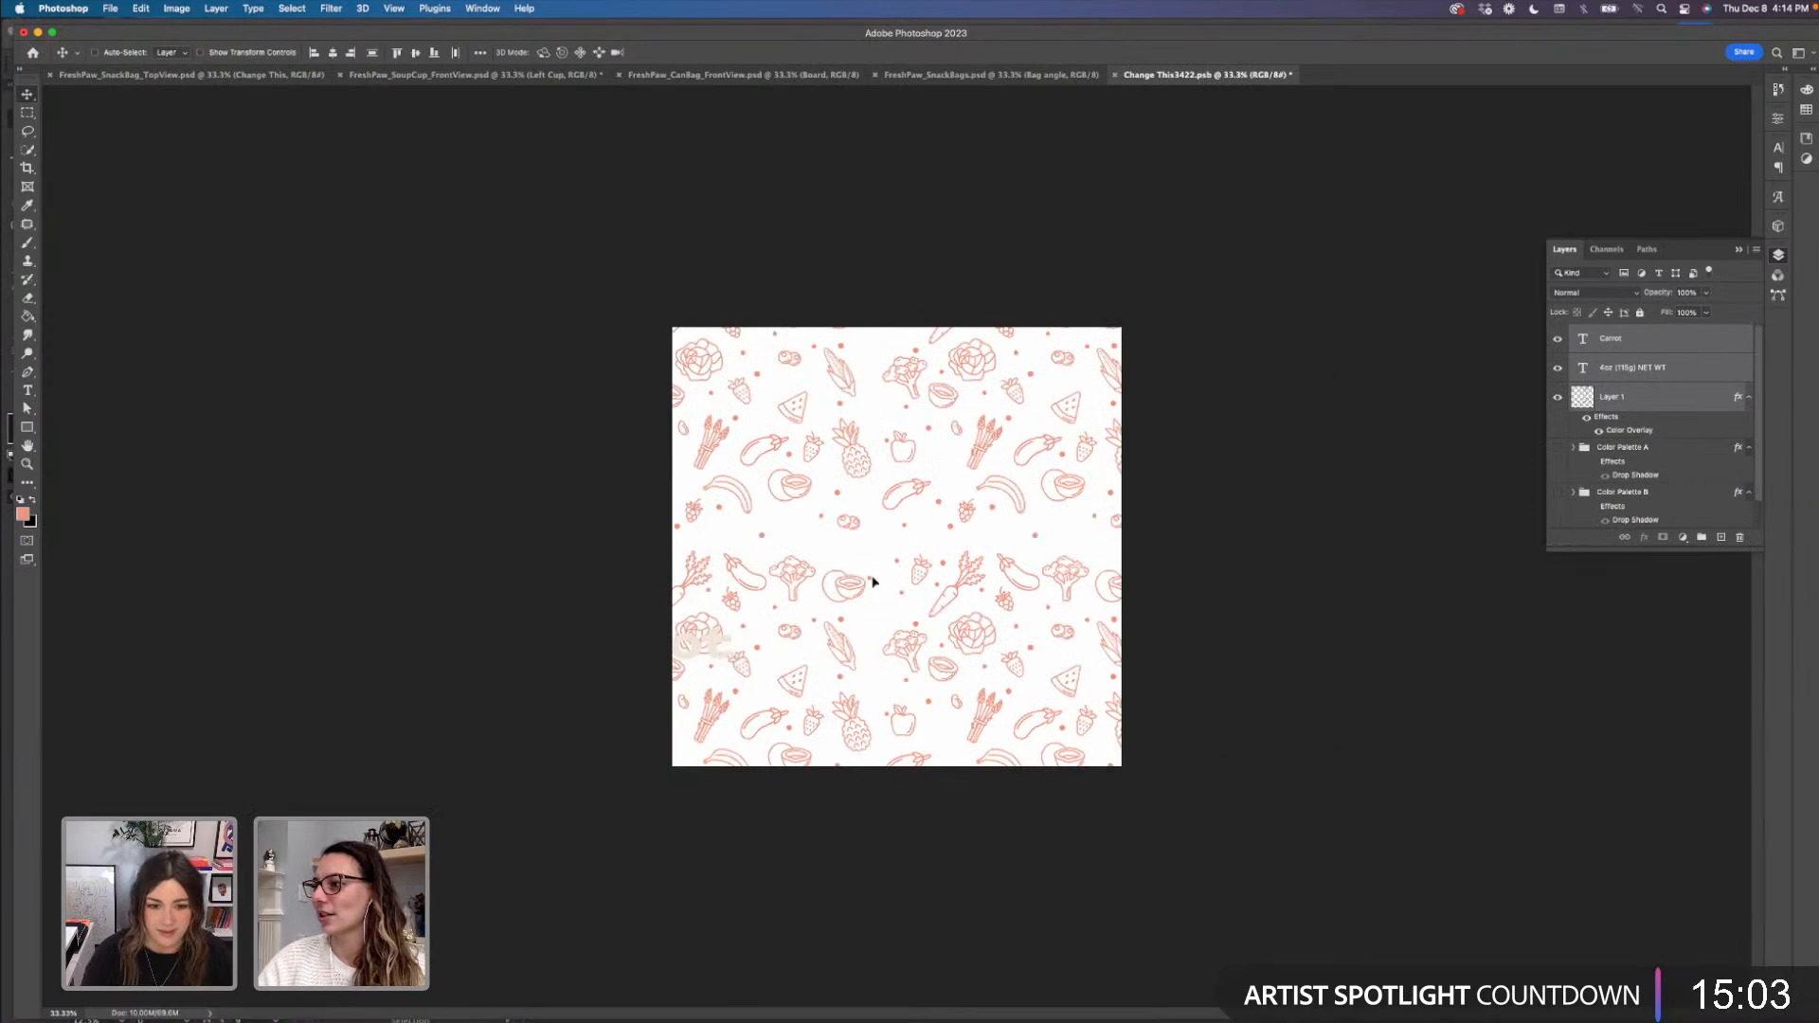
drag(878, 581, 967, 574)
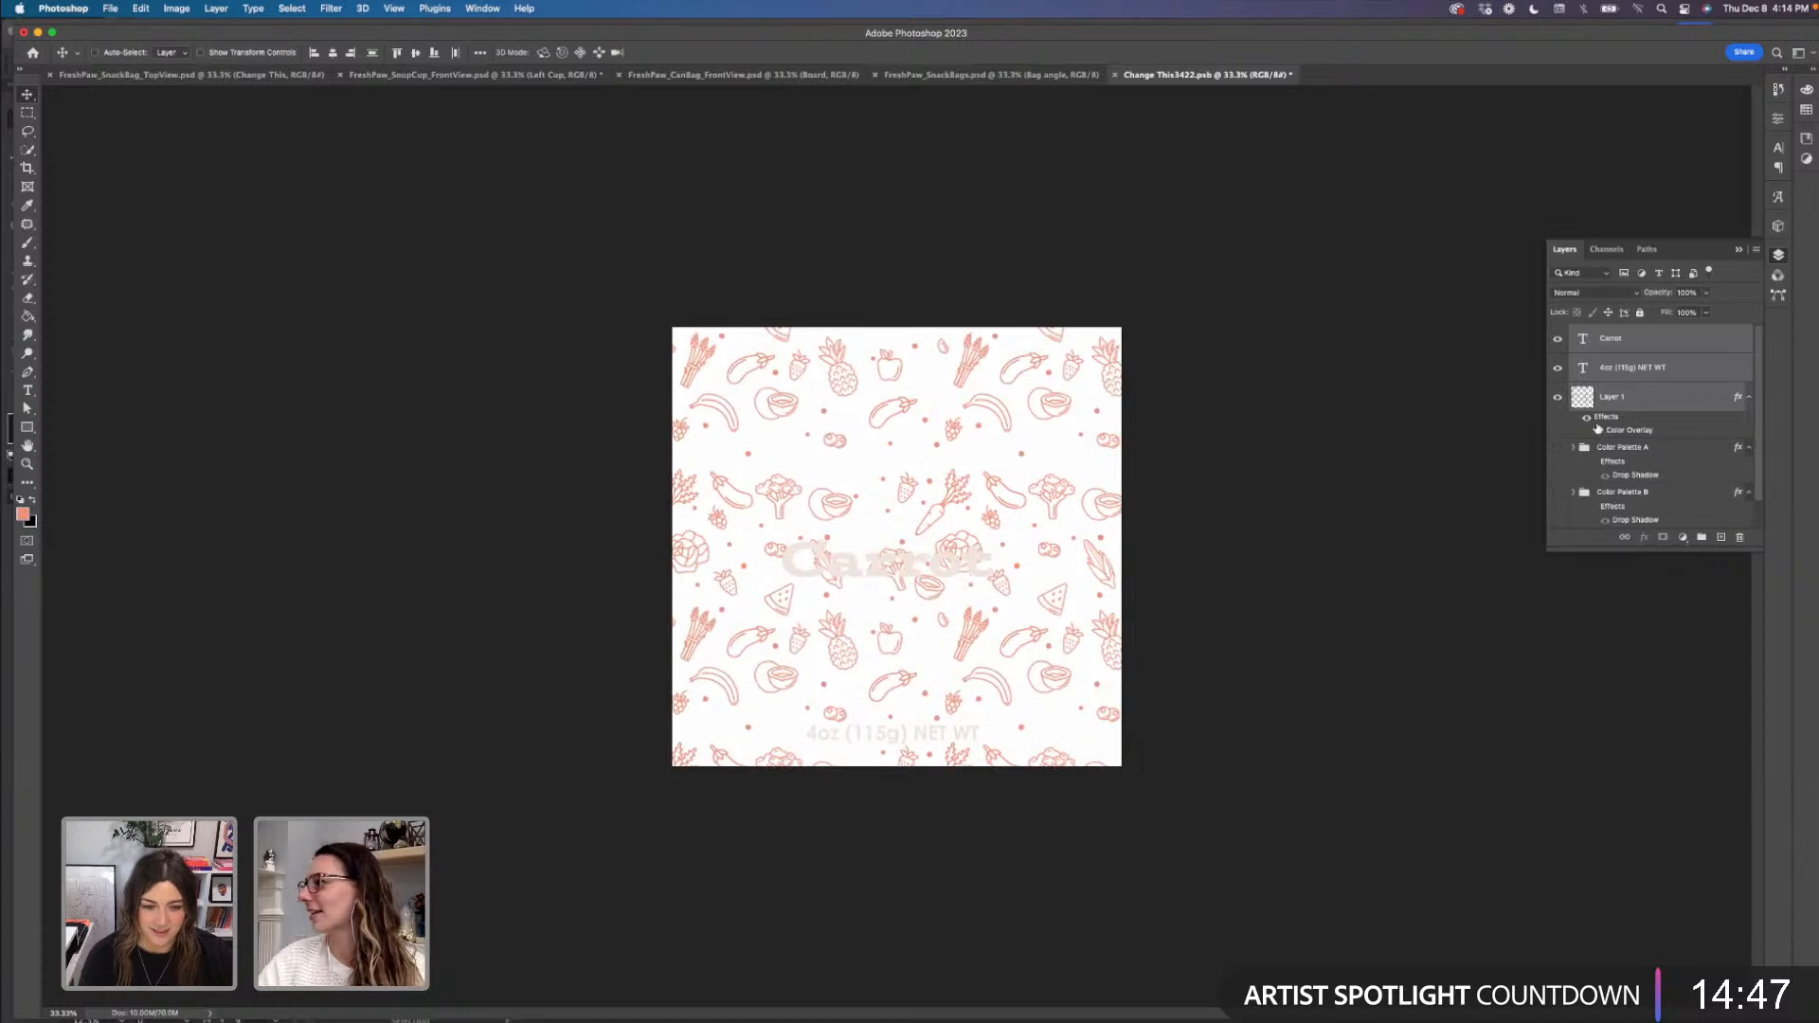
- Fill the Rectangle 1 background layer of the left cup's artwork with the medium green swatch from the FreshPaw A group
scroll(1639, 441, down, 1)
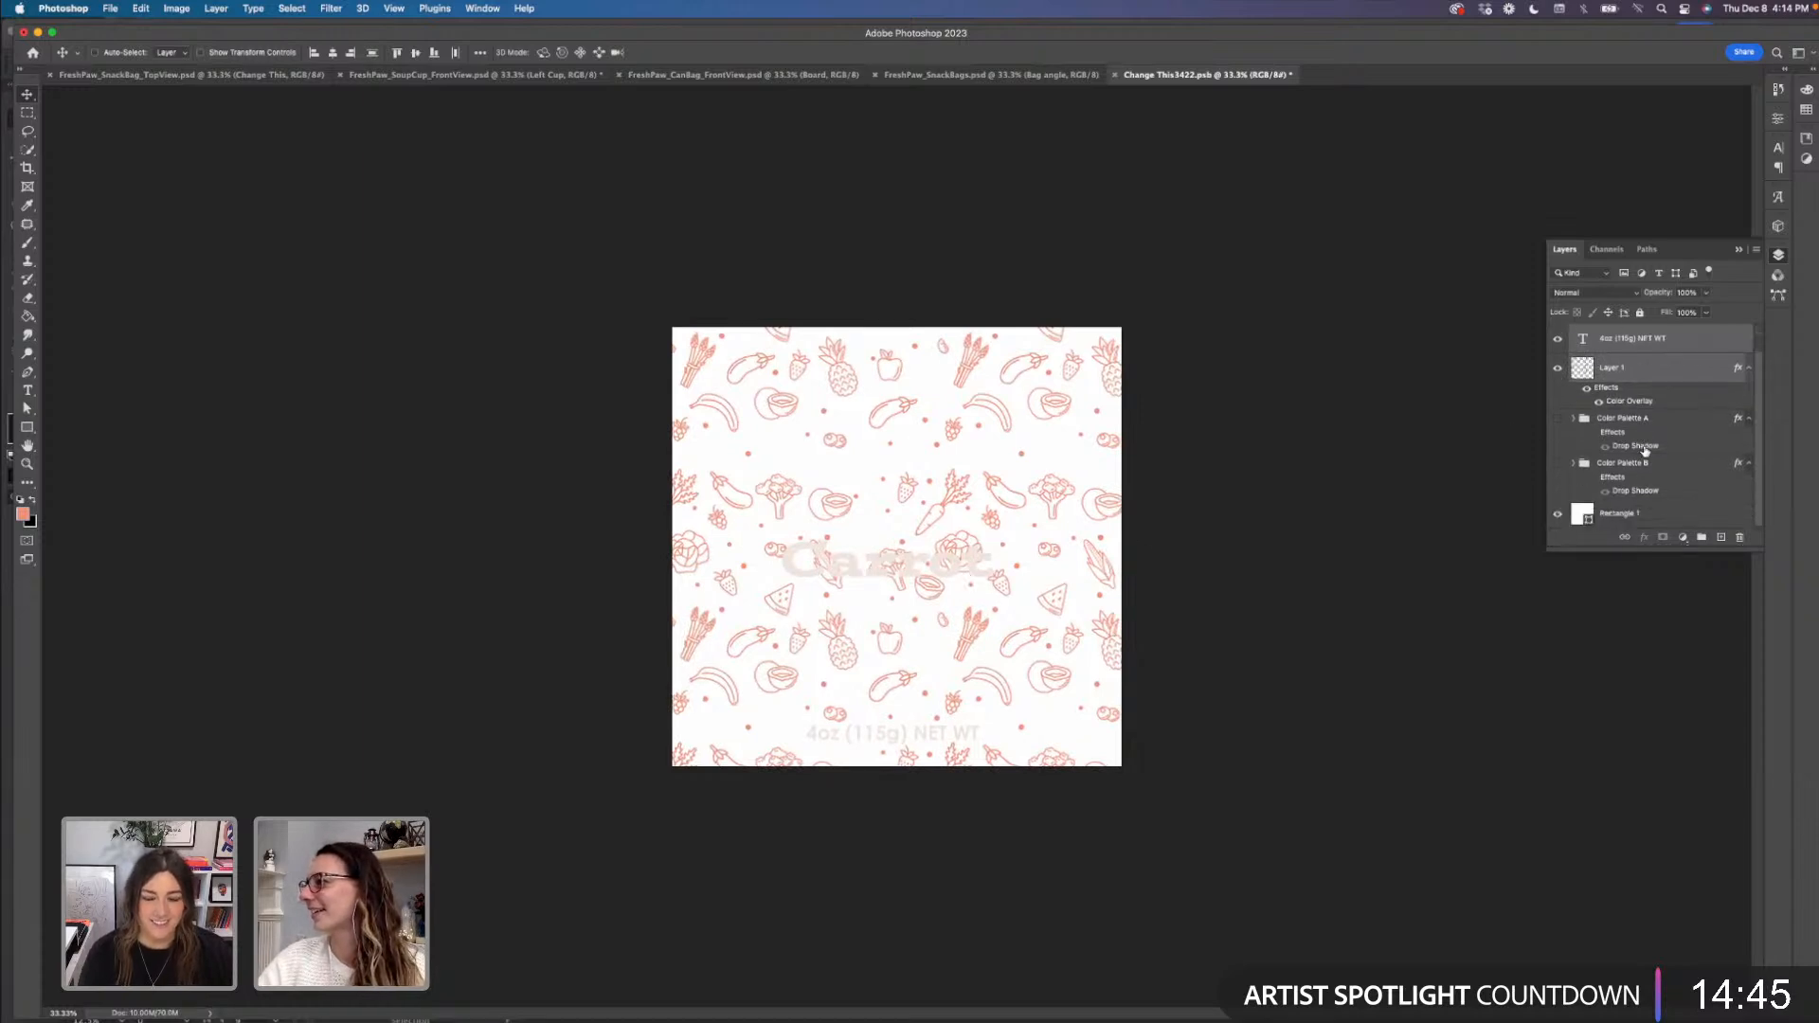
click(1642, 515)
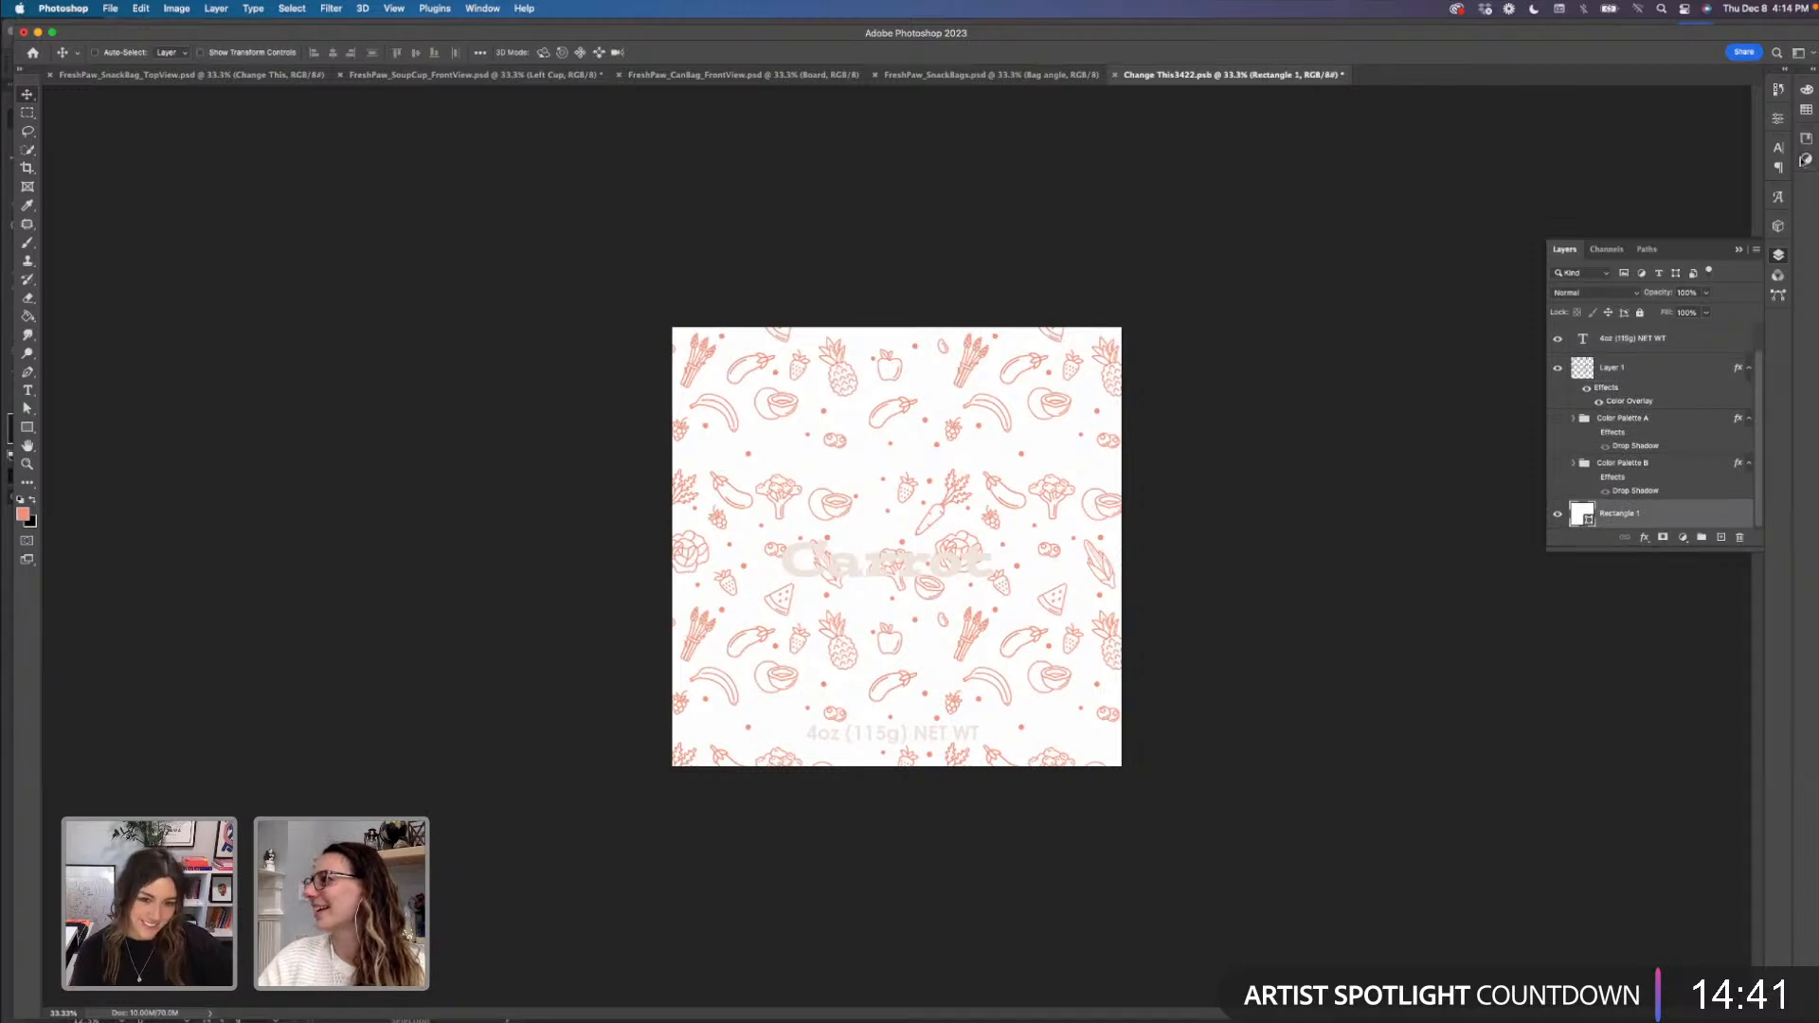
click(1807, 112)
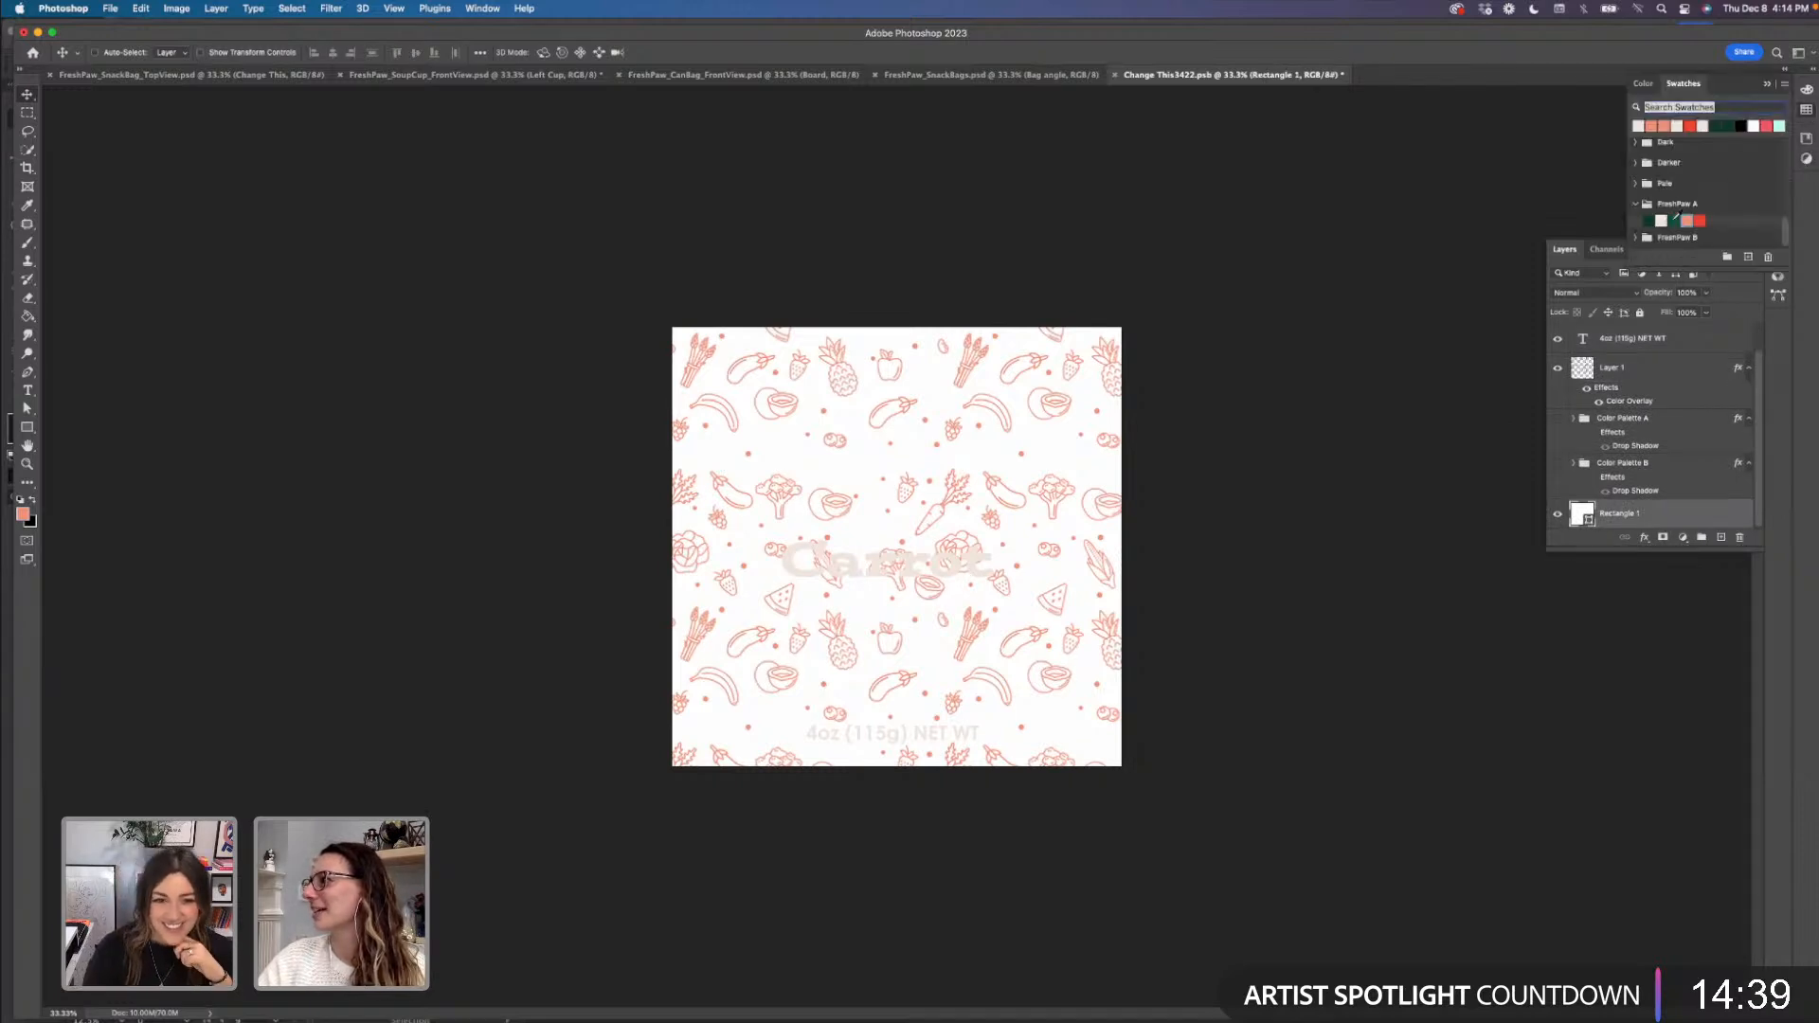
click(1675, 219)
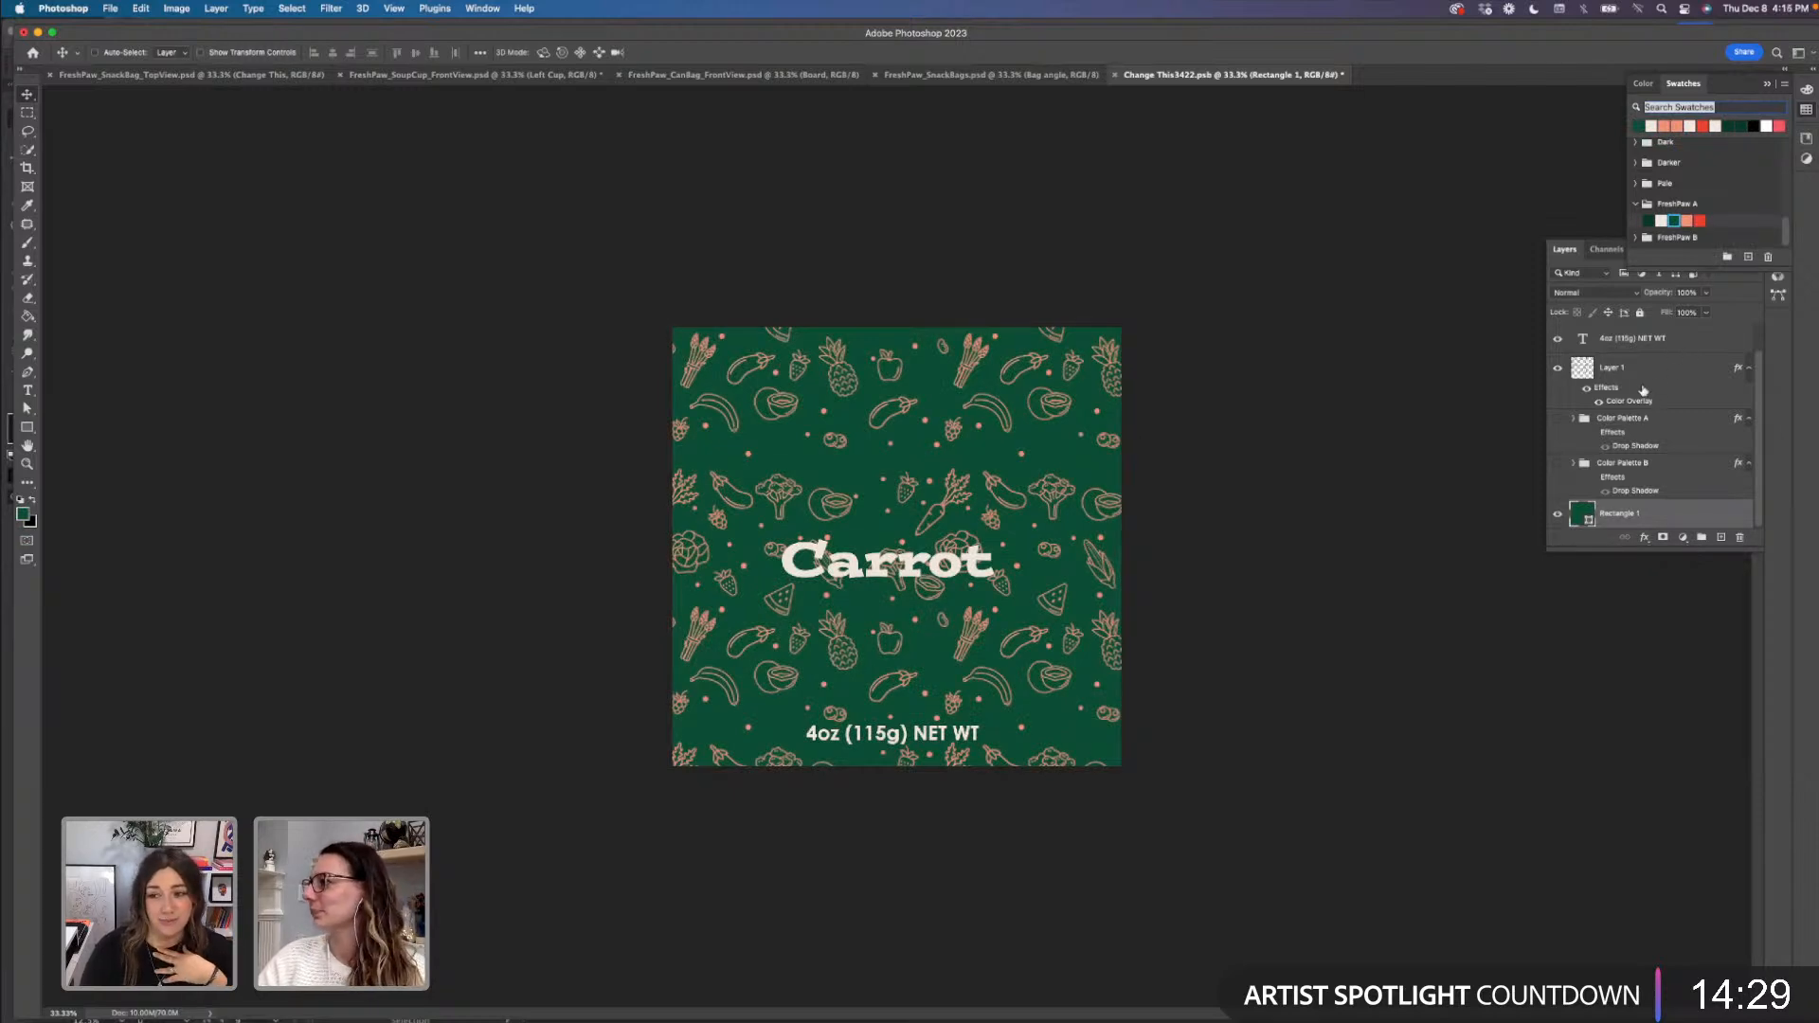
- Replace the Carrot flavour text on the left cup's artwork with Broccoli
scroll(1643, 391, up, 1)
click(1622, 341)
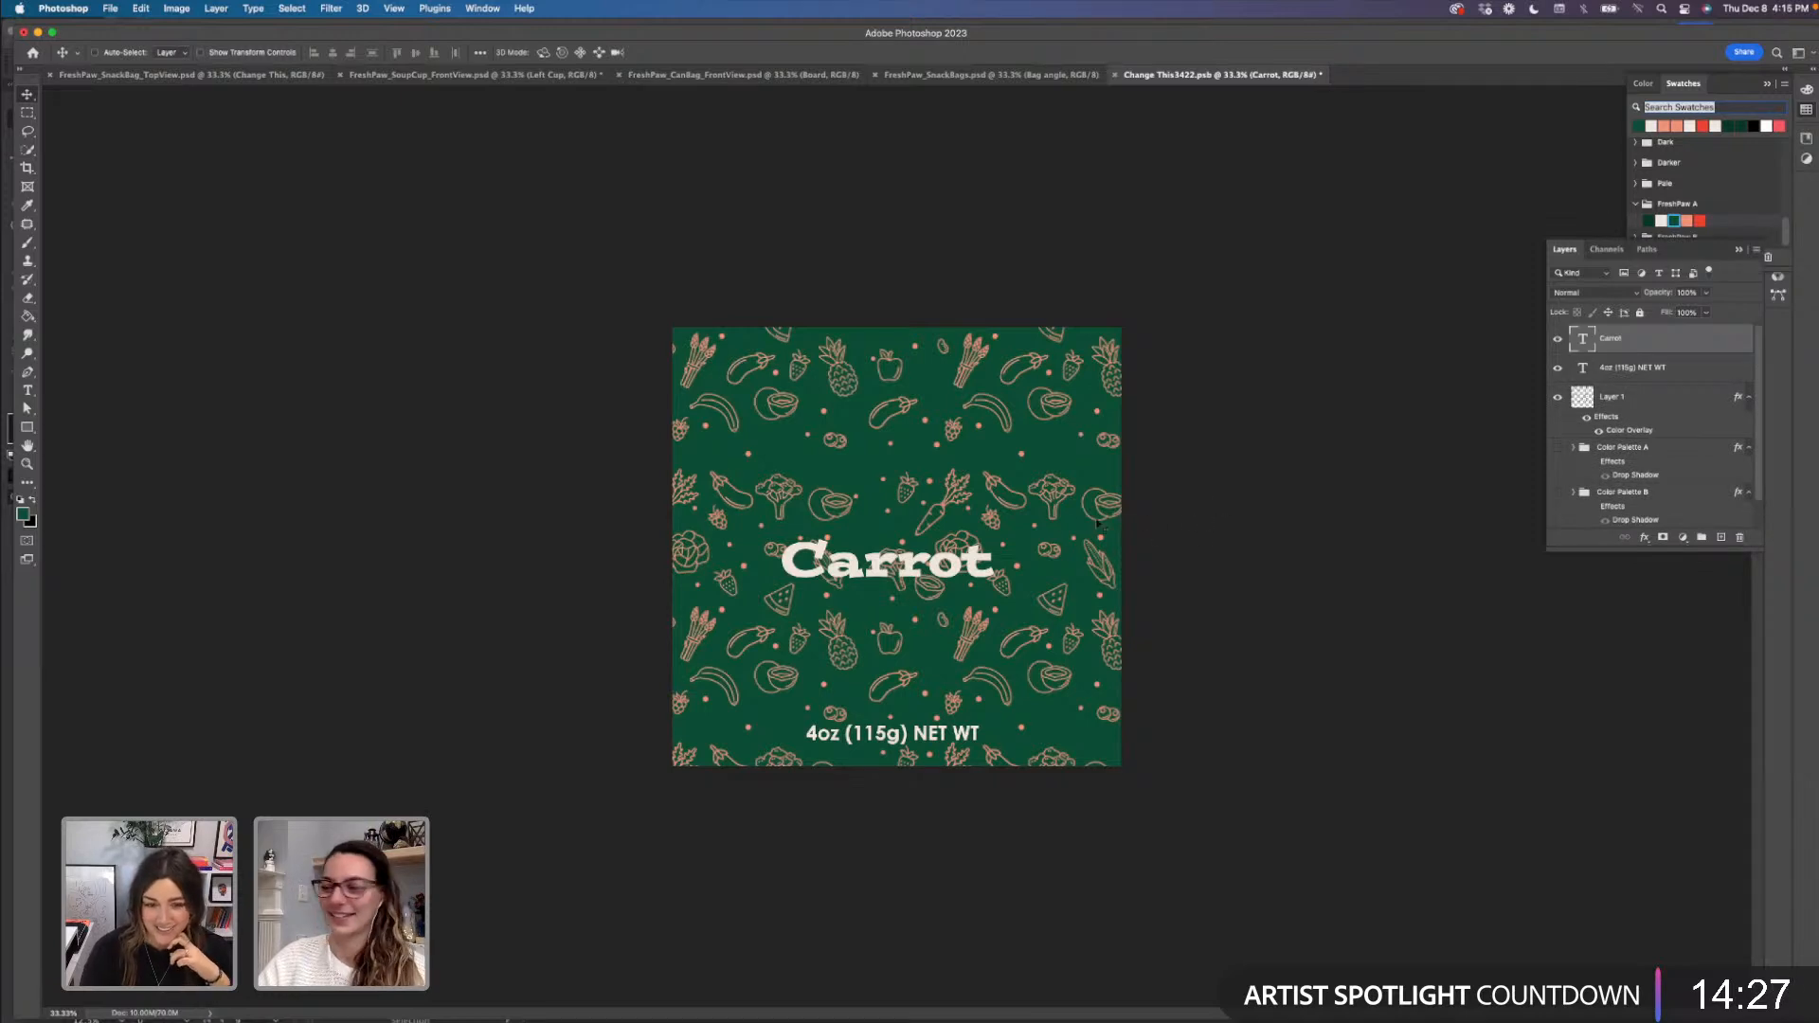
double_click(927, 561)
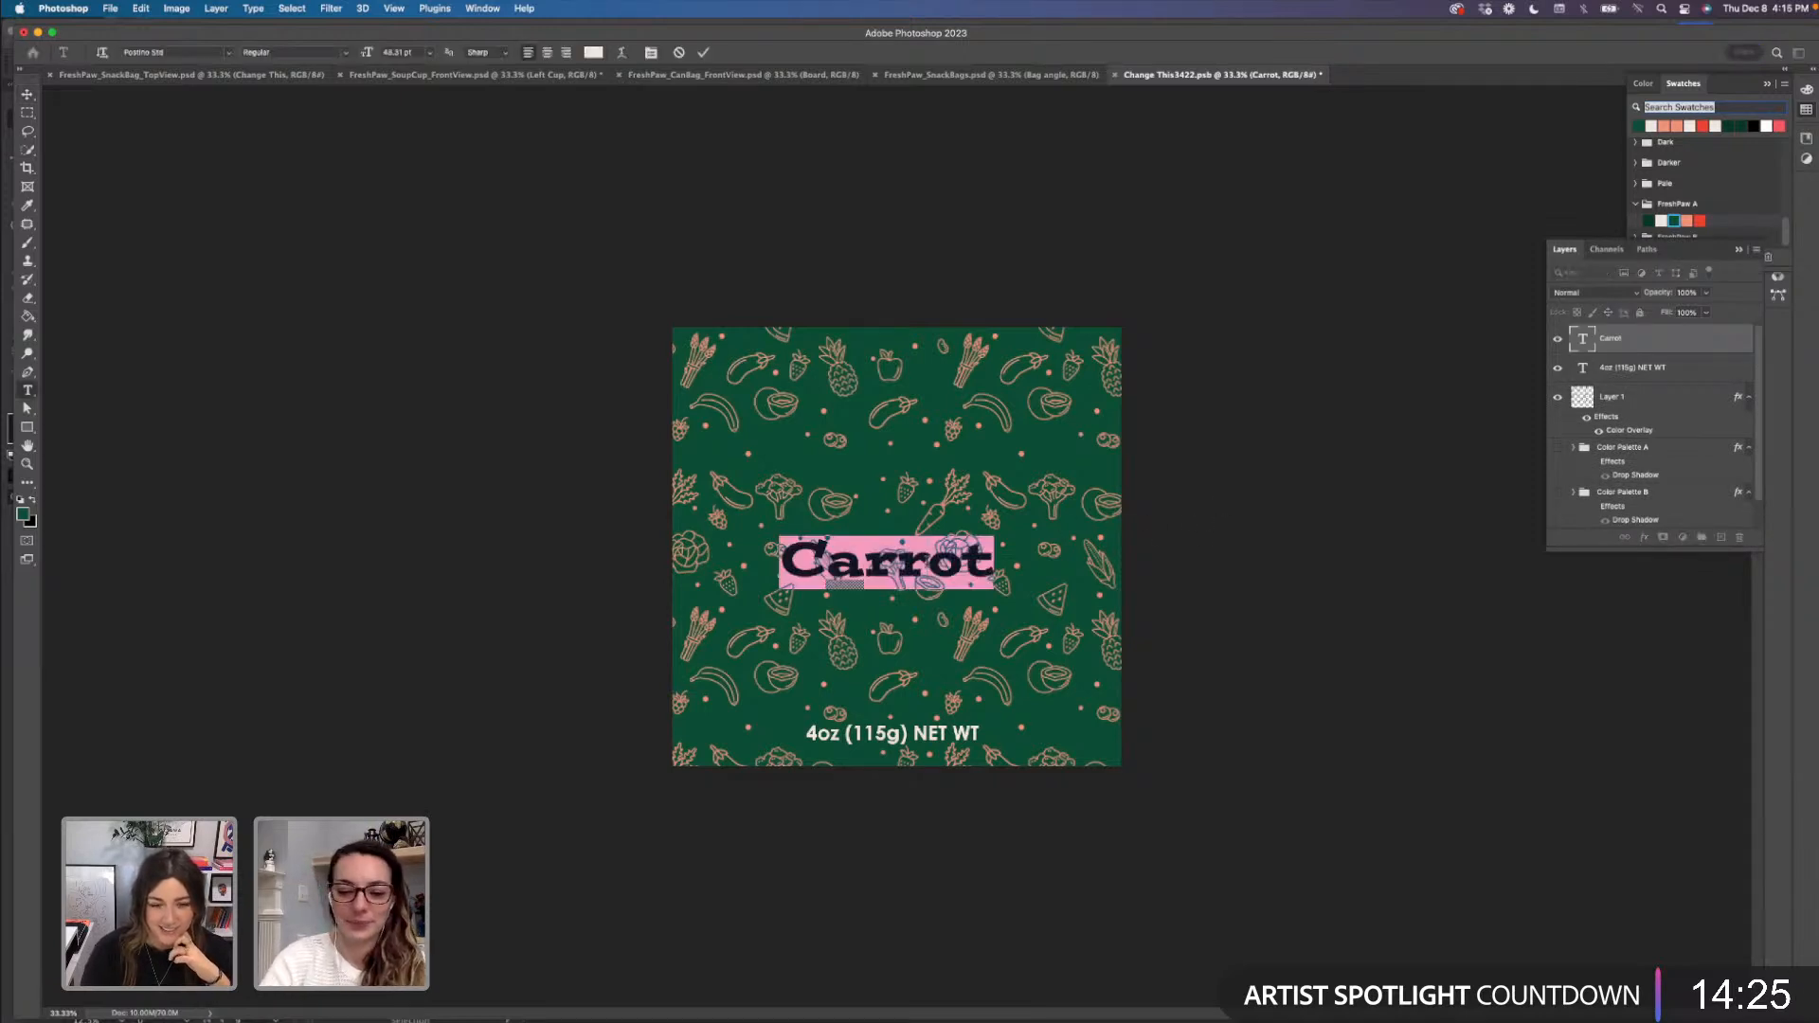
text(Broccoli)
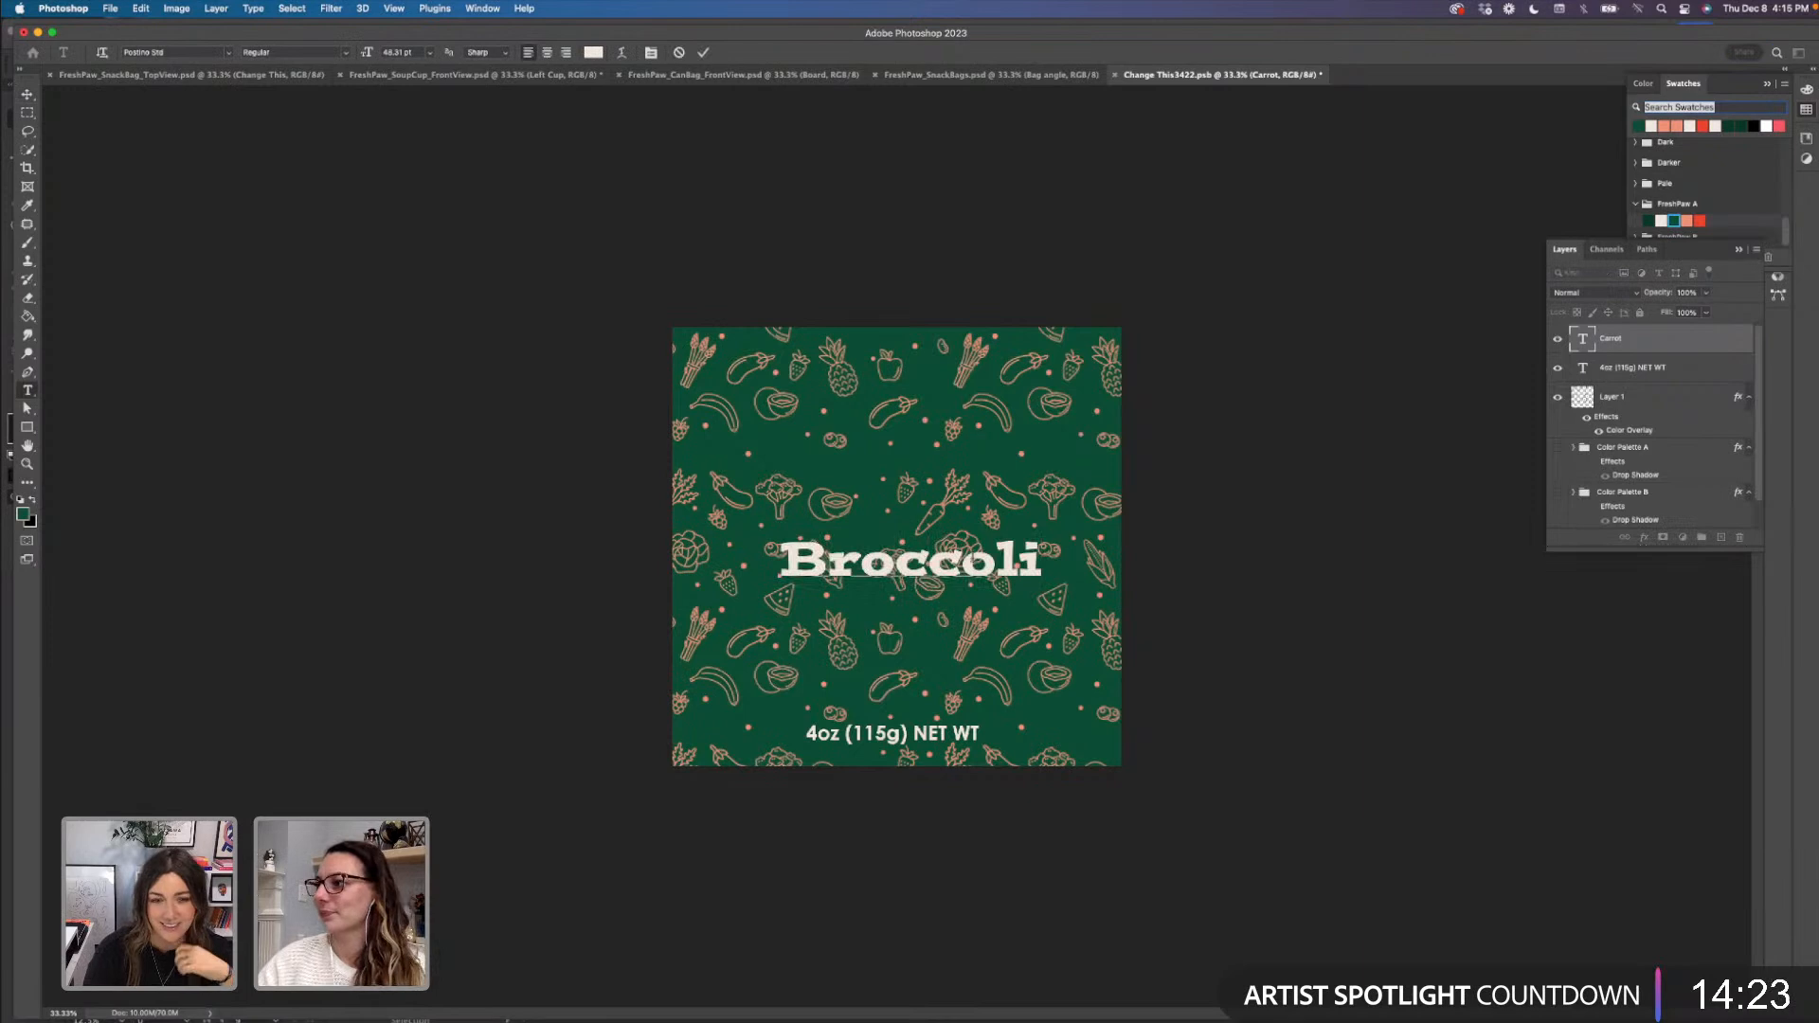
click(28, 94)
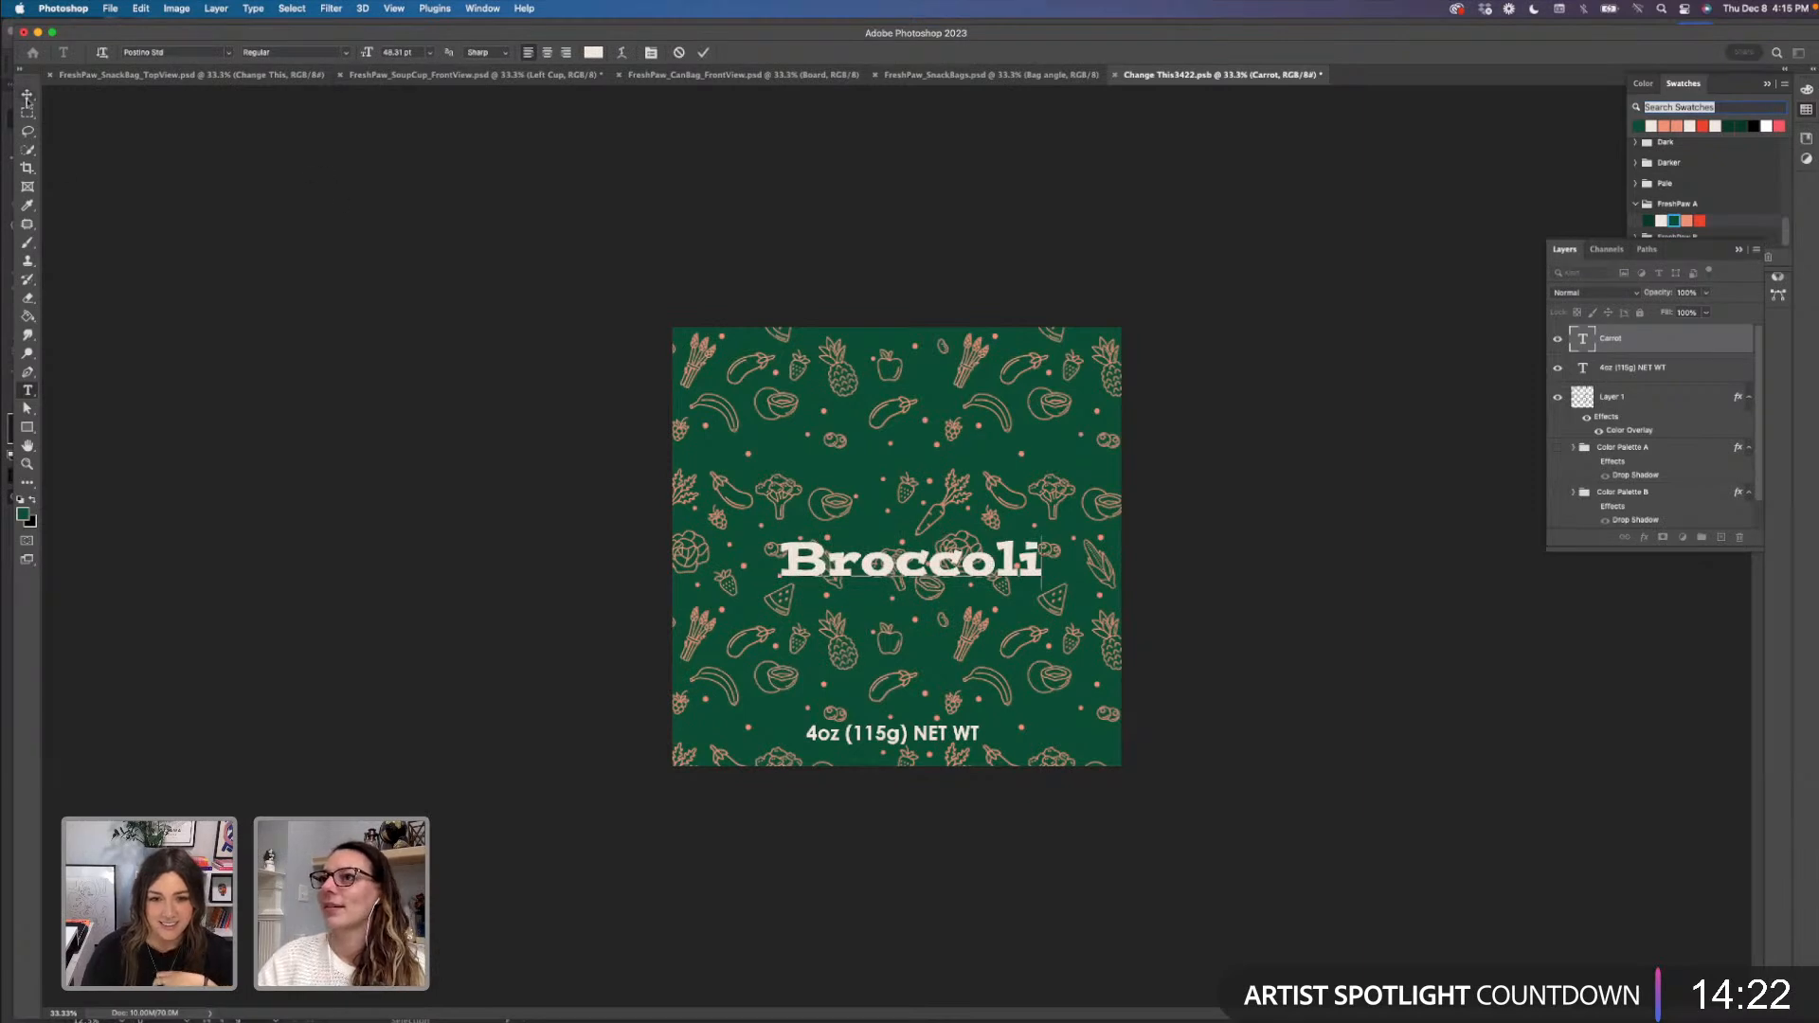
- Shift the Broccoli text slightly left so it sits centred on the artwork, and save the smart object
click(1767, 86)
click(1779, 168)
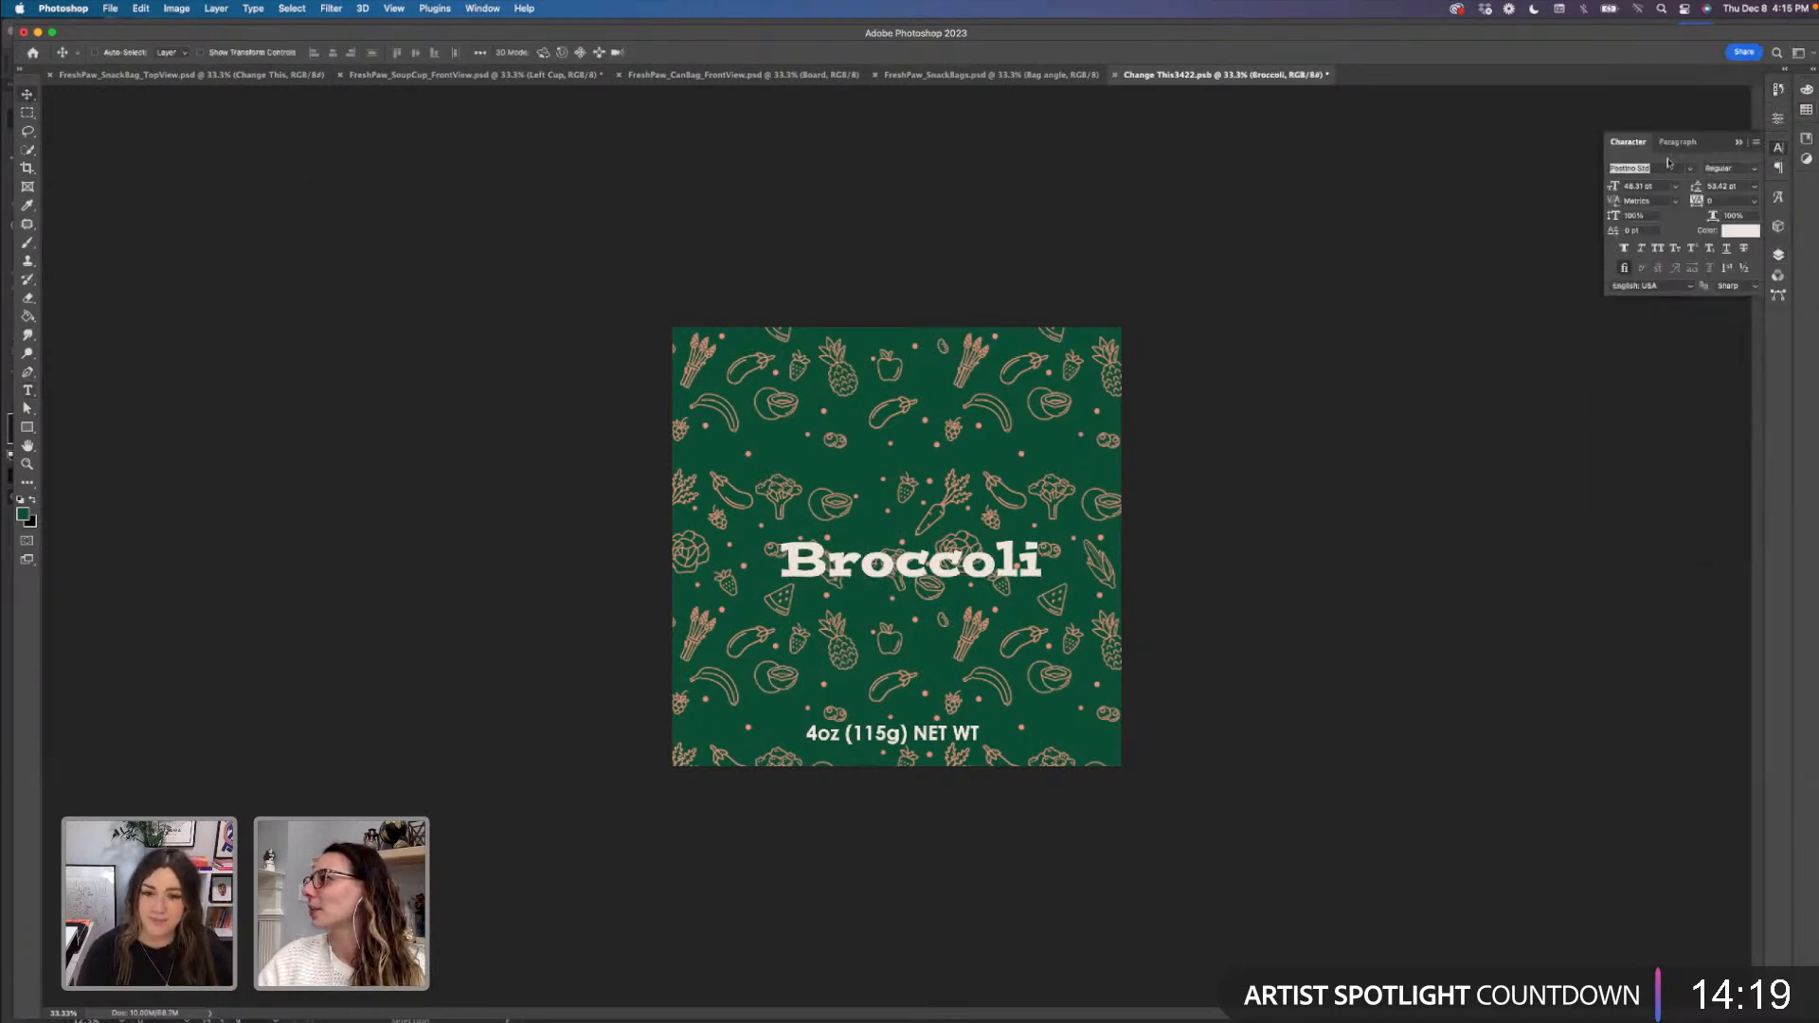
drag(1010, 574, 999, 575)
key(super+s)
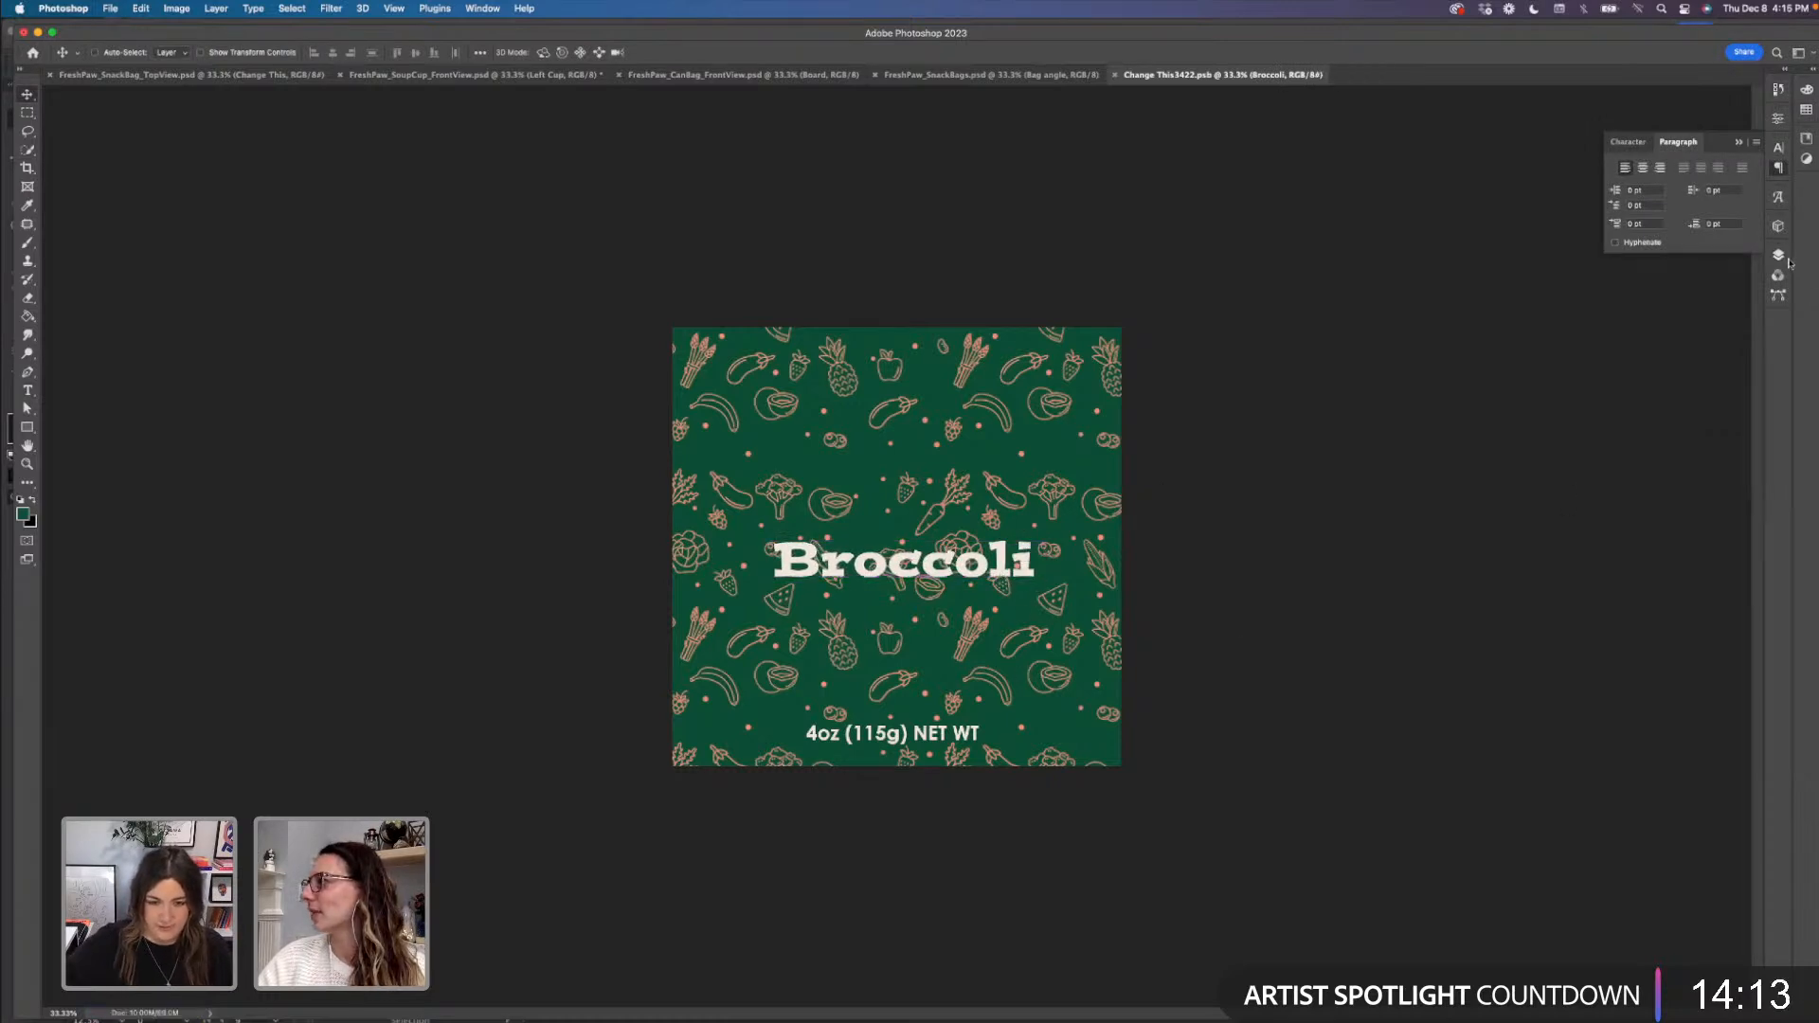
- Select the vegetable pattern layer and set the foreground colour to the dark green FreshPaw A swatch, #014029
click(1779, 257)
scroll(1694, 450, down, 1)
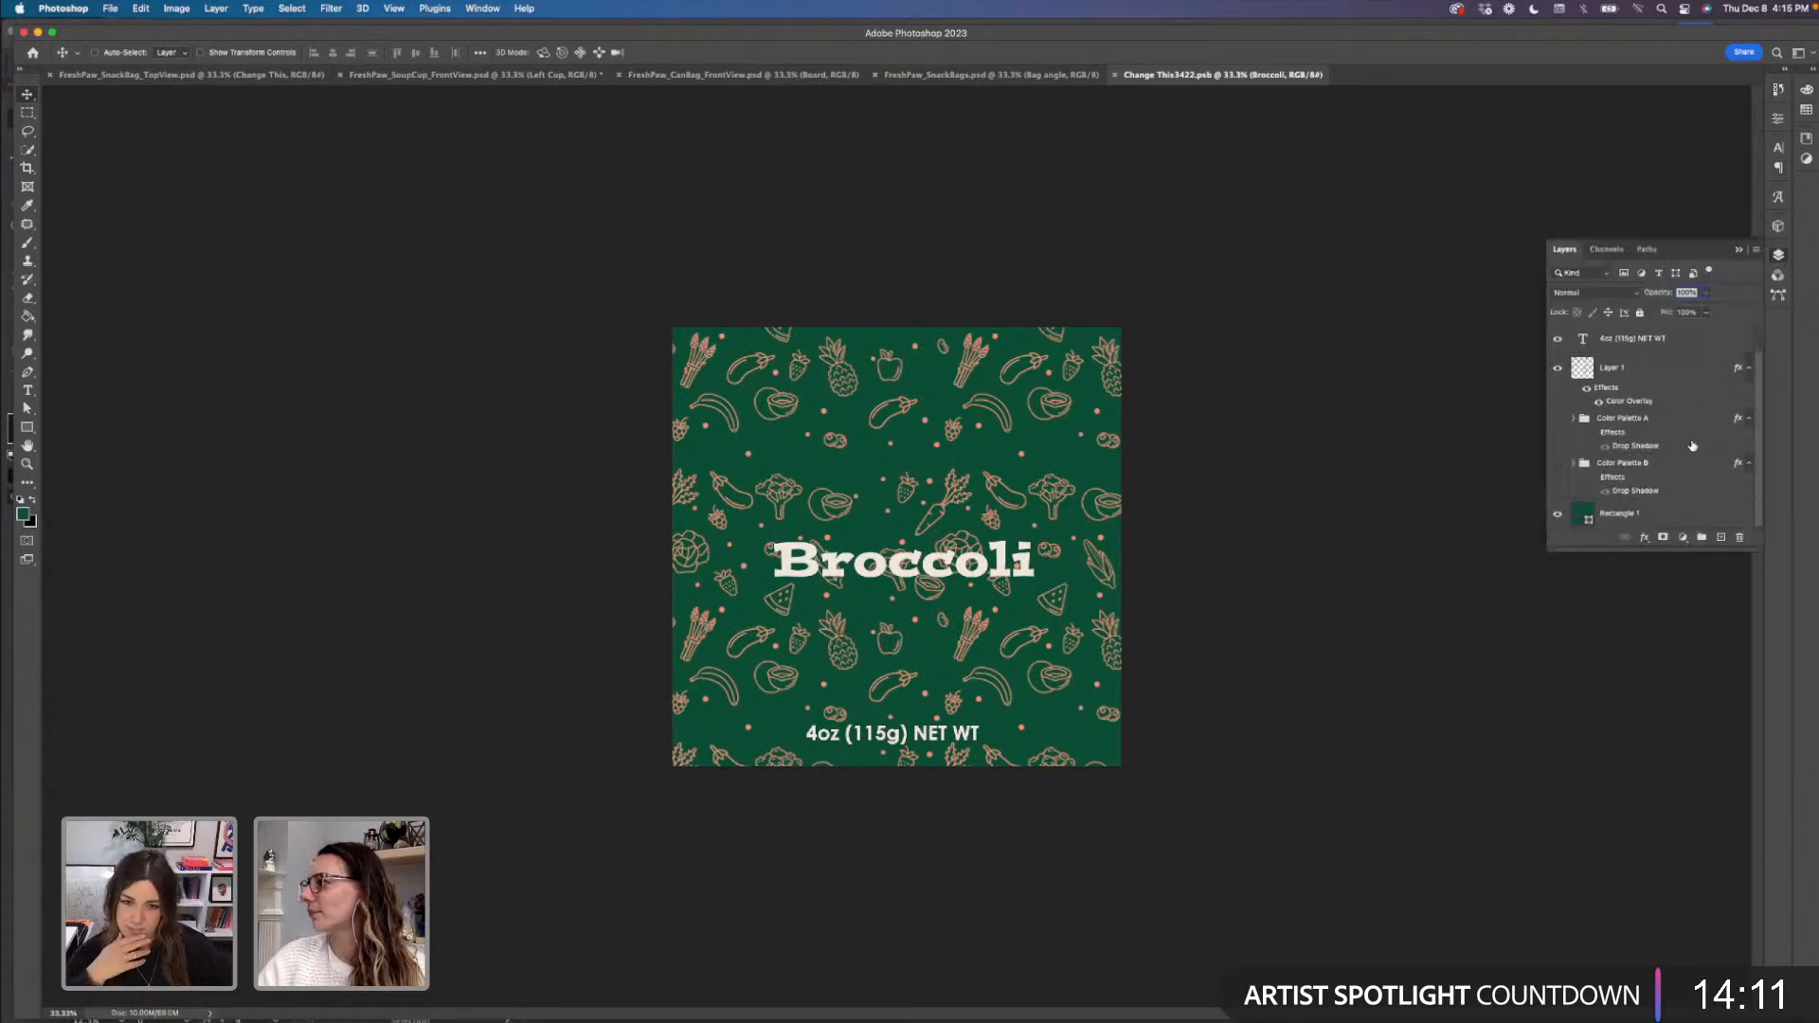
scroll(1675, 432, up, 1)
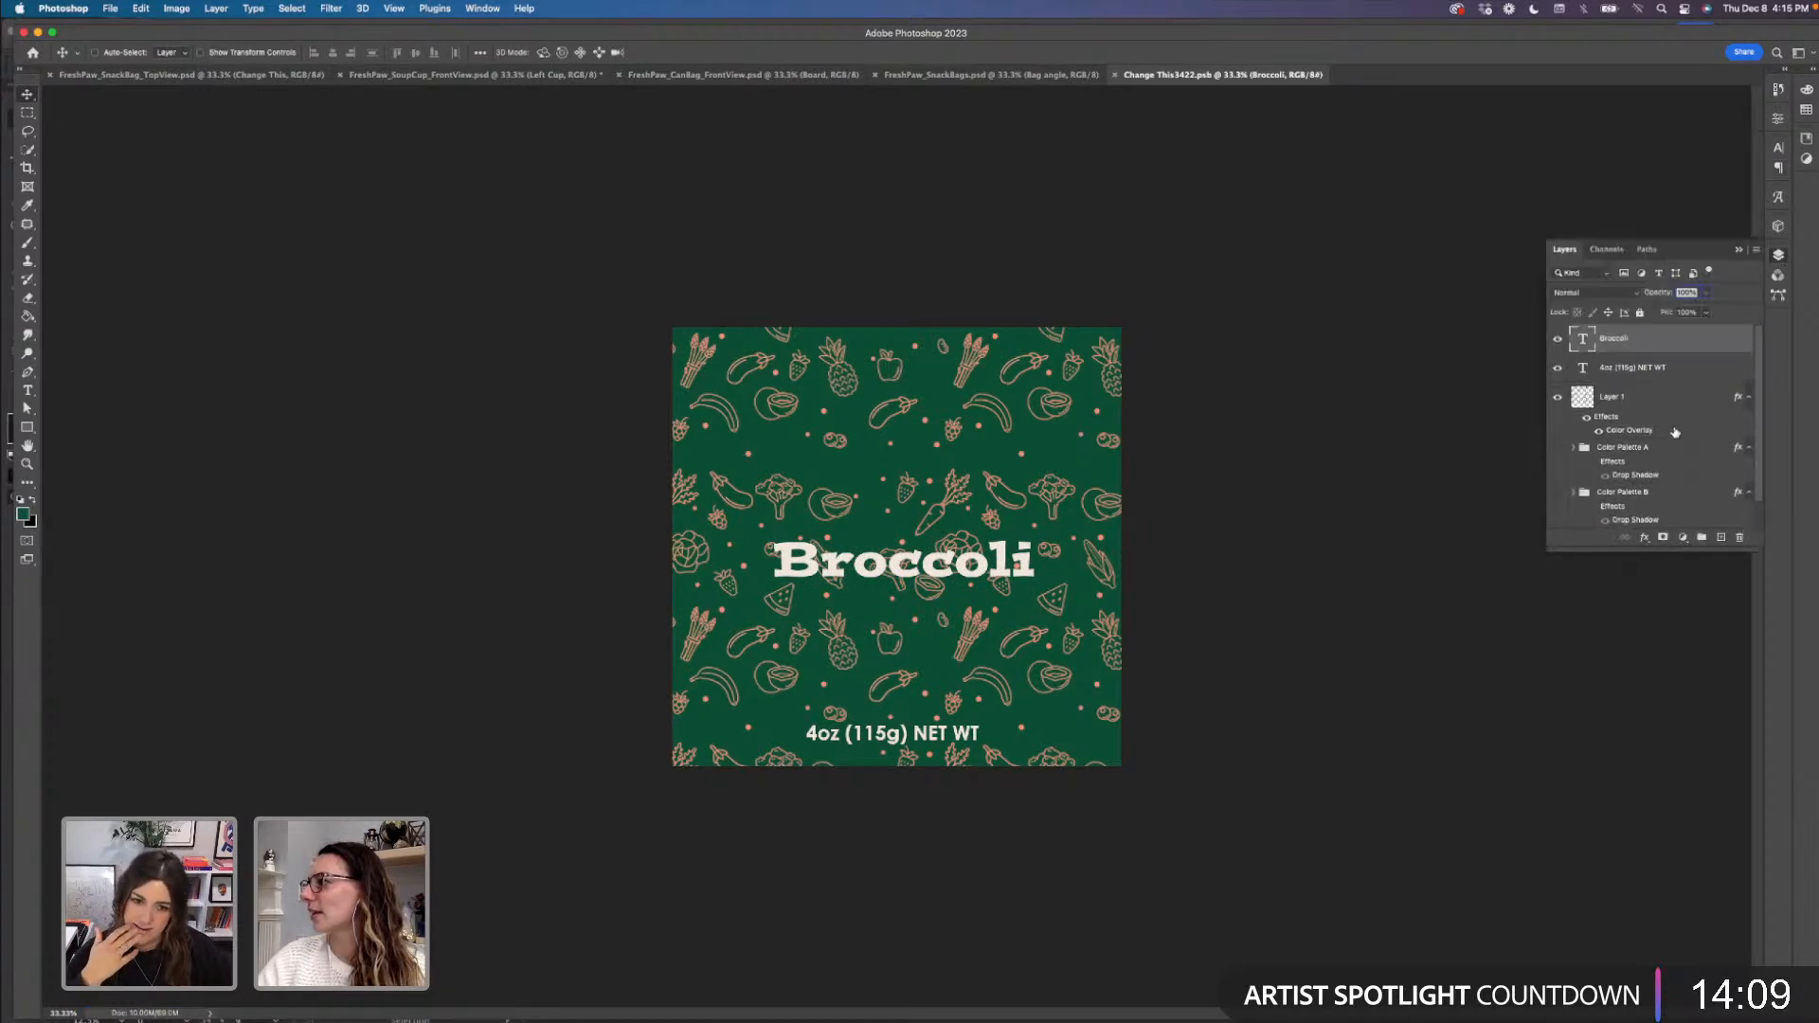
scroll(1669, 421, down, 1)
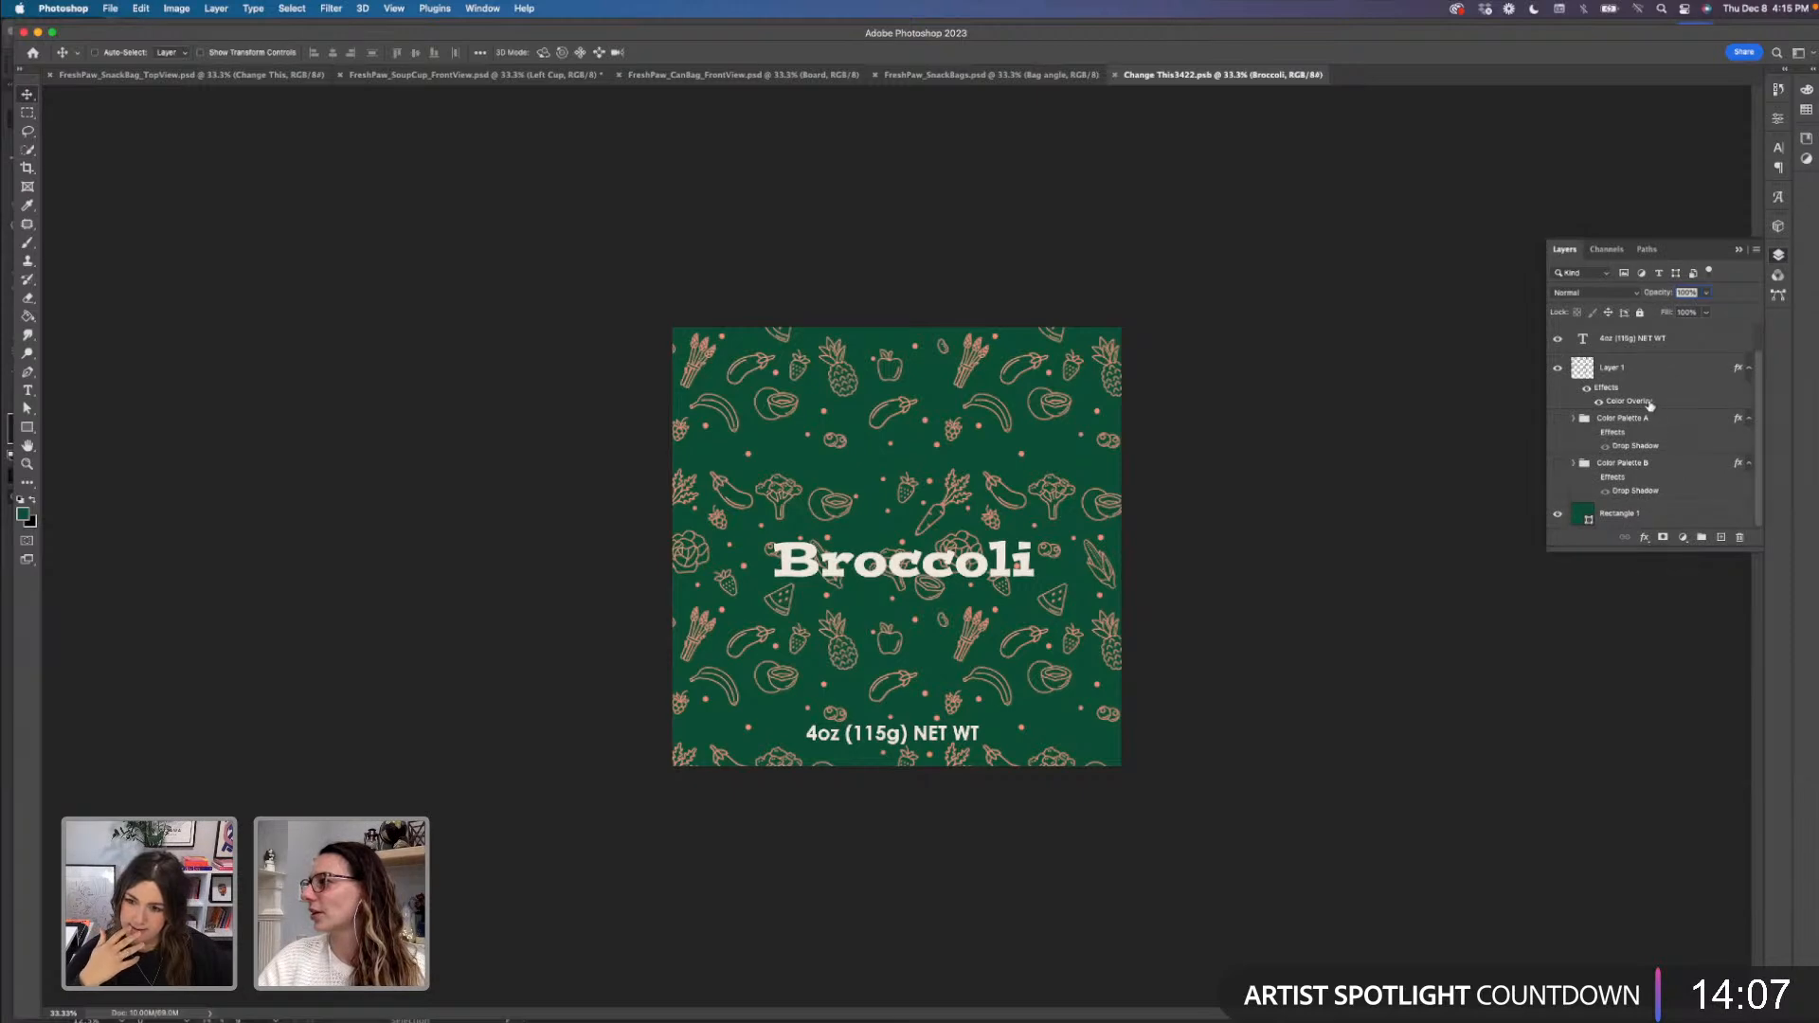
click(1650, 405)
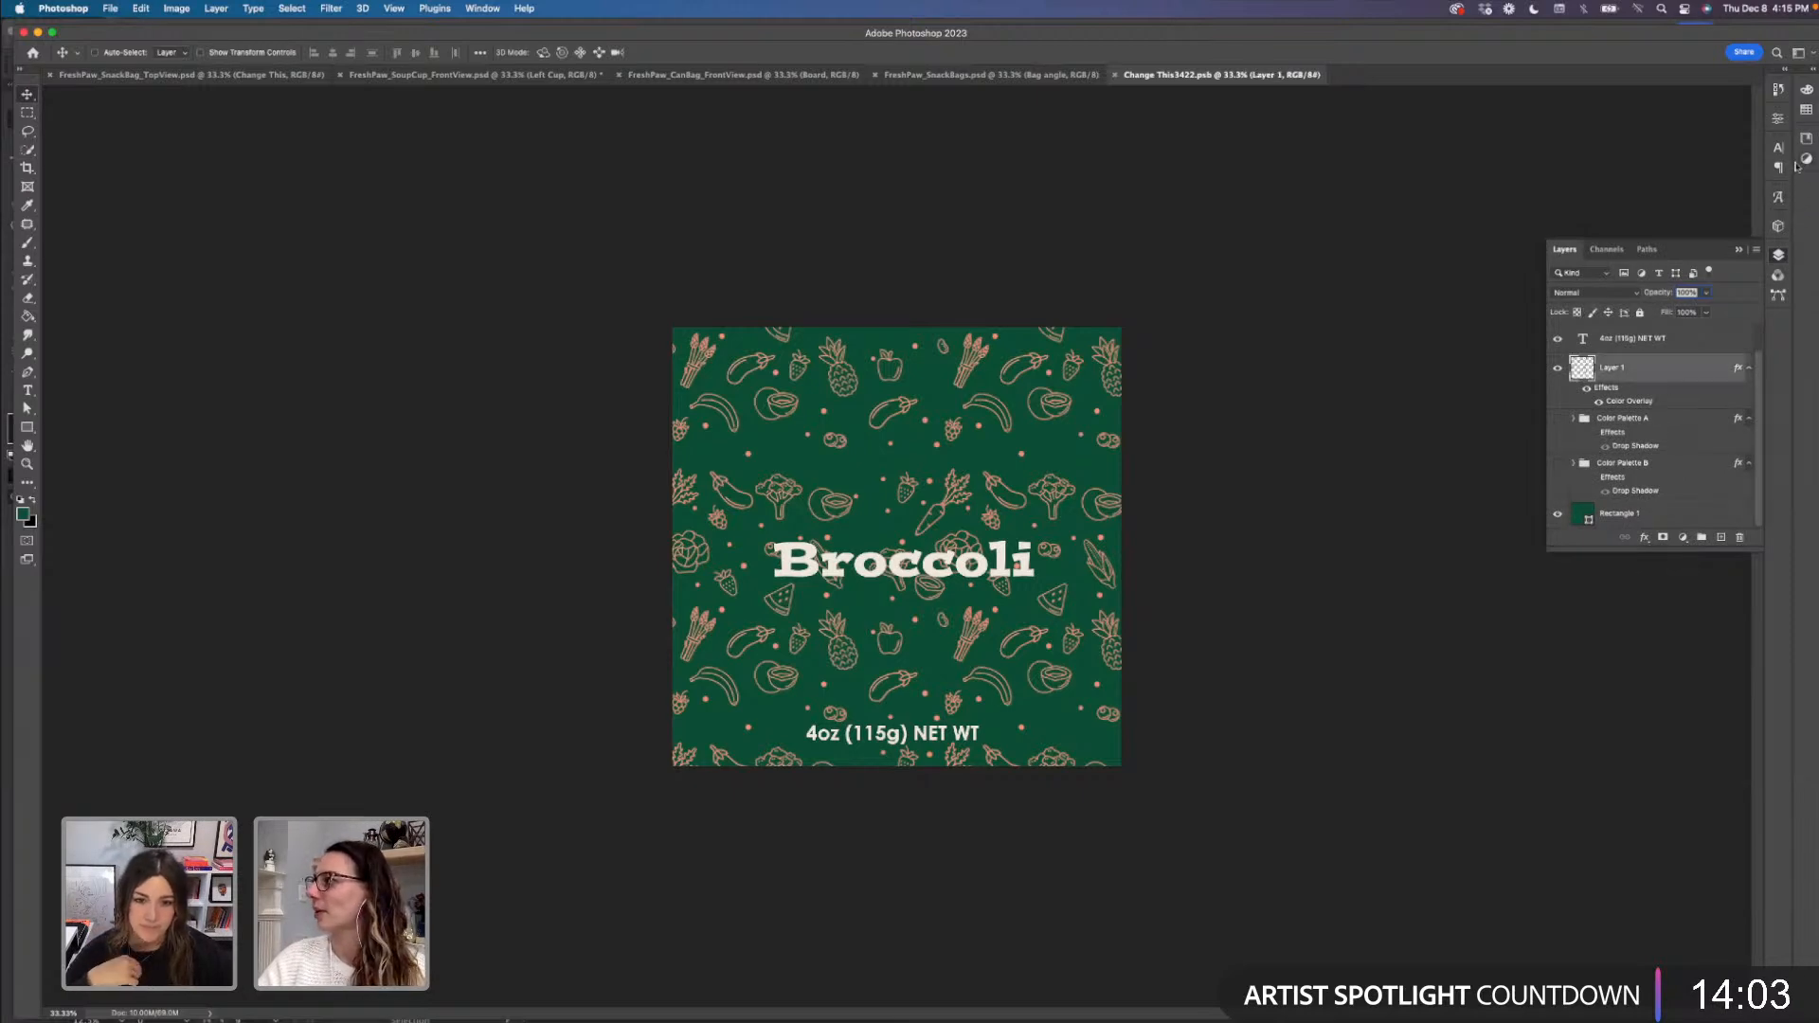
click(1806, 113)
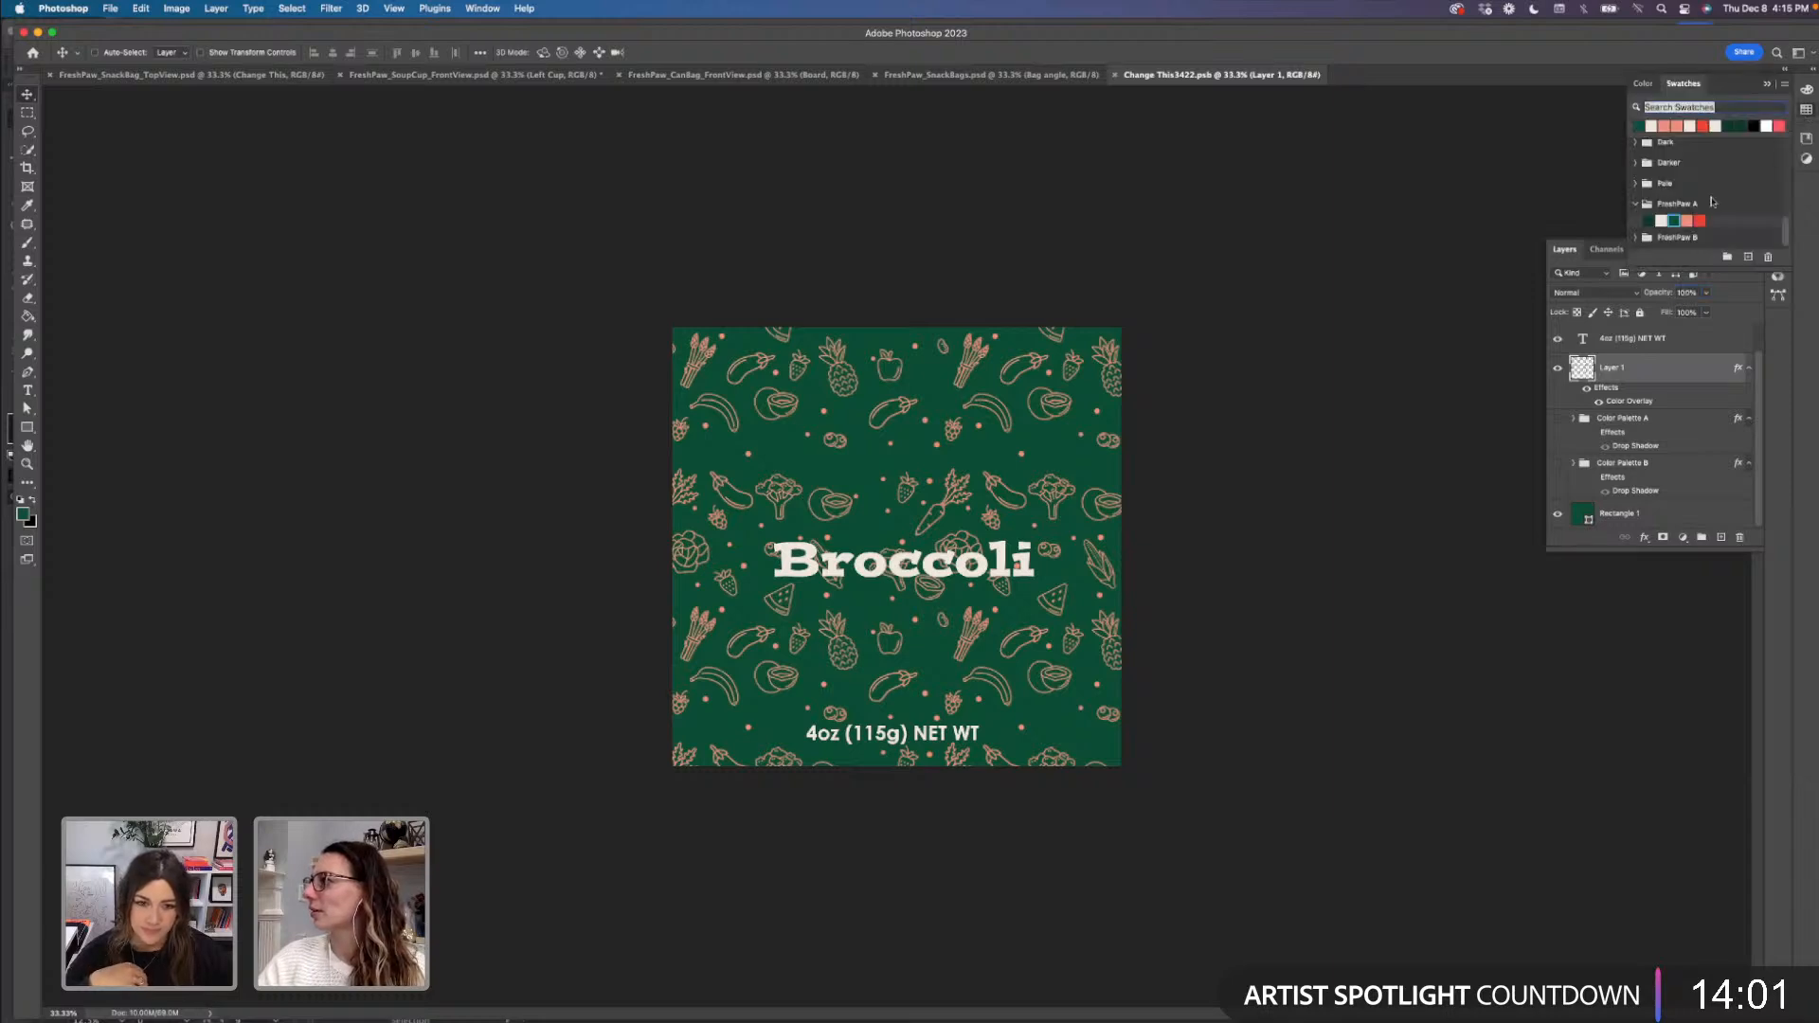
click(1651, 220)
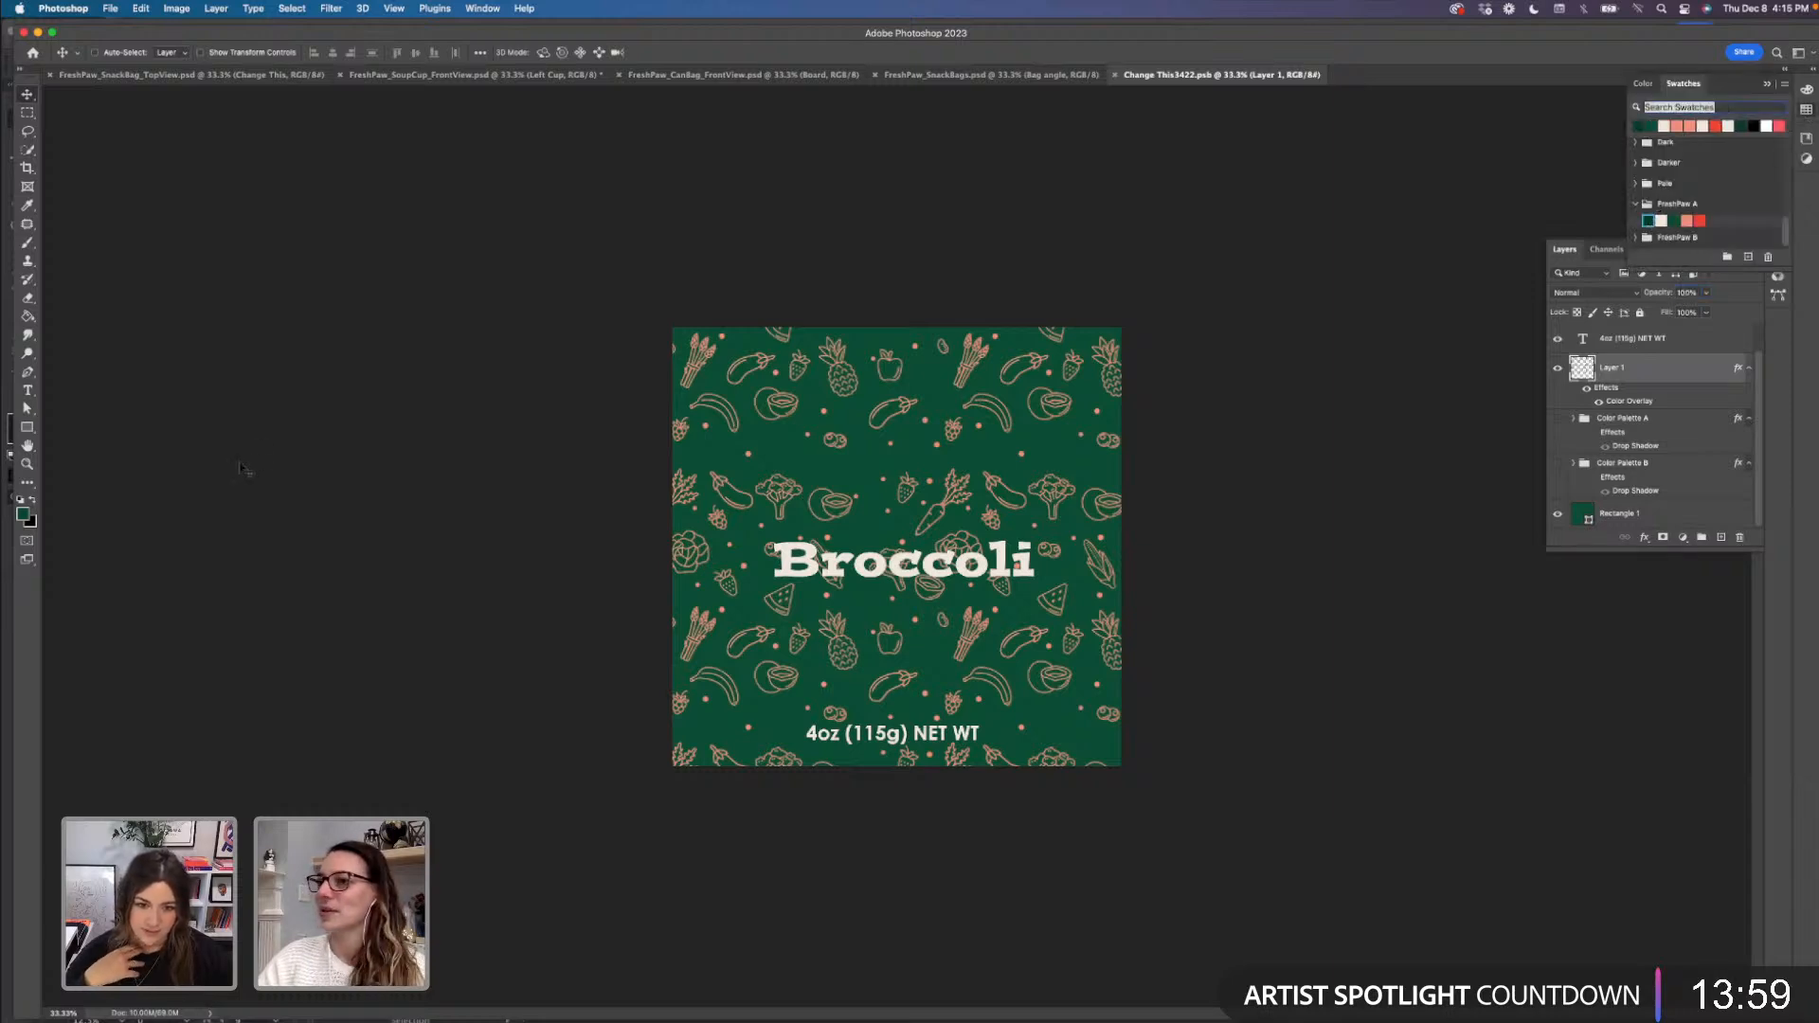
click(23, 514)
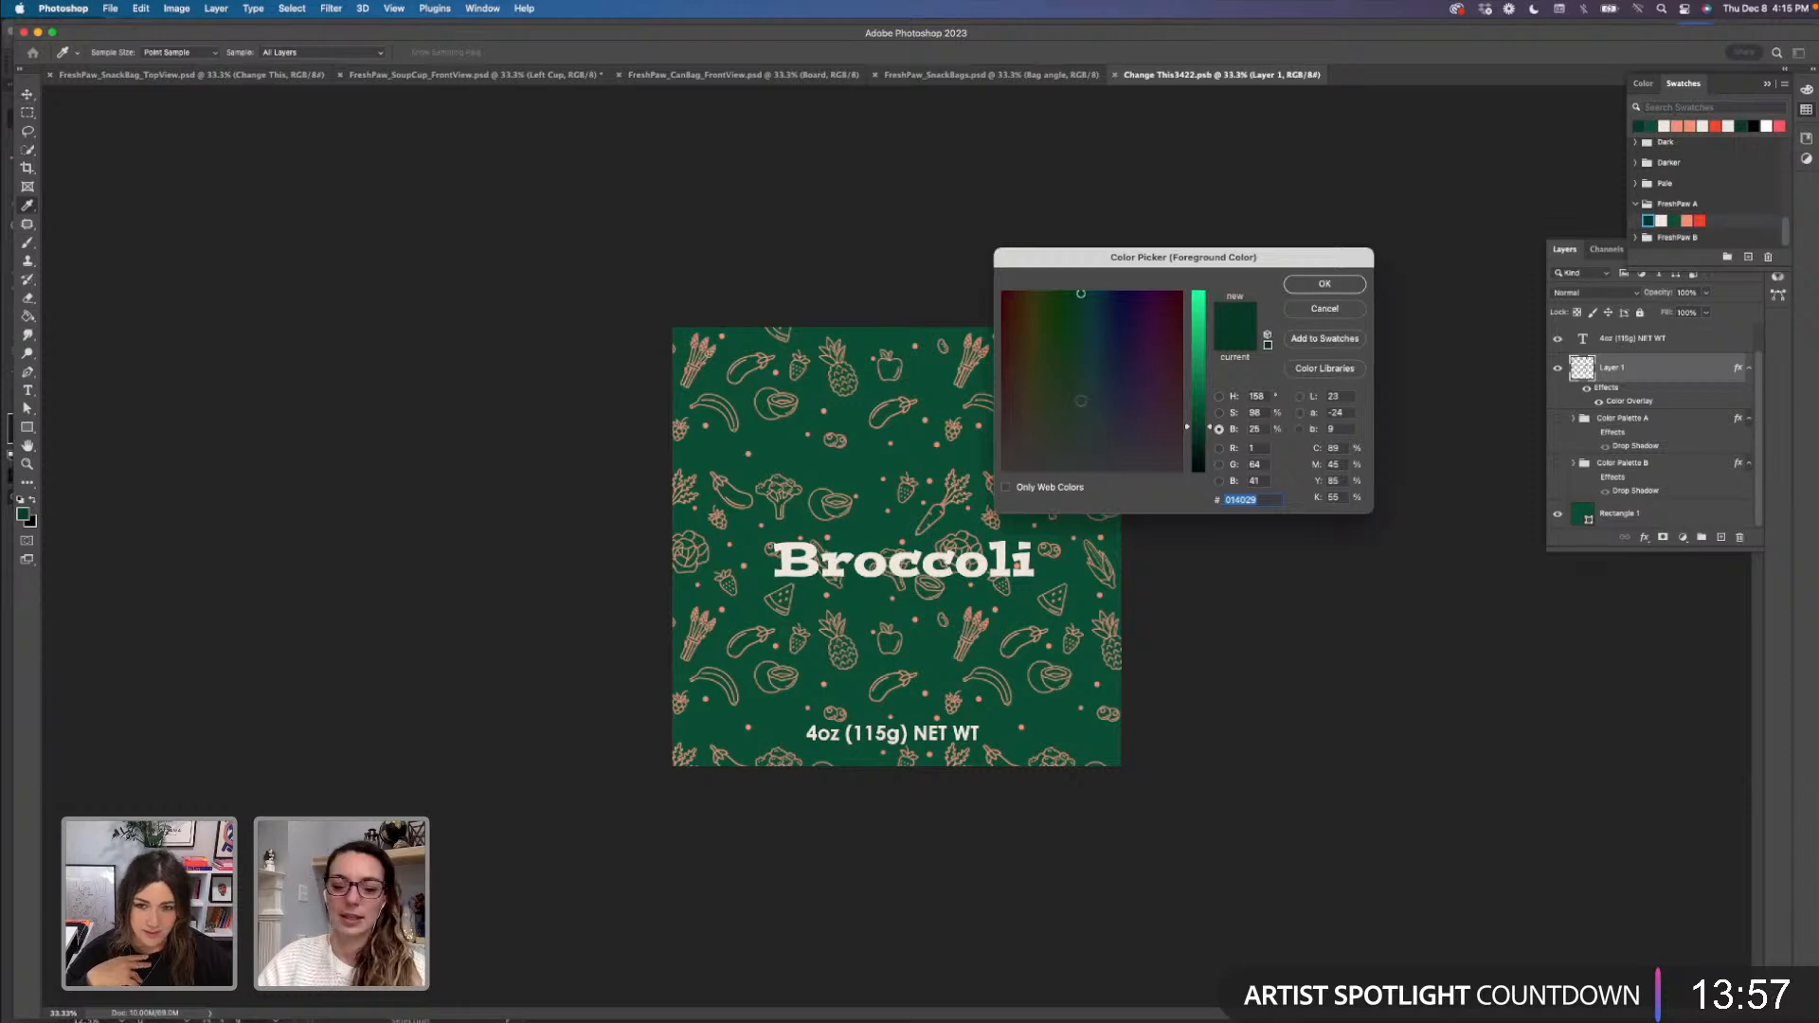
click(1363, 285)
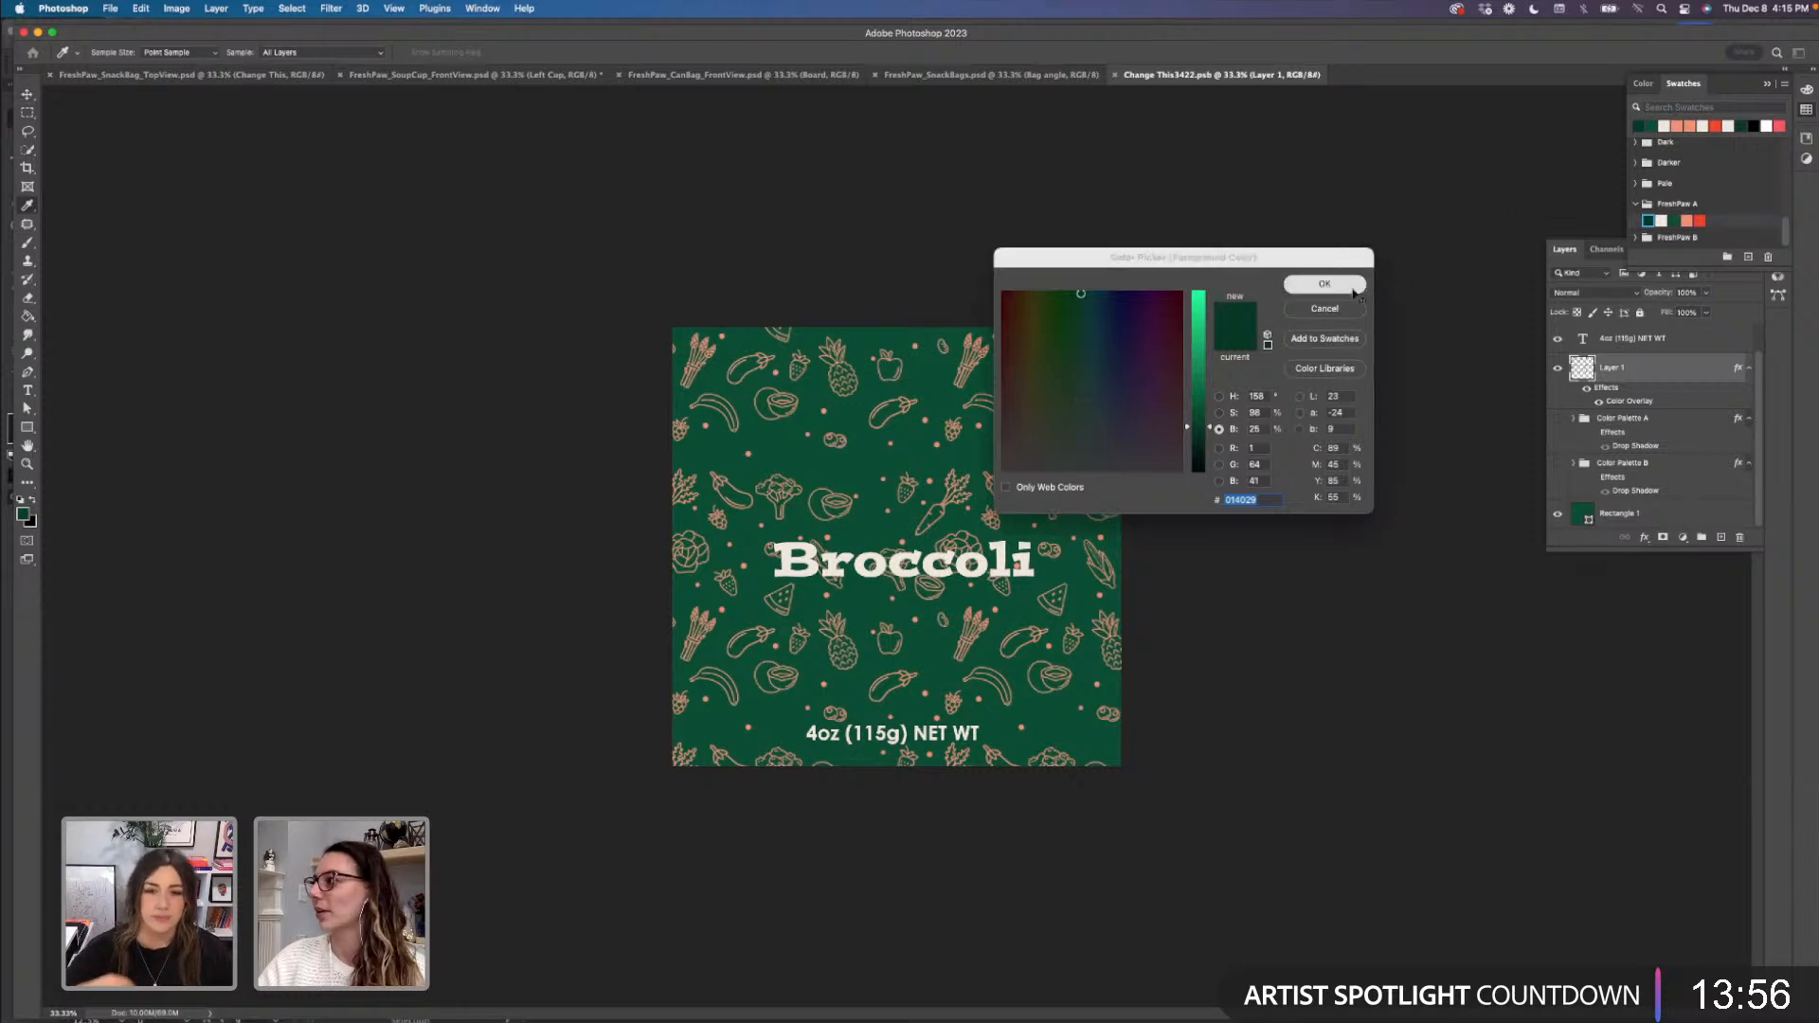
- Change the pattern layer's Color Overlay to dark green #014029, save the smart object and return to the soup cup mockup
double_click(1644, 403)
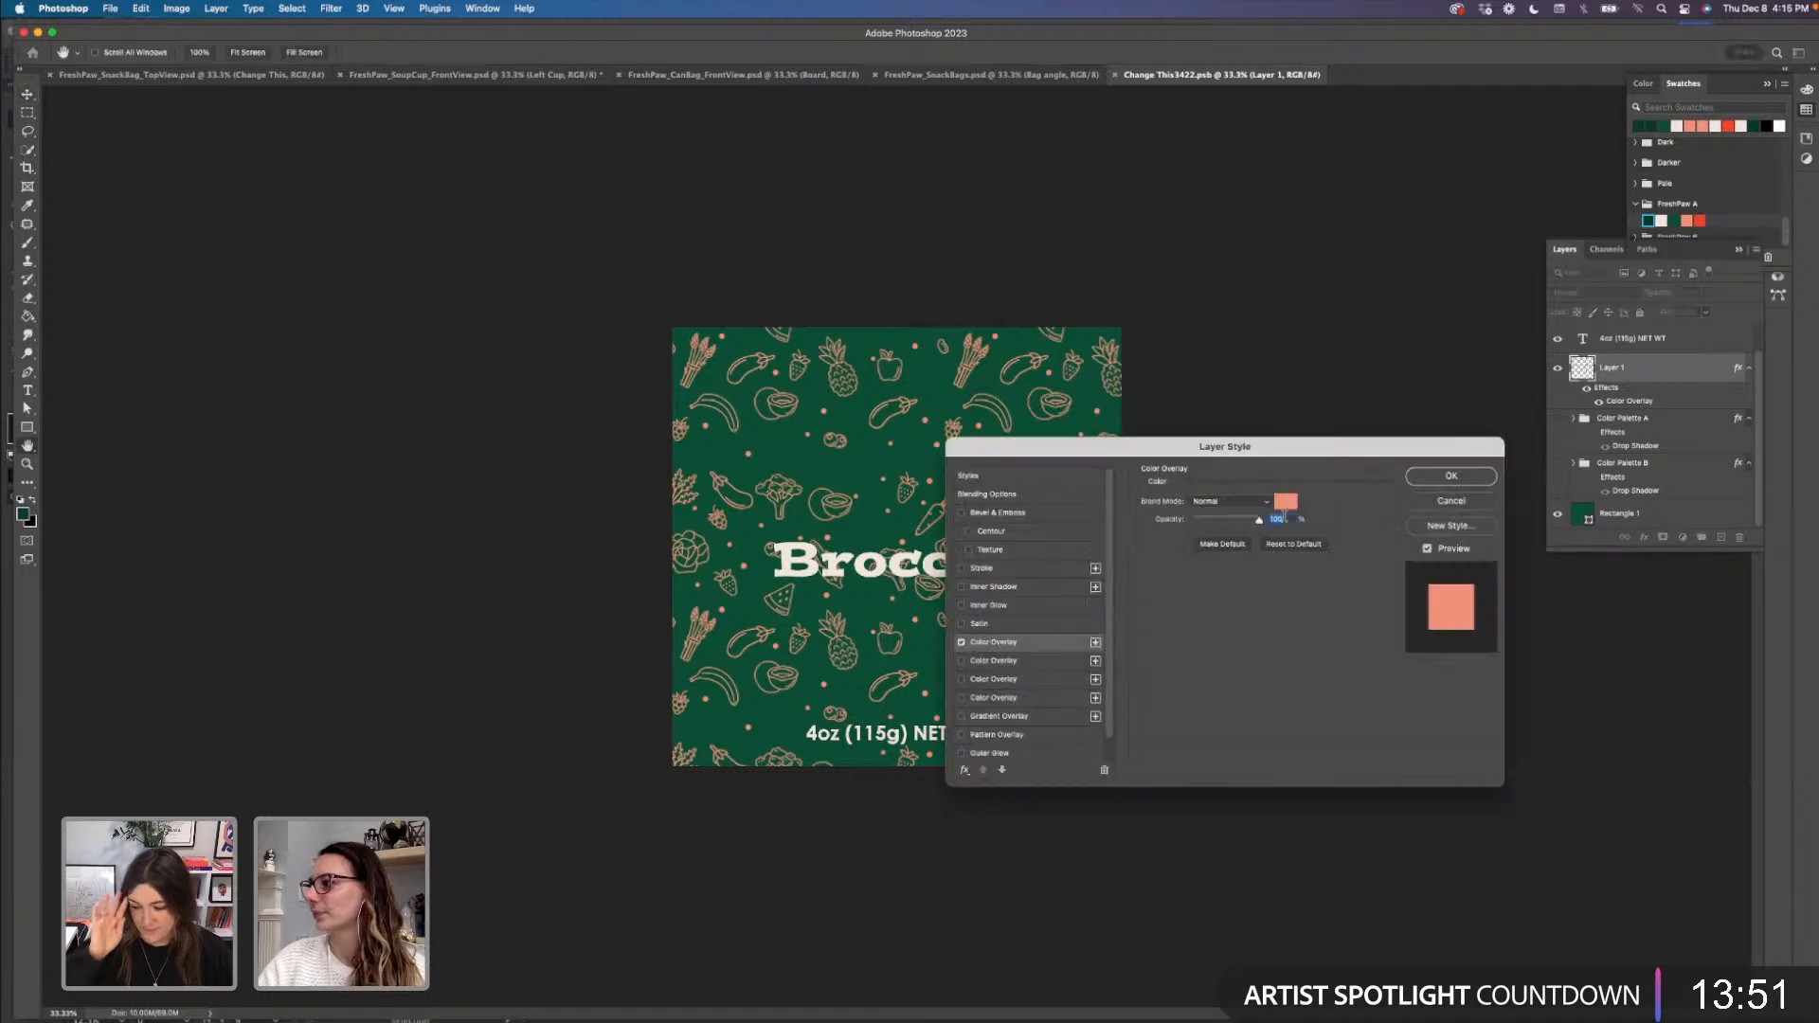
click(1286, 503)
click(1649, 221)
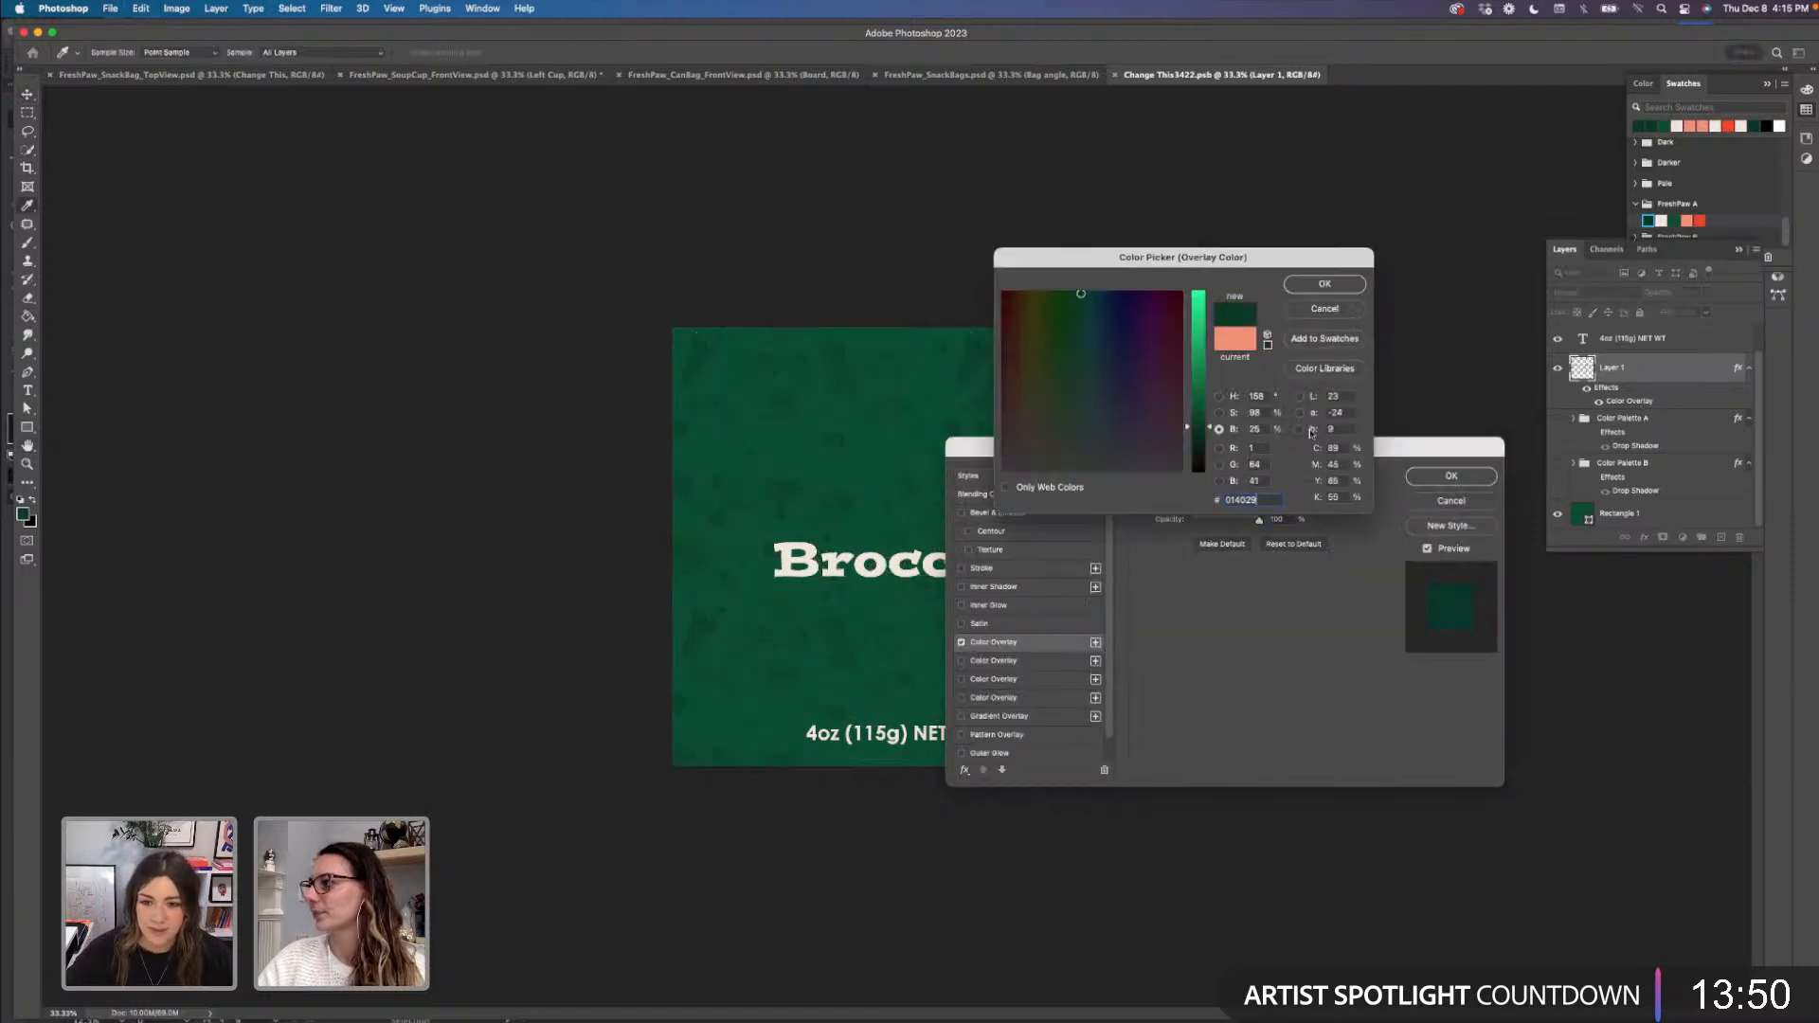
click(1324, 286)
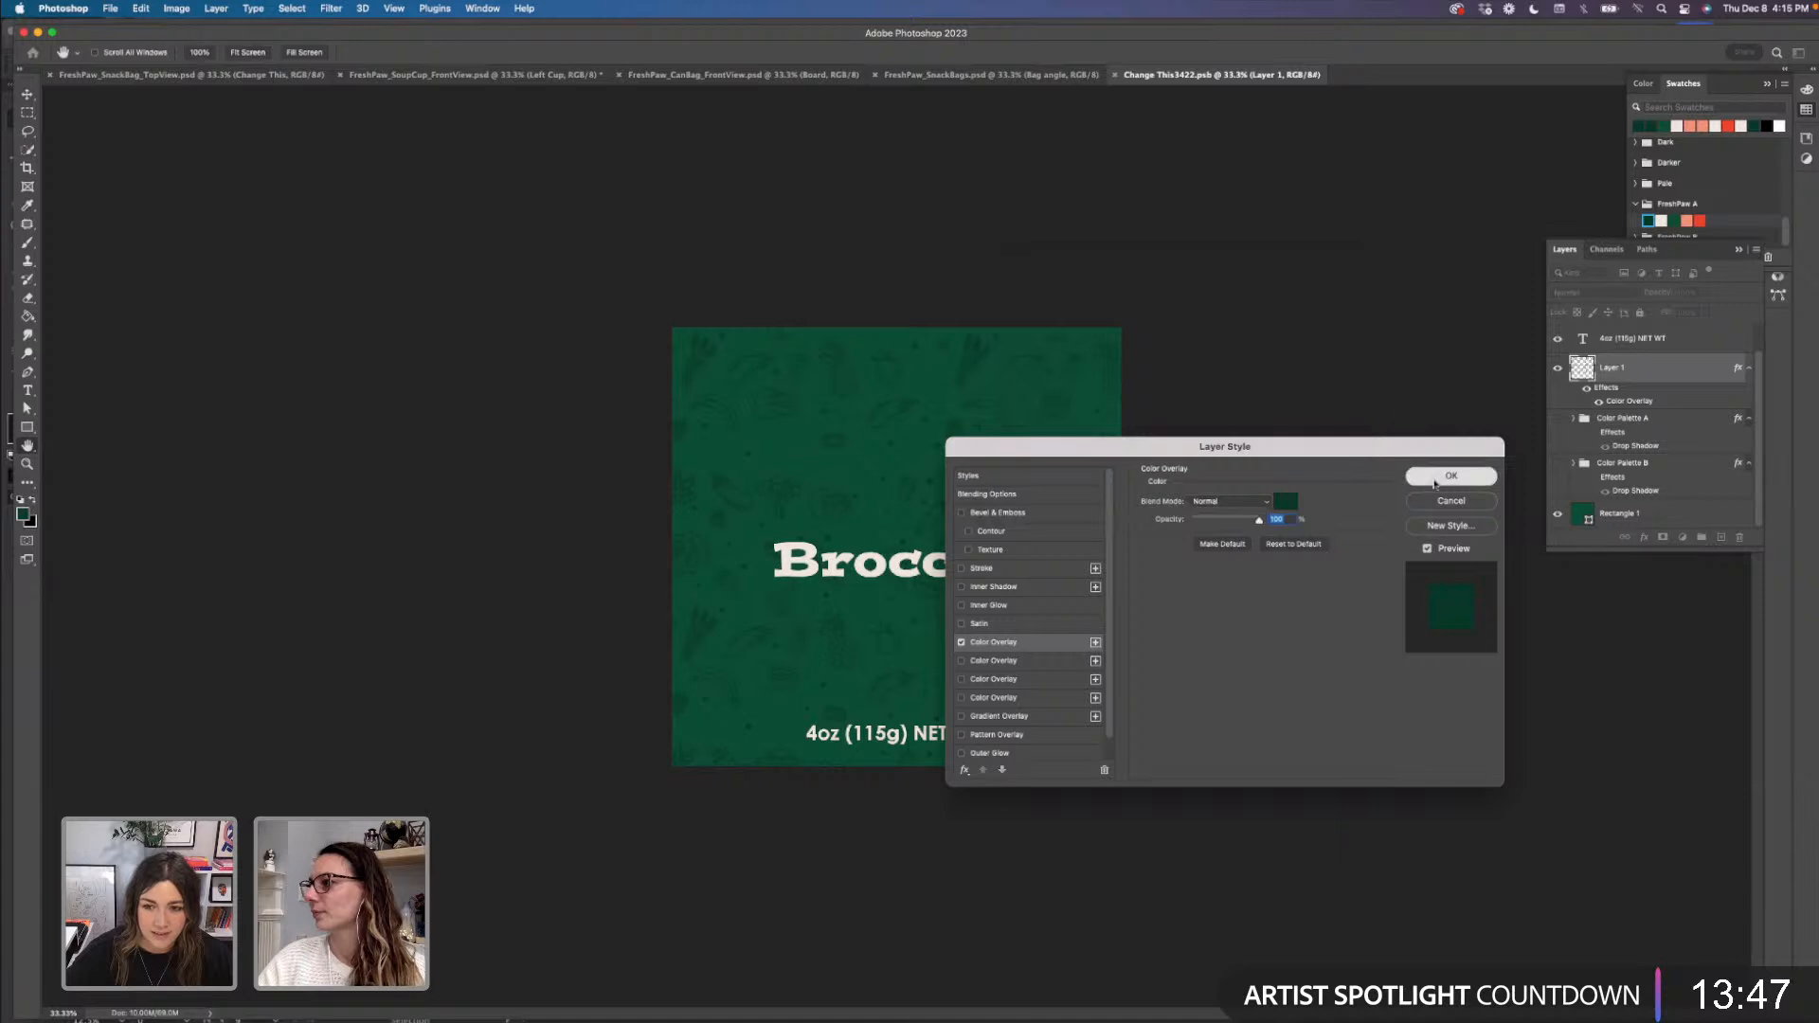
click(1450, 475)
key(super+s)
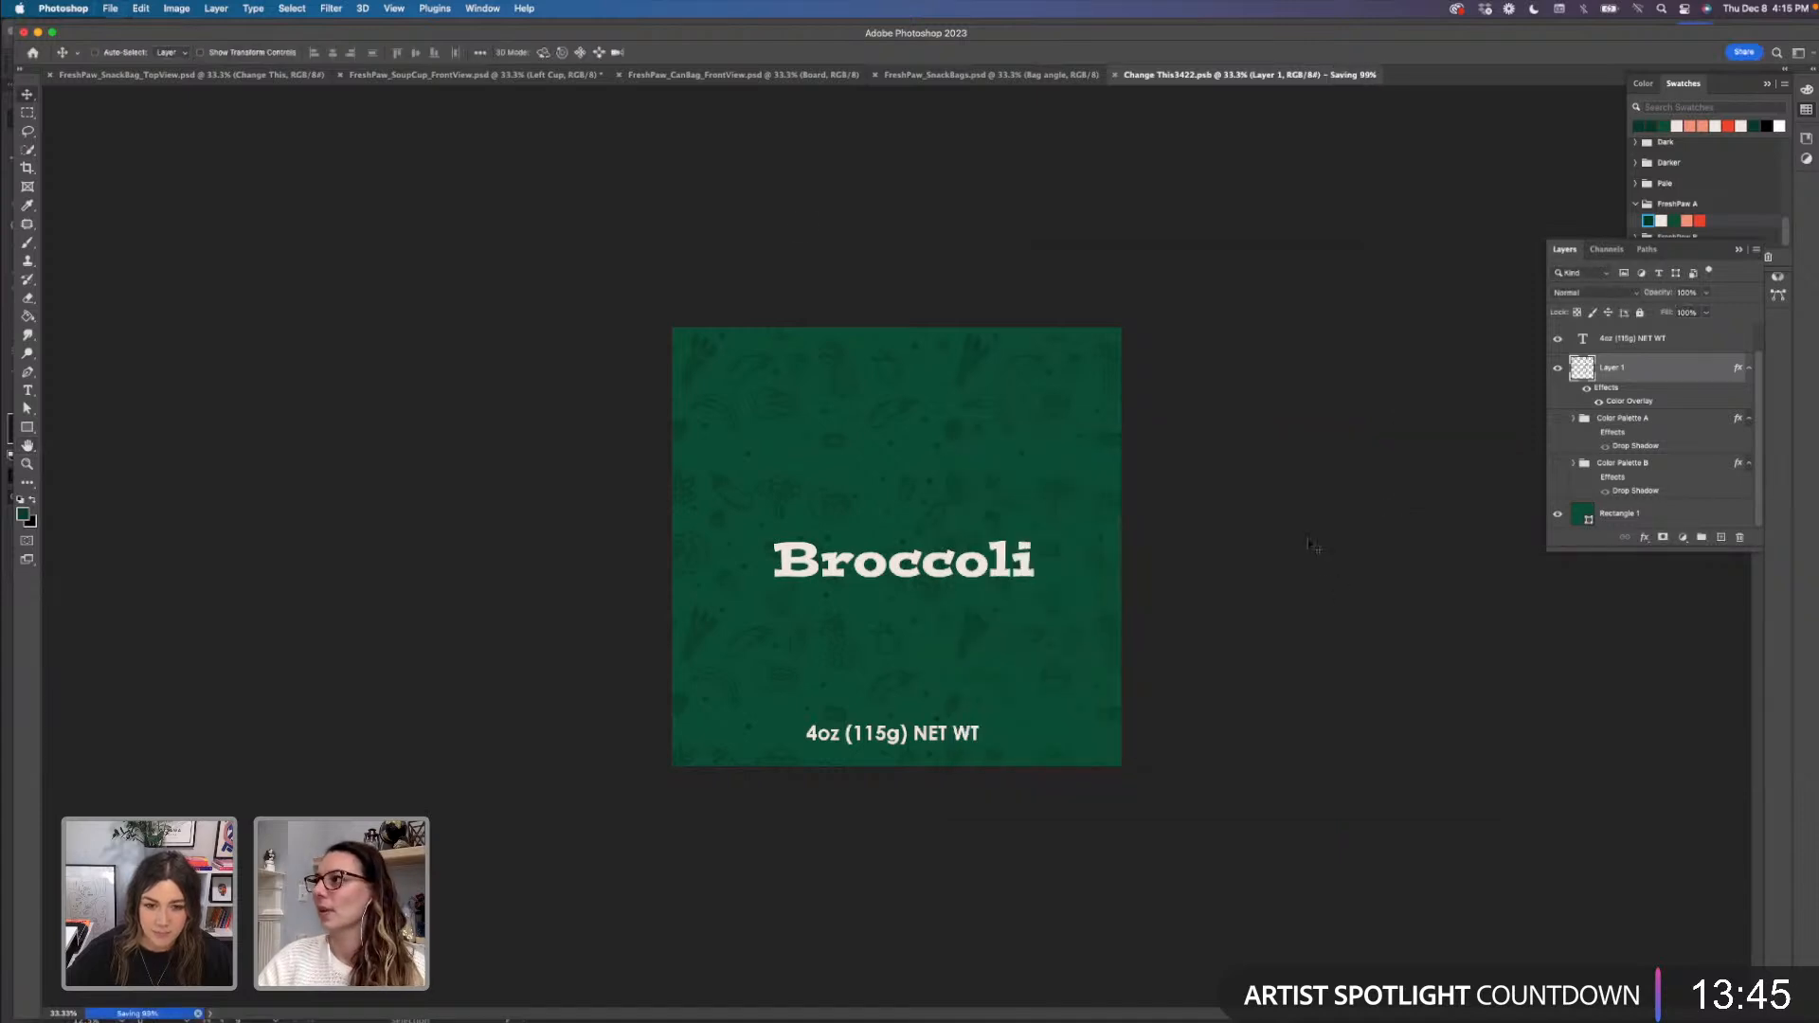
click(489, 76)
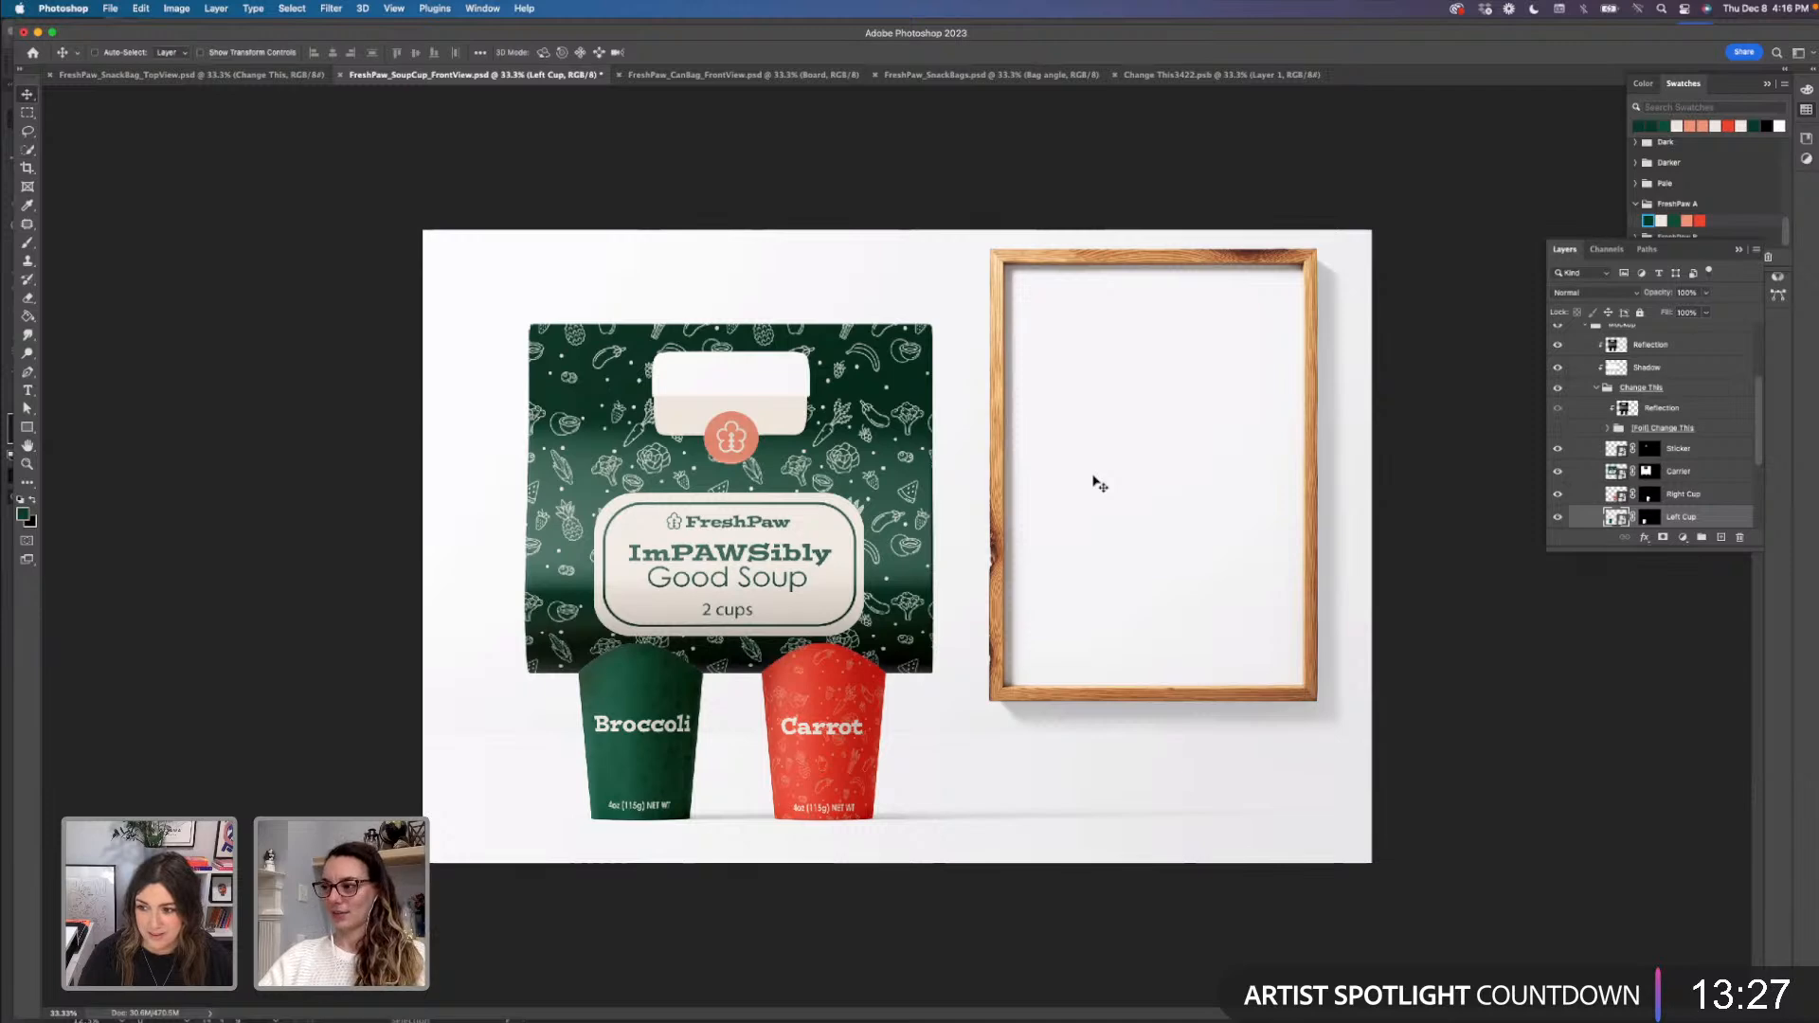
- Move the Broccoli and net weight texts together slightly left in the left cup's artwork, then save and close the smart object
click(1218, 75)
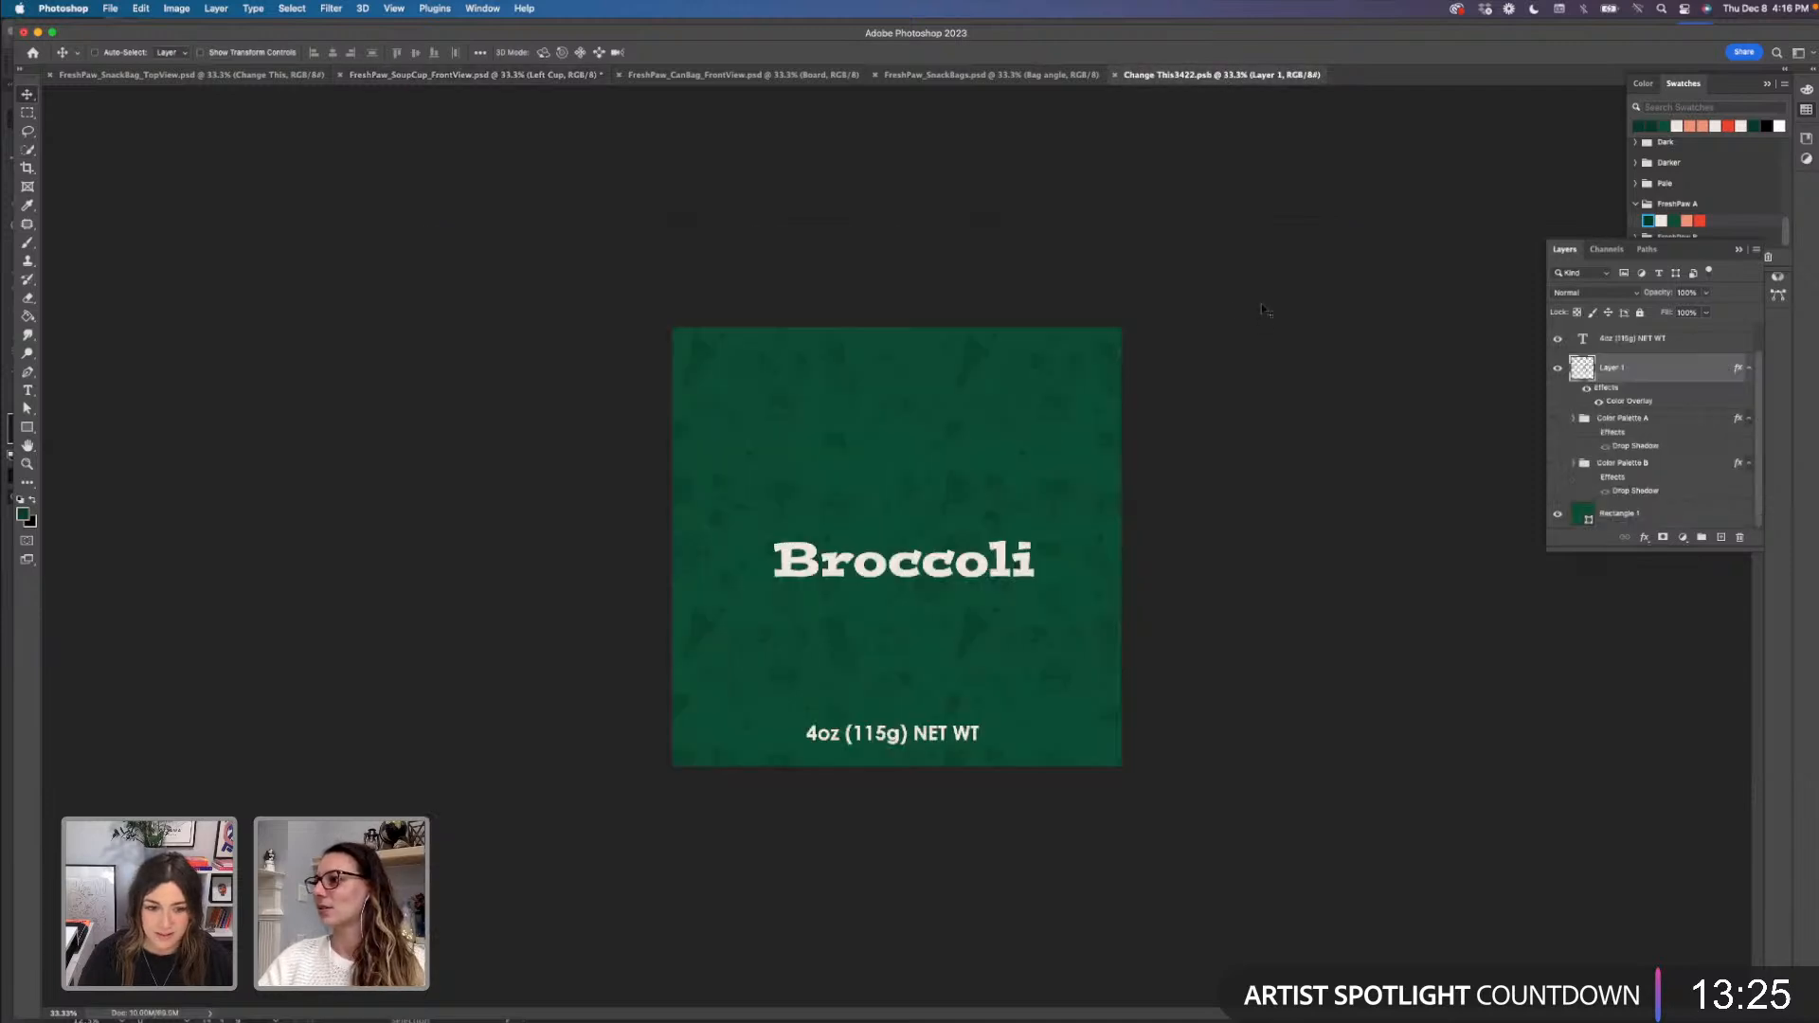
click(1675, 341)
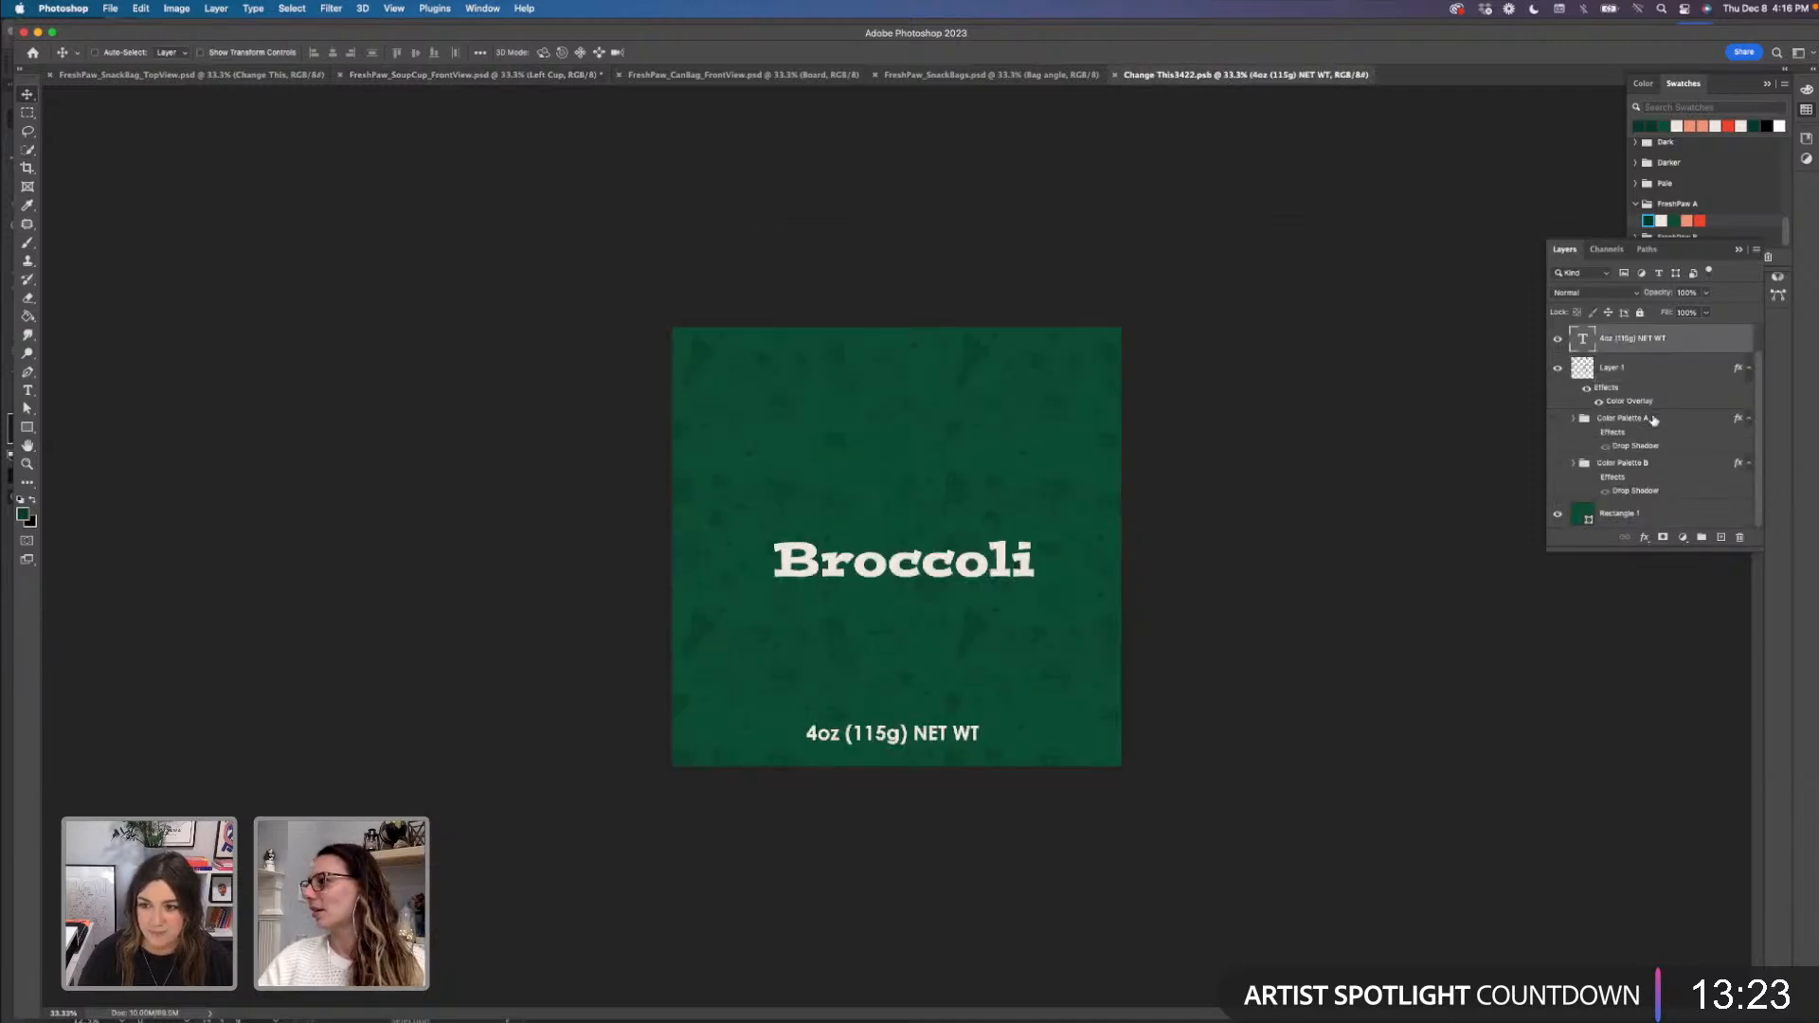
shift+click(1683, 512)
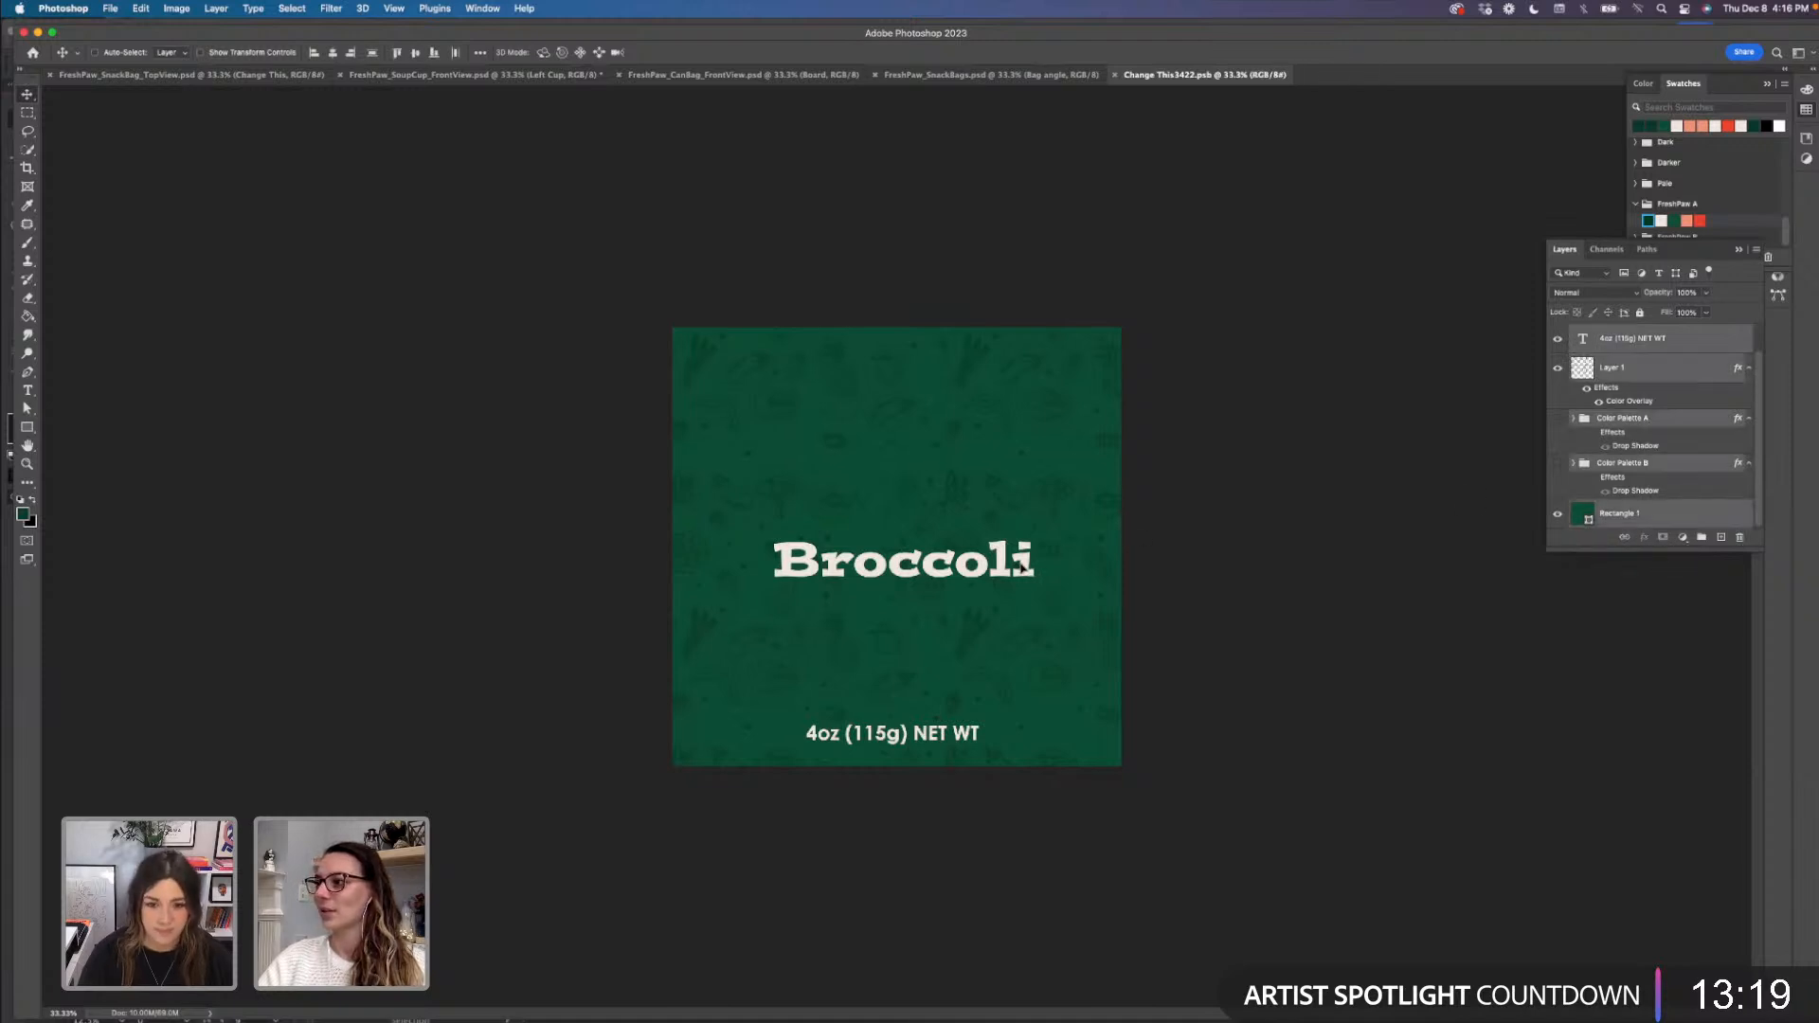
scroll(1677, 342, up, 1)
click(1674, 345)
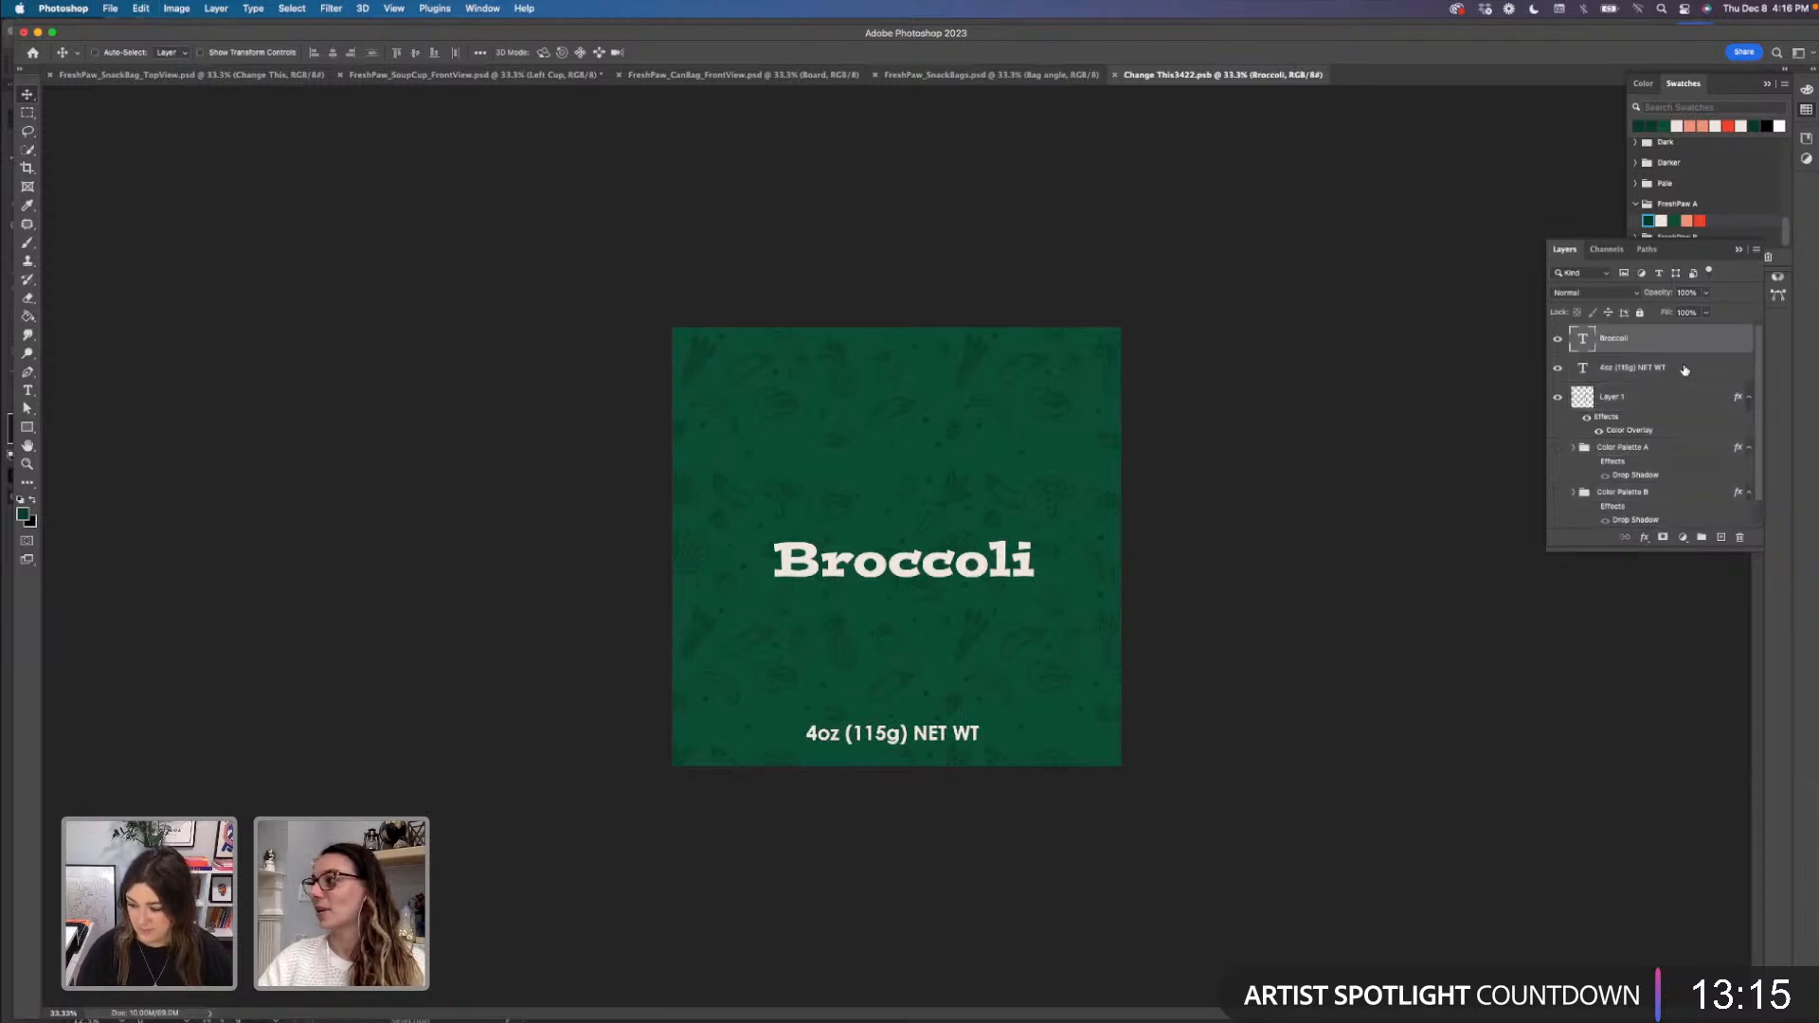
shift+click(1683, 372)
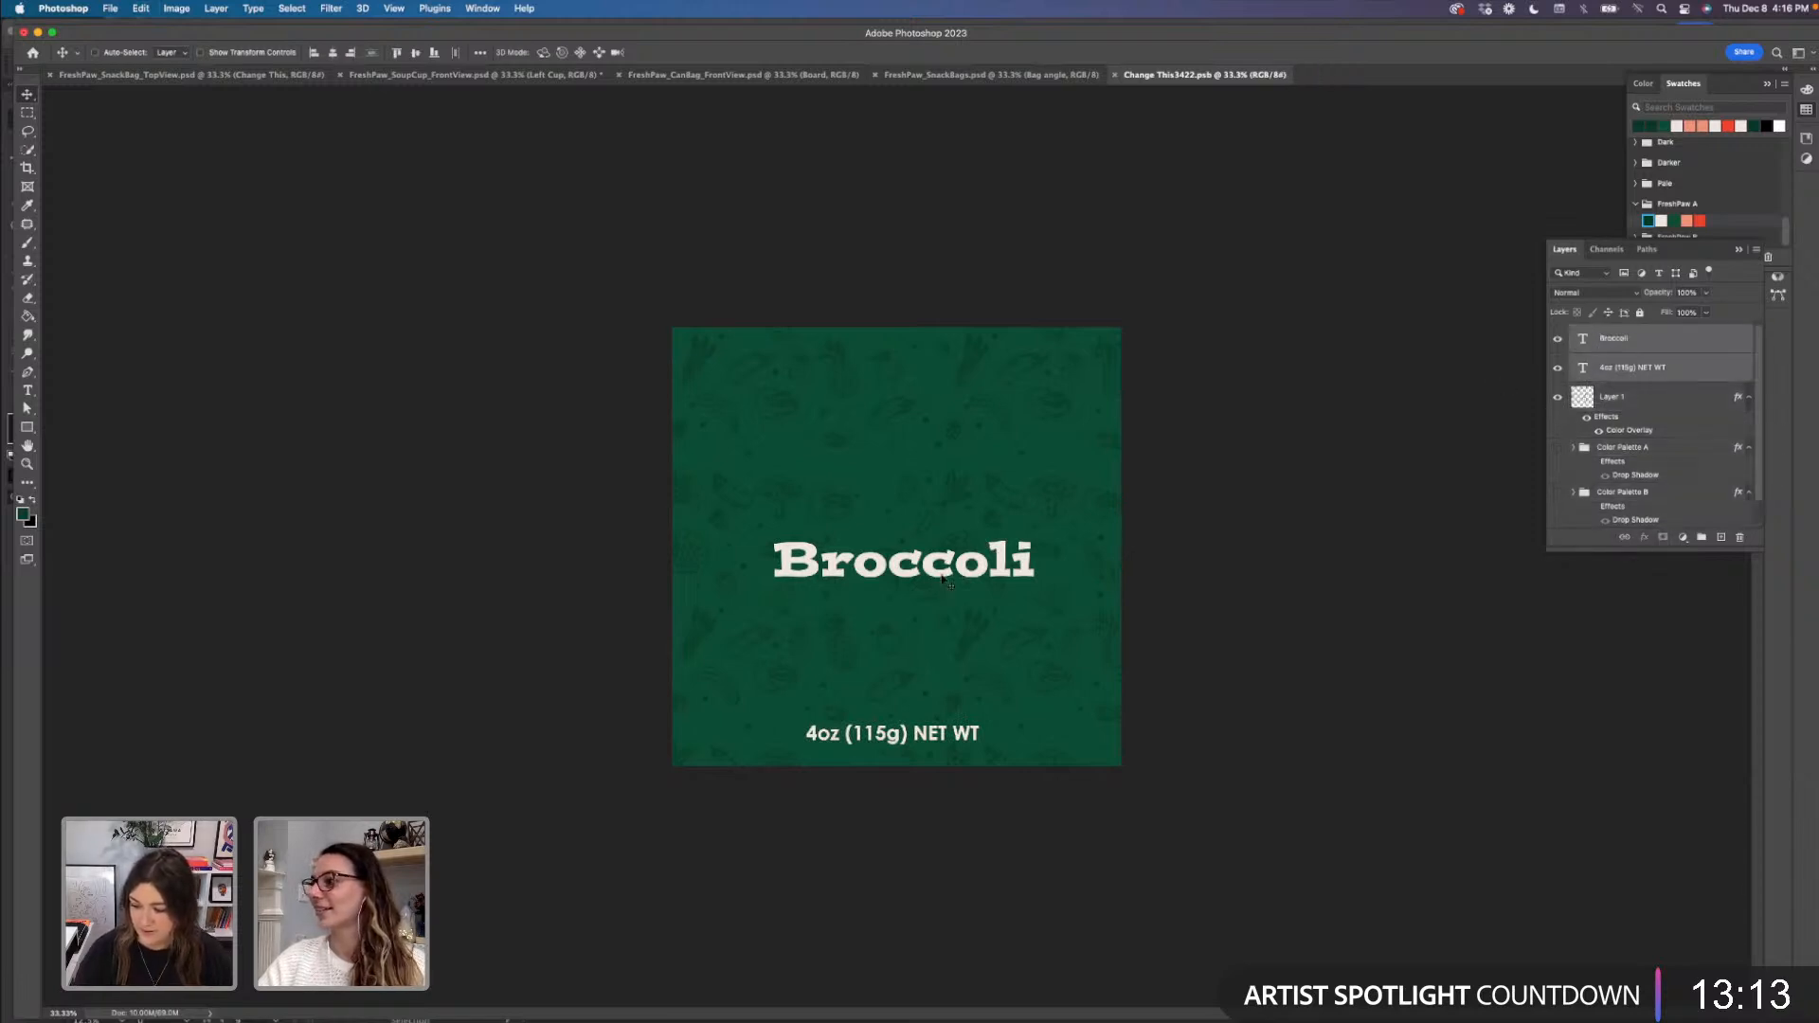
drag(981, 569, 974, 568)
key(super+s)
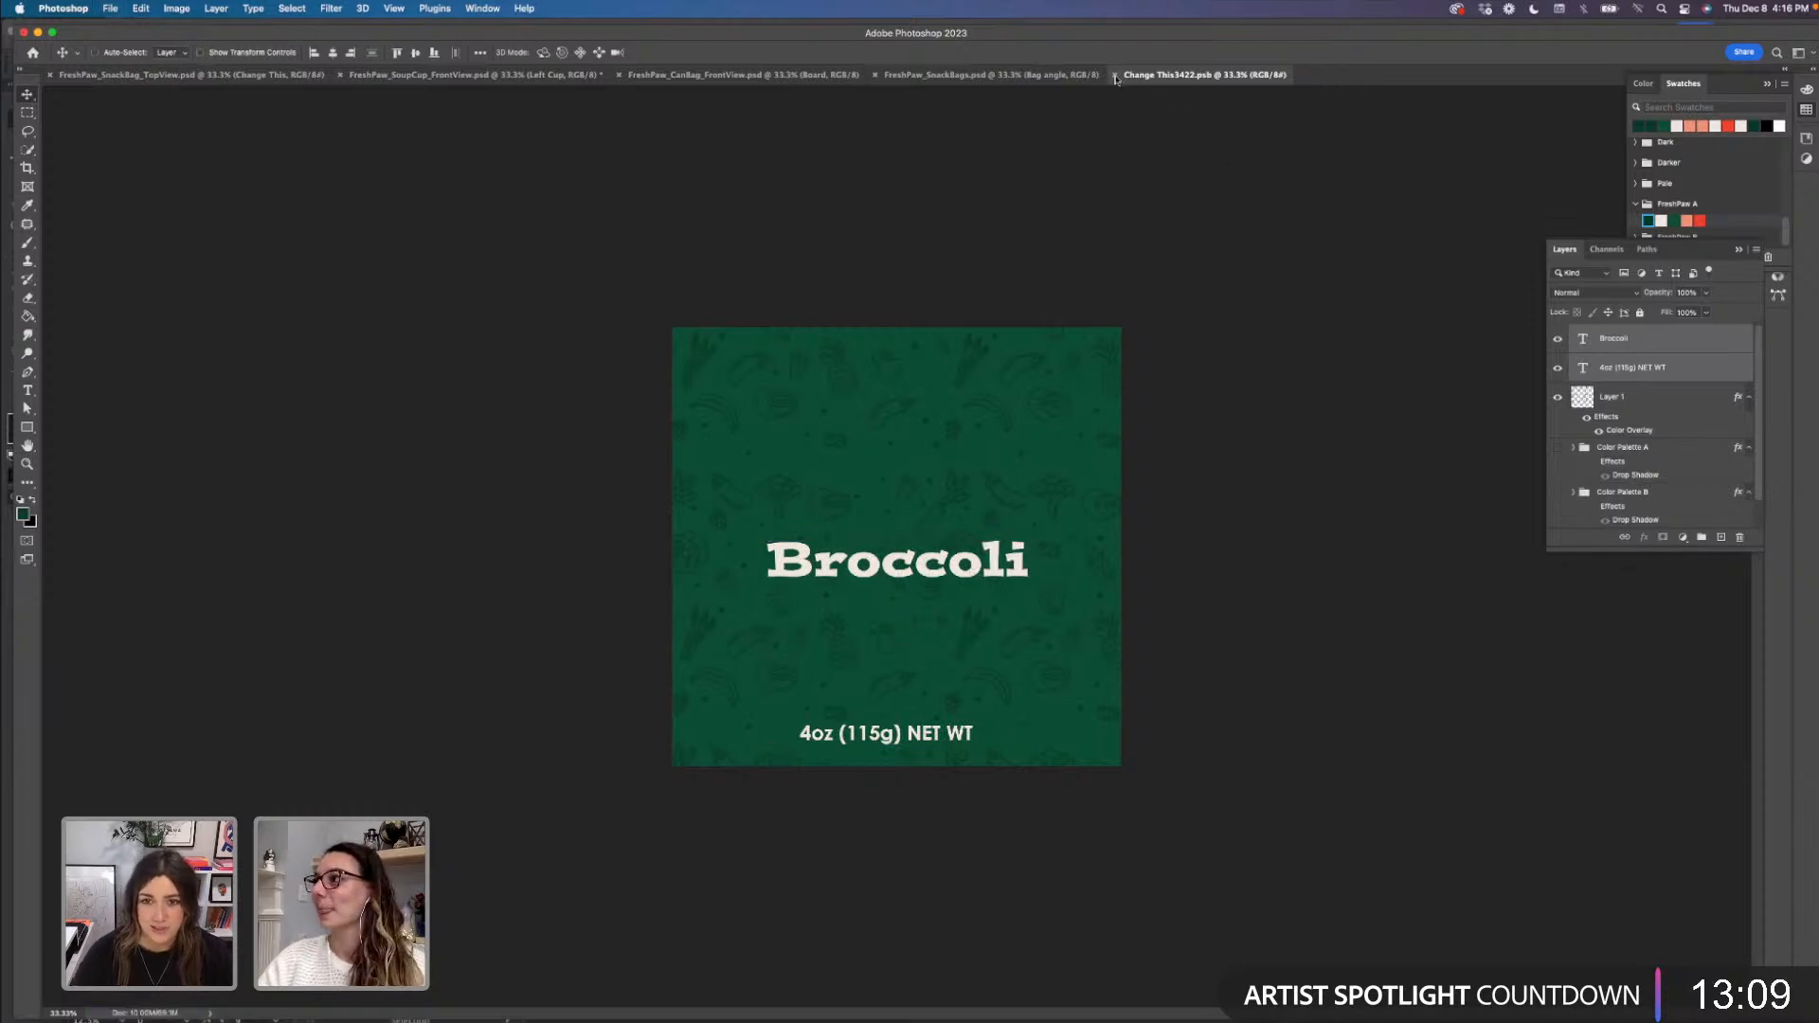
click(1115, 76)
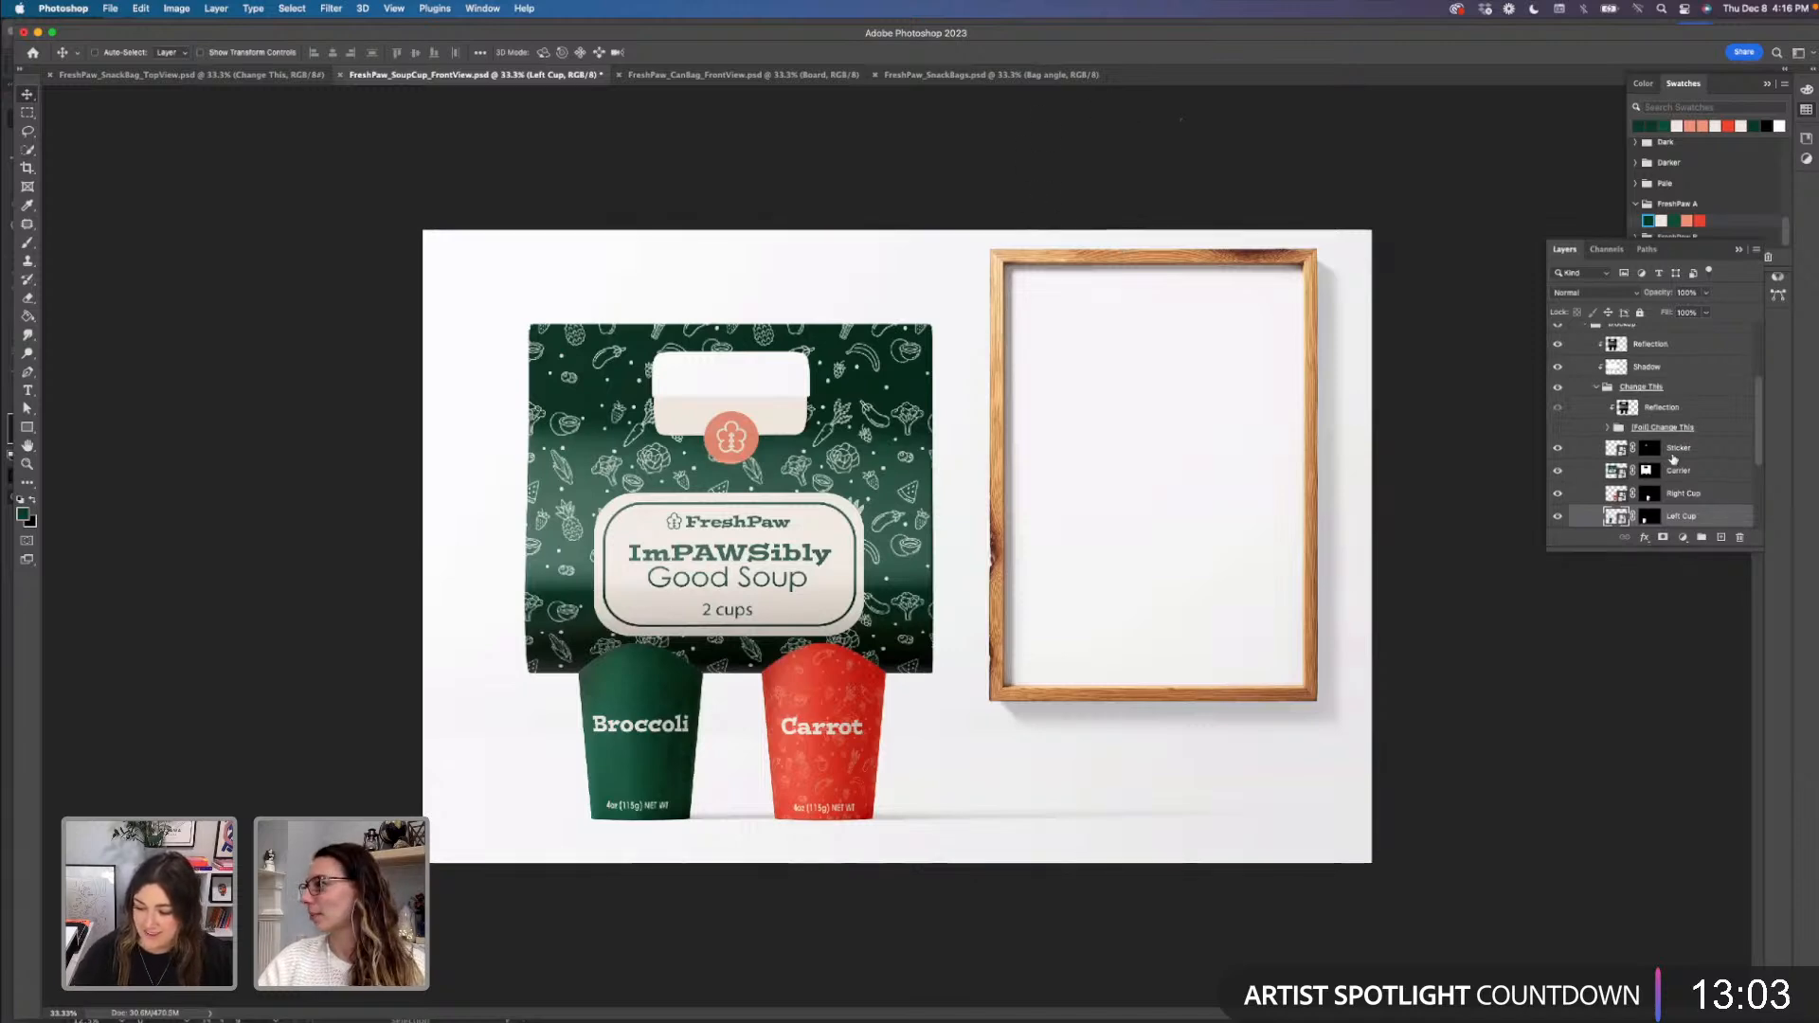
- Set the Change Floor Color fill in the Background group to the cream FreshPaw A swatch, #f1eadf
click(1597, 388)
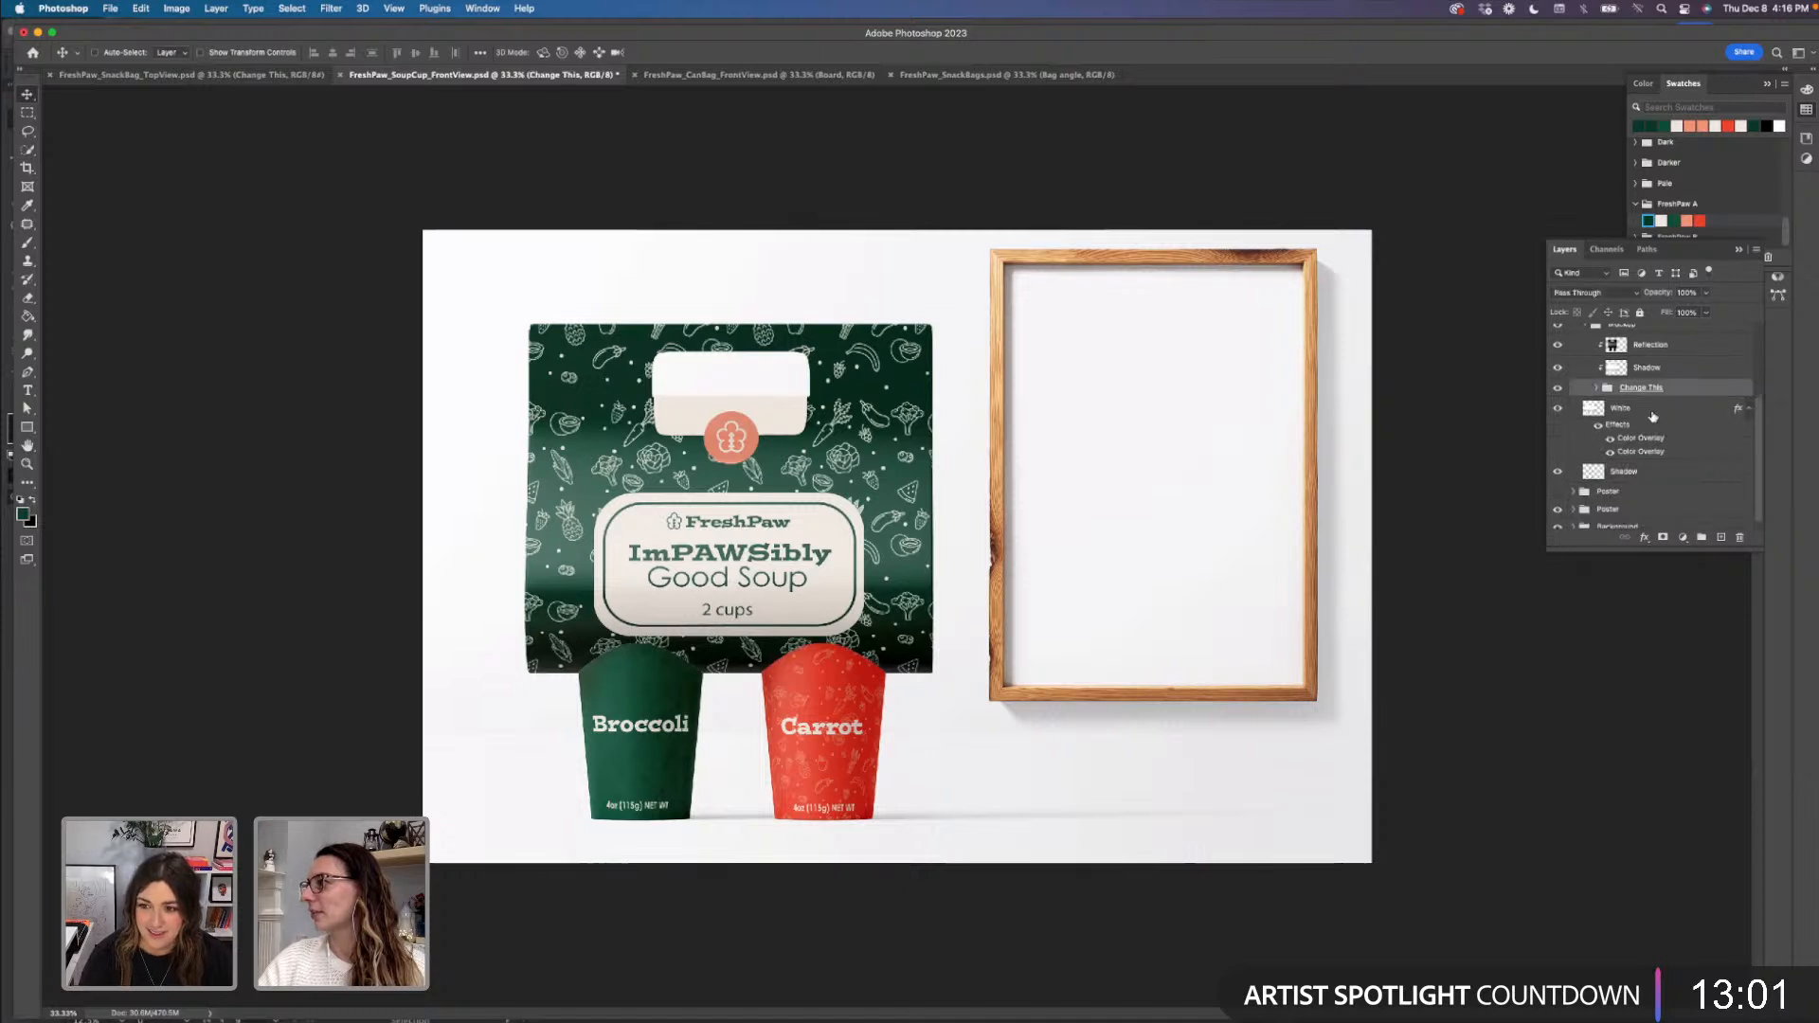
click(1589, 411)
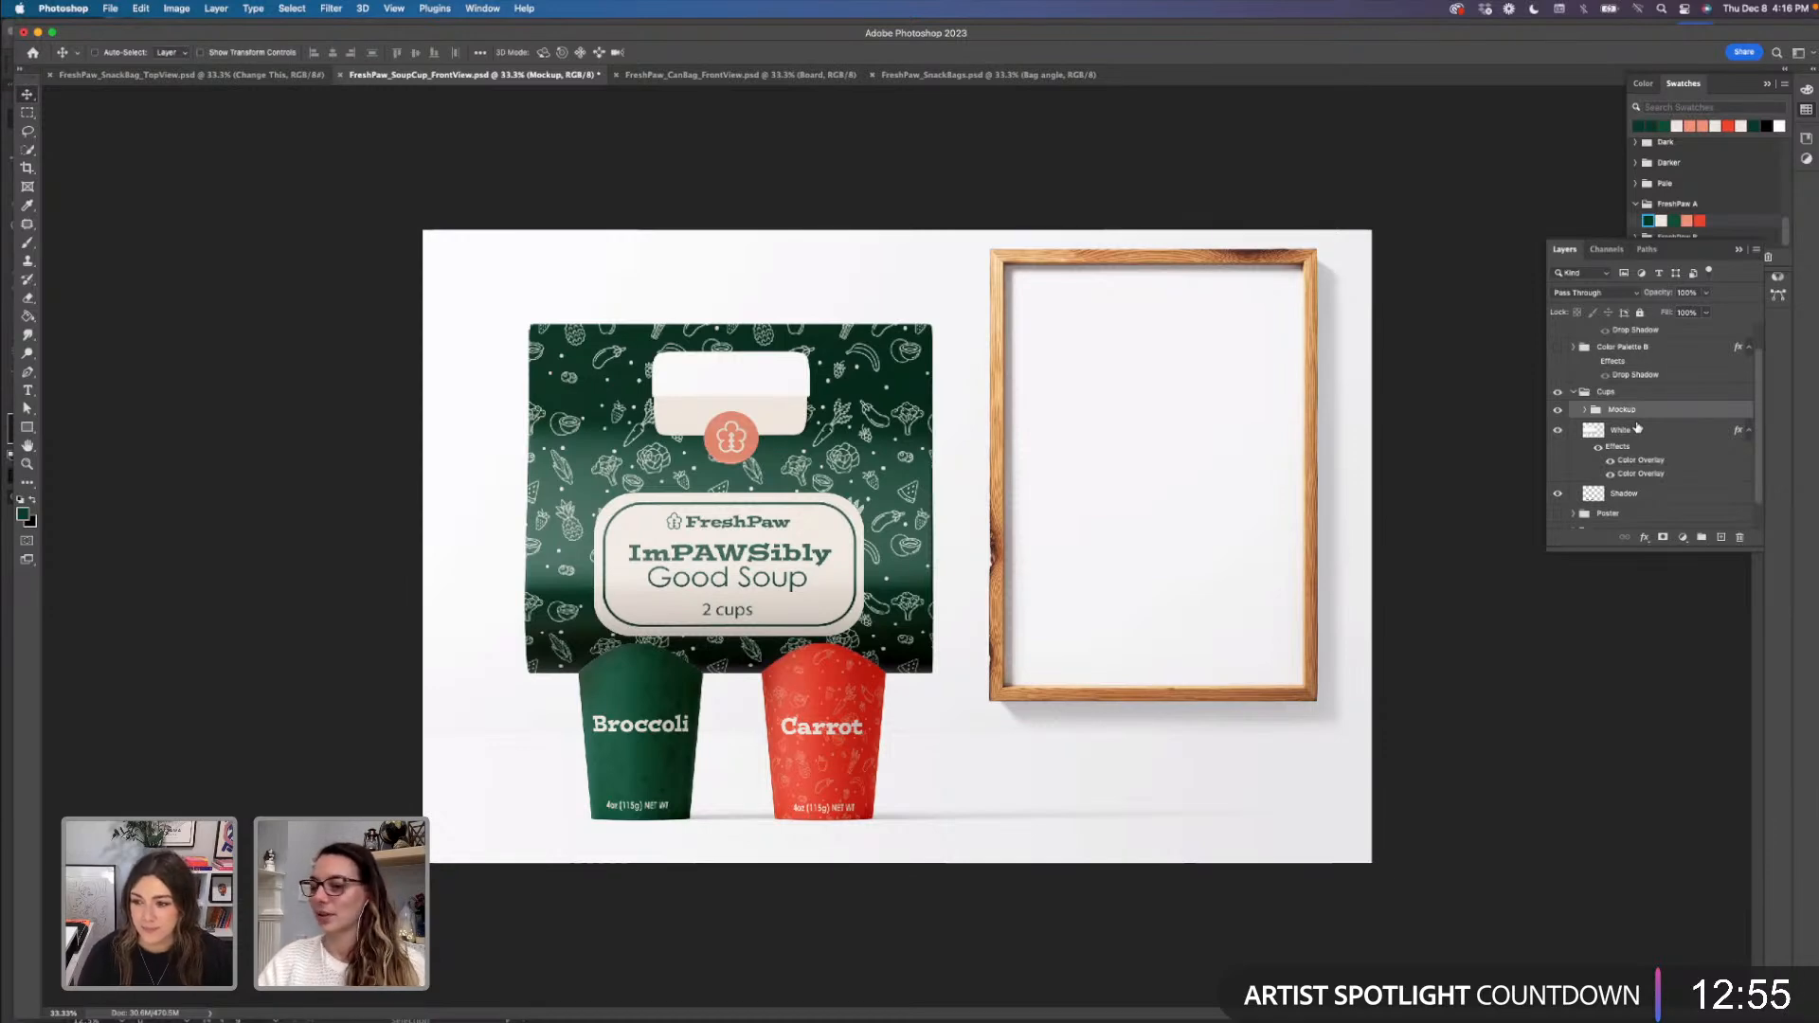
scroll(1638, 428, down, 2)
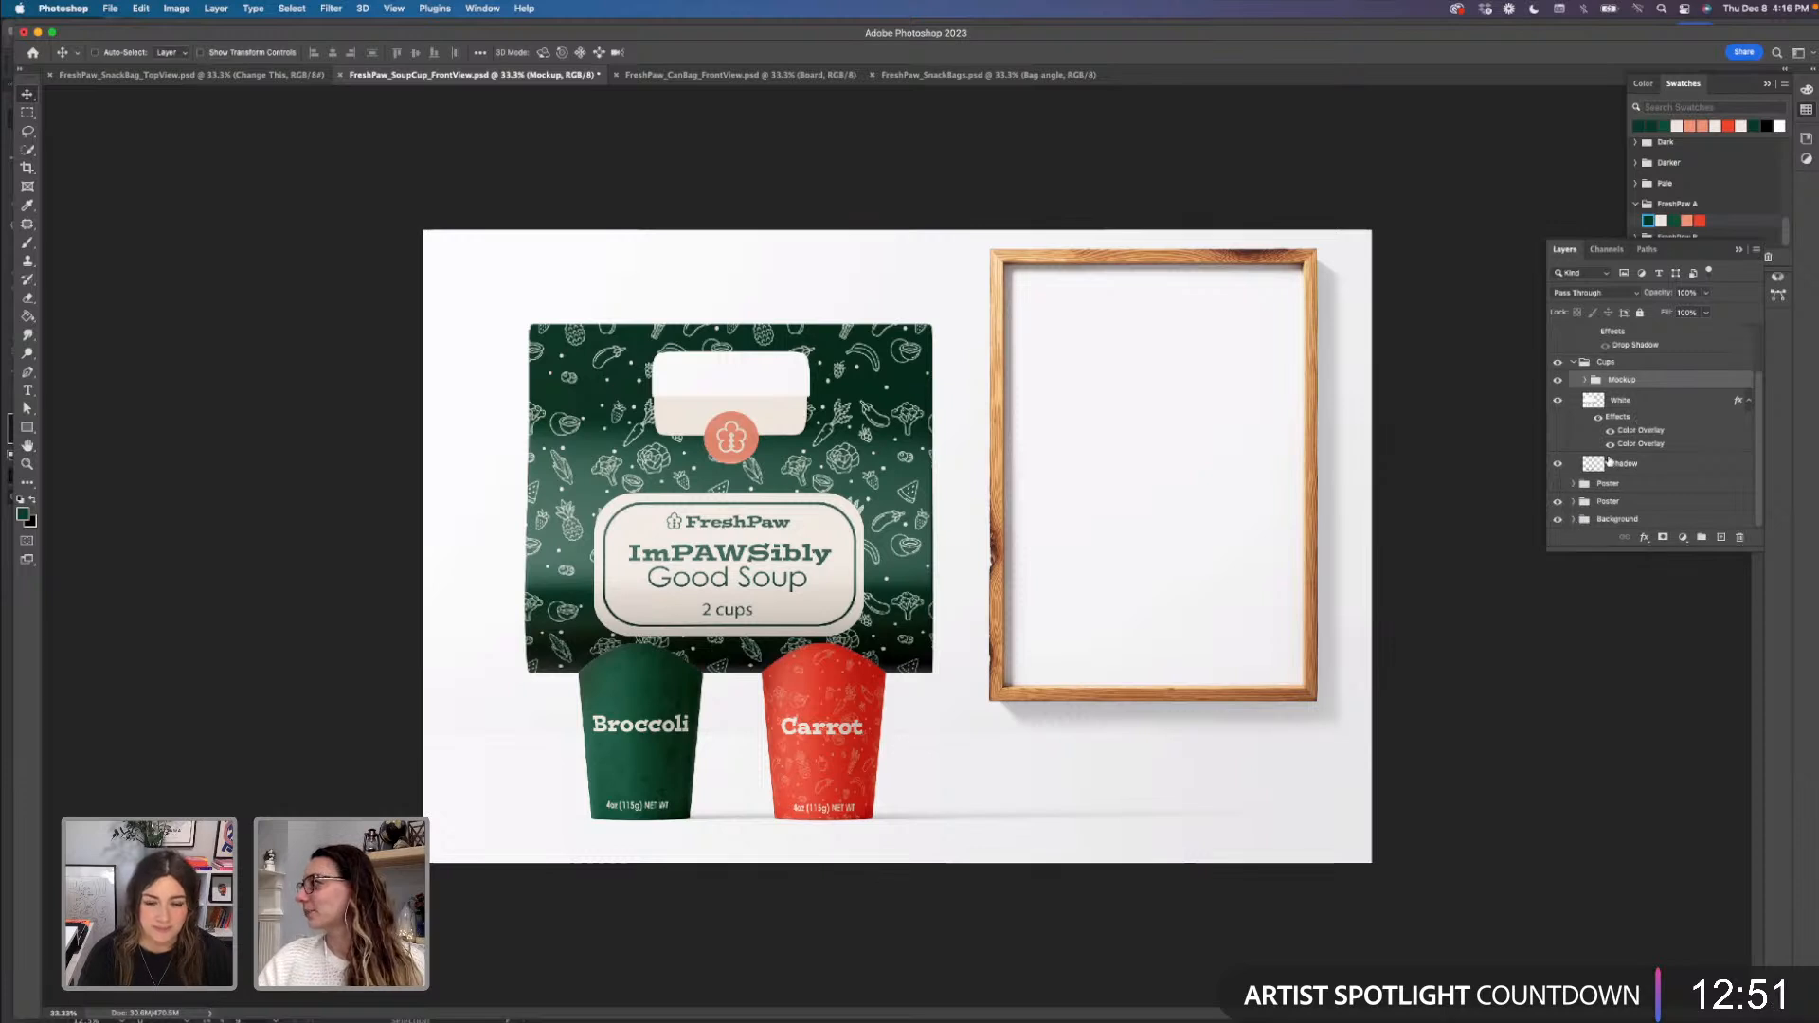
click(1576, 519)
scroll(1610, 502, down, 3)
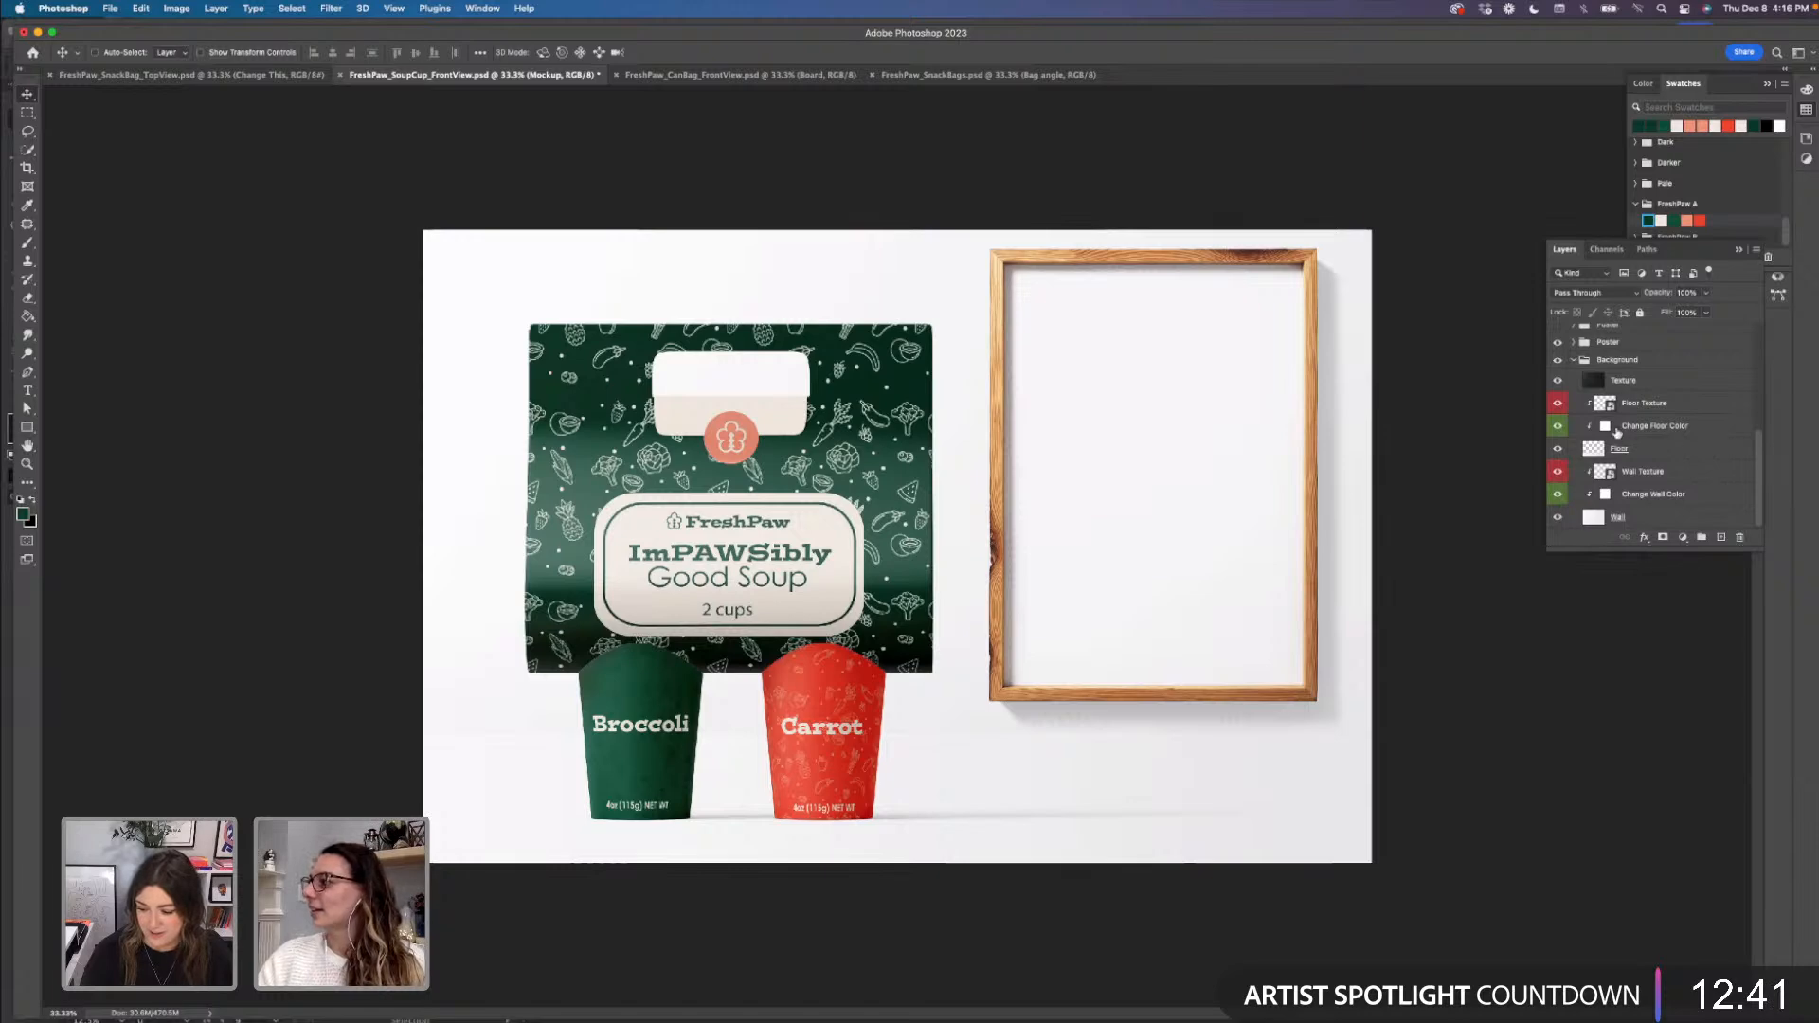
double_click(1606, 431)
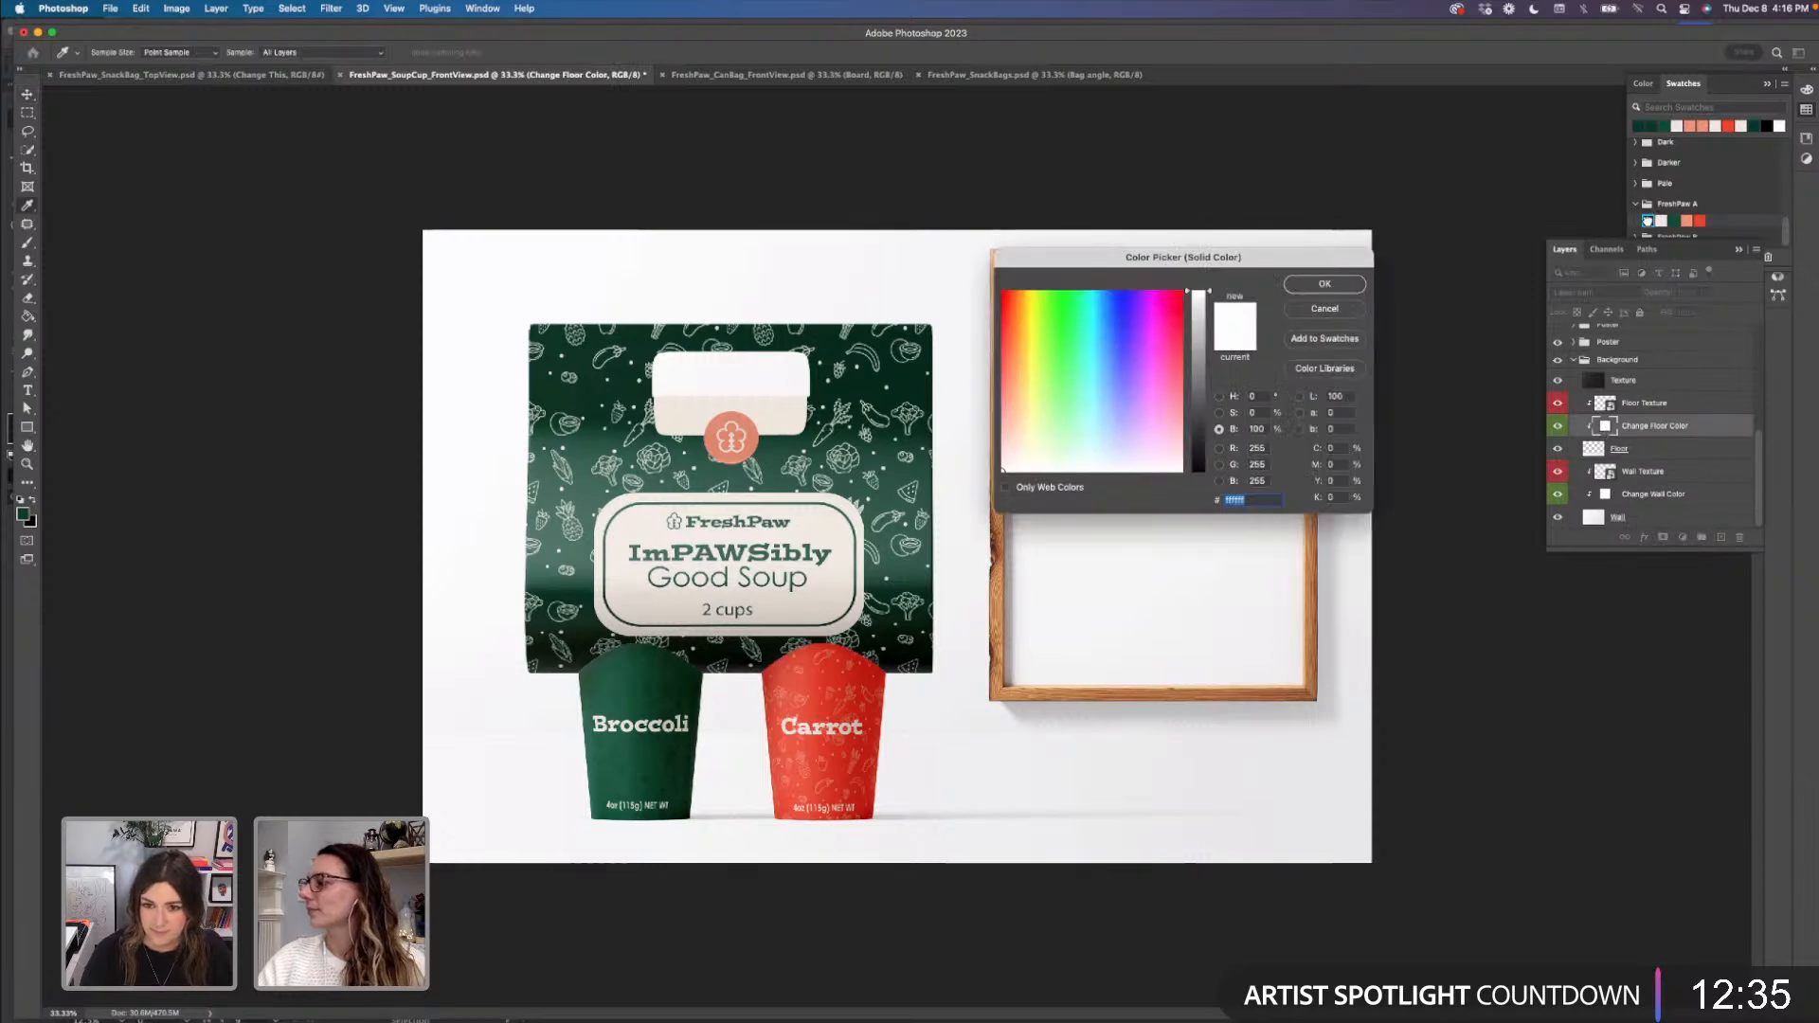
click(1649, 220)
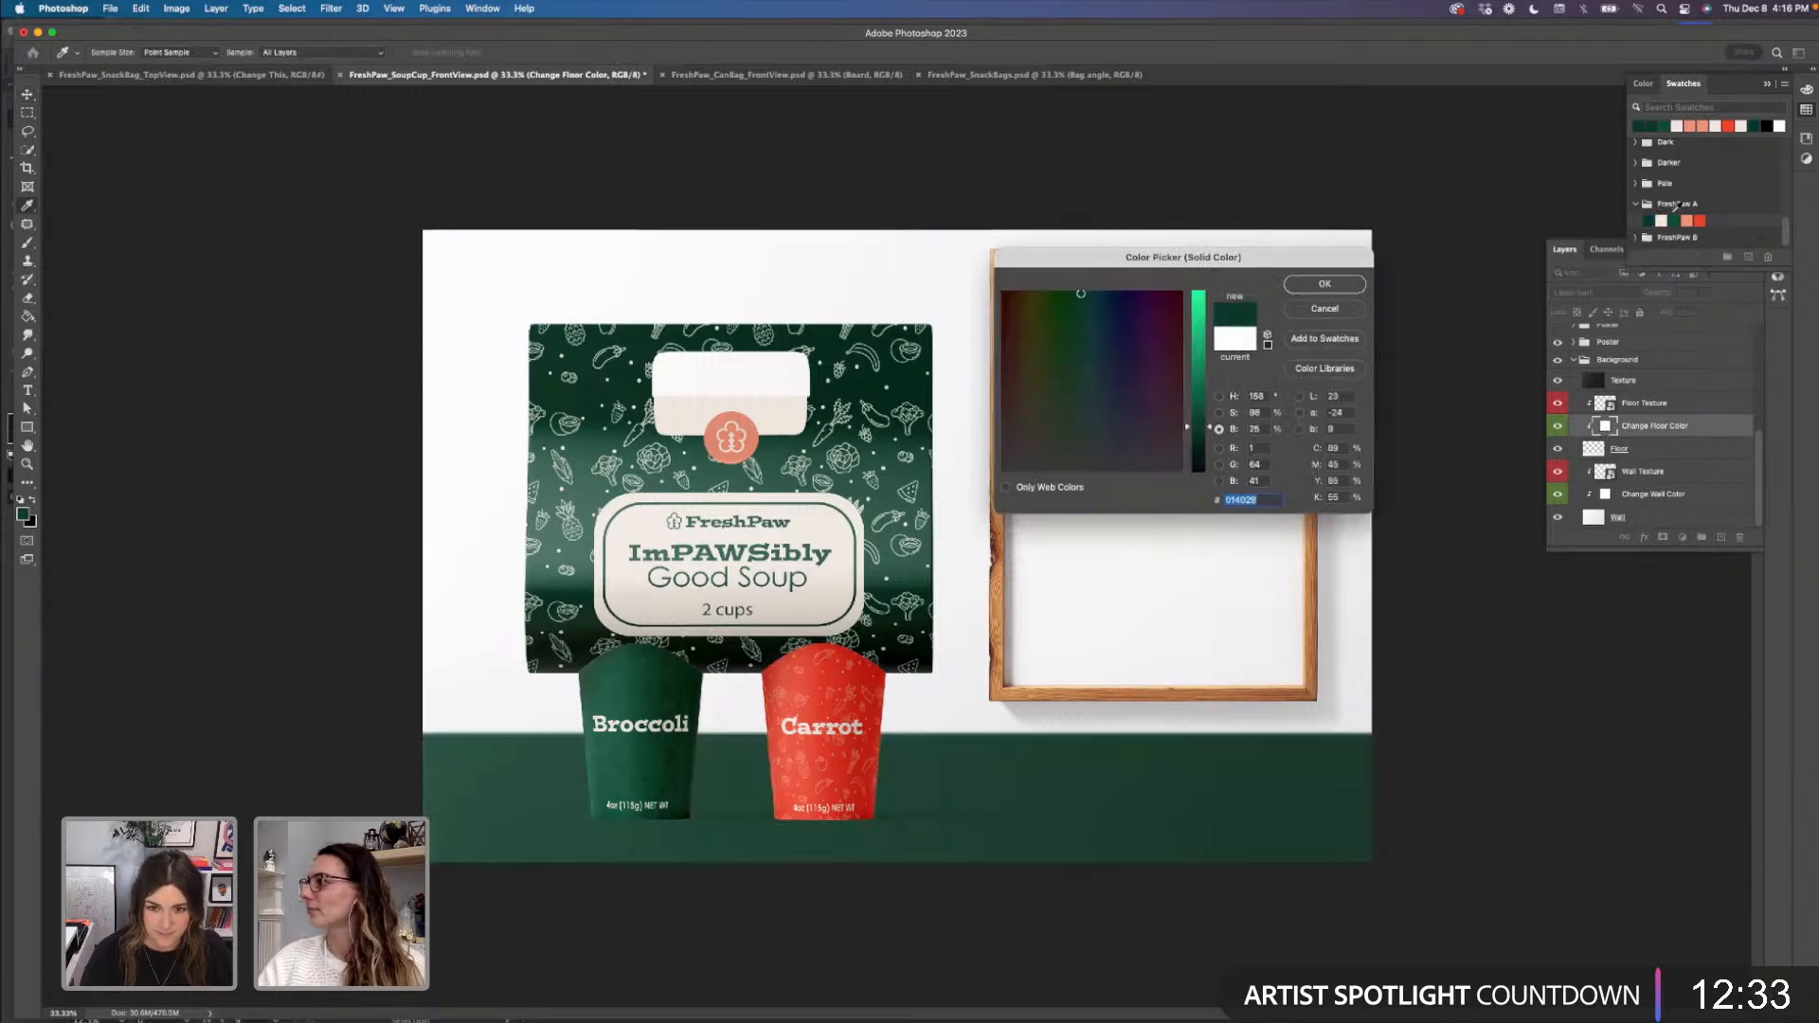
click(1661, 220)
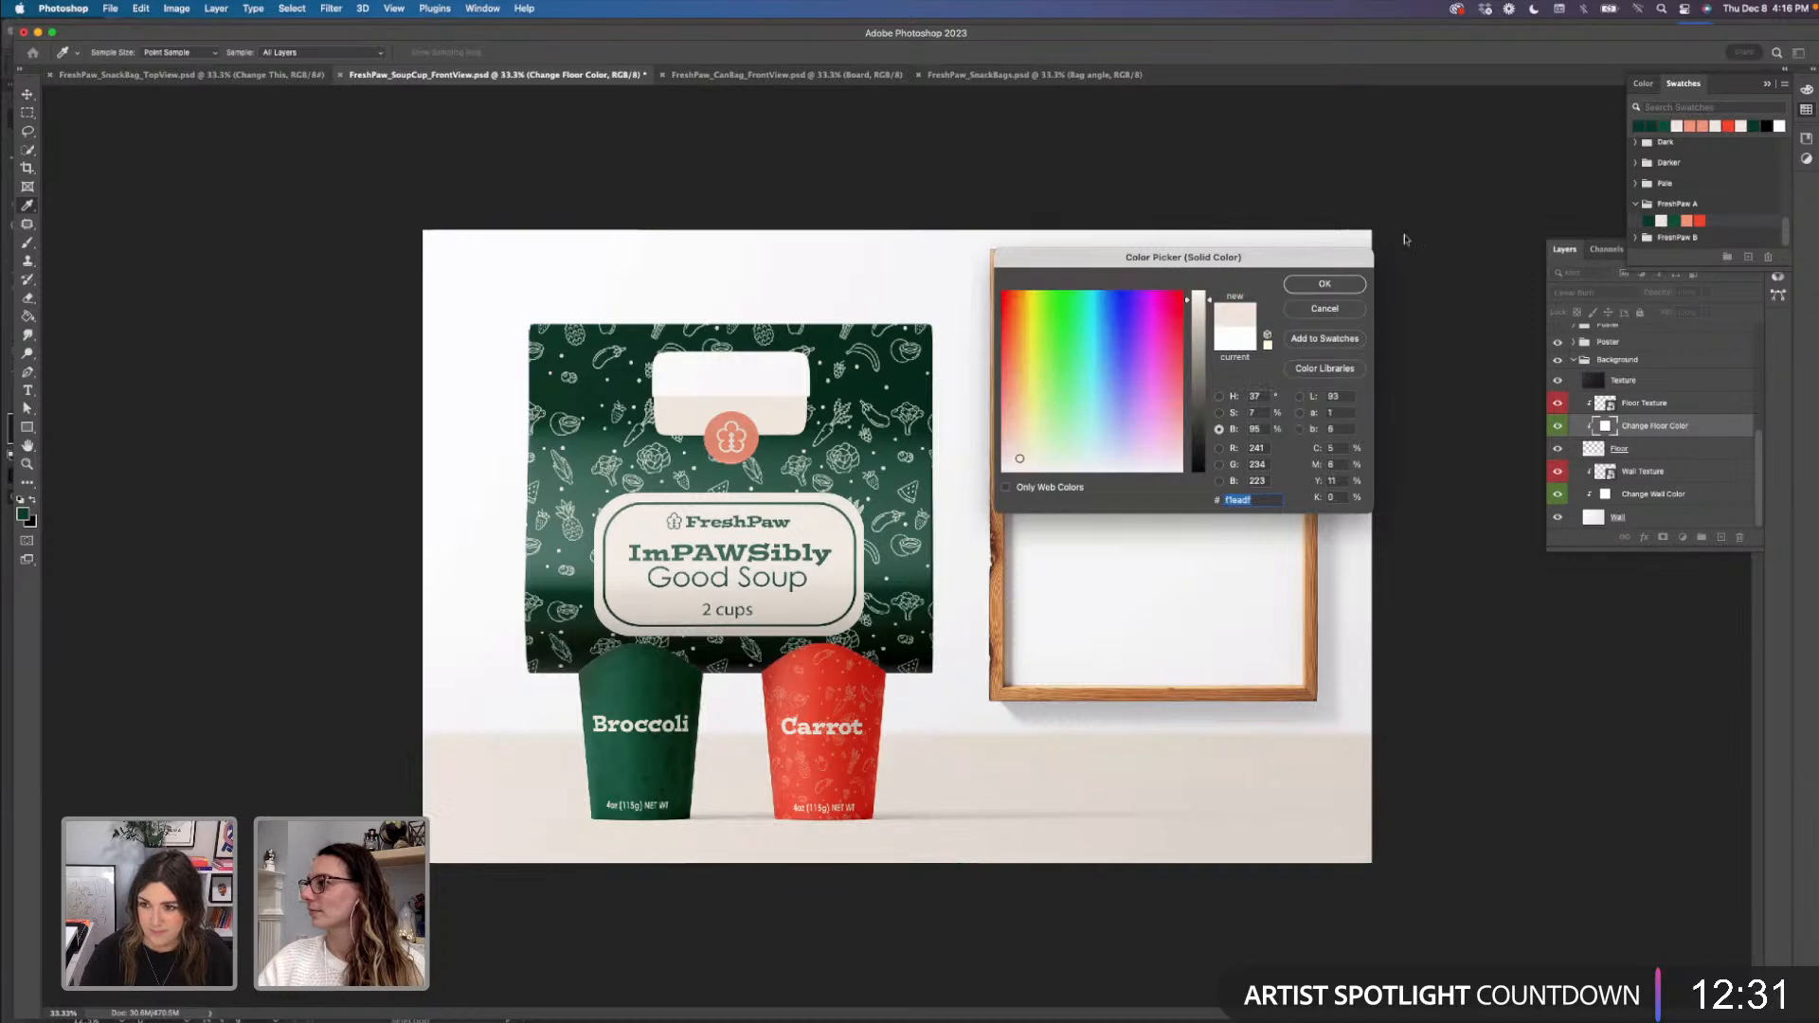
key(Return)
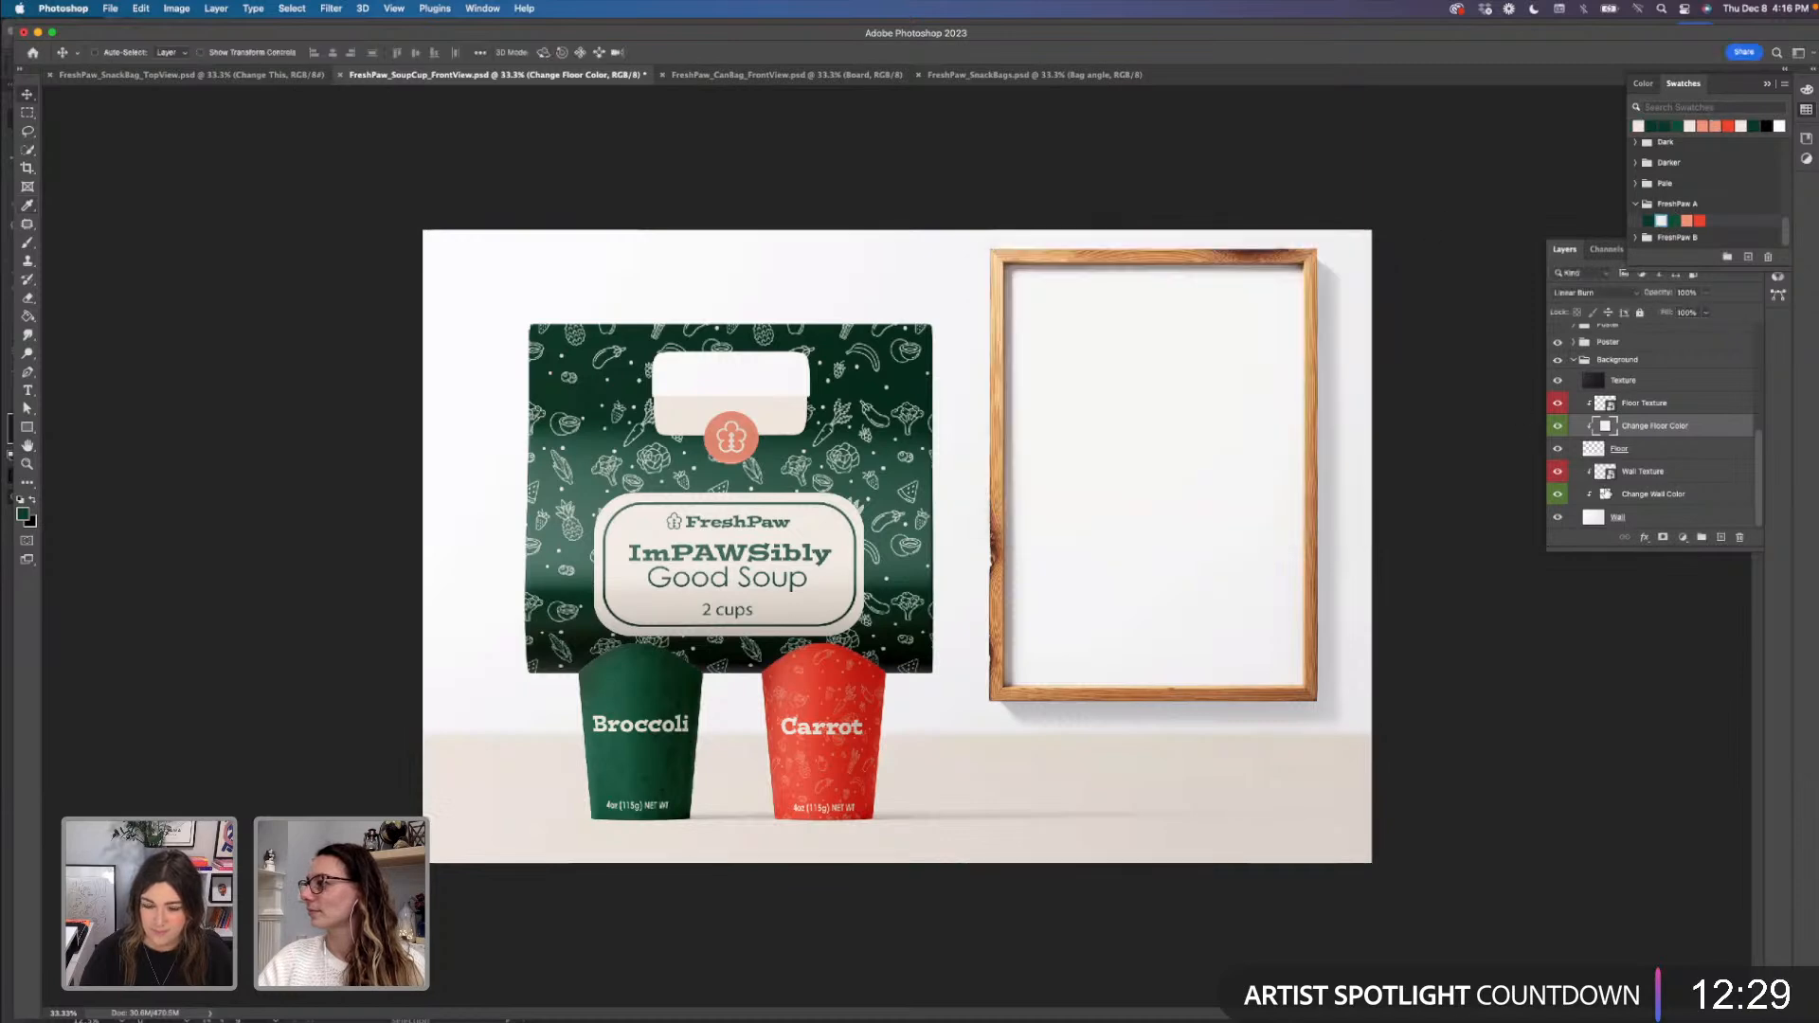
- Set the Change Wall Color fill to the same cream FreshPaw A swatch as the floor
double_click(1605, 494)
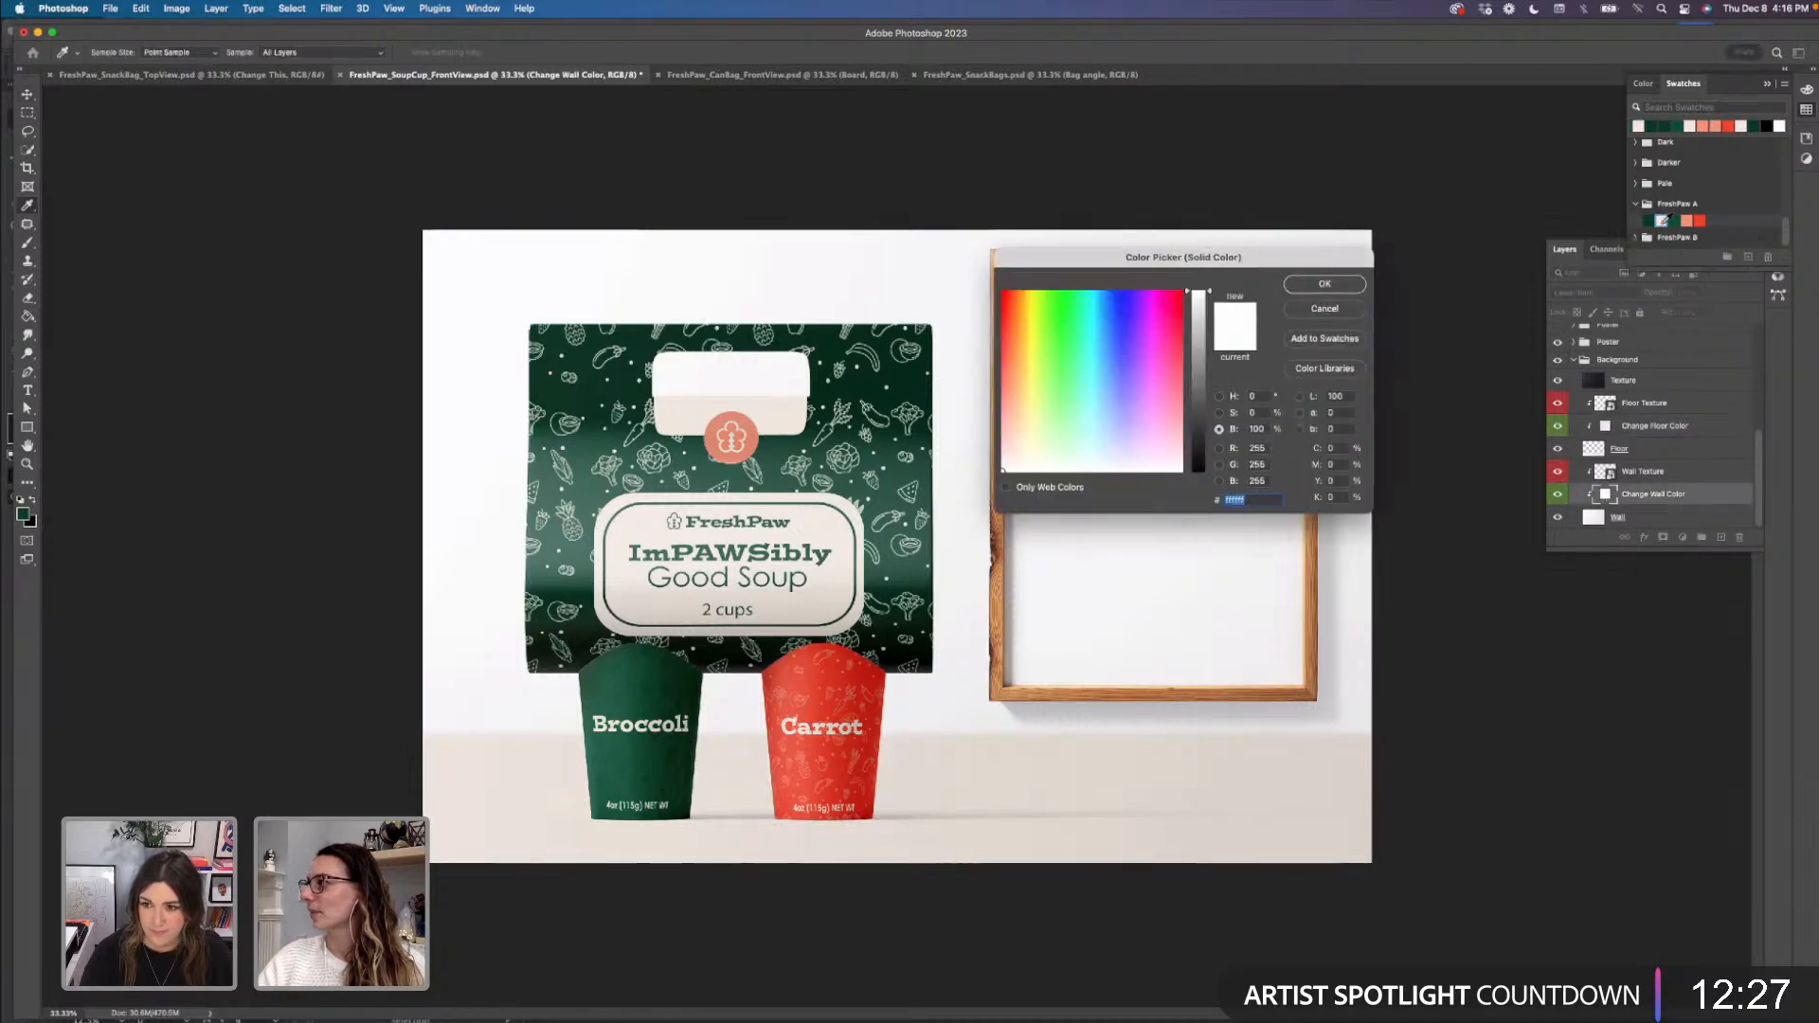
click(1661, 221)
click(1324, 285)
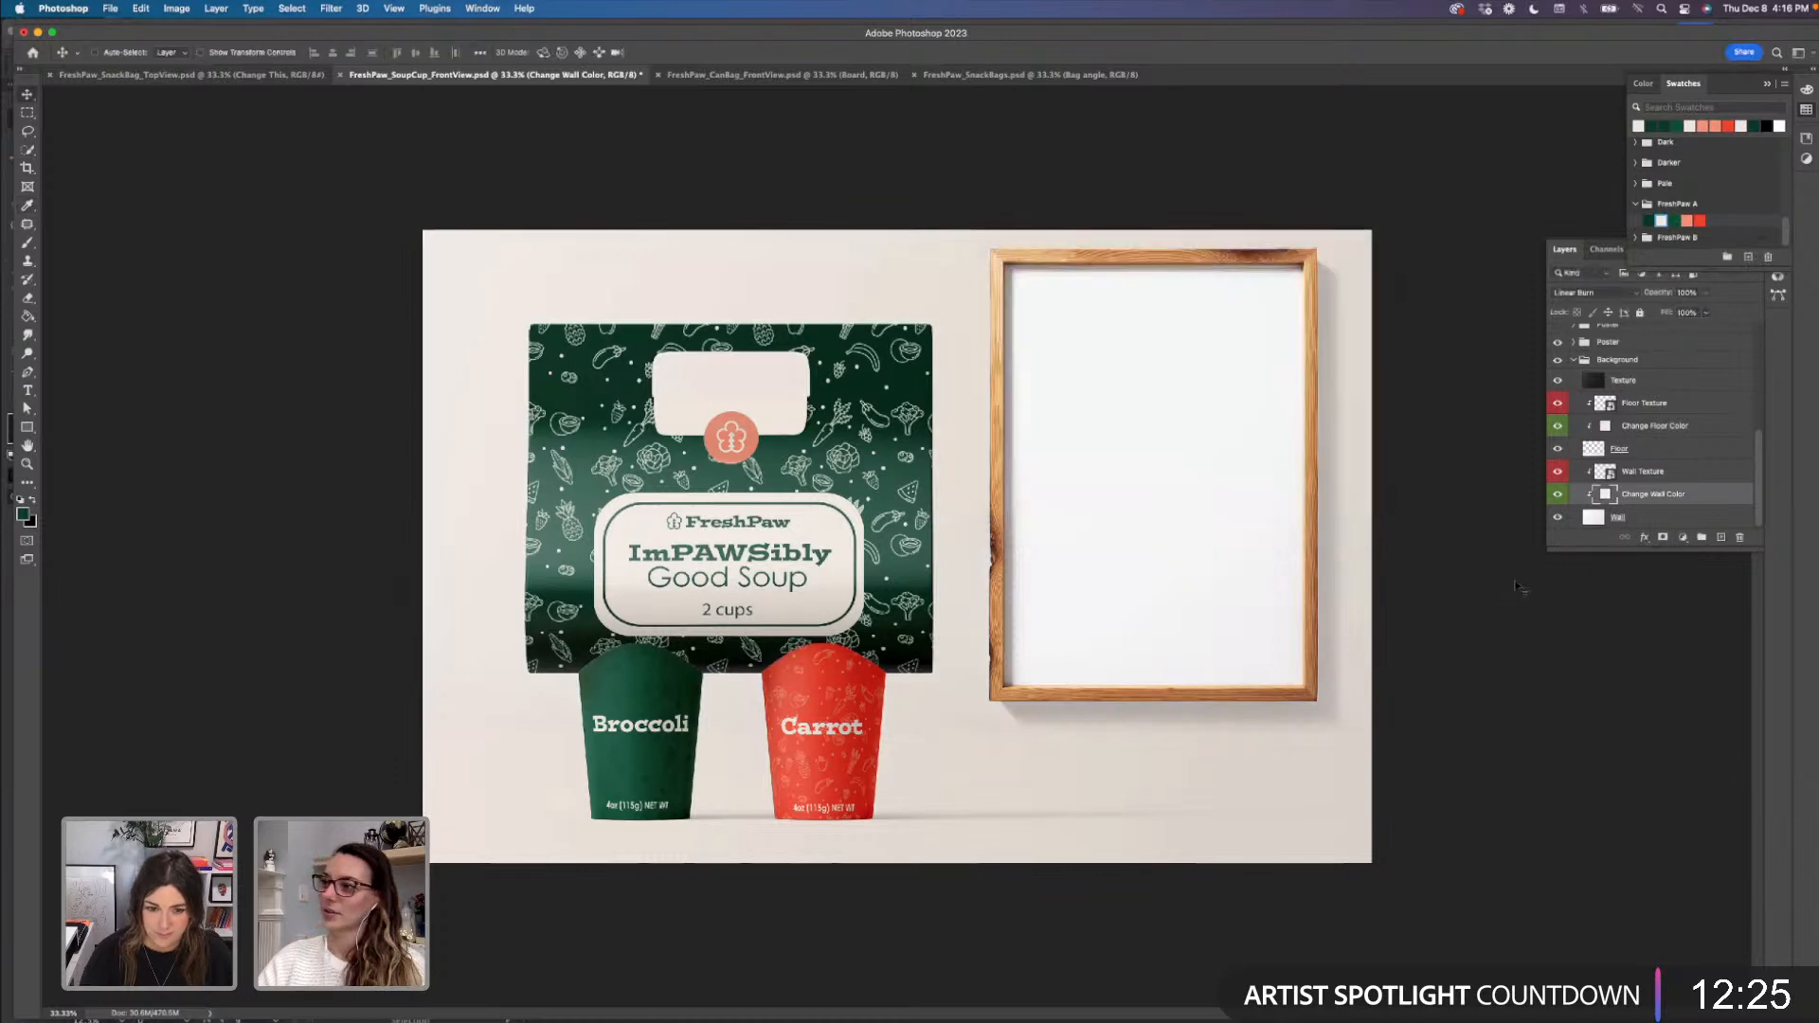
double_click(1604, 495)
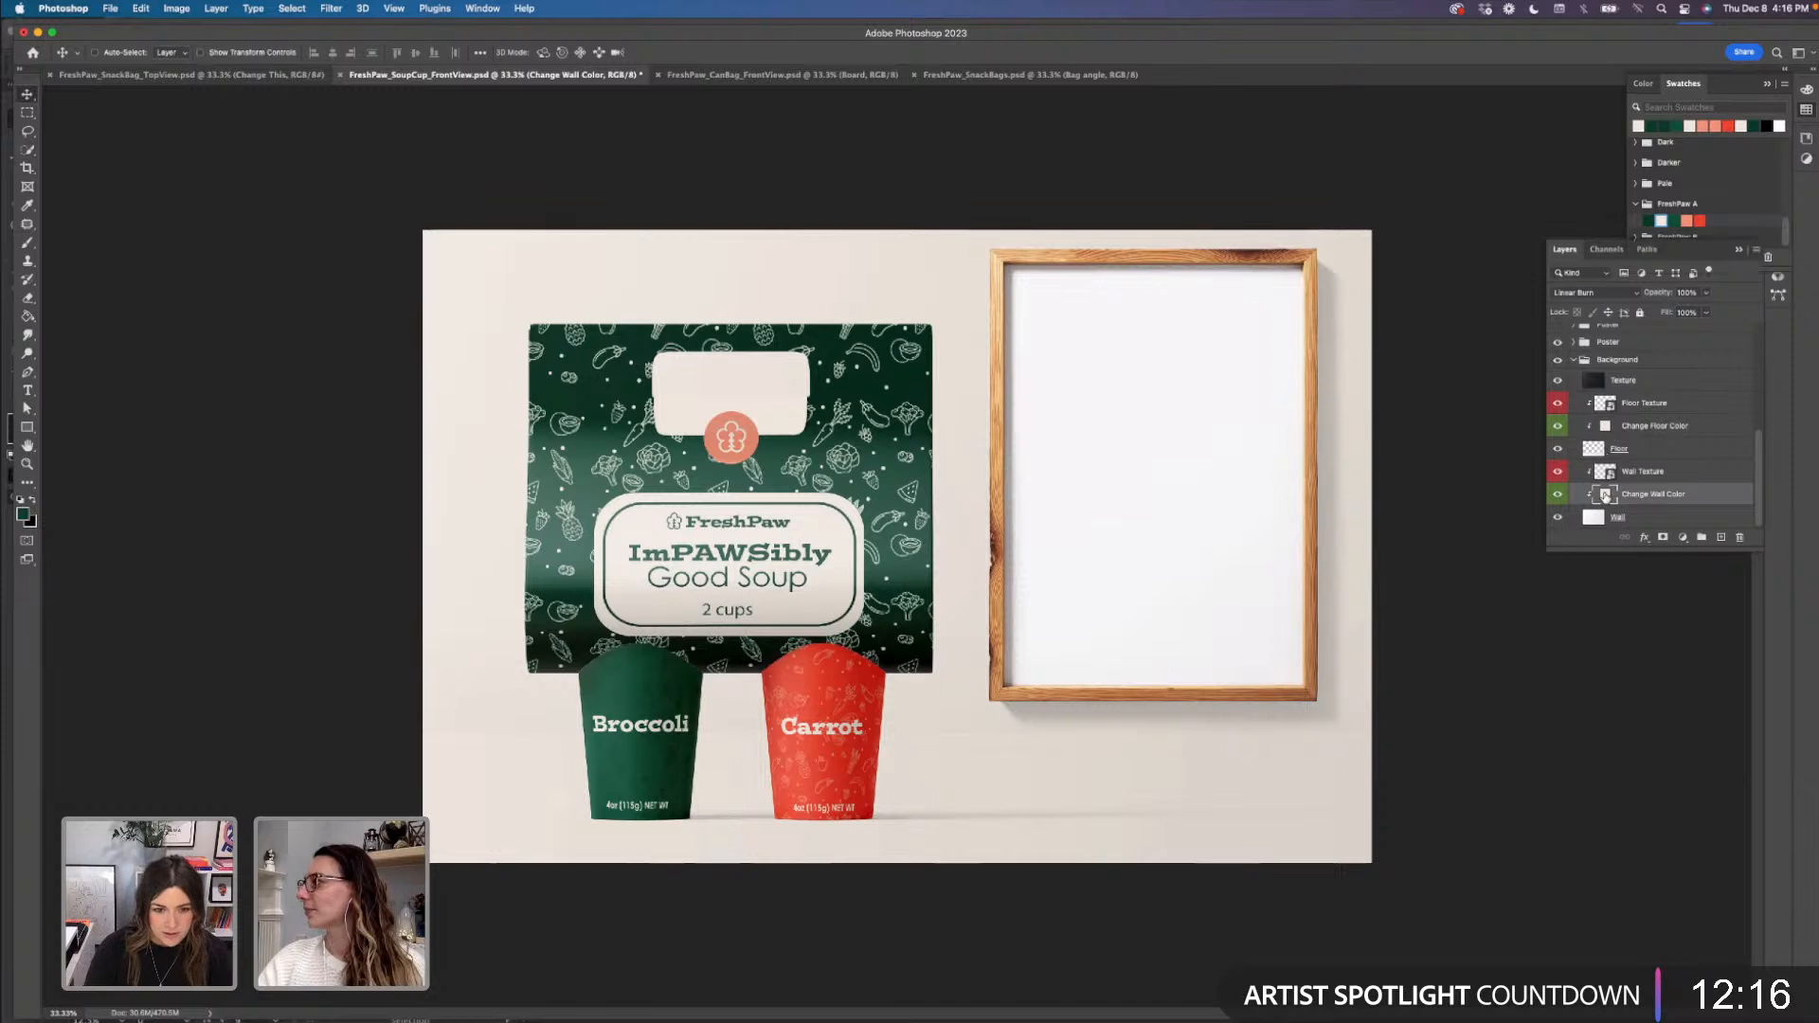
click(1686, 221)
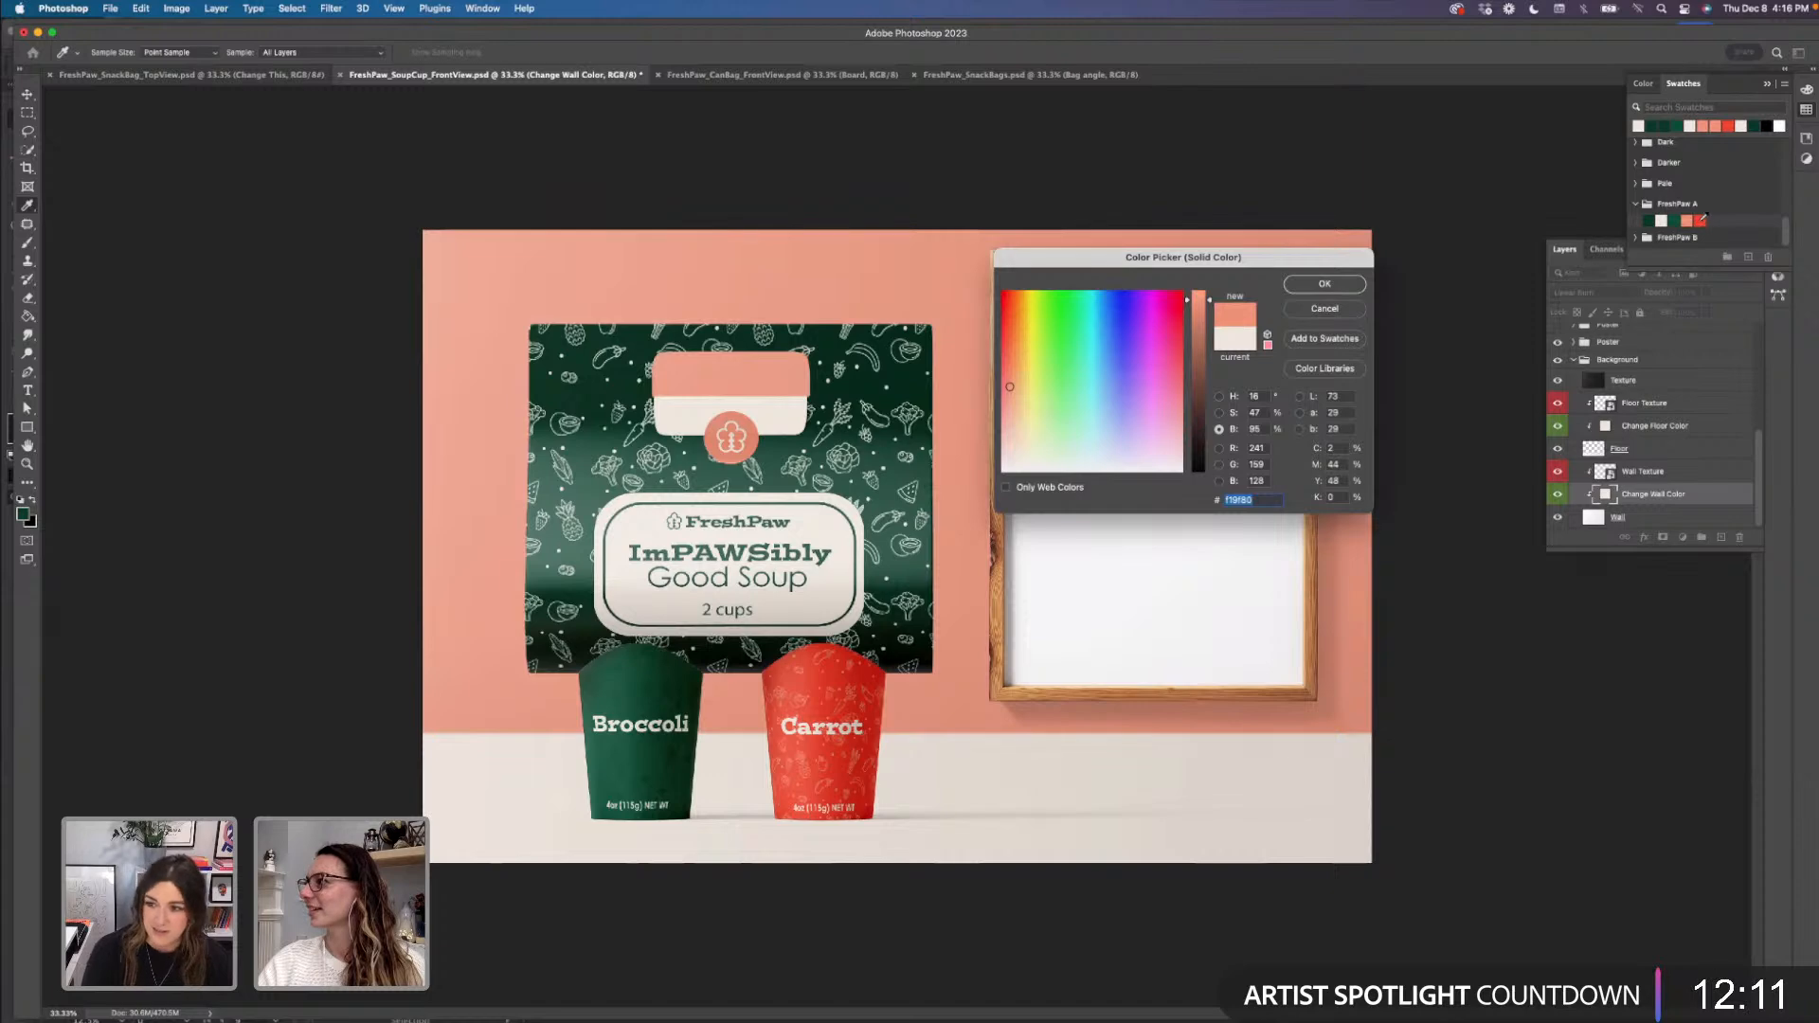
click(1700, 221)
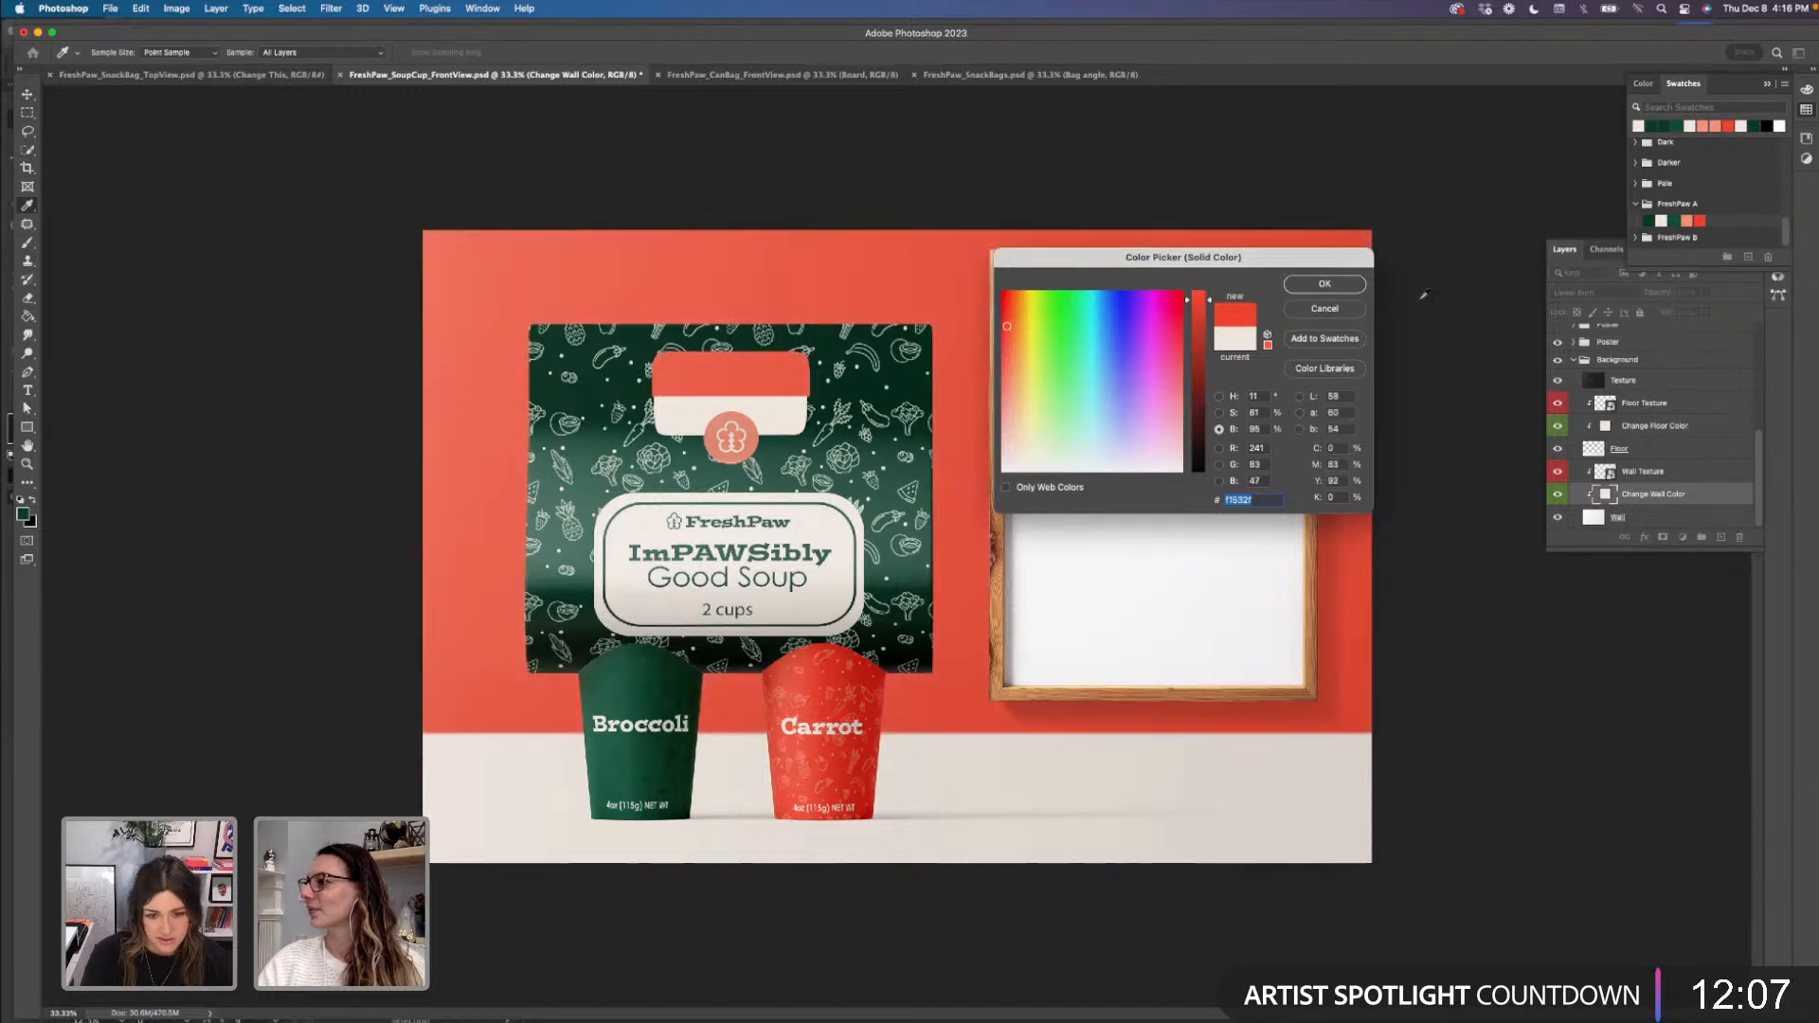
click(1336, 313)
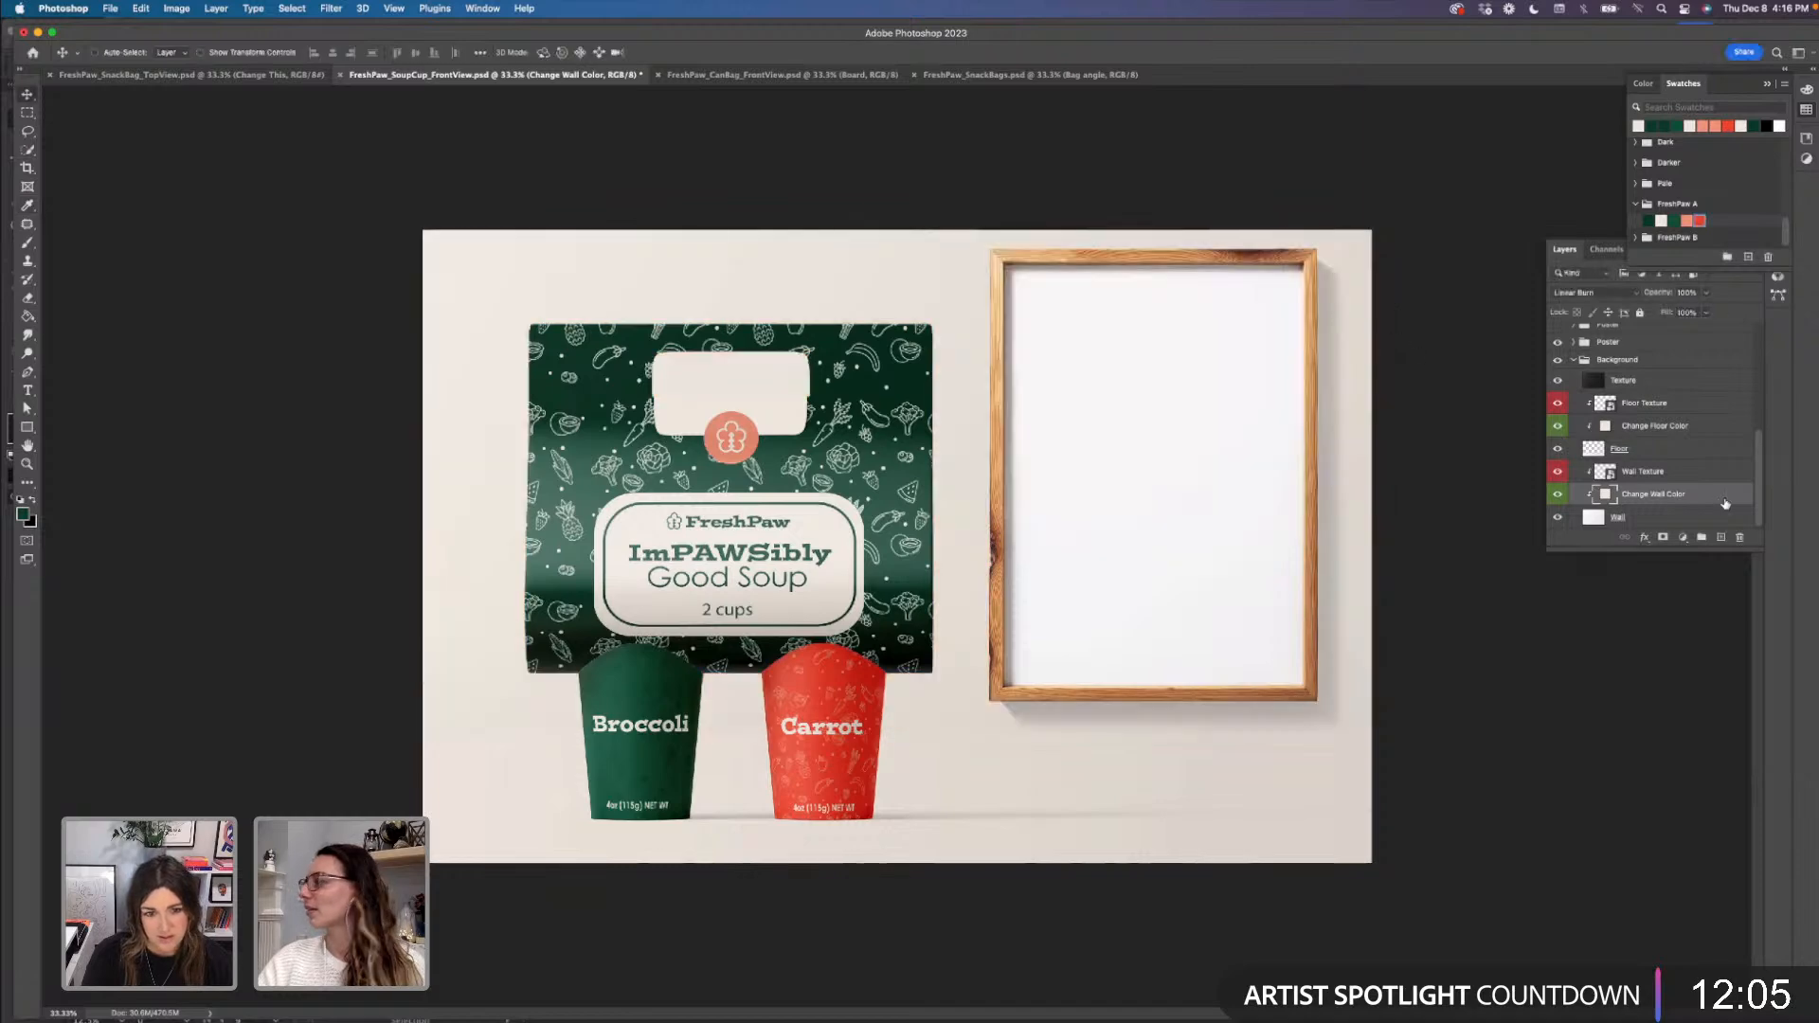
- Add a Color Overlay in the red FreshPaw A swatch, #f1532f, to the Cups group's White layer and hide its uppermost overlay
scroll(1666, 436, up, 5)
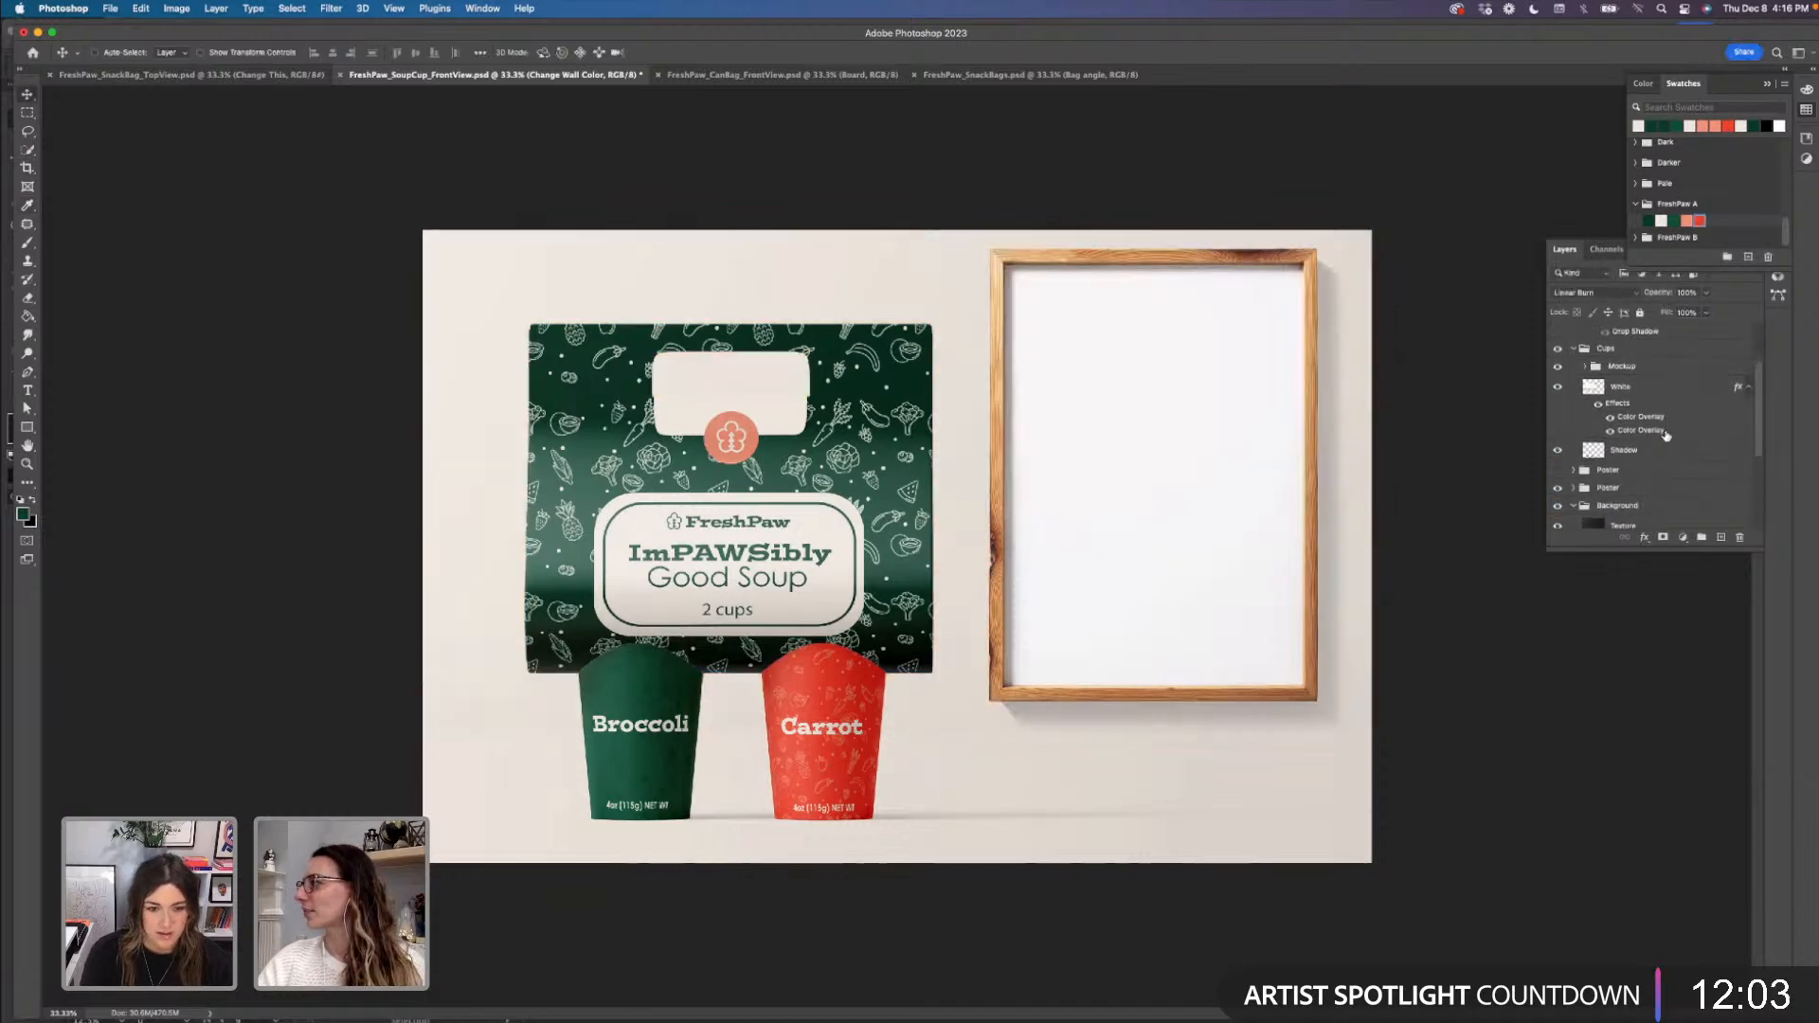
double_click(1642, 430)
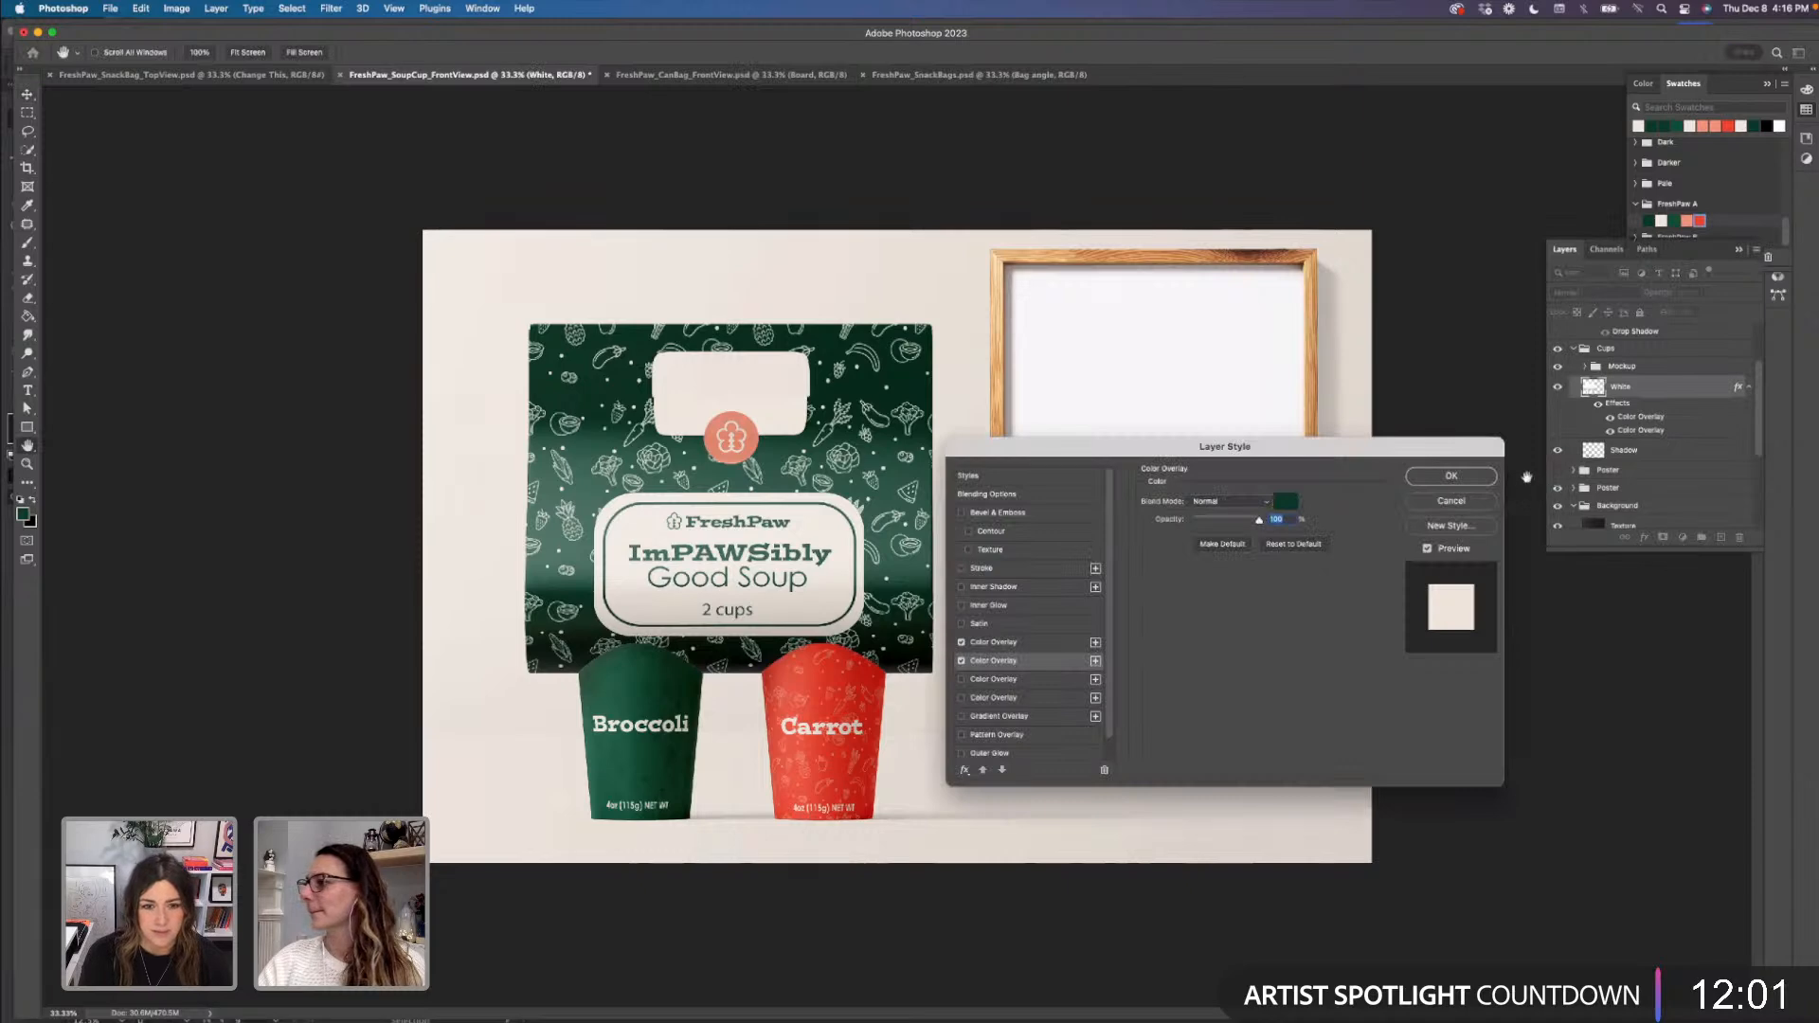
click(1096, 660)
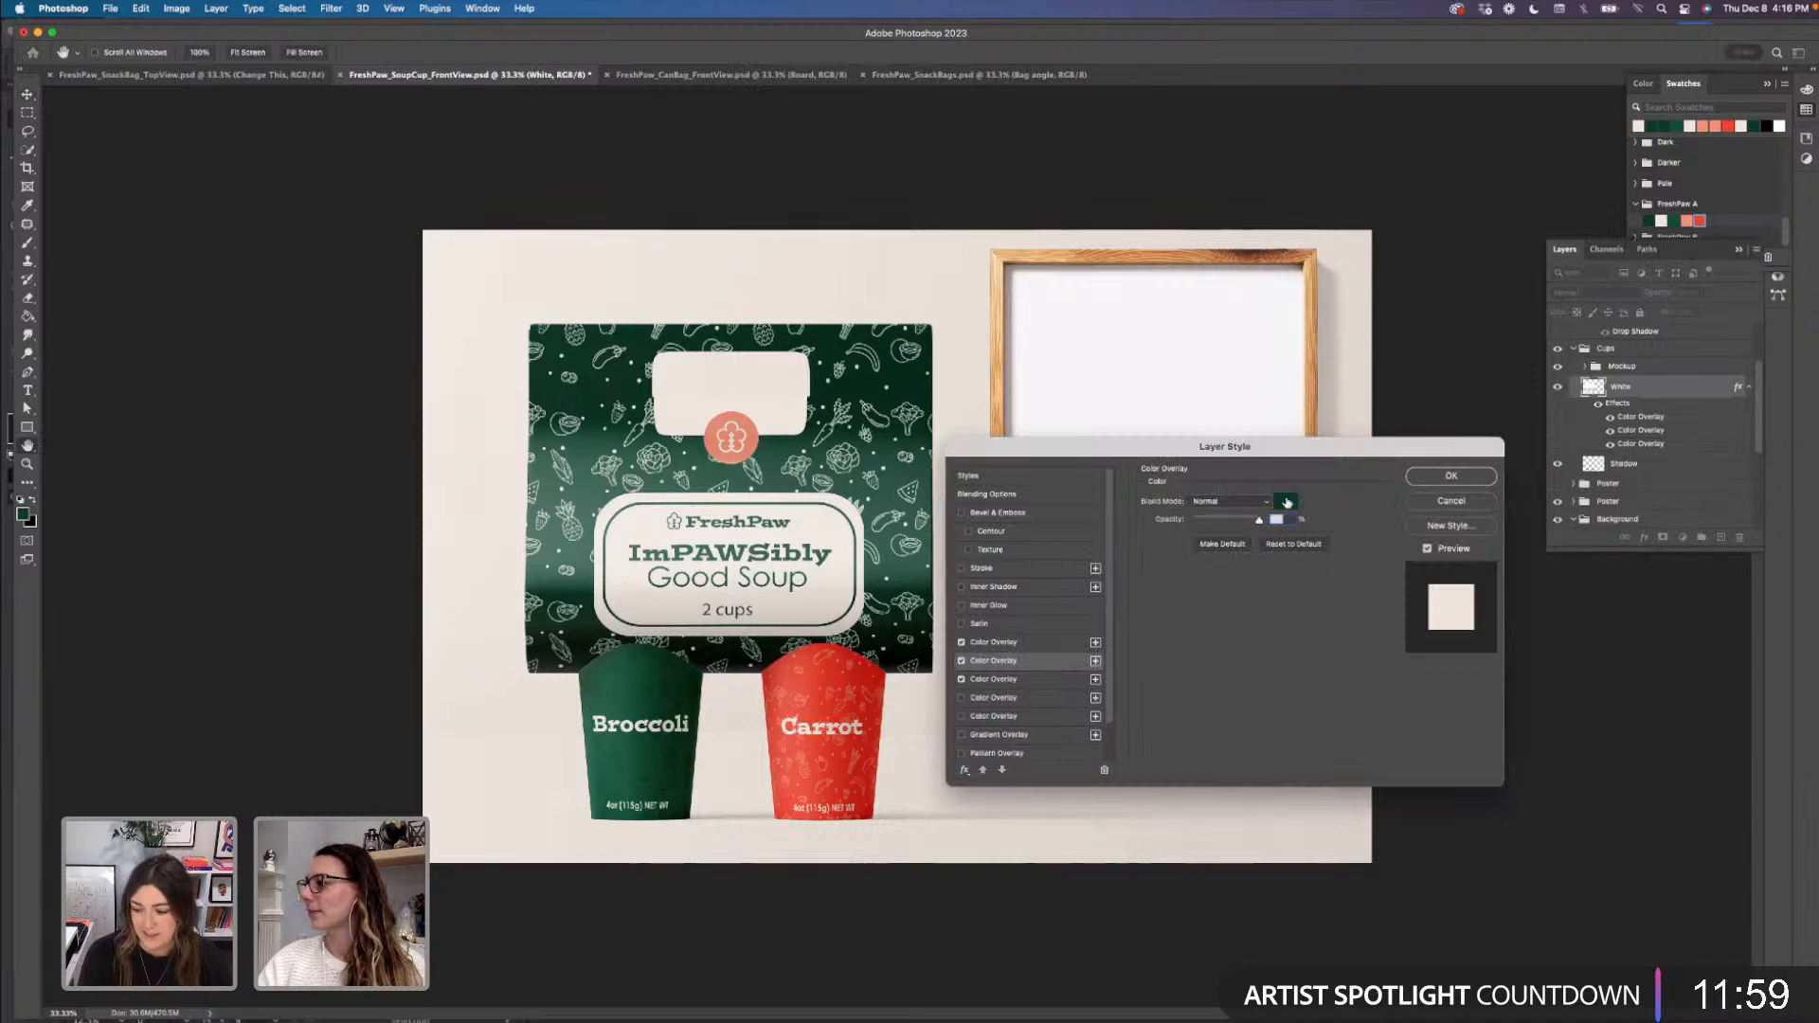
click(1286, 503)
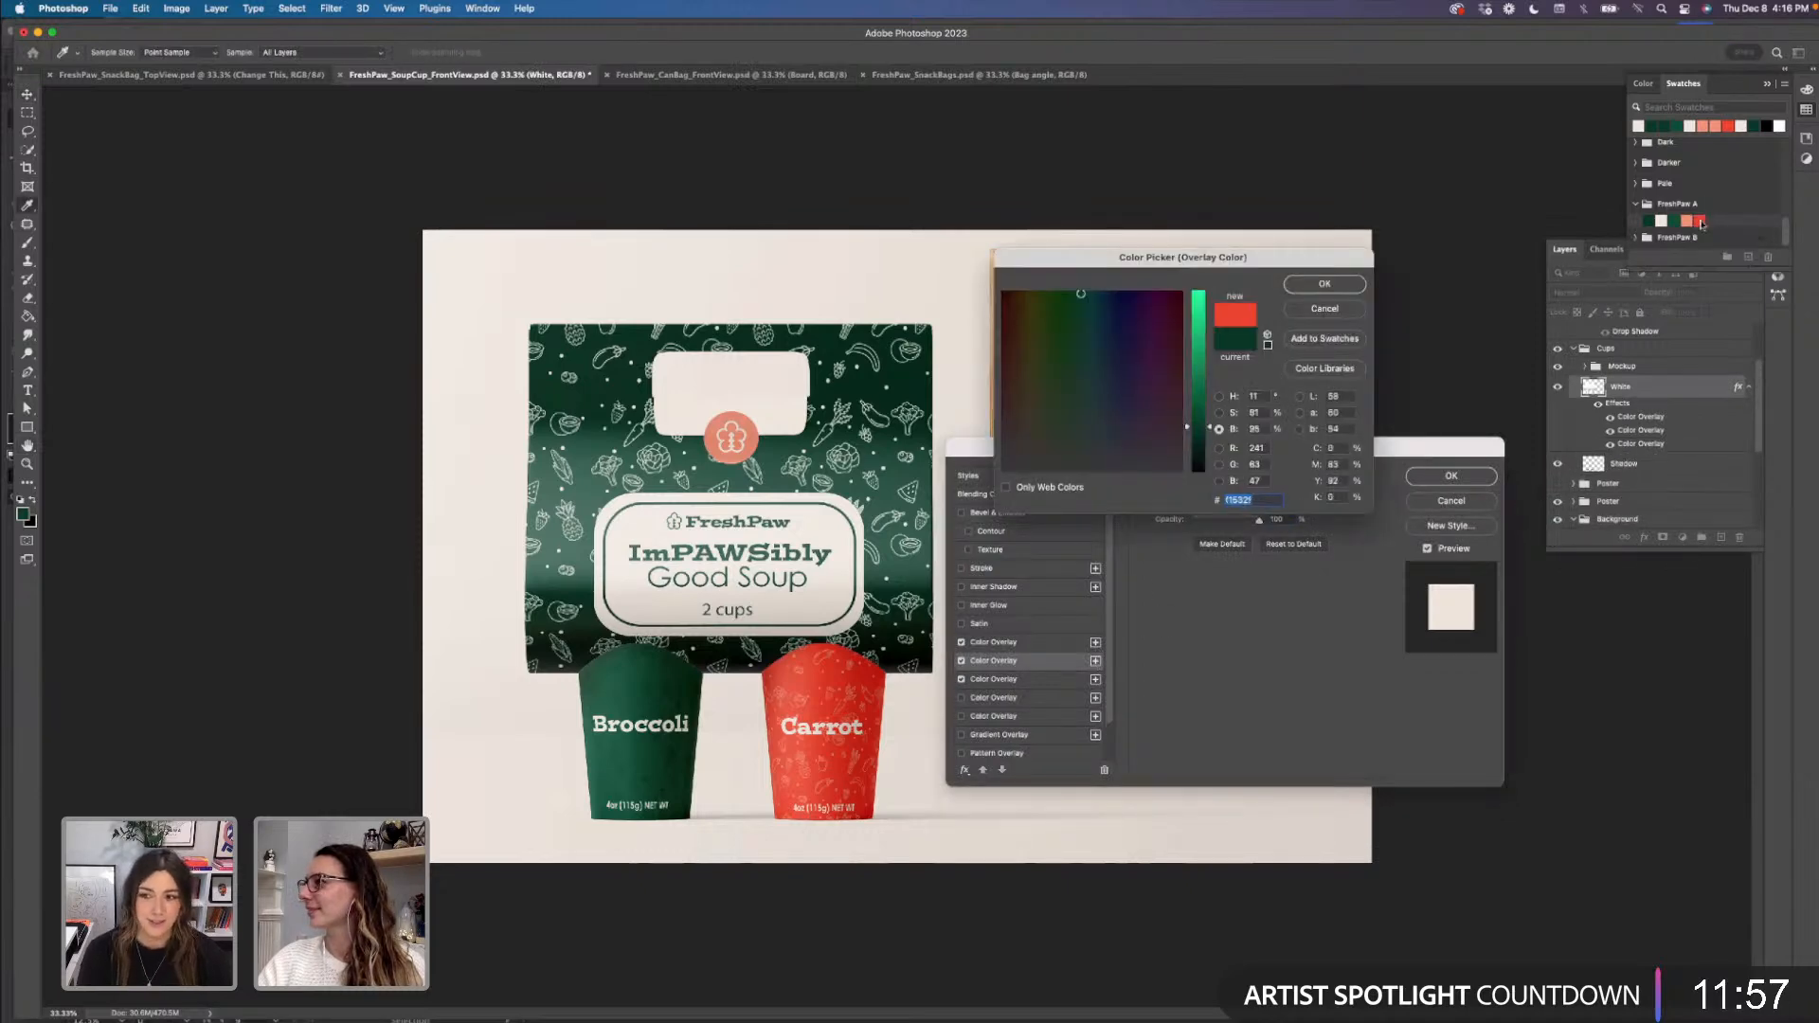
click(1698, 221)
click(1325, 284)
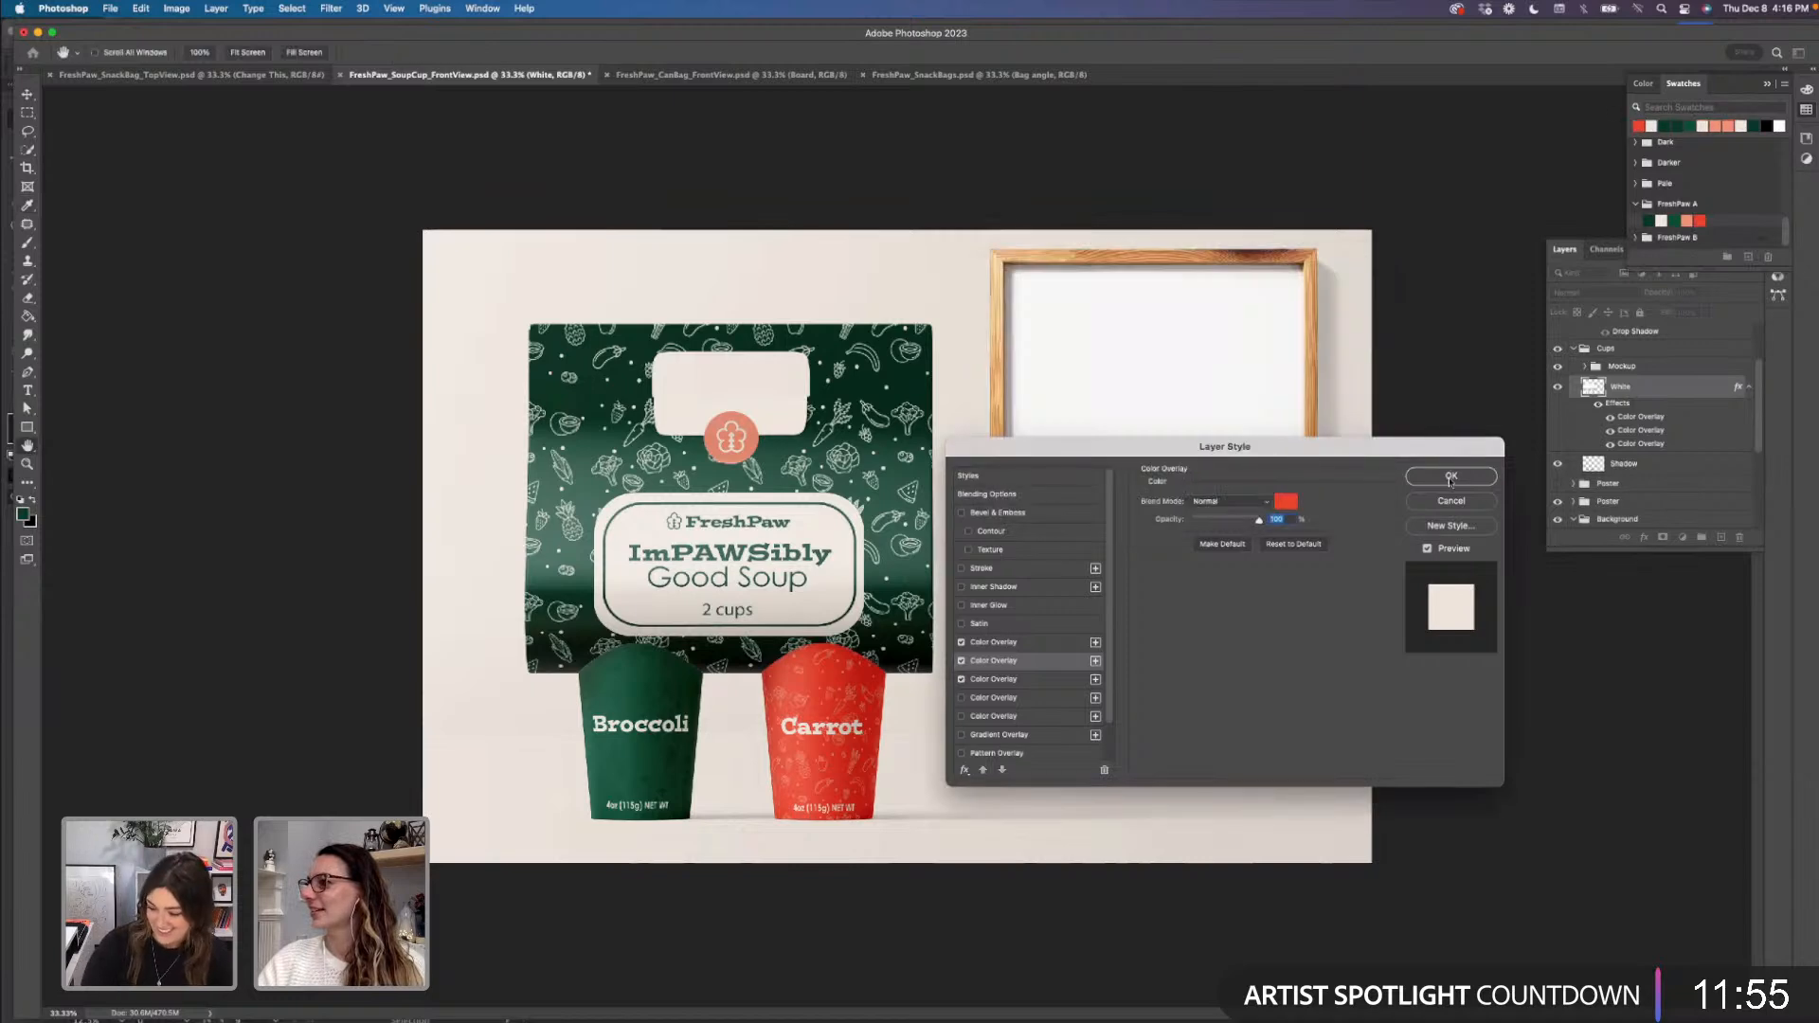
click(1449, 476)
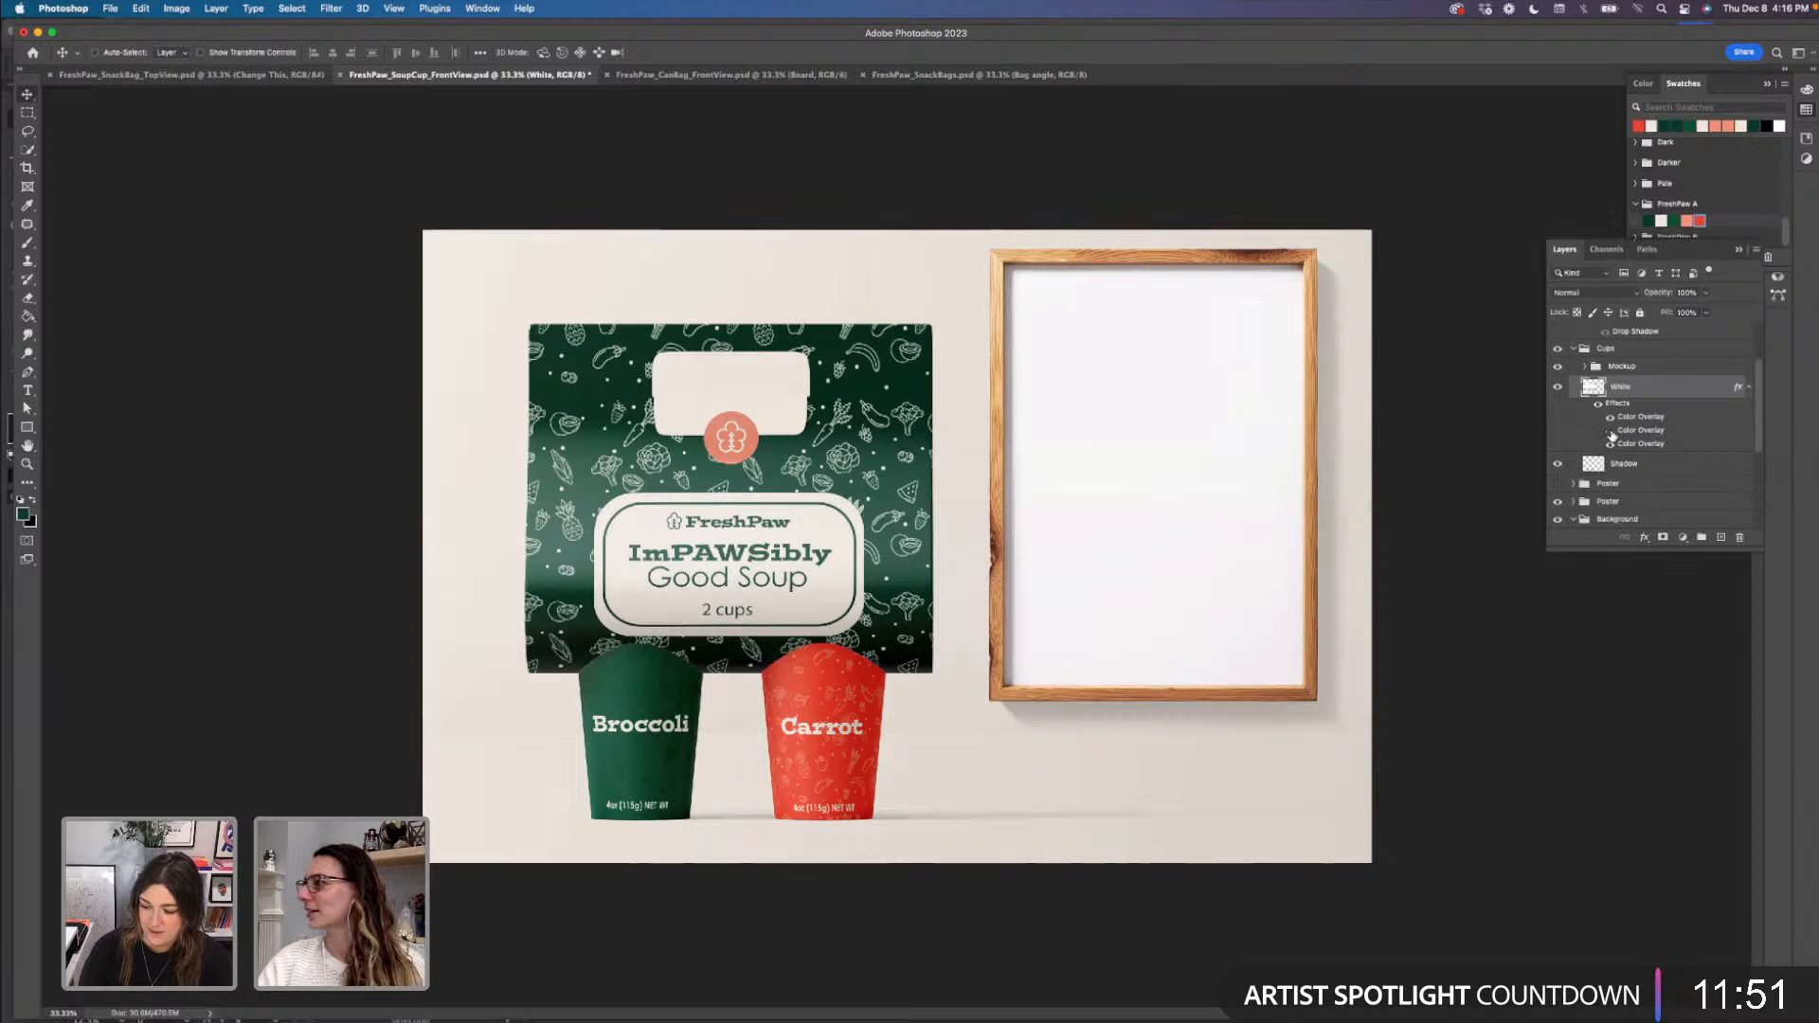
click(1610, 418)
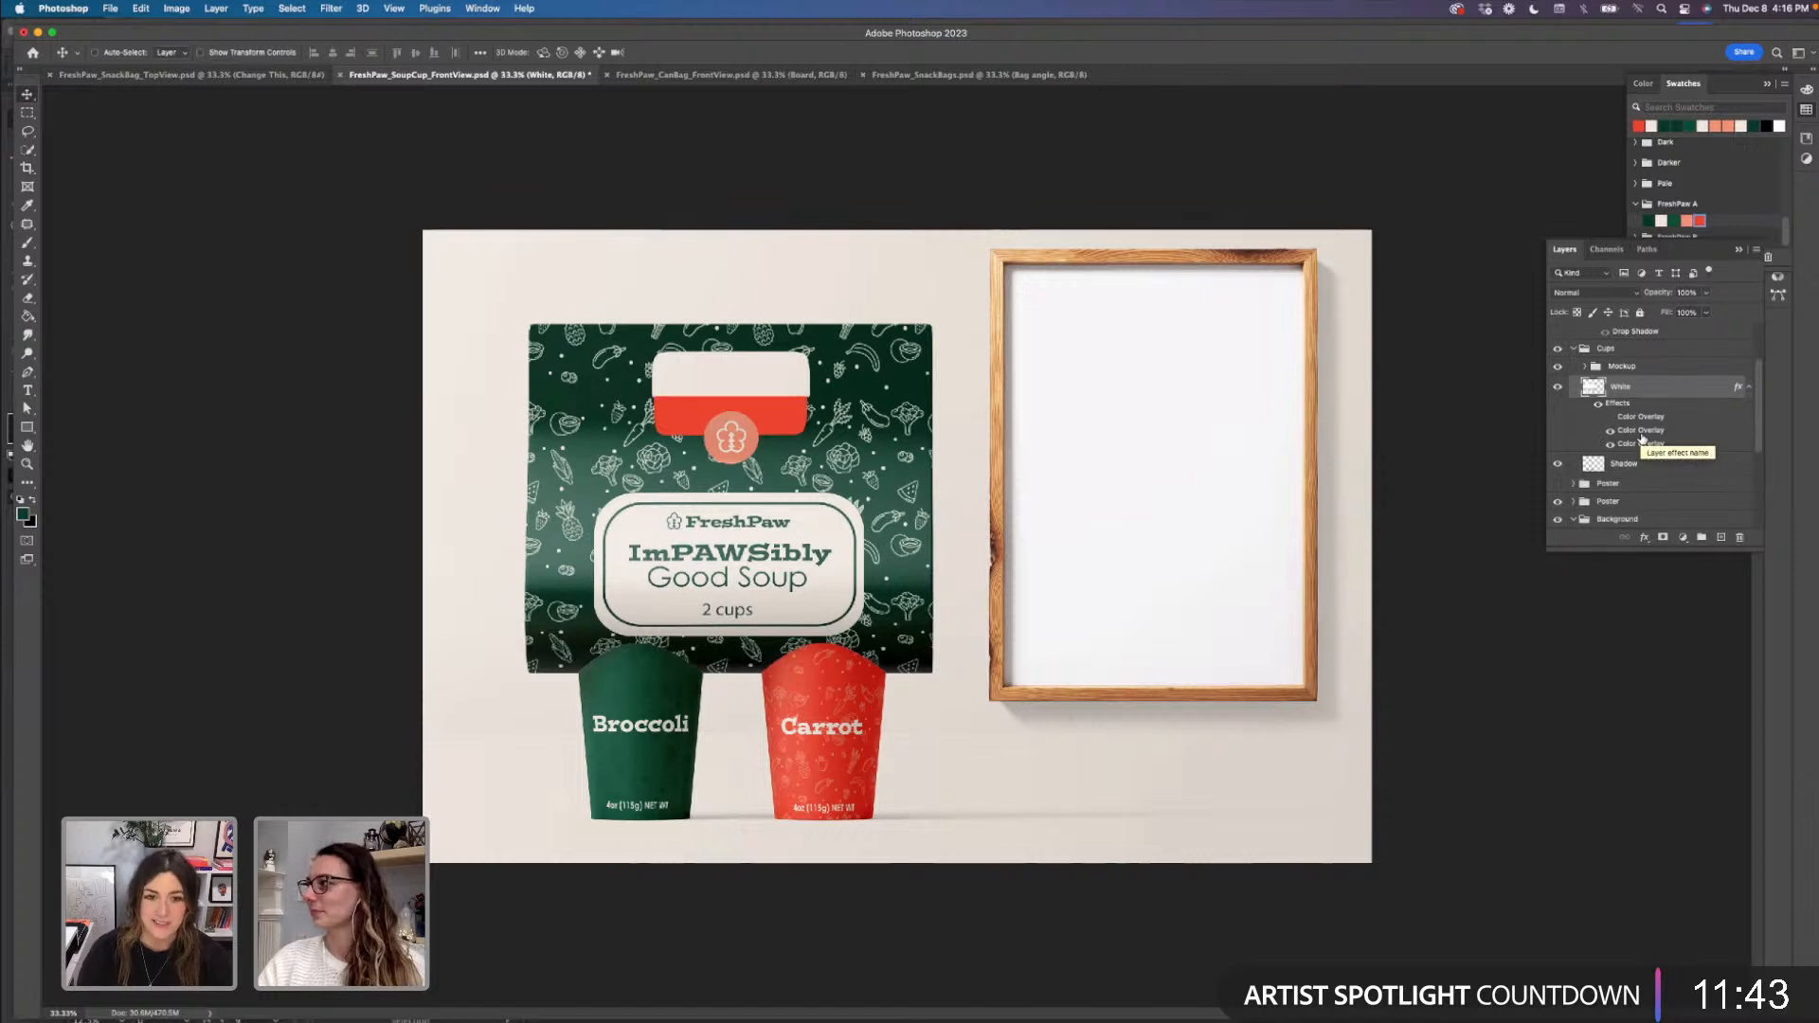
scroll(1642, 438, up, 1)
scroll(1642, 438, down, 1)
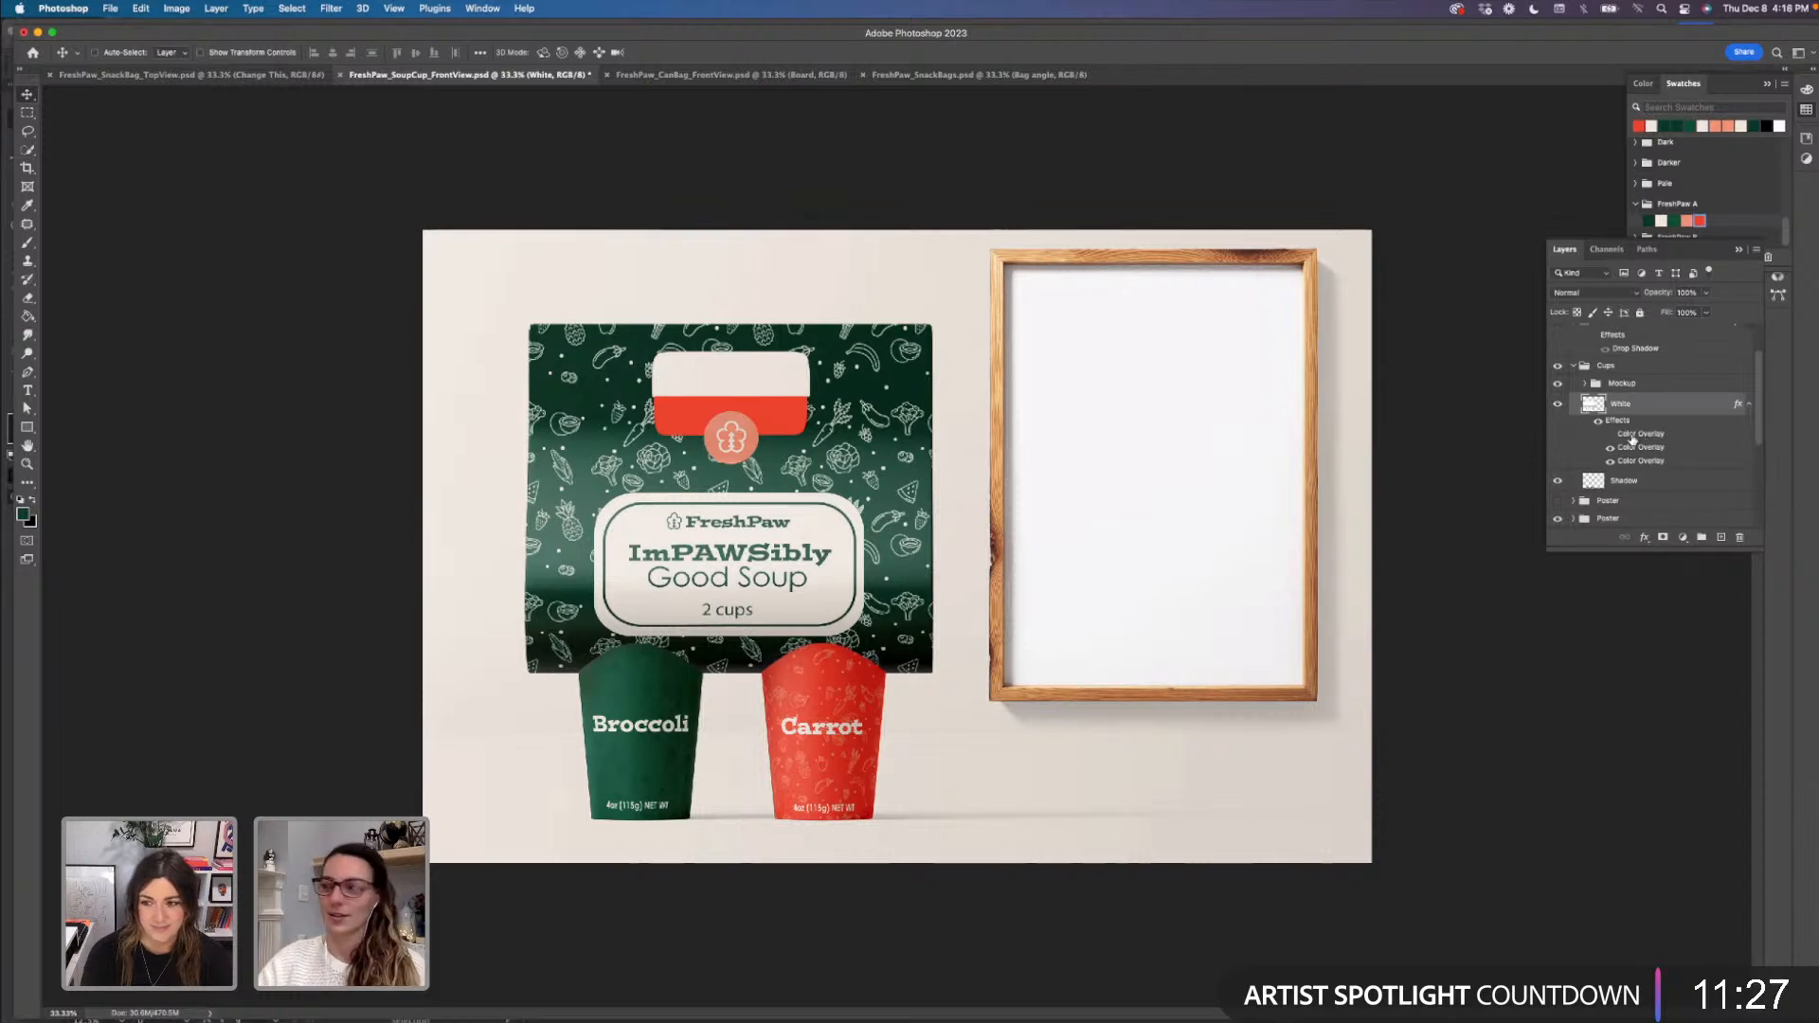
scroll(1632, 439, down, 1)
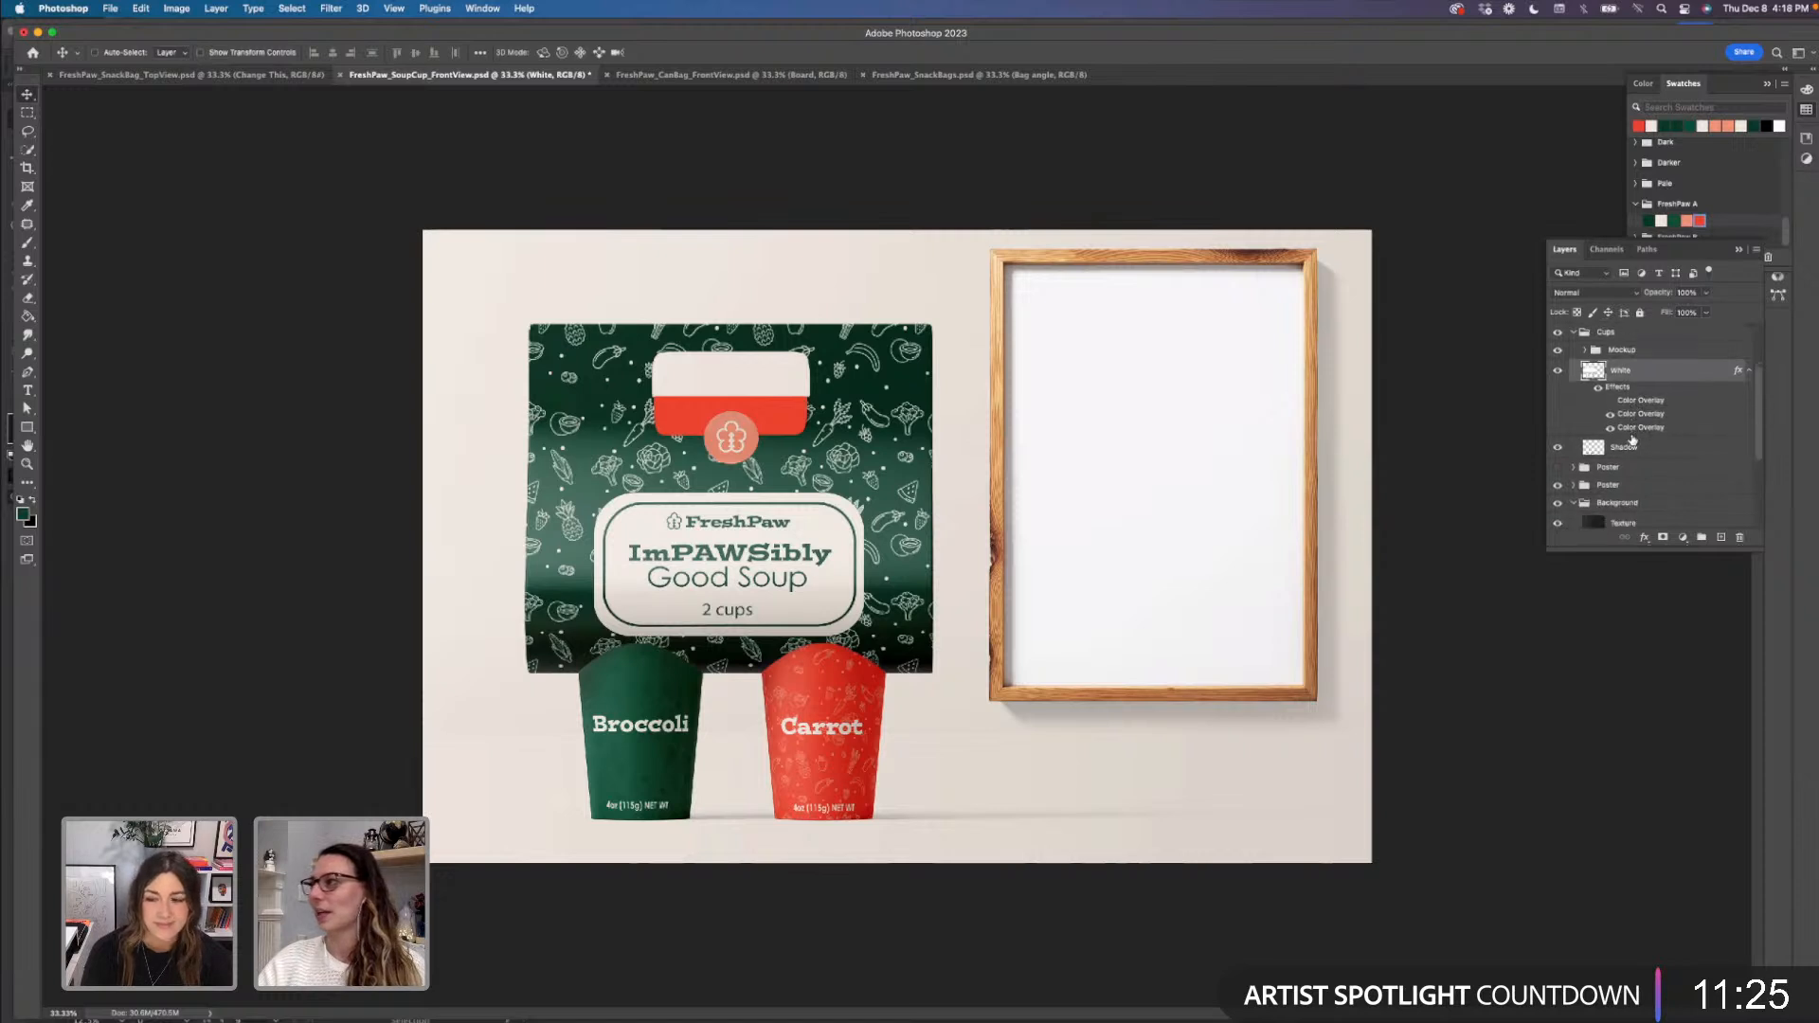
scroll(1631, 439, down, 2)
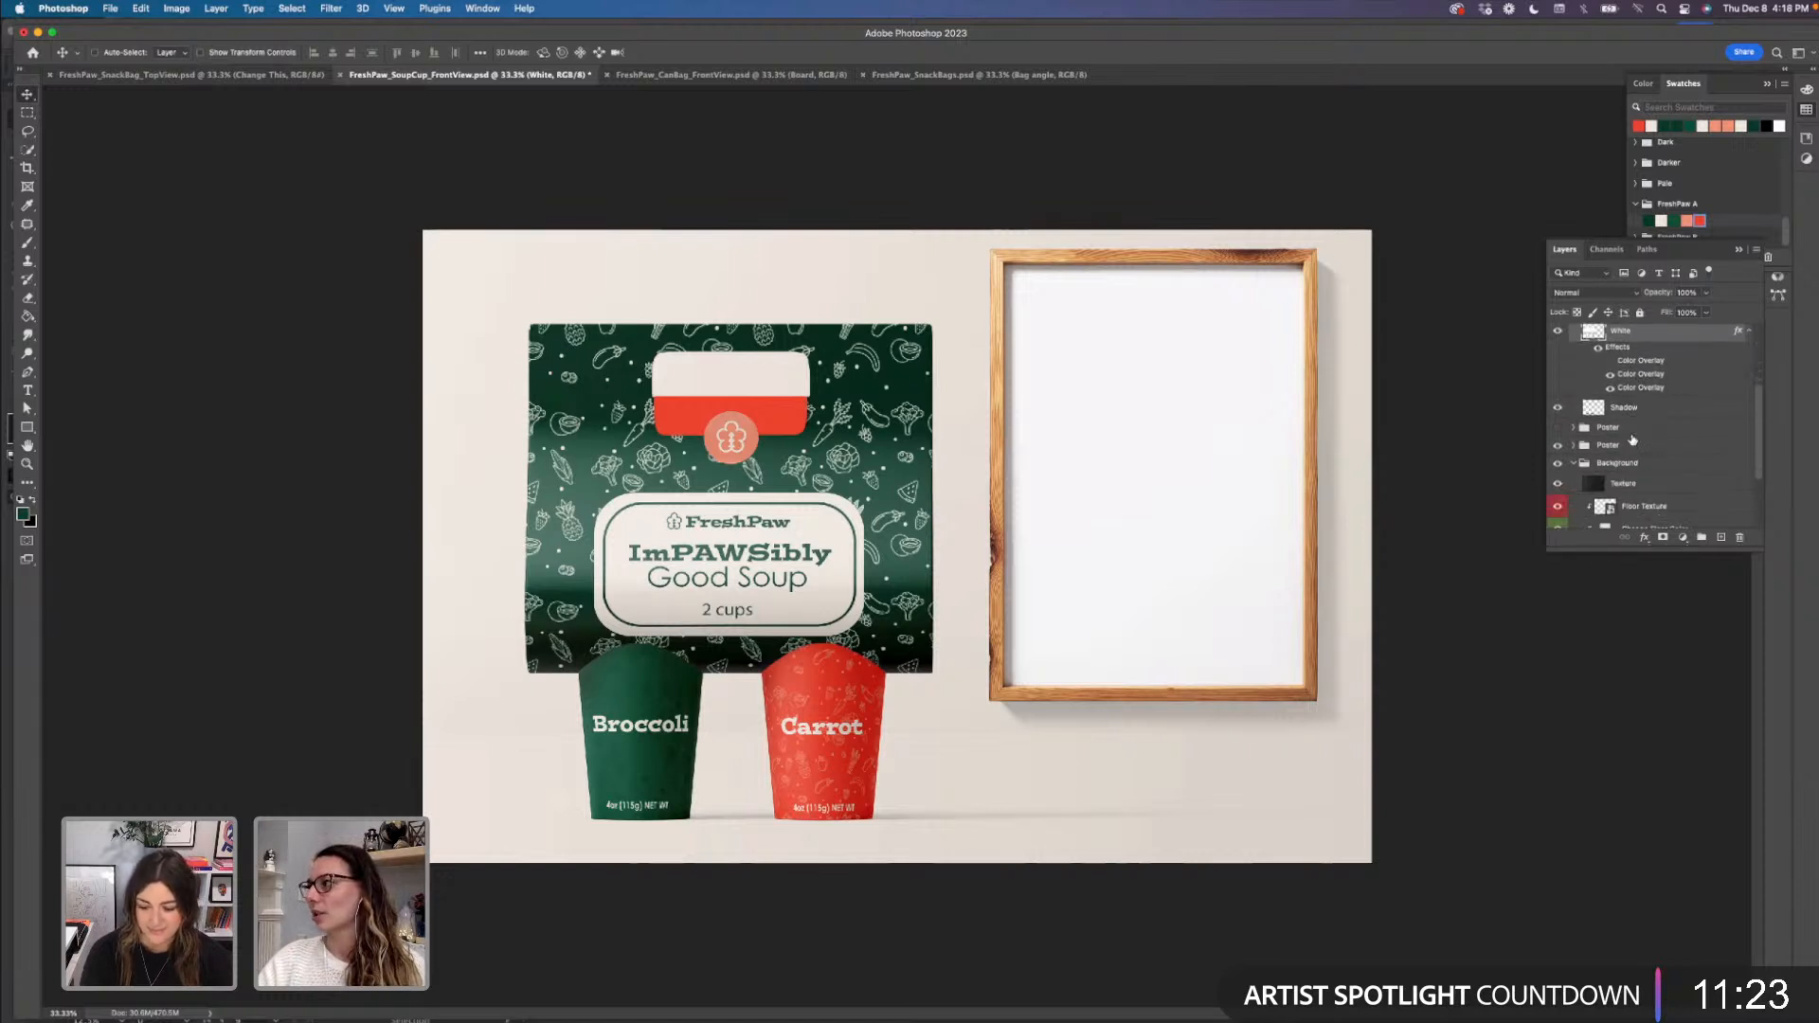
scroll(1632, 440, up, 1)
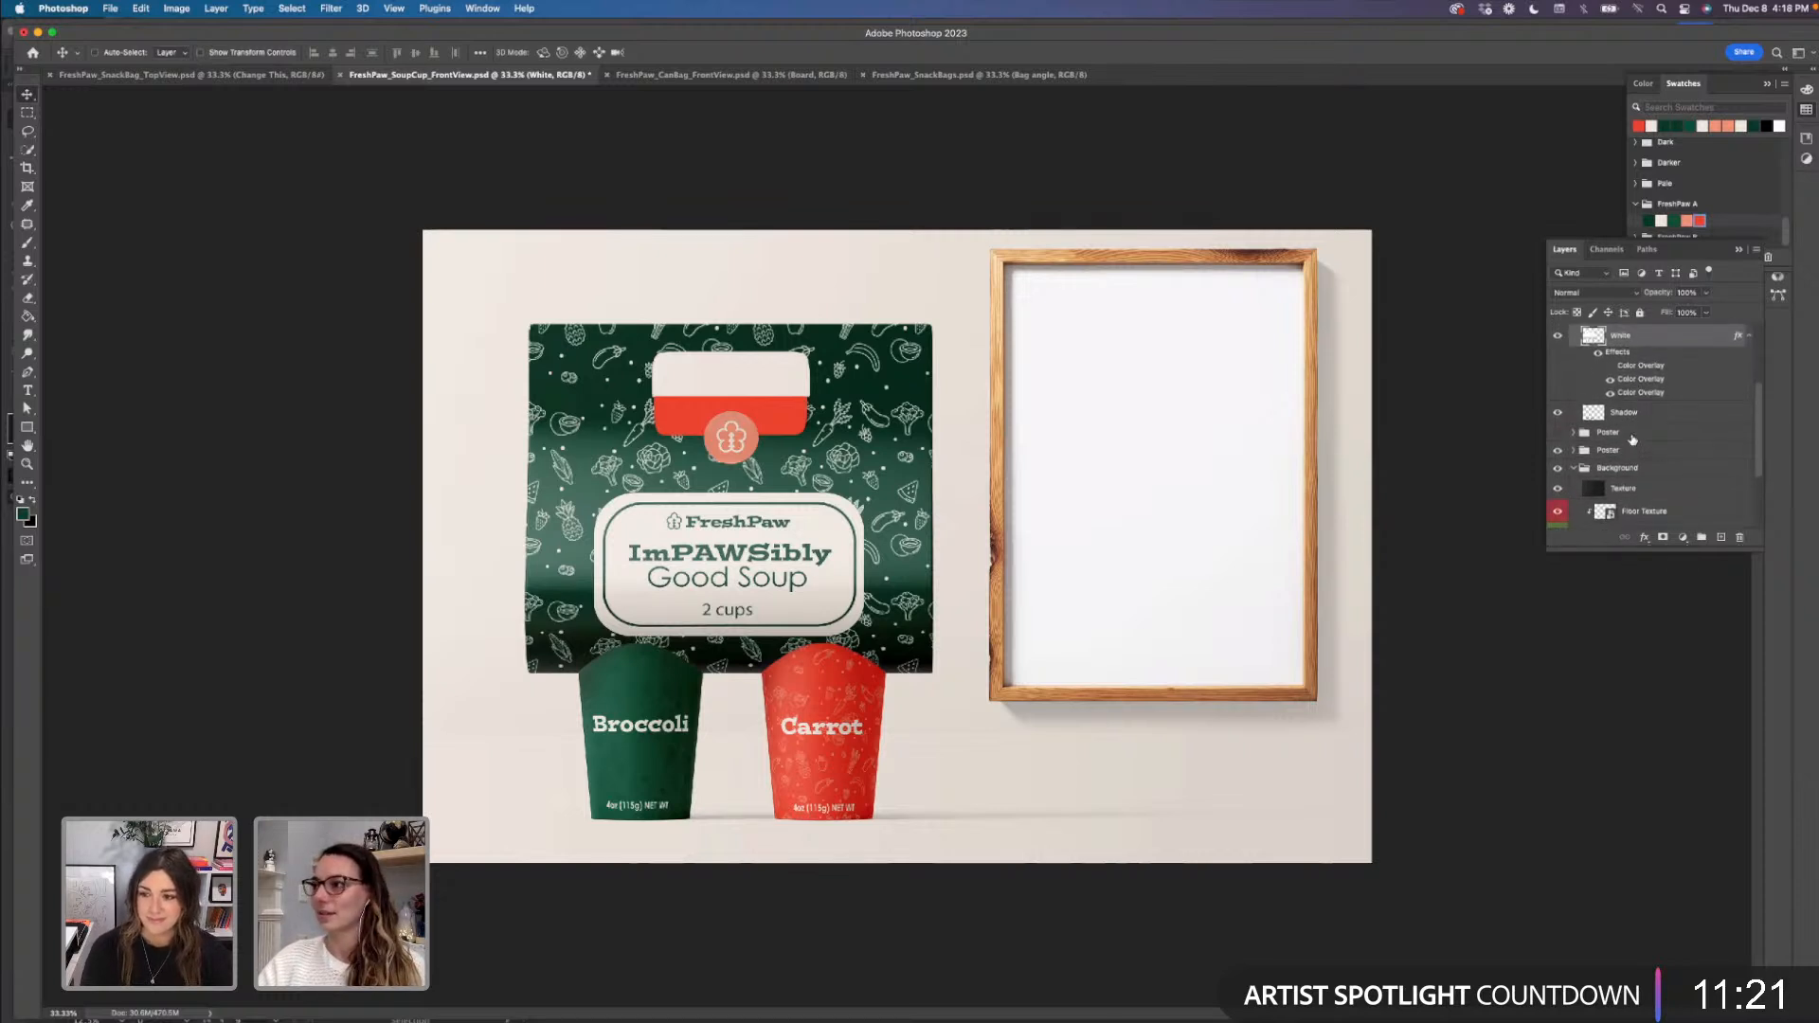
scroll(1632, 439, up, 5)
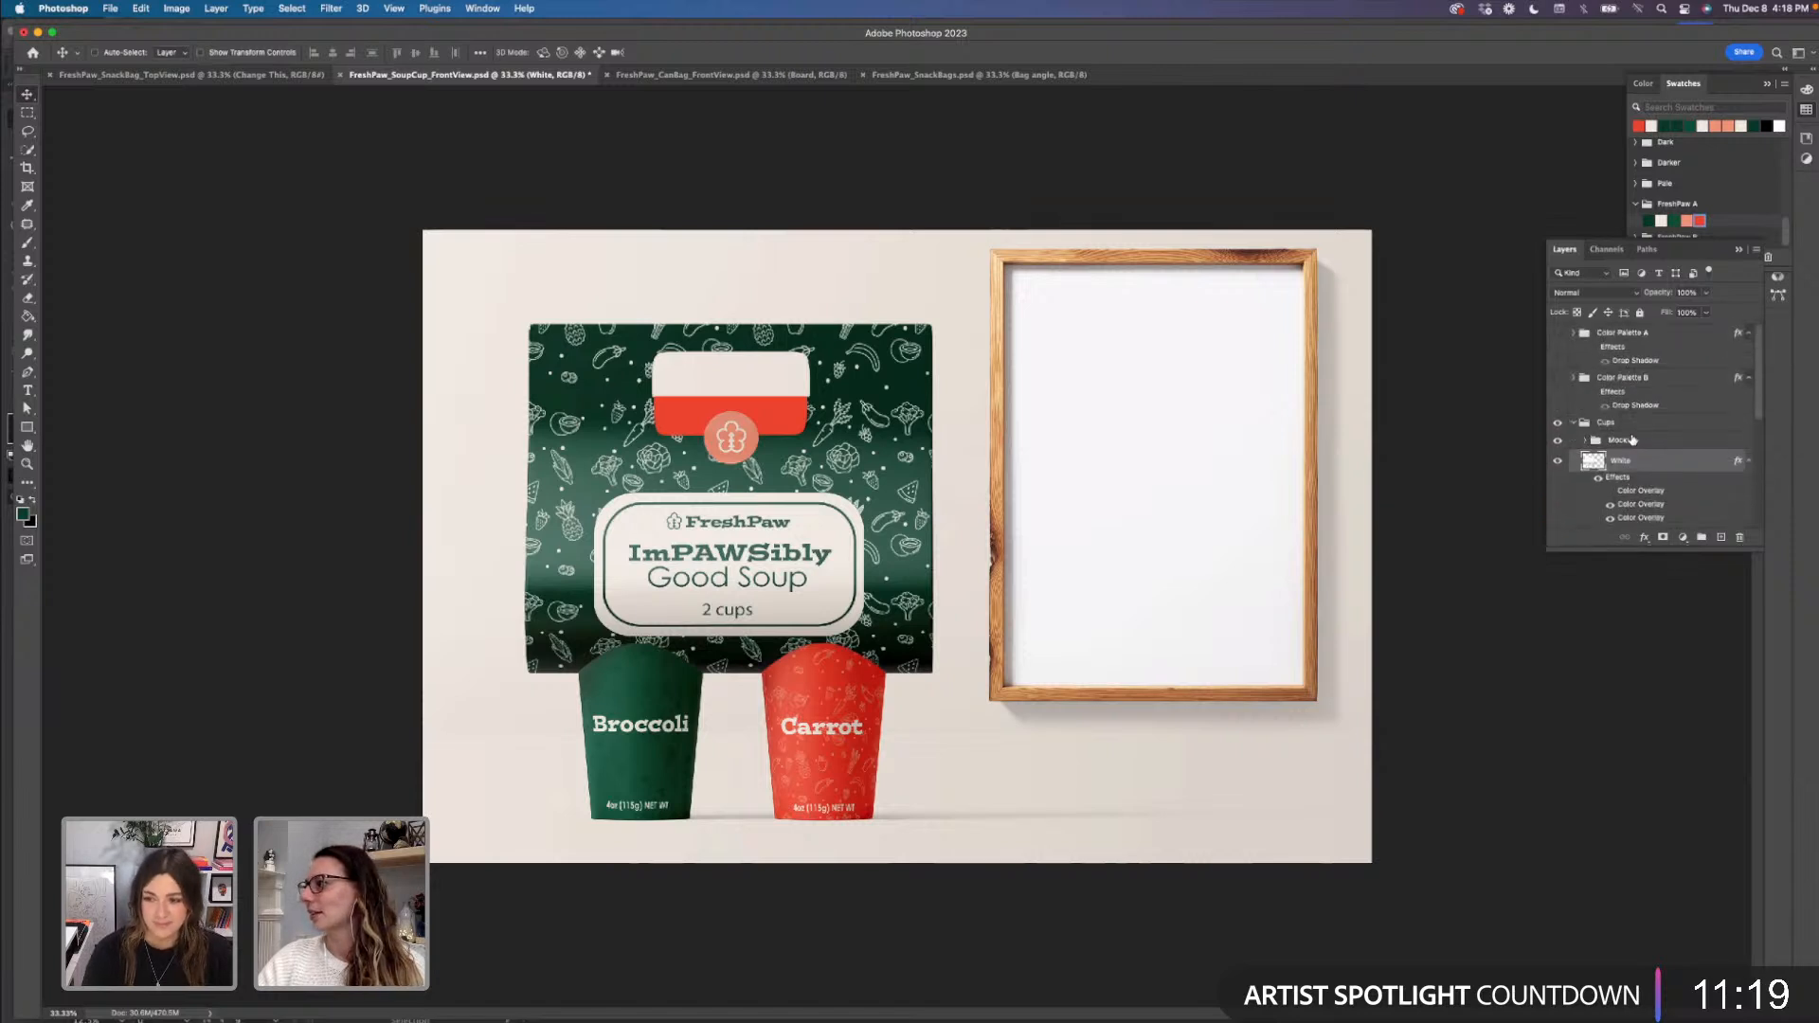
scroll(1632, 440, down, 2)
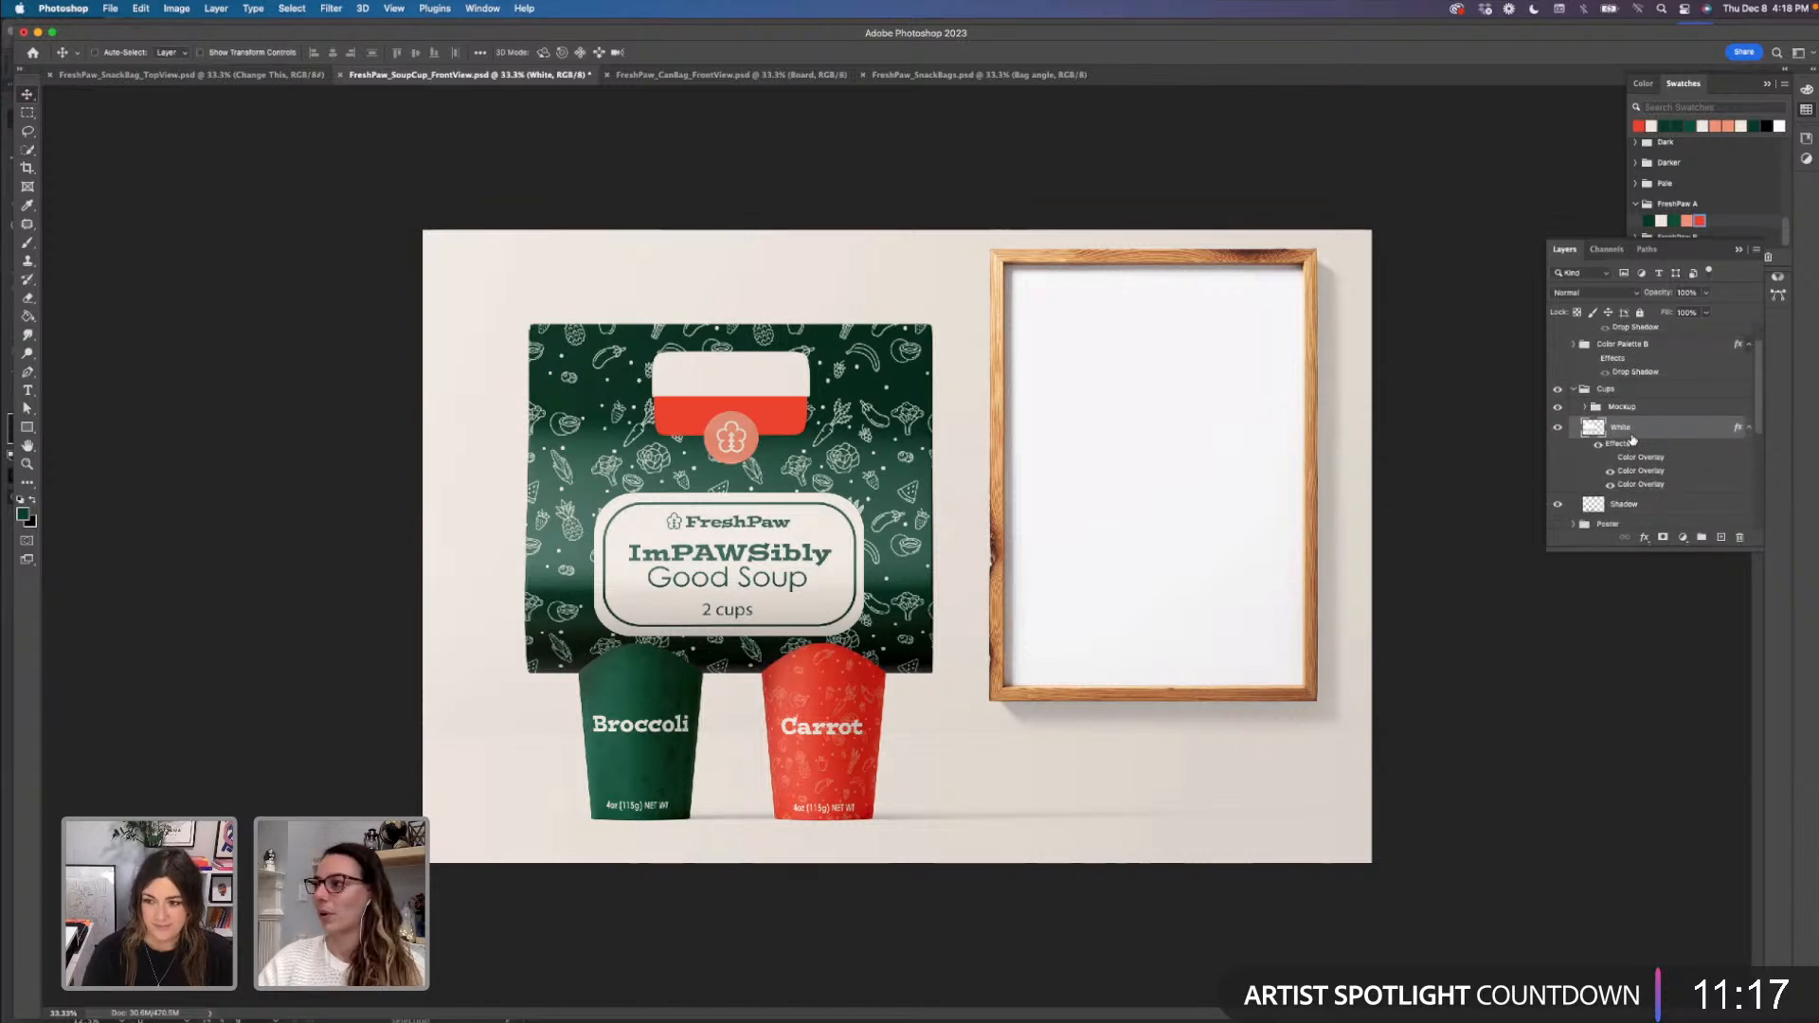
scroll(1632, 439, up, 2)
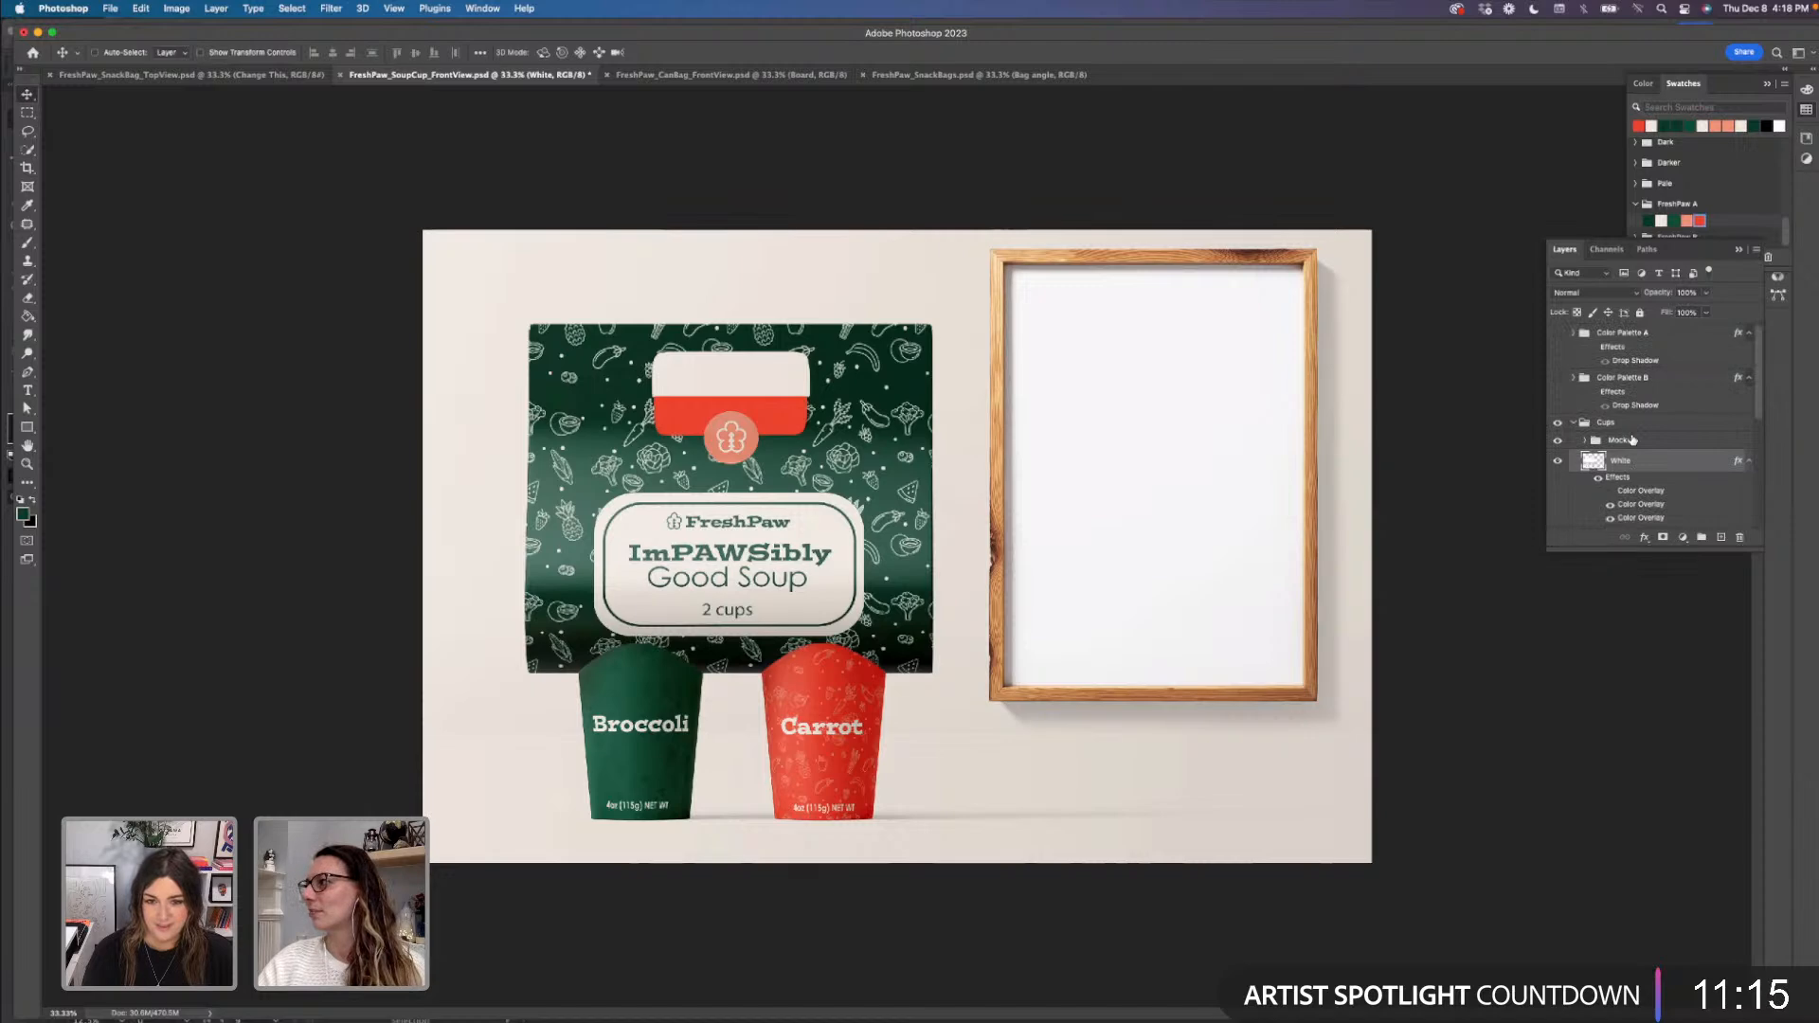
scroll(1632, 440, down, 5)
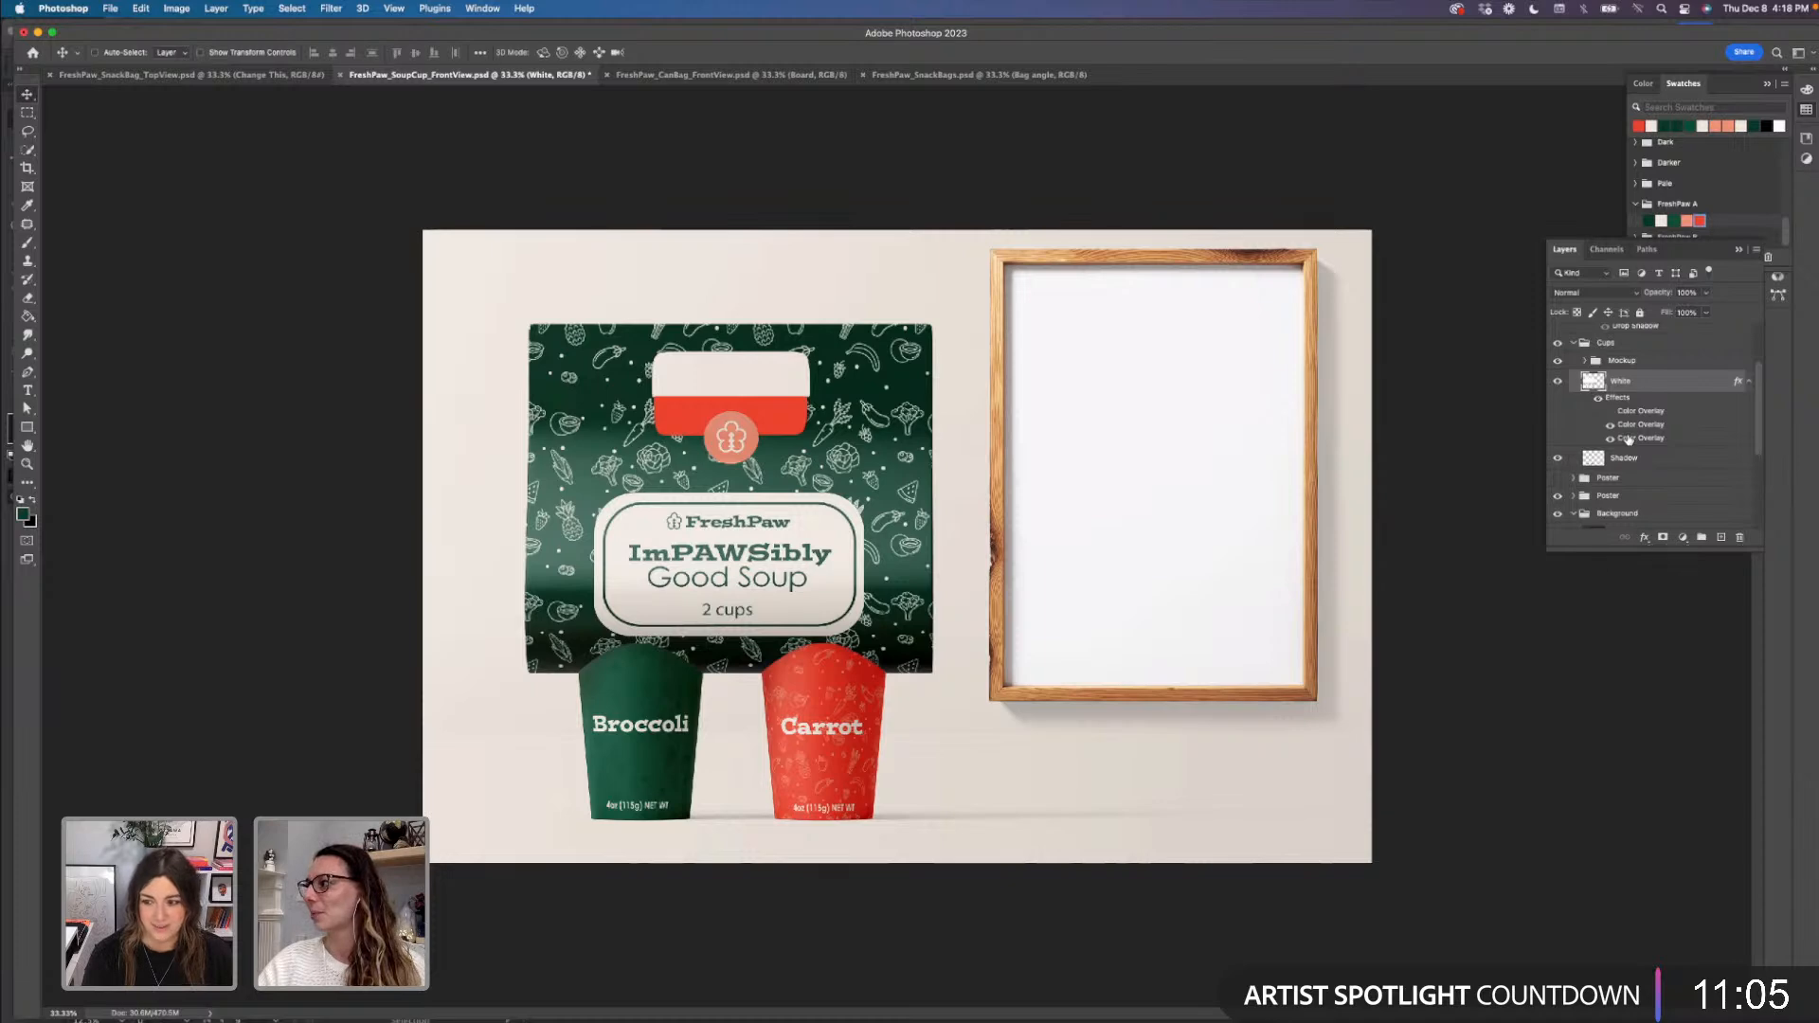
scroll(1628, 440, down, 1)
scroll(1629, 440, down, 1)
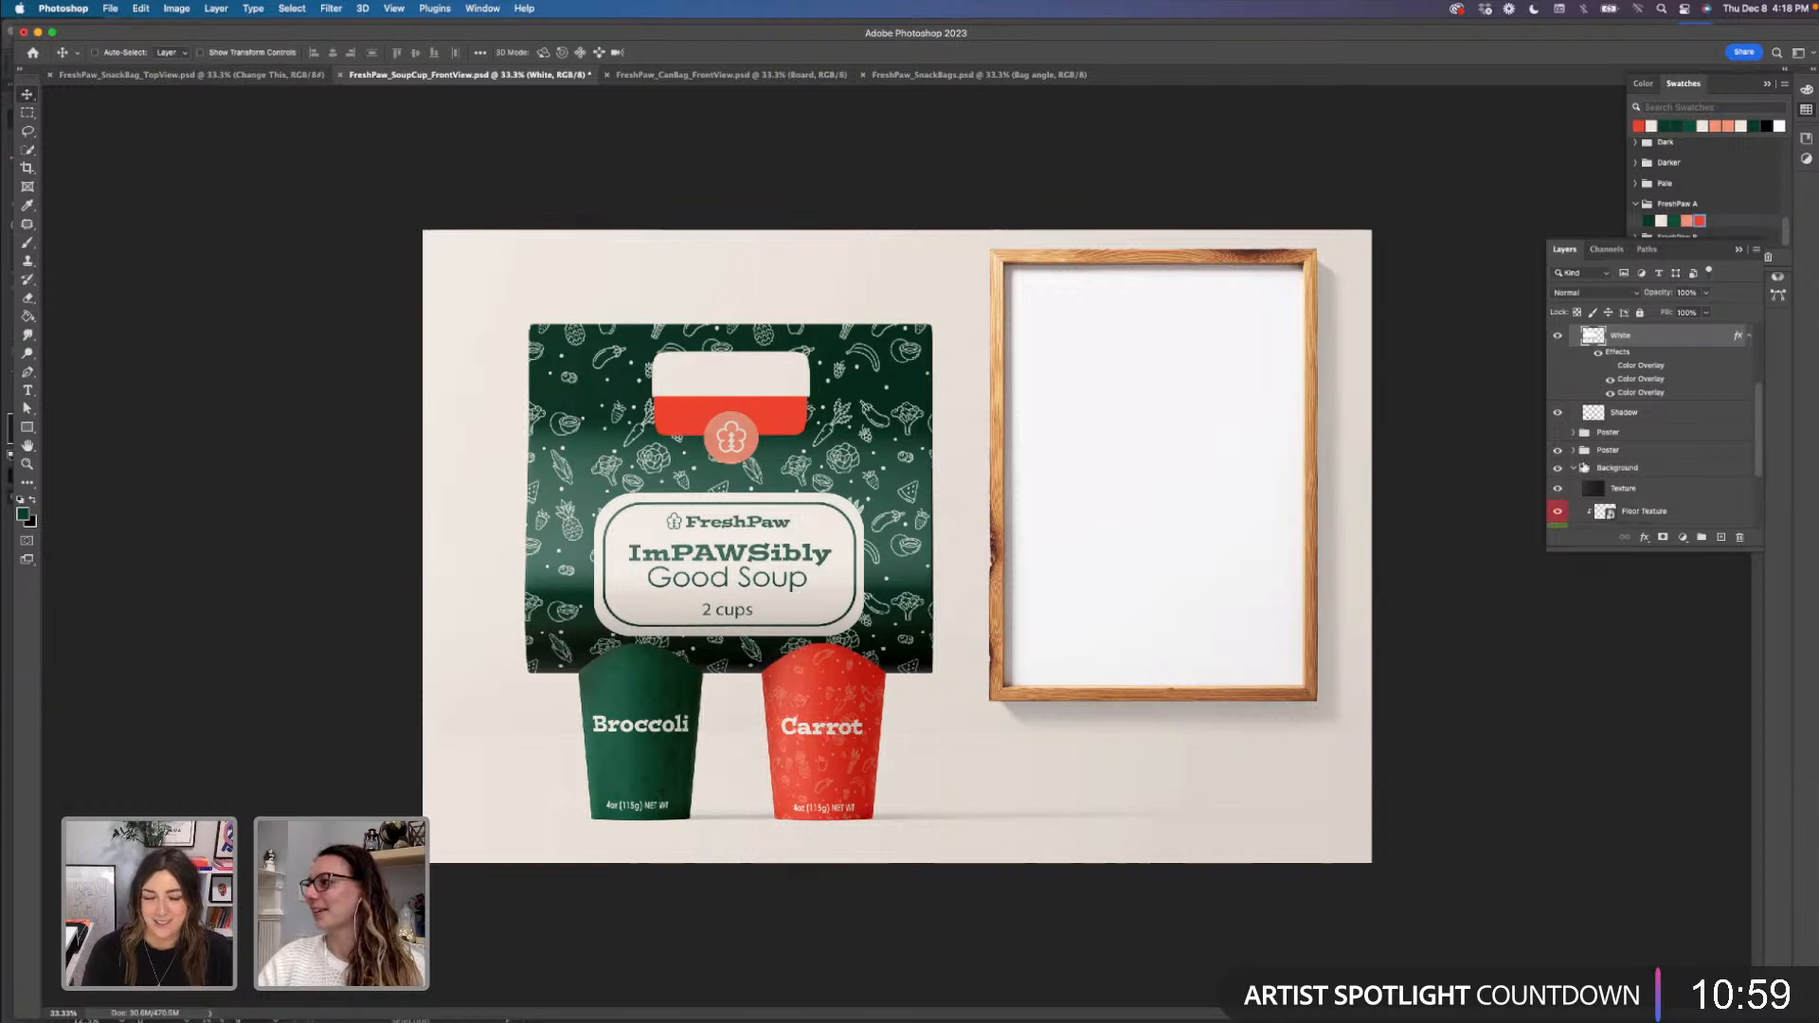
scroll(1576, 470, up, 5)
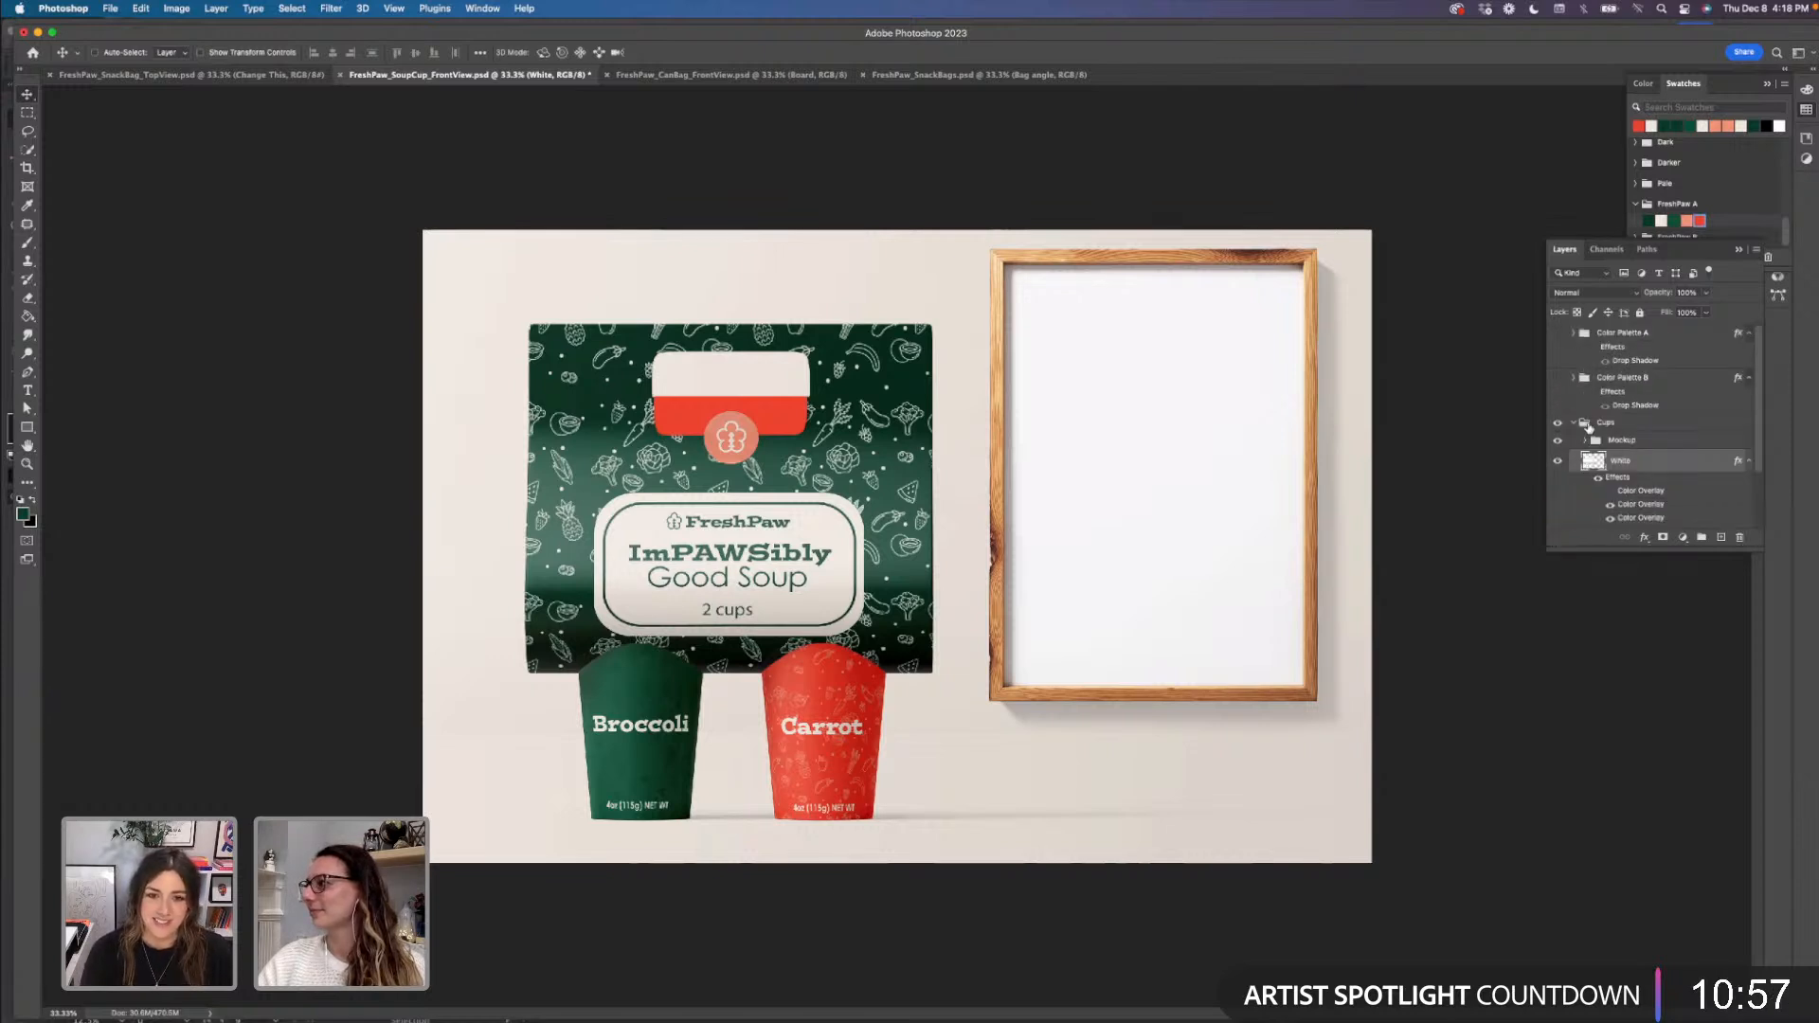
- Collapse the Cups group and open the YOUR DESIGN HERE smart object inside the visible Poster group
click(1575, 423)
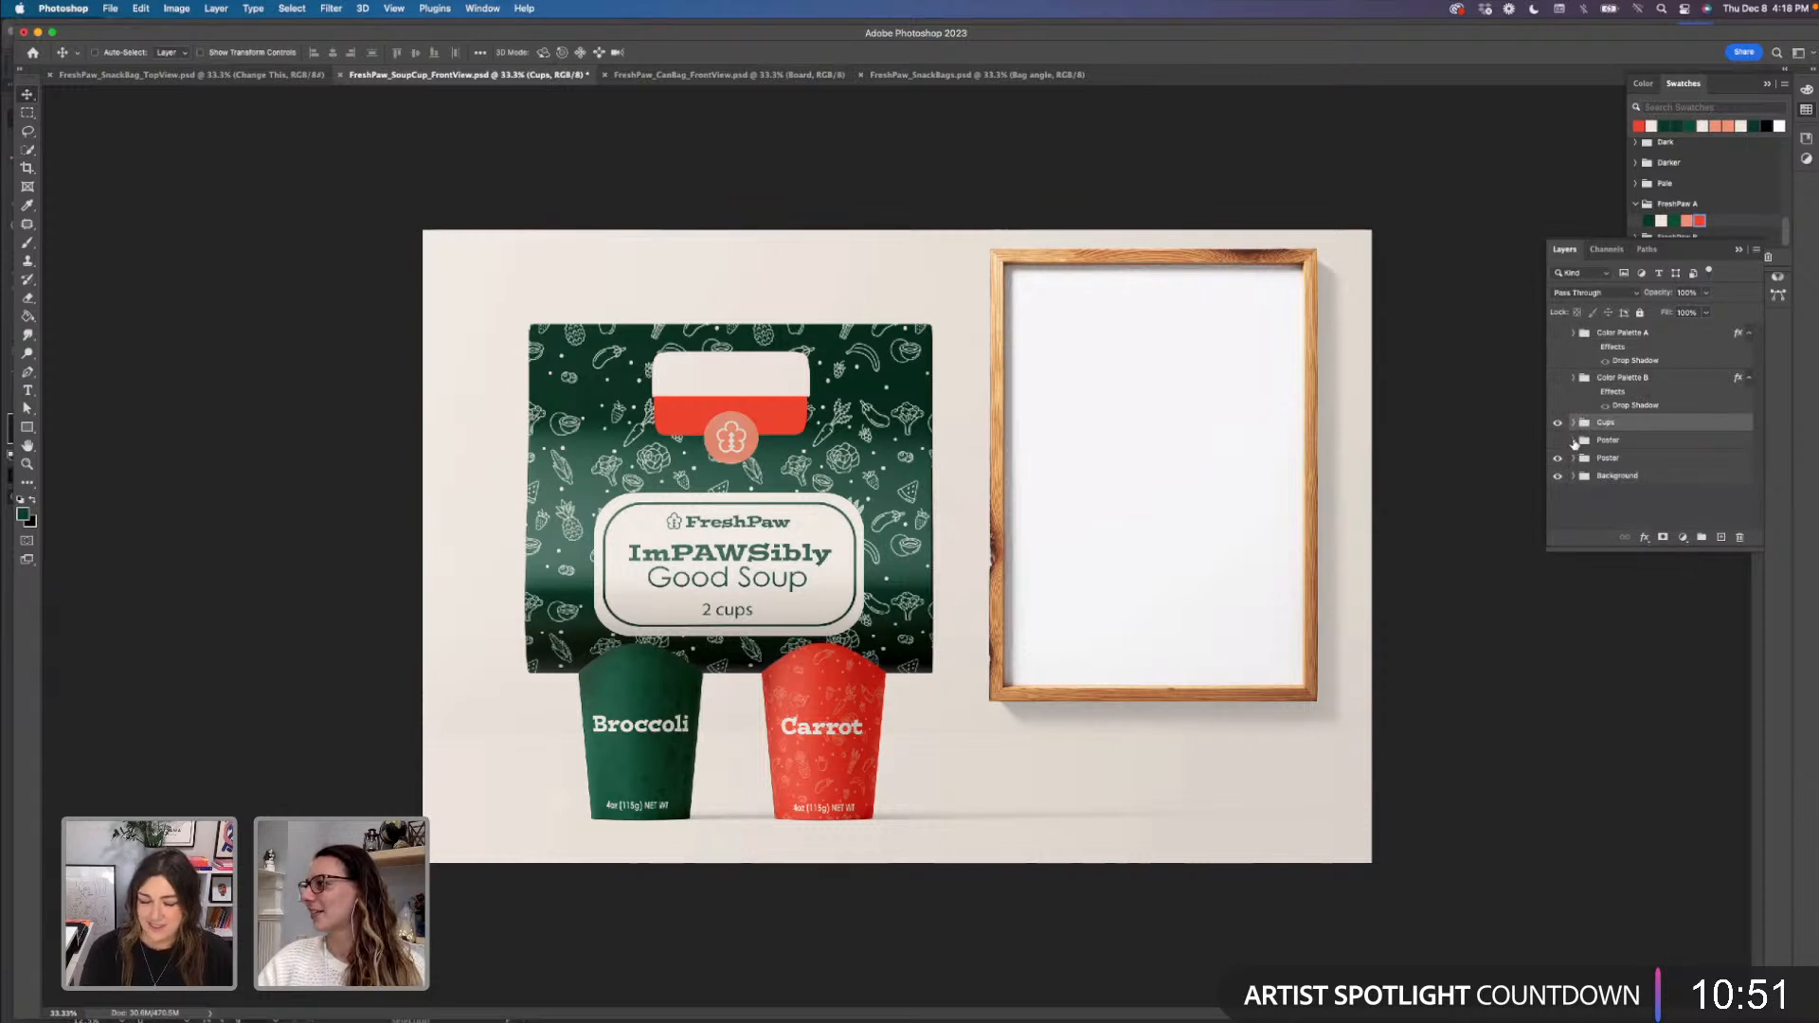
click(1573, 441)
click(1557, 441)
click(1557, 440)
click(1574, 440)
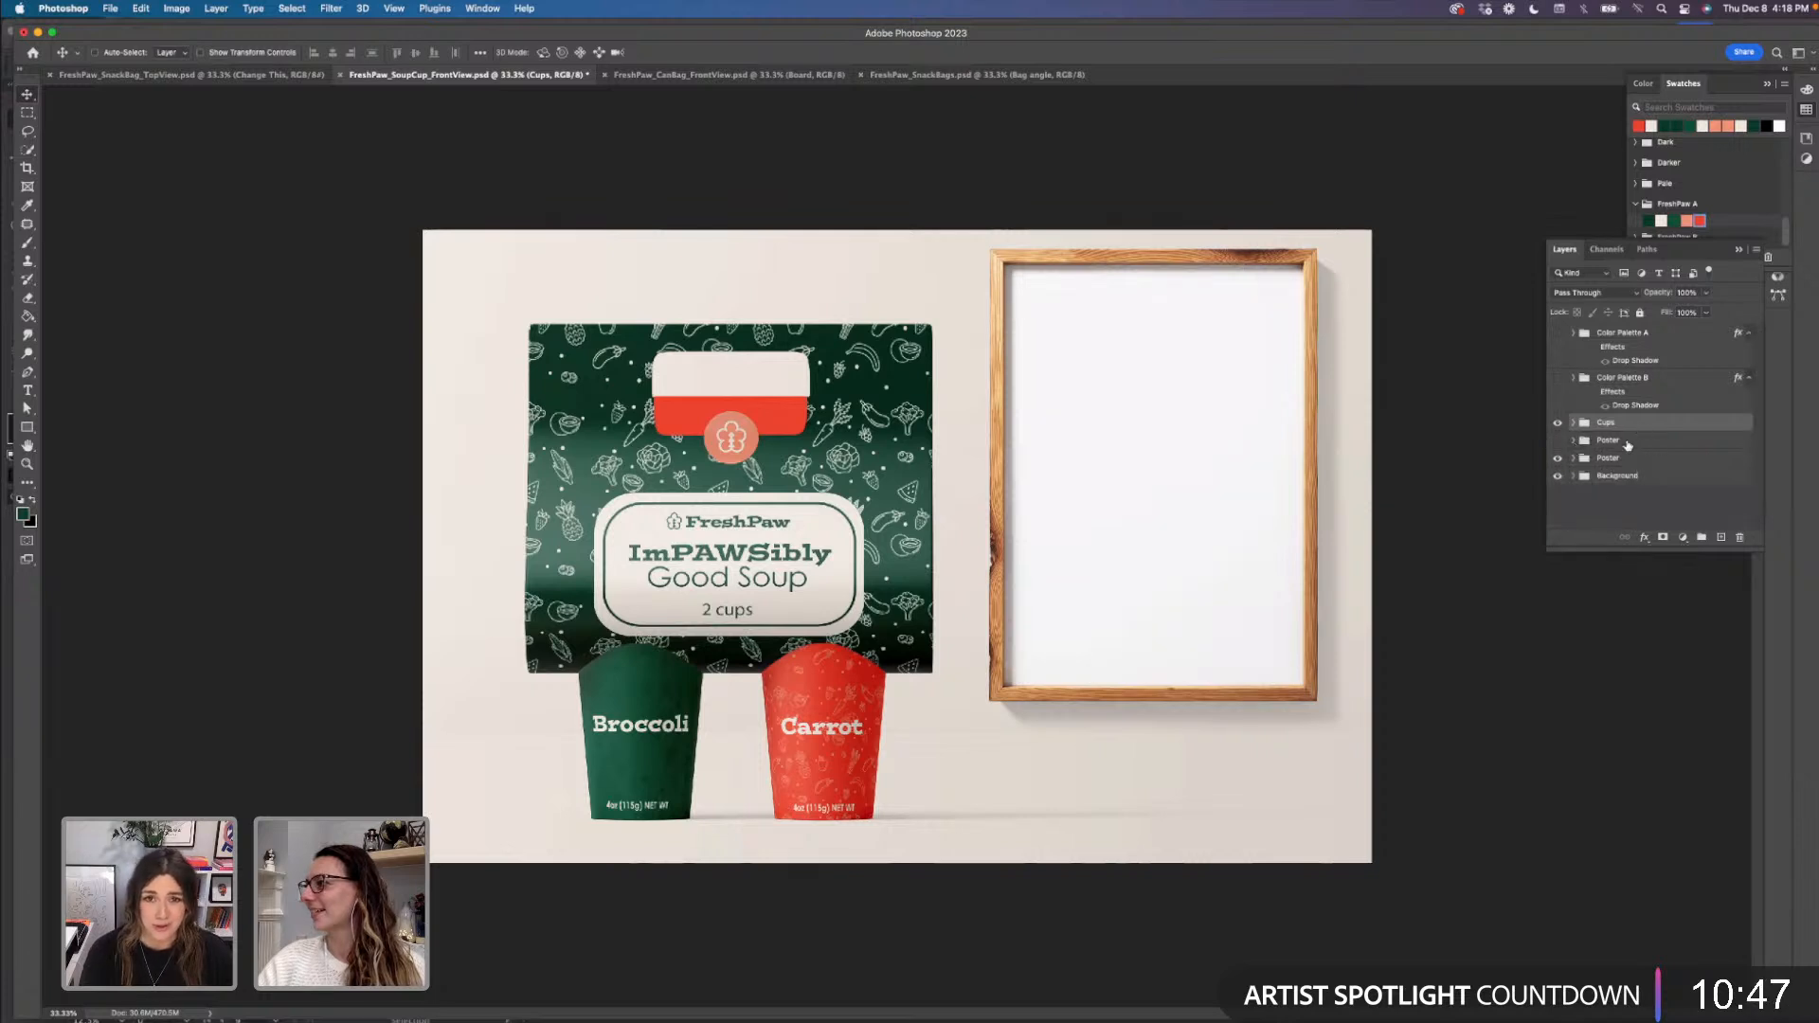
click(1574, 458)
scroll(1601, 464, down, 1)
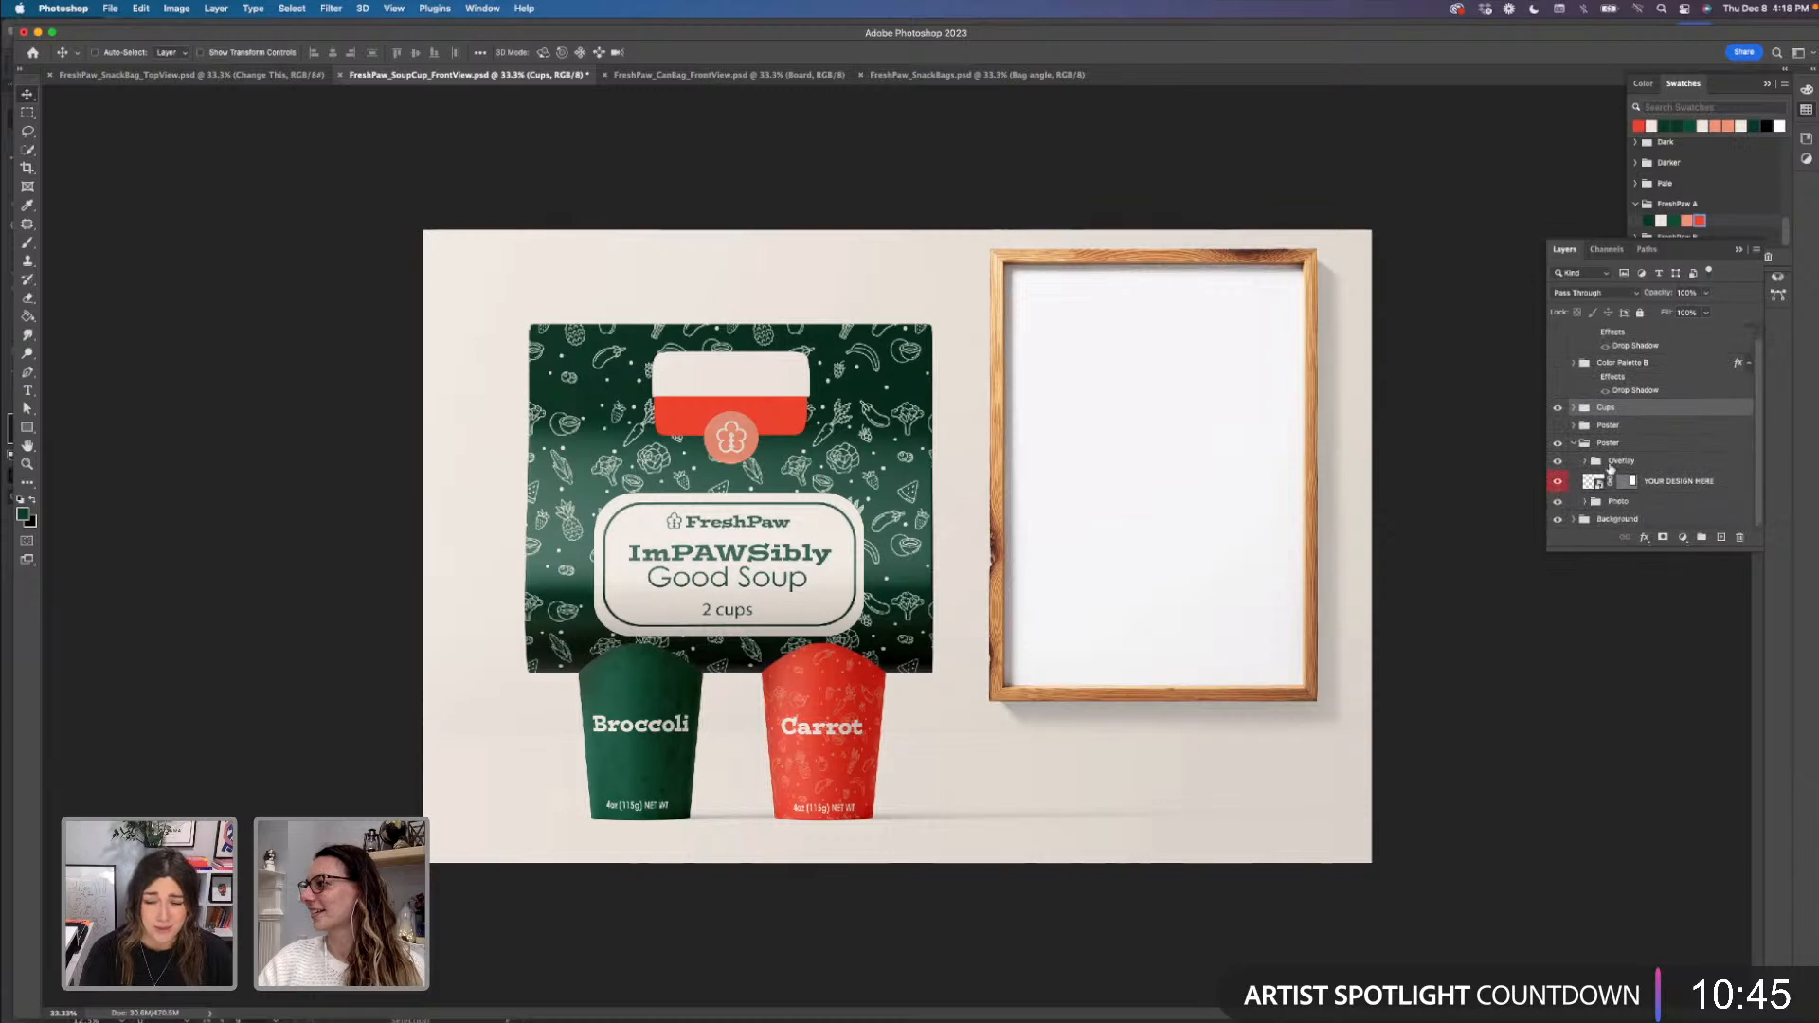
double_click(1589, 483)
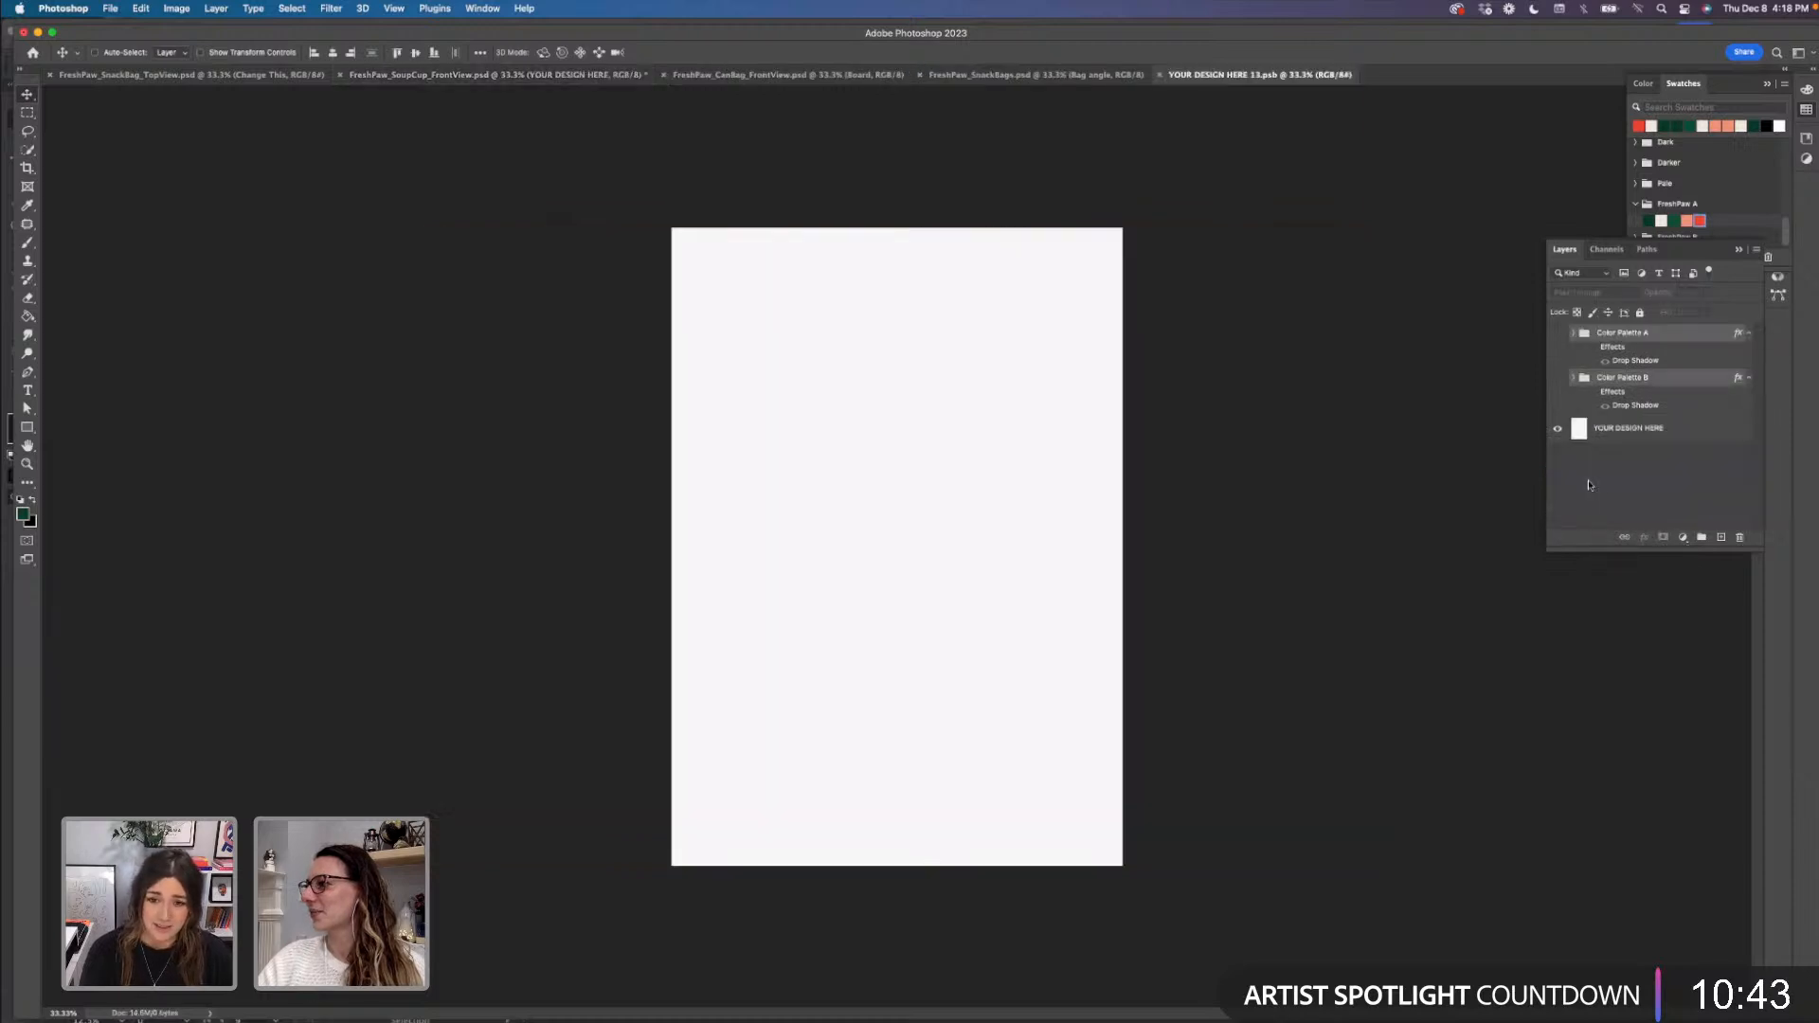
- Place the embedded image FresPaw_BrandStyleGuide_Cover_A.jpg from the Adobe Stock Assets folder into the blank poster design
click(110, 9)
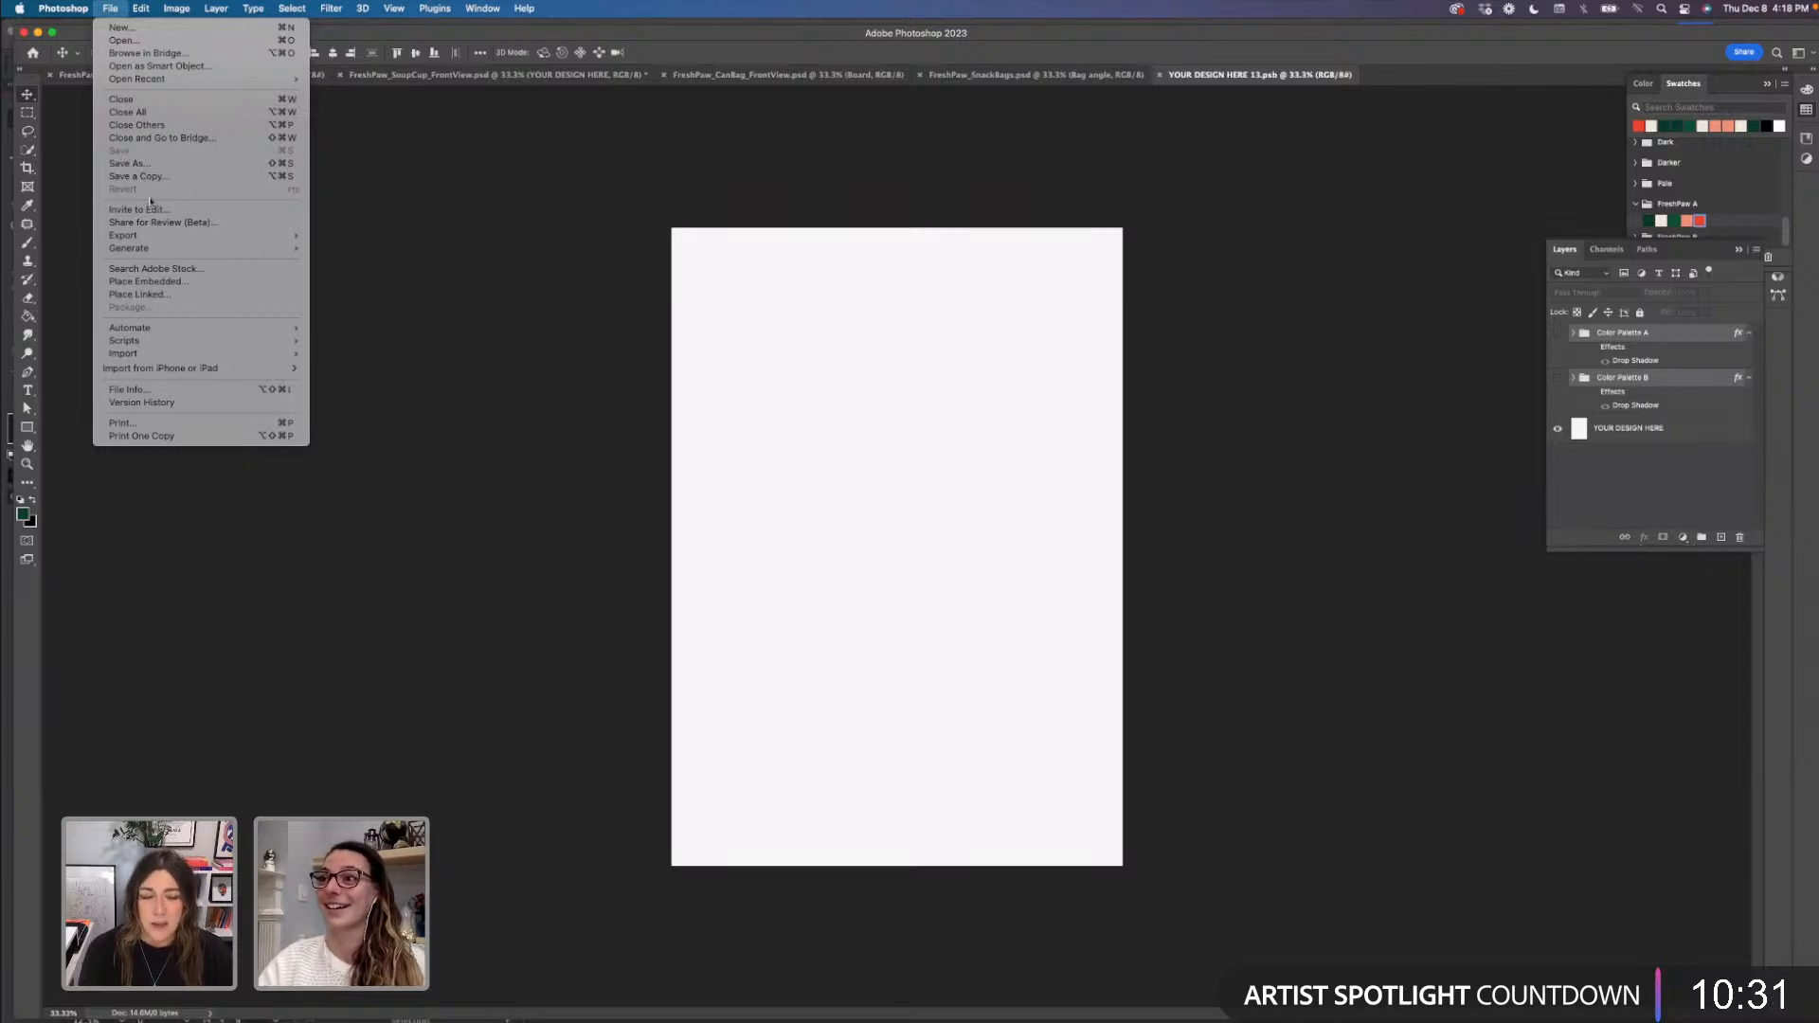
click(161, 282)
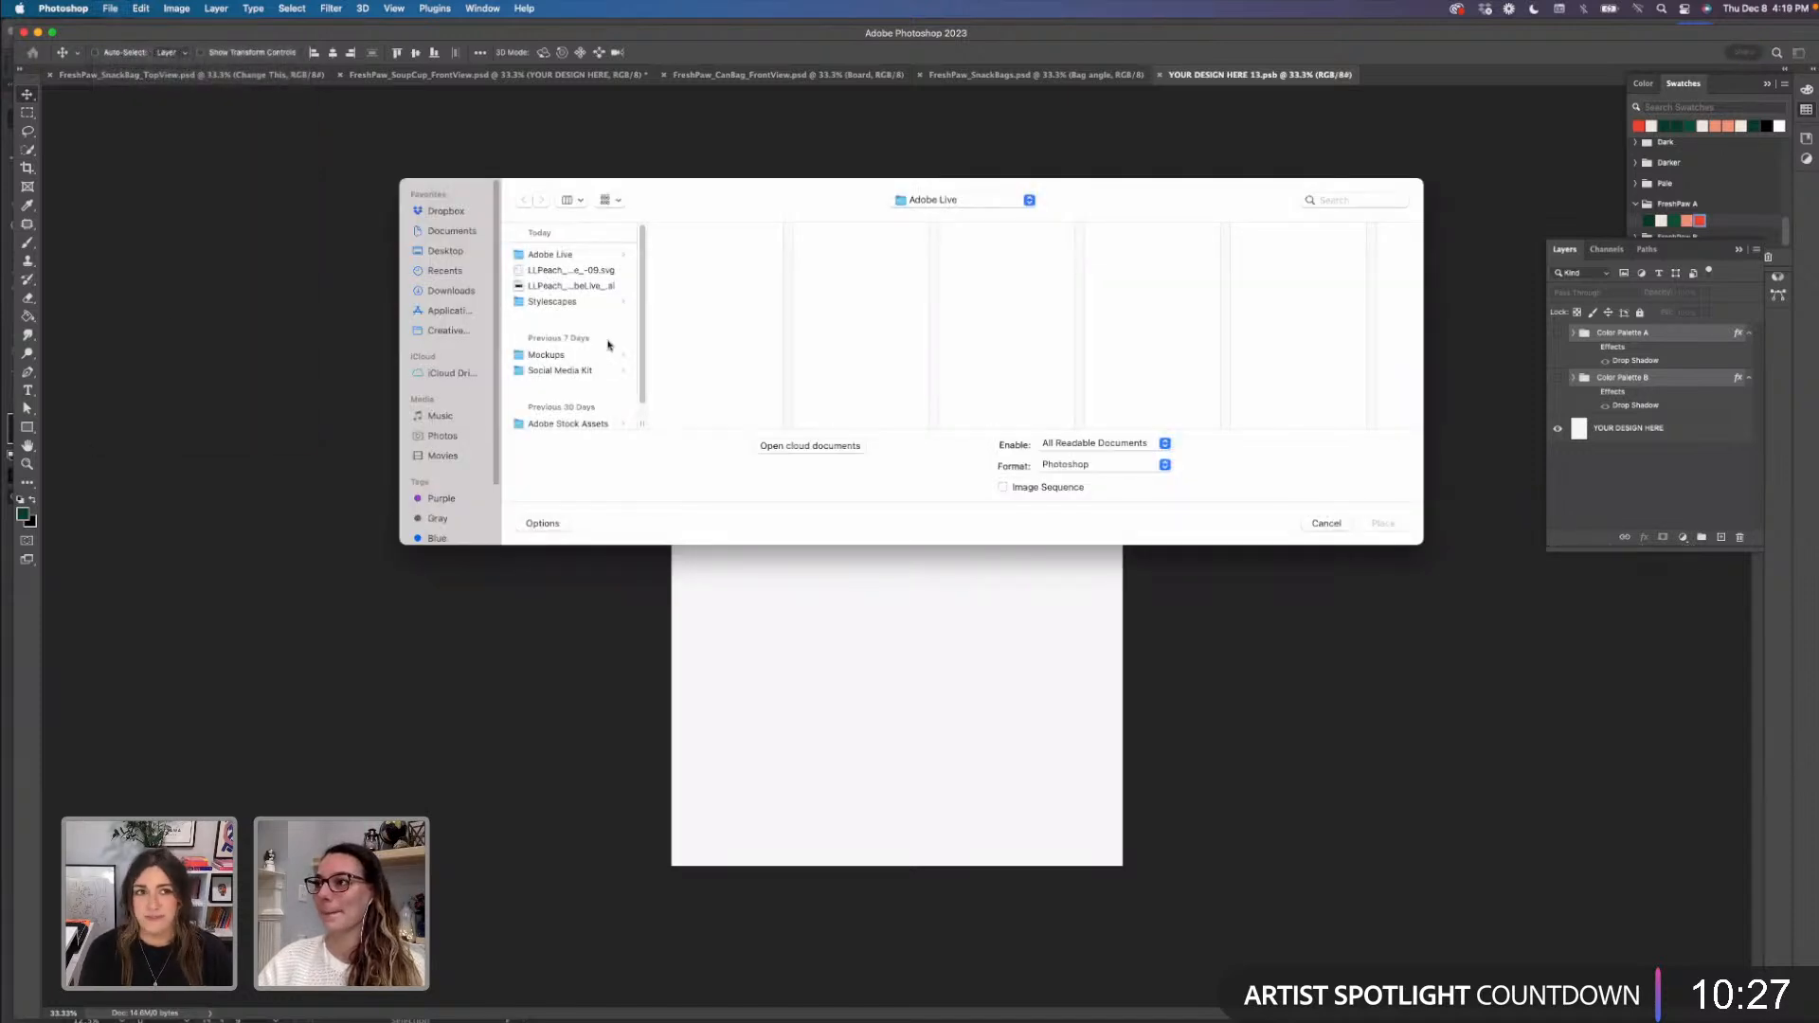
scroll(607, 344, down, 1)
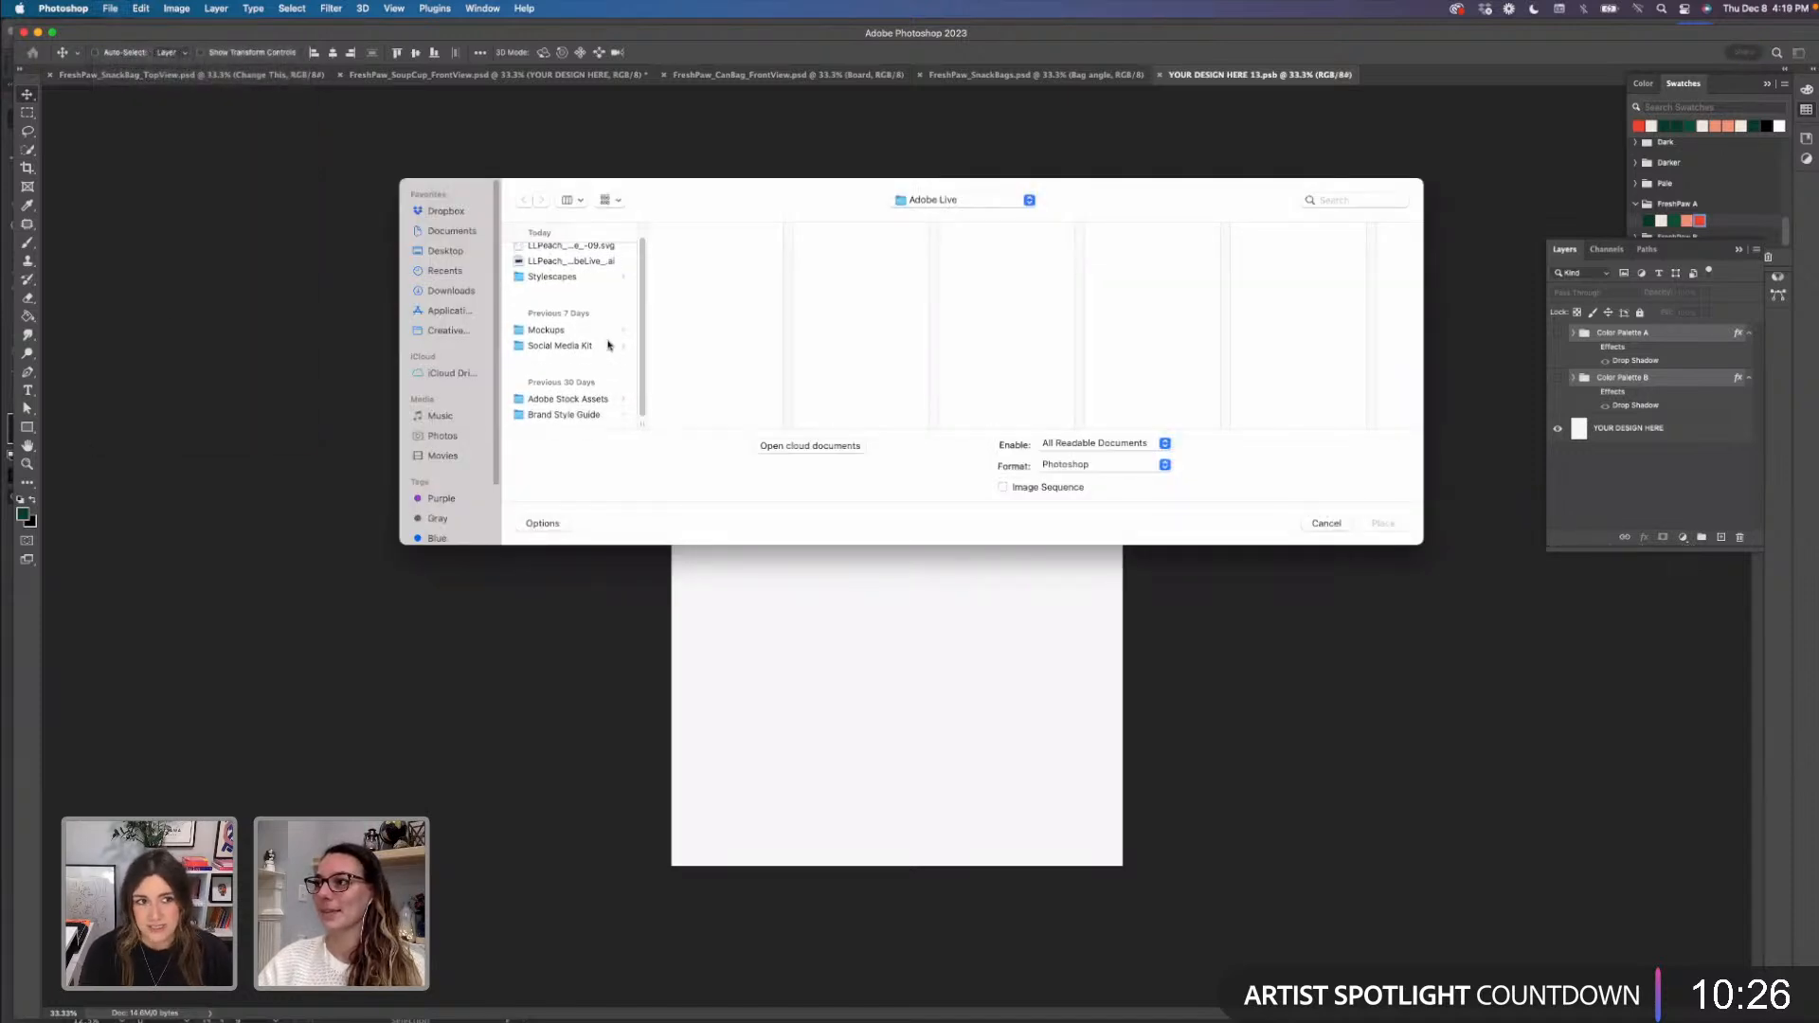
click(609, 400)
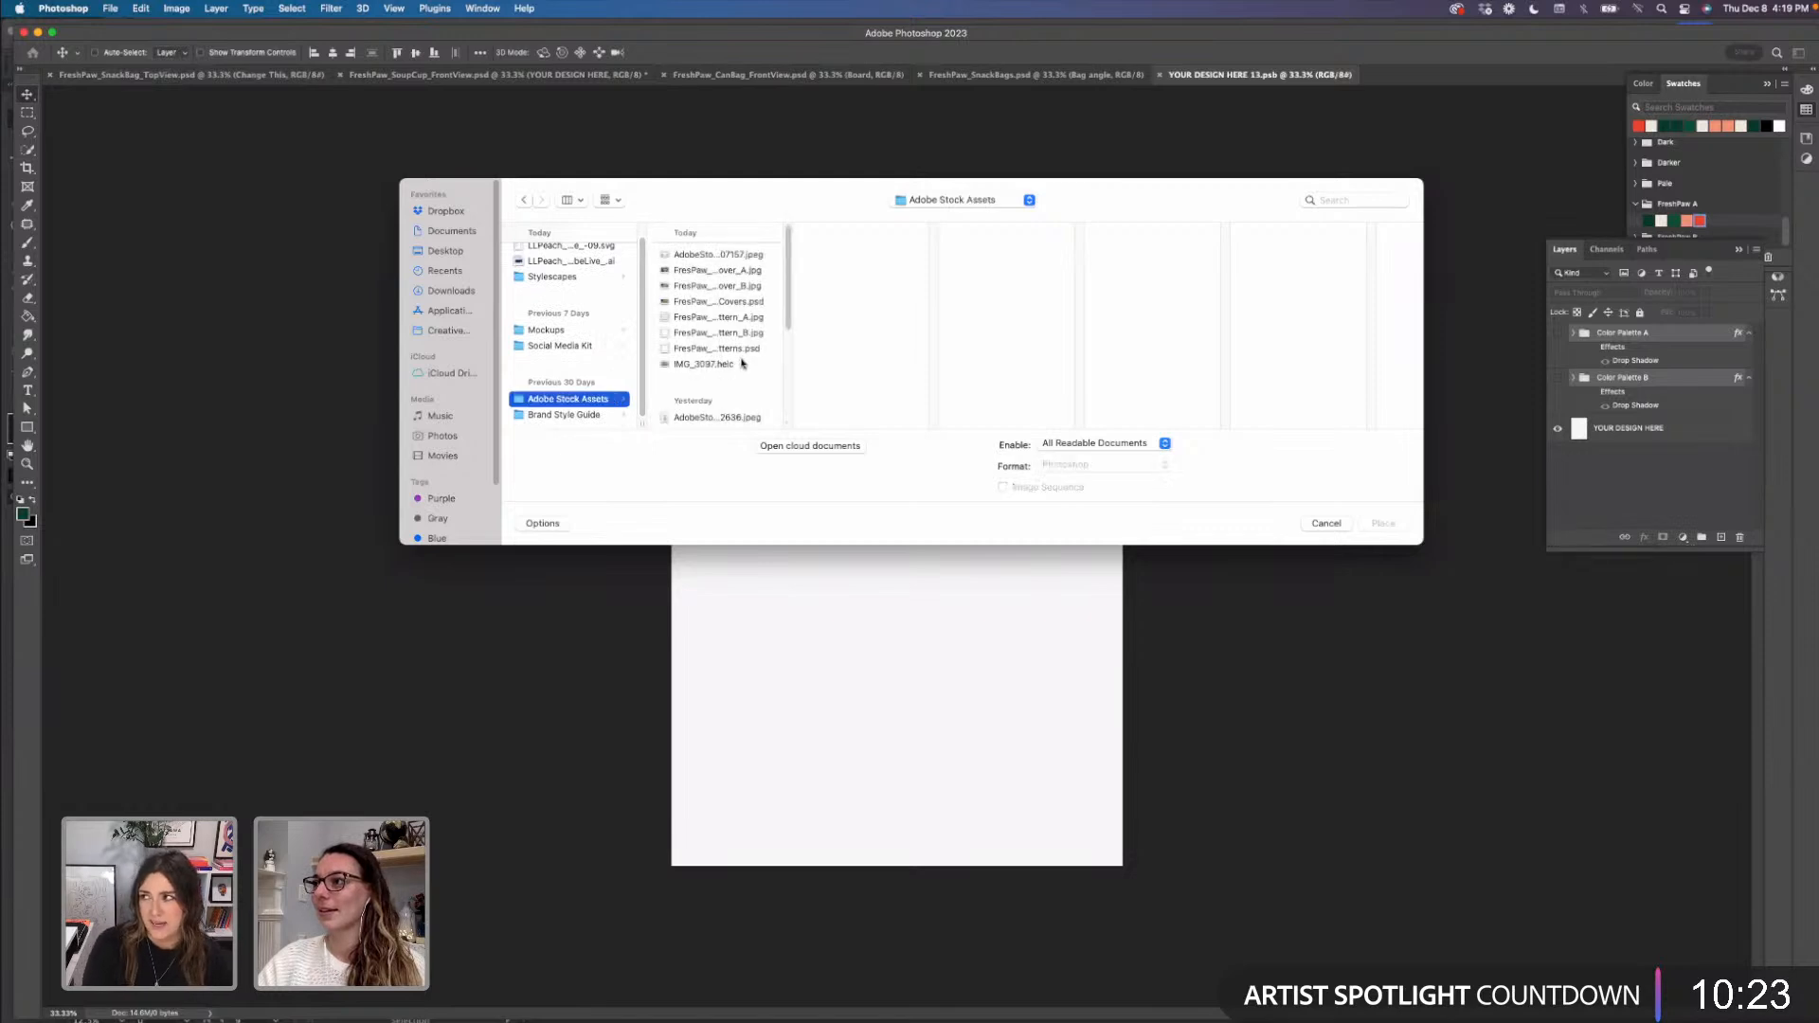
click(731, 271)
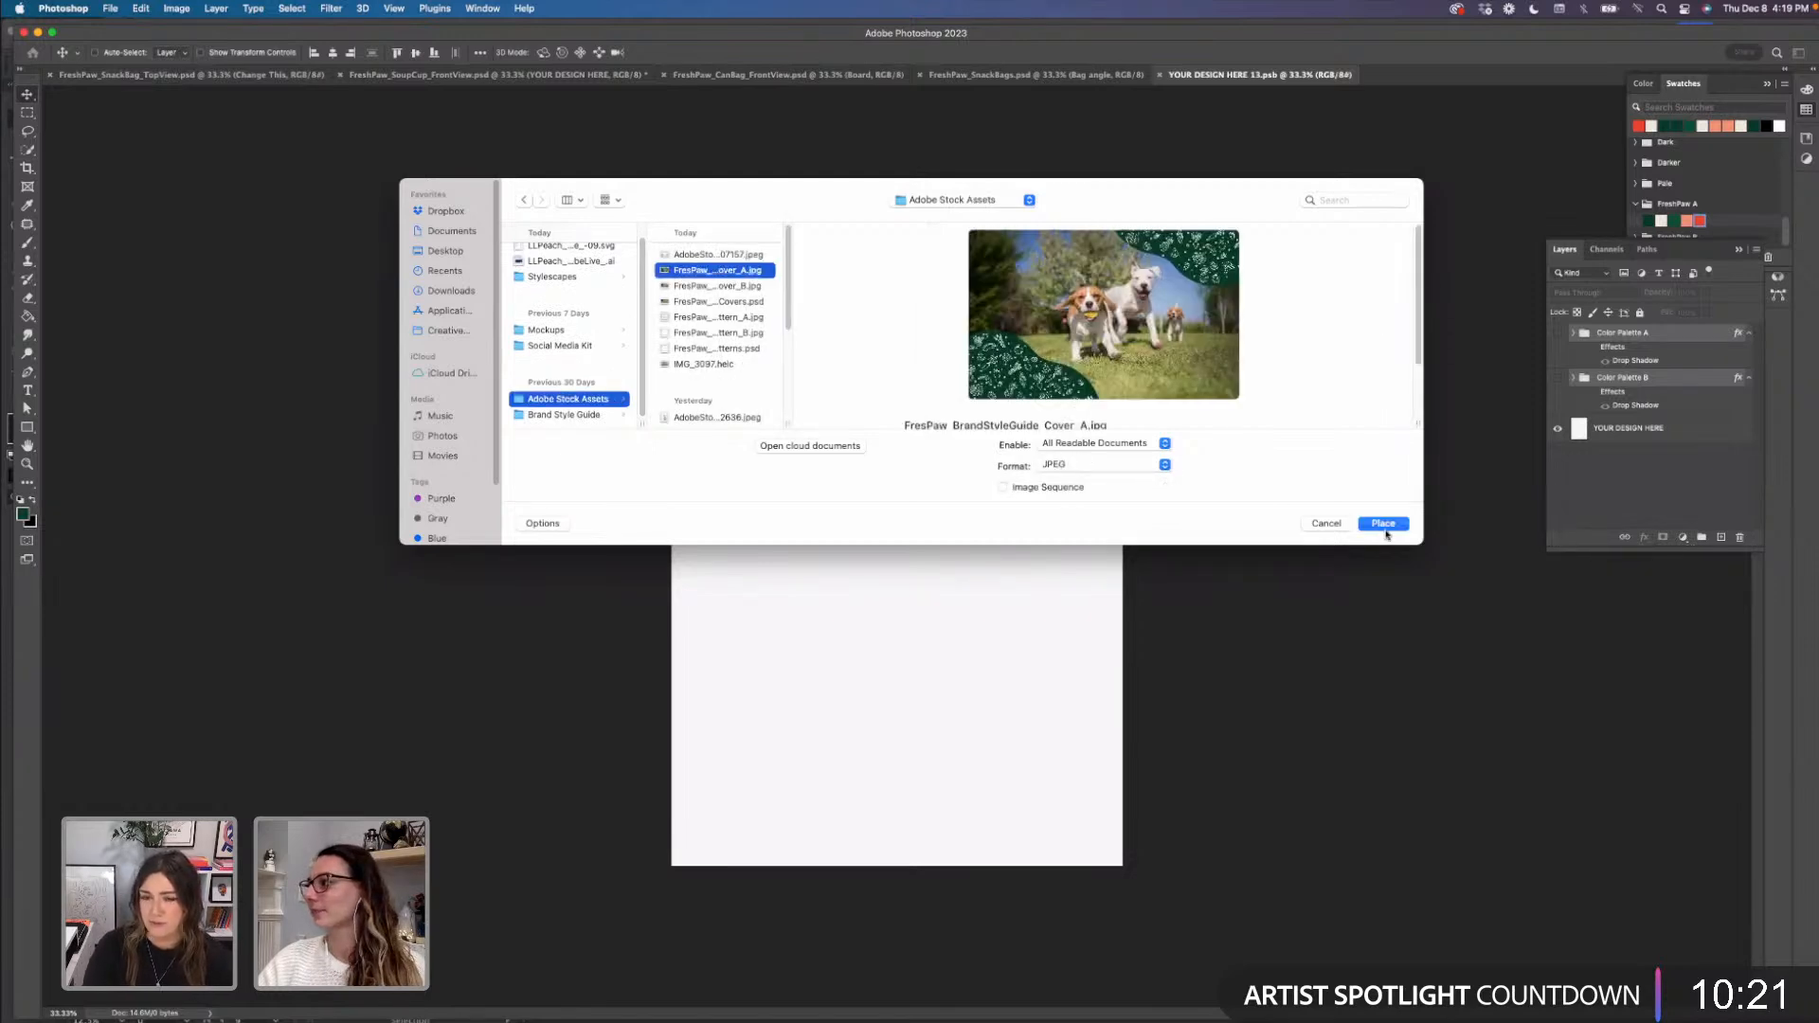
click(1383, 524)
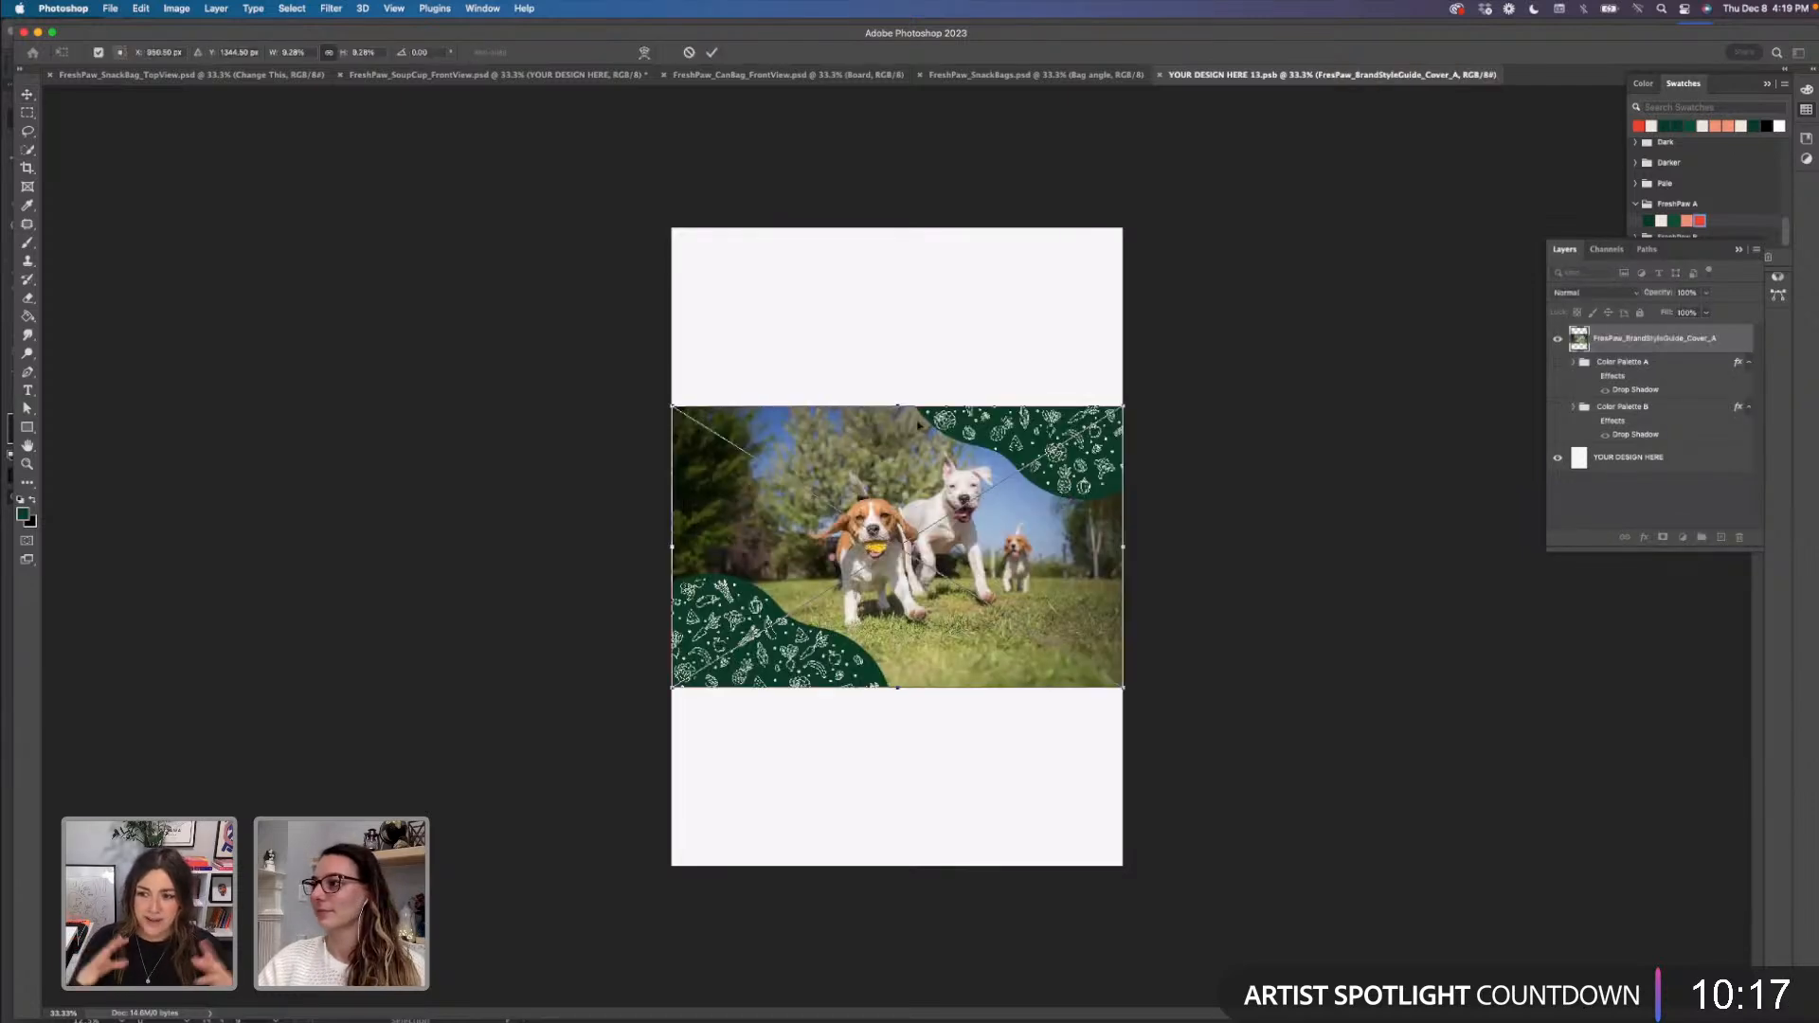
- Scale the placed cover image up to fill the poster's full height and shift it sideways so both front dogs are framed
drag(898, 406, 893, 234)
drag(896, 686, 883, 865)
drag(955, 775, 939, 782)
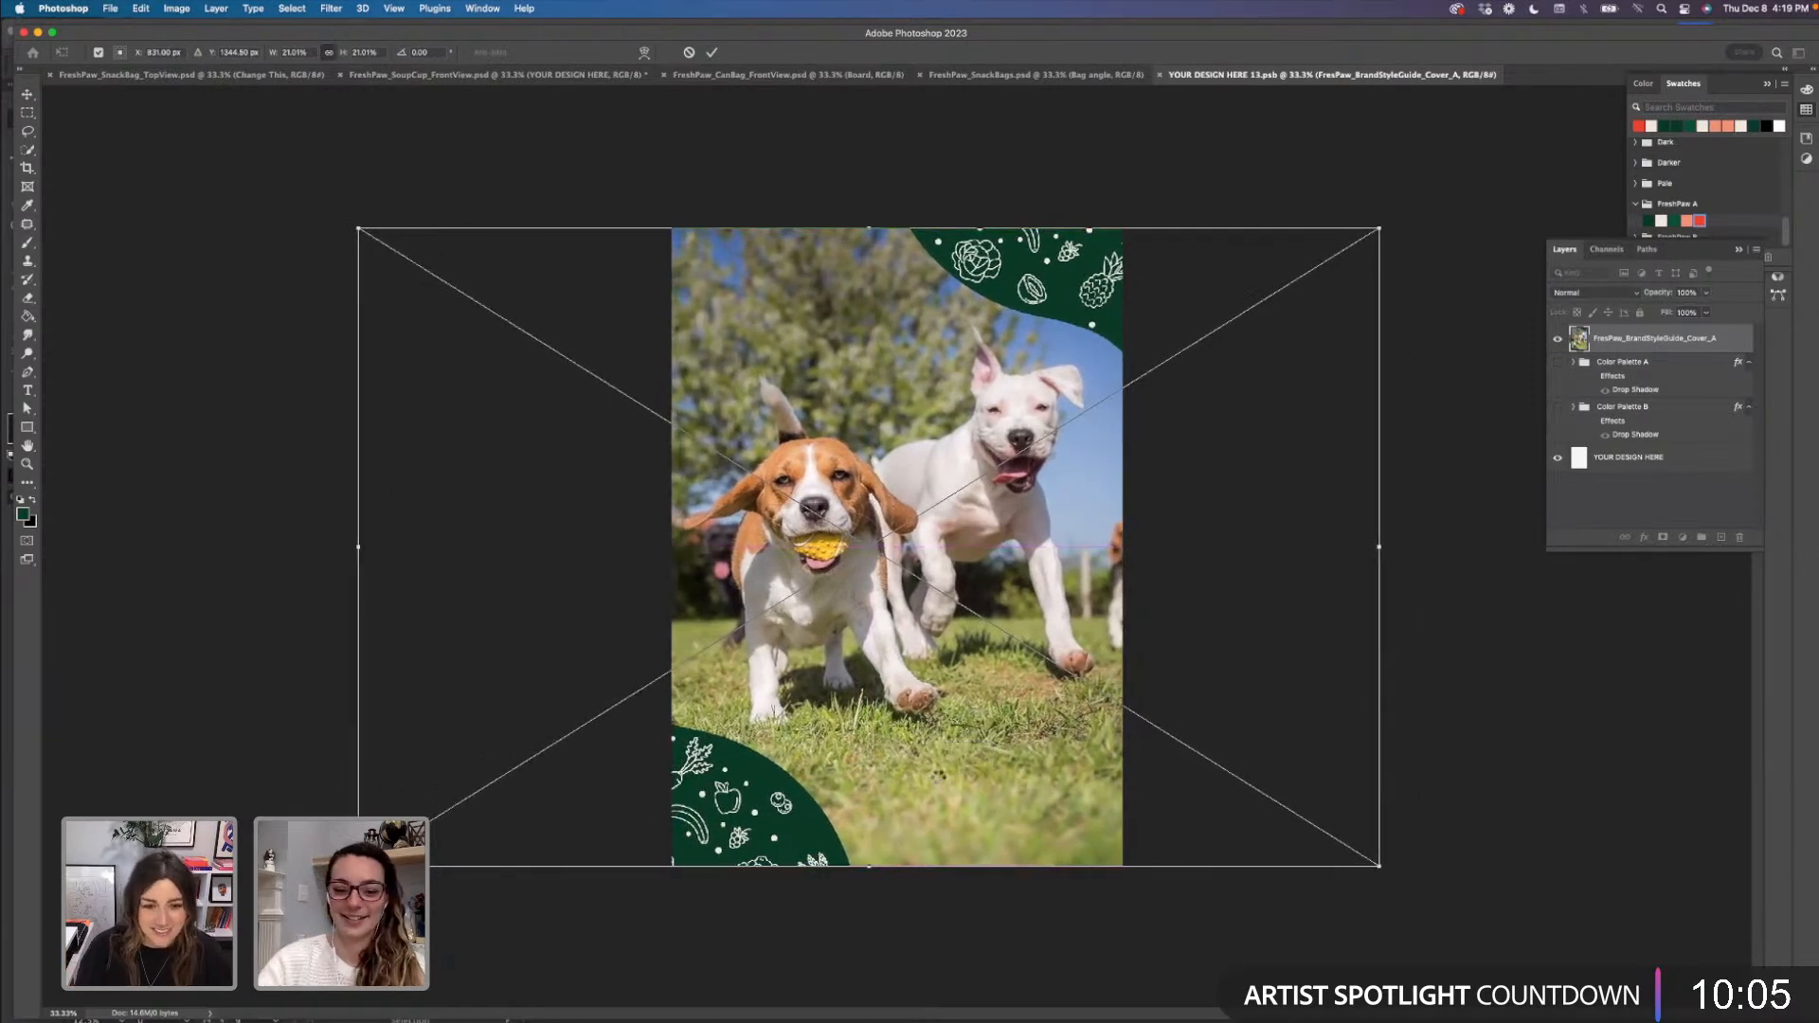
key(Return)
- Save and close the poster design, then collapse the visible Poster group in the soup cup mockup
key(super+s)
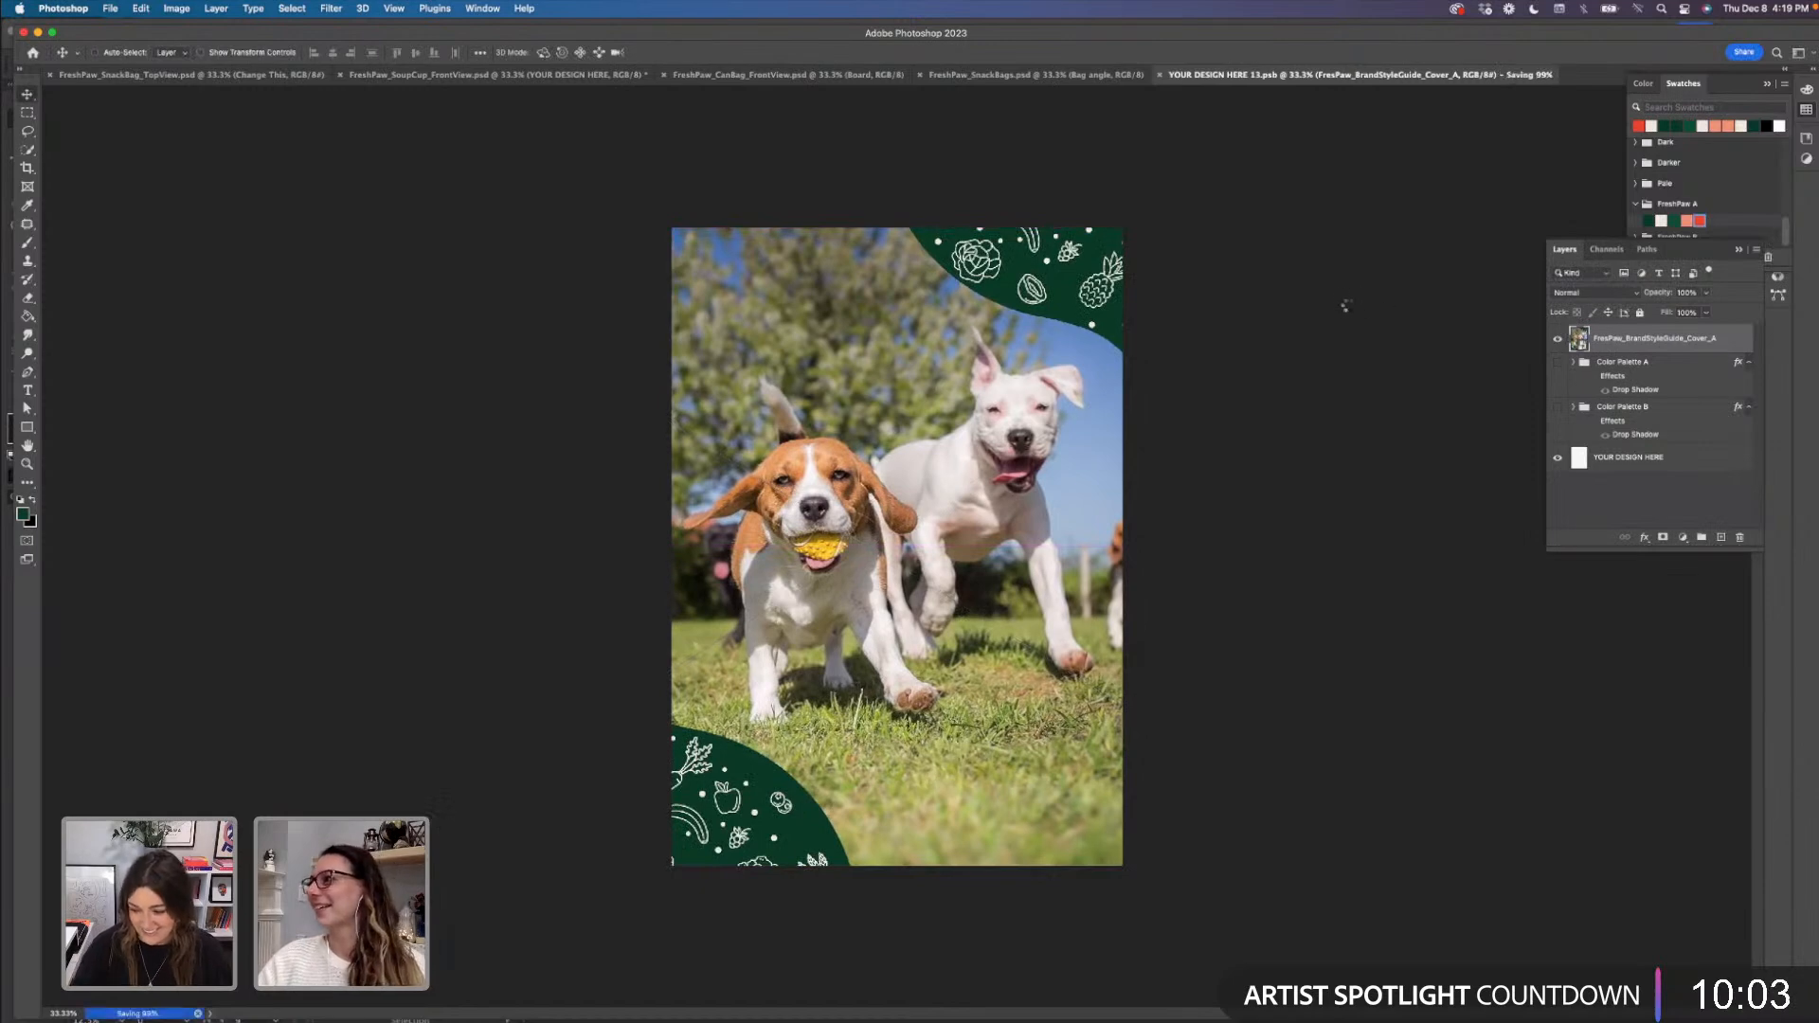
click(1161, 76)
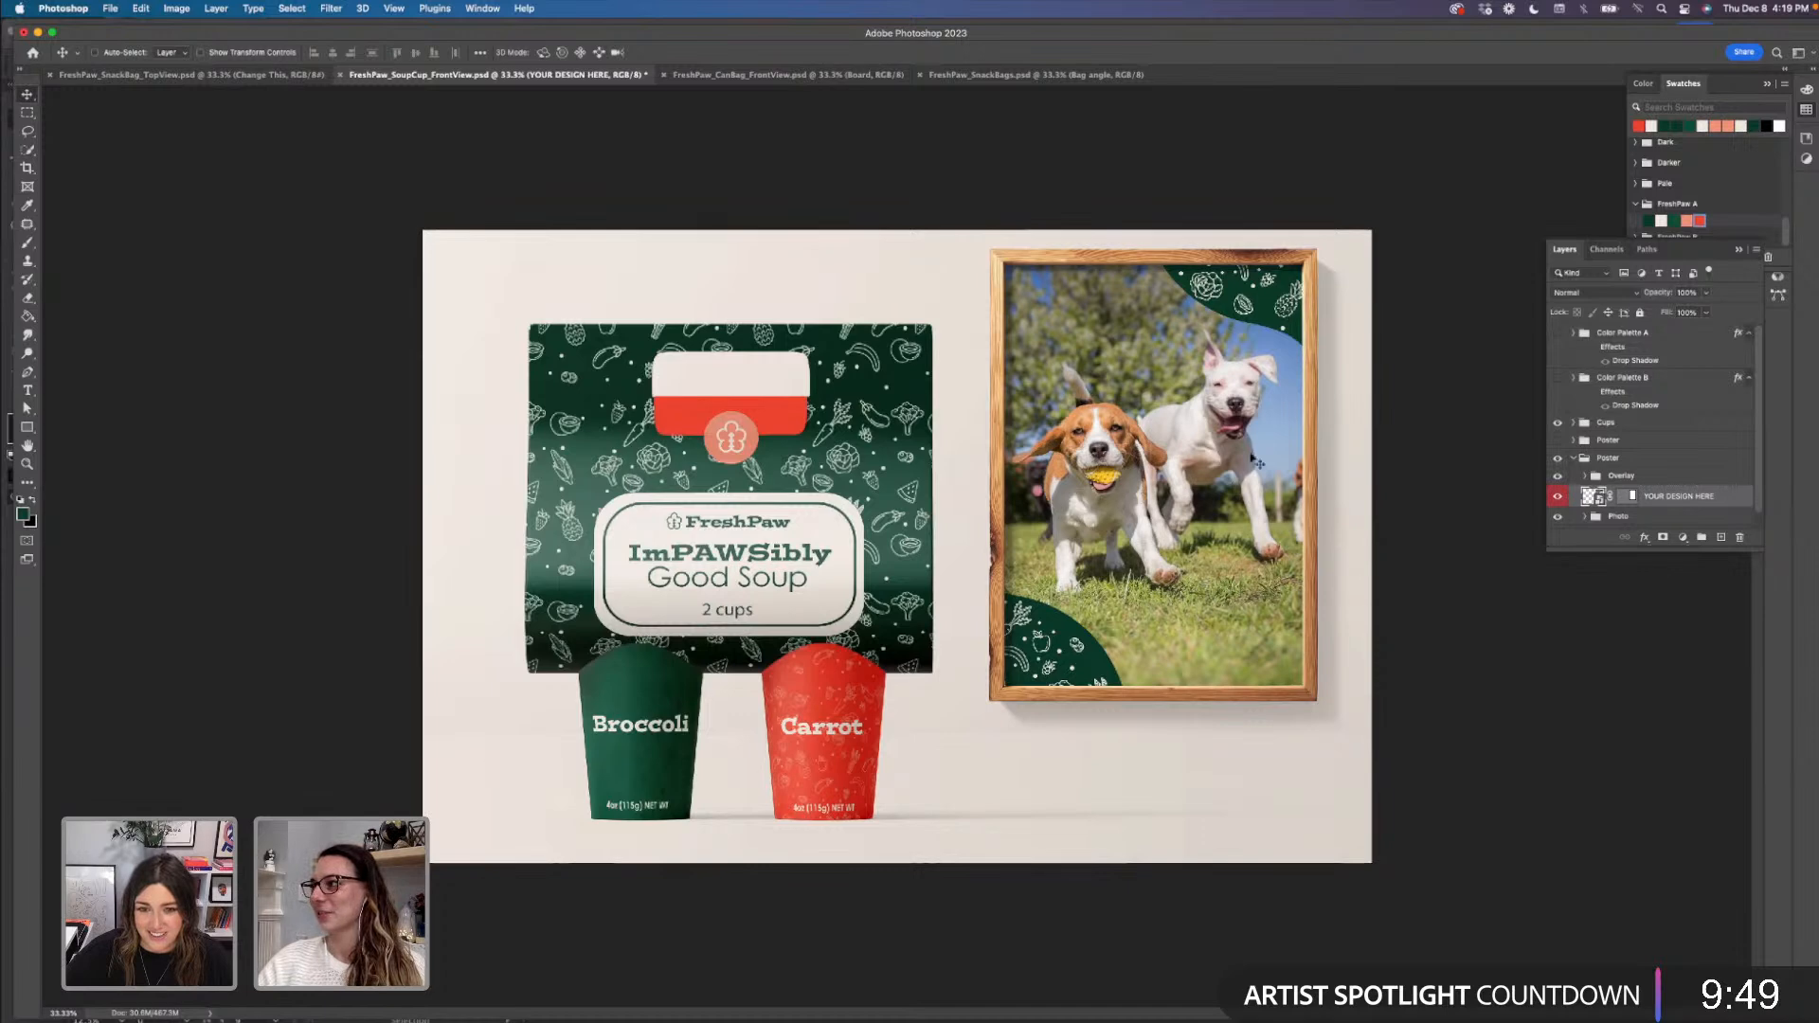
click(1575, 460)
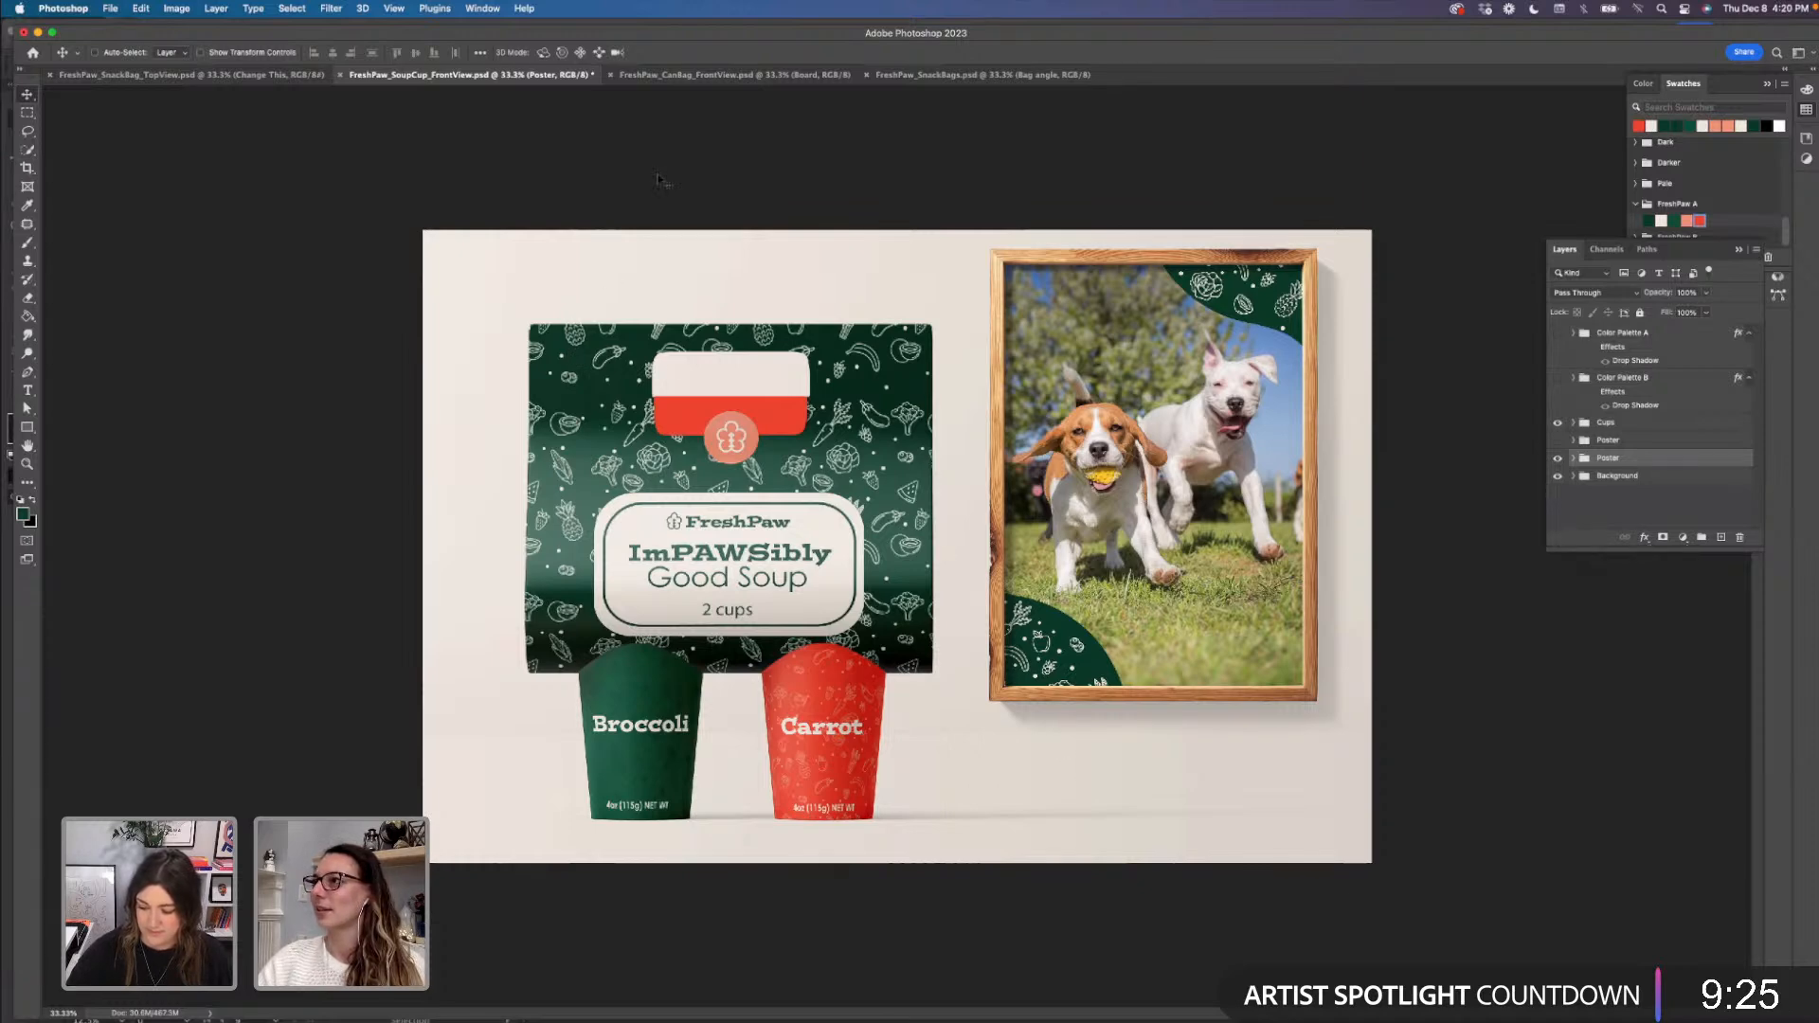
- Copy the Carrots group from FreshPaw_CanBag_FrontView.psd into the soup cup mockup, made visible and placed beside and behind the Carrot cup
drag(700, 81, 945, 393)
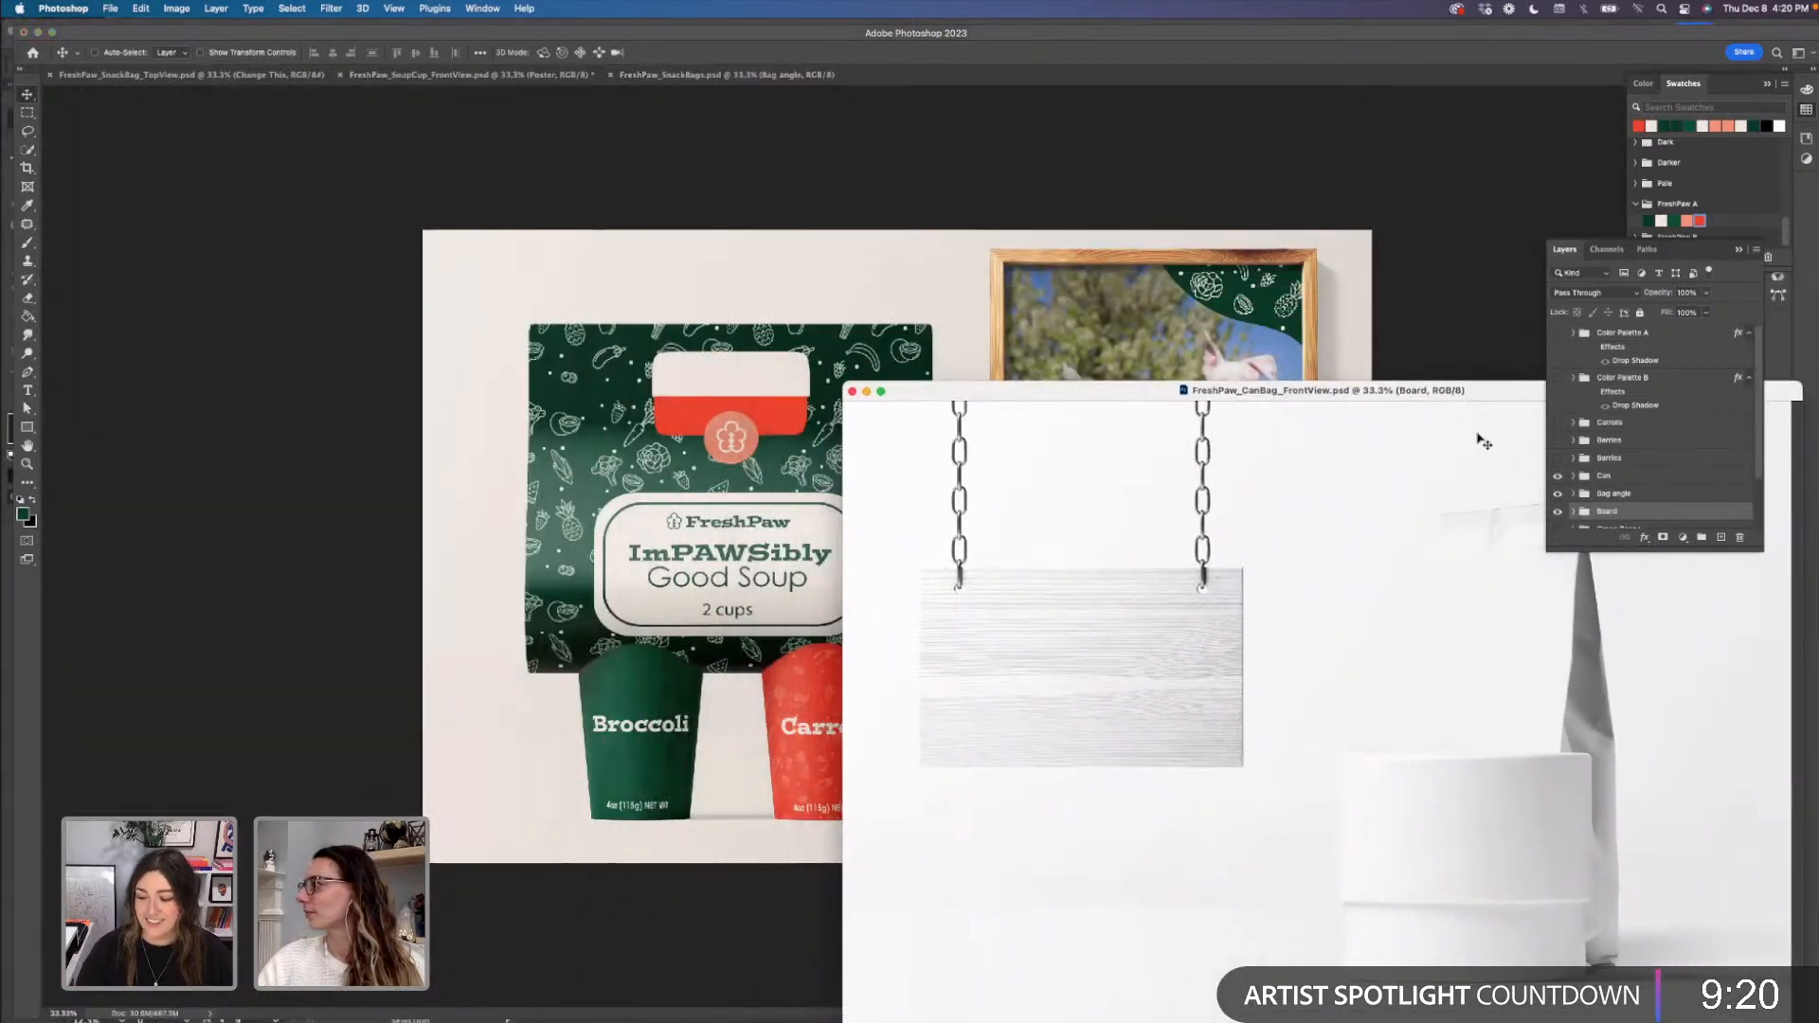
click(1631, 426)
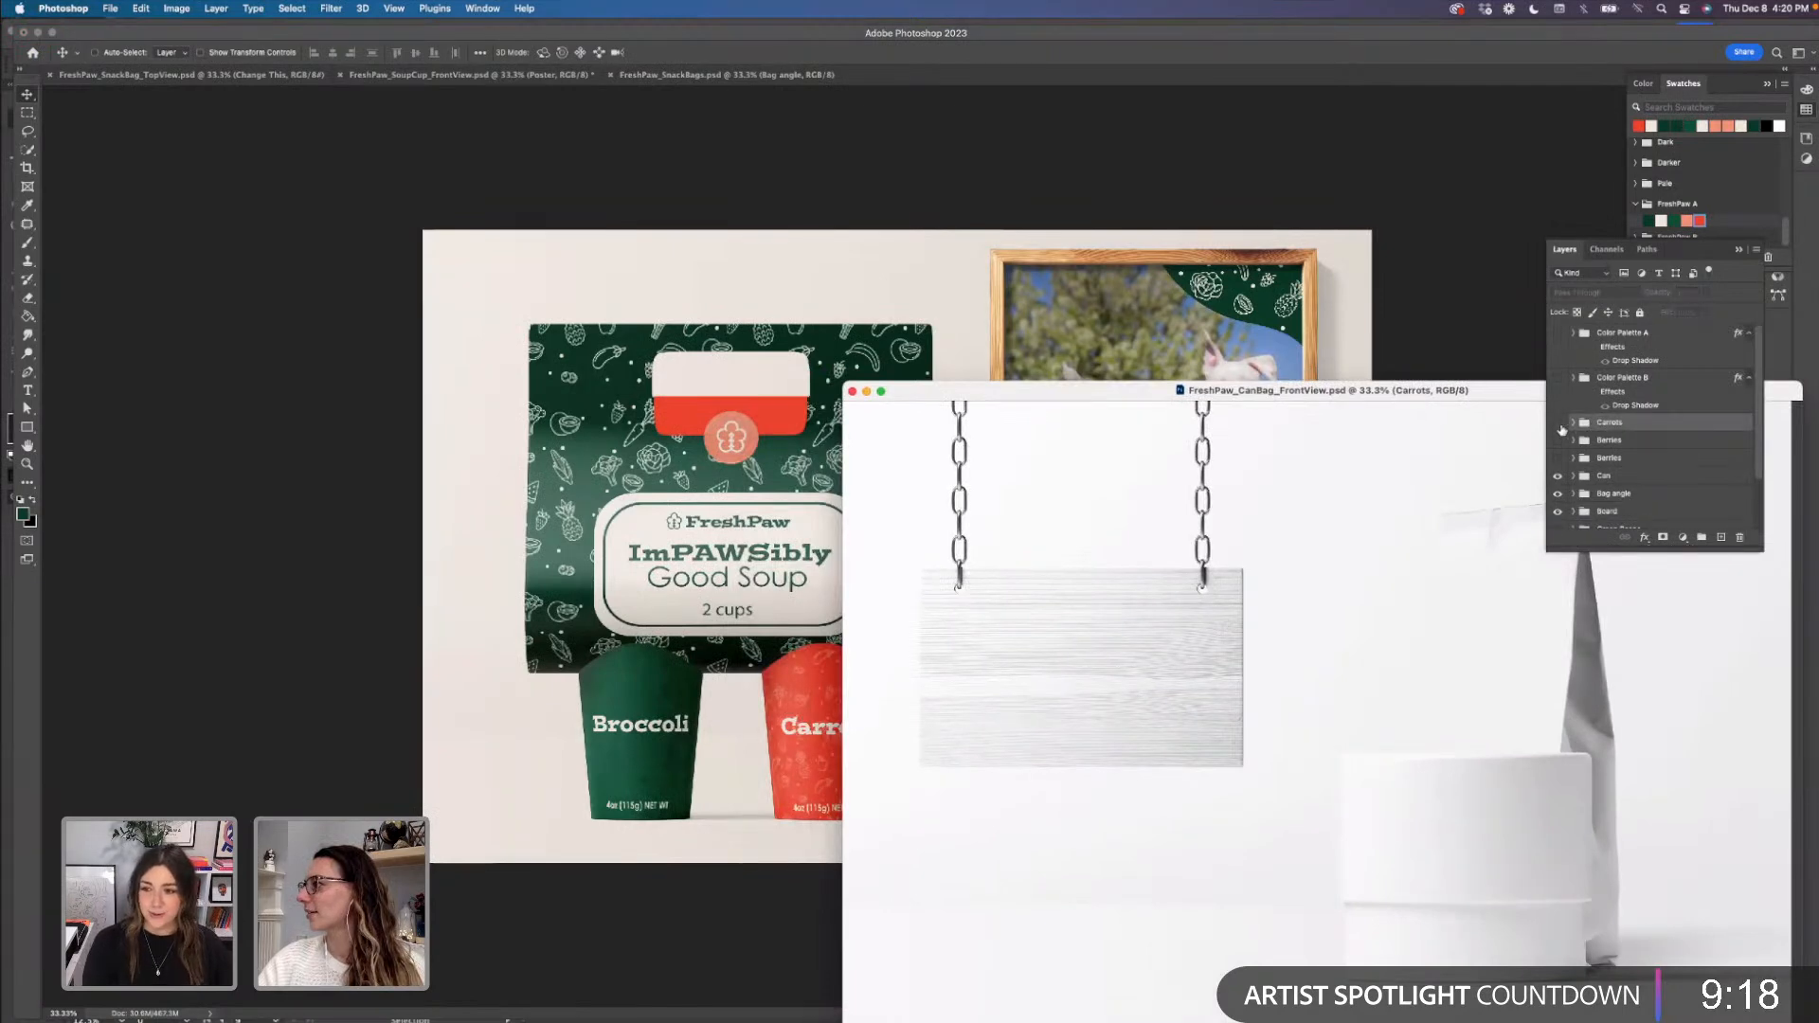
click(1558, 422)
drag(1611, 423, 997, 796)
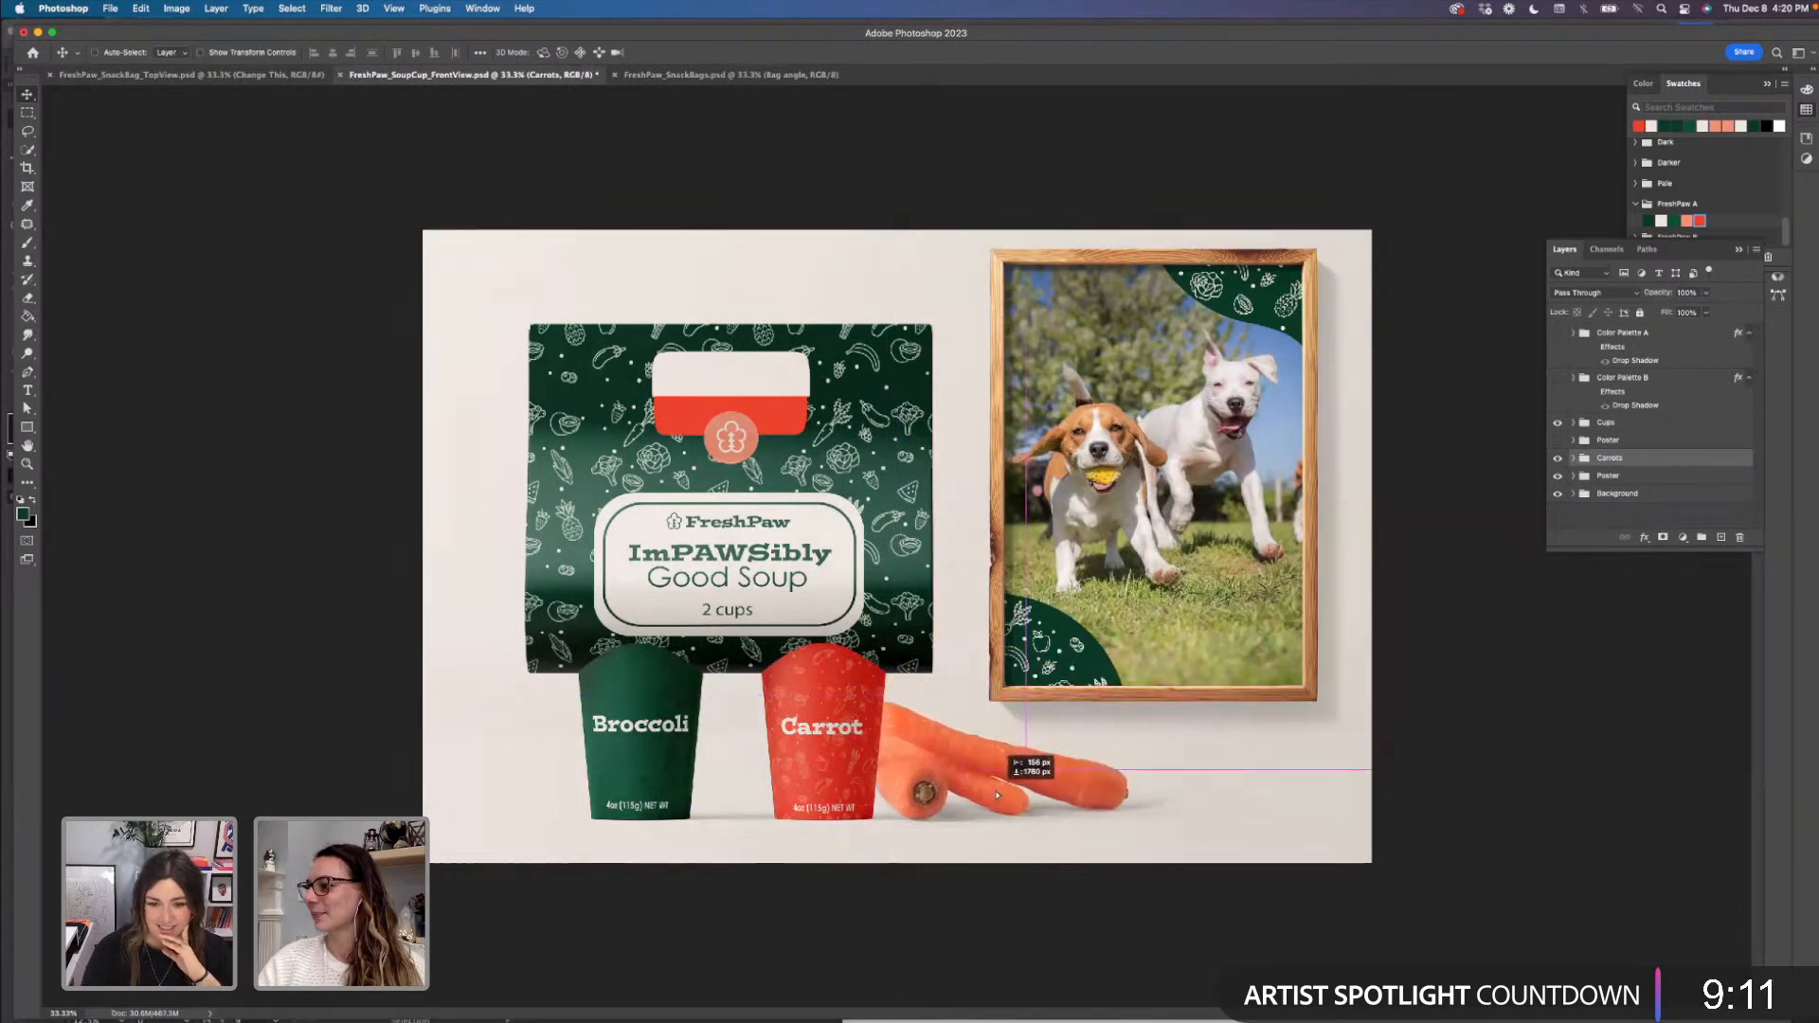
drag(995, 794, 997, 794)
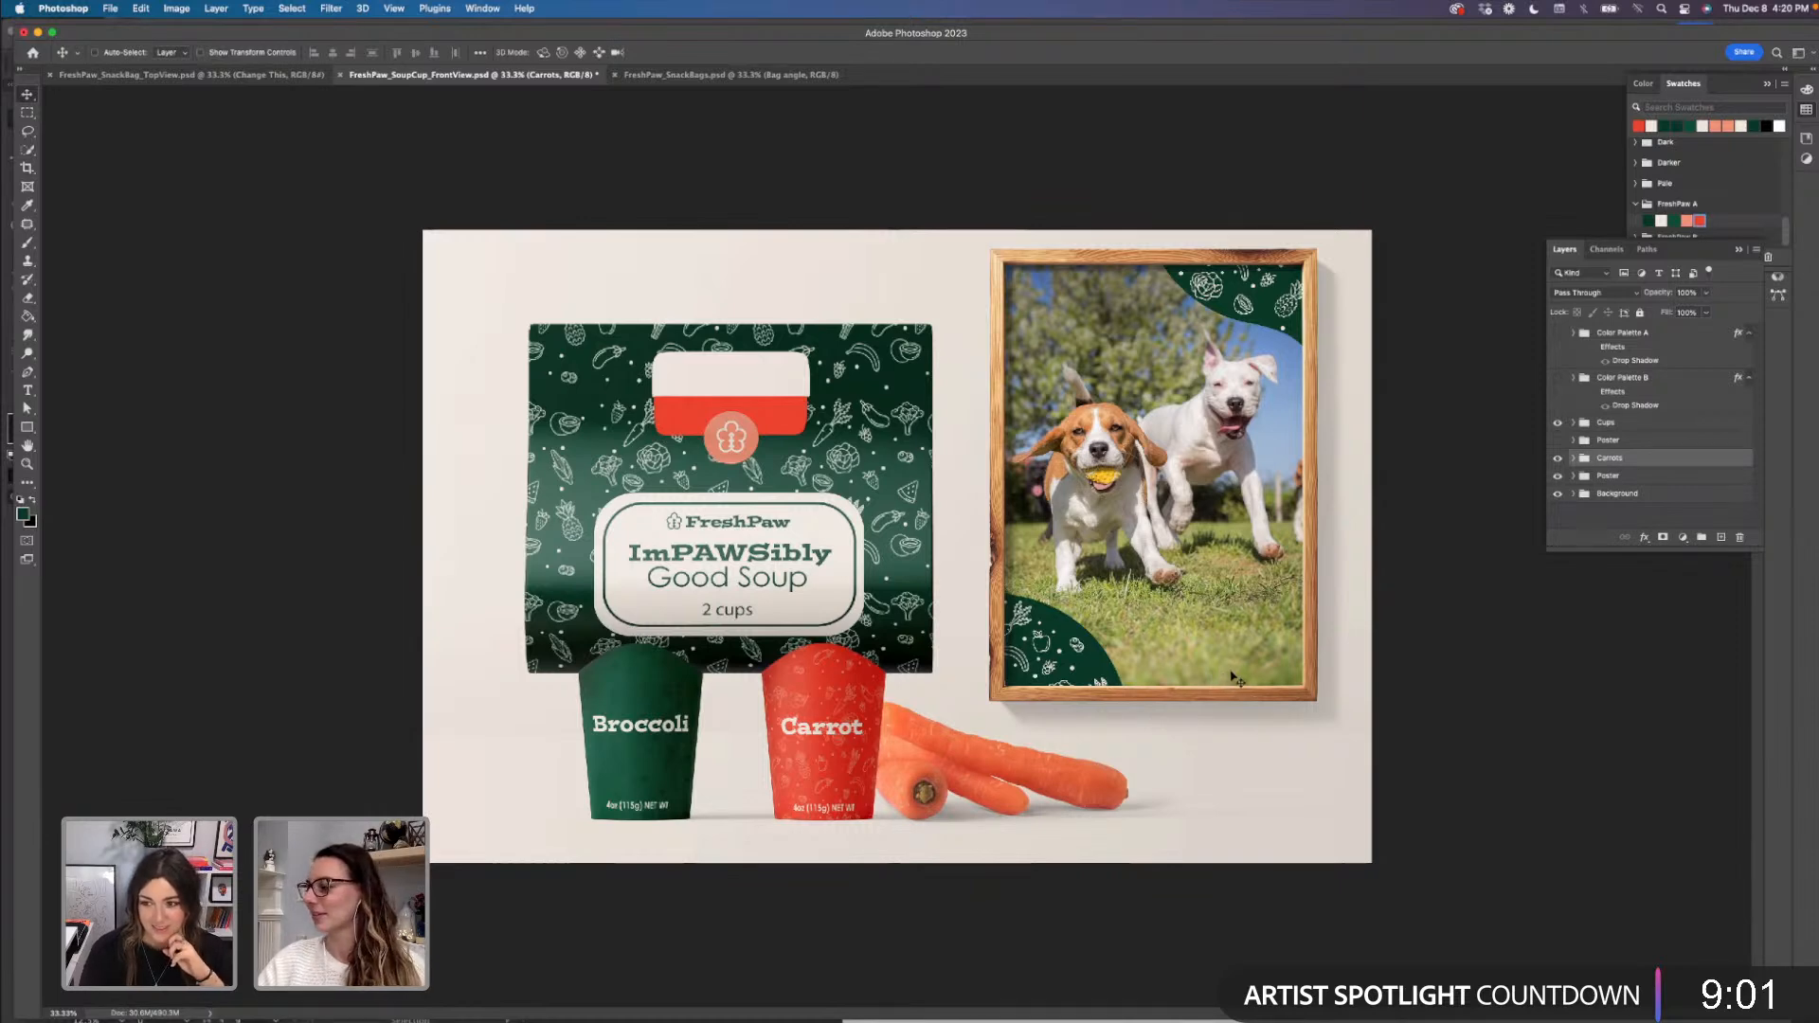
drag(1016, 750, 1023, 752)
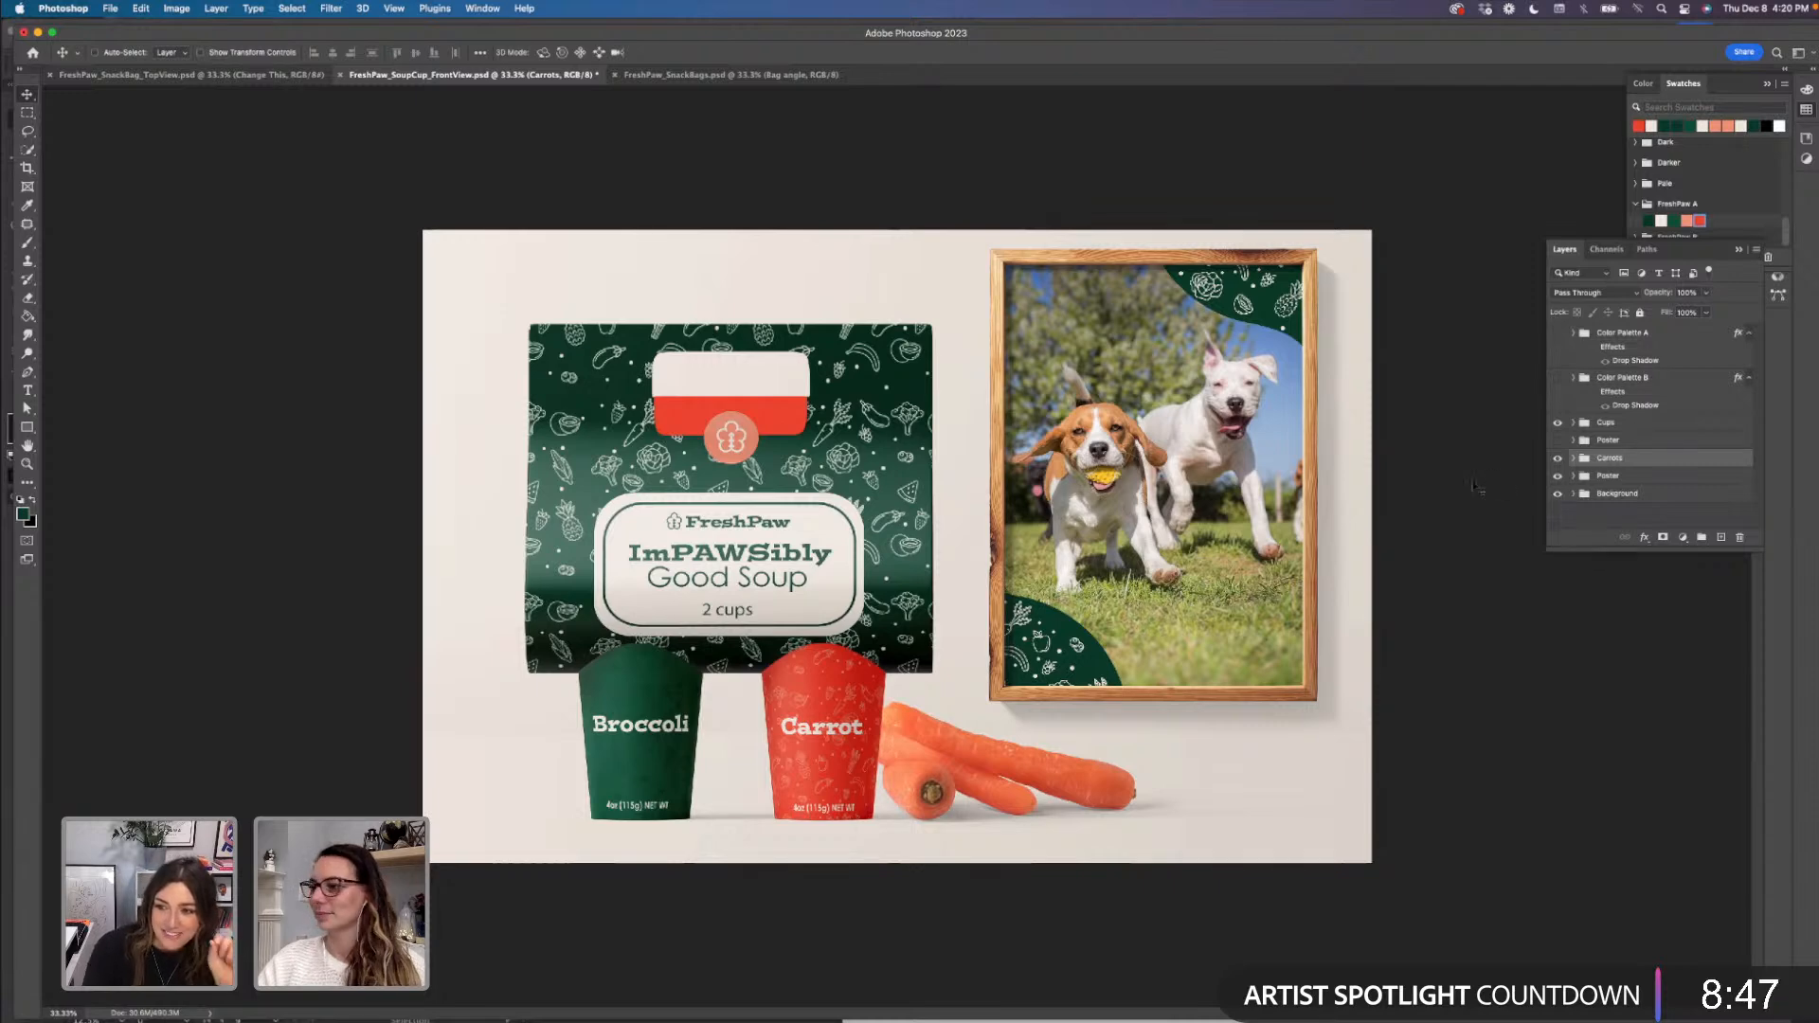
- Scale the carrots down slightly and nudge them upward so they rest next to the Carrot cup
key(super+t)
drag(1210, 705, 1146, 731)
key(Return)
drag(1048, 801, 1046, 796)
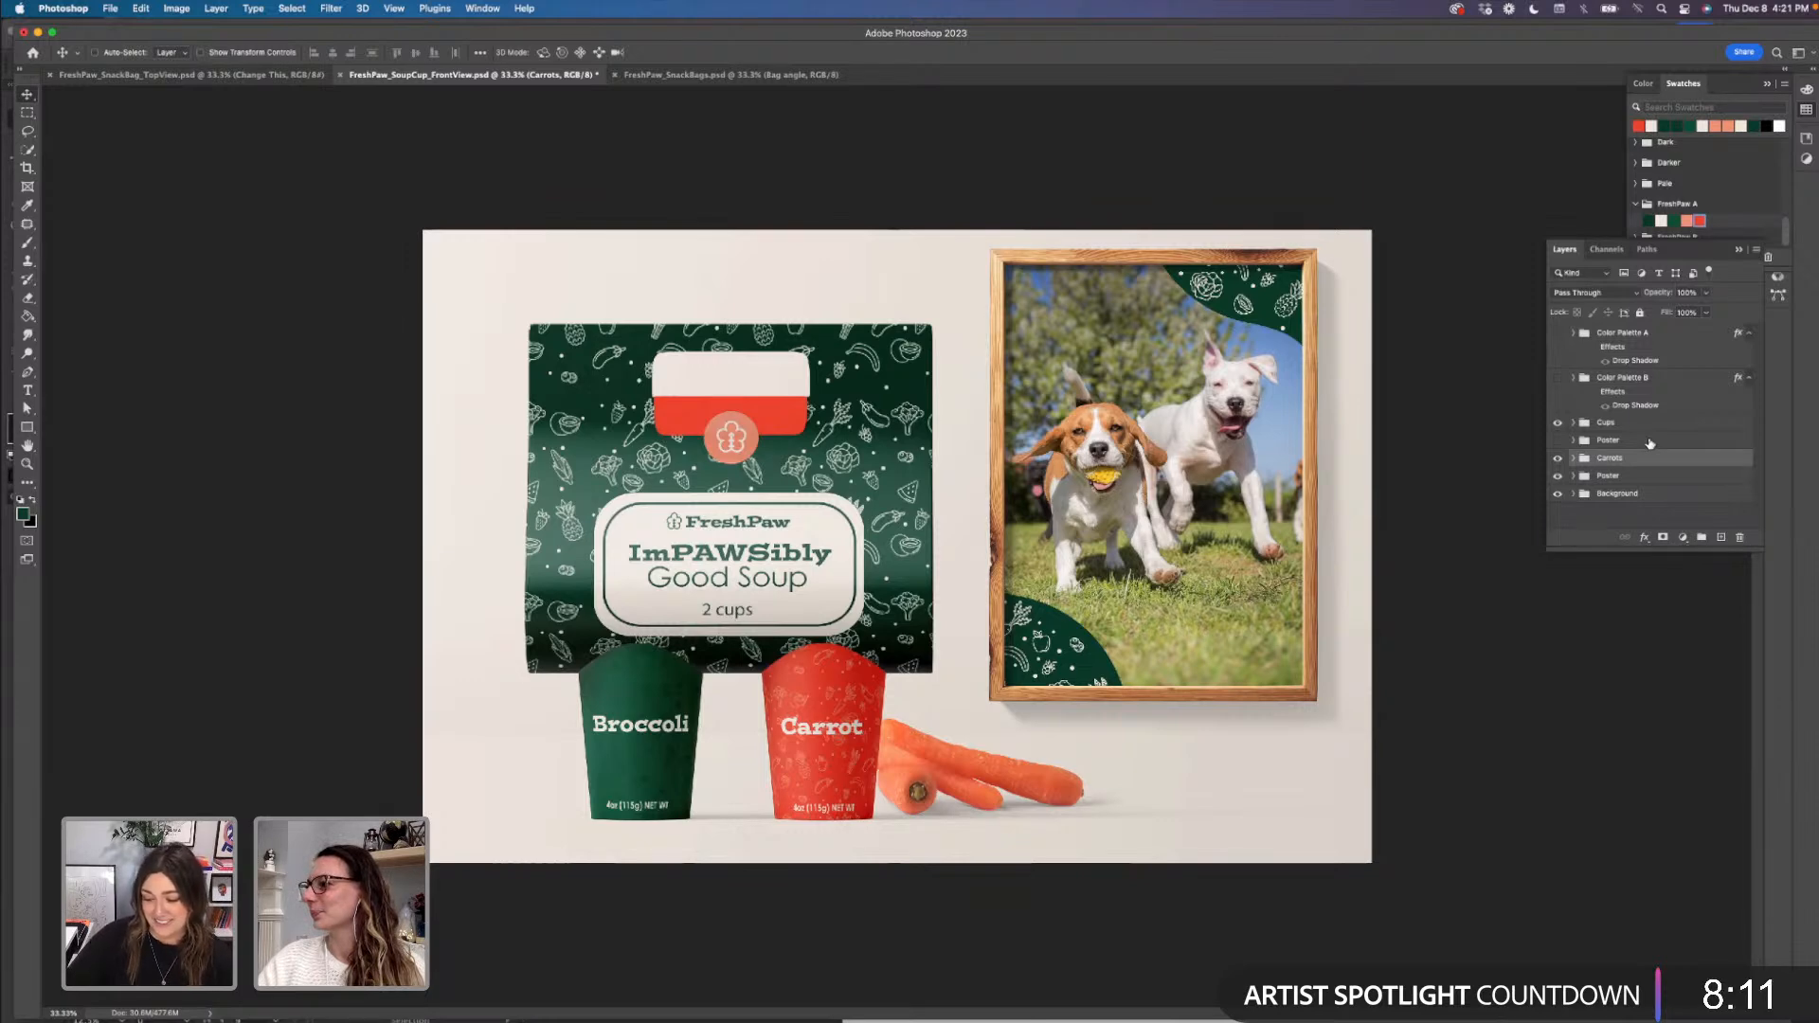
- Expand the visible Poster group and reopen its YOUR DESIGN HERE smart object for editing
click(1573, 476)
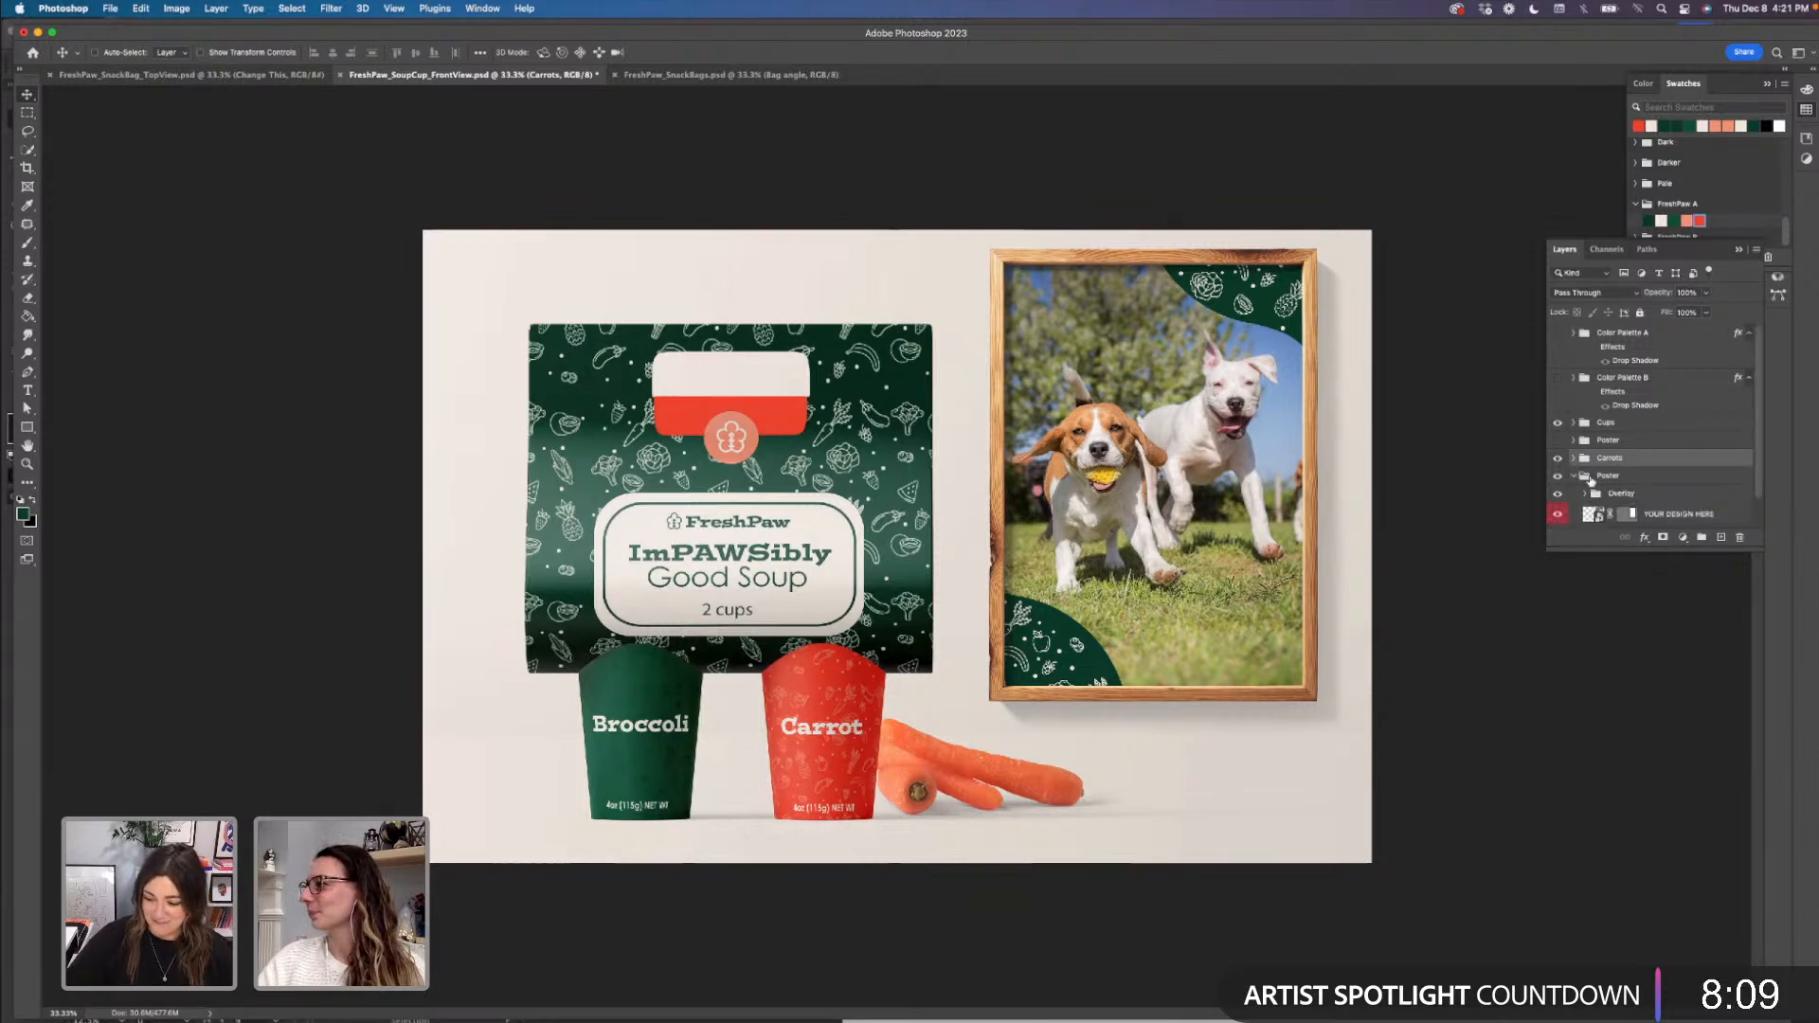
scroll(1601, 502, down, 1)
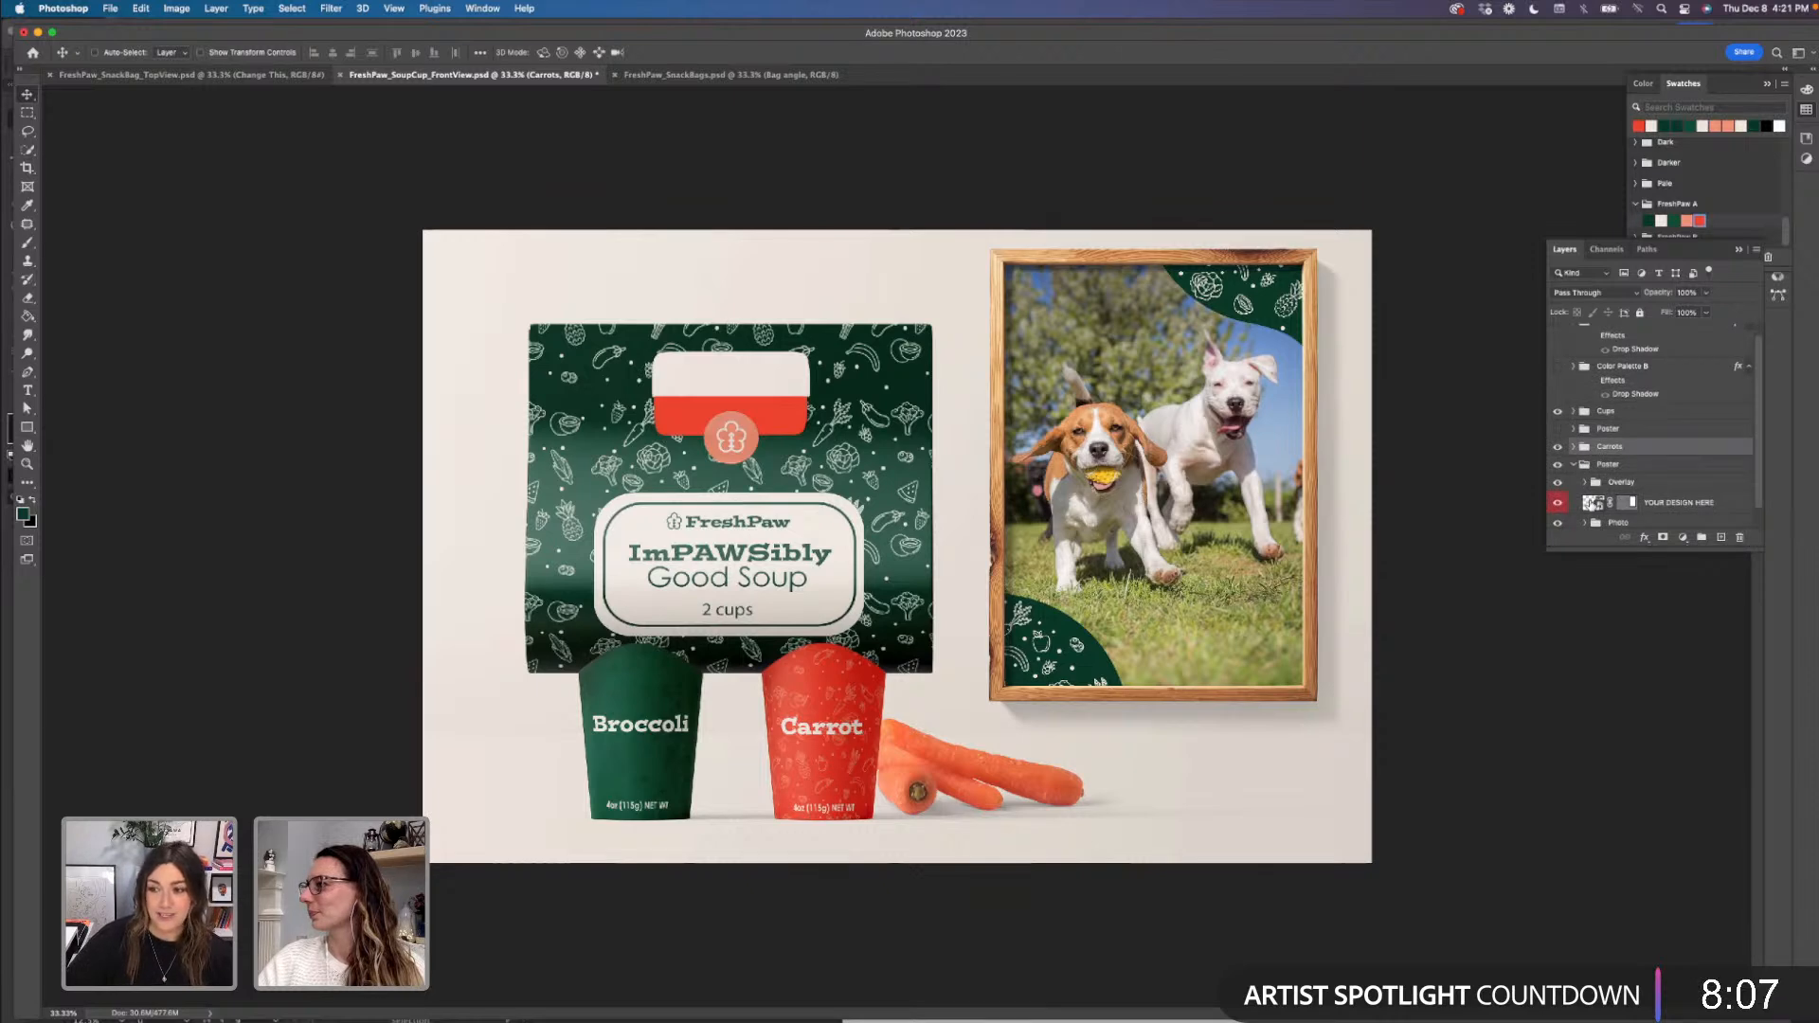
double_click(1592, 503)
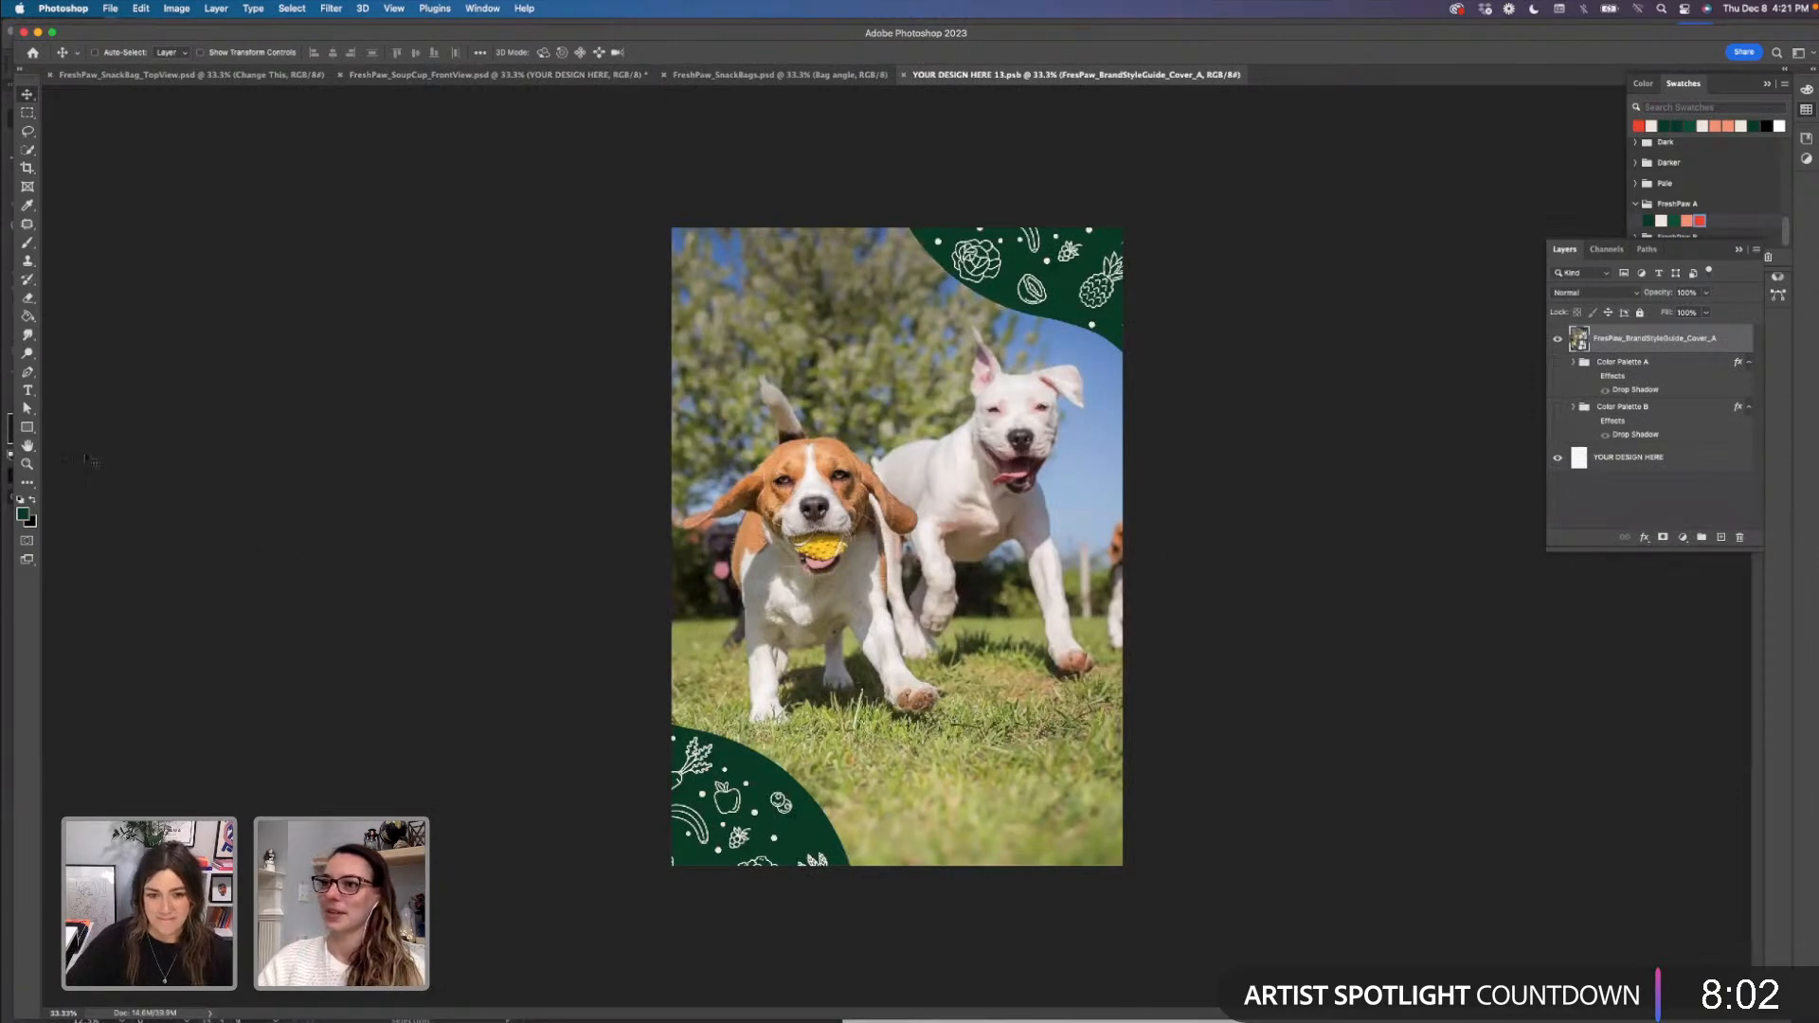
- Draw a rectangle about 1700 by 476 px across the poster's lower right and fill it with the dark green brand colour
click(27, 428)
click(532, 707)
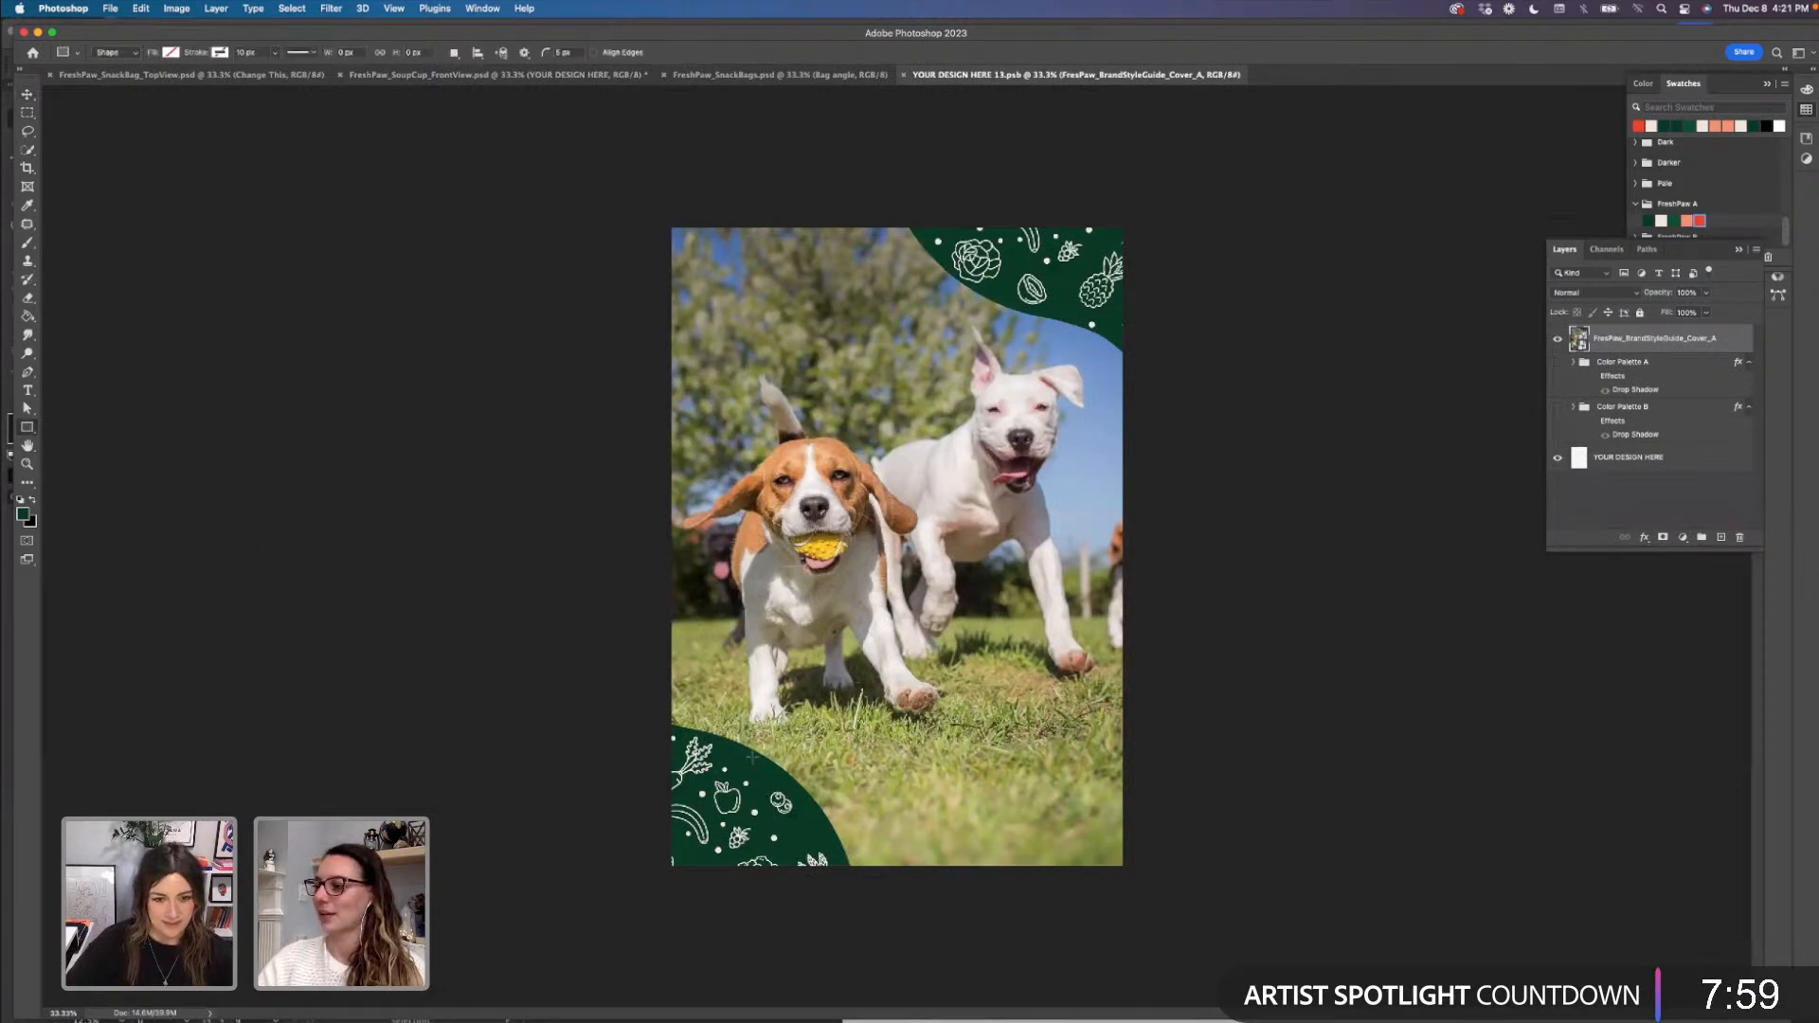
drag(766, 765, 1170, 877)
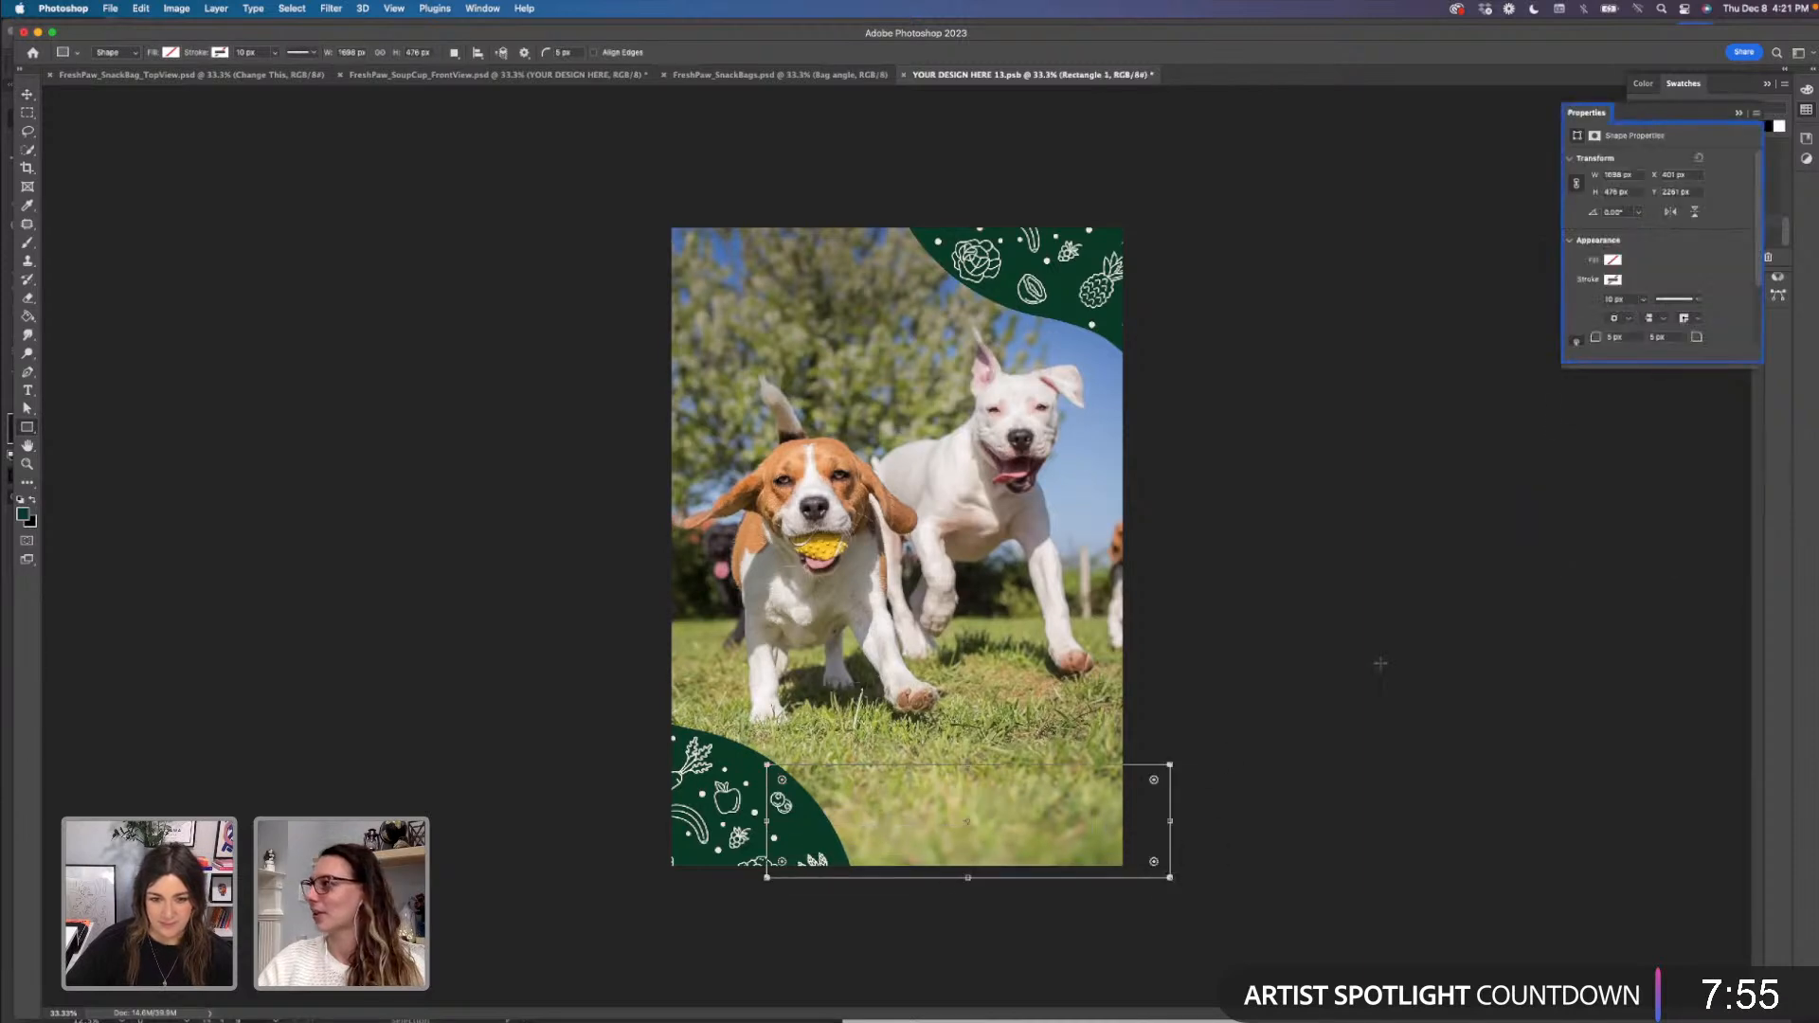
click(1614, 261)
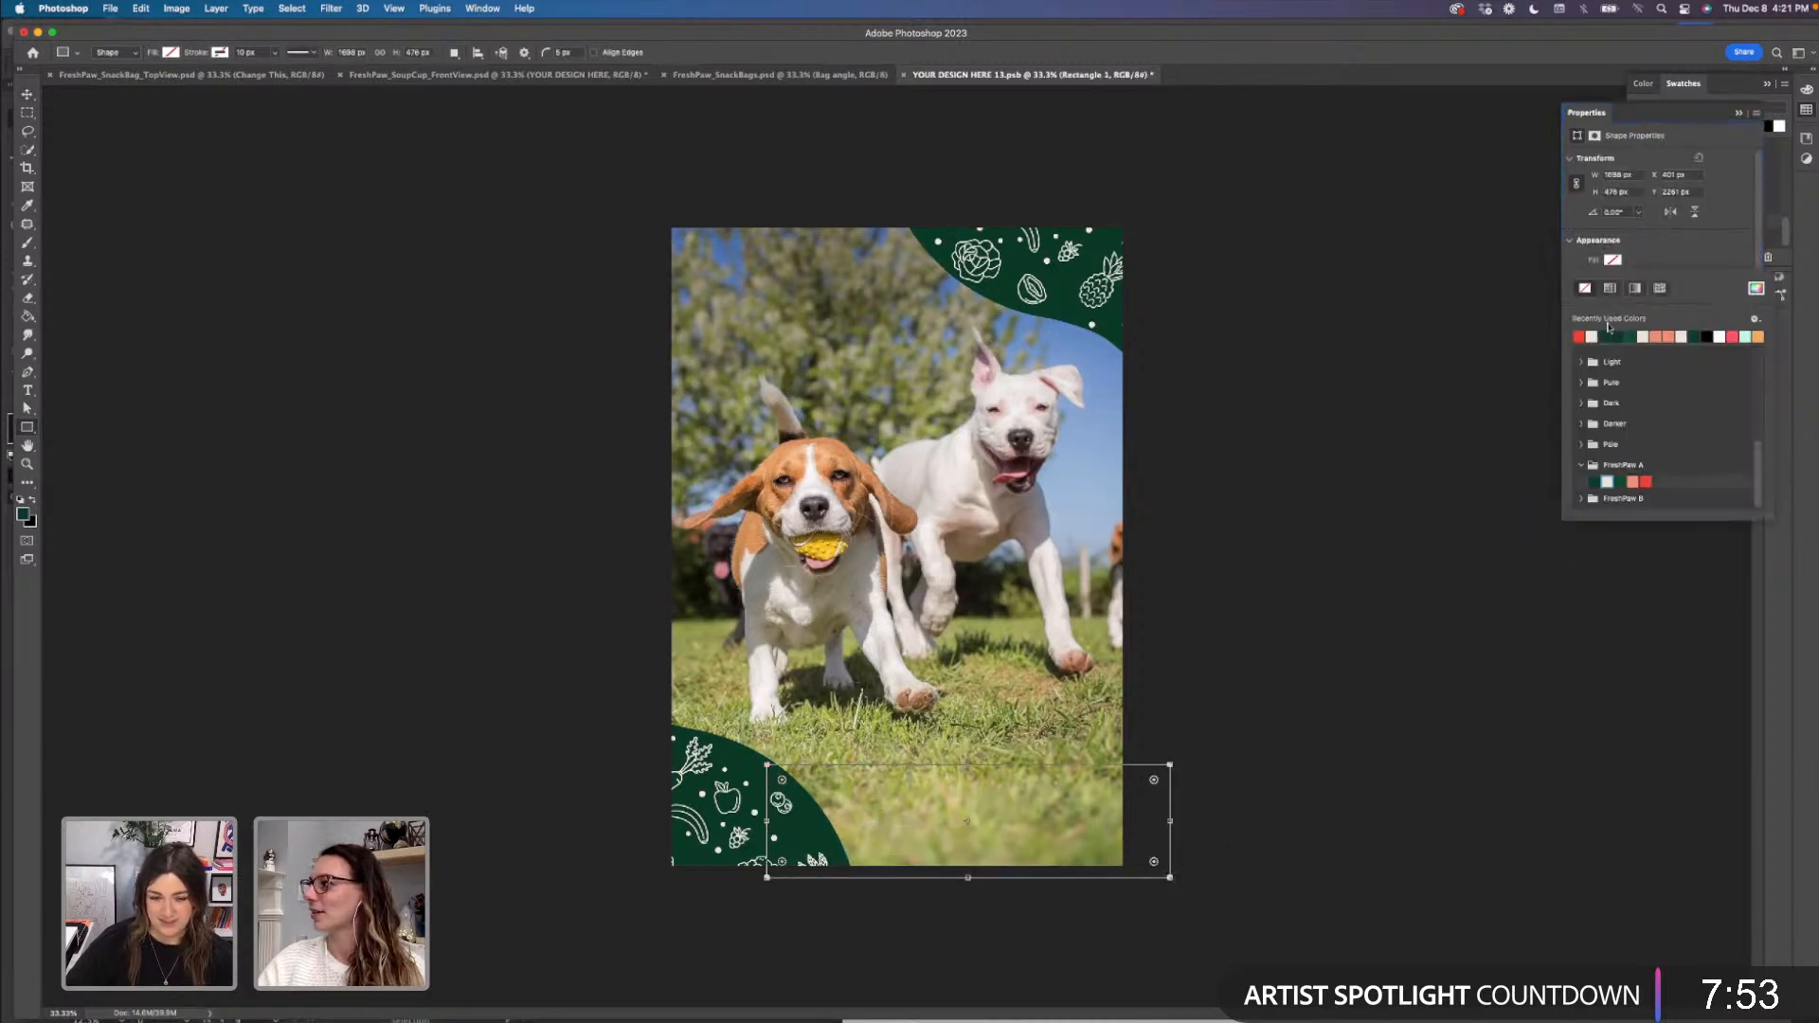
click(1610, 336)
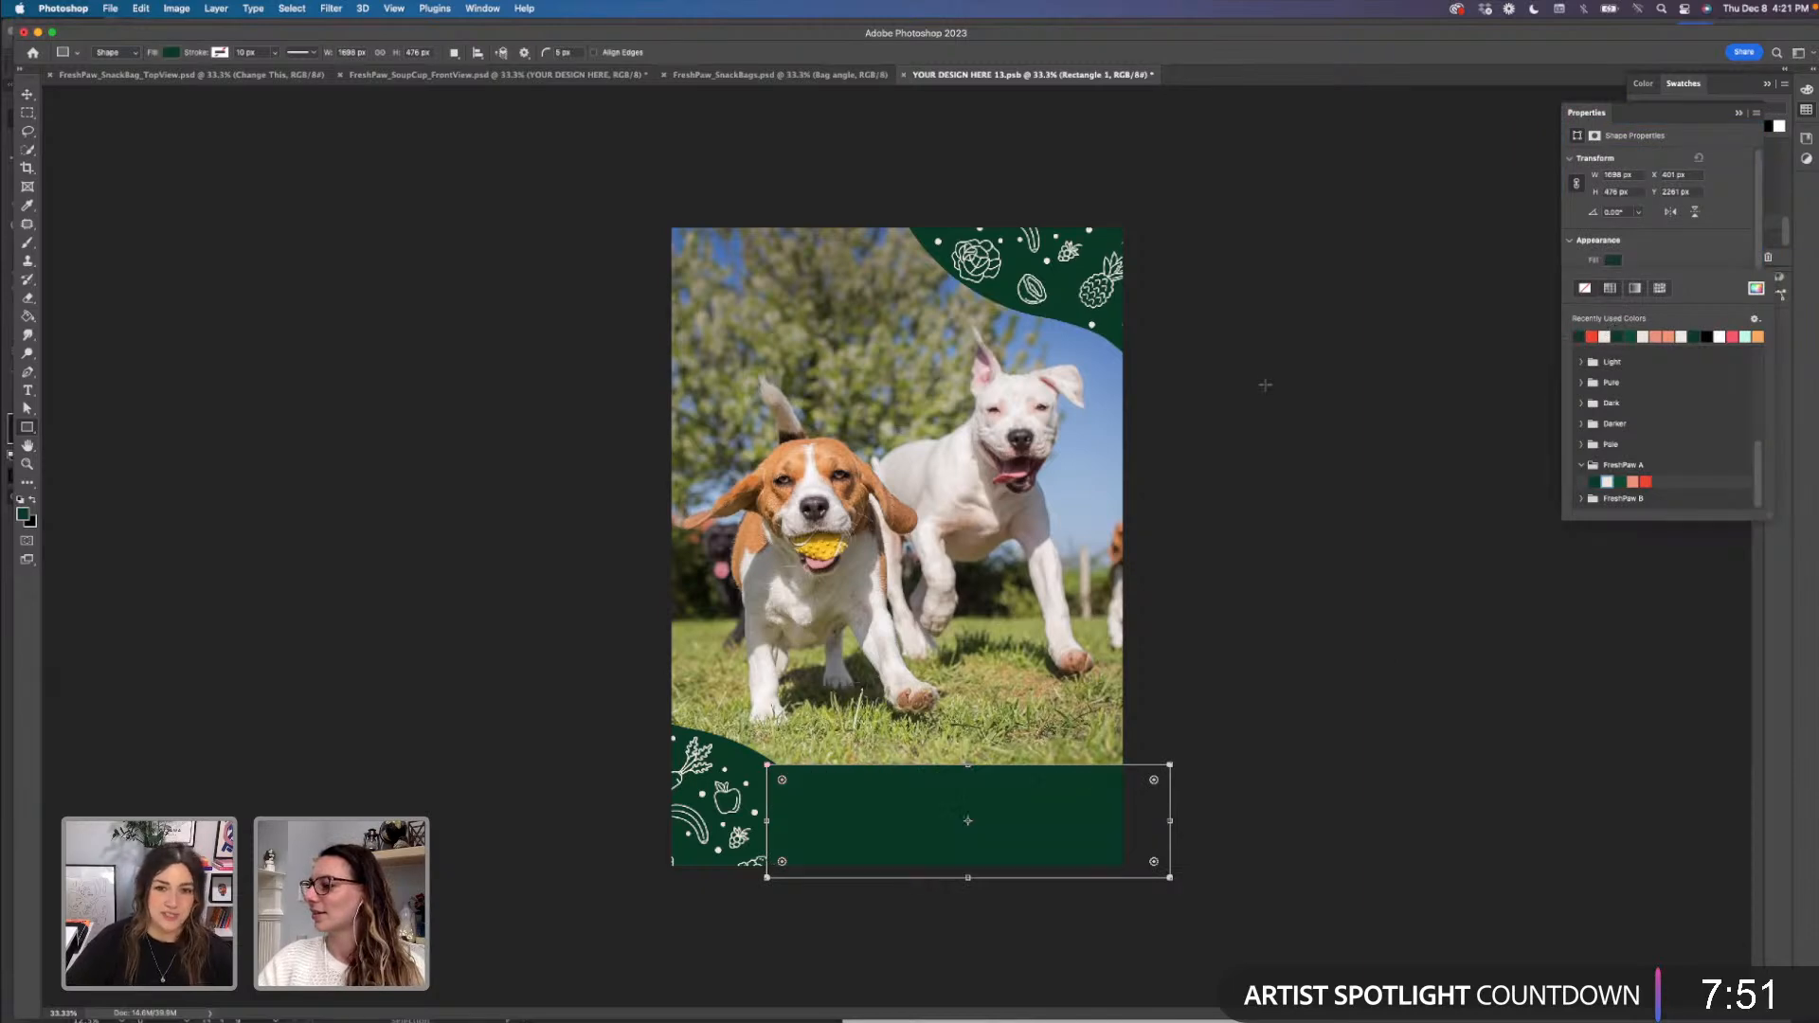
- Narrow the green rectangle slightly from its left edge to uncover more of the vegetable pattern
click(27, 95)
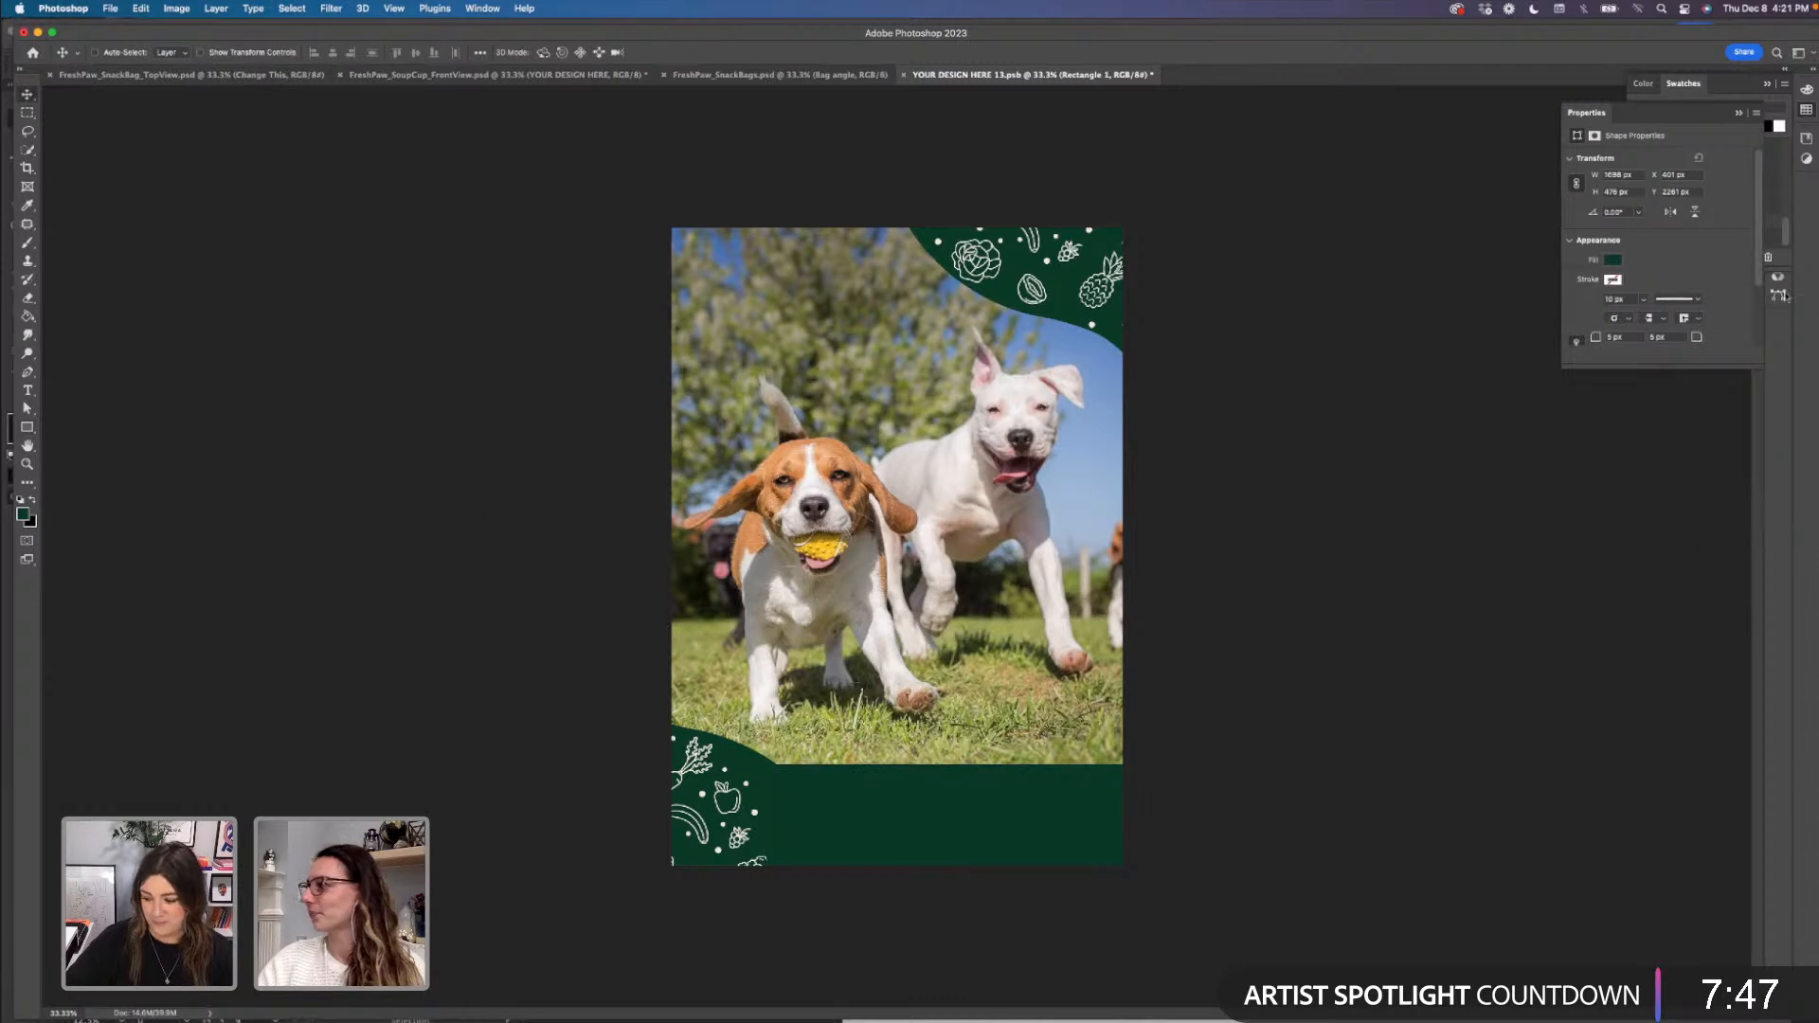
click(1739, 114)
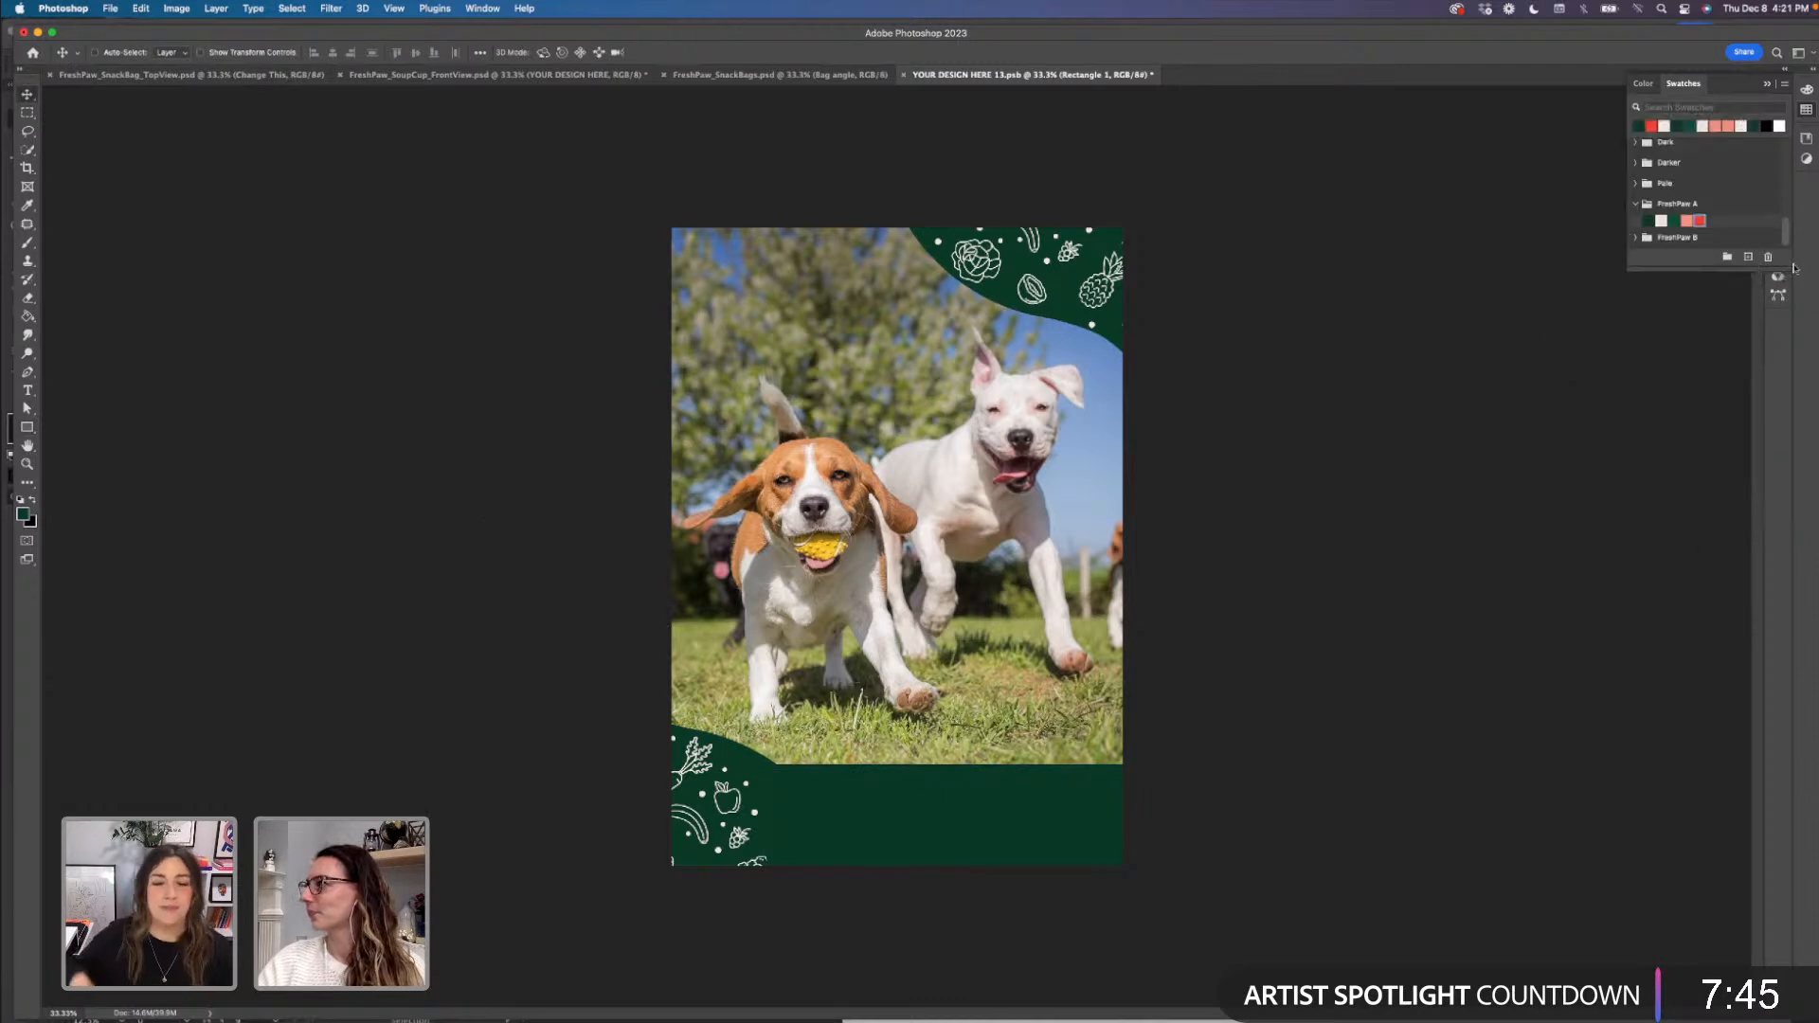
click(1767, 83)
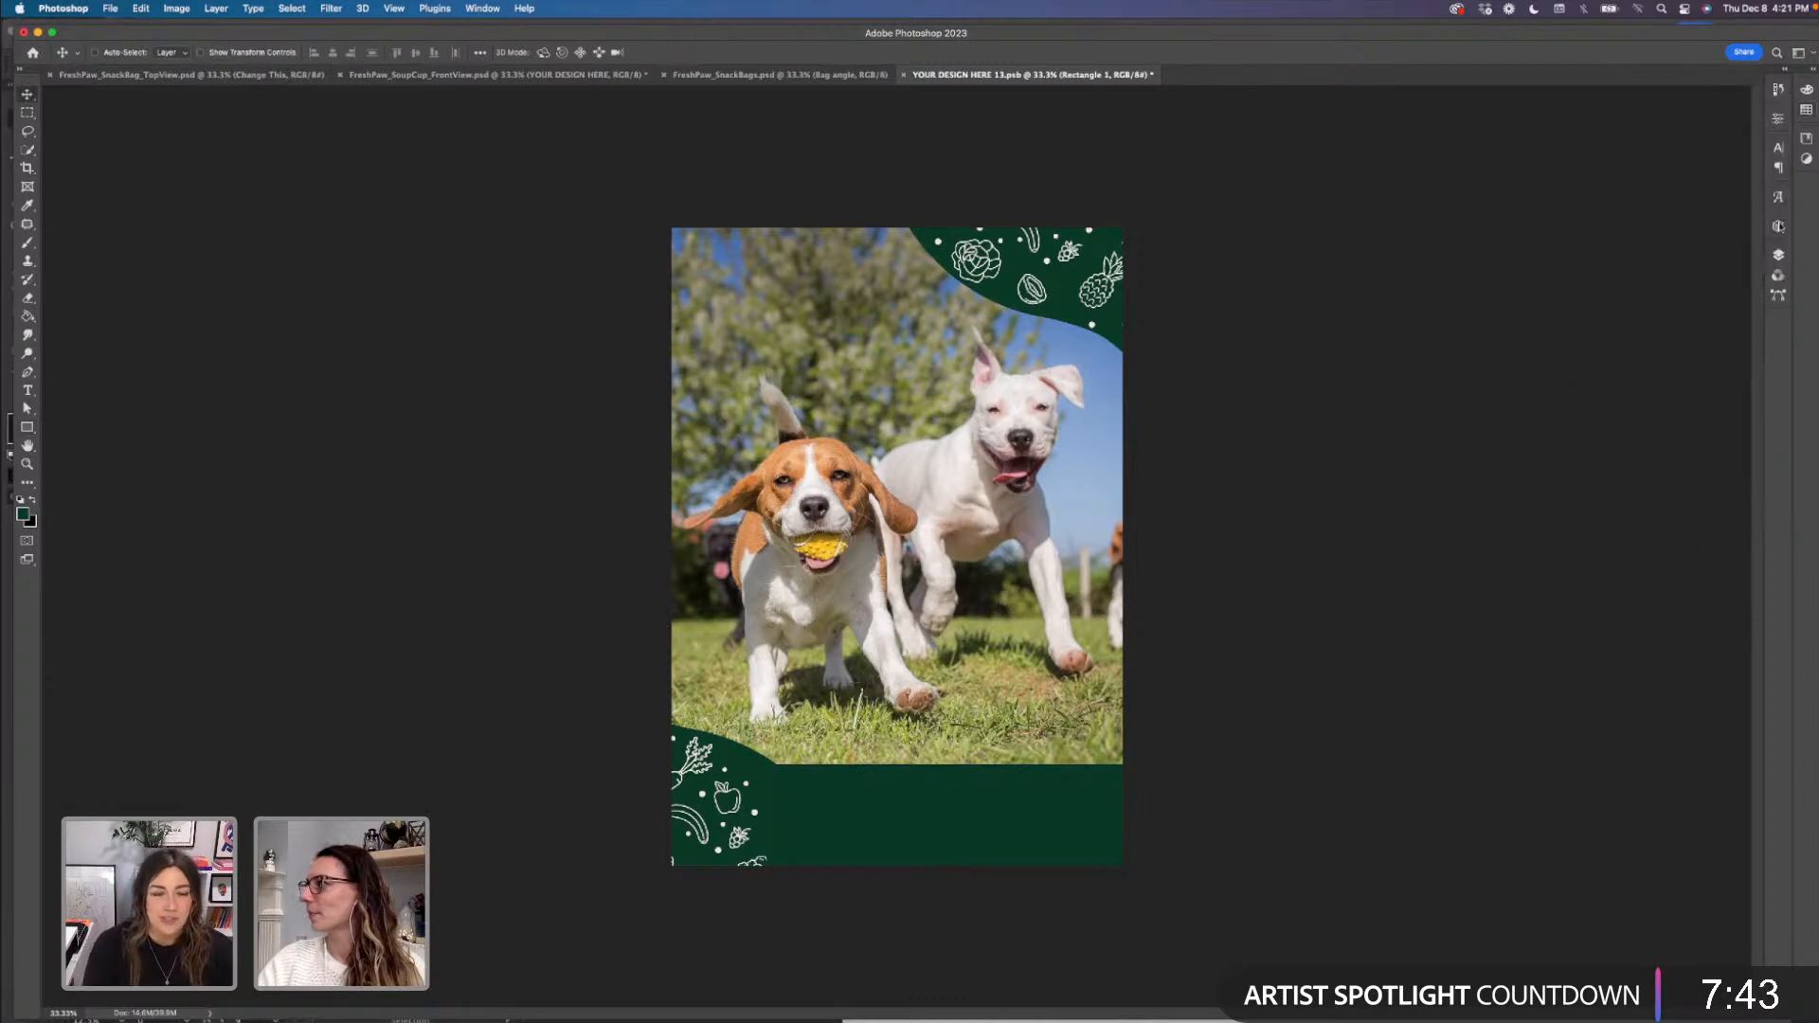
click(1779, 256)
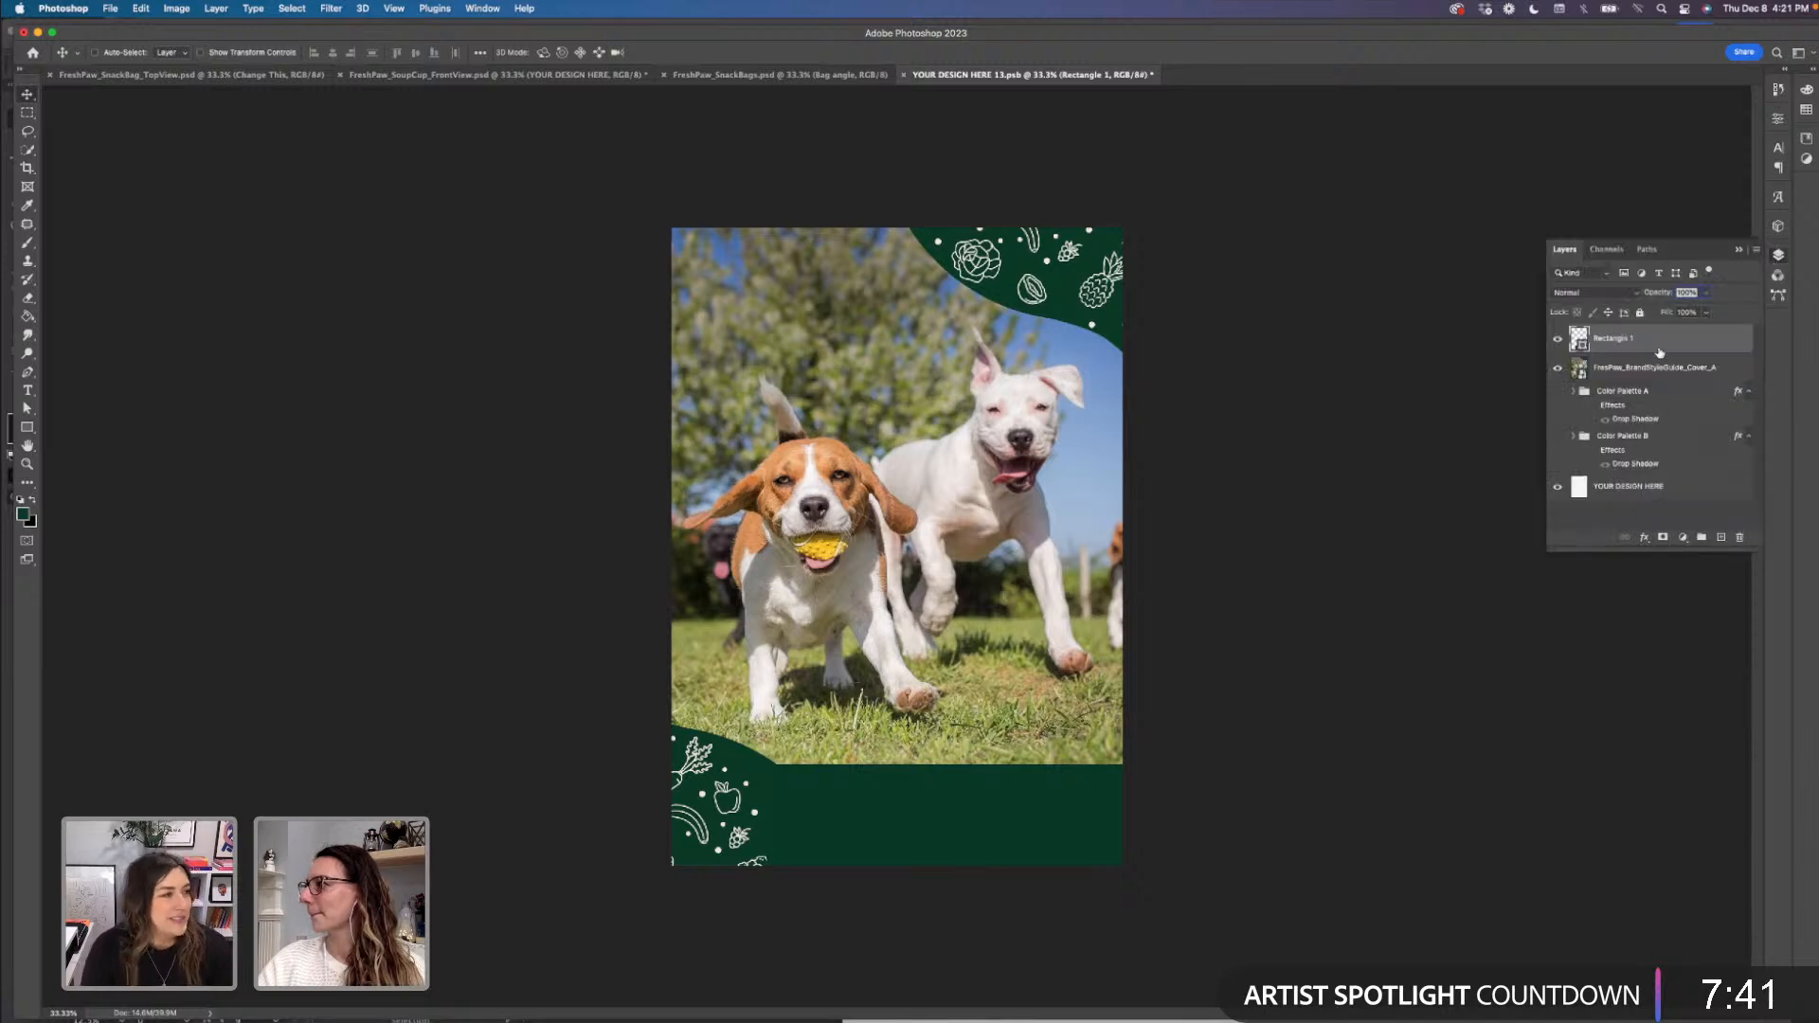
key(super+t)
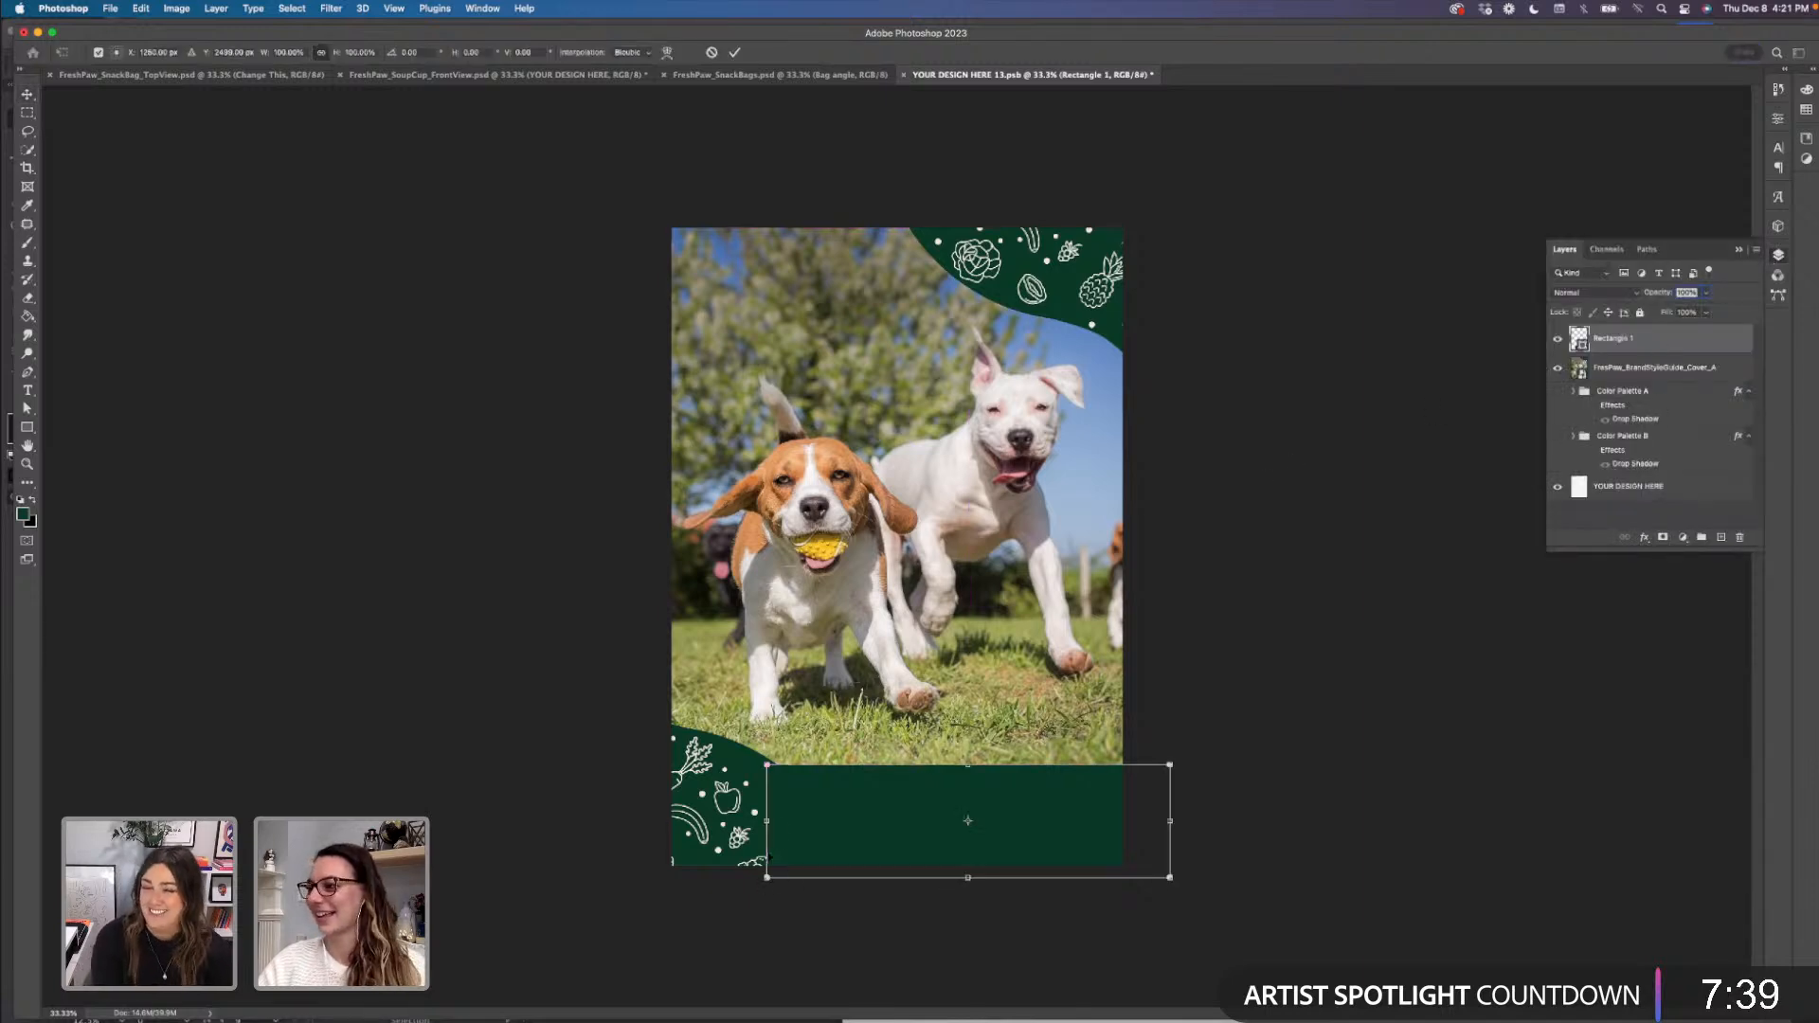
mouse_move(768, 821)
mouse_down()
mouse_move(841, 822)
mouse_move(775, 822)
mouse_up()
key(Return)
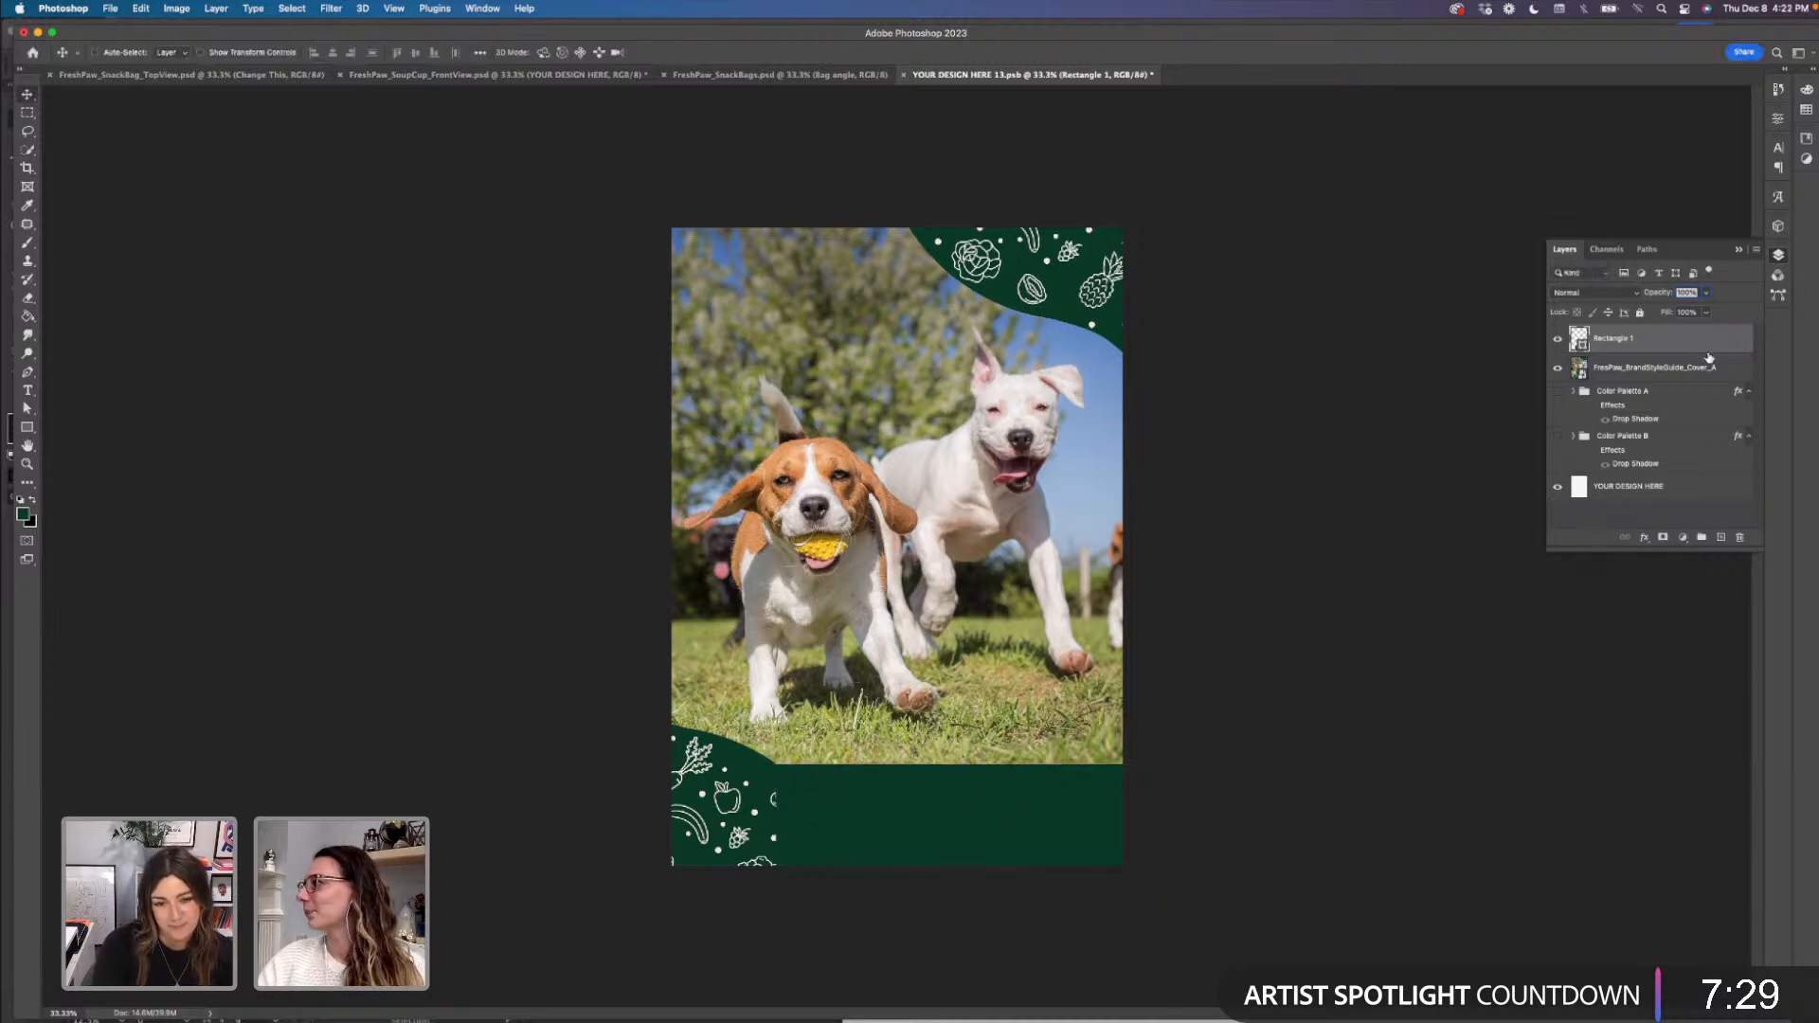
- Add a layer mask to the green rectangle, hide it over the vegetable pattern, and paint it back over the exposed grass
click(1664, 537)
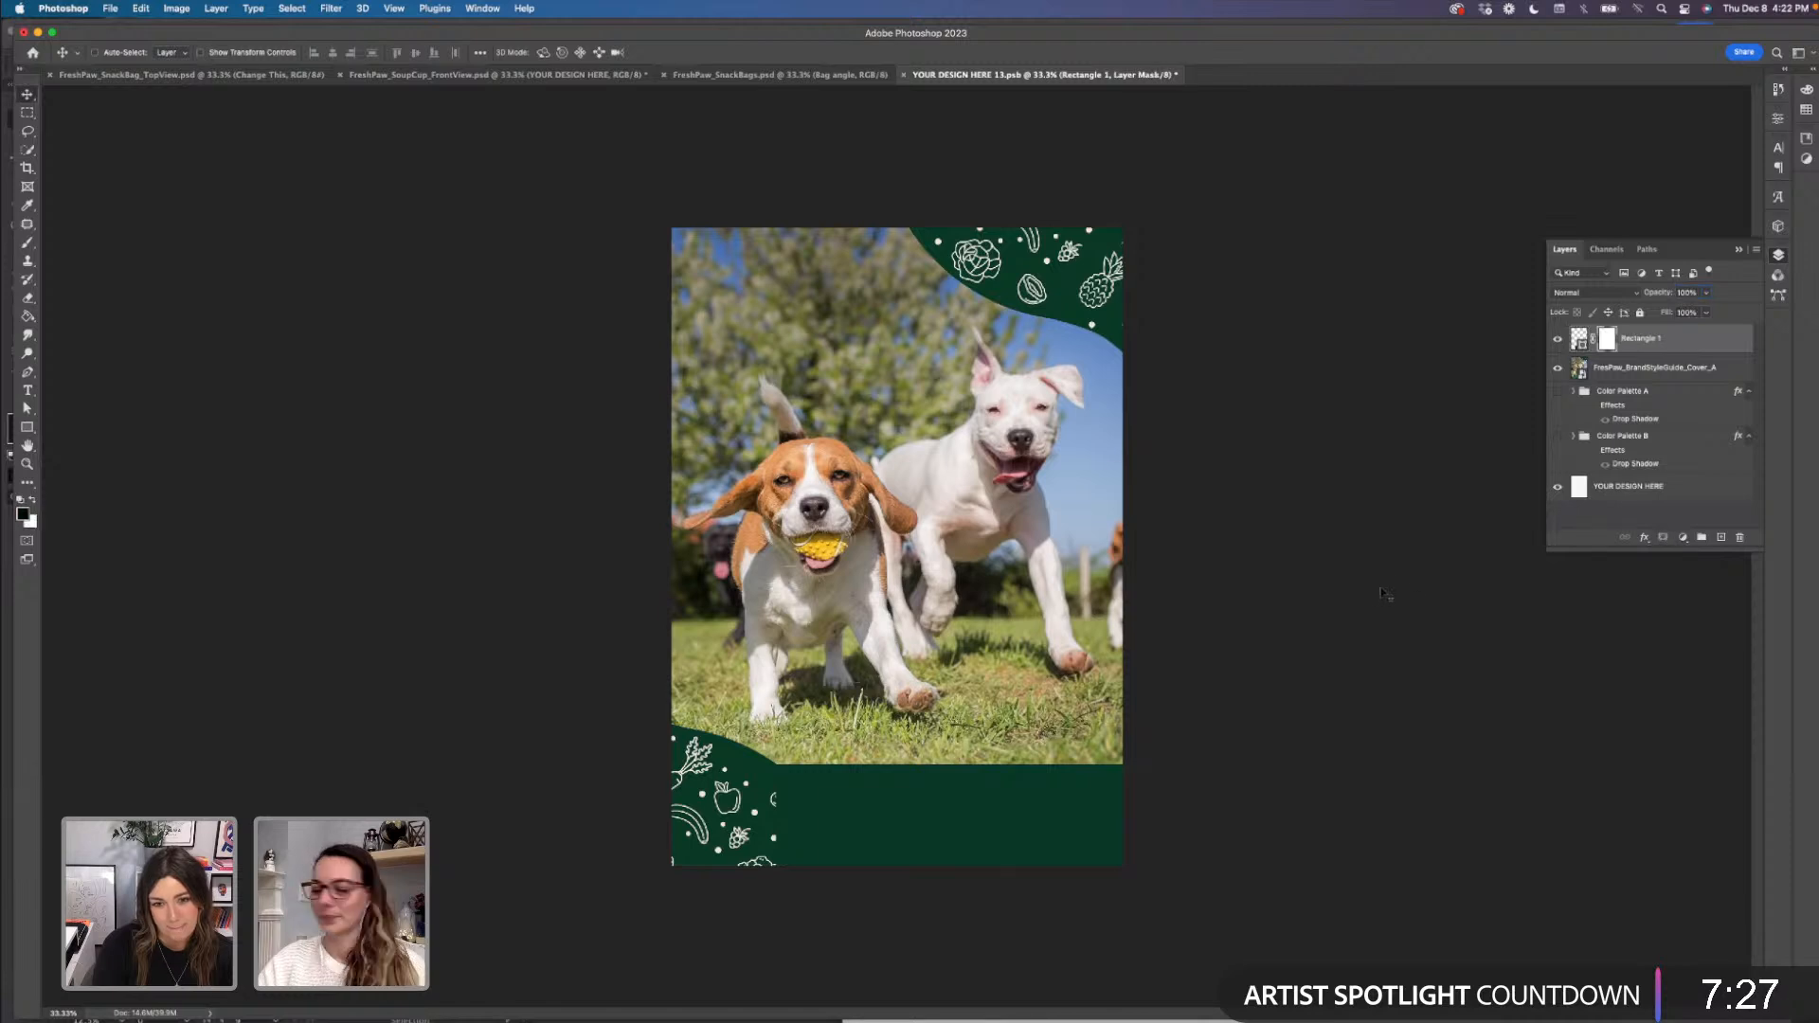
key(b)
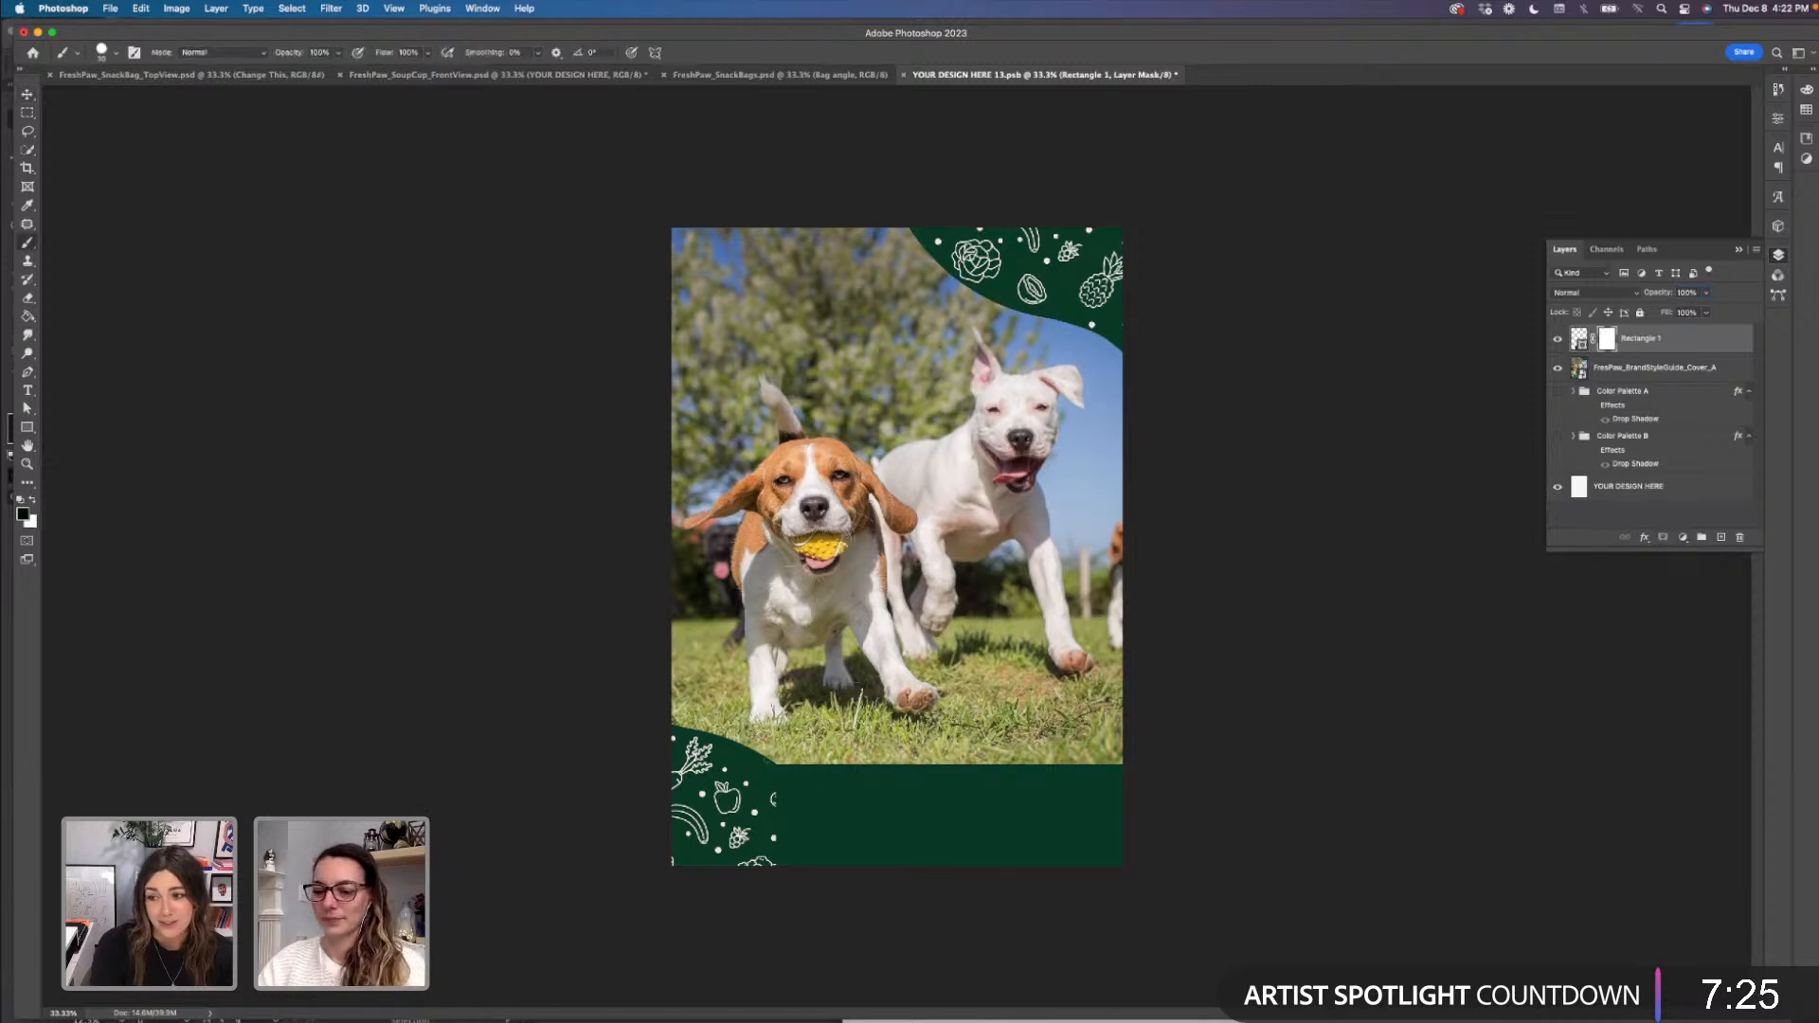
key(bracketright)
key(bracketright)
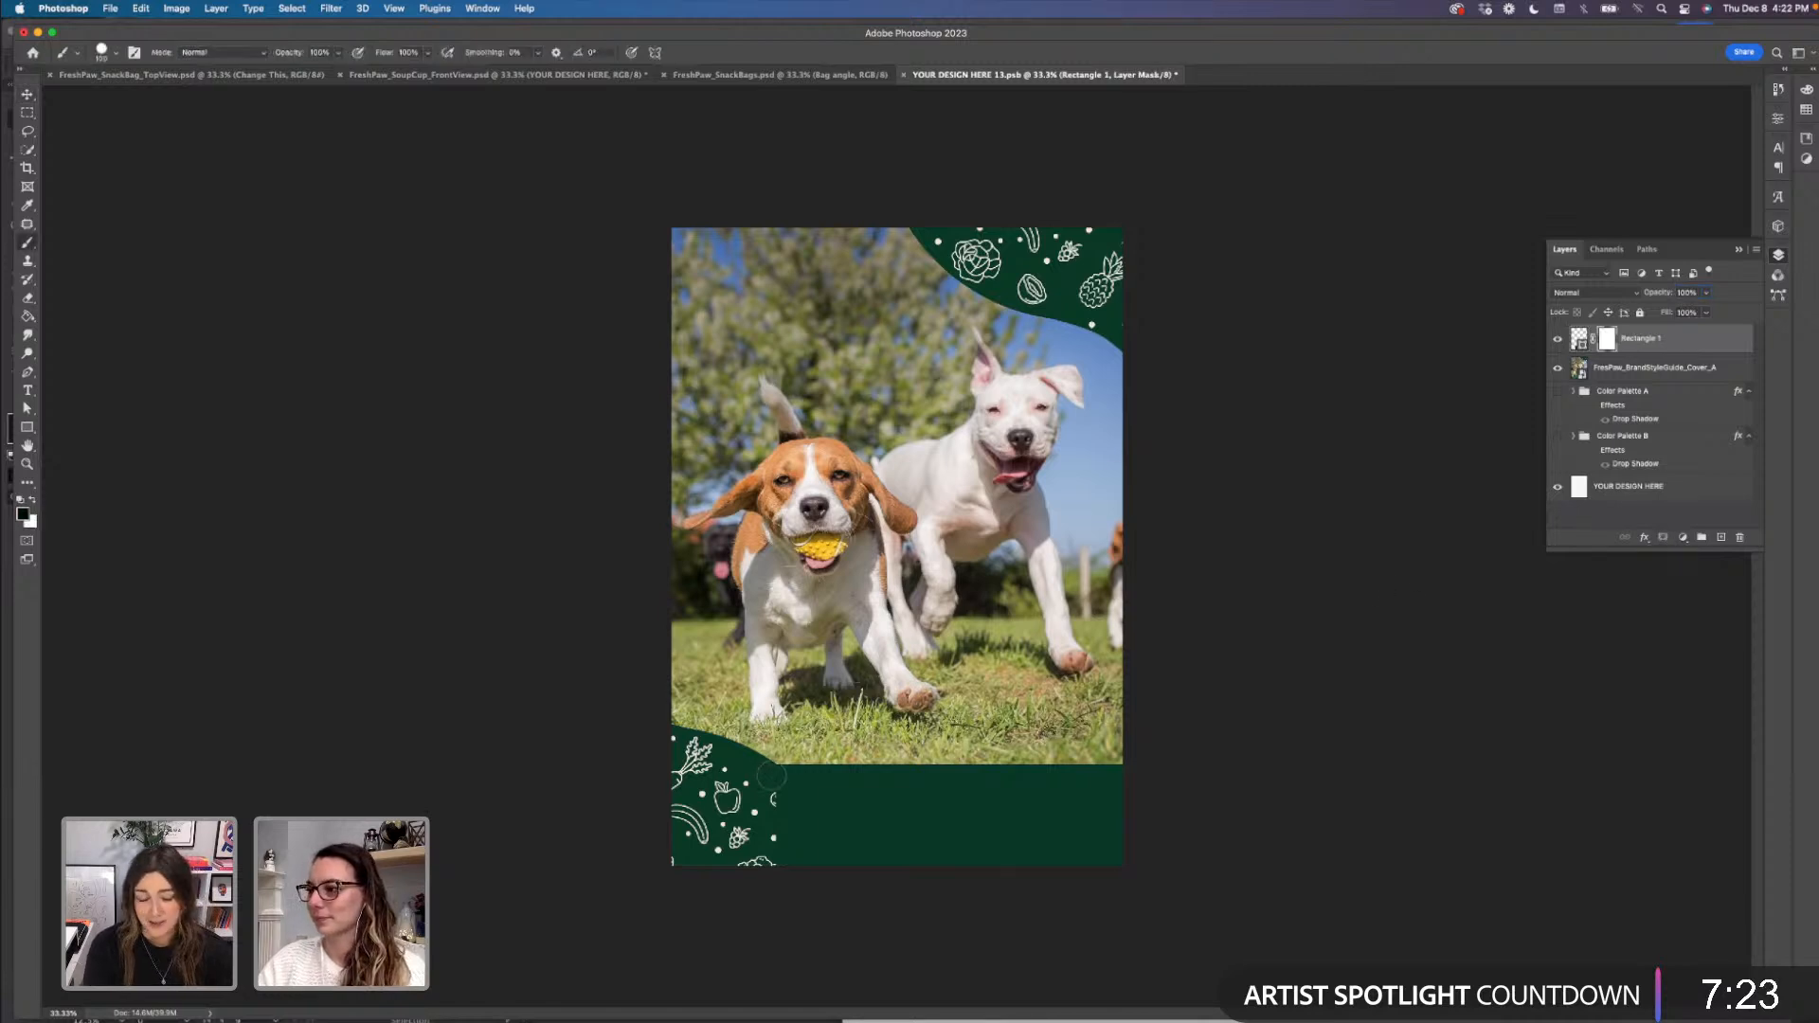
mouse_move(770, 778)
mouse_down()
mouse_move(801, 876)
mouse_move(813, 838)
mouse_move(781, 801)
mouse_move(834, 875)
mouse_move(798, 814)
mouse_up()
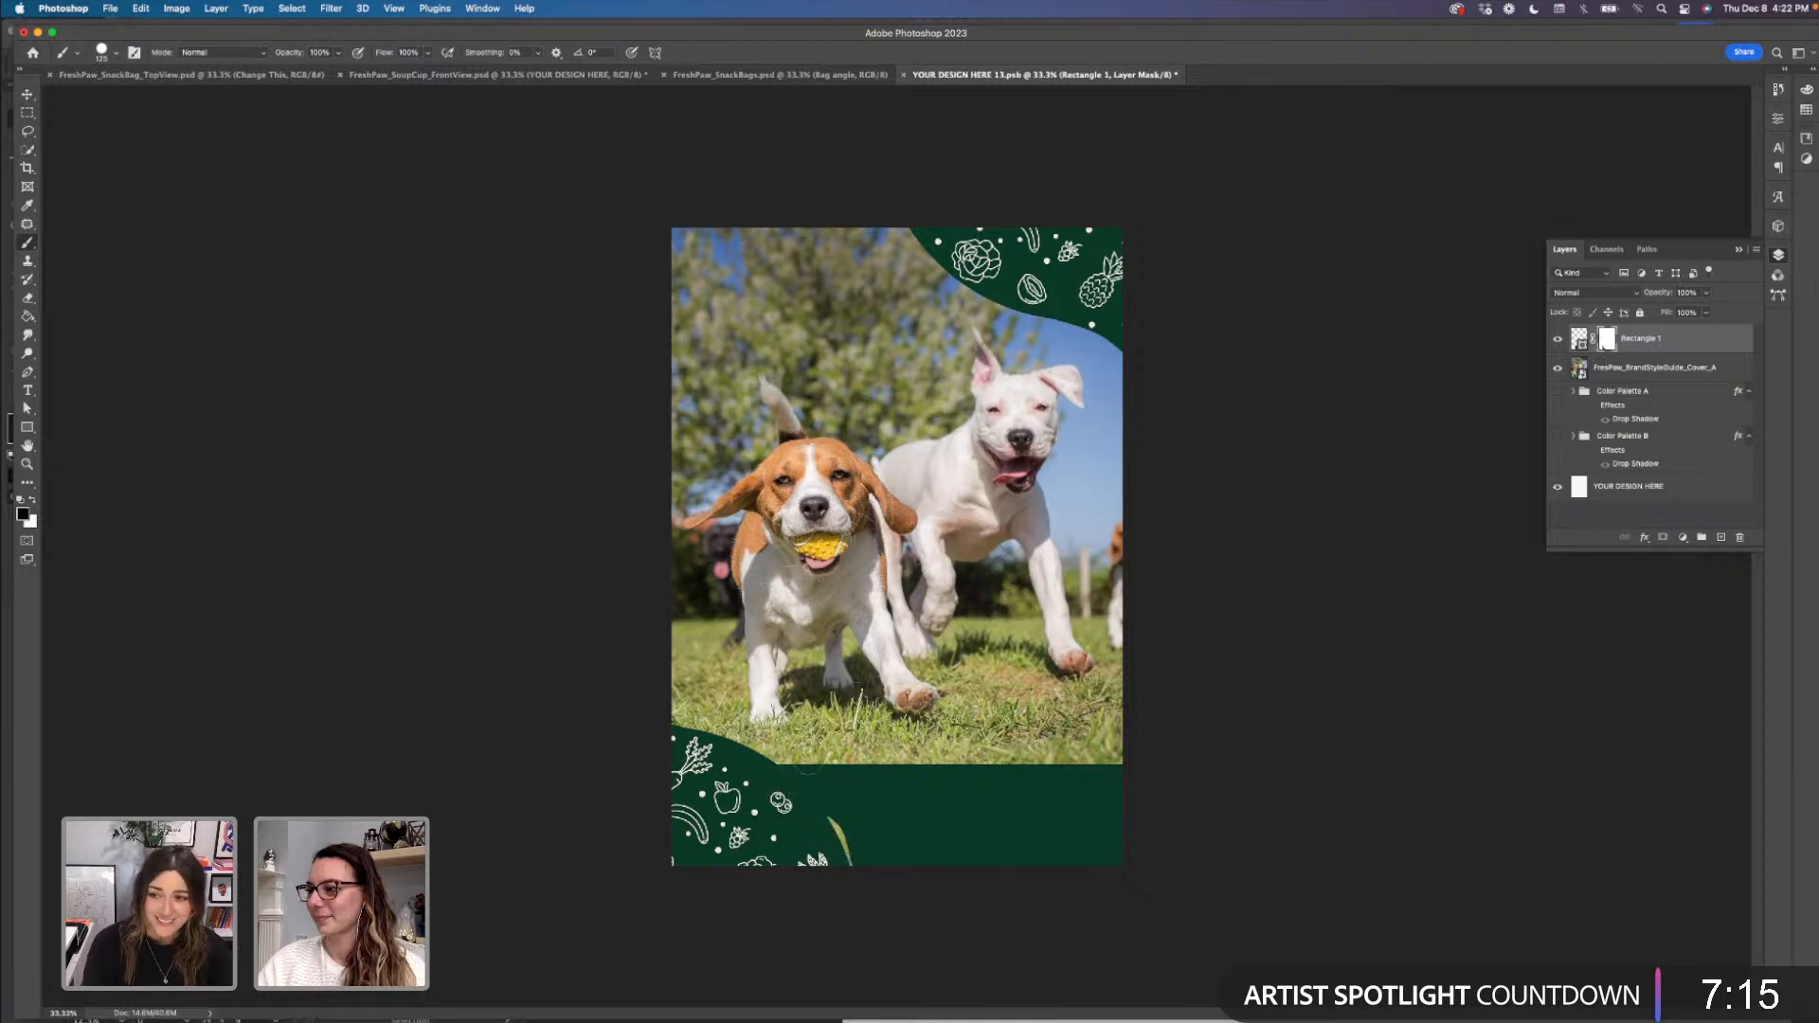
key(x)
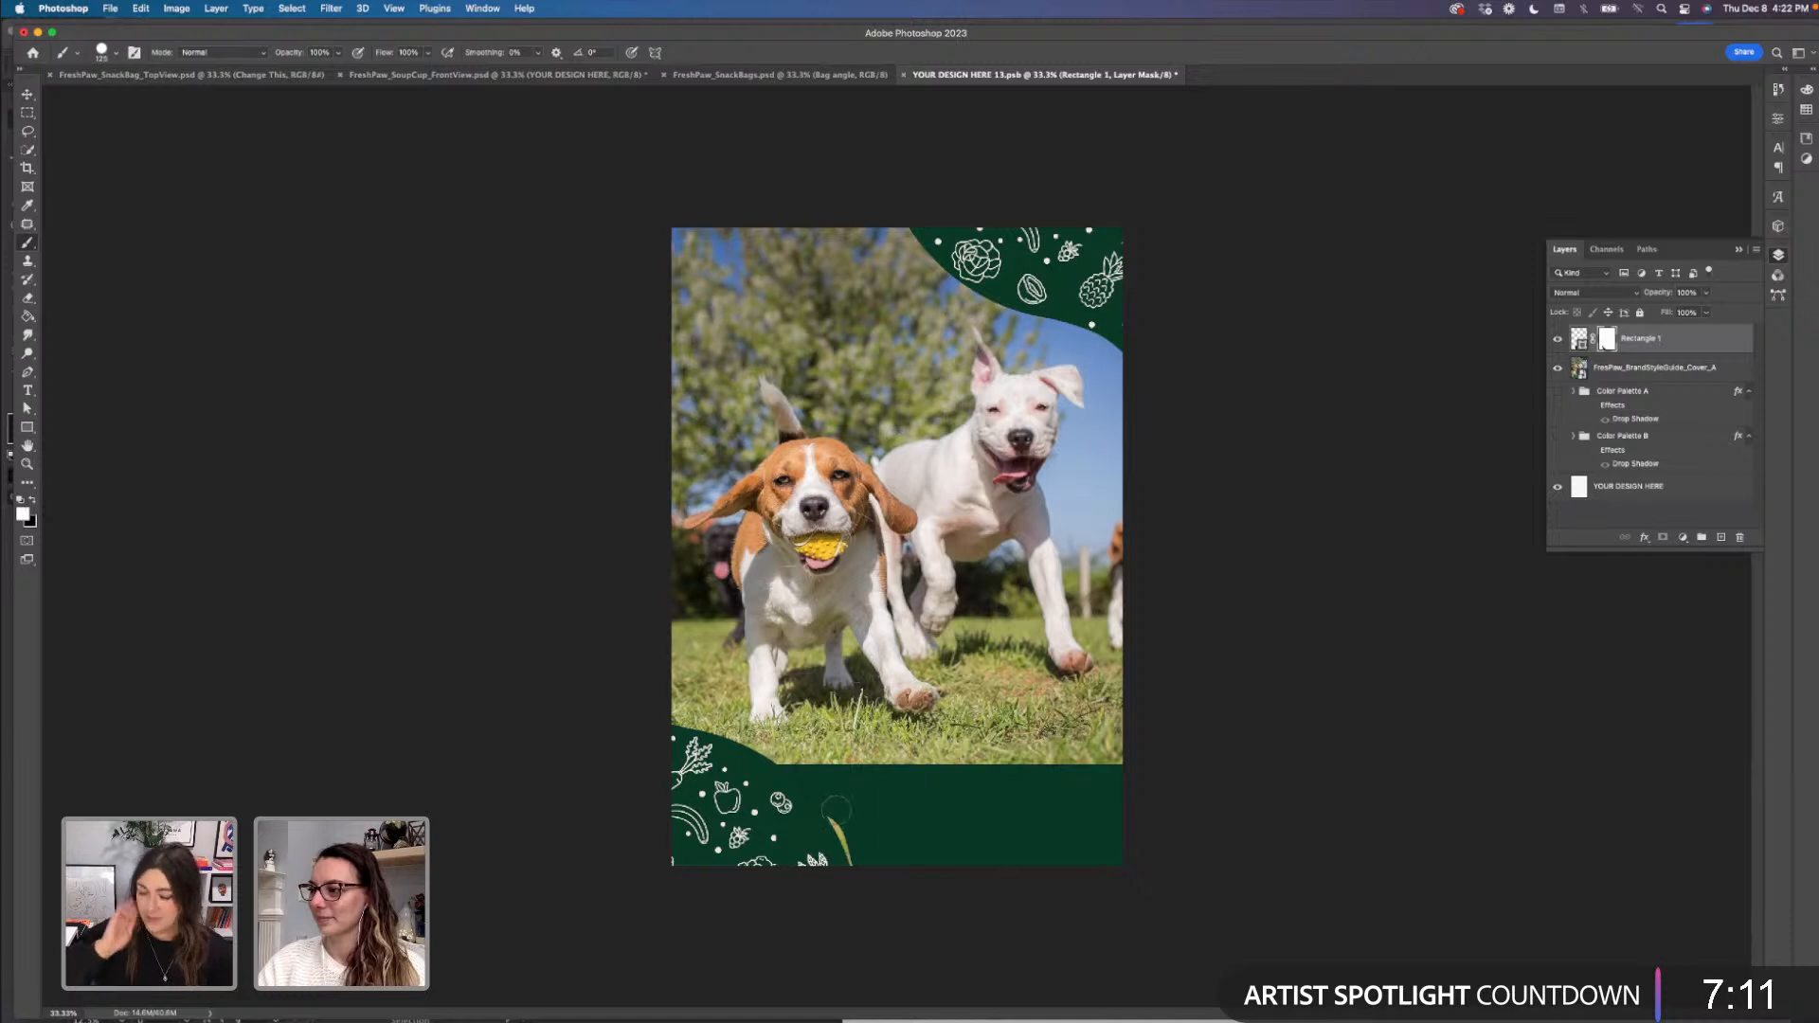
mouse_move(837, 809)
mouse_down()
mouse_move(862, 858)
mouse_move(847, 821)
mouse_up()
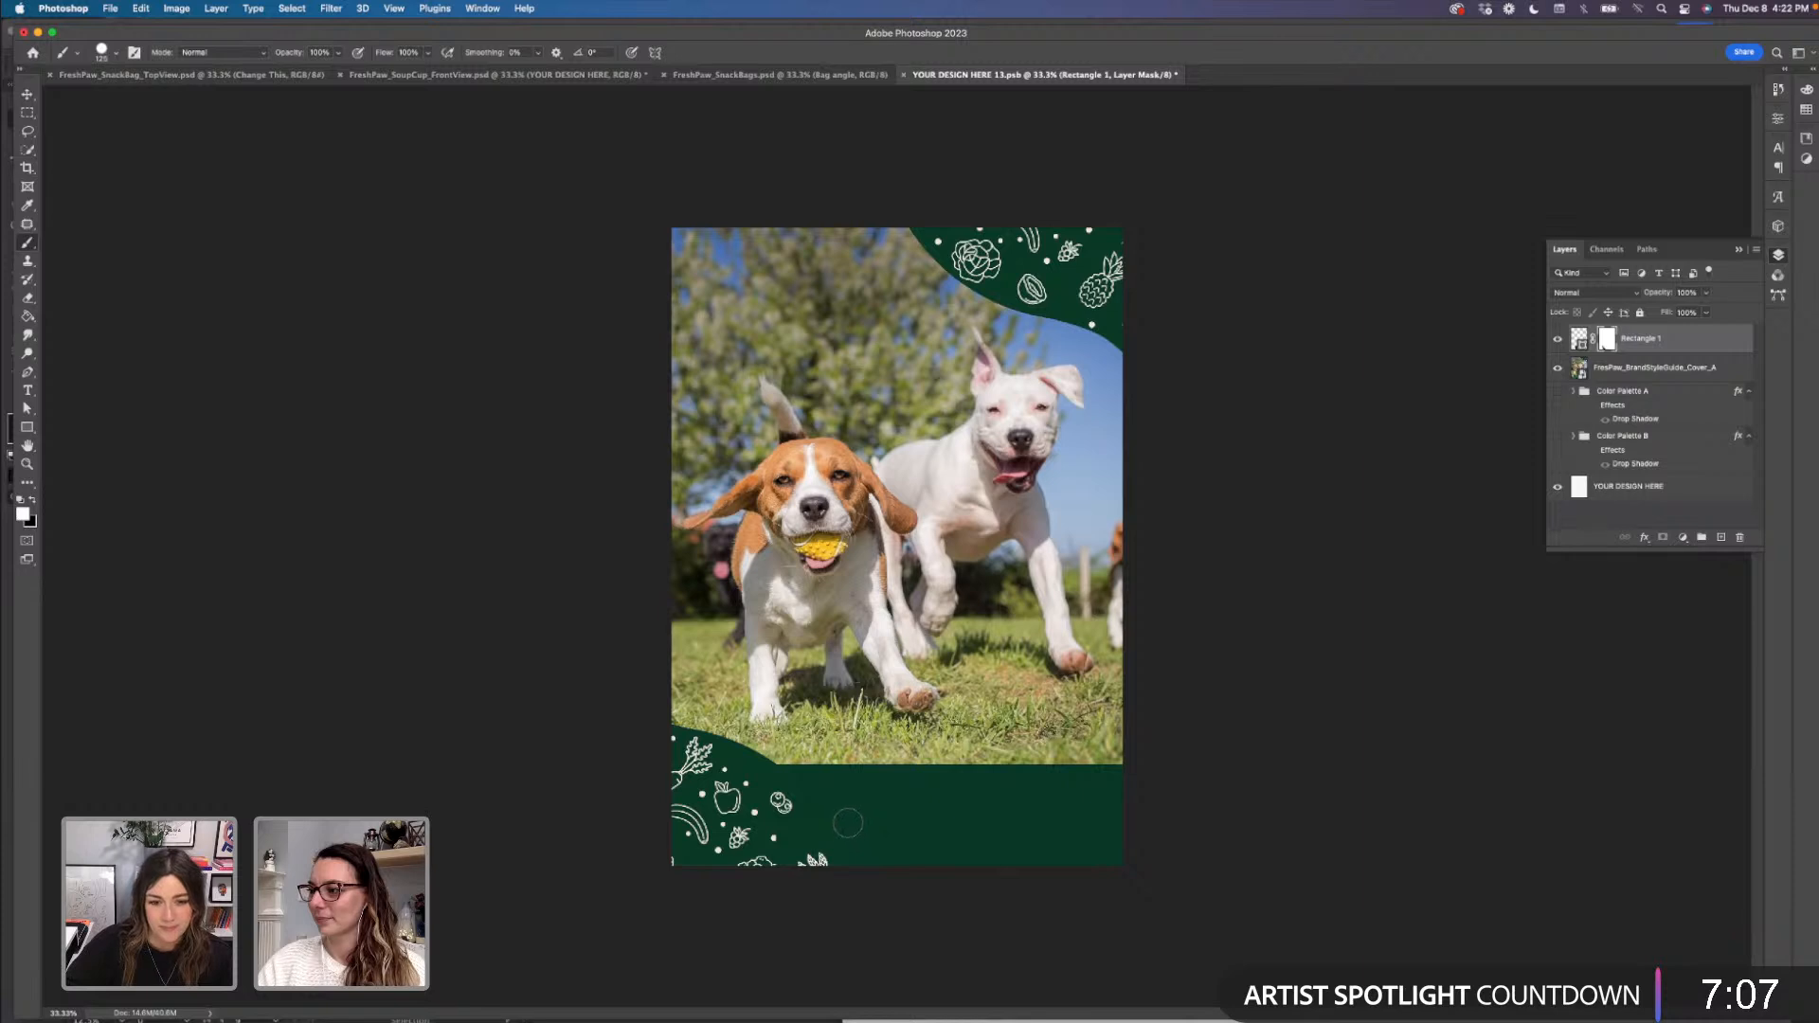
- Add a white text layer reading "Paws up for treats!" across the poster
key(v)
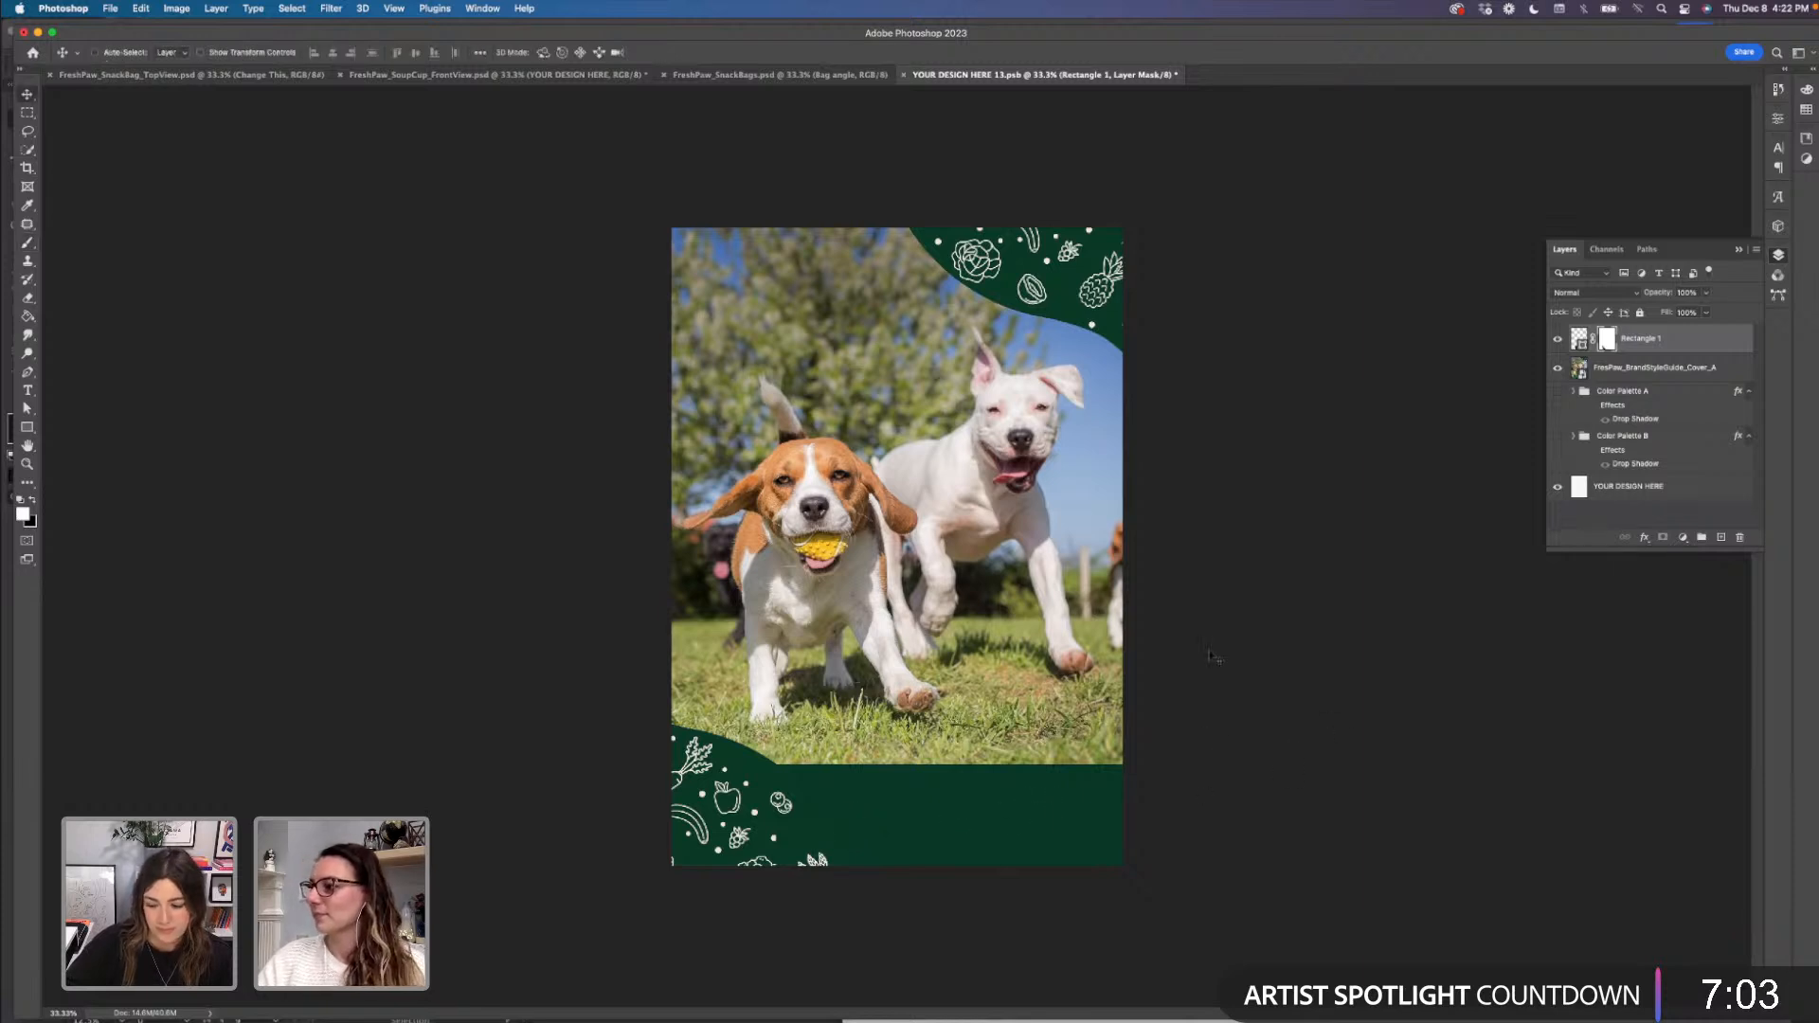
click(28, 390)
drag(777, 764, 1170, 876)
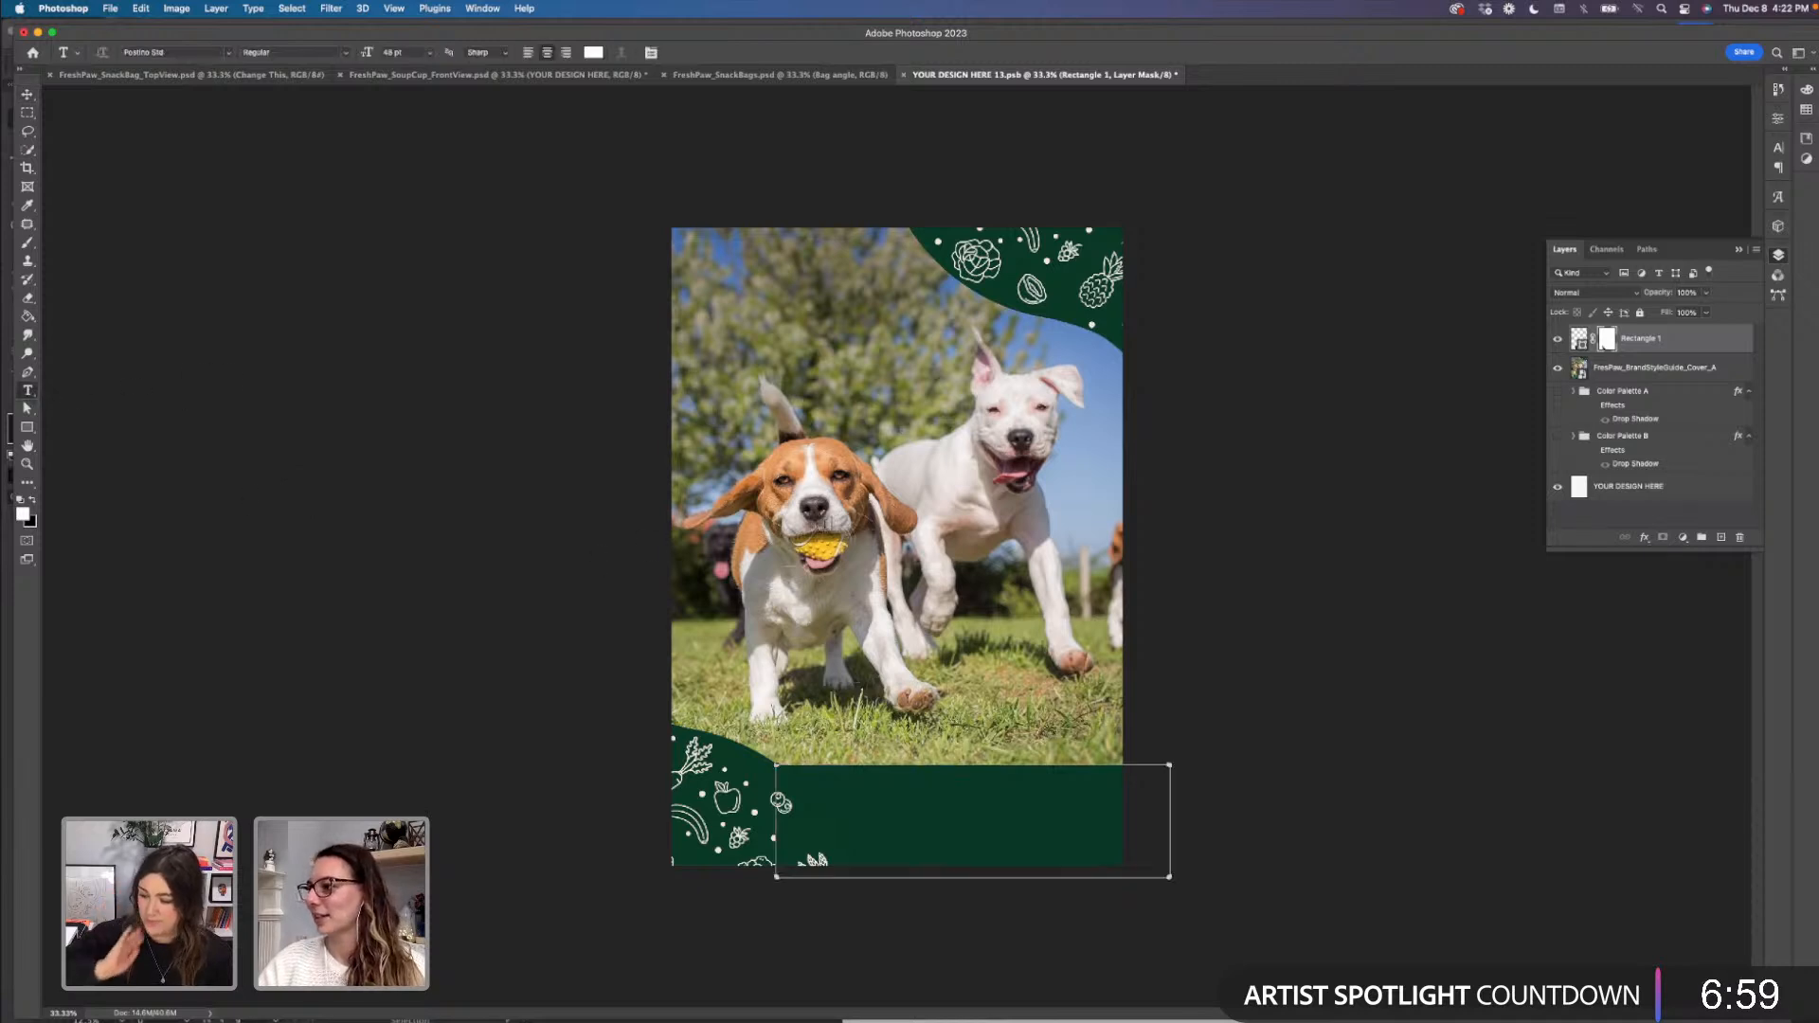
click(989, 517)
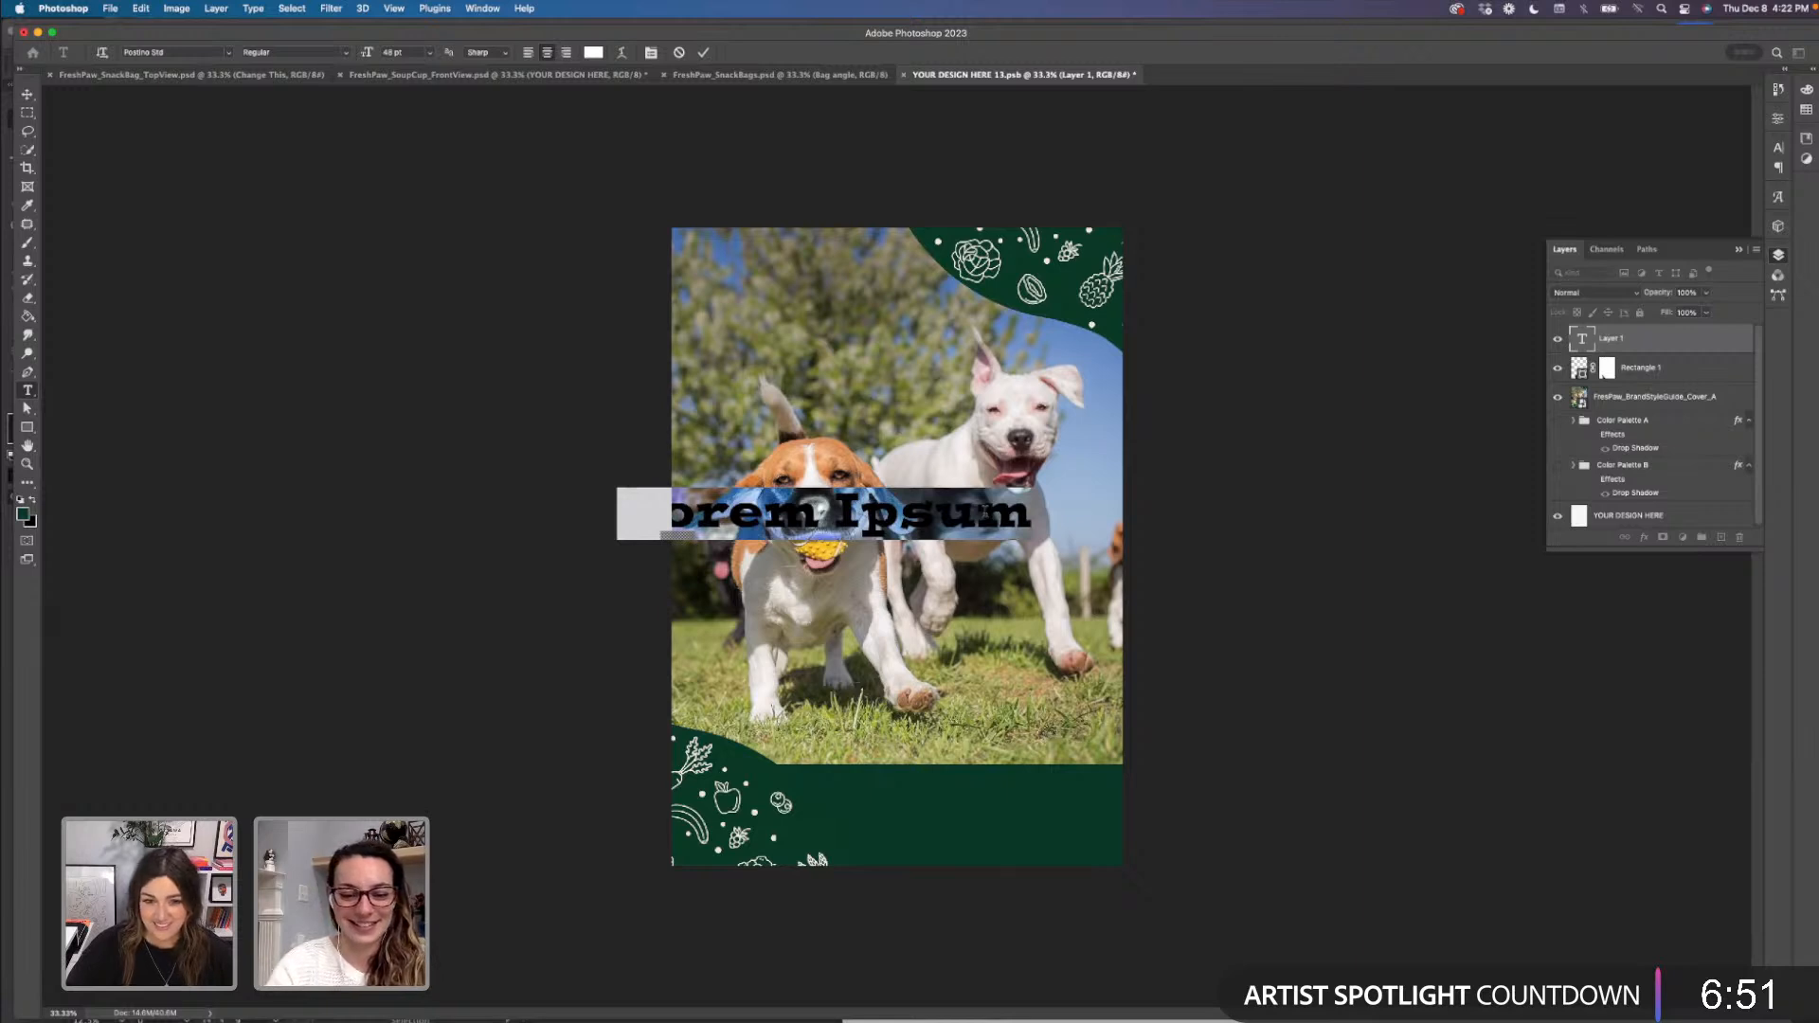
text(Paws up)
text( for treats)
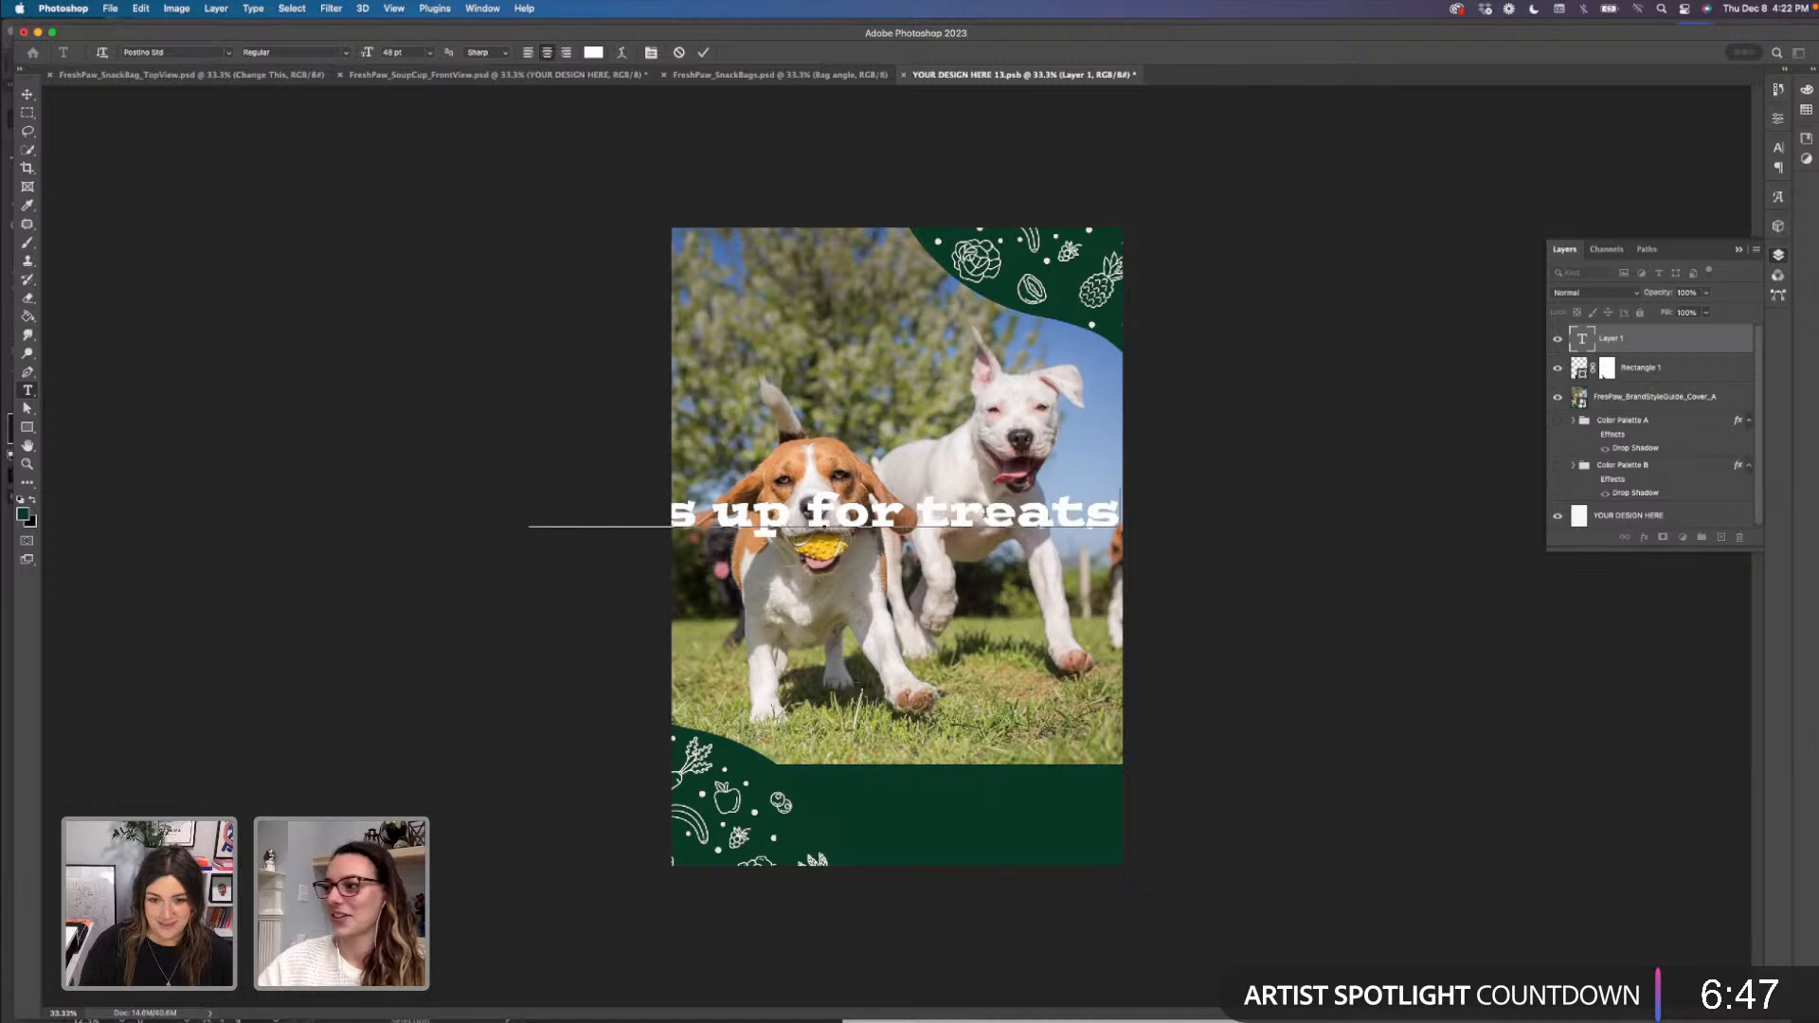
text(!)
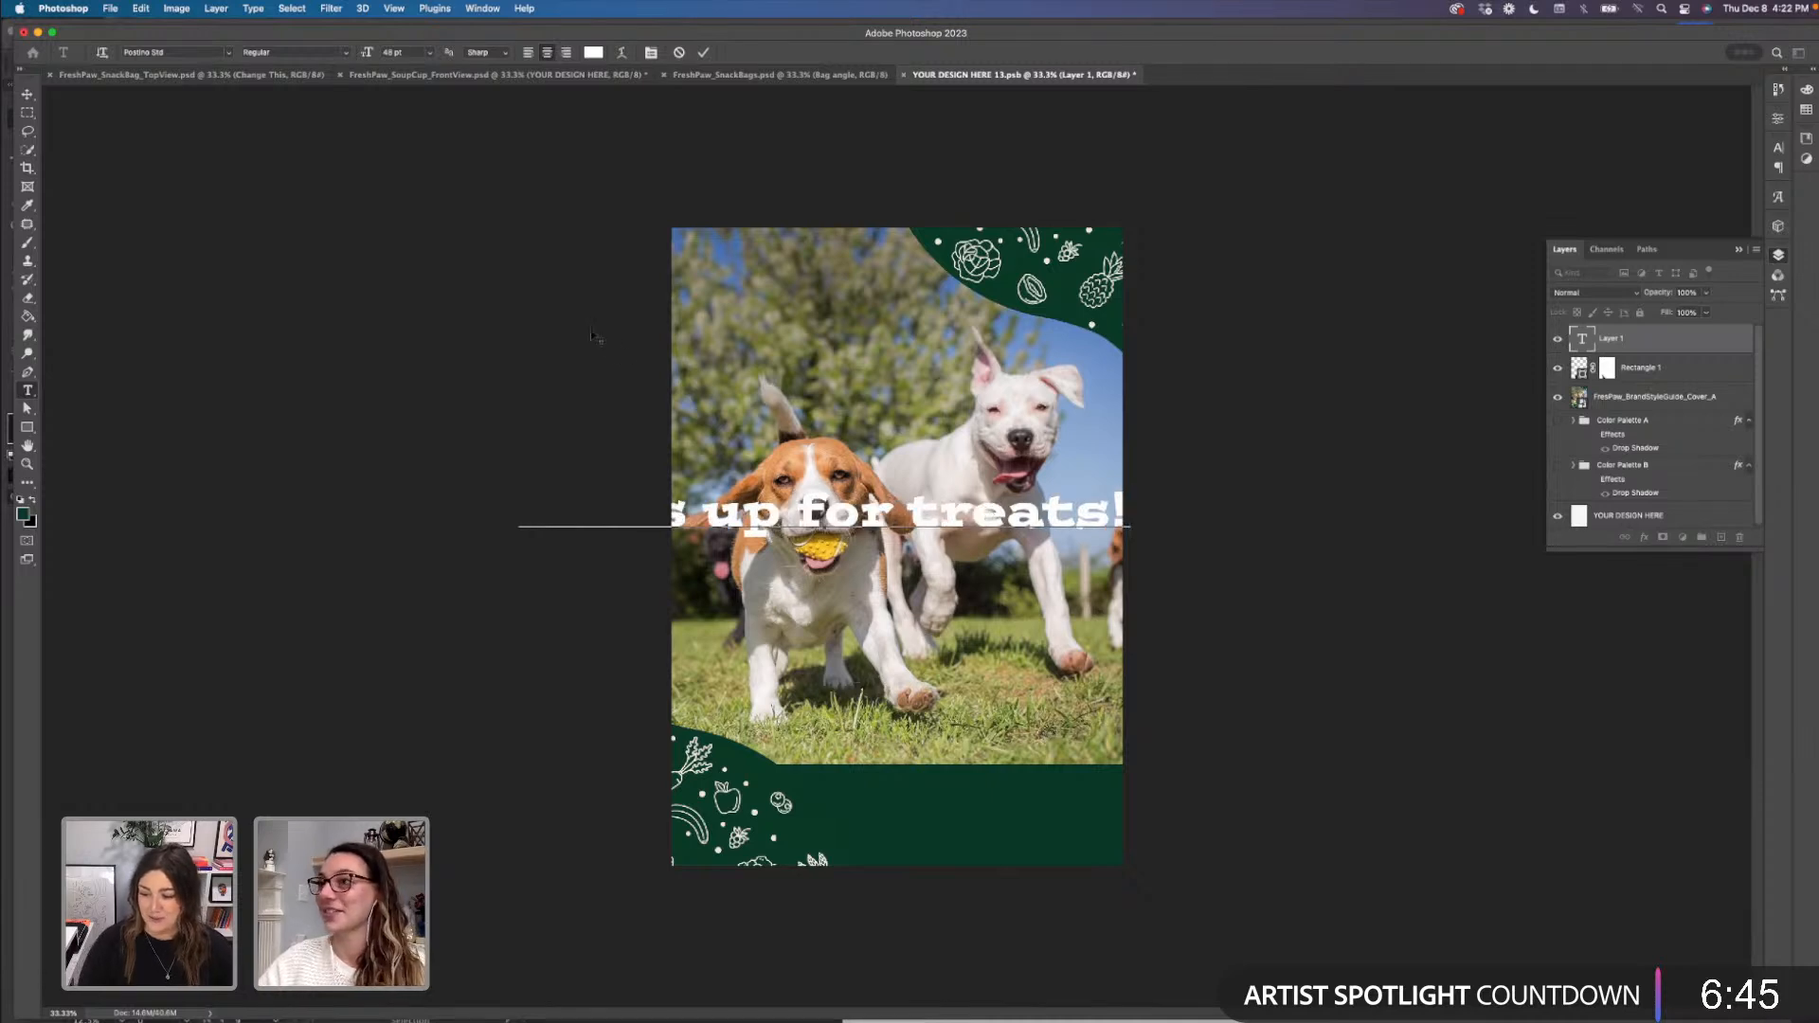
click(27, 94)
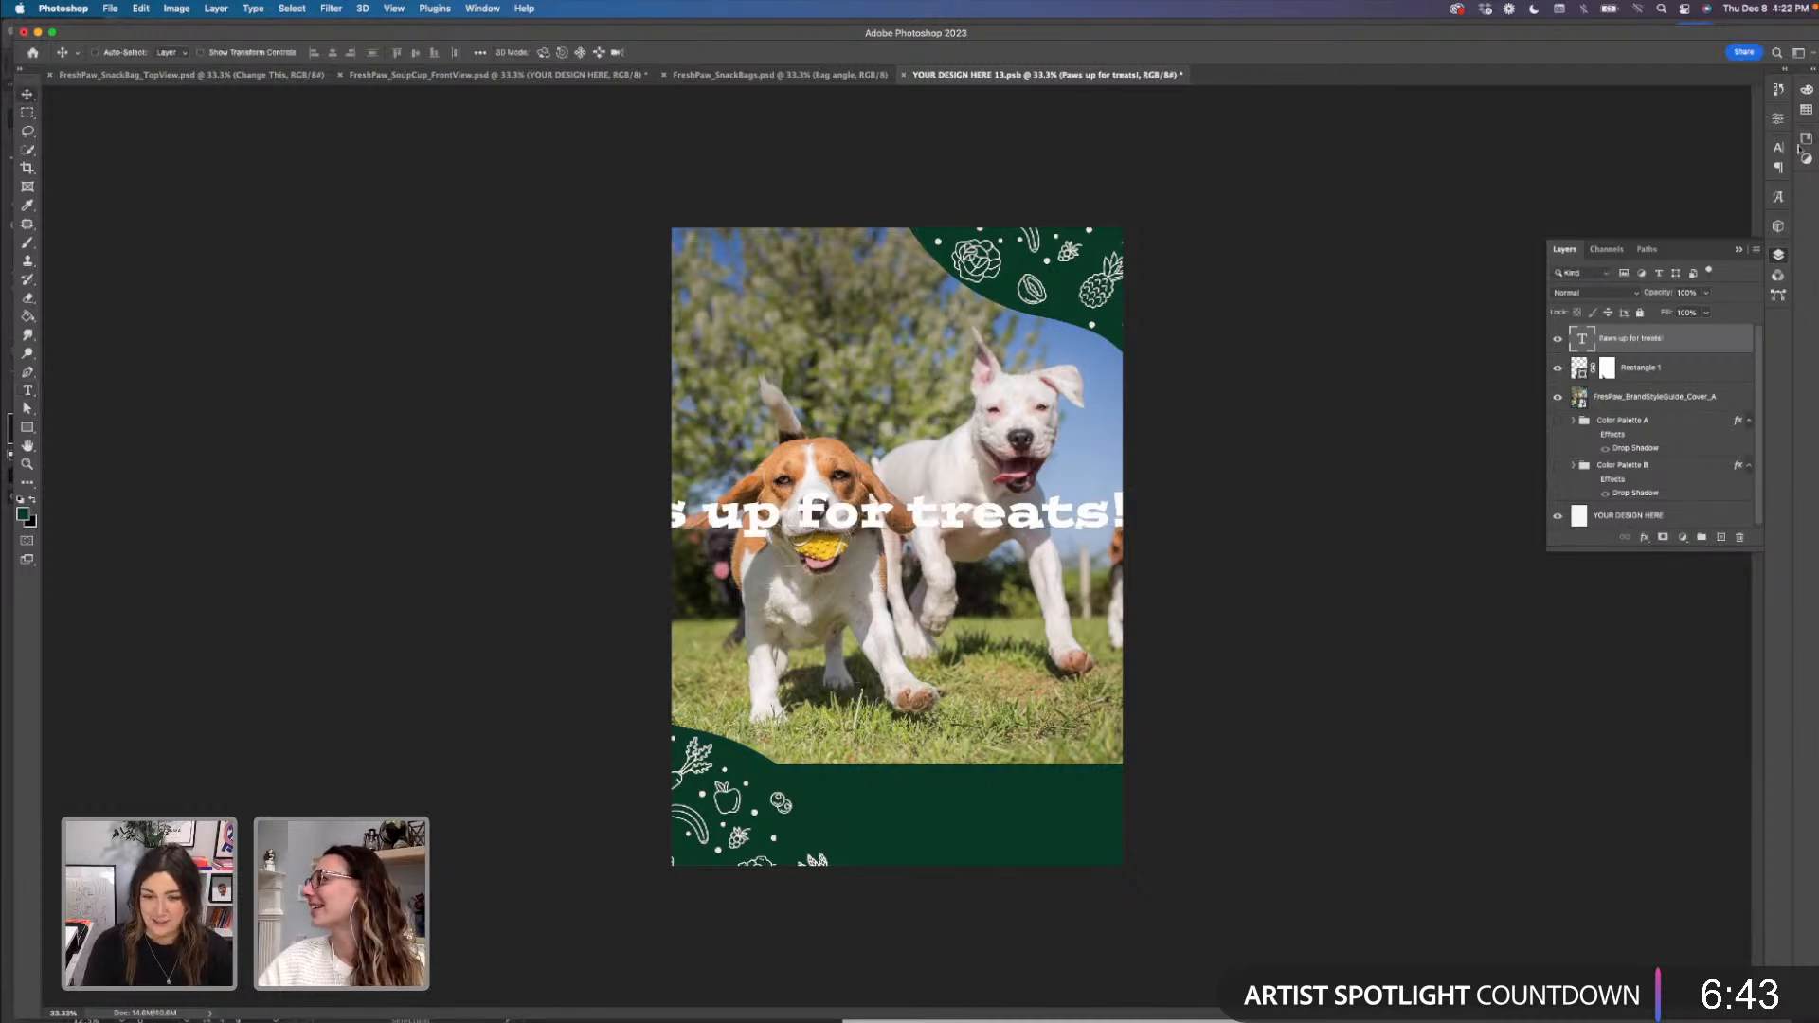
- Recolour the headline with the off-white swatch from the FreshPaw A colour group
click(1740, 252)
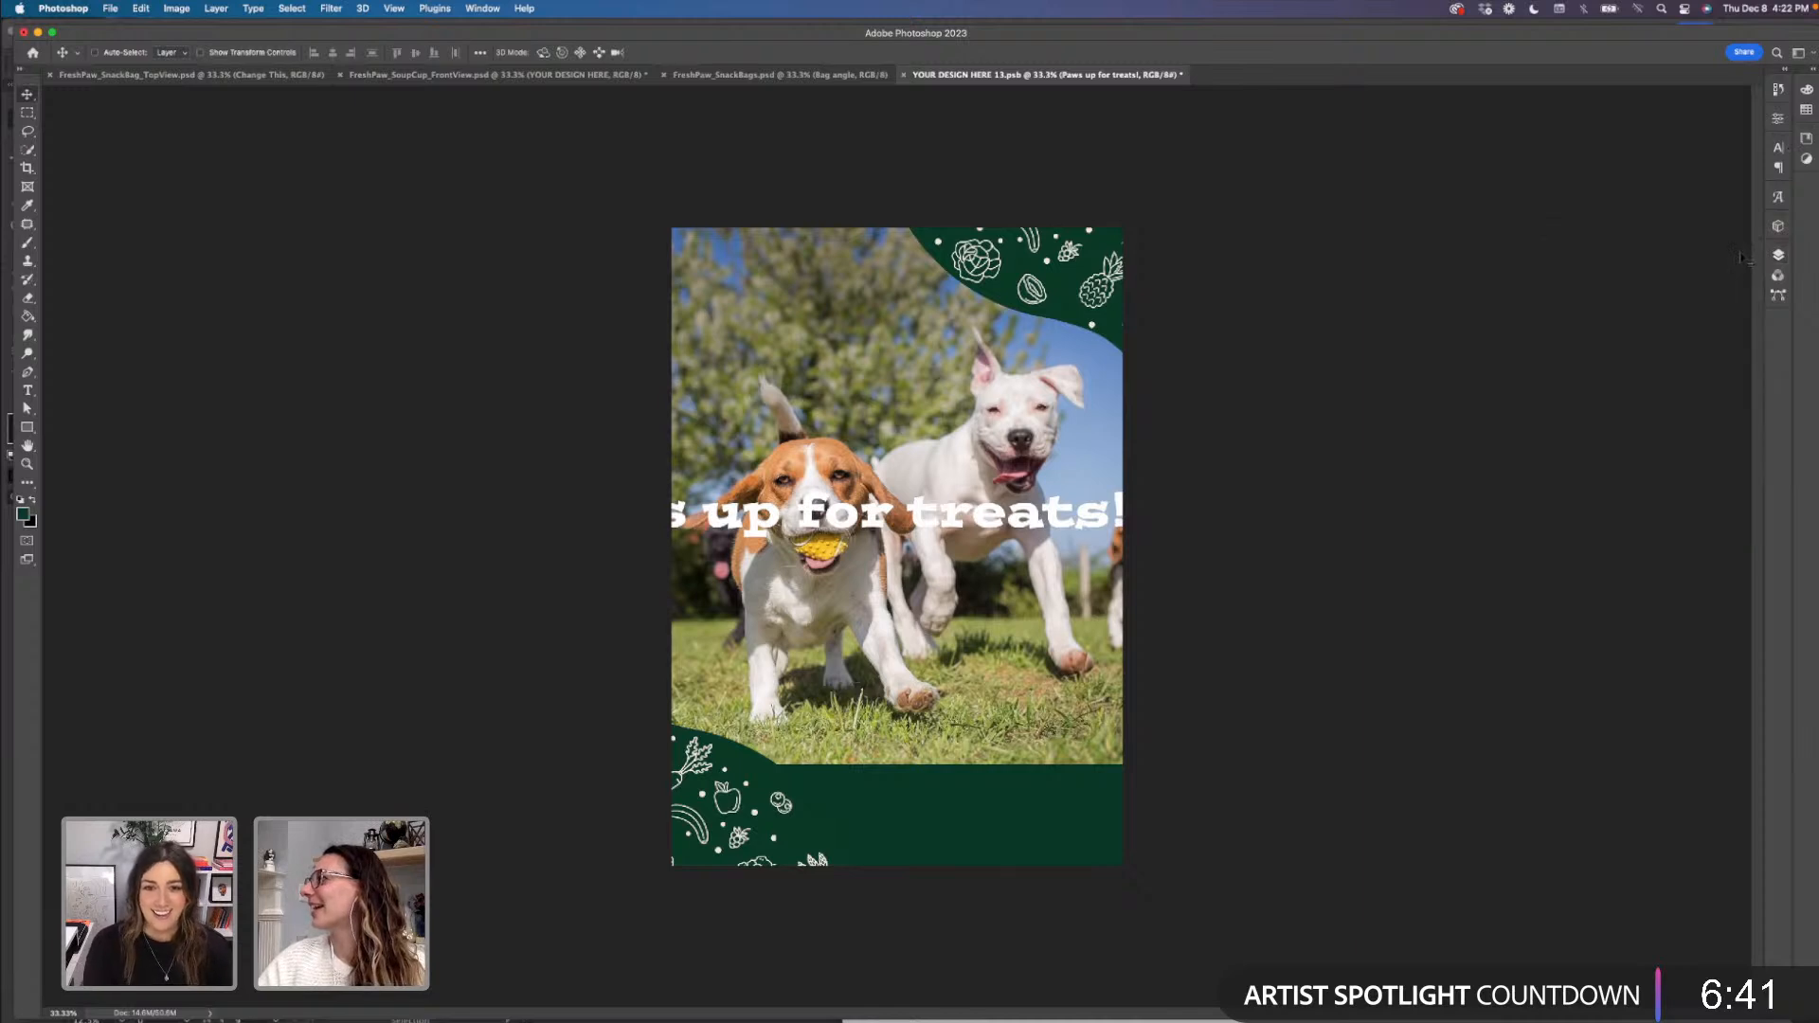
click(1803, 112)
click(1661, 221)
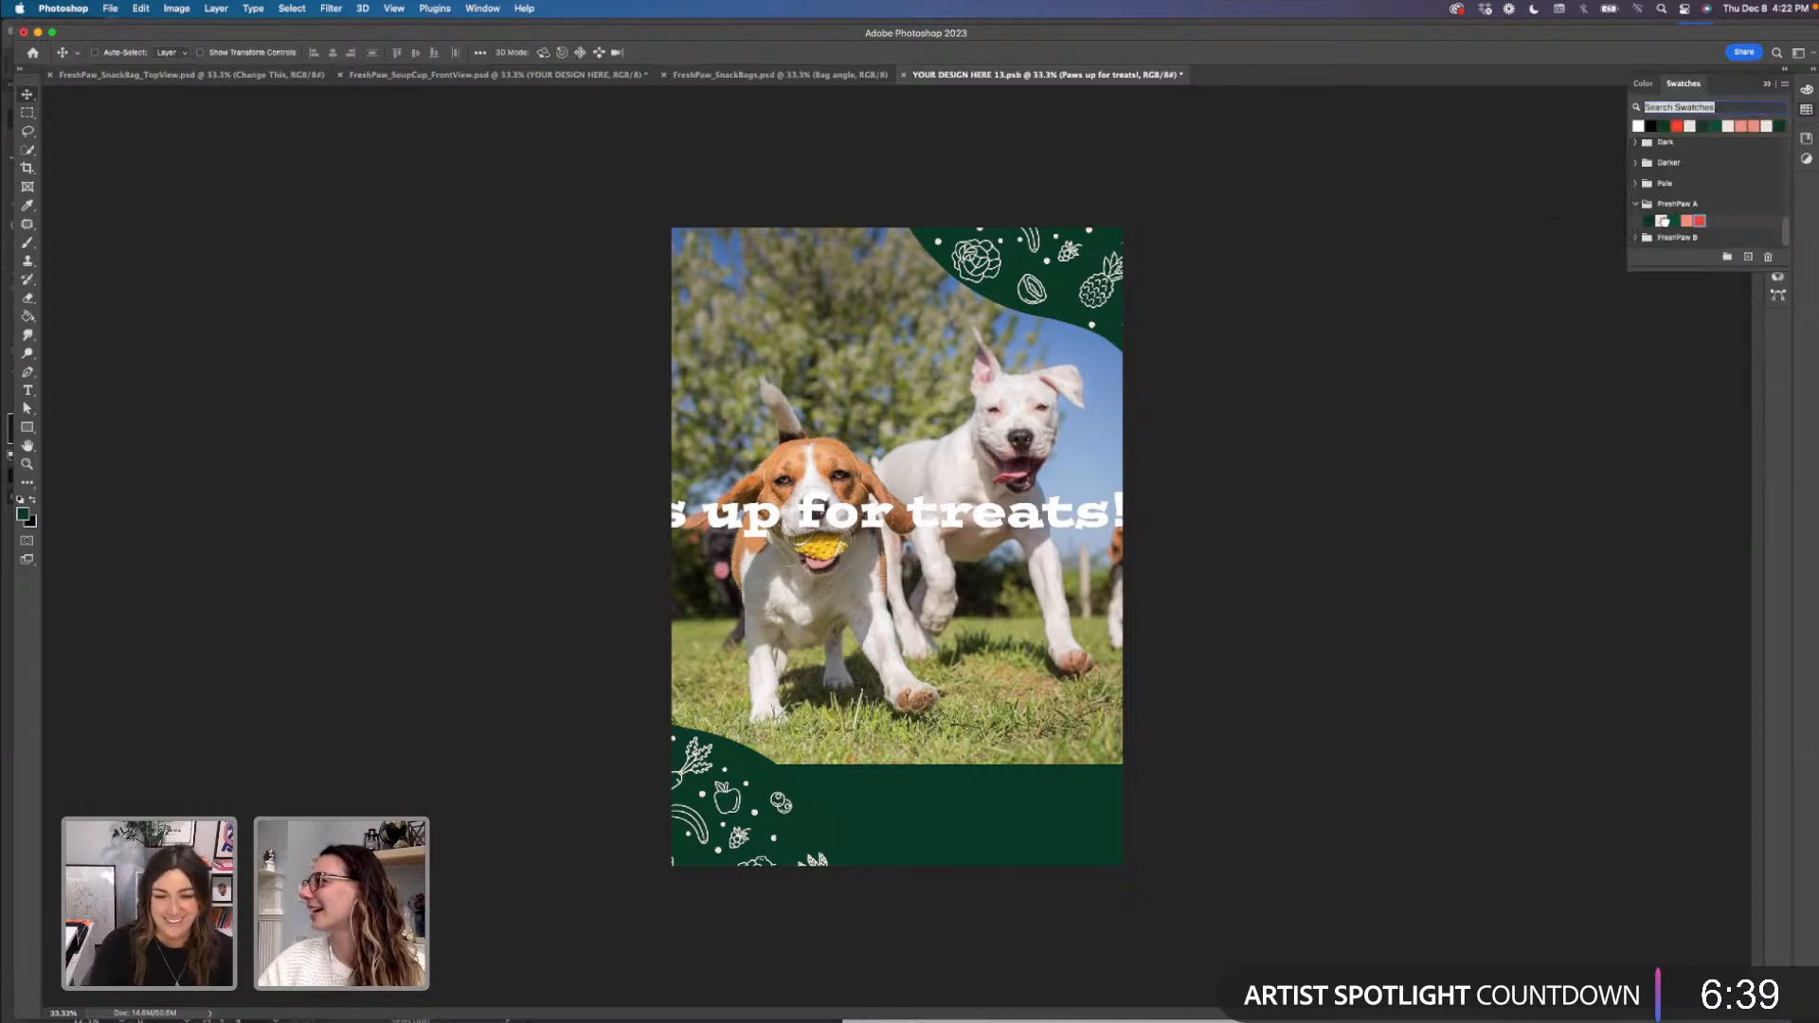
- Scale the headline down to about 65% and move it onto the green band beside the vegetable pattern
key(super+t)
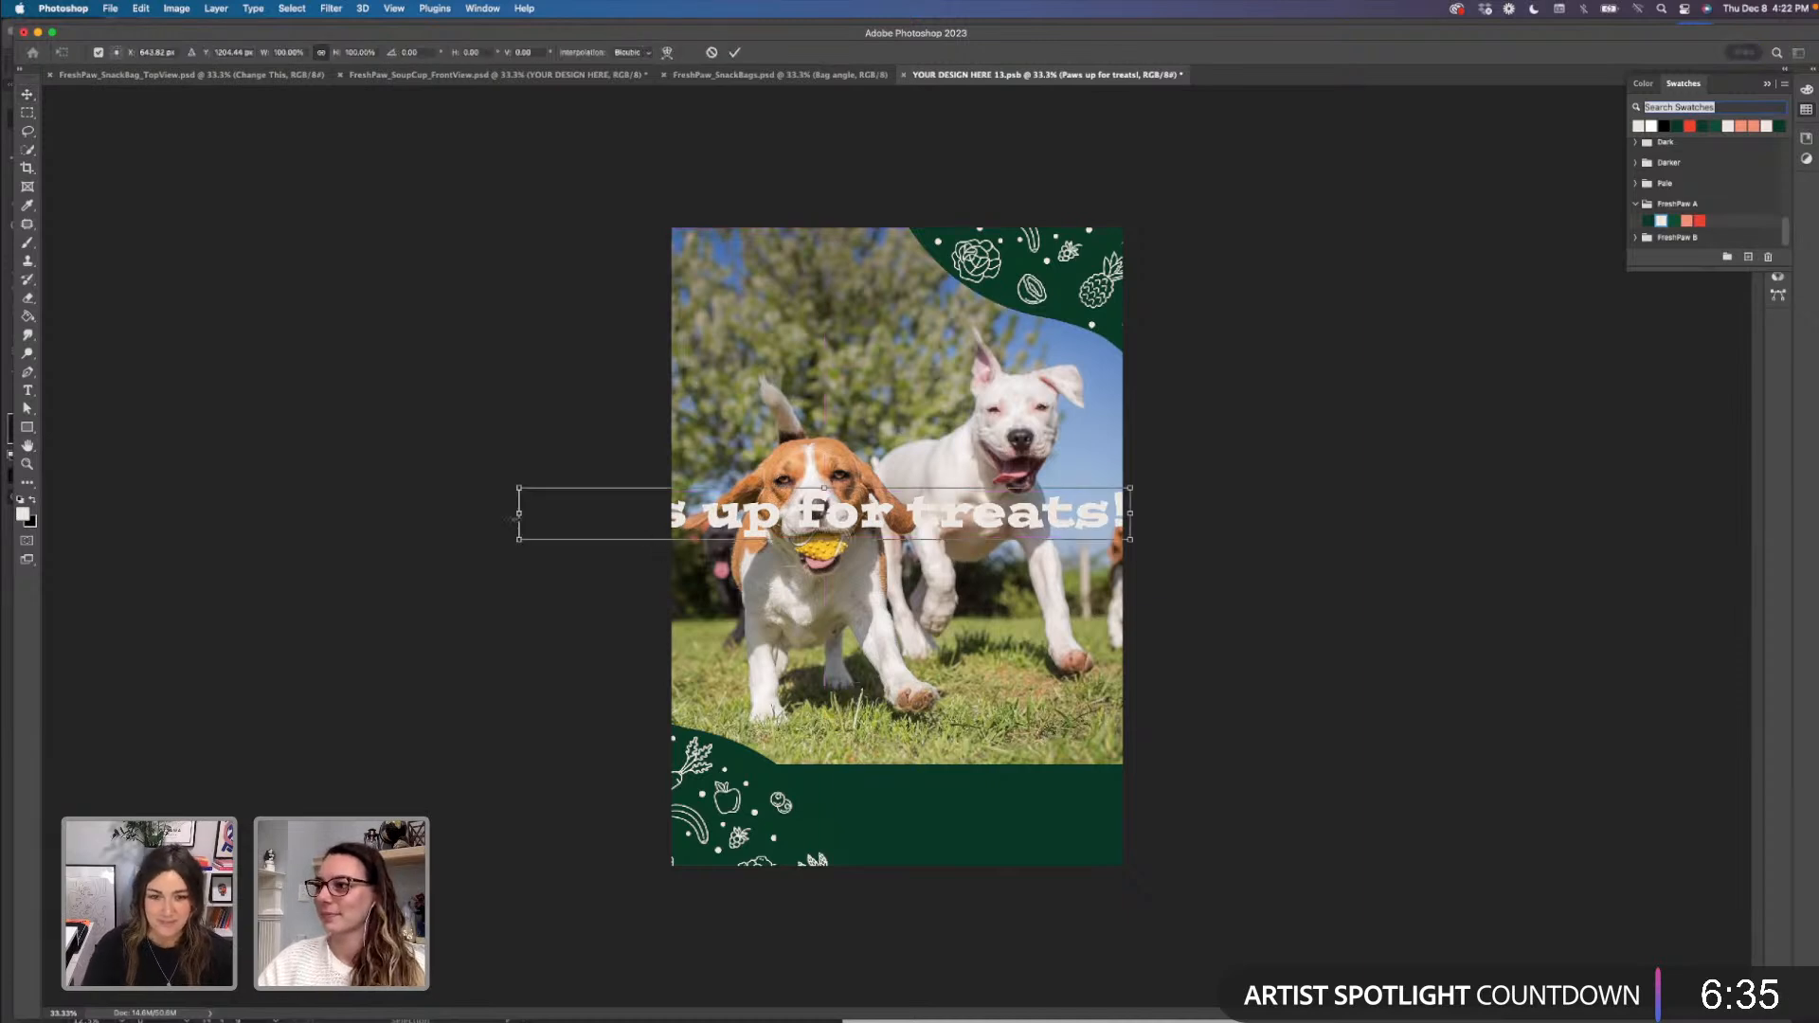
drag(566, 515, 758, 516)
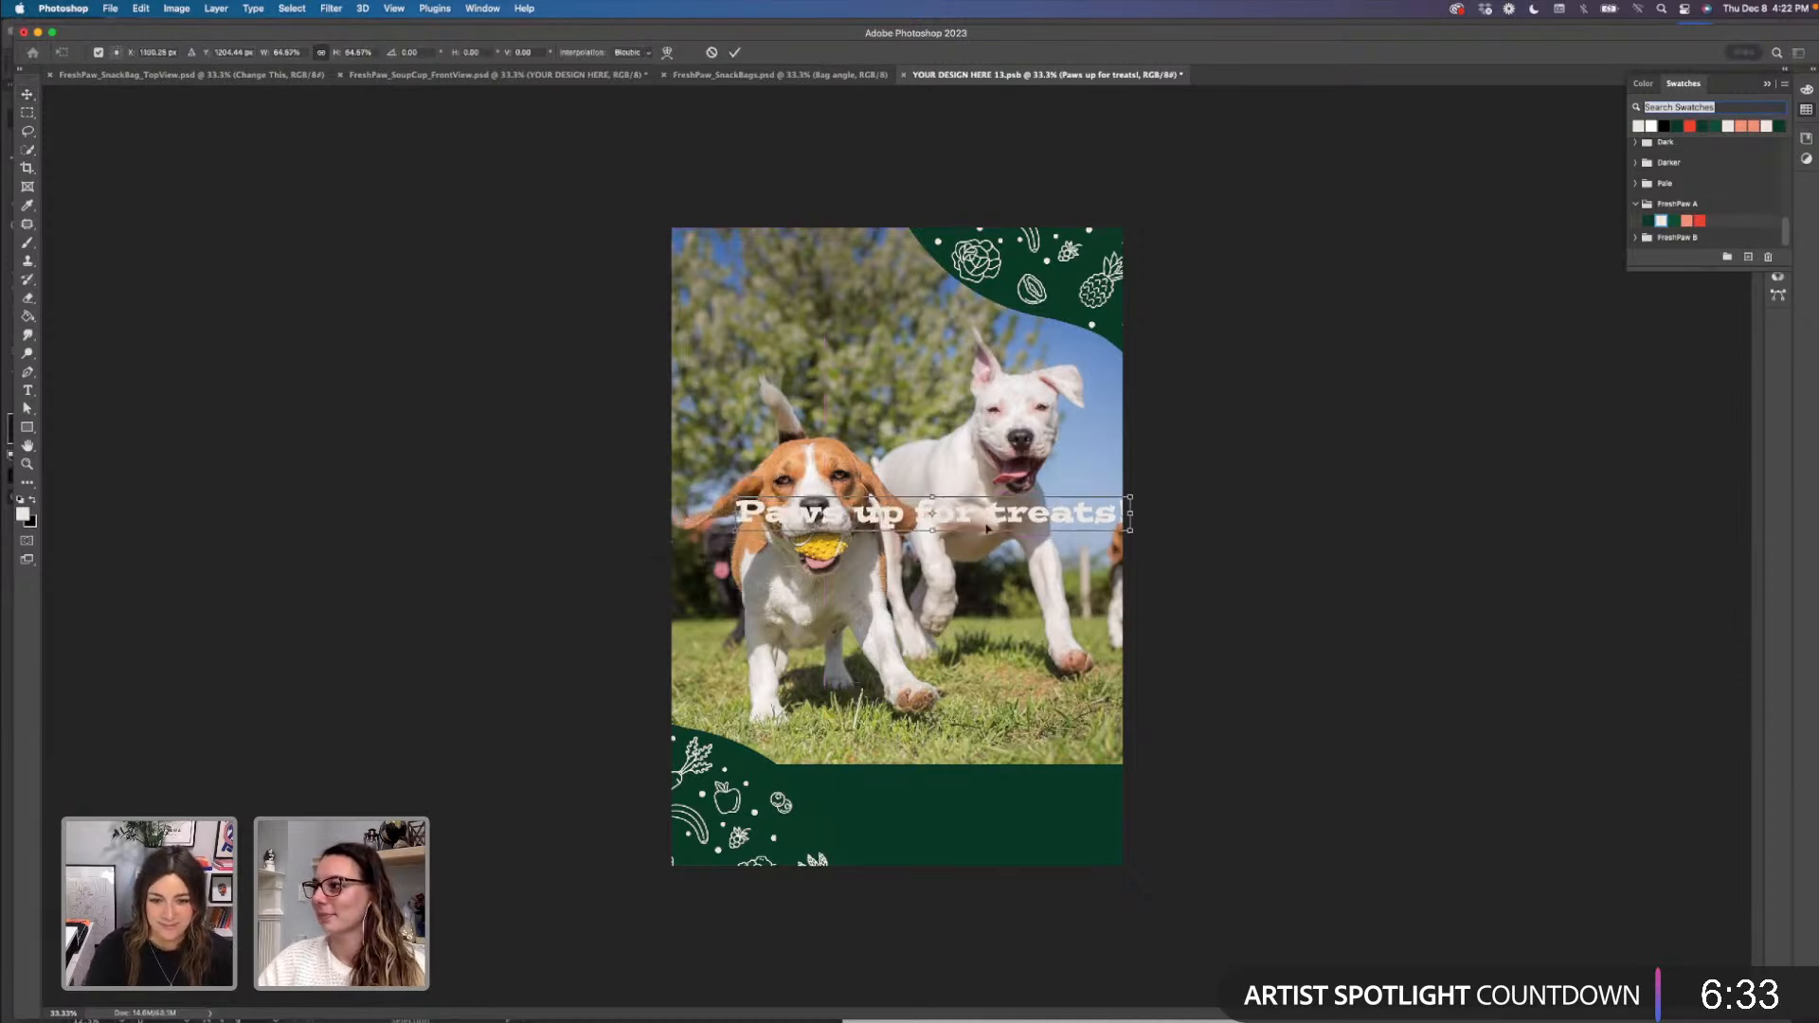
drag(989, 537, 1079, 793)
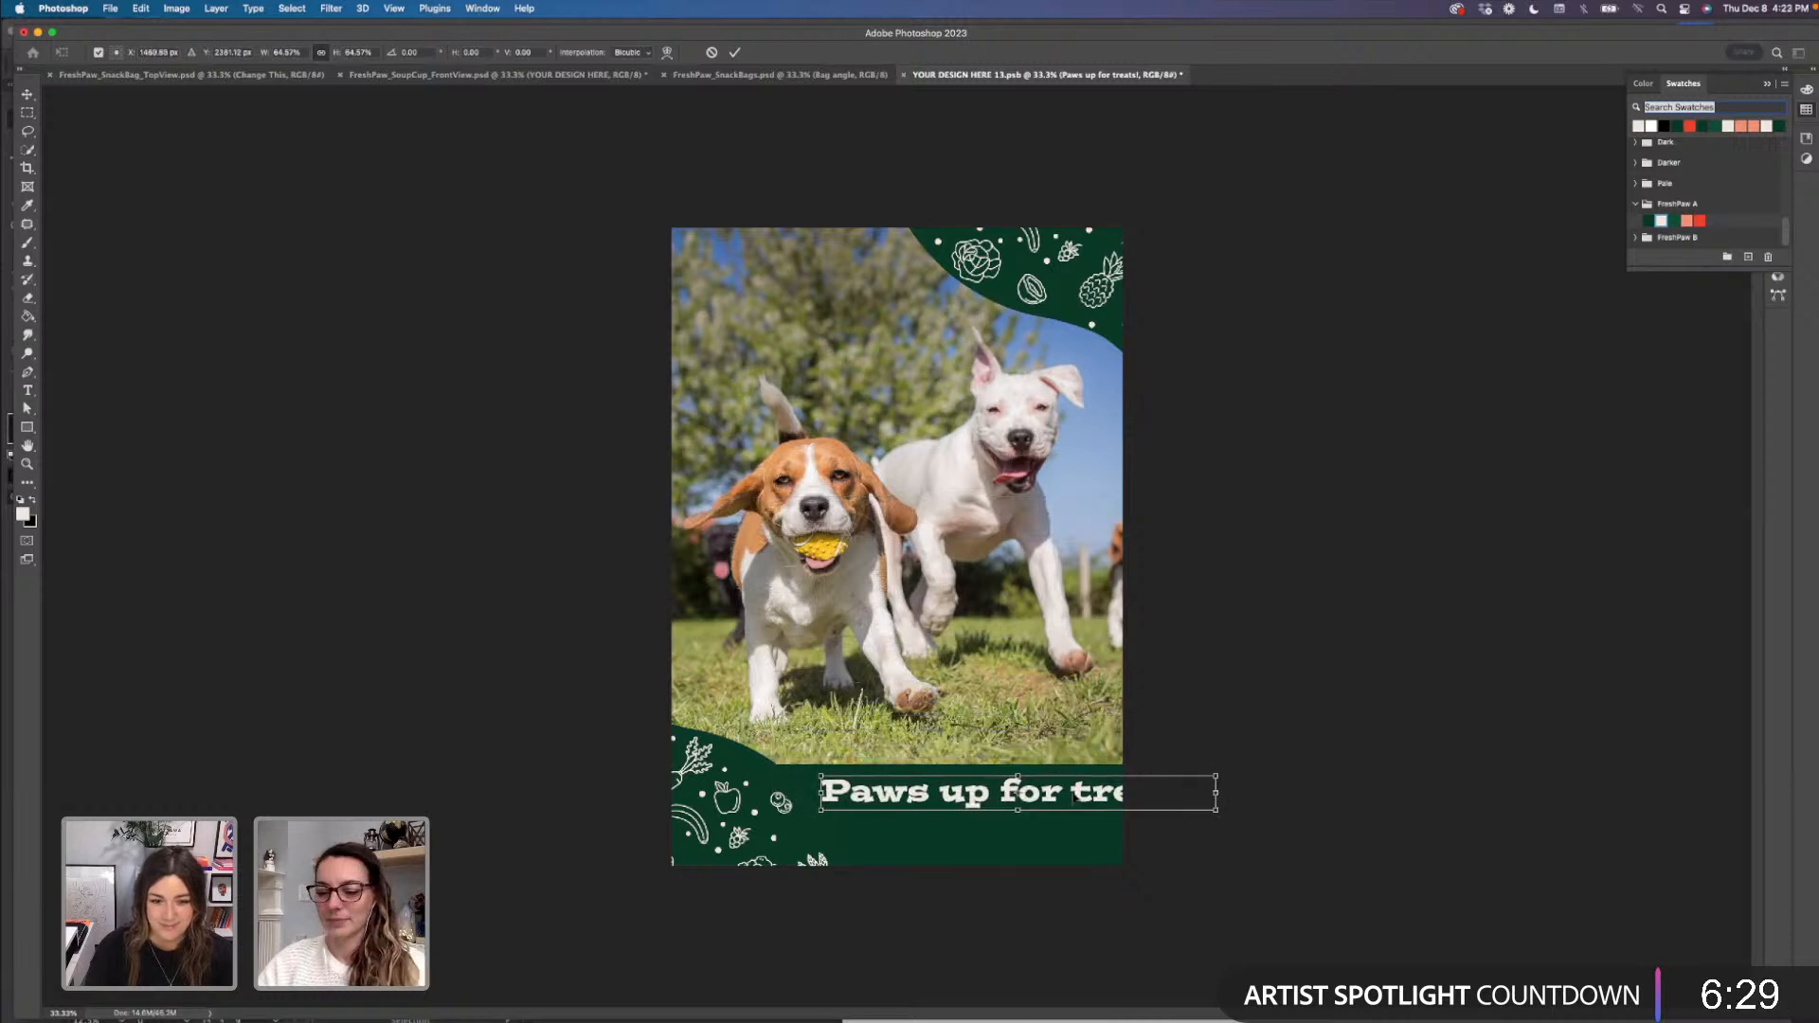
key(Return)
- Split the headline into two lines with a break before "treats!"
key(t)
click(1072, 791)
key(Return)
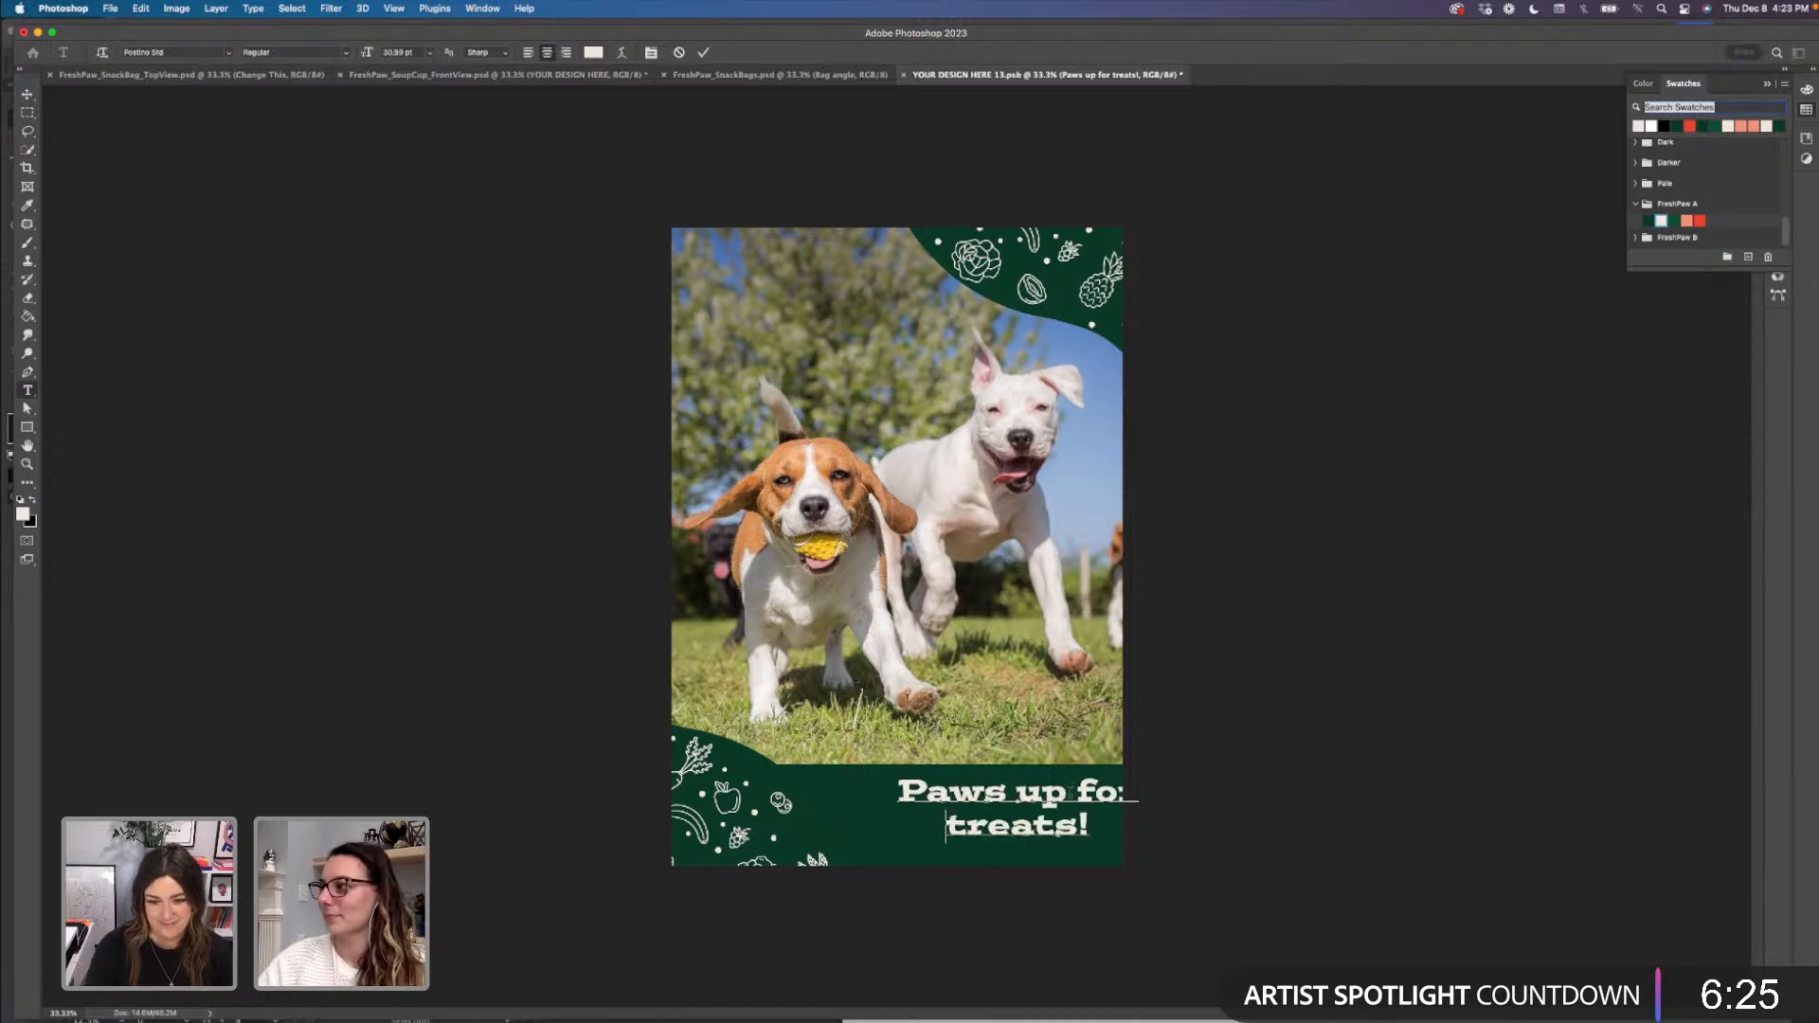
click(27, 93)
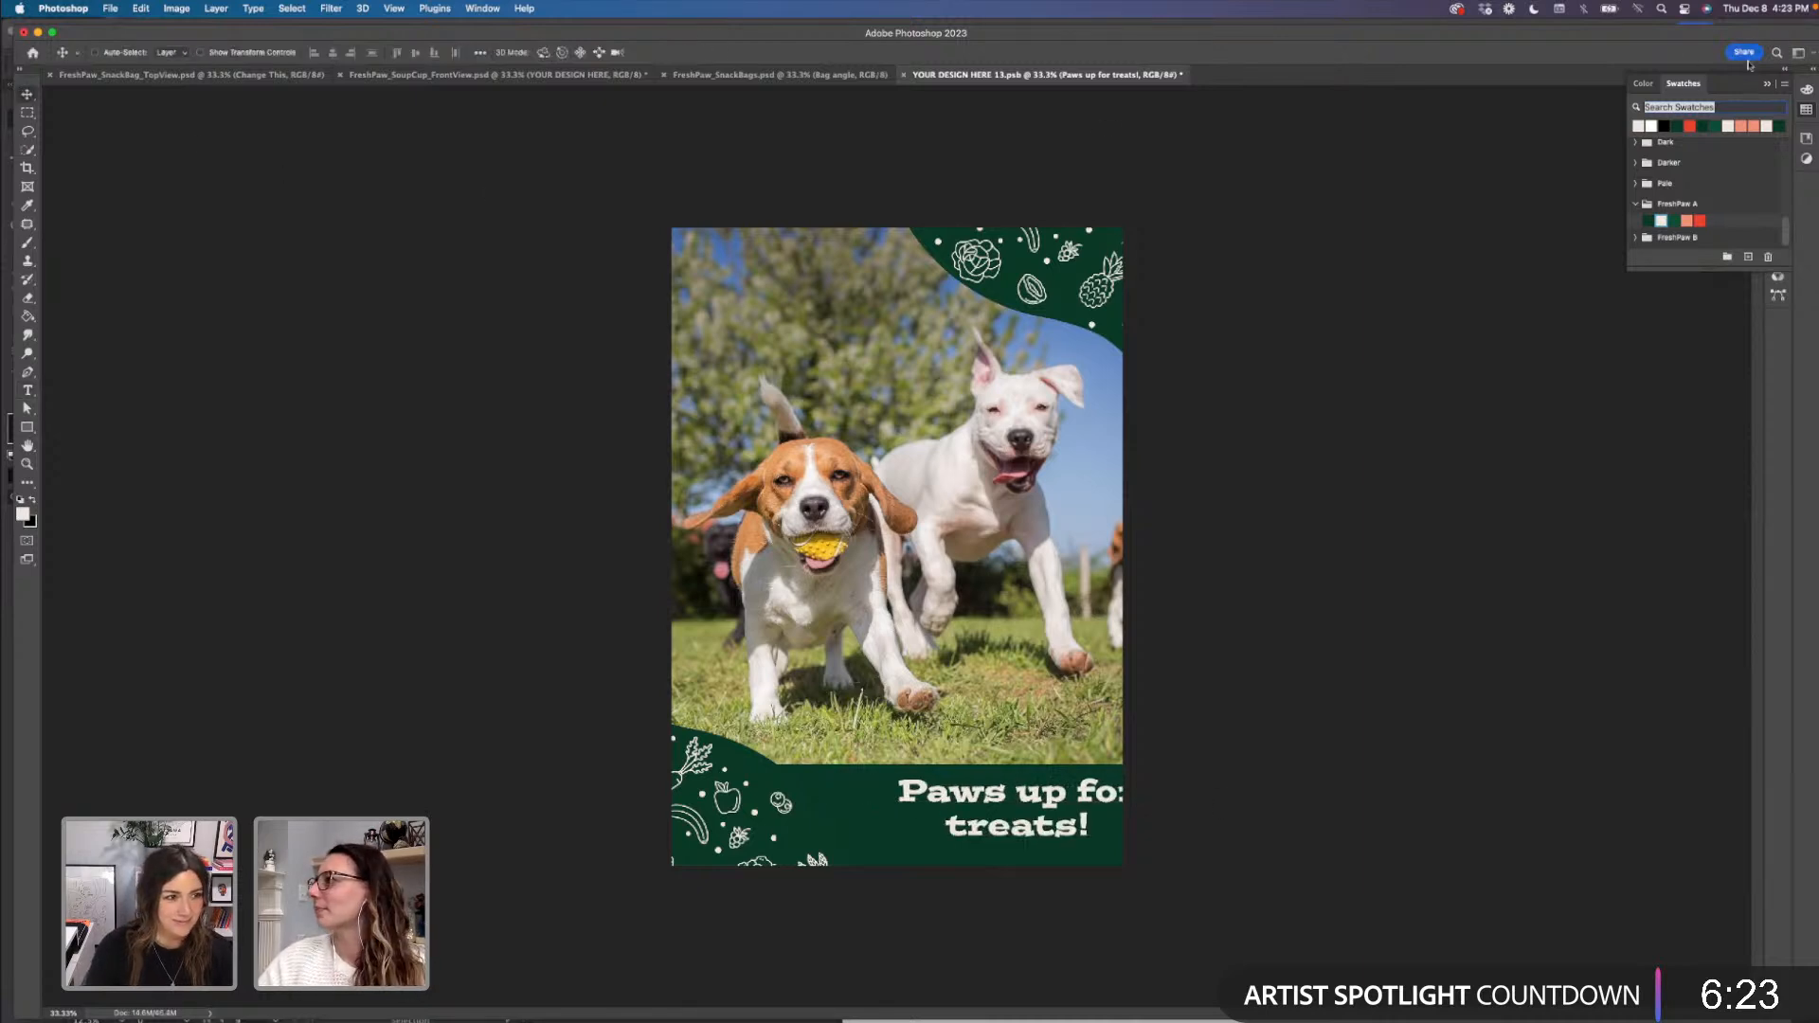
- Left-align the headline's lines and position the text within the green band, clear of the vegetable pattern
click(1767, 83)
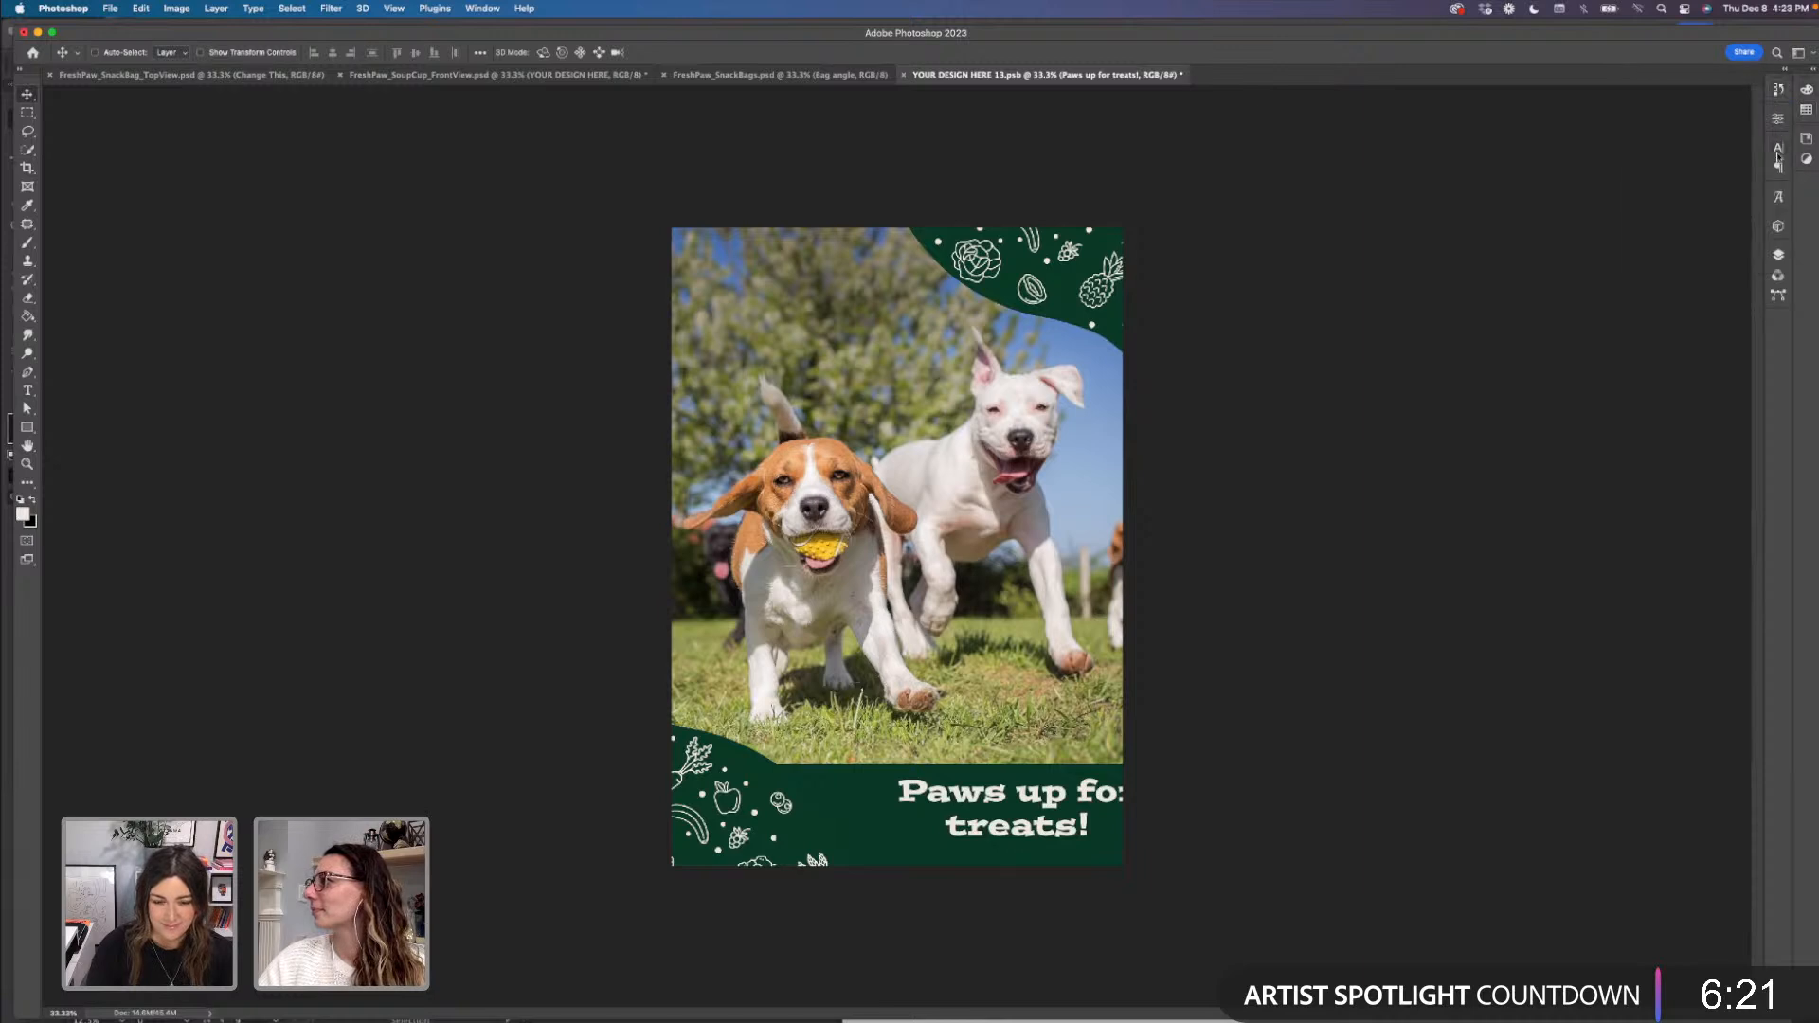
click(1778, 161)
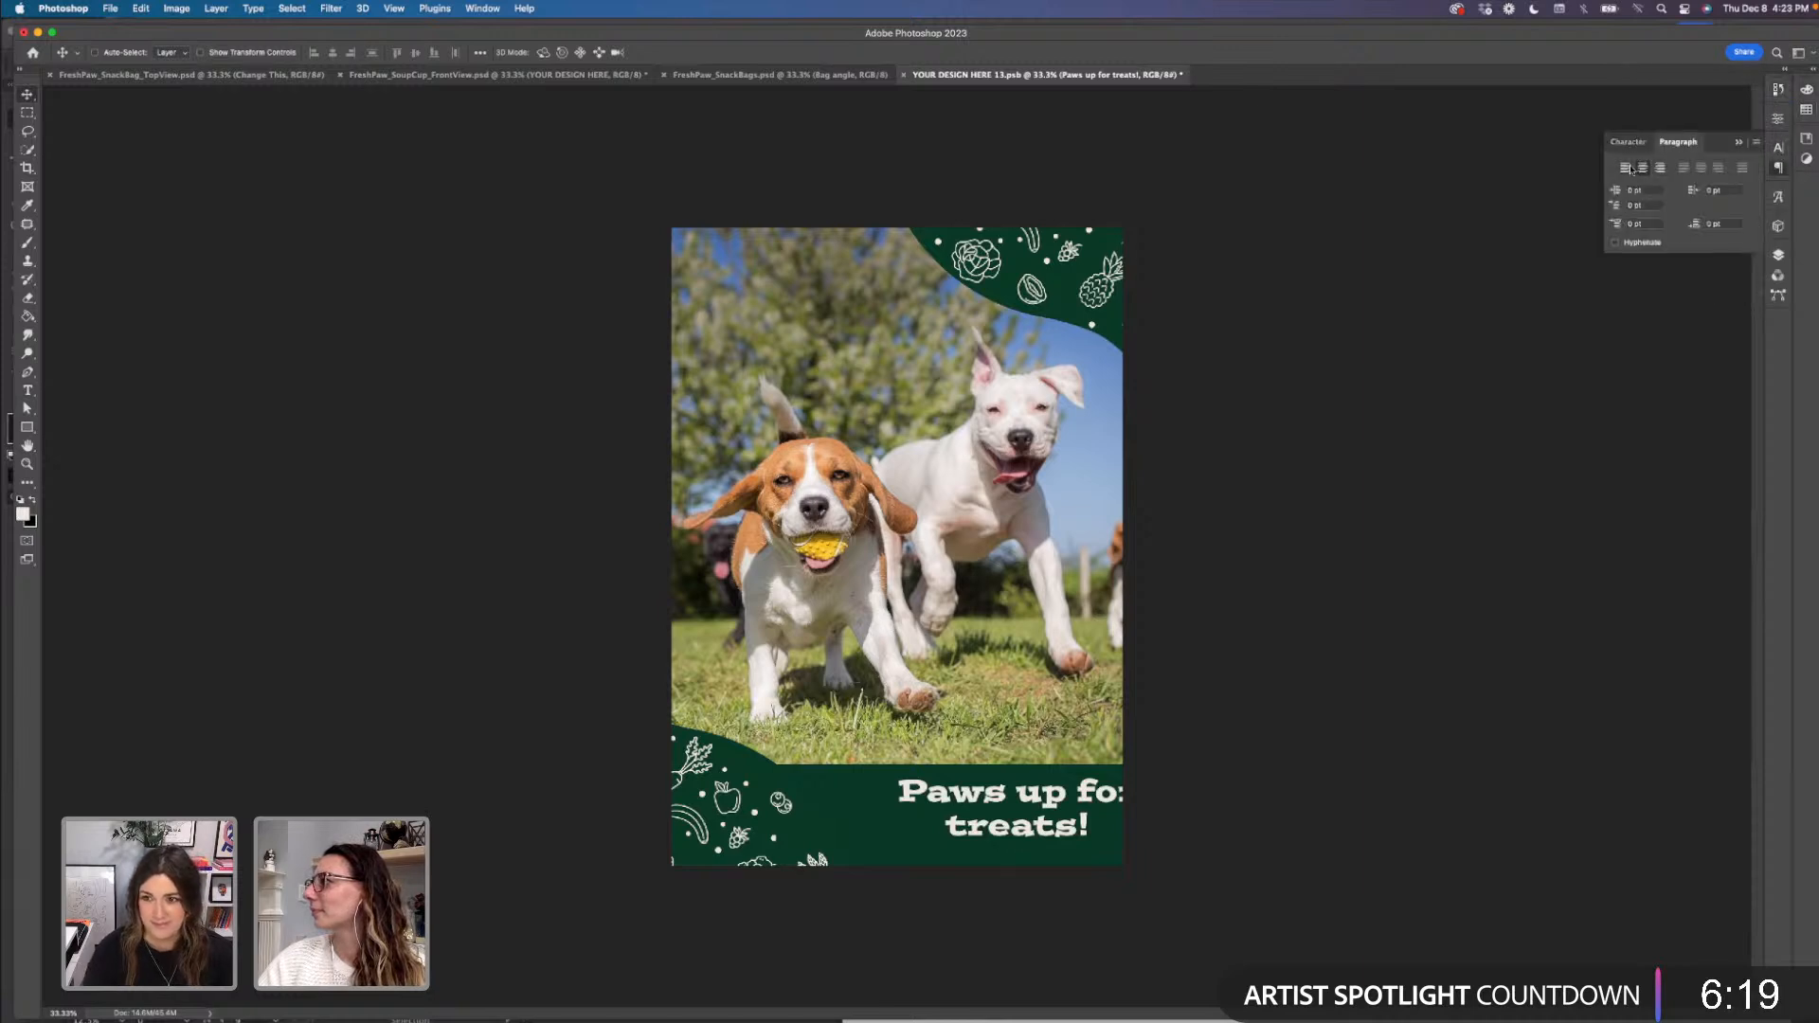
click(1625, 168)
drag(1061, 802, 896, 810)
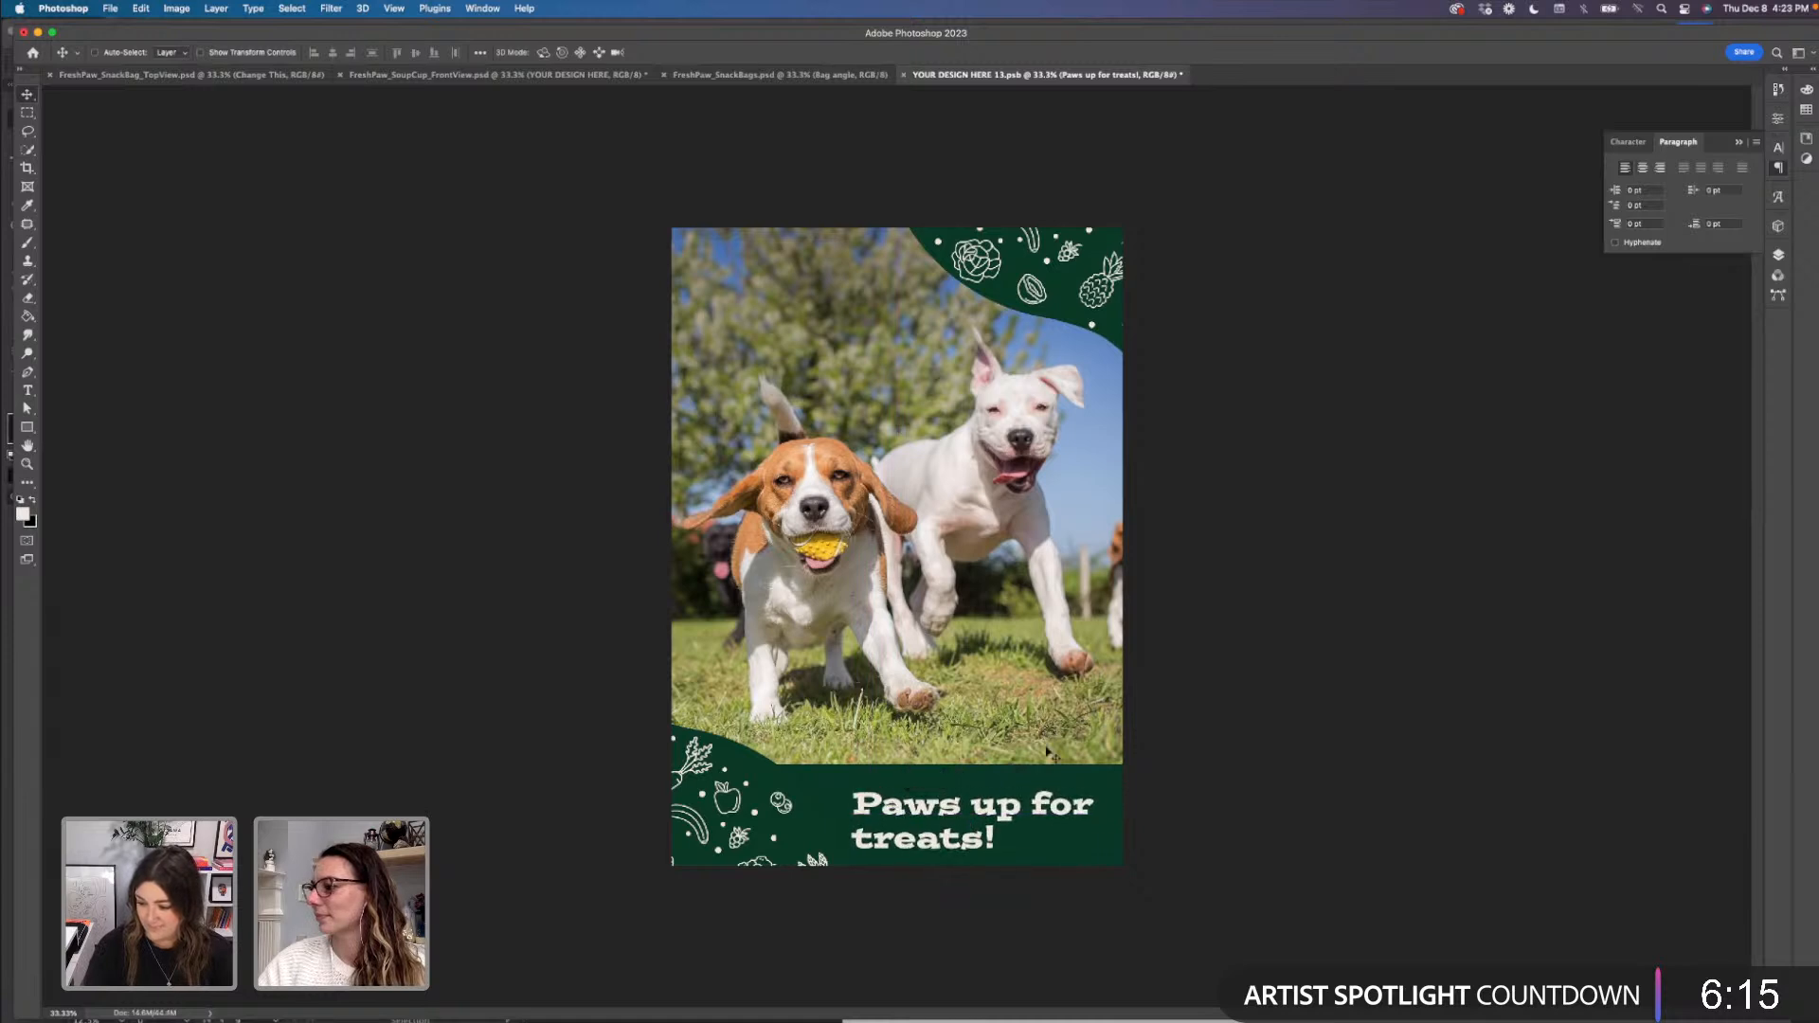
key(Up)
key(Up)
key(Up)
key(Up)
key(Up)
key(Up)
- Save and close the poster smart object, and save the soup cup mockup
key(super+s)
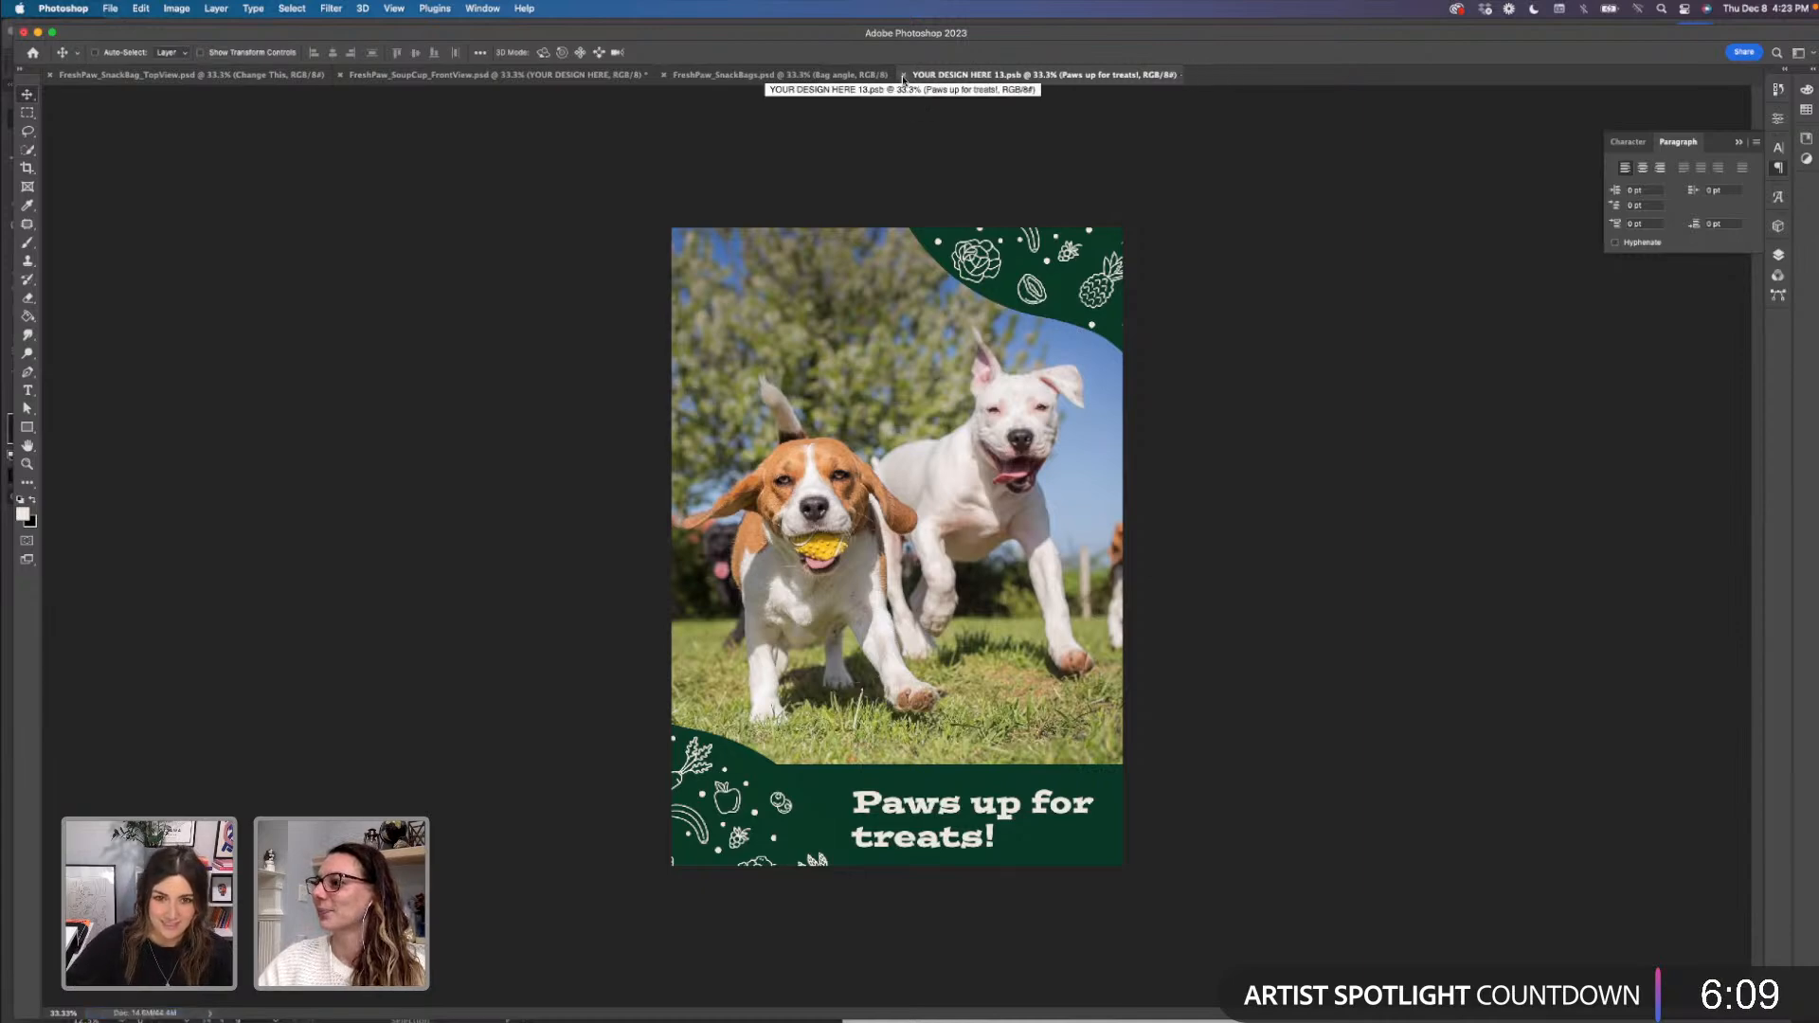
click(903, 75)
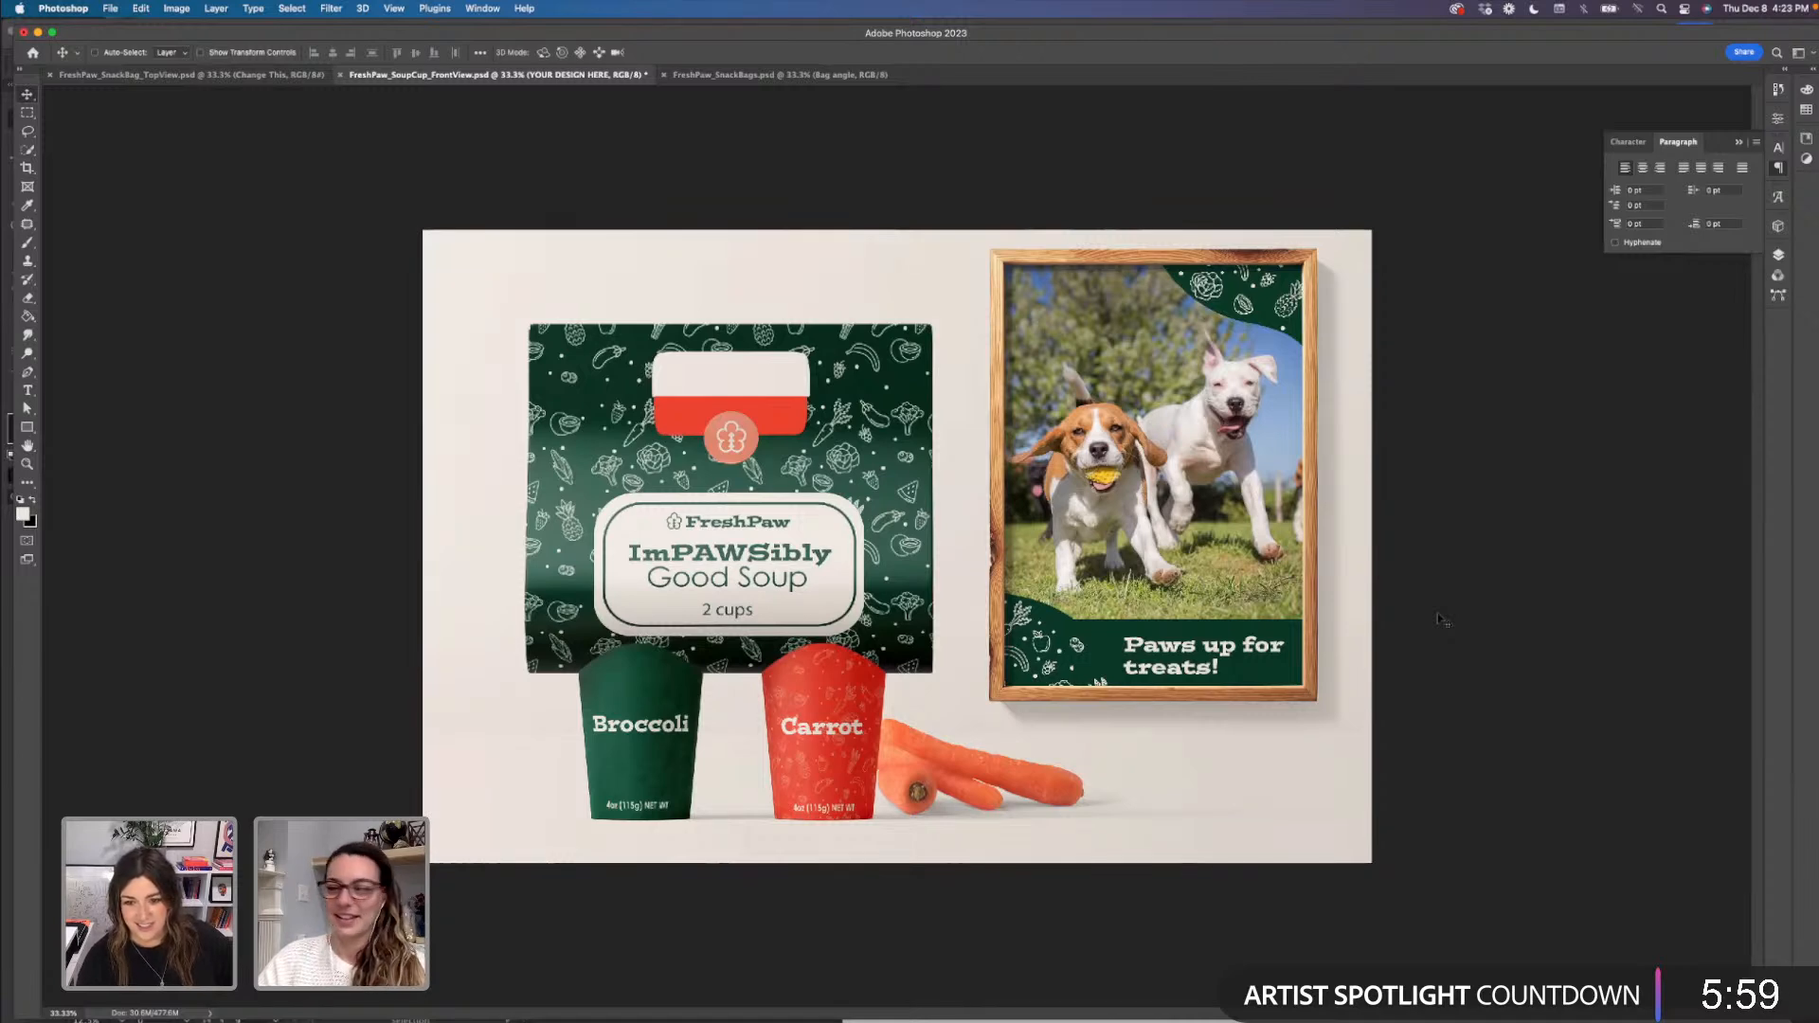
key(super+s)
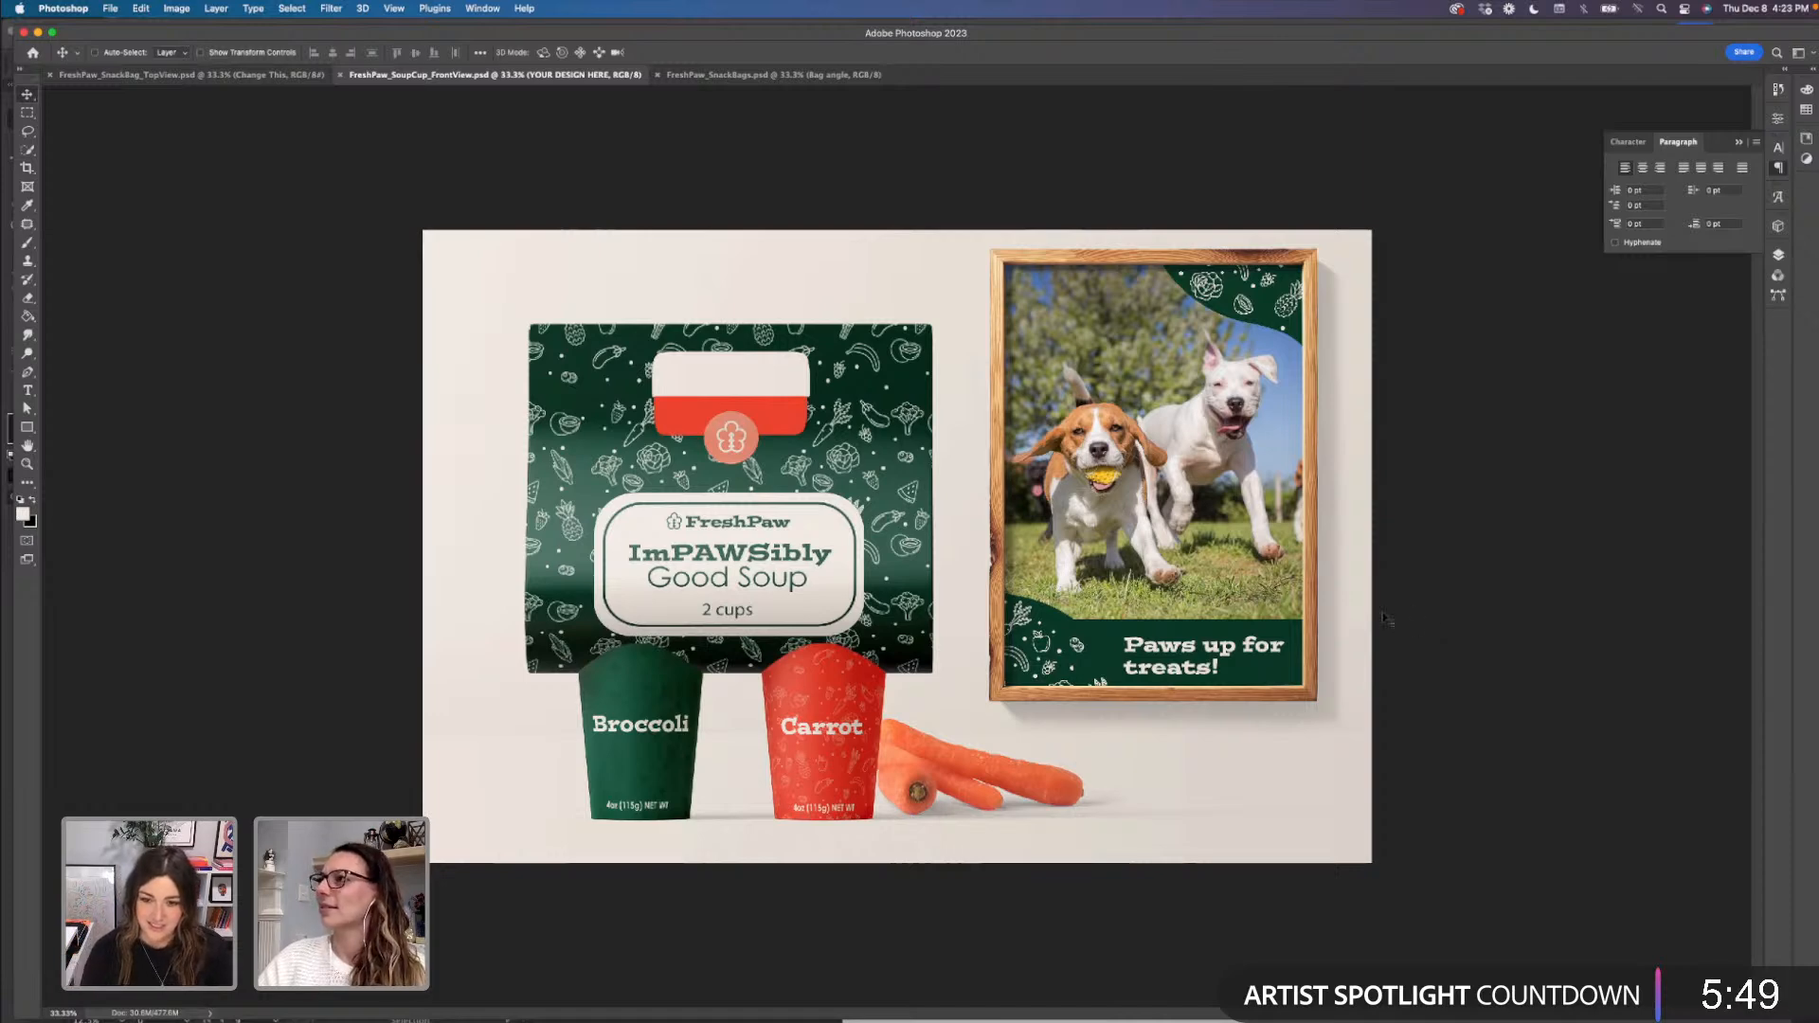
- Reopen the poster's YOUR DESIGN HERE smart object, rebreak the headline as "Paws up" over "for treats!", and save it
click(1778, 255)
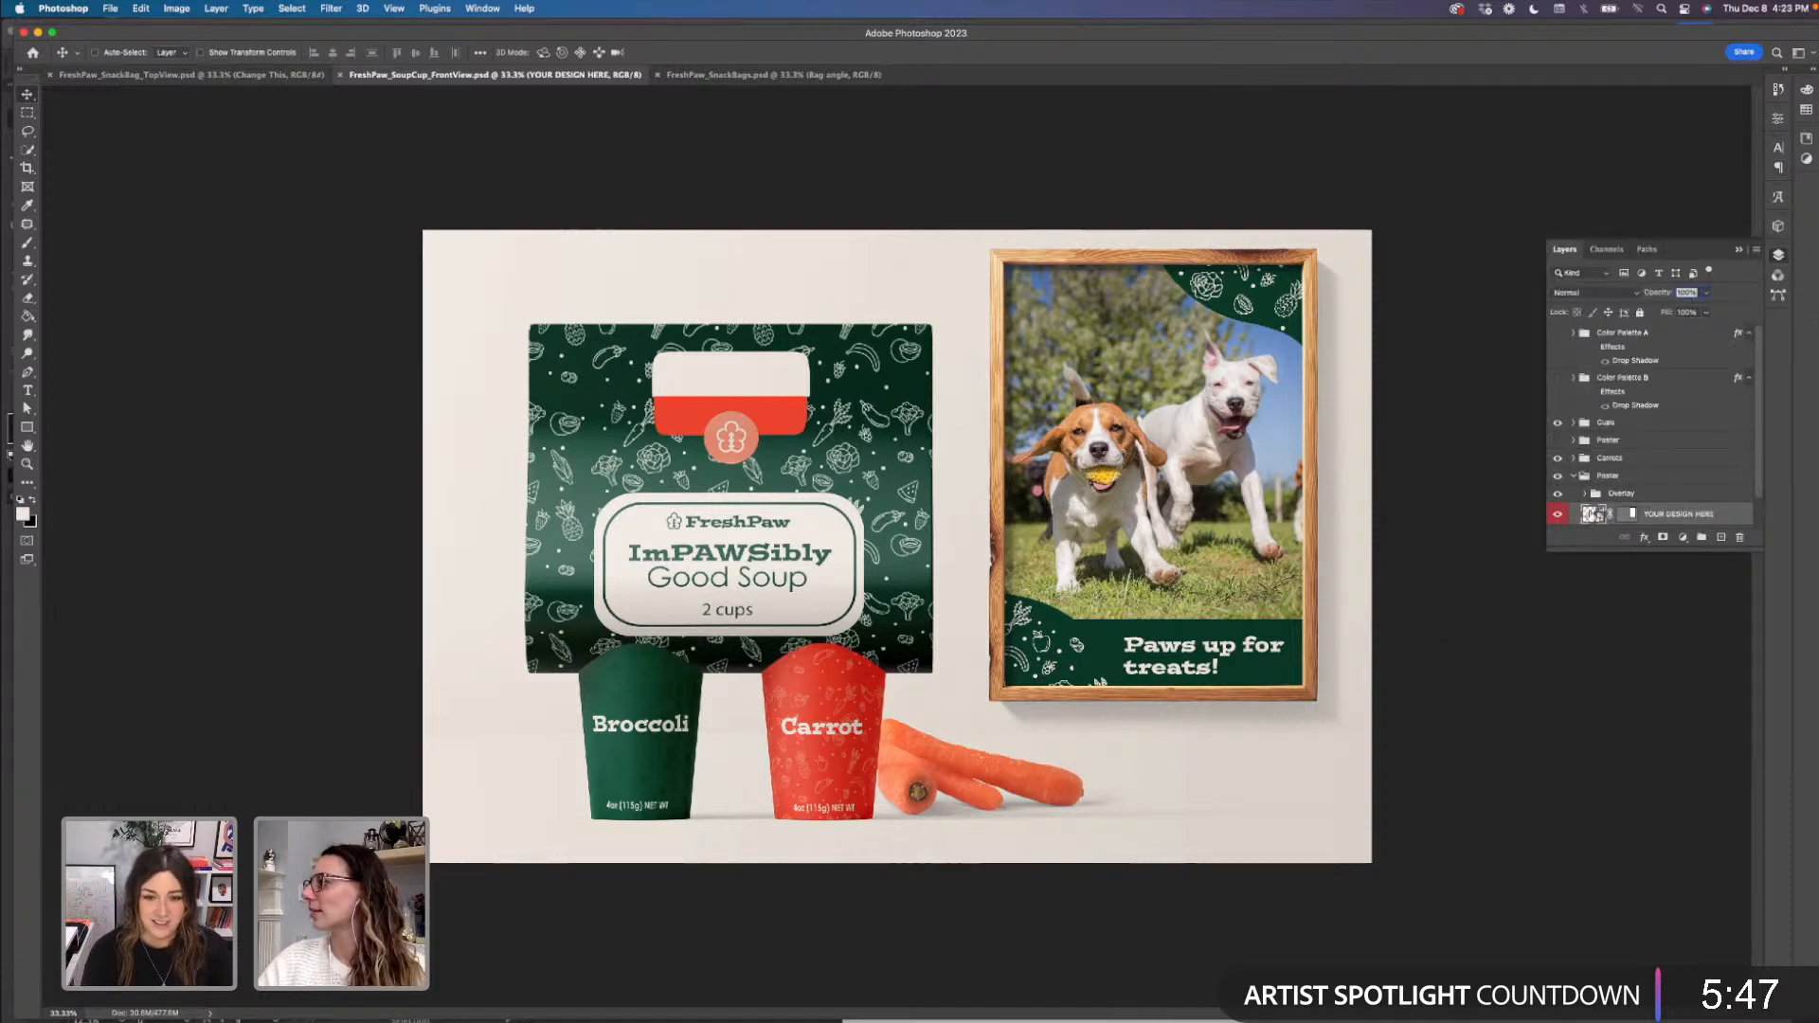
double_click(1592, 513)
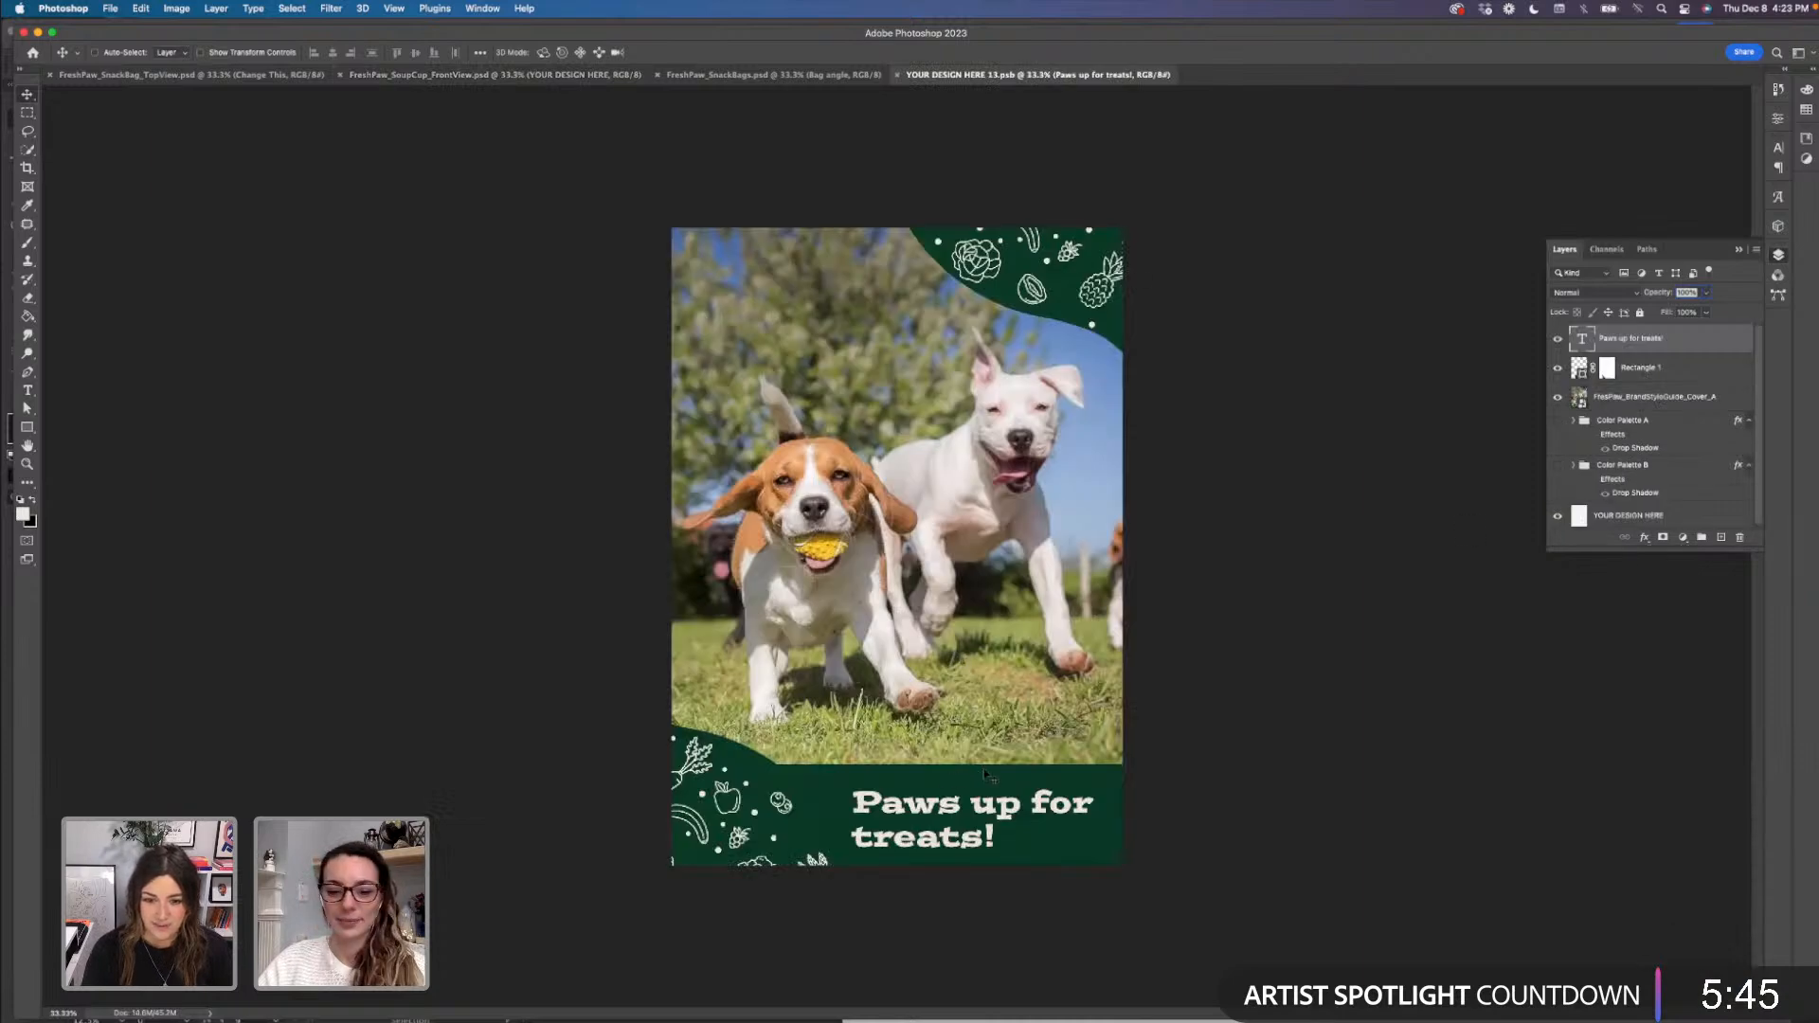
key(t)
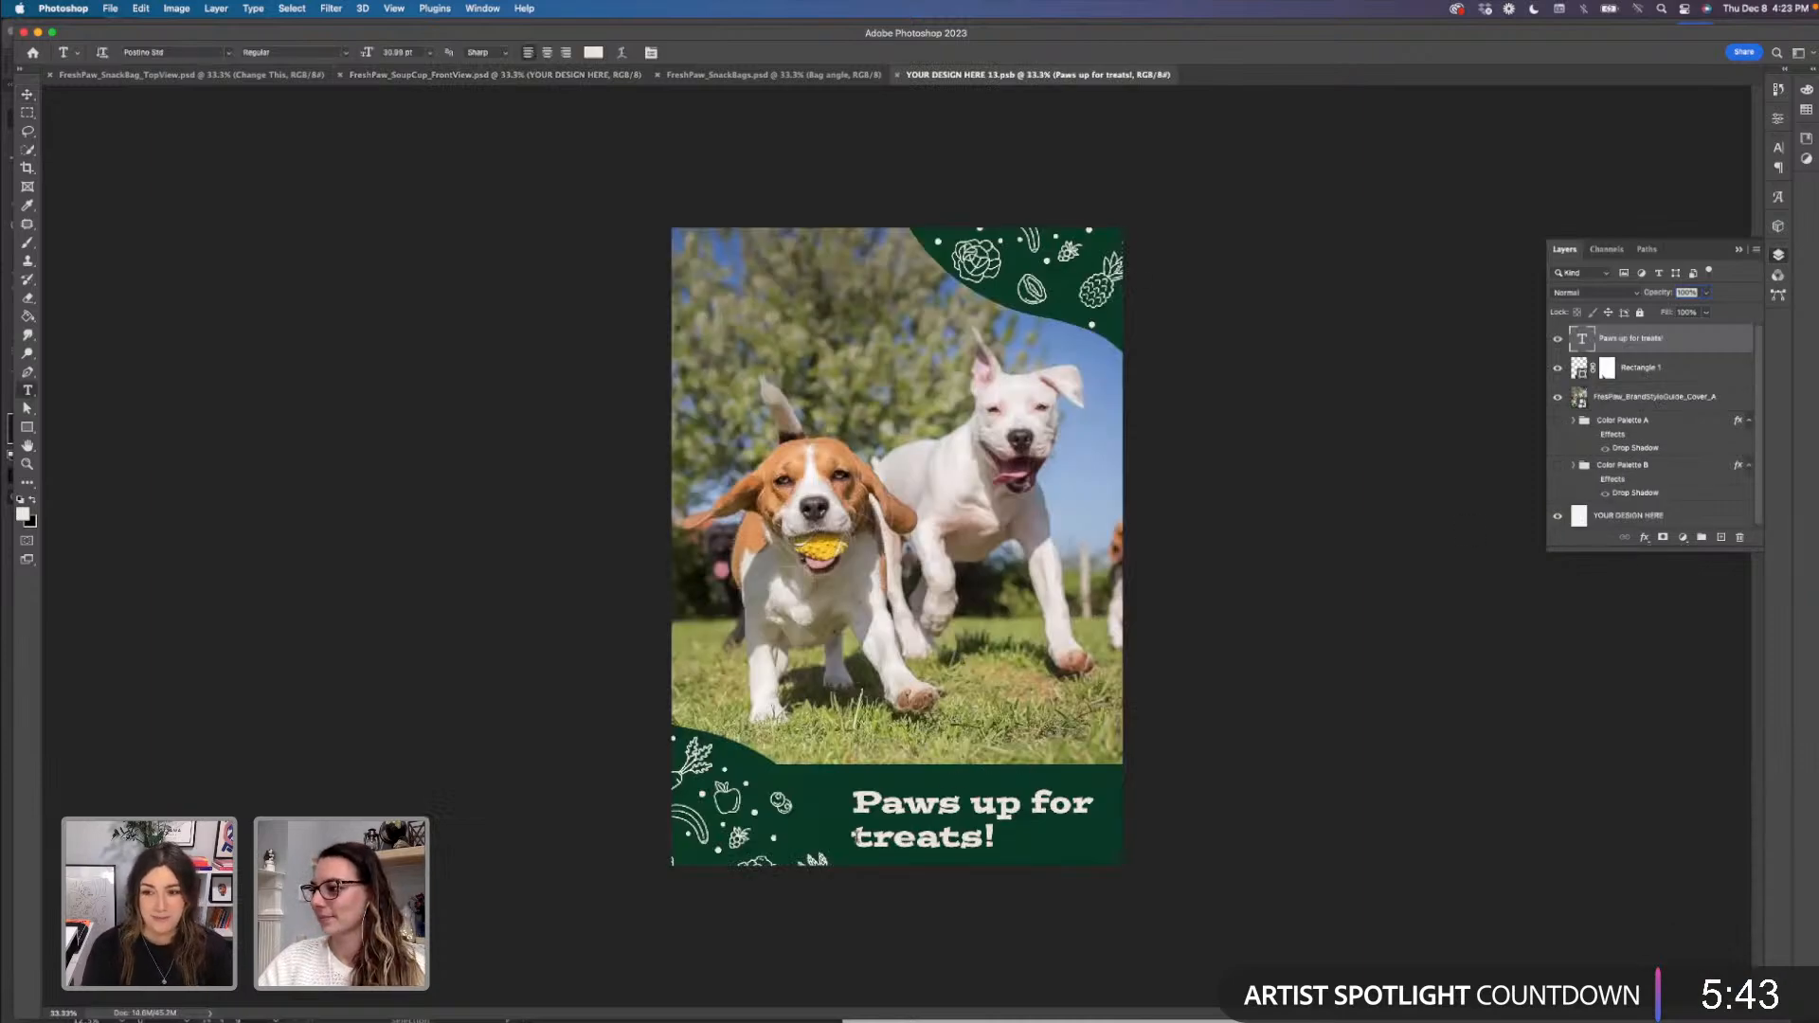
click(852, 837)
key(BackSpace)
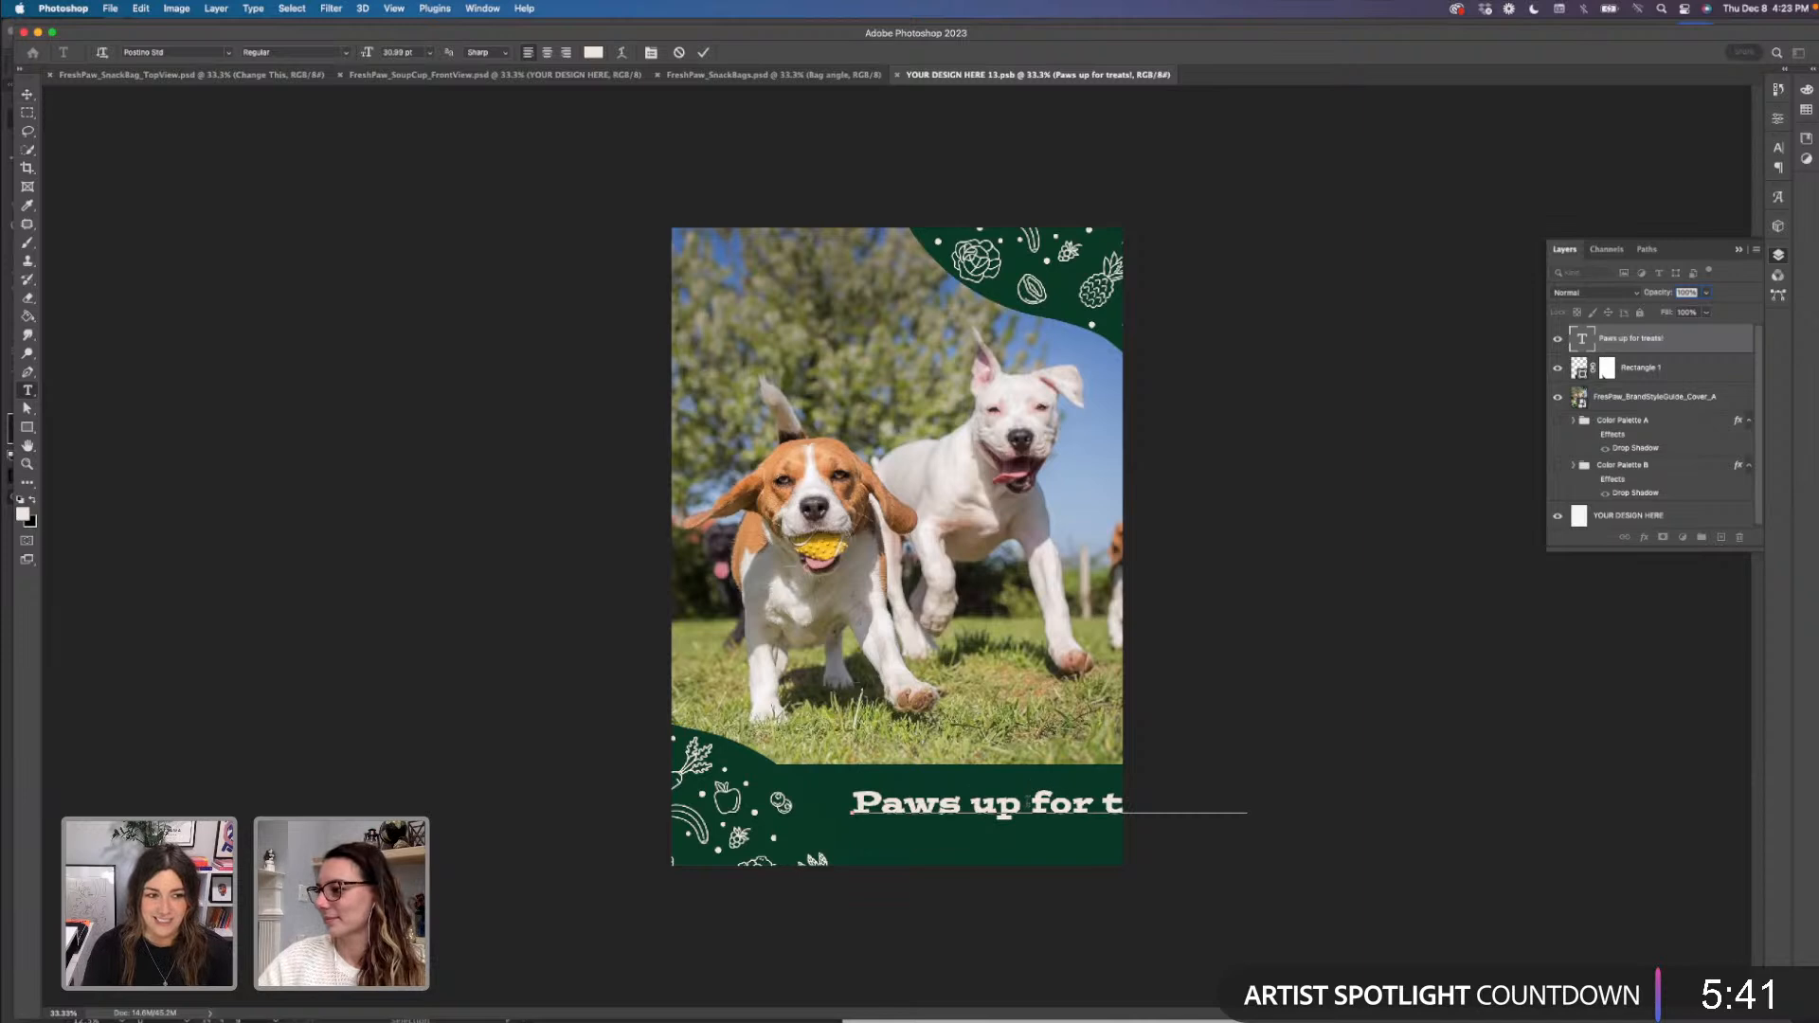
click(1031, 804)
key(BackSpace)
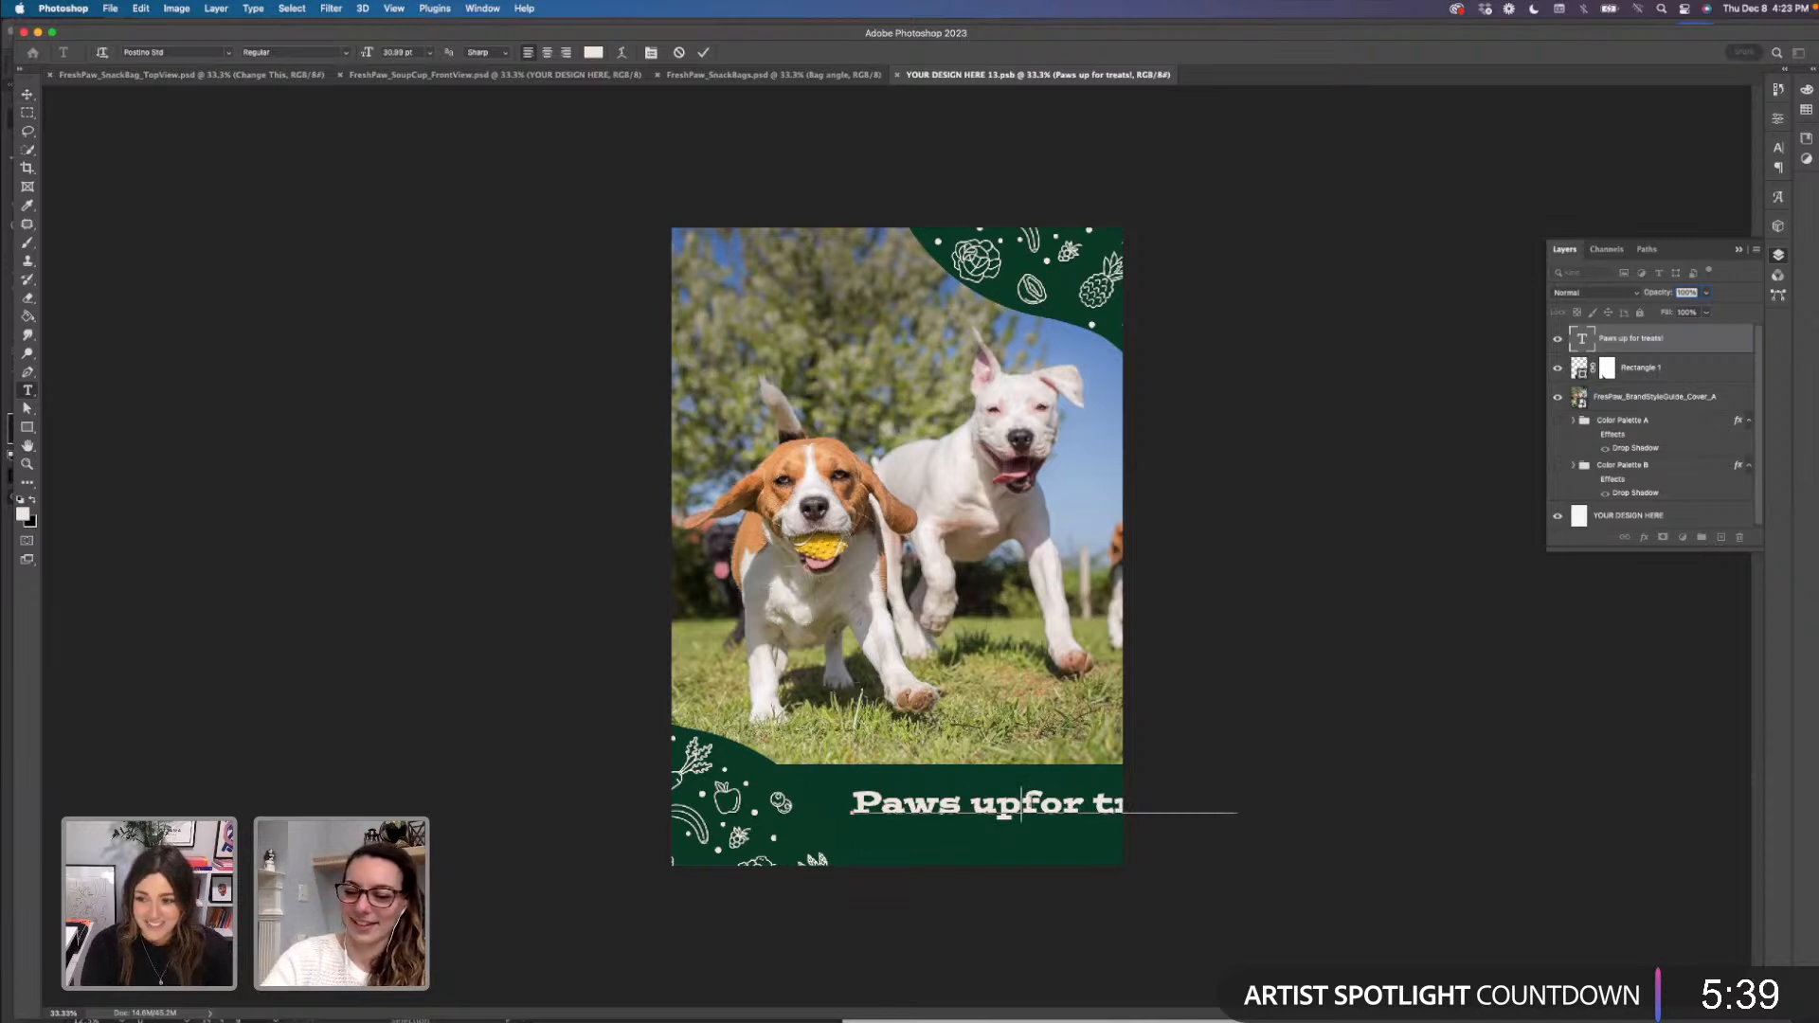
key(Return)
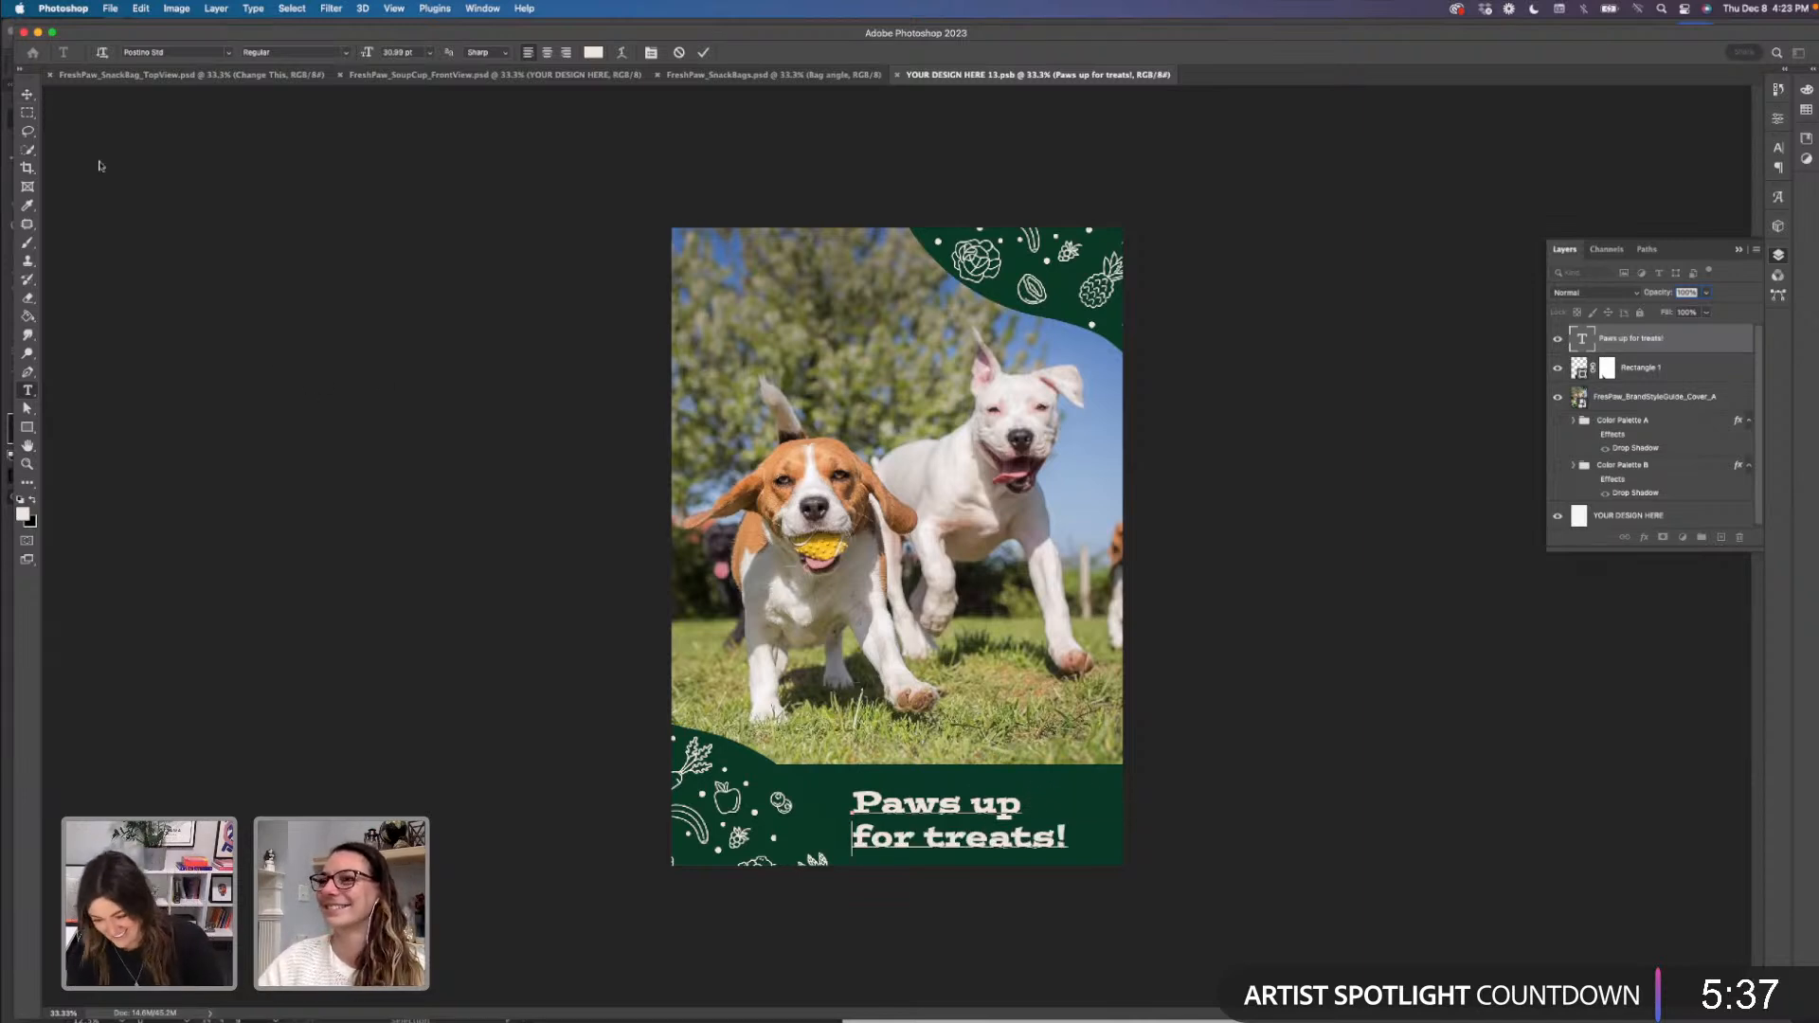
click(30, 97)
key(super+s)
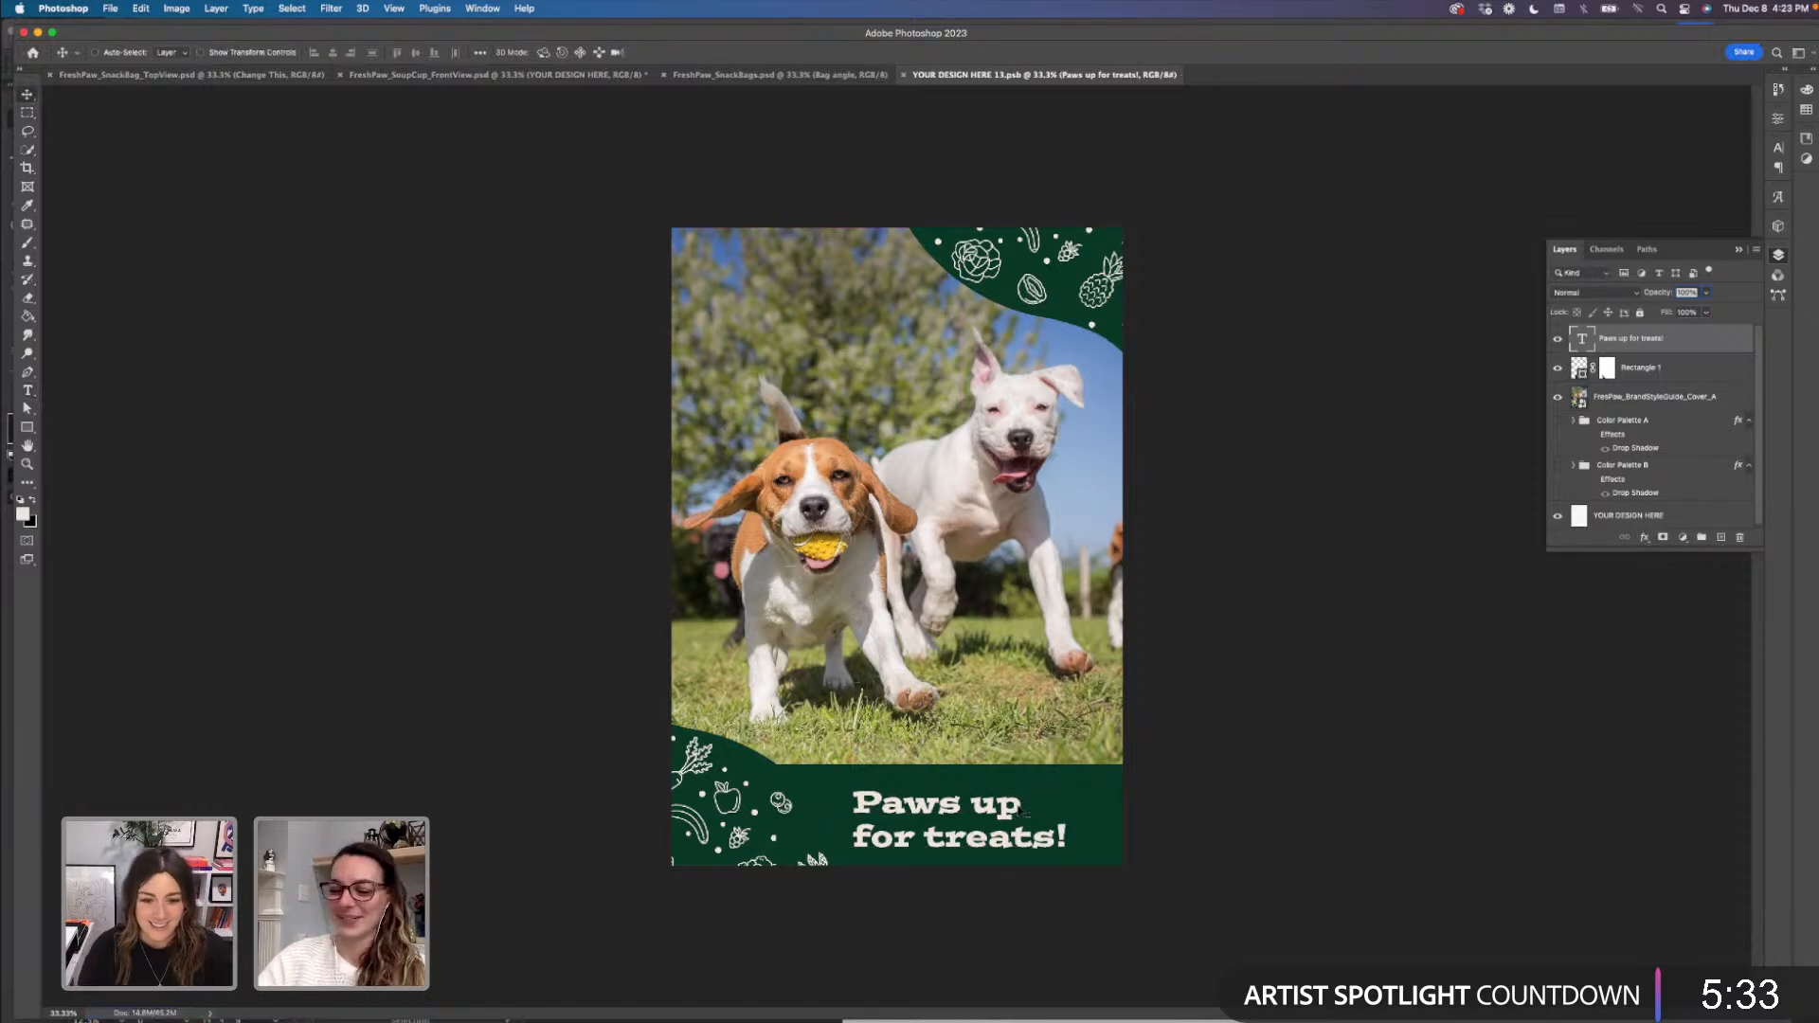
- Nudge the headline up slightly, save and close the poster smart object, and save the mockup
key(shift+Up)
key(super+s)
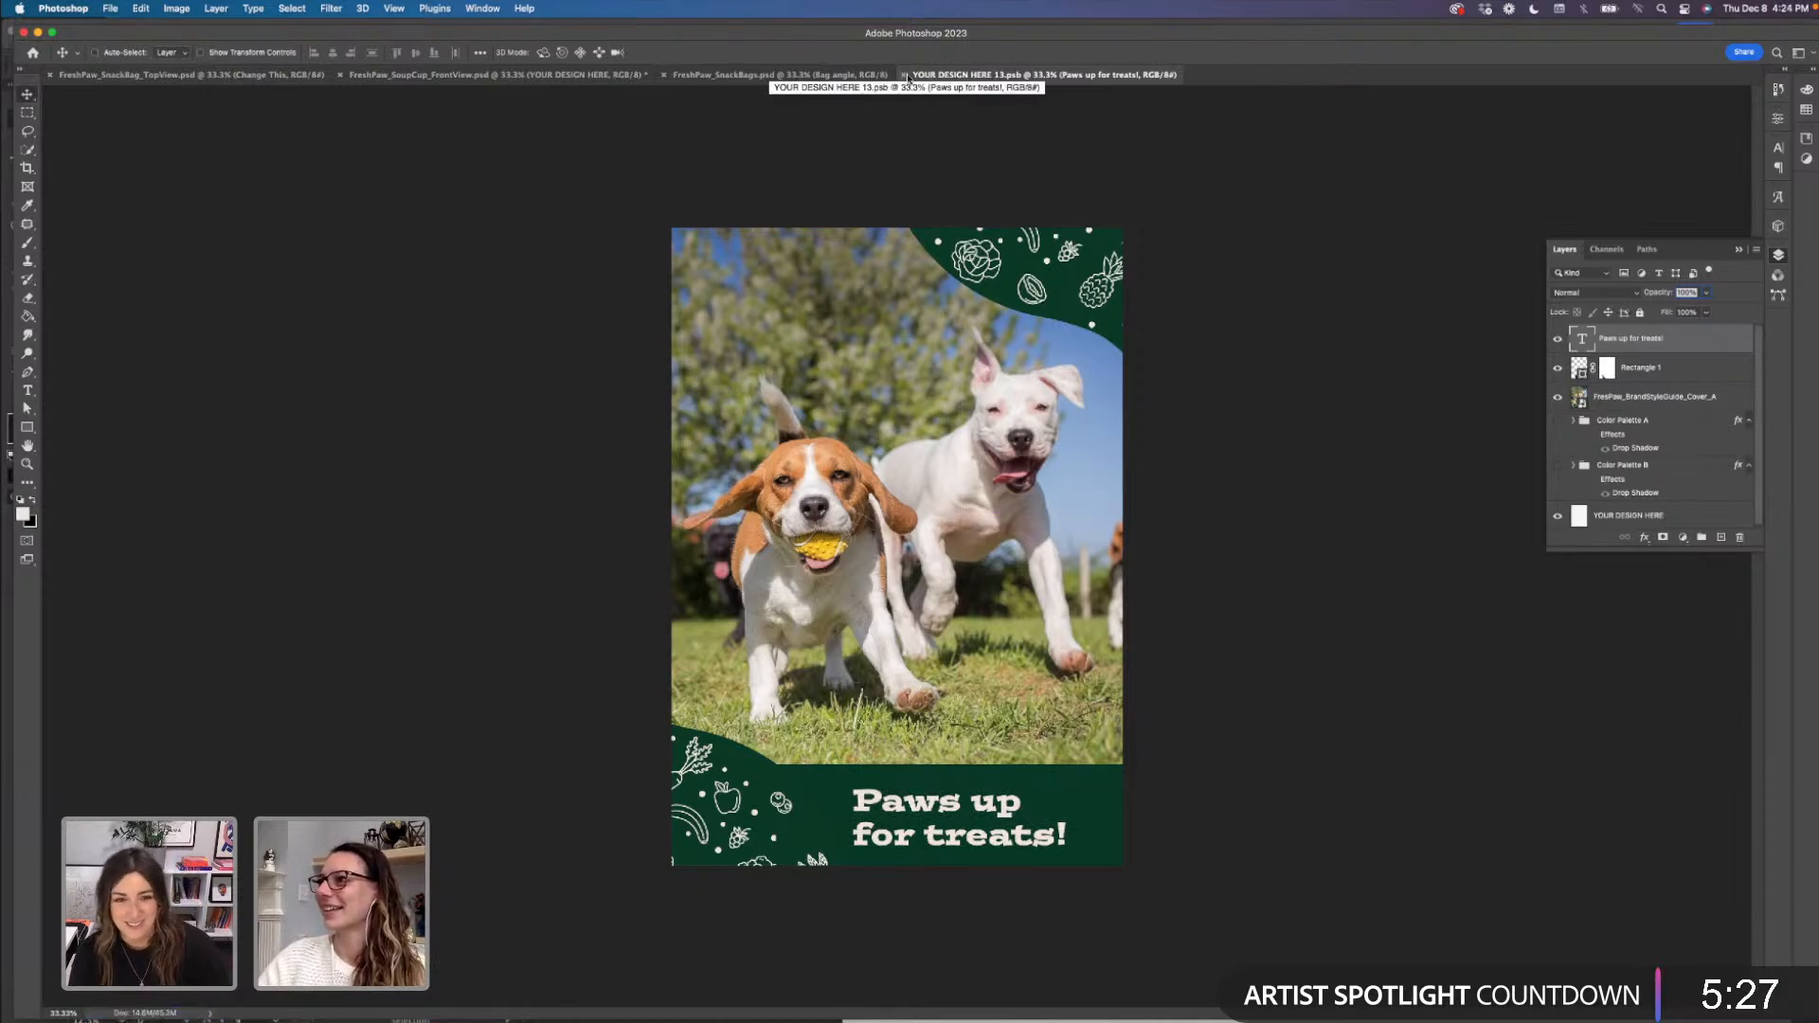
click(905, 75)
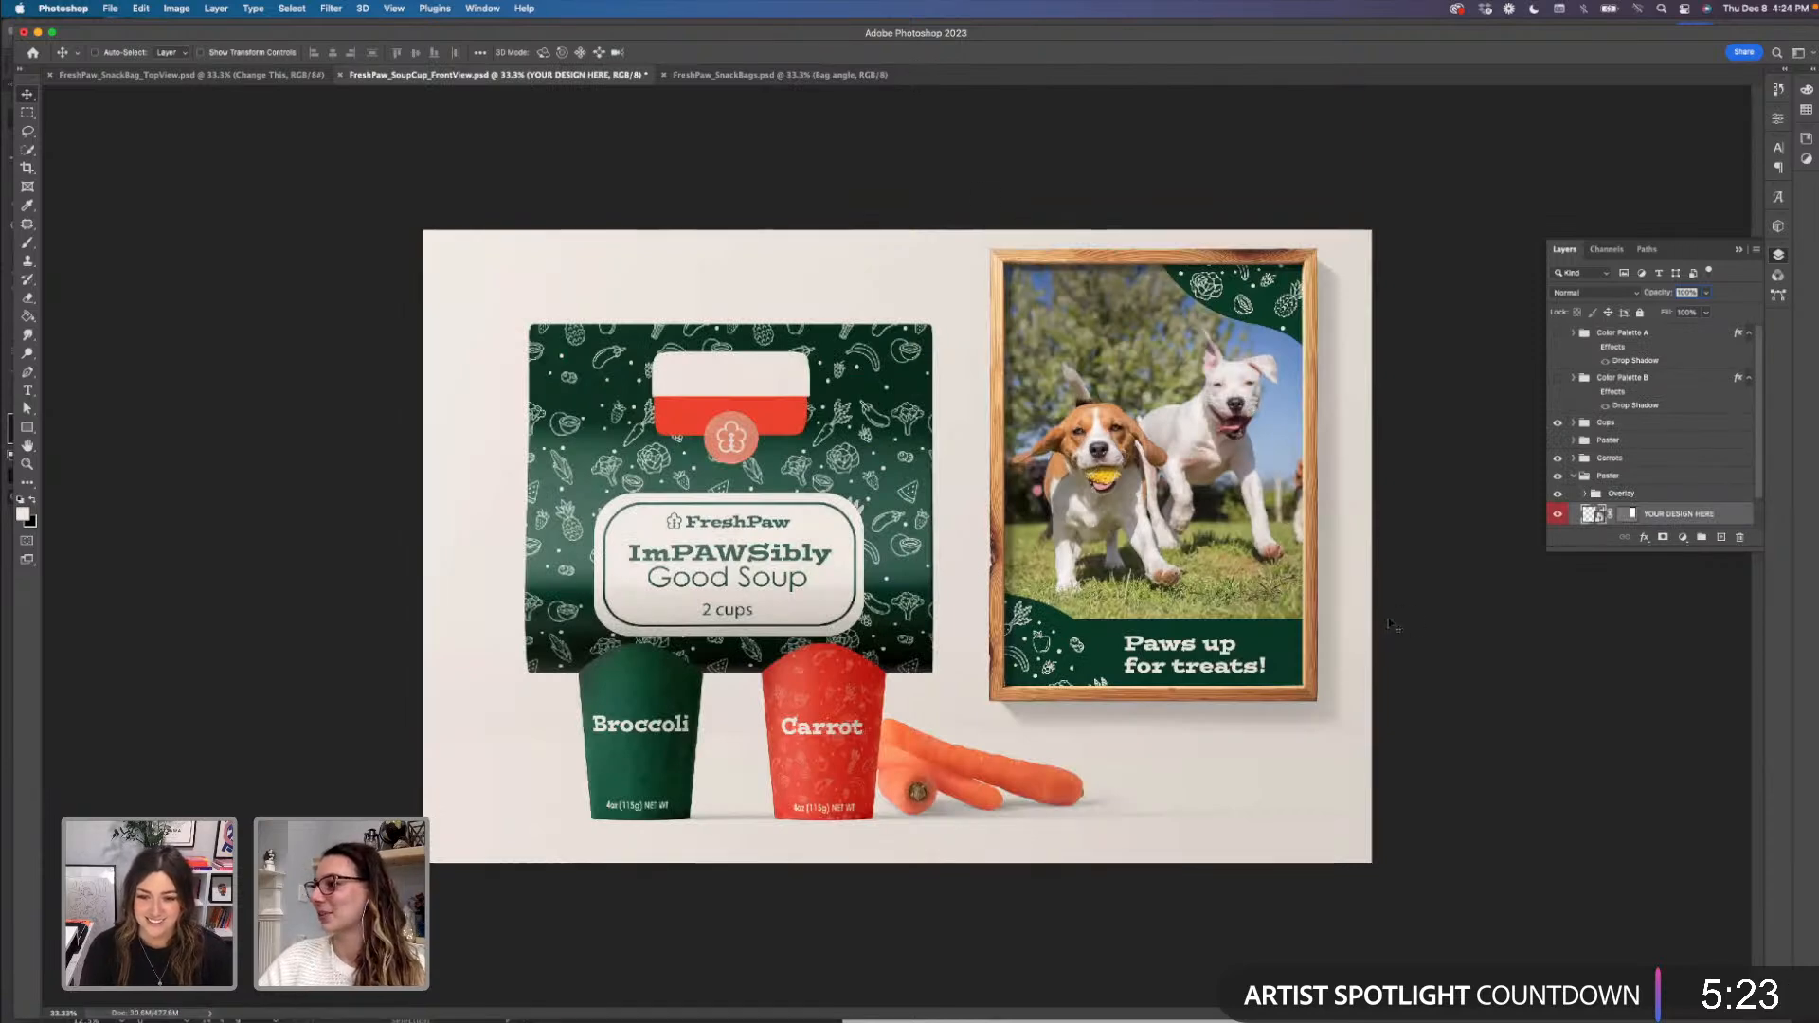
key(super+s)
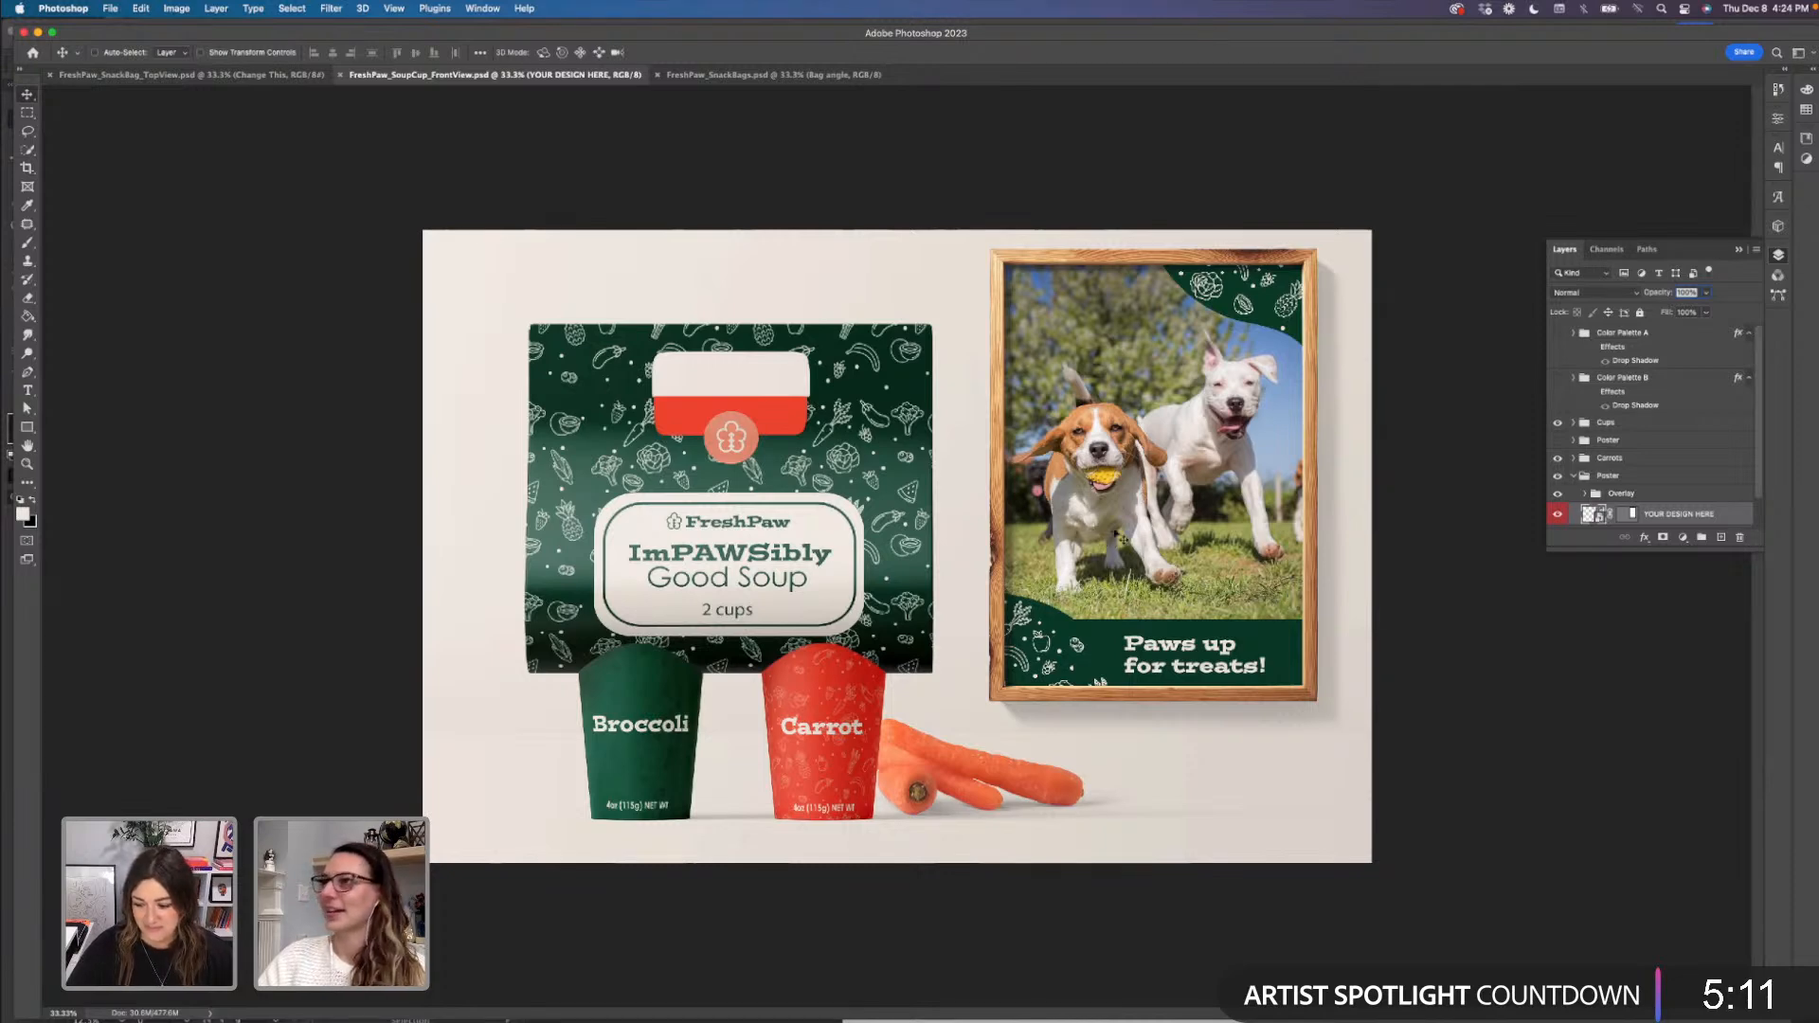
- Export the mockup as a JPG named FreshPaw_SoupCup_FrontView to the Adobe Stock Assets folder, and save the document
click(111, 11)
mouse_move(165, 235)
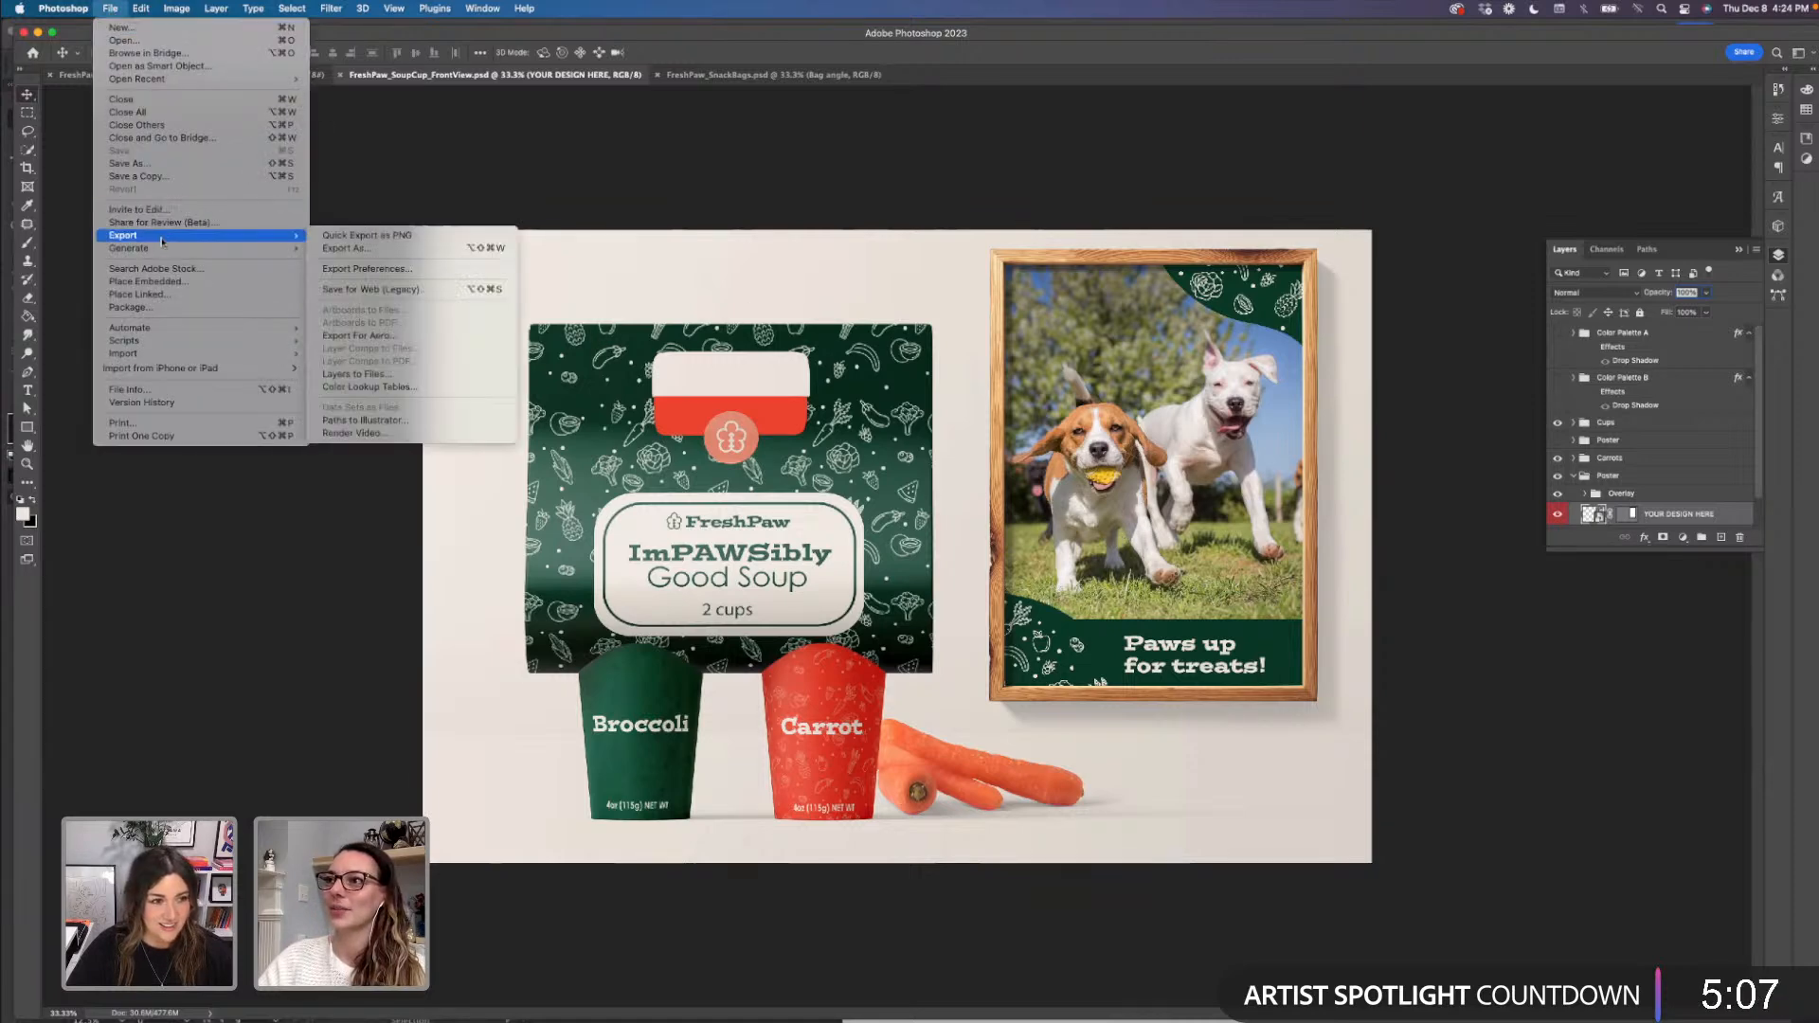
click(333, 248)
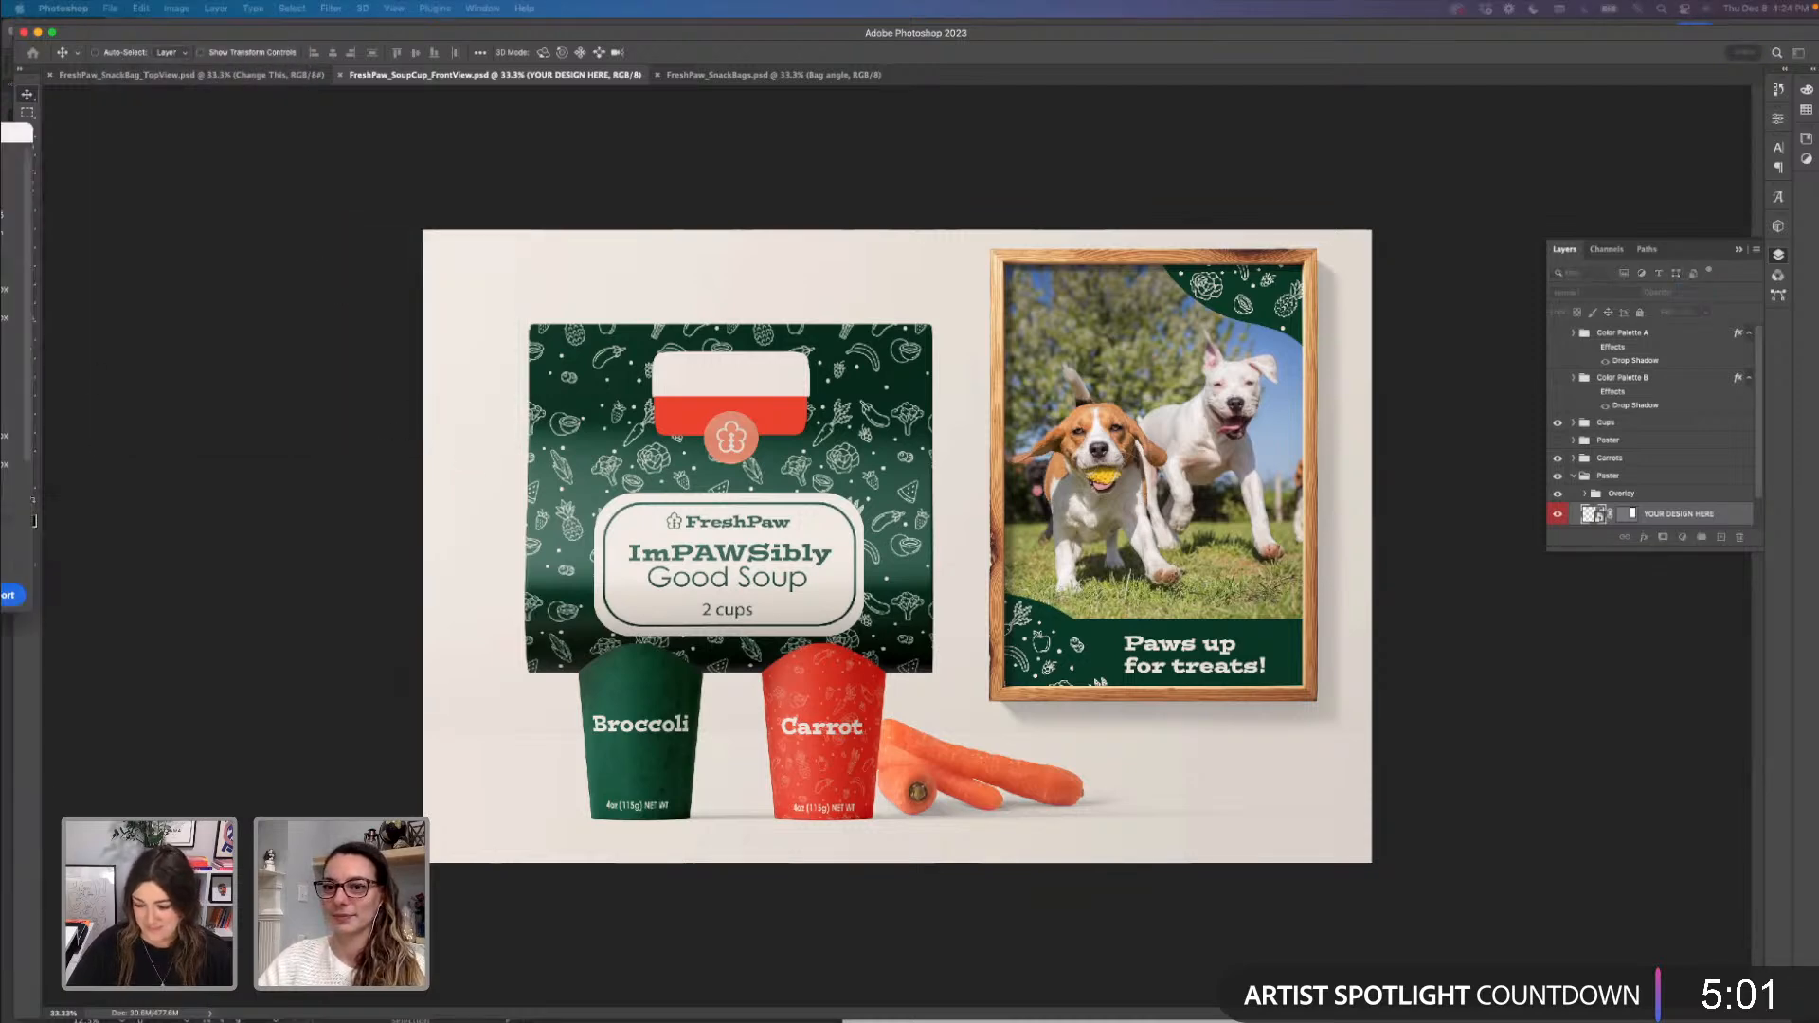
click(883, 740)
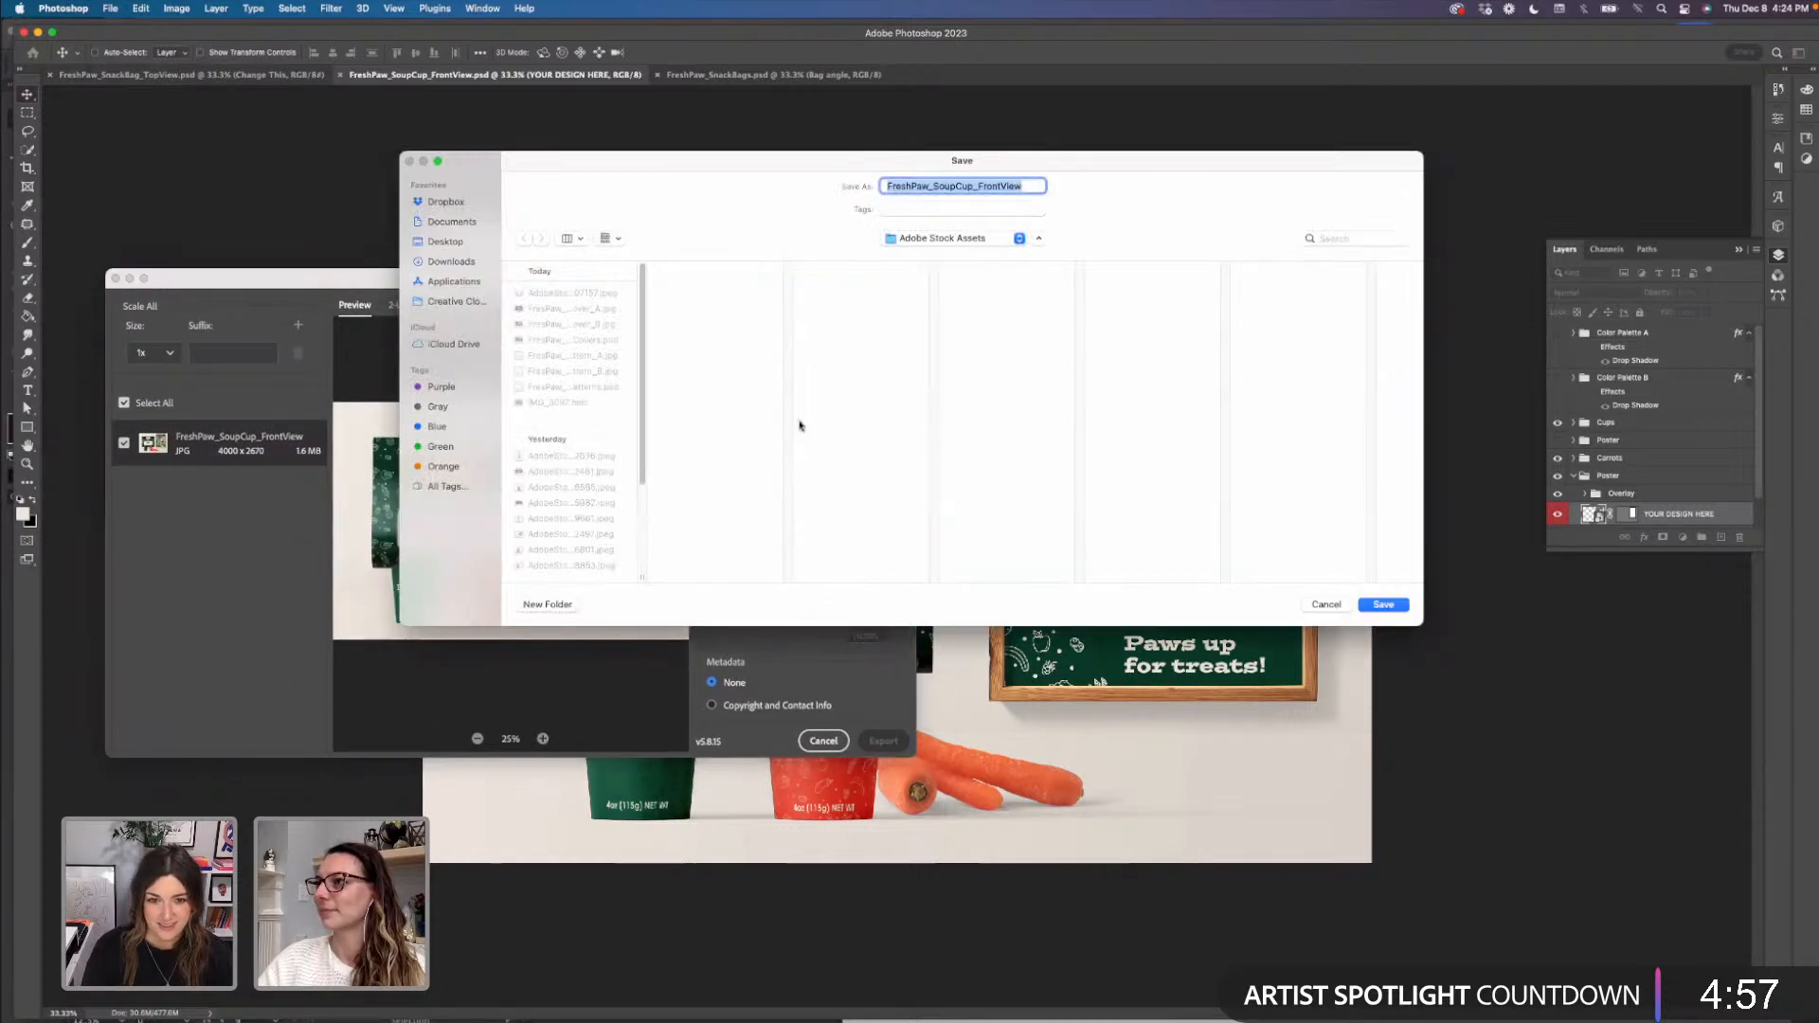
click(1385, 606)
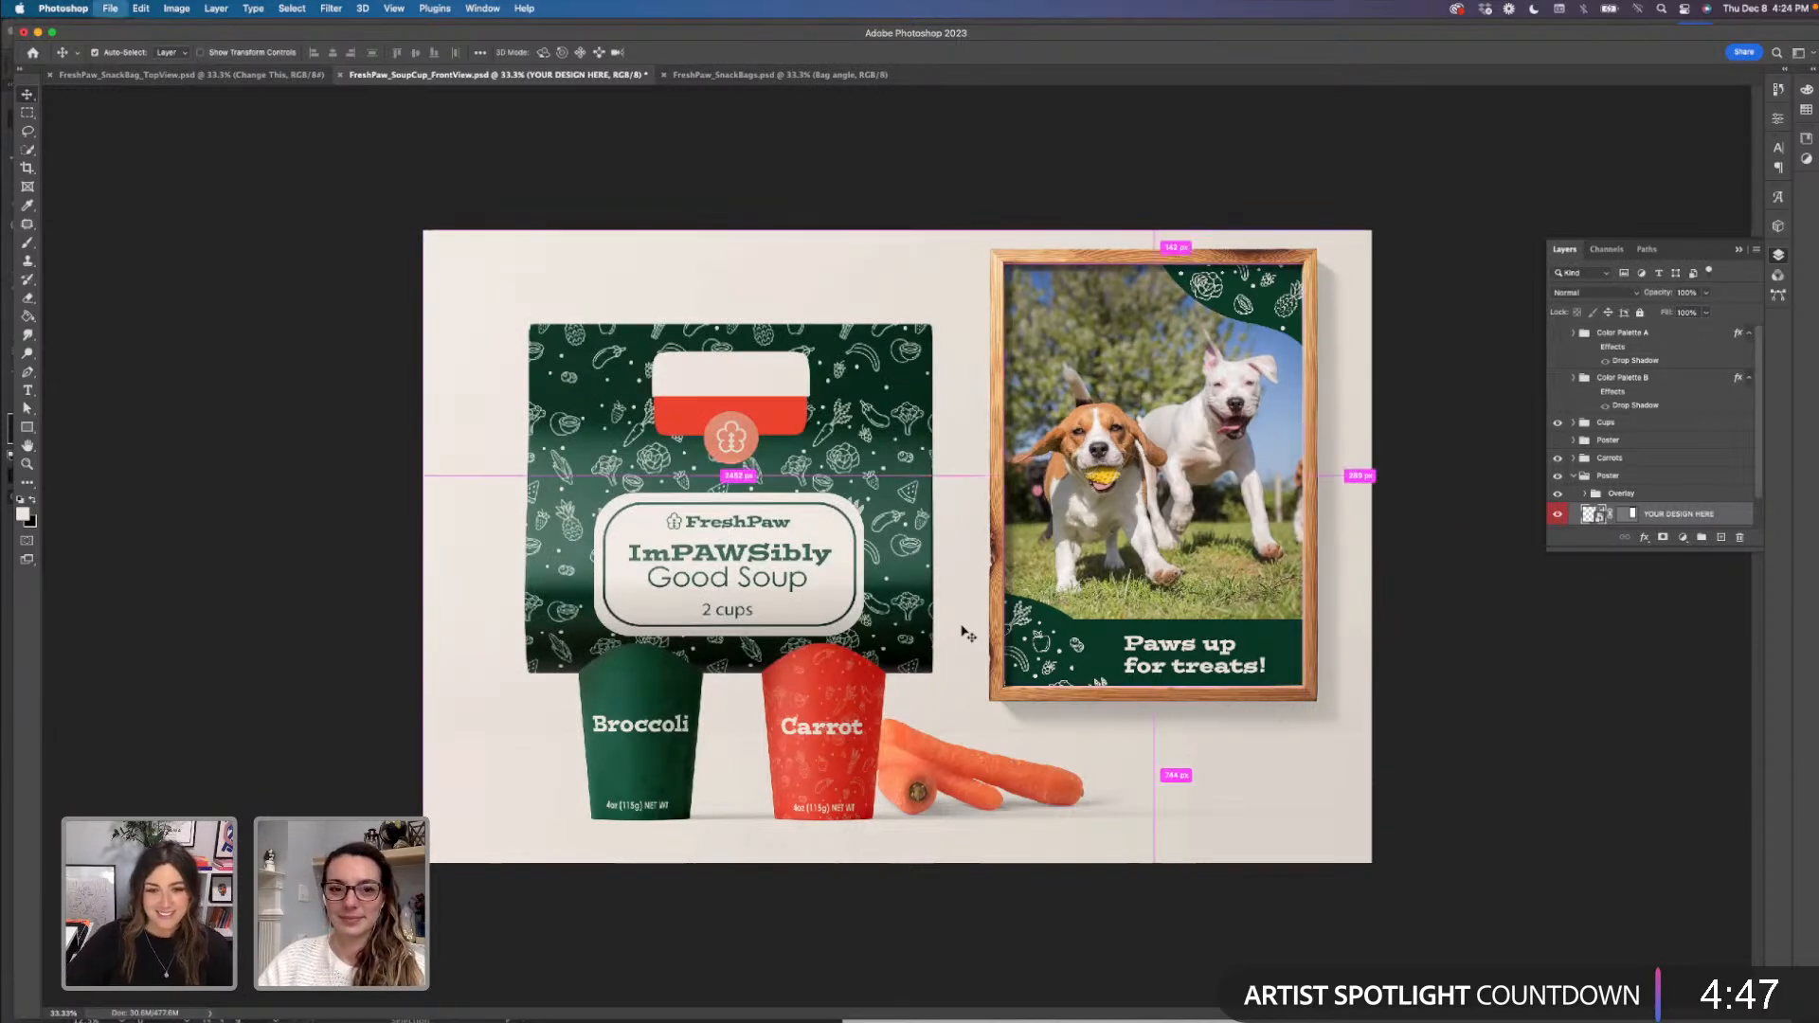
key(super+s)
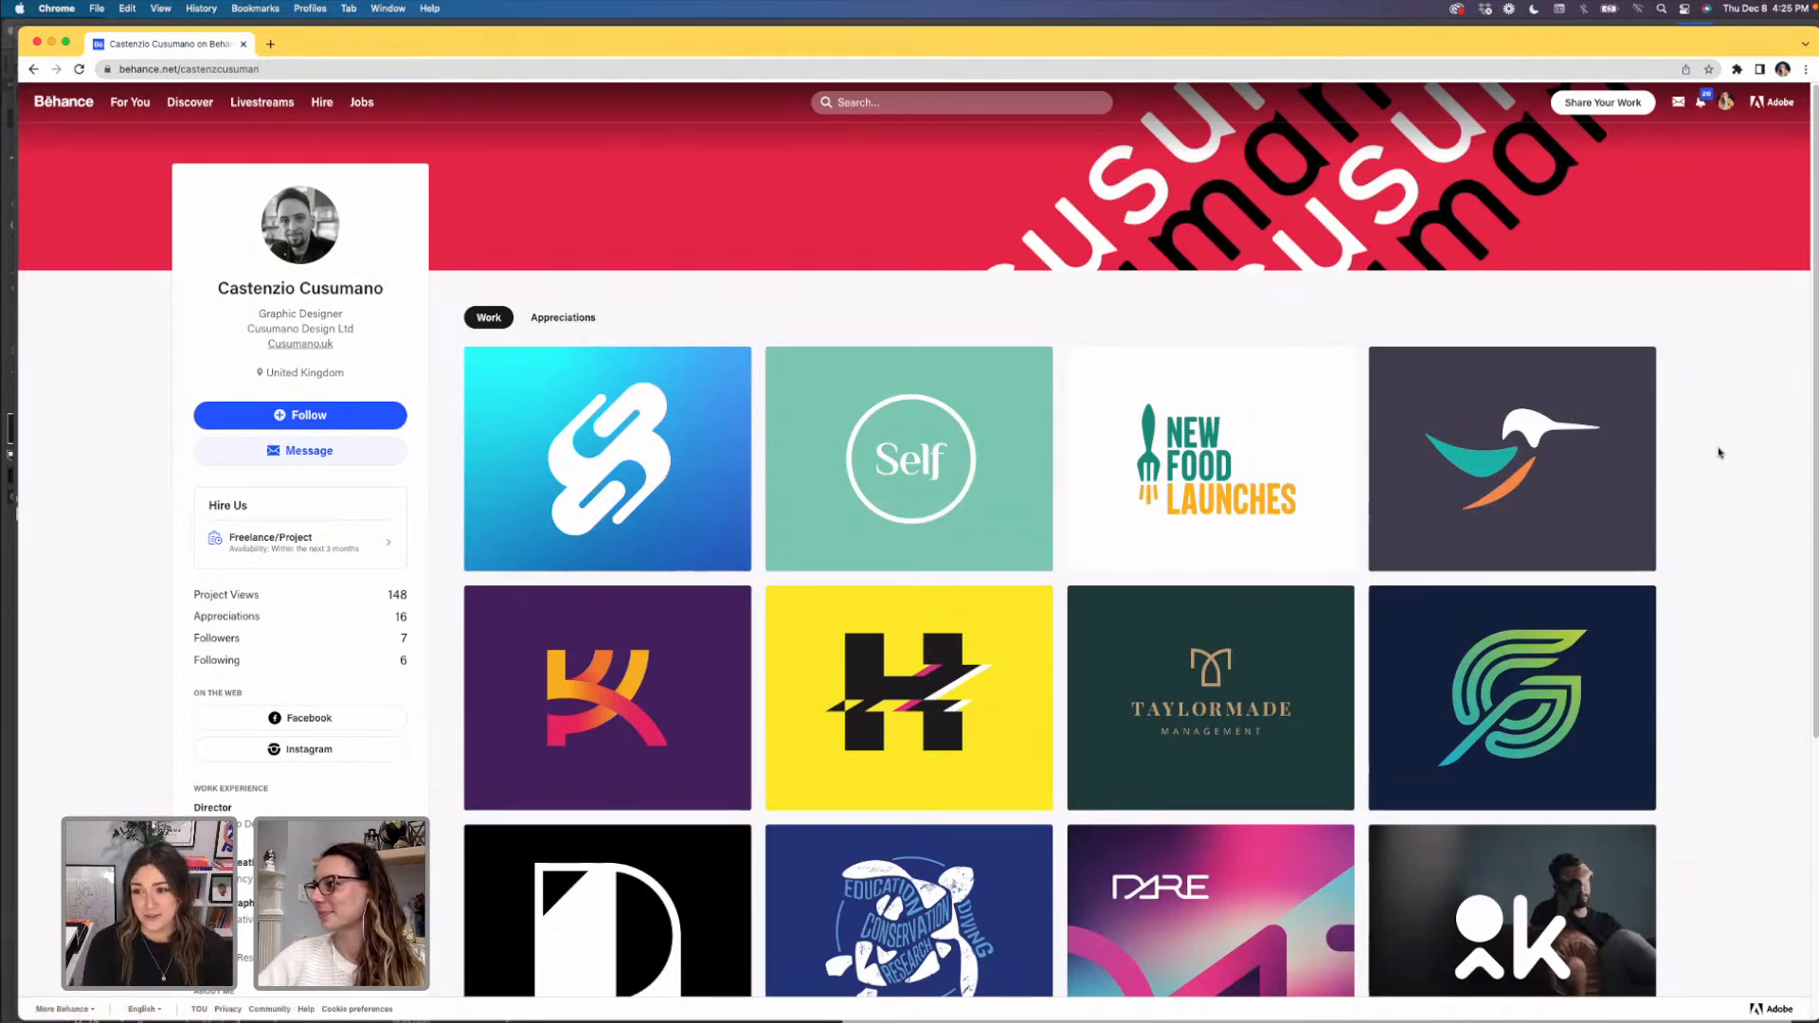
scroll(1720, 452, down, 2)
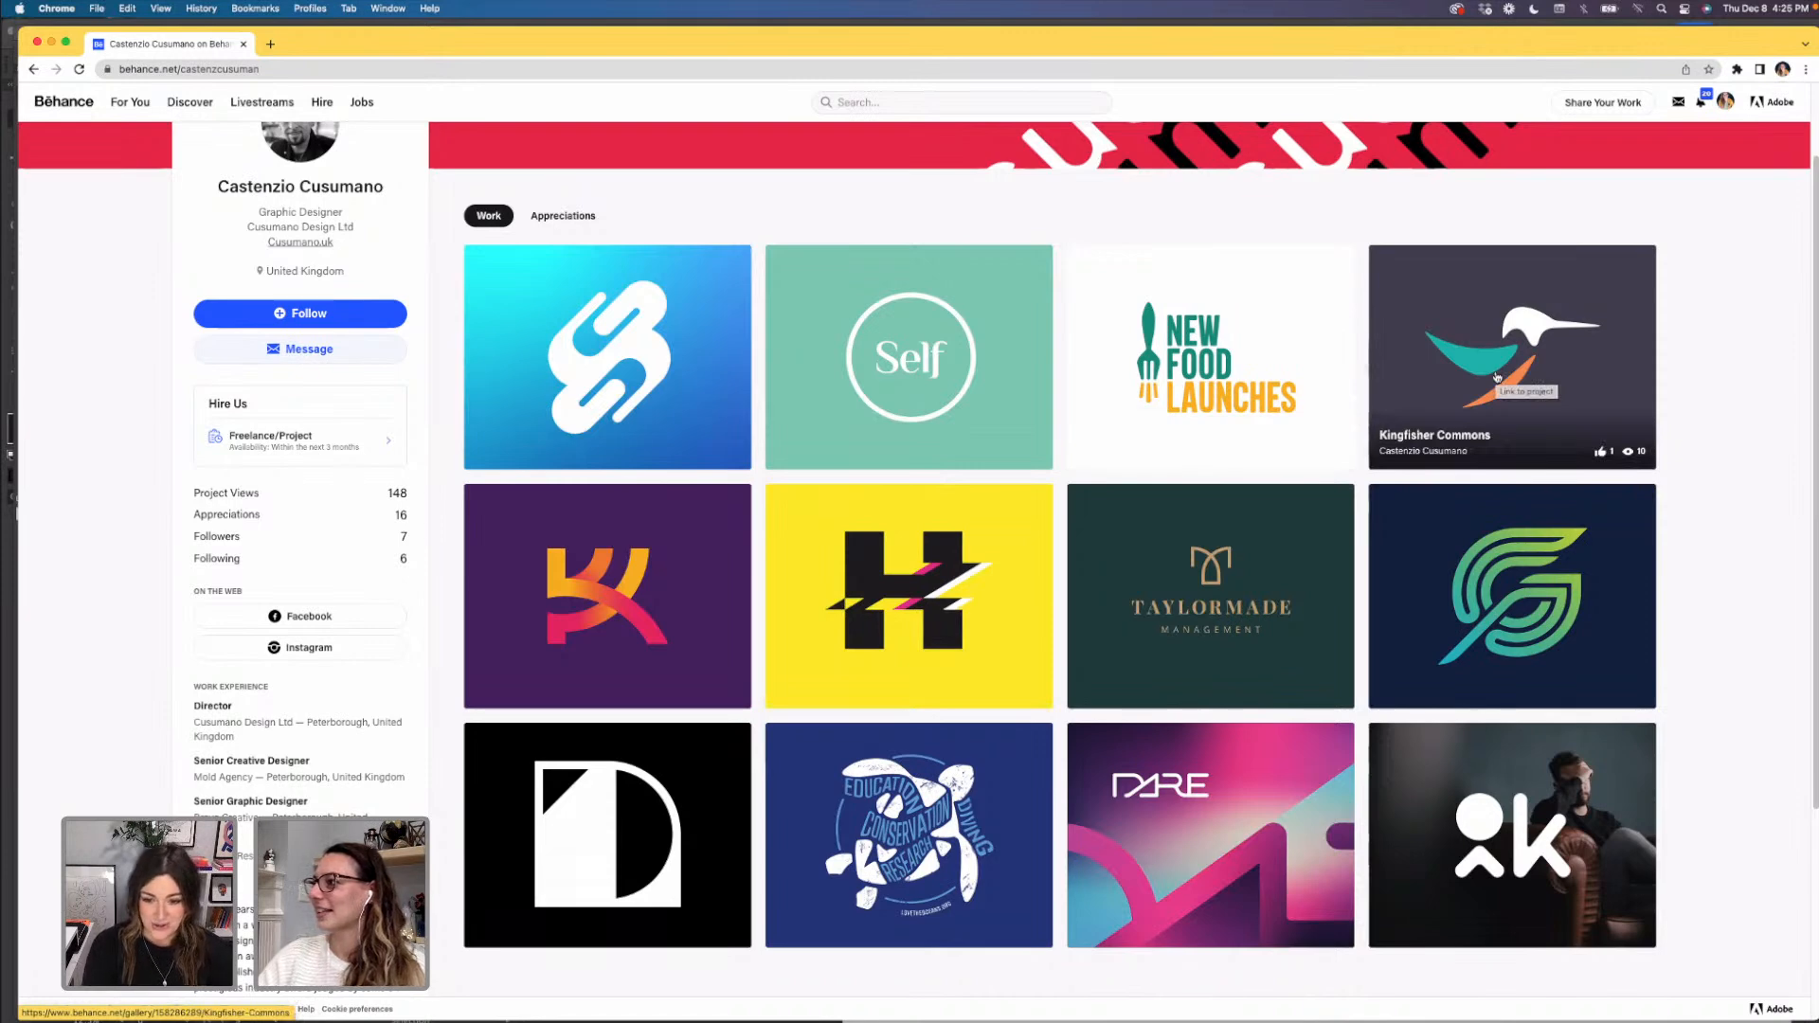
- Open the Self project from the designer's portfolio and examine its logo cover and the self-development community introduction
click(972, 386)
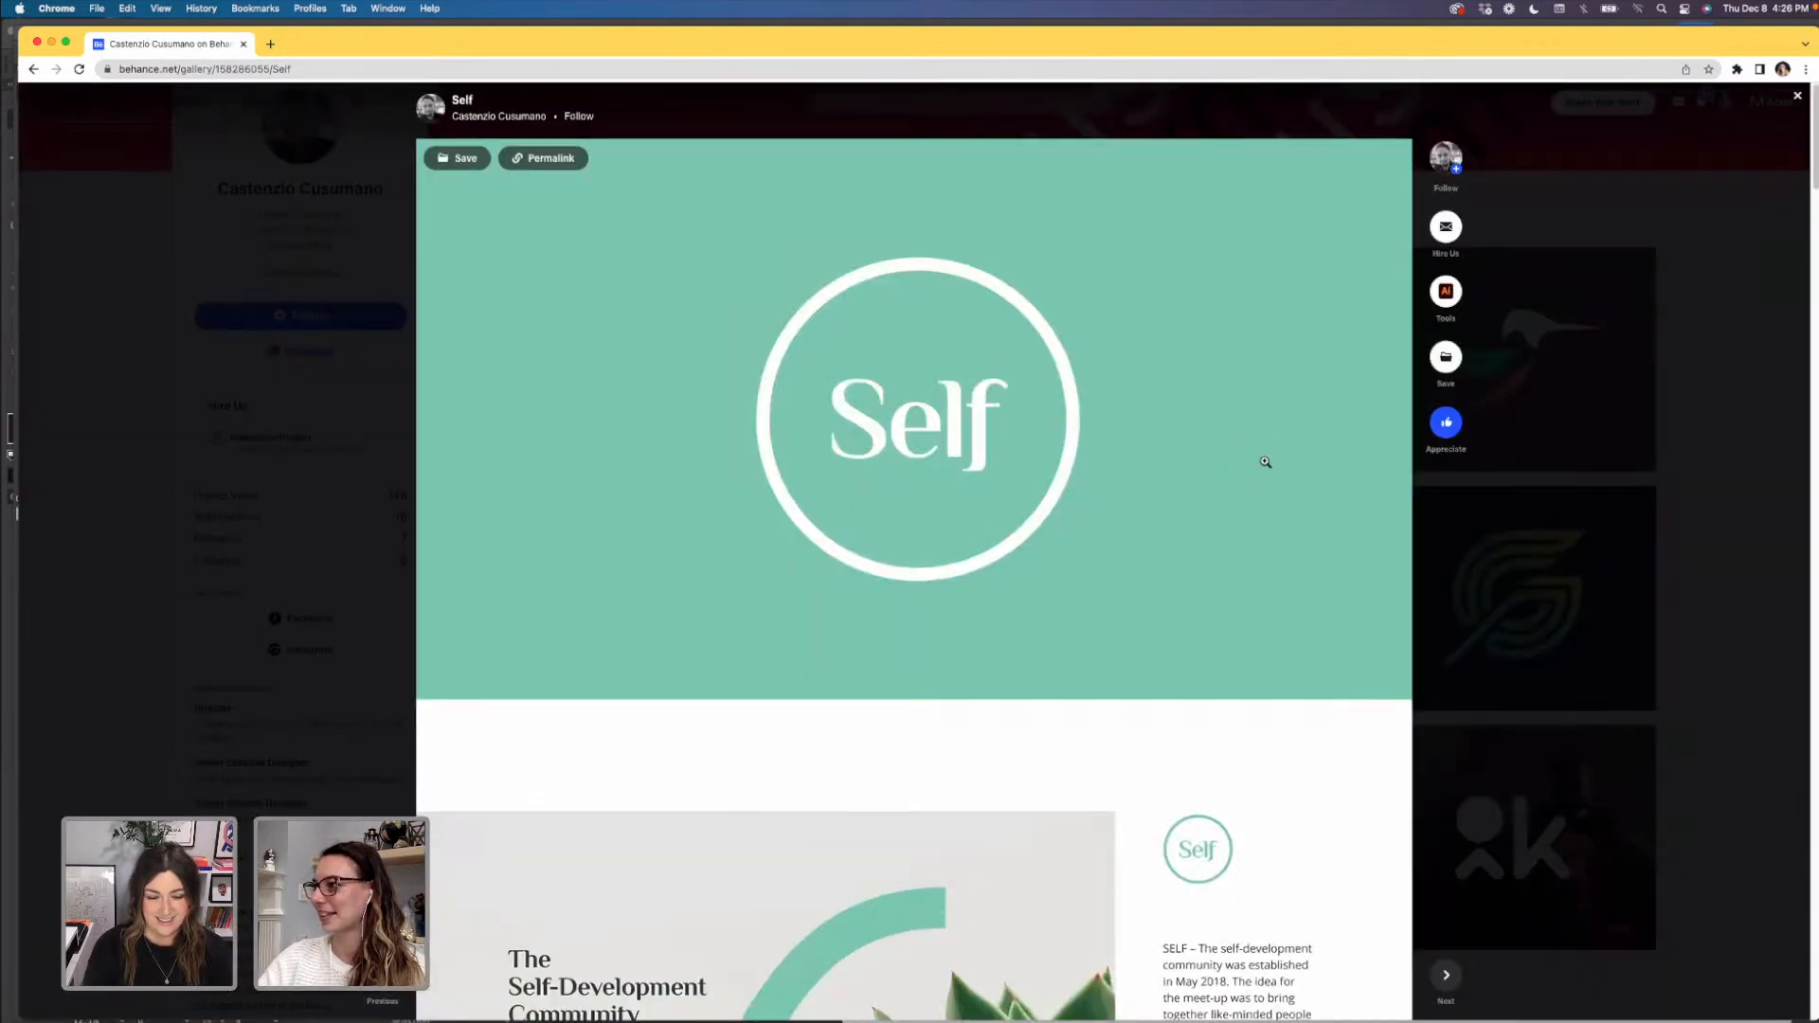
scroll(1265, 461, down, 2)
scroll(1264, 462, down, 3)
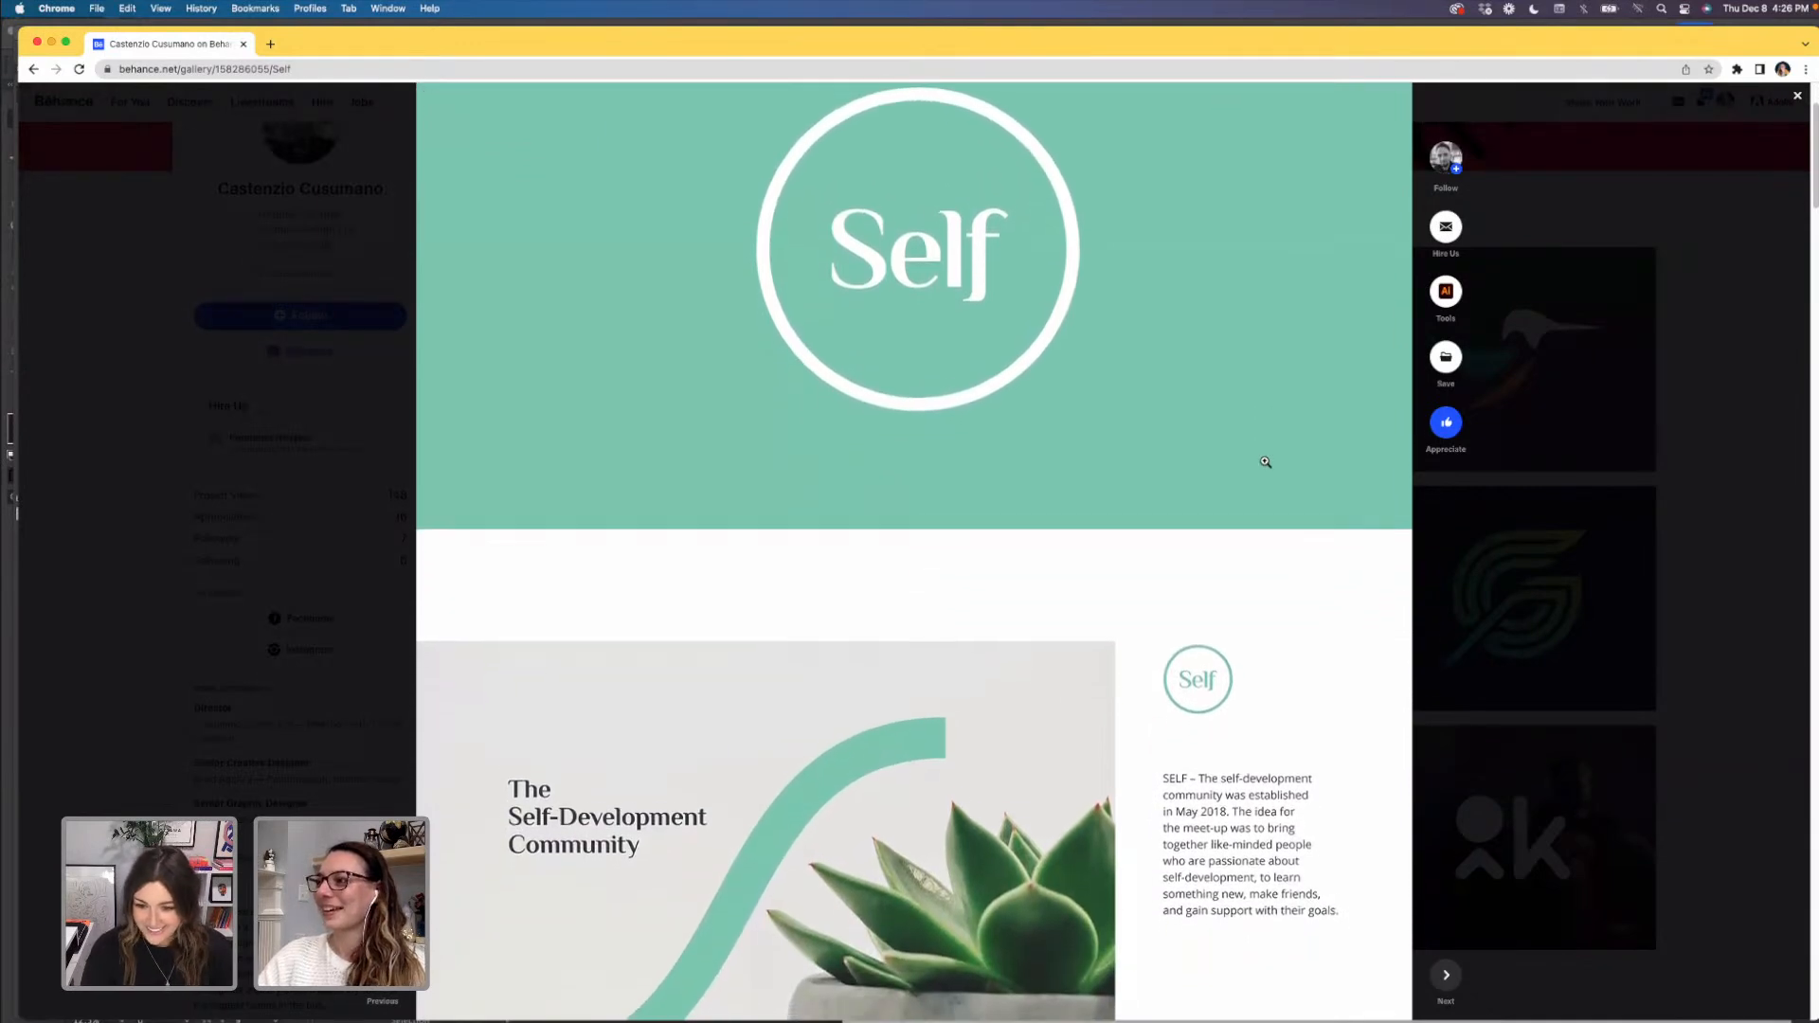
scroll(1264, 461, down, 1)
scroll(1265, 461, down, 5)
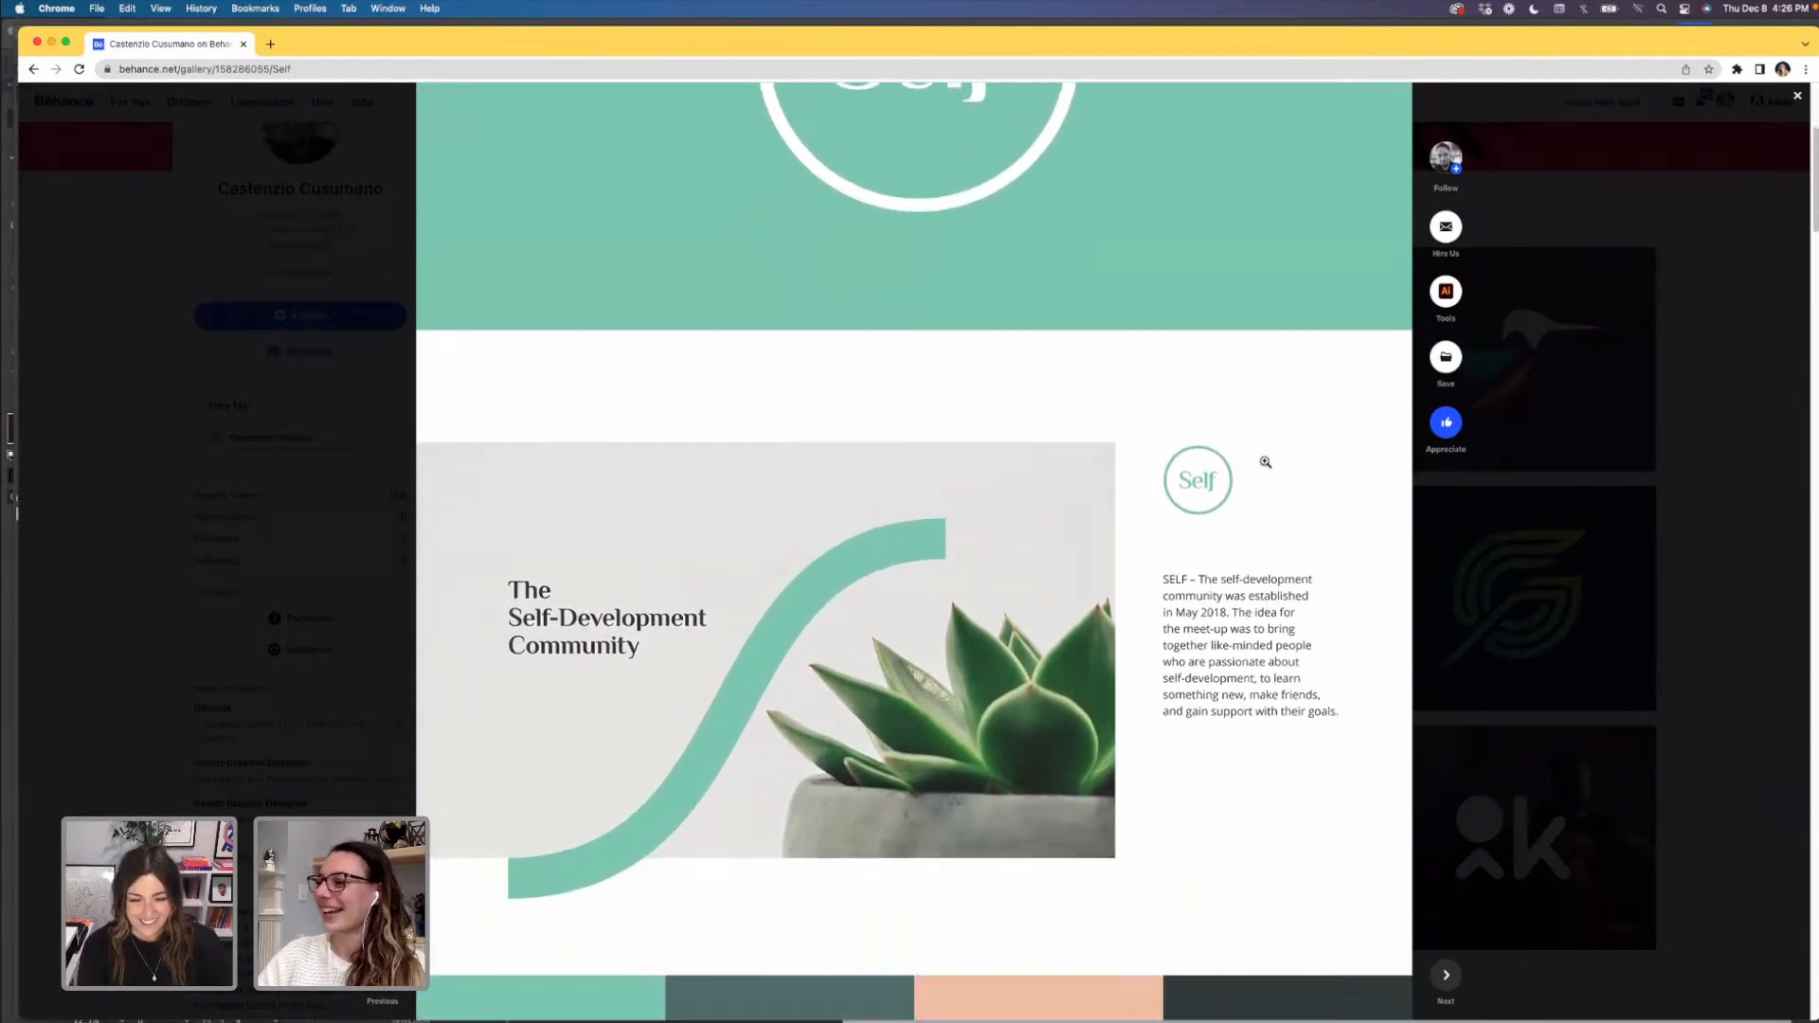
scroll(1264, 462, down, 2)
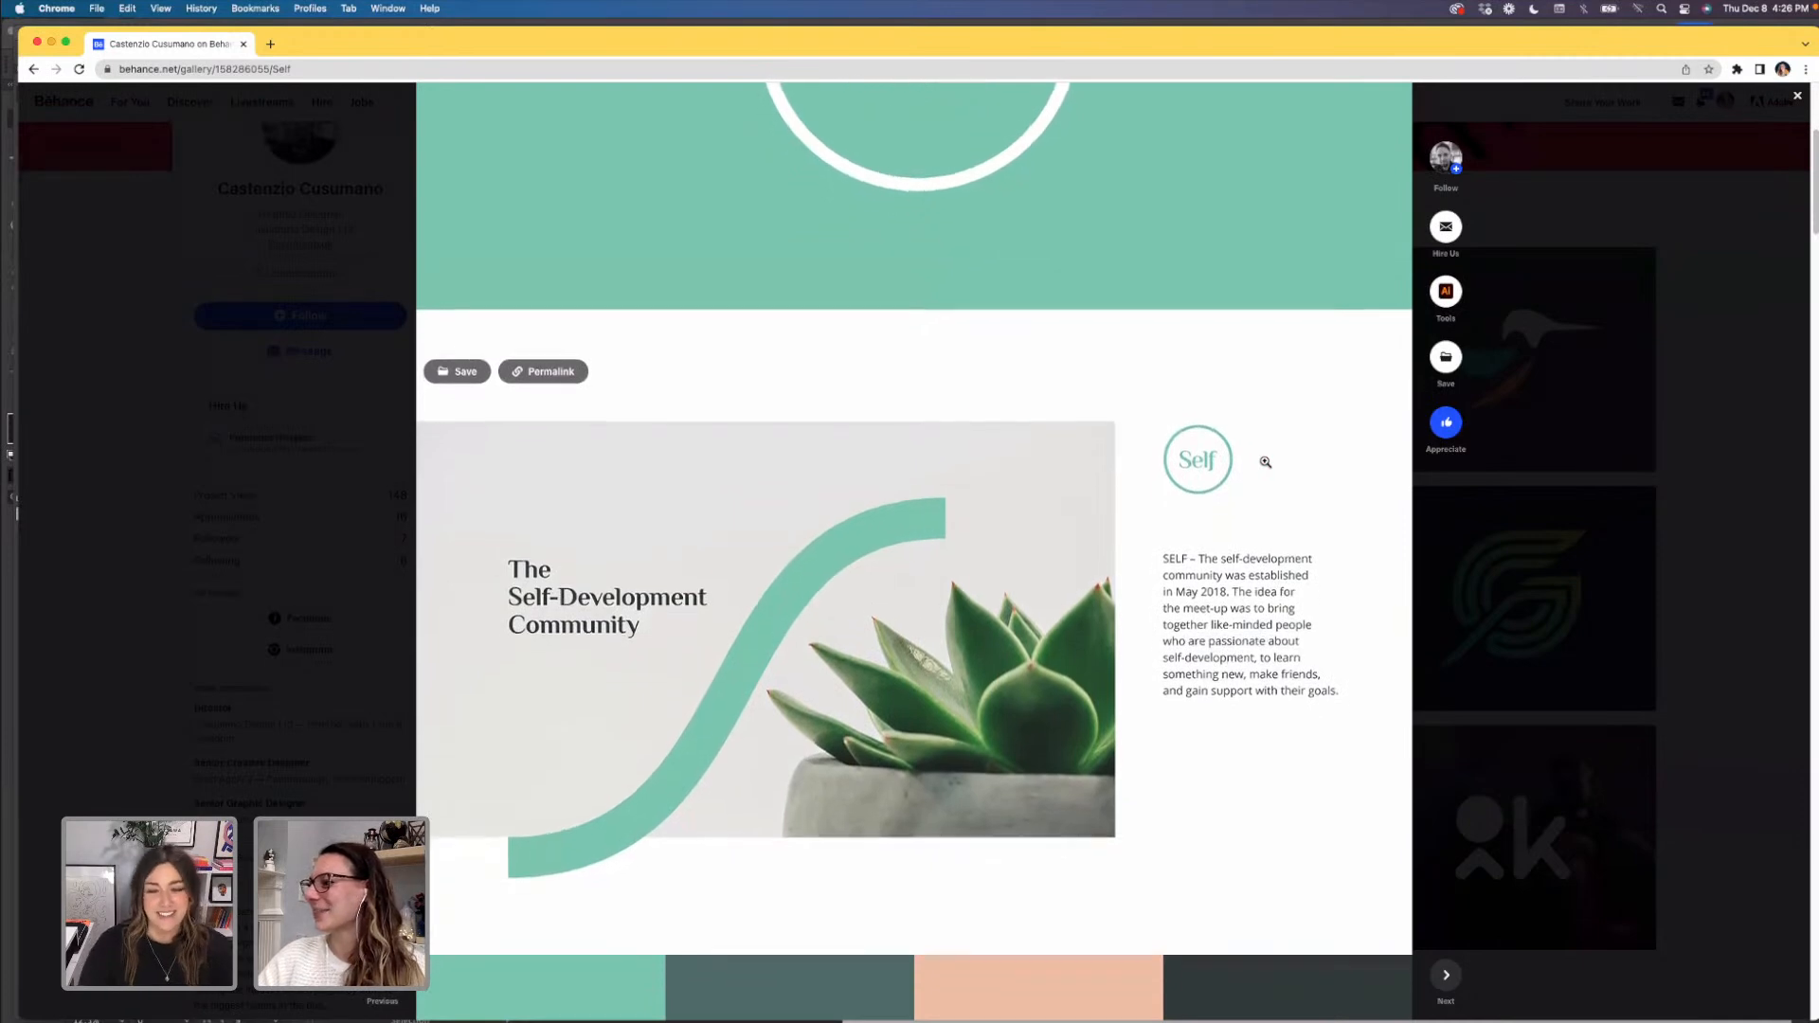
scroll(1264, 462, down, 2)
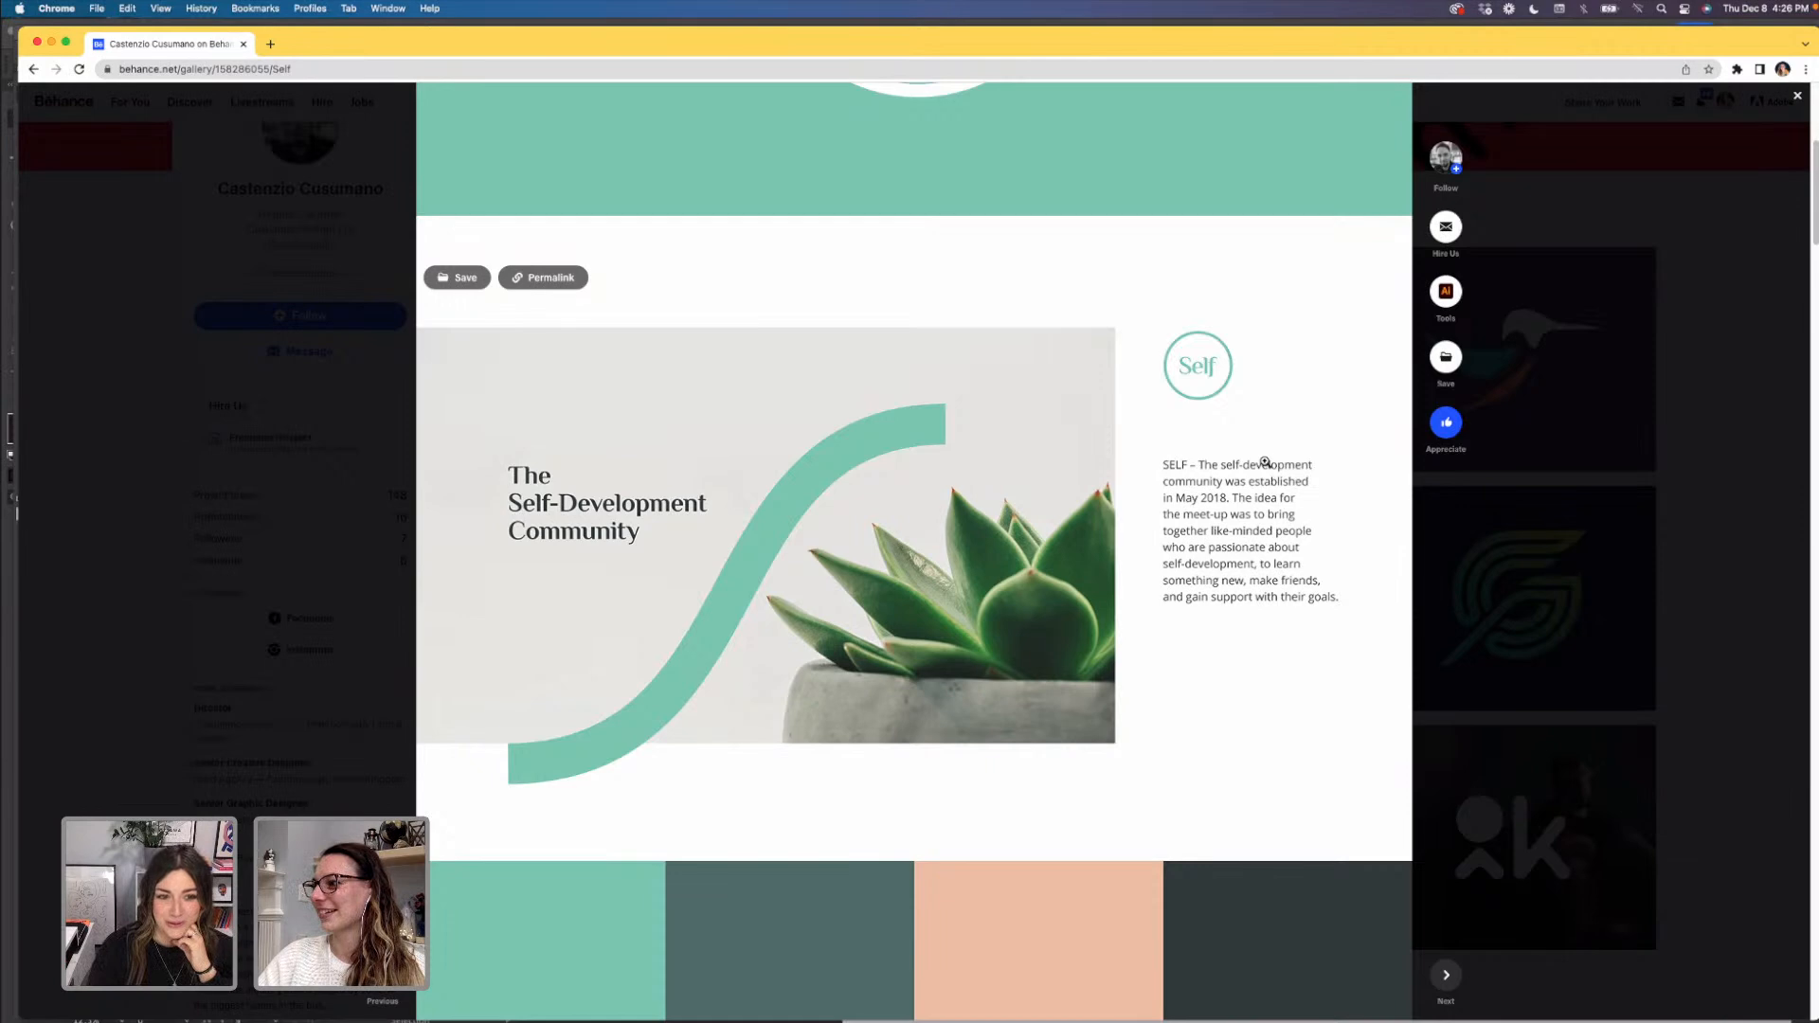
scroll(1264, 462, down, 1)
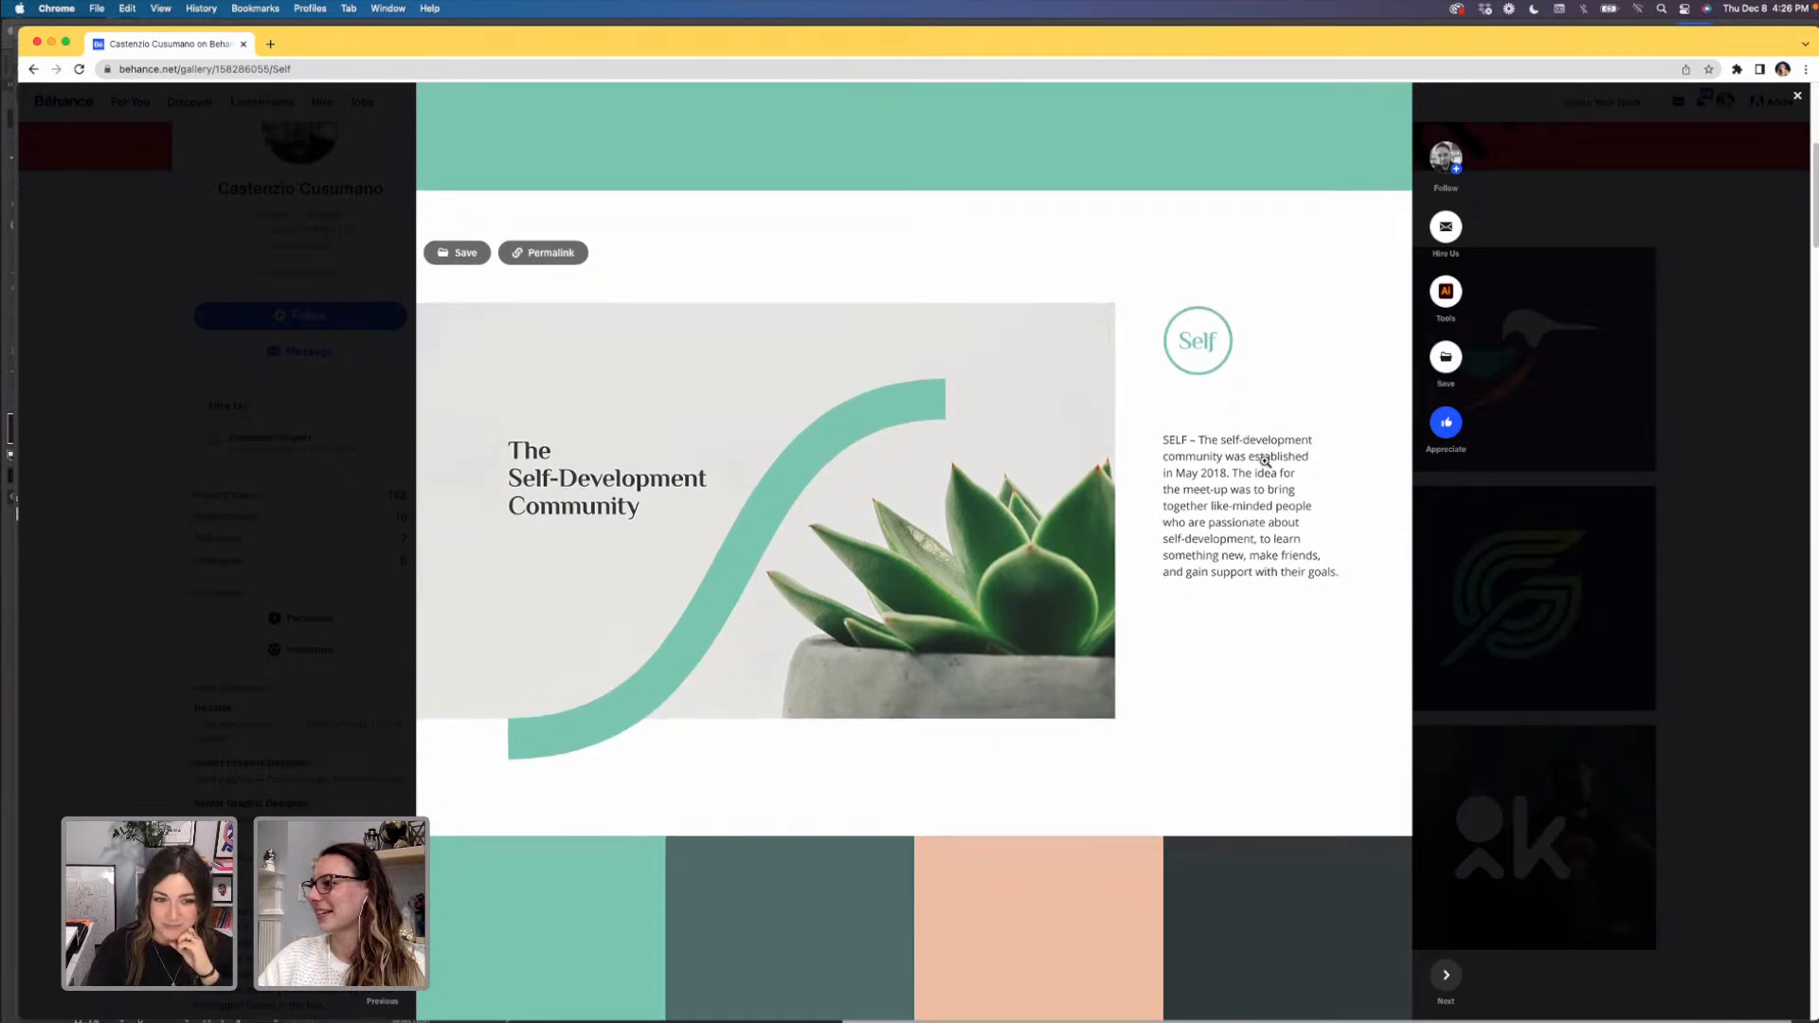
scroll(1264, 462, down, 1)
scroll(1264, 462, down, 2)
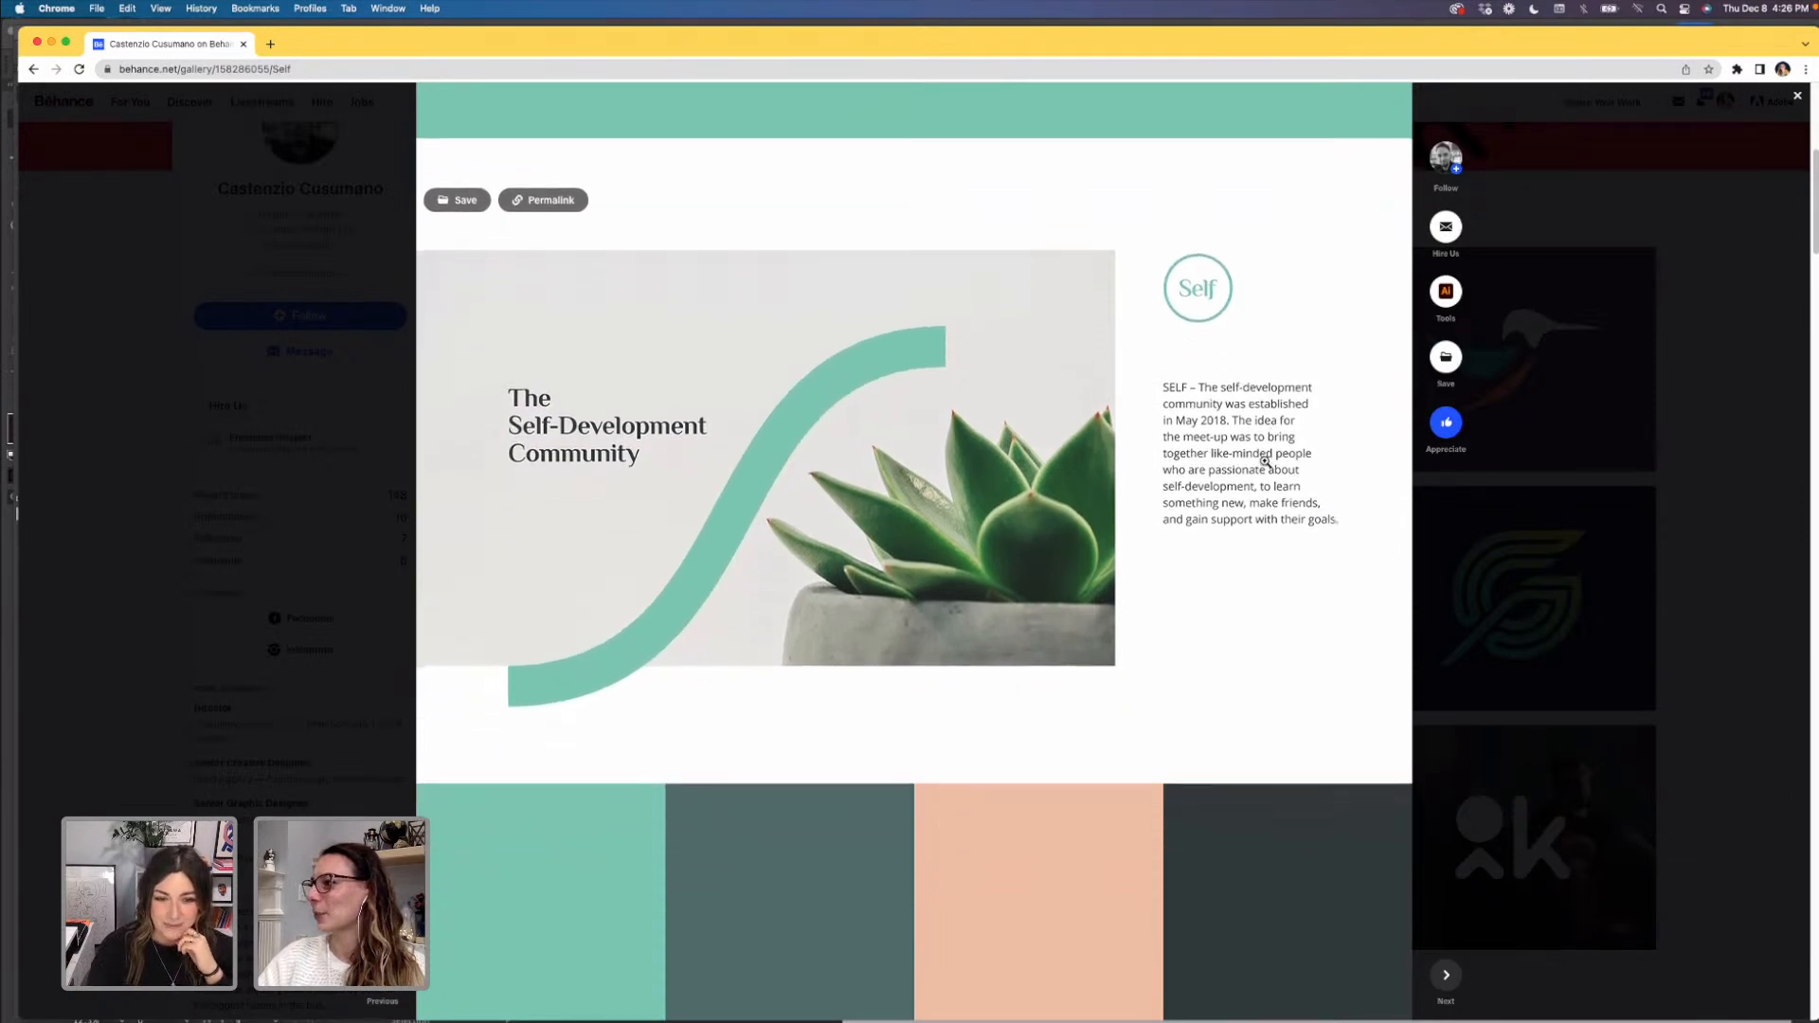
scroll(1265, 462, down, 1)
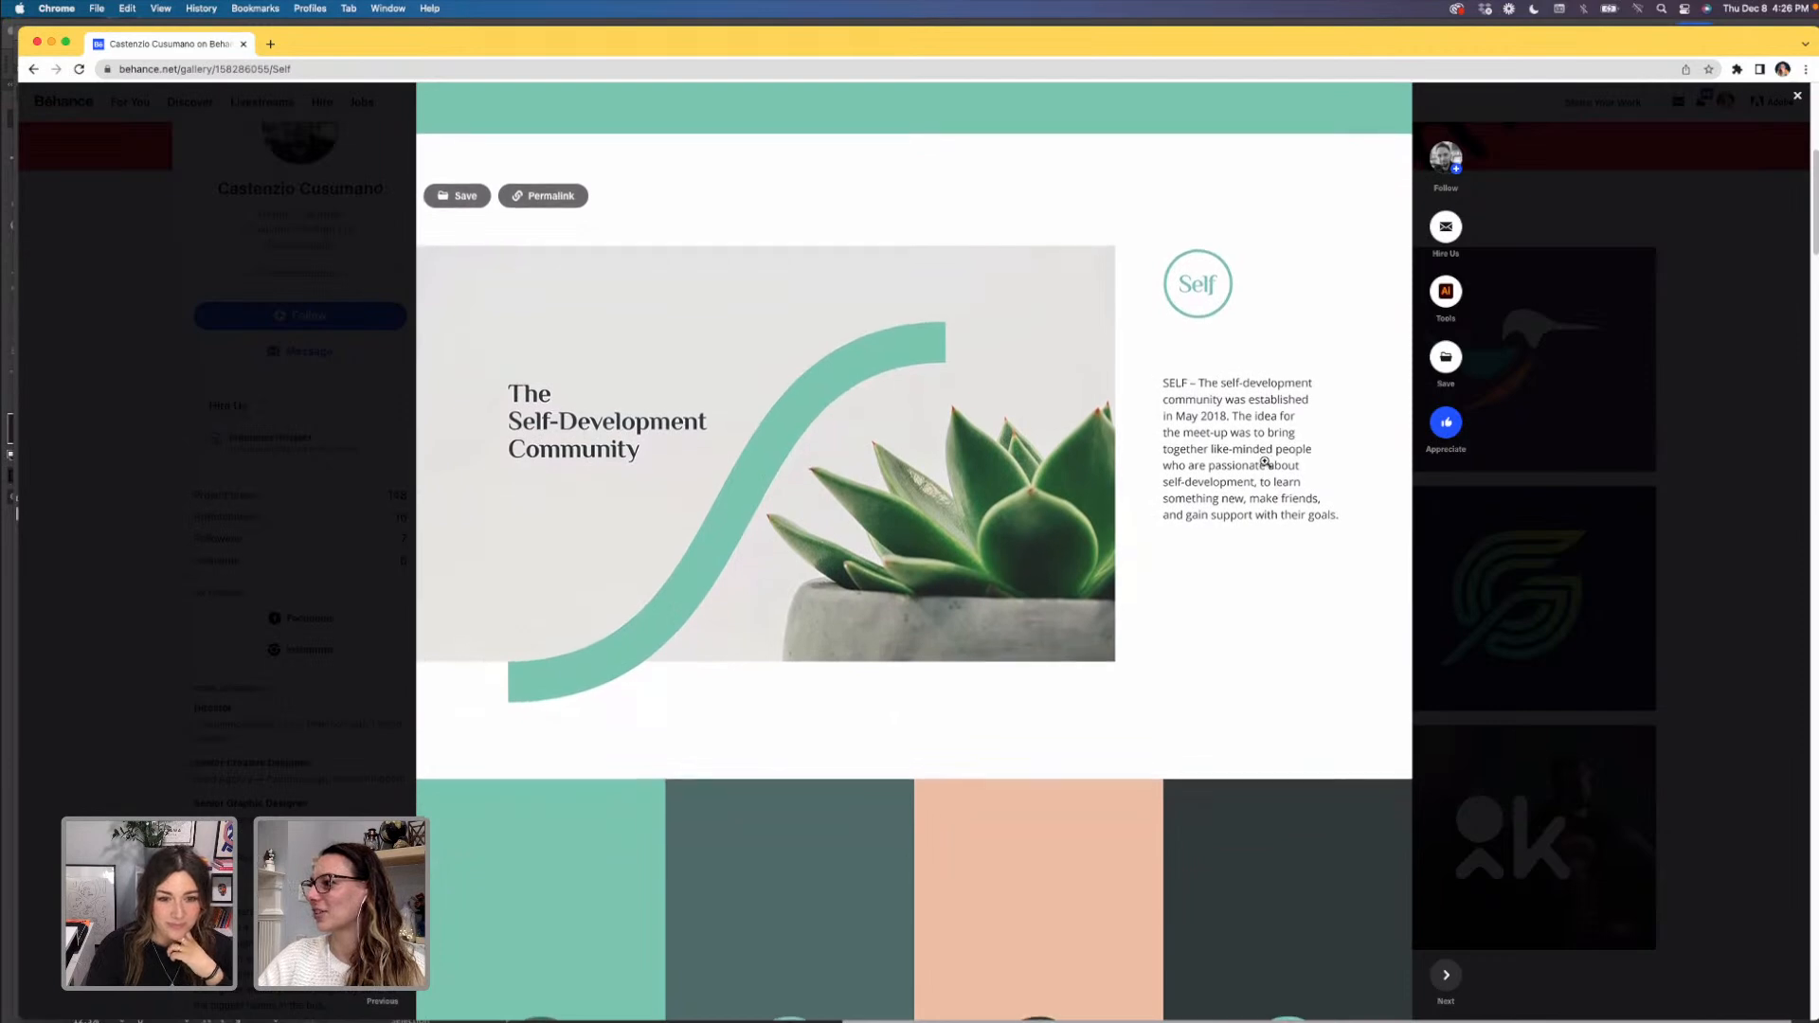
scroll(1265, 463, down, 2)
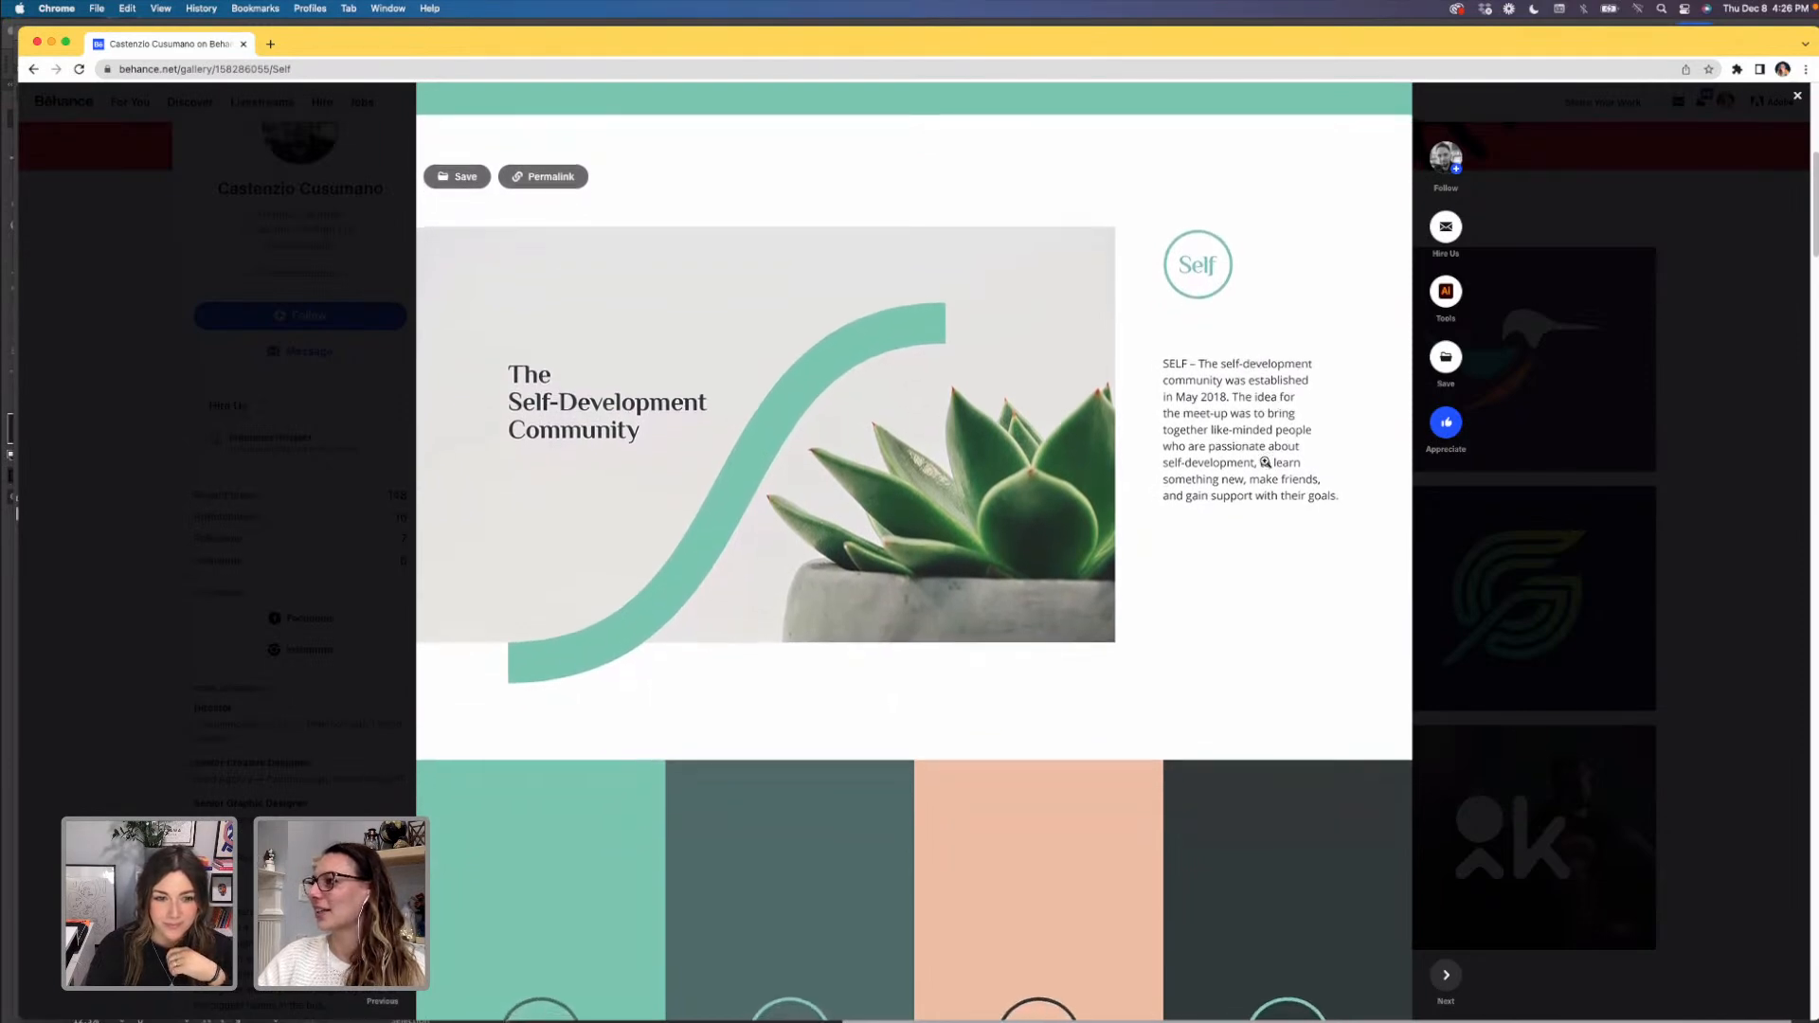
scroll(1264, 462, down, 4)
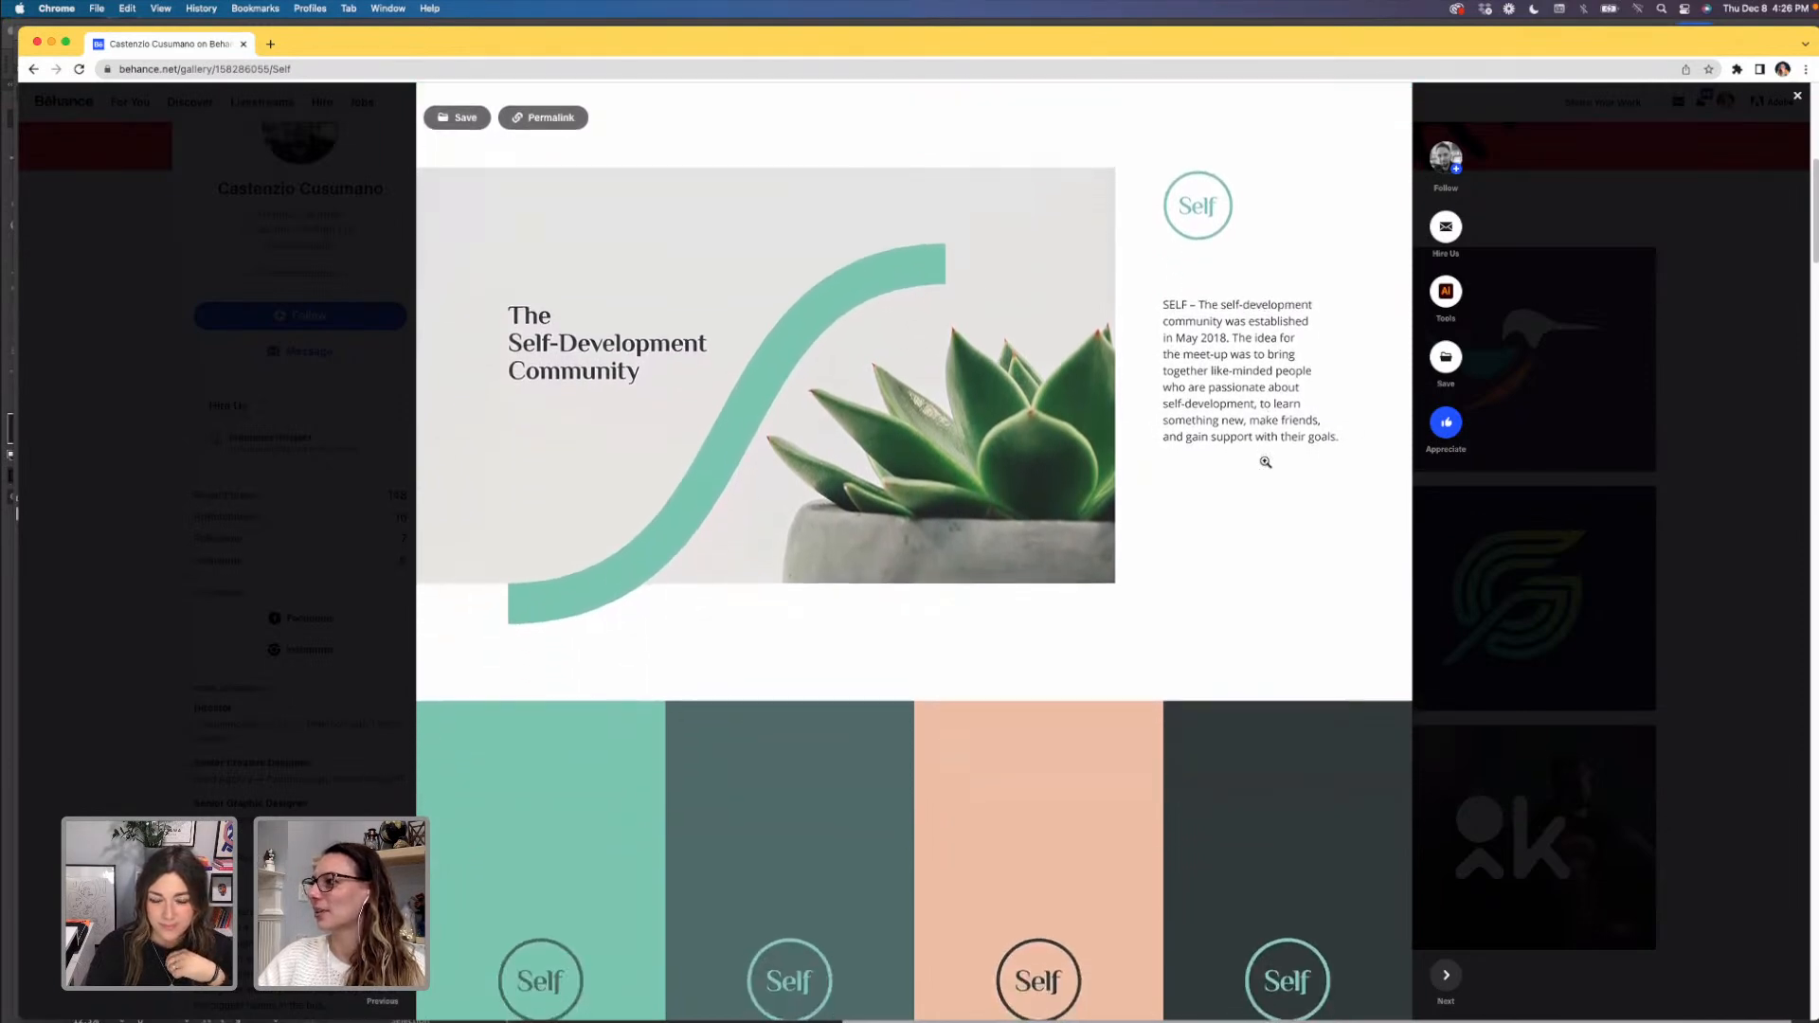
- Examine the Self project's logo color variations and its typography section down to the branded mug photo
scroll(1265, 462, down, 8)
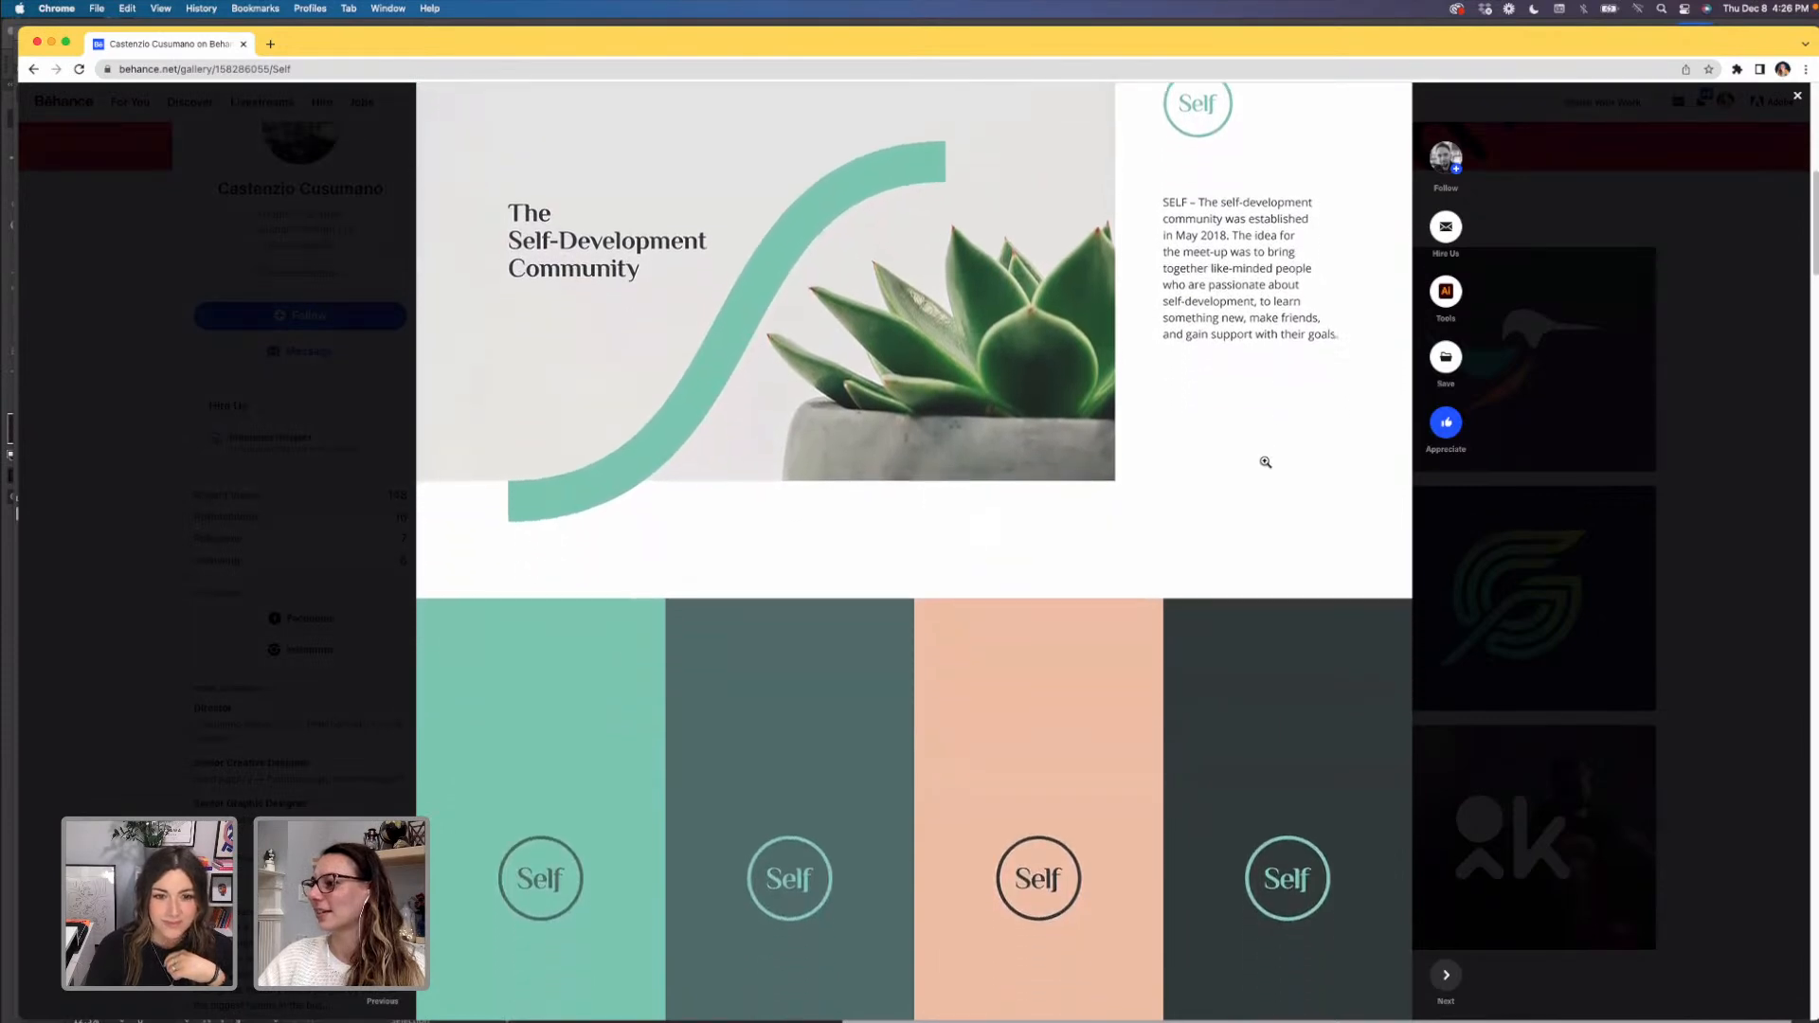
scroll(1264, 463, down, 5)
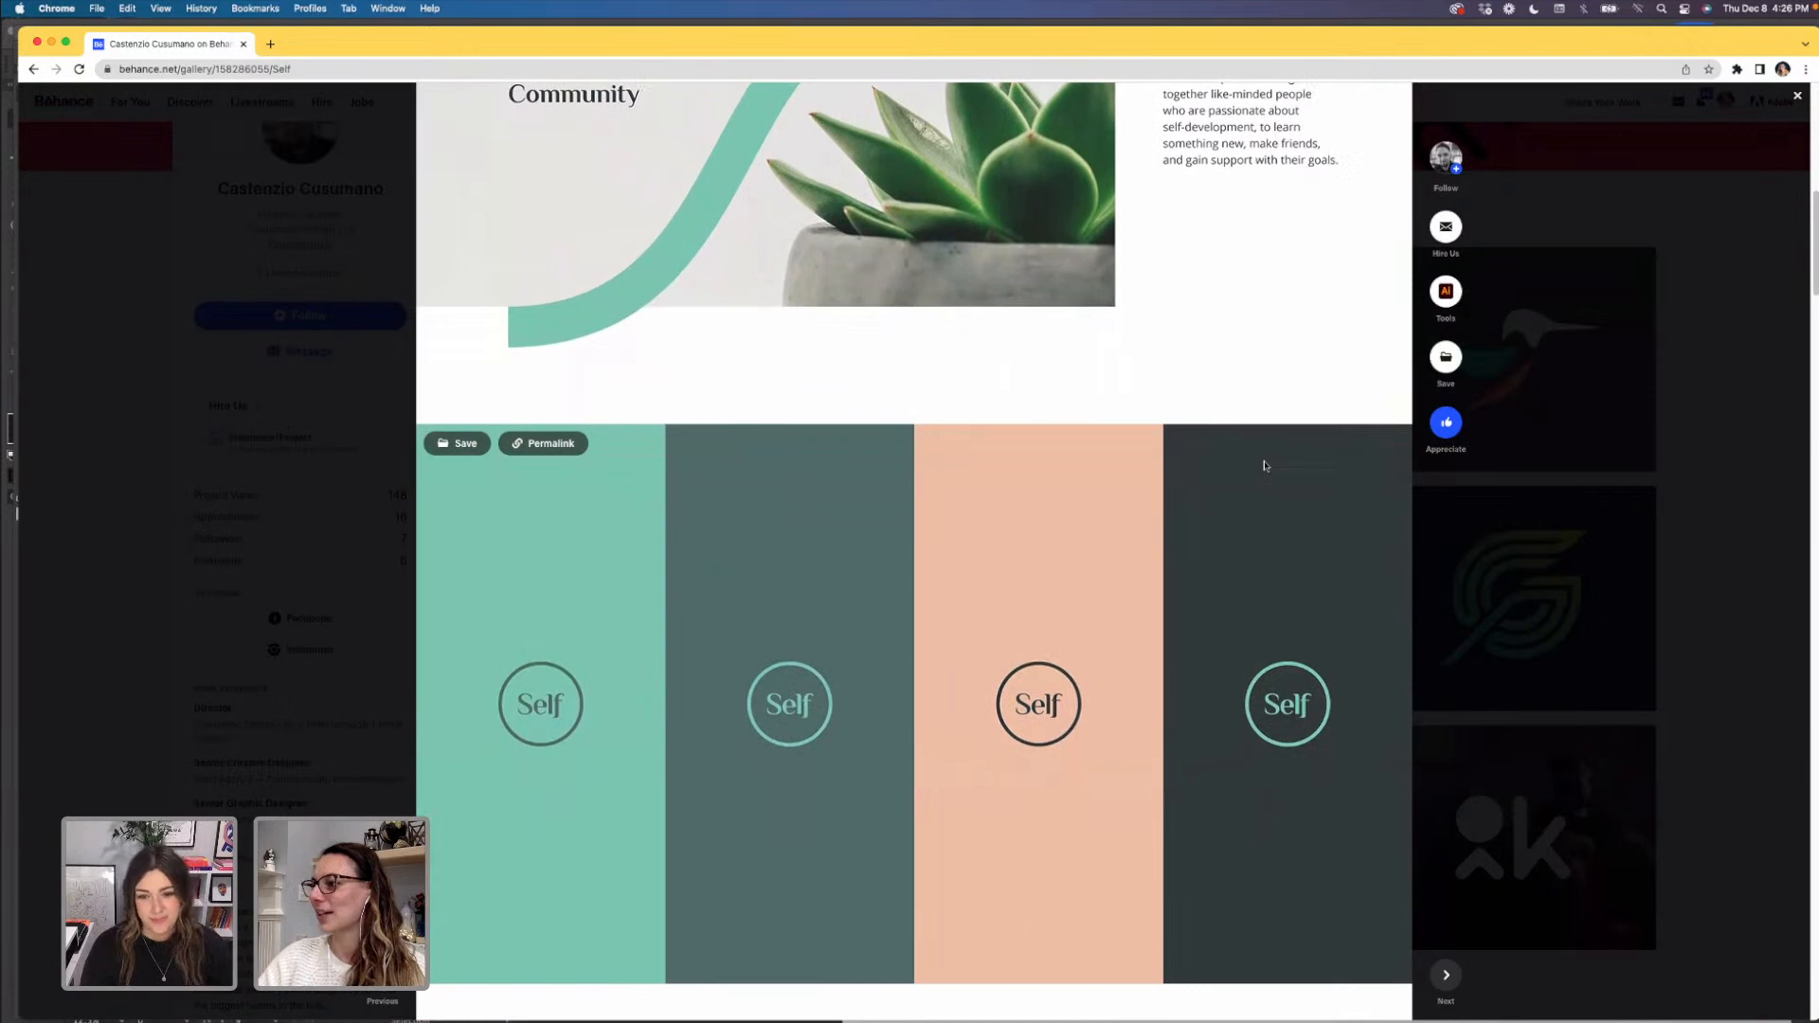
scroll(1264, 464, down, 10)
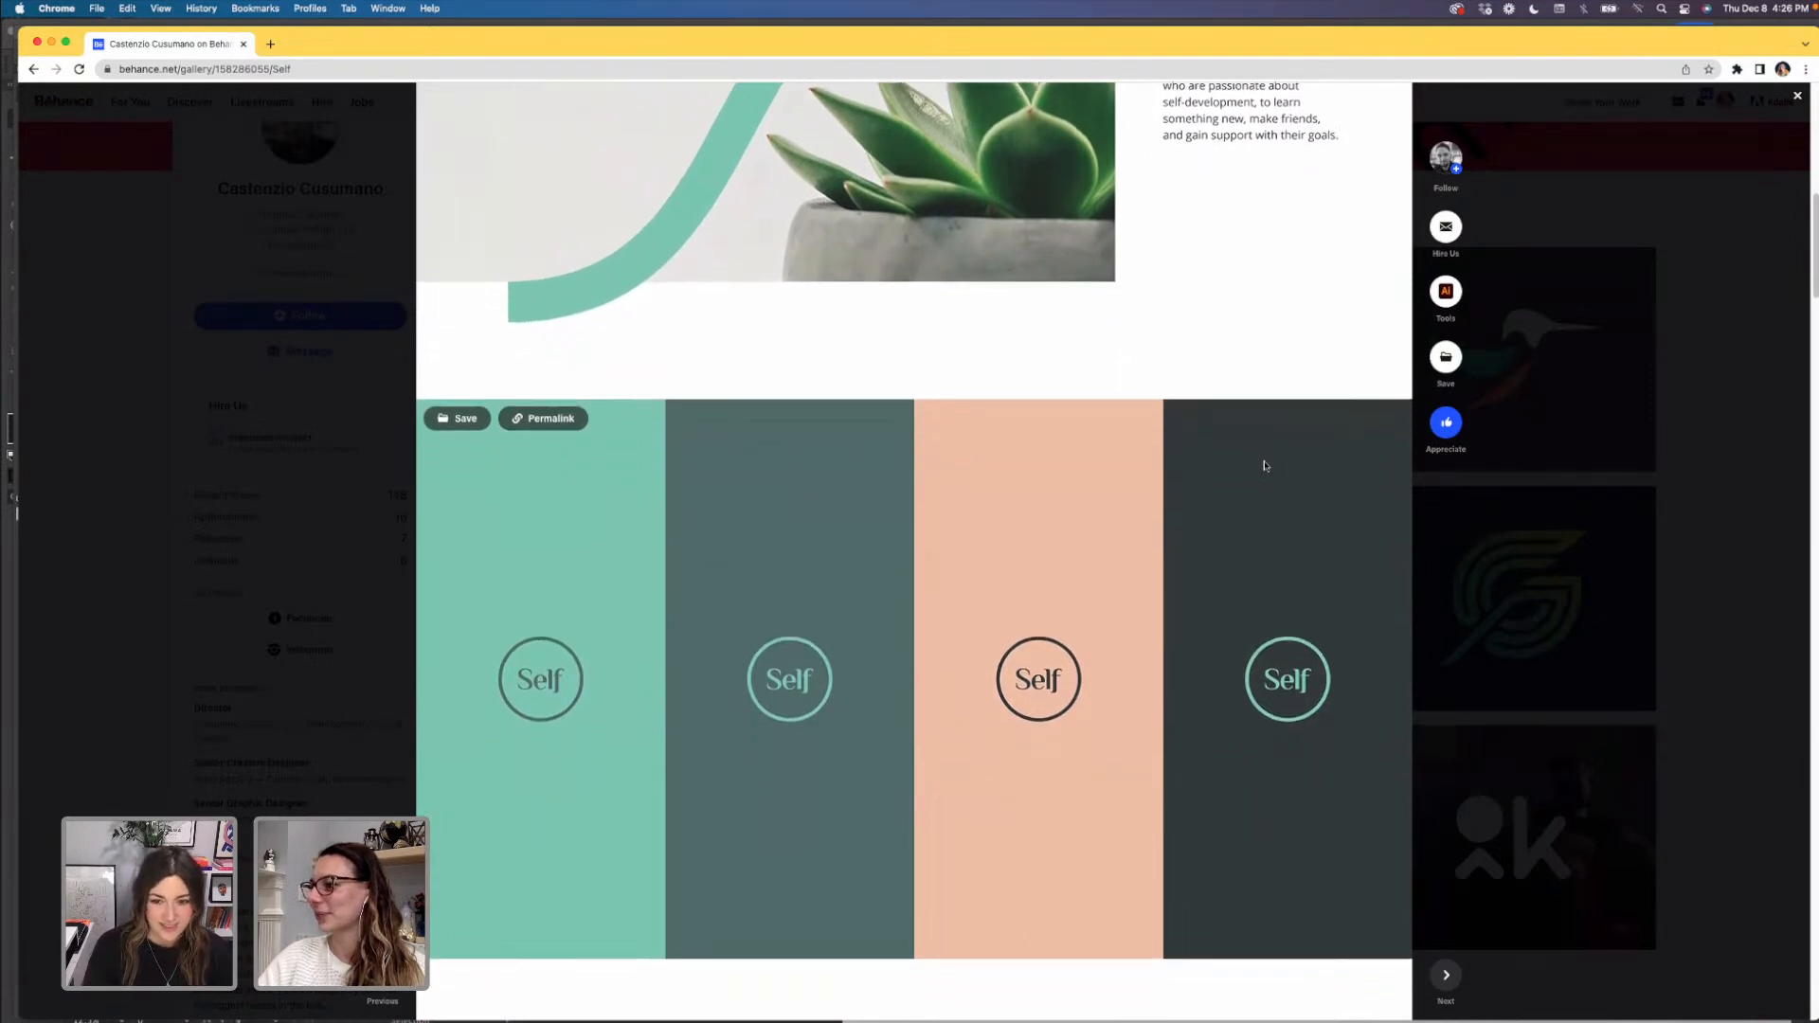
scroll(1264, 465, down, 8)
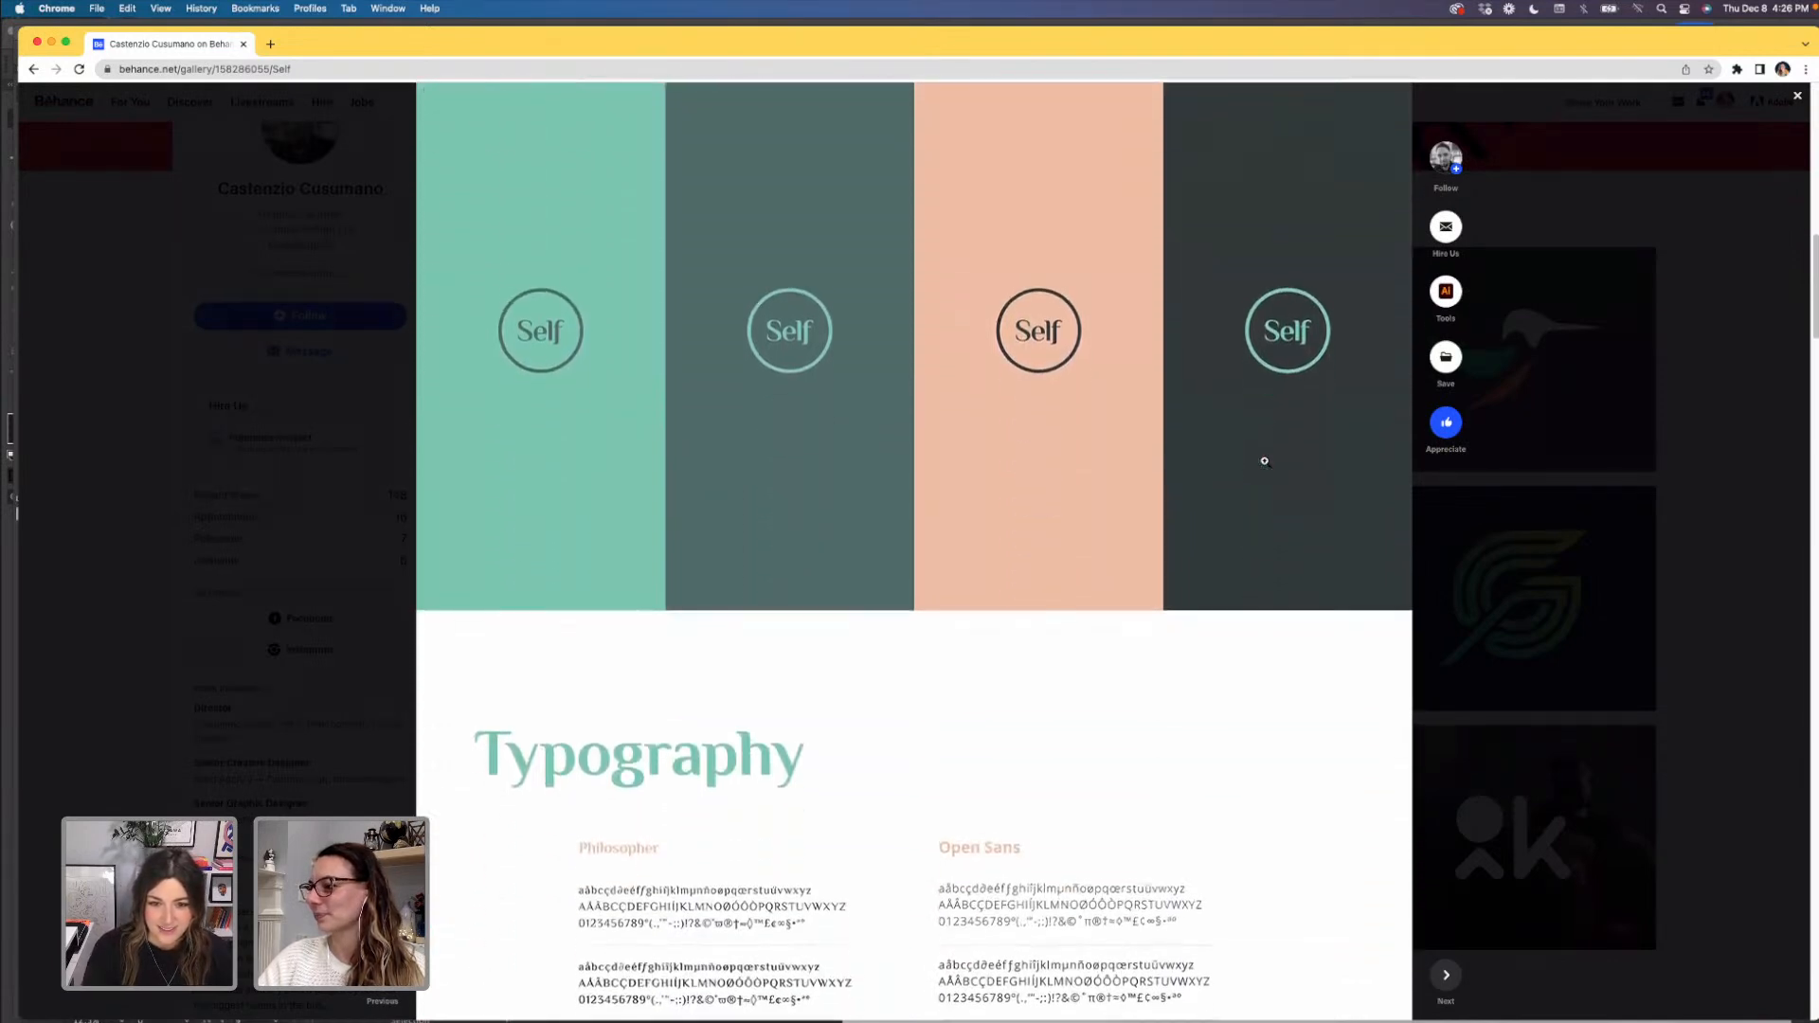
scroll(1265, 462, down, 5)
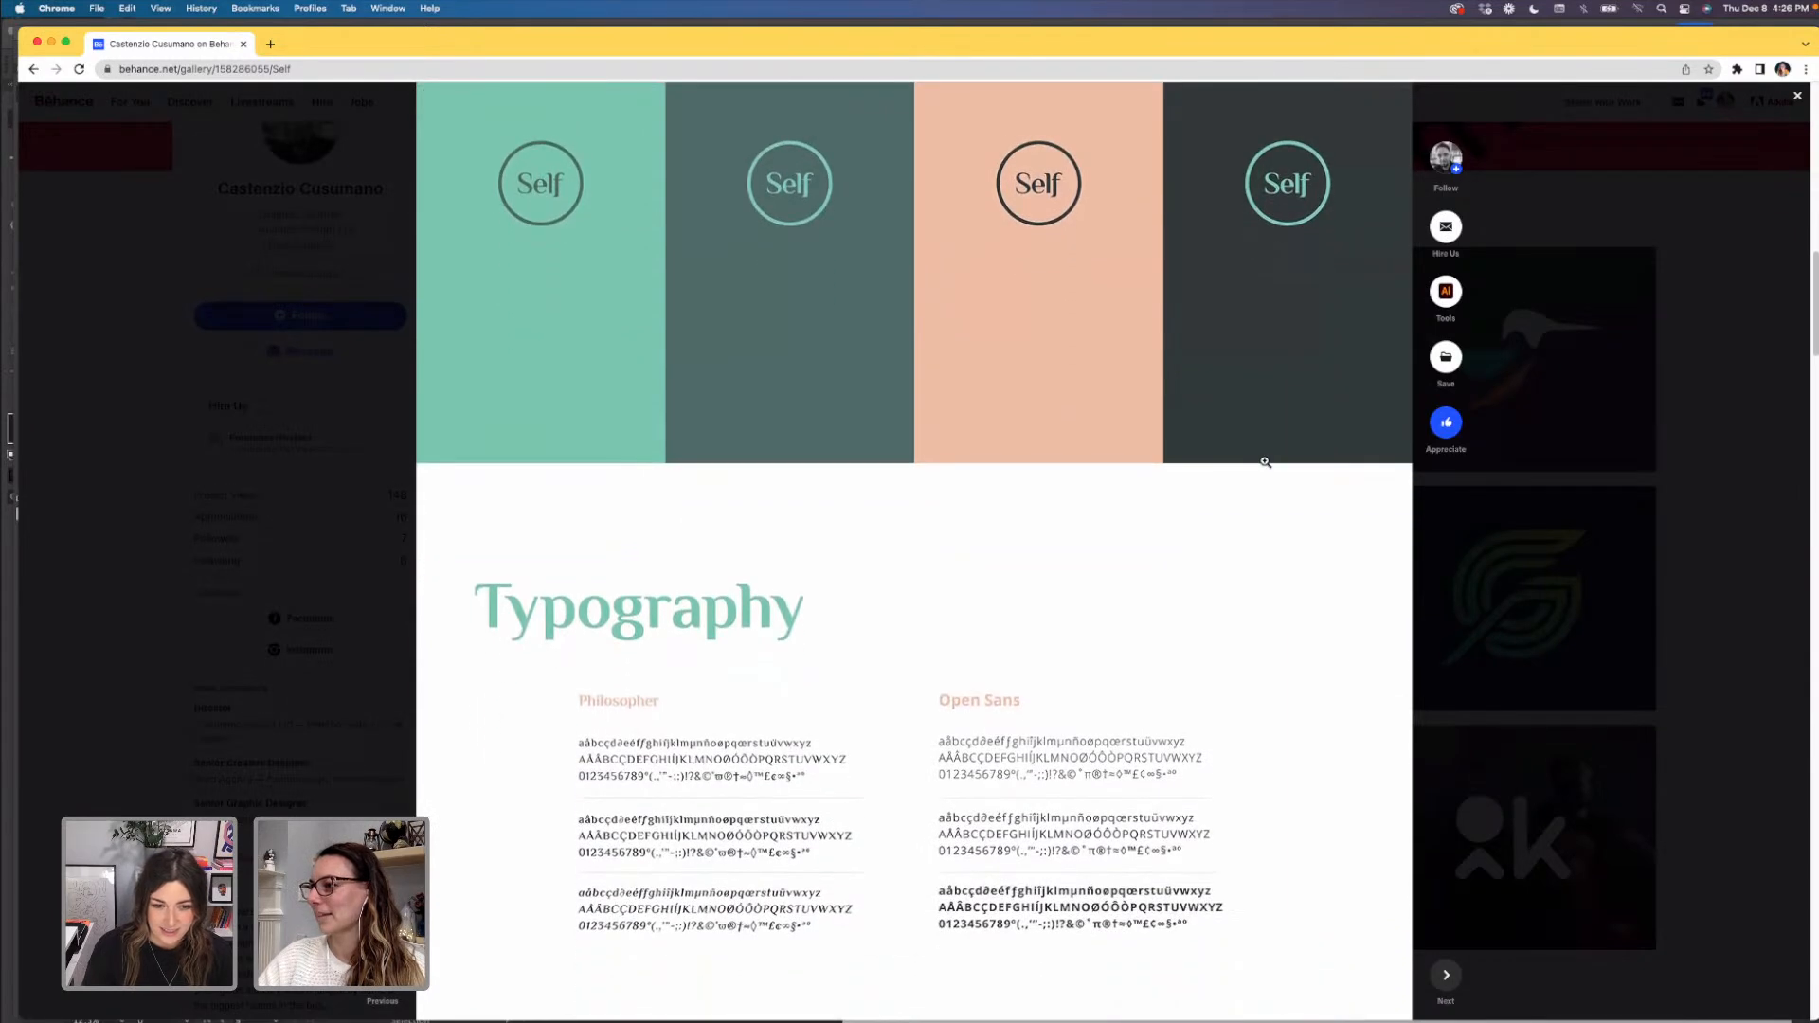
scroll(1264, 462, down, 2)
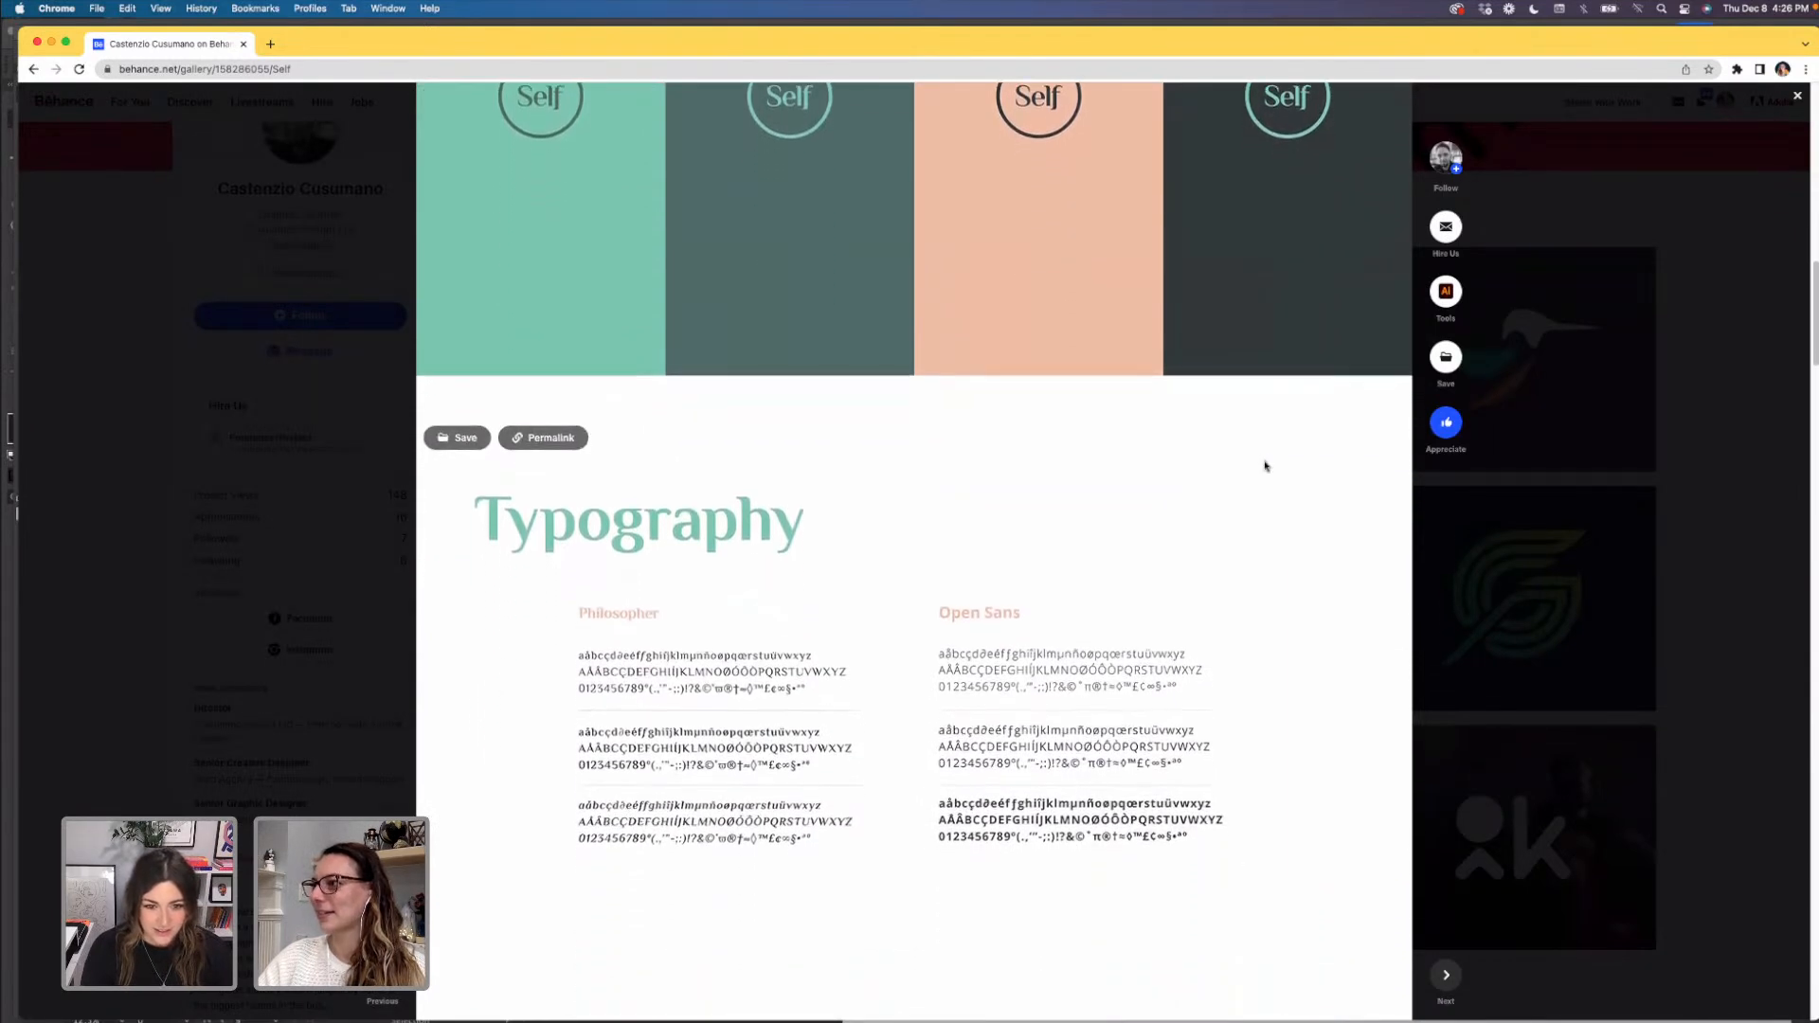
scroll(1265, 462, down, 6)
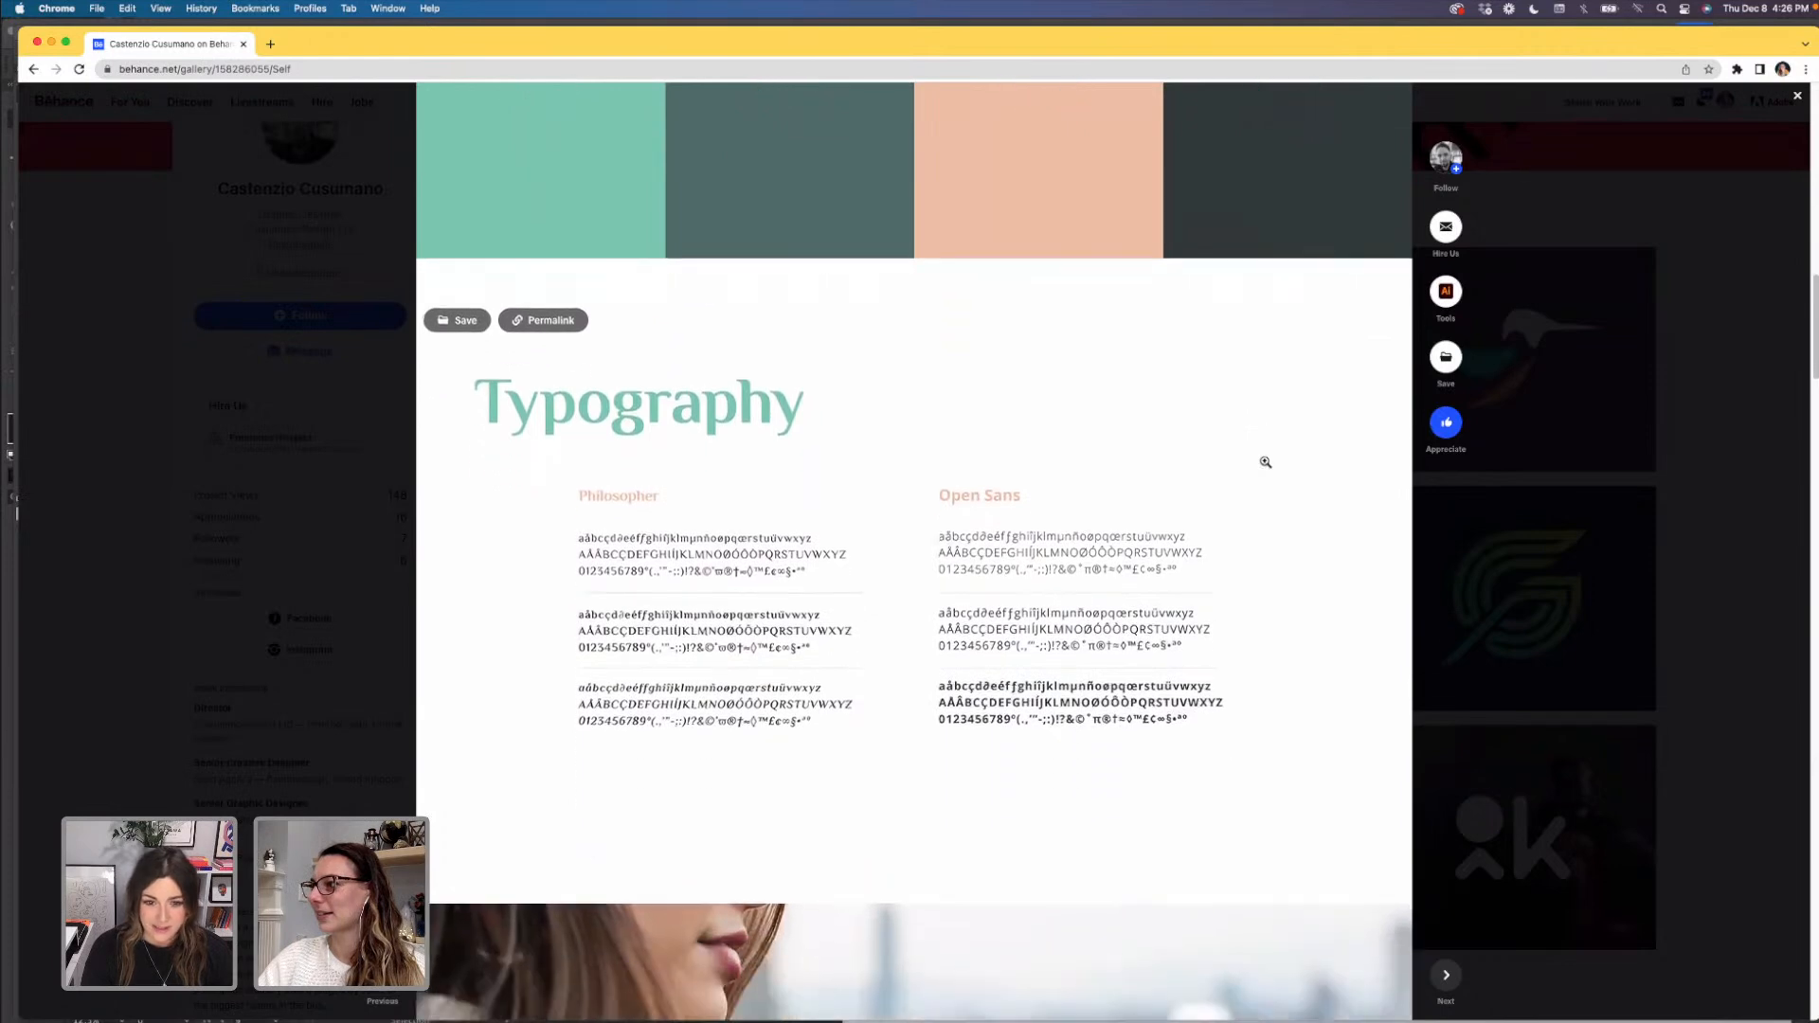
scroll(1264, 461, down, 8)
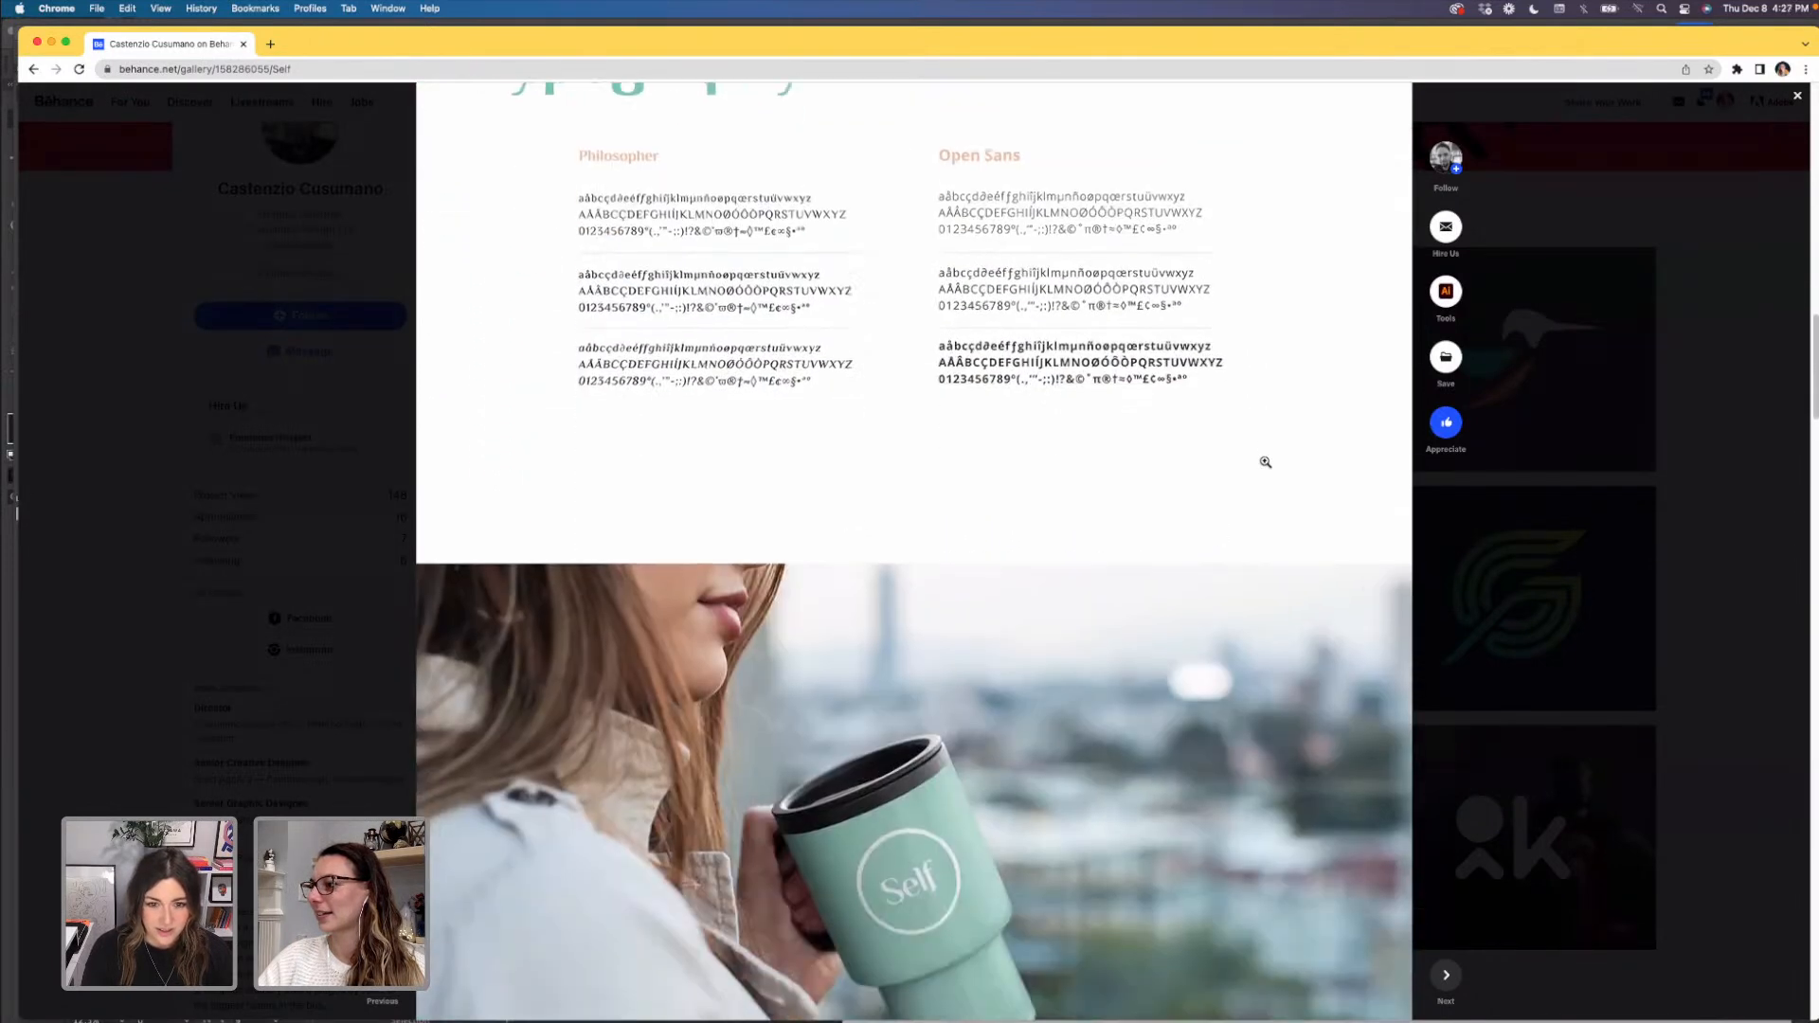
- Review the Self project's travel mug mockup and the black-on-white and white-on-black versions of its logo
scroll(1265, 462, down, 4)
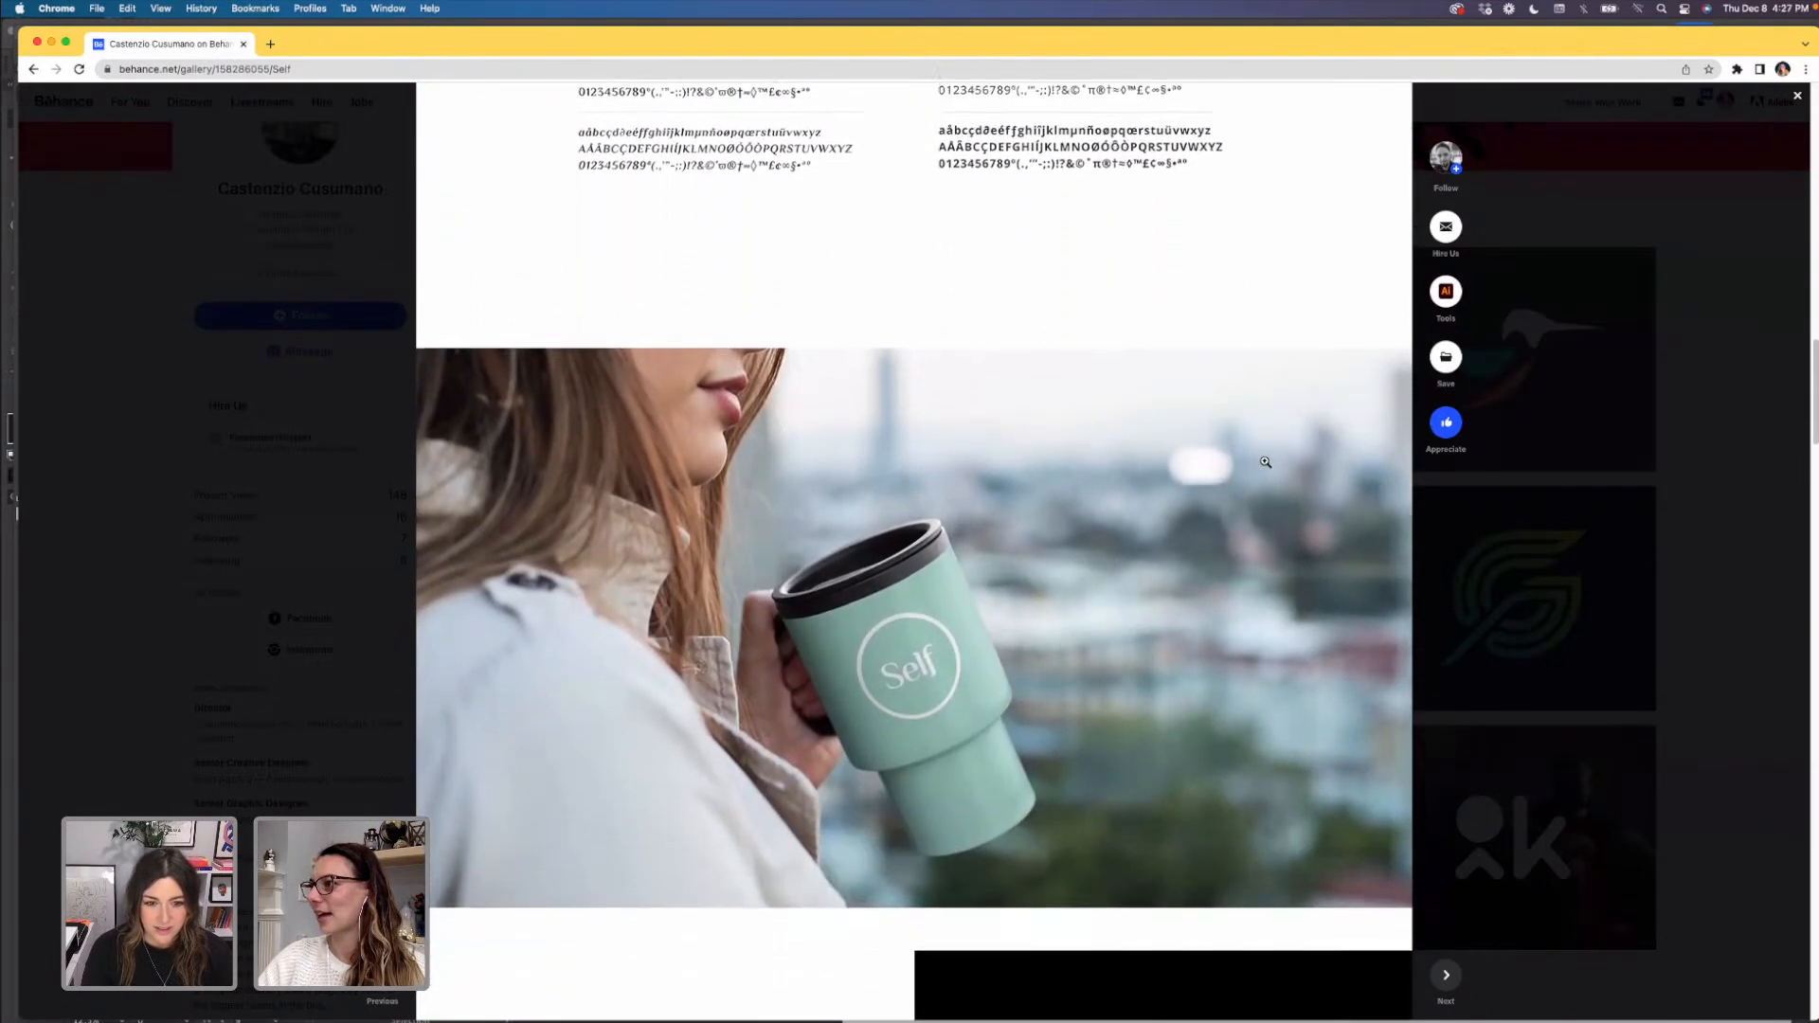
scroll(1265, 462, down, 5)
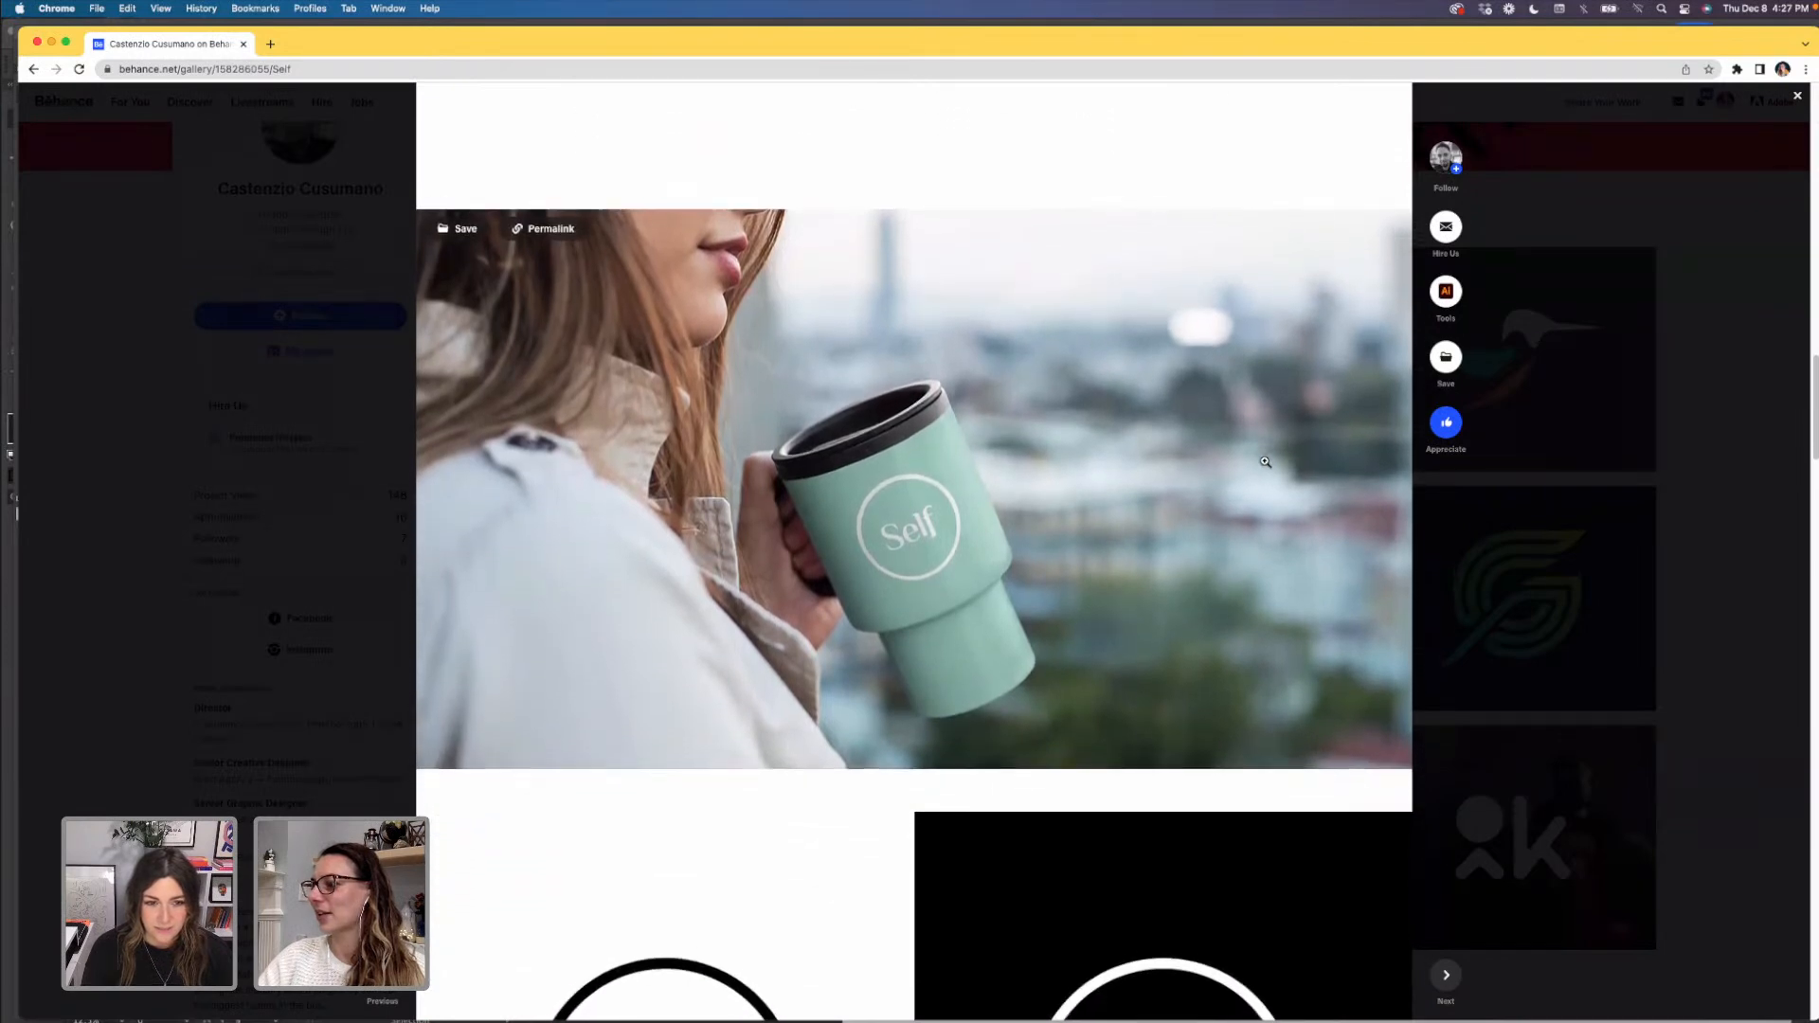
scroll(1265, 461, down, 6)
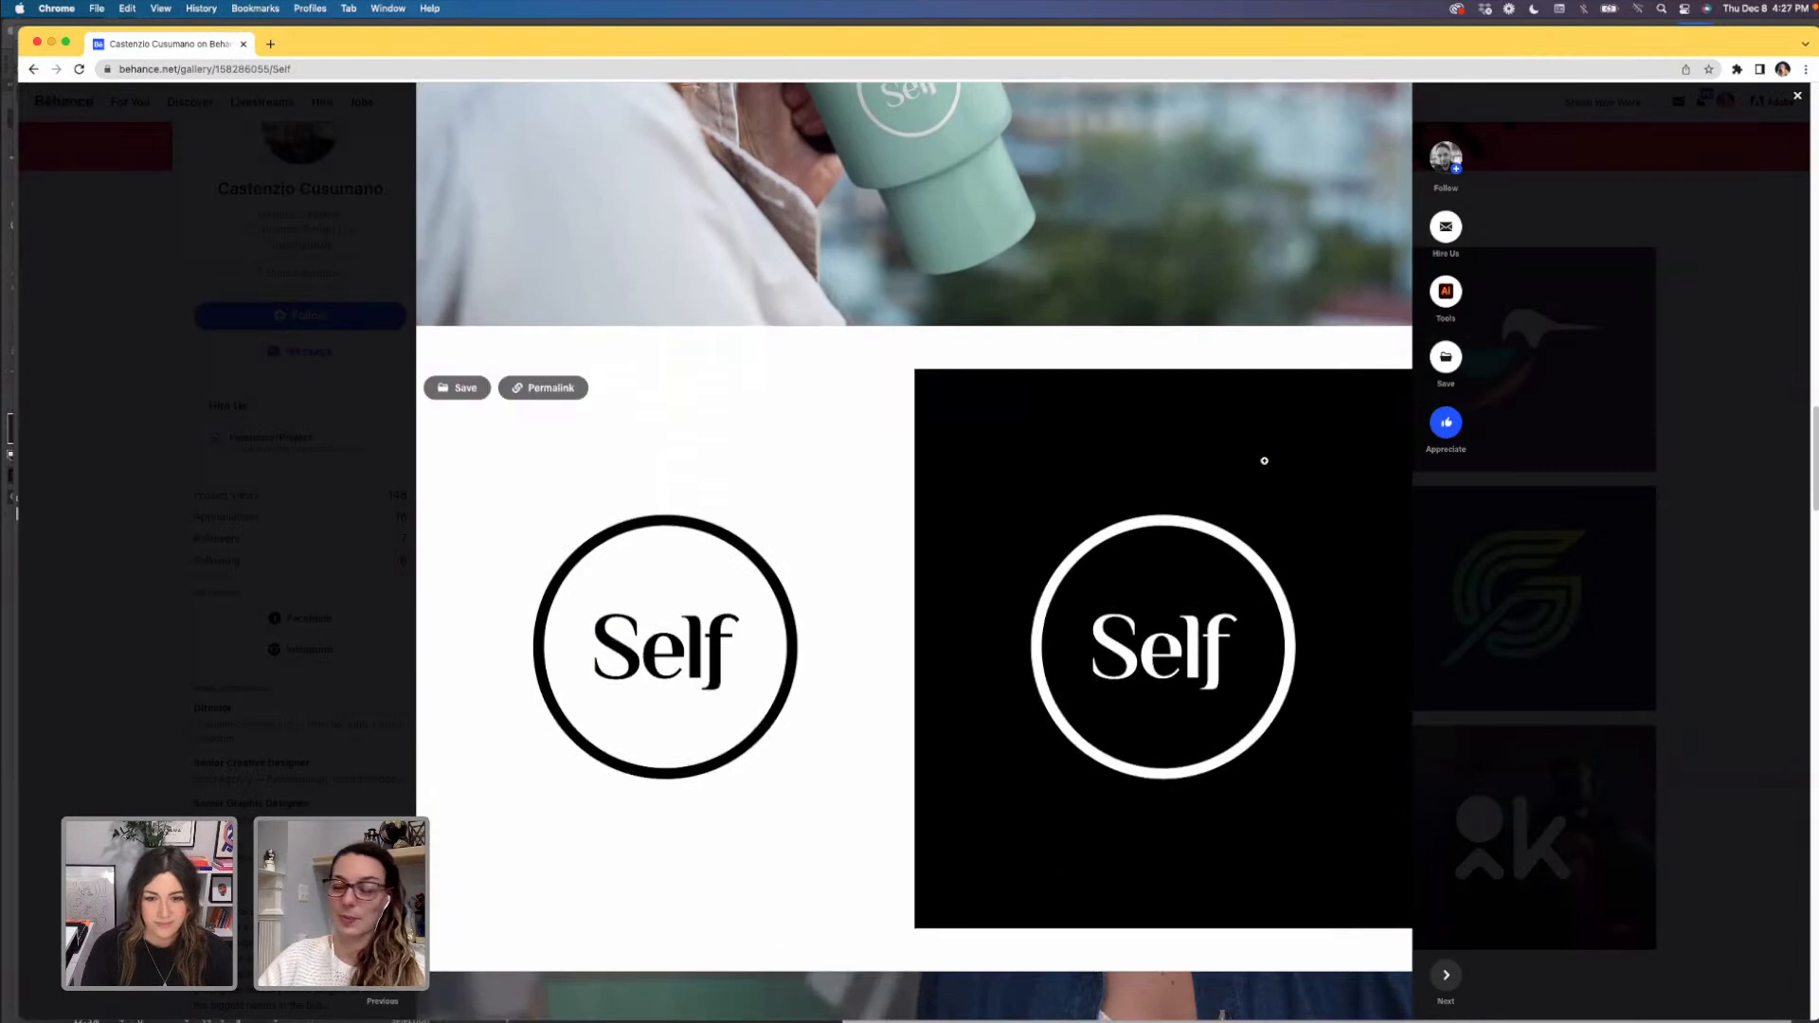
scroll(1265, 462, down, 1)
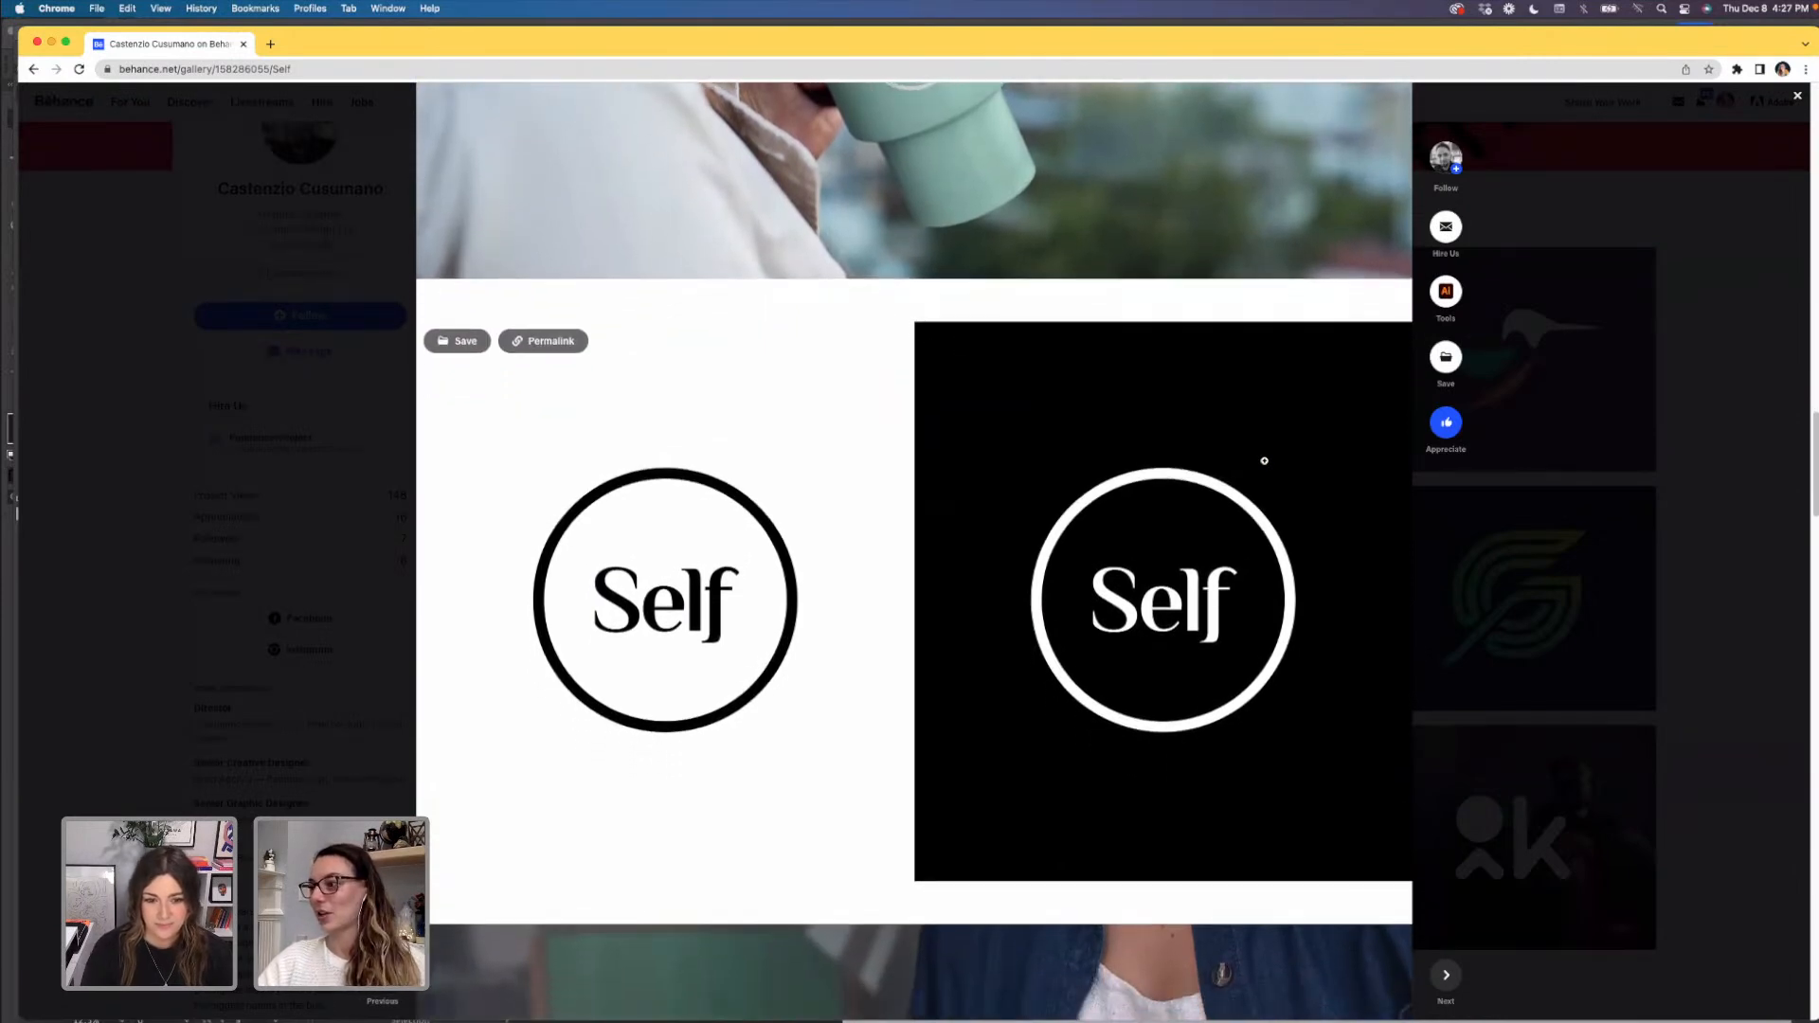
scroll(1265, 461, down, 1)
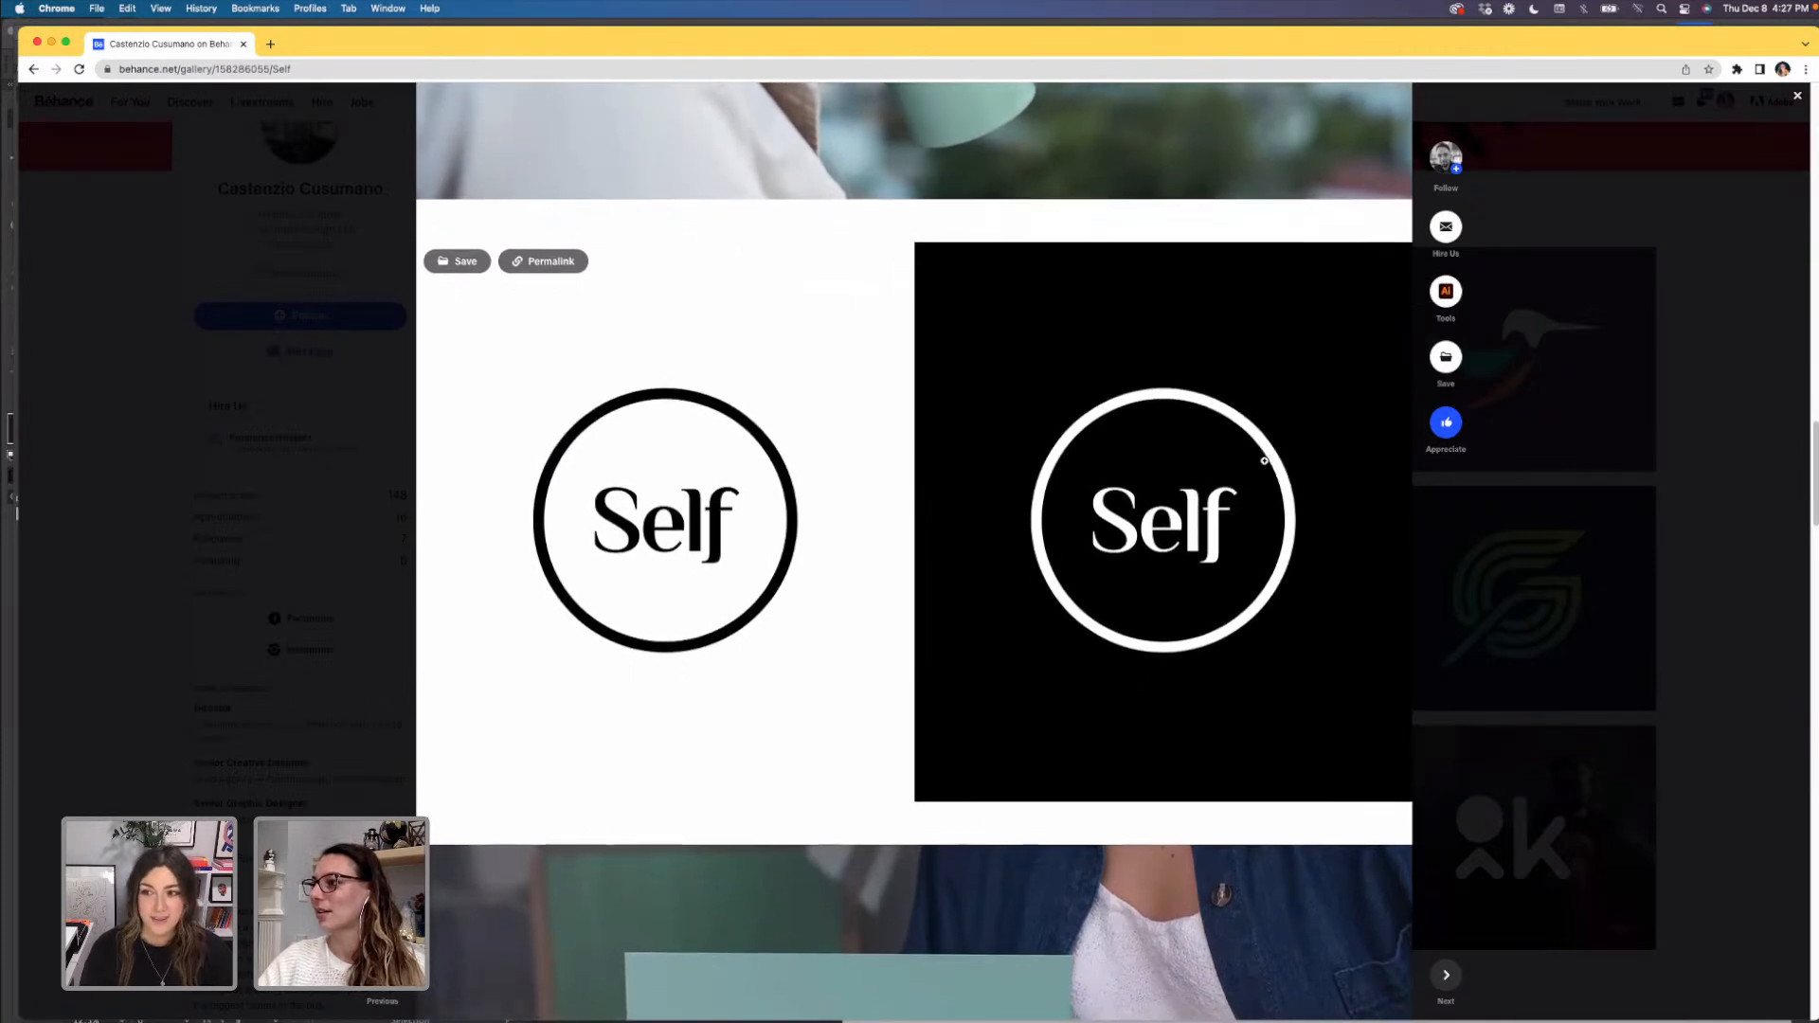
scroll(1265, 462, down, 2)
scroll(1265, 461, down, 1)
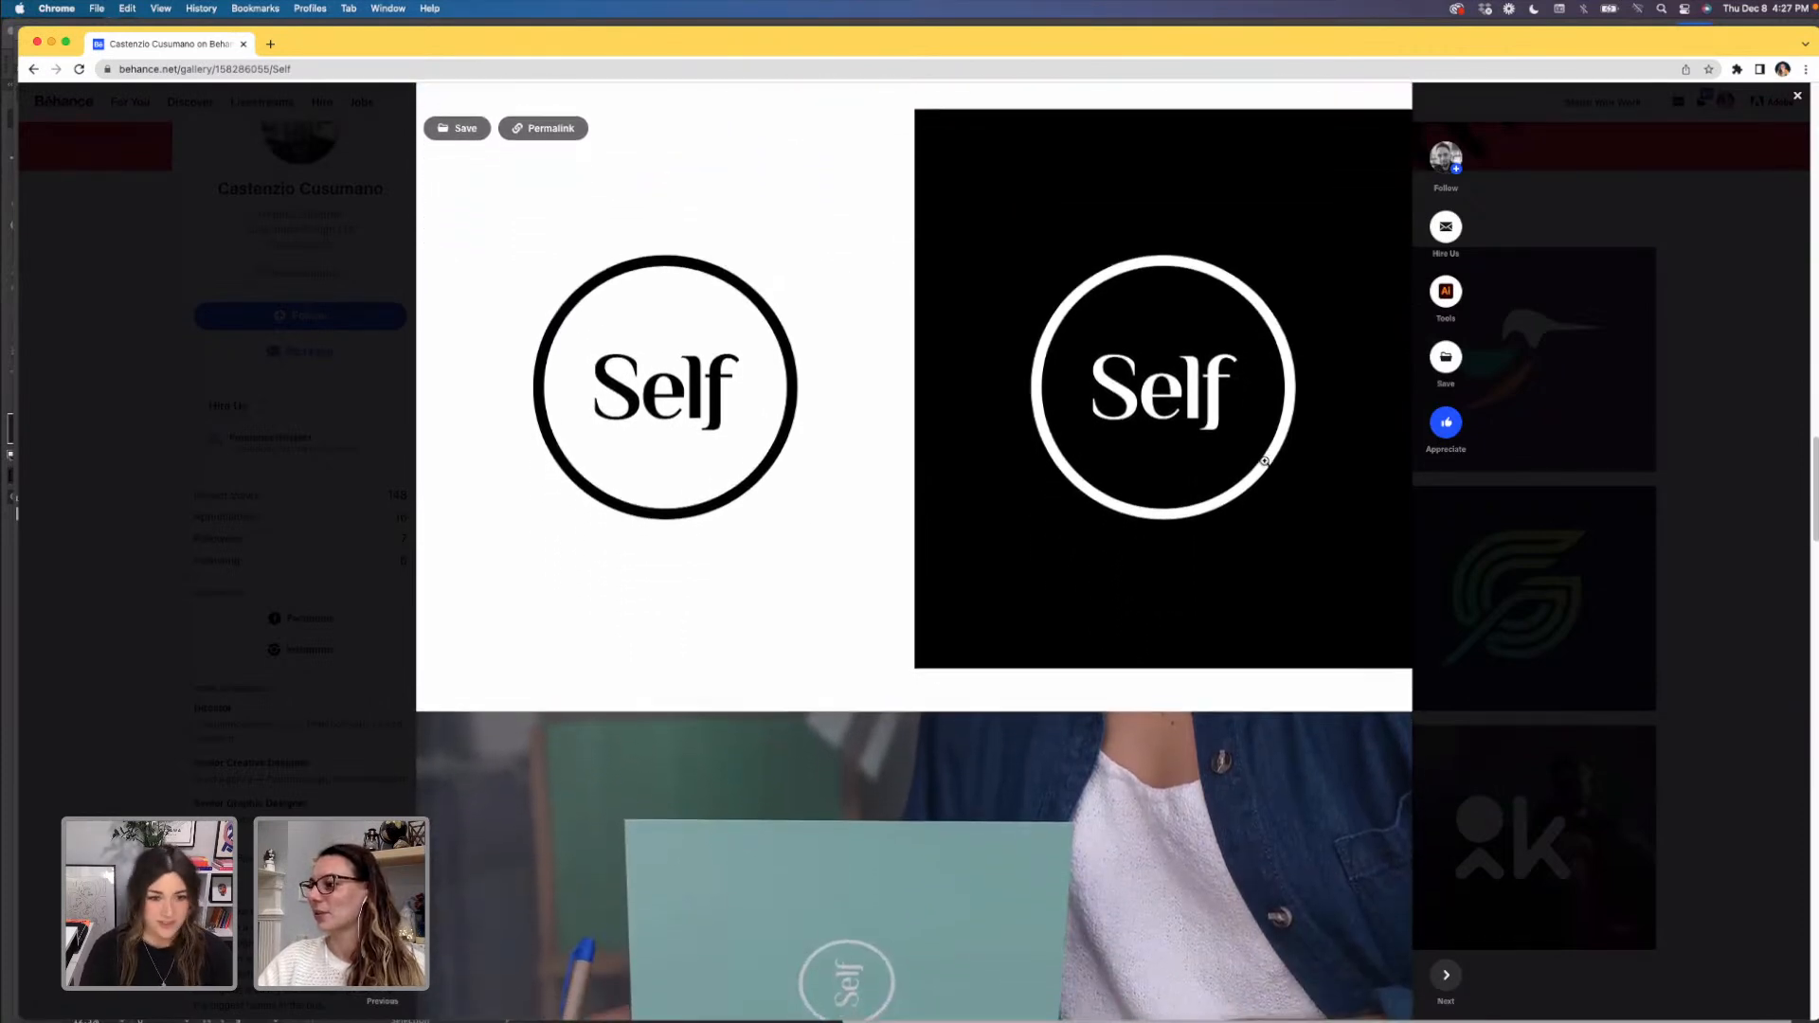
scroll(1265, 462, down, 4)
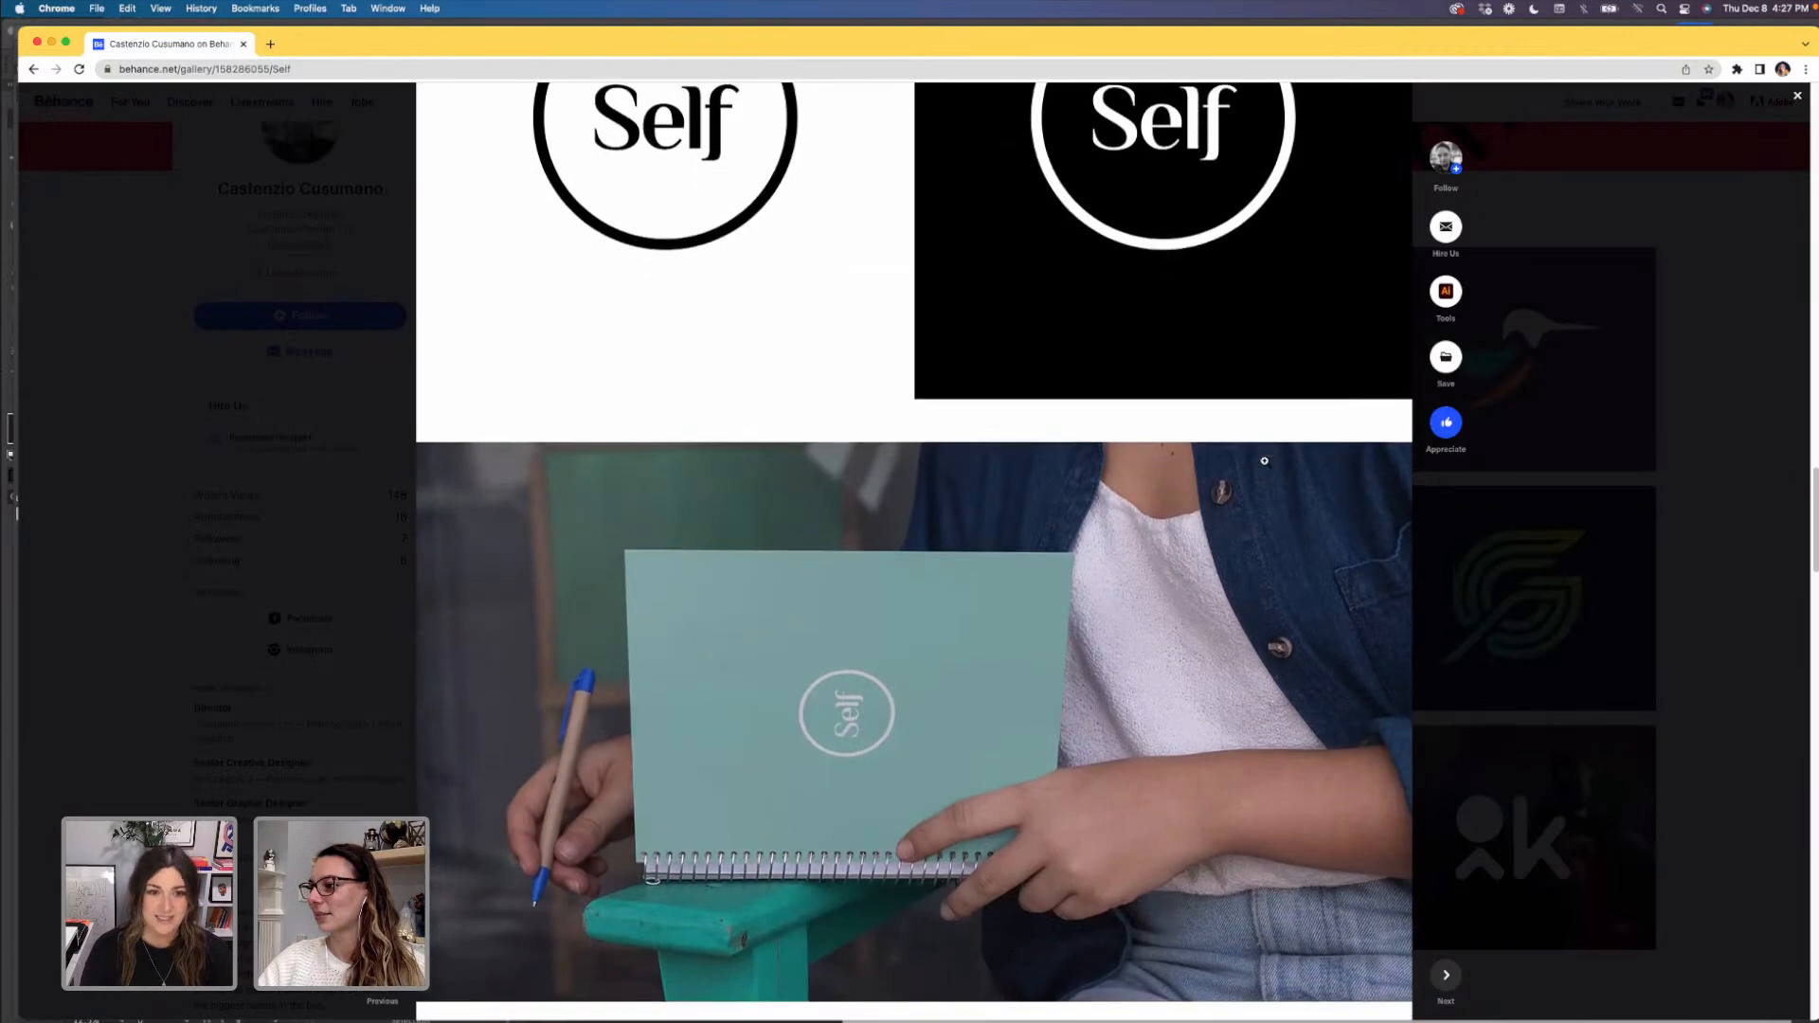
- Look over the notebook and hoodie mockups that carry the Self logo
scroll(1265, 465, down, 3)
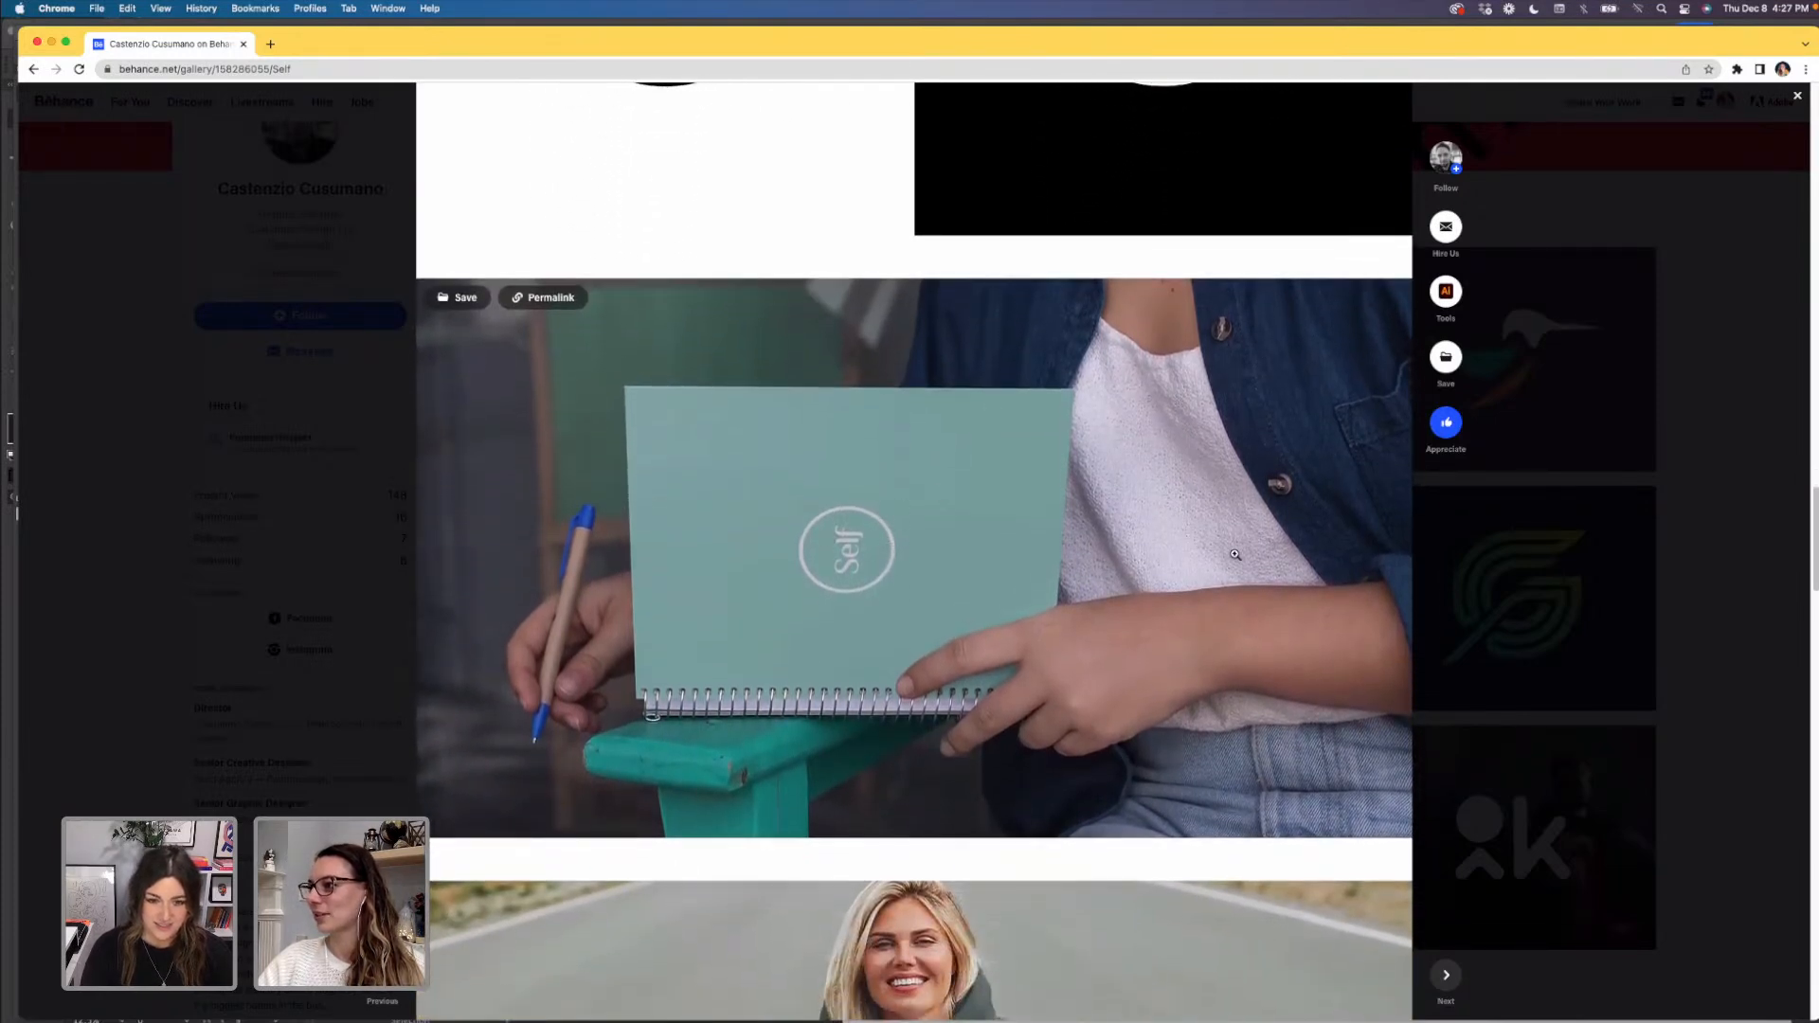
scroll(1243, 549, down, 5)
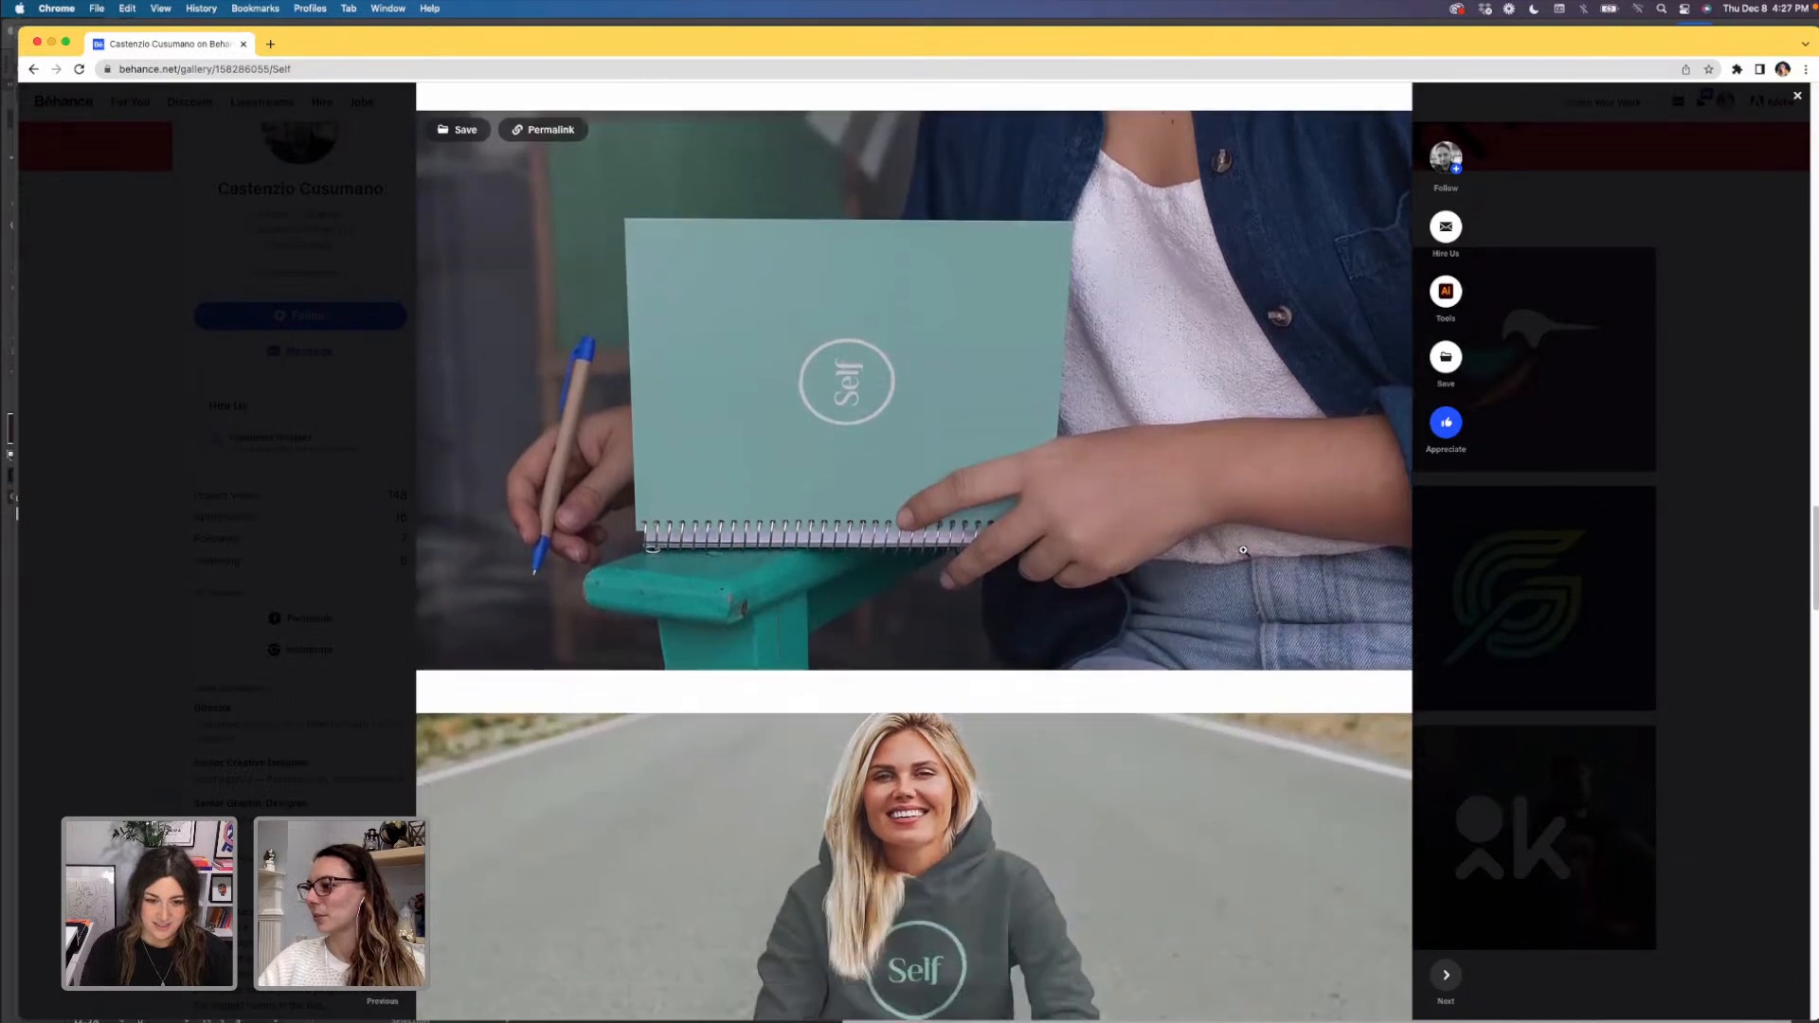
scroll(1243, 549, down, 2)
scroll(1243, 550, down, 2)
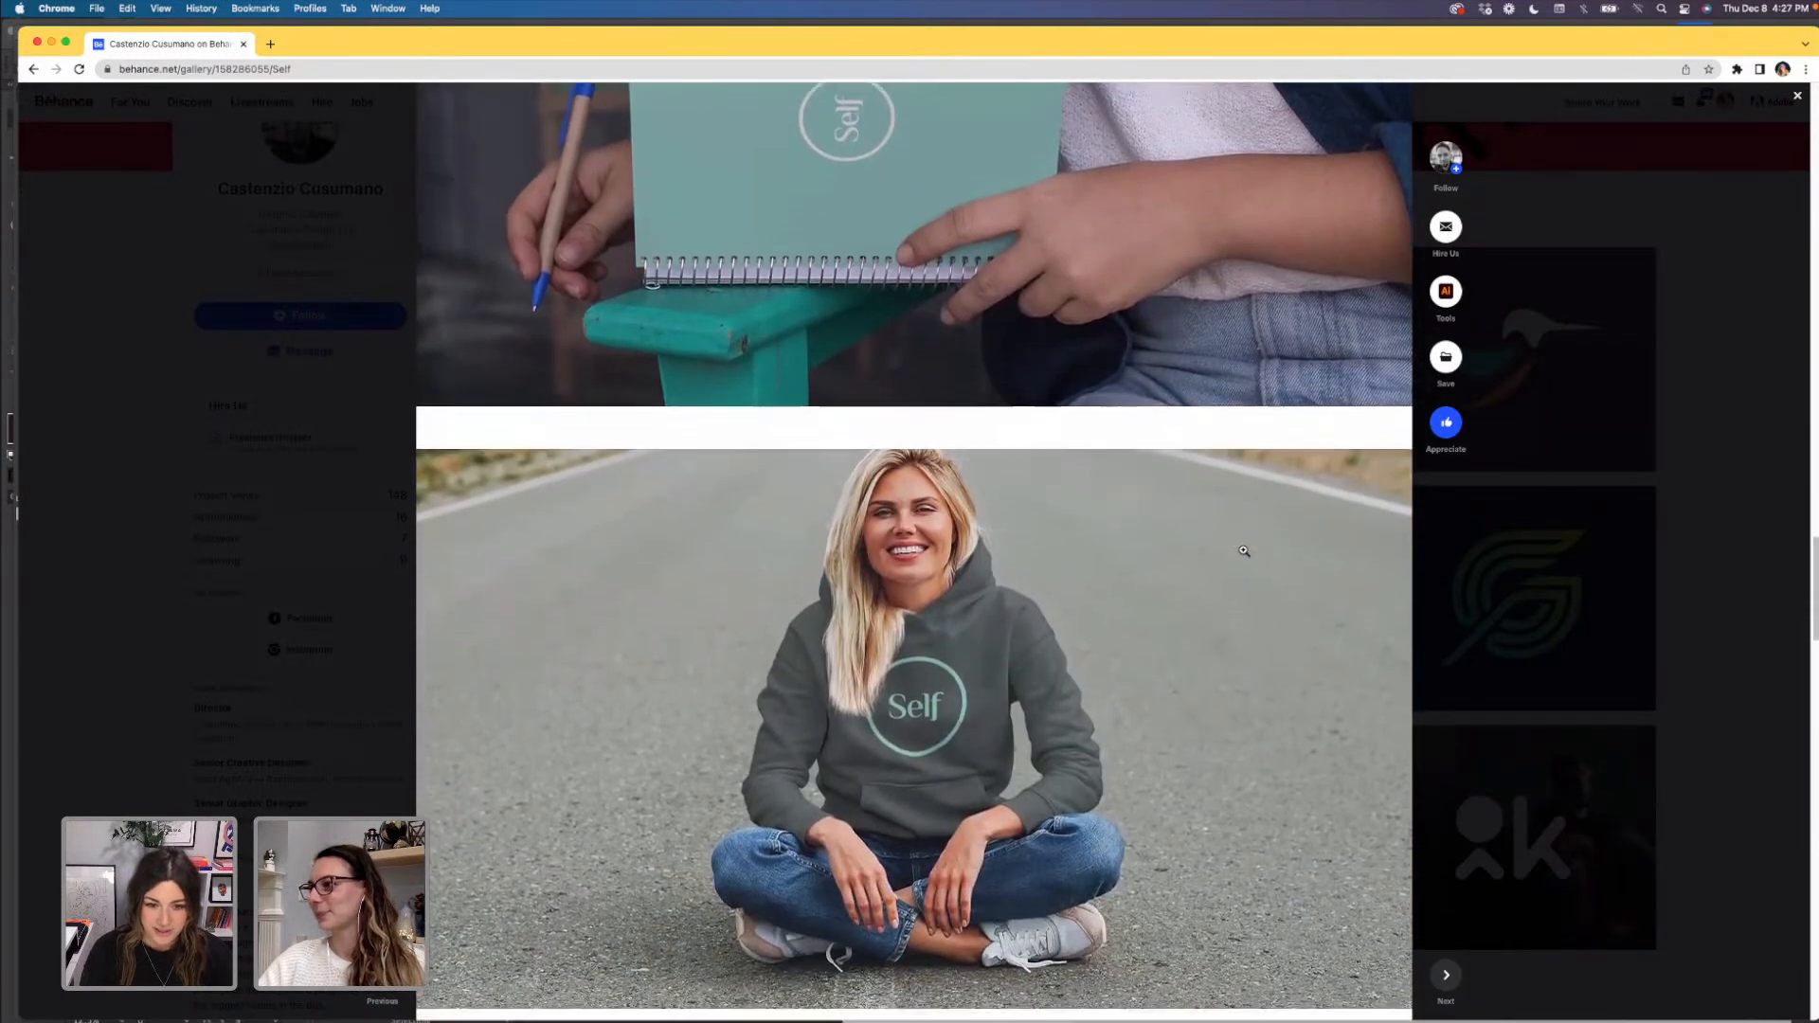
scroll(1243, 550, down, 2)
scroll(1243, 550, down, 3)
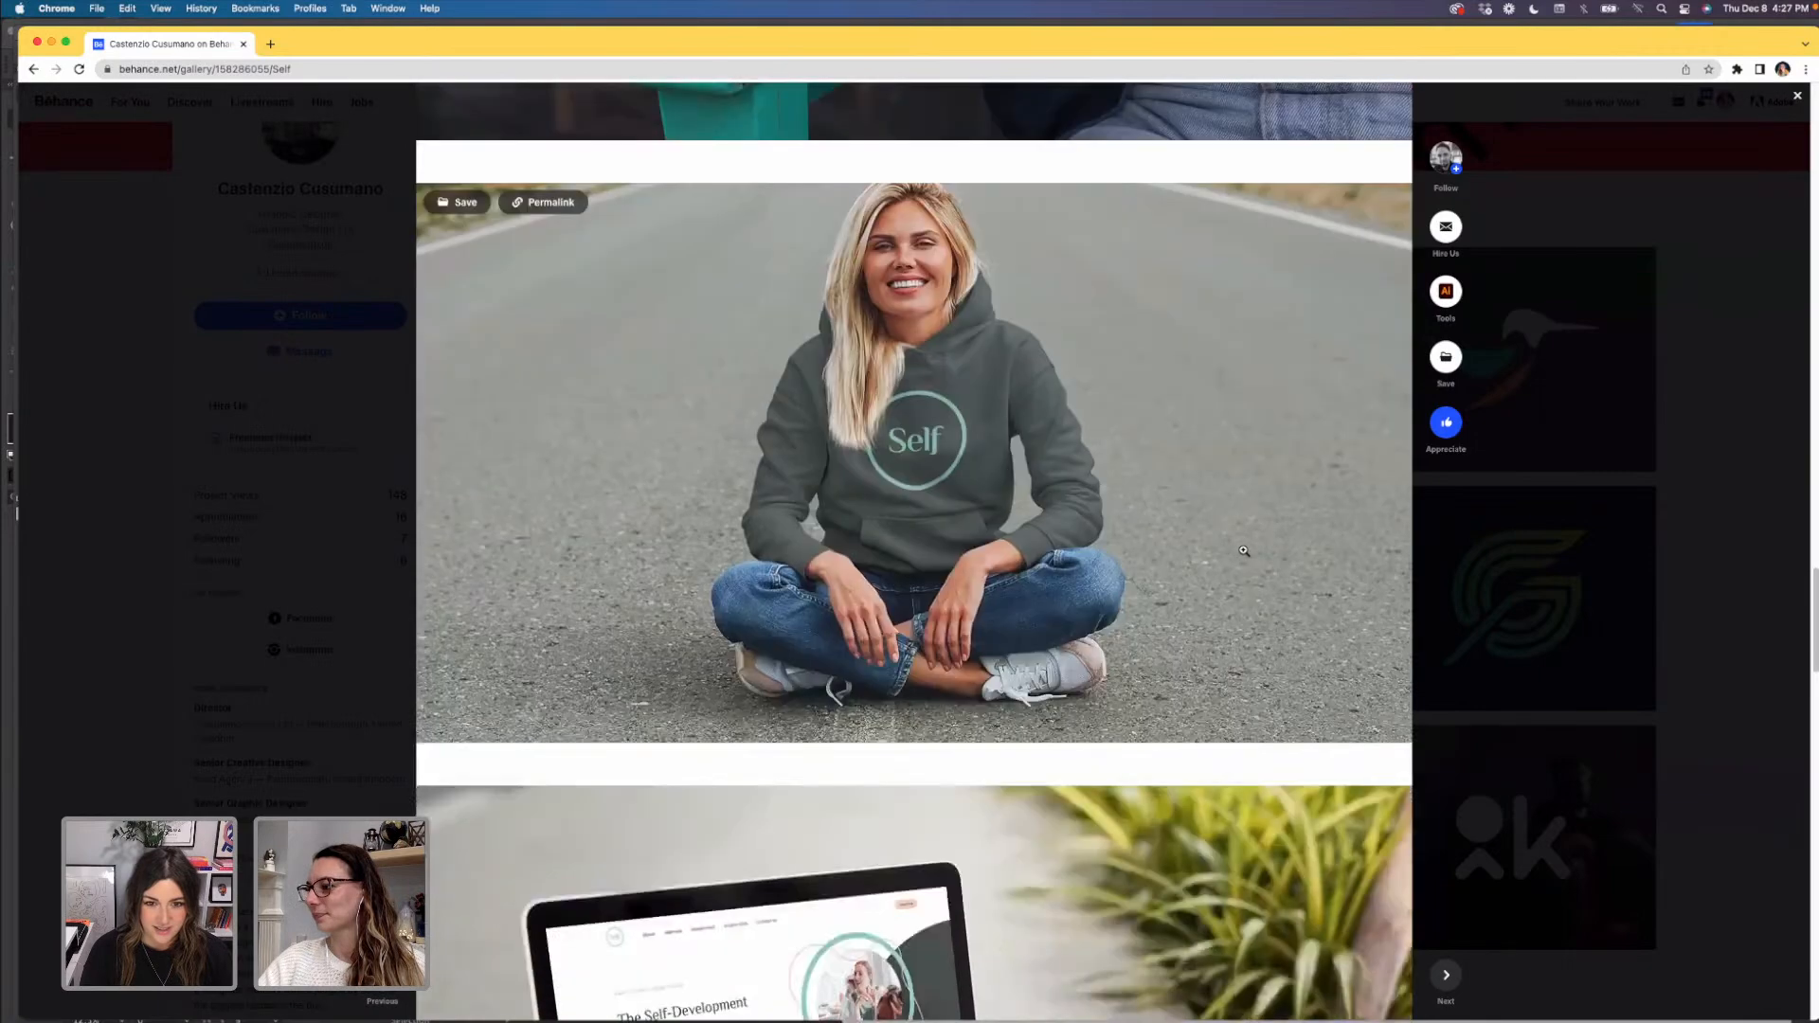
scroll(1242, 549, down, 3)
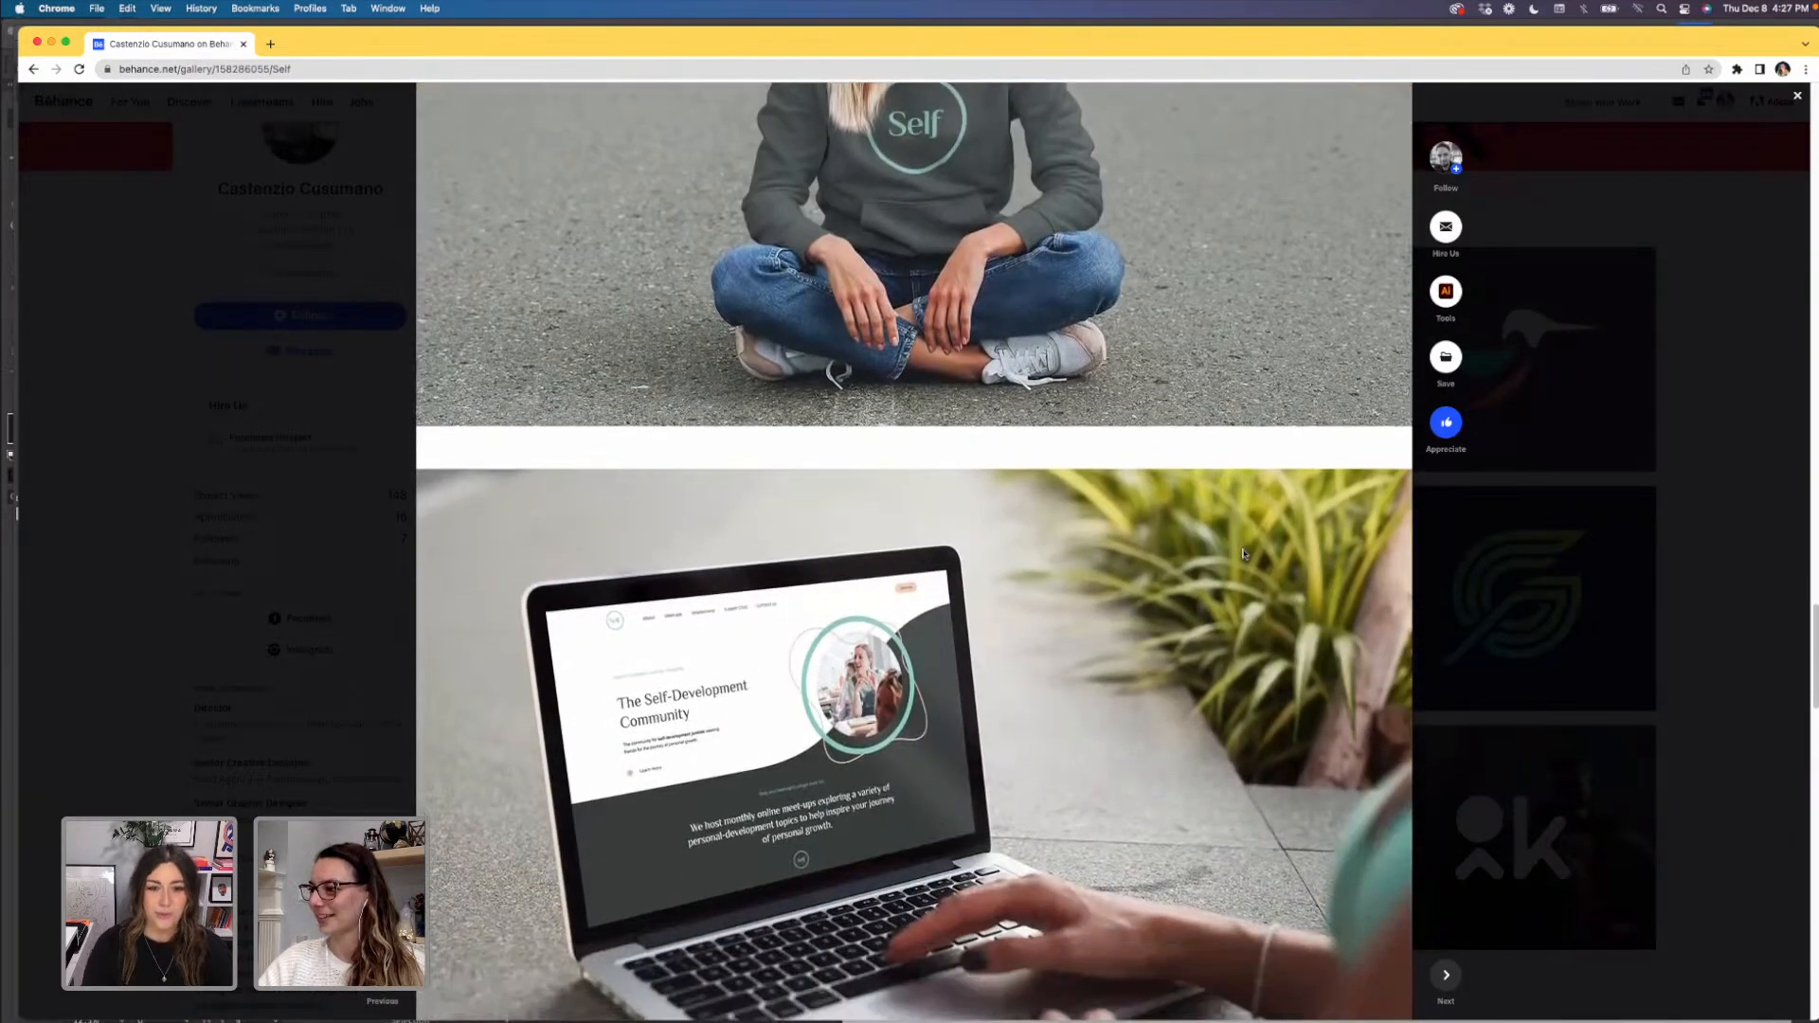
- Examine the laptop mockup of the Self website in the project presentation
scroll(1243, 549, down, 1)
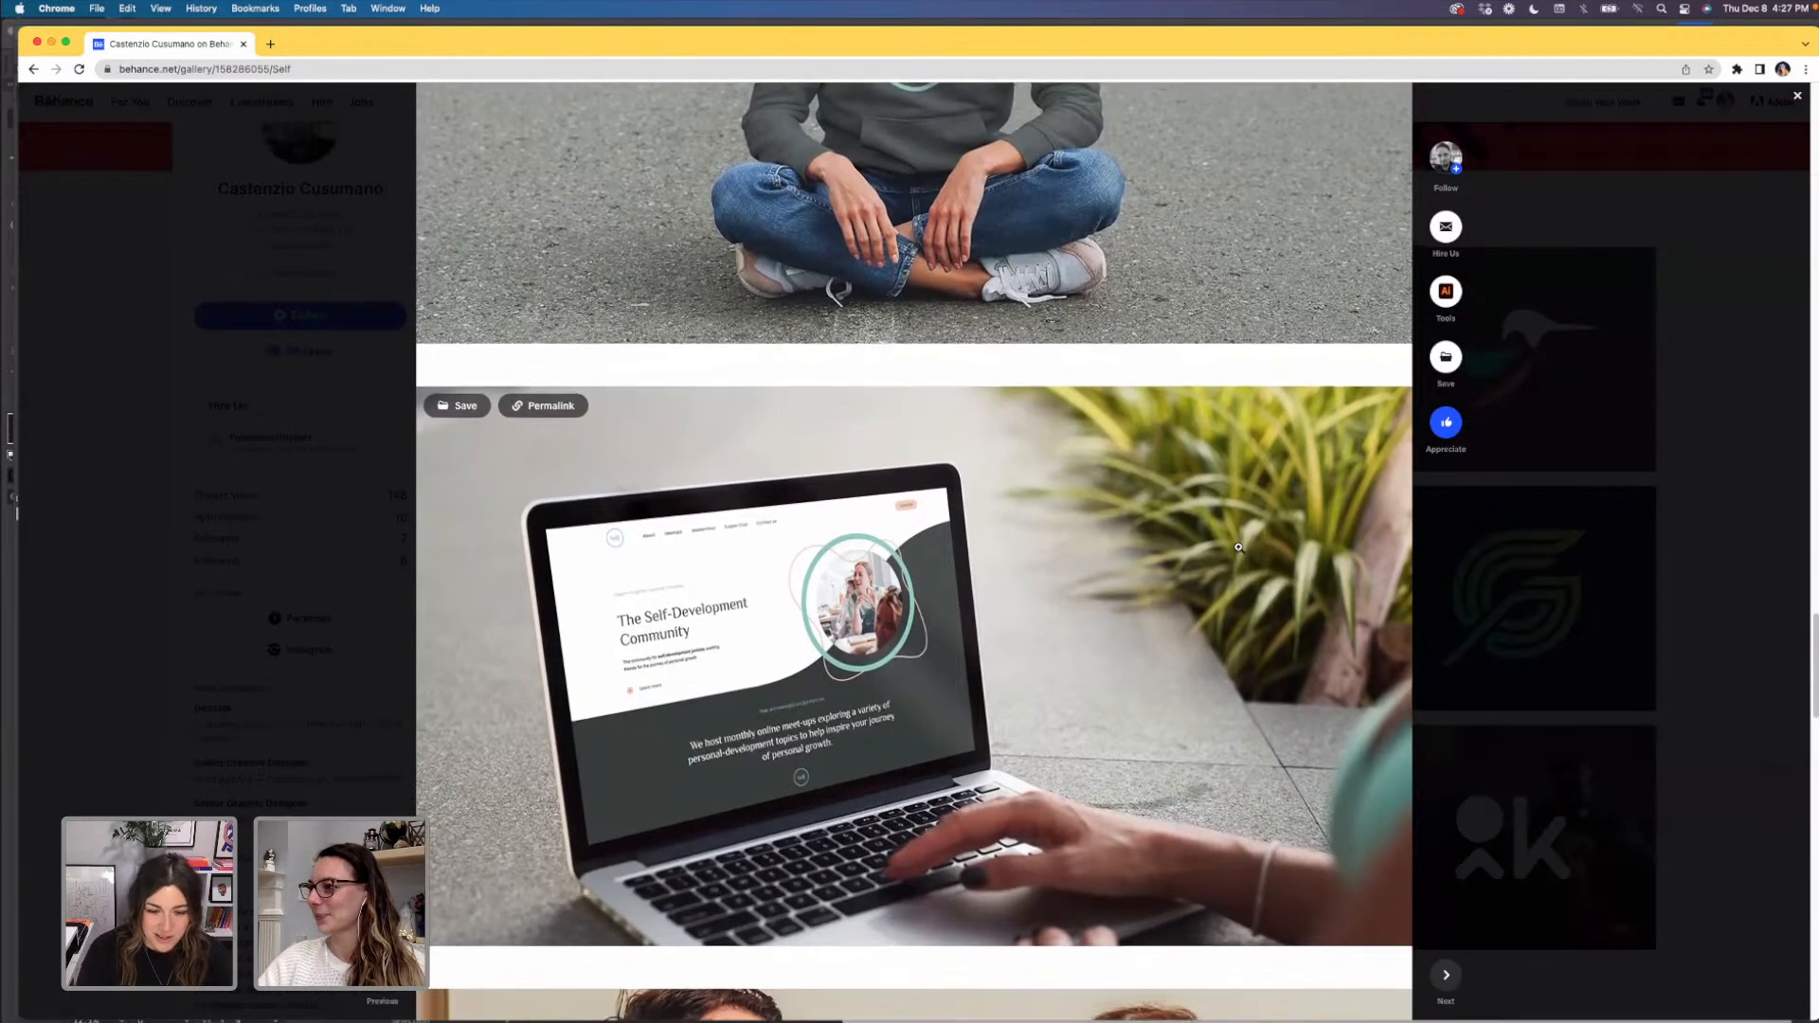
scroll(1238, 547, down, 1)
scroll(1238, 547, down, 2)
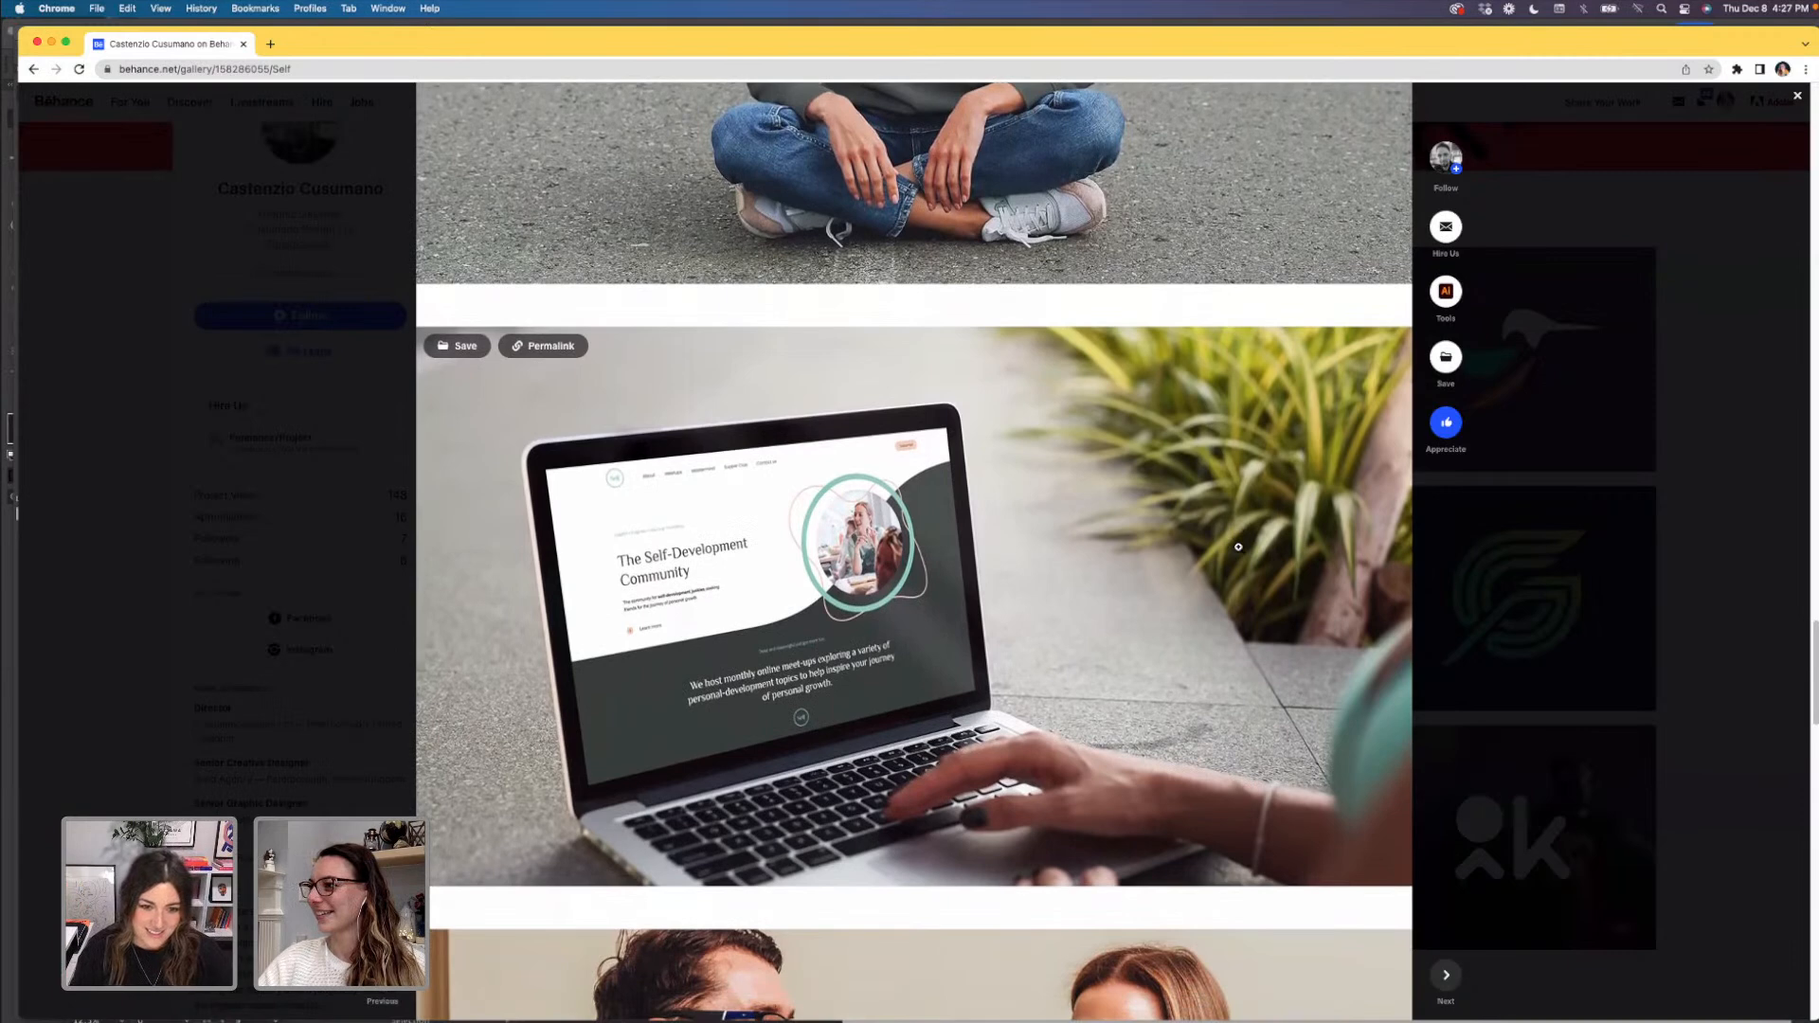
scroll(1239, 547, down, 1)
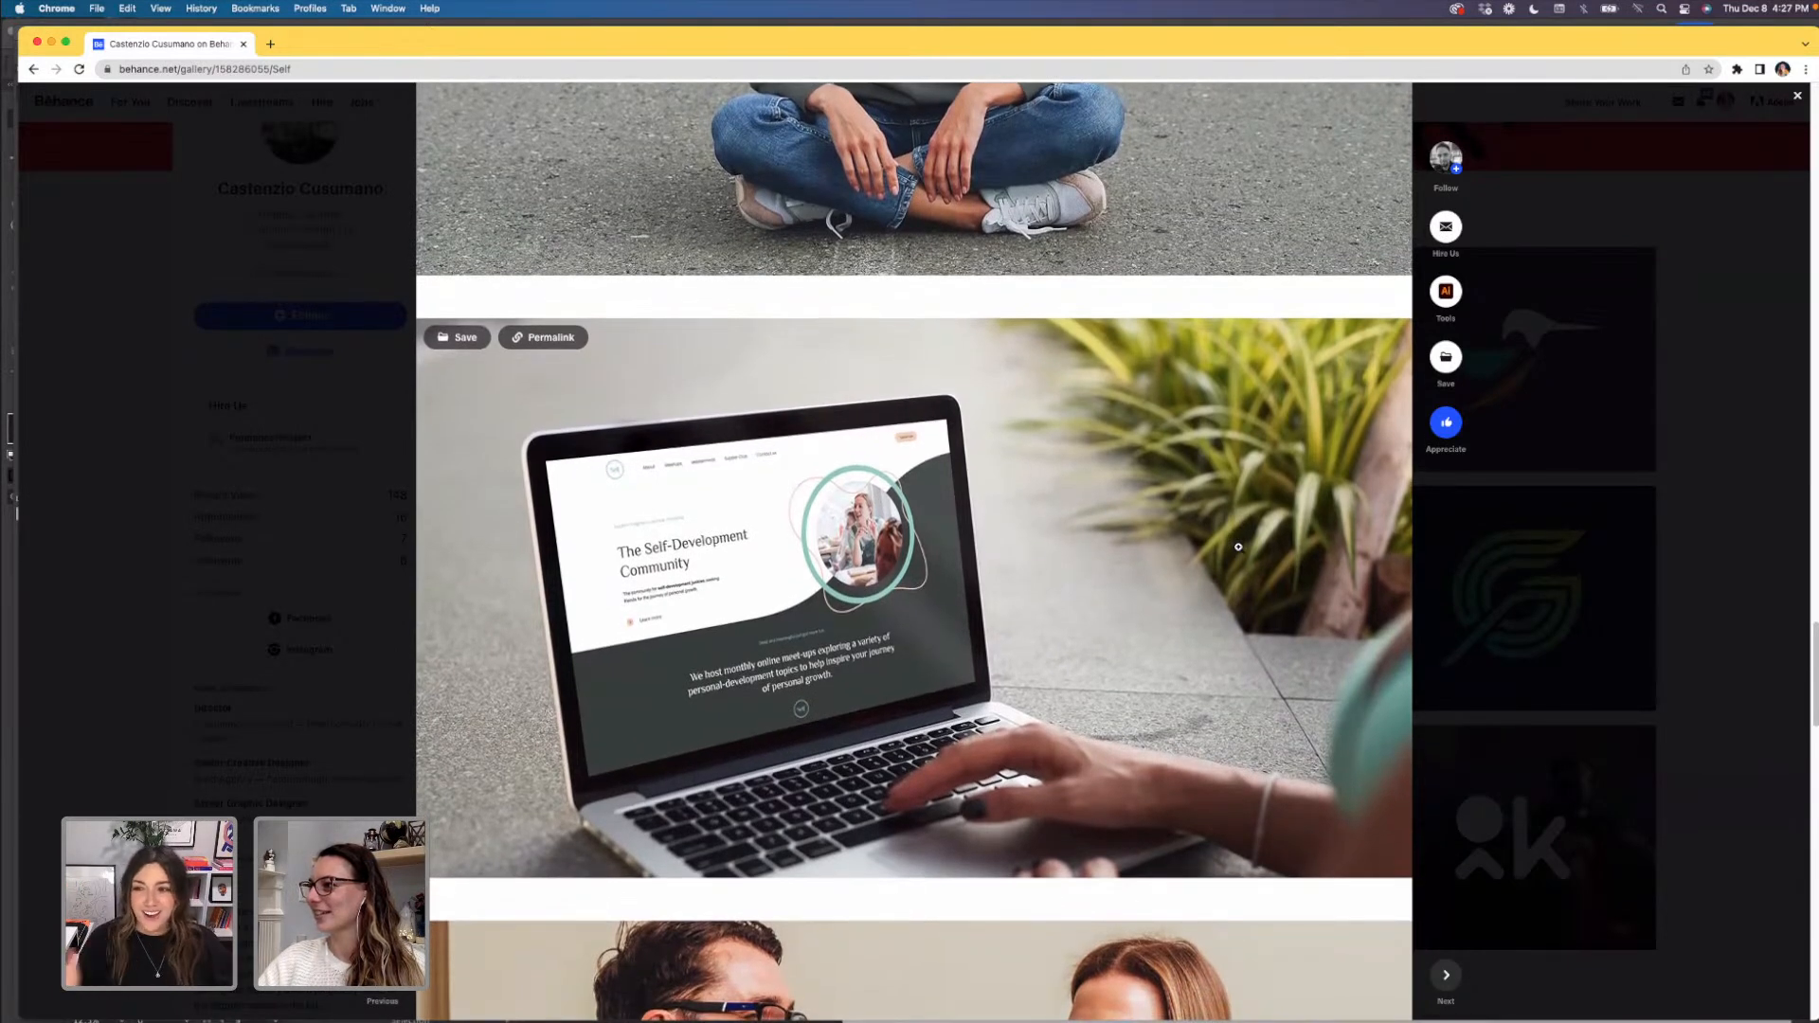
scroll(1239, 547, down, 1)
scroll(1238, 547, down, 1)
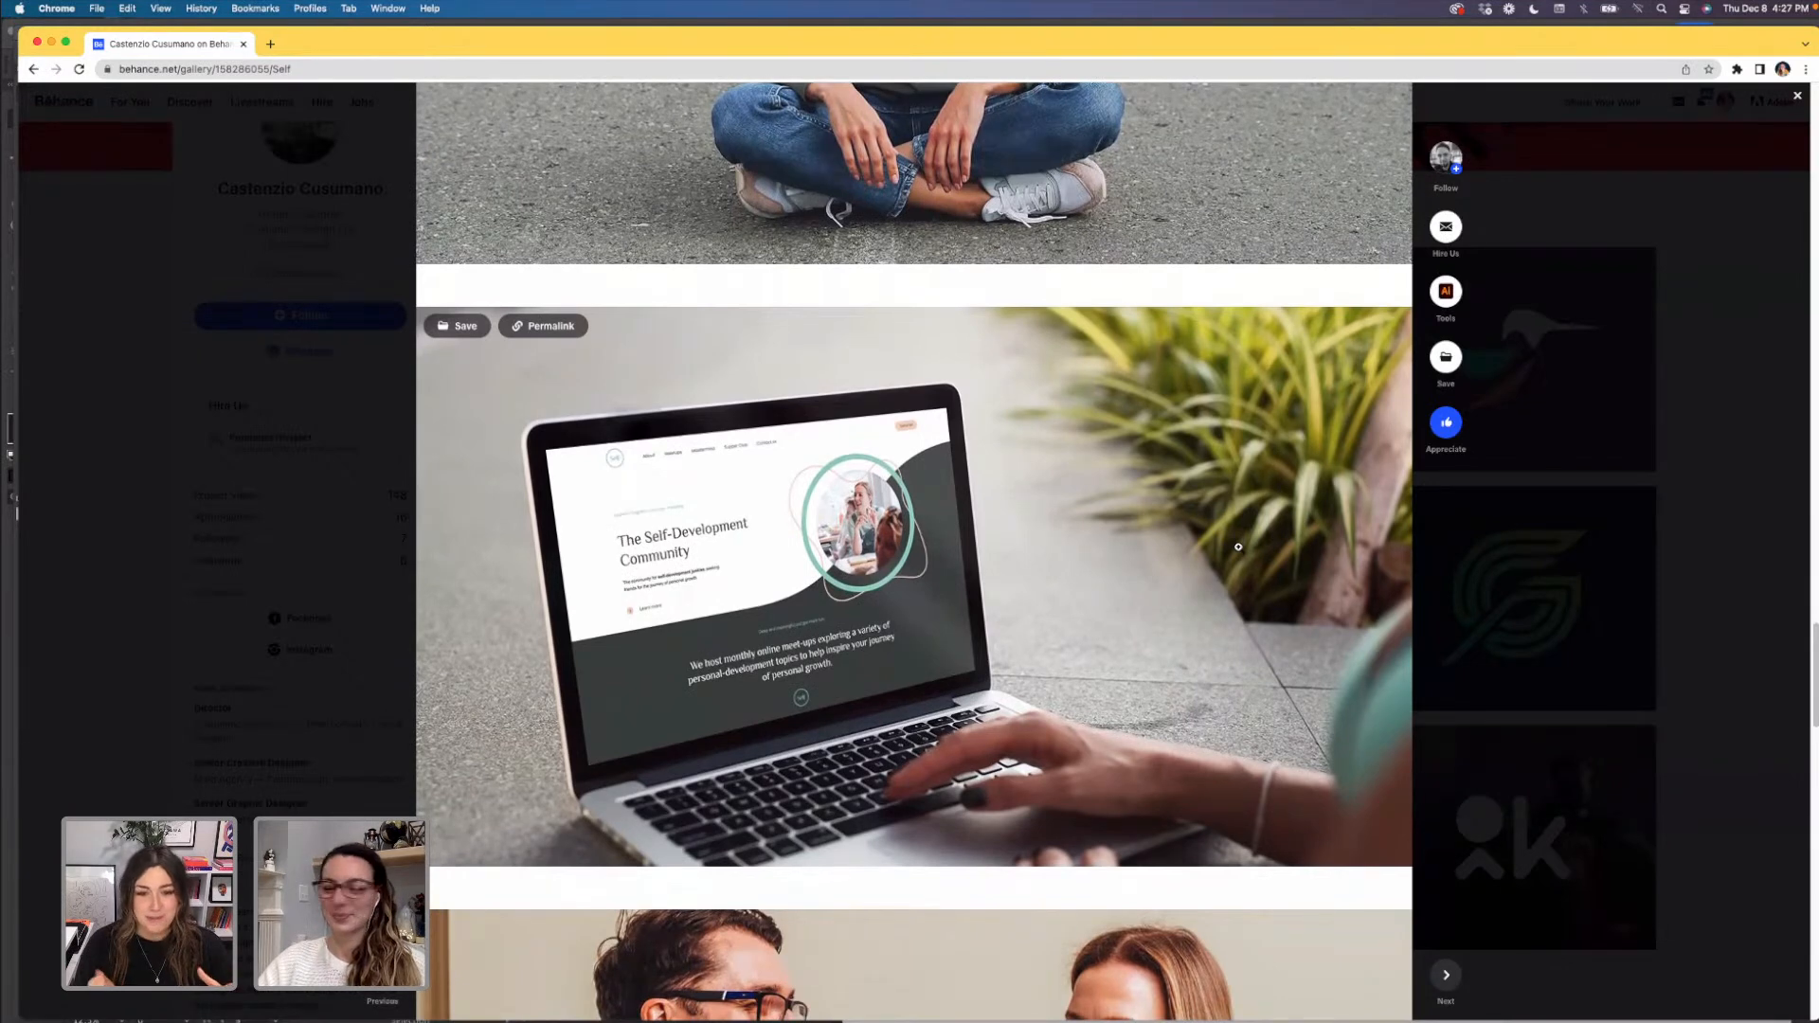
scroll(1239, 546, down, 4)
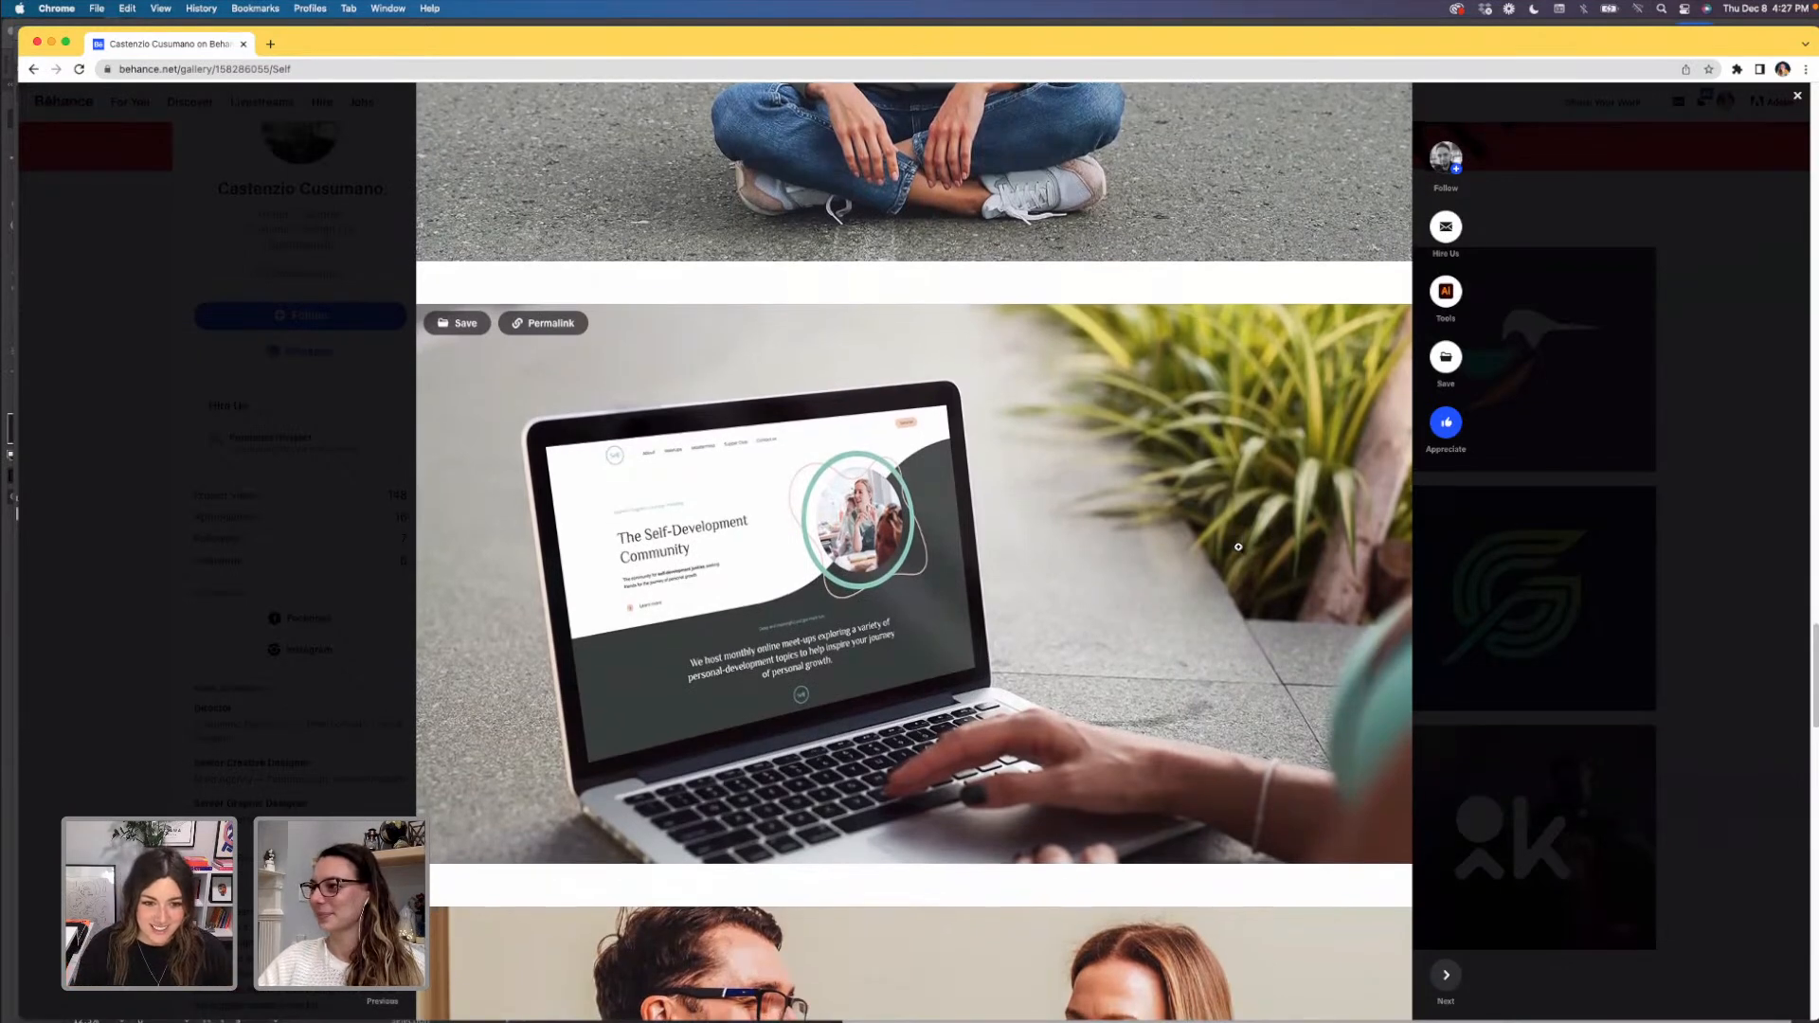
scroll(1239, 547, down, 8)
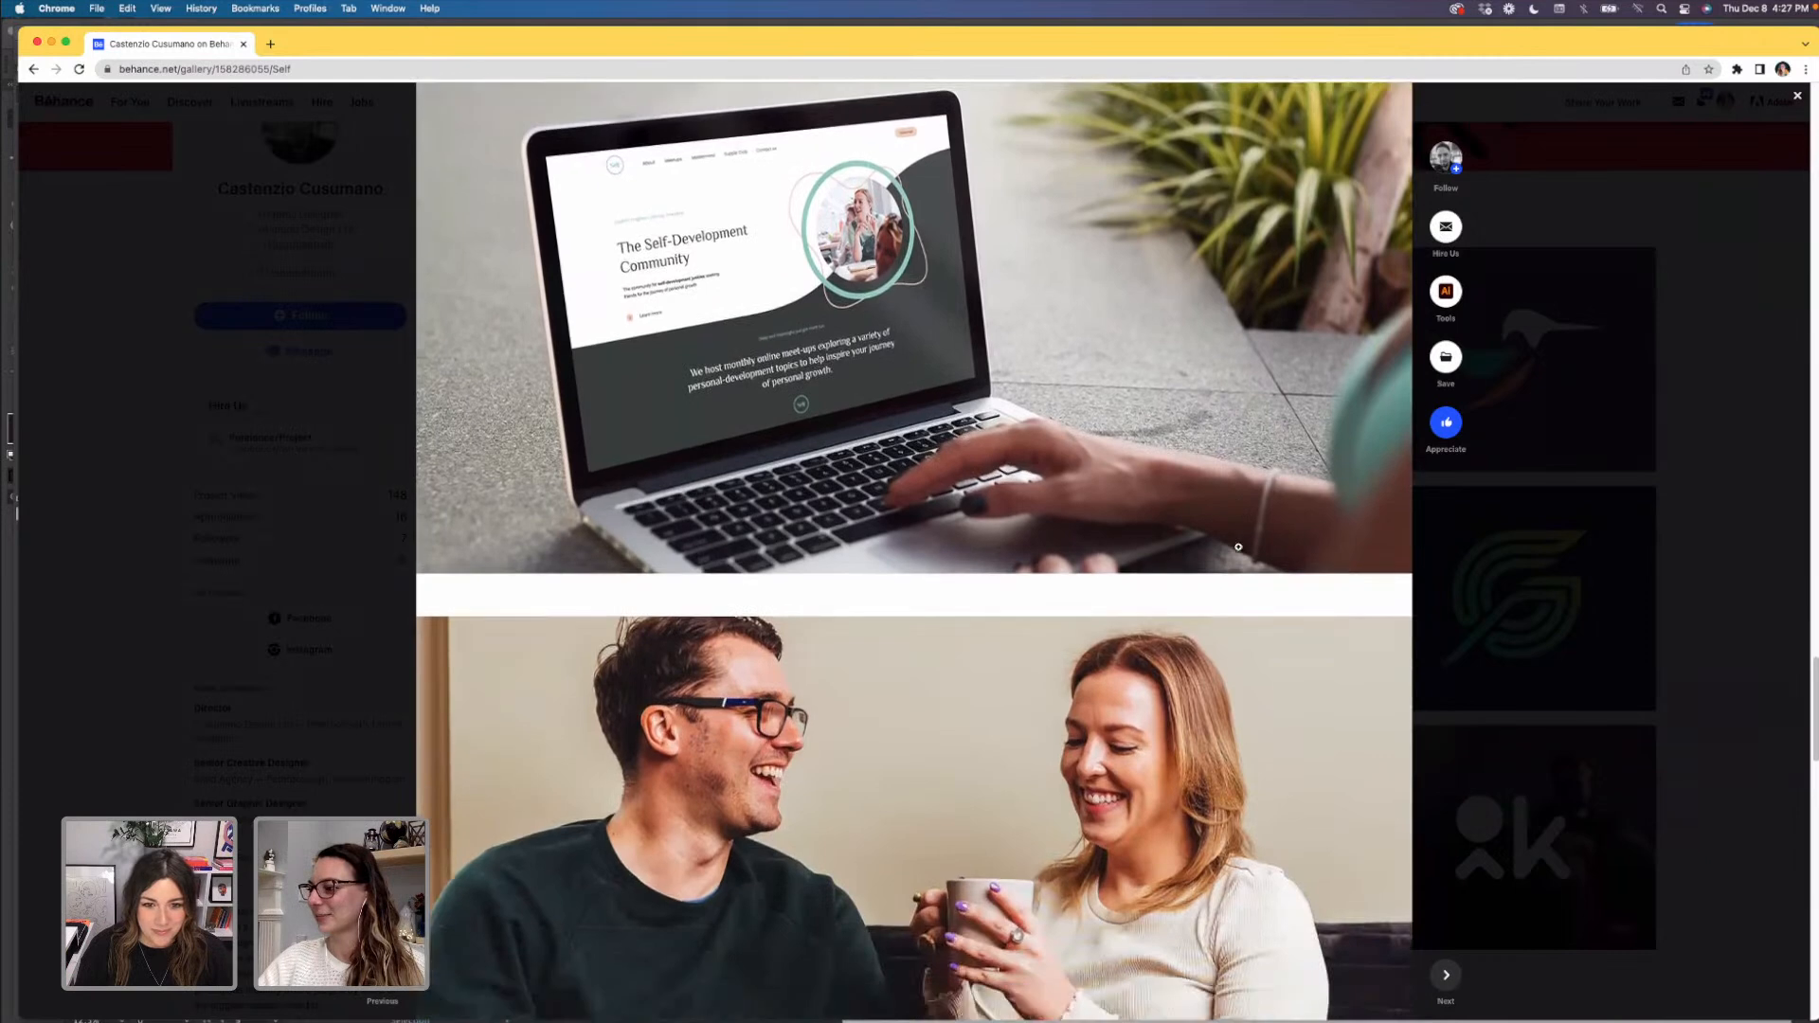
- View the lifestyle photo and the hand-drawn mind map and logo sketches that end the Self project
scroll(1238, 546, down, 5)
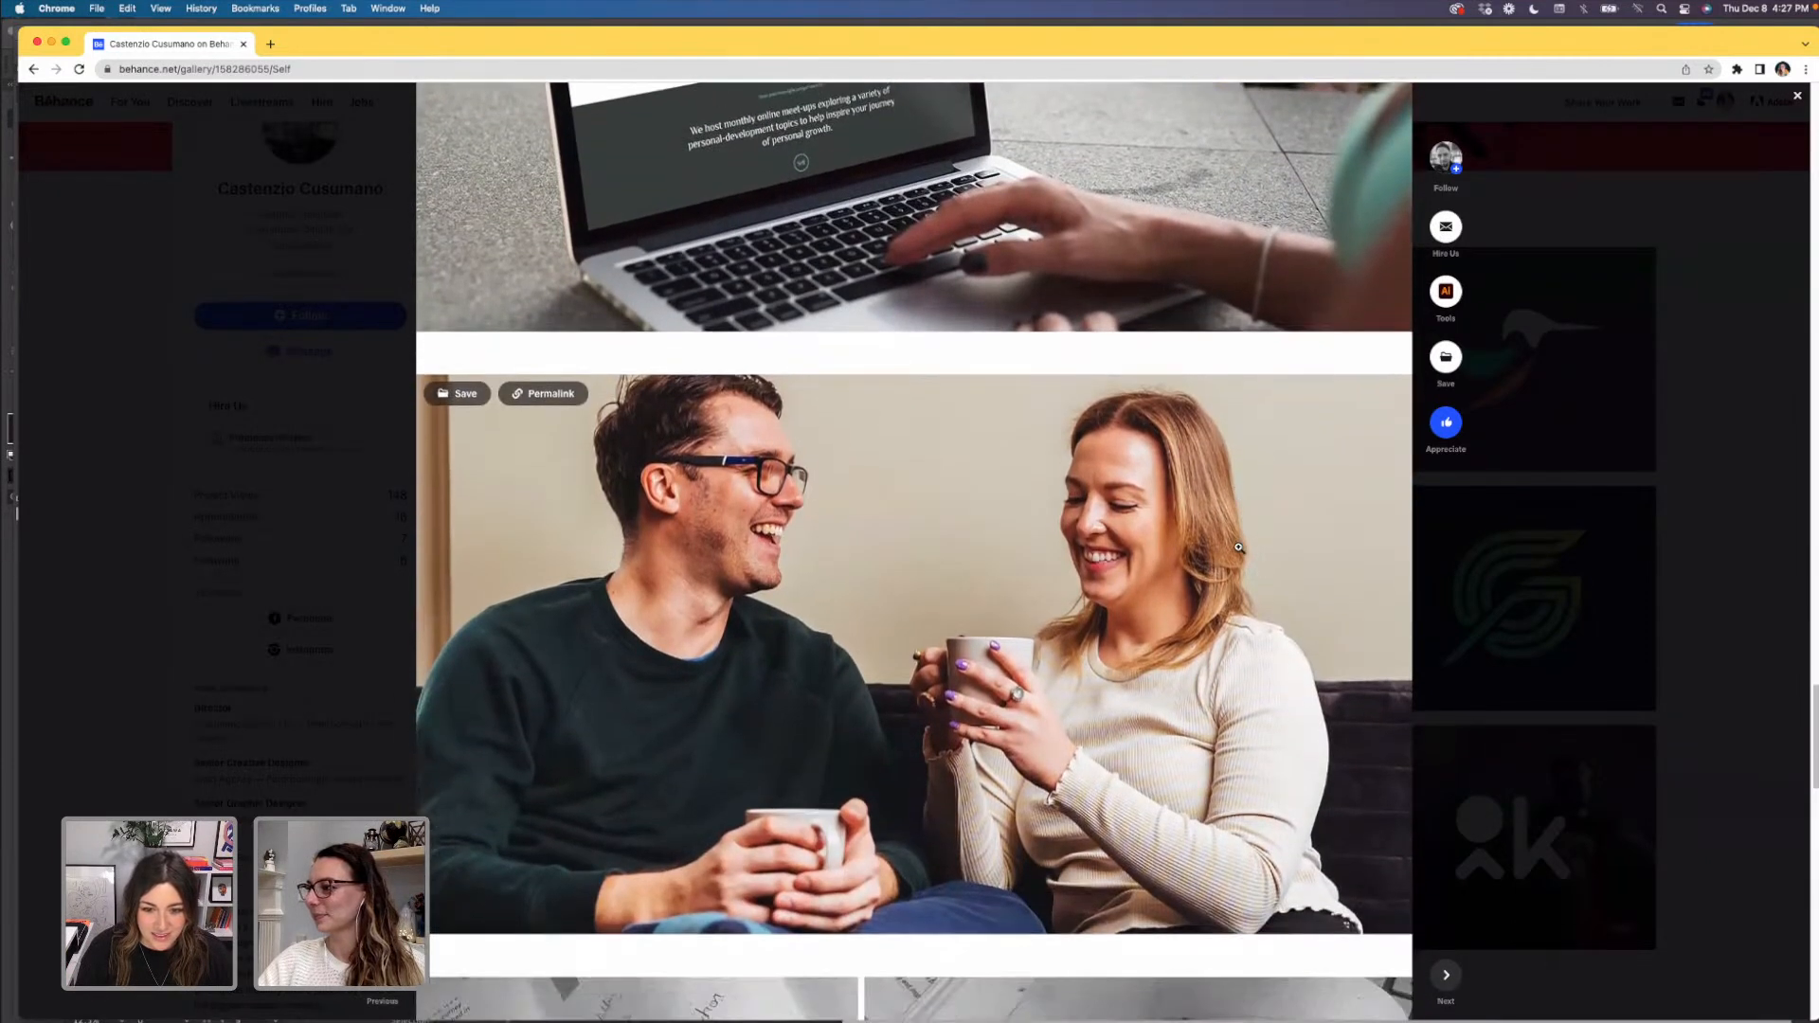
scroll(1238, 547, down, 2)
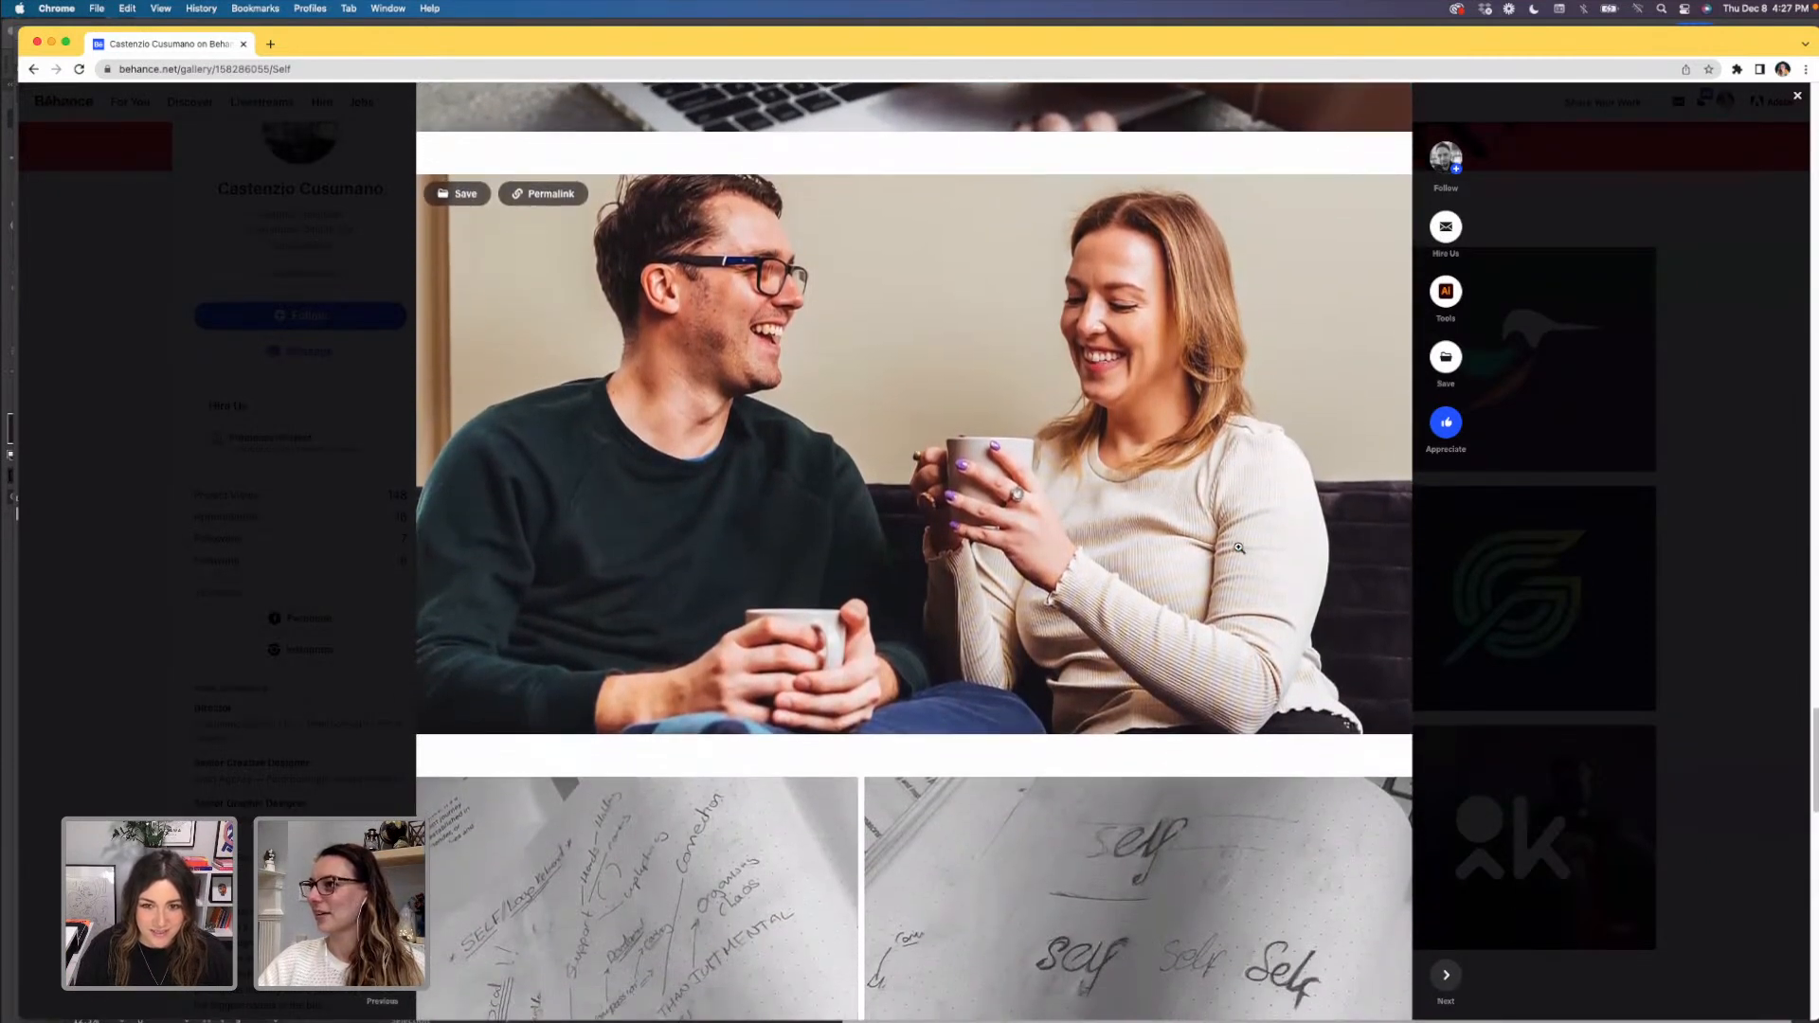
scroll(1239, 546, down, 4)
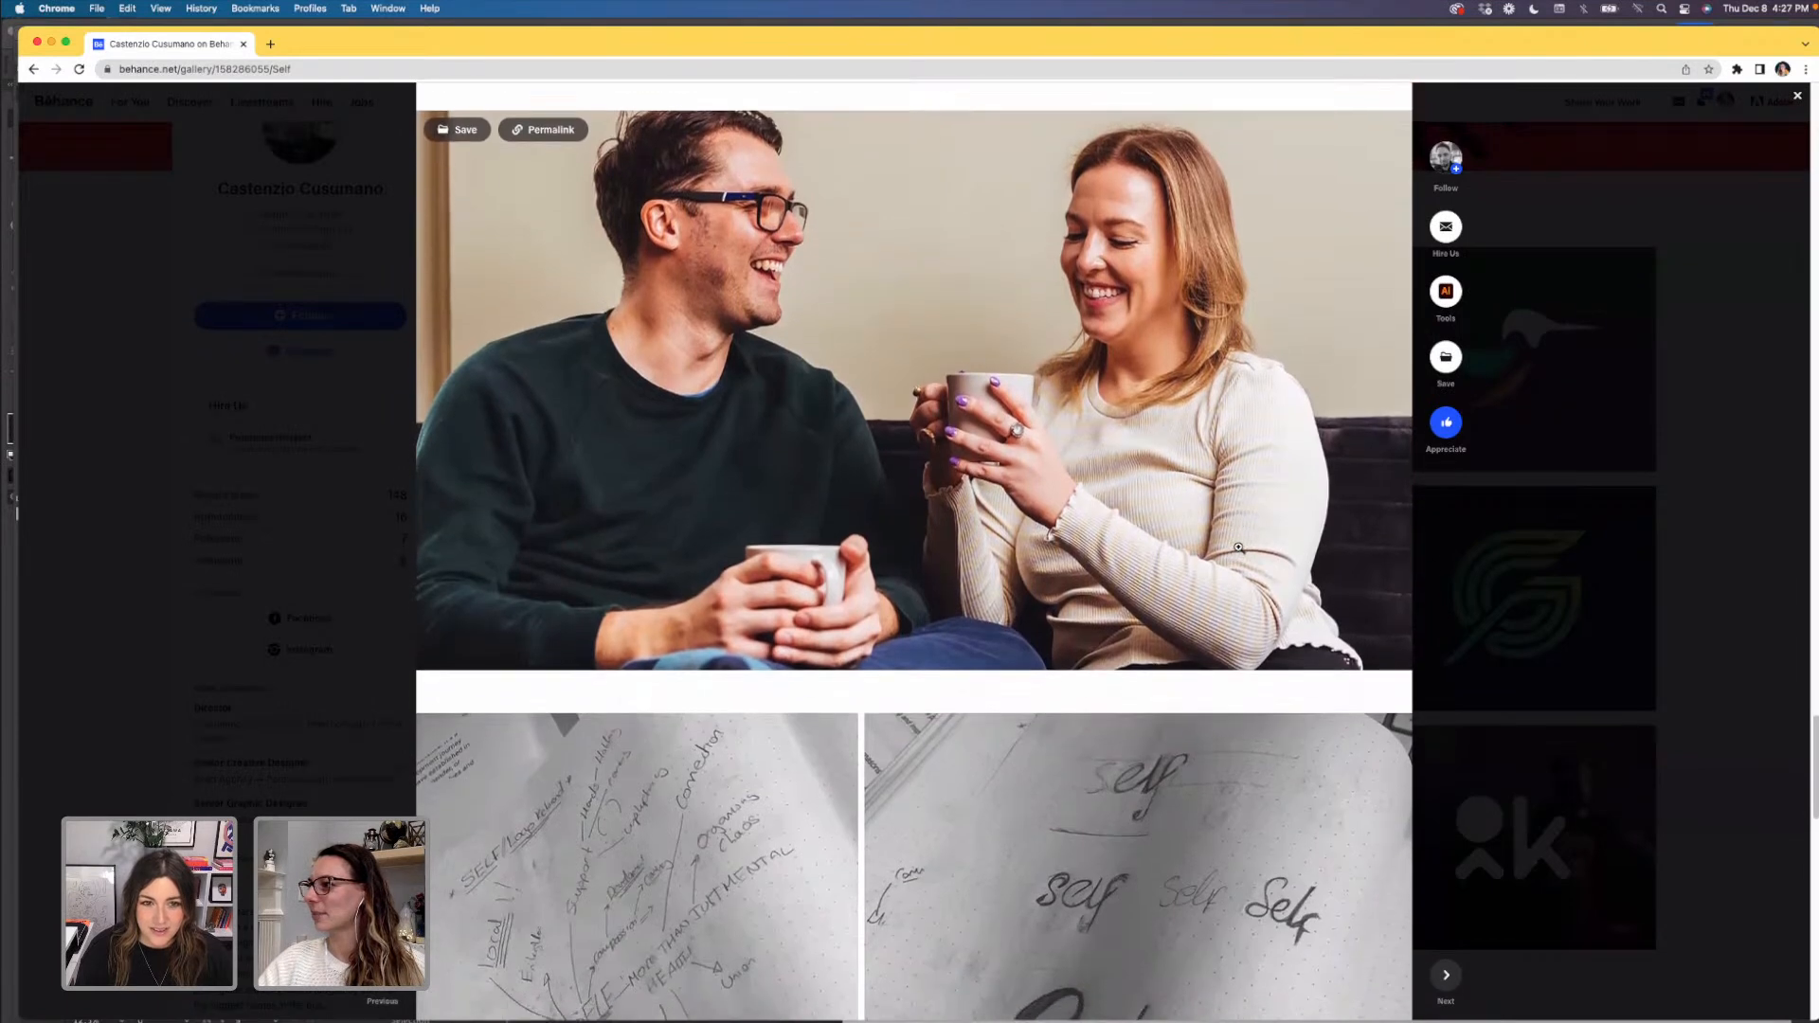
scroll(1239, 547, down, 6)
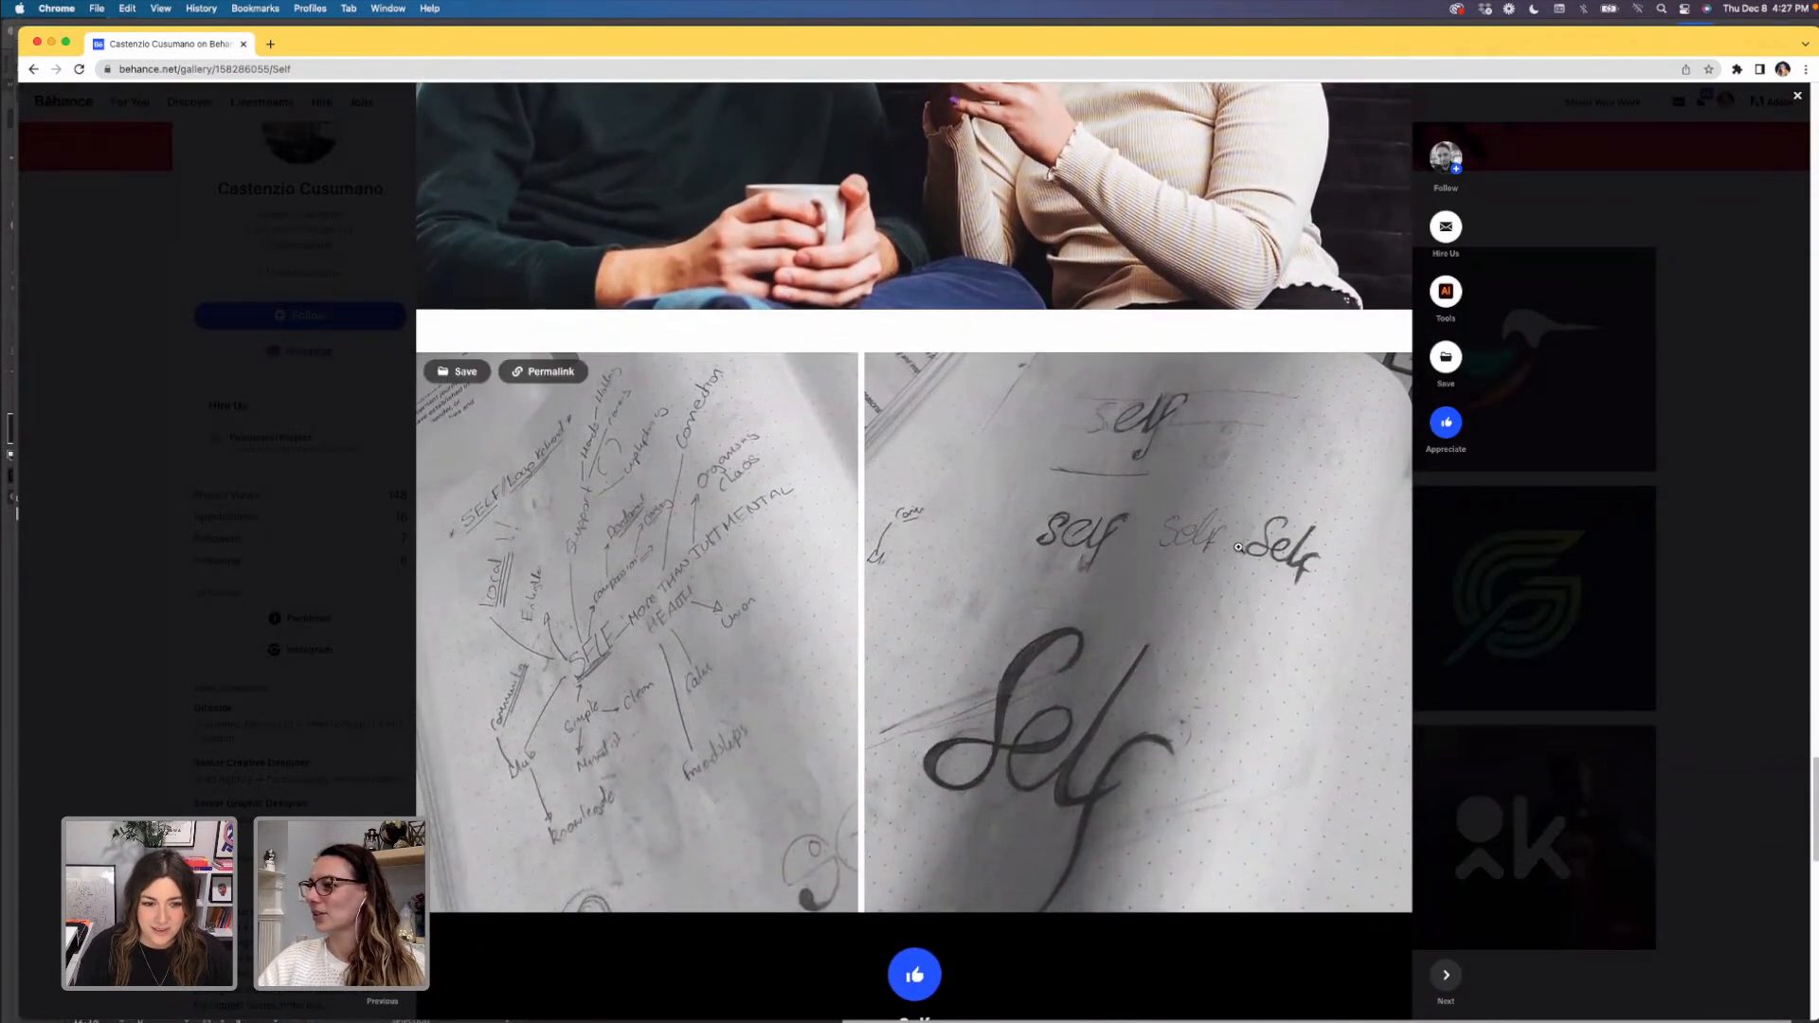
scroll(1239, 547, down, 2)
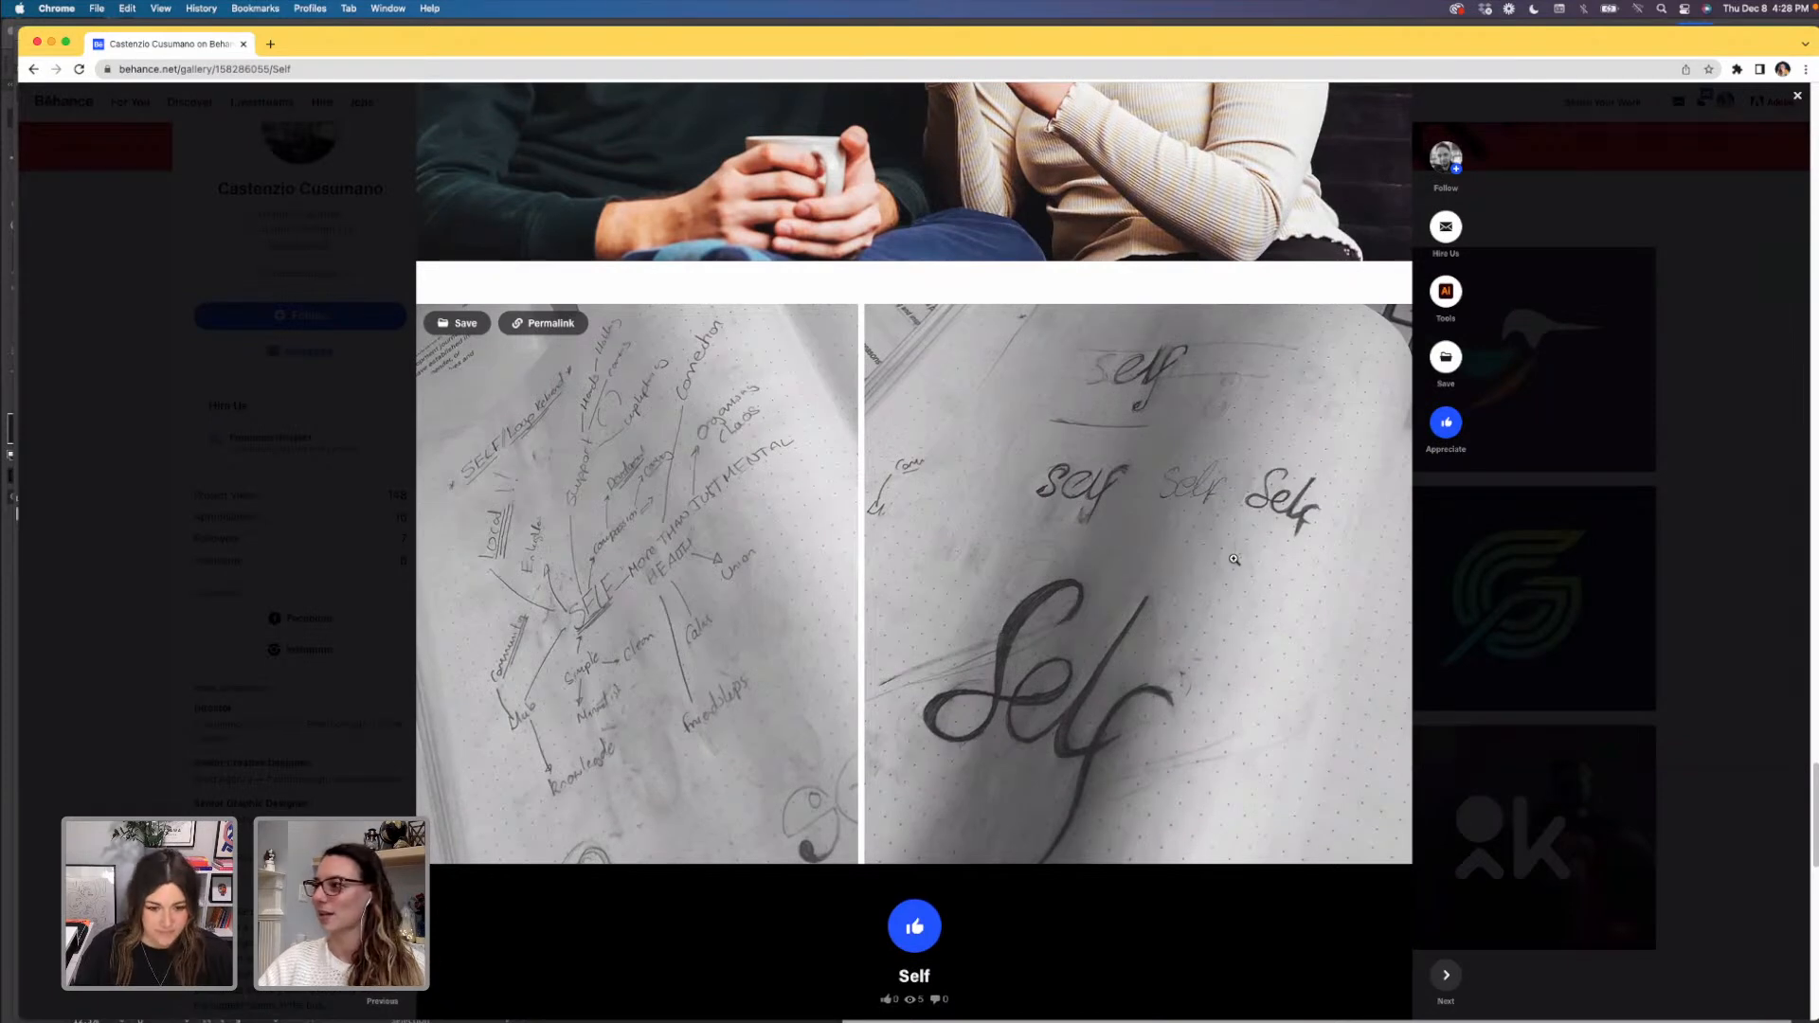
scroll(1232, 556, down, 1)
scroll(1233, 557, down, 1)
scroll(1233, 556, down, 1)
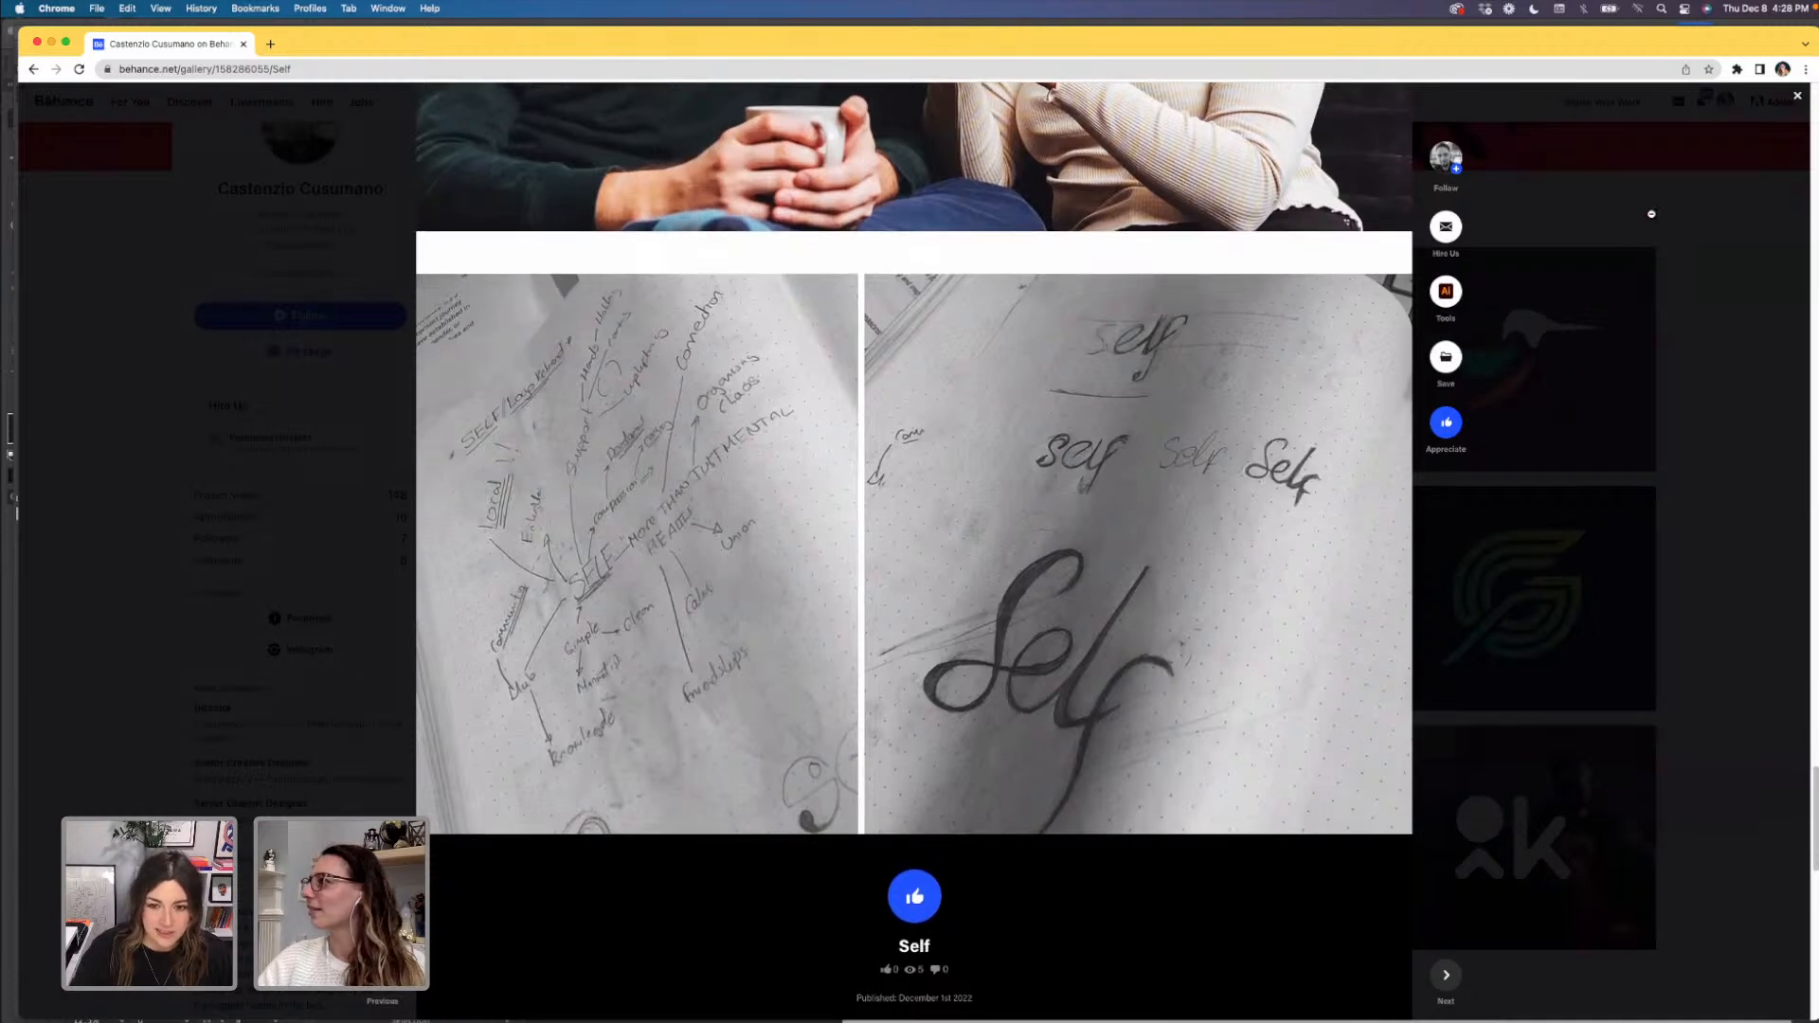
- Close the Self project and open the New Food Launches Logo project from the designer's portfolio
click(1778, 118)
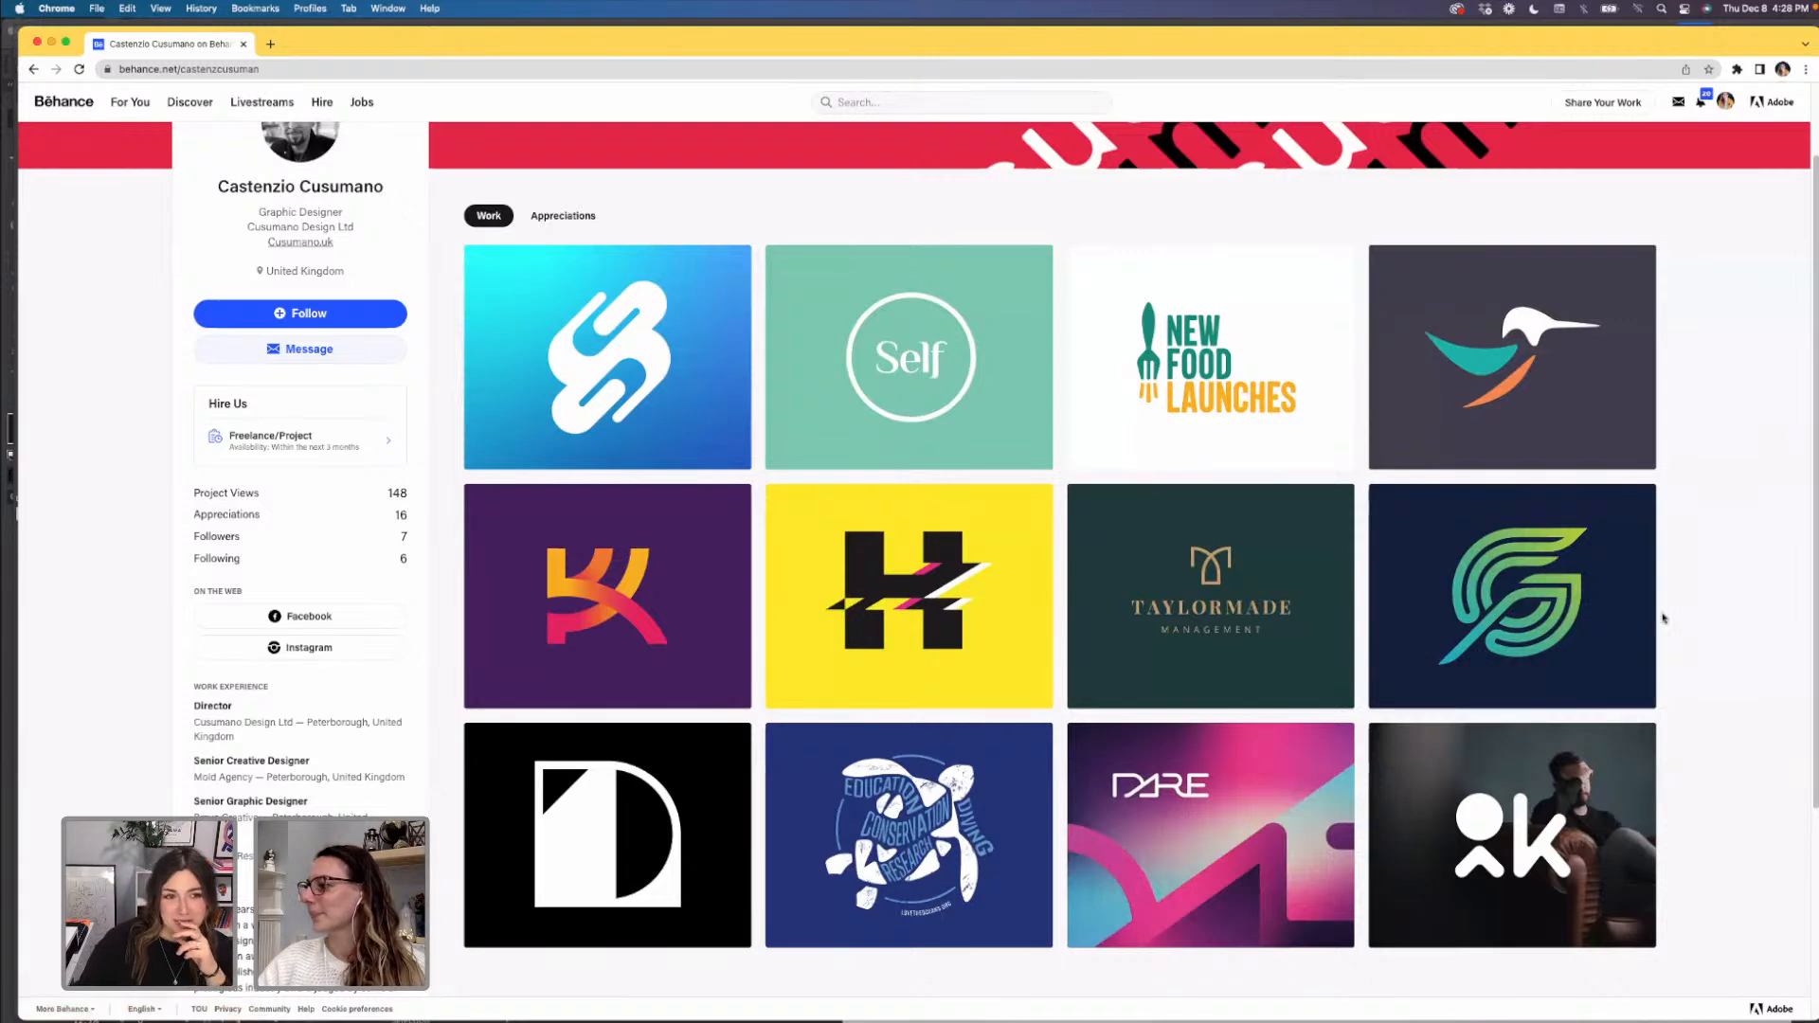
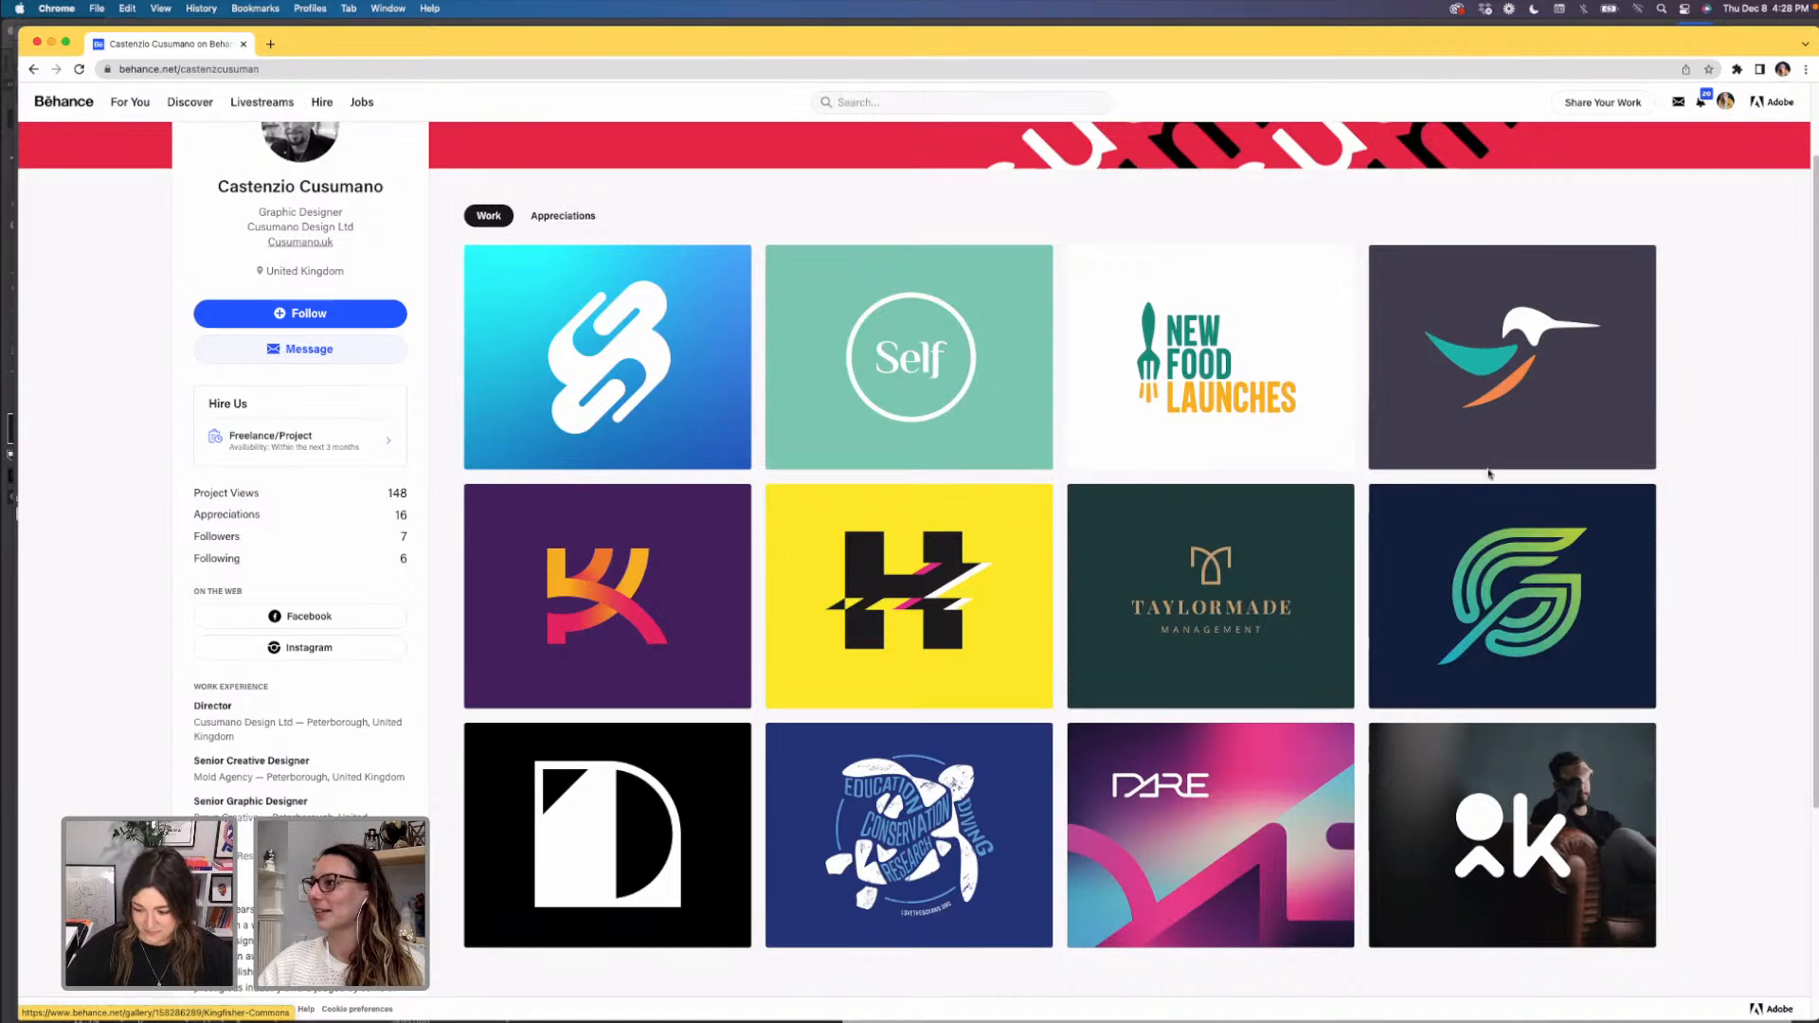
click(1264, 391)
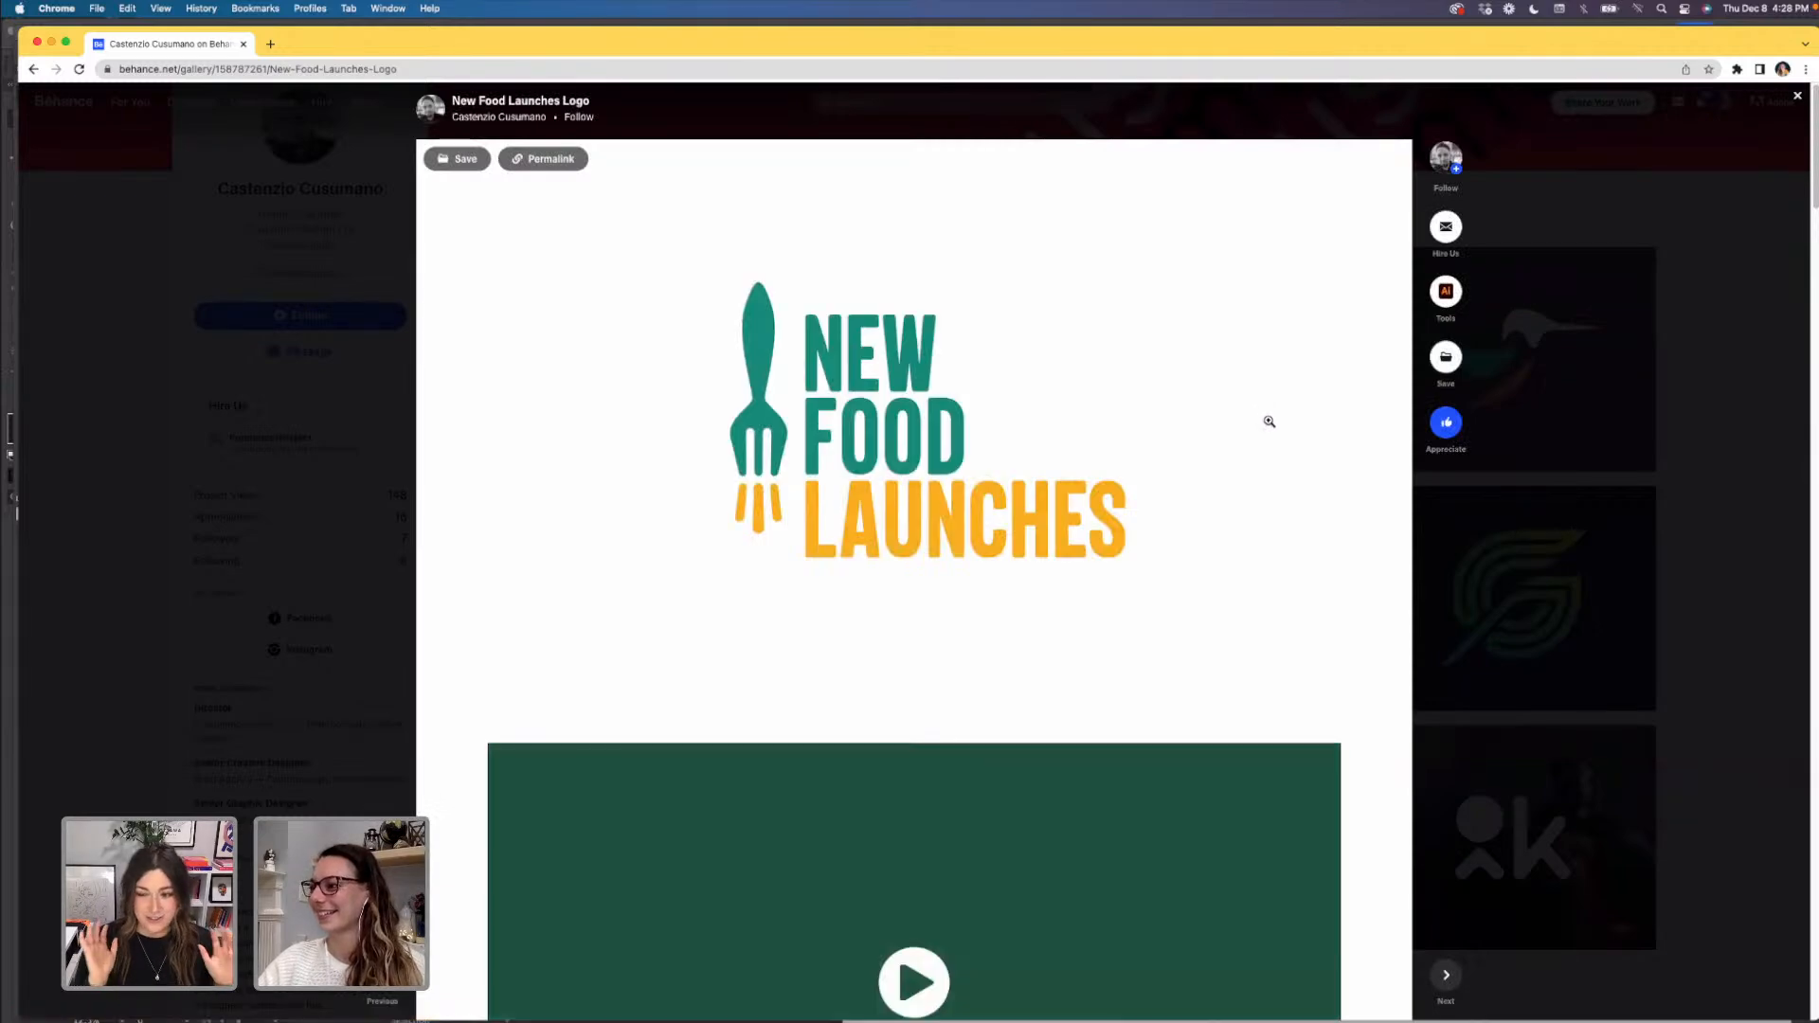
- Examine the New Food Launches fork logo and the video section placed beneath it
scroll(1255, 482, down, 1)
scroll(1255, 482, down, 2)
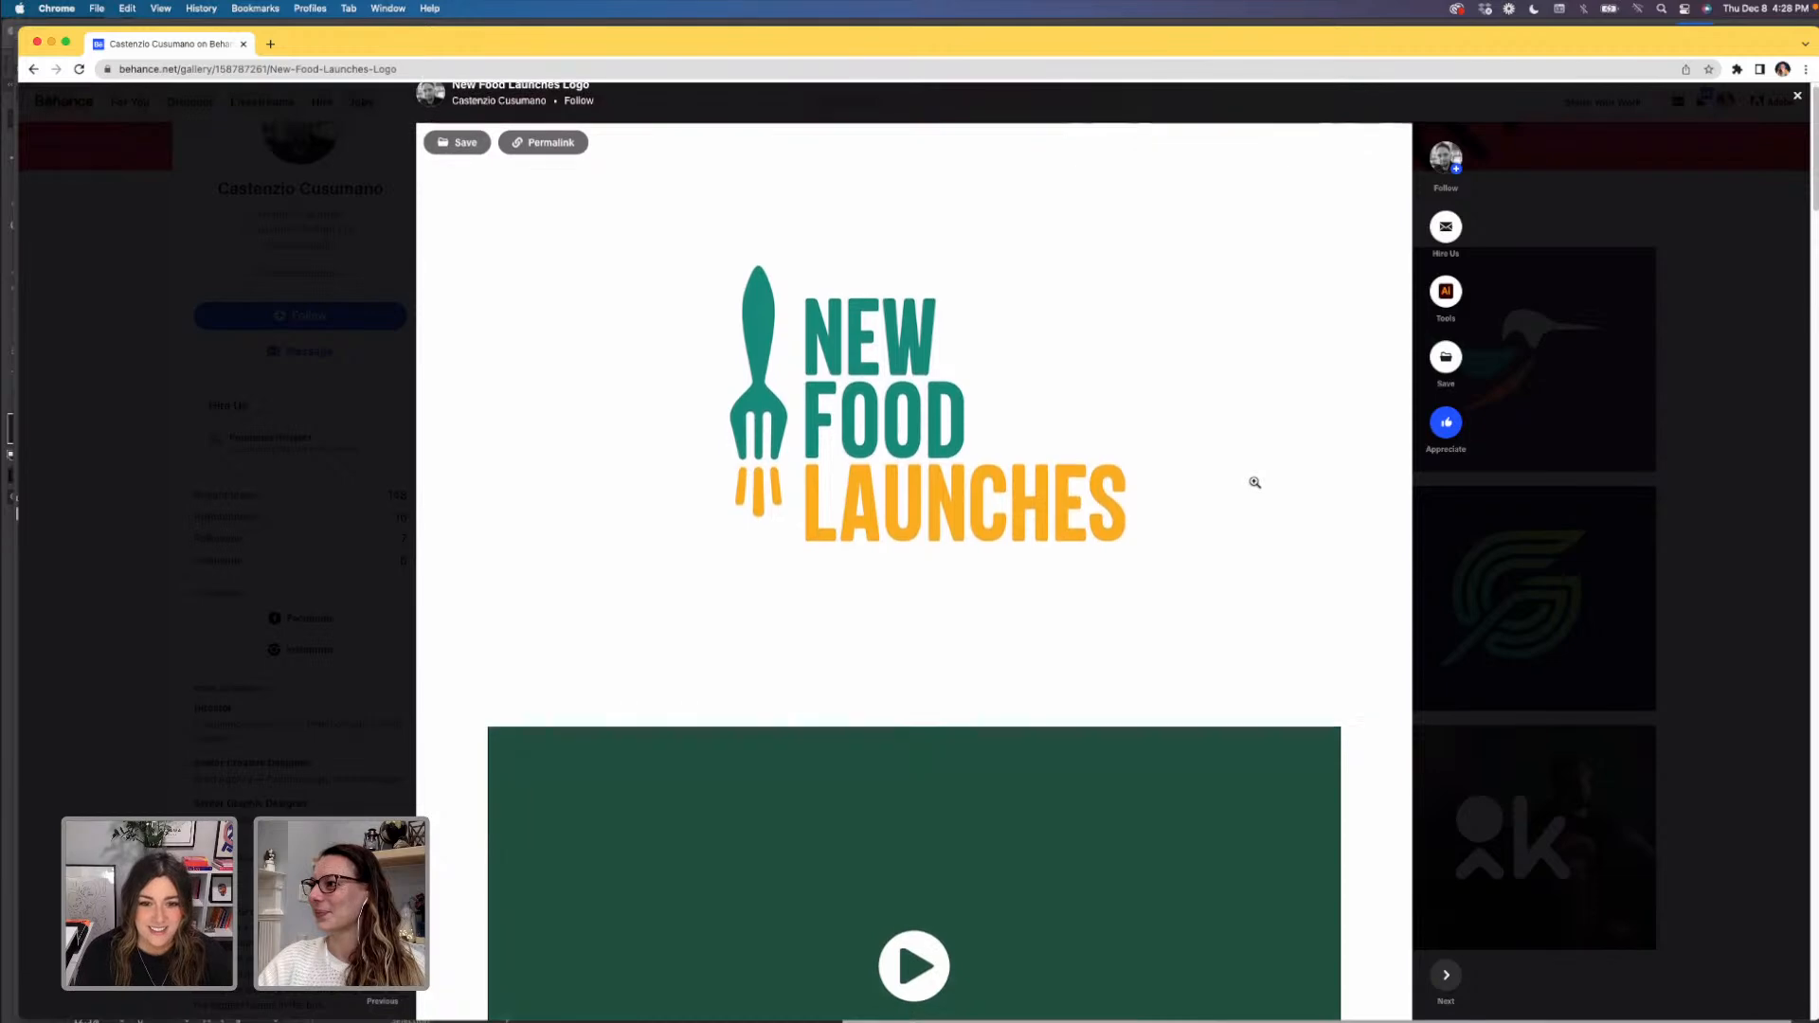
scroll(1255, 482, down, 2)
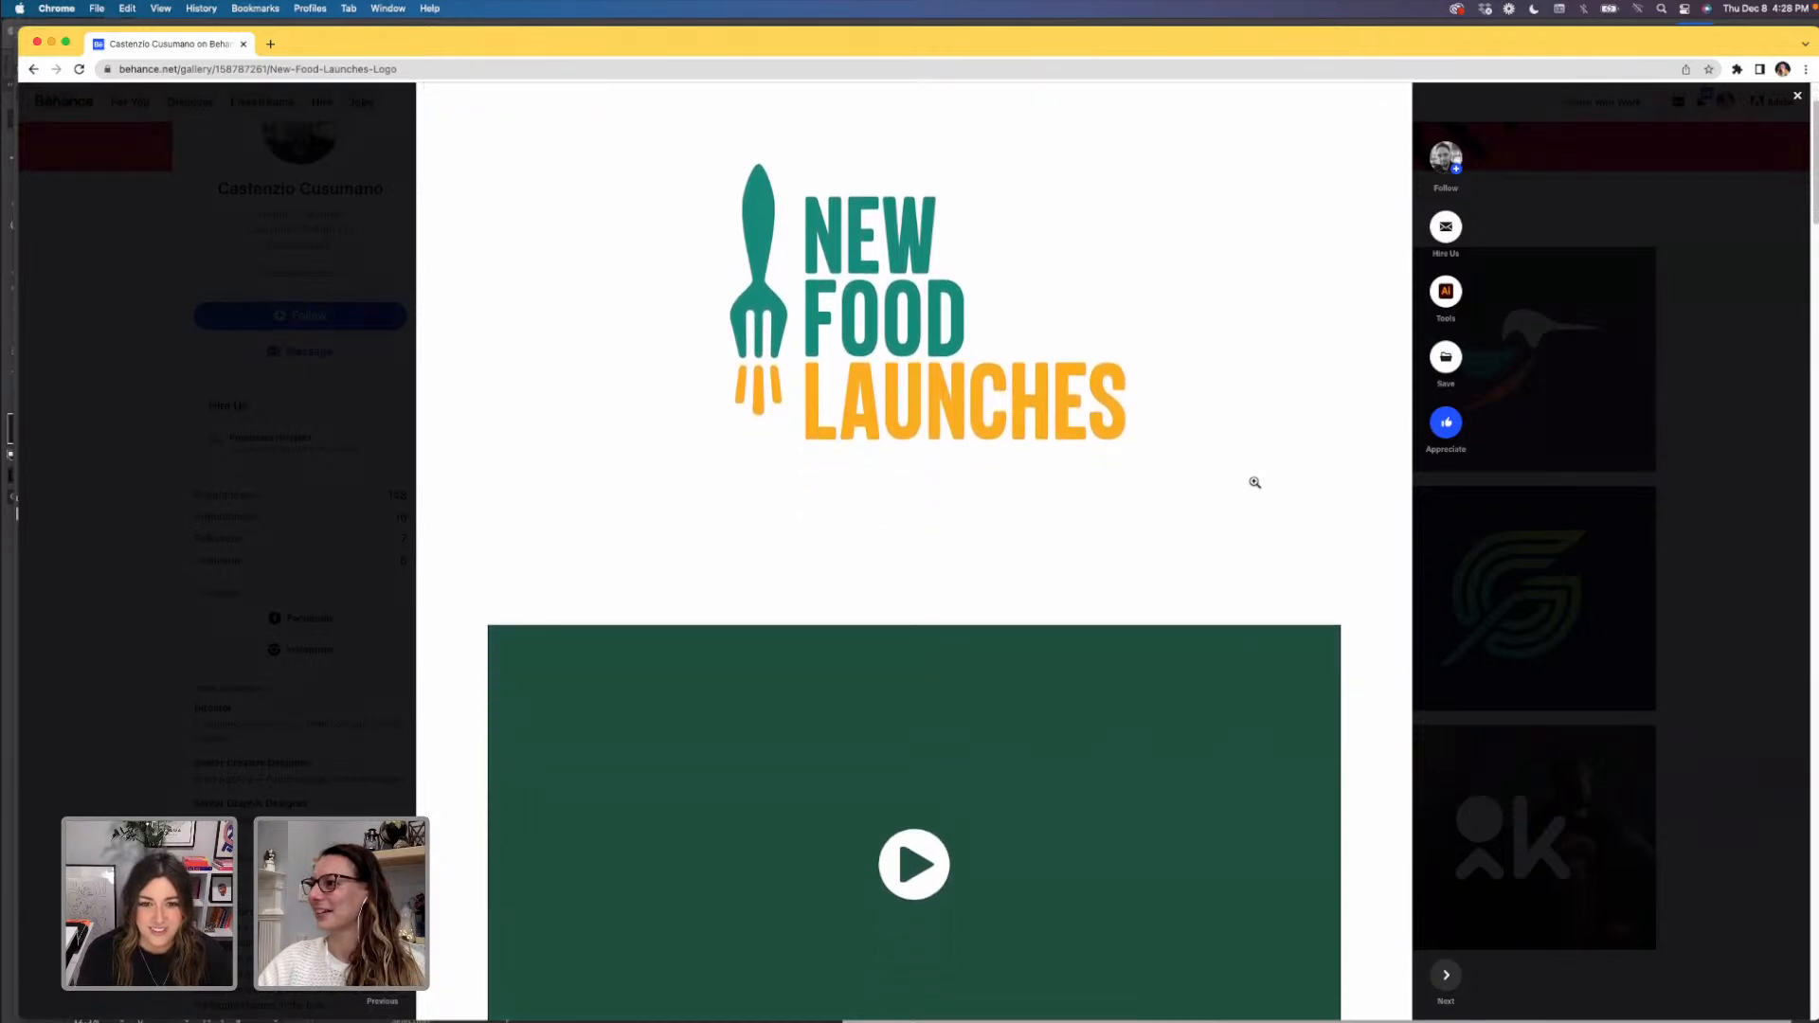
scroll(1254, 482, down, 3)
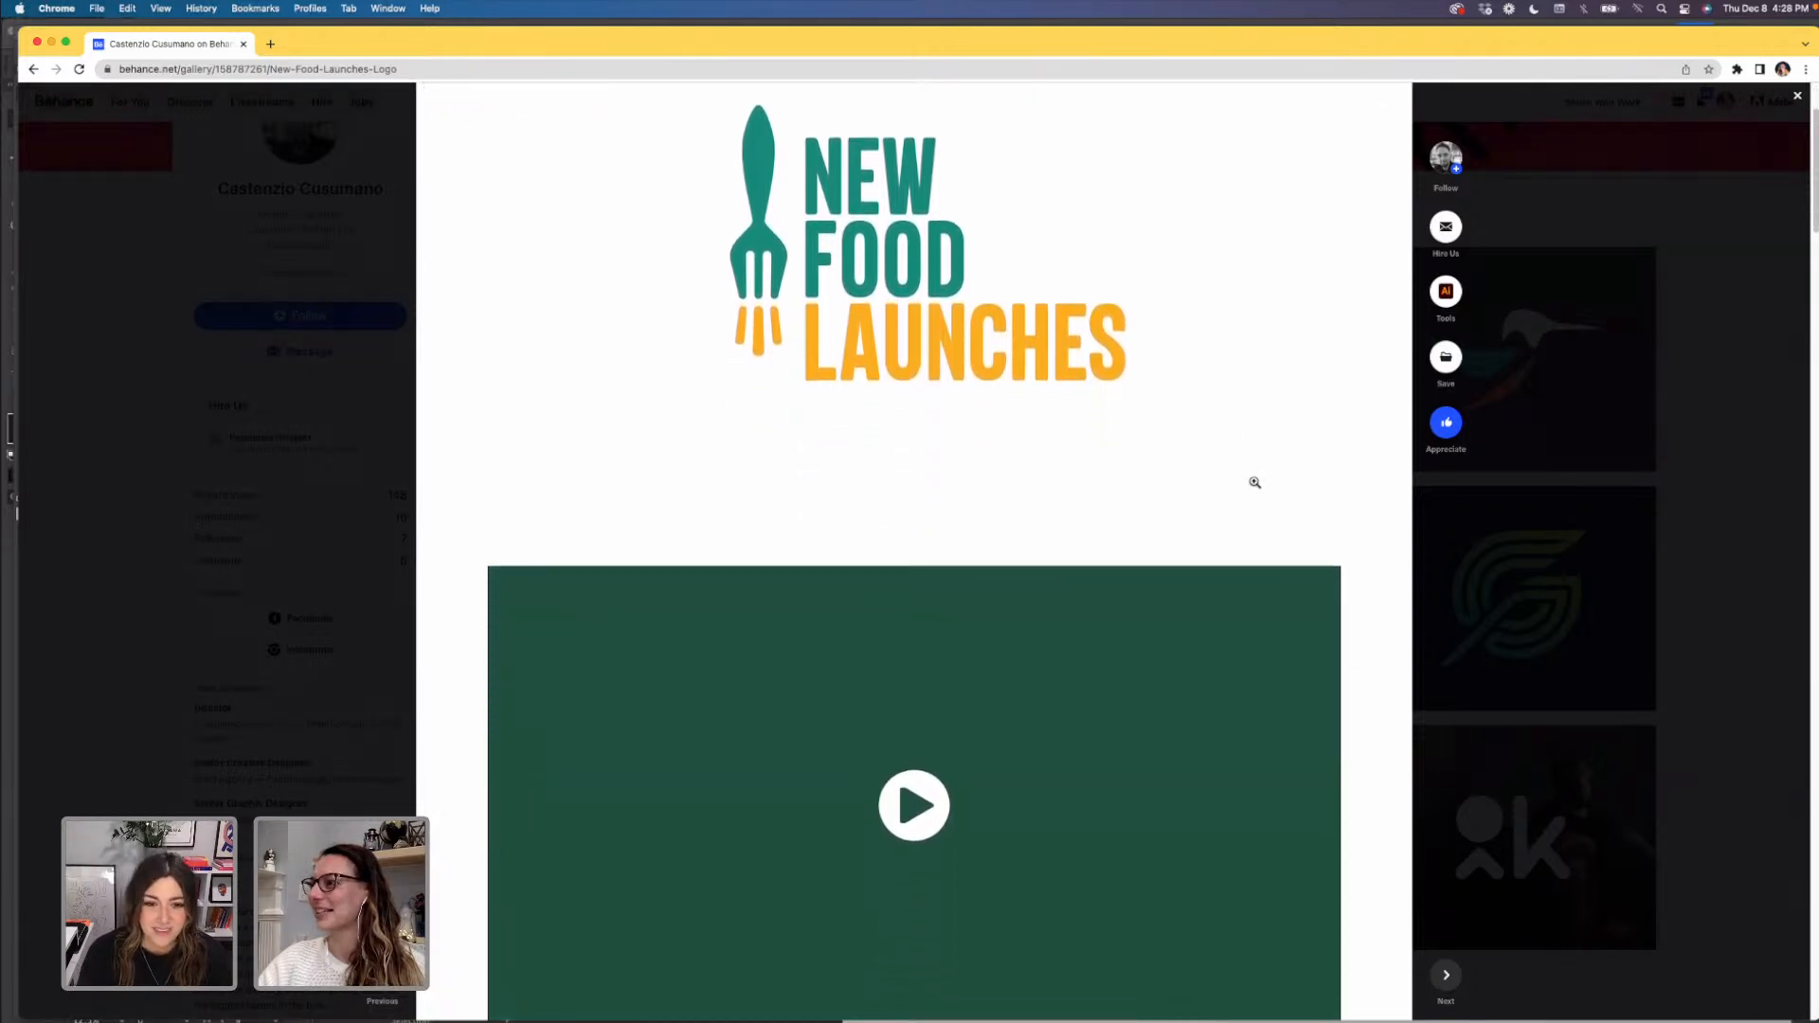
scroll(1254, 484, down, 1)
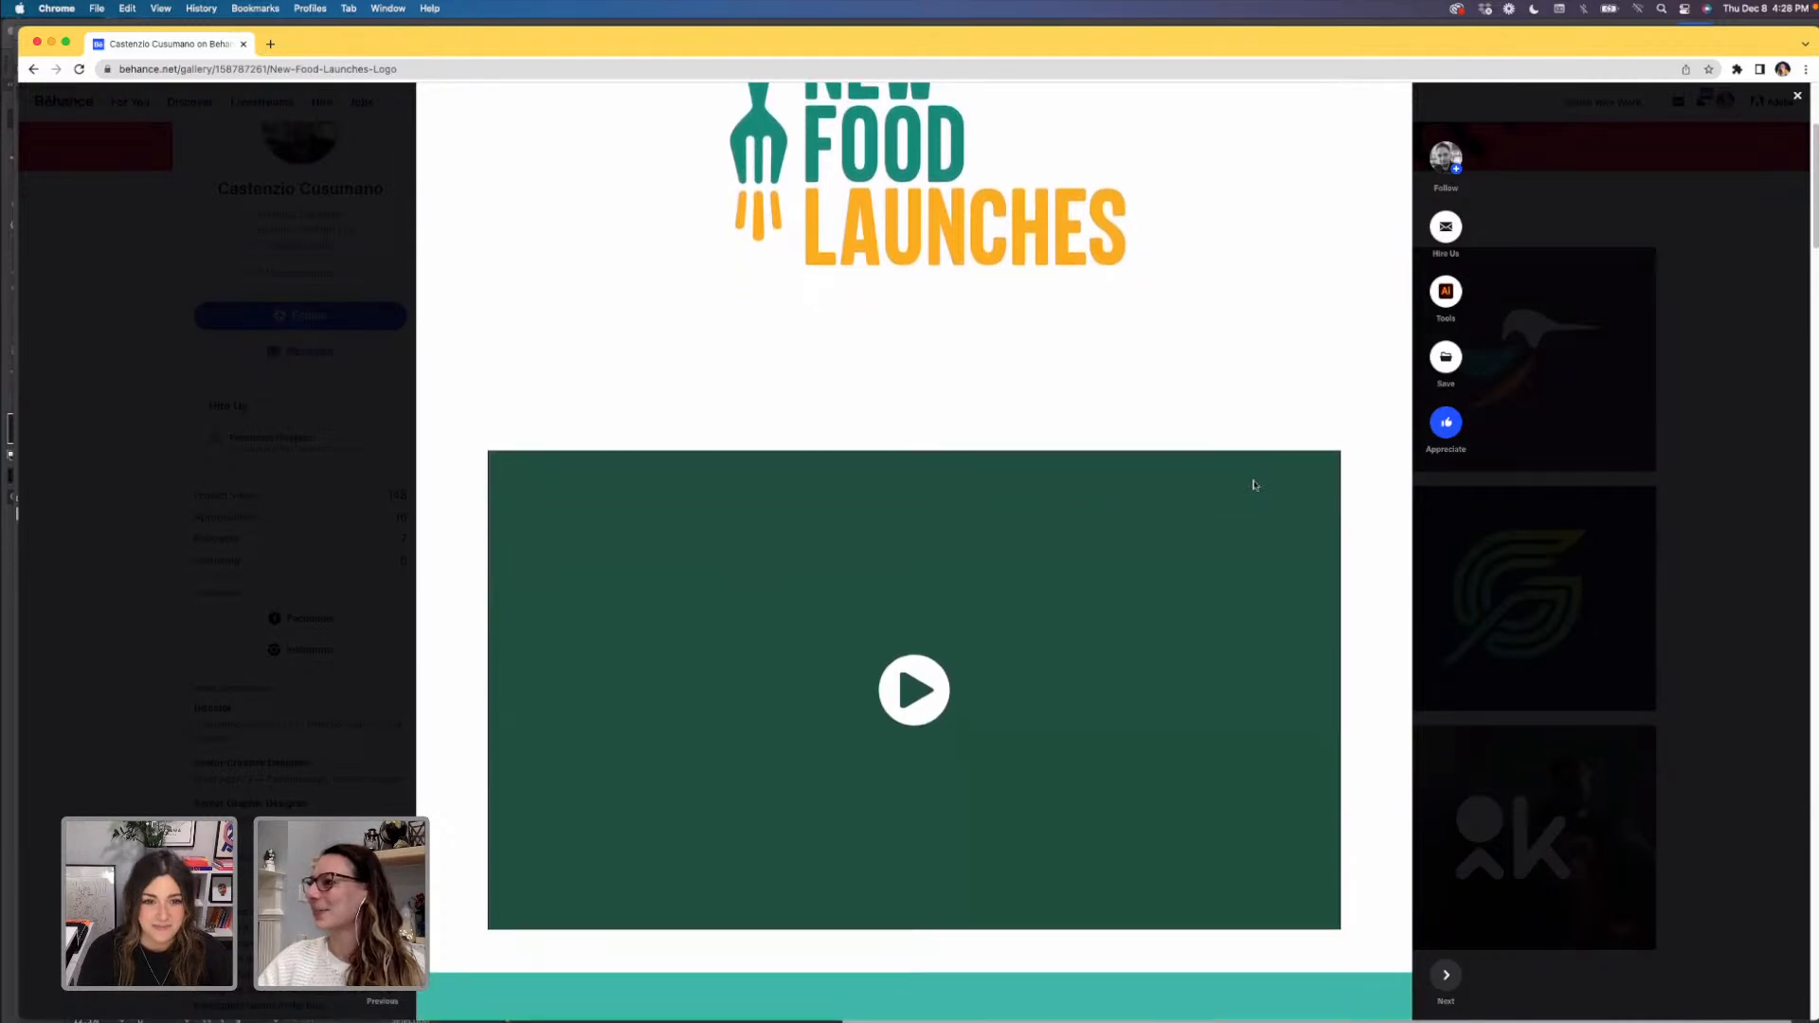
scroll(1254, 484, down, 1)
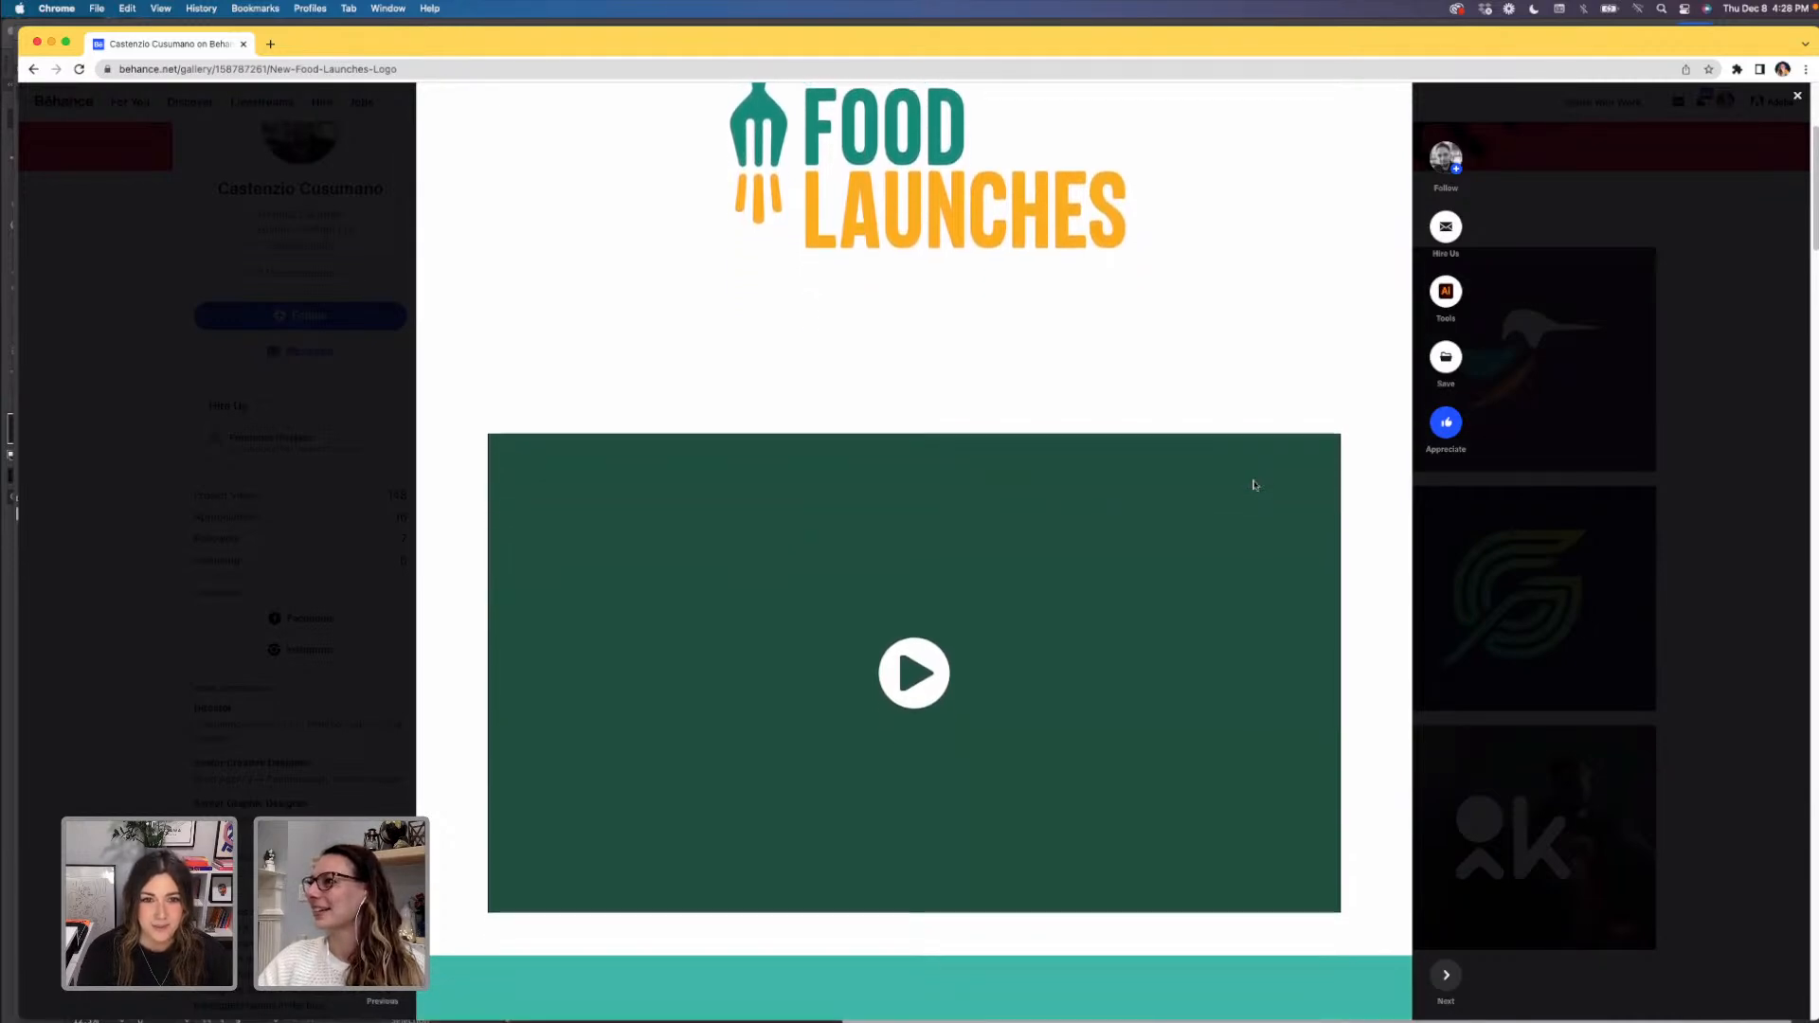
scroll(1255, 484, down, 1)
scroll(1255, 484, up, 1)
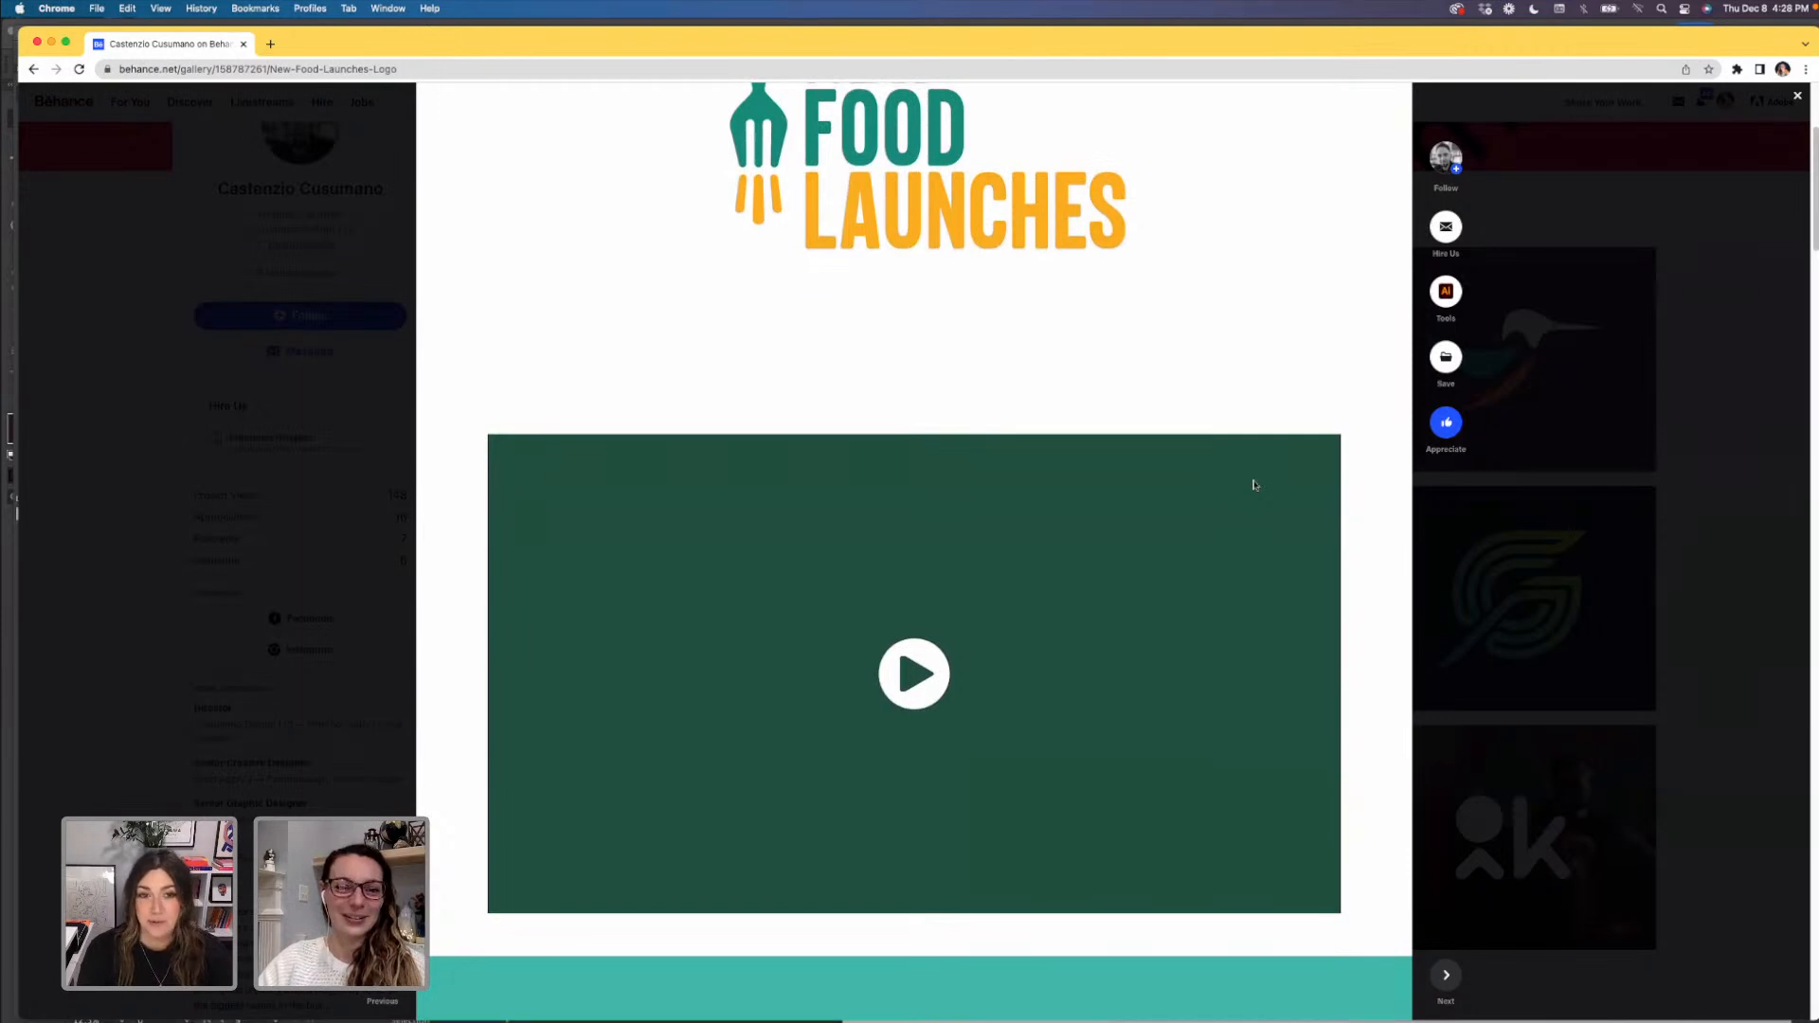
scroll(1254, 484, up, 3)
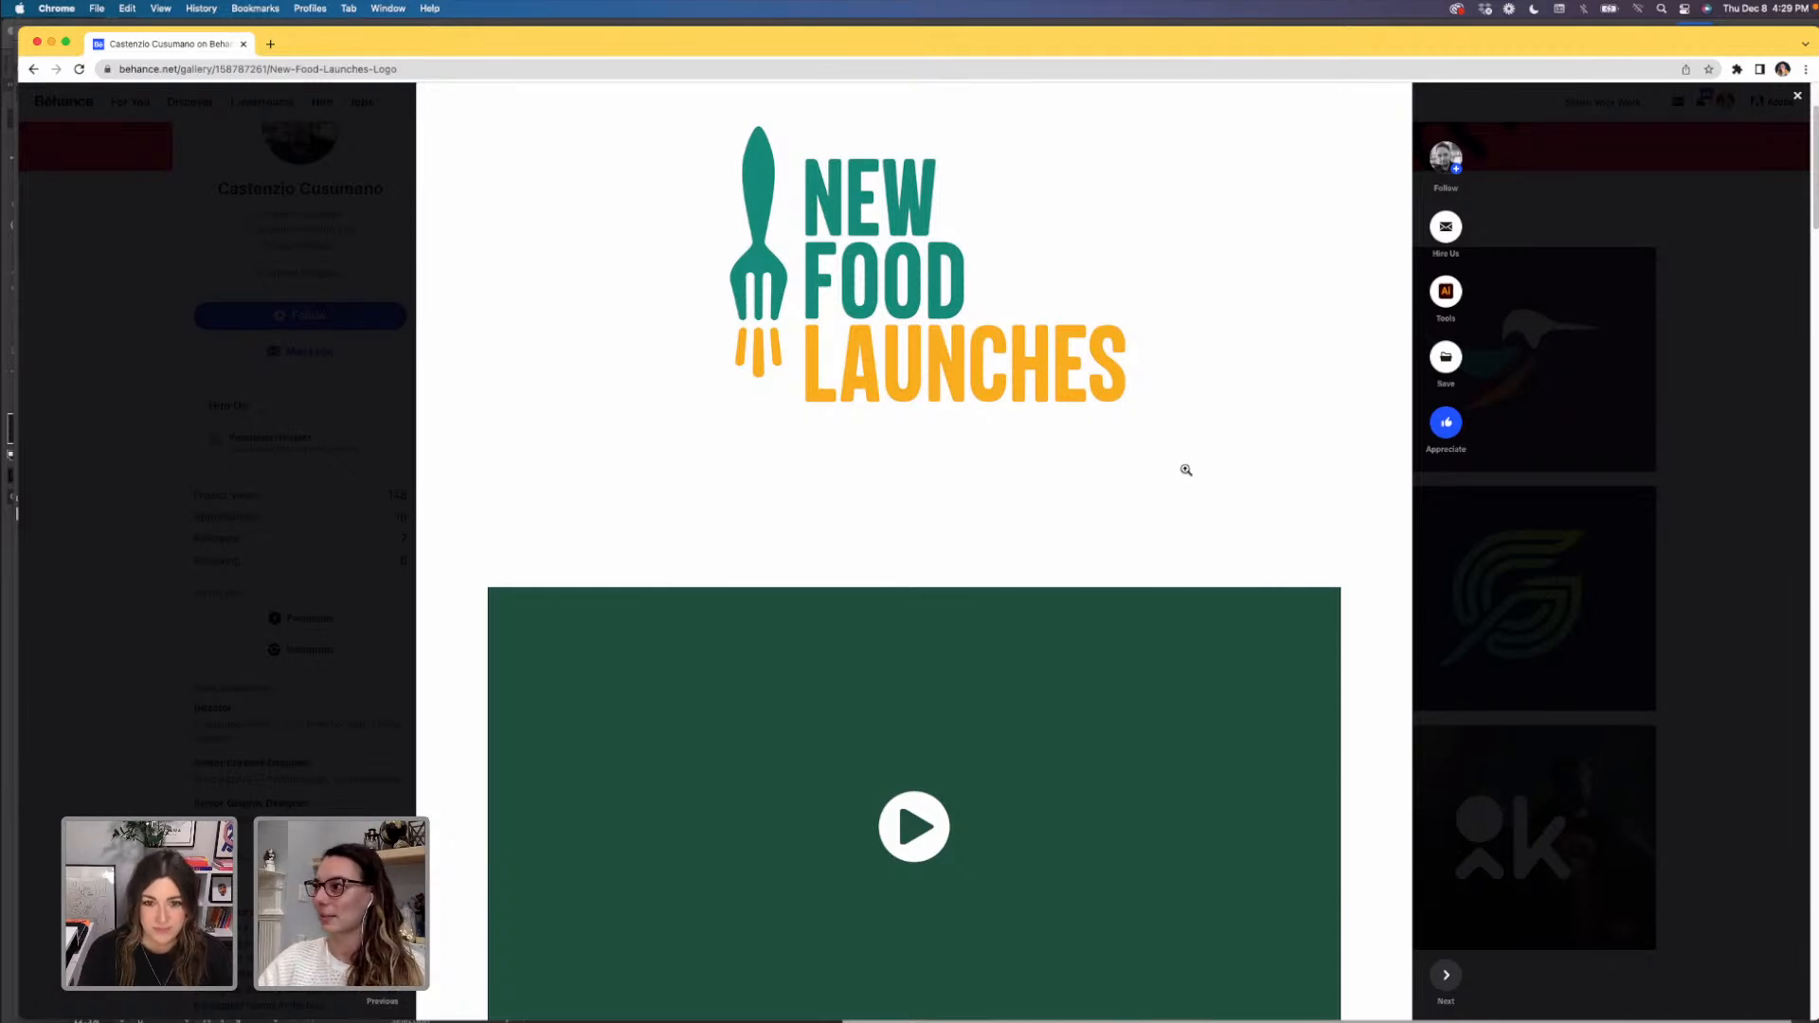
scroll(1206, 478, down, 2)
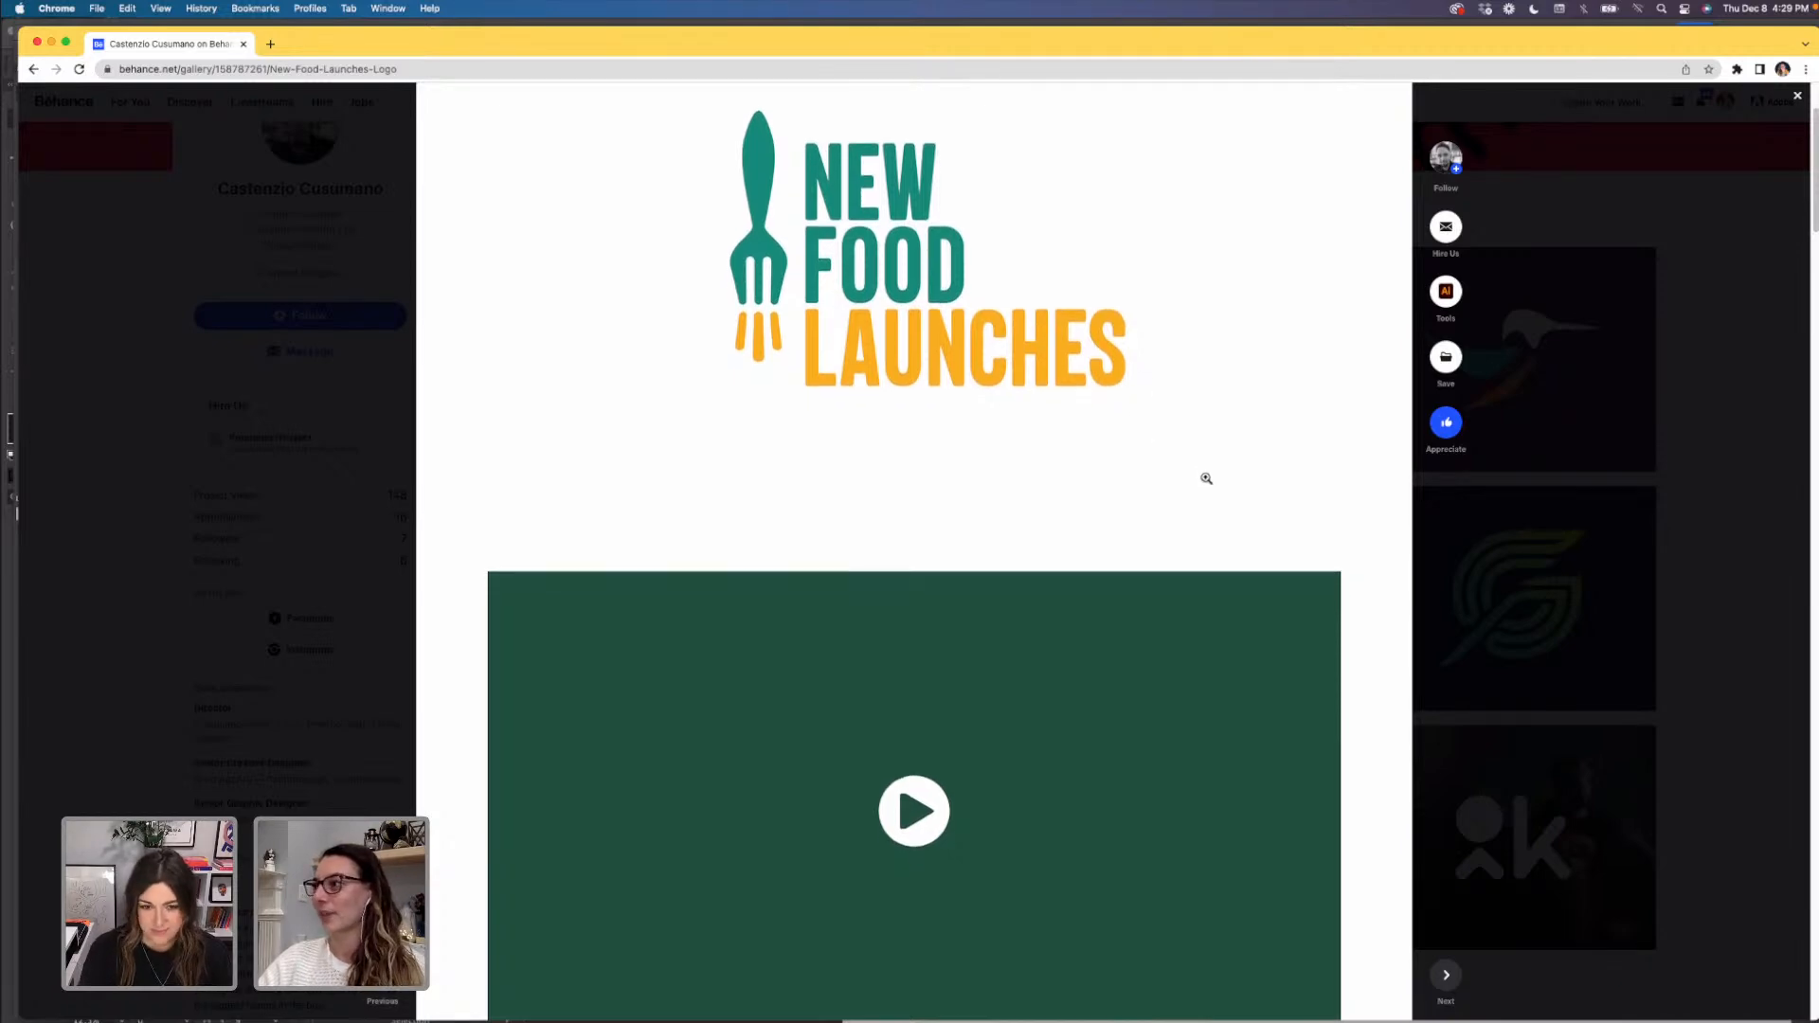
- Play the New Food Launches logo animation video and view the white fork icon on the teal panel beneath it
scroll(1206, 479, down, 5)
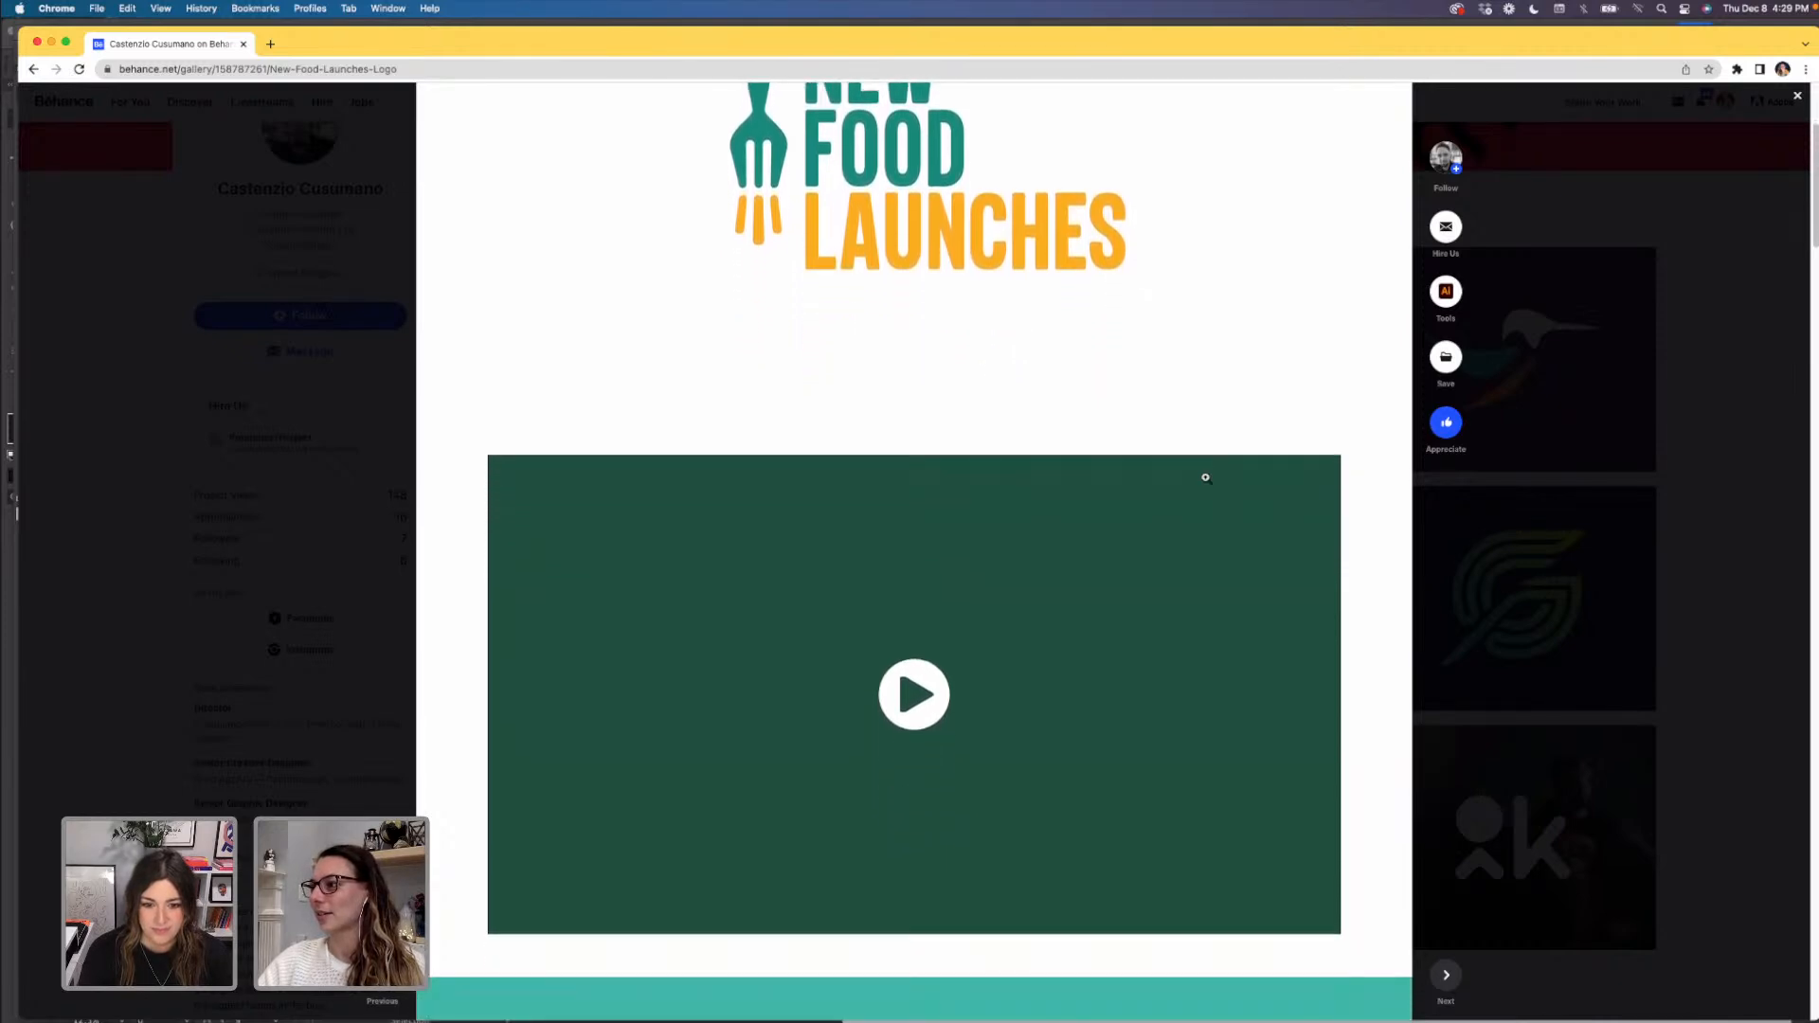
click(928, 511)
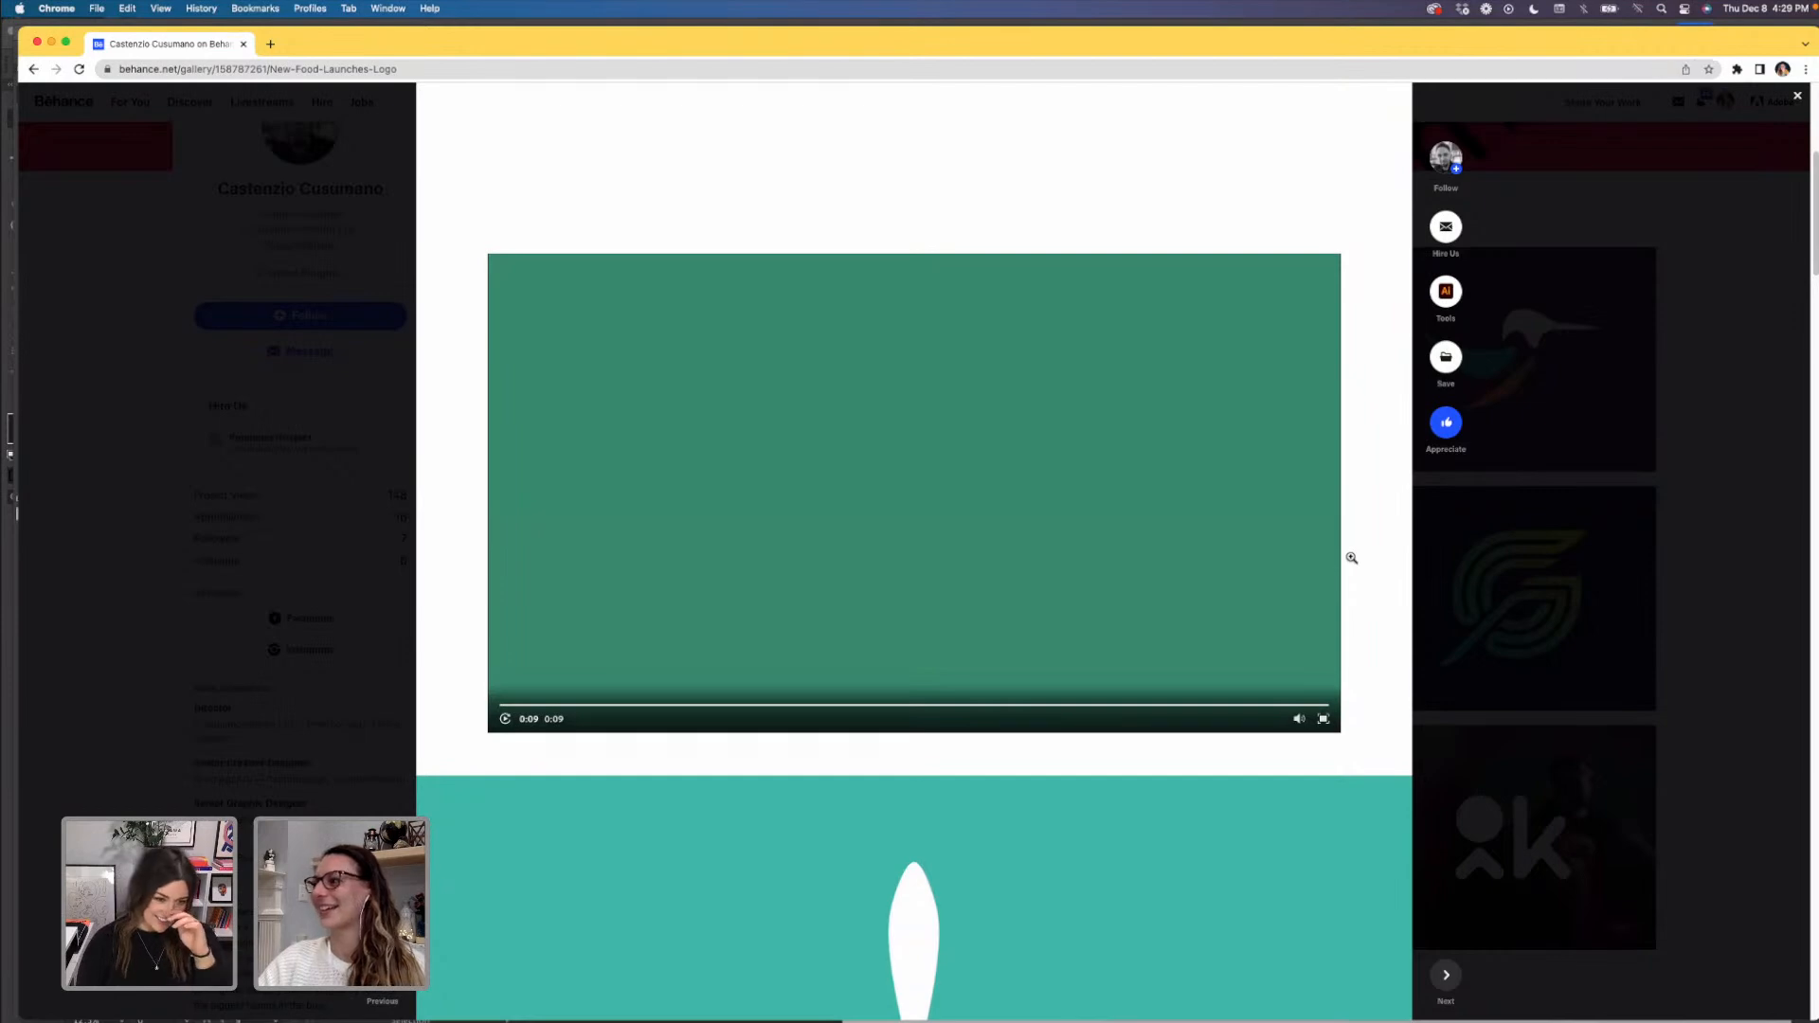
scroll(1351, 559, down, 1)
scroll(1351, 558, down, 3)
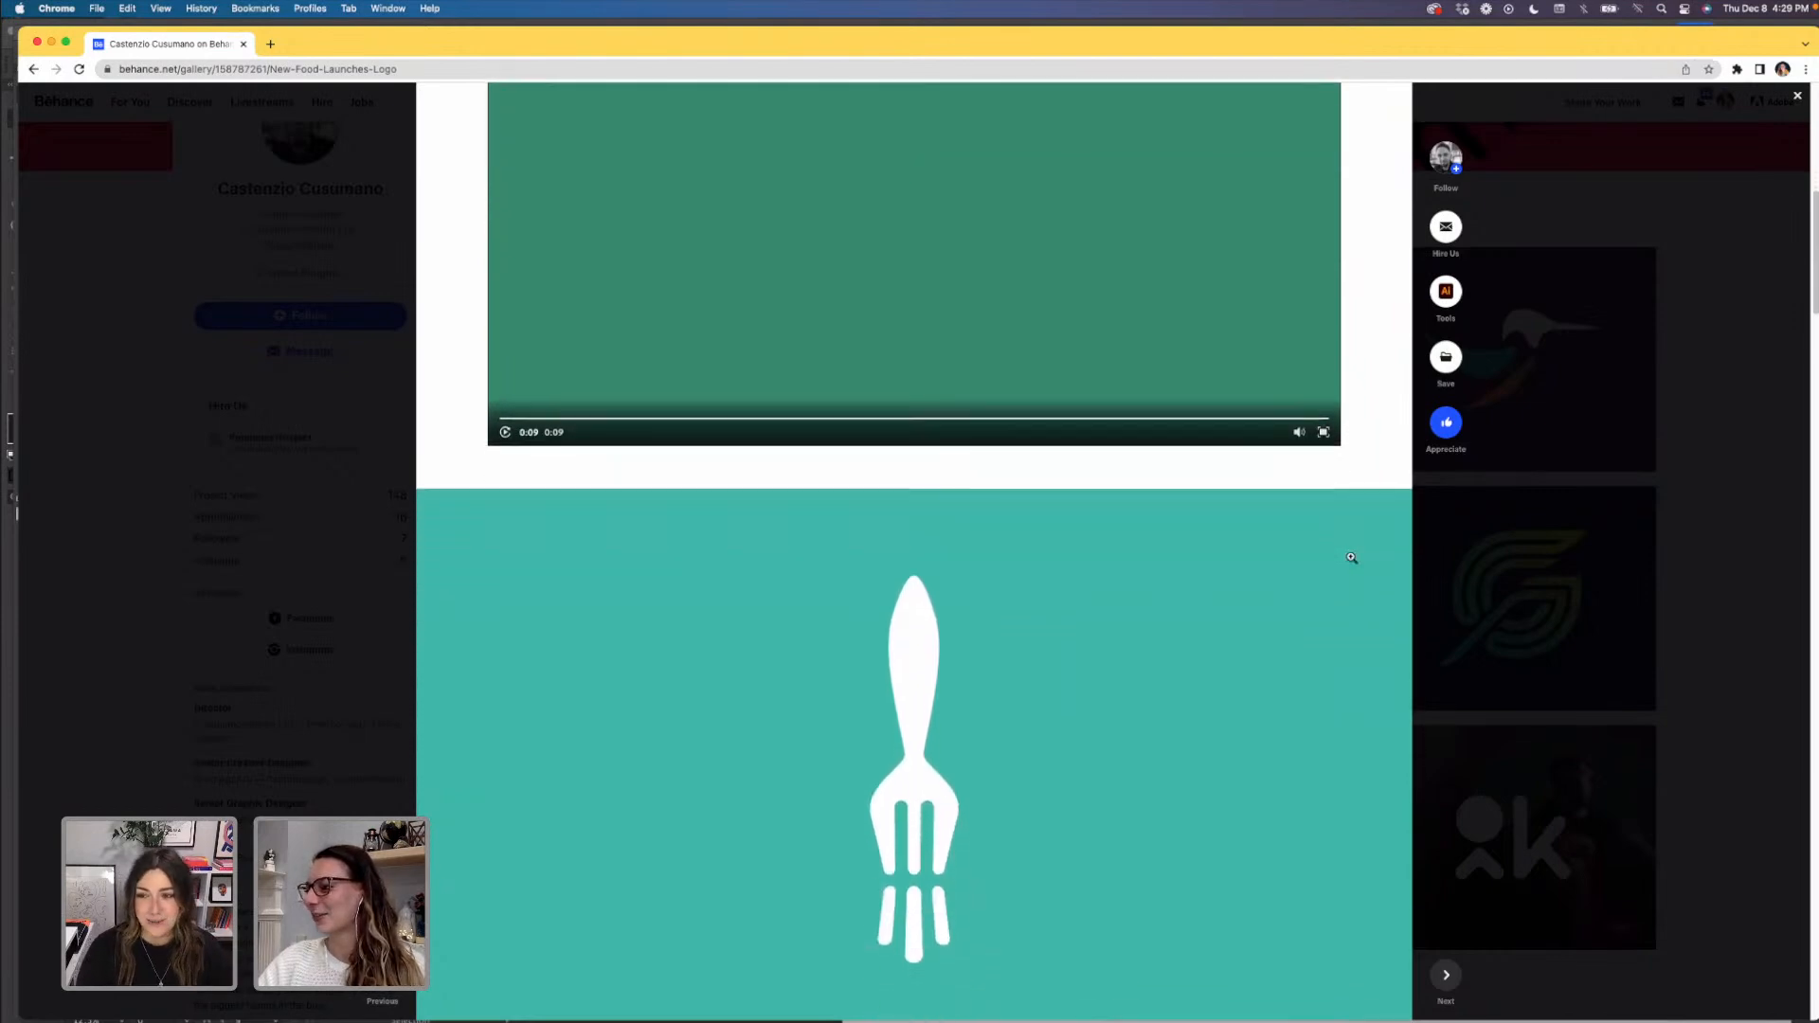
scroll(1351, 558, down, 2)
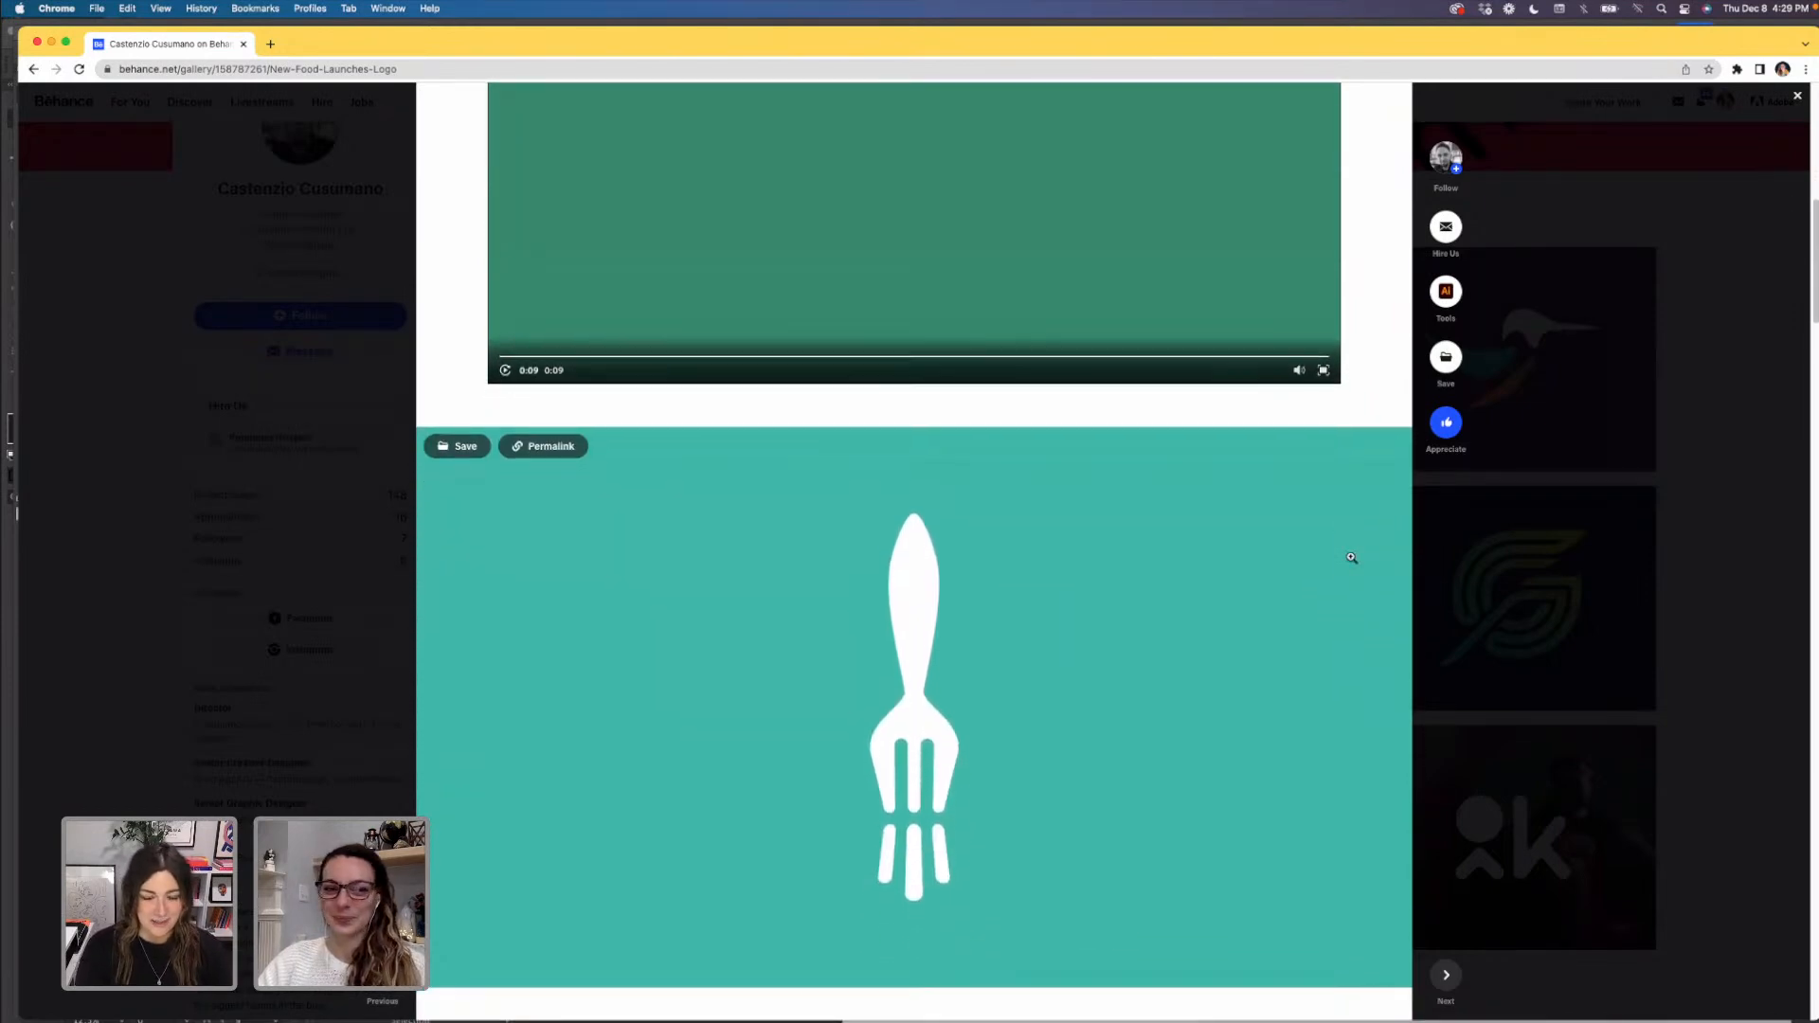
scroll(1351, 558, down, 2)
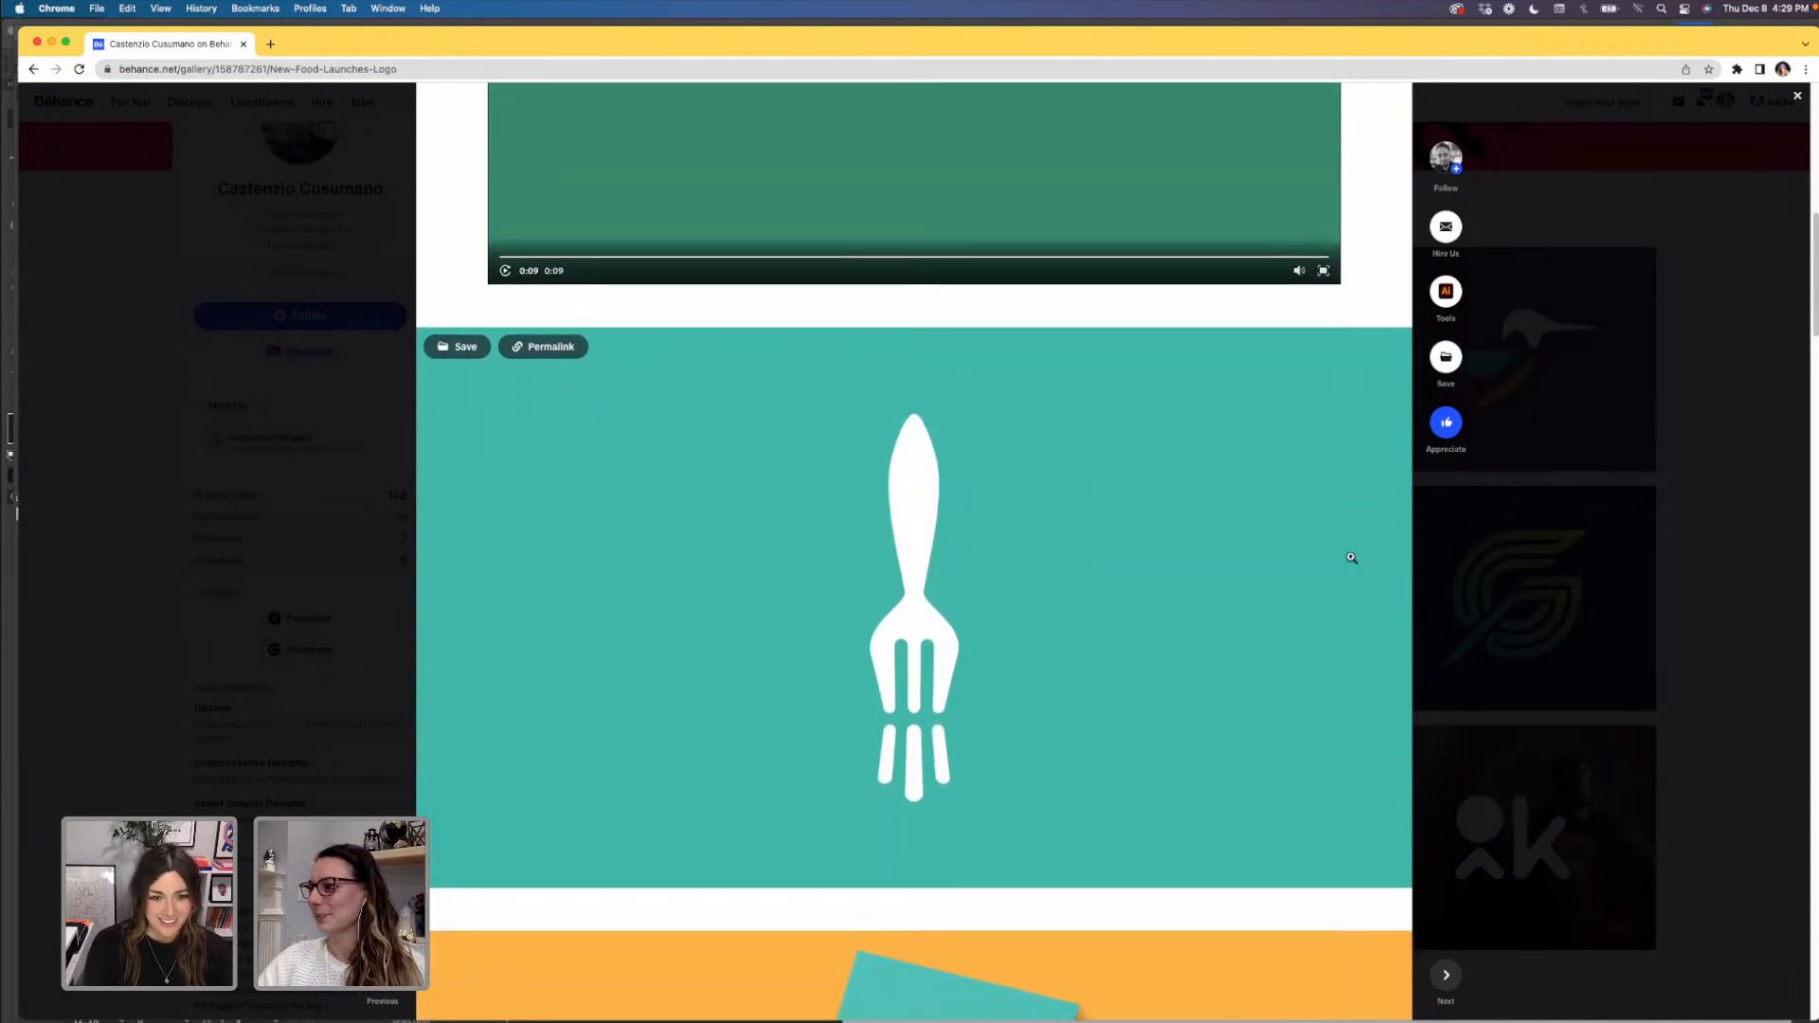
scroll(1351, 558, down, 3)
scroll(1351, 558, down, 1)
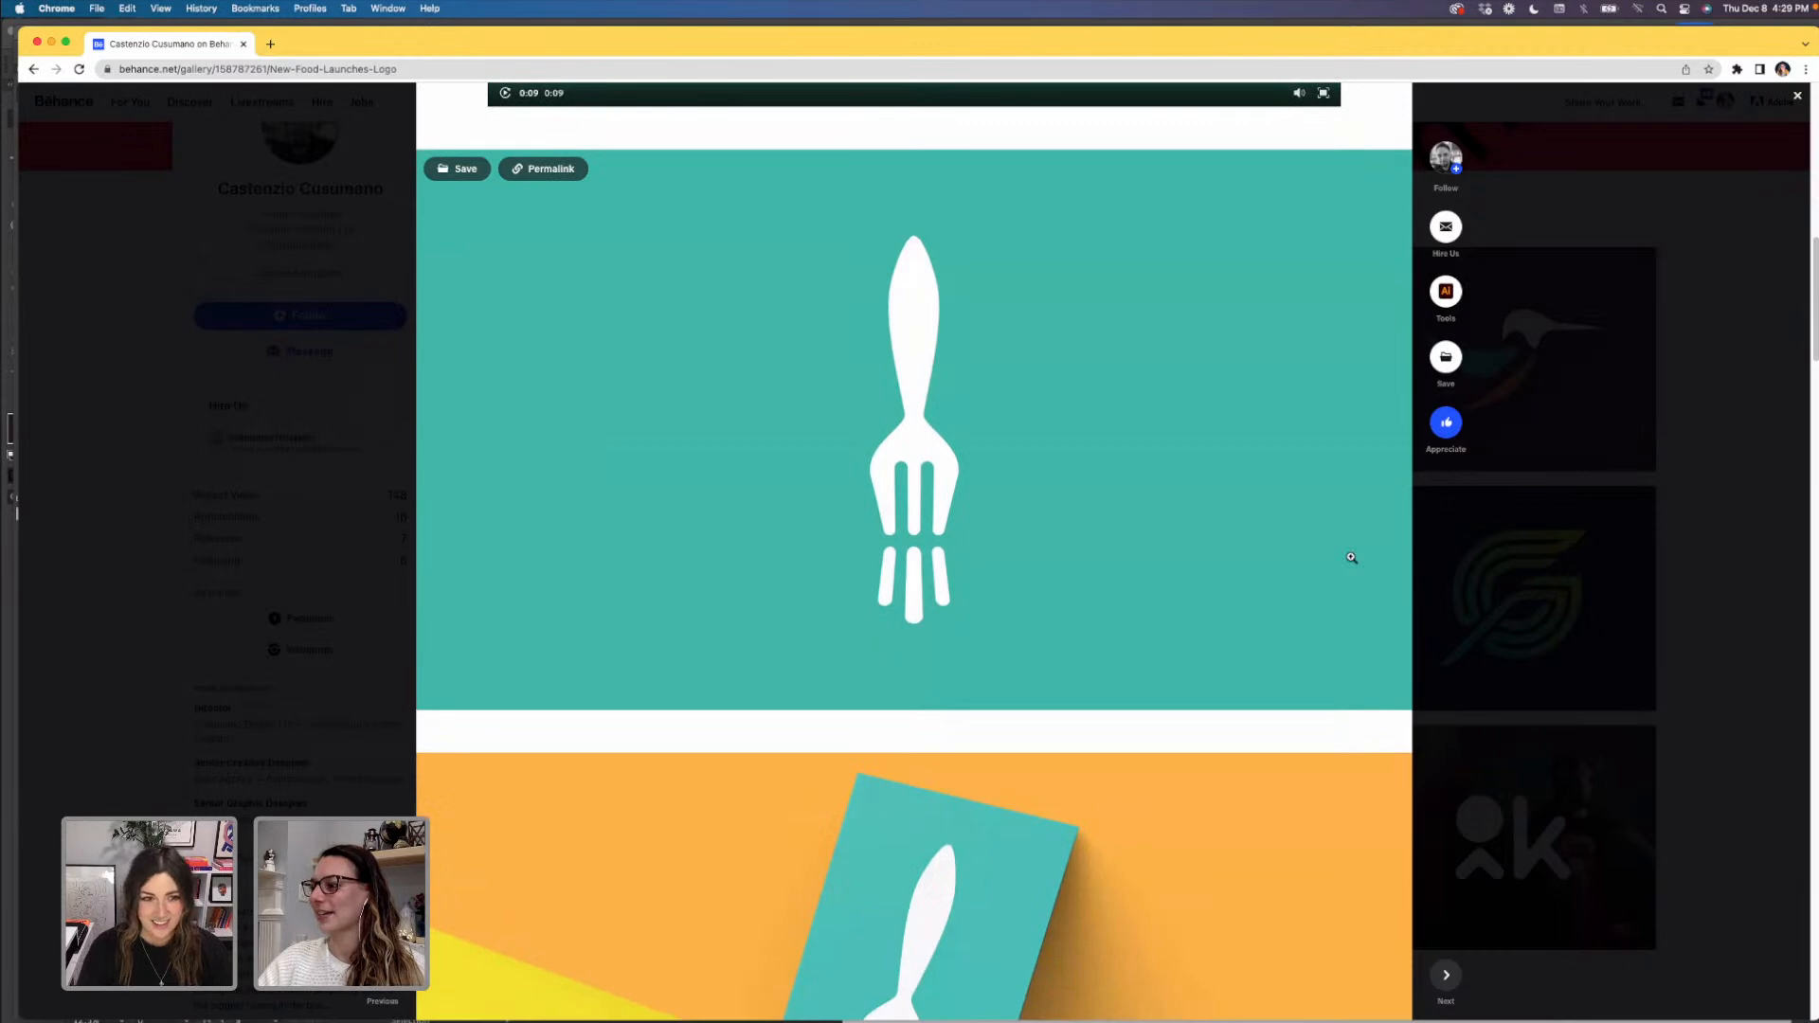
- Examine the teal business card mockup with the fork logo on the orange and yellow background
scroll(1351, 558, down, 3)
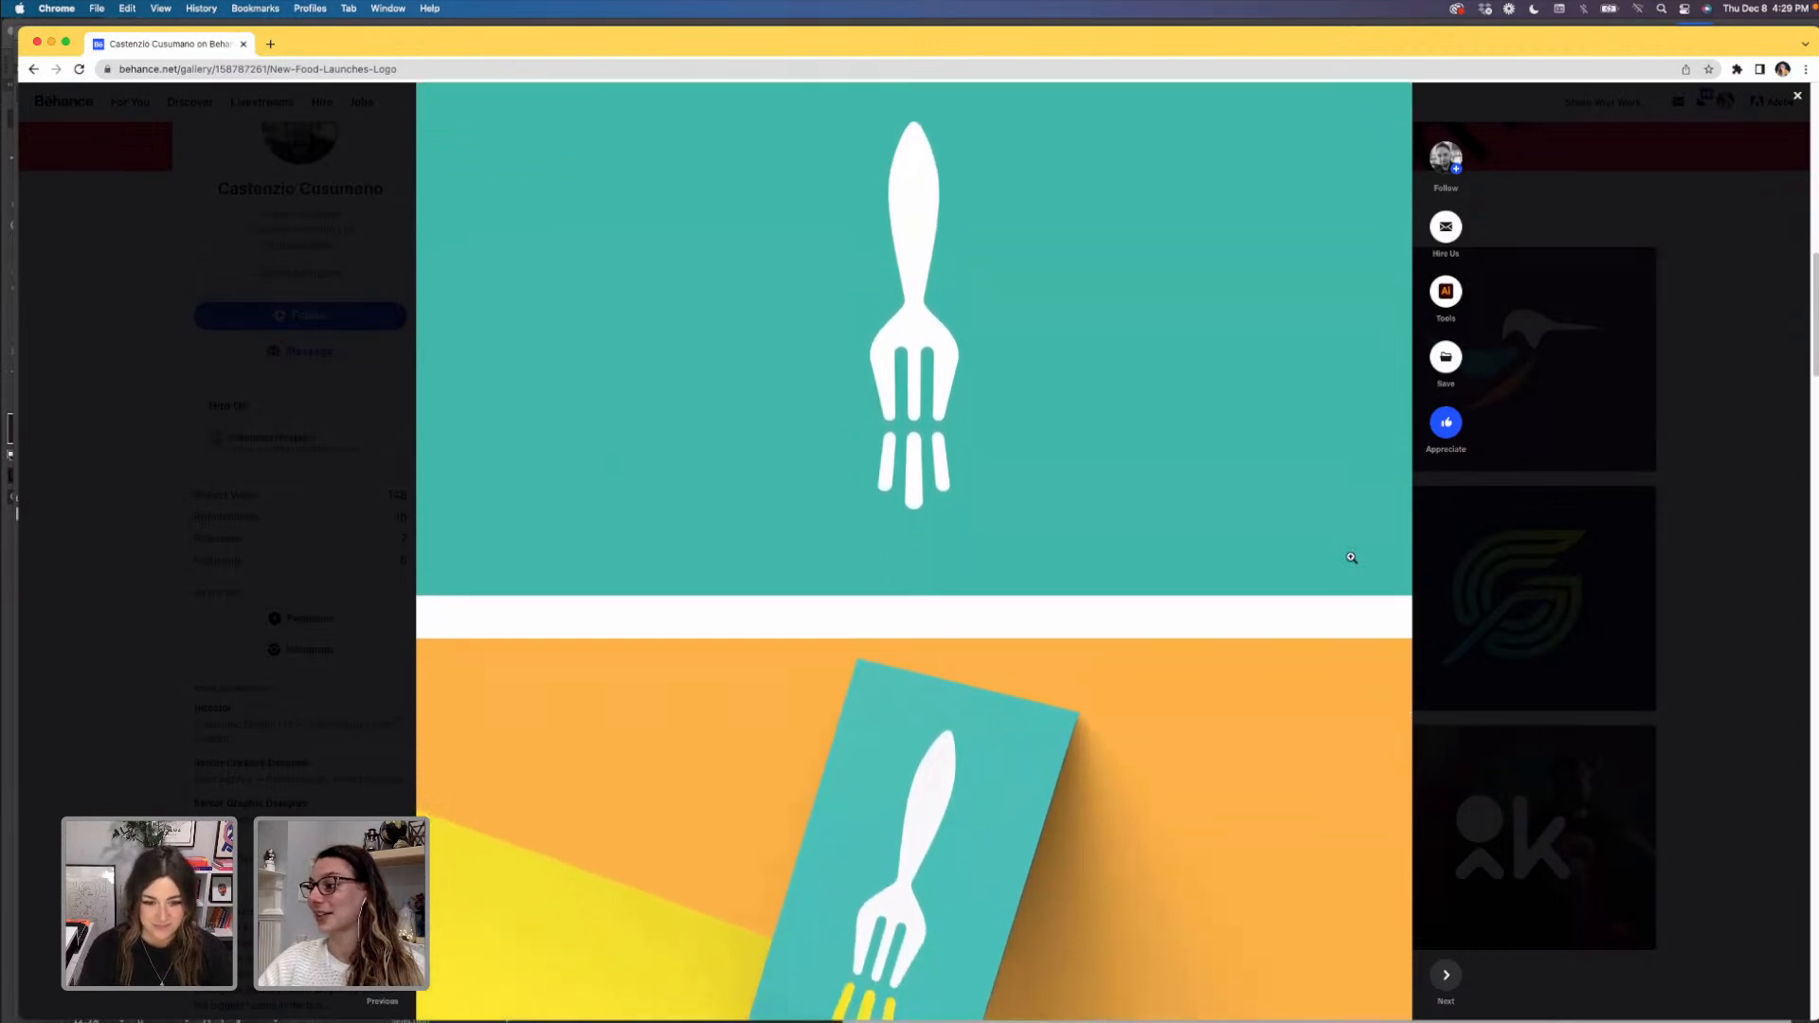
scroll(1351, 558, down, 2)
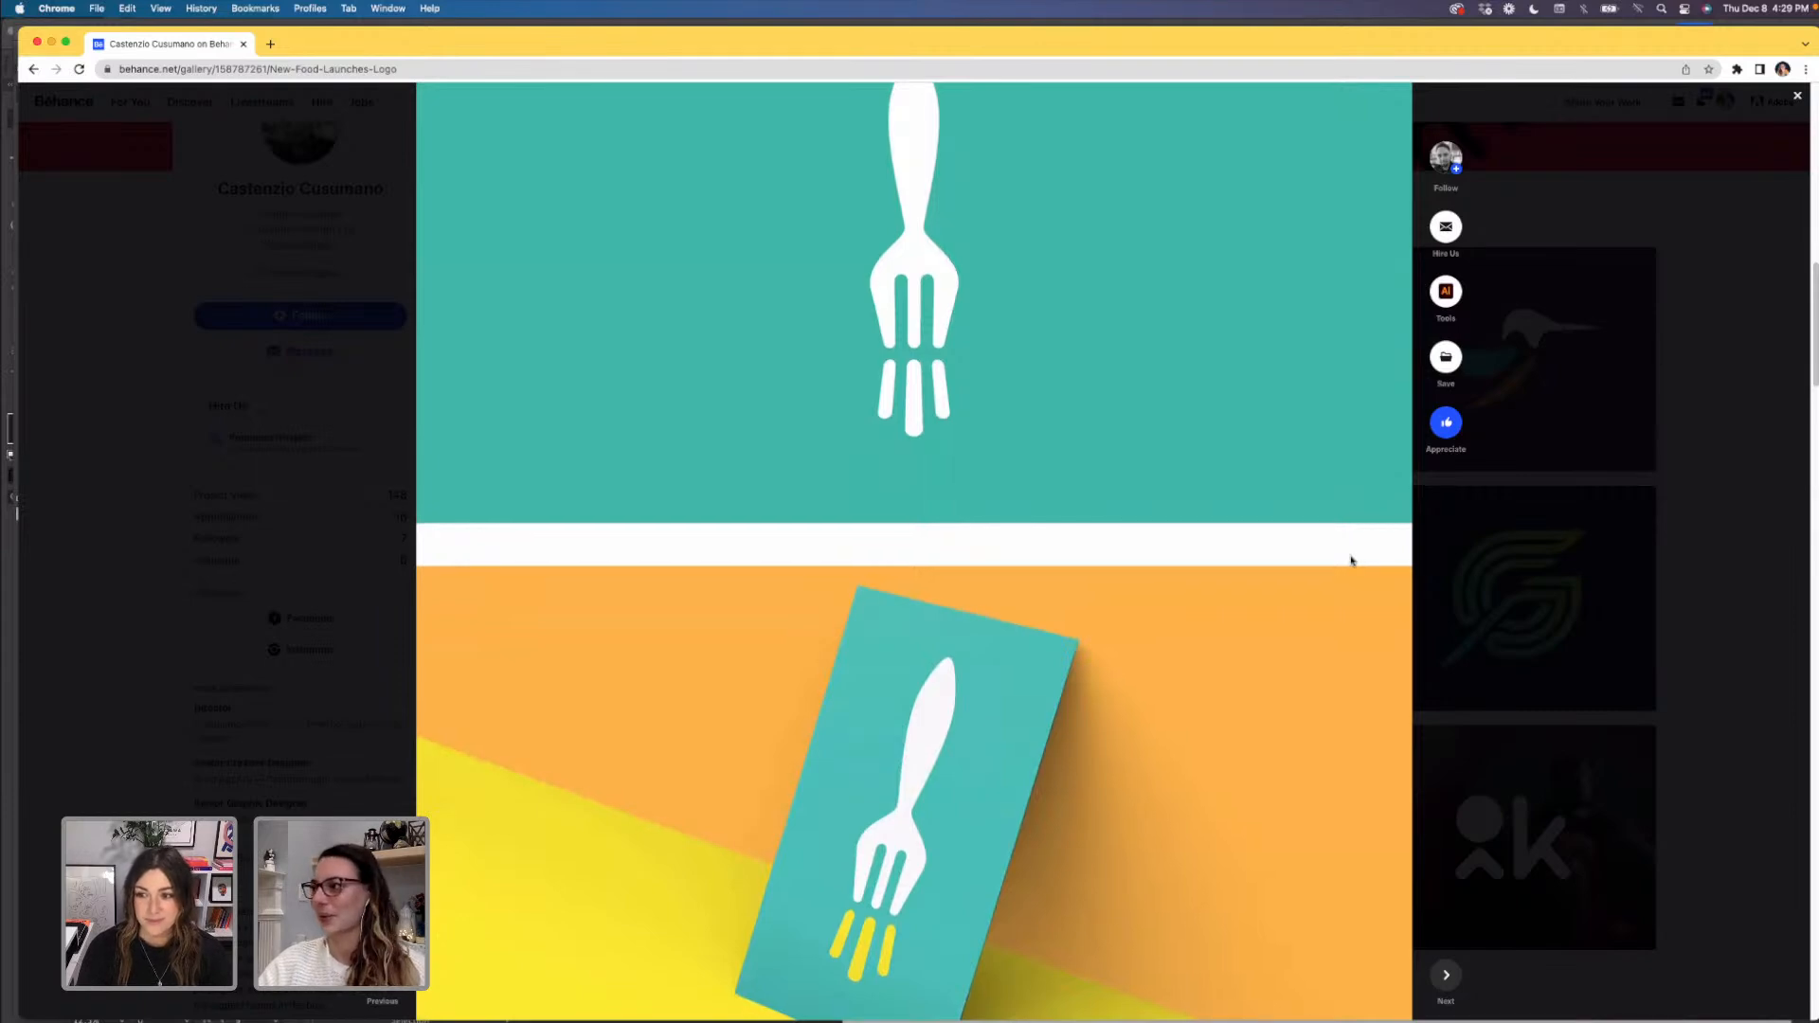
scroll(1351, 560, down, 4)
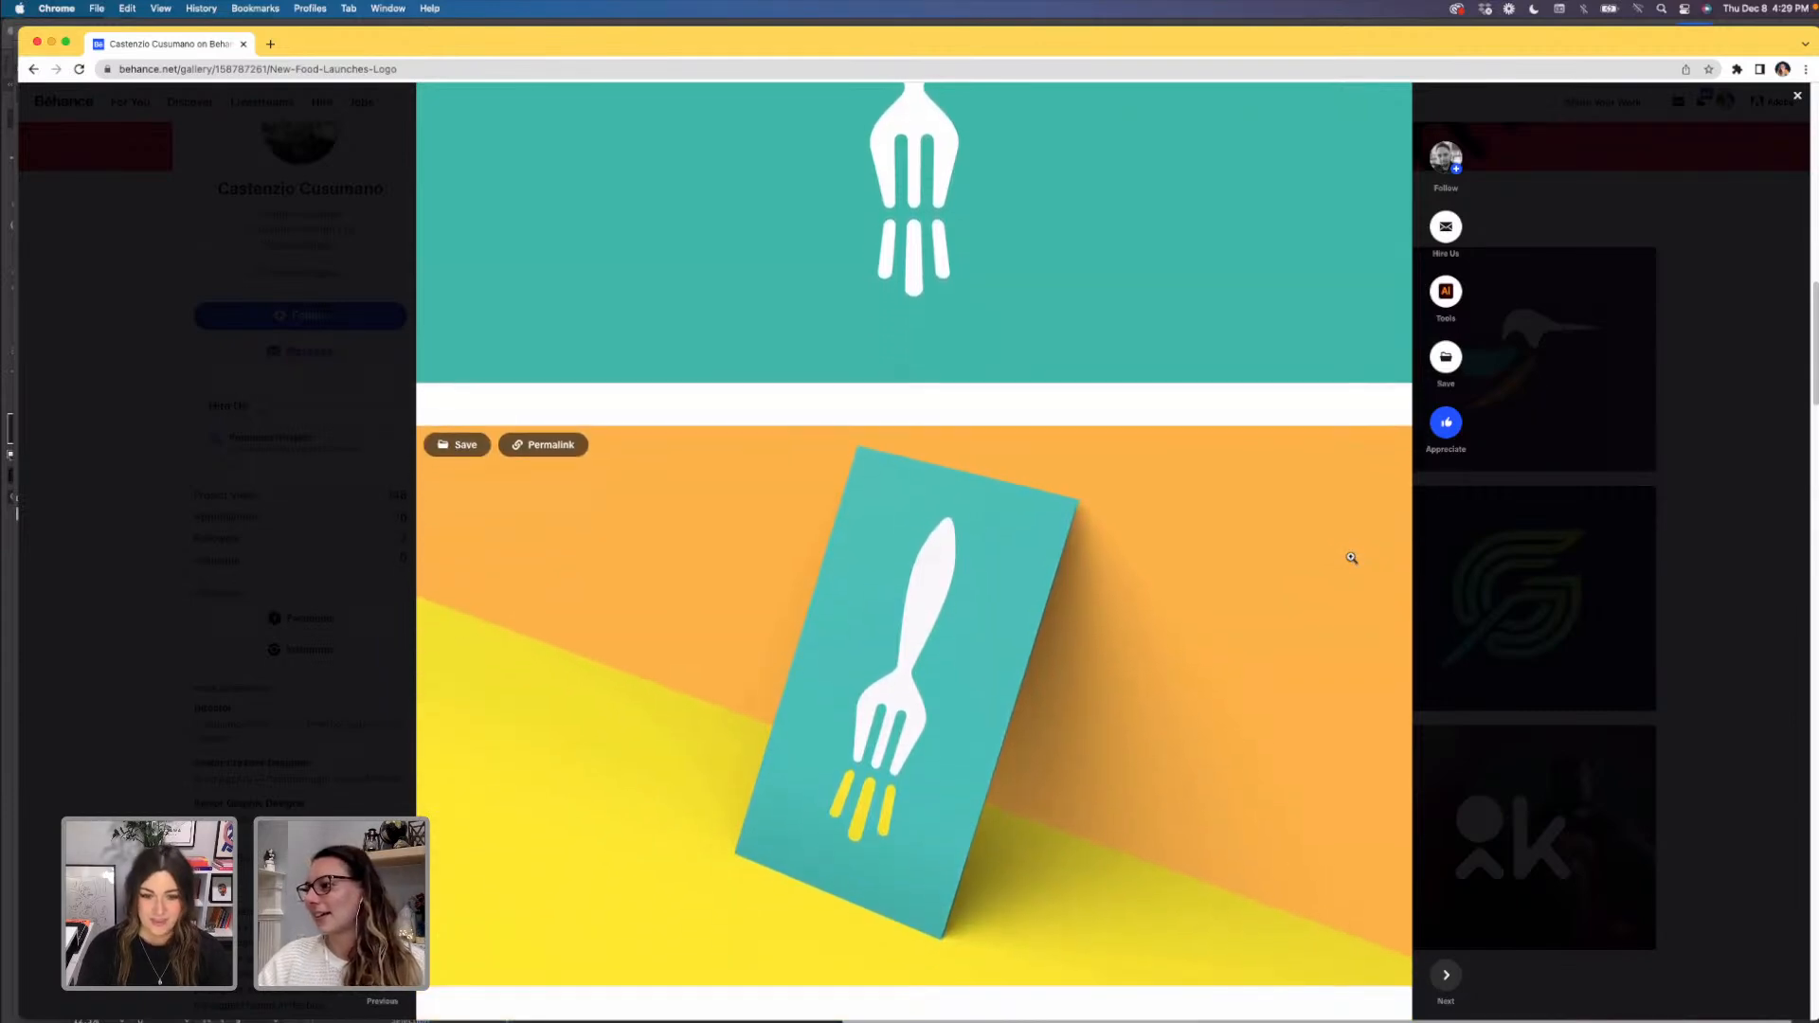
scroll(1351, 559, down, 2)
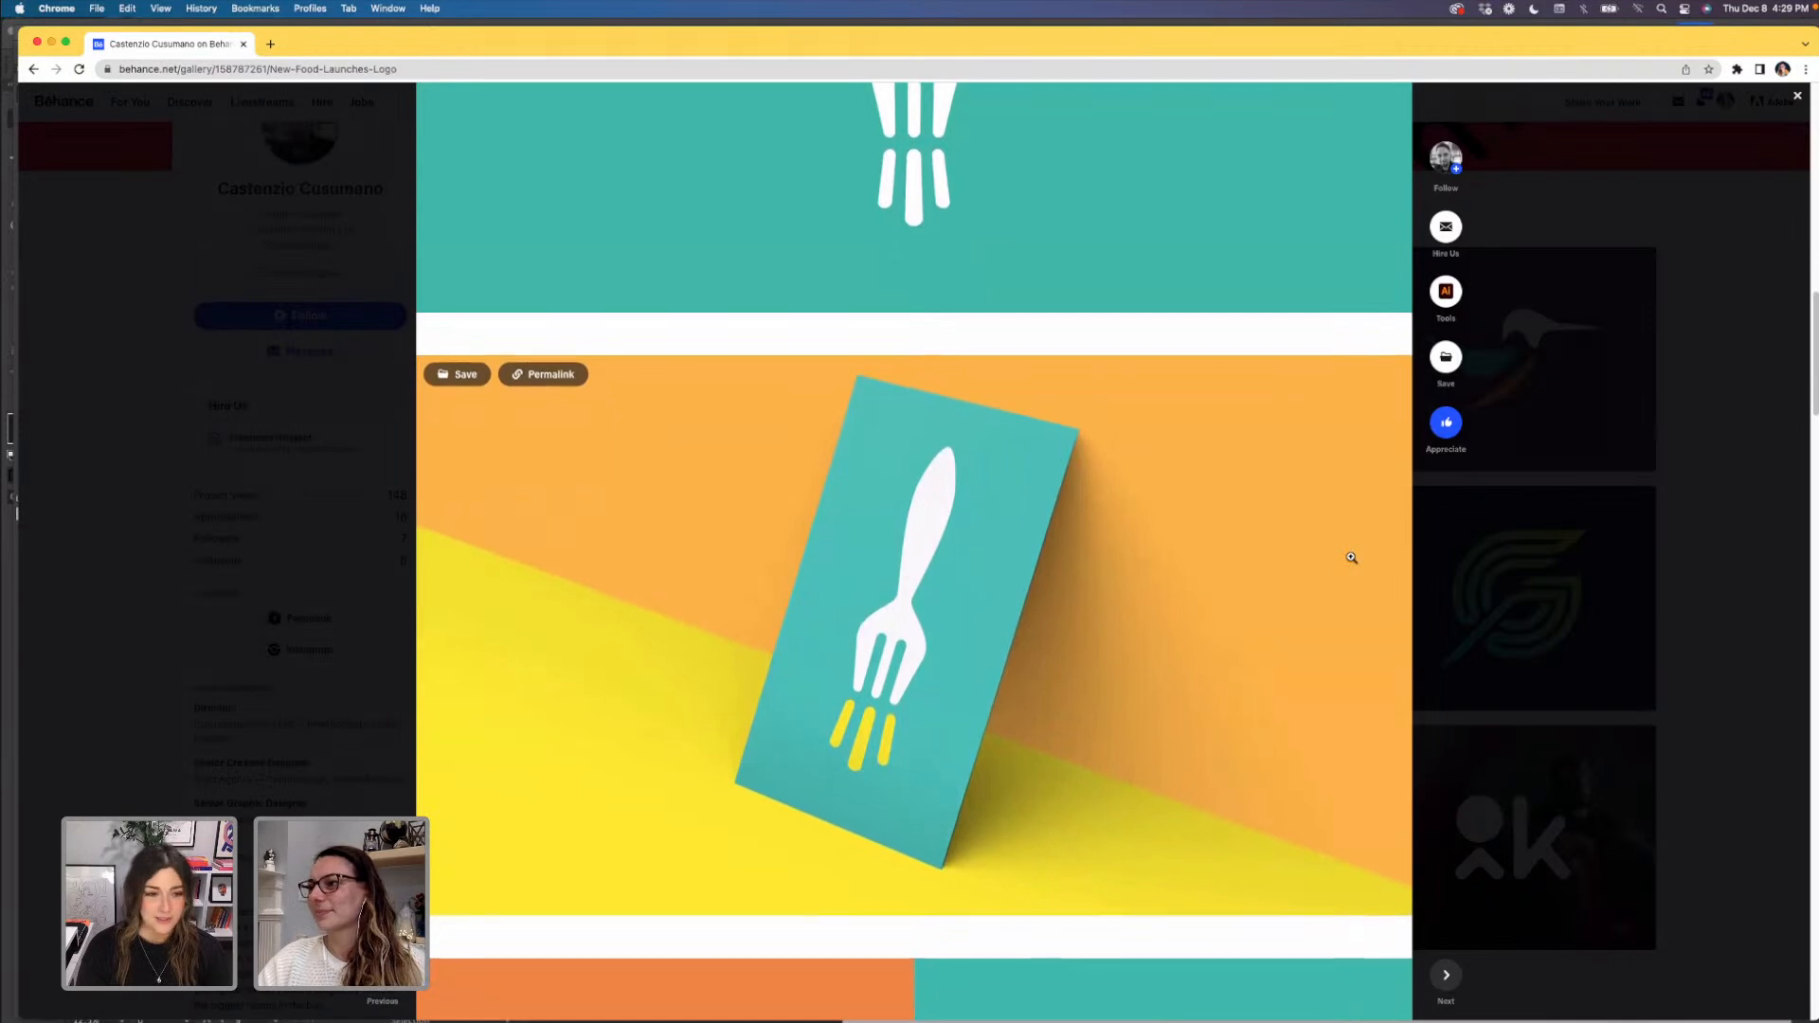
scroll(1351, 558, down, 2)
scroll(1351, 558, down, 2)
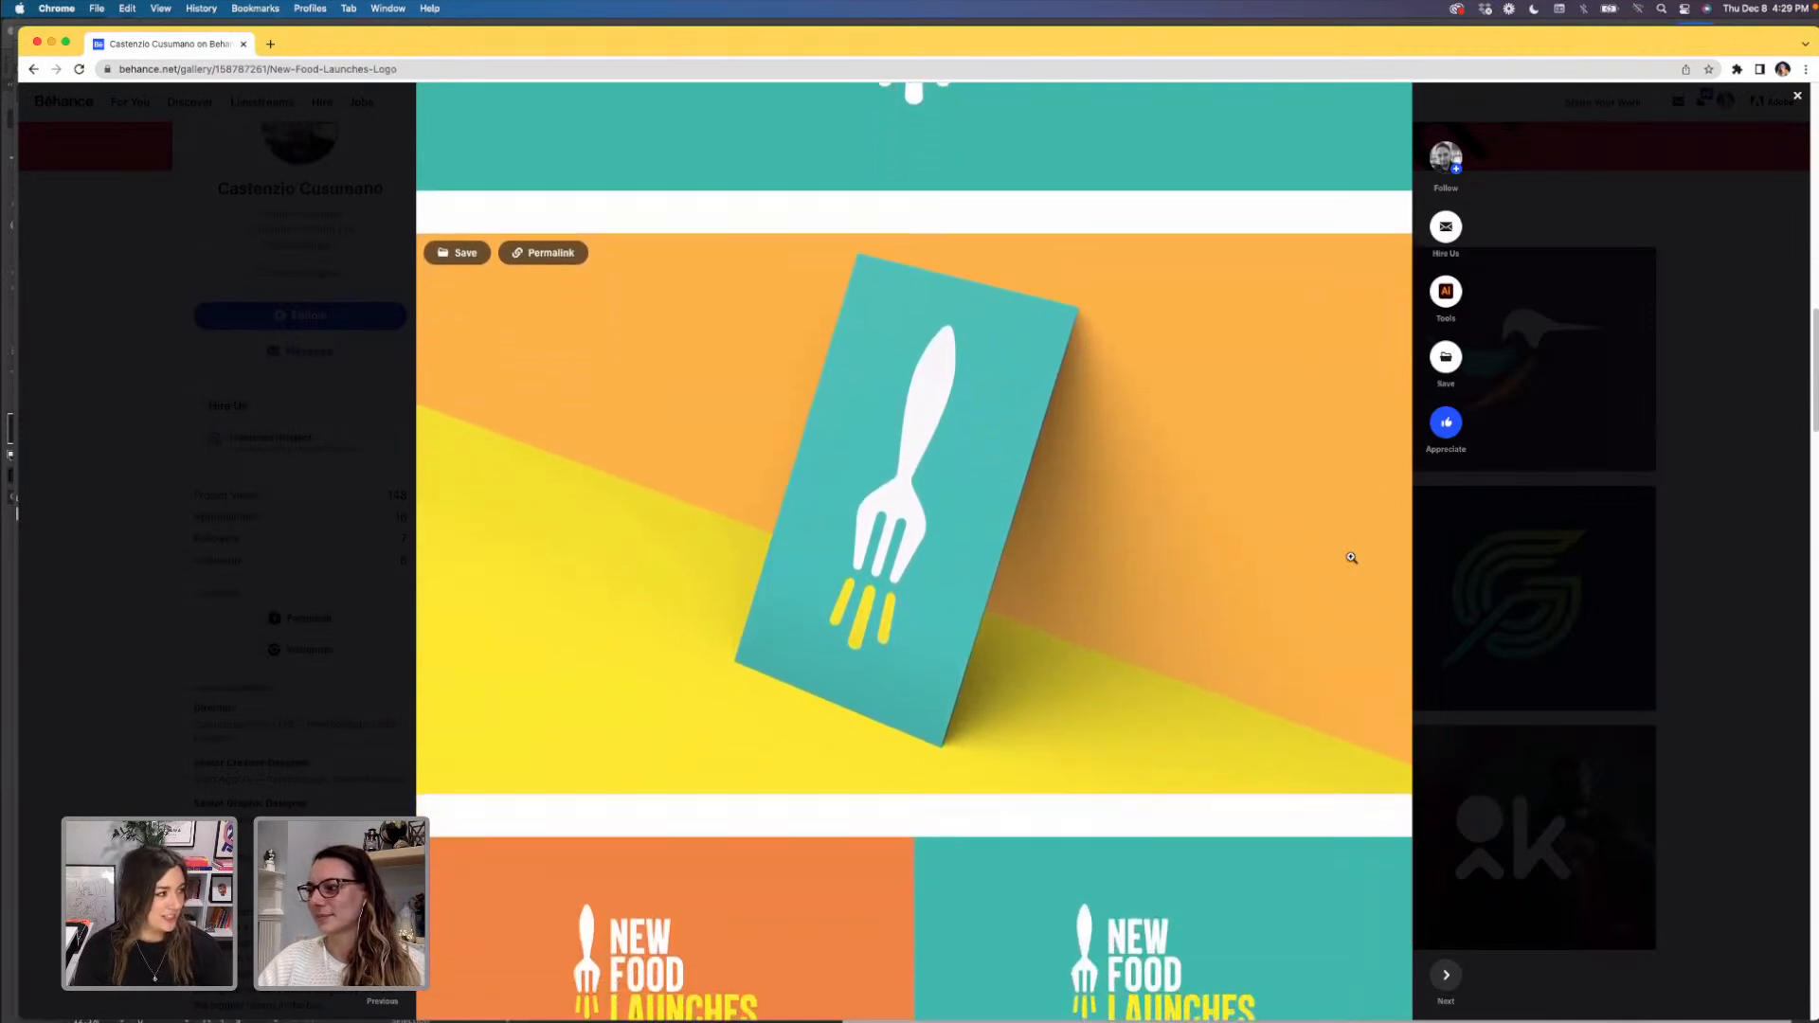
scroll(1351, 558, down, 3)
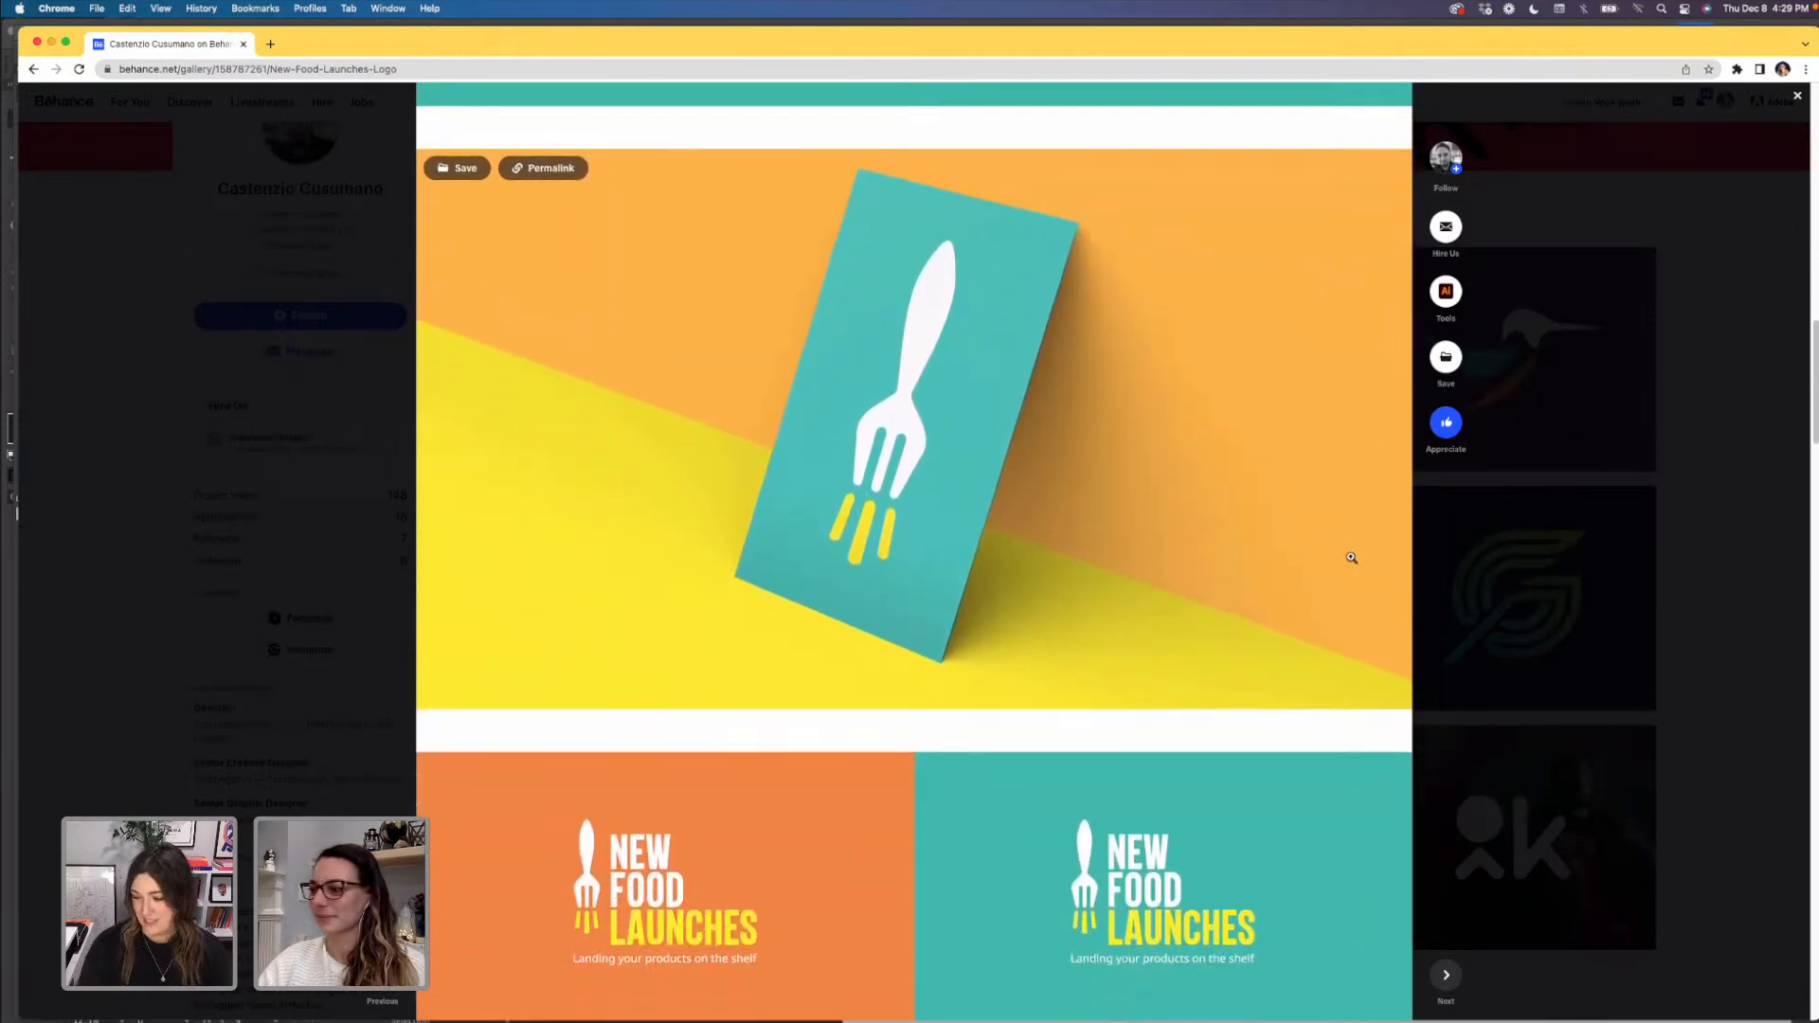
scroll(1351, 558, down, 2)
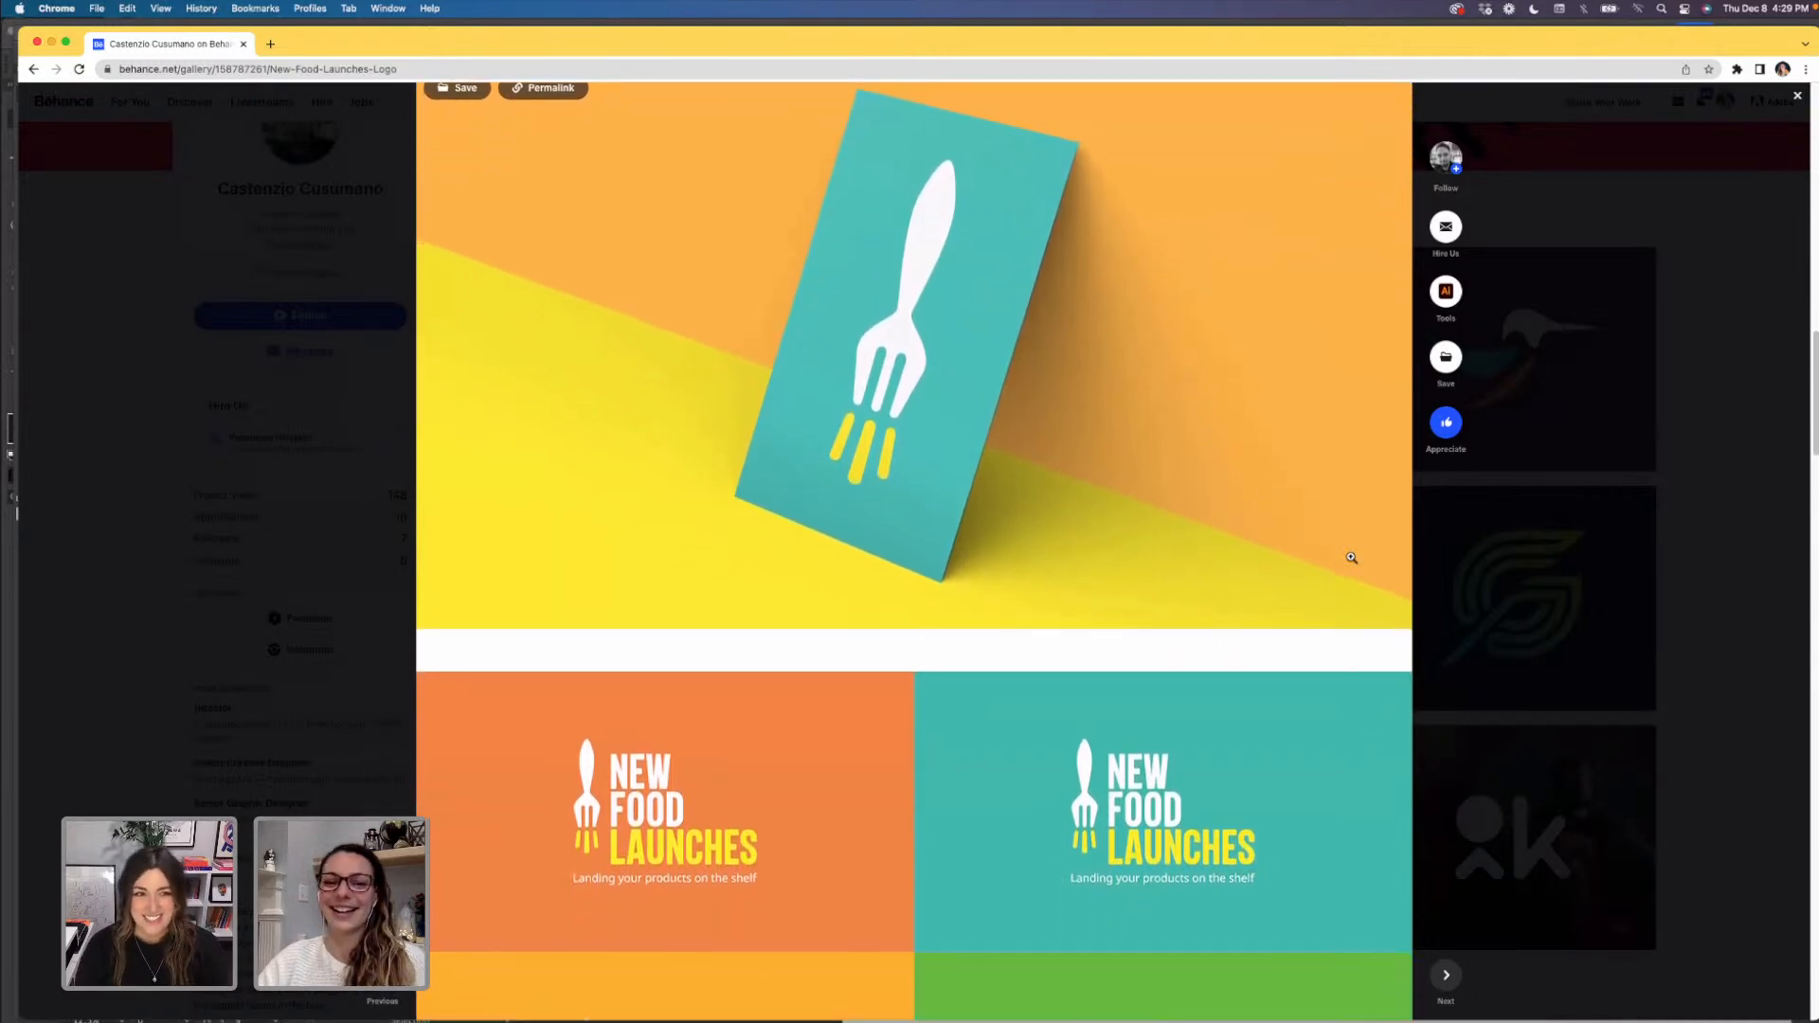
- Compare the four New Food Launches logo versions on orange, teal, amber and green backgrounds
scroll(1350, 558, down, 2)
scroll(1351, 558, down, 4)
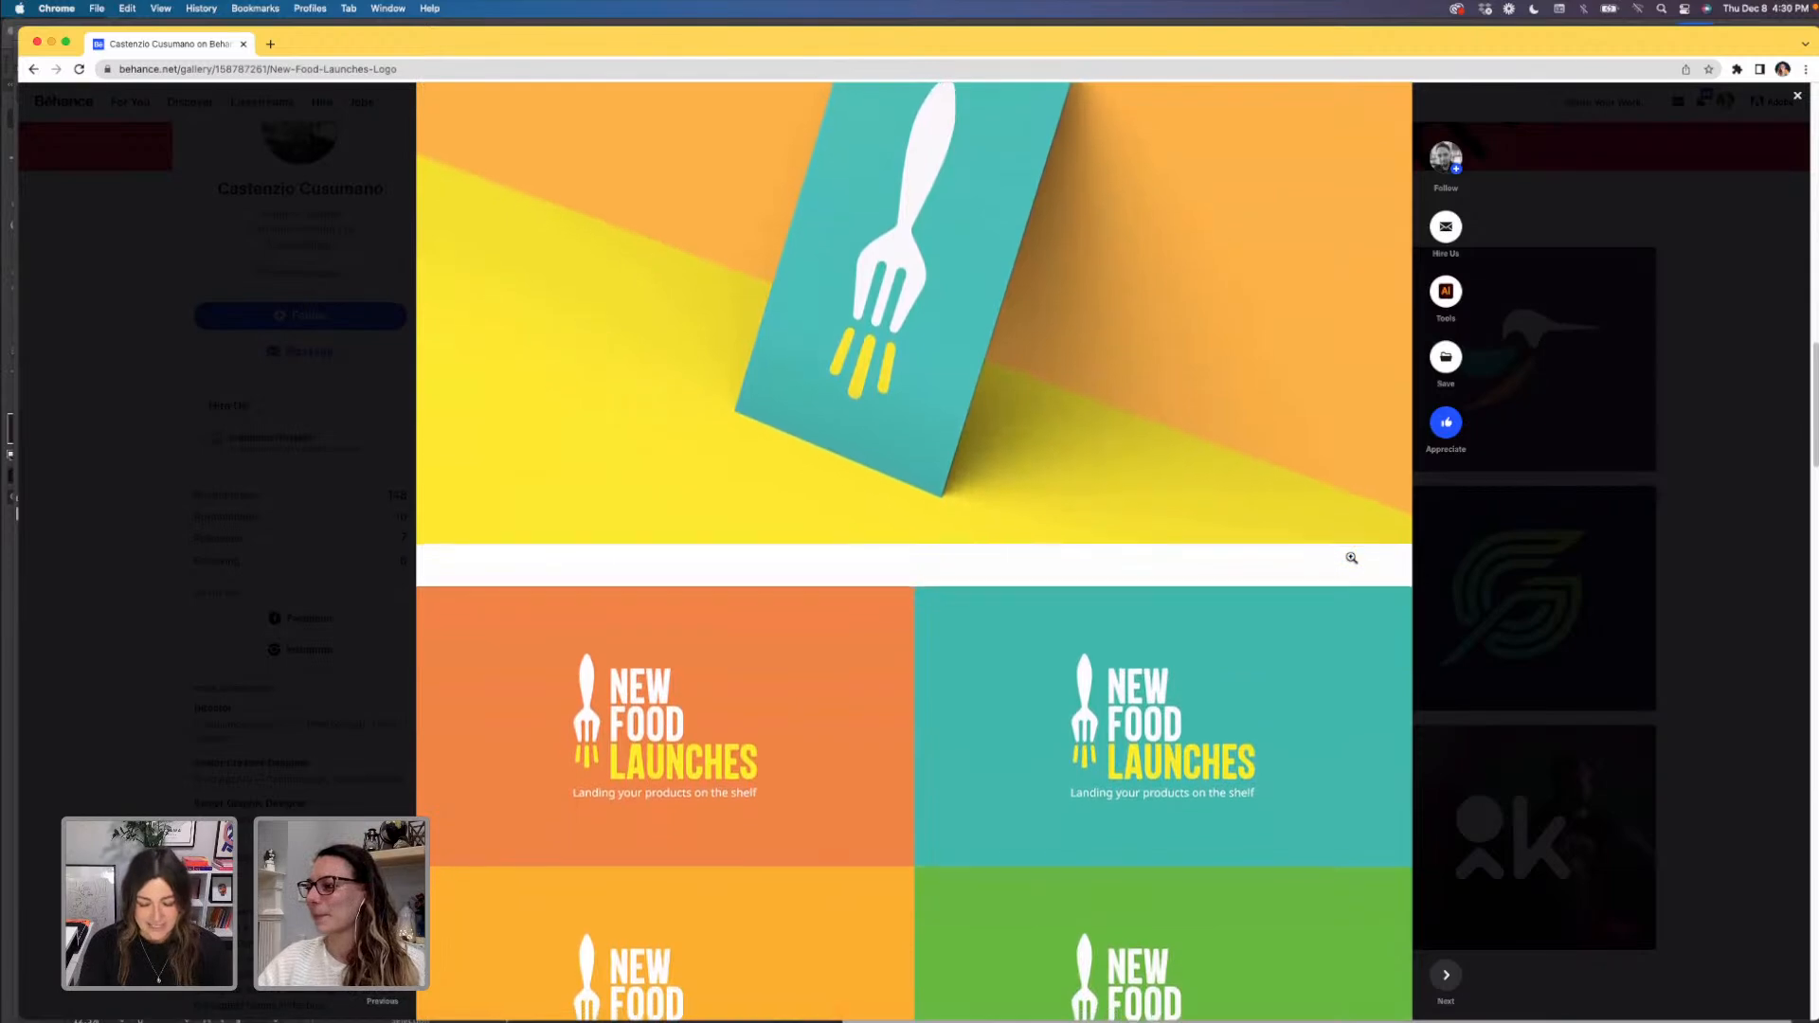
scroll(1351, 558, down, 3)
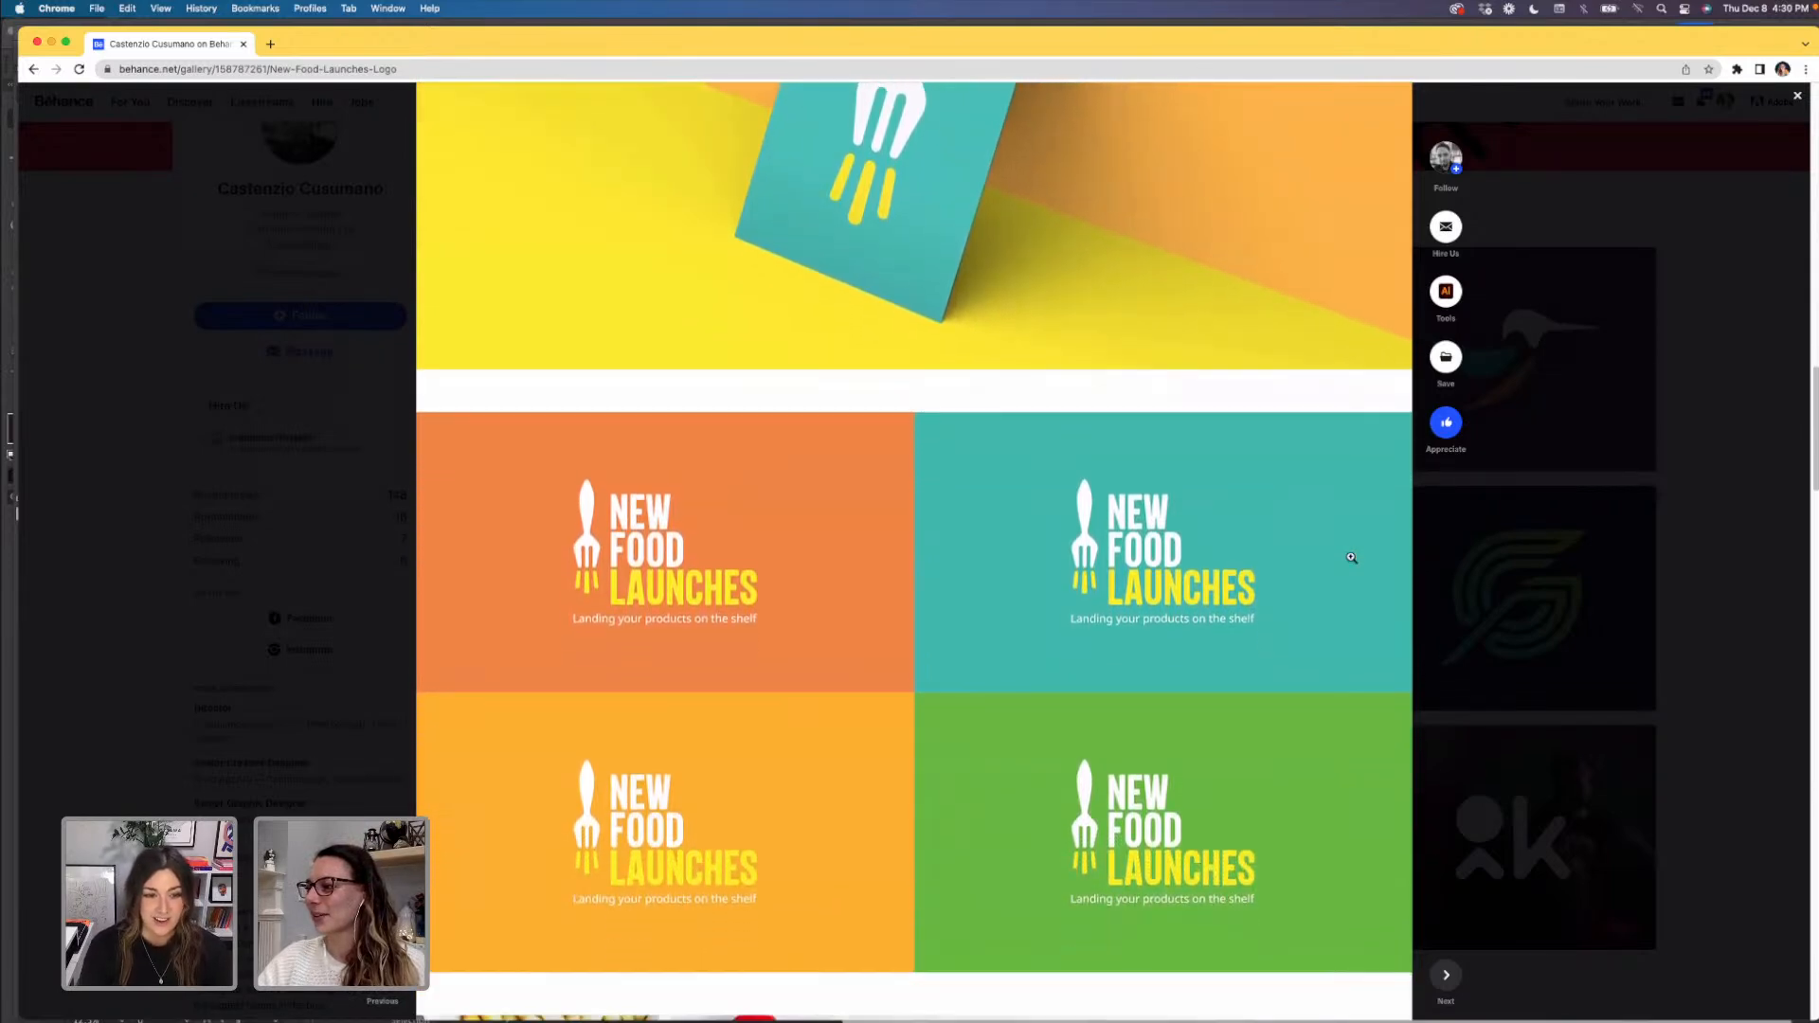
scroll(1351, 558, up, 5)
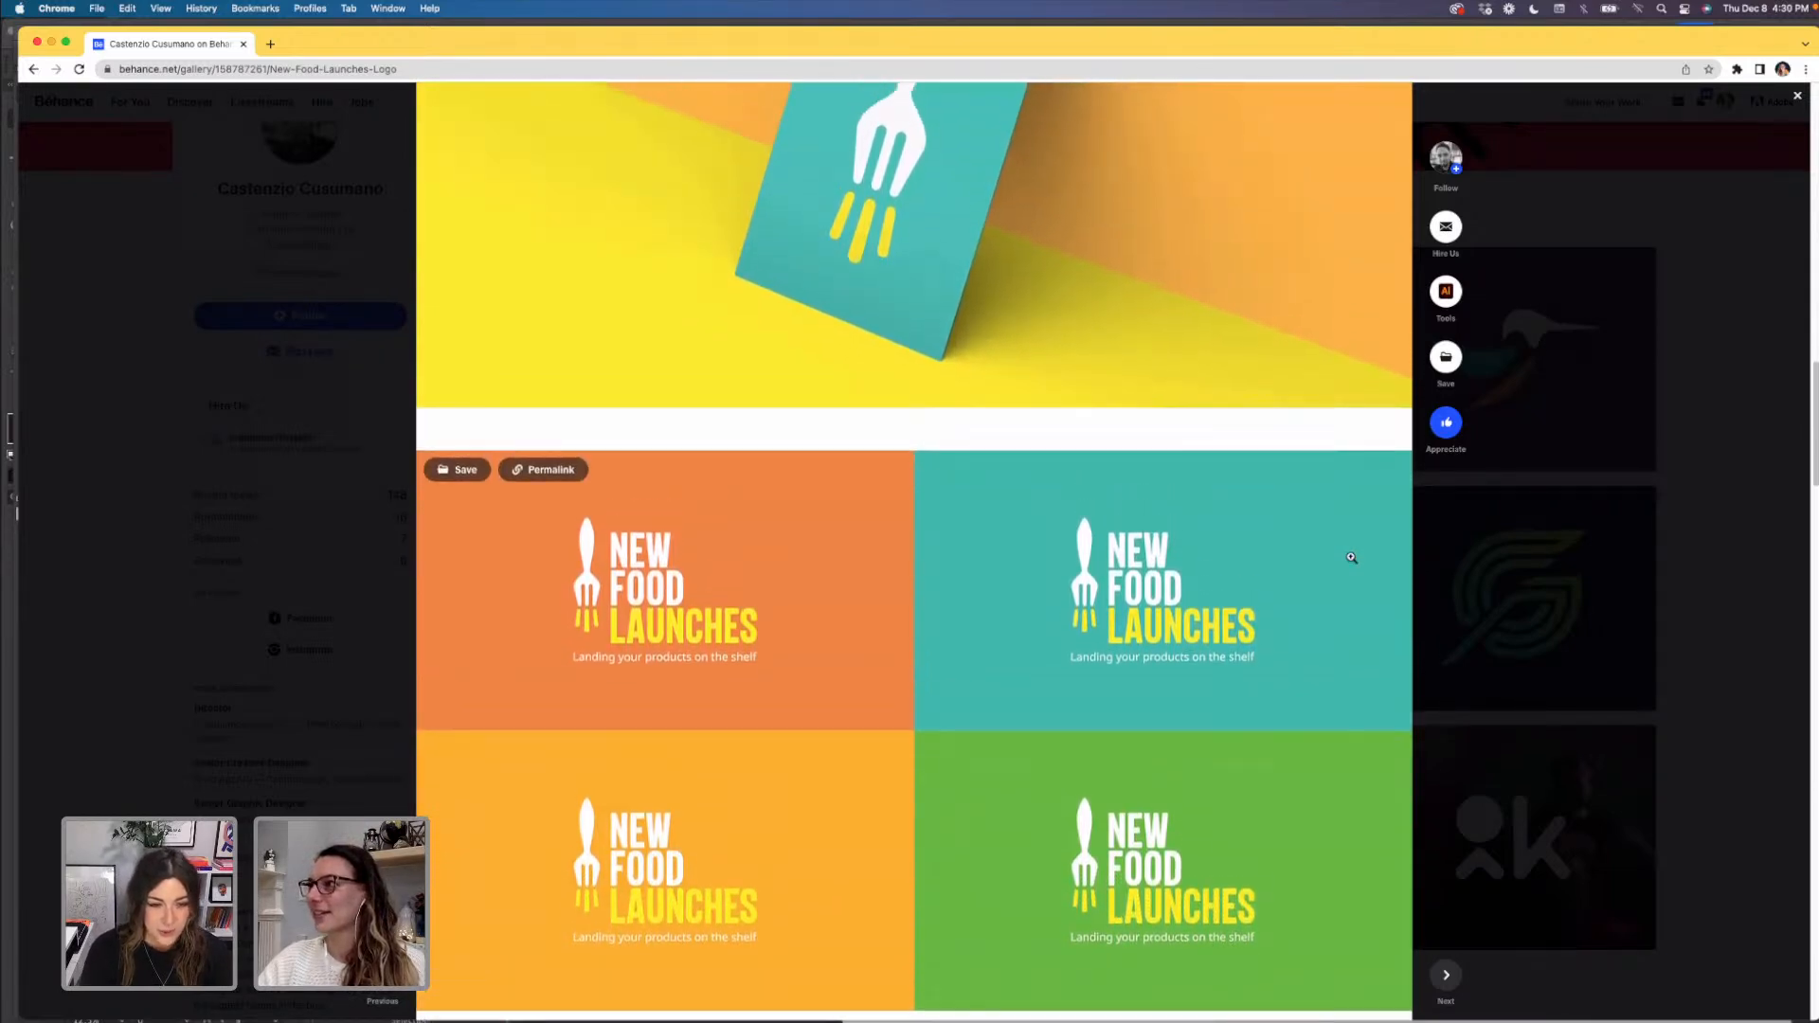
scroll(1351, 560, down, 3)
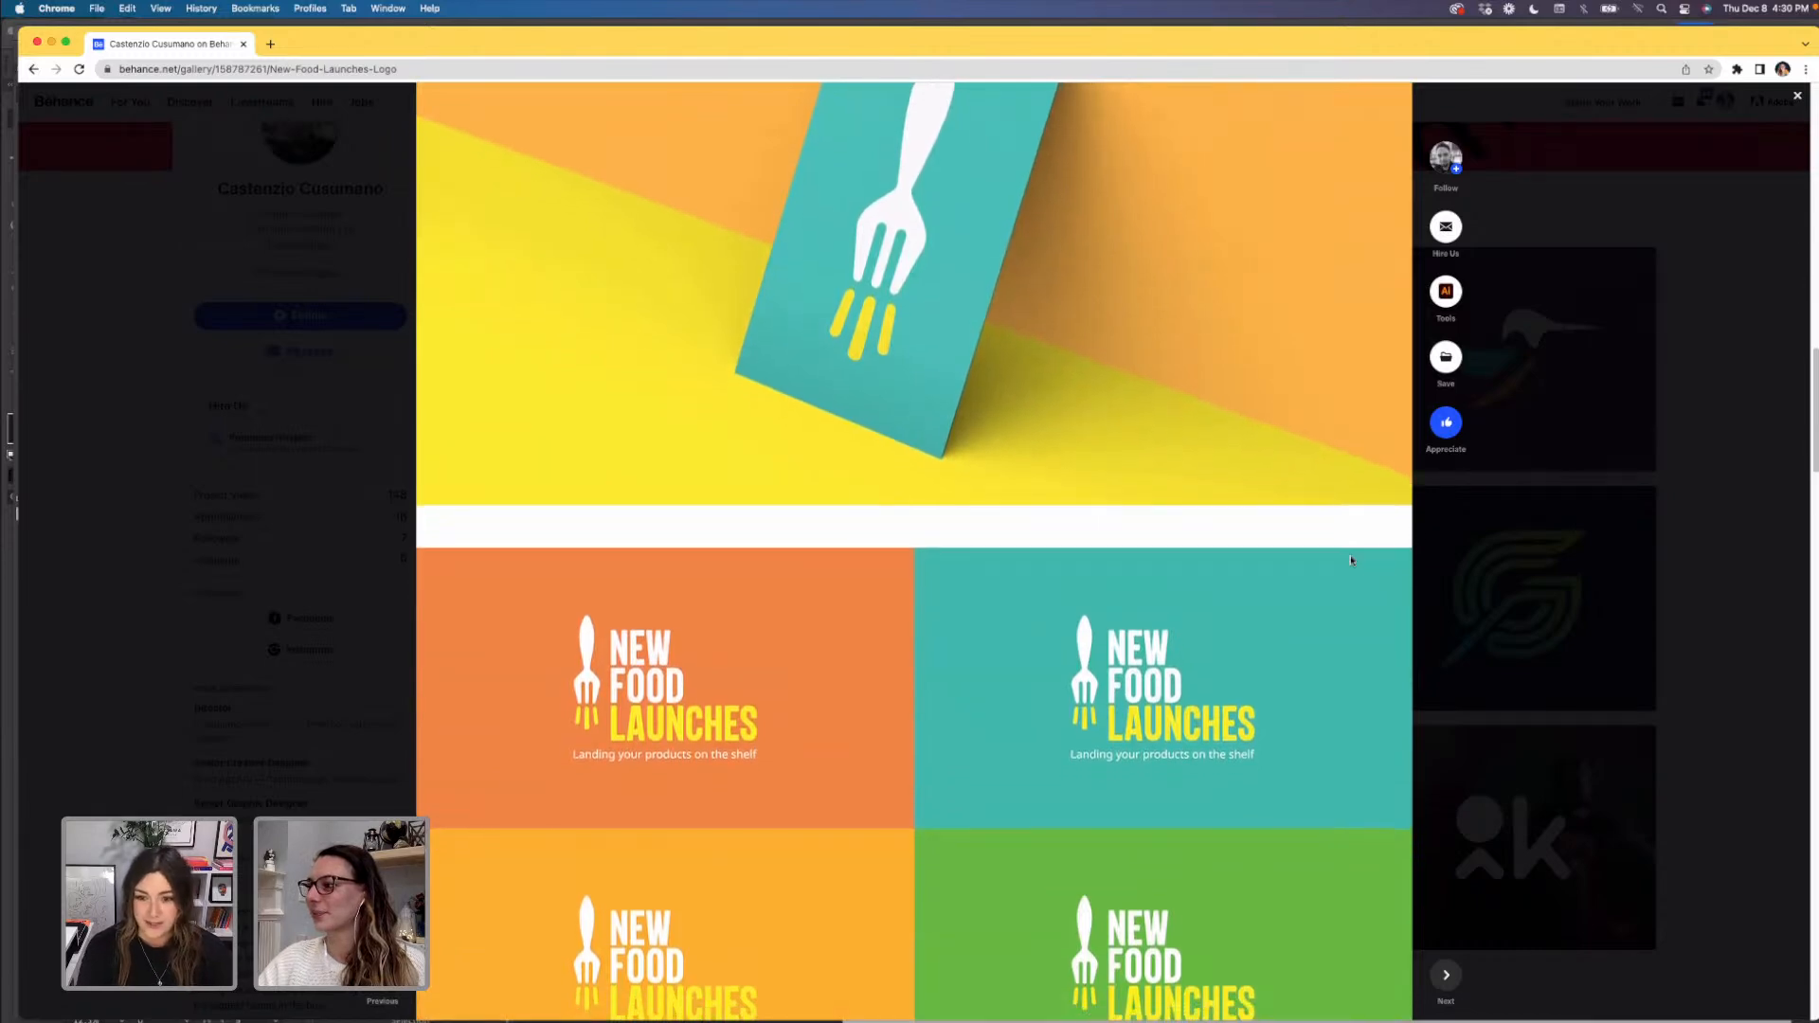
scroll(1351, 560, down, 3)
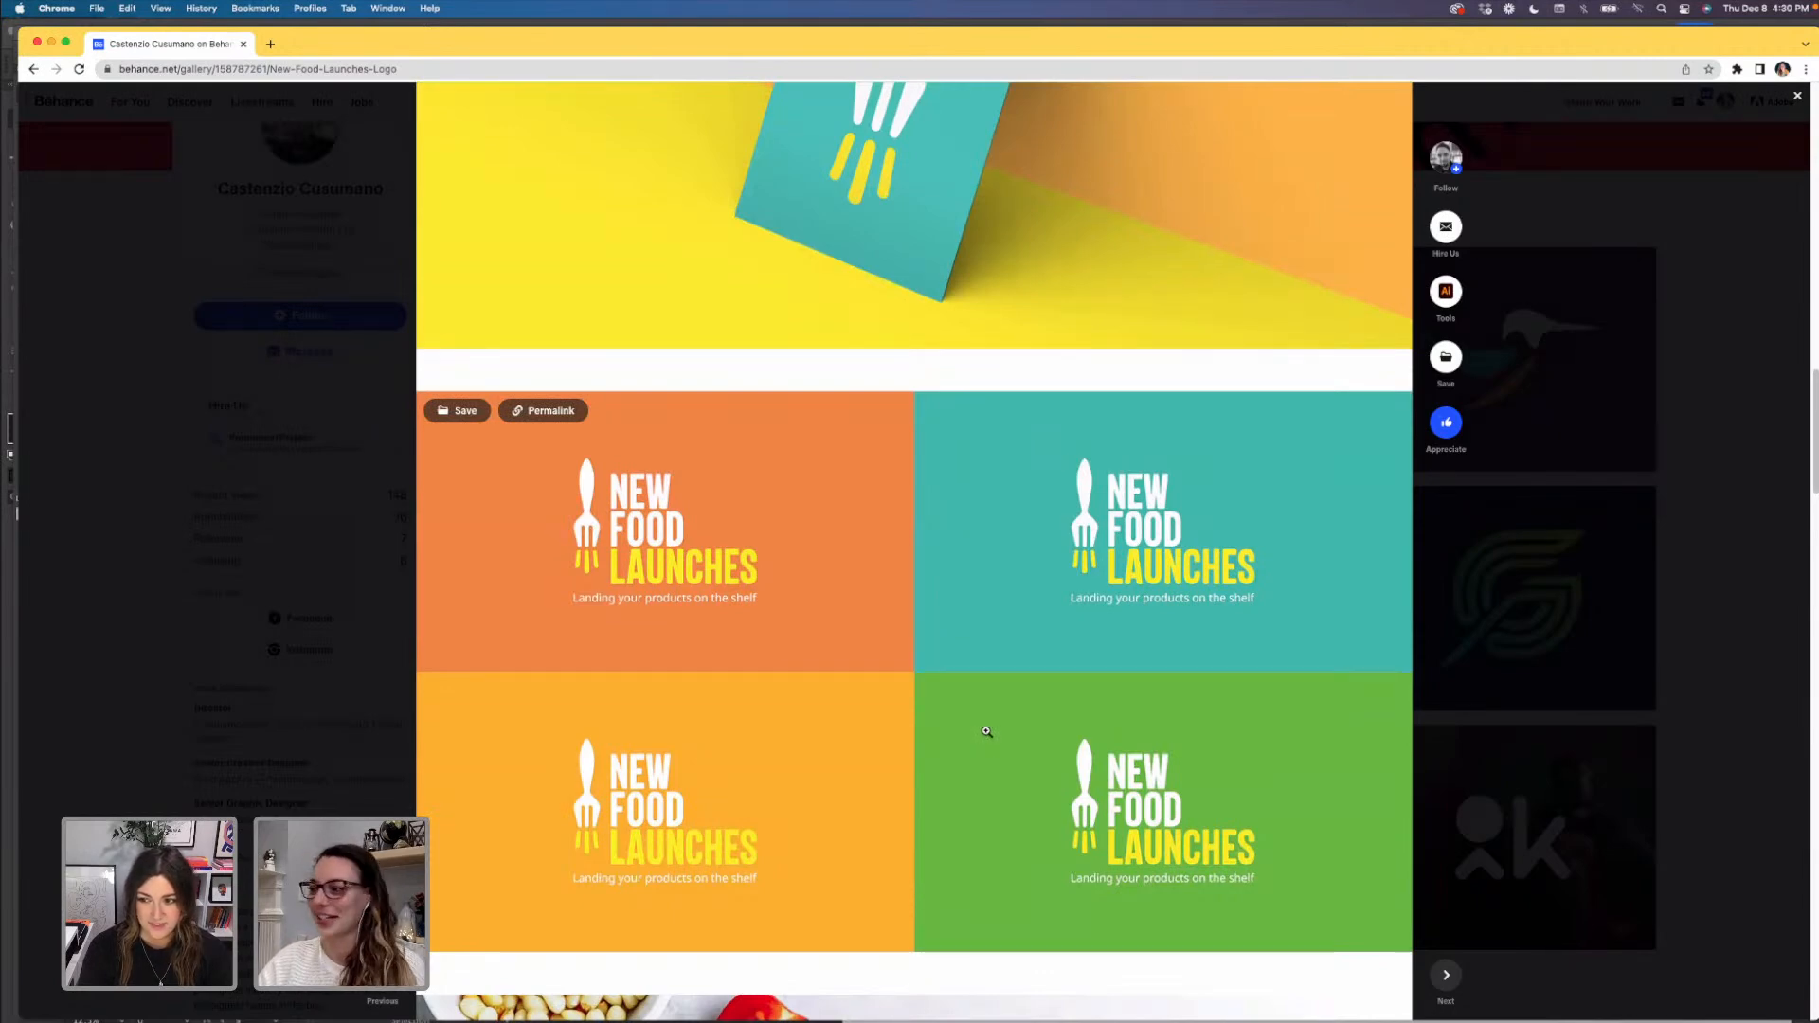
scroll(1066, 703, down, 2)
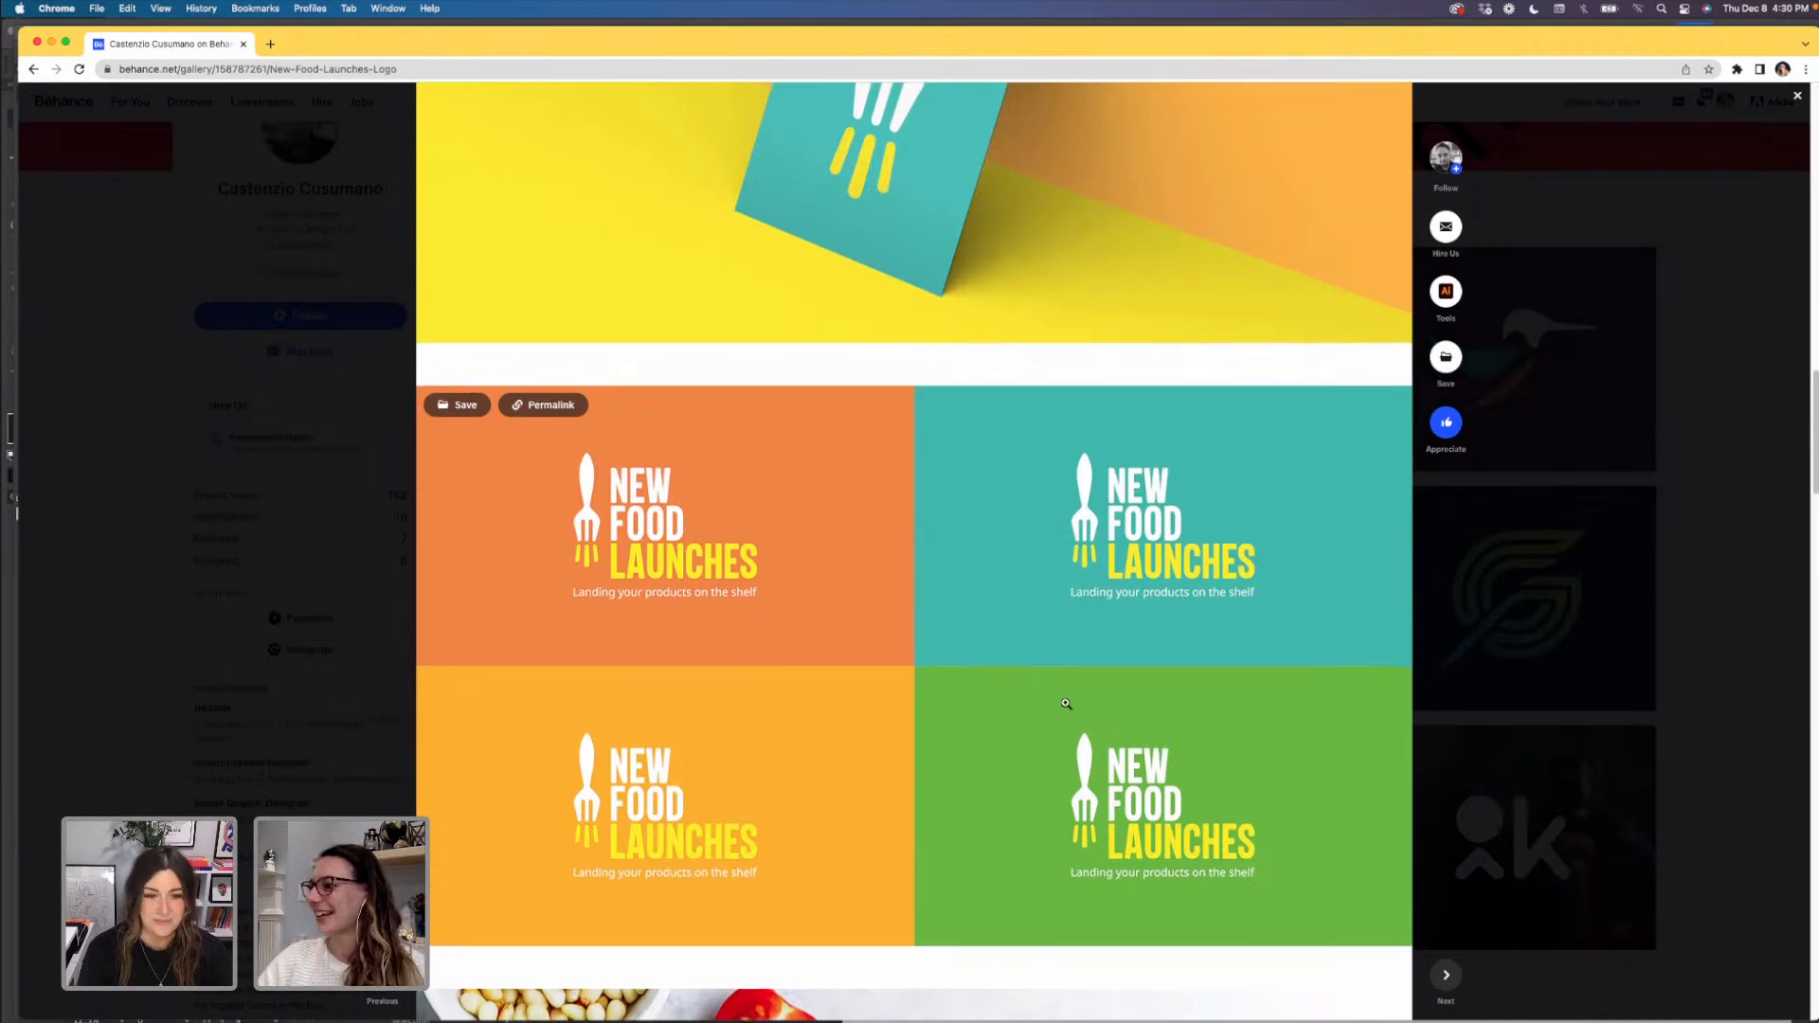
scroll(1066, 703, down, 2)
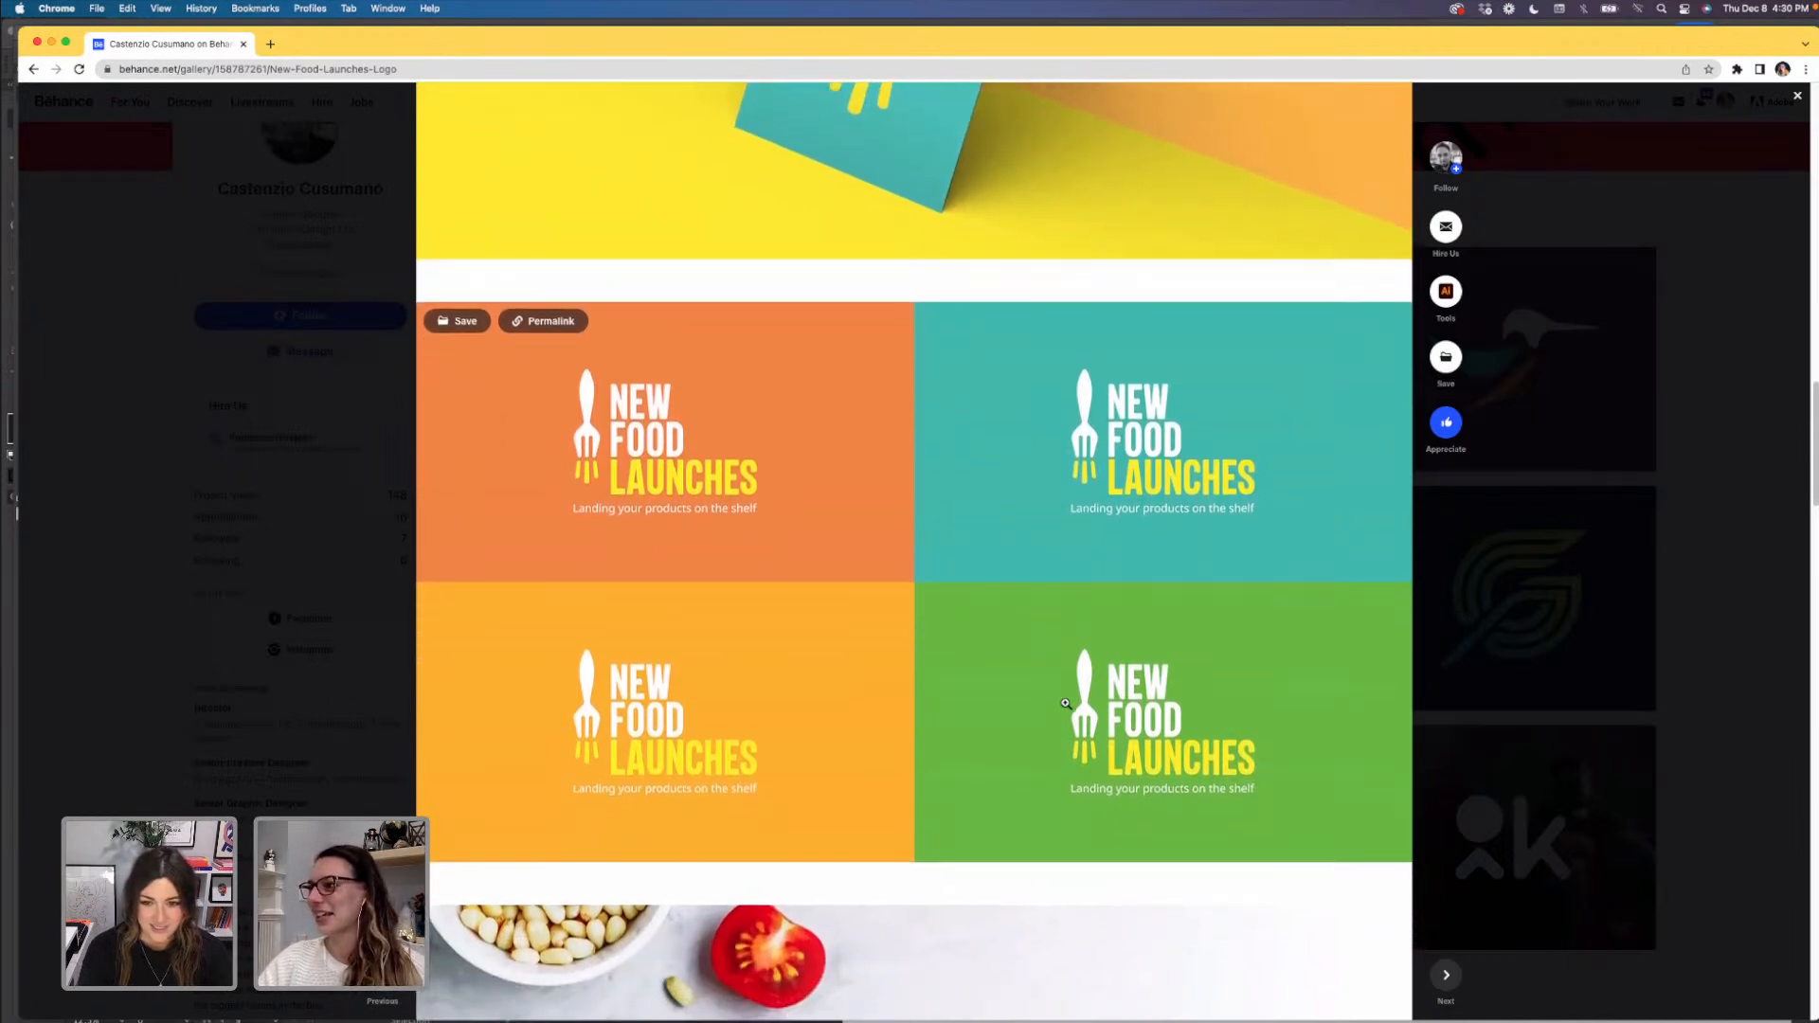
scroll(1066, 703, down, 2)
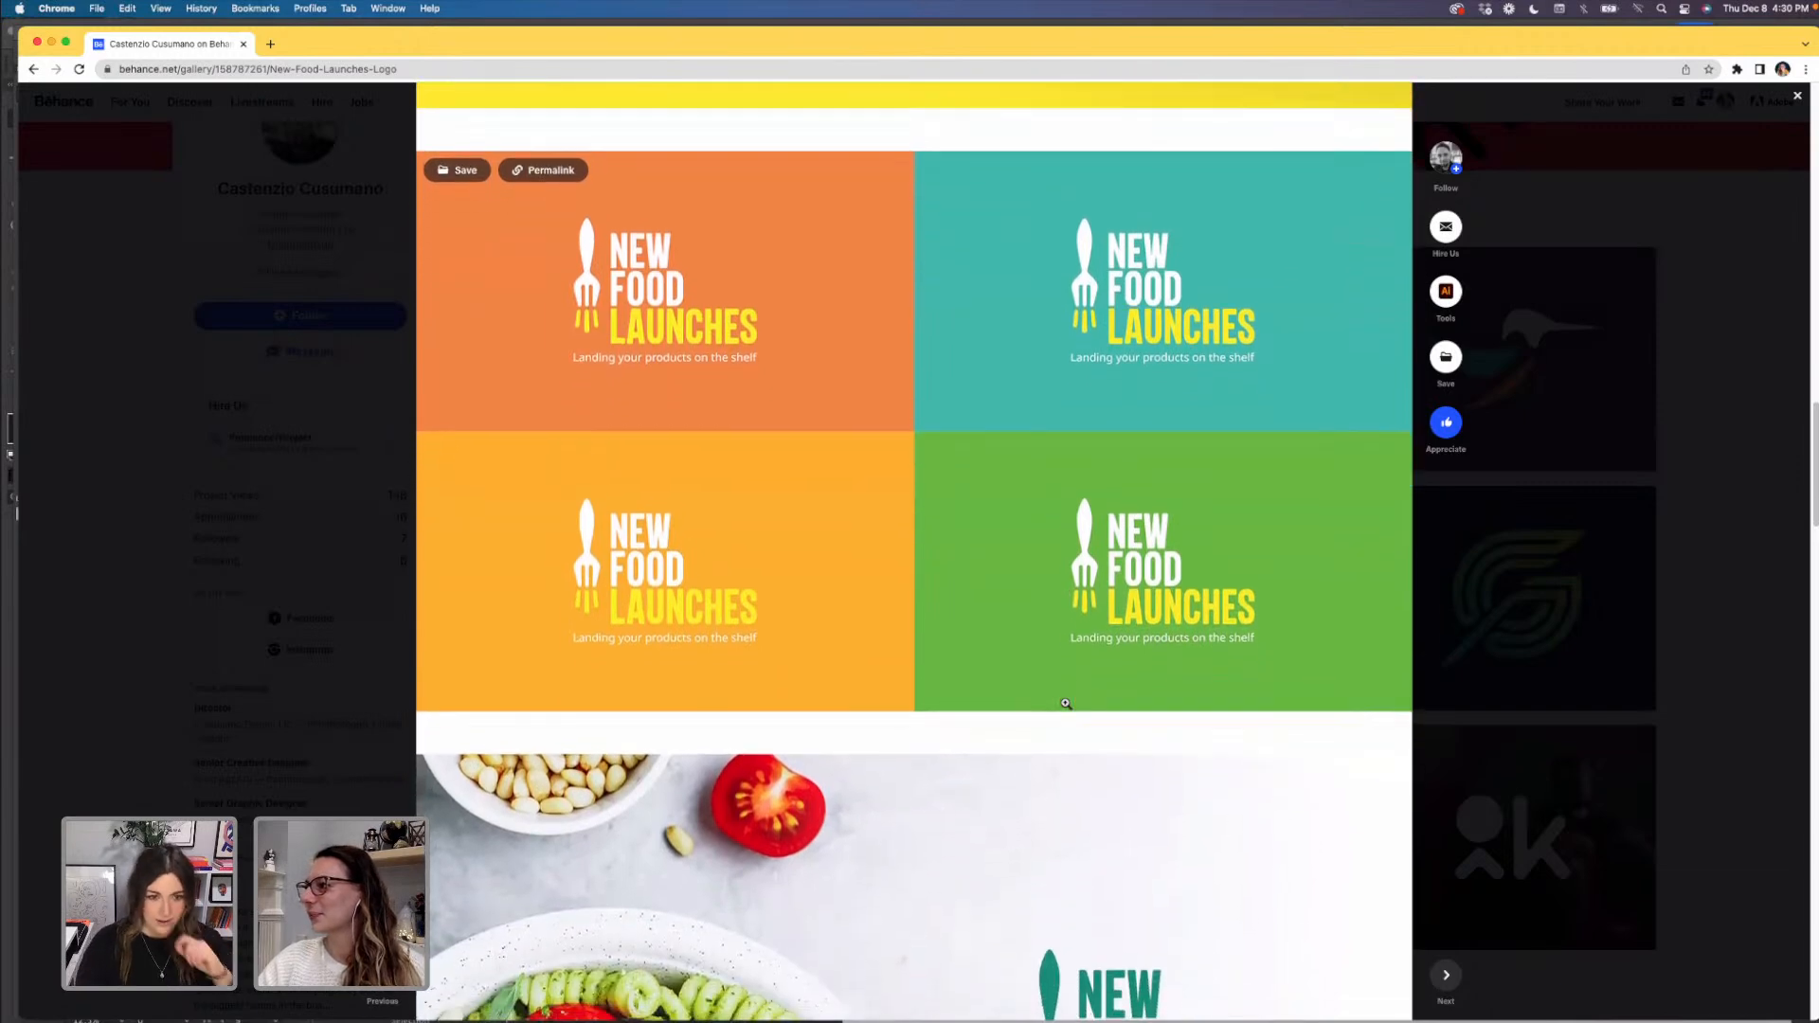
scroll(1066, 704, down, 2)
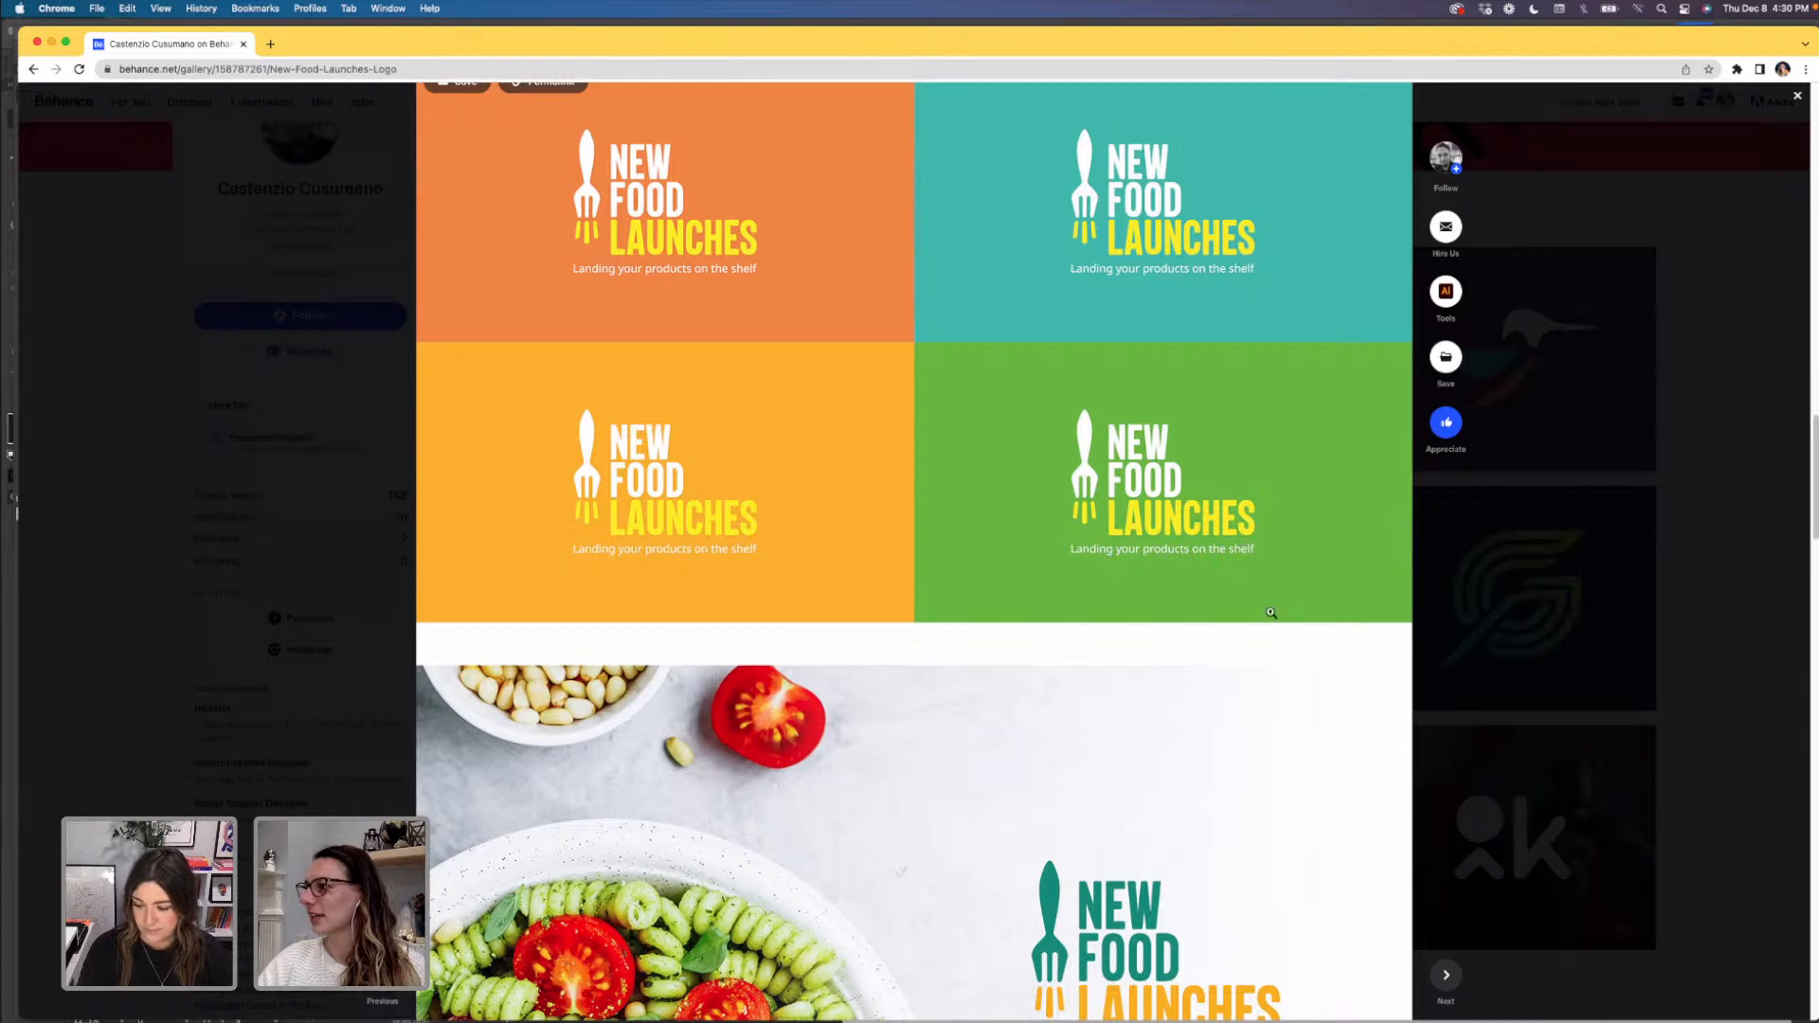
- View the logo applied beside the pasta salad photo and on the green banner with its tagline
scroll(1244, 713, down, 3)
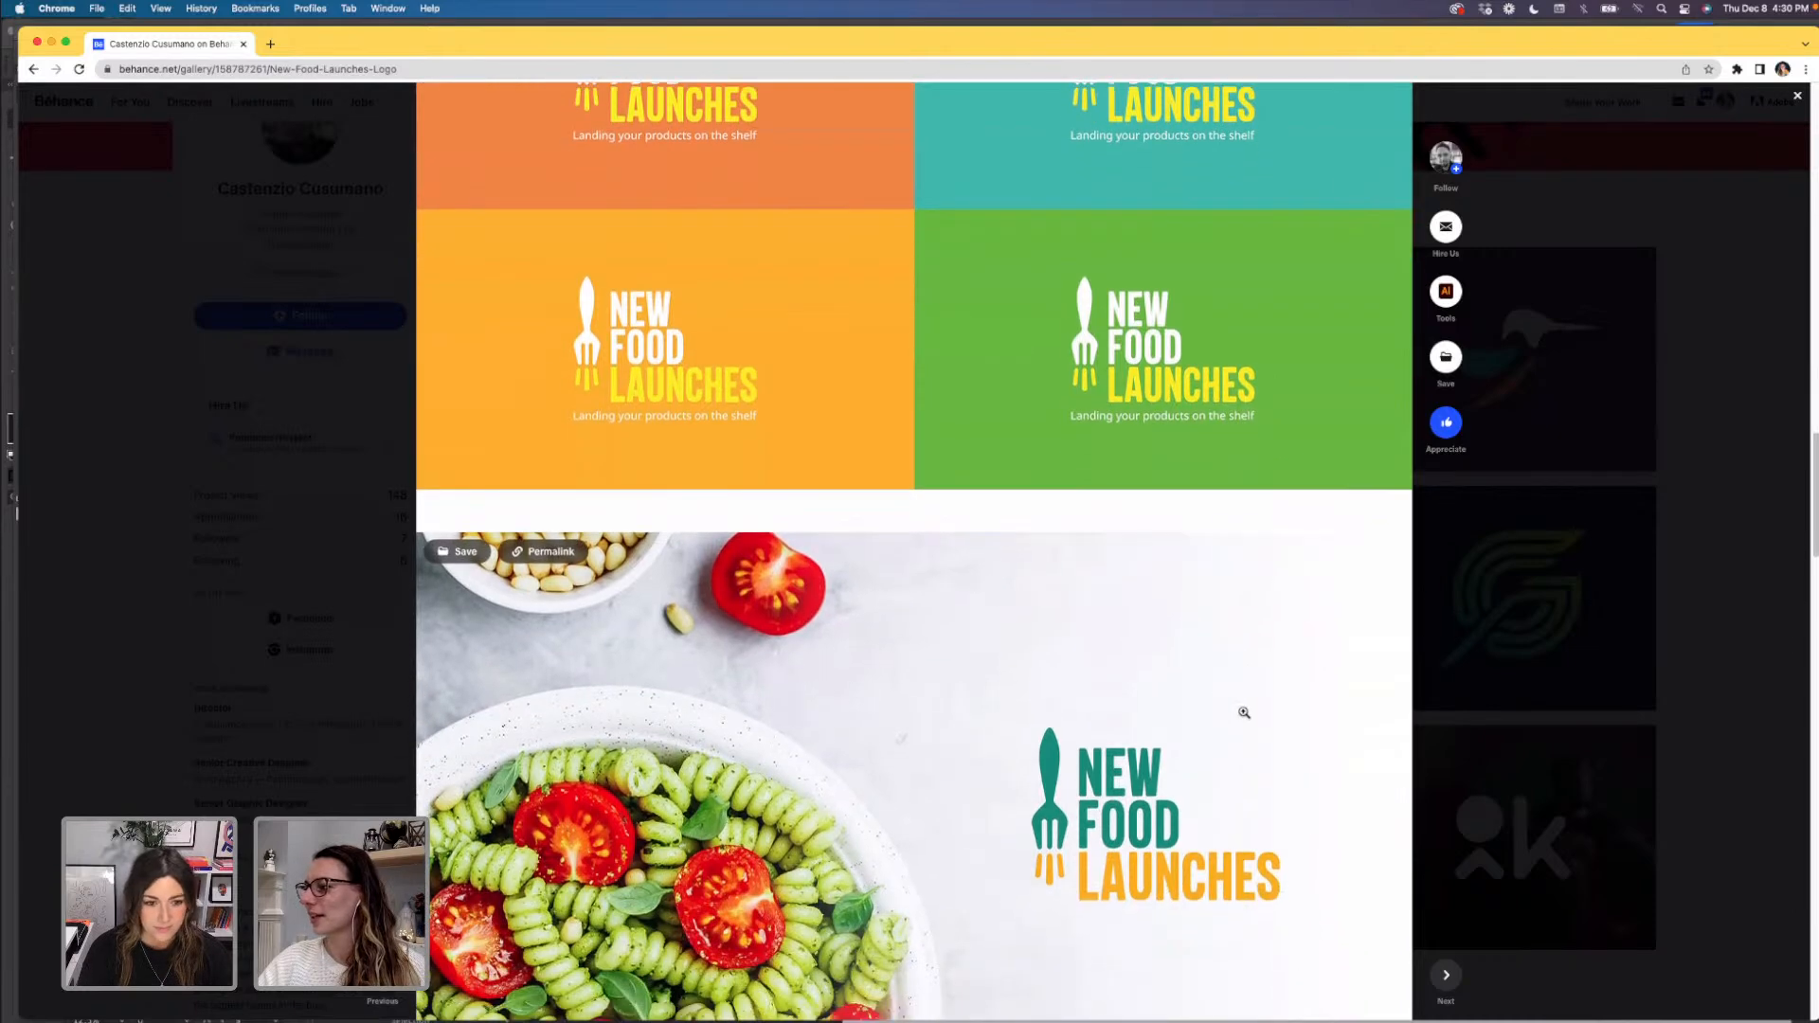
scroll(1244, 713, down, 3)
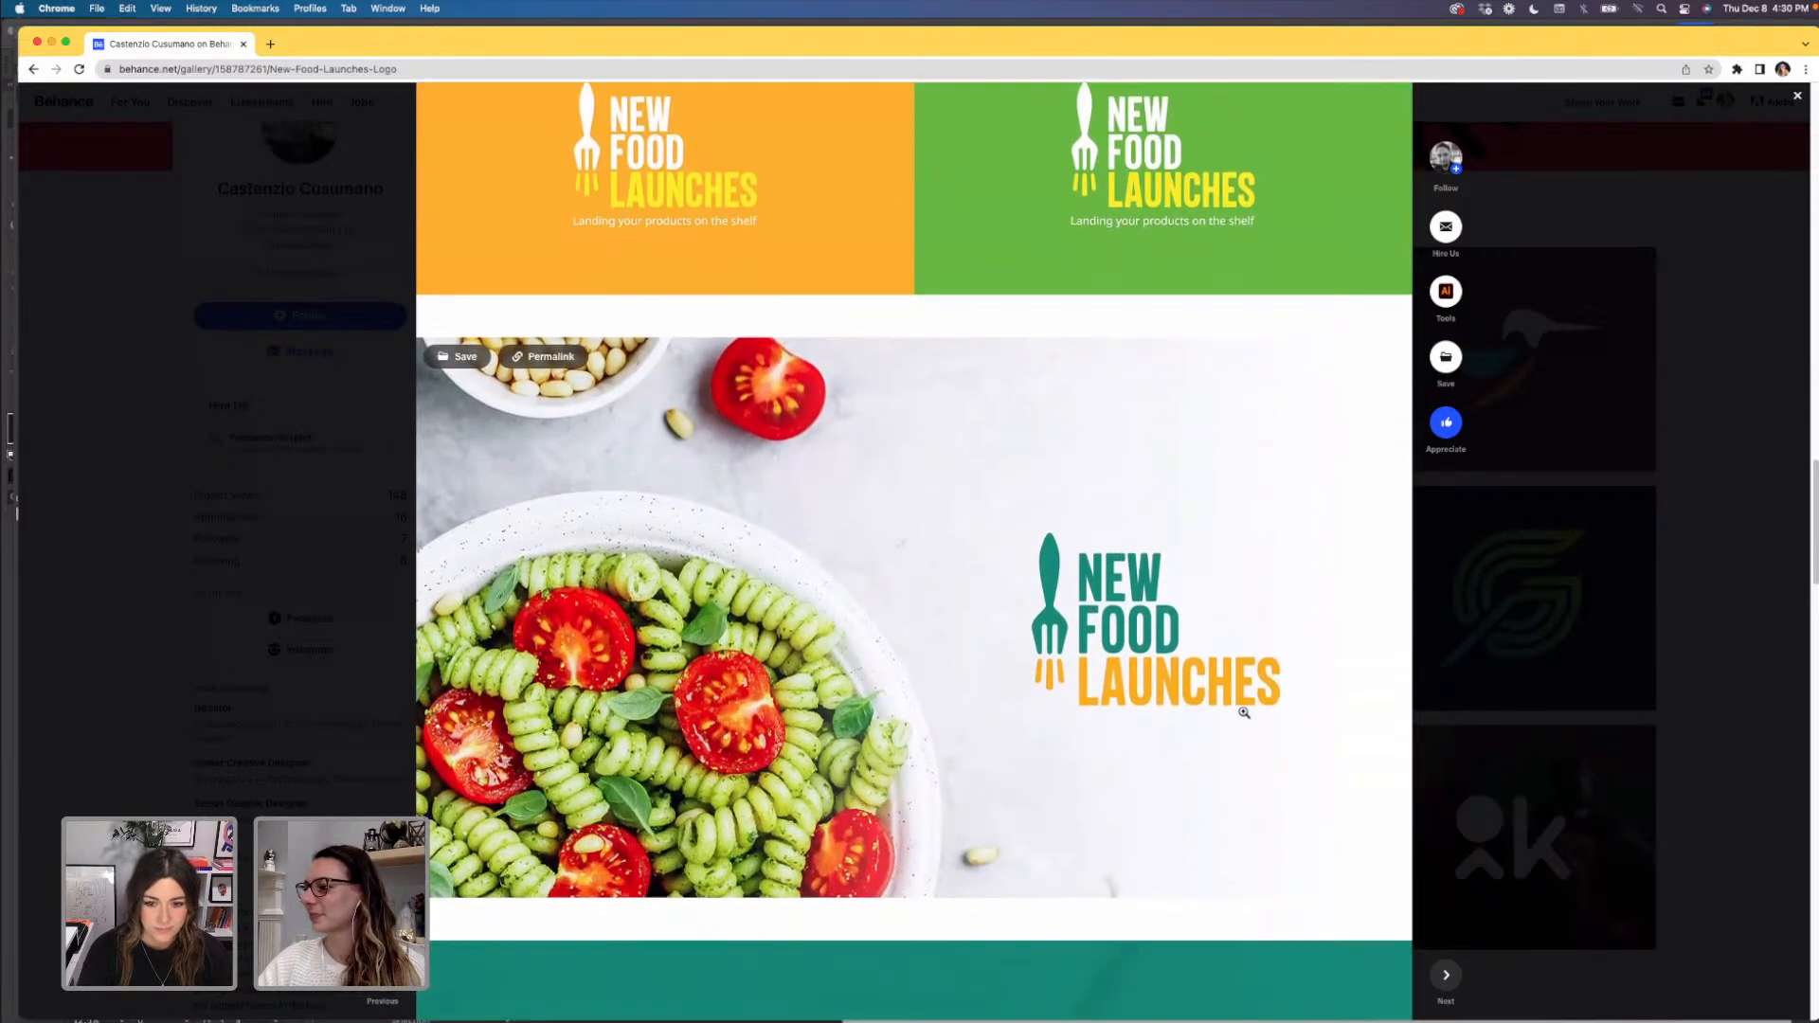
scroll(1244, 713, down, 3)
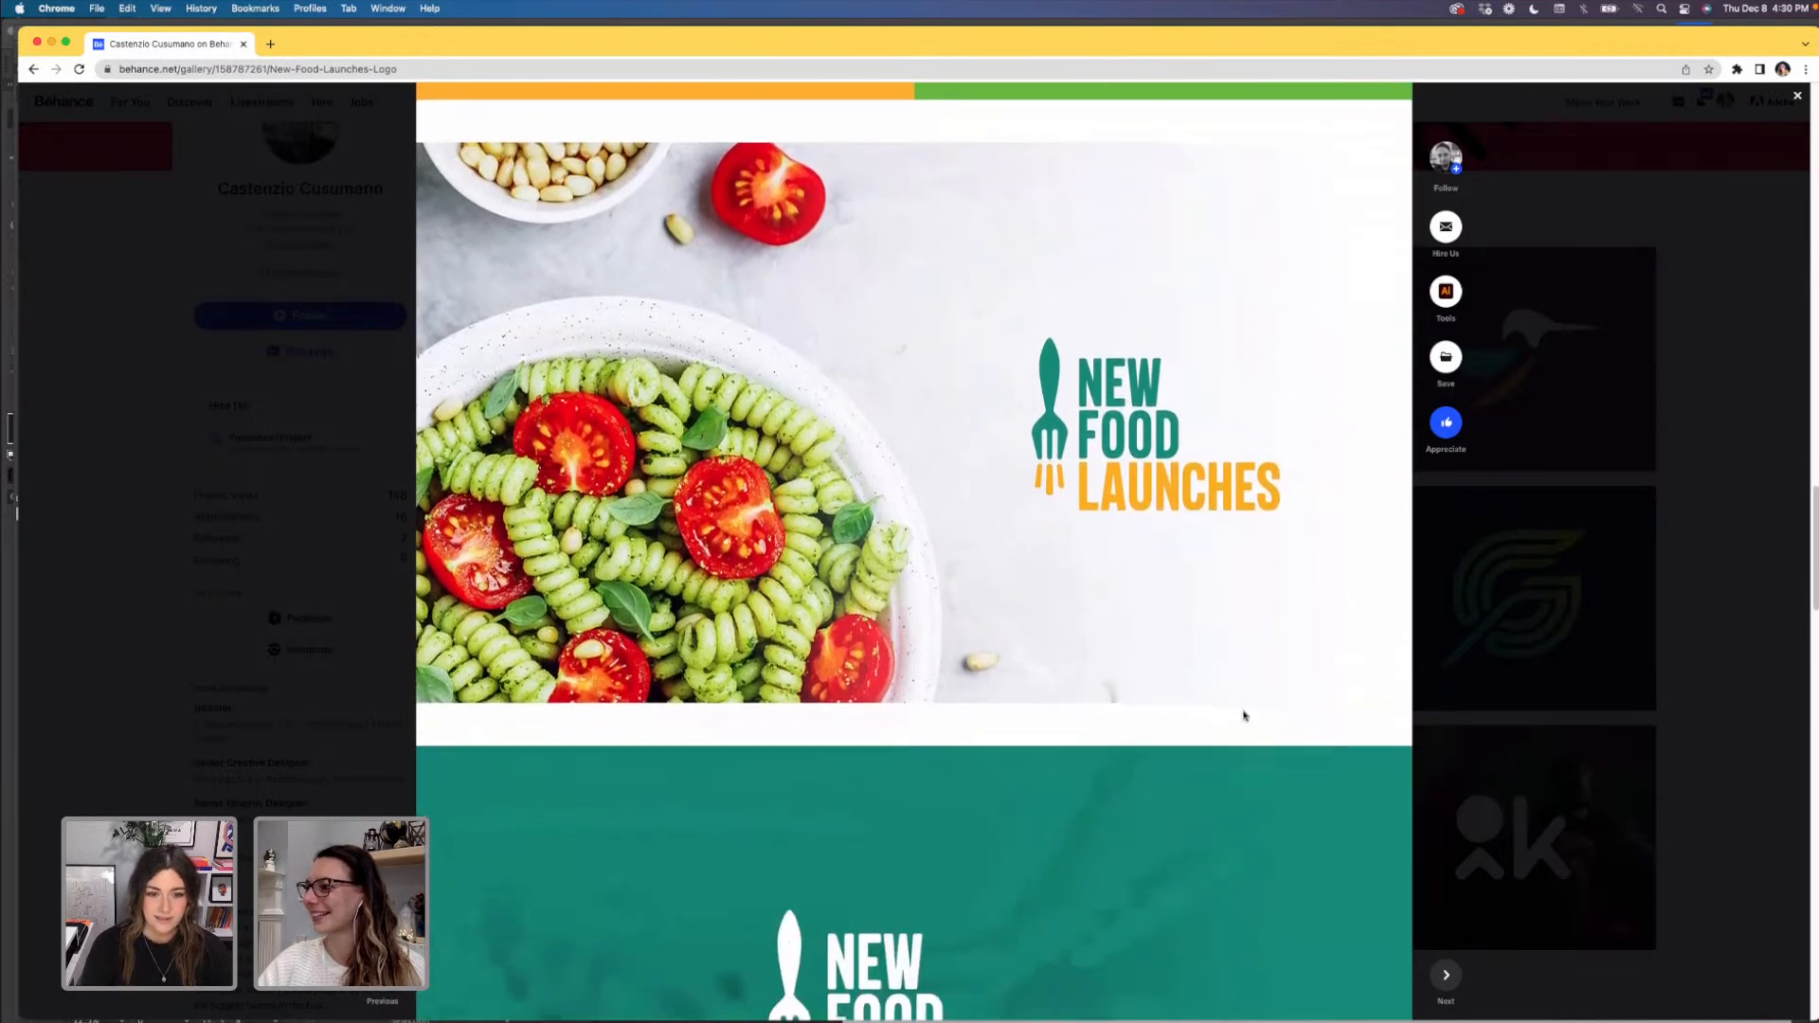
scroll(1244, 714, down, 3)
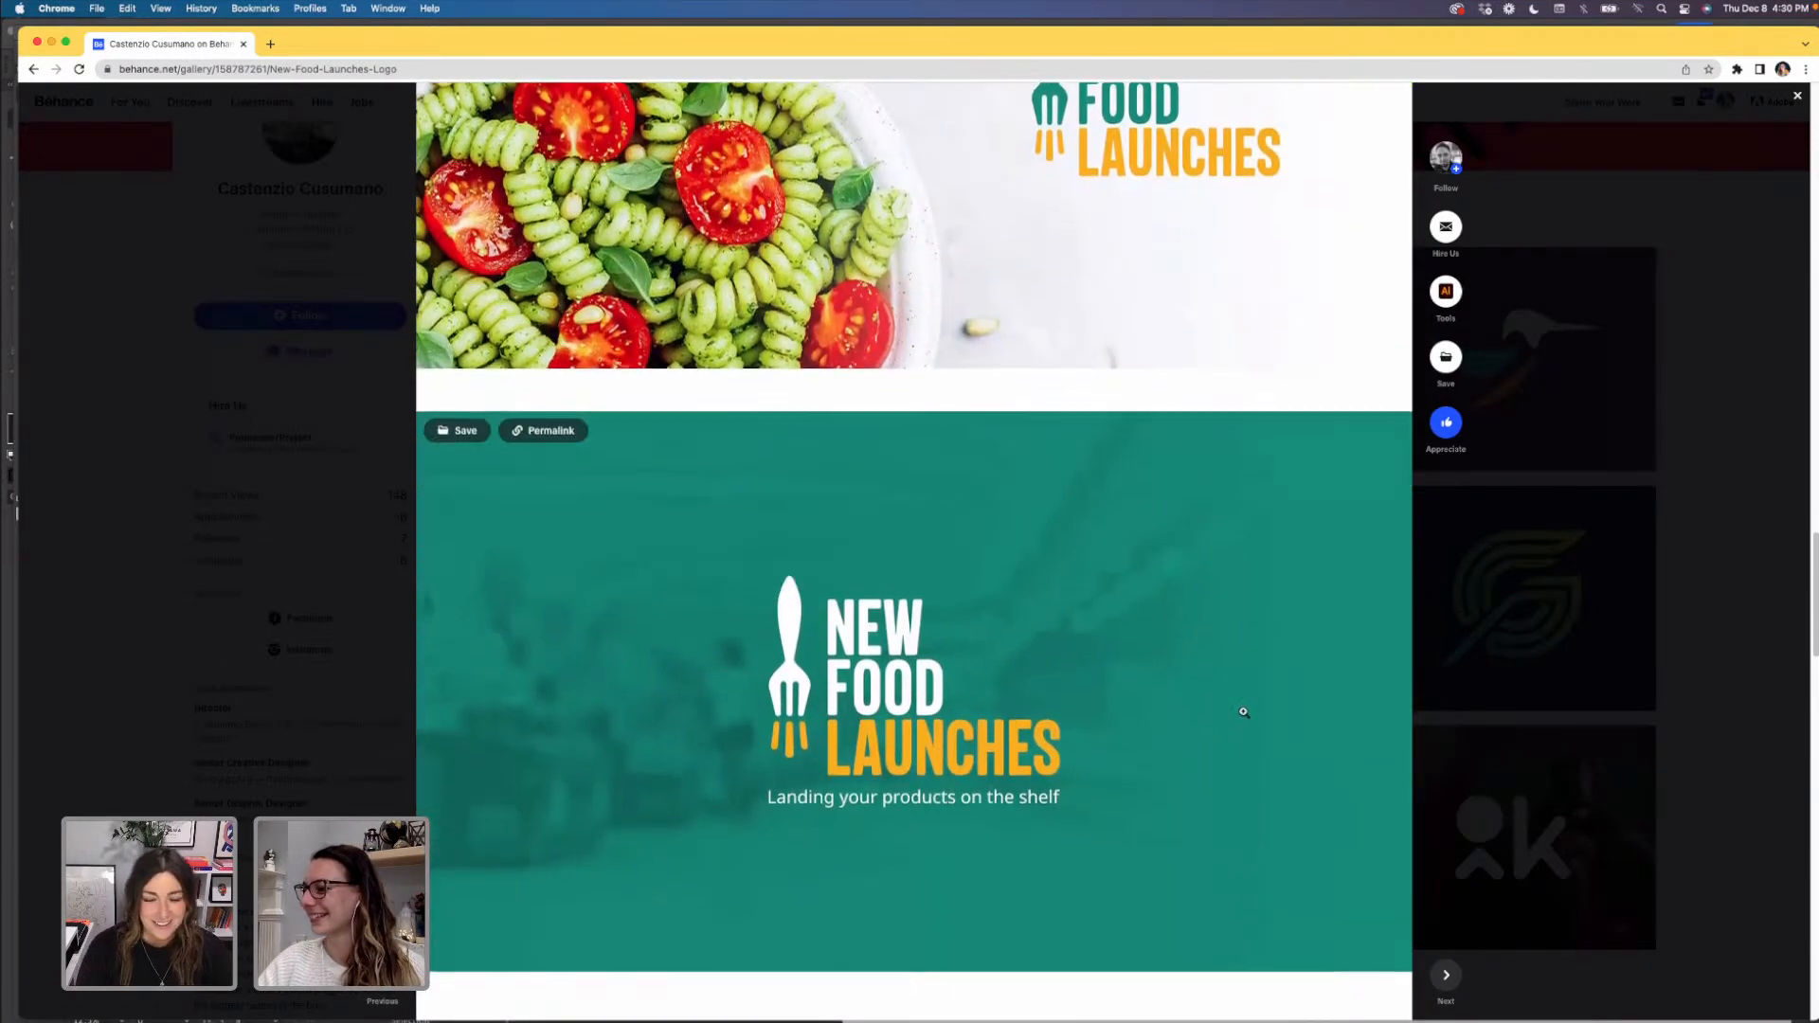
scroll(1243, 713, down, 1)
scroll(1244, 712, down, 5)
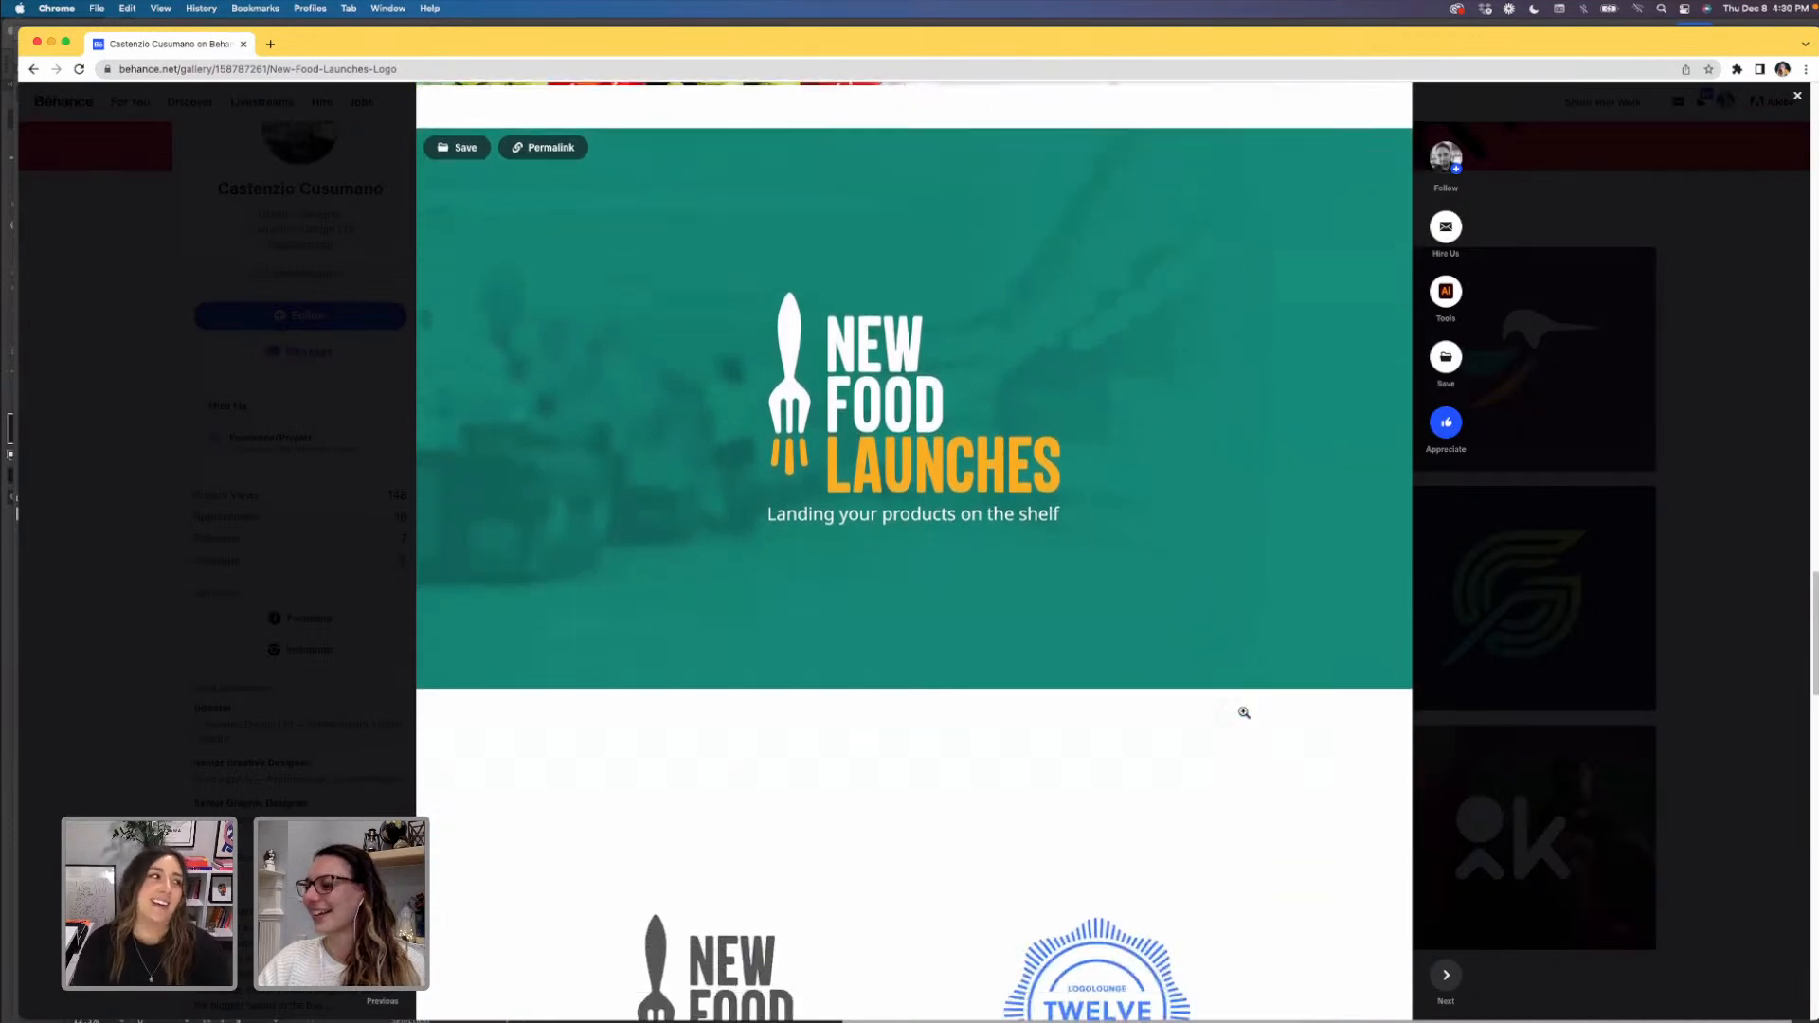
- Examine the grey and orange logo shown next to the LogoLounge Twelve Badge of Honor
scroll(1244, 713, down, 2)
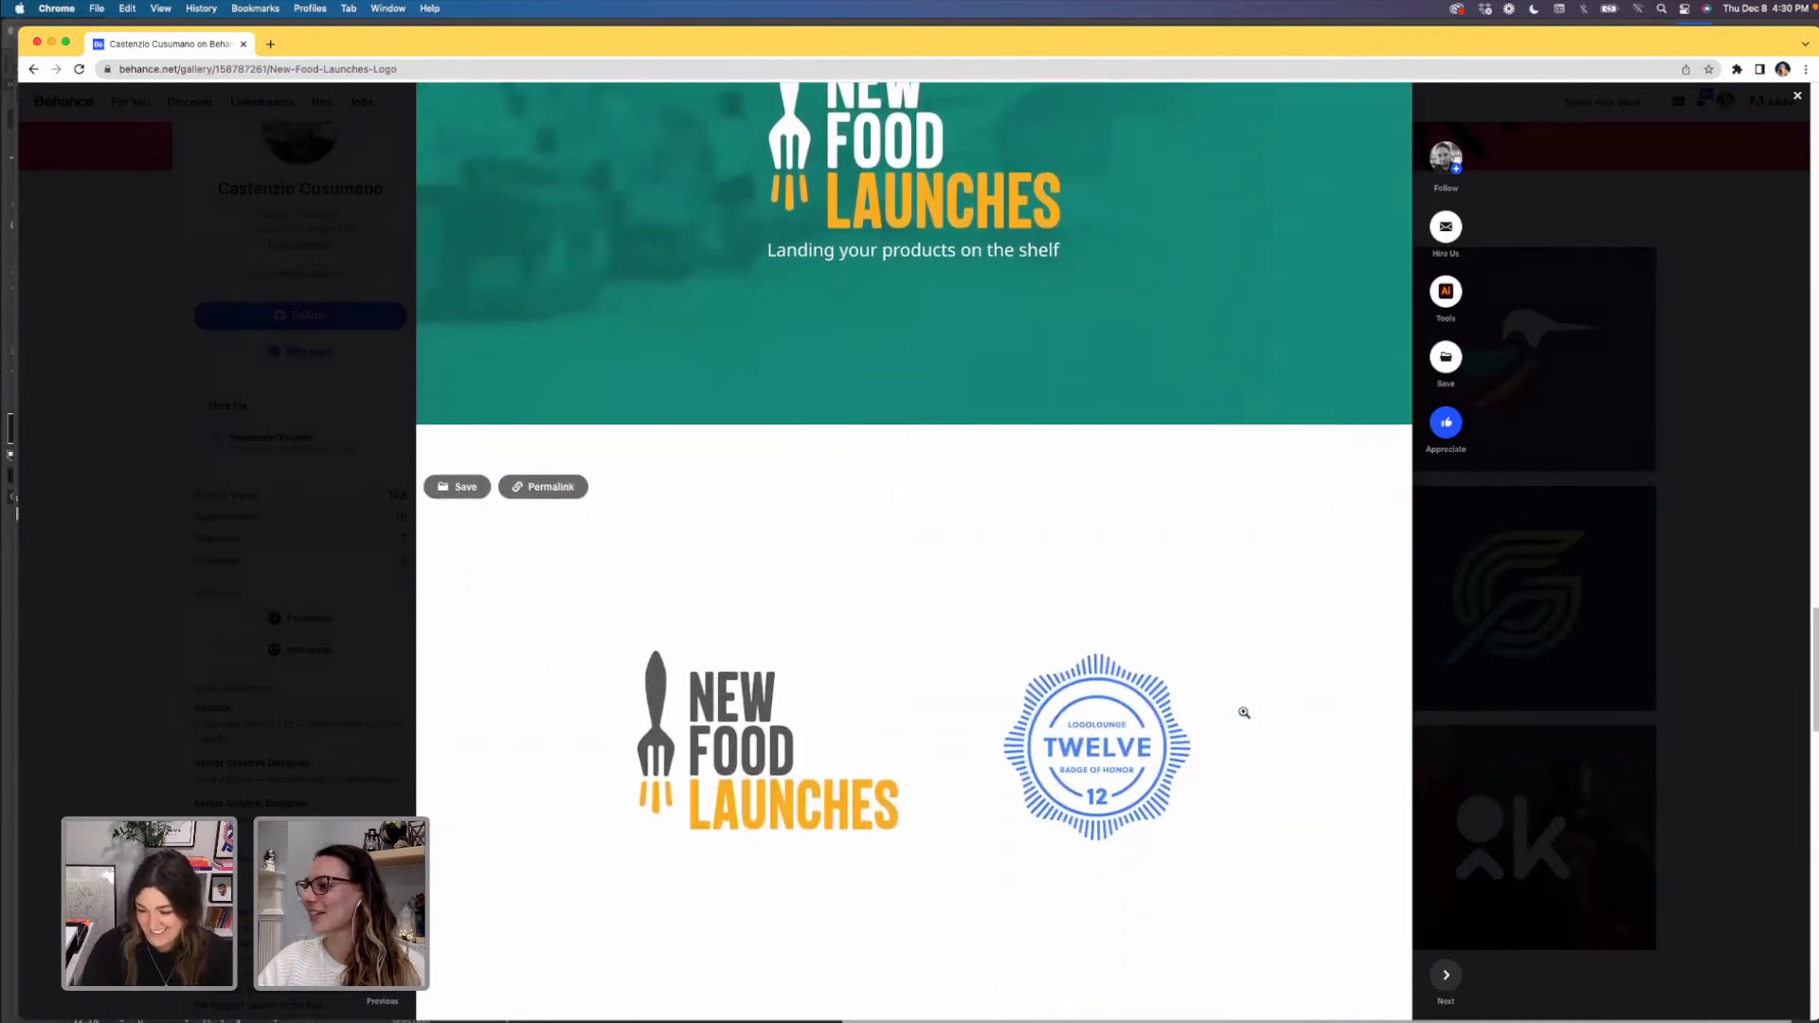
scroll(1244, 712, down, 2)
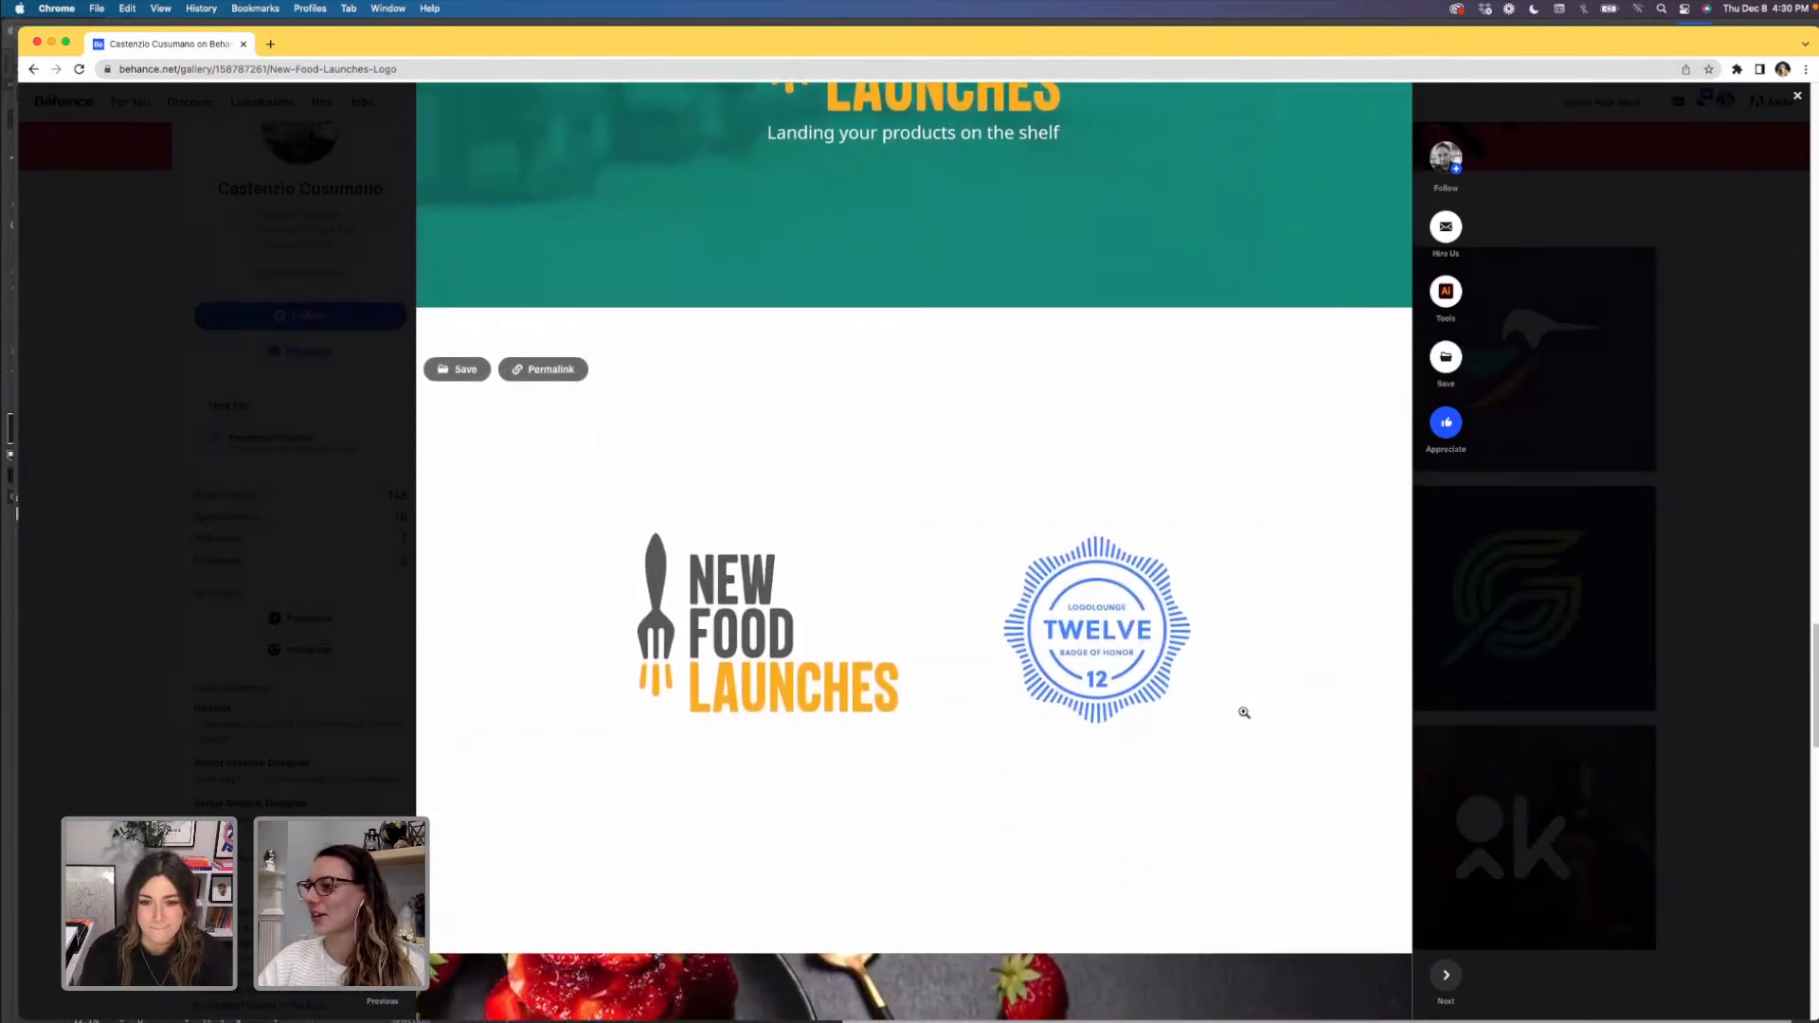
scroll(1244, 712, down, 1)
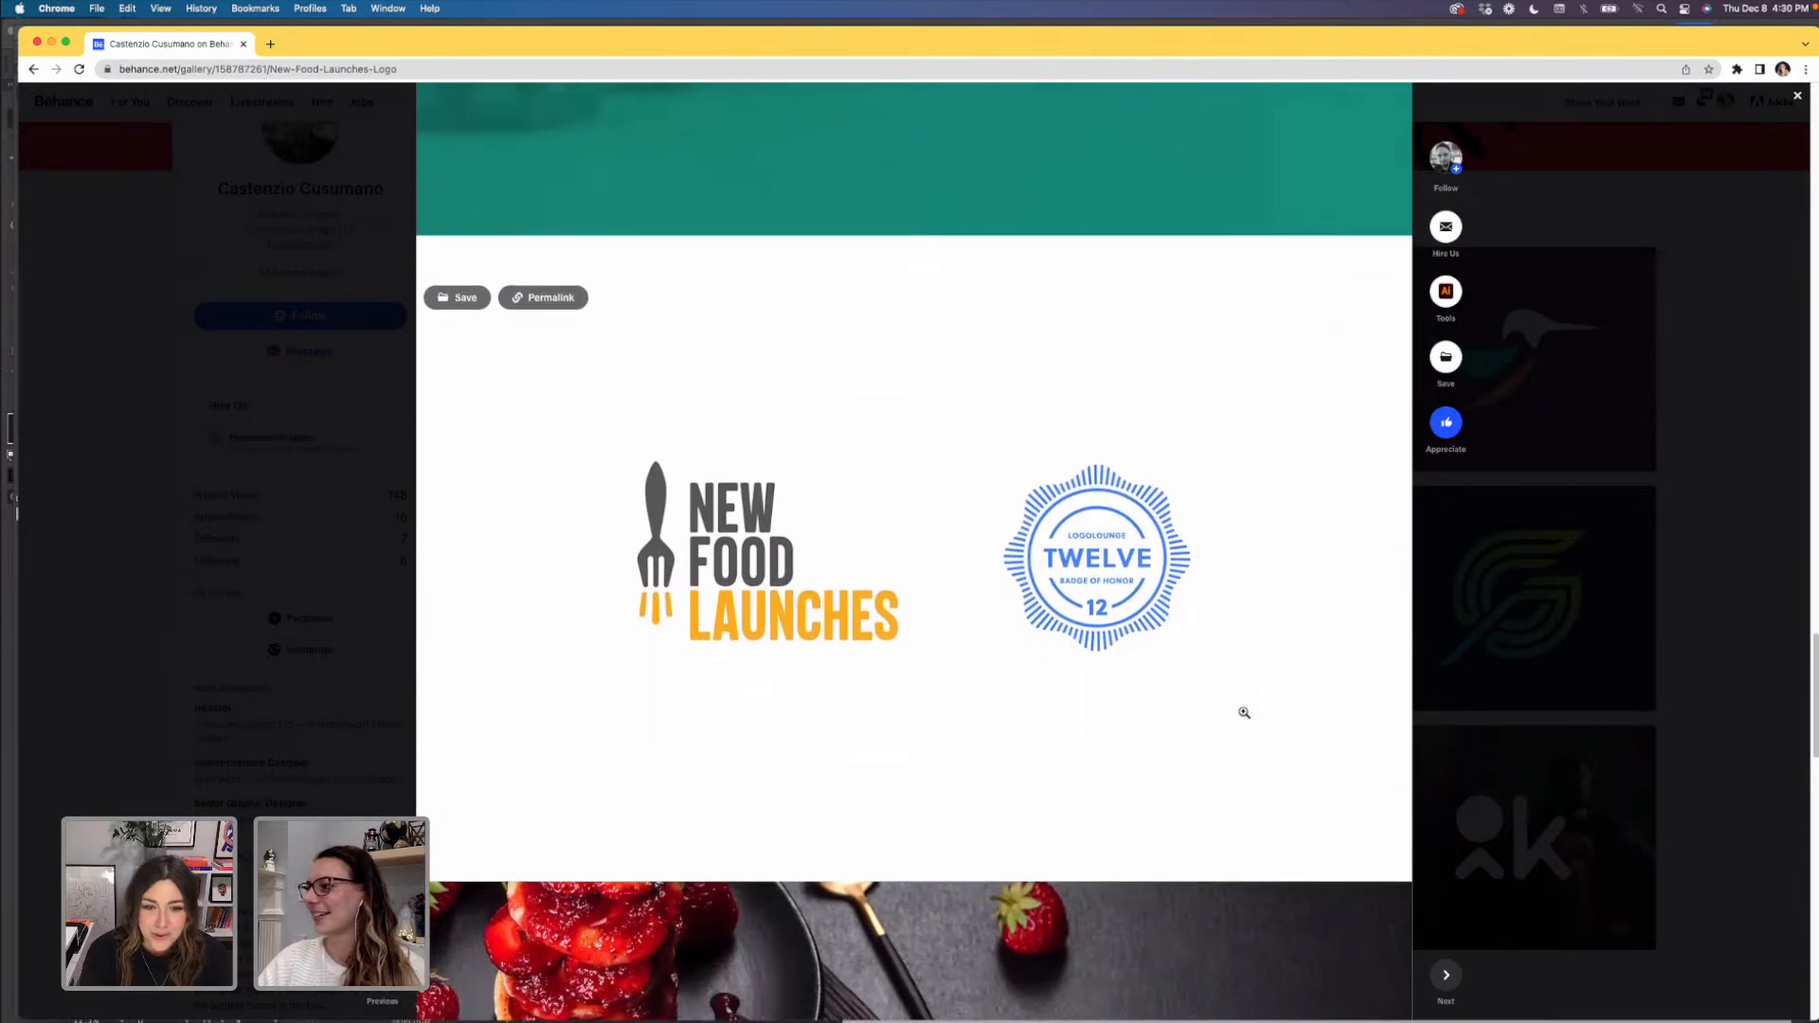
scroll(1244, 713, down, 1)
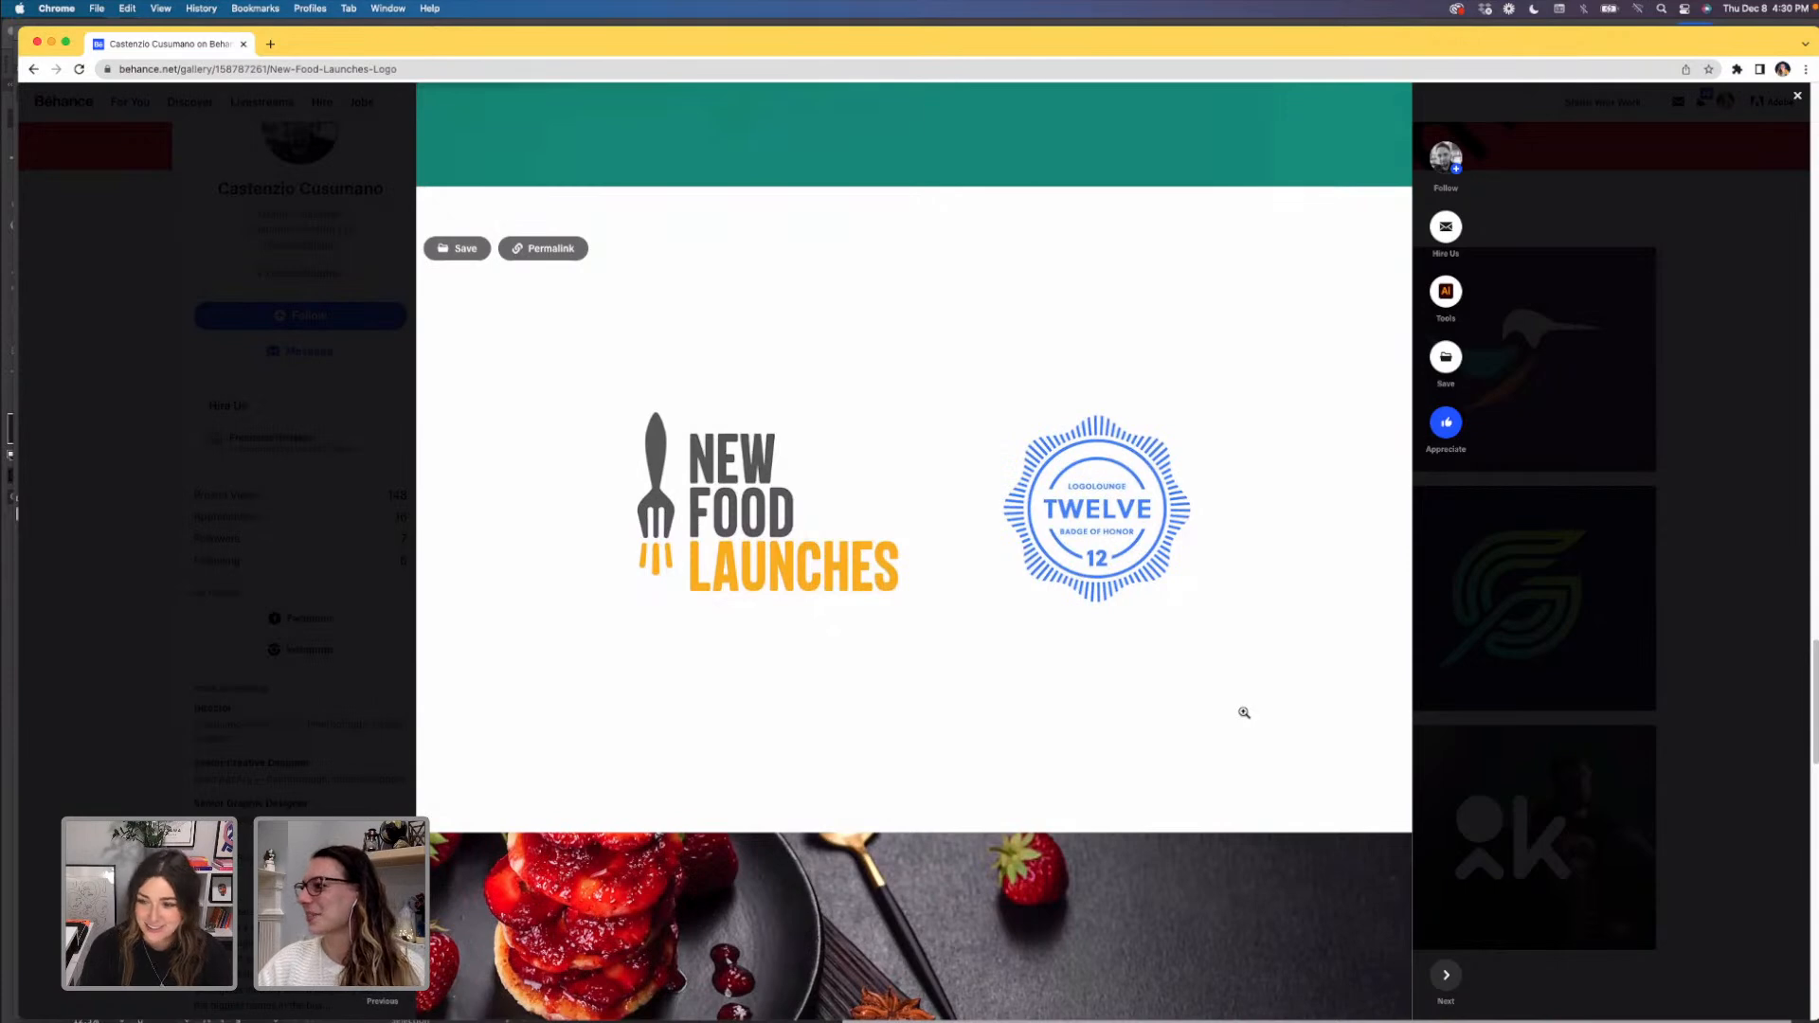
scroll(1244, 712, down, 1)
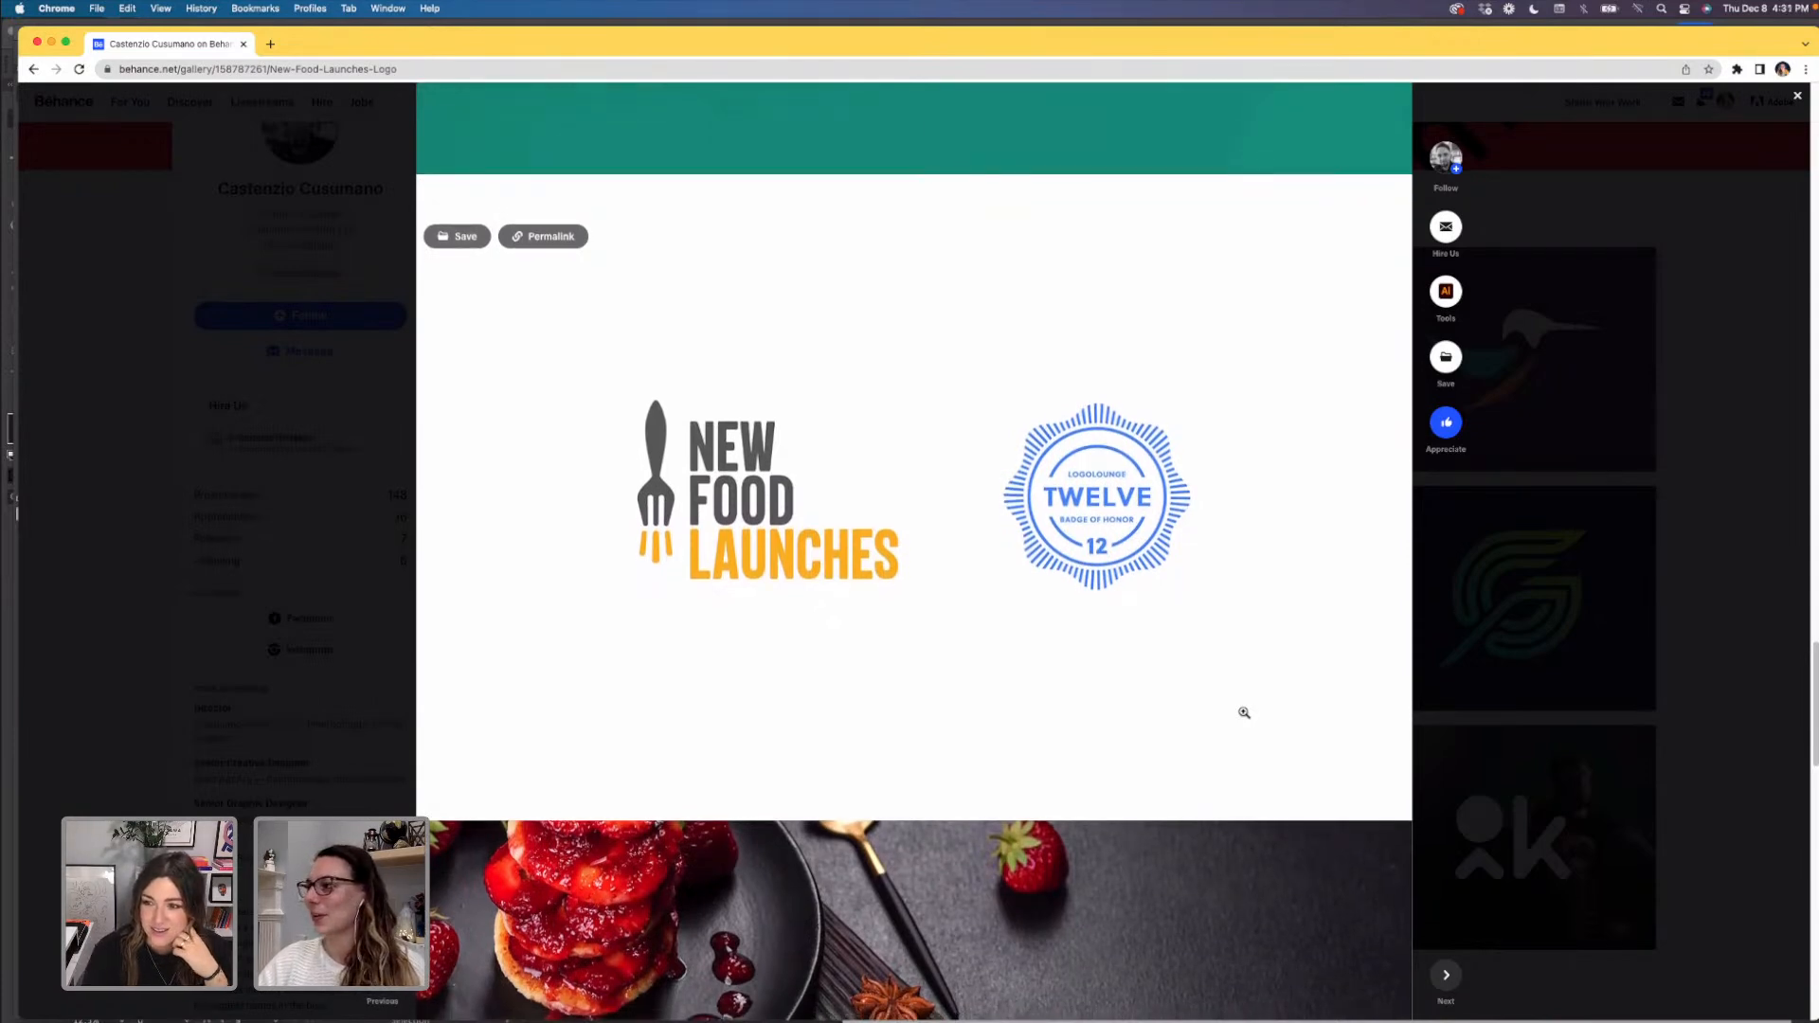
- View the white logo on the dark strawberry dessert photo, and close the project to return to the designer's portfolio
scroll(1244, 712, down, 1)
scroll(1244, 713, down, 1)
scroll(1244, 715, down, 3)
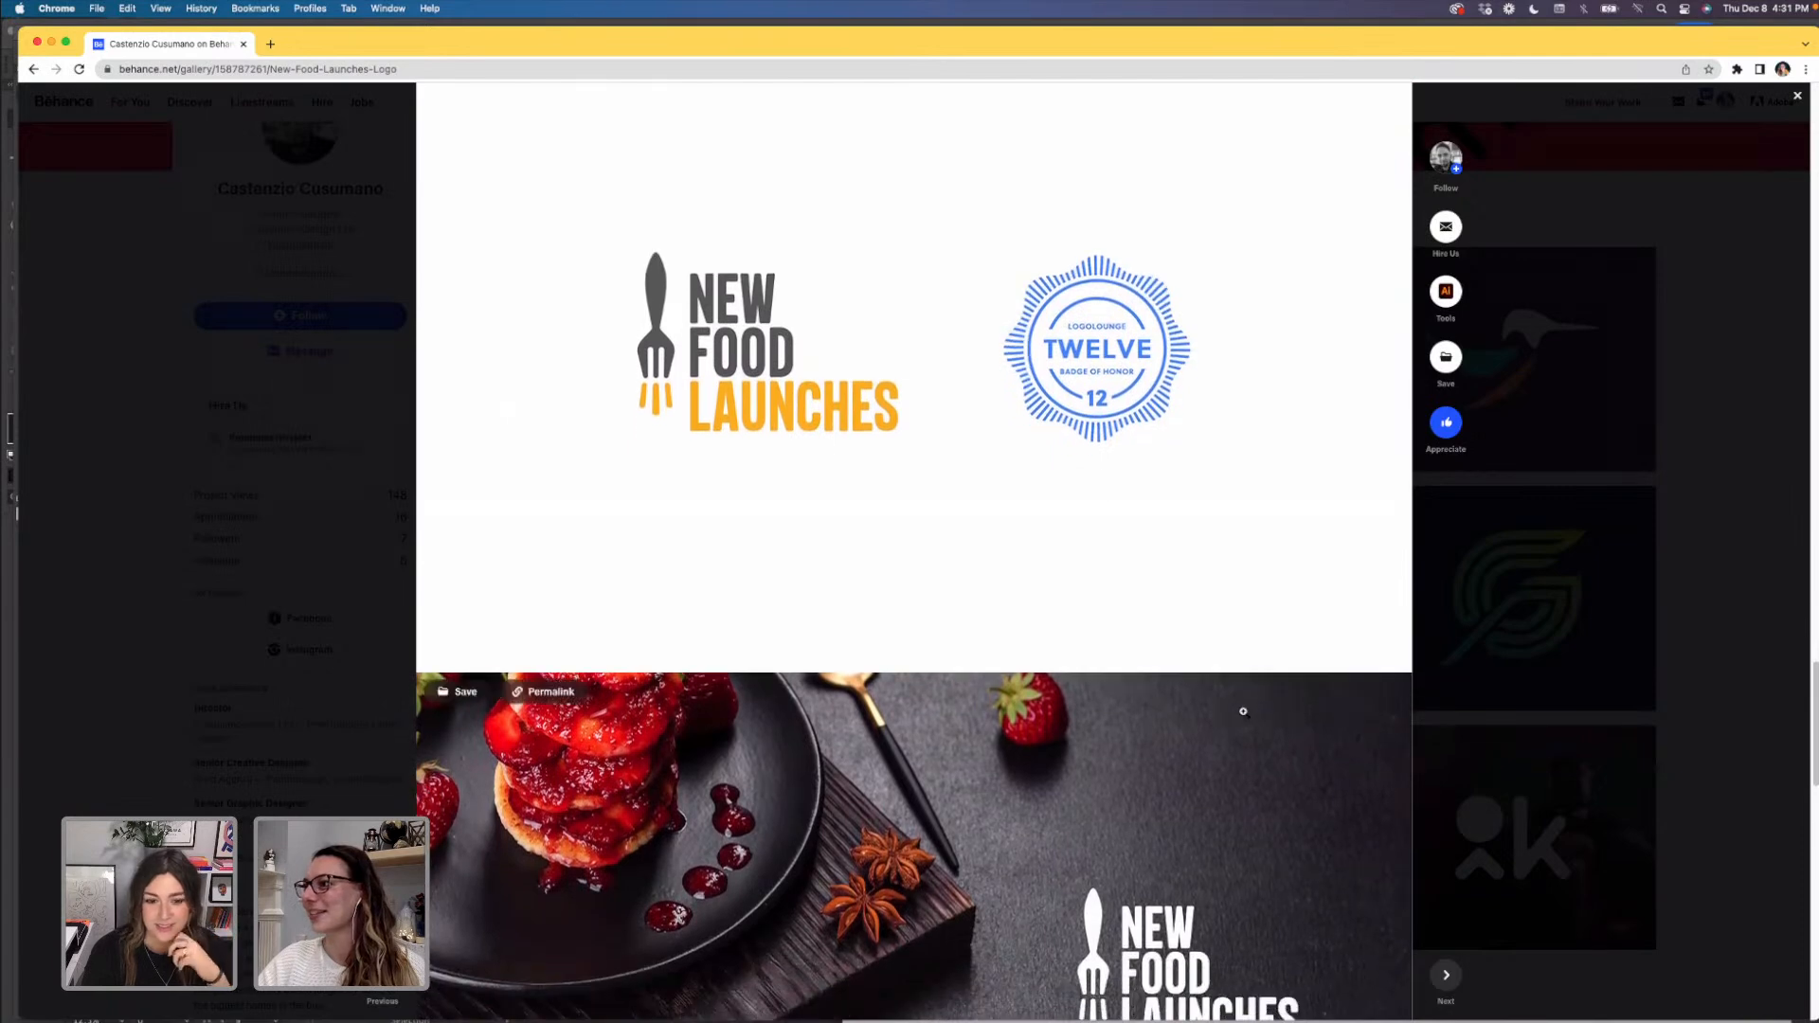
scroll(1244, 713, down, 10)
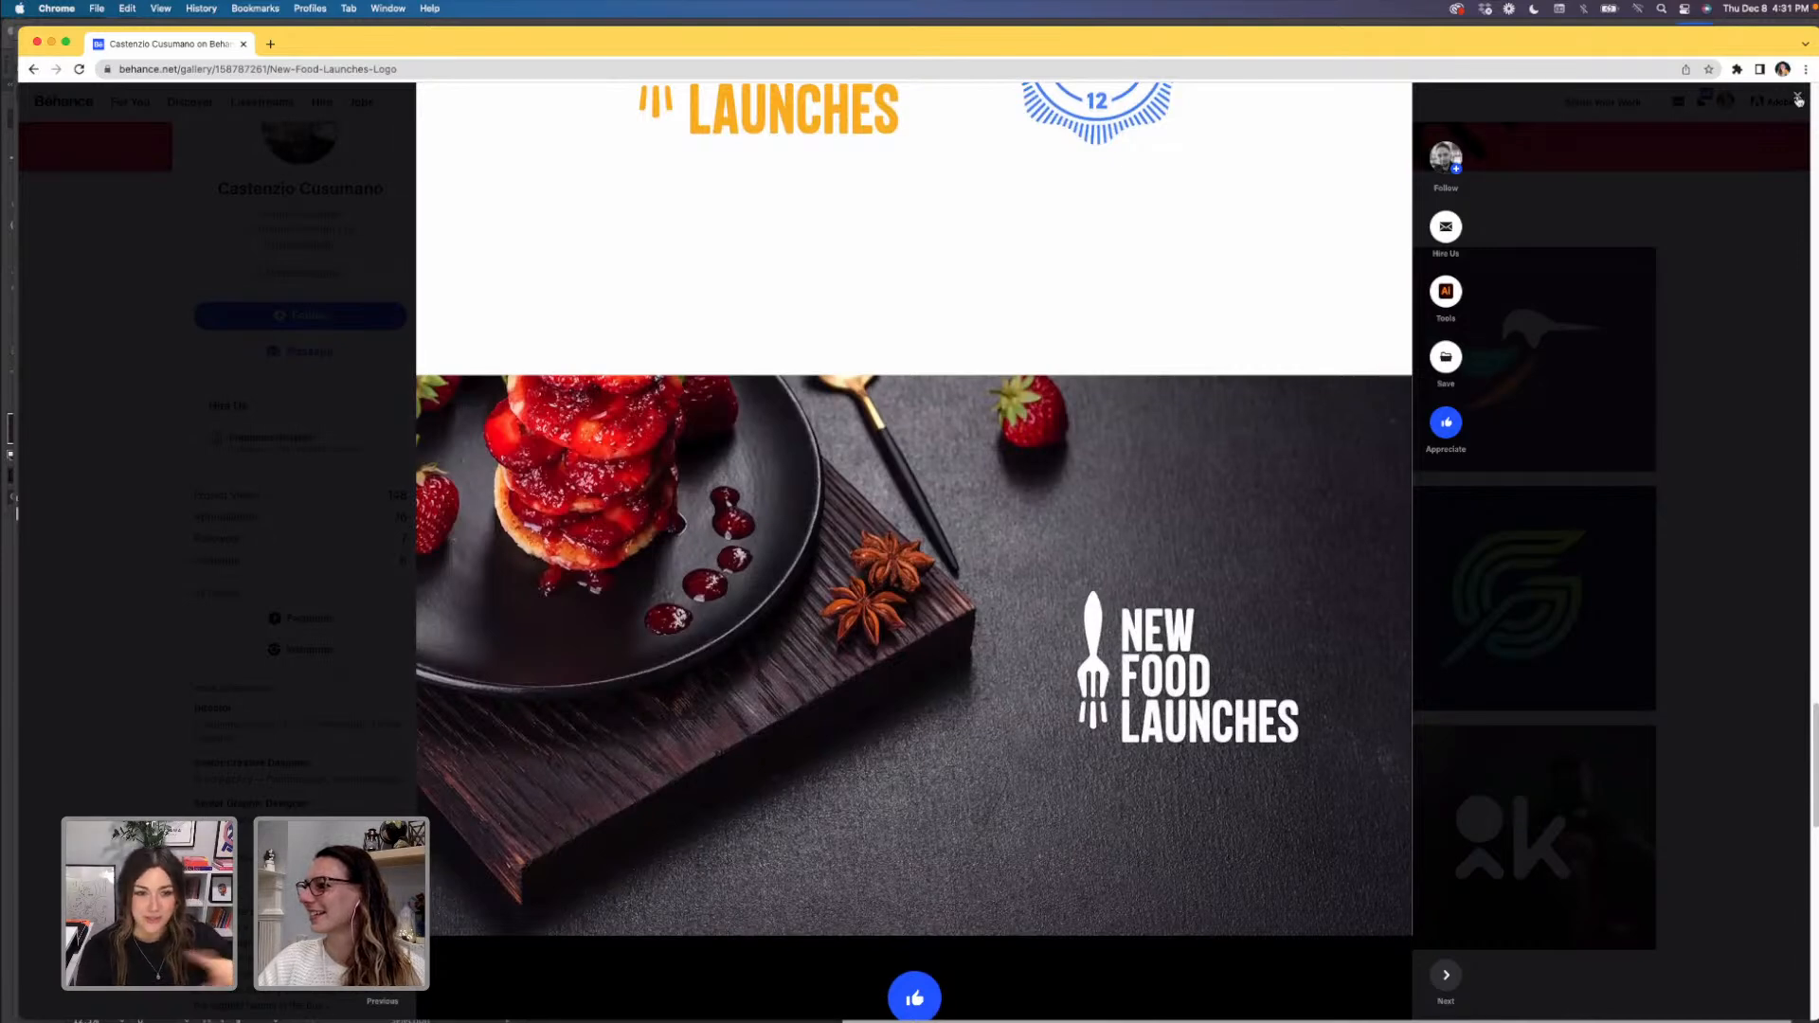
click(1621, 355)
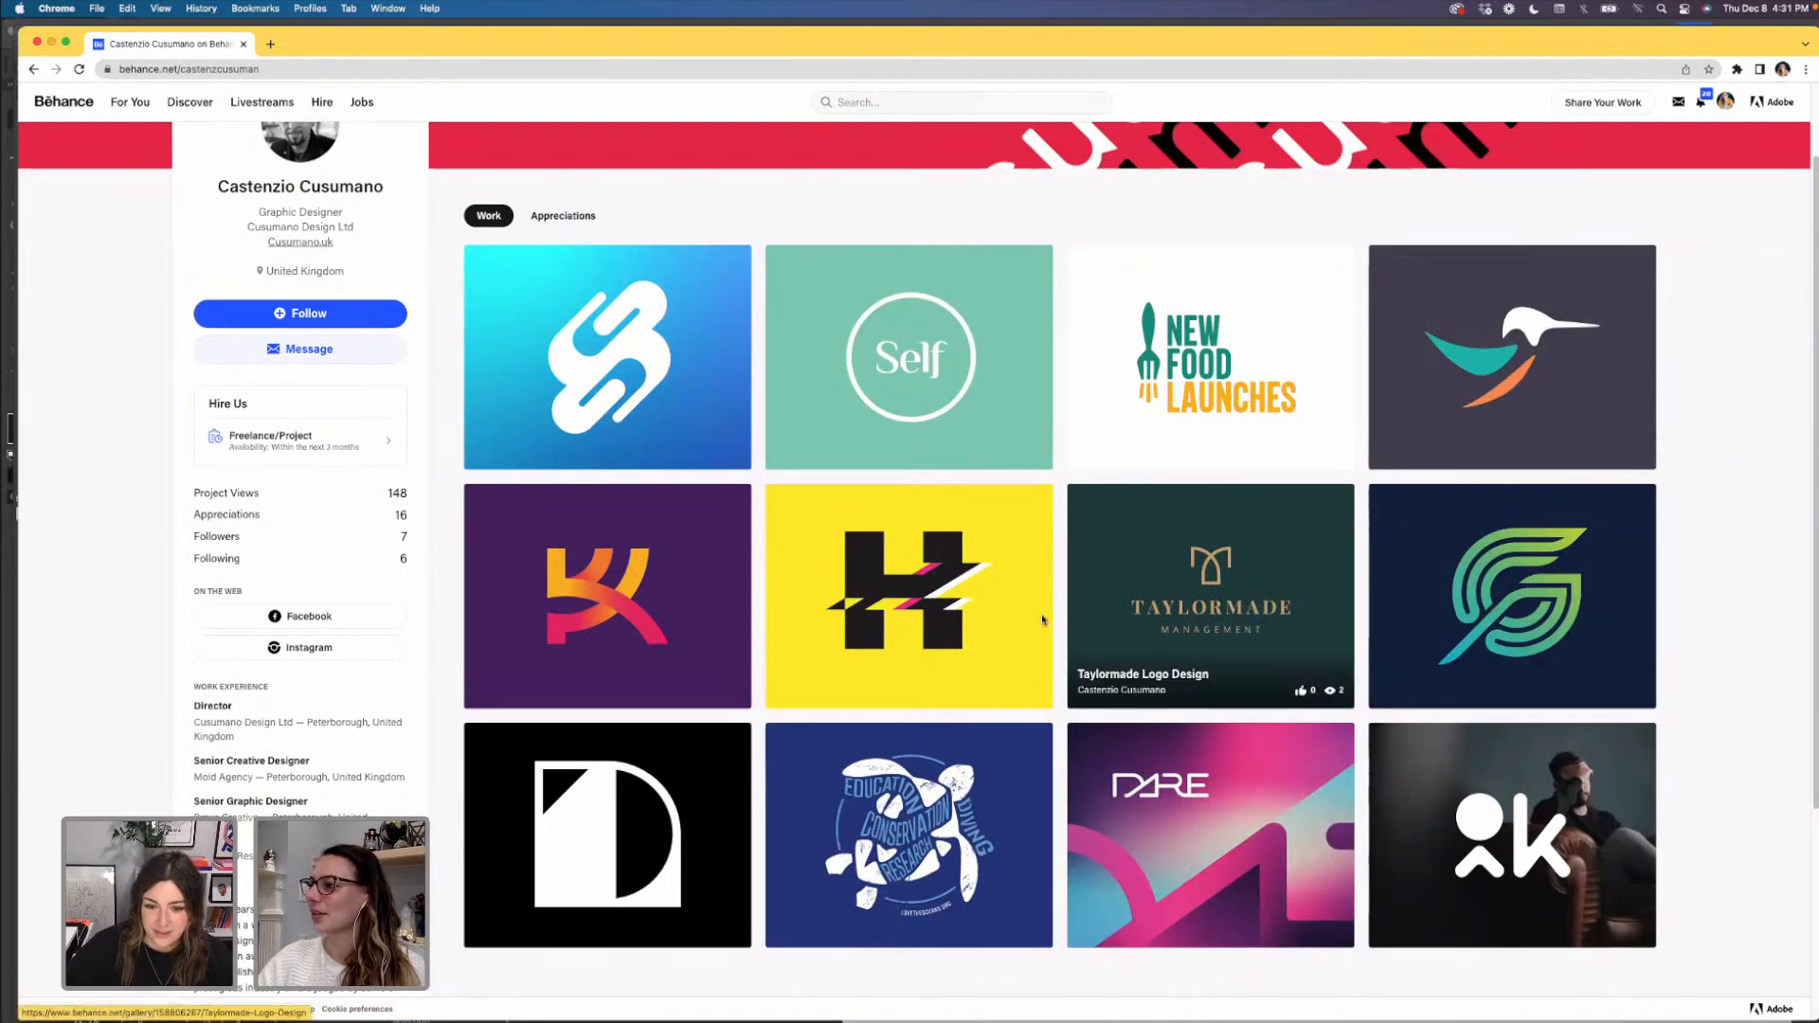
- Open the Hyper CTO branding project and view the H logo on yellow and on the black and white badges
click(907, 604)
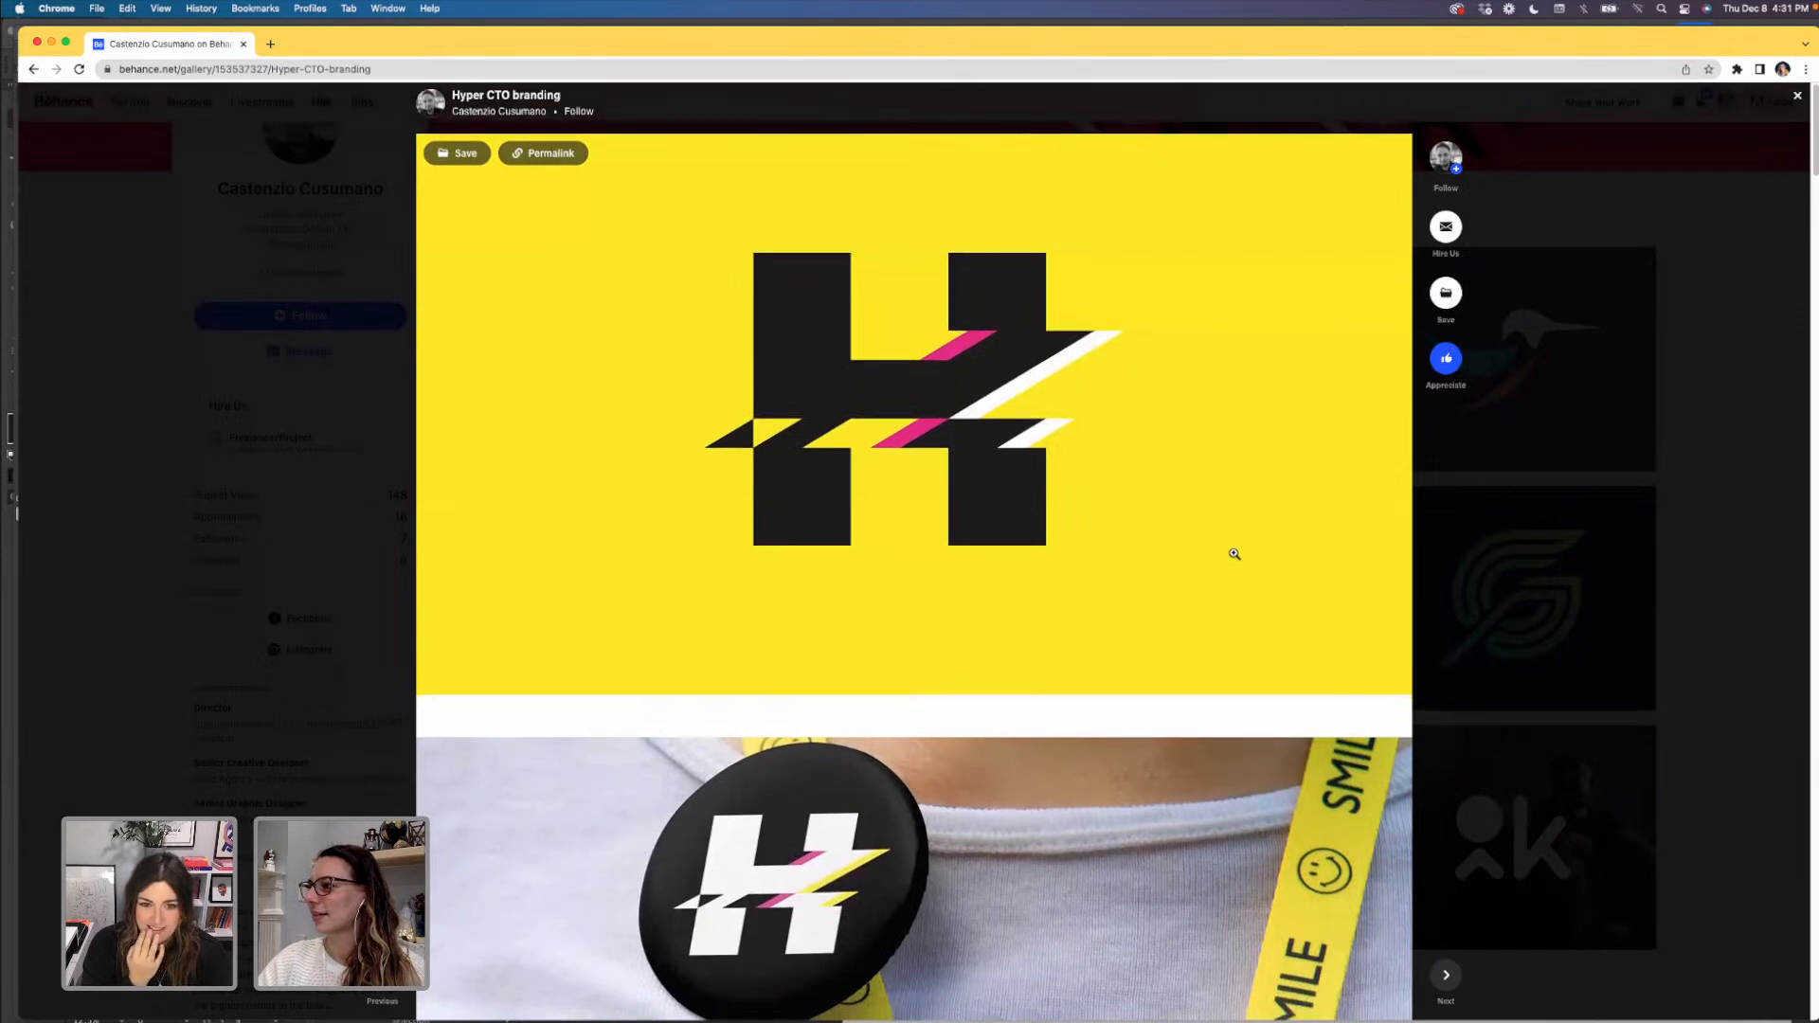
scroll(1234, 554, down, 1)
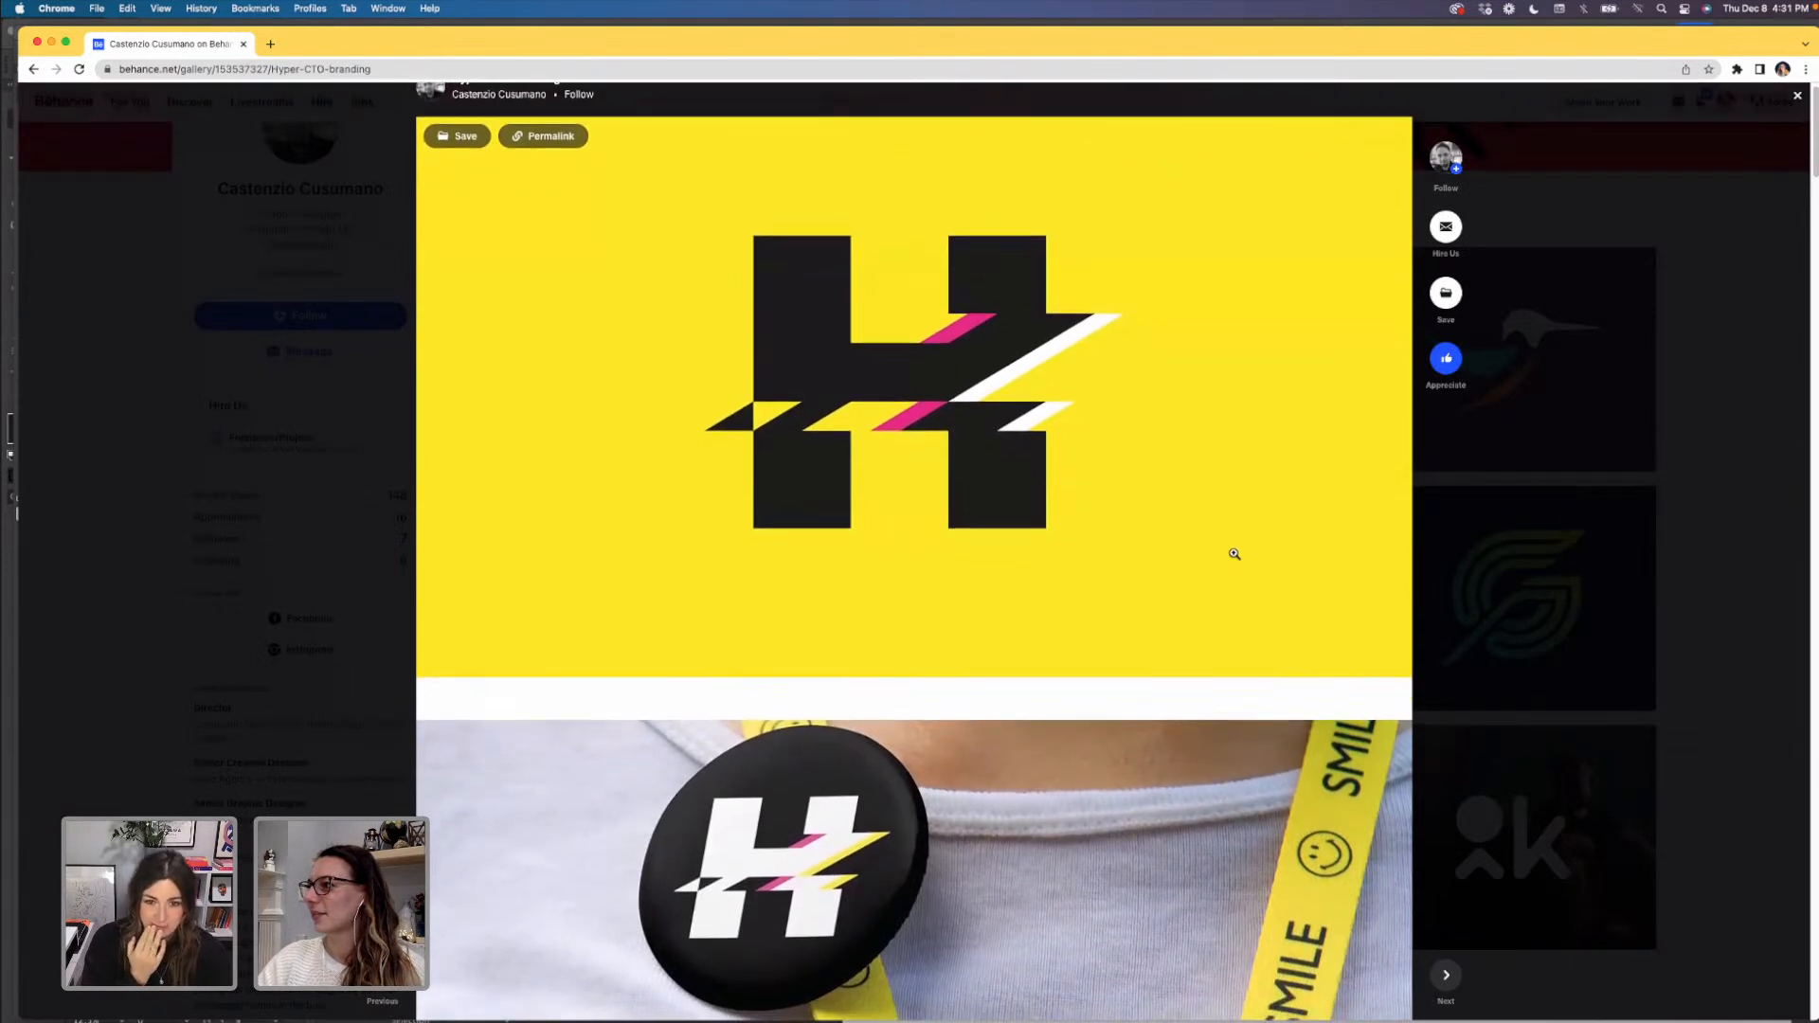
scroll(1233, 553, down, 2)
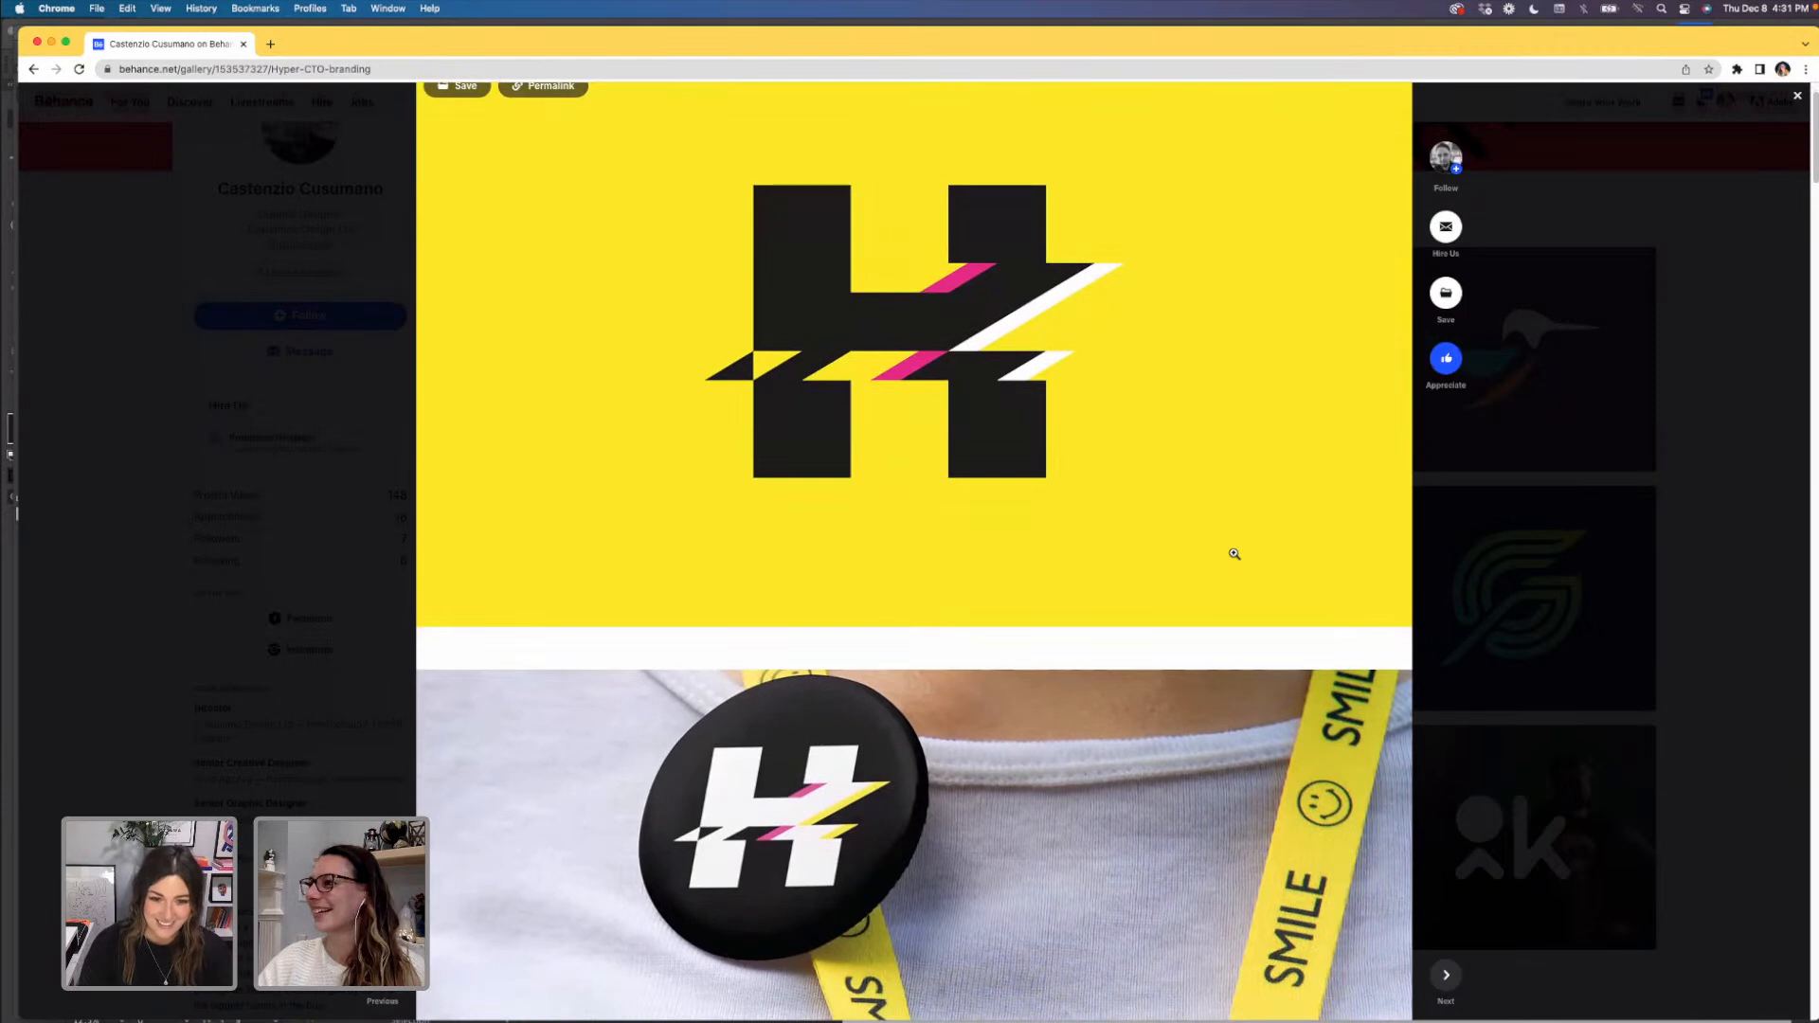
scroll(1233, 553, down, 3)
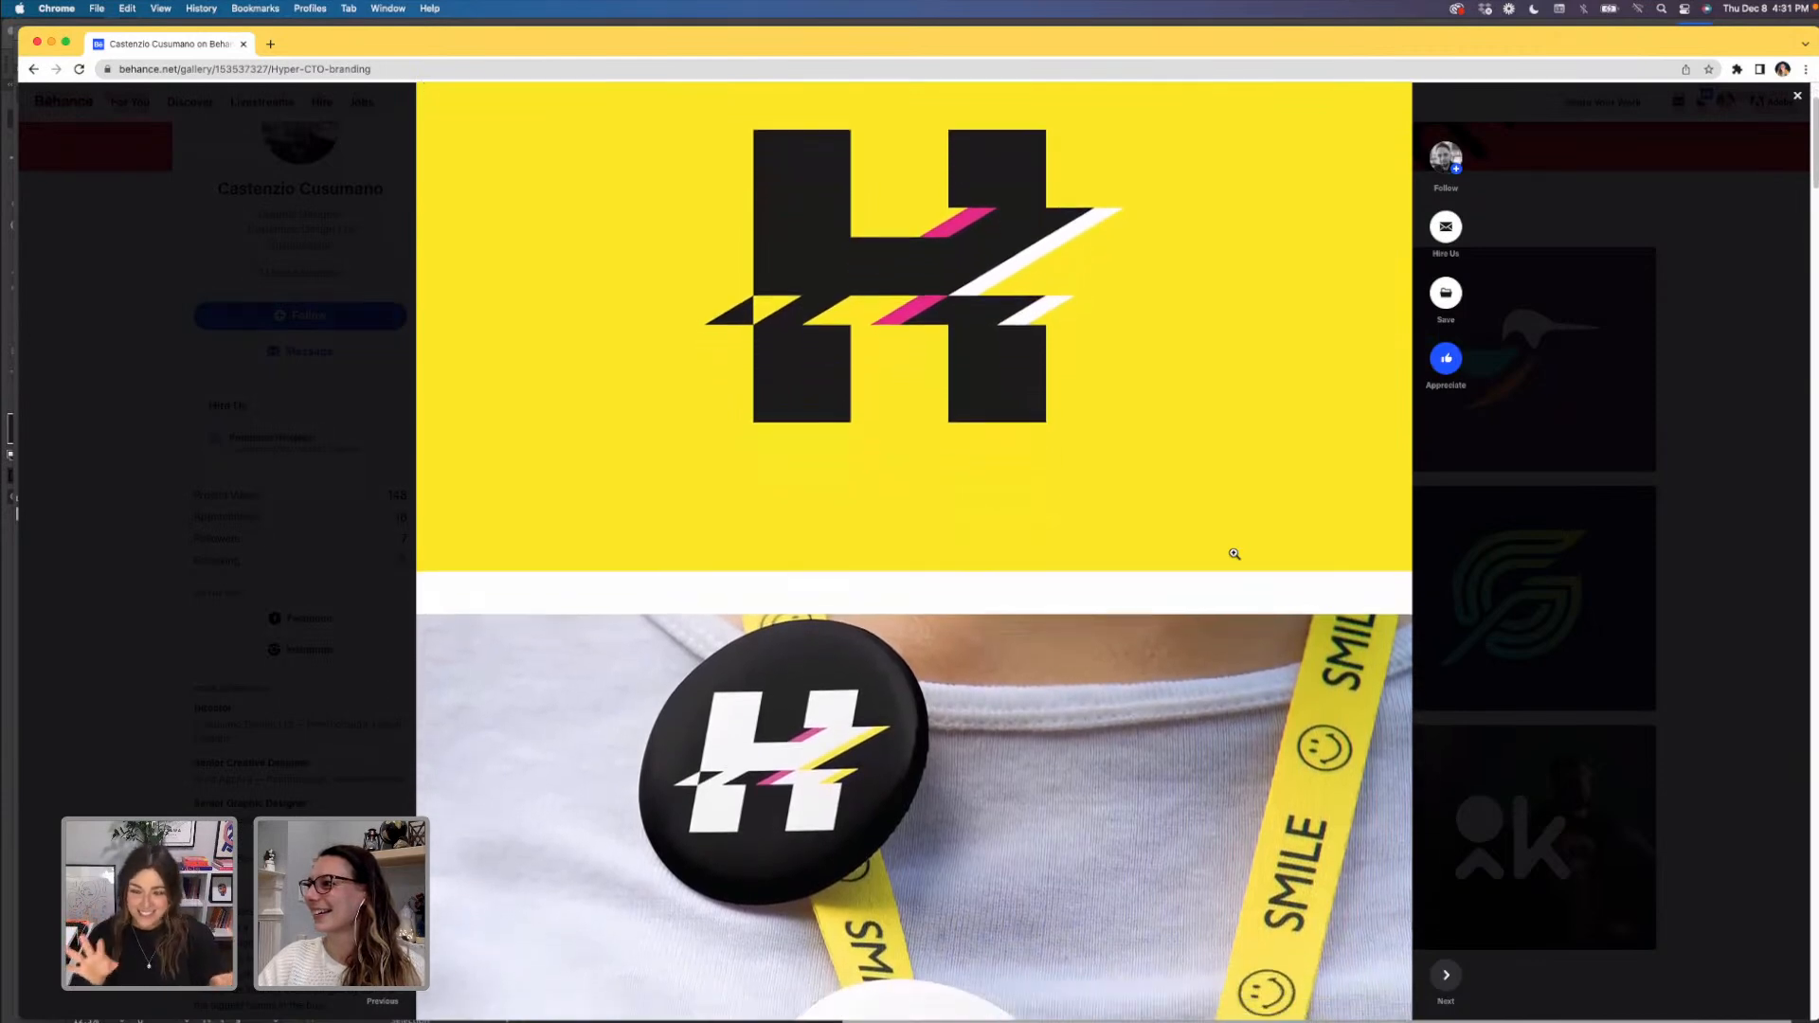
scroll(1234, 553, down, 5)
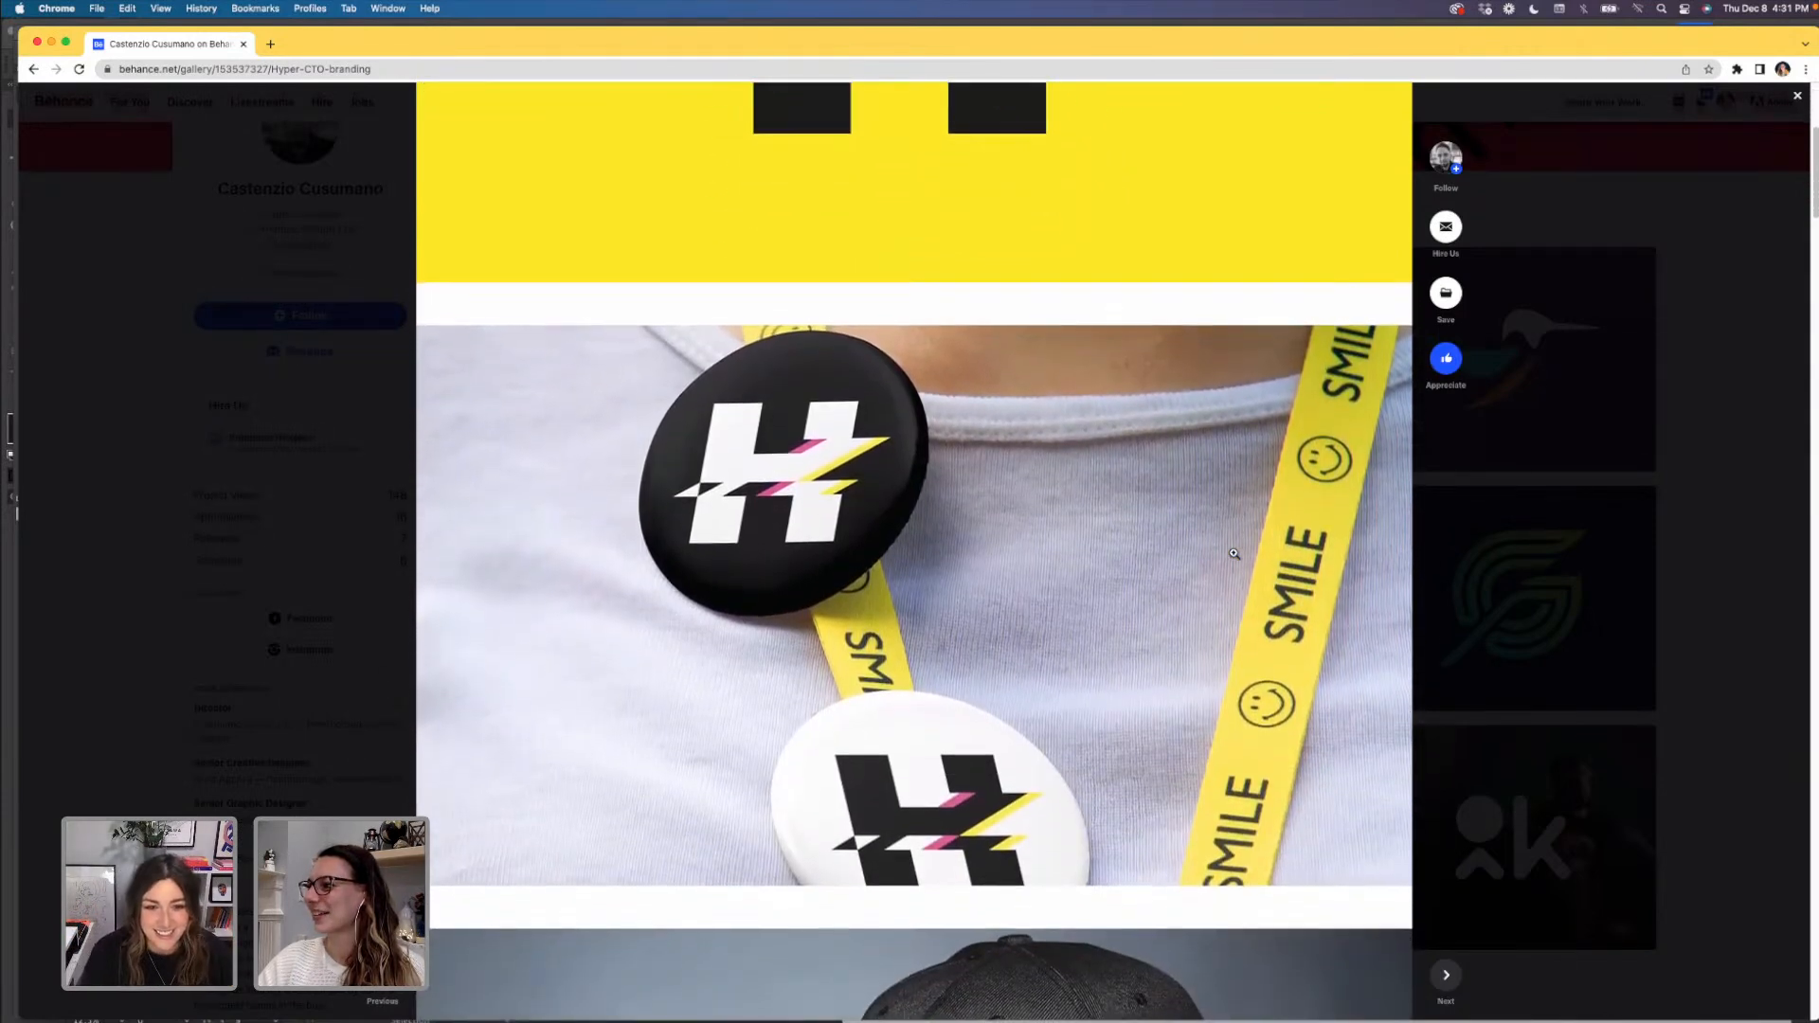
scroll(1234, 554, down, 2)
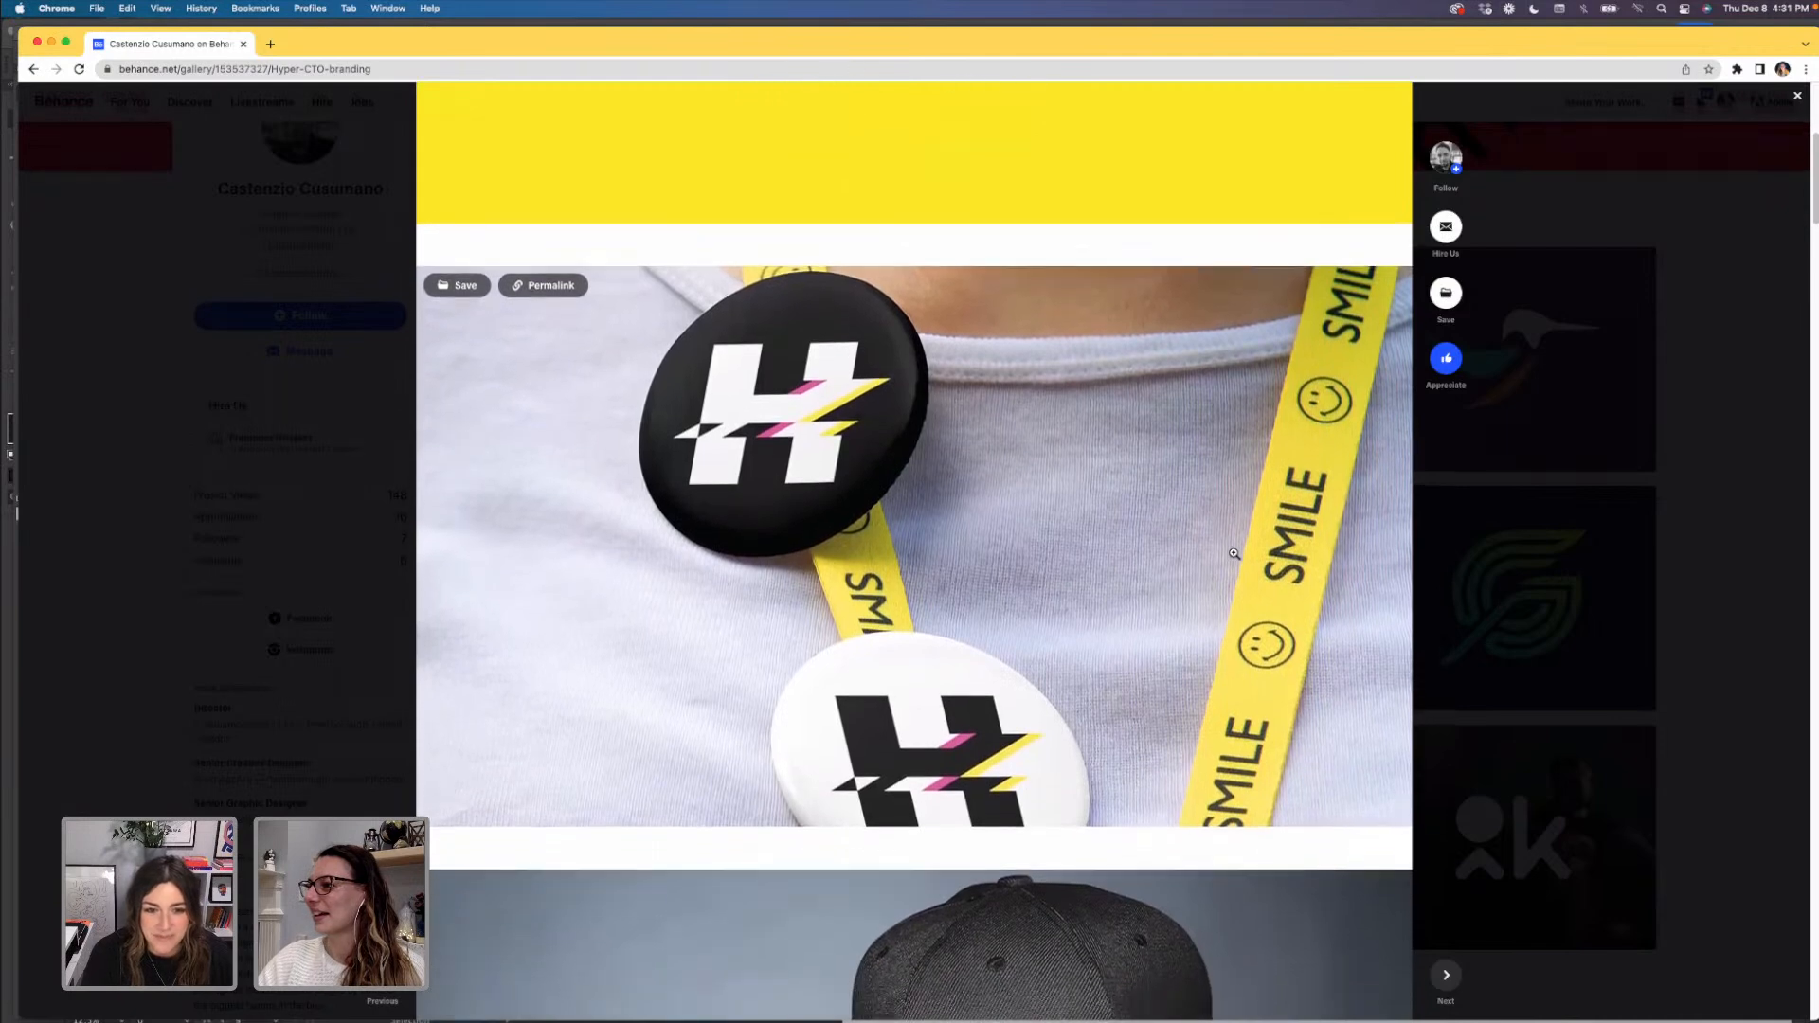
scroll(1233, 553, down, 3)
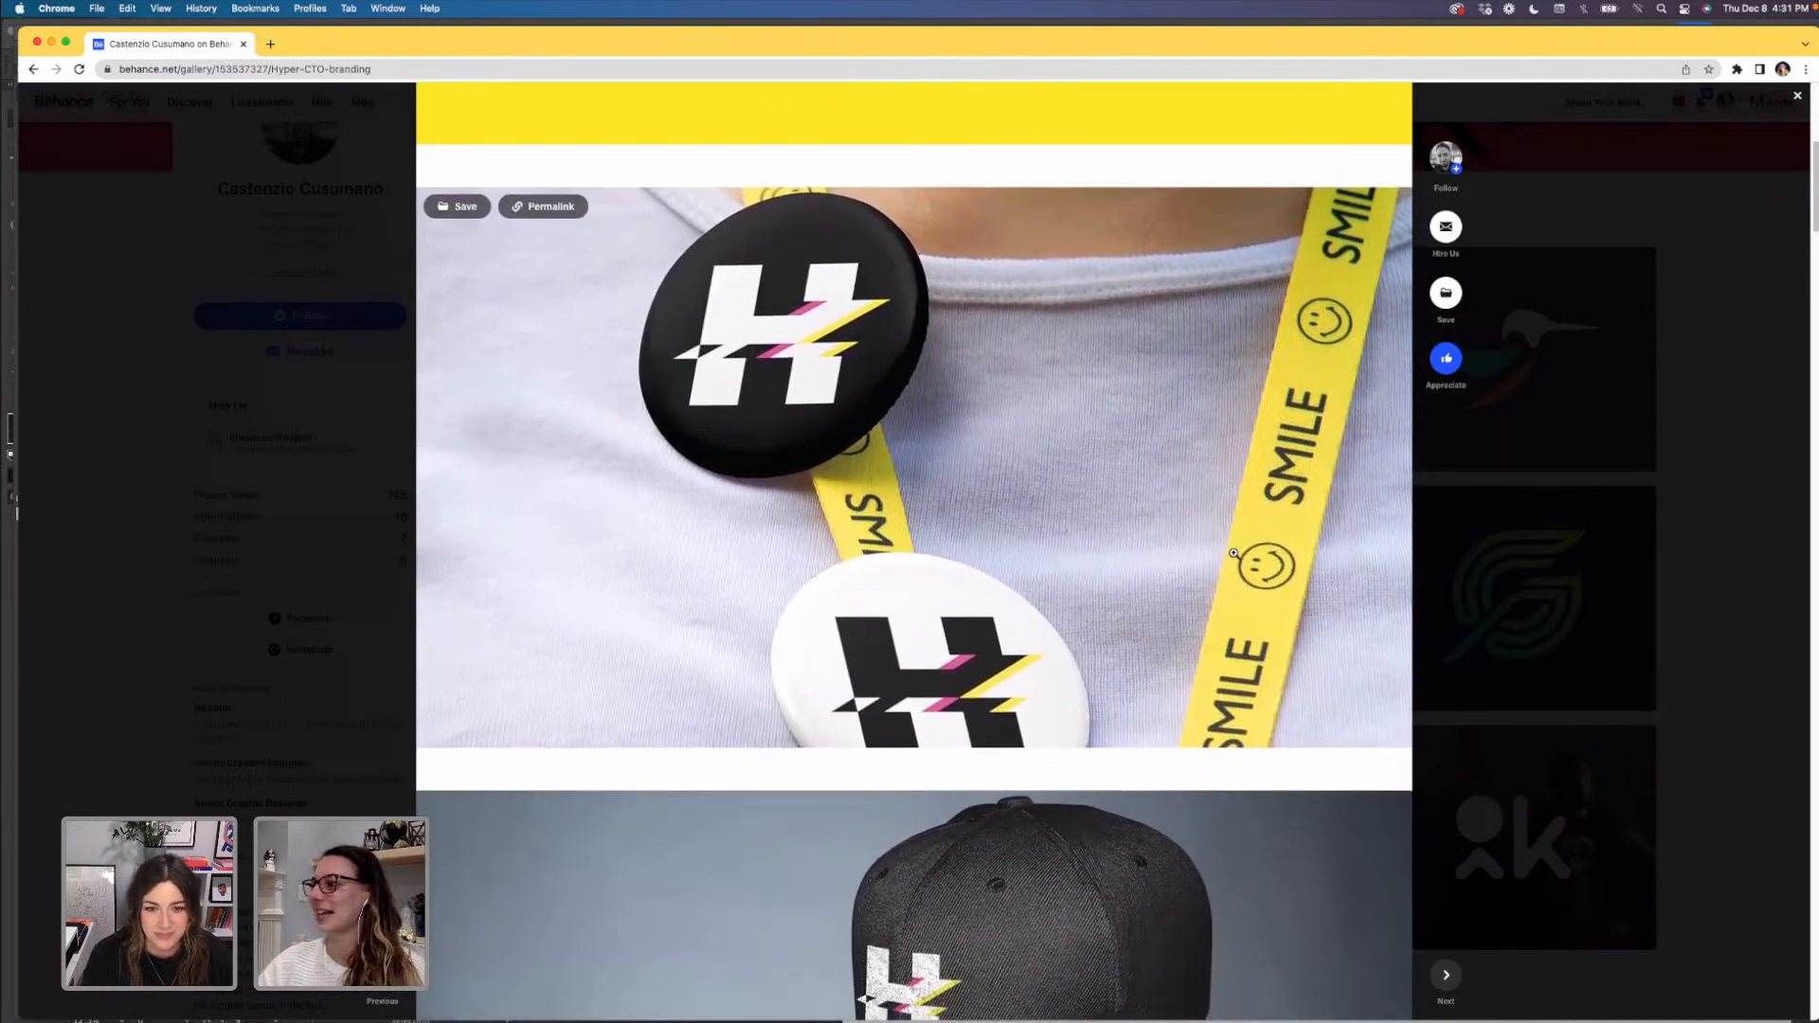
- View the H logo mockups on the black cap and the yellow water bottle
scroll(1234, 553, down, 3)
scroll(1233, 554, down, 2)
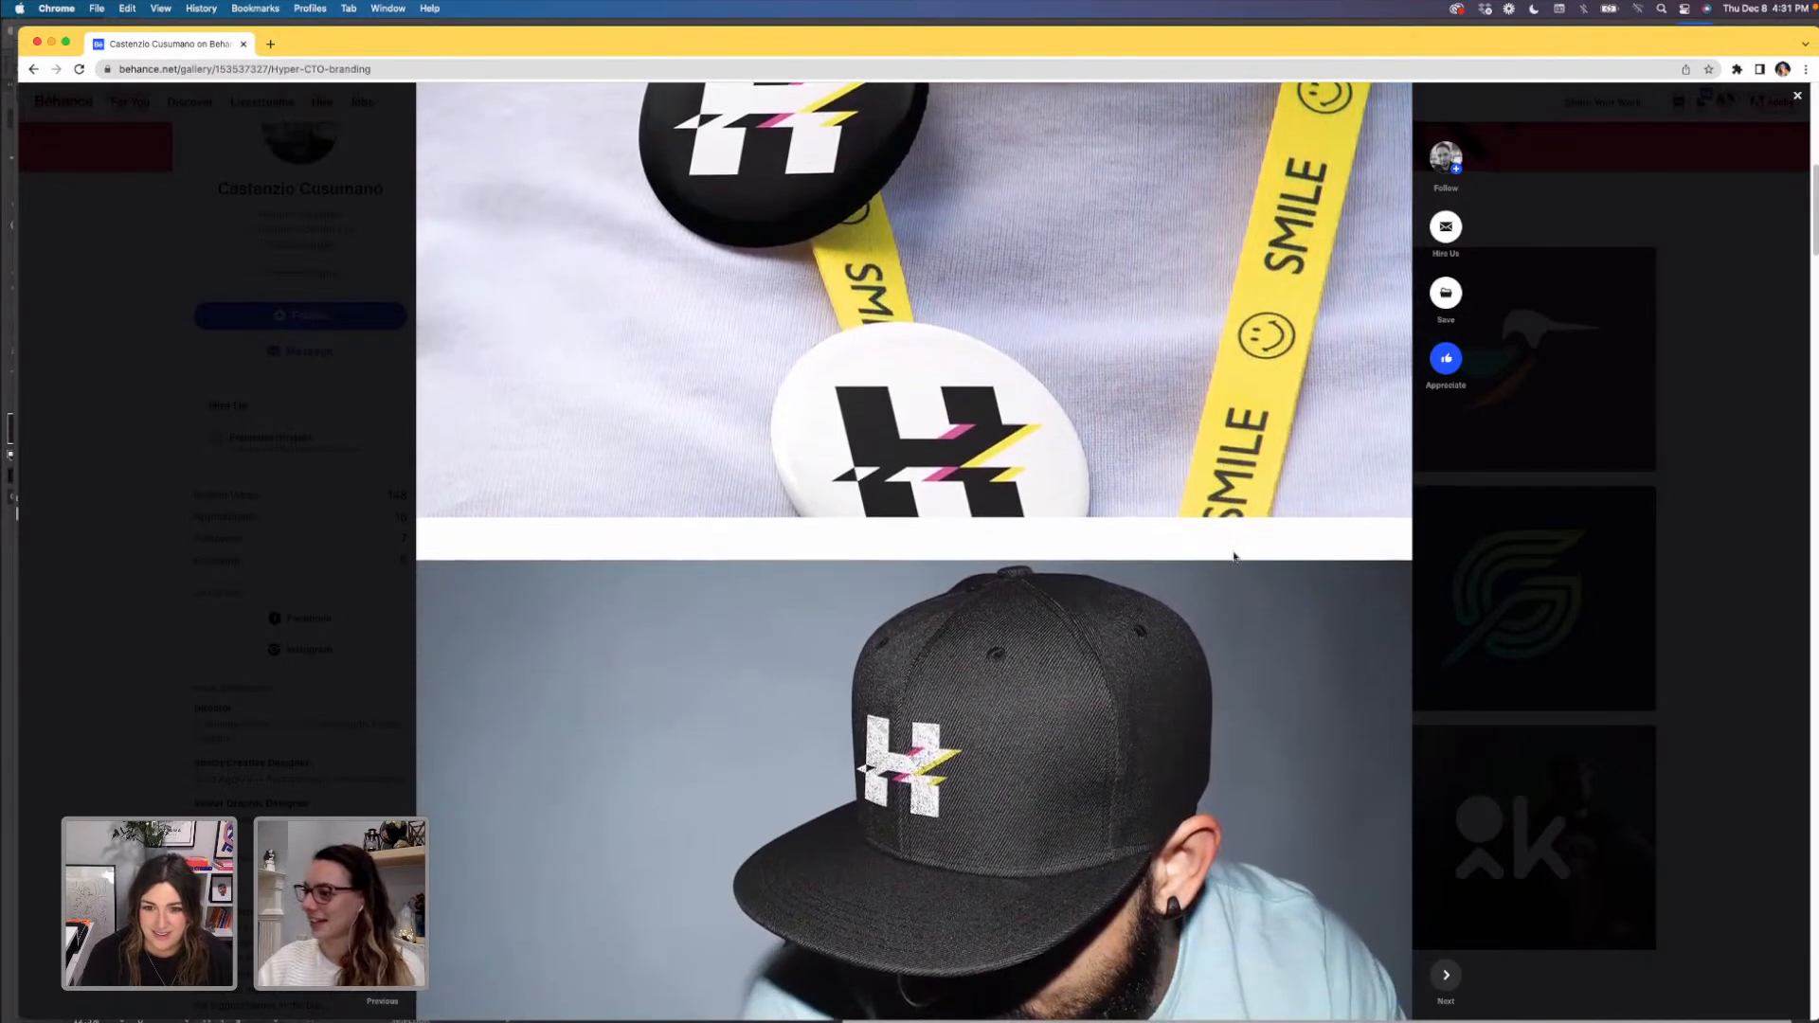
scroll(1234, 553, down, 4)
scroll(1234, 556, down, 4)
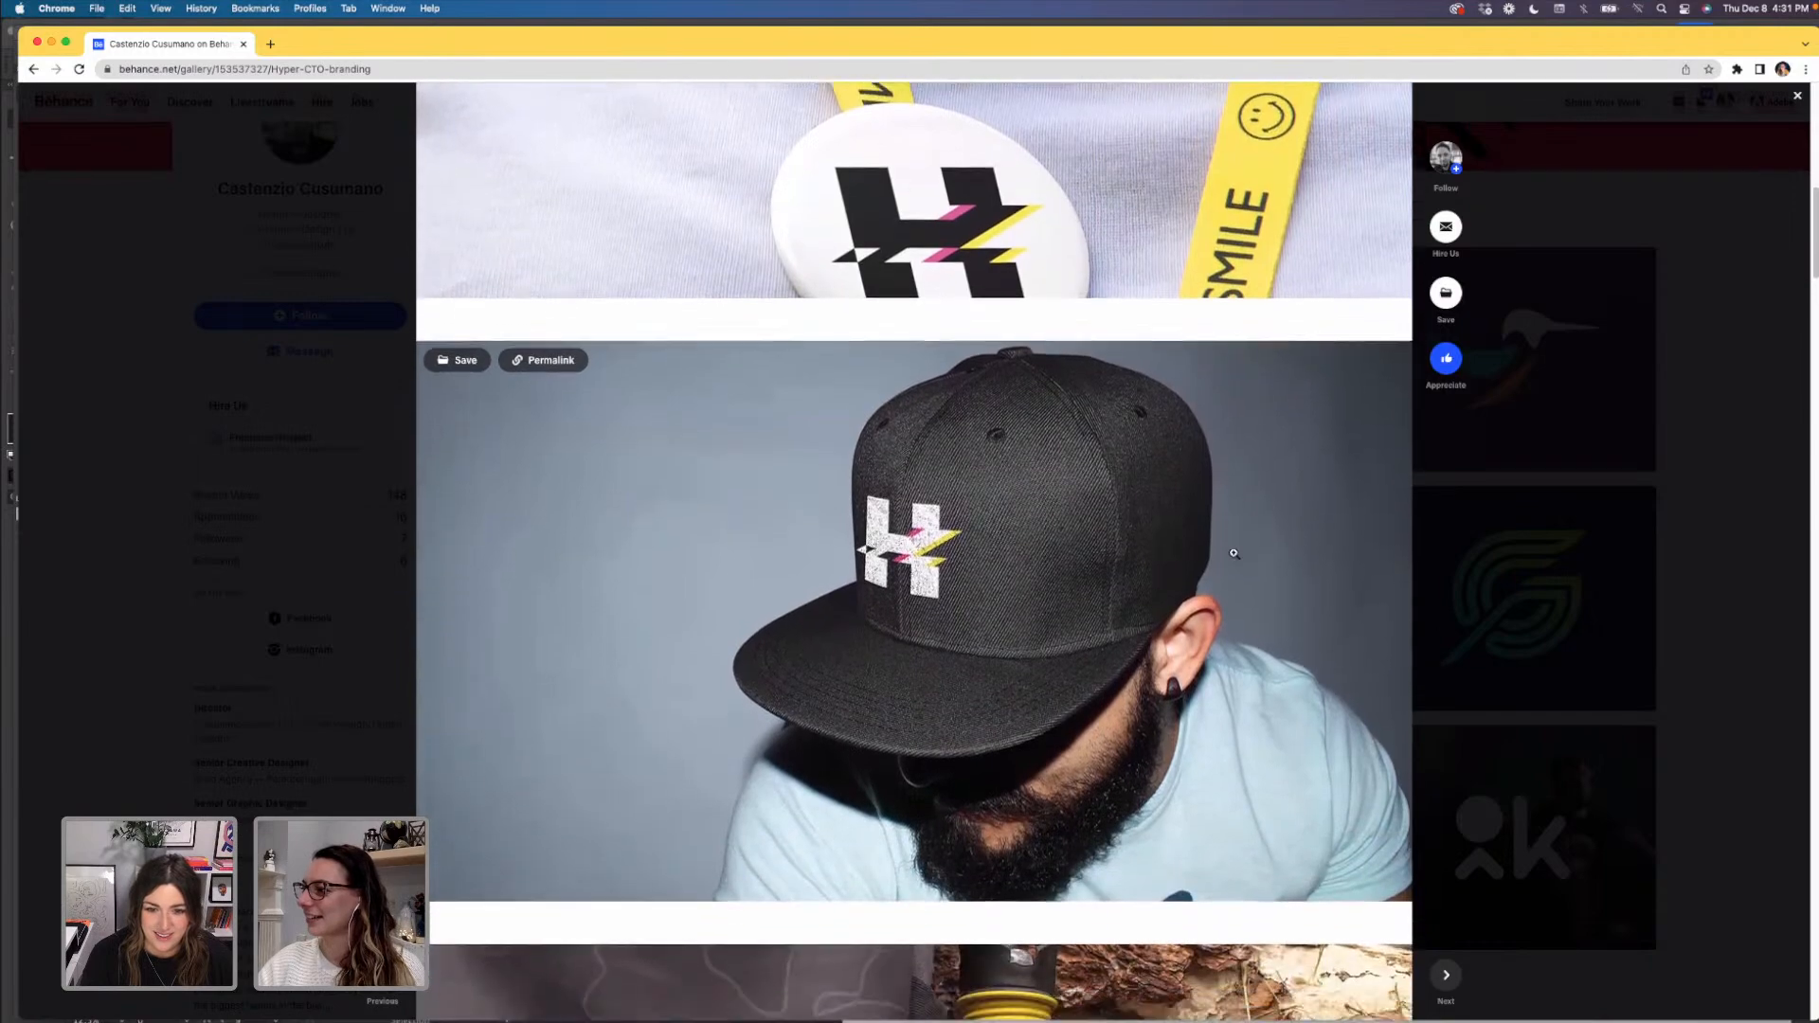
scroll(1234, 554, down, 5)
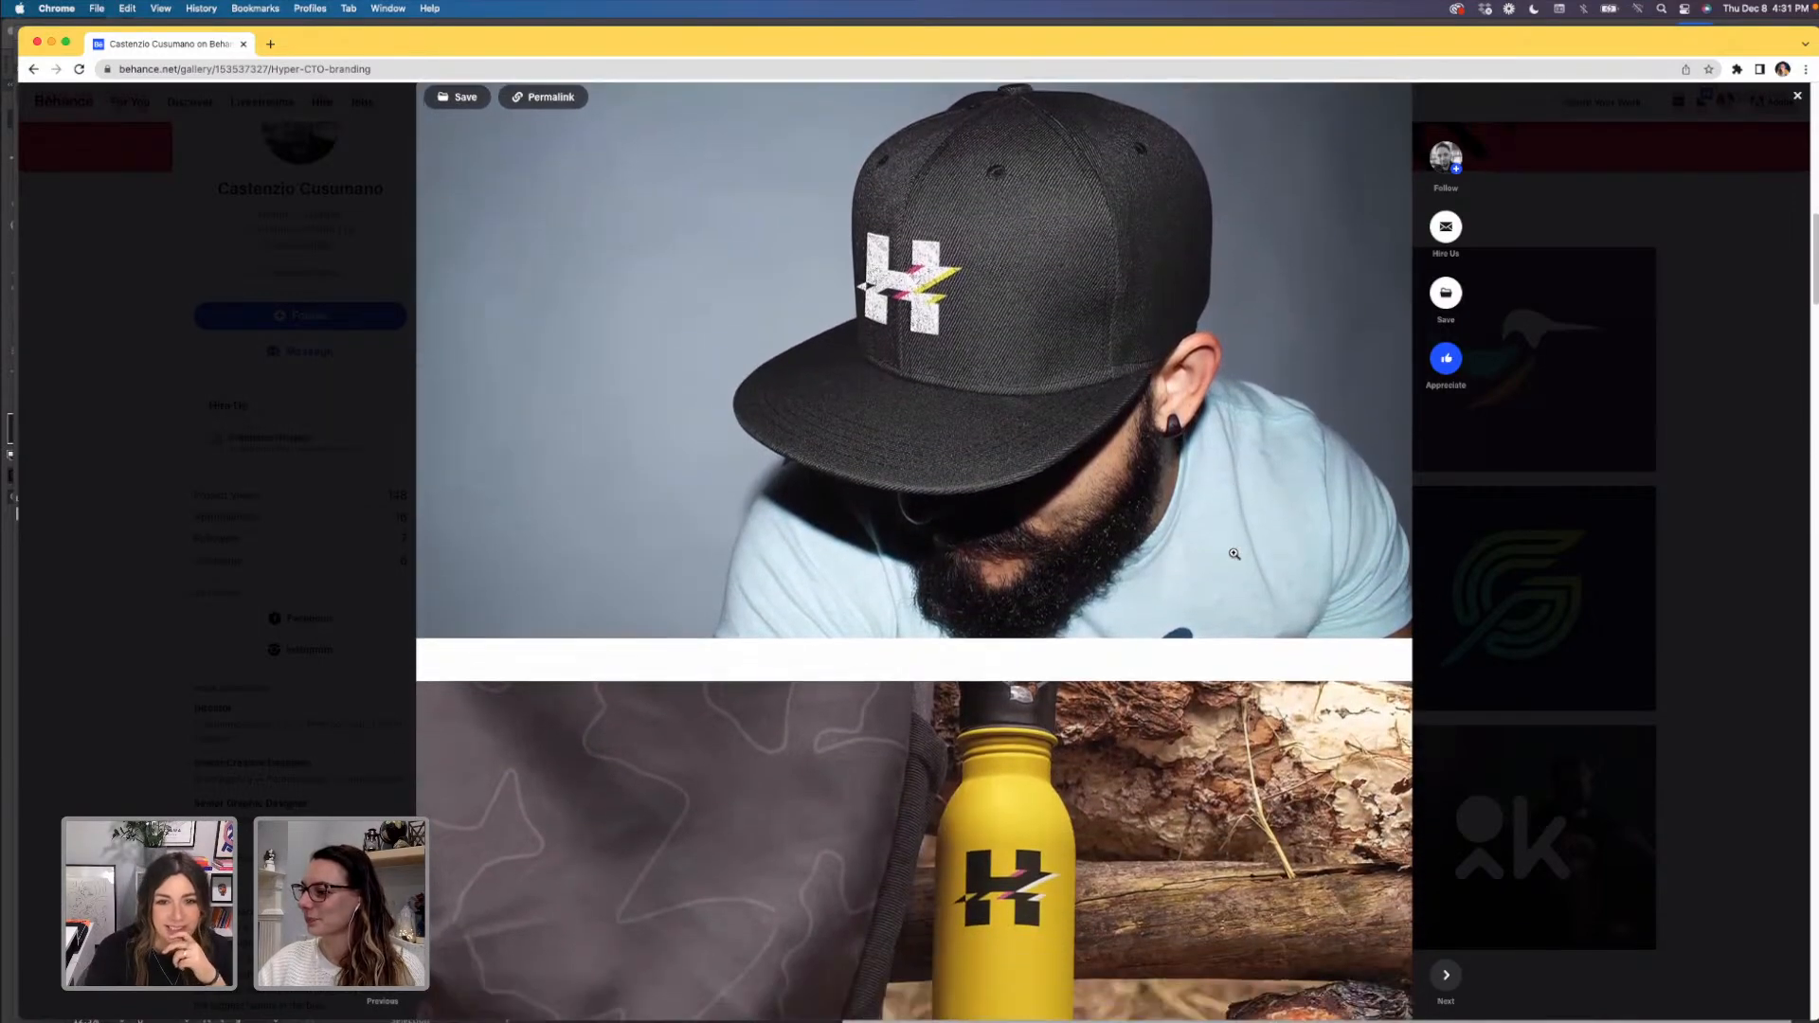
scroll(1234, 553, down, 5)
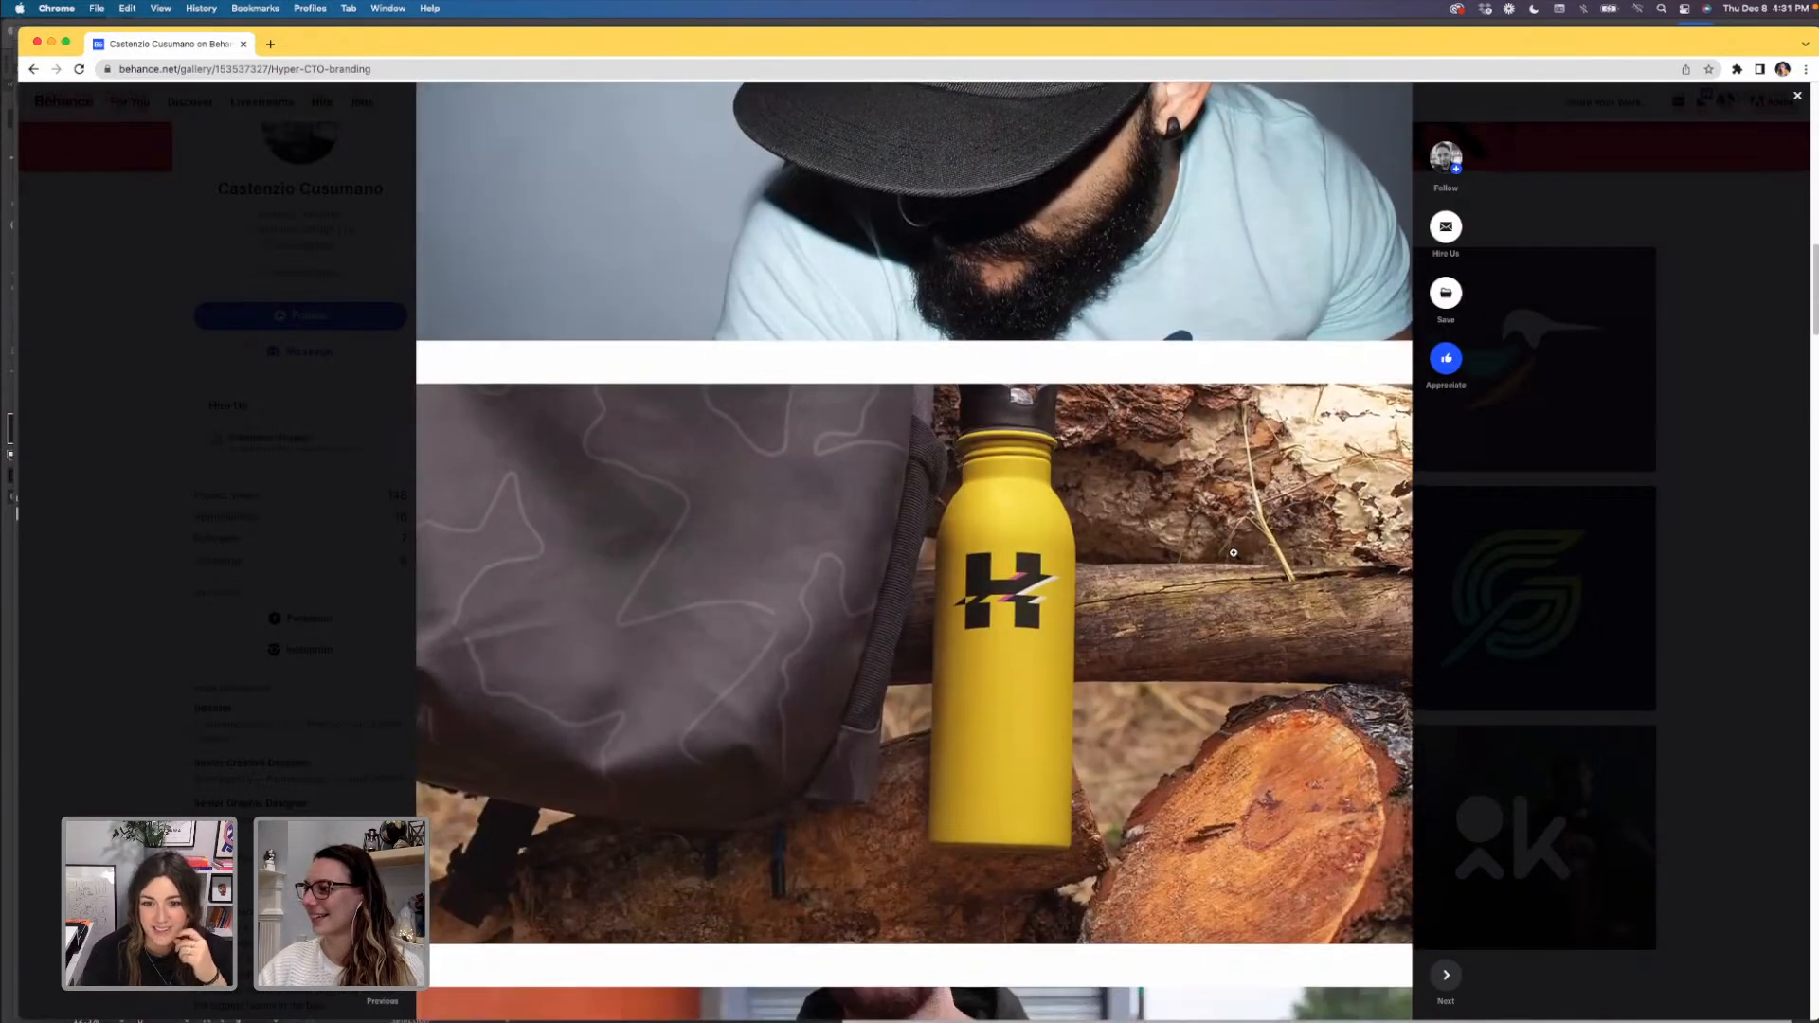
scroll(1234, 553, down, 5)
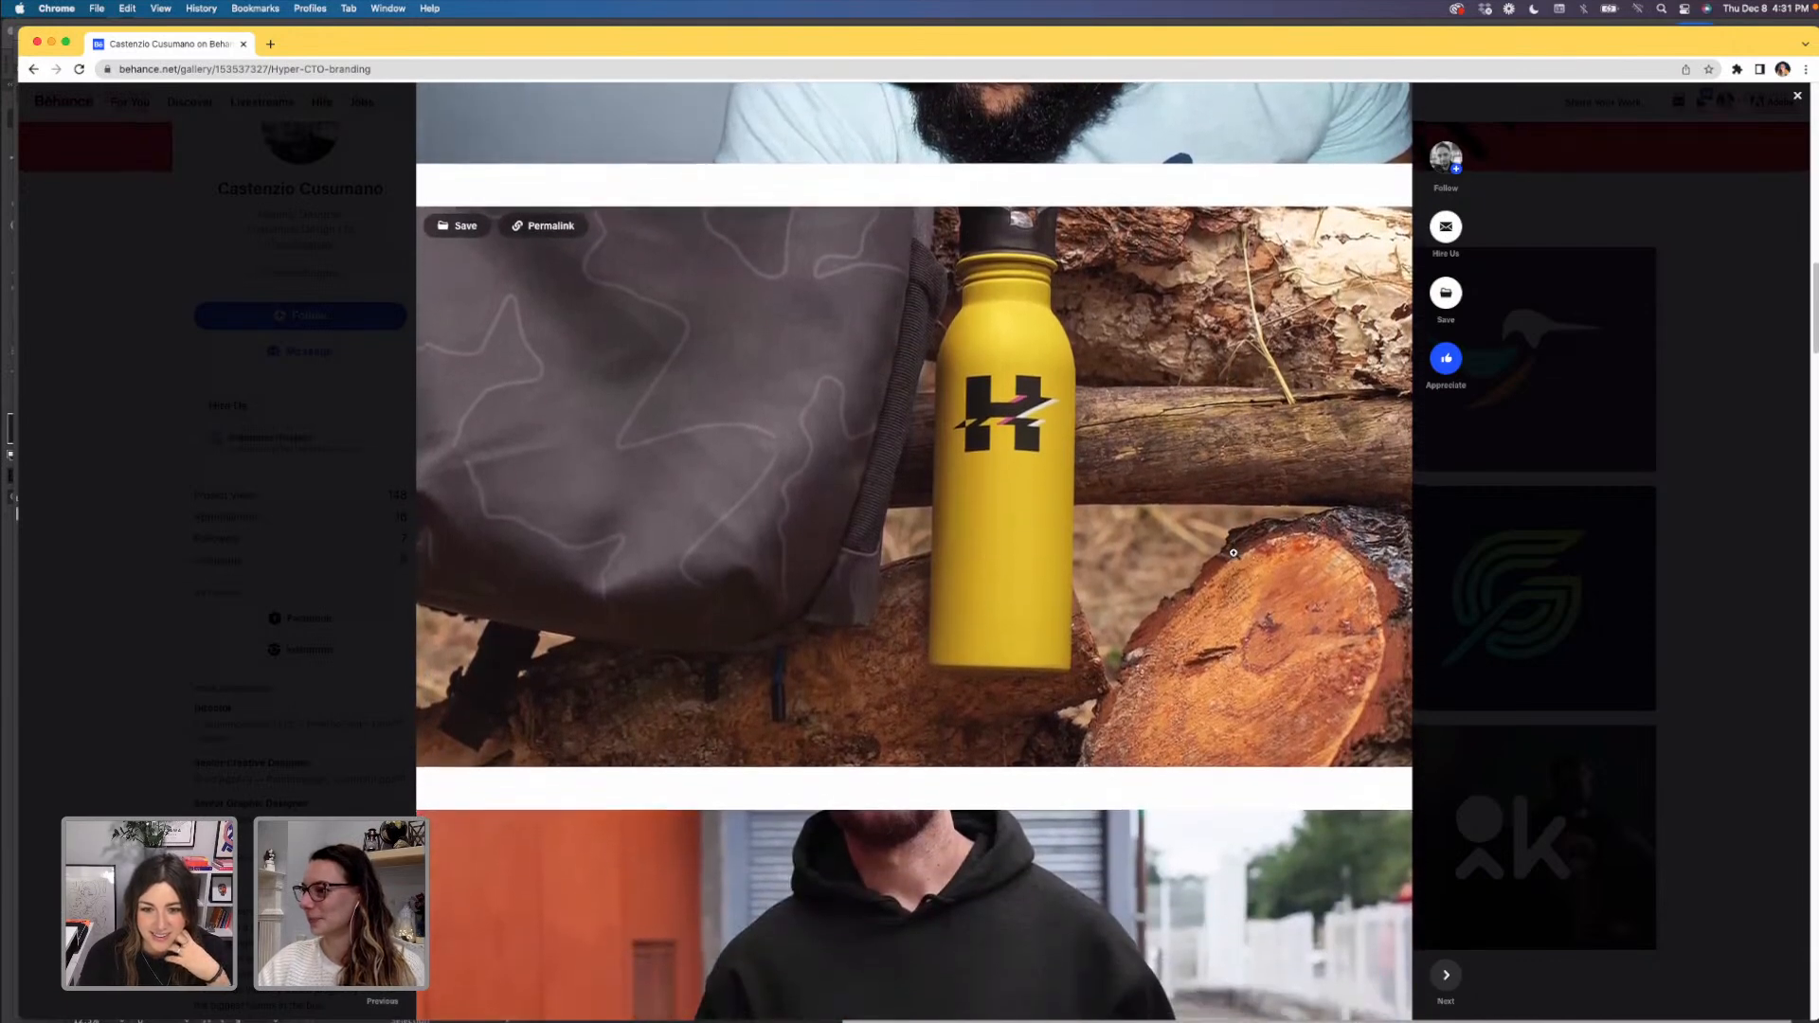
- Examine the hypercto wordmark on the black hoodie and the large H logo on the black T-shirt
scroll(1234, 553, down, 2)
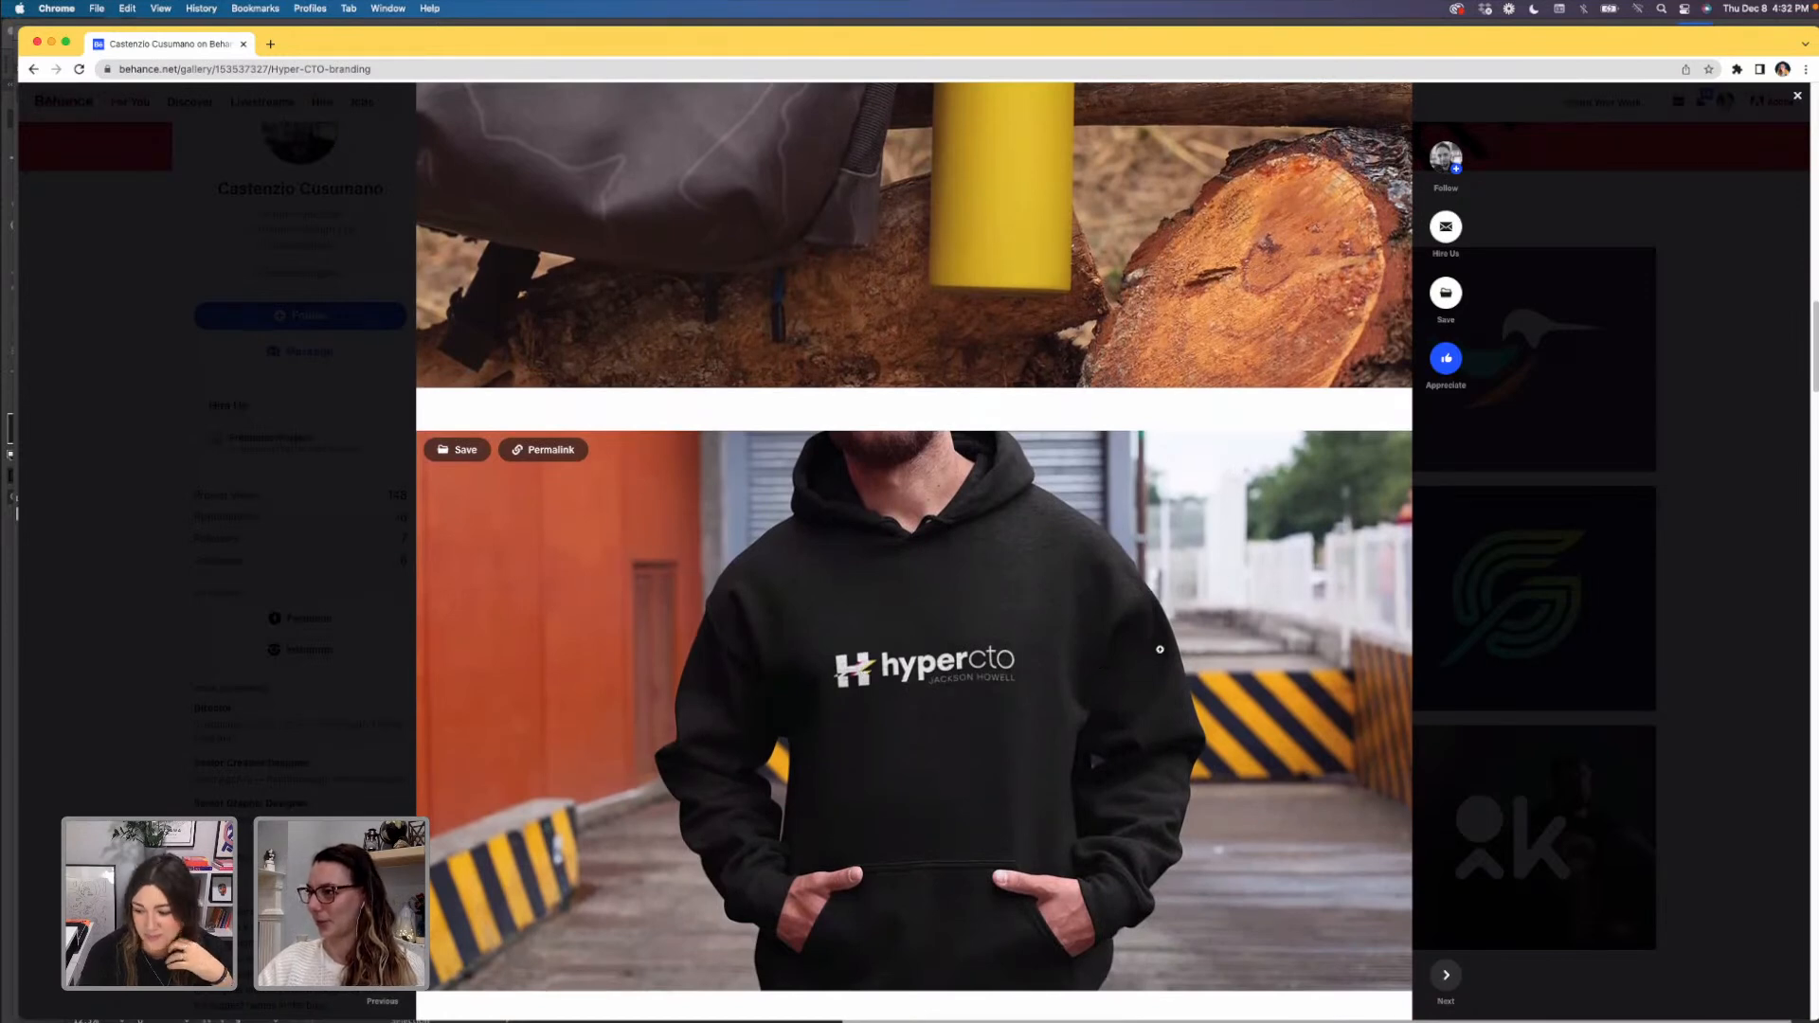
scroll(1159, 649, down, 2)
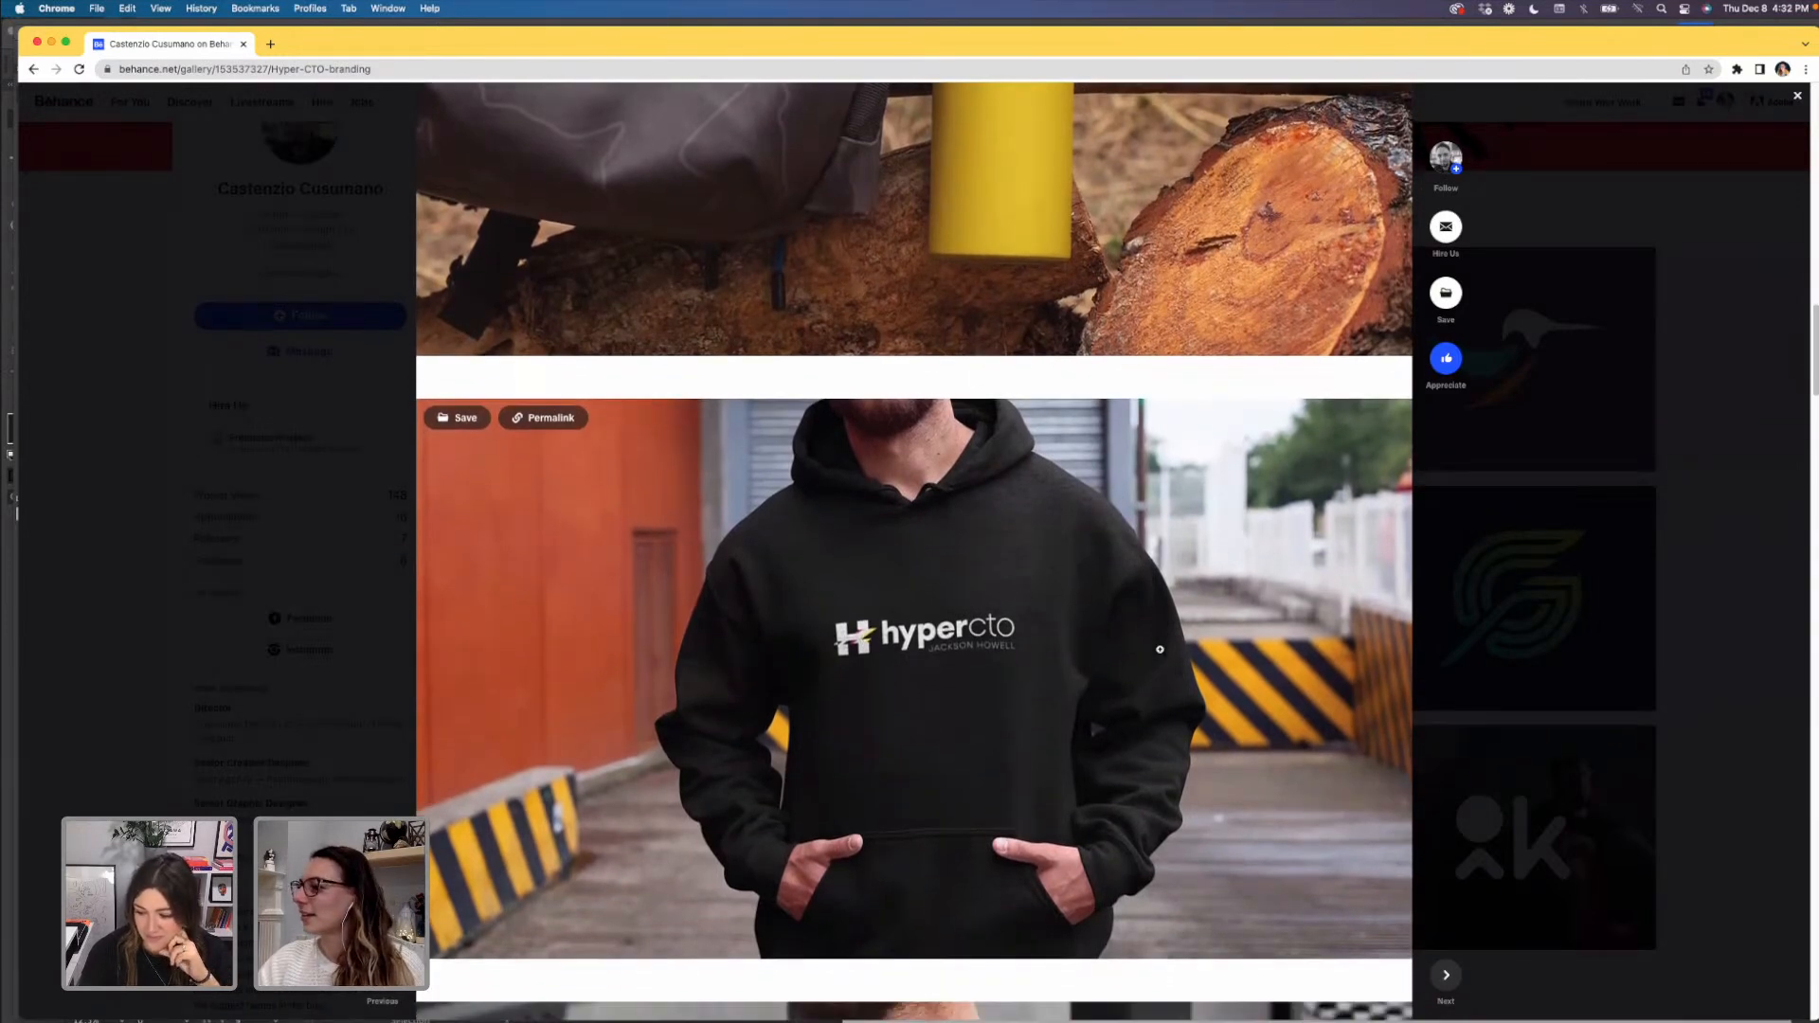
scroll(1159, 649, down, 1)
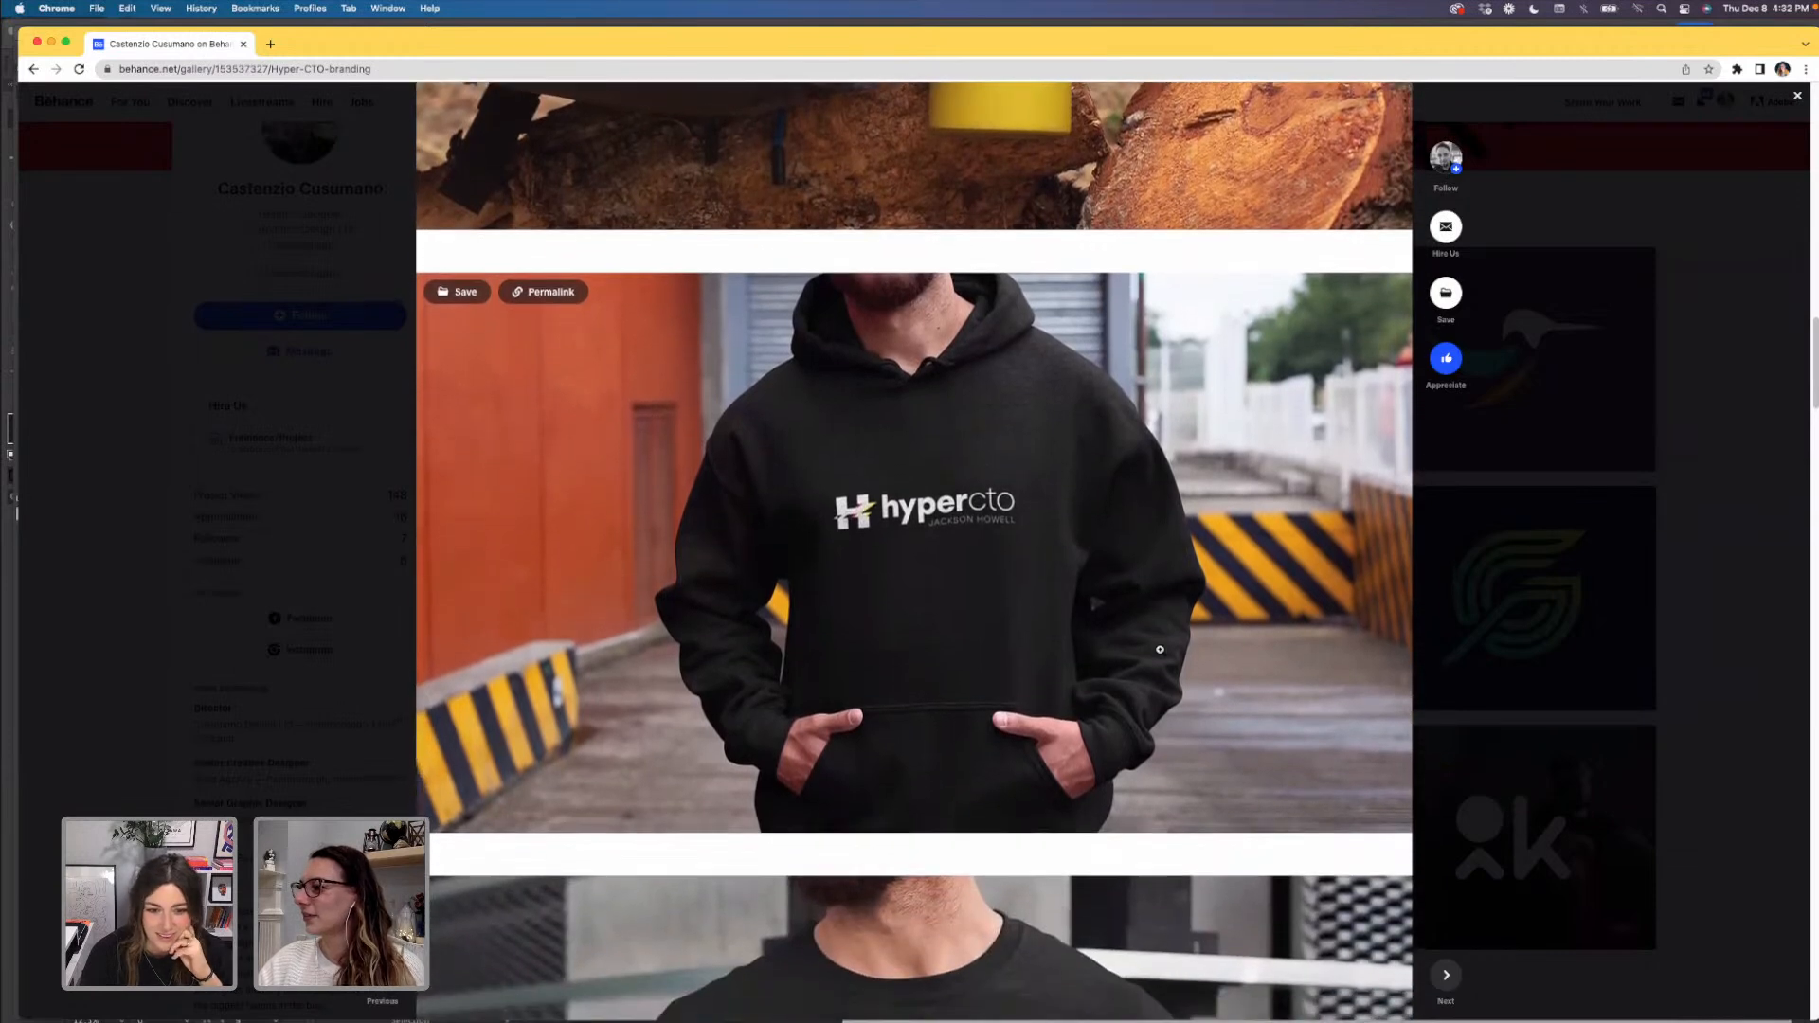
scroll(1159, 648, down, 1)
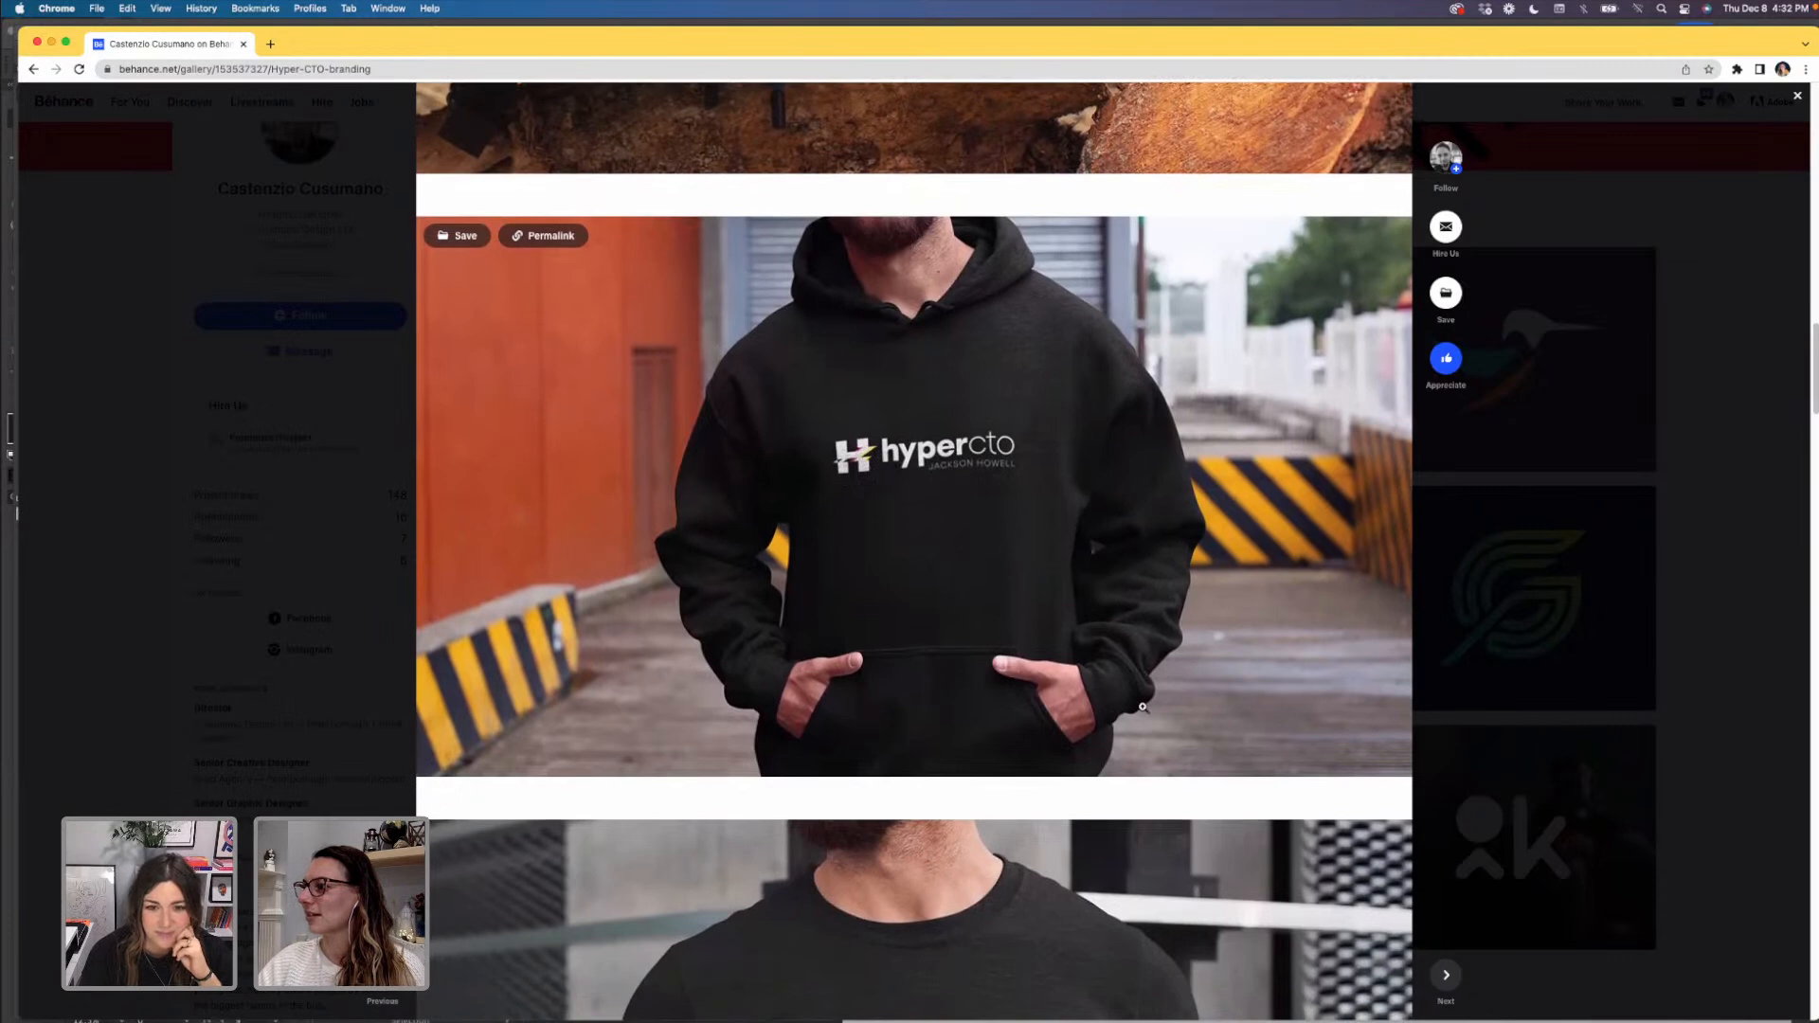
scroll(1177, 703, down, 5)
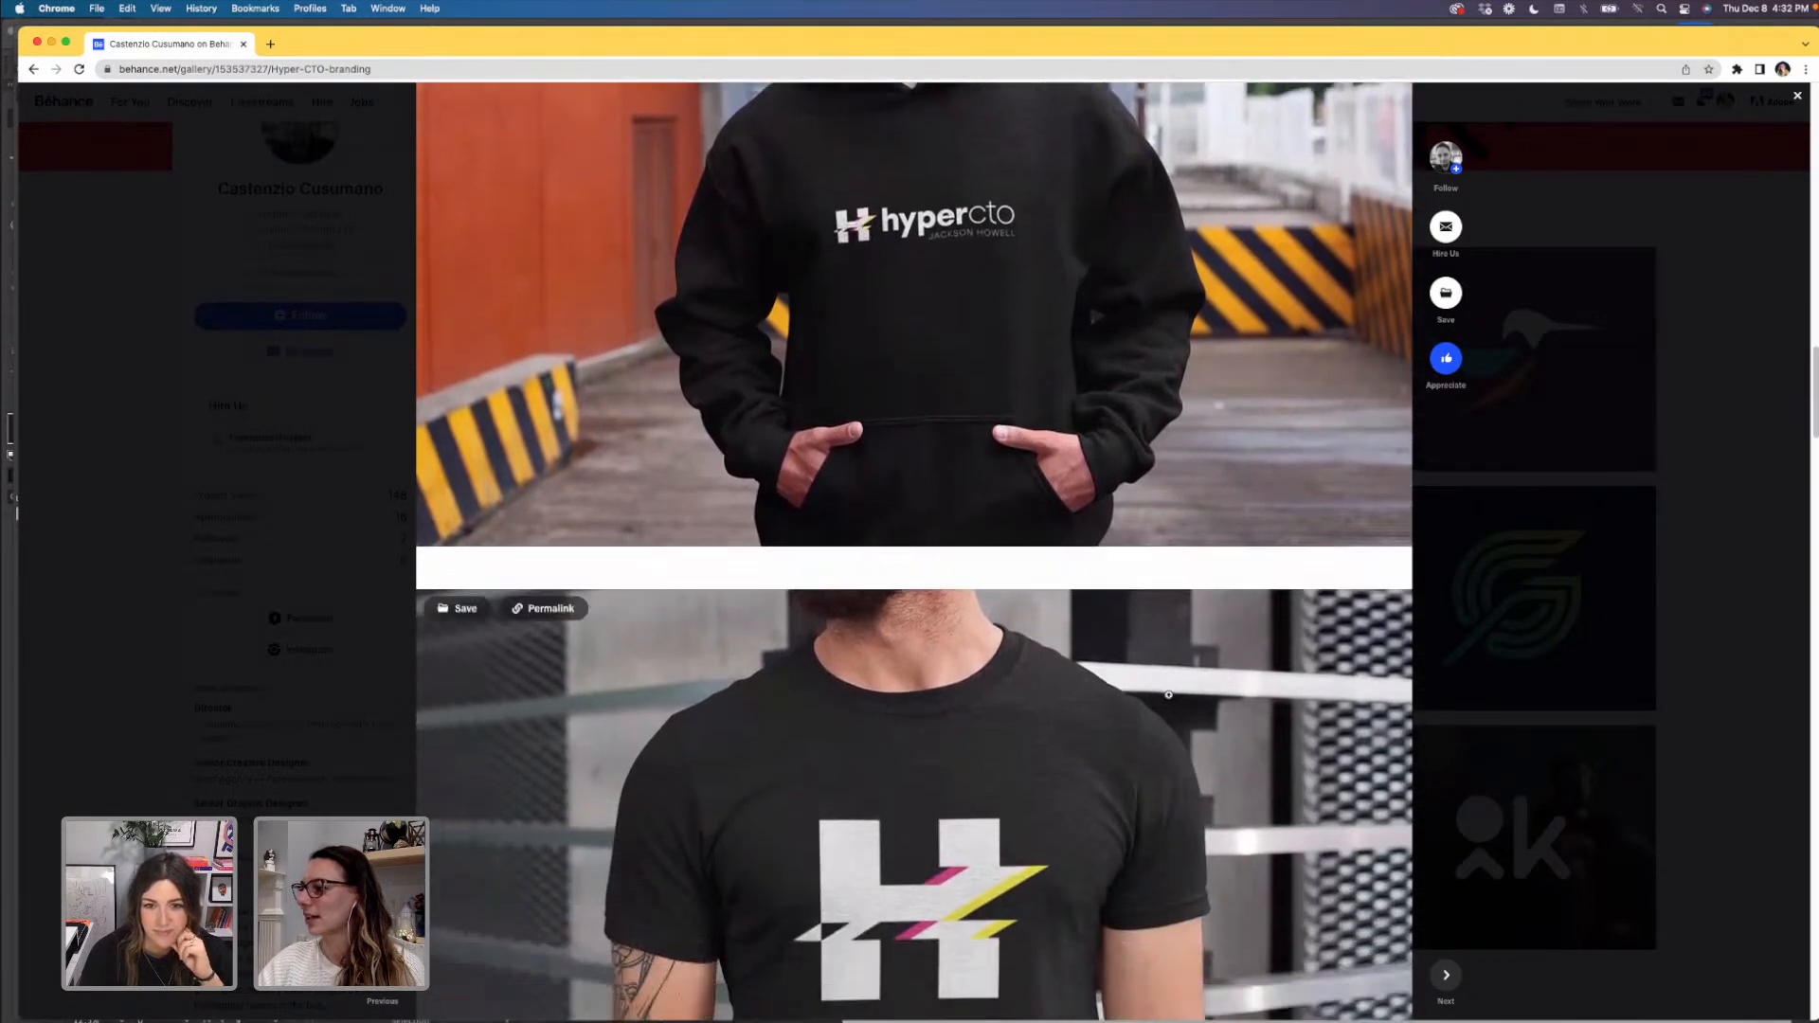
scroll(1169, 694, down, 3)
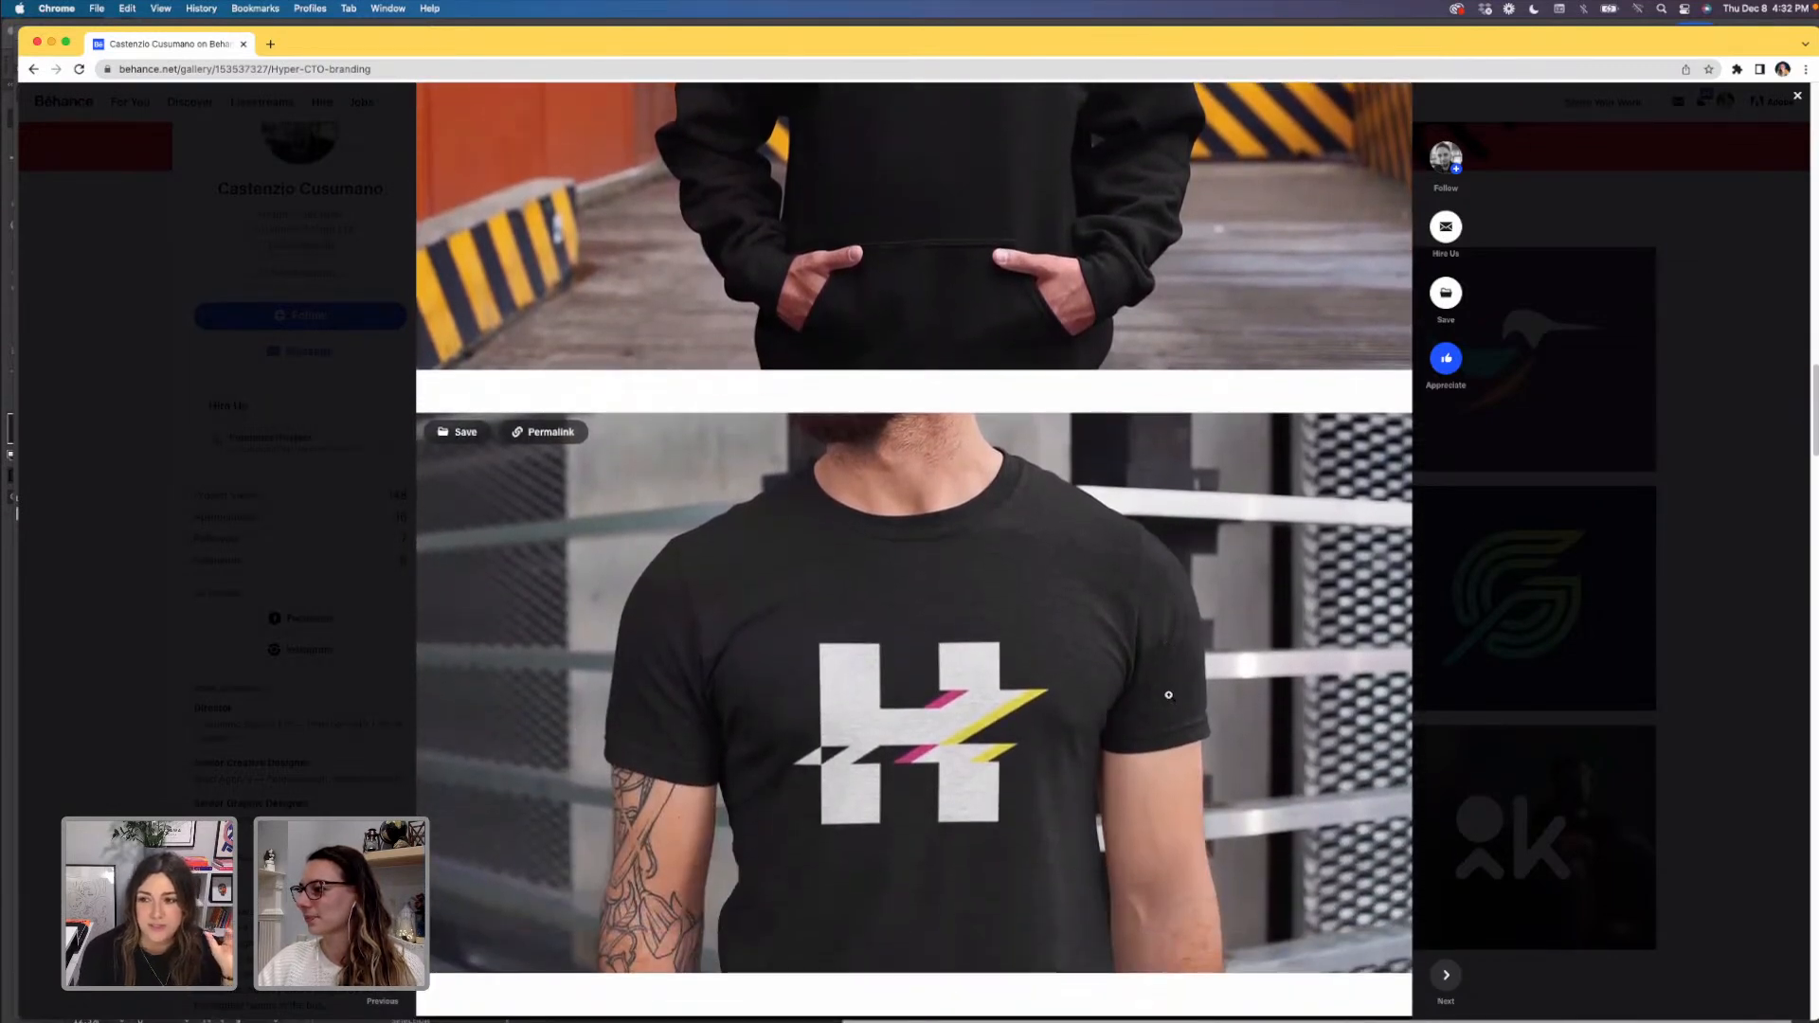
scroll(1168, 695, down, 3)
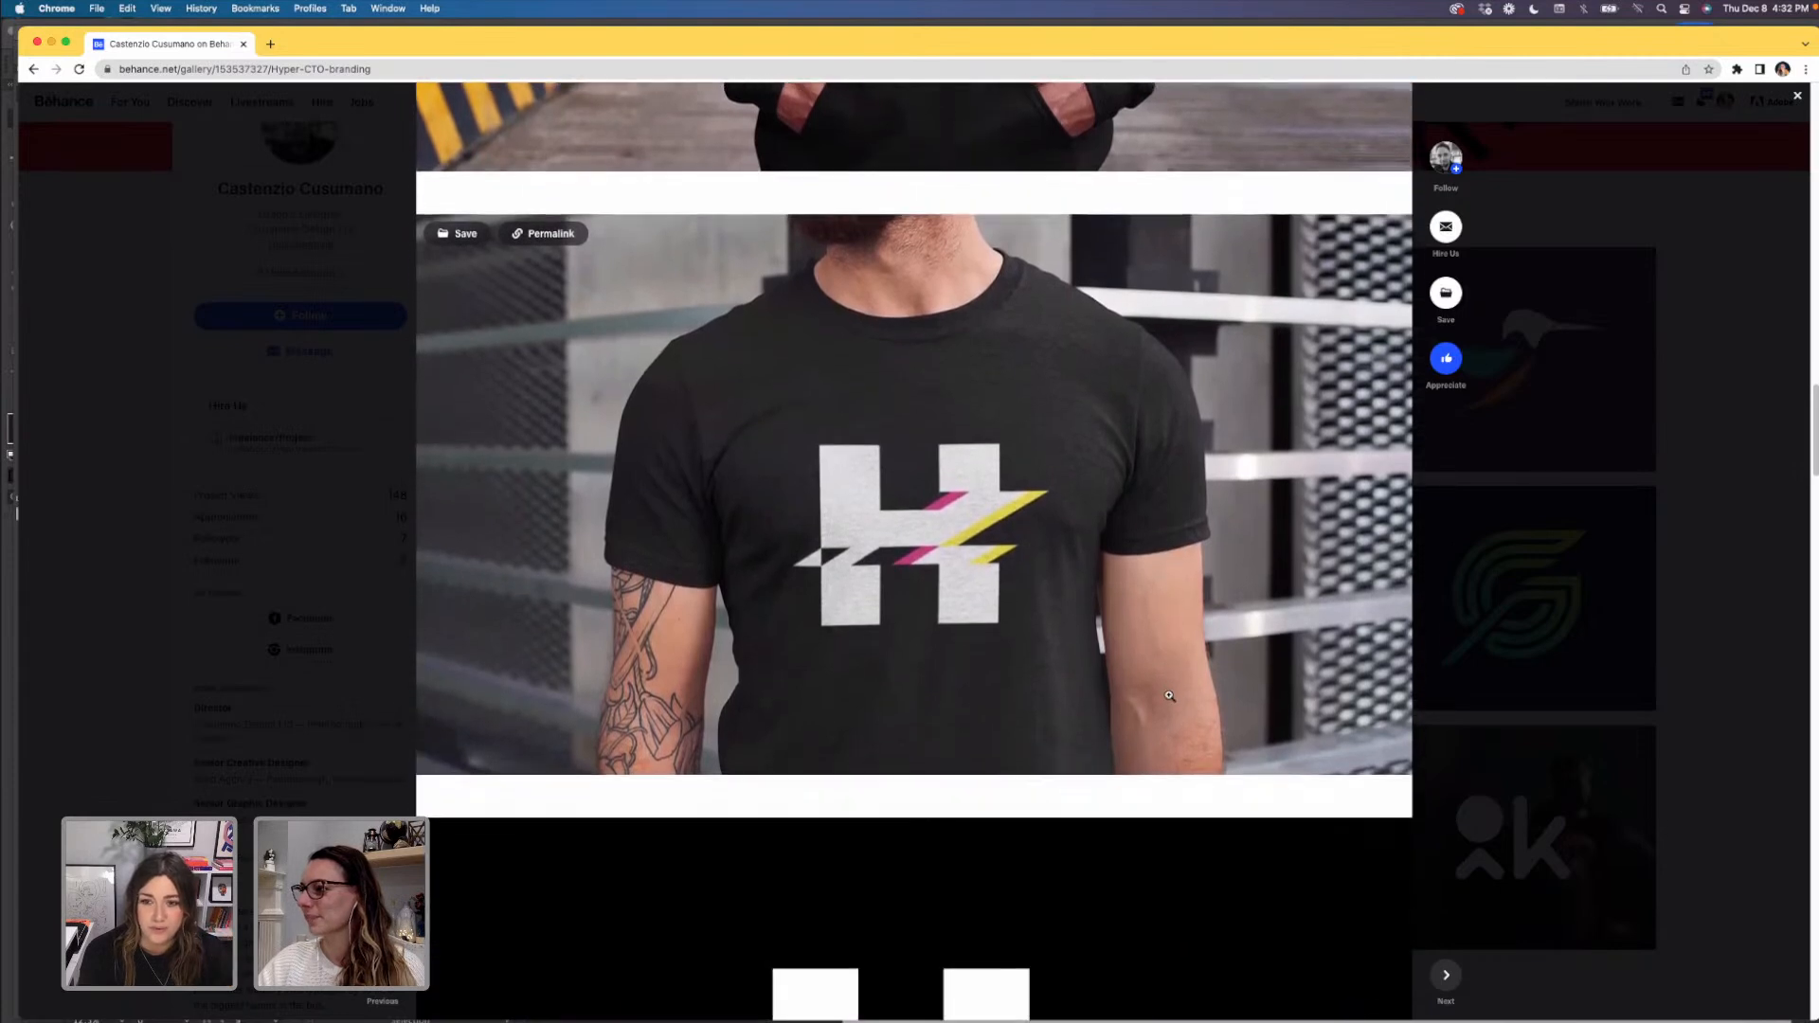
- Examine the plain white H logo on the black background below the T-shirt mockup
scroll(1168, 695, down, 6)
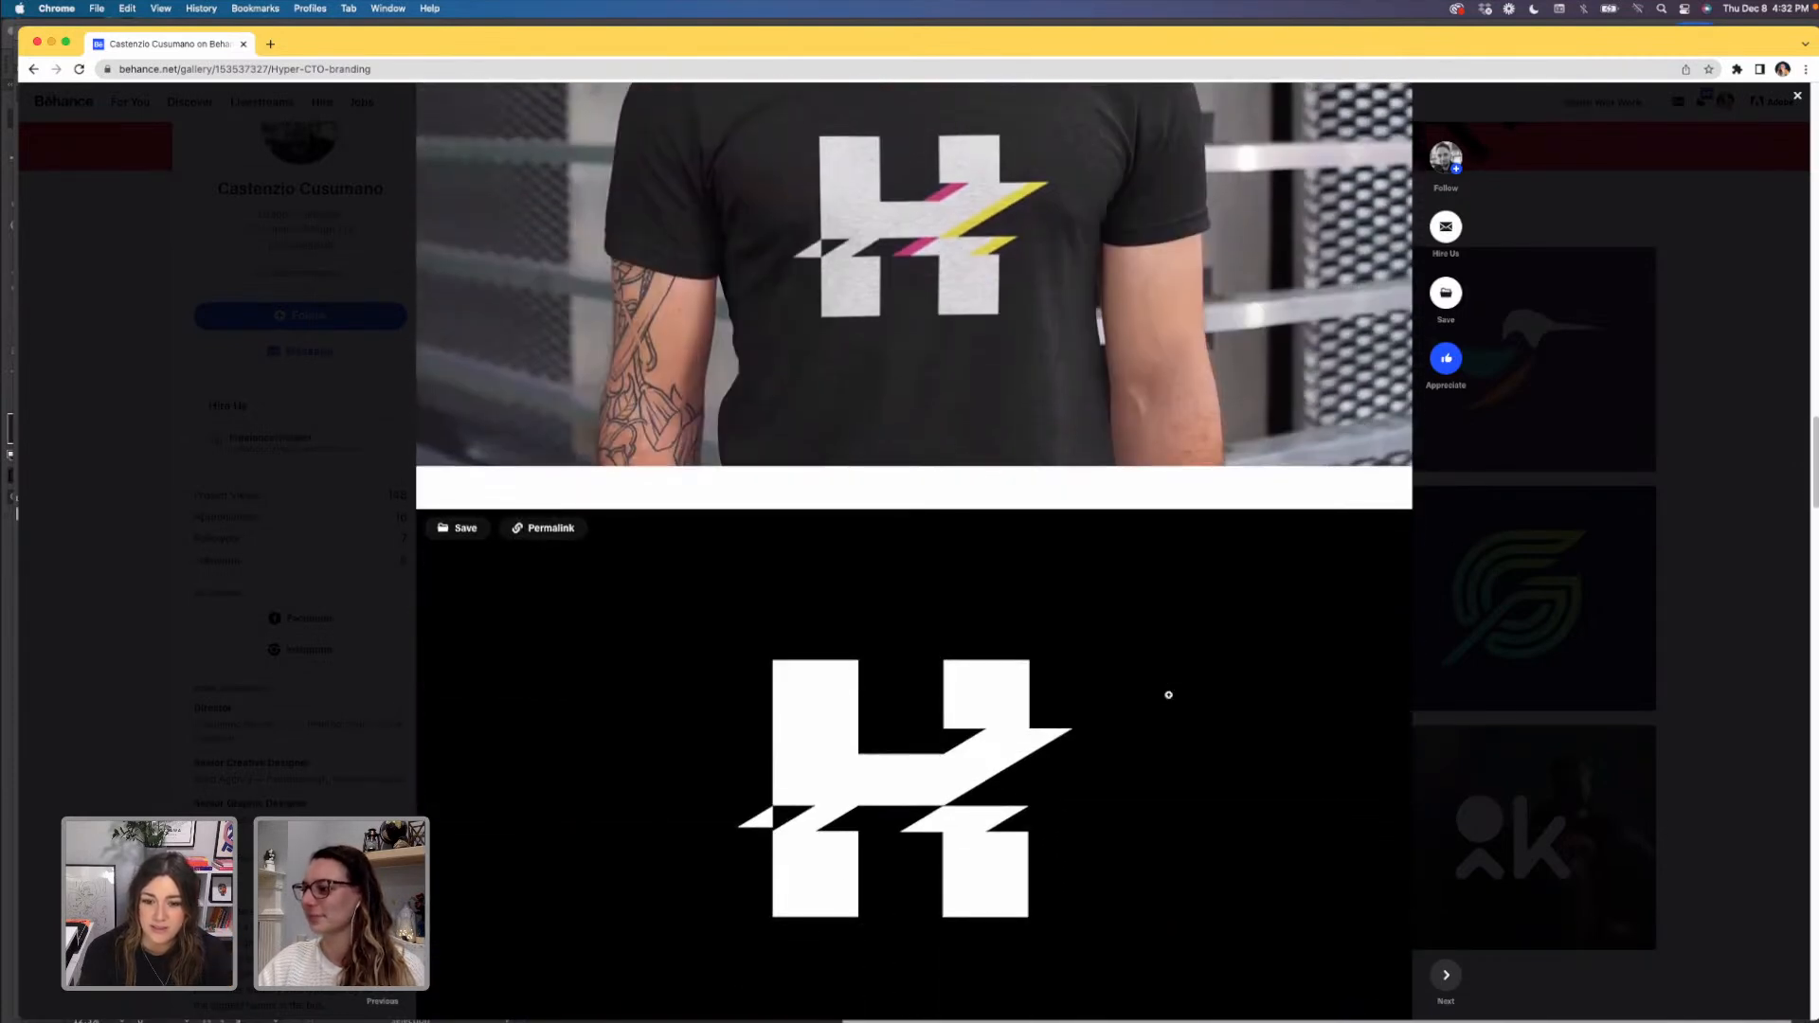
scroll(1169, 694, down, 1)
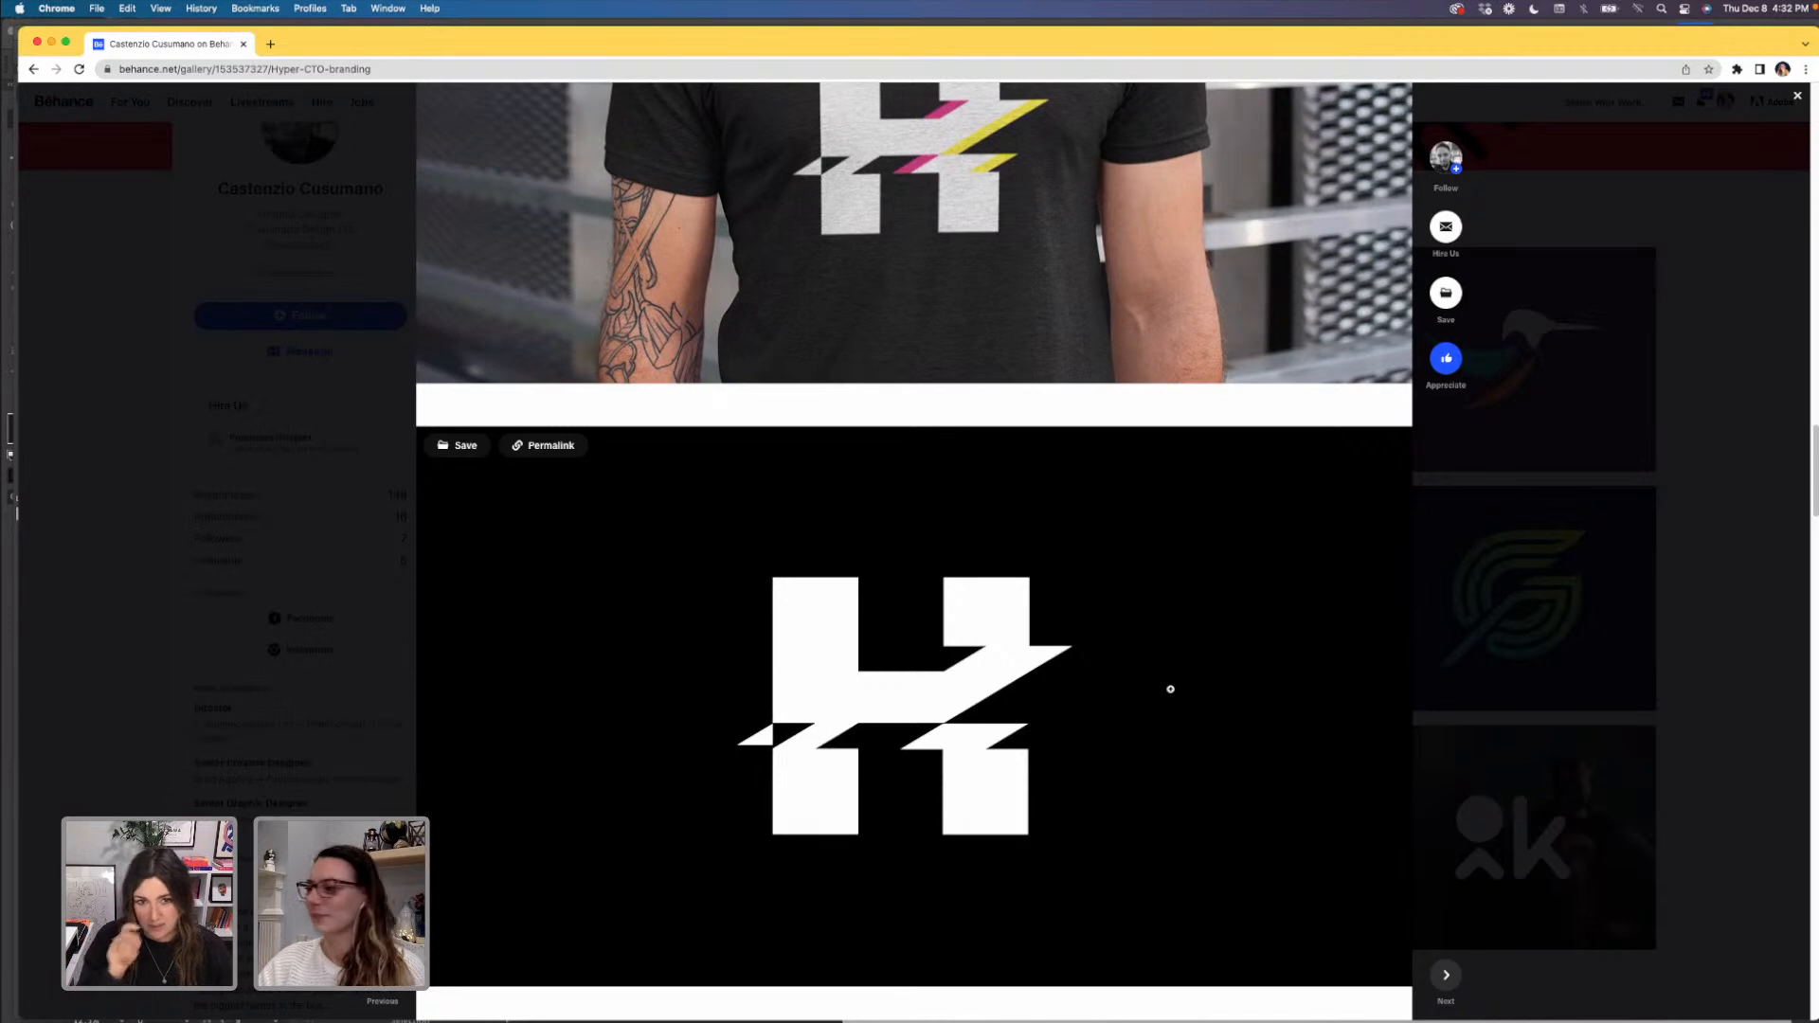
scroll(1183, 684, down, 2)
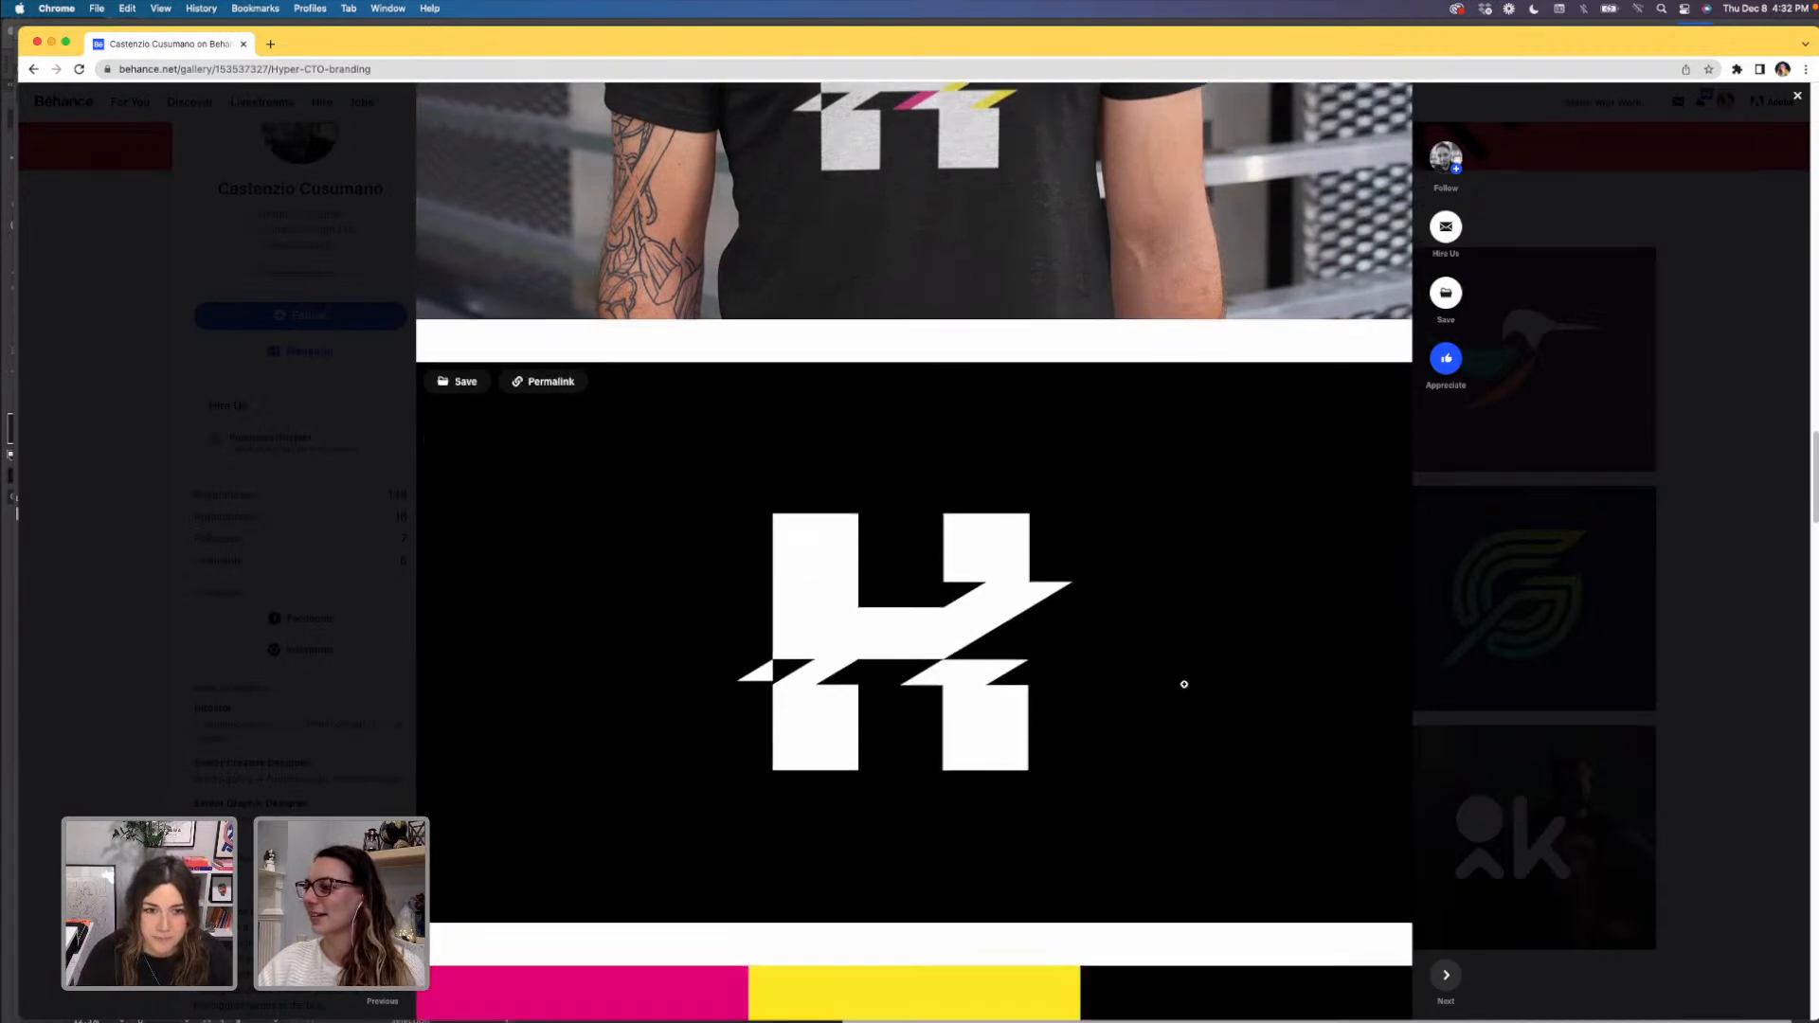
scroll(1183, 684, down, 2)
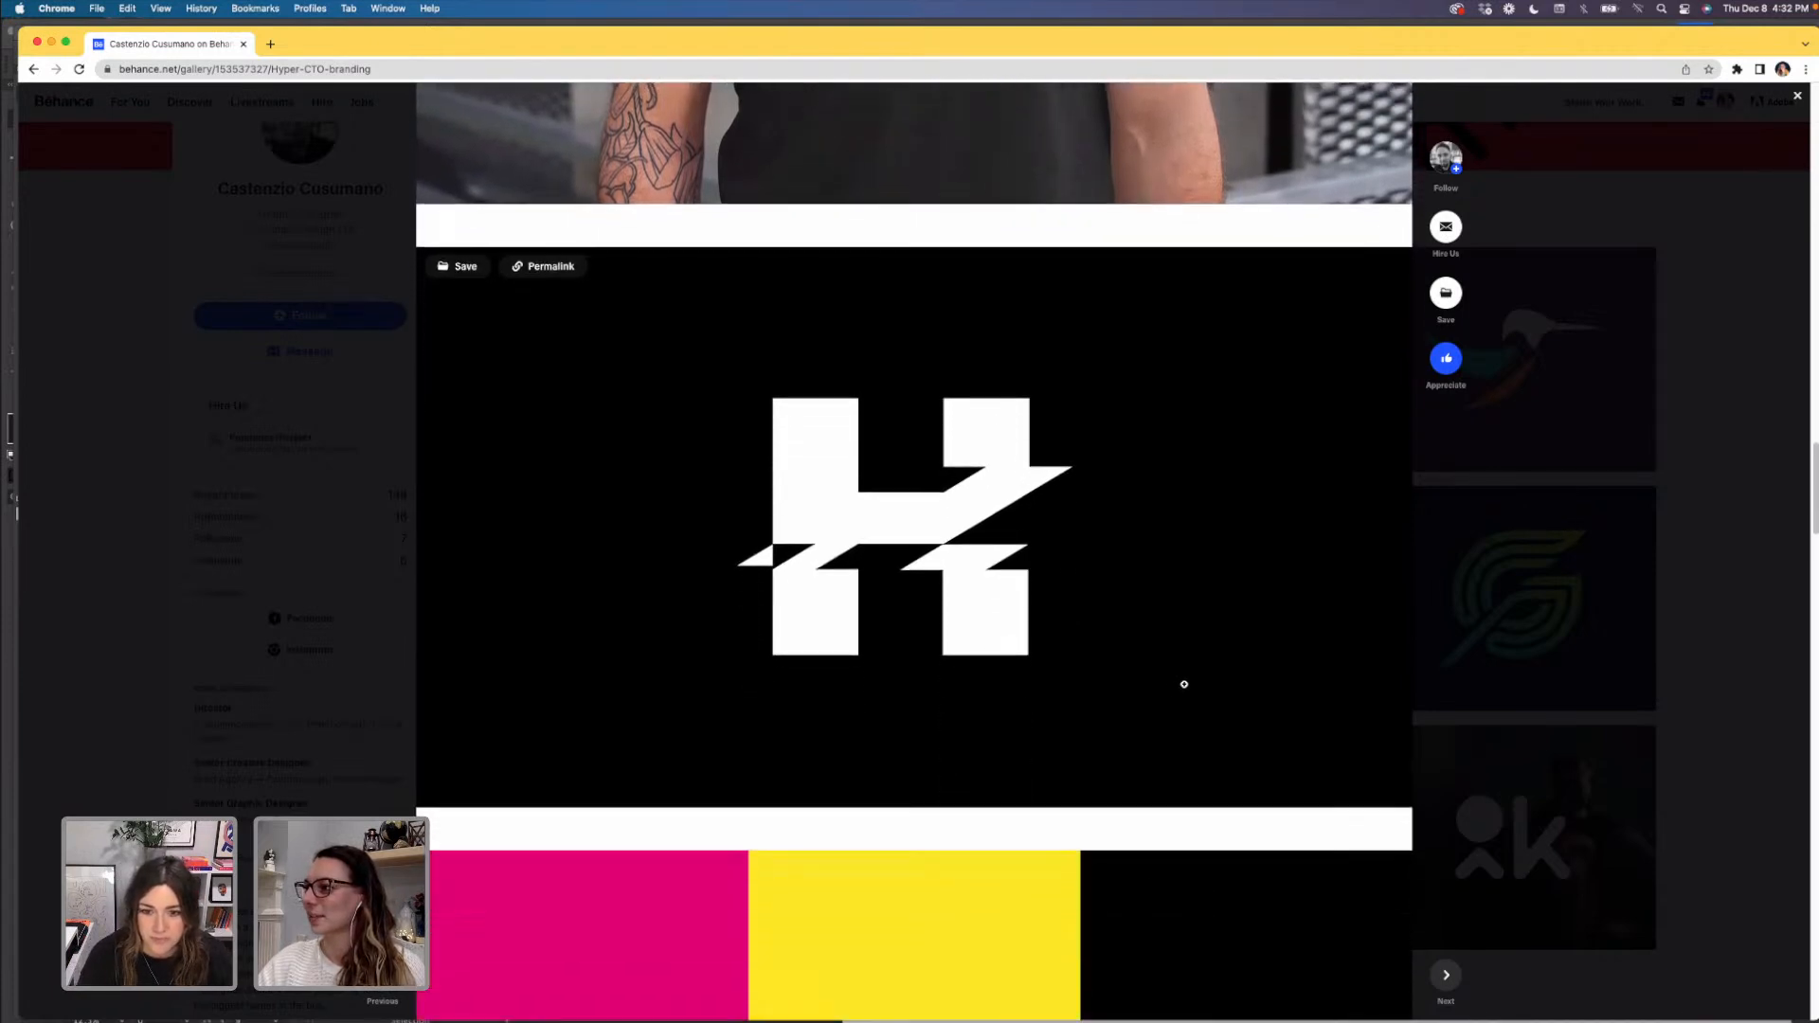
scroll(1183, 684, up, 5)
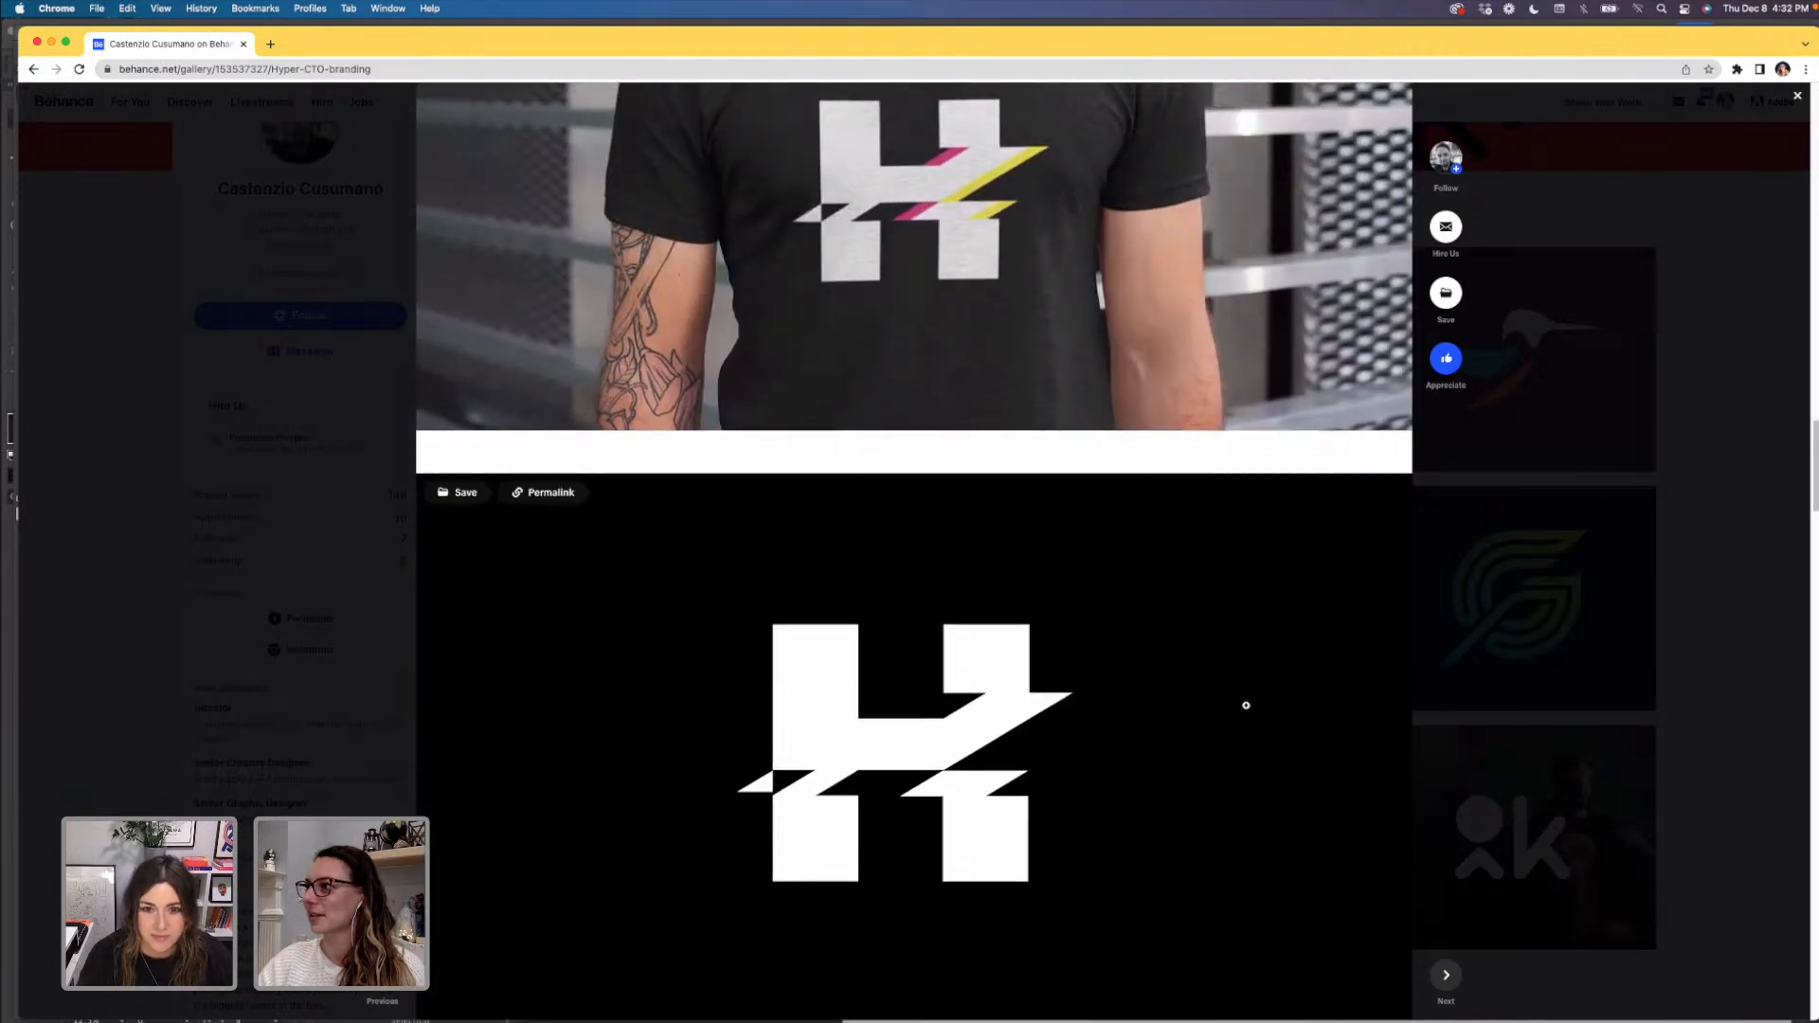
scroll(1246, 704, down, 5)
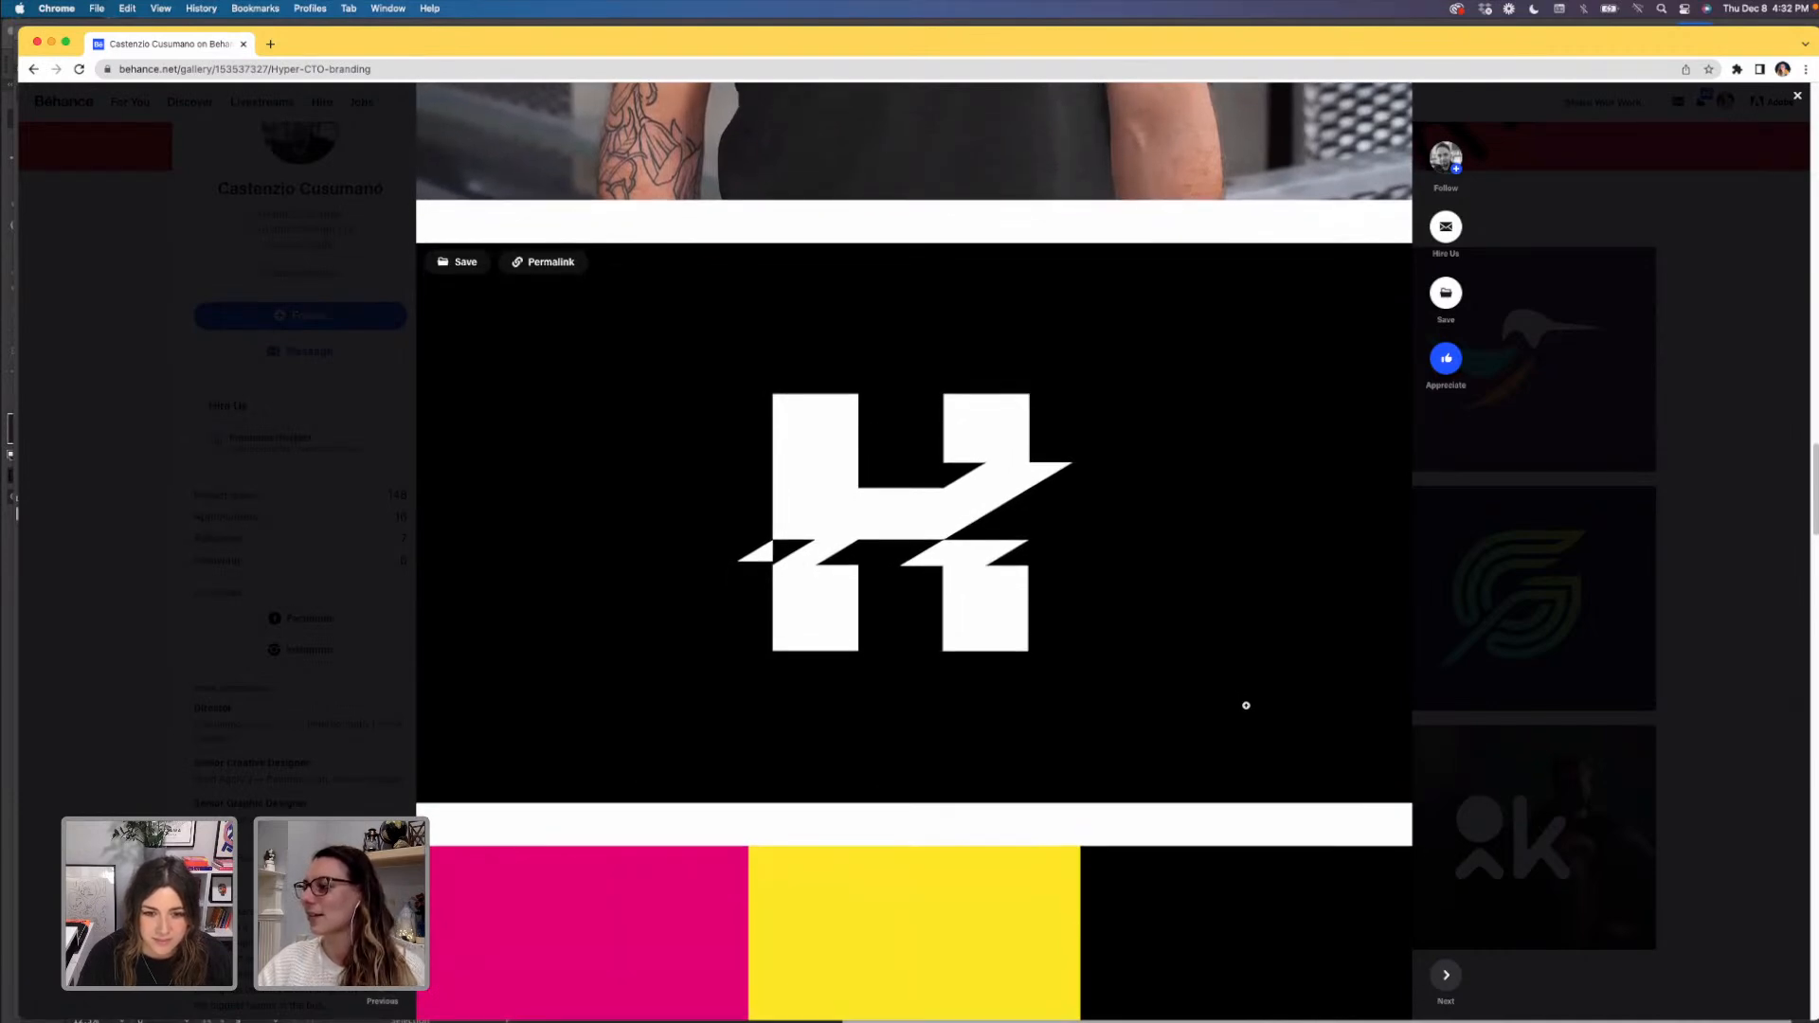
- Compare the single-colour H logo versions on the pink, yellow and black panels
scroll(1246, 705, down, 3)
scroll(1246, 705, down, 5)
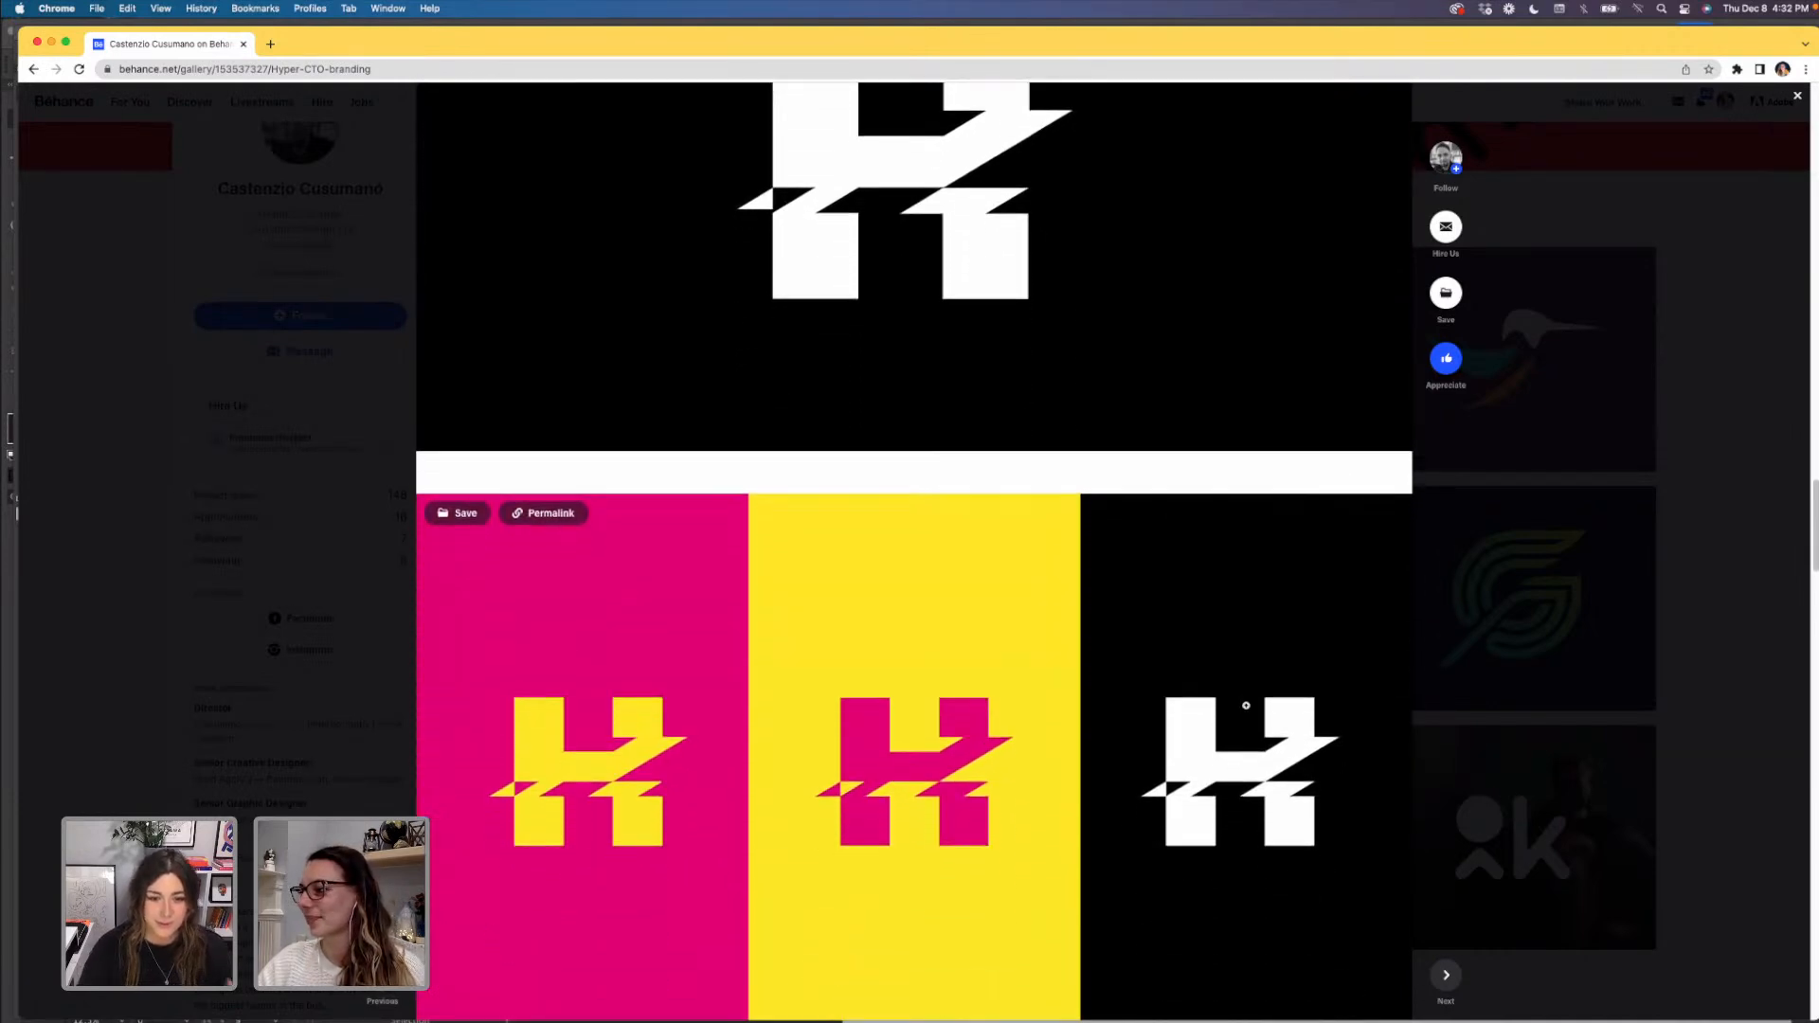
scroll(1246, 705, down, 2)
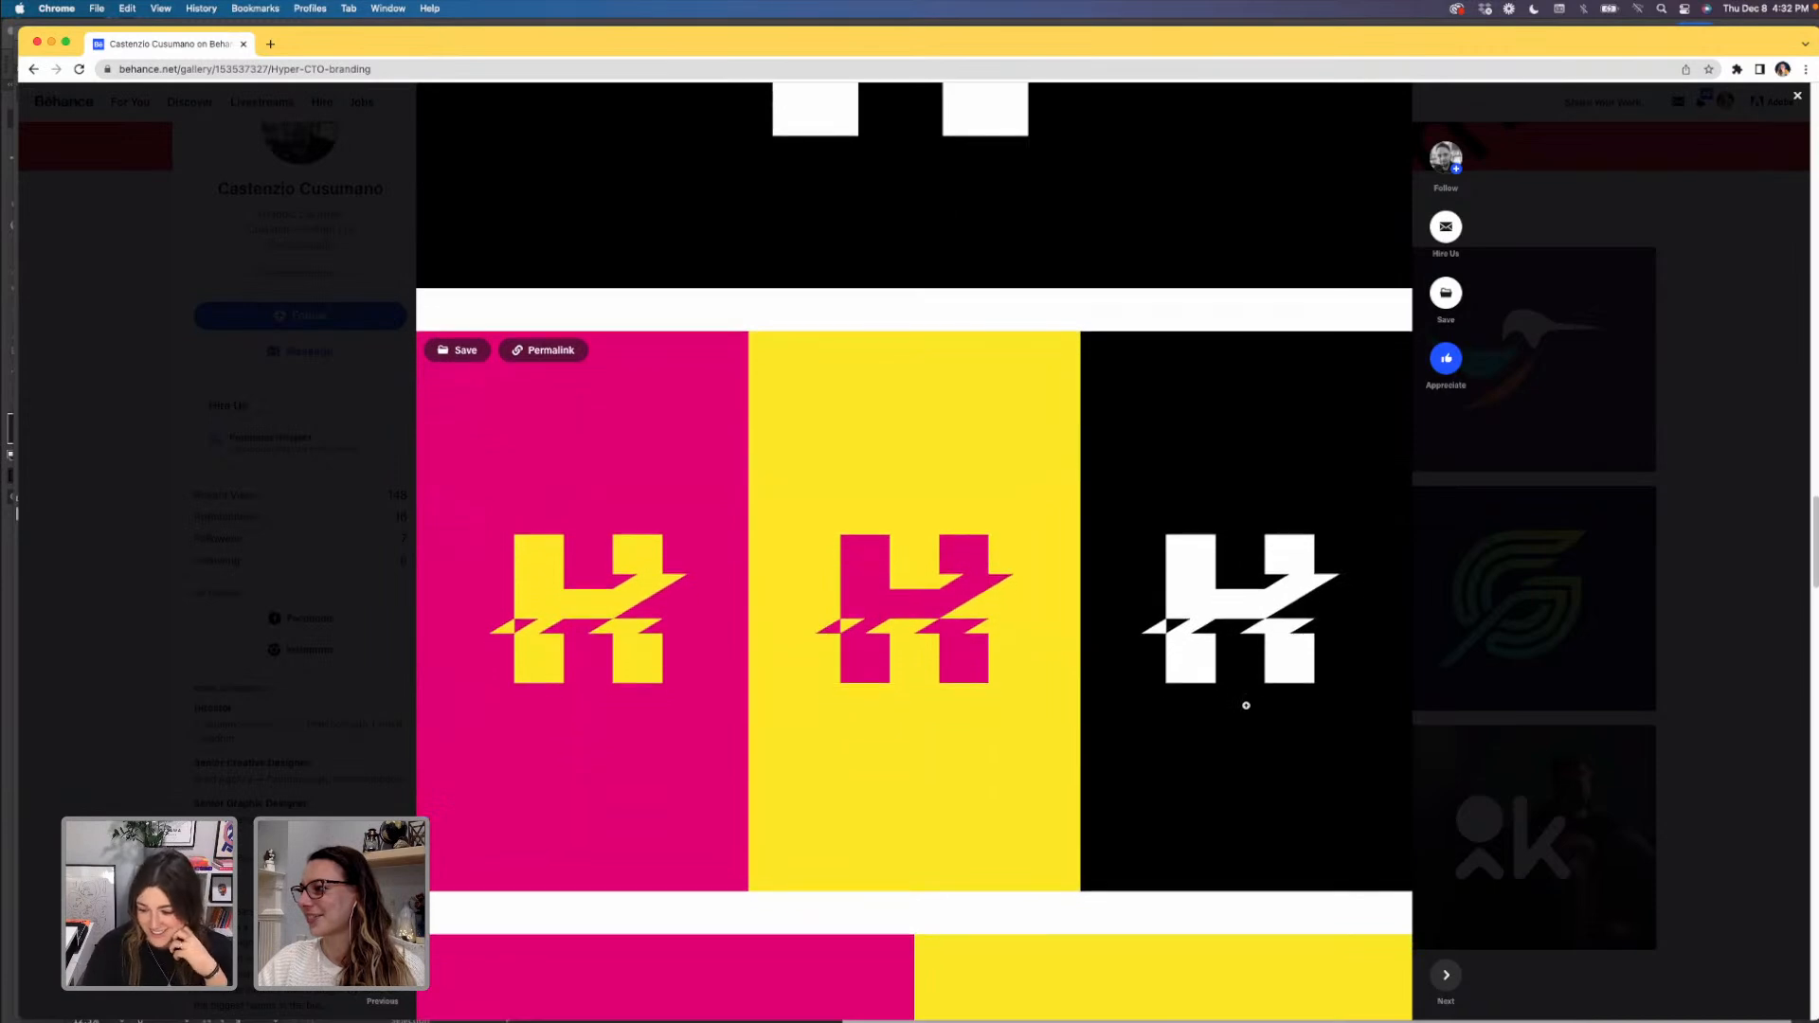
scroll(1245, 705, down, 2)
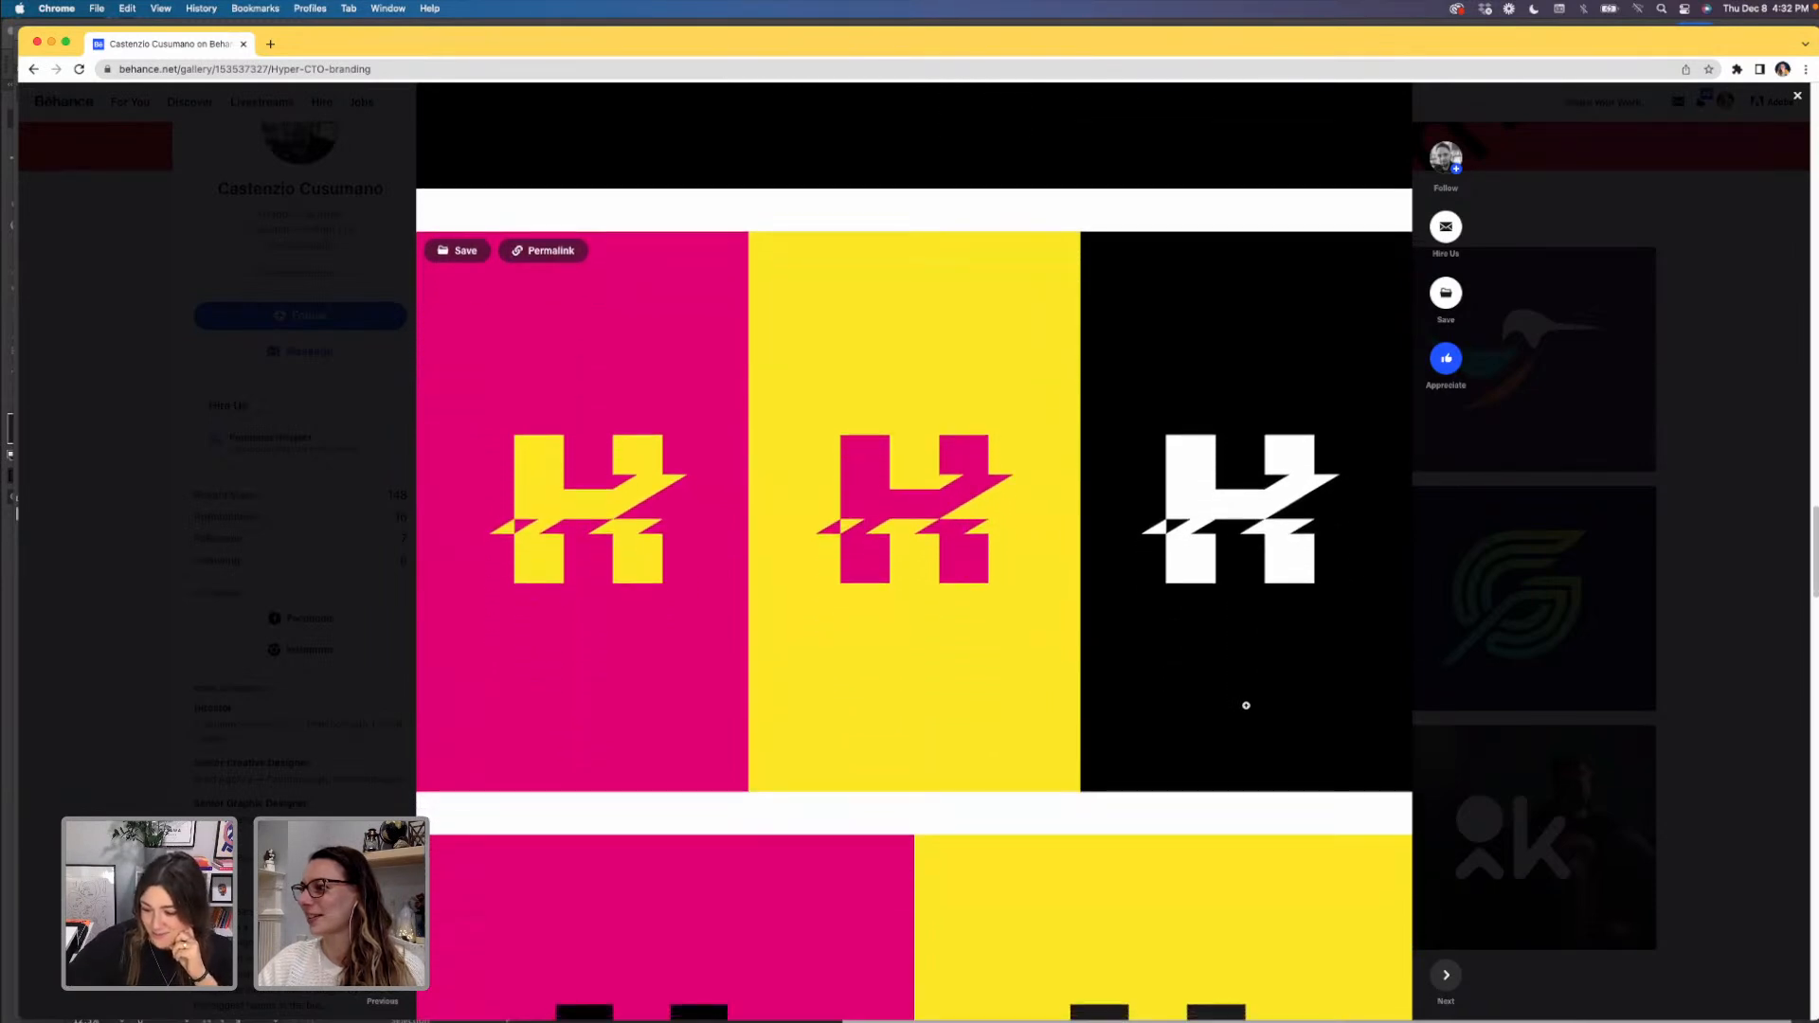
scroll(1245, 704, down, 4)
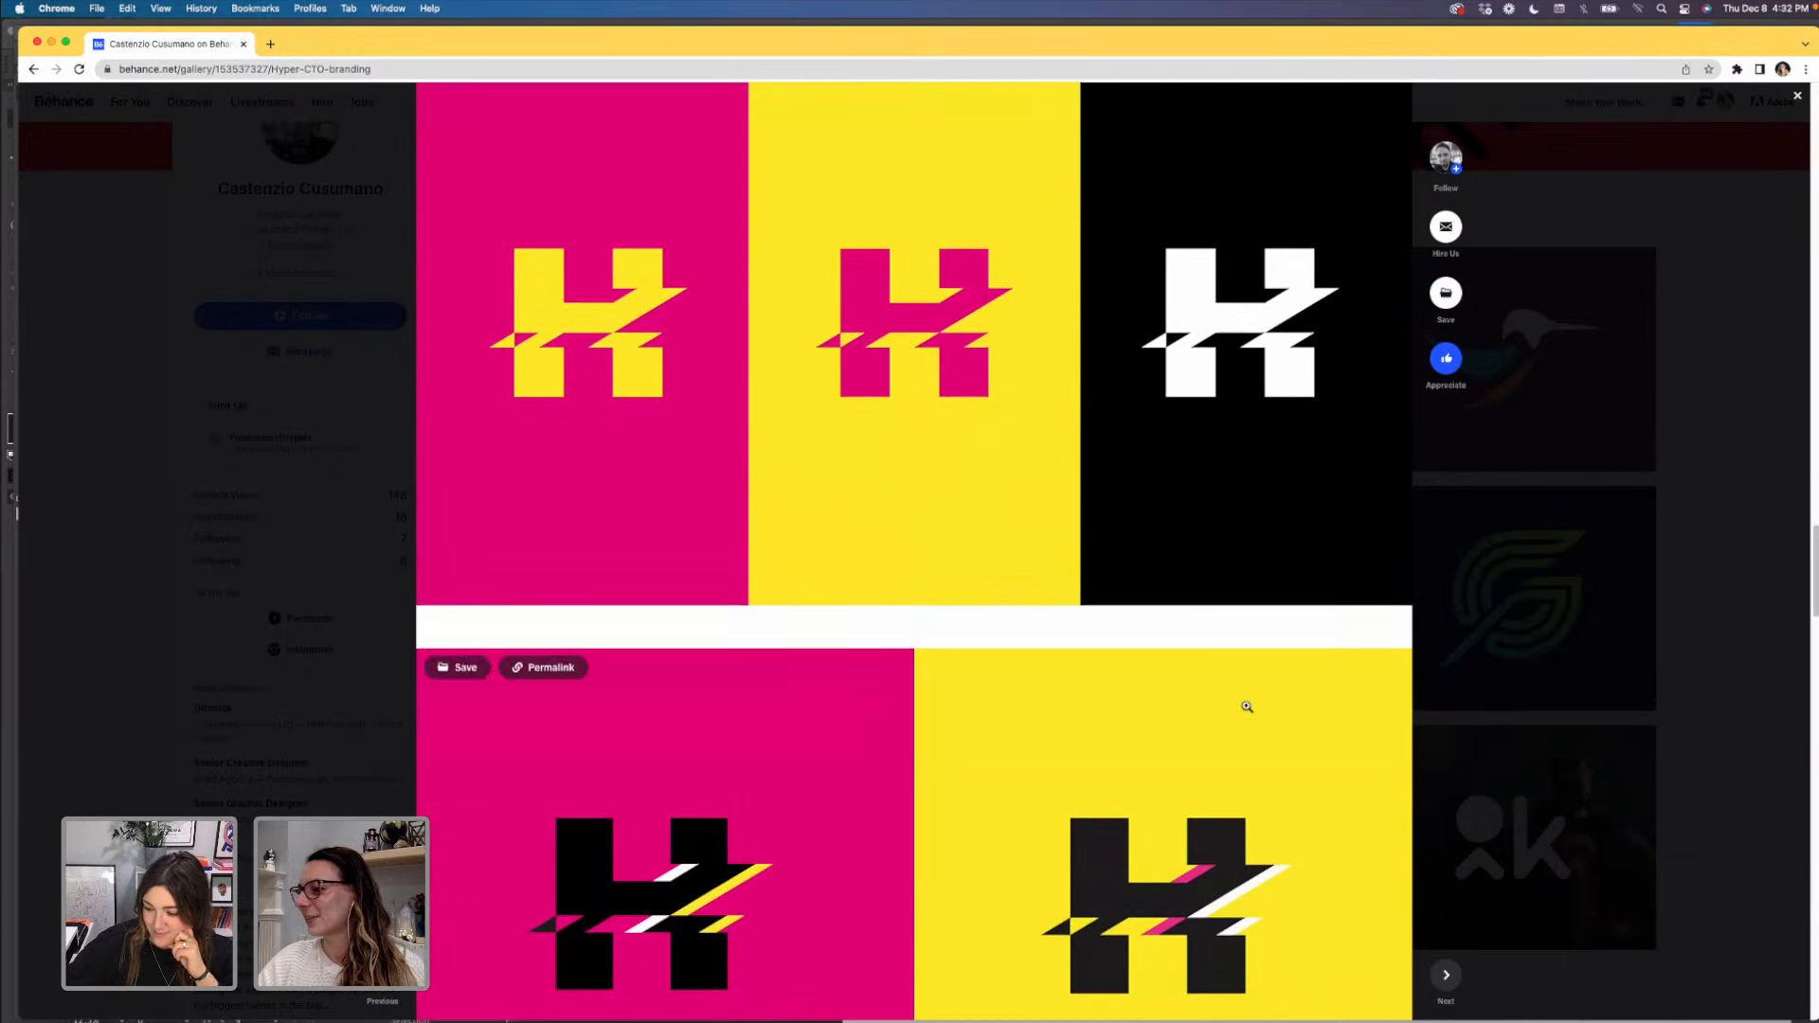
- Compare the multicolour H logo versions with accent stripes on the pink, yellow and black backgrounds
scroll(1247, 706, down, 3)
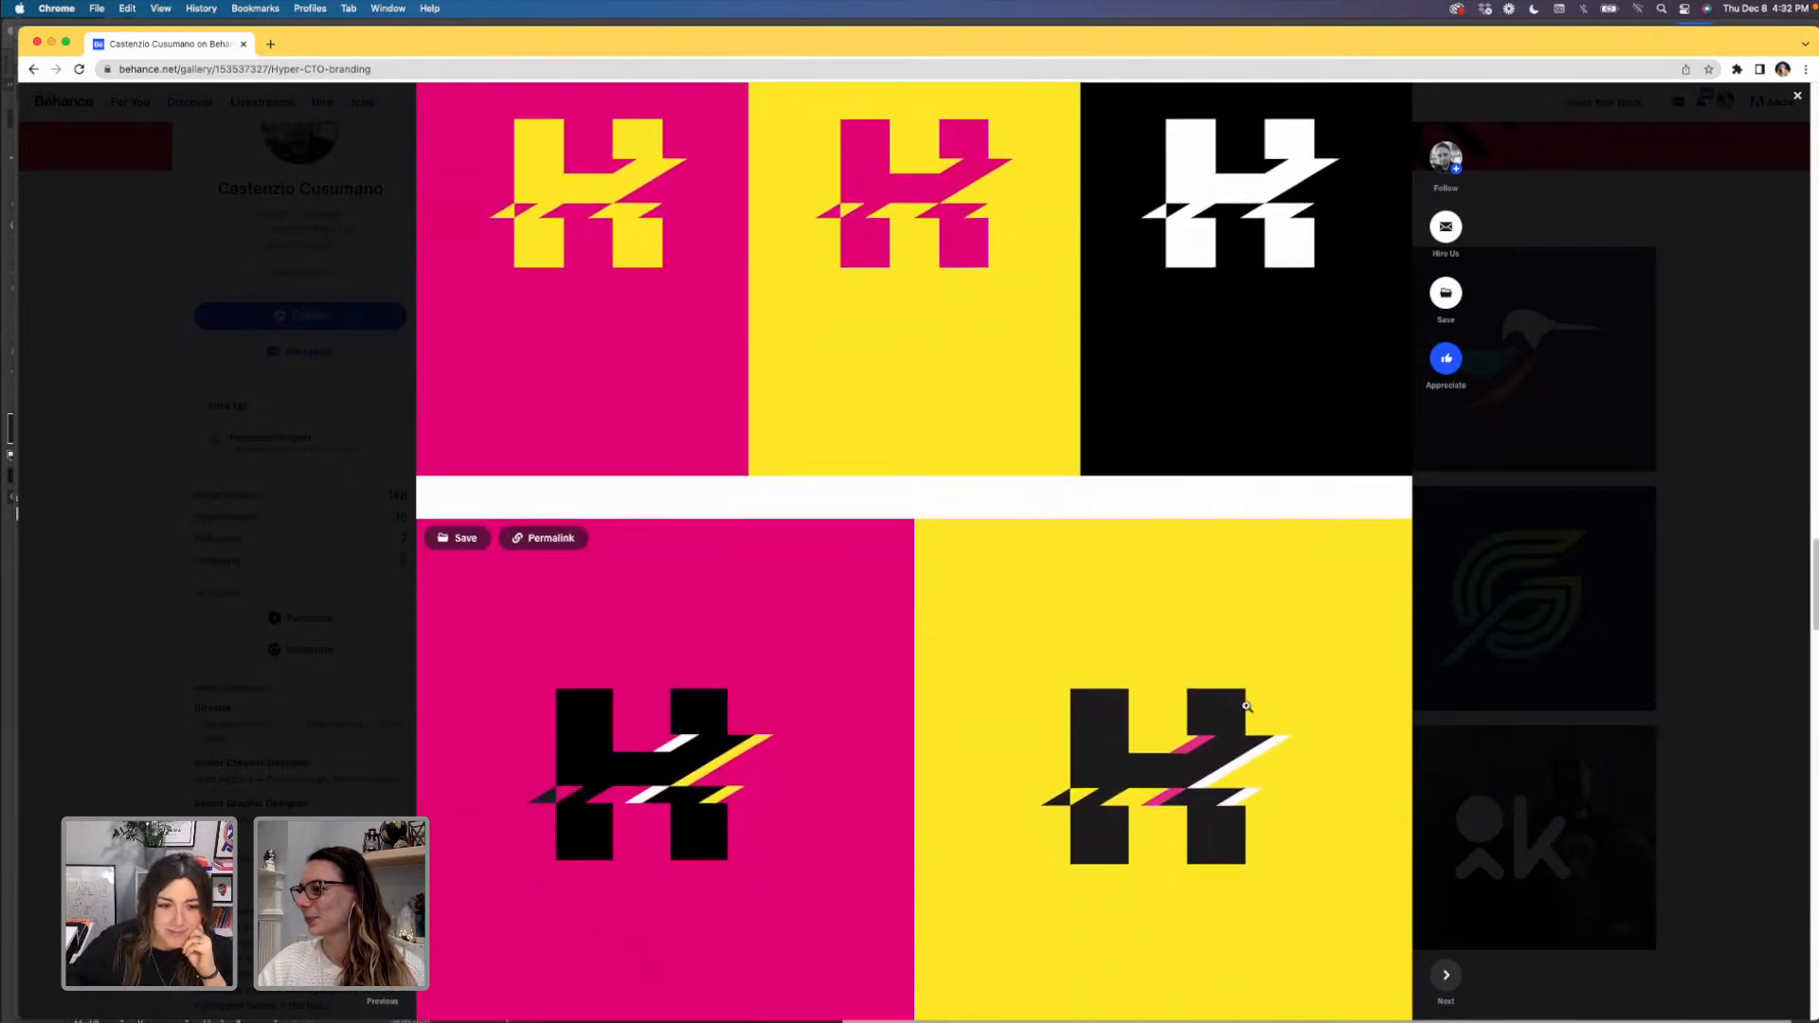
scroll(1247, 706, down, 8)
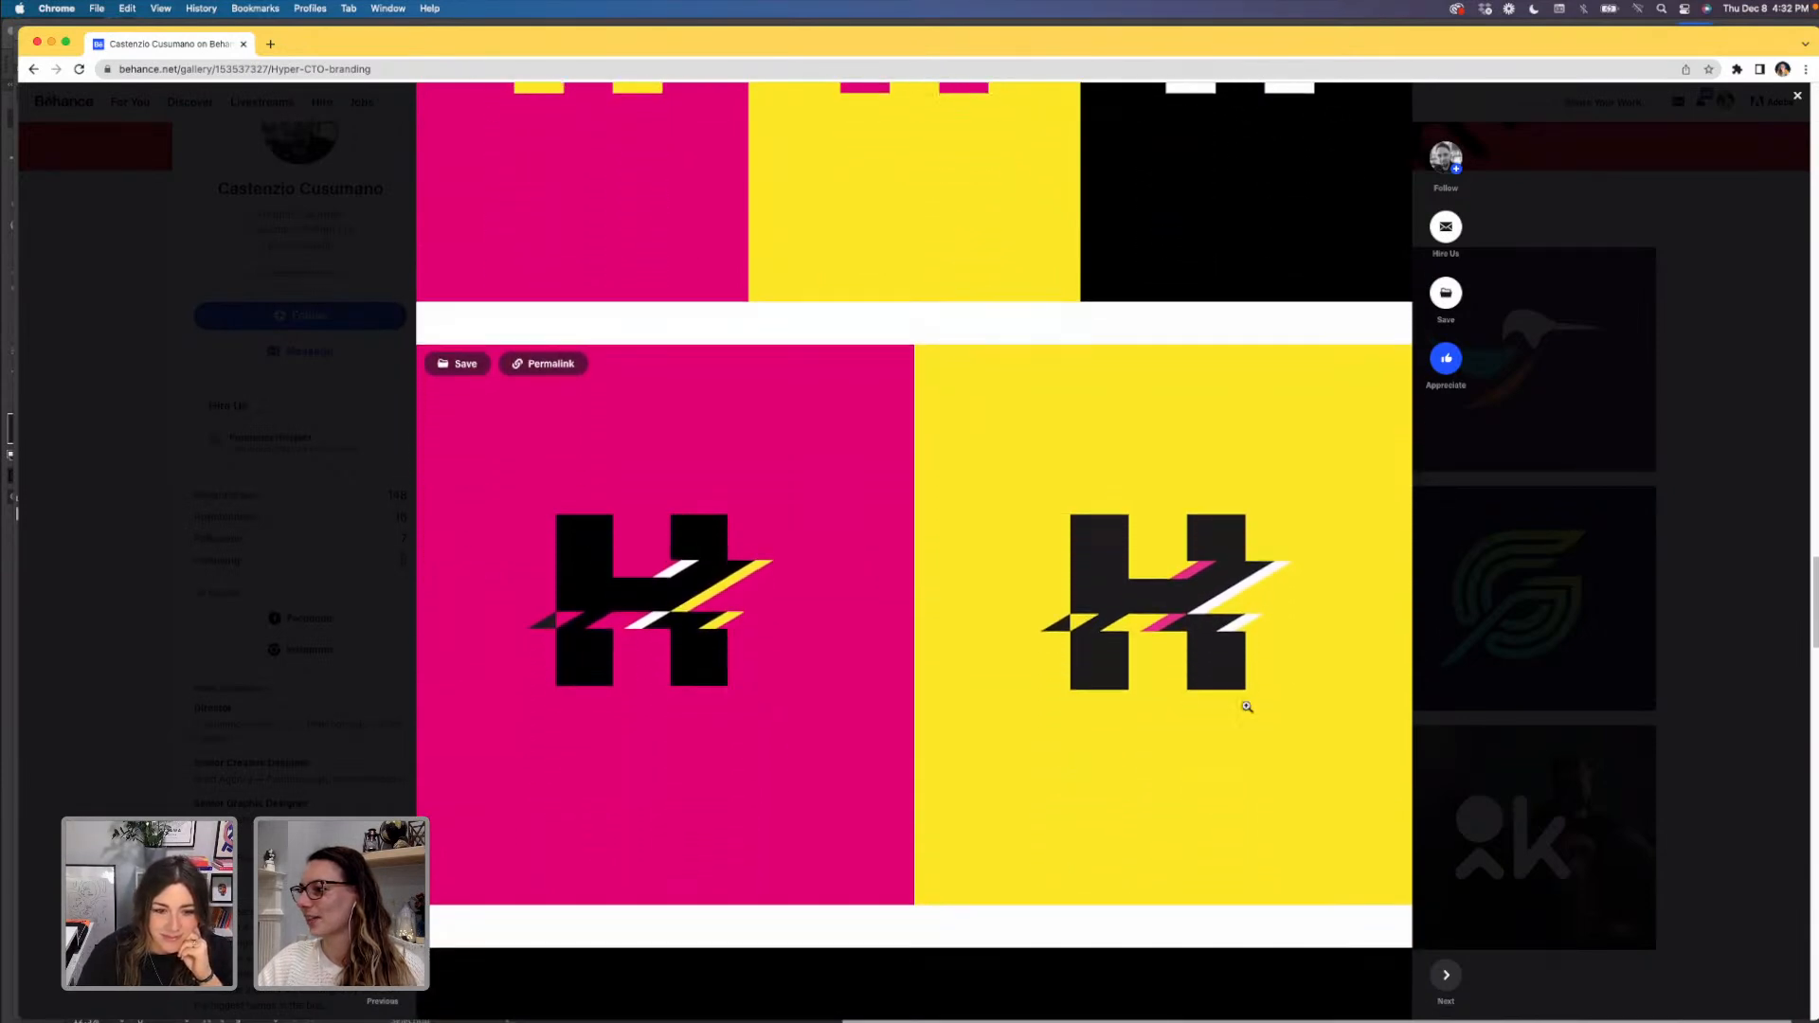
scroll(1246, 705, down, 3)
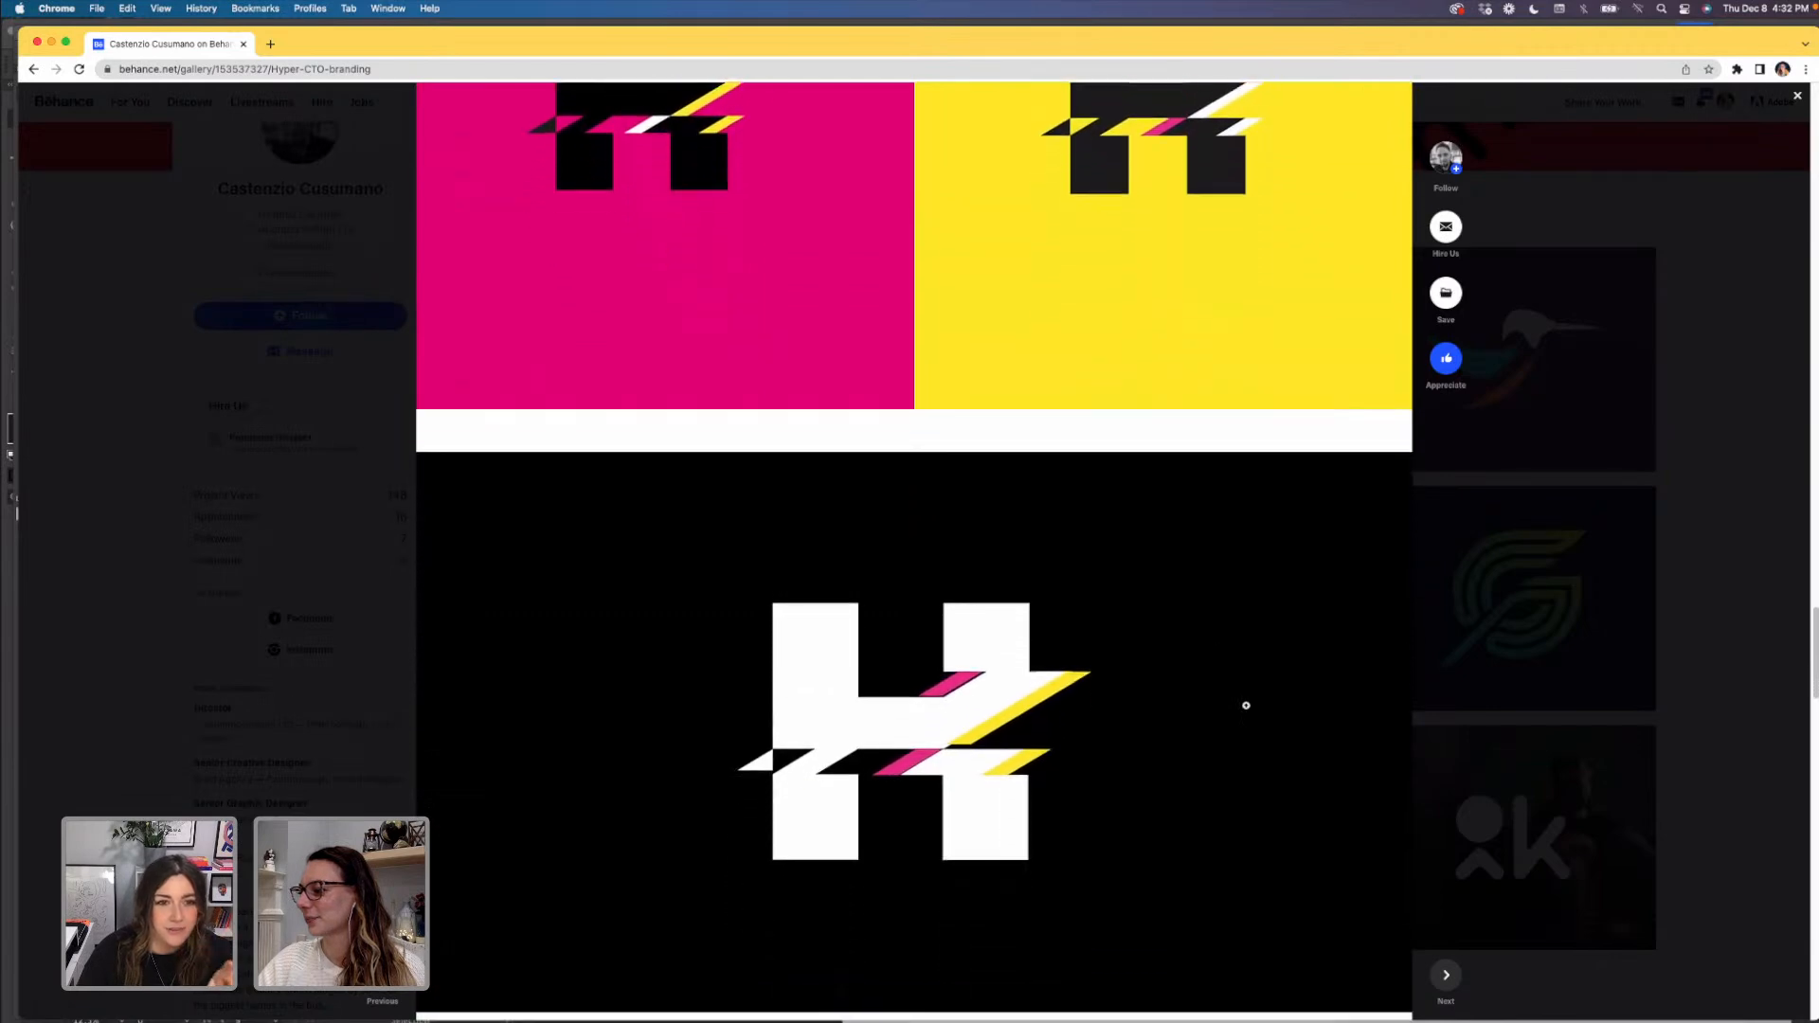
scroll(1246, 705, down, 1)
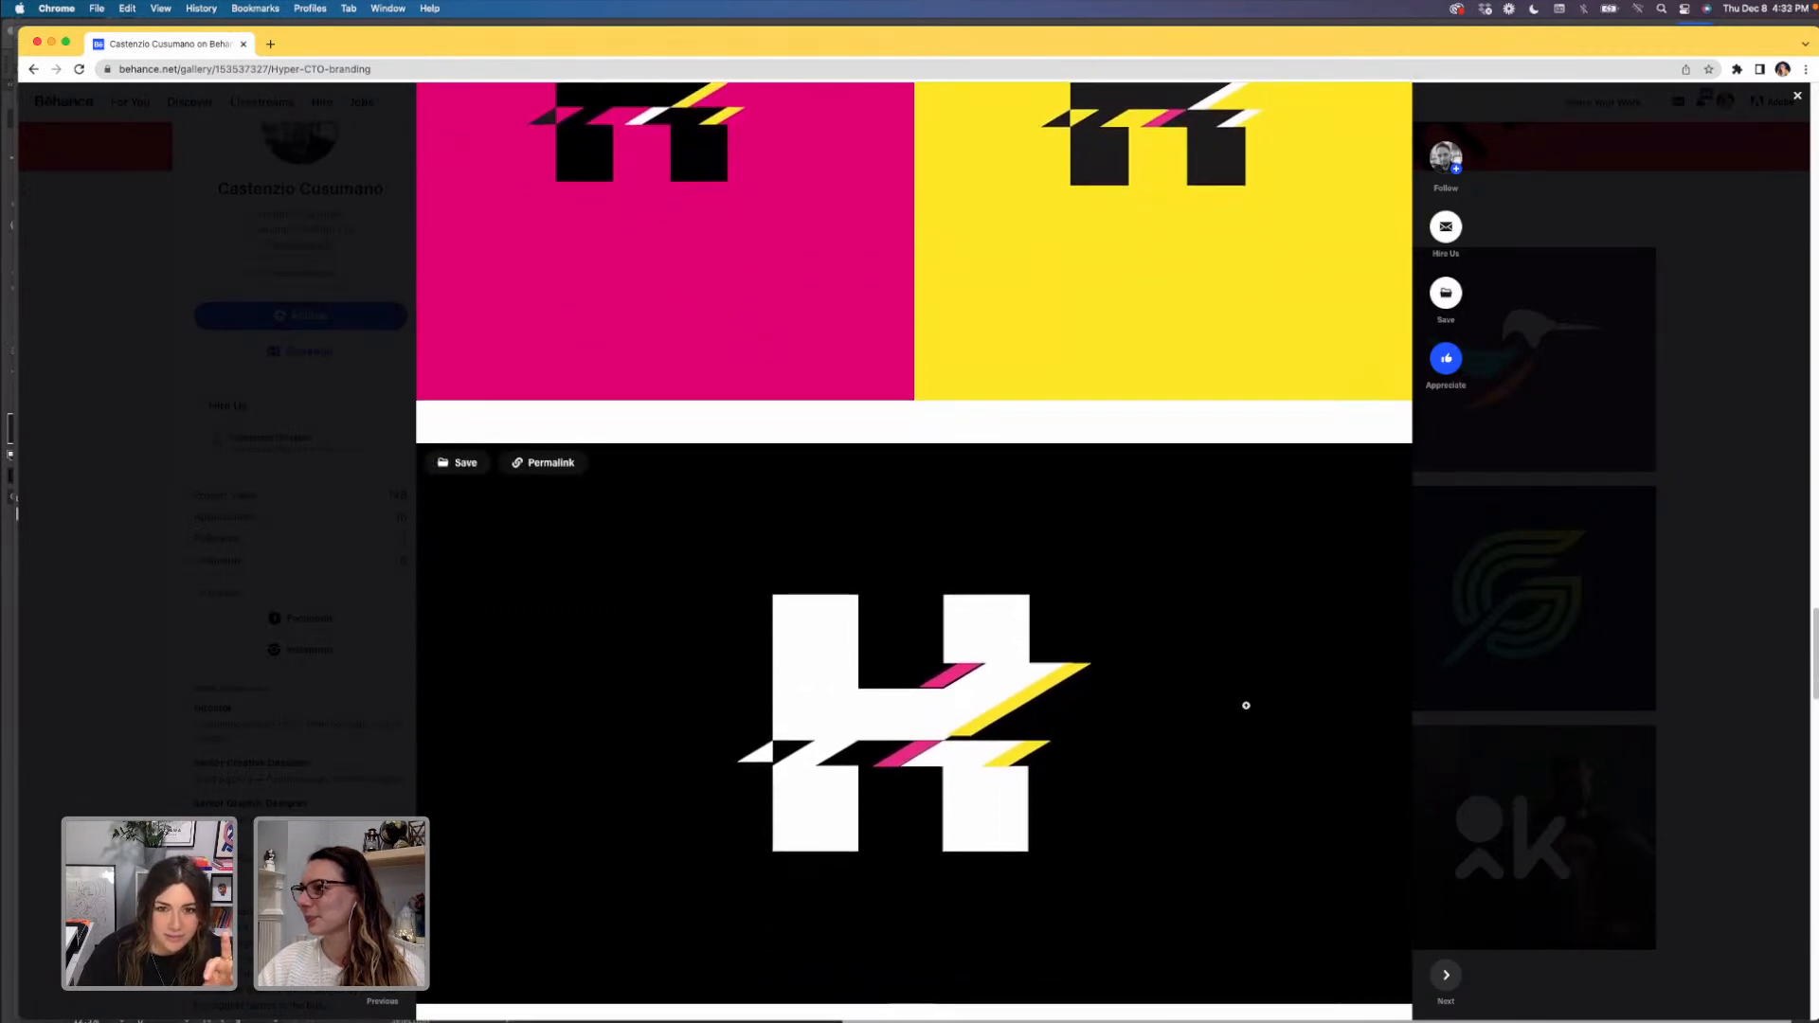
scroll(1246, 705, up, 8)
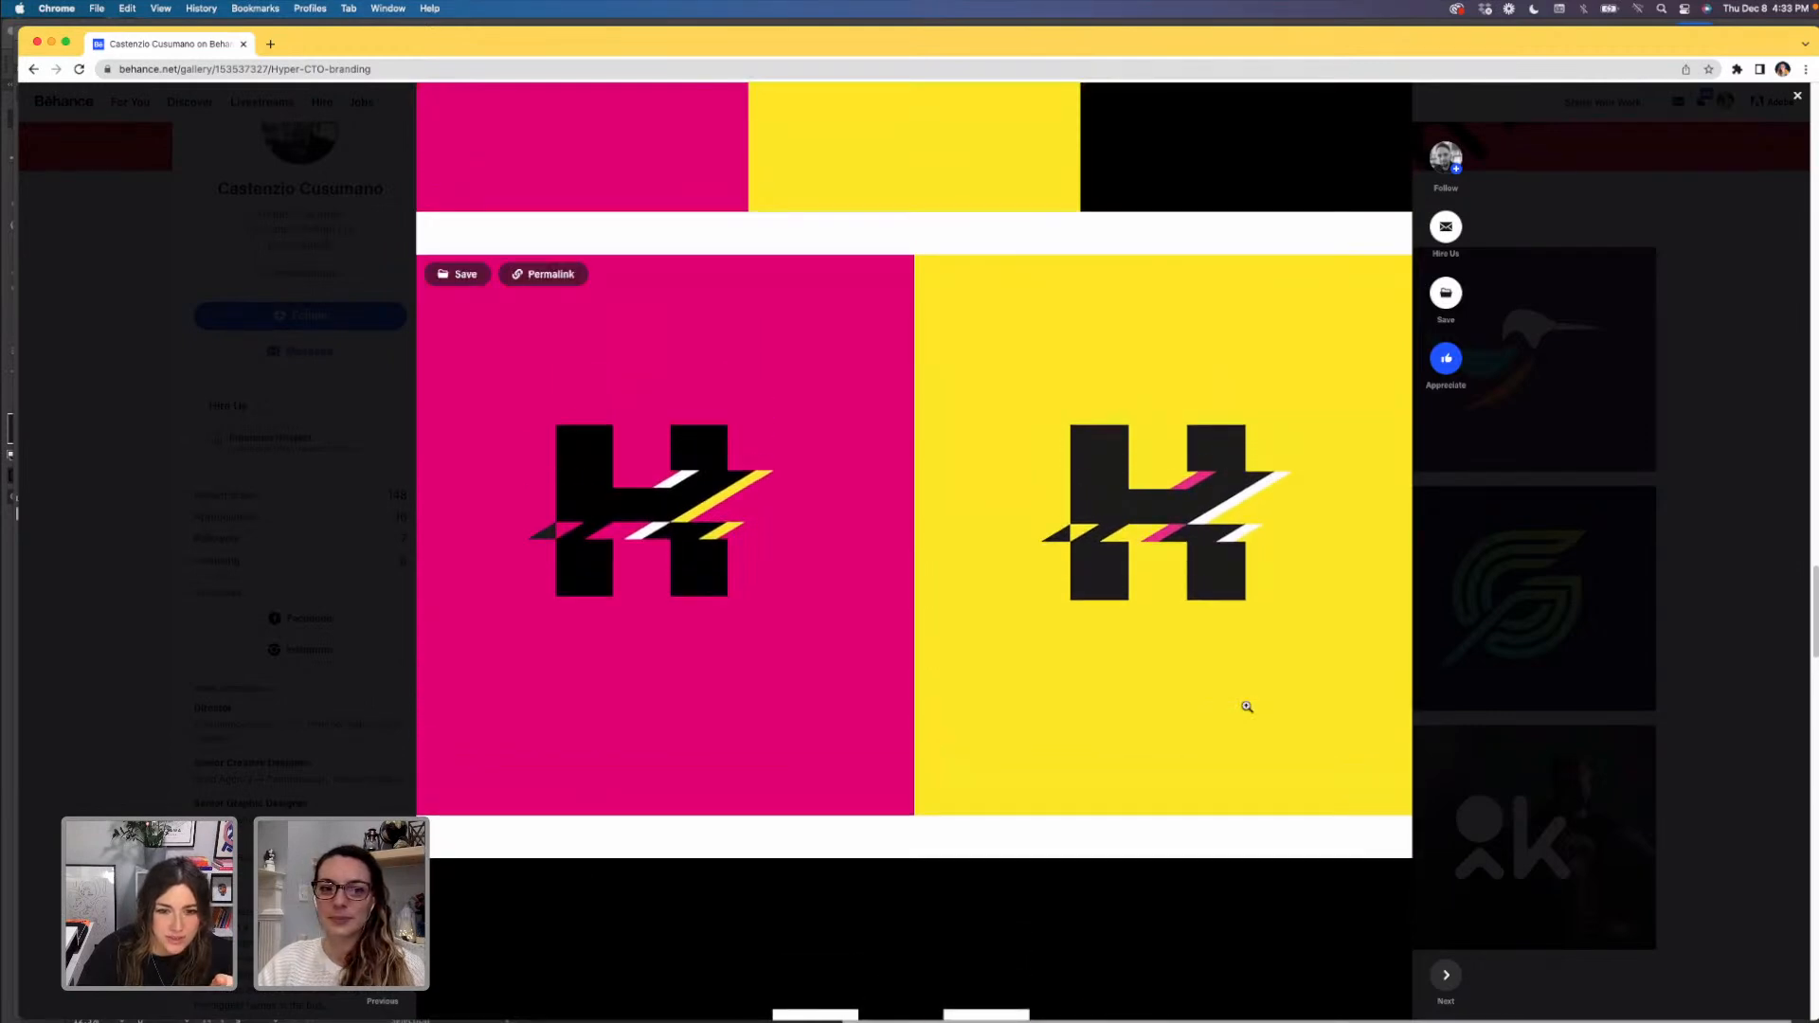
scroll(1246, 706, down, 1)
scroll(1246, 706, down, 1)
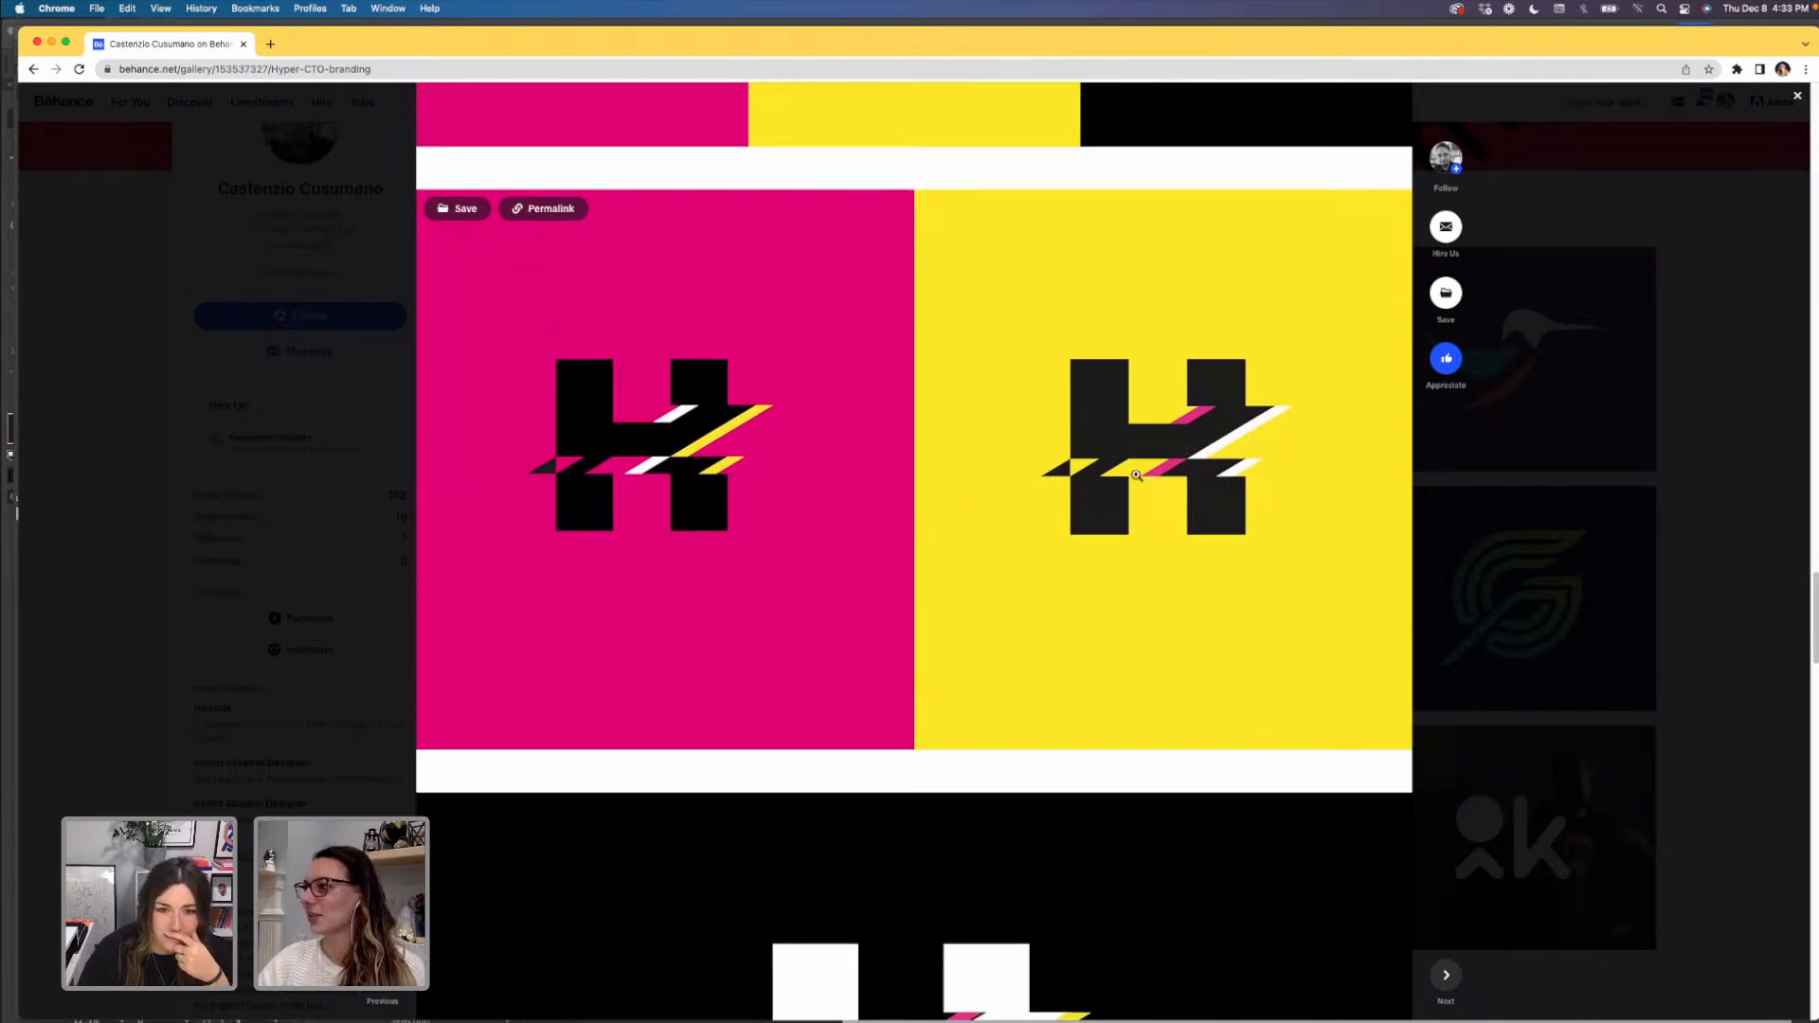
- Examine the white H logo with pink and yellow accents on black and the hypercto portrait banner with diagonal stripes
scroll(1253, 563, down, 2)
scroll(1254, 562, down, 5)
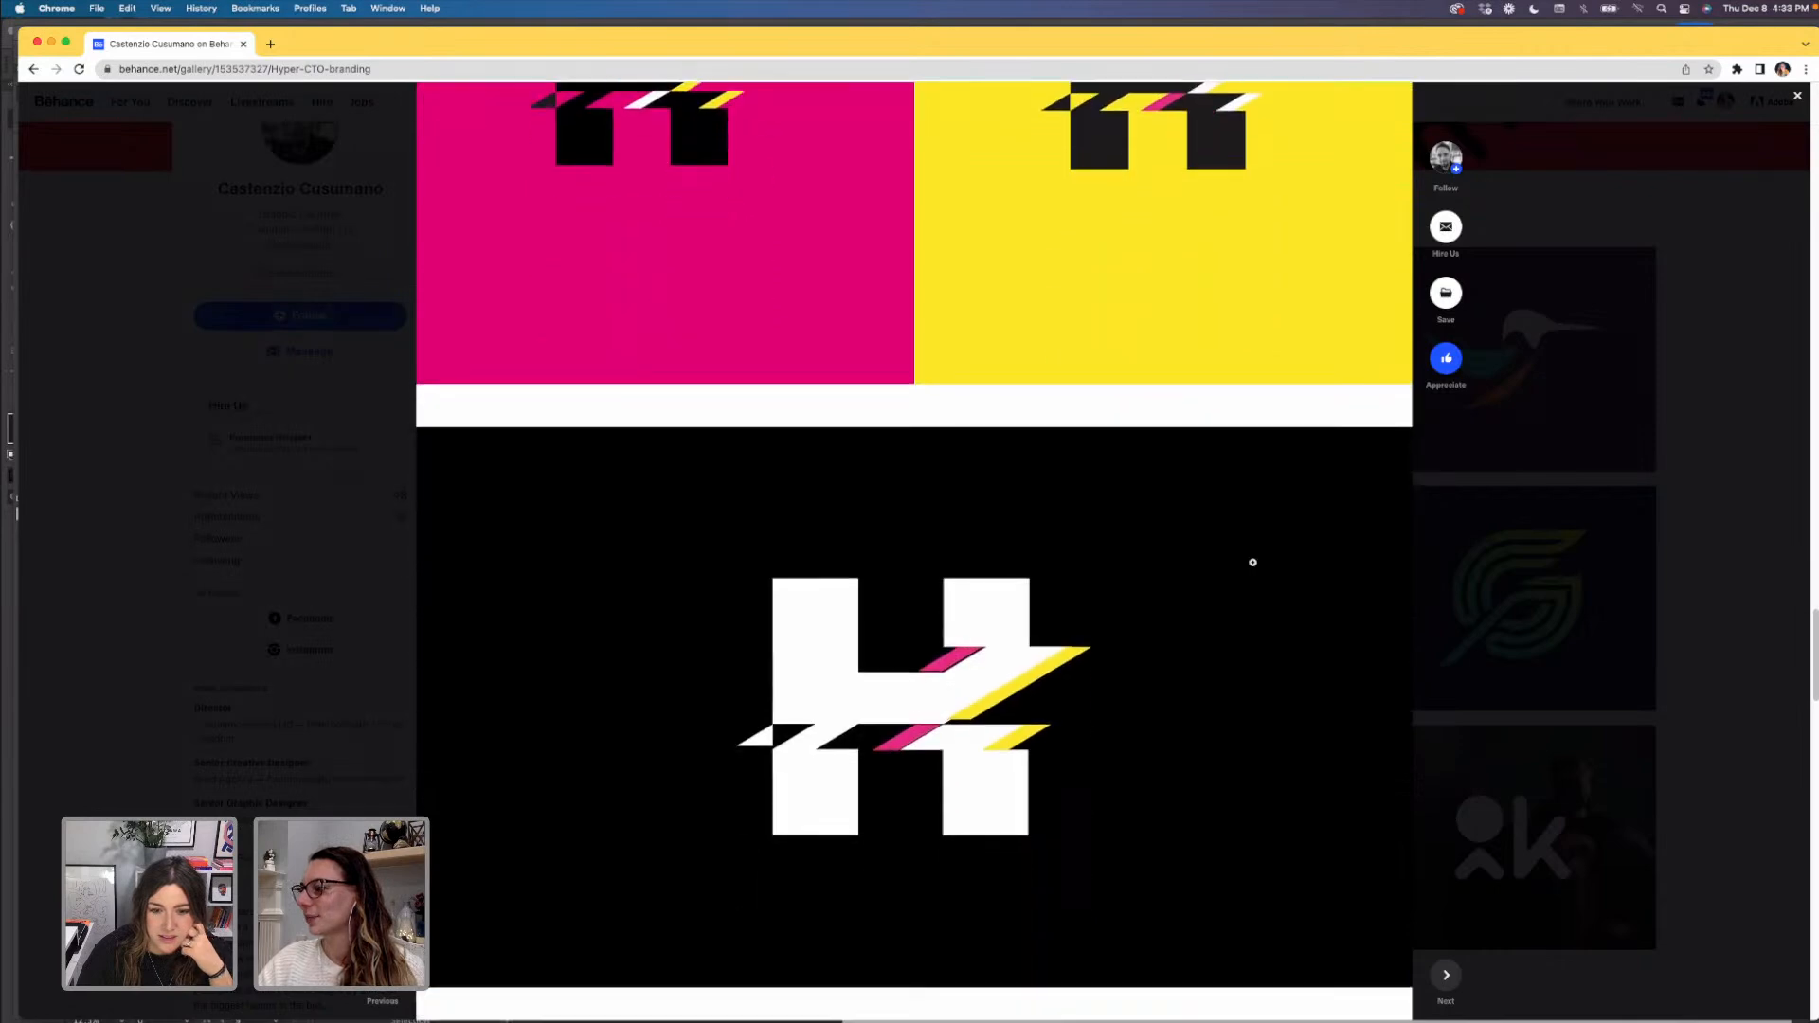
scroll(1252, 562, down, 8)
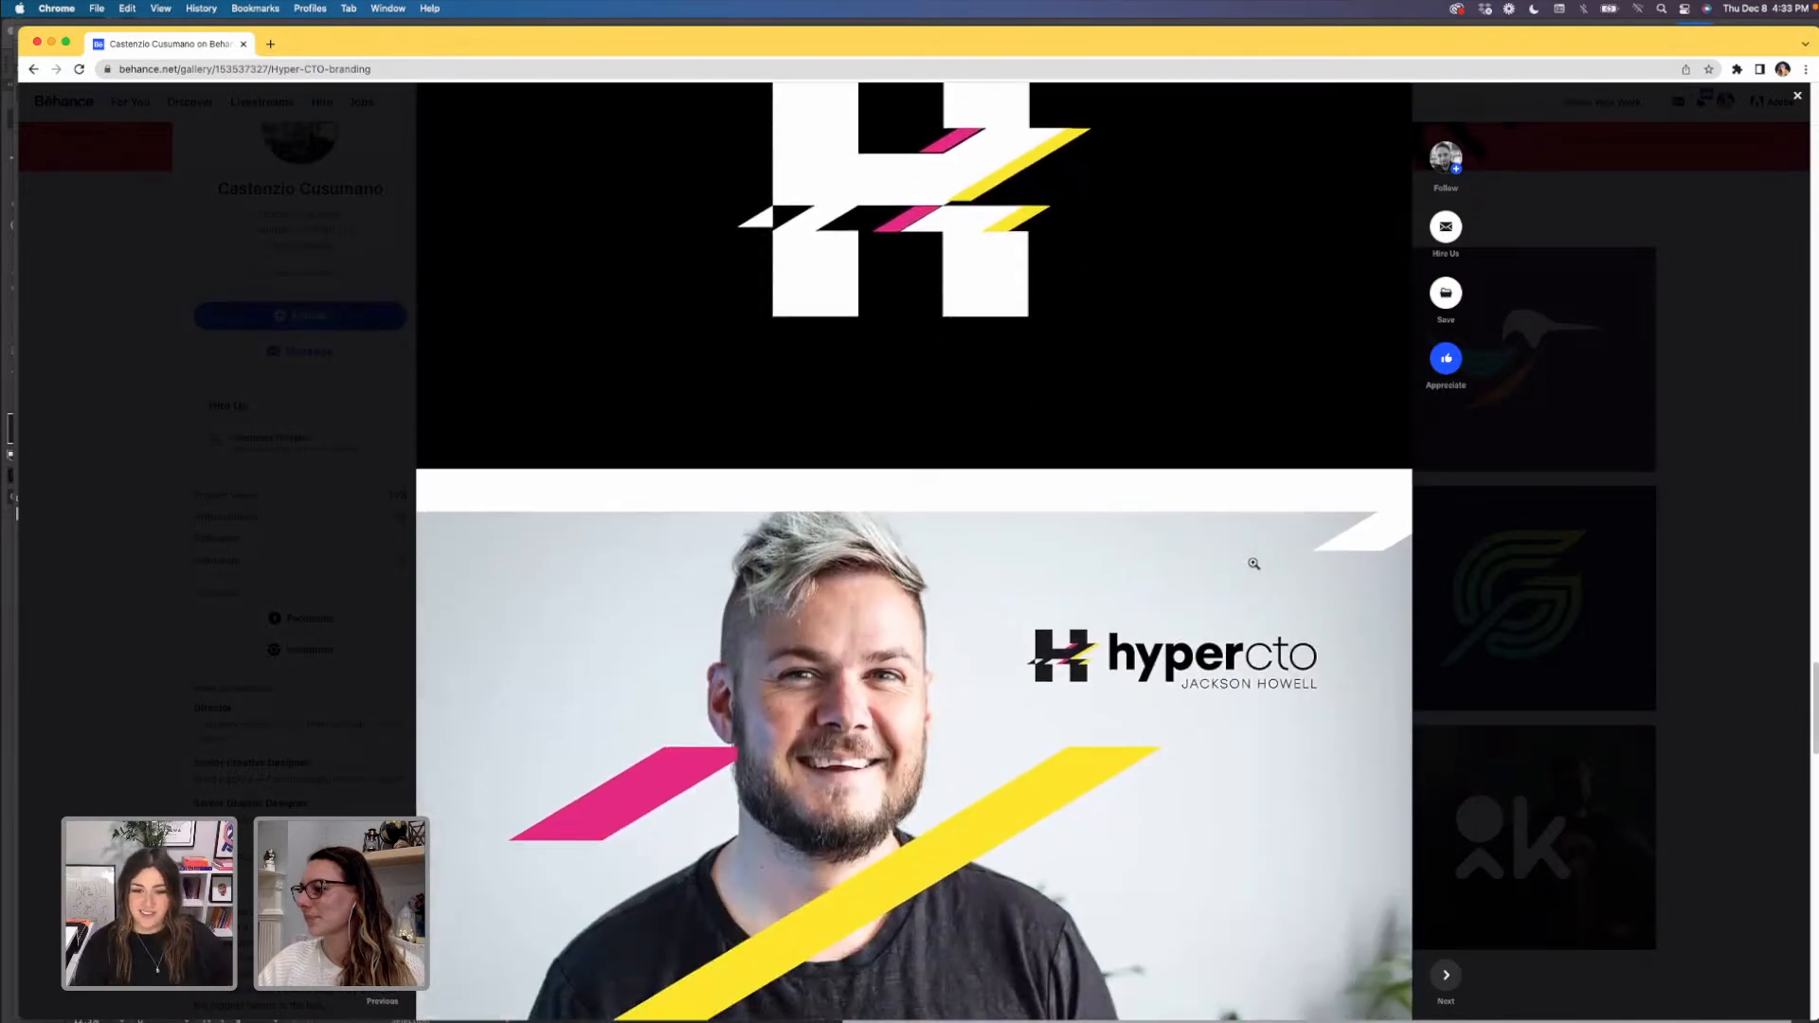
scroll(1253, 563, down, 3)
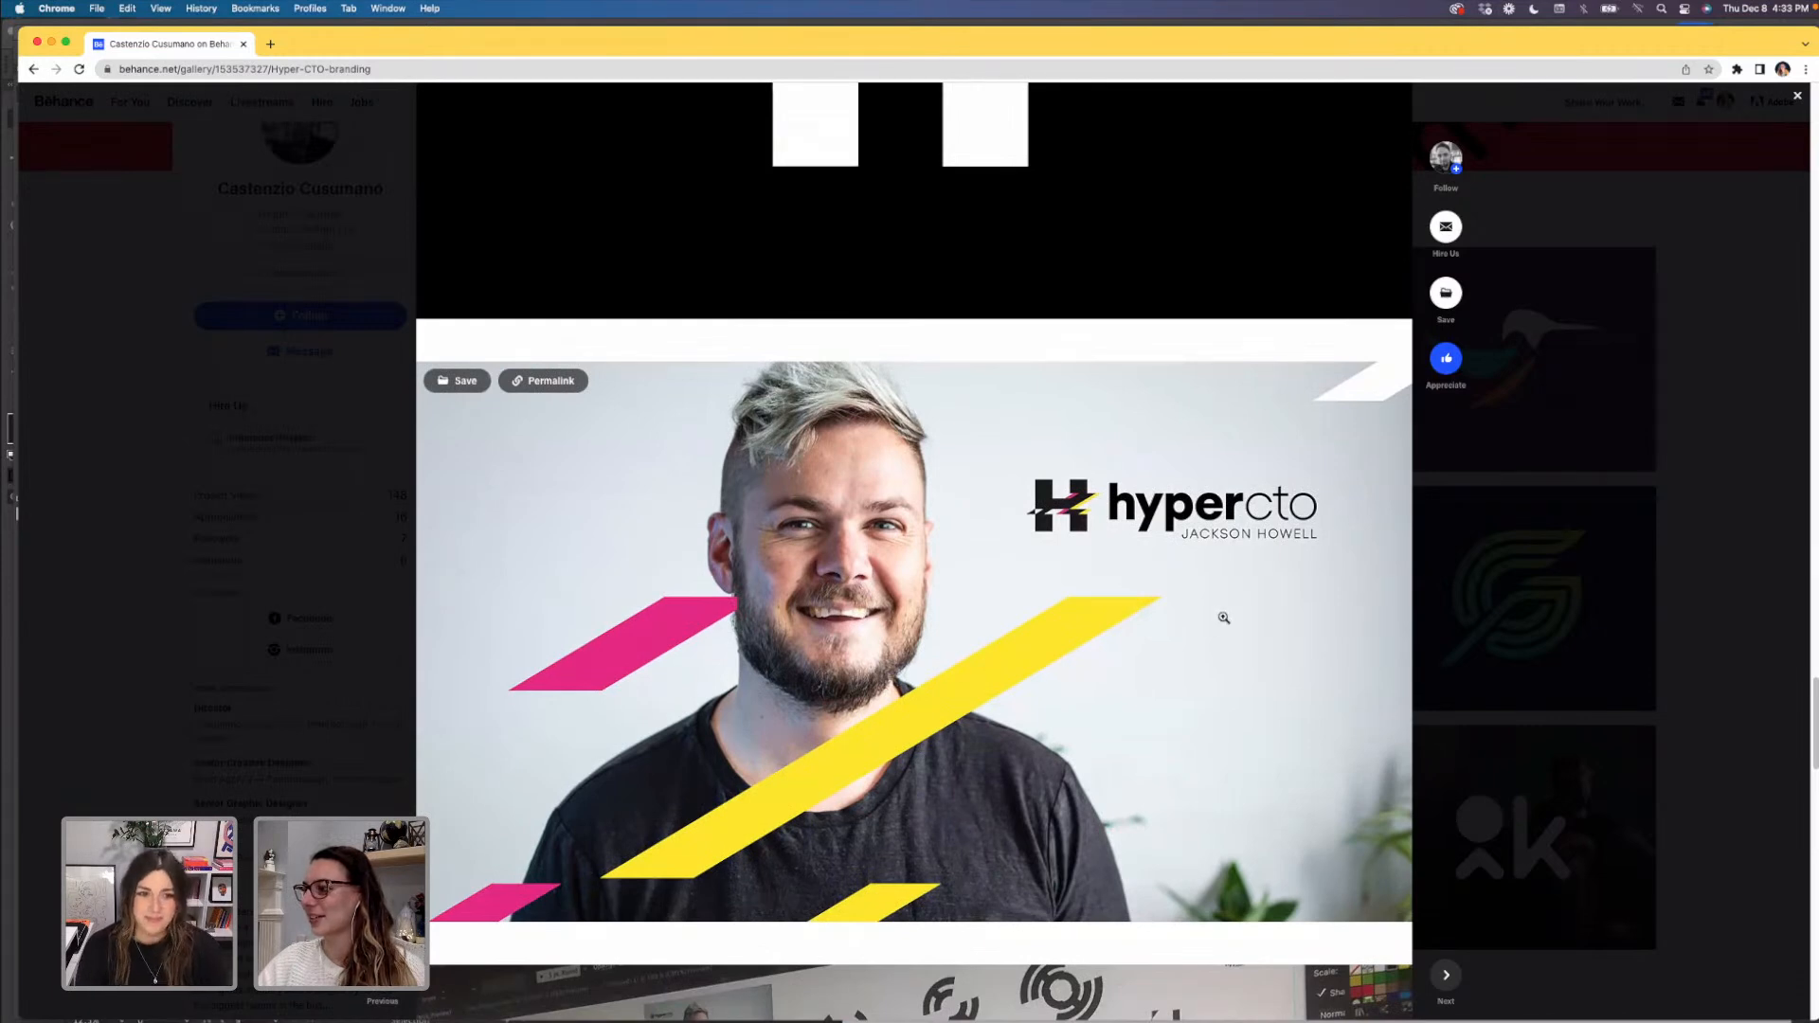
scroll(1223, 618, down, 1)
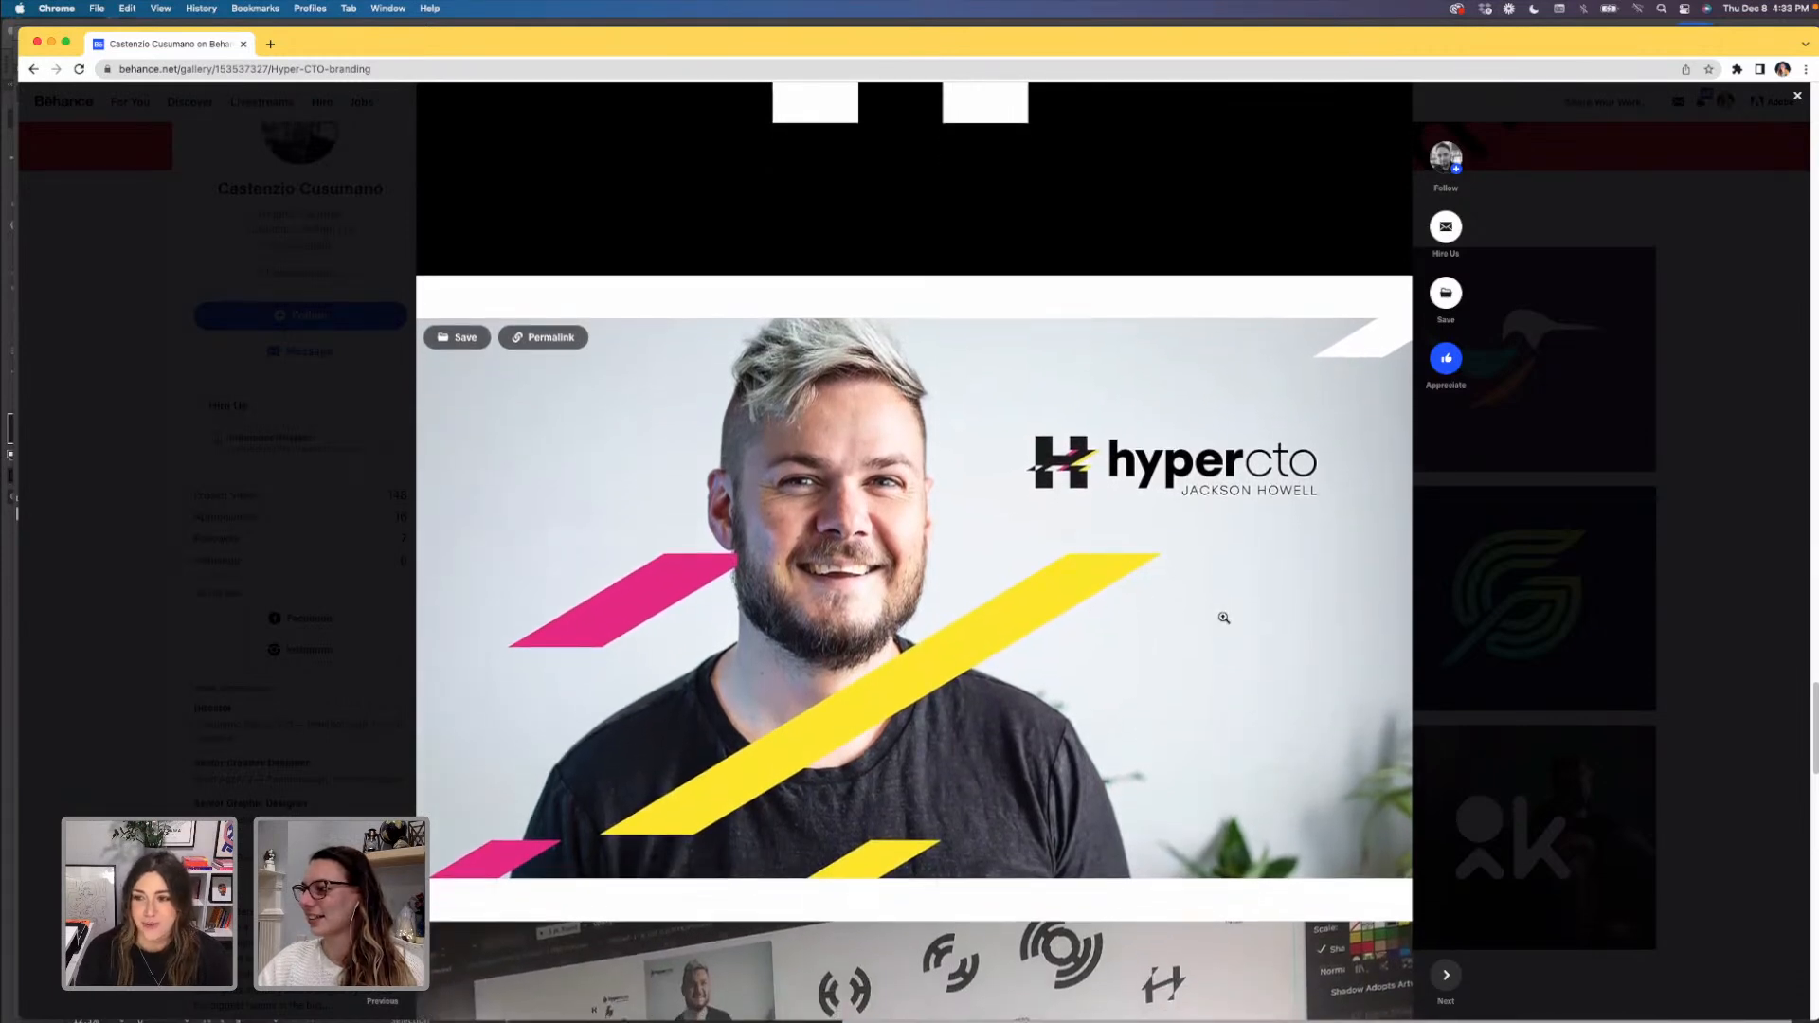
scroll(1223, 618, down, 2)
scroll(1223, 618, down, 1)
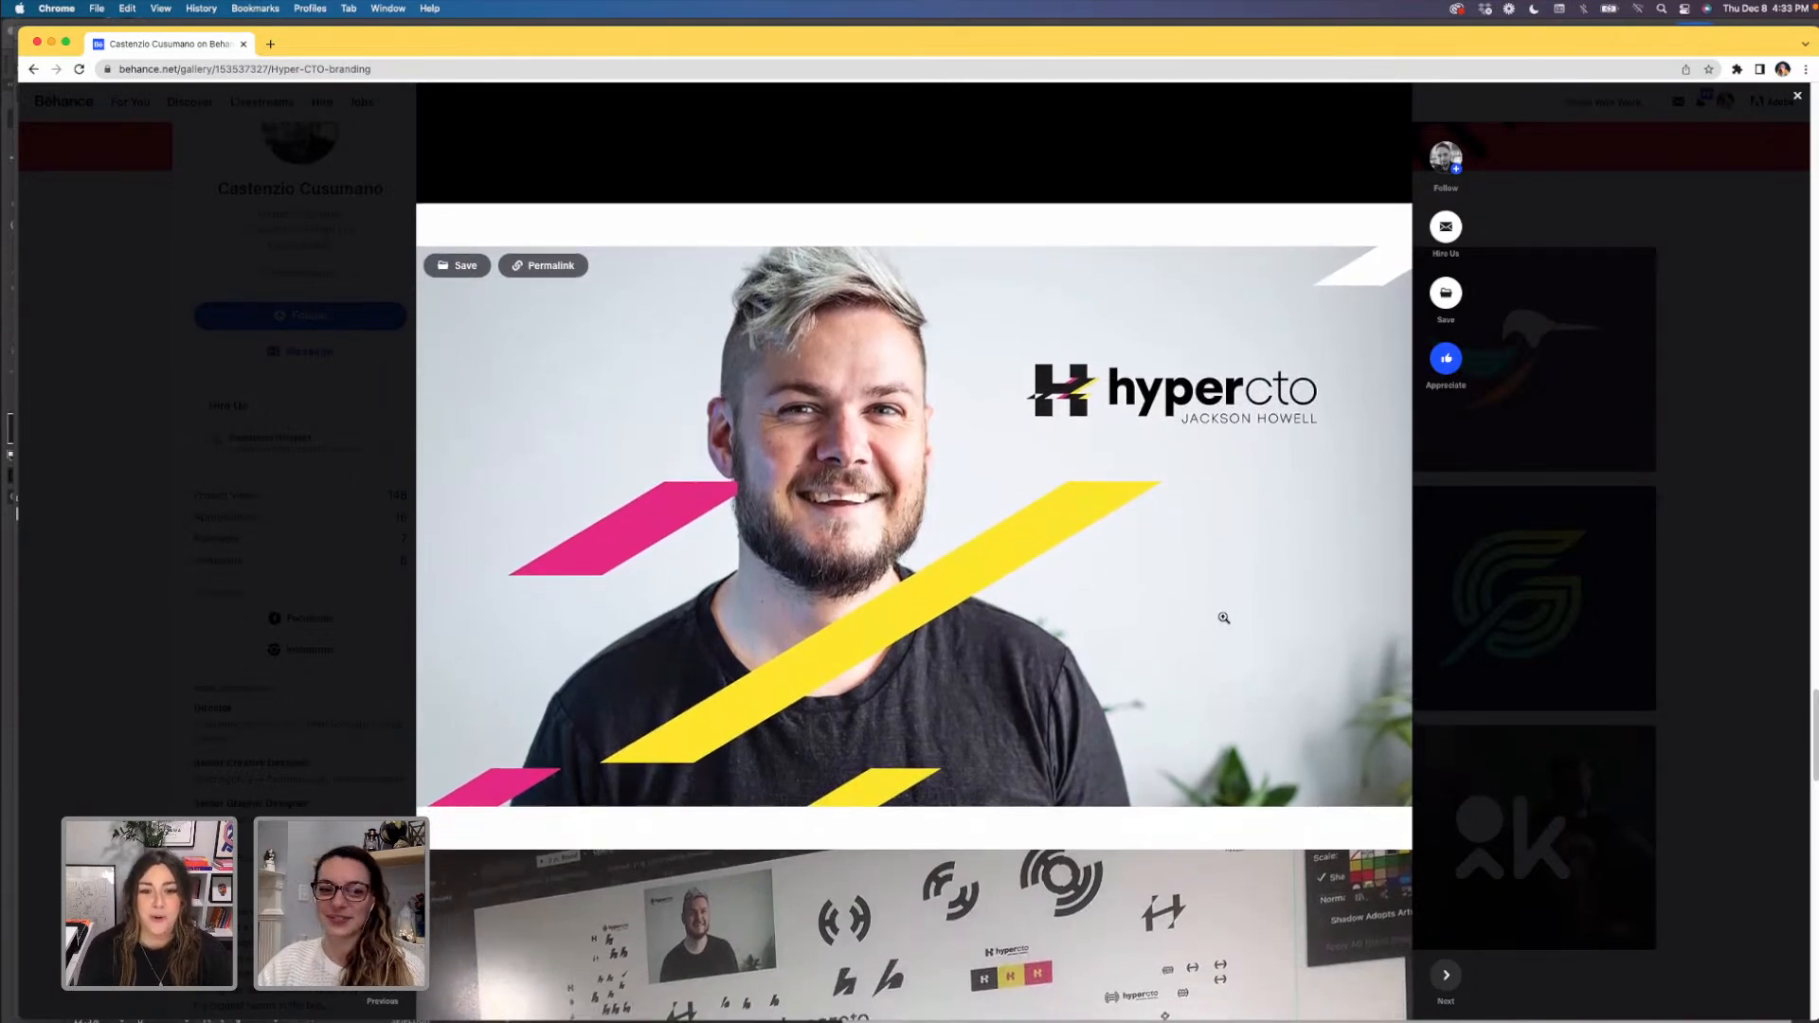
- Examine the photo of the on-screen artboard filled with hypercto logo iterations and colour trials
scroll(1223, 618, down, 5)
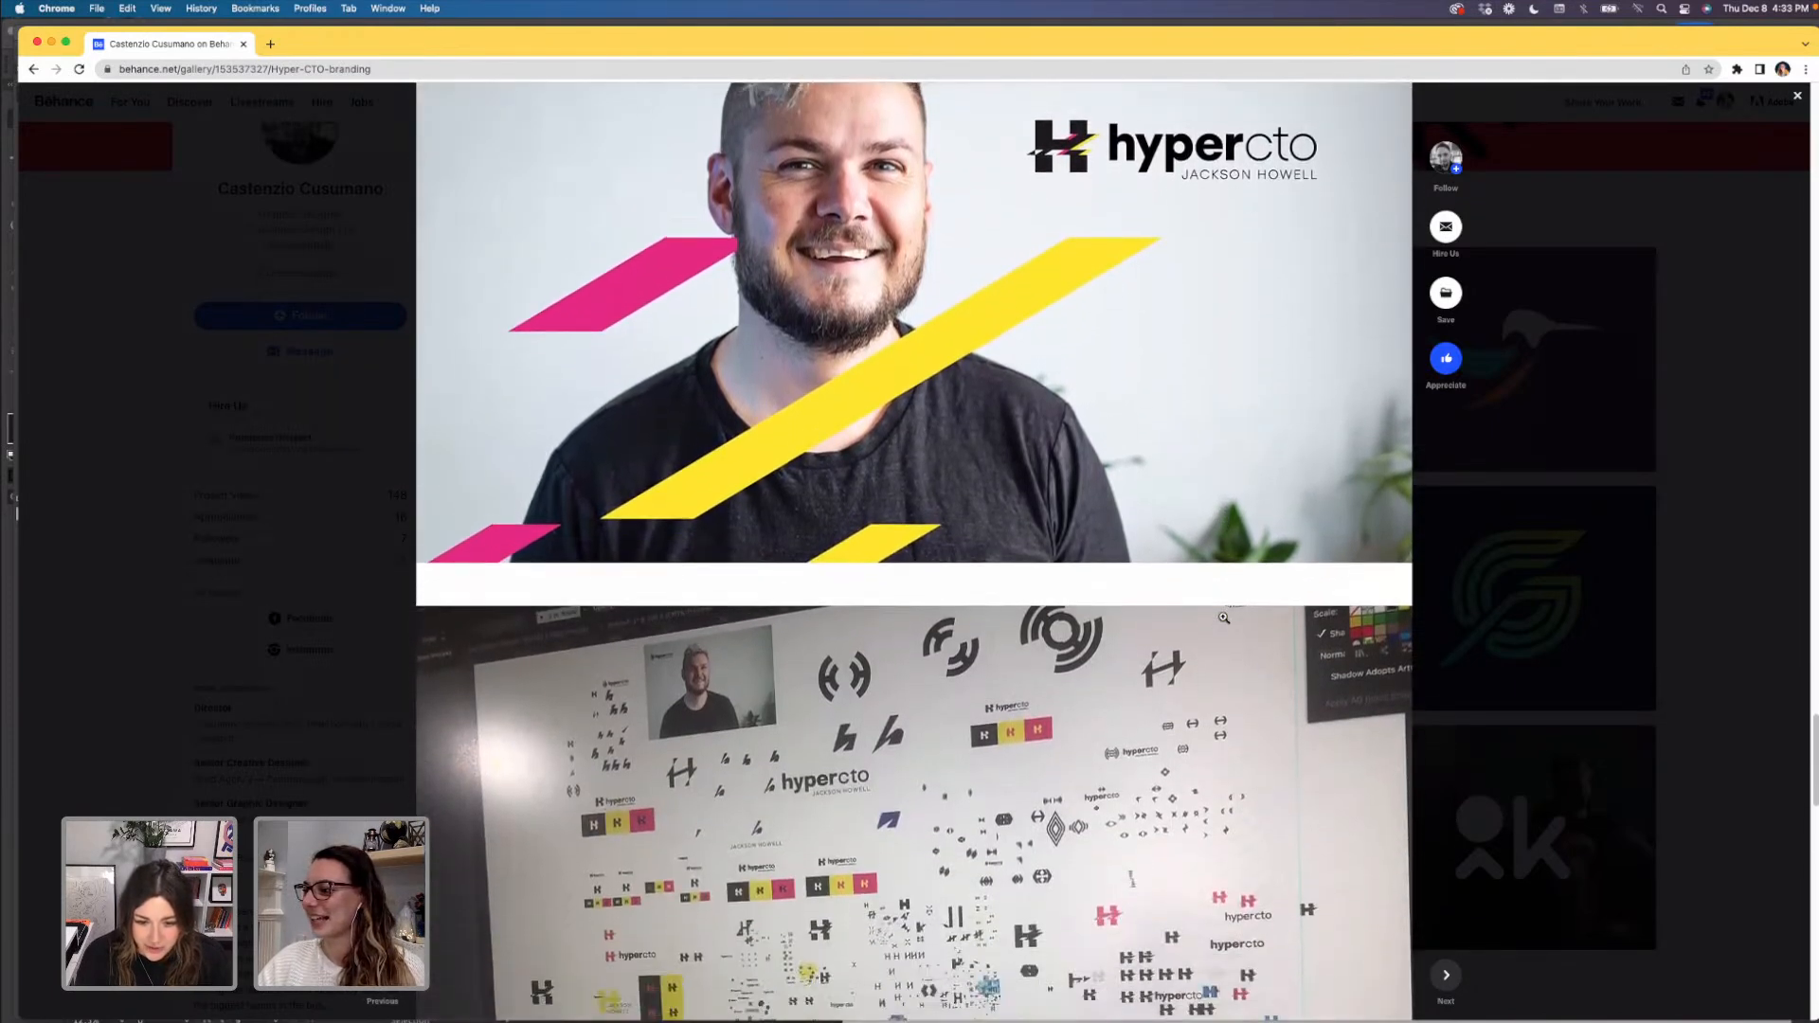
scroll(1223, 618, down, 4)
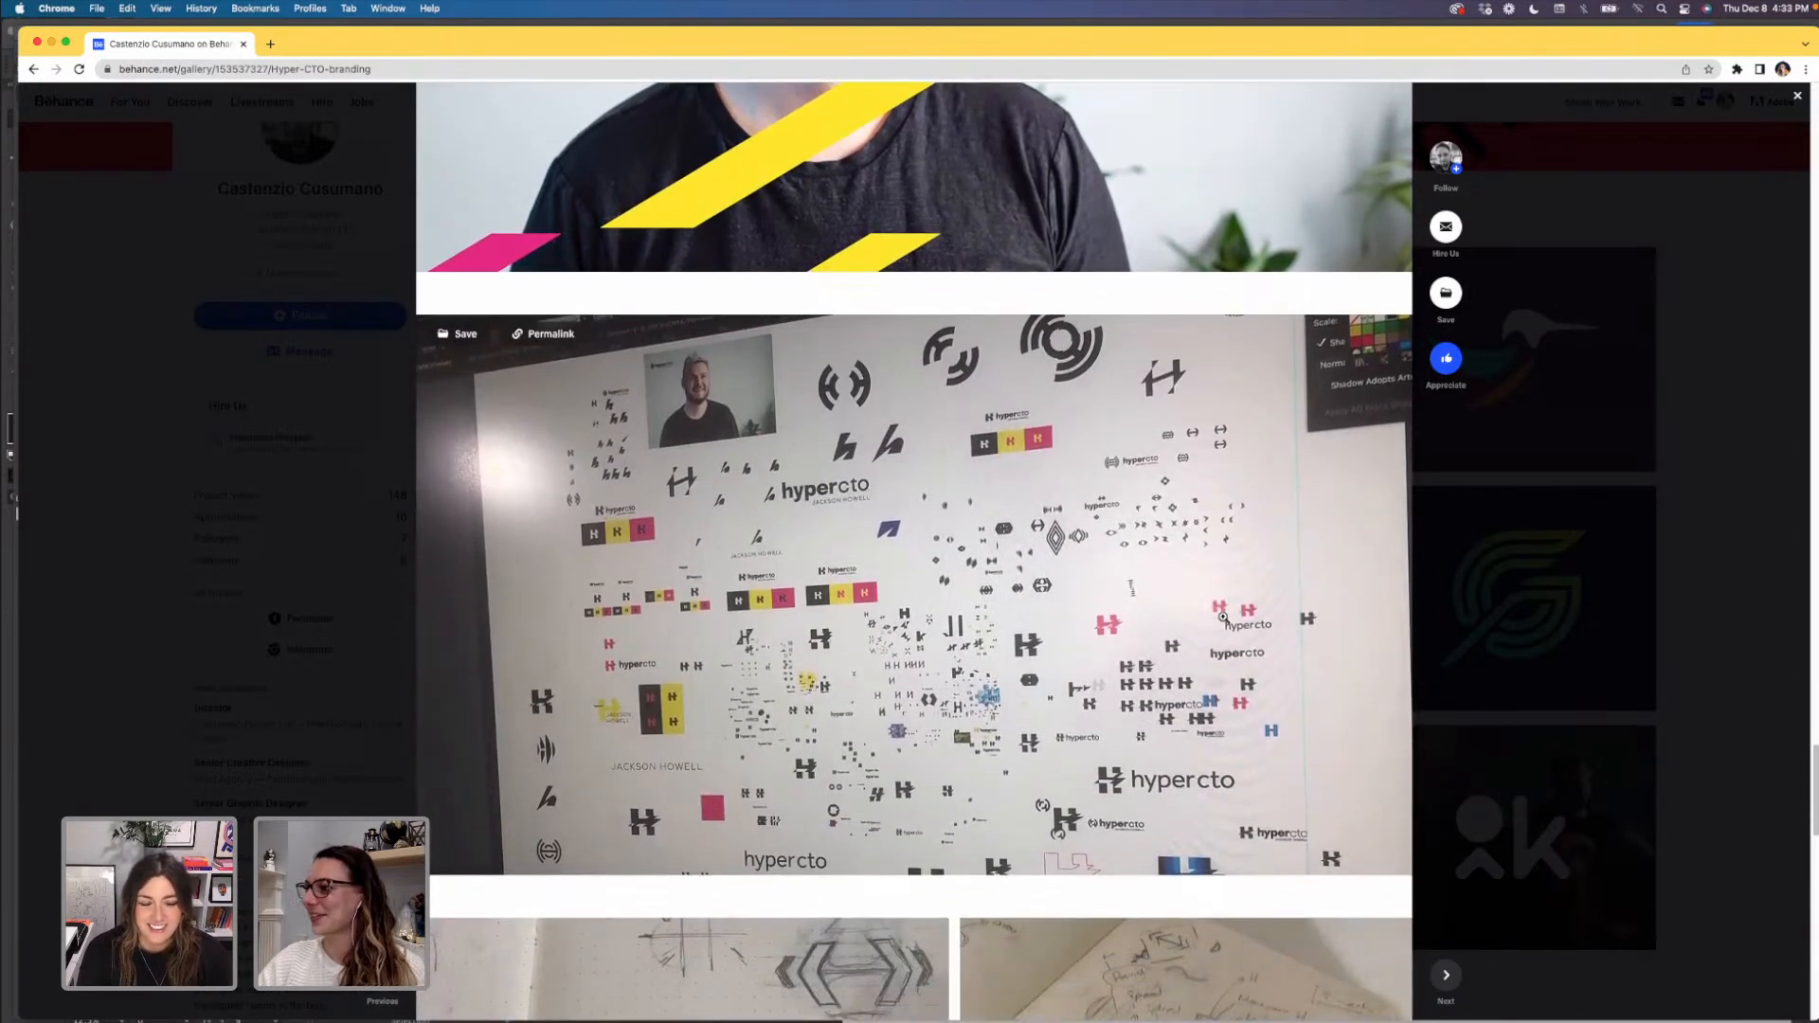
scroll(1223, 618, down, 1)
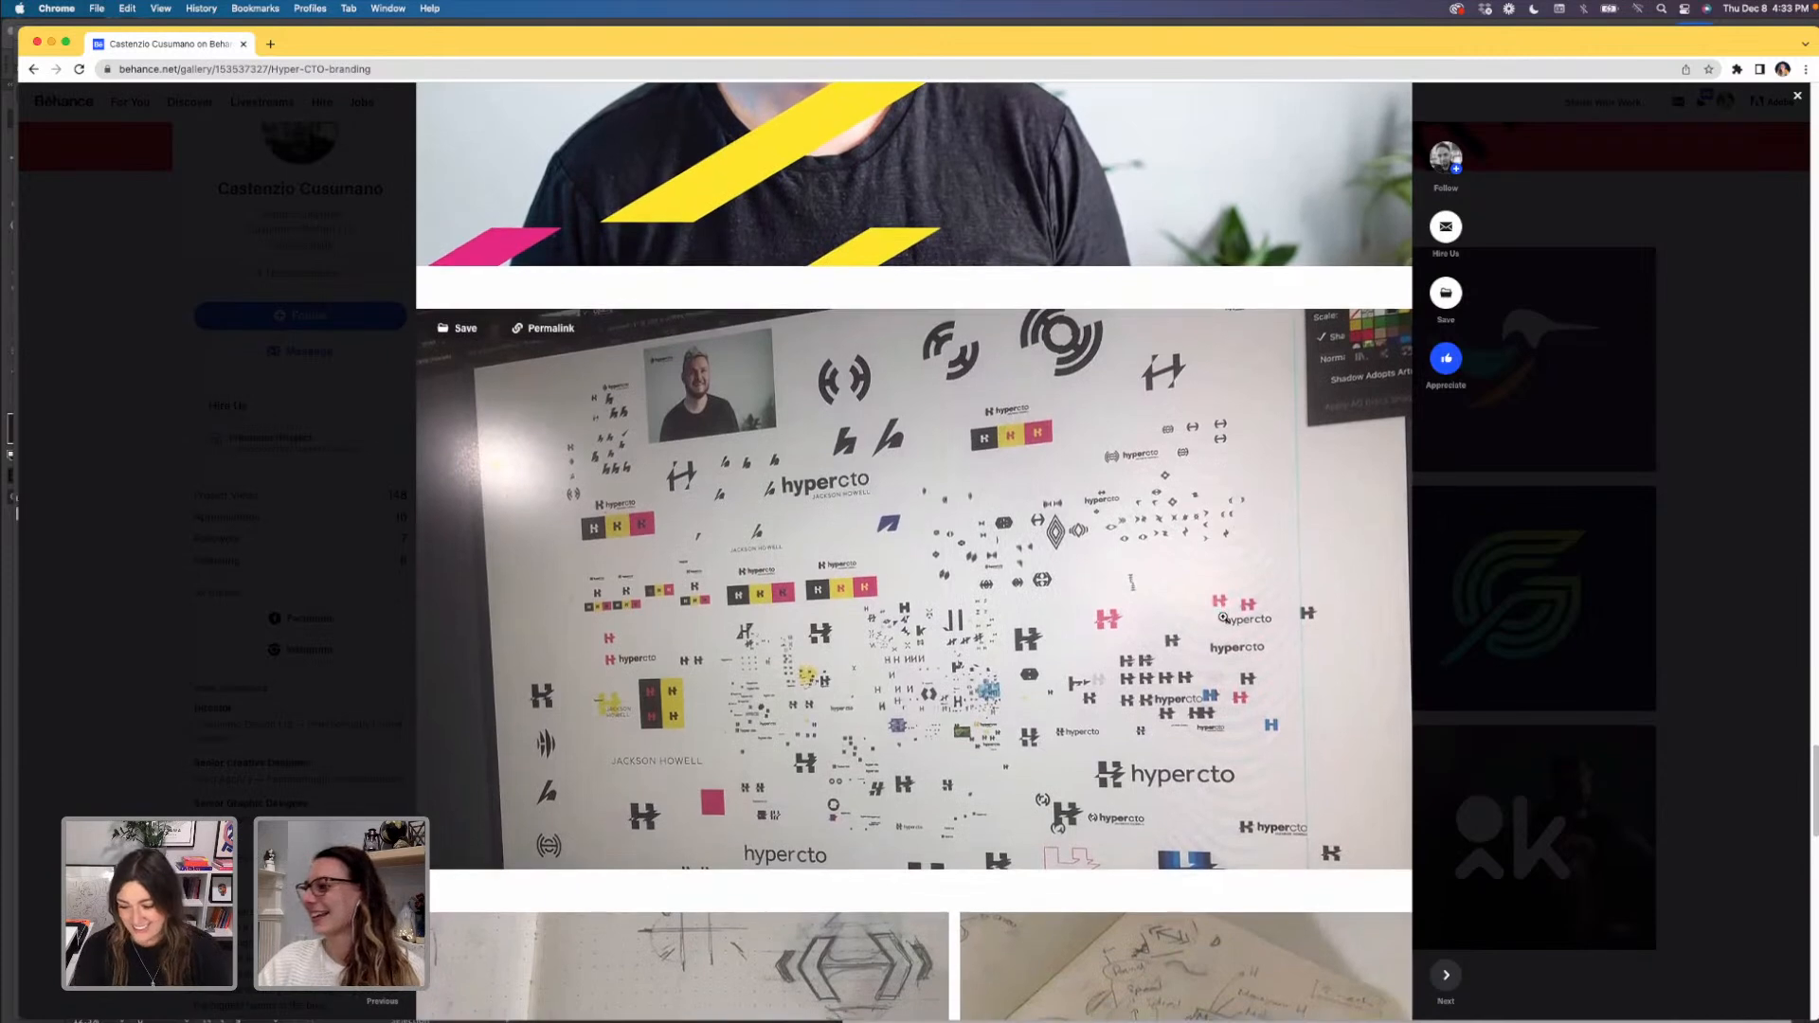
scroll(1224, 618, down, 2)
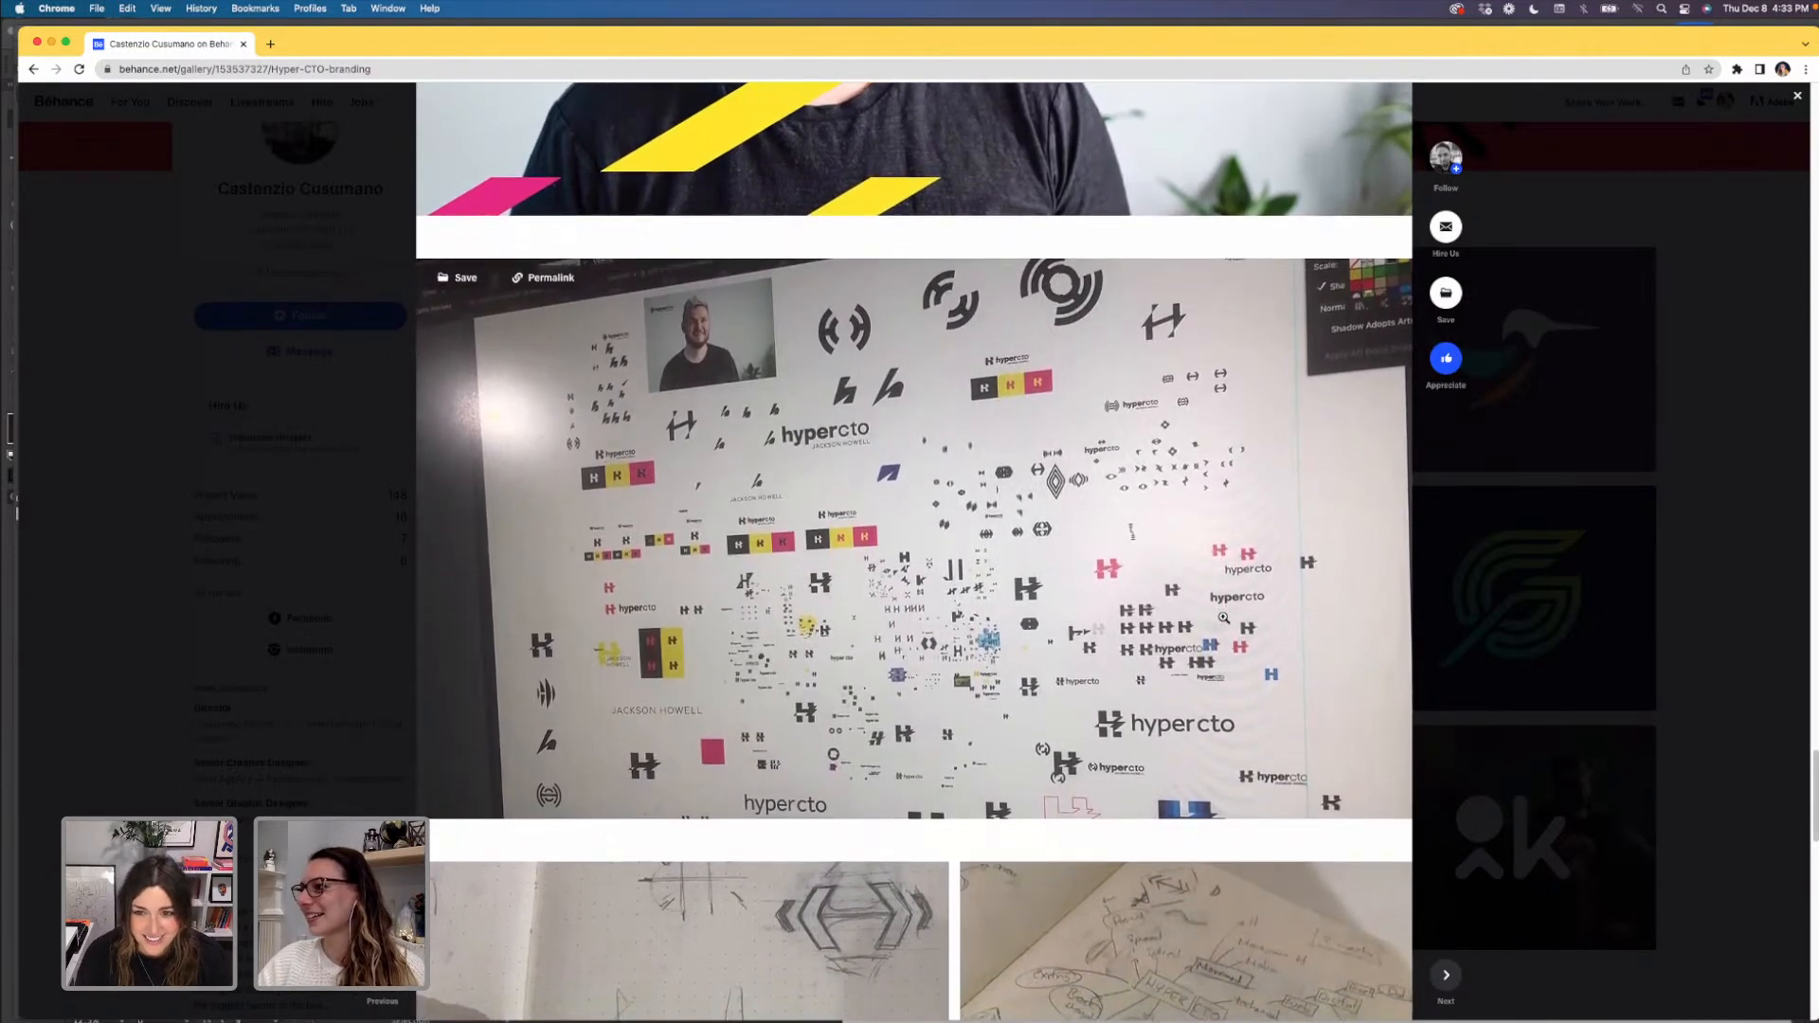
scroll(1223, 618, down, 2)
scroll(1224, 618, down, 1)
scroll(1223, 617, down, 5)
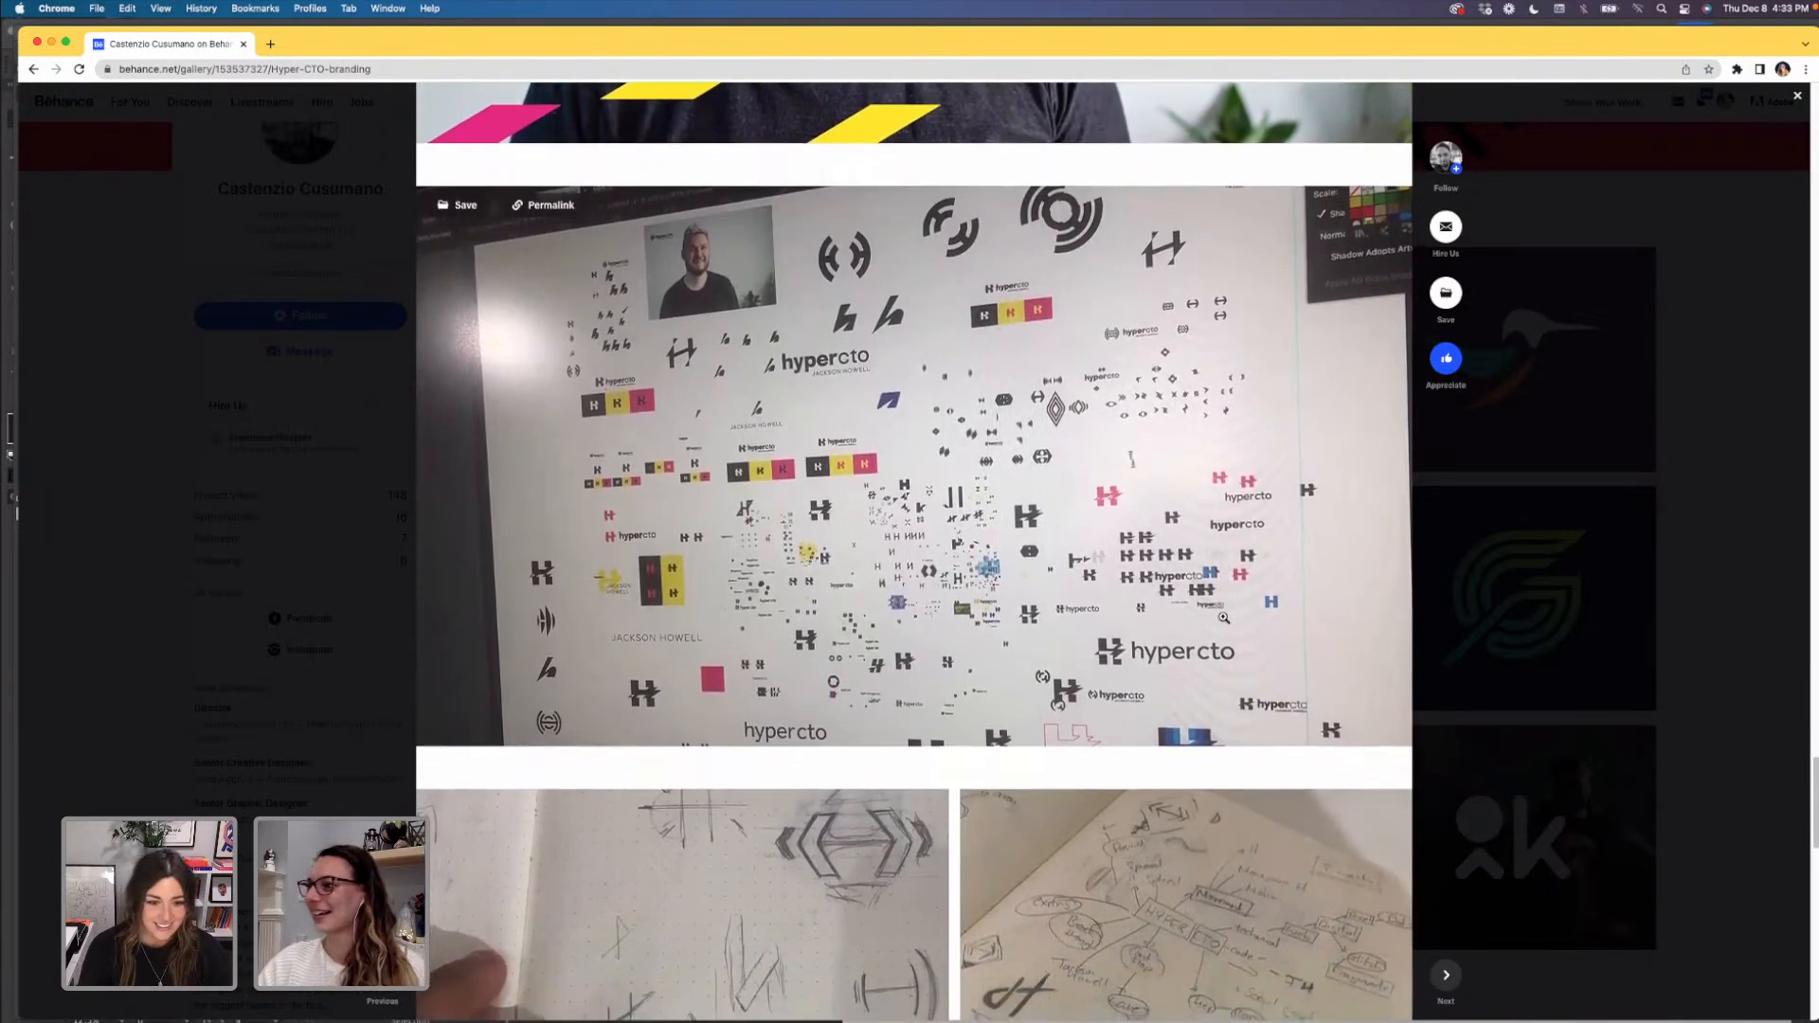
- Study the two notebook photos with pencil H logo sketches and the mind map at the end of the project
scroll(1223, 618, down, 8)
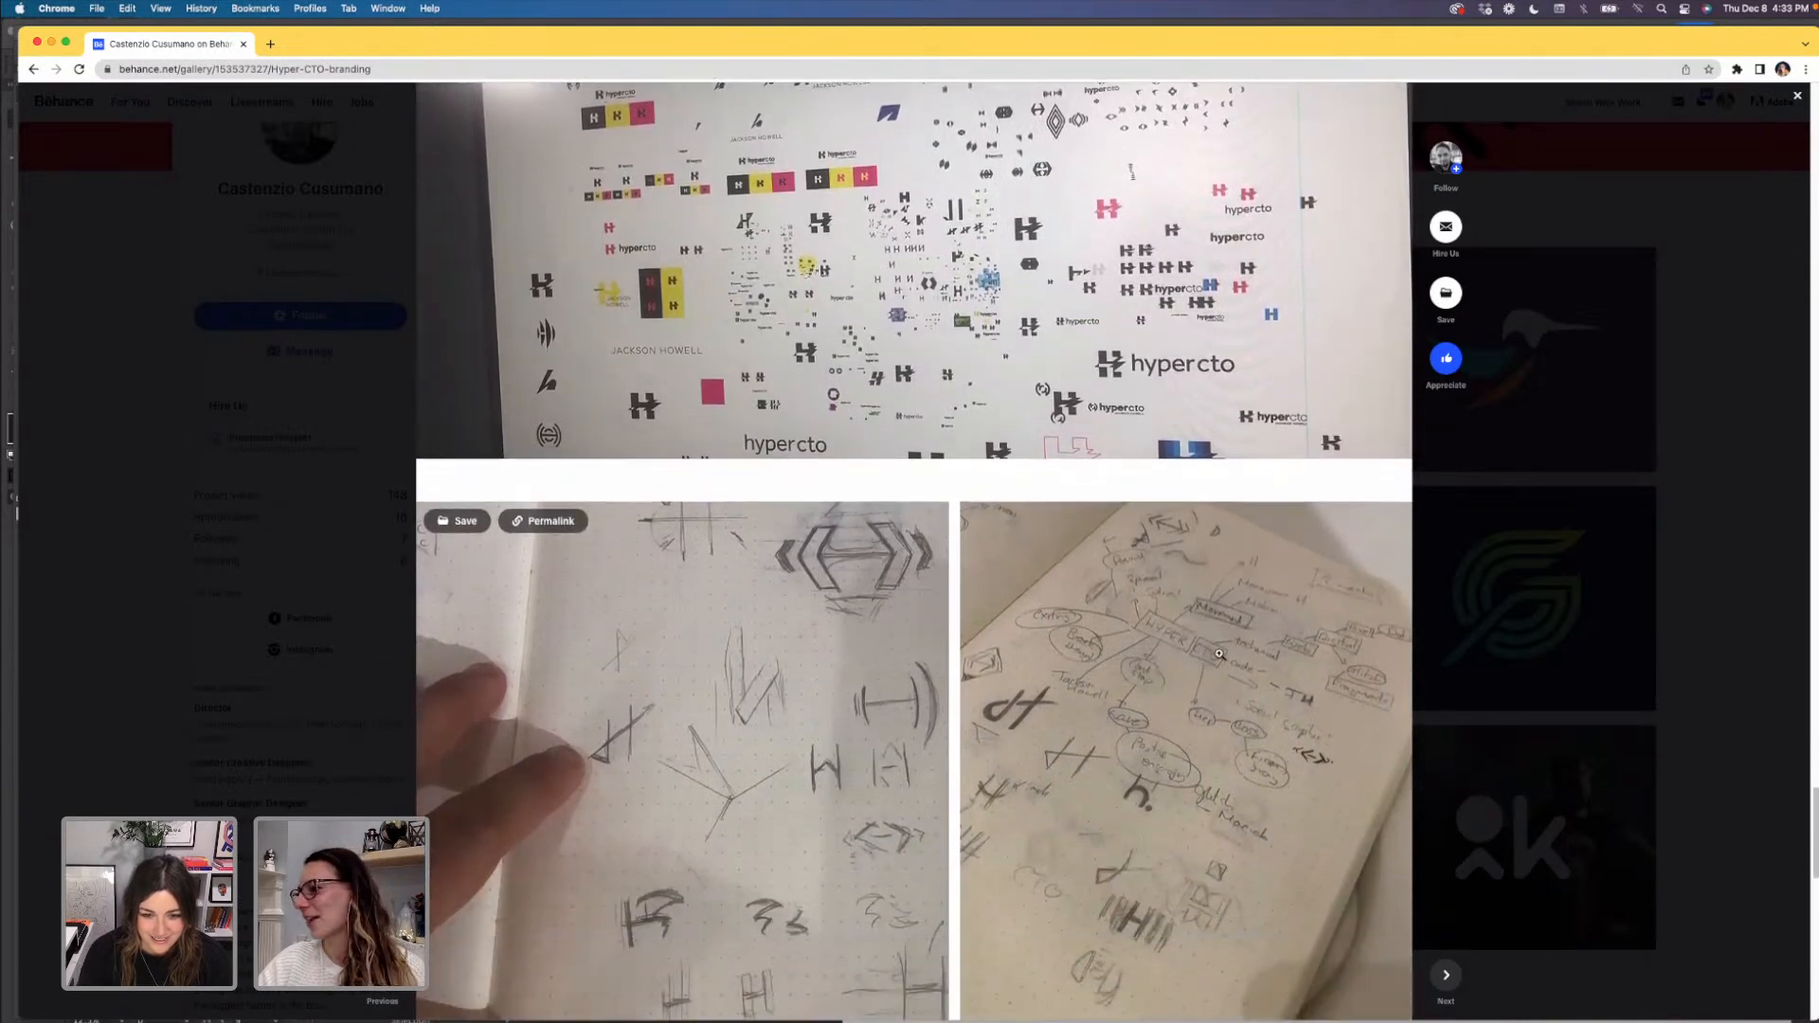
scroll(1236, 624, down, 1)
scroll(1237, 624, down, 2)
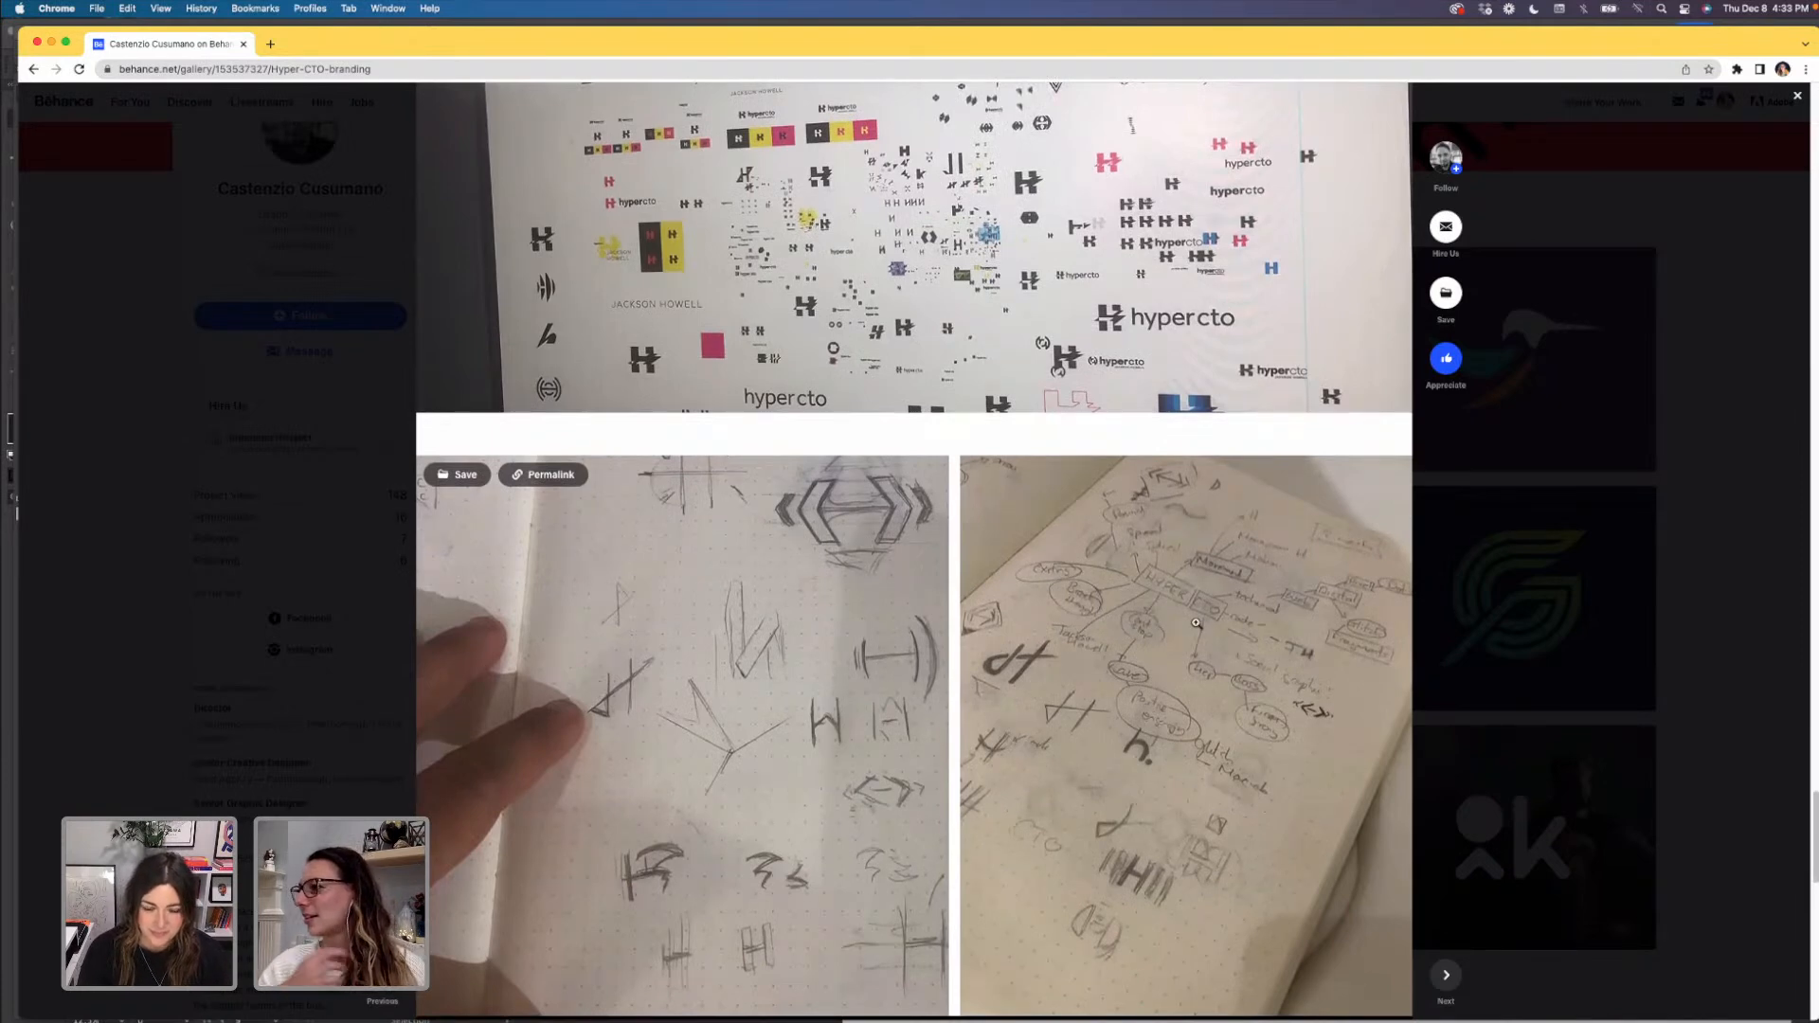
scroll(1235, 595, down, 1)
scroll(1235, 595, down, 3)
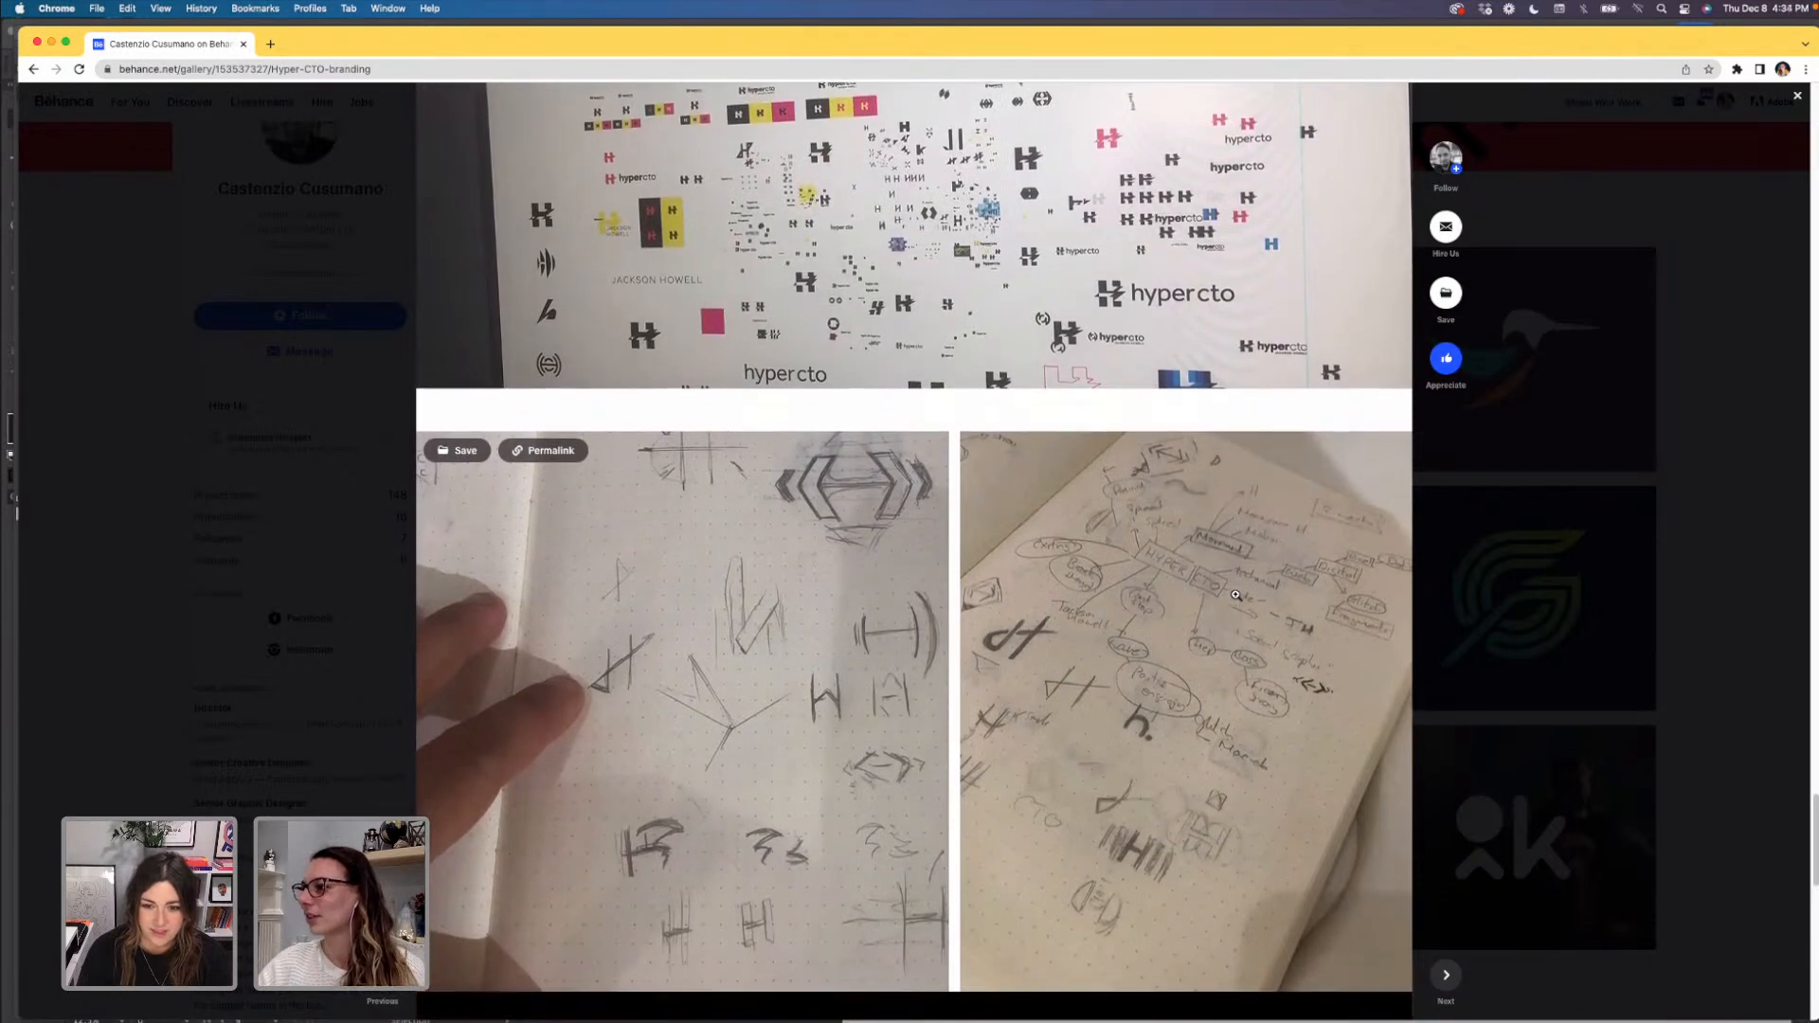
scroll(1235, 595, down, 2)
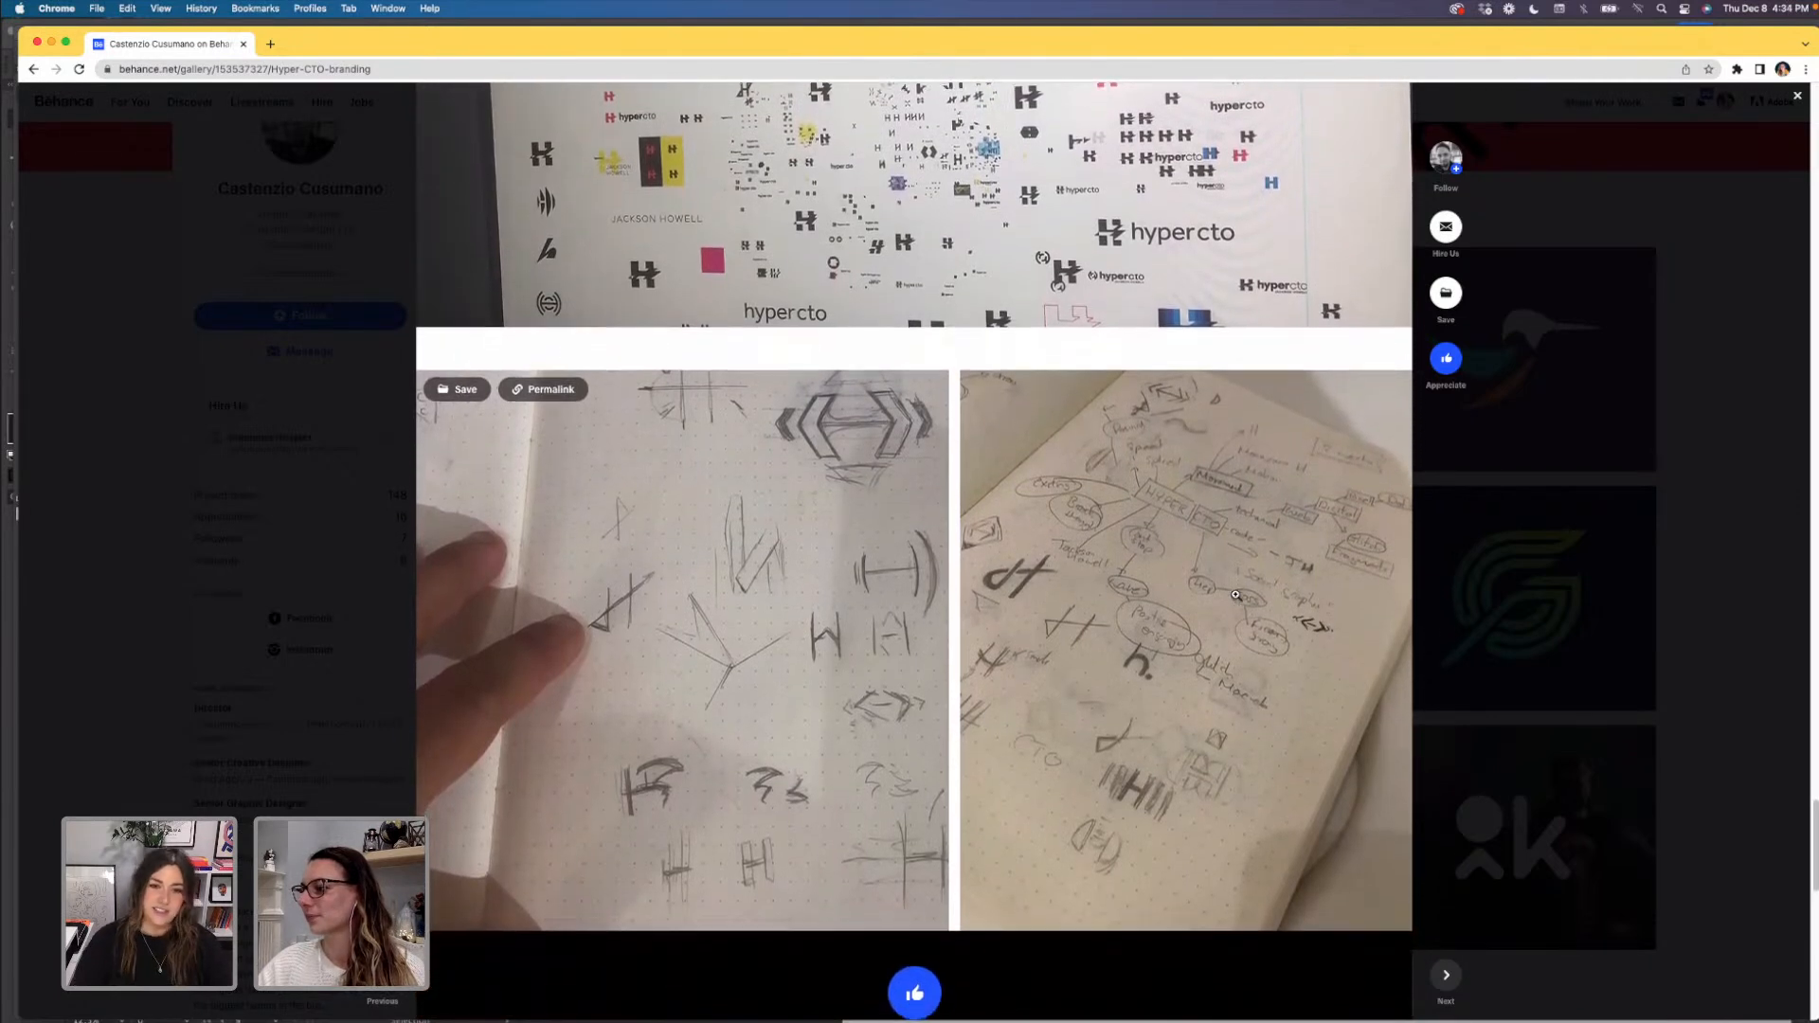
scroll(1235, 595, down, 2)
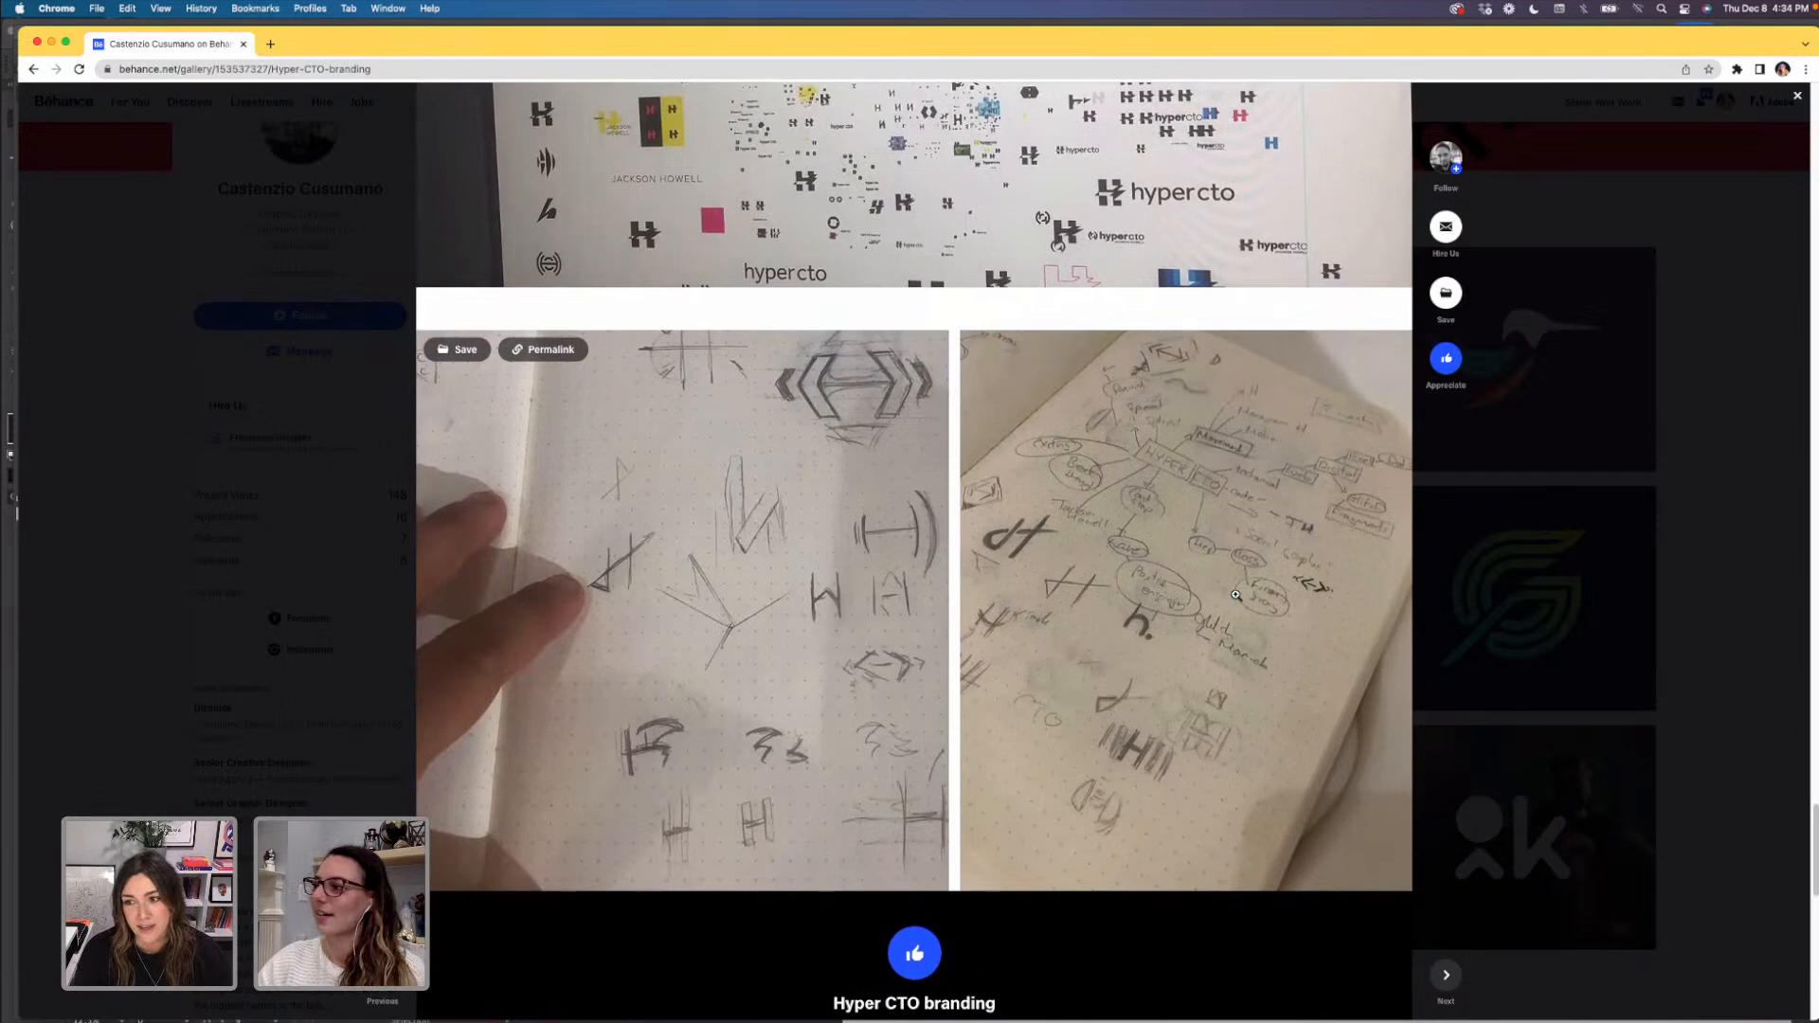
scroll(1235, 595, down, 1)
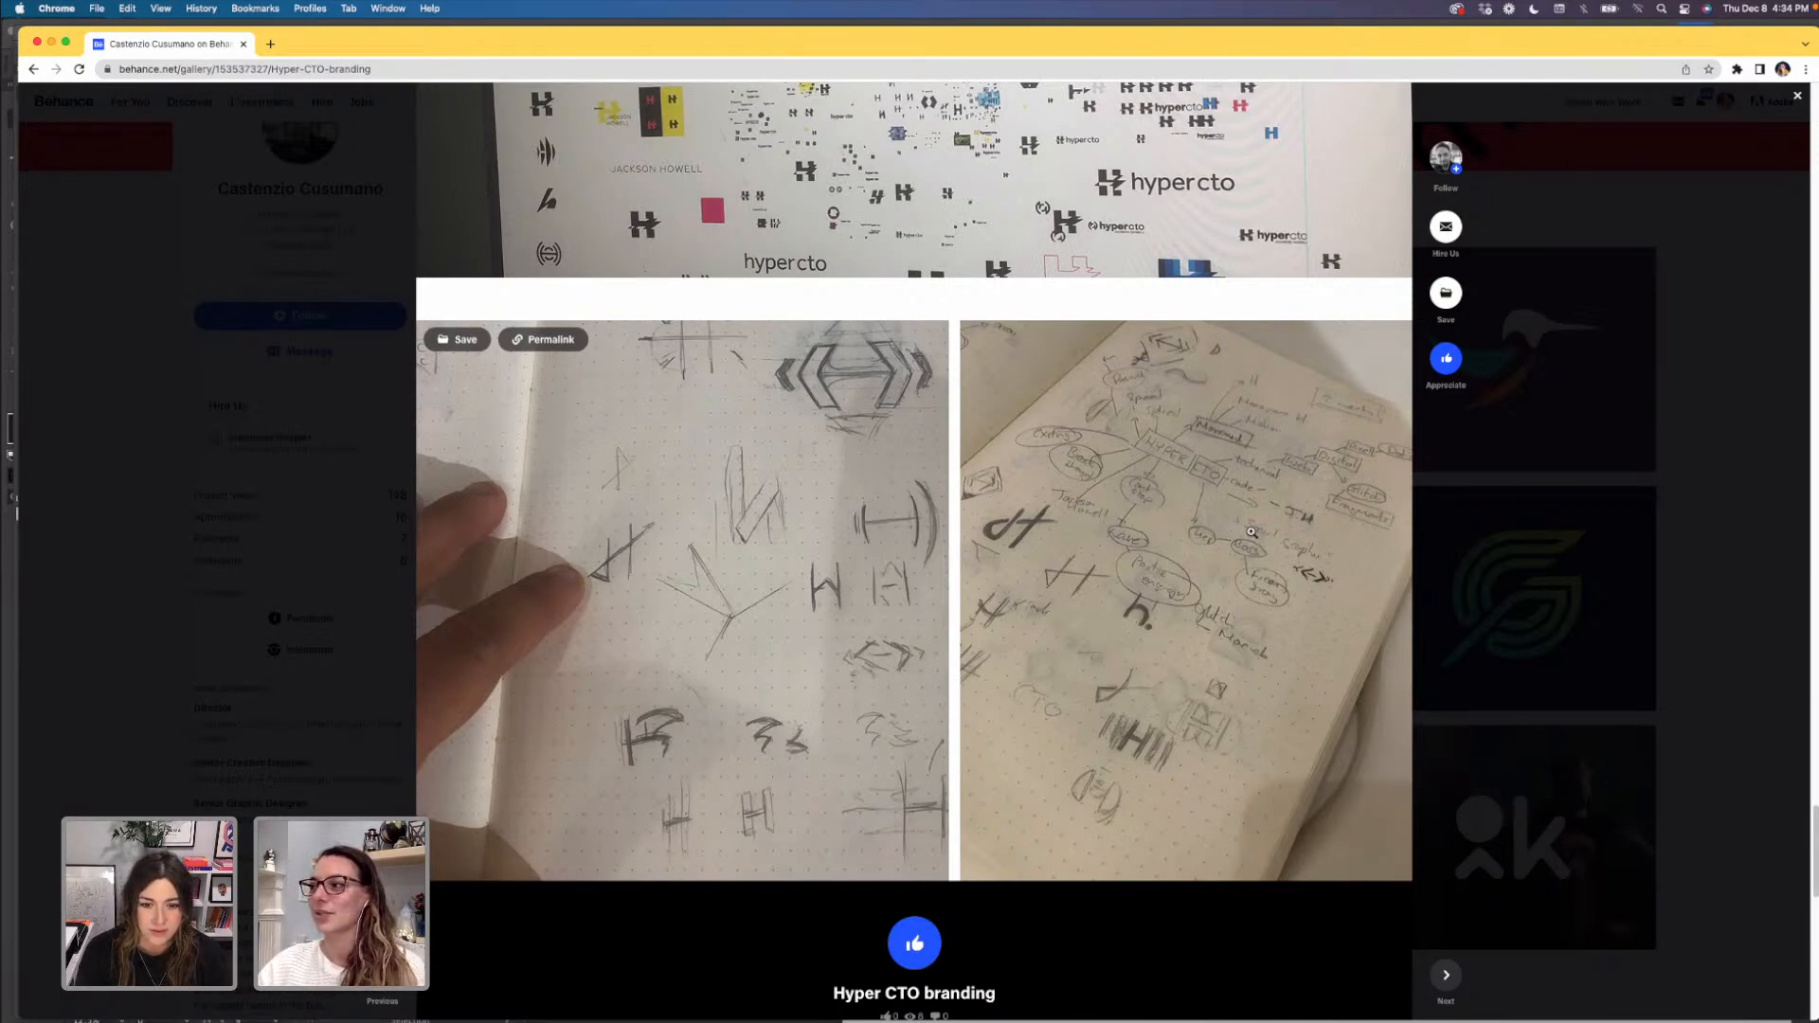
scroll(1250, 531, up, 1)
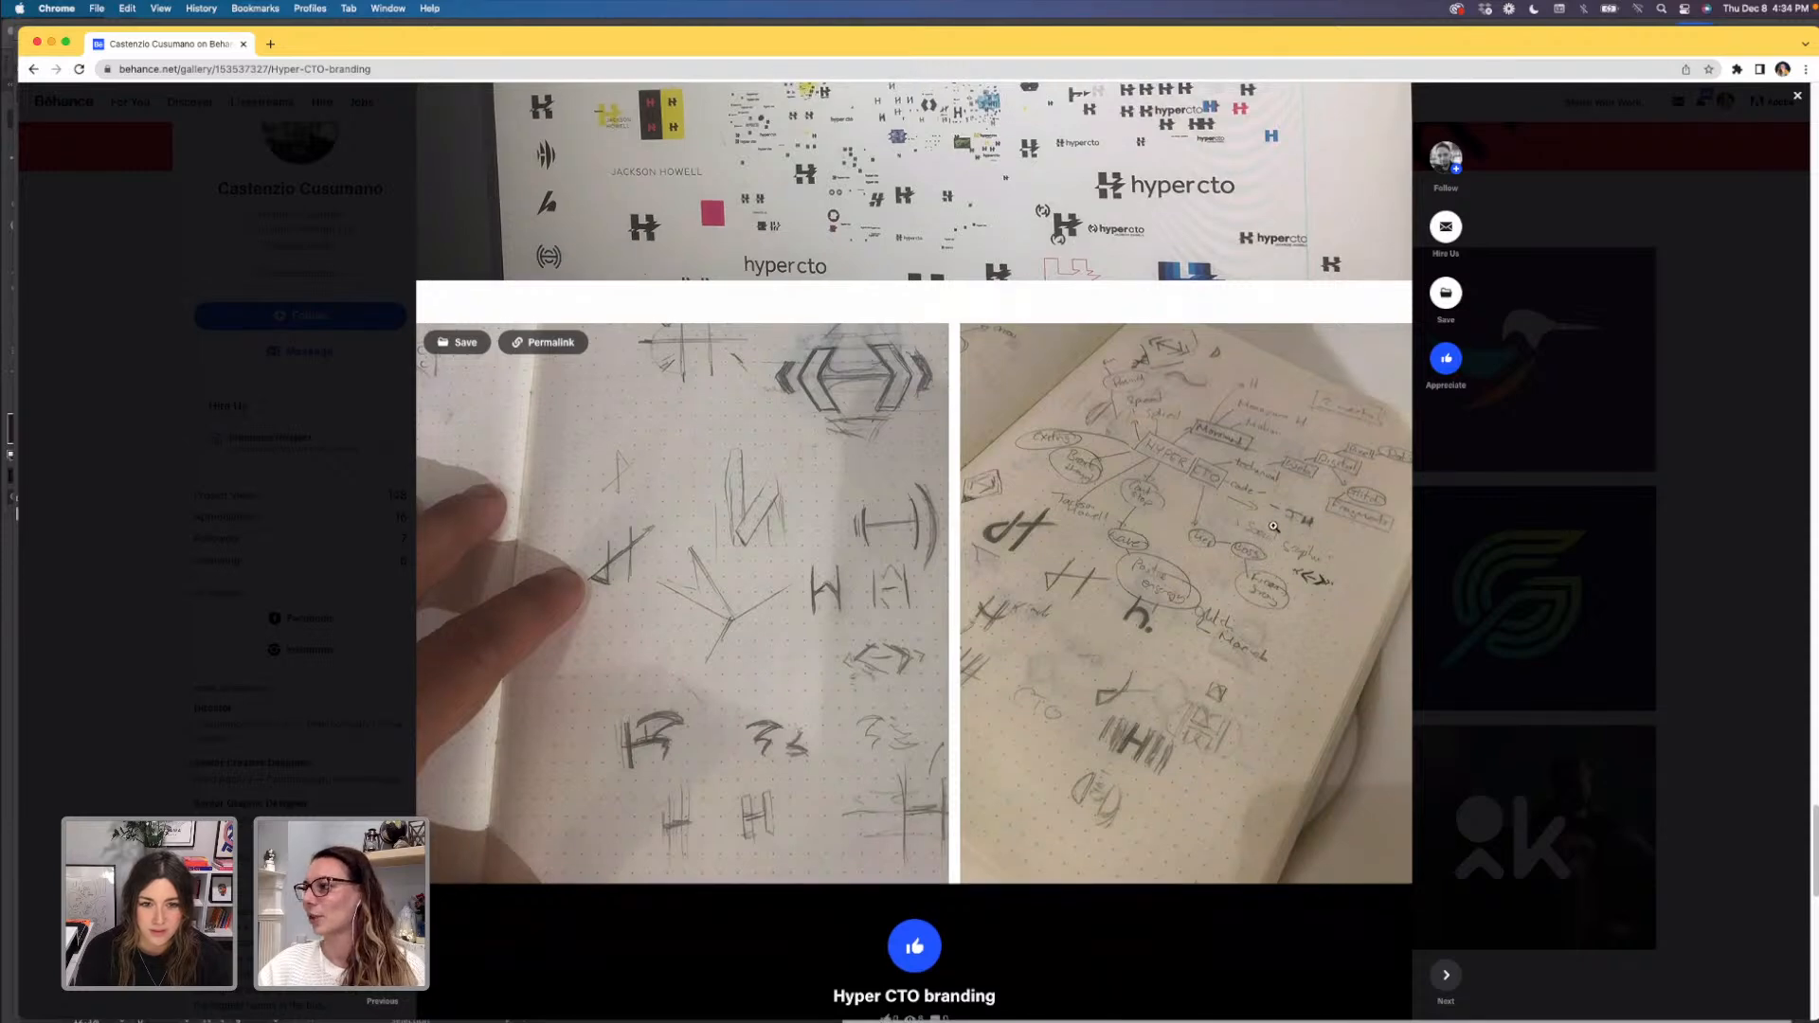
scroll(1277, 518, up, 1)
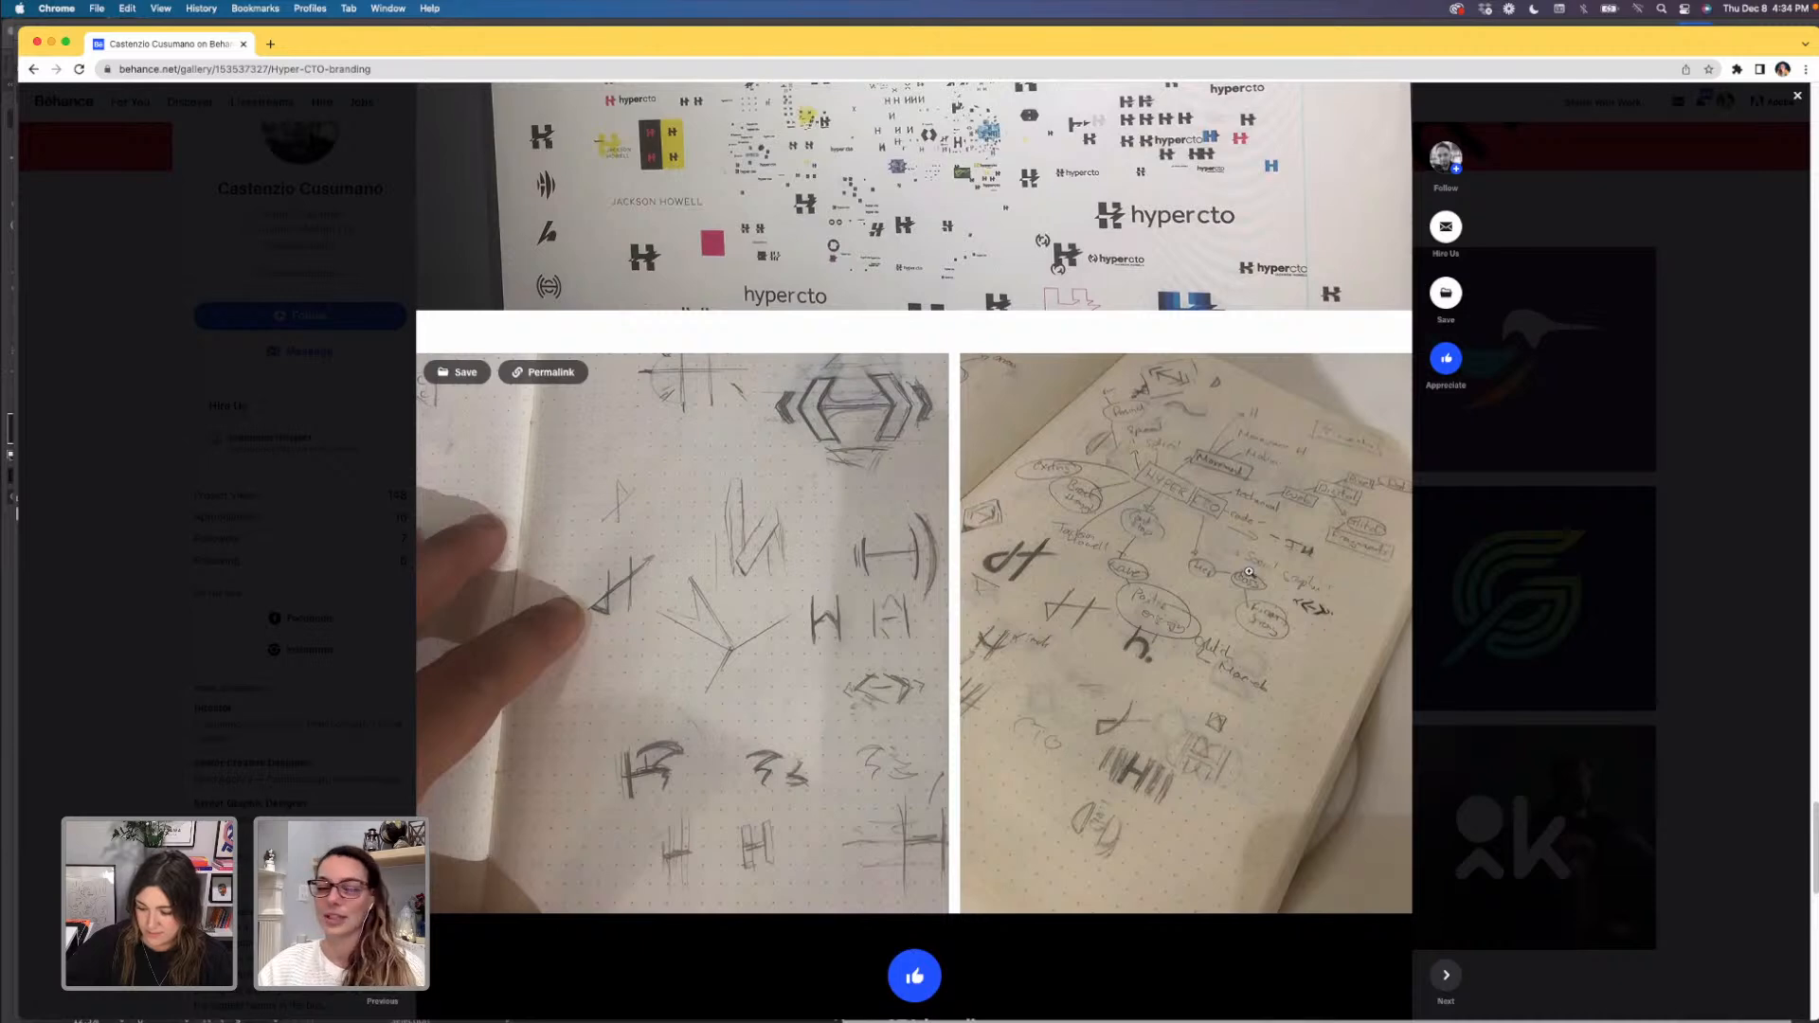
- Close the Hyper CTO branding project and open the Love The Oceans - Merchandise design project from the portfolio grid
click(1797, 99)
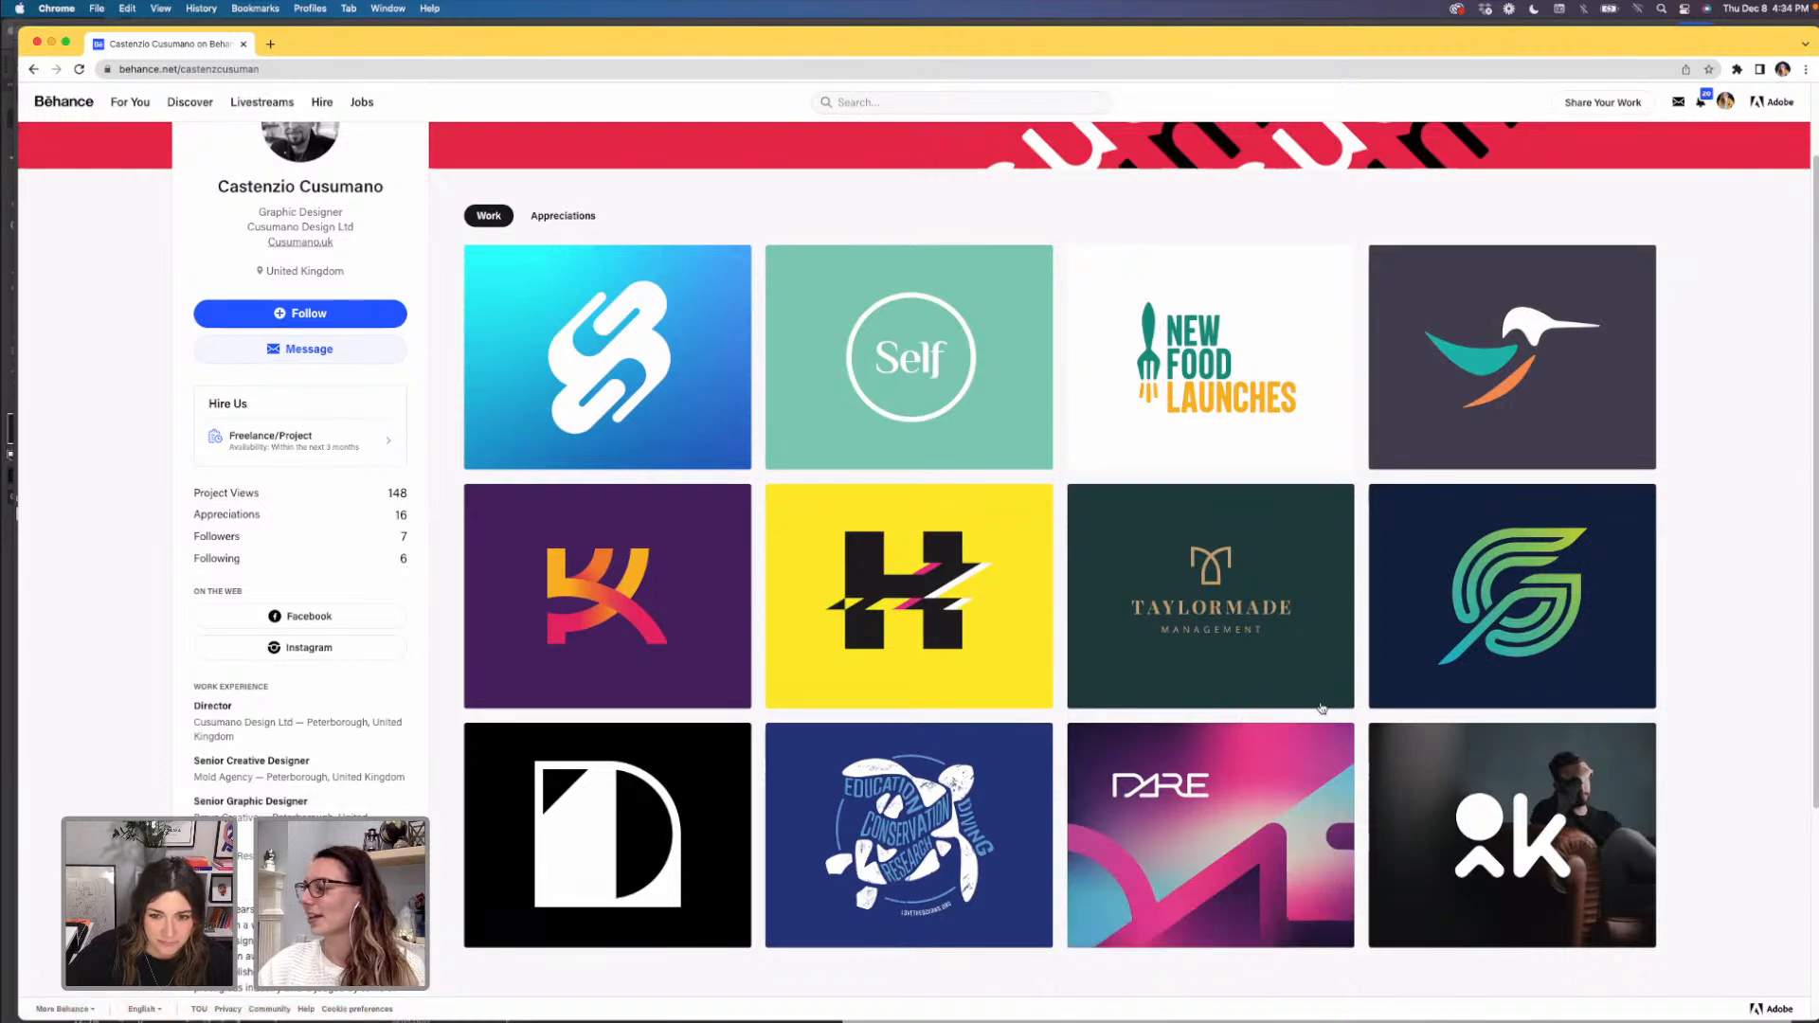
scroll(1358, 719, down, 1)
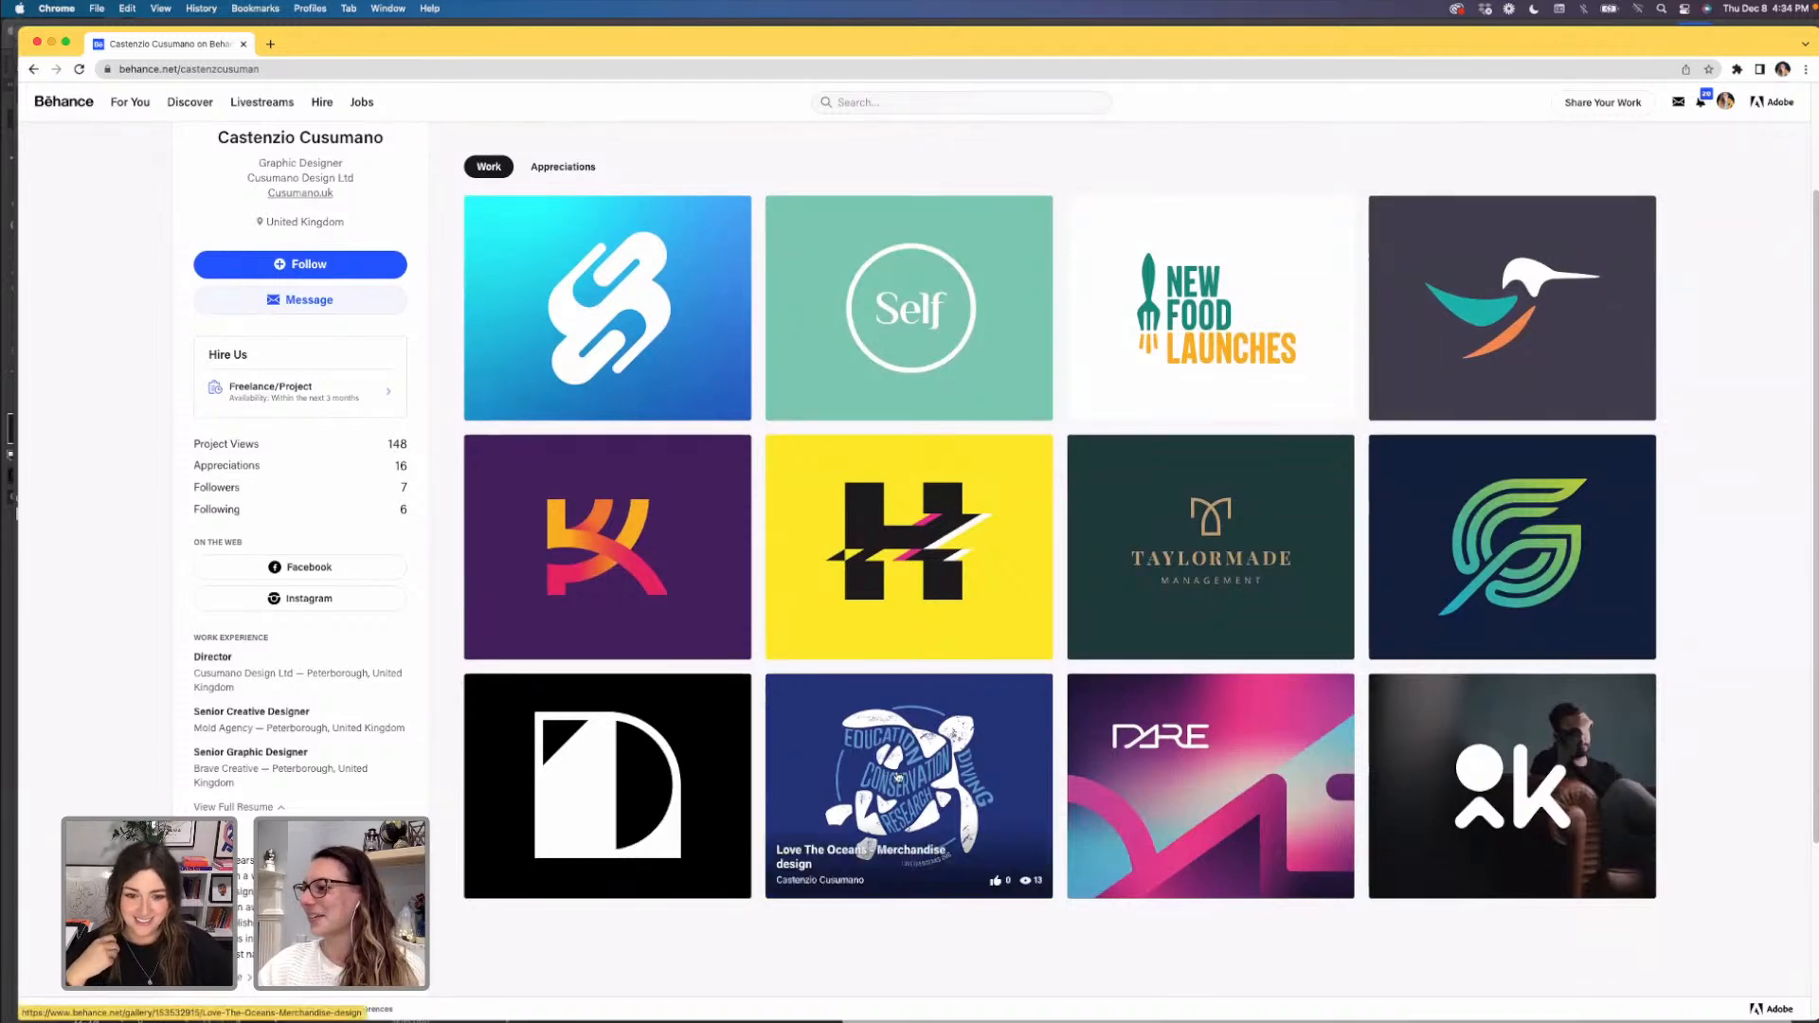
click(898, 777)
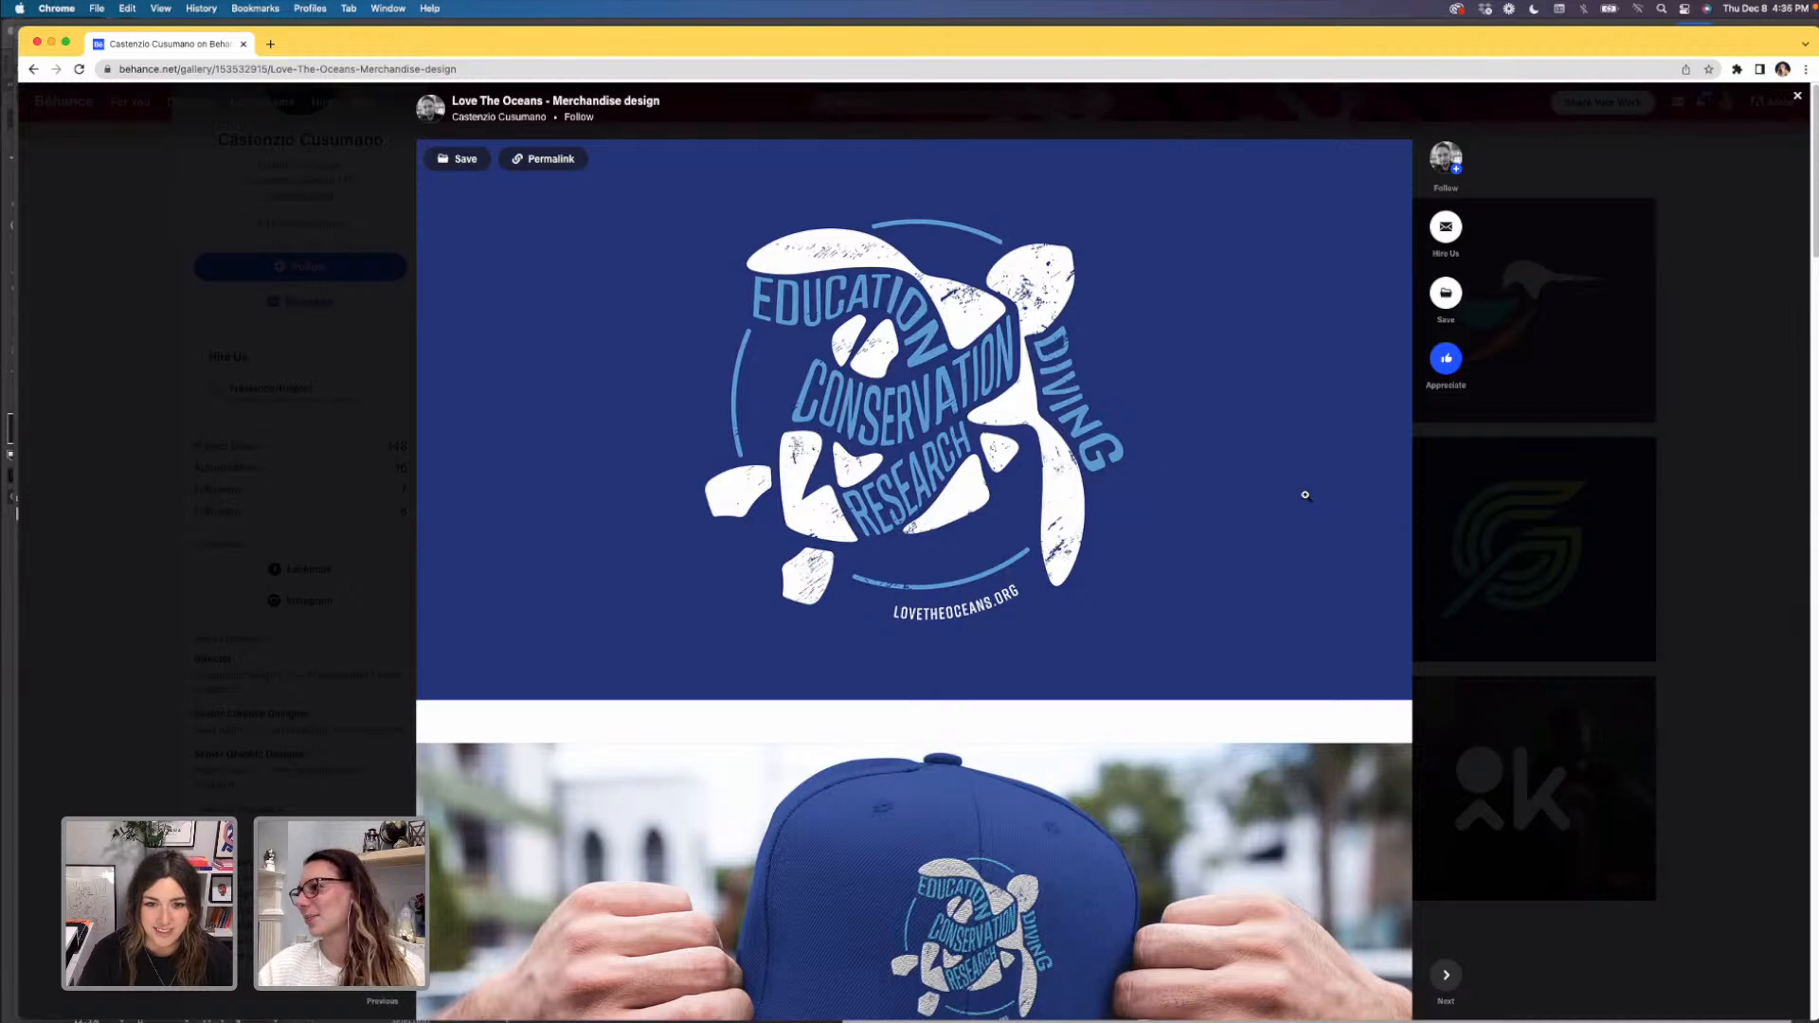
- Examine the turtle lettering graphic on the blue background and its application on the blue cap mockup
scroll(1305, 495, down, 2)
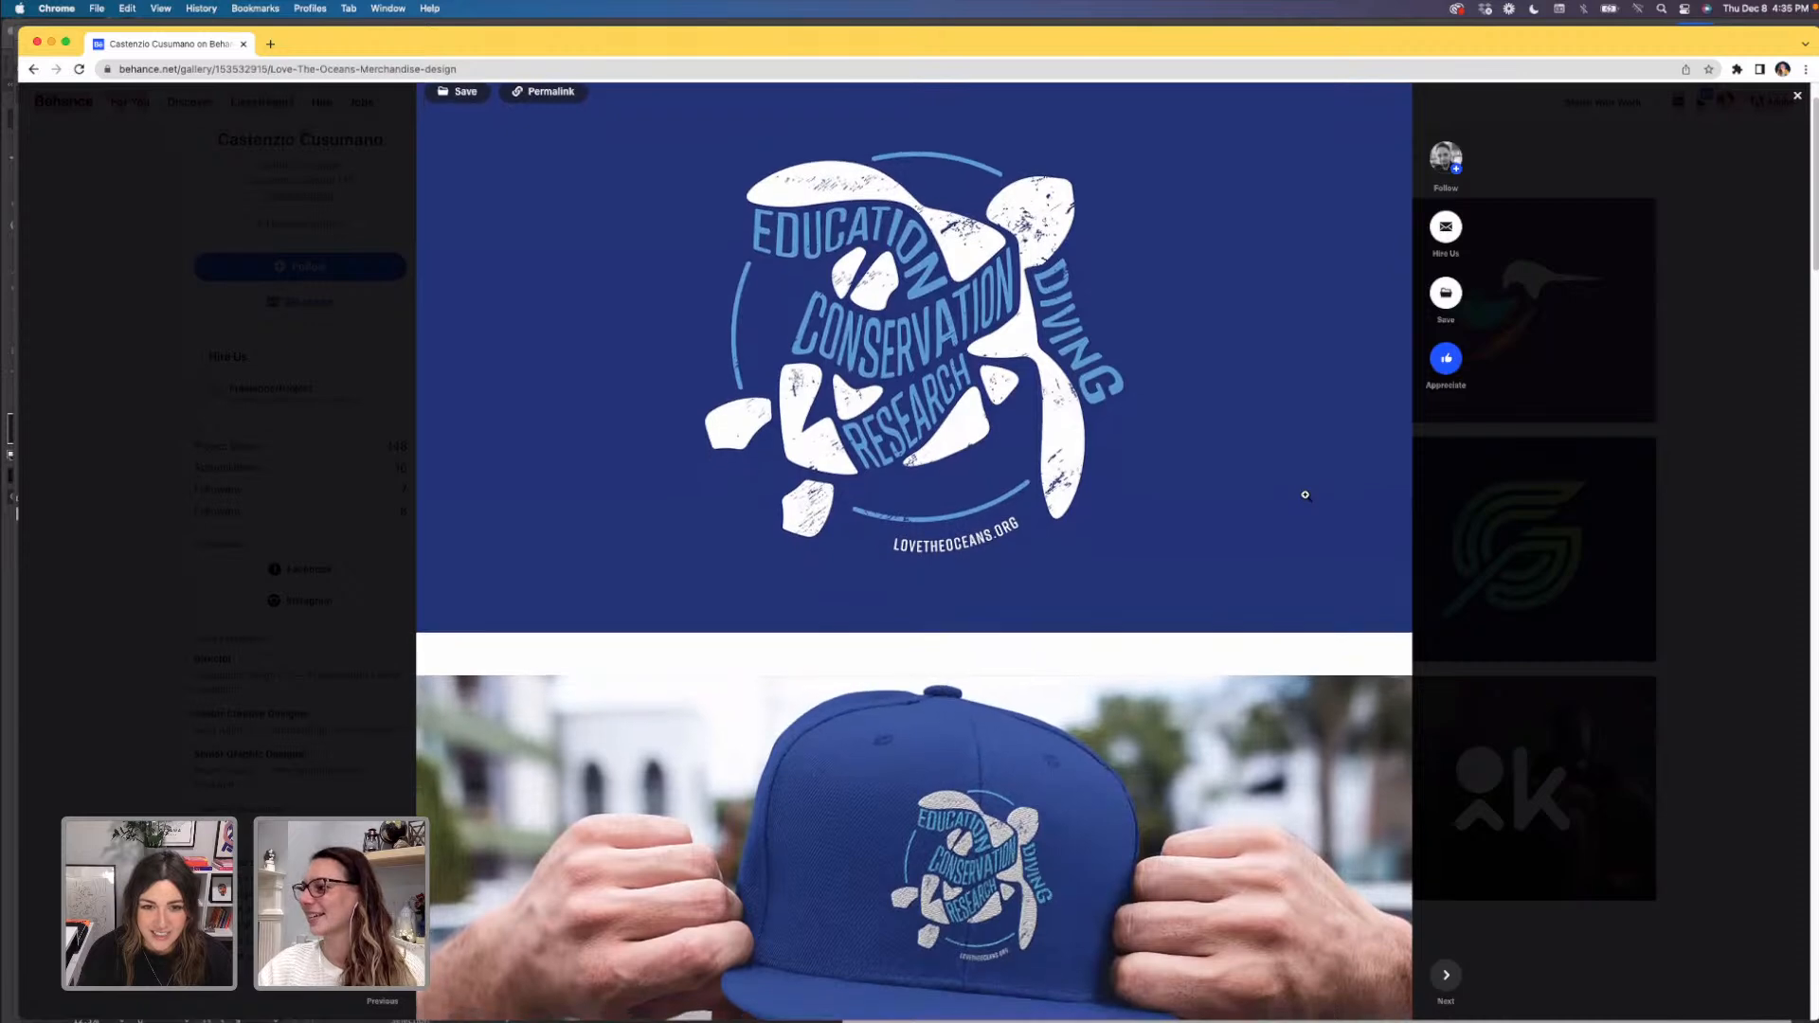
scroll(1305, 494, down, 1)
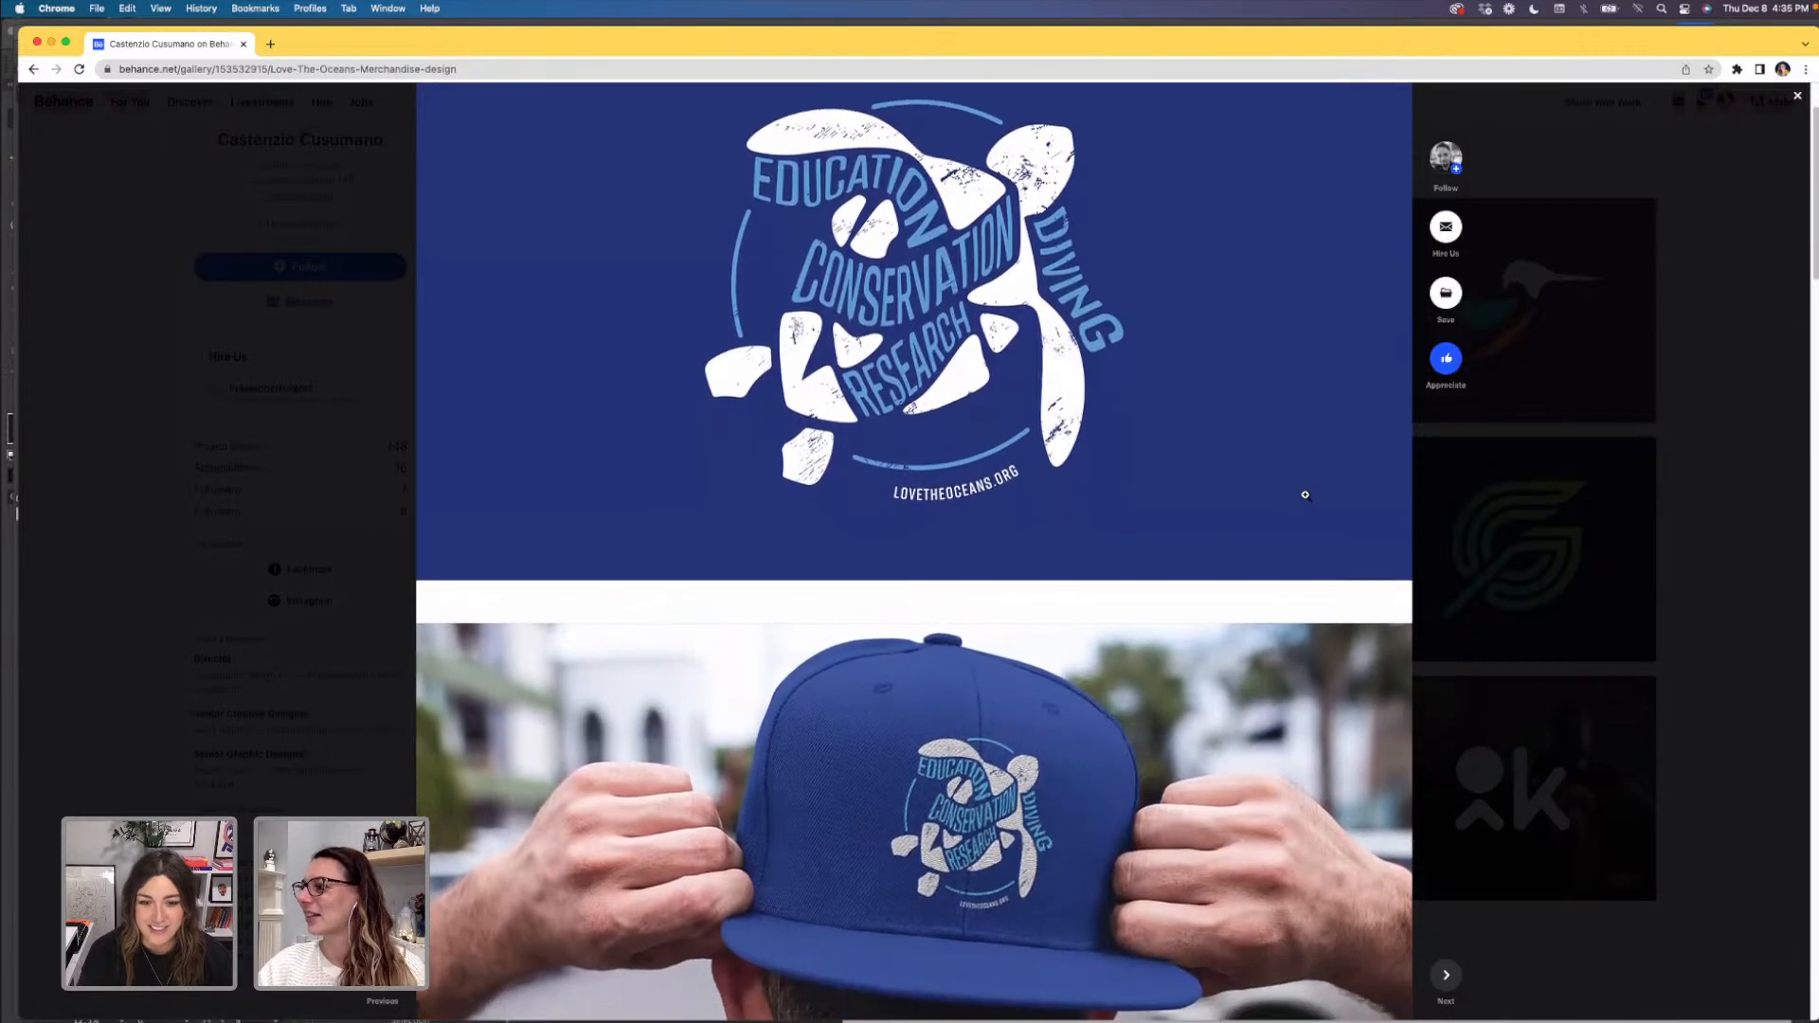
scroll(1304, 495, down, 1)
scroll(1304, 495, down, 3)
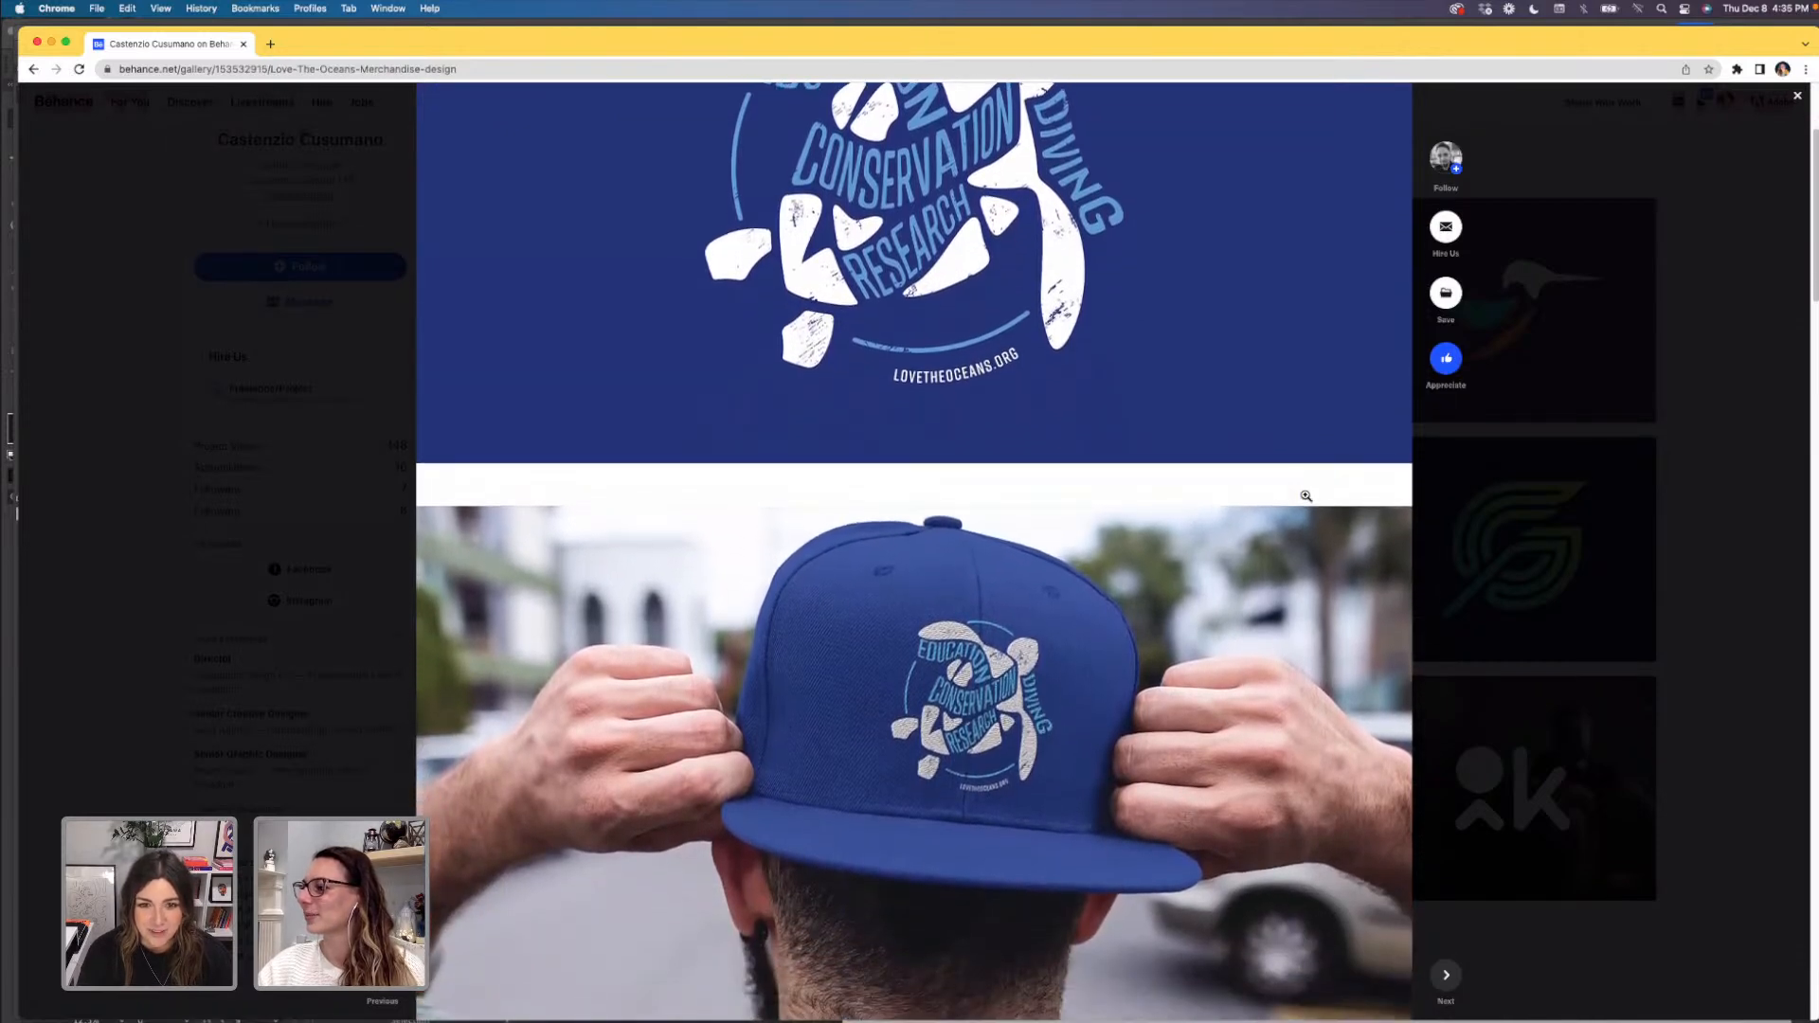
scroll(1305, 495, down, 2)
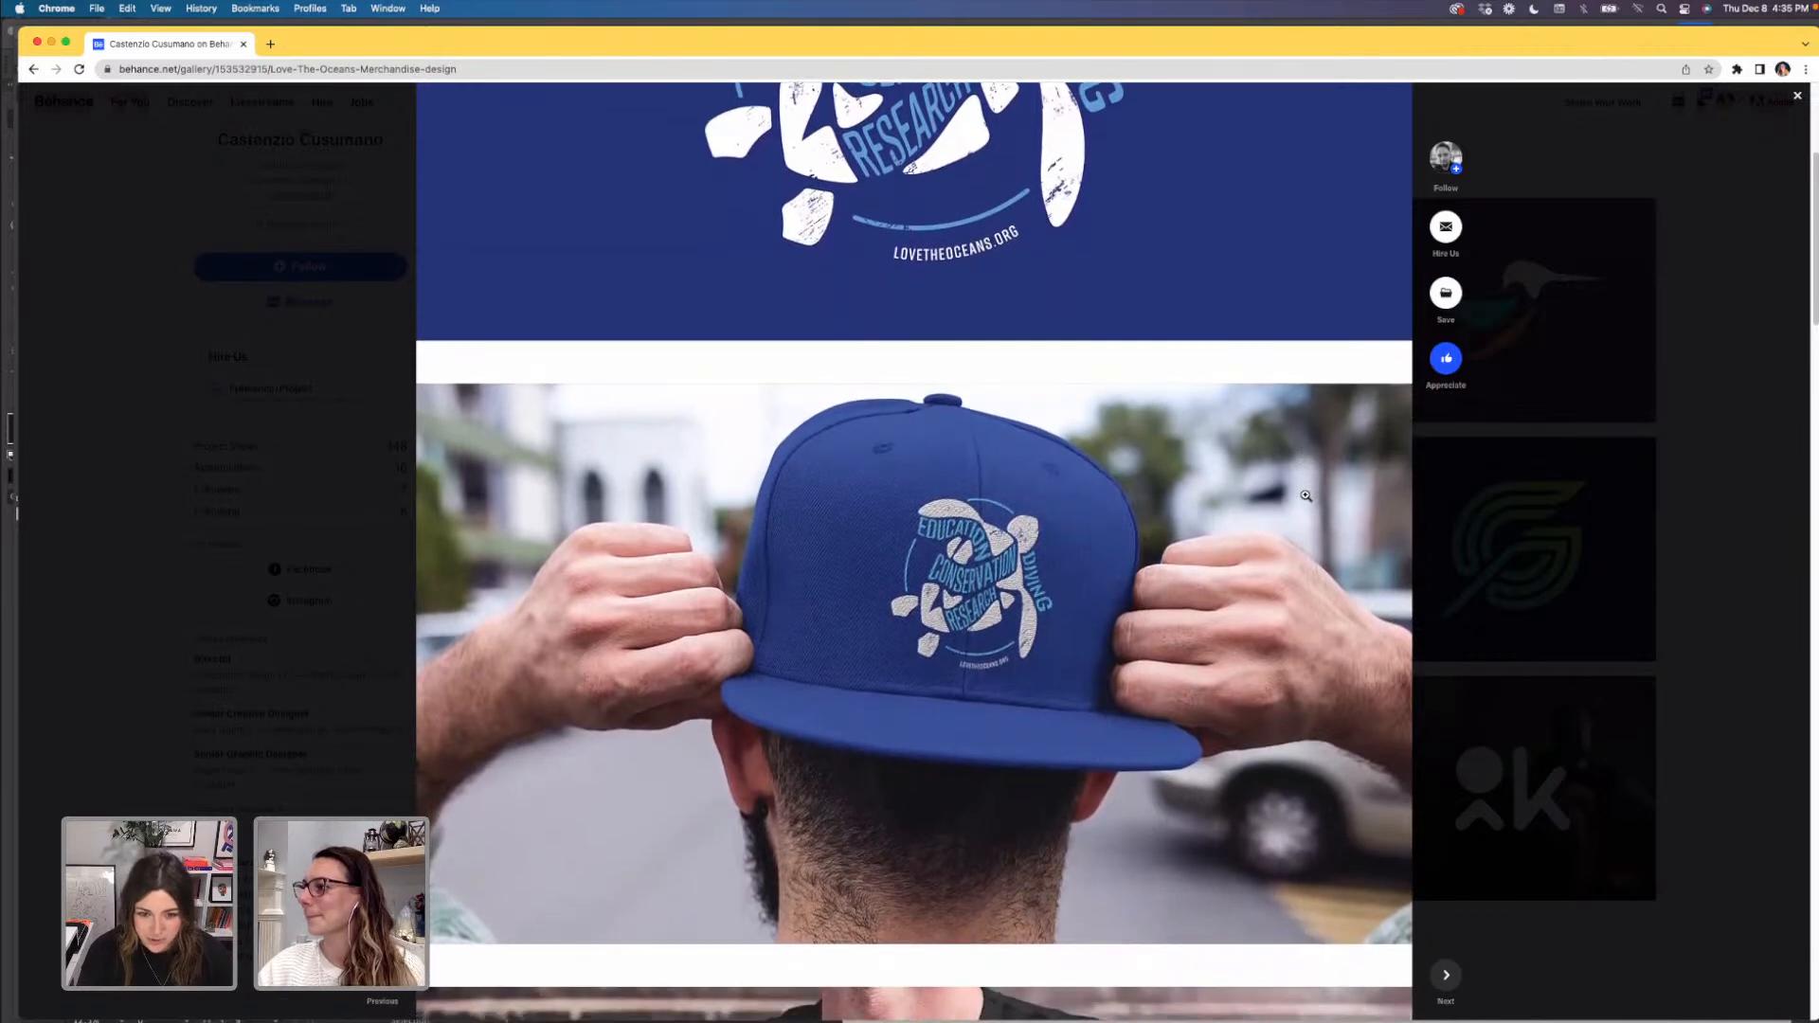
scroll(1304, 495, down, 2)
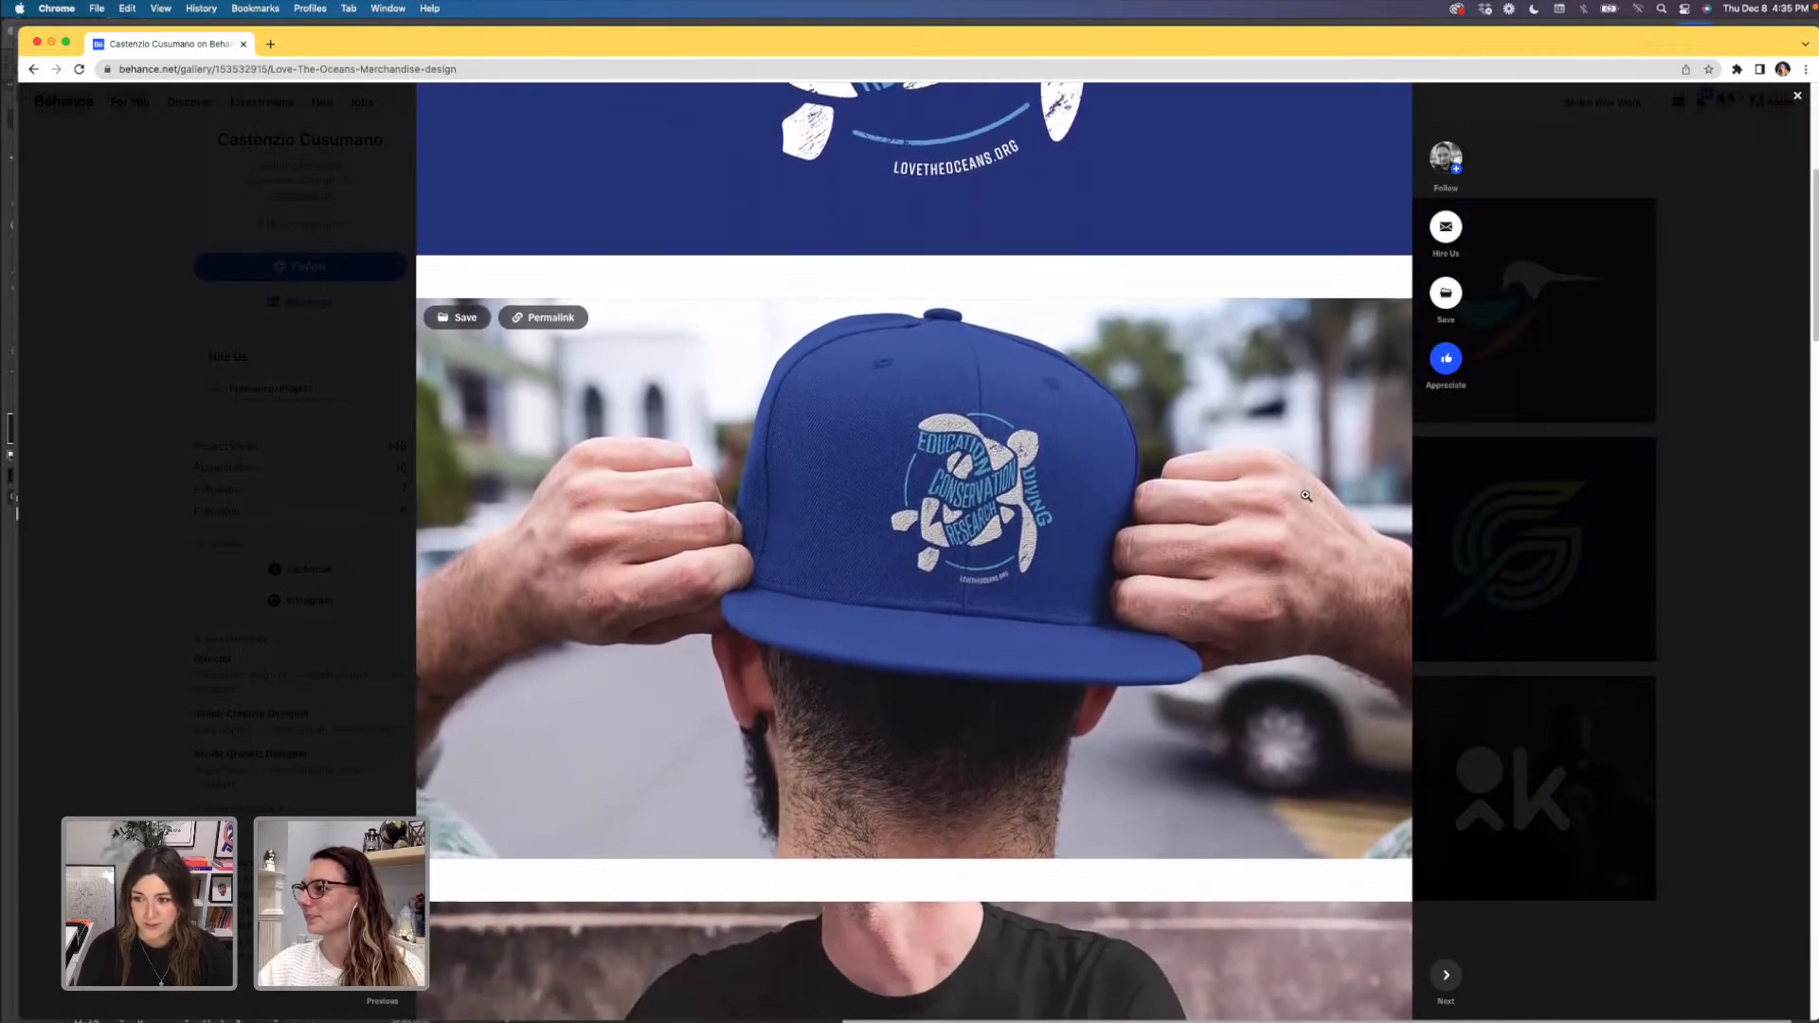
scroll(1304, 495, down, 5)
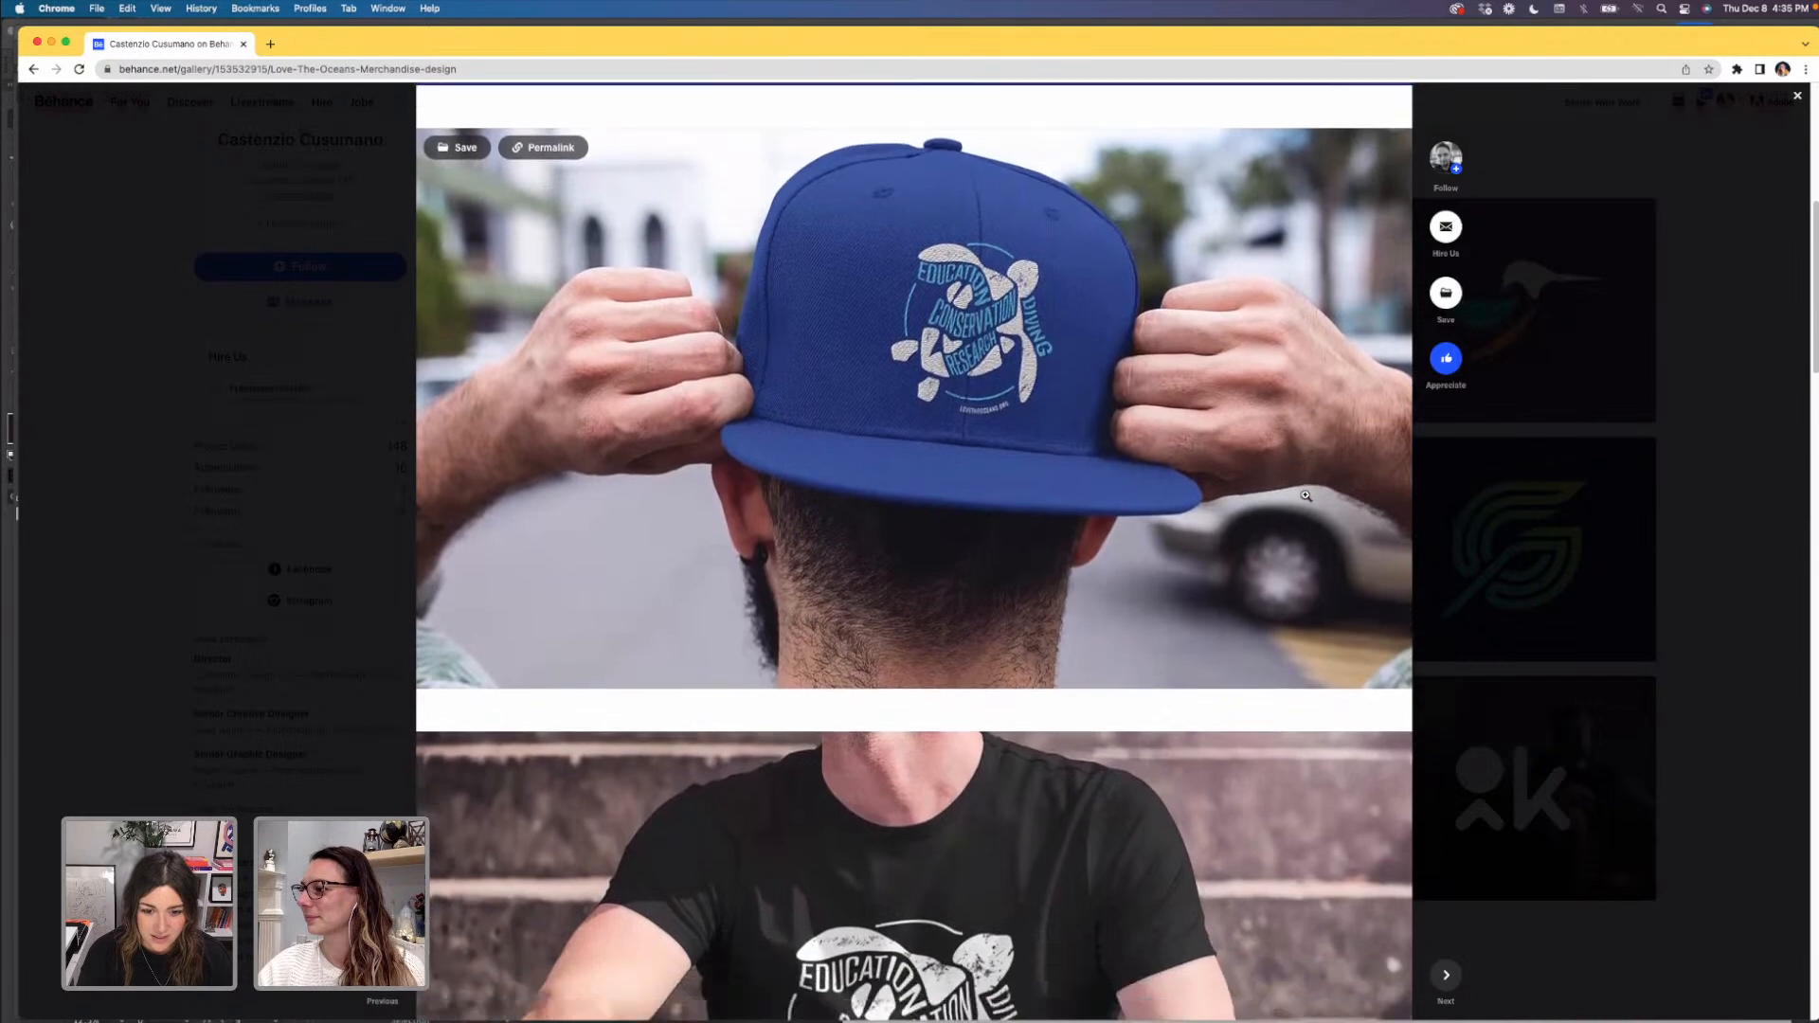
- Examine the single-colour turtle graphic on the black T-shirt mockup
scroll(1305, 495, down, 4)
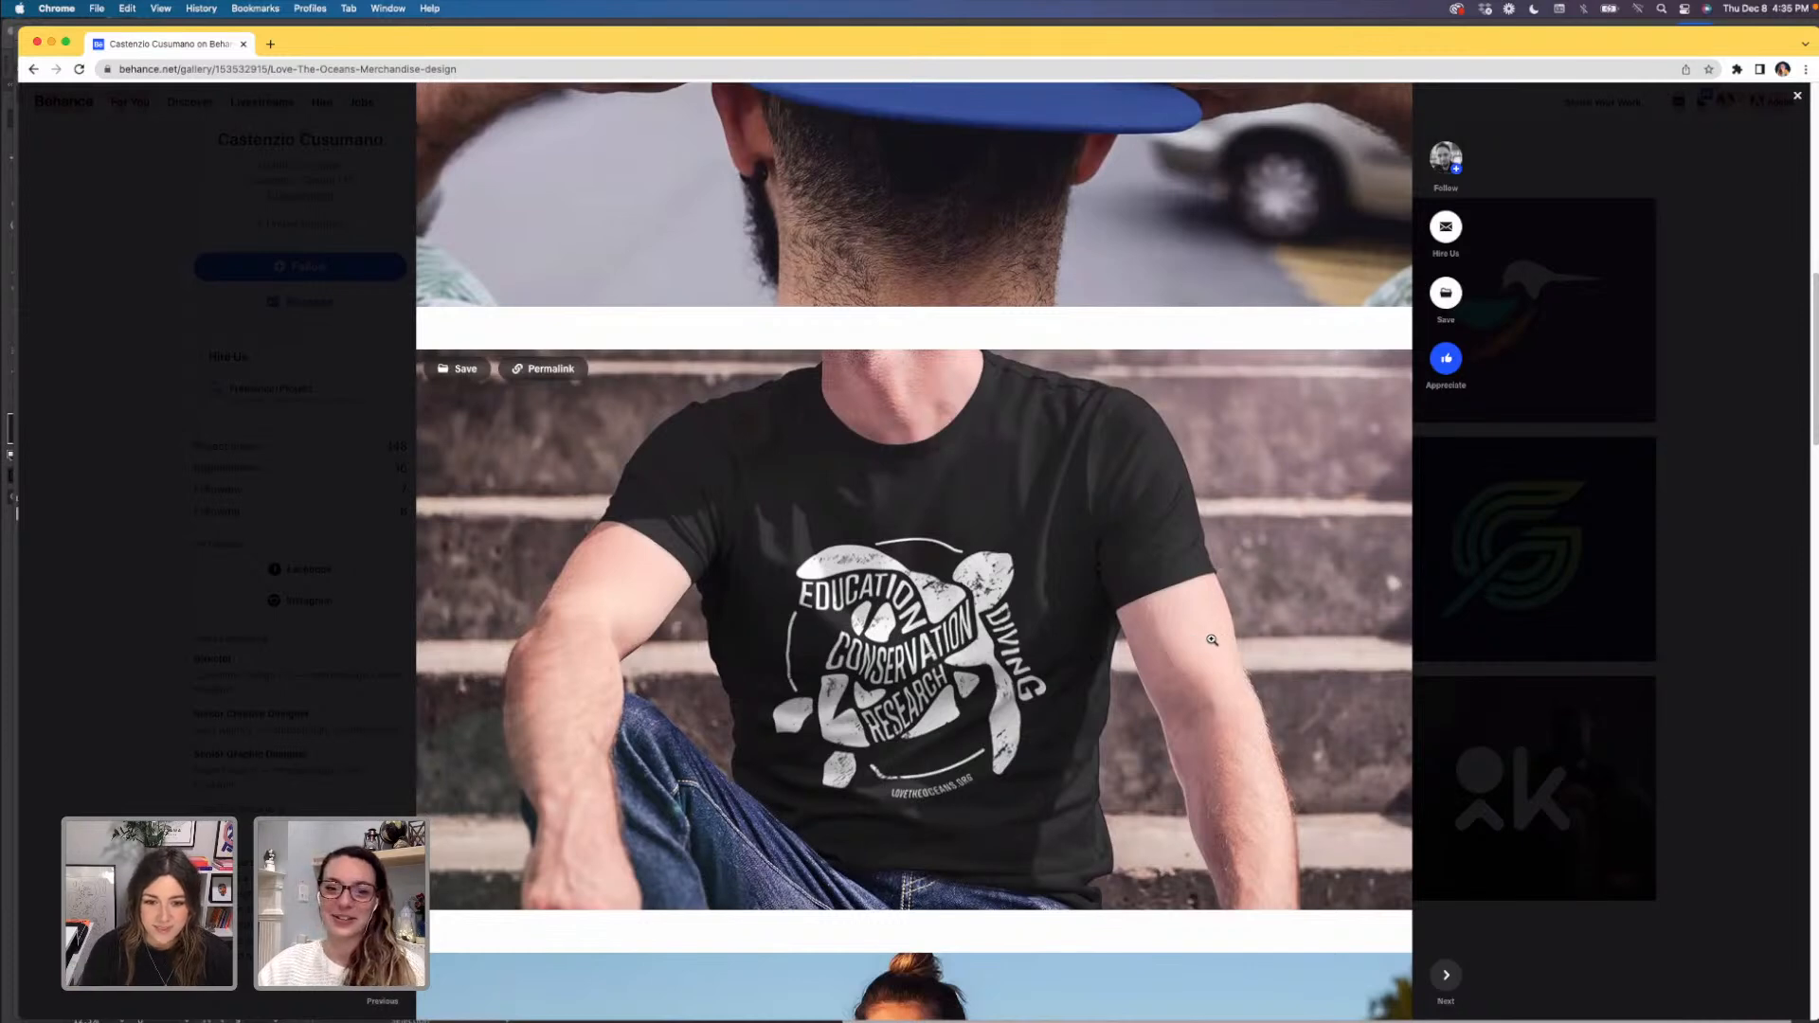
scroll(1211, 639, down, 3)
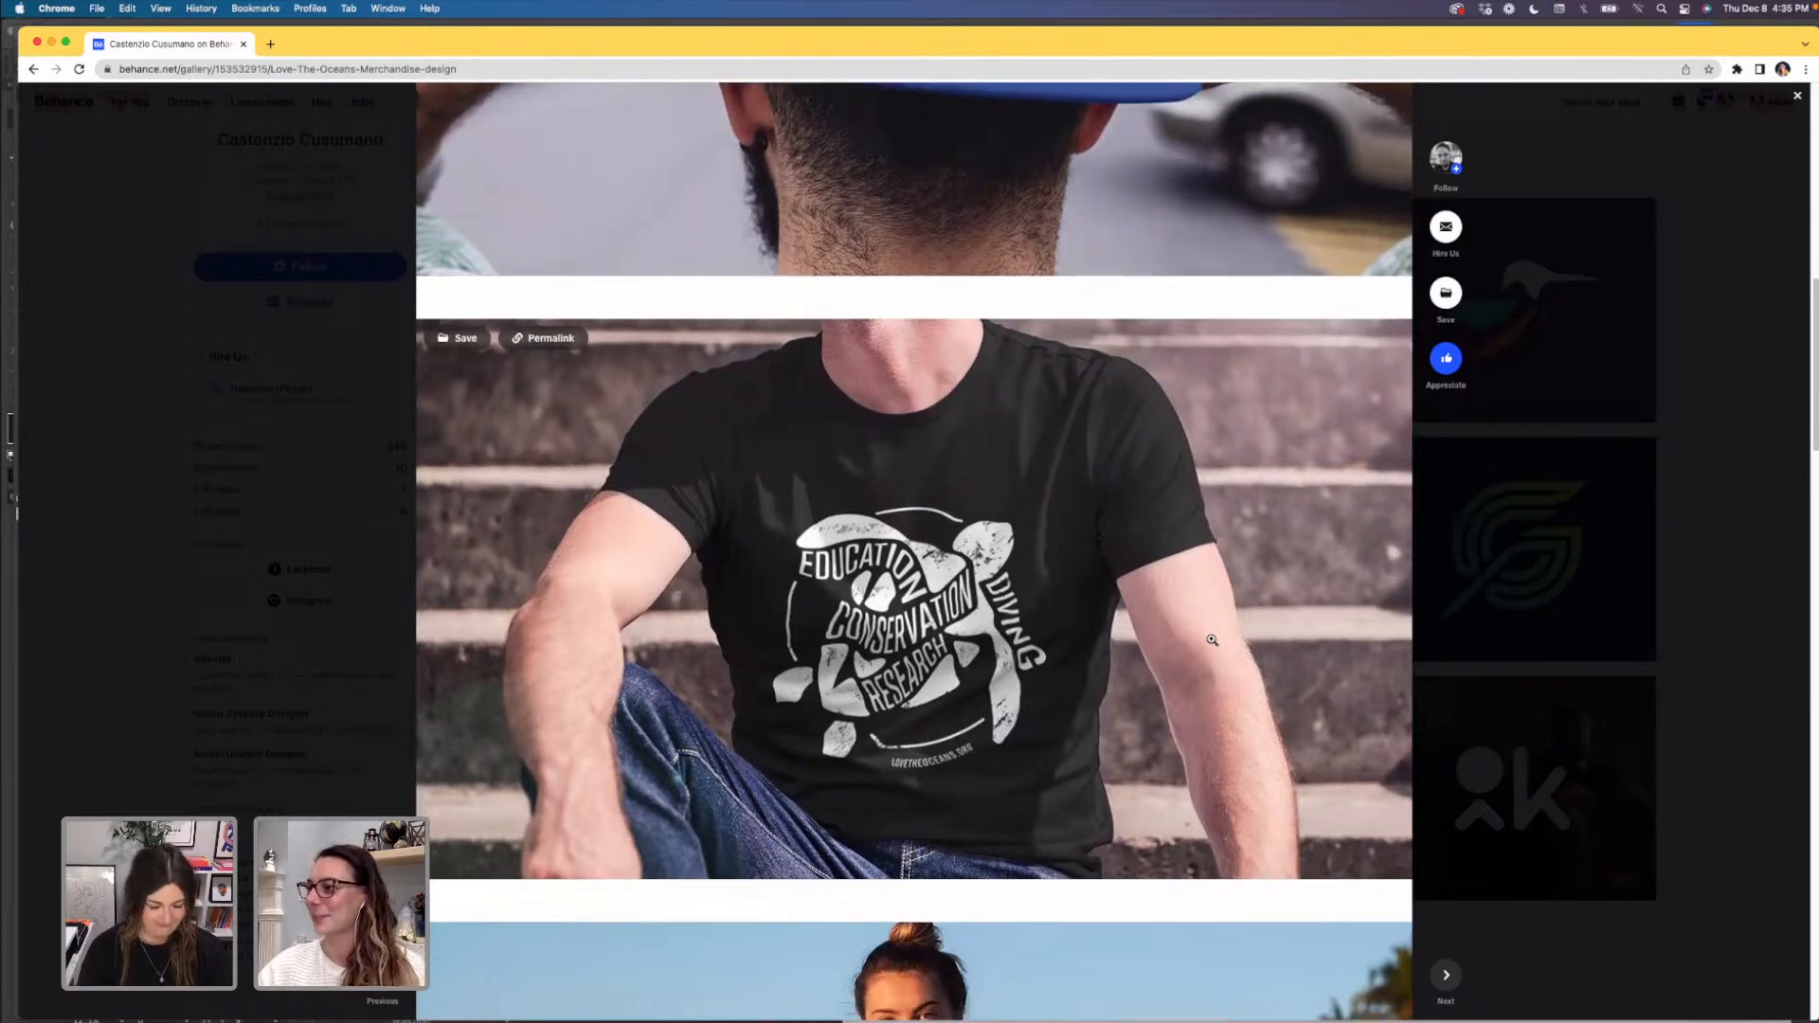
scroll(1212, 639, down, 3)
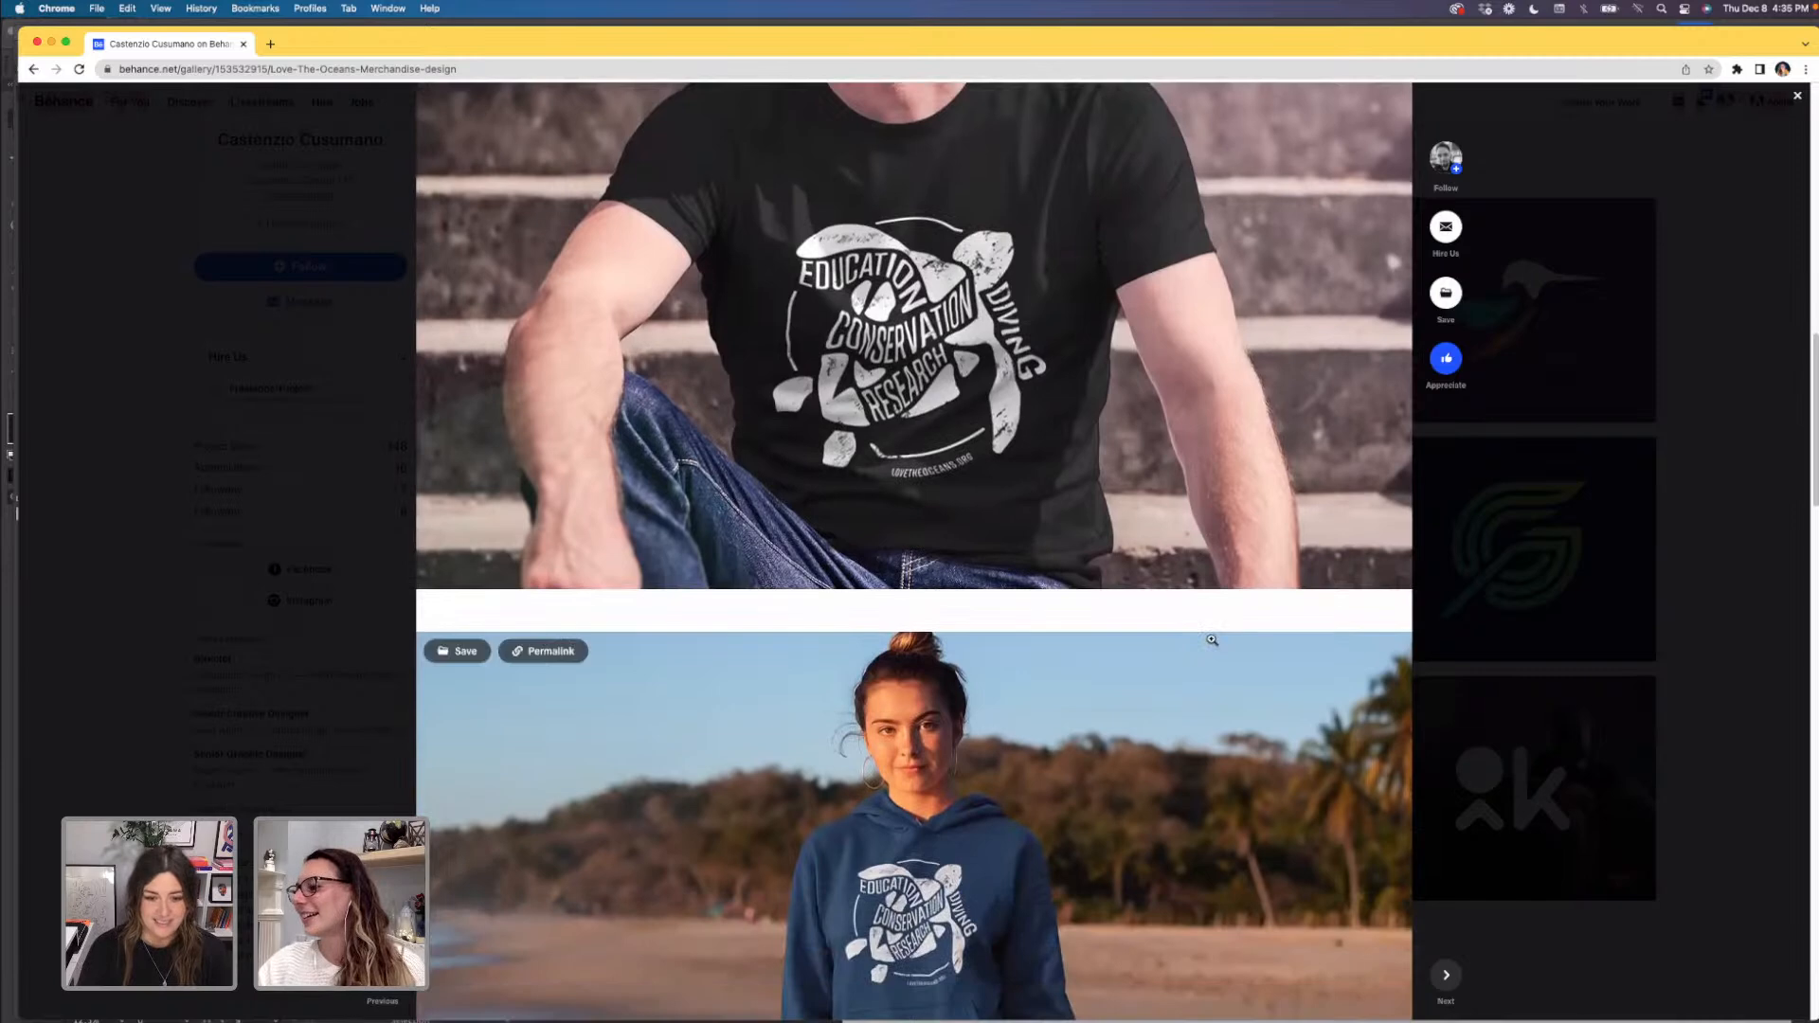
- Examine the turtle graphic on the blue hoodie mockup and on the white tote bag mockup below it
scroll(1210, 642, down, 2)
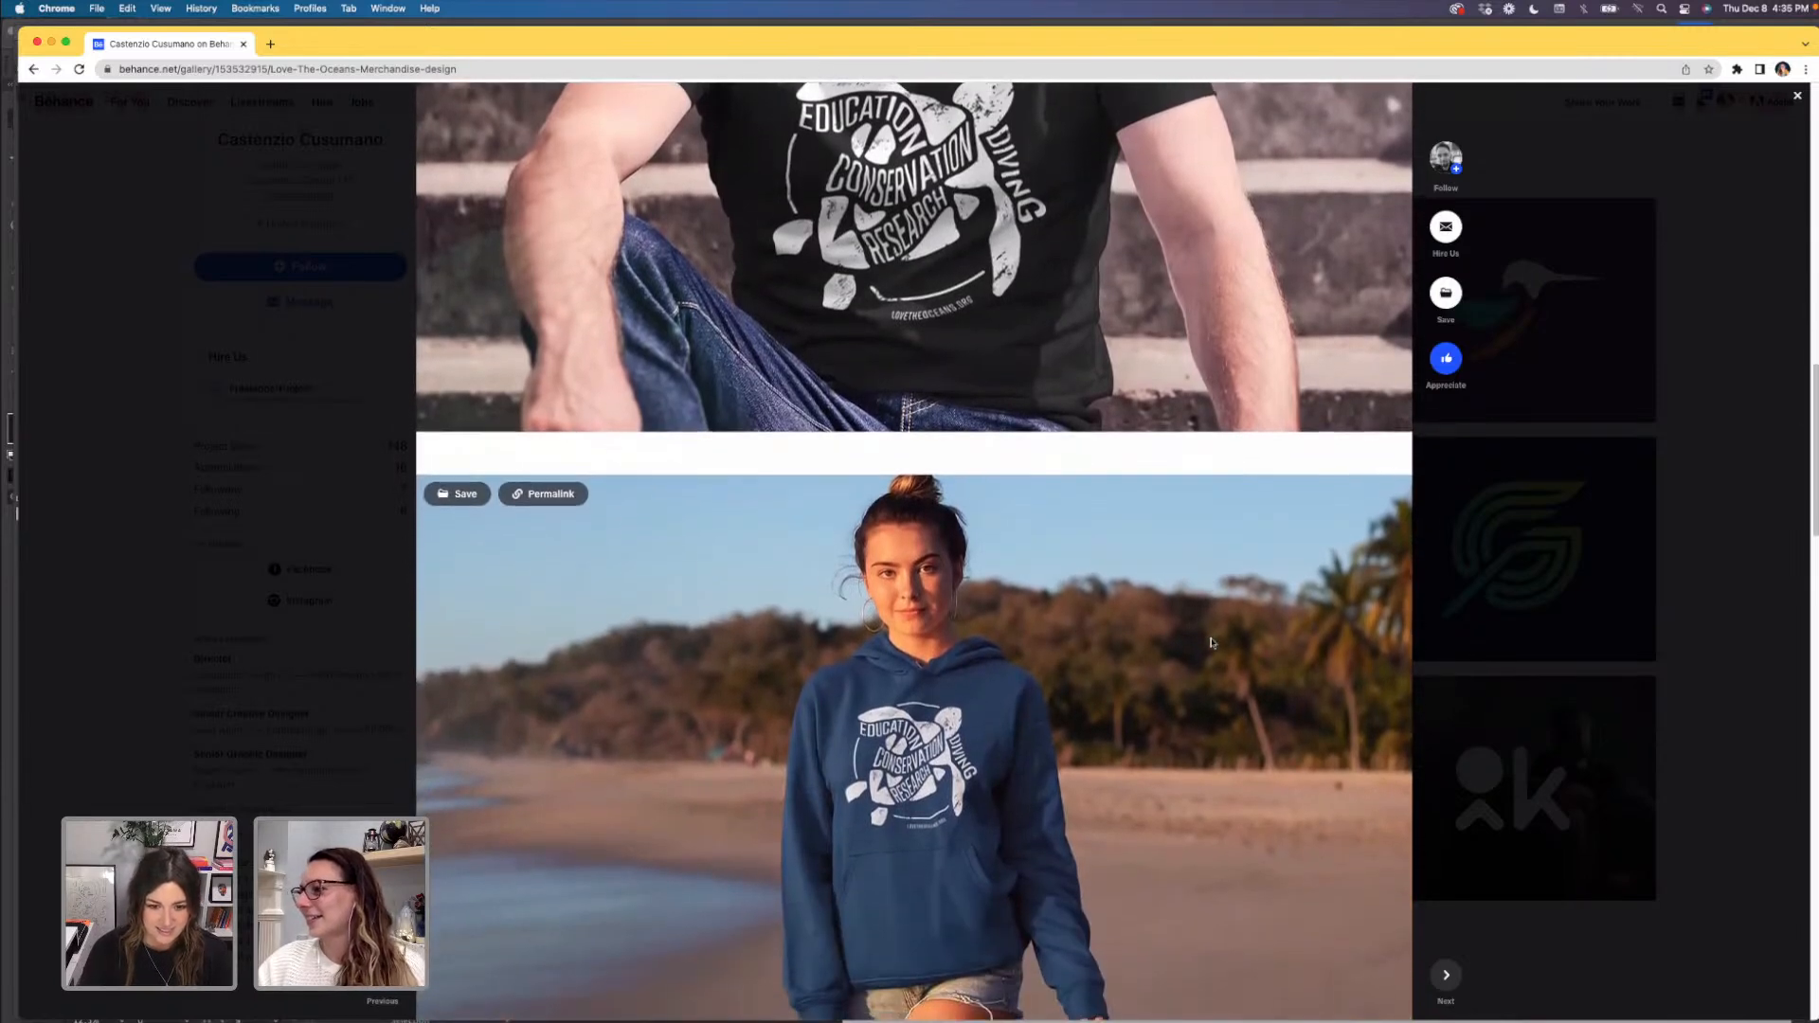
scroll(1212, 640, down, 1)
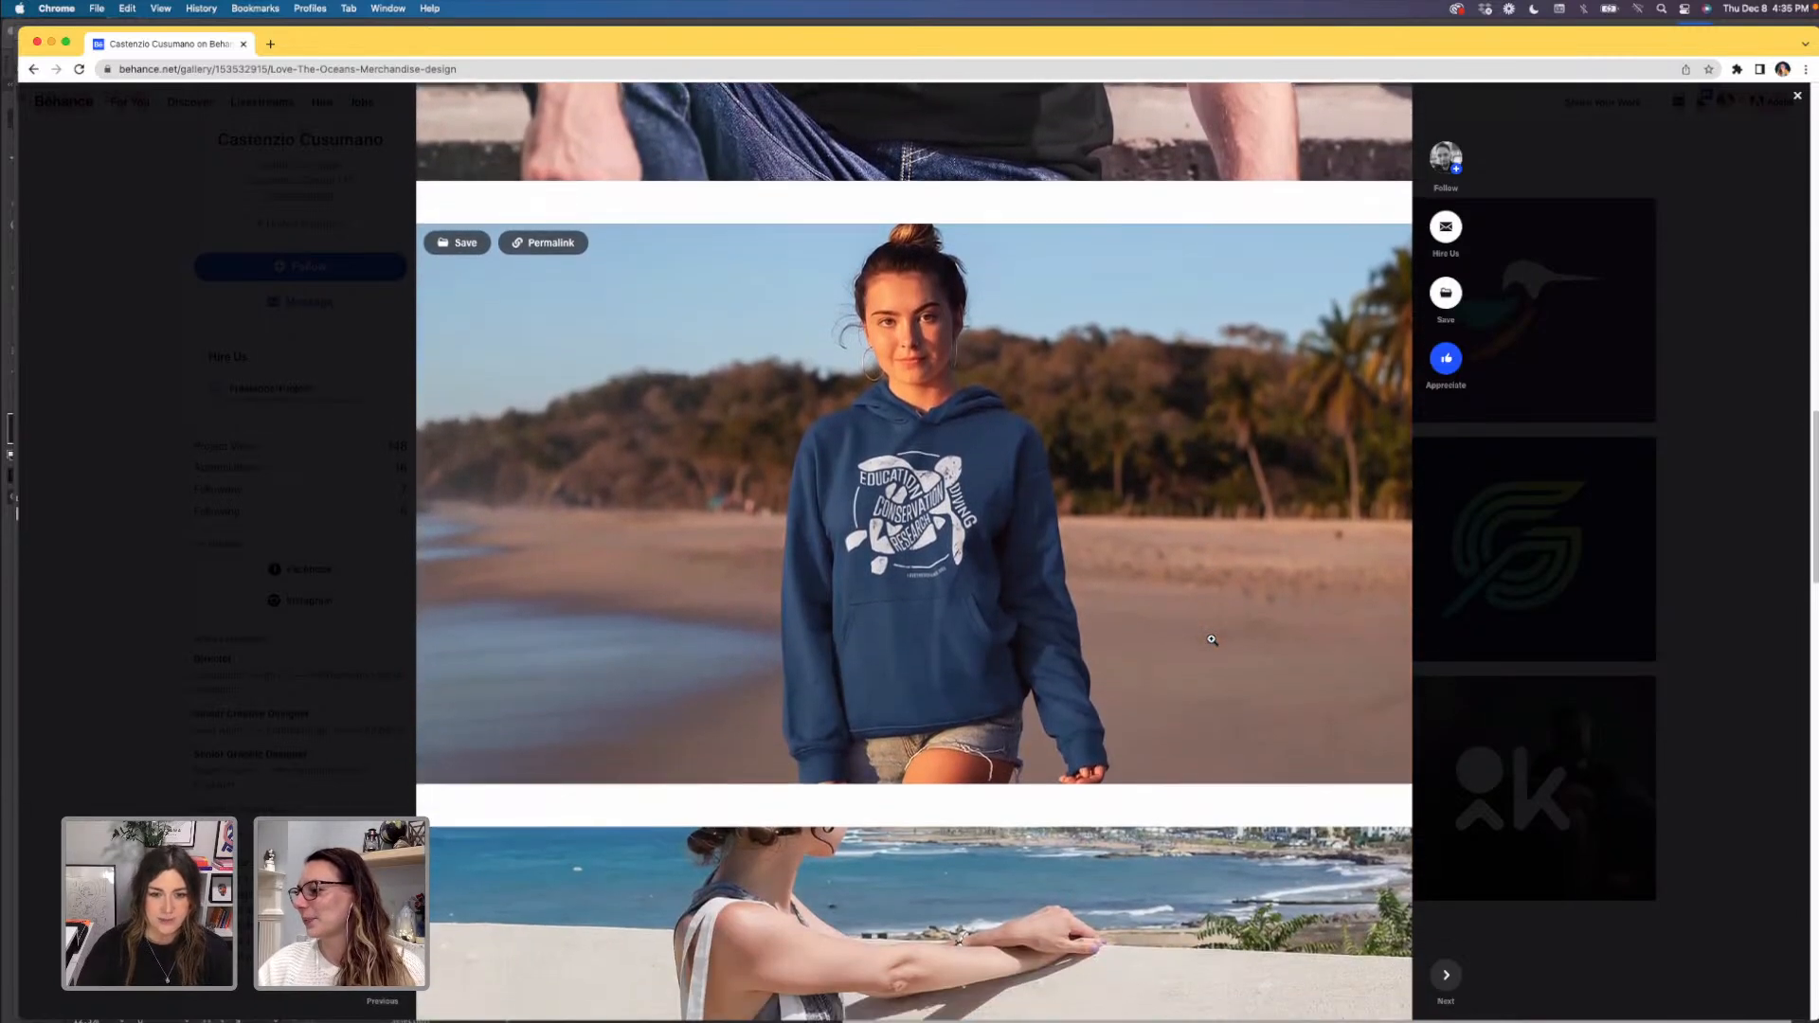
scroll(1212, 639, down, 1)
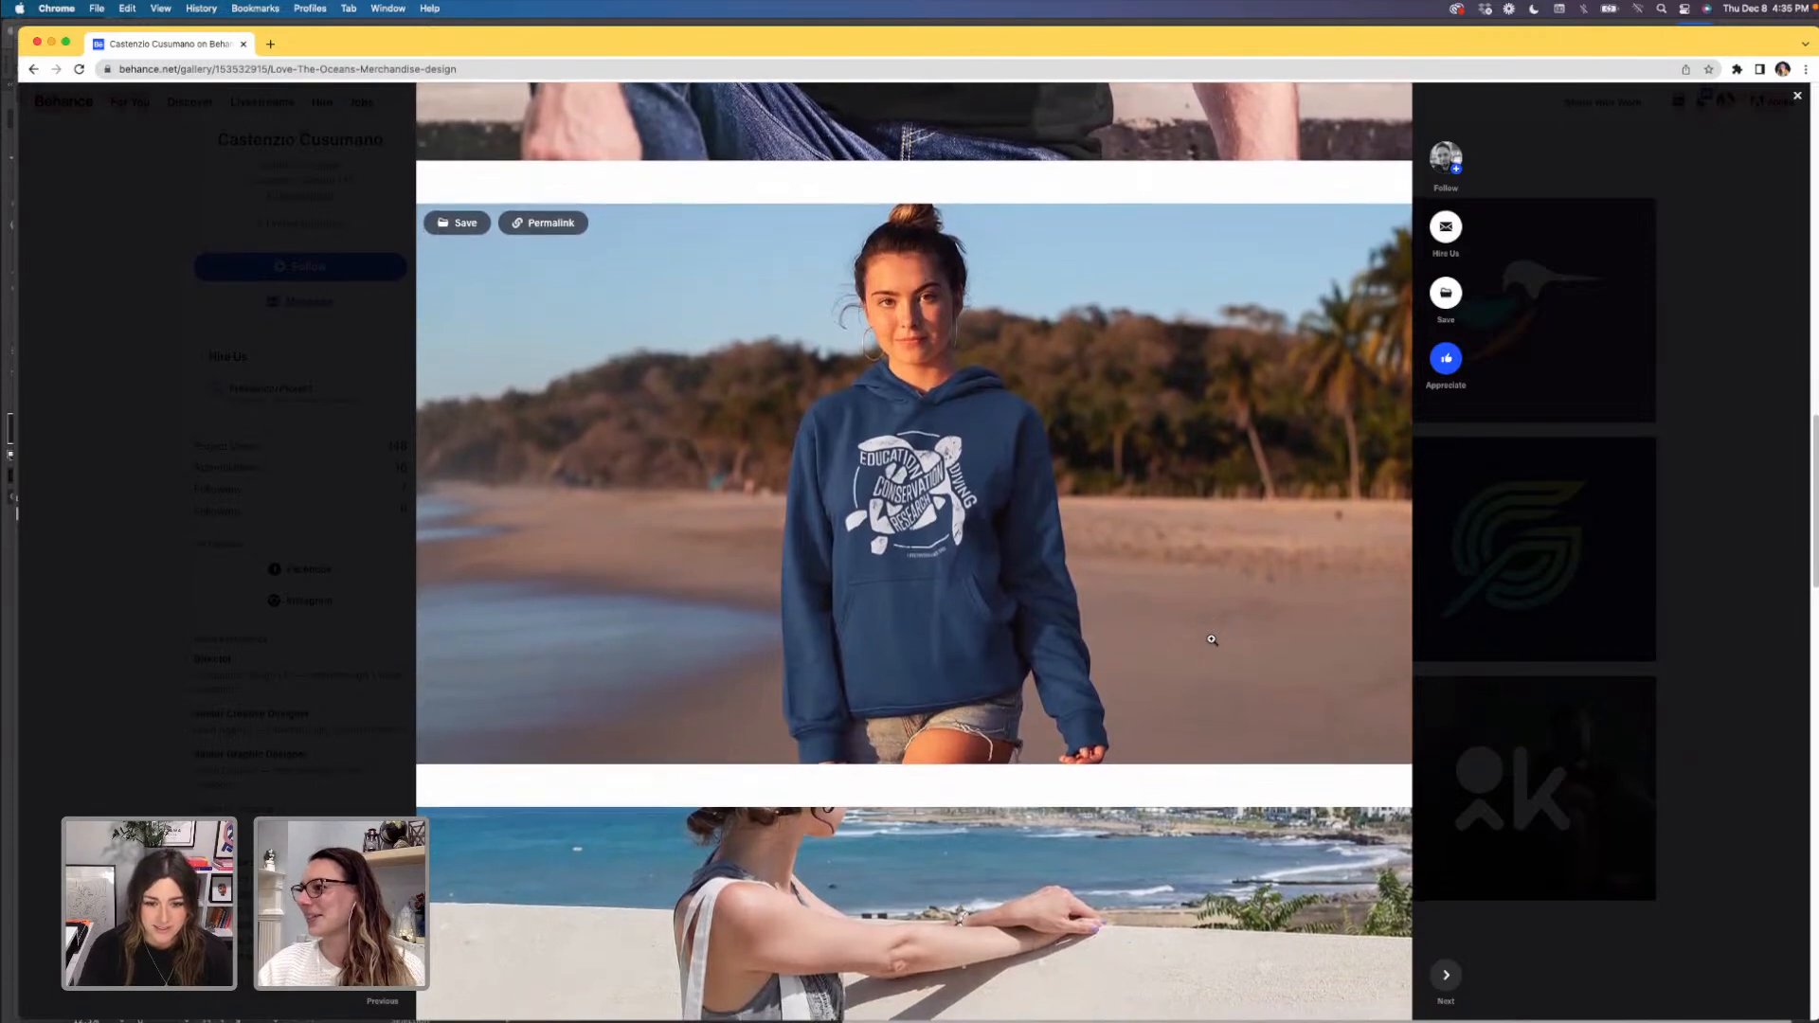
scroll(1212, 640, down, 1)
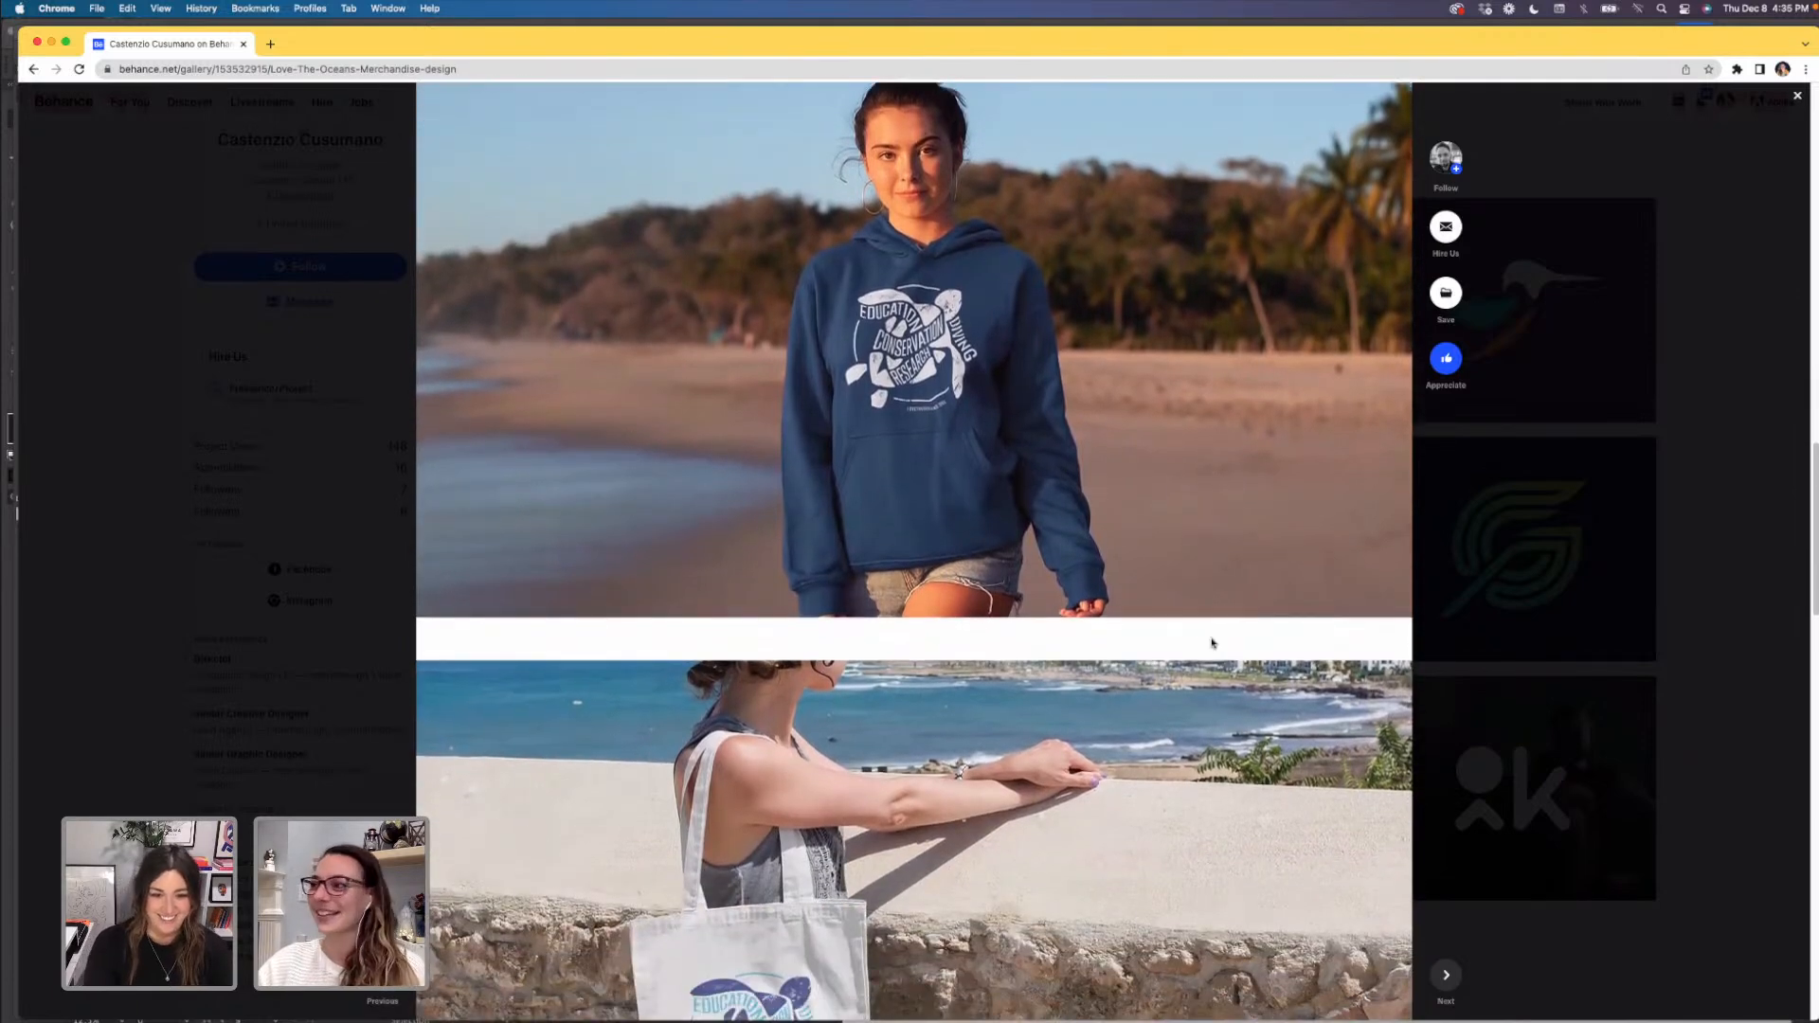
scroll(1212, 644, down, 2)
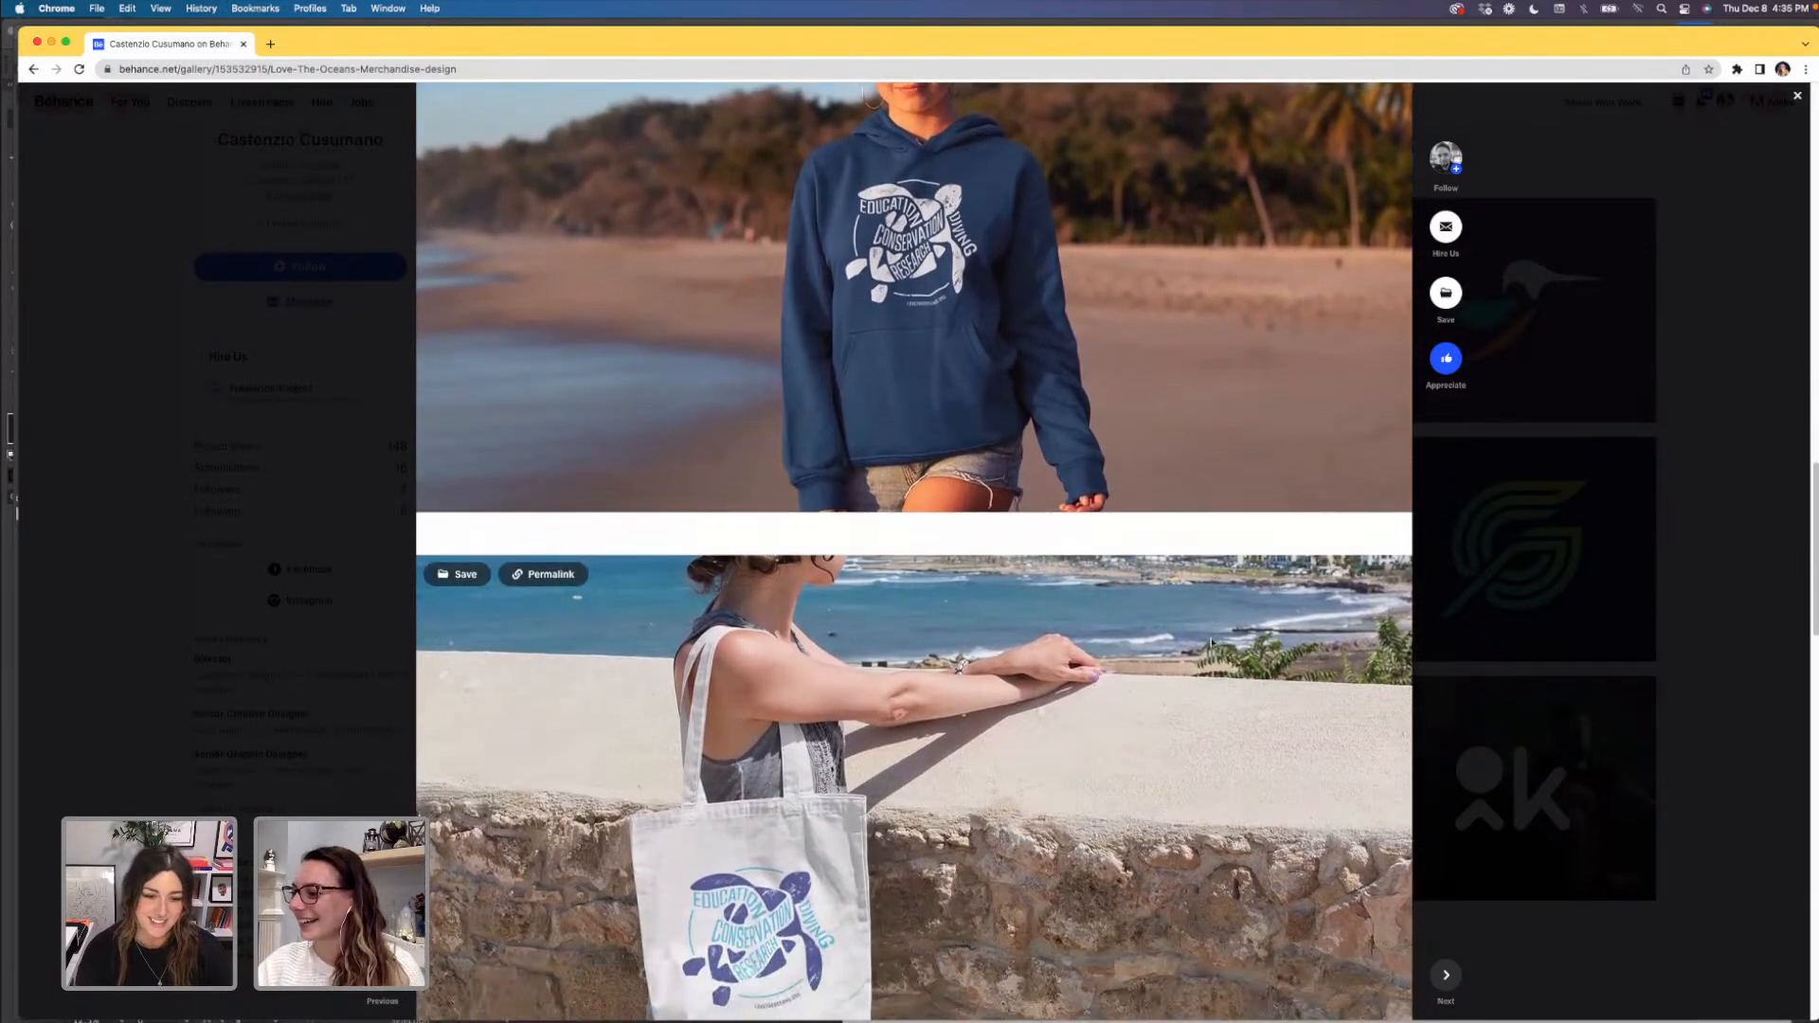
- Examine the white tote bag mockup with the two-tone turtle graphic, down to the colour variations below it
scroll(1212, 641, down, 1)
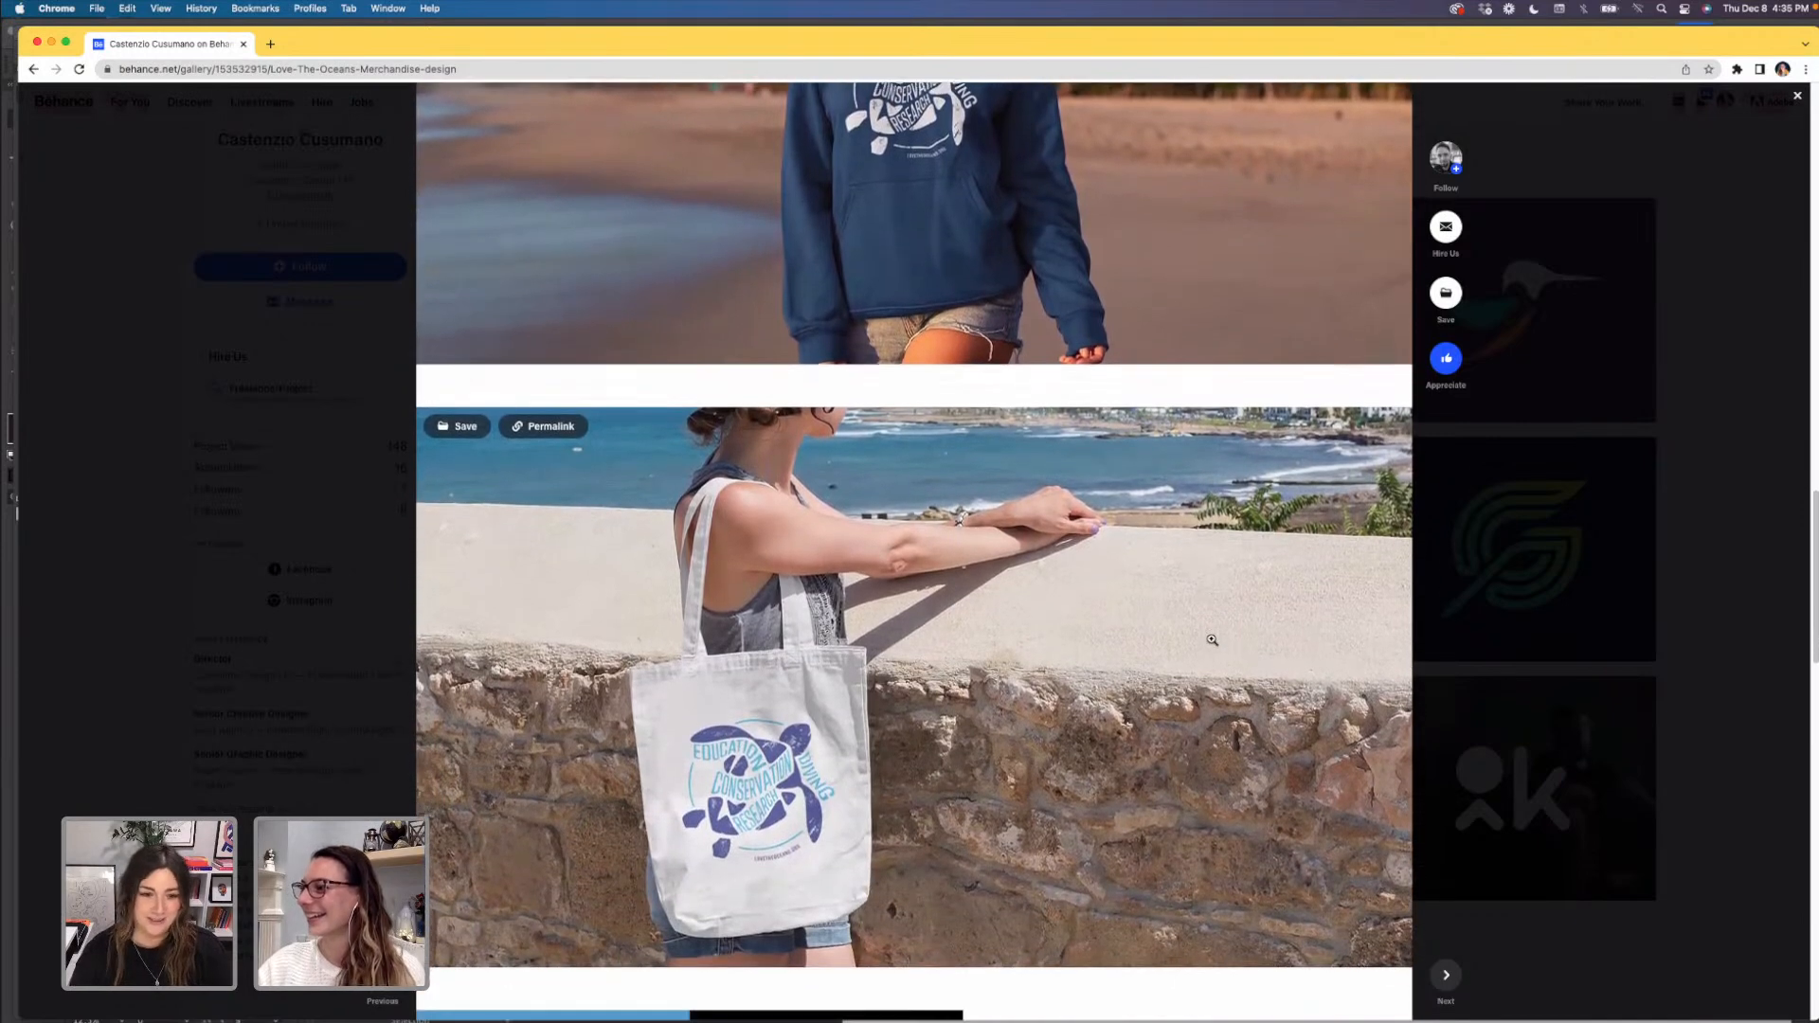
scroll(1212, 640, down, 1)
scroll(1211, 639, down, 1)
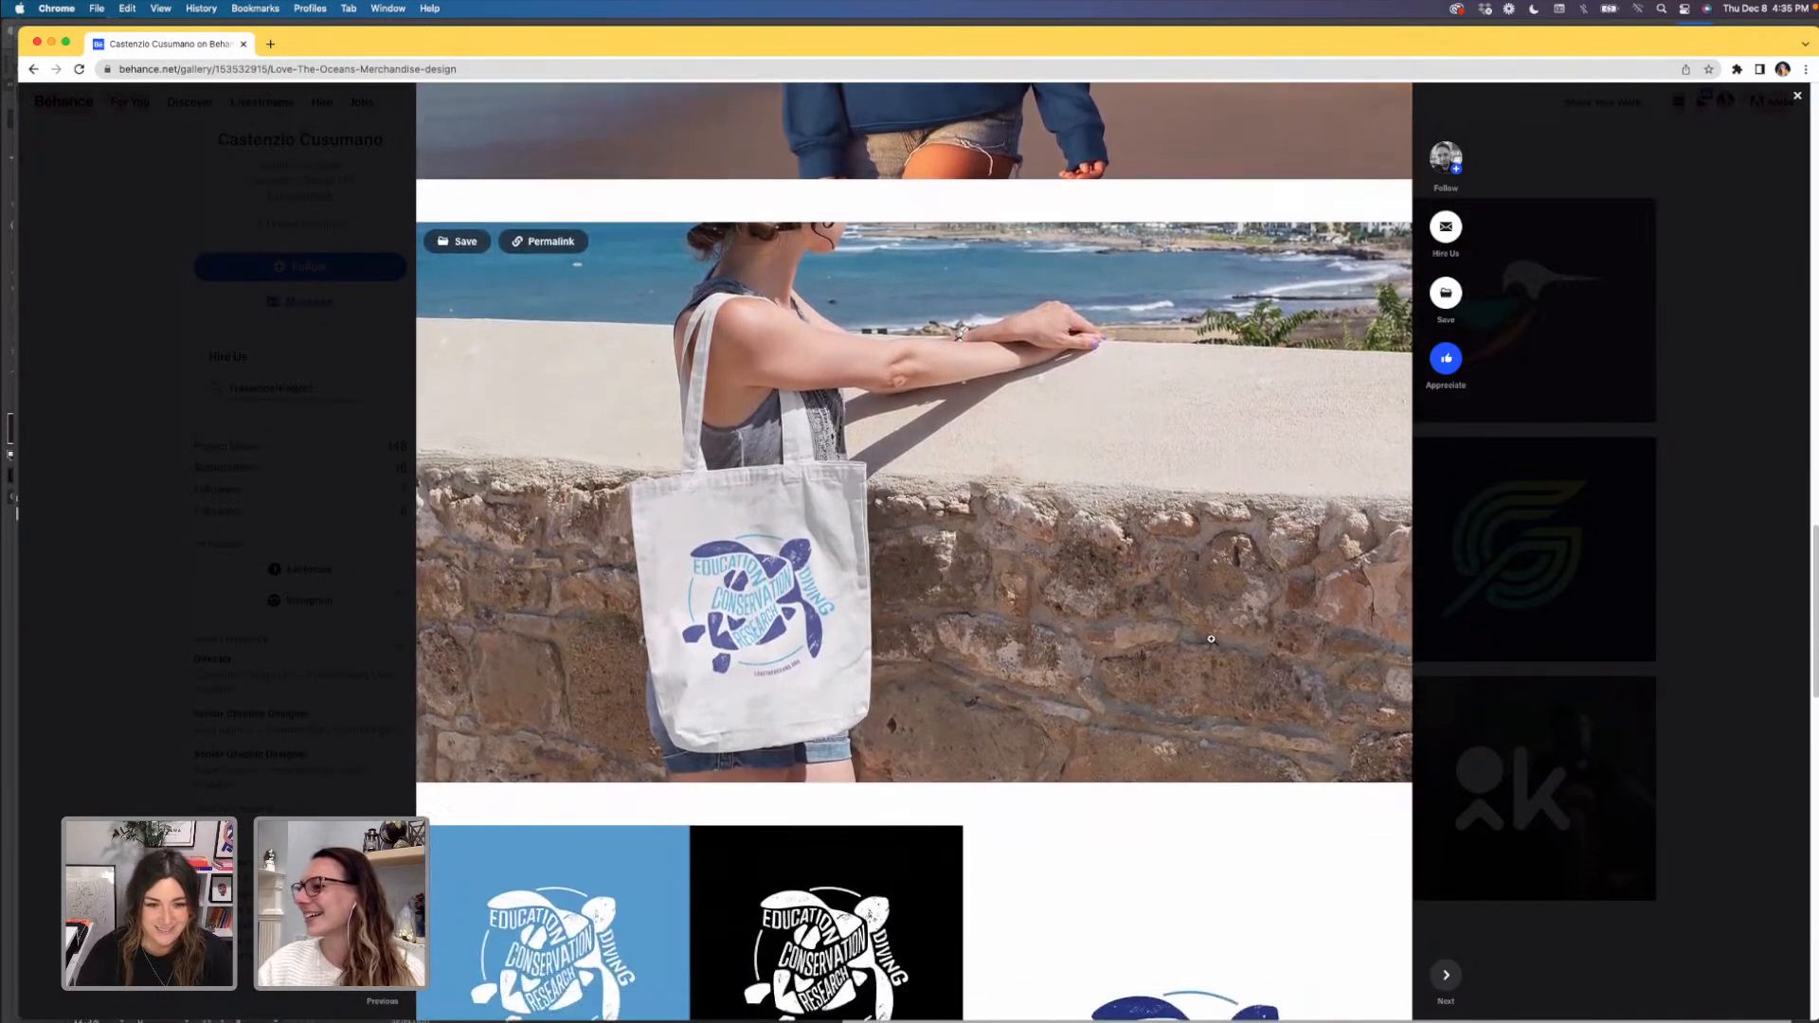
scroll(1212, 639, down, 1)
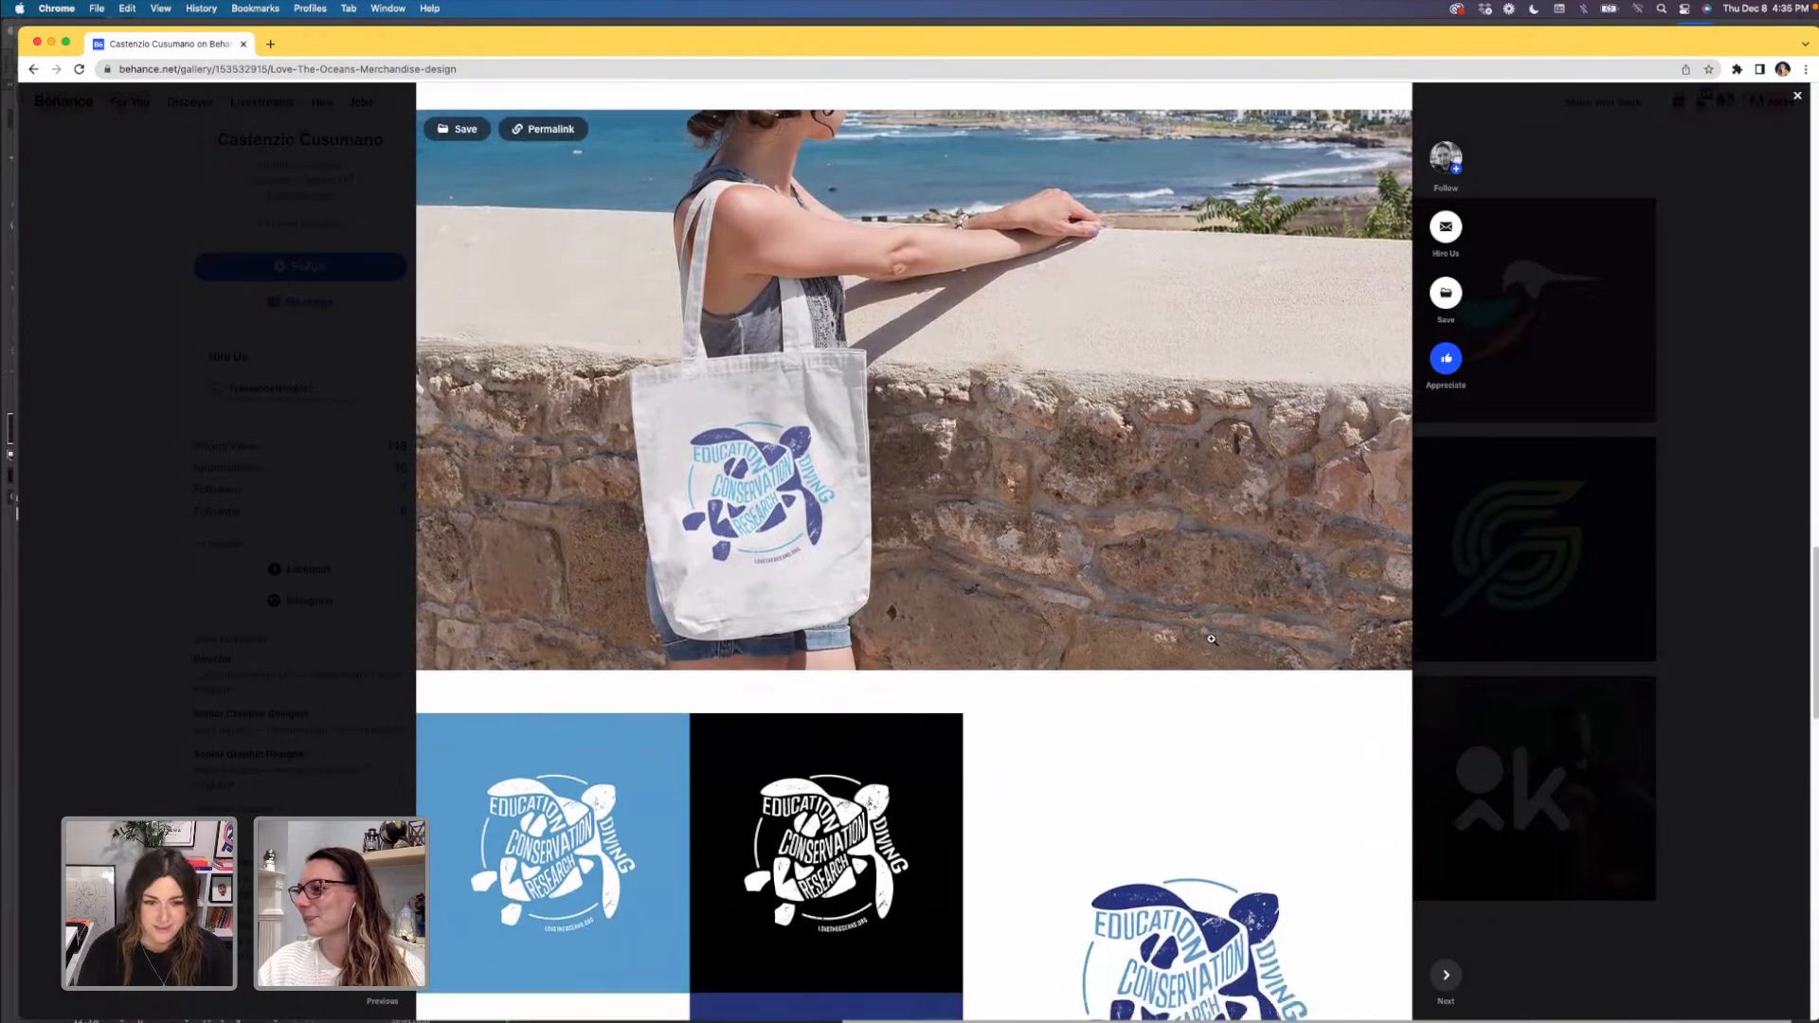
scroll(1212, 640, down, 2)
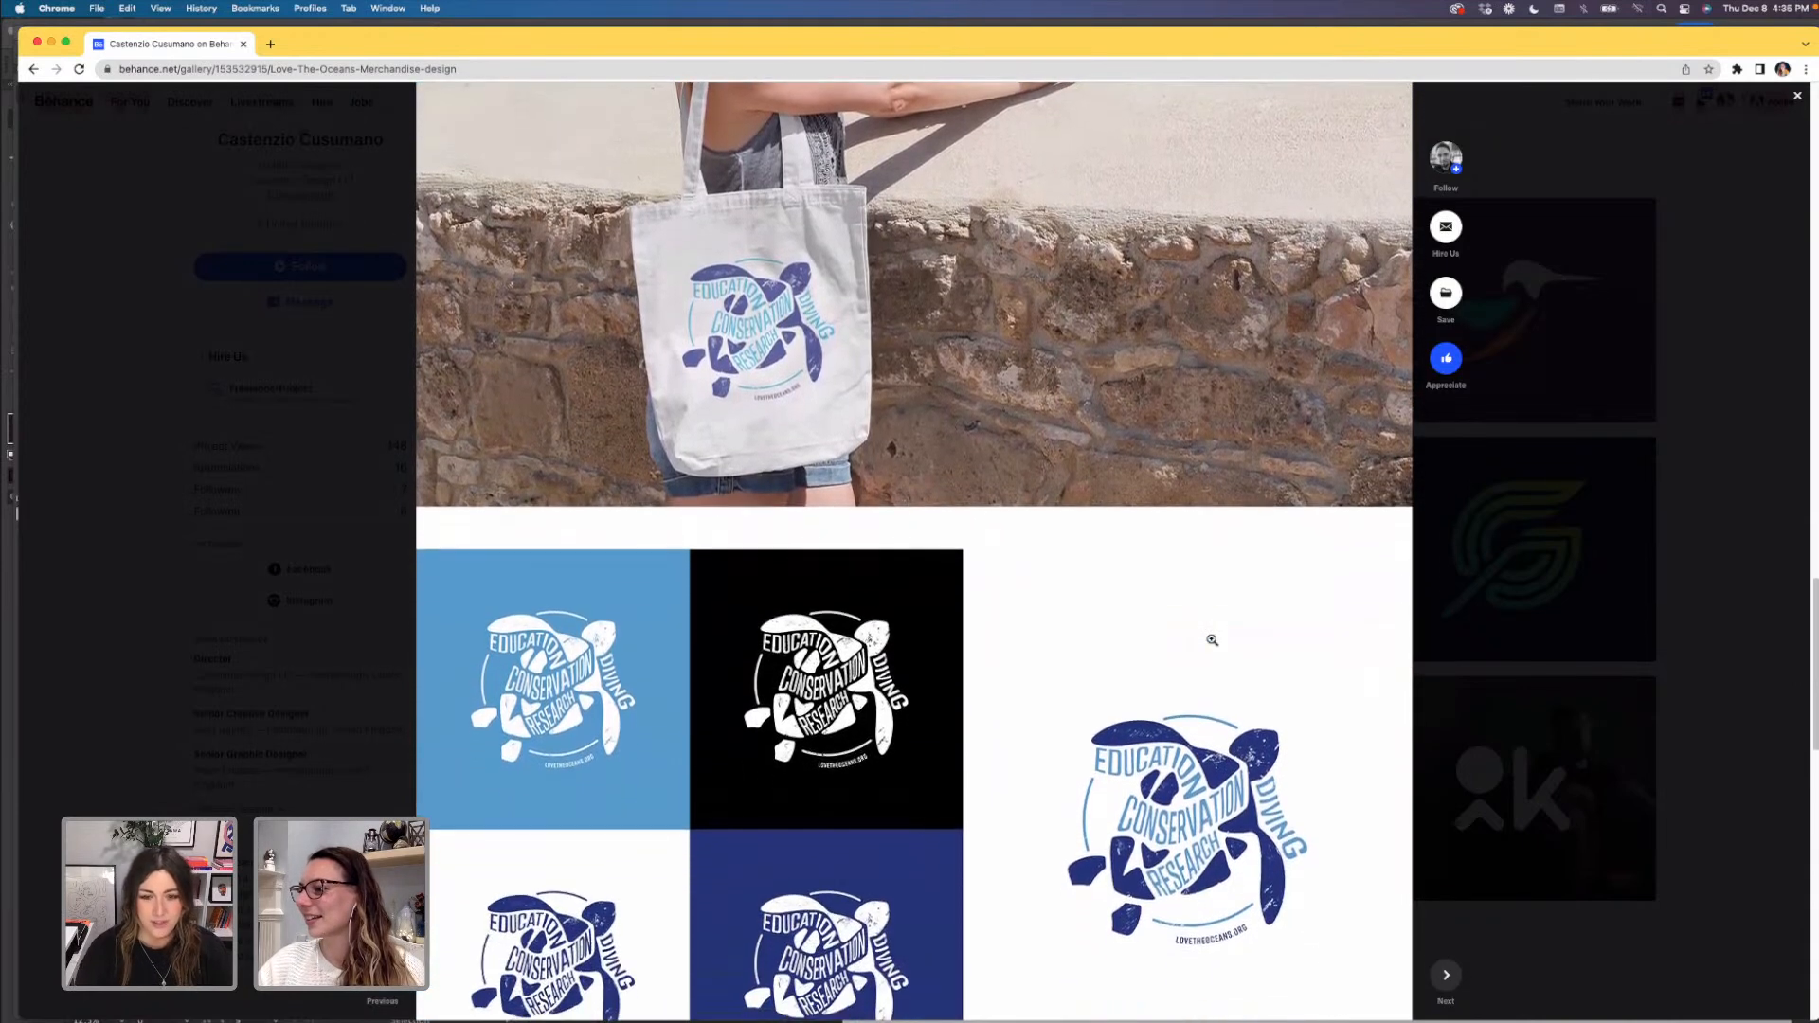
scroll(1212, 640, down, 1)
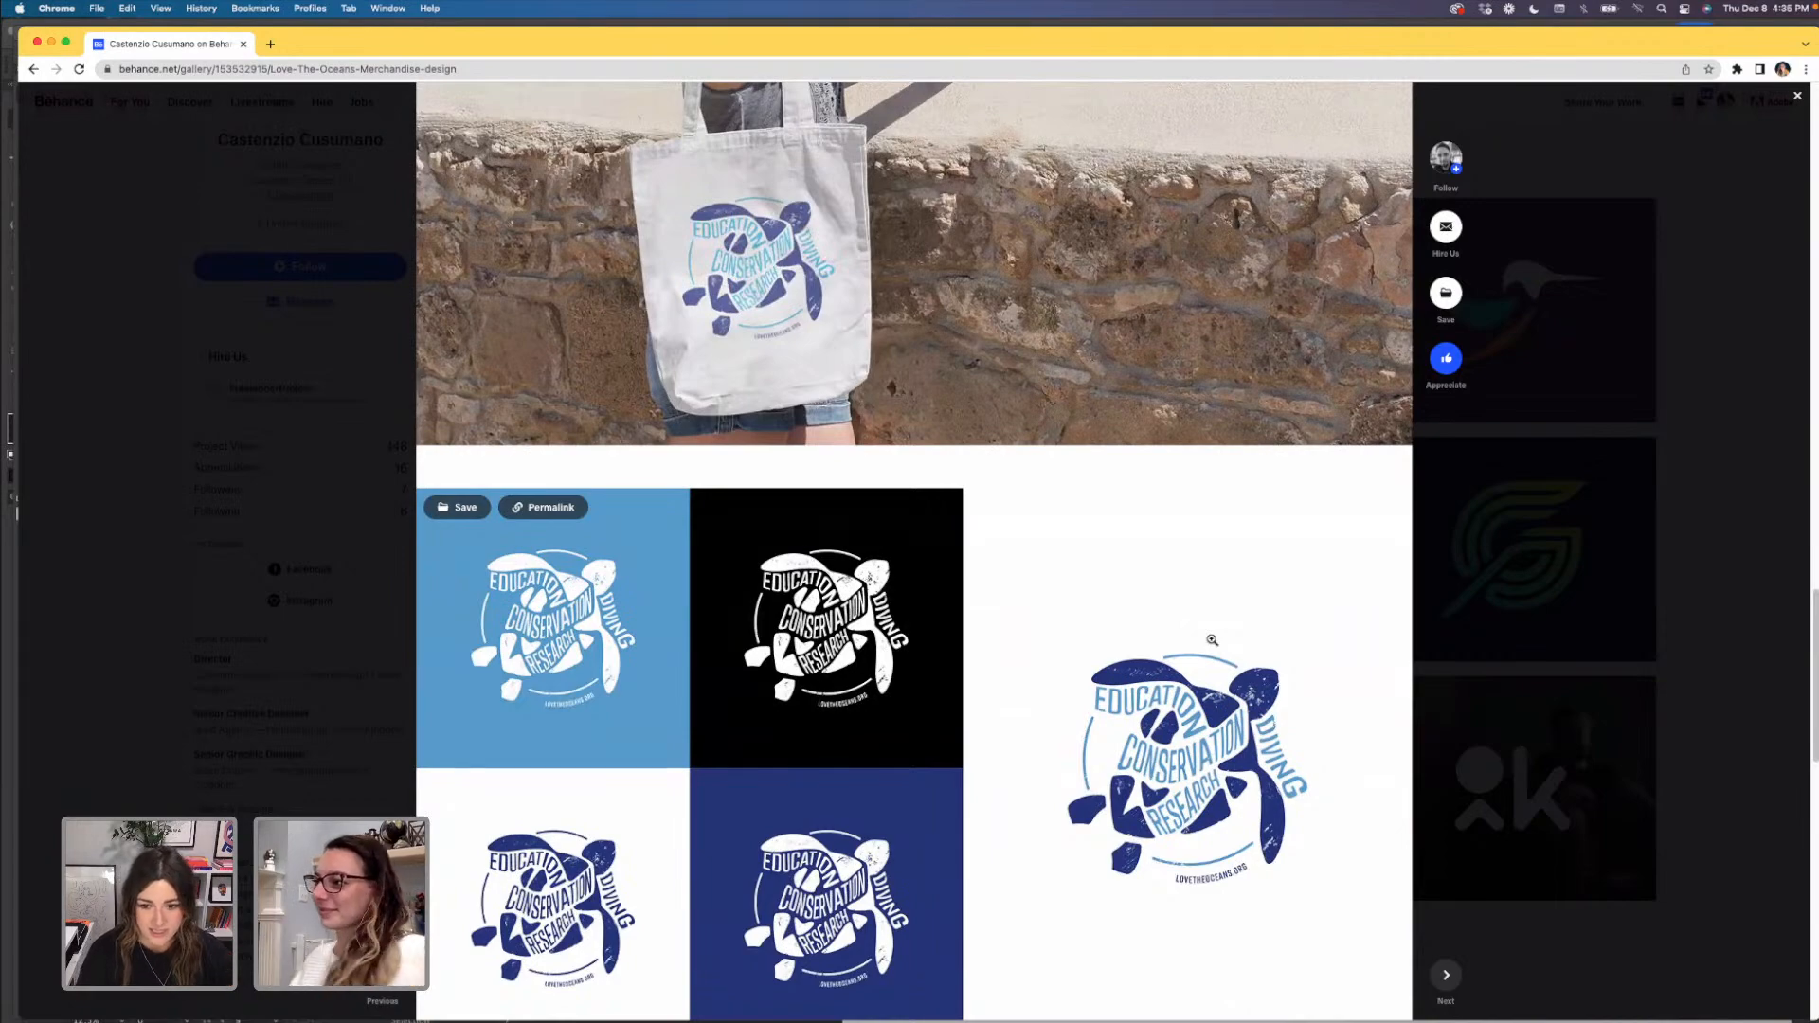
- Compare the turtle graphic's colour variations on light blue, black, white and navy backgrounds at the end of the project
scroll(1212, 639, down, 3)
scroll(1212, 639, up, 1)
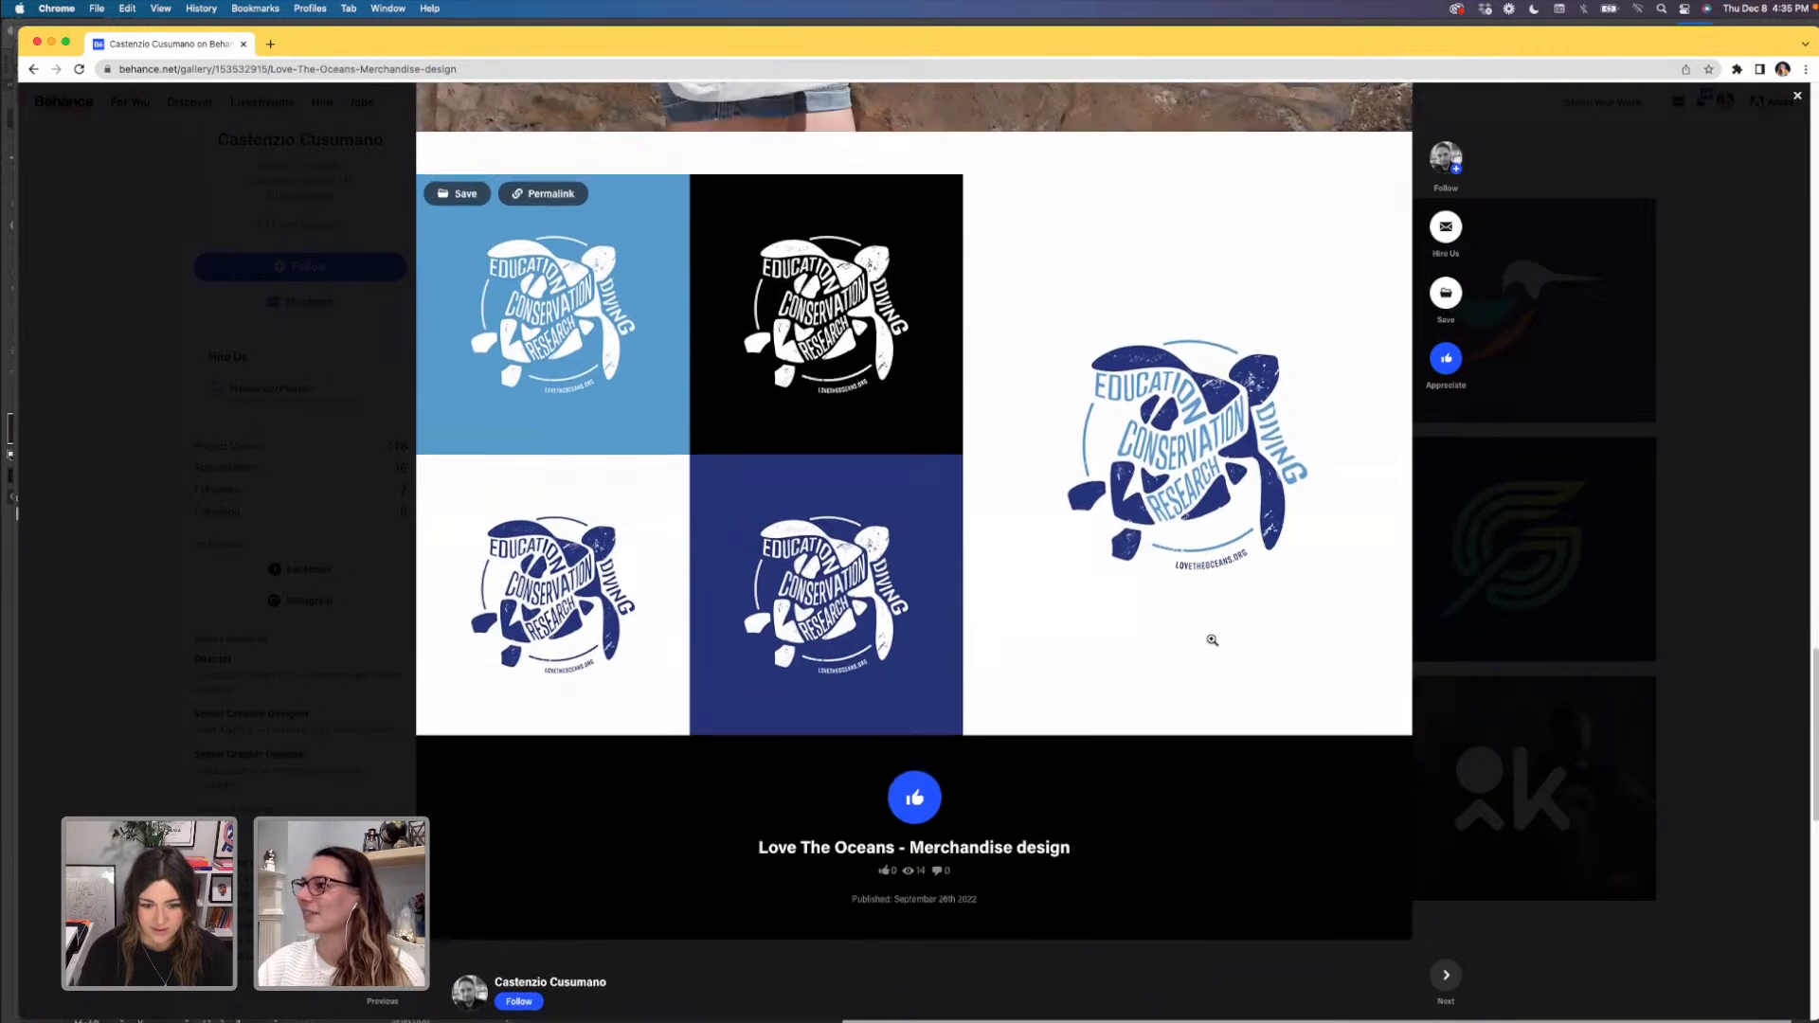
scroll(1212, 640, up, 1)
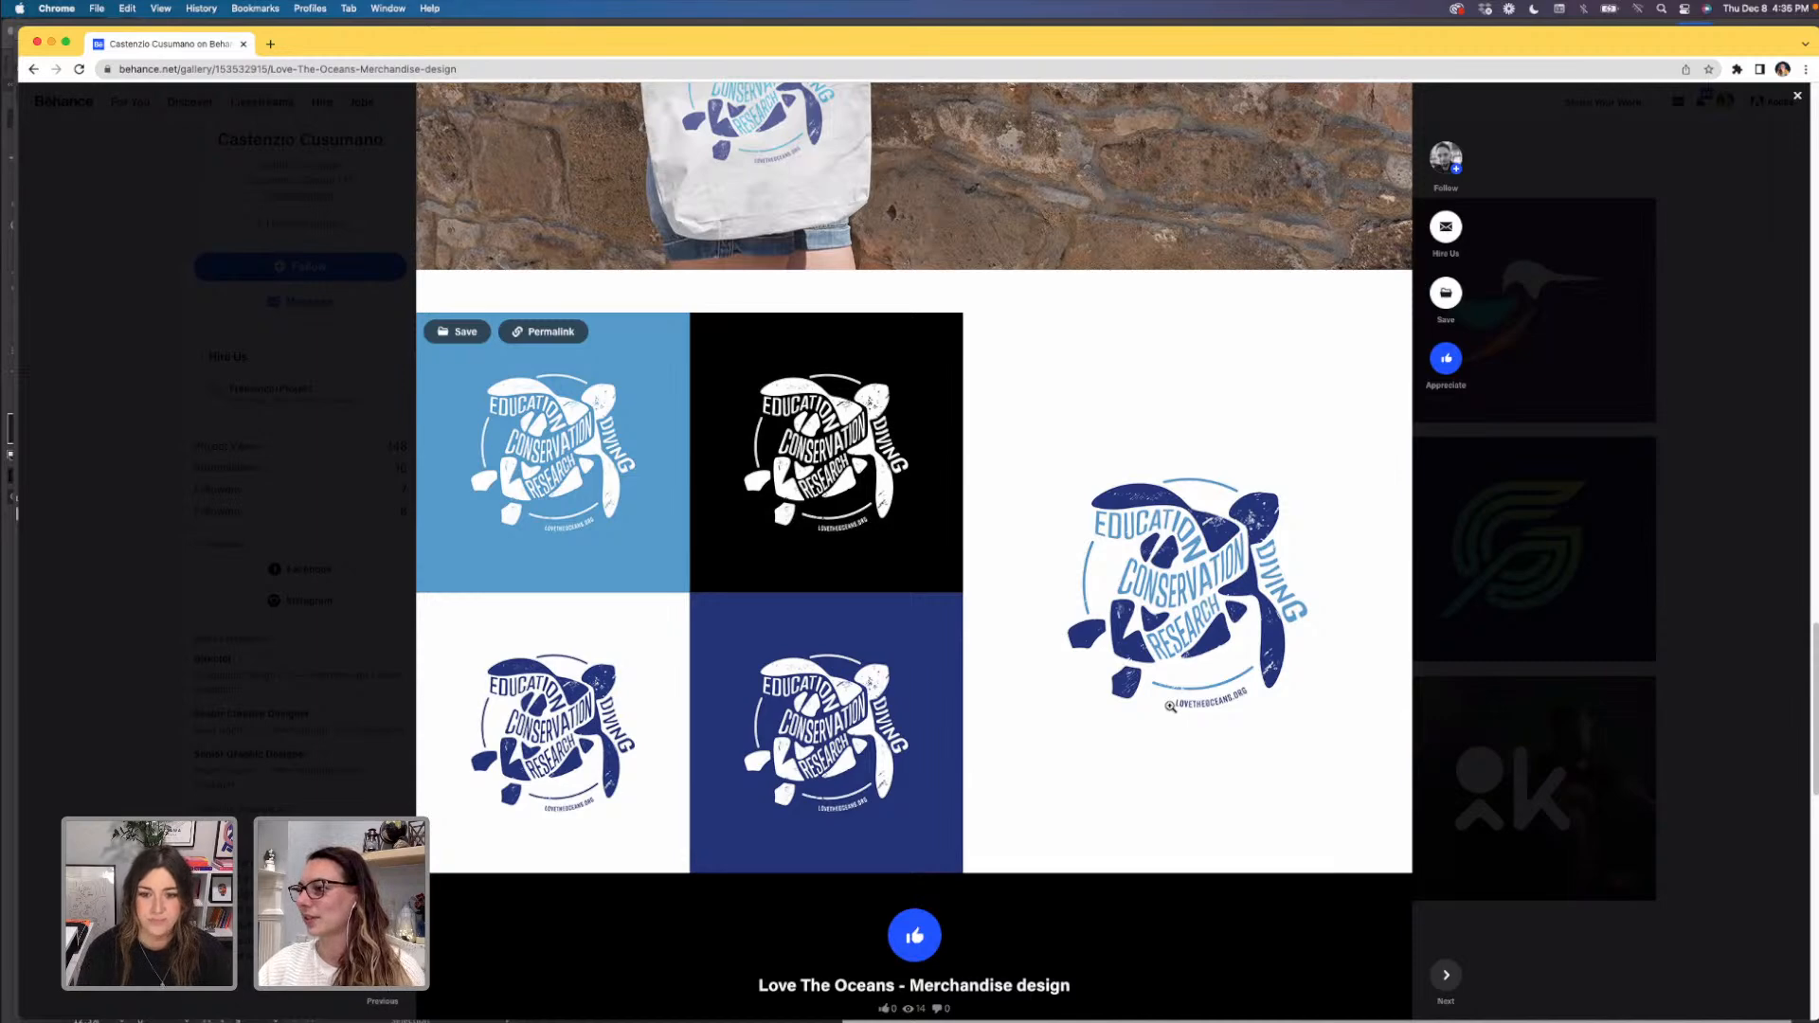
scroll(1170, 706, up, 2)
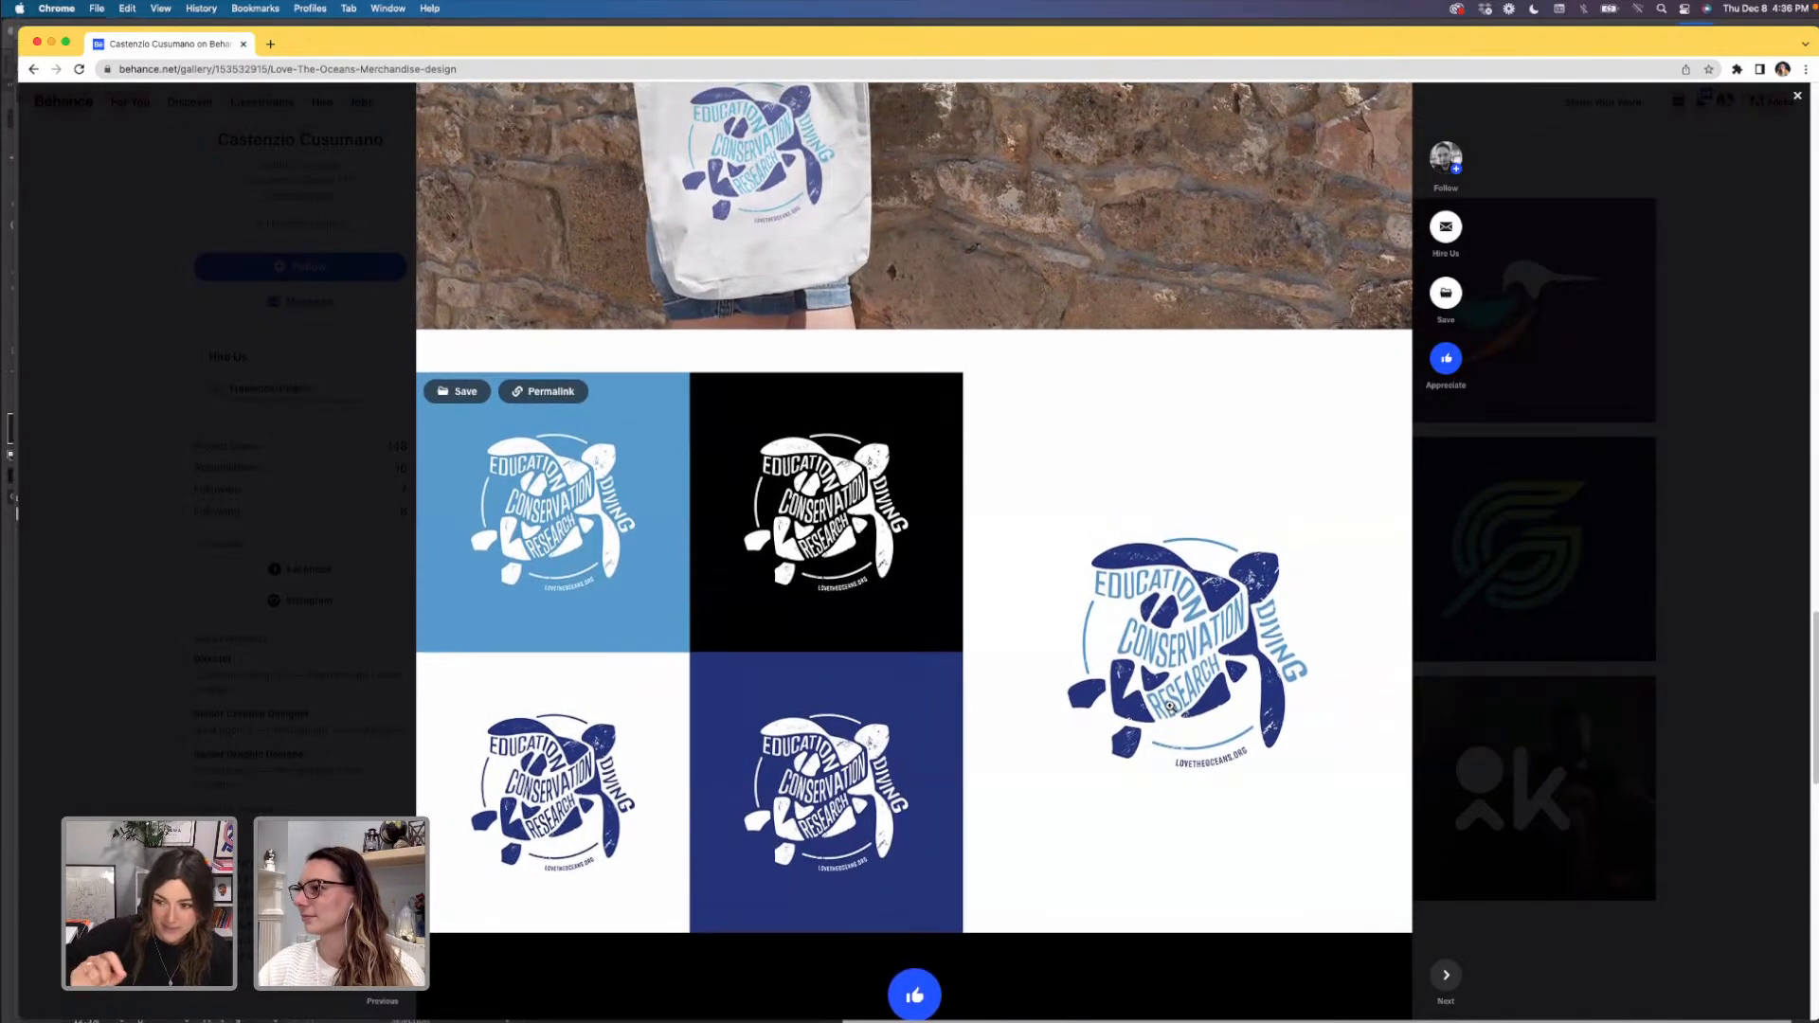
scroll(1170, 706, down, 1)
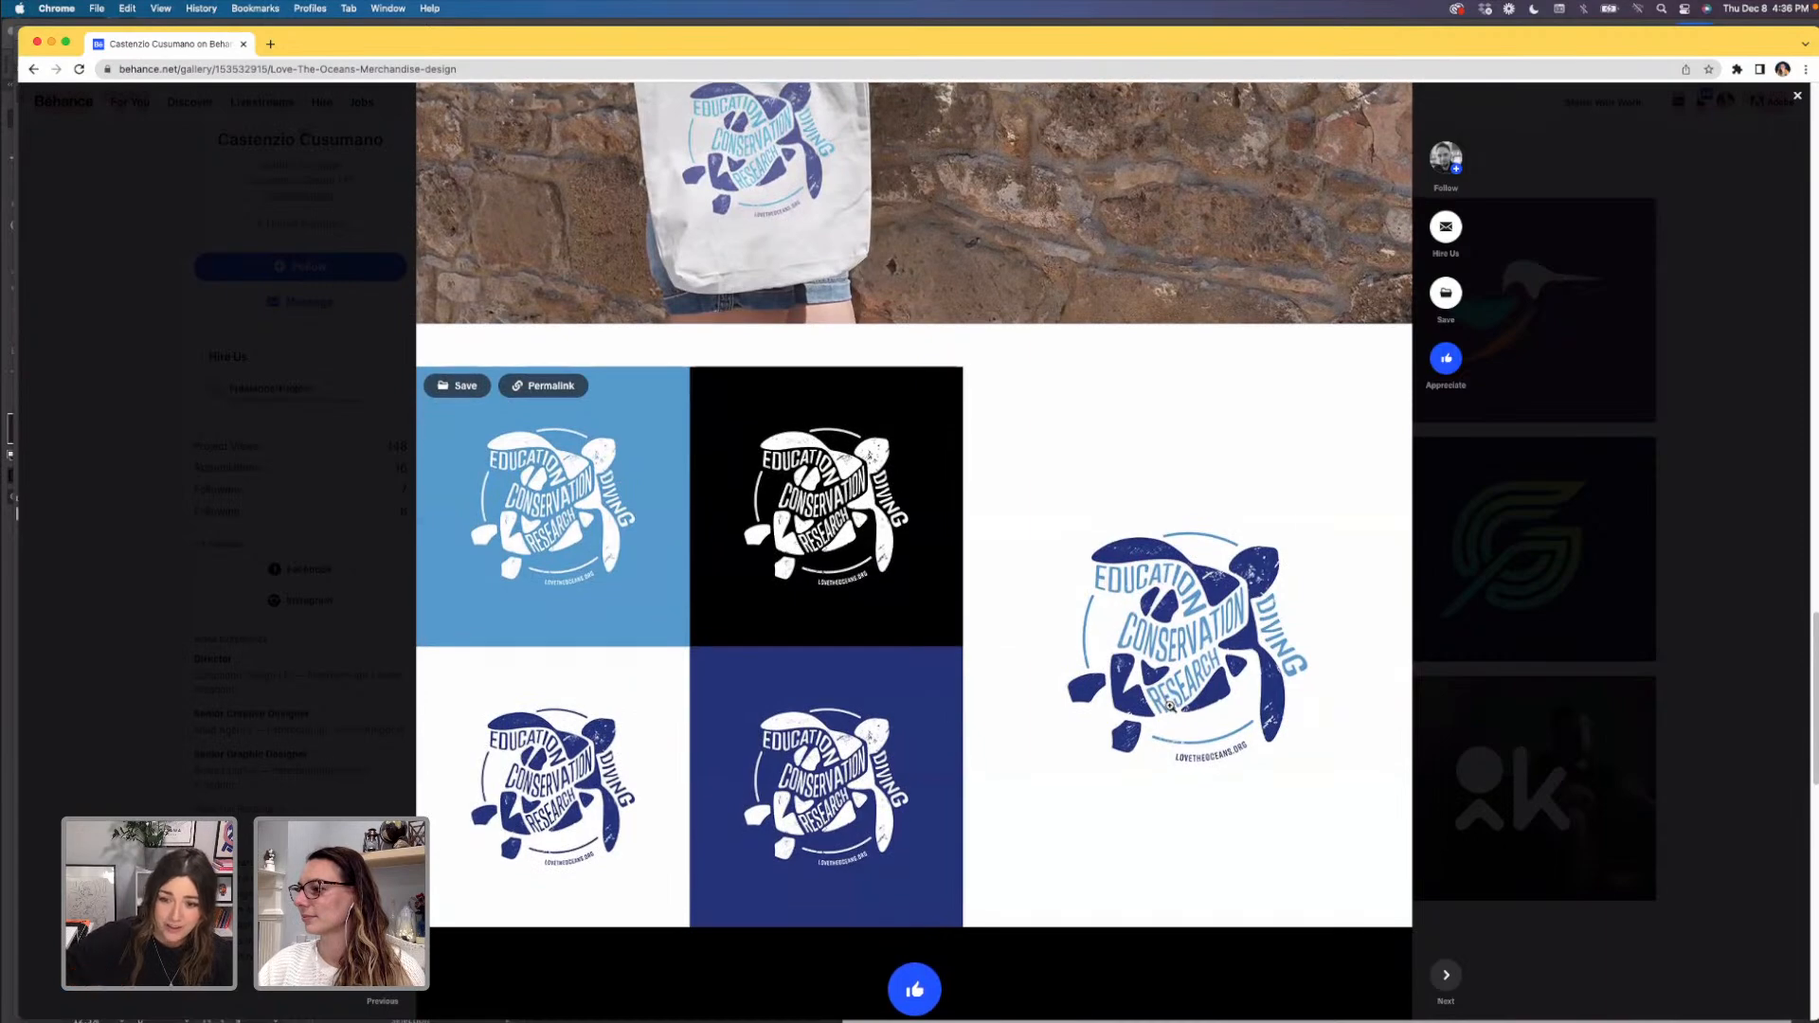
scroll(1170, 706, down, 5)
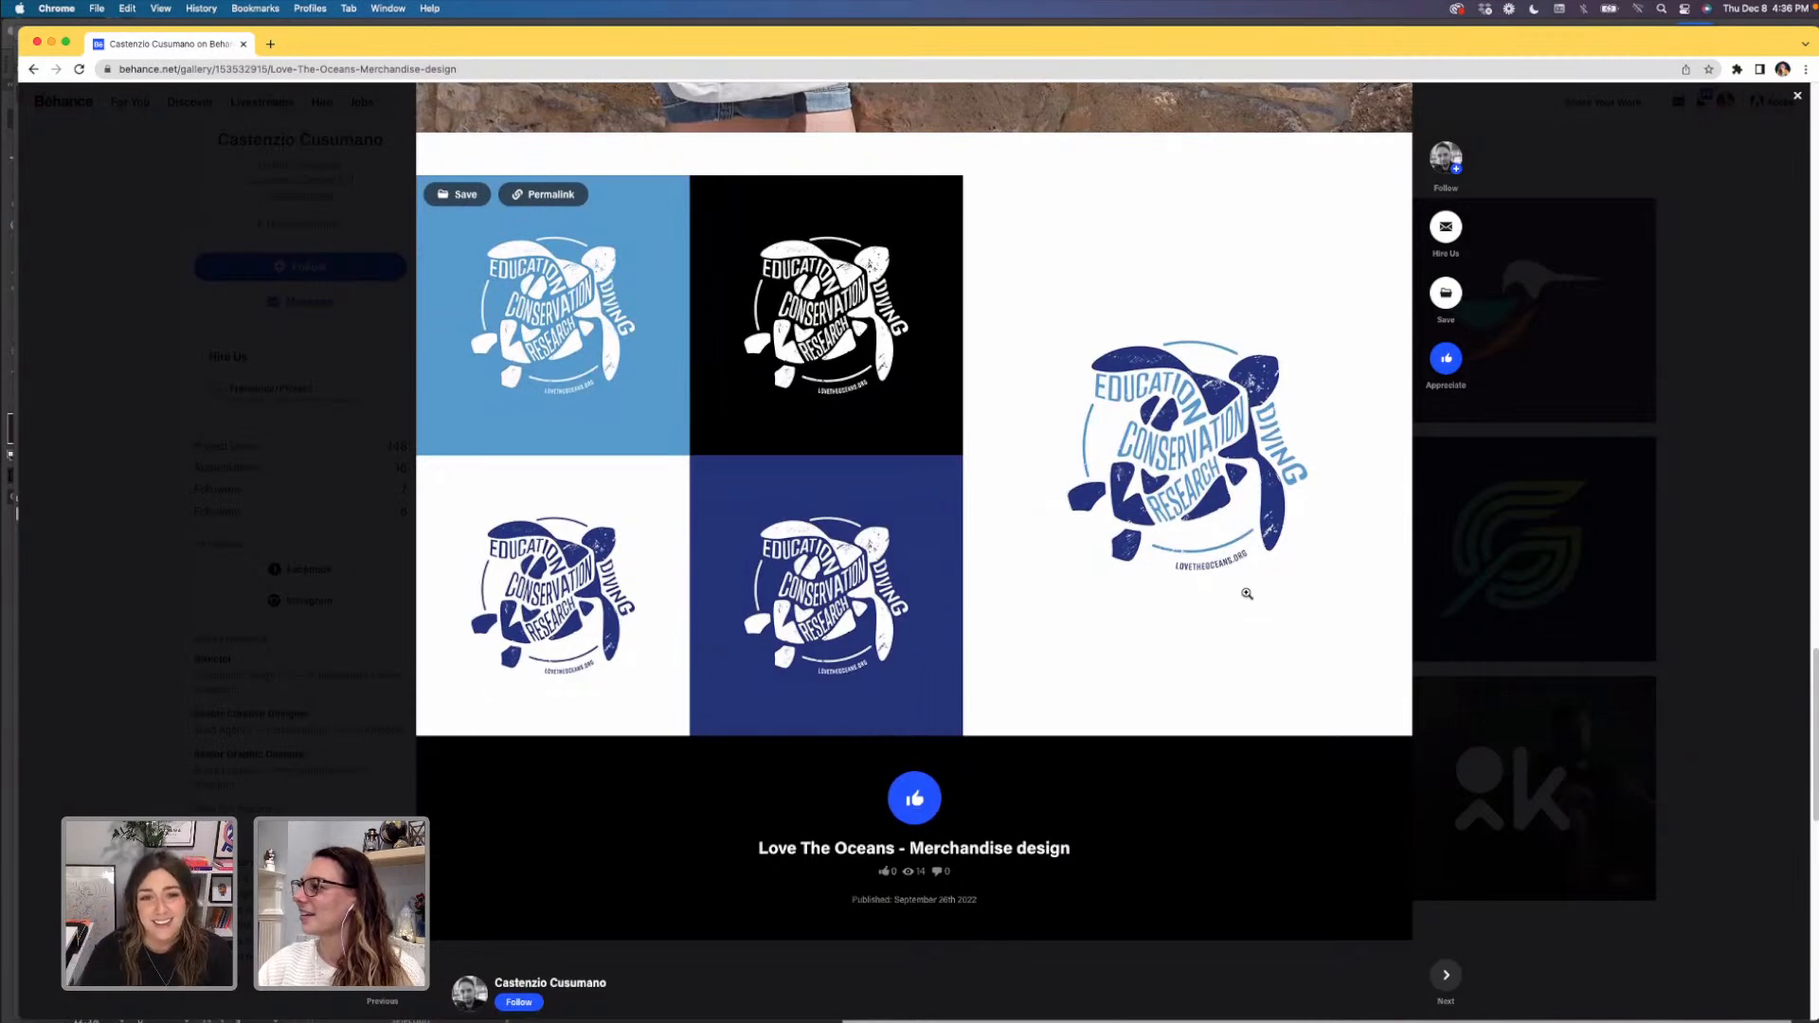
scroll(1247, 594, up, 2)
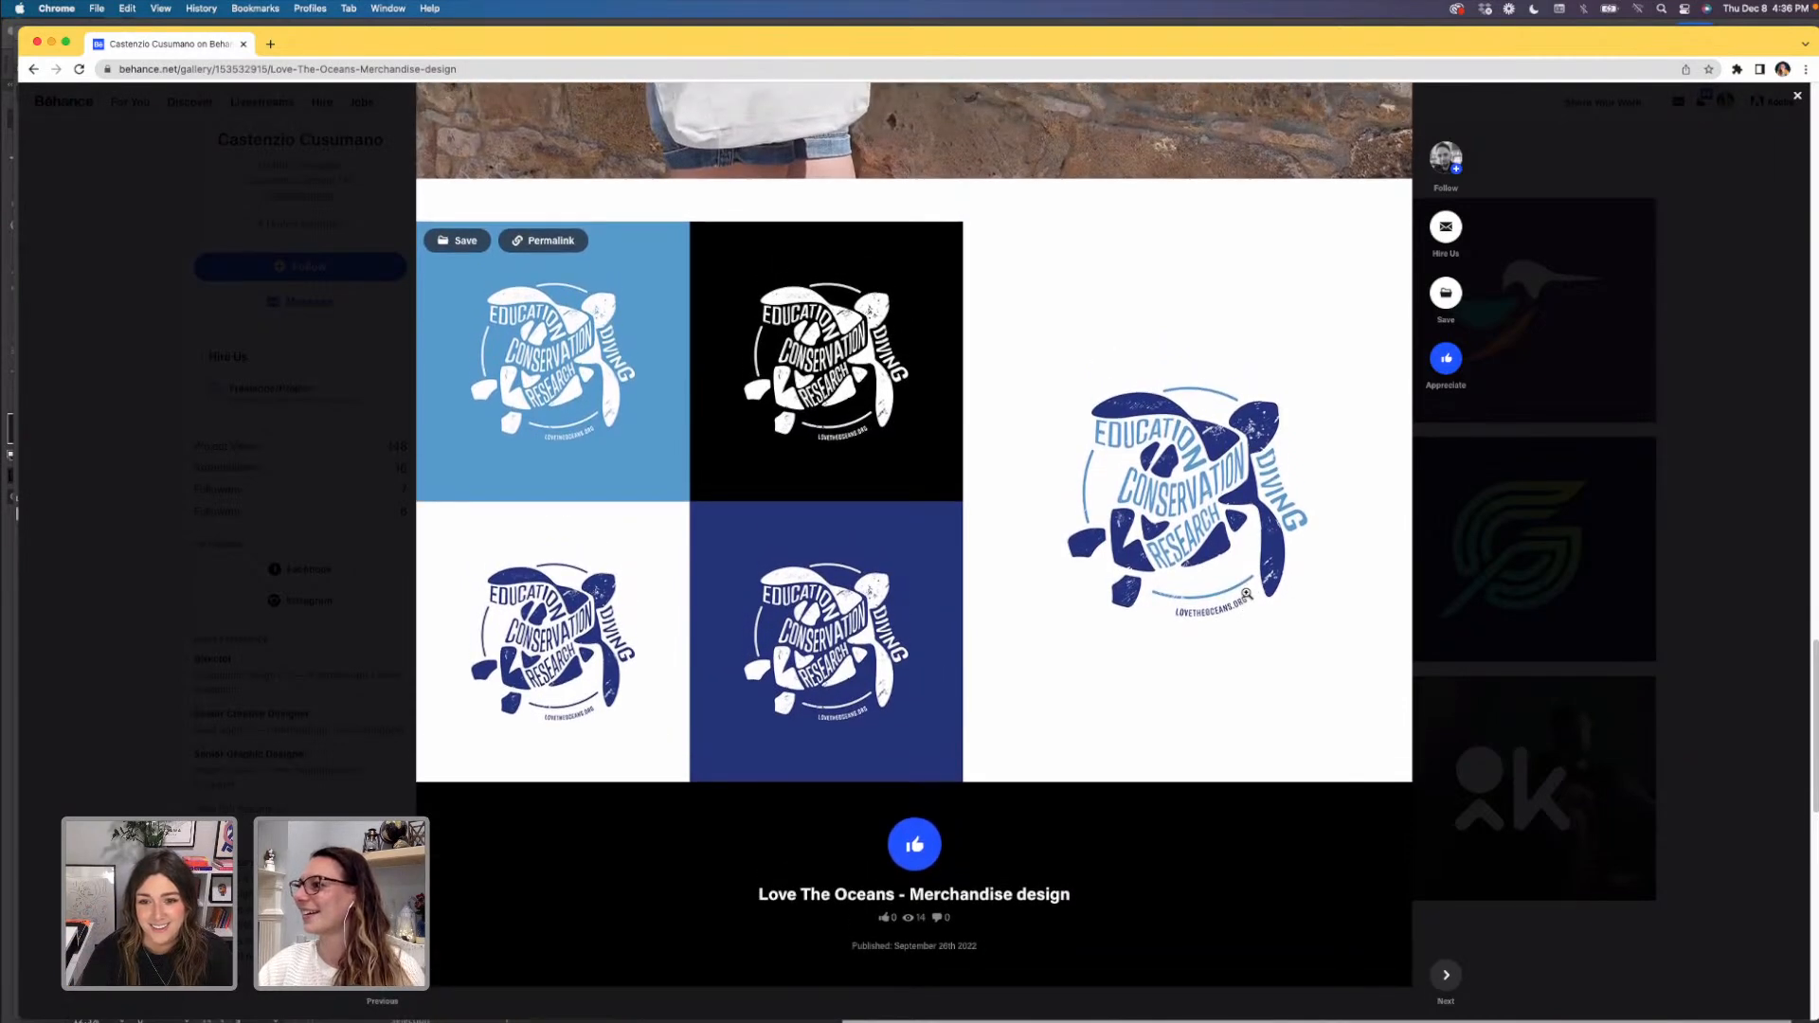
scroll(1246, 594, up, 3)
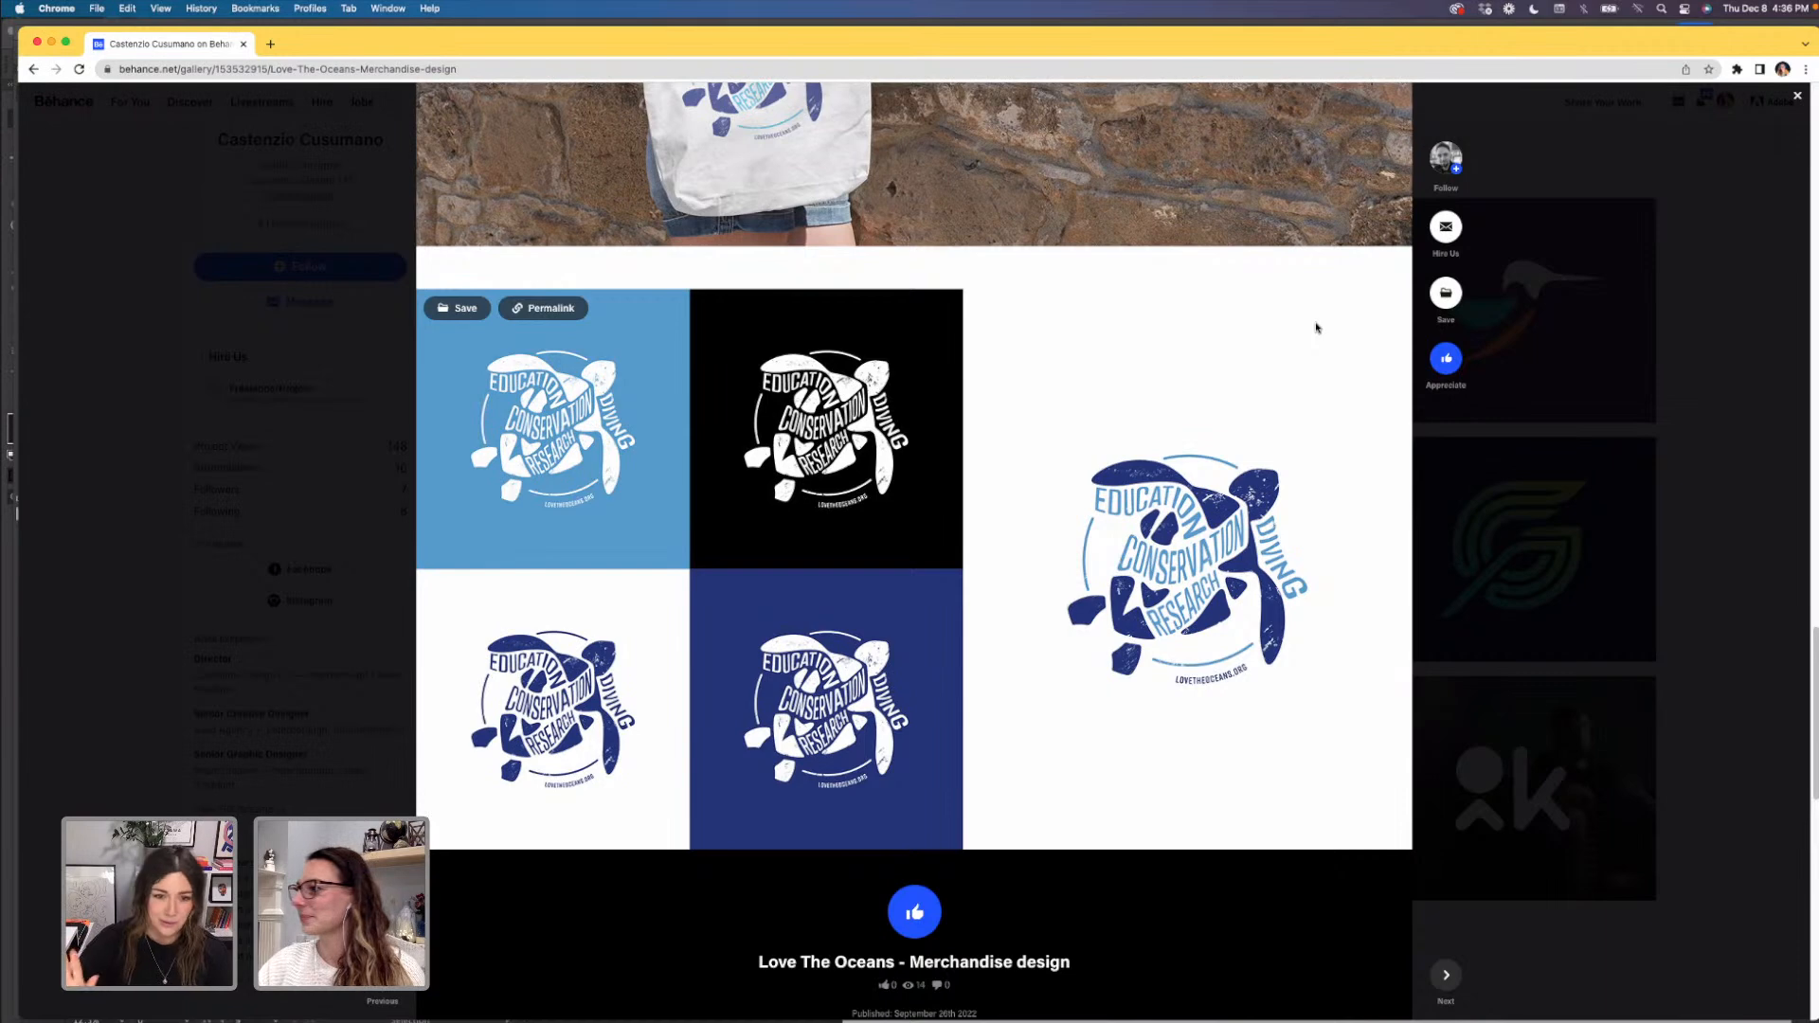
scroll(1316, 328, up, 1)
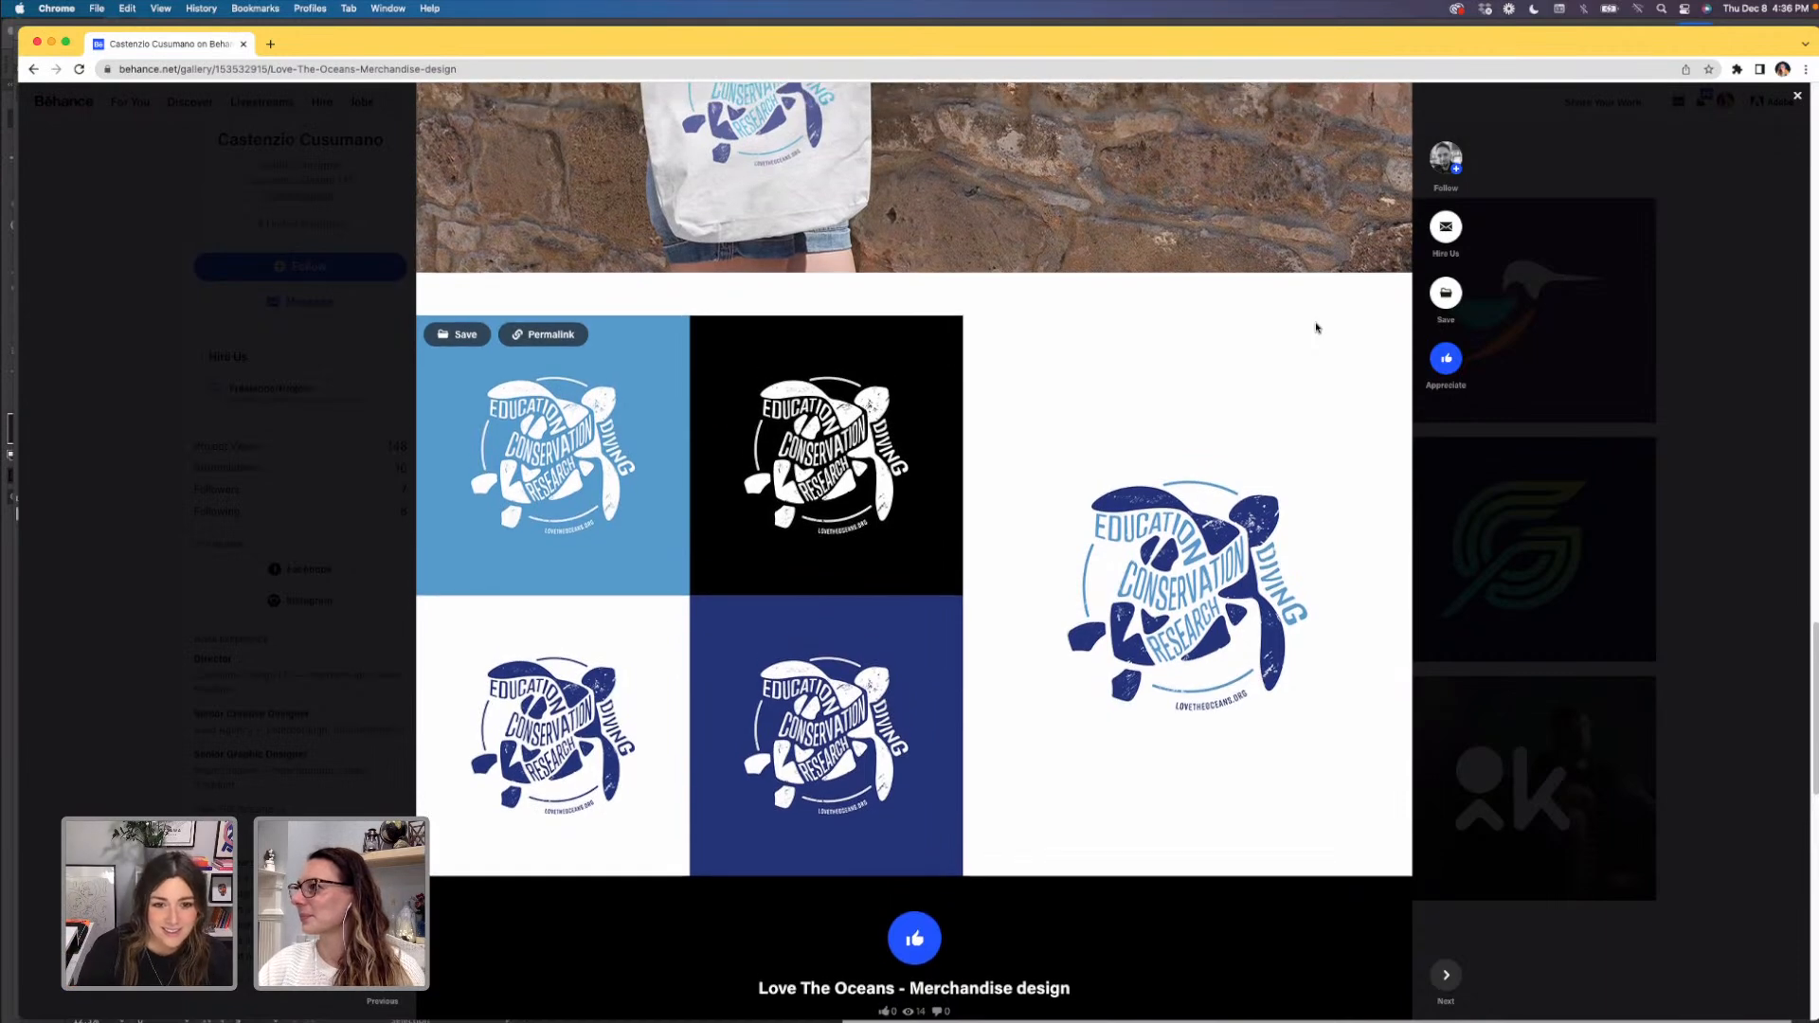
scroll(1316, 328, up, 1)
scroll(1308, 333, up, 1)
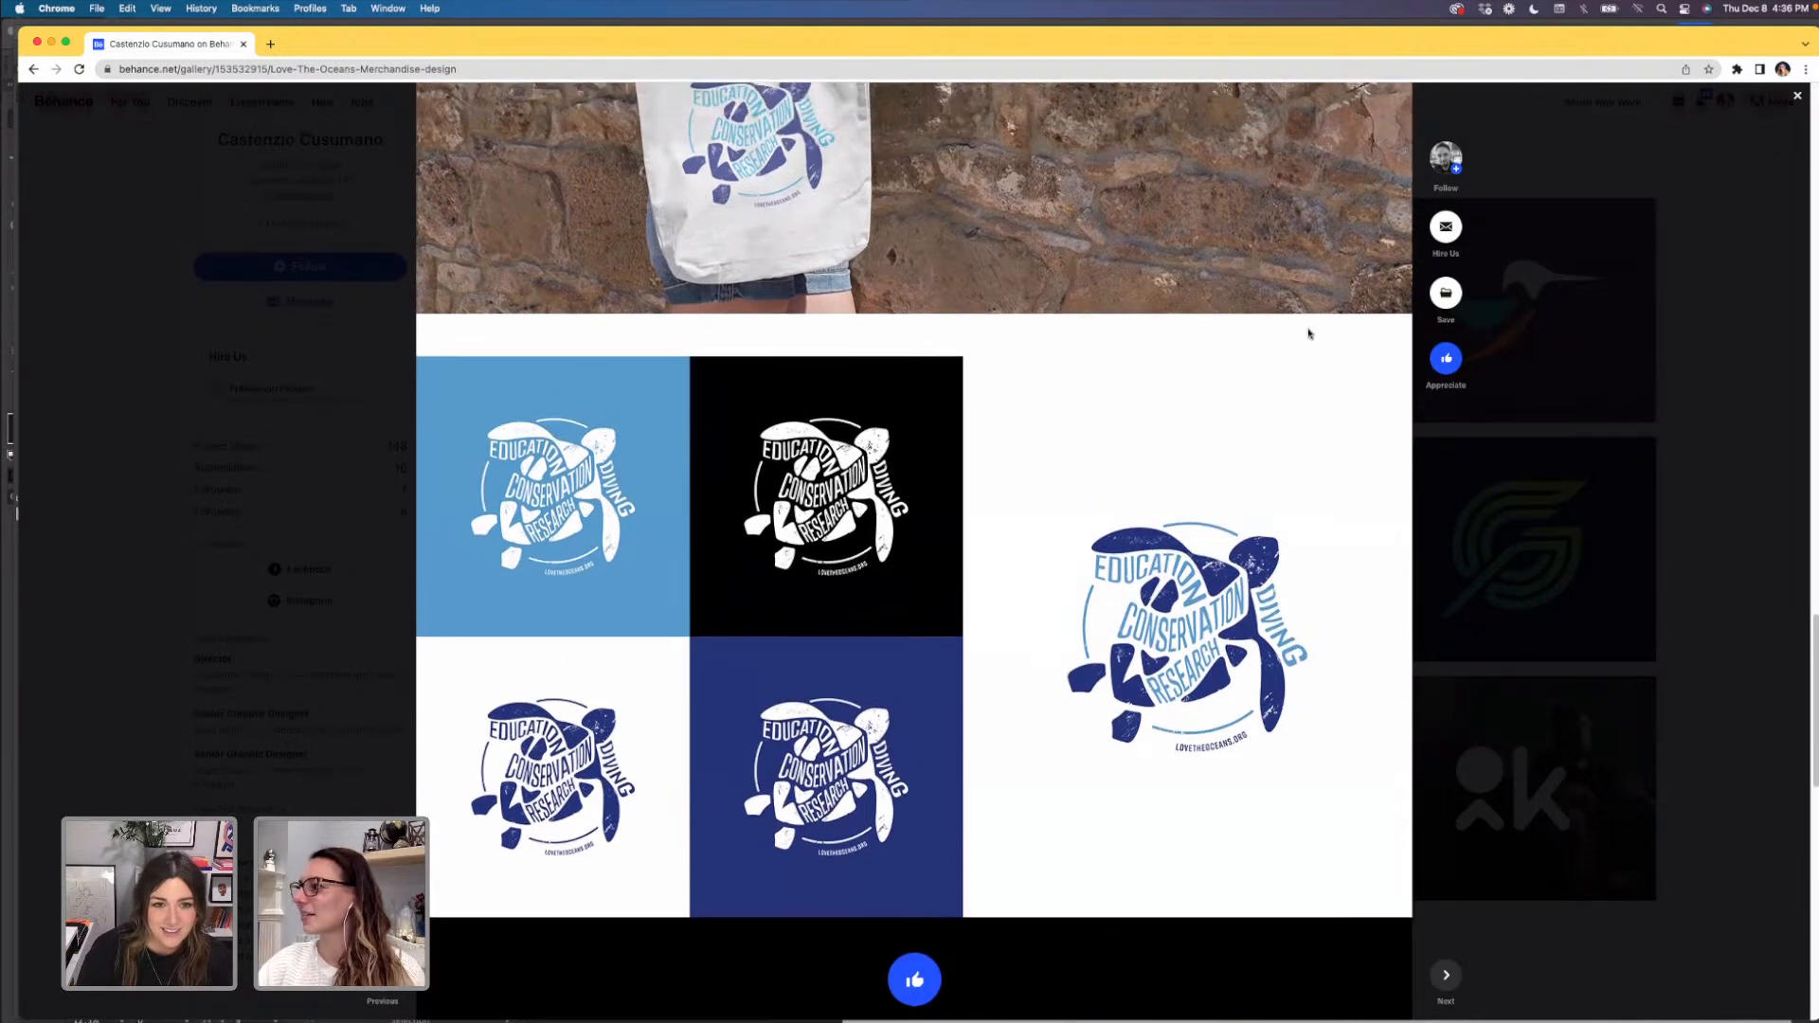
scroll(1309, 334, up, 2)
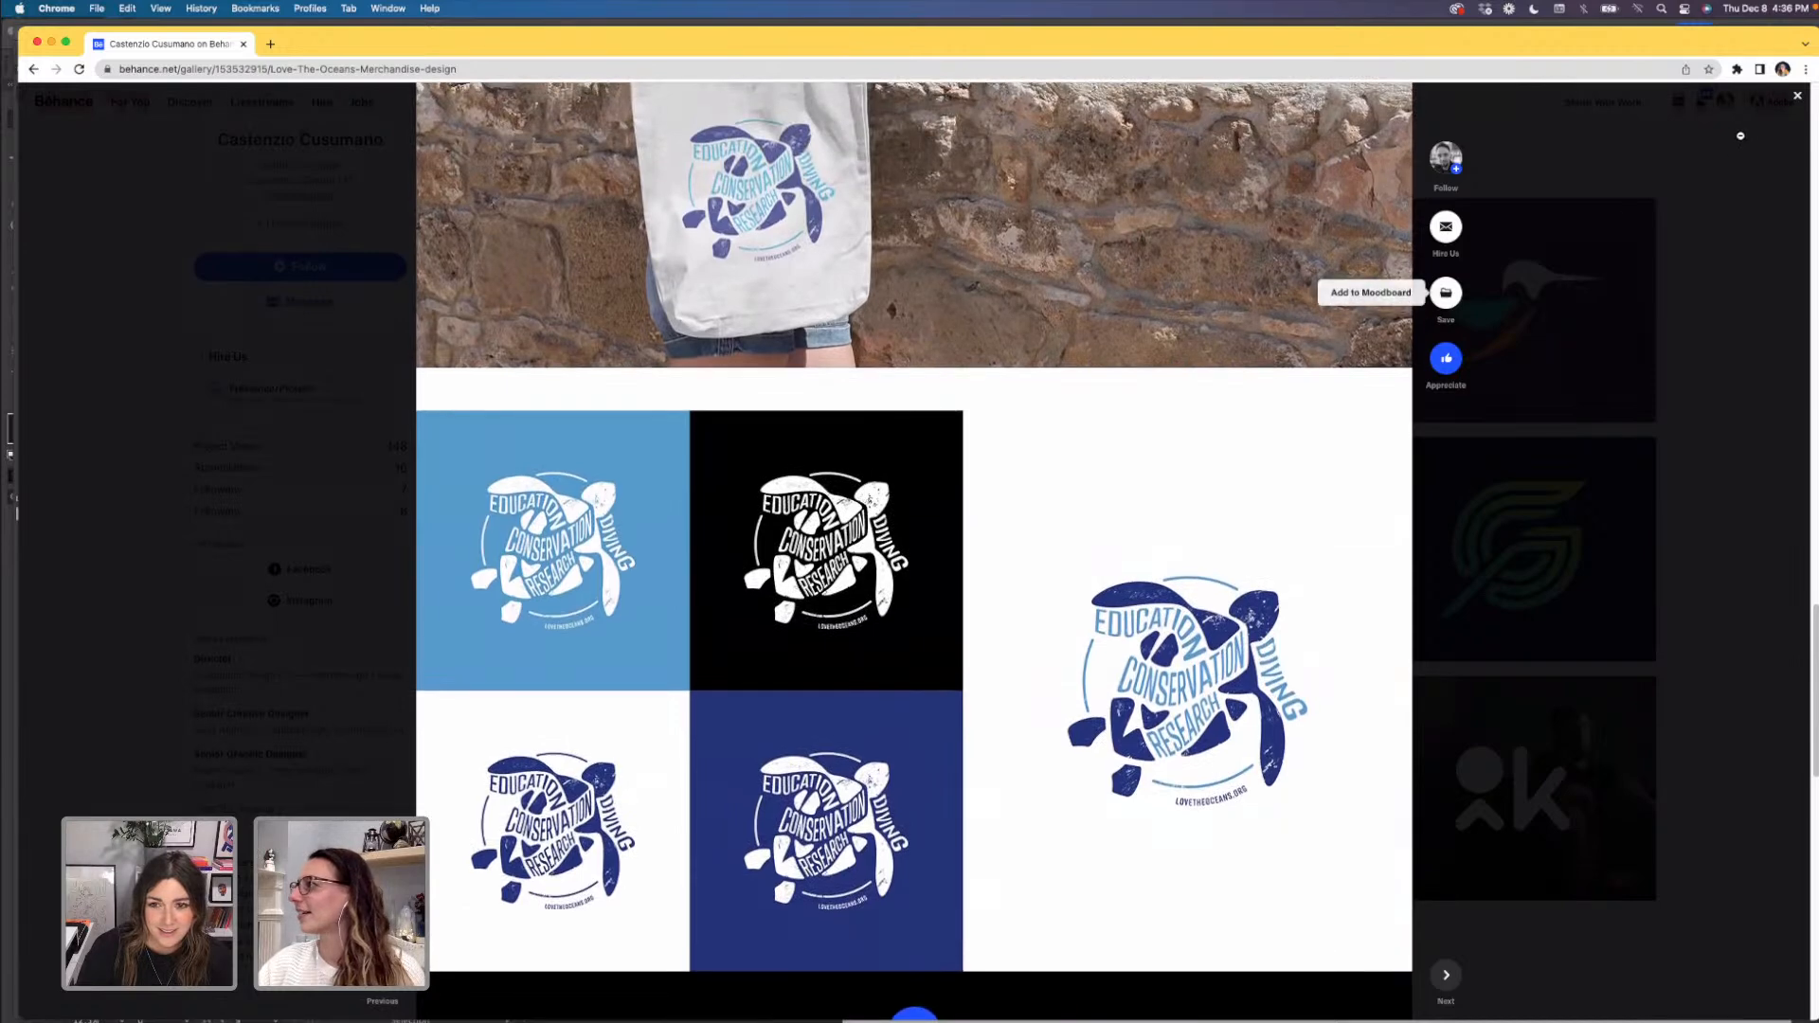
- Close the Love The Oceans project and follow the designer from the profile page
click(1799, 101)
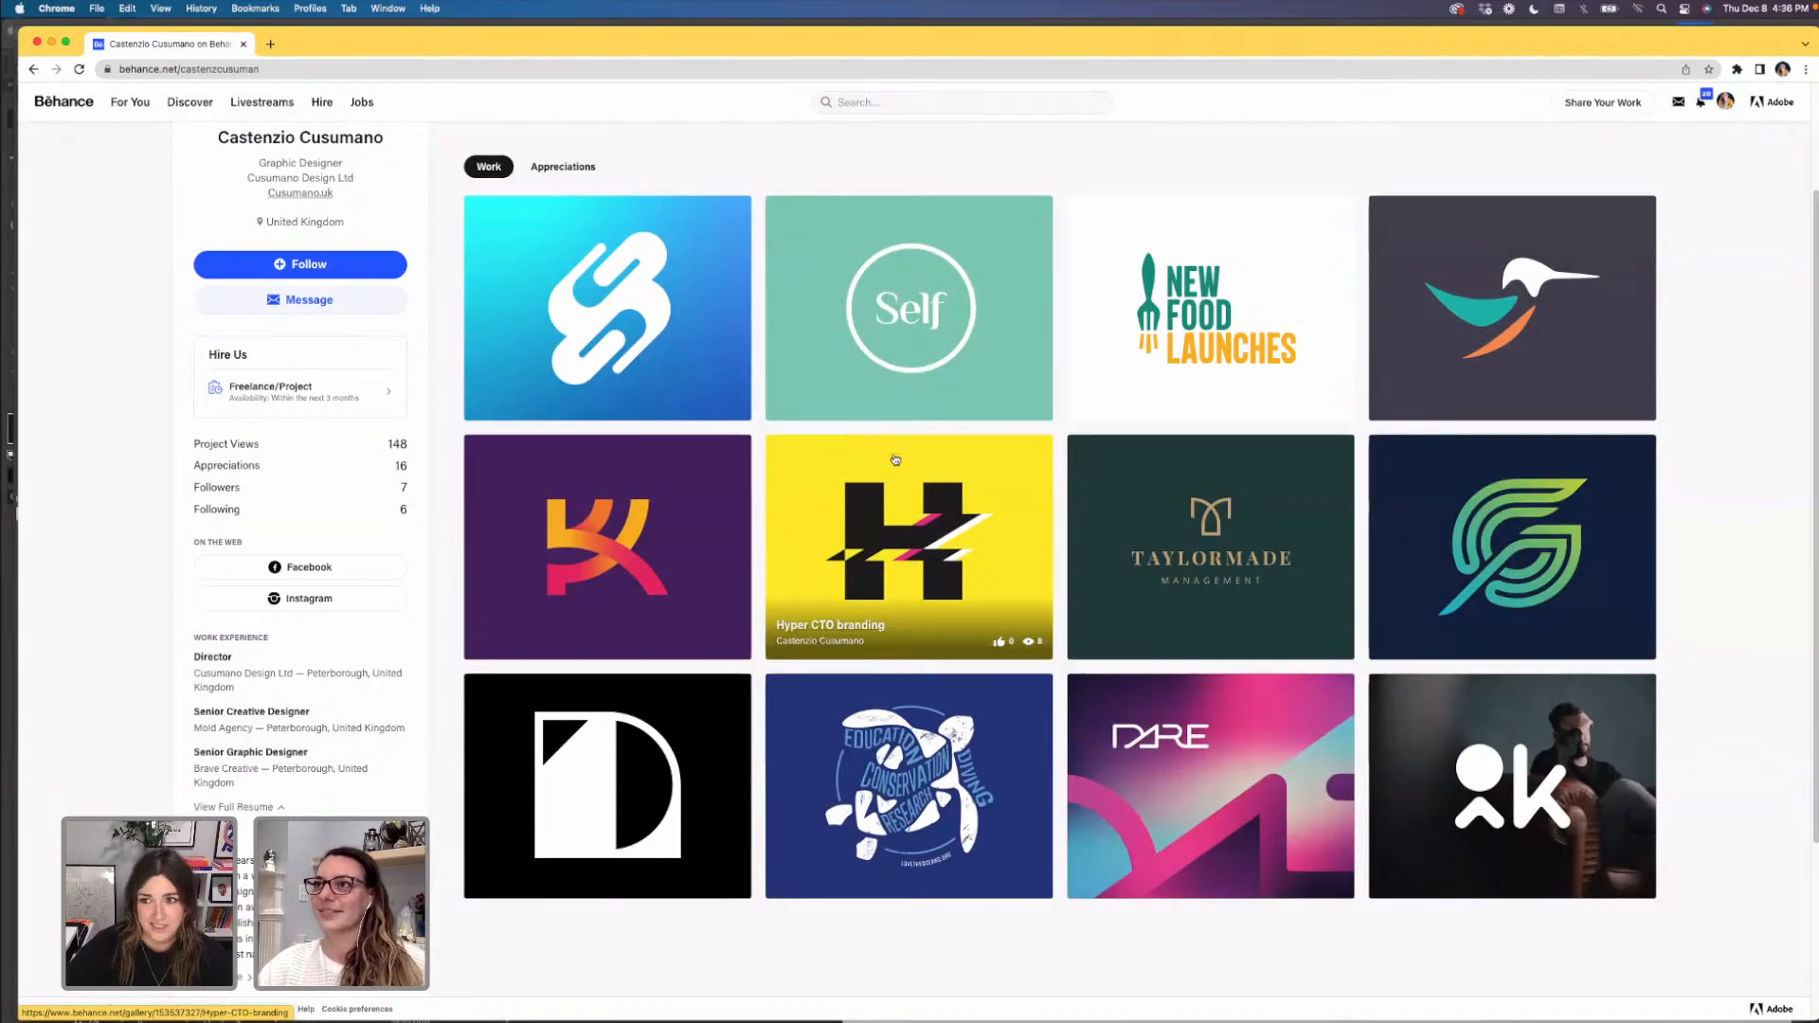
scroll(900, 426, up, 3)
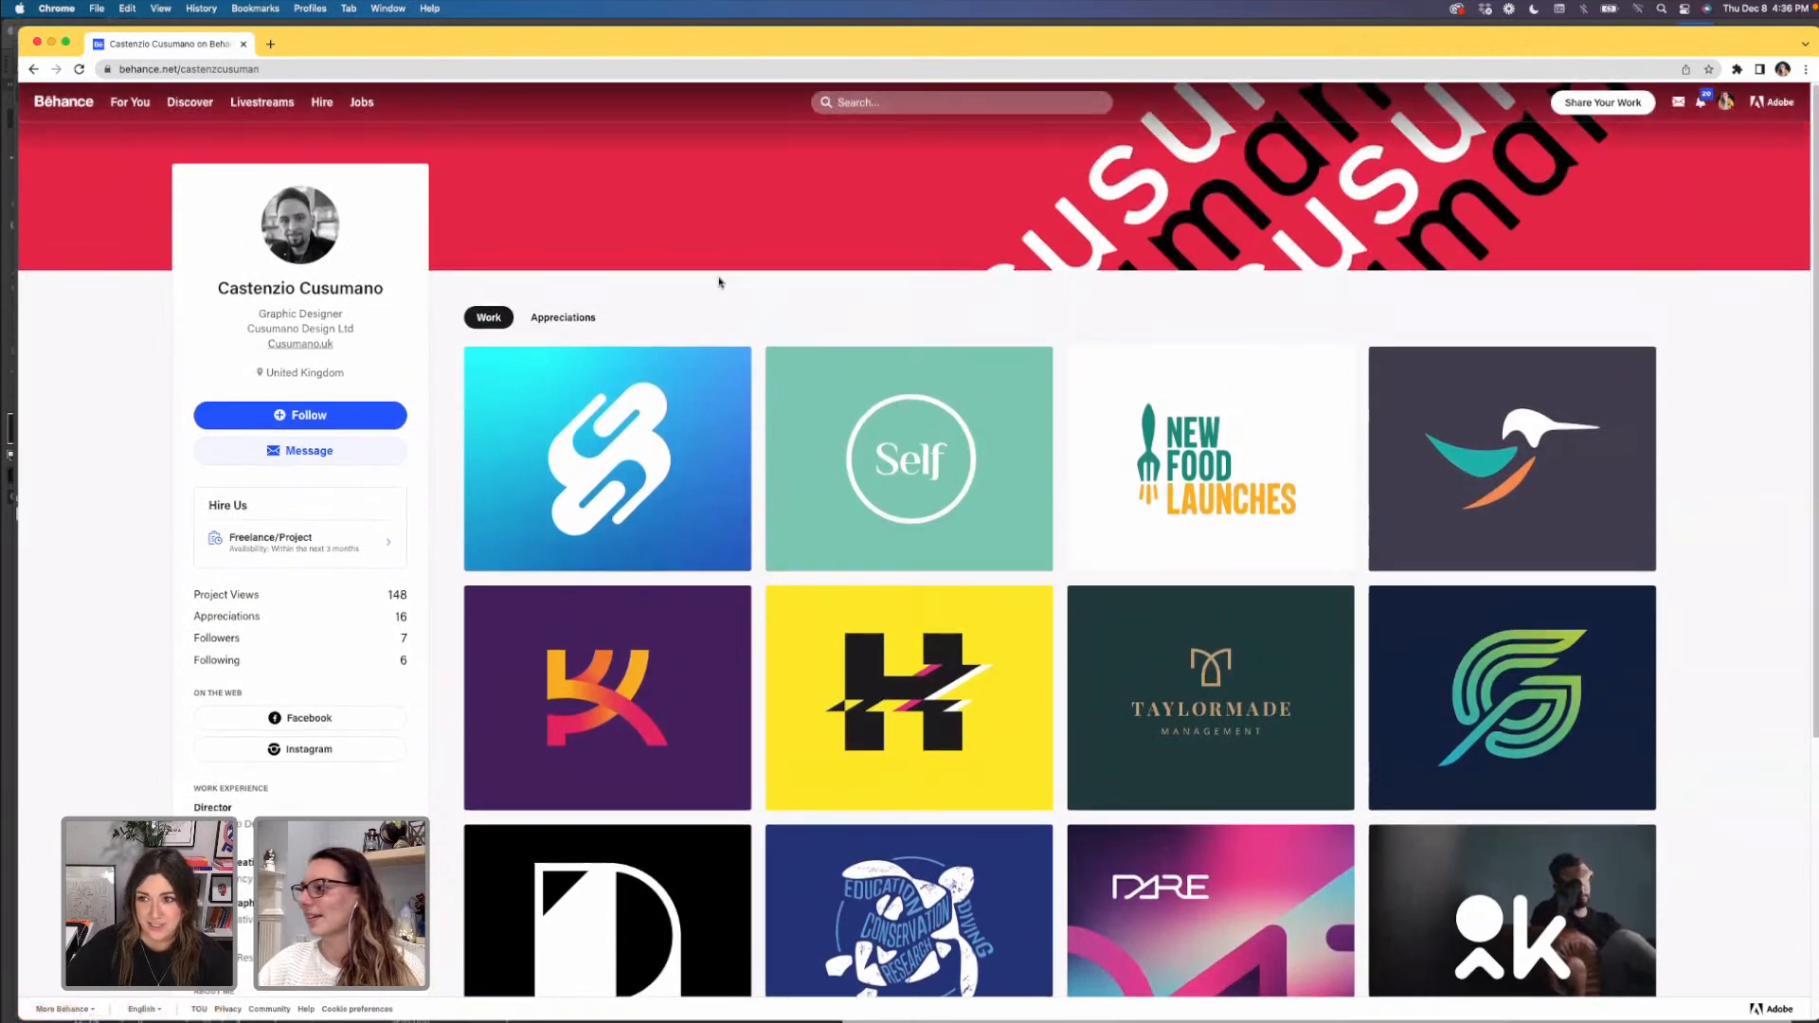
scroll(719, 282, down, 2)
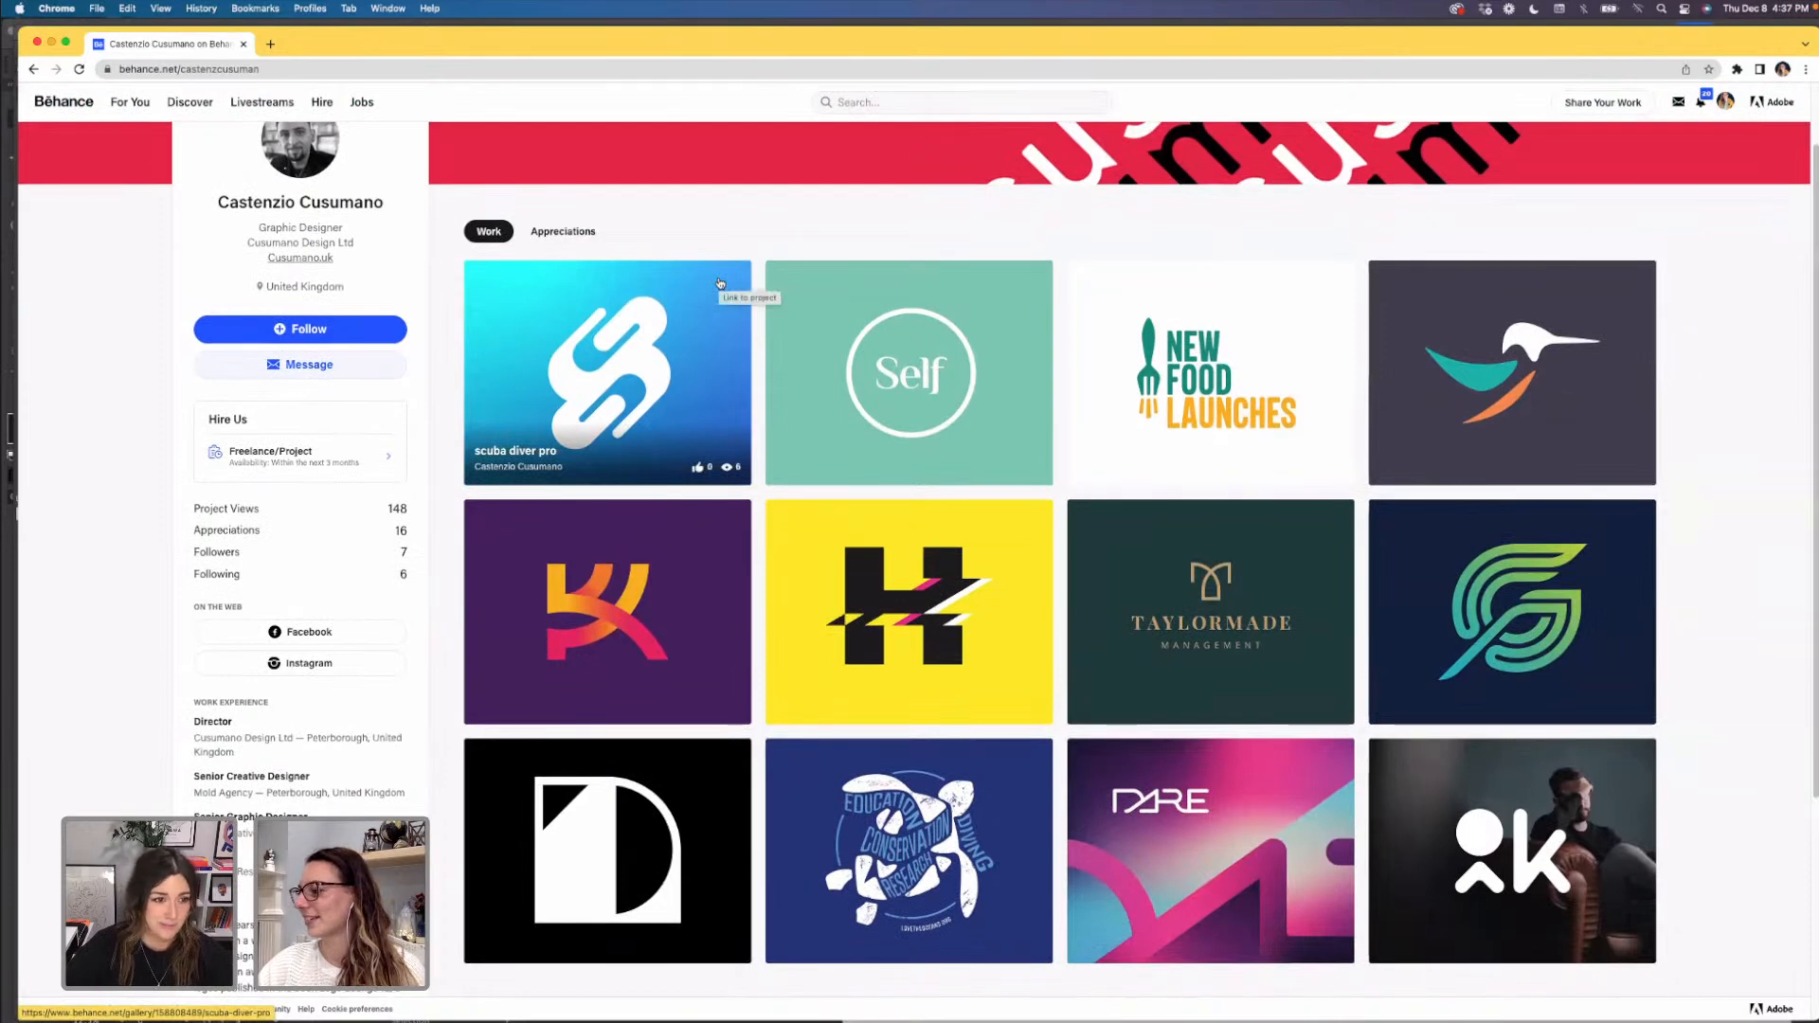
scroll(720, 284, up, 2)
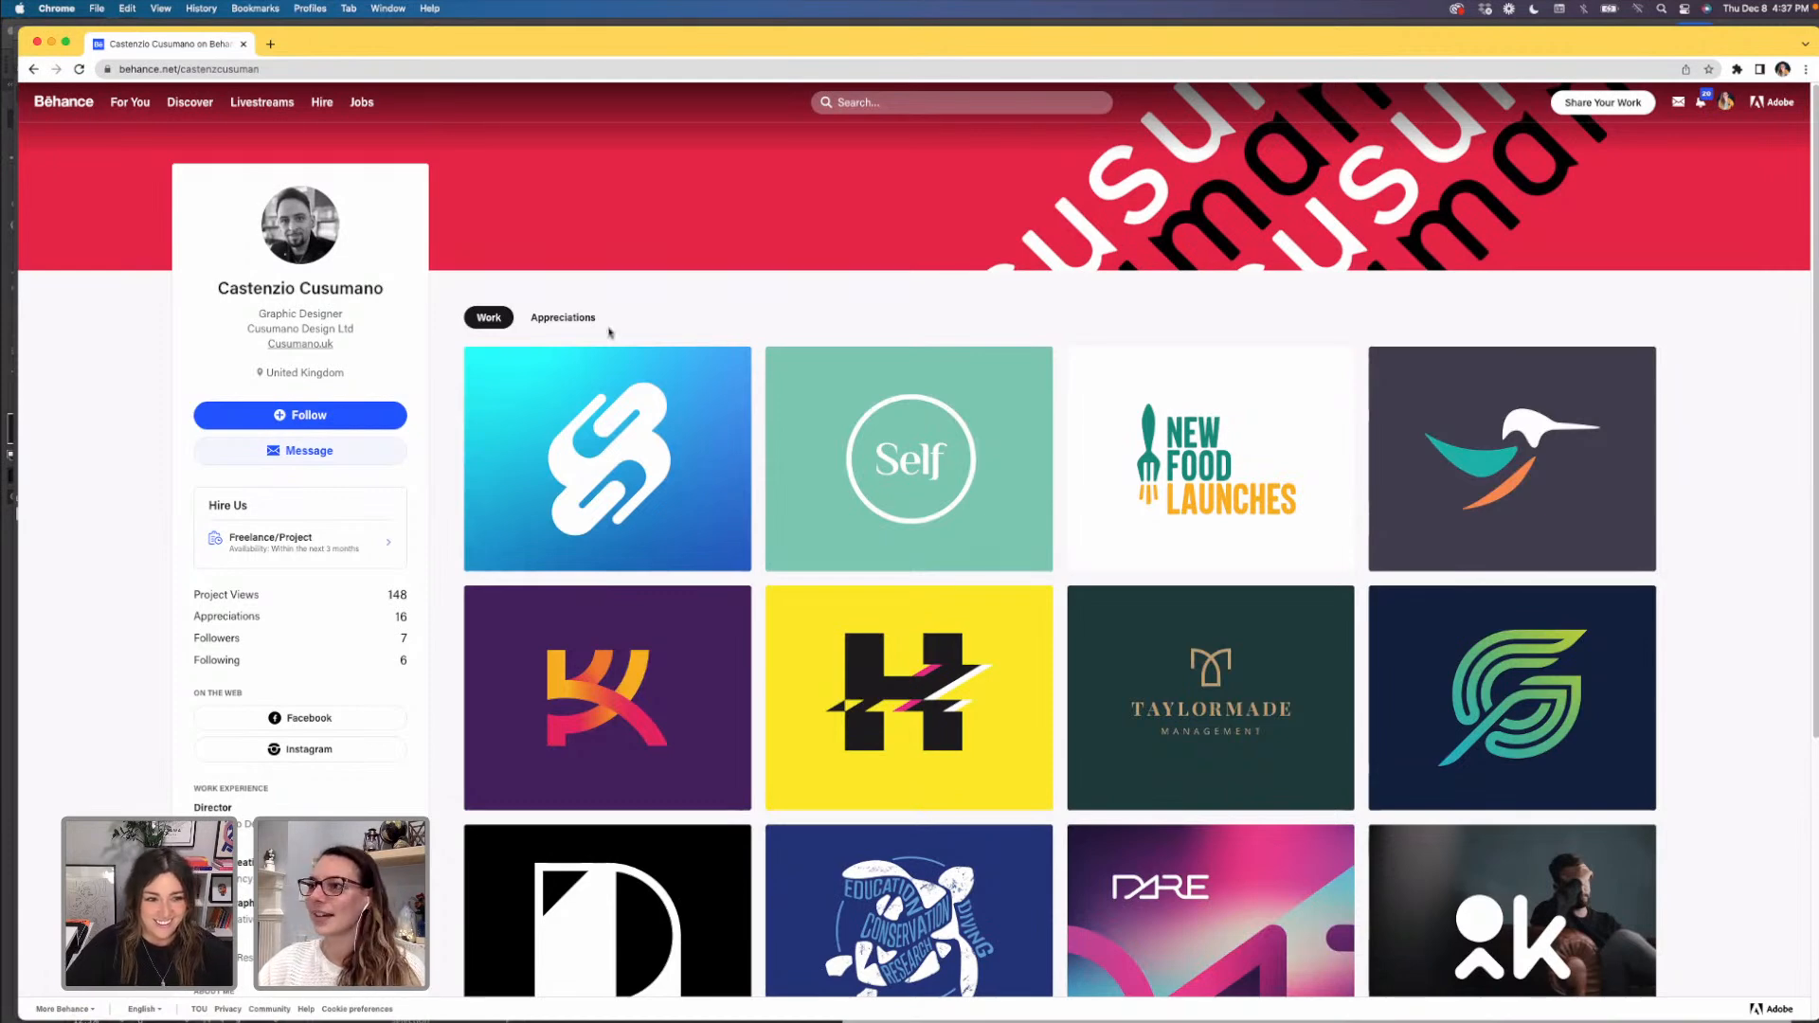
click(289, 418)
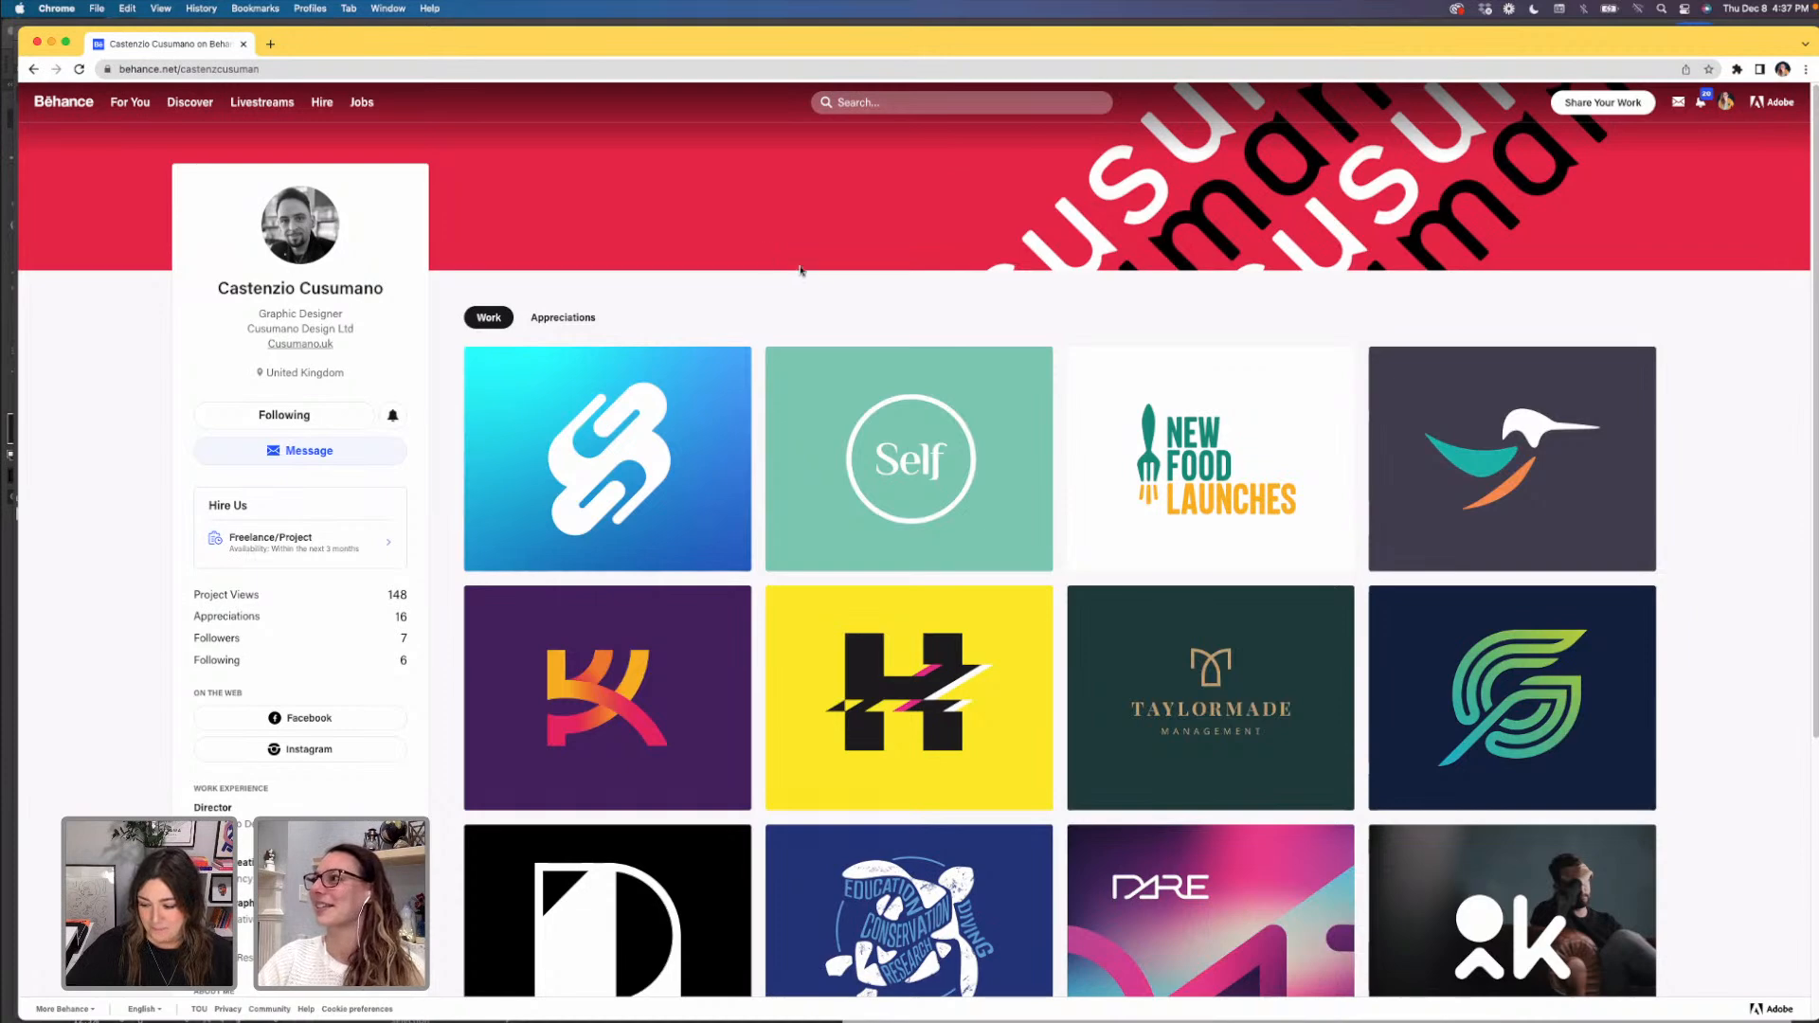
- Minimise the browser window and switch to the FreshPaw Brand Style Guide A document in InDesign
scroll(768, 289, down, 2)
scroll(769, 288, down, 1)
scroll(769, 289, up, 2)
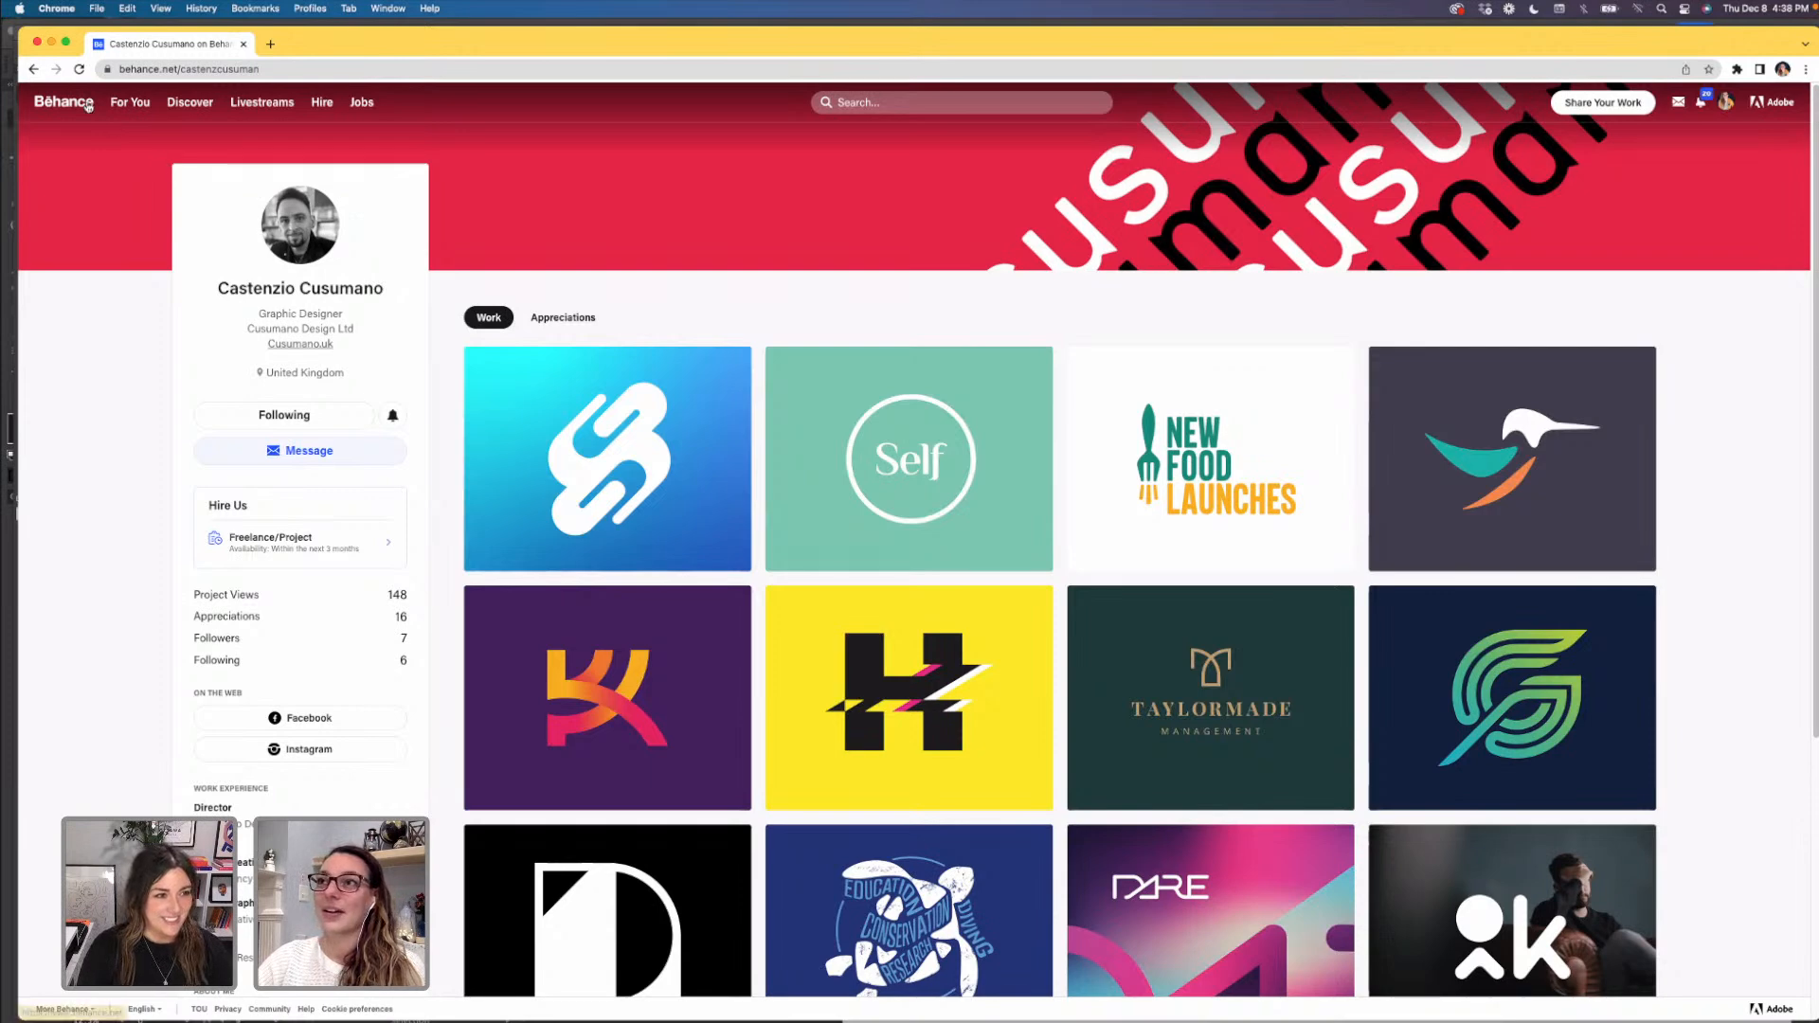
click(52, 44)
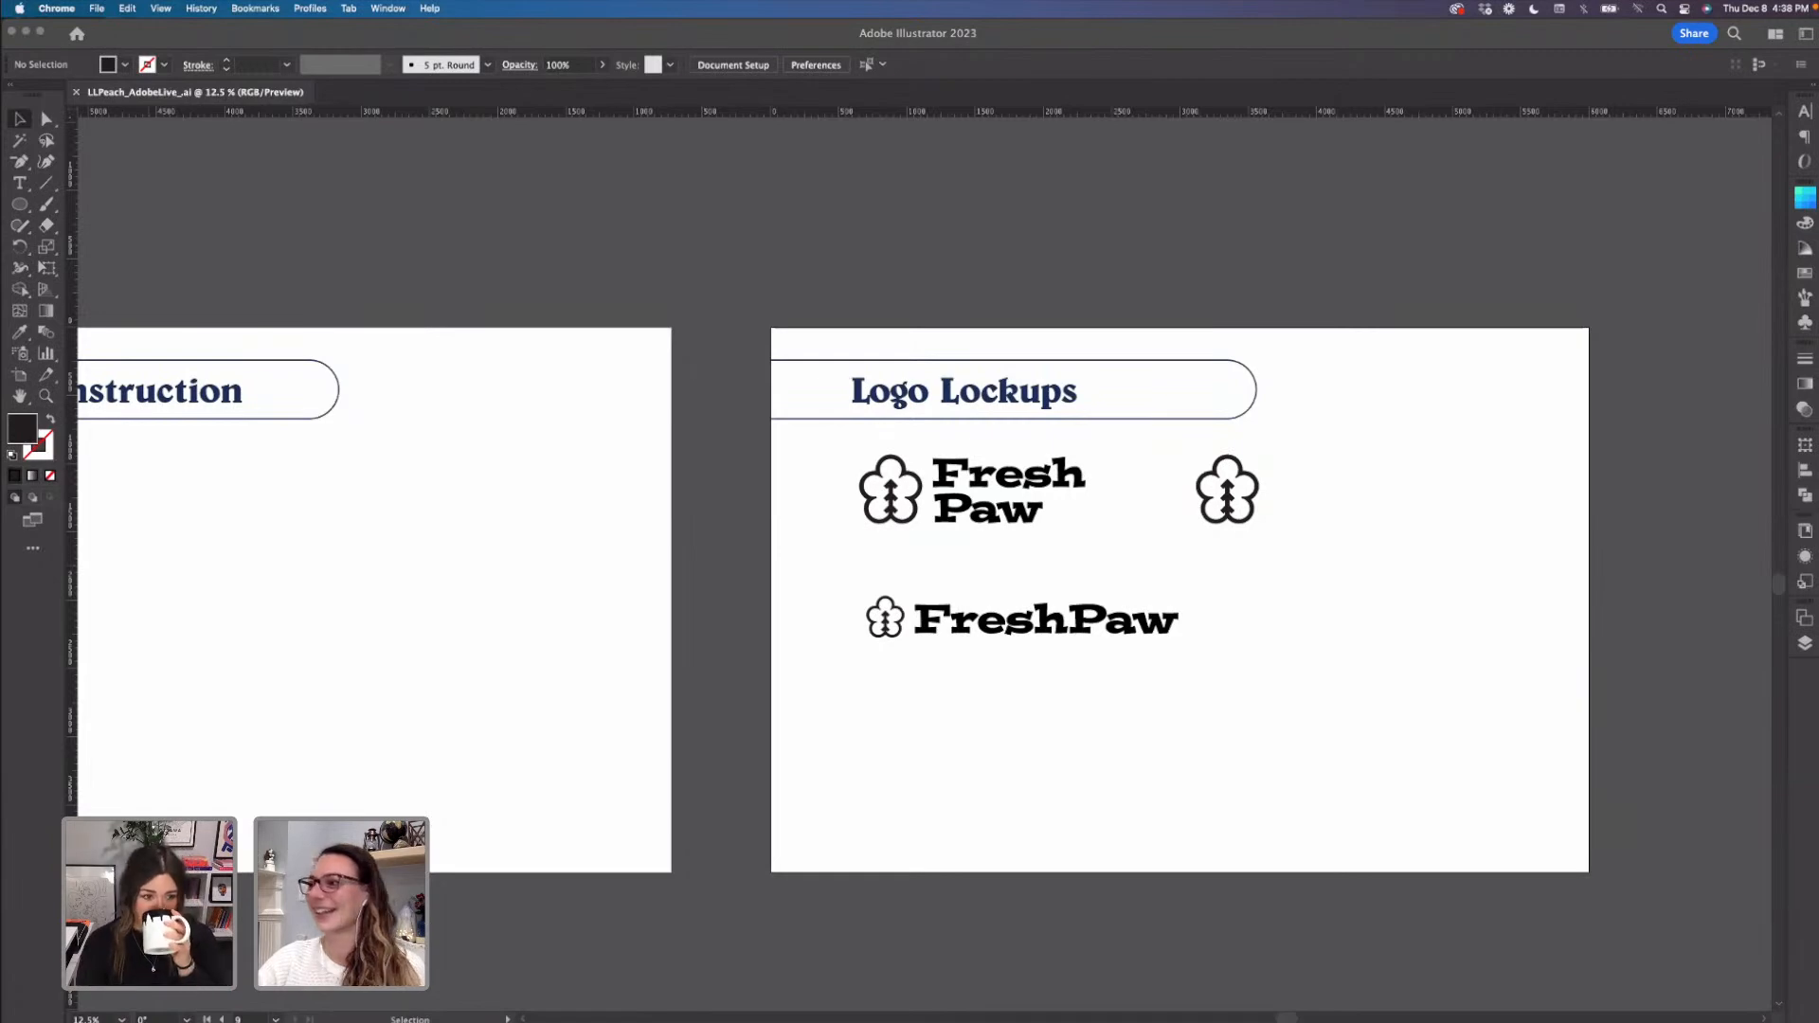
click(2, 582)
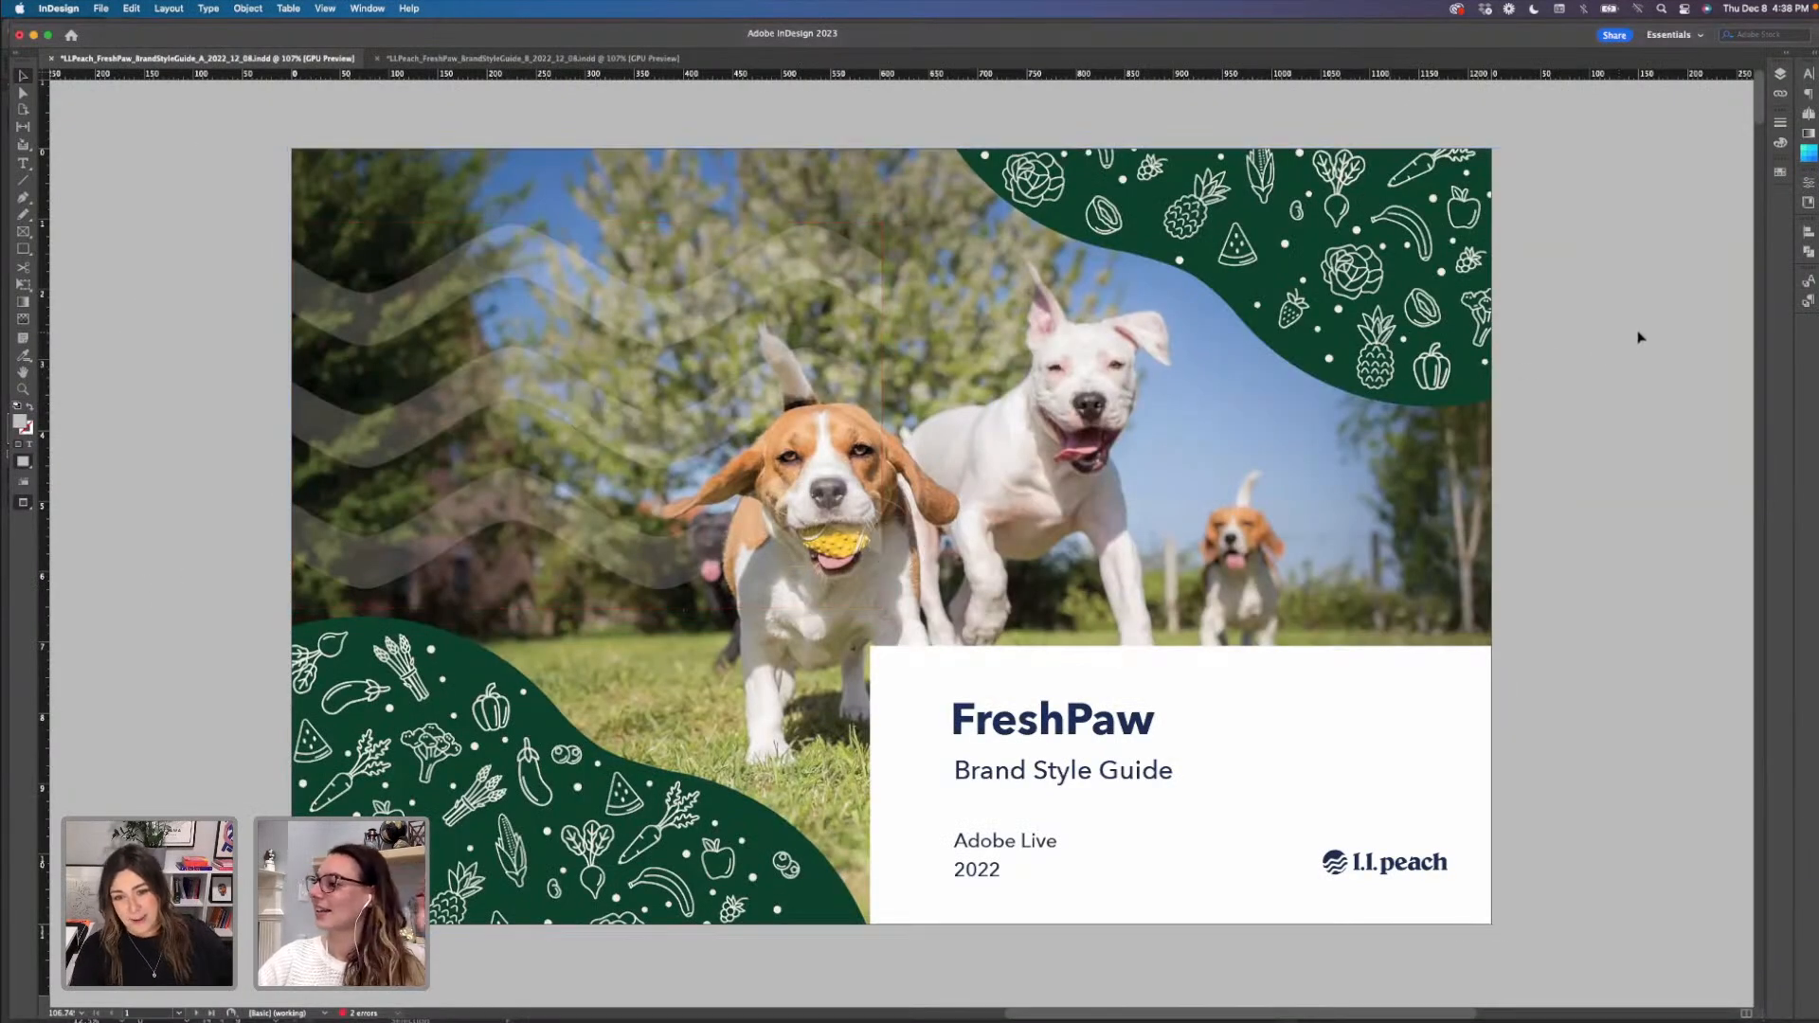
- Go through the table of contents and the Logo Design divider to page 4, Logo Design – Concept
click(1810, 113)
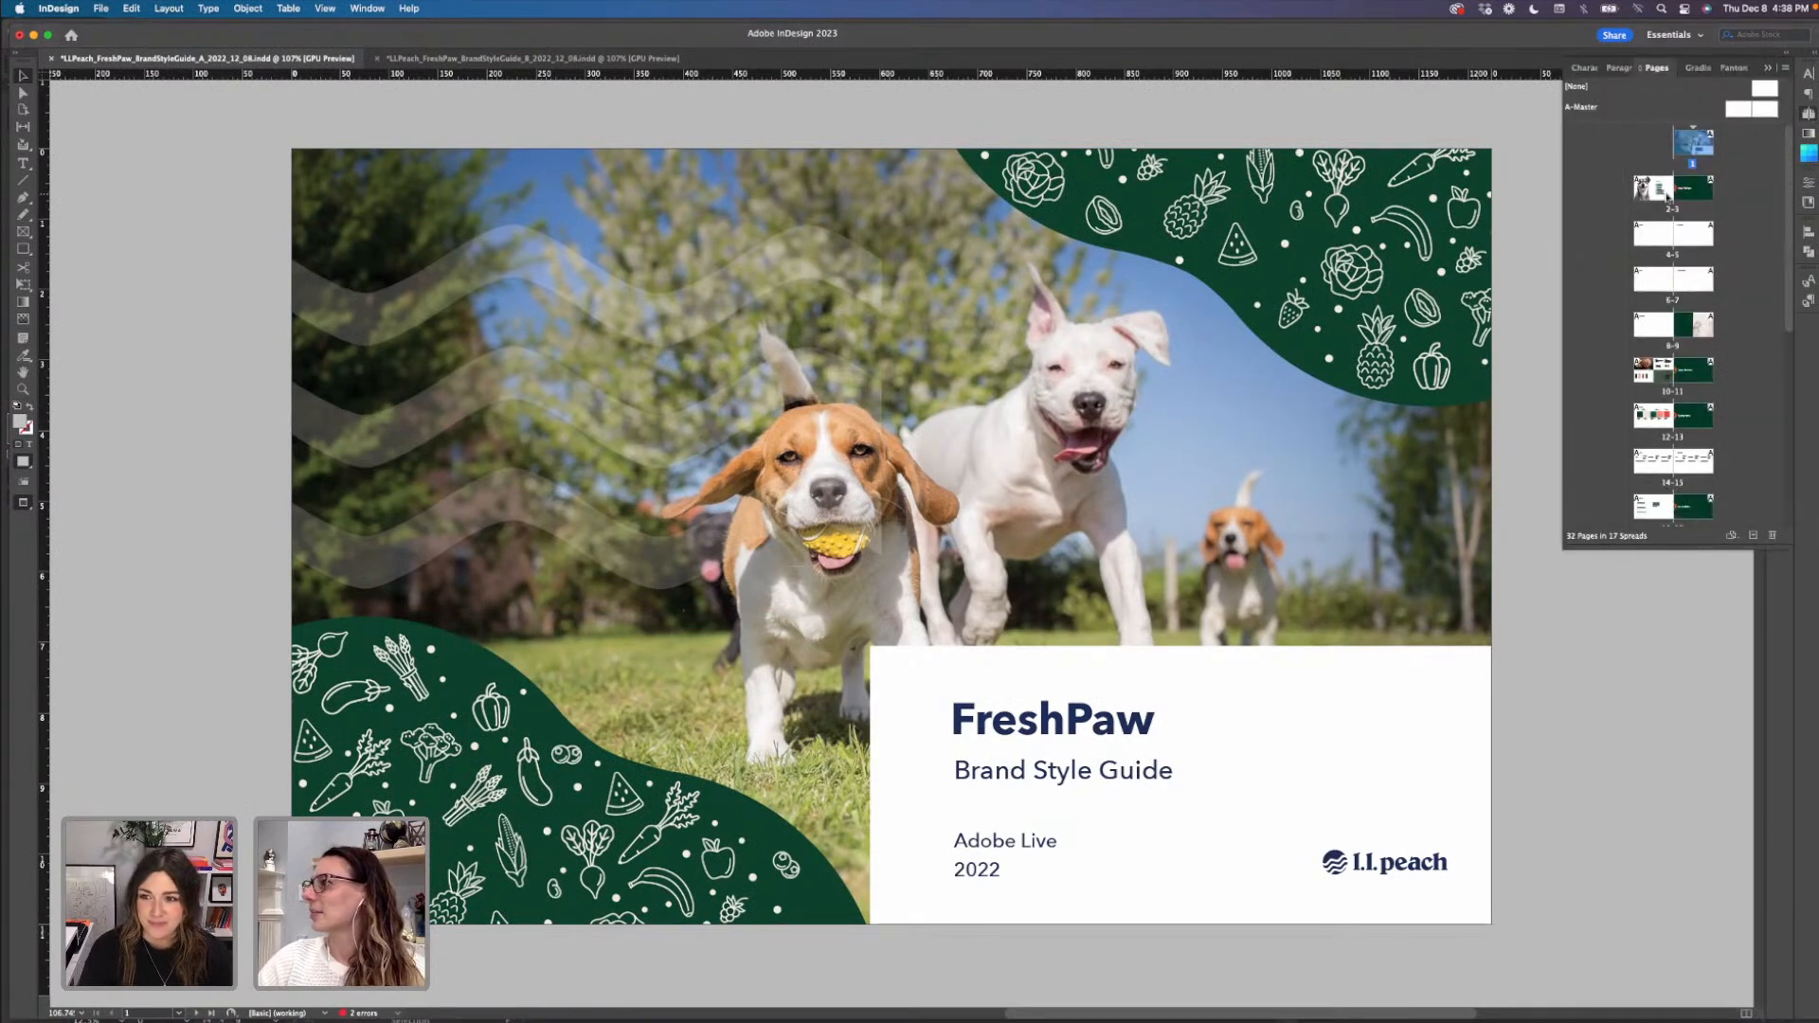
double_click(1653, 188)
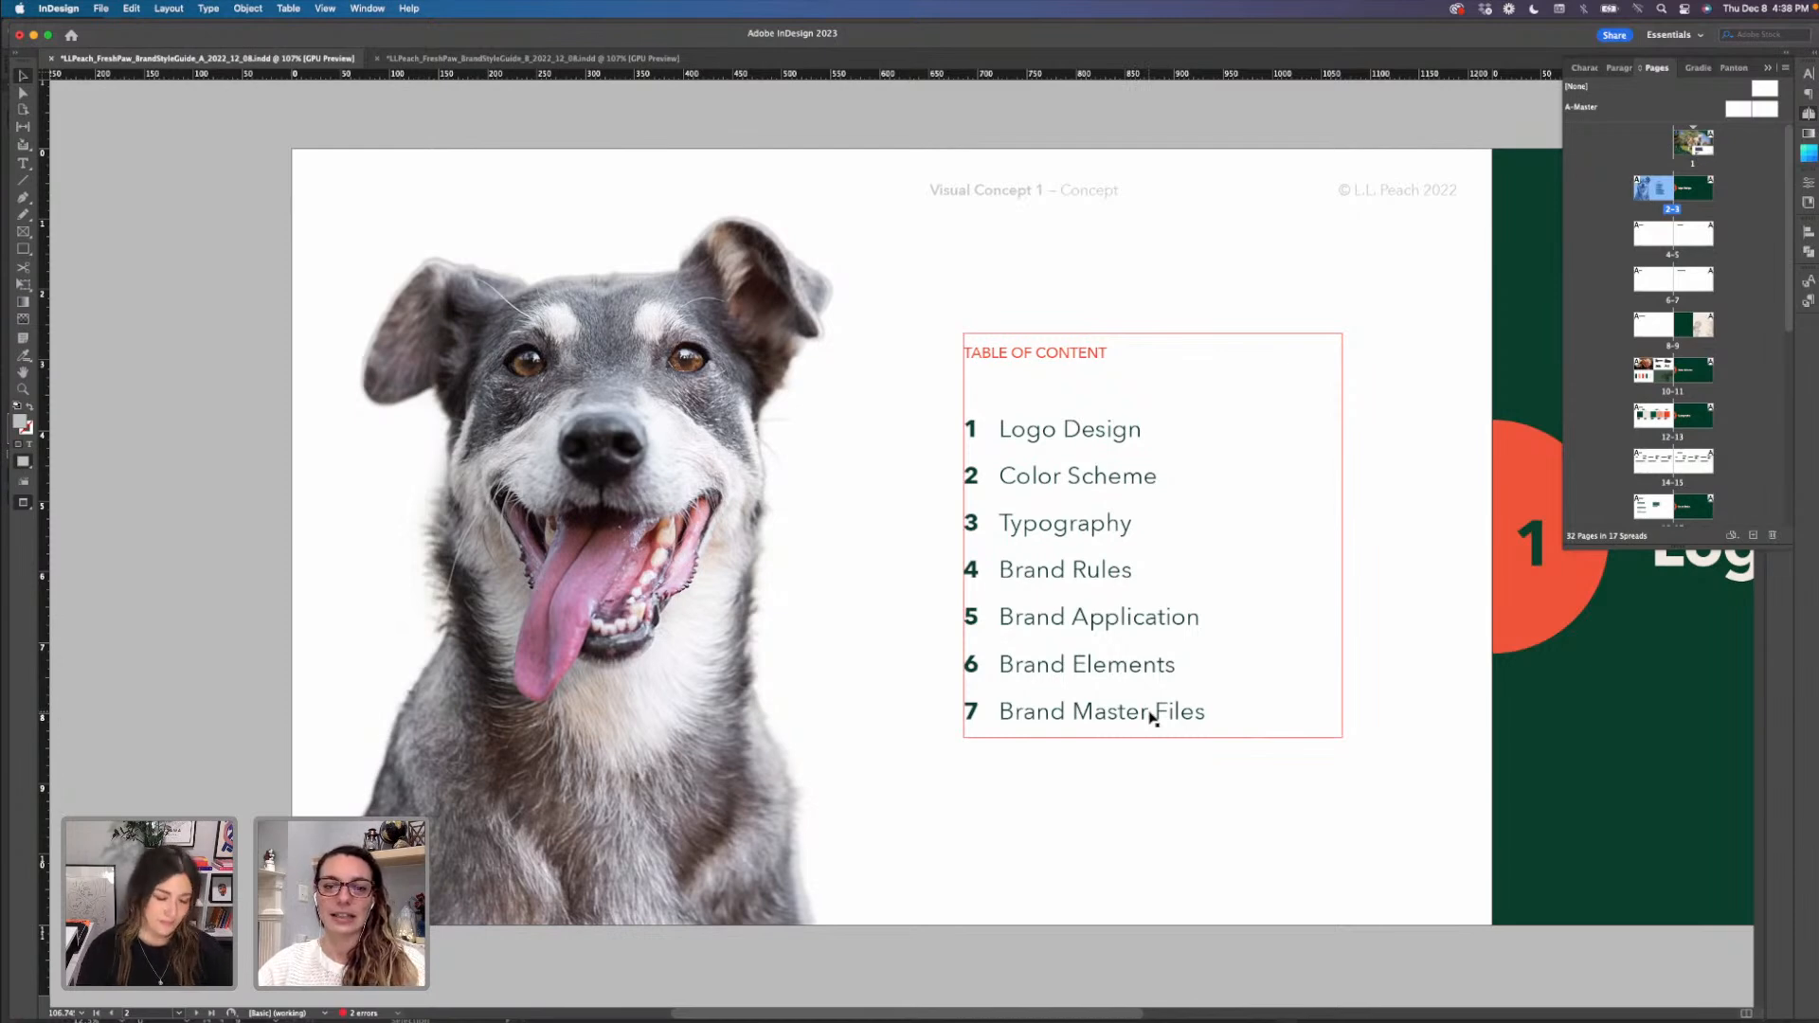
double_click(1688, 194)
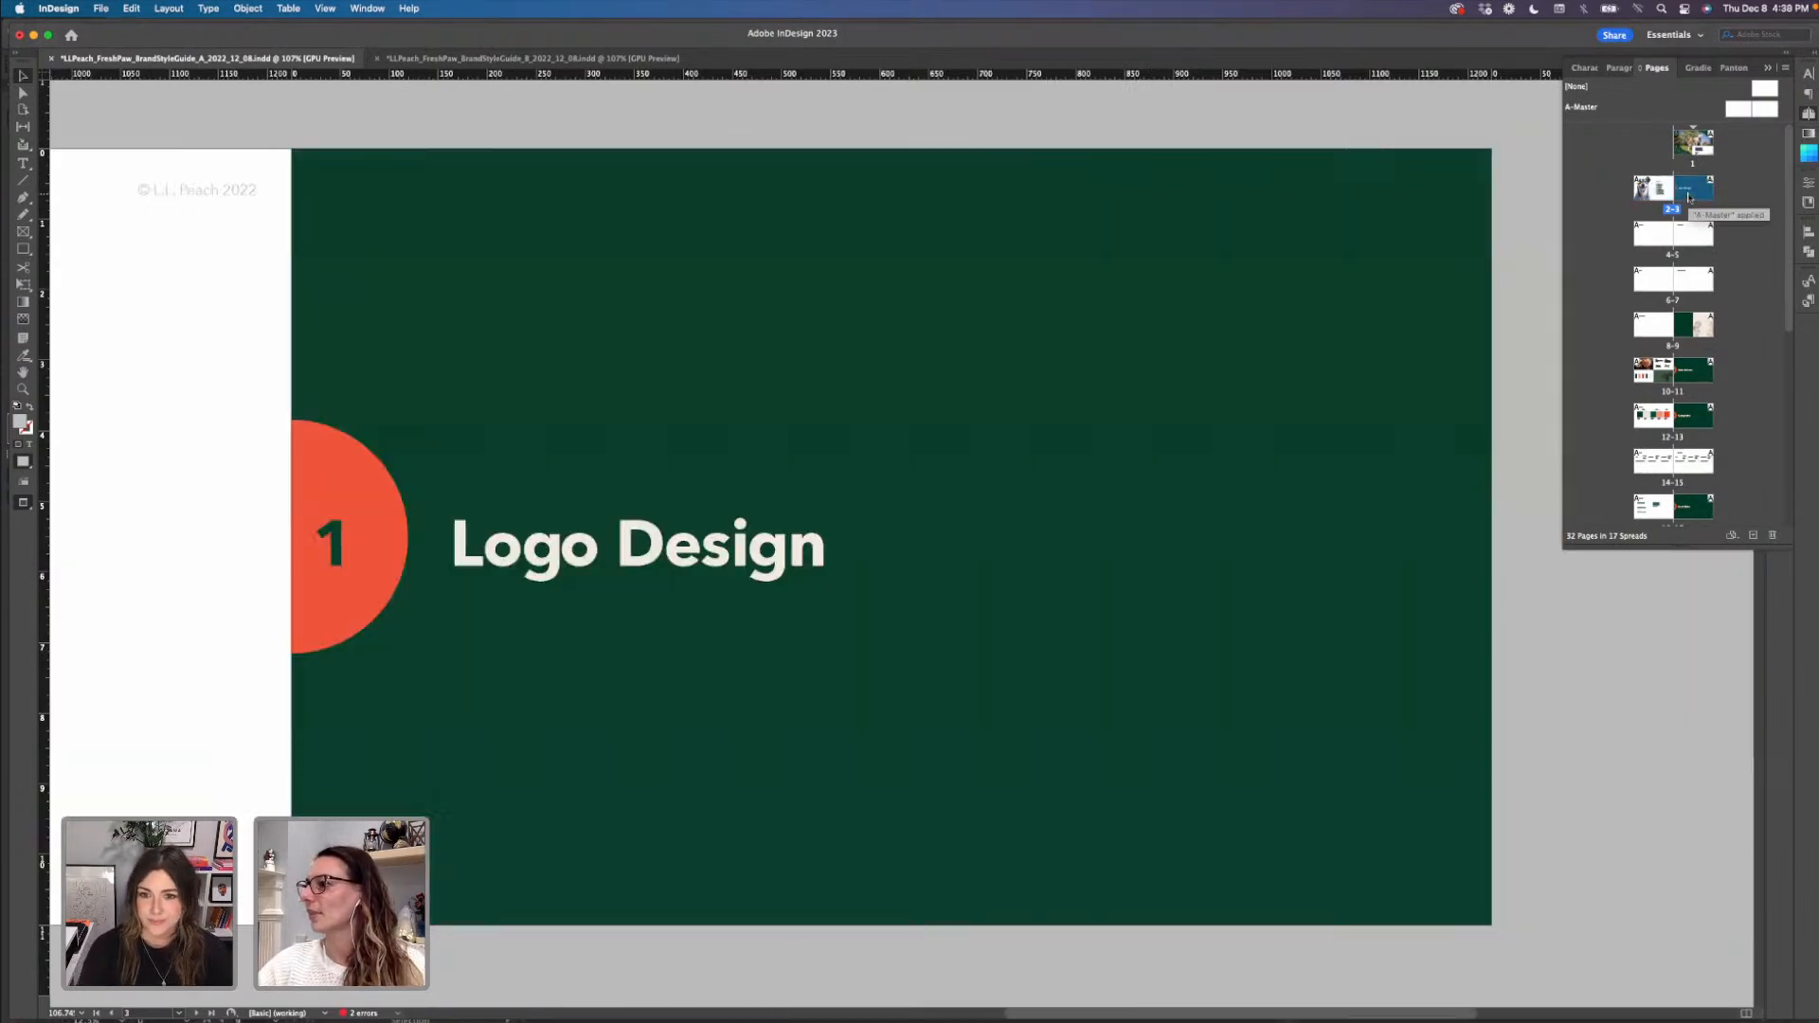
double_click(1660, 236)
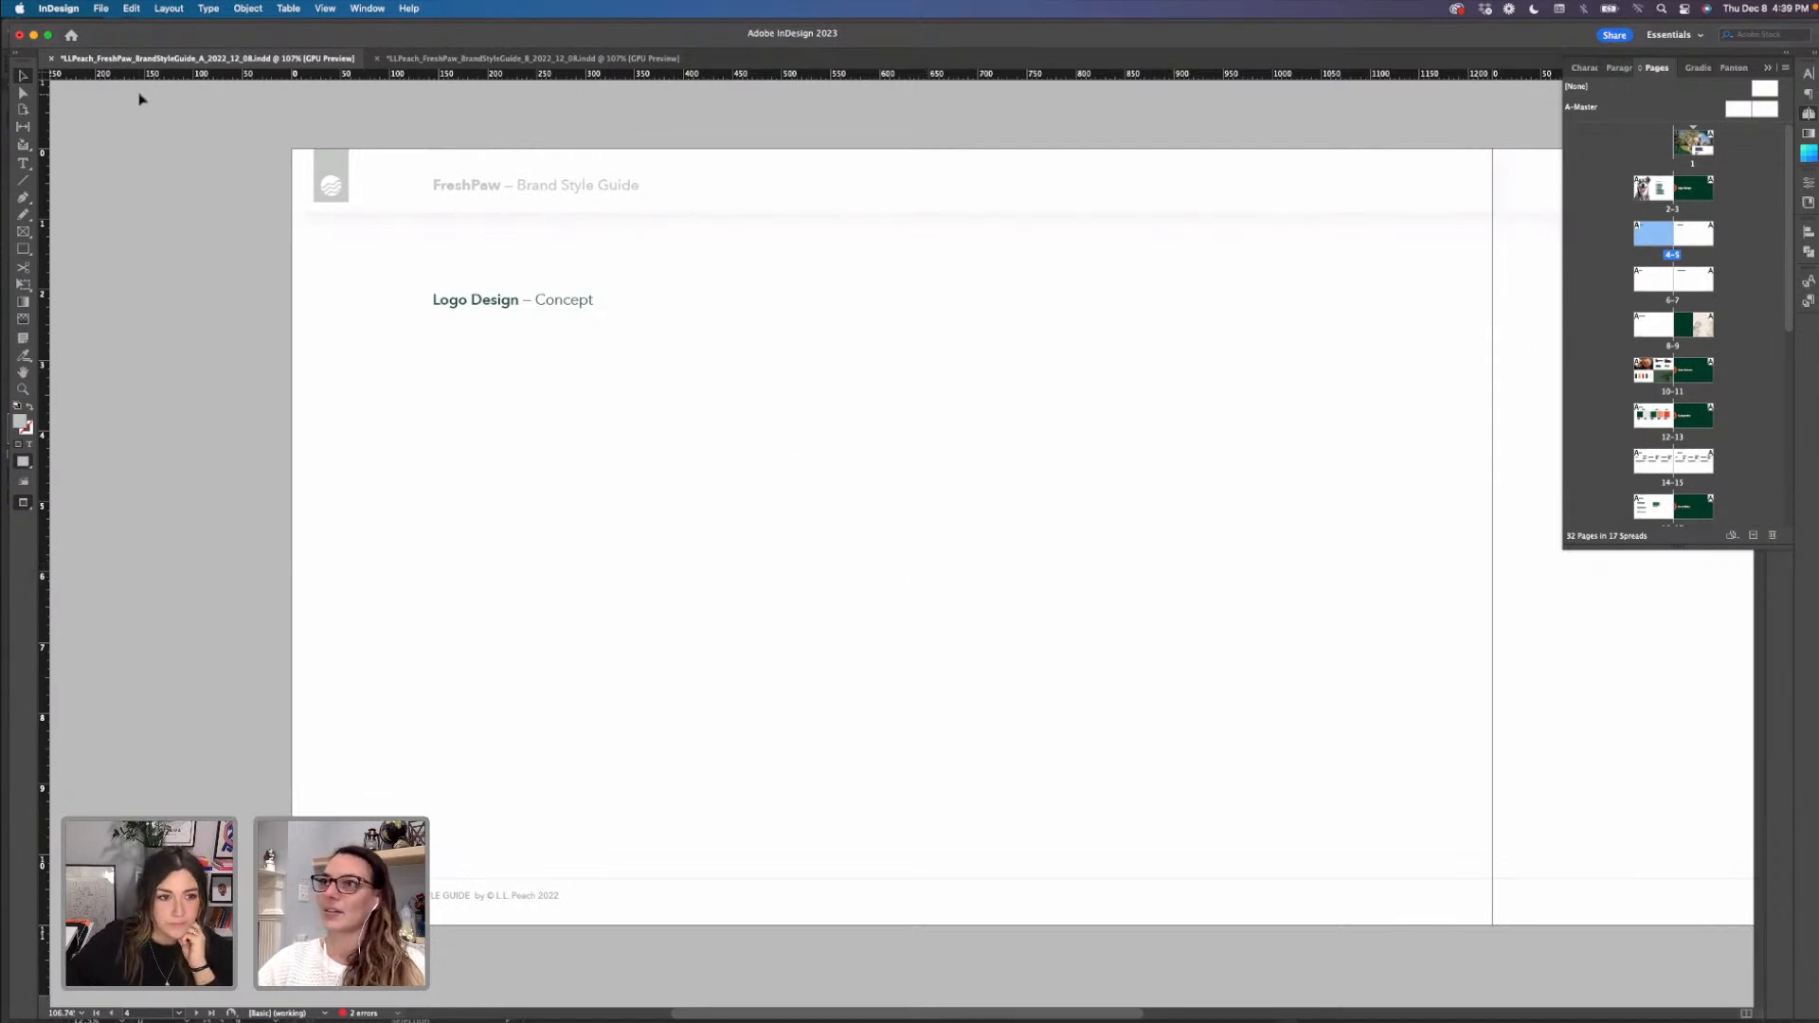
- Place LLPeach_AdobeLive_-09.svg from the Adobe Live folder on page 4, in a large frame below the Logo Design – Concept heading
click(100, 9)
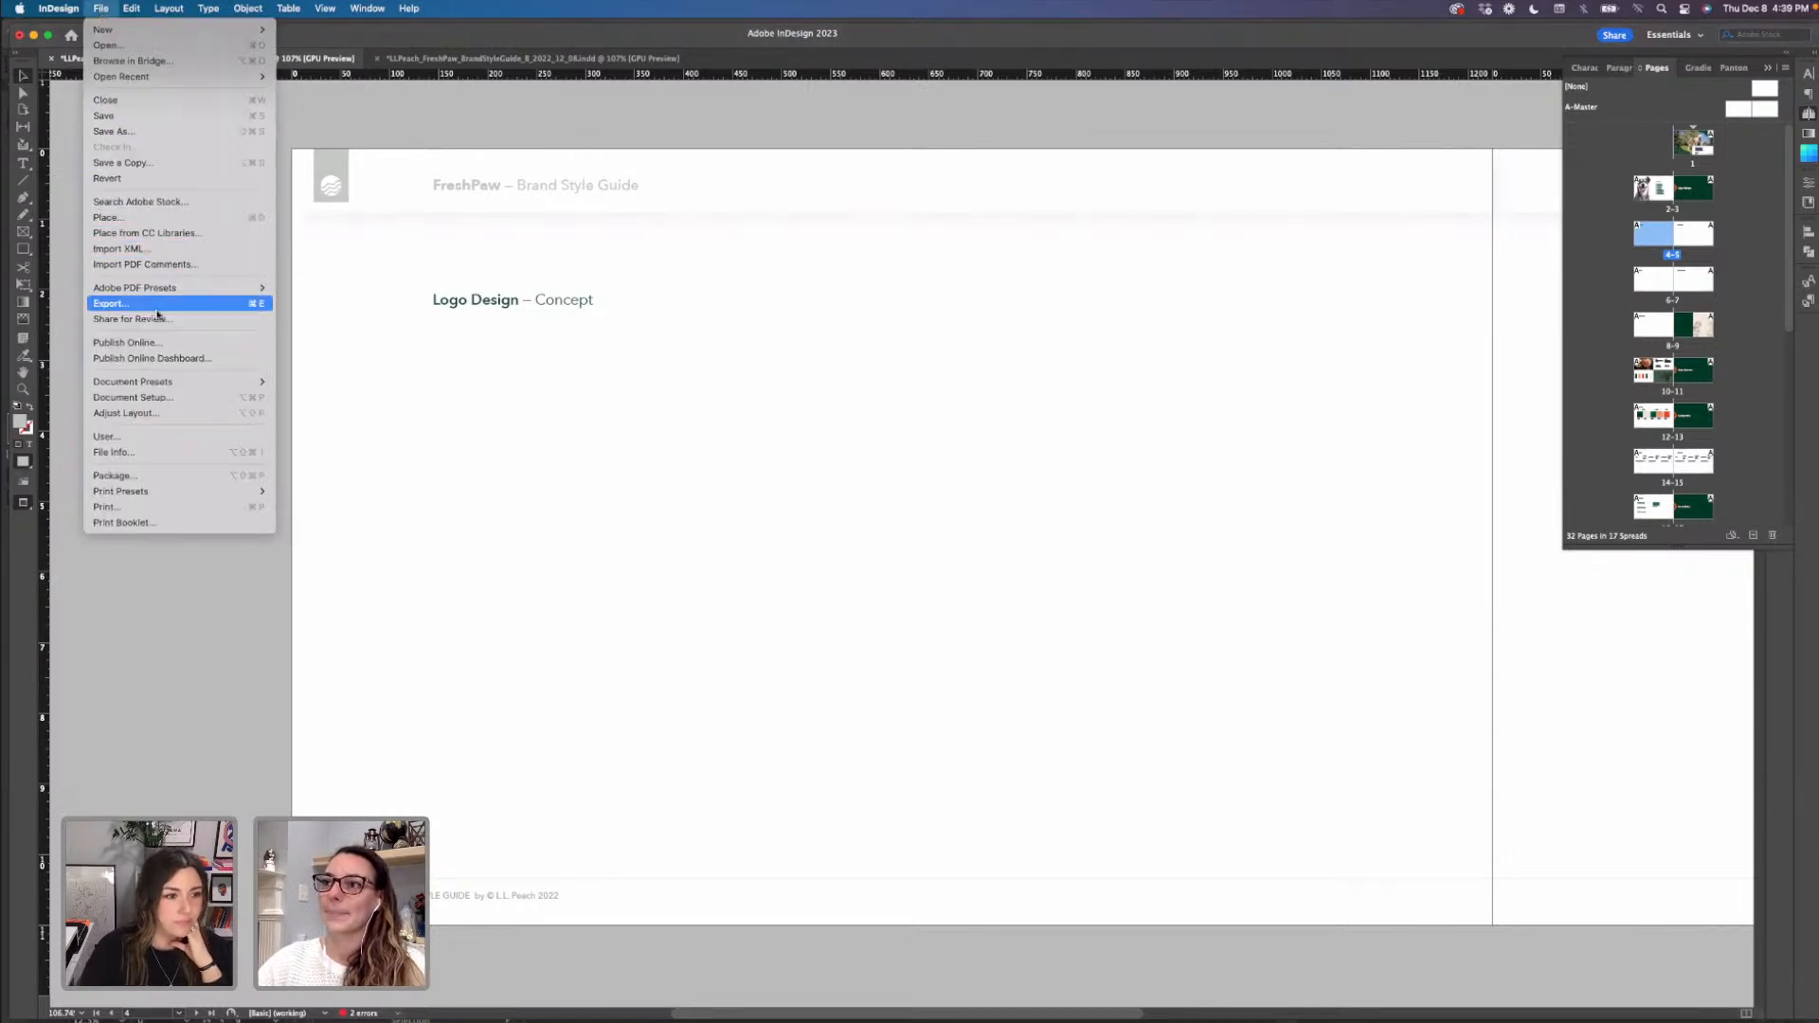
click(588, 517)
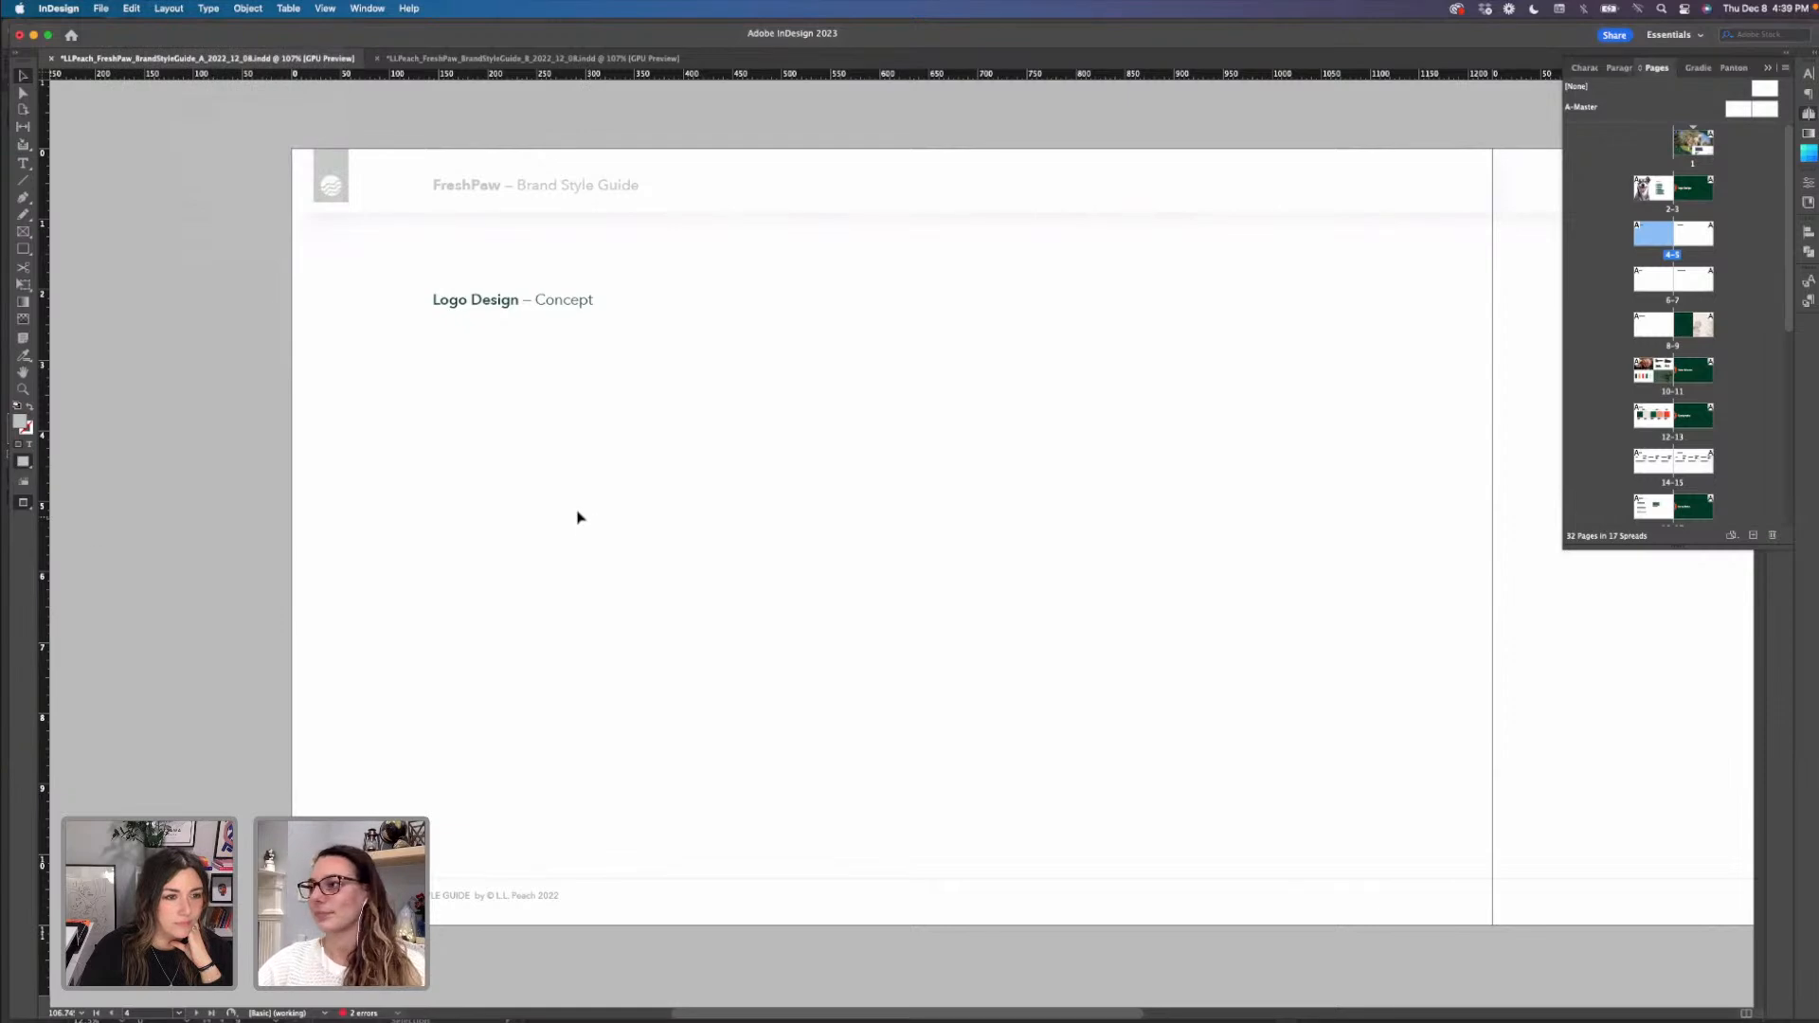
key(super+d)
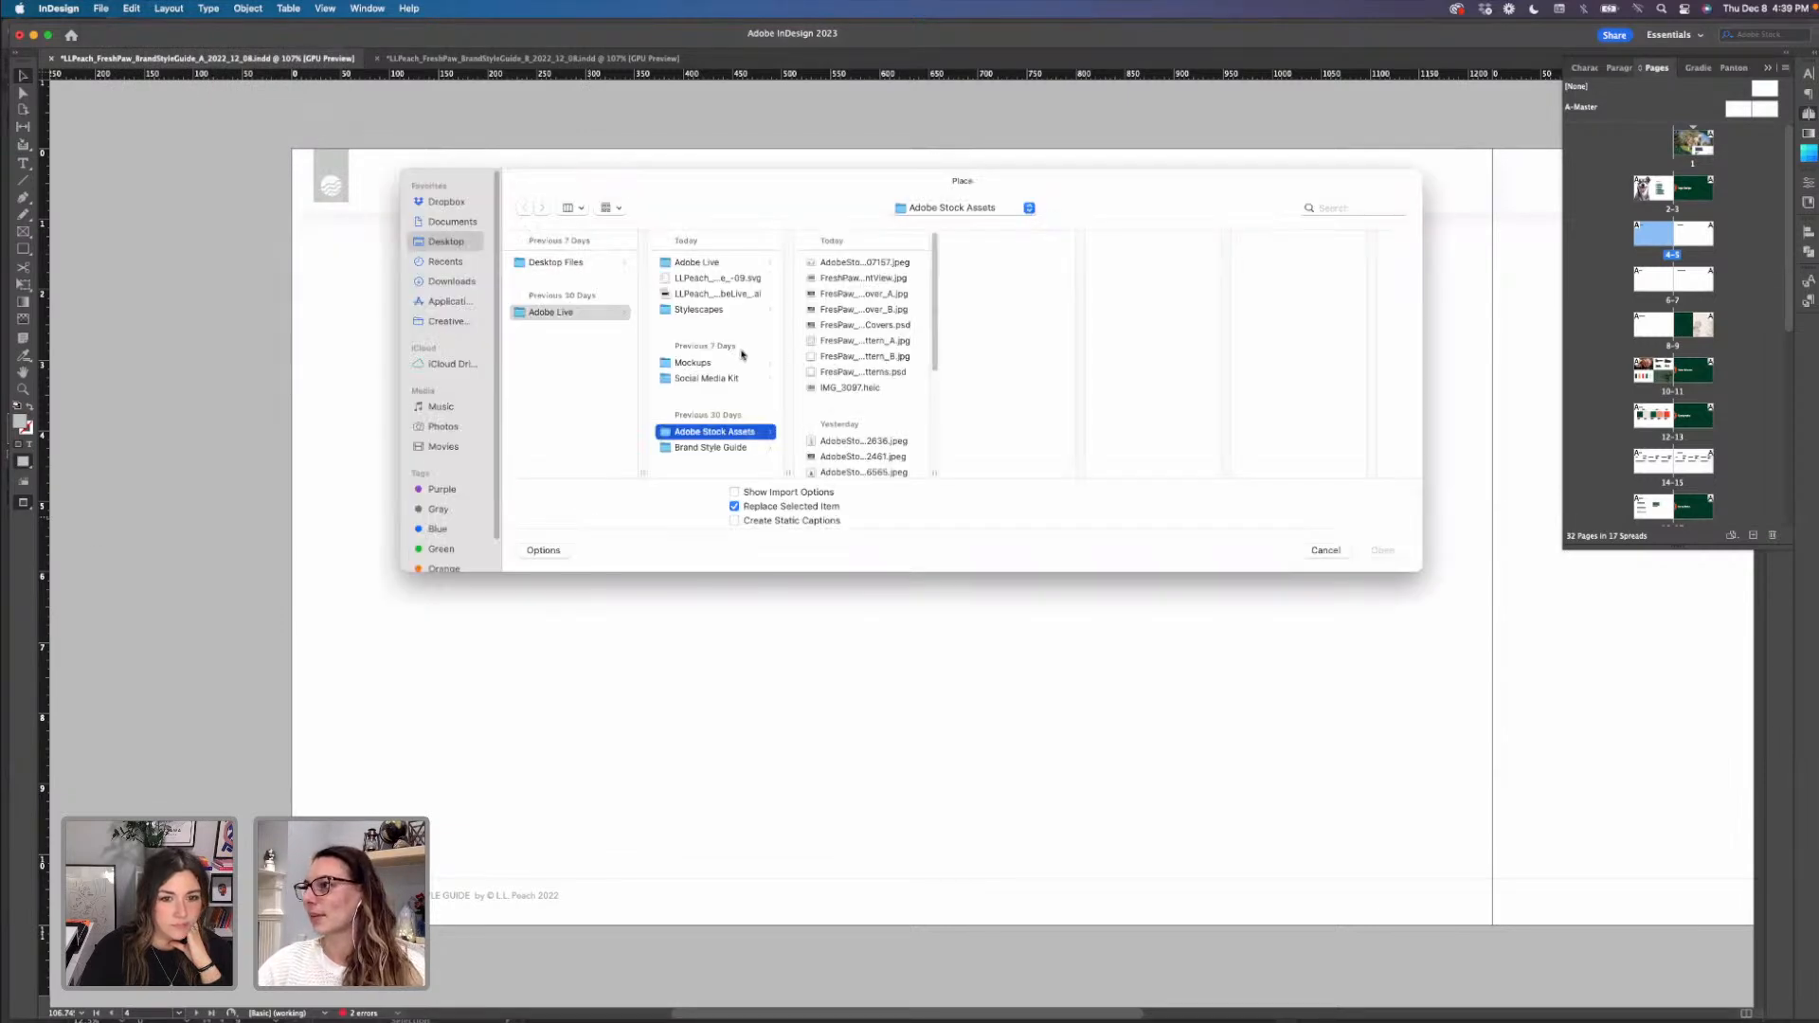
click(720, 278)
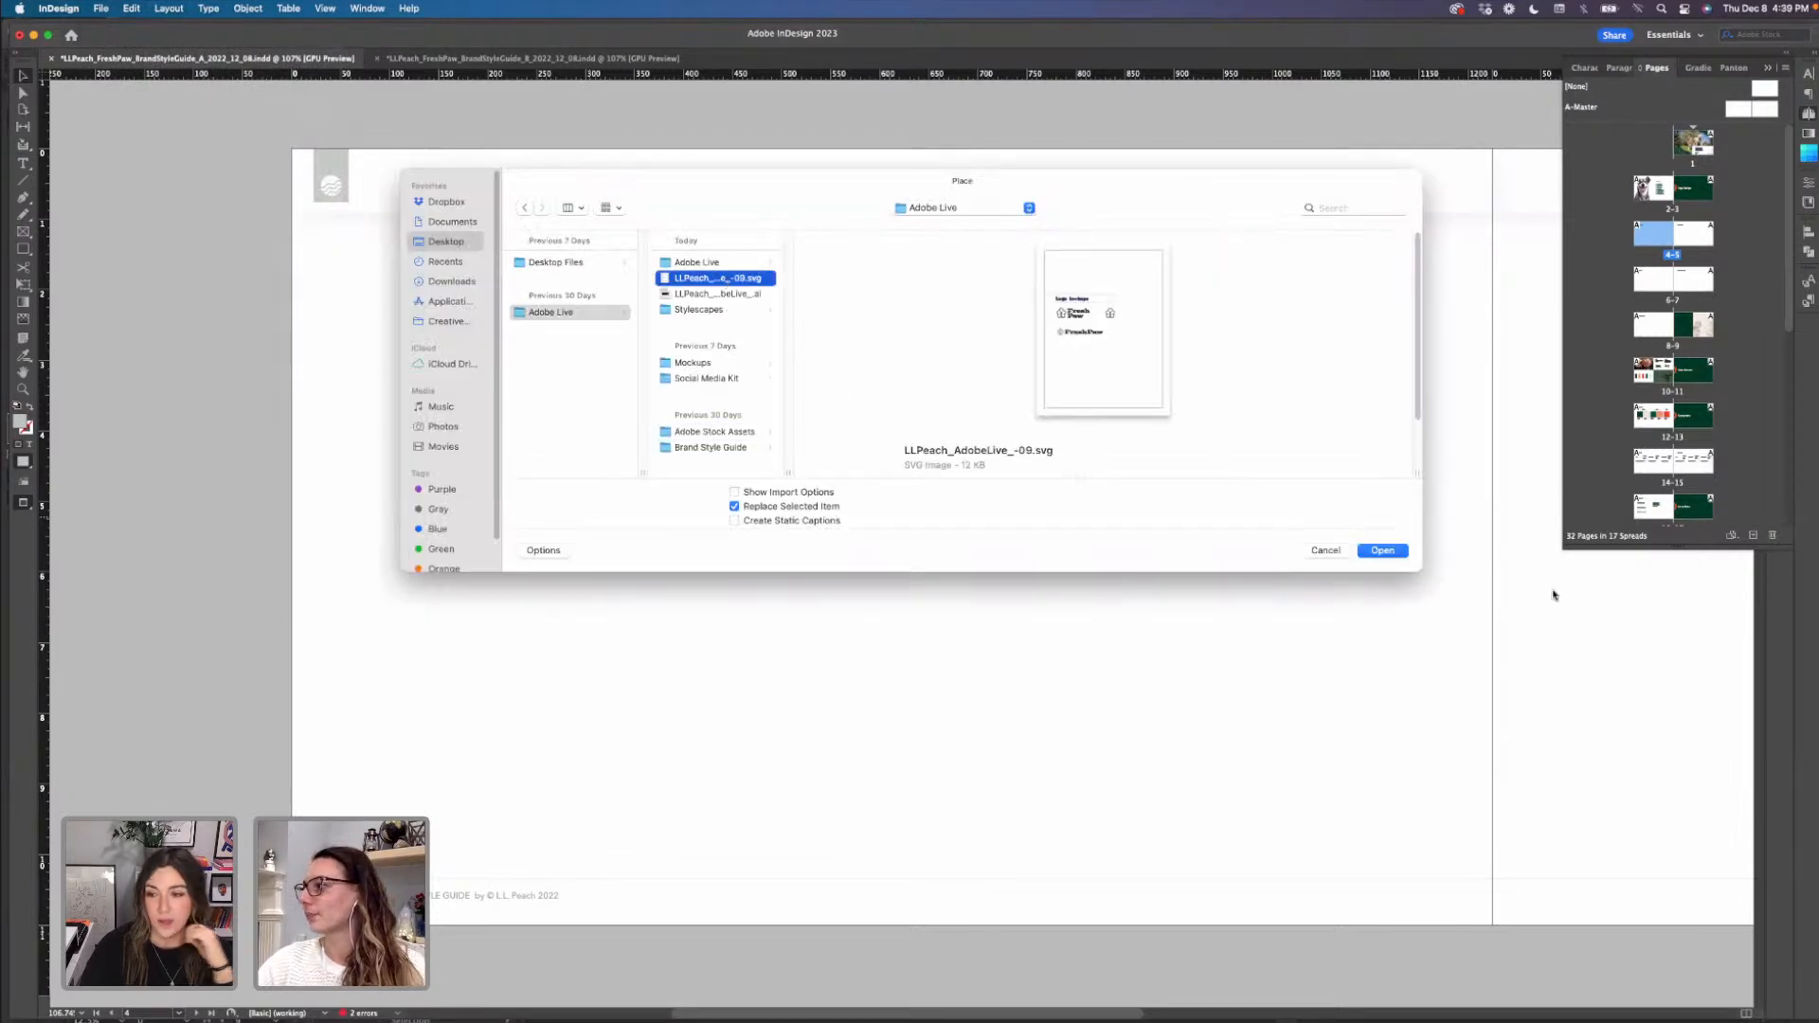
click(1382, 550)
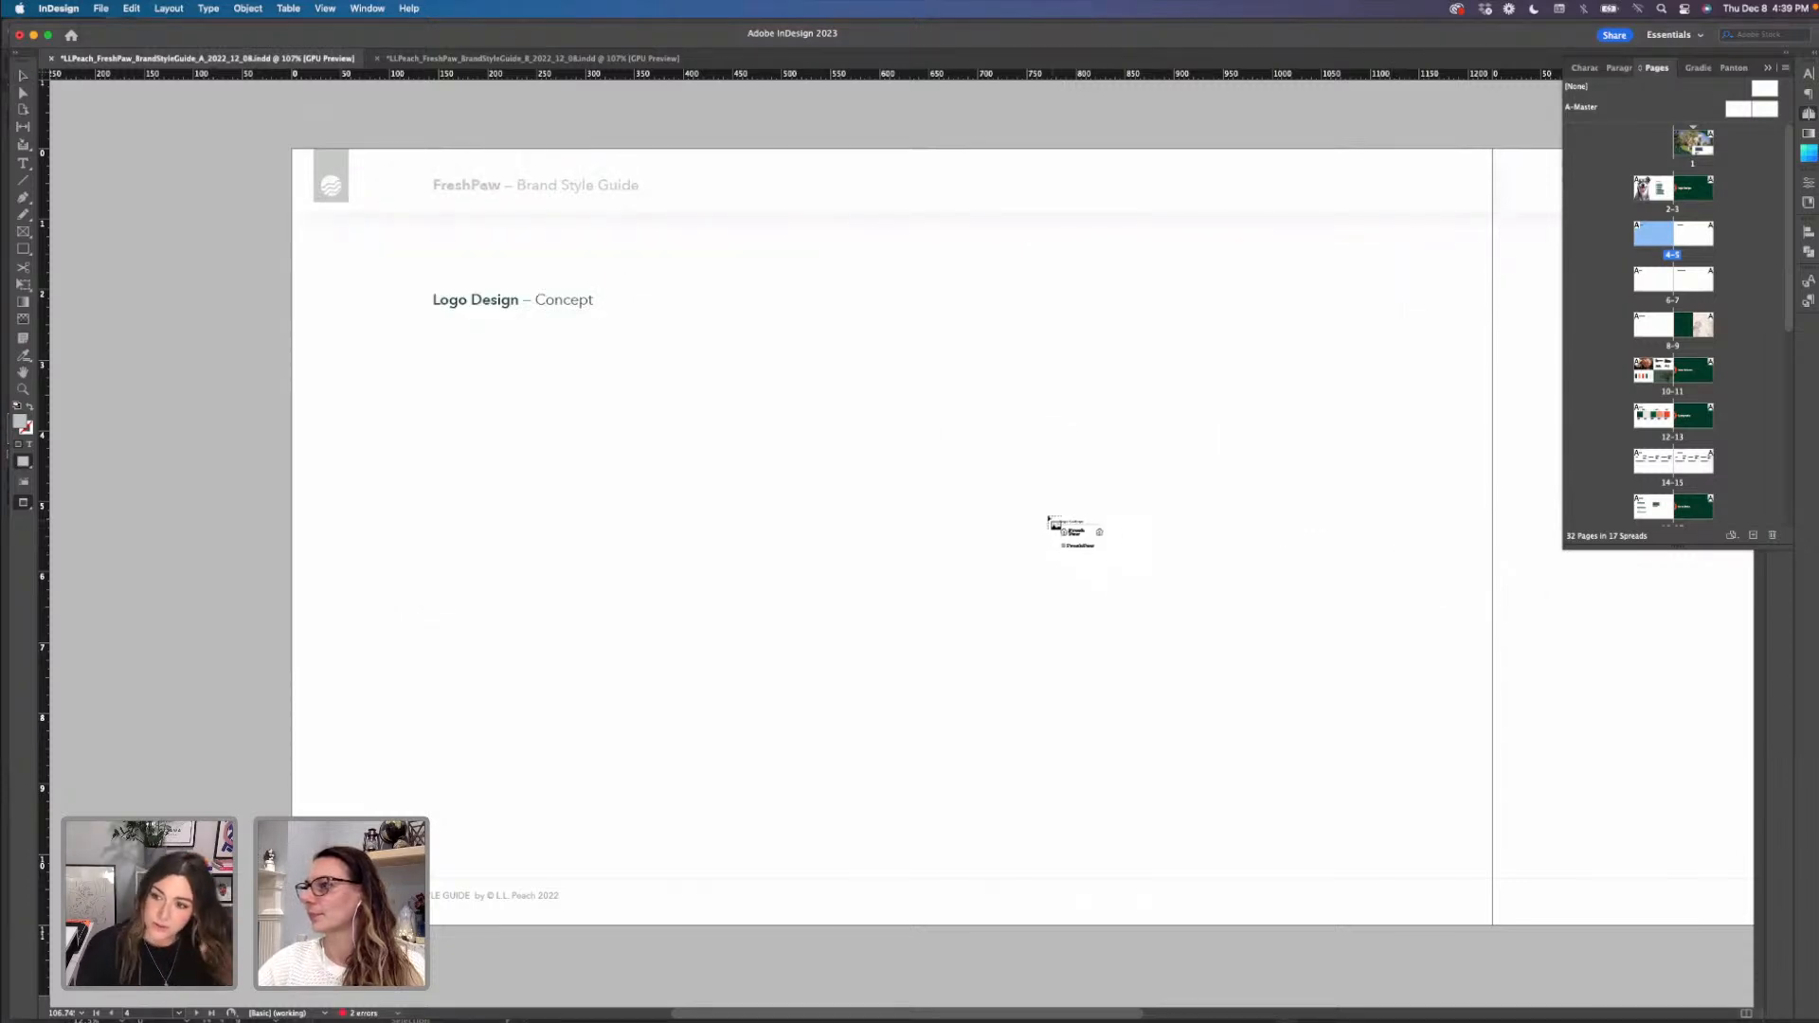
drag(542, 403, 1262, 777)
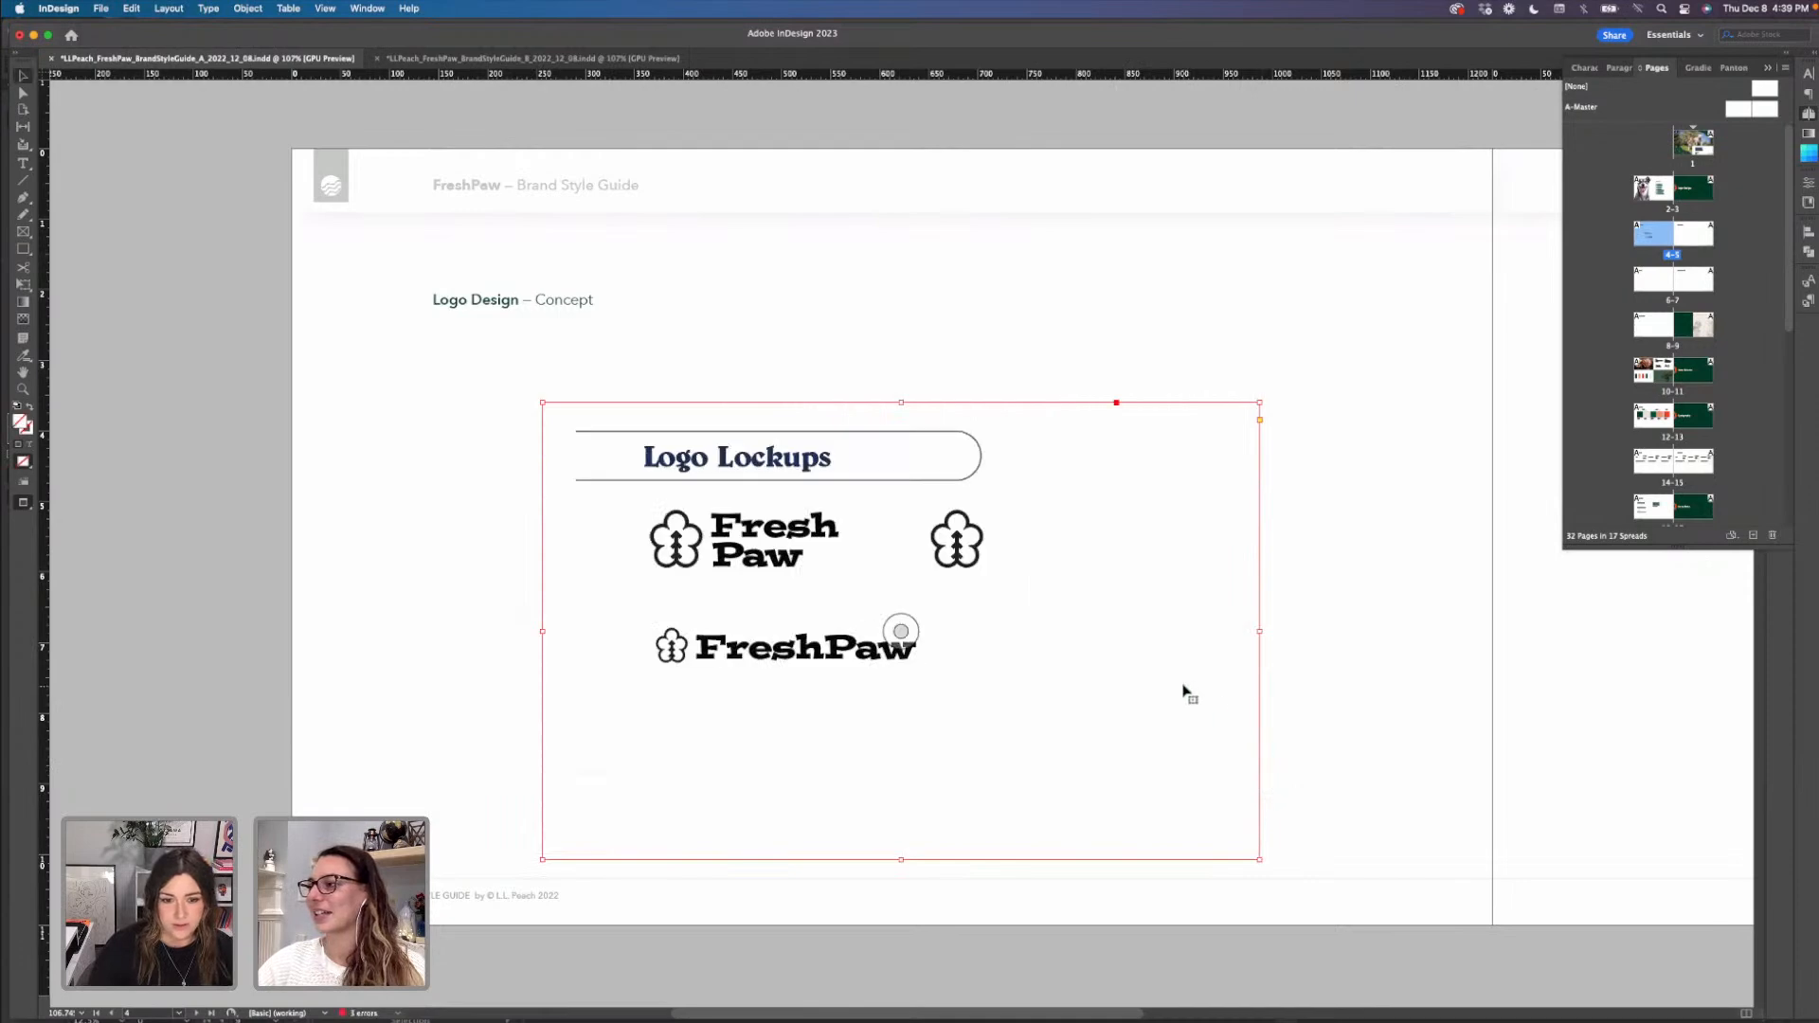
- Crop the placed artwork's frame on all four sides so only the stacked Fresh Paw logo with its flower icon shows
drag(903, 405, 900, 493)
drag(1259, 676, 897, 601)
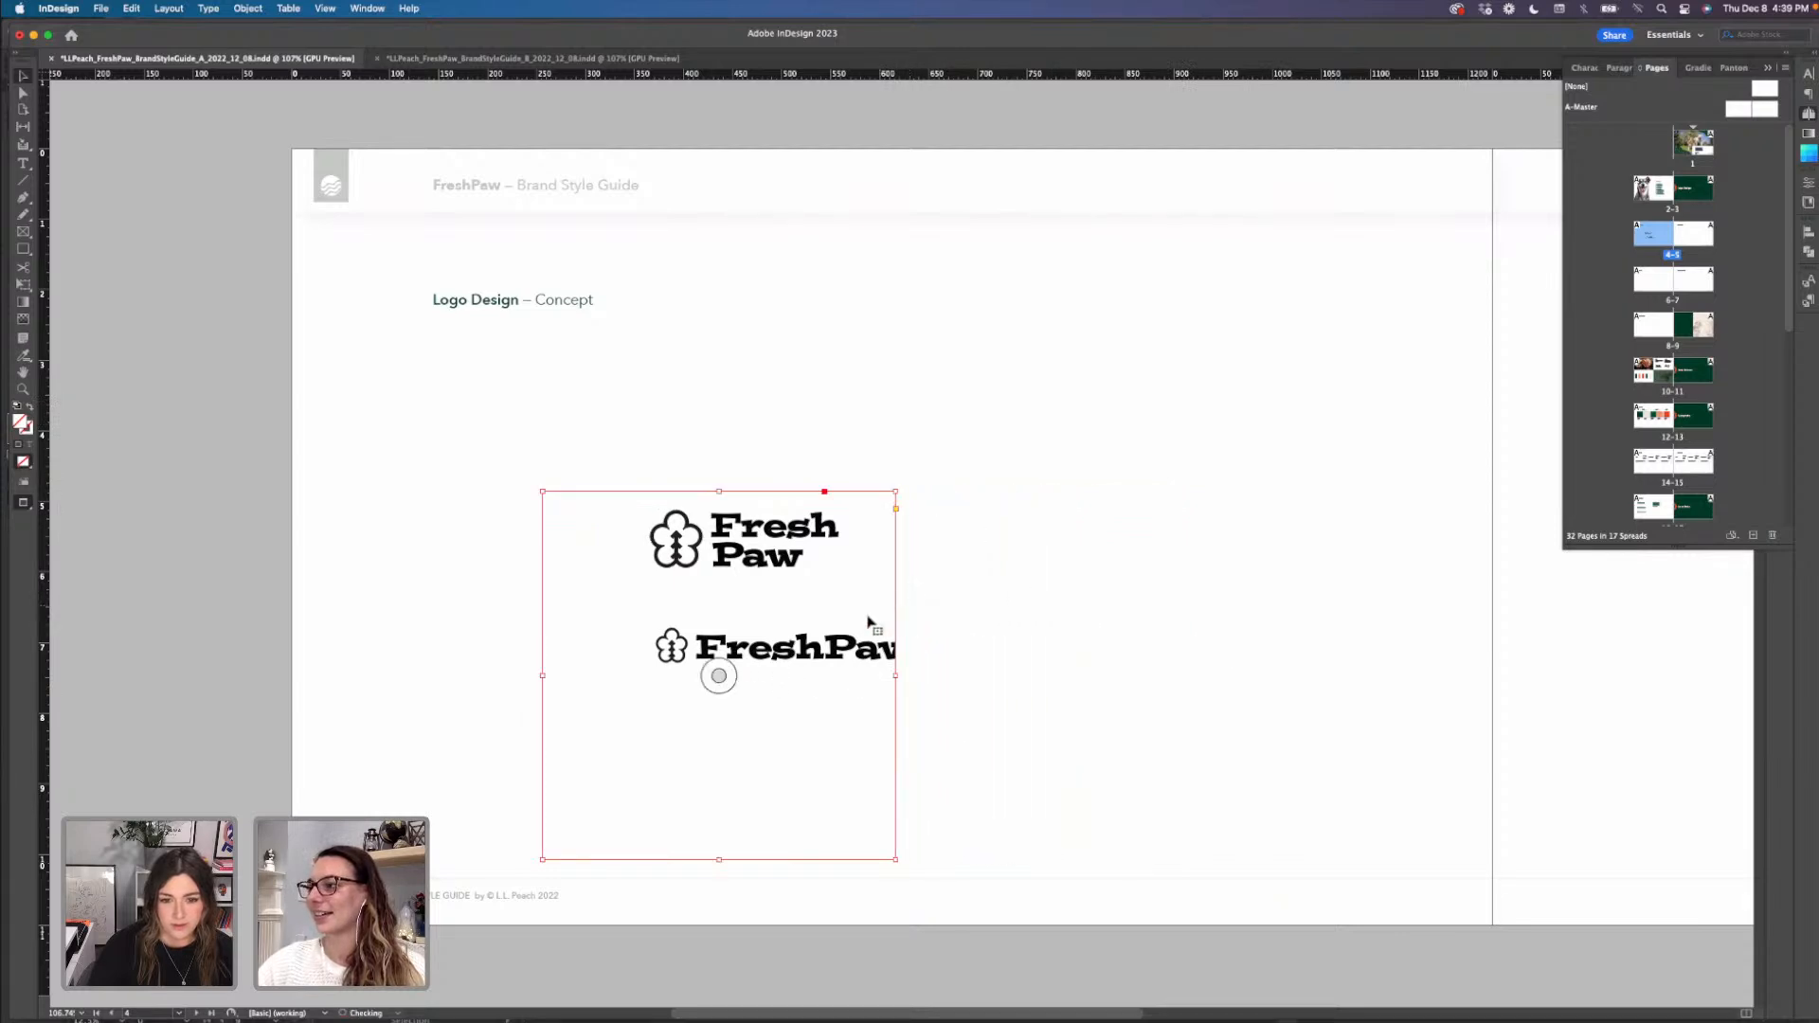
drag(723, 860, 748, 611)
drag(543, 545, 635, 544)
drag(895, 546, 852, 543)
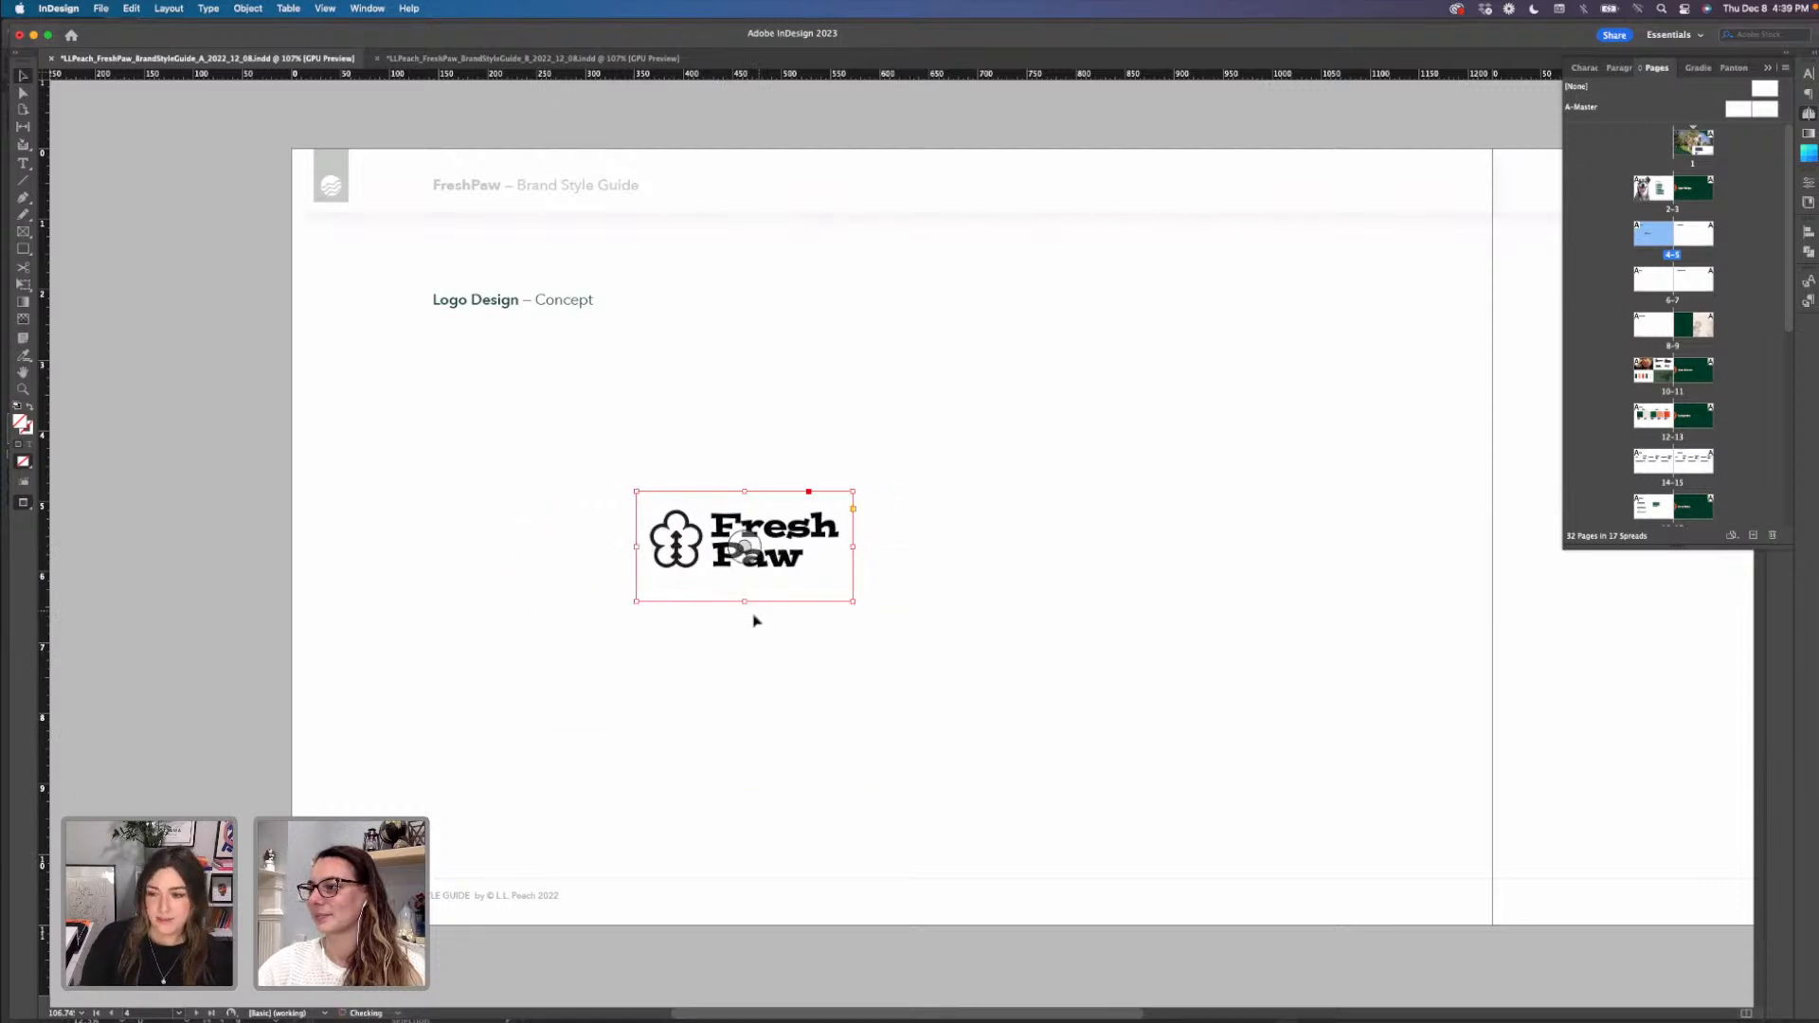
- Trim the lower edge of the logo frame and enlarge the logo with its frame to fill the middle of page 4
drag(744, 601, 745, 582)
click(857, 618)
click(803, 569)
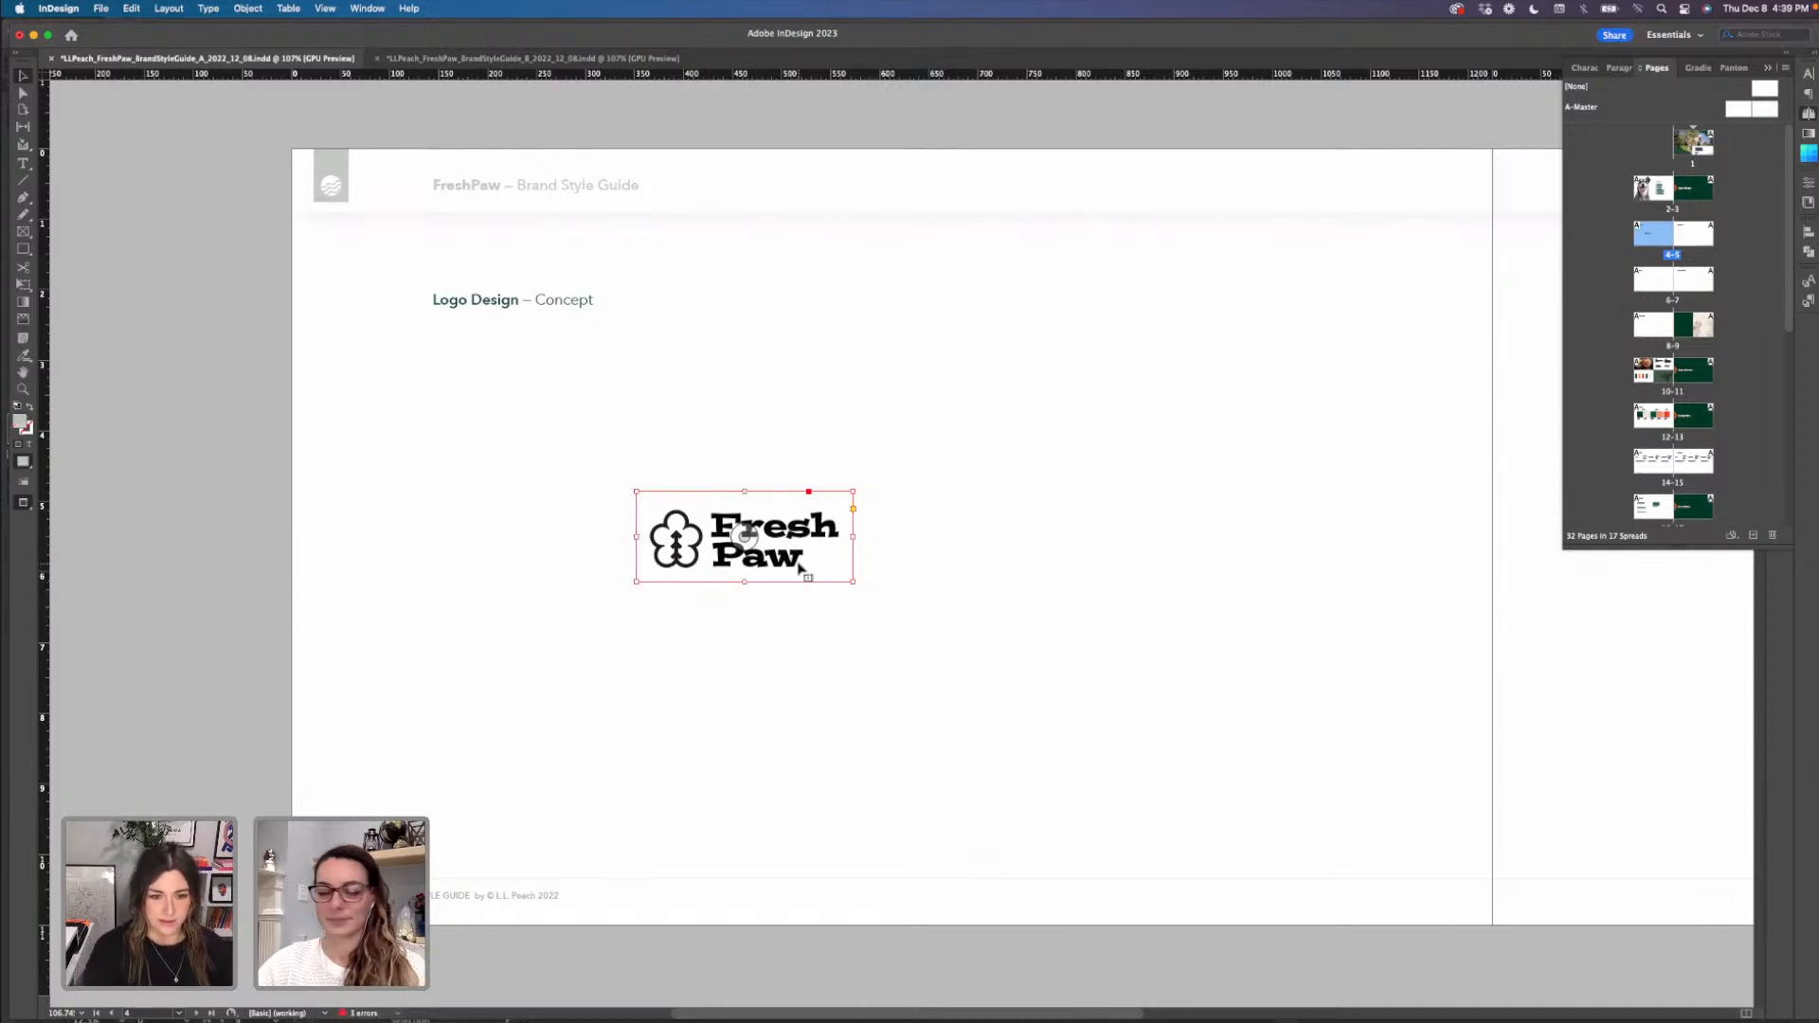
drag(852, 583, 948, 596)
click(1169, 585)
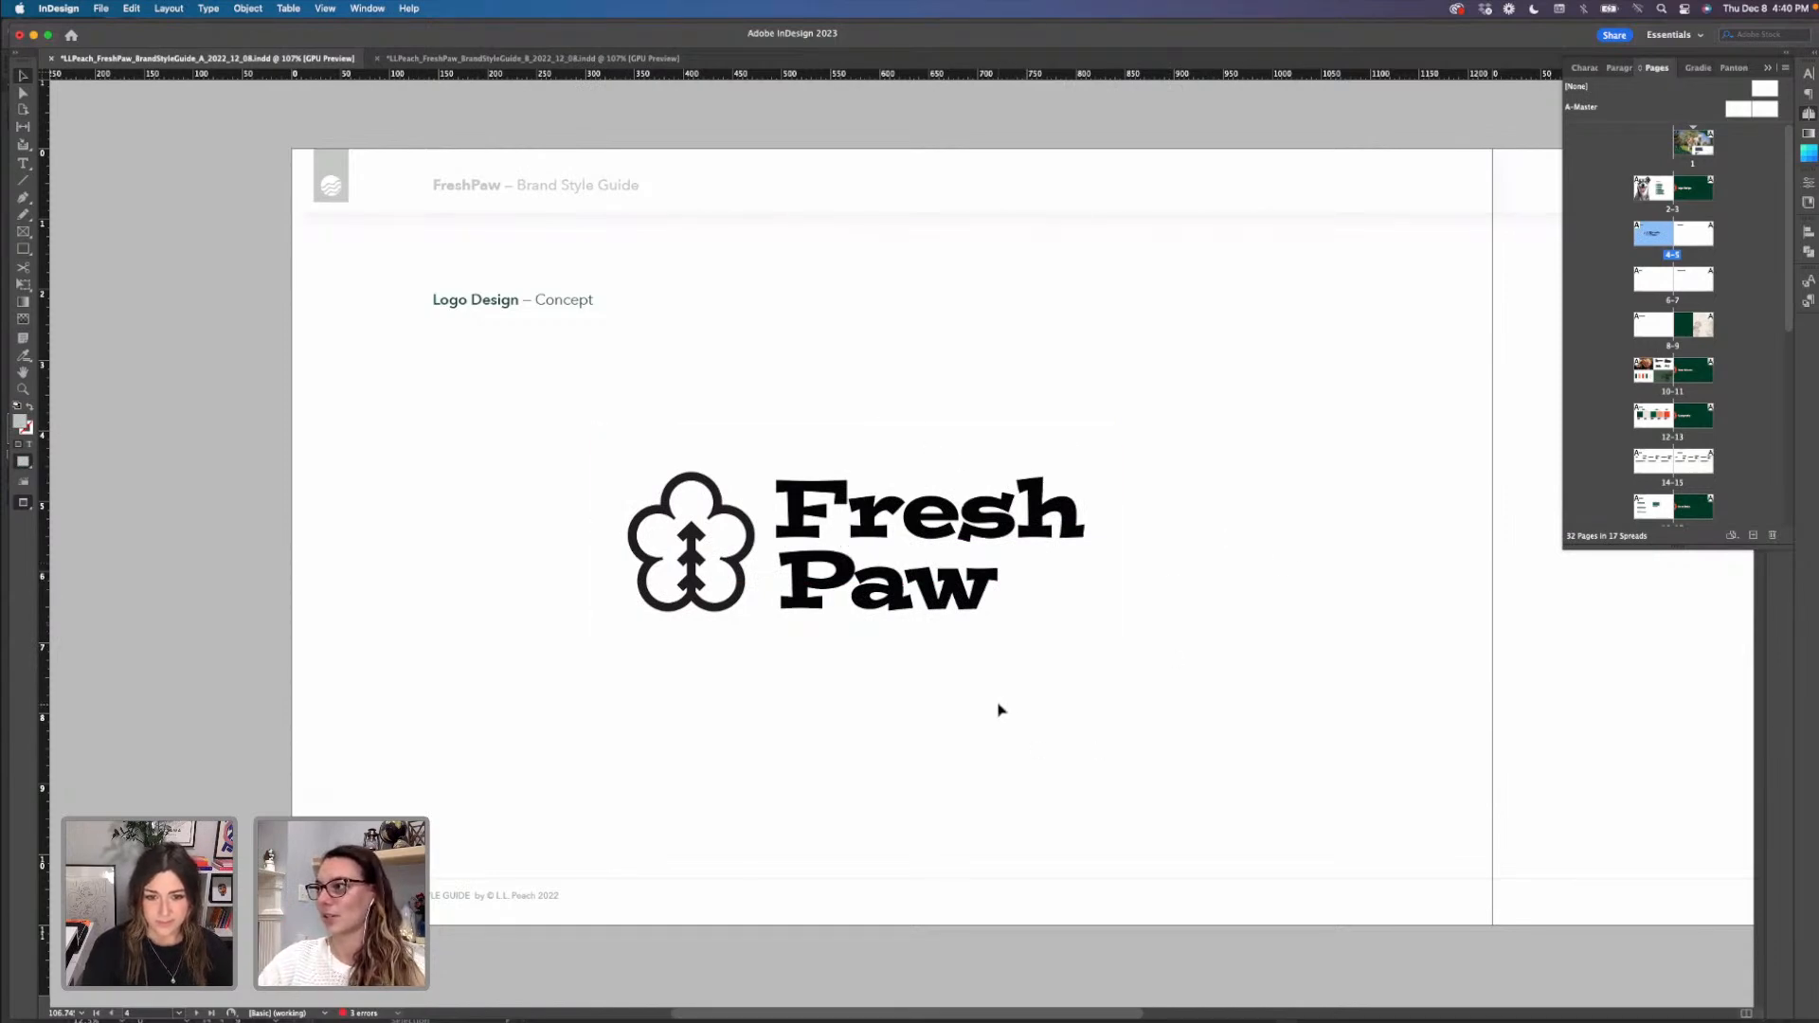
- Copy the enlarged logo from page 4 onto page 7, Logo Design – Primary/Main Logo, and place it in the middle of the page
key(shift+Page_Down)
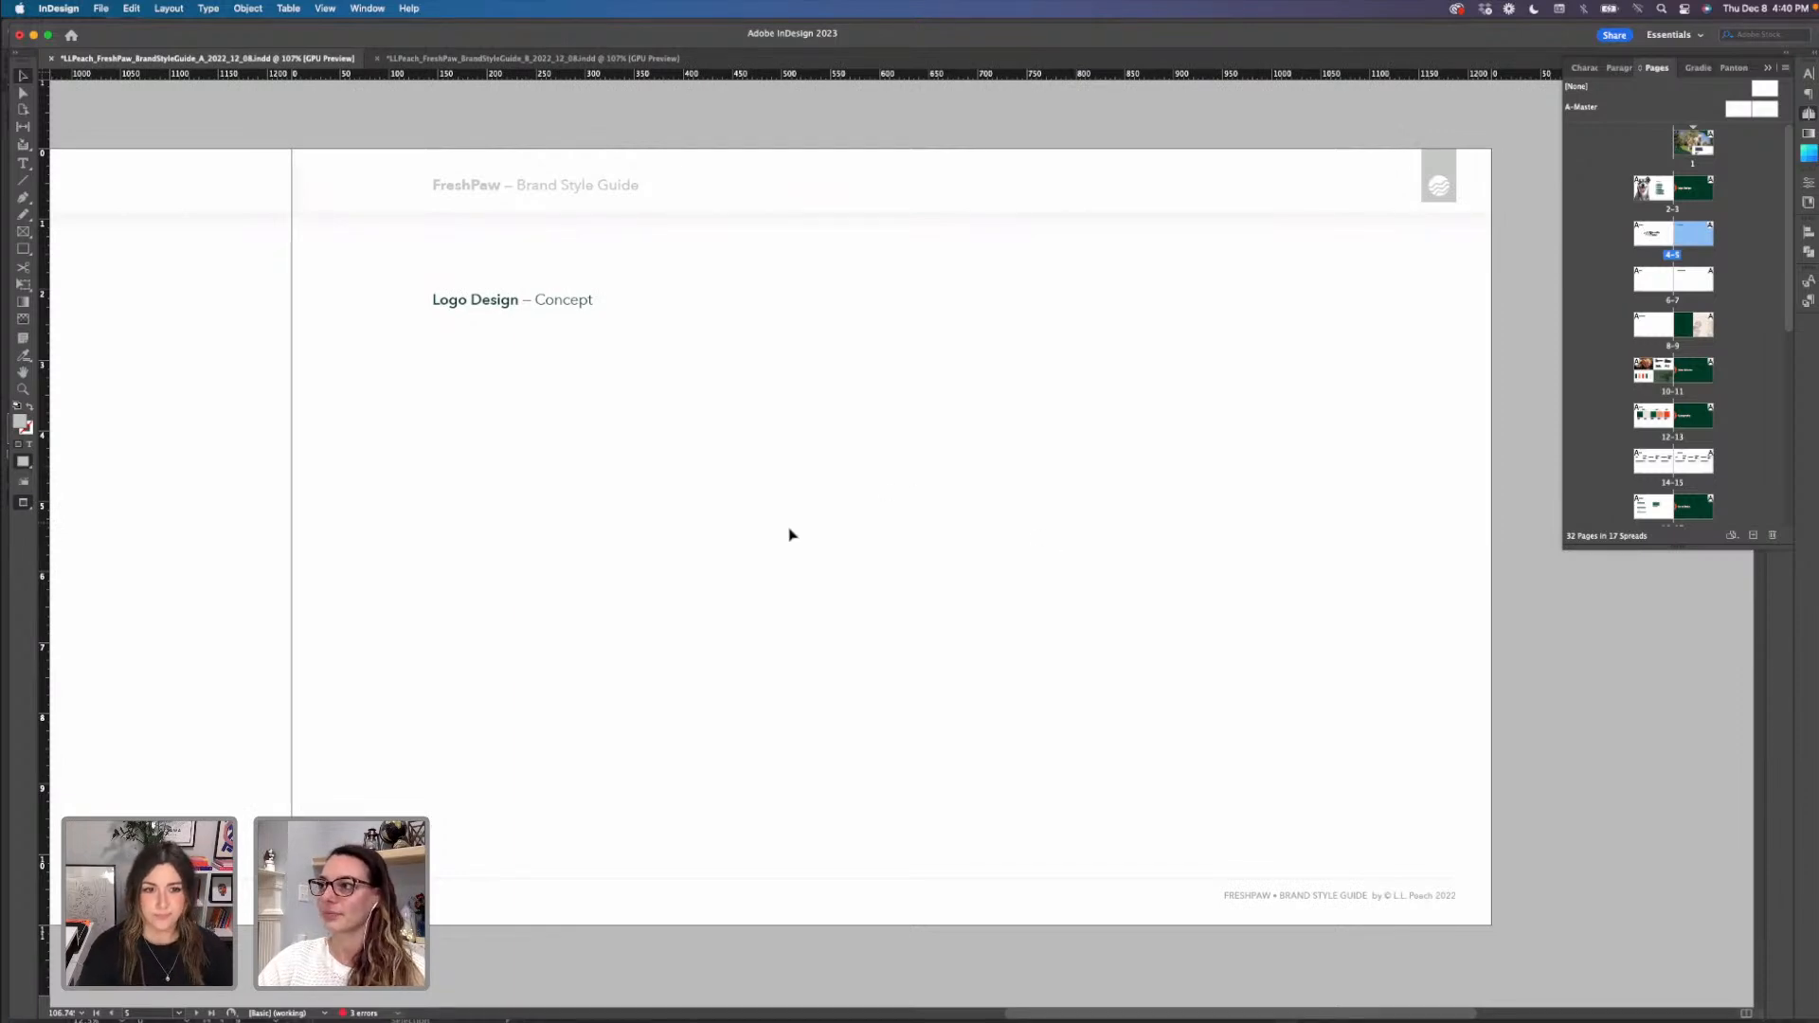
scroll(1184, 581, left, 1)
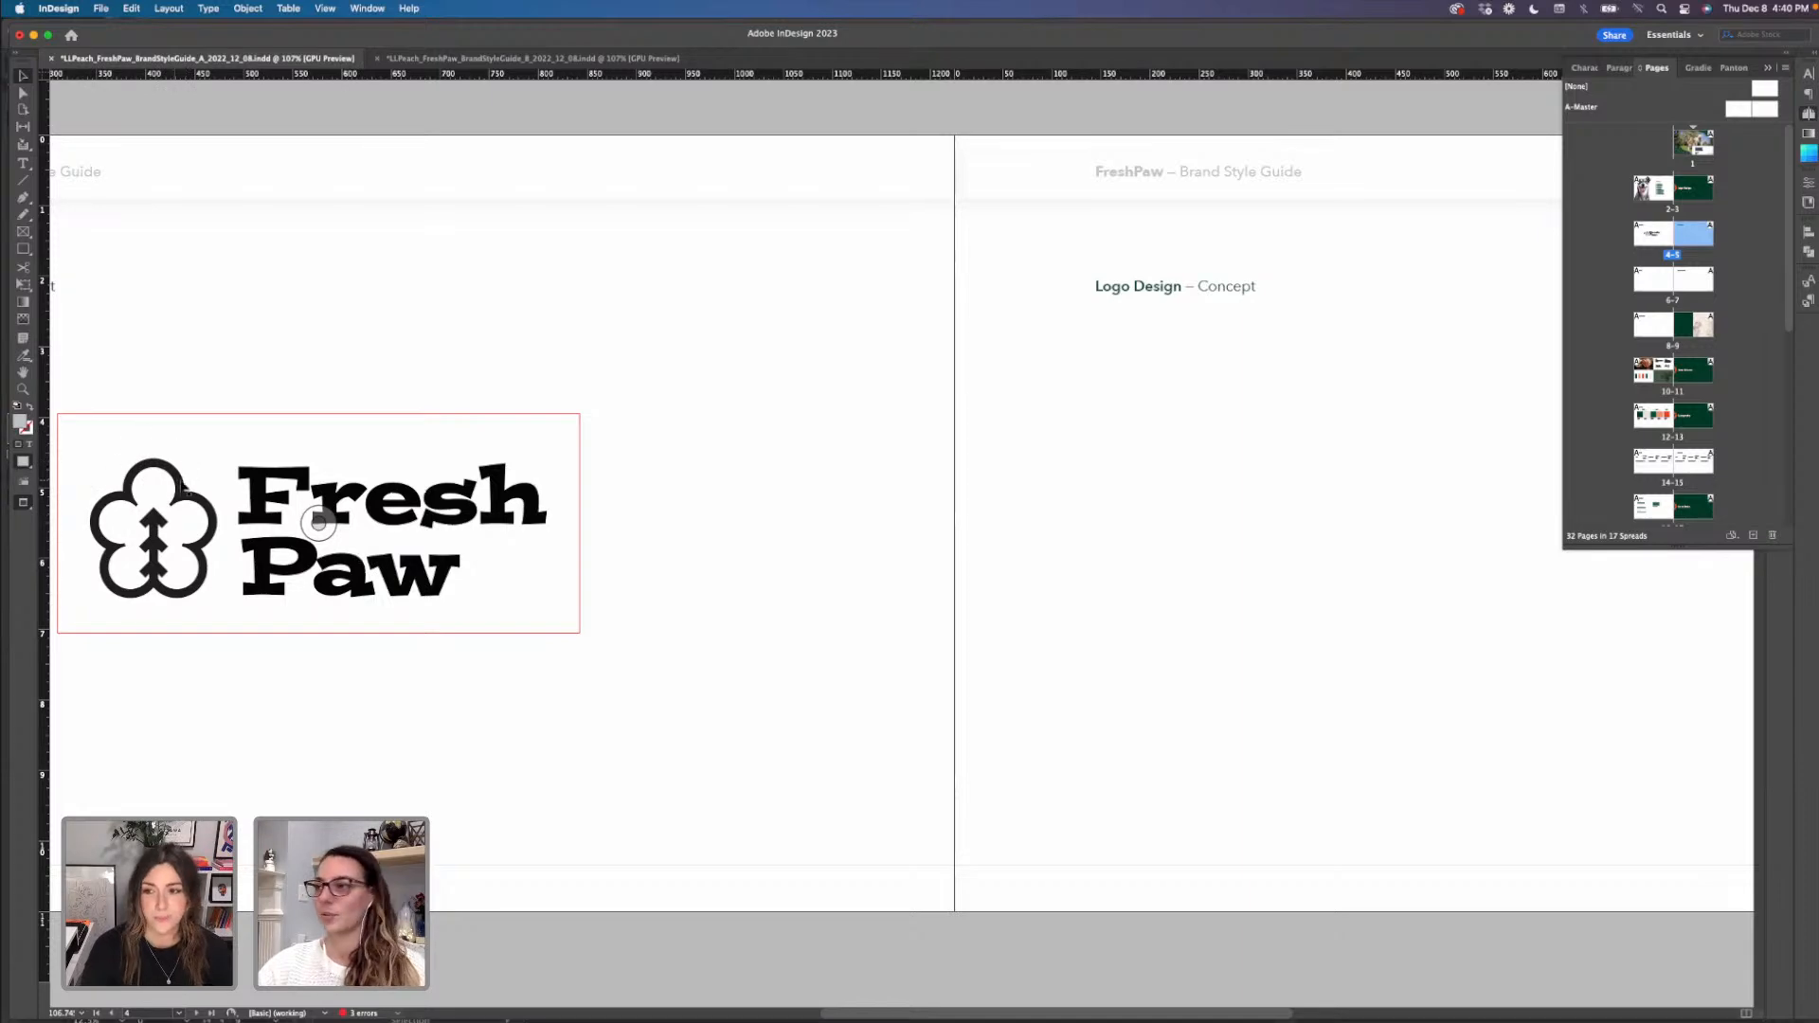
scroll(1035, 566, right, 5)
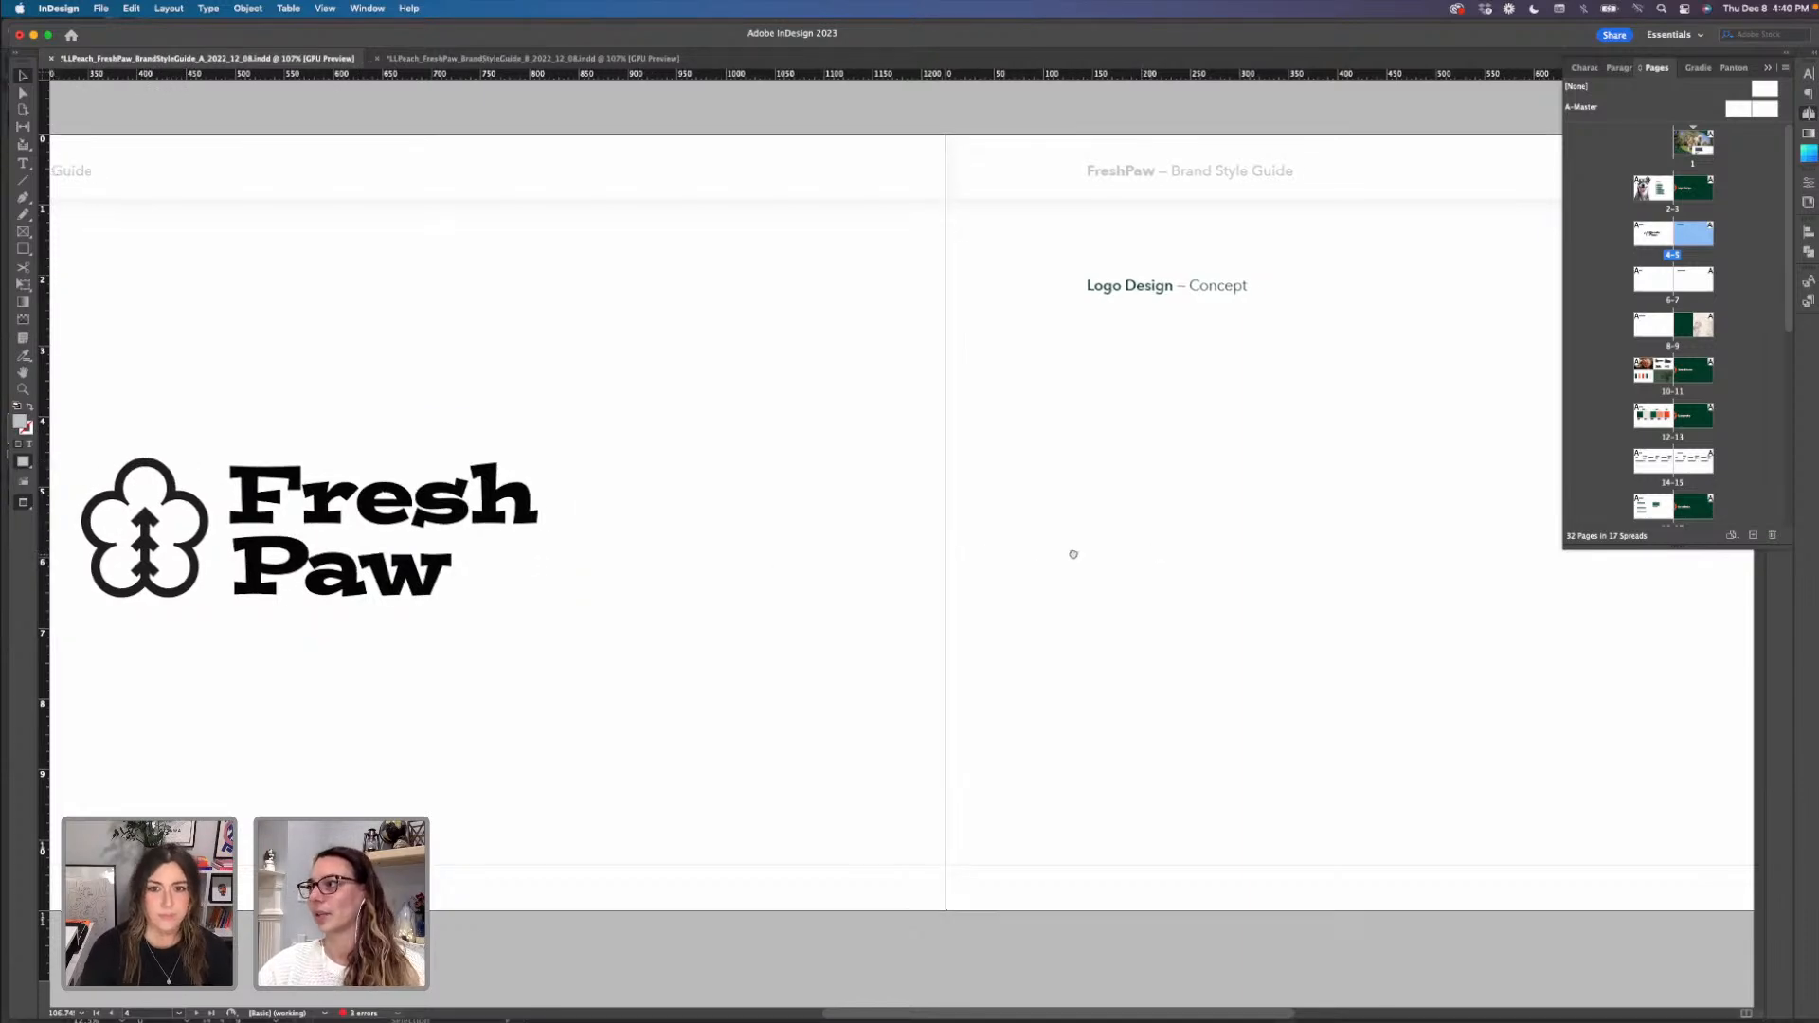
double_click(1657, 284)
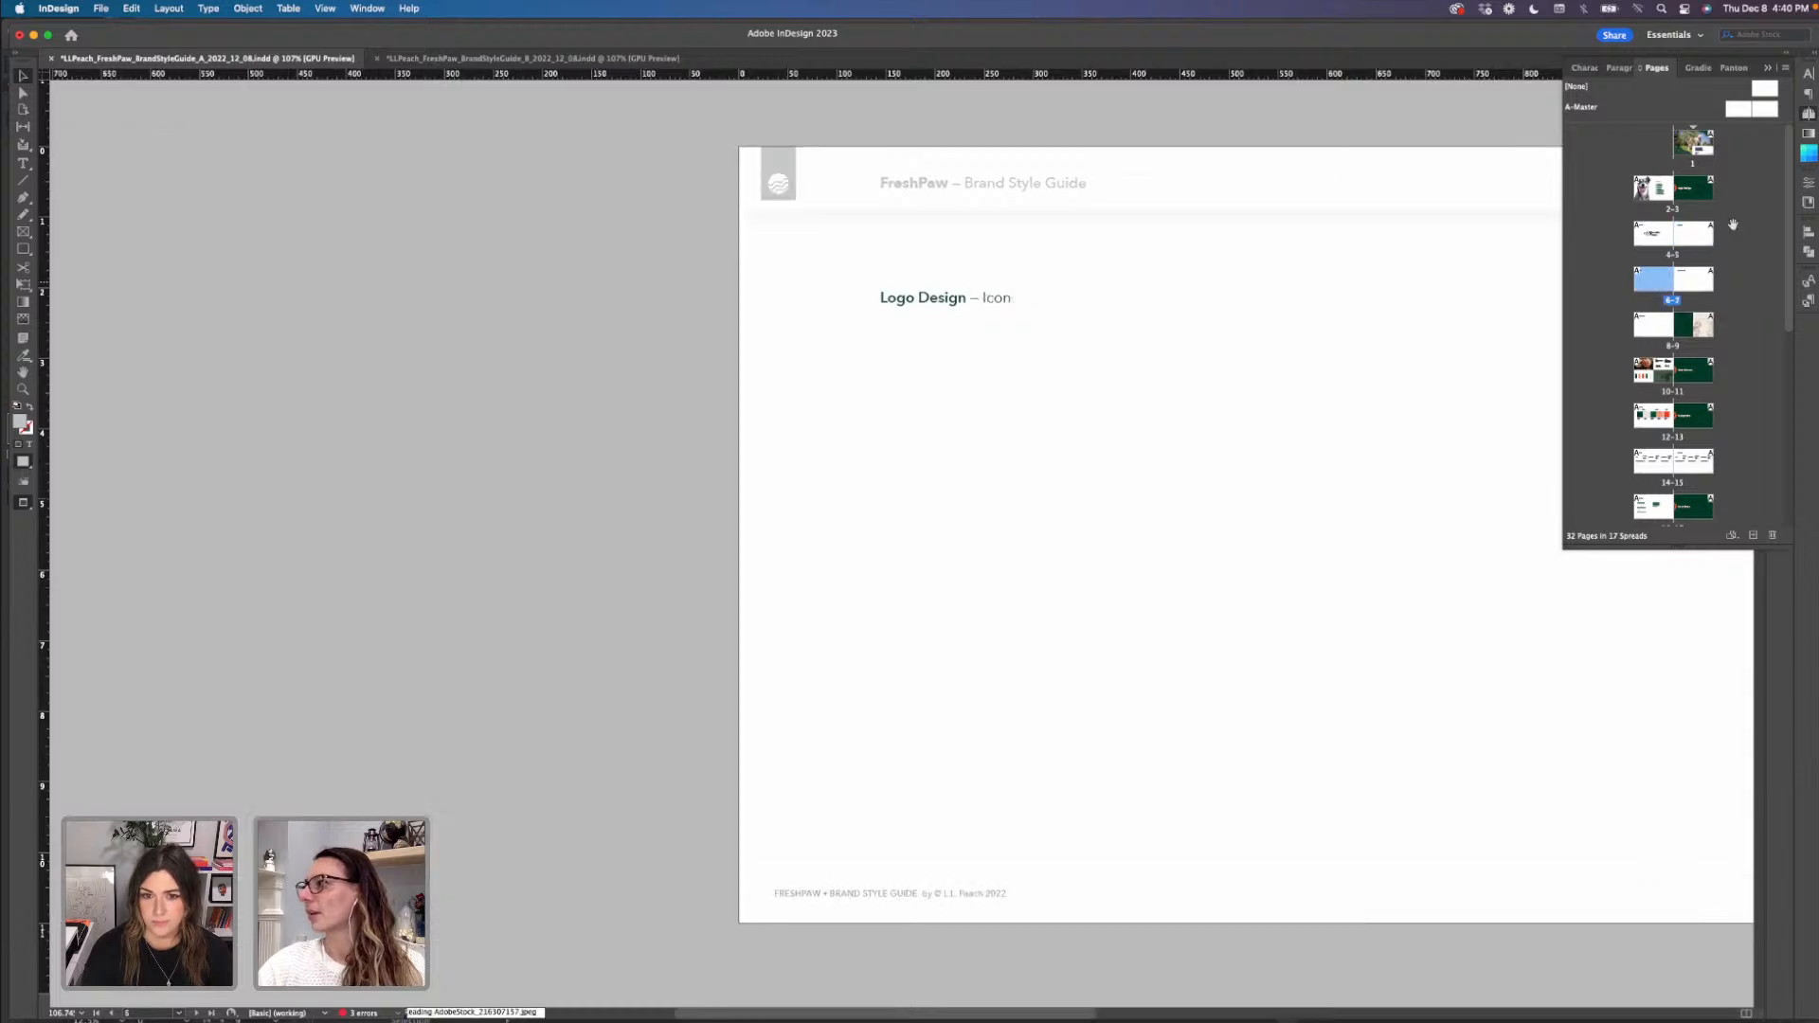
double_click(1673, 233)
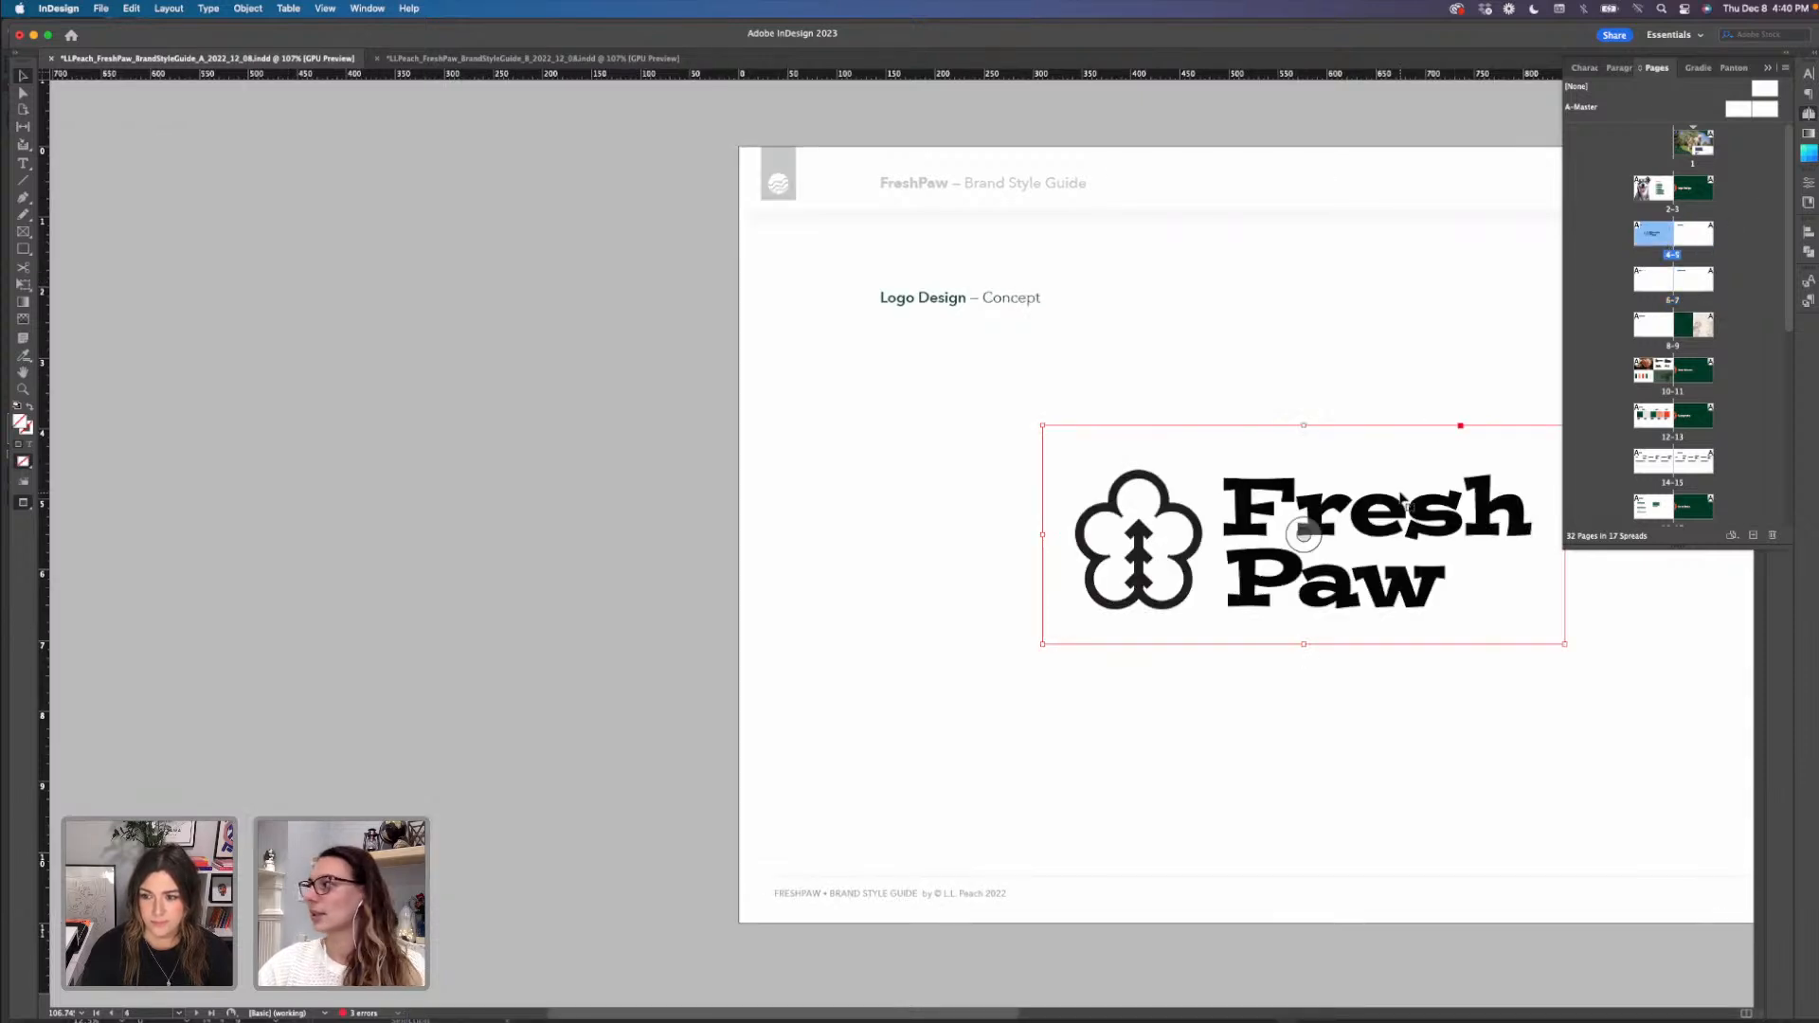
double_click(1696, 282)
scroll(1020, 531, right, 5)
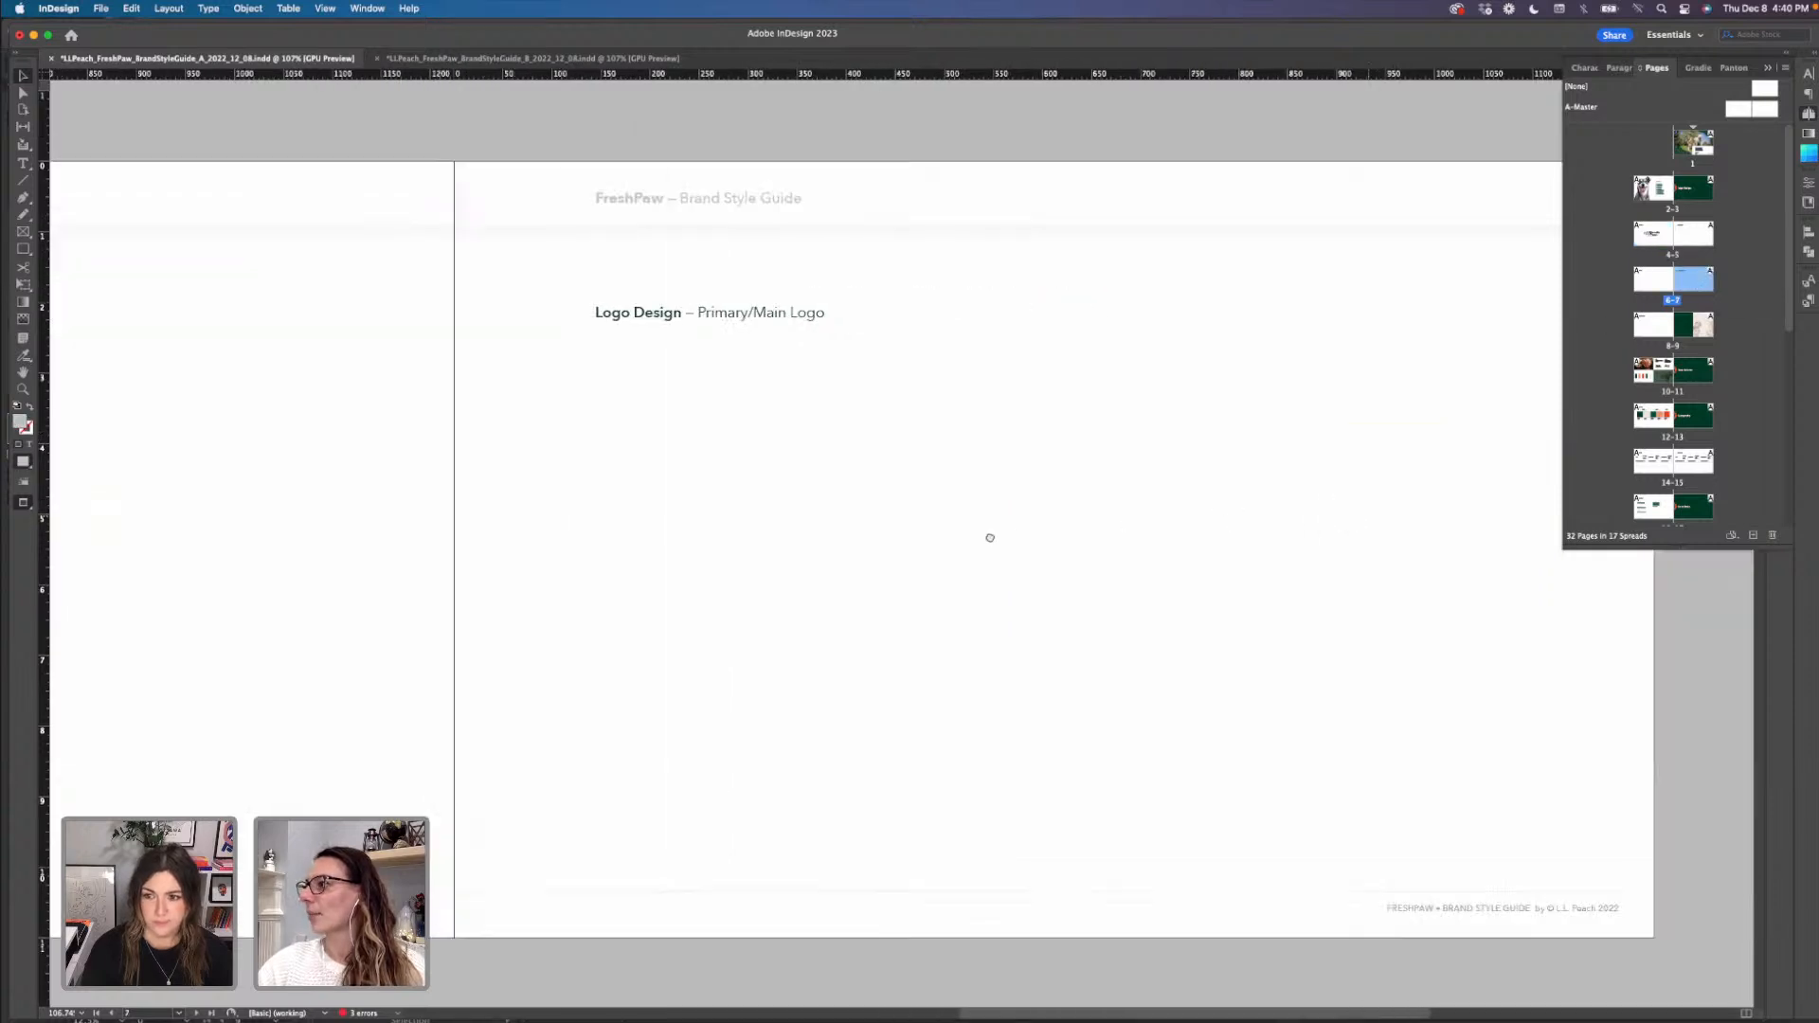
click(992, 550)
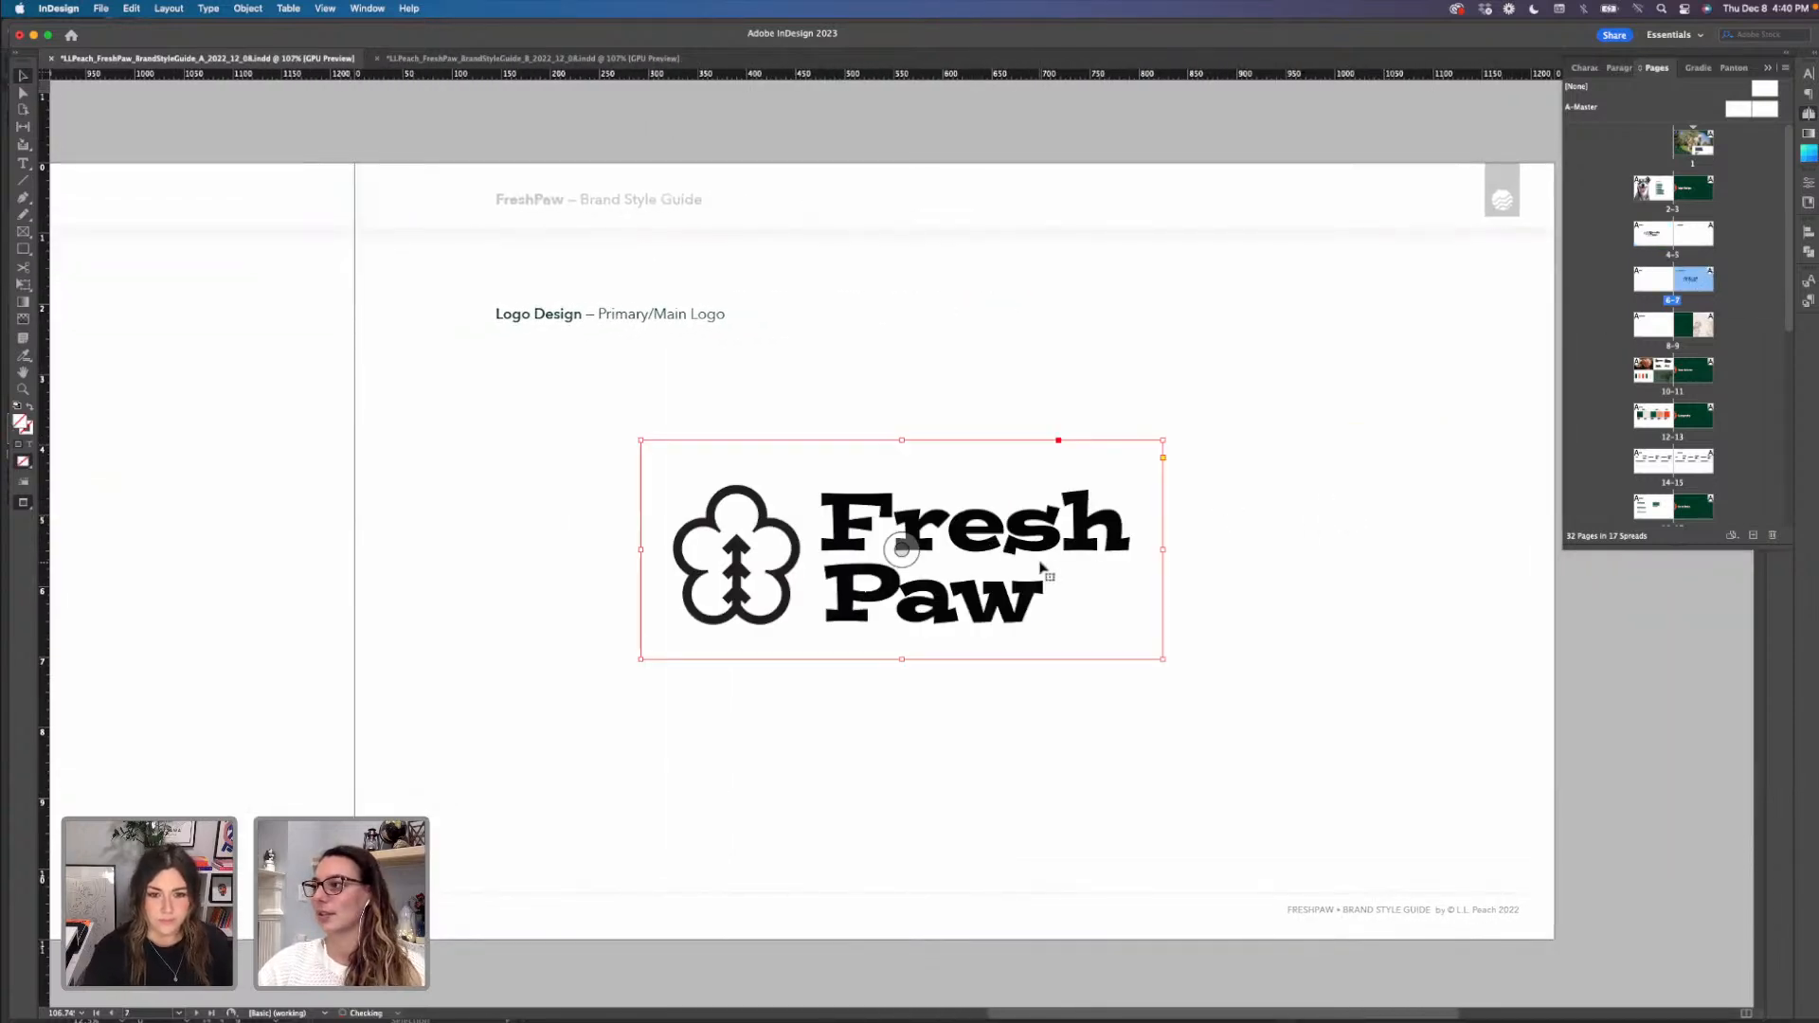
drag(1040, 548, 1057, 537)
click(1244, 551)
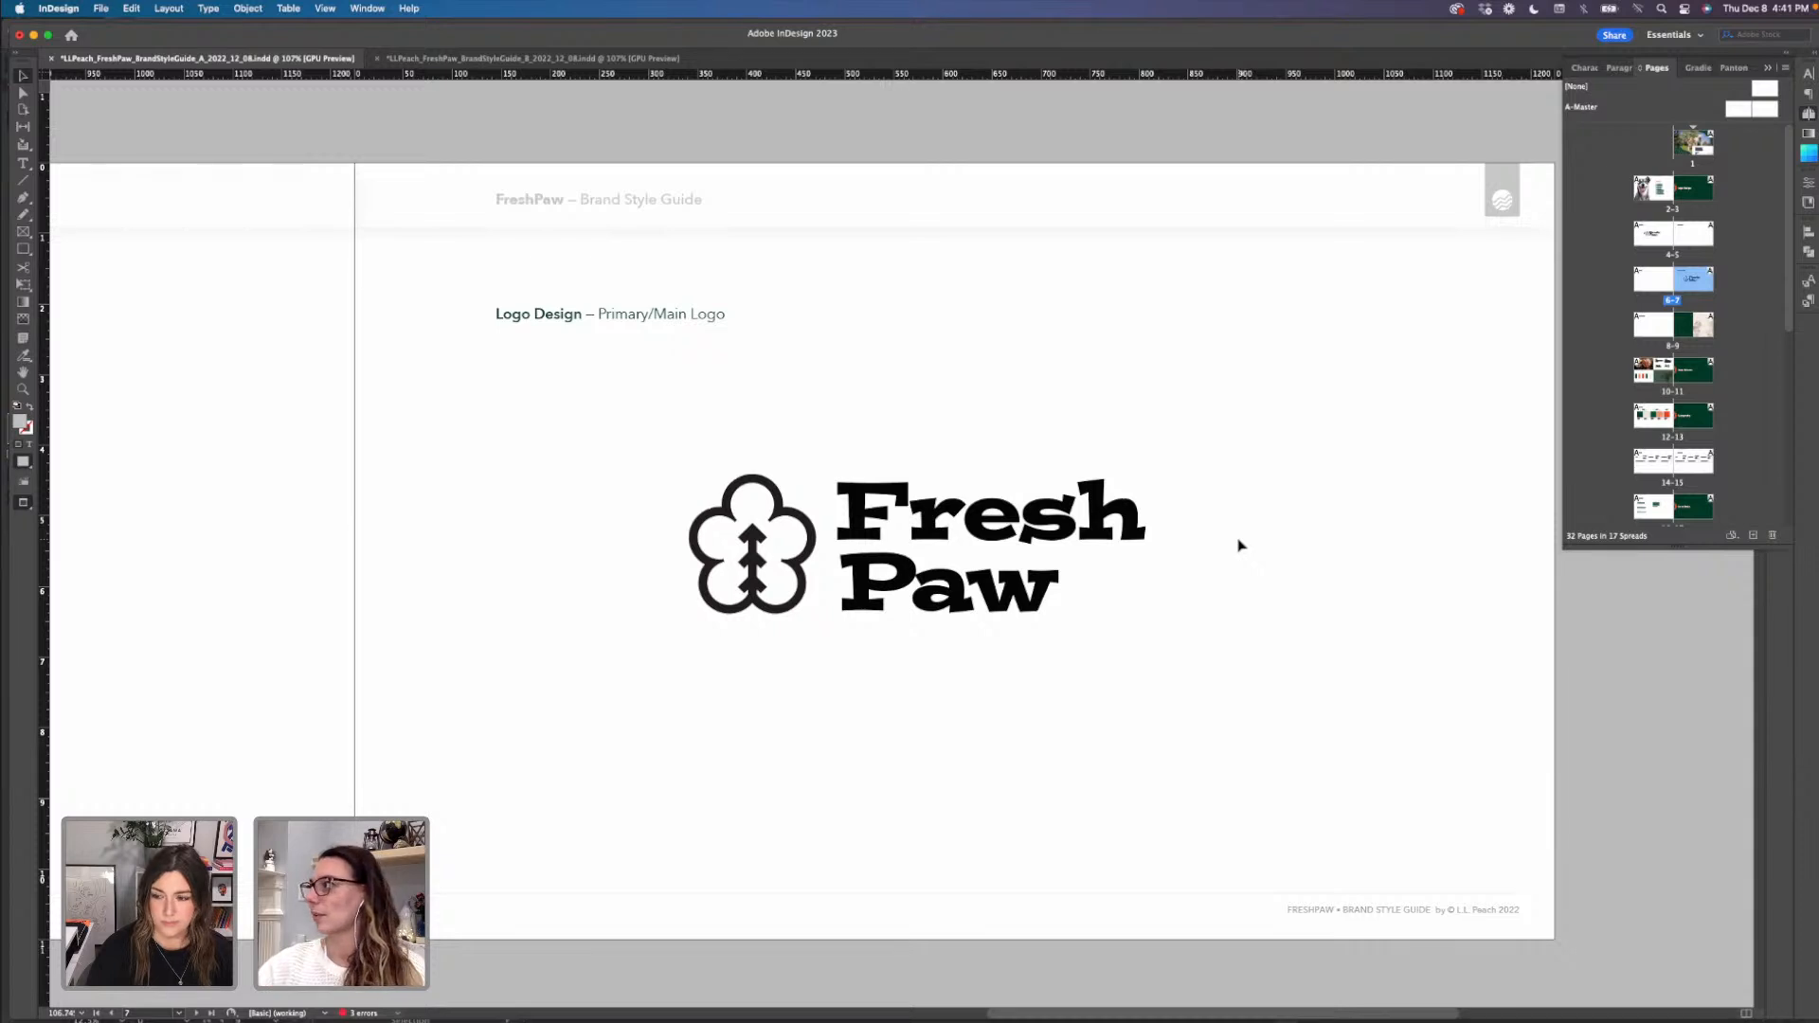
- Paste the logo on page 8, Logo Design – Secondary Logo, and shift and widen its frame to show only the horizontal FreshPaw lockup
double_click(1654, 325)
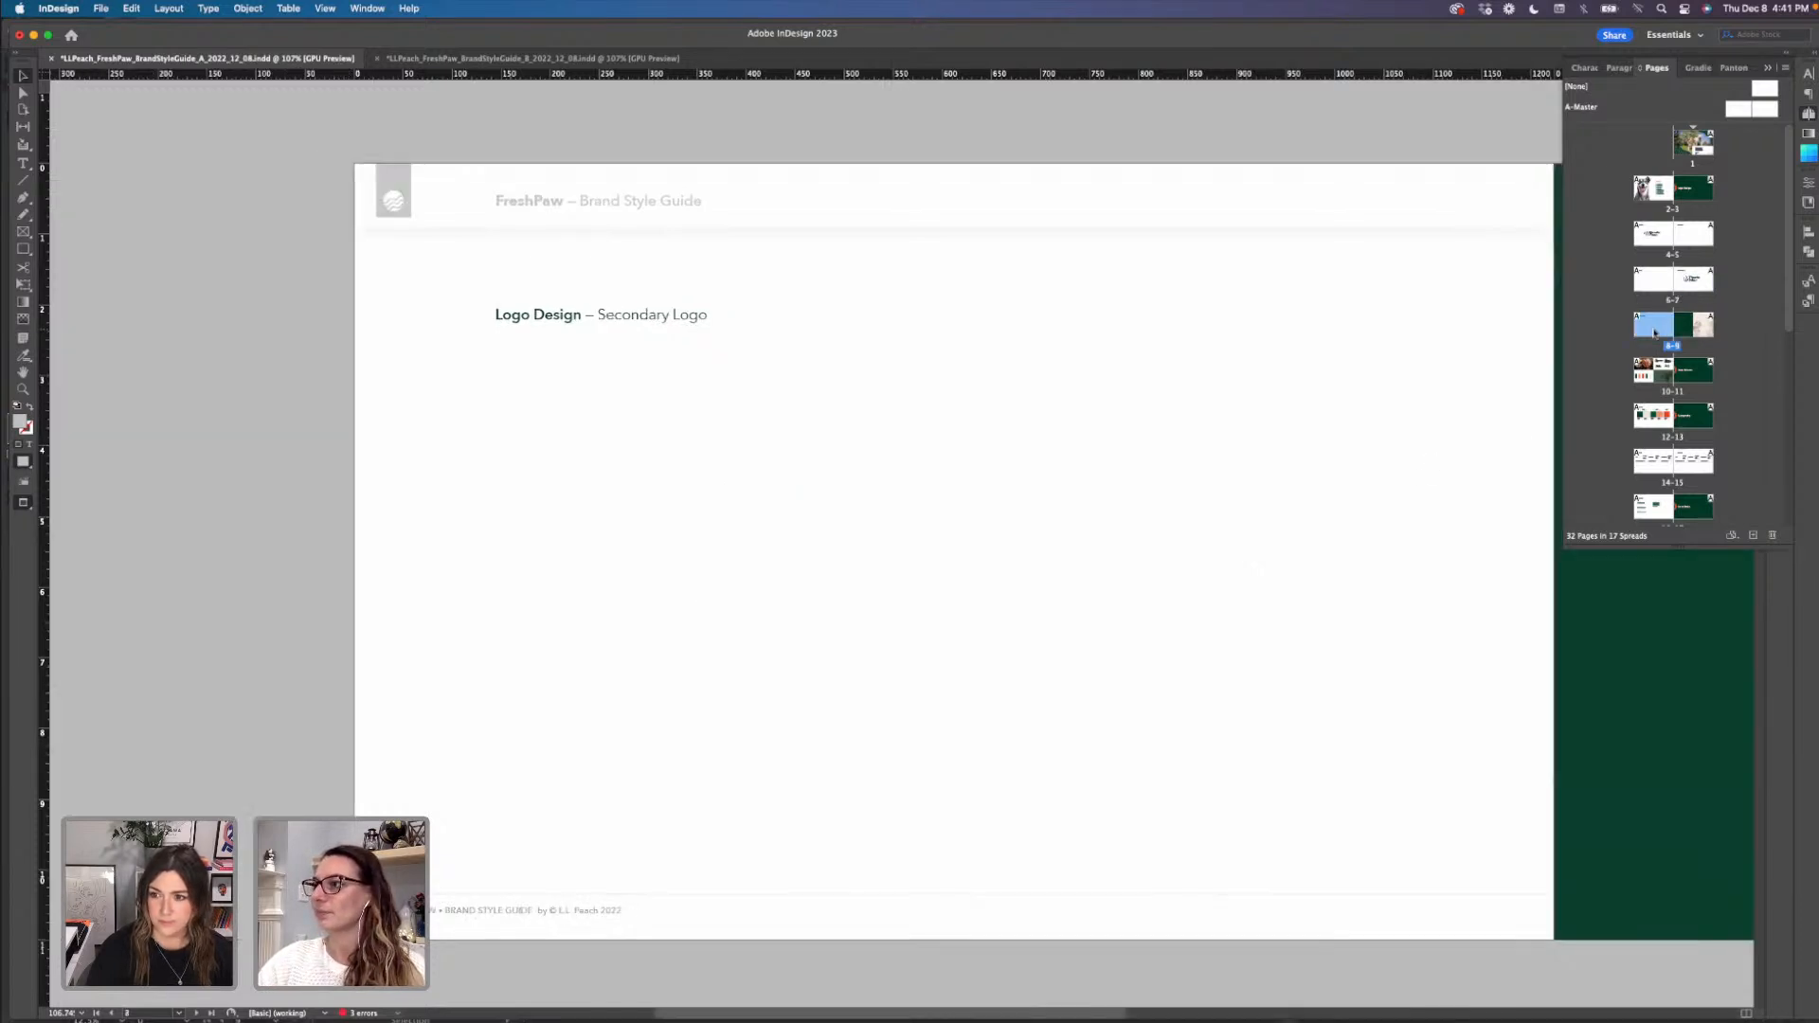
key(super+v)
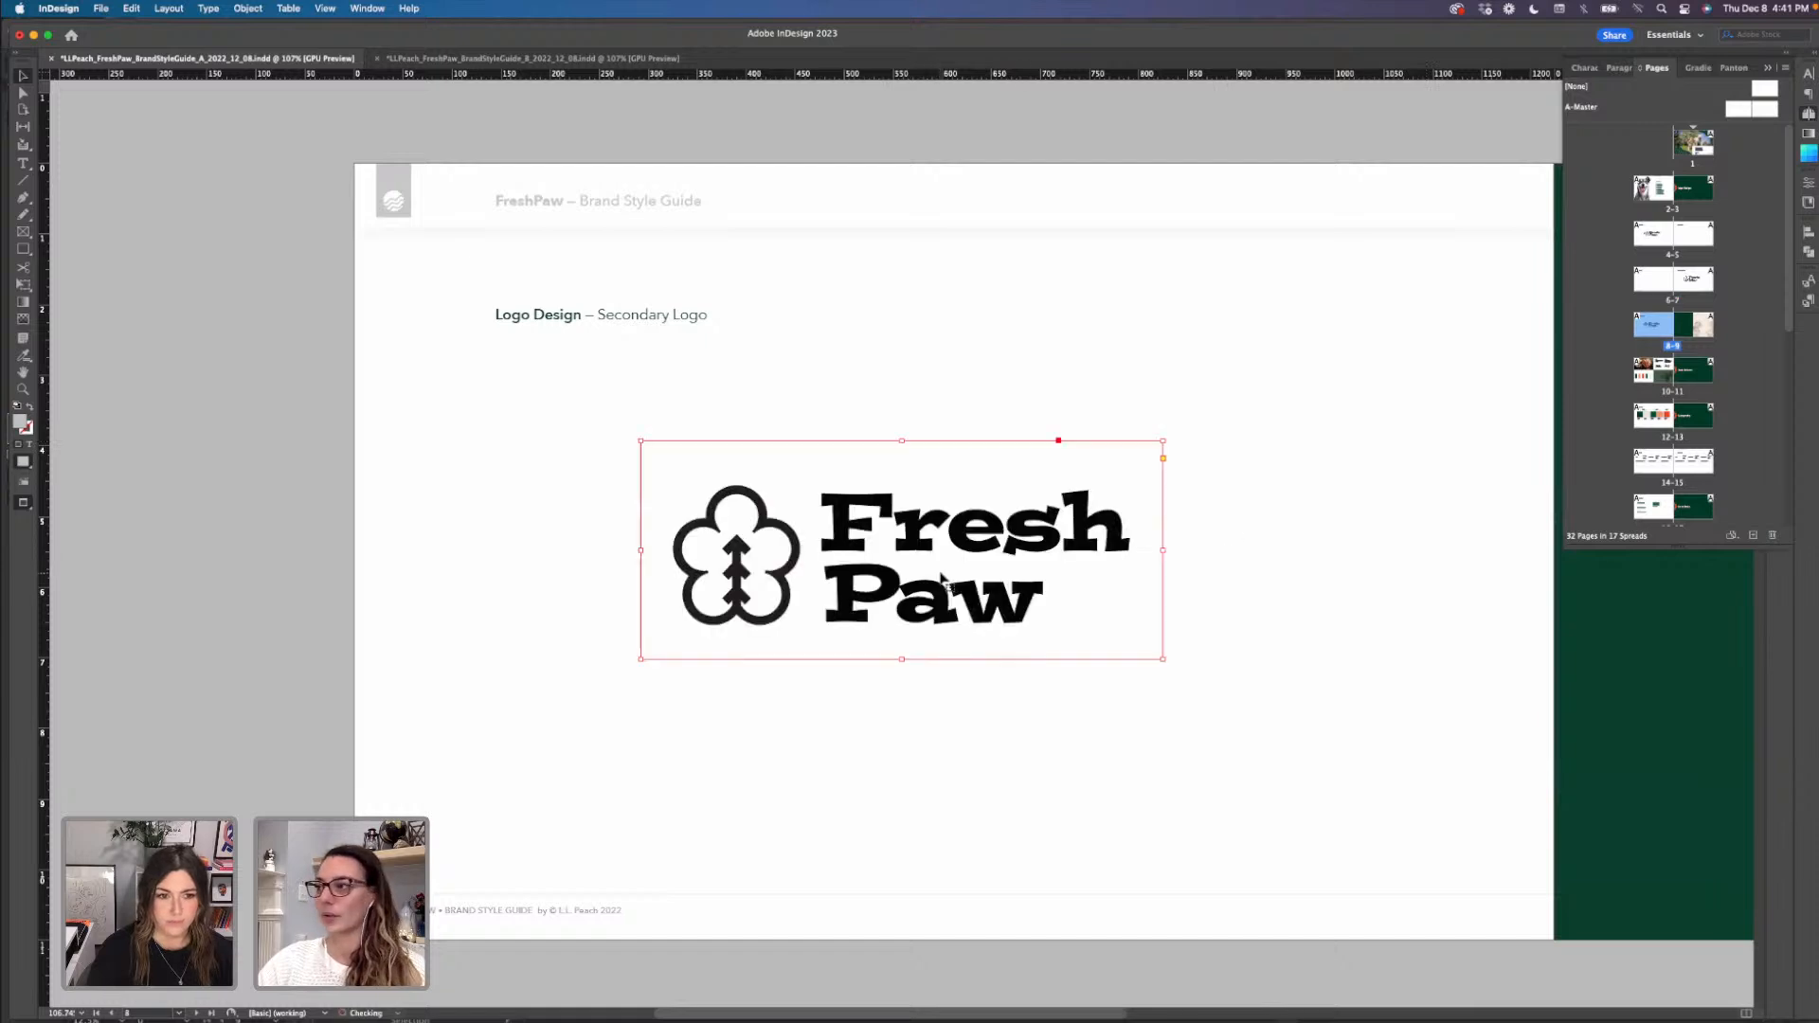
key(super+shift+a)
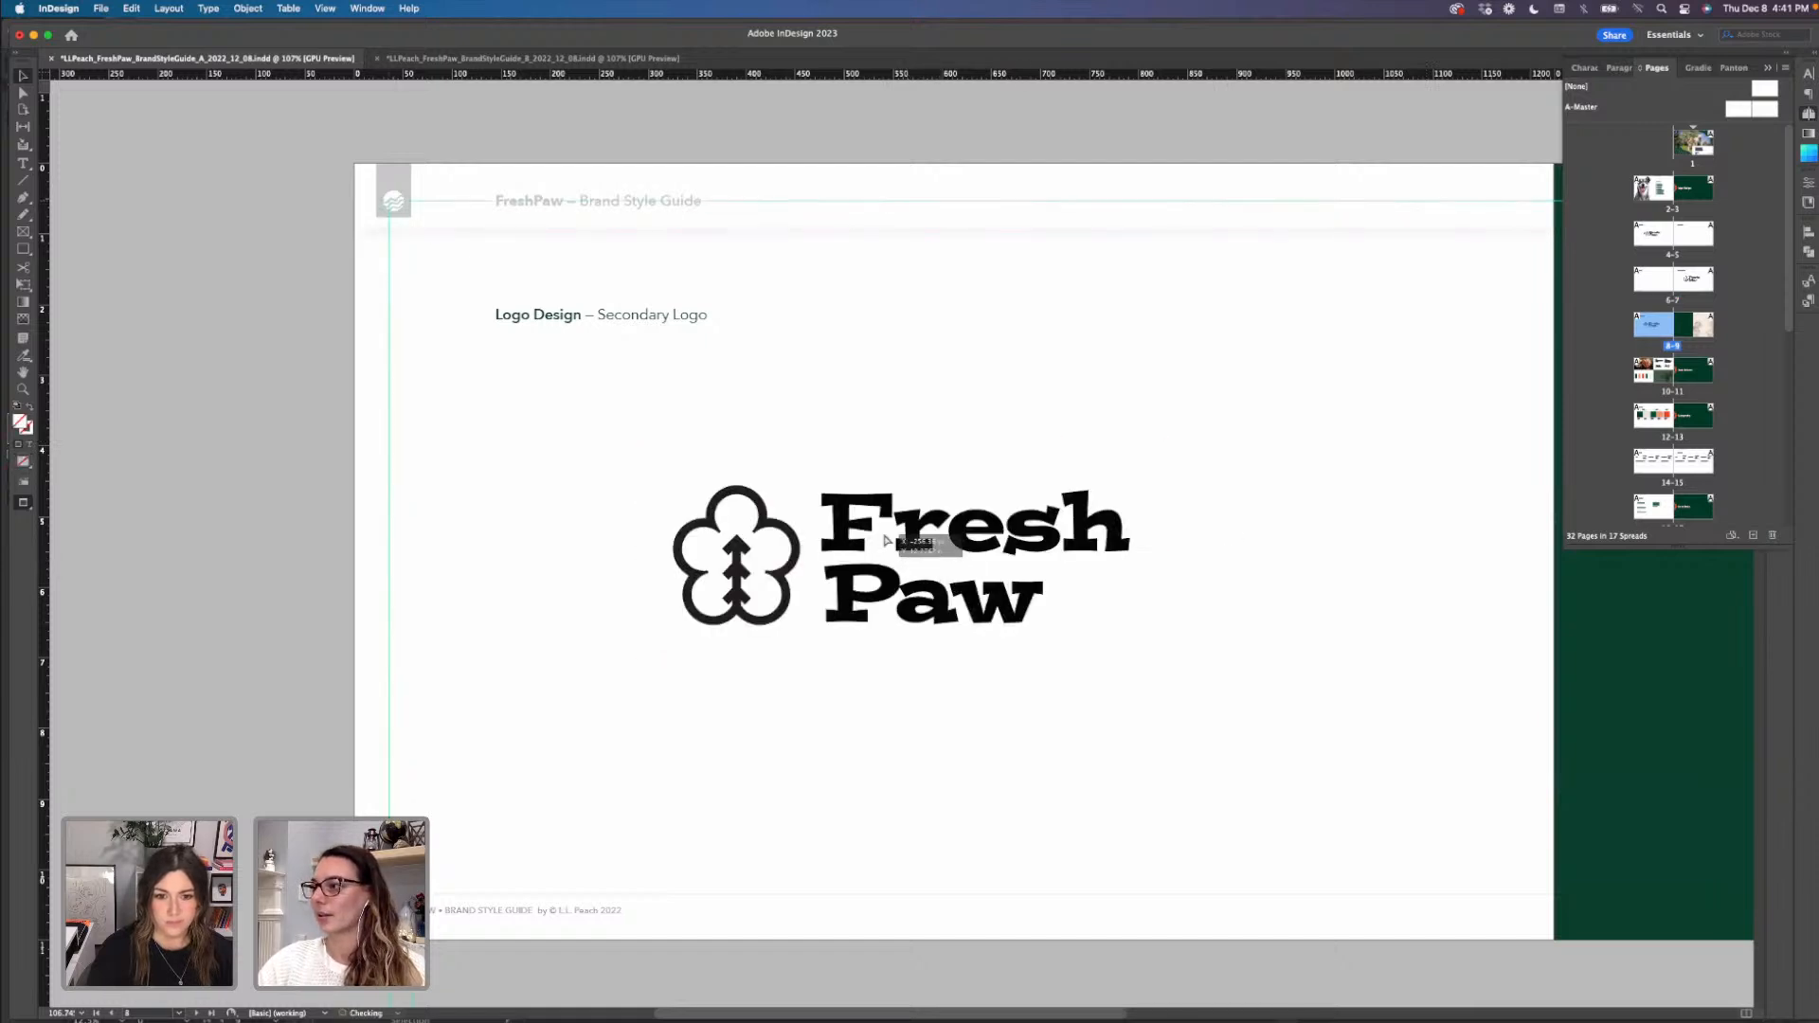
drag(901, 550, 808, 378)
mouse_move(901, 550)
mouse_down()
mouse_move(901, 479)
mouse_move(900, 549)
mouse_move(901, 530)
mouse_up()
drag(1163, 549, 1248, 551)
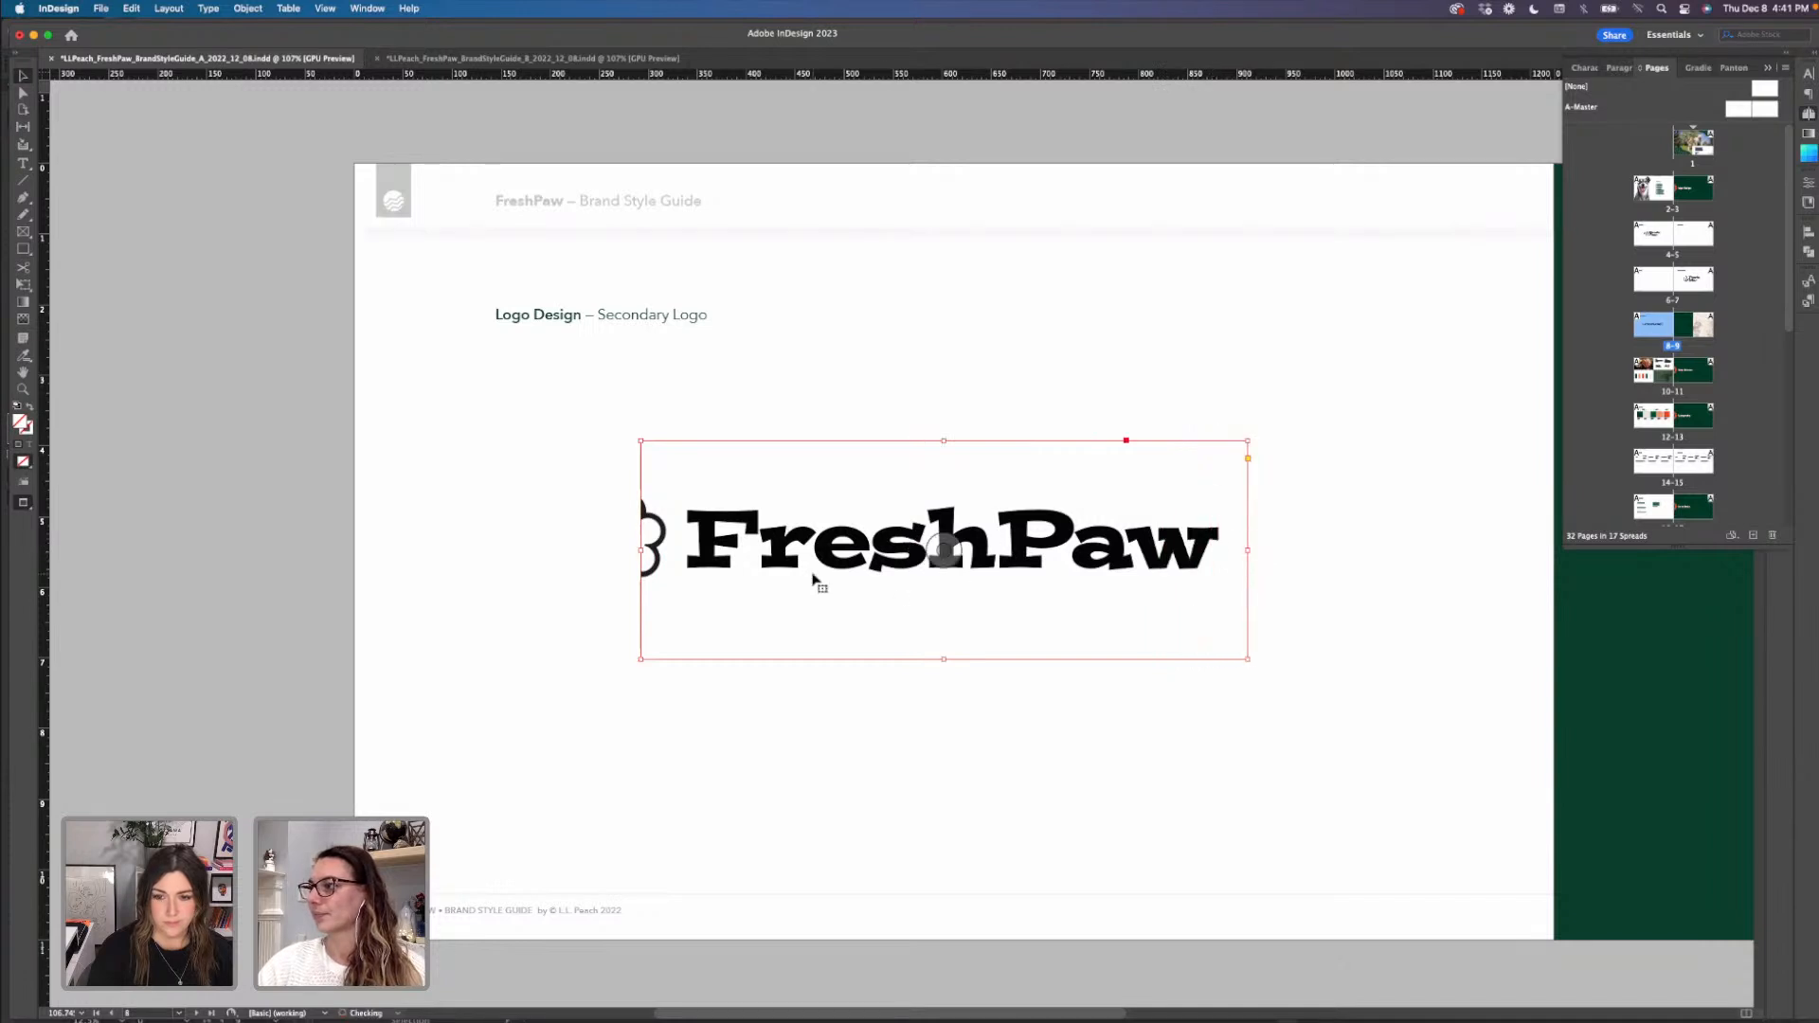
drag(641, 549, 564, 550)
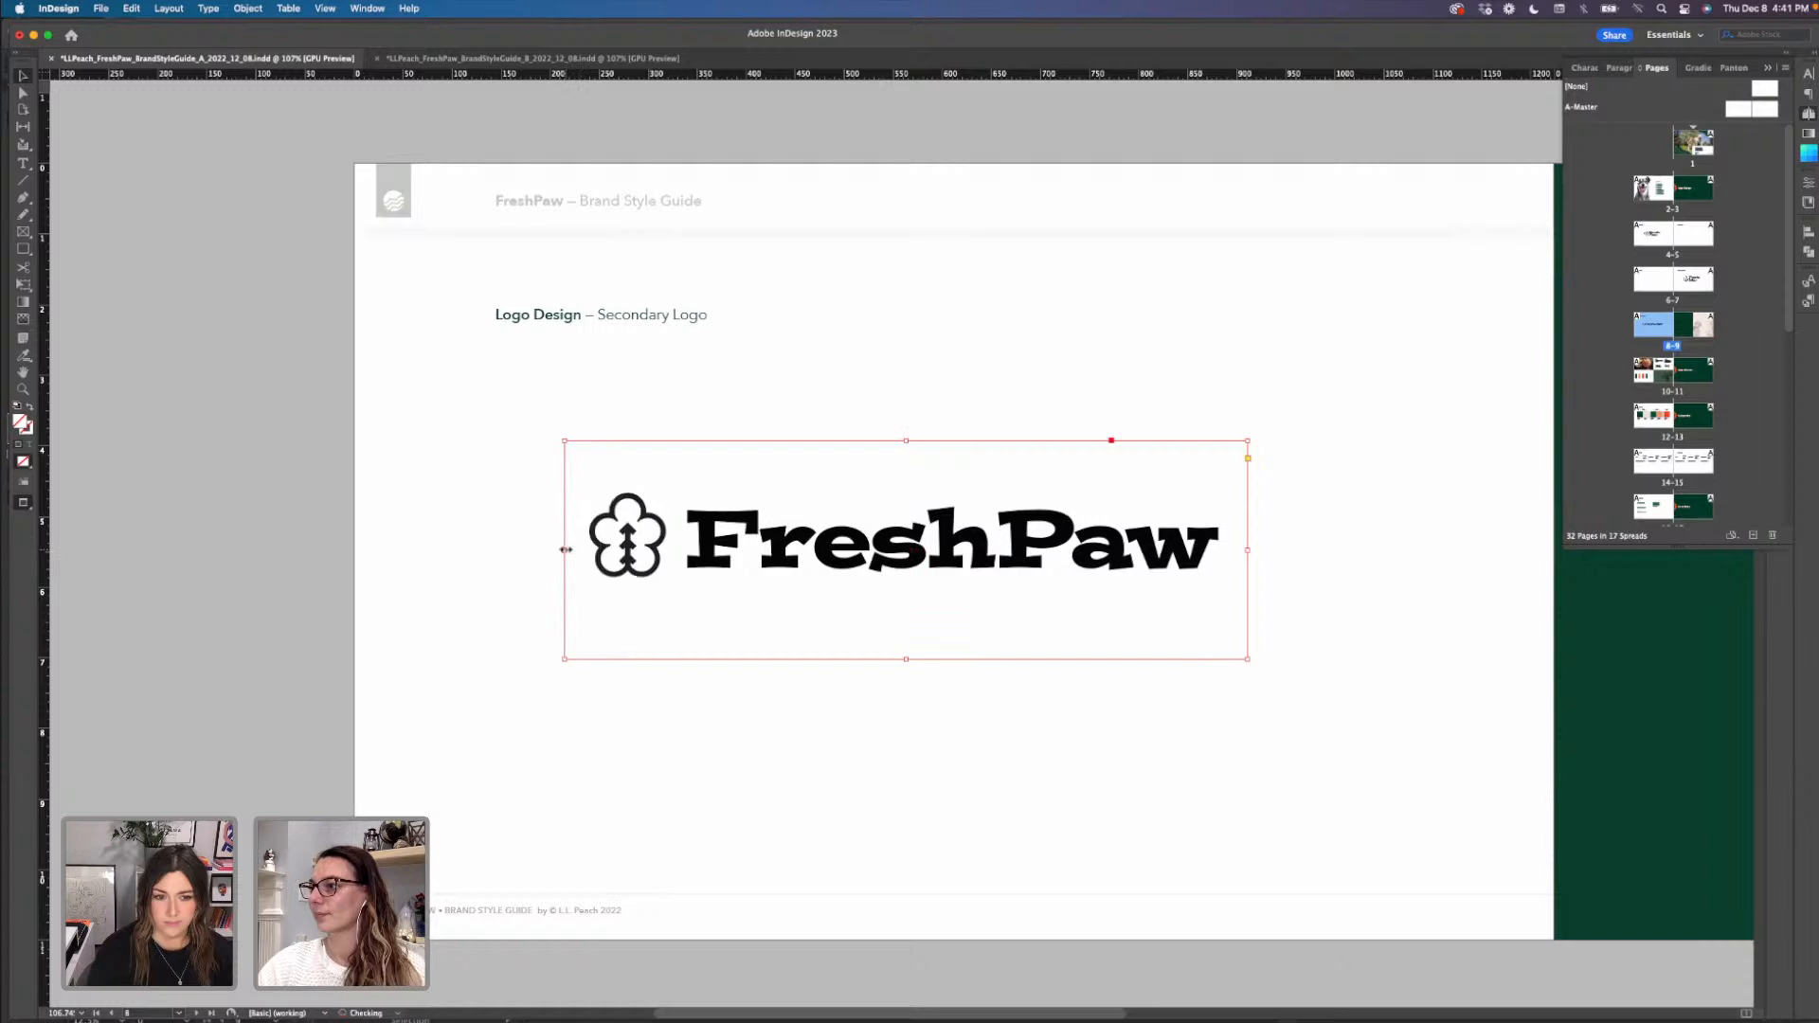
click(935, 730)
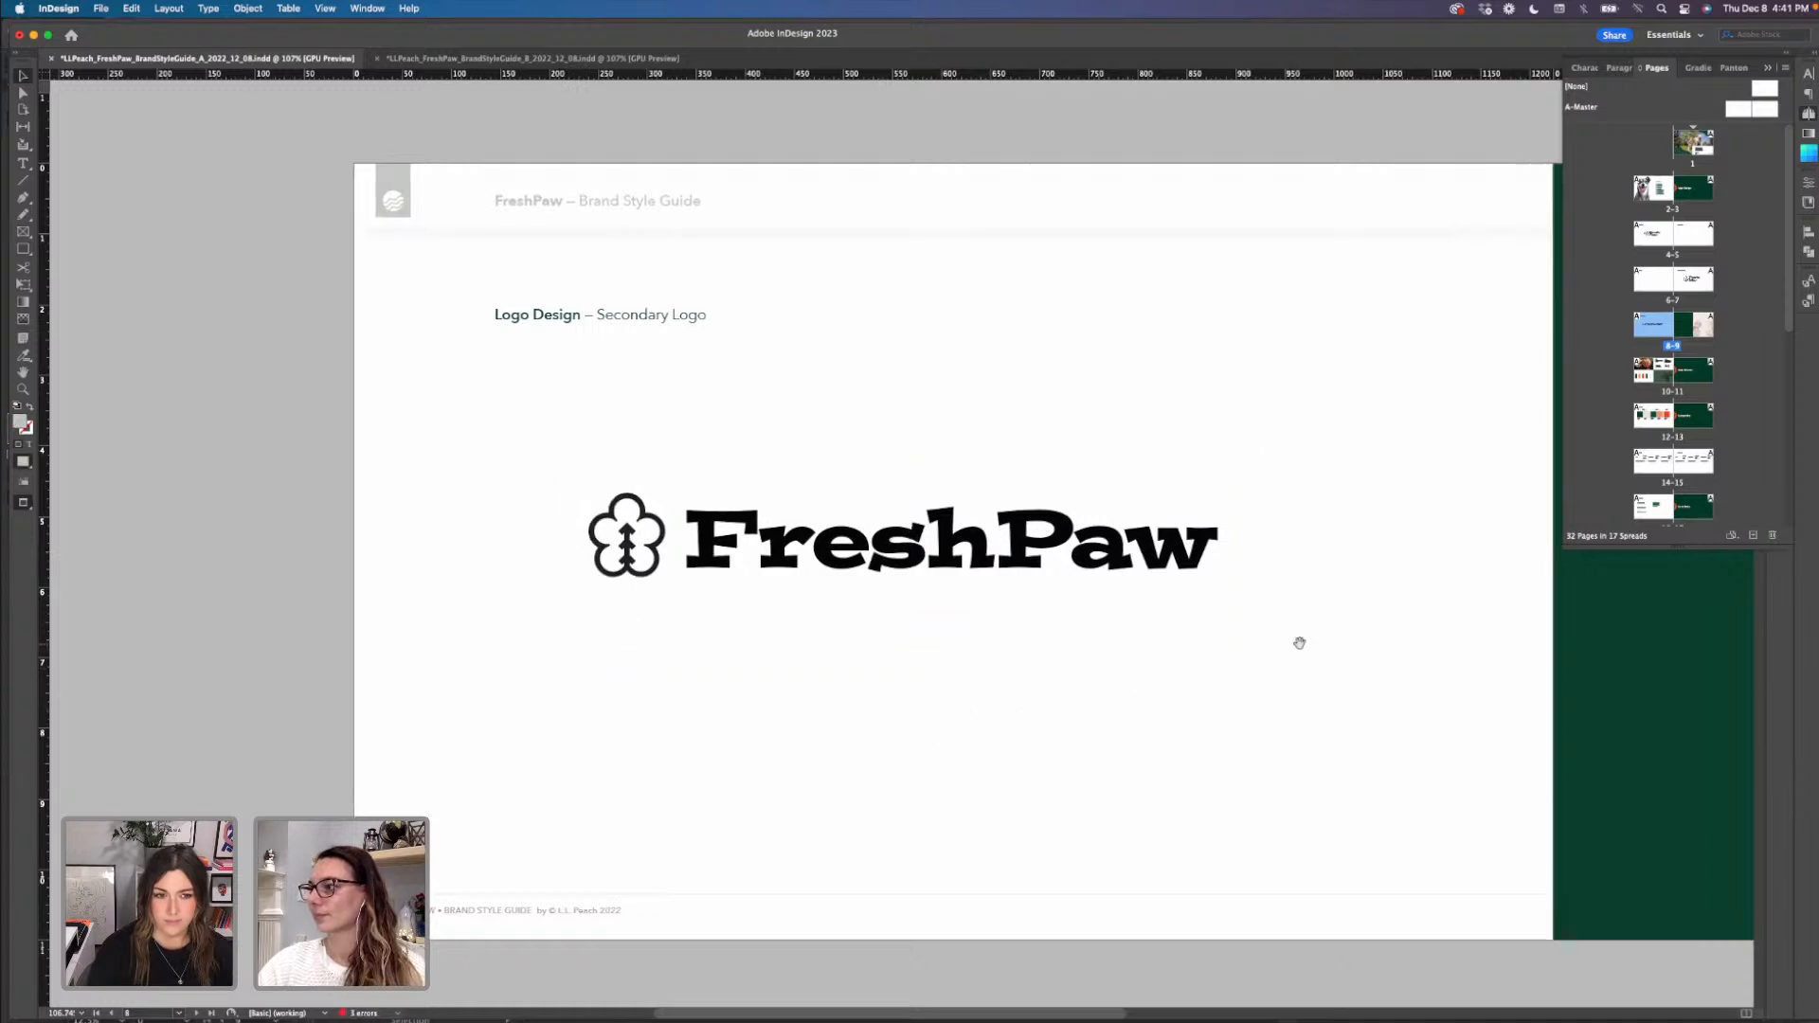
- Switch to the LLPeach_AdobeLive_.ai document in Illustrator and duplicate the three lockups on the Logo Lockups artboard down and to the right
scroll(1299, 644, right, 10)
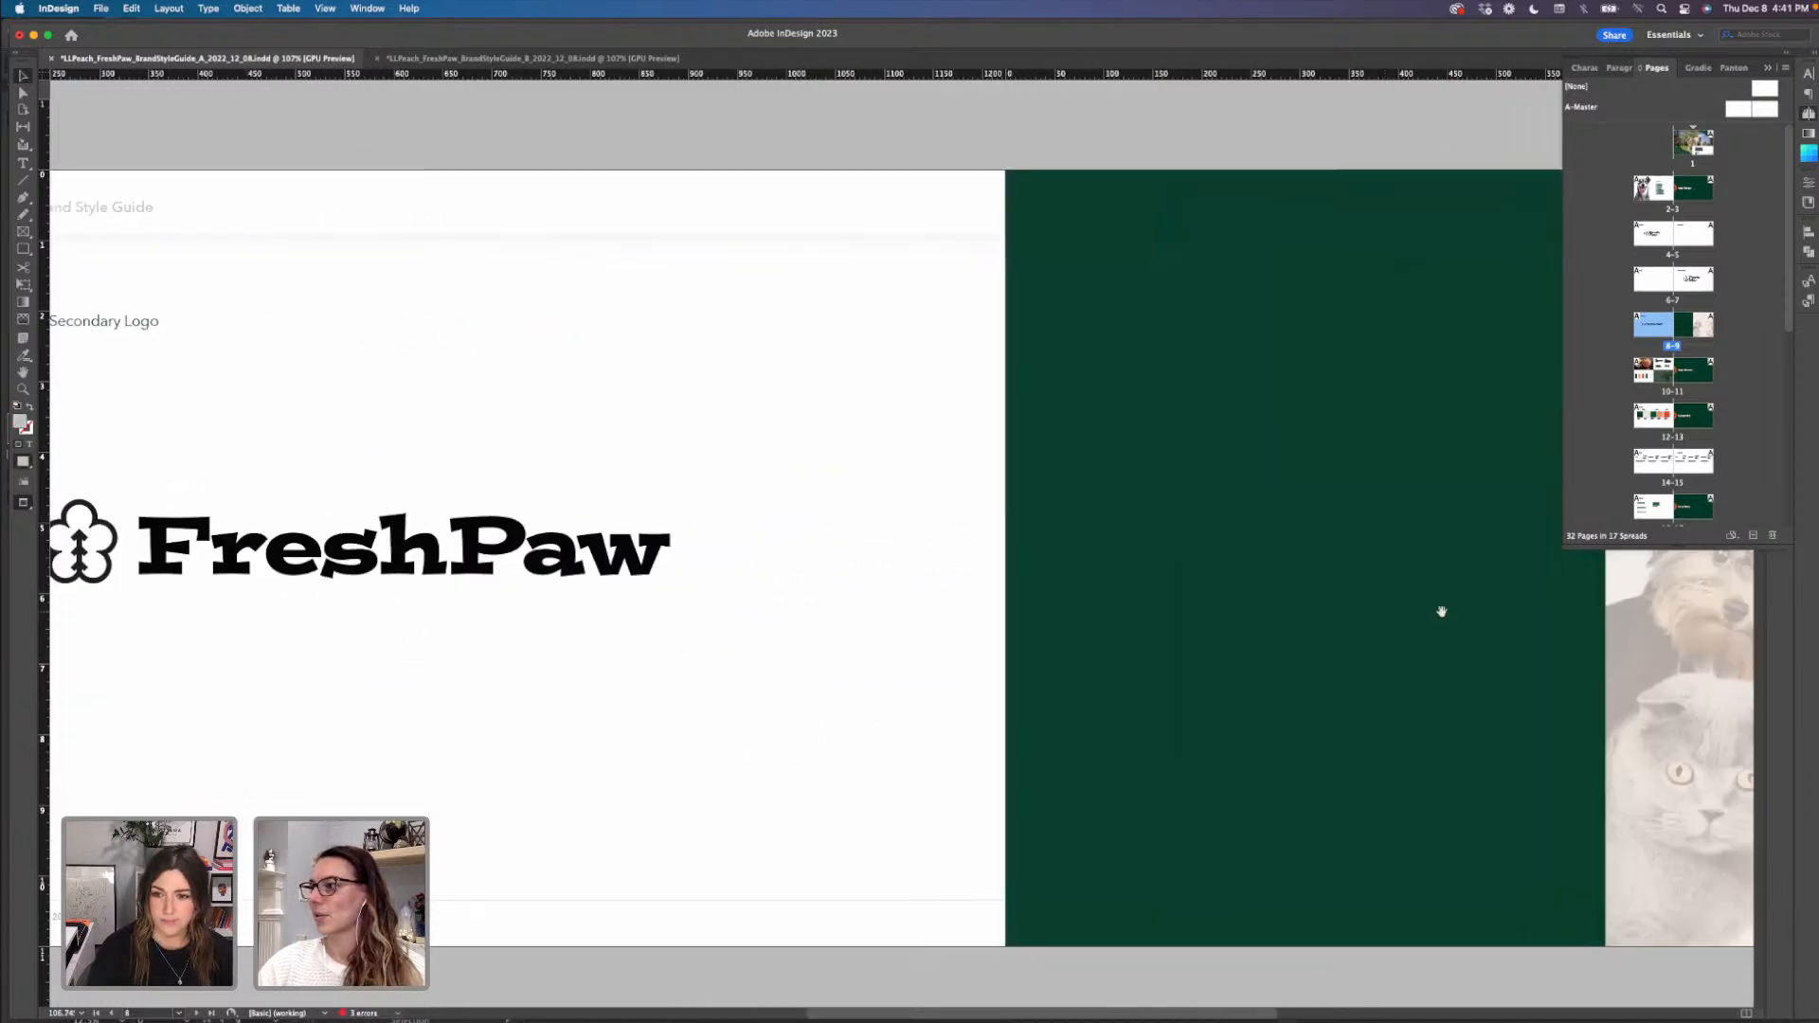
scroll(1447, 611, right, 8)
scroll(1164, 611, right, 2)
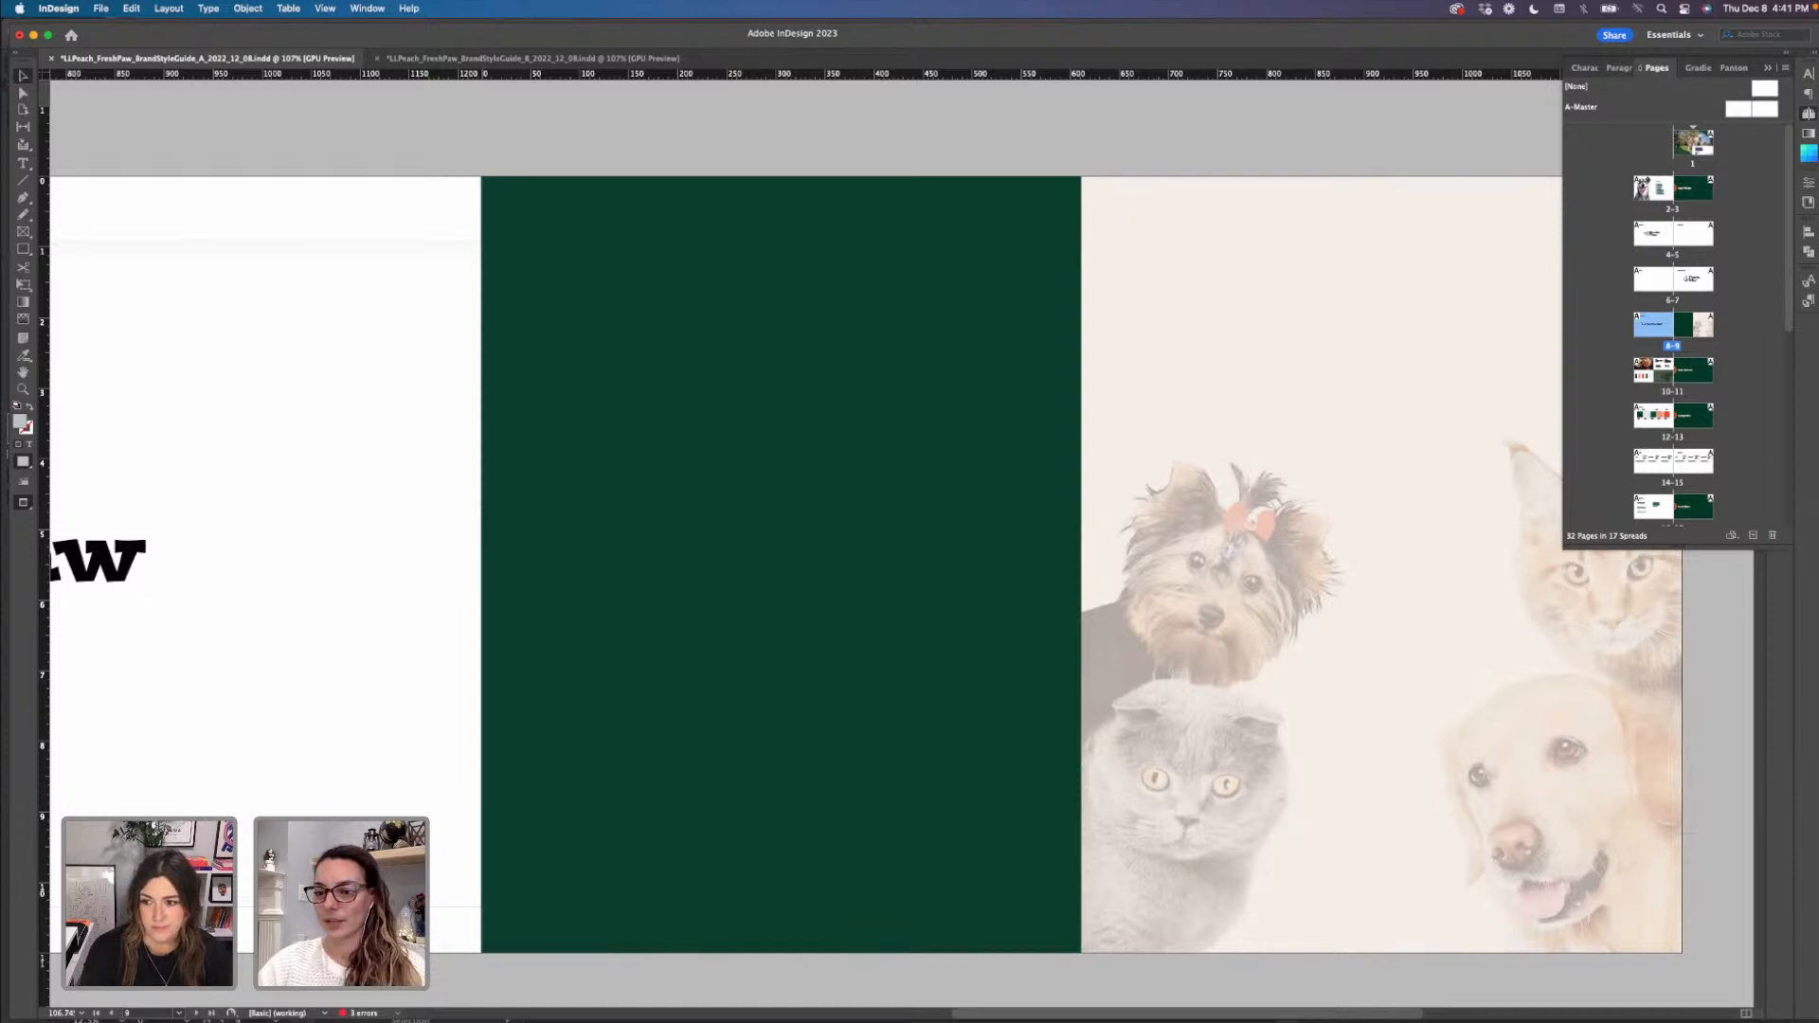
key(super+Tab)
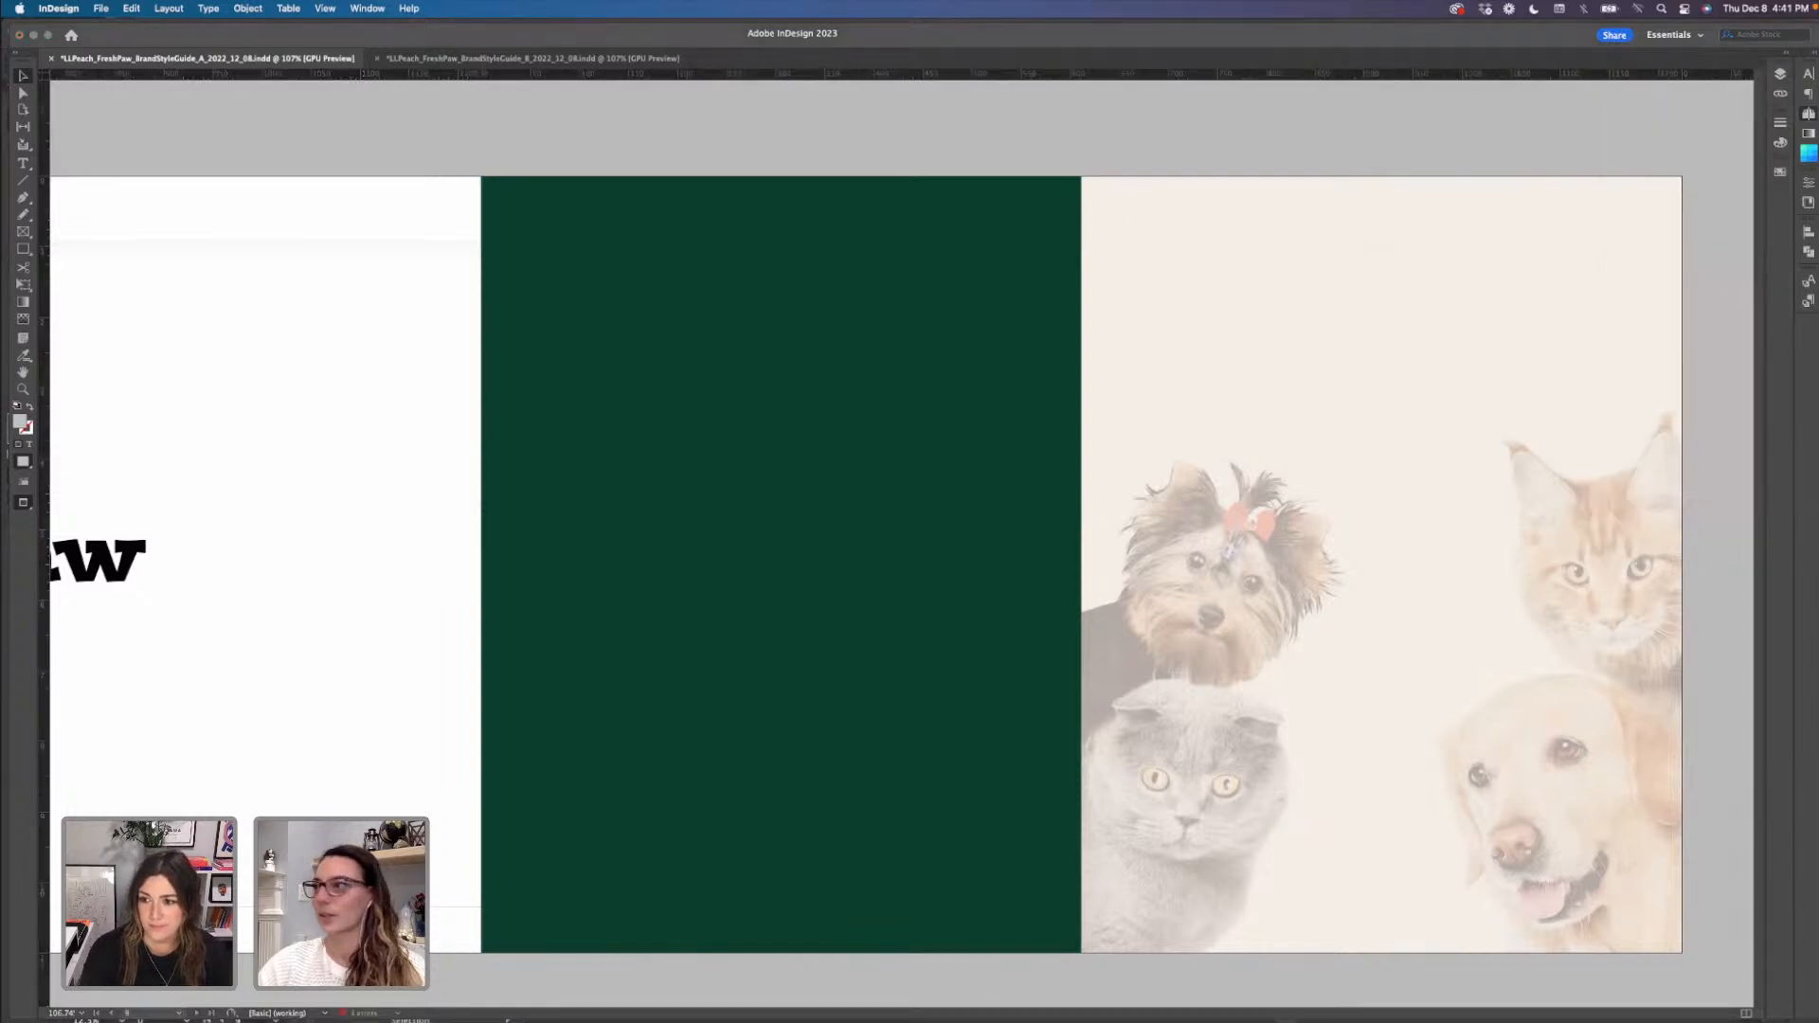
drag(1266, 661, 1042, 531)
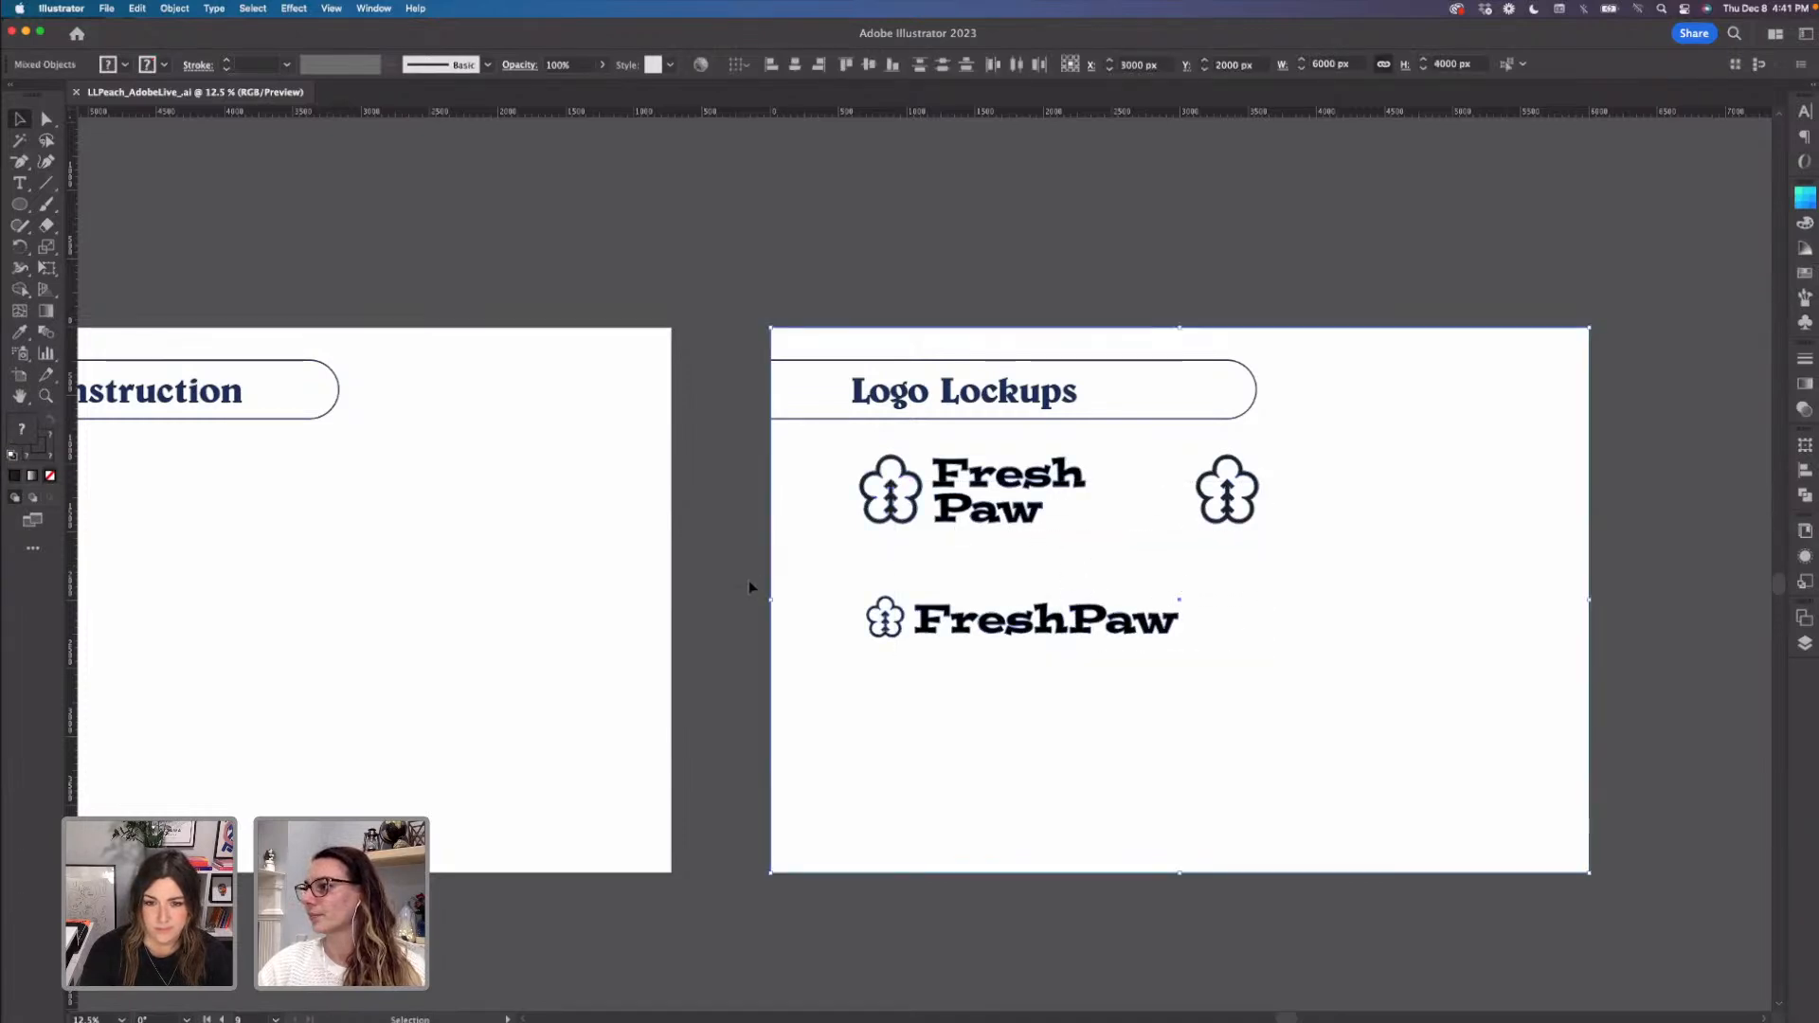
shift+click(772, 583)
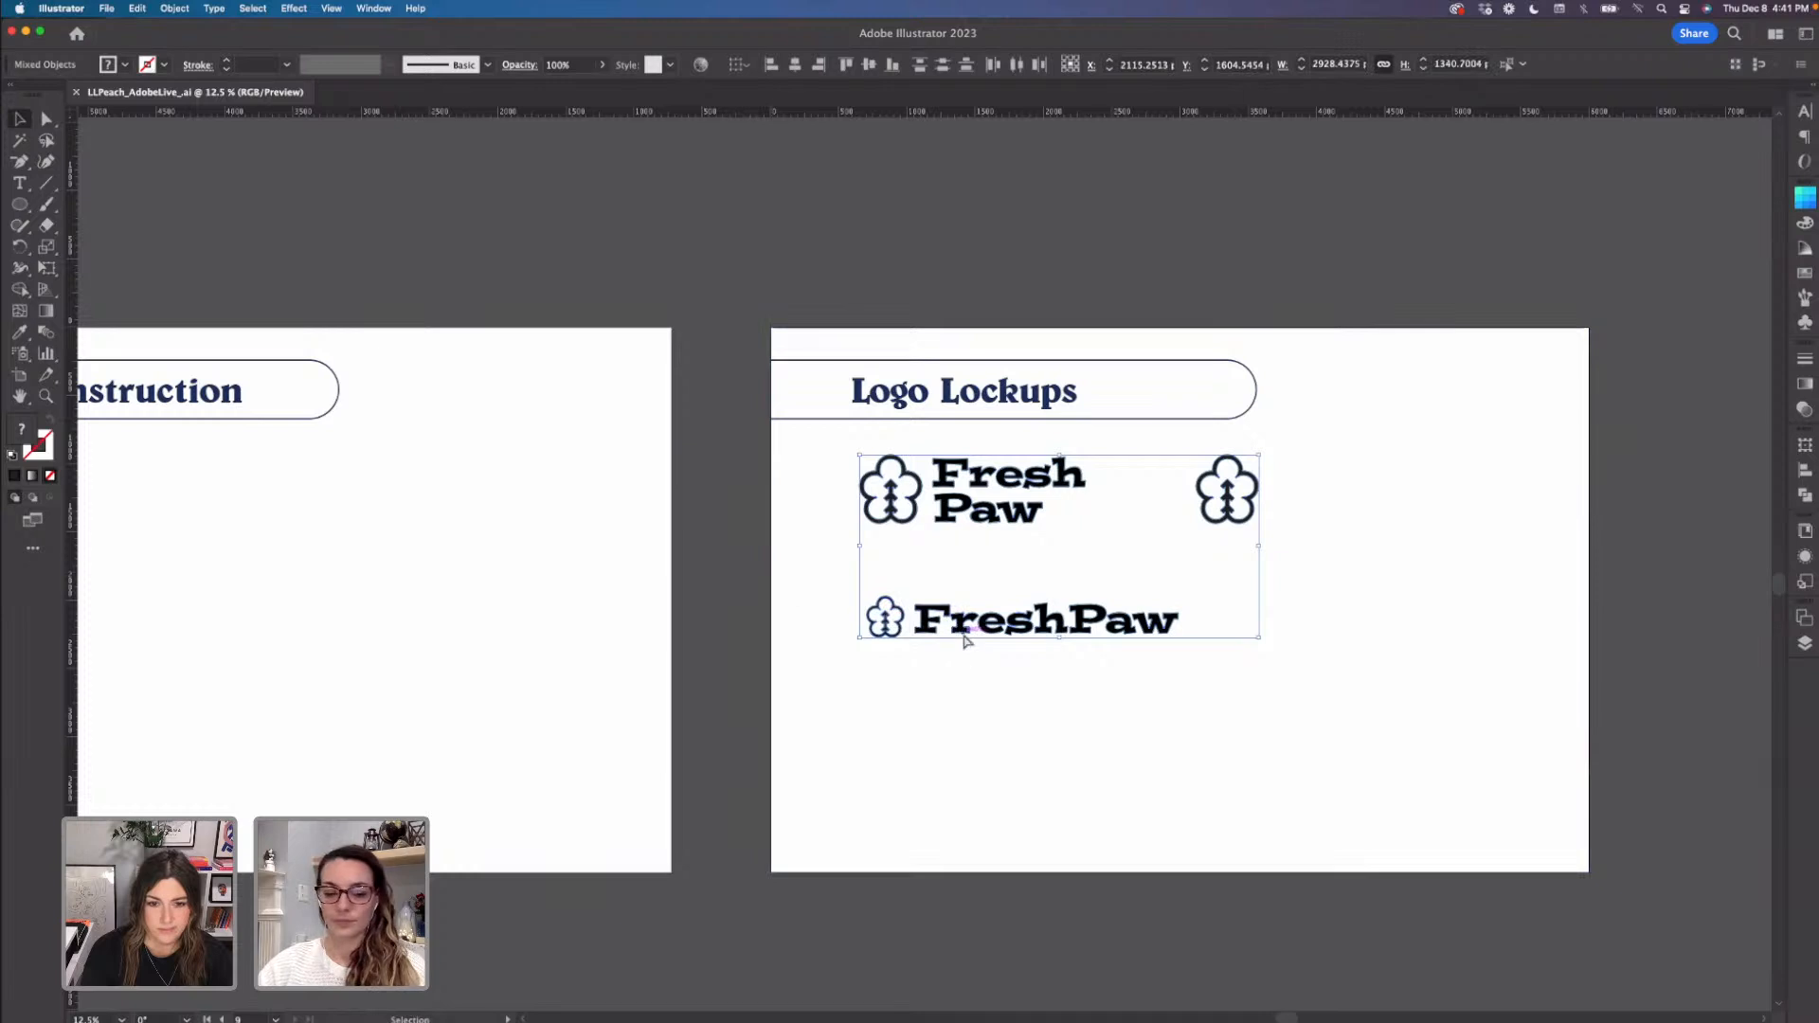
drag(964, 640, 1432, 807)
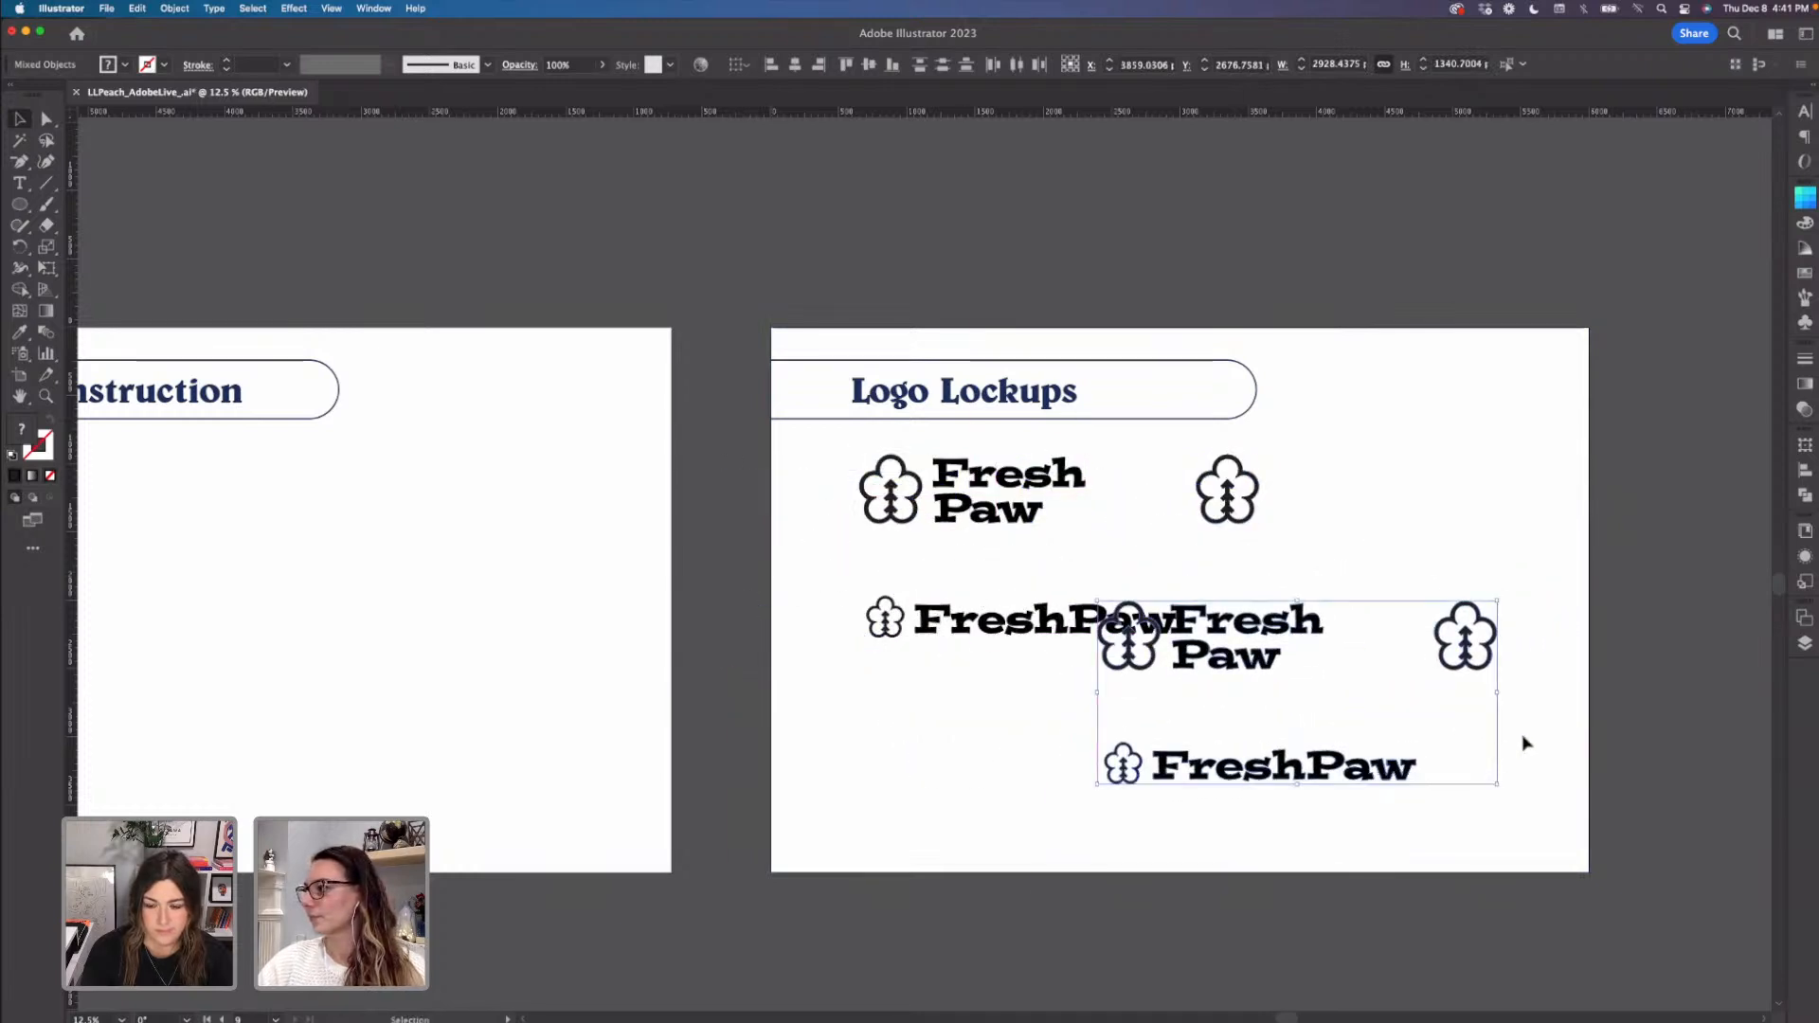
click(1525, 744)
- Stack the duplicated stacked logo, icon and horizontal lockup on the artboard's right side, and move the original icon closer to its stacked logo
drag(1275, 668, 1485, 520)
drag(1466, 650, 1439, 607)
drag(1315, 770, 1468, 657)
drag(1228, 512, 1151, 512)
click(1231, 663)
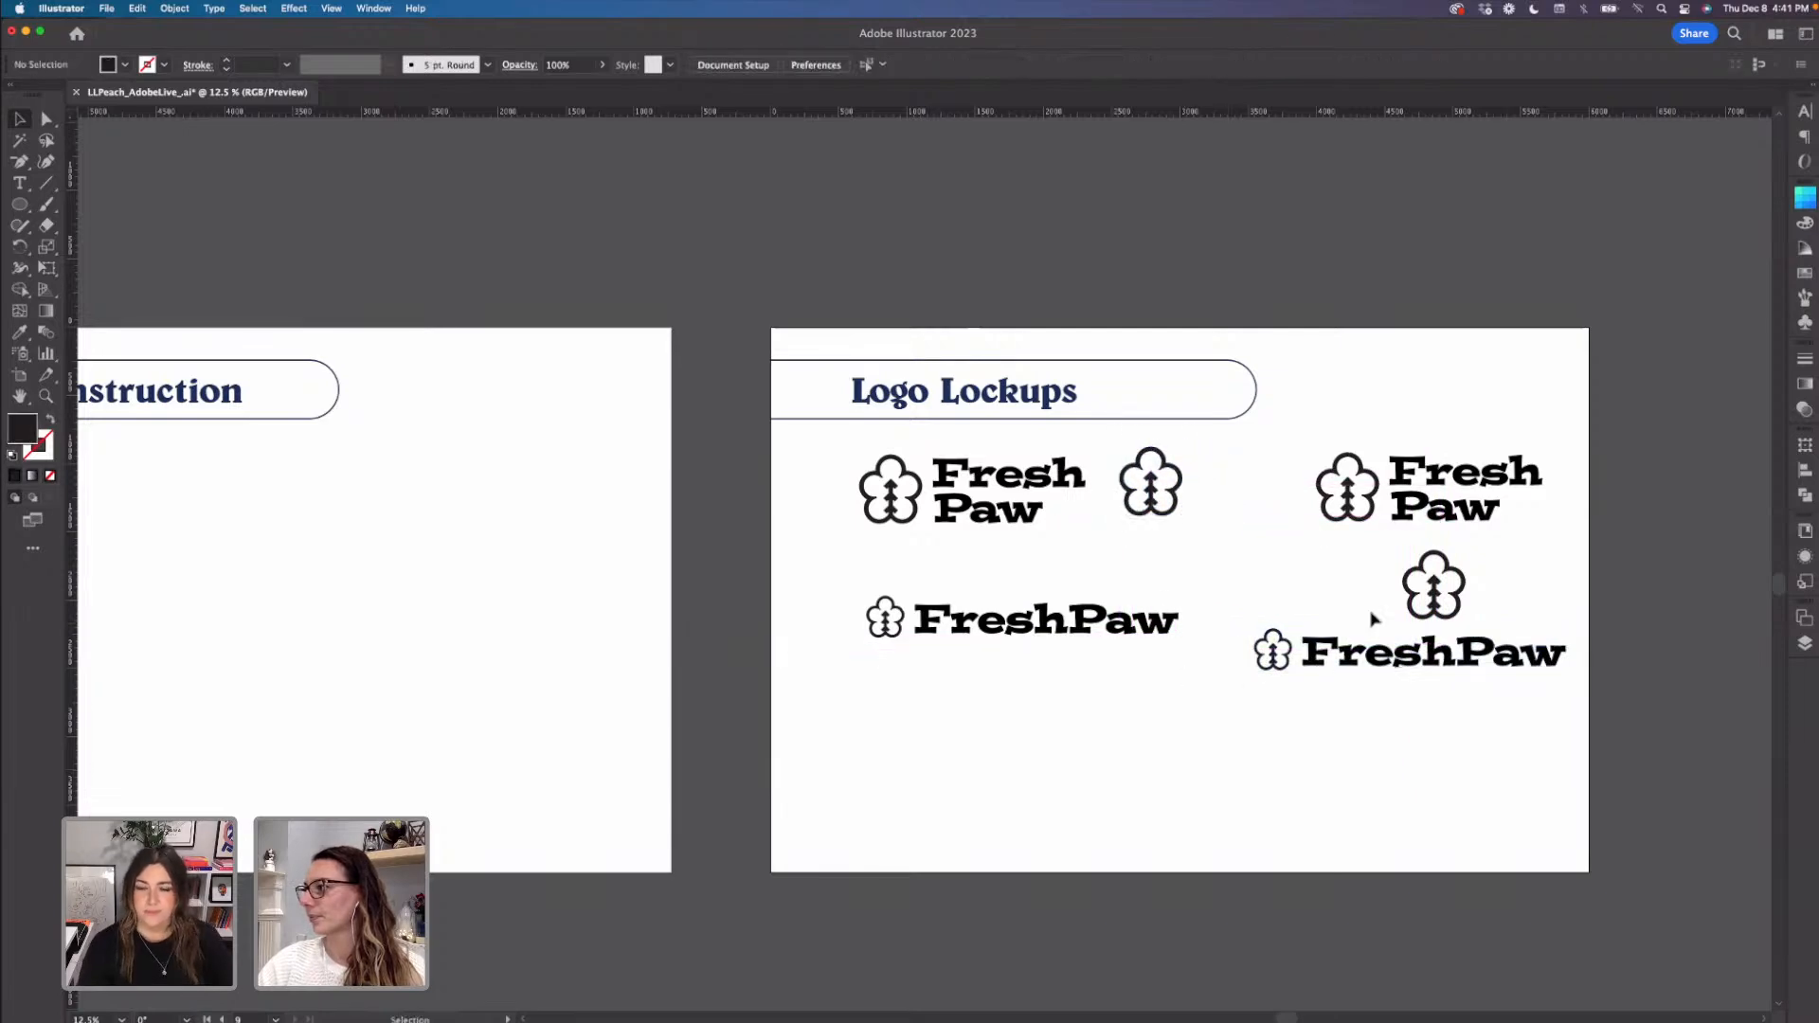
drag(1409, 493, 1368, 481)
drag(1433, 584, 1400, 562)
drag(1490, 644, 1486, 618)
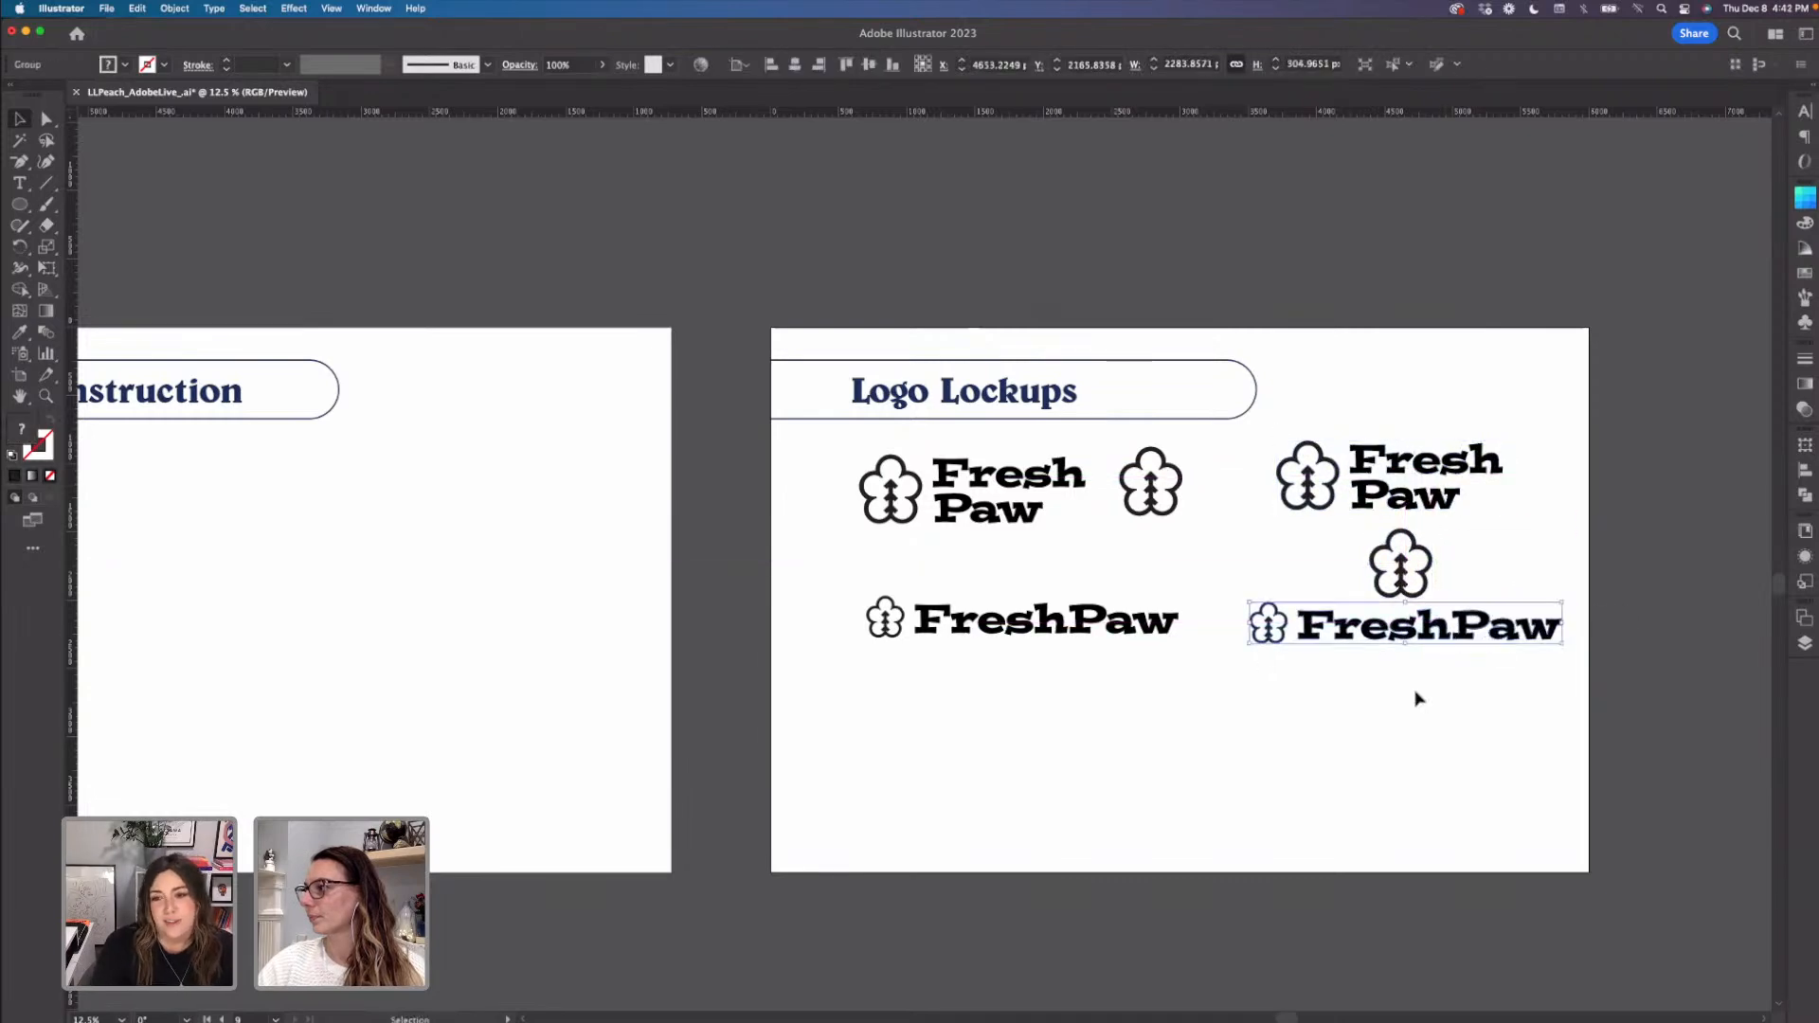
click(1418, 698)
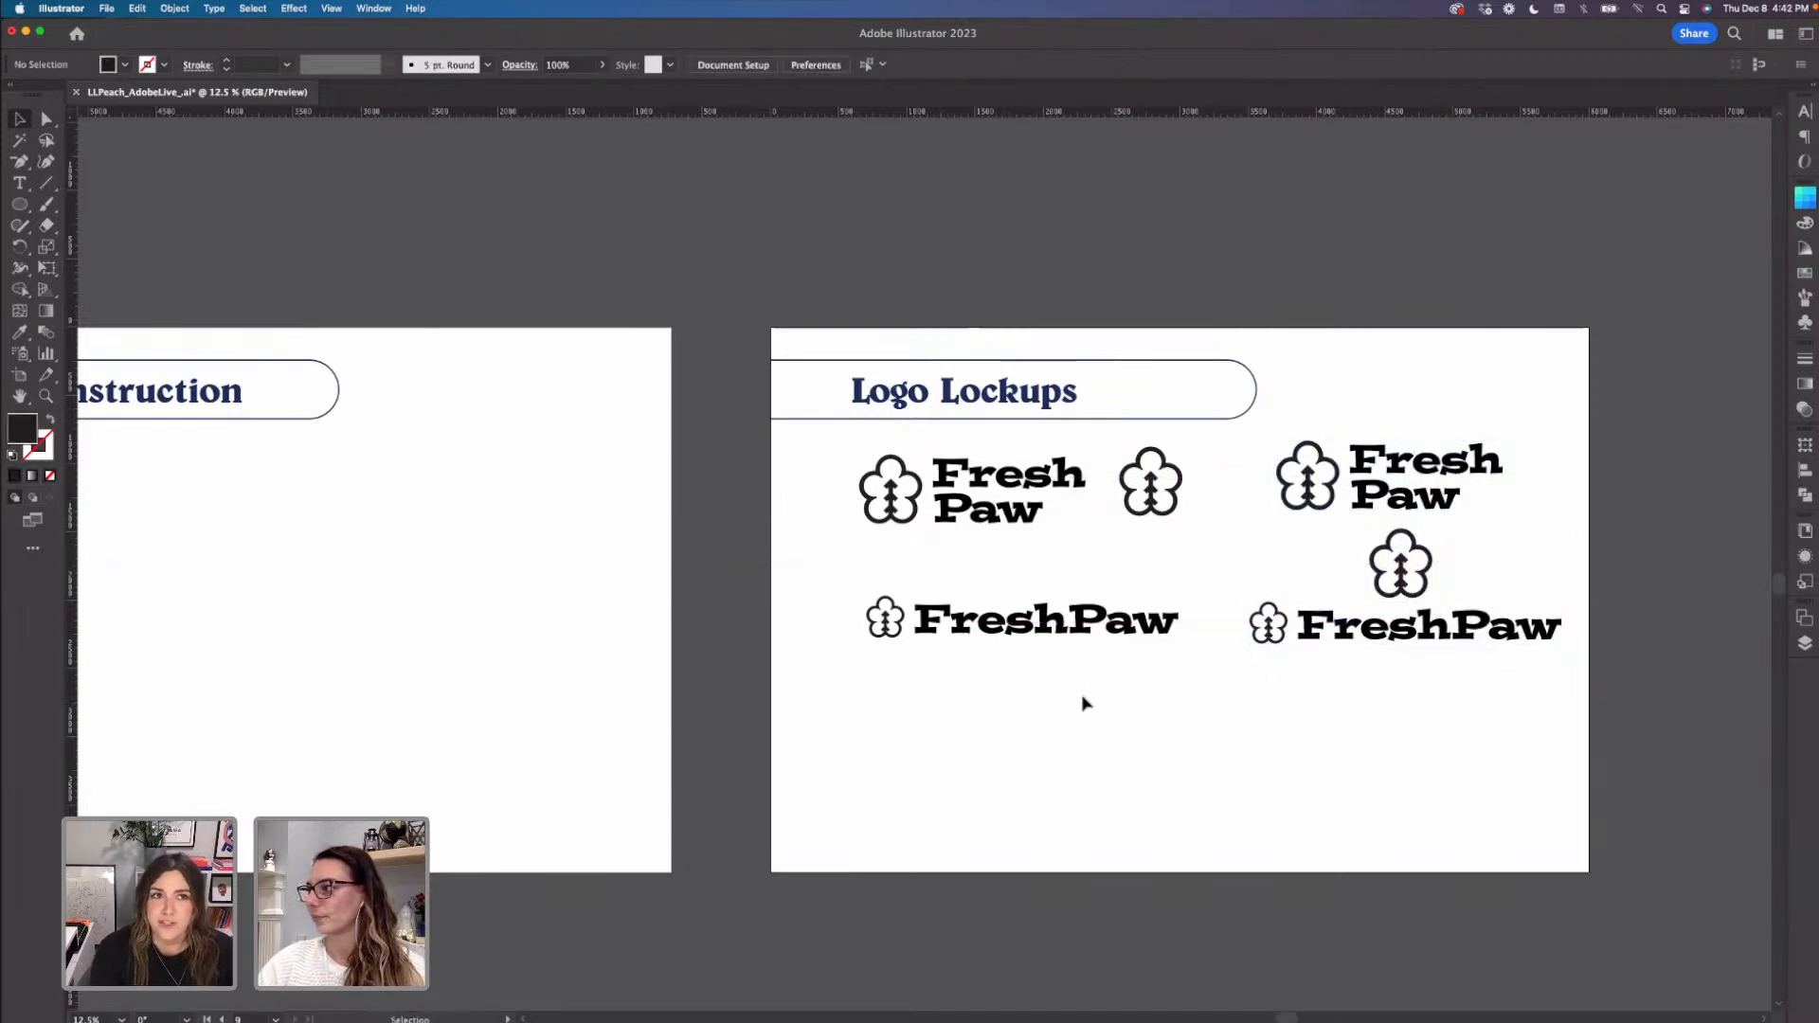
- Duplicate the right-hand set of three lockups and arrange the copies in a row along the lower part of the artboard
drag(1503, 647, 1307, 473)
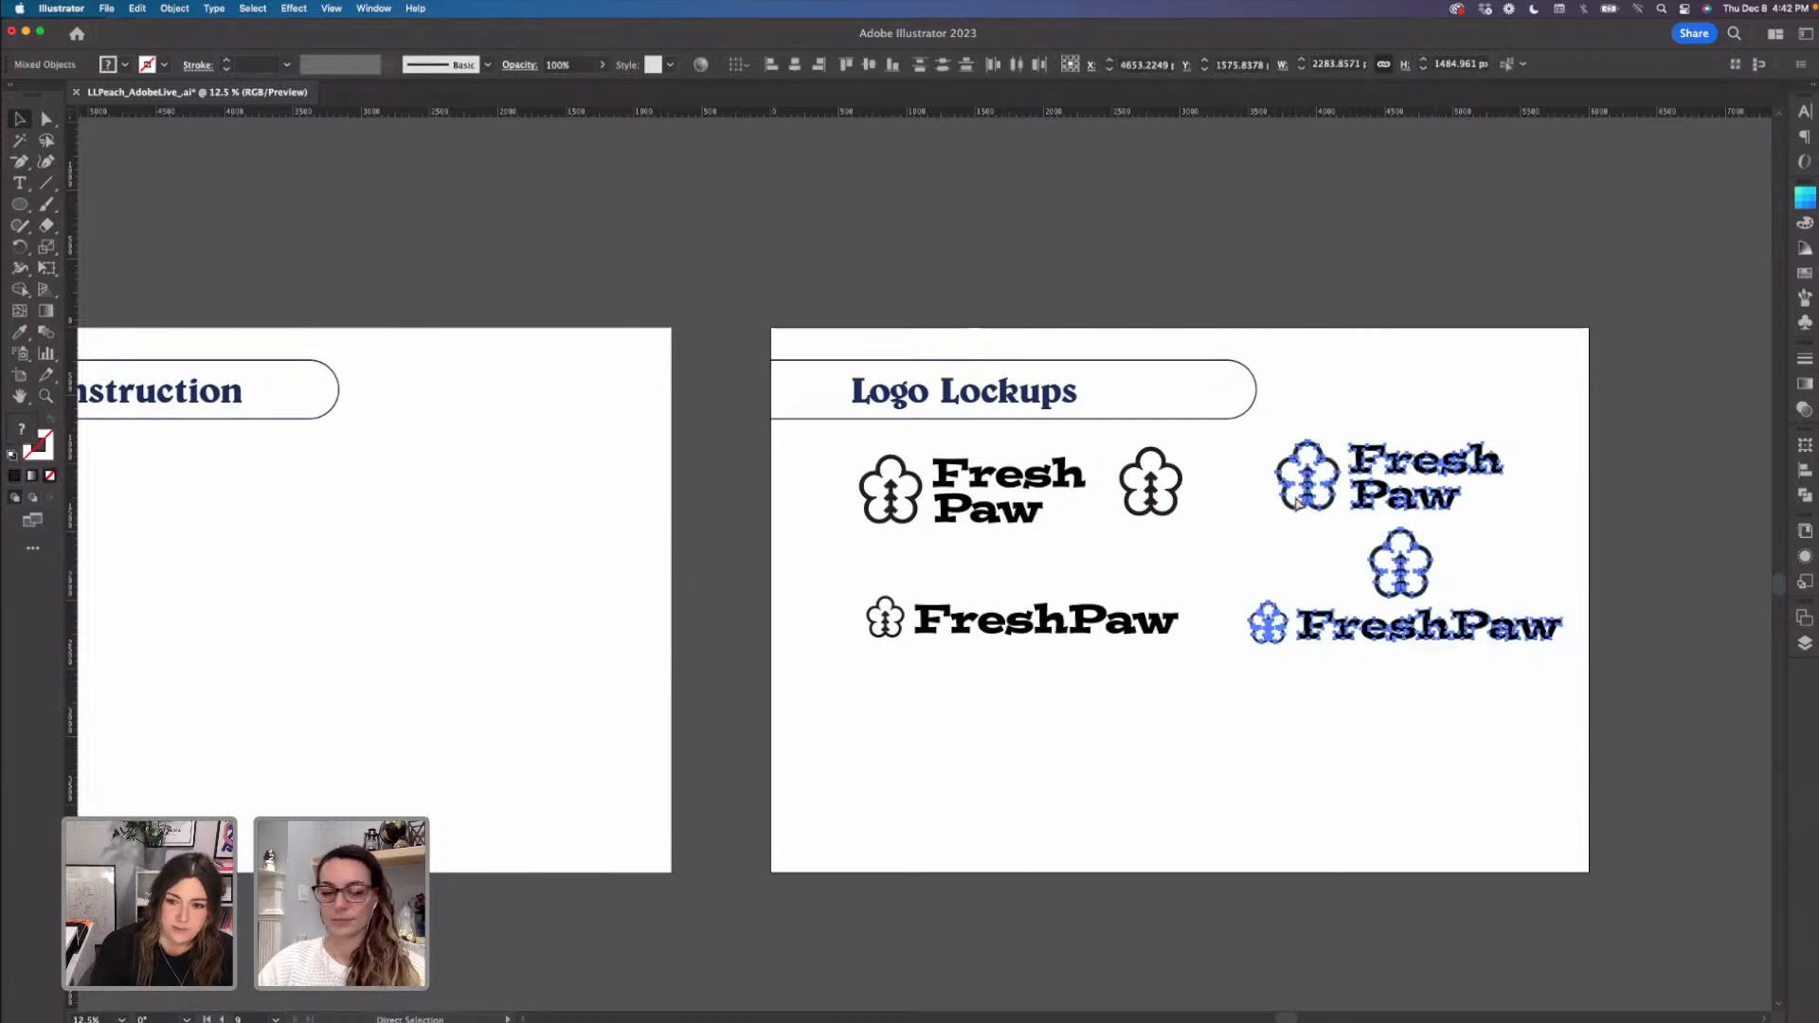
drag(1547, 641, 1525, 775)
click(1175, 839)
drag(1004, 782, 1154, 792)
drag(1018, 699, 990, 794)
click(1219, 829)
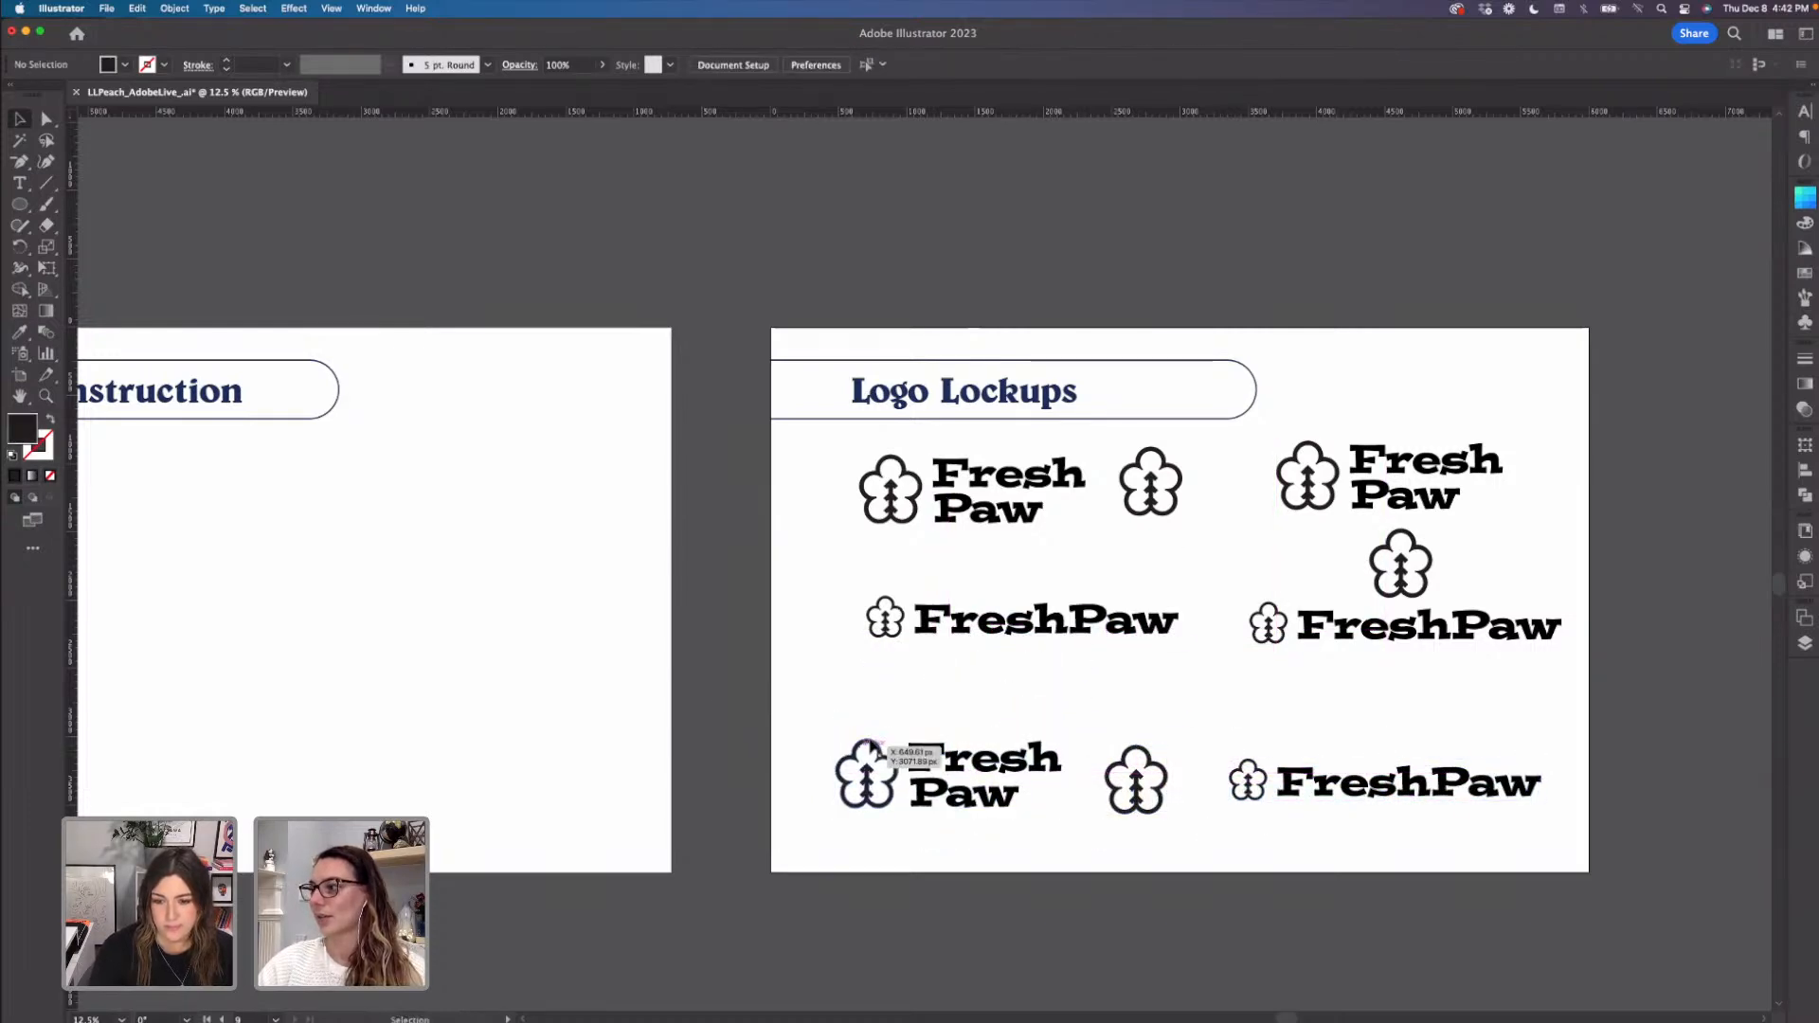
- Recolour the upper-right stacked Fresh Paw logo with the dark green sampled from Stylescape A on the Stylescapes artboard
scroll(787, 718, left, 10)
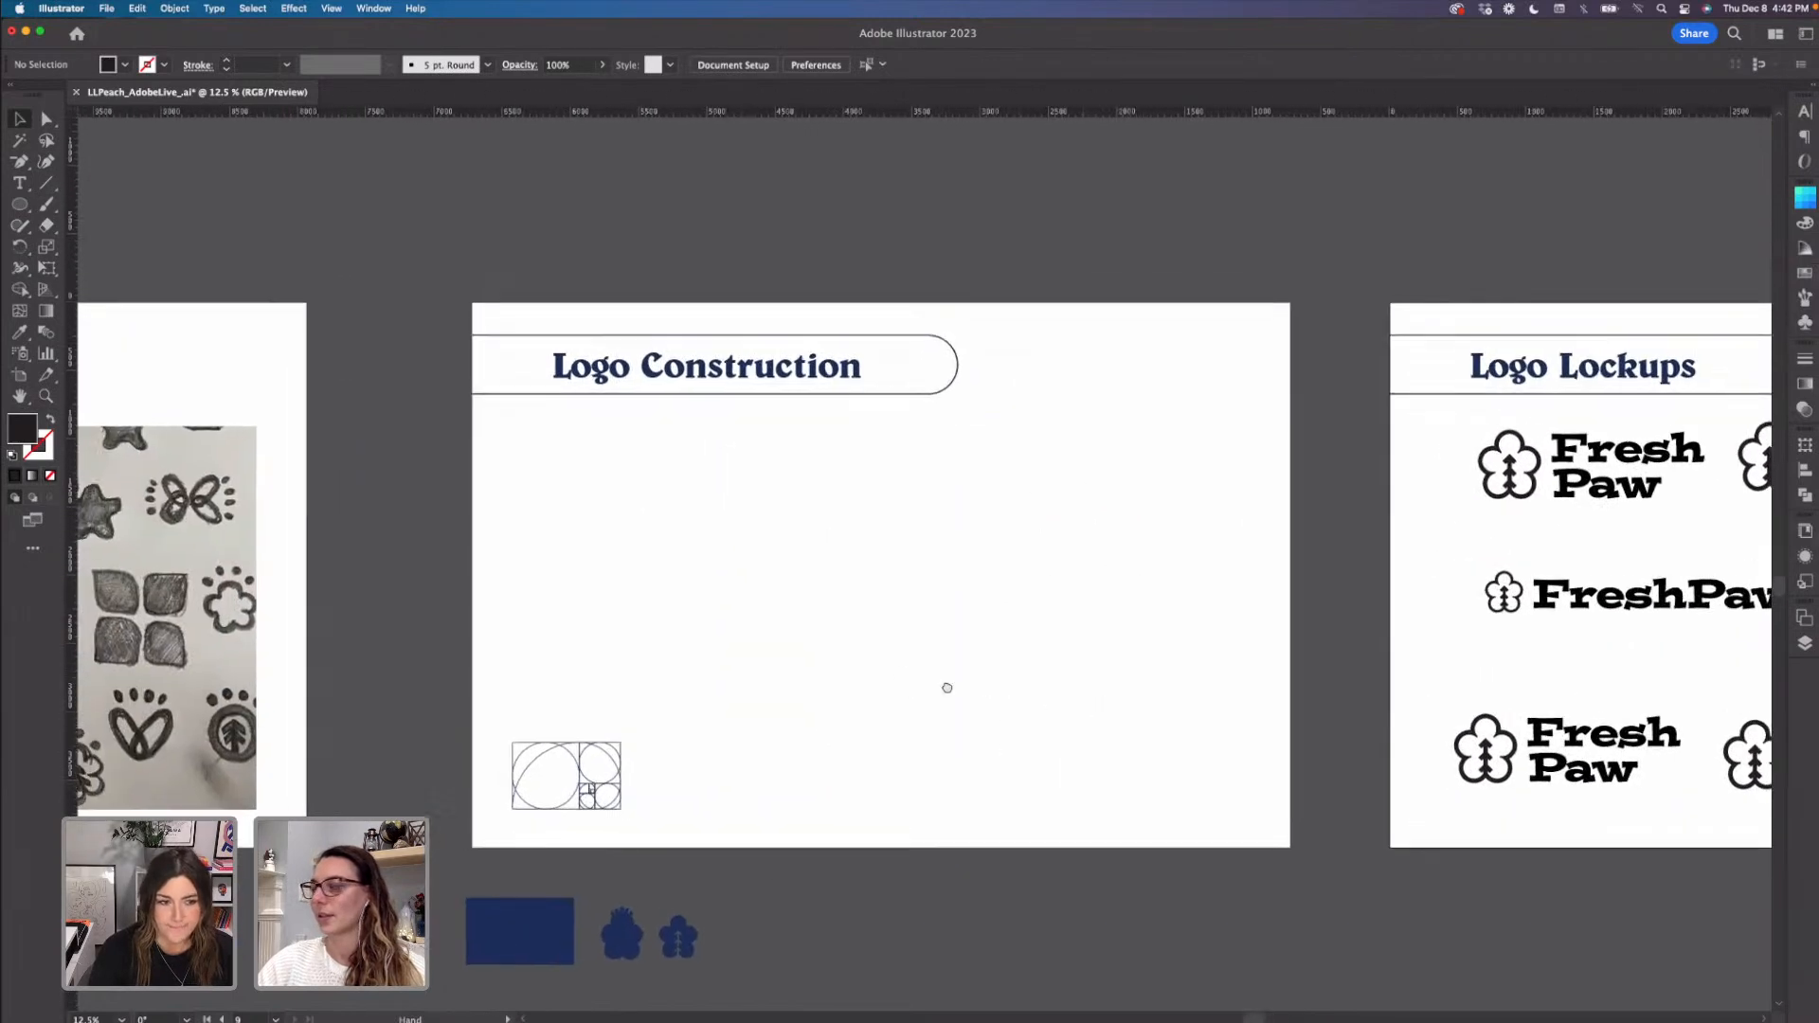
scroll(1081, 714, right, 5)
key(super+minus)
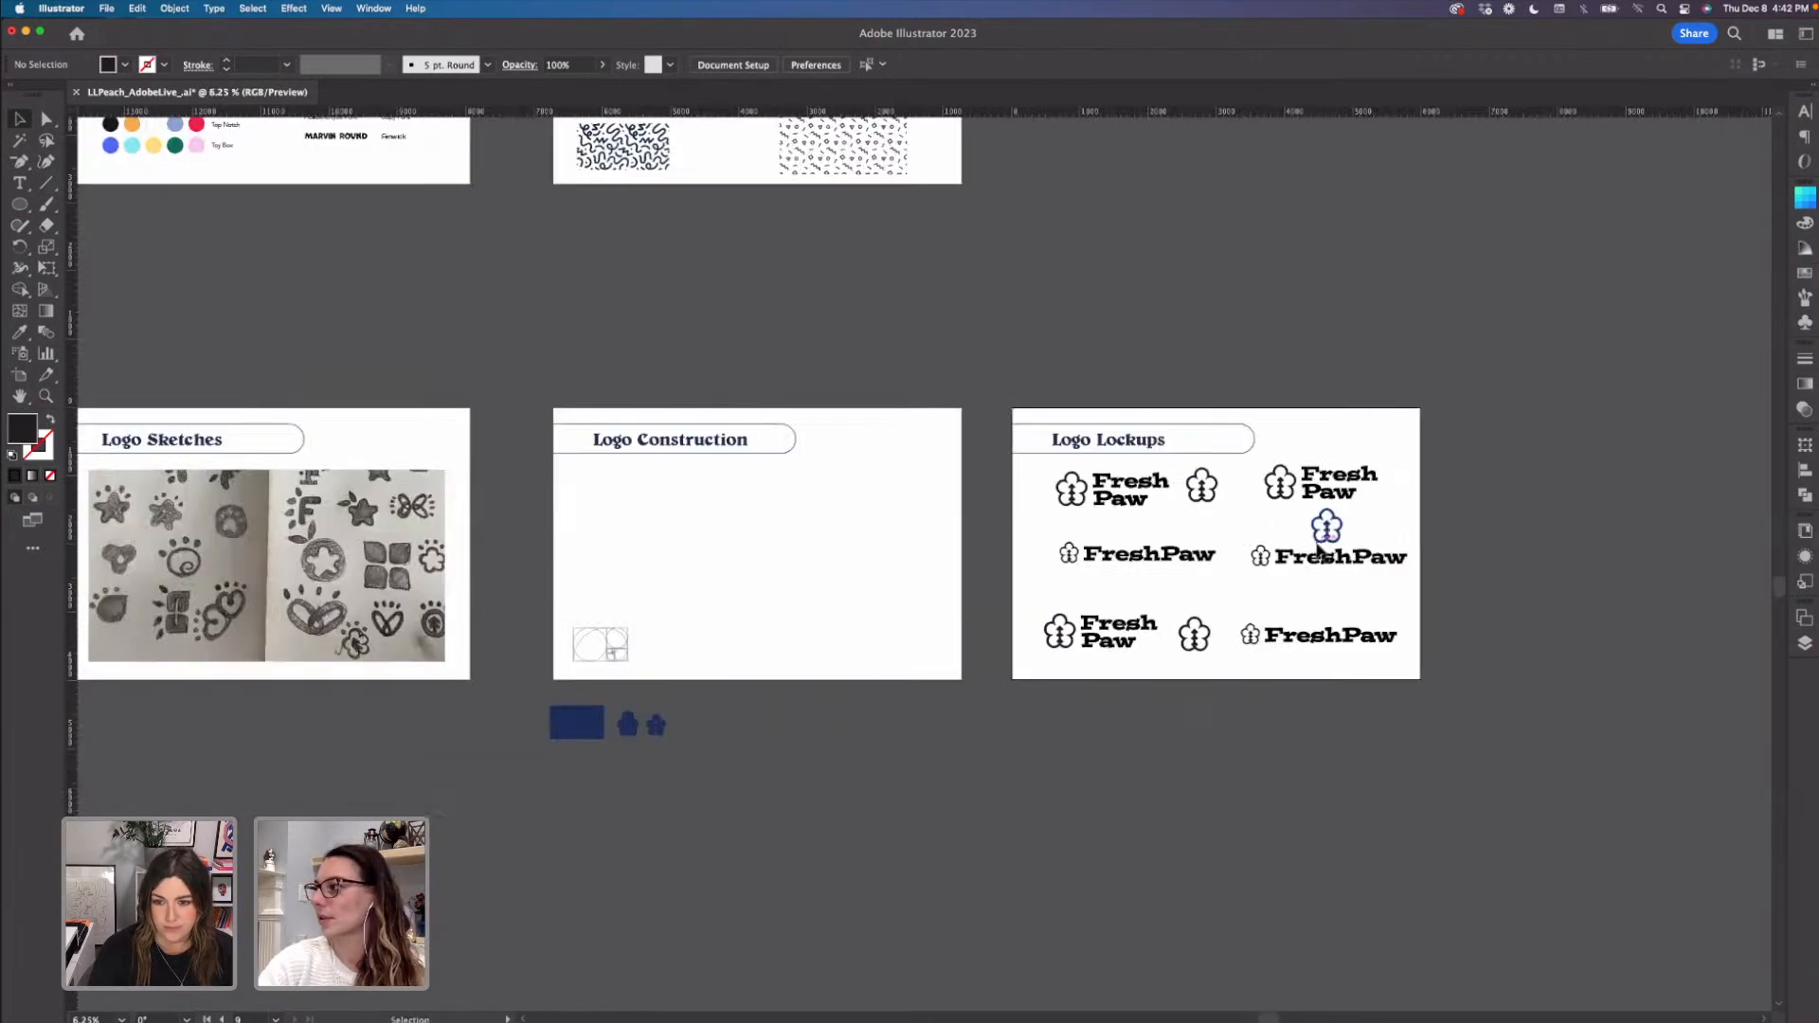
key(super+minus)
drag(1062, 611, 1243, 533)
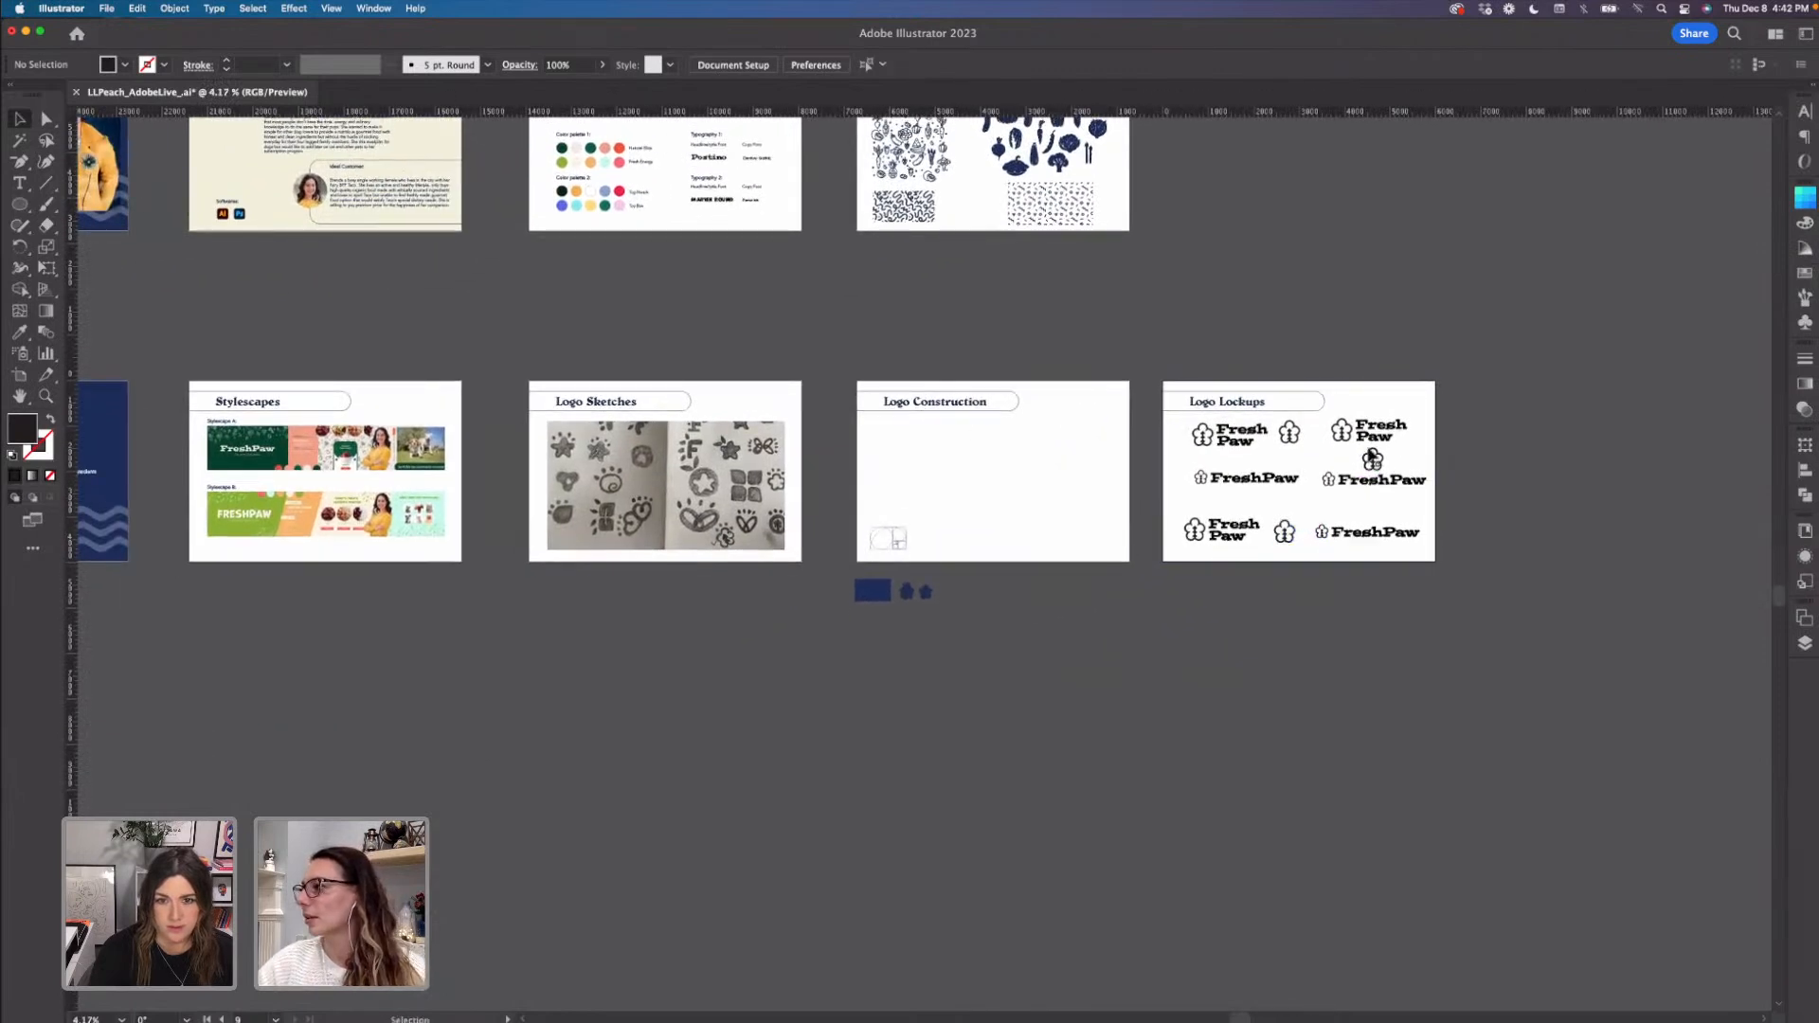
click(1370, 444)
key(i)
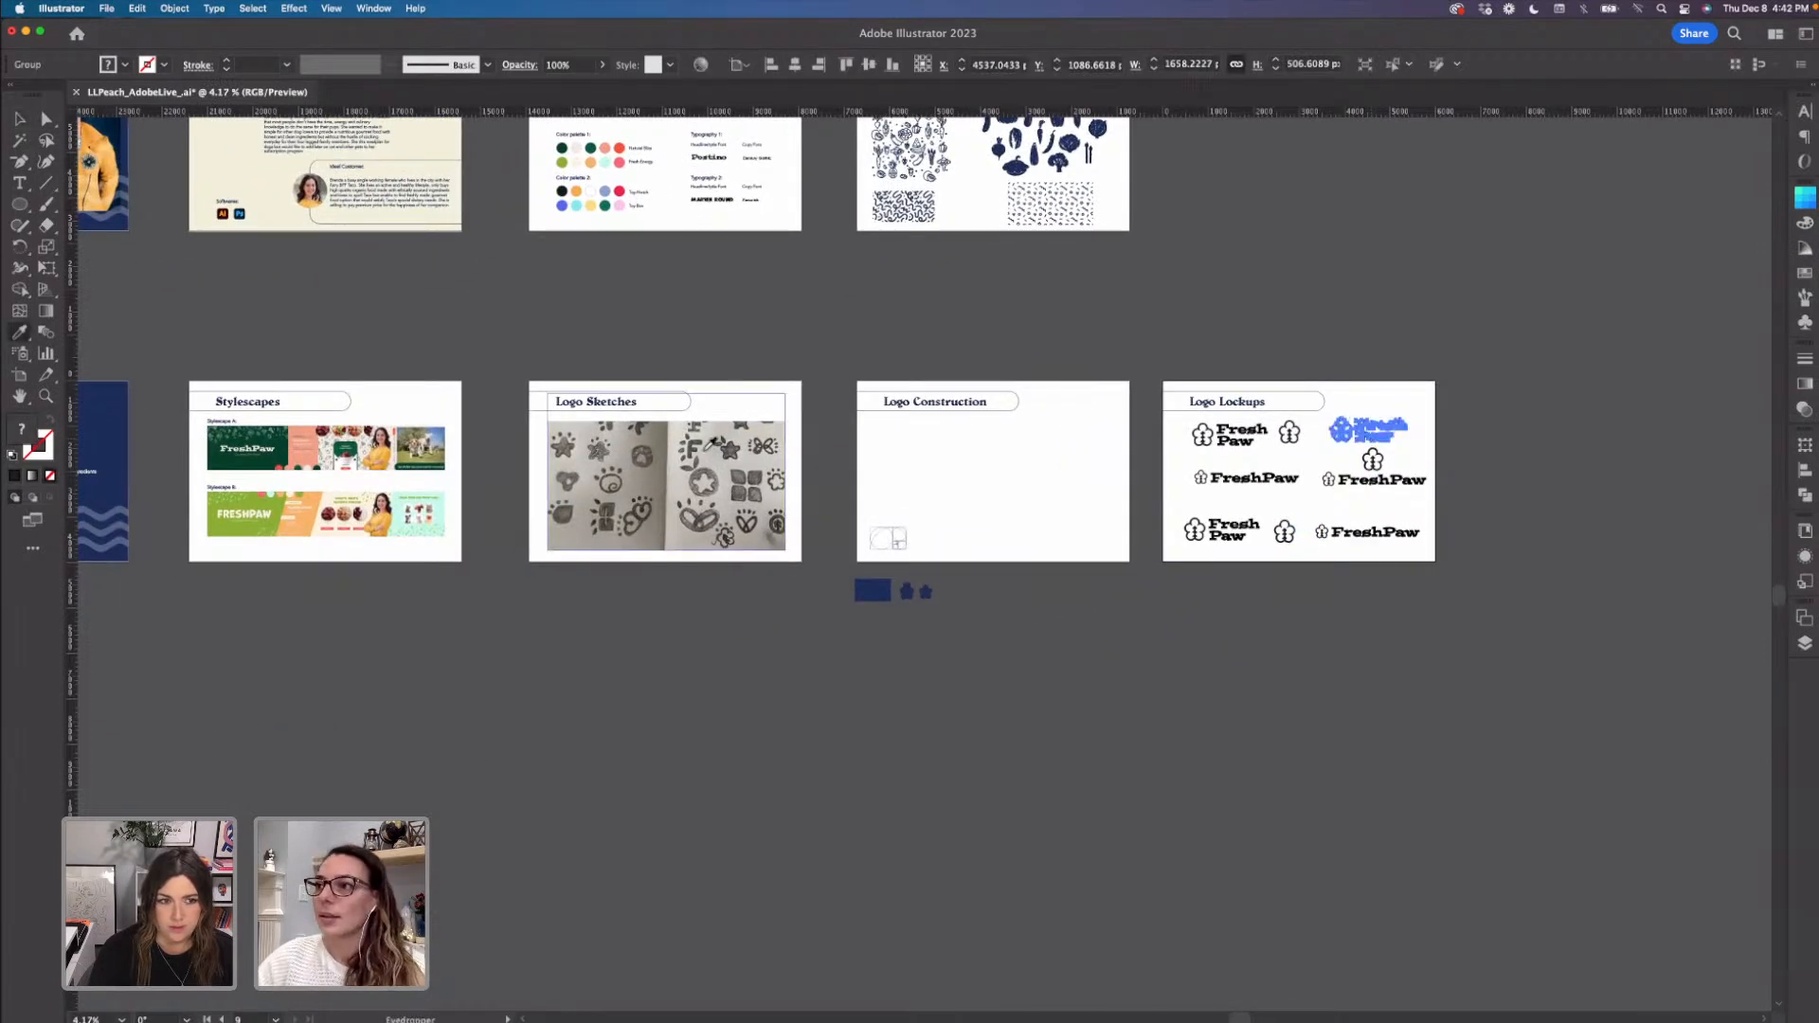
click(318, 467)
key(v)
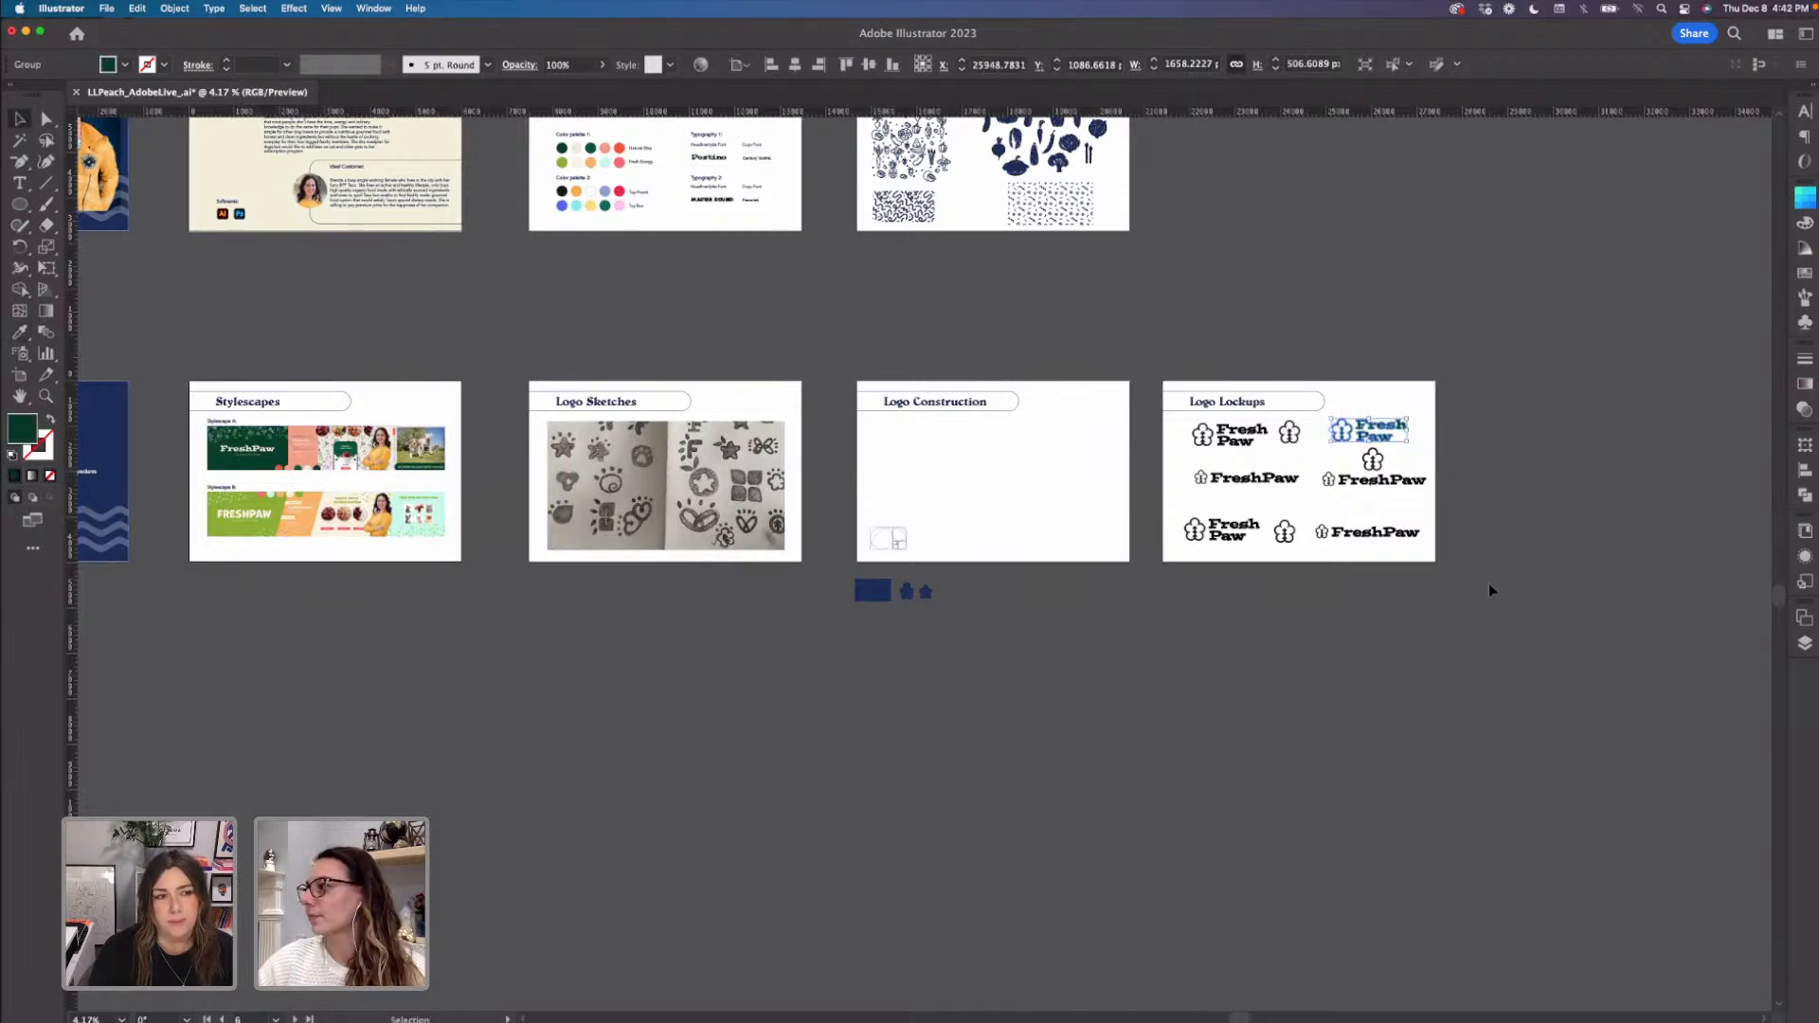
click(1492, 593)
- Apply Stylescape A's dark green to the flower icon and horizontal FreshPaw lockup in the right-hand set
click(1362, 465)
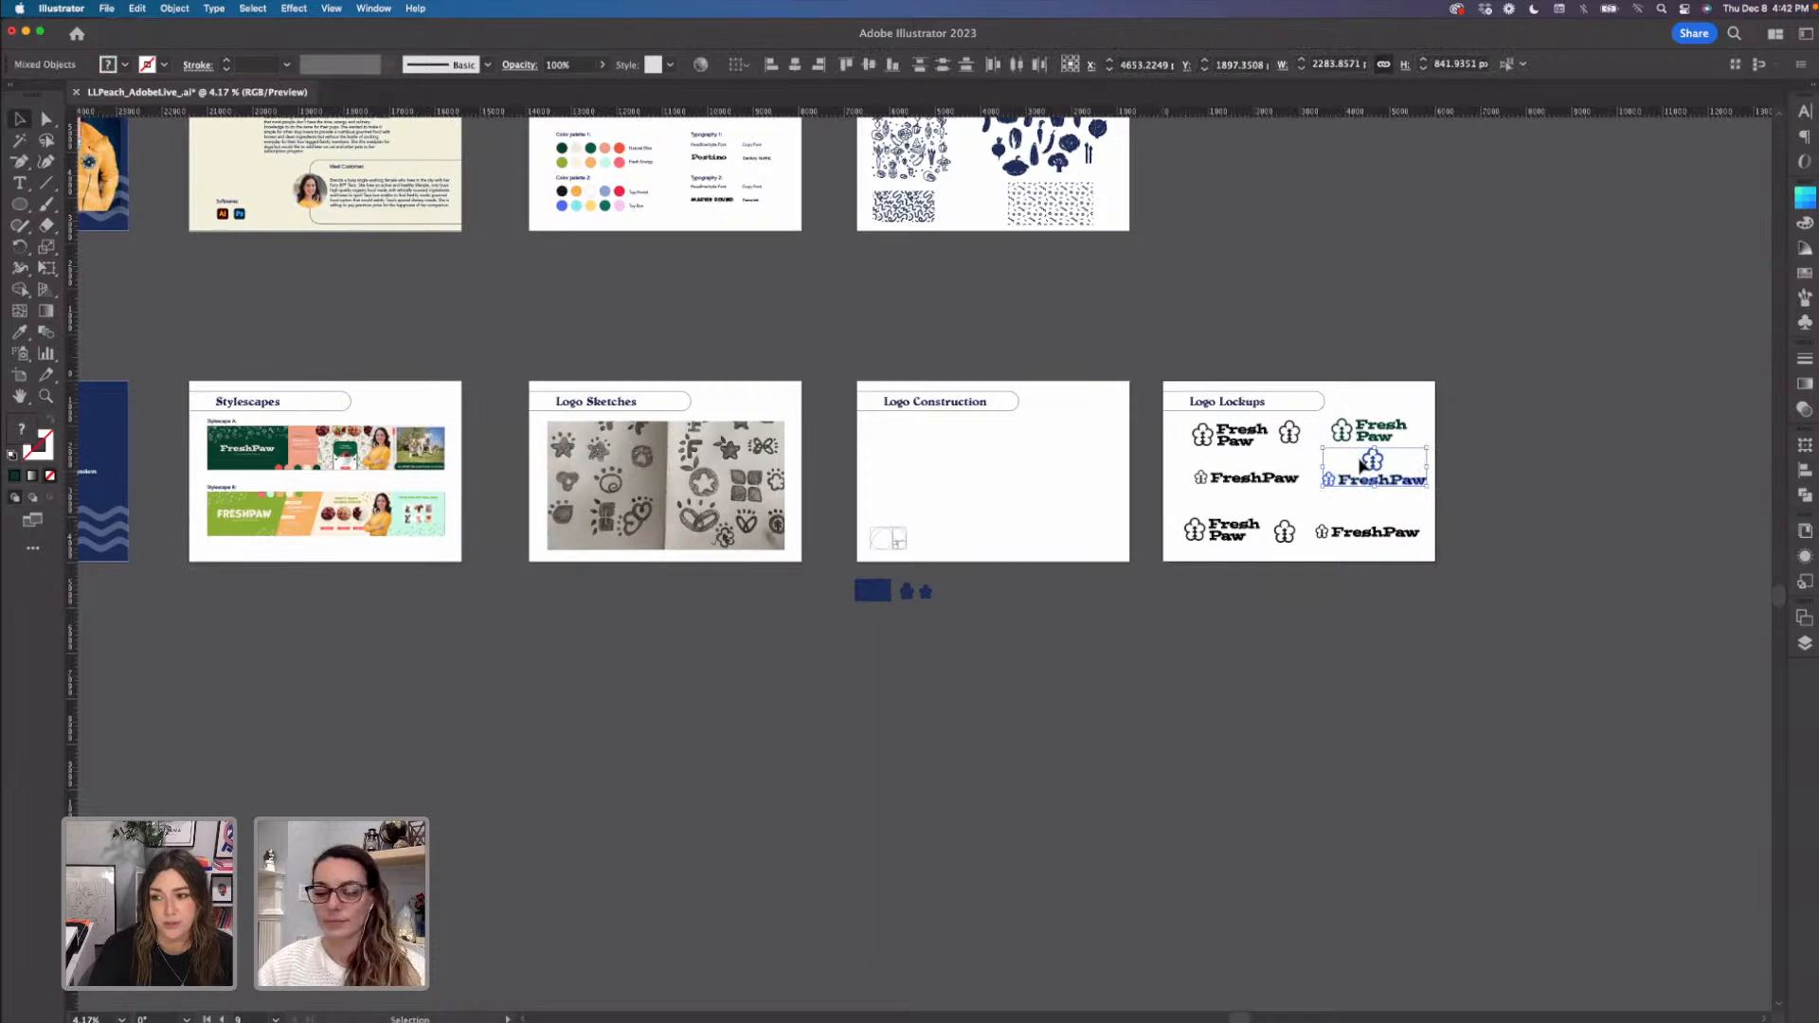
key(i)
click(319, 465)
key(v)
click(1478, 569)
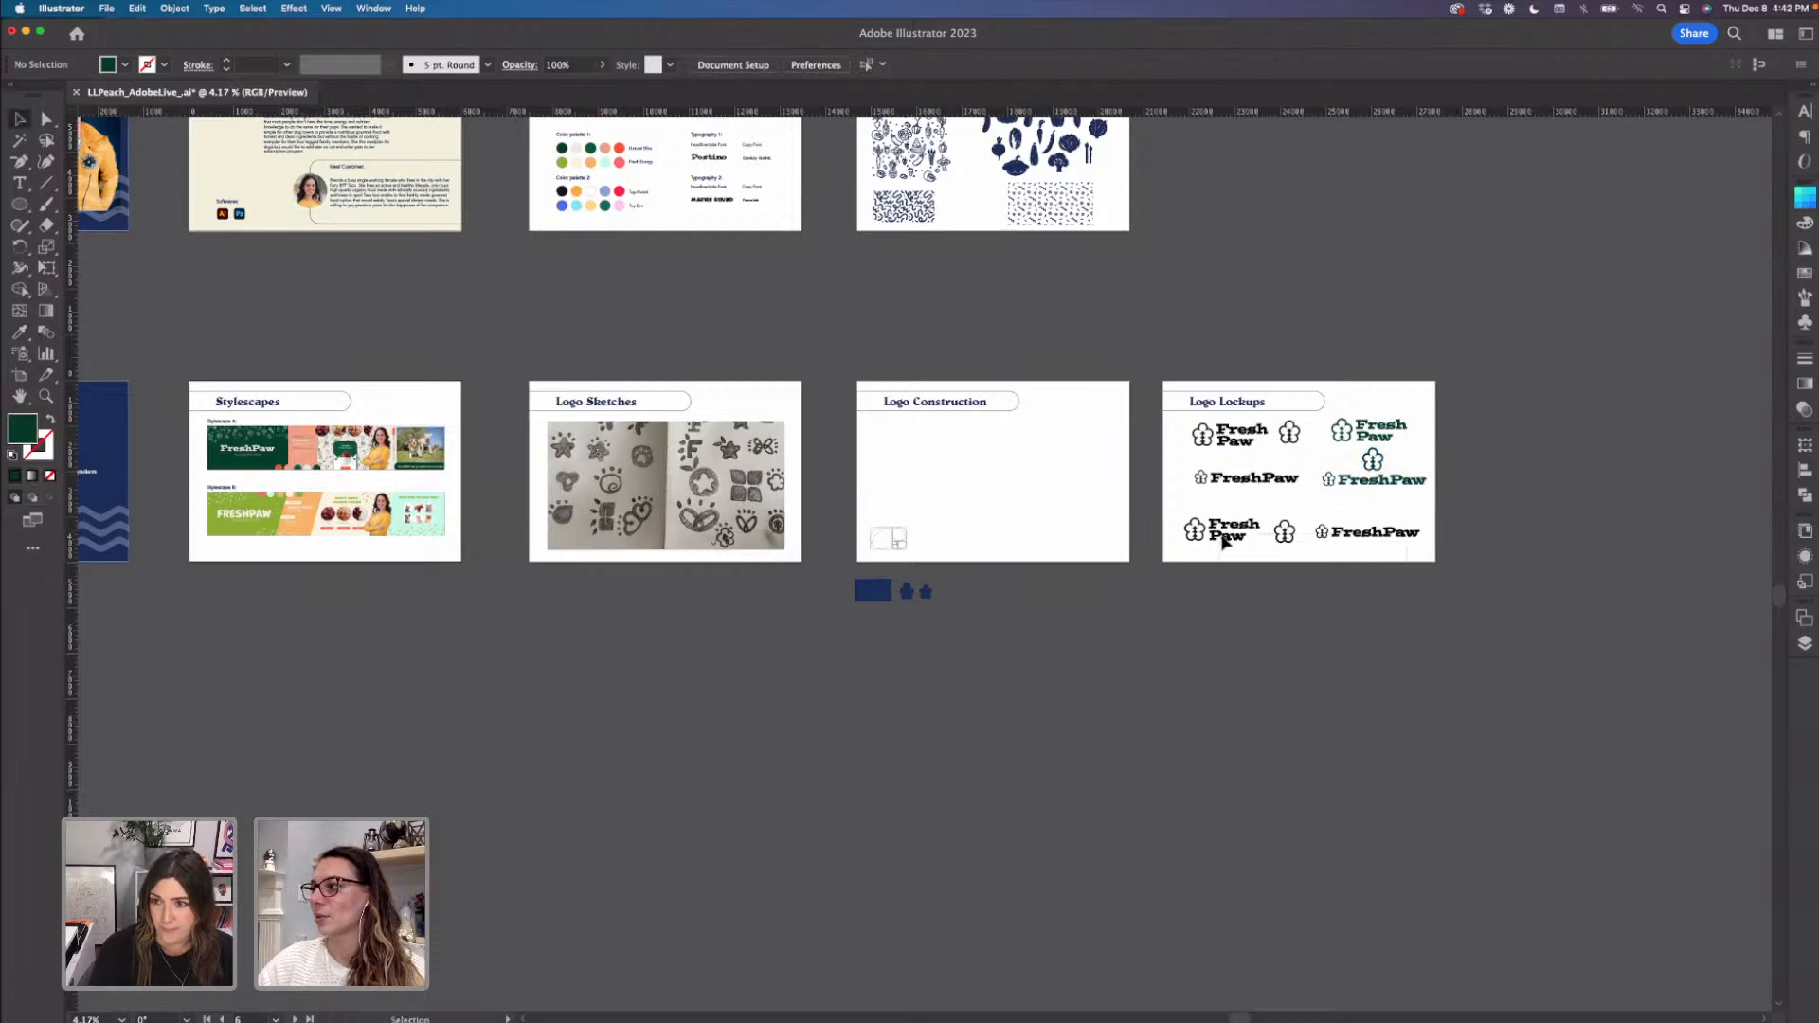
- Recolour the lower row of three Fresh Paw lockups with the cream sampled from Stylescape A
drag(1171, 530, 1208, 645)
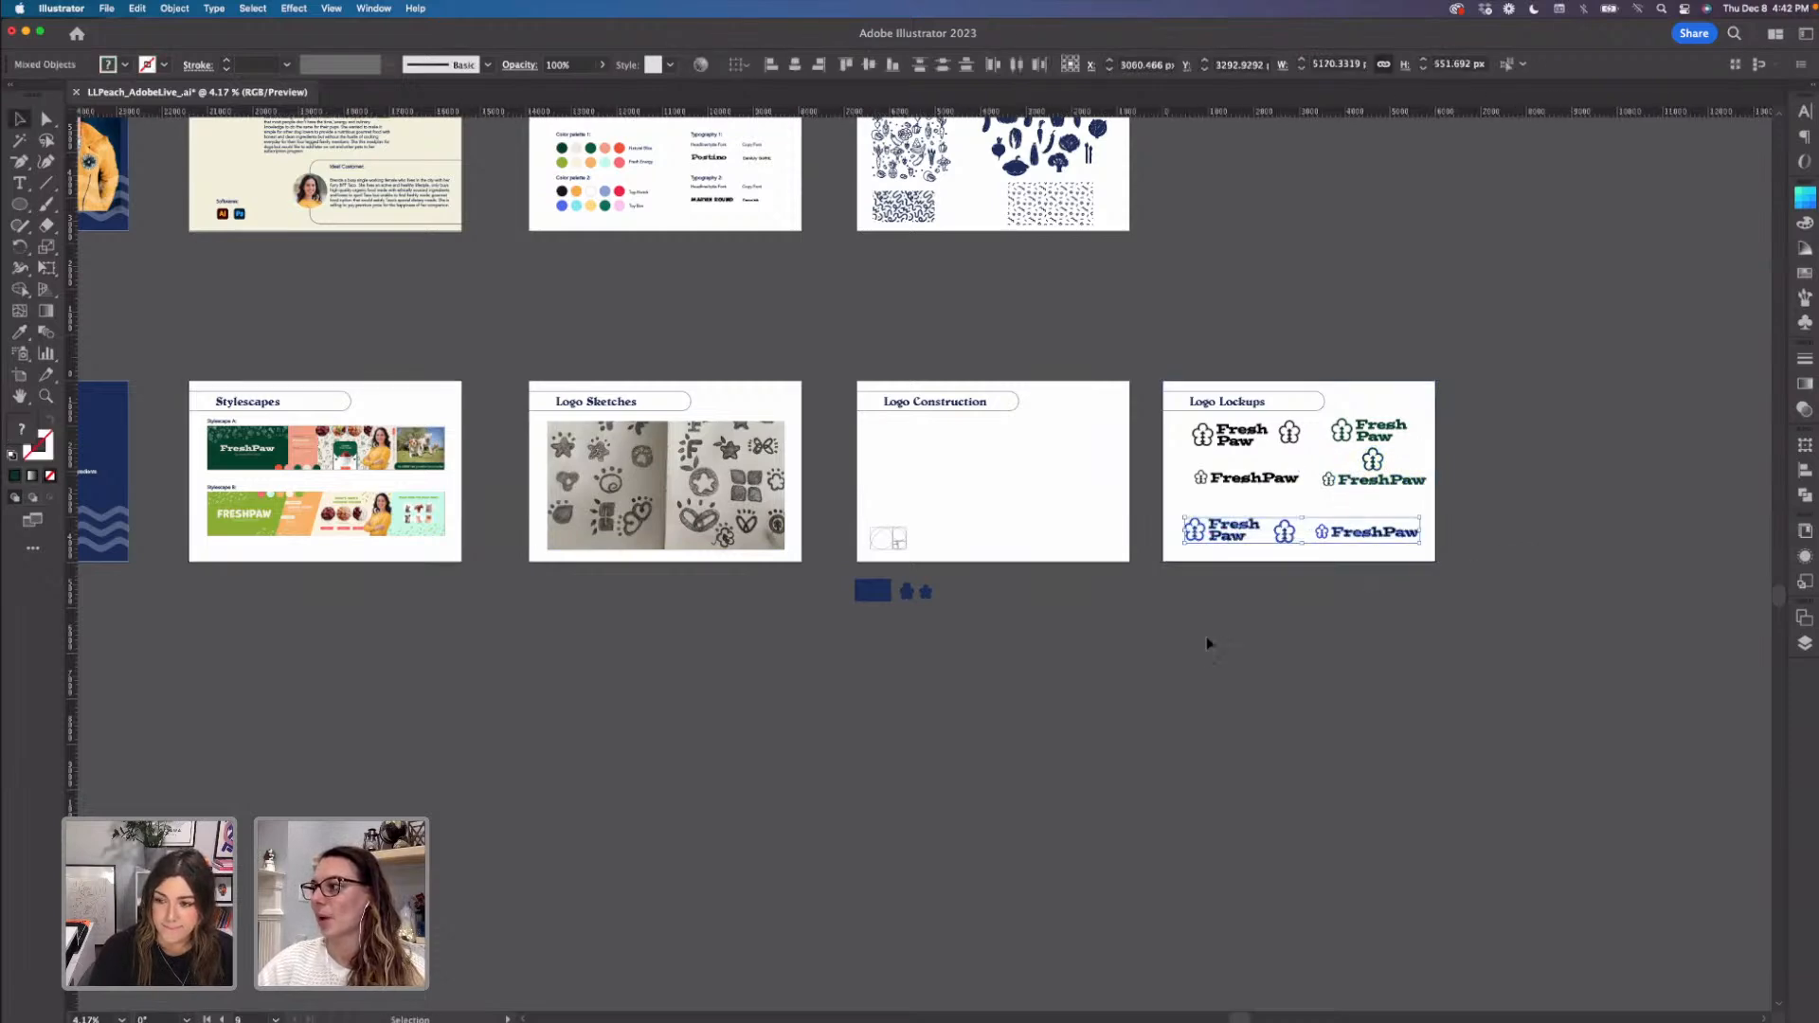
key(i)
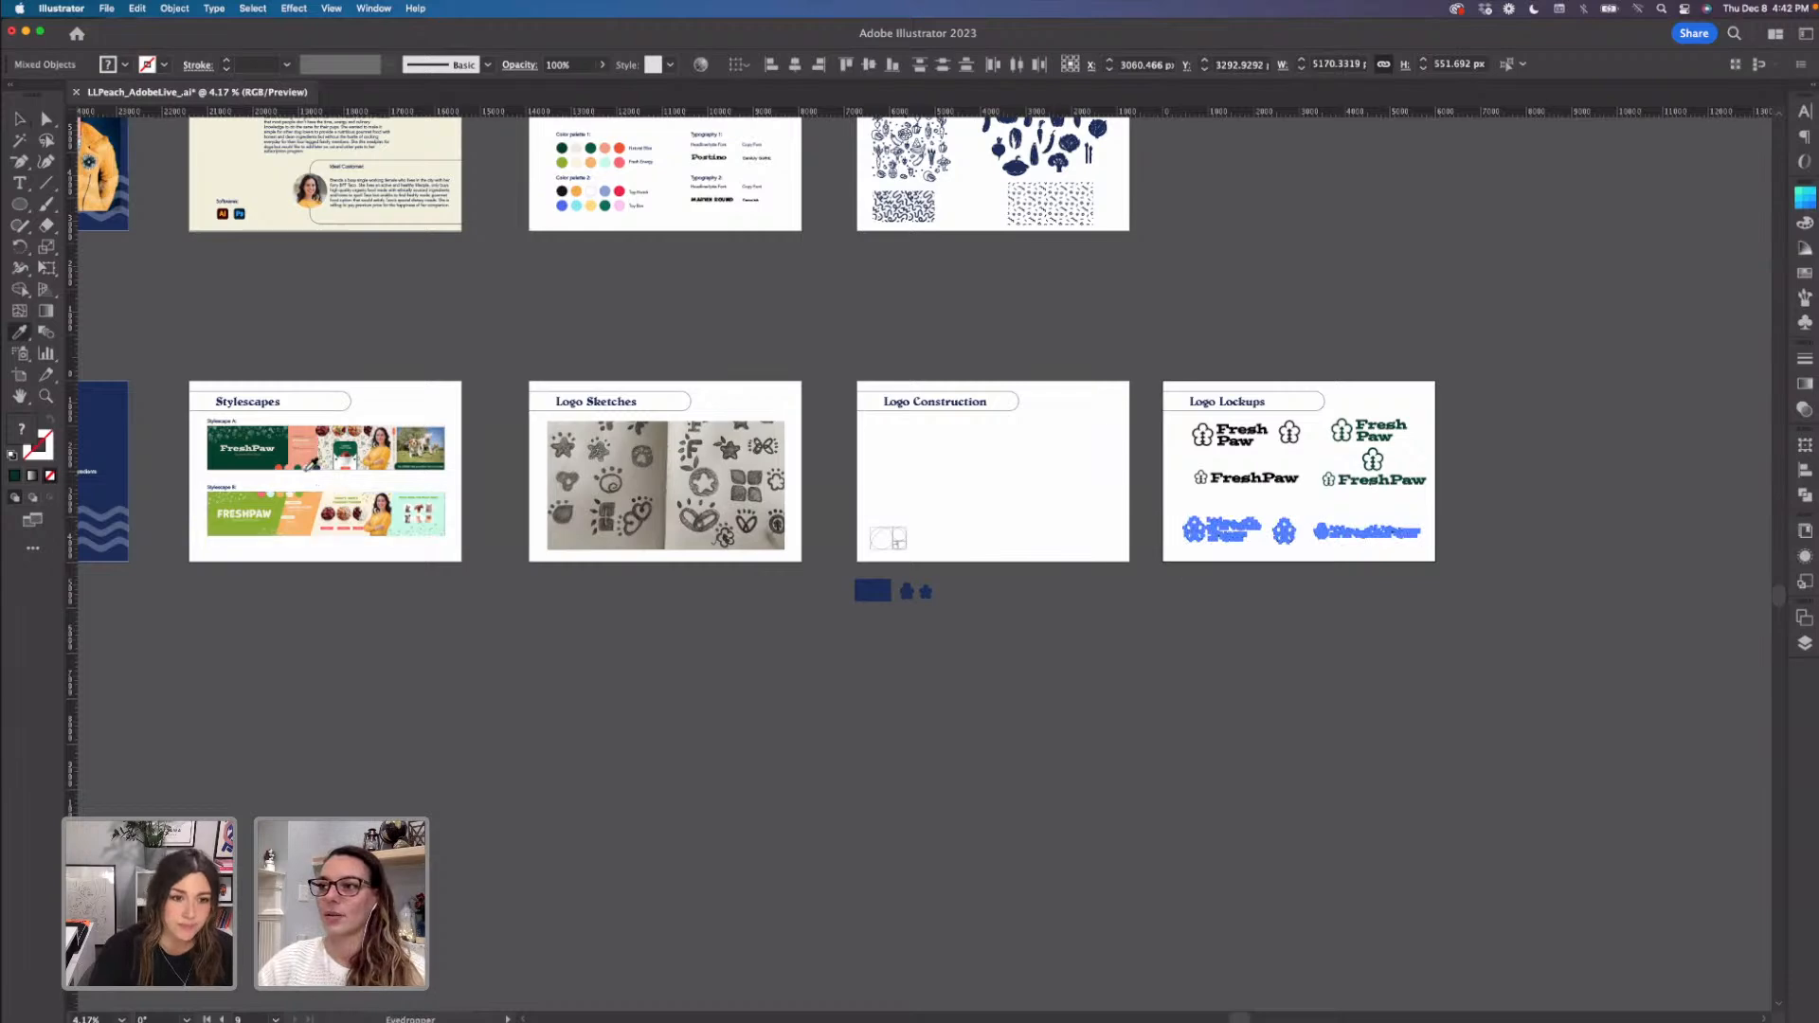
click(322, 453)
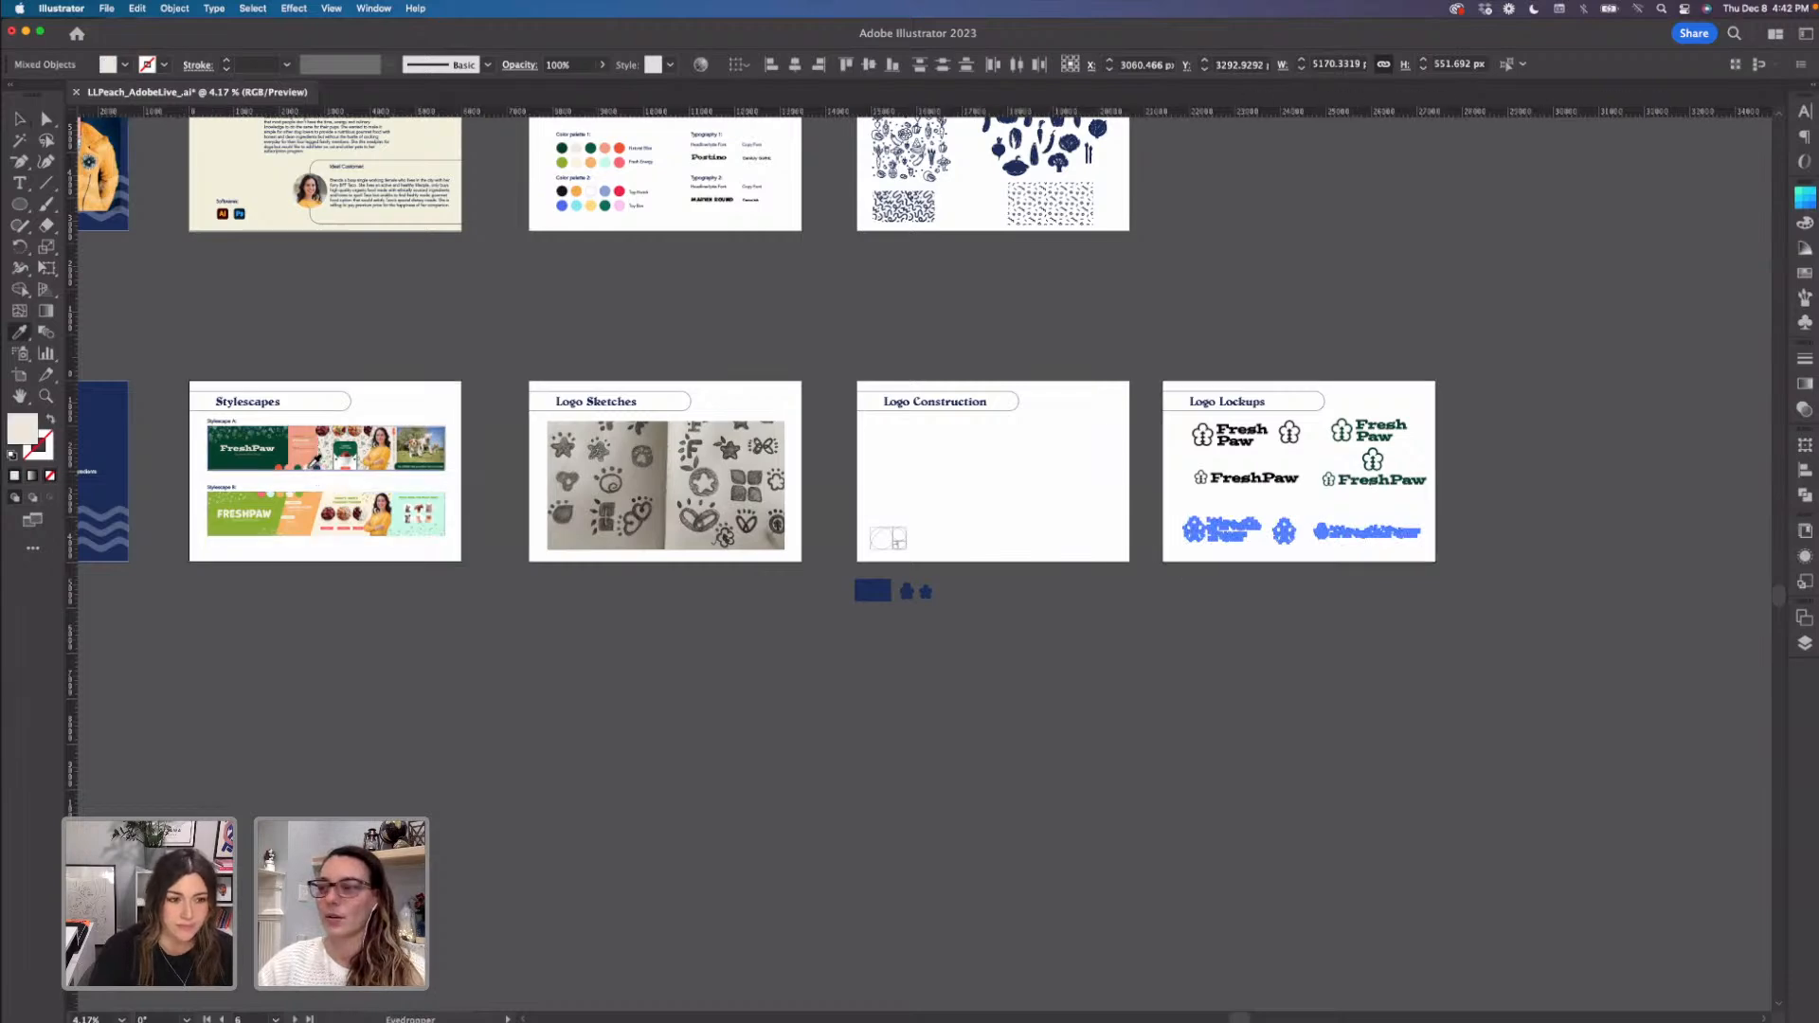
key(v)
click(1355, 597)
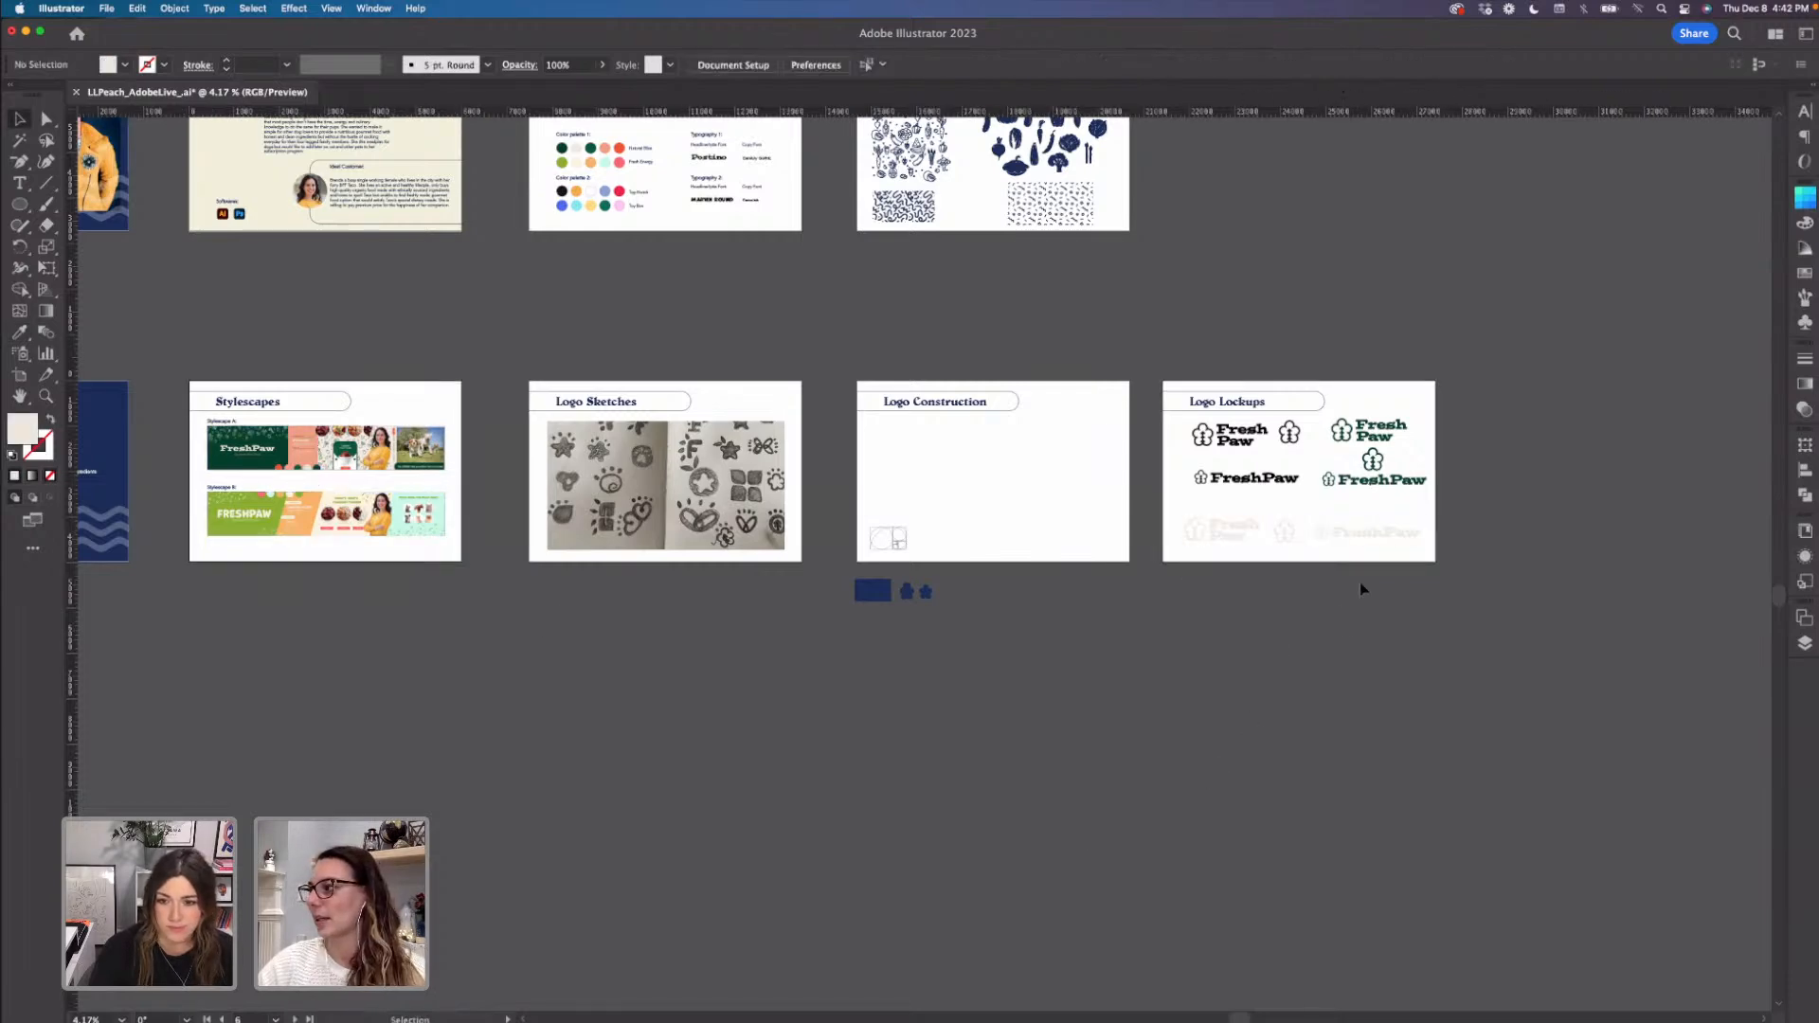
- Export artboard 9 as an SVG using artboards, replacing the existing LLPeach_AdobeLive_-09.svg
key(super+equal)
drag(1621, 556, 1066, 682)
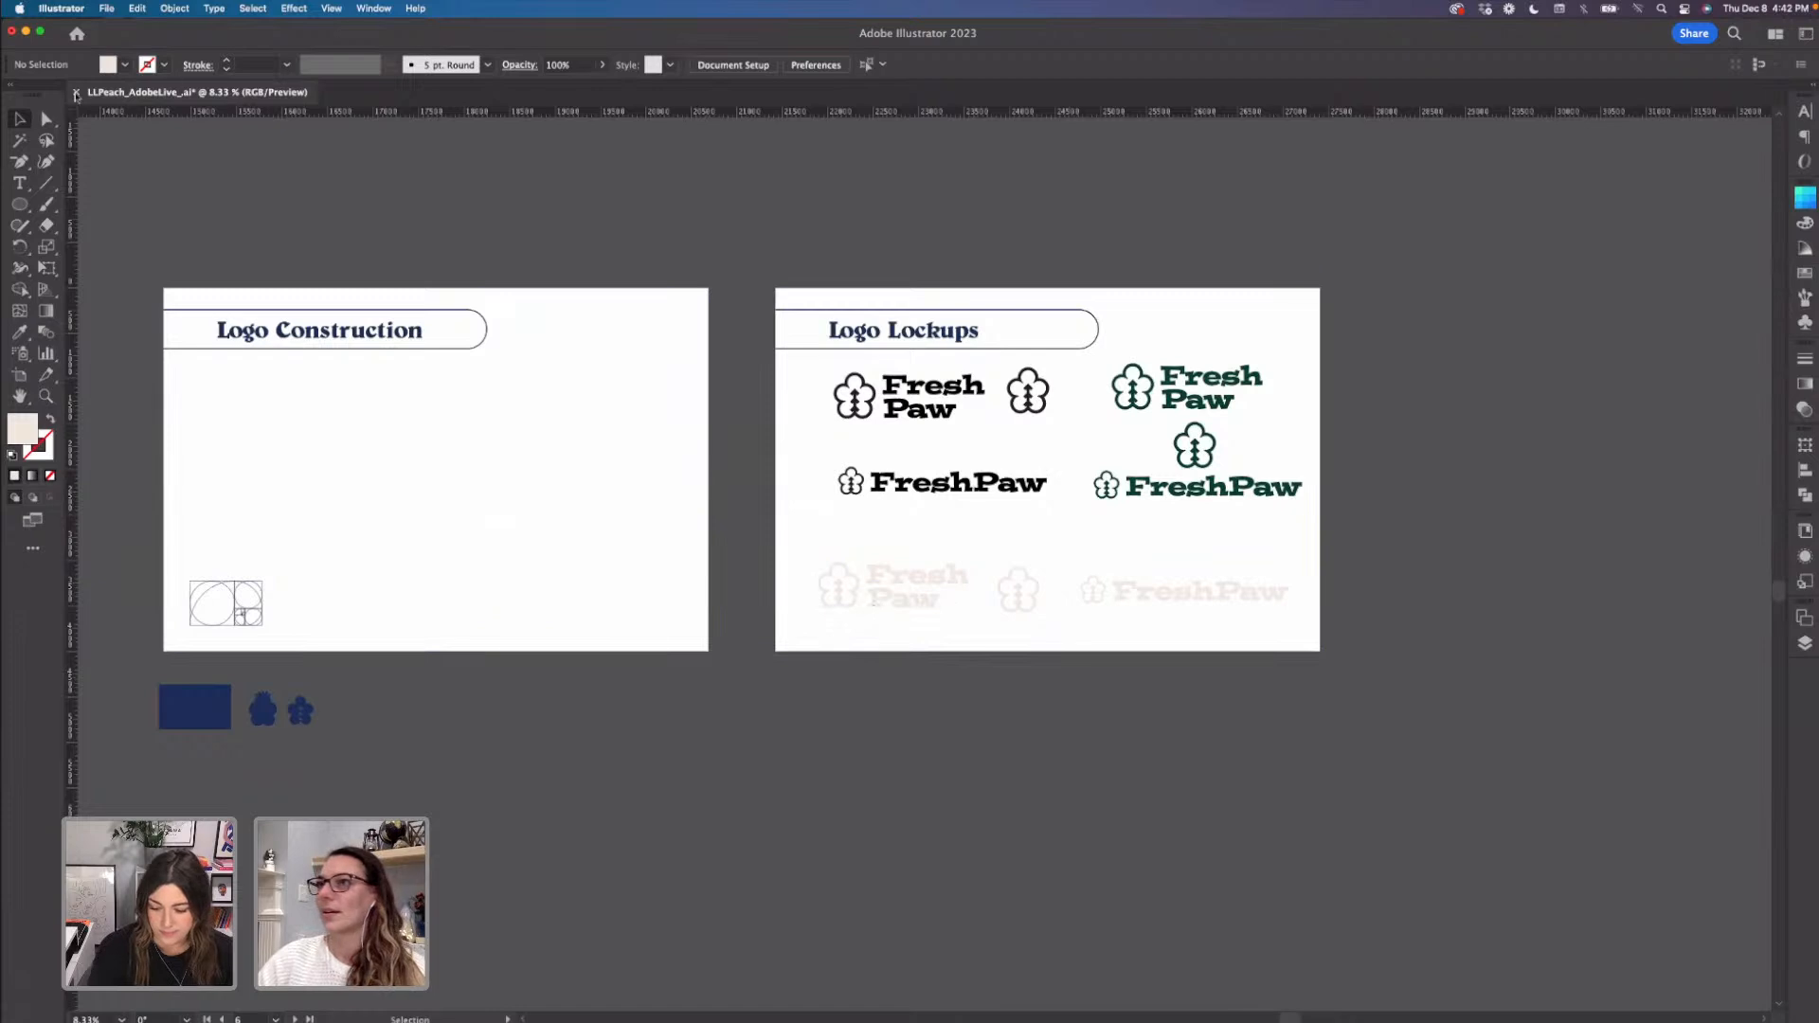
click(107, 9)
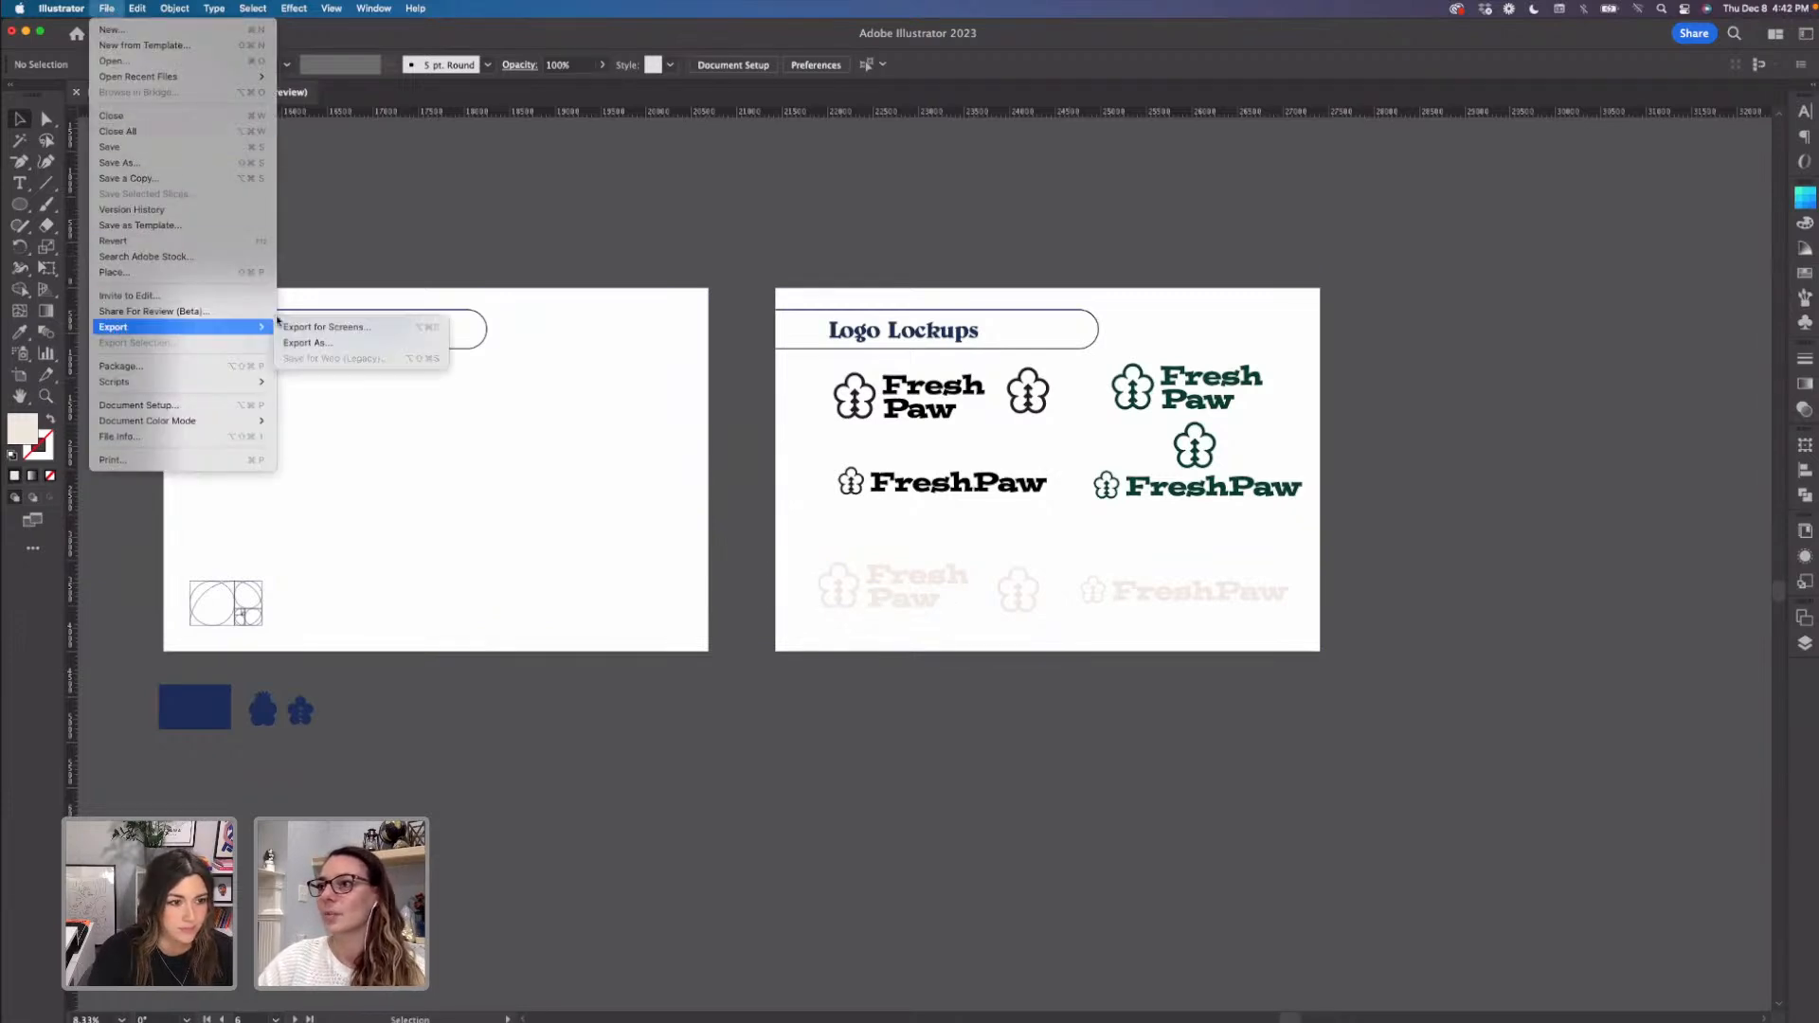
click(290, 343)
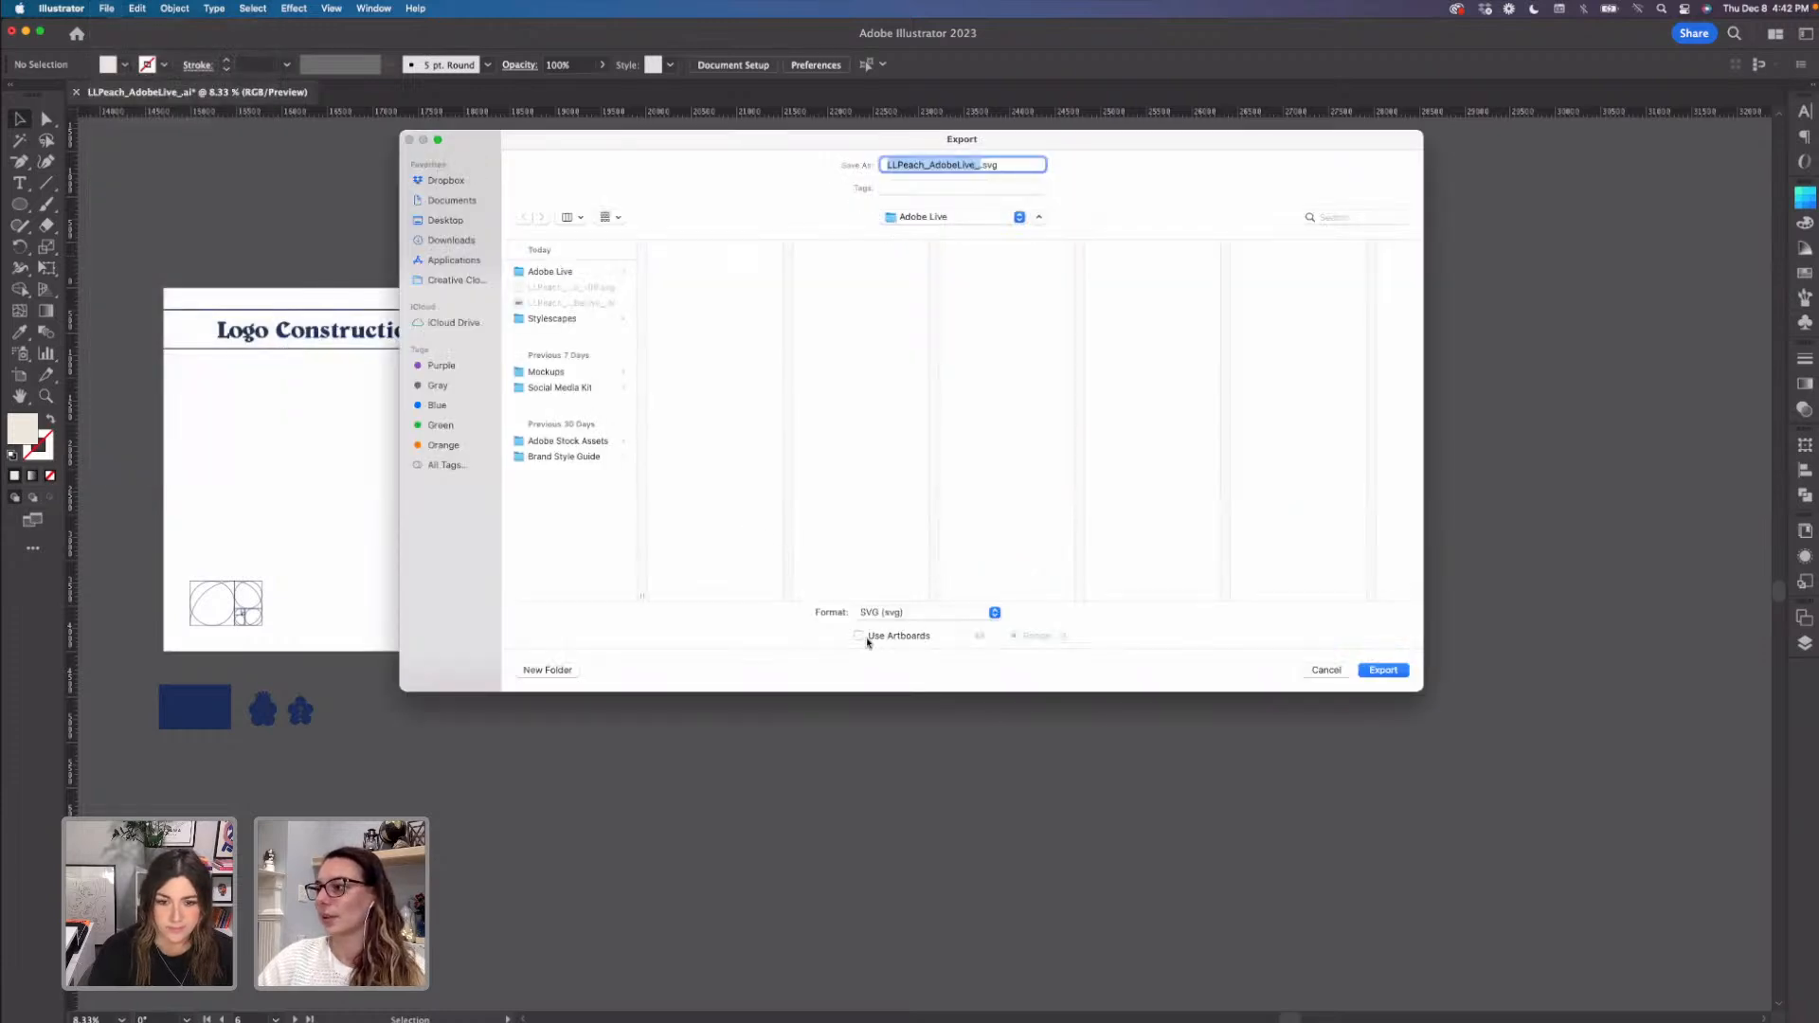
click(859, 636)
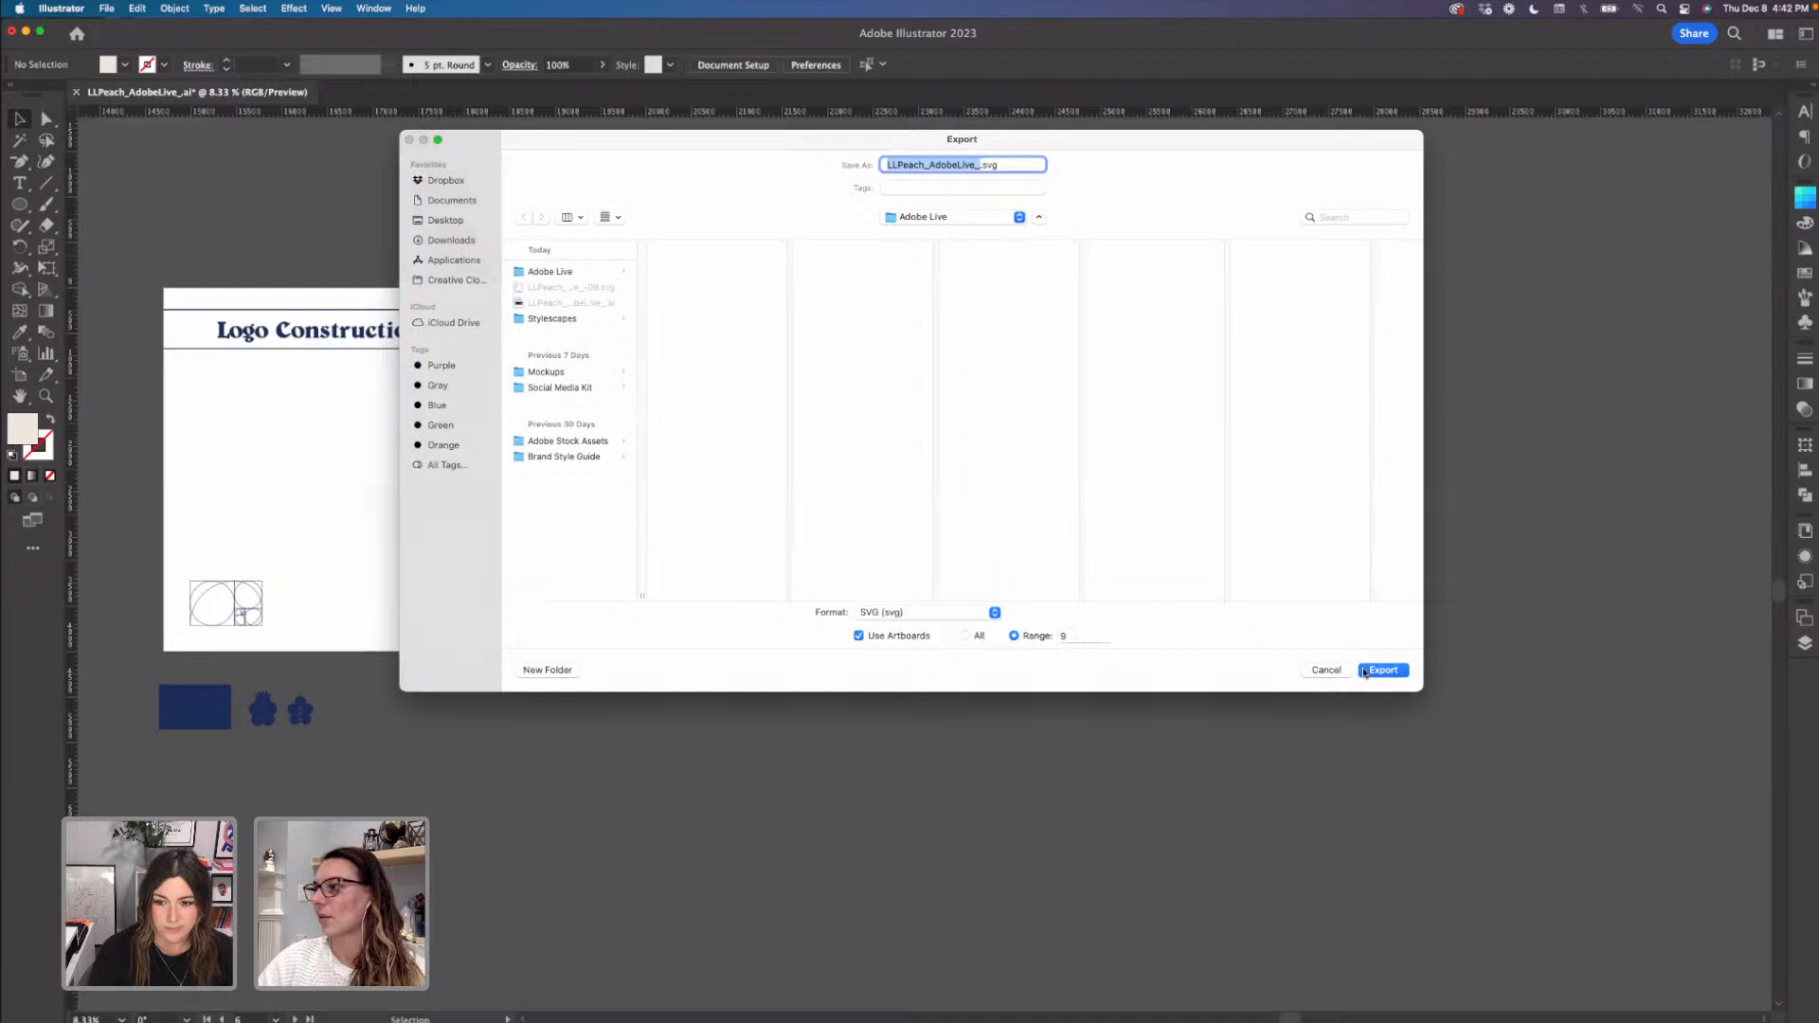
click(1382, 670)
click(1028, 589)
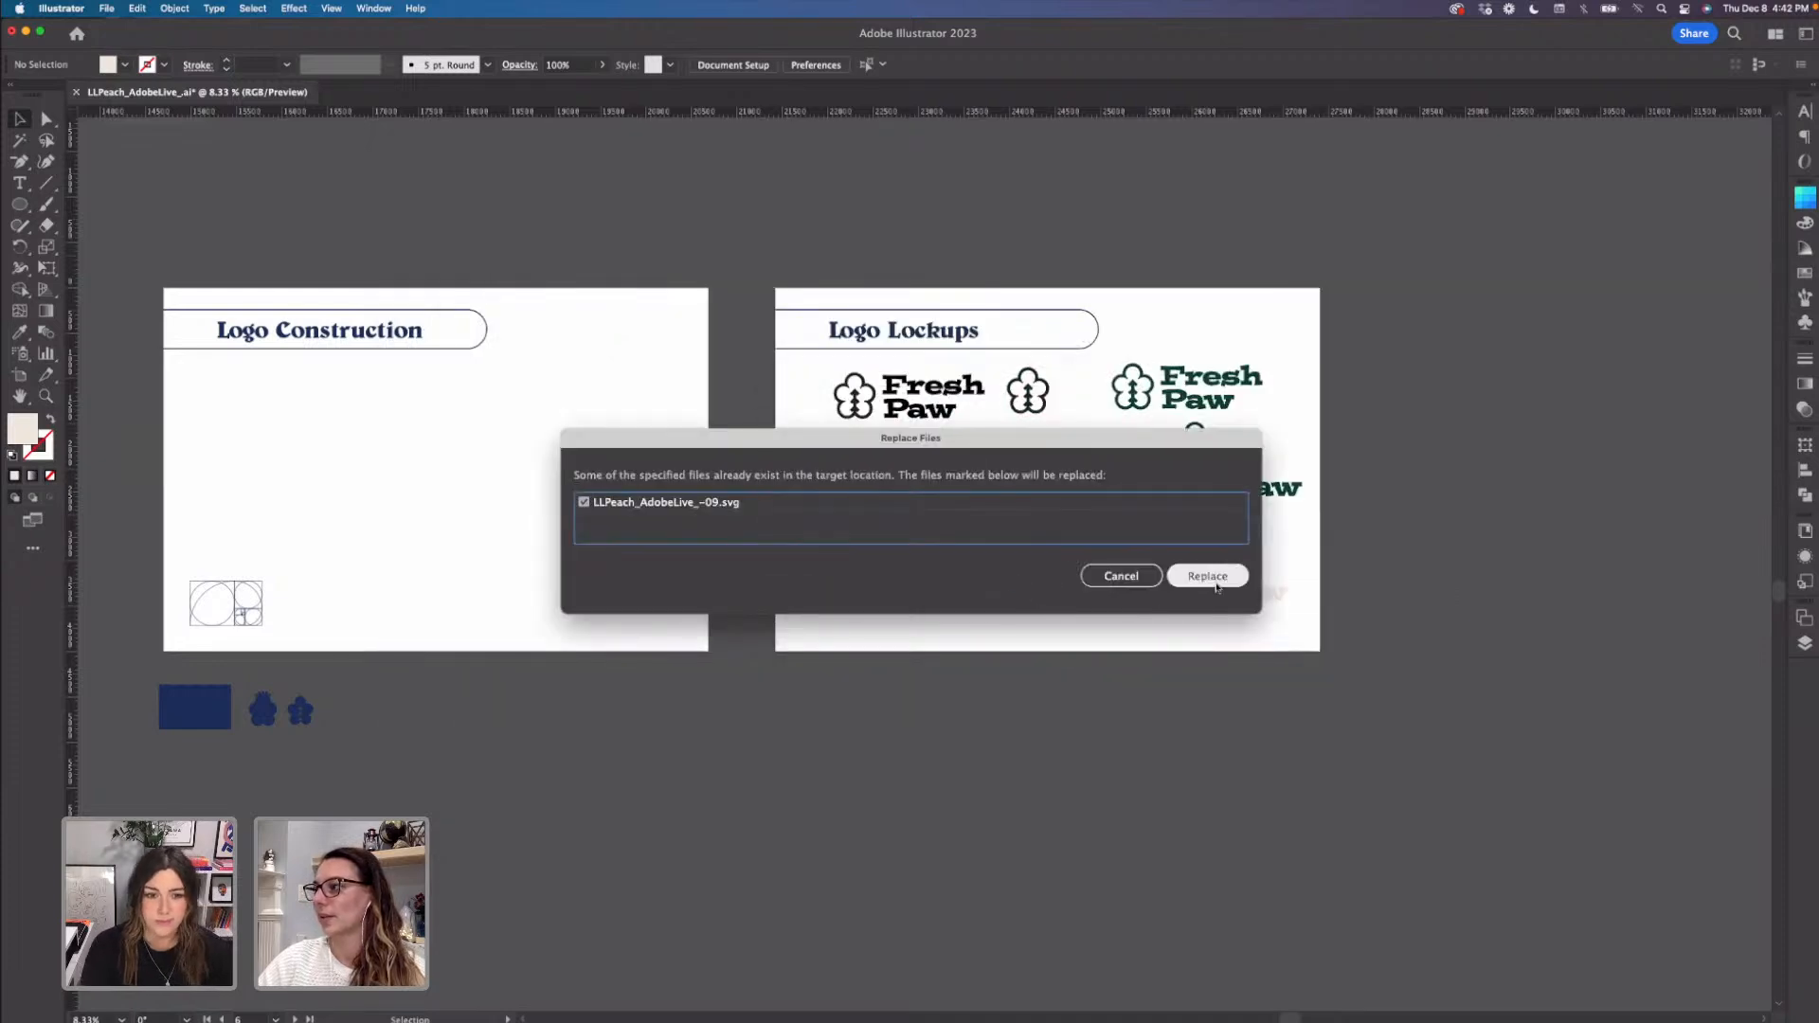
click(1207, 575)
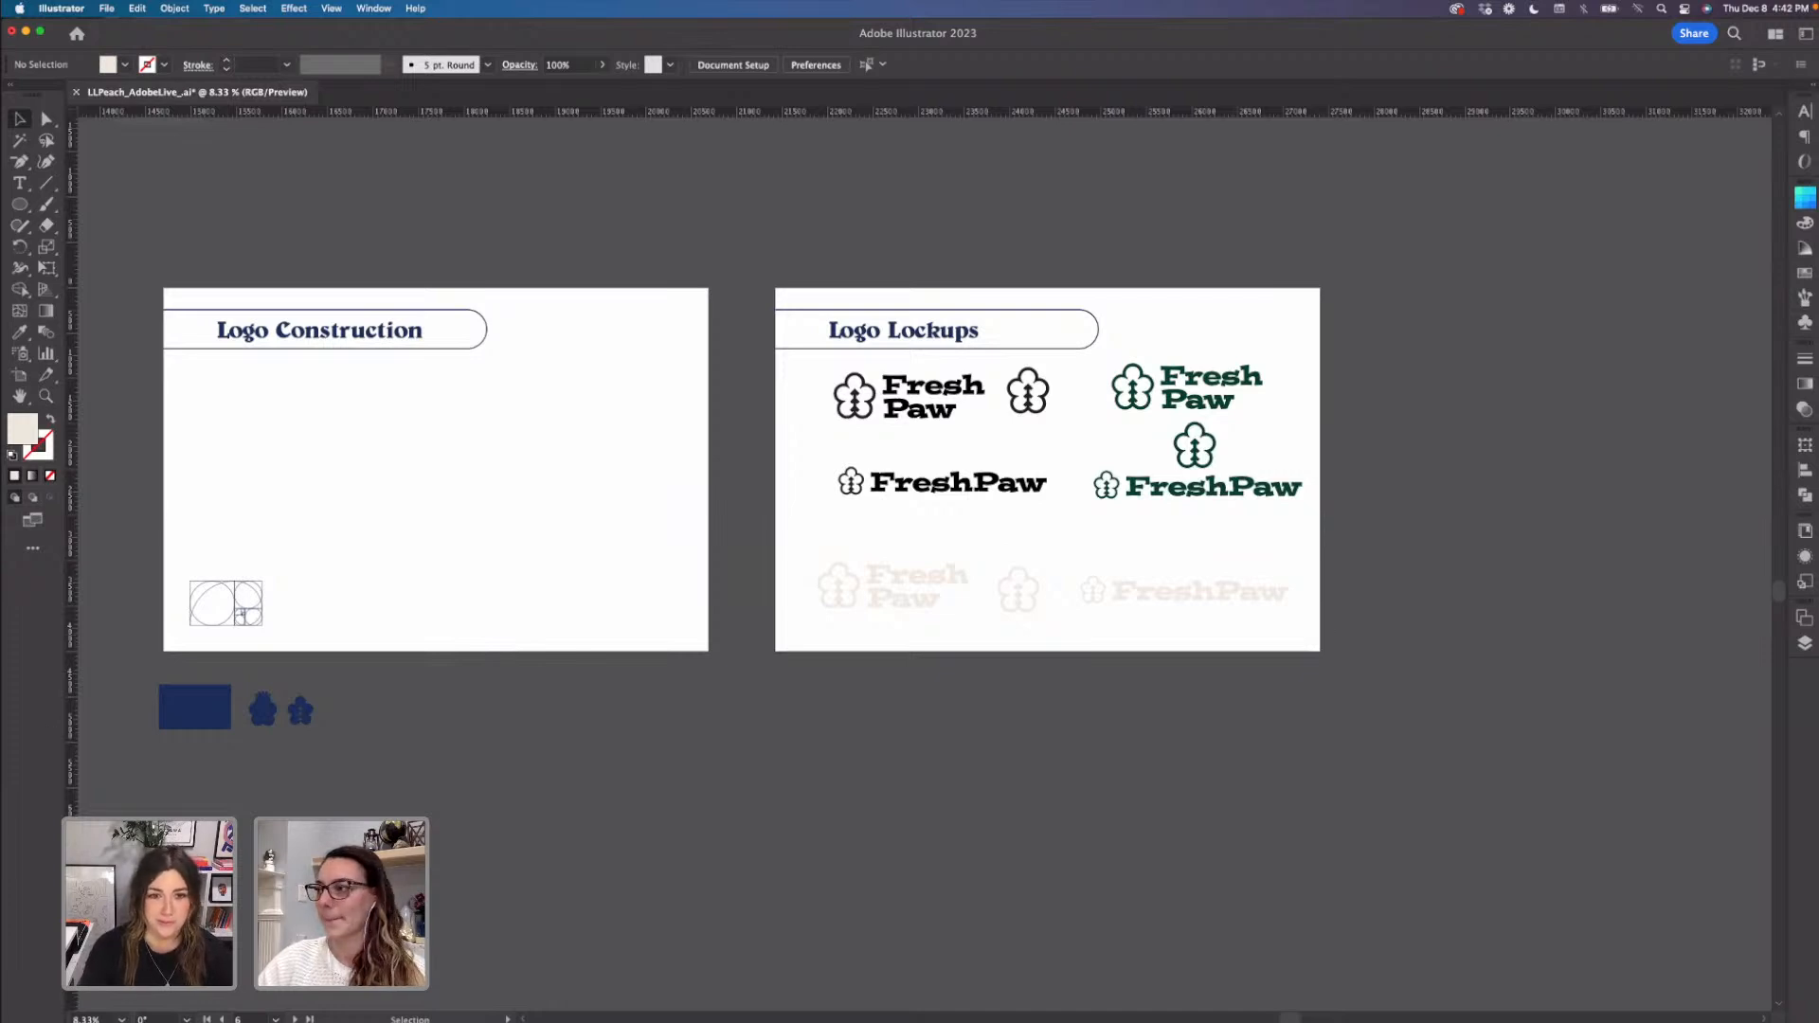
- Switch to InDesign, try pasting the black logo lockups onto the spread's dark green panel, and delete the pasted set
key(super+Tab)
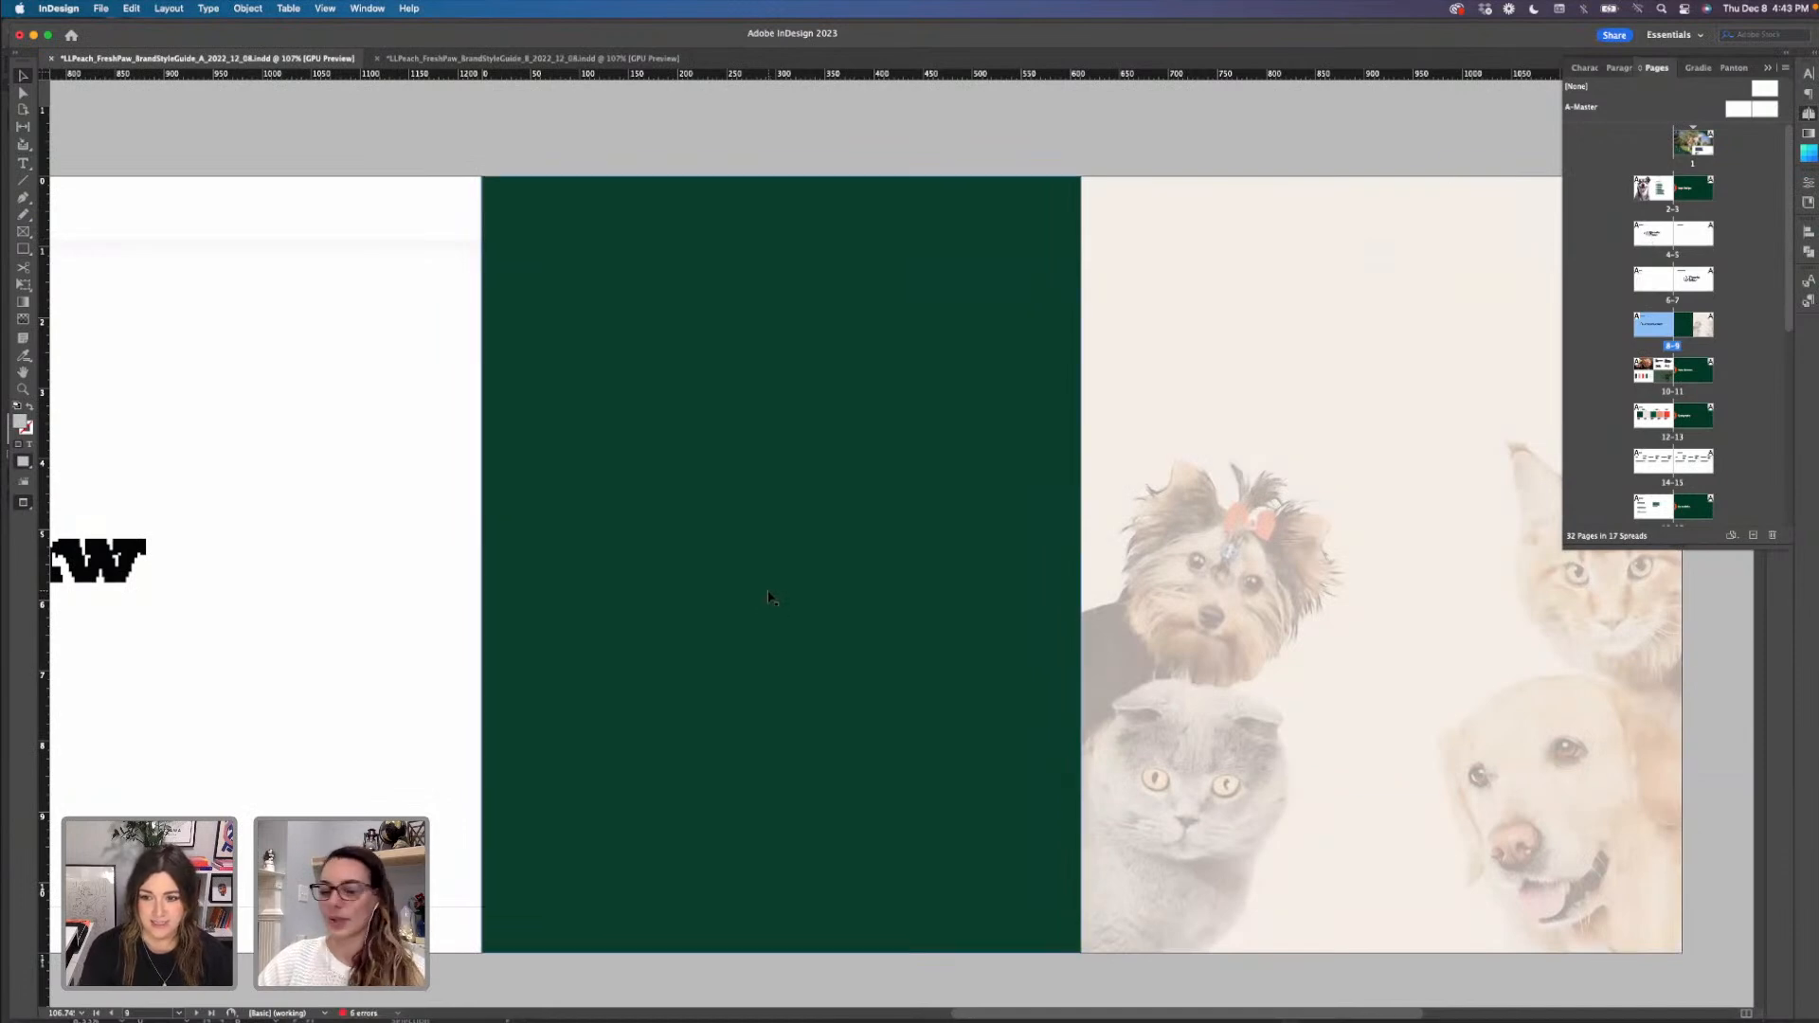
key(super+v)
drag(898, 575, 787, 541)
double_click(790, 542)
key(Delete)
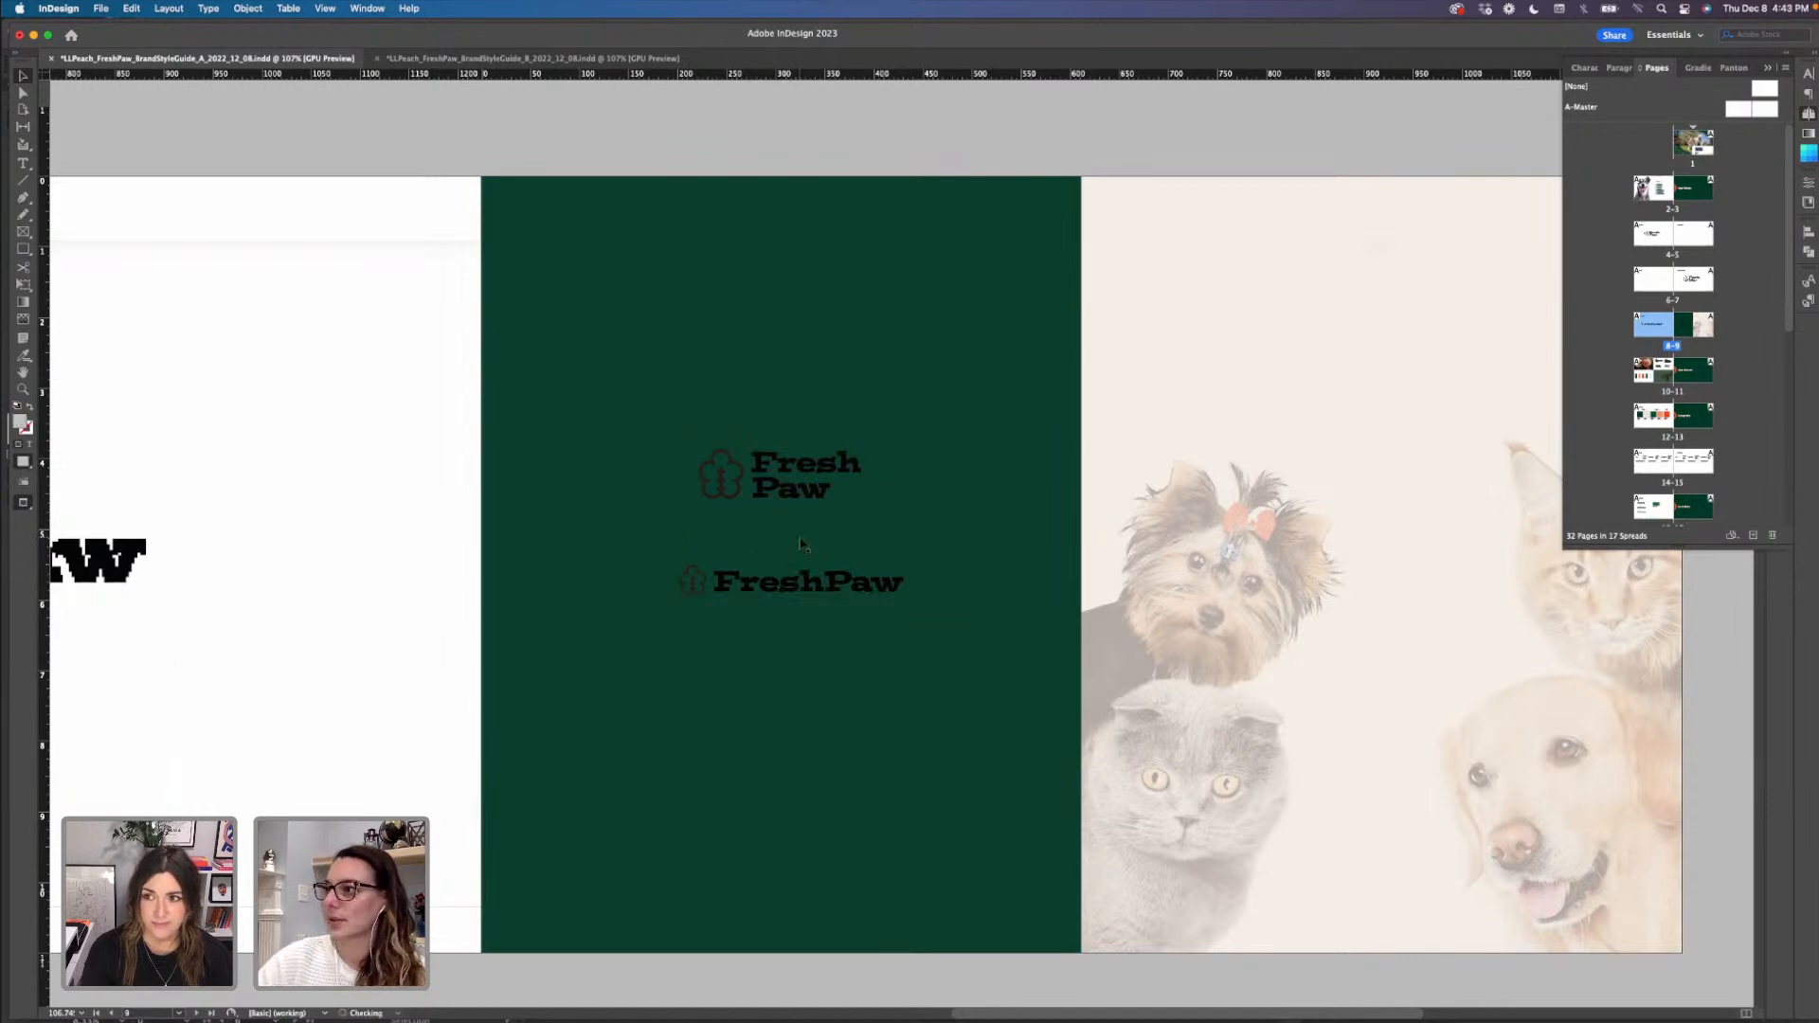
double_click(806, 490)
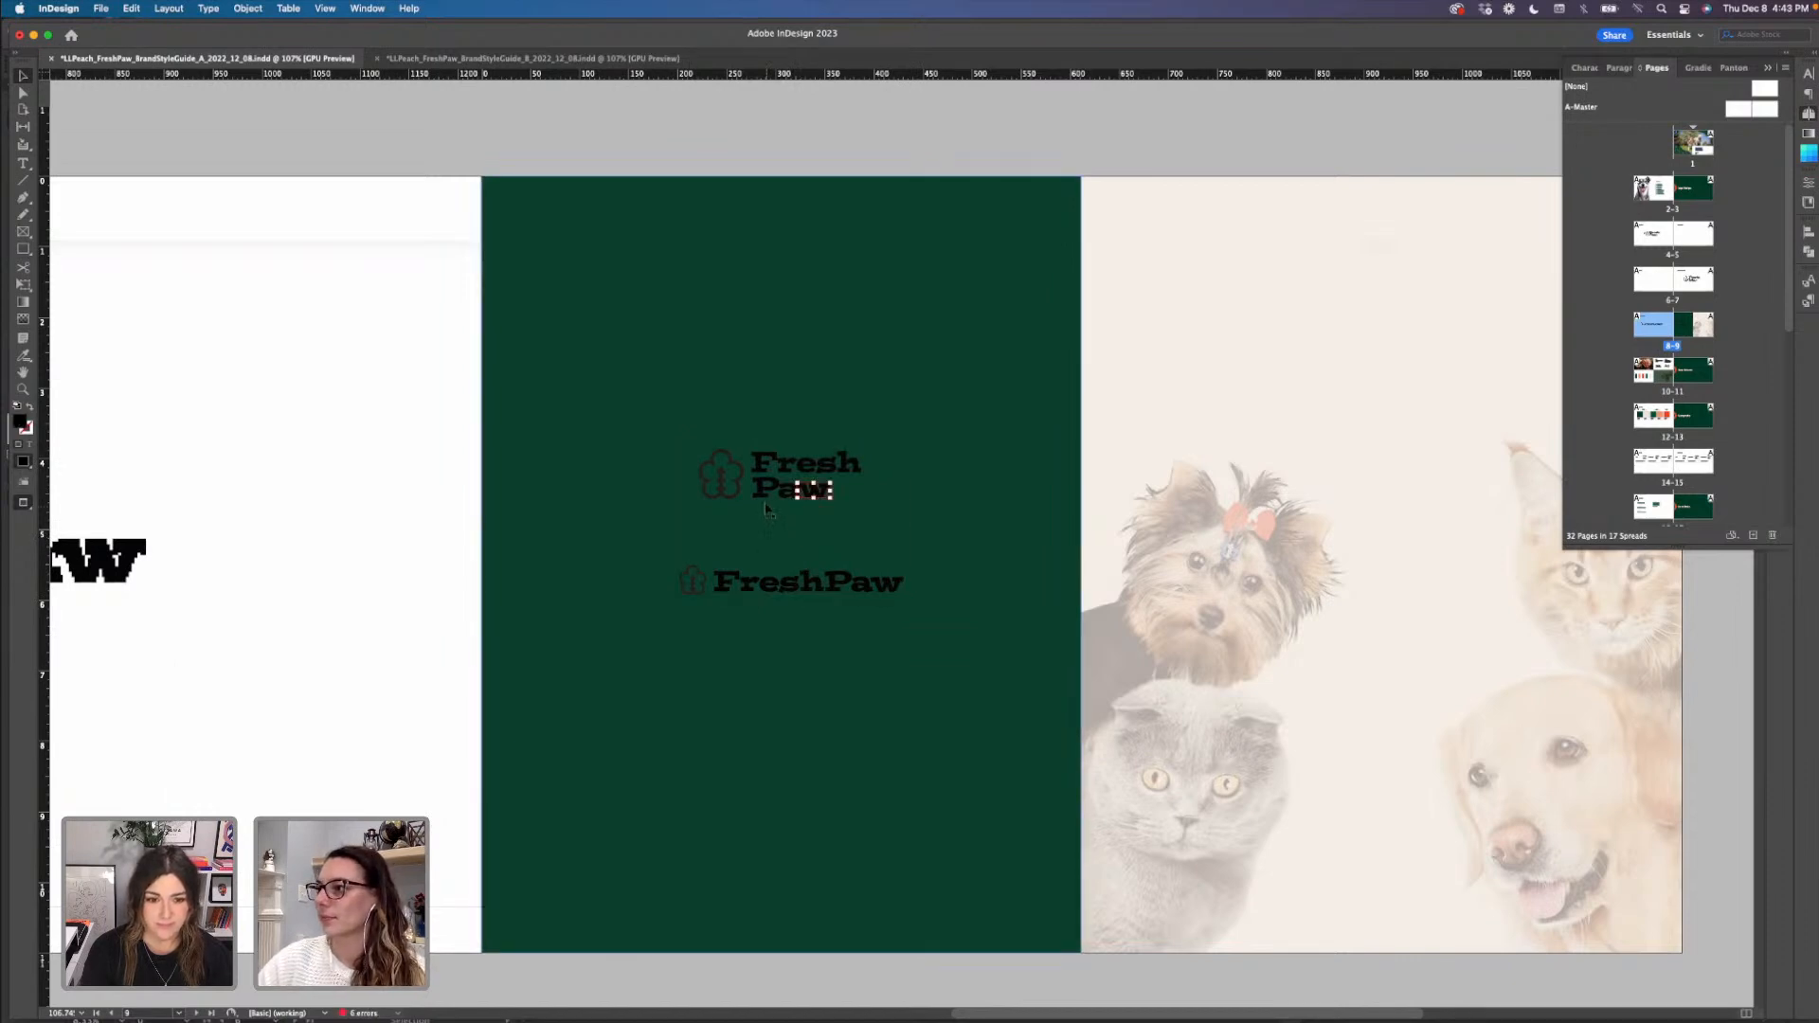
click(823, 554)
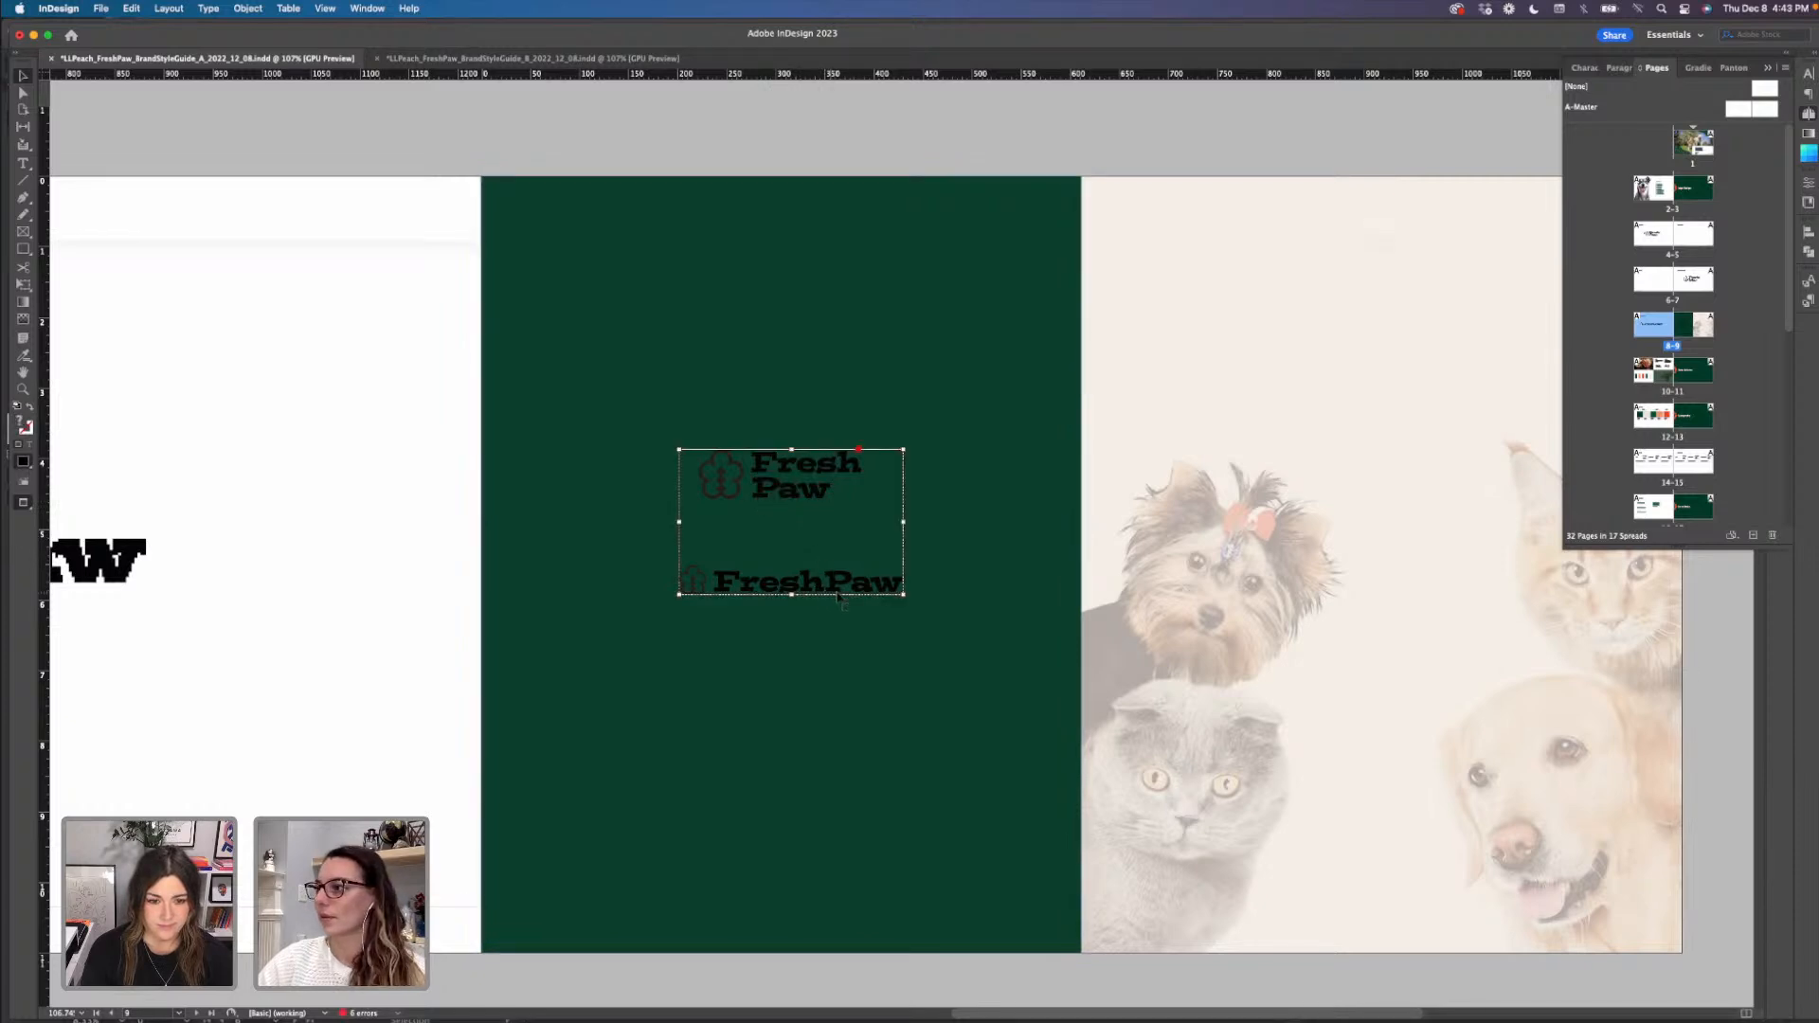
click(625, 590)
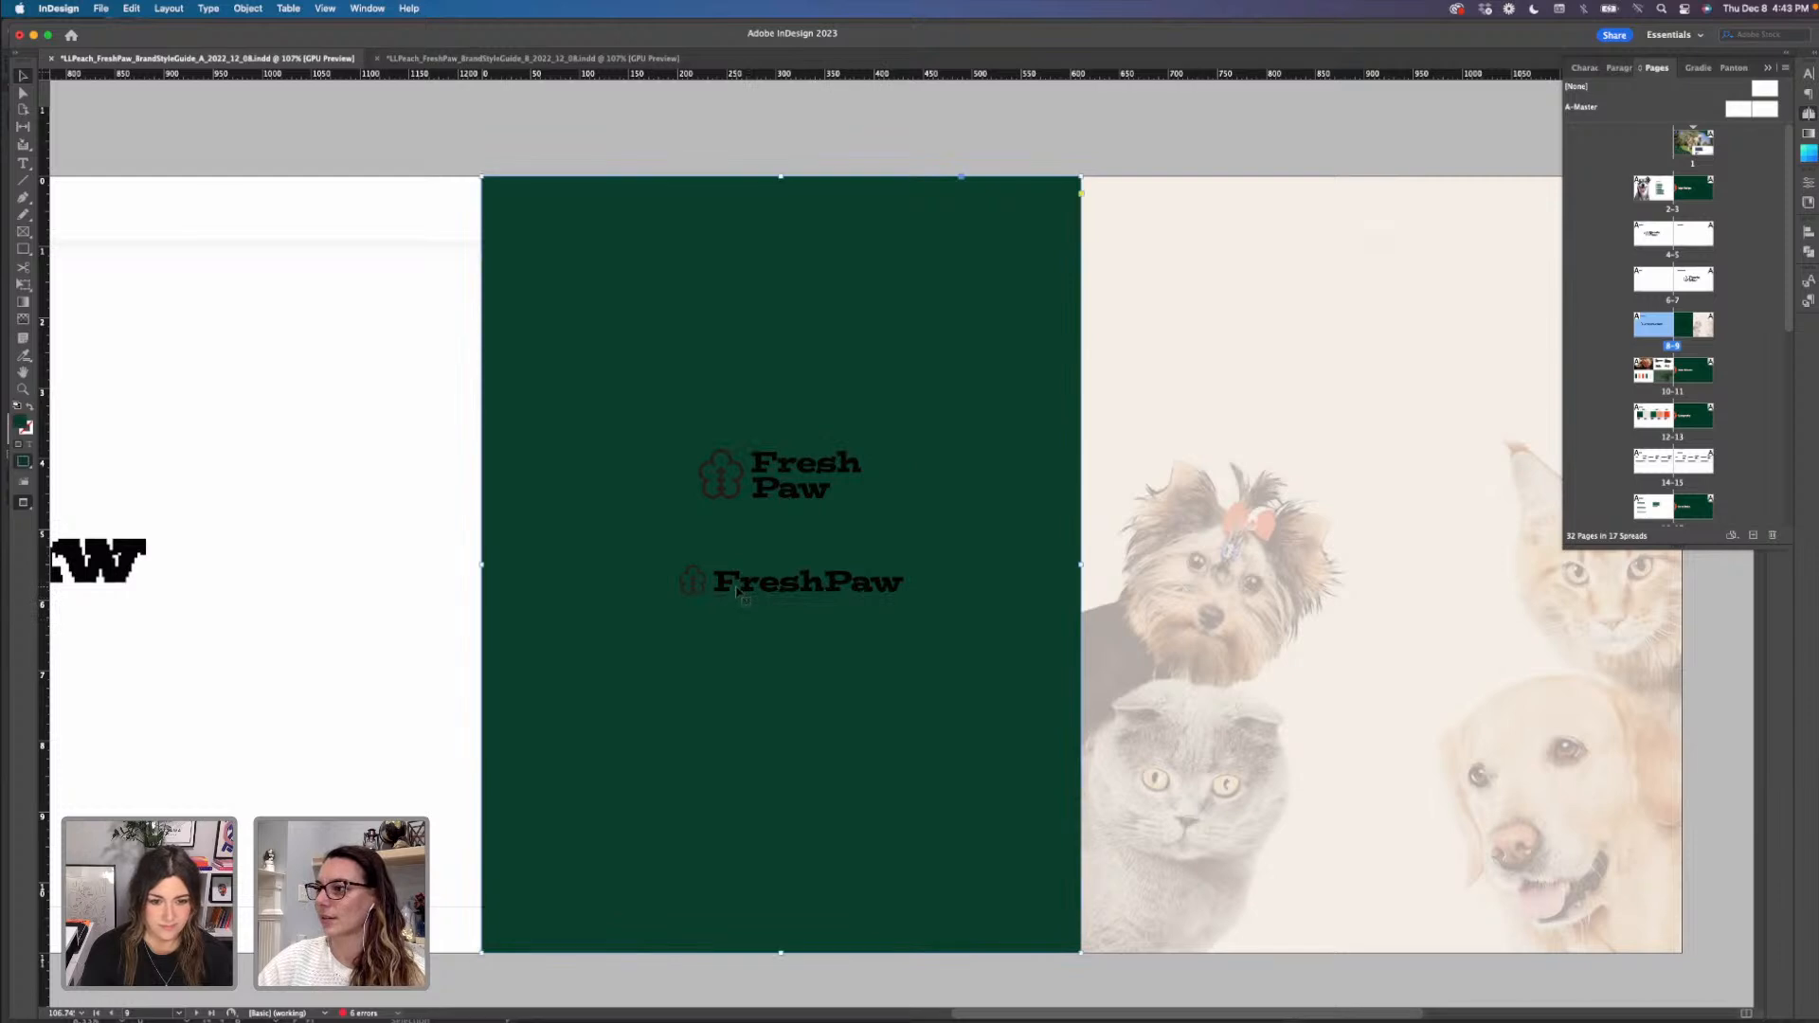
click(766, 495)
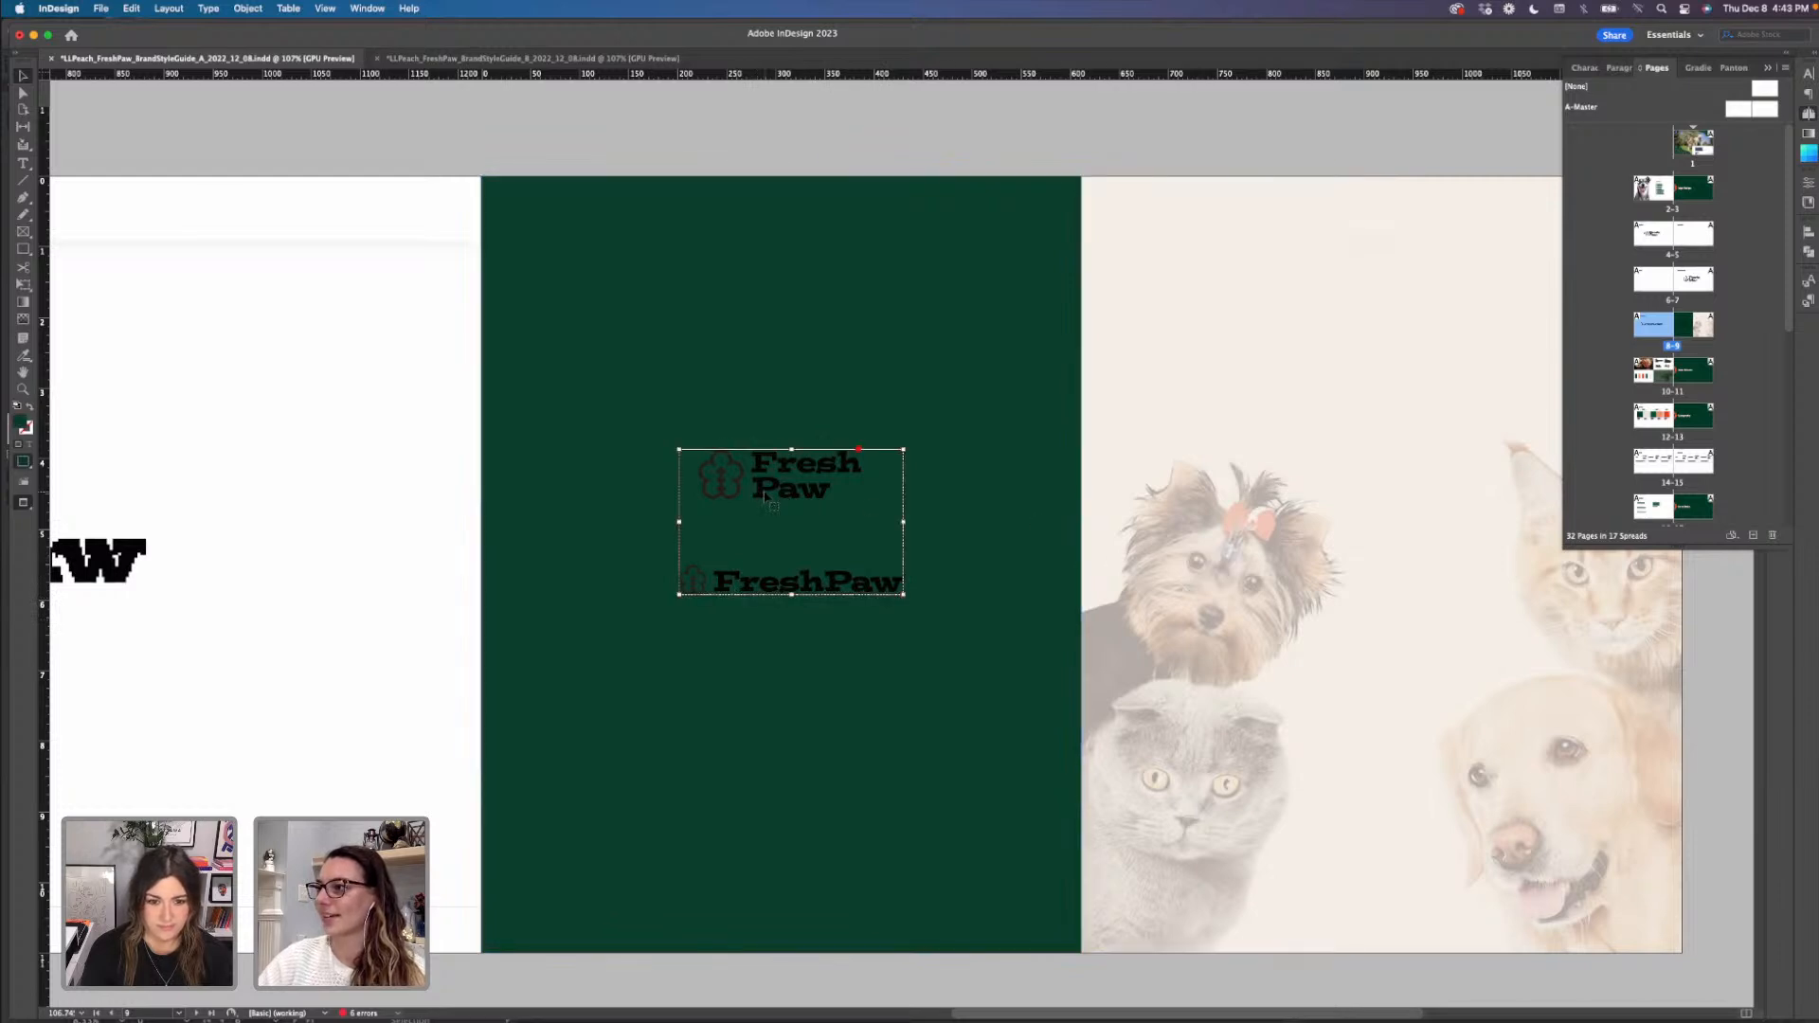
key(Delete)
- Examine the Secondary Logo page and its logo frame with the frame edges and guides shown
key(super+1)
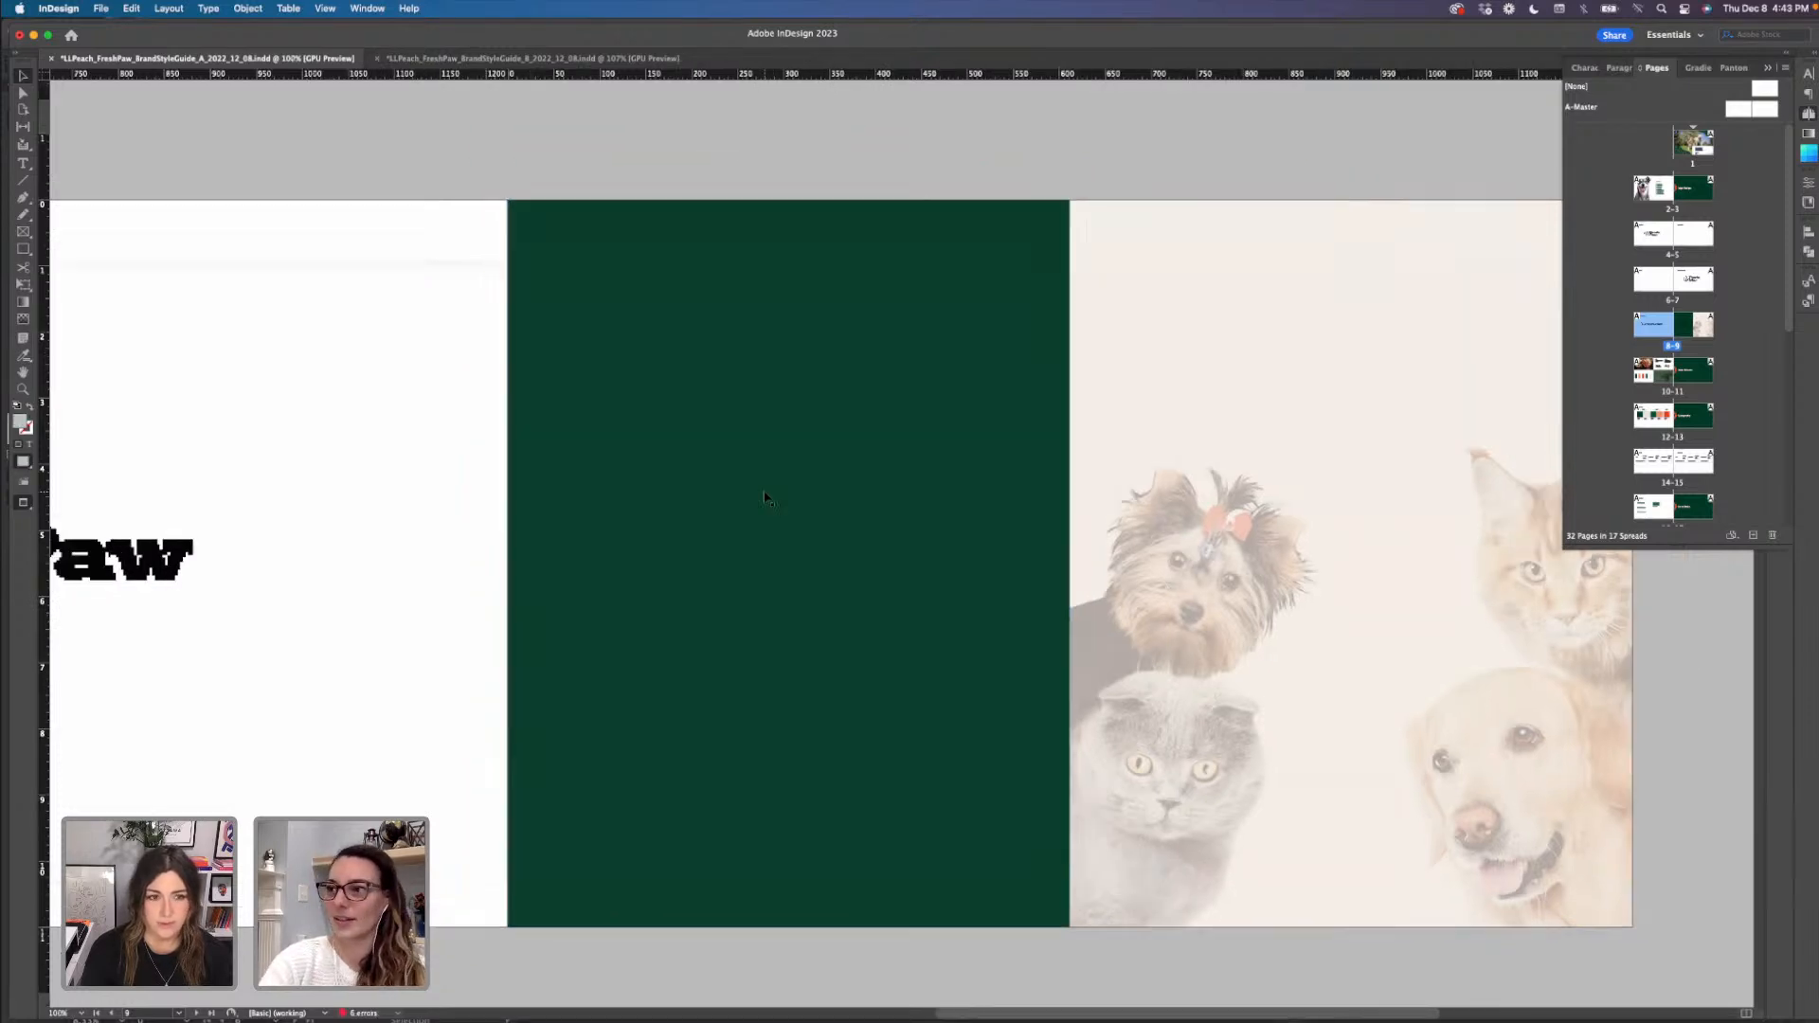
key(super+minus)
scroll(512, 622, left, 5)
scroll(511, 621, up, 1)
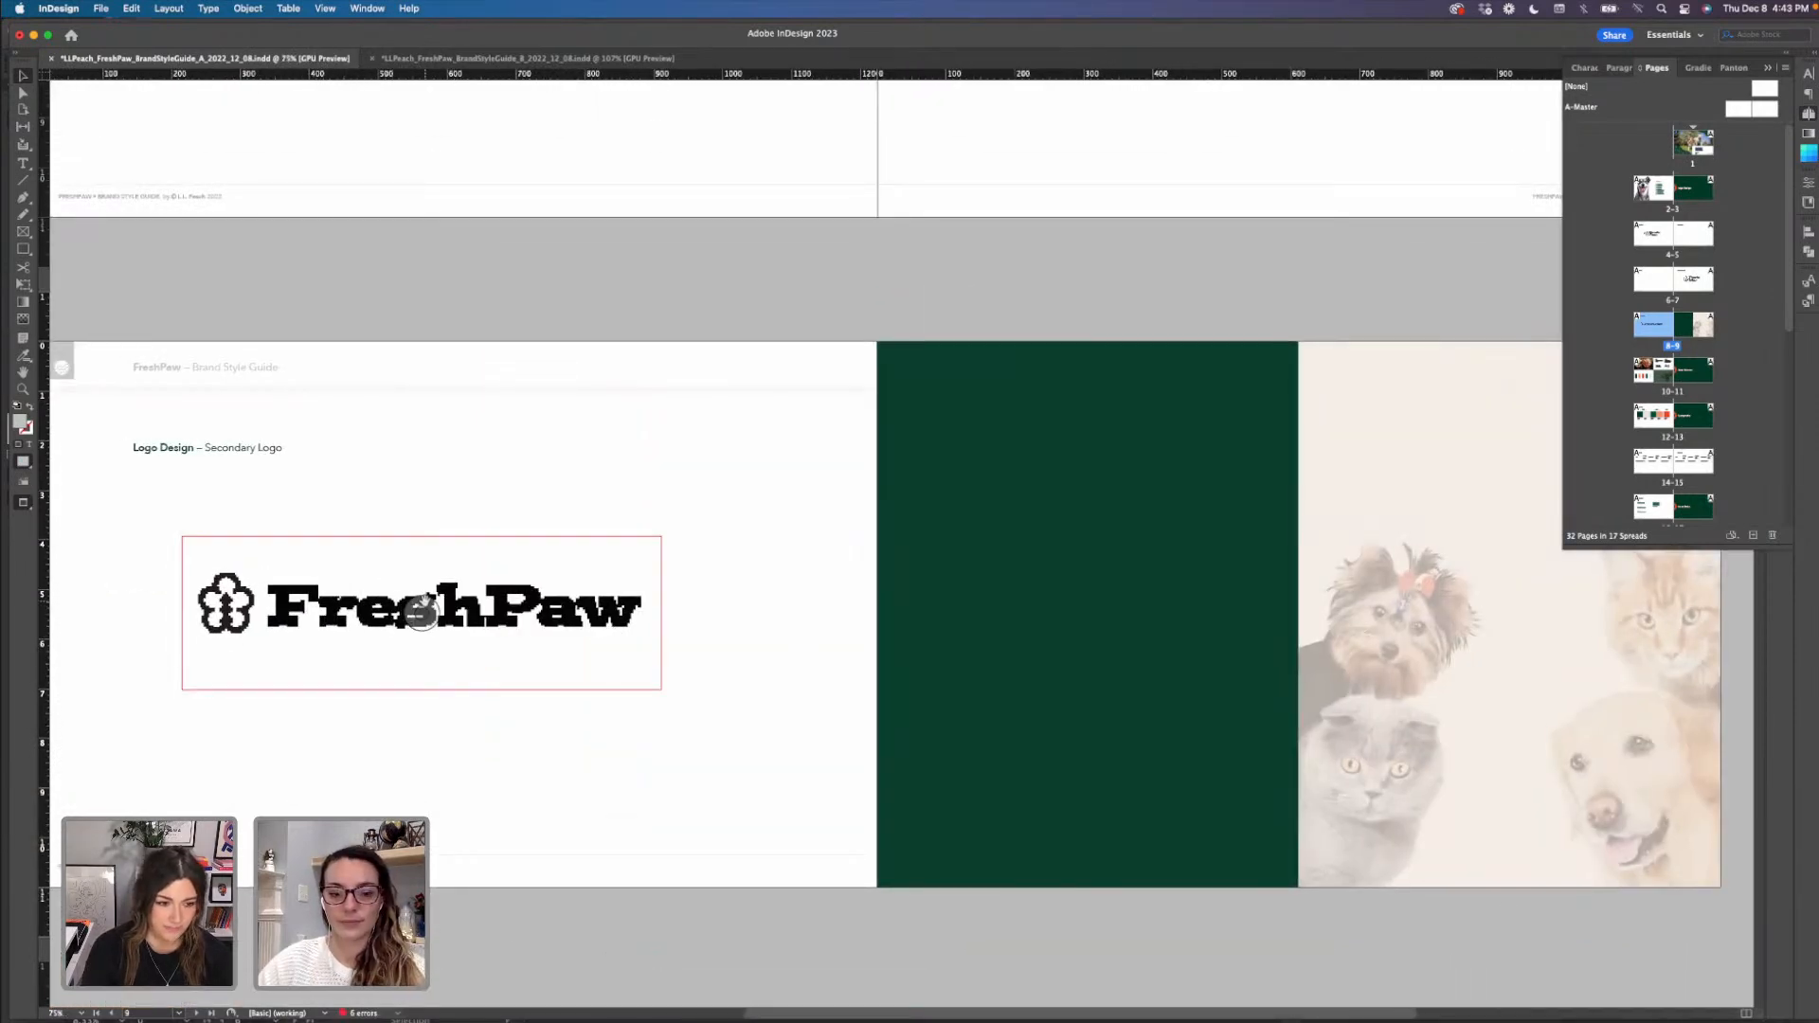
key(w)
click(194, 543)
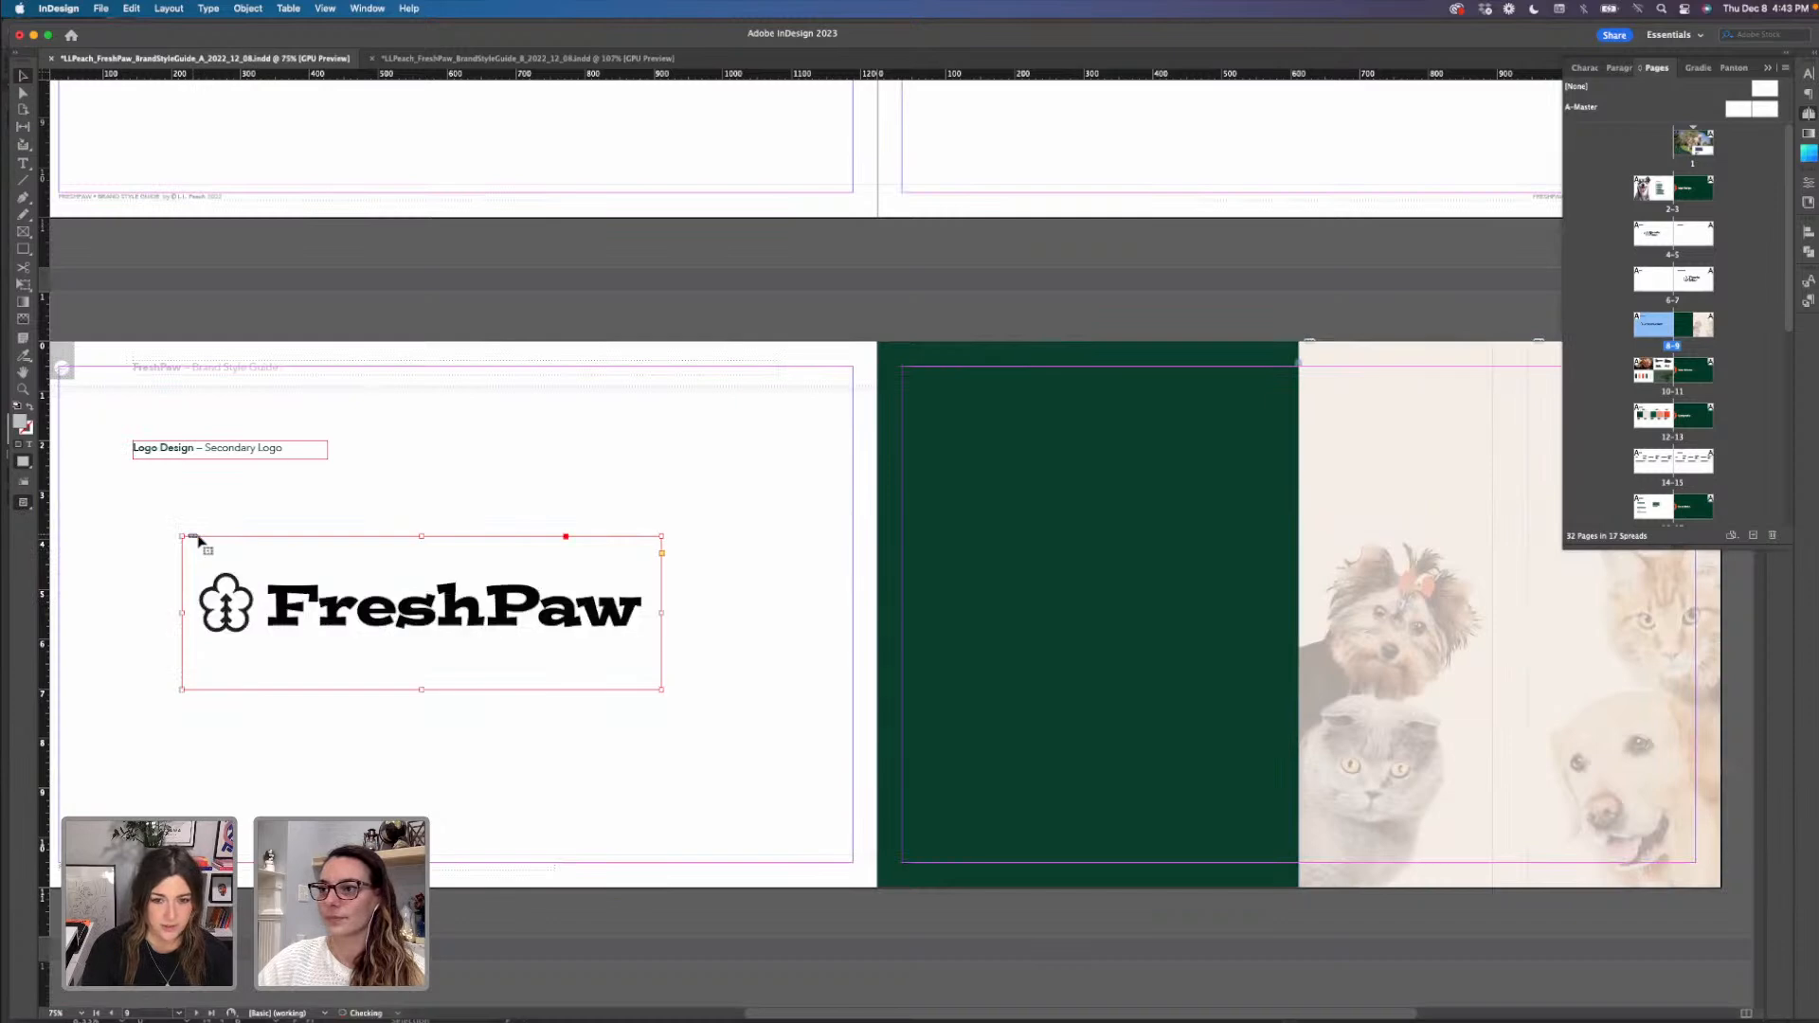
click(440, 492)
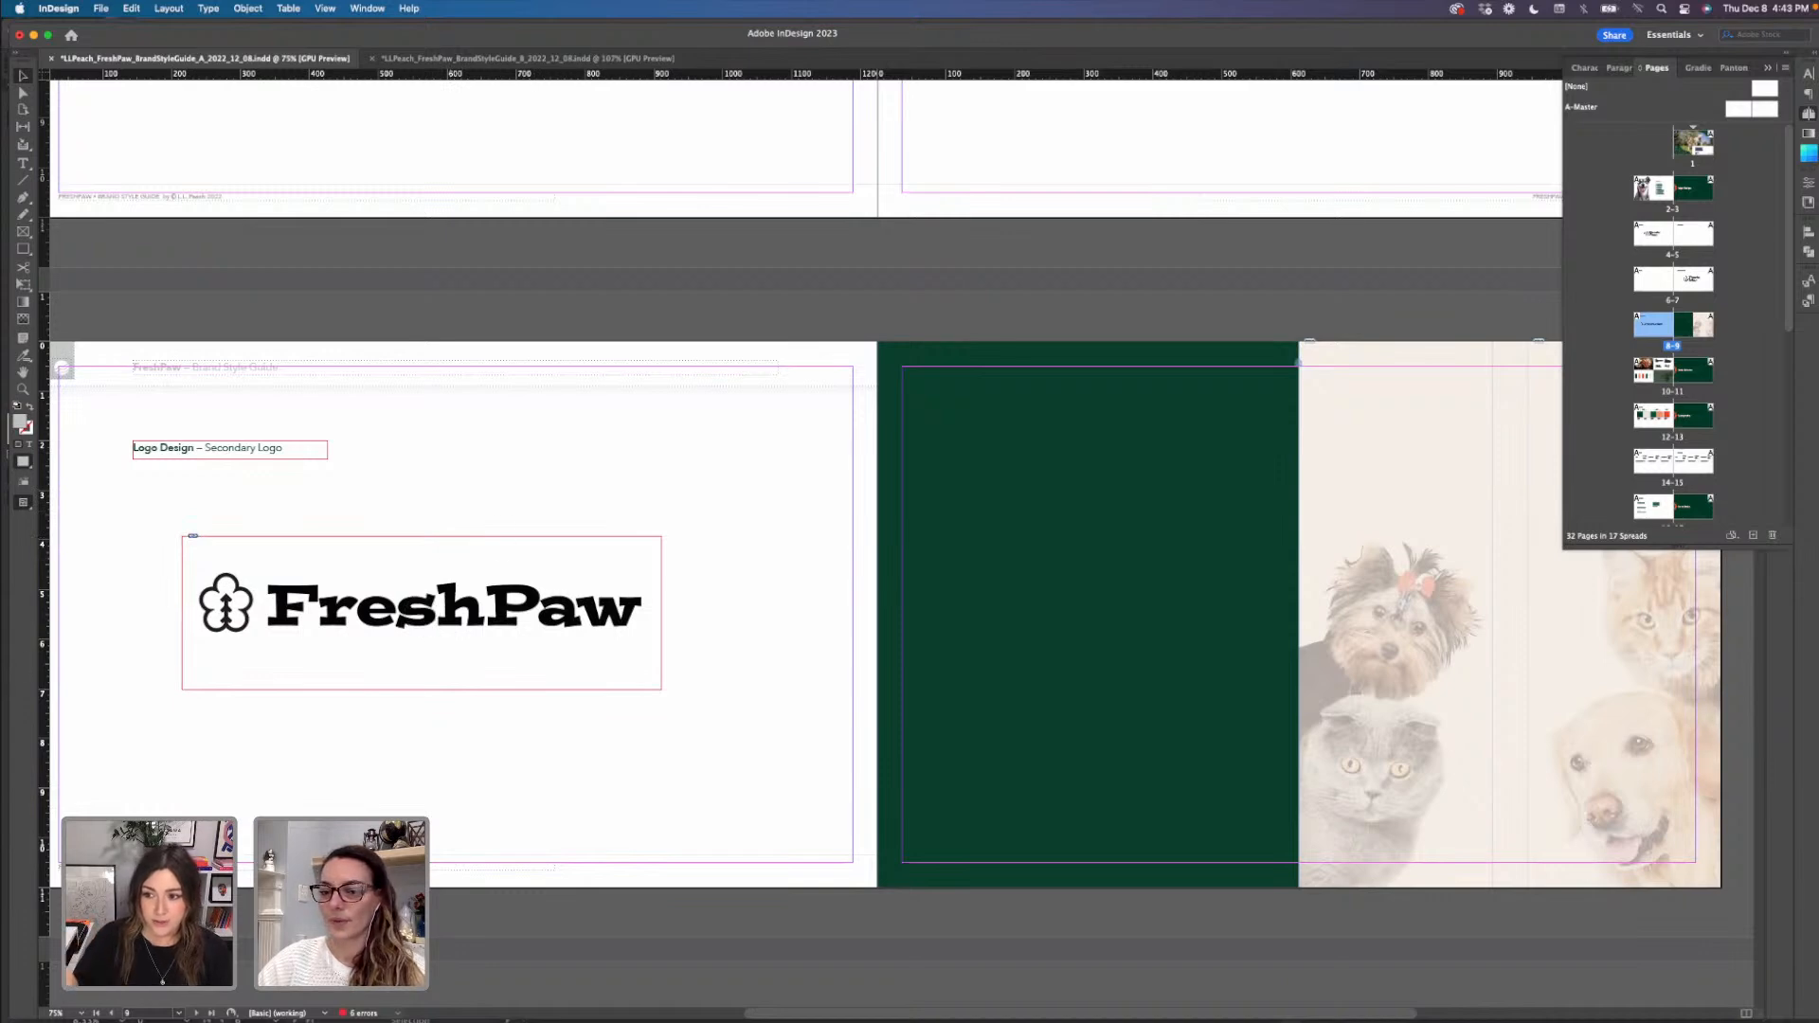
- Switch to Illustrator, close the blank note, and move the Illustrator window down to uncover the InDesign spread behind it
key(super+Tab)
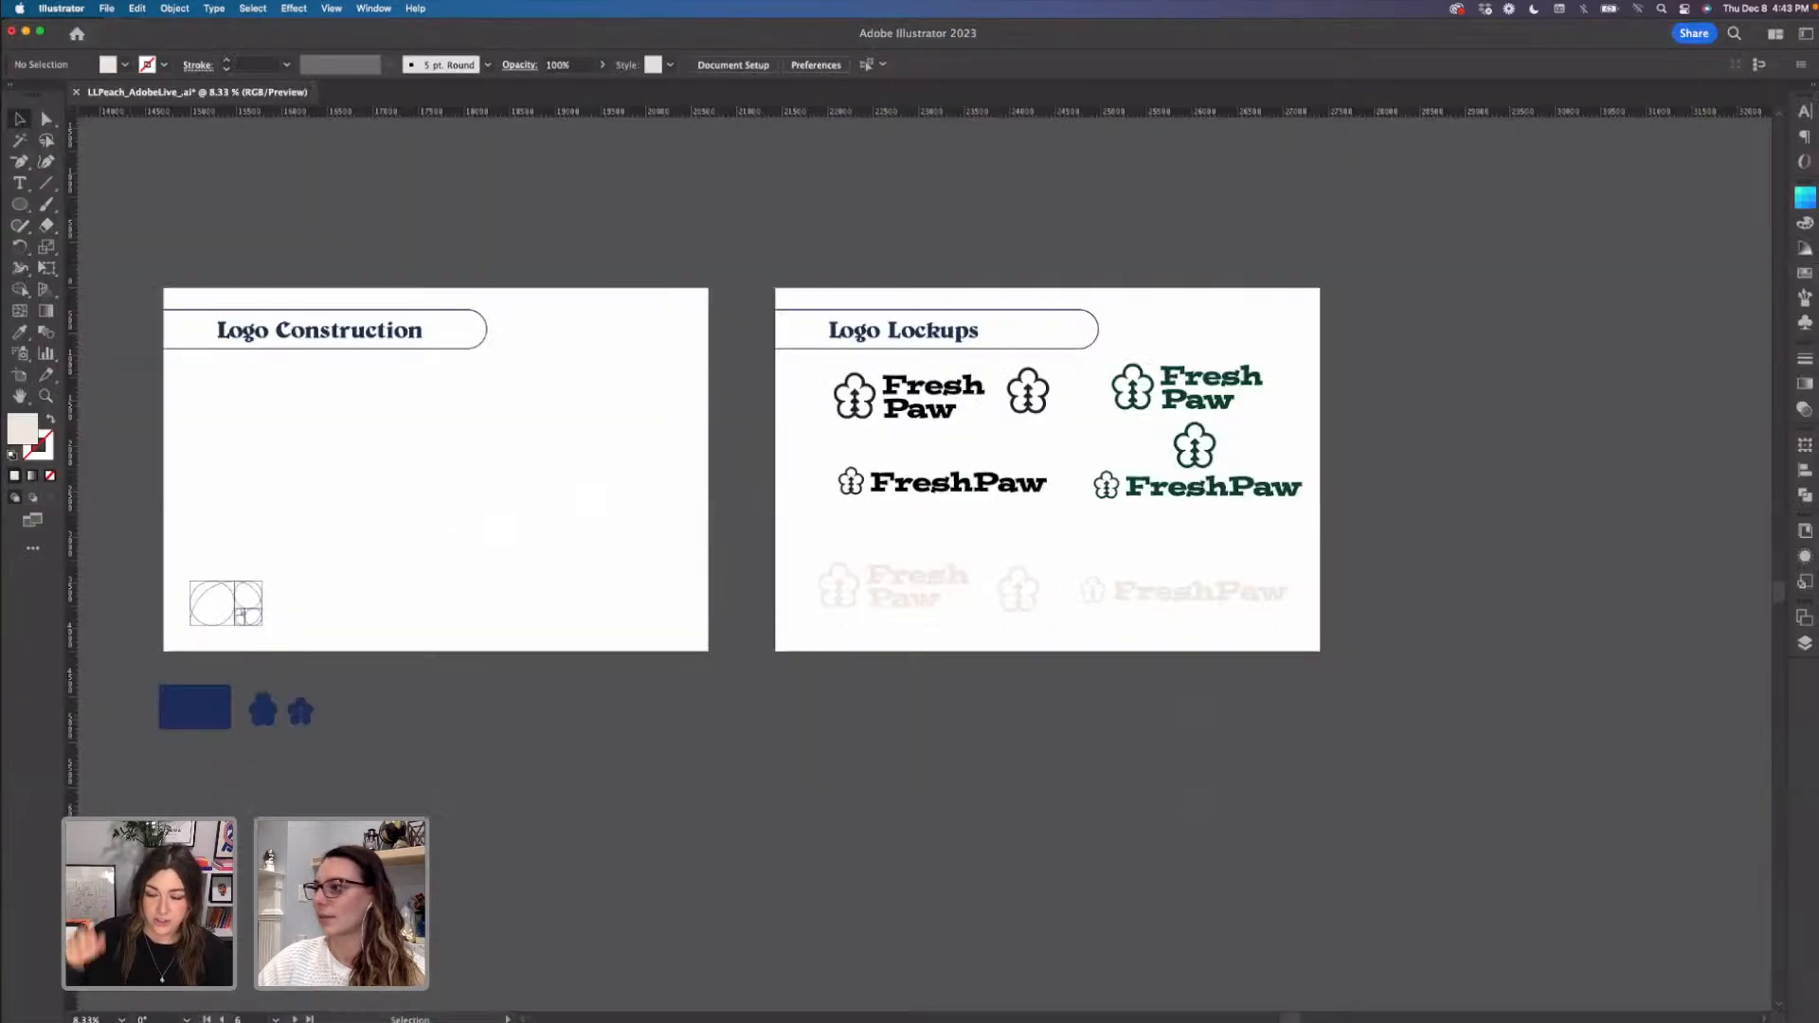
mouse_move(1806, 1005)
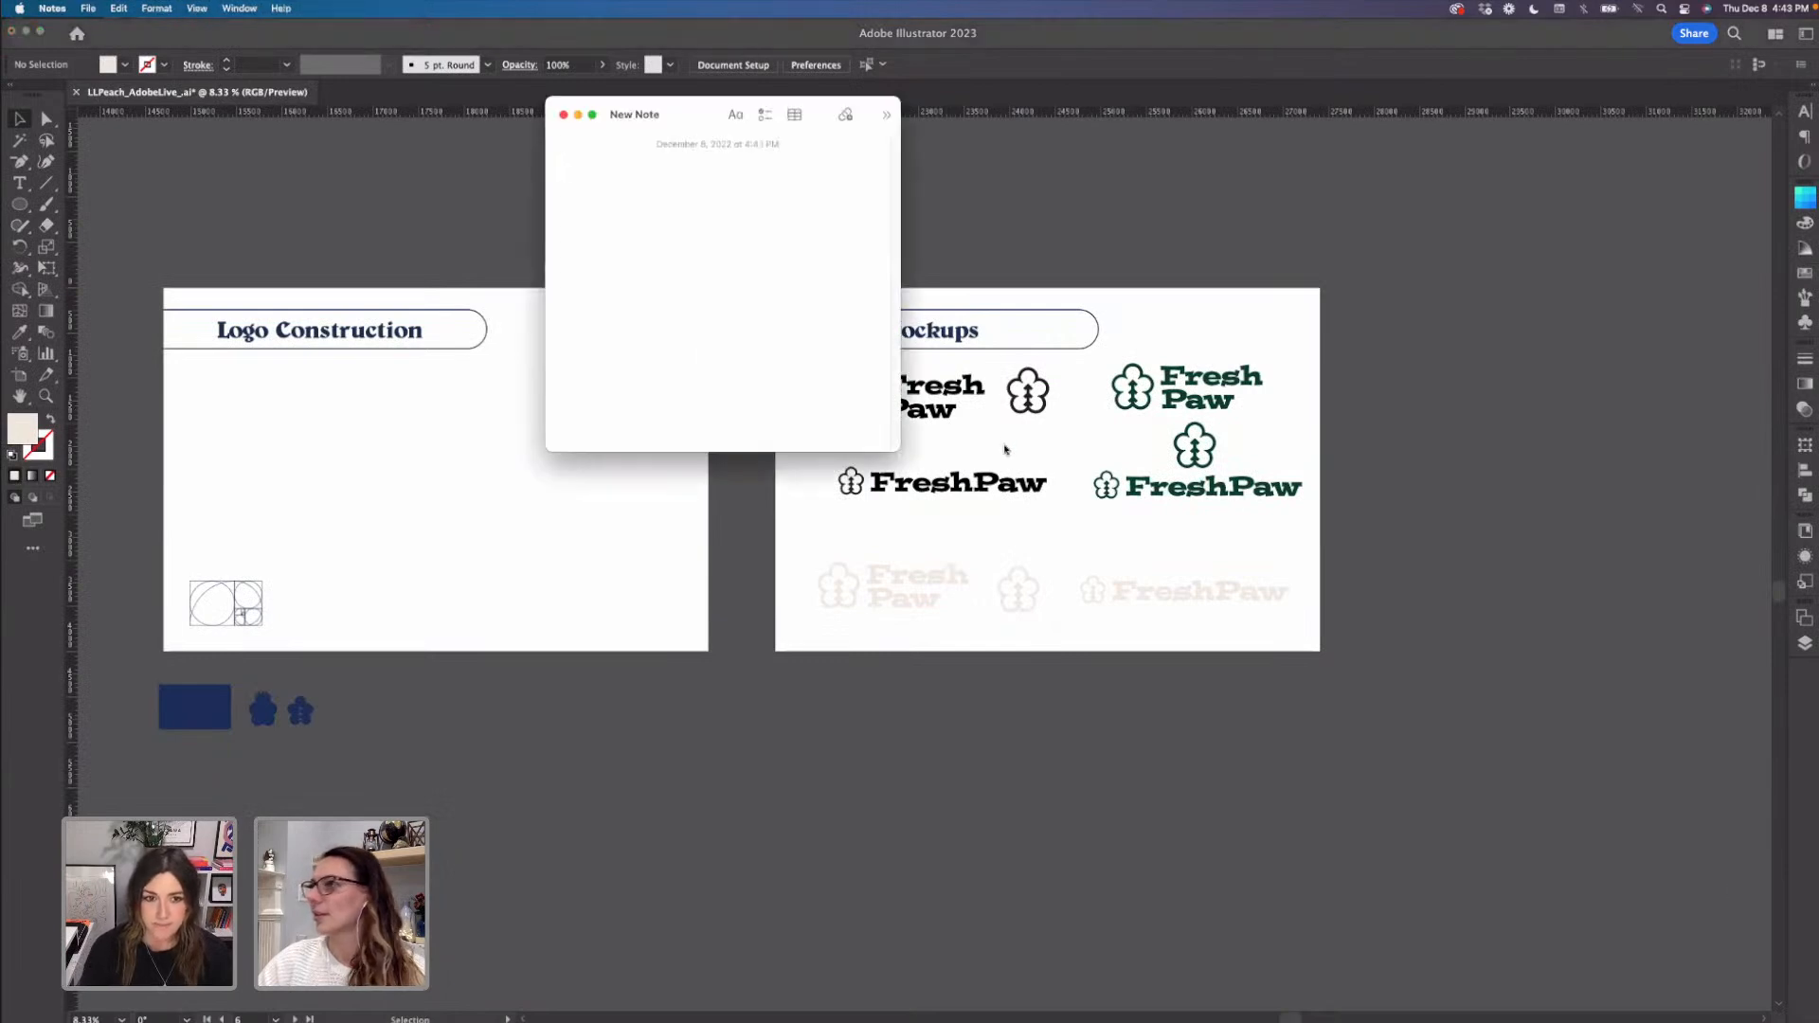
click(564, 115)
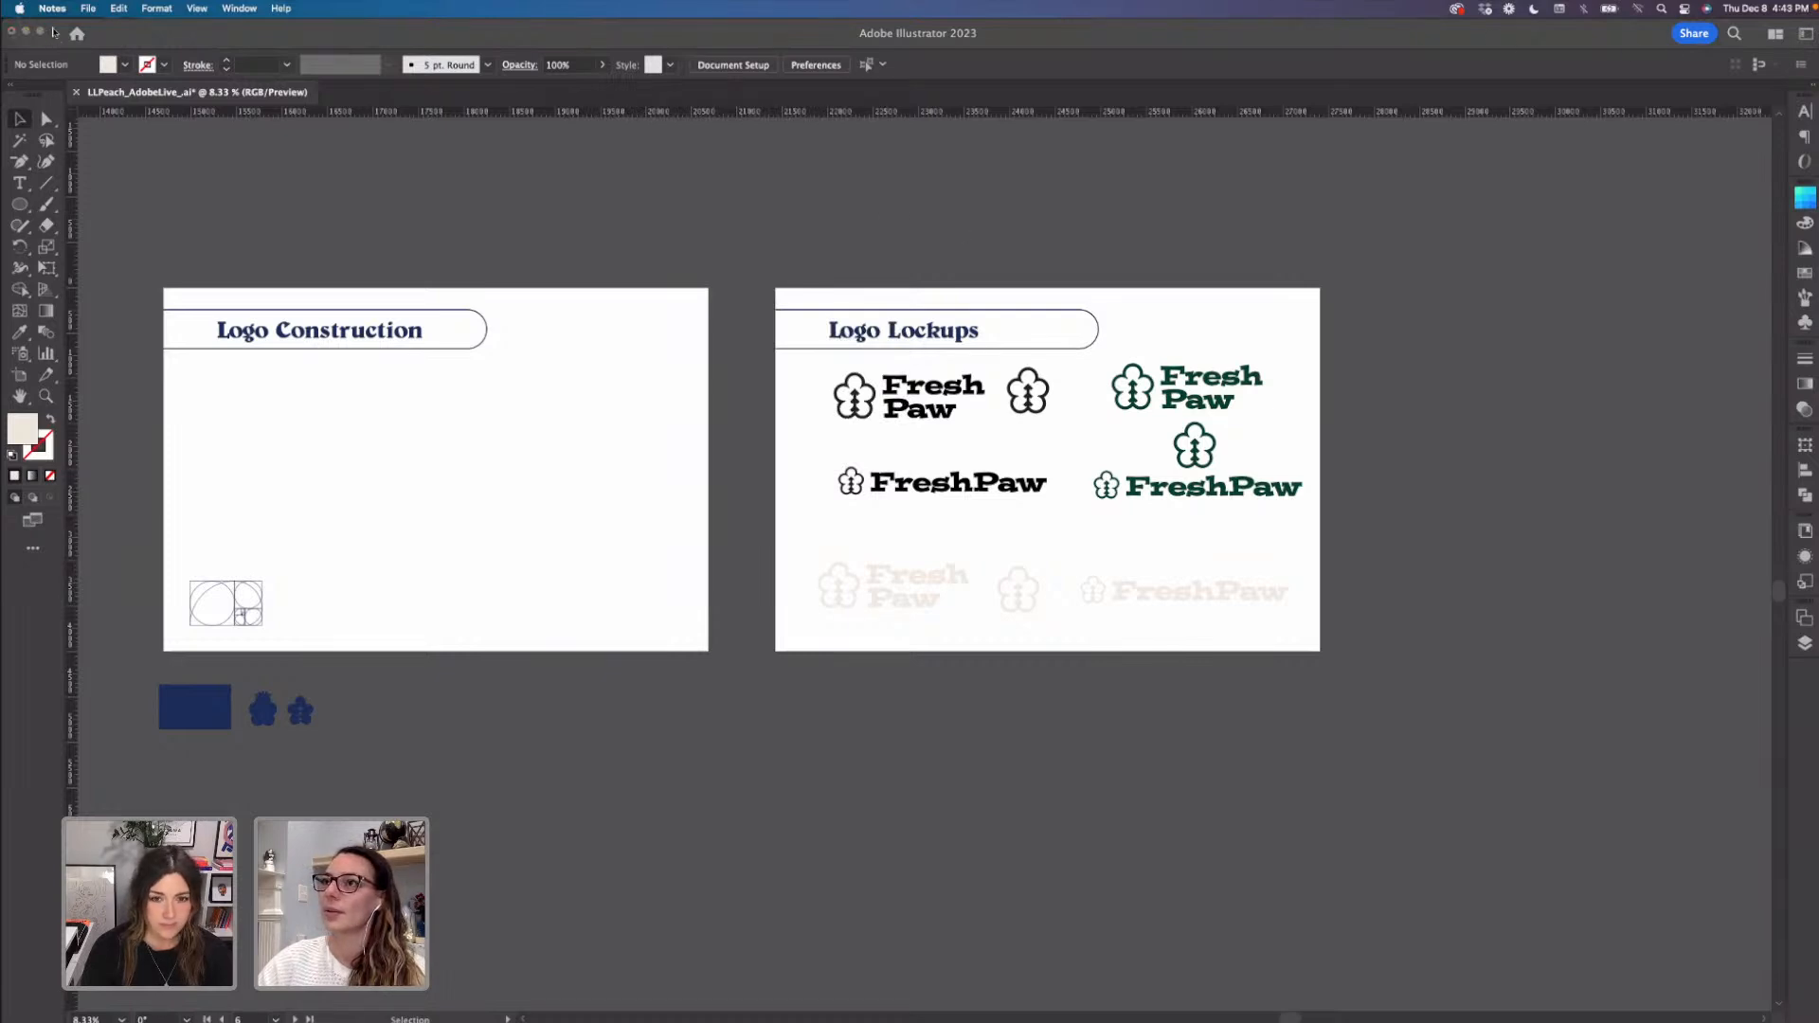
click(180, 55)
drag(176, 39, 197, 68)
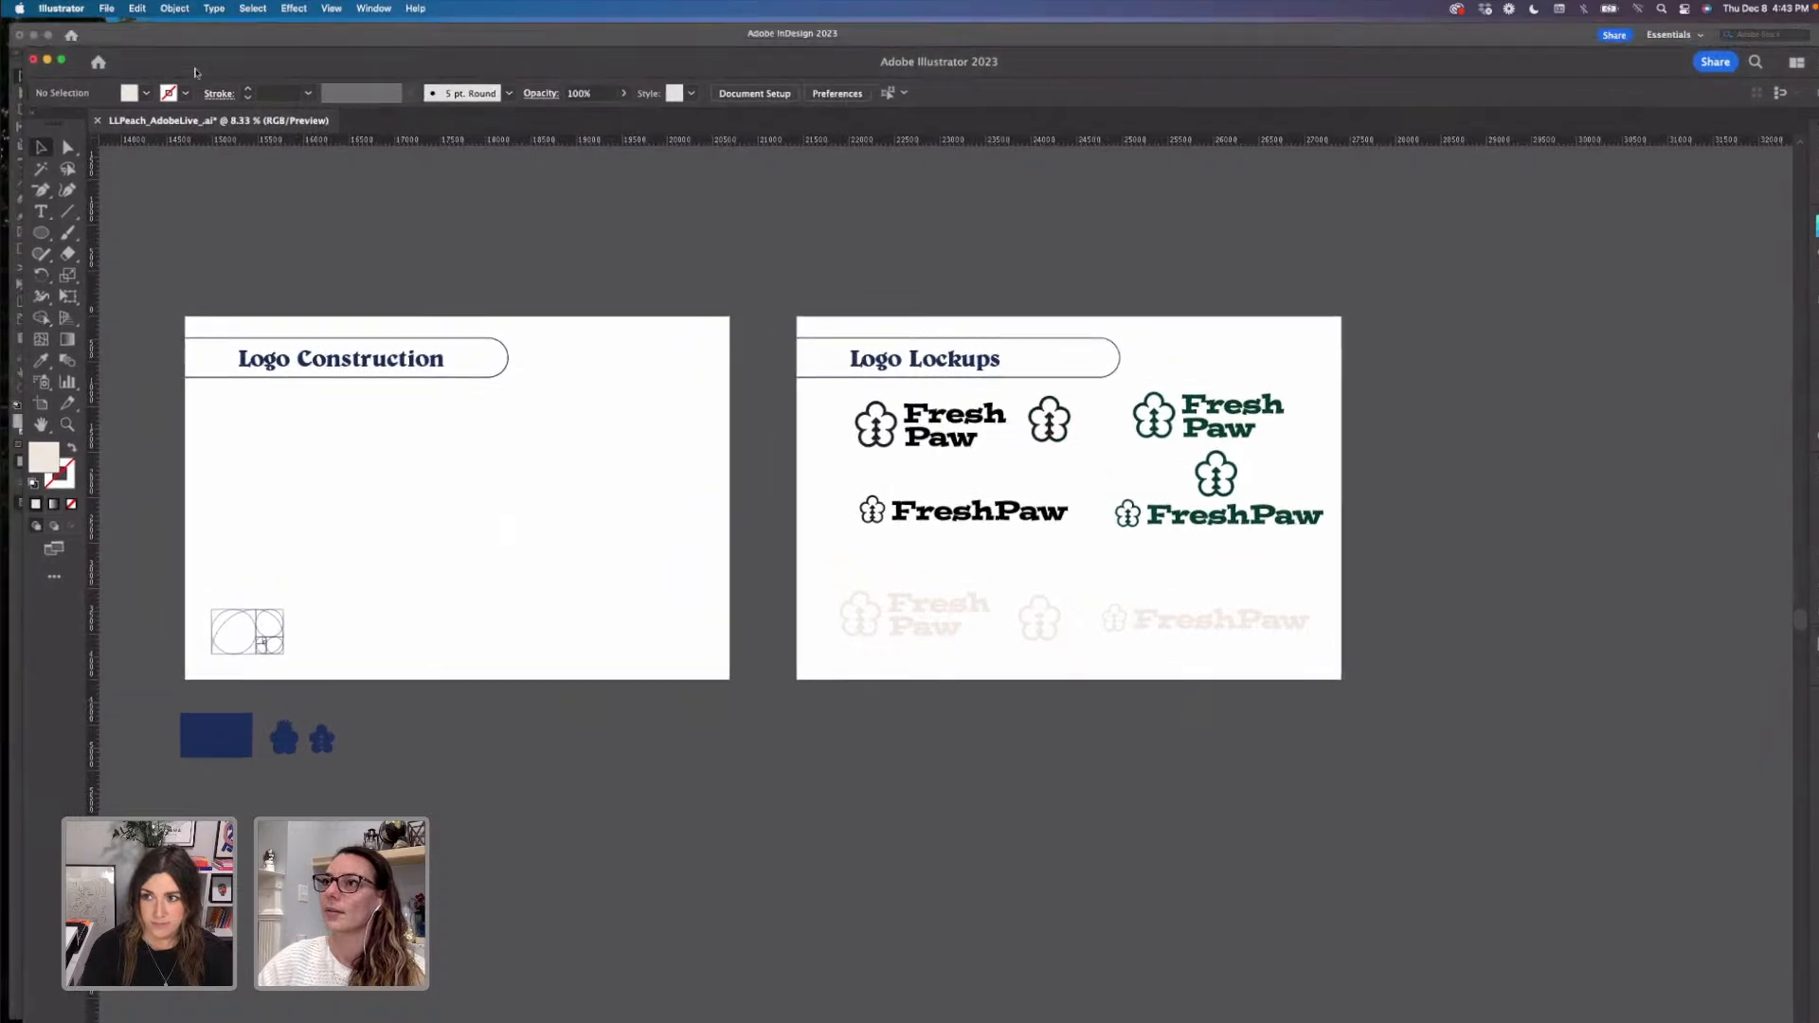
drag(541, 66, 583, 315)
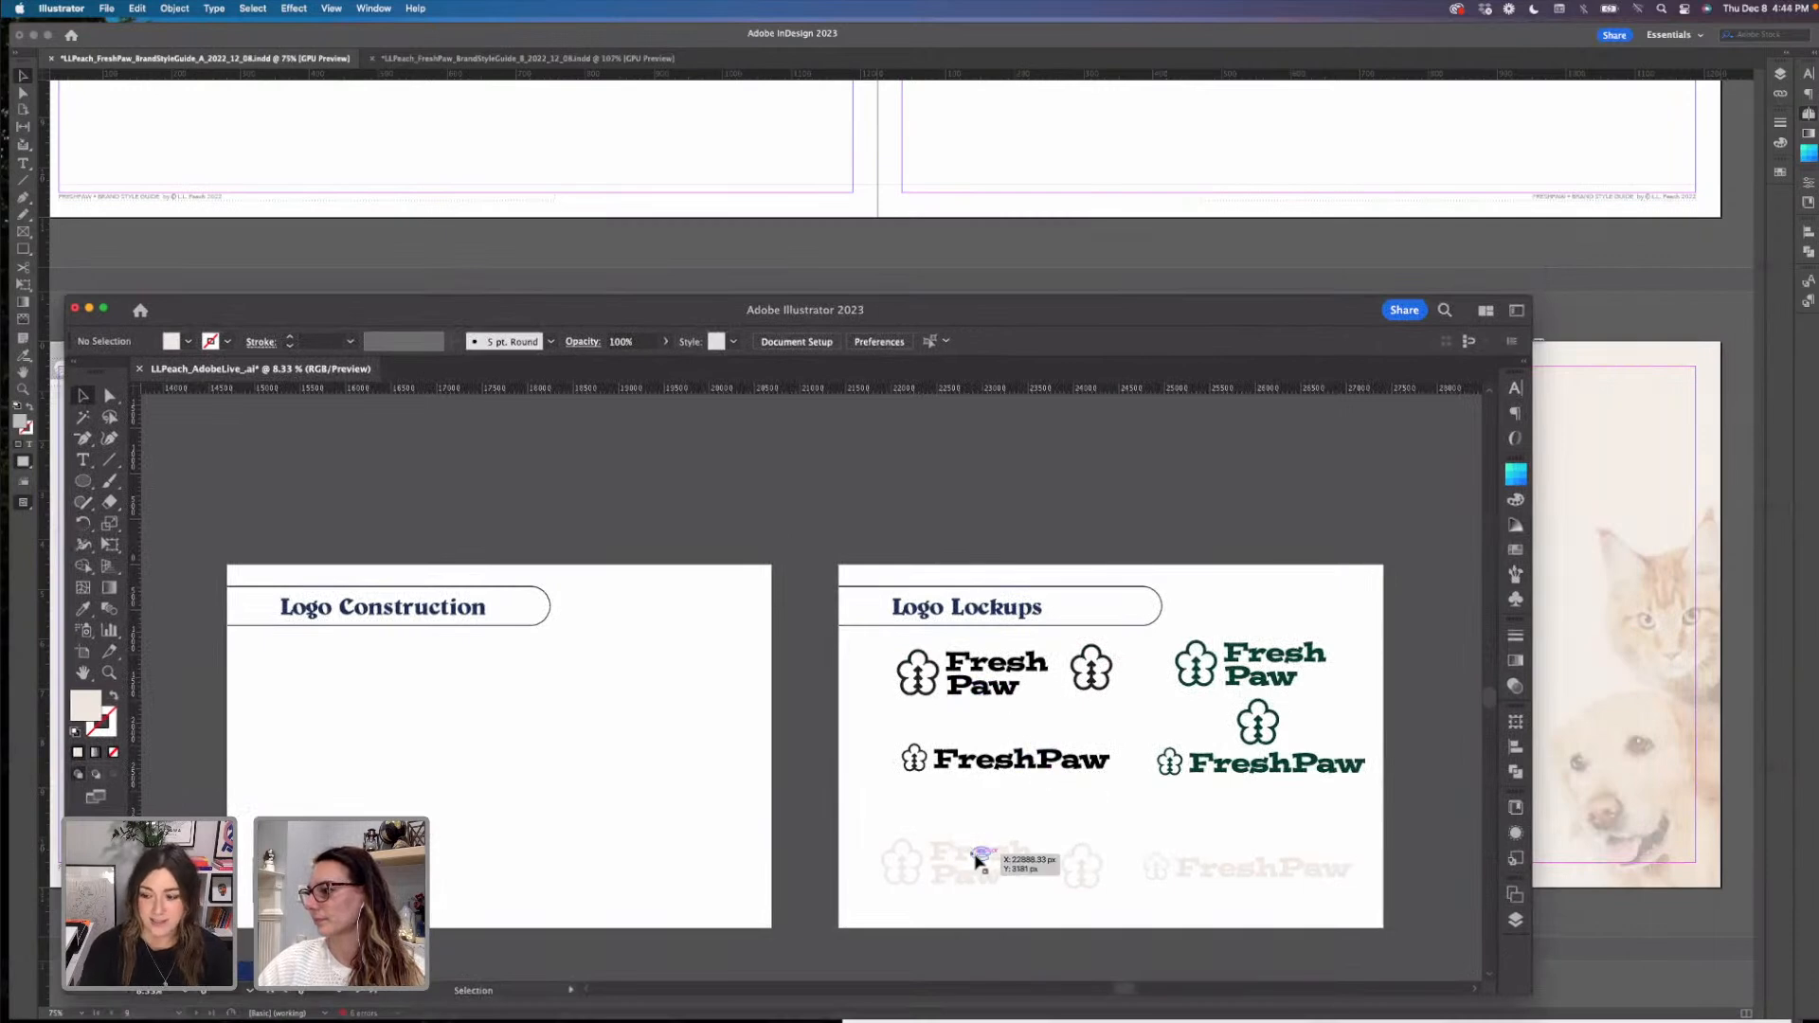
- Bring the cream stacked Fresh Paw logo from Illustrator onto the InDesign spread's dark green panel and preview it without guides
click(976, 860)
drag(976, 860, 1224, 622)
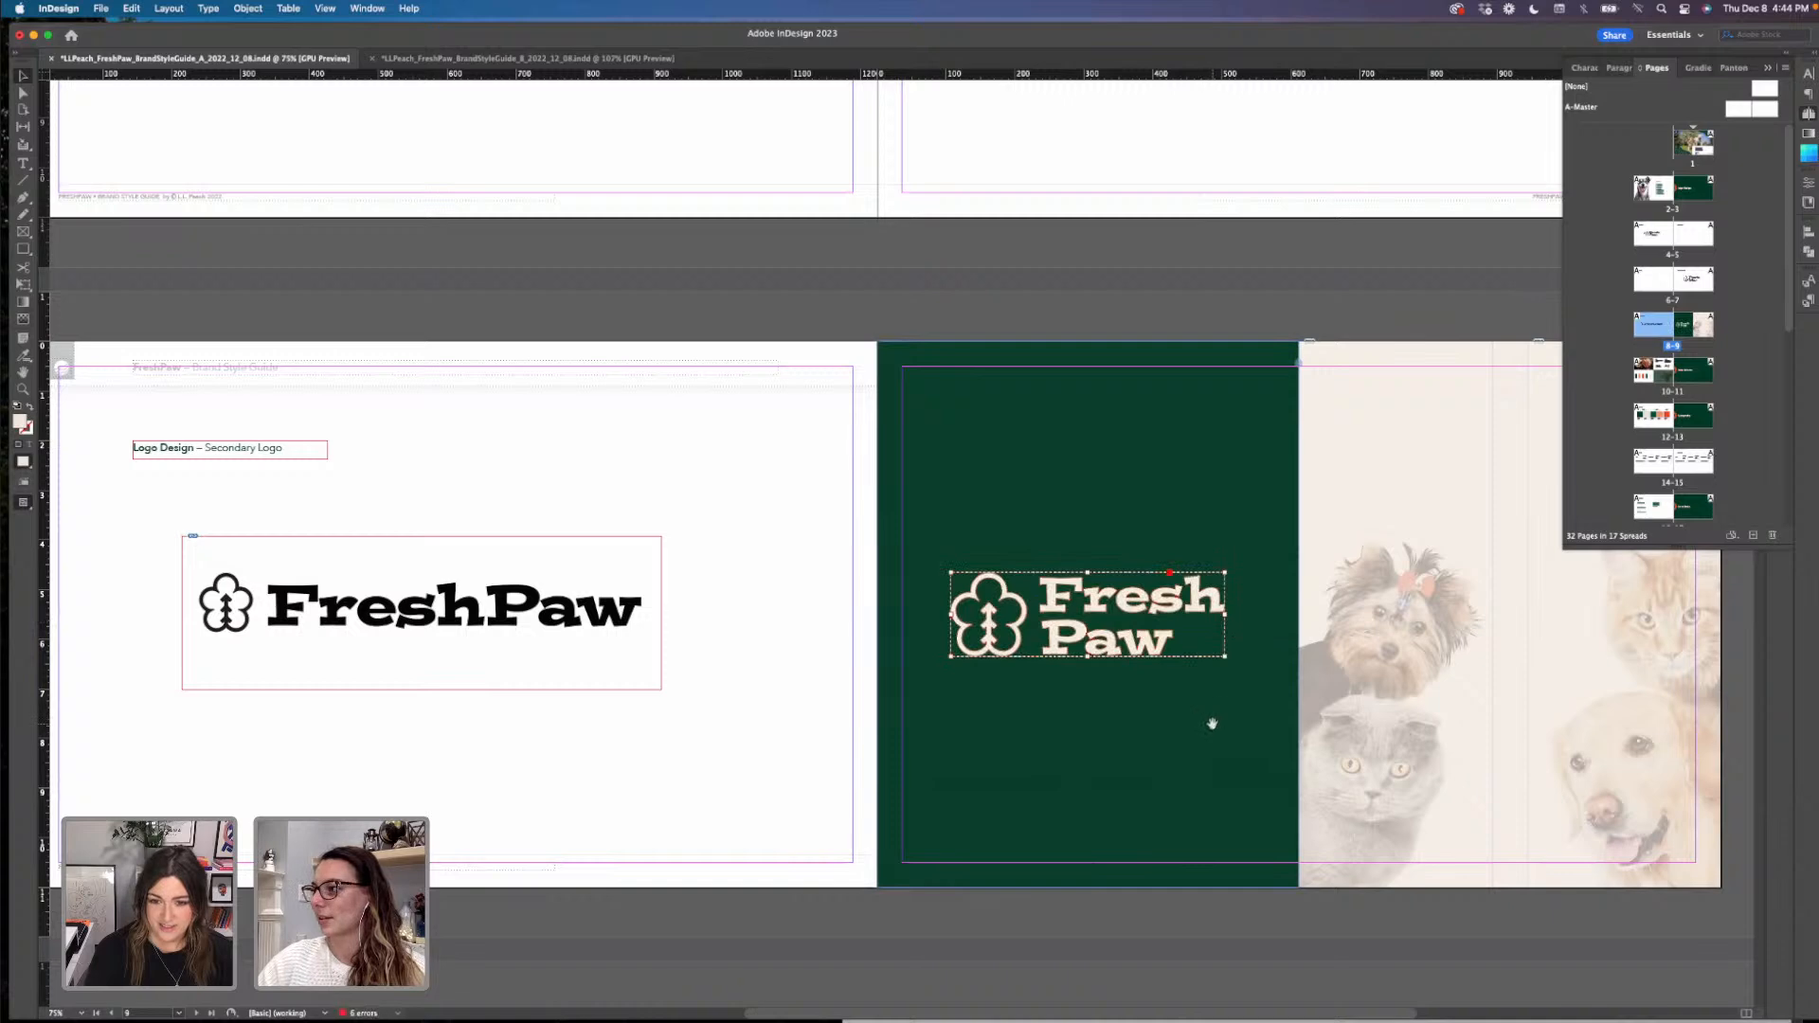
scroll(1211, 724, right, 5)
click(1469, 682)
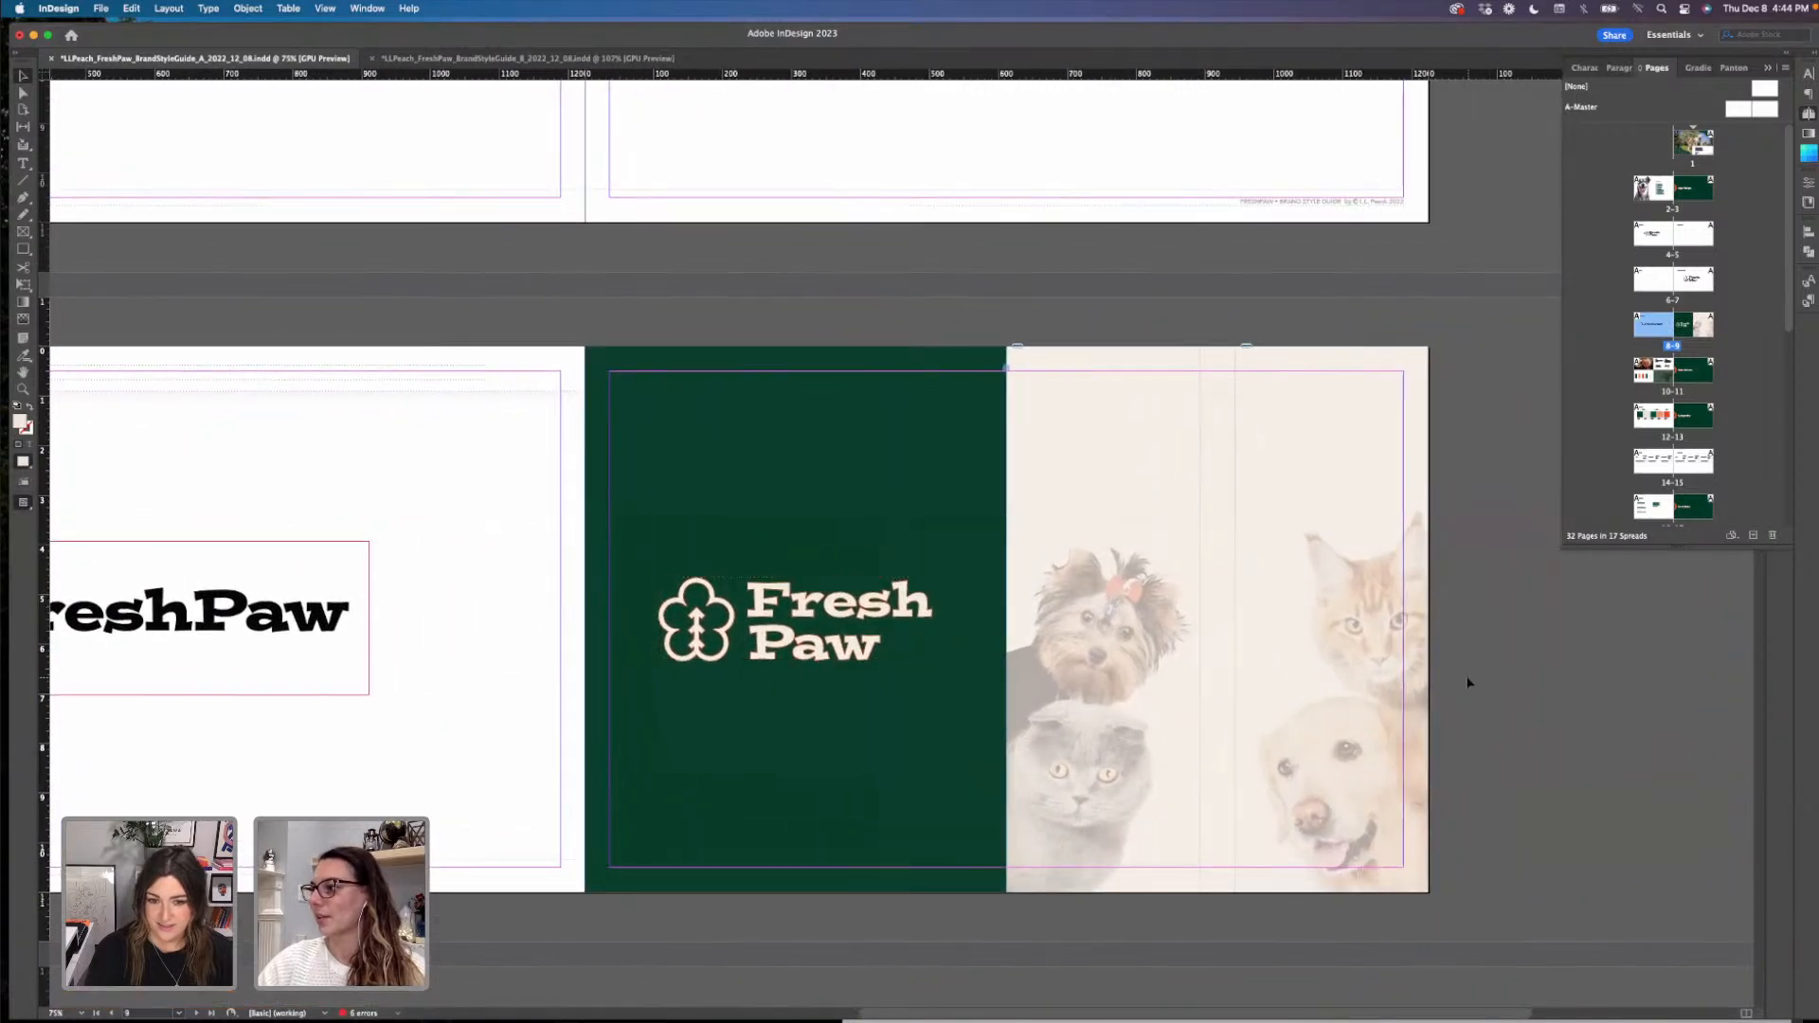
key(w)
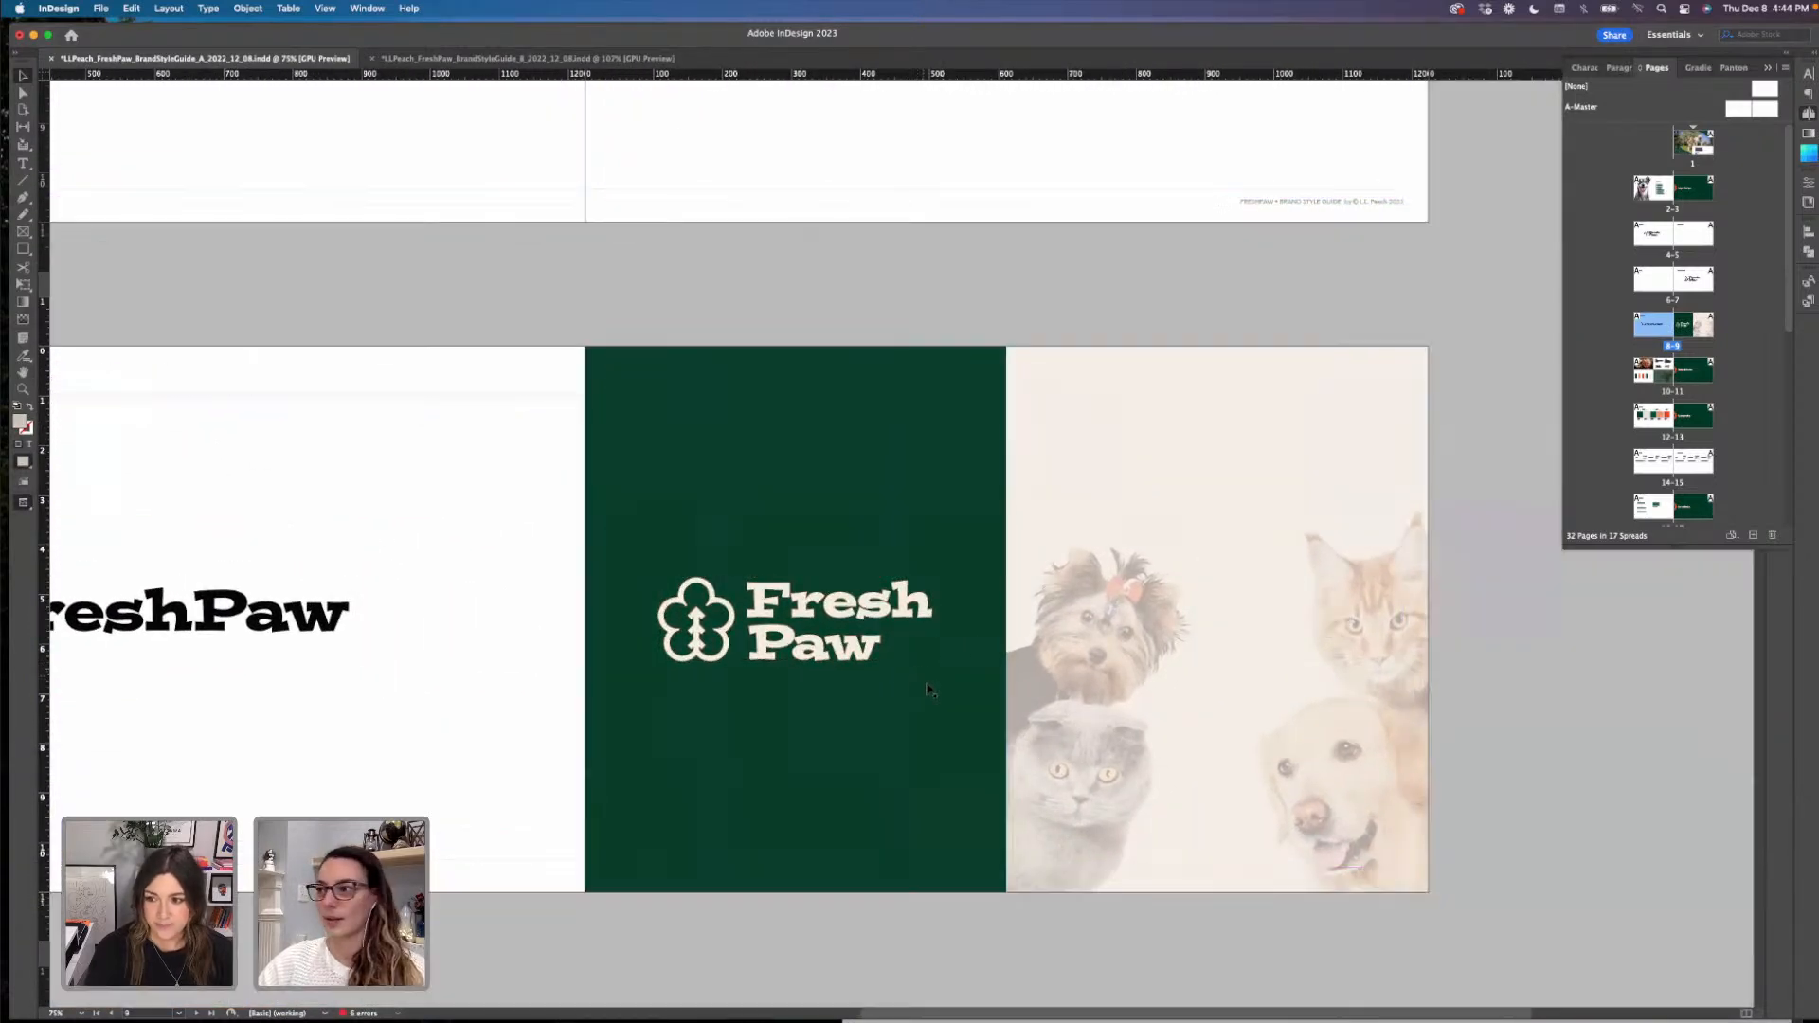
- Duplicate the cream stacked logo onto the pet photo panel and fill the copy with the Primary 1 swatch
click(870, 653)
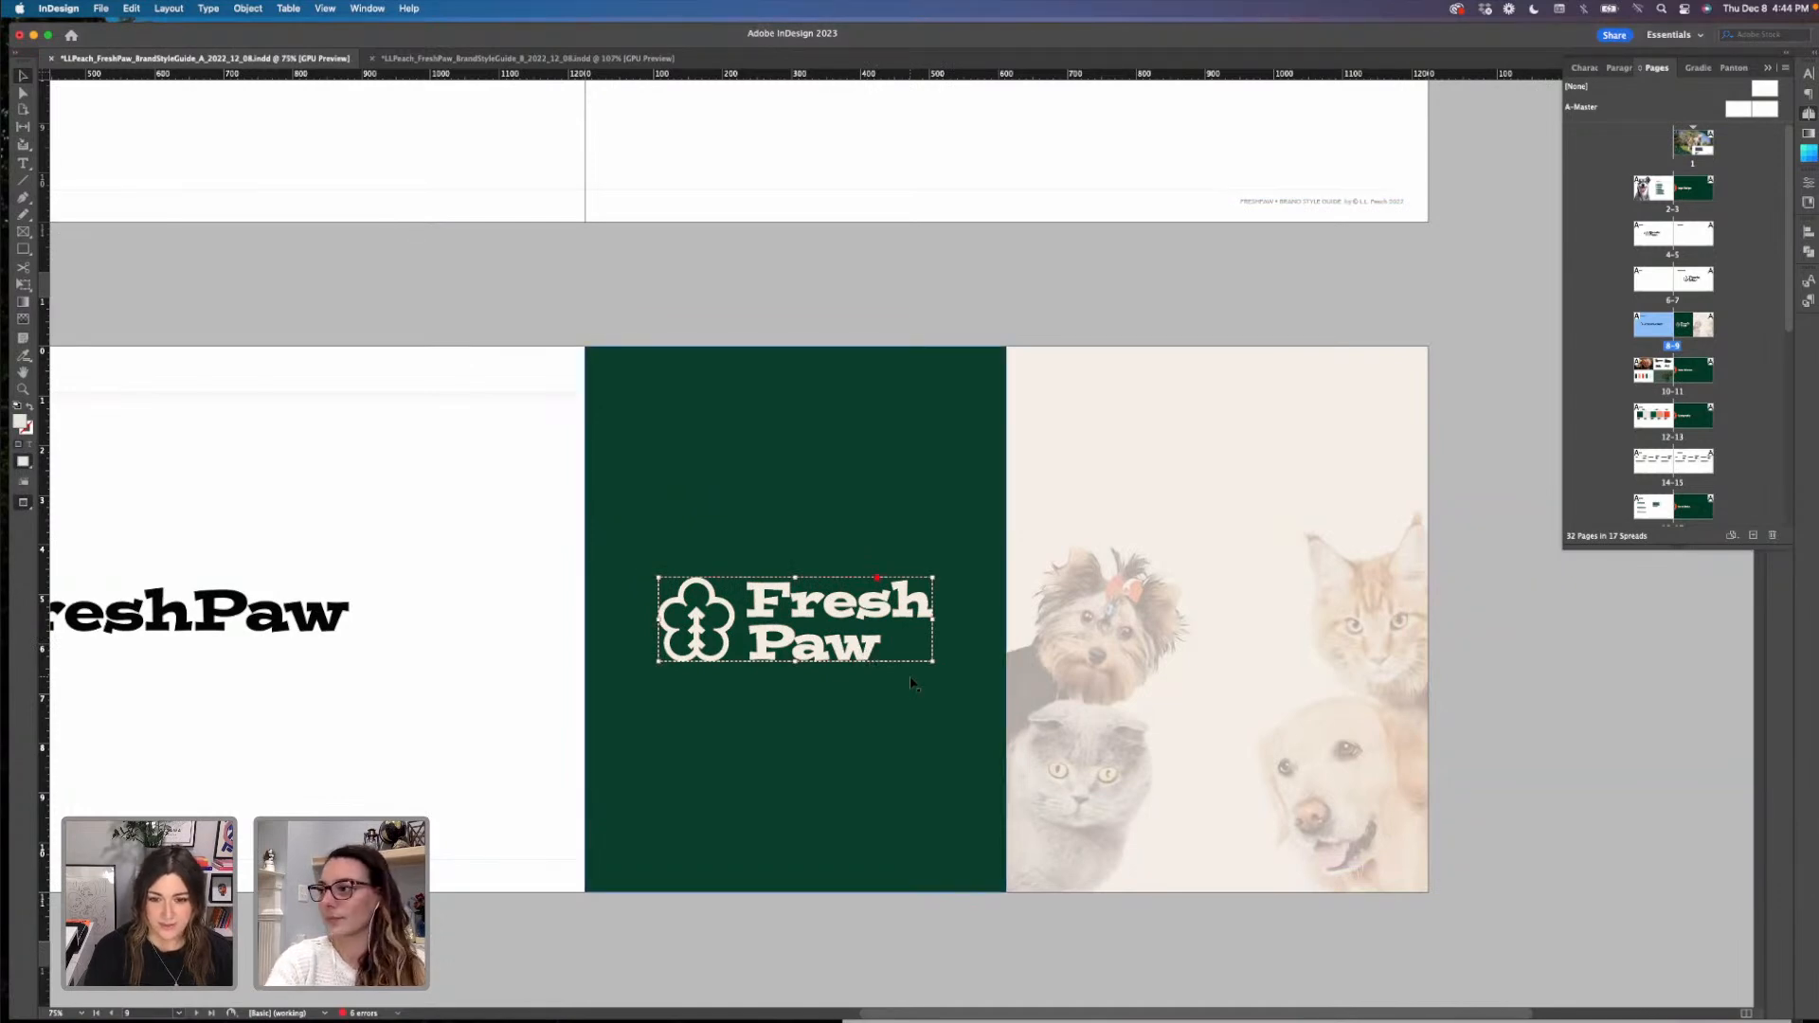
drag(867, 654, 1274, 677)
click(1765, 71)
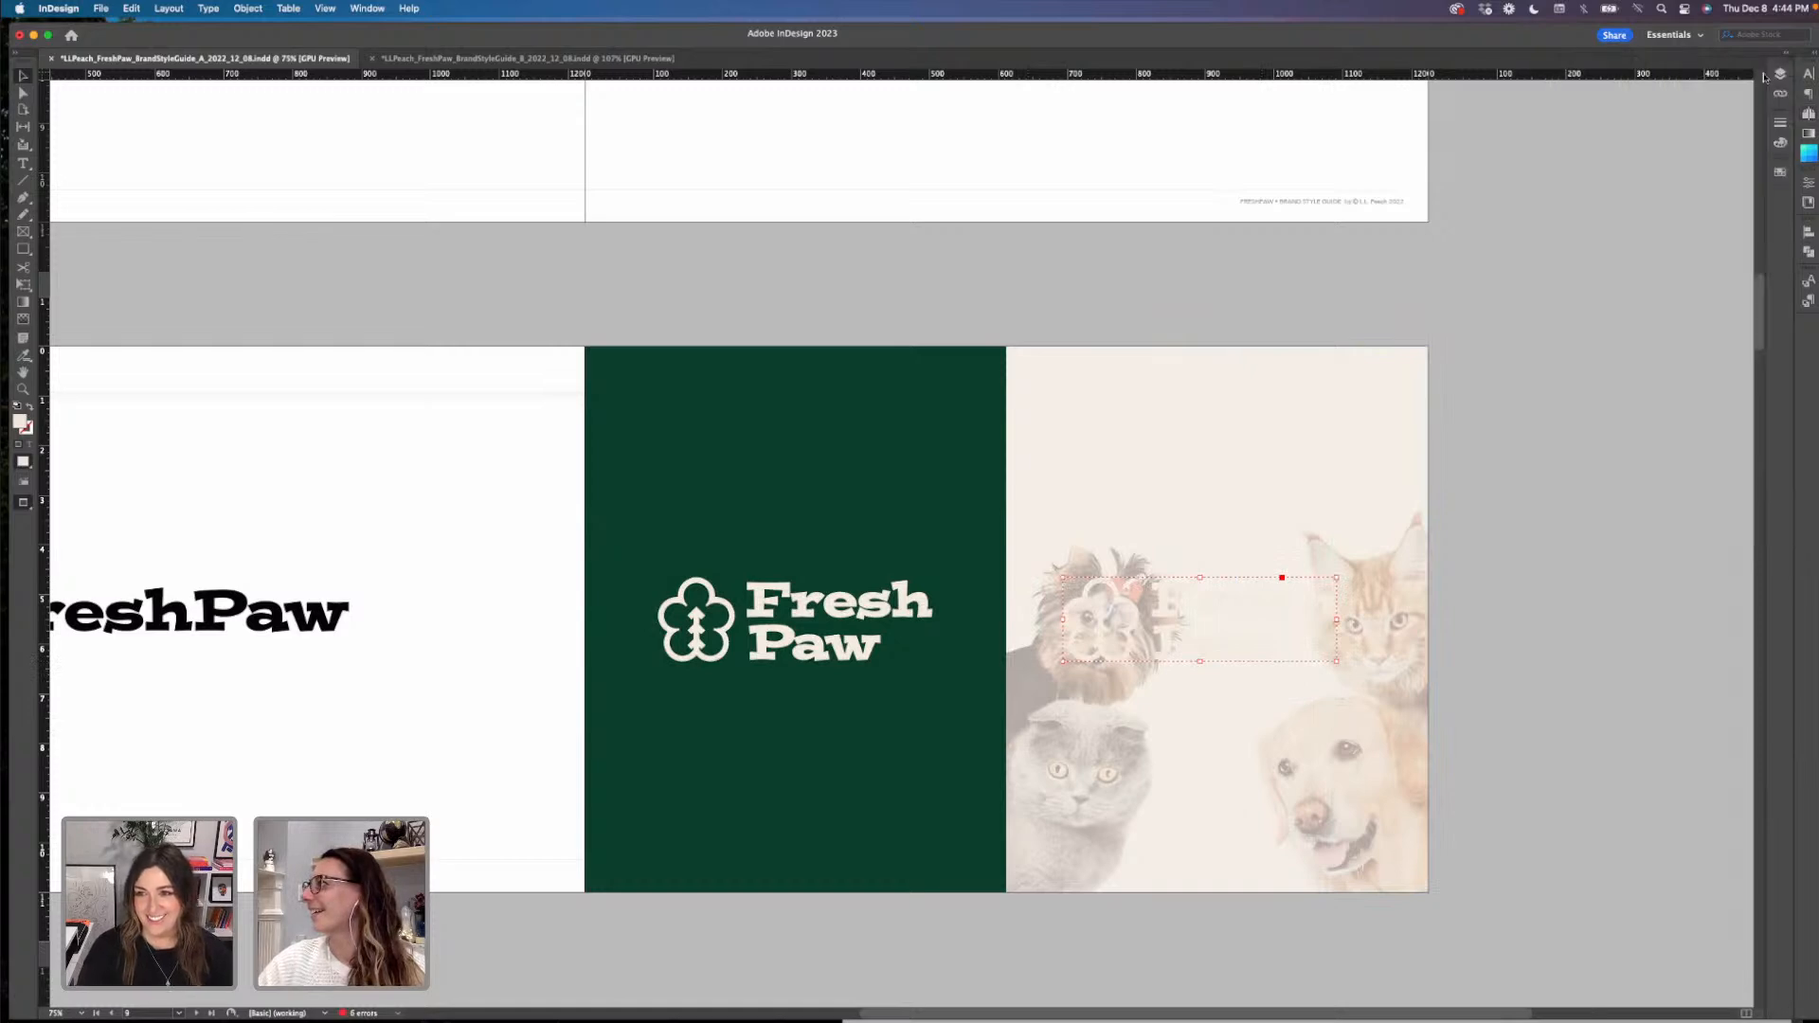
click(1780, 175)
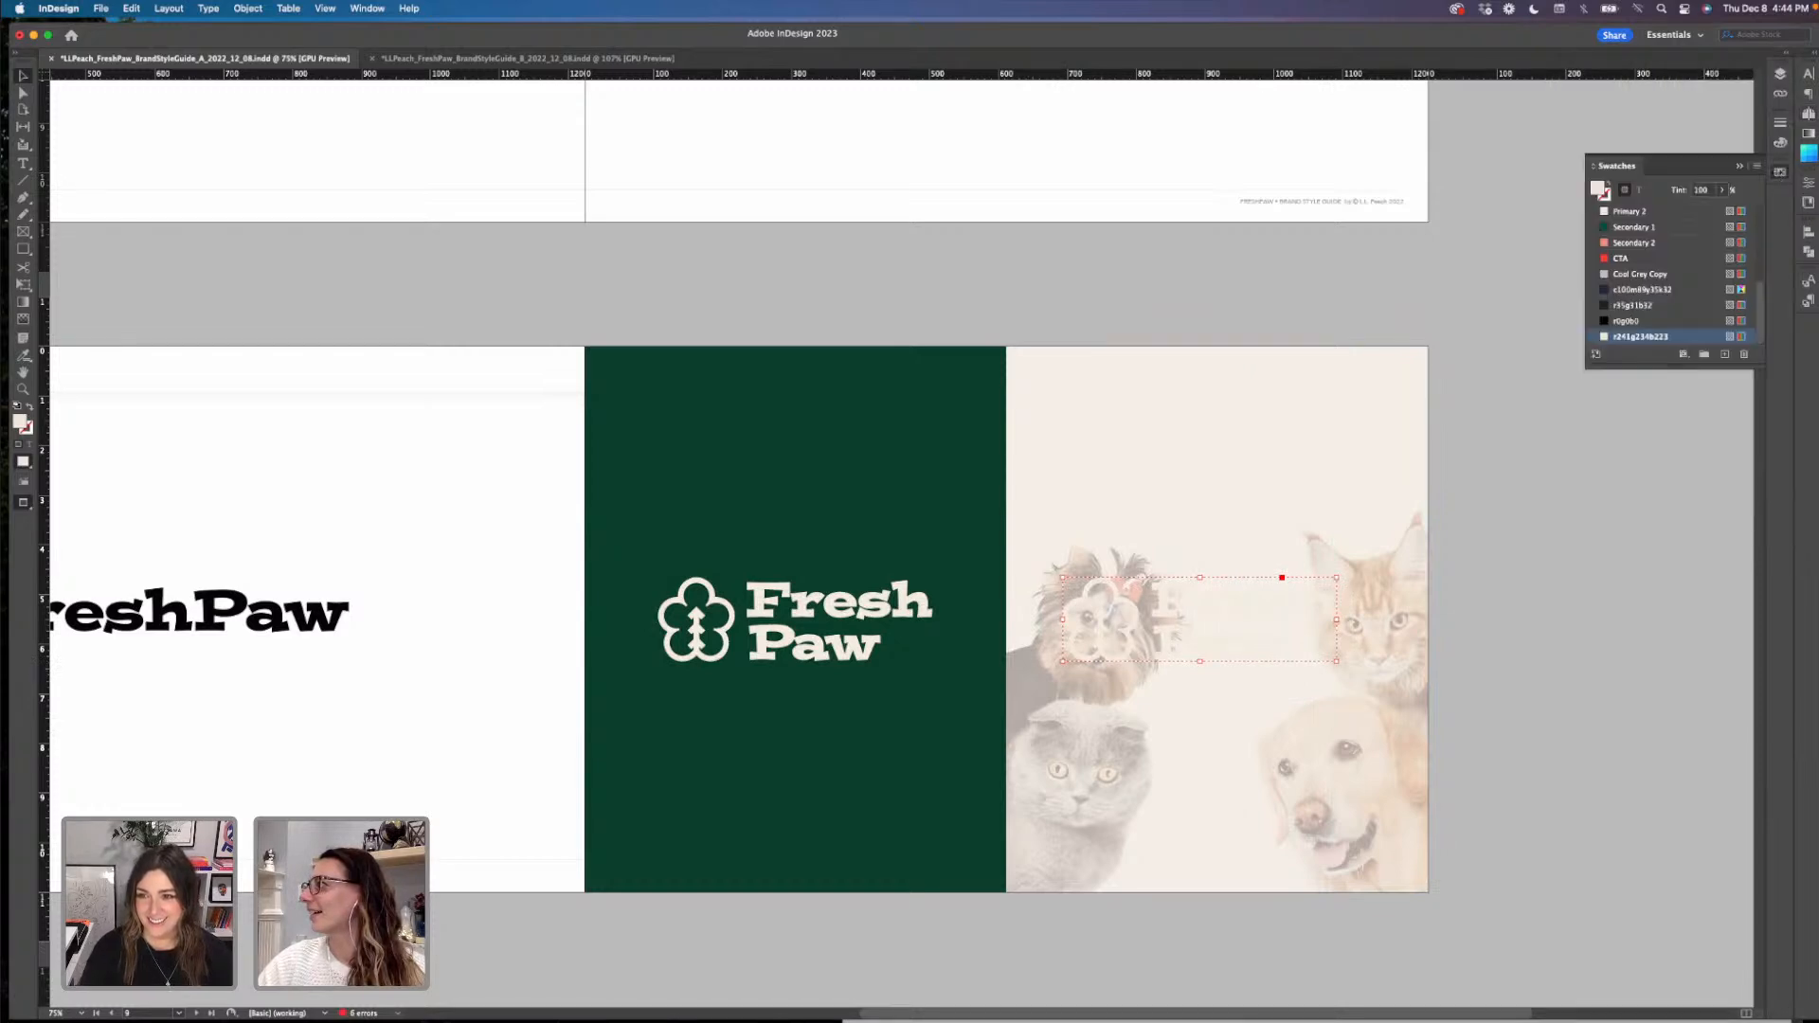
scroll(1667, 234, up, 2)
click(1658, 230)
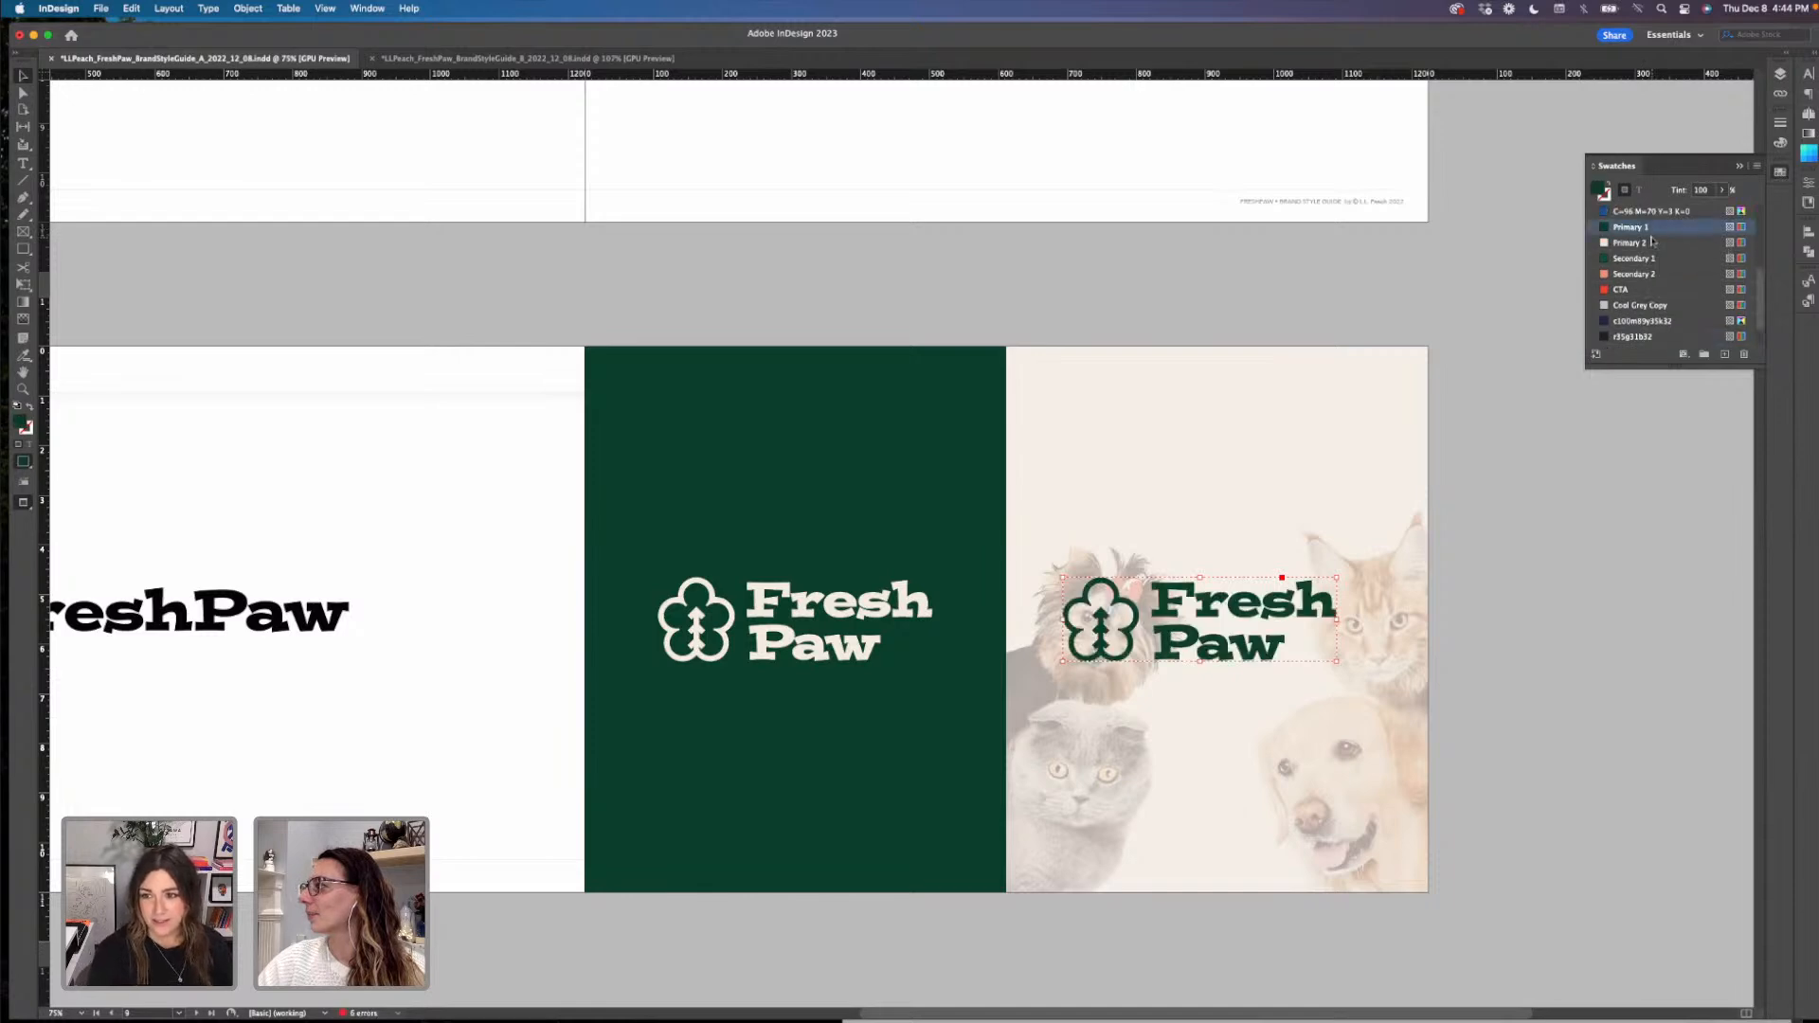
click(1505, 591)
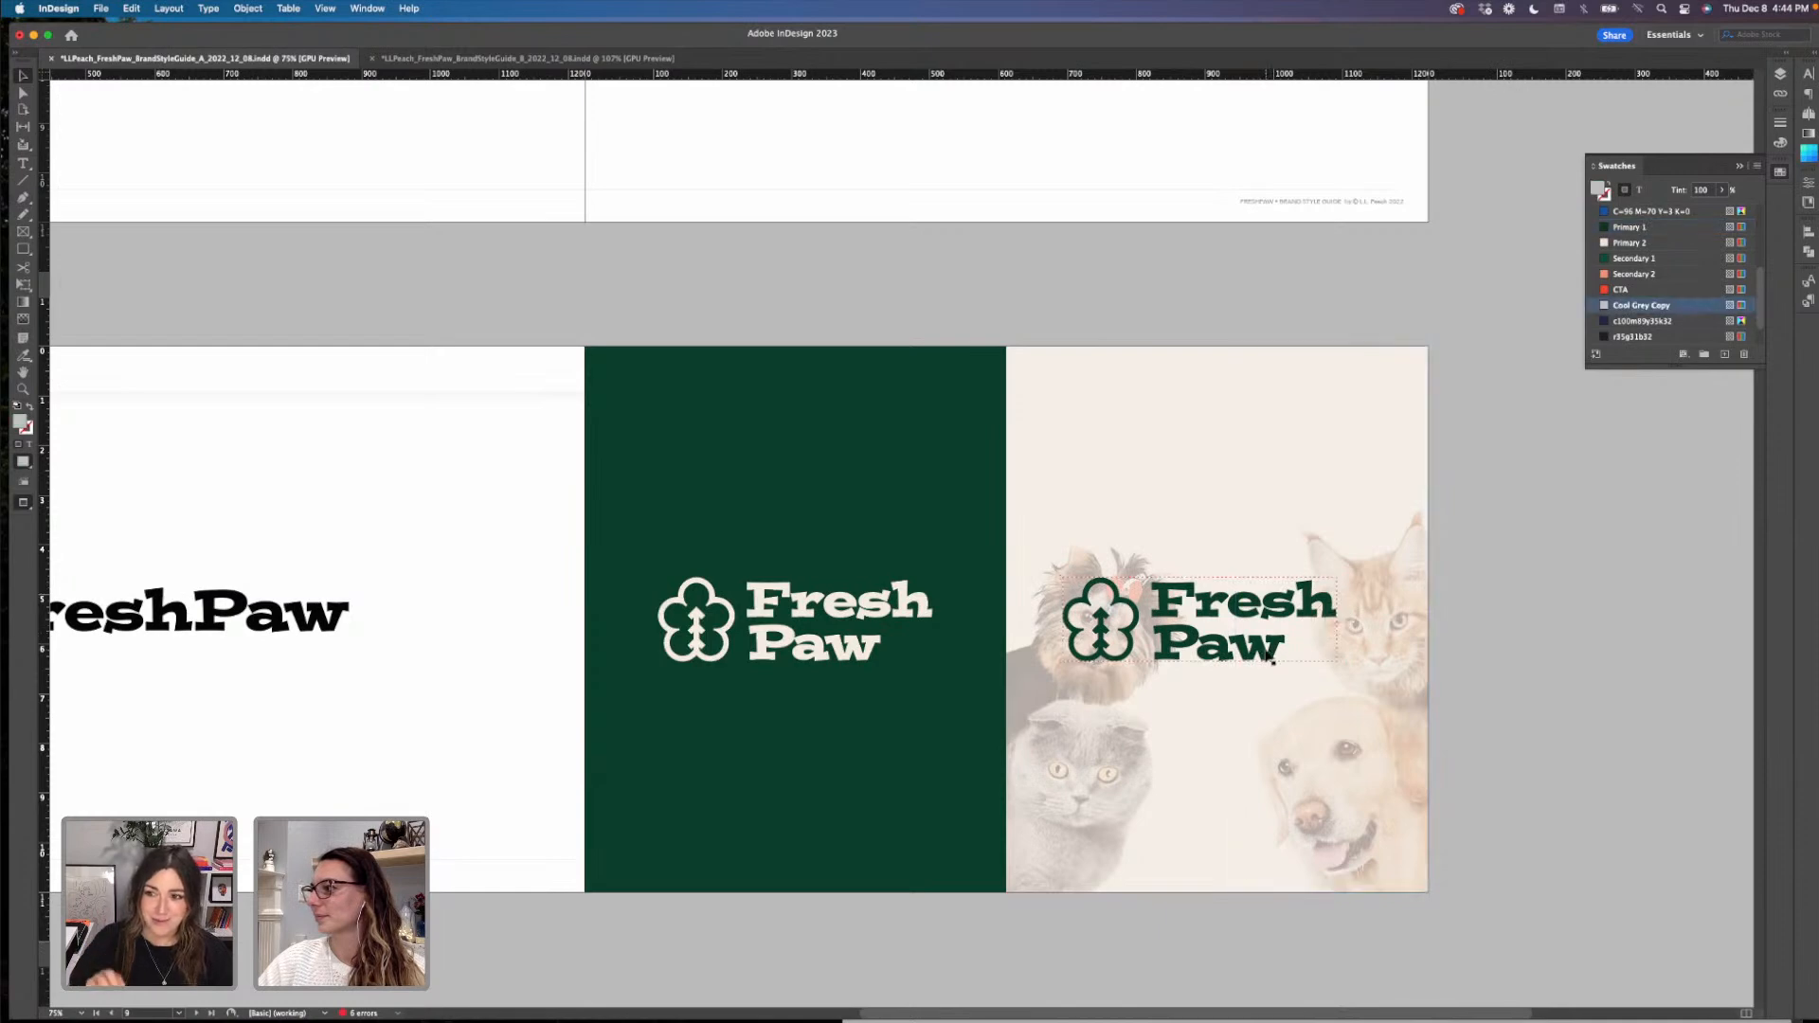
- Paste the cream stacked logo onto spread 10–11 and scale it down into the green puppy panel's upper-left corner
click(1807, 116)
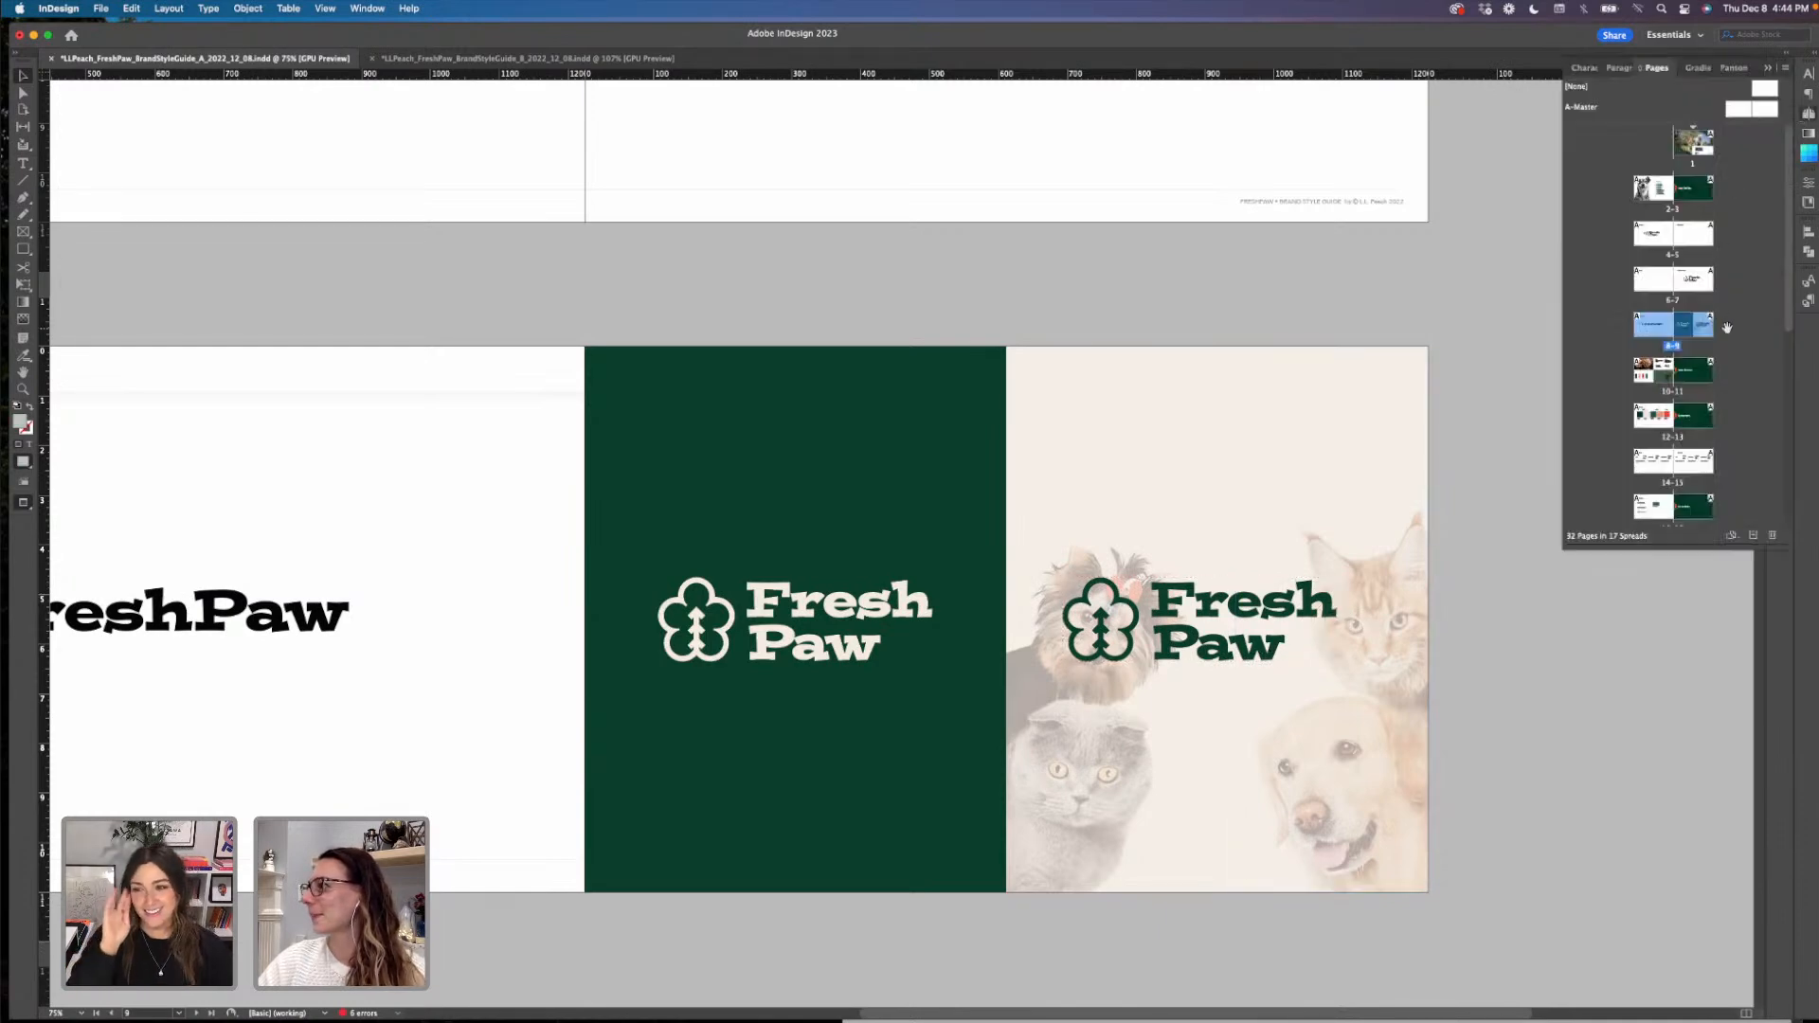
double_click(1660, 369)
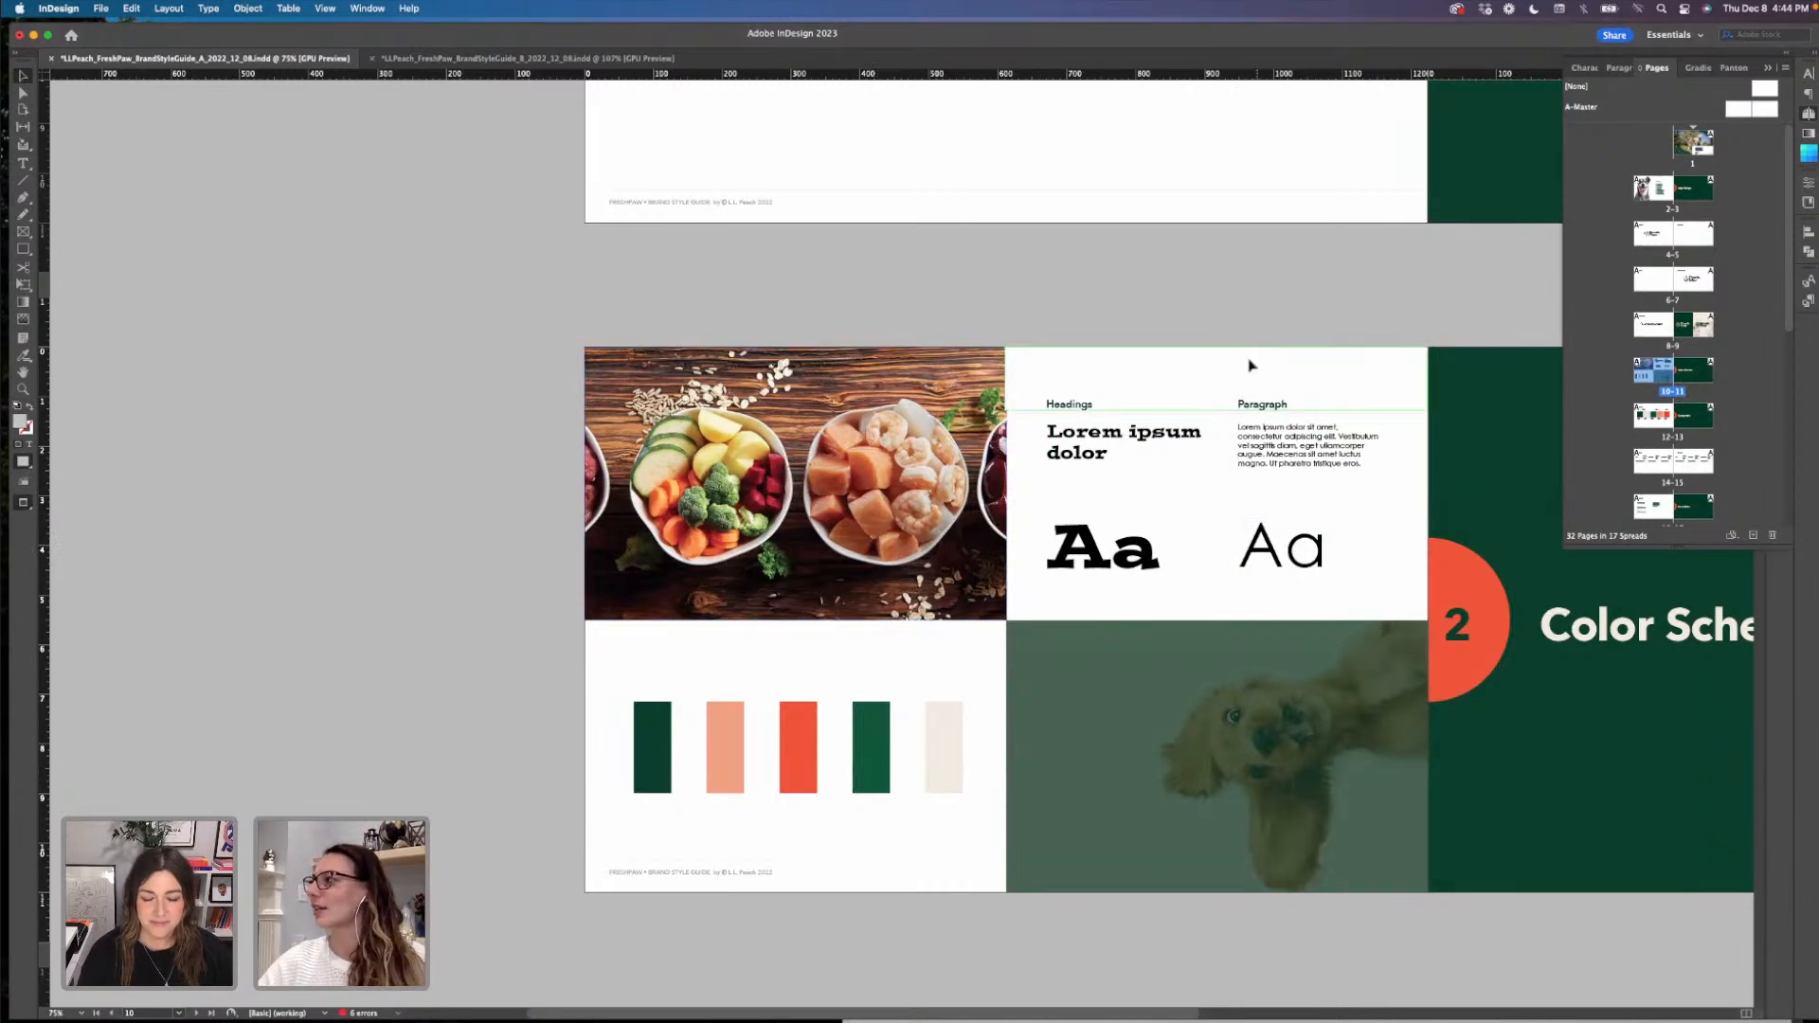
key(super+v)
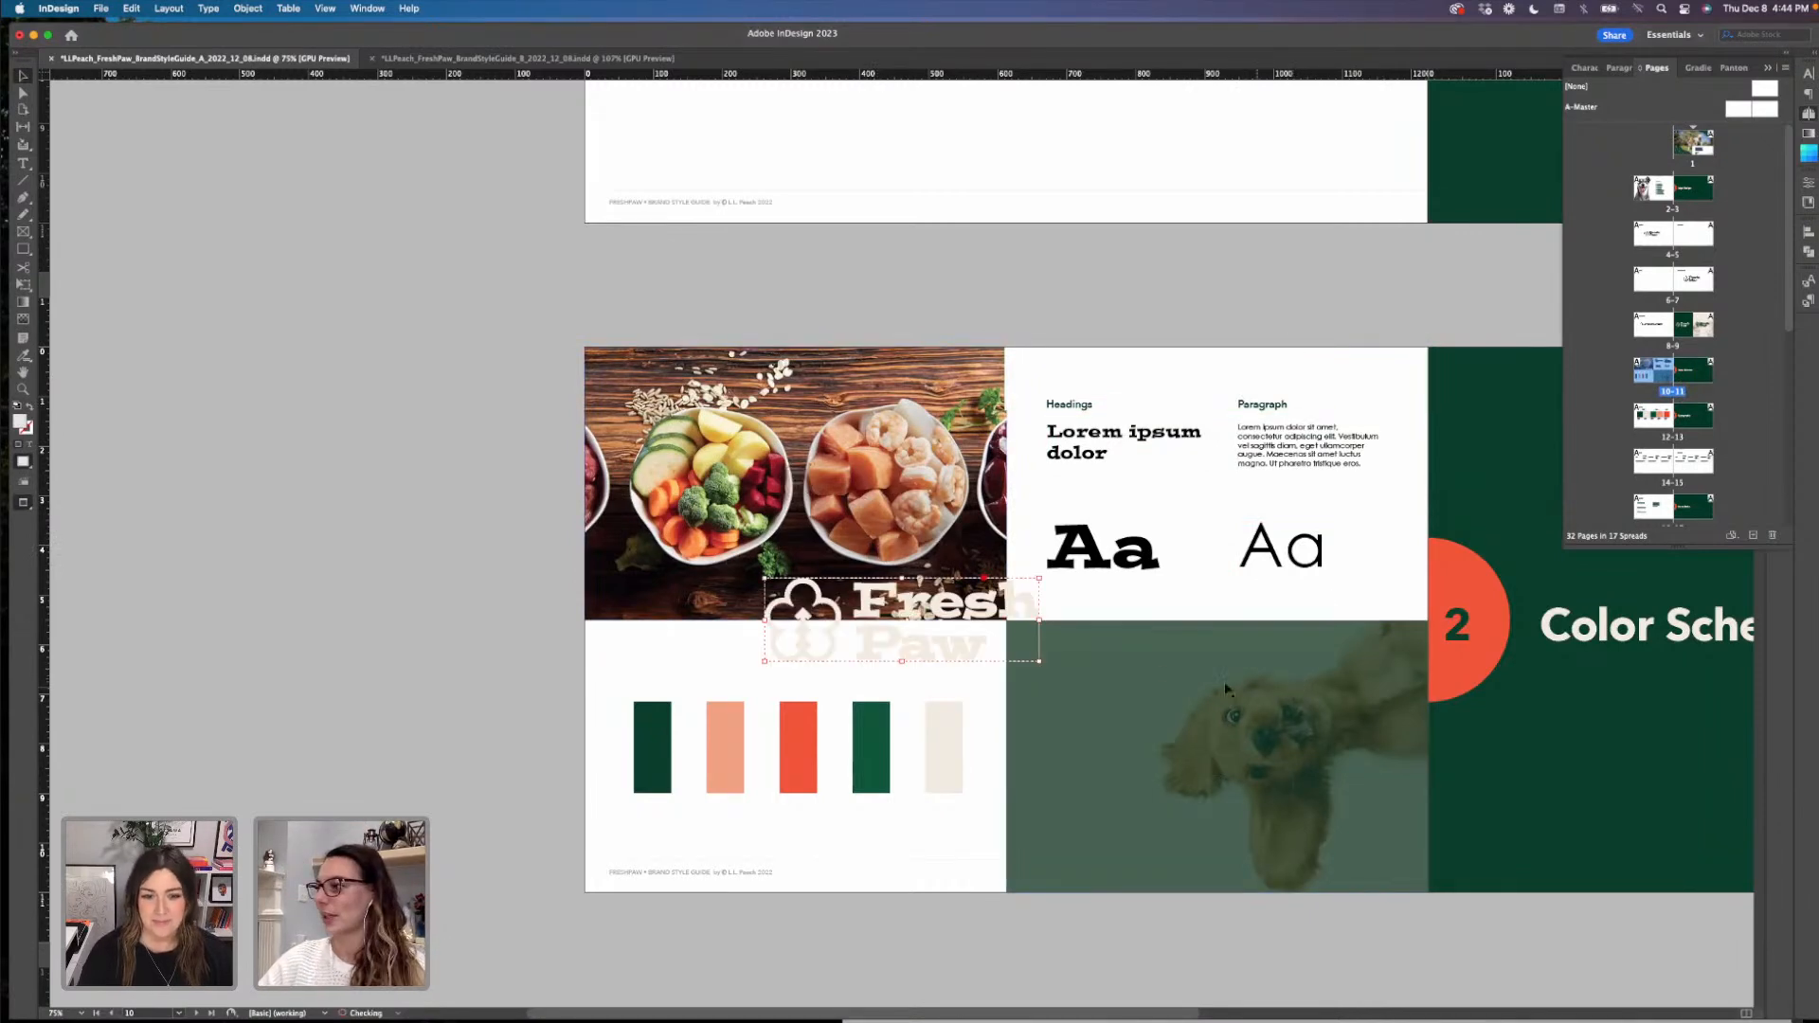
drag(980, 656, 1285, 782)
drag(1355, 748, 1166, 682)
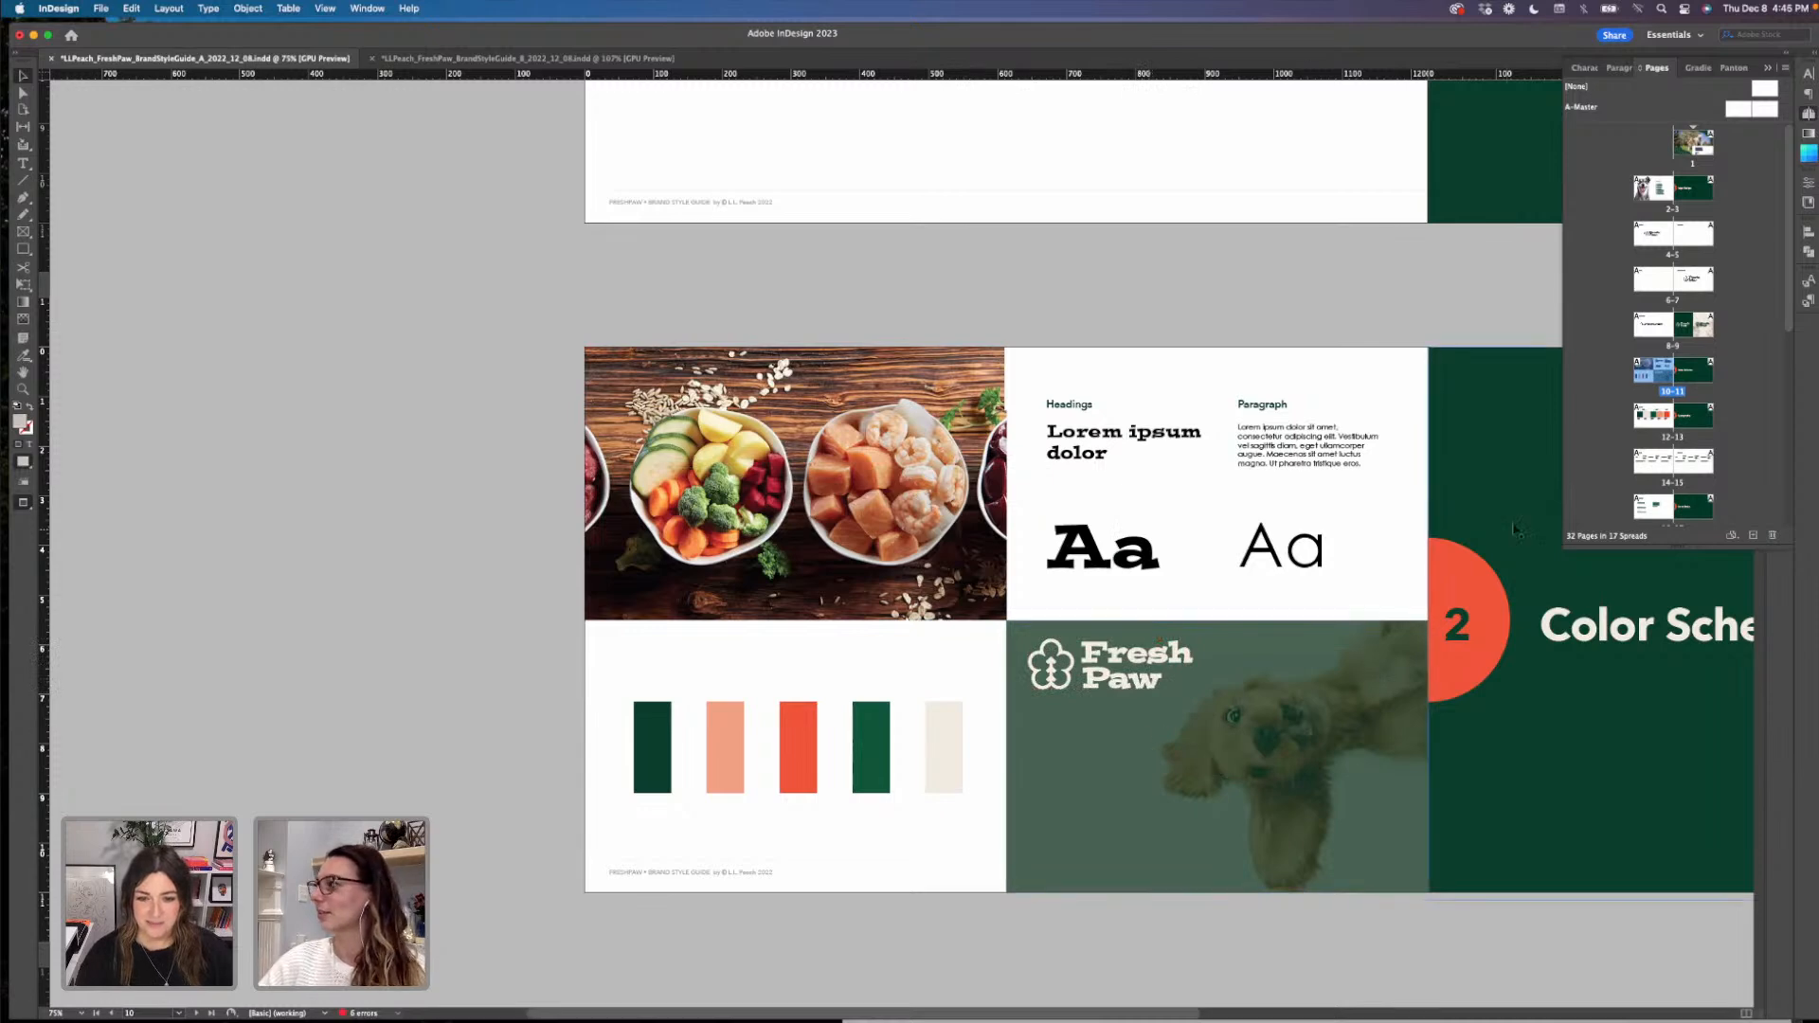
- Review the Color Scheme and Typography pages and the section dividers through to Brand Rules
double_click(1698, 376)
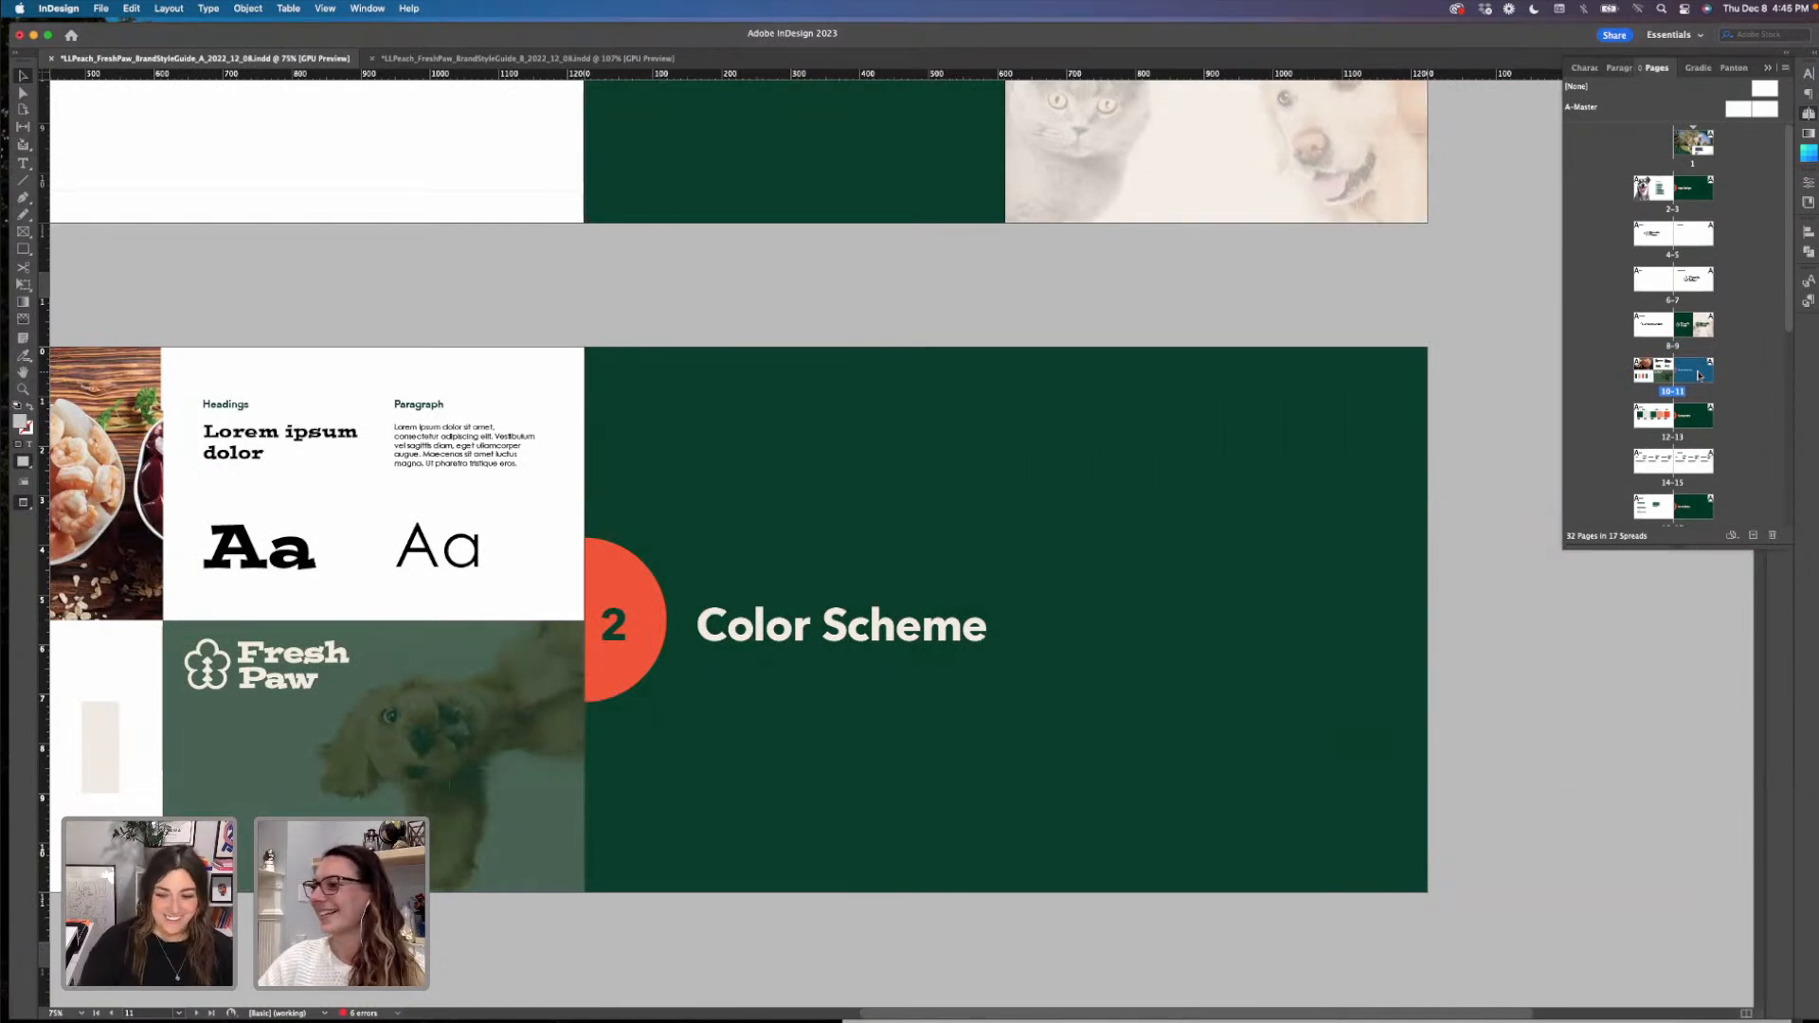
double_click(1665, 422)
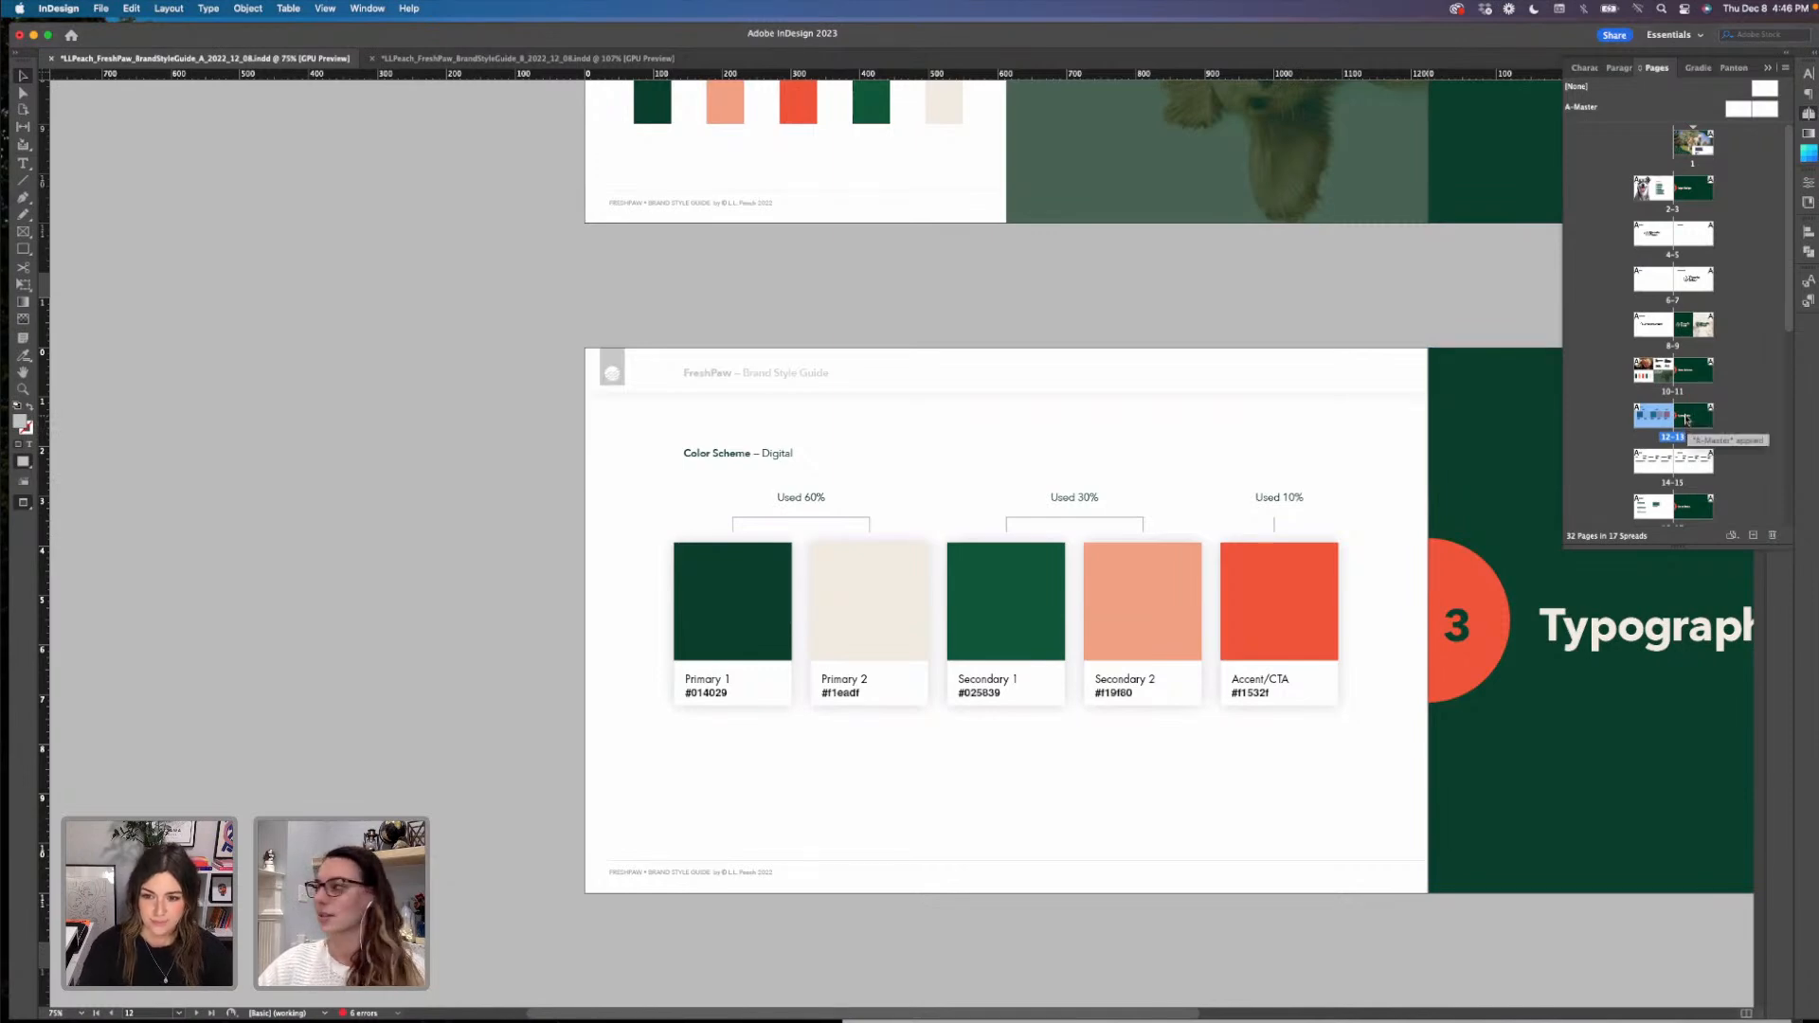
double_click(1687, 419)
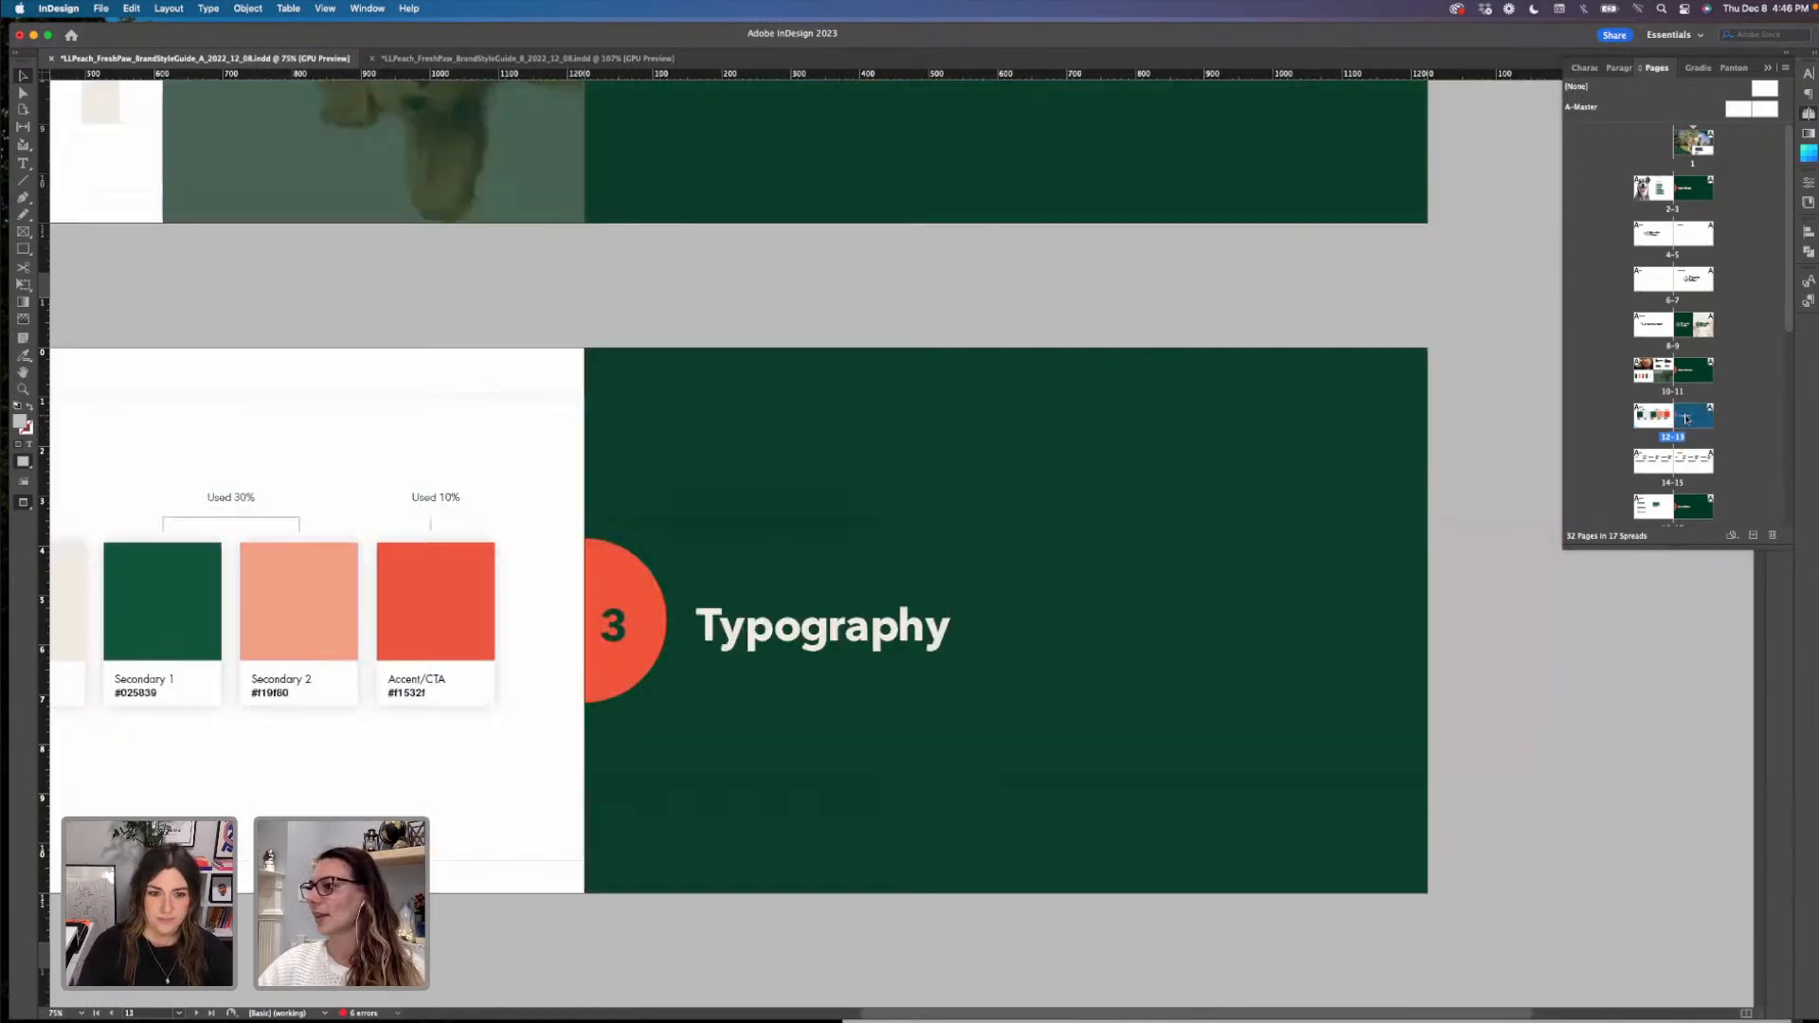
double_click(1660, 466)
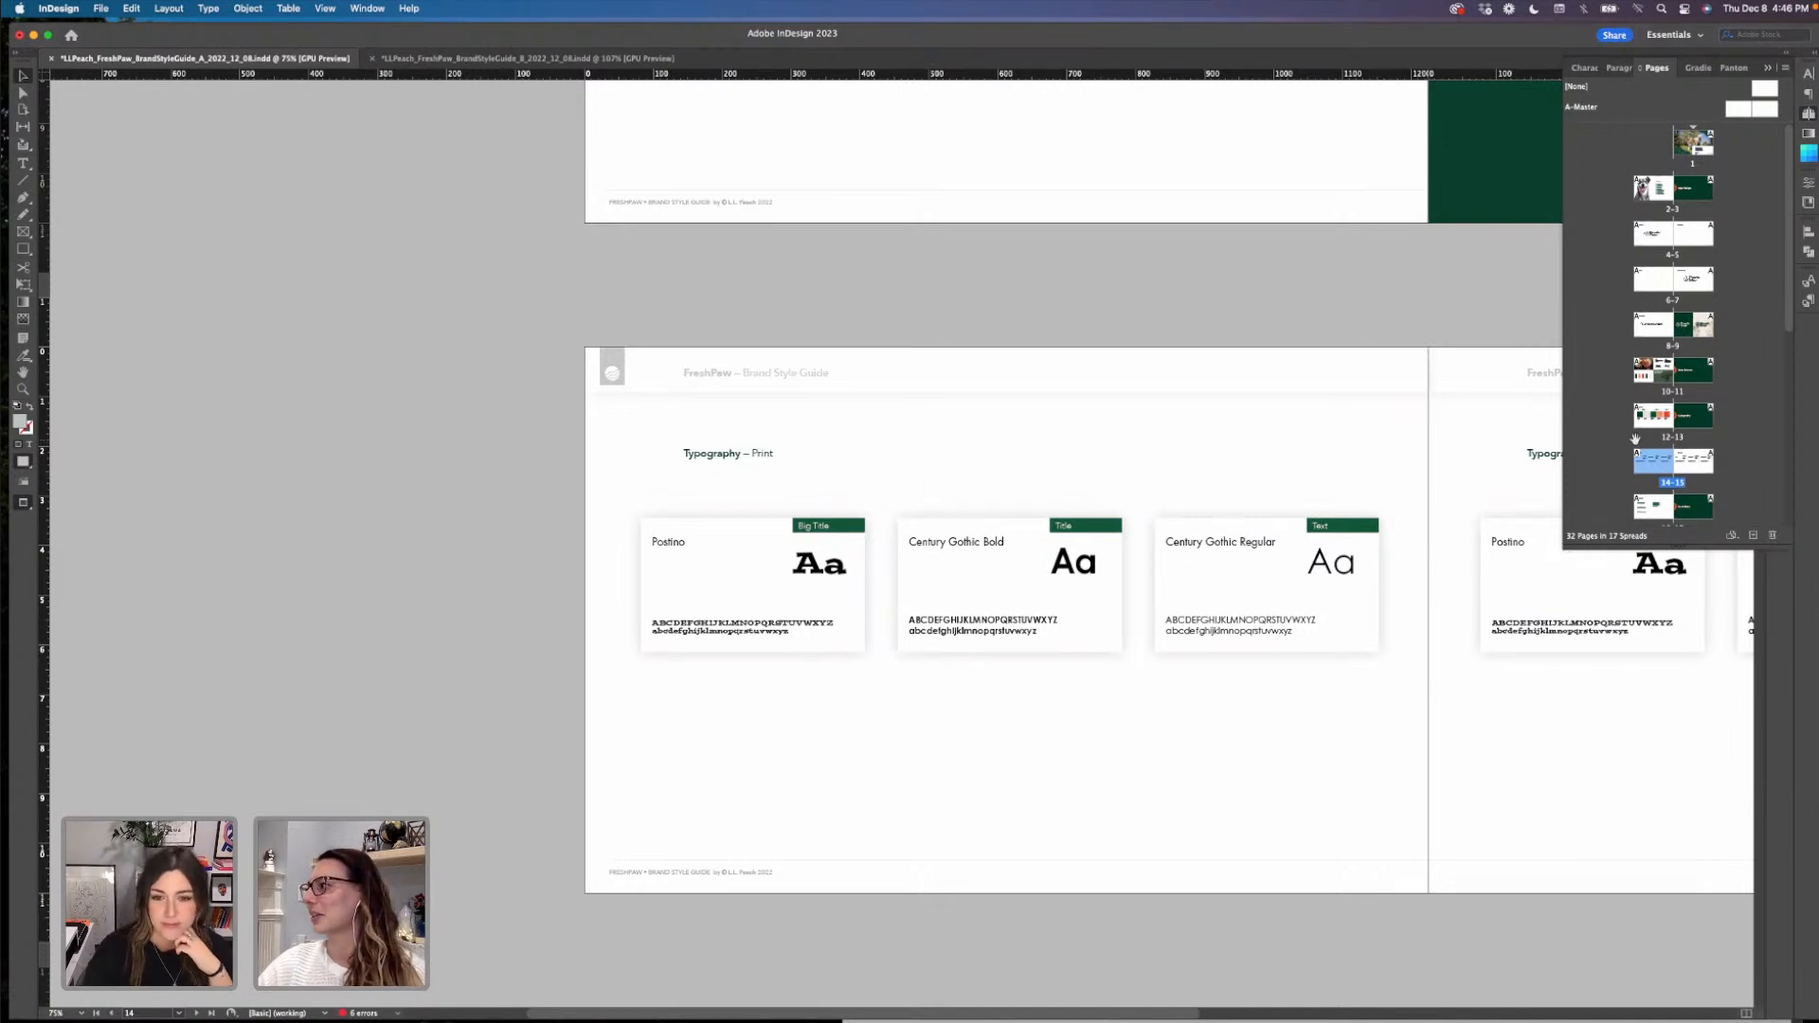
double_click(1692, 466)
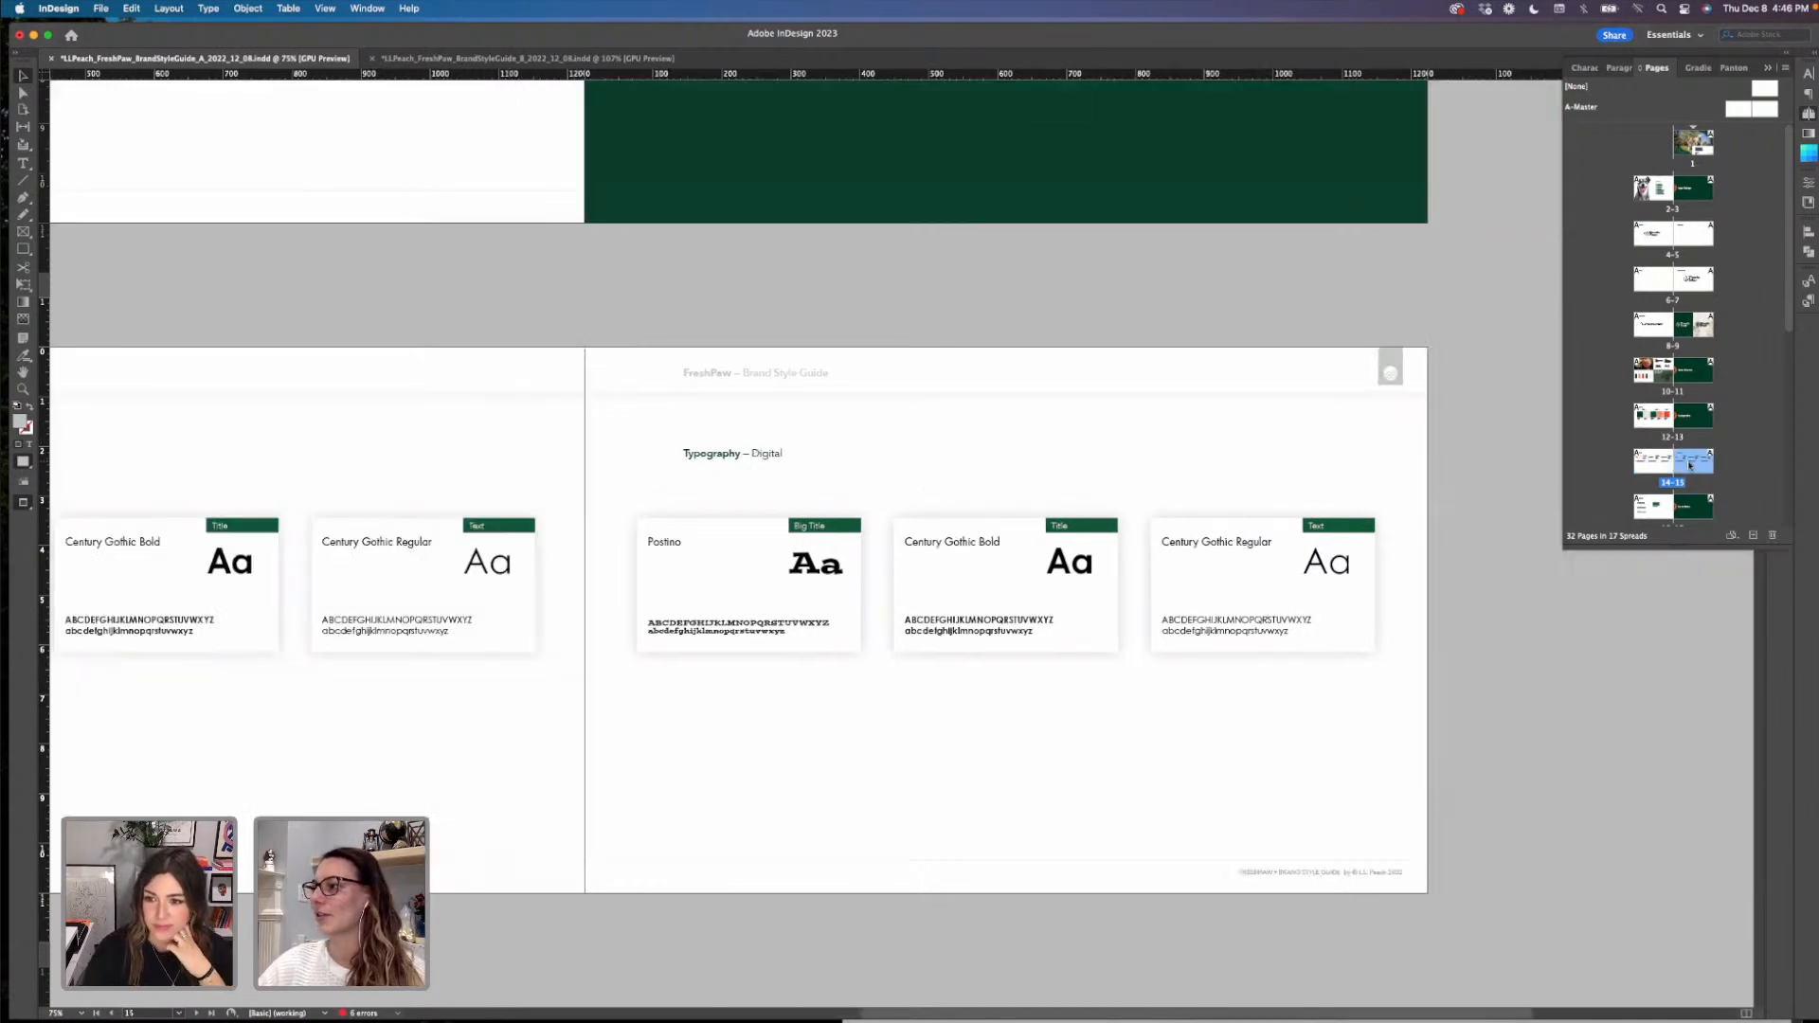
scroll(1693, 466, down, 1)
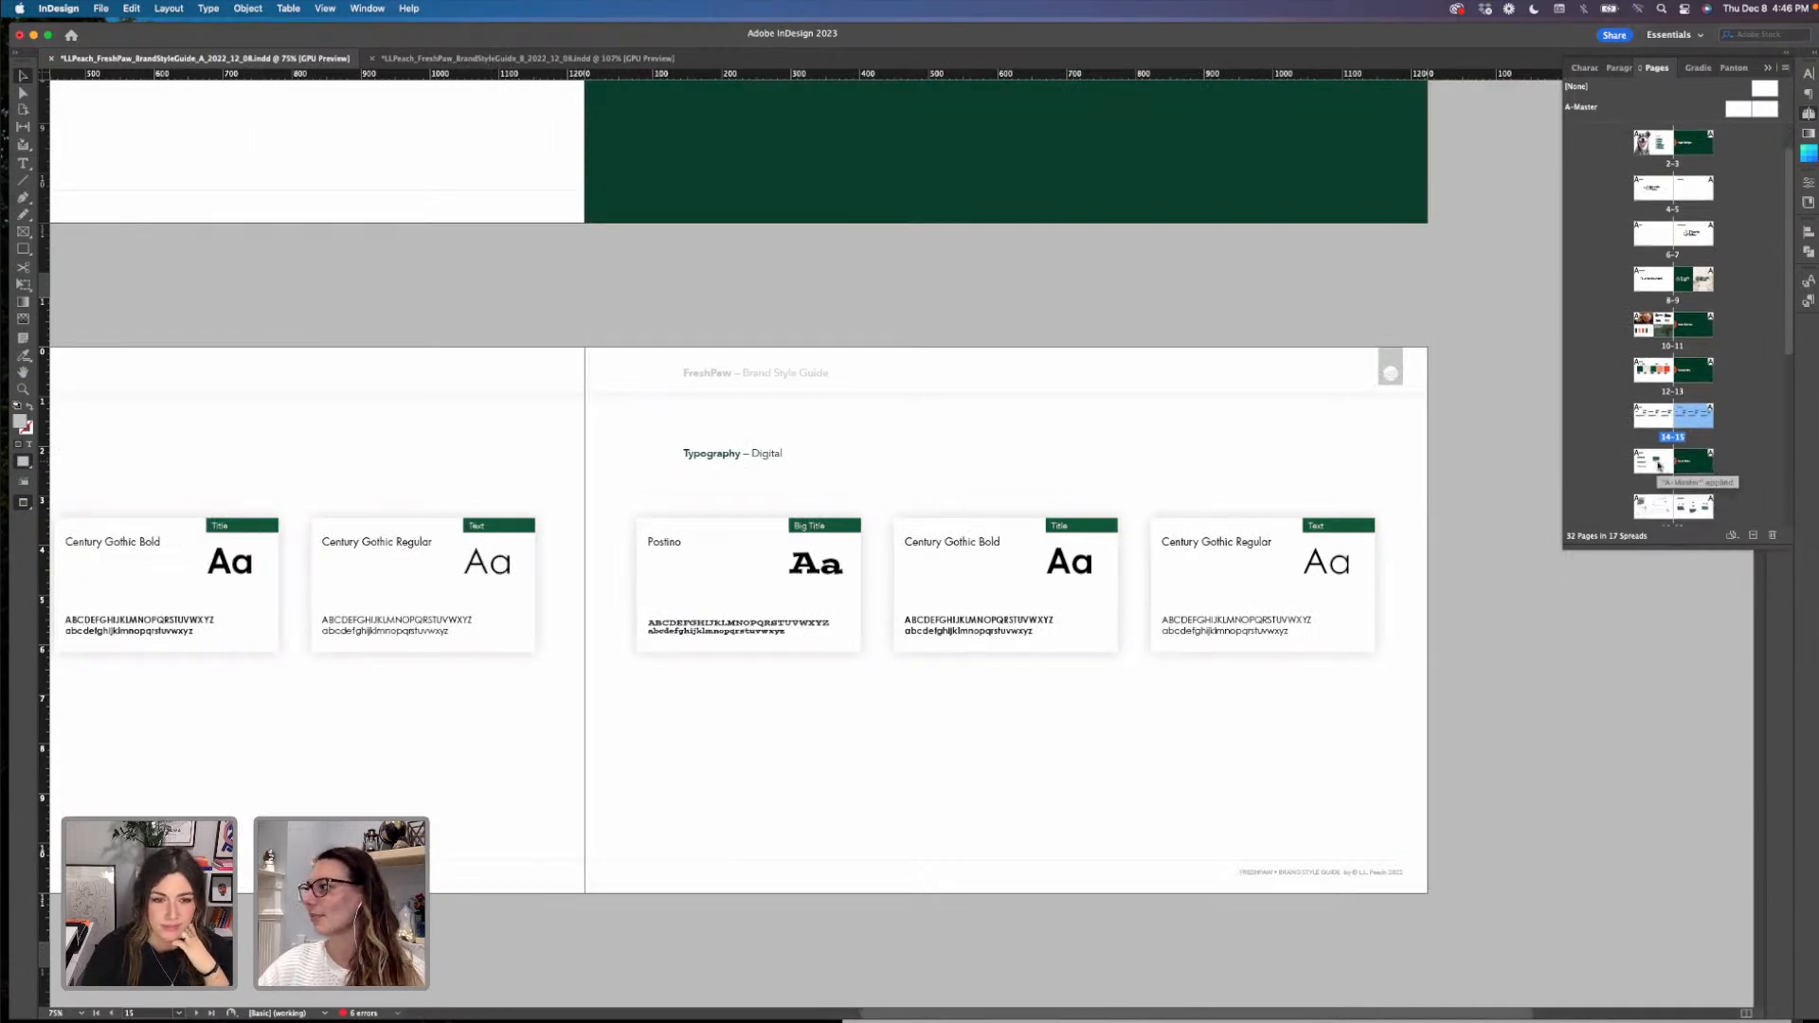
double_click(1658, 464)
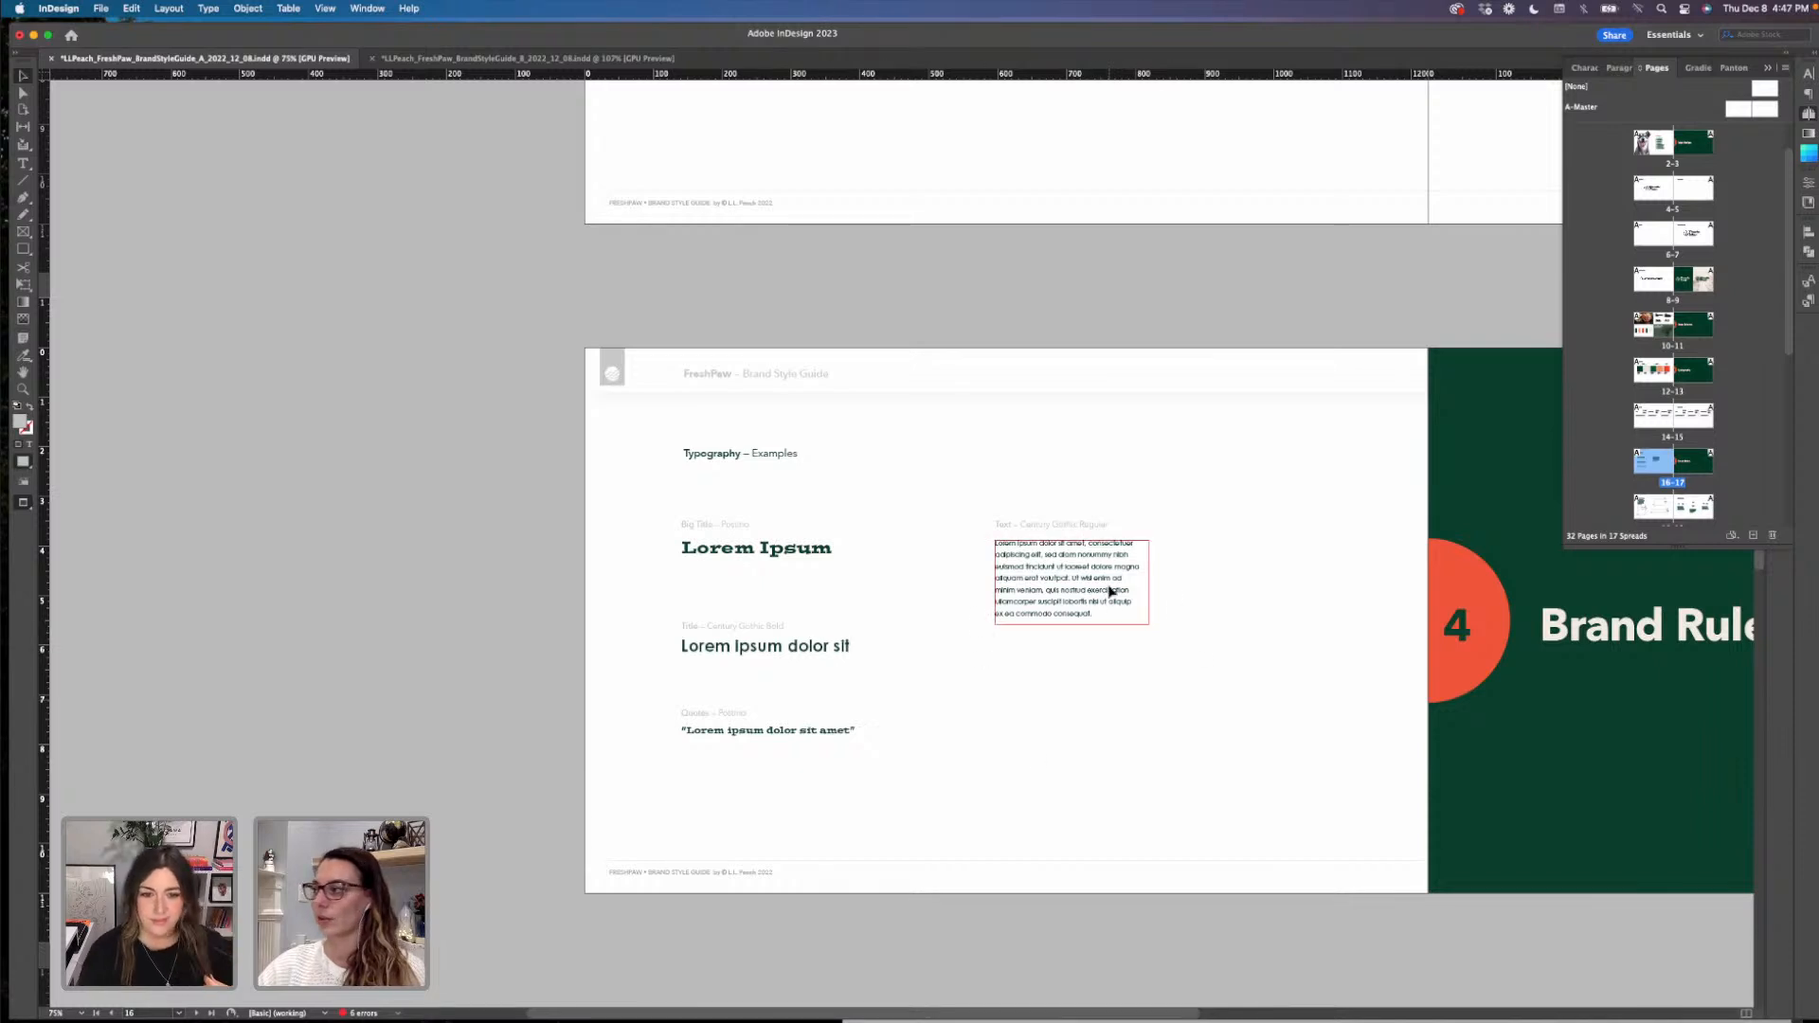
double_click(1700, 465)
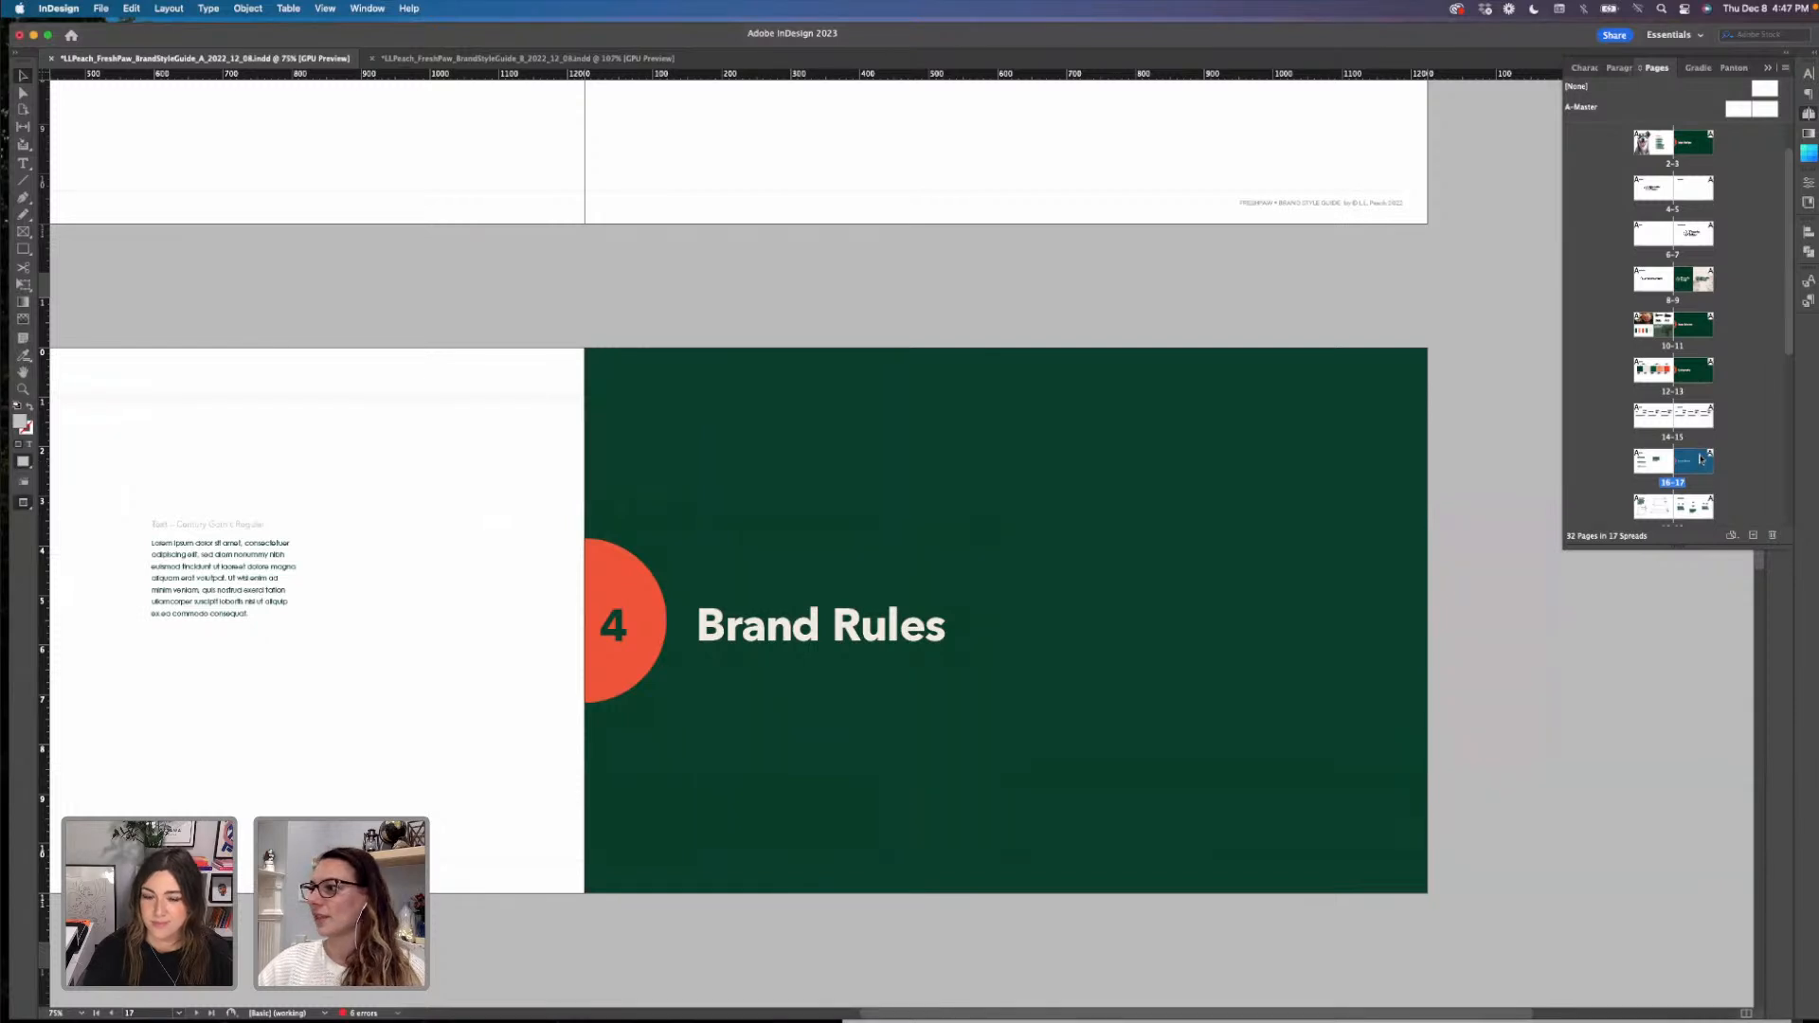
- Place the stacked Fresh Paw logo in the upper diagram of the Protection Area page and fill it with Primary 1
double_click(1664, 507)
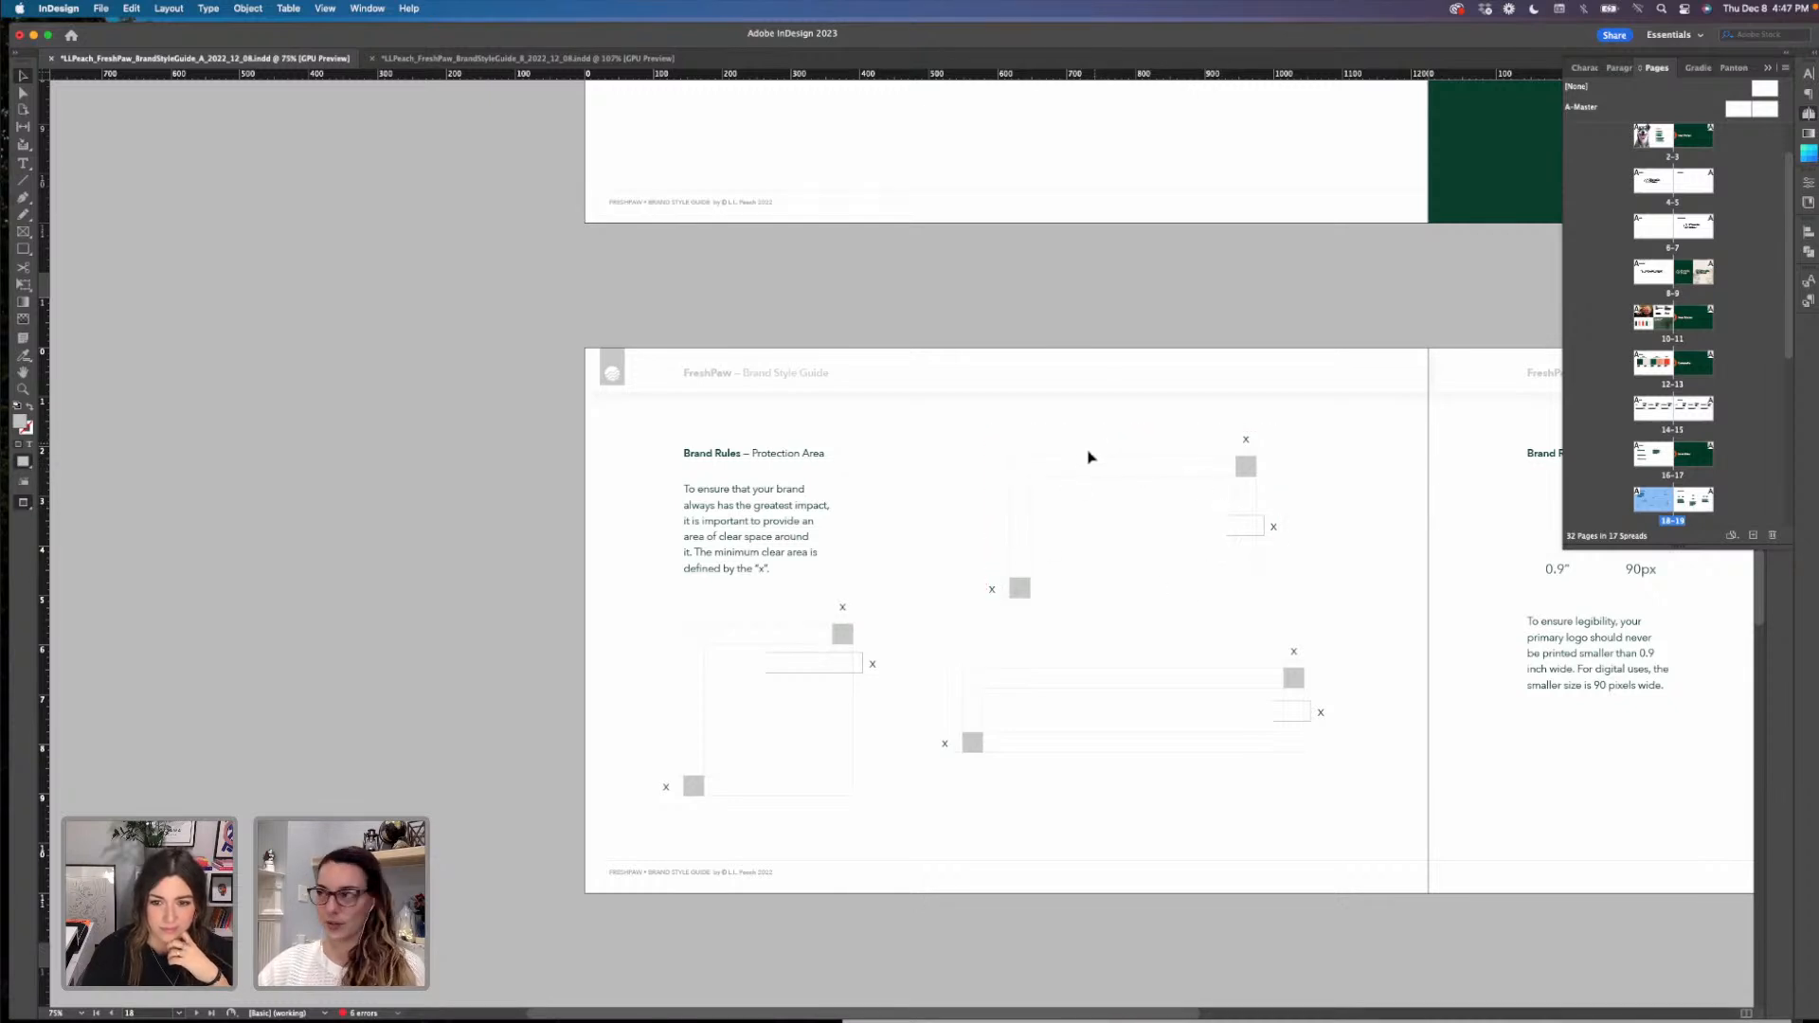
drag(1137, 541, 1178, 553)
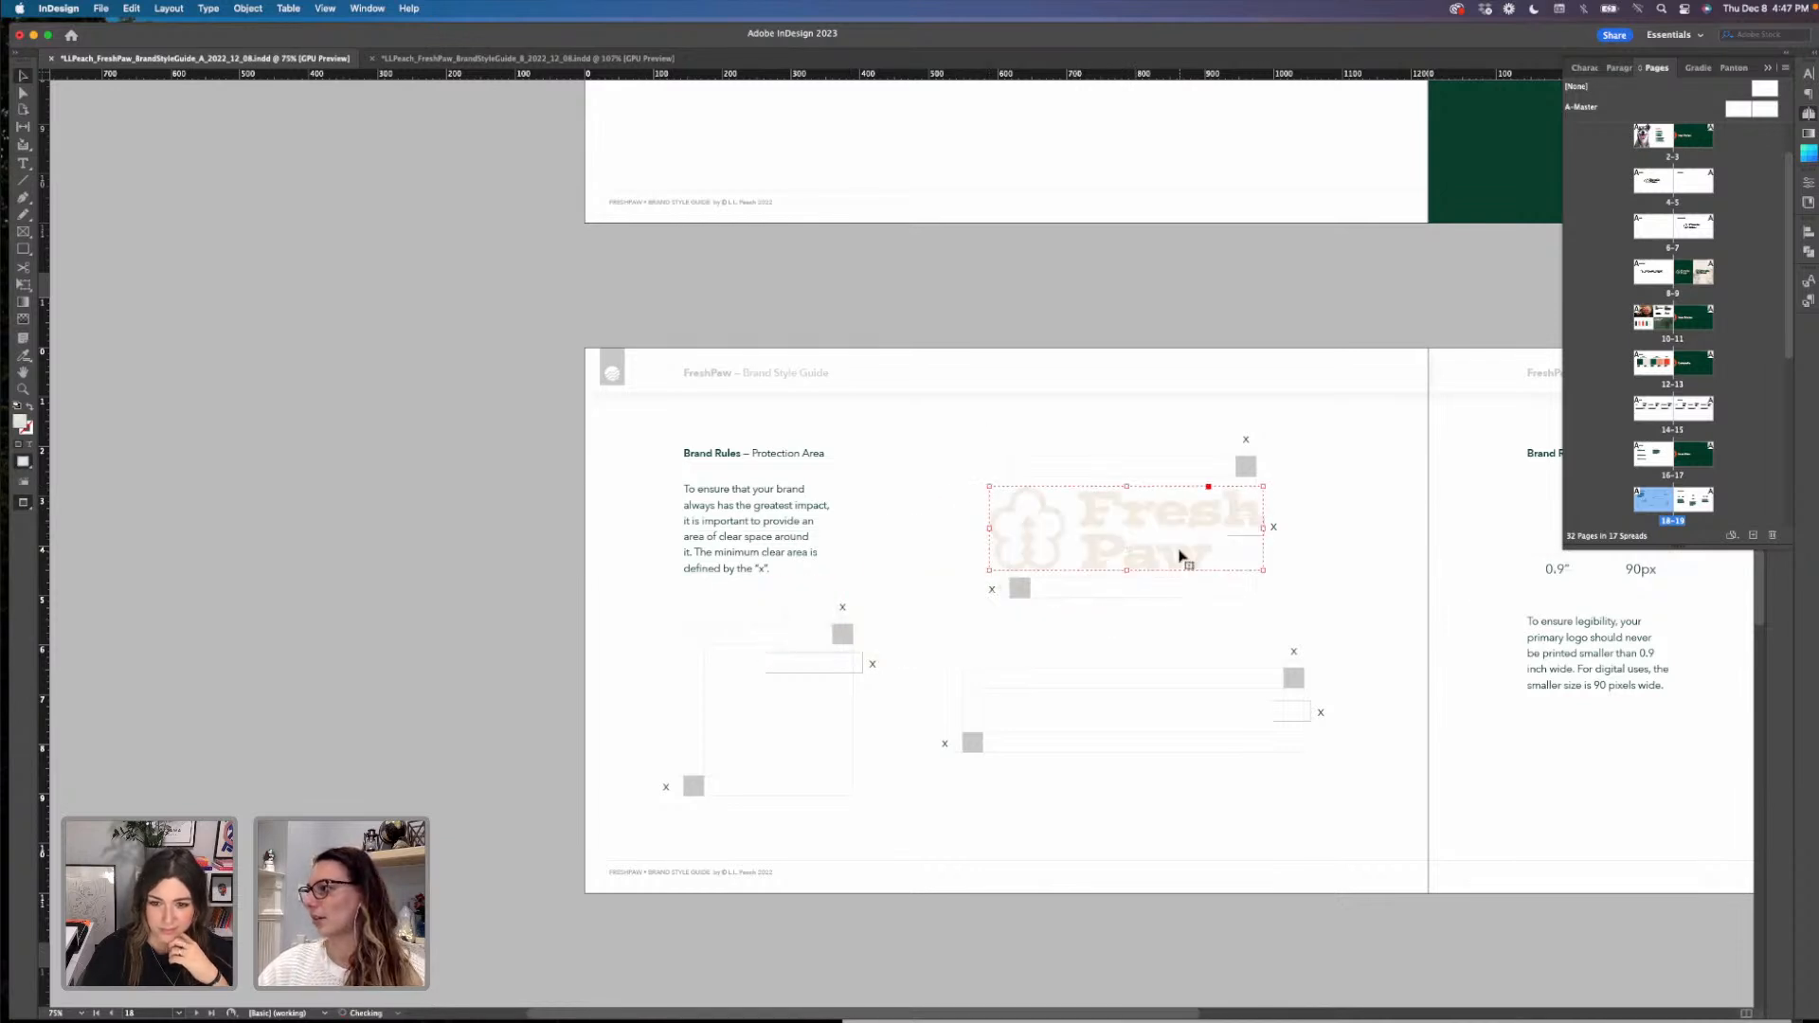
click(1766, 69)
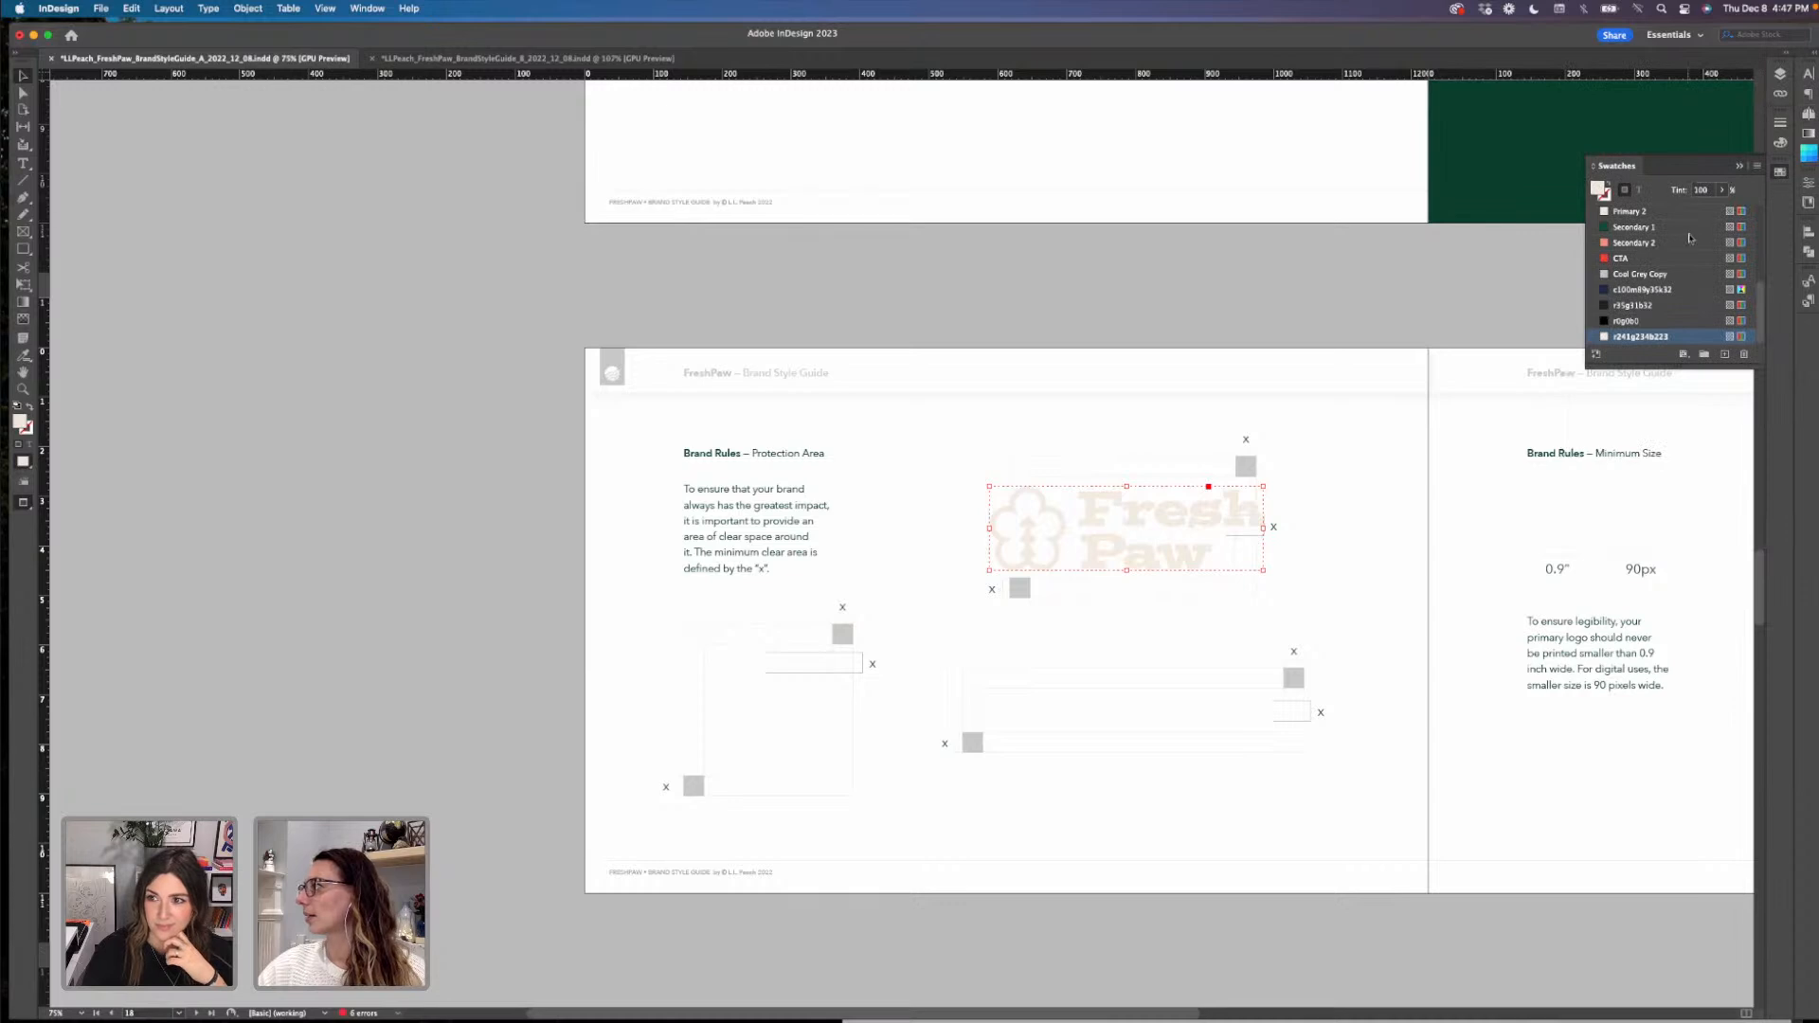
scroll(1659, 238, up, 3)
click(1630, 289)
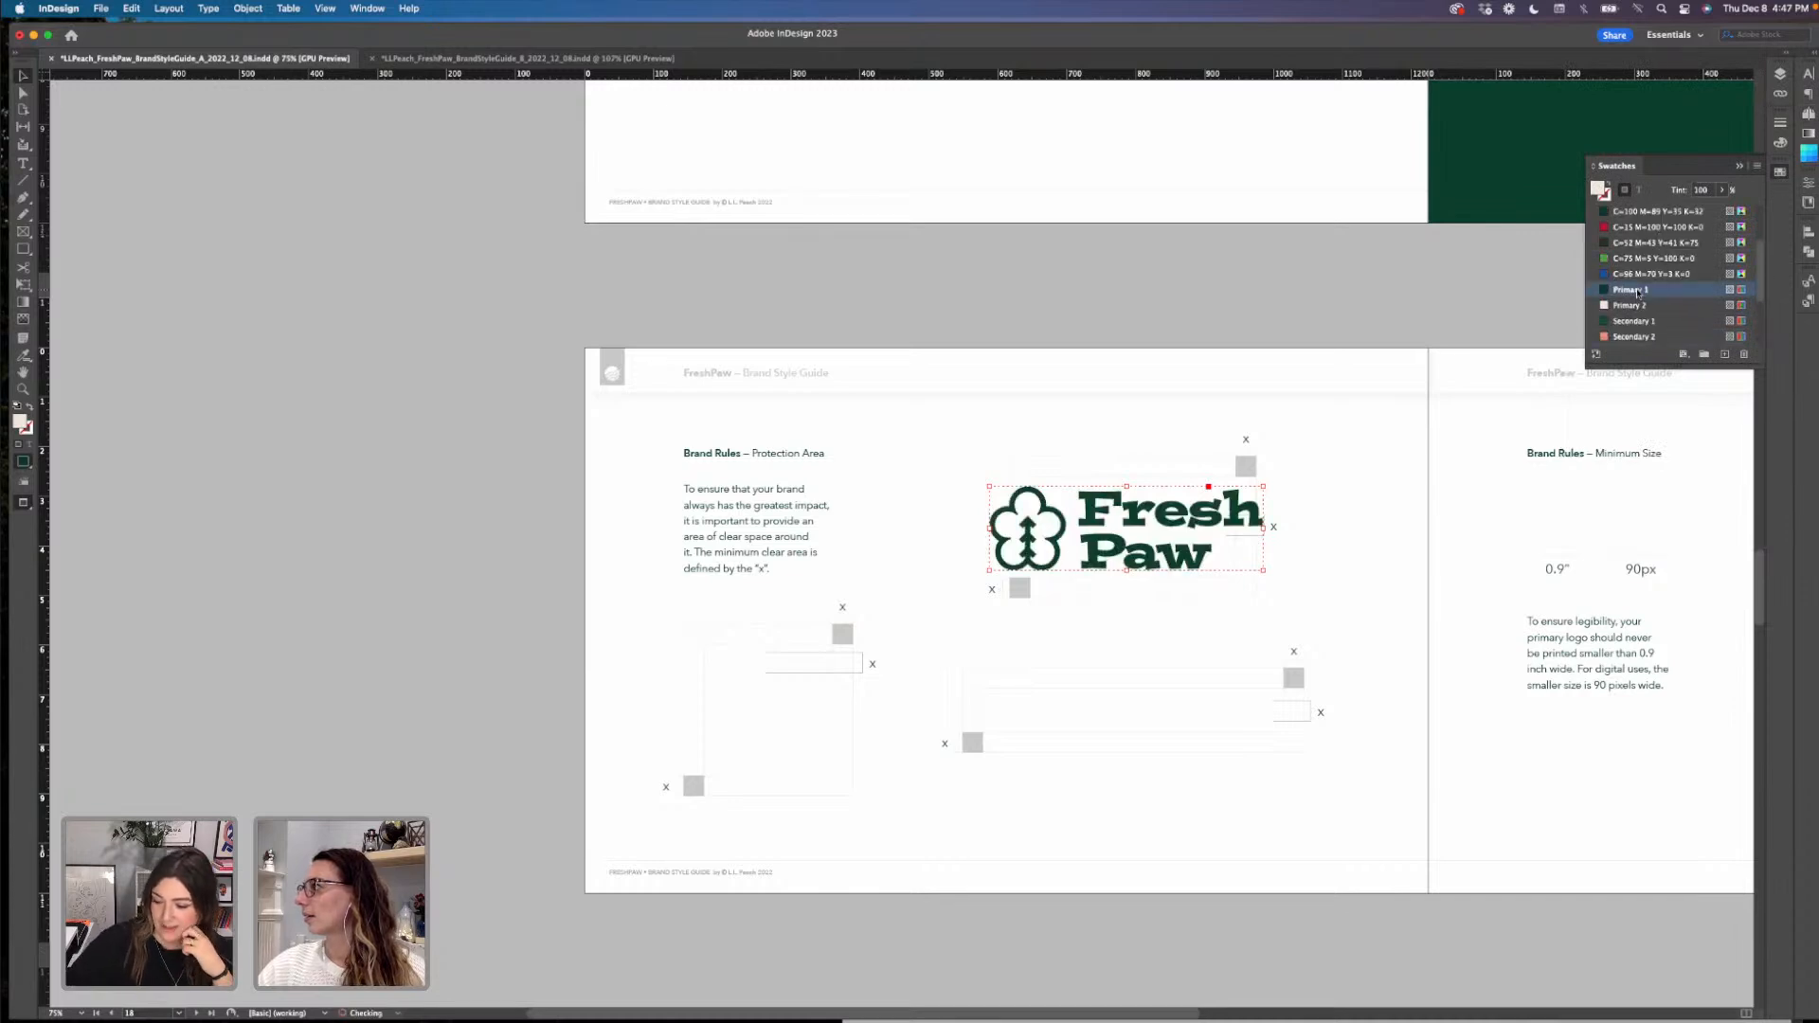
- Scale the green stacked logo down to the width of the diagram's inner clear-space frame
drag(1264, 528, 1234, 532)
drag(1016, 528, 1030, 528)
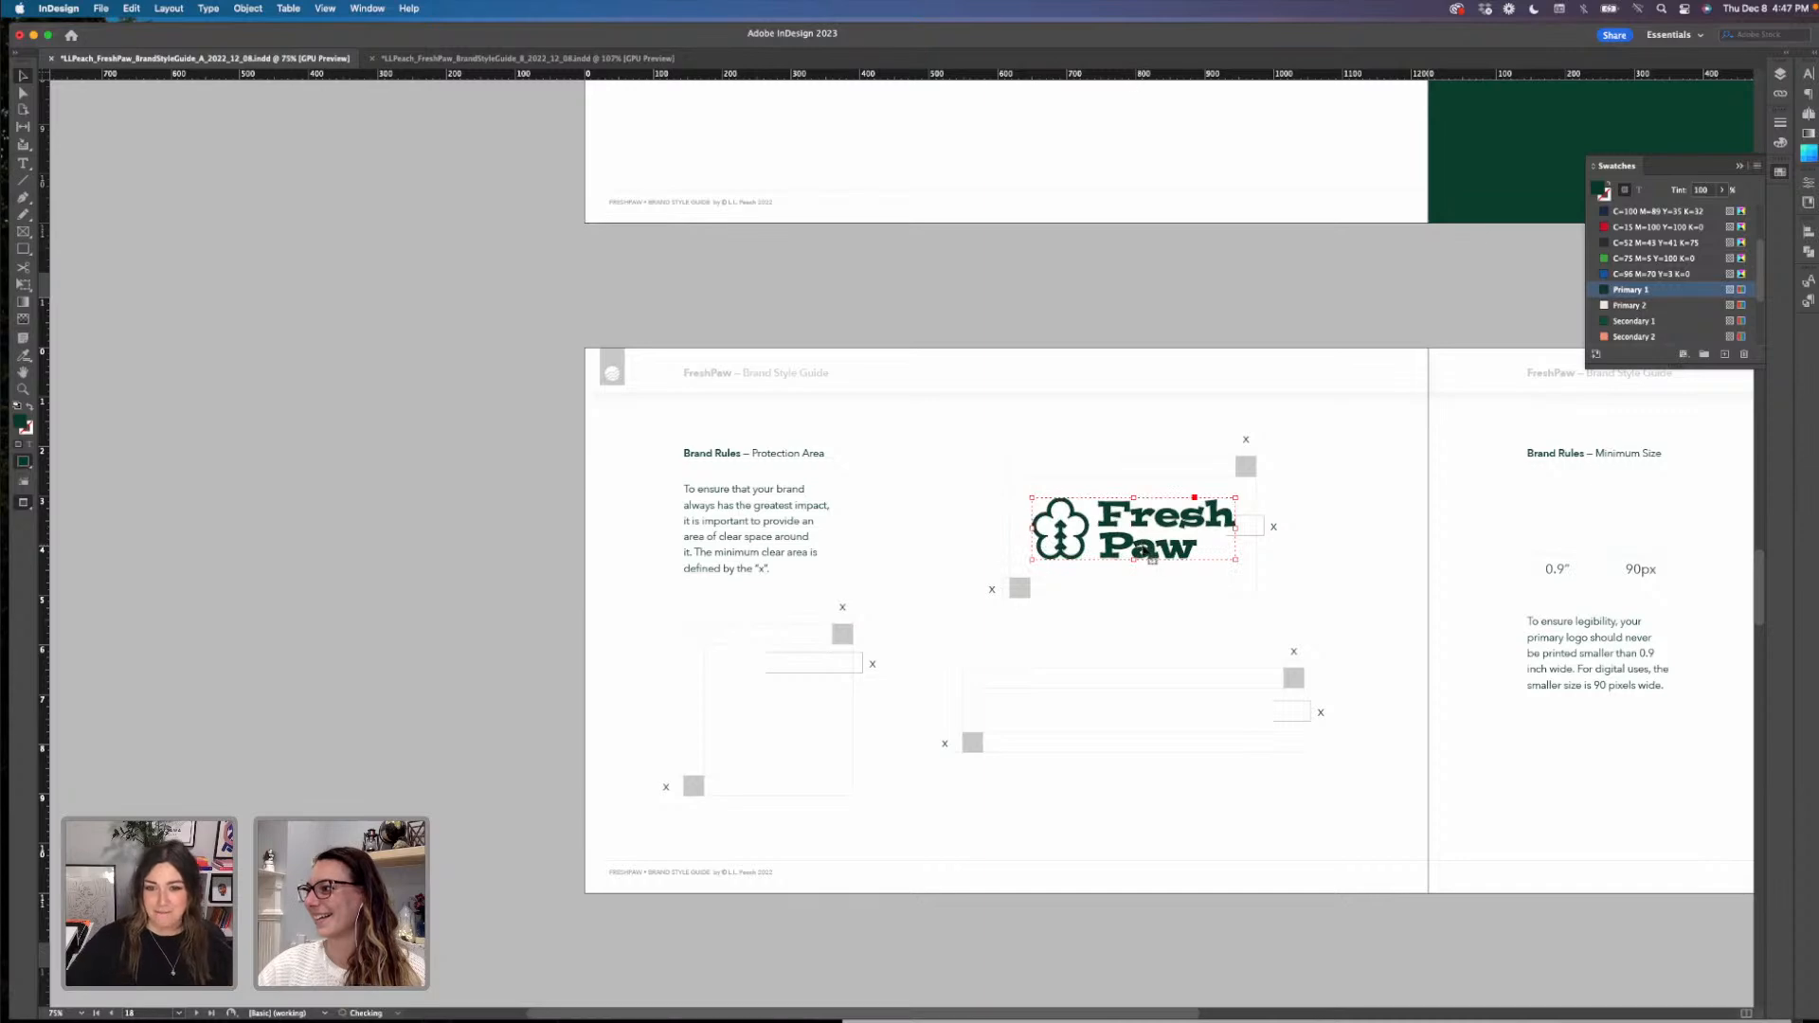
click(1309, 567)
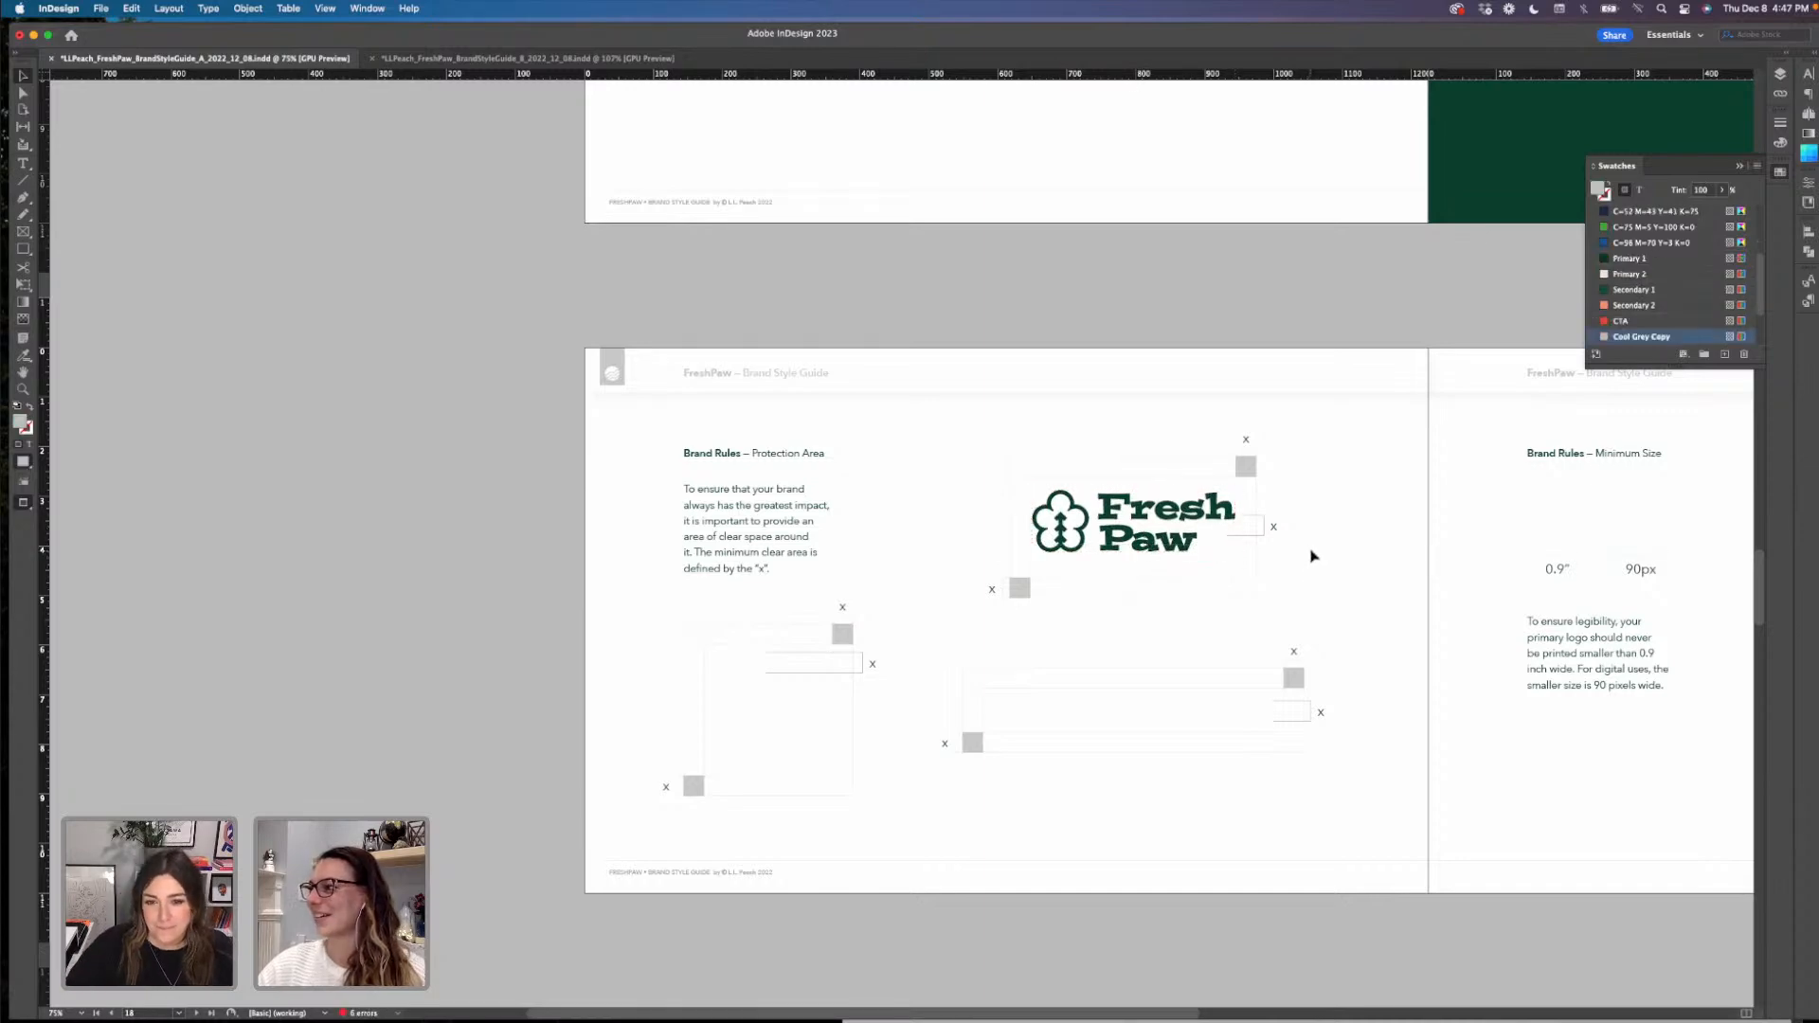
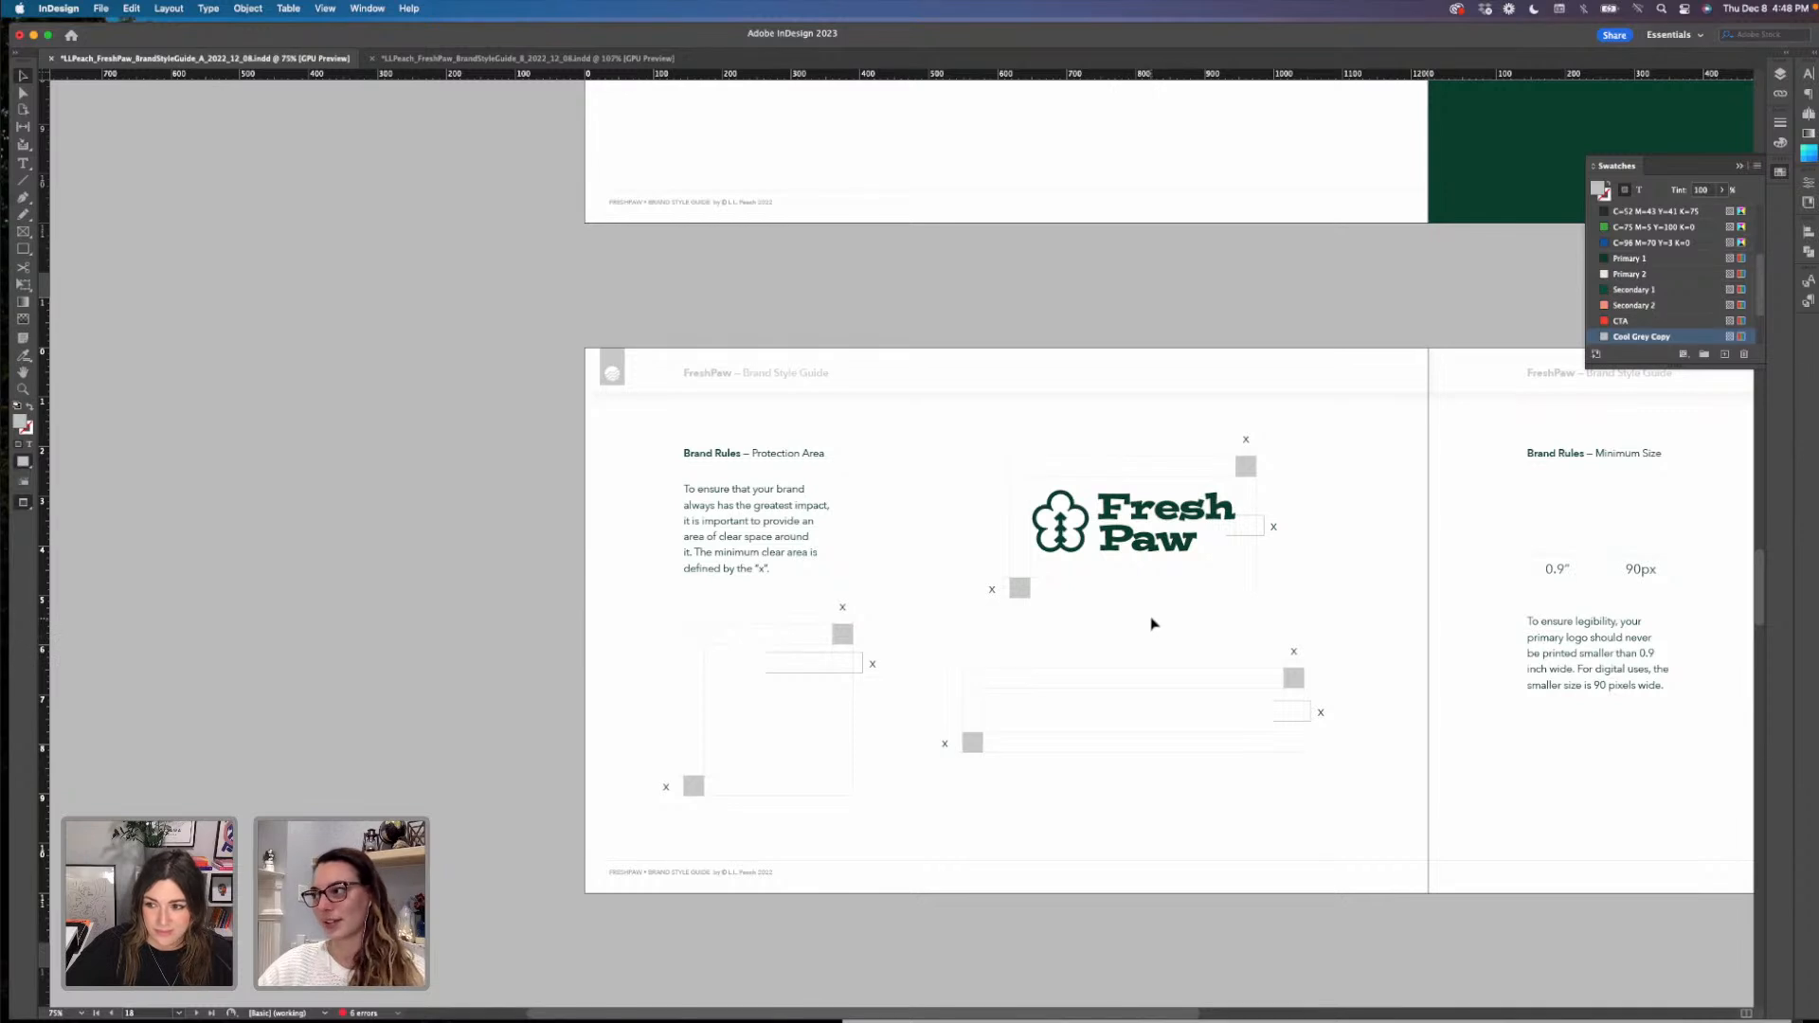
- Ungroup the clear-space diagram around the stacked logo and move its x bracket over to the paw icon's upper left
drag(1149, 625, 1043, 651)
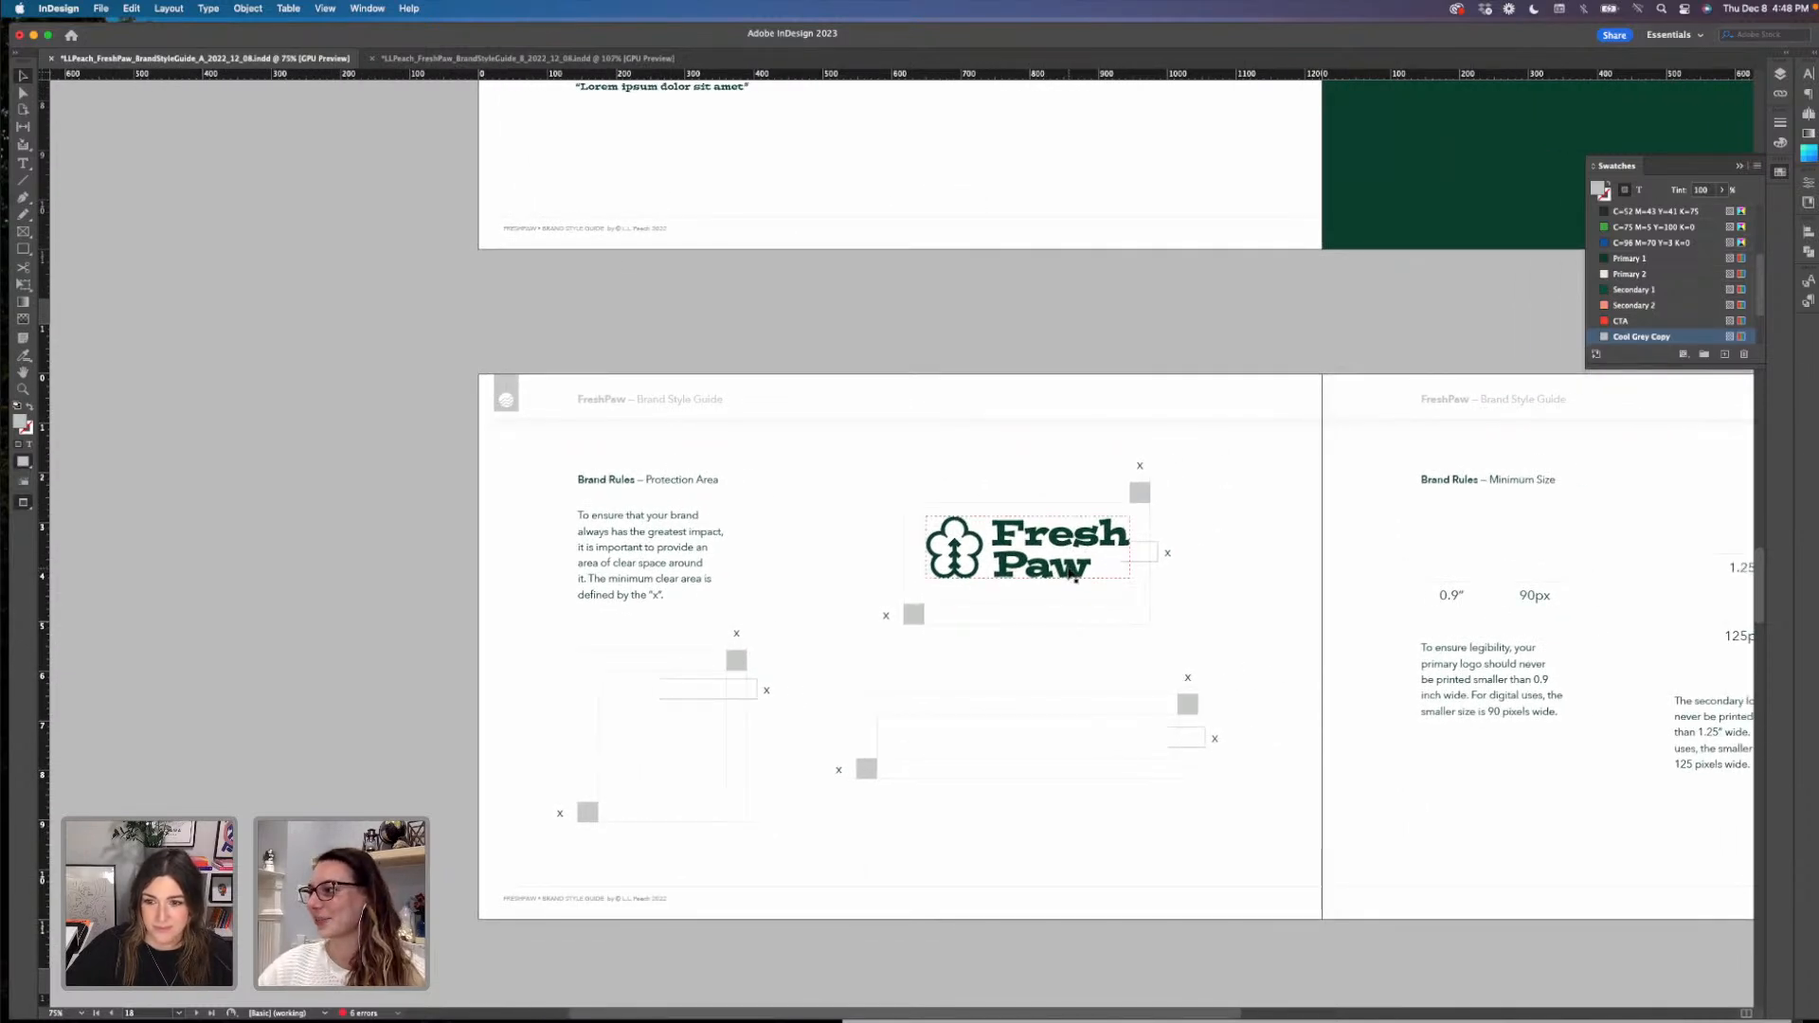
right_click(1145, 578)
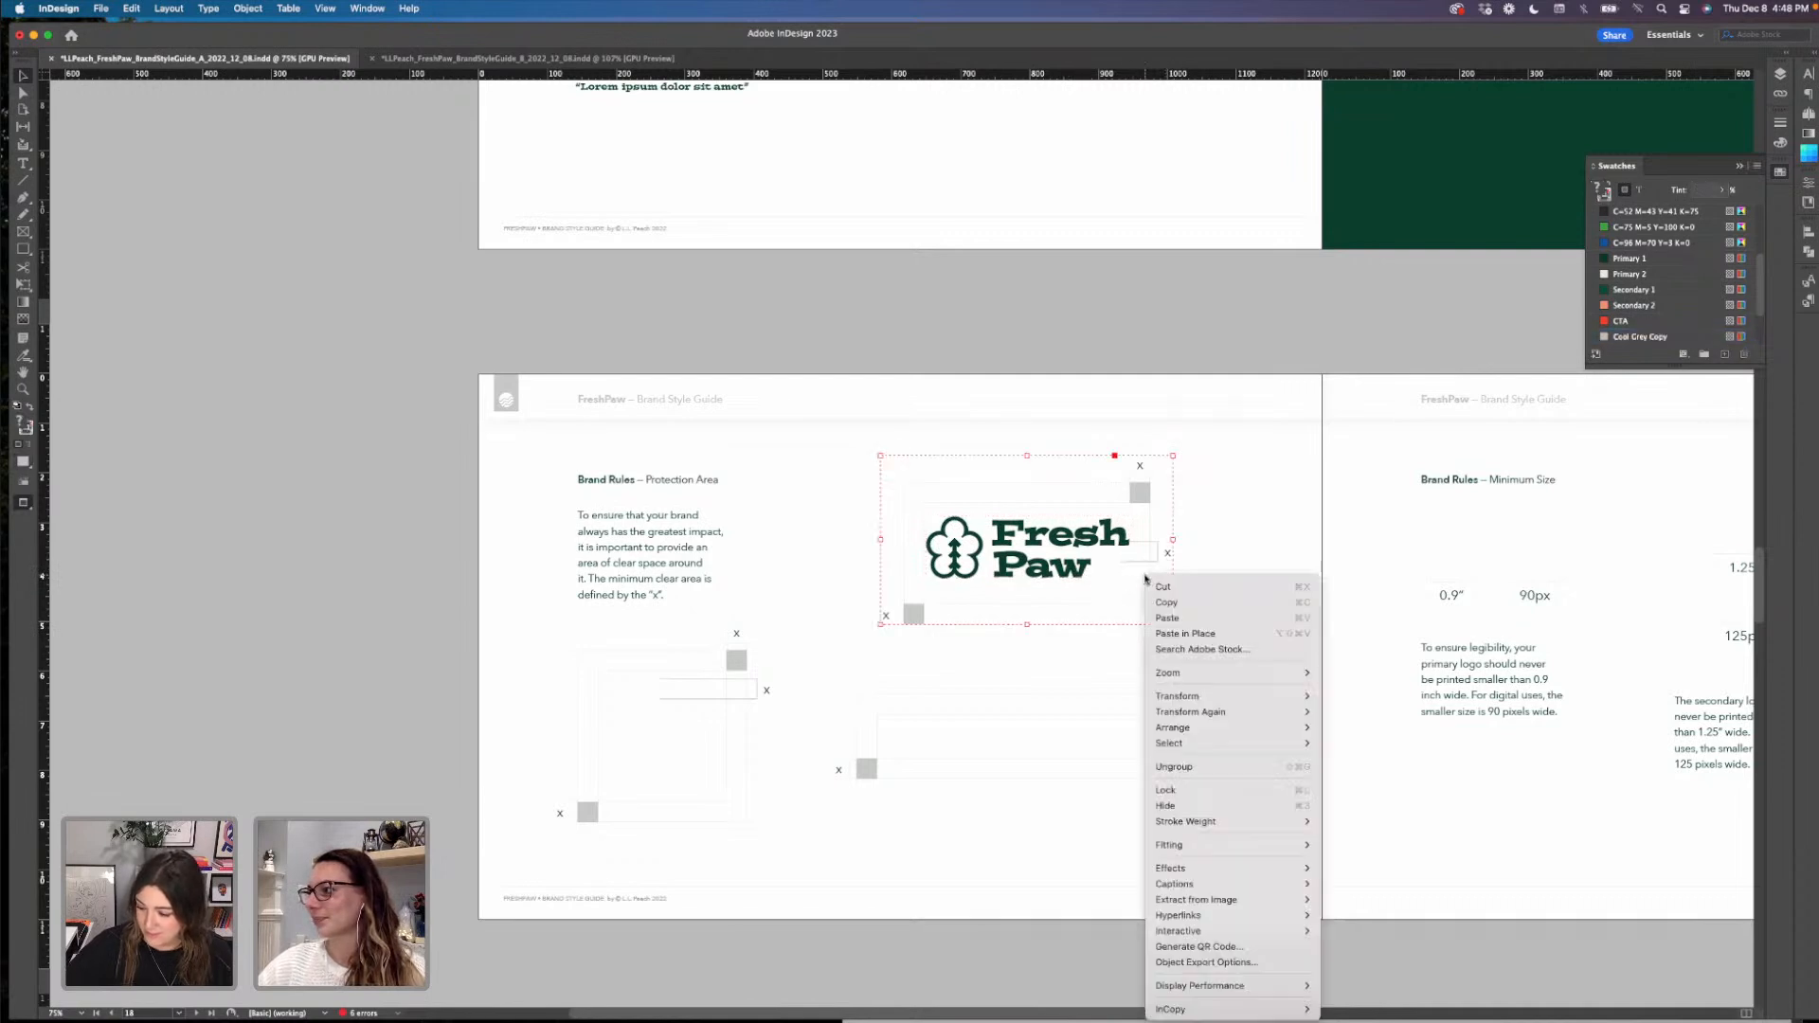
click(1194, 766)
click(1218, 651)
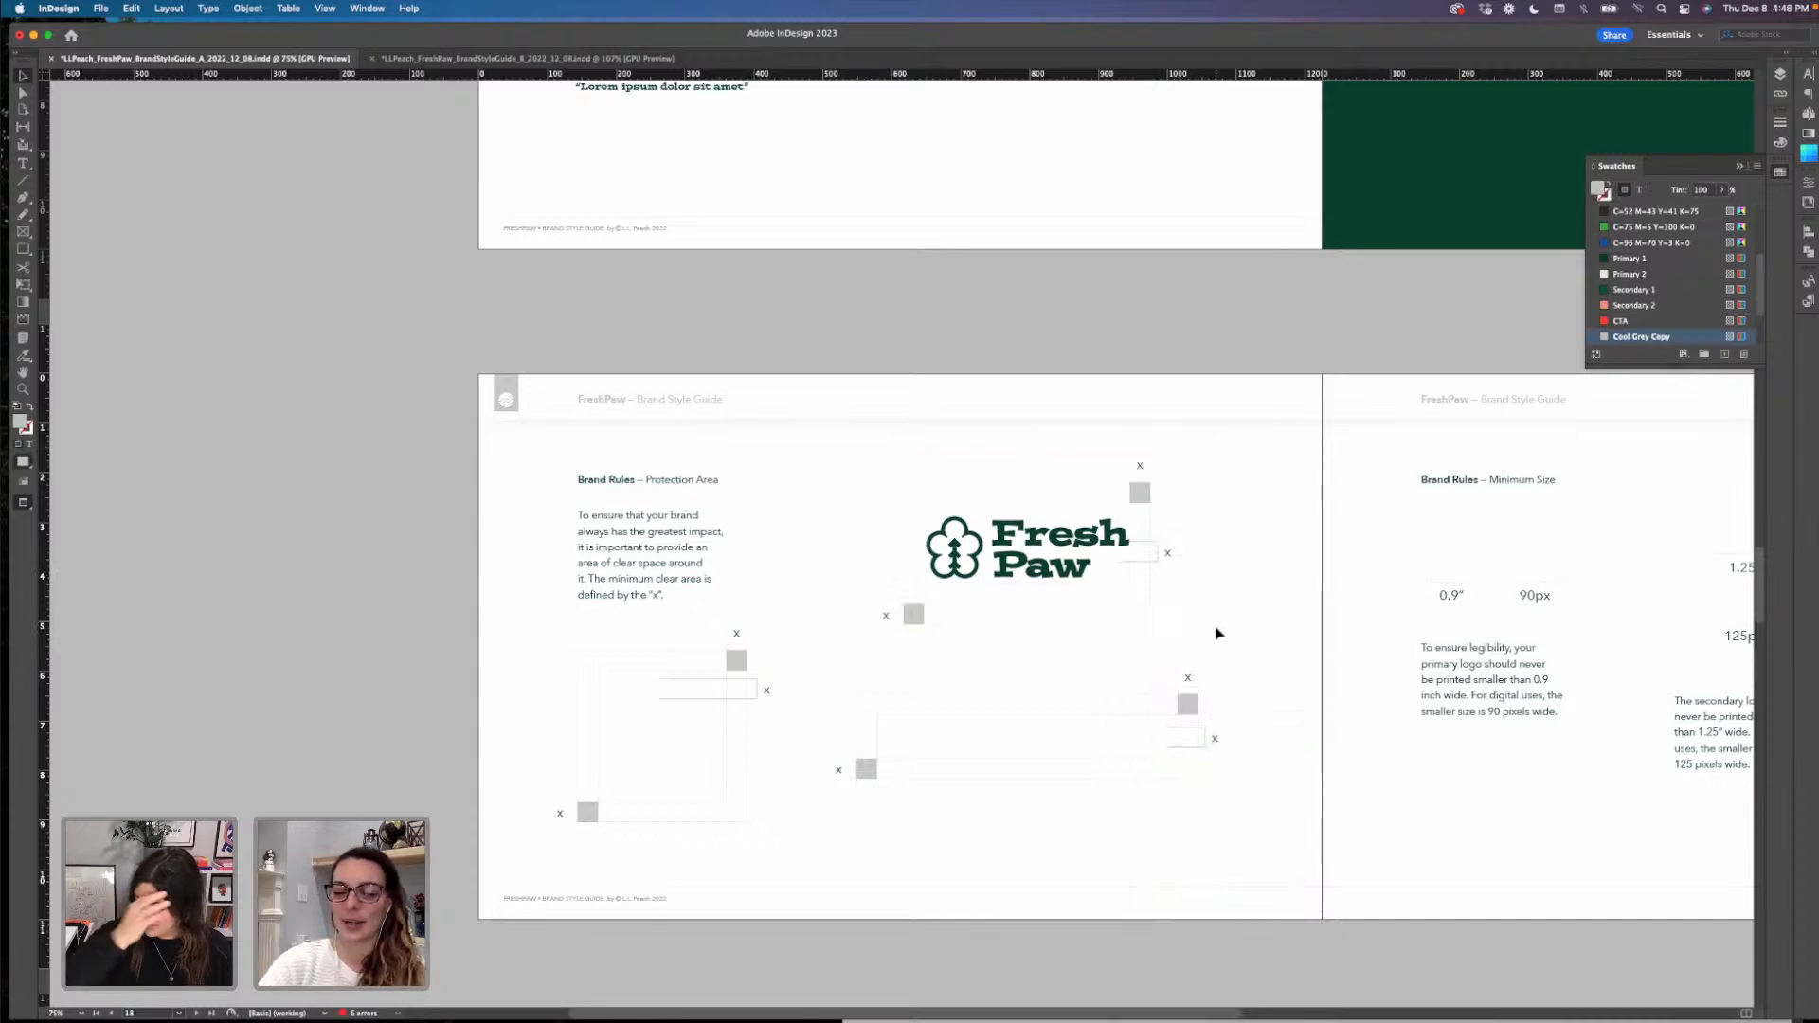
key(super+equal)
key(super+equal)
scroll(1217, 628, right, 5)
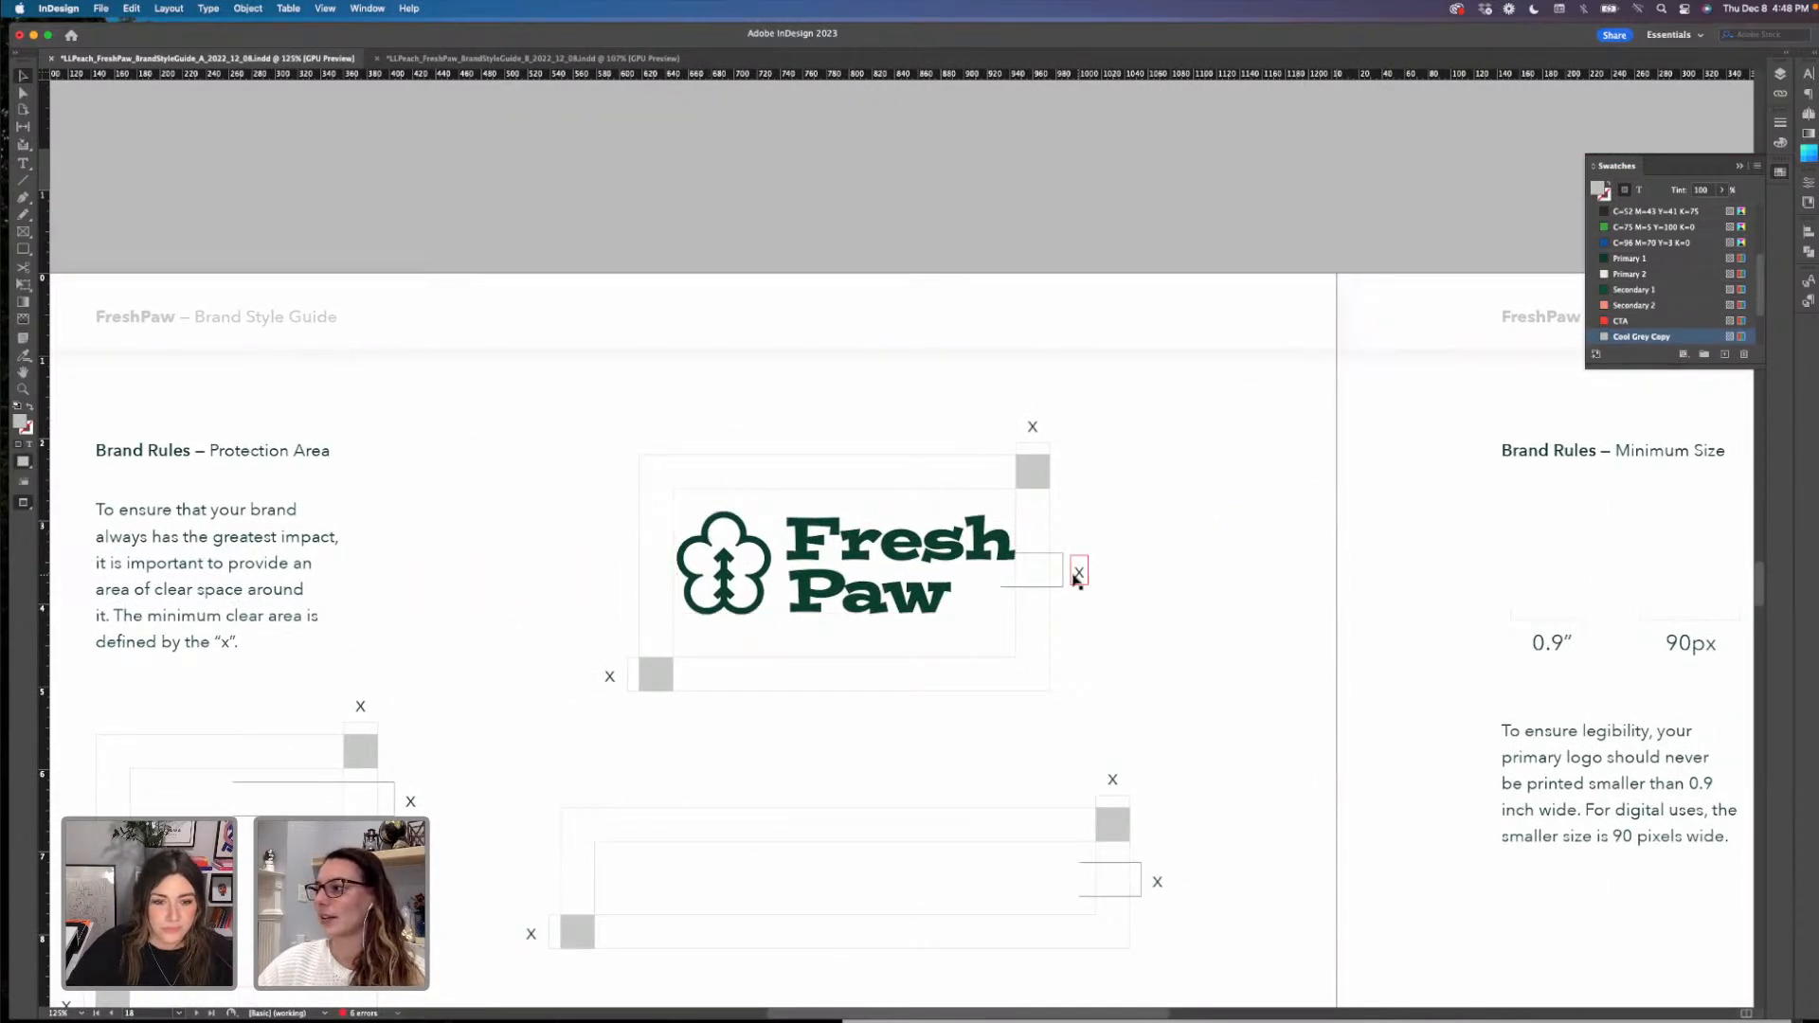
drag(1063, 585, 710, 556)
click(526, 607)
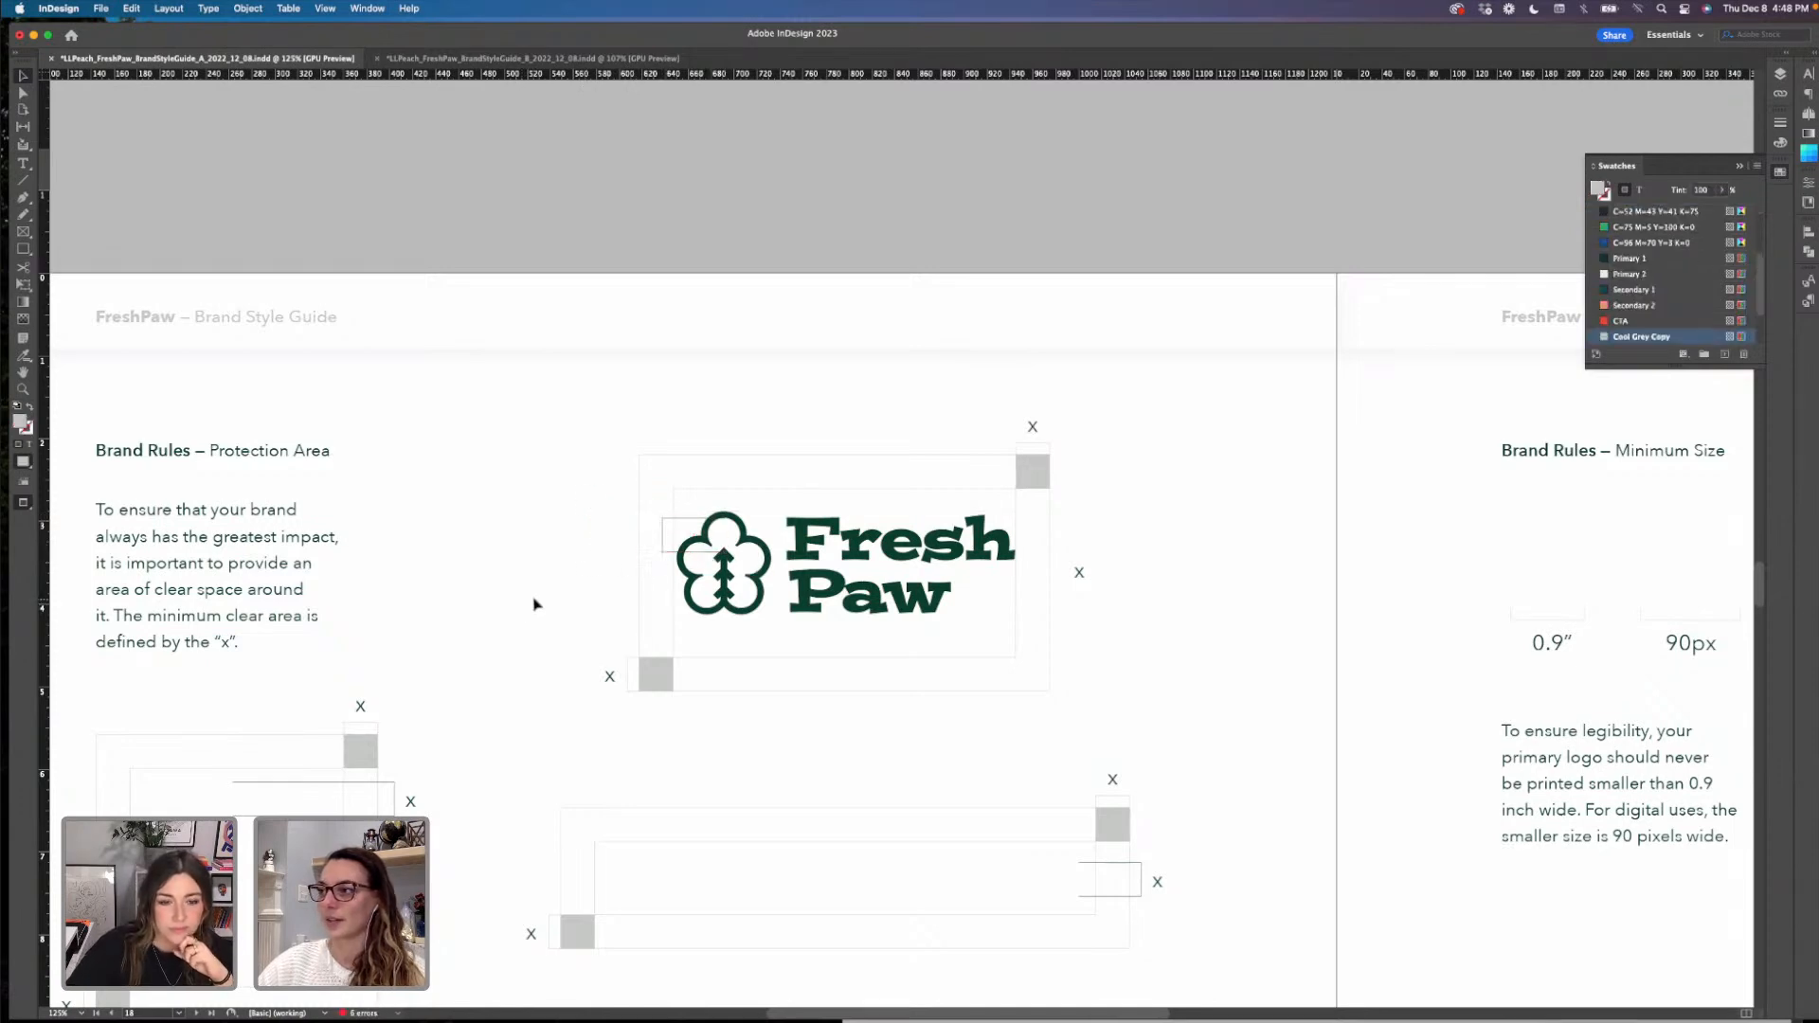
- Shorten the x bracket so it spans from the icon's top petal to the tip of the central arrow
key(super+equal)
key(super+equal)
key(super+equal)
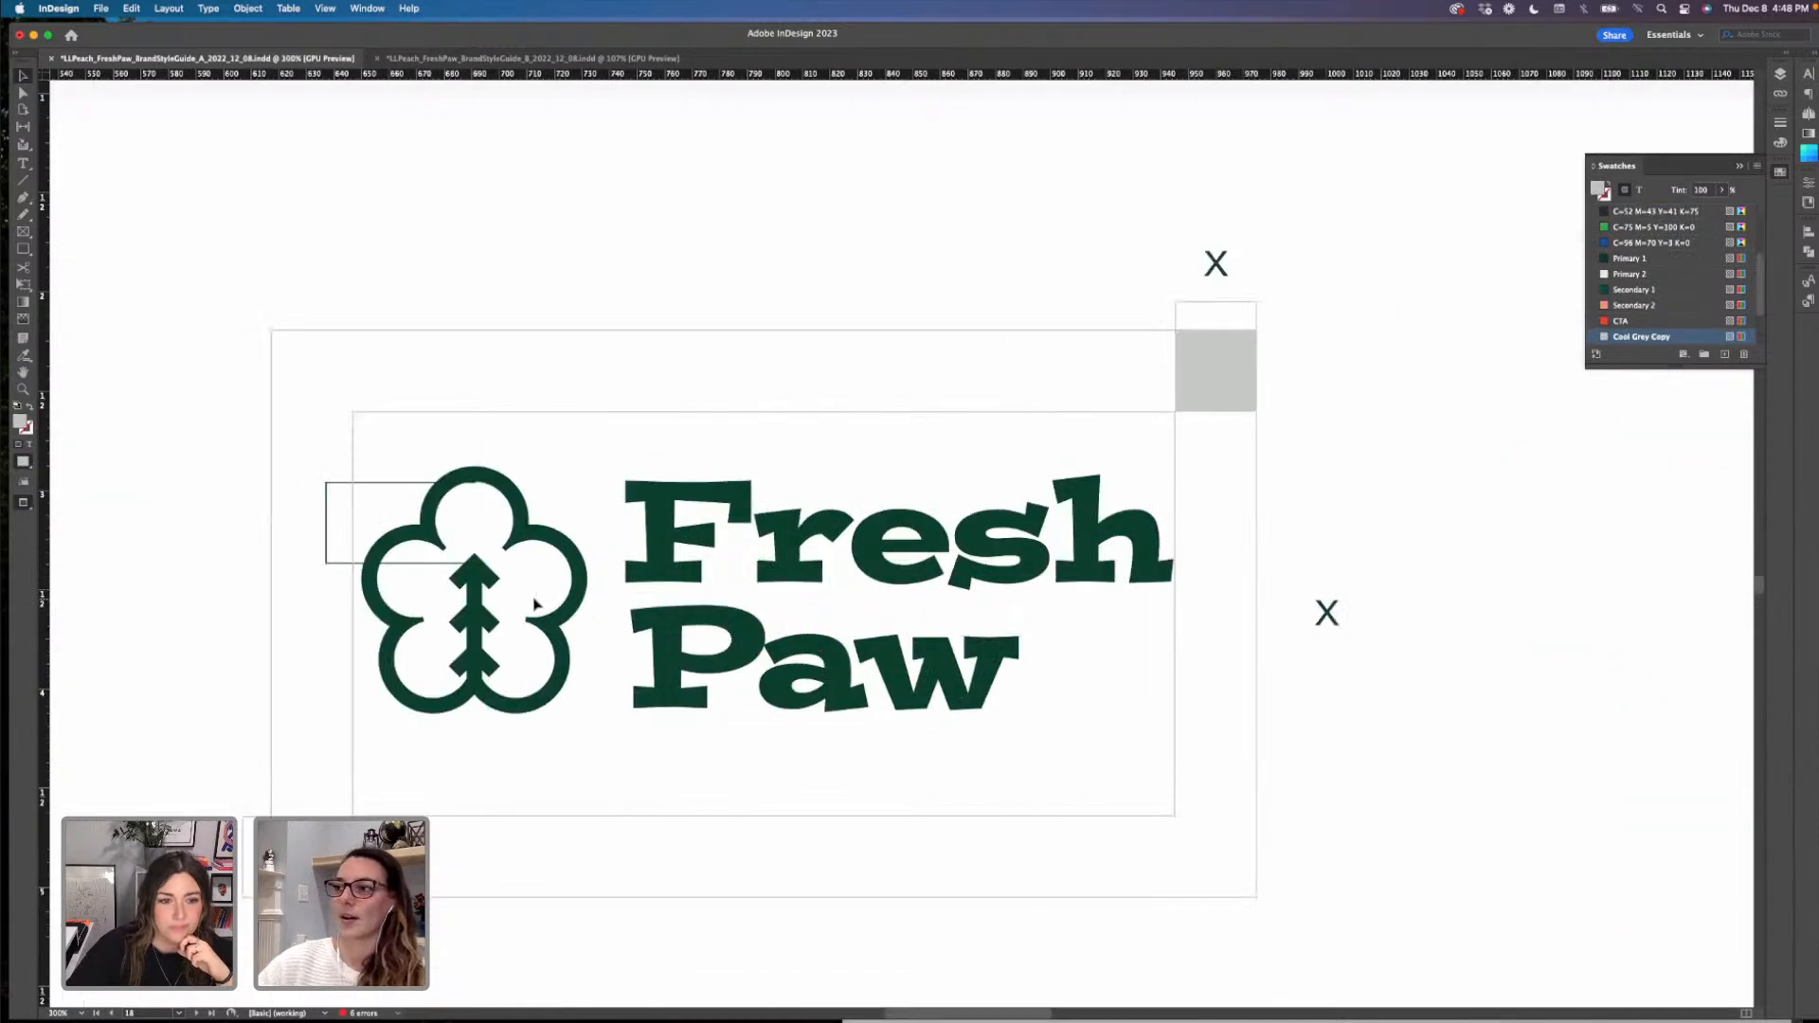
scroll(516, 604, left, 5)
scroll(517, 605, up, 1)
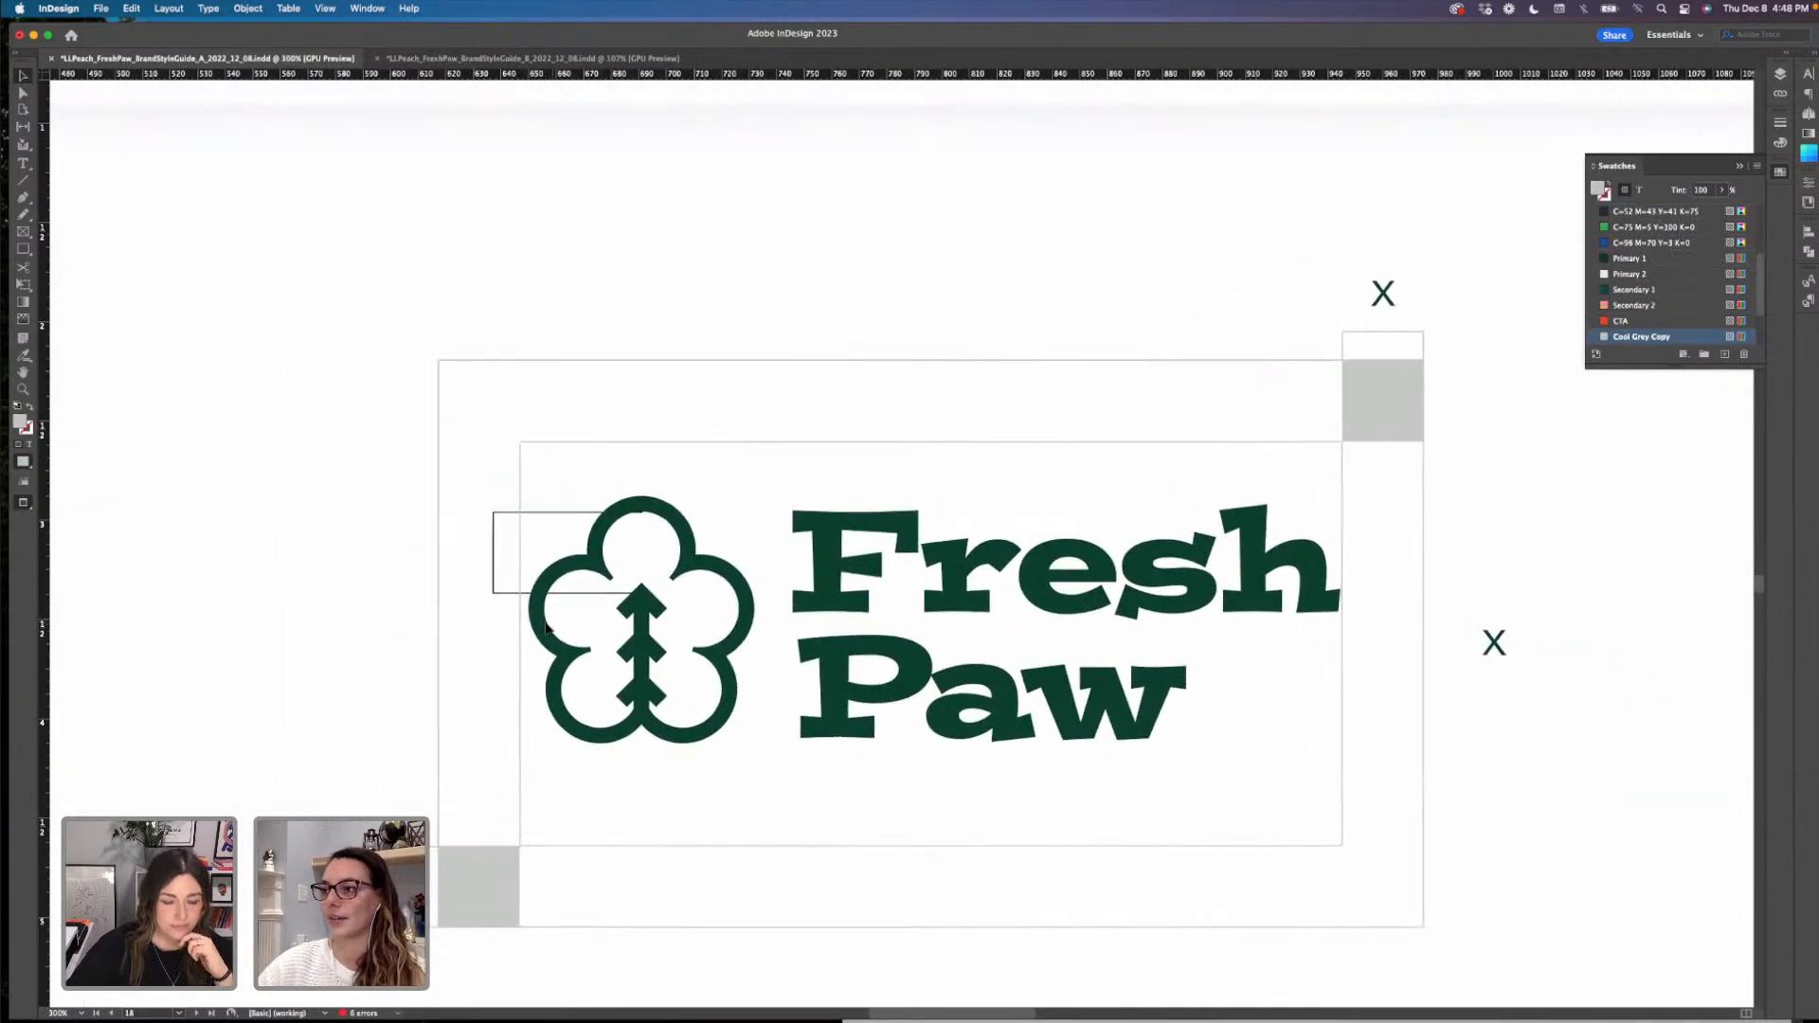
click(494, 594)
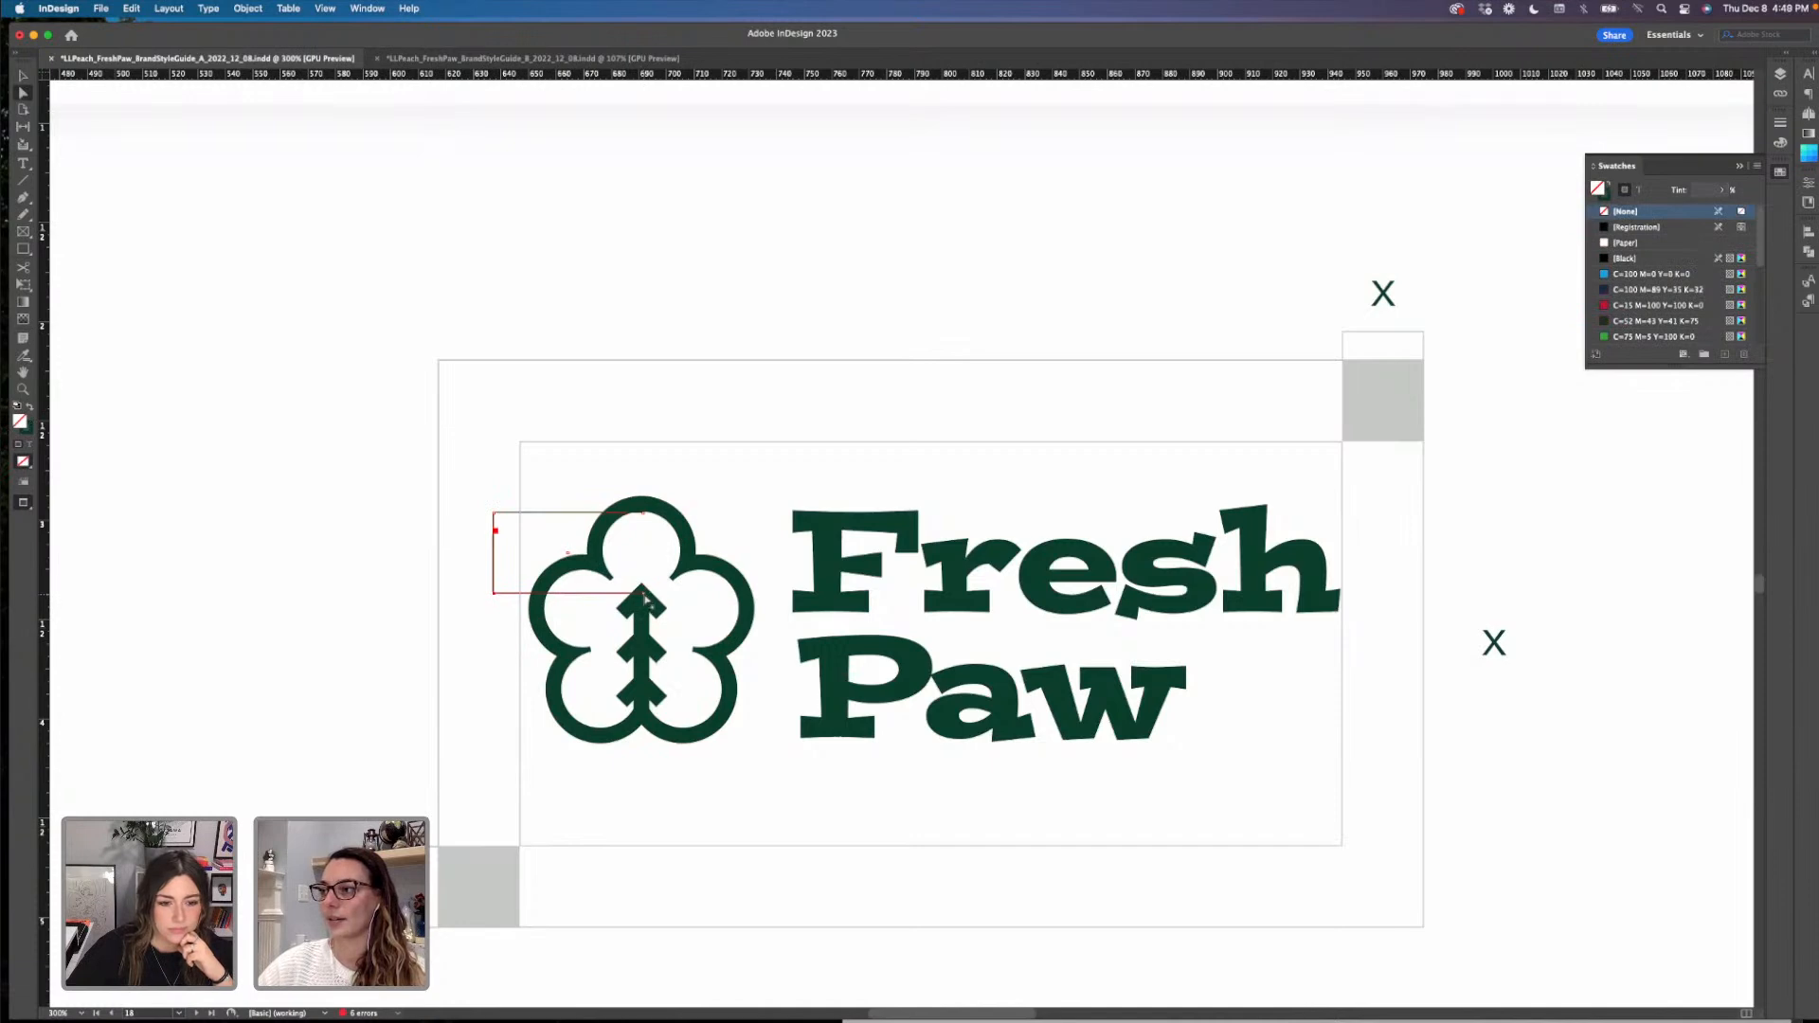
key(super+z)
key(super+z)
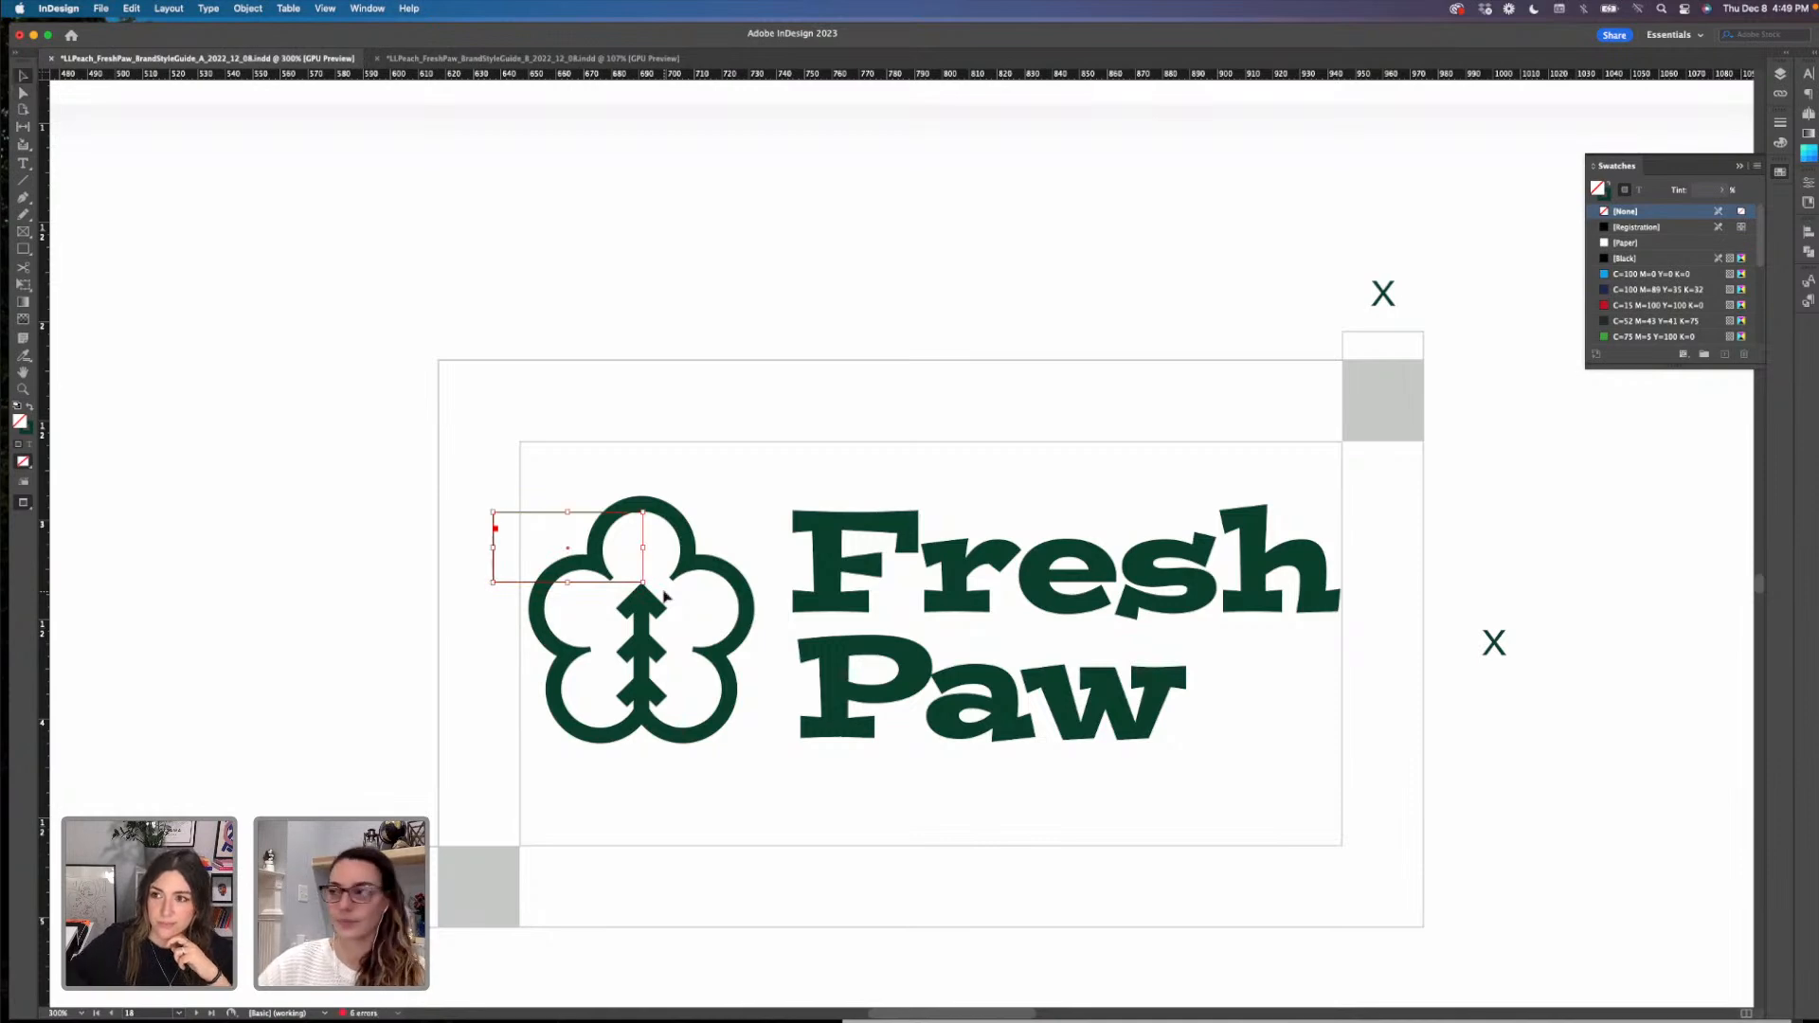
- Extend the x bracket's left edge past the outer clear-space frame and move its x label beside it
click(394, 561)
key(a)
click(496, 524)
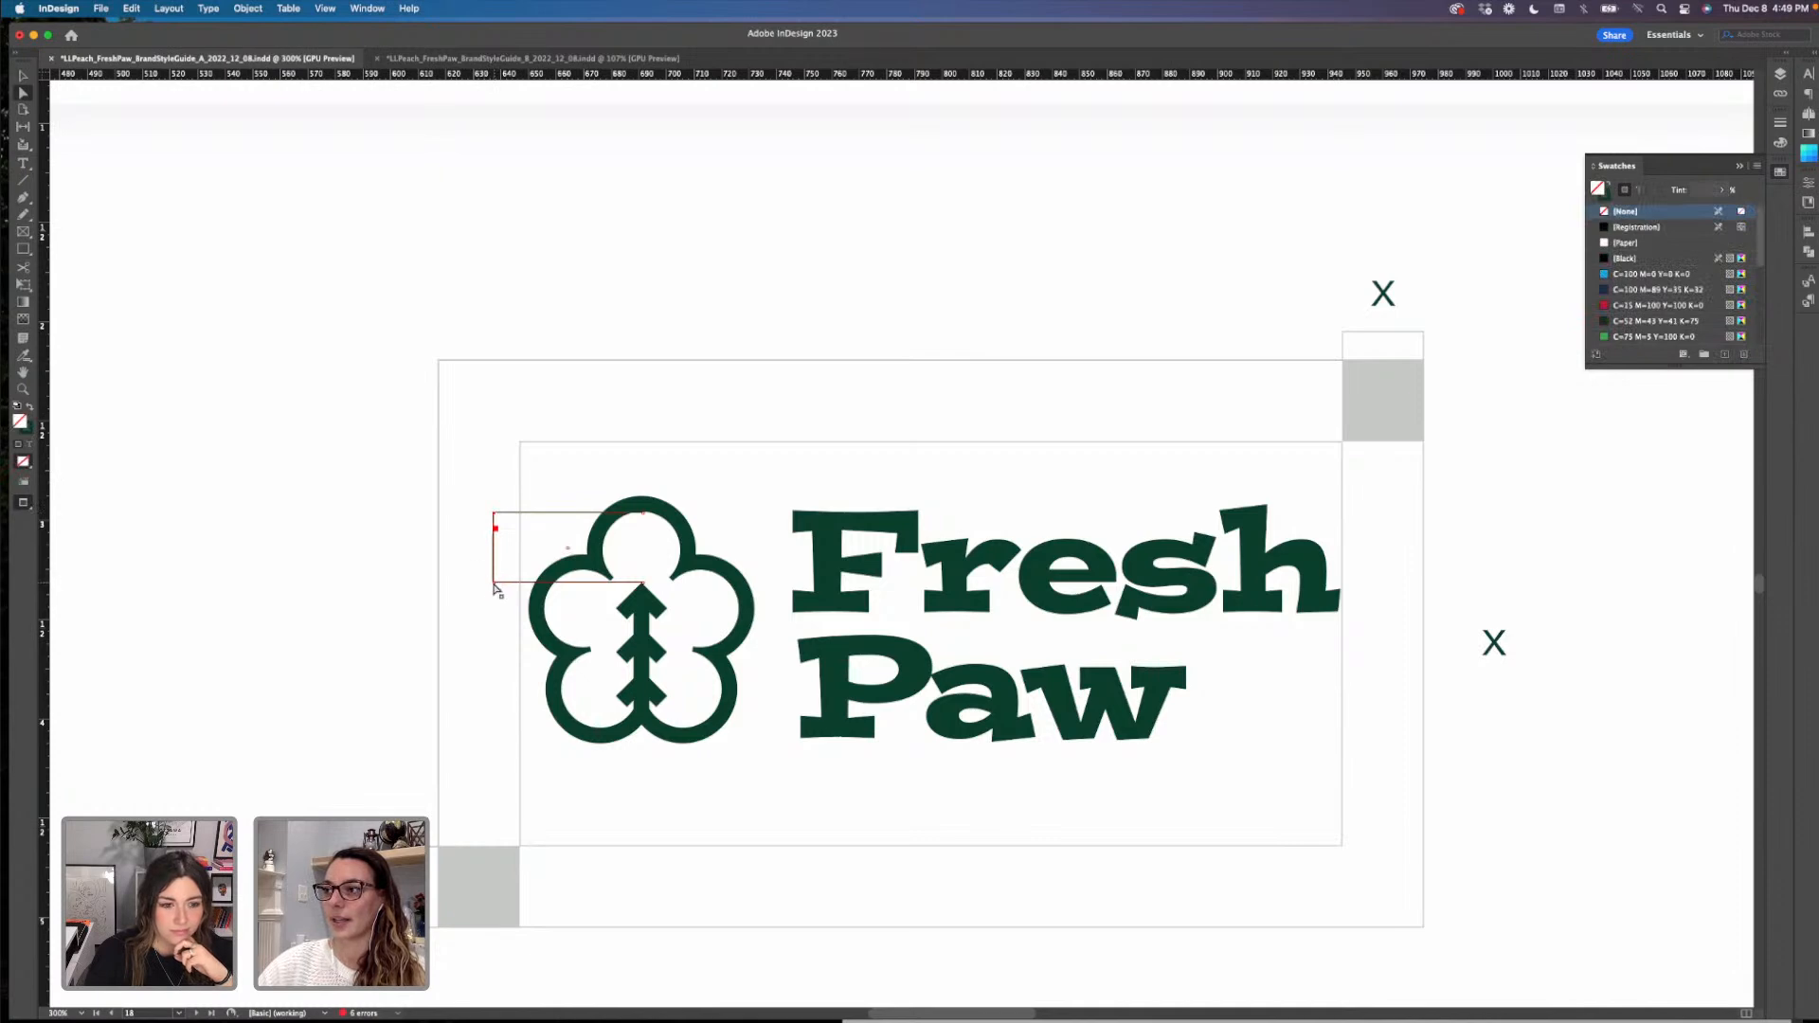
drag(493, 588, 394, 590)
key(v)
click(1494, 643)
drag(1494, 643, 360, 554)
click(345, 630)
- Tighten the inner clear-space frame to the top and bottom edges of the stacked logo
key(super+minus)
key(super+minus)
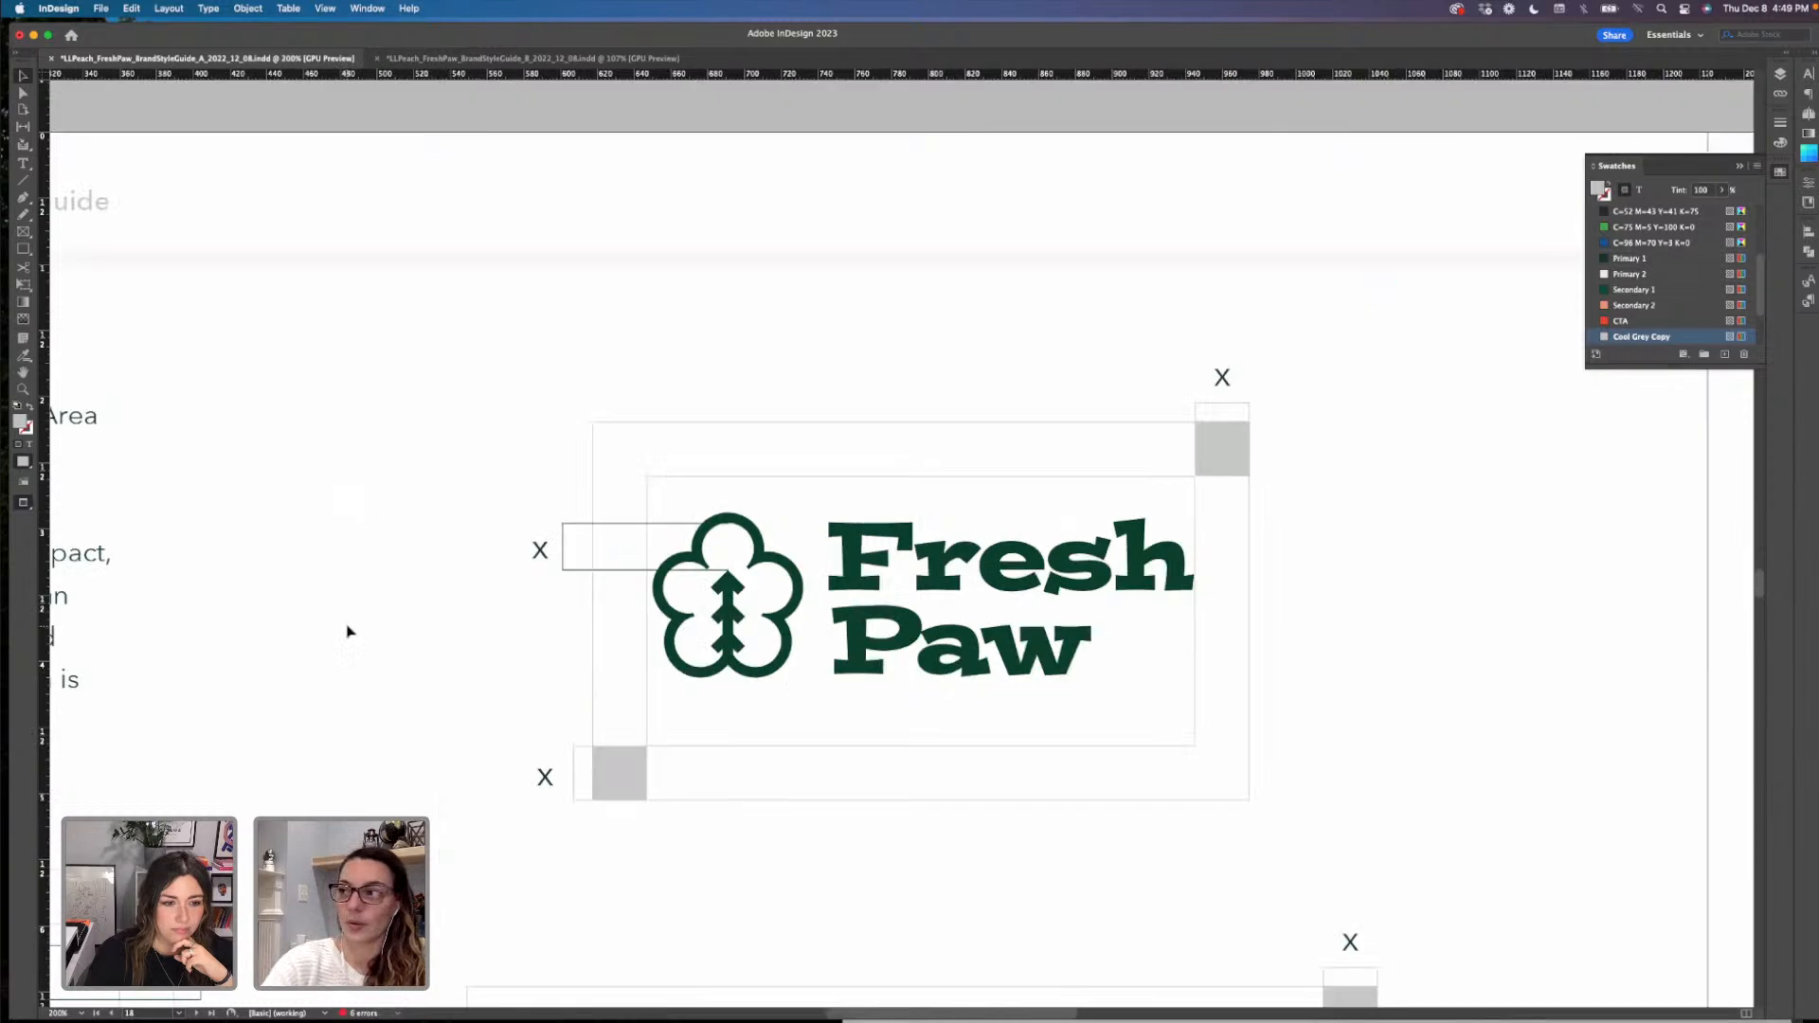
scroll(967, 784, right, 4)
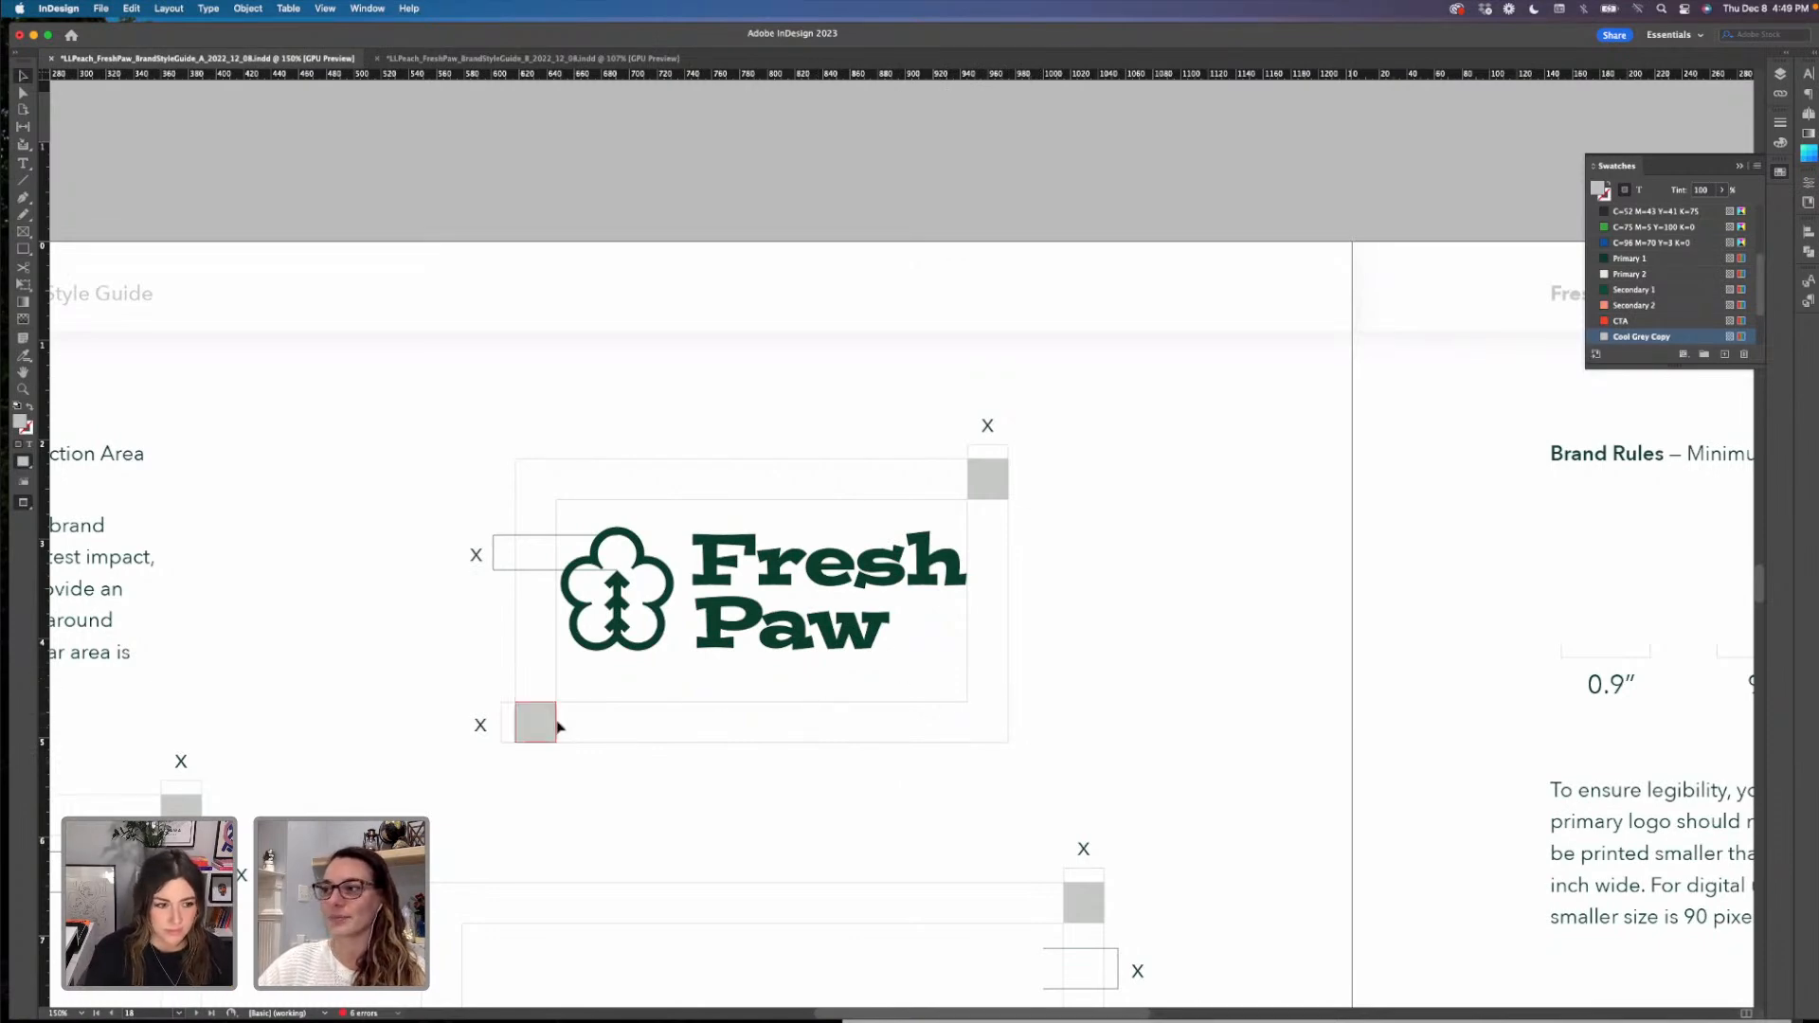
click(662, 708)
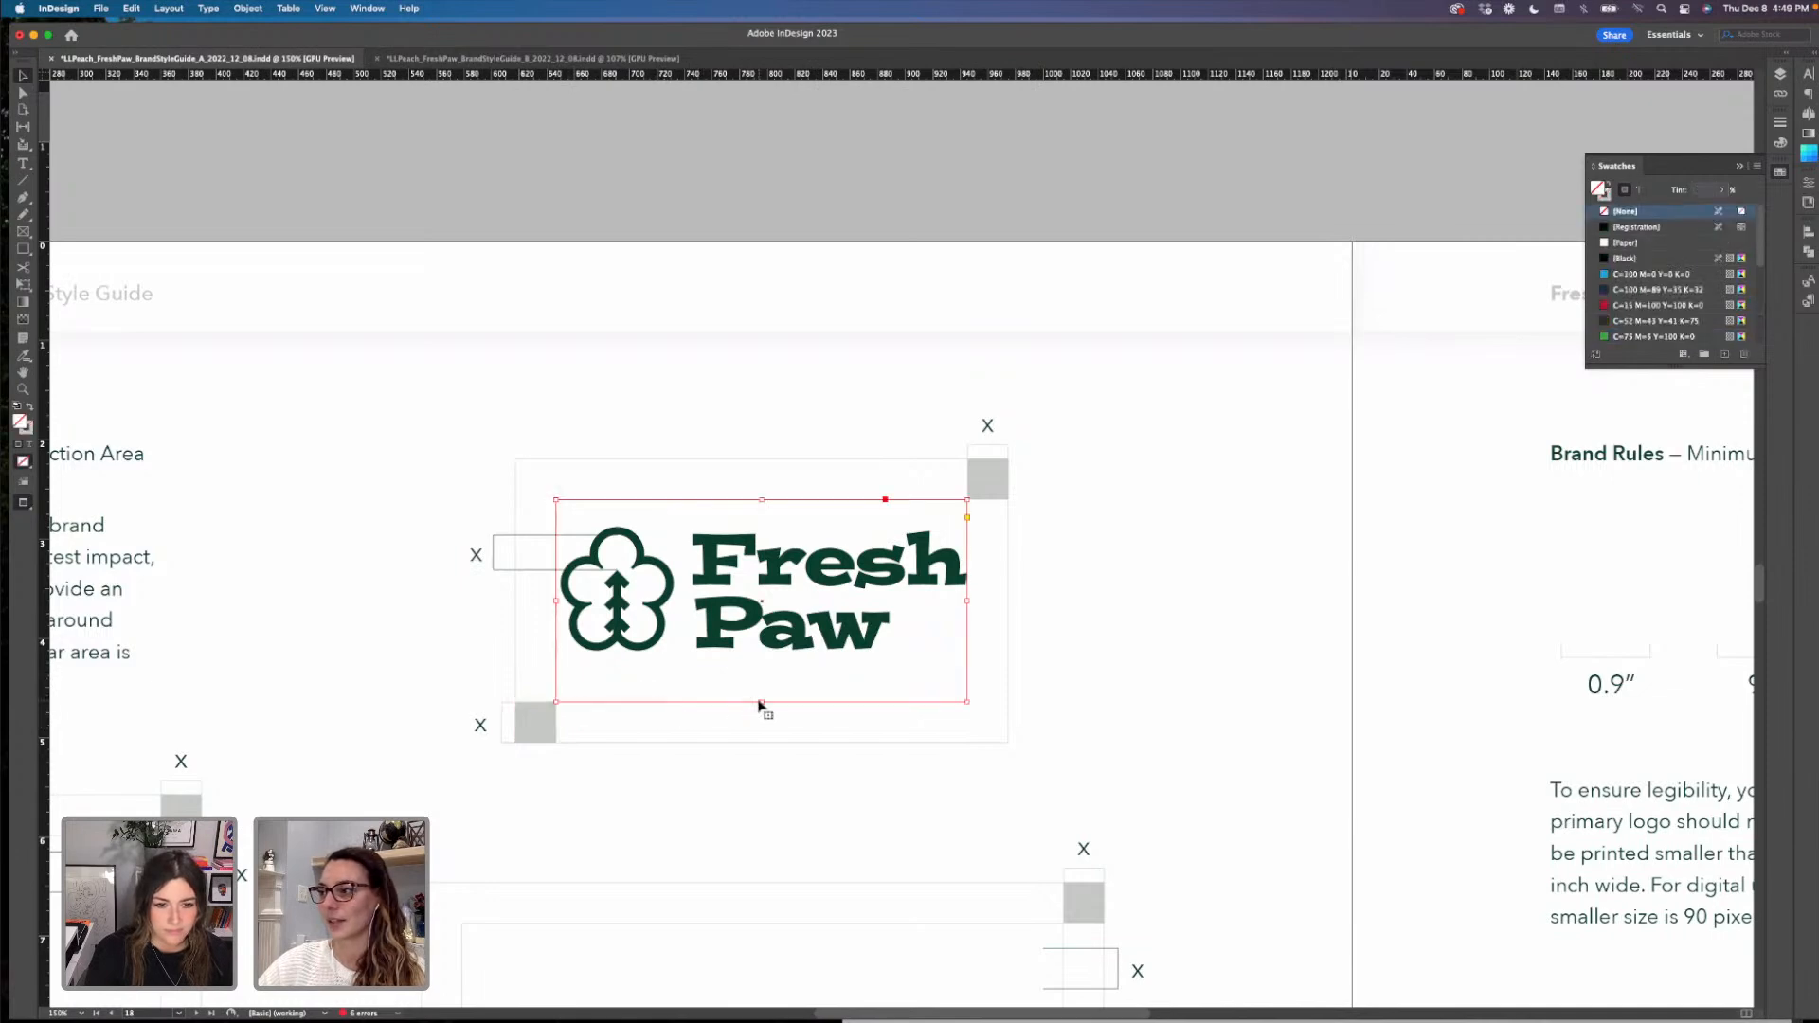
drag(762, 702, 763, 650)
drag(763, 500, 763, 527)
click(1052, 622)
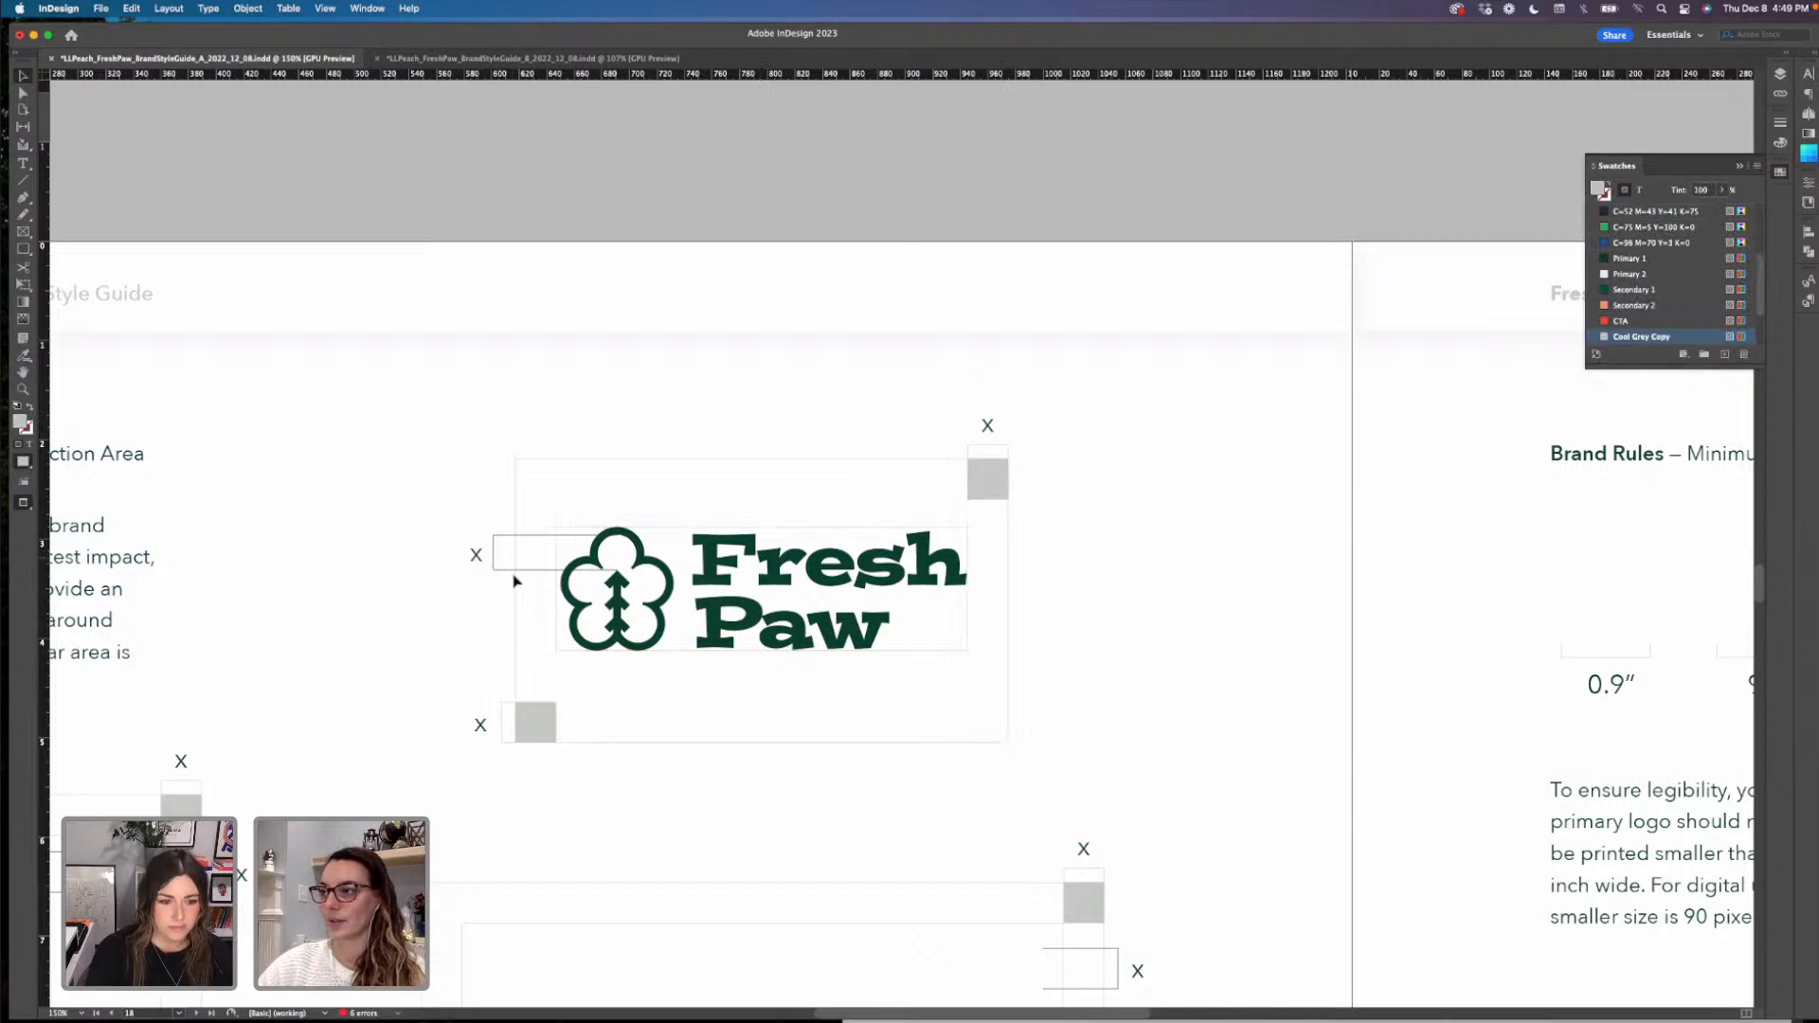
- Move the lower grey spacing square up against the inner frame's bottom-left corner
drag(549, 726, 555, 677)
key(Left)
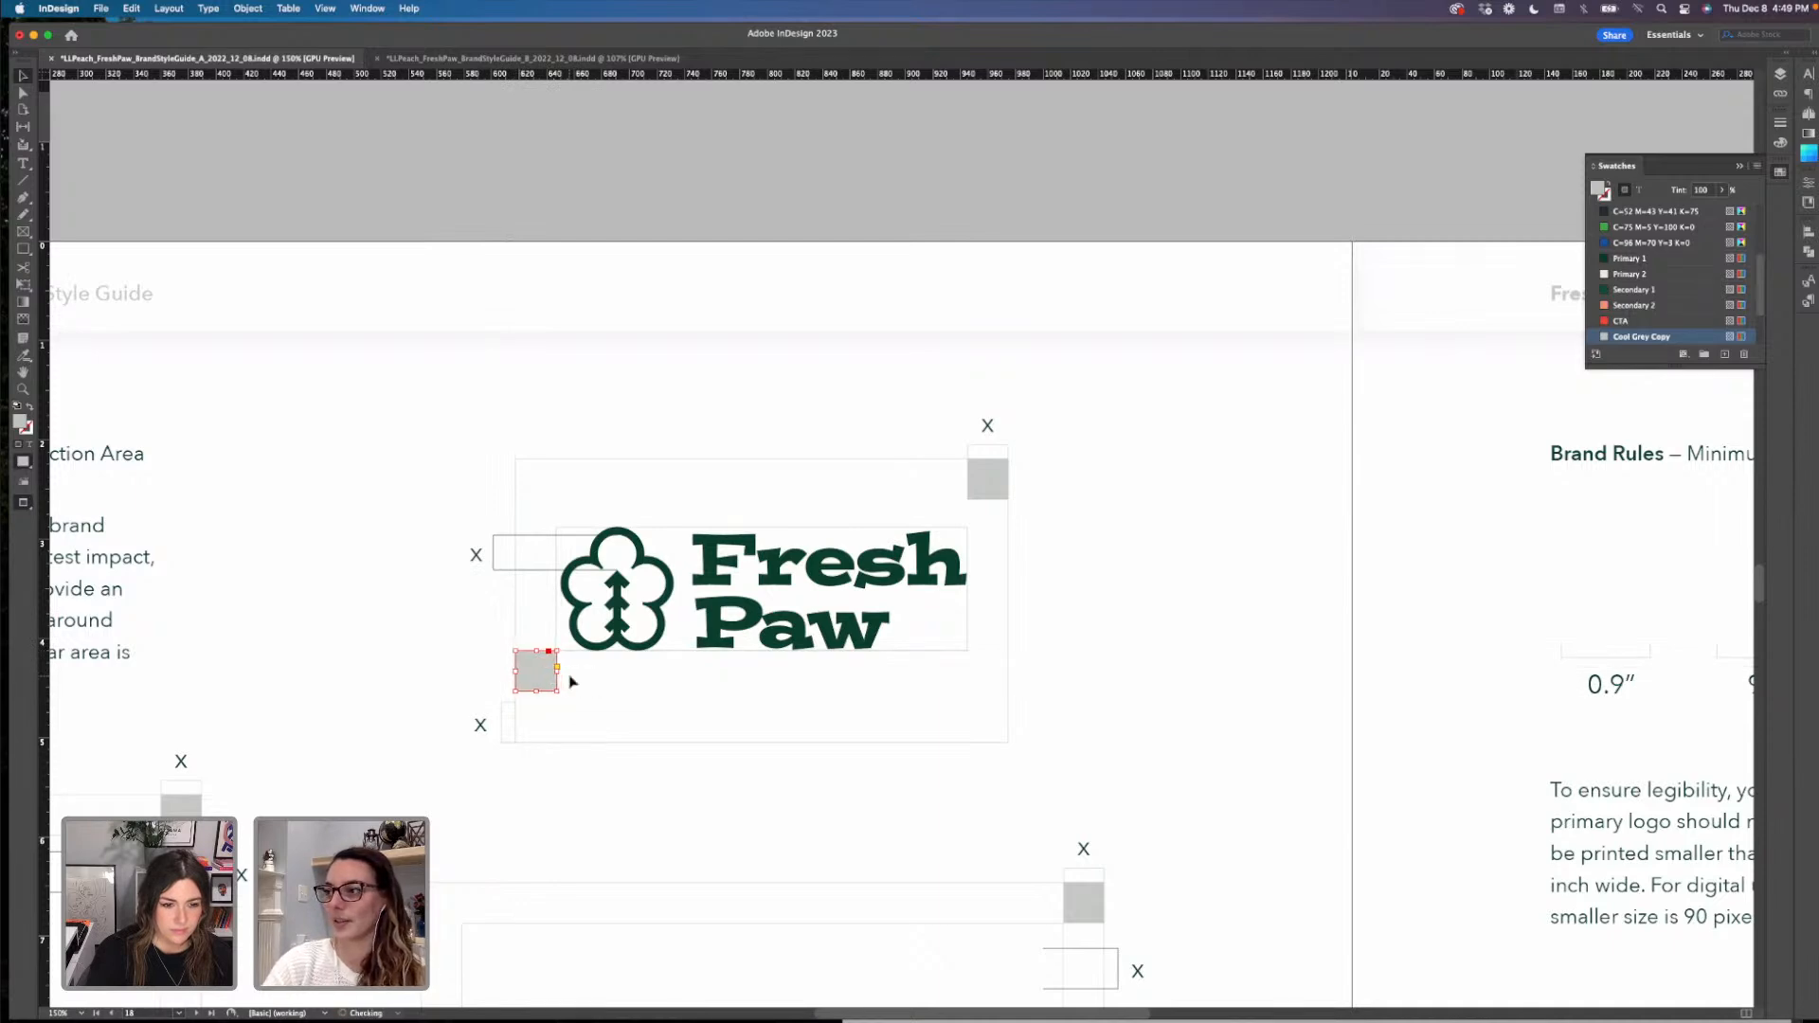
click(1115, 648)
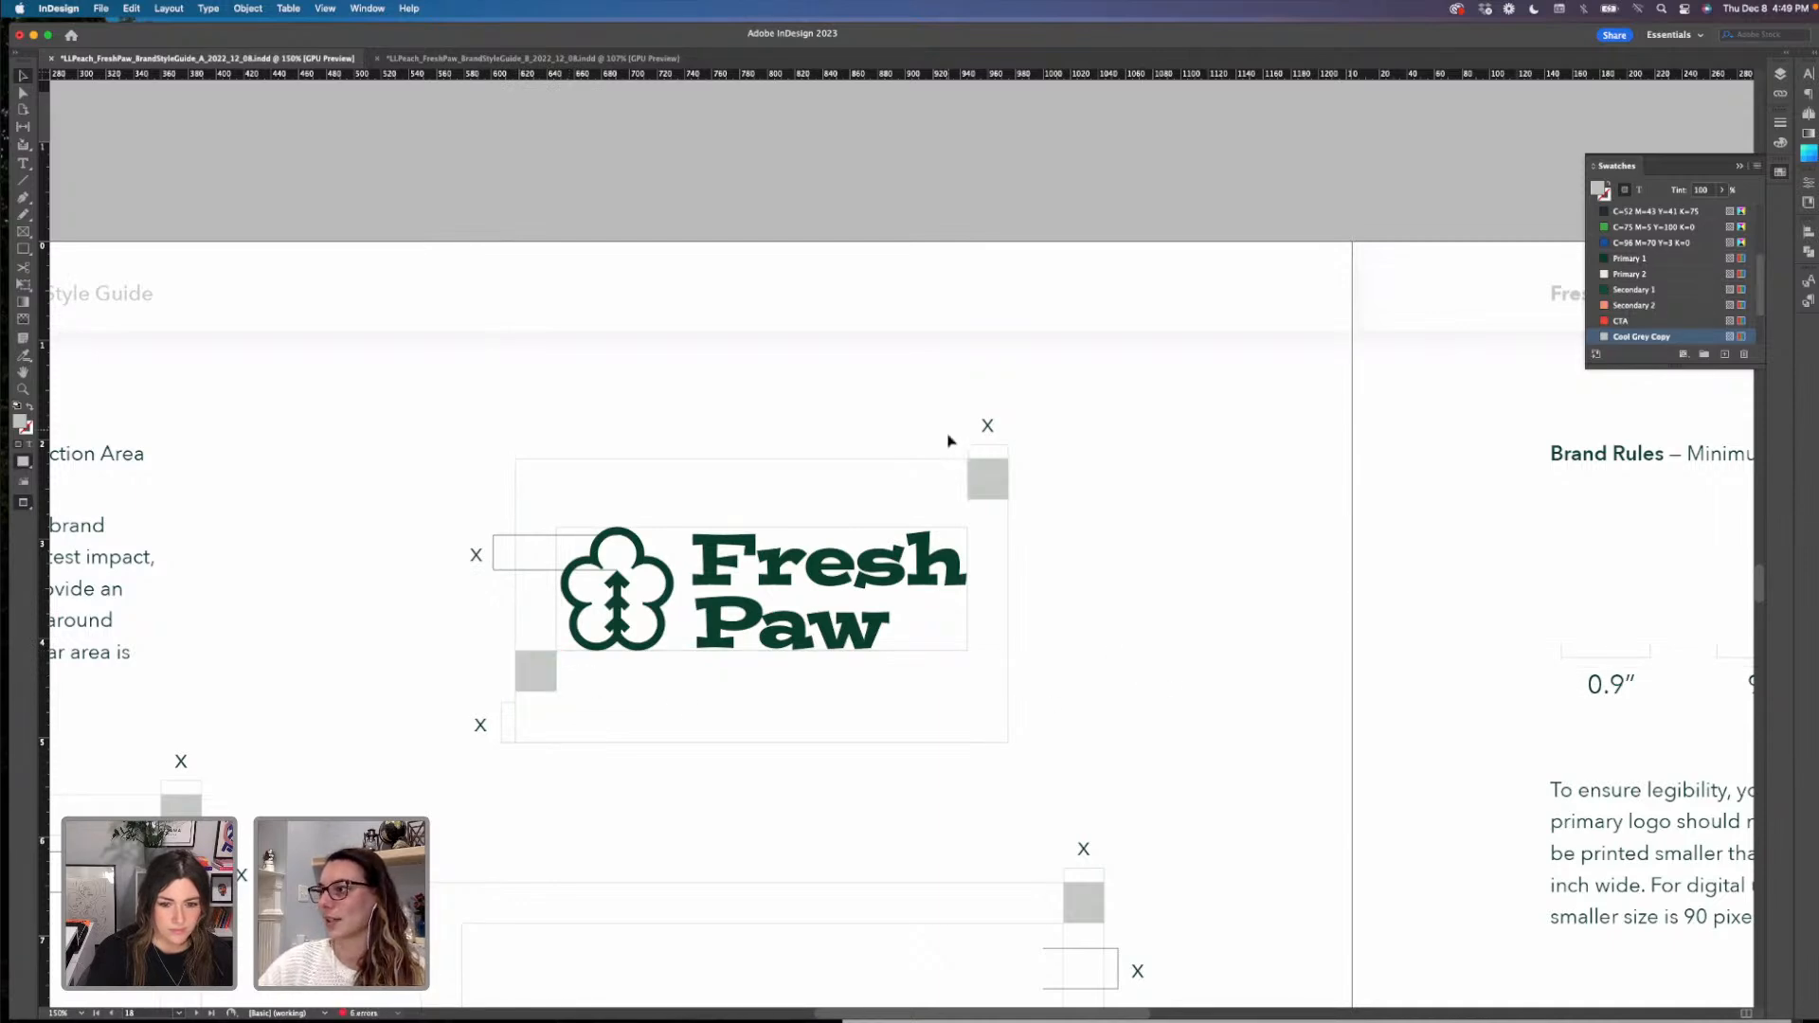
- Move the upper grey square down to the inner frame's top-right corner and tighten the outer frame's top and bottom edges to the grey squares
drag(992, 489, 988, 517)
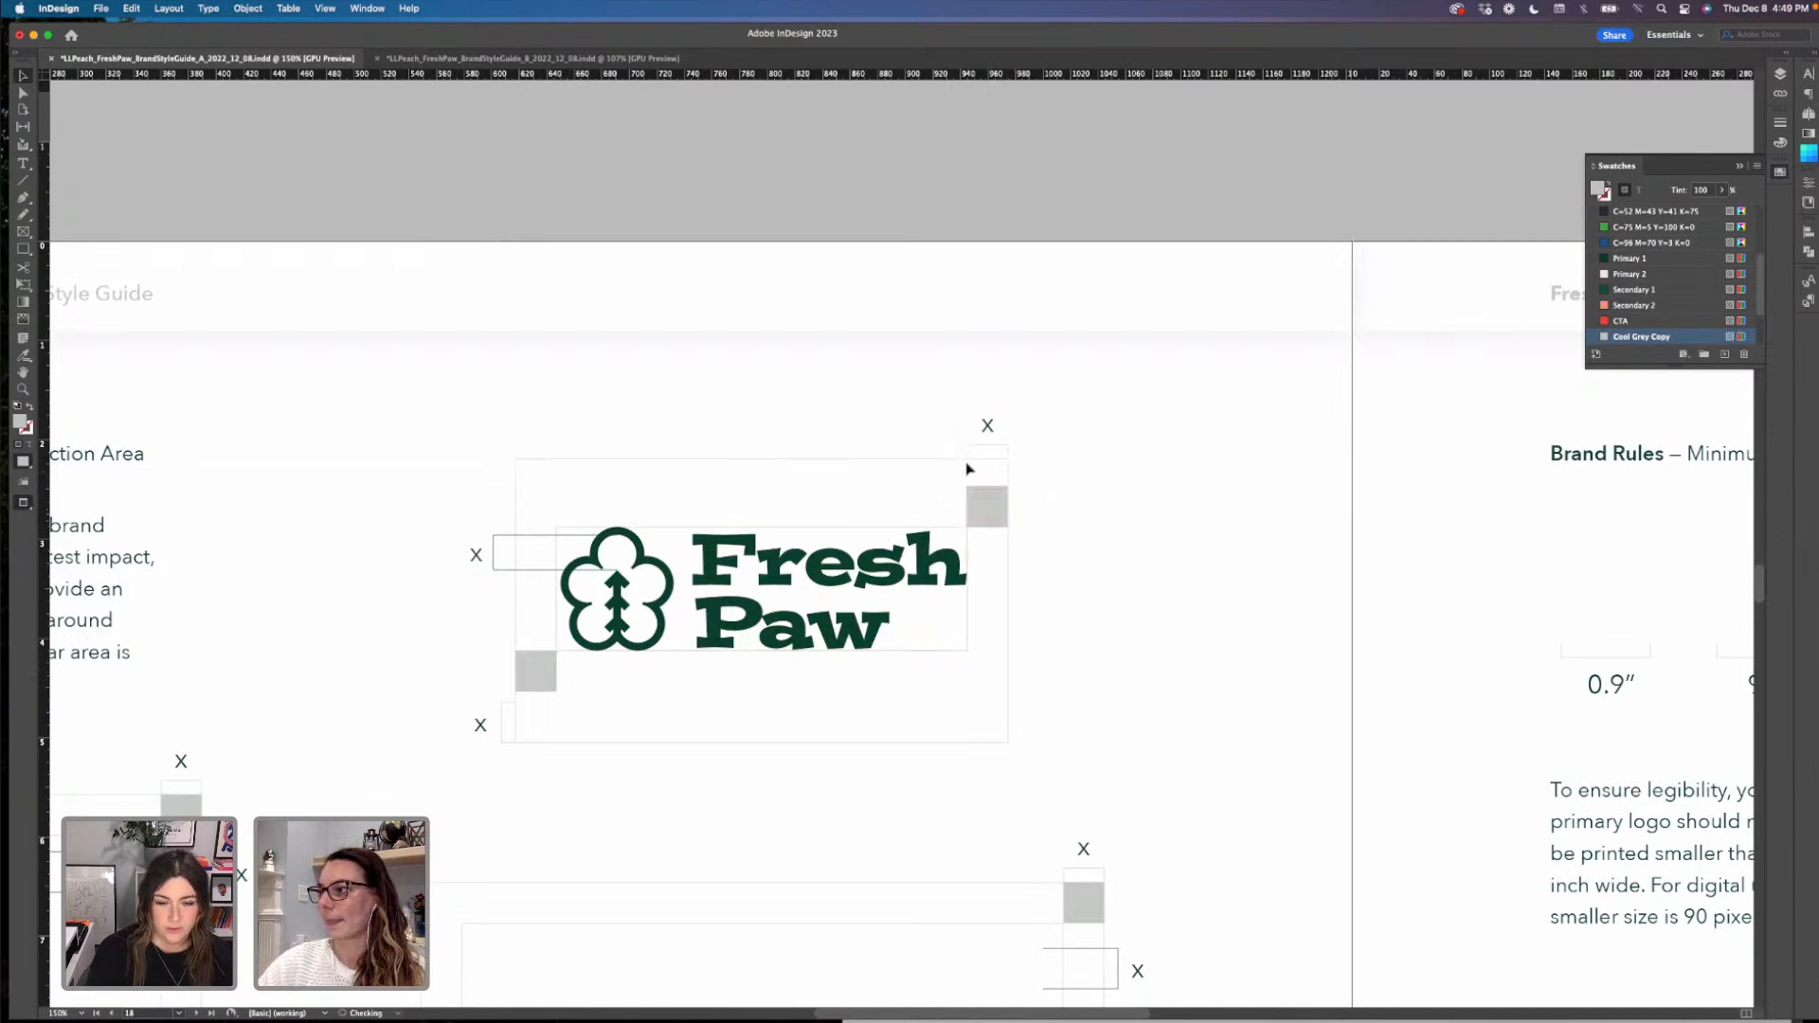
click(761, 459)
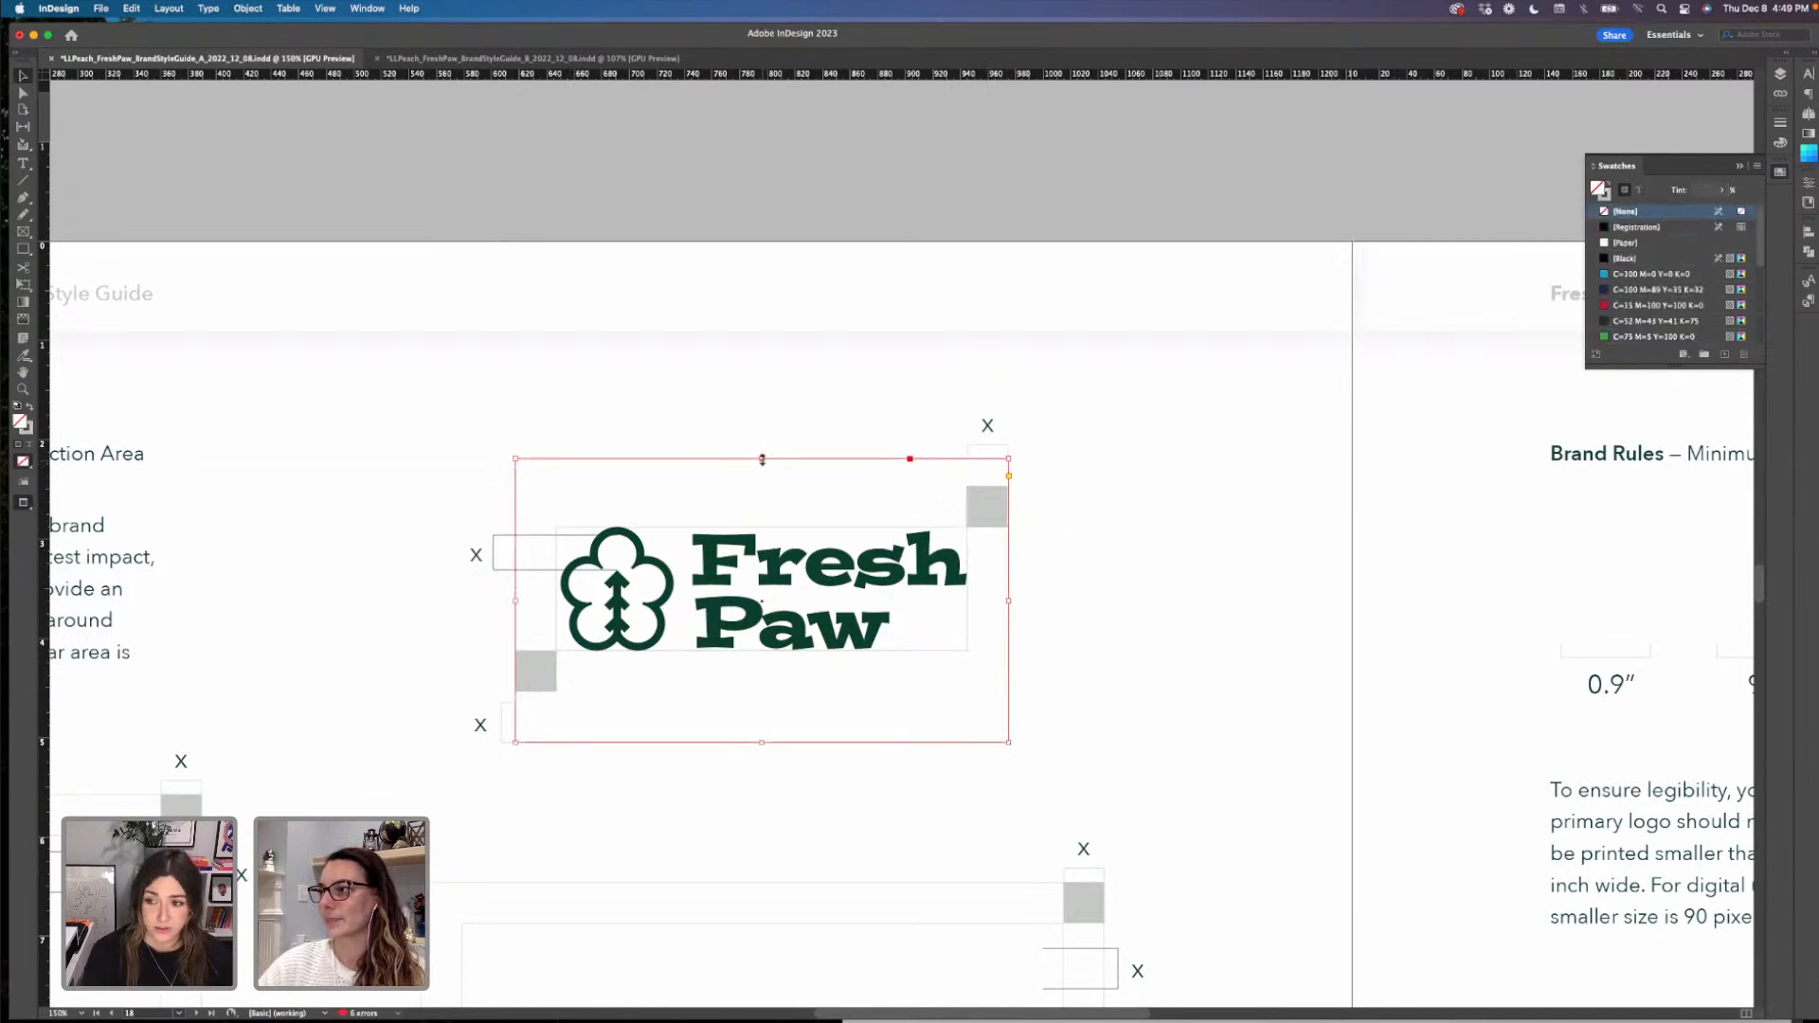
drag(761, 460, 766, 486)
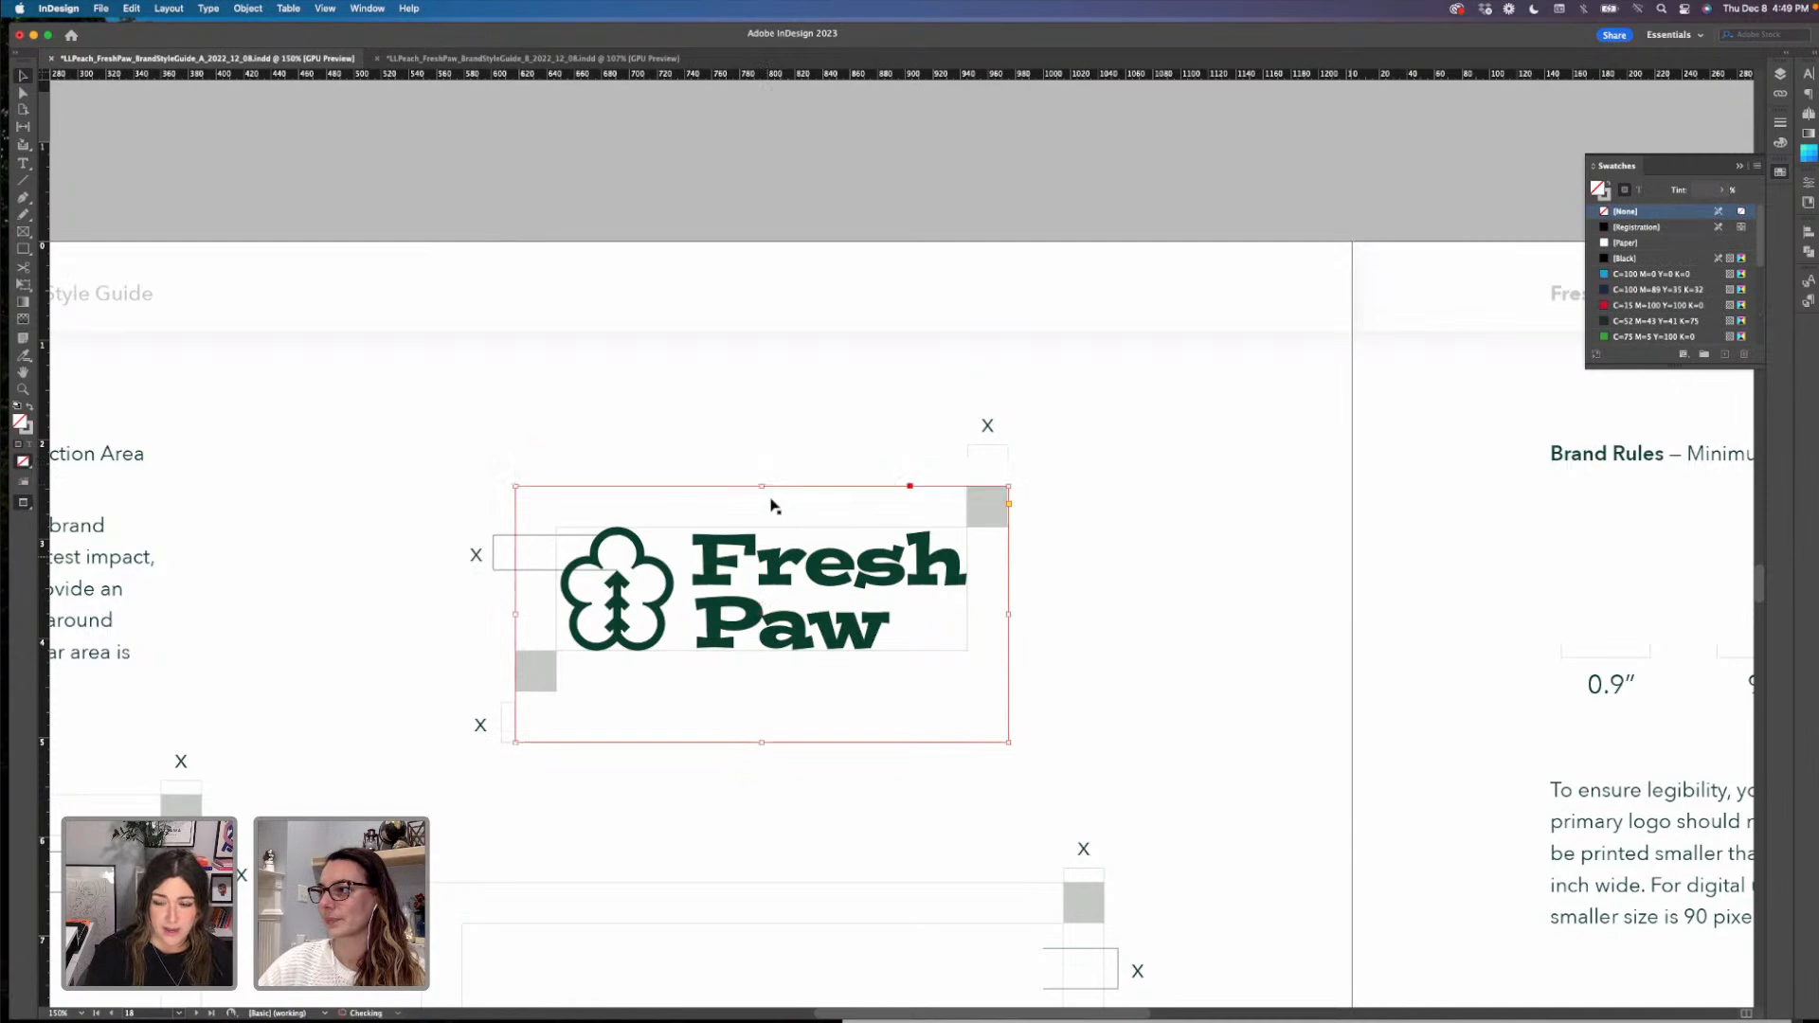
drag(762, 742, 767, 692)
click(813, 778)
- Realign the lower-left and top-right x labels and their brackets with the grey spacing squares around the stacked logo
click(502, 734)
drag(495, 731, 498, 692)
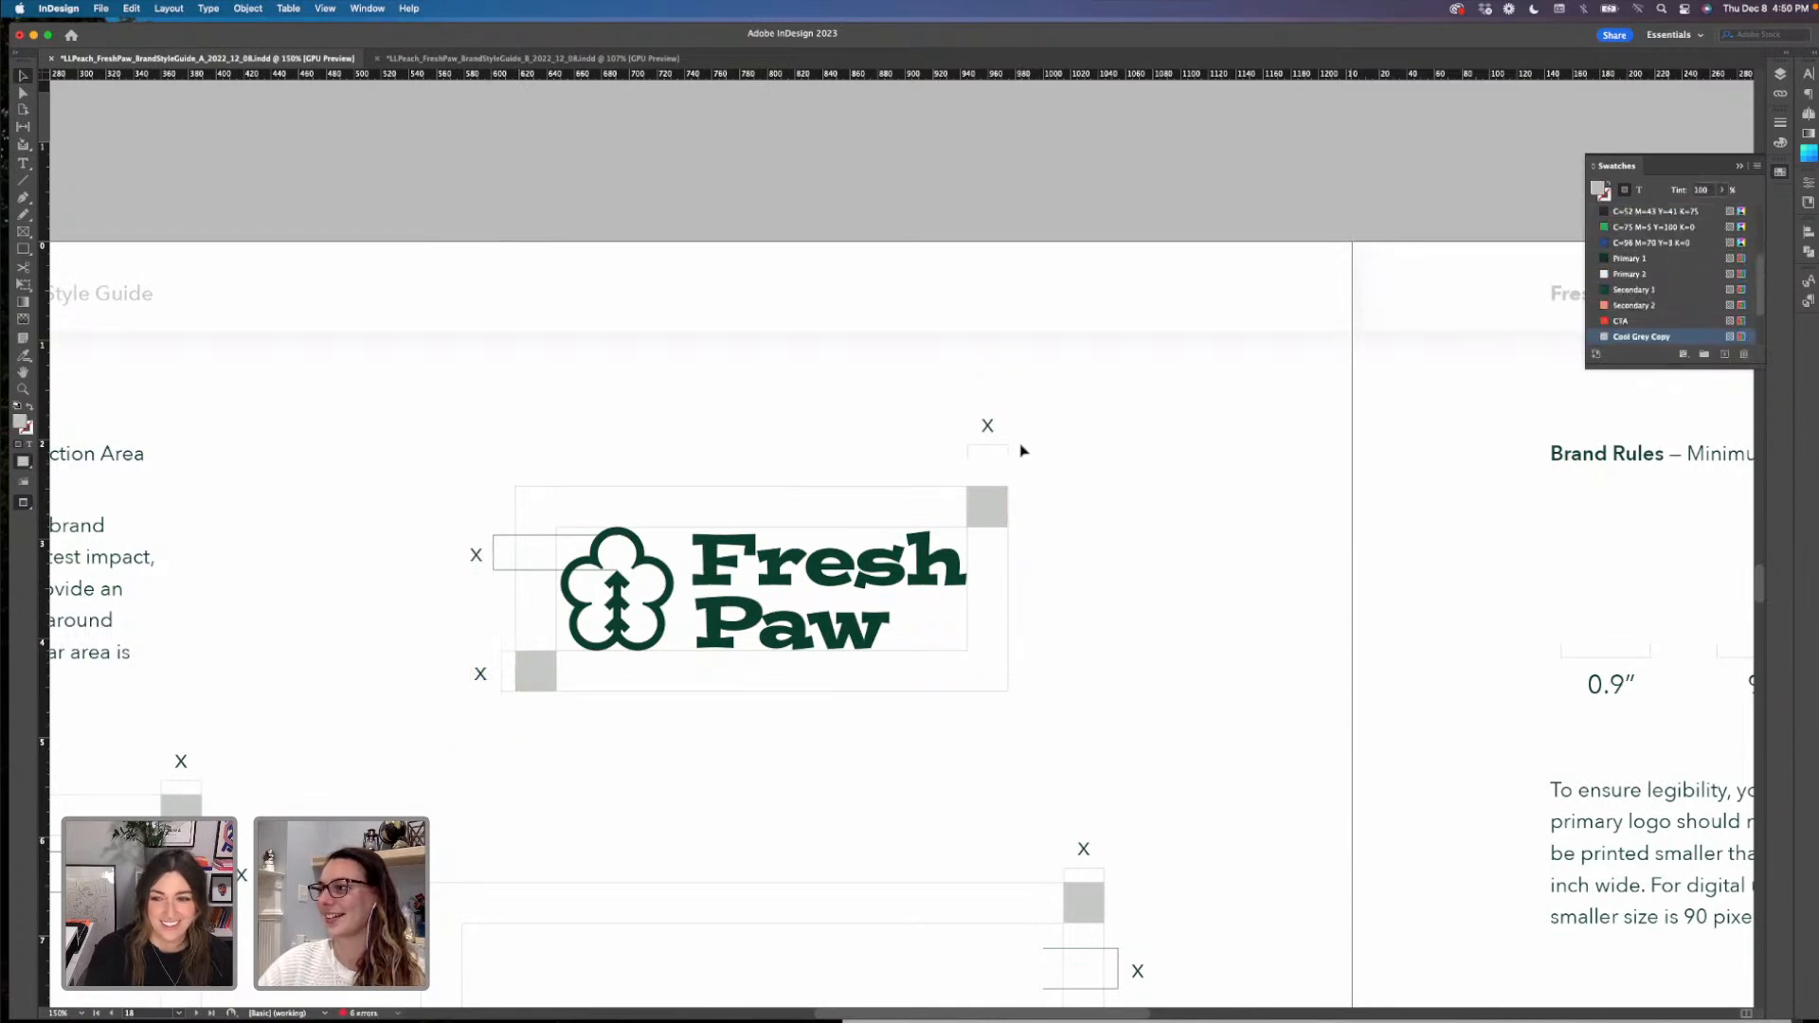
drag(963, 423, 987, 455)
key(Down)
key(Down)
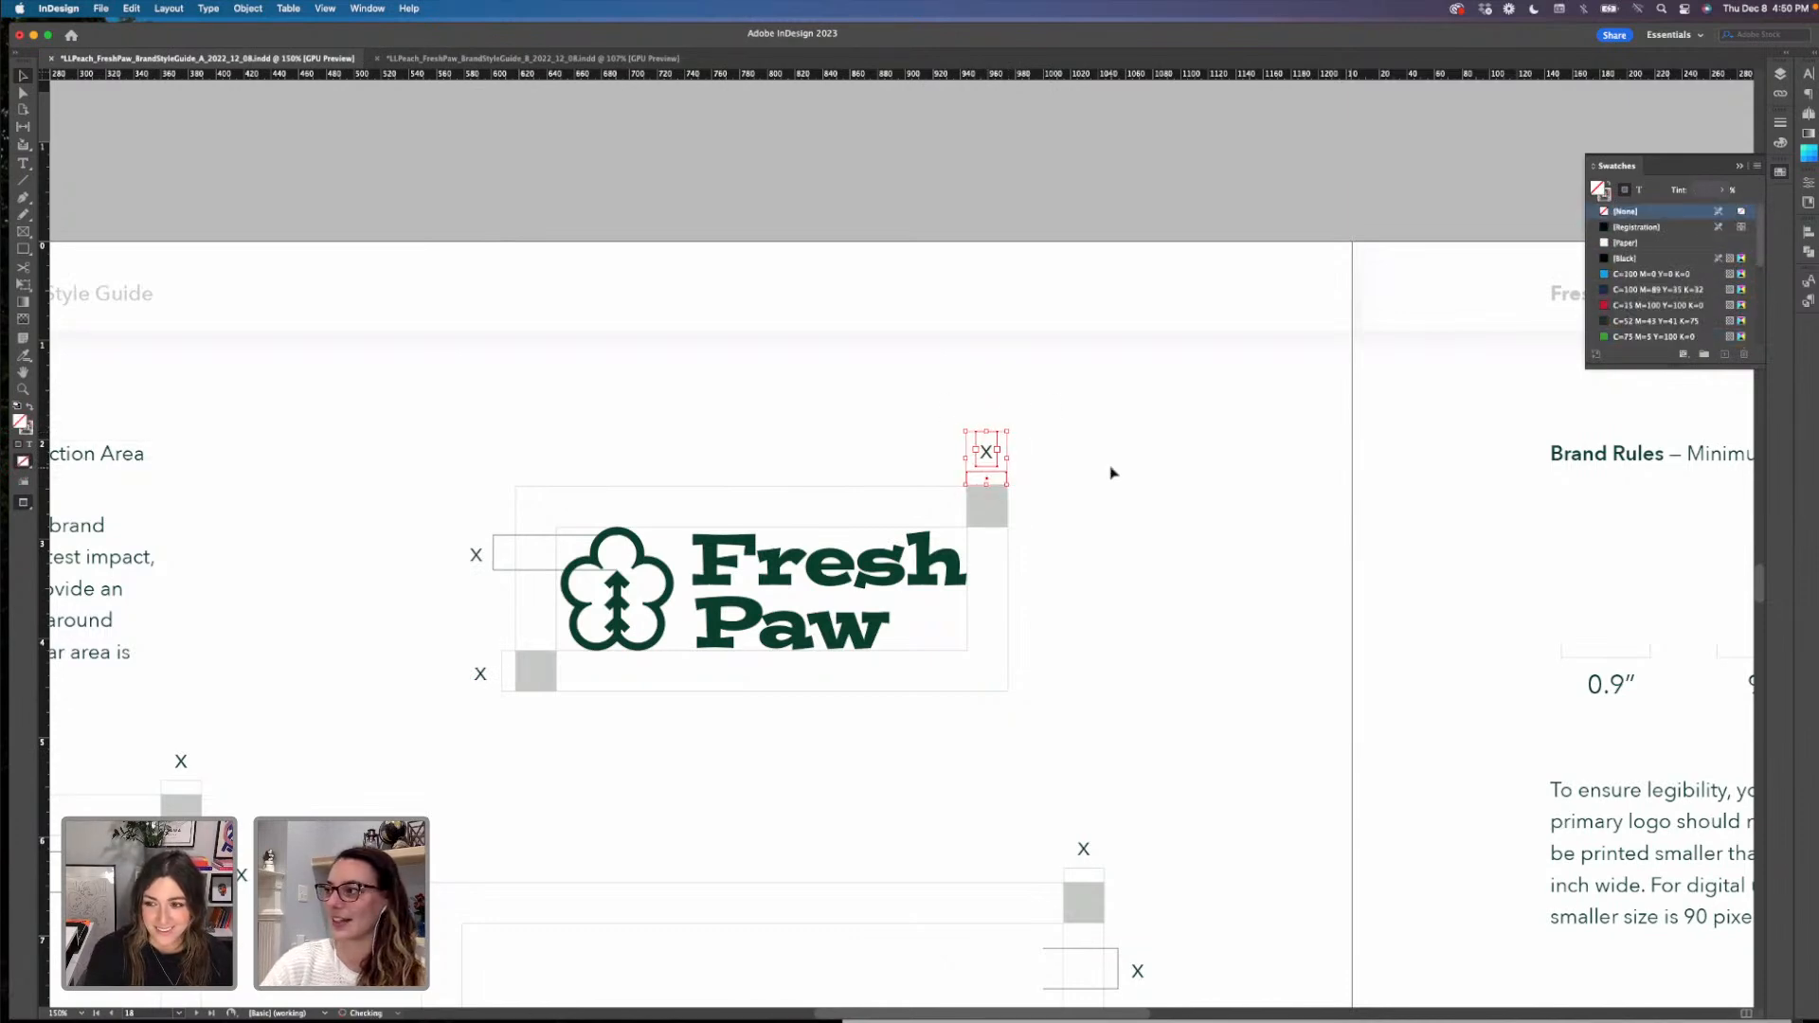
key(Left)
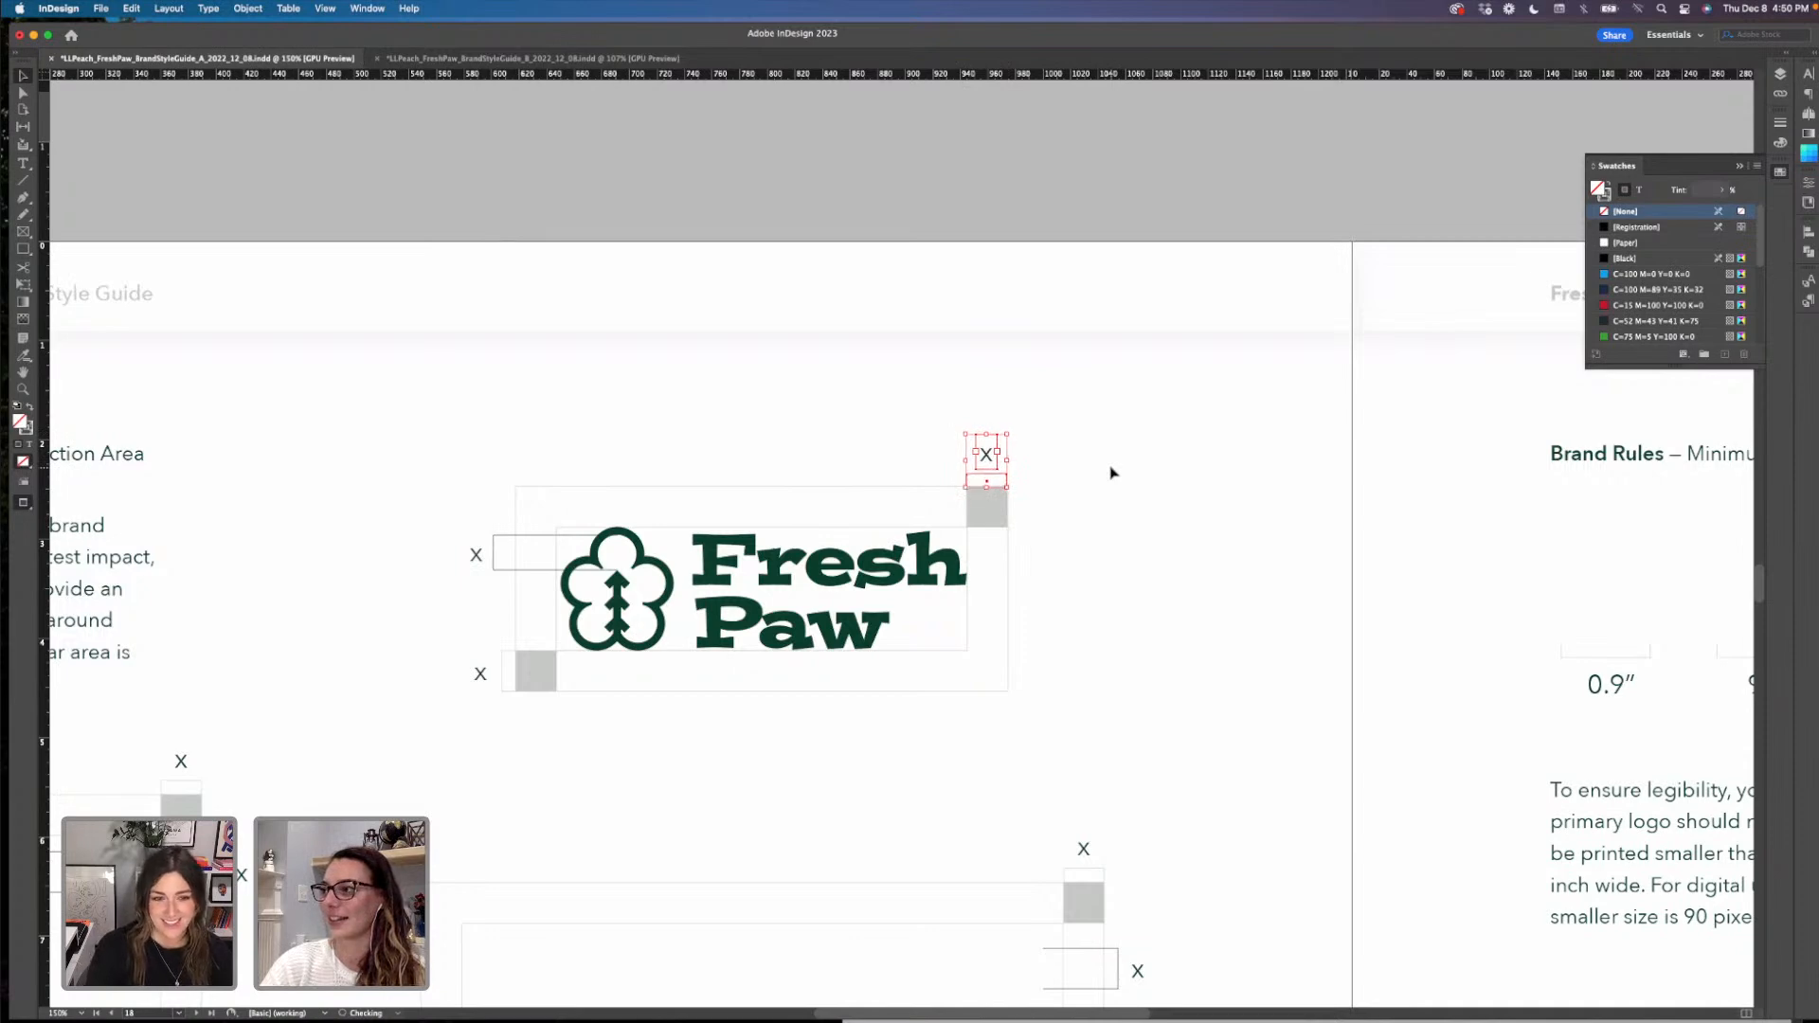
click(1111, 472)
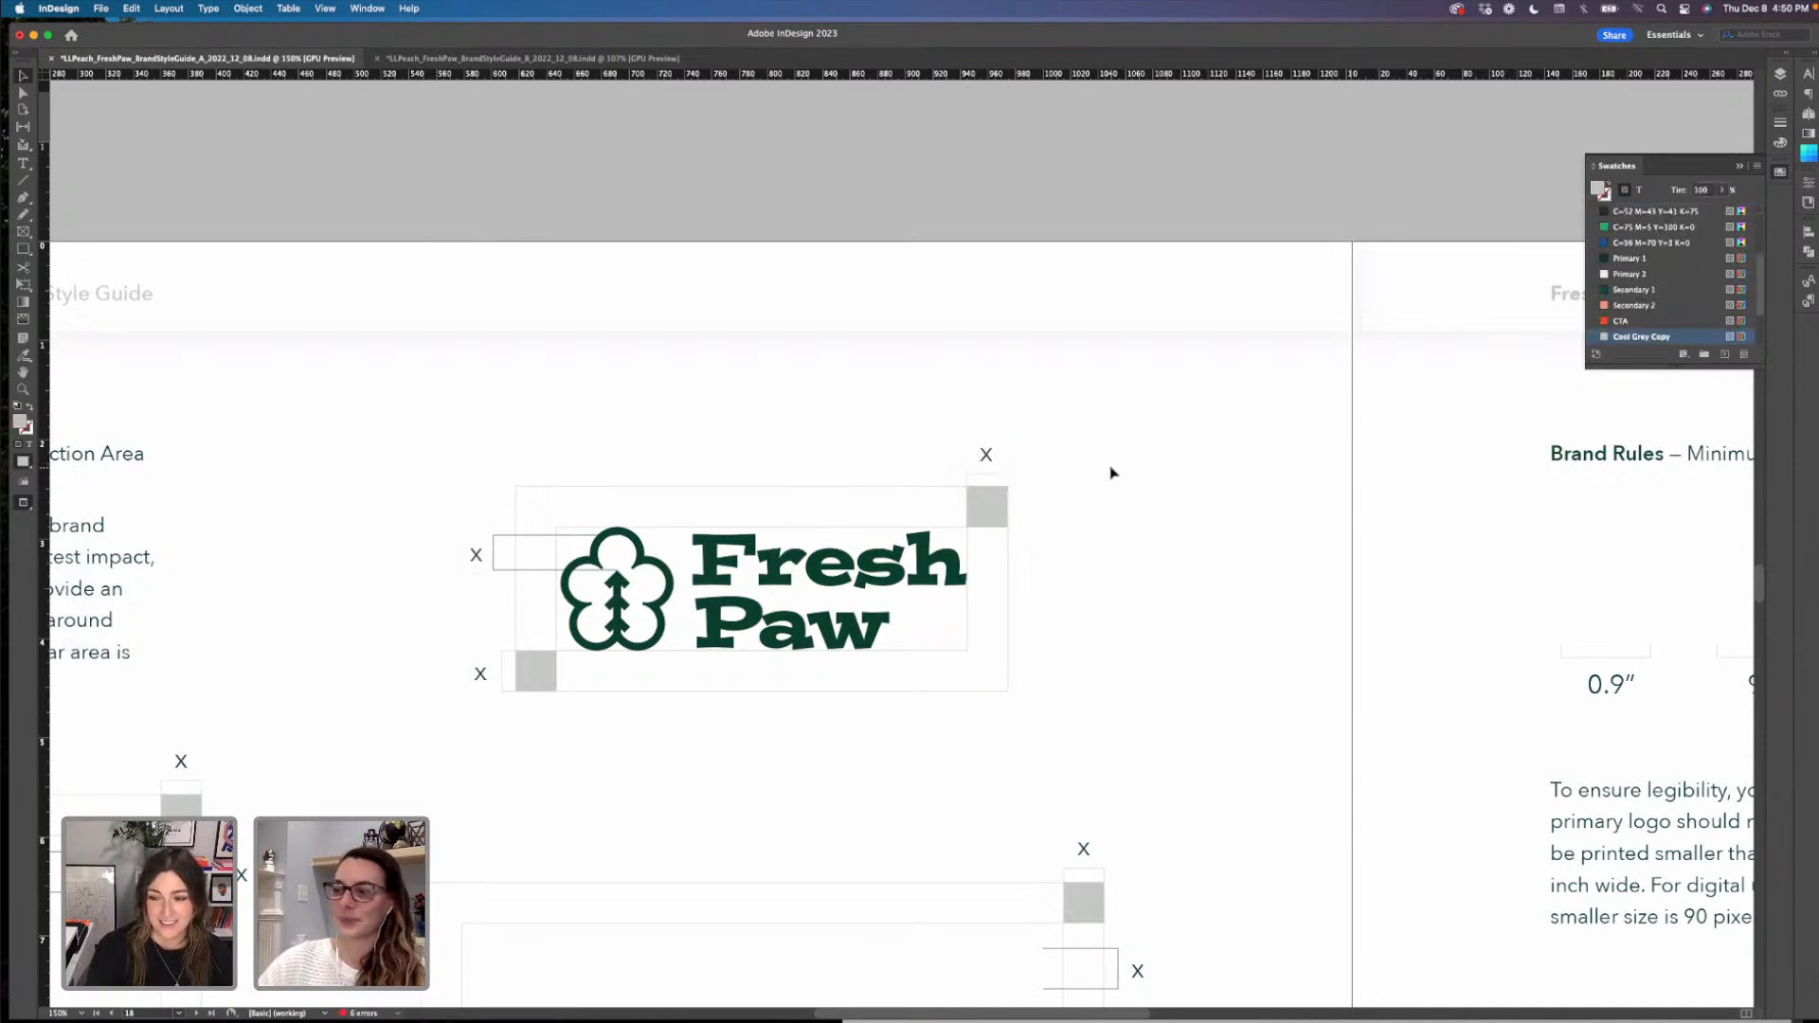
- Review the whole Protection Area page and save the style guide document
key(super+minus)
key(super+minus)
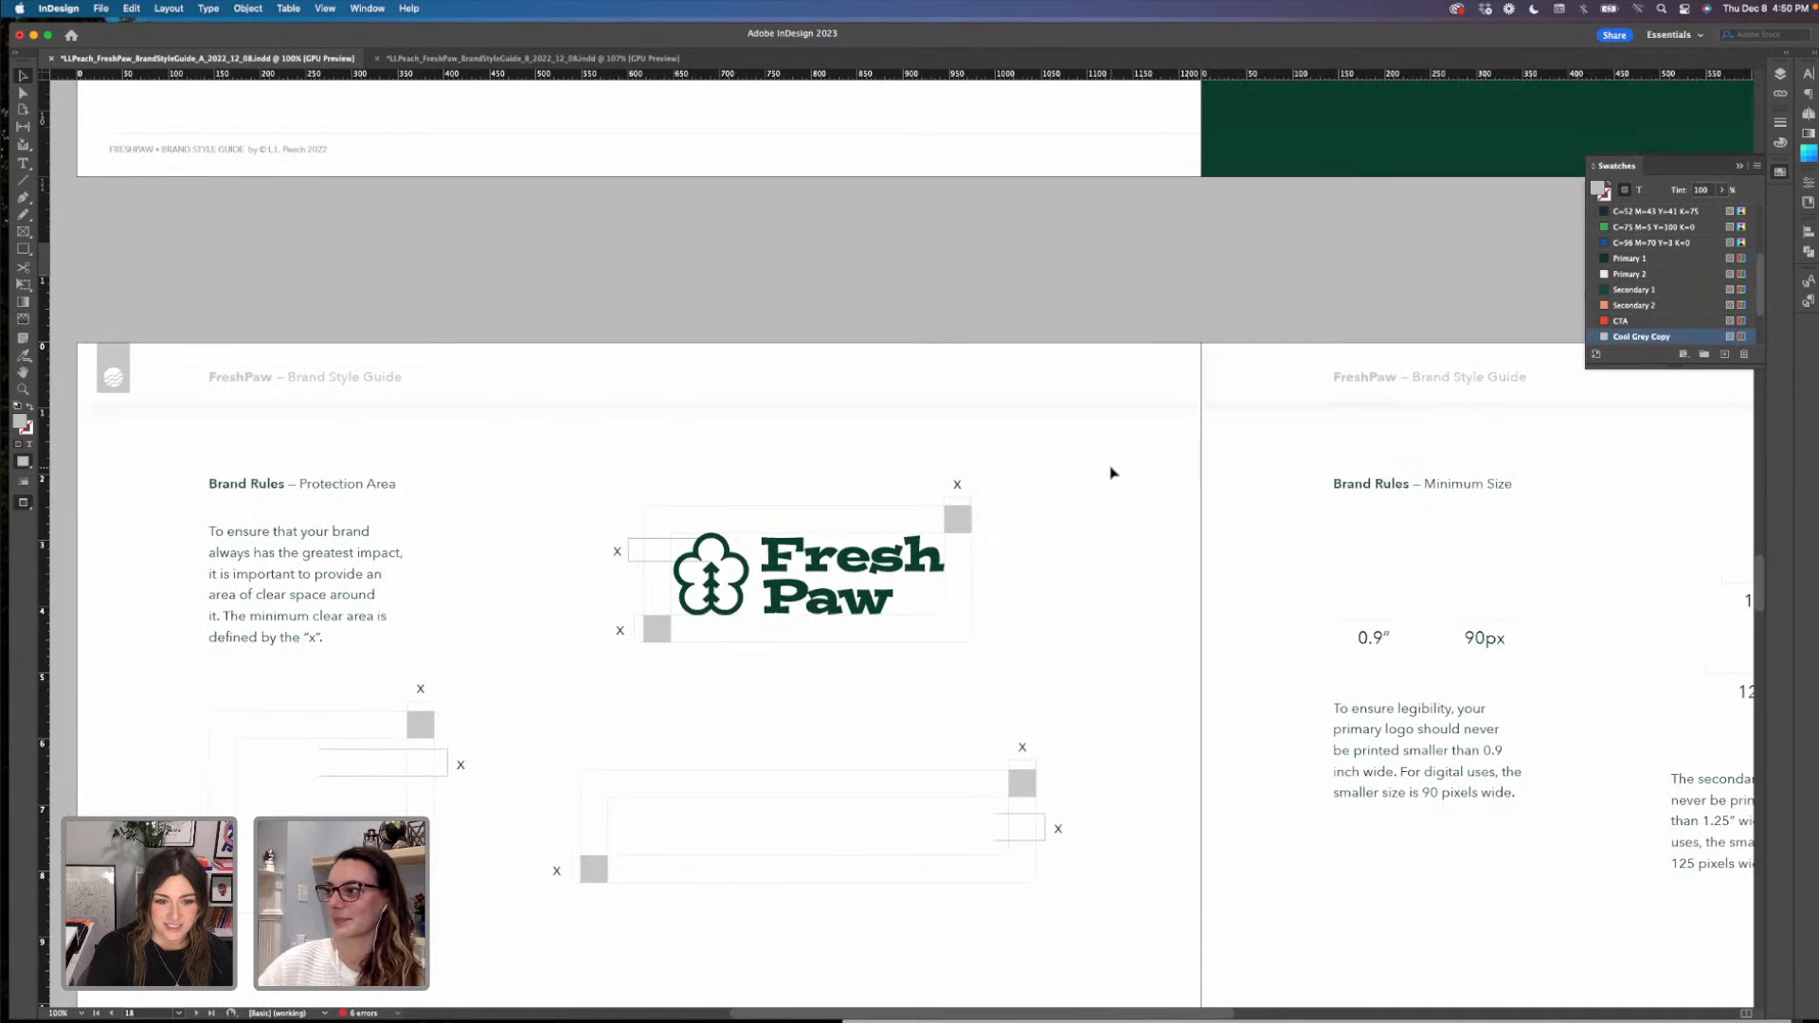
scroll(1110, 472, left, 5)
scroll(1184, 492, down, 3)
scroll(1240, 515, up, 1)
scroll(1240, 515, right, 1)
key(super+s)
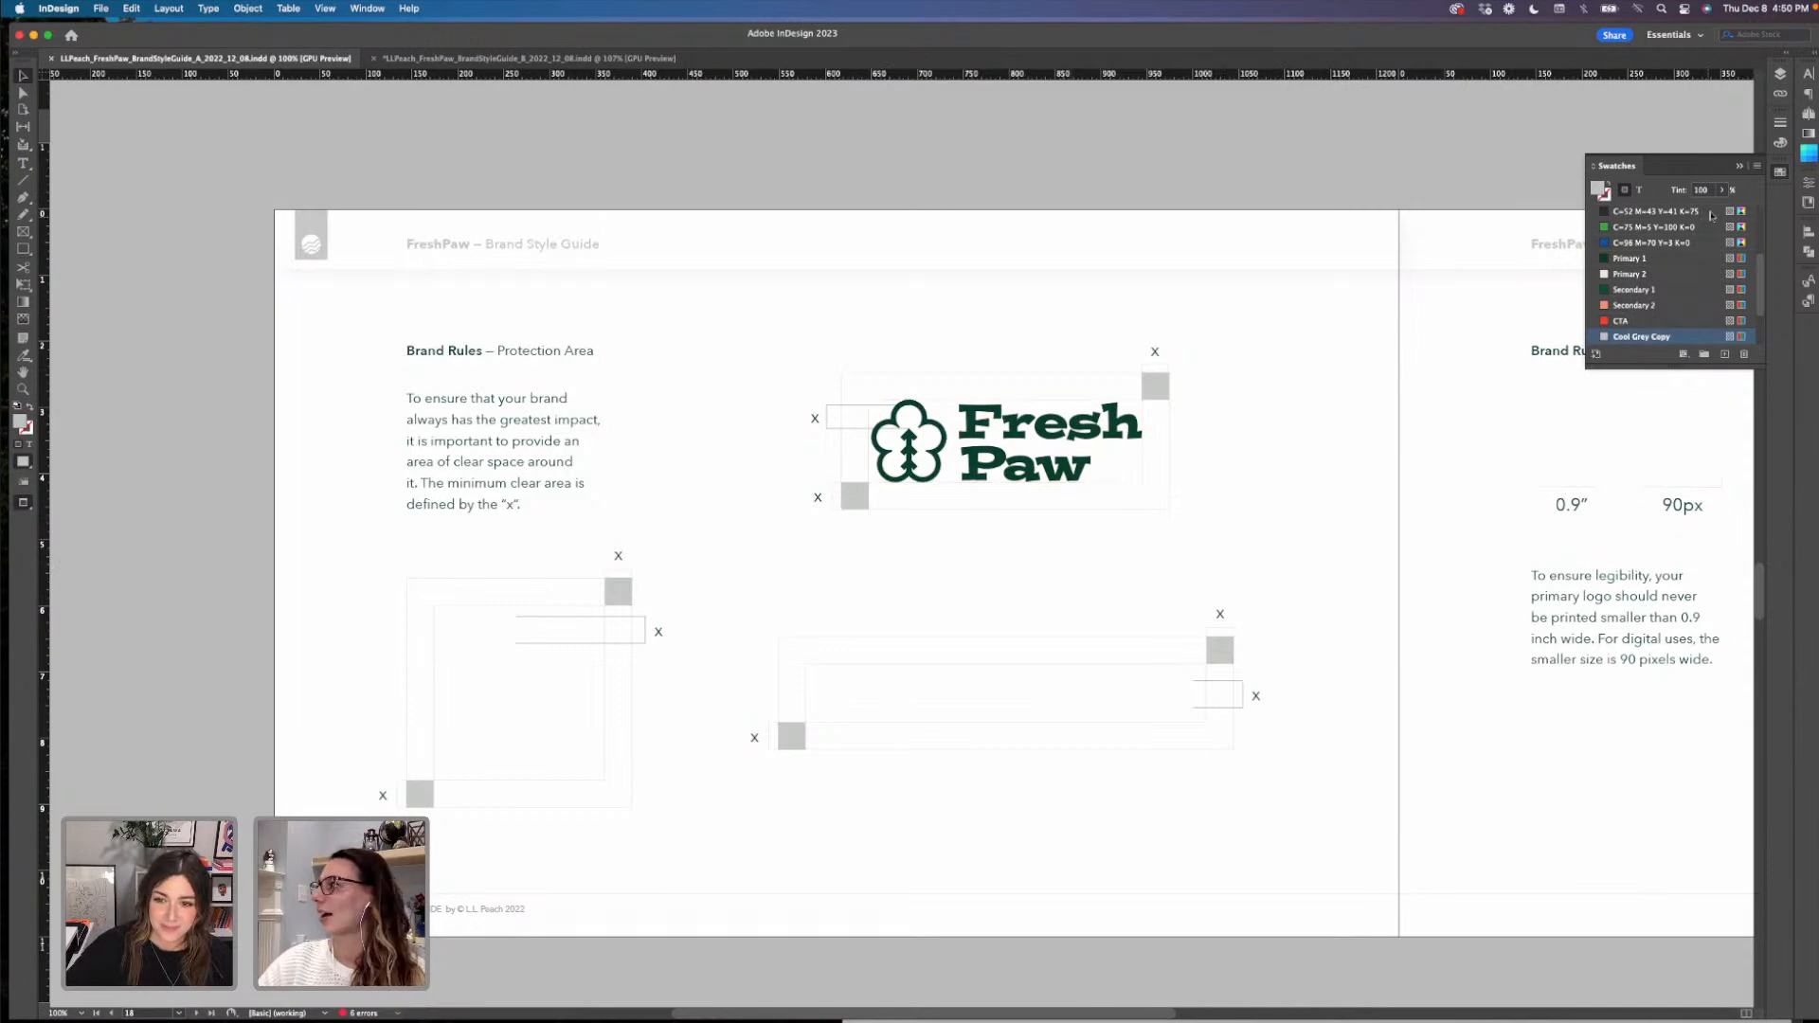
- Place a copy of the stacked logo on the Minimum Size page, scaled down to fit above the 0.9″ label
click(1736, 168)
click(1807, 114)
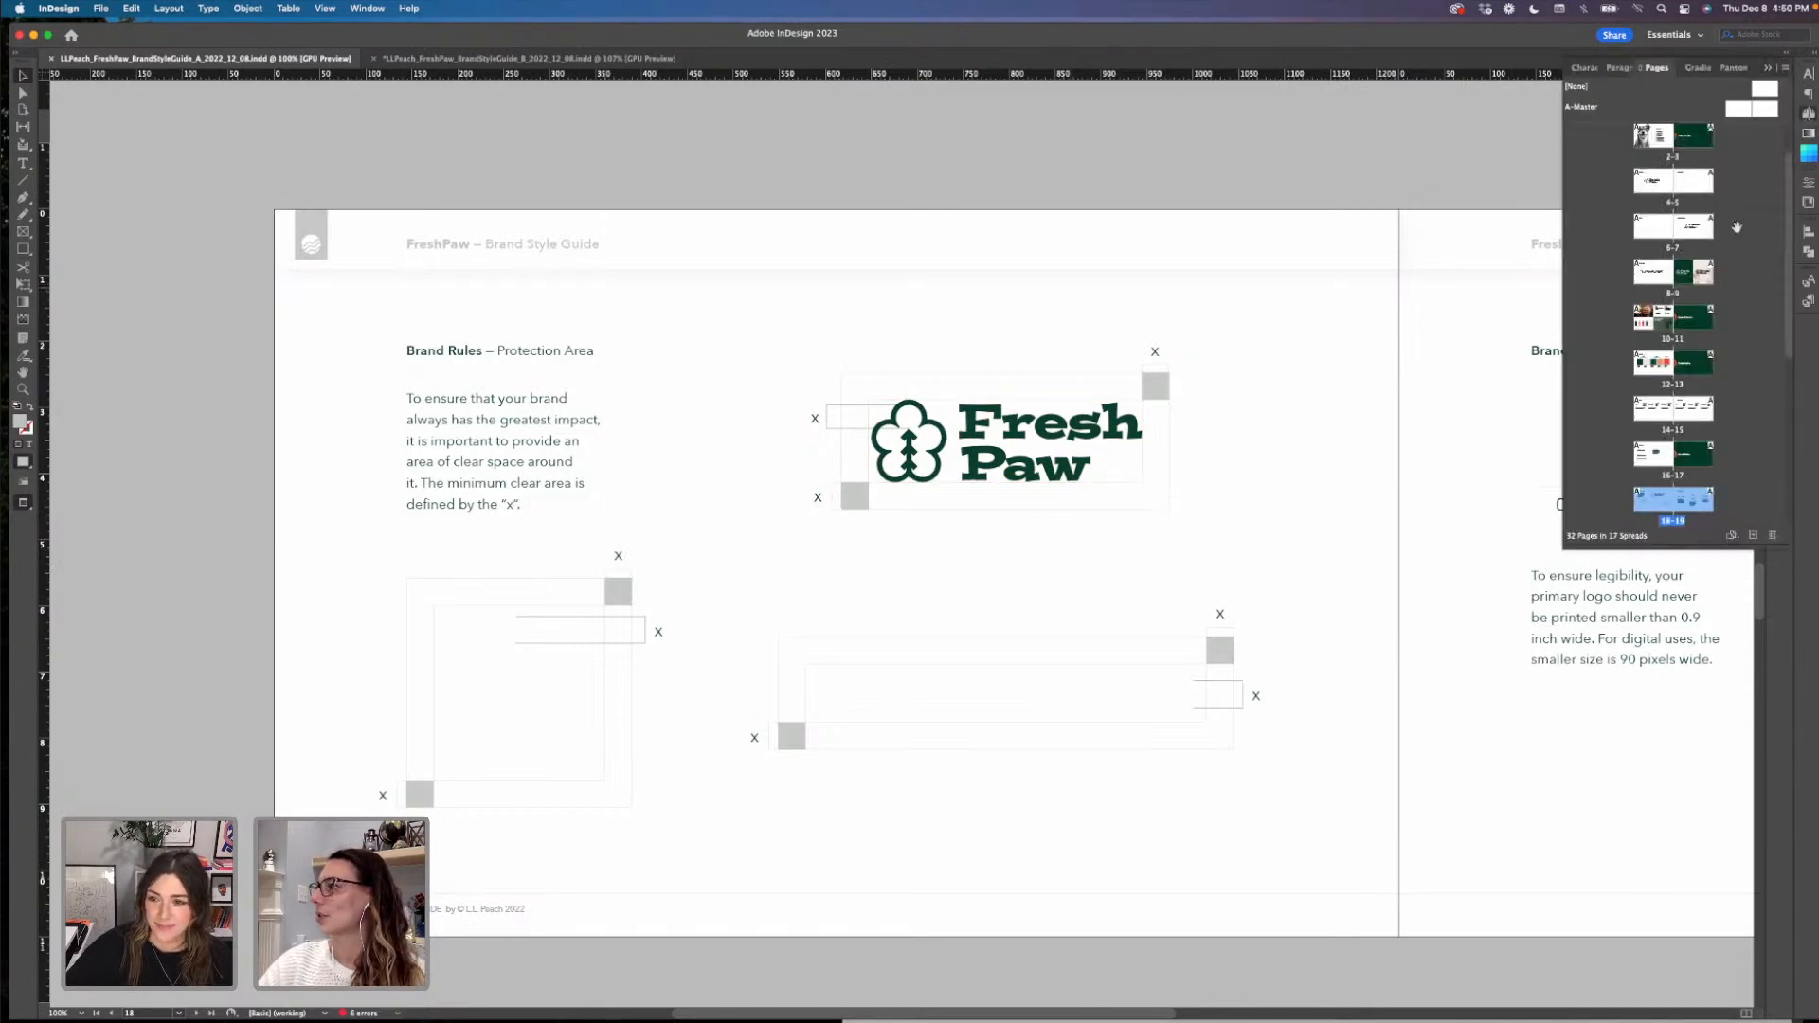
scroll(1705, 454, down, 2)
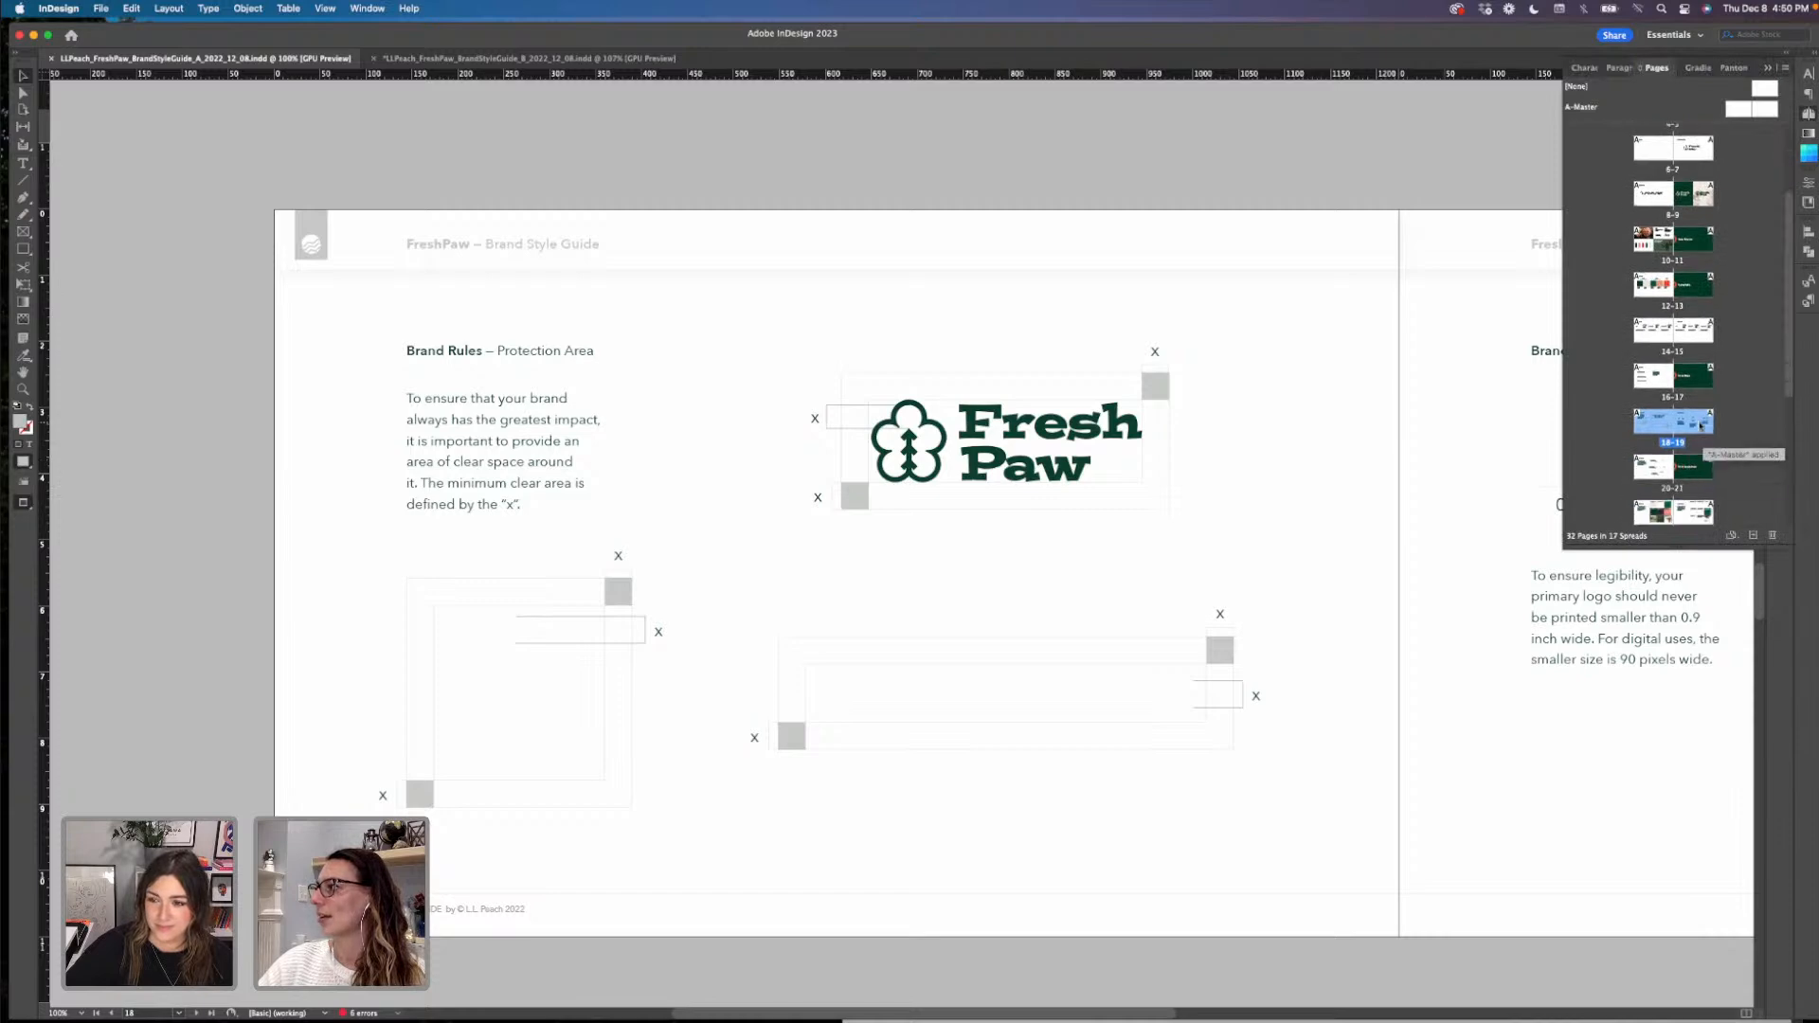
double_click(1701, 426)
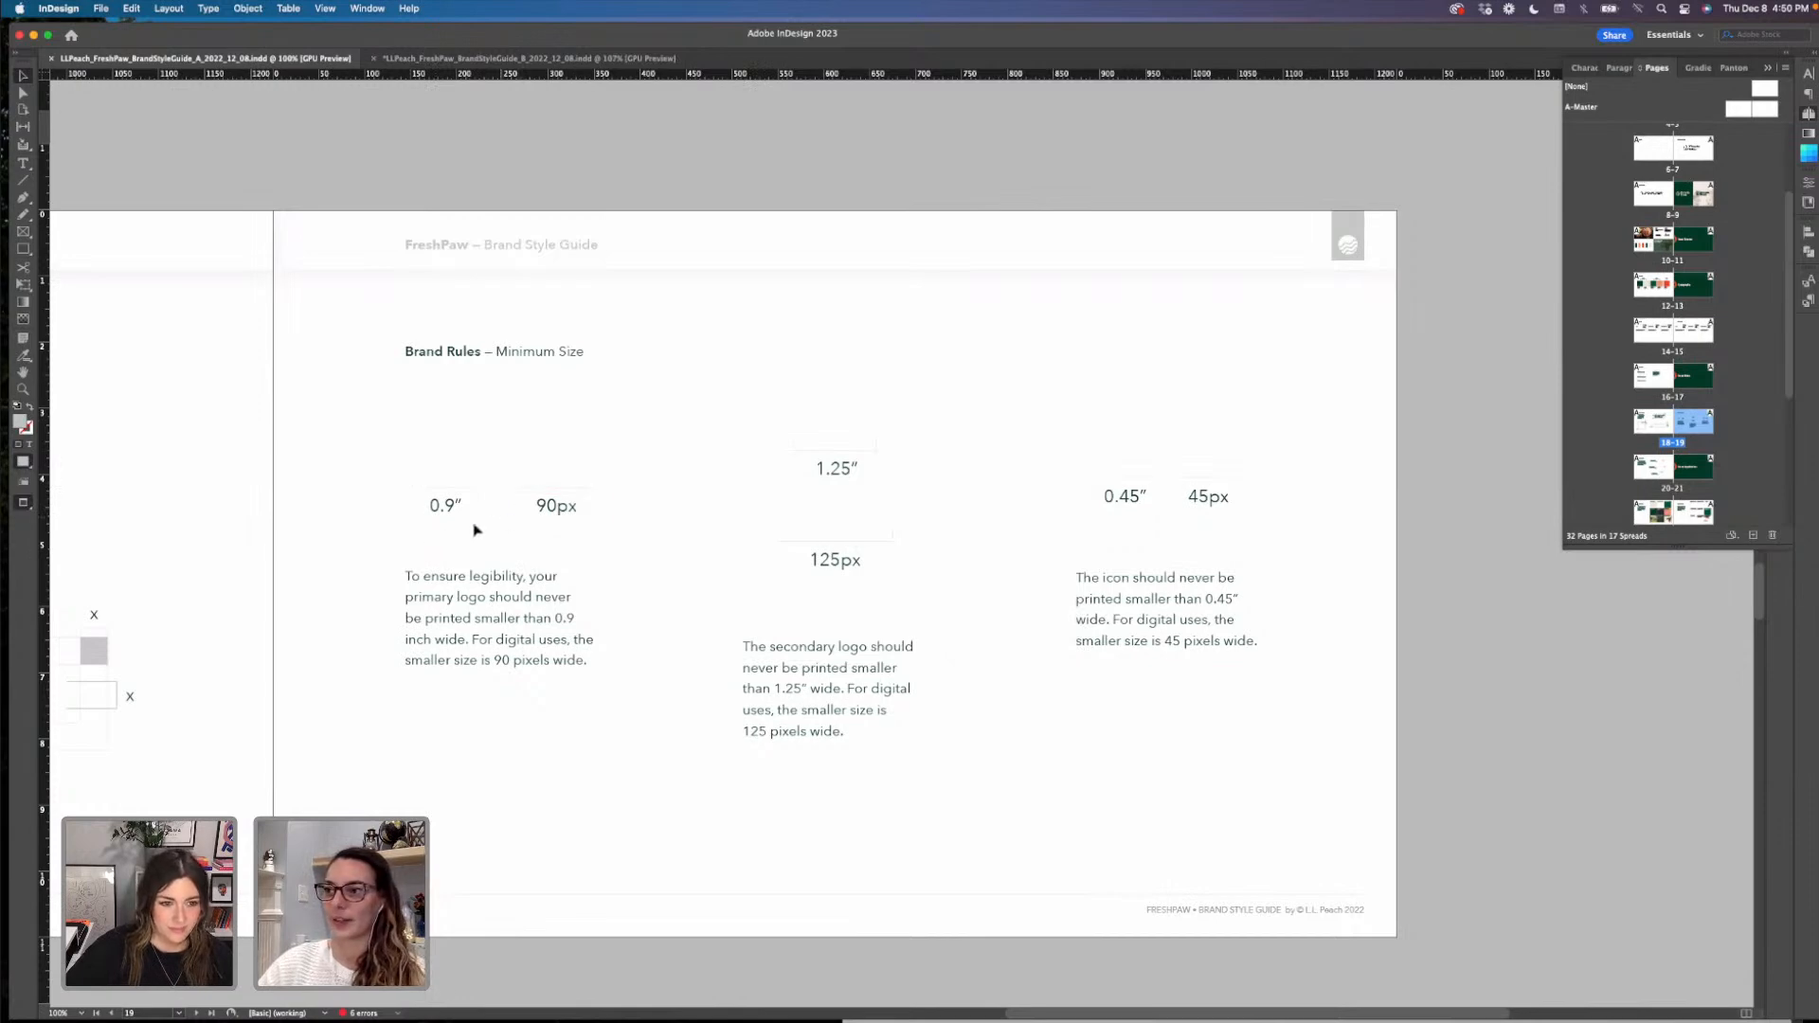
scroll(386, 504, left, 5)
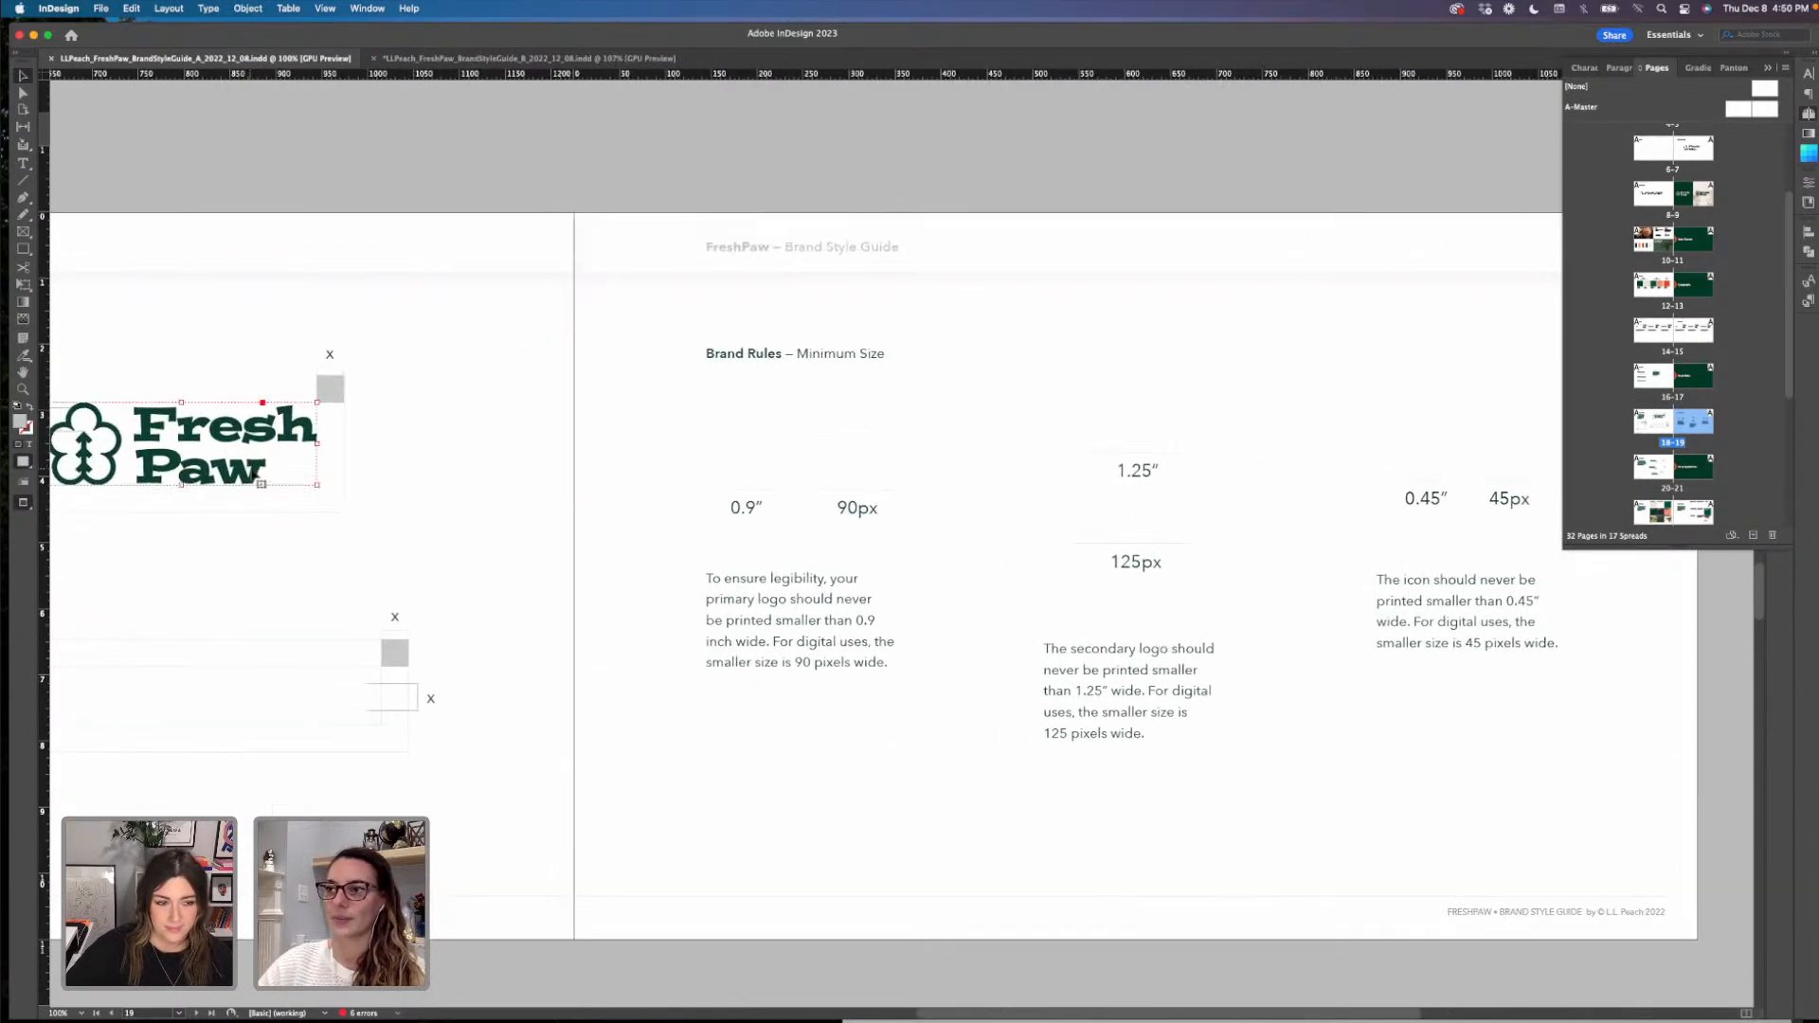
key(super+v)
scroll(782, 590, right, 4)
drag(782, 591, 574, 465)
click(625, 418)
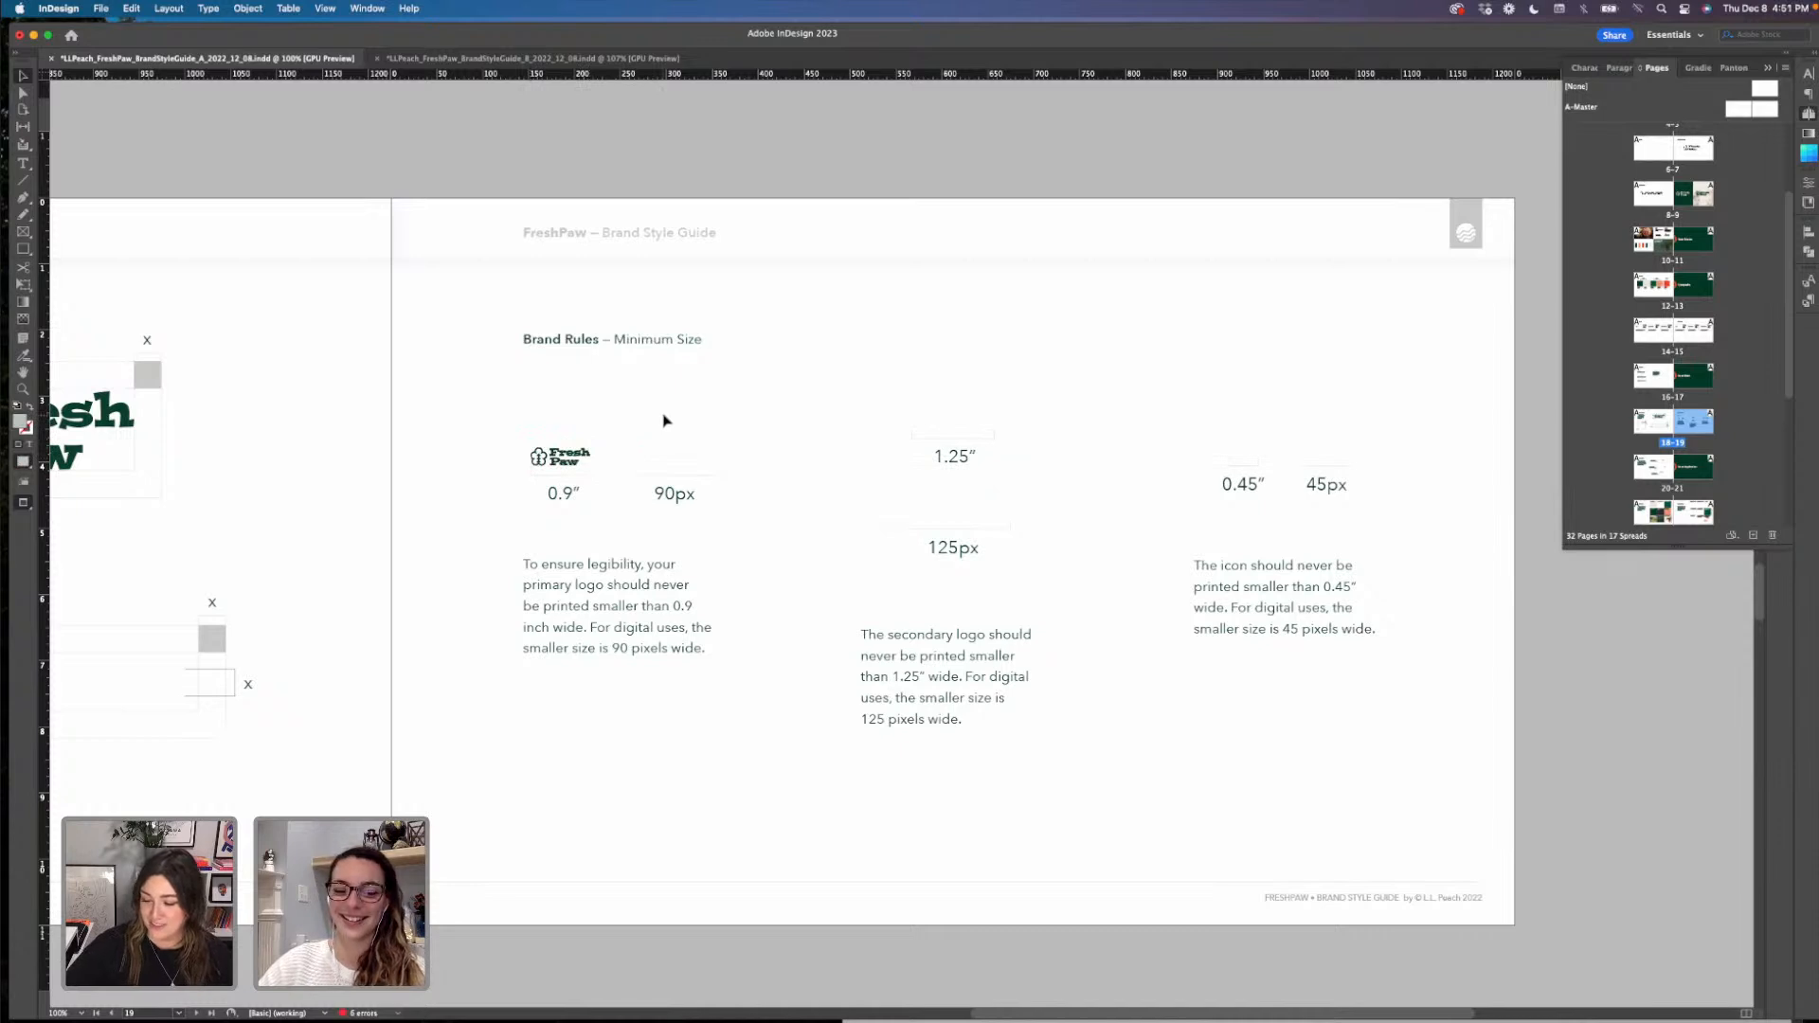
- Add another copy of the stacked logo above the 90px label, scaled to the width of its guide line
key(super+v)
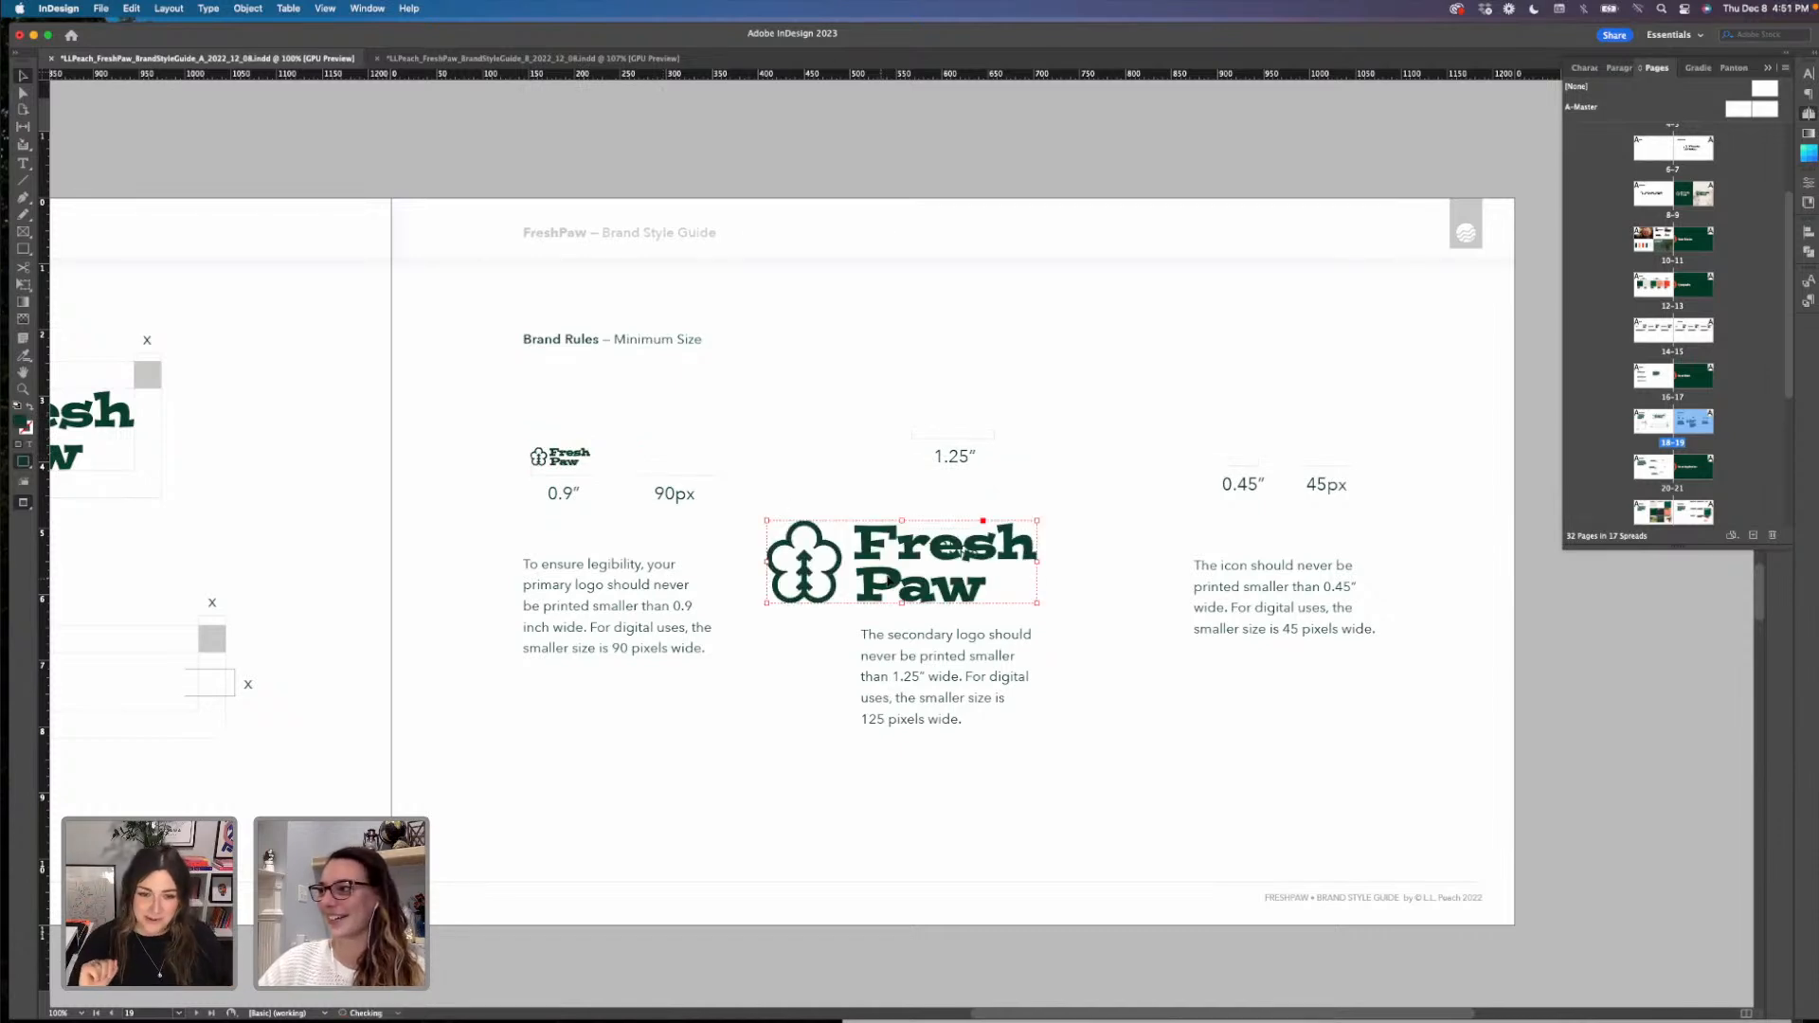
drag(872, 589, 739, 448)
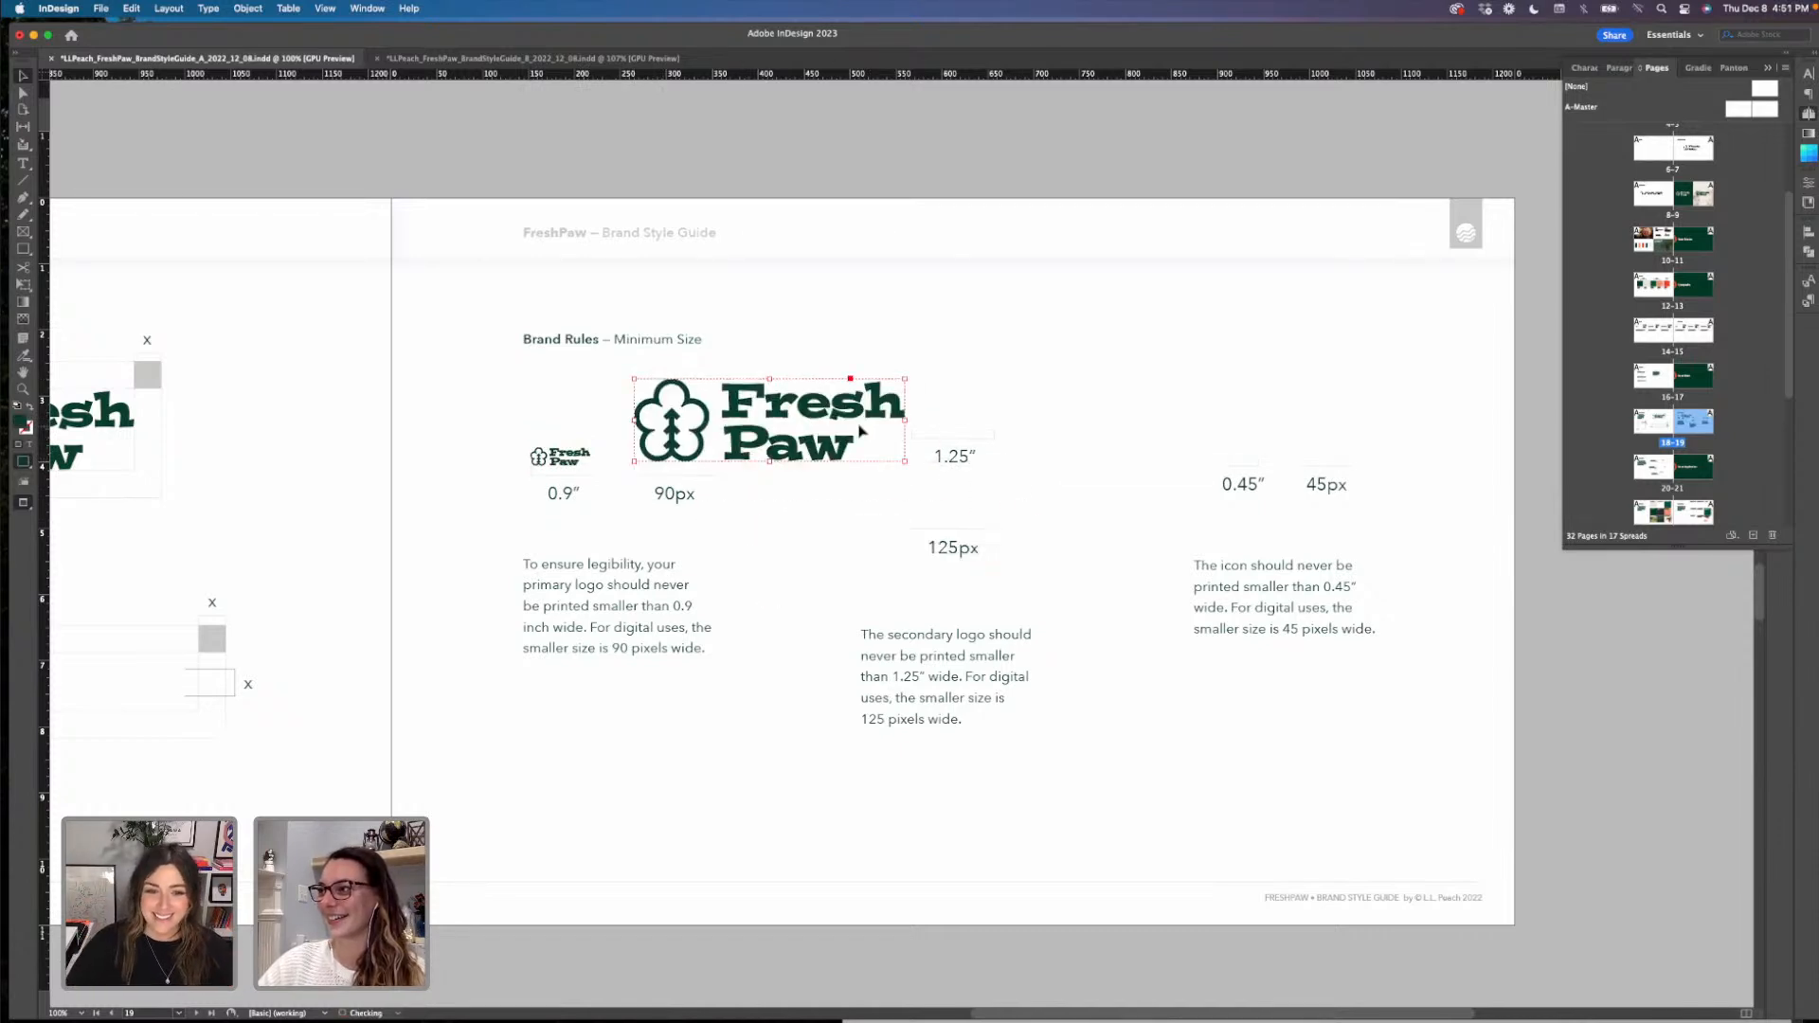
drag(901, 422, 698, 465)
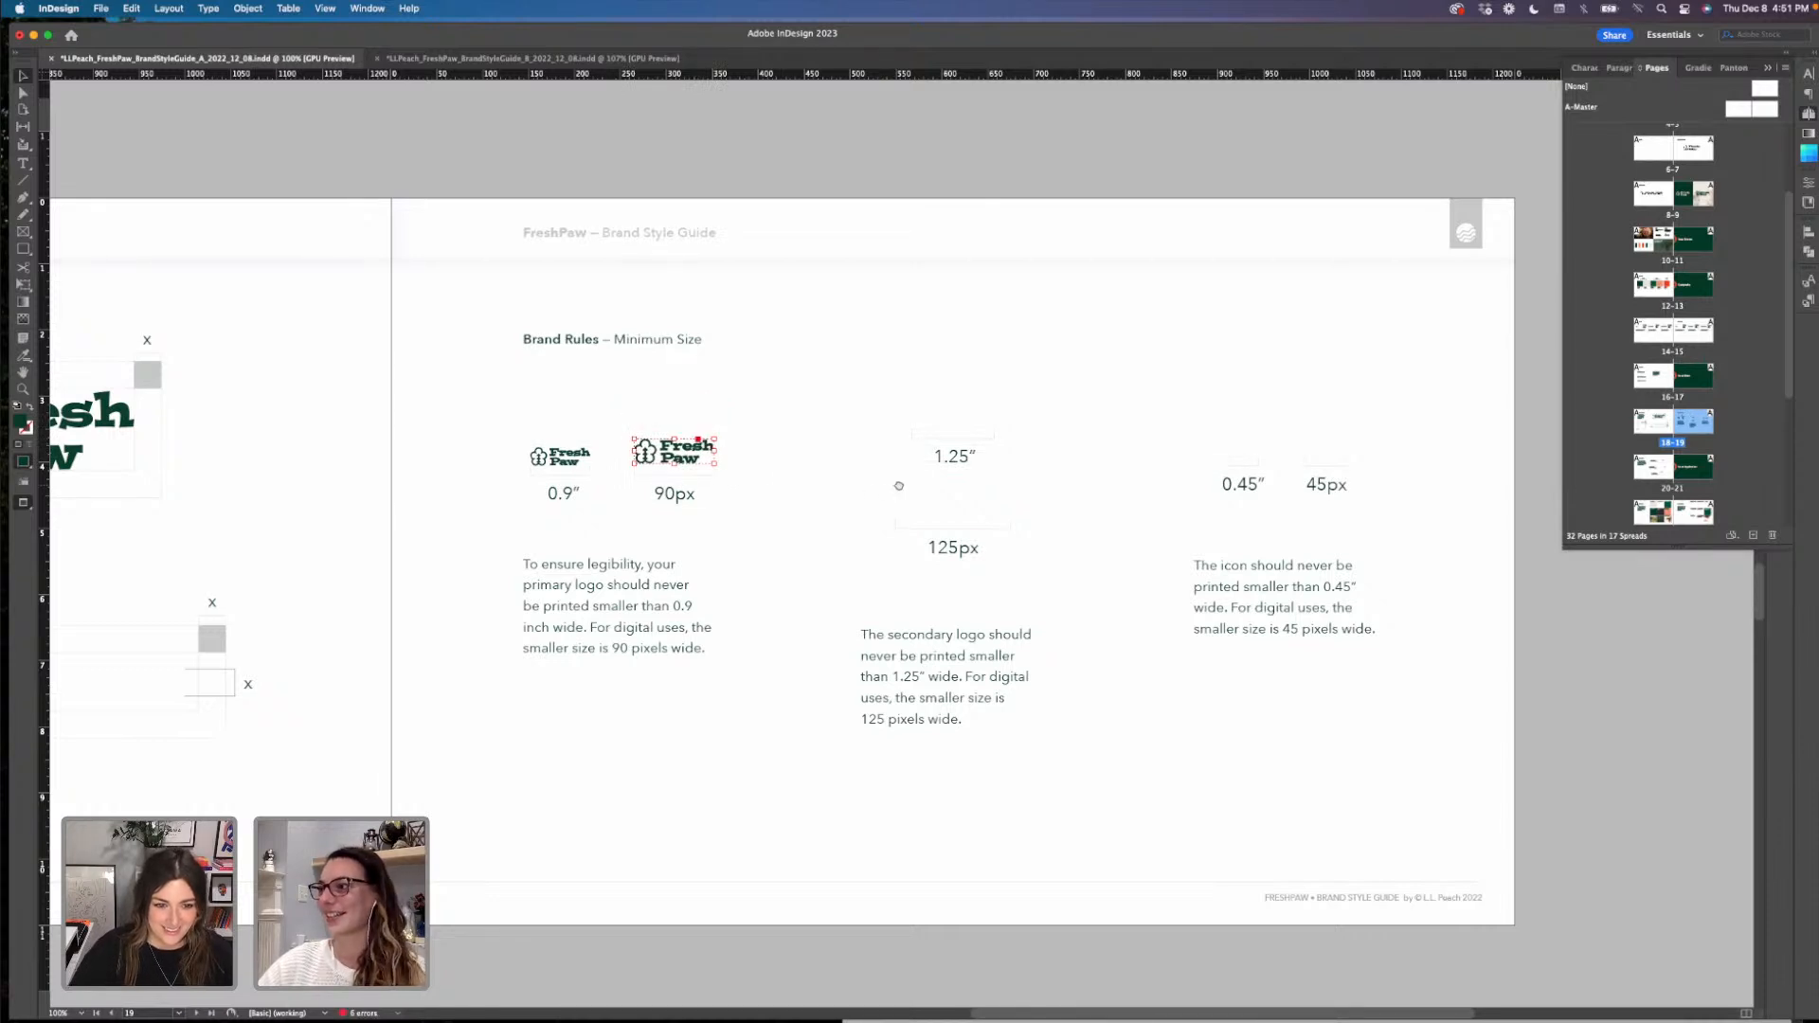
scroll(898, 485, right, 3)
click(780, 516)
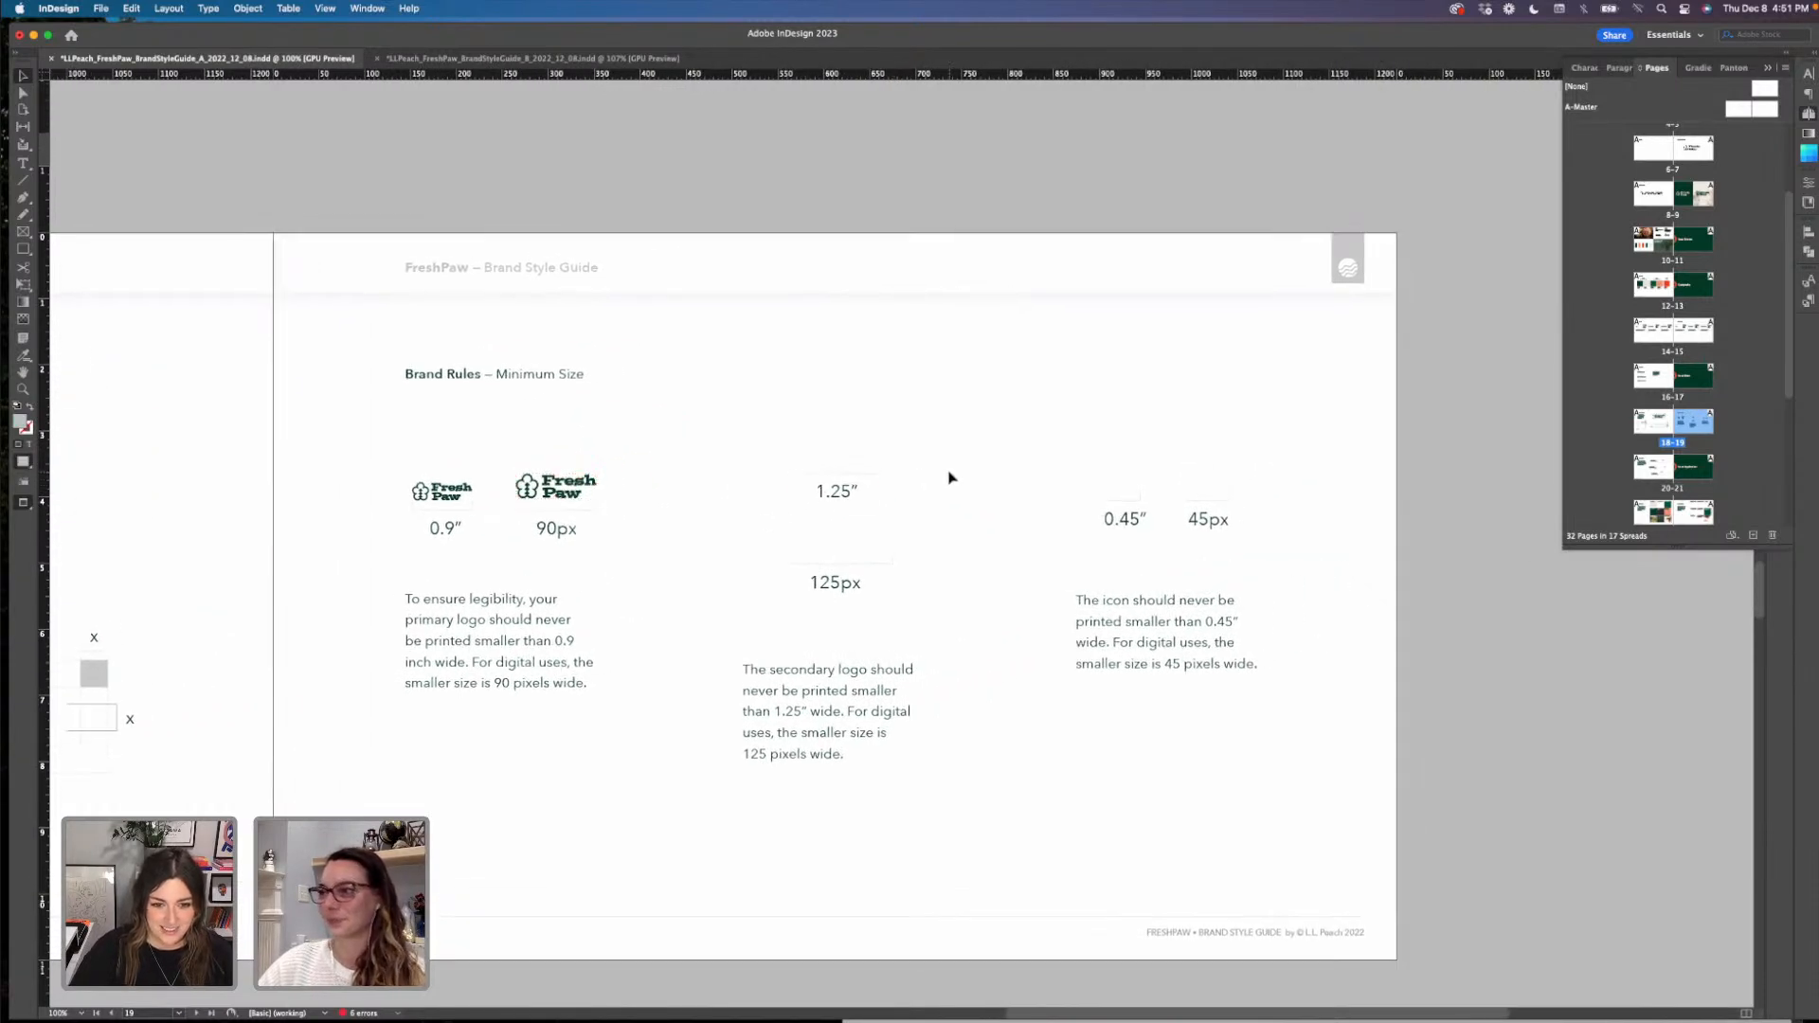
- Try placing scaled copies of the stacked logo above the 1.25″ and 125px labels
key(ctrl+v)
drag(964, 615, 860, 465)
click(968, 461)
key(super+v)
drag(972, 620, 866, 551)
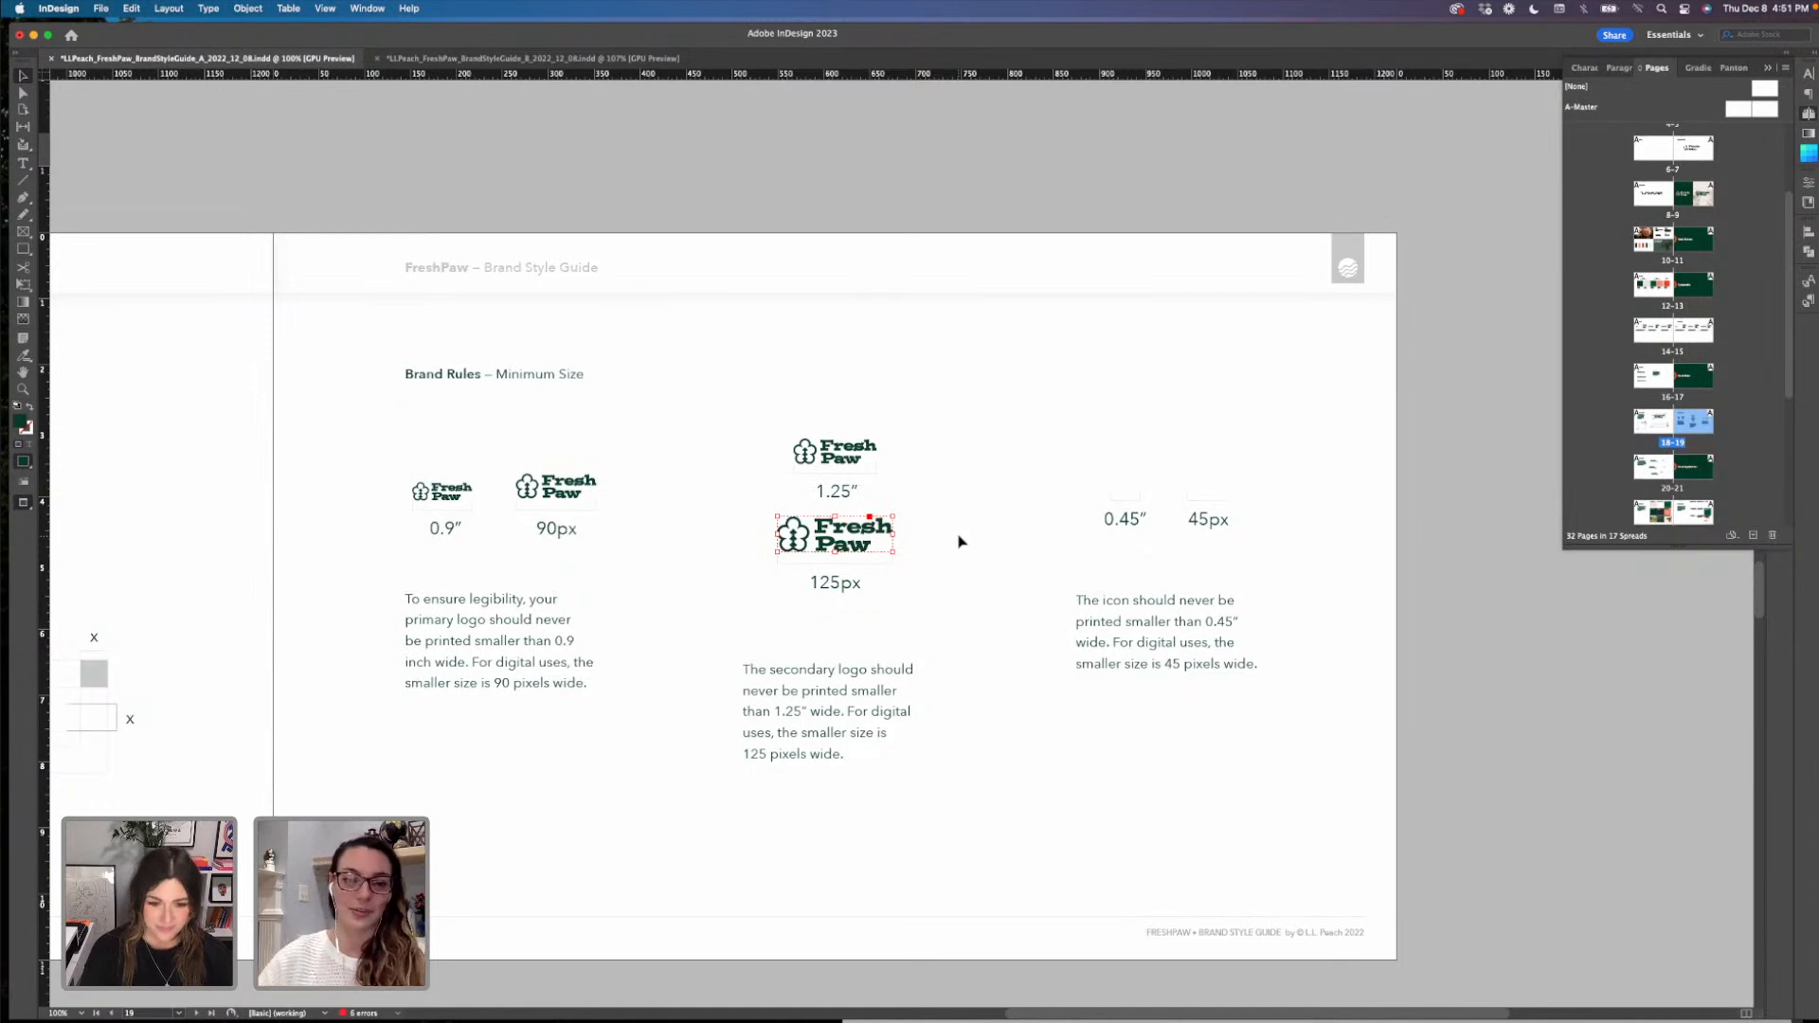
click(1015, 537)
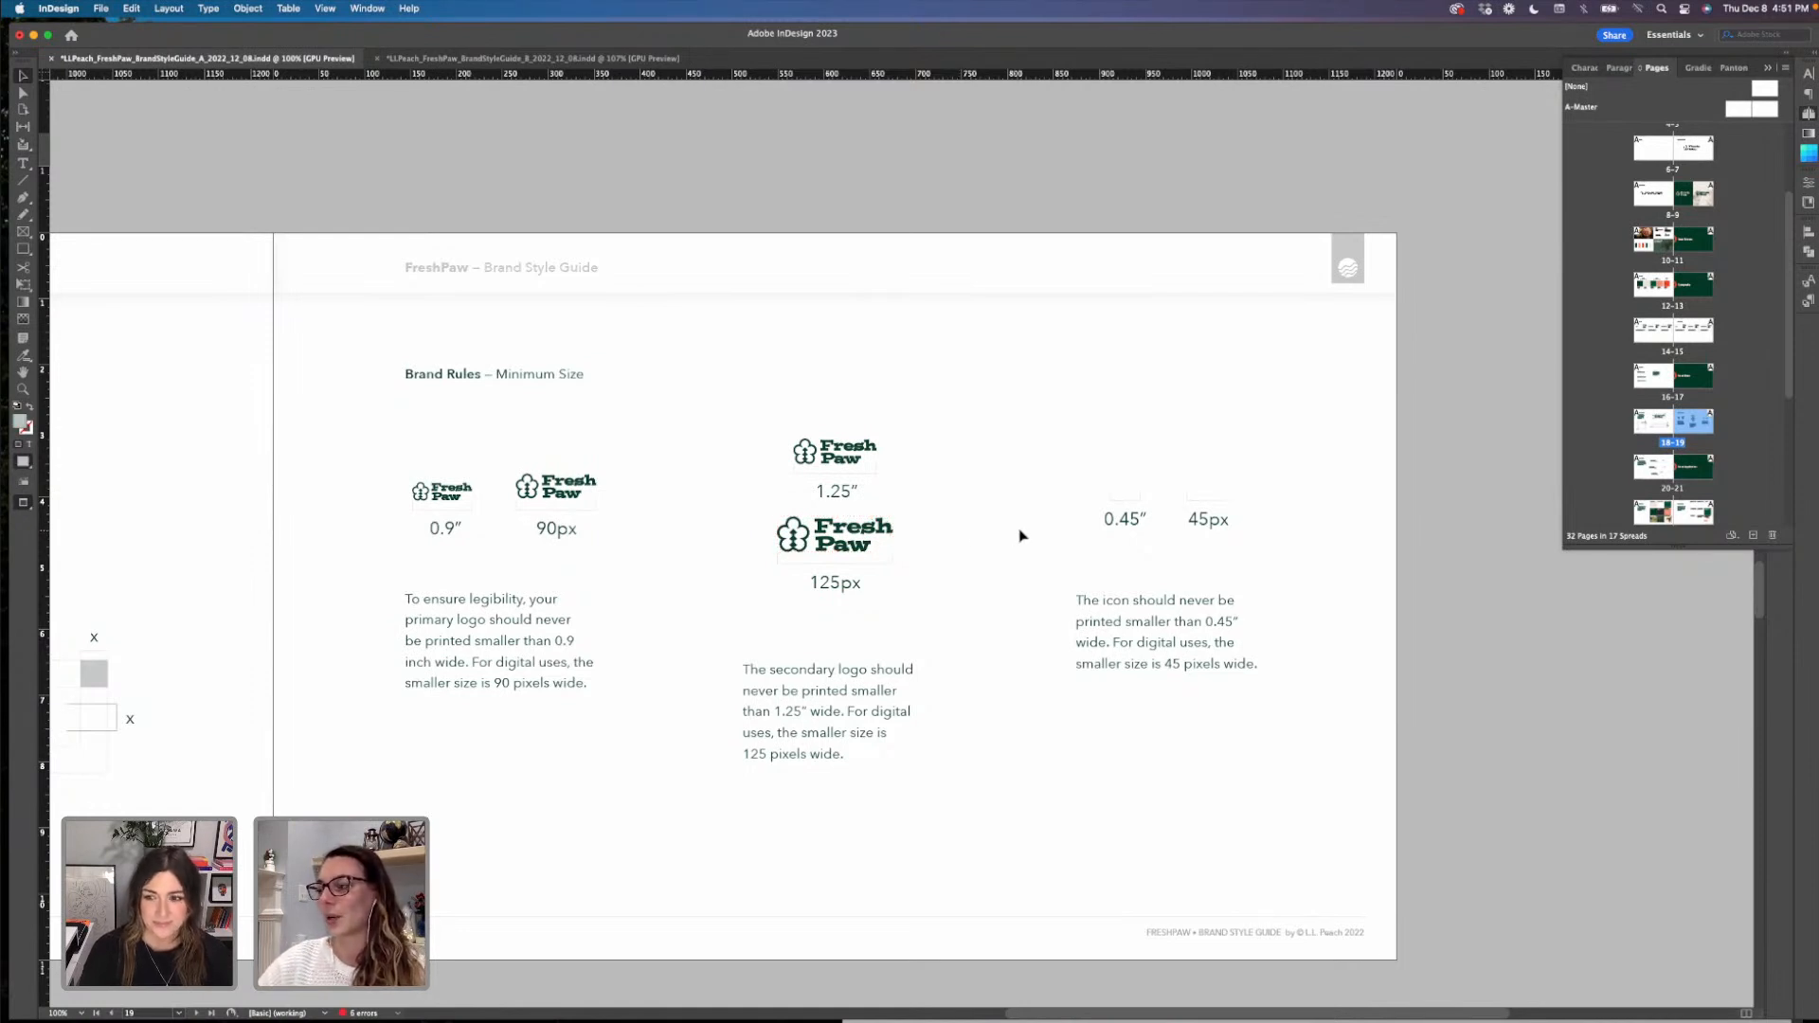
drag(1039, 540, 955, 533)
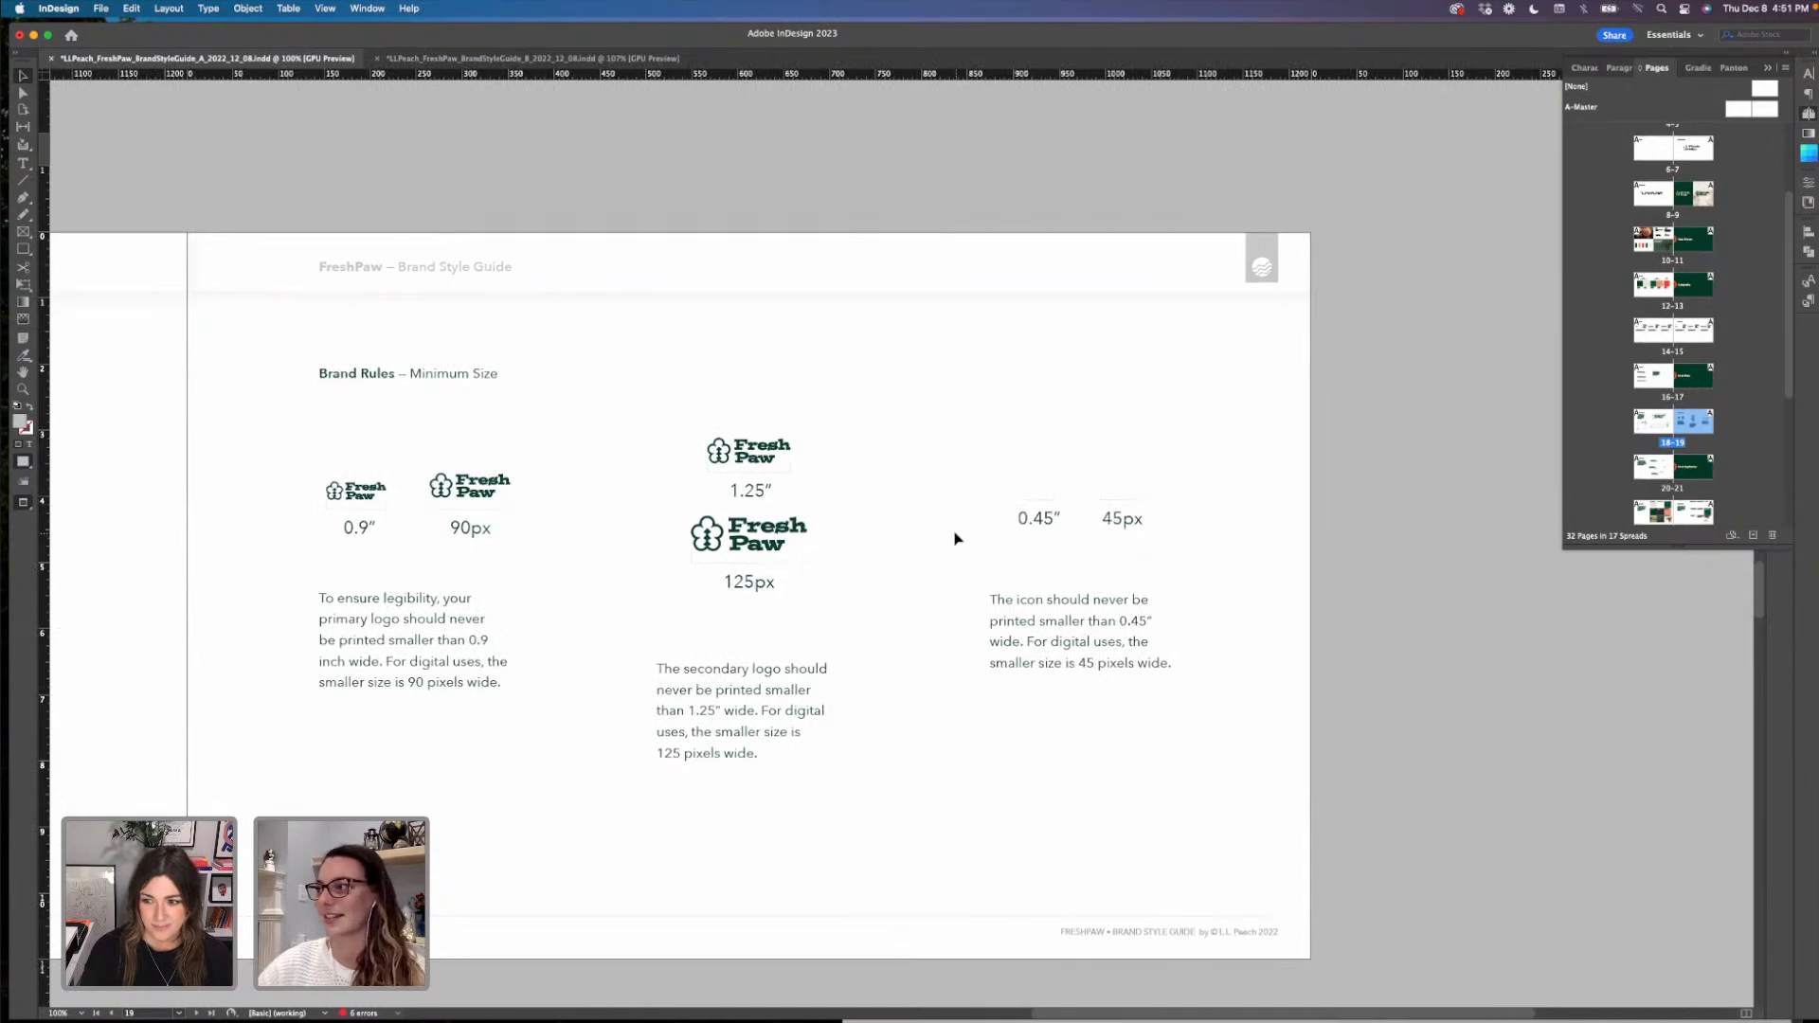
key(super+v)
drag(975, 521, 1129, 471)
key(BackSpace)
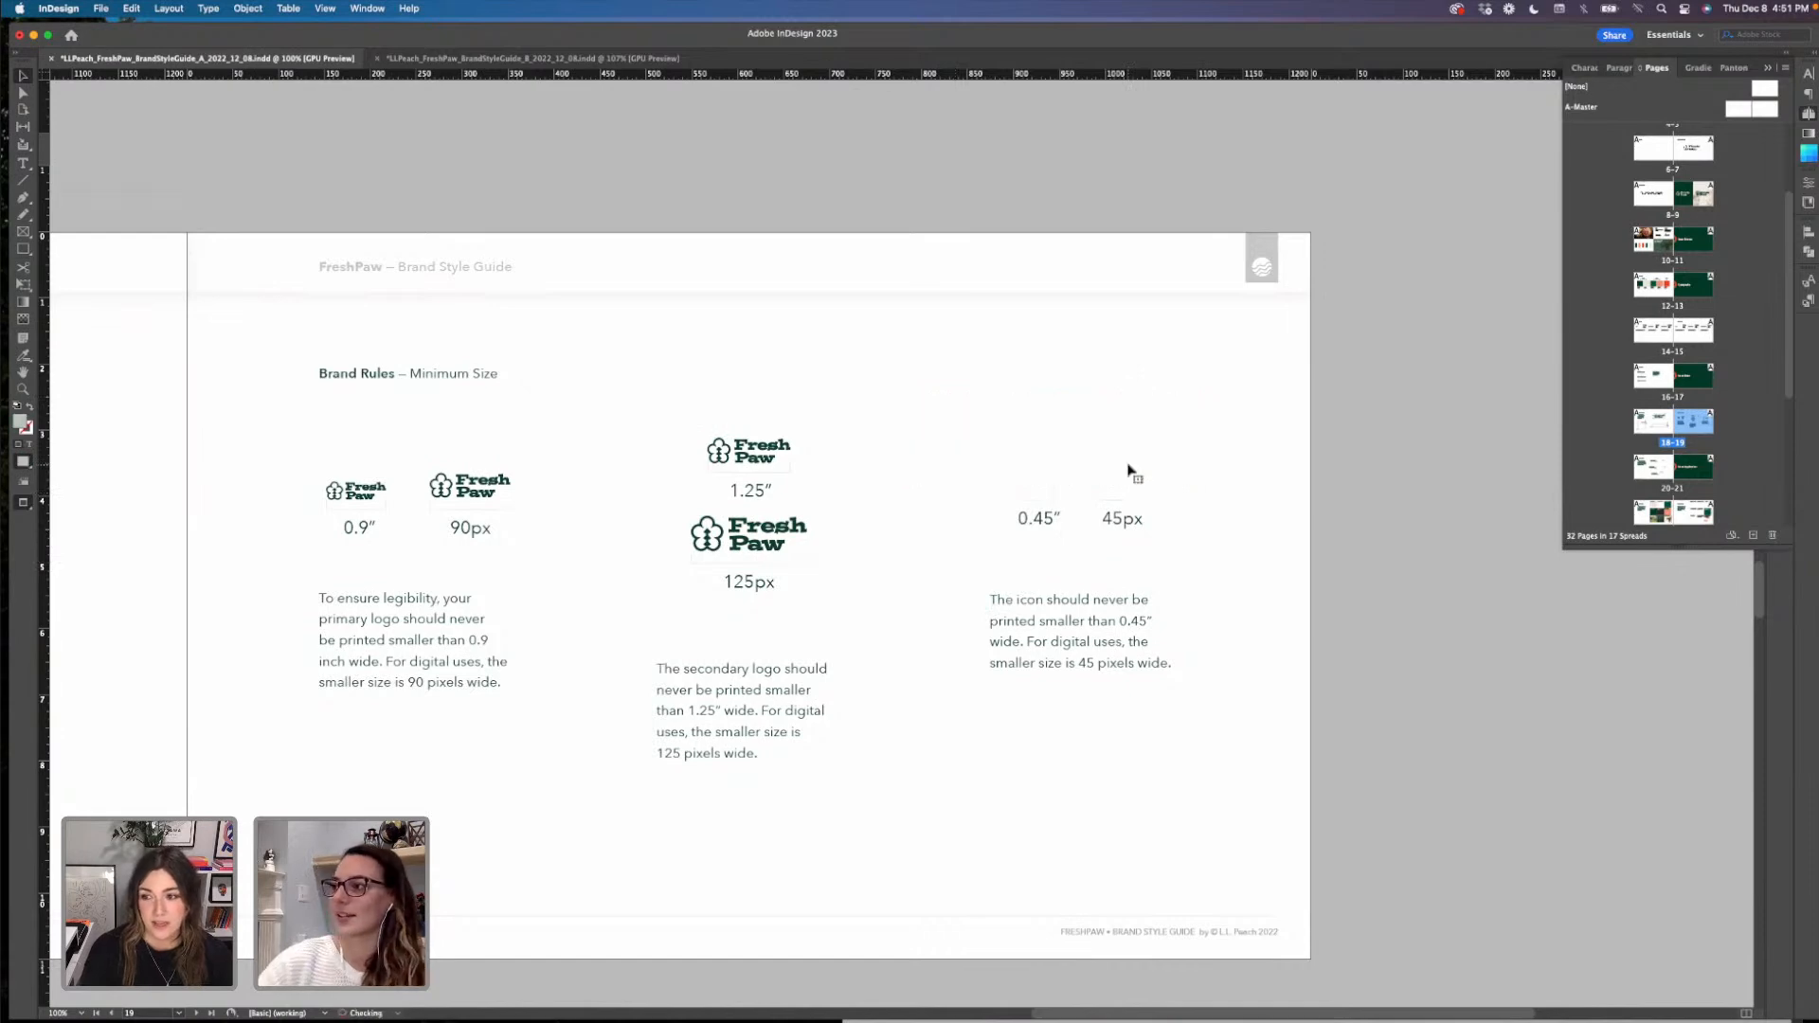
- Delete the stacked logos from above the 1.25″ and 125px labels
click(758, 457)
key(BackSpace)
click(770, 542)
key(BackSpace)
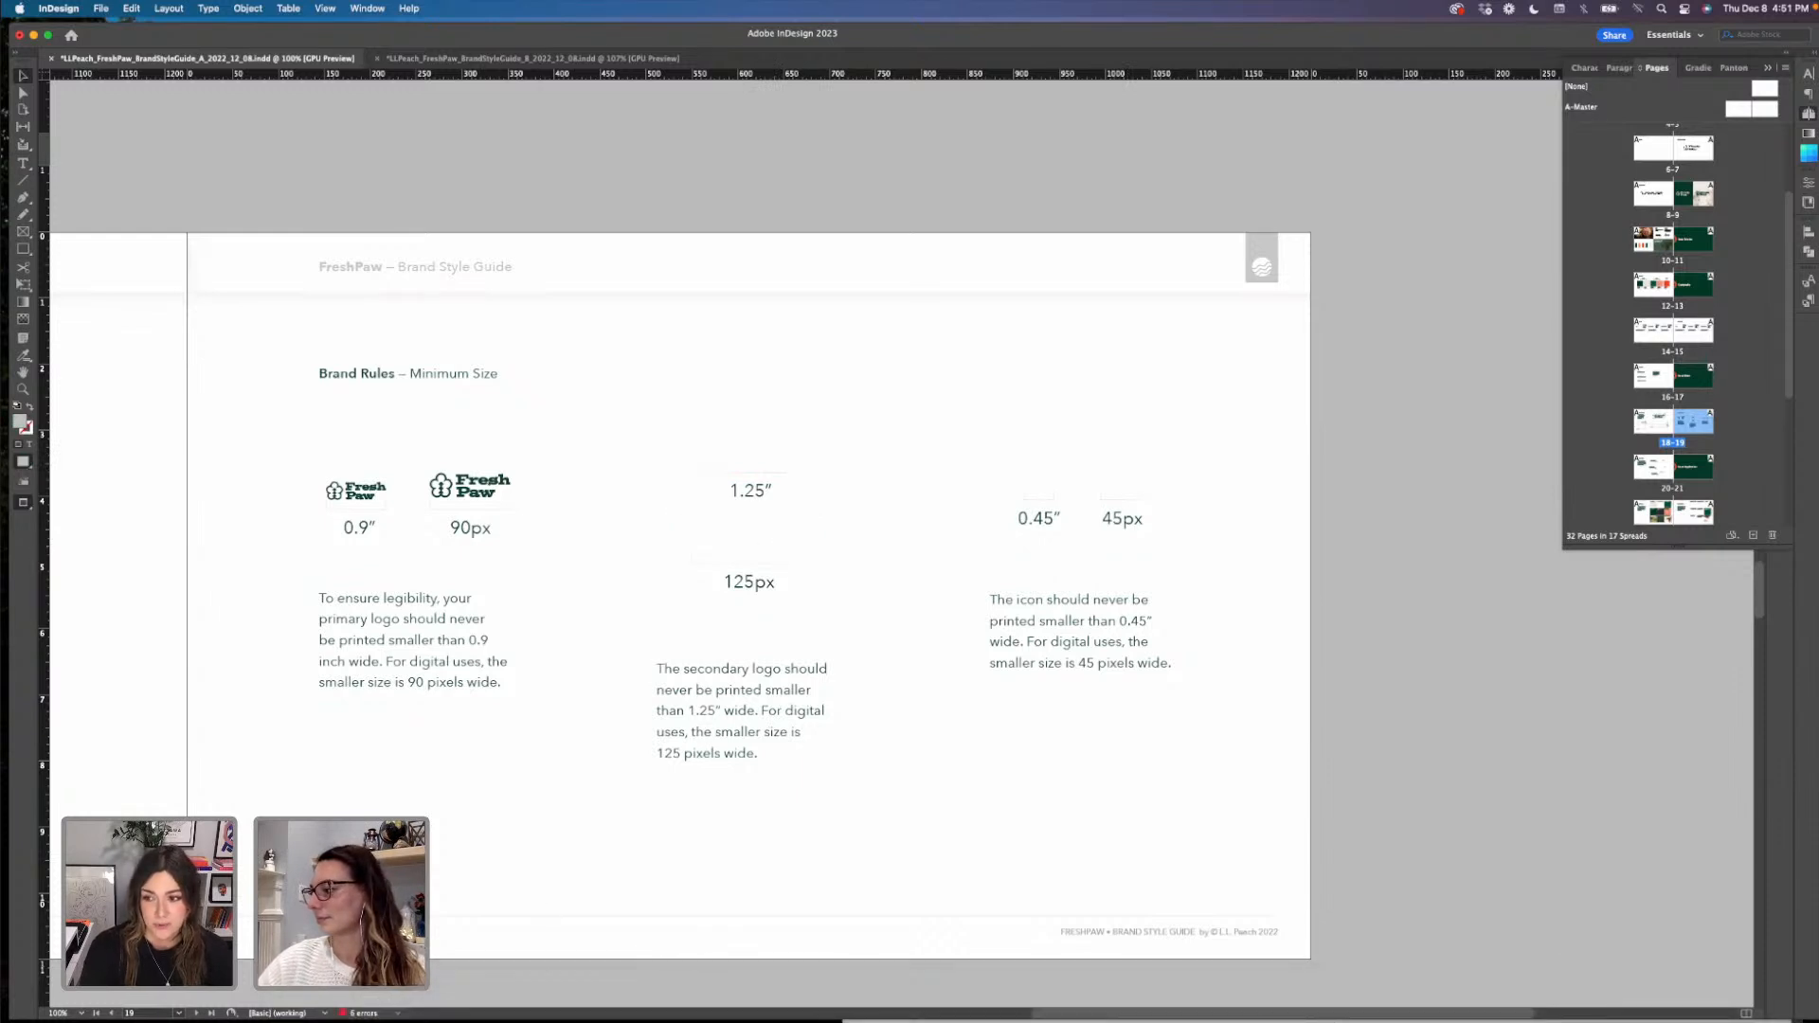
- Switch to Illustrator and bring the cream horizontal FreshPaw logo and the cream icon from the Logo Lockups artboard into the InDesign page
click(1365, 999)
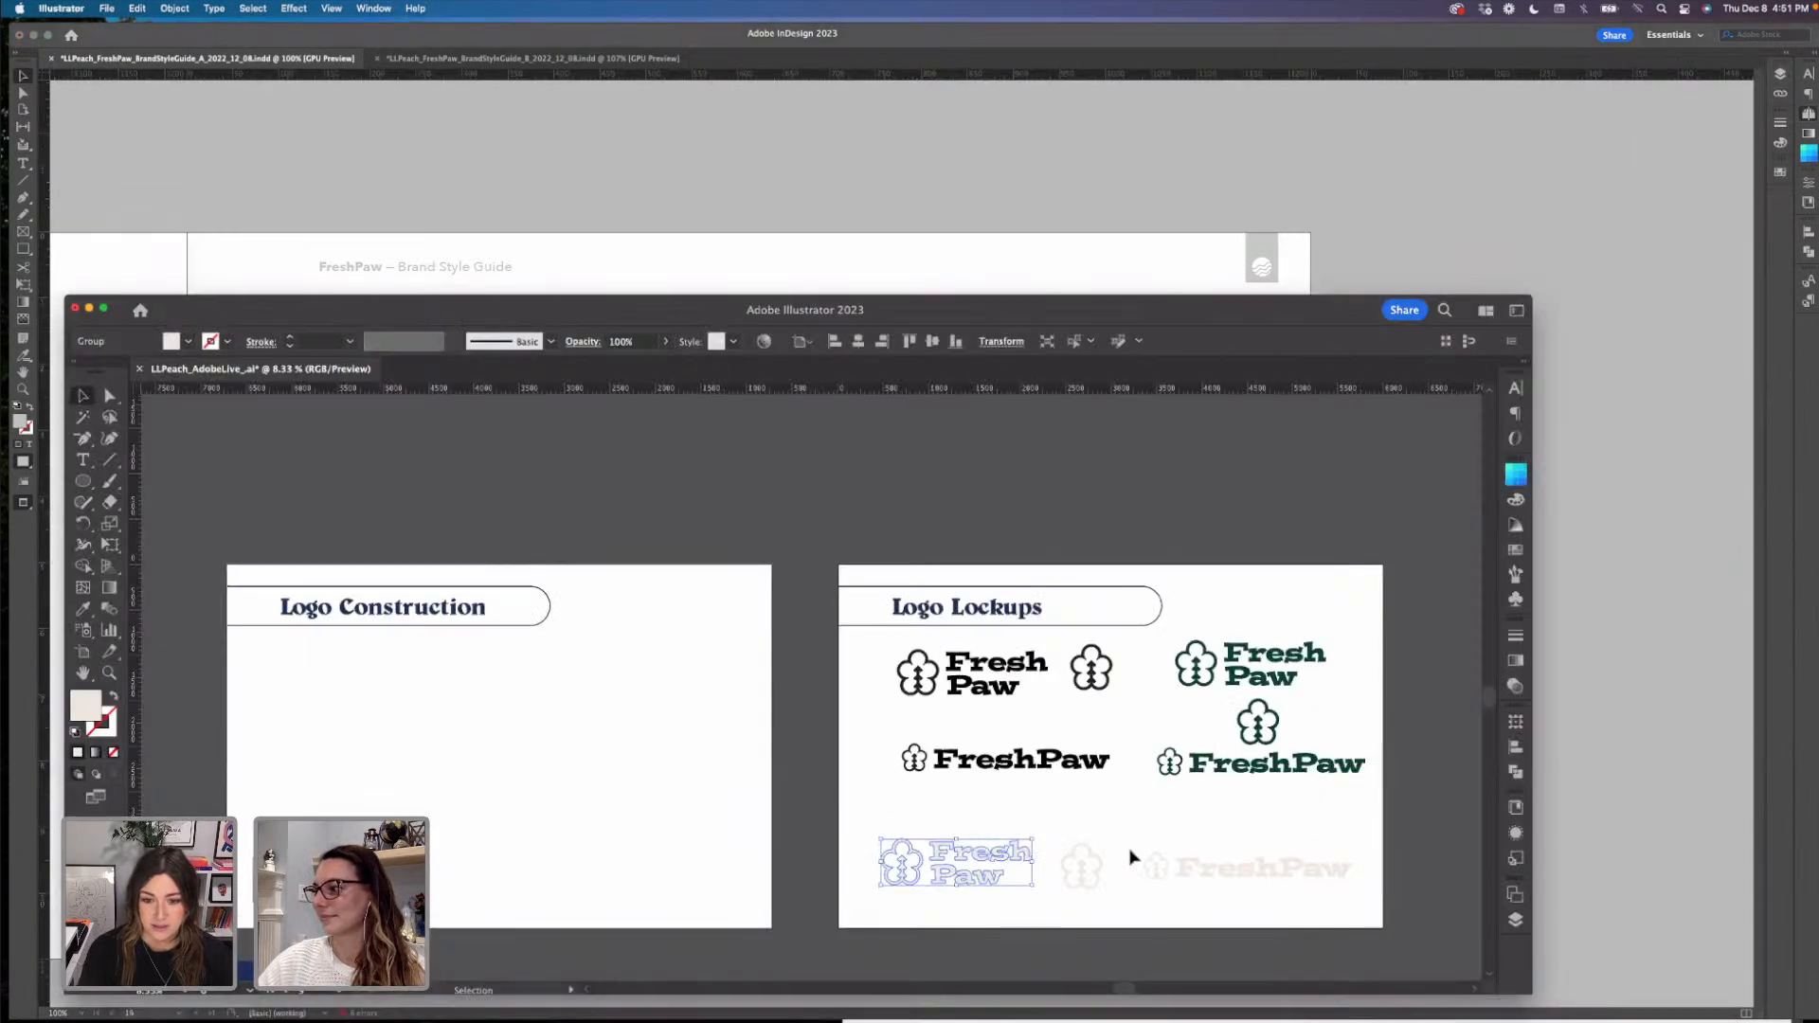
click(1188, 830)
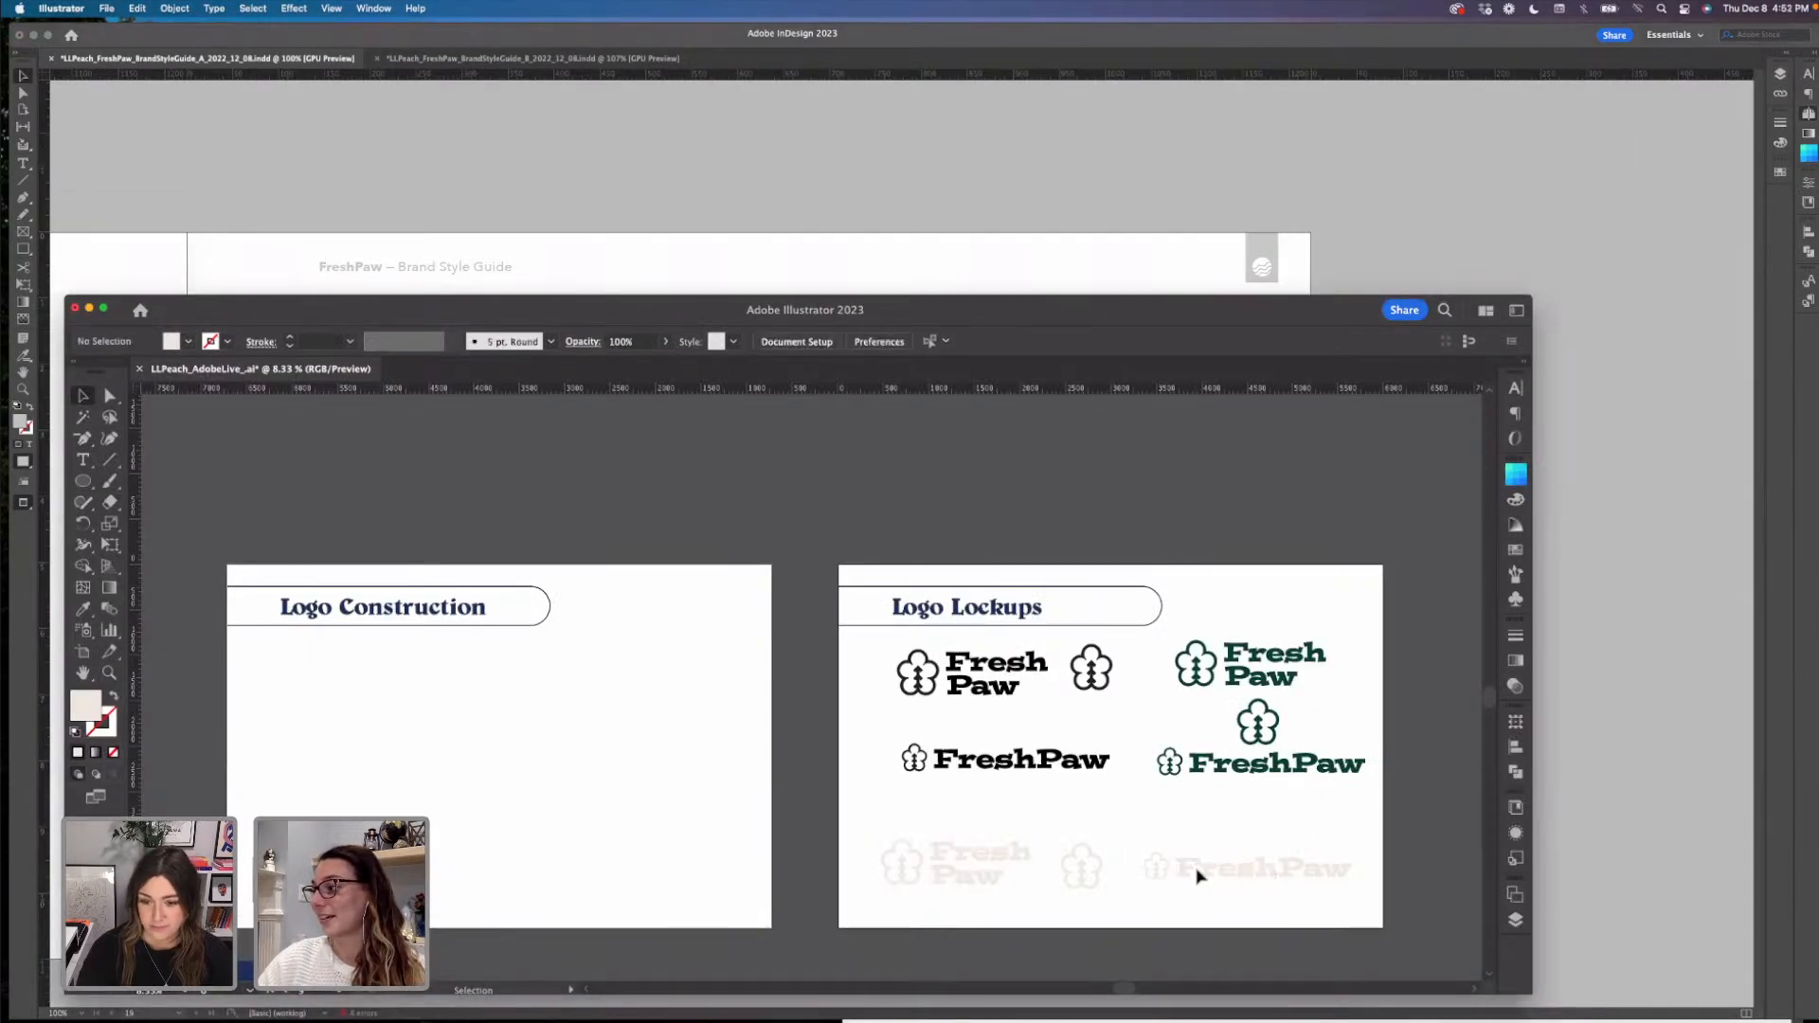
drag(1196, 872, 991, 262)
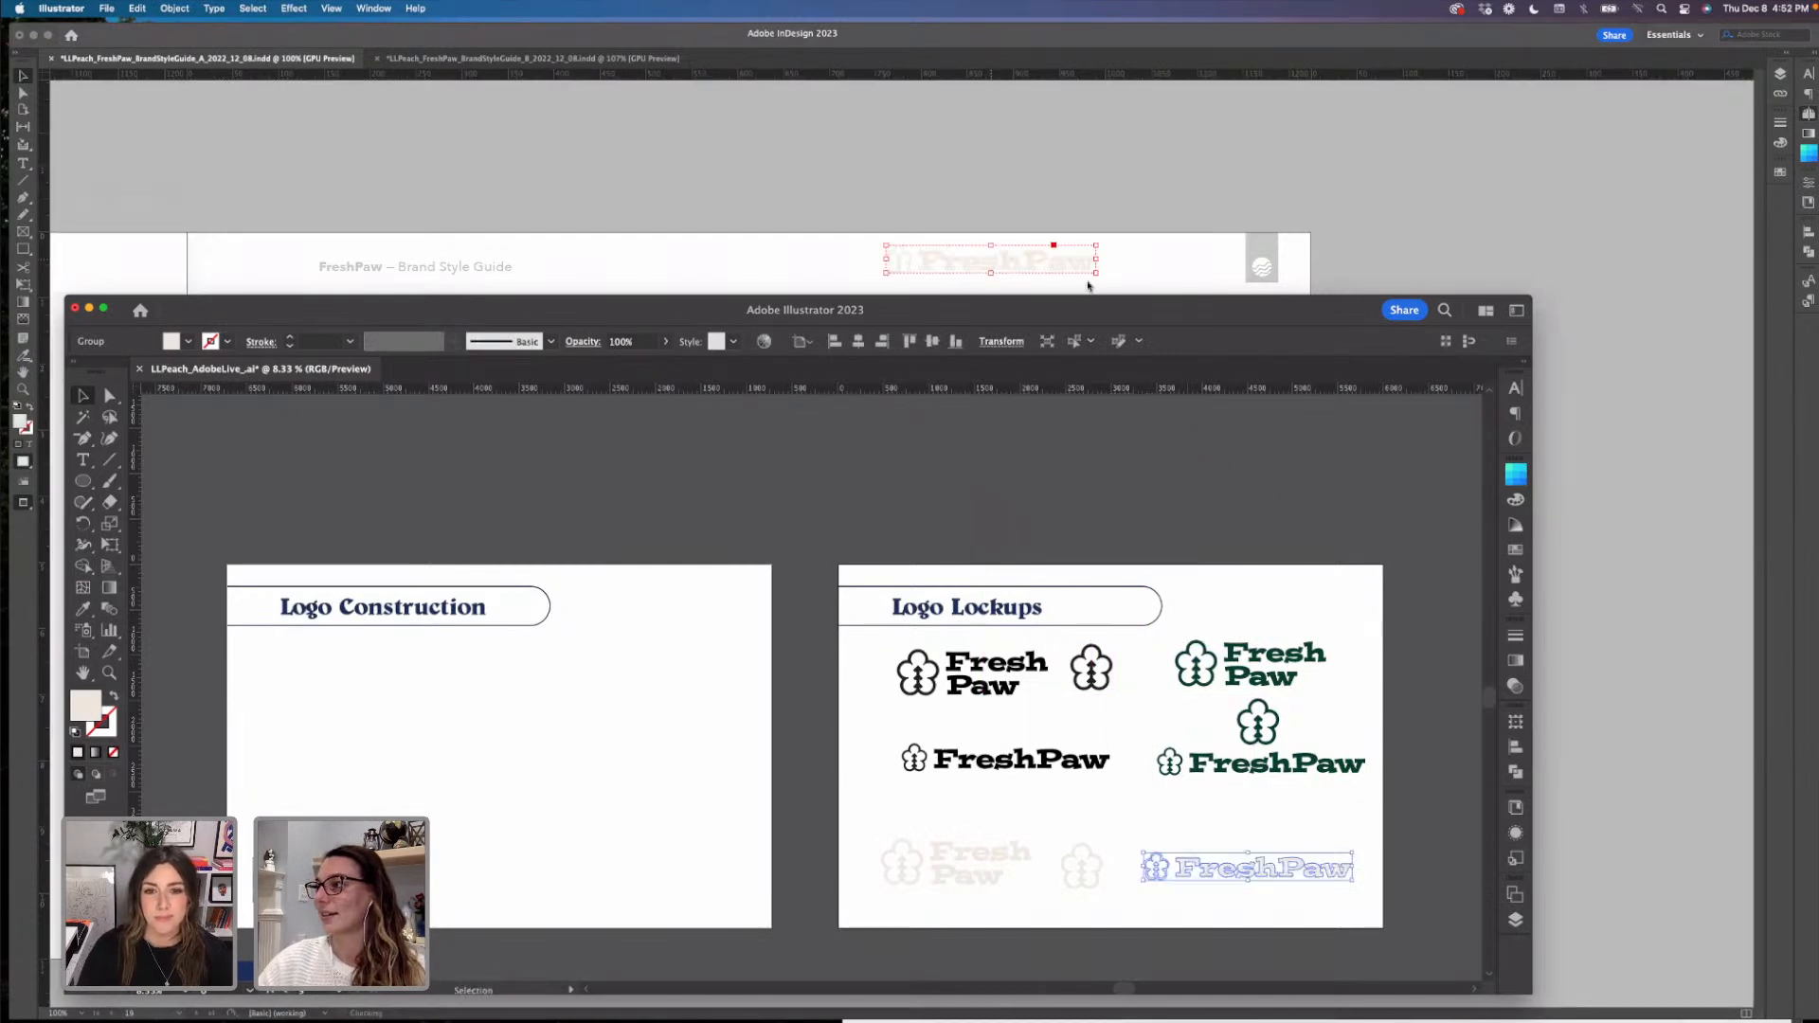
drag(1072, 886, 1150, 285)
click(913, 277)
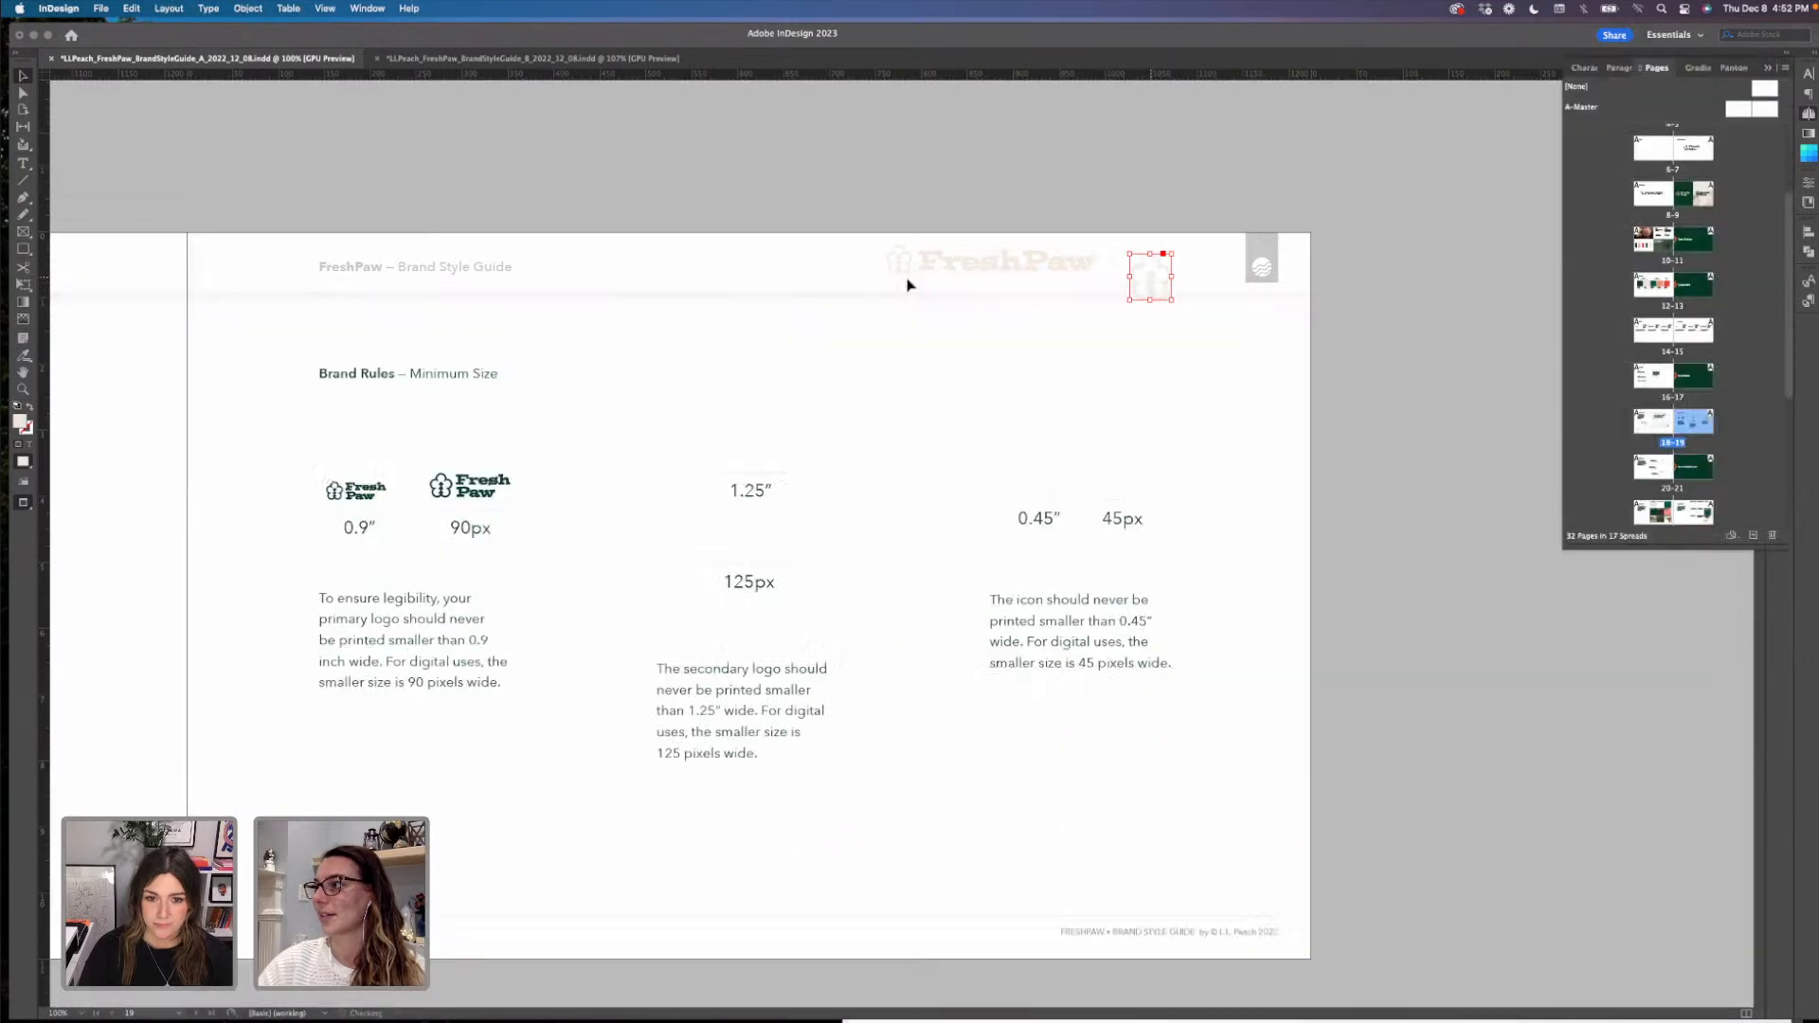
- Scale the horizontal FreshPaw logo to fit above the 1.25″ label and recolour it with the stacked logo's dark green
drag(1015, 268, 792, 445)
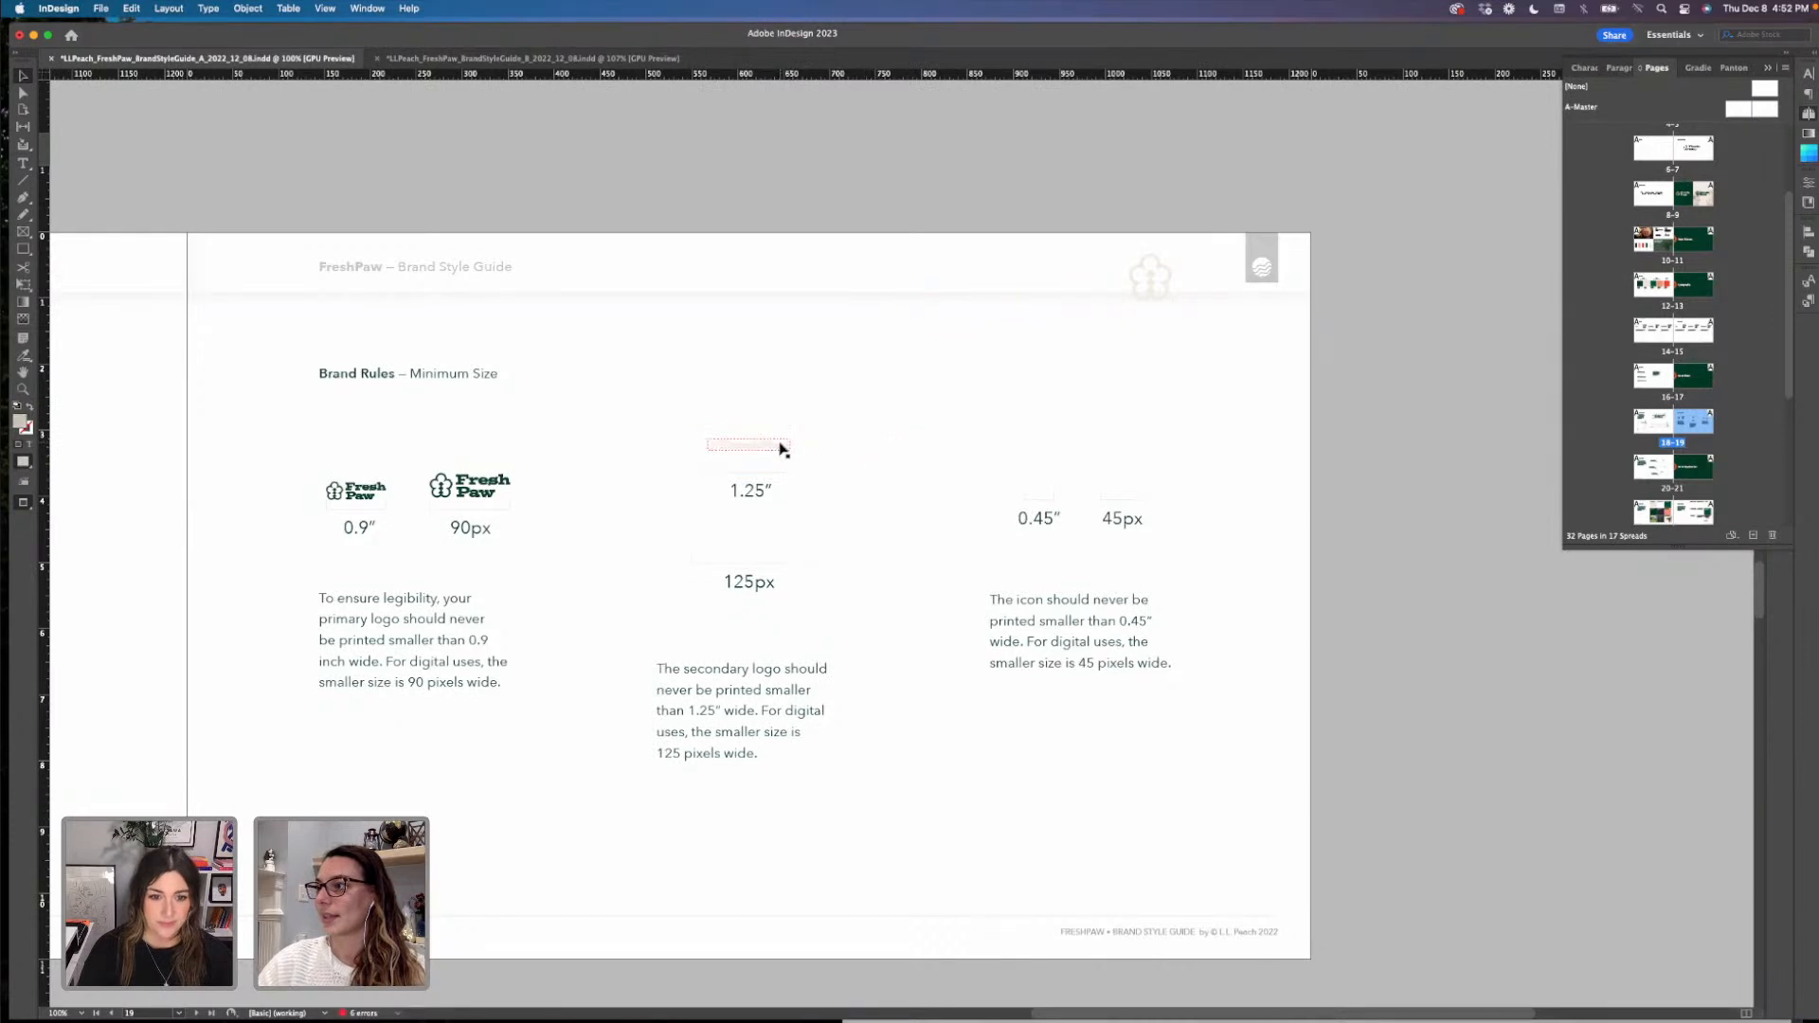
key(i)
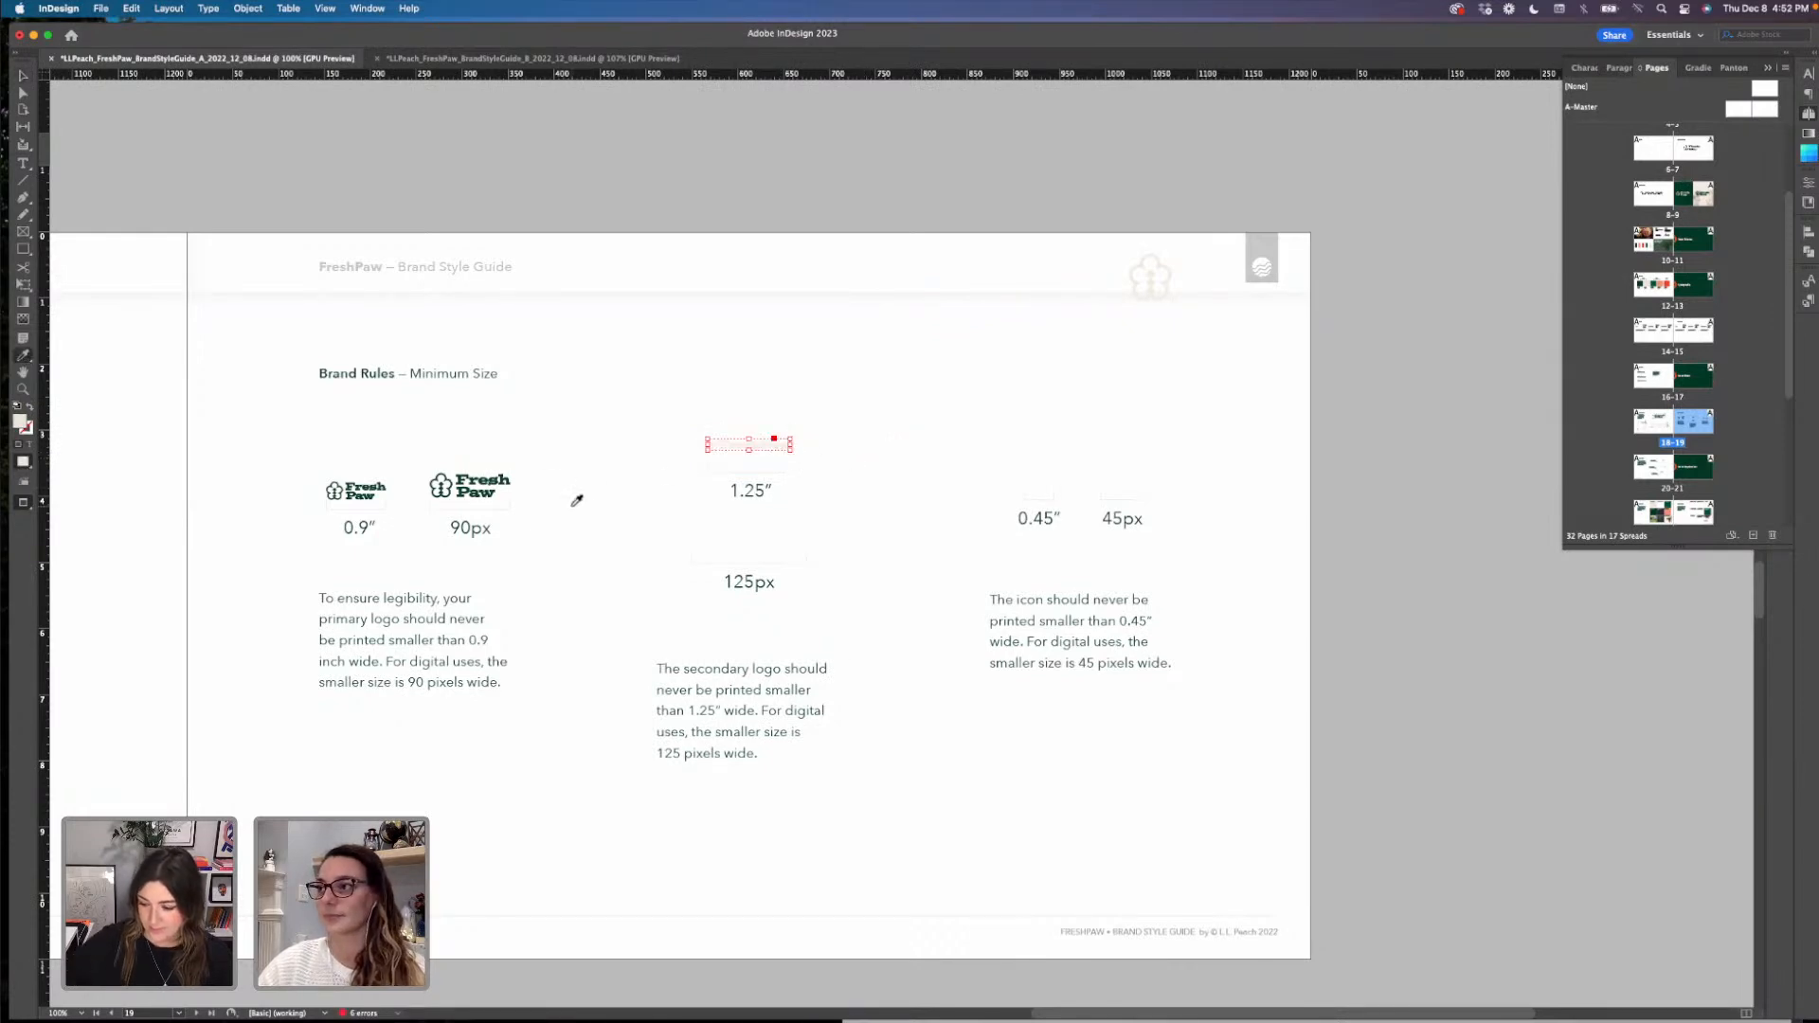
click(507, 477)
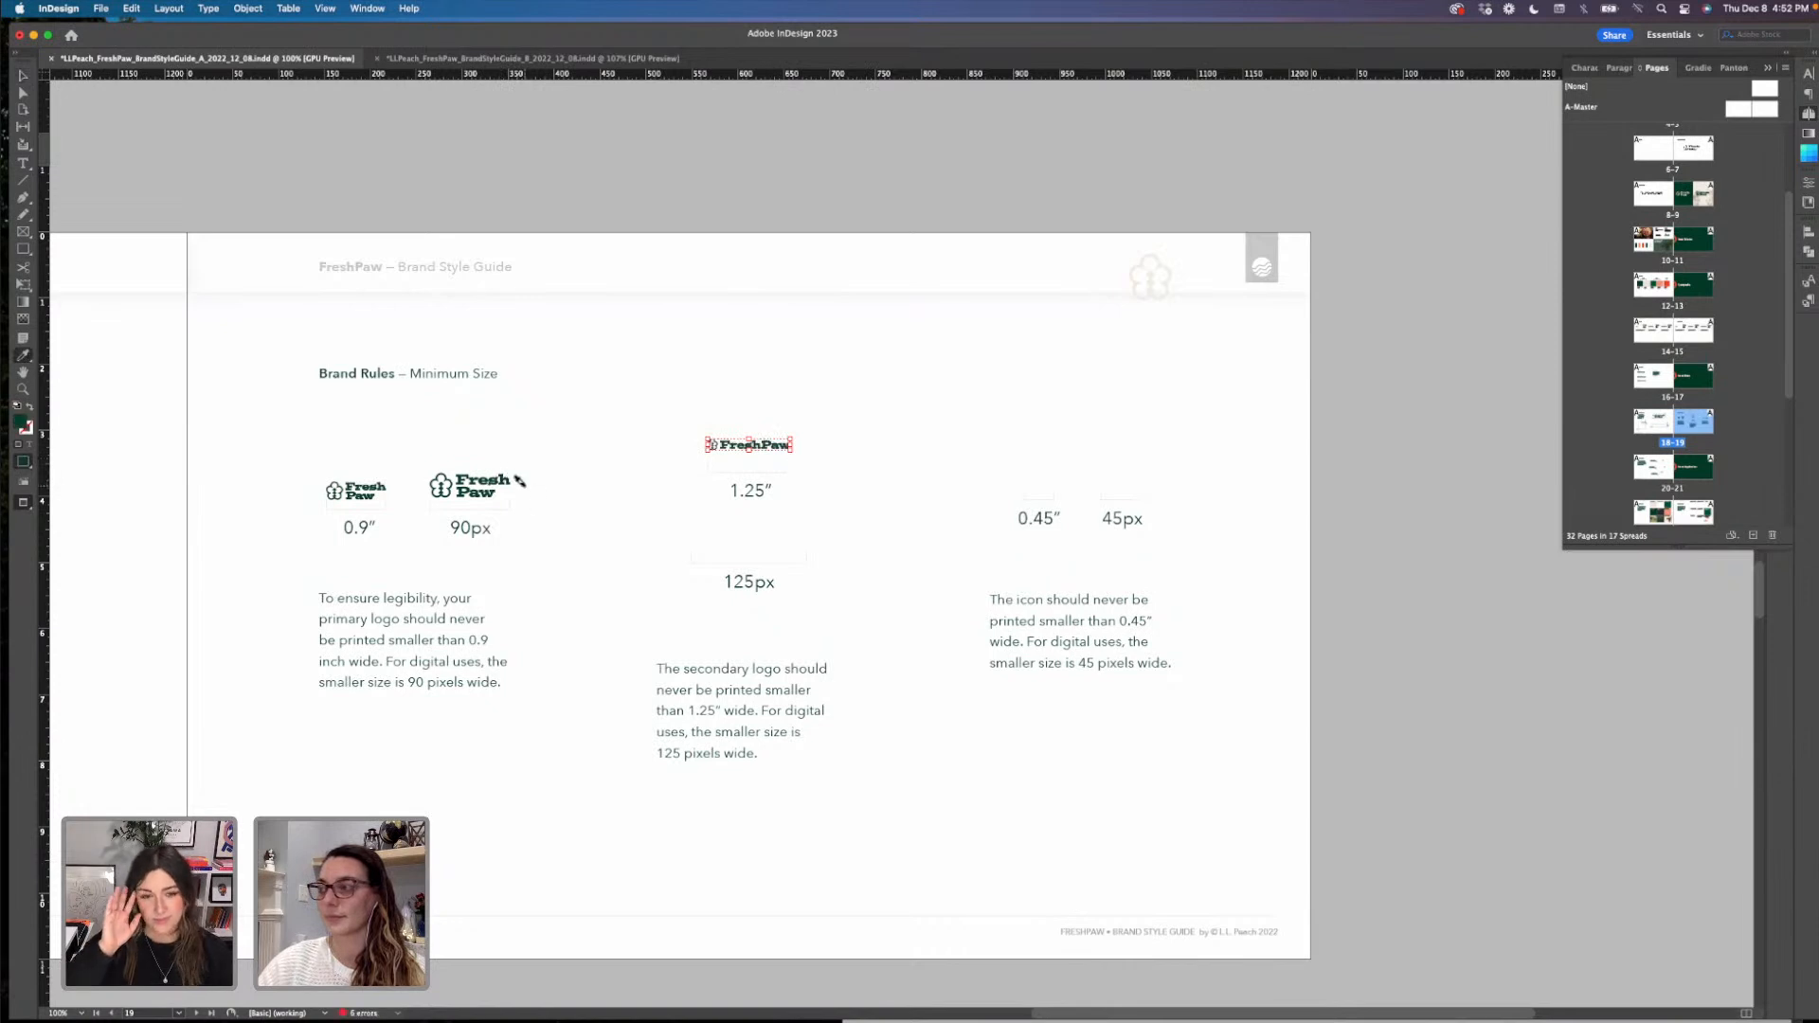
drag(776, 446, 783, 454)
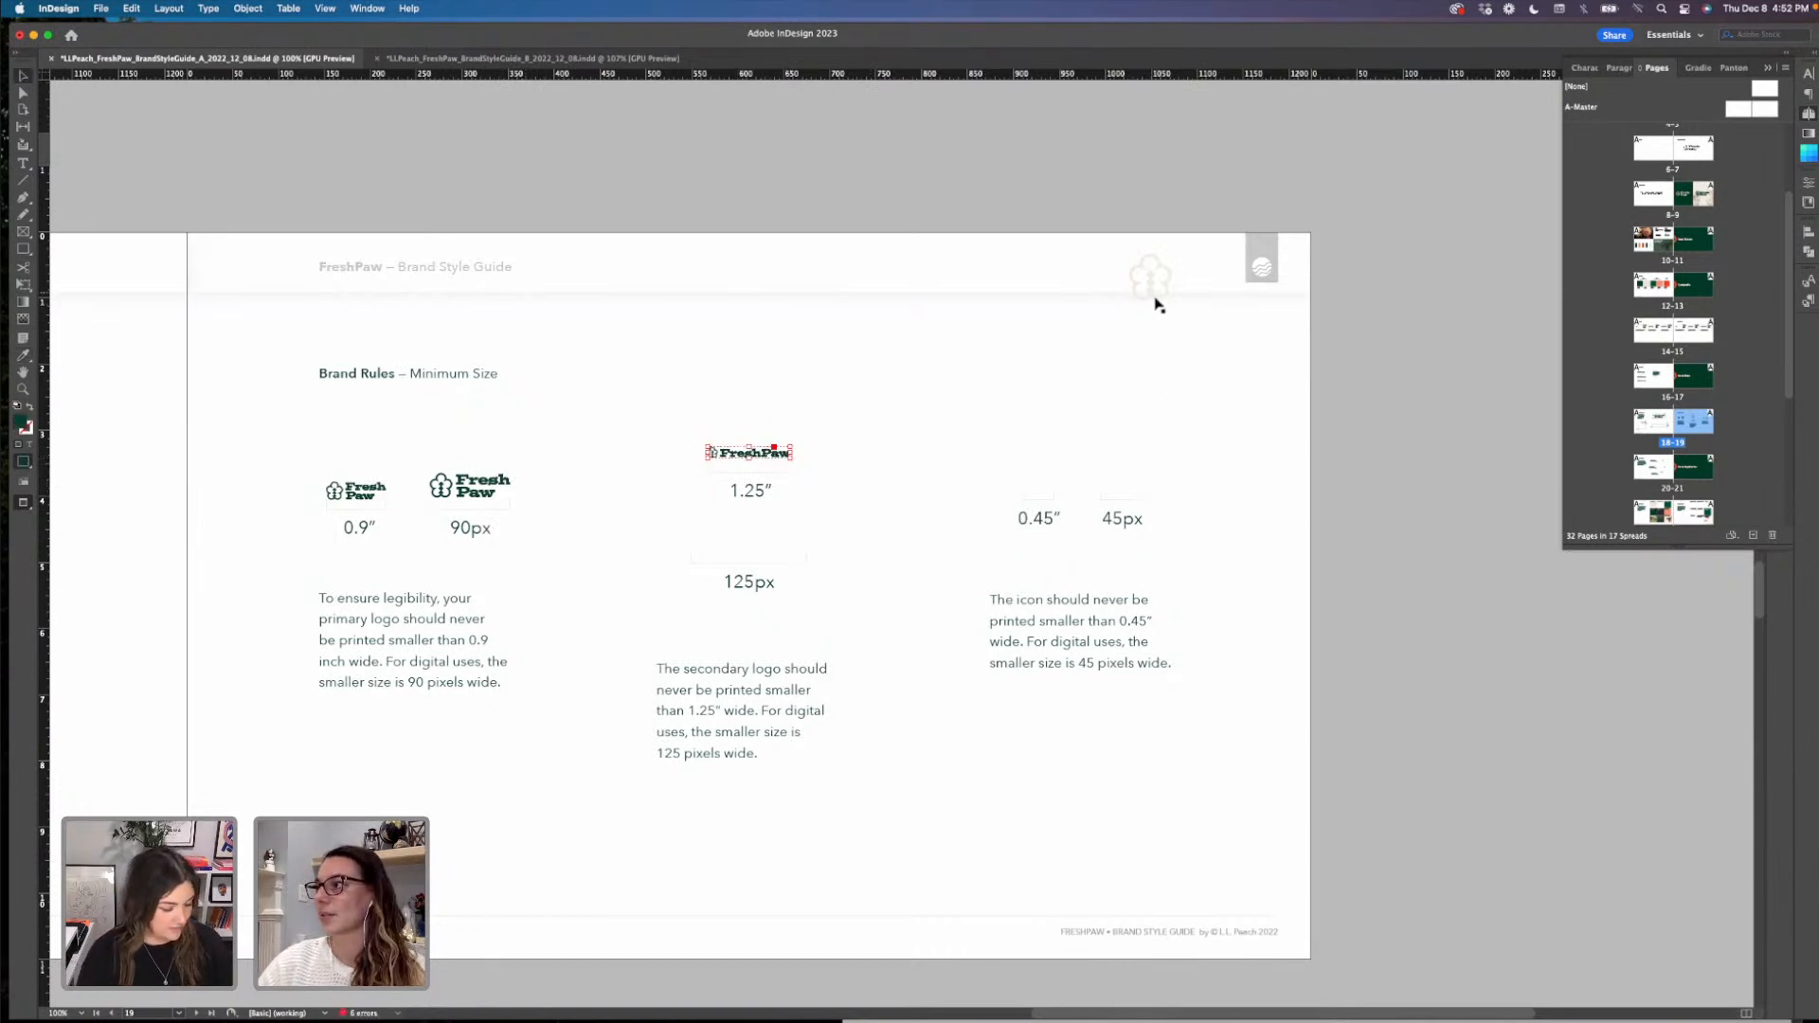
- Move the icon above the 0.45″ label and place an enlarged copy of the horizontal logo above the 125px label
drag(1149, 285, 994, 464)
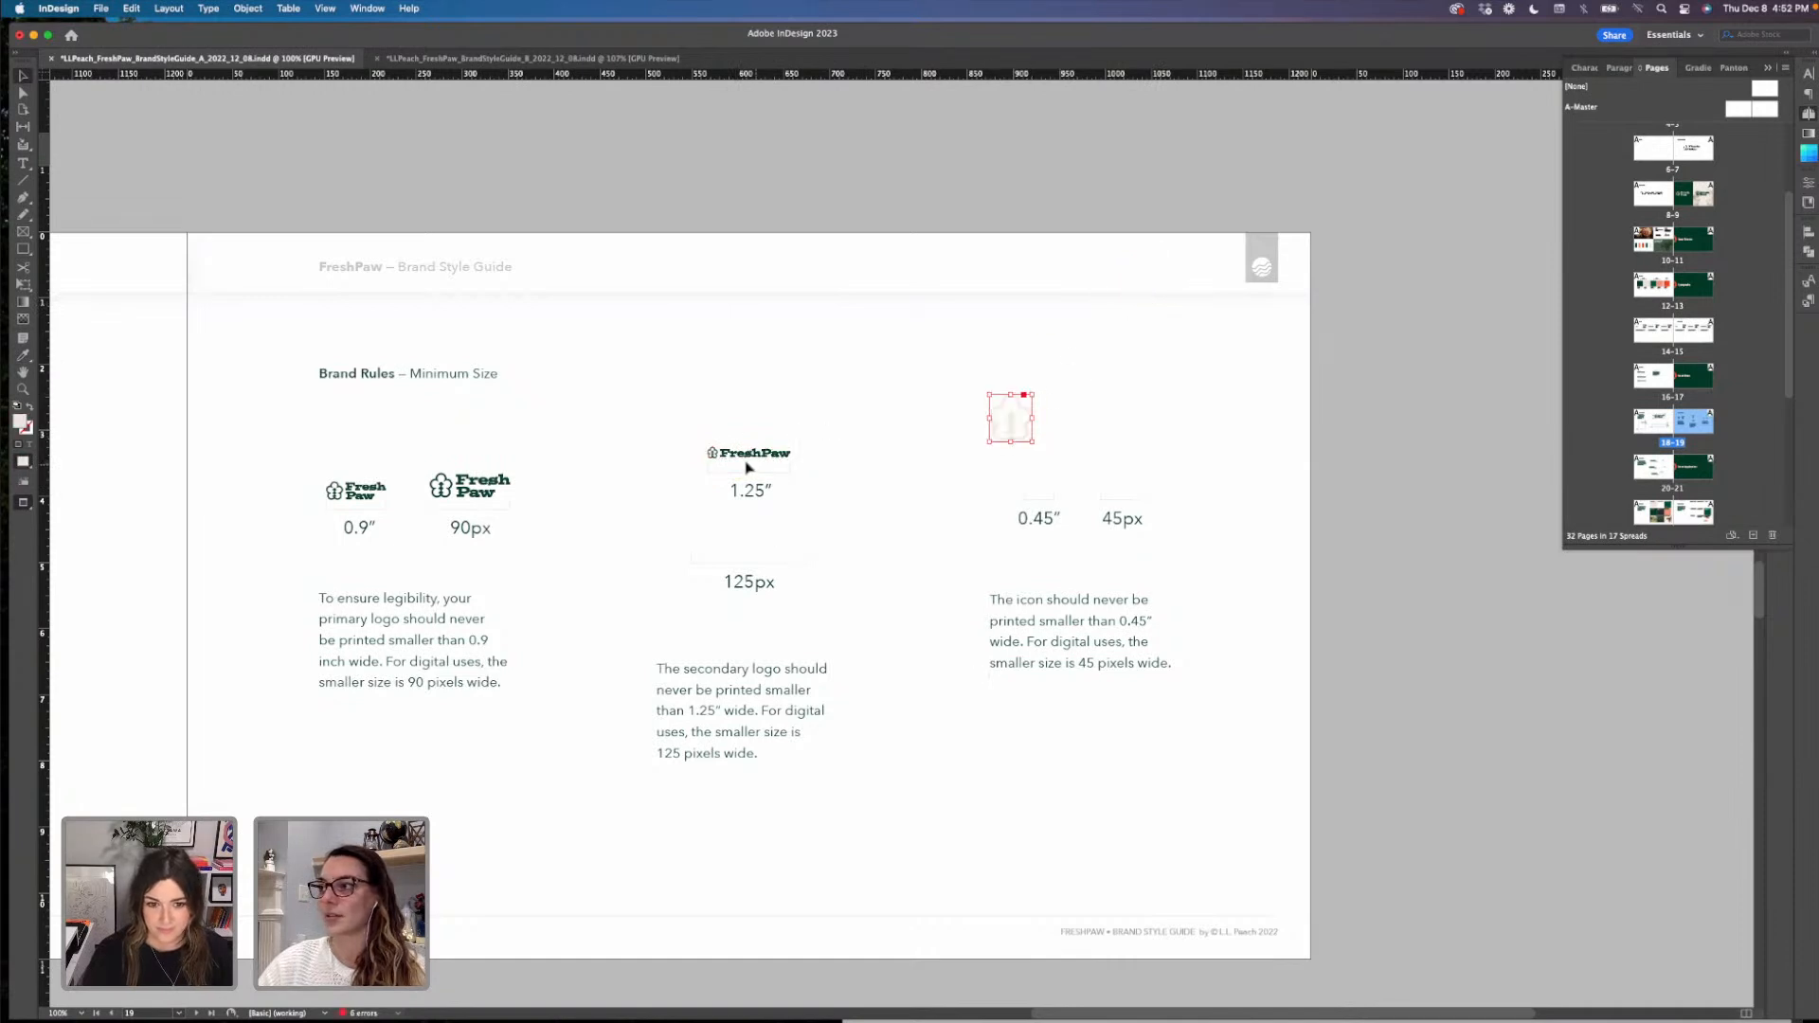
click(769, 456)
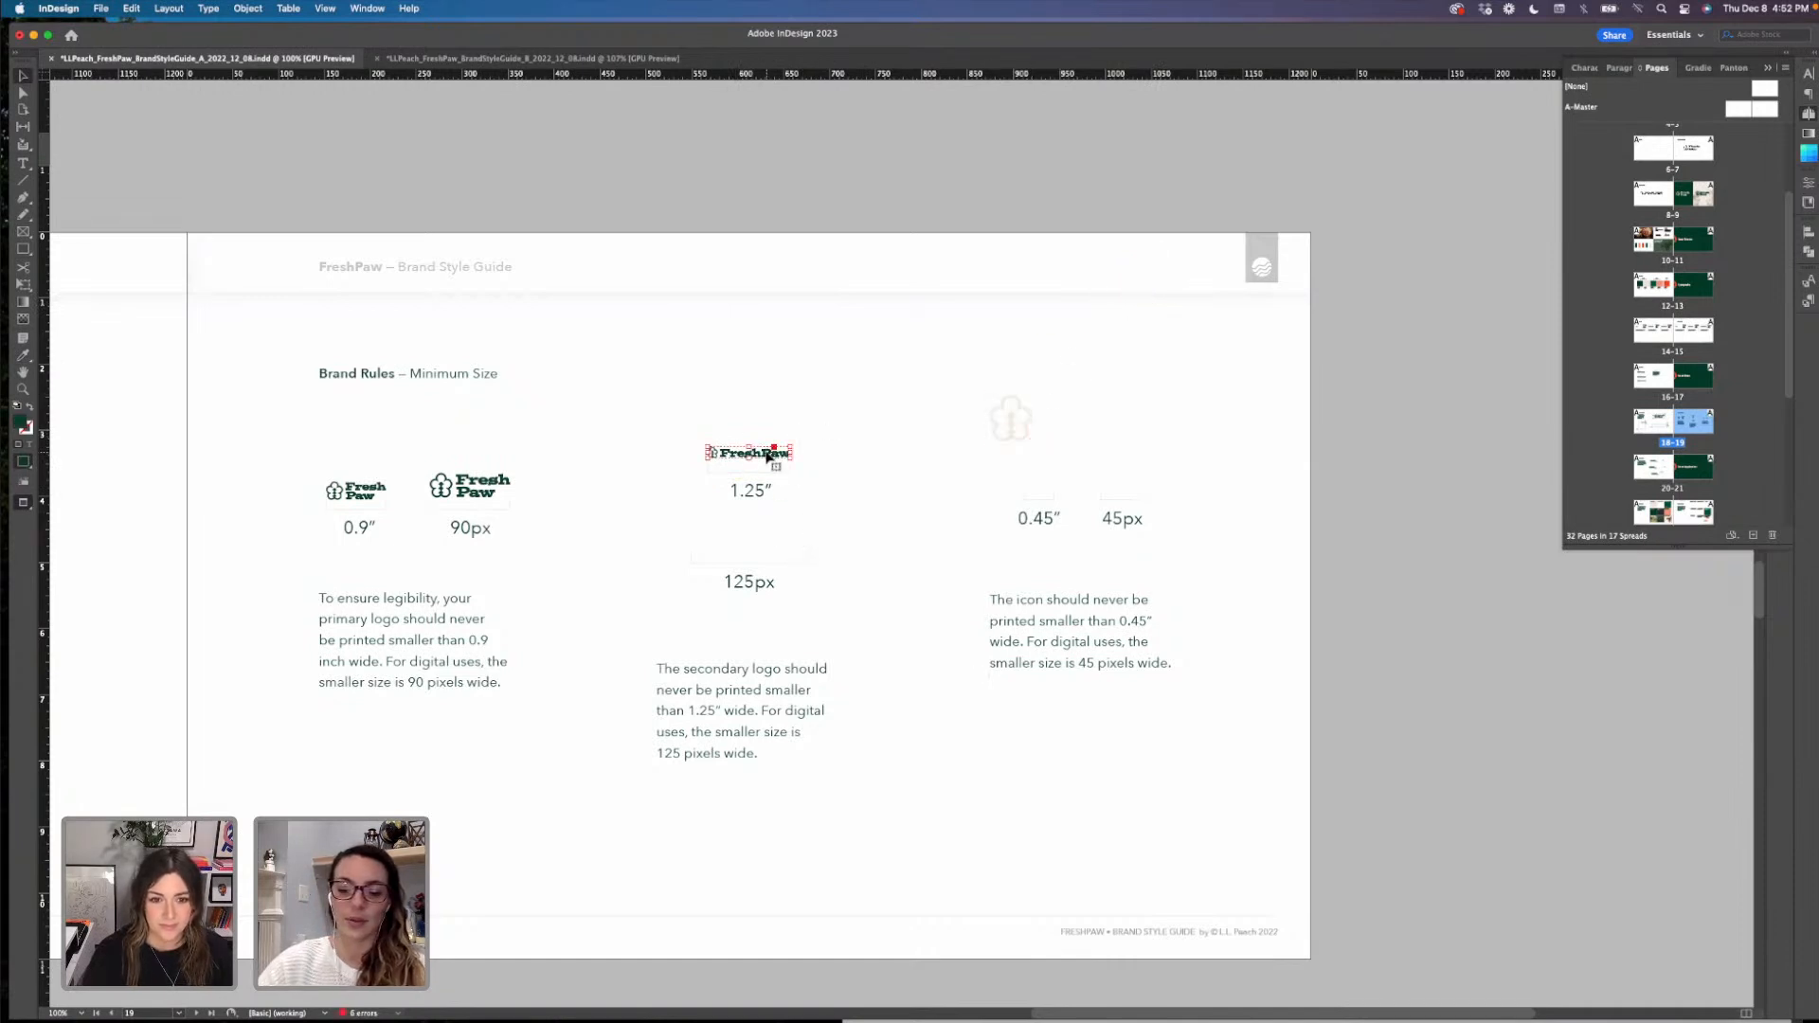
drag(768, 456, 755, 546)
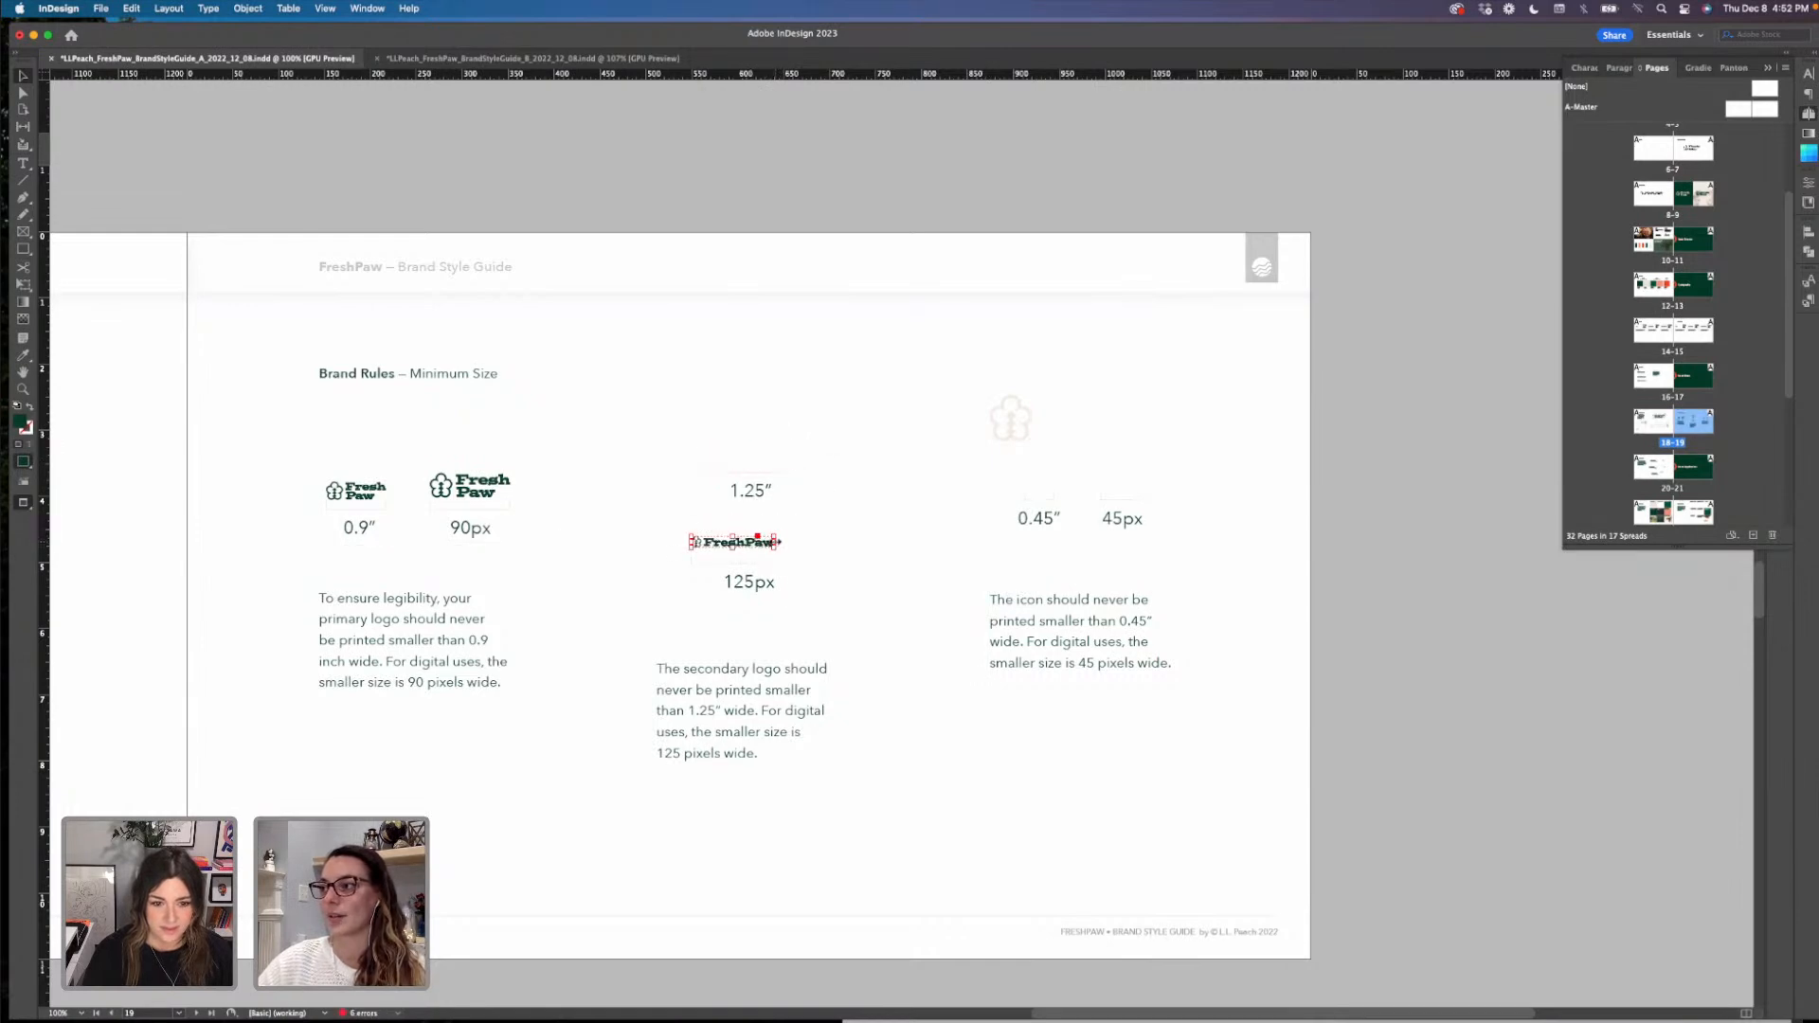
key(super+z)
drag(775, 451, 808, 532)
click(861, 540)
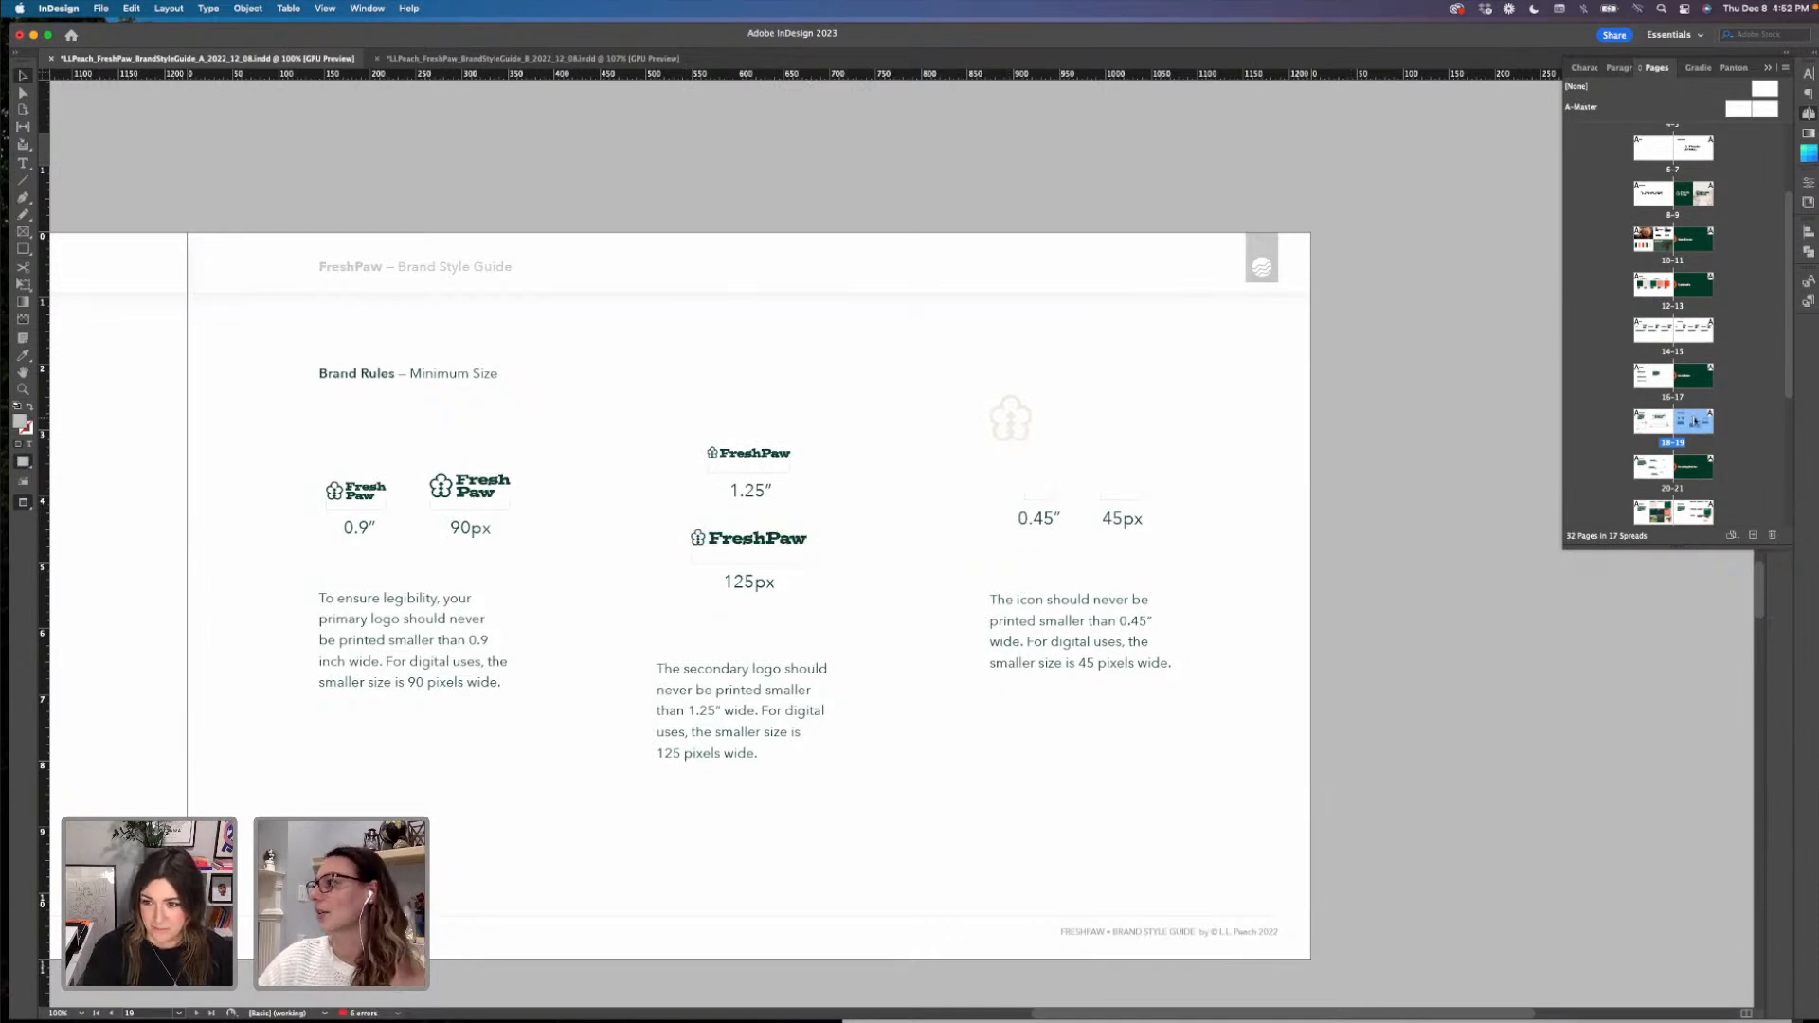
- Place the dark green horizontal FreshPaw logo on the green wrong-version square of the Brand Application – Dont's page
double_click(1660, 467)
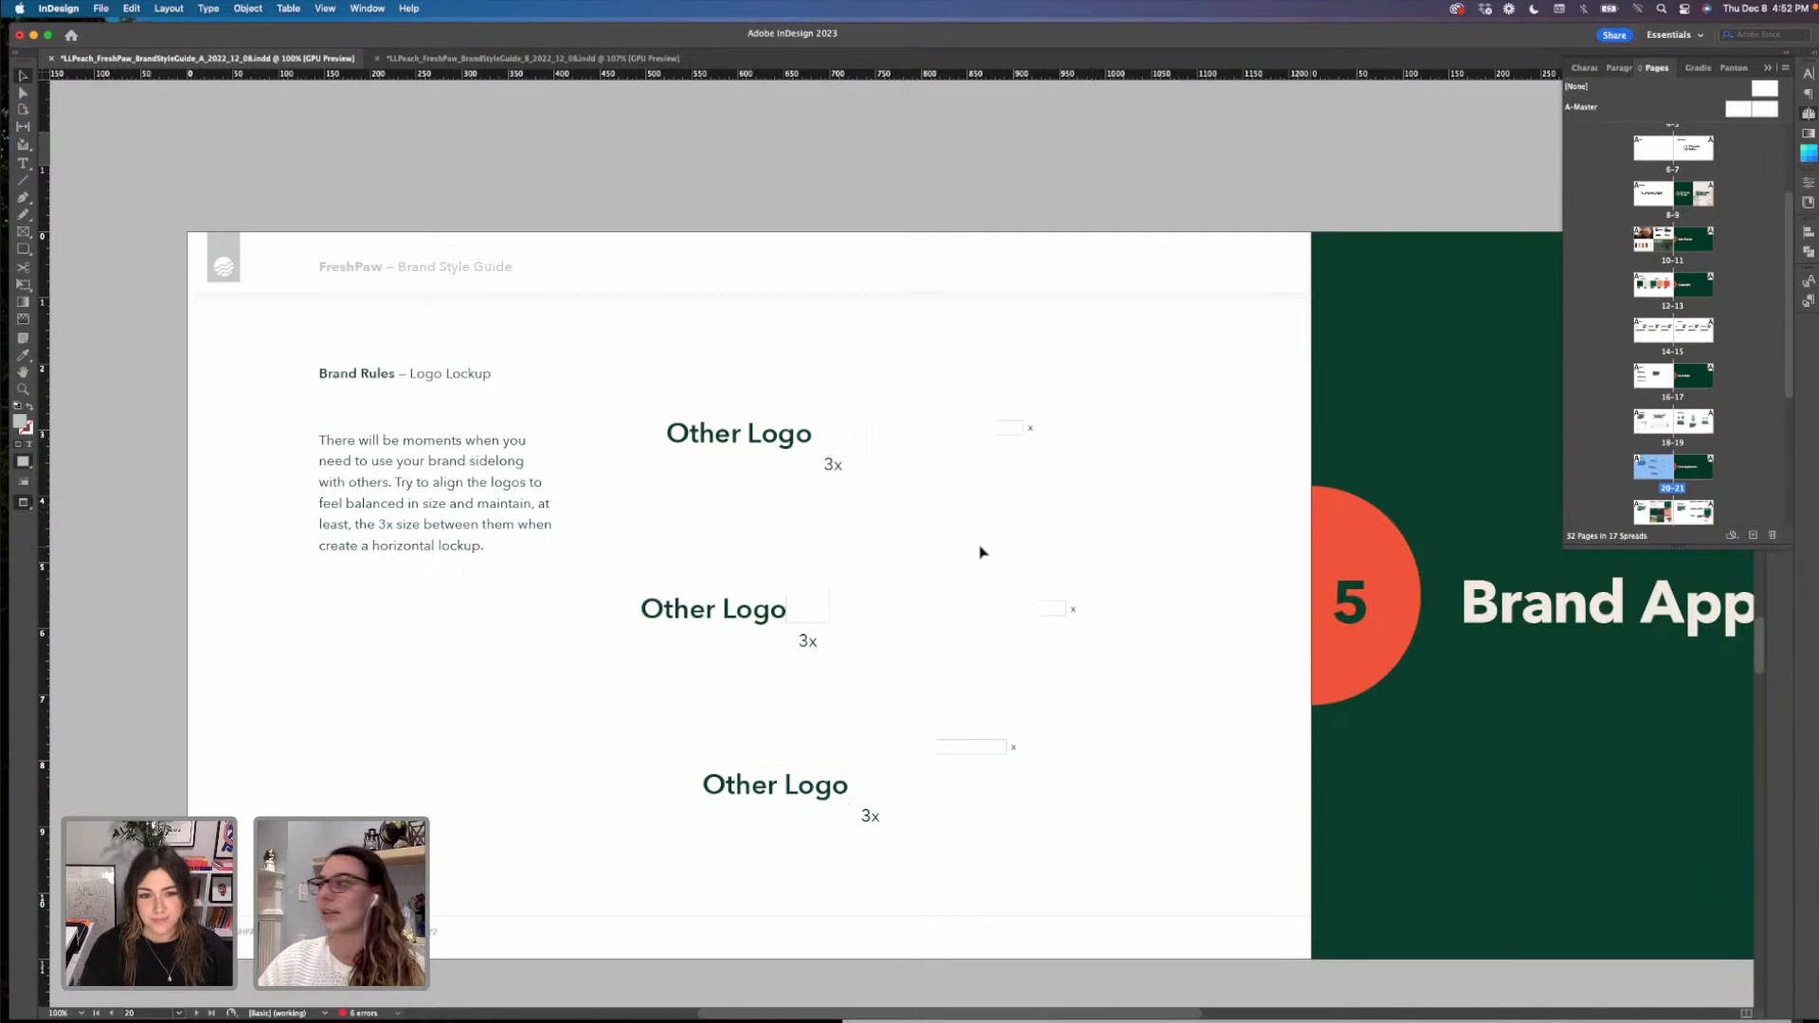
double_click(1696, 474)
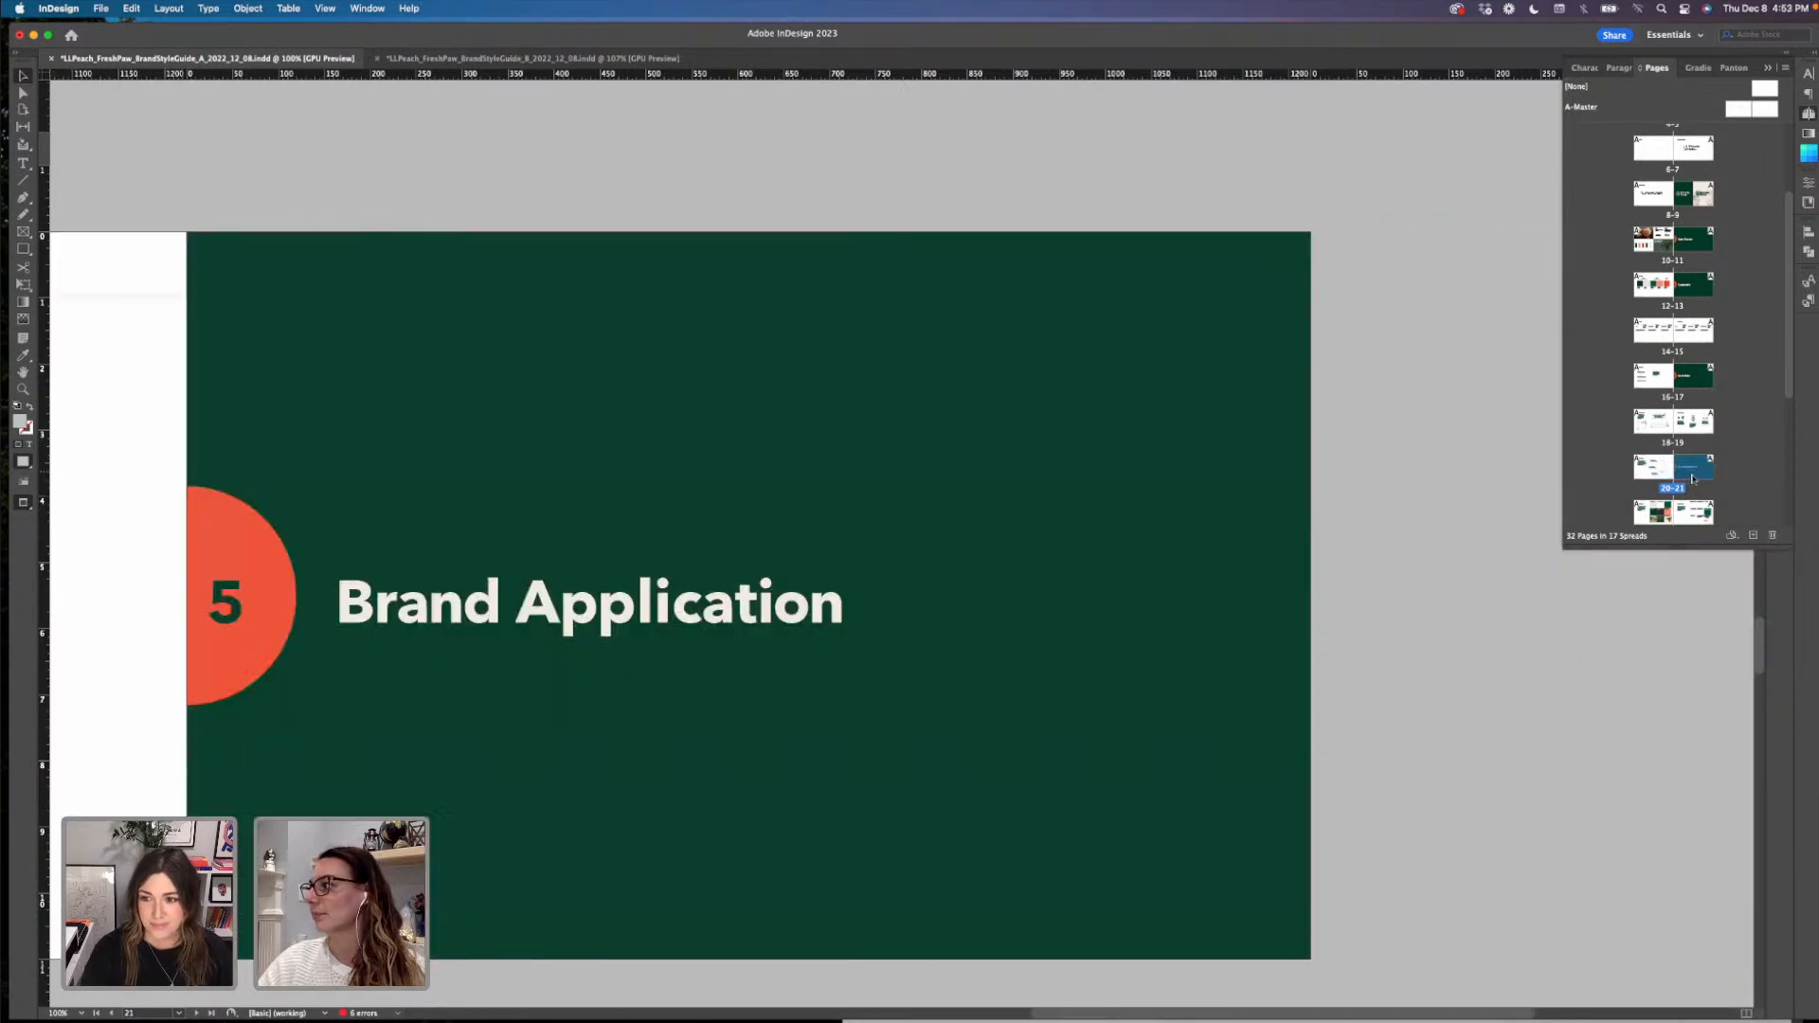
double_click(1654, 512)
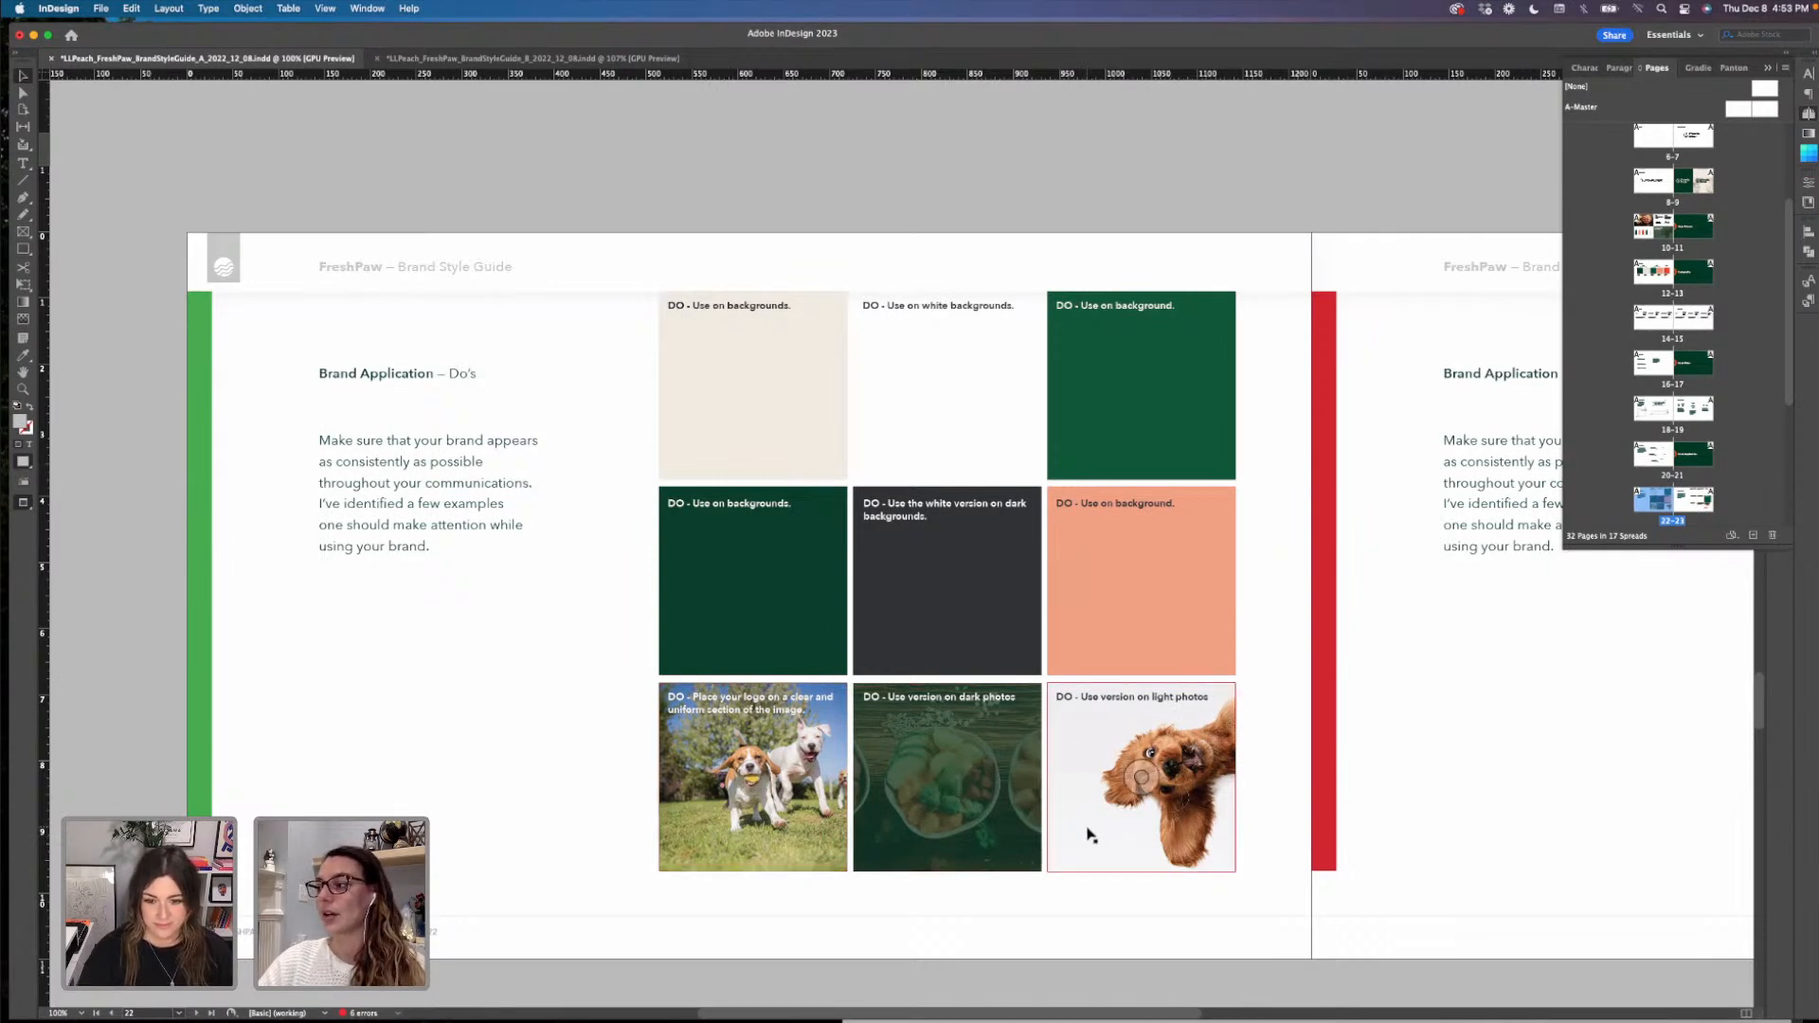
double_click(1691, 502)
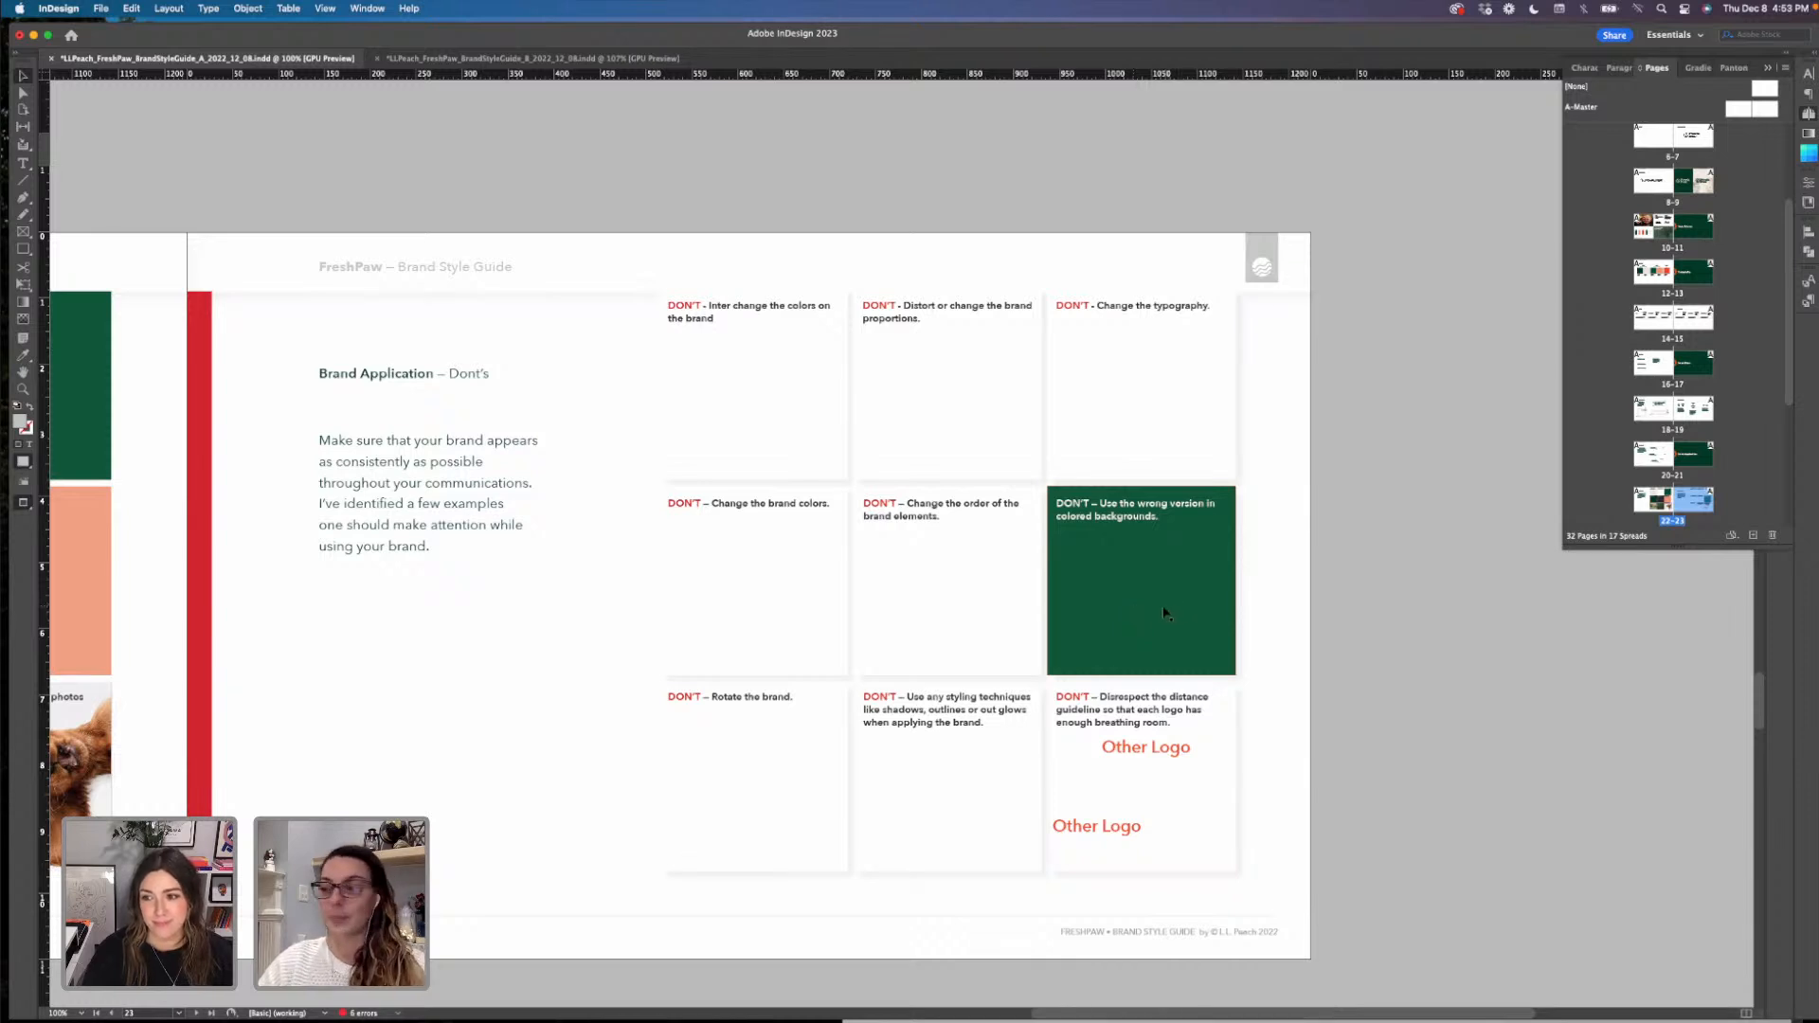
key(cmd+v)
drag(934, 584, 1196, 595)
click(1263, 609)
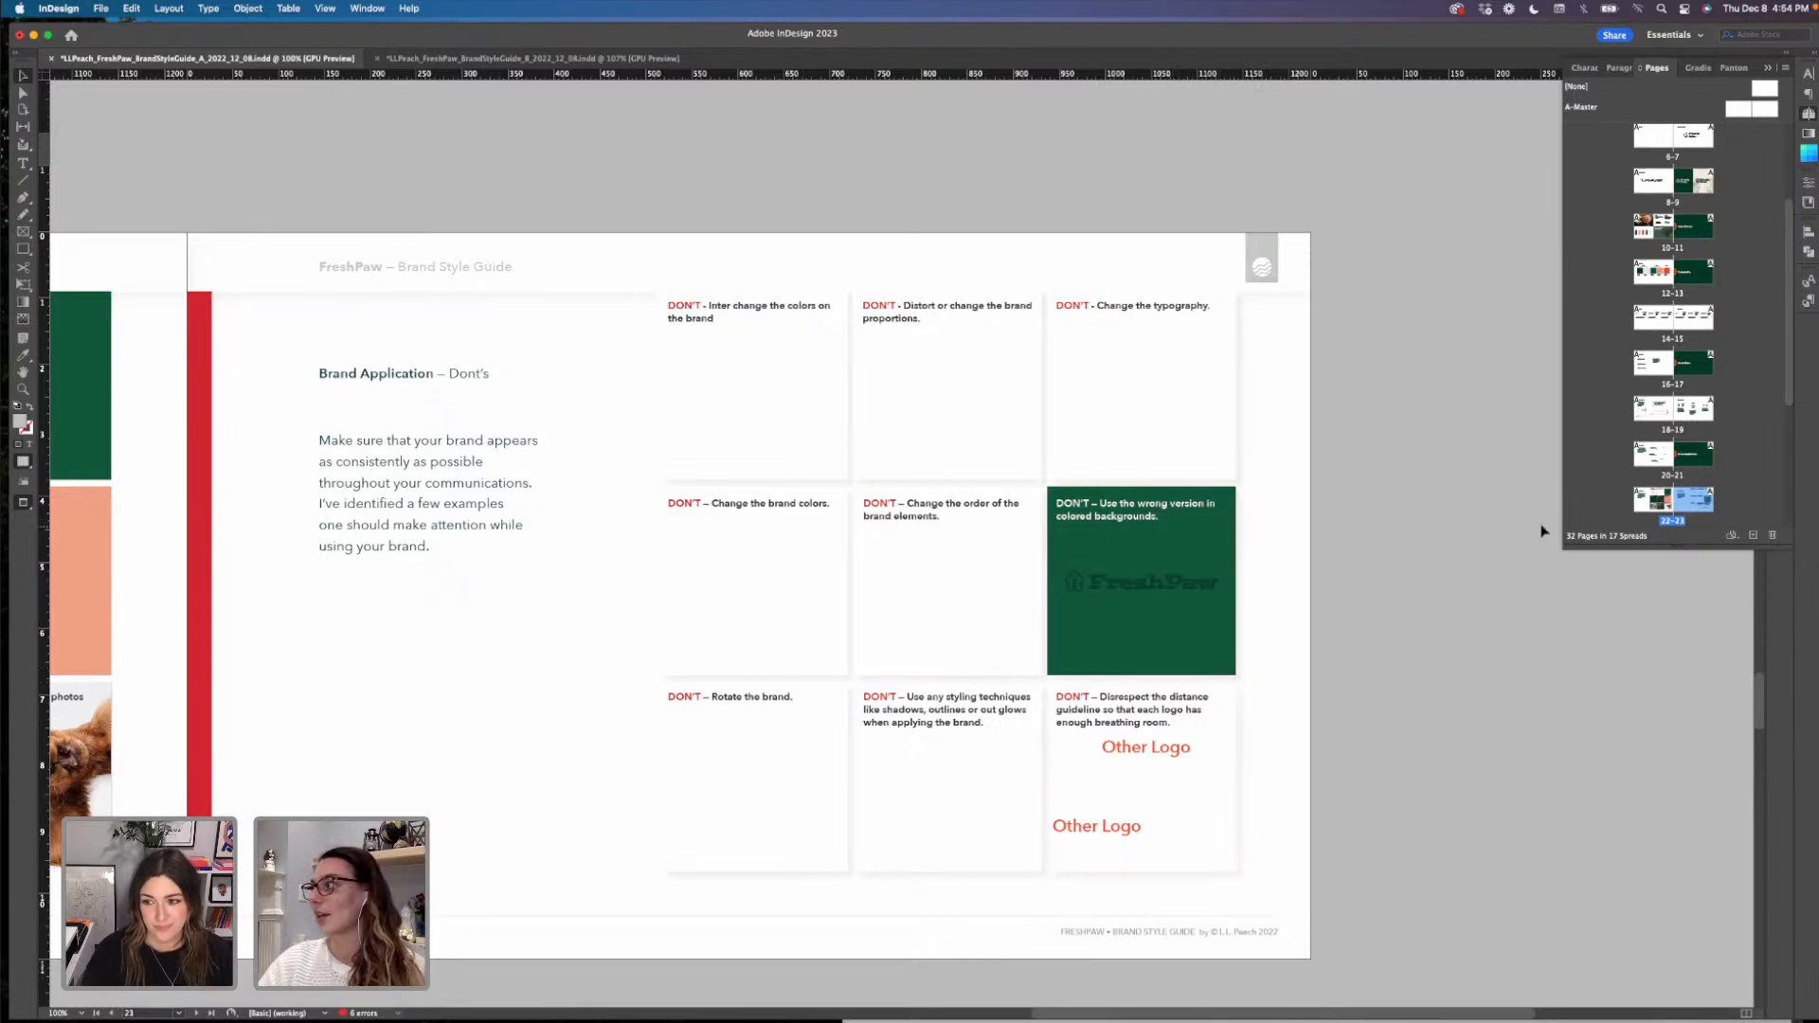
- Look through the Brand Elements Patterns page, the Brand Master Files Print and Digital / Web pages, and page 29
scroll(1695, 474, down, 3)
double_click(1695, 468)
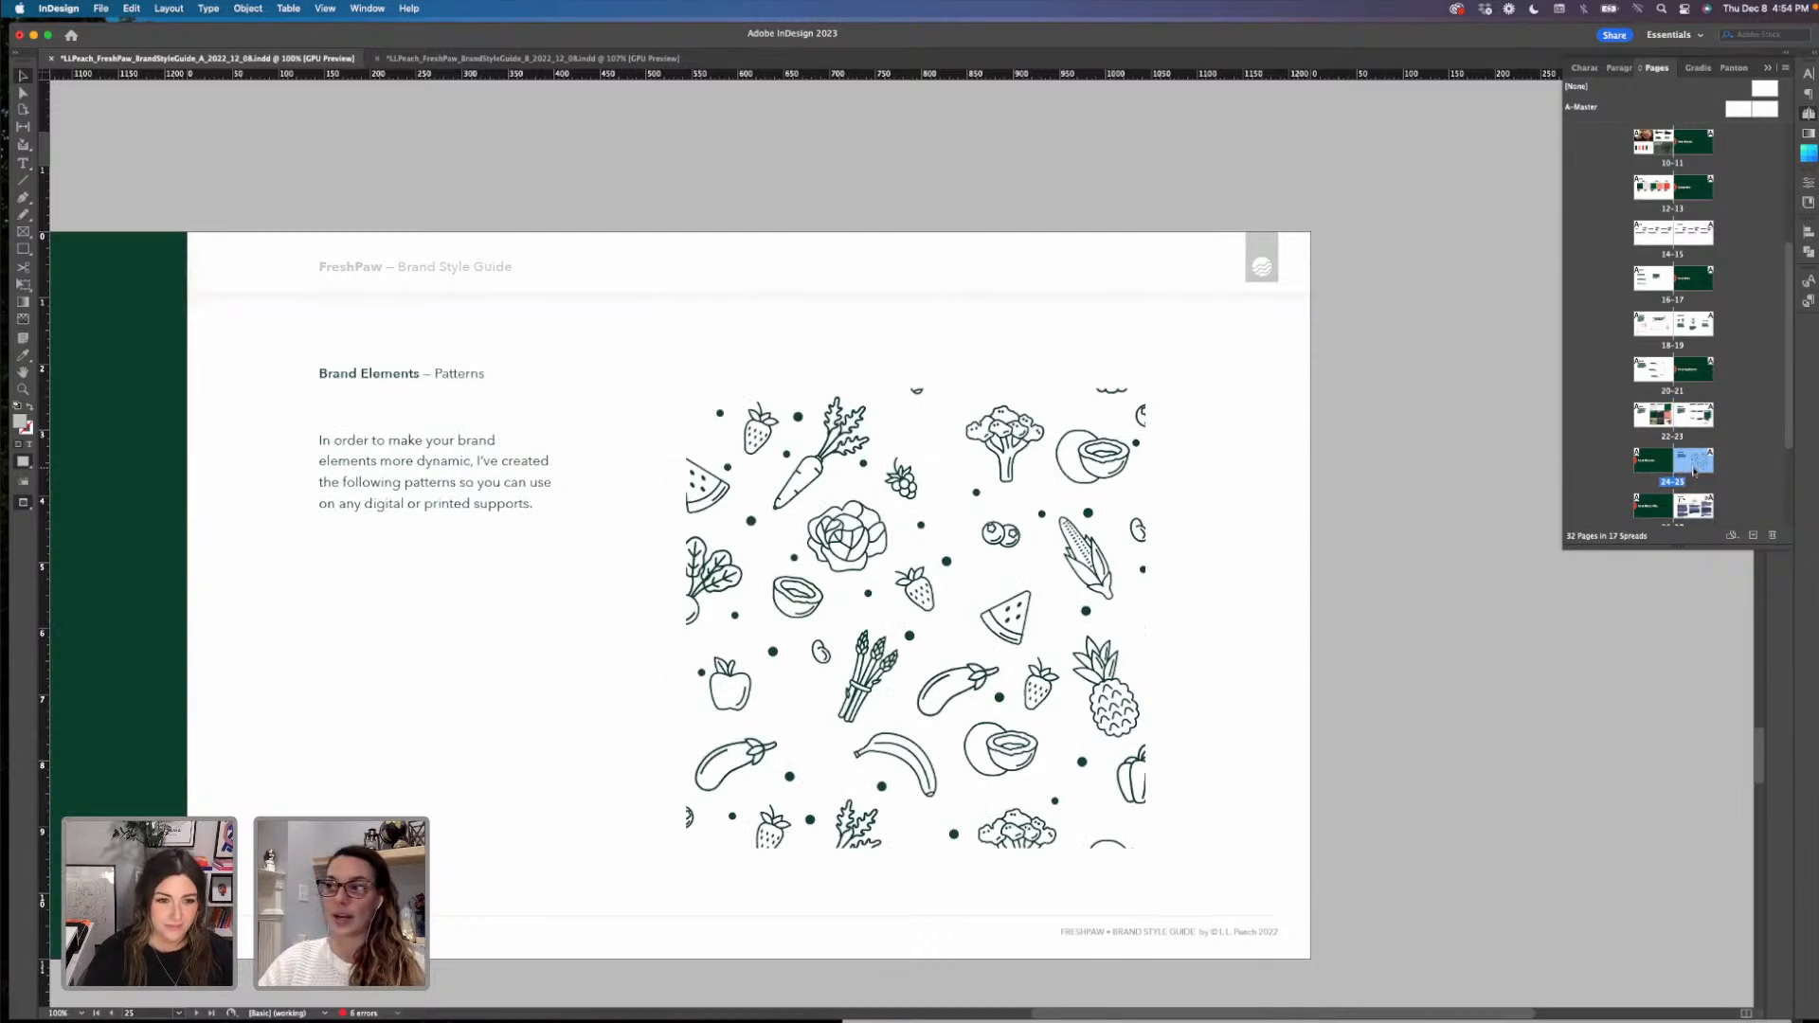
scroll(1695, 468, down, 2)
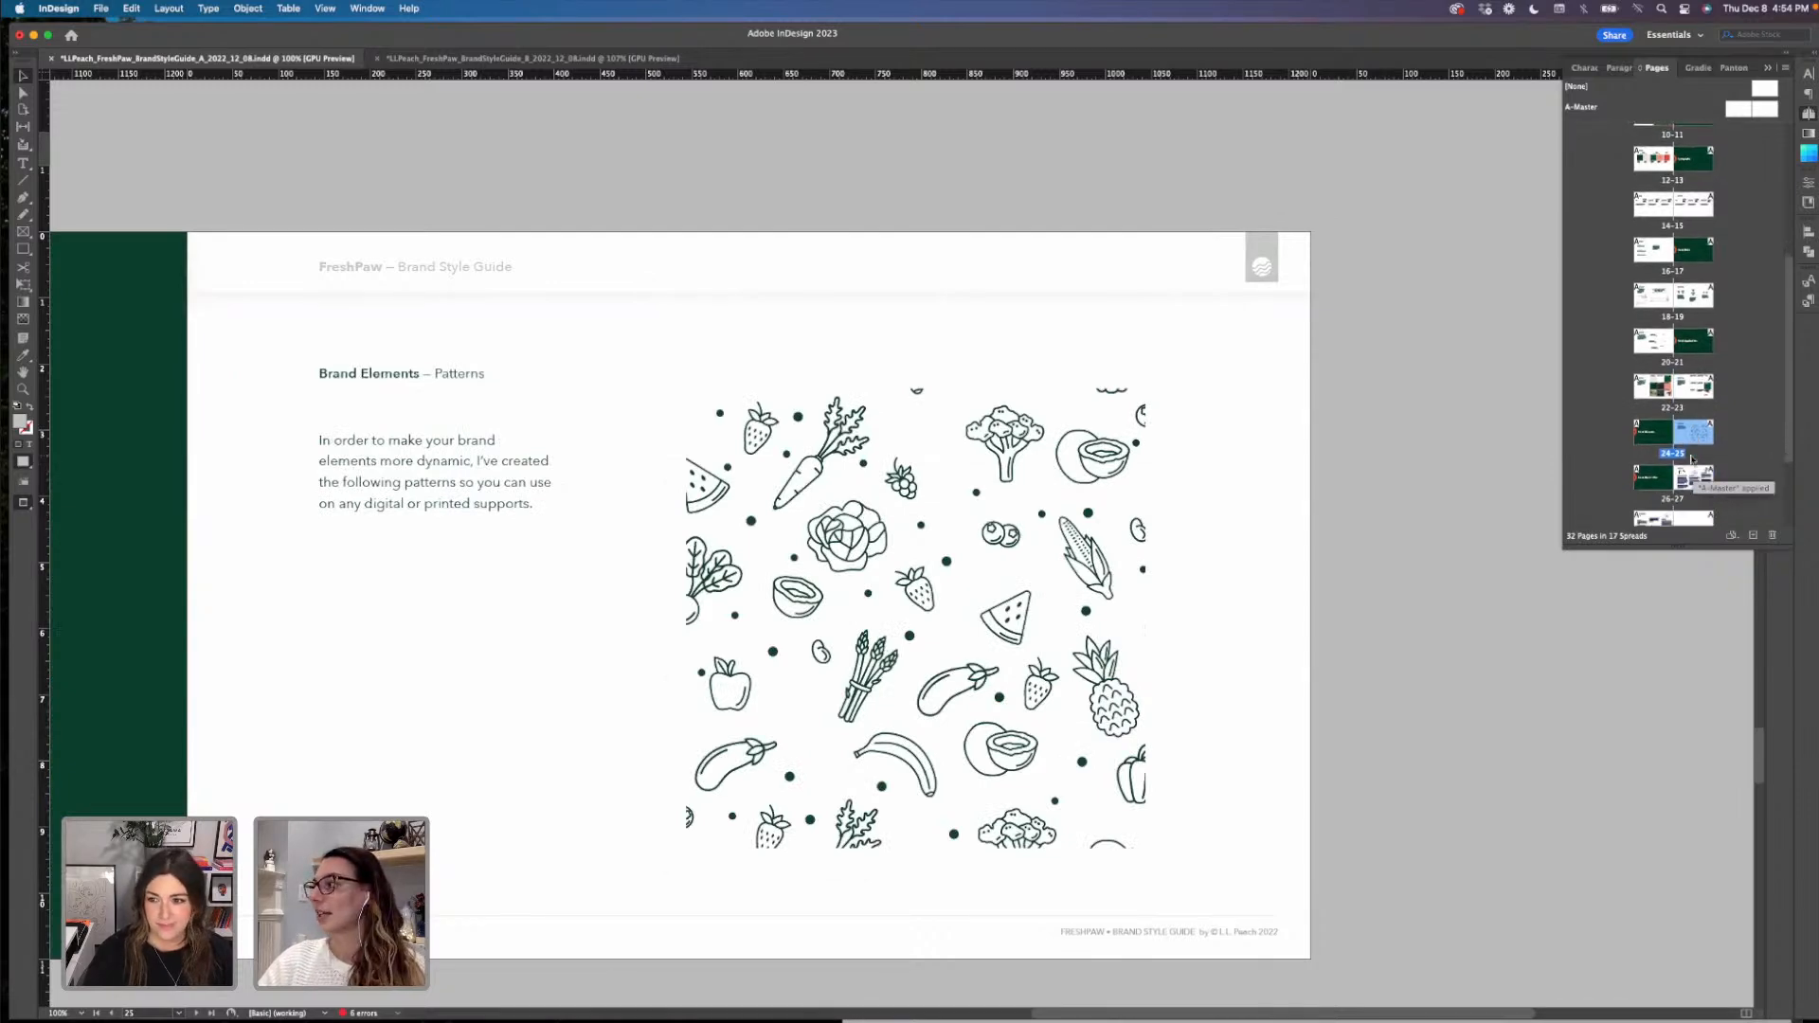
scroll(1693, 458, down, 1)
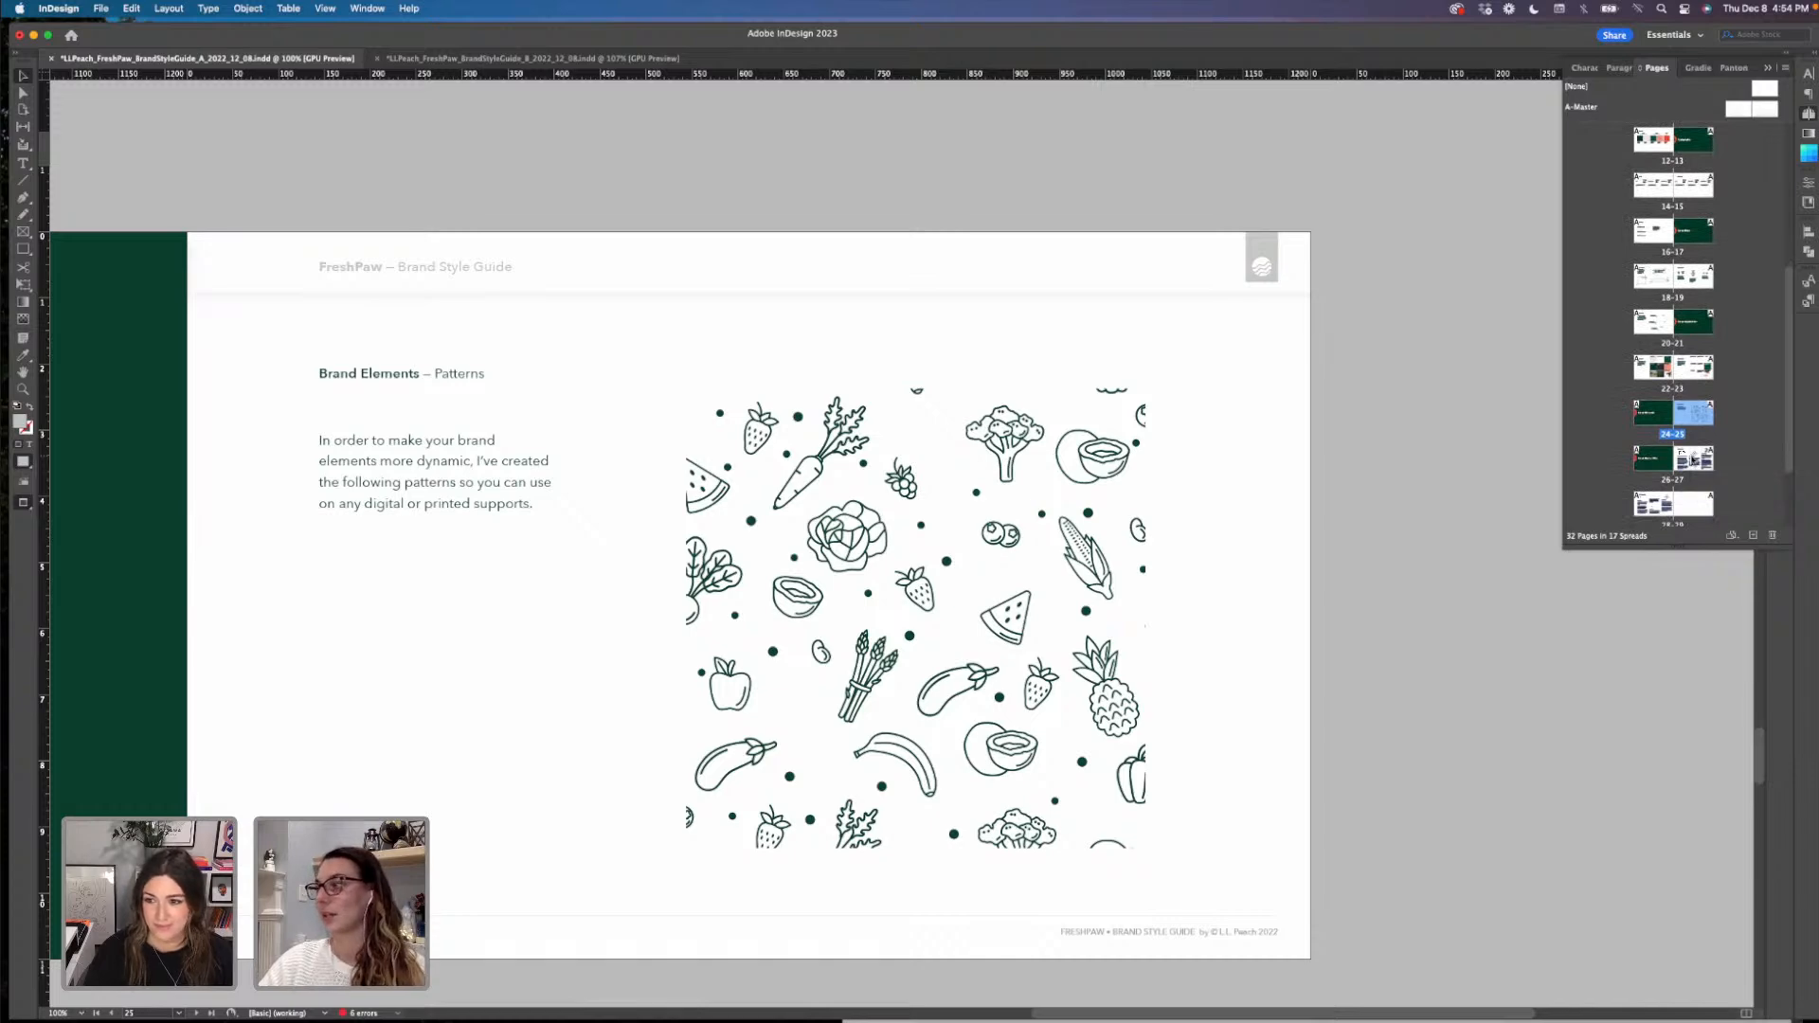
click(1693, 462)
double_click(1693, 462)
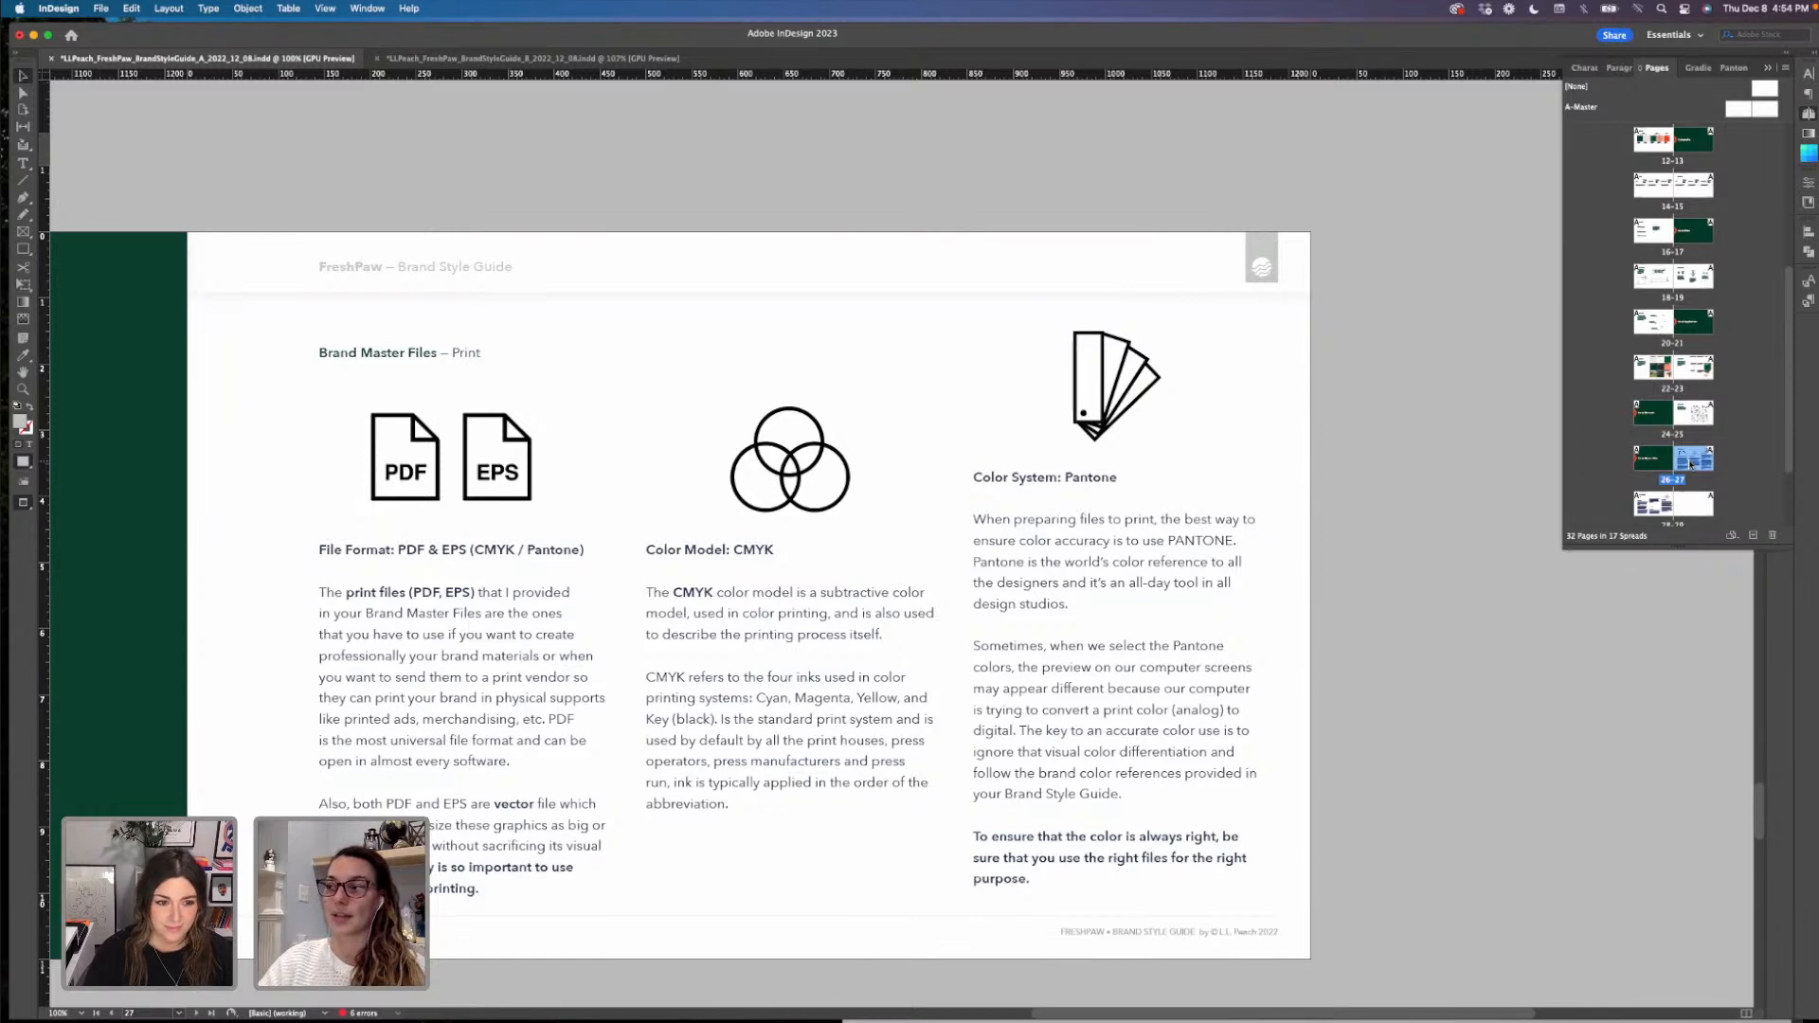
scroll(1691, 462, down, 1)
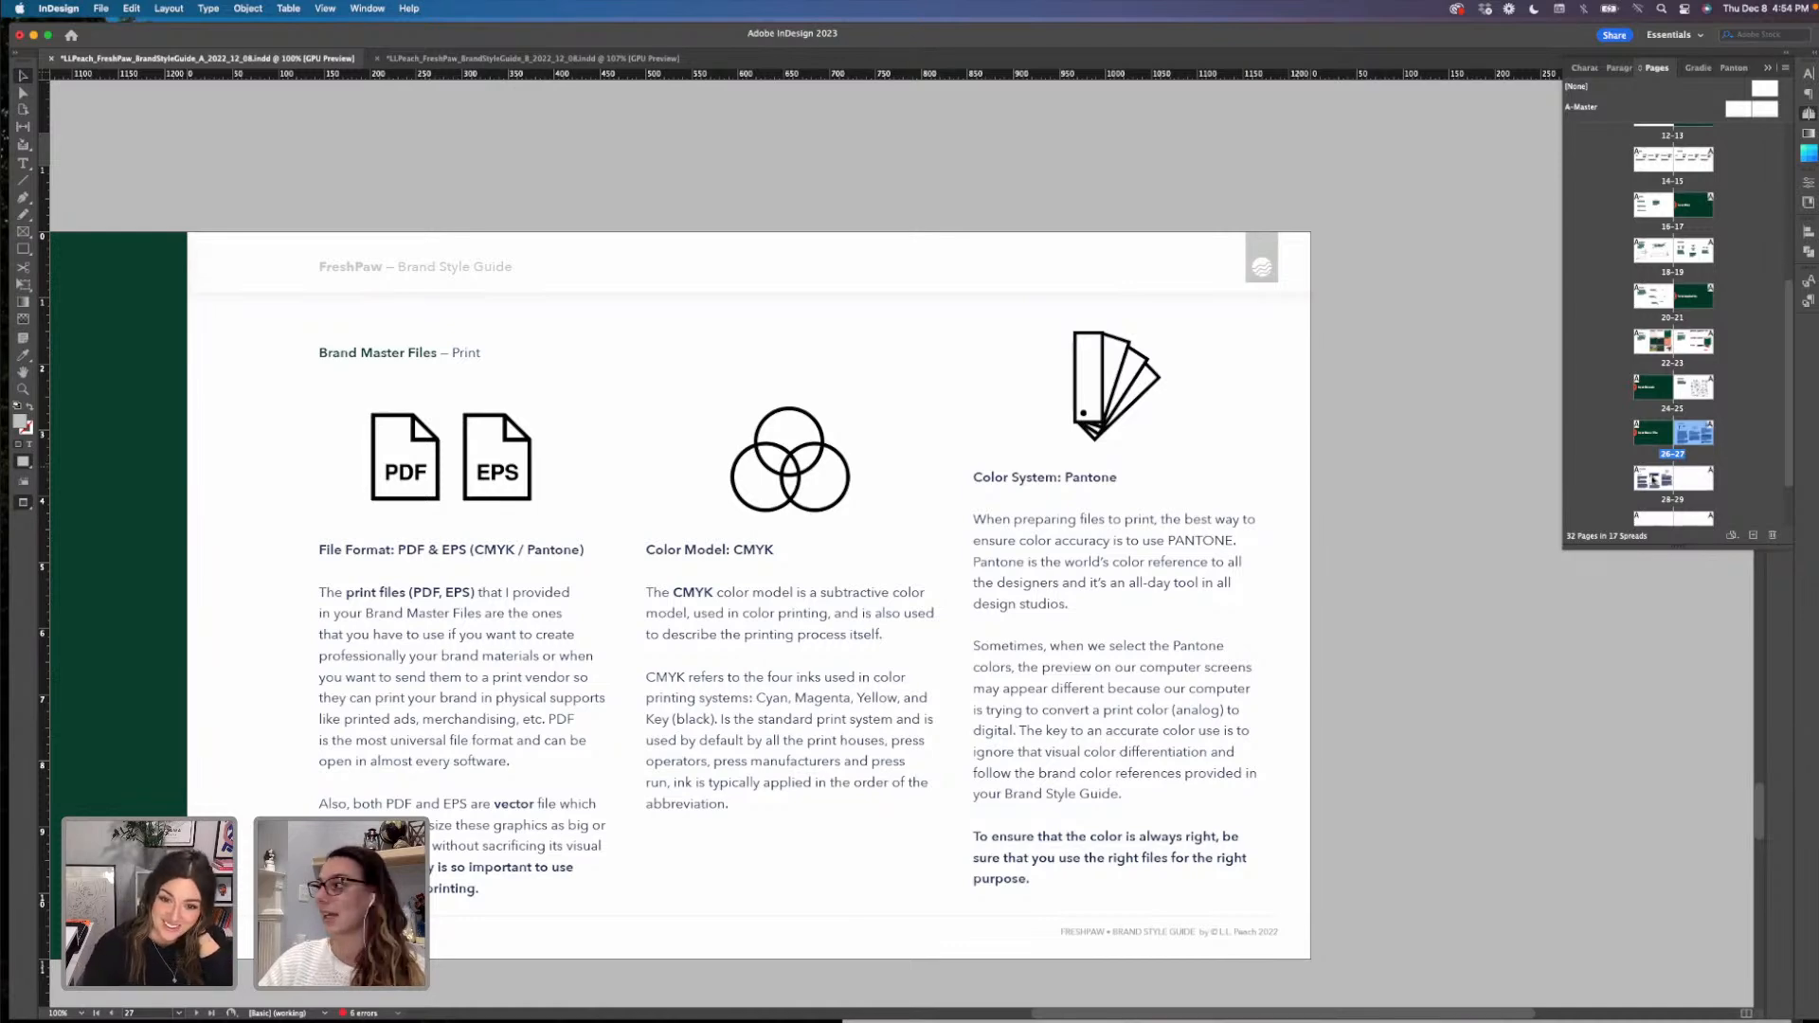
double_click(1653, 481)
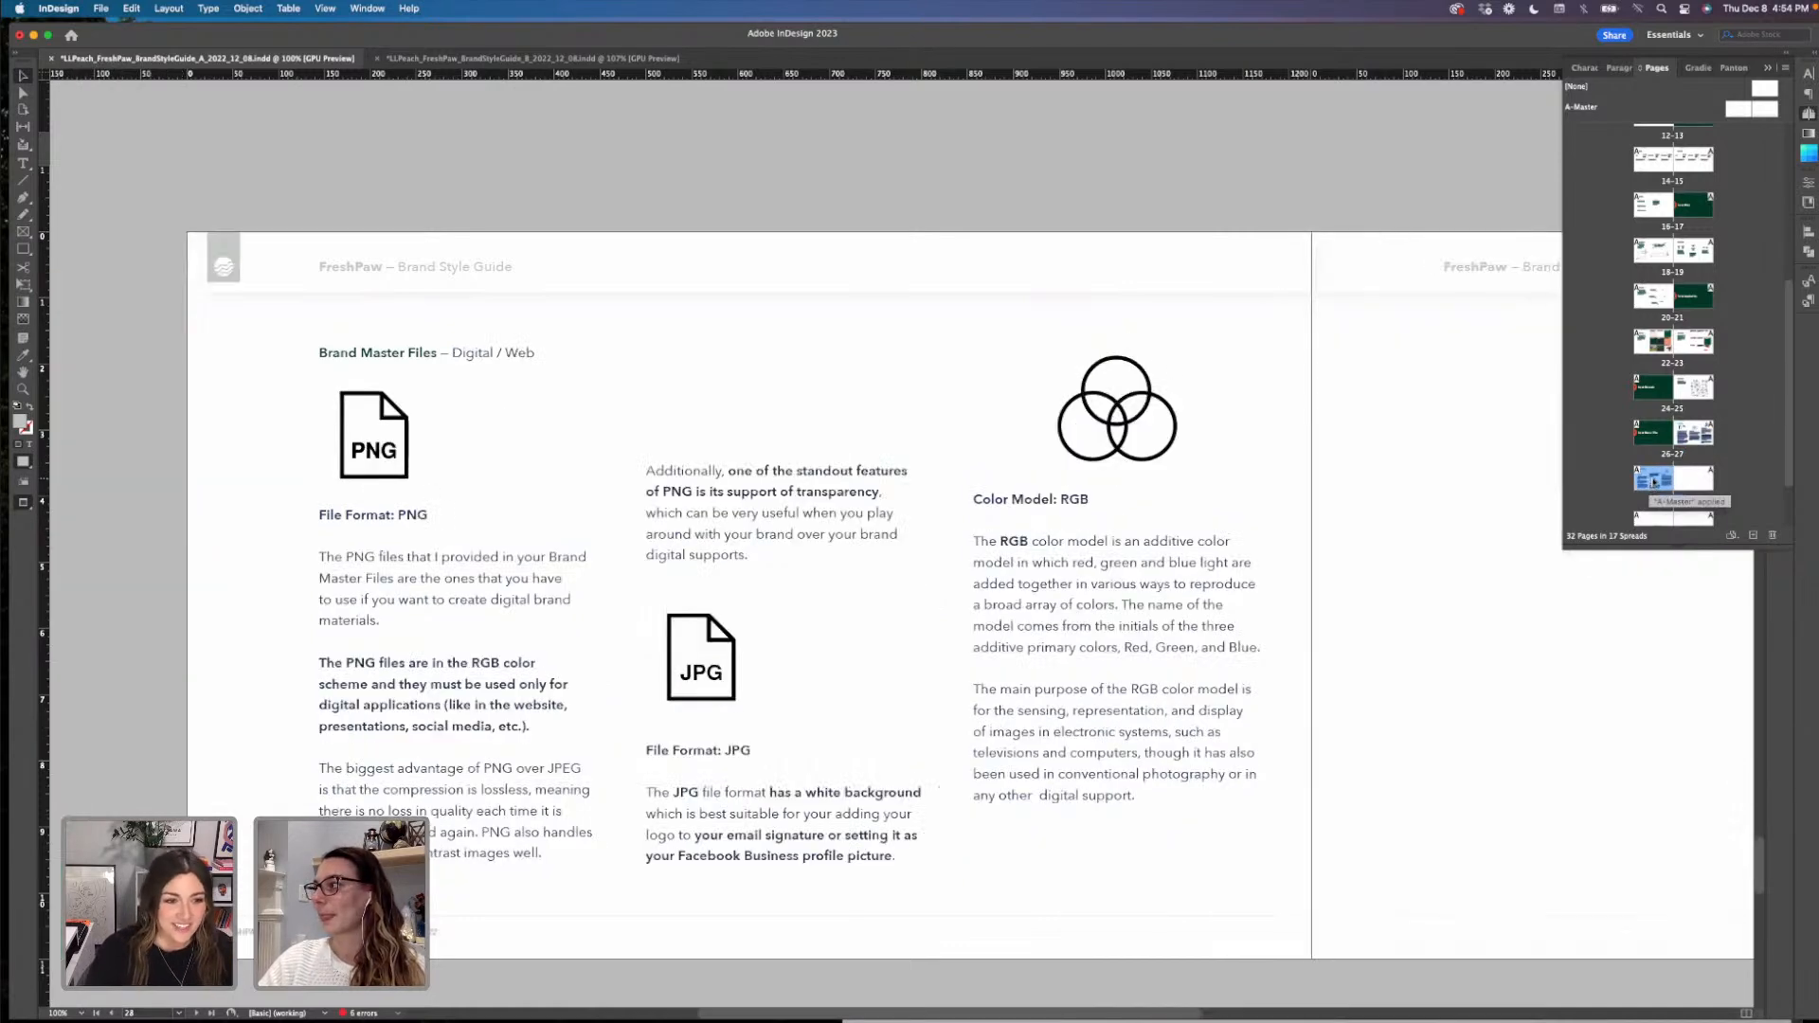
double_click(1693, 480)
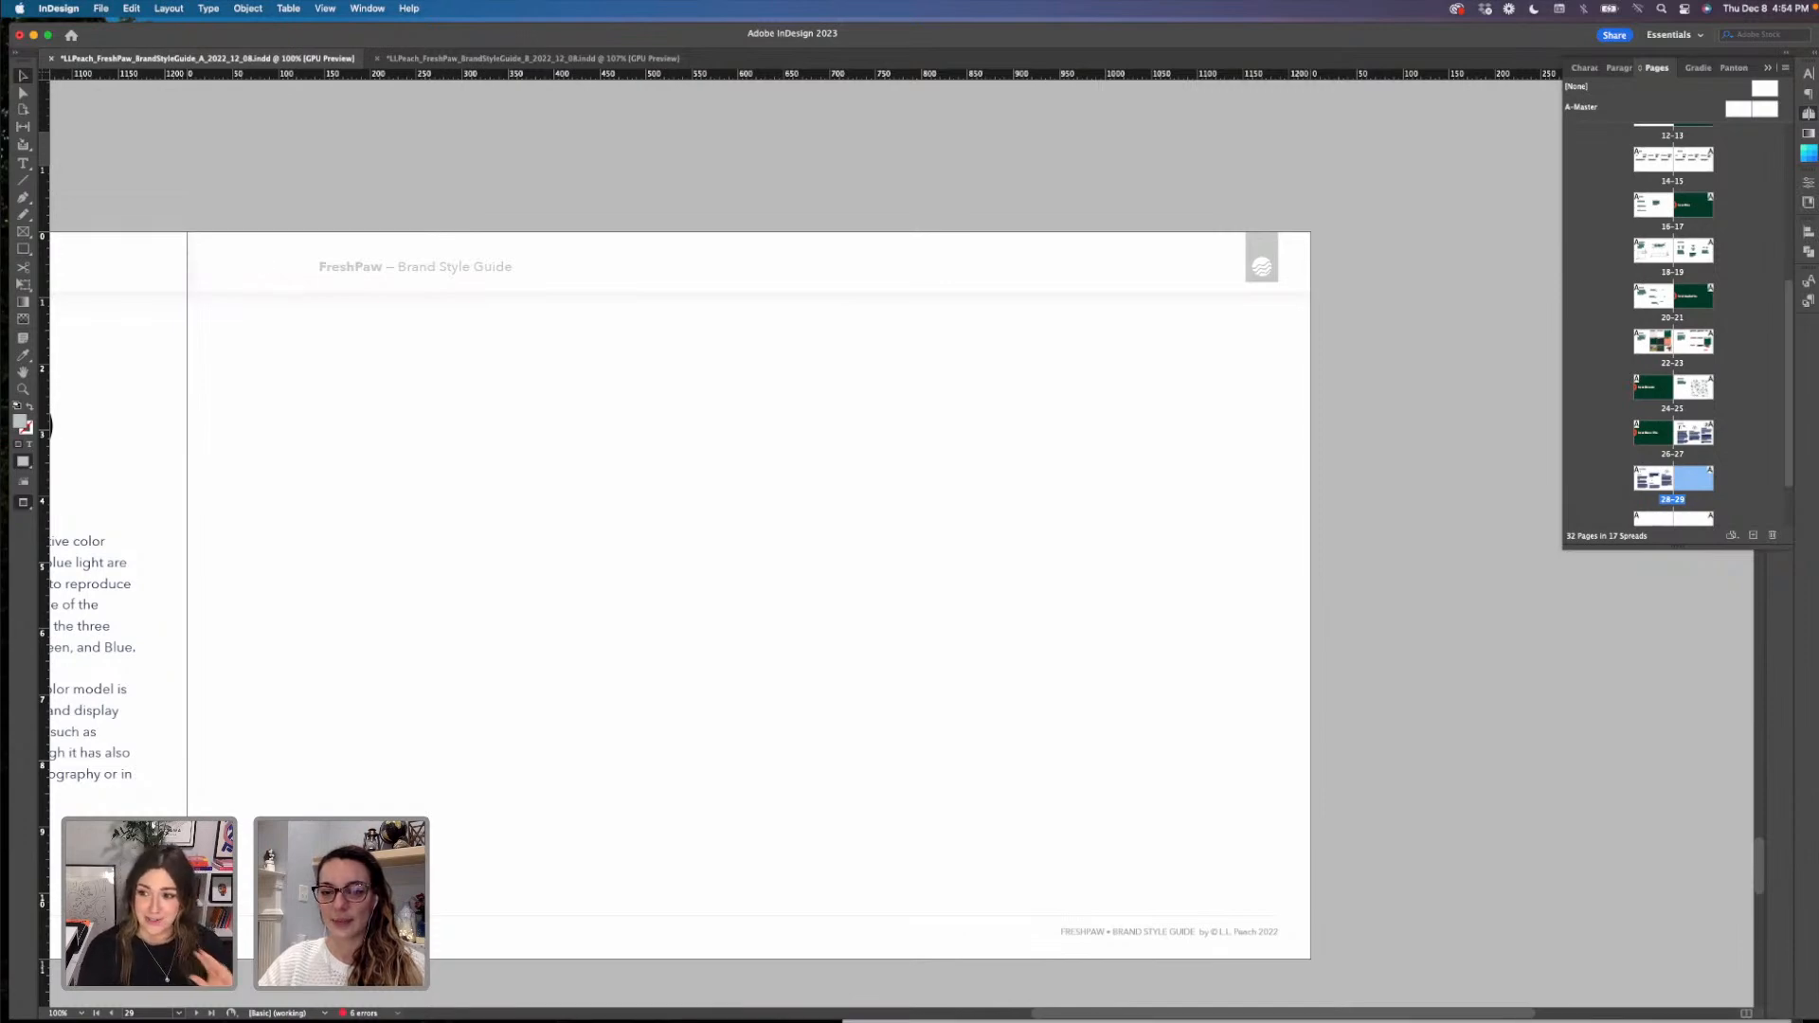
- Switch to Illustrator to review Stylescapes A and B on Artboard 5, and switch to Photoshop
key(super+Tab)
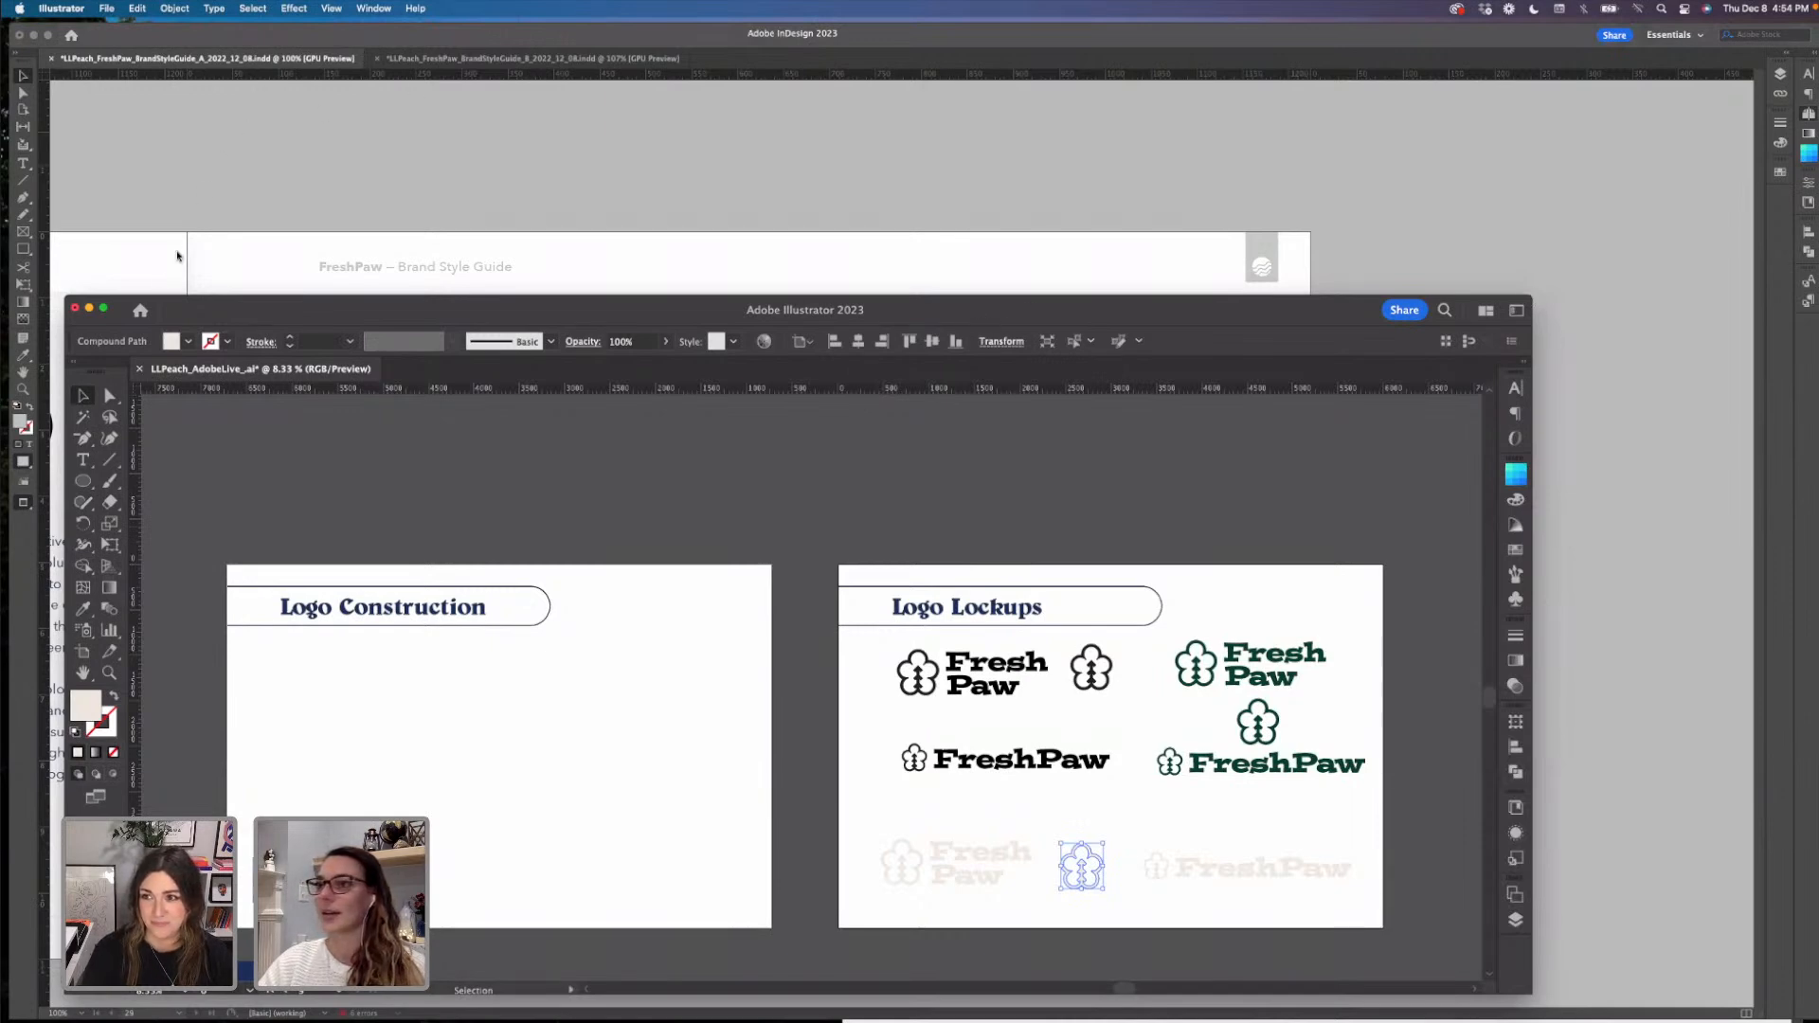
click(103, 308)
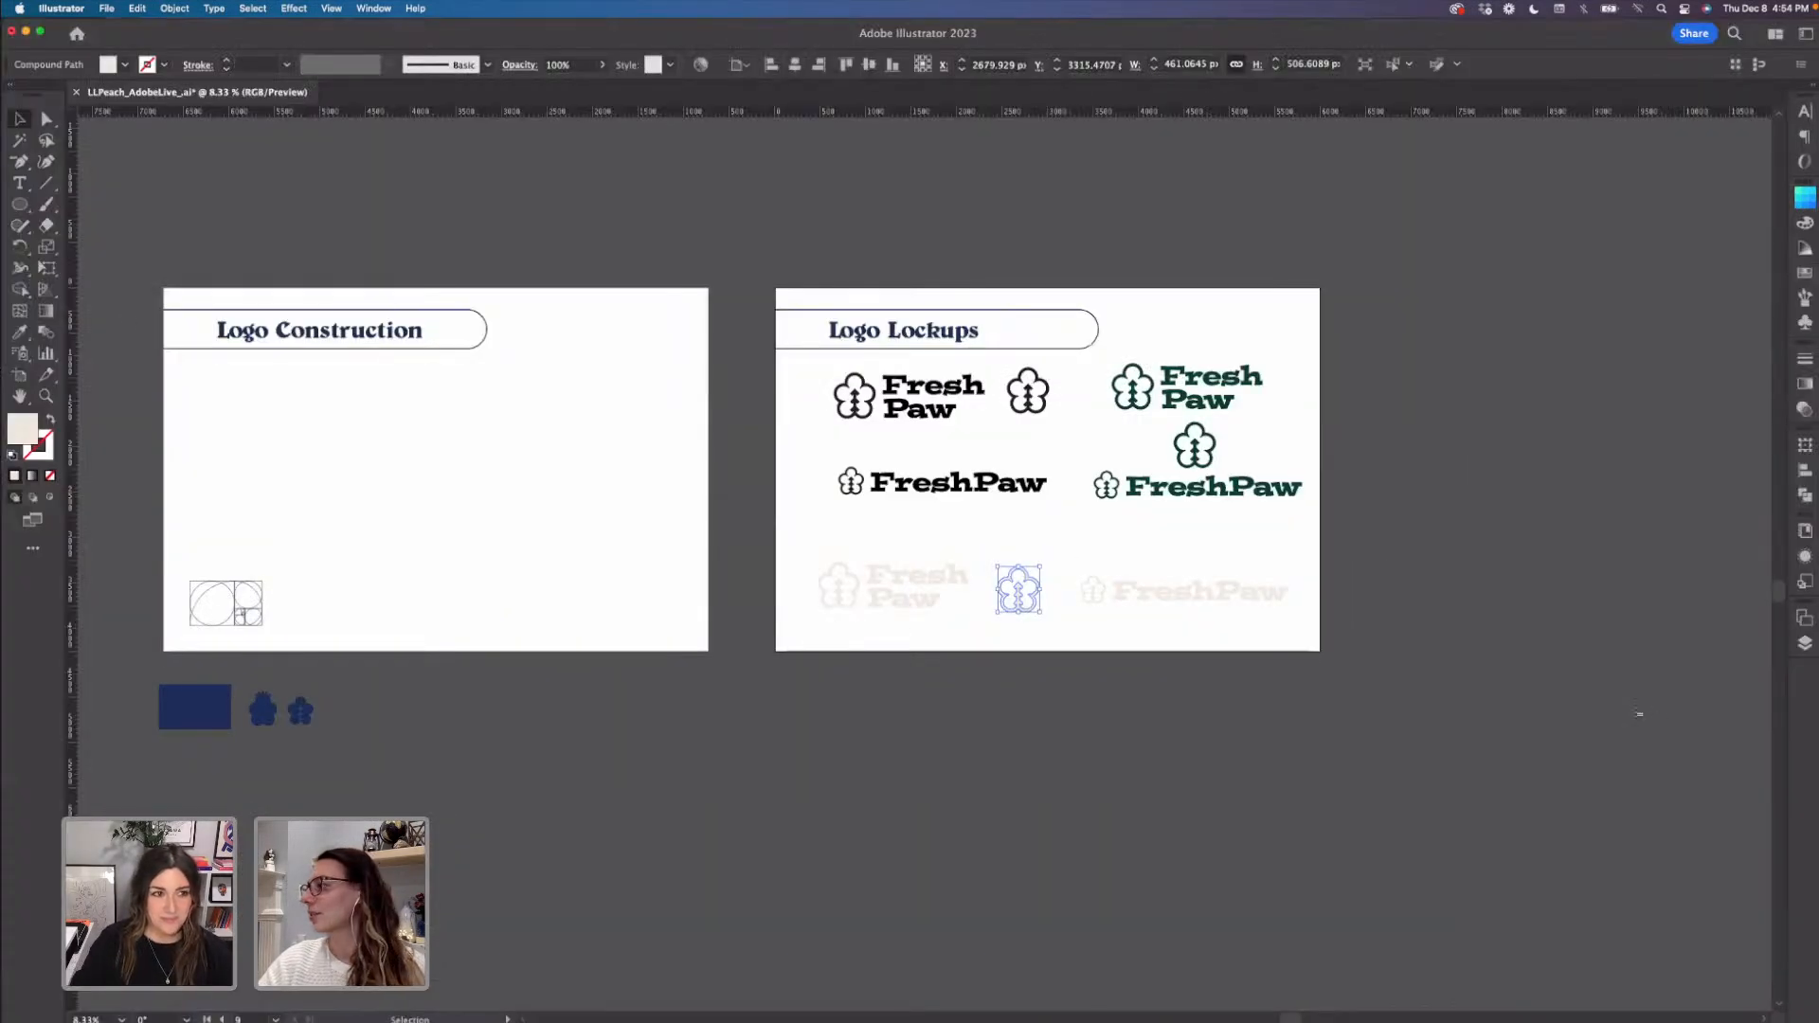
click(1804, 644)
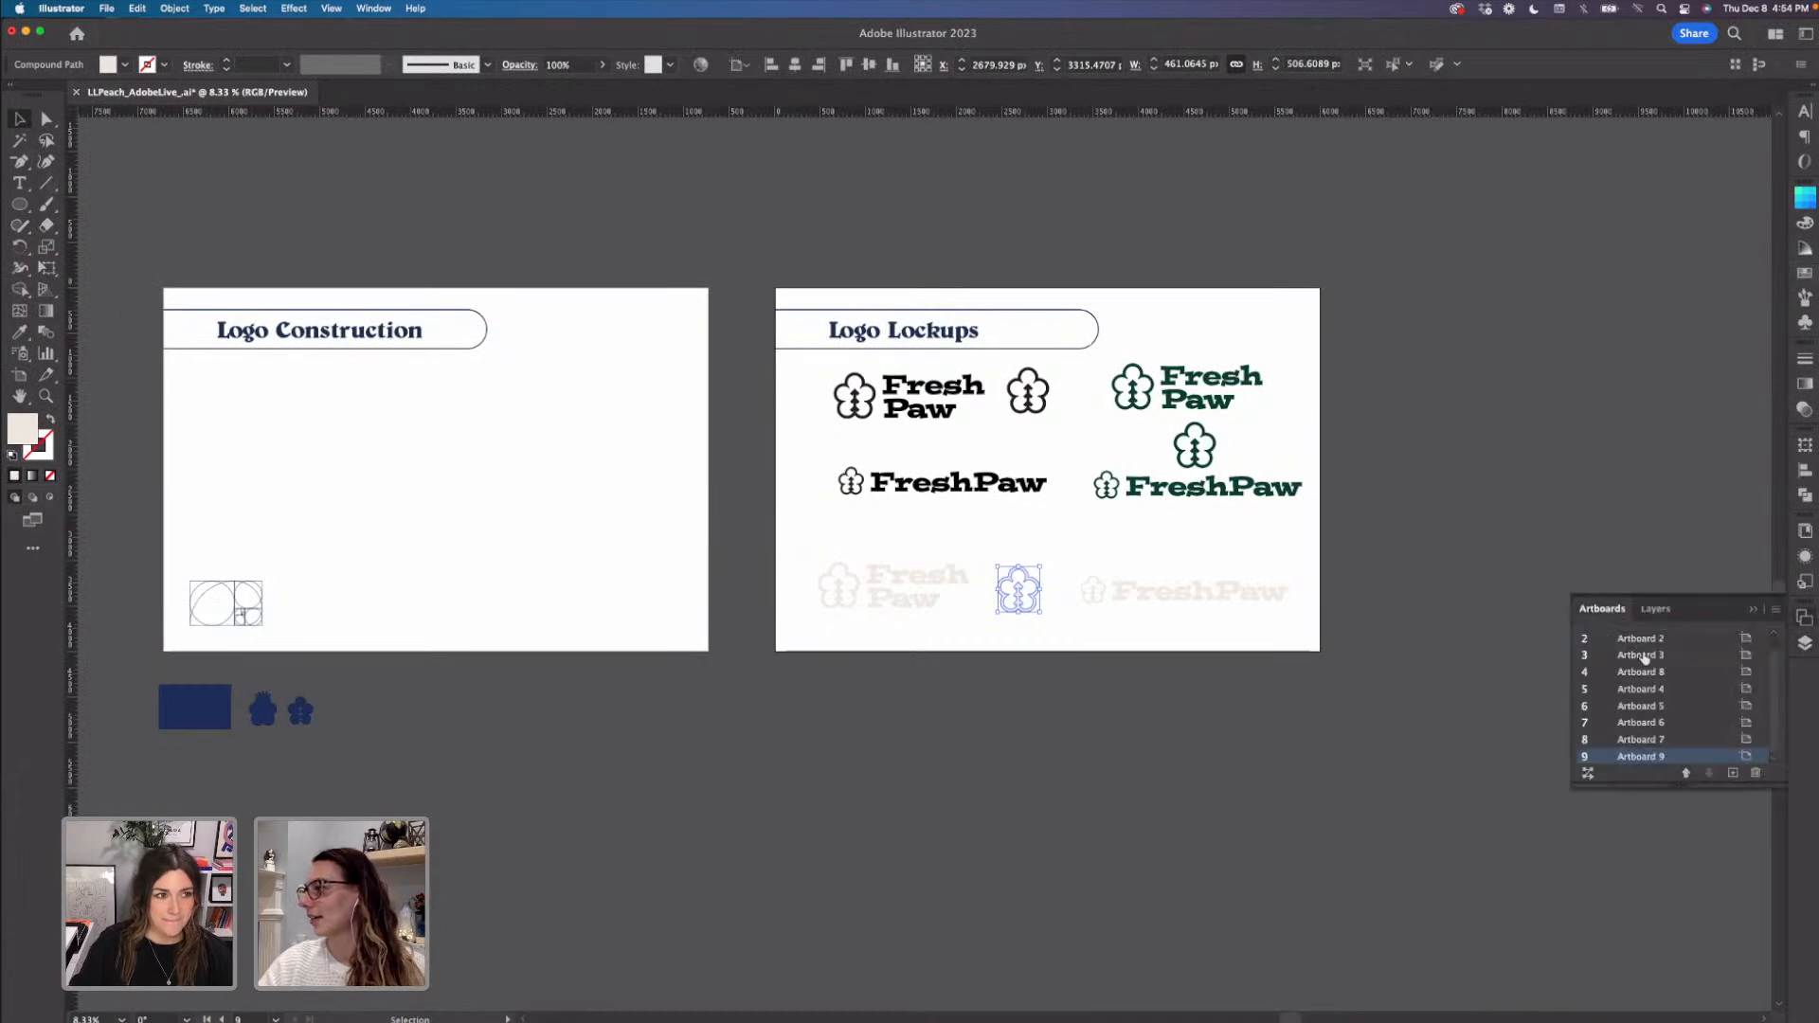
double_click(1681, 708)
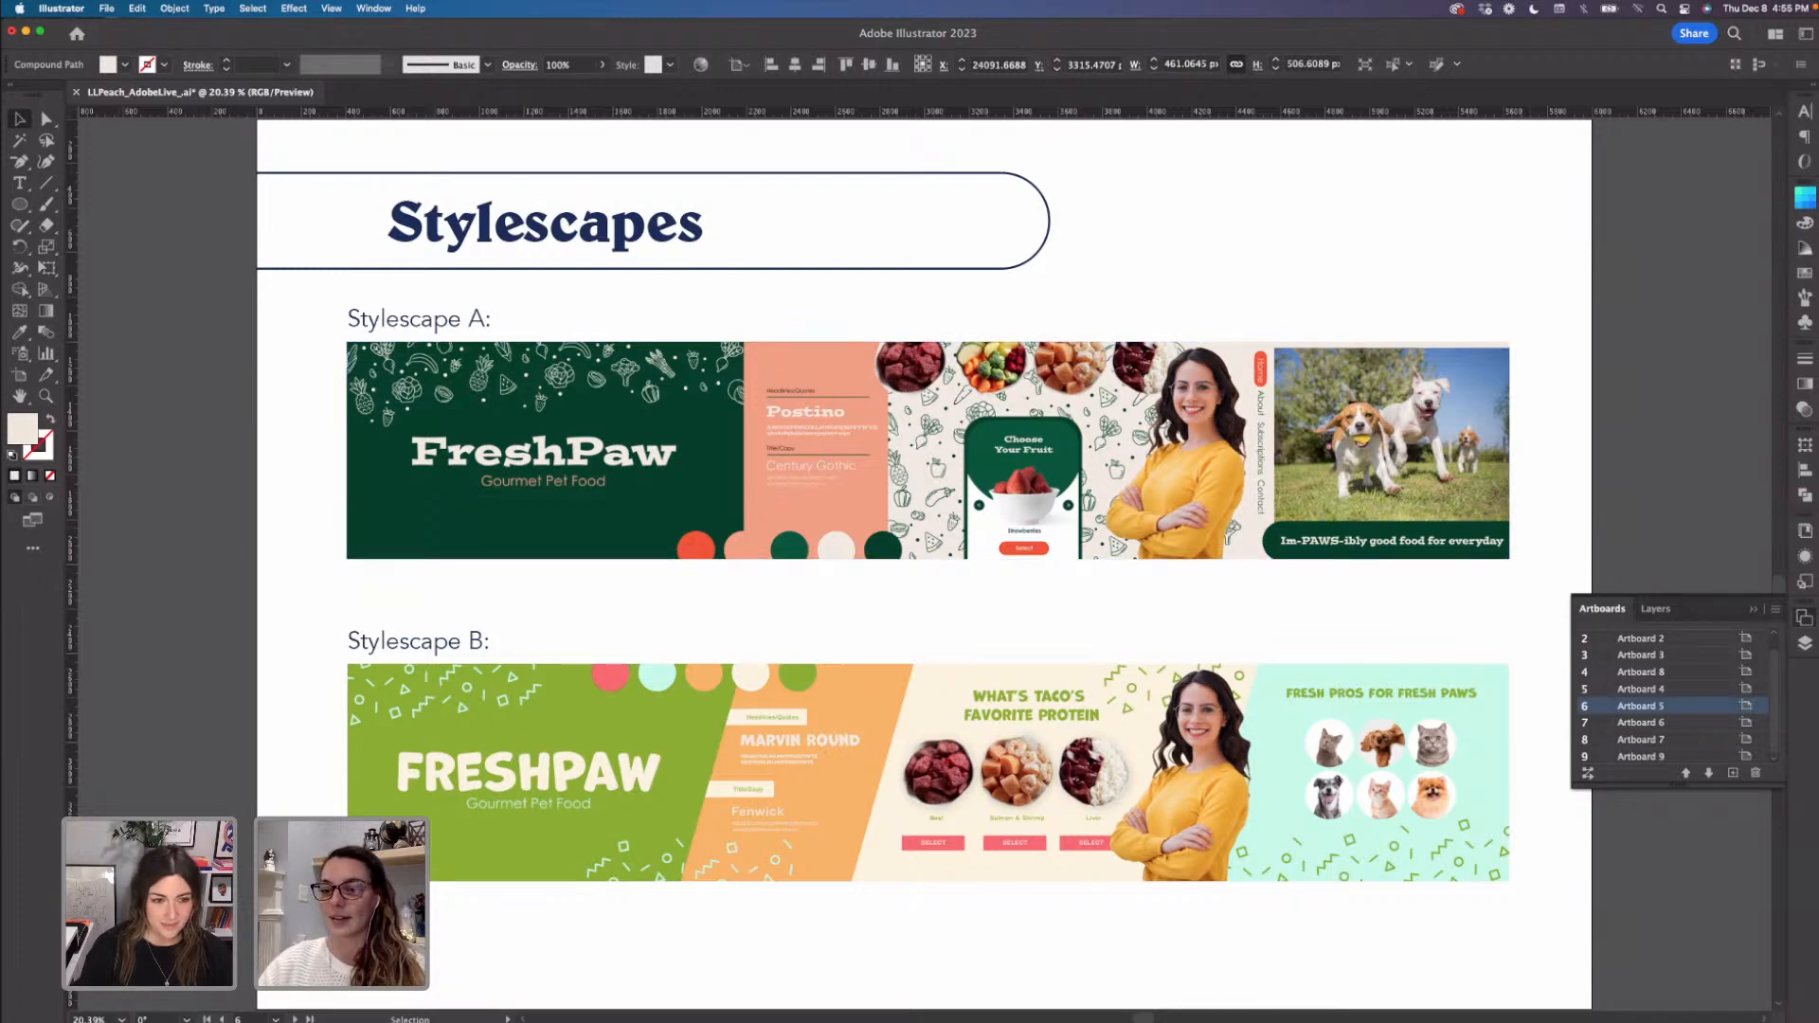
key(super+Tab)
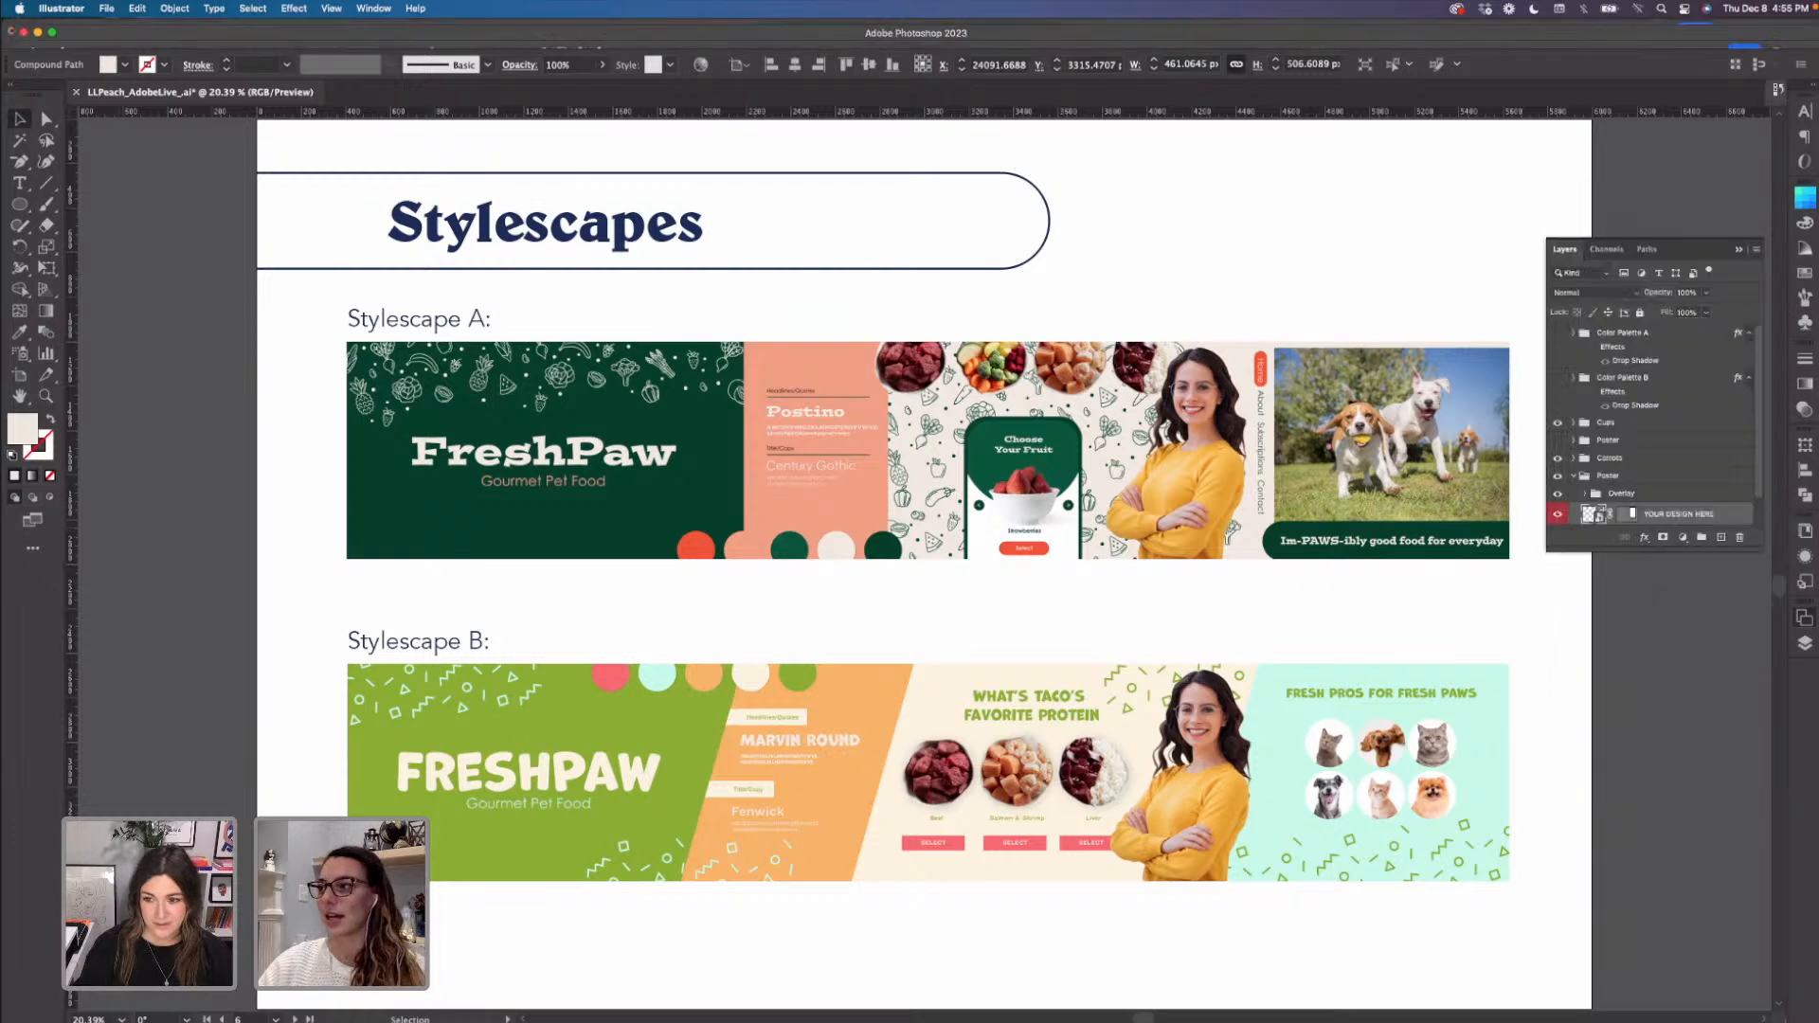